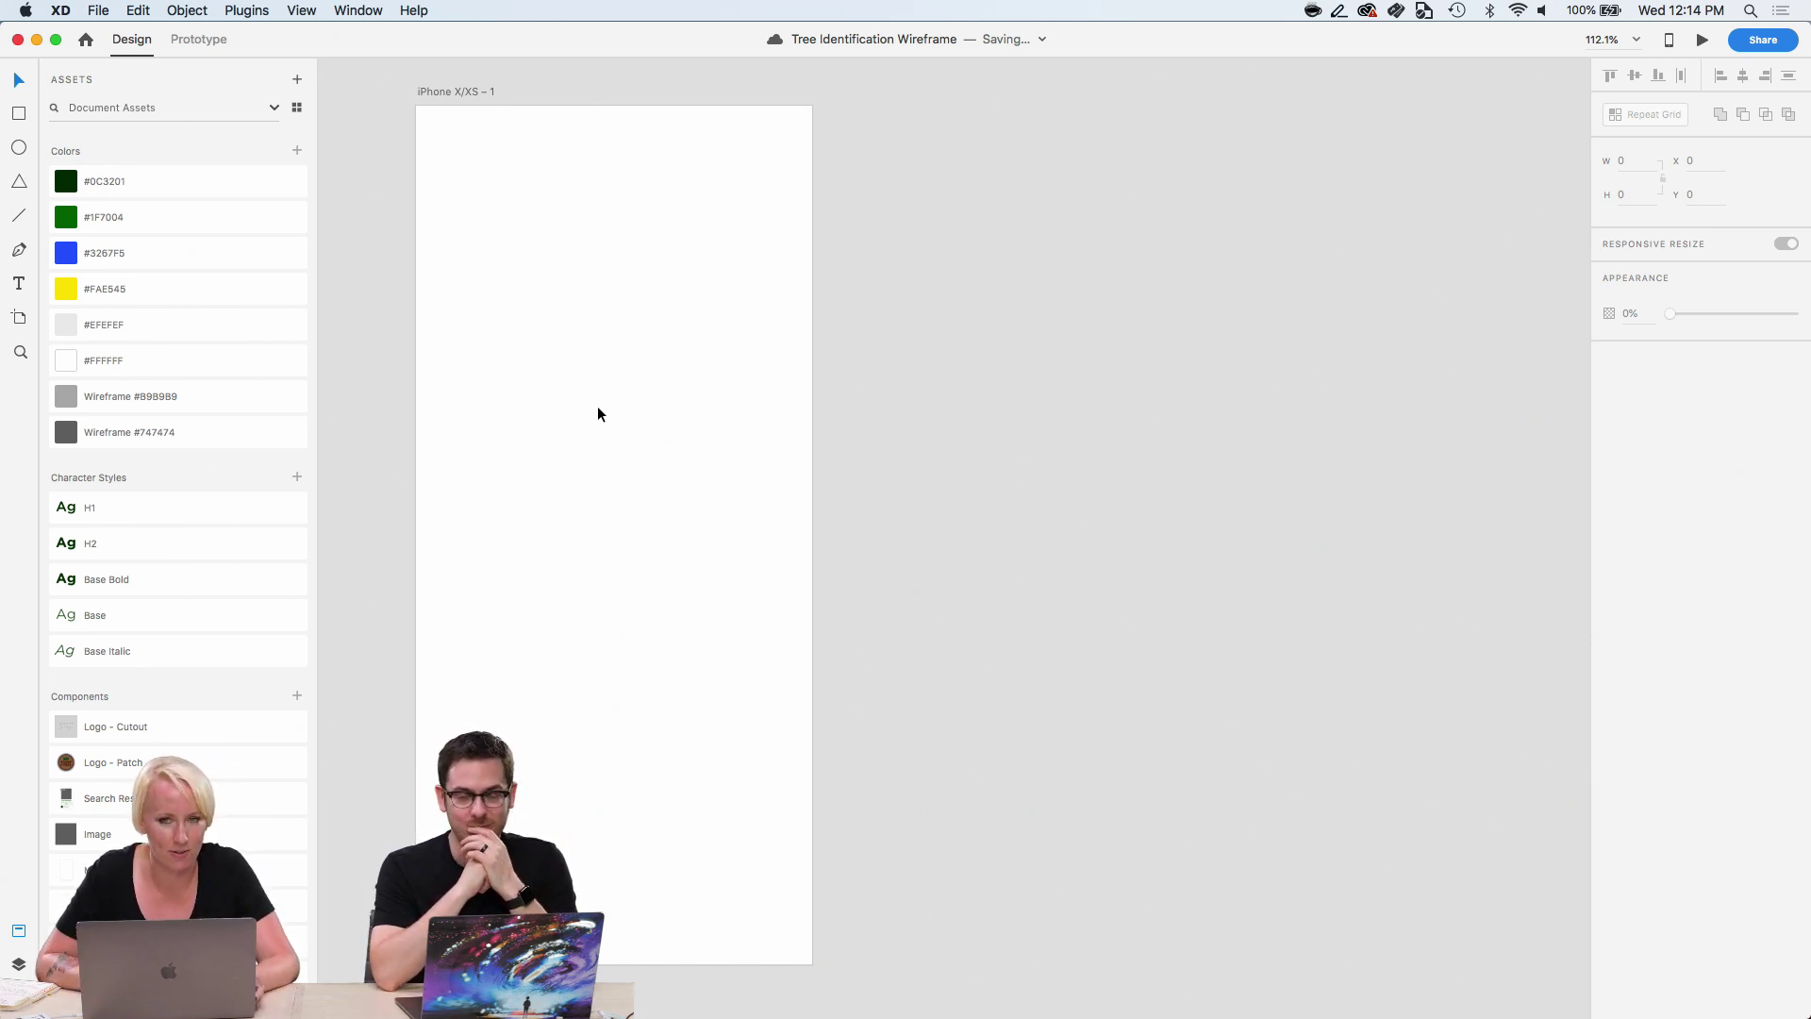
pyautogui.hscroll(-3, 598, 409)
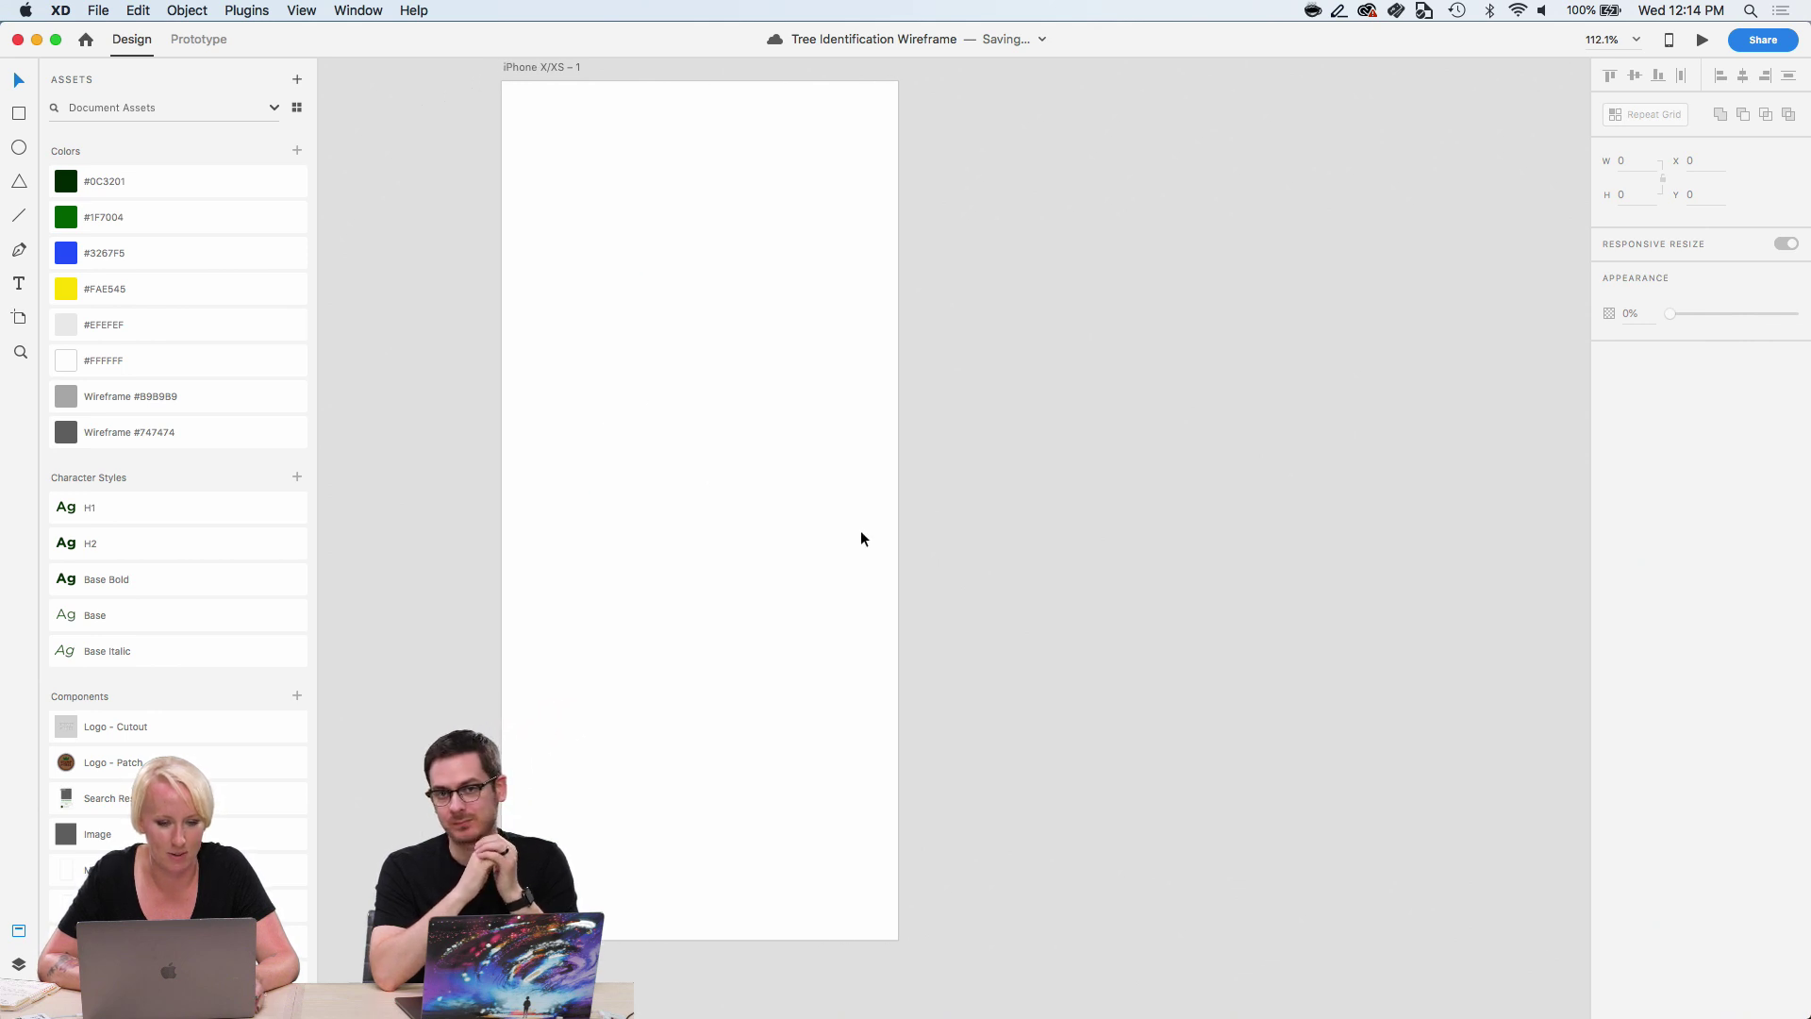
pyautogui.hscroll(-2, 1092, 572)
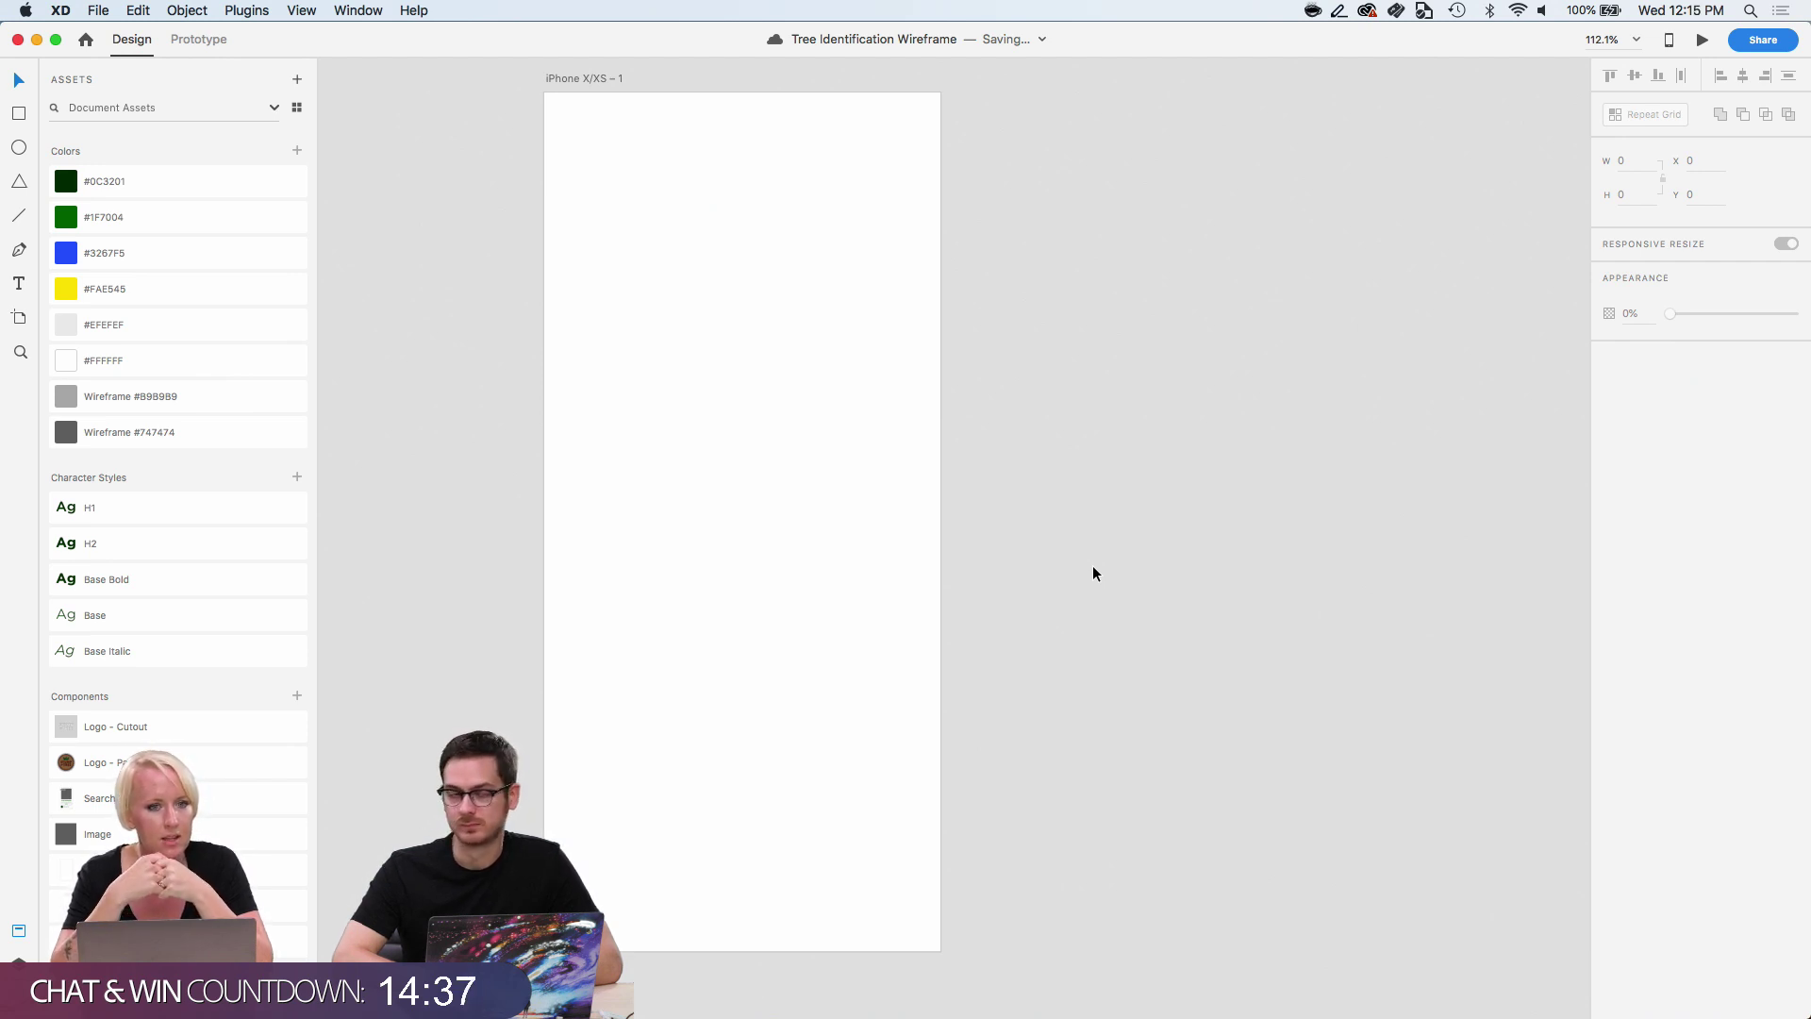
pyautogui.scroll(-10, 183, 722)
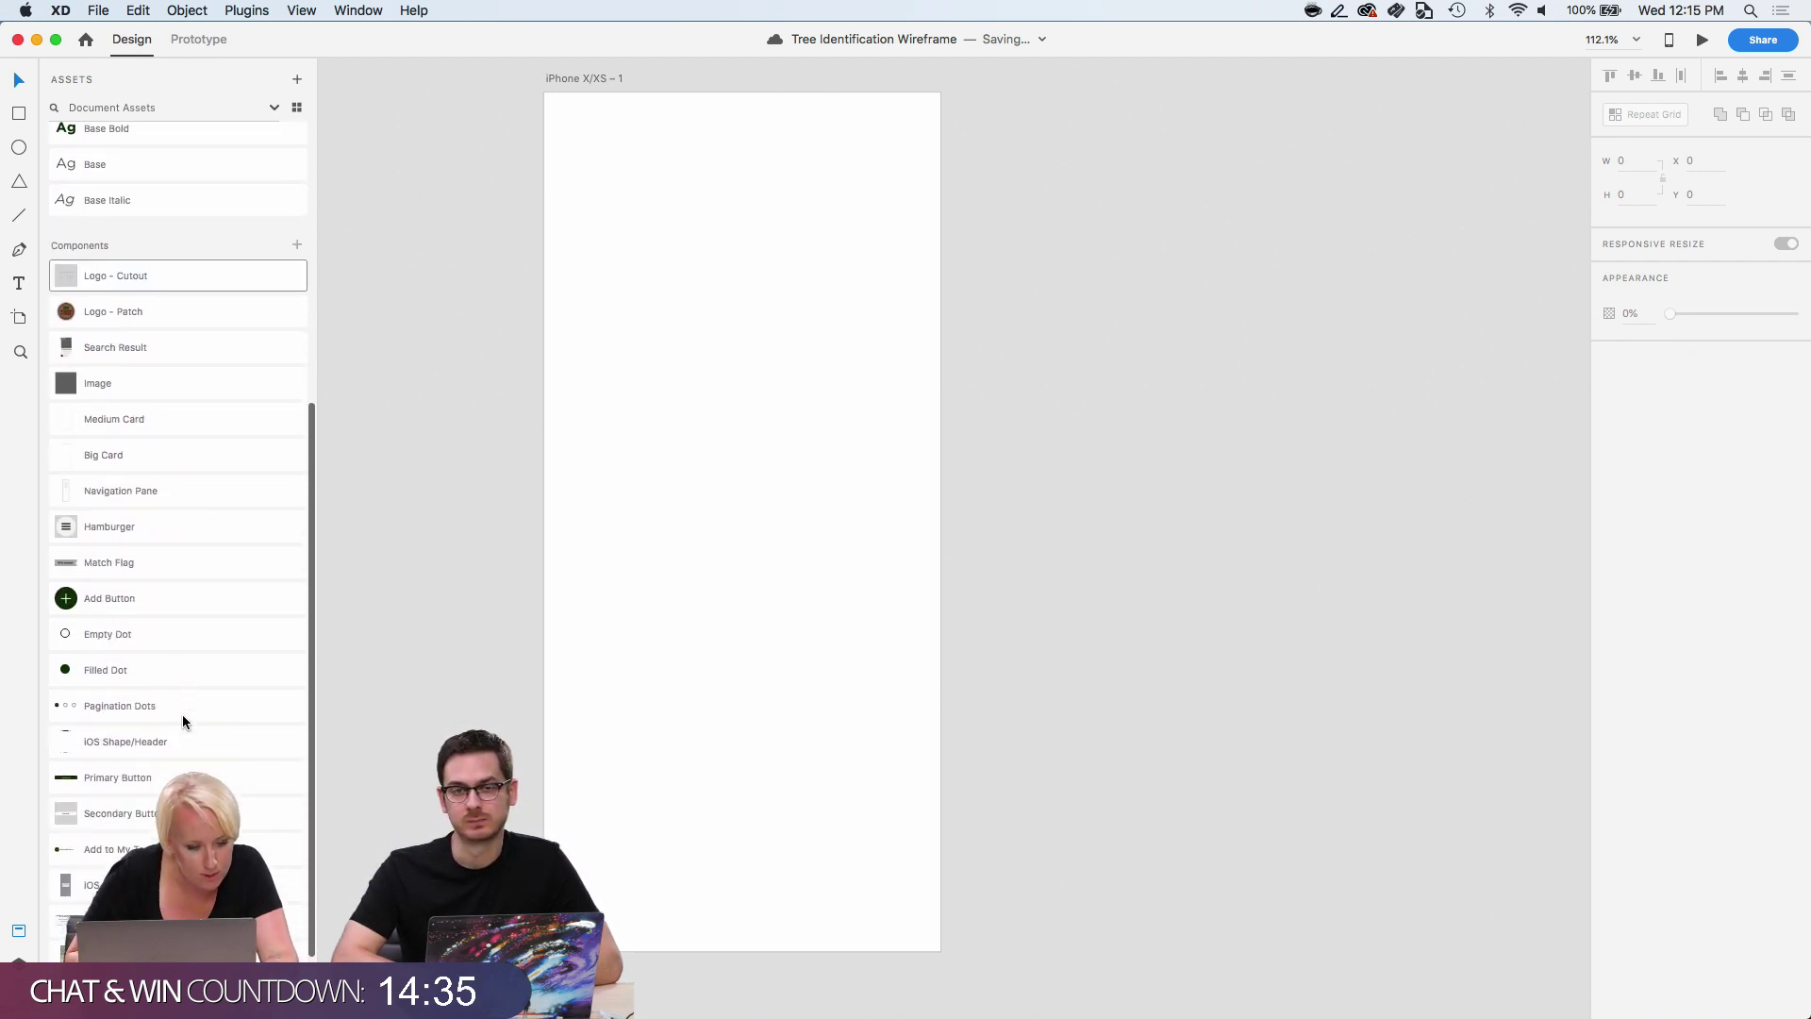
pyautogui.scroll(-1, 183, 723)
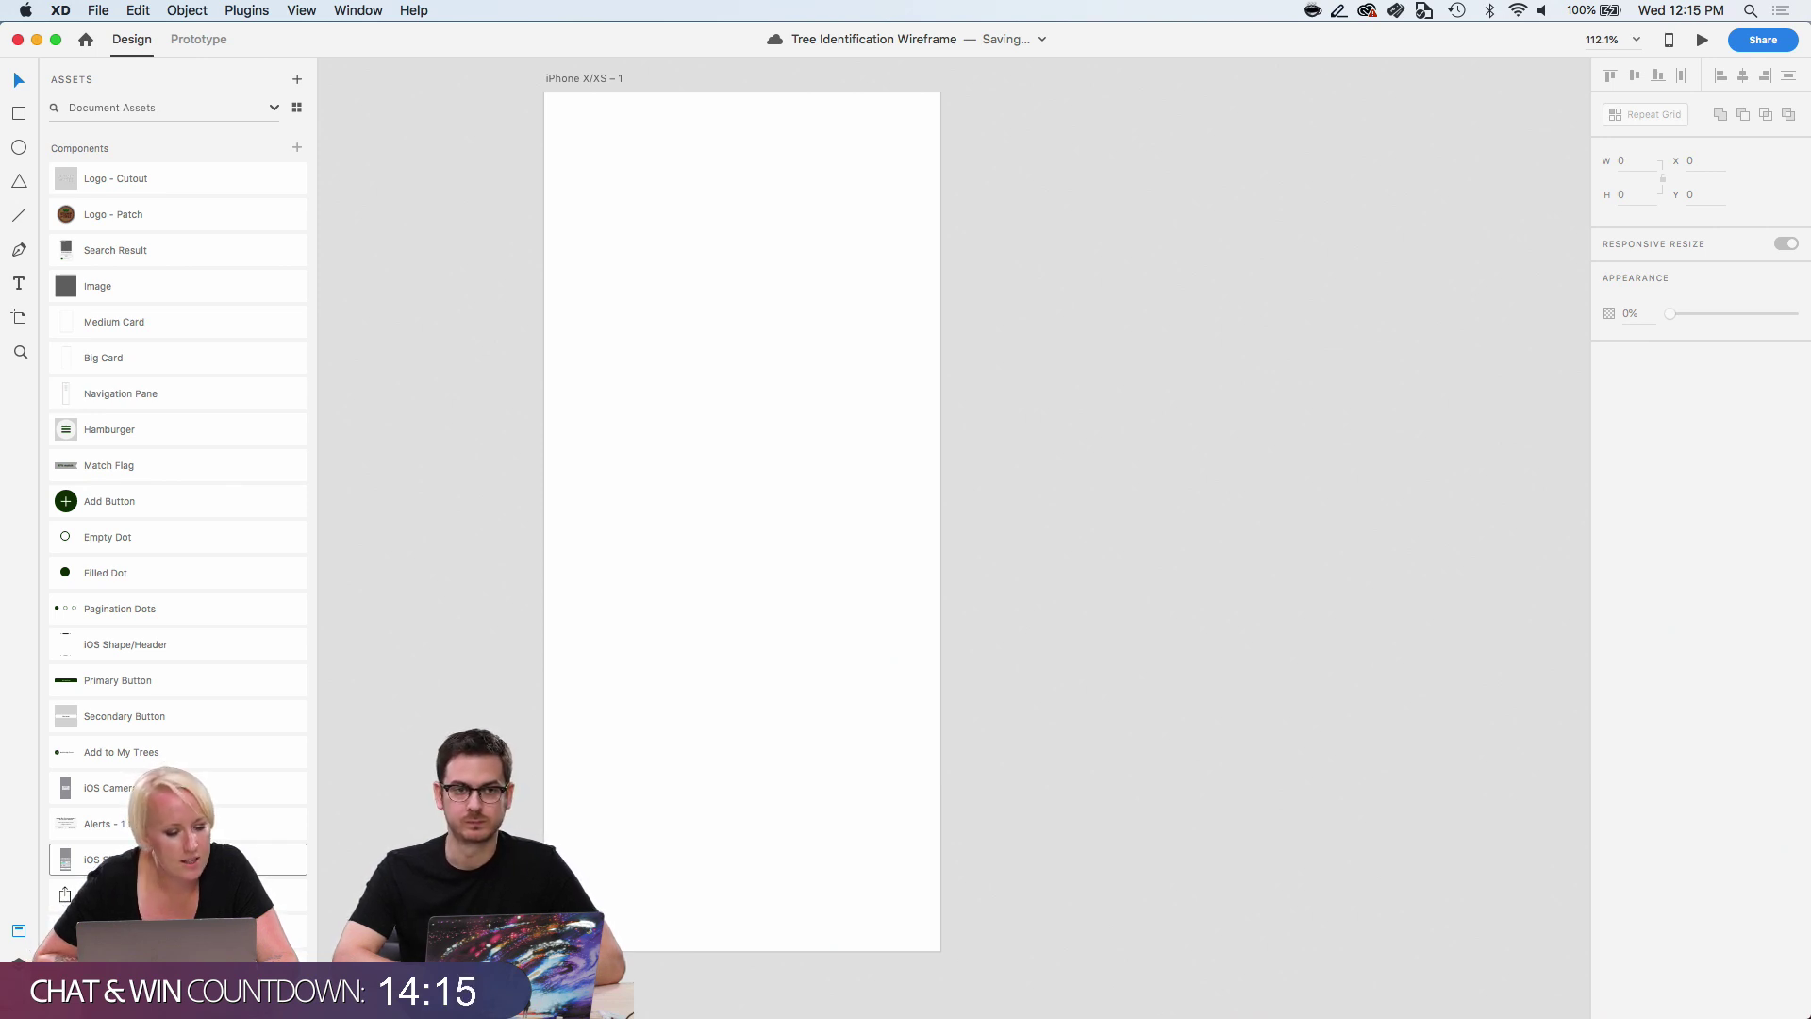
pyautogui.scroll(1, 179, 858)
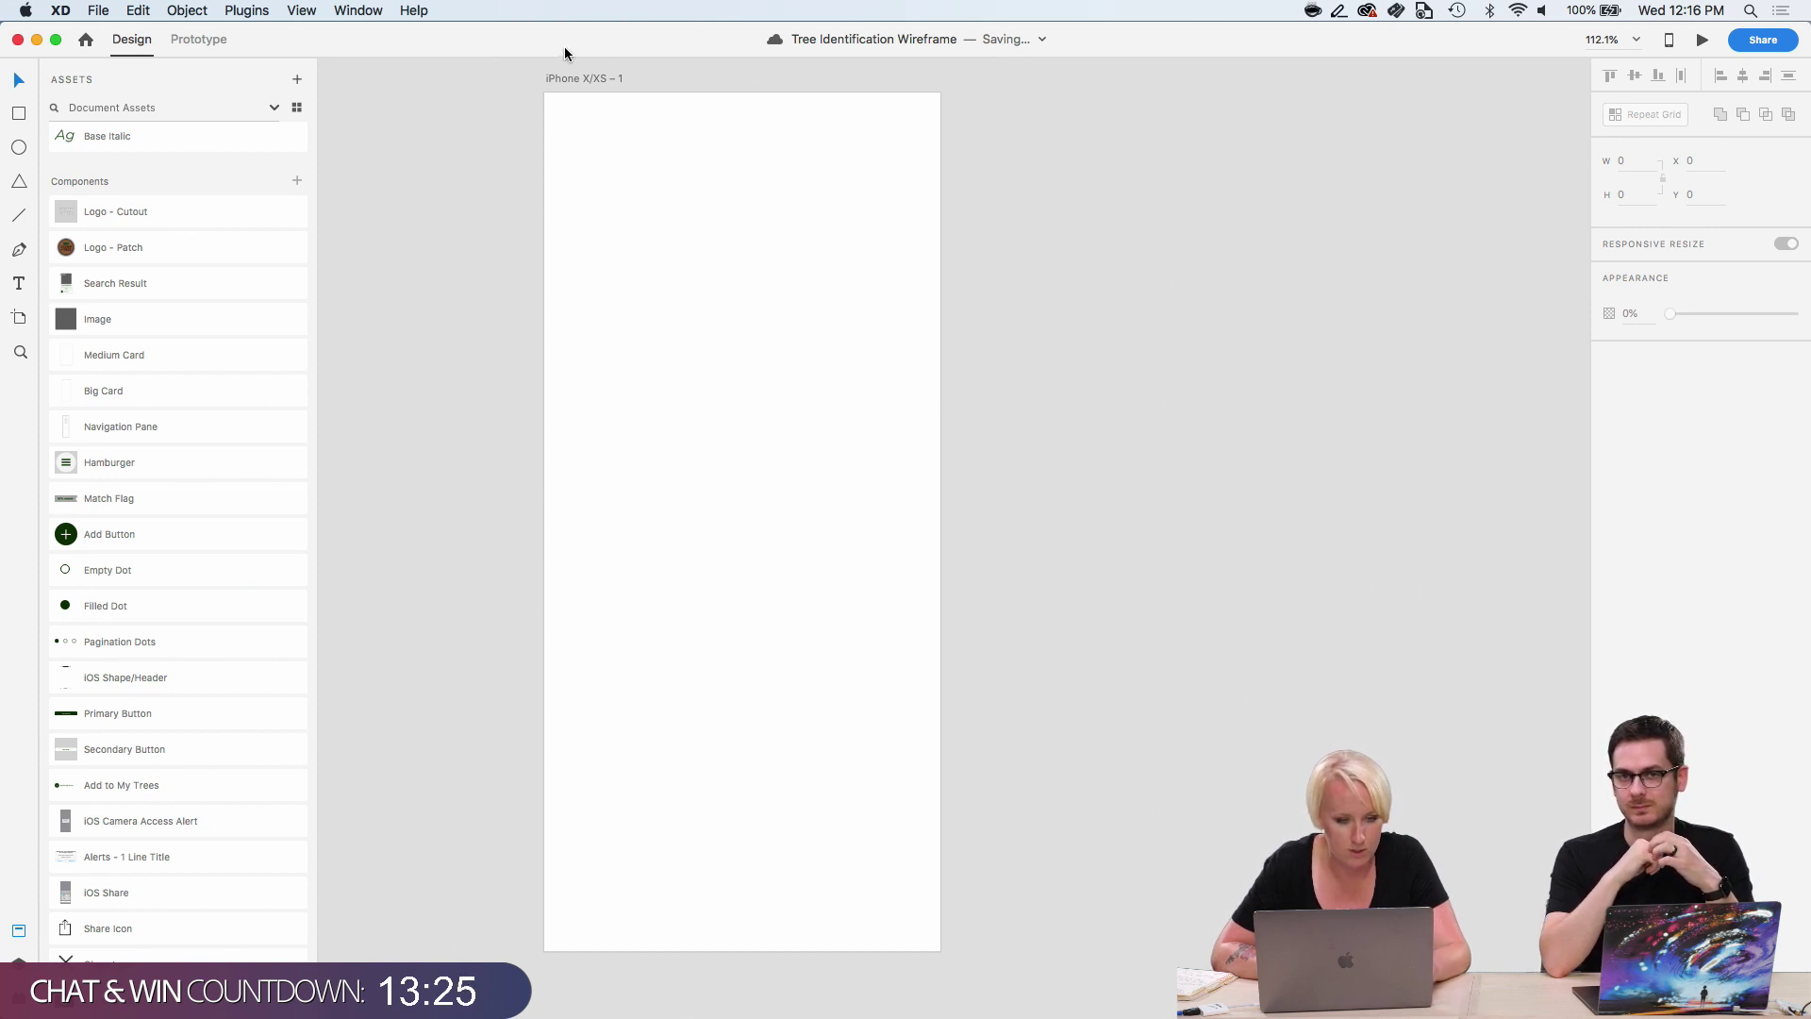
# Rename the blank iPhone X/XS artboard as "Splash Screen".
pyautogui.doubleClick(566, 78)
pyautogui.write('Spla')
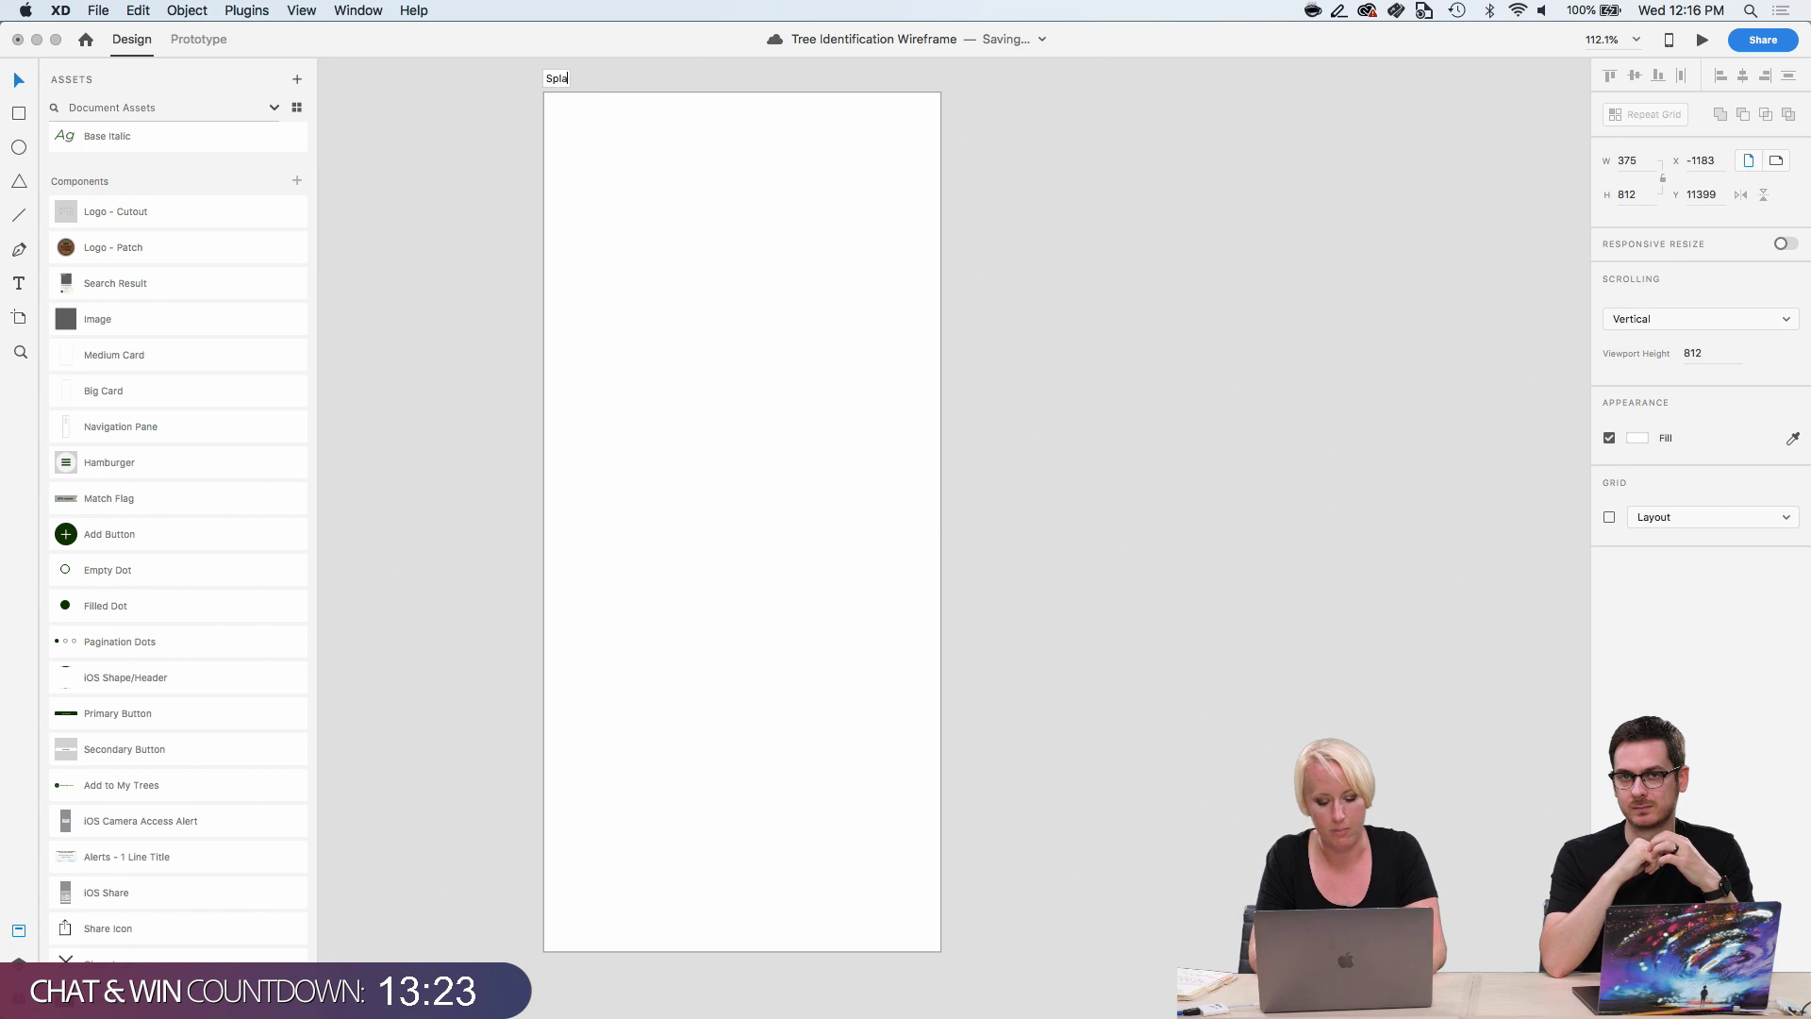
pyautogui.write('sh Scr')
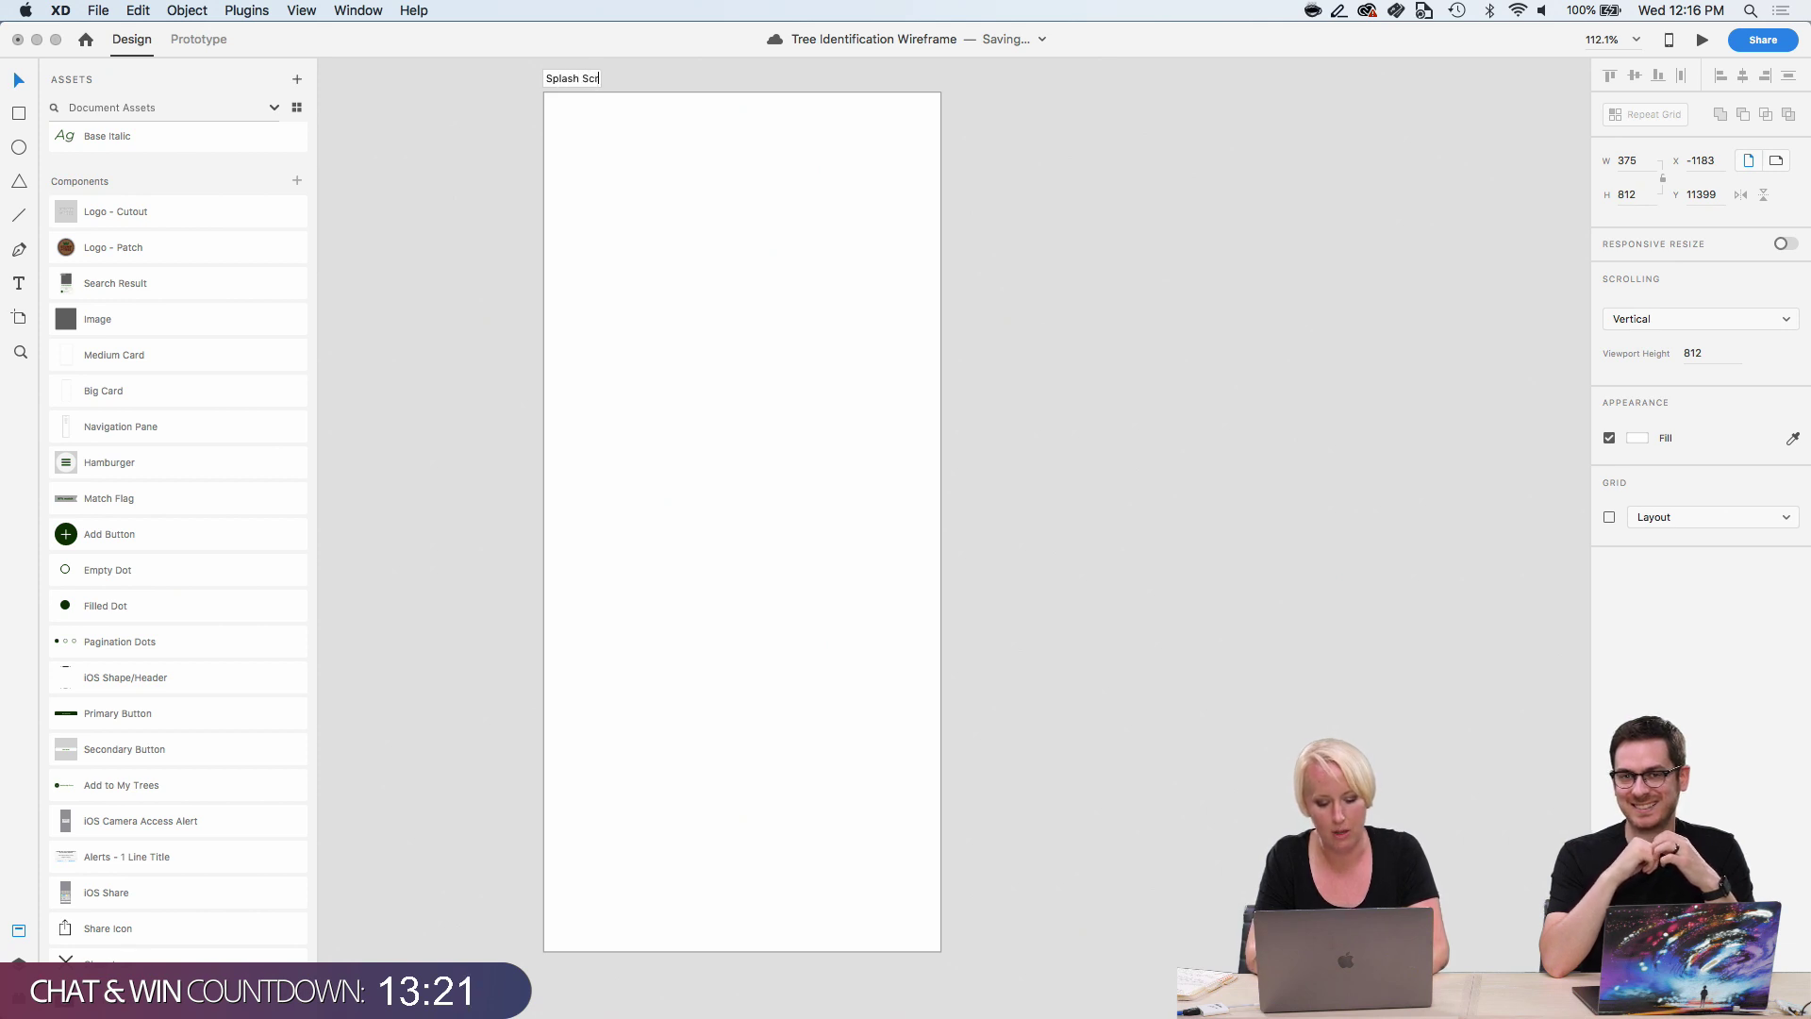
pyautogui.write('een')
pyautogui.press('Return')
pyautogui.click(510, 105)
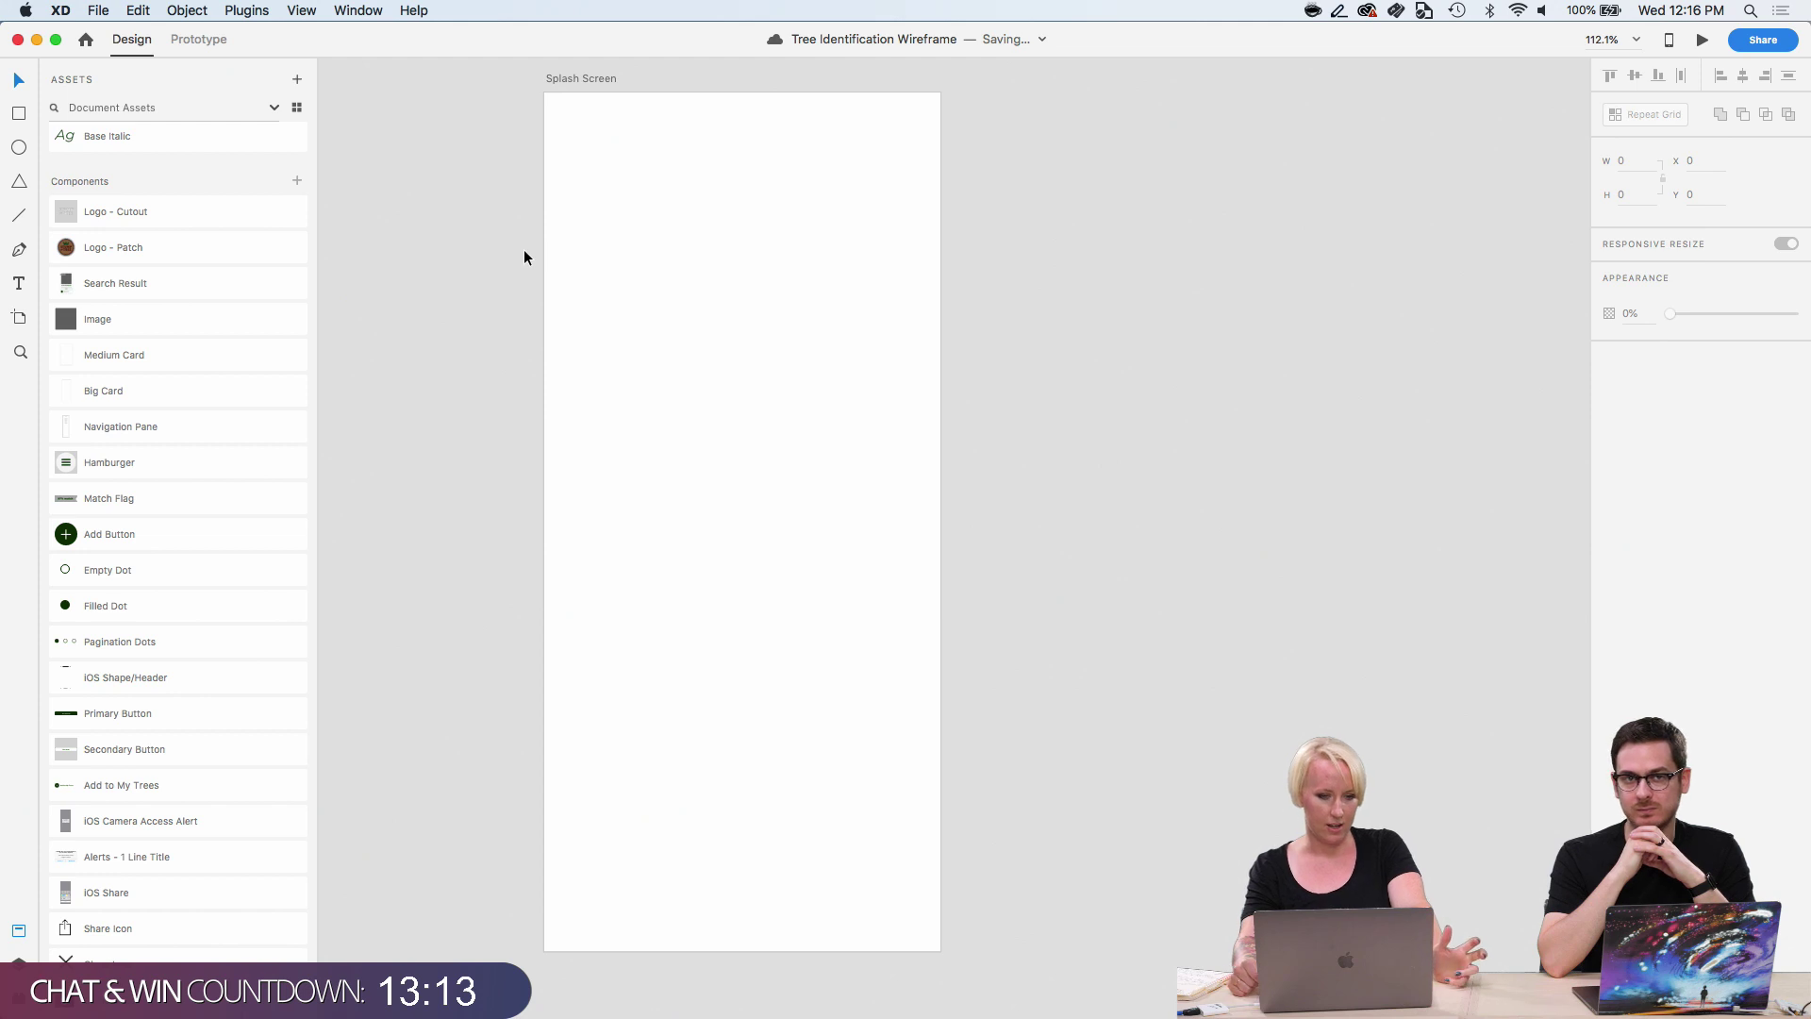
# Import home screen ILLUSTRATION.png from the Assets folder inside Tree Identification App - Adobe Live on the Desktop.
pyautogui.click(107, 10)
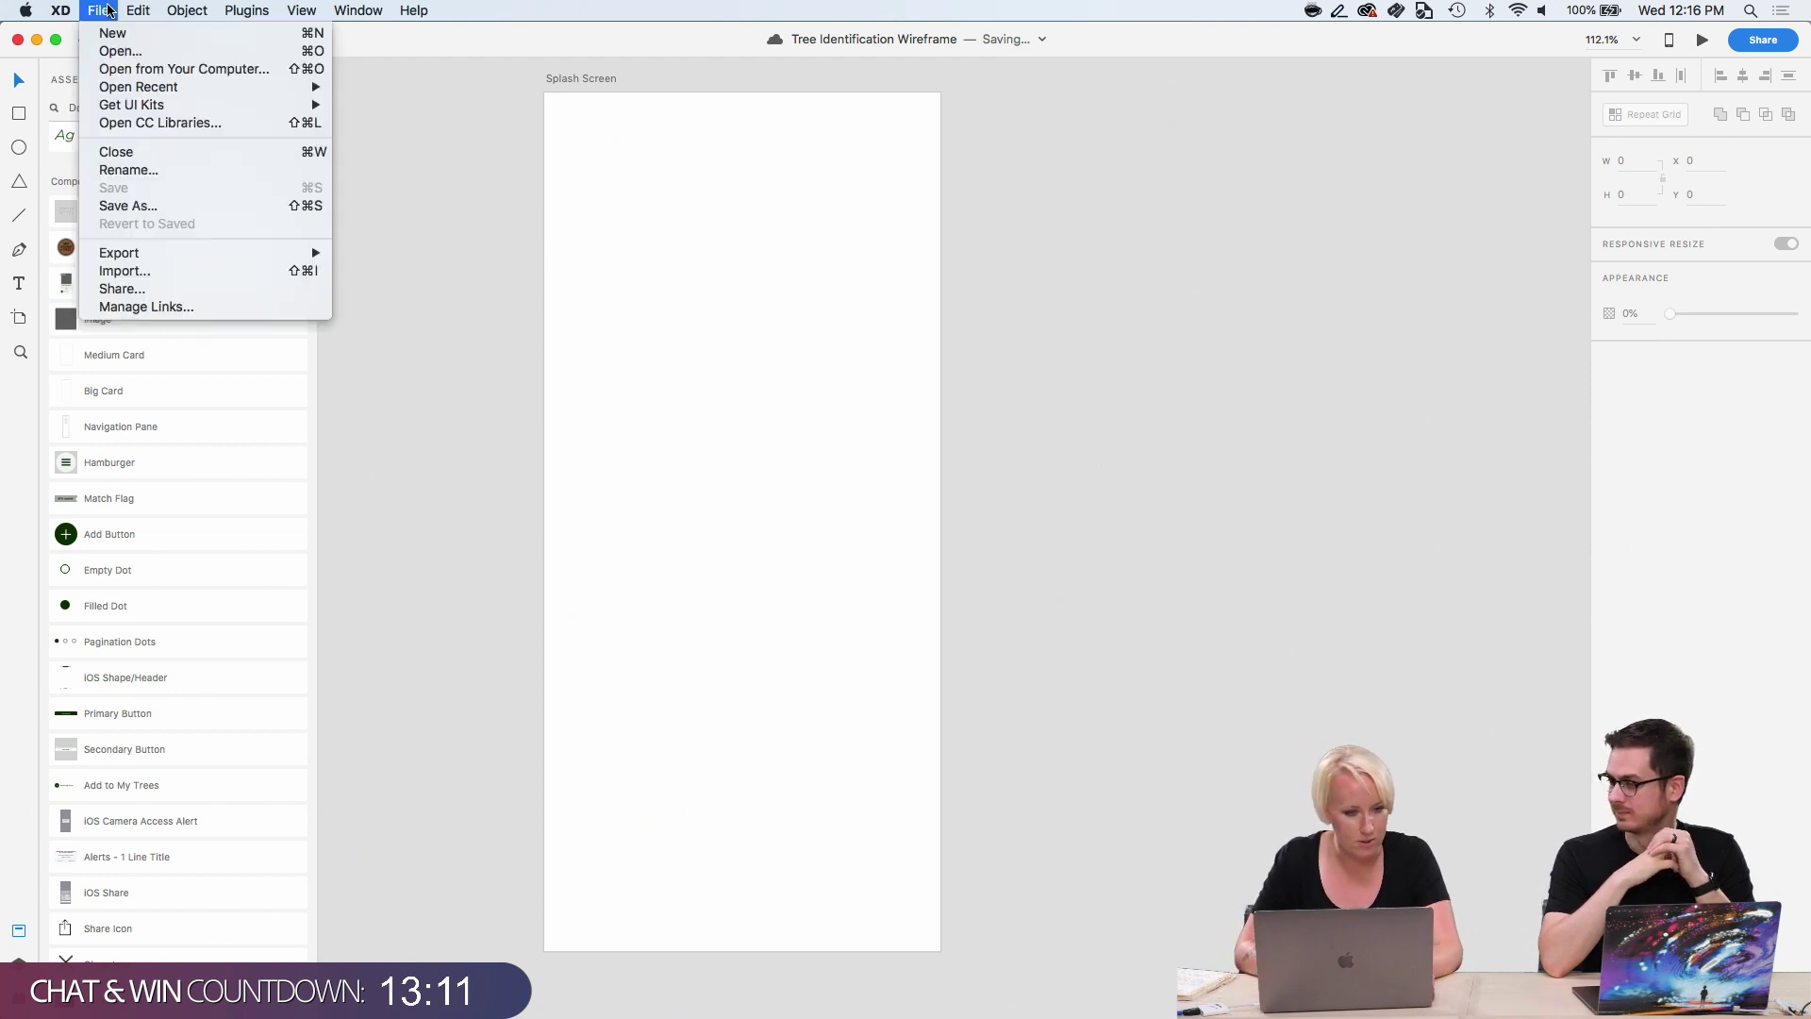
pyautogui.click(165, 271)
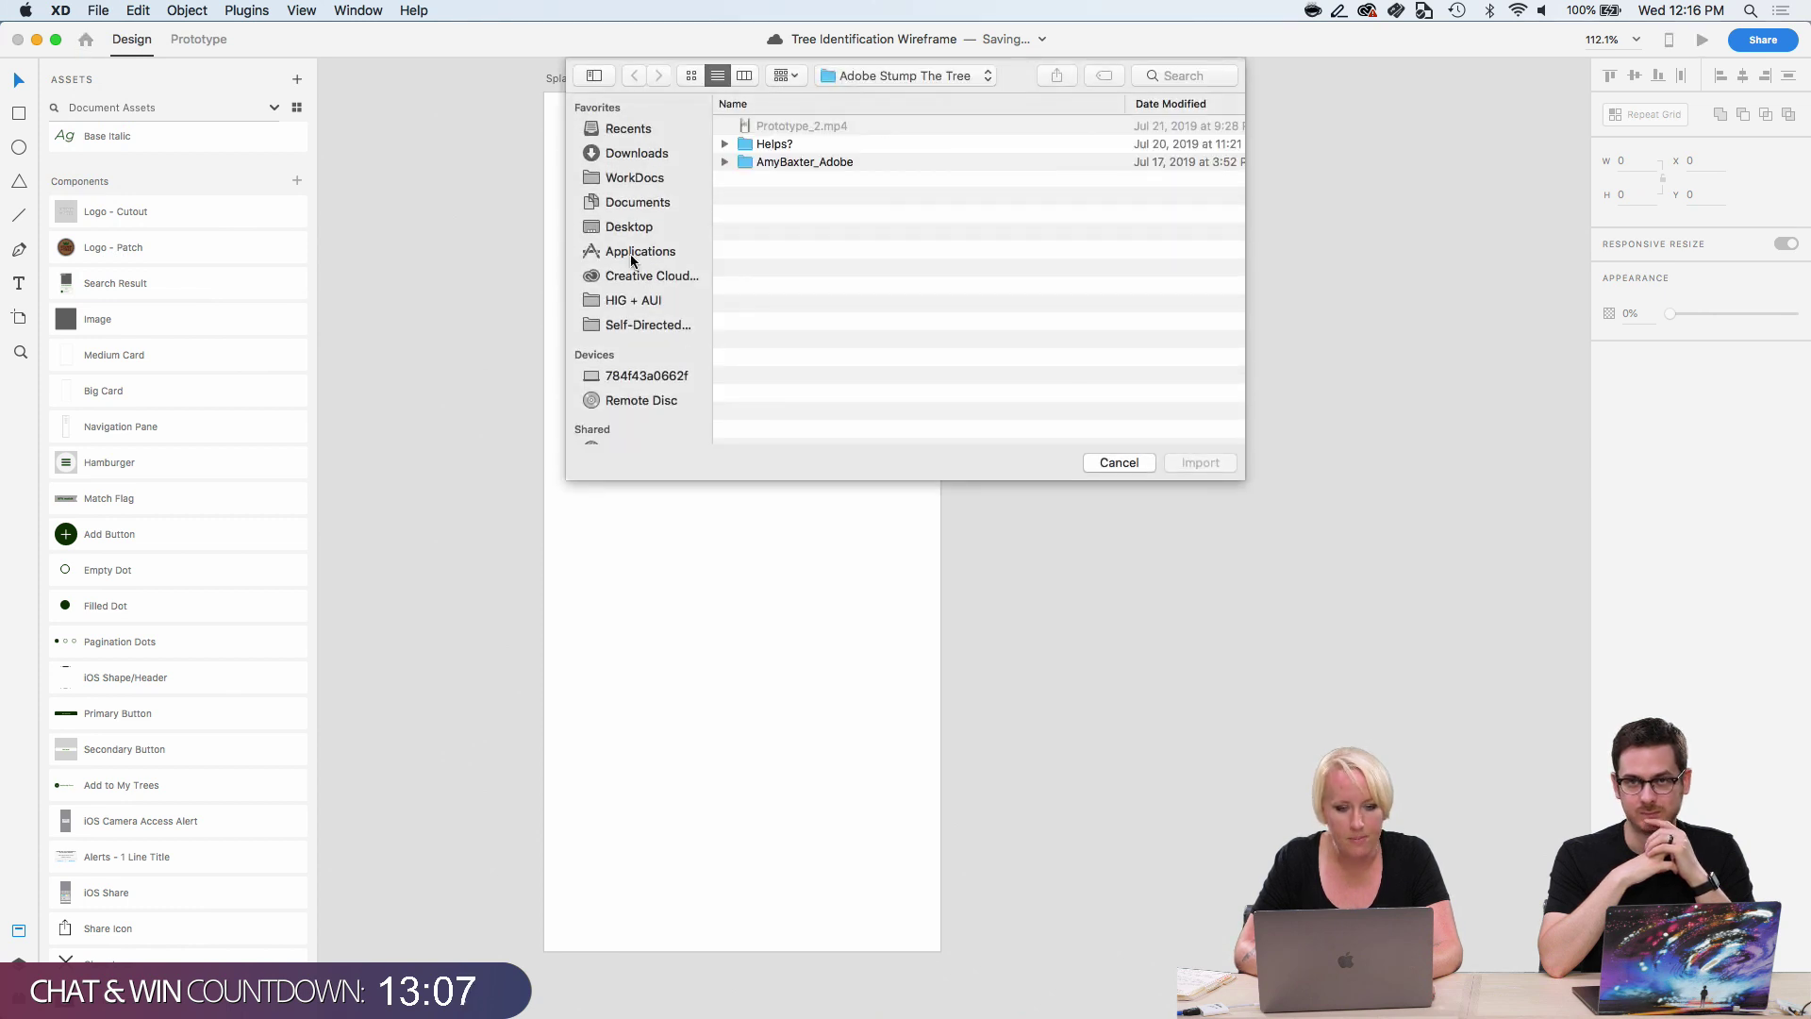
pyautogui.click(632, 229)
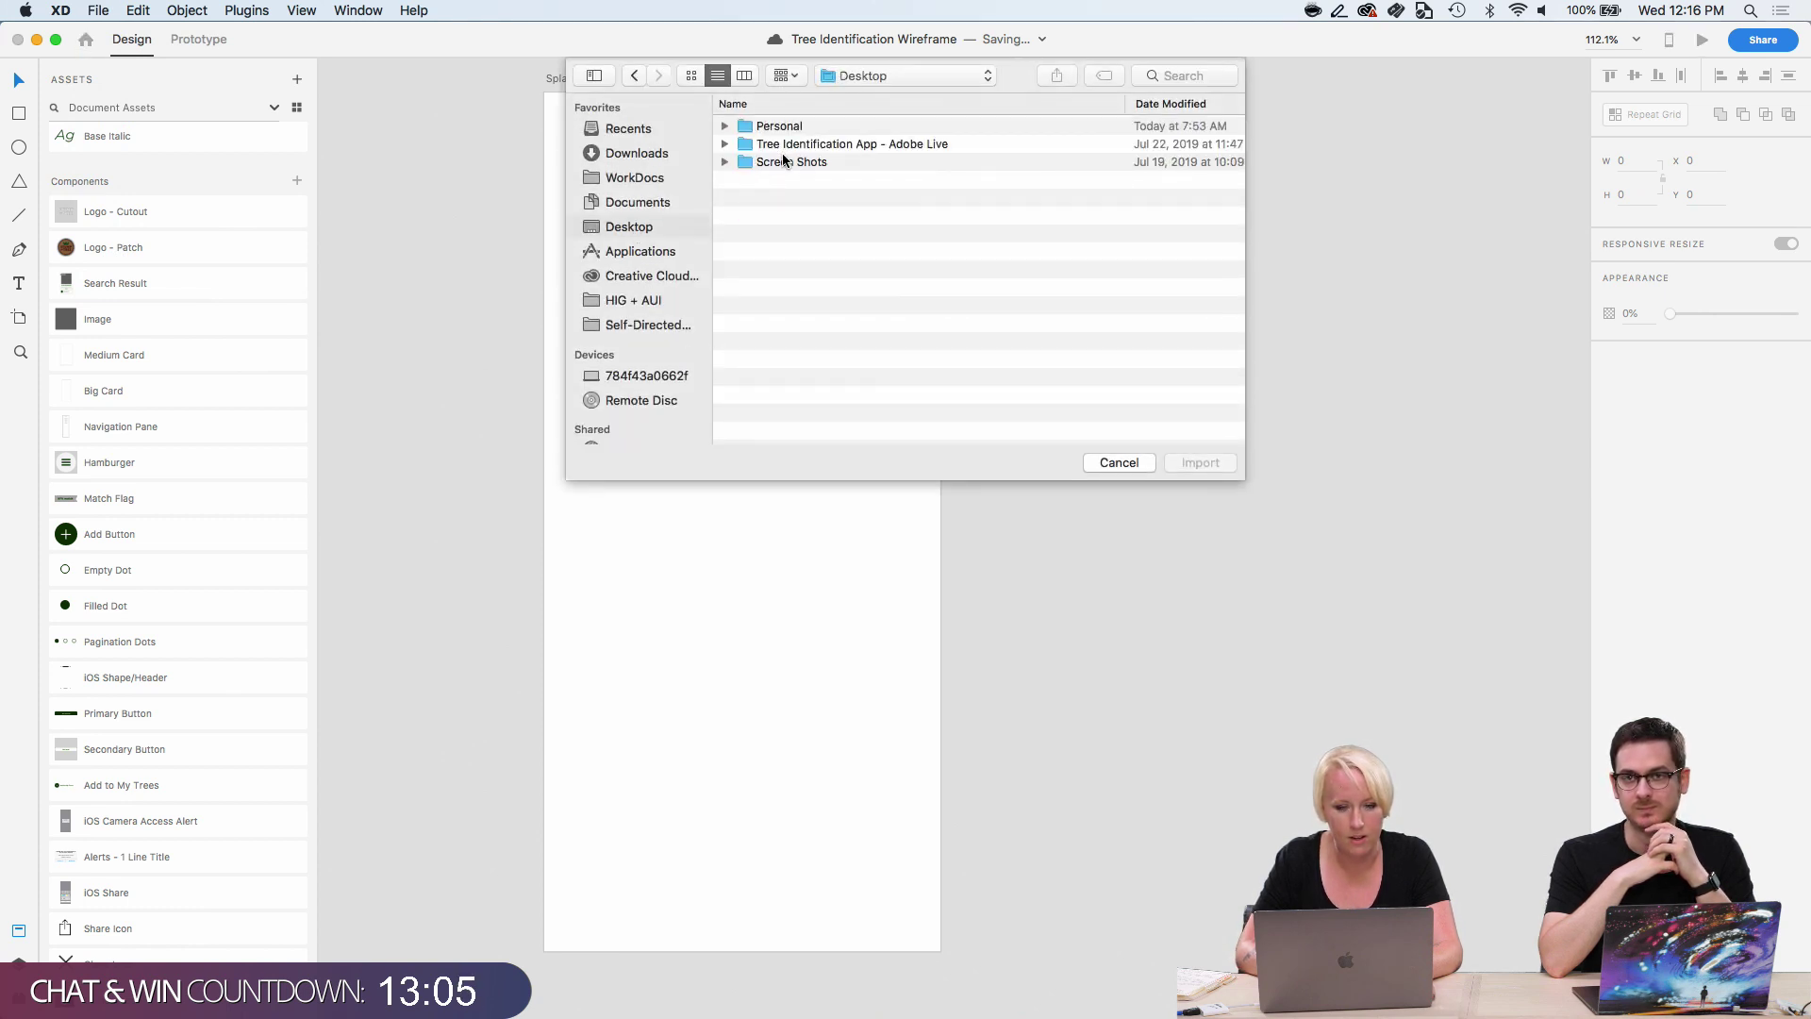
pyautogui.doubleClick(785, 148)
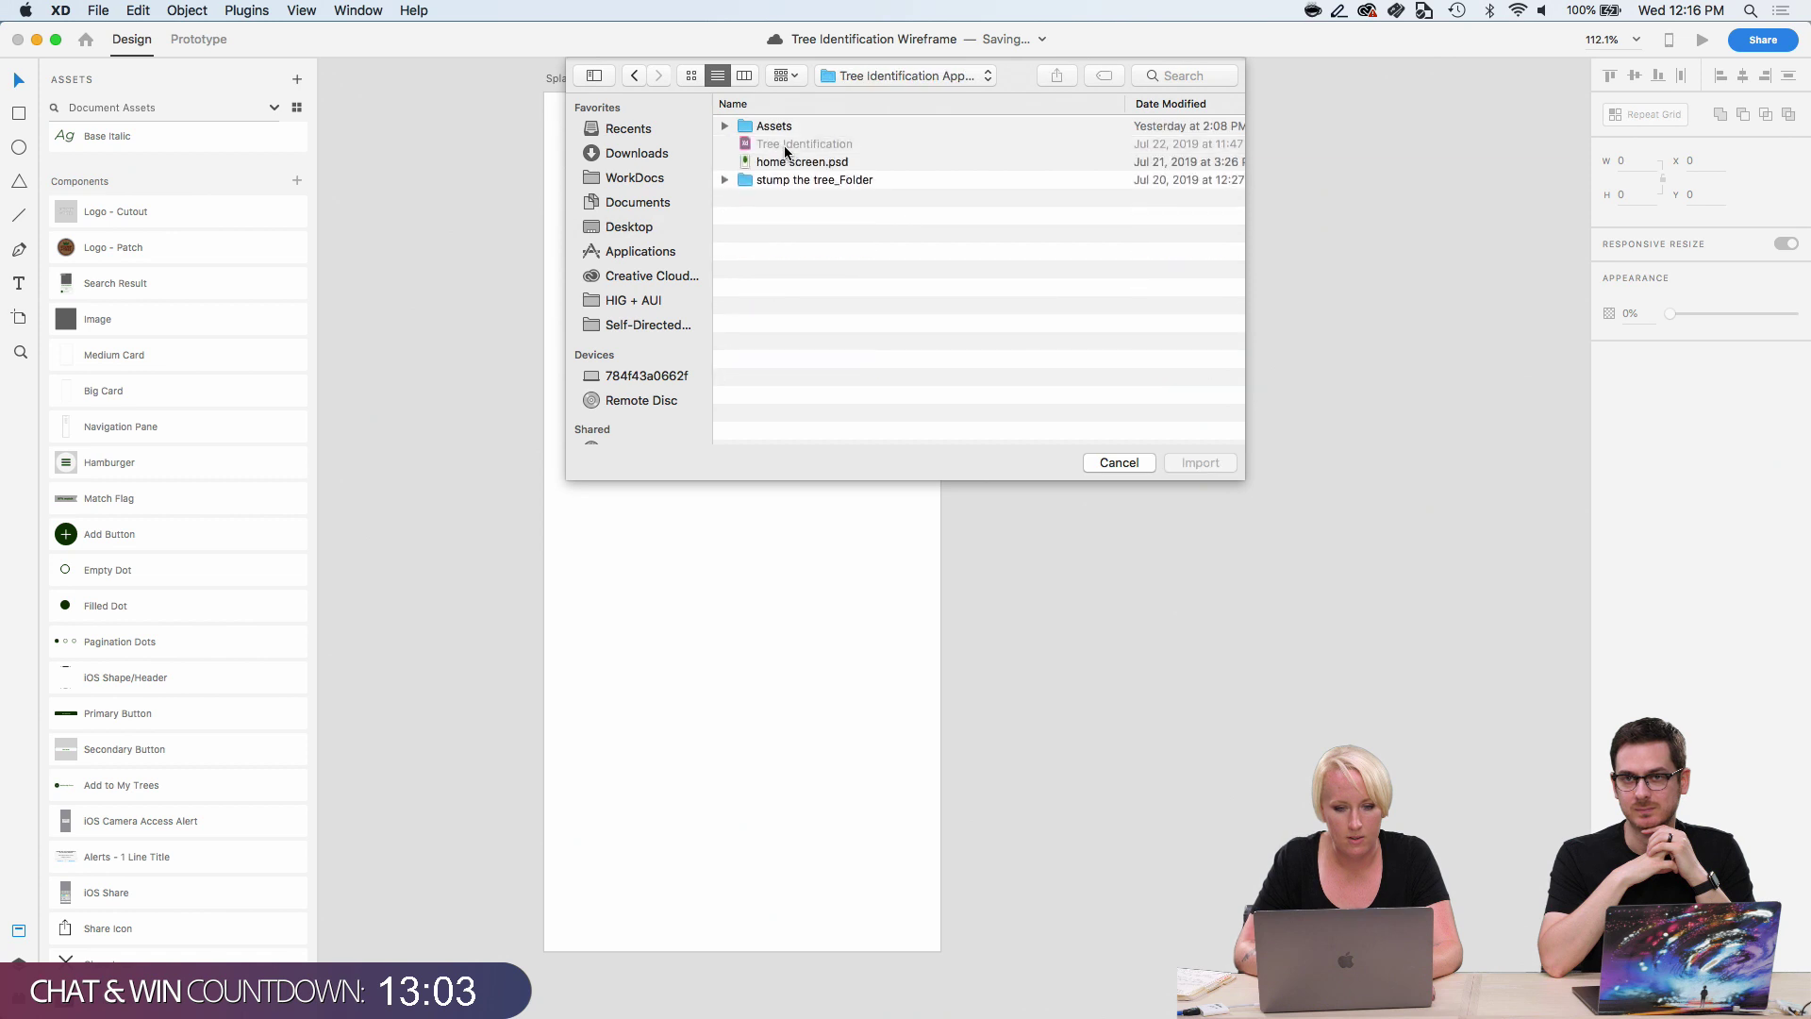
pyautogui.doubleClick(777, 127)
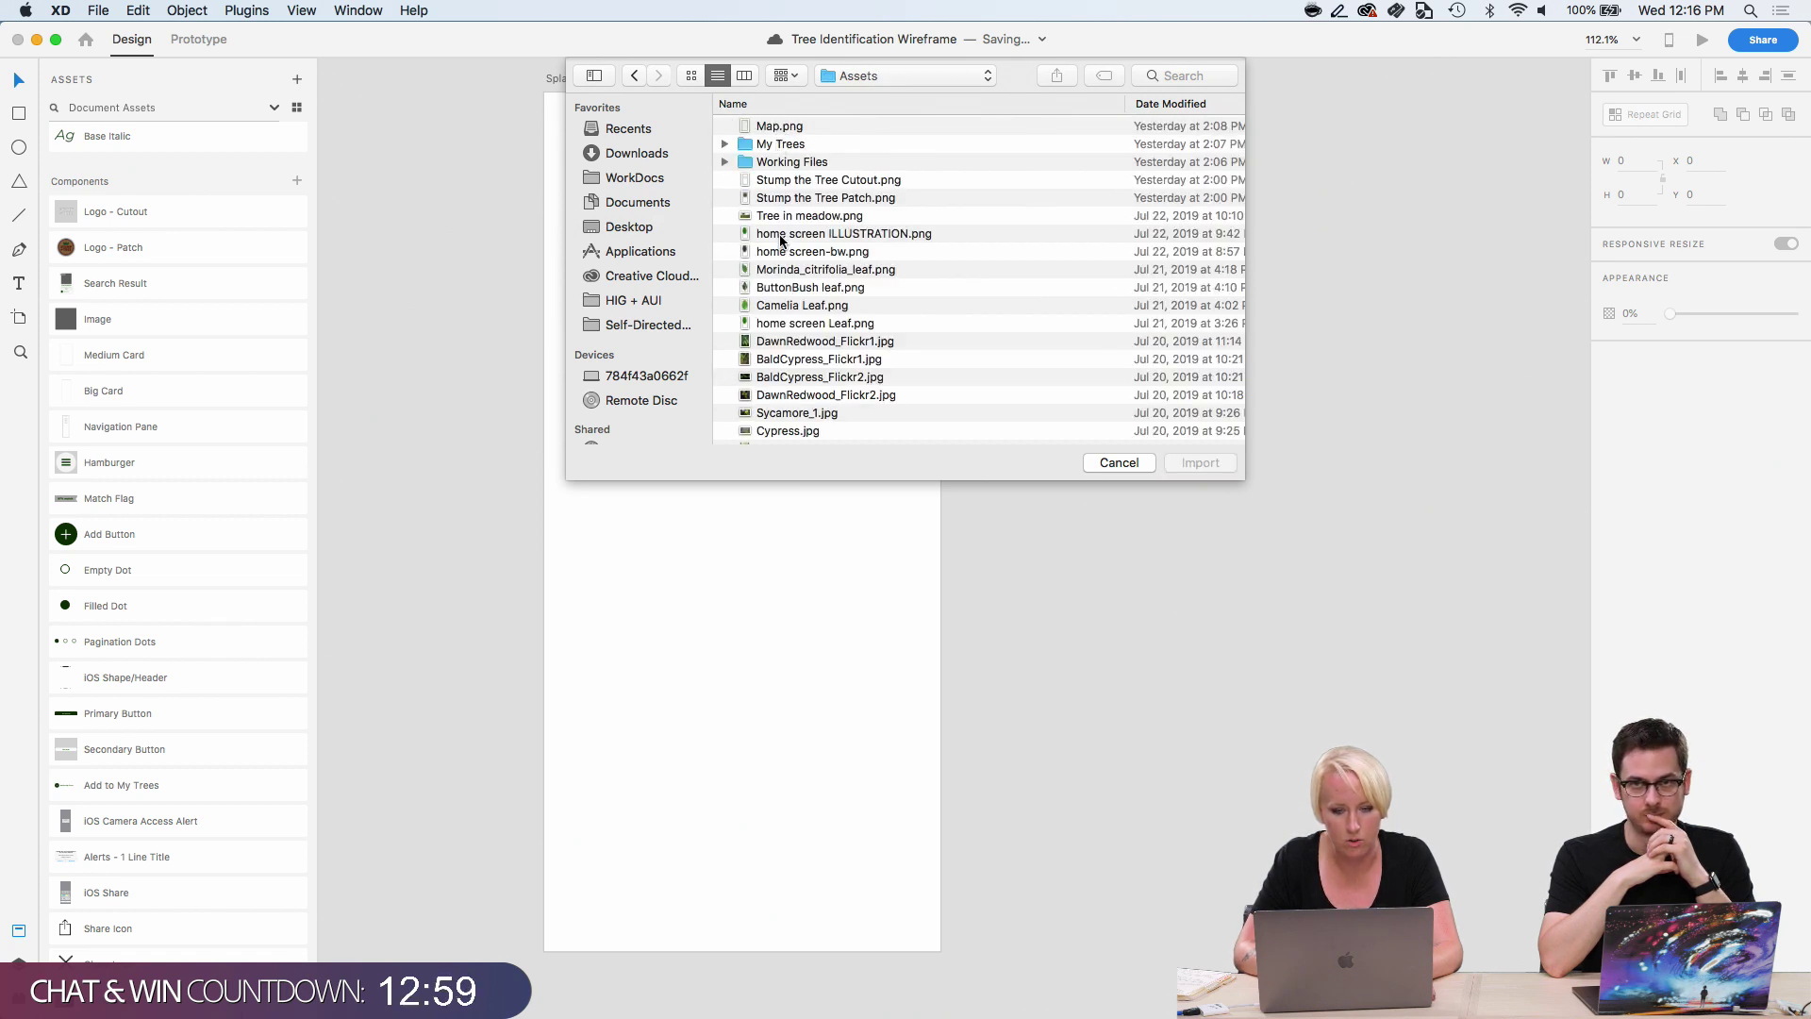
pyautogui.click(781, 238)
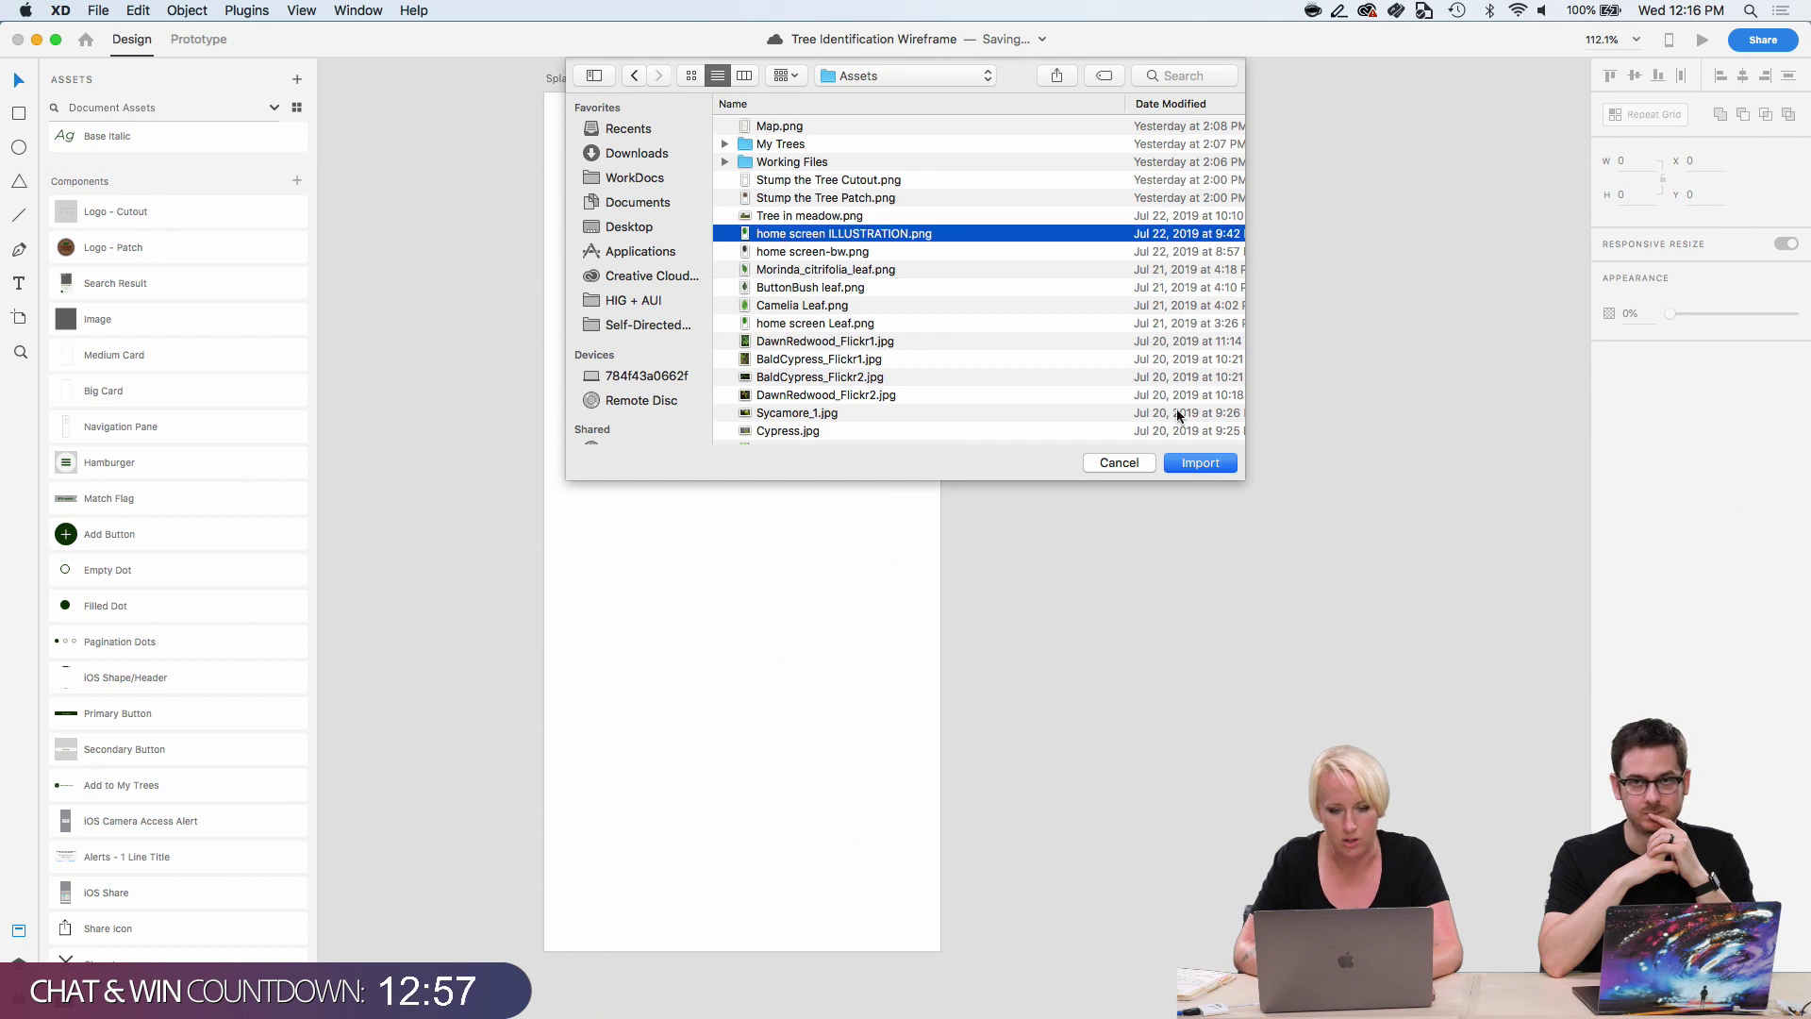
pyautogui.click(1192, 462)
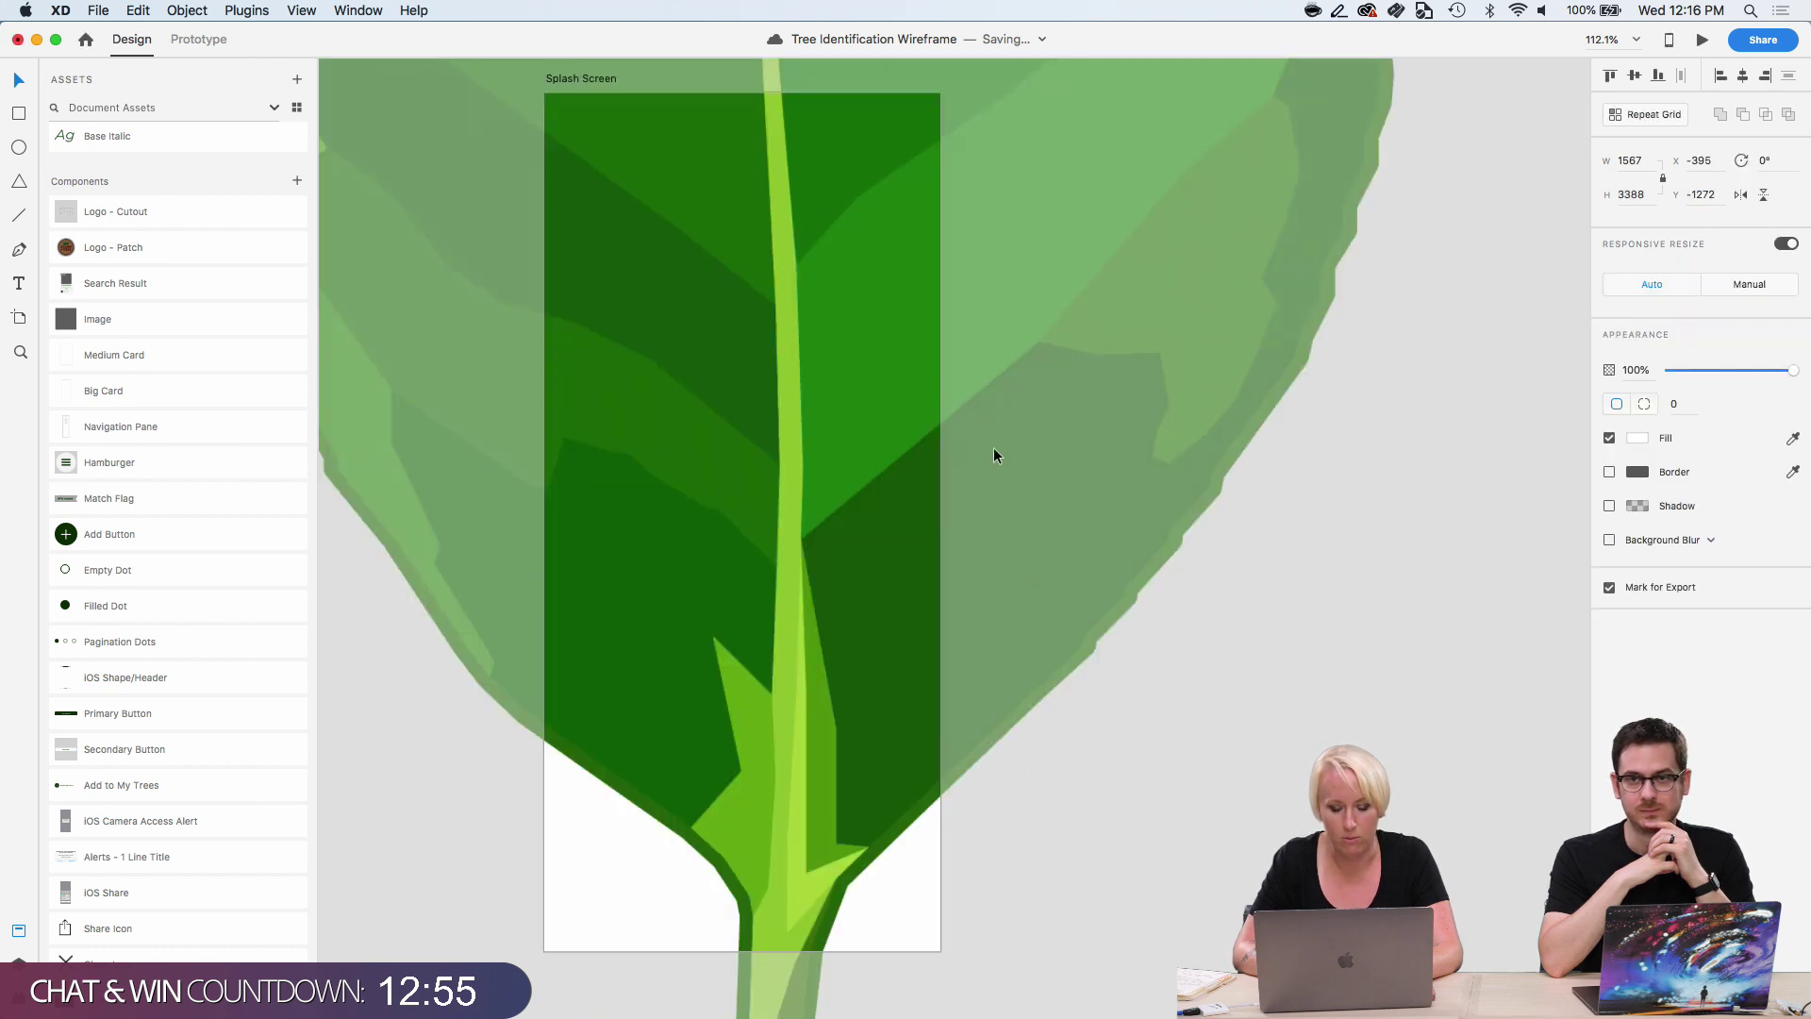
# Scale the imported leaf image down to about 371 by 802 and place it at about X 43, Y 72 on the Splash Screen artboard.
pyautogui.scroll(-10, 873, 439)
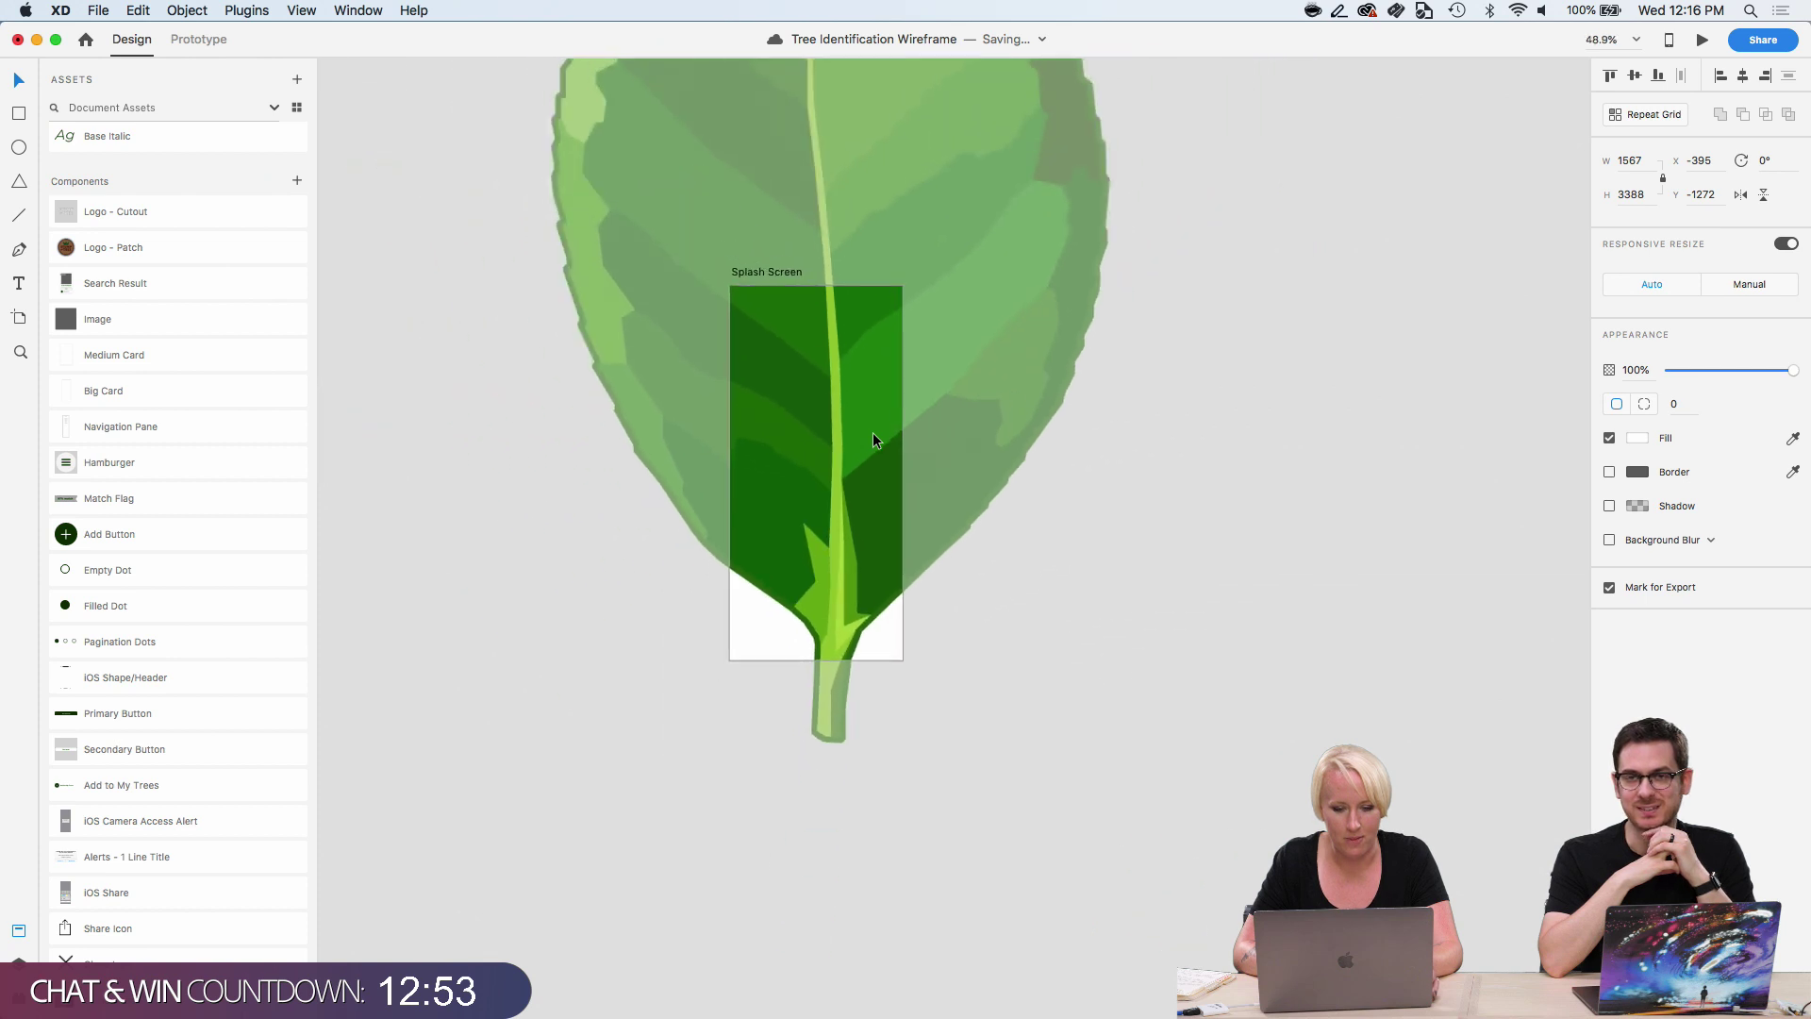
pyautogui.scroll(5, 873, 439)
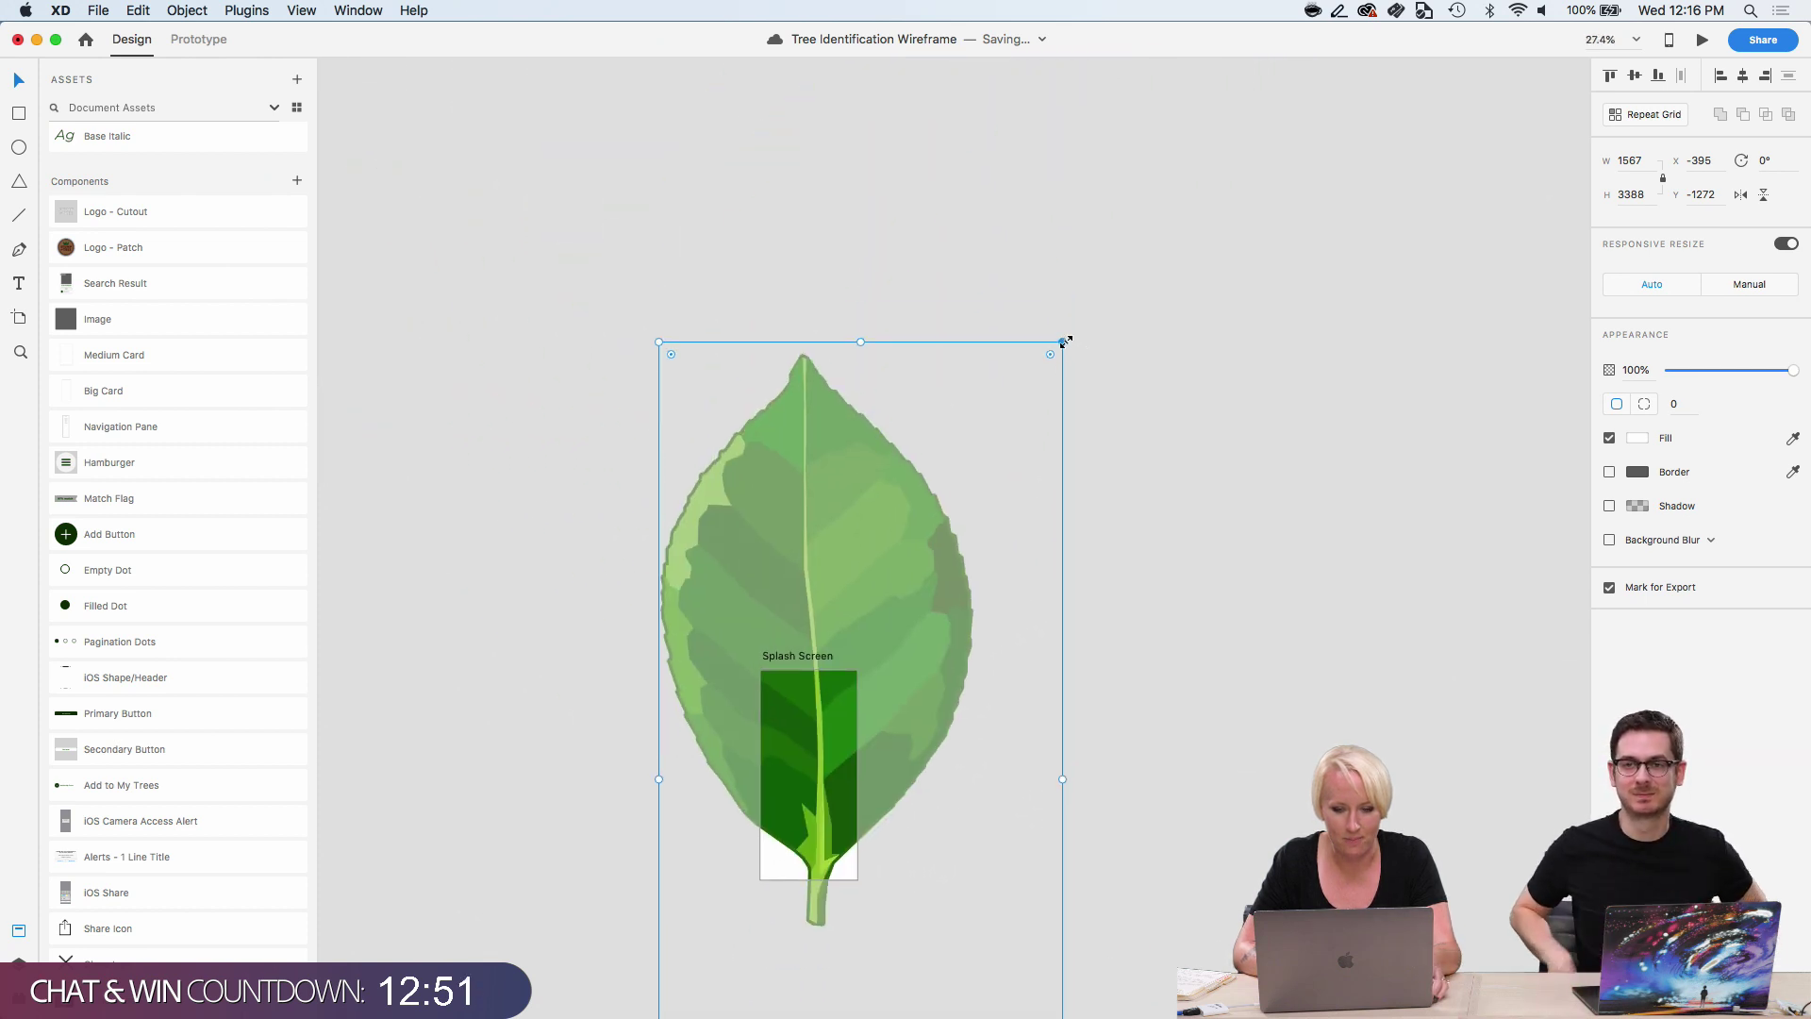
pyautogui.moveTo(1063, 342); pyautogui.dragTo(892, 681)
pyautogui.moveTo(855, 755); pyautogui.dragTo(942, 643)
pyautogui.moveTo(987, 574); pyautogui.dragTo(896, 774)
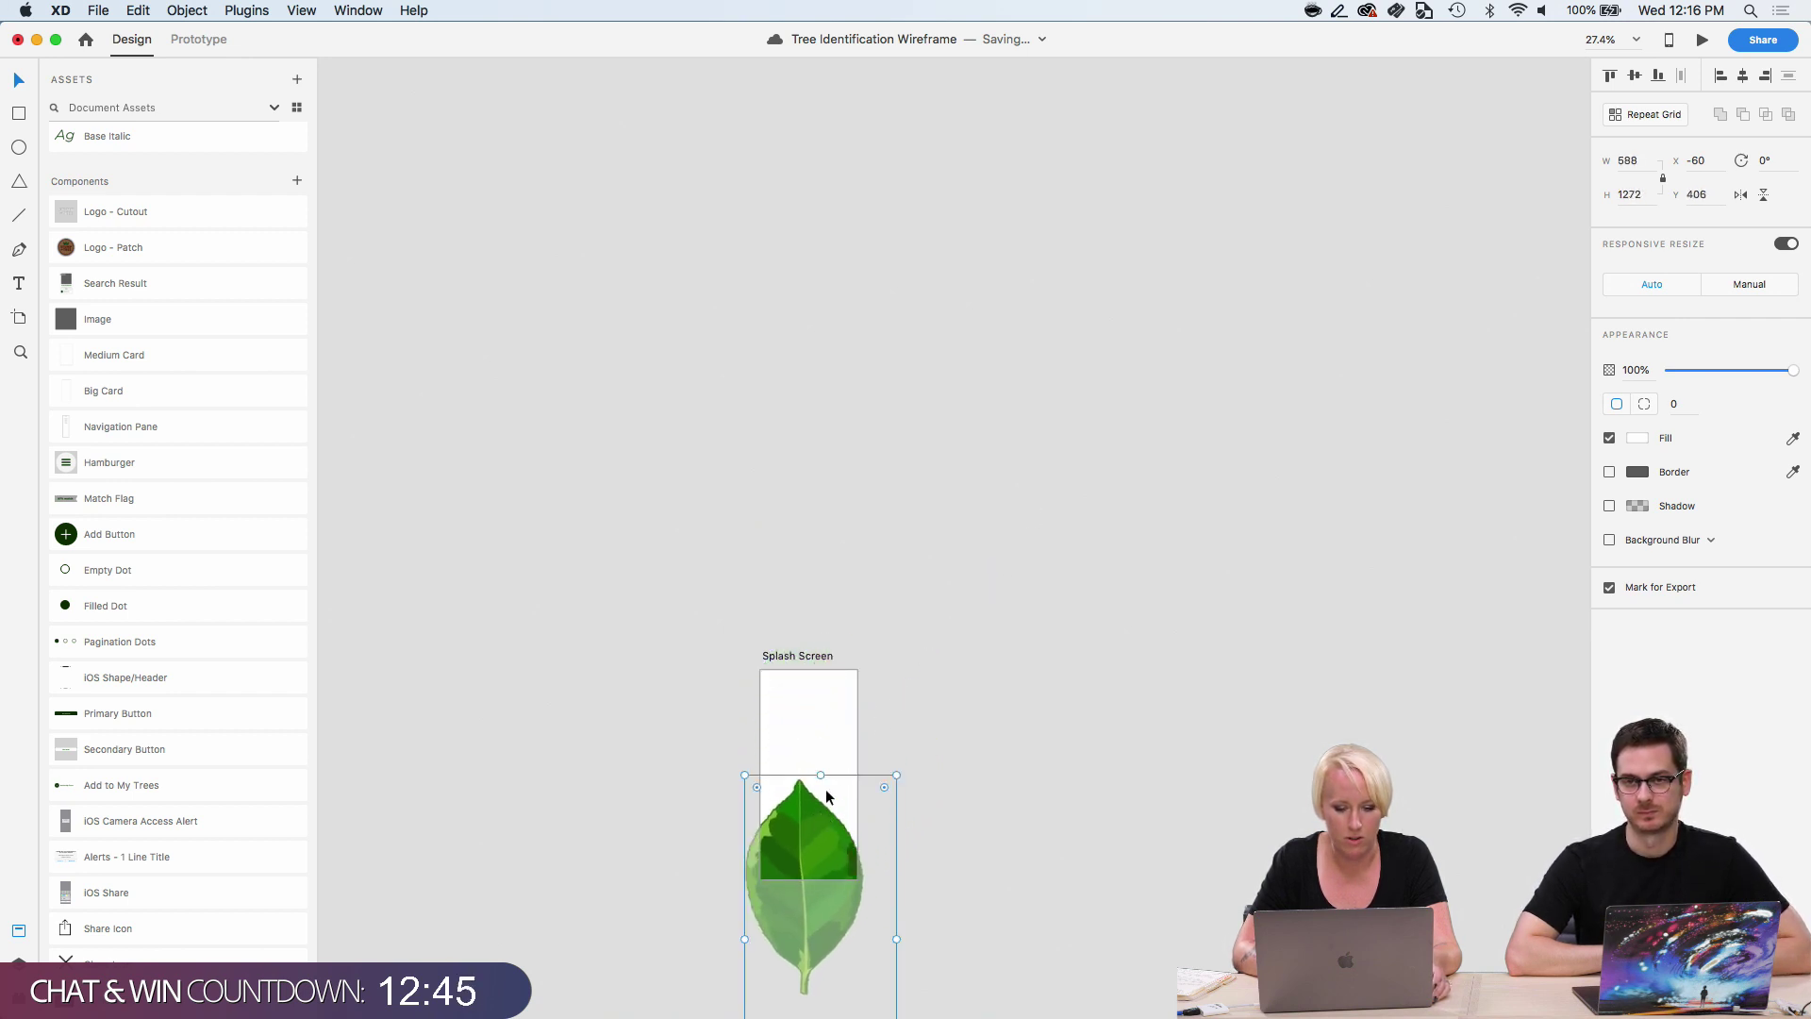
pyautogui.scroll(6, 826, 792)
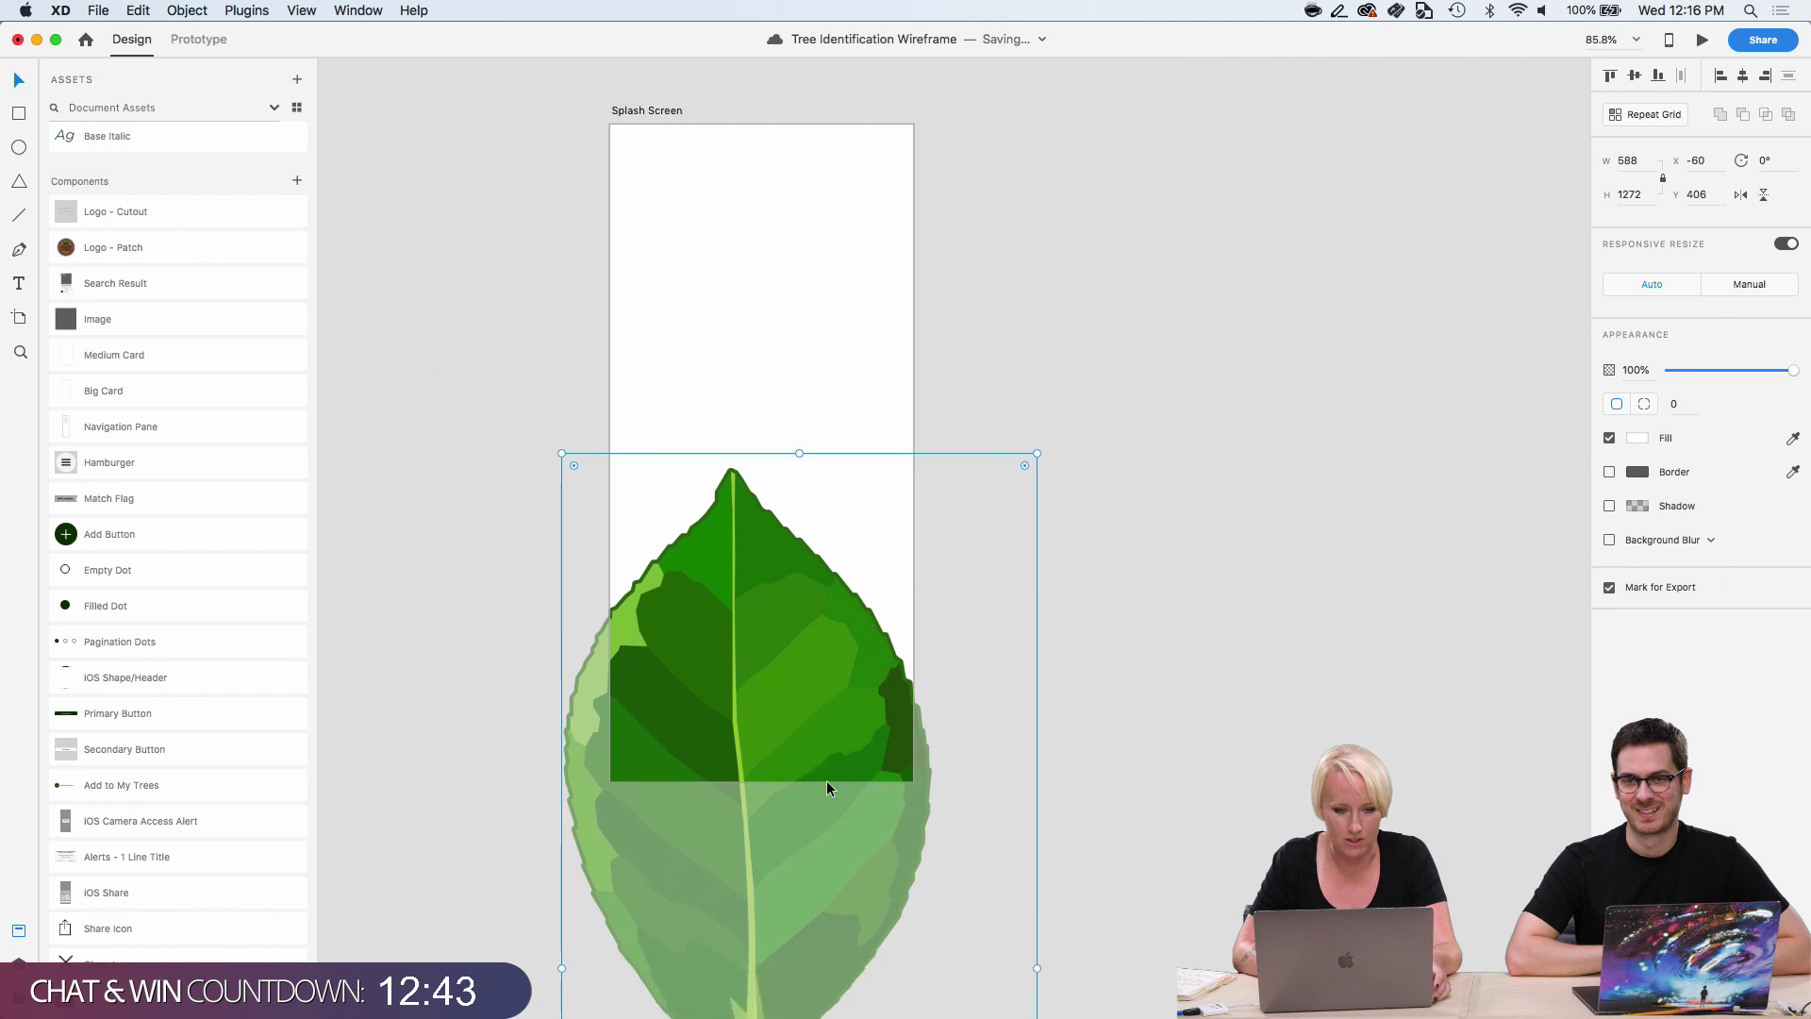
pyautogui.moveTo(788, 671); pyautogui.dragTo(814, 330)
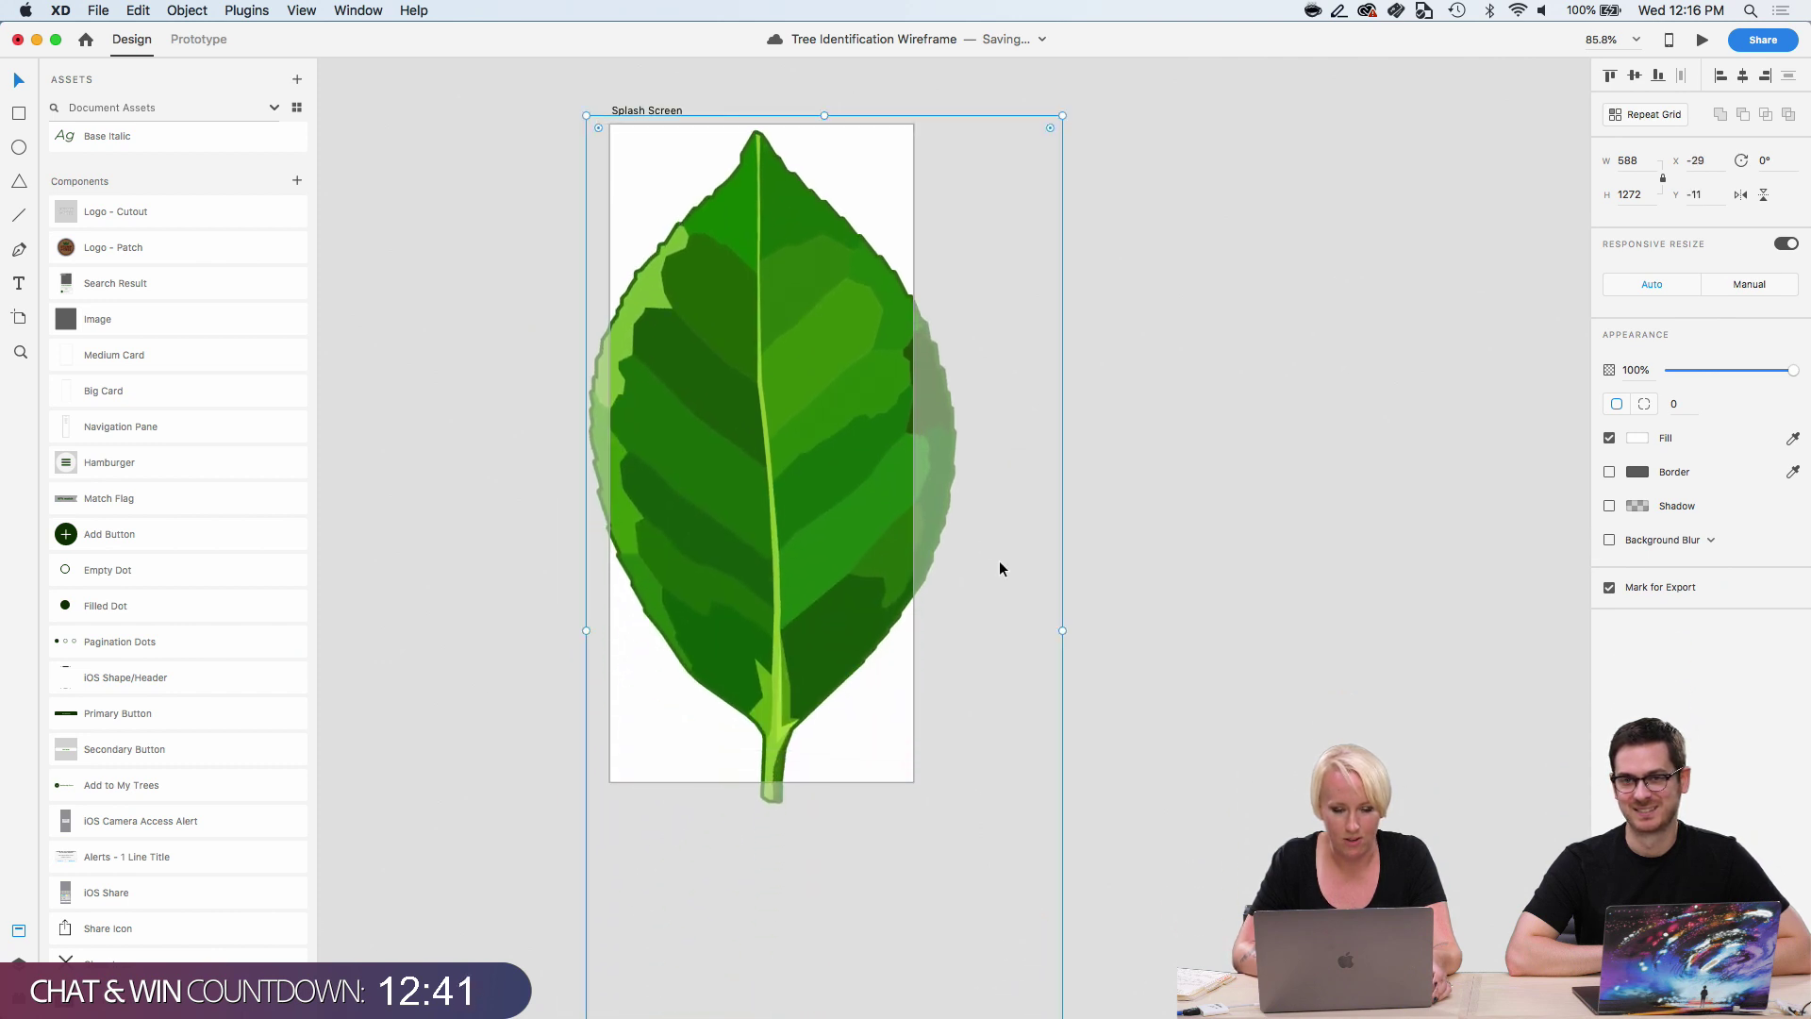
pyautogui.moveTo(1064, 631); pyautogui.dragTo(887, 630)
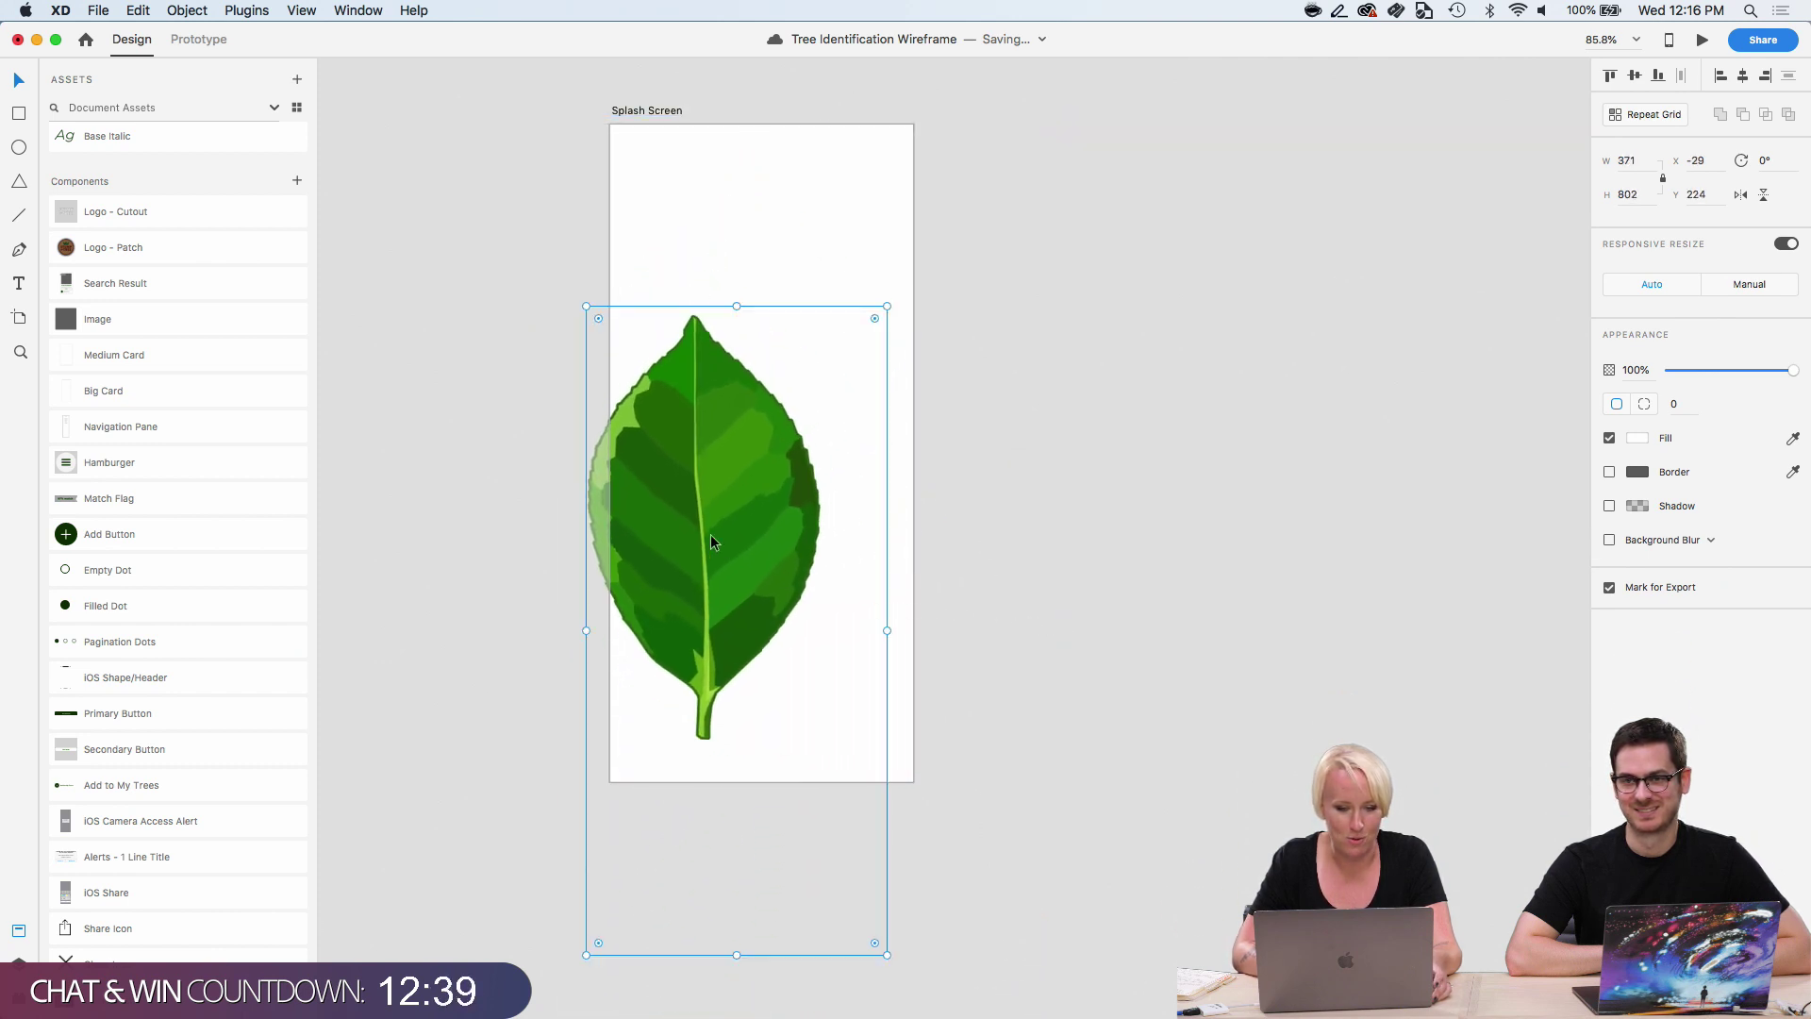
pyautogui.moveTo(710, 534); pyautogui.dragTo(764, 408)
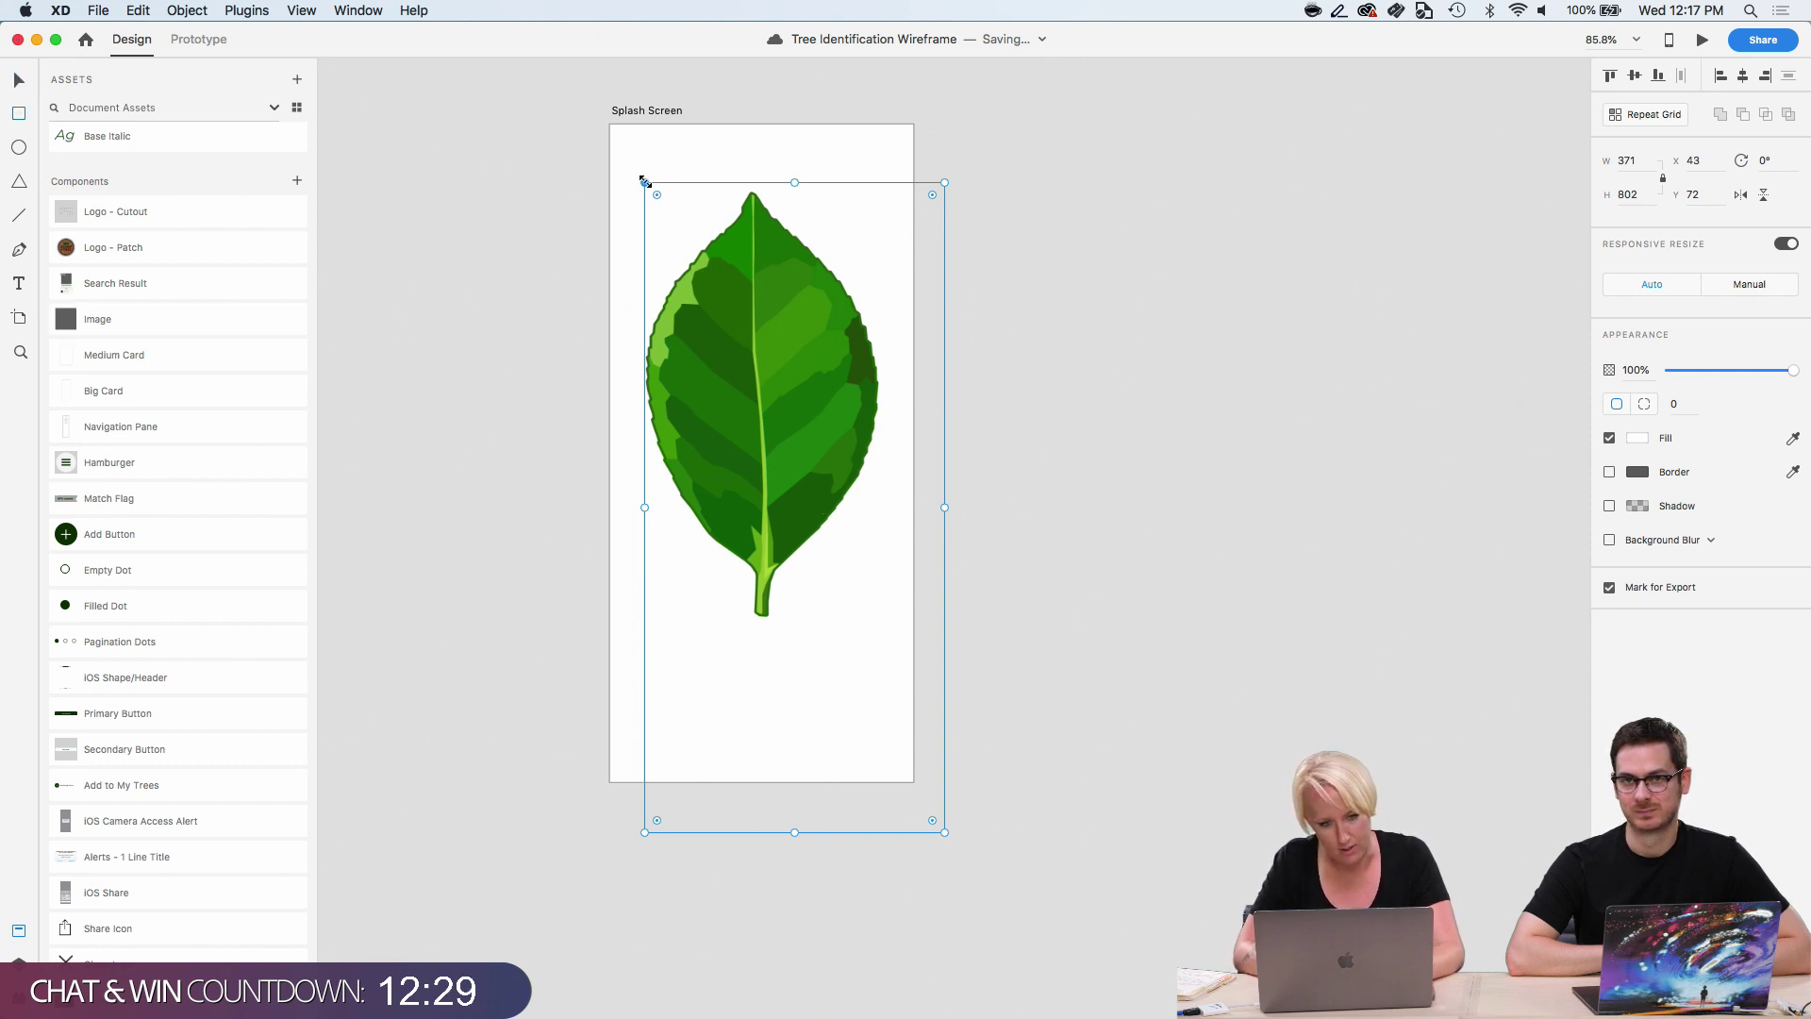
# Draw a rectangle about 301 by 552 around the visible leaf and turn off its fill.
pyautogui.press('r')
pyautogui.moveTo(635, 186); pyautogui.dragTo(879, 633)
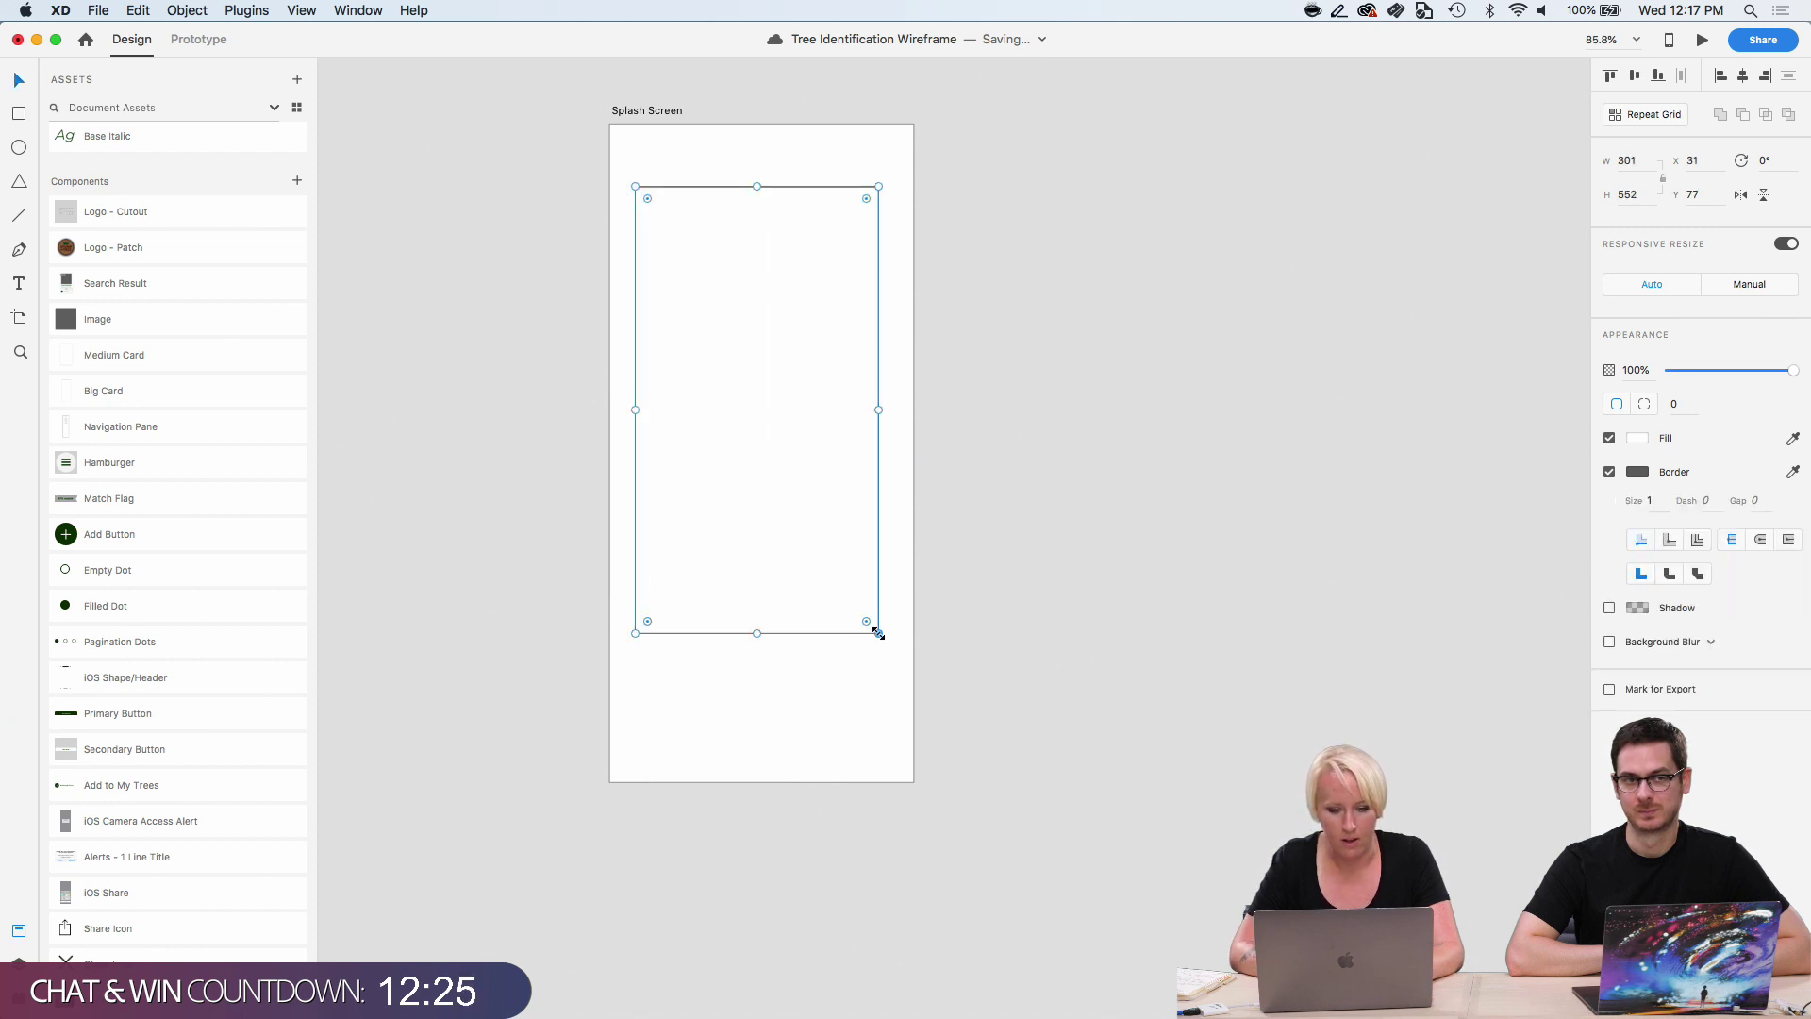
pyautogui.click(1610, 437)
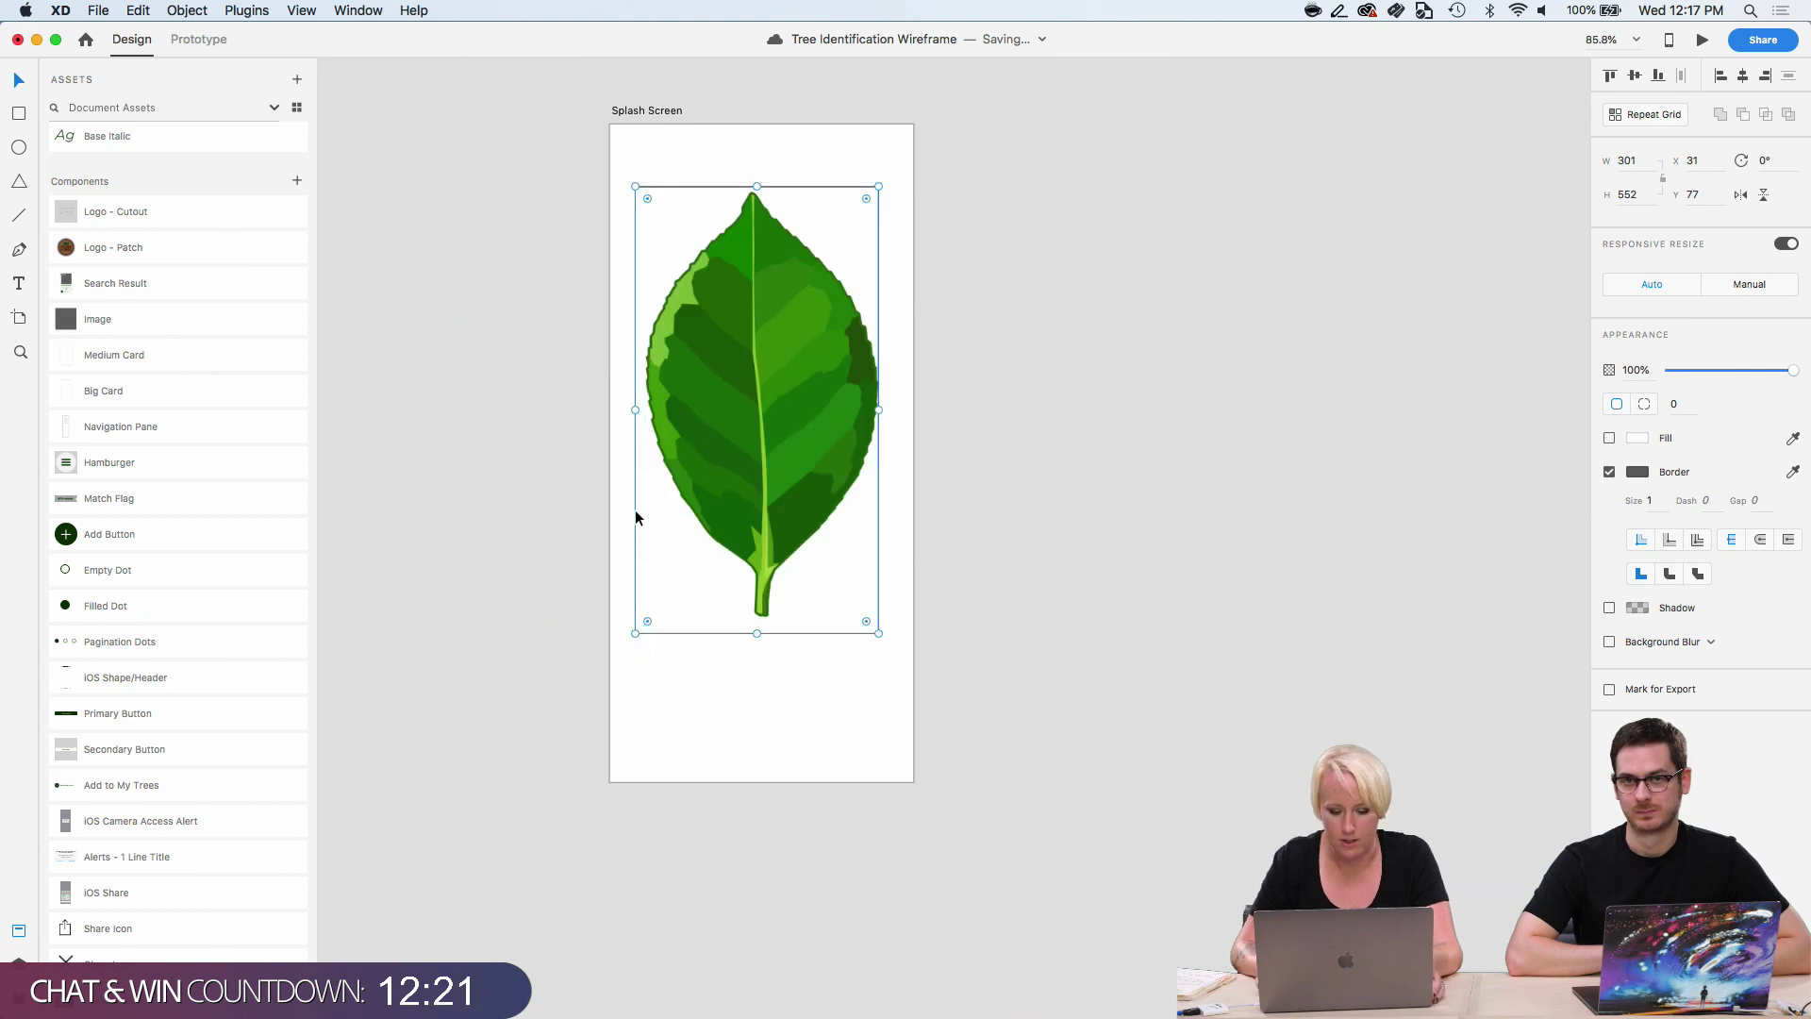
# Nudge the rectangle to X 37, Y 67 so it frames the leaf.
pyautogui.press('Right')
pyautogui.press('Right')
pyautogui.press('Right')
pyautogui.press('Right')
pyautogui.press('Right')
pyautogui.press('Right')
pyautogui.press('Right')
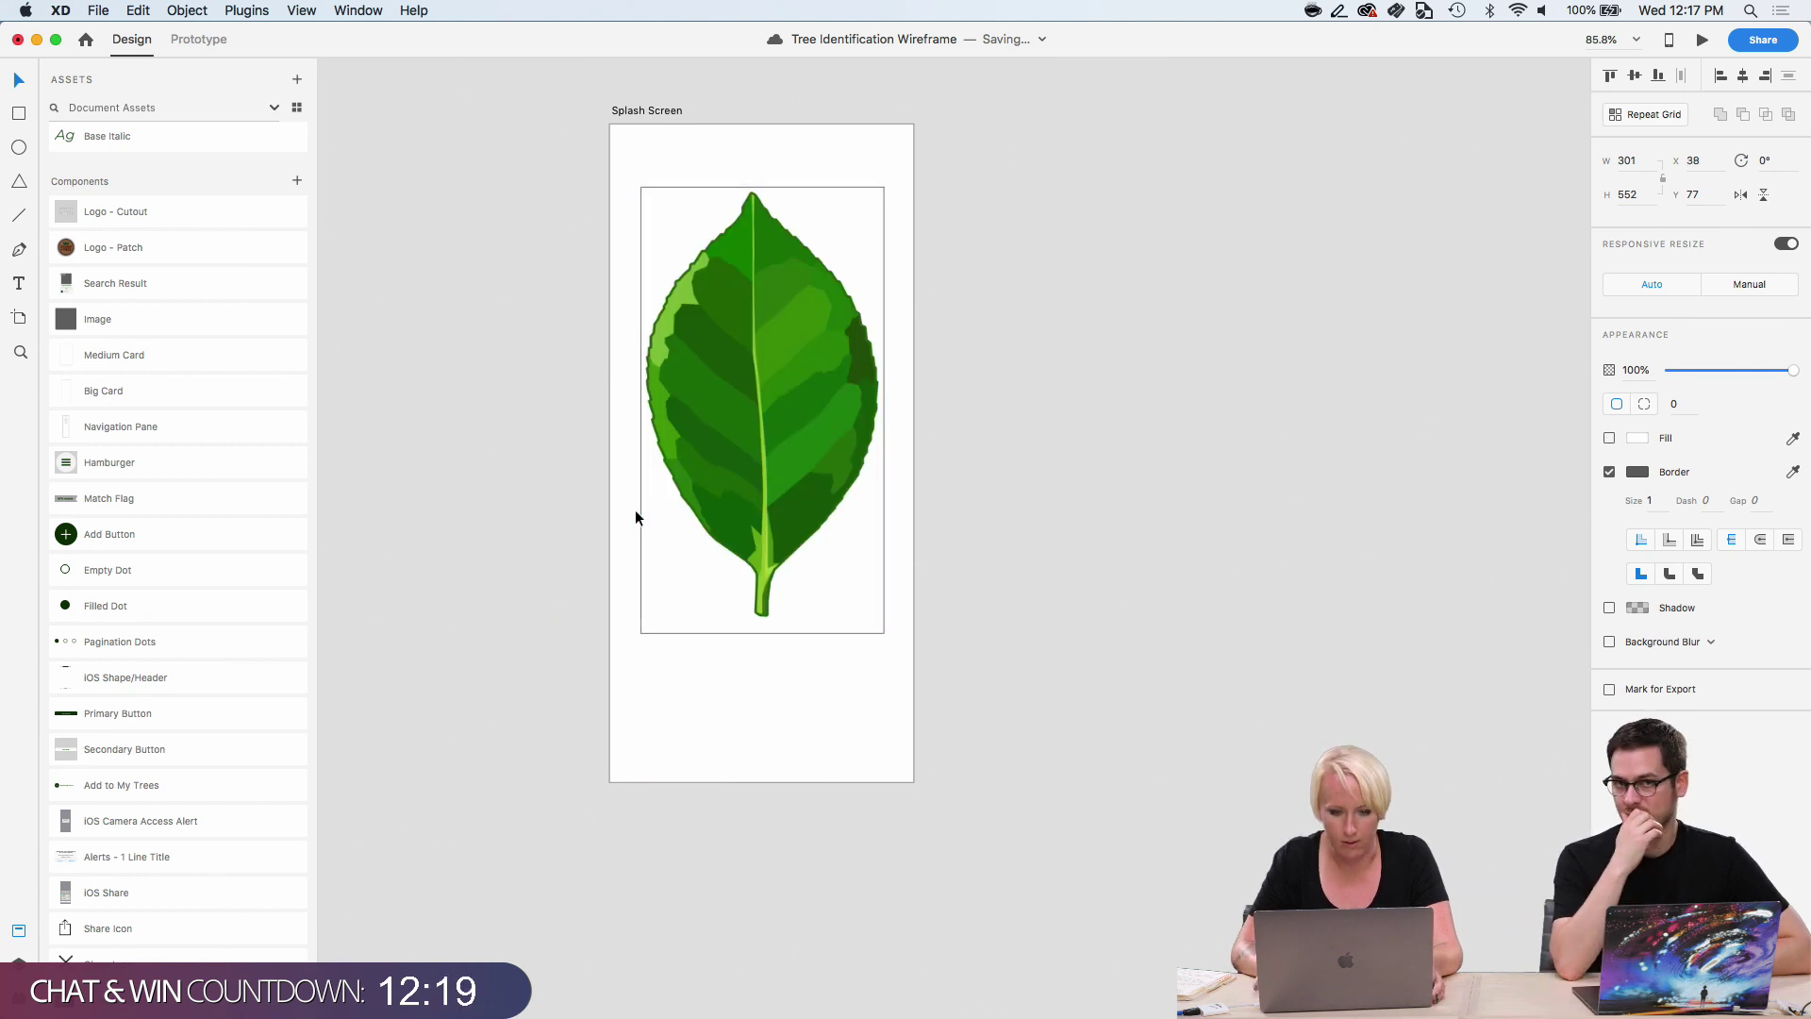
pyautogui.press('Left')
pyautogui.hotkey('shift', 'Up')
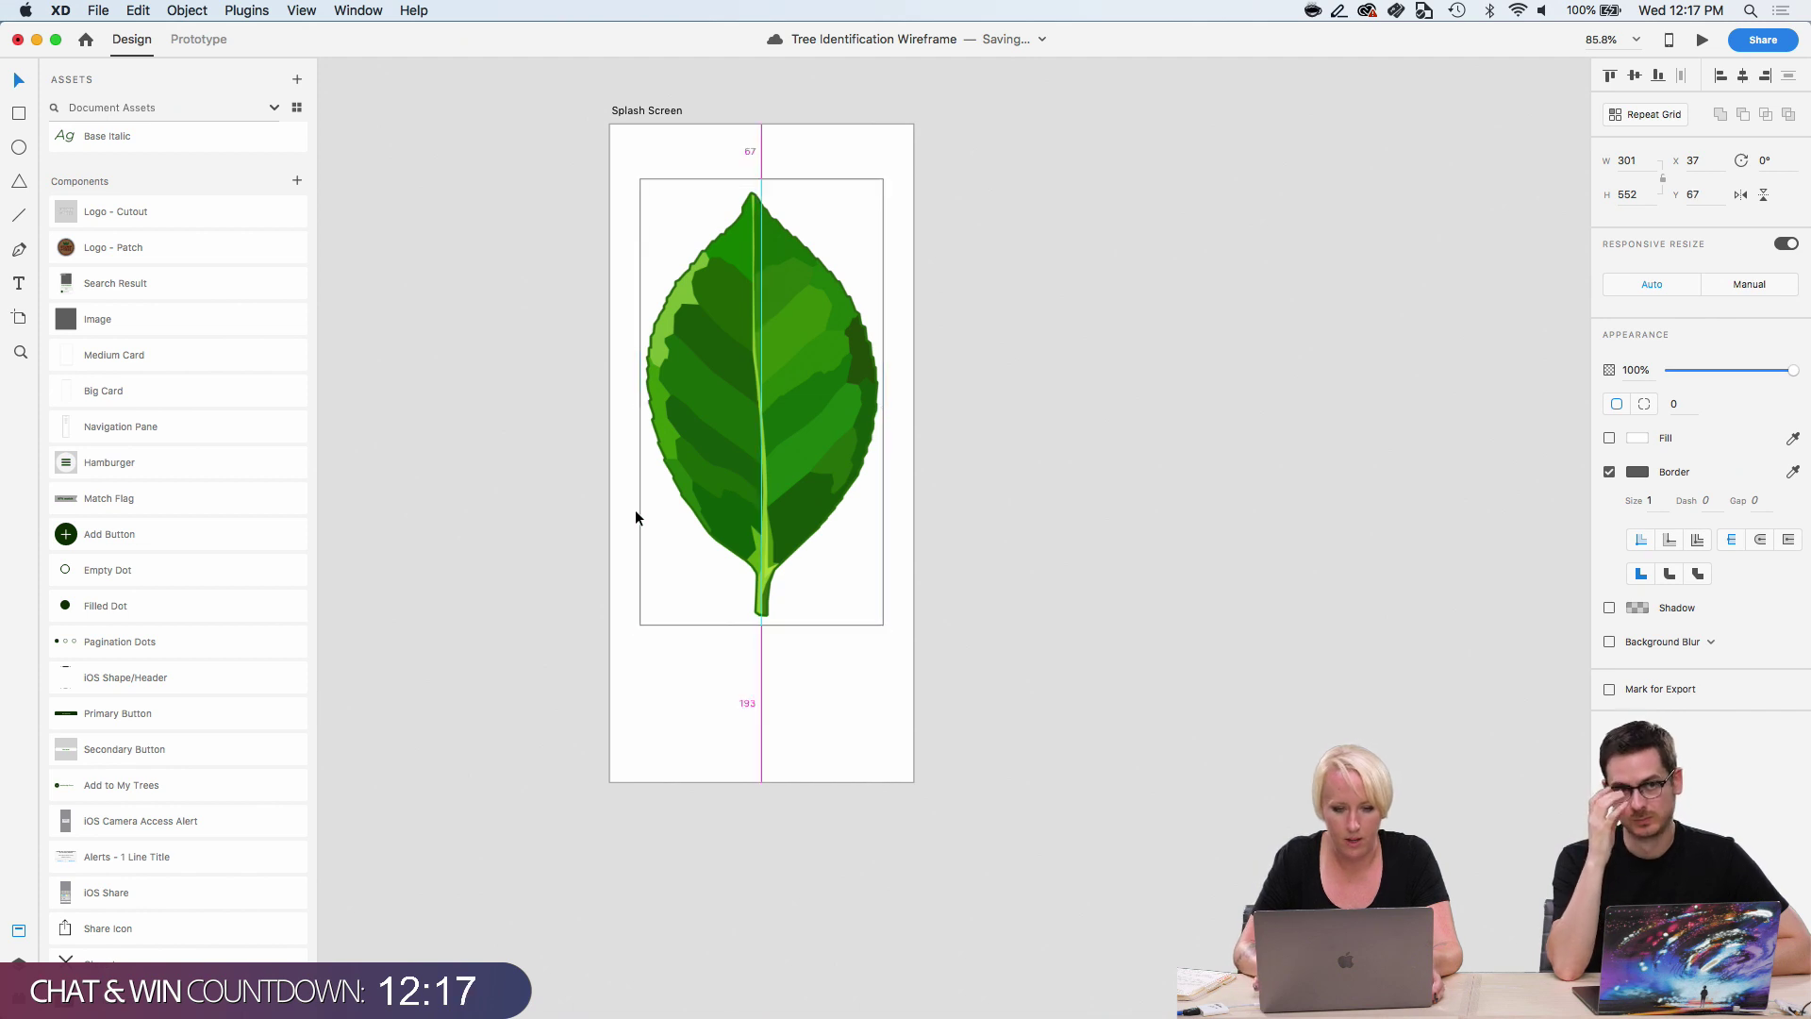
# Mask the leaf image with the rectangle drawn around it.
pyautogui.moveTo(564, 451); pyautogui.dragTo(800, 535)
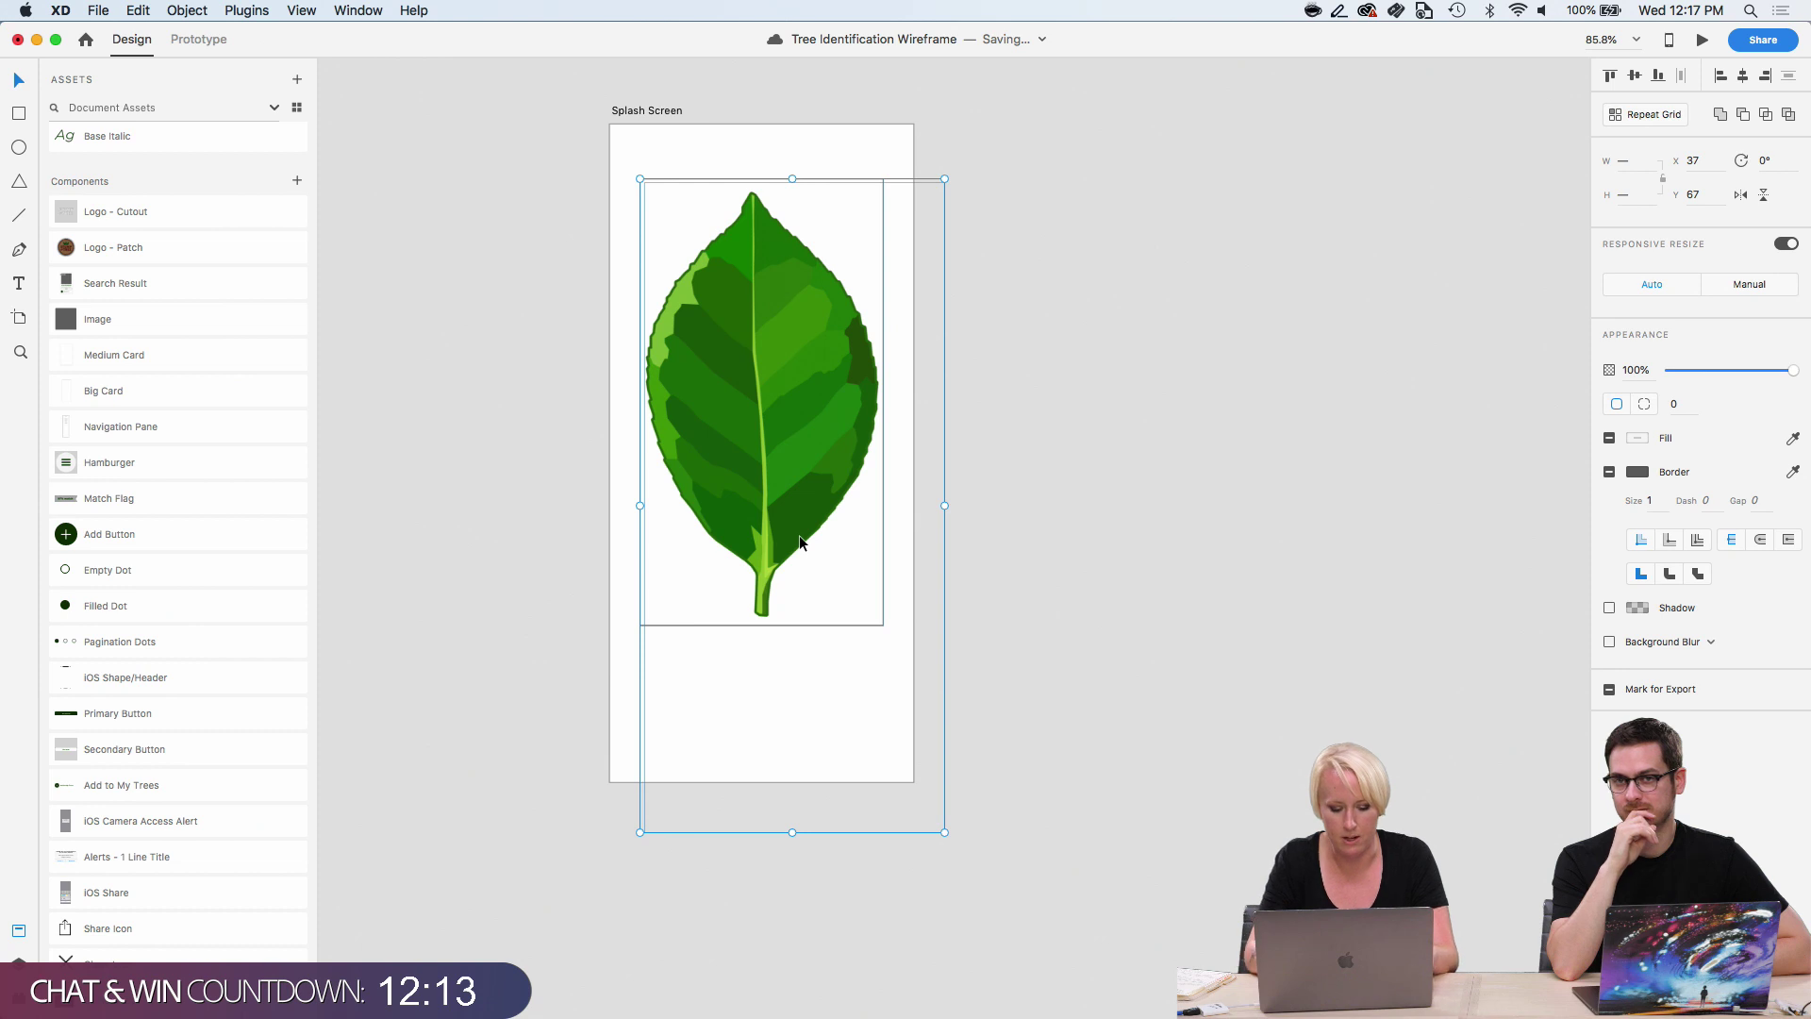
pyautogui.press('super+shift+m')
pyautogui.click(801, 687)
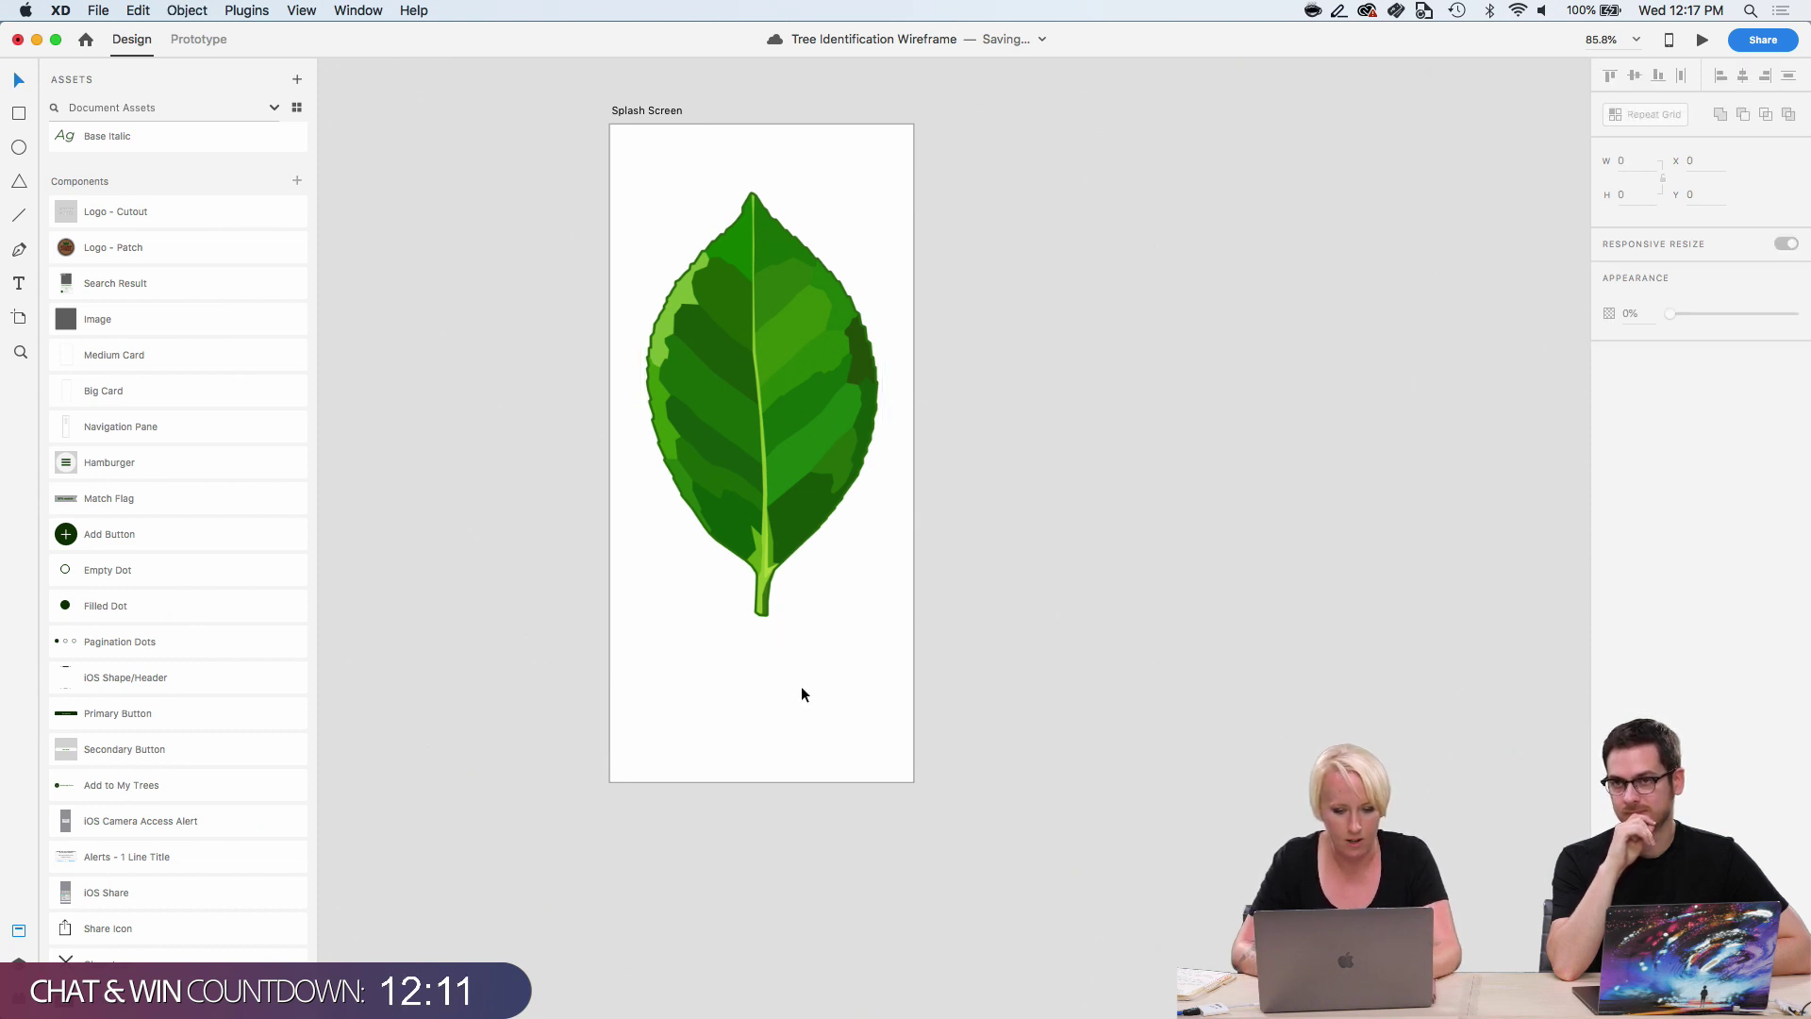
# Resize the masked leaf to about 306 by 561 and position it at about X 34, Y 32 on the Splash Screen artboard.
pyautogui.moveTo(772, 307)
pyautogui.mouseDown()
pyautogui.moveTo(767, 332)
pyautogui.moveTo(764, 291)
pyautogui.mouseUp()
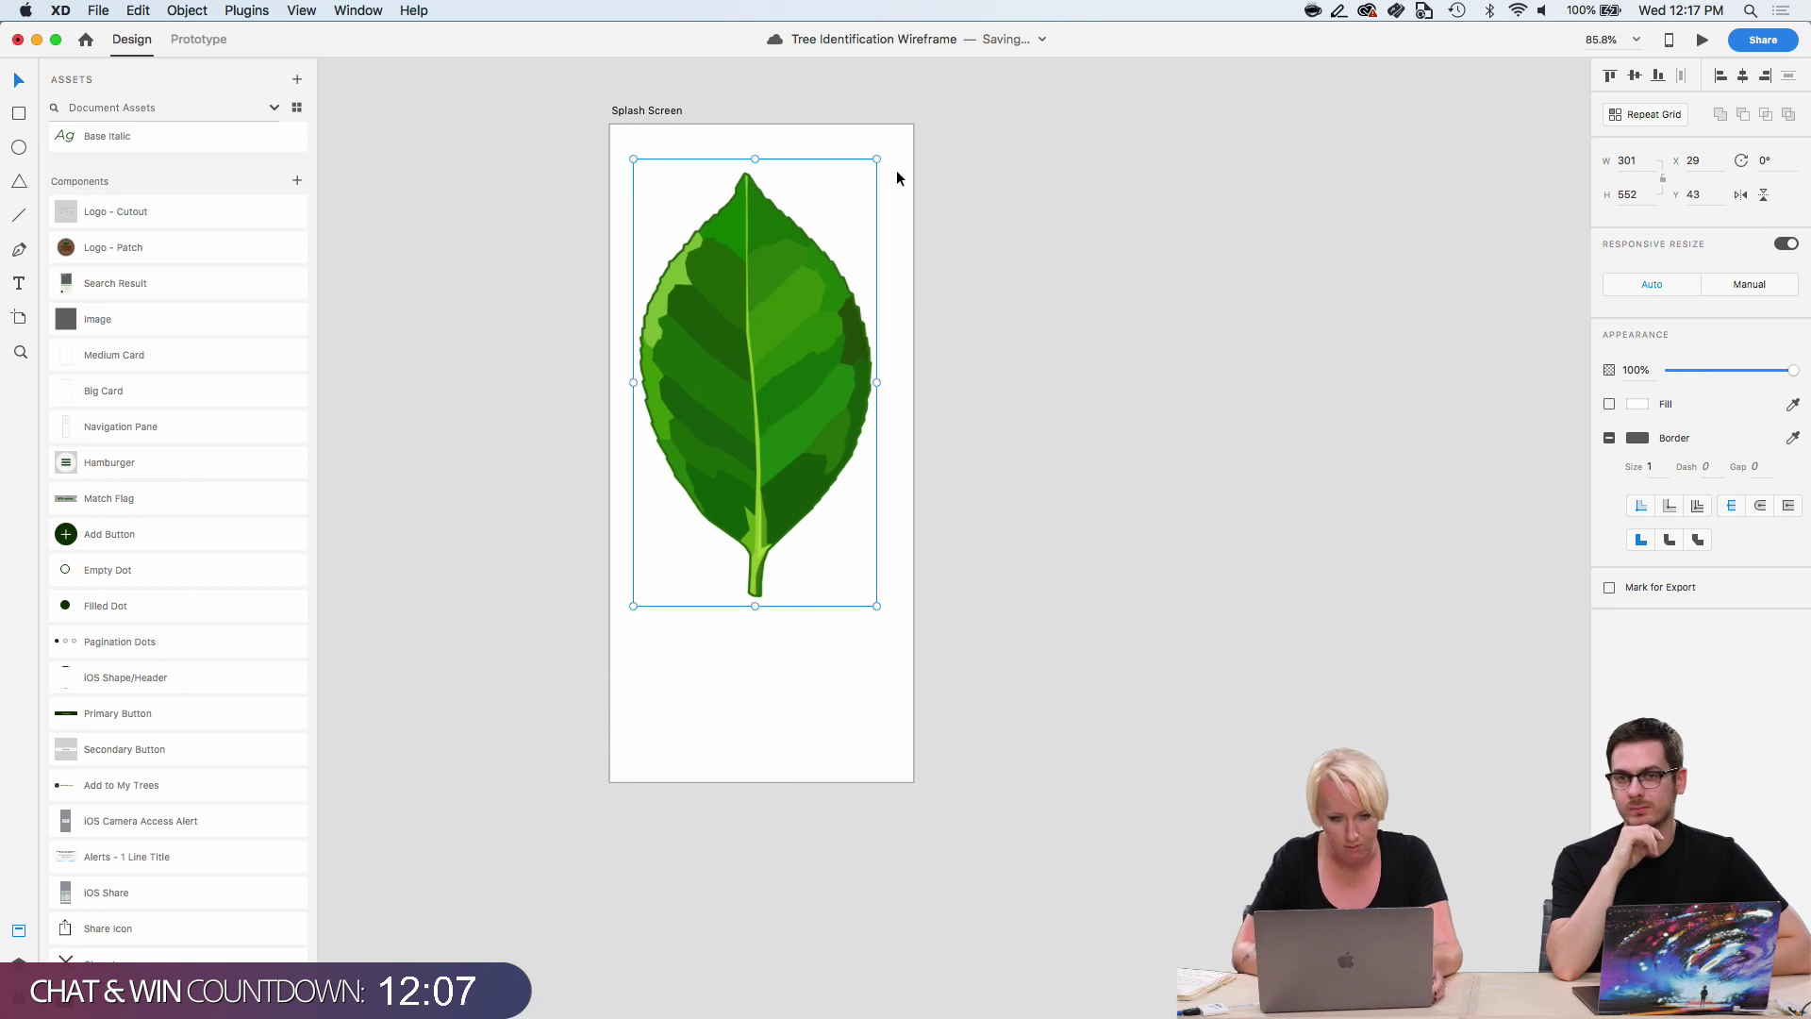
pyautogui.moveTo(876, 159); pyautogui.dragTo(837, 220)
pyautogui.moveTo(783, 343); pyautogui.dragTo(786, 281)
pyautogui.moveTo(838, 541); pyautogui.dragTo(882, 623)
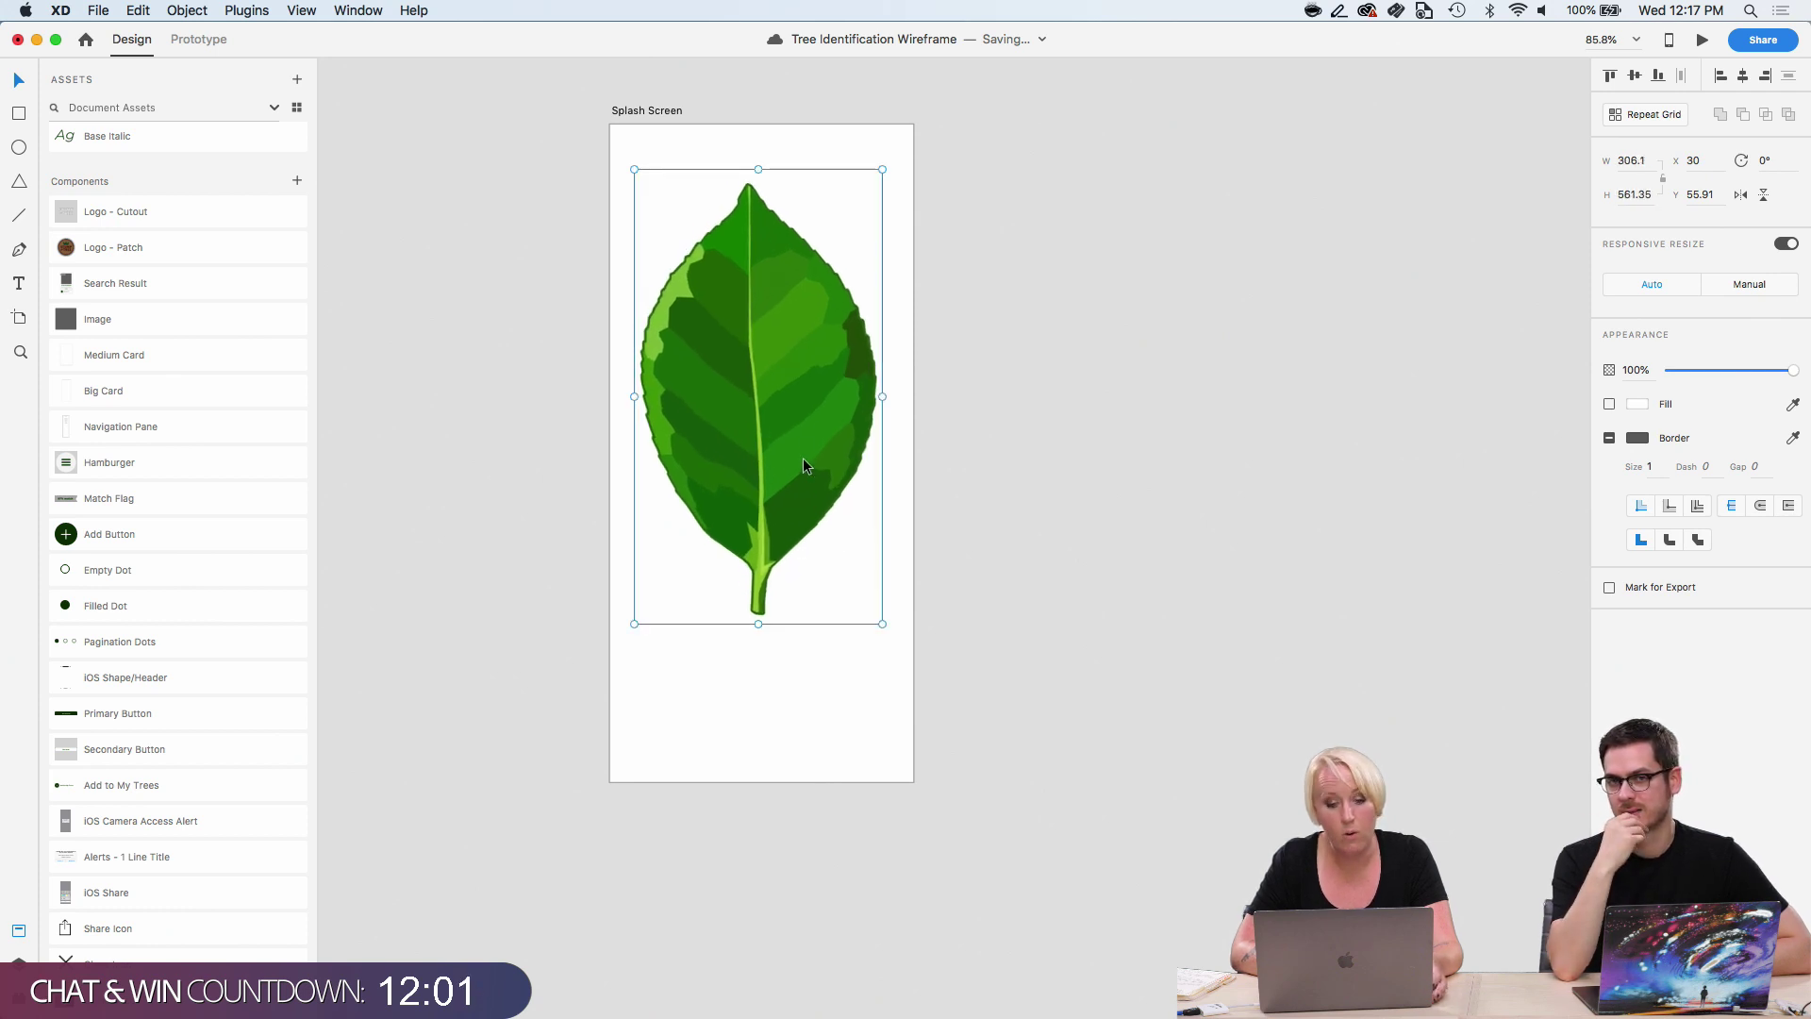
pyautogui.moveTo(805, 427); pyautogui.dragTo(800, 415)
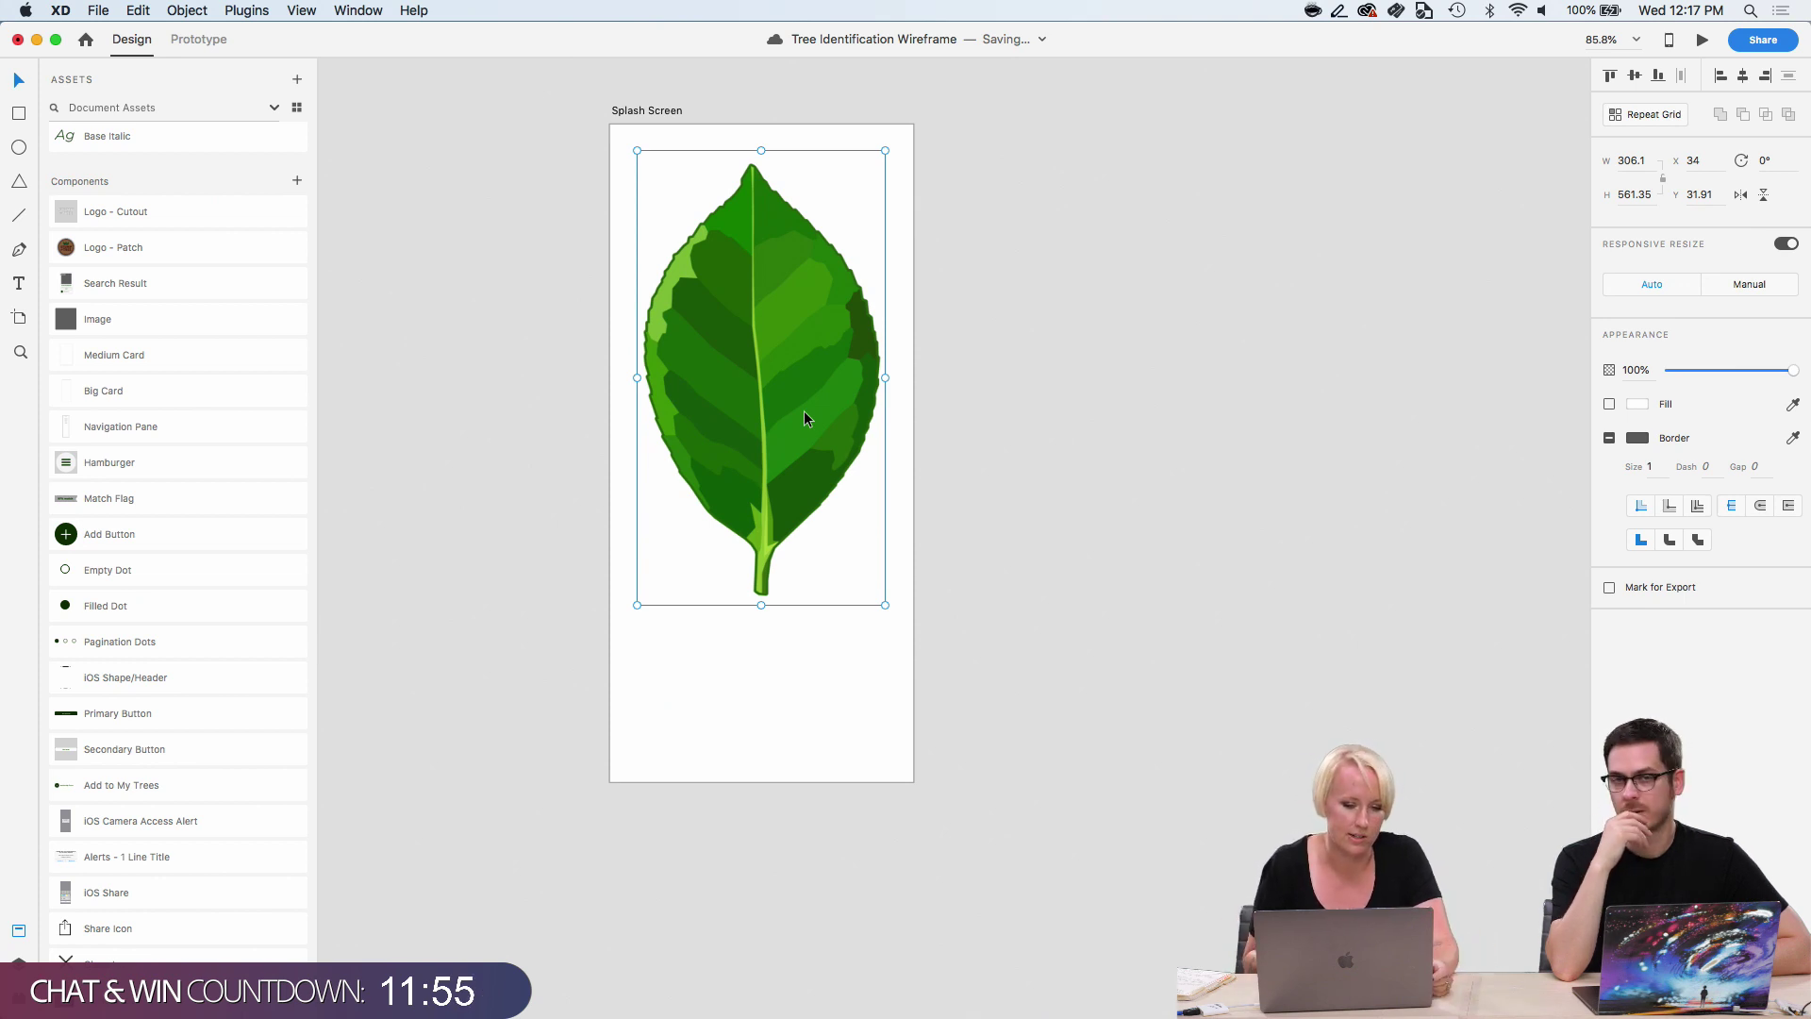
pyautogui.click(905, 386)
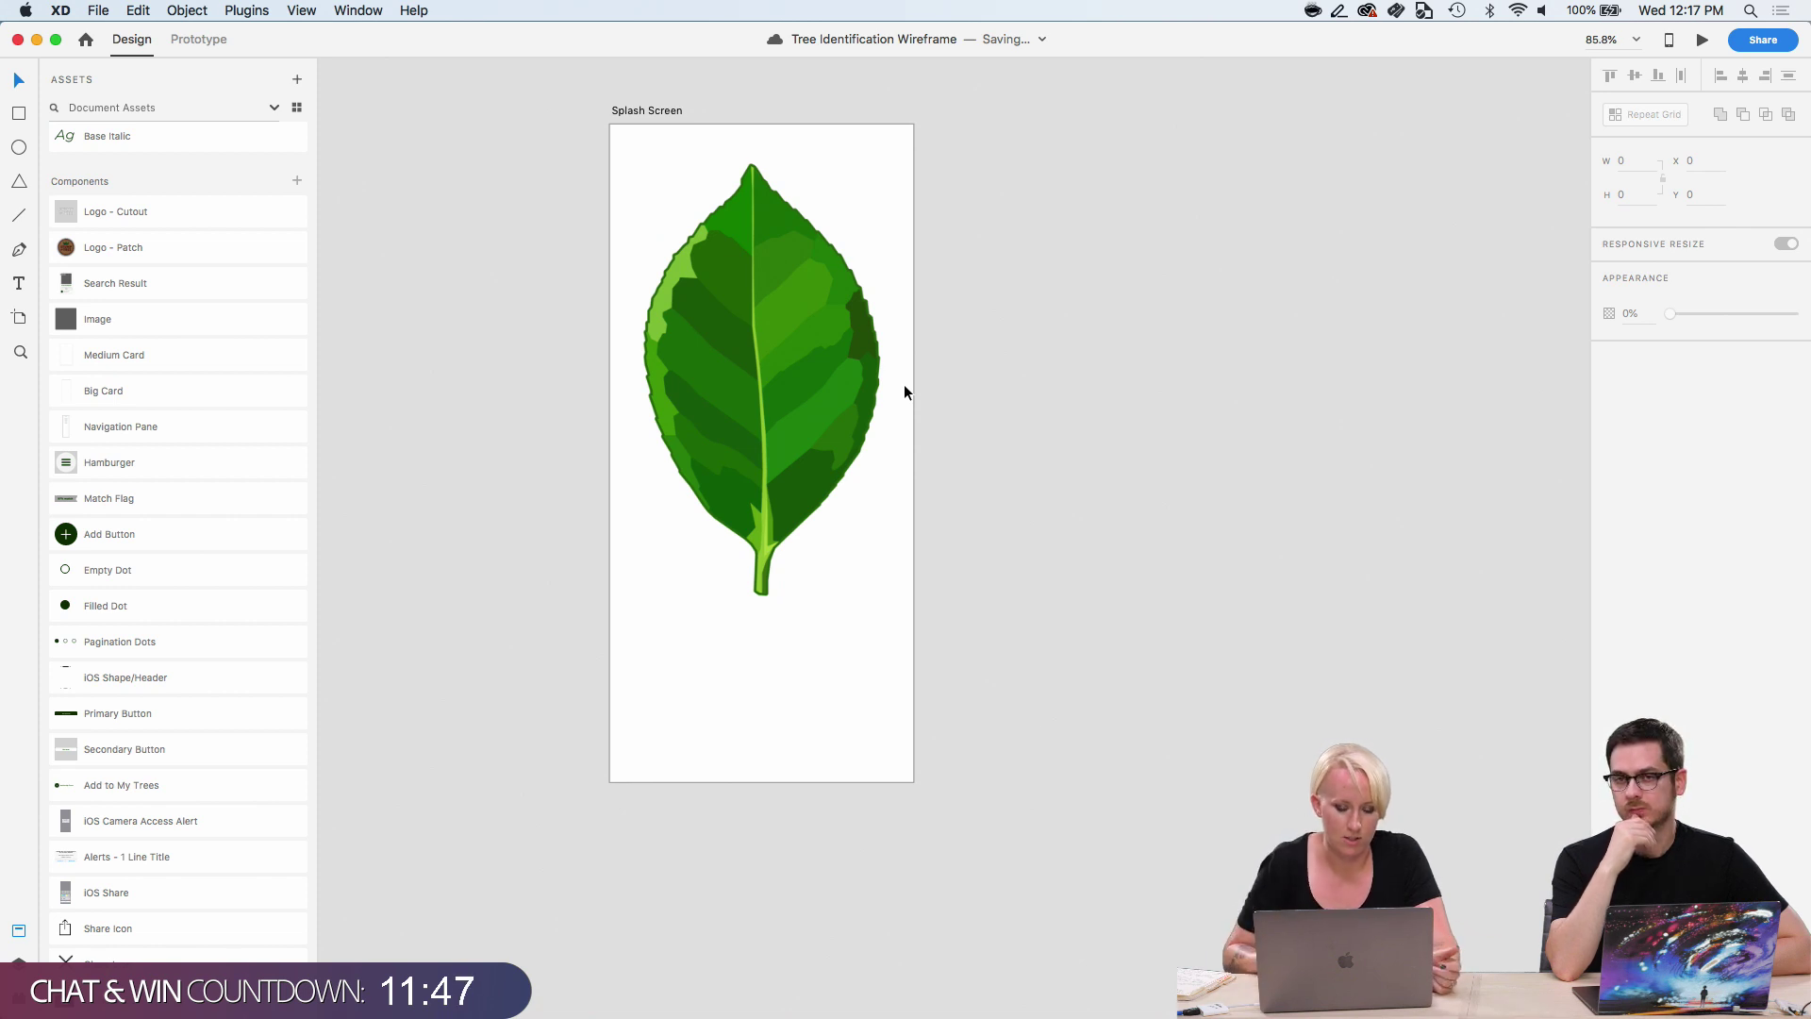
# Open home screen.psd from the Tree Identification App - Adobe Live folder on the Desktop in Adobe XD.
pyautogui.scroll(5, 896, 383)
pyautogui.scroll(-3, 896, 387)
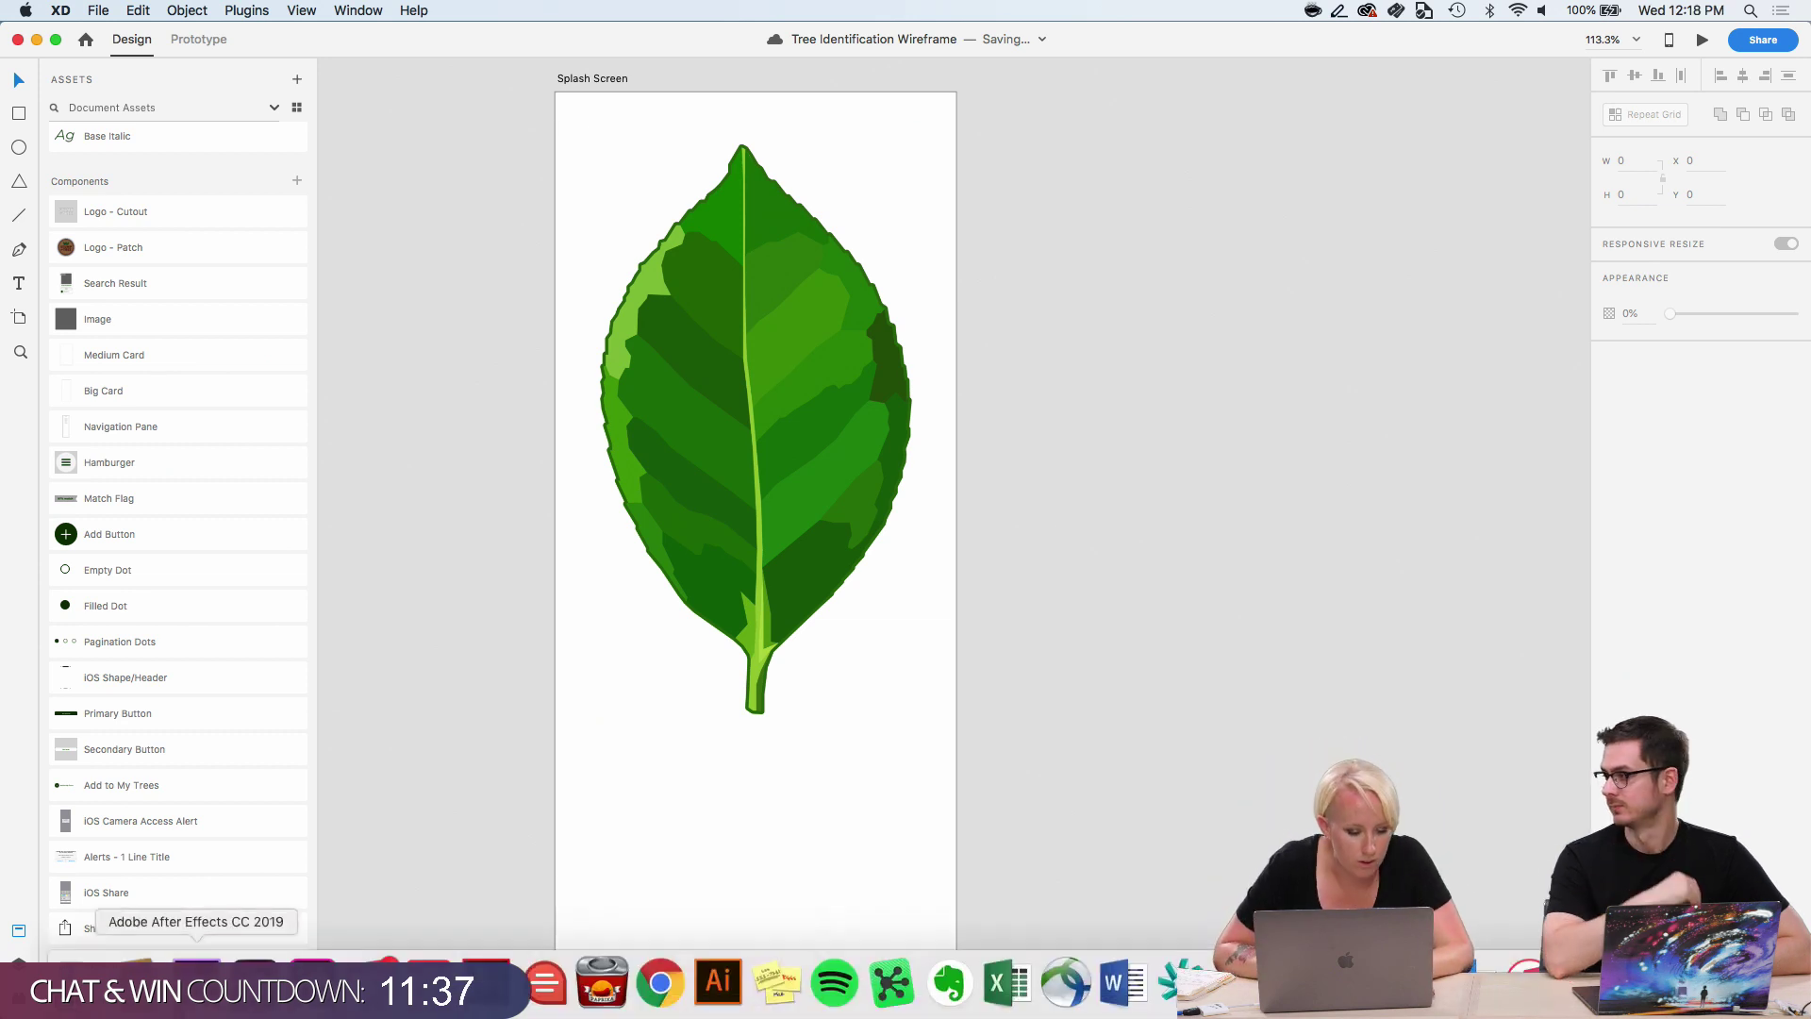
pyautogui.click(81, 1001)
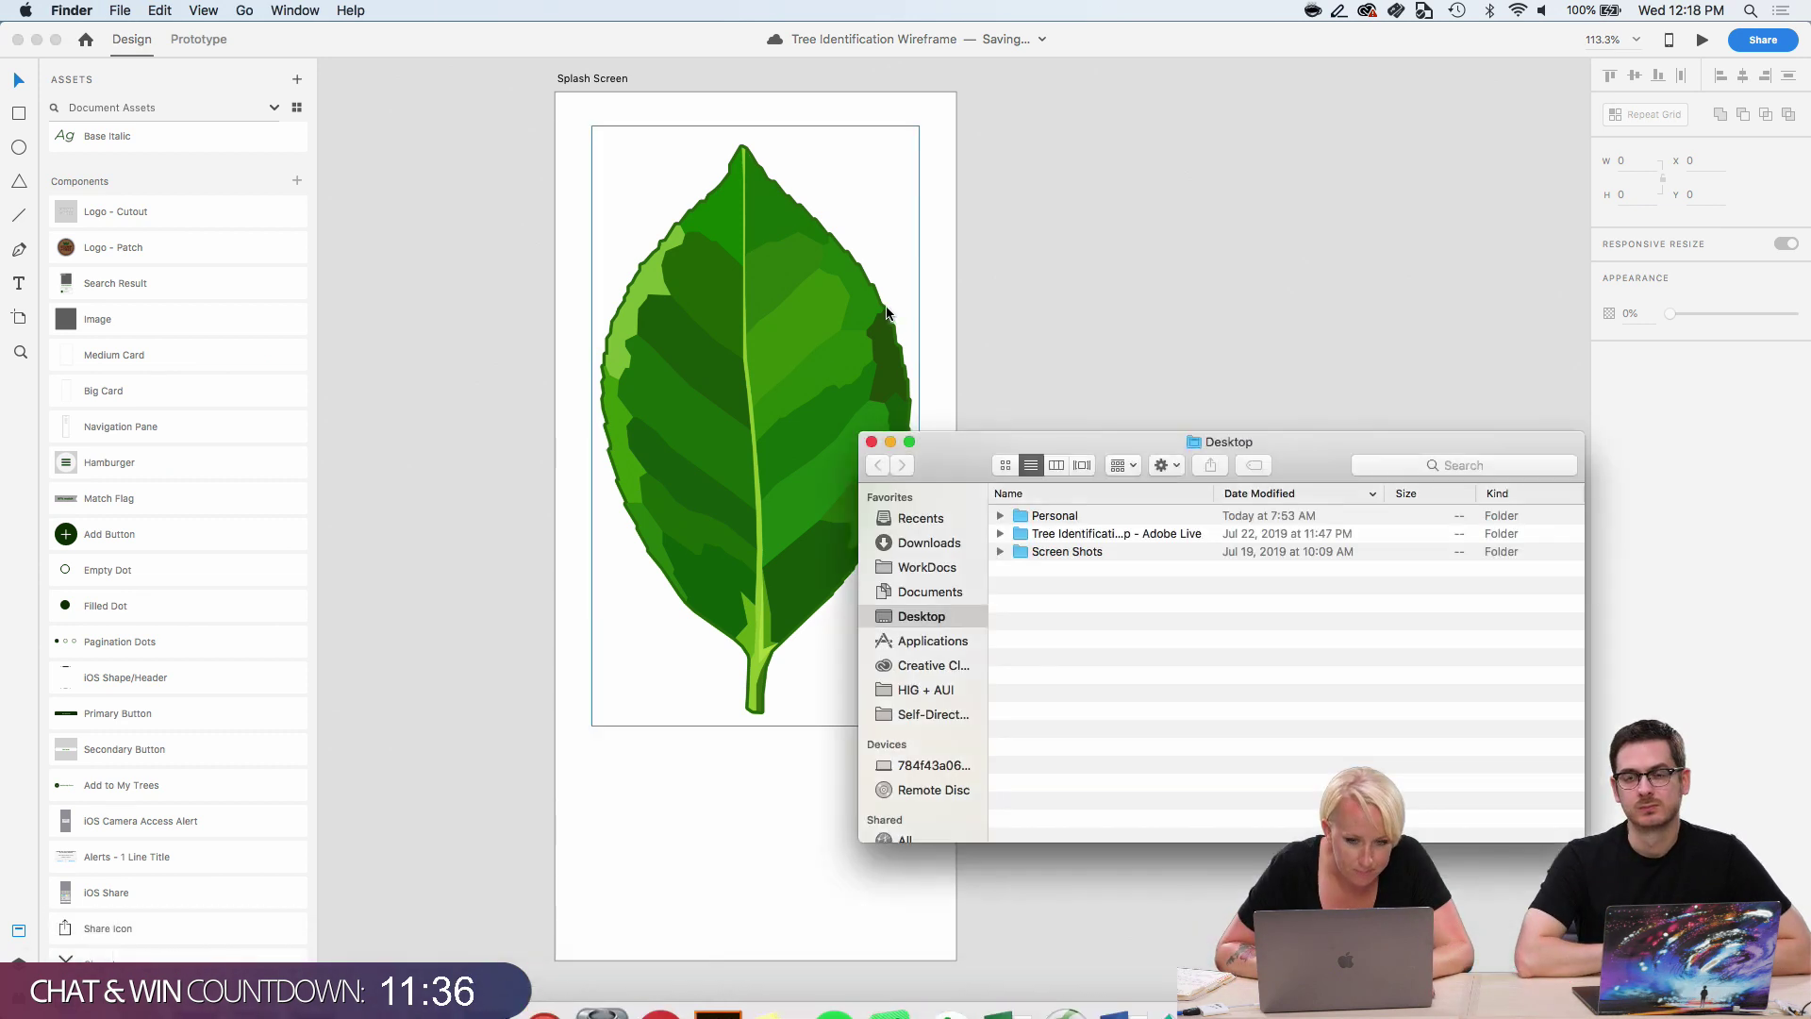
pyautogui.doubleClick(1052, 536)
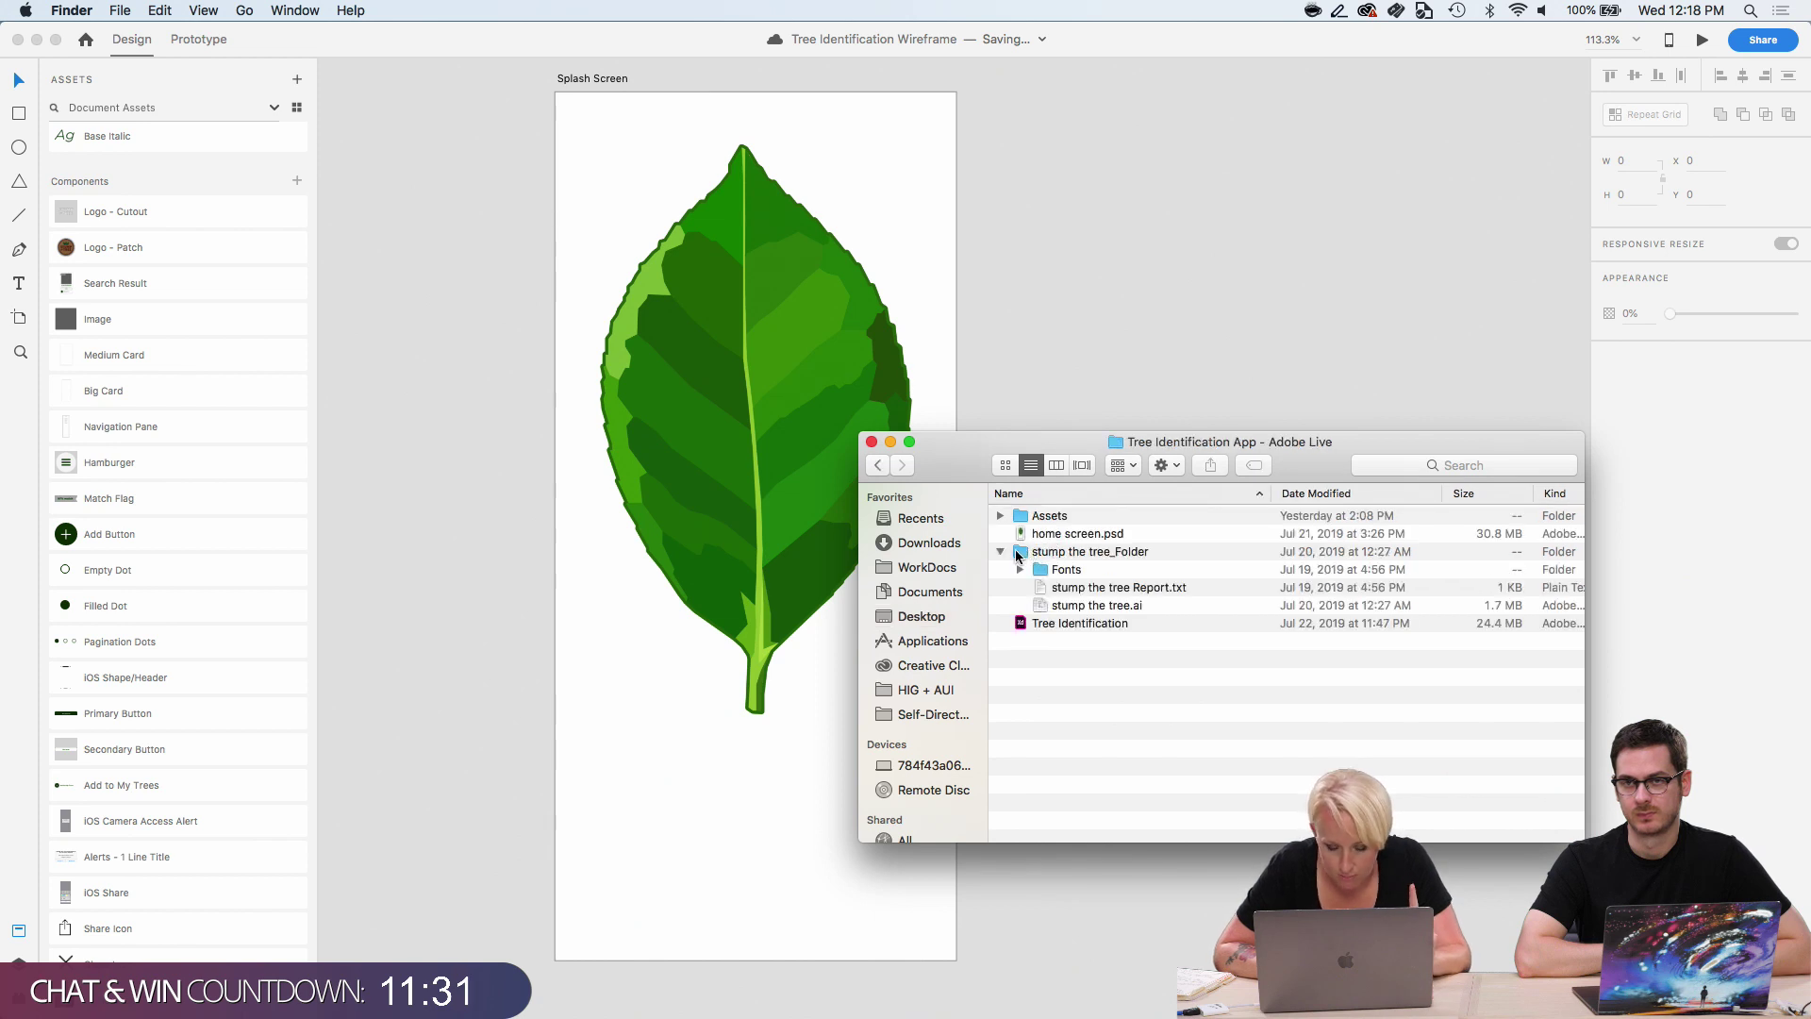
pyautogui.doubleClick(1025, 519)
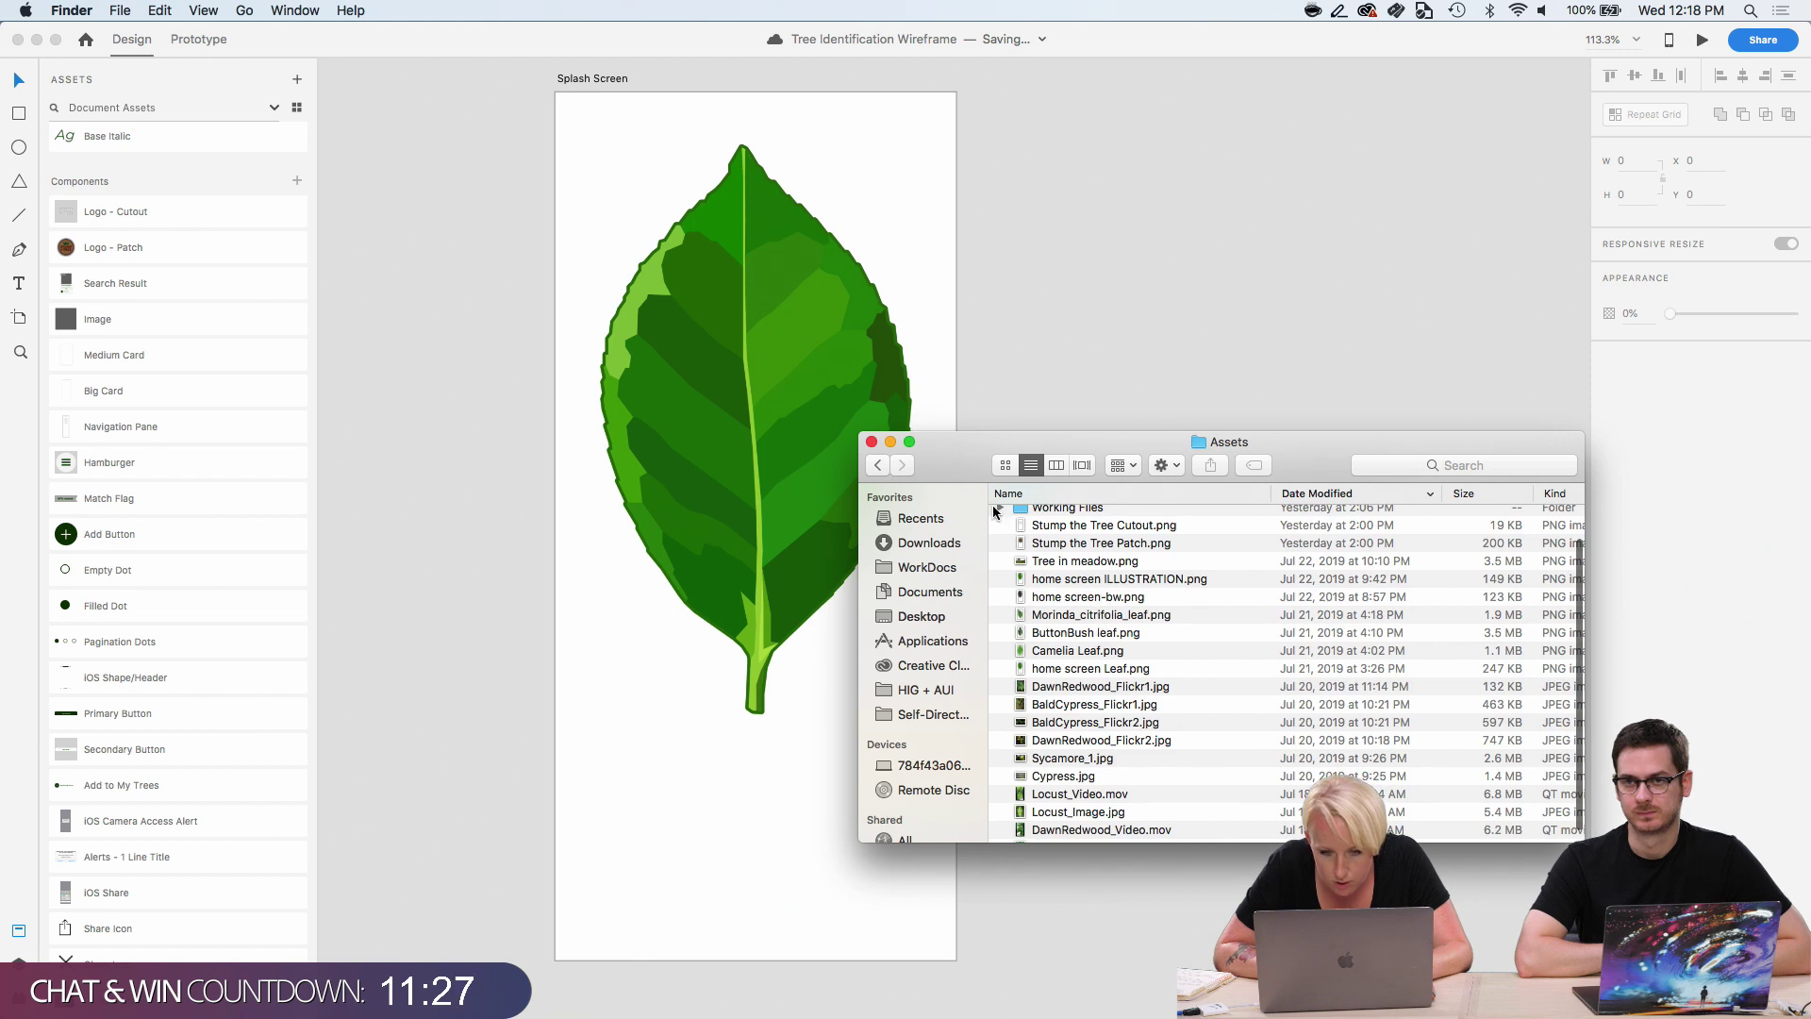
pyautogui.click(878, 465)
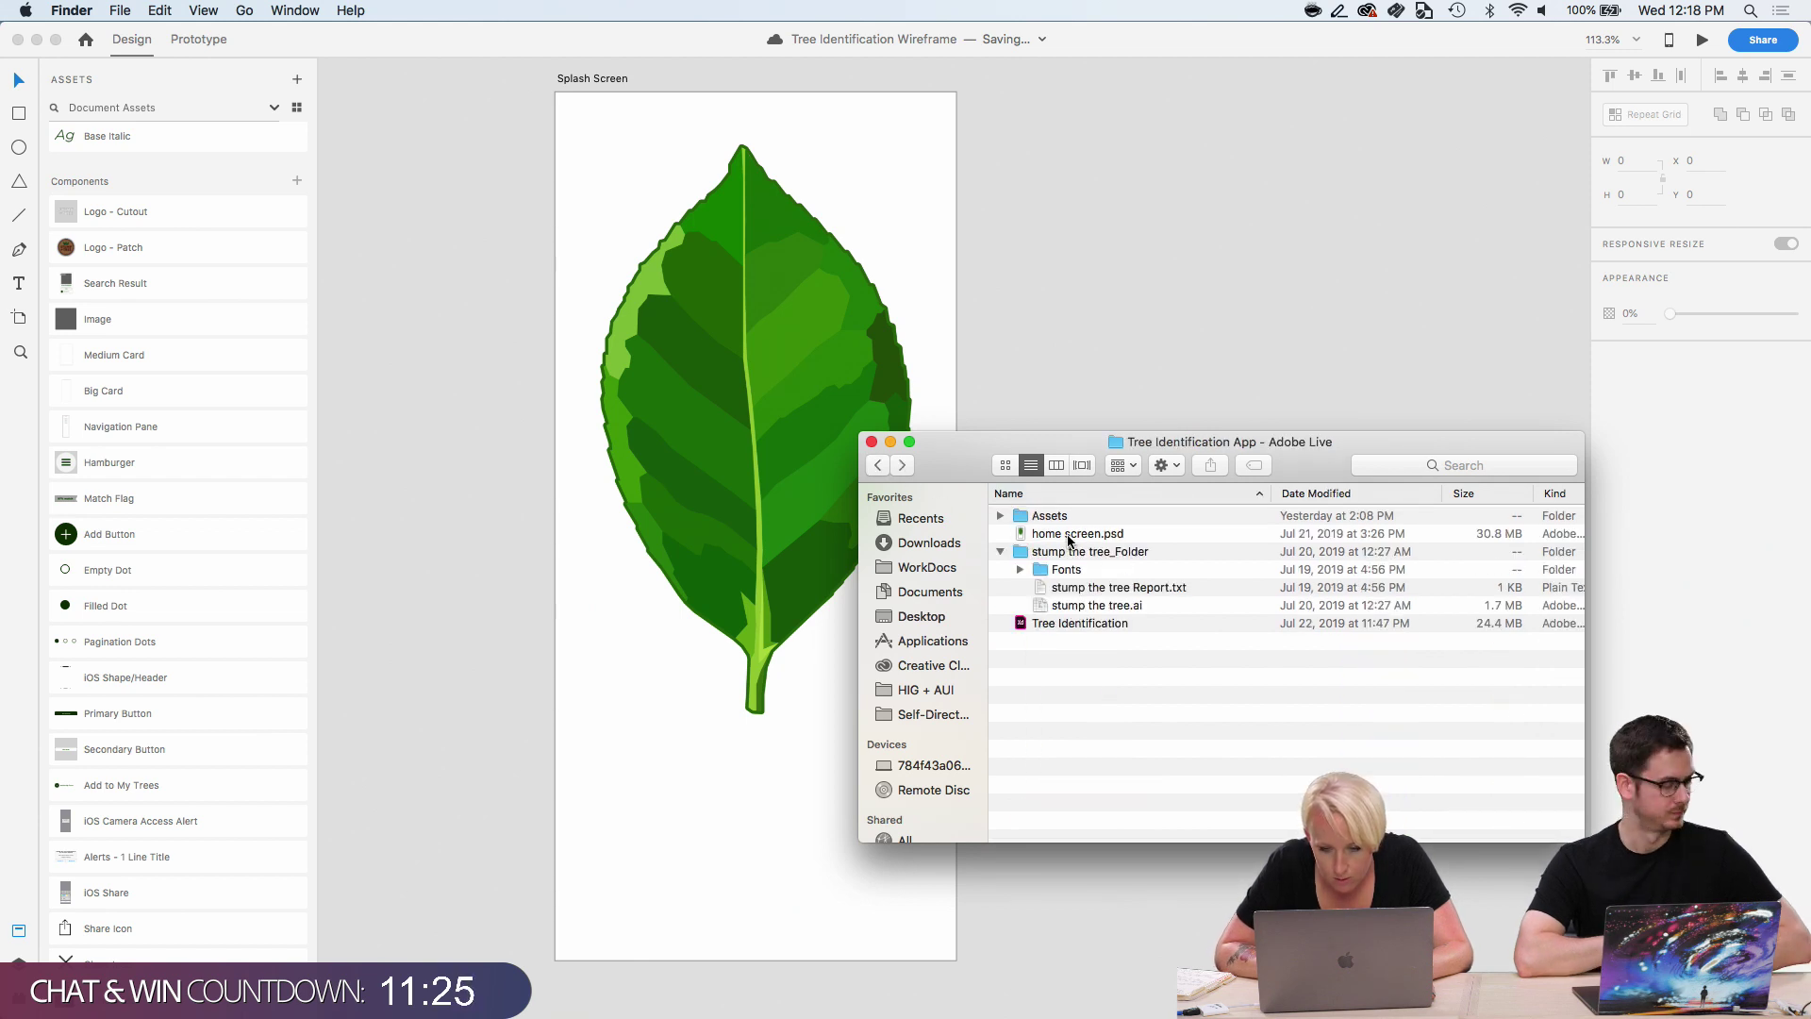
pyautogui.doubleClick(1070, 534)
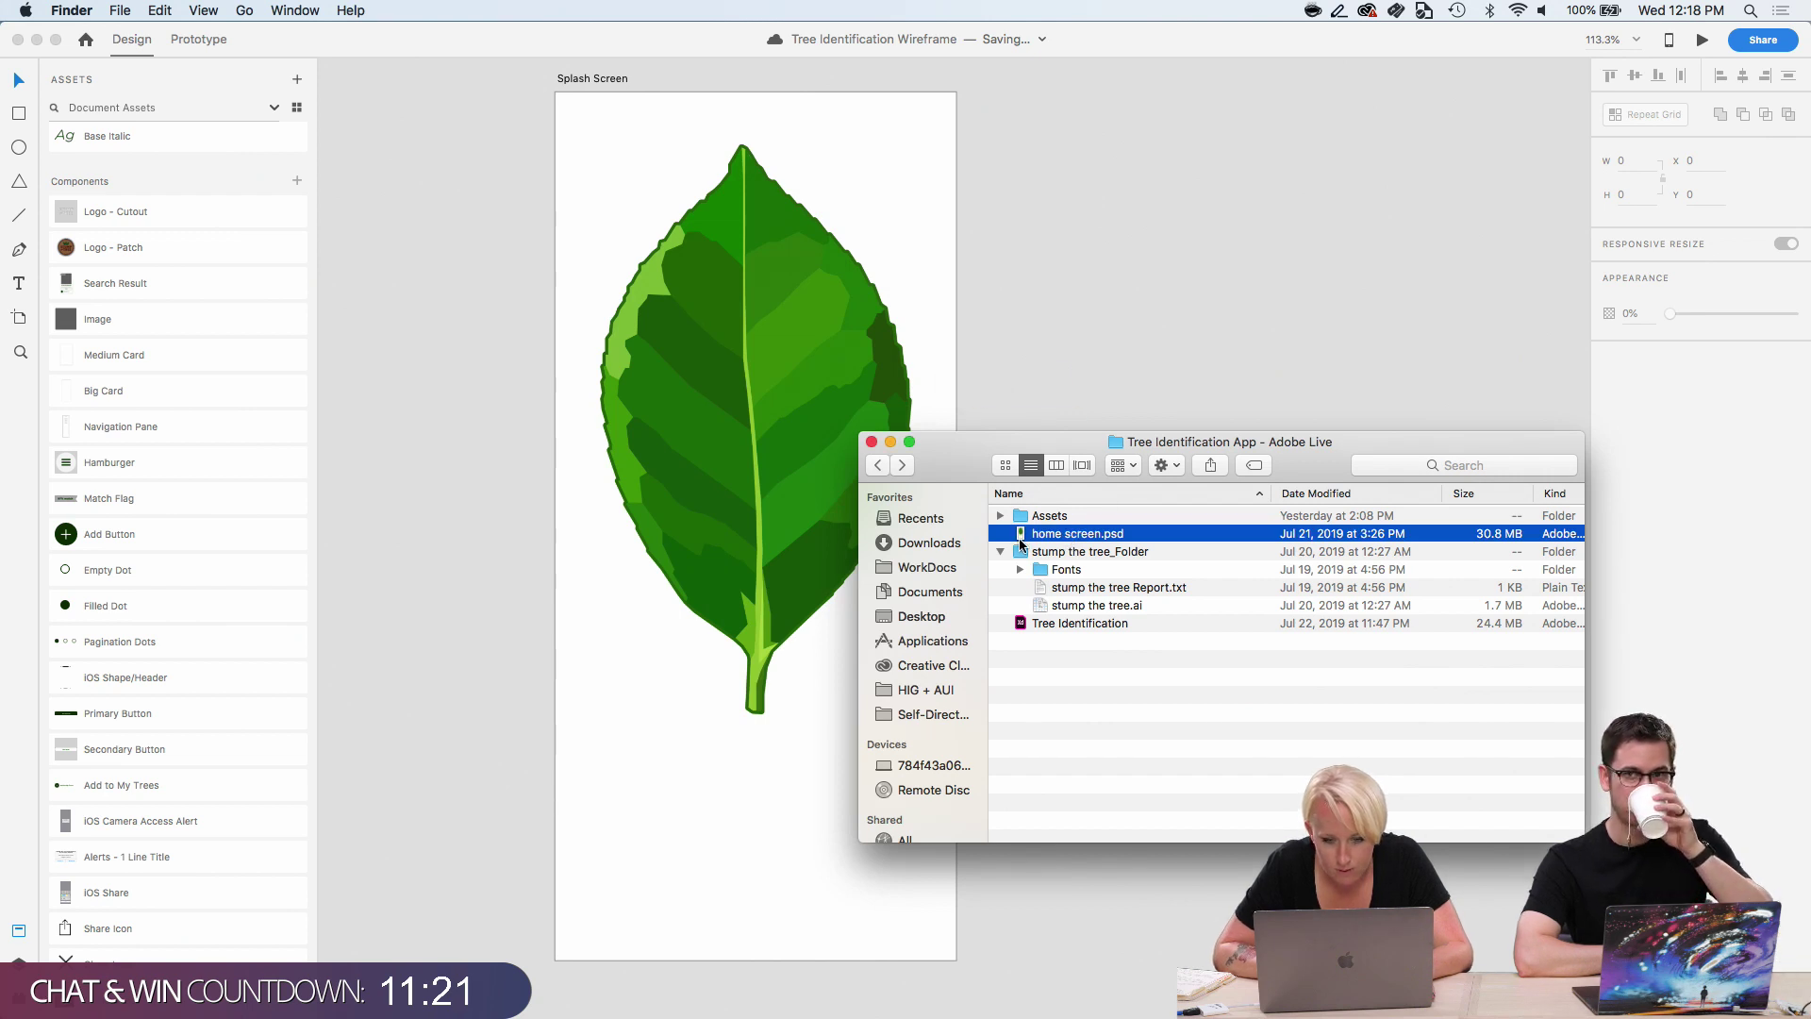
pyautogui.moveTo(1024, 536); pyautogui.dragTo(754, 424)
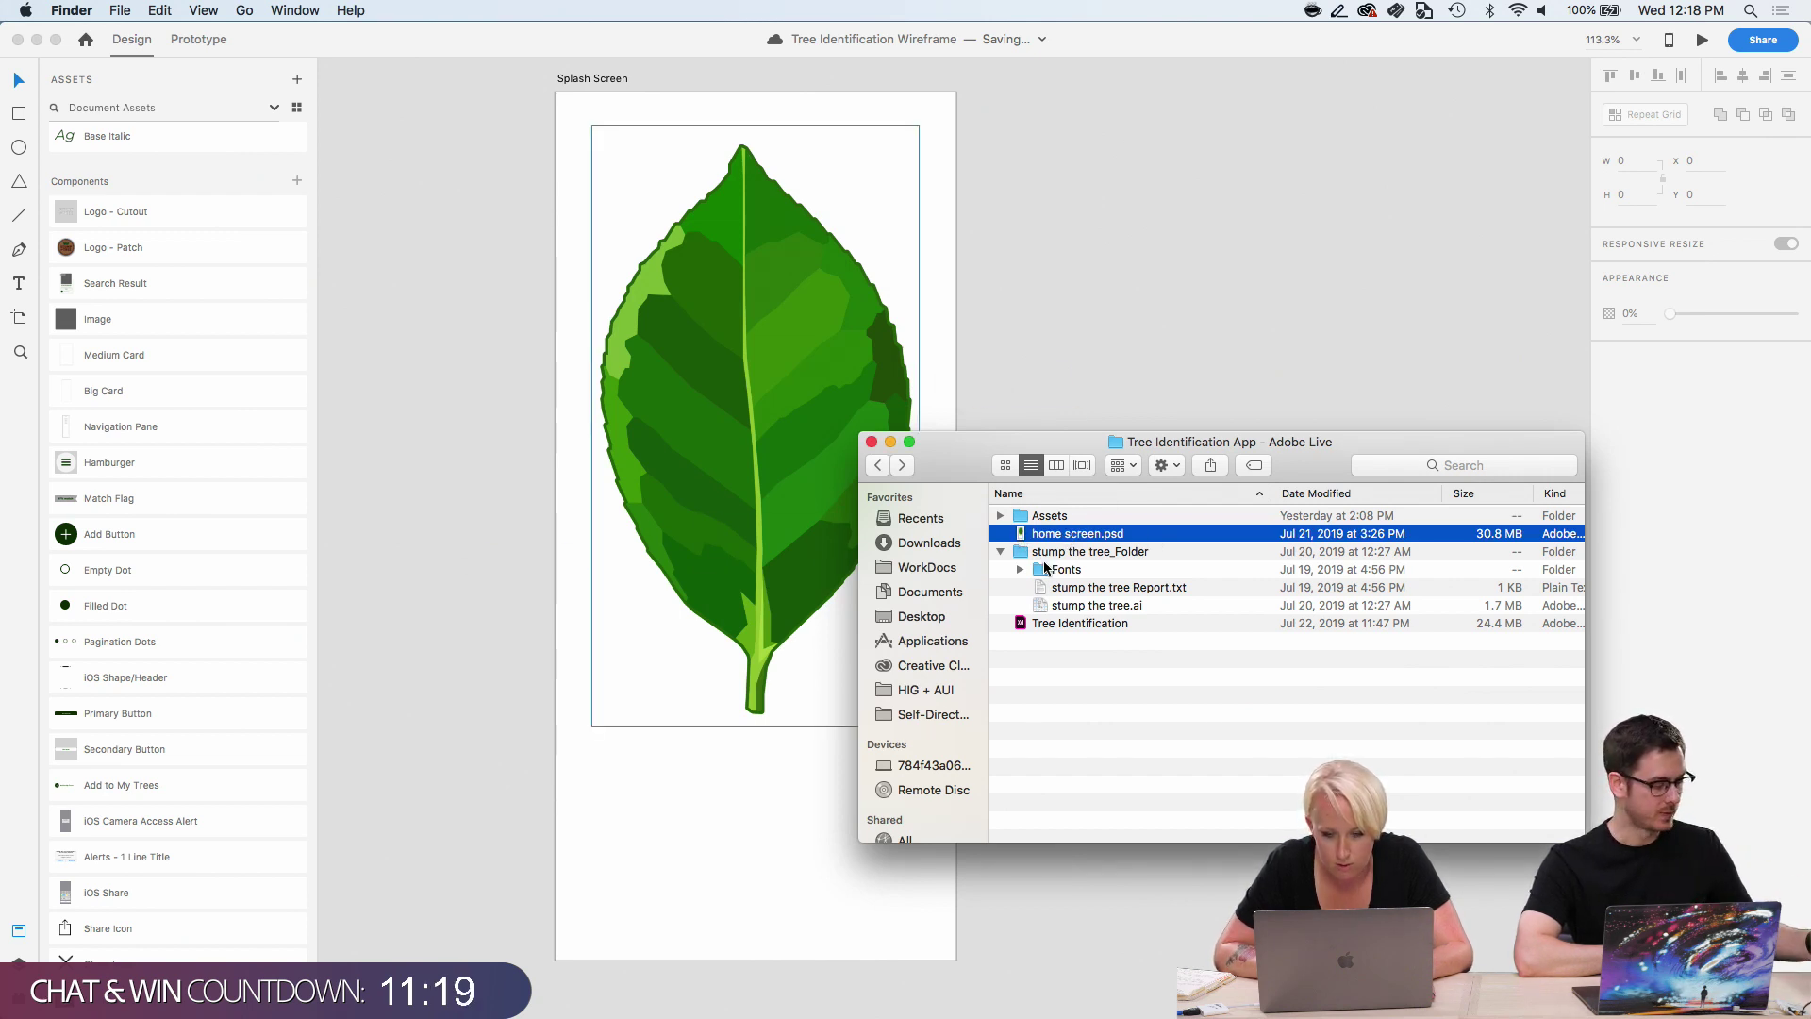
pyautogui.moveTo(1028, 534); pyautogui.dragTo(313, 981)
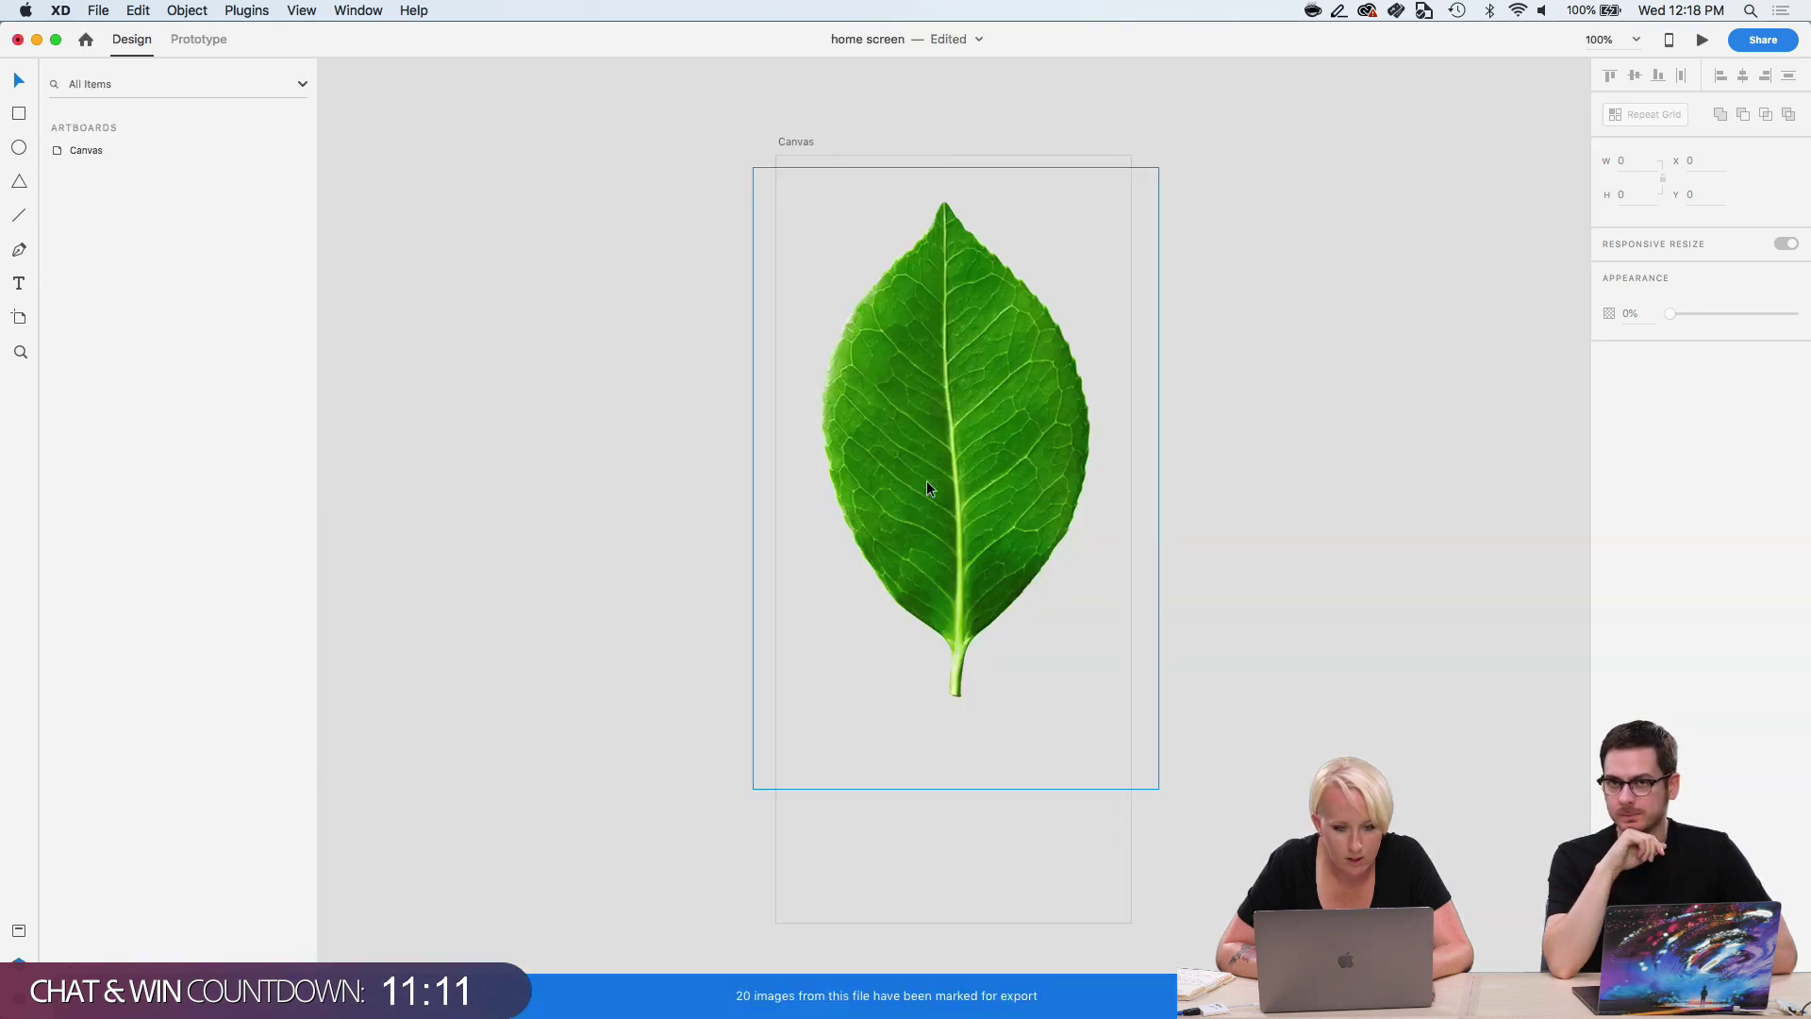
# Cut the leaf photo group from the home screen document and paste it into the Tree Identification Wireframe document, keeping the home screen document open.
pyautogui.click(959, 481)
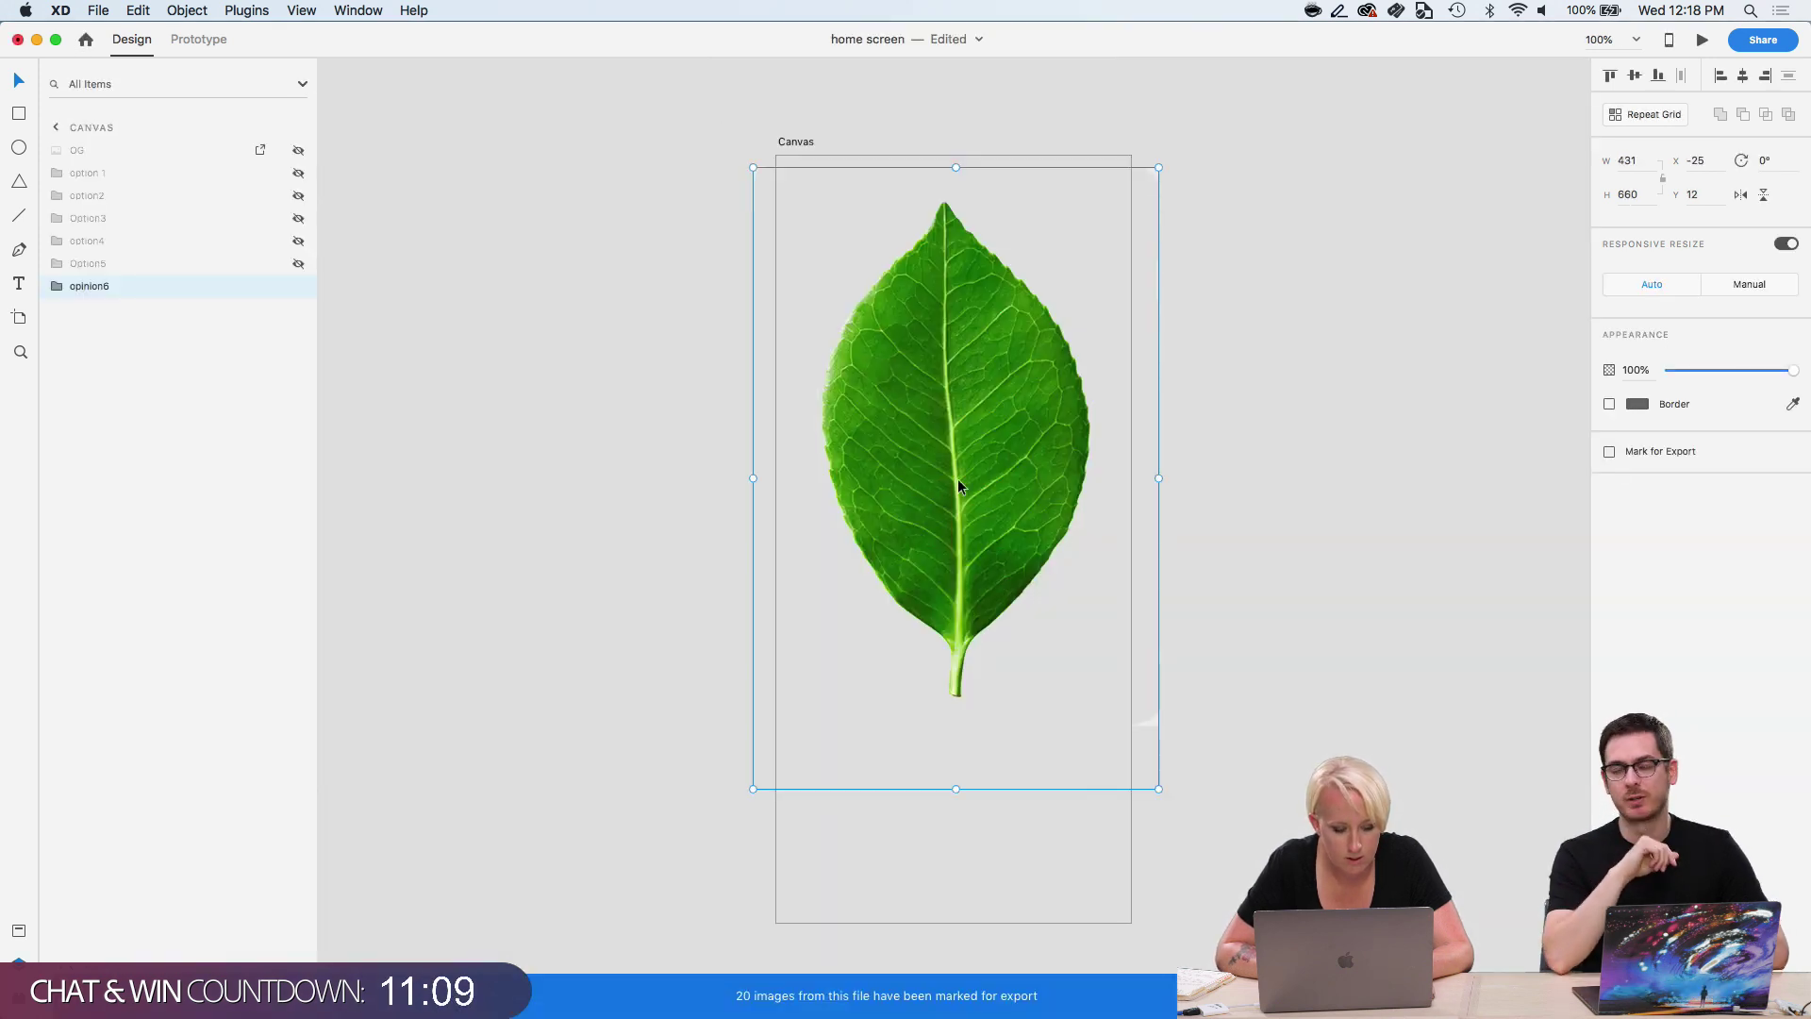
pyautogui.press('Delete')
pyautogui.click(17, 40)
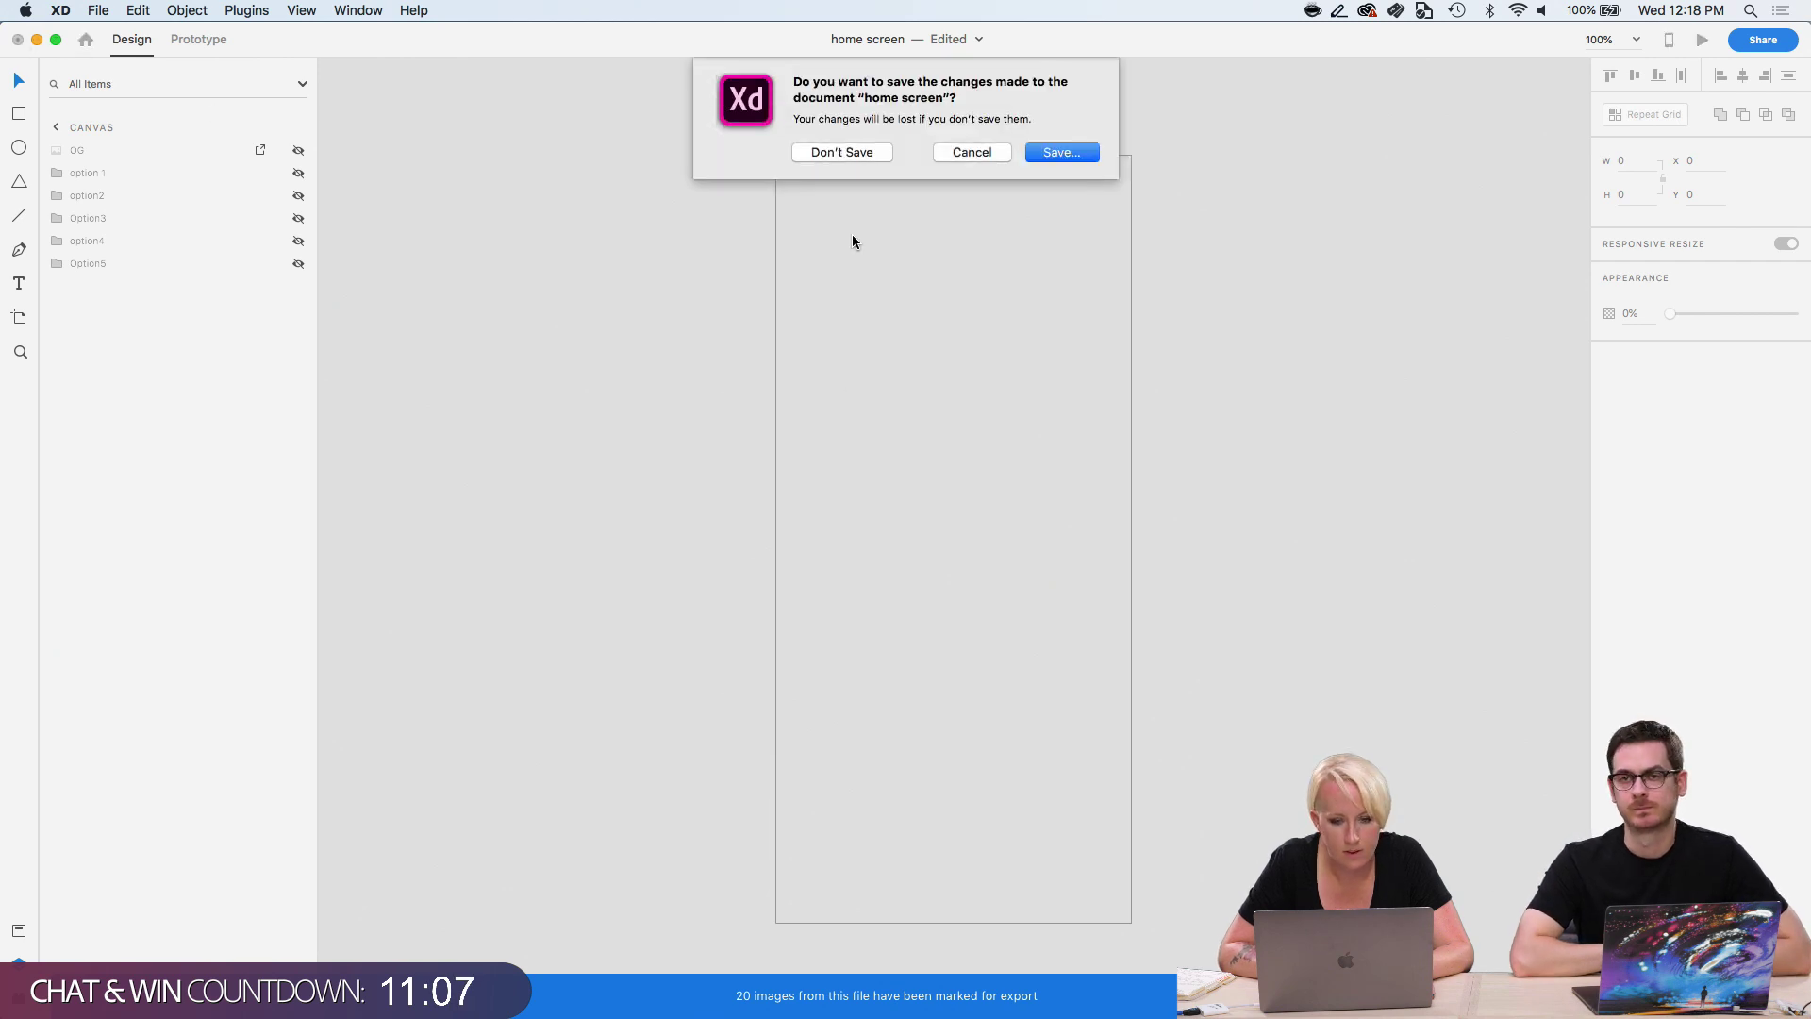
pyautogui.click(992, 149)
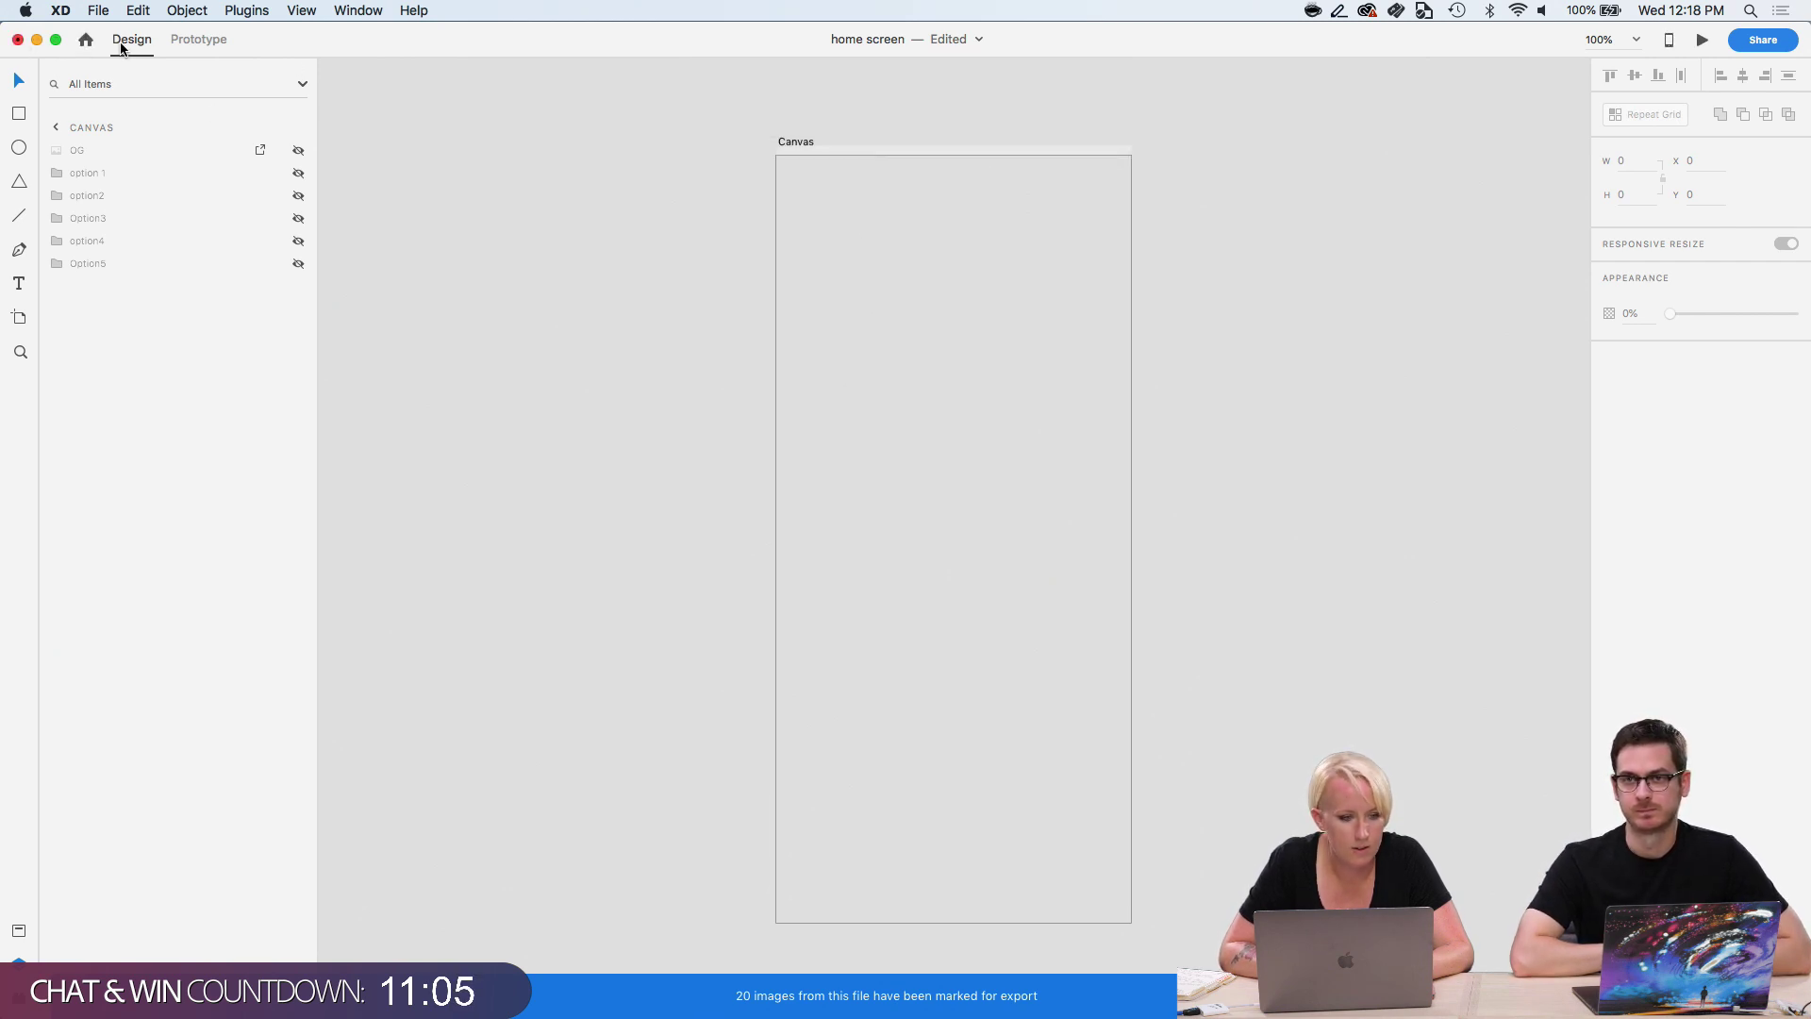
pyautogui.click(36, 40)
pyautogui.press('super+v')
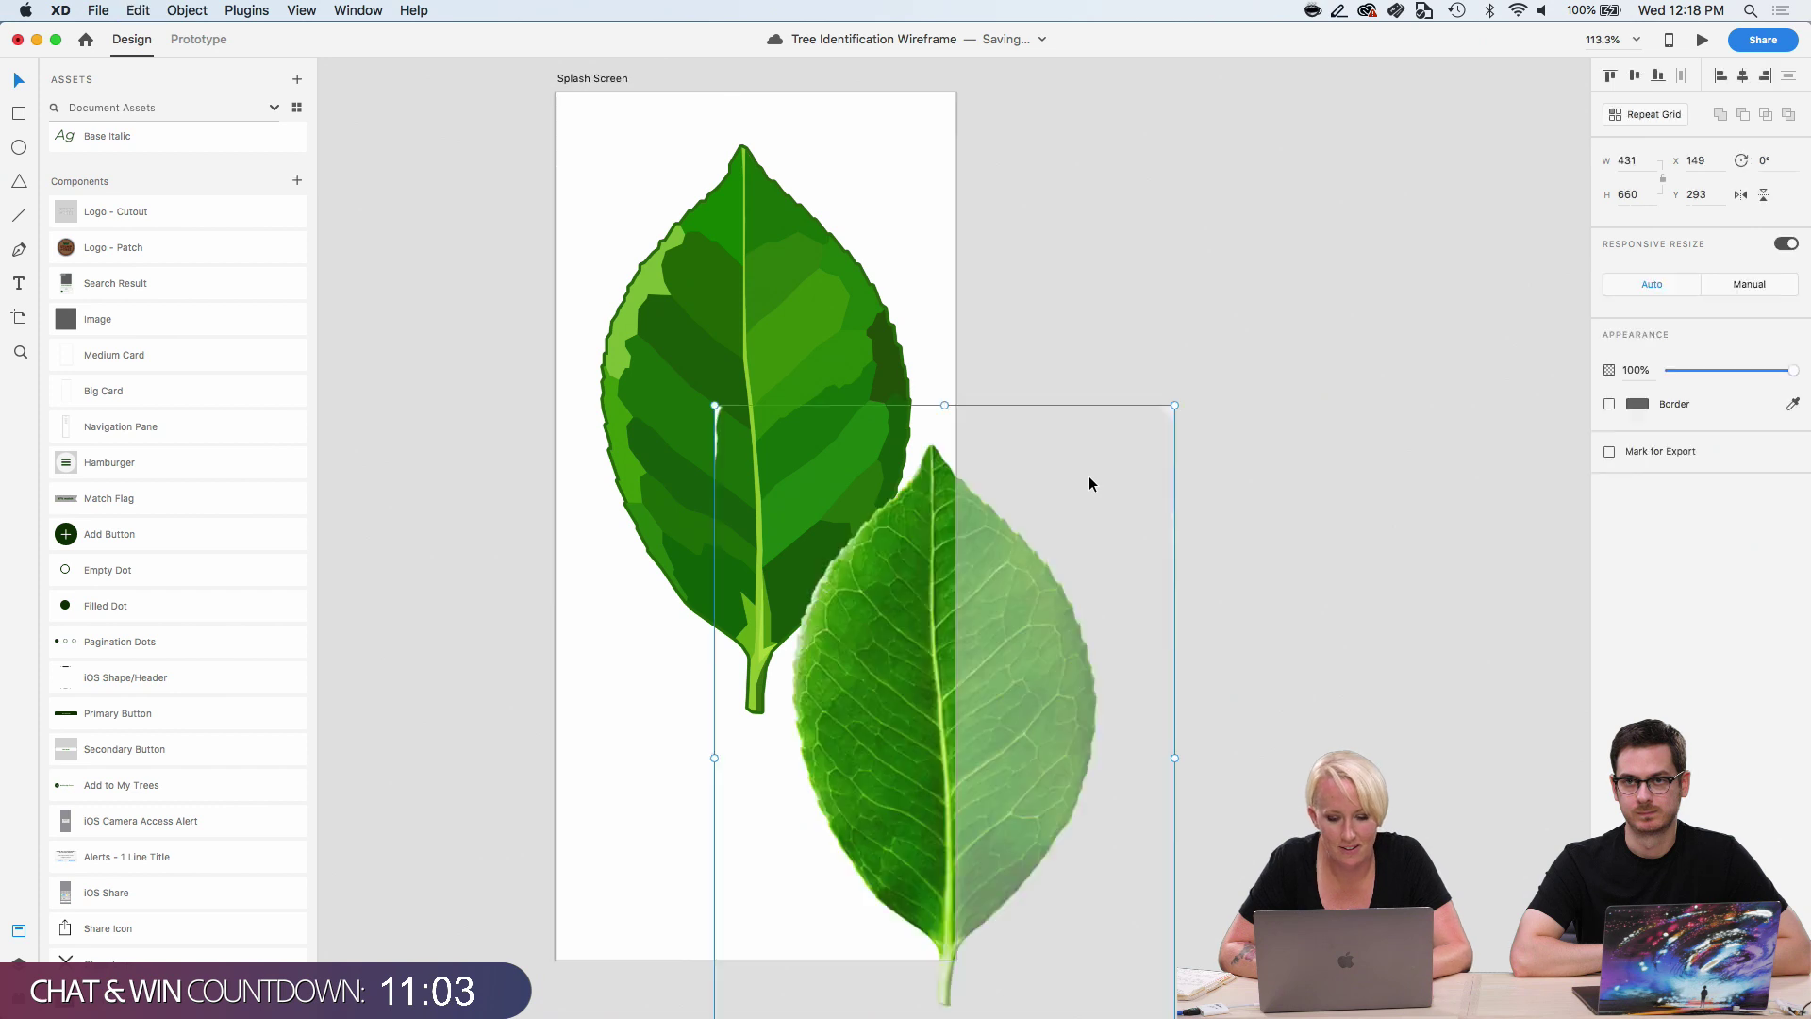
# Move the leaf photo over the leaf illustration and set its width to 436 with the aspect ratio locked.
pyautogui.moveTo(956, 623); pyautogui.dragTo(734, 343)
pyautogui.scroll(3, 733, 338)
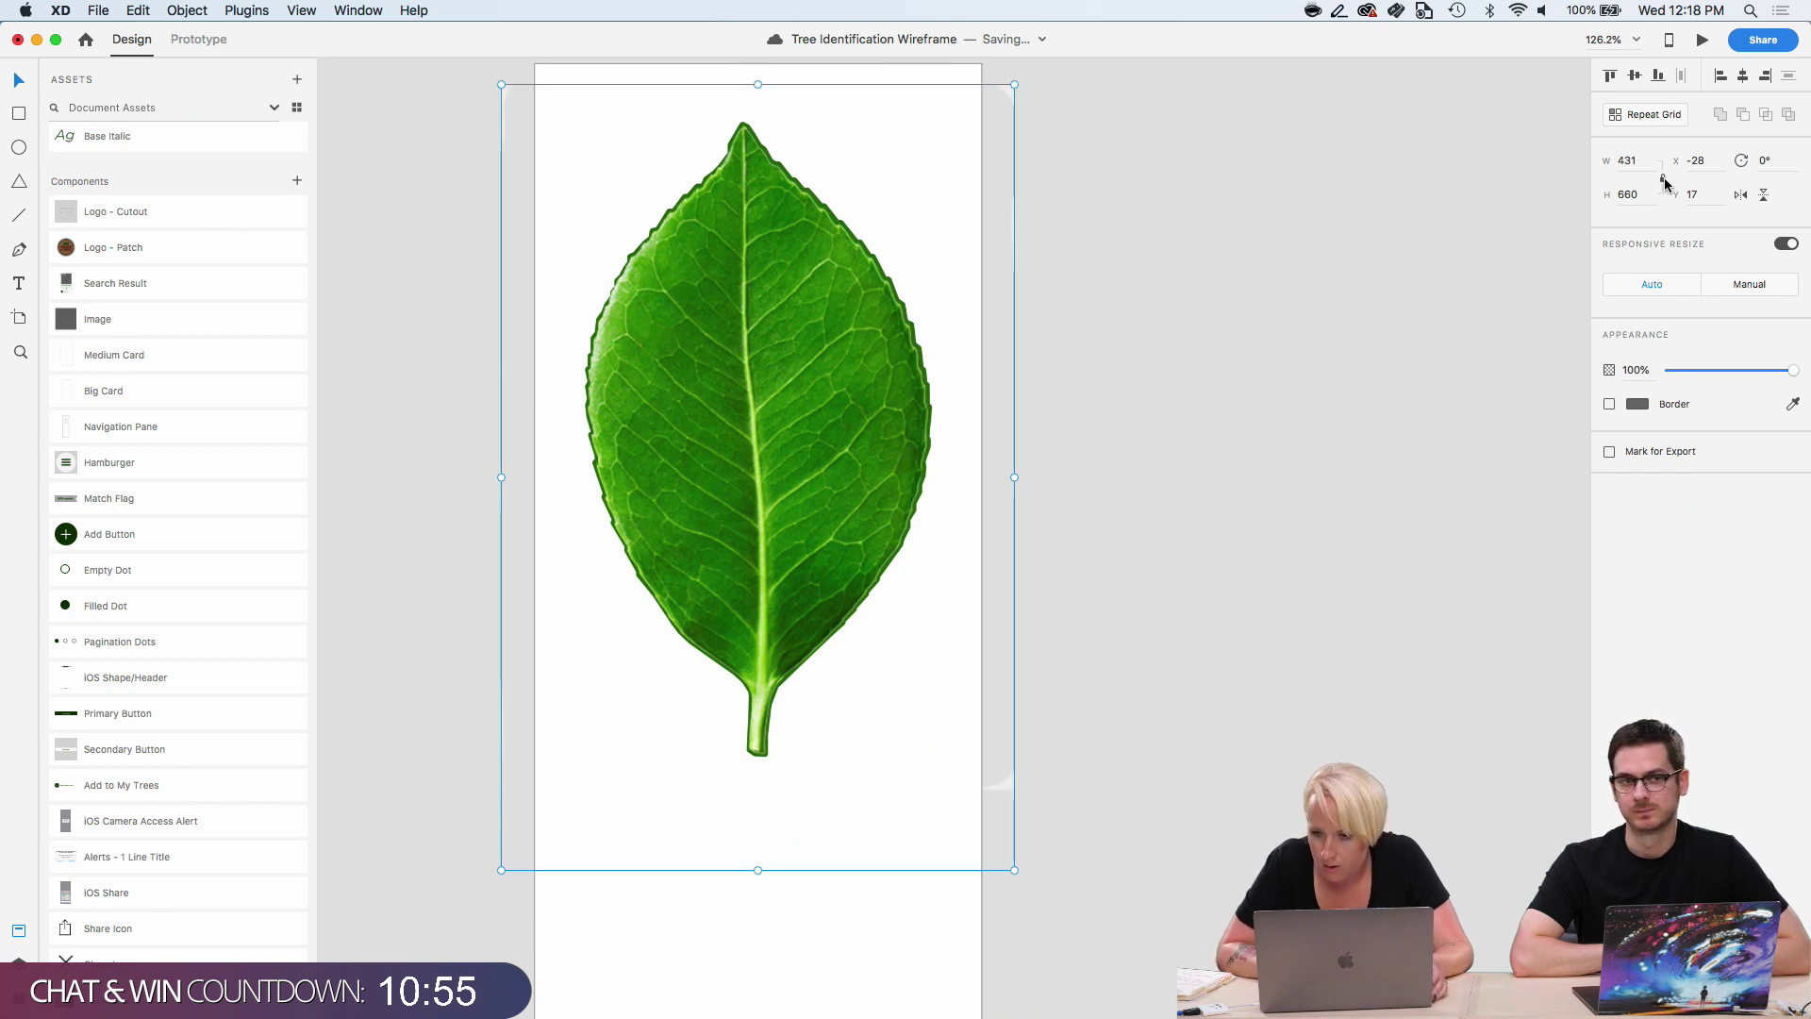
pyautogui.write('436')
pyautogui.press('Return')
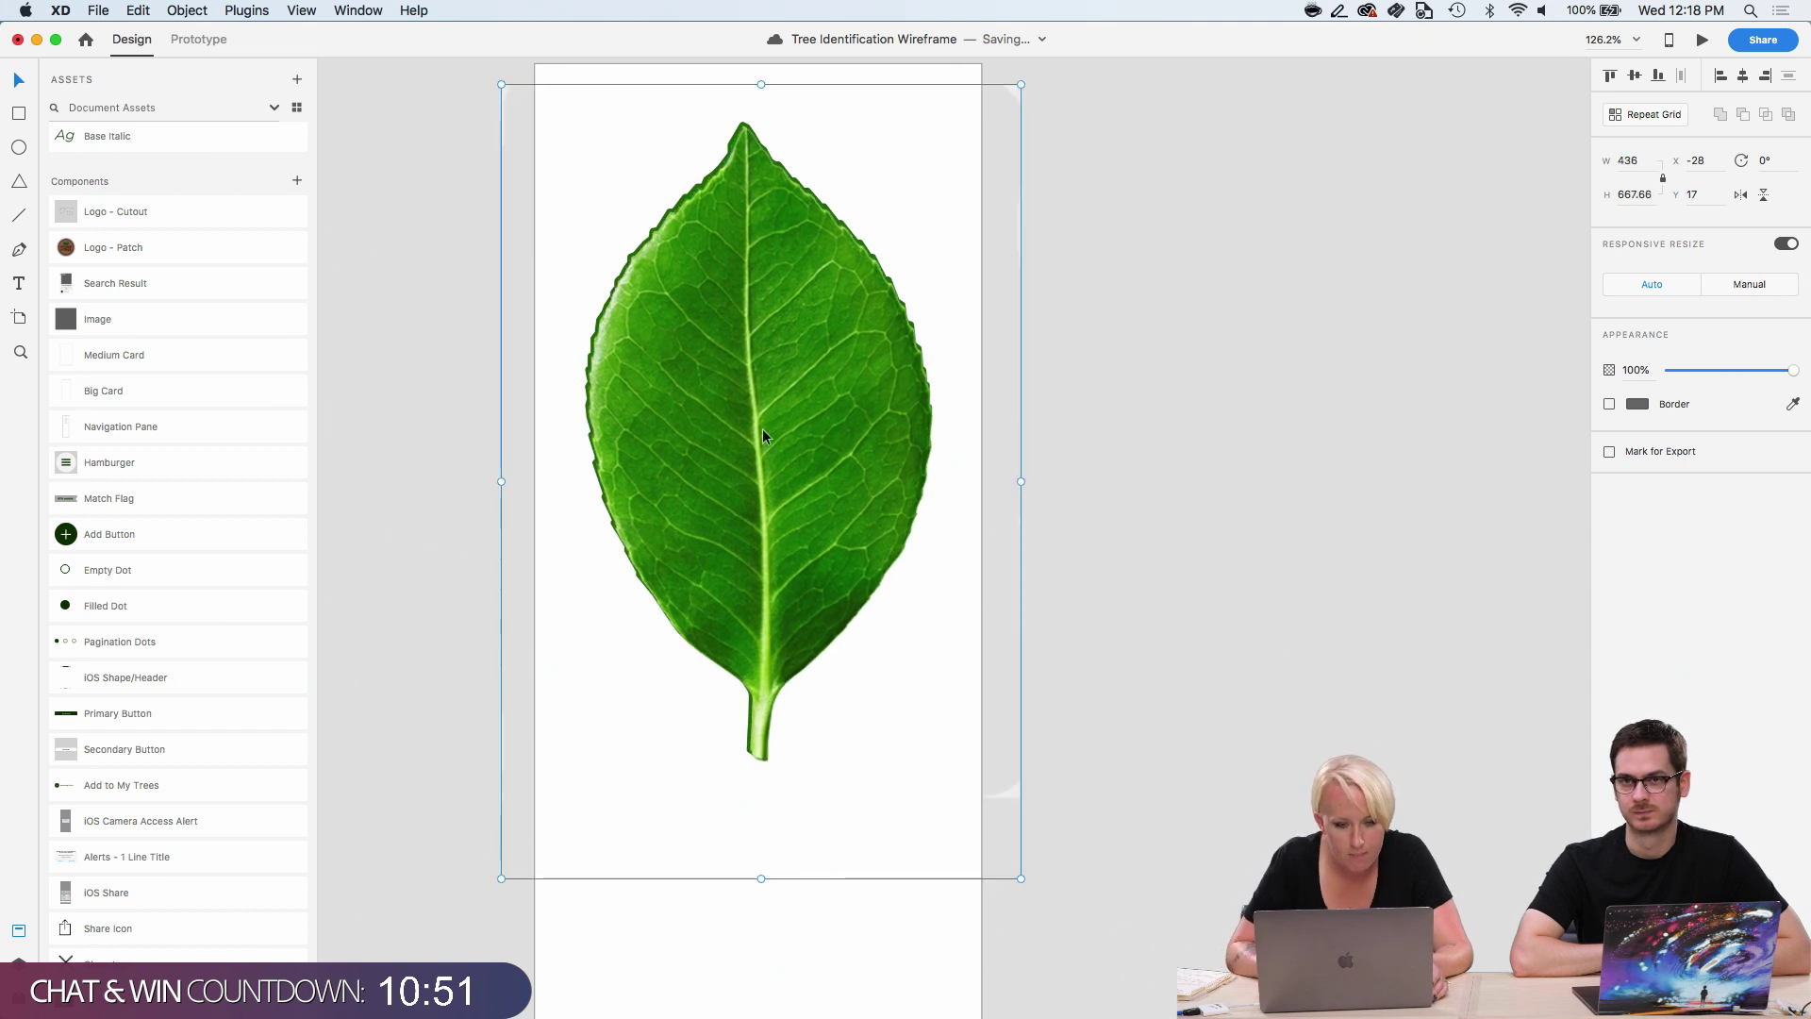
# Nudge the leaf photo to X -29, Y 14 so it lines up with the illustration.
pyautogui.press('Up')
pyautogui.press('Up')
pyautogui.press('Up')
pyautogui.press('Left')
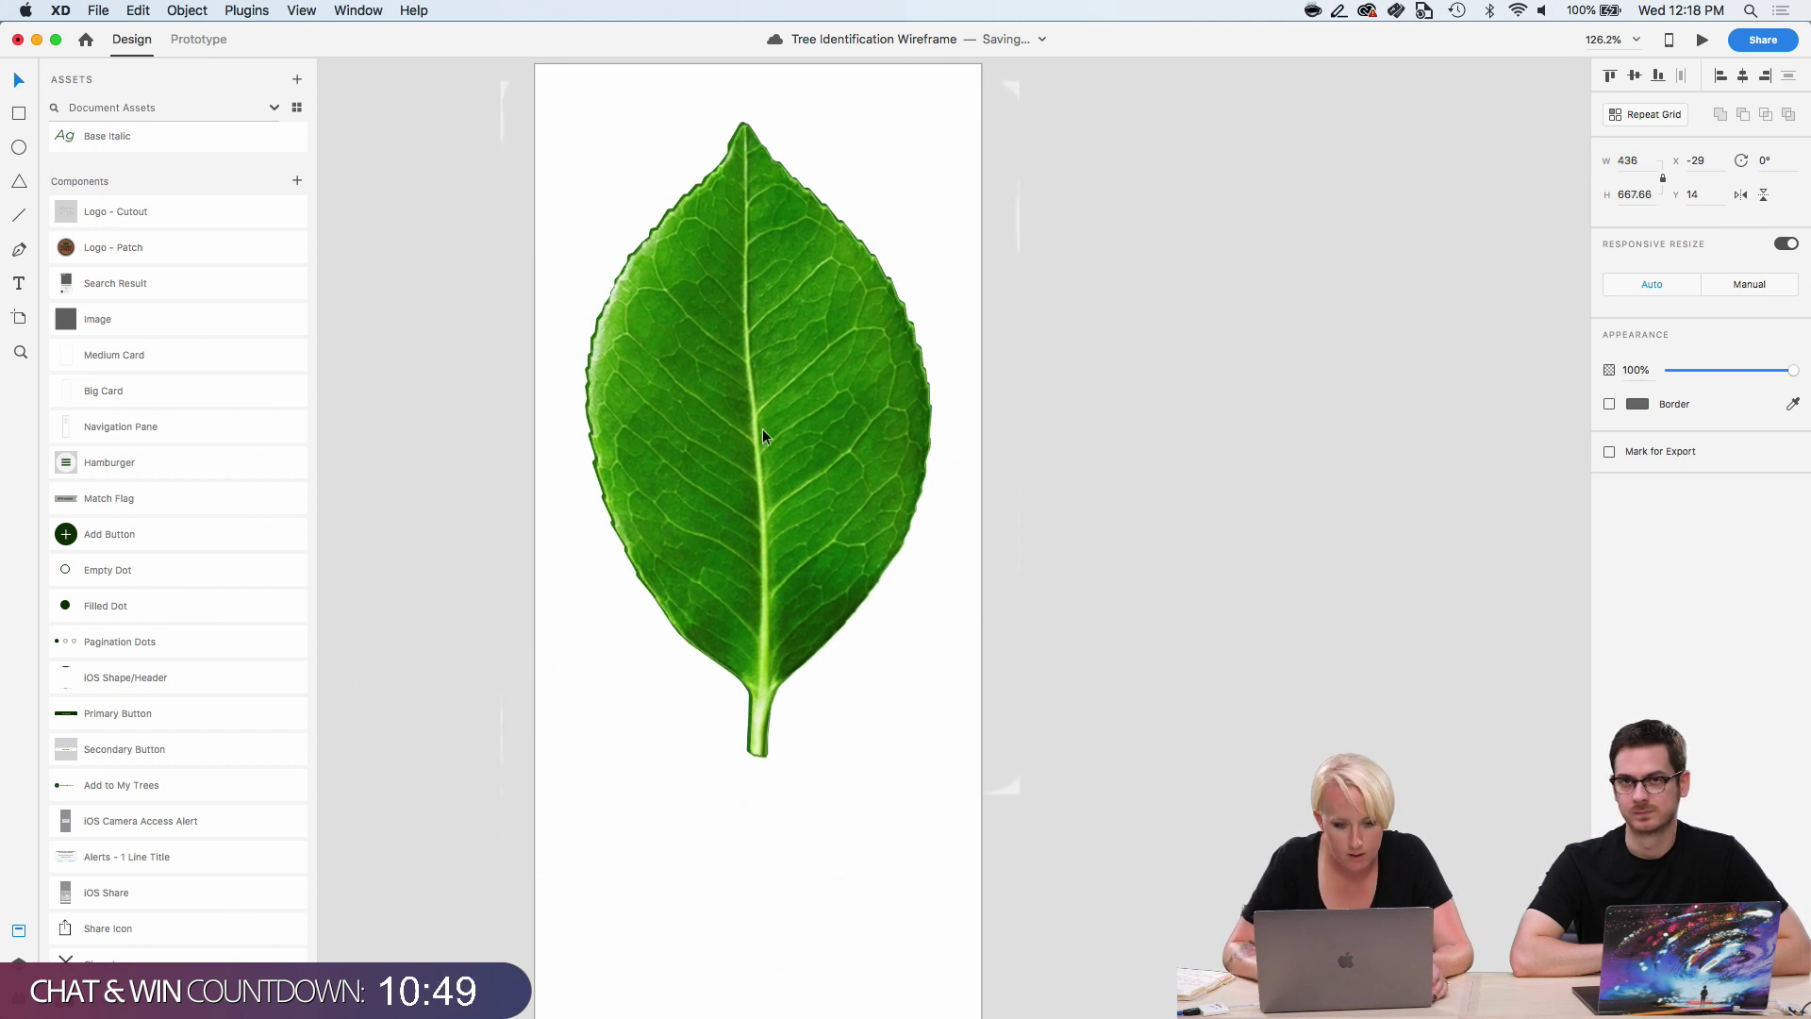
# Send the leaf photo to the back, behind the leaf illustration, and deselect it.
pyautogui.rightClick(762, 432)
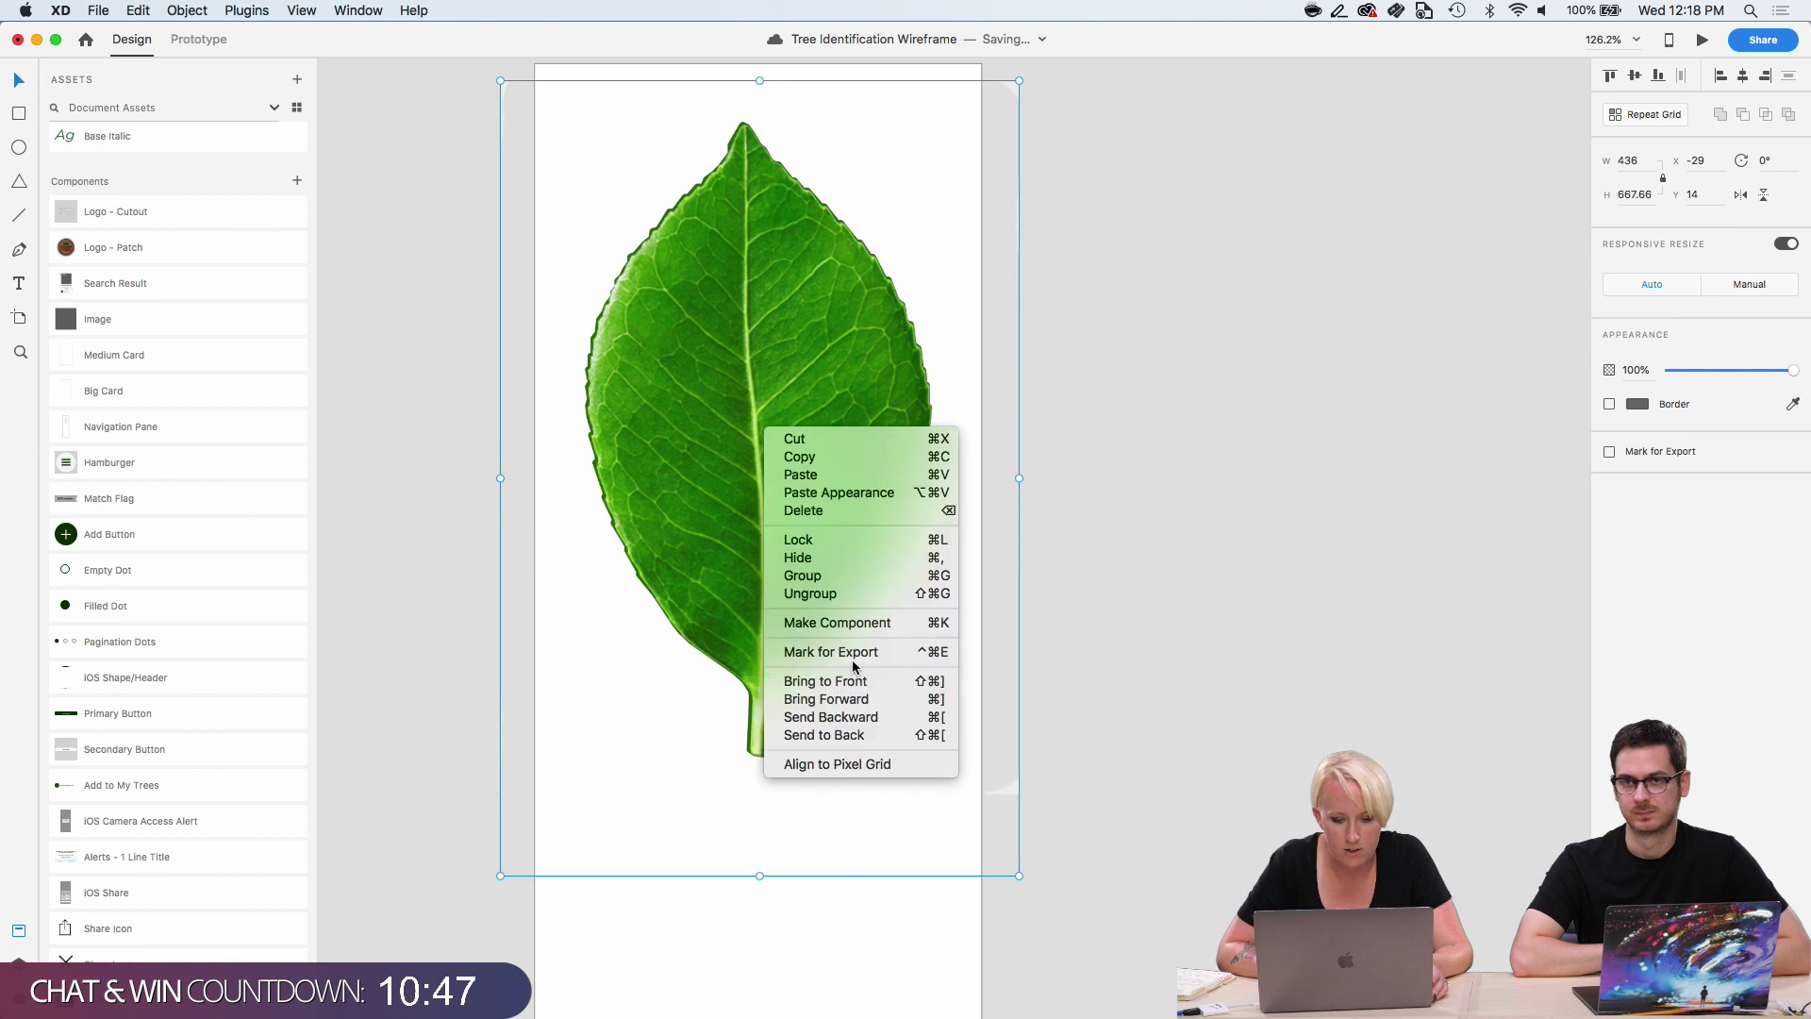
pyautogui.click(893, 735)
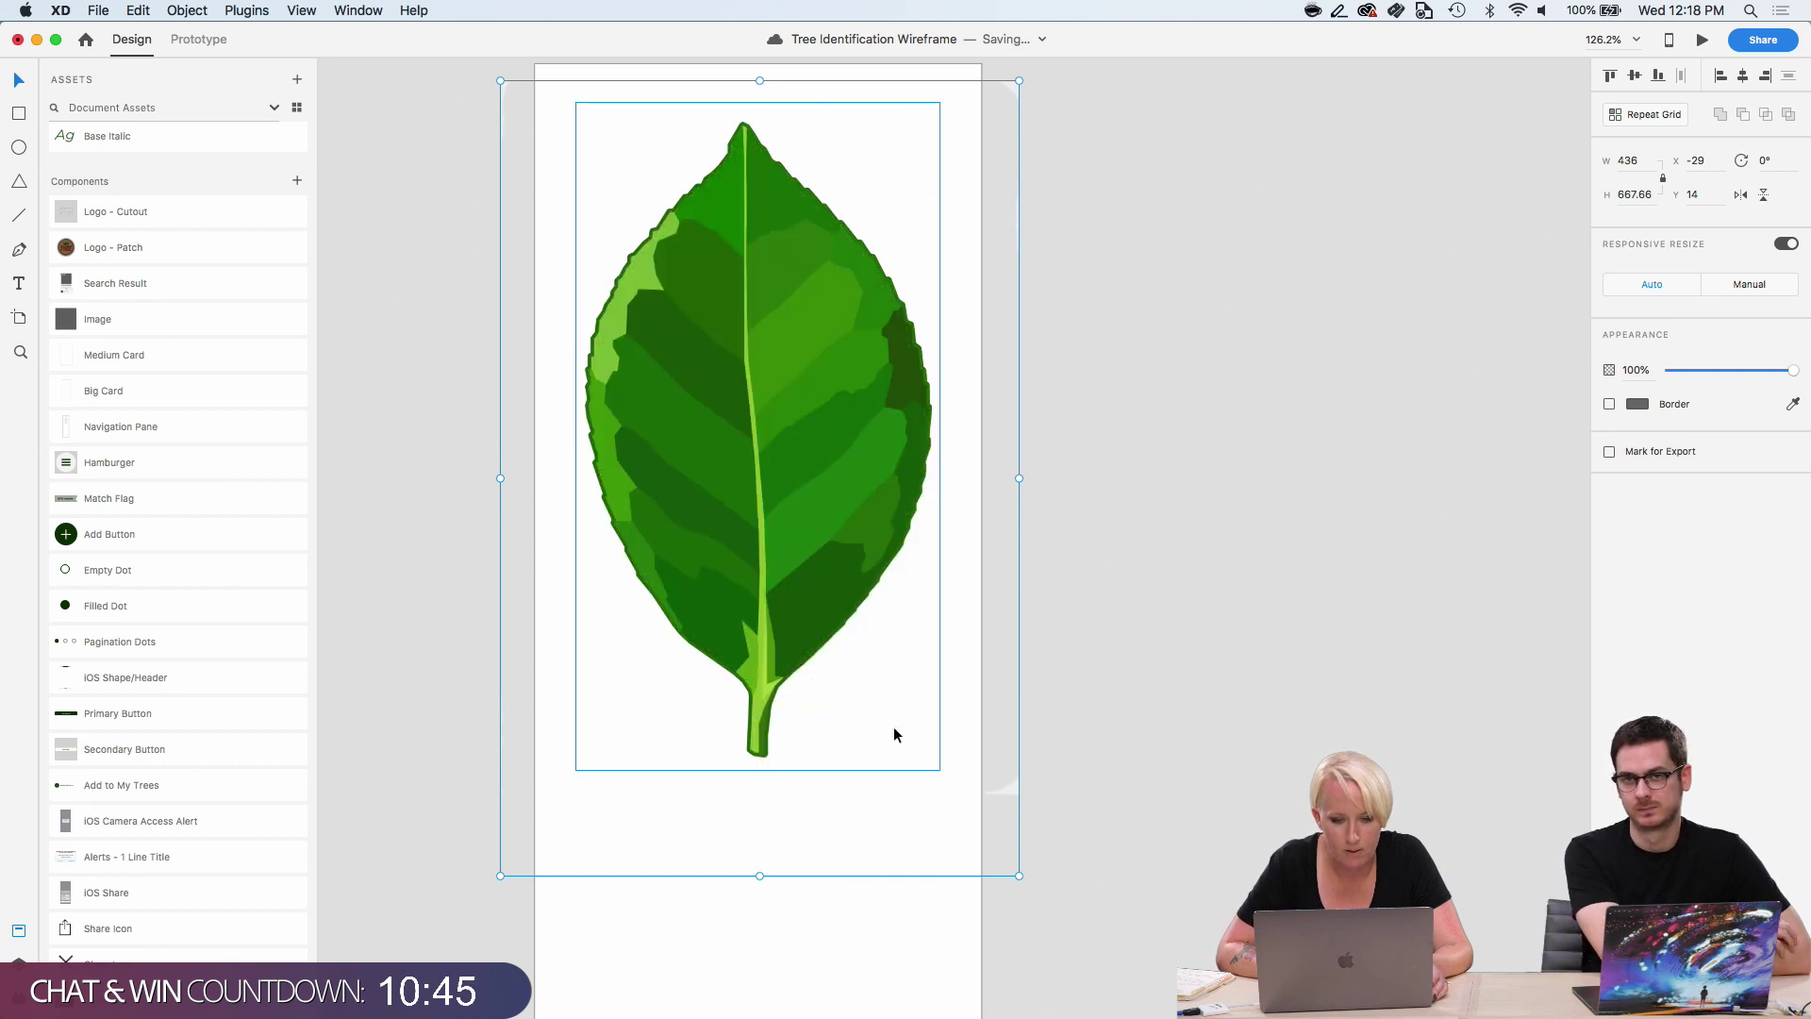
pyautogui.press('Escape')
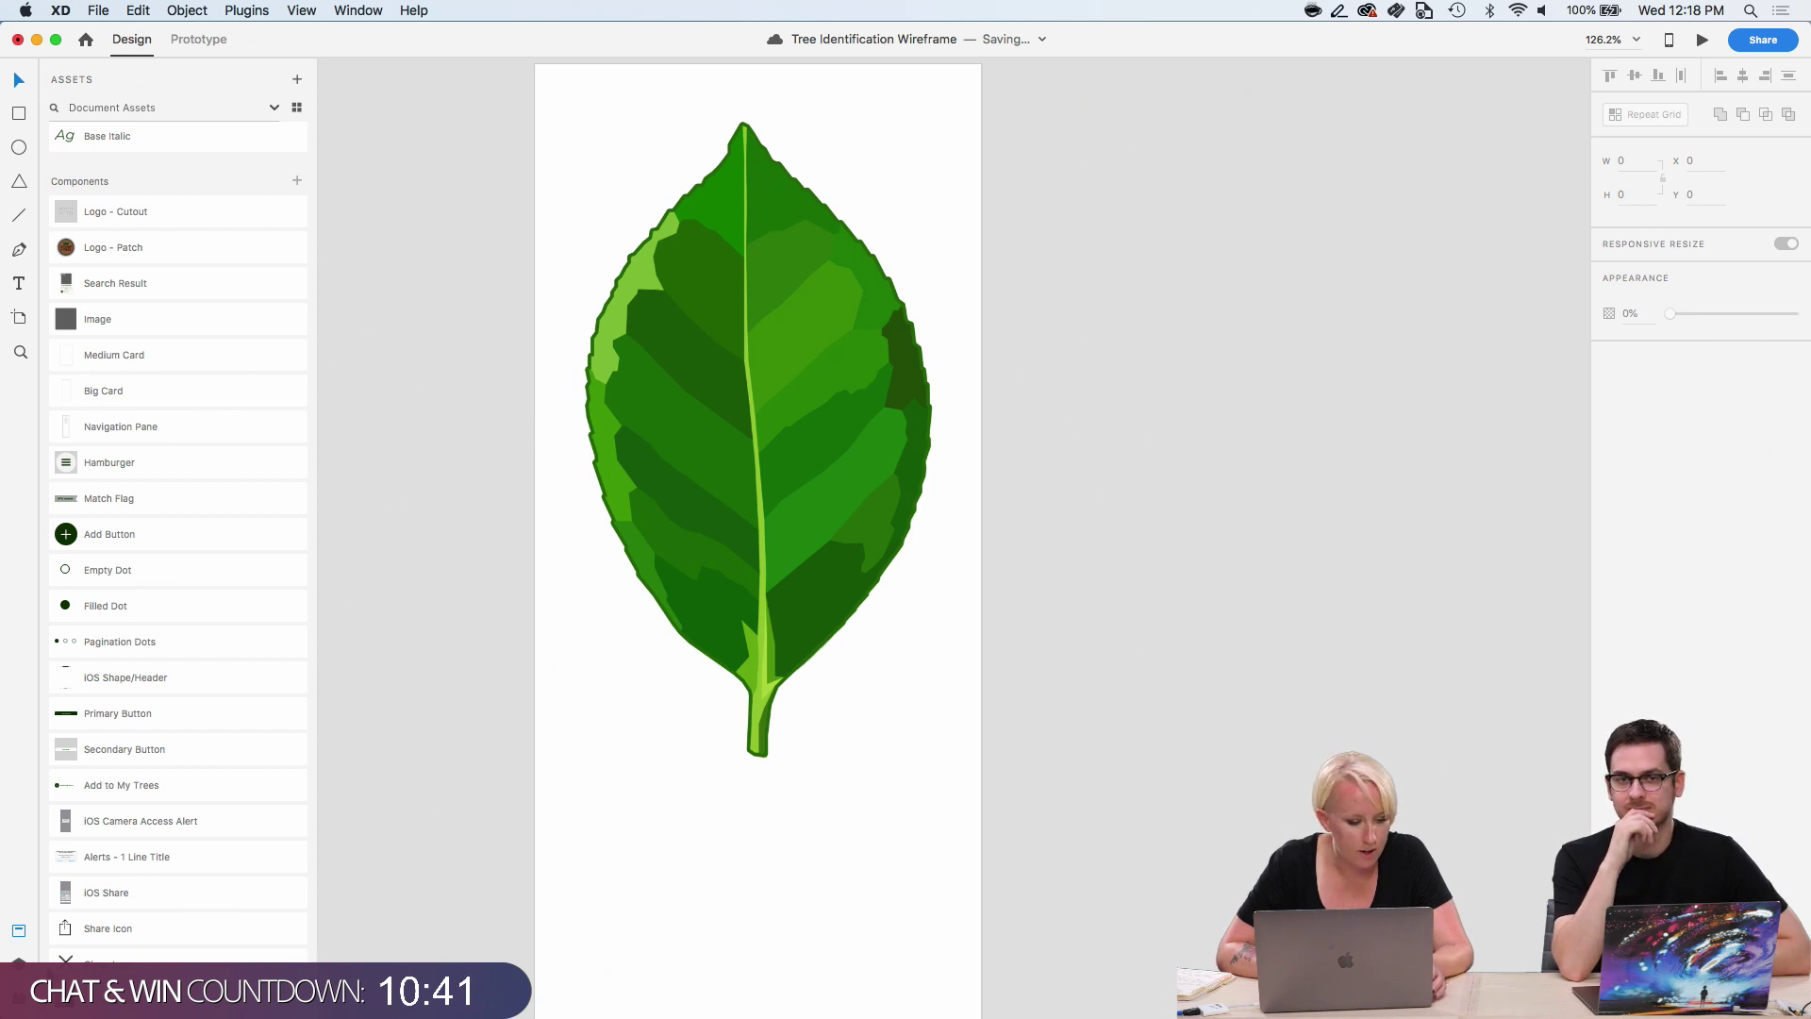
# Open the Splash Screen artboard's layers and toggle the visibility of Mask Group 7 to check what it contains.
pyautogui.click(19, 964)
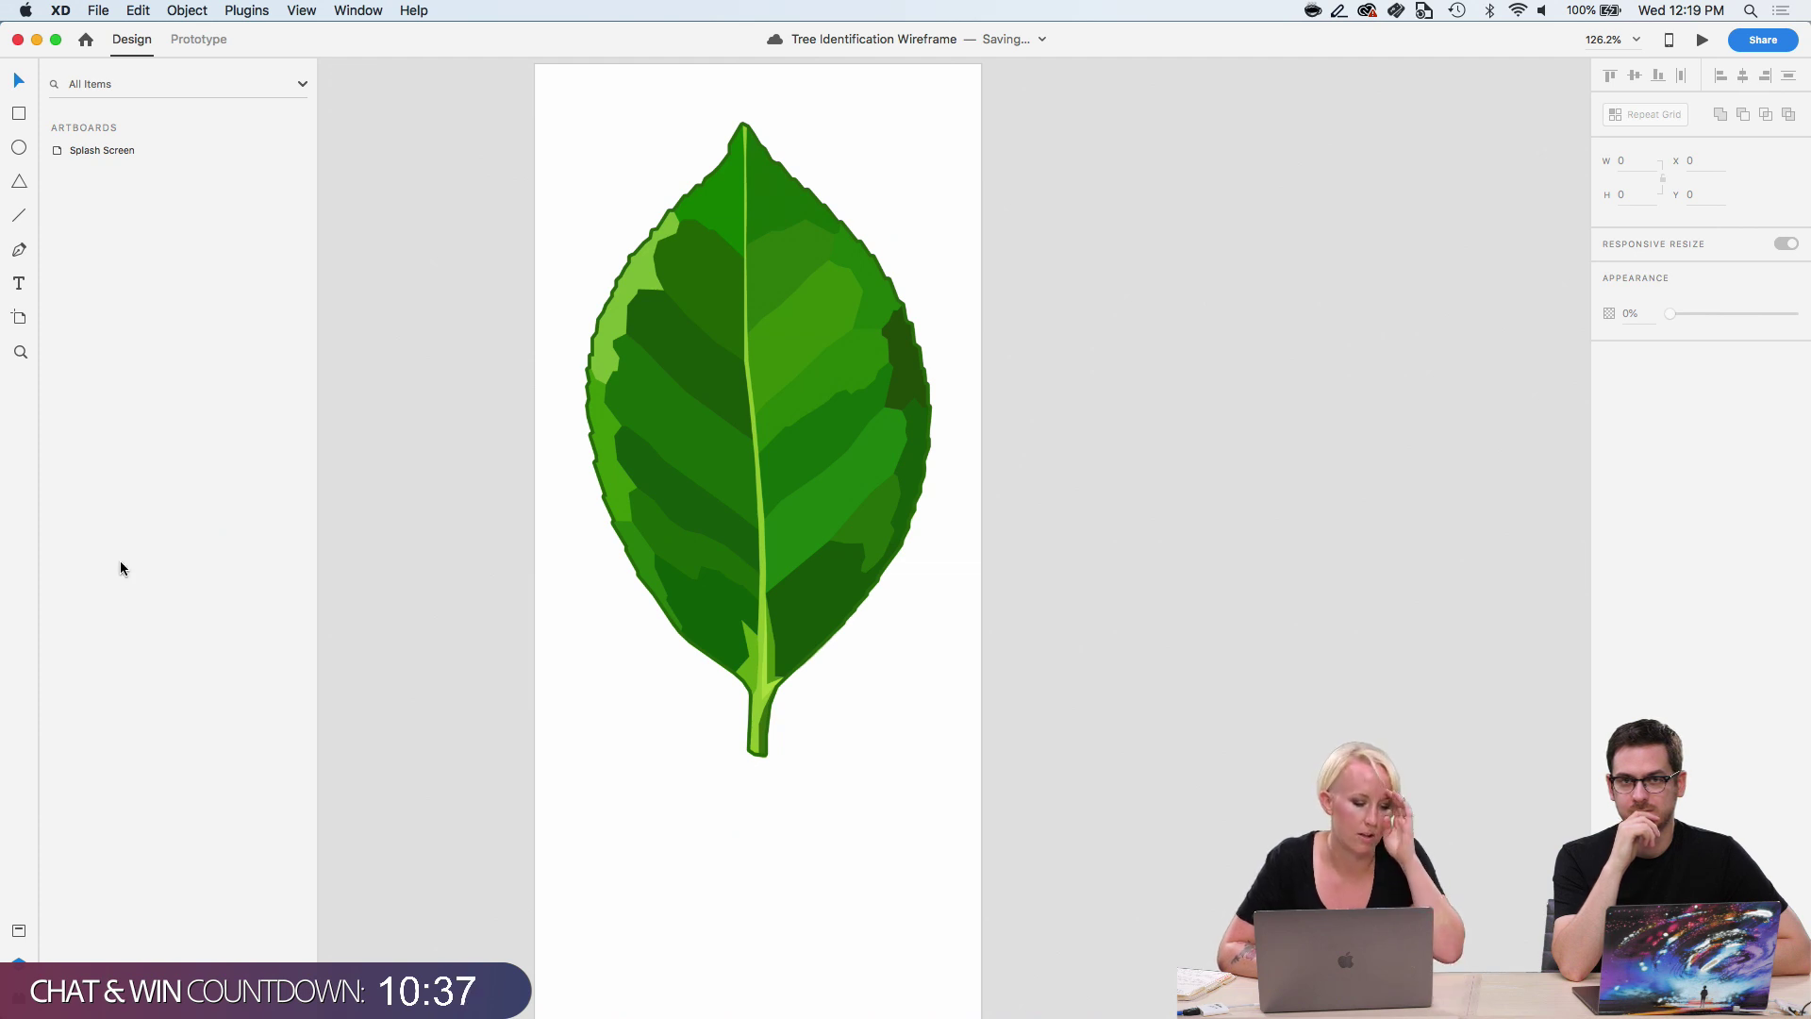
pyautogui.click(57, 153)
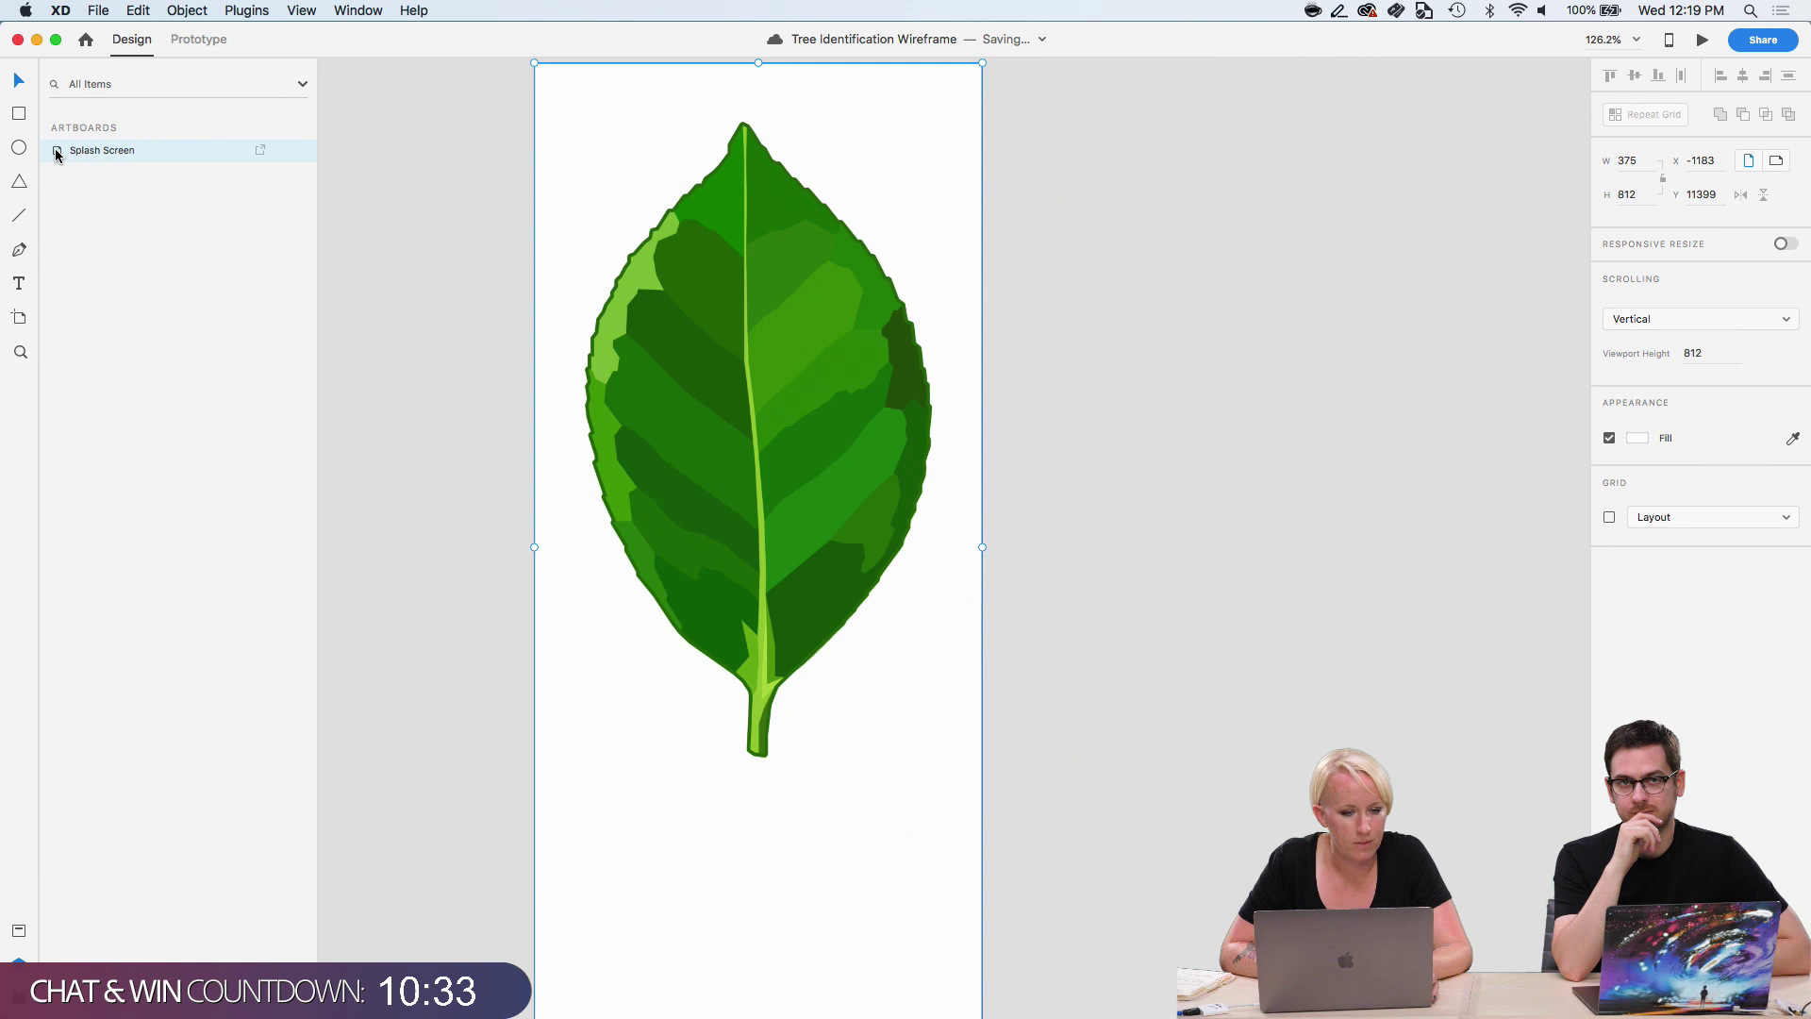
pyautogui.doubleClick(57, 153)
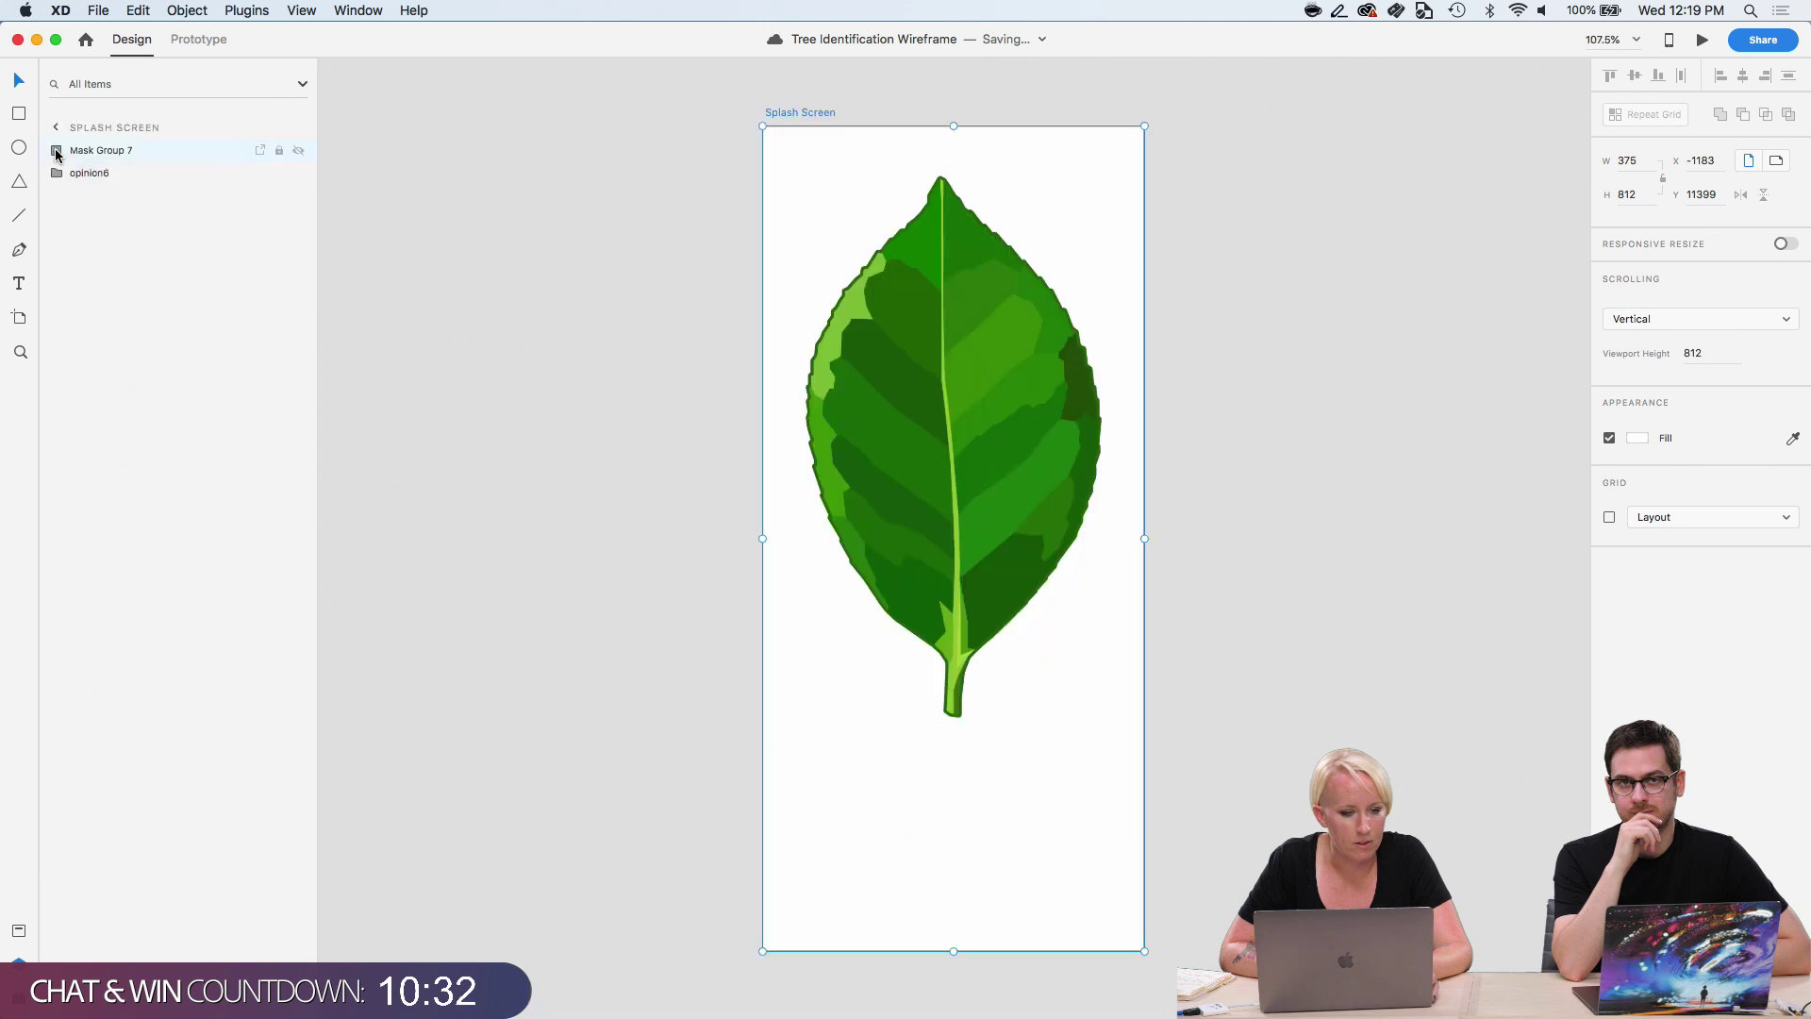
pyautogui.click(105, 152)
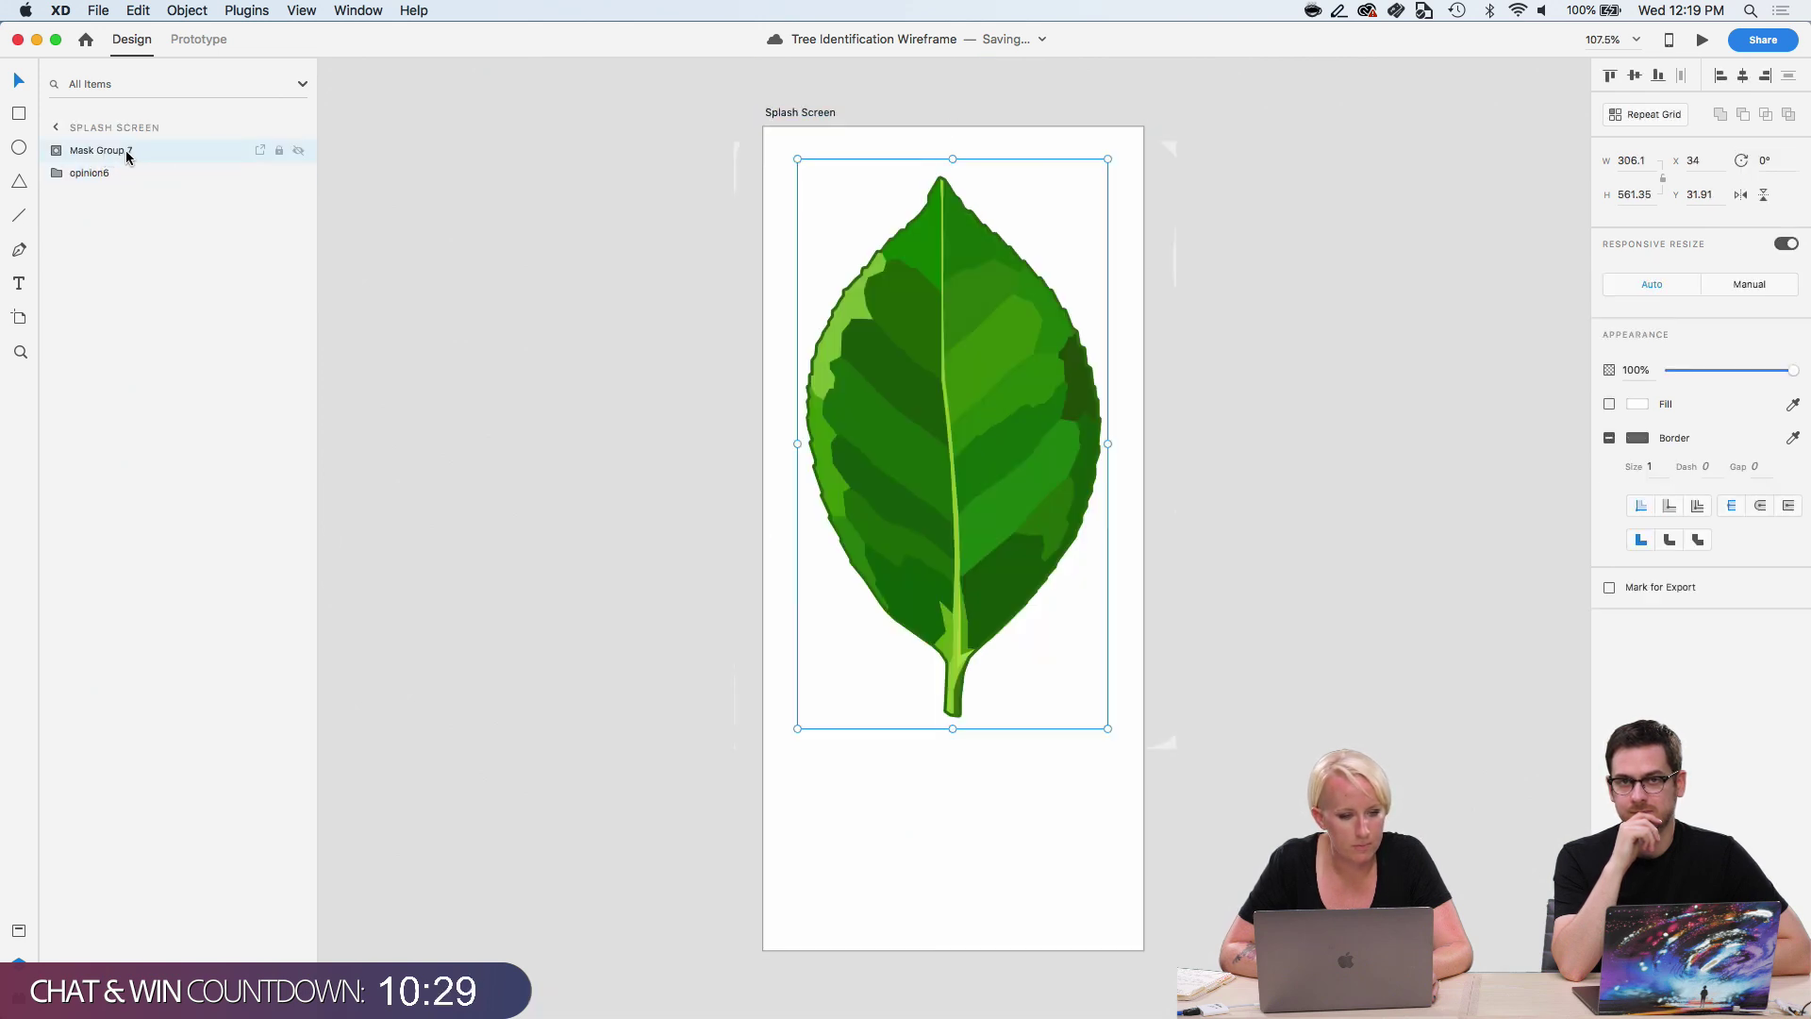
pyautogui.click(298, 153)
pyautogui.click(298, 152)
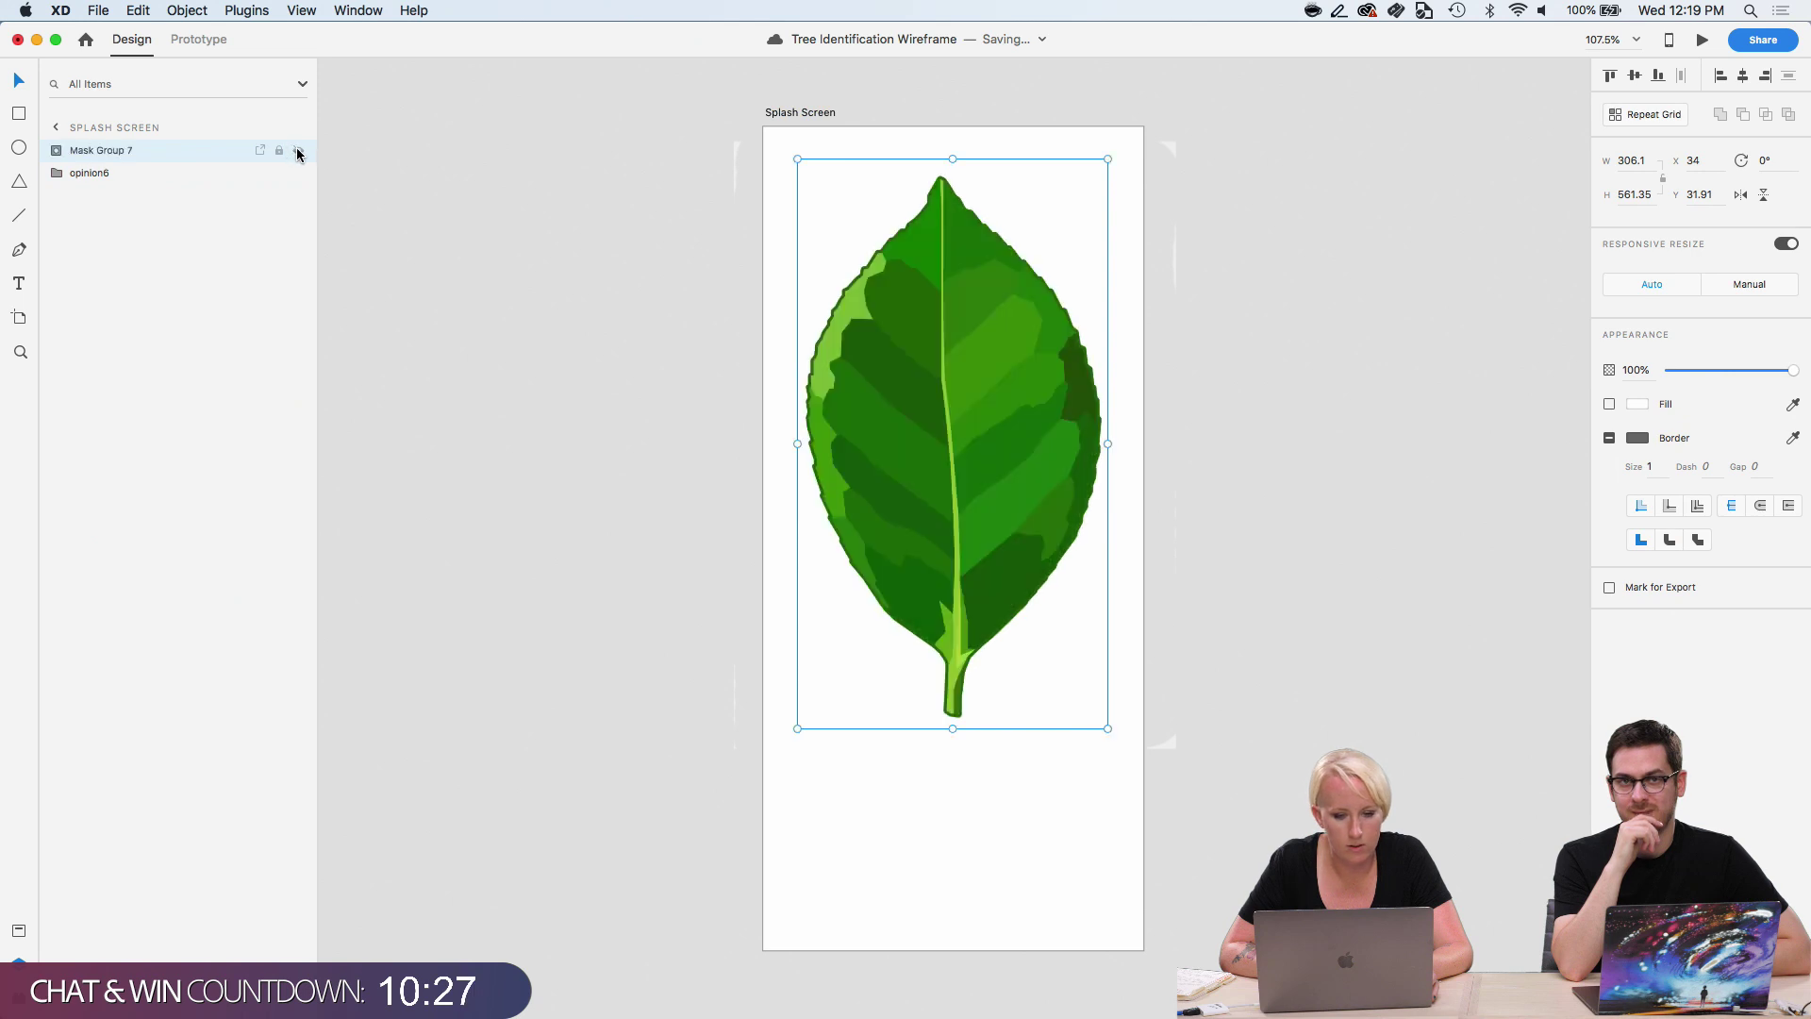
# Rename the Mask Group 7 layer to "Illustrator Leaf".
pyautogui.doubleClick(94, 151)
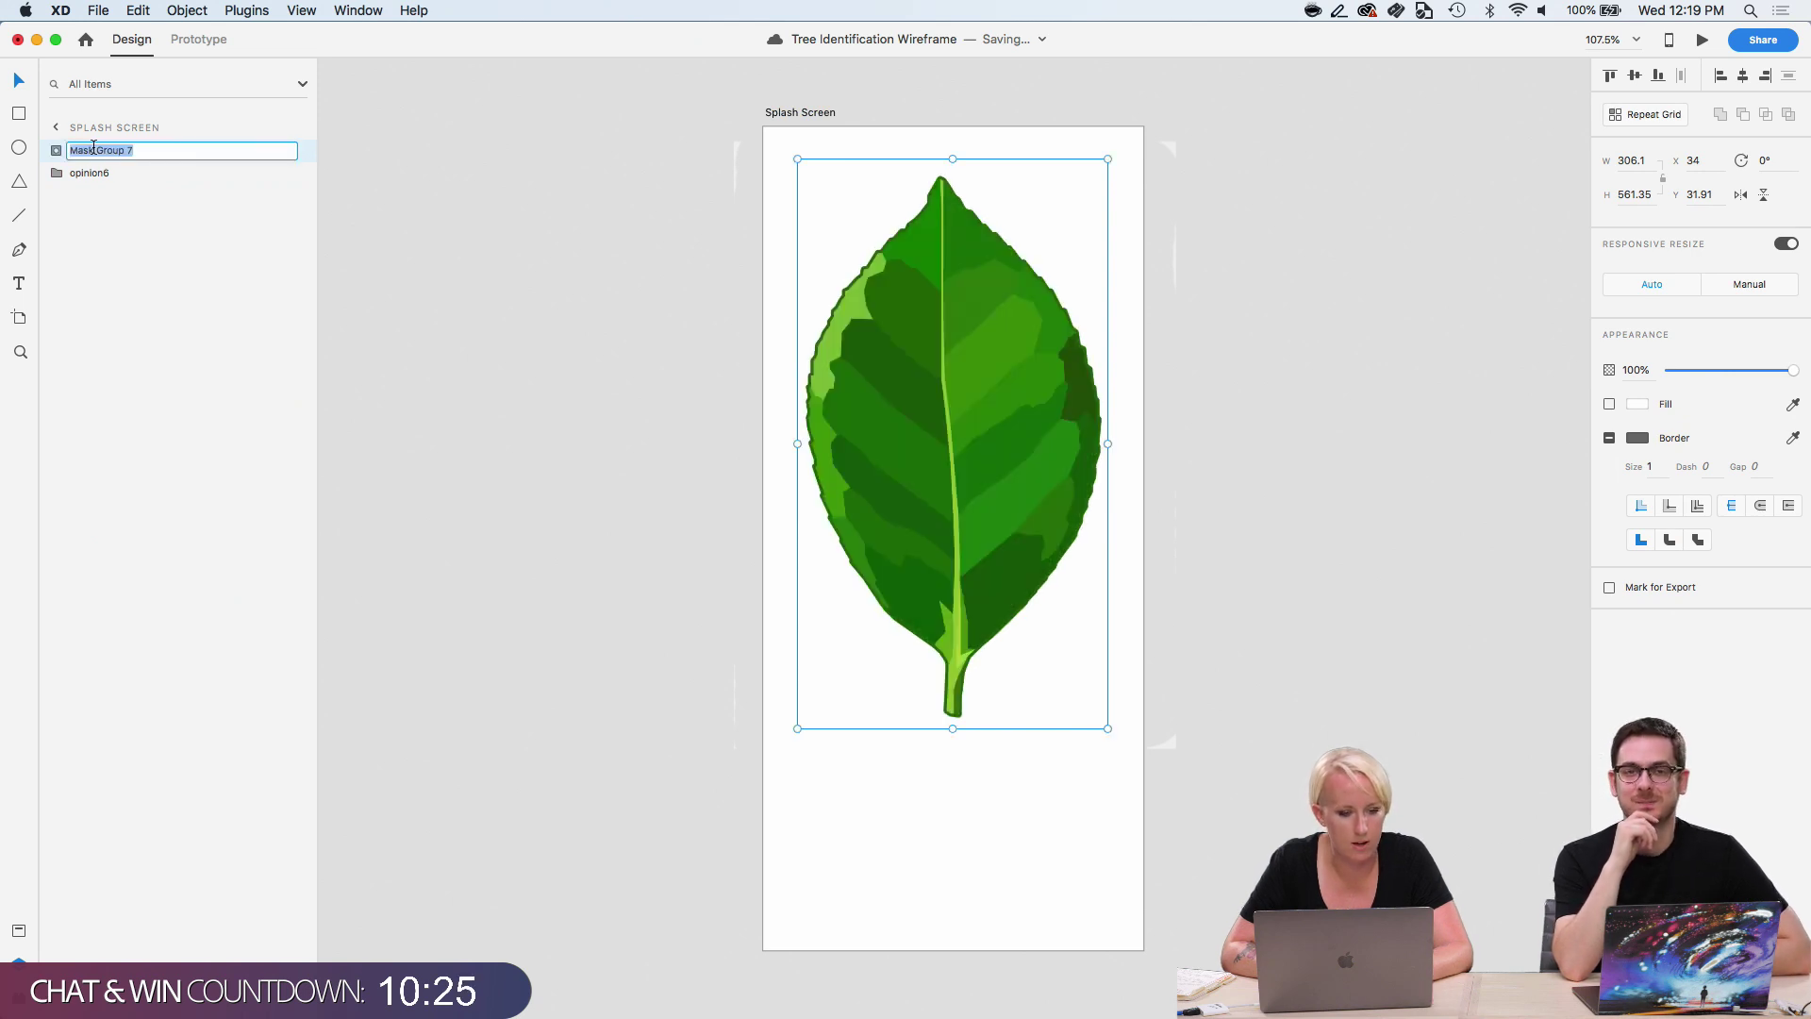
pyautogui.press('BackSpace')
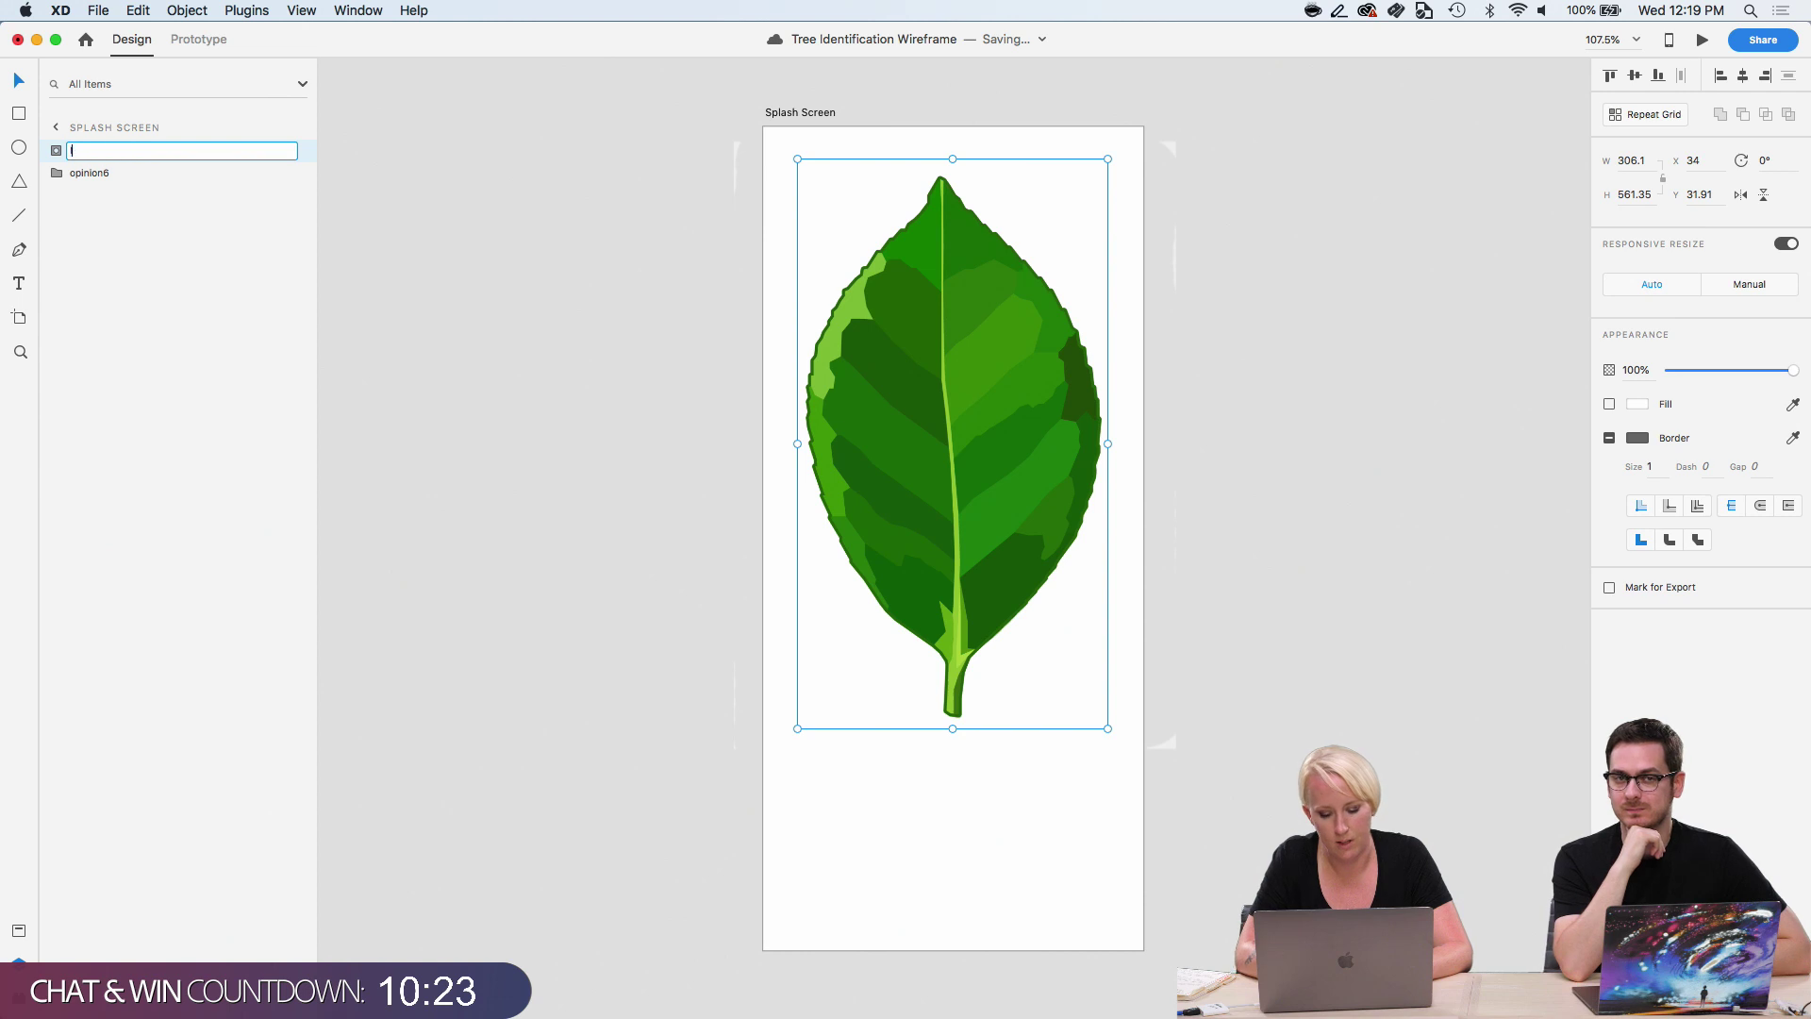
pyautogui.write('Illustrst')
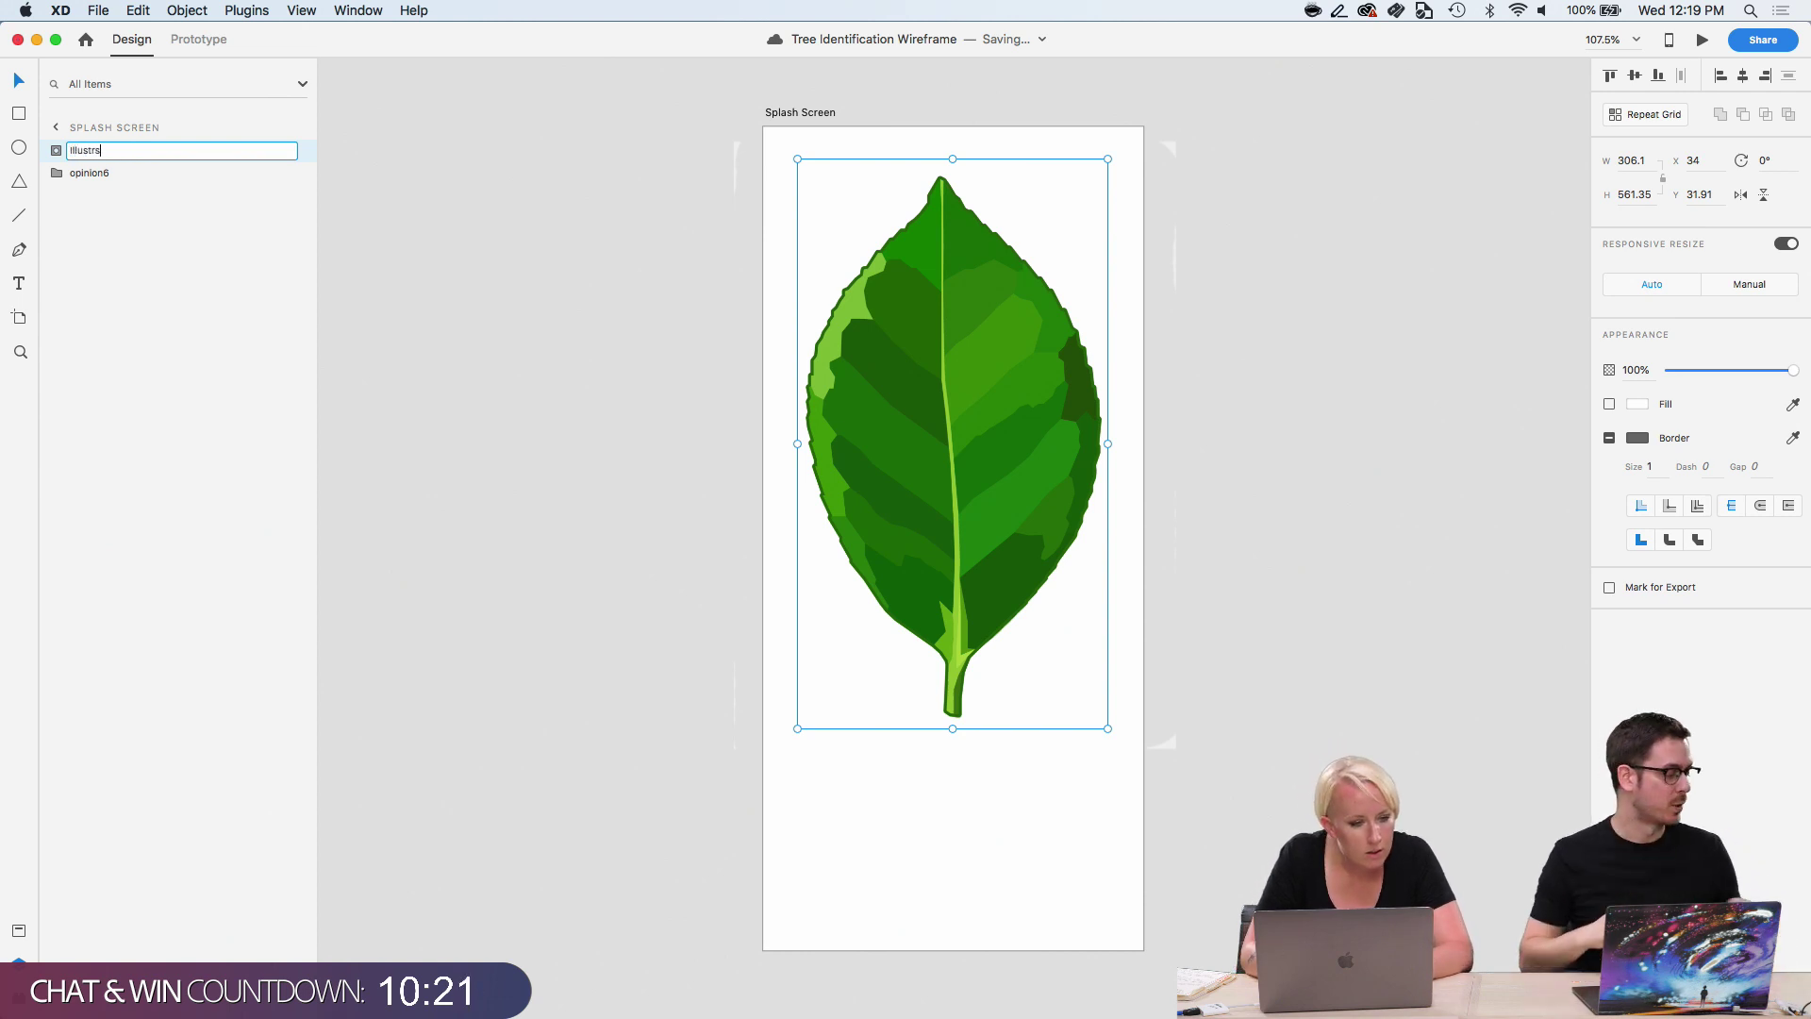
pyautogui.press('BackSpace')
pyautogui.press('BackSpace')
pyautogui.write('ator Leafs')
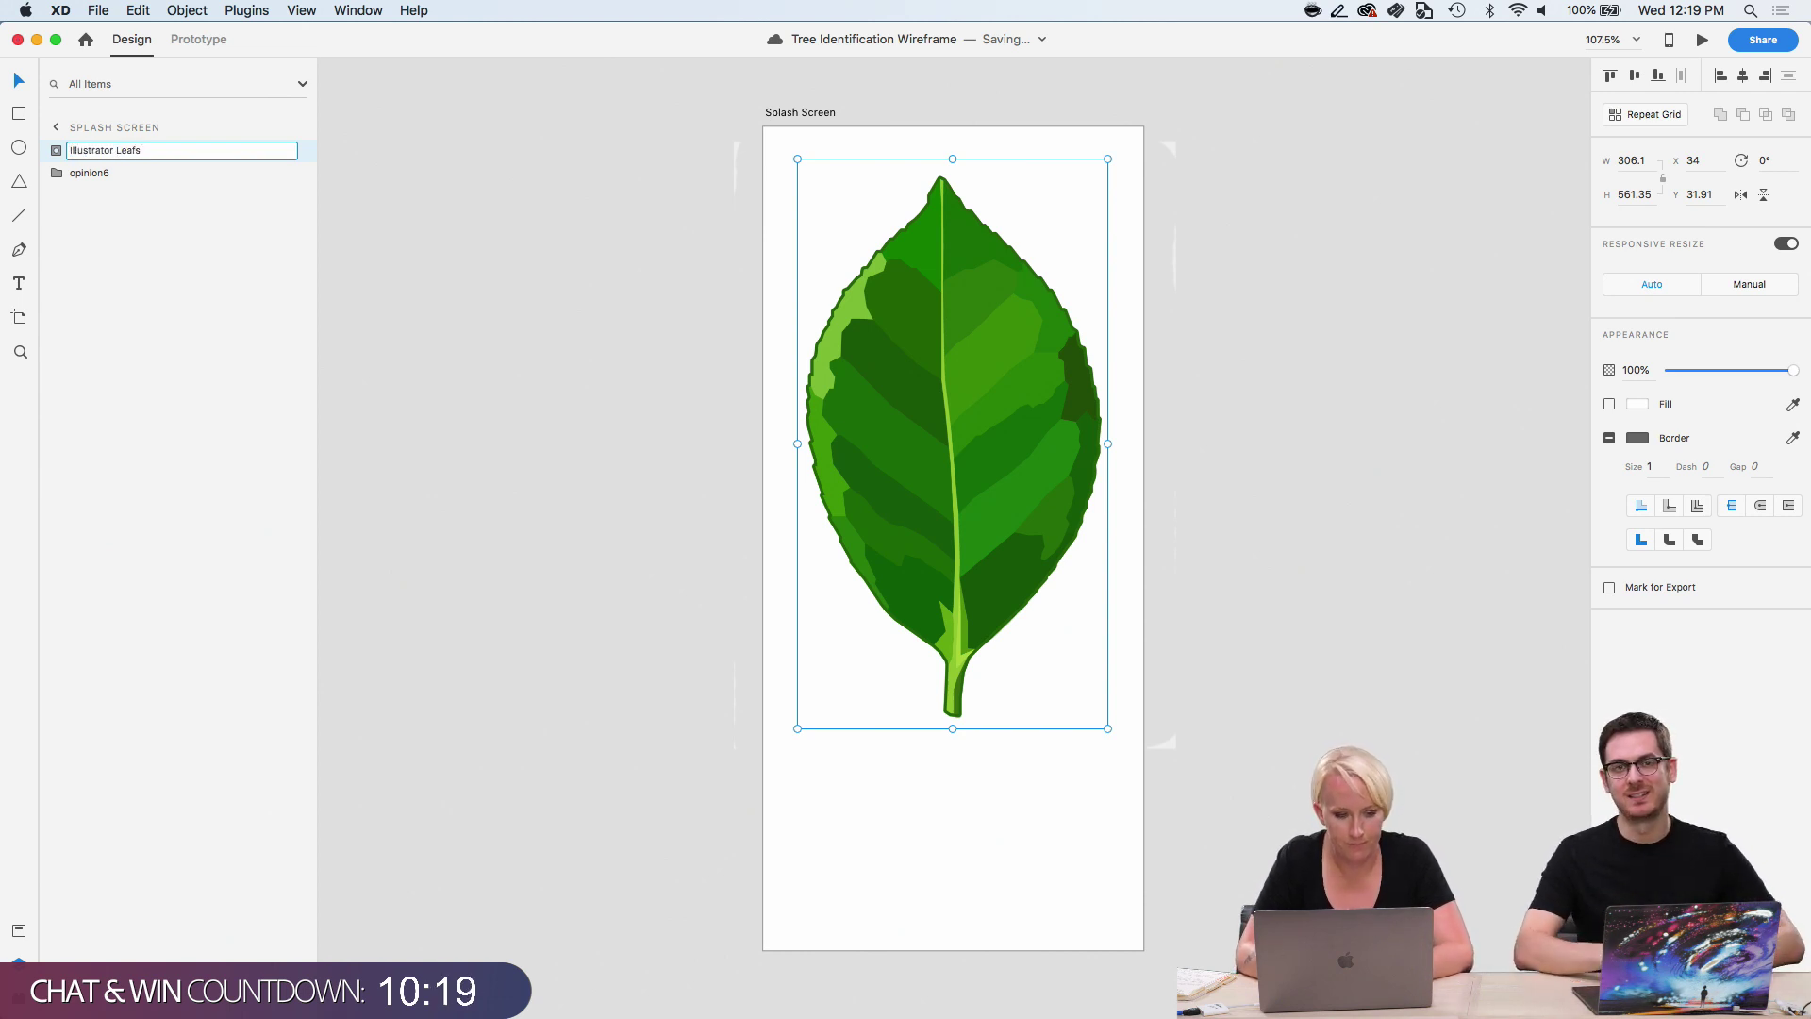
pyautogui.press('Return')
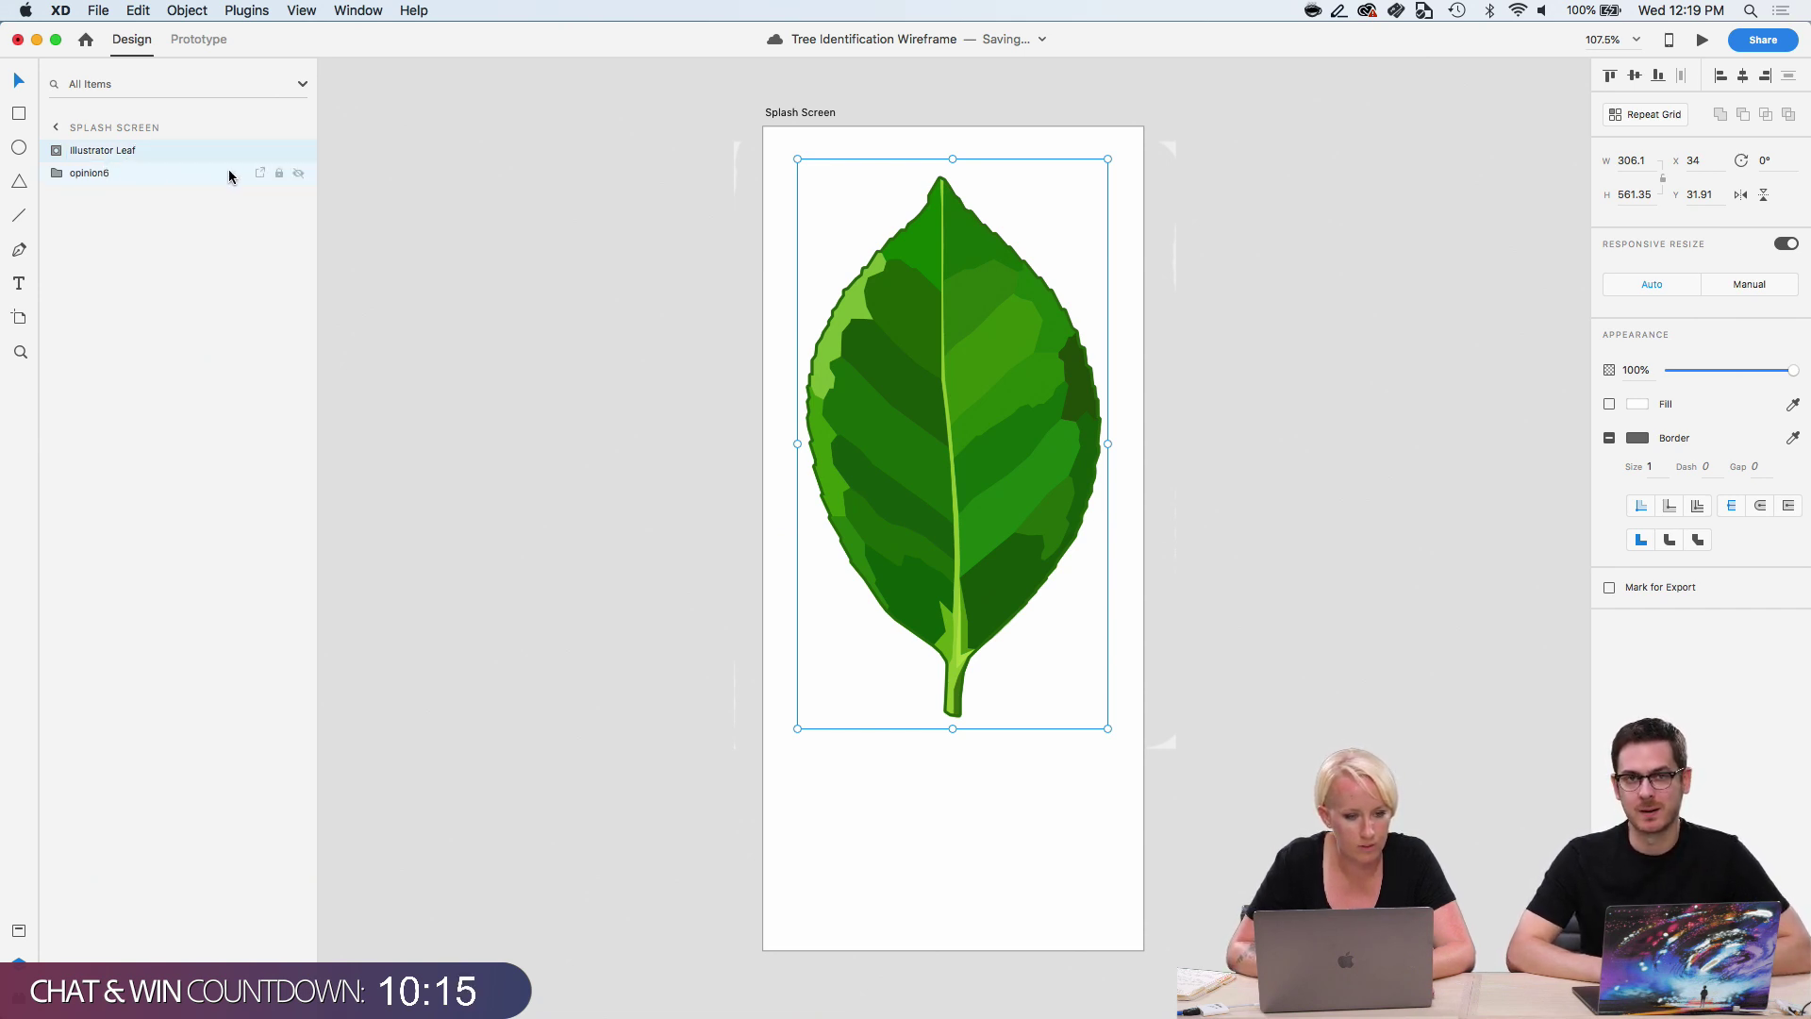
# Hide the Illustrator Leaf layer and toggle the photo group's visibility off and back on.
pyautogui.click(299, 151)
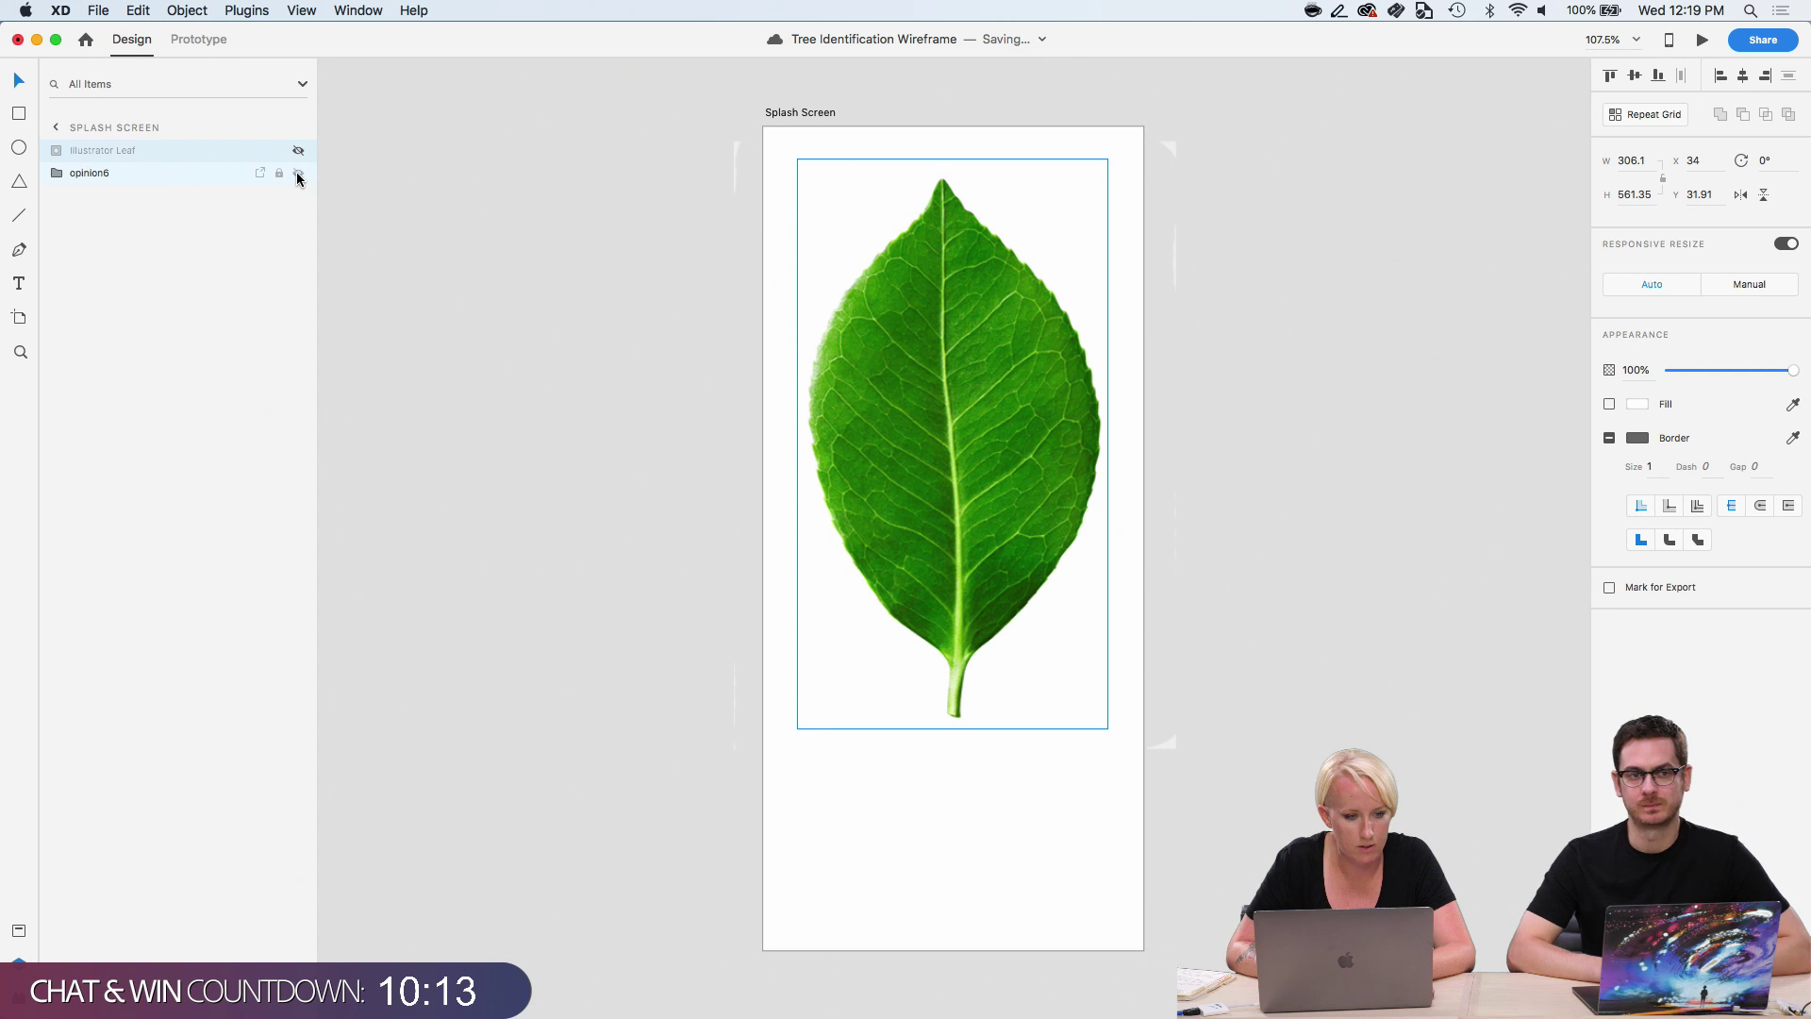
pyautogui.click(299, 175)
pyautogui.click(299, 175)
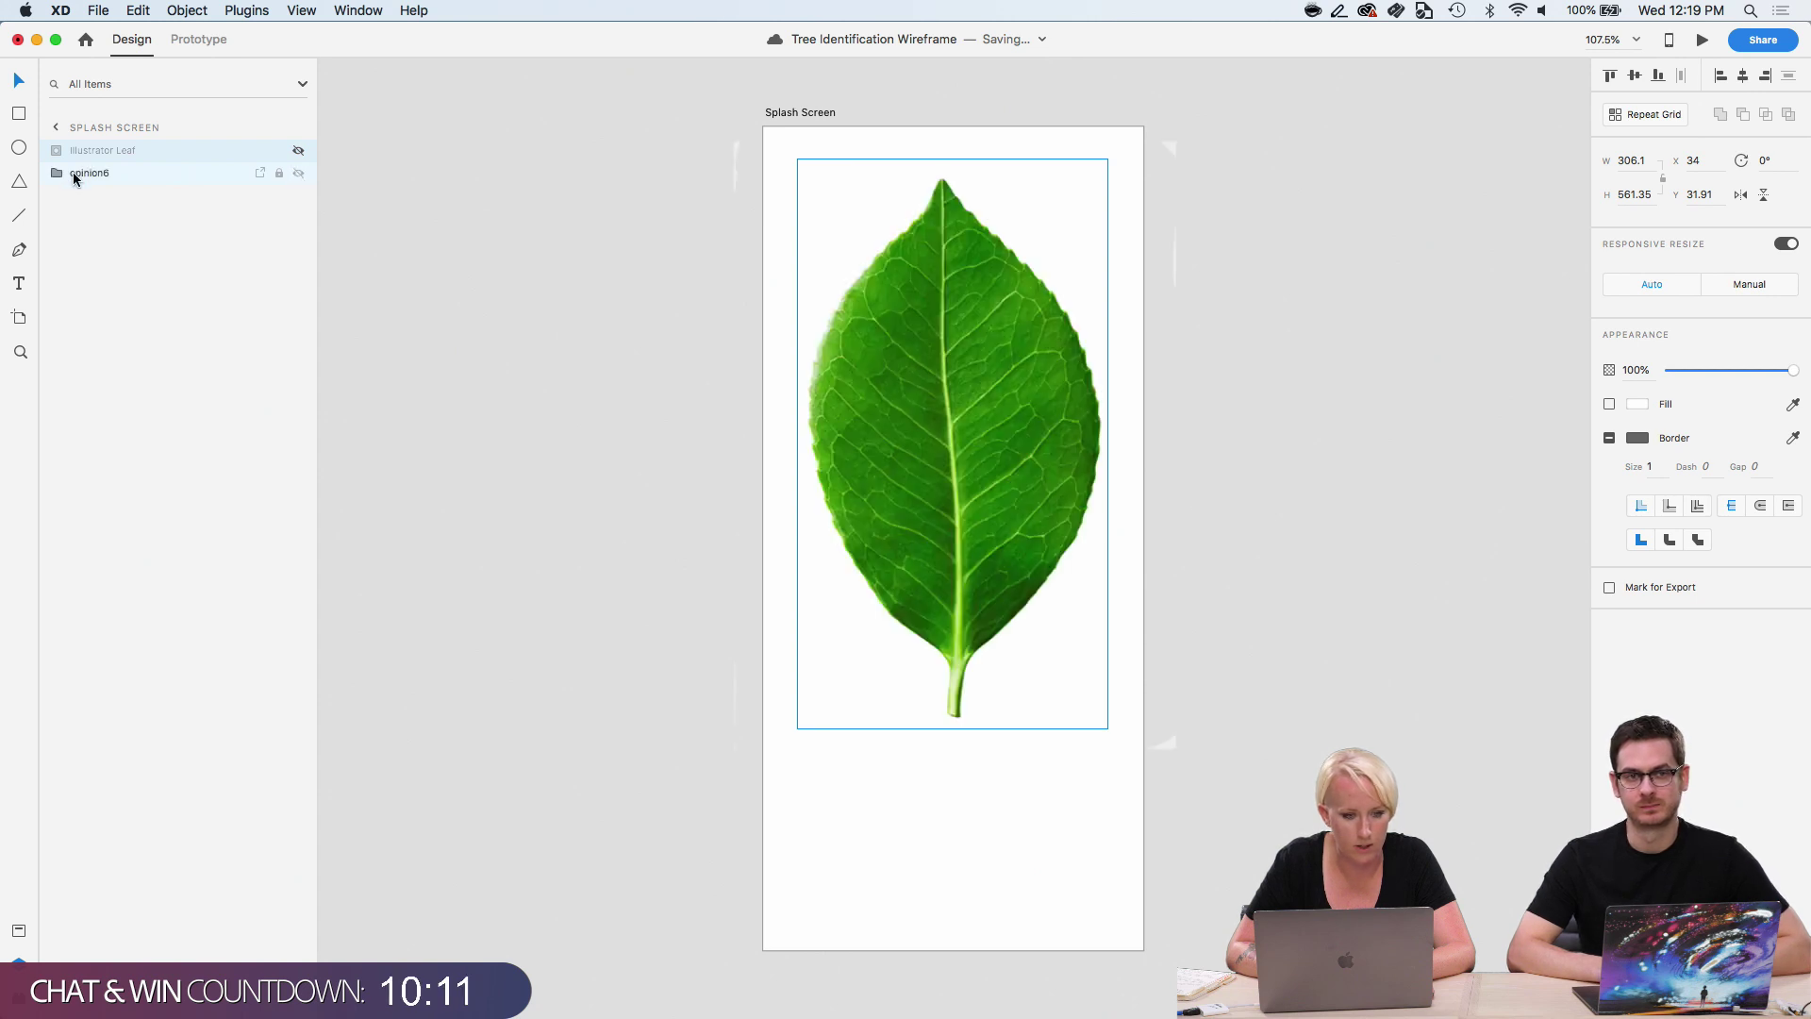
# Rename the opinion6 group to "Leaf Photo".
pyautogui.doubleClick(75, 174)
pyautogui.write('Leaf')
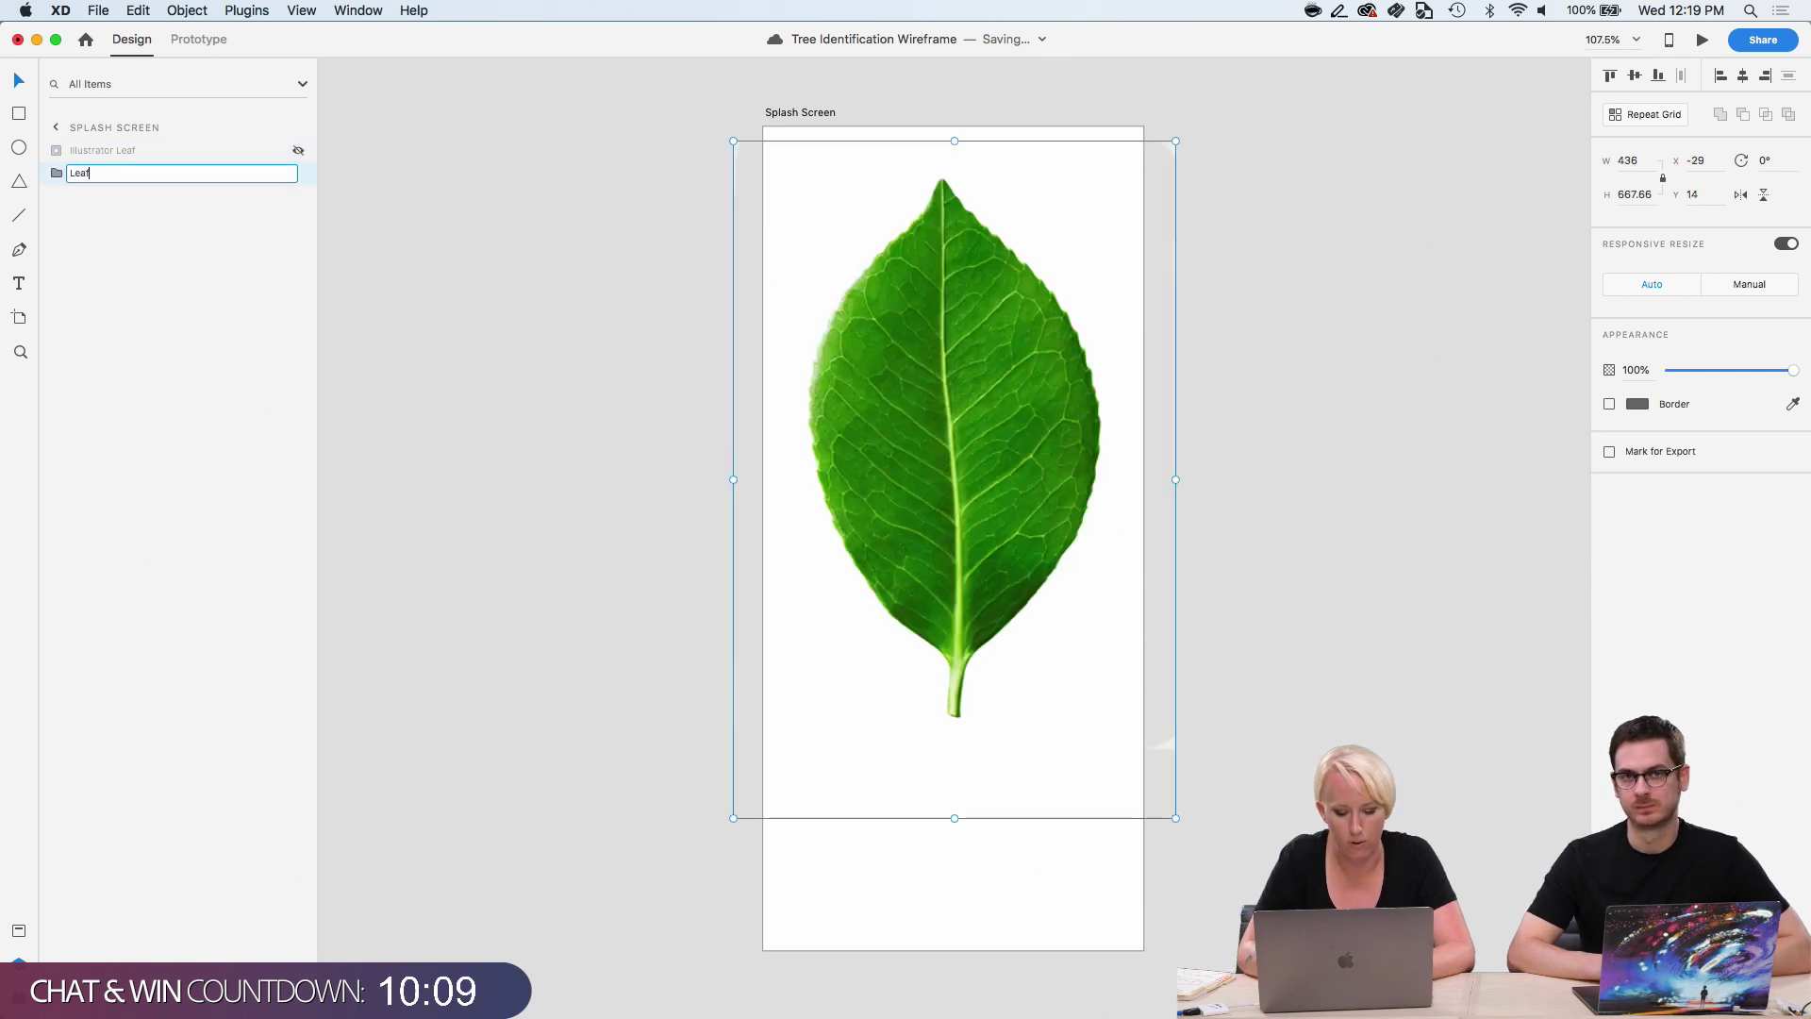
pyautogui.write(' Photo')
pyautogui.press('Return')
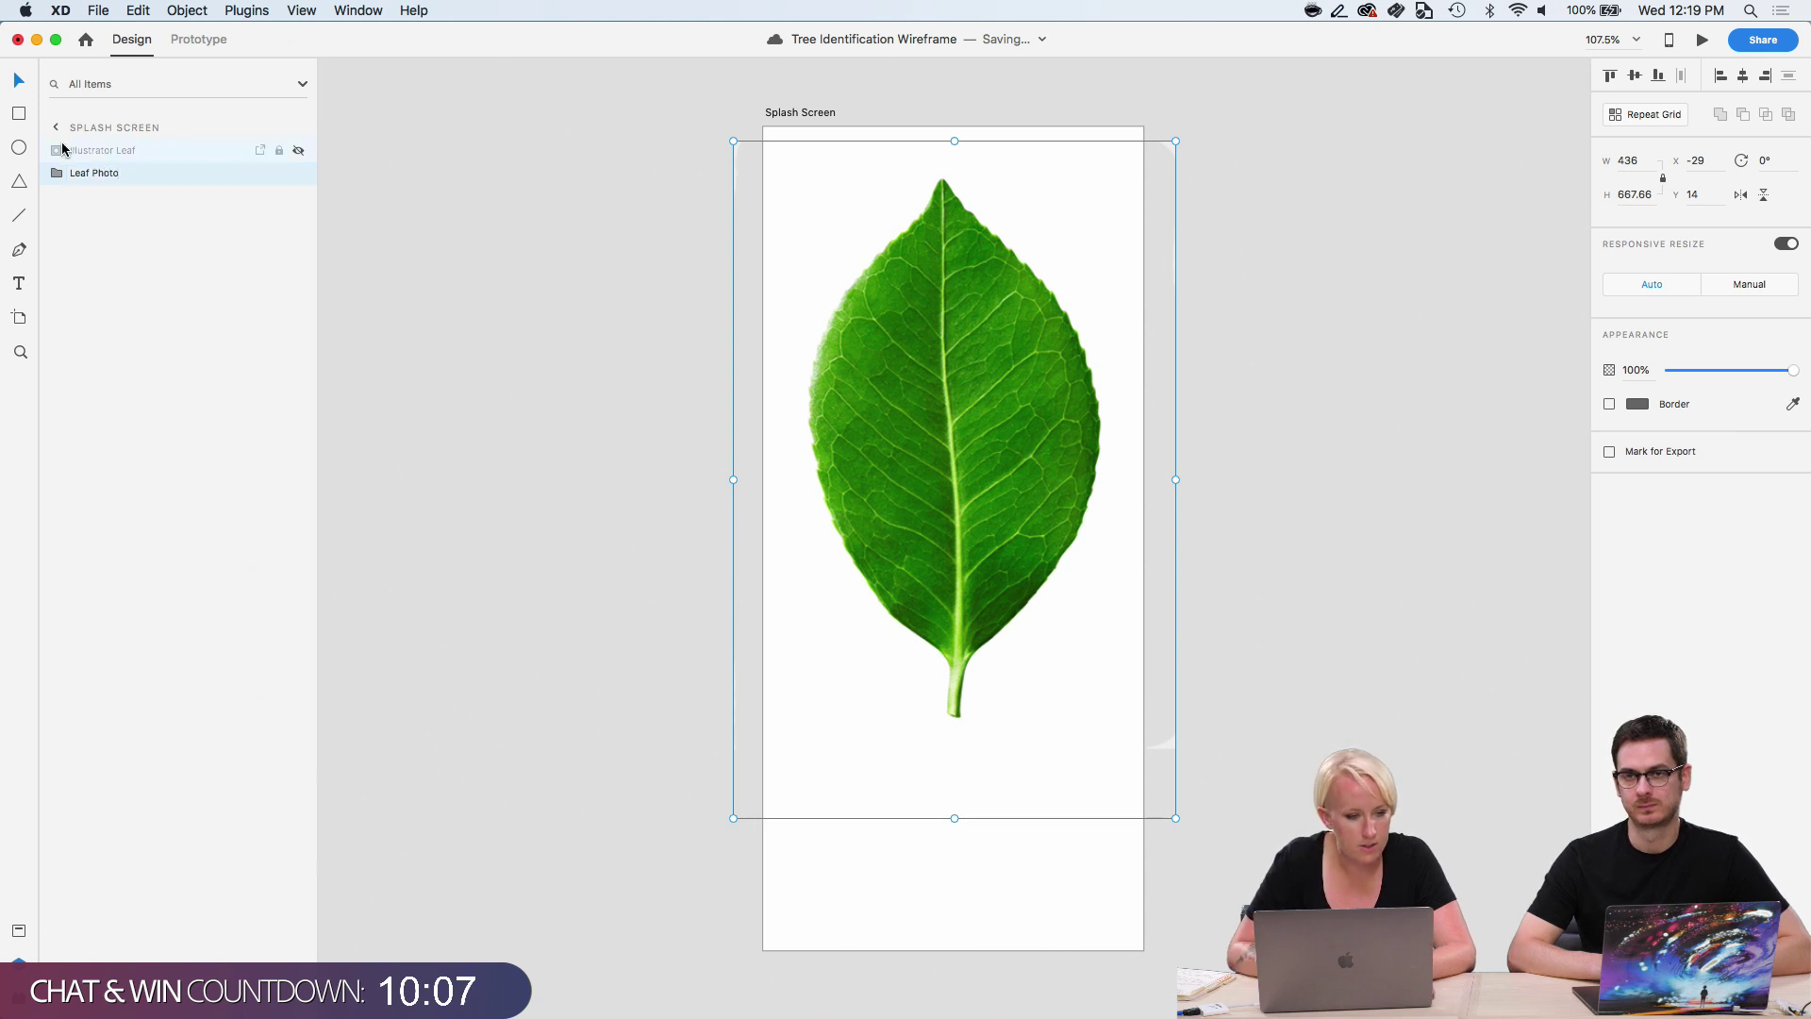
# Fill the Splash Screen artboard's background with the saved document colour #EFEFEF.
pyautogui.click(19, 930)
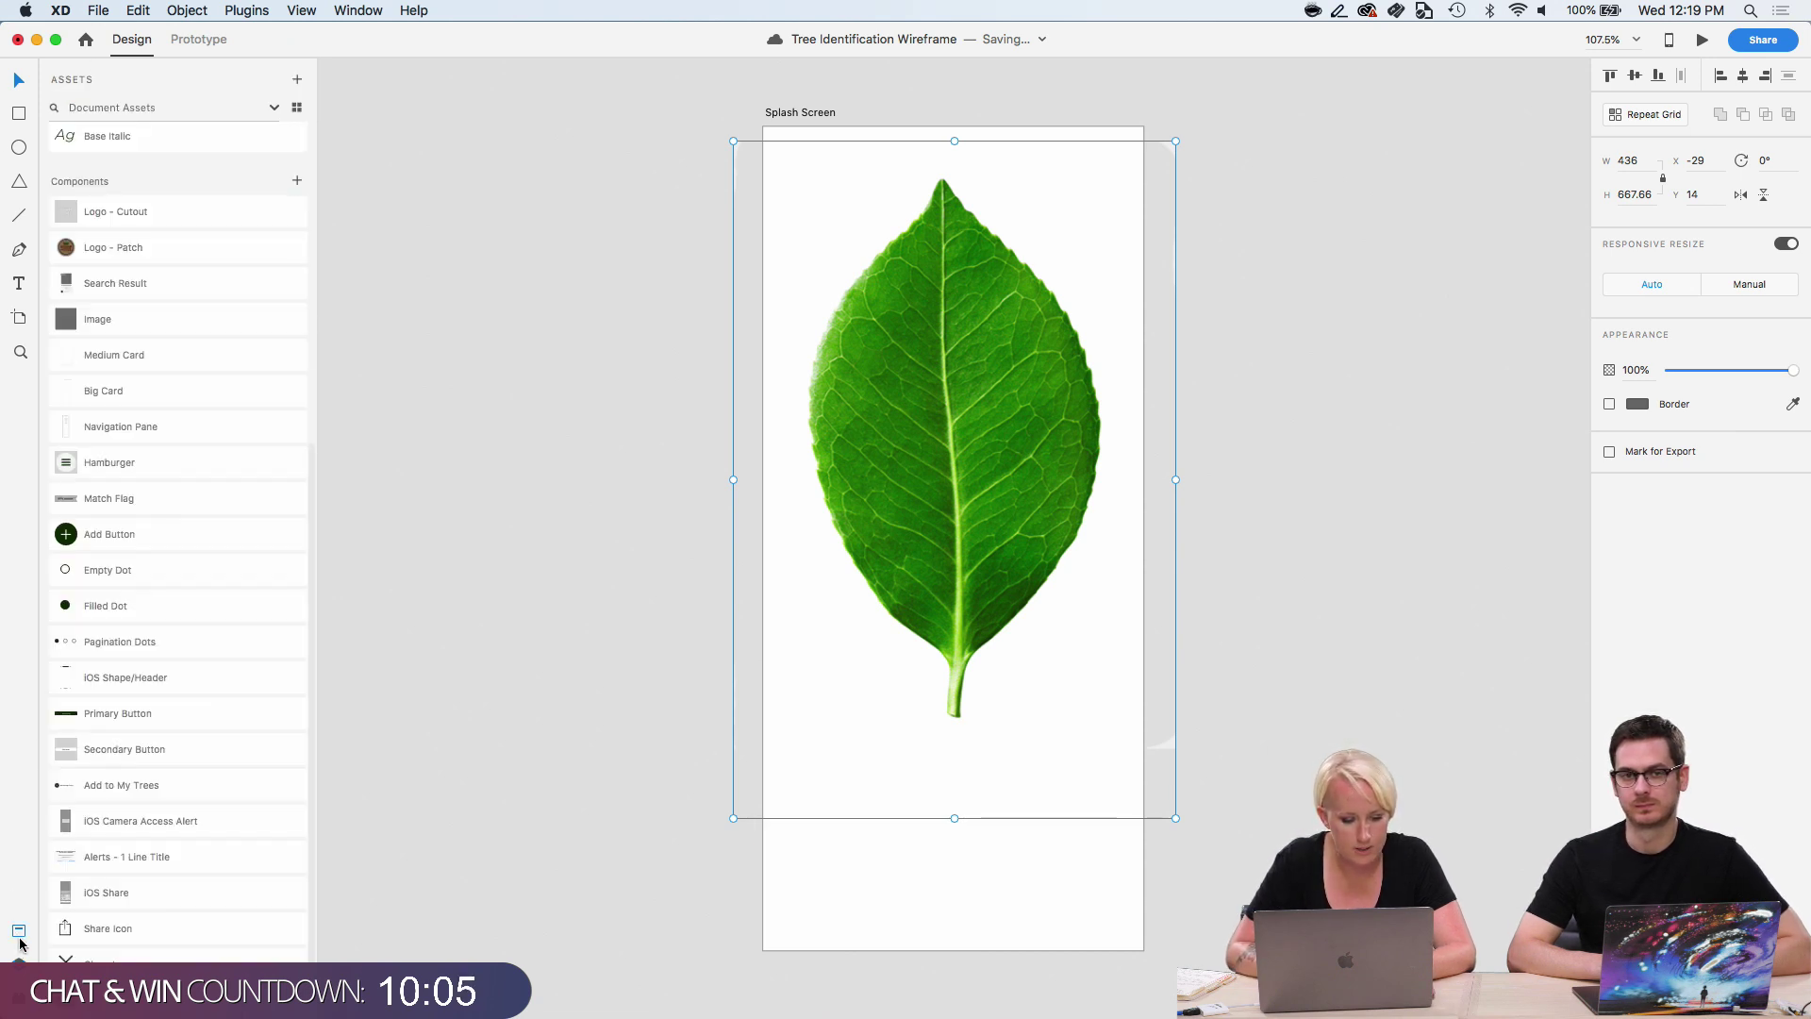
pyautogui.click(781, 887)
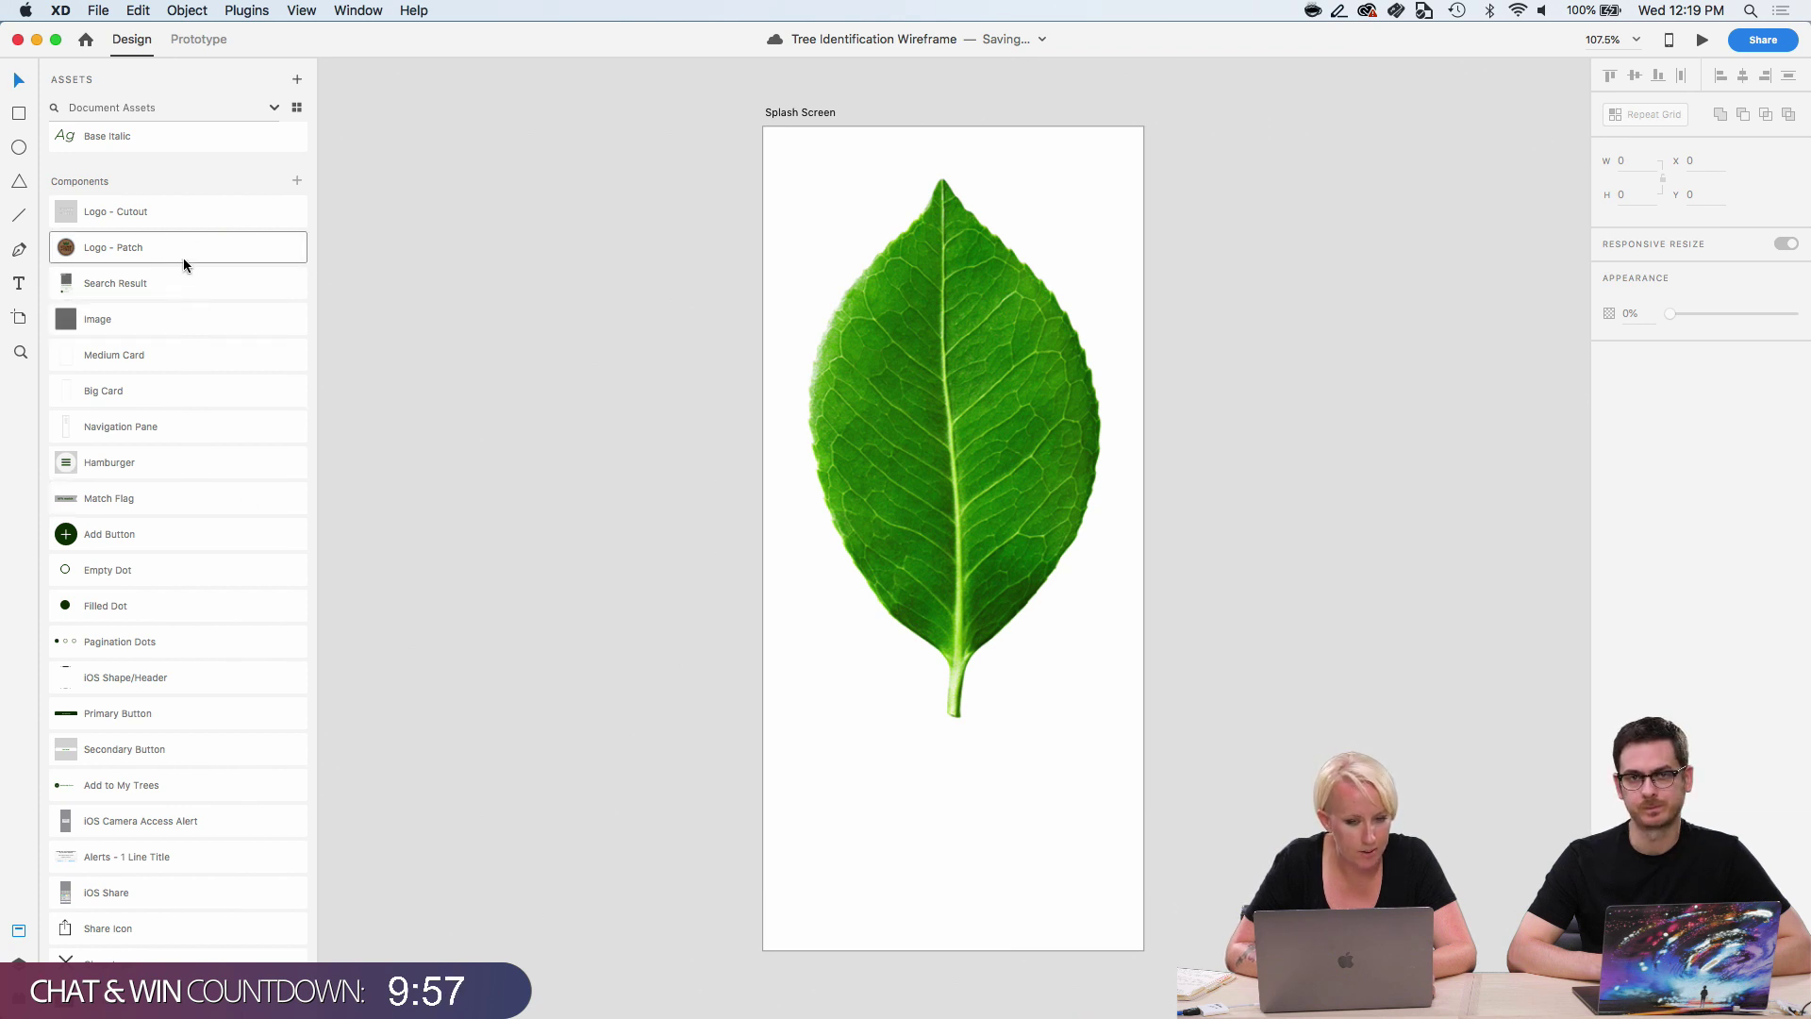
pyautogui.click(791, 114)
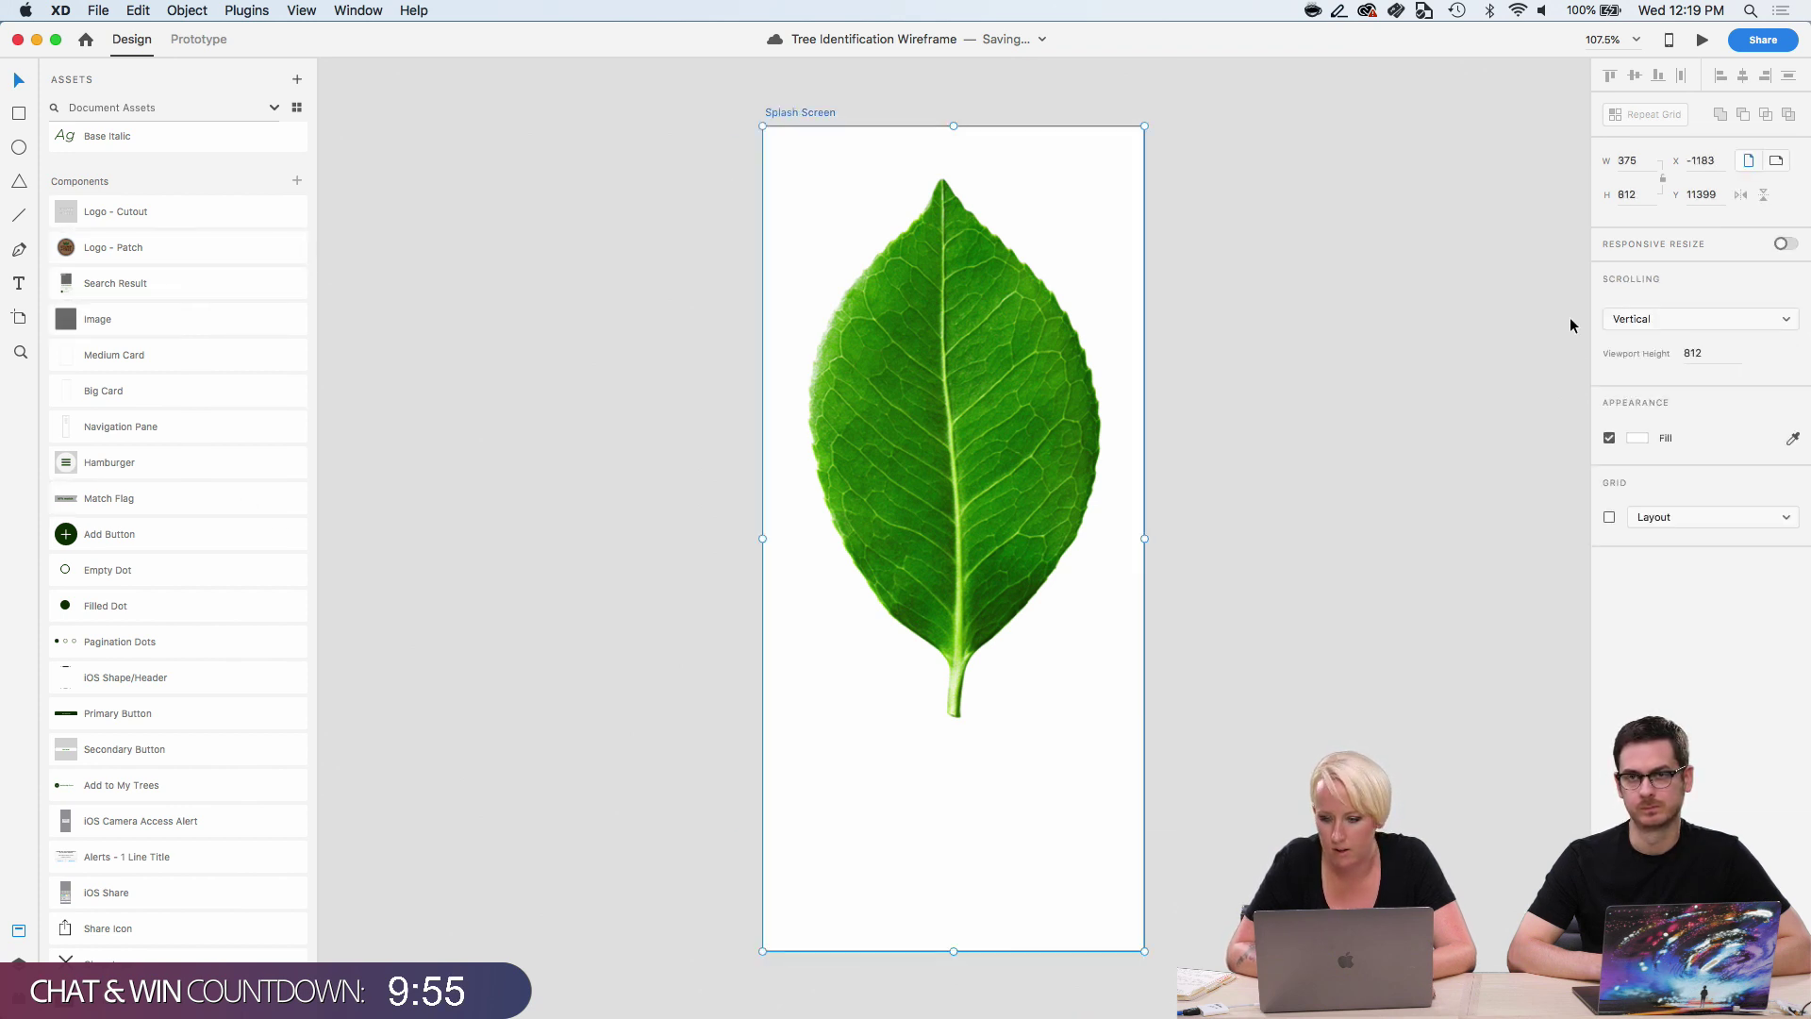
pyautogui.click(1637, 440)
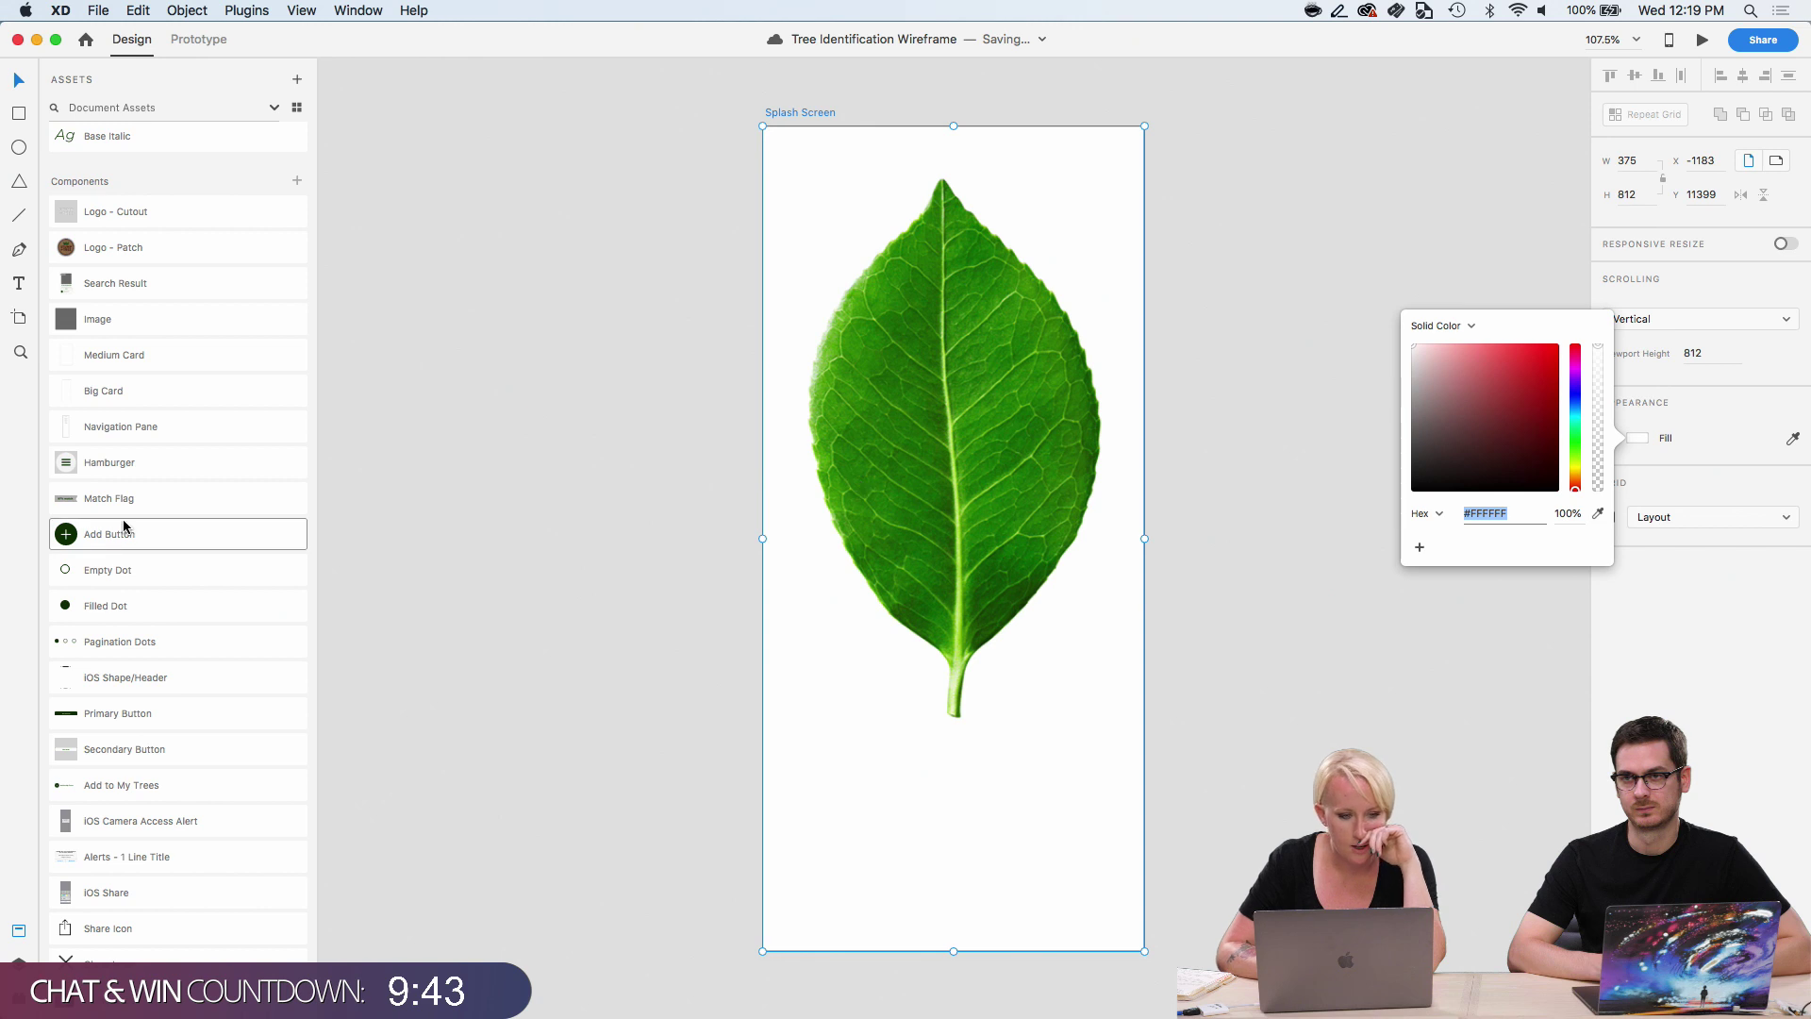
pyautogui.scroll(5, 118, 528)
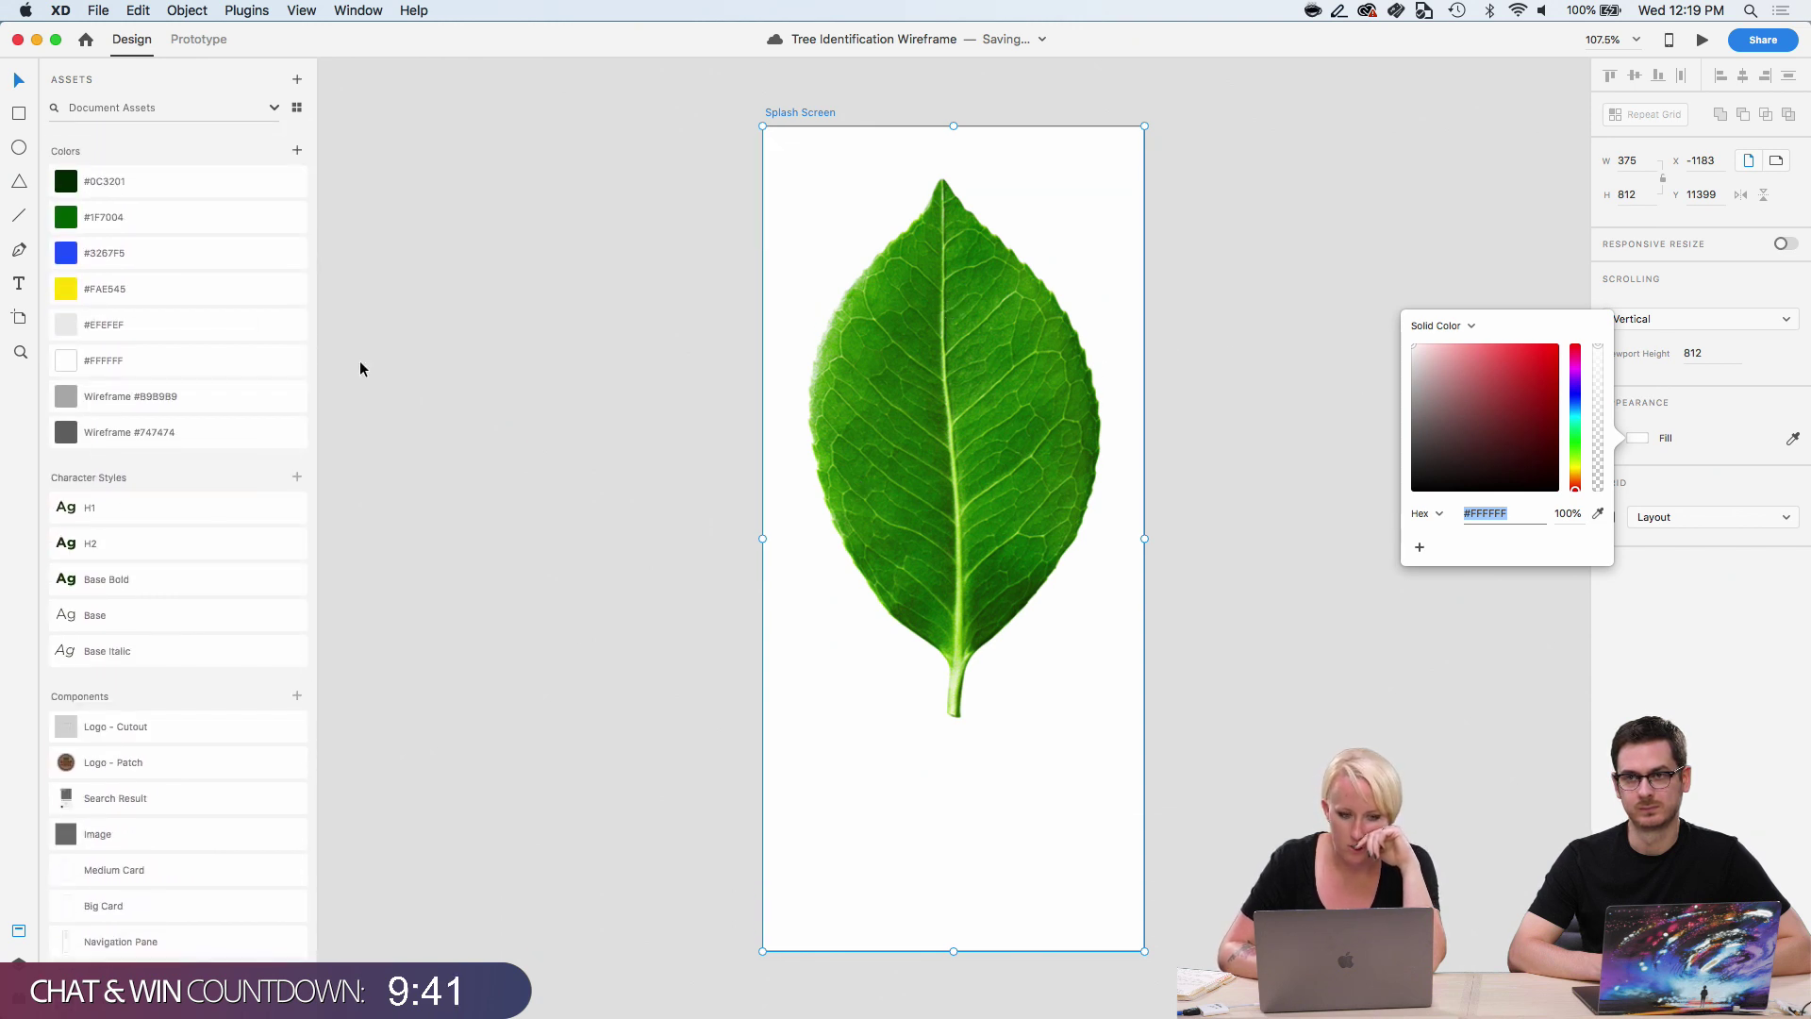
pyautogui.click(173, 322)
pyautogui.click(174, 322)
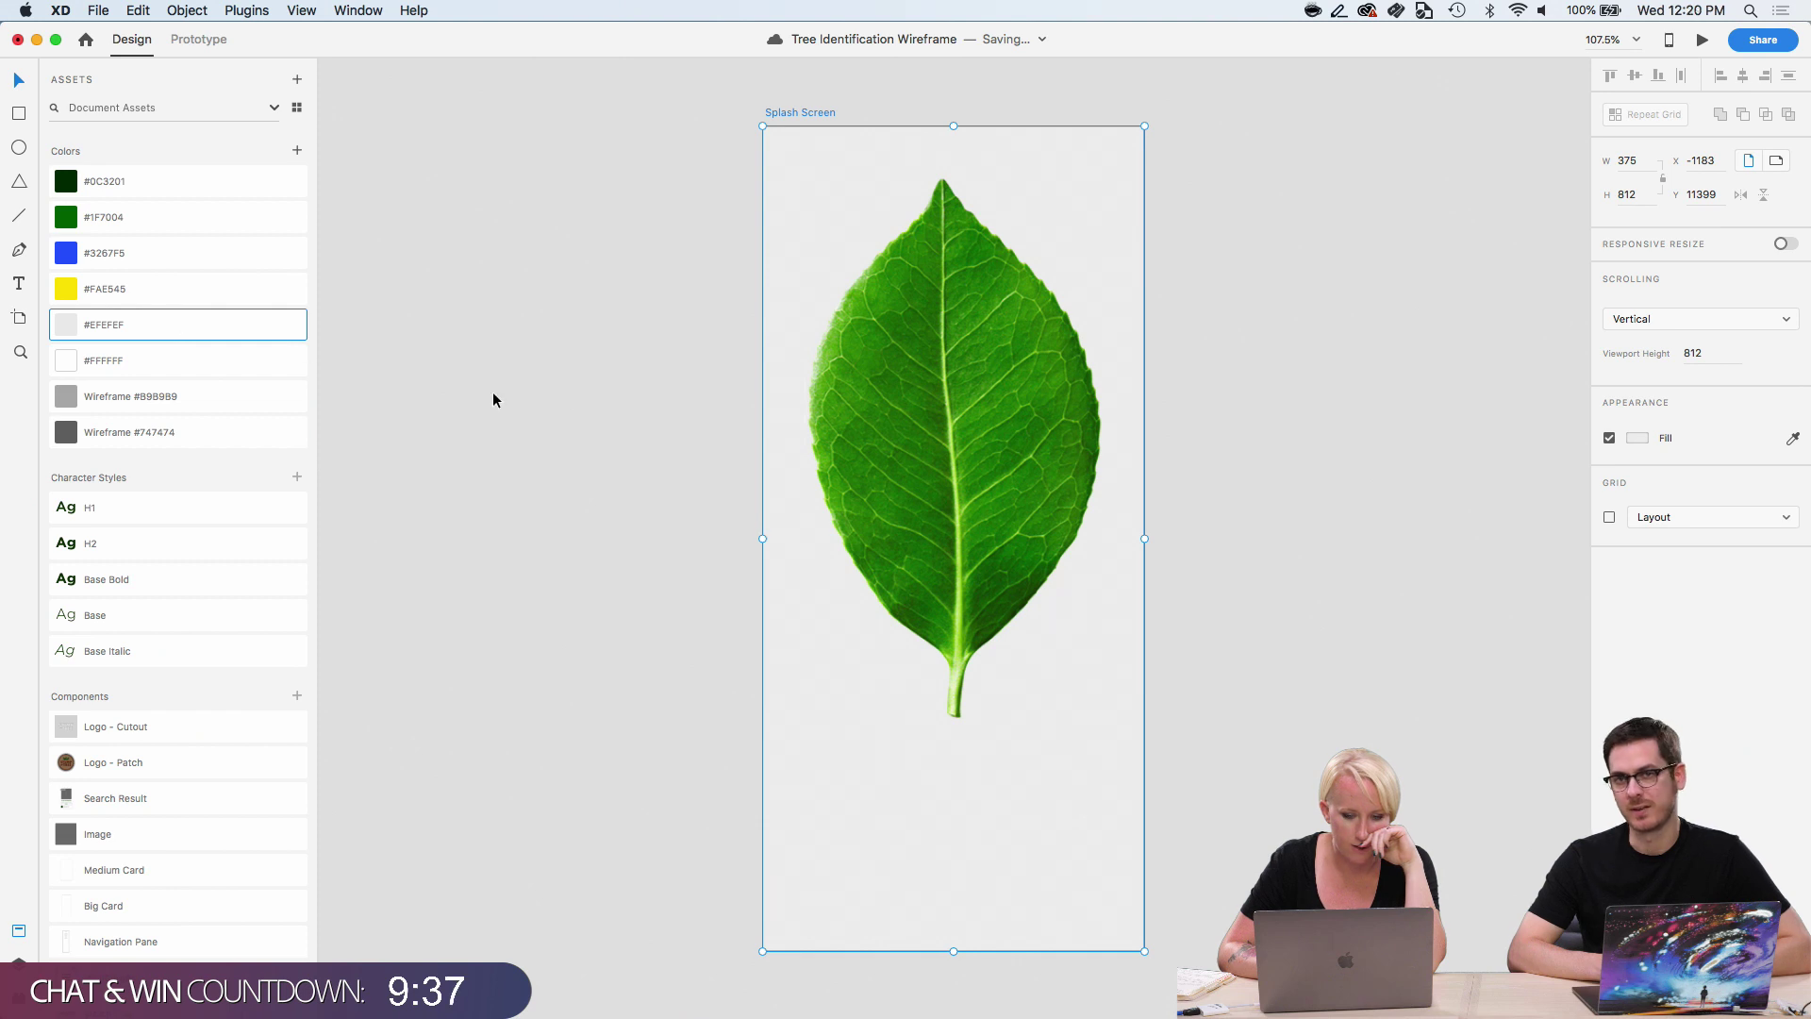
pyautogui.click(575, 410)
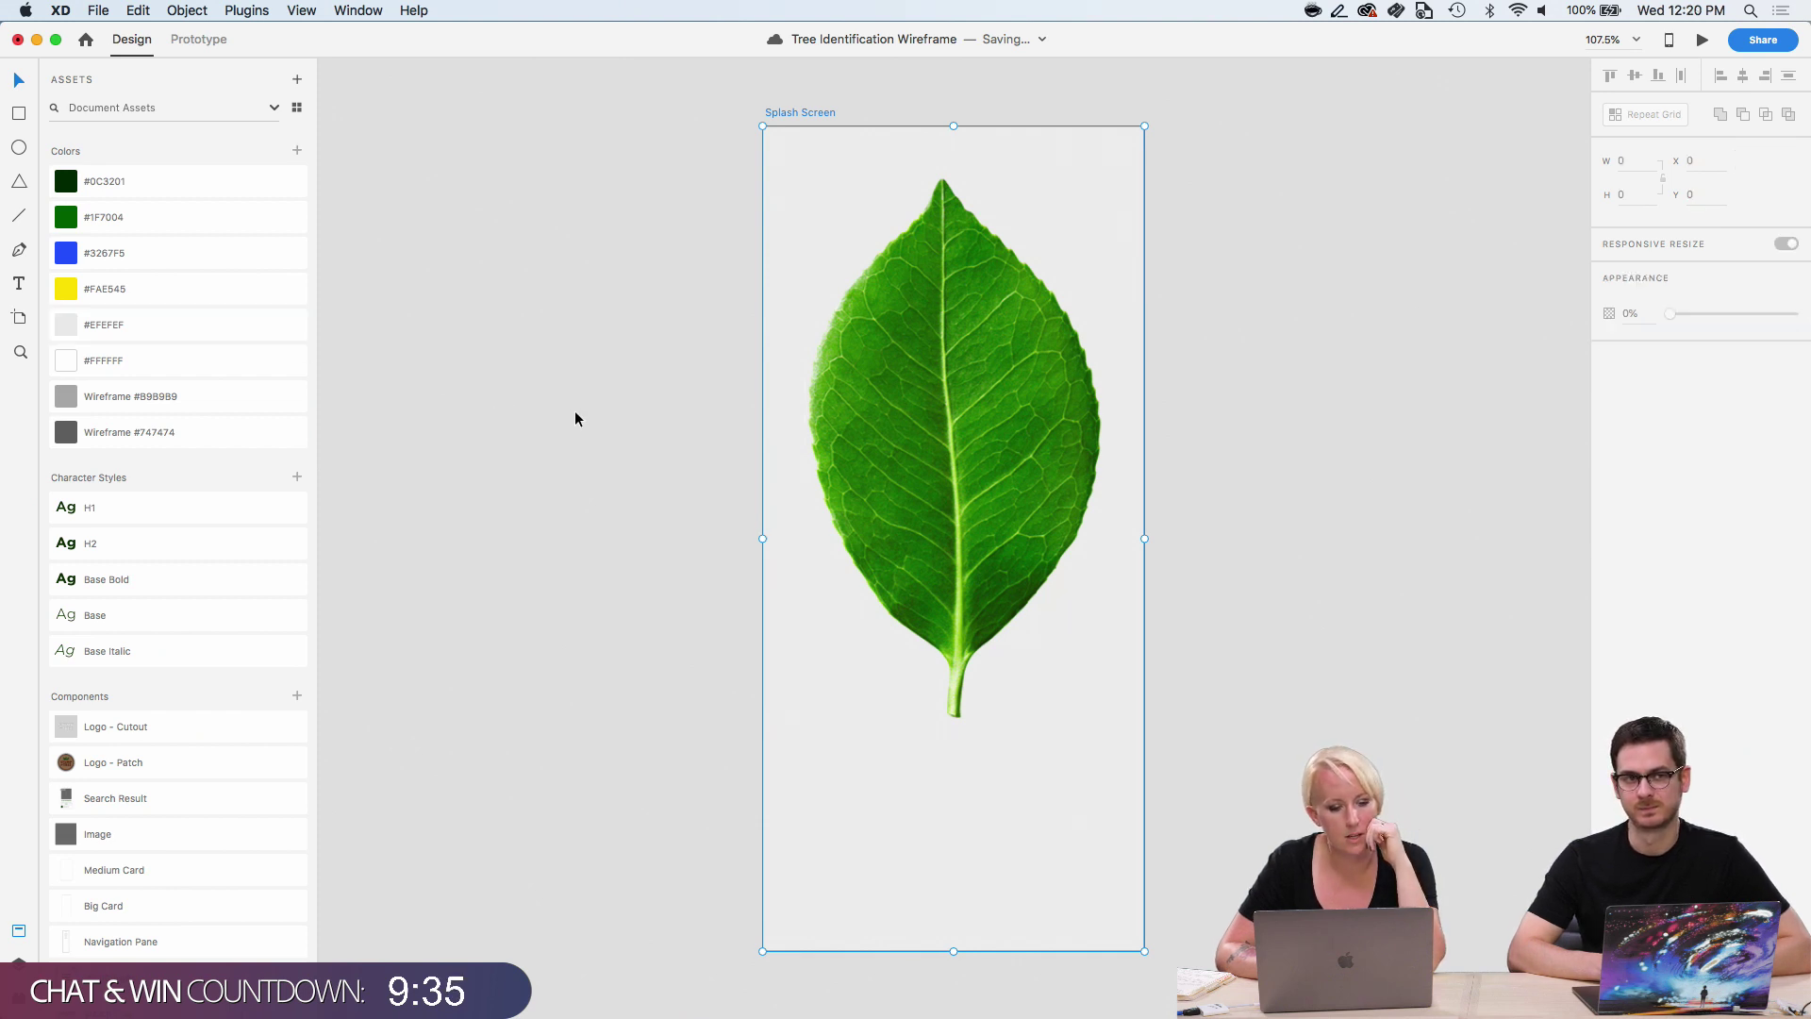
# Place a Medium Card component below the leaf on the artboard and resize it to about 331 by 201.
pyautogui.scroll(-3, 154, 847)
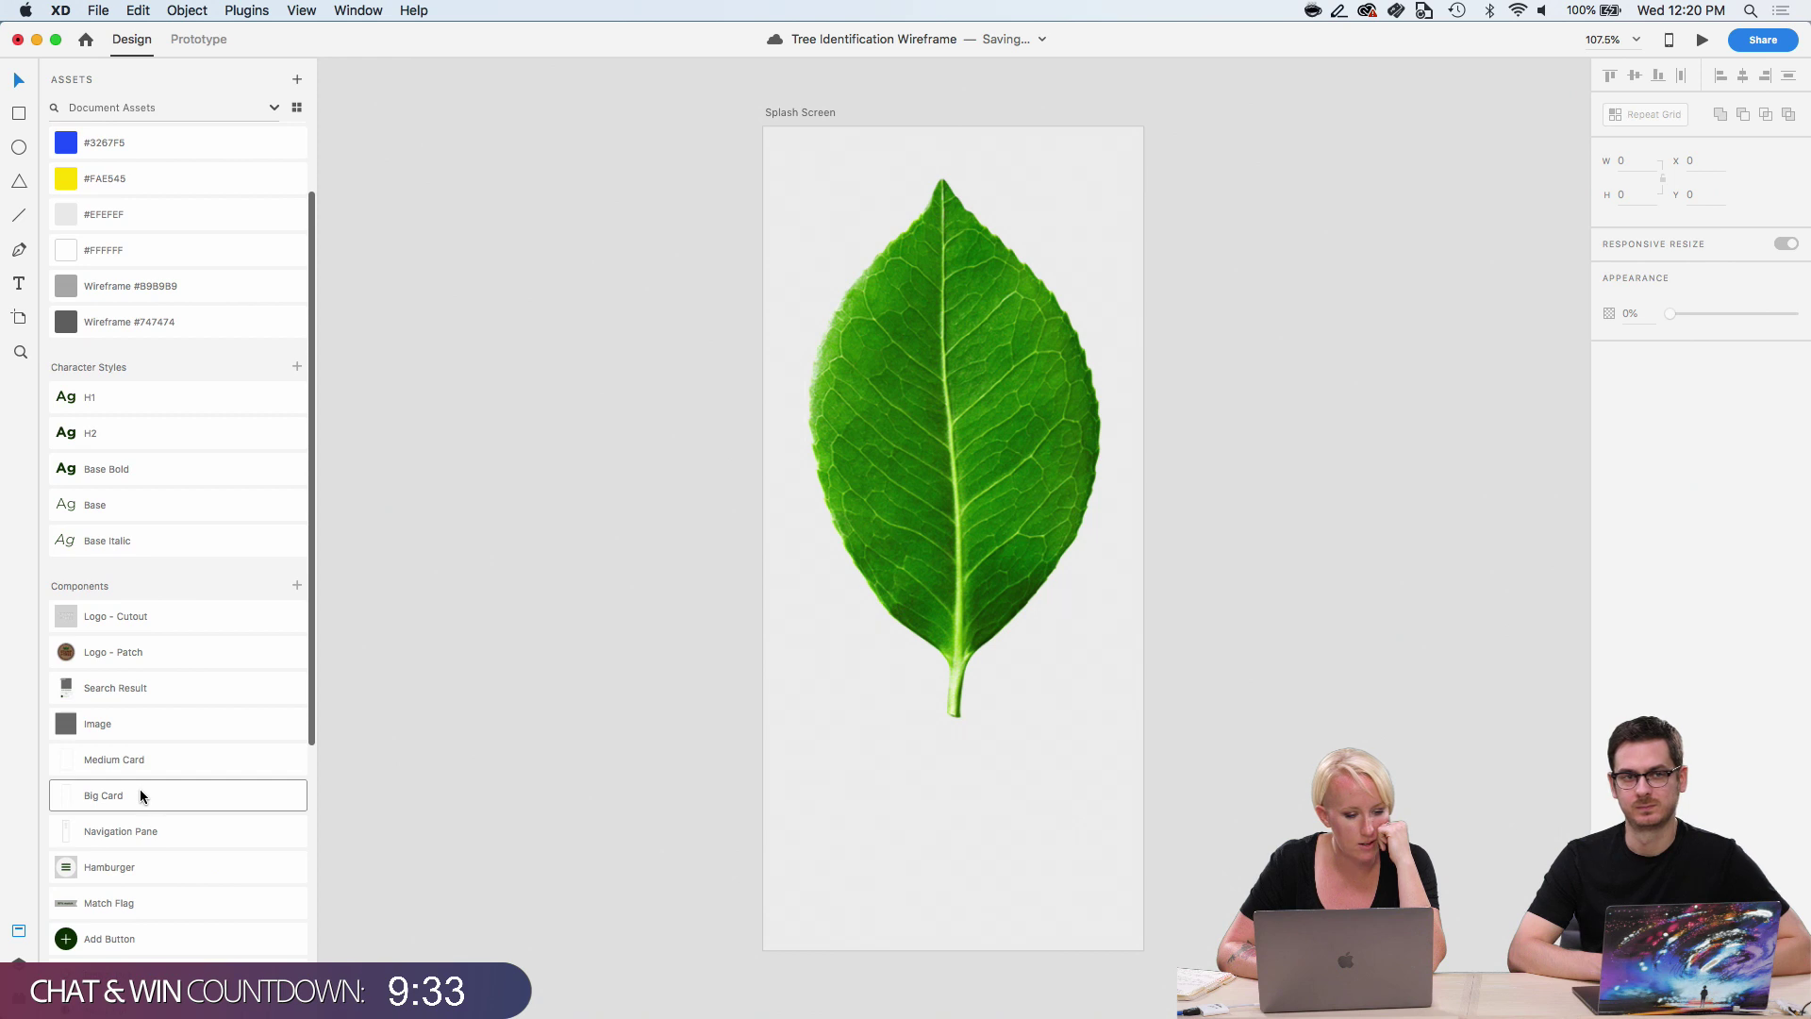
pyautogui.moveTo(128, 761); pyautogui.dragTo(902, 666)
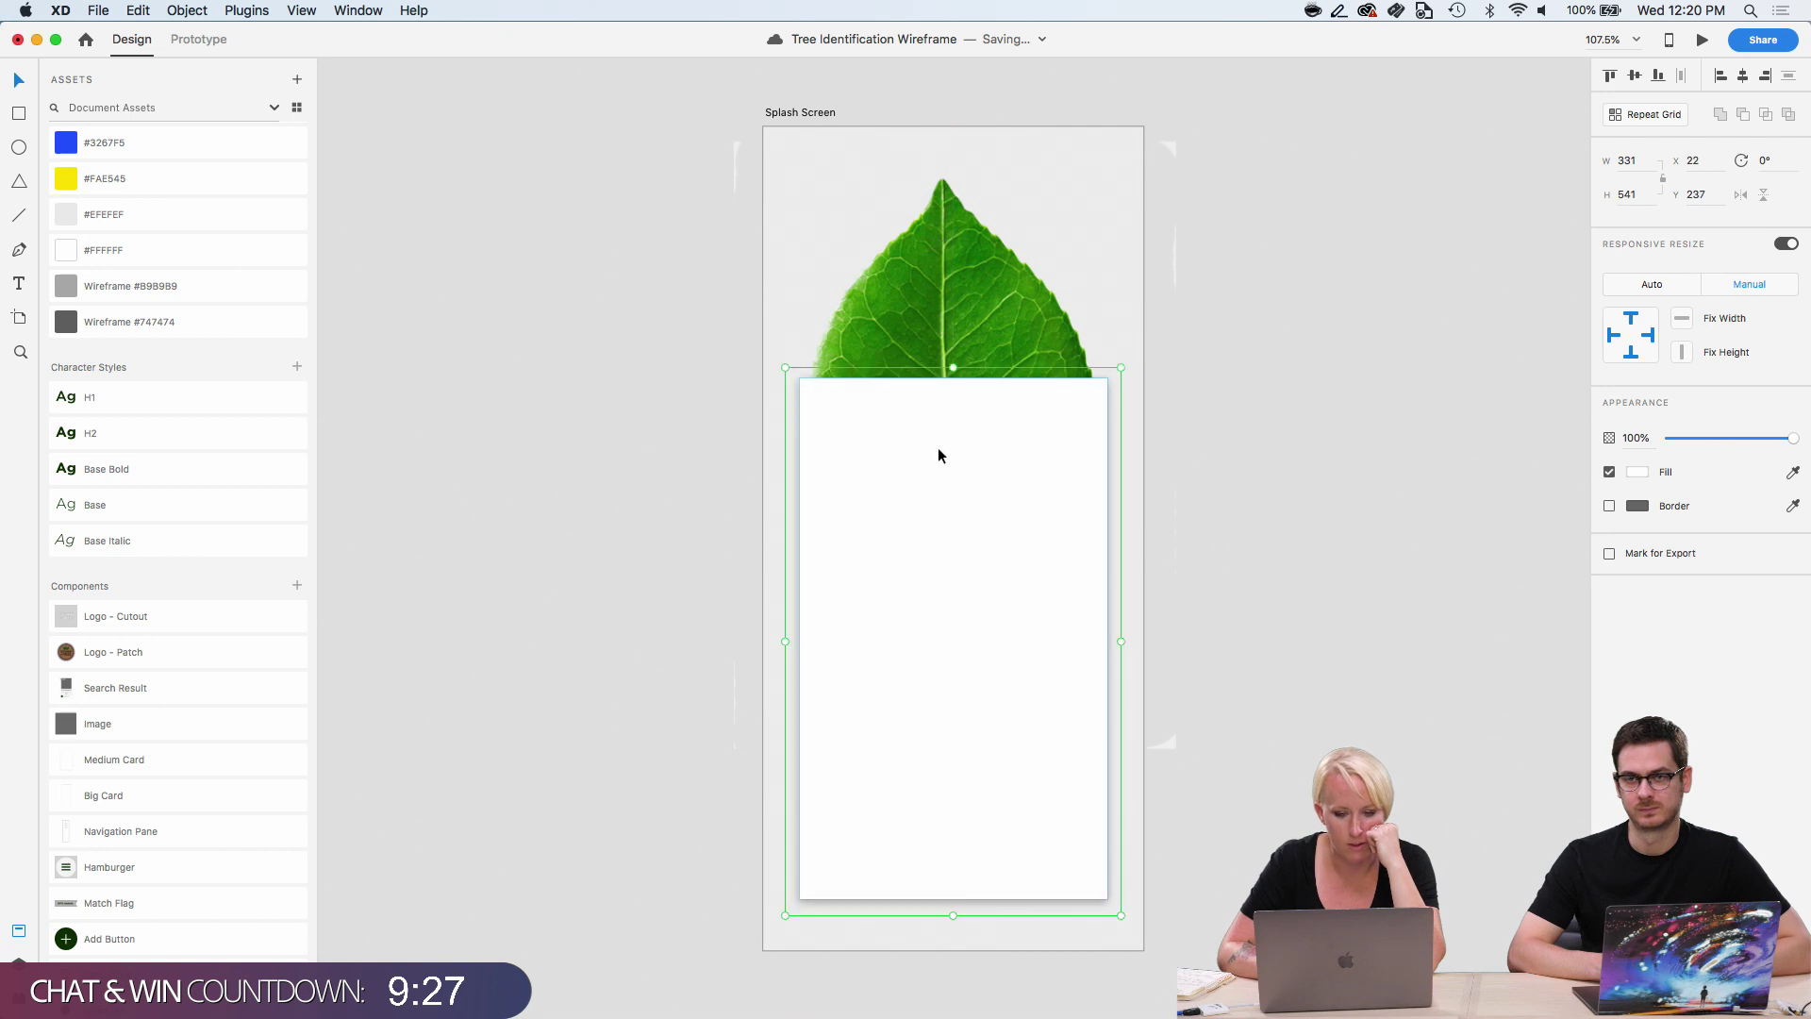
pyautogui.moveTo(954, 372); pyautogui.dragTo(932, 730)
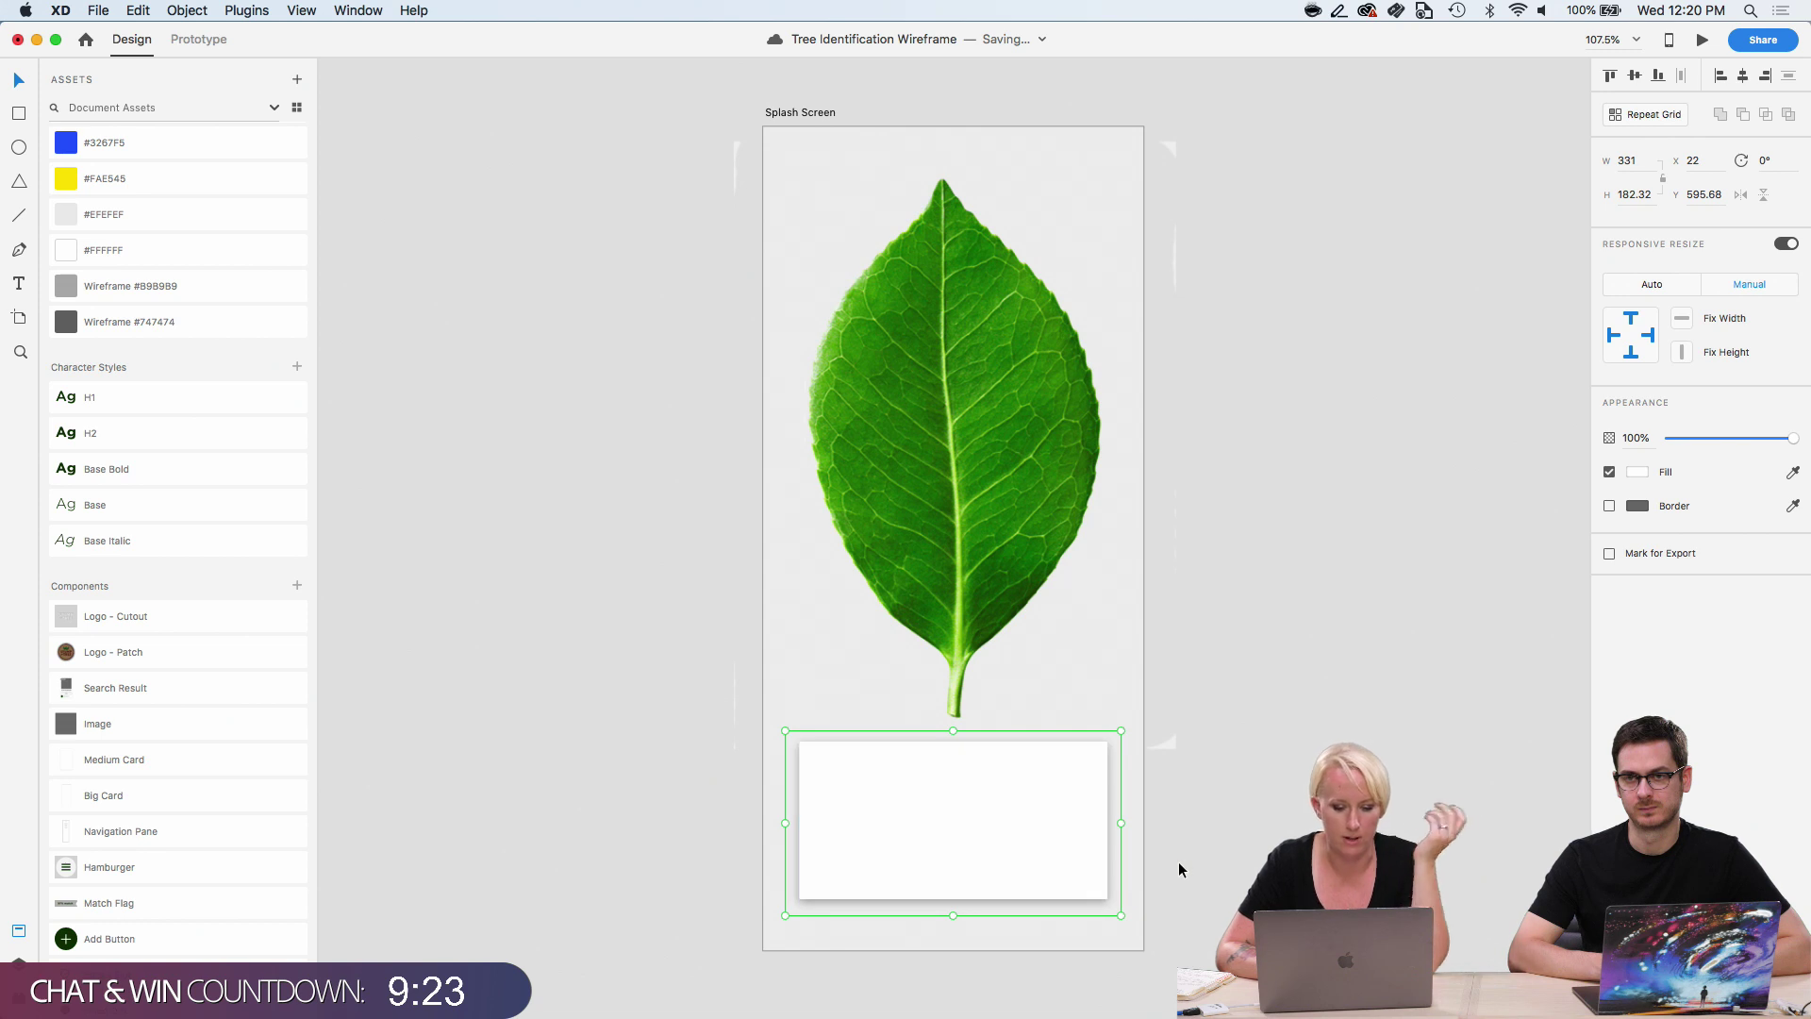
pyautogui.moveTo(955, 917); pyautogui.dragTo(954, 933)
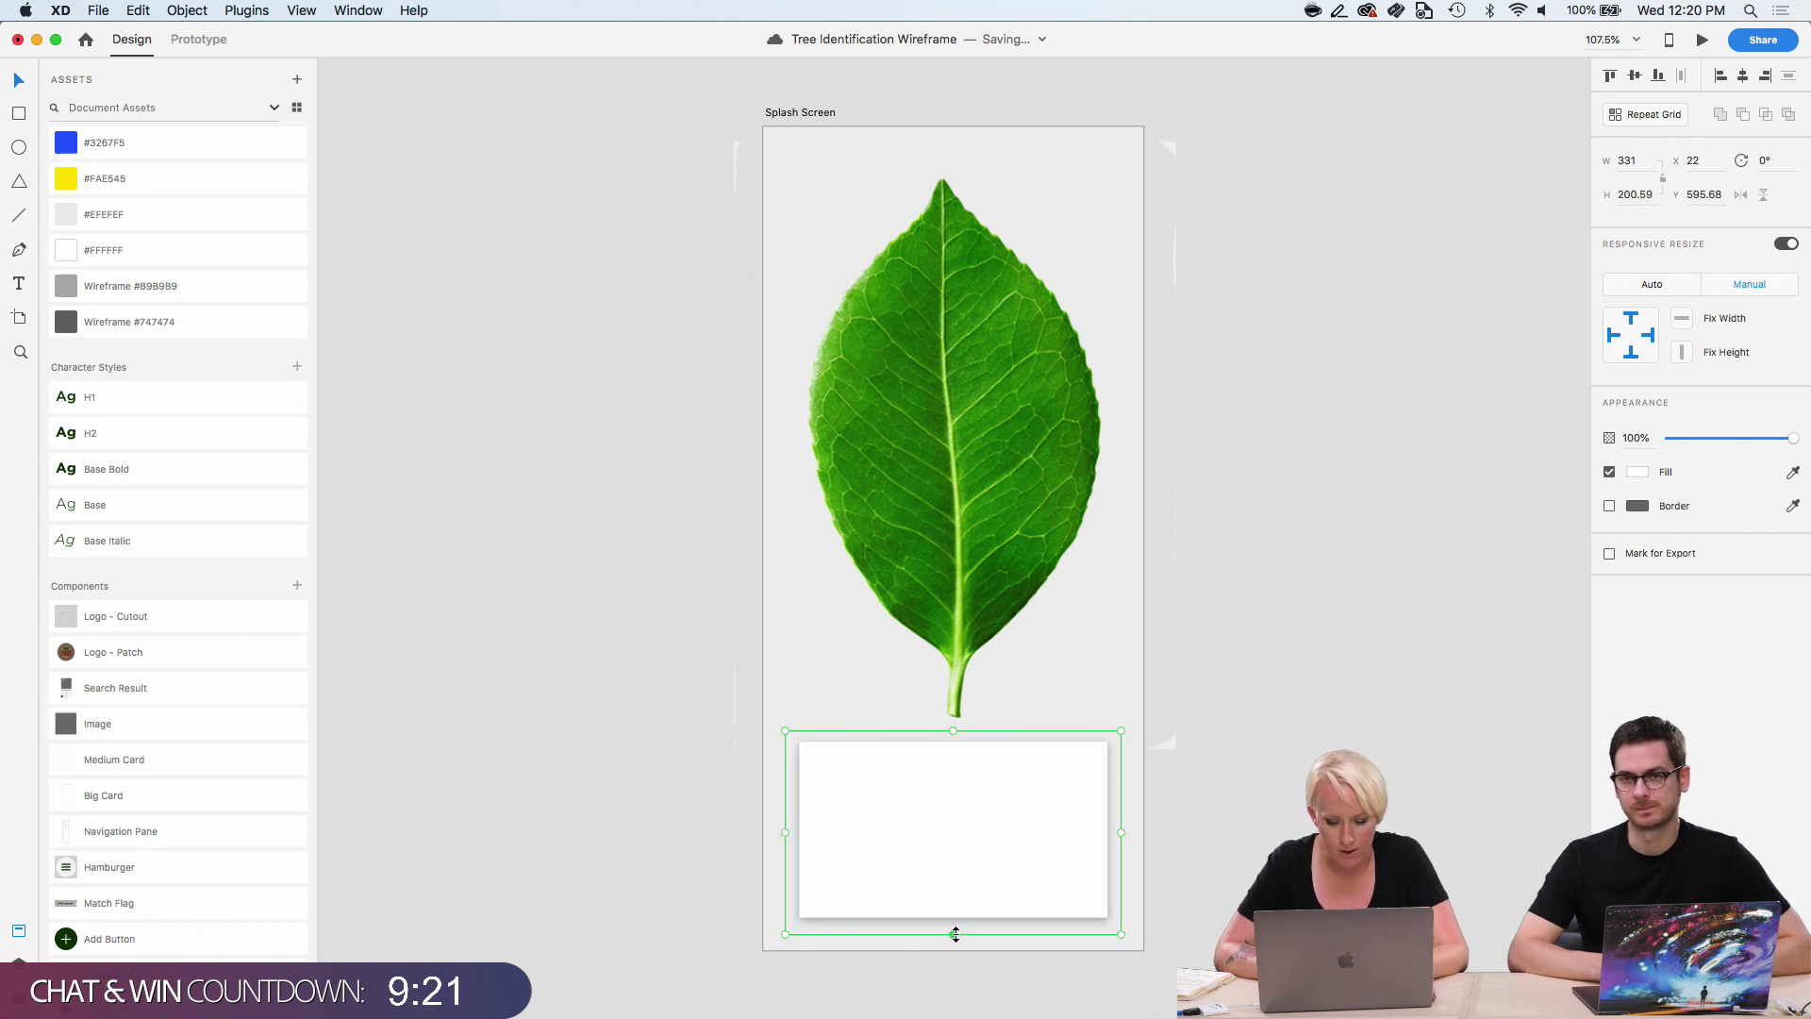
pyautogui.scroll(2, 1204, 866)
pyautogui.scroll(-2, 1203, 873)
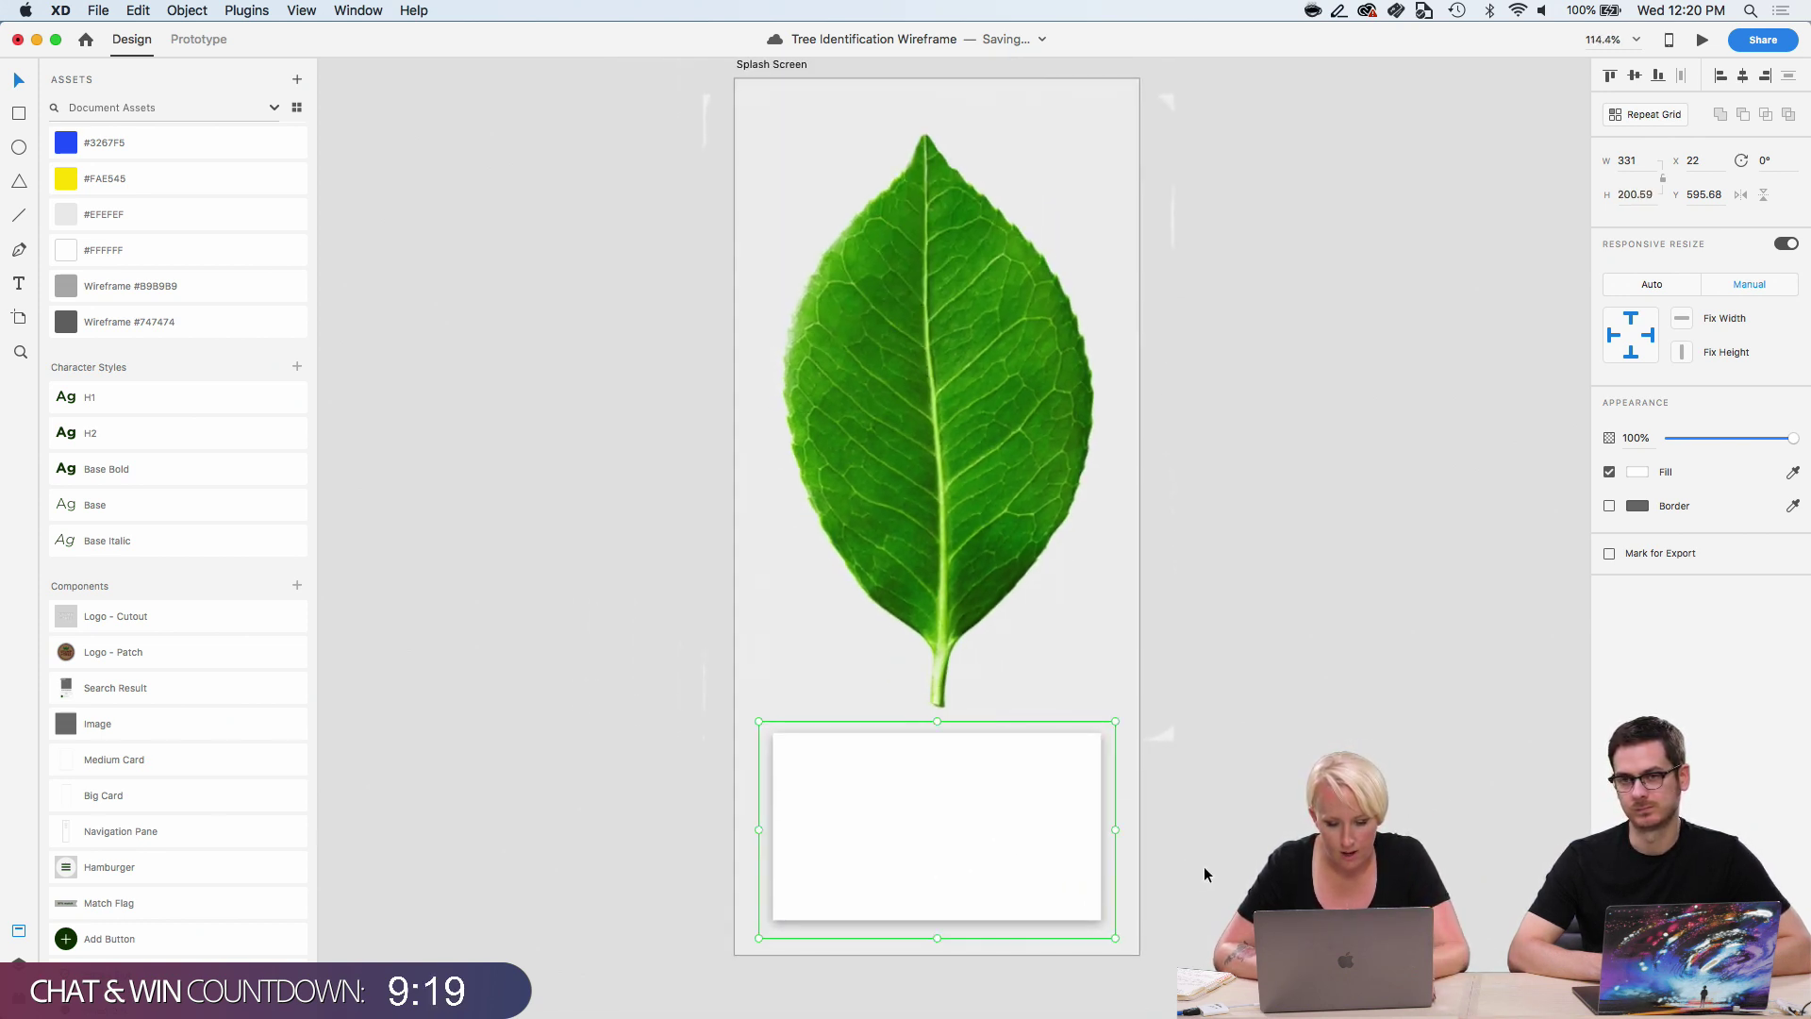
pyautogui.click(1168, 740)
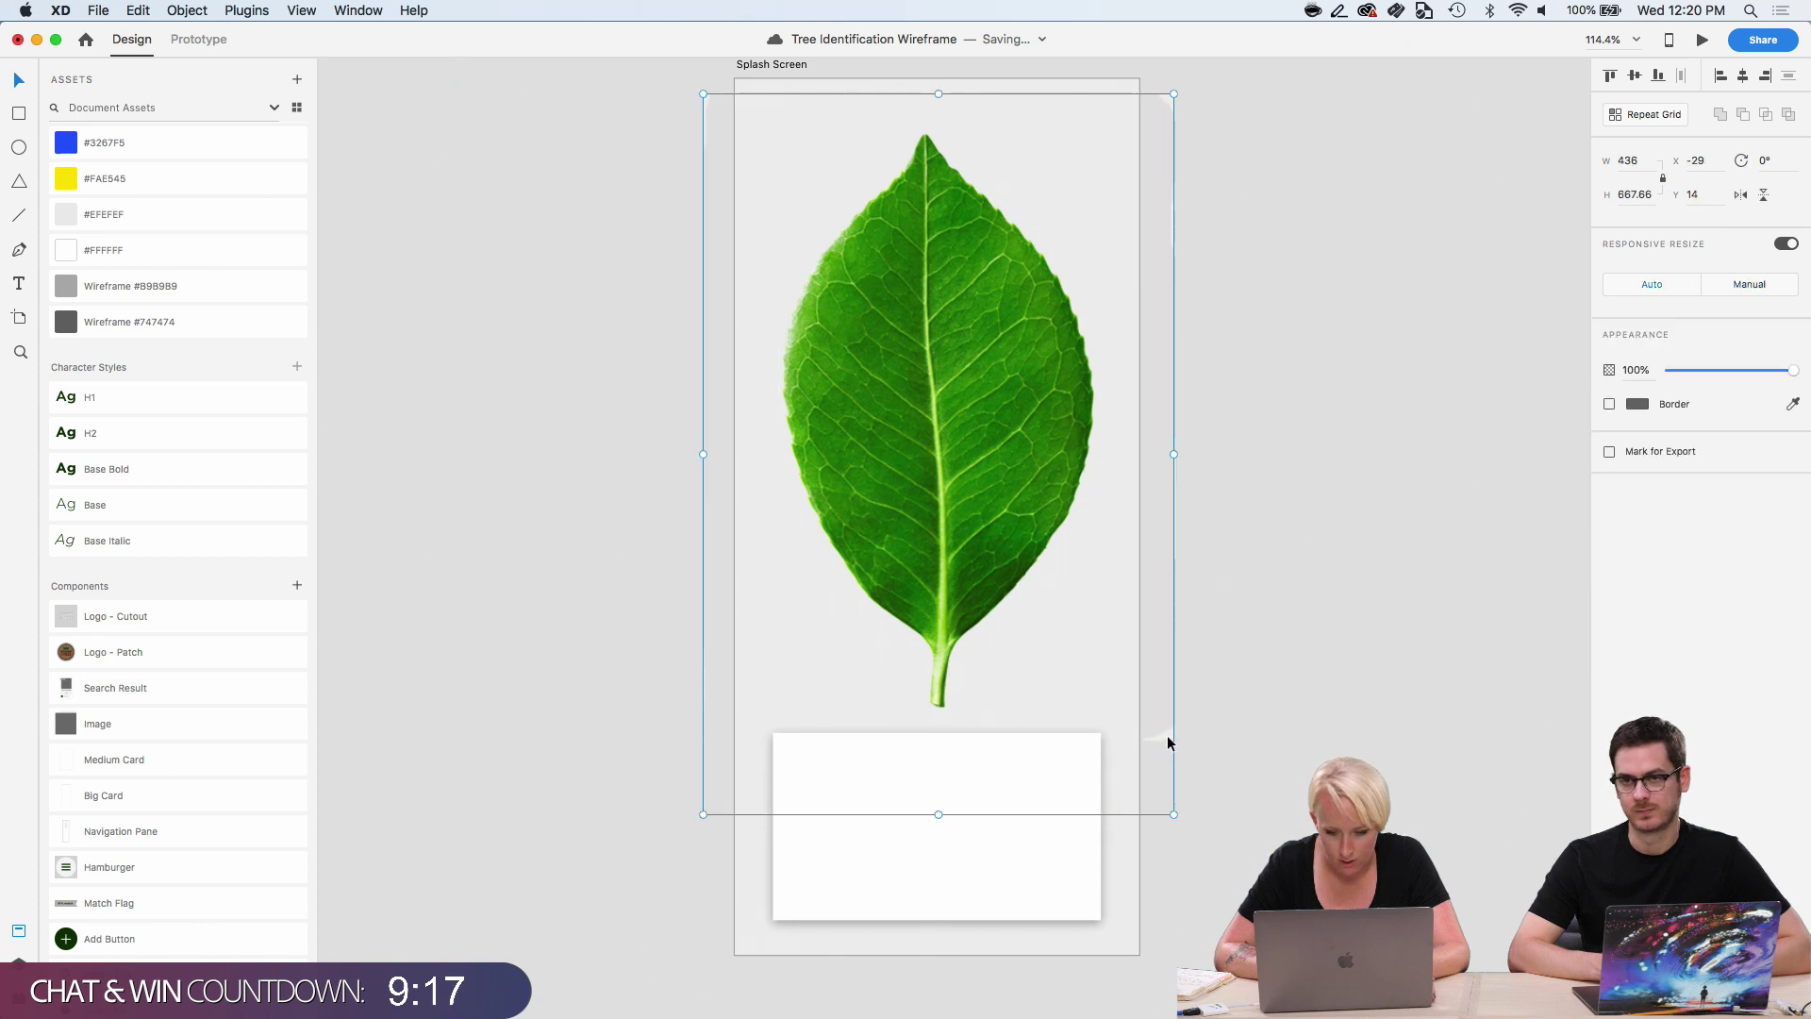
pyautogui.scroll(3, 1168, 816)
pyautogui.click(1170, 817)
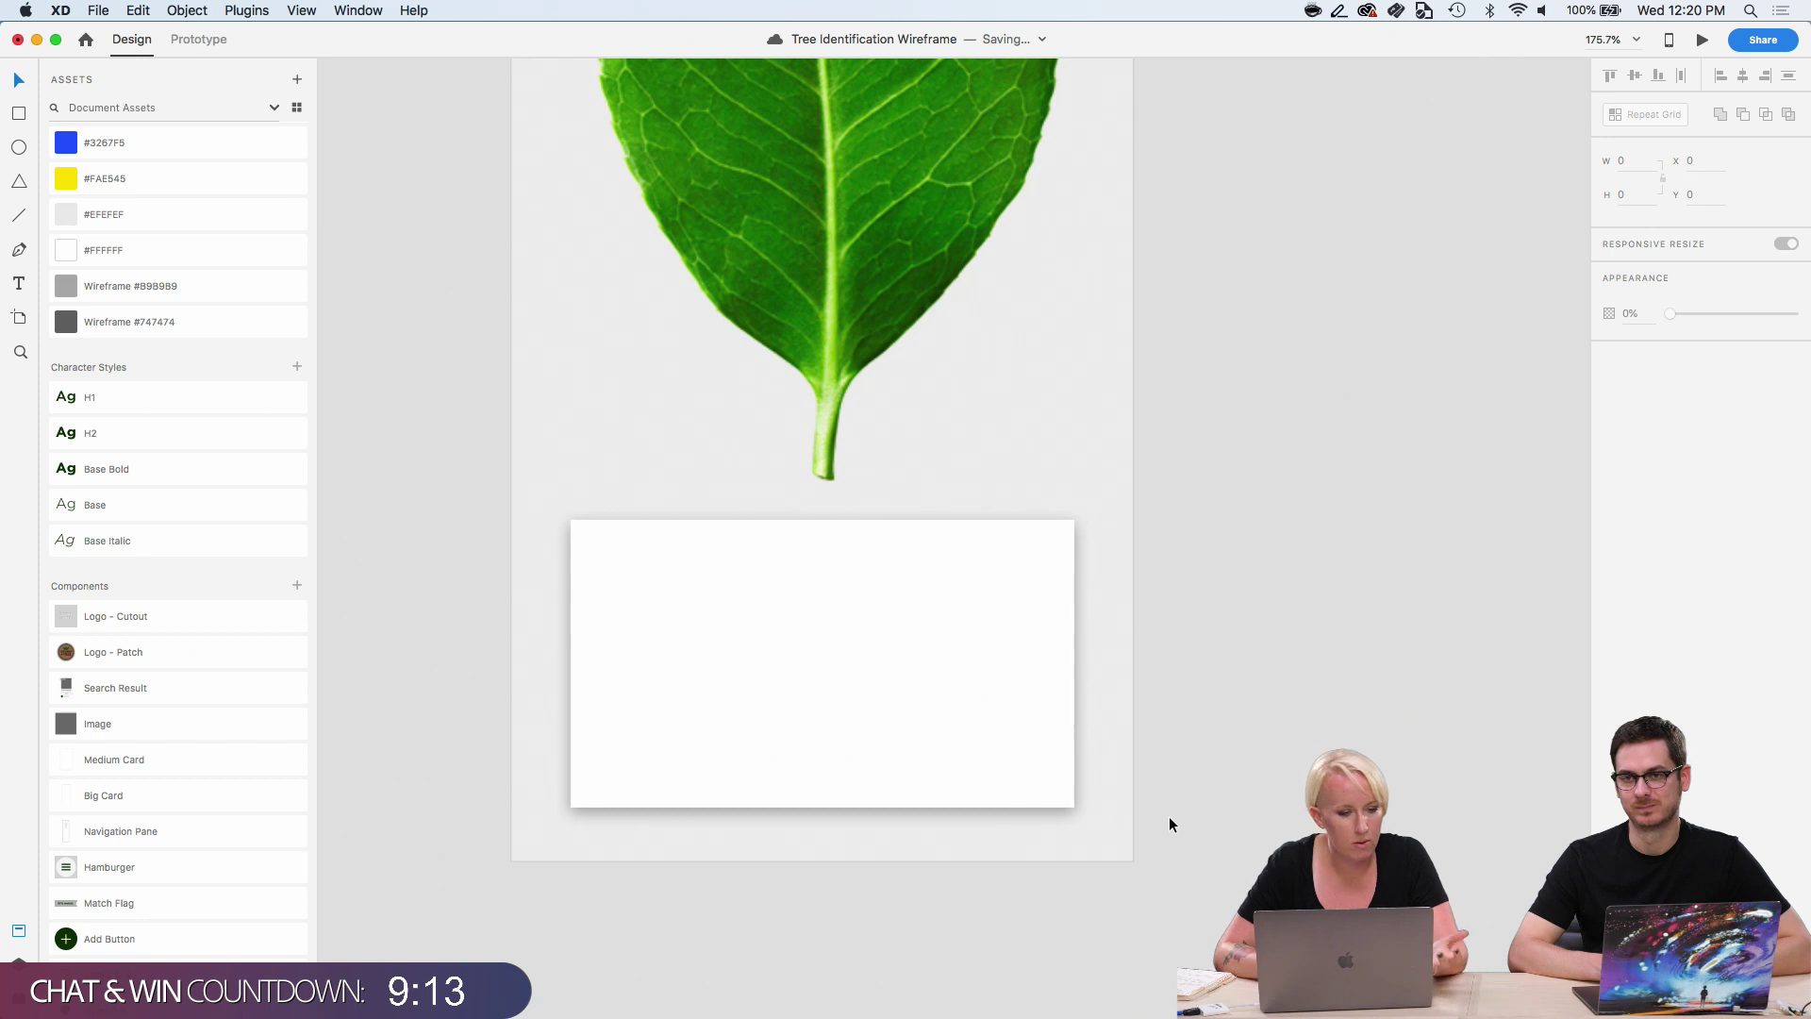
# Add the text "Identify trees quickly and easily with just a photo!" on the card using the H2 character style.
pyautogui.moveTo(100, 426); pyautogui.dragTo(768, 582)
pyautogui.click(751, 592)
pyautogui.press('t')
pyautogui.click(744, 586)
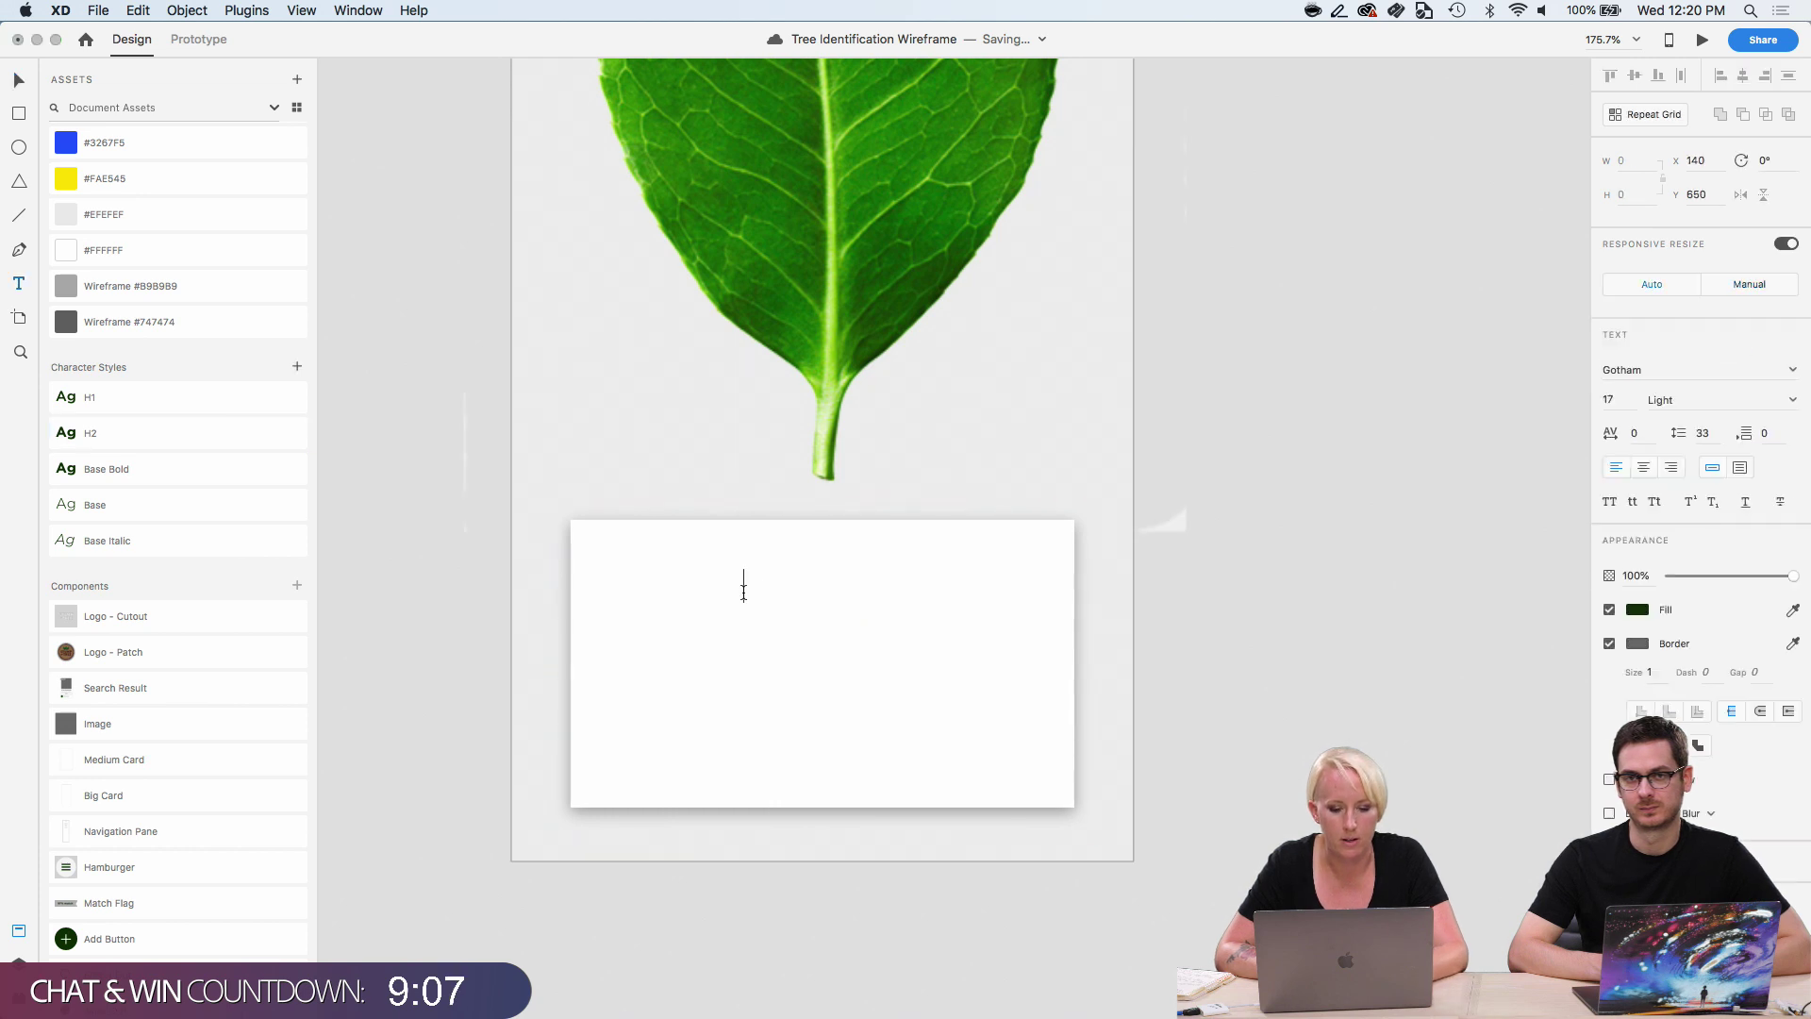
pyautogui.click(156, 431)
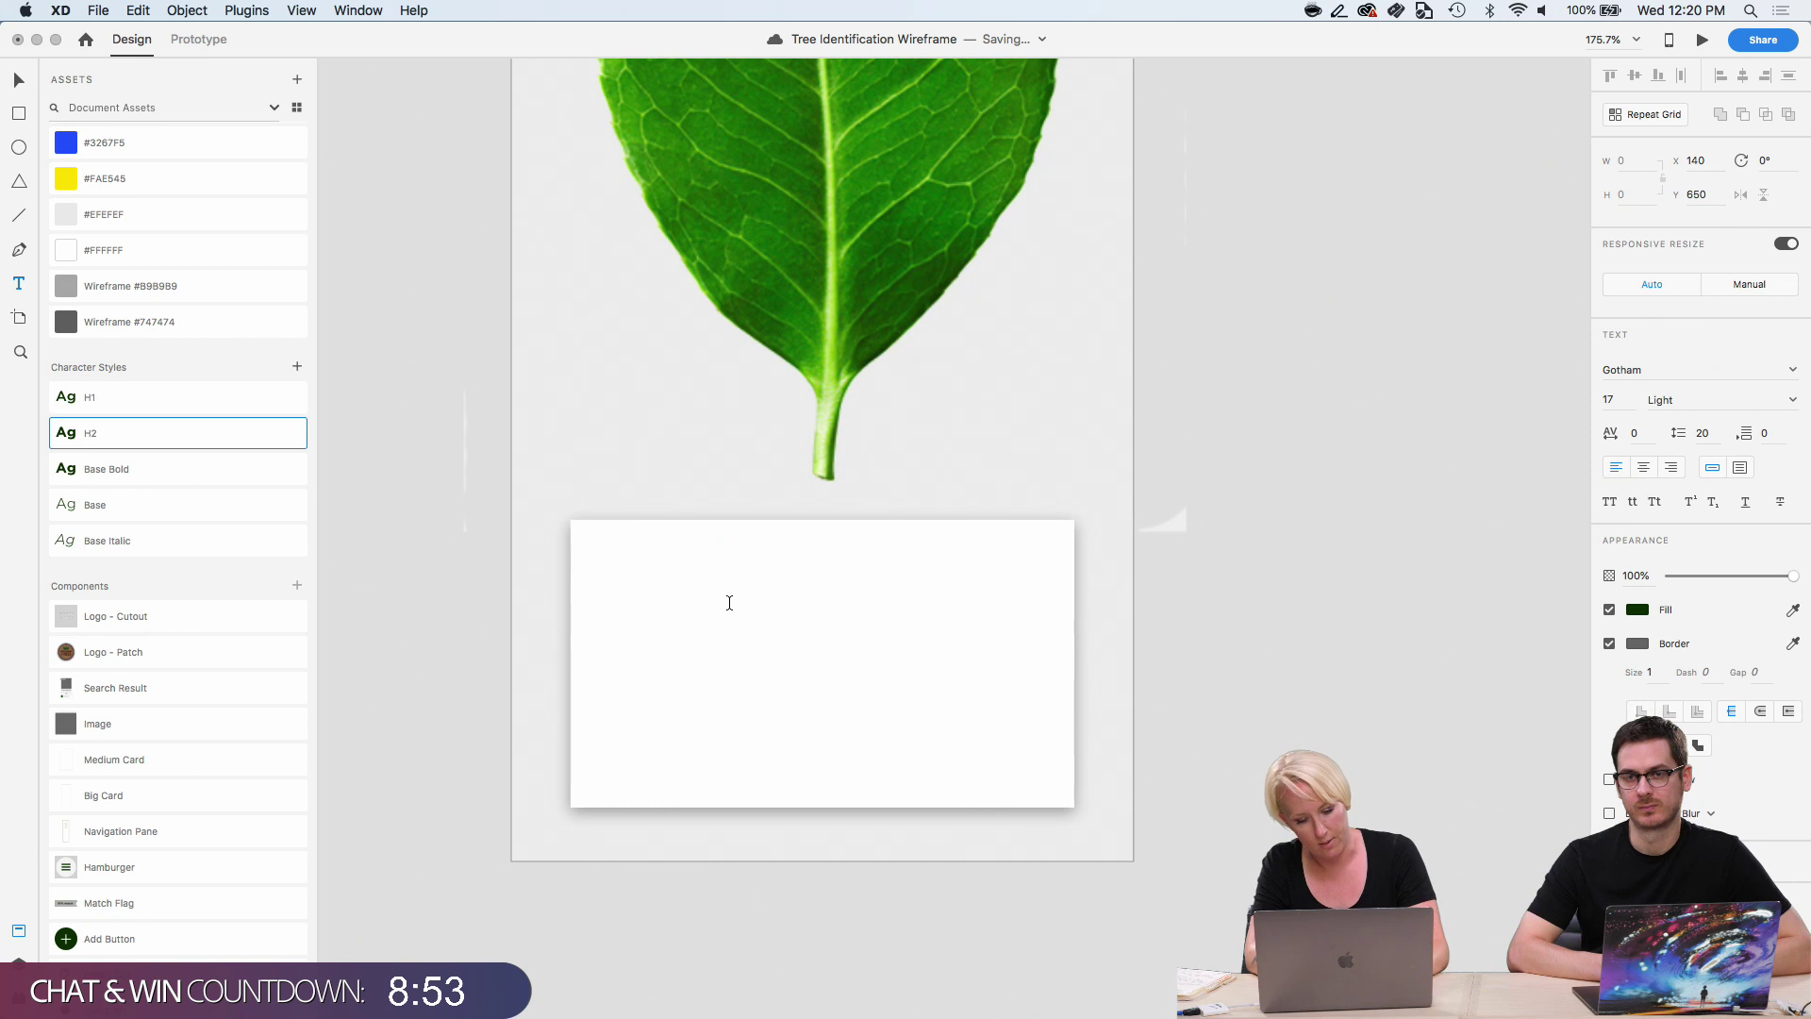
pyautogui.write('Identi')
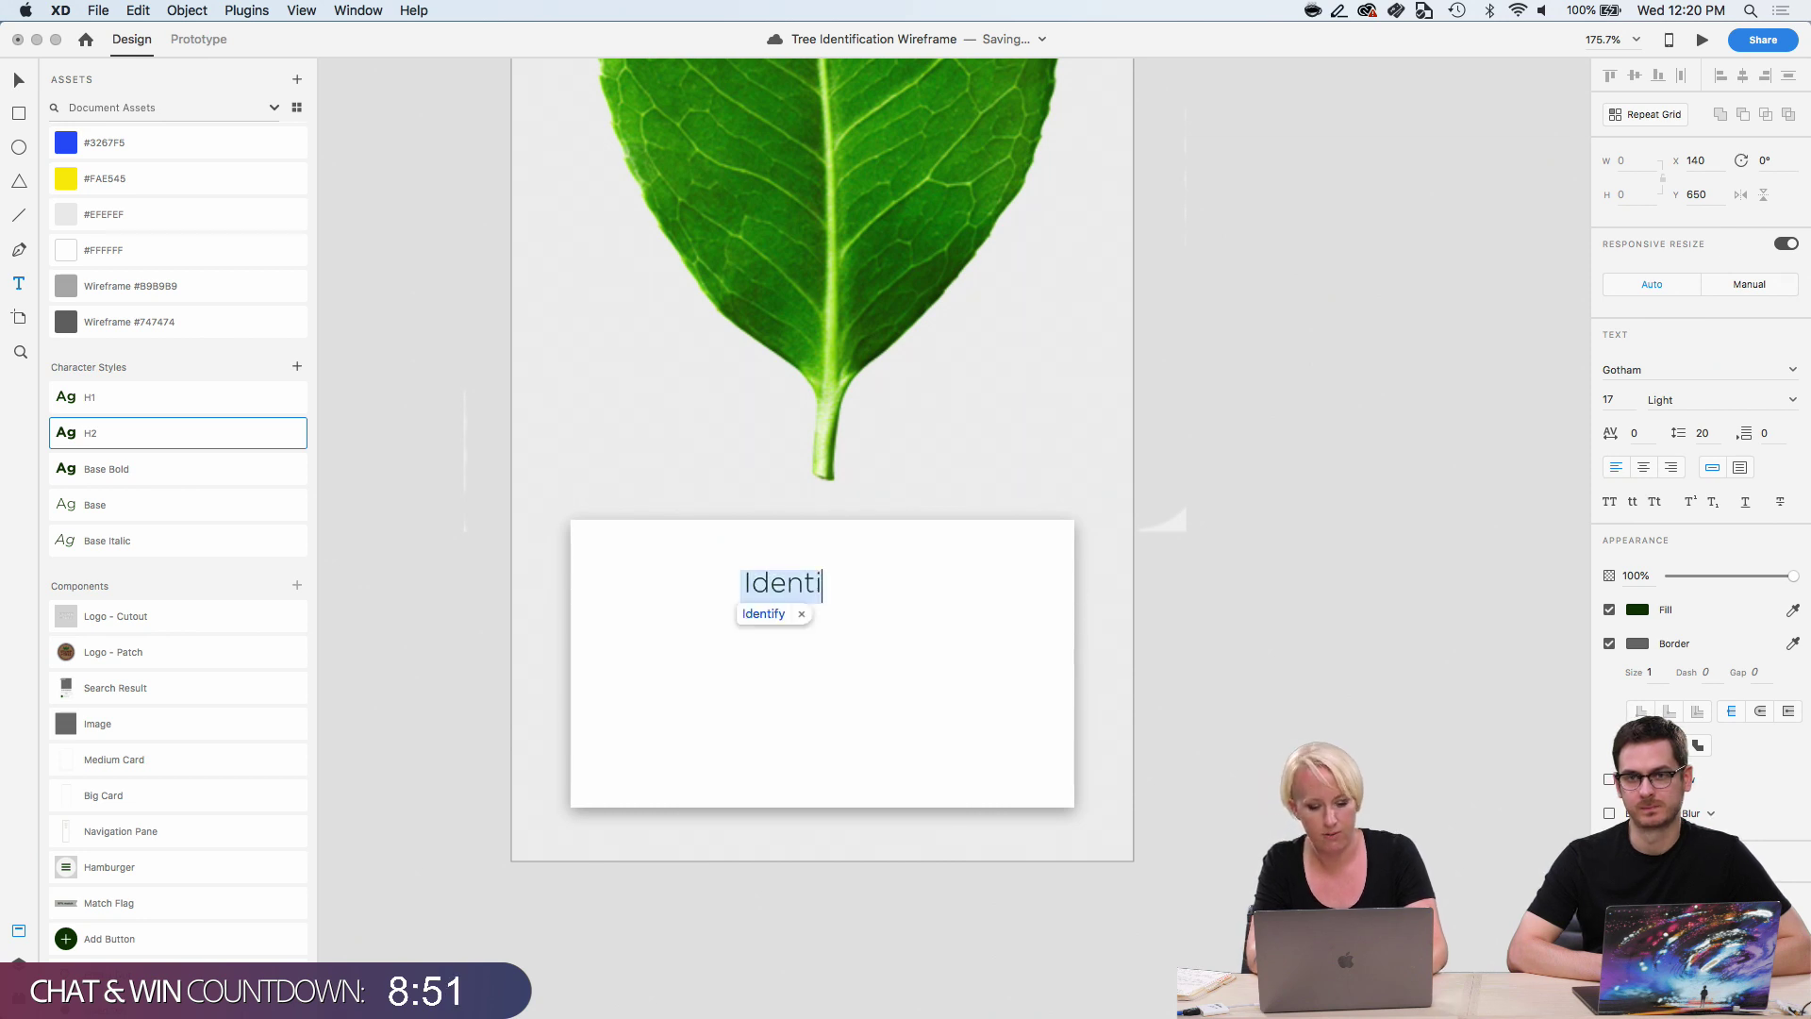
pyautogui.write('gy t')
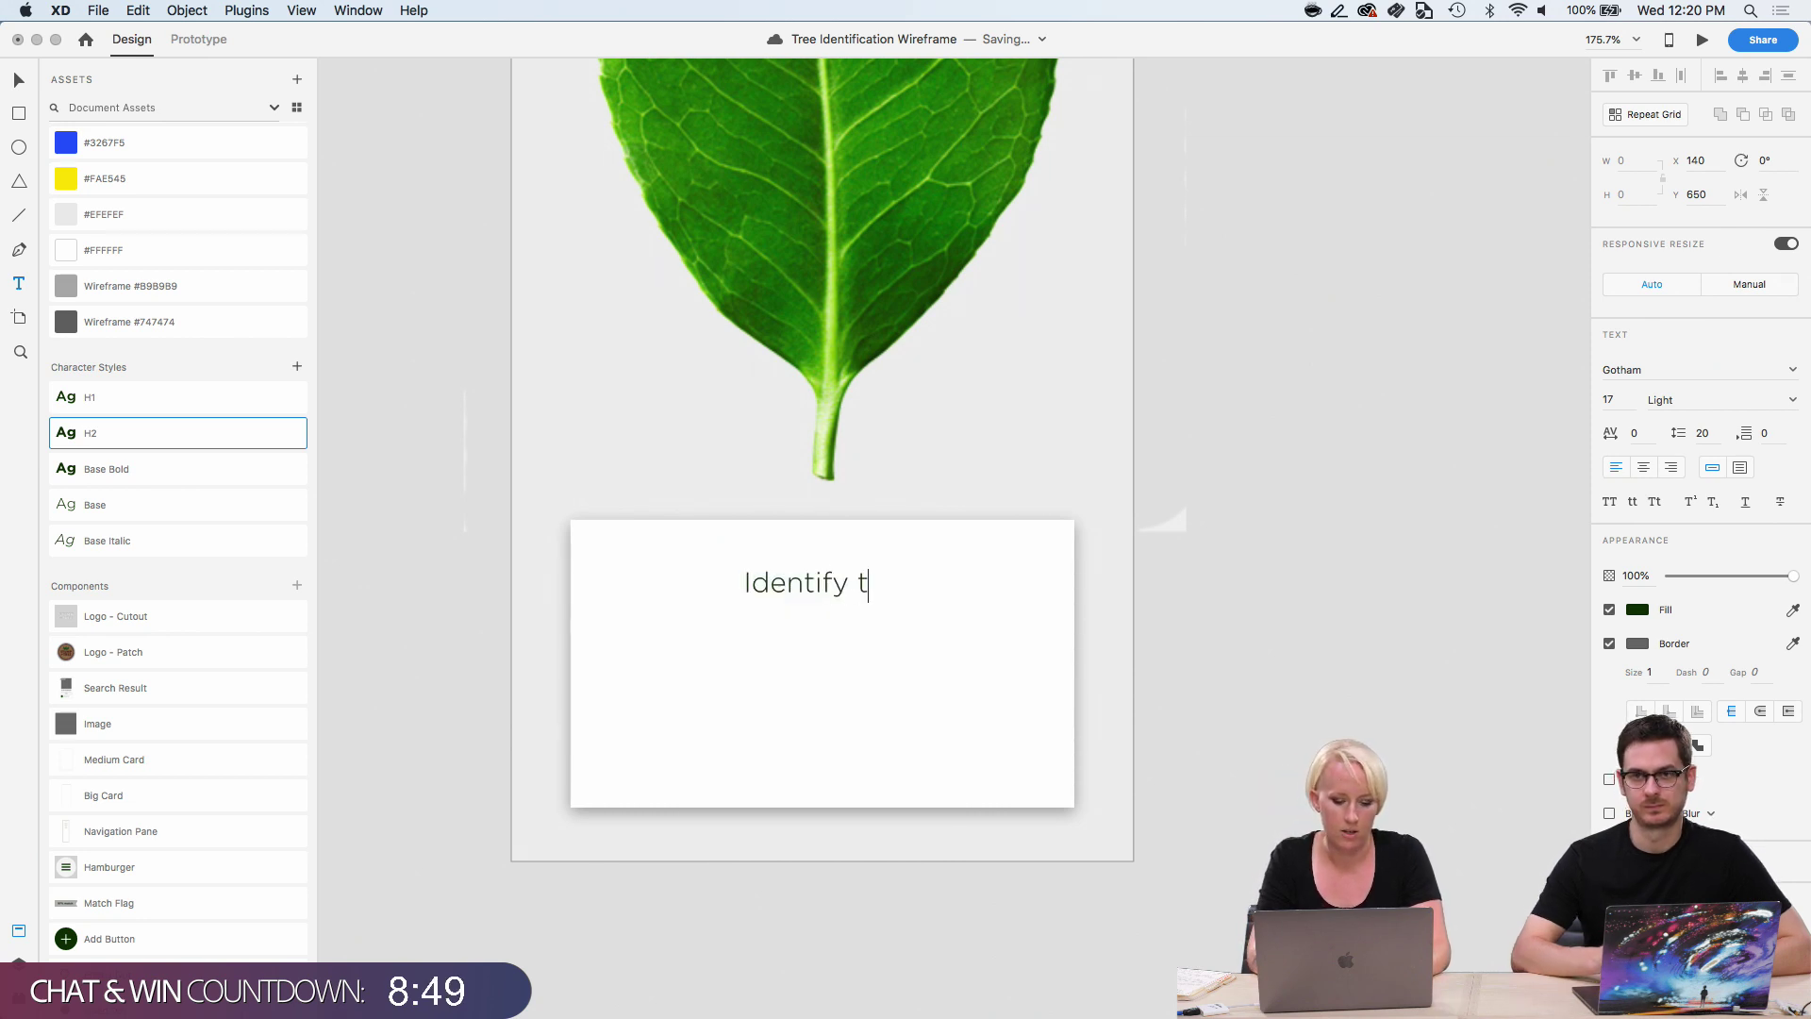
pyautogui.write('rees quic')
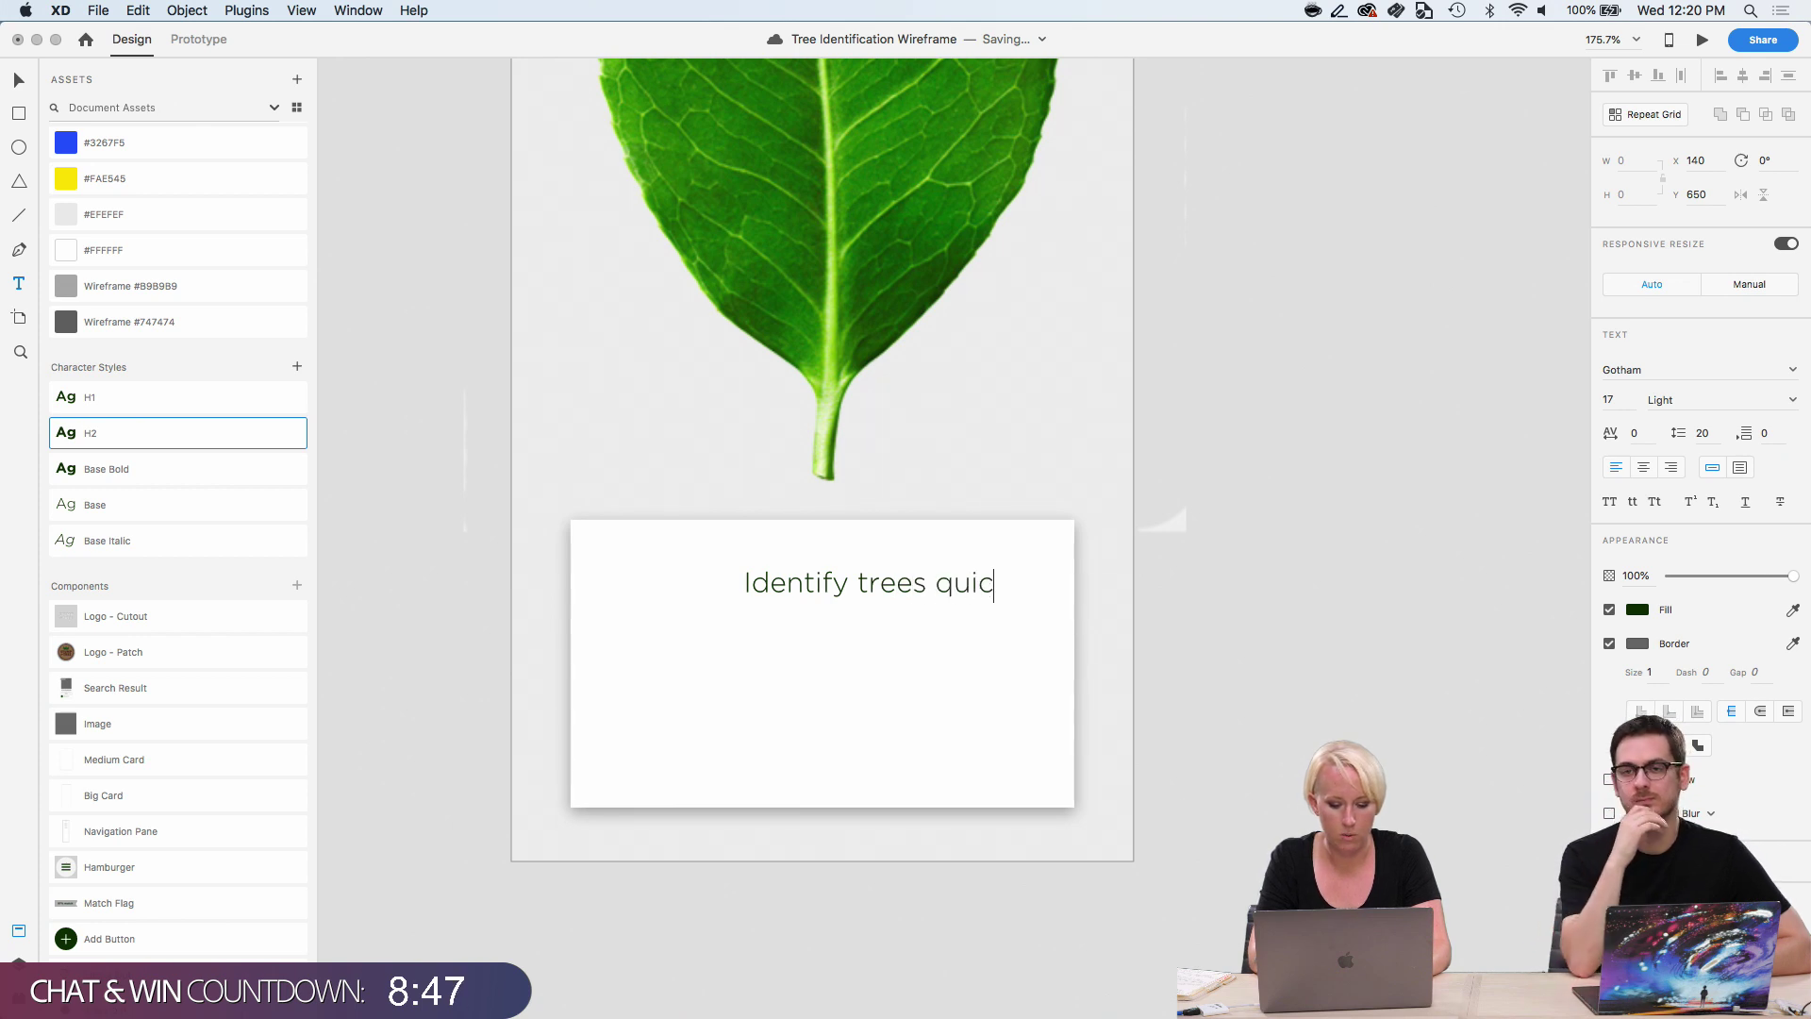
pyautogui.write('kly and easily ')
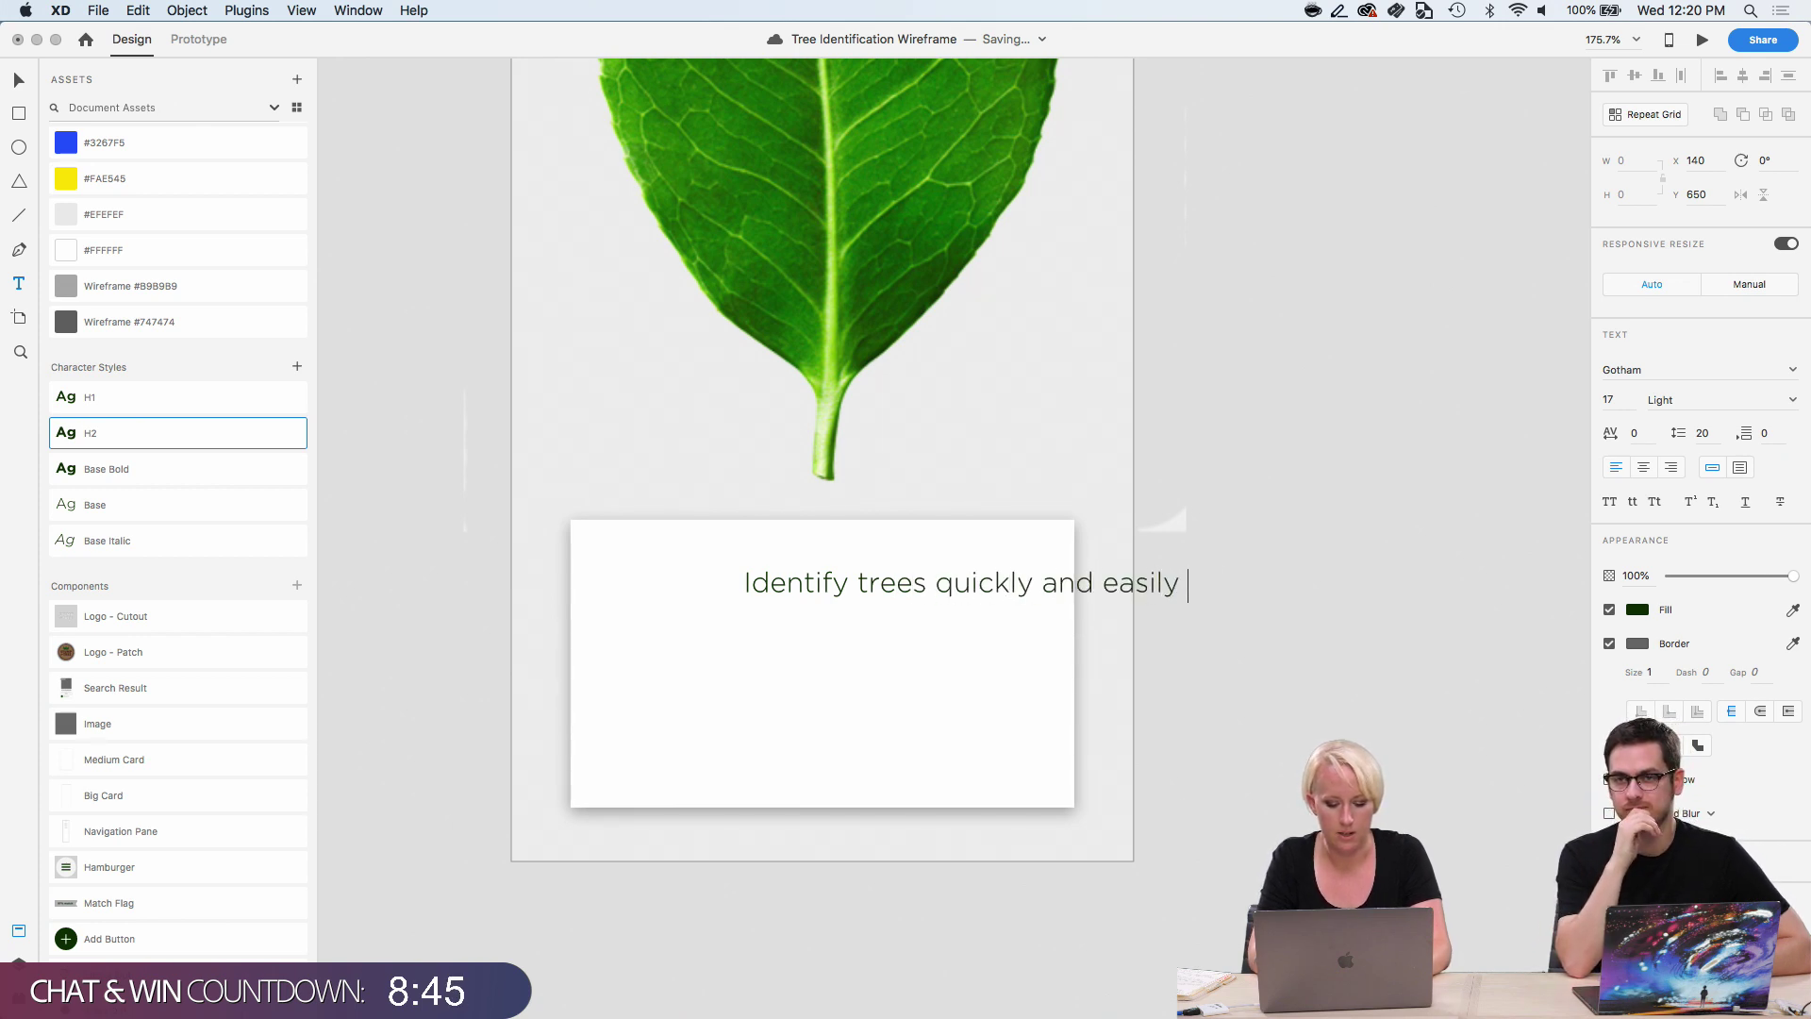
pyautogui.write('with just a photo!')
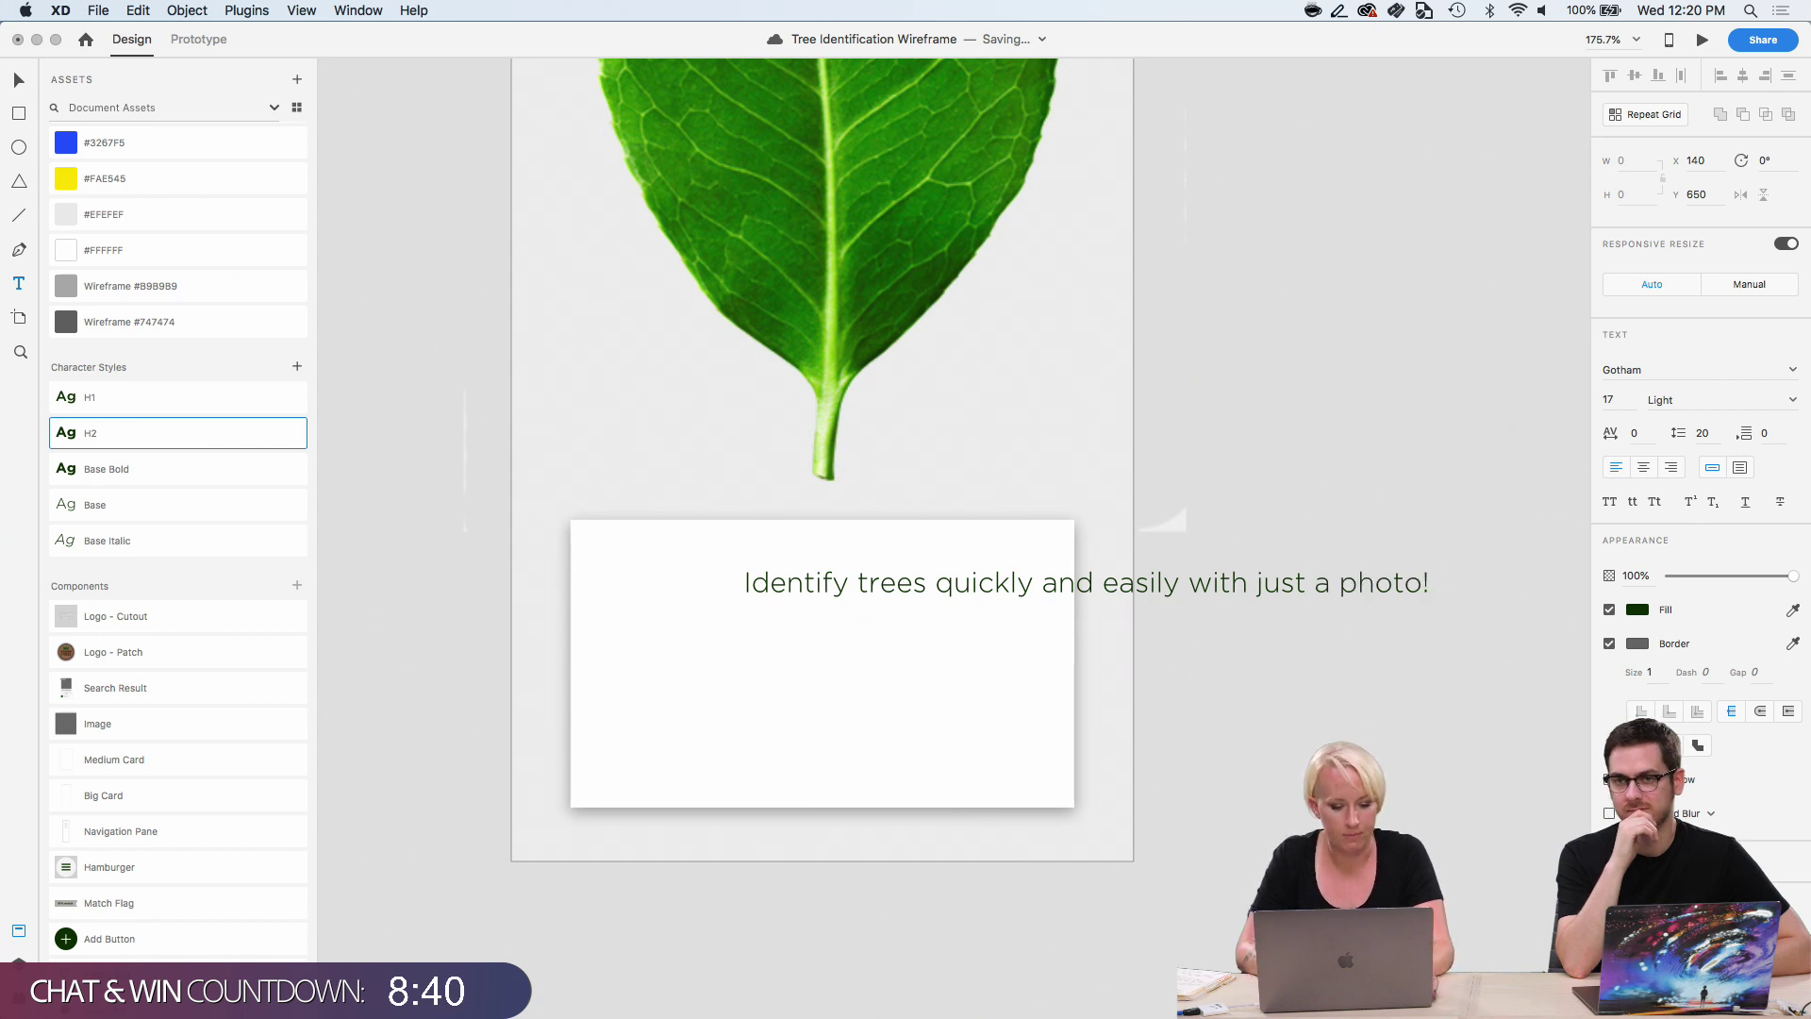
pyautogui.press('Escape')
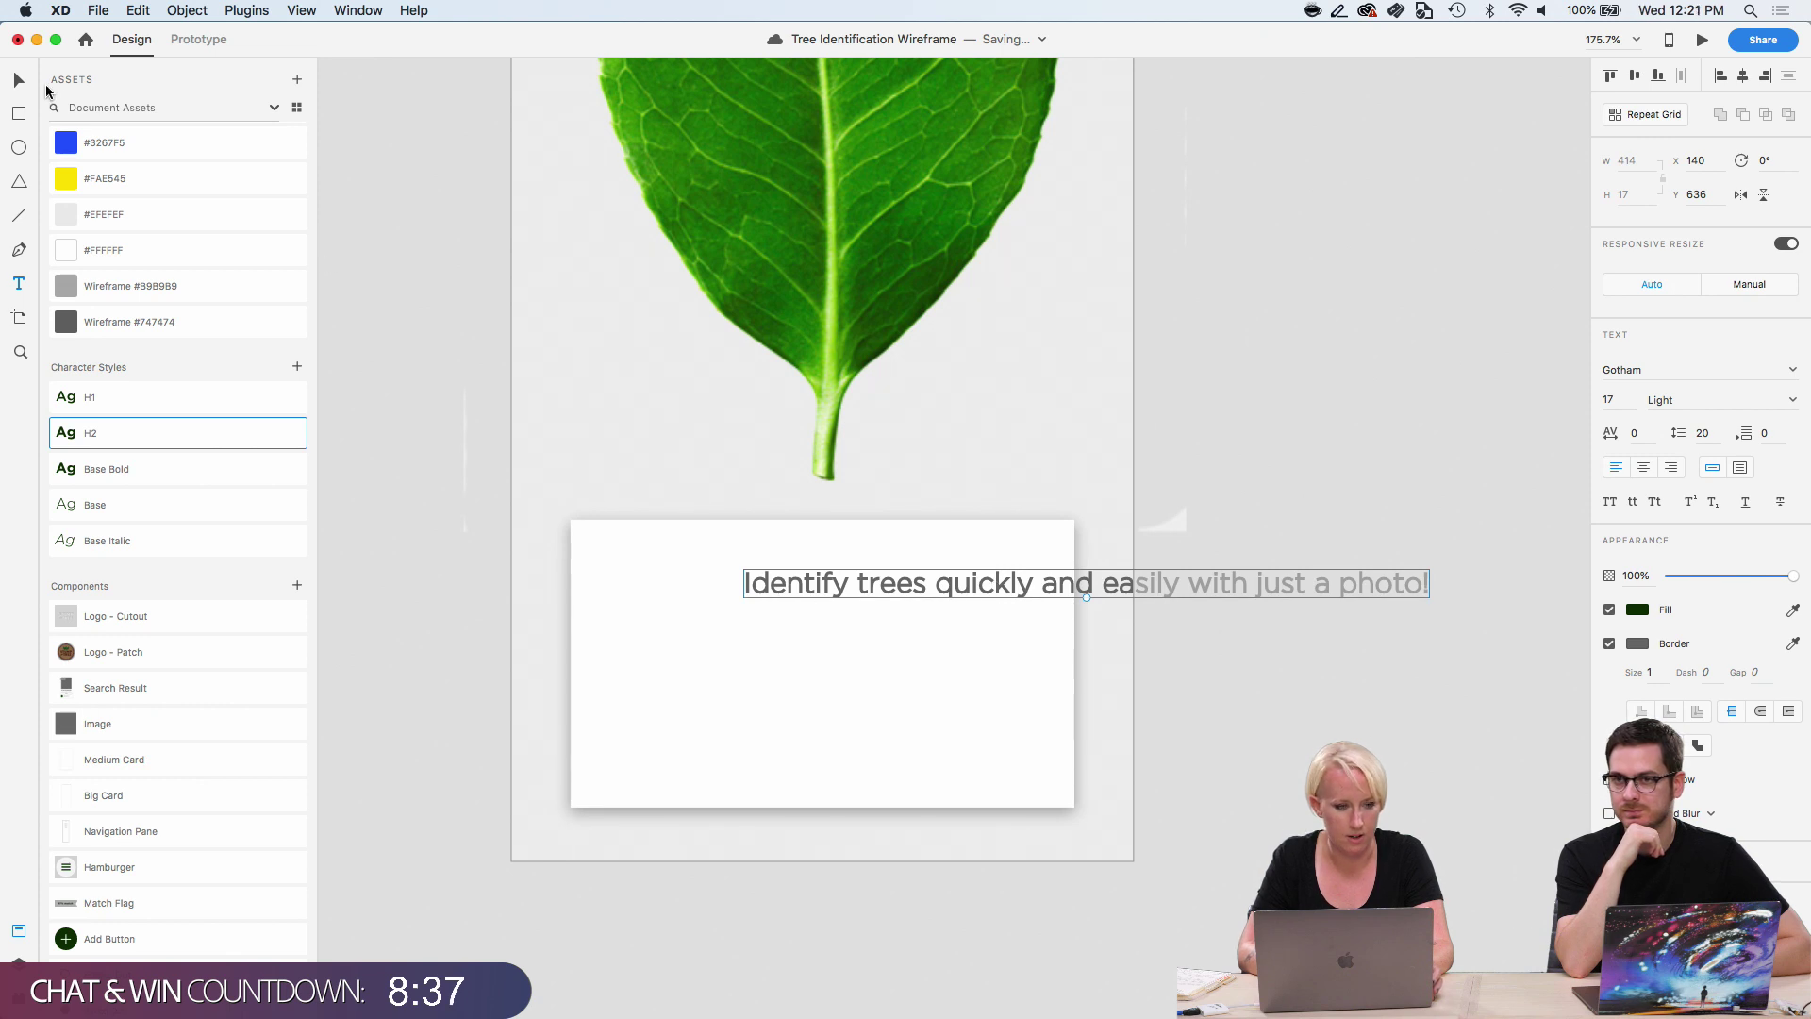
# Turn the tagline into centre-aligned area text about 253 by 67 and position it in the card's upper part at about X 58, Y 633.
pyautogui.moveTo(795, 570); pyautogui.dragTo(677, 590)
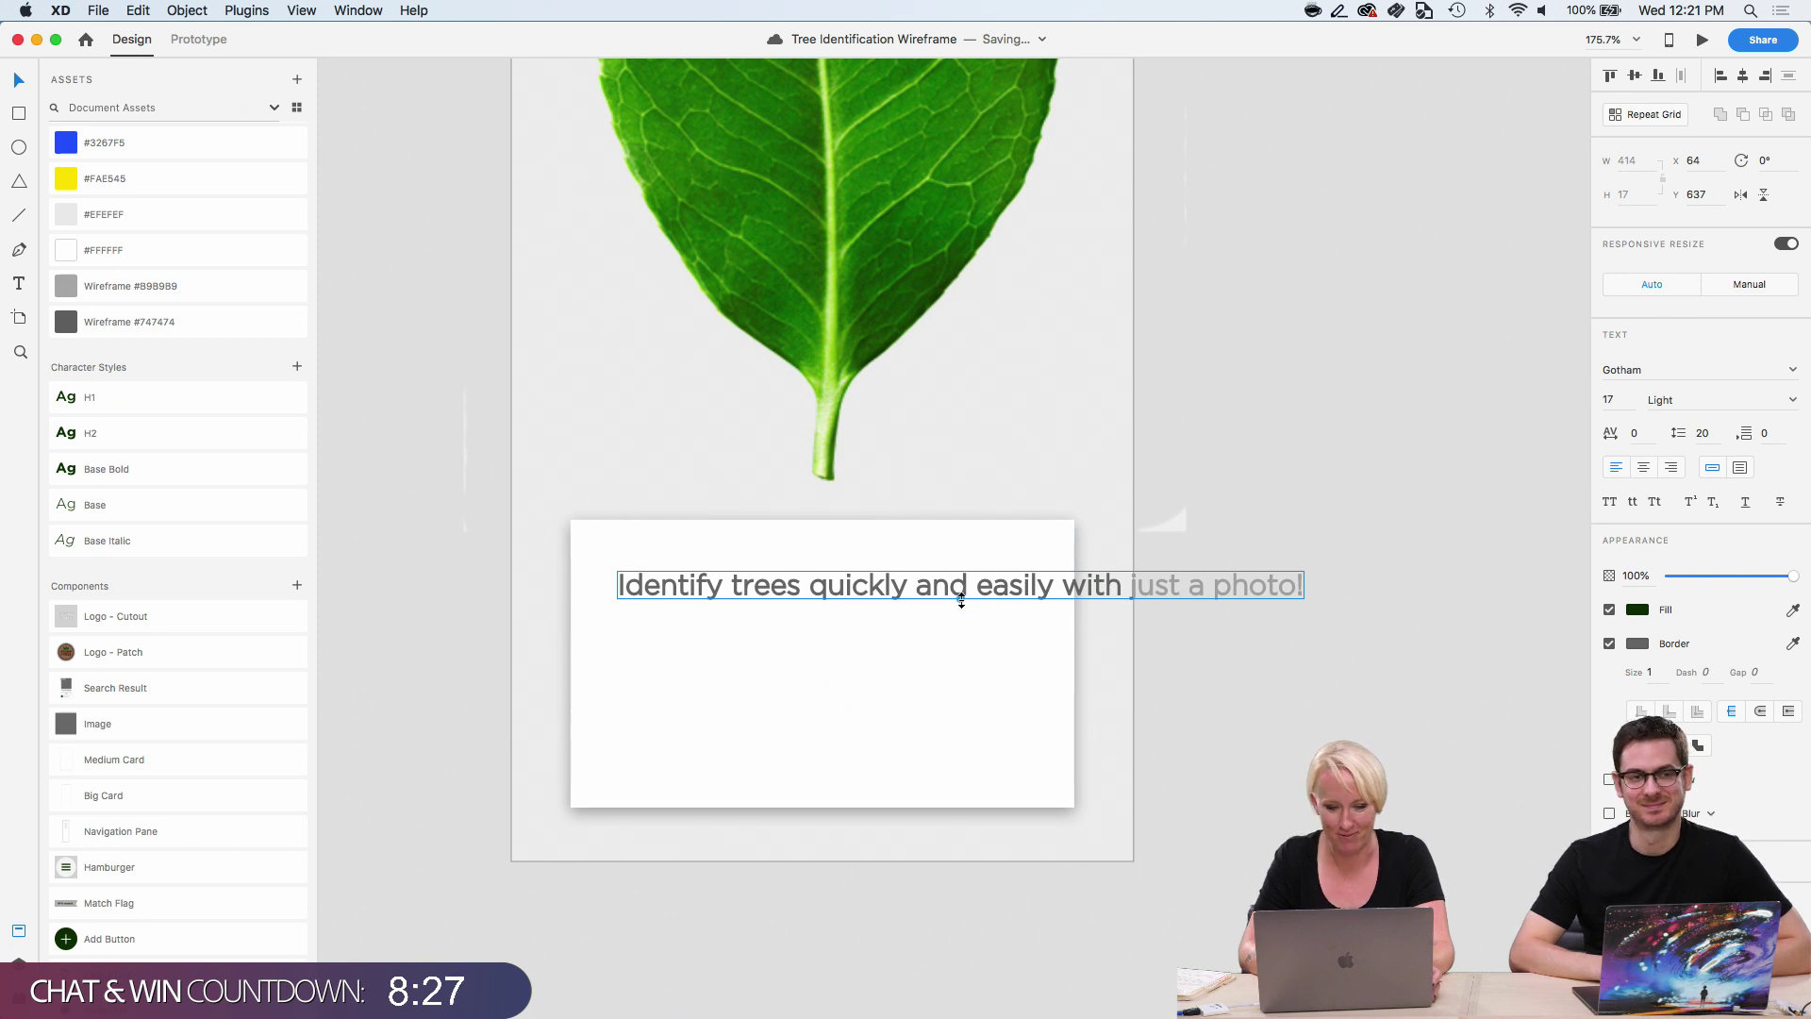
pyautogui.moveTo(961, 601); pyautogui.dragTo(958, 642)
pyautogui.press('super+z')
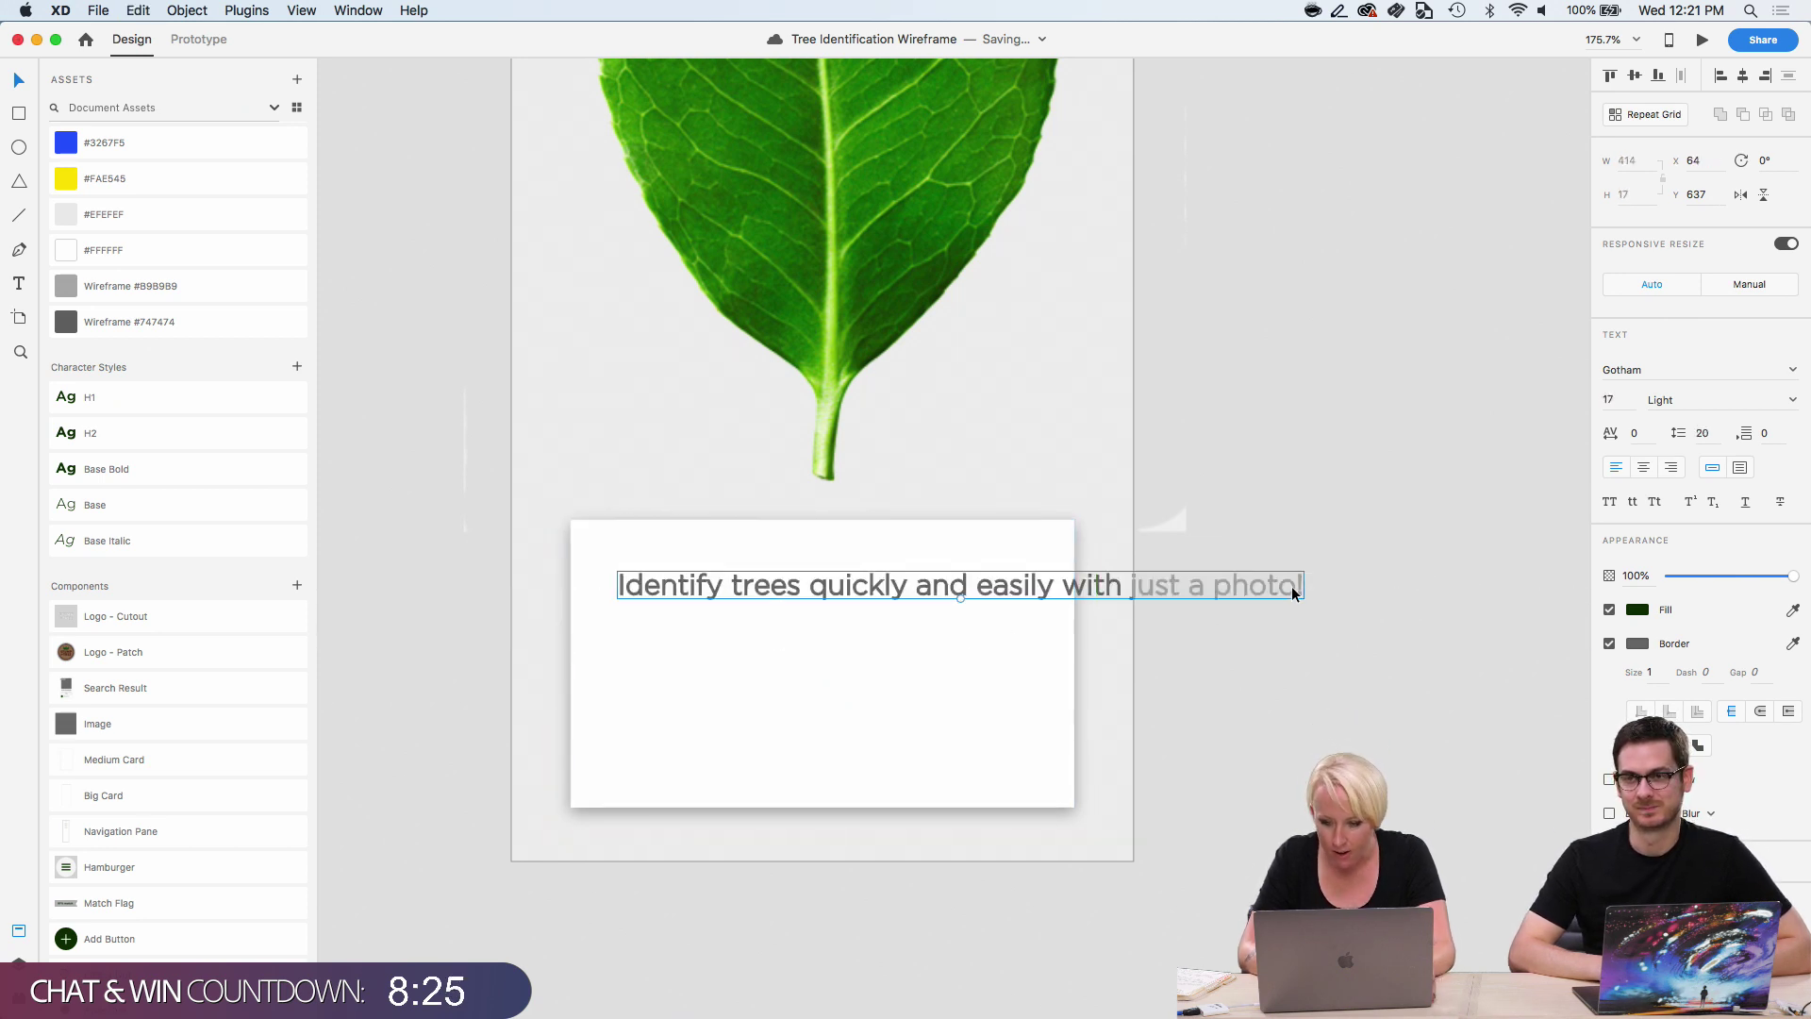
pyautogui.click(1742, 468)
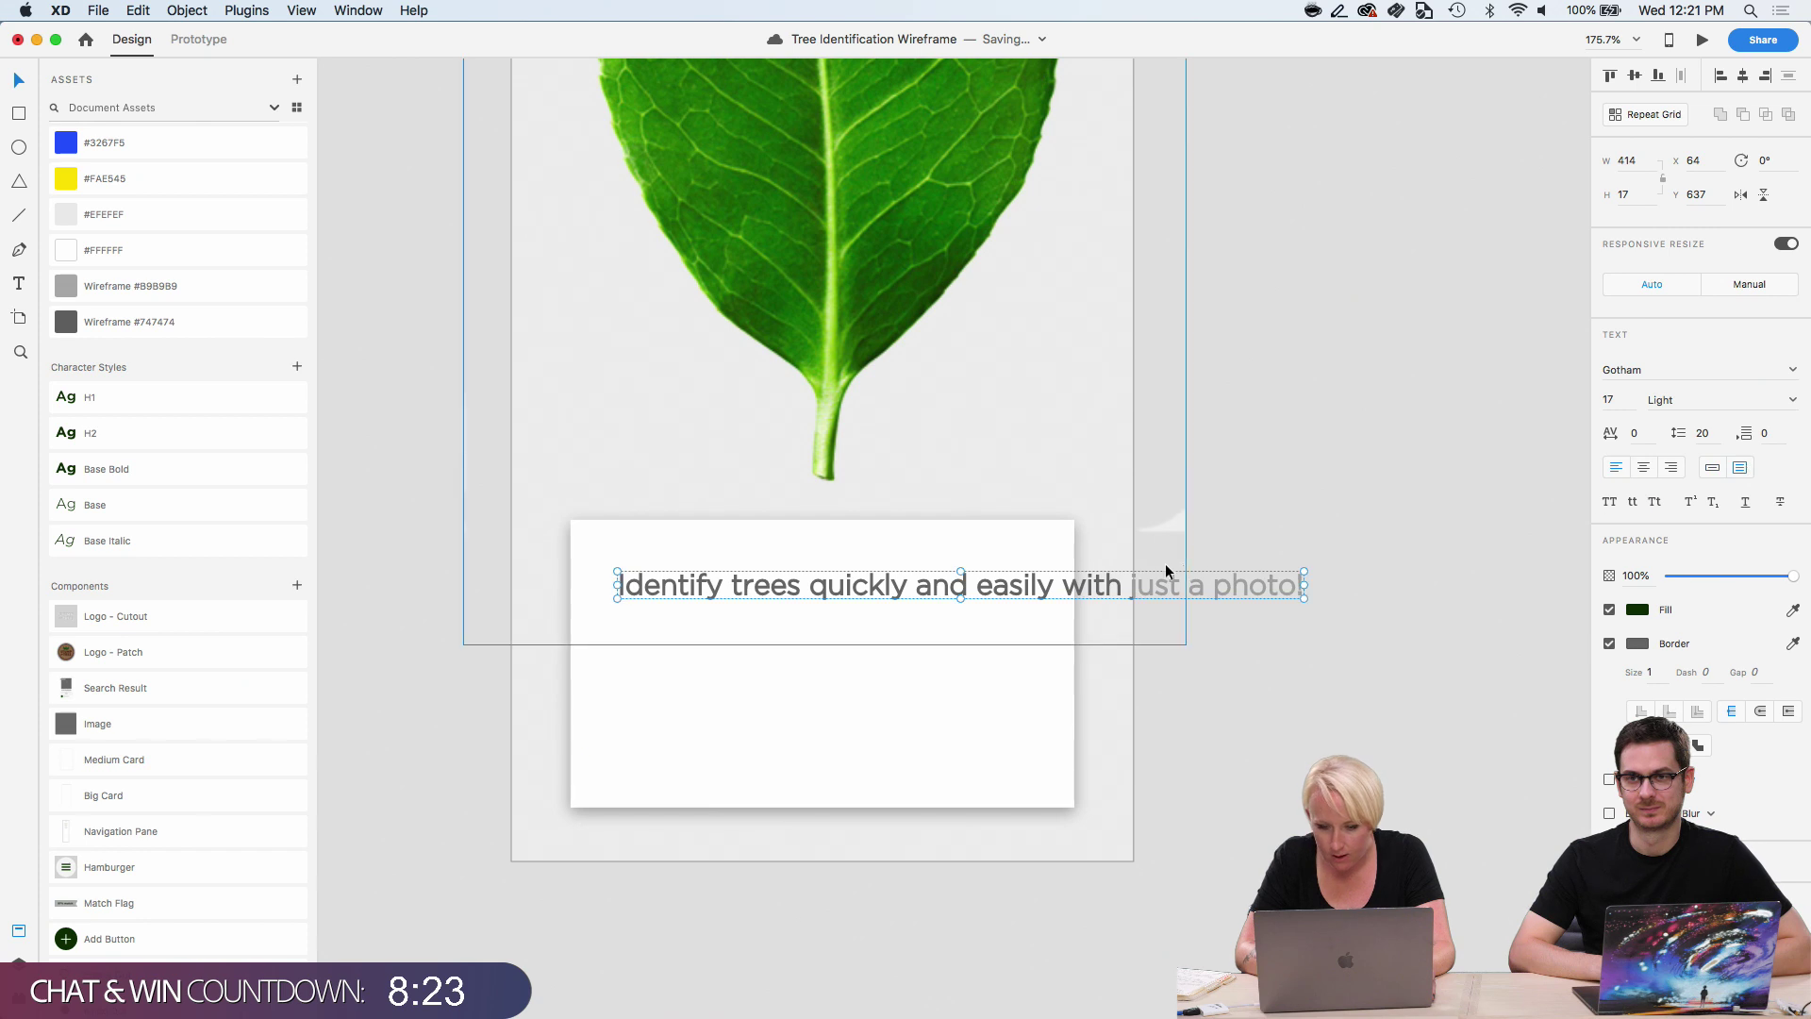
pyautogui.moveTo(1304, 597); pyautogui.dragTo(1037, 682)
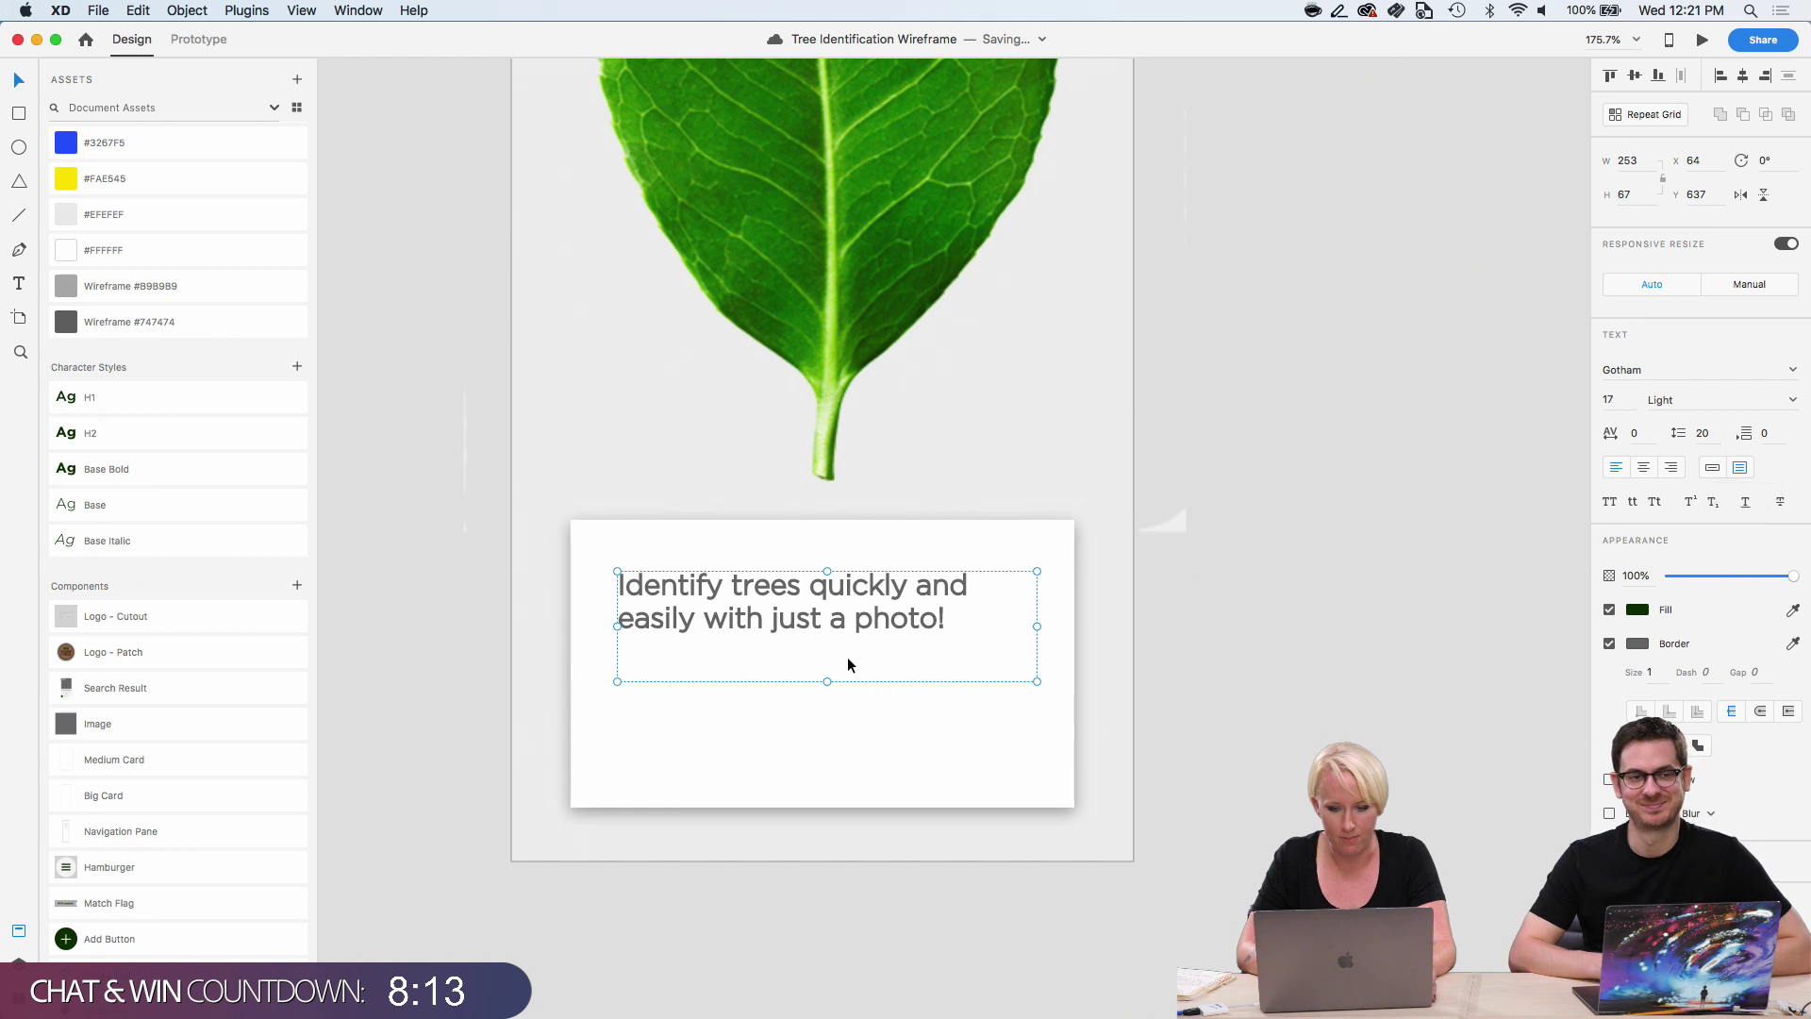
pyautogui.moveTo(804, 583)
pyautogui.mouseDown()
pyautogui.moveTo(805, 559)
pyautogui.moveTo(794, 576)
pyautogui.mouseUp()
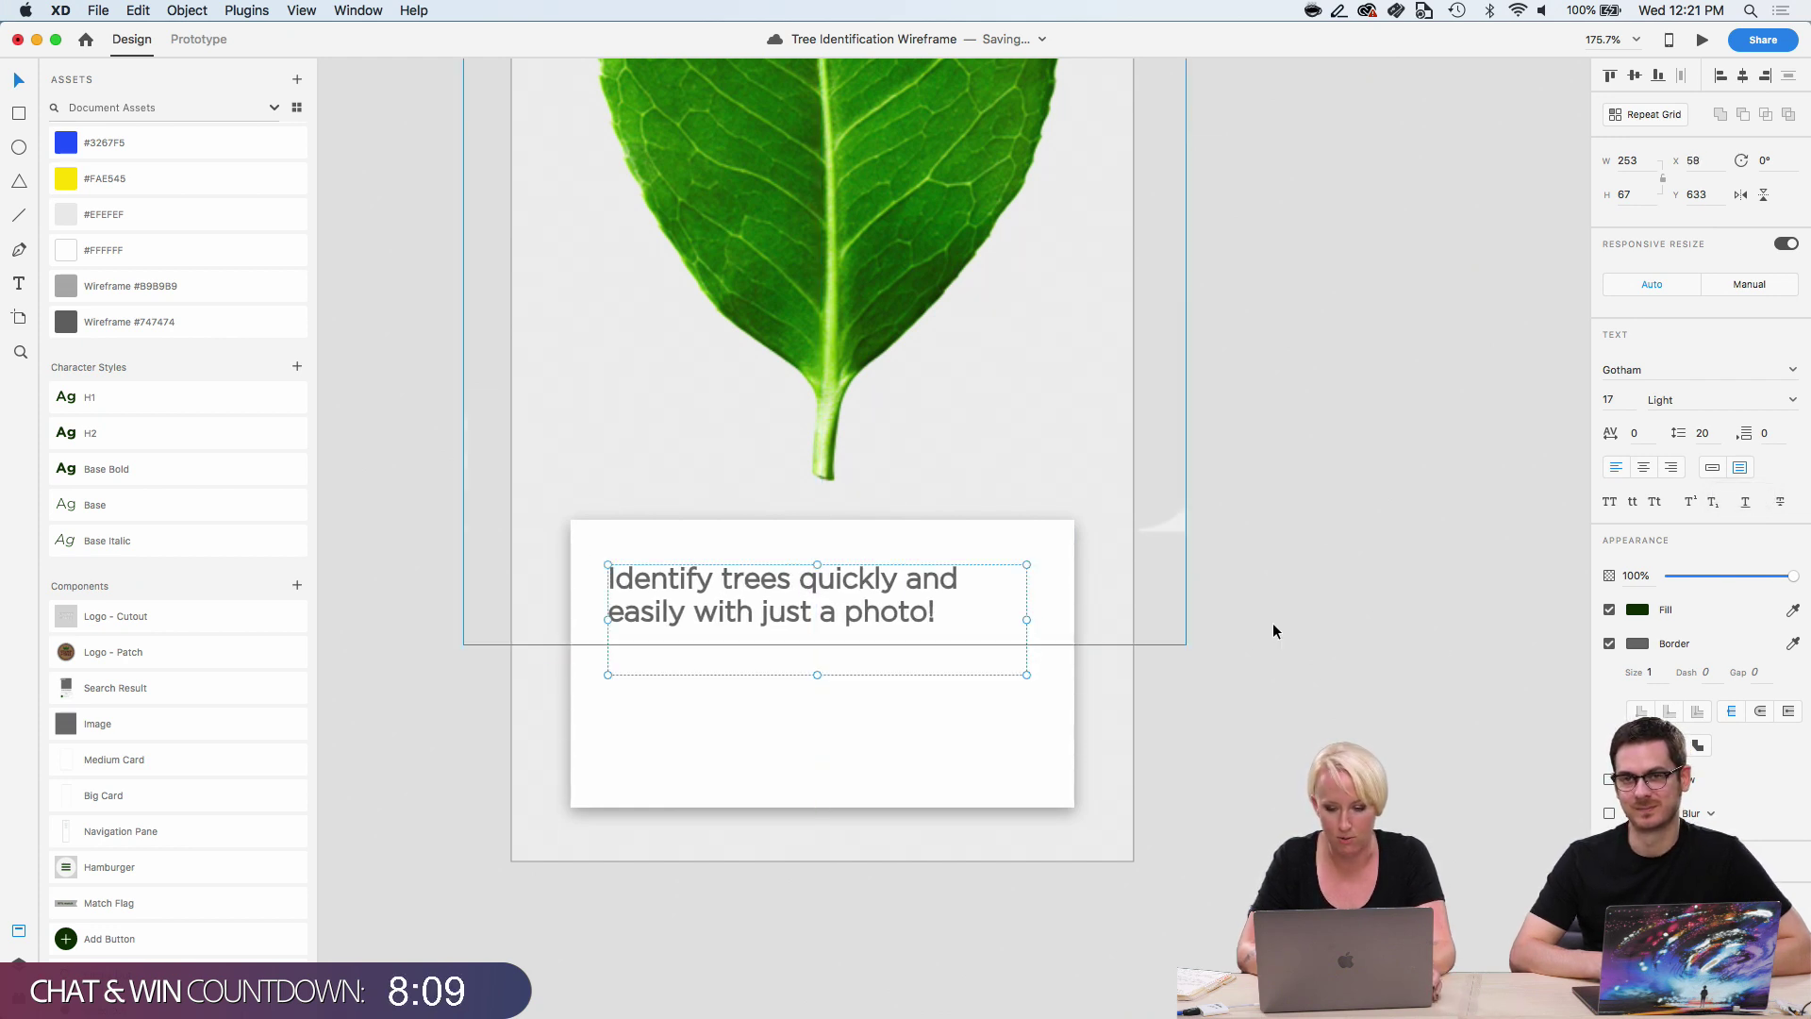
pyautogui.click(1644, 469)
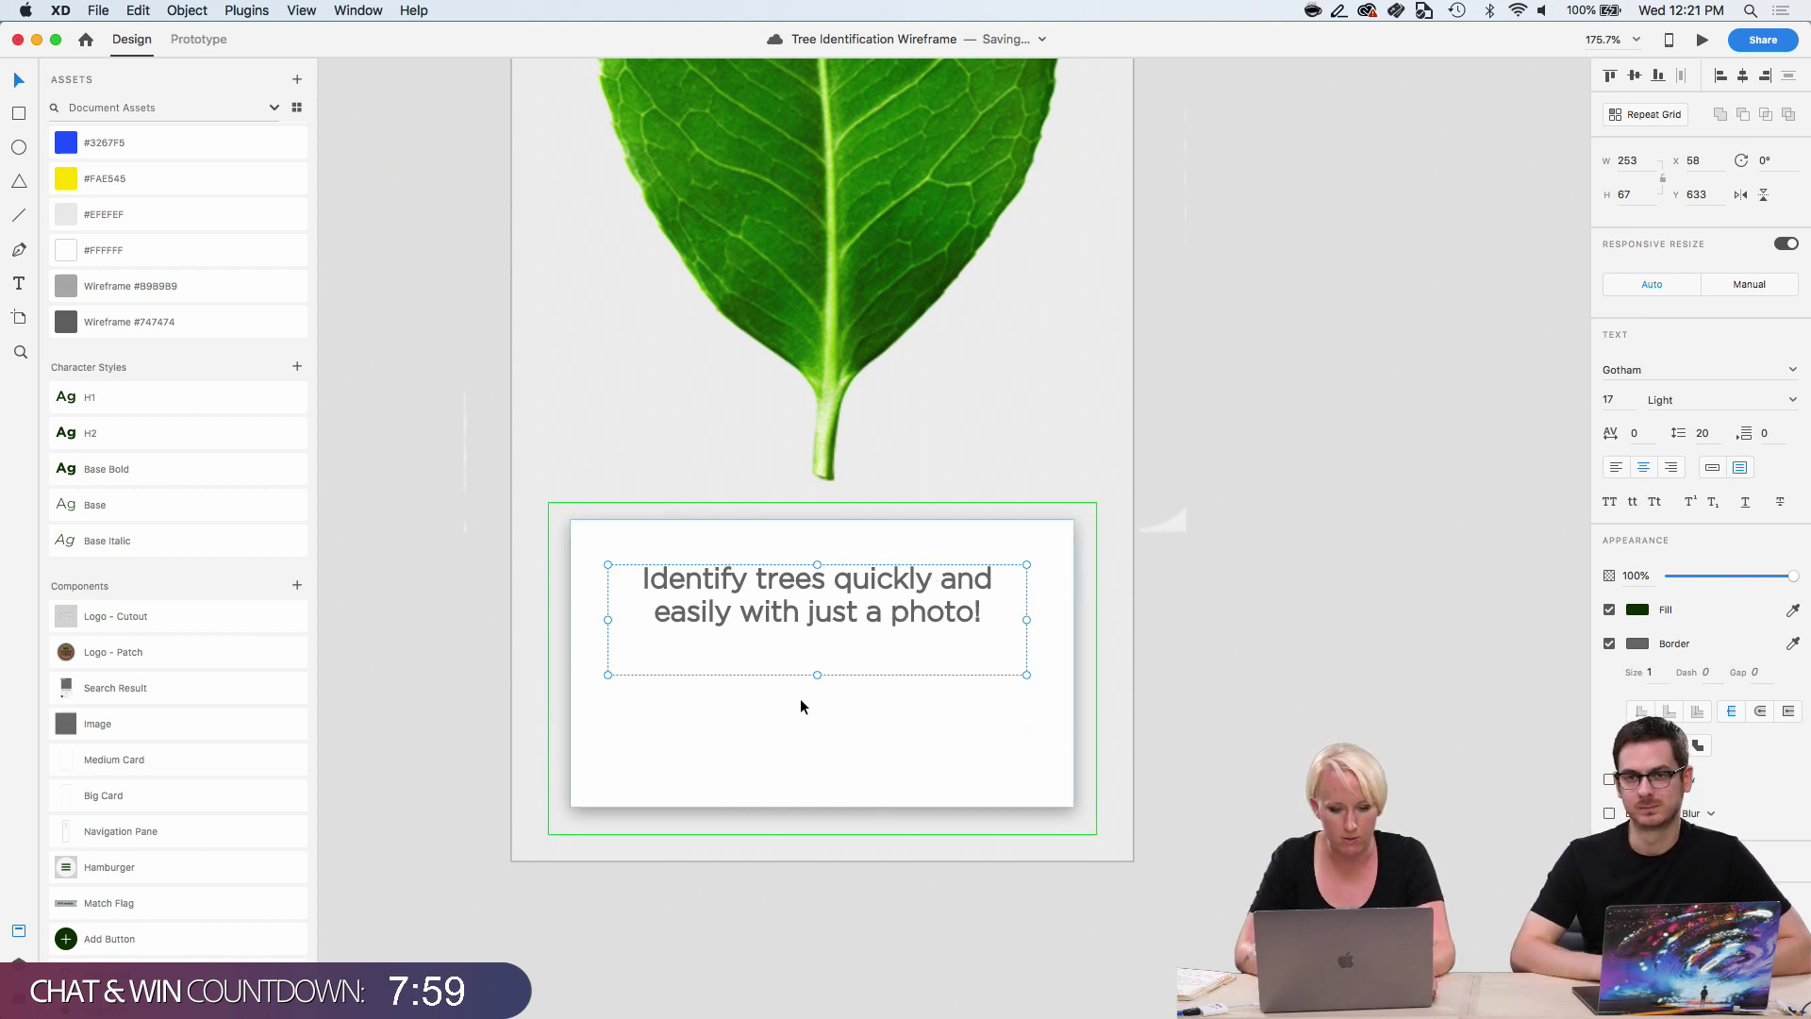
pyautogui.click(1207, 694)
# Place the Primary Button component on the card below the tagline, at about X 53, Y 705.
pyautogui.scroll(2, 1207, 688)
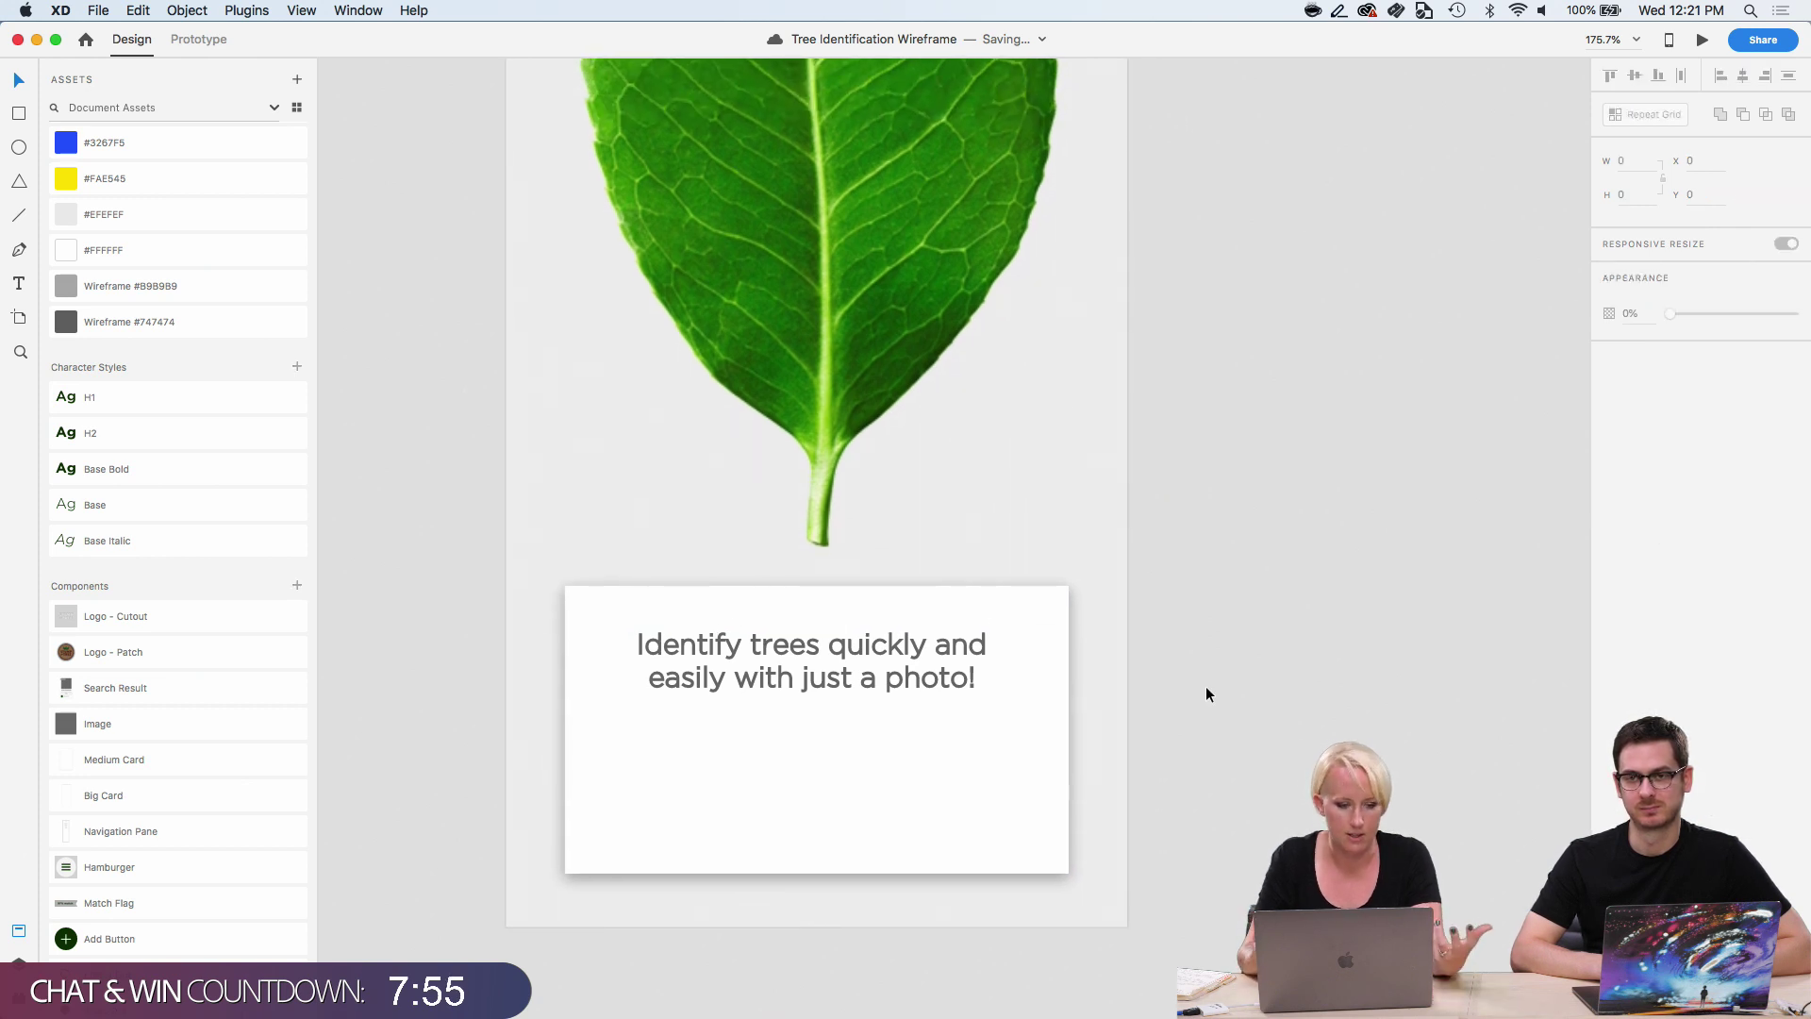
pyautogui.scroll(-3, 82, 782)
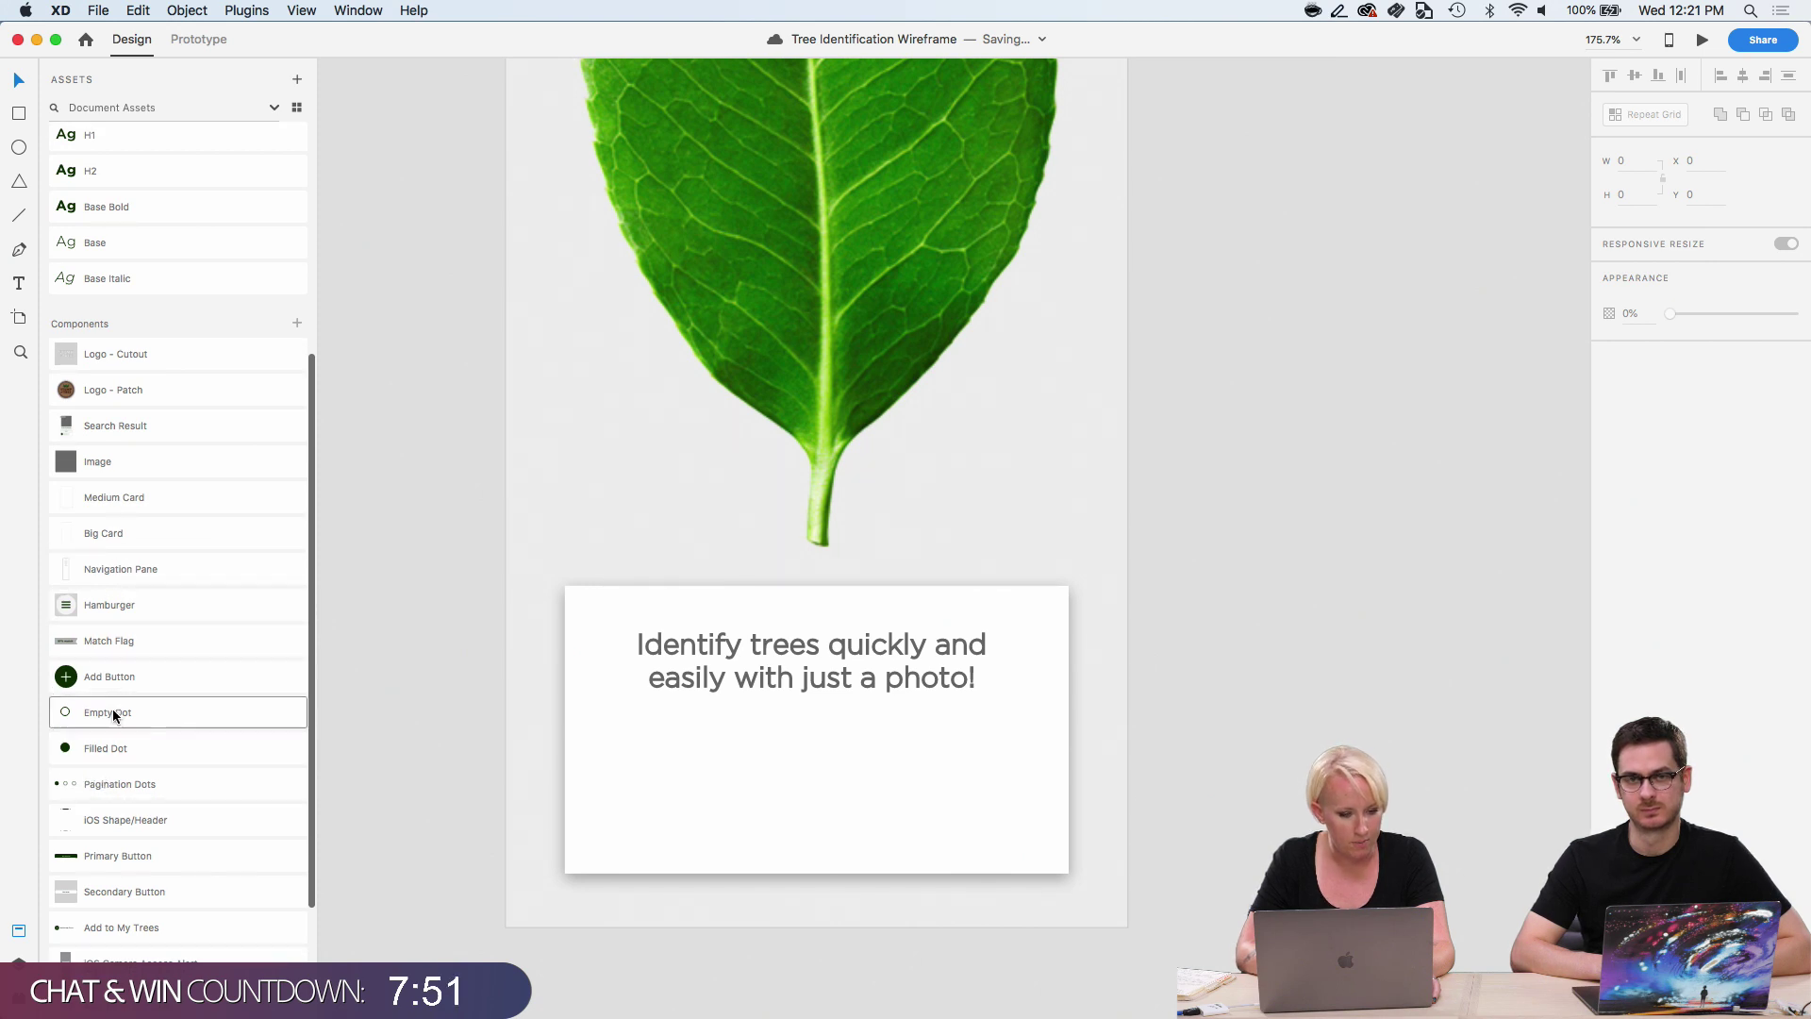
pyautogui.scroll(-1, 112, 727)
pyautogui.moveTo(116, 823); pyautogui.dragTo(873, 771)
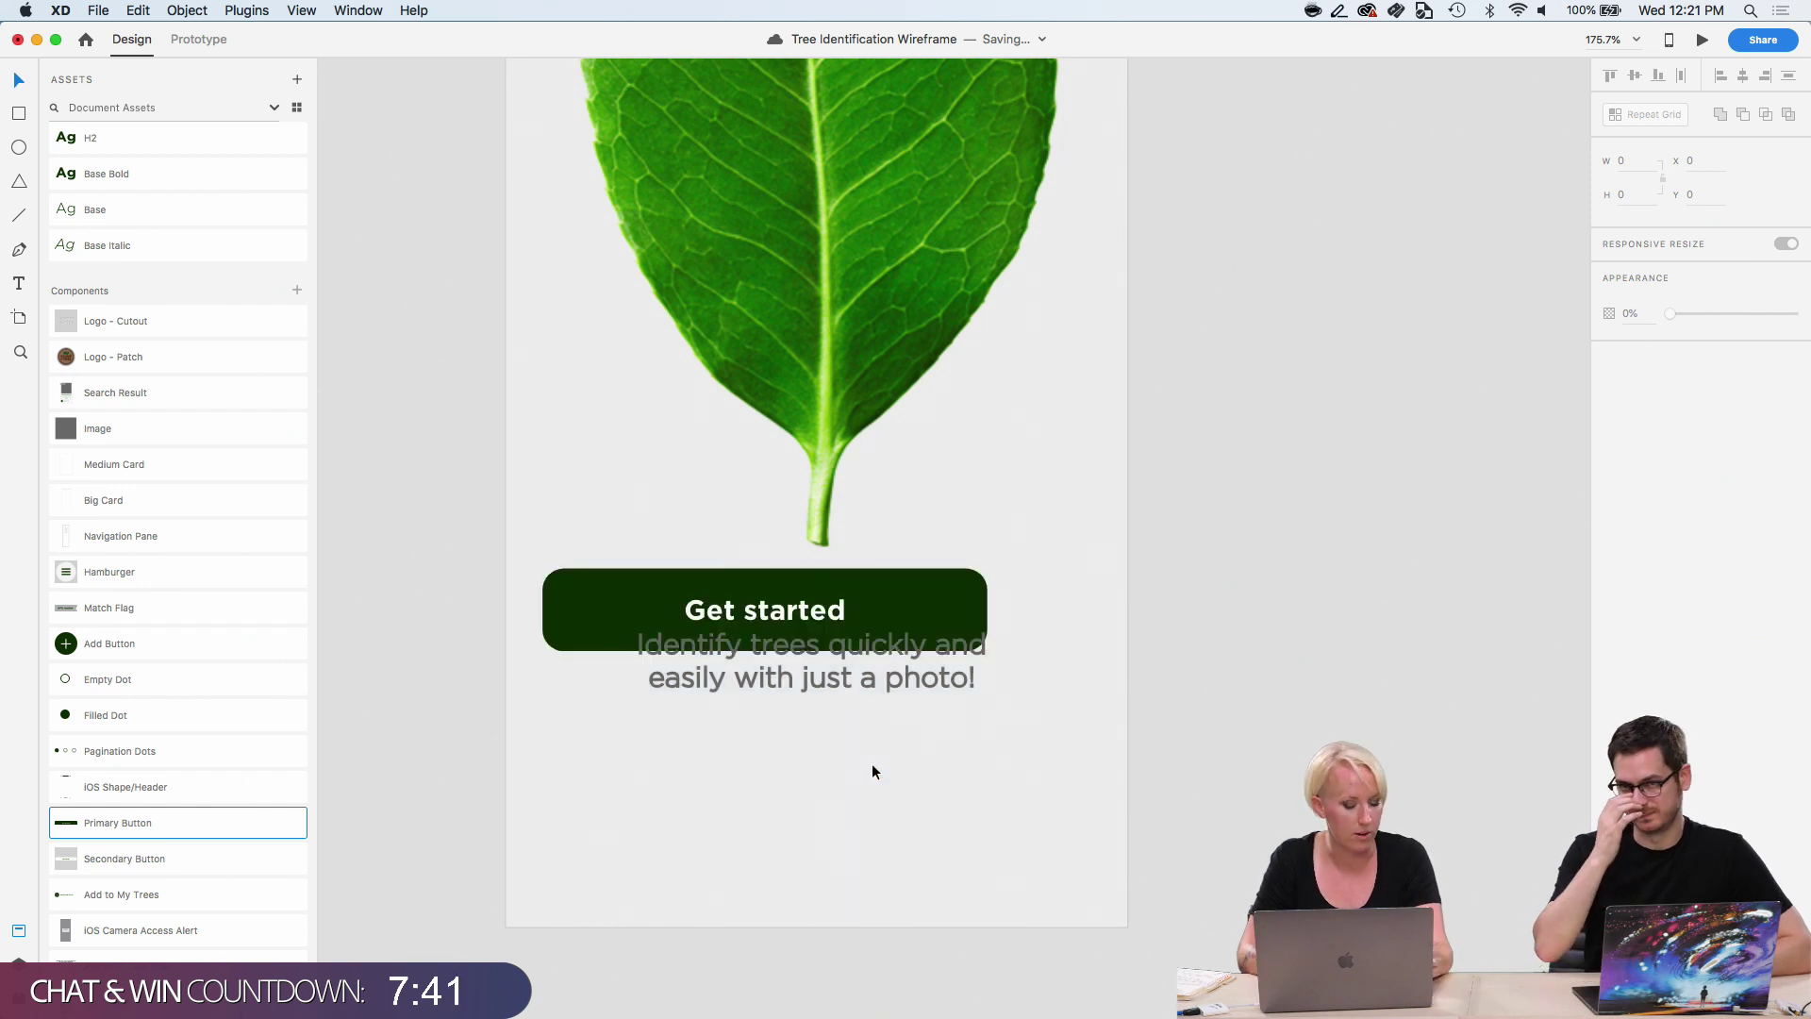
pyautogui.press('super+z')
pyautogui.moveTo(83, 819); pyautogui.dragTo(727, 791)
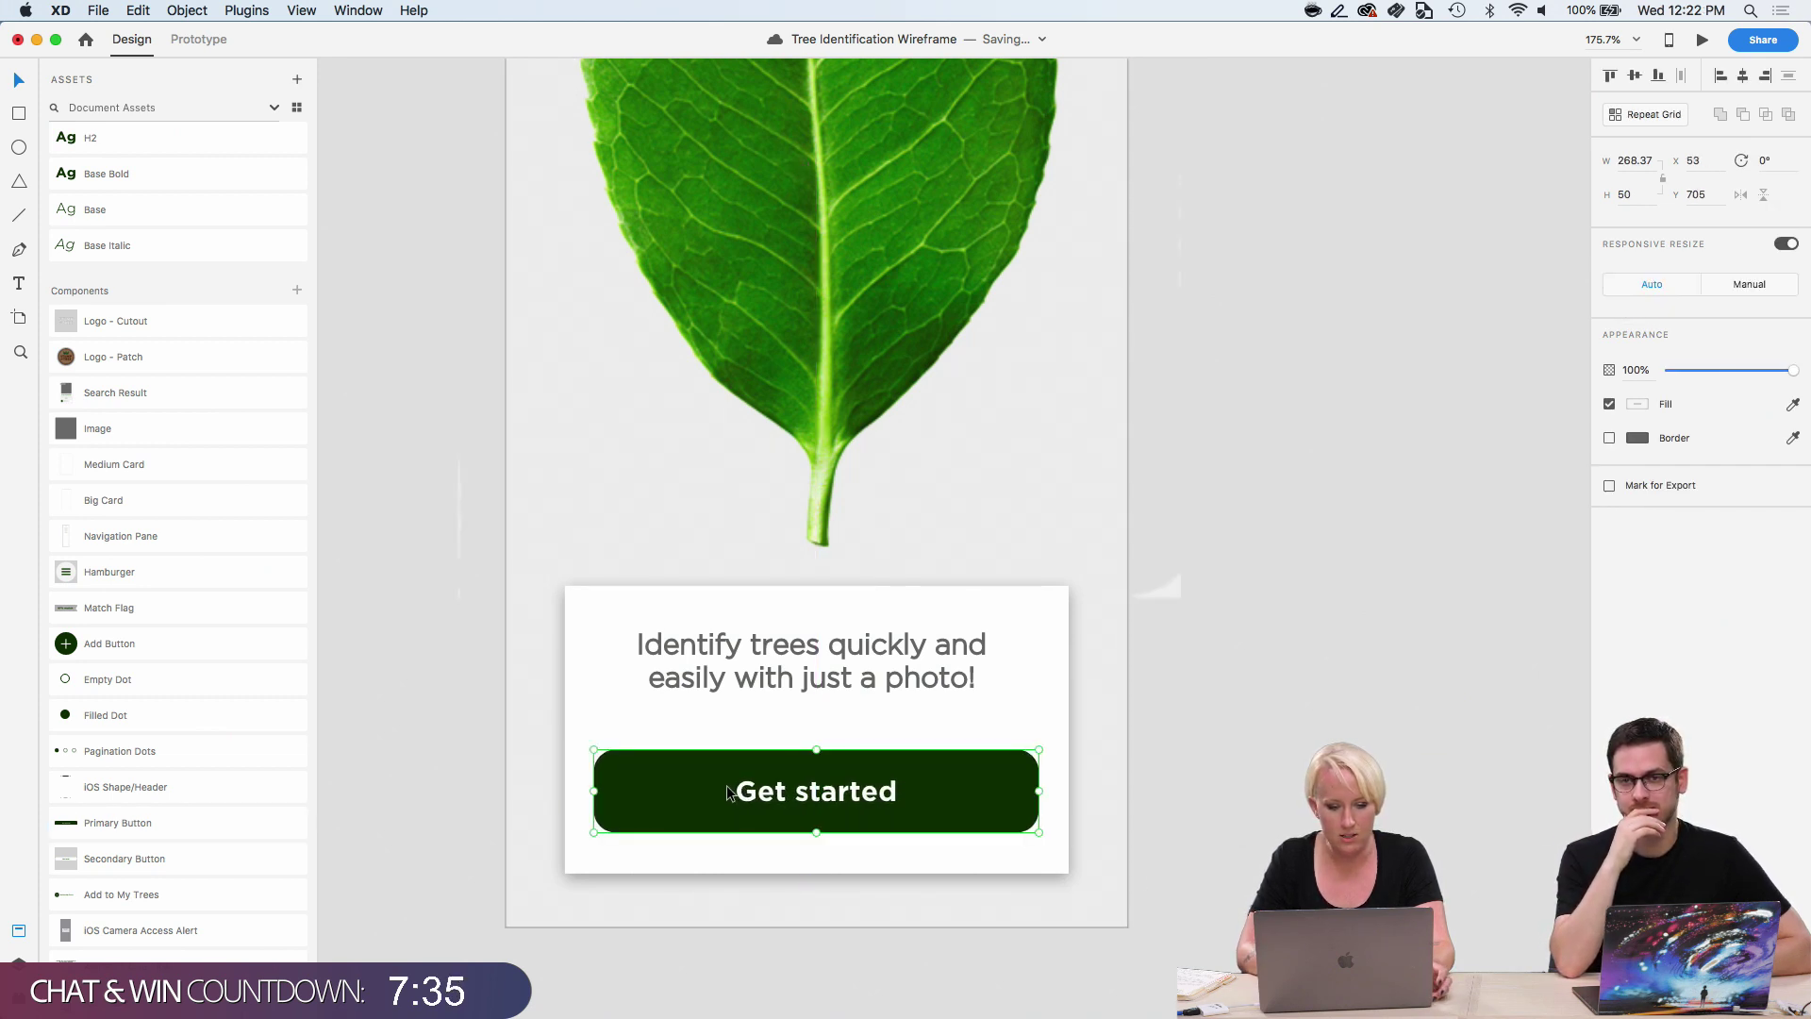
pyautogui.click(1265, 830)
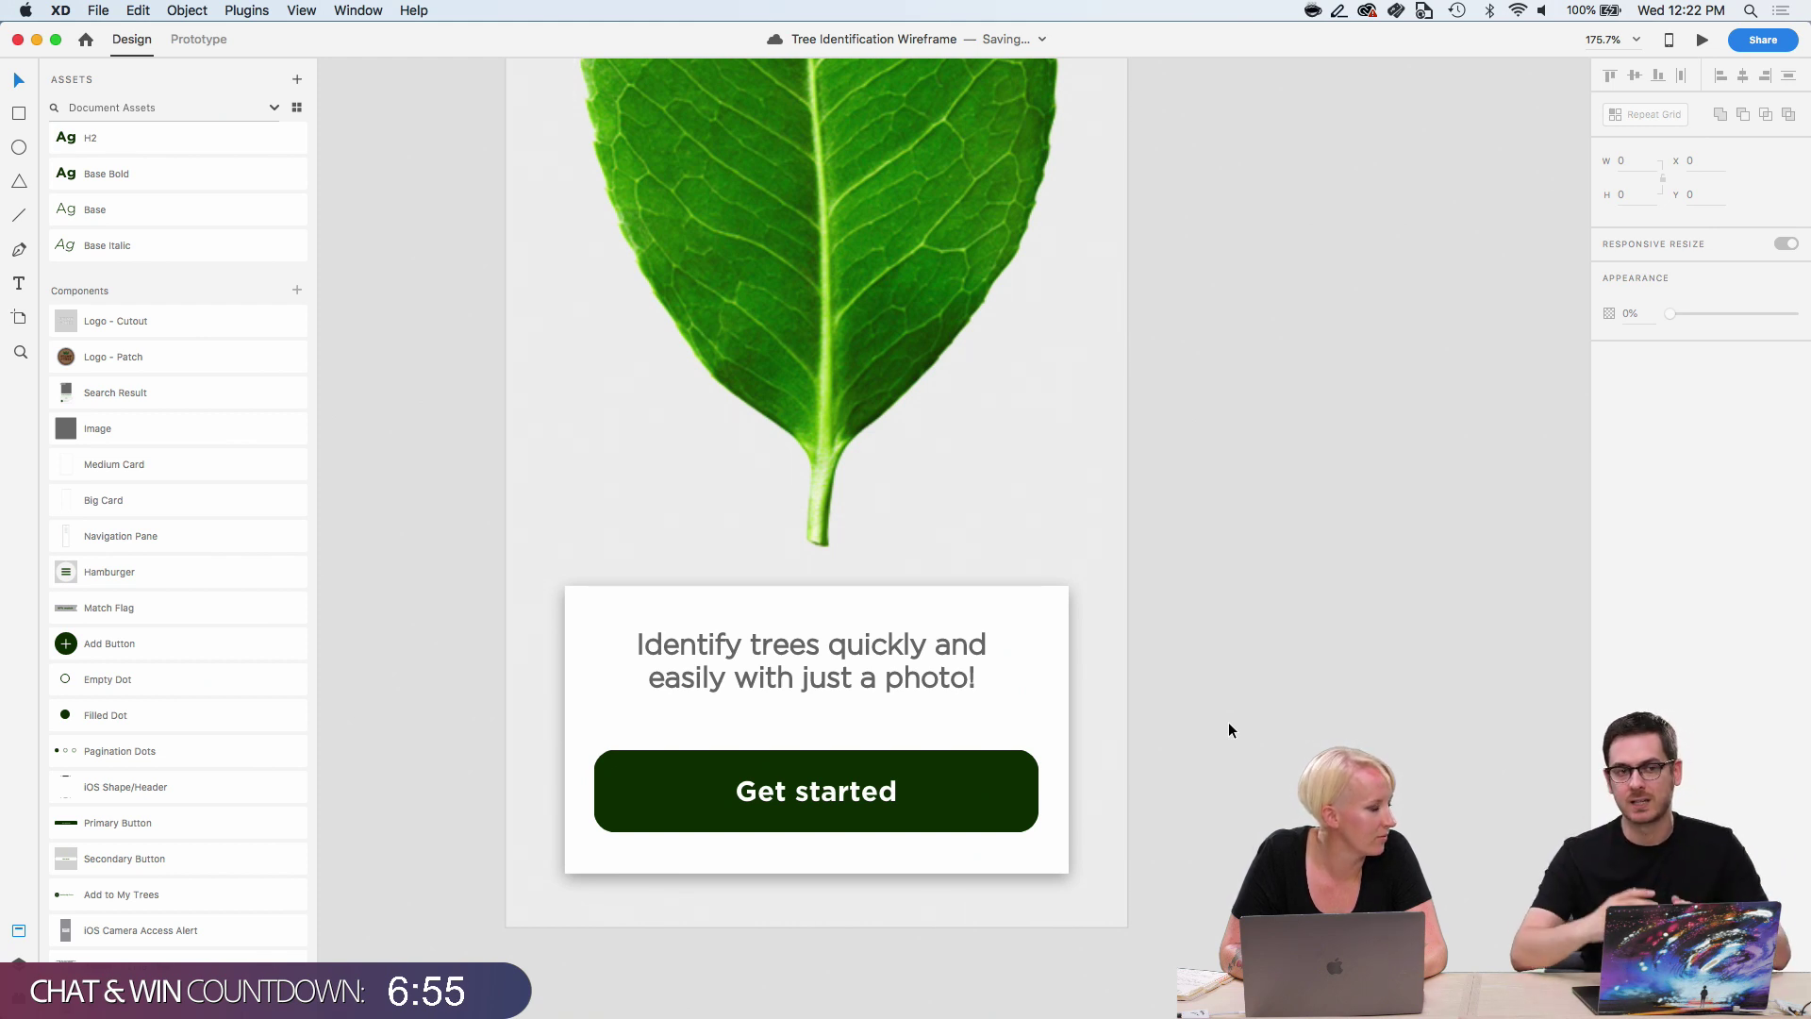
pyautogui.scroll(-1, 1228, 721)
pyautogui.scroll(-5, 1228, 722)
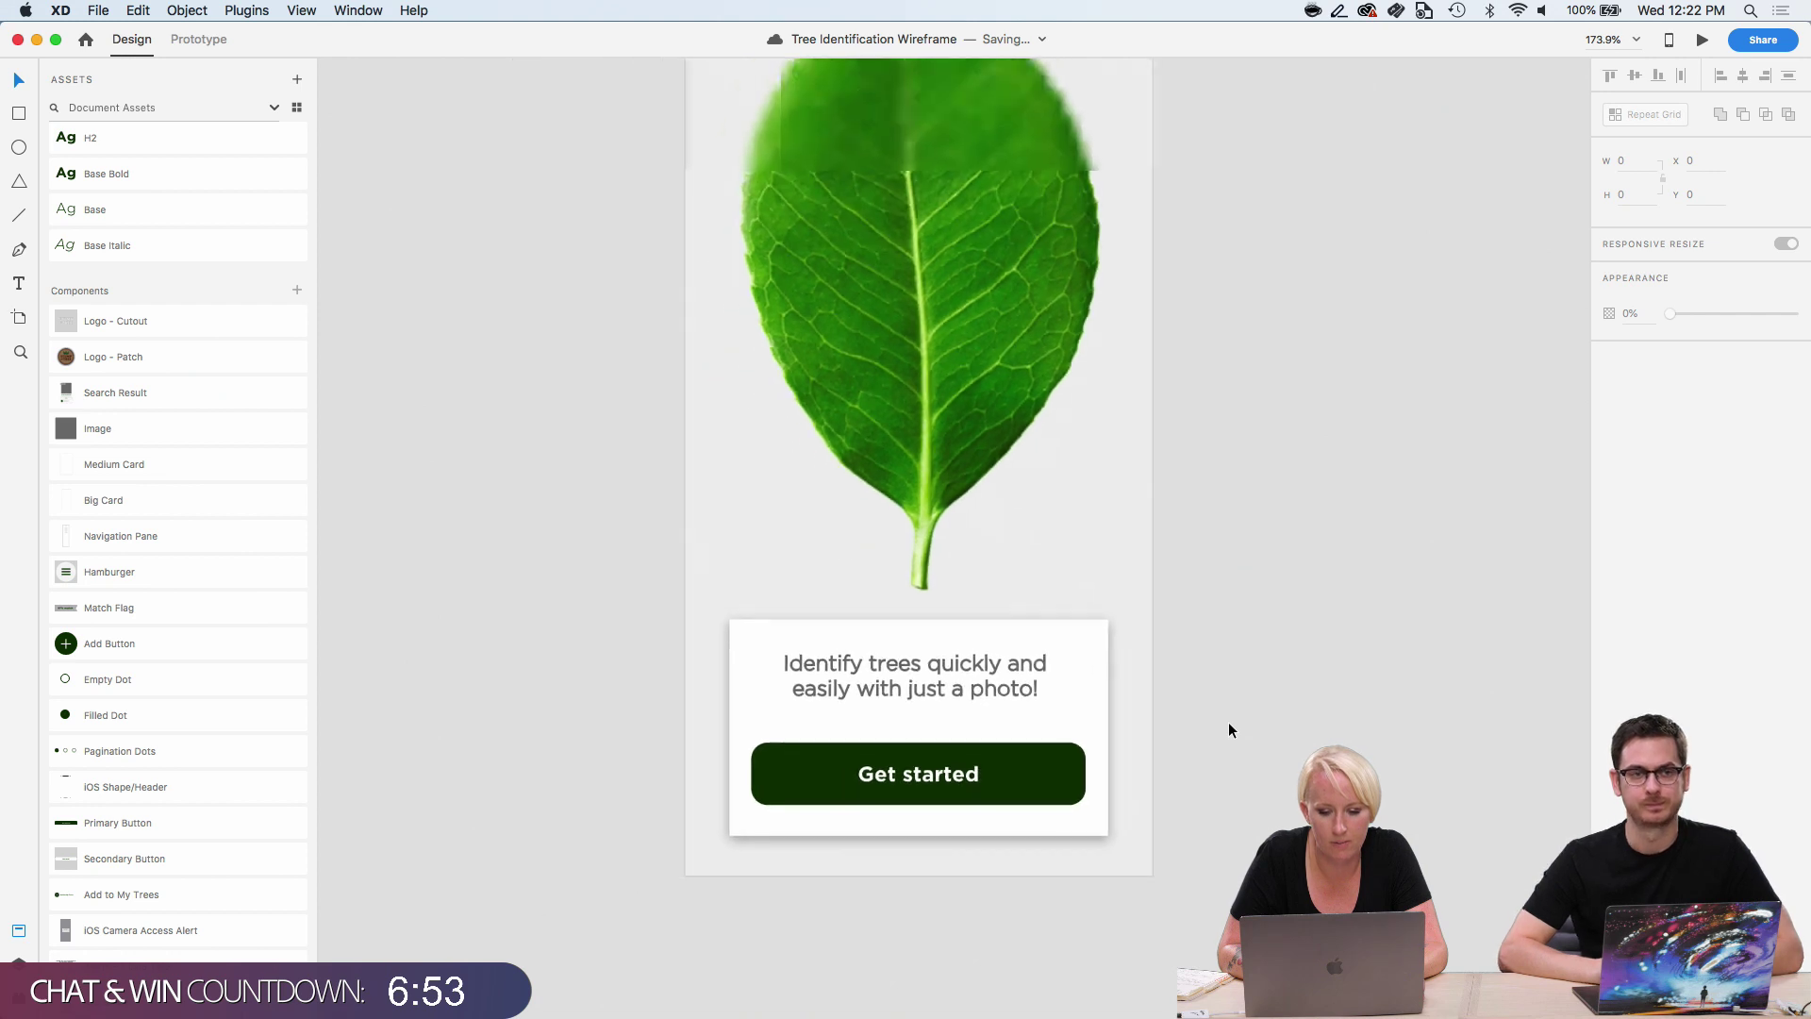
pyautogui.scroll(1, 1228, 724)
pyautogui.hscroll(1, 1228, 724)
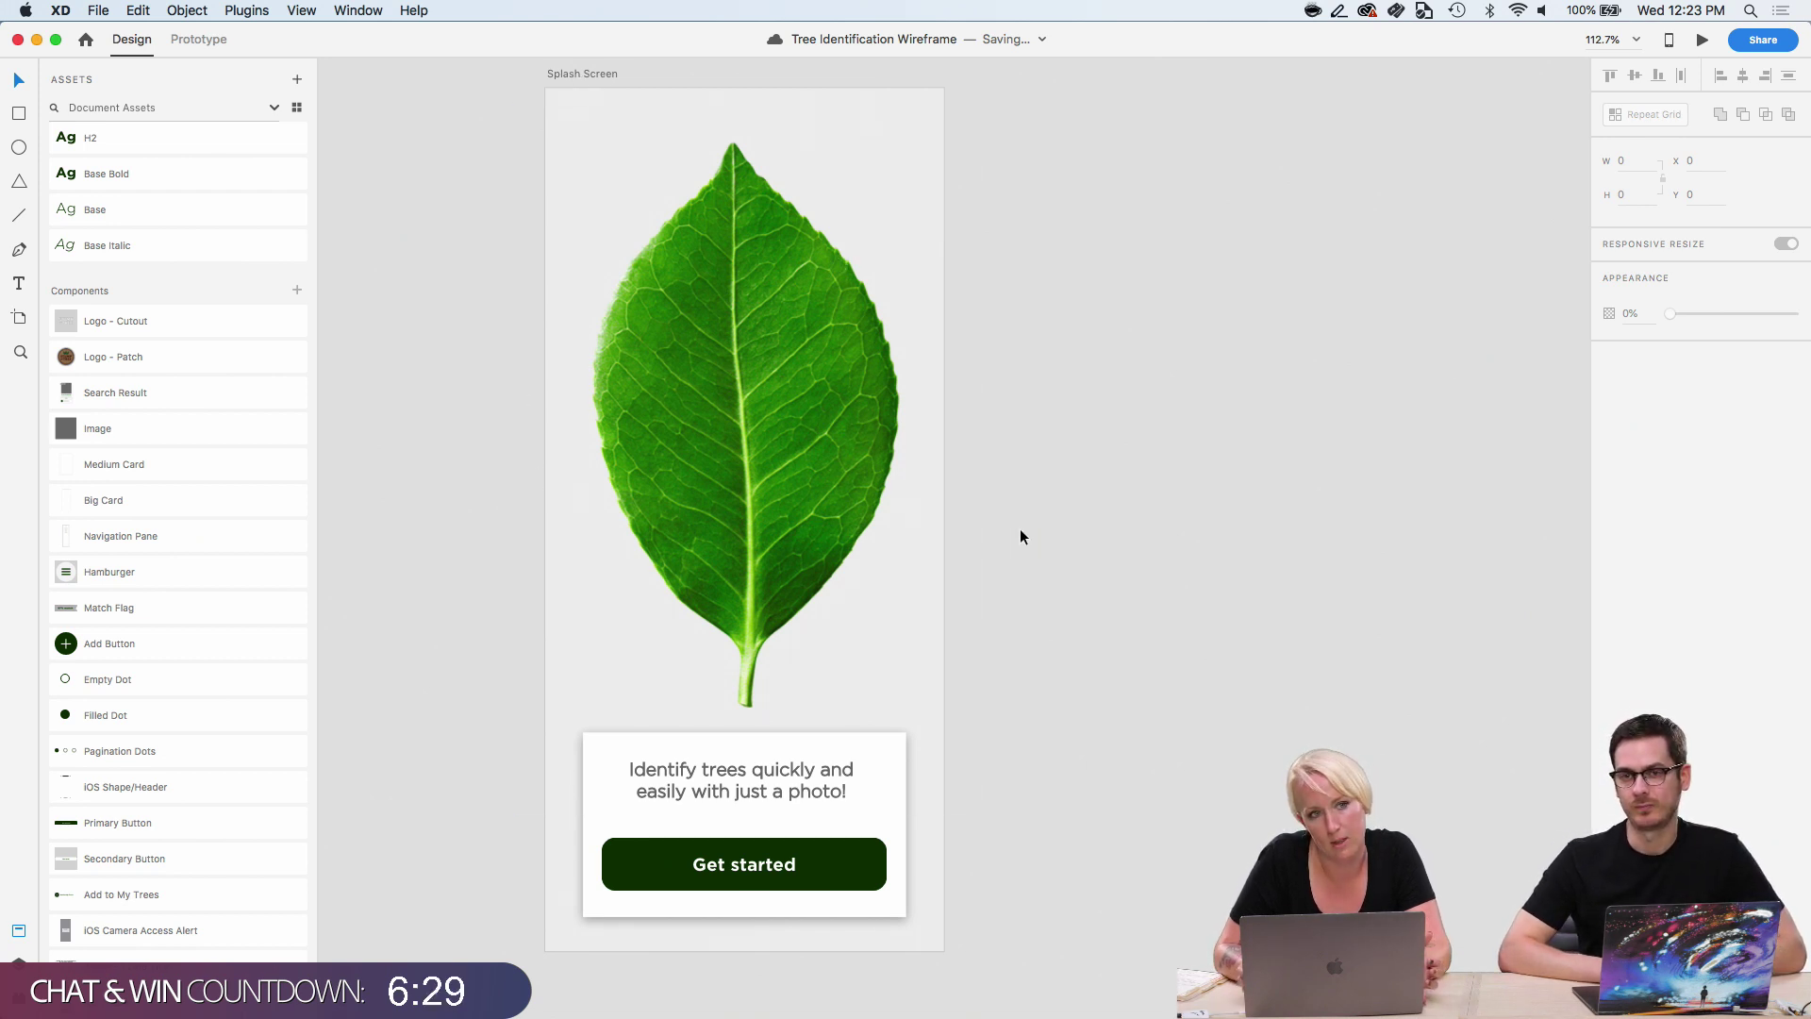
# Place the Logo - Cutout and Logo - Patch components on the pasteboard beside the Splash Screen artboard.
pyautogui.scroll(-3, 203, 724)
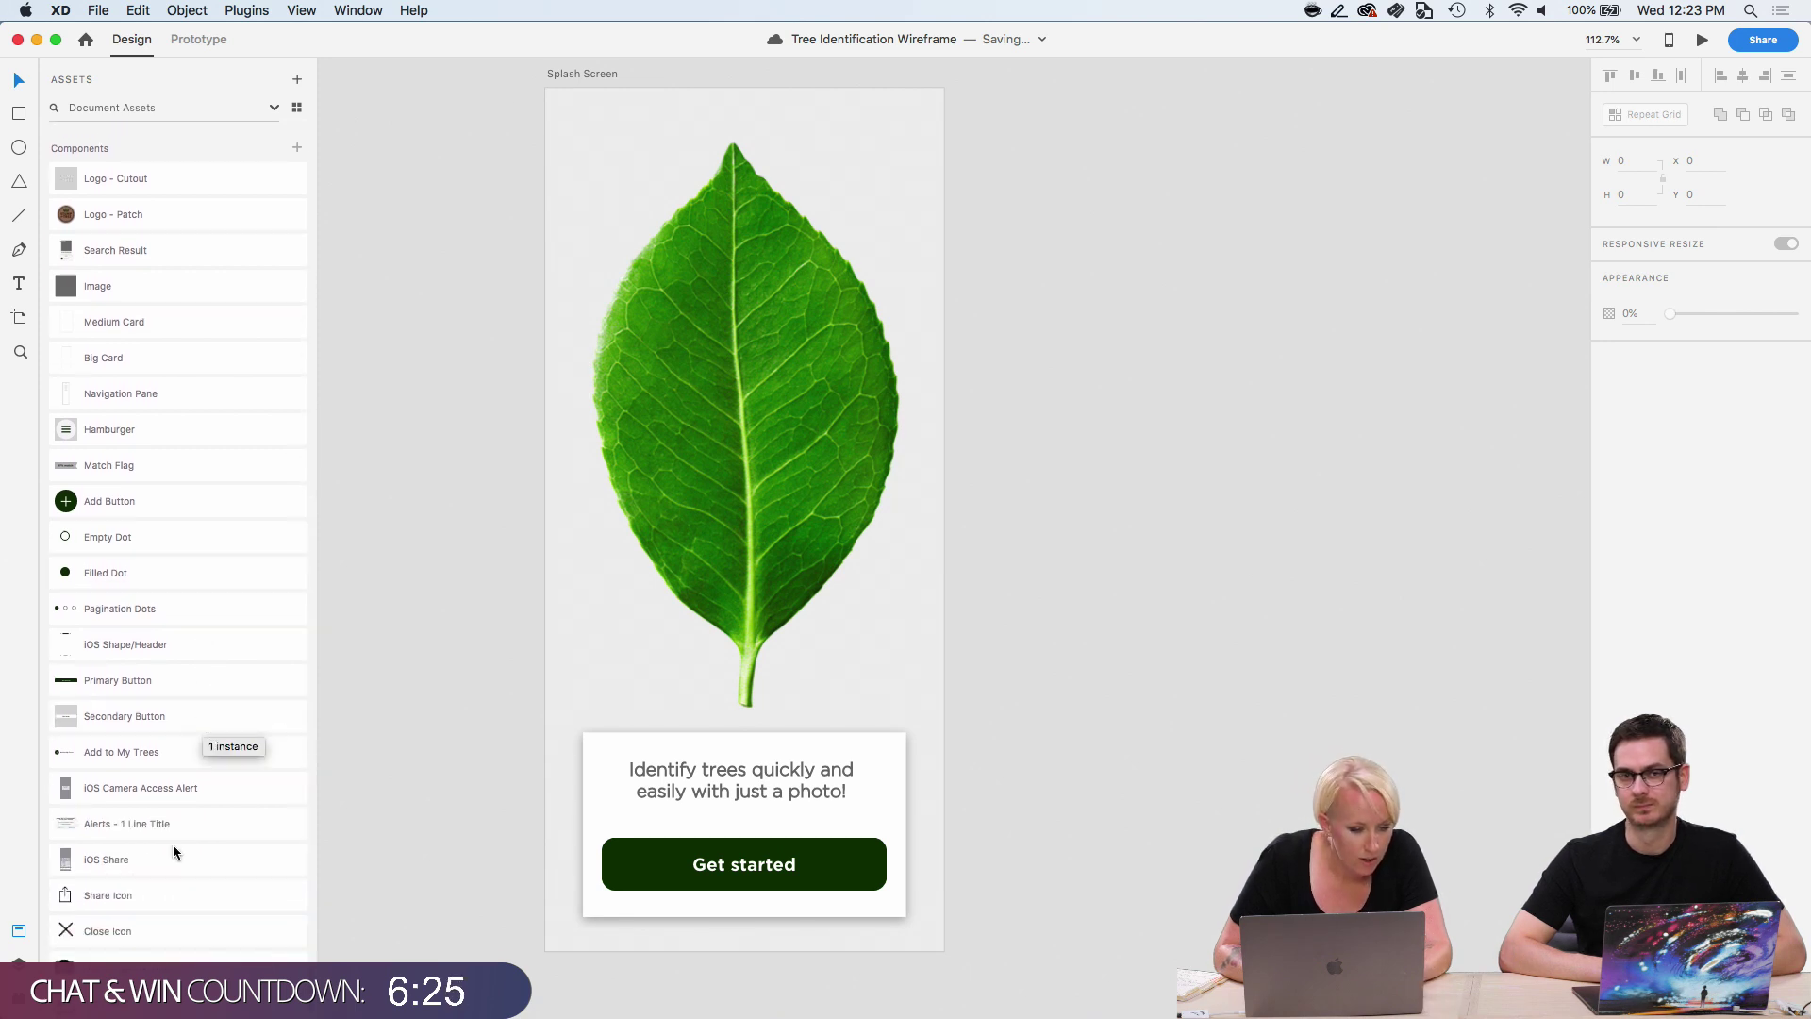
pyautogui.scroll(2, 166, 317)
pyautogui.moveTo(147, 267); pyautogui.dragTo(1254, 337)
pyautogui.moveTo(79, 295); pyautogui.dragTo(1382, 849)
pyautogui.moveTo(1489, 879); pyautogui.dragTo(1344, 653)
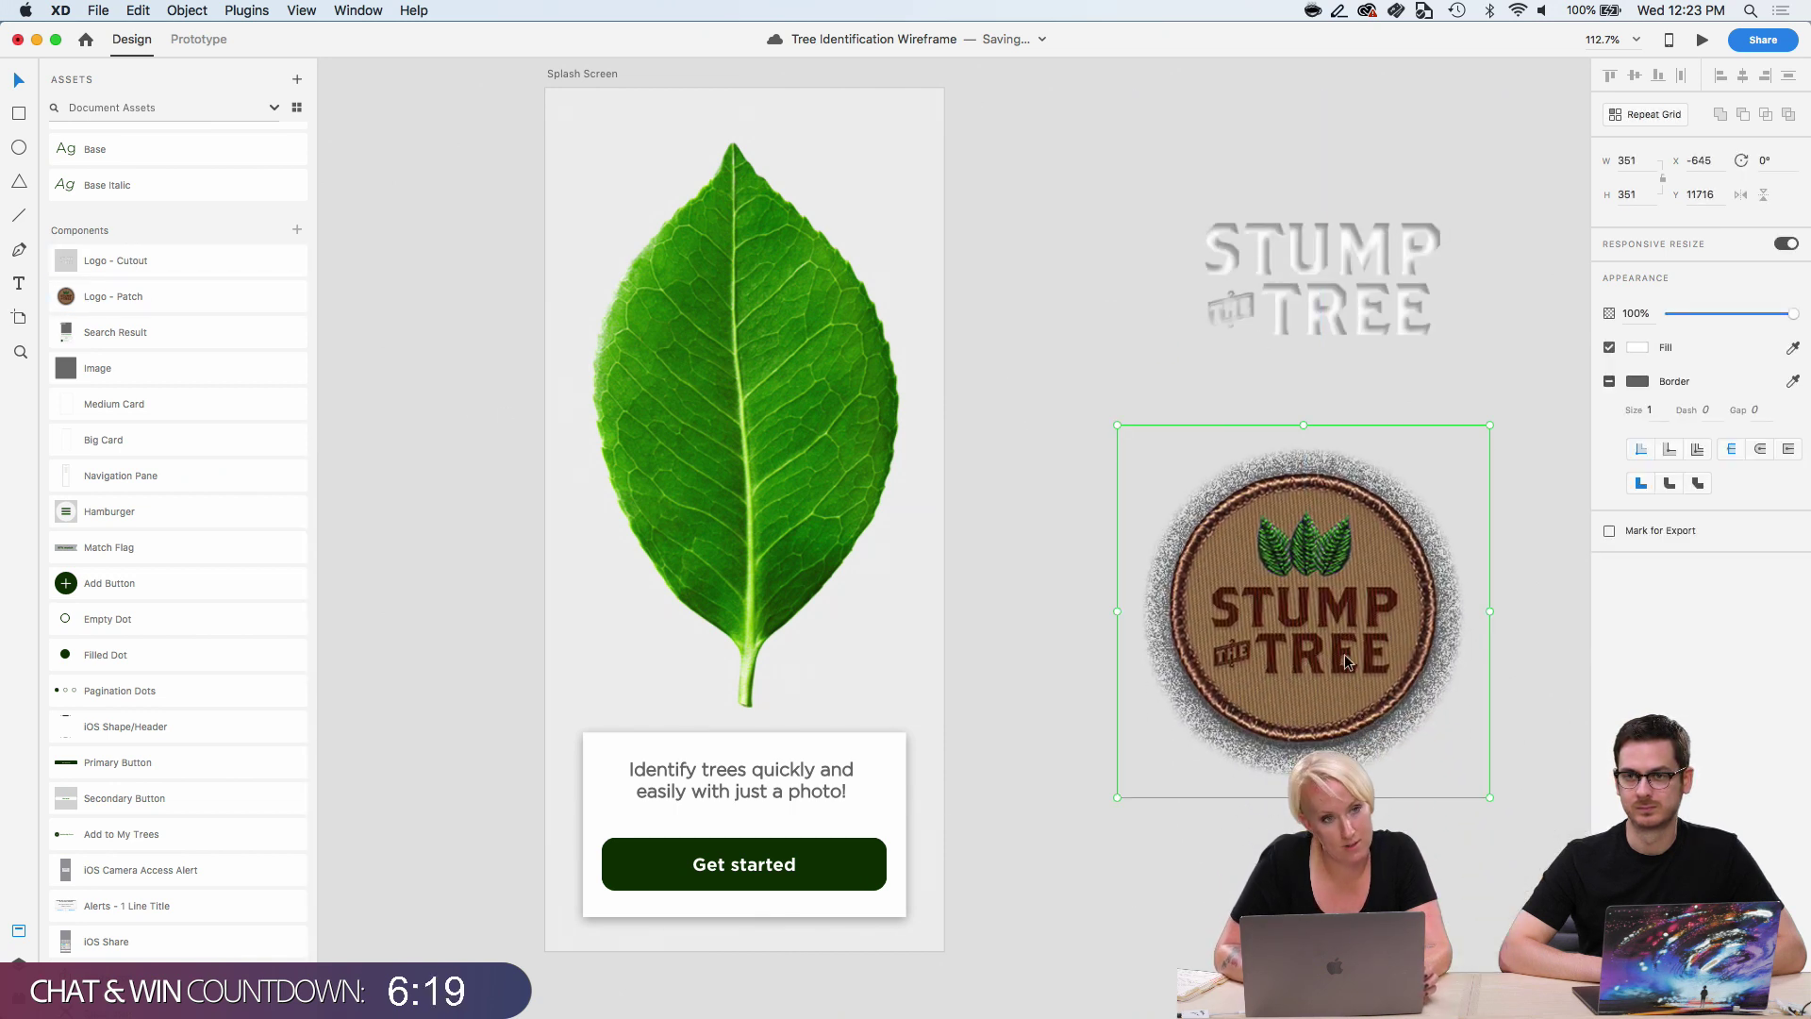
# Try the cutout logo over the leaf, undo that move, and place the patch logo on the leaf instead.
pyautogui.moveTo(1379, 290); pyautogui.dragTo(807, 421)
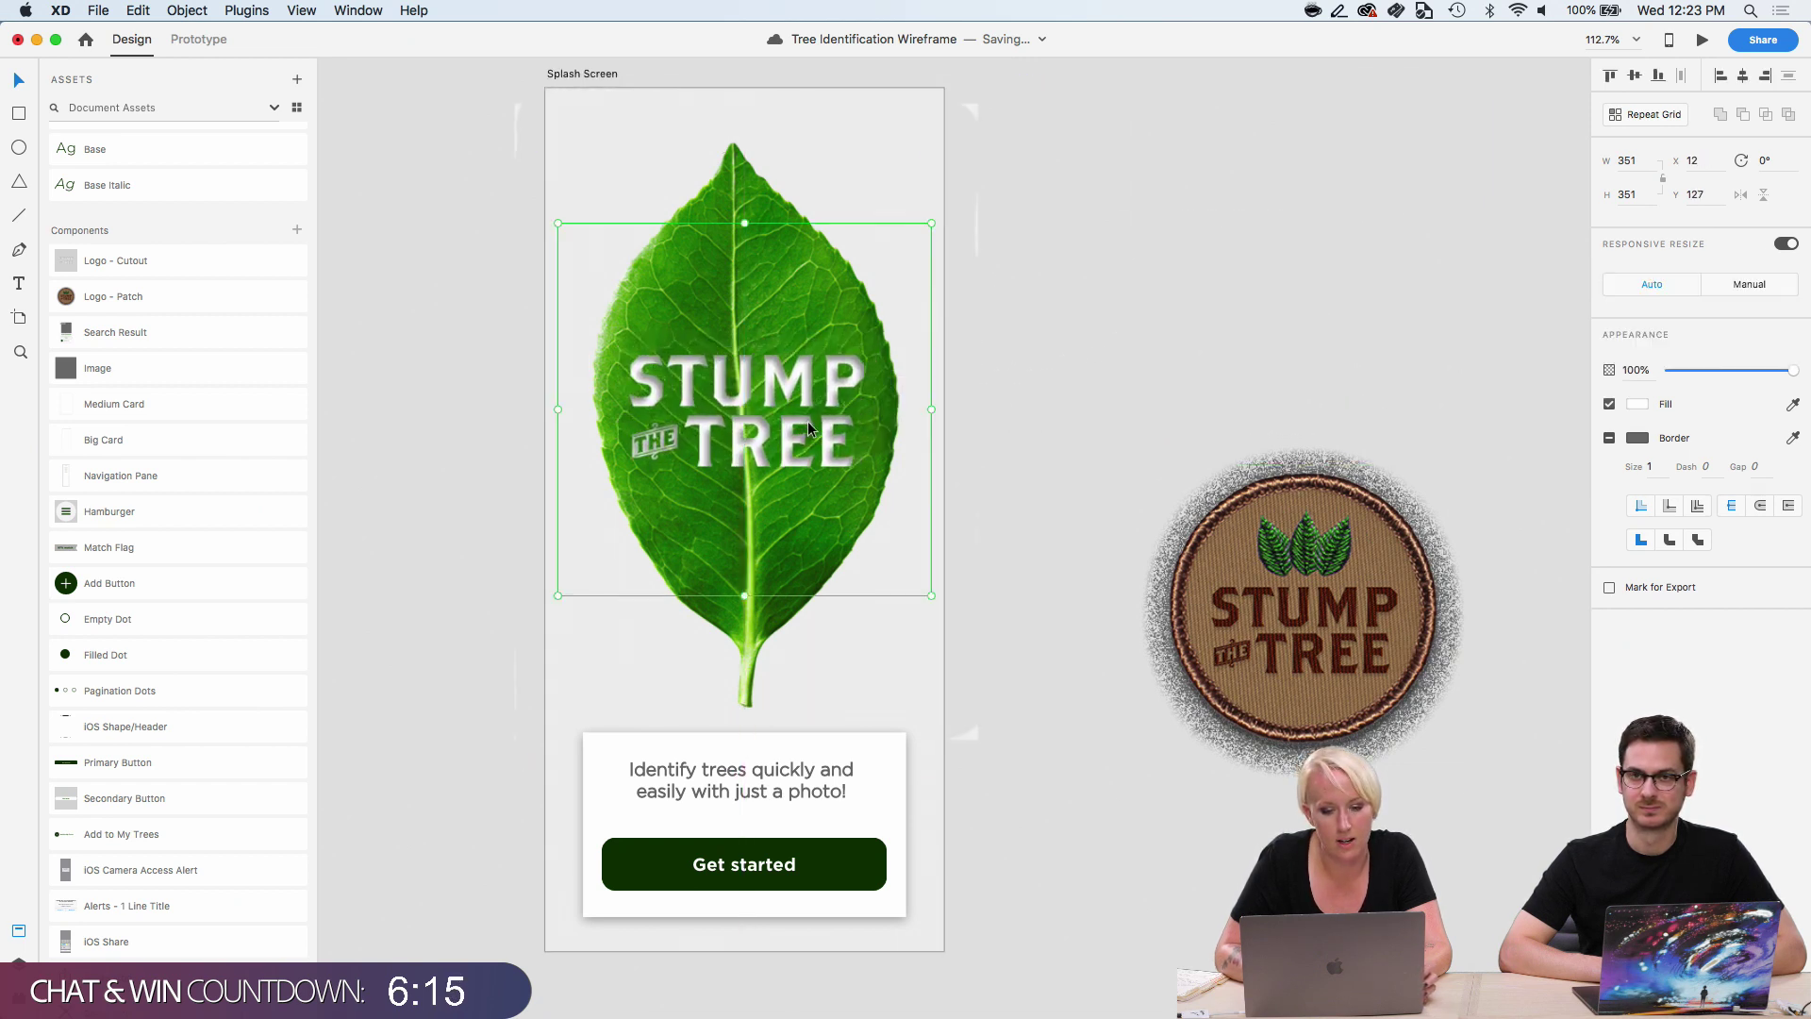
pyautogui.press('super+z')
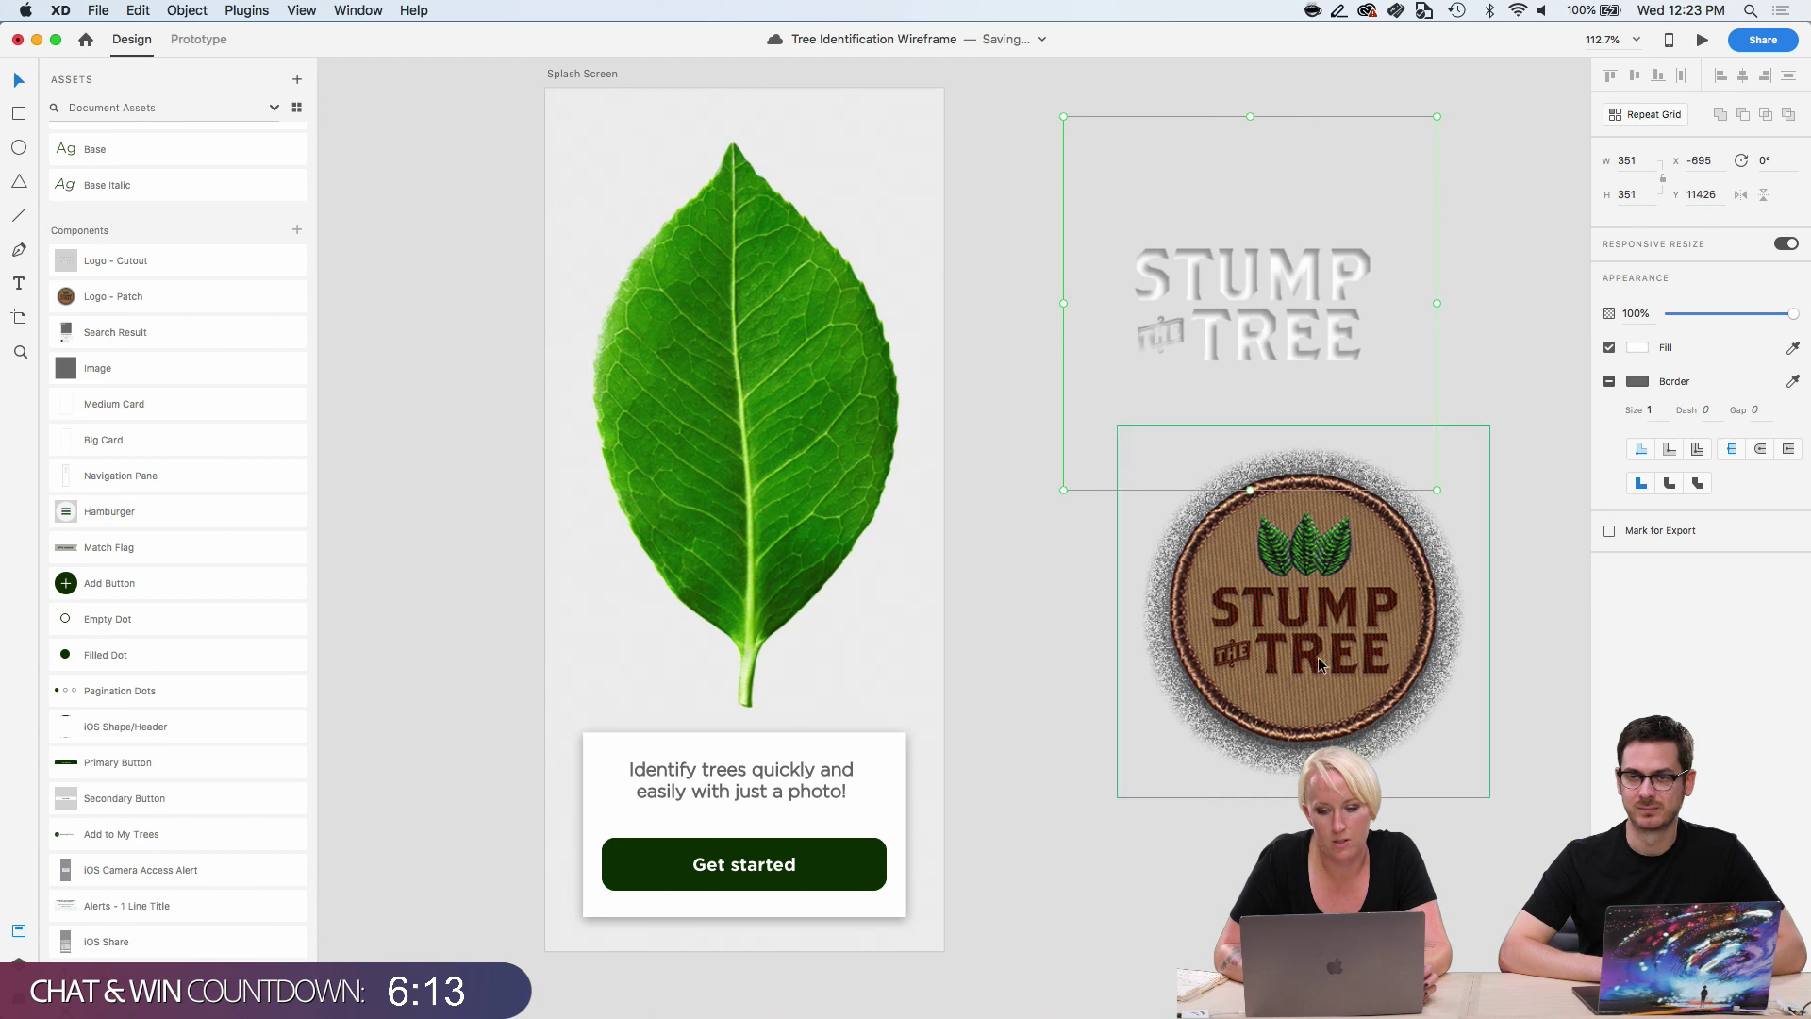
pyautogui.moveTo(1314, 647); pyautogui.dragTo(764, 451)
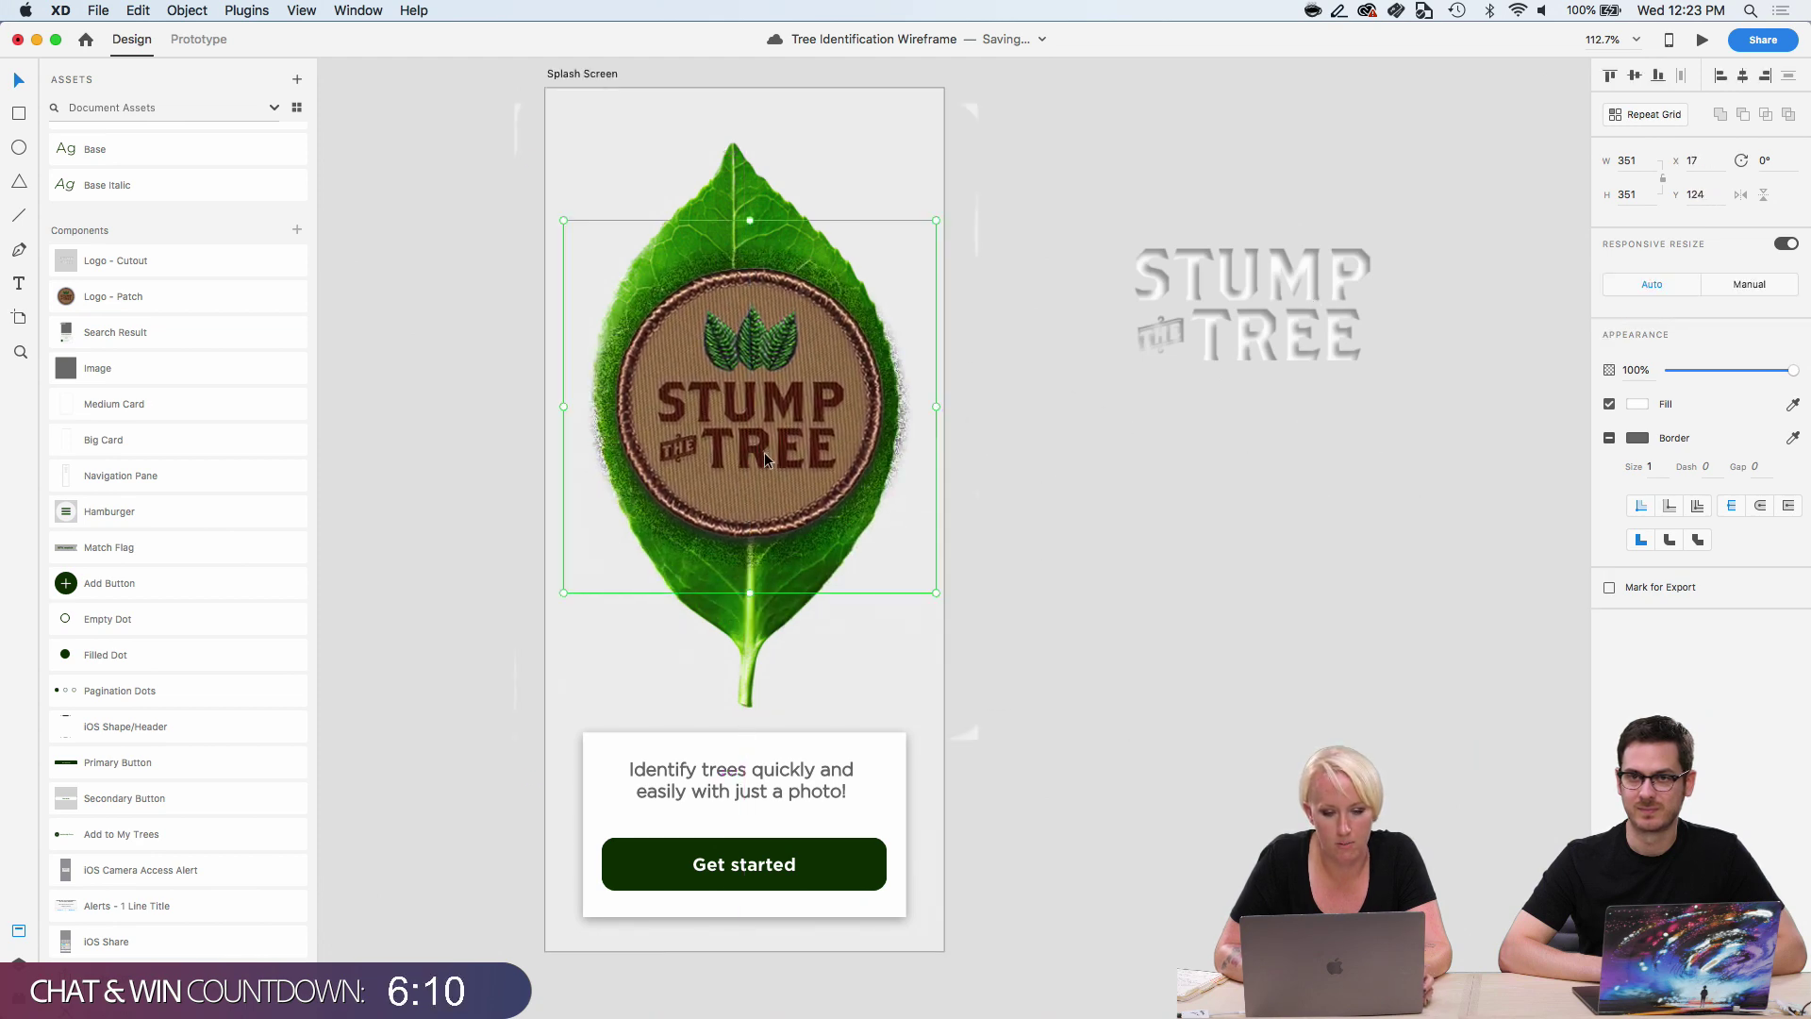
# Resize the patch logo to 301 by 301 and position it on the leaf at about X 39, Y 141.
pyautogui.click(1647, 165)
pyautogui.write('321')
pyautogui.press('Return')
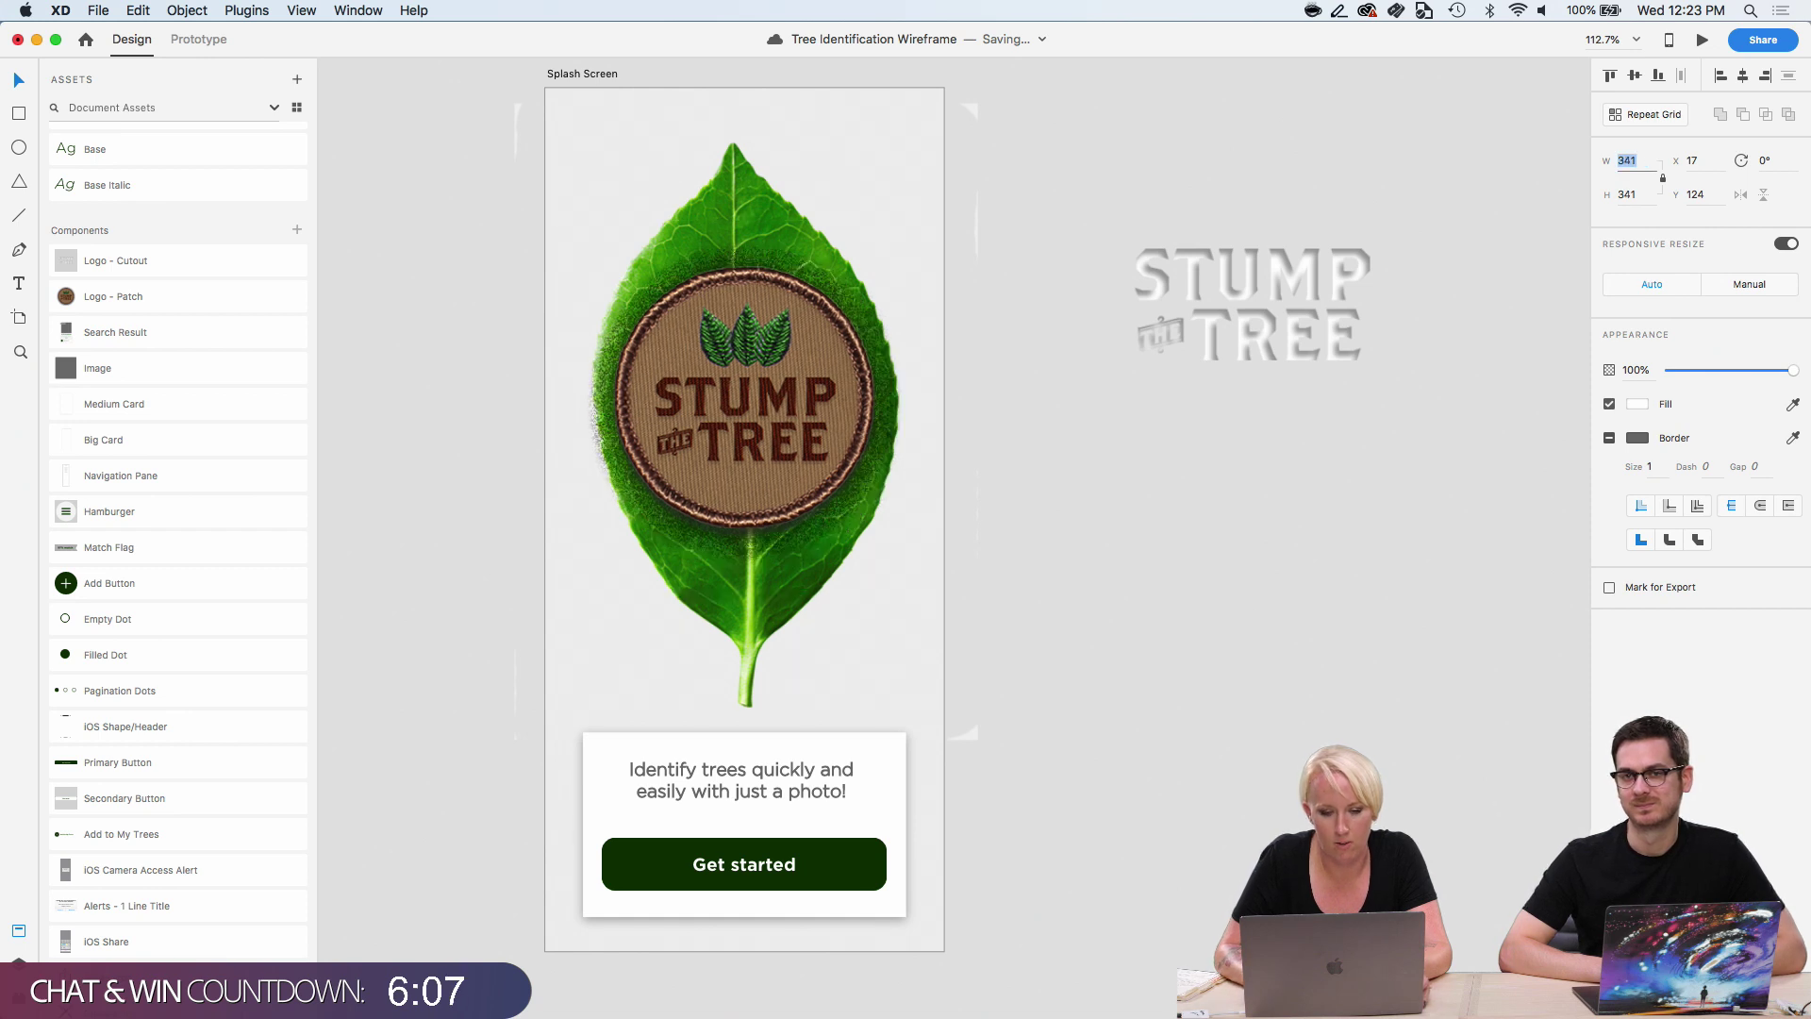
pyautogui.write('301')
pyautogui.press('Return')
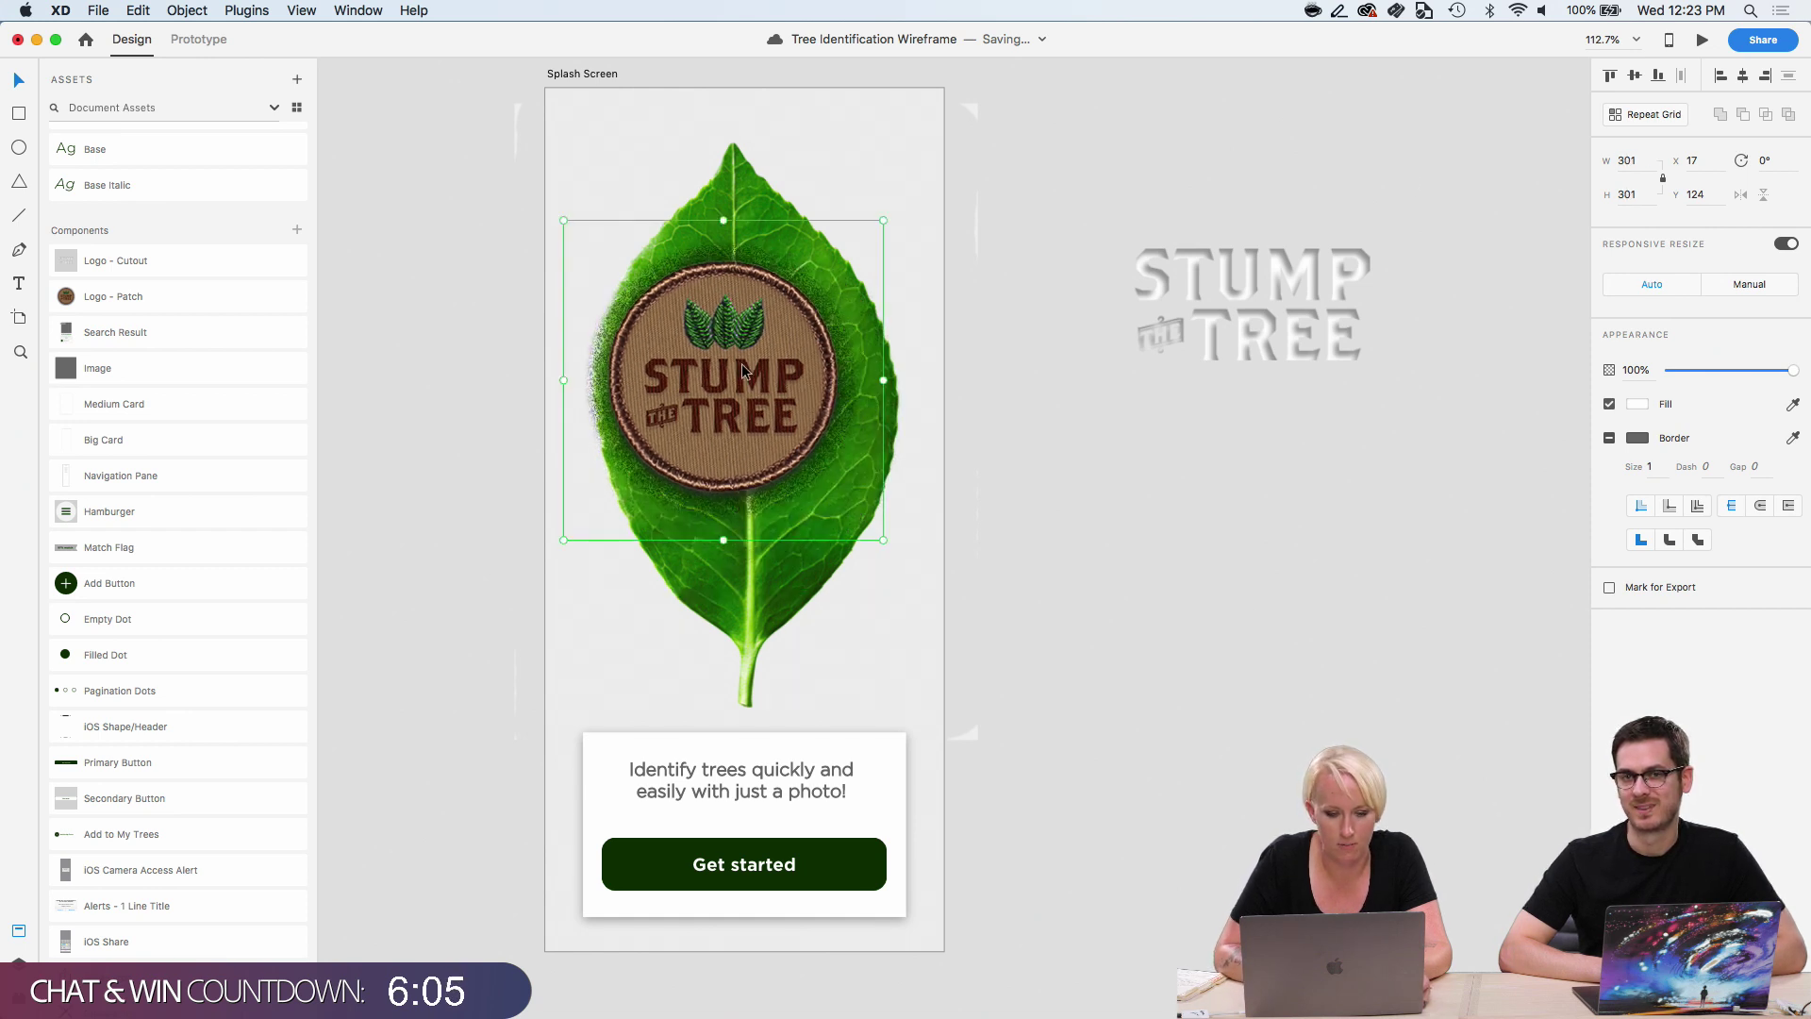
pyautogui.moveTo(739, 363); pyautogui.dragTo(764, 390)
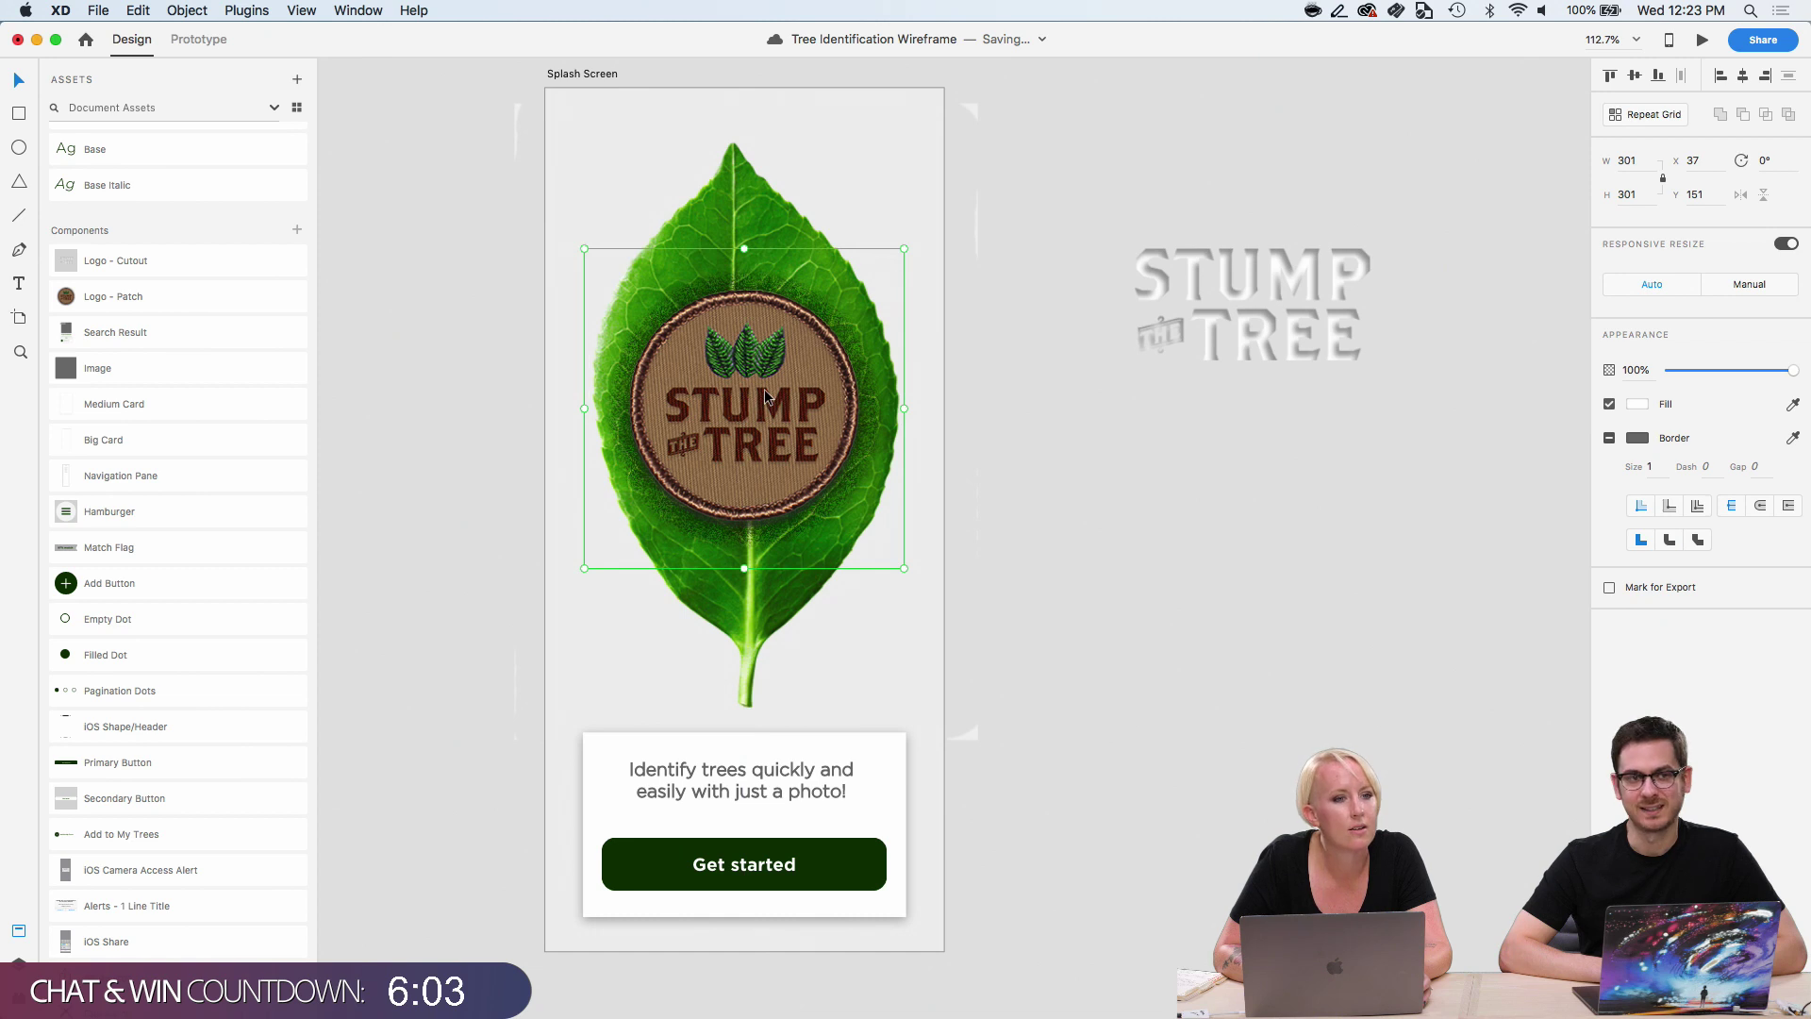
pyautogui.click(1115, 575)
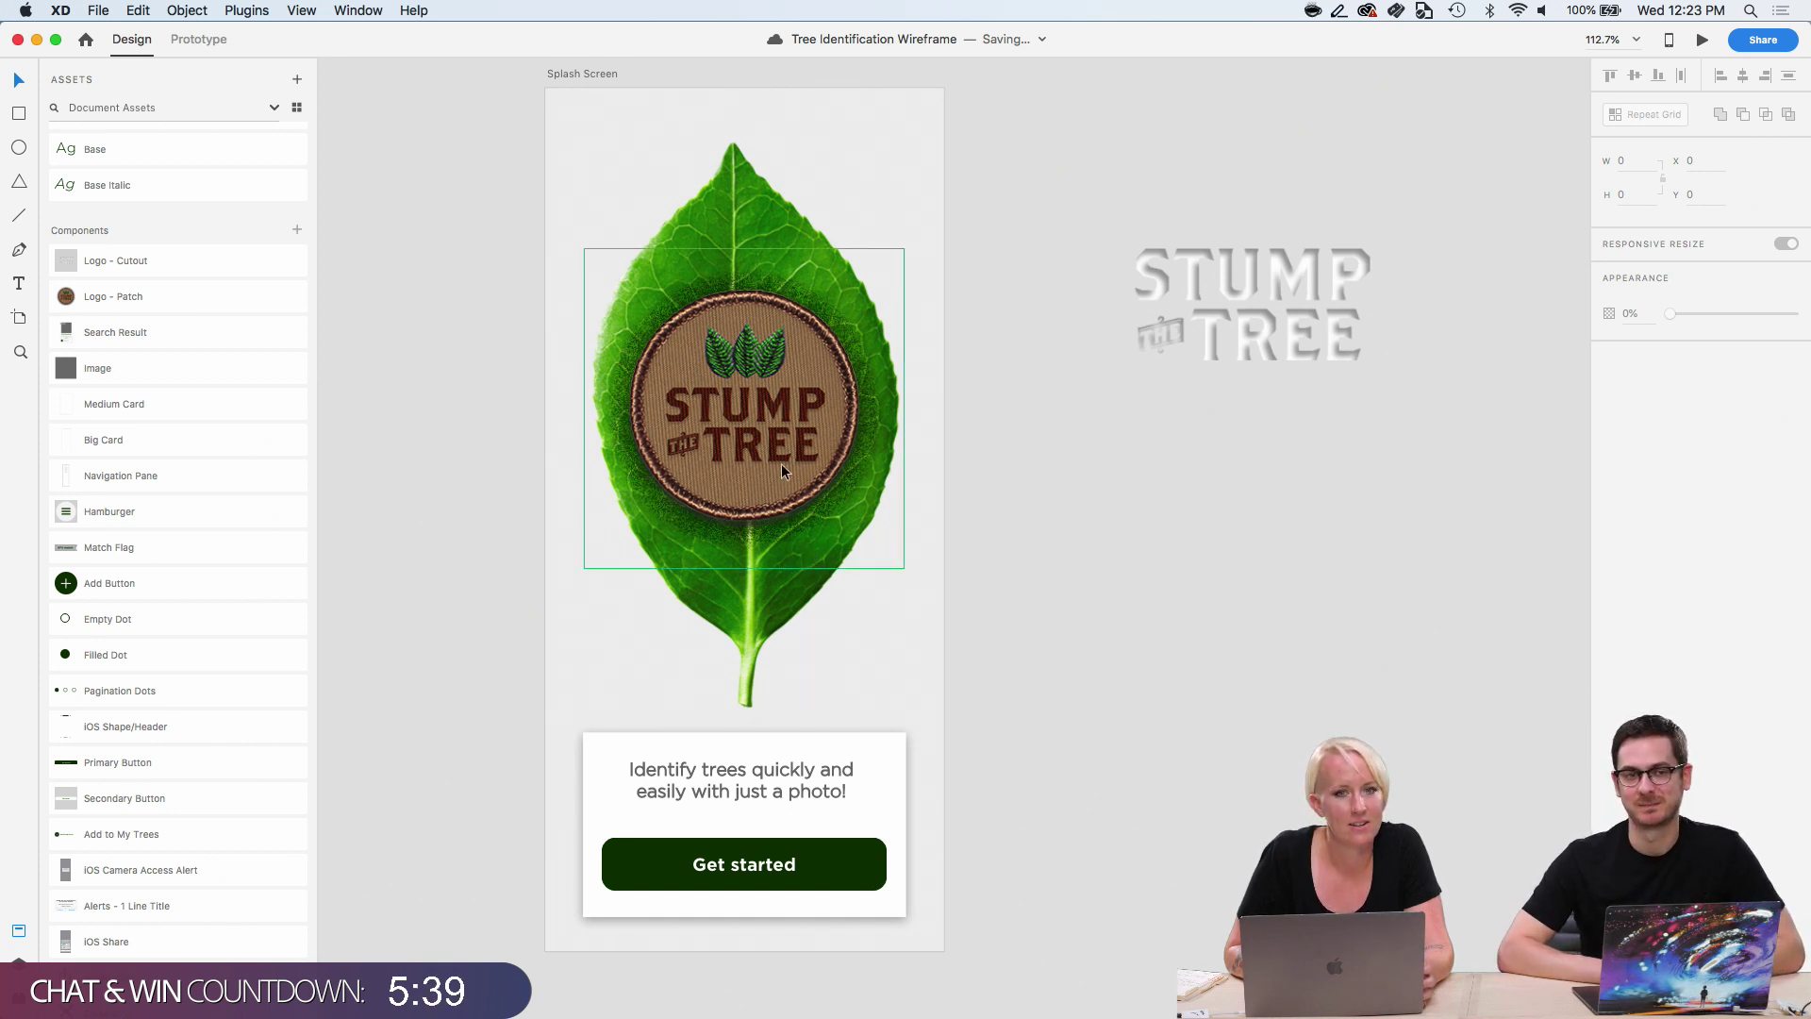
pyautogui.moveTo(779, 452); pyautogui.dragTo(784, 441)
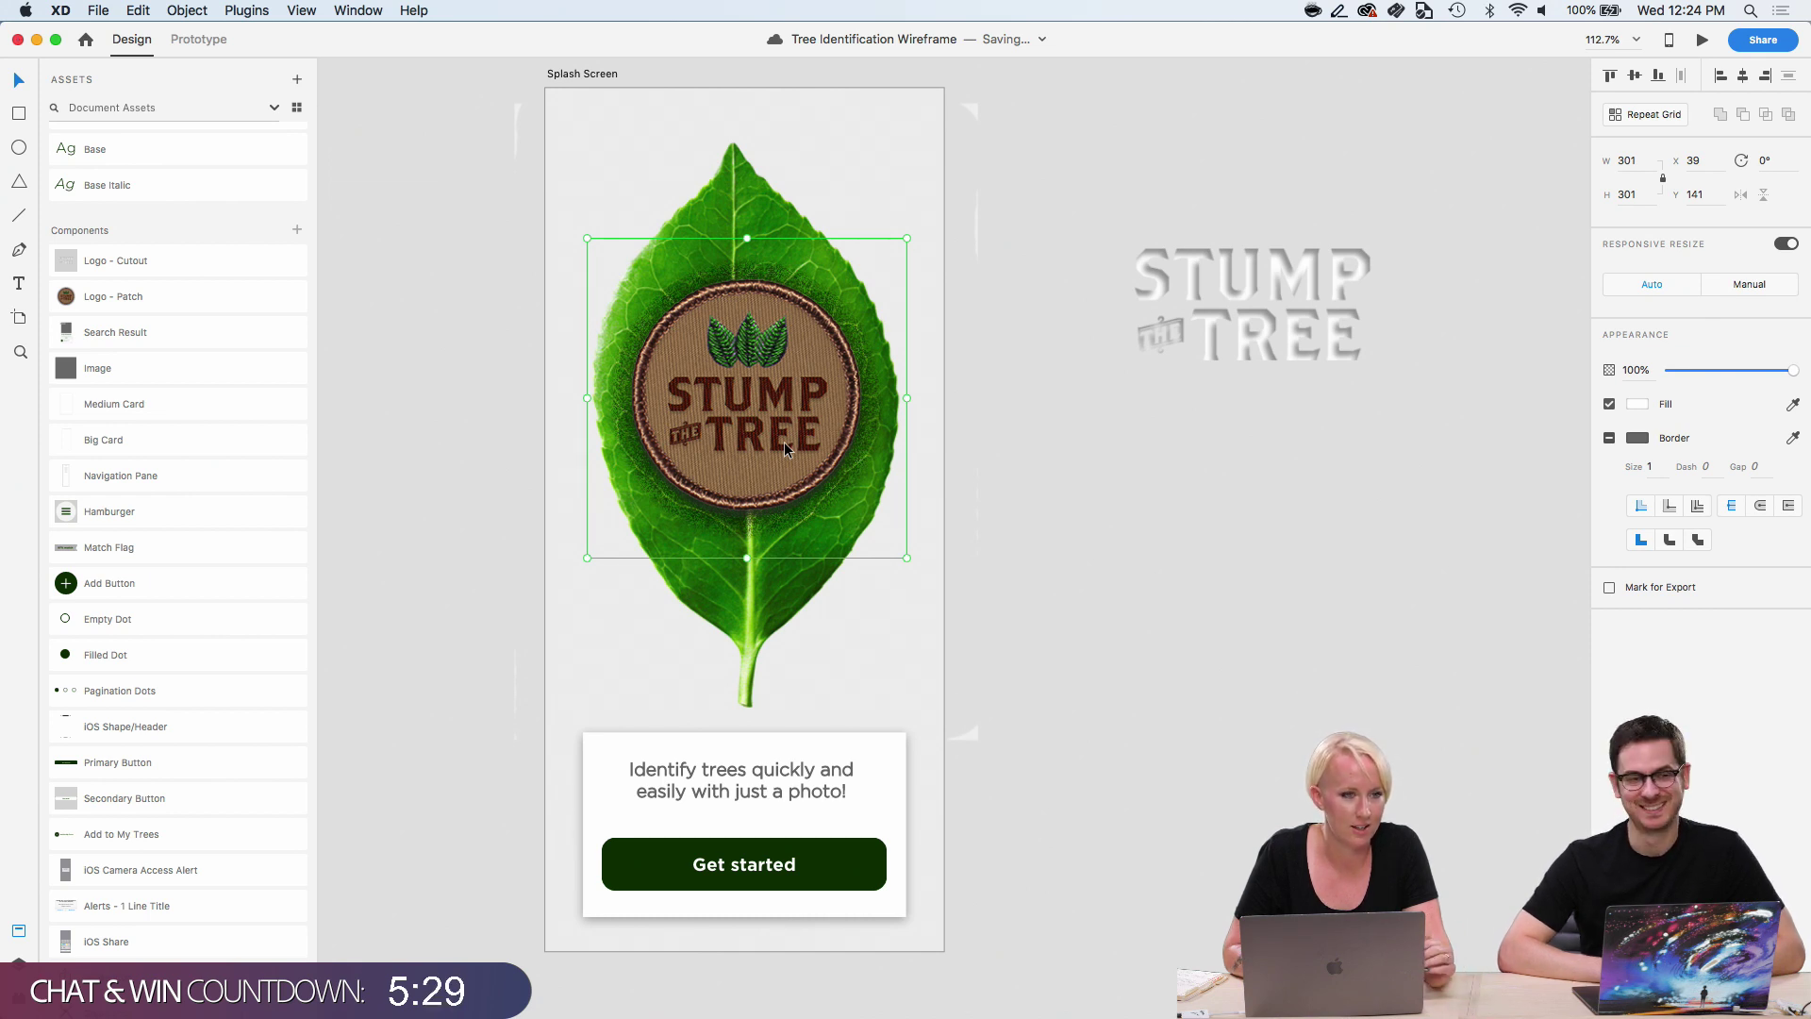
pyautogui.click(1151, 590)
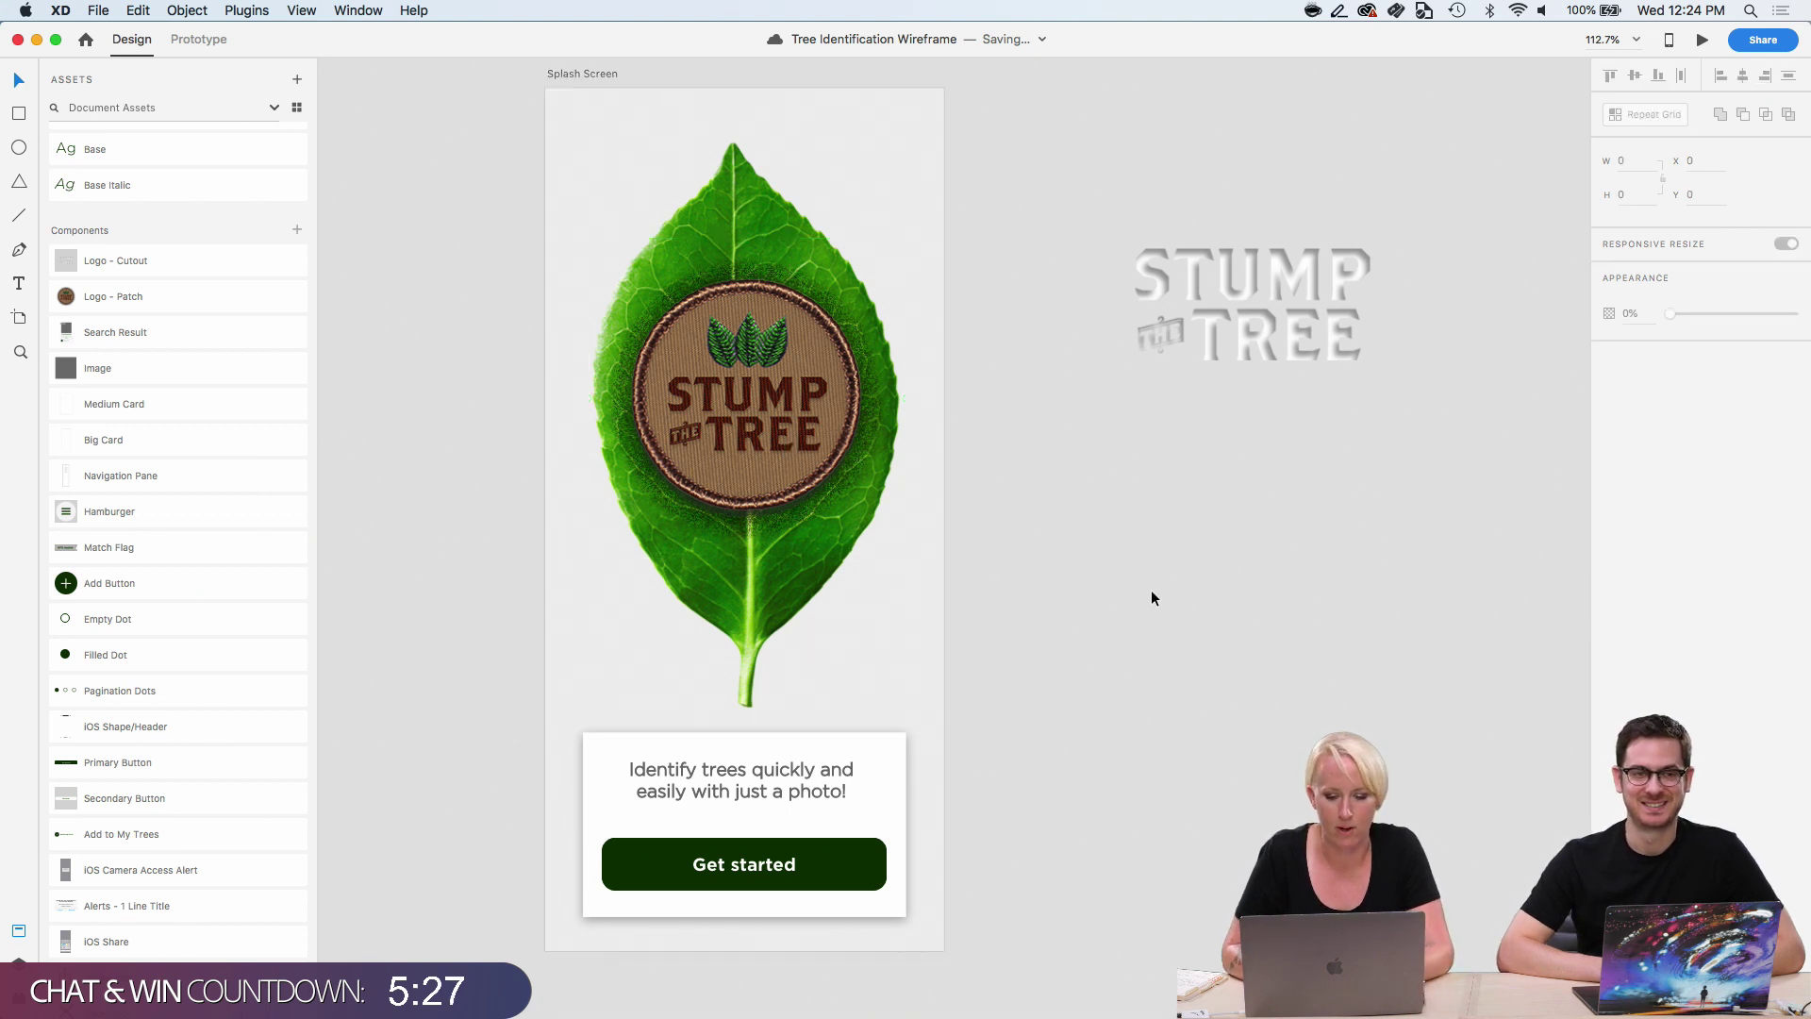
# Move the cutout logo across to the pasteboard on the opposite side of the artboard.
pyautogui.moveTo(1265, 368); pyautogui.dragTo(371, 393)
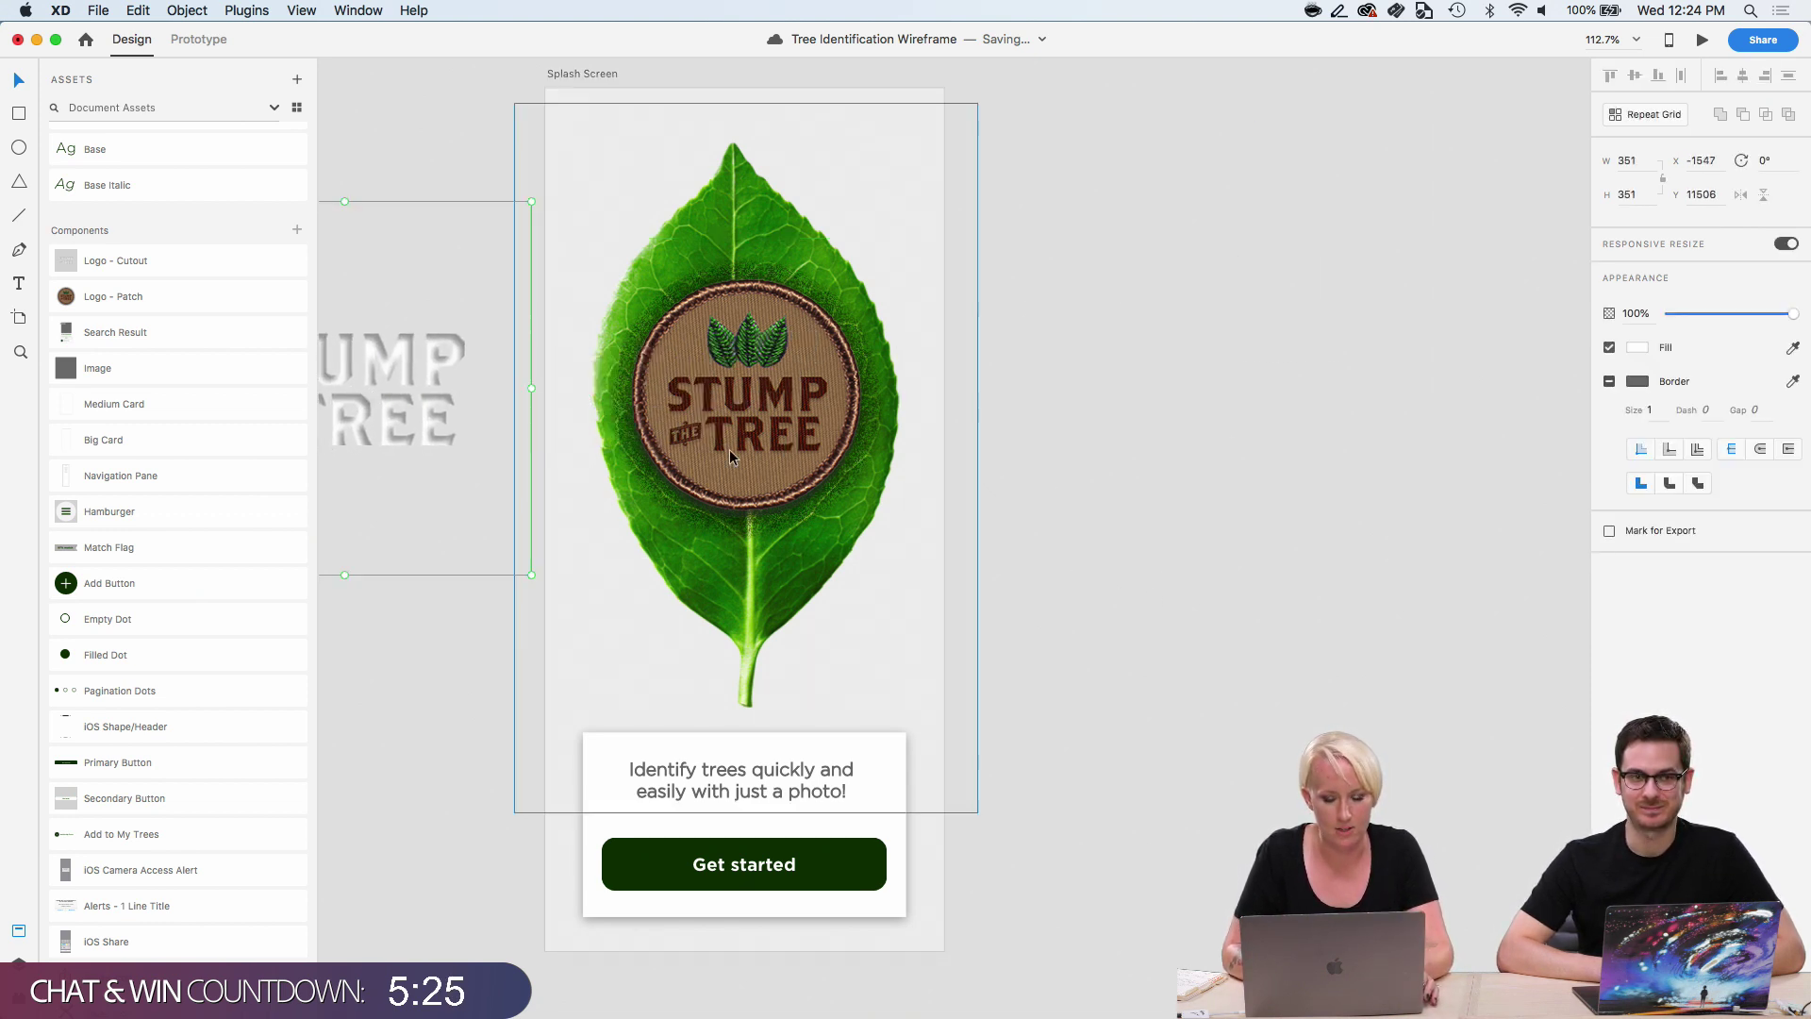
pyautogui.click(1101, 573)
pyautogui.hscroll(-5, 1101, 573)
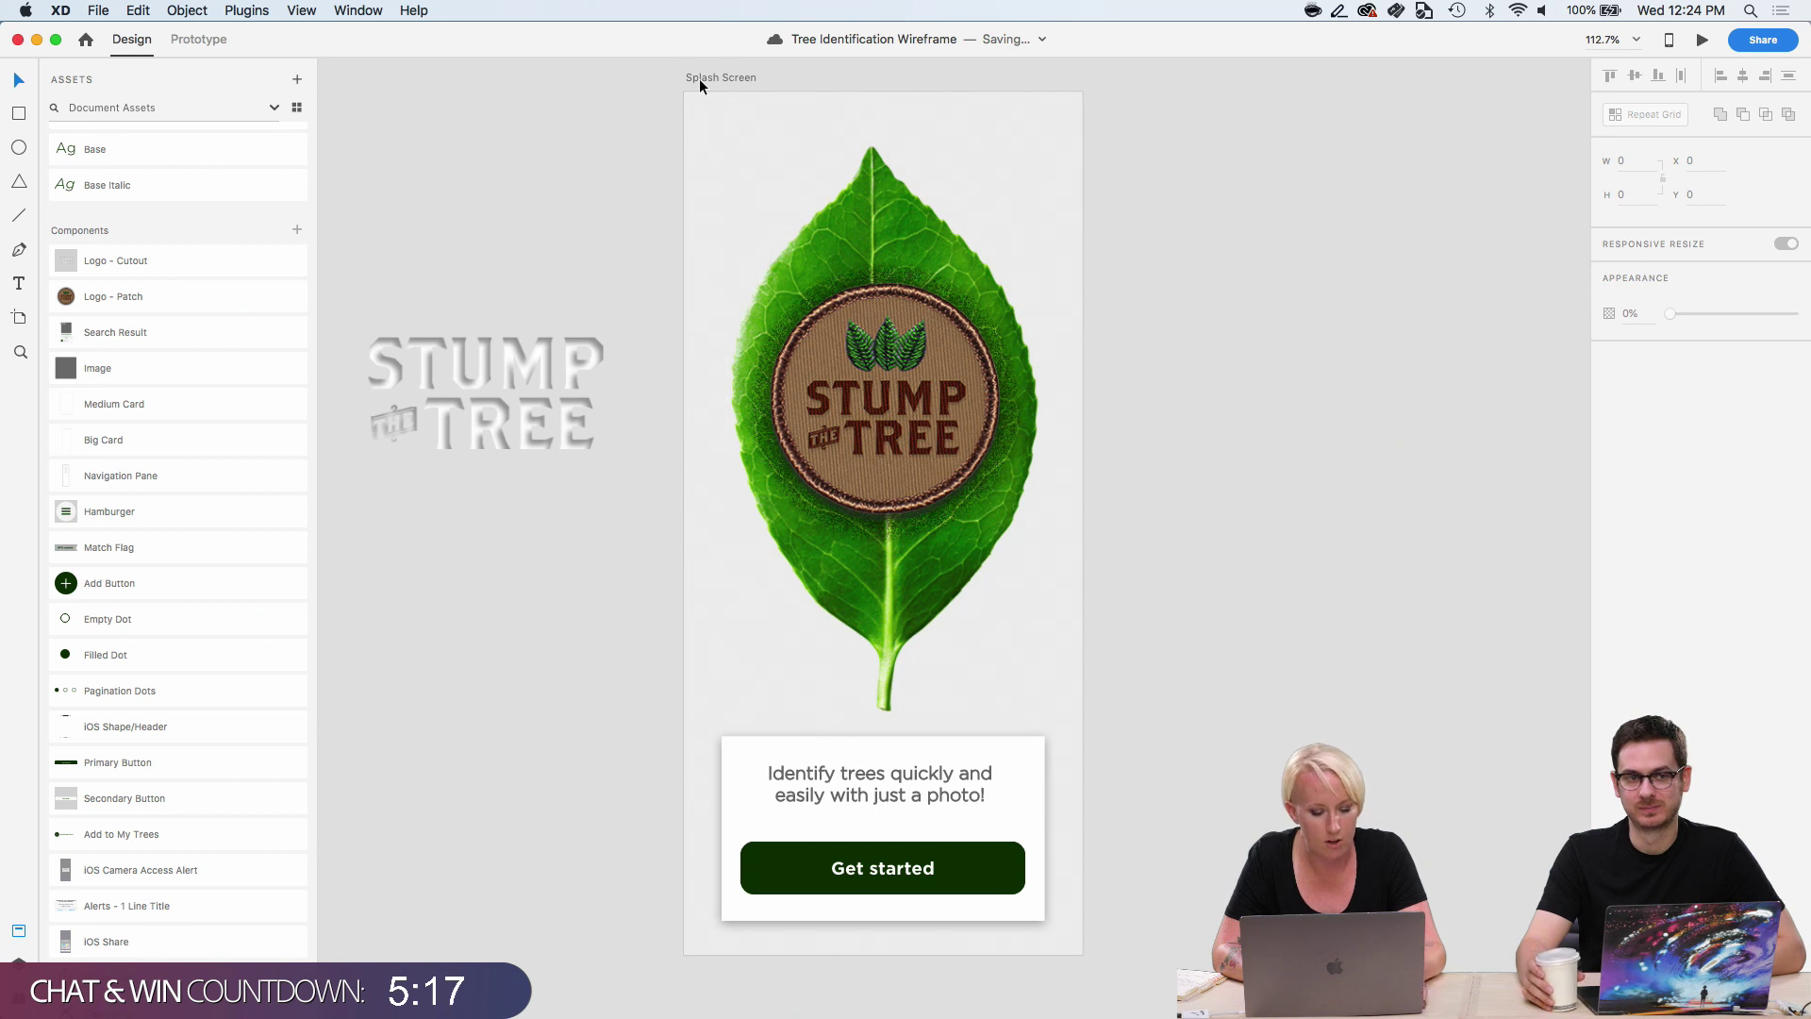
# Duplicate the Splash Screen artboard directly below the original, at about X -1183, Y 12242.
pyautogui.moveTo(699, 77); pyautogui.dragTo(704, 977)
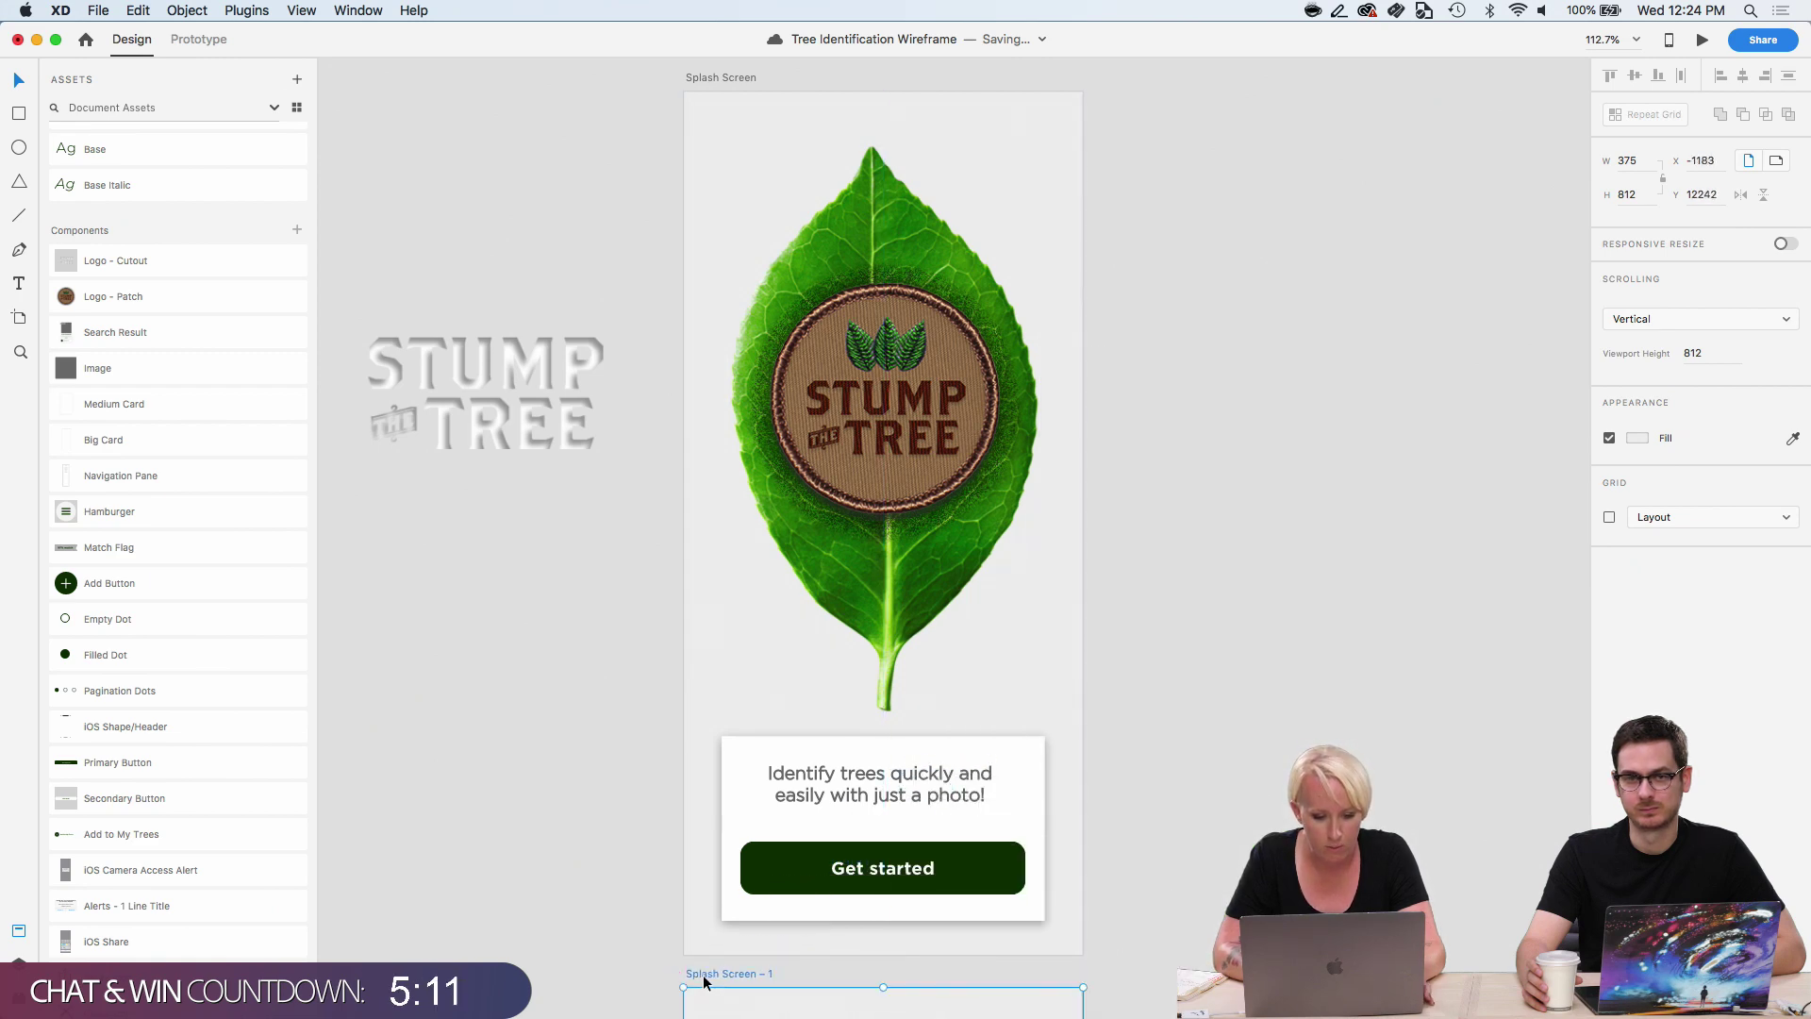
pyautogui.scroll(-10, 704, 976)
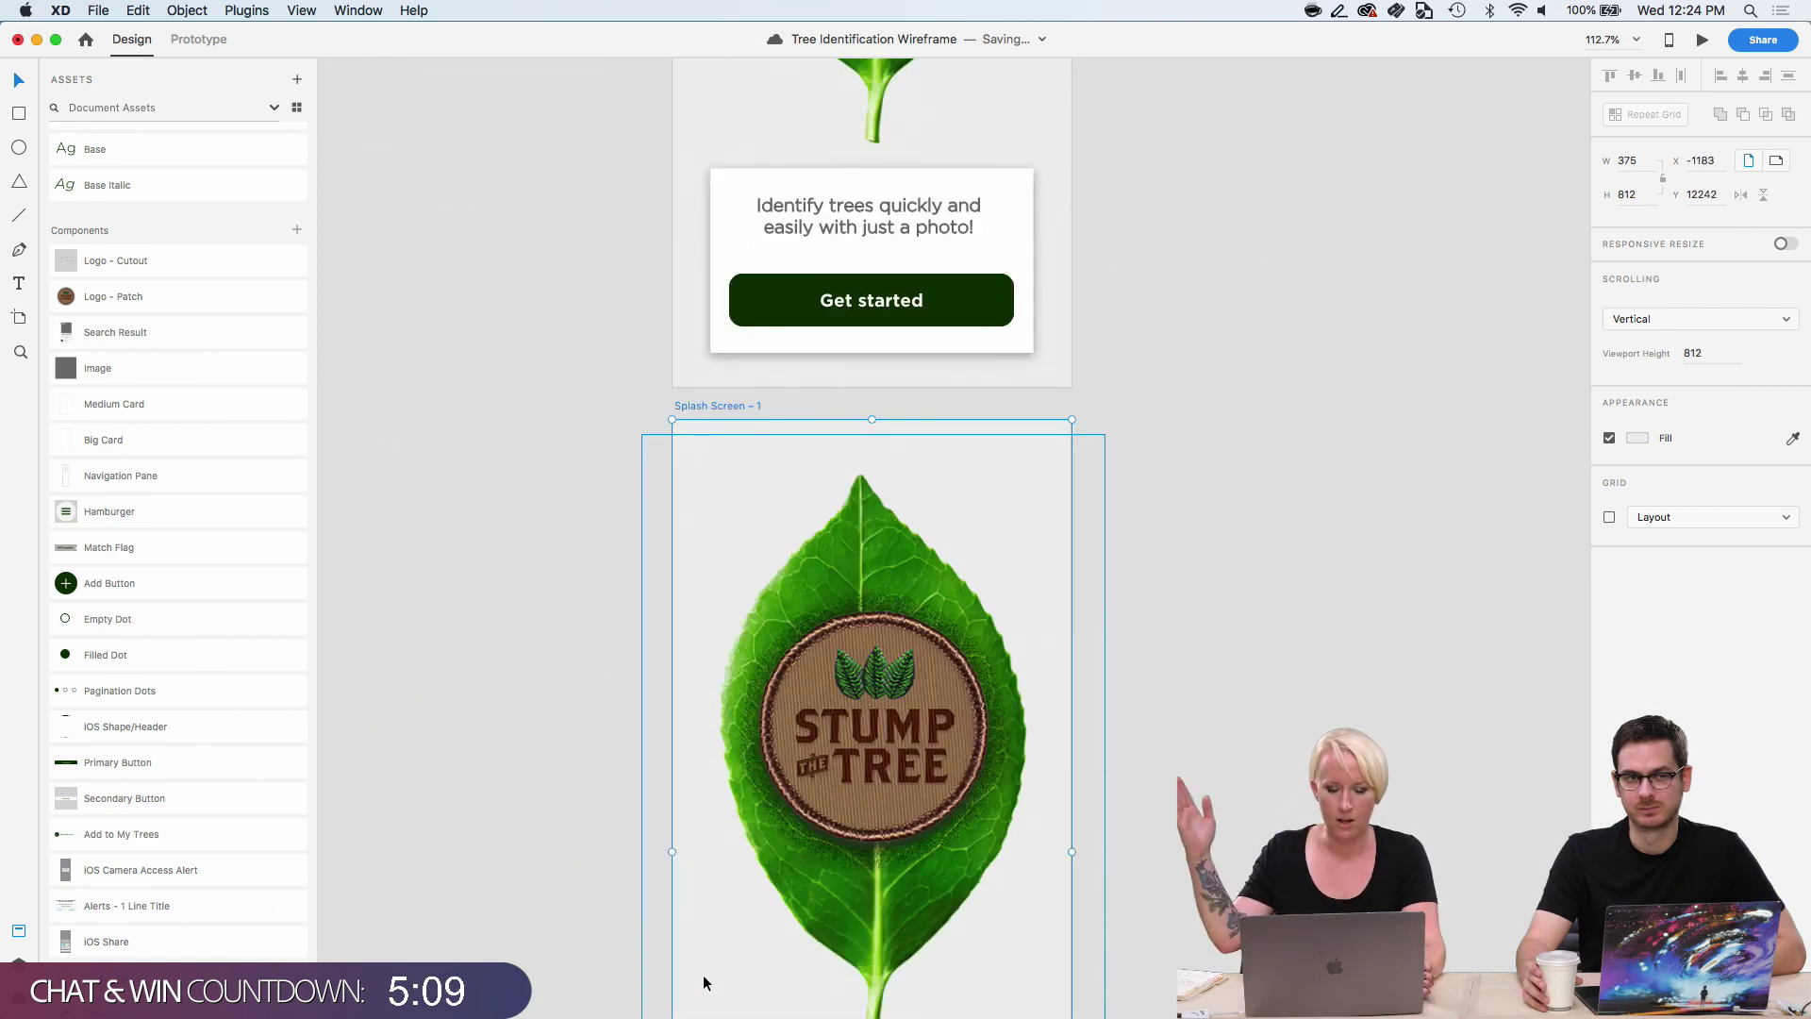
pyautogui.scroll(-3, 1016, 727)
pyautogui.scroll(-1, 1015, 726)
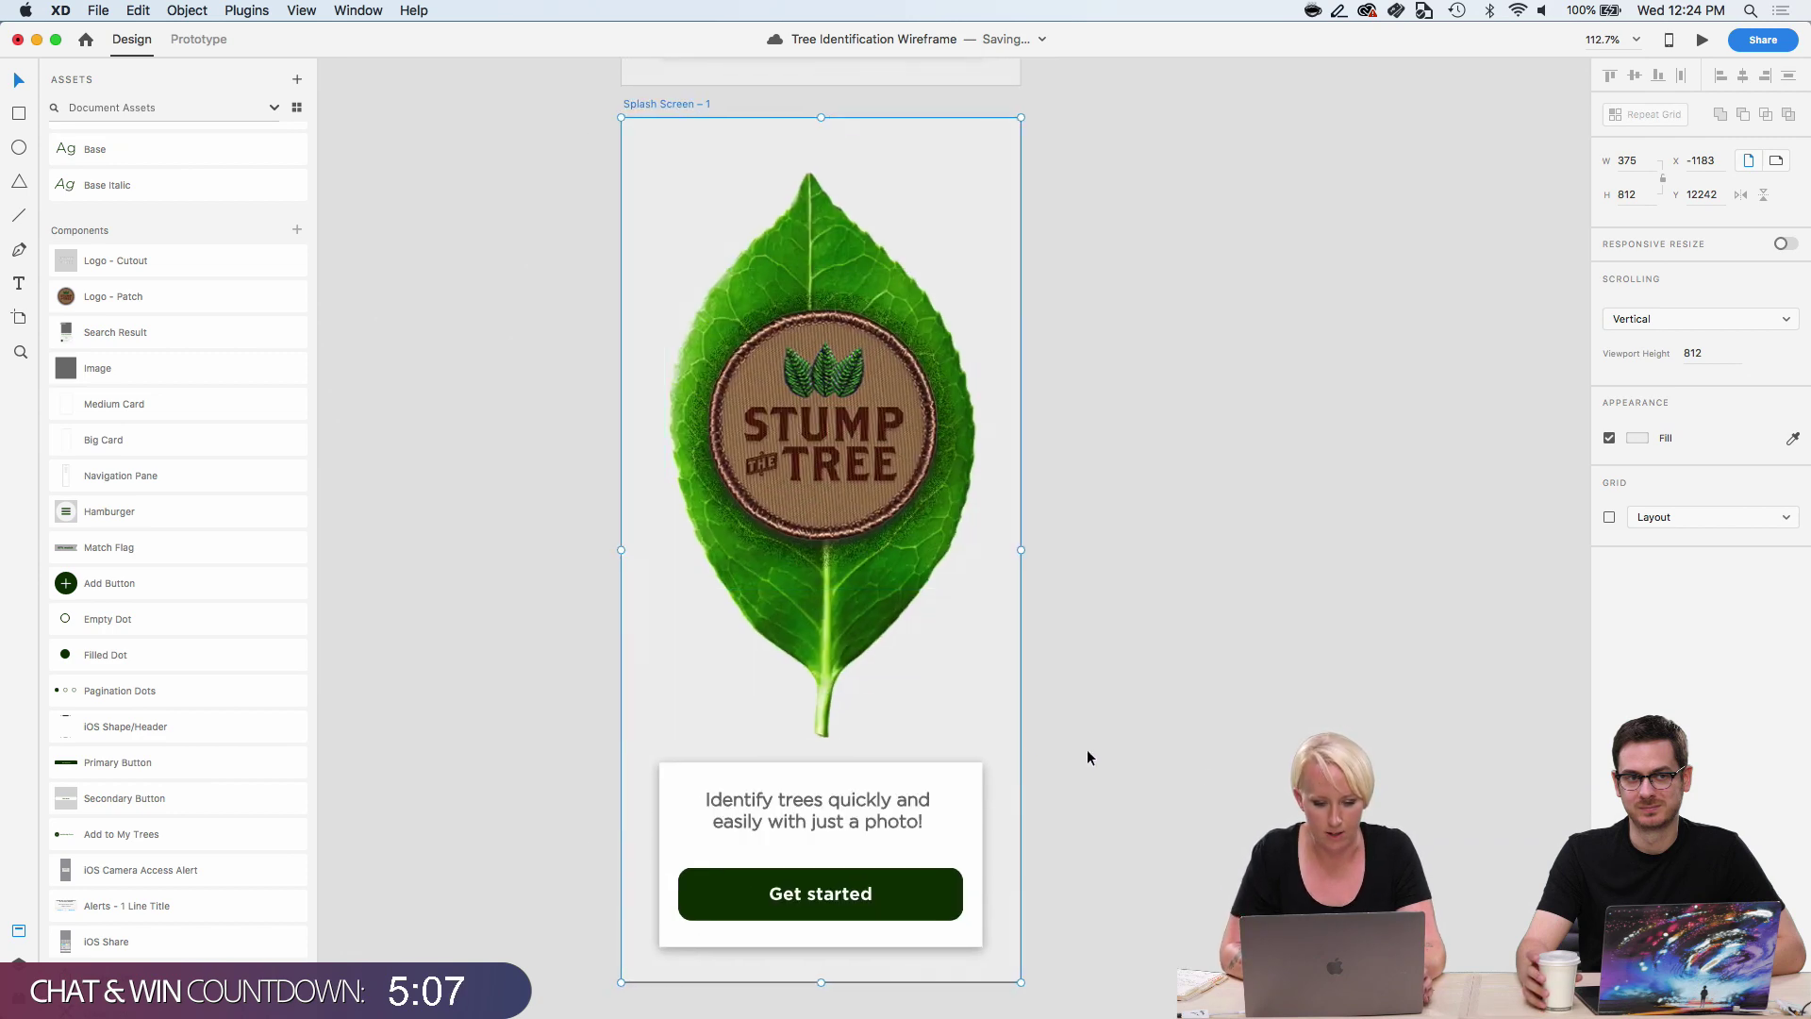
pyautogui.click(1203, 767)
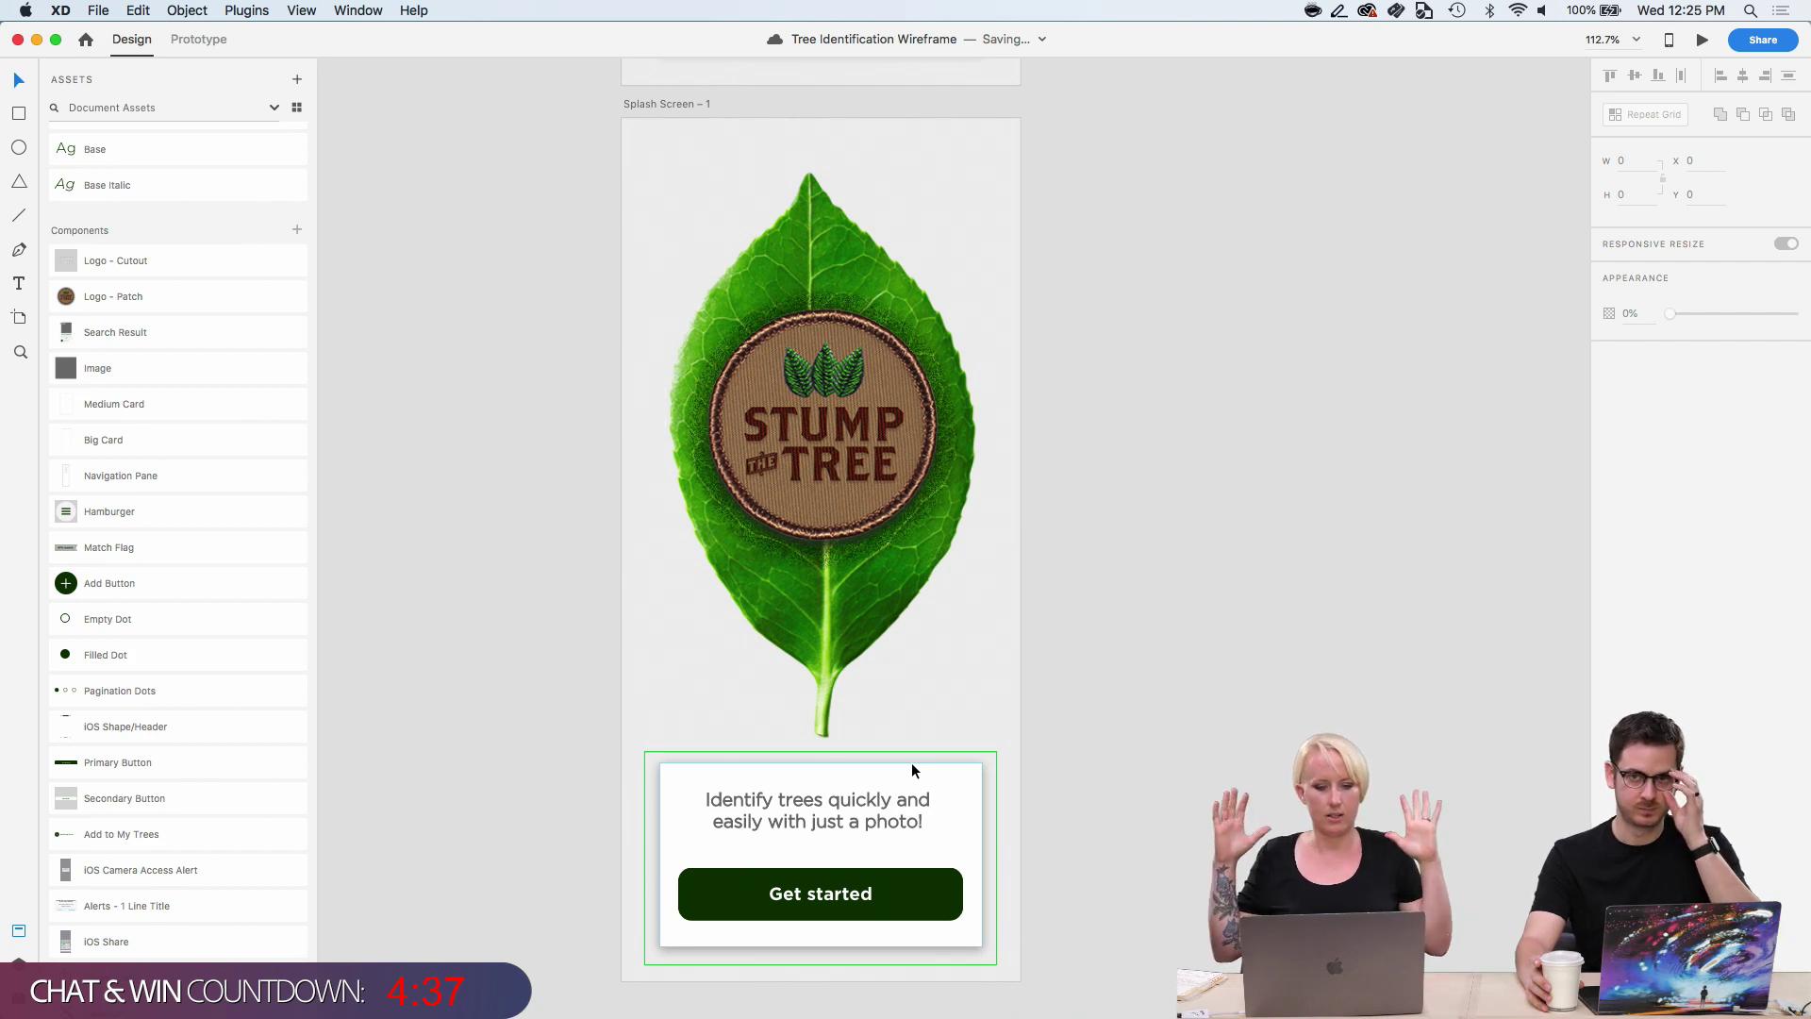
# Make the hidden Illustrator Leaf layer visible on the original Splash Screen artboard.
pyautogui.scroll(-5, 911, 762)
pyautogui.click(811, 561)
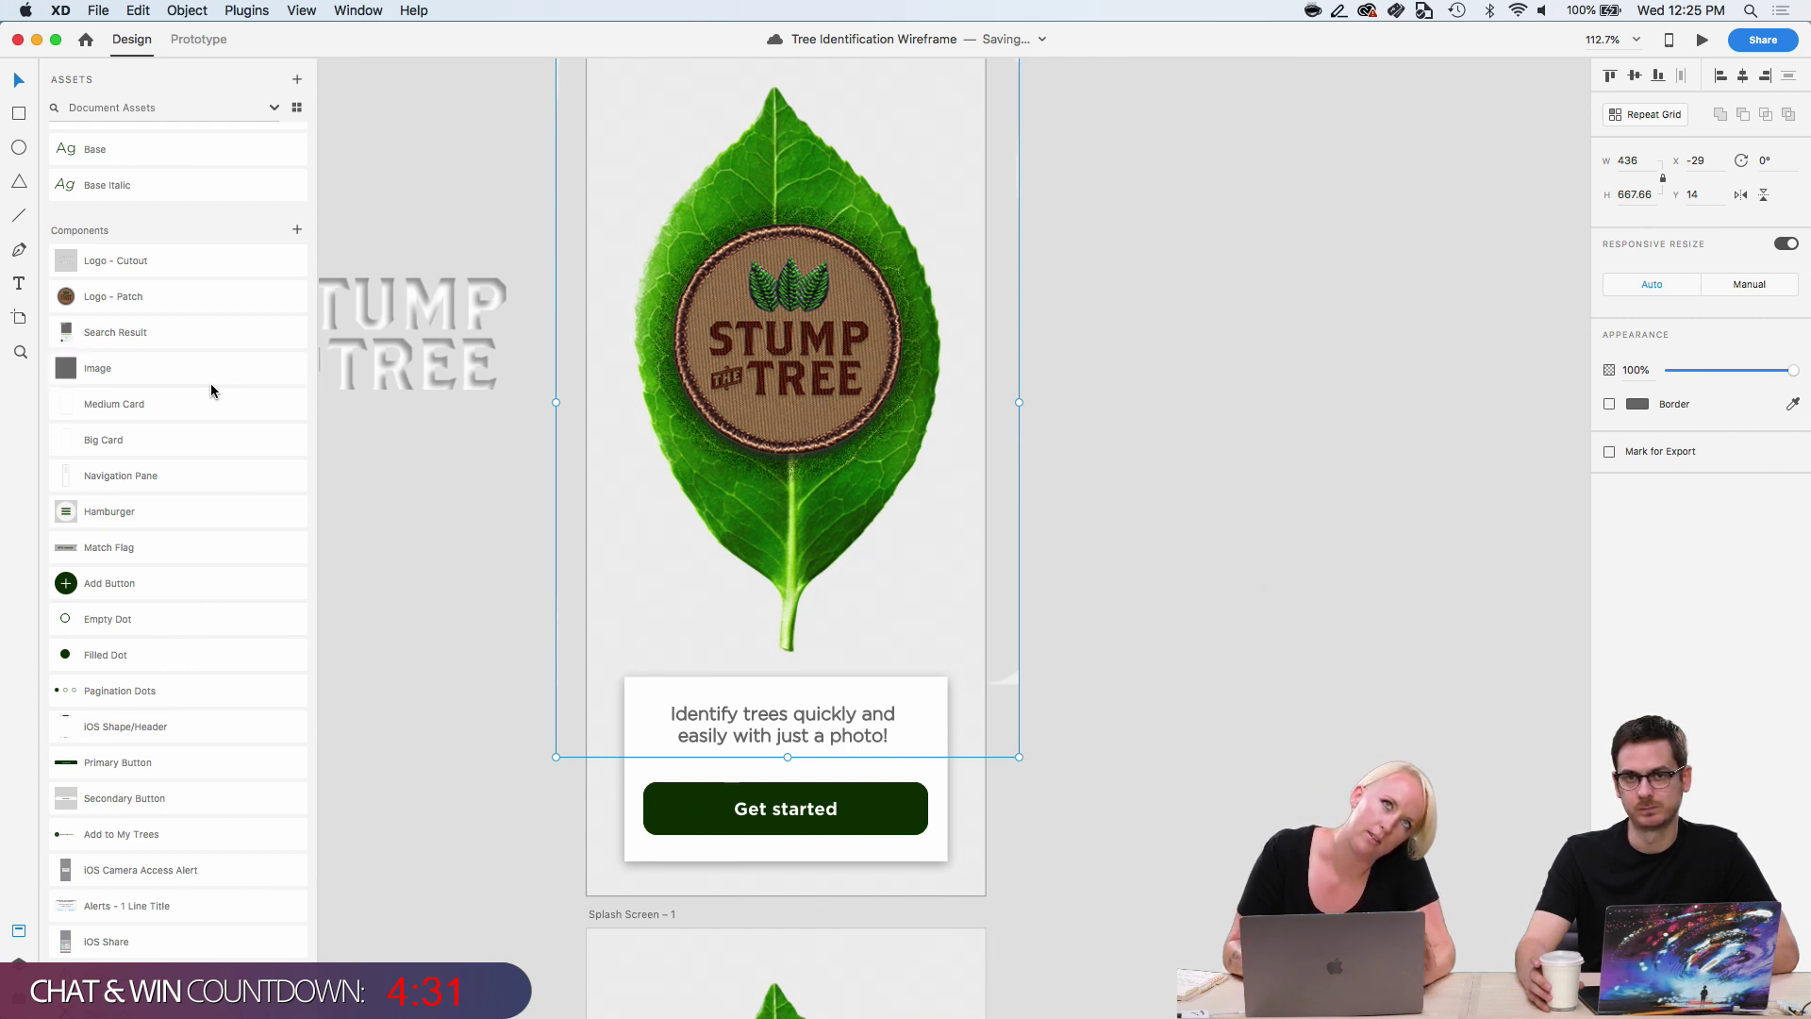
pyautogui.click(19, 962)
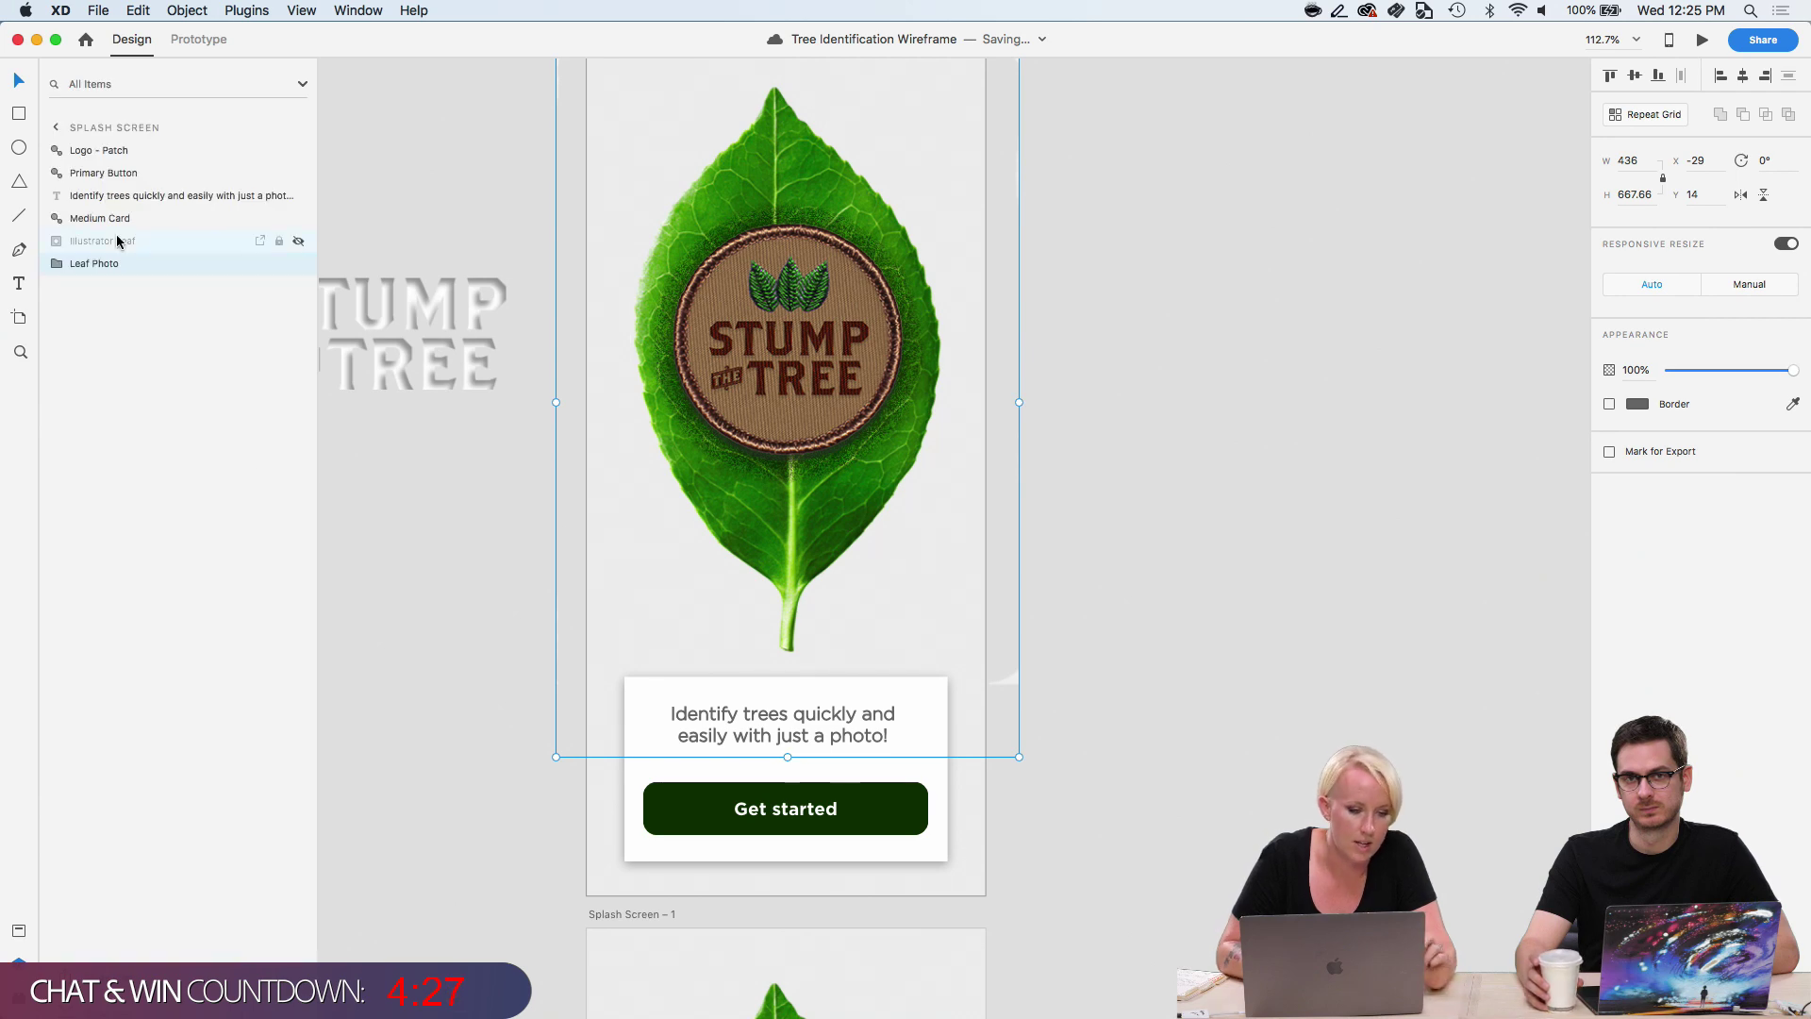
pyautogui.scroll(3, 903, 442)
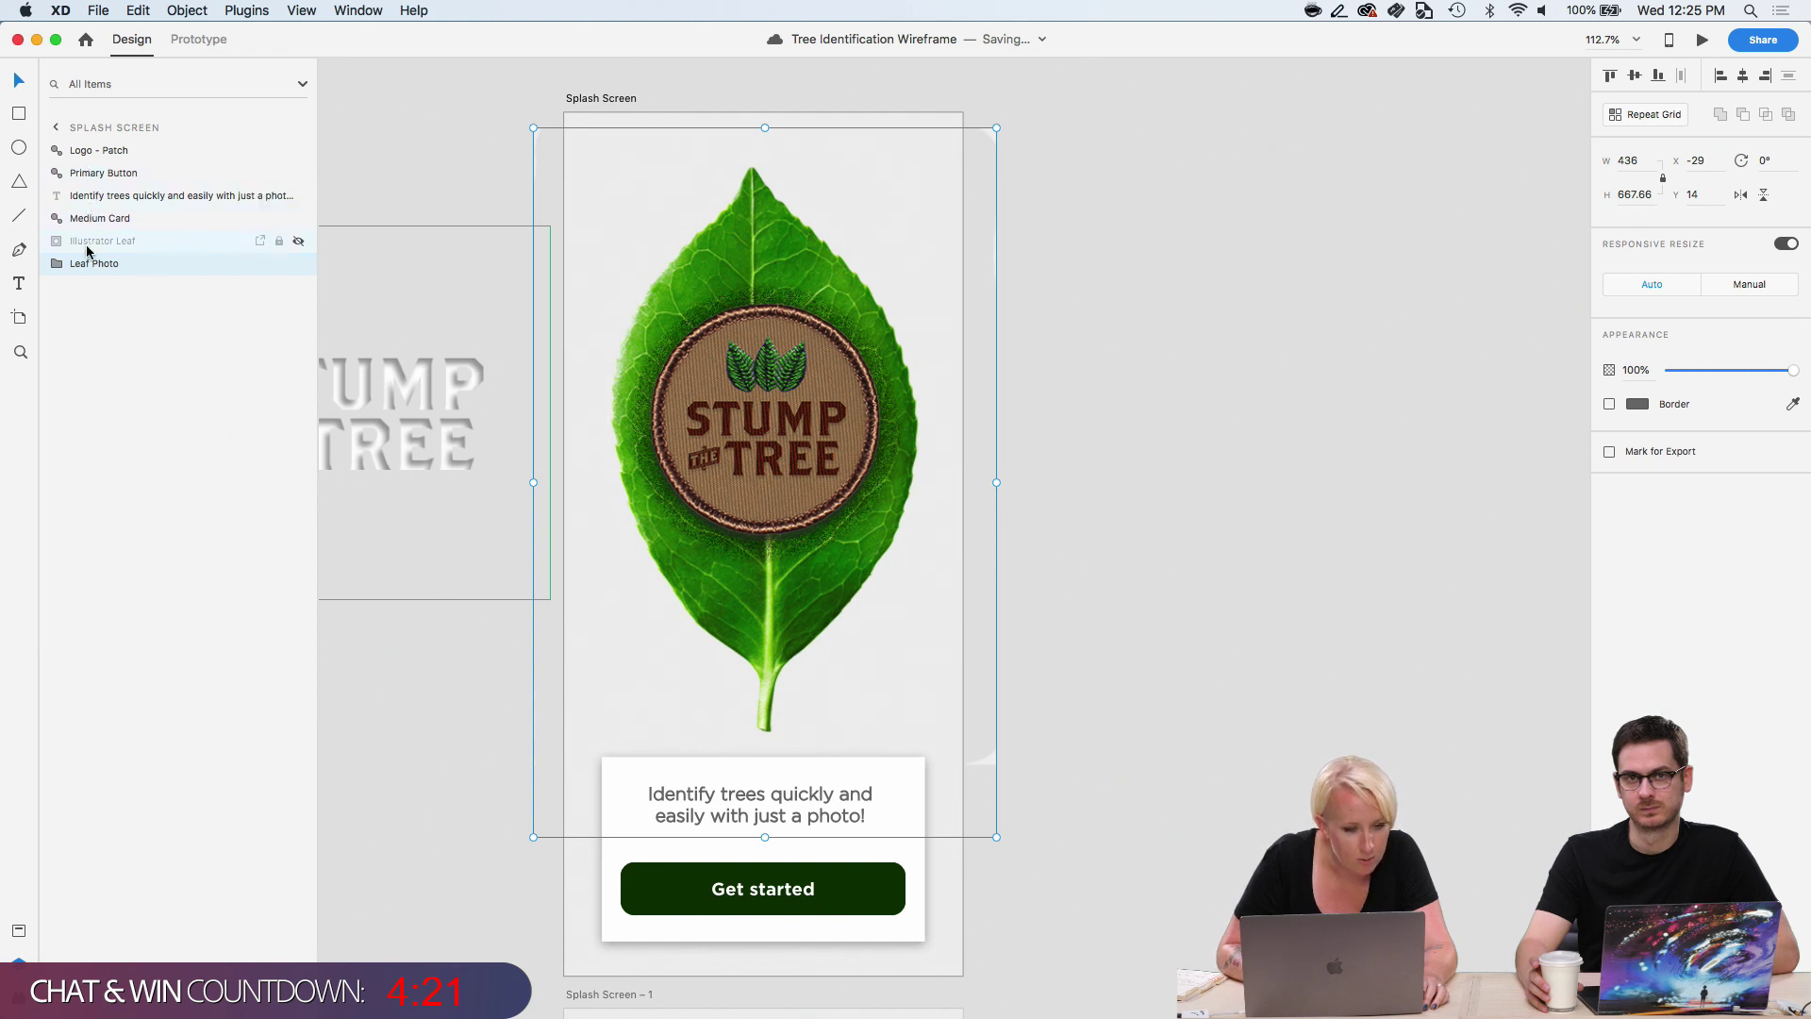
pyautogui.moveTo(86, 267)
pyautogui.mouseDown()
pyautogui.moveTo(87, 239)
pyautogui.moveTo(87, 262)
pyautogui.mouseUp()
pyautogui.click(296, 242)
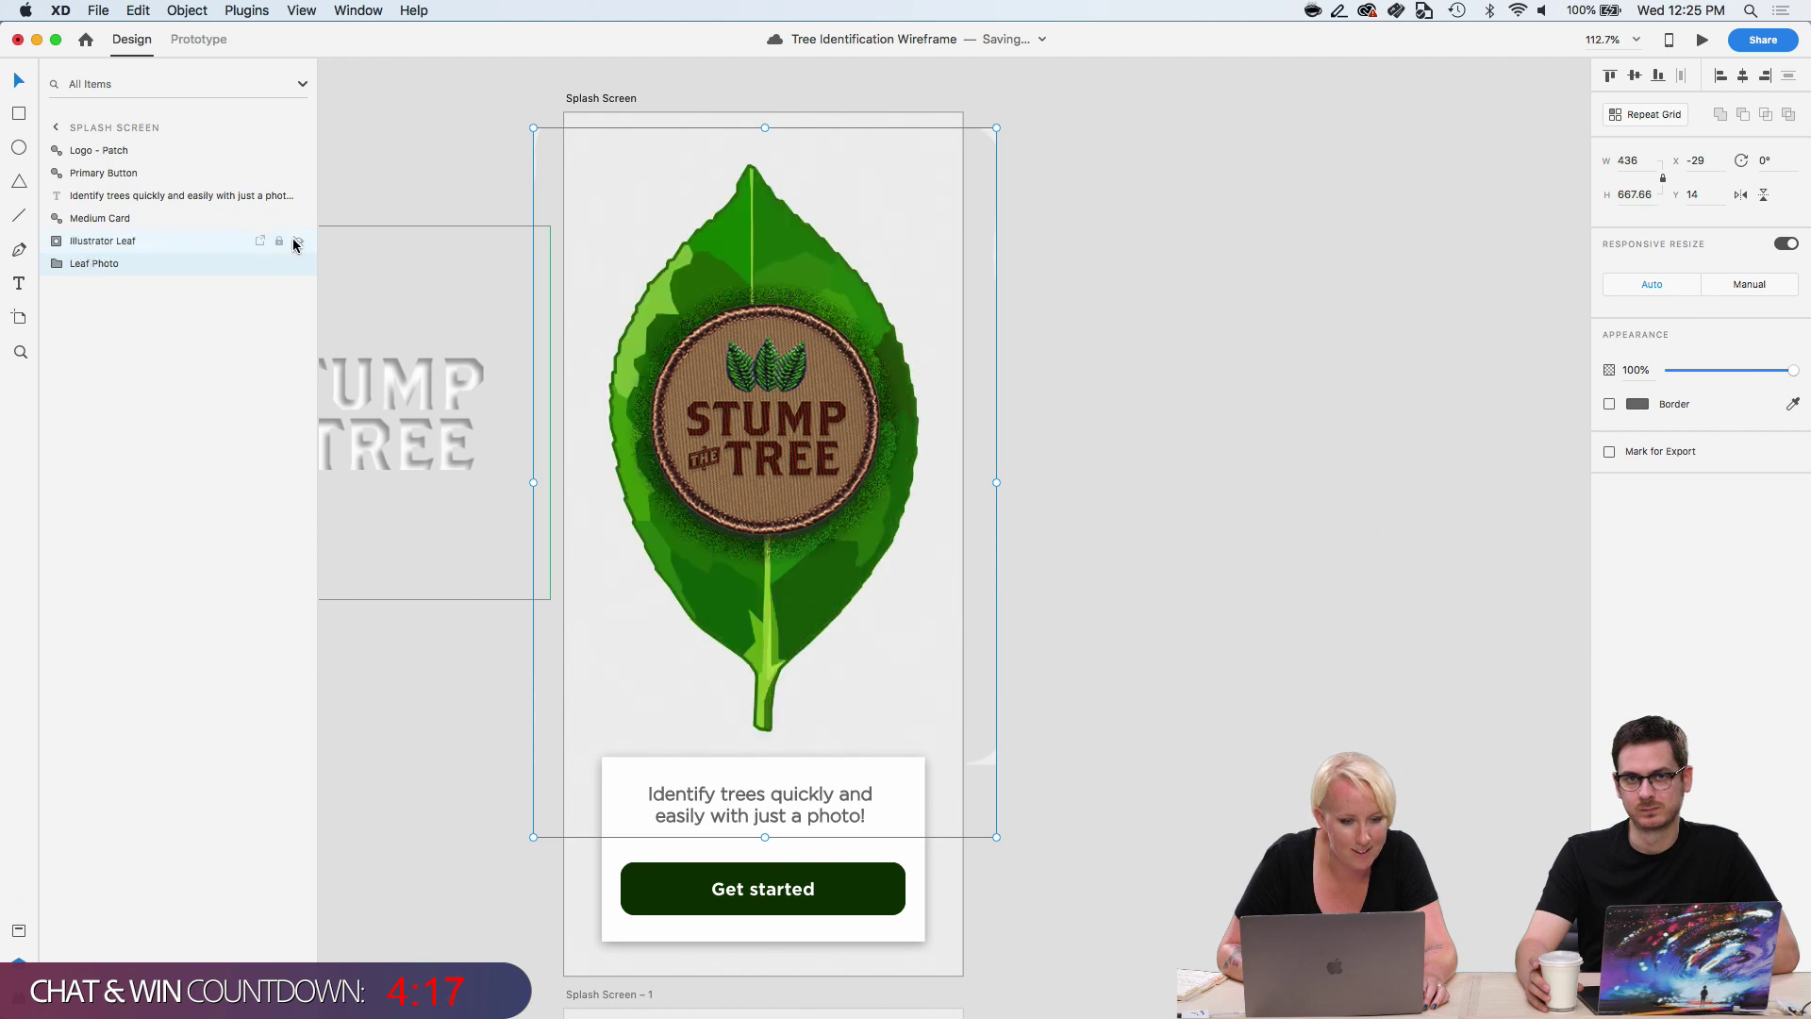
pyautogui.click(1129, 574)
pyautogui.scroll(-5, 1129, 573)
pyautogui.scroll(6, 1128, 570)
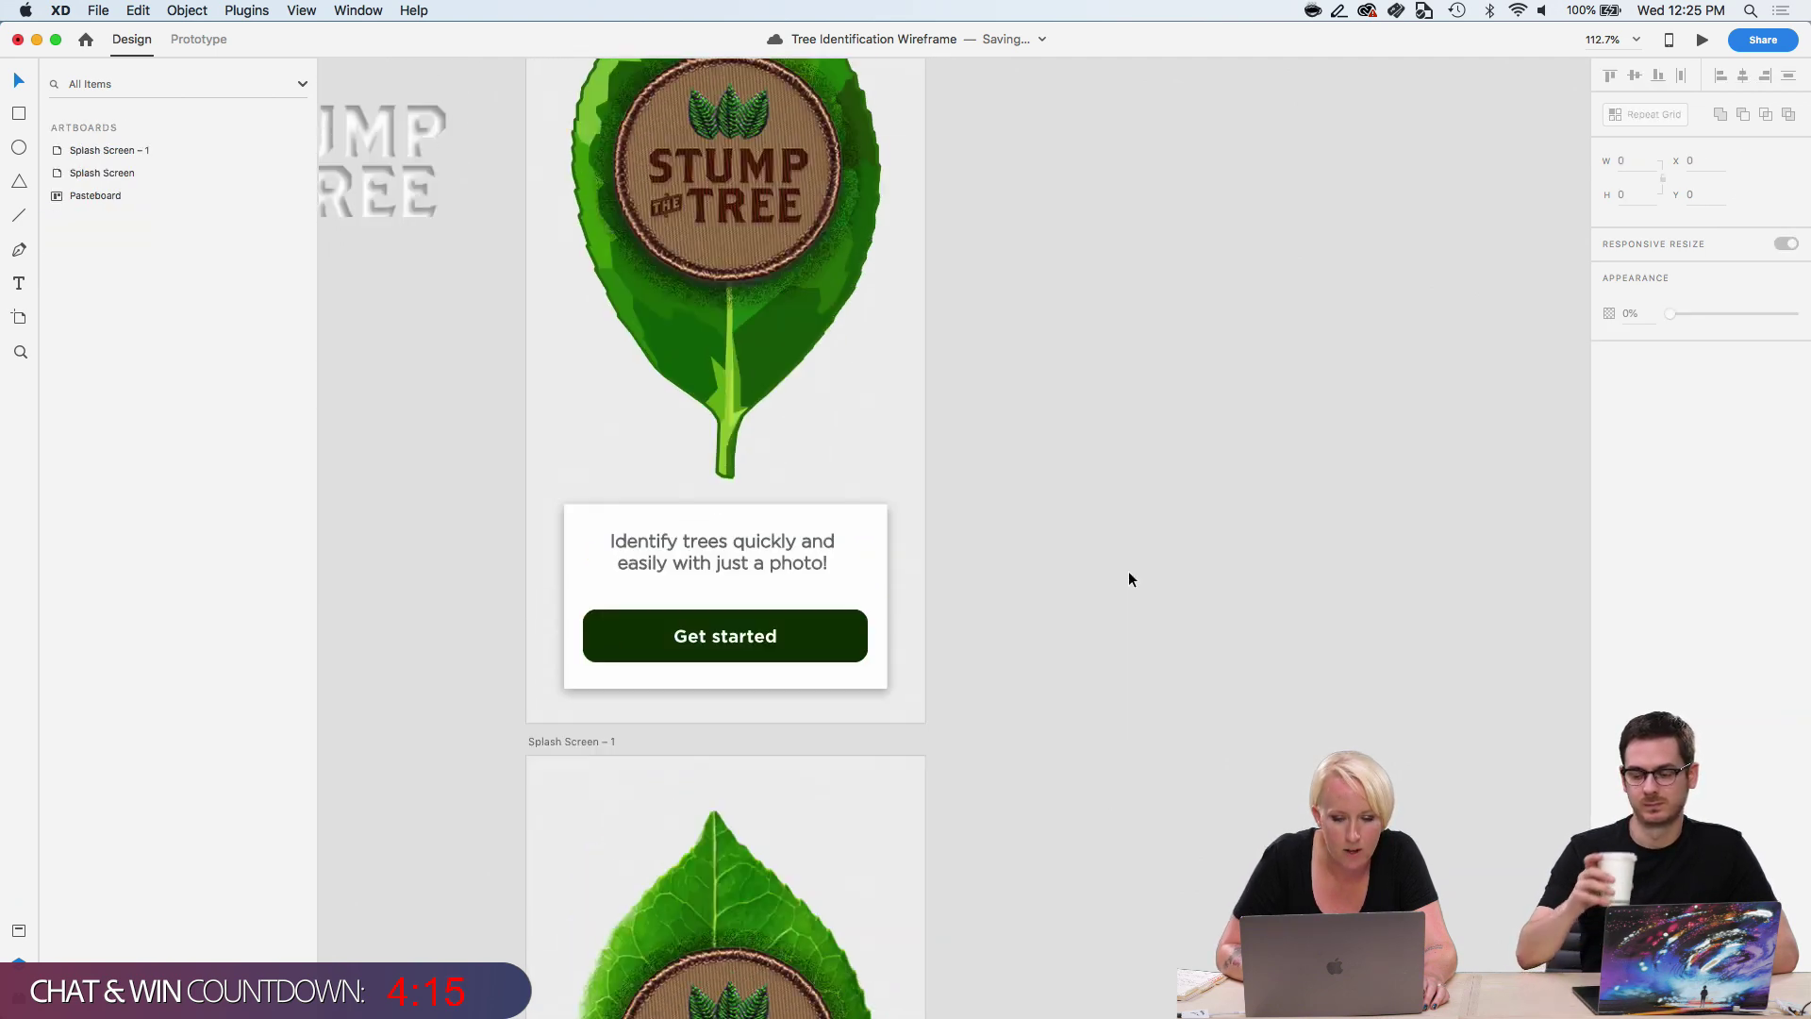
pyautogui.click(768, 511)
pyautogui.moveTo(767, 511); pyautogui.dragTo(754, 521)
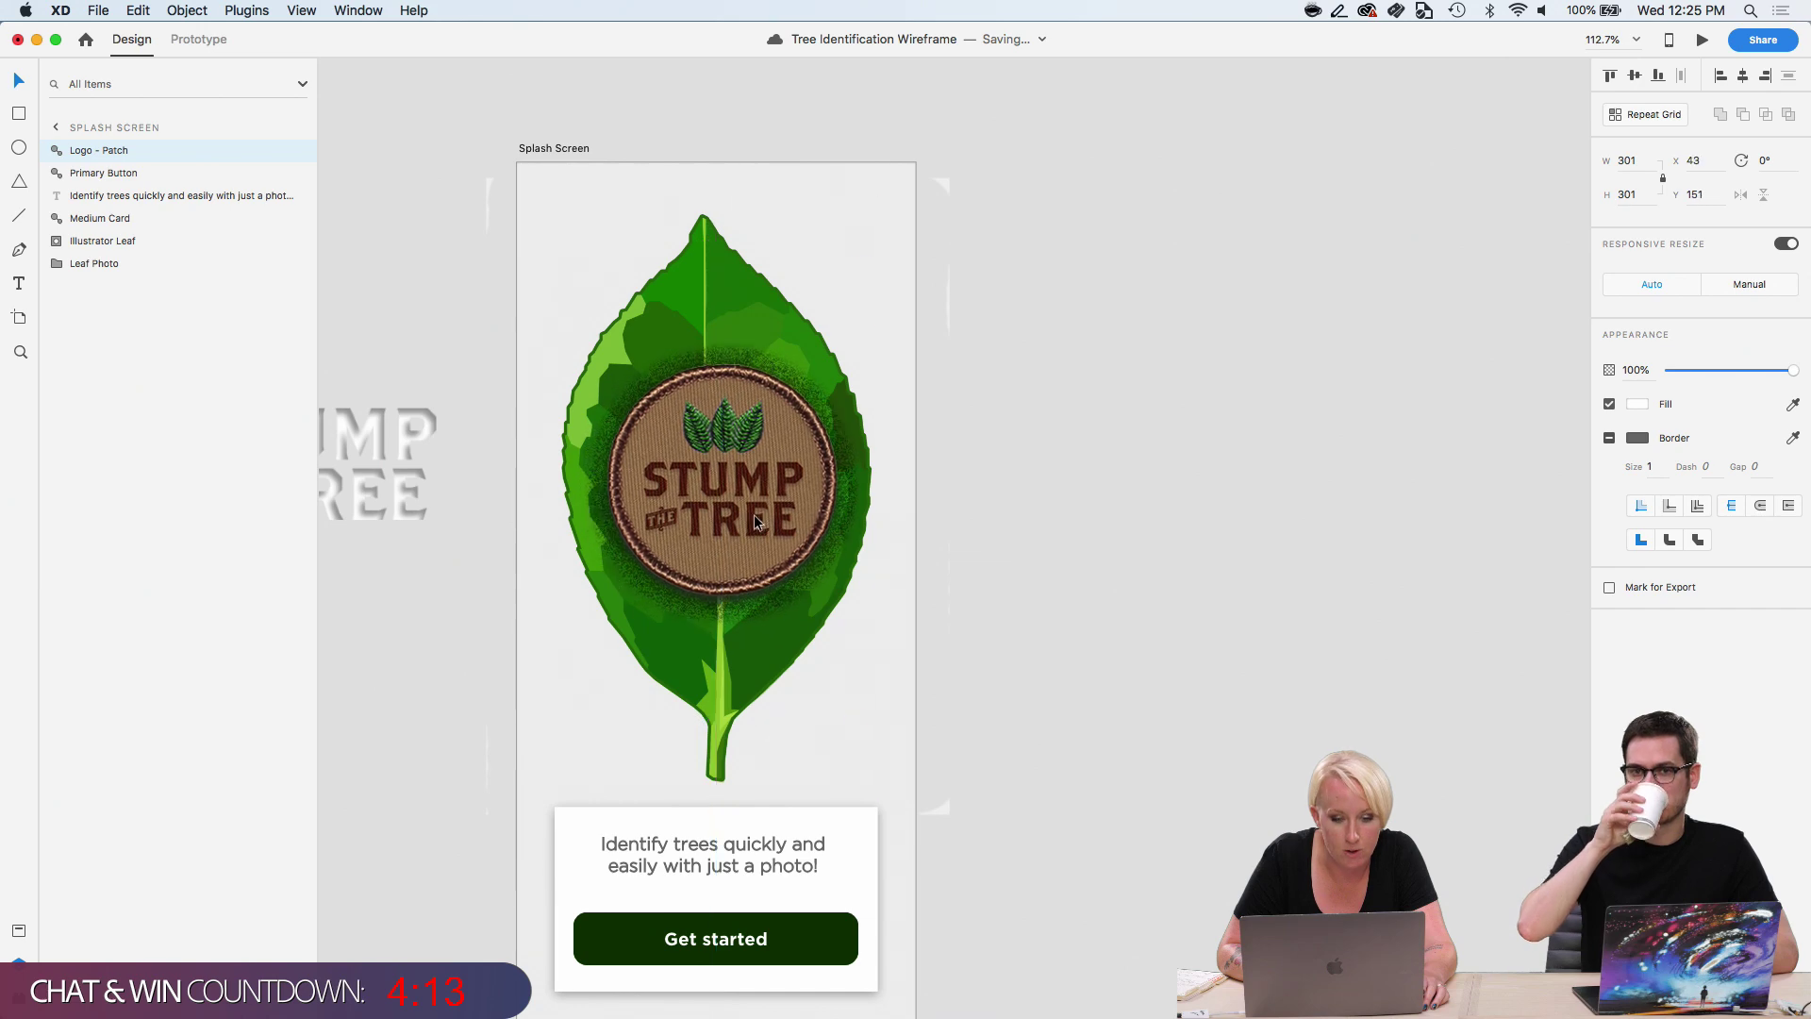
pyautogui.scroll(-5, 754, 522)
pyautogui.scroll(5, 755, 521)
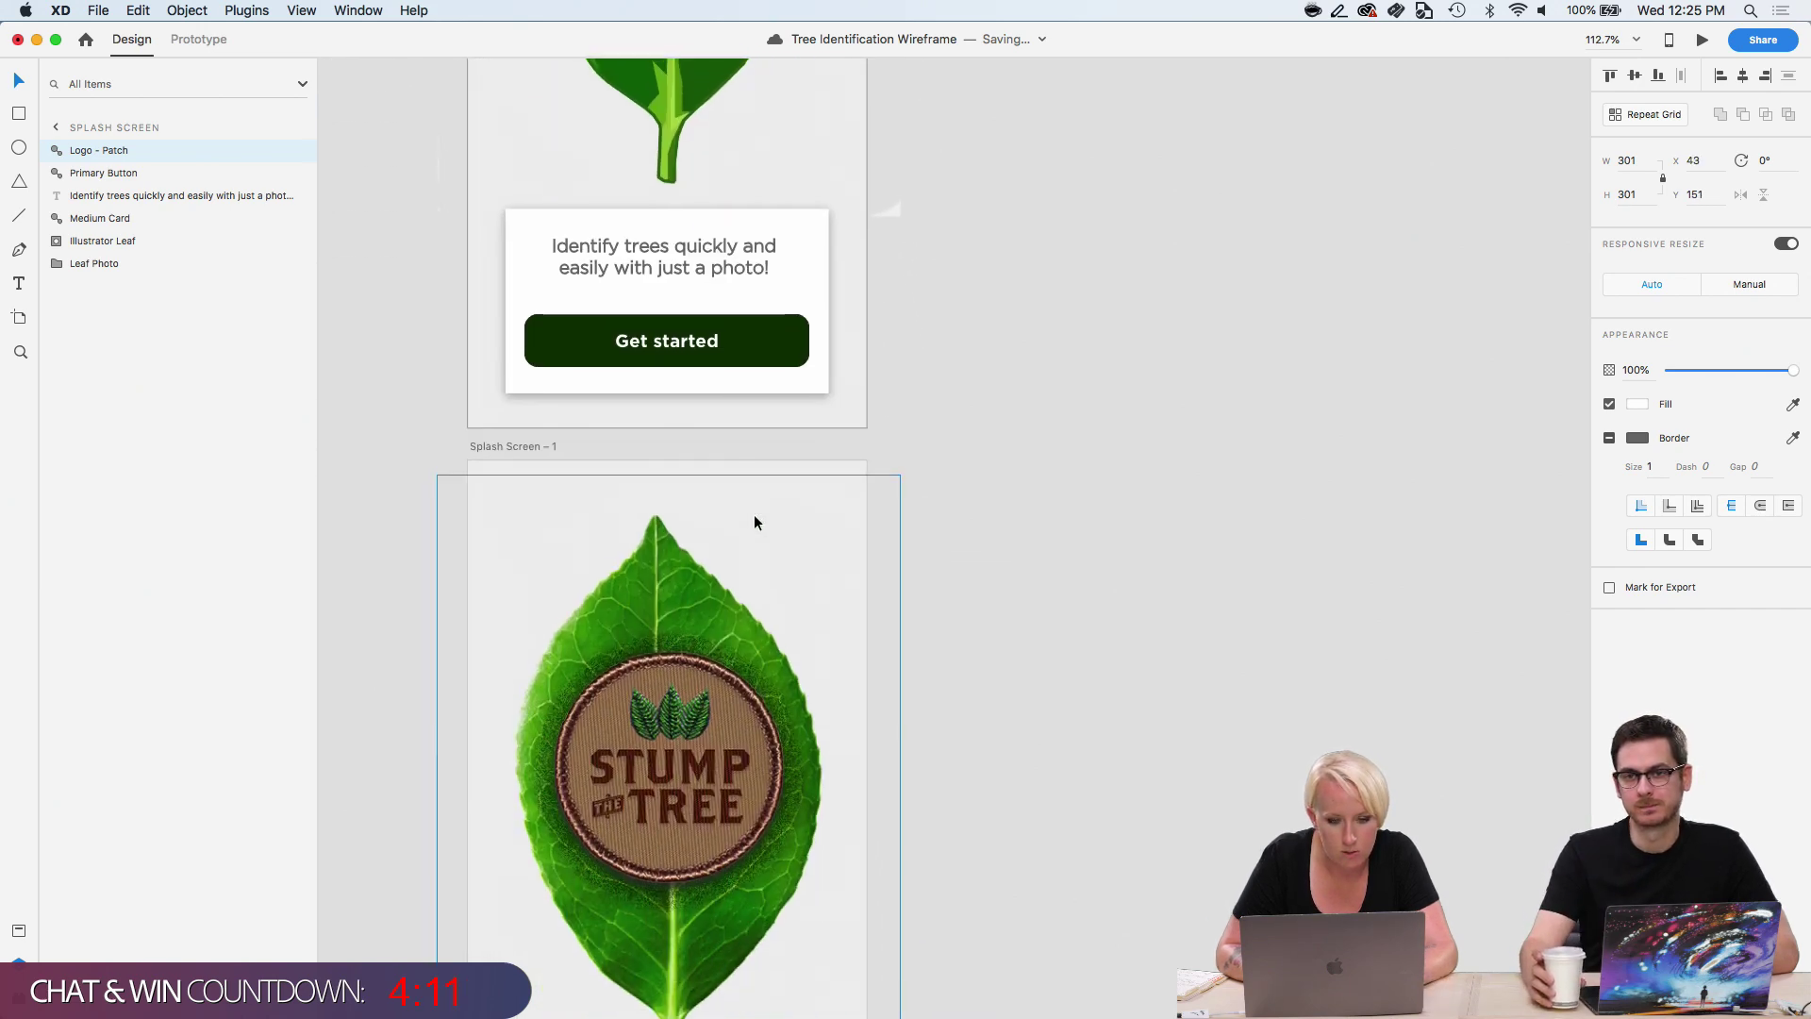
pyautogui.press('super+z')
# Make the hidden Illustrator Leaf layer visible on the Splash Screen – 1 artboard.
pyautogui.scroll(-5, 755, 522)
pyautogui.scroll(-5, 755, 521)
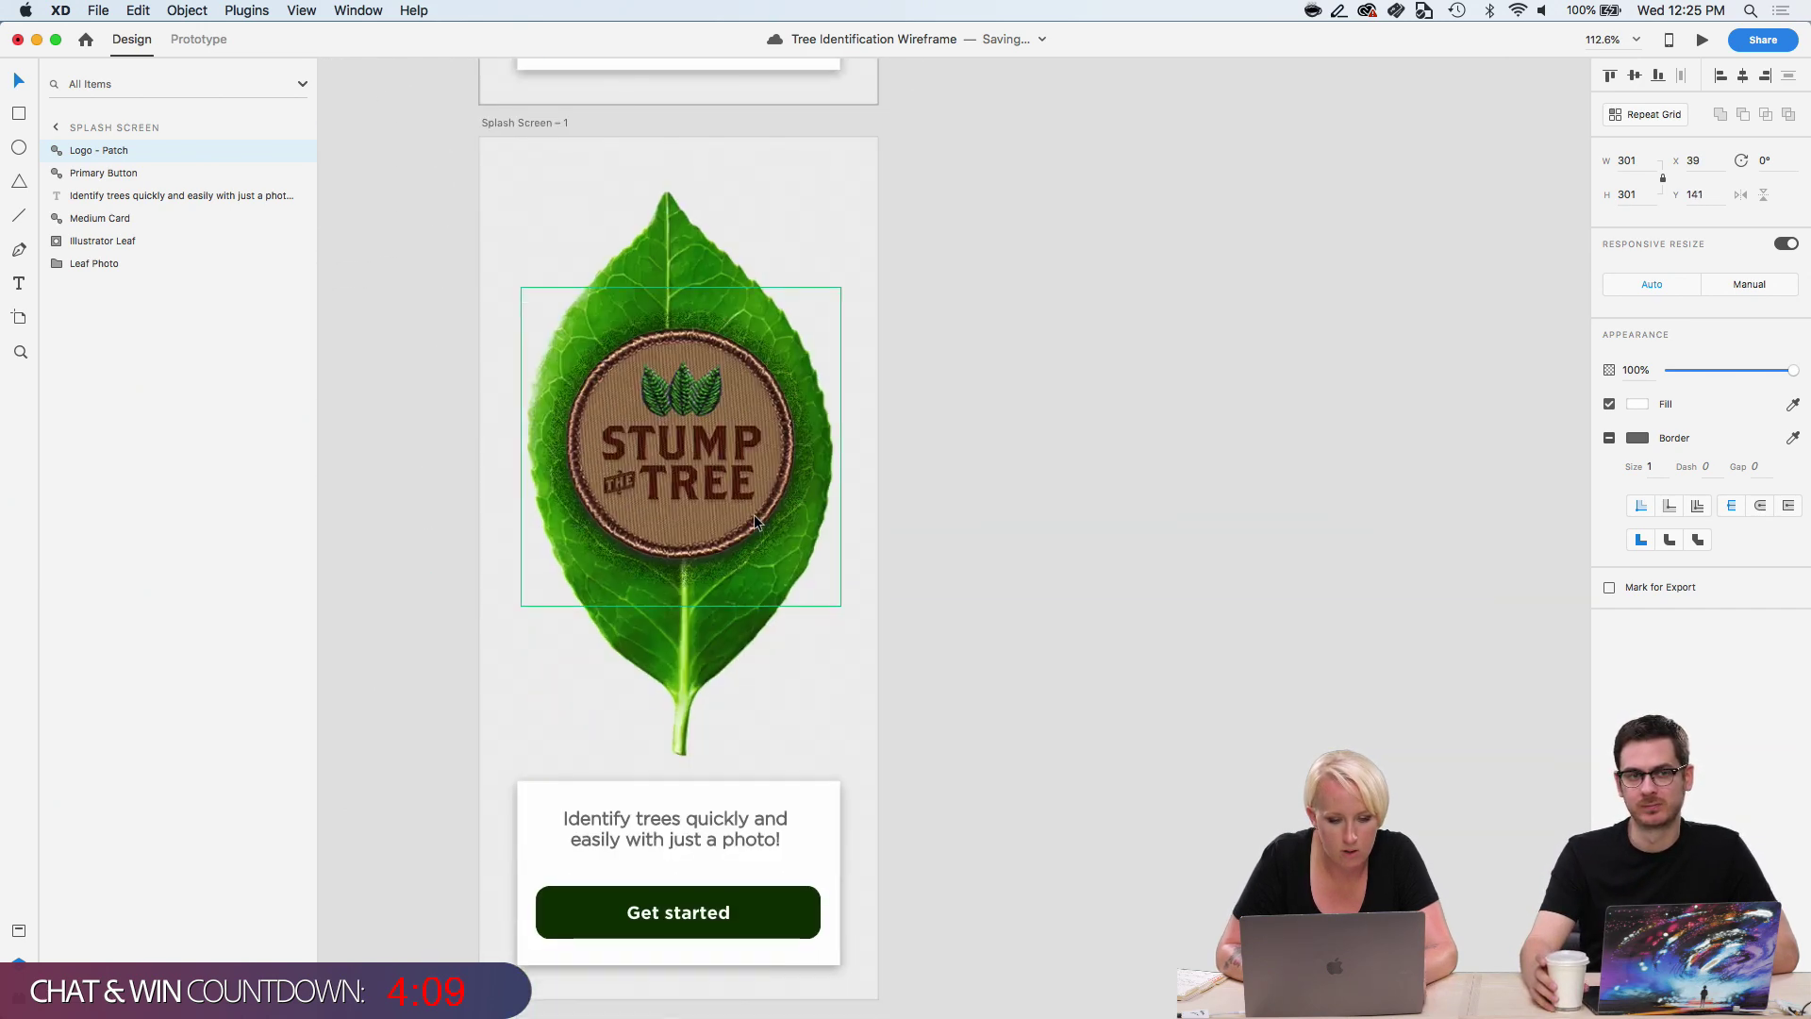
pyautogui.click(694, 262)
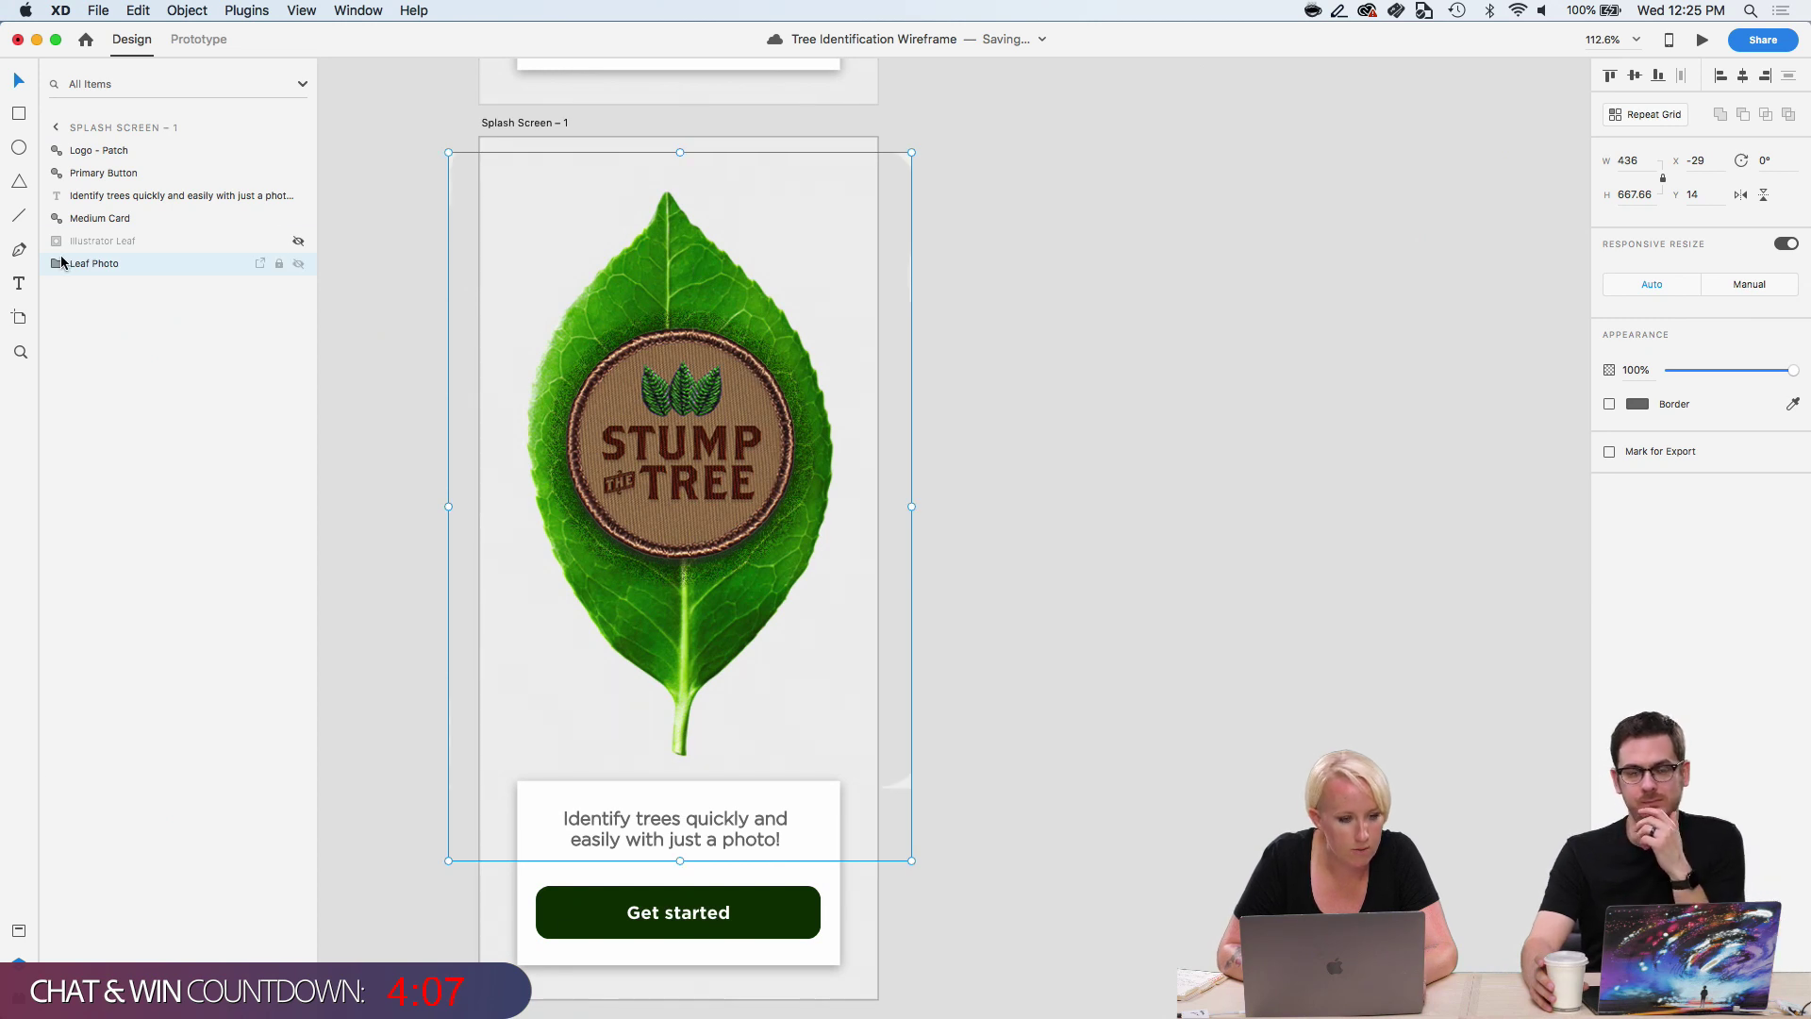
pyautogui.click(297, 242)
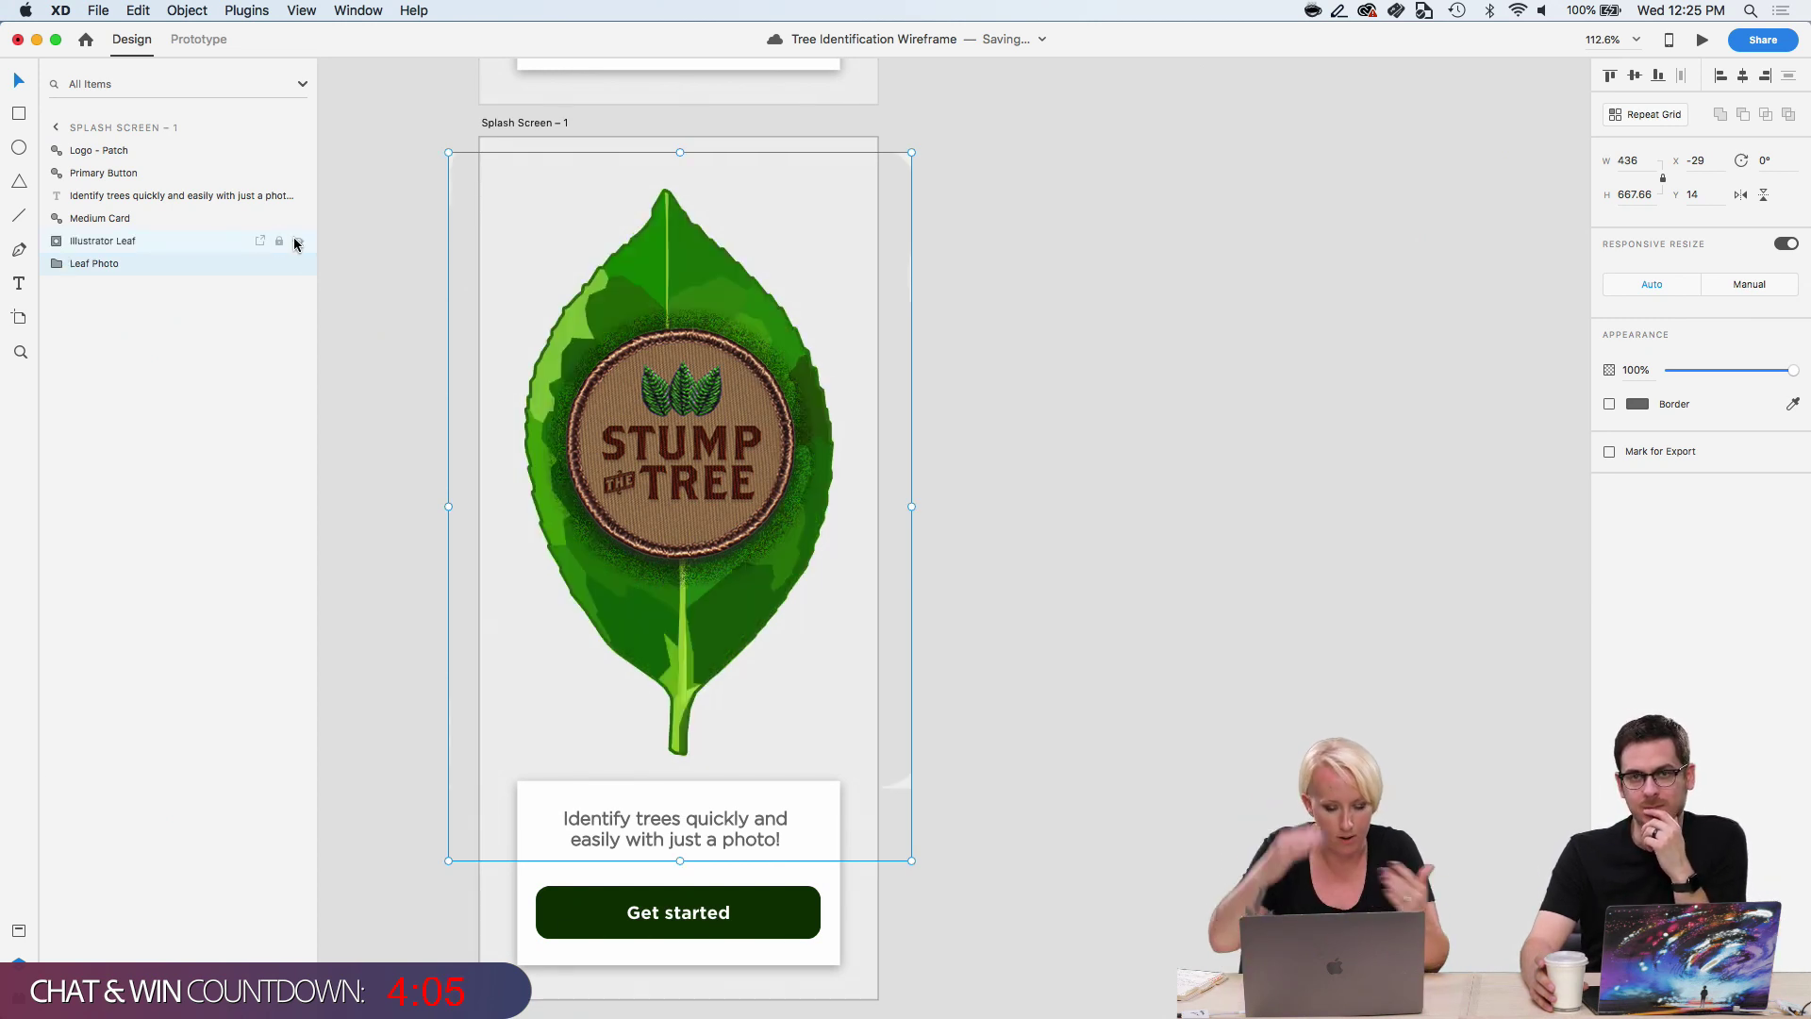
pyautogui.click(1152, 707)
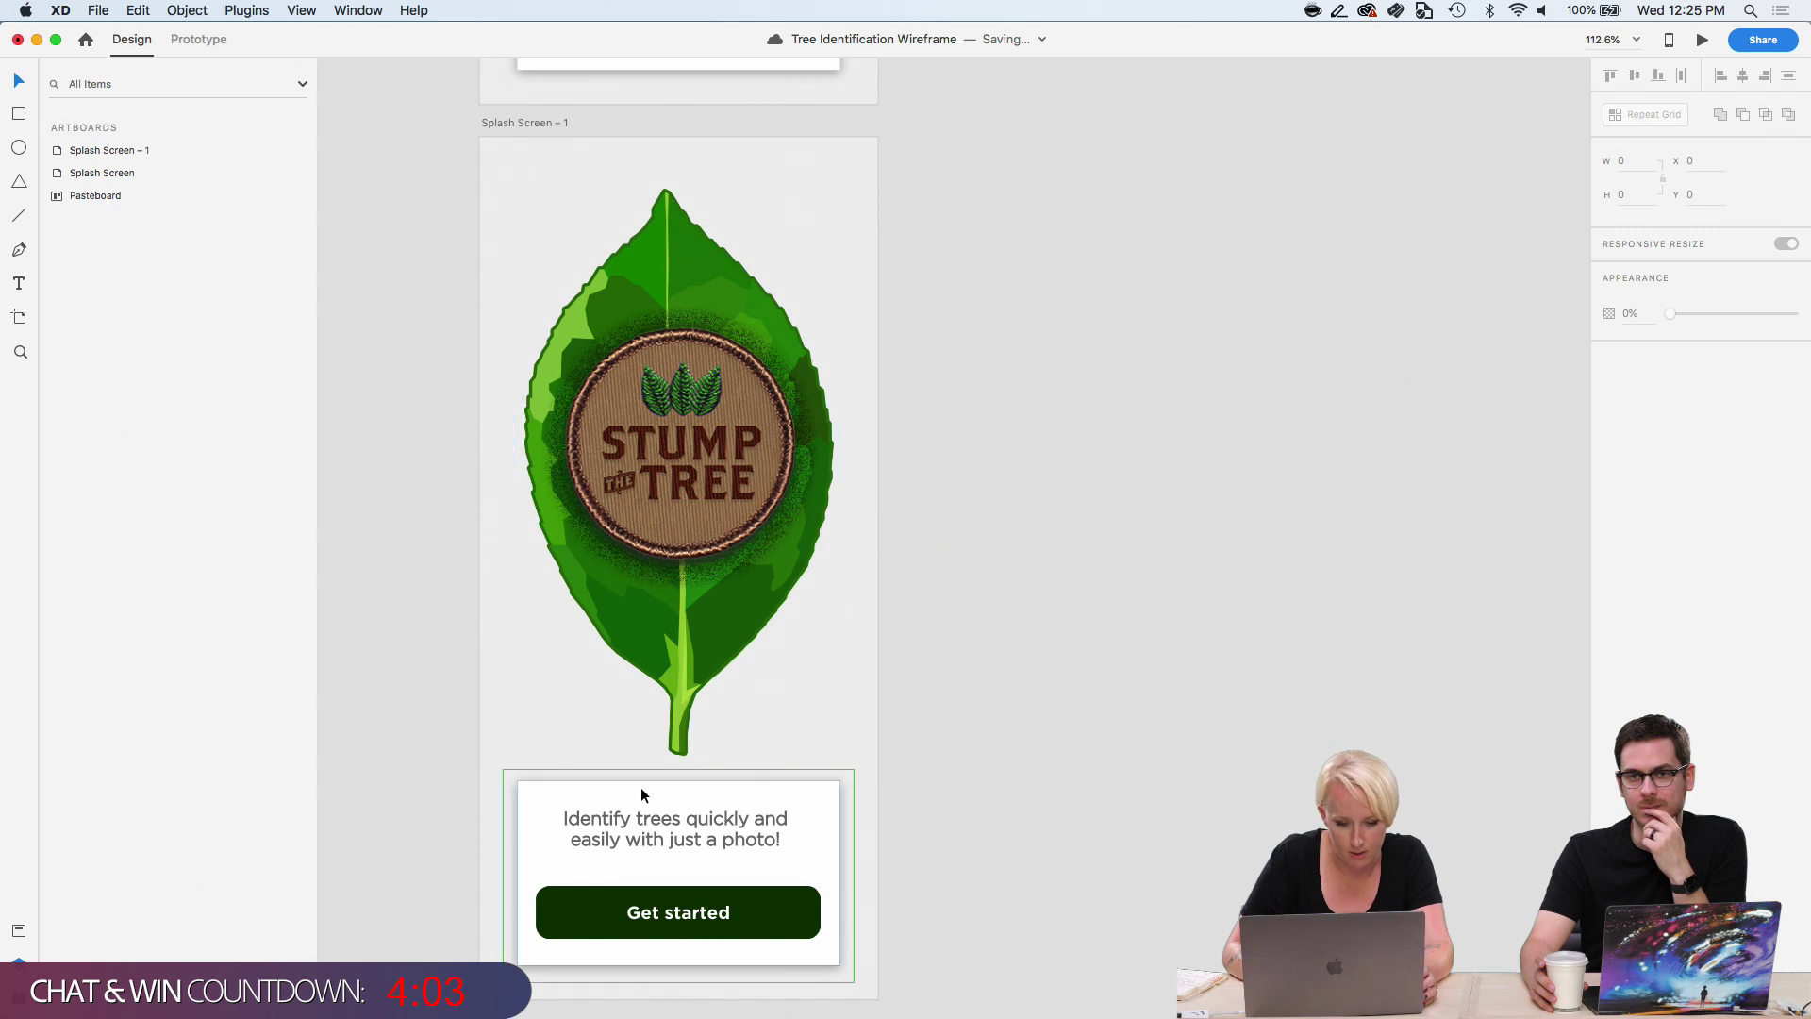
# Stretch the duplicate artboard's Medium Card upward to about 331 by 764 and order it beneath the Leaf Photo layer.
pyautogui.click(681, 791)
pyautogui.moveTo(679, 771); pyautogui.dragTo(708, 170)
pyautogui.rightClick(700, 252)
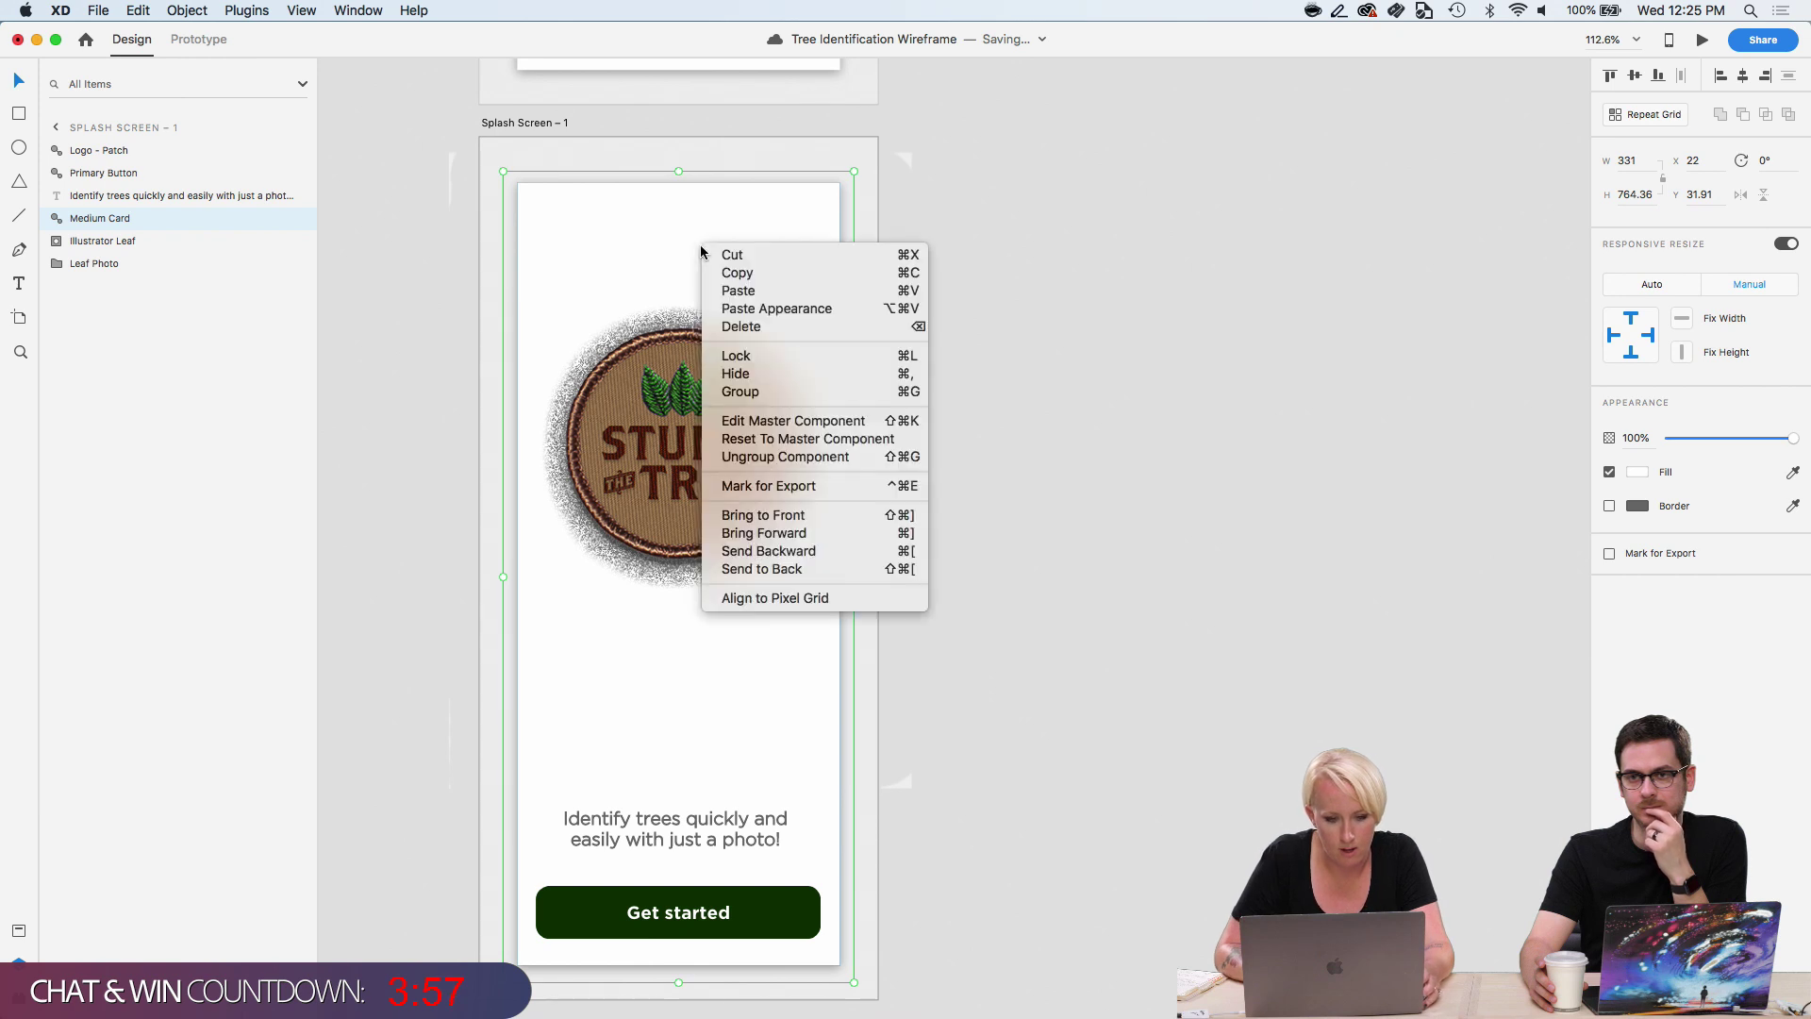
pyautogui.click(94, 223)
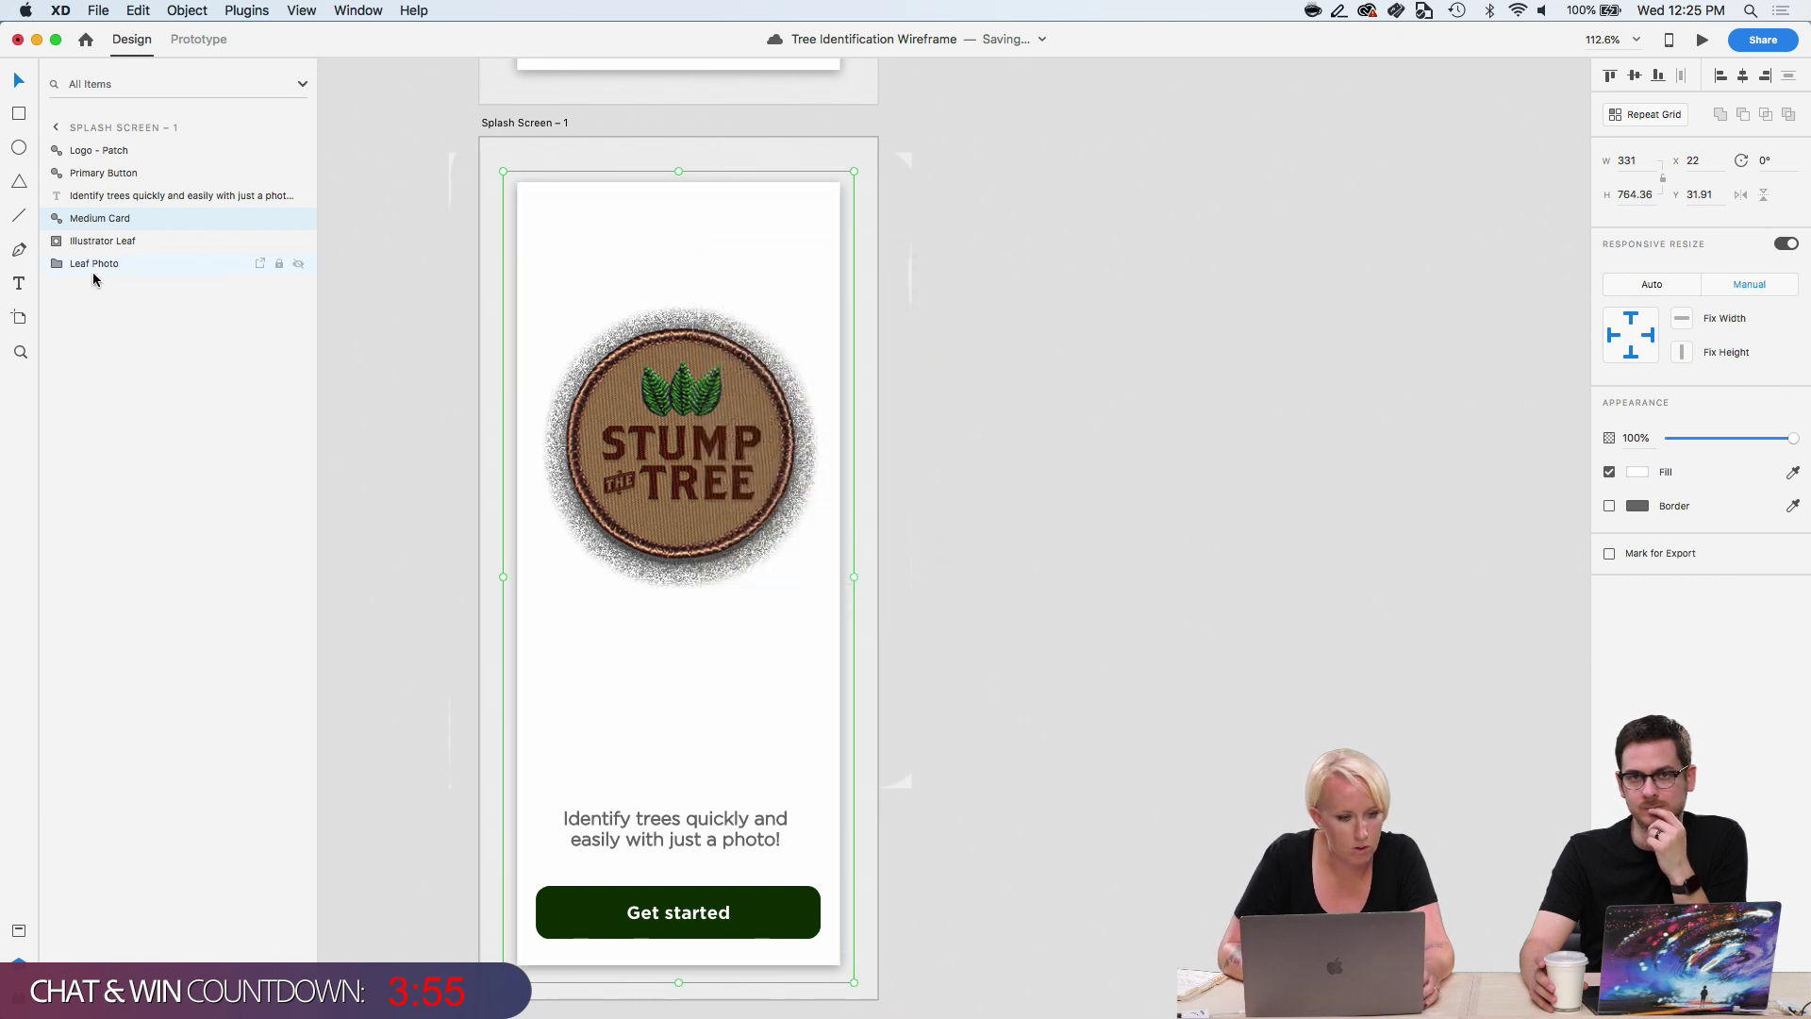
pyautogui.moveTo(61, 222); pyautogui.dragTo(56, 275)
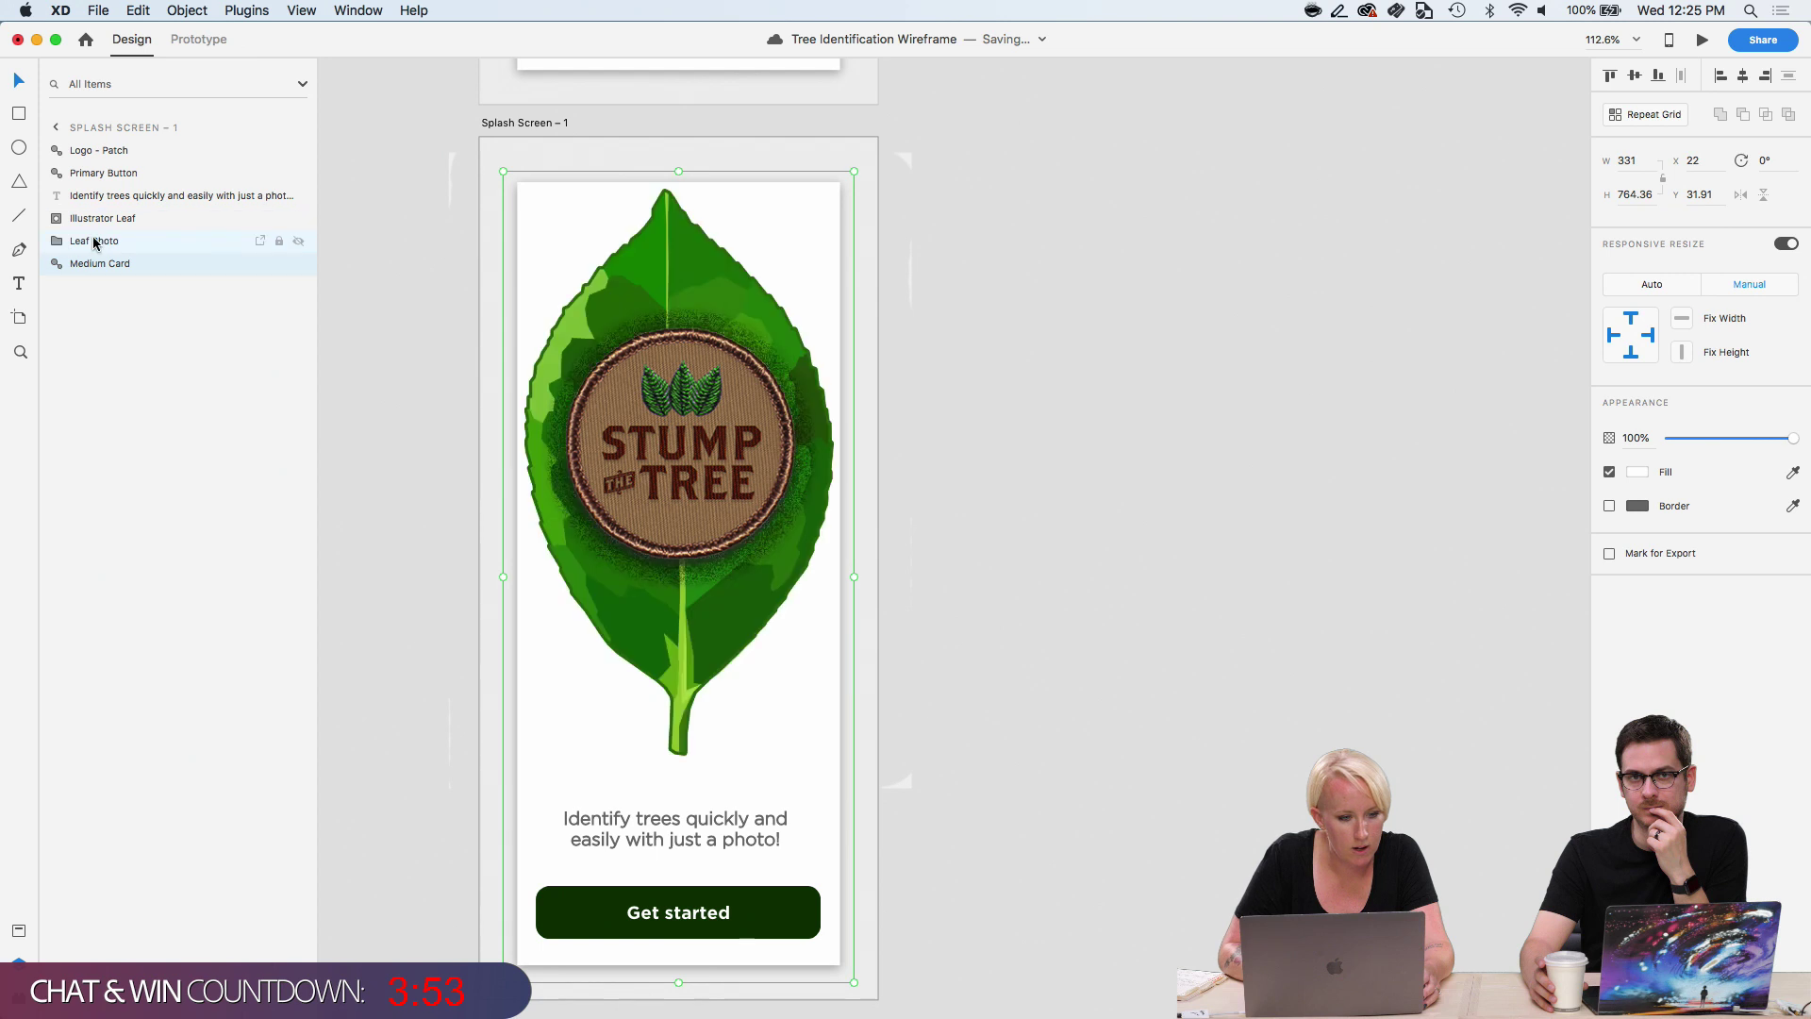
# Reorder the Illustrator Leaf layer beneath Leaf Photo on the Splash Screen – 1 artboard.
pyautogui.click(93, 243)
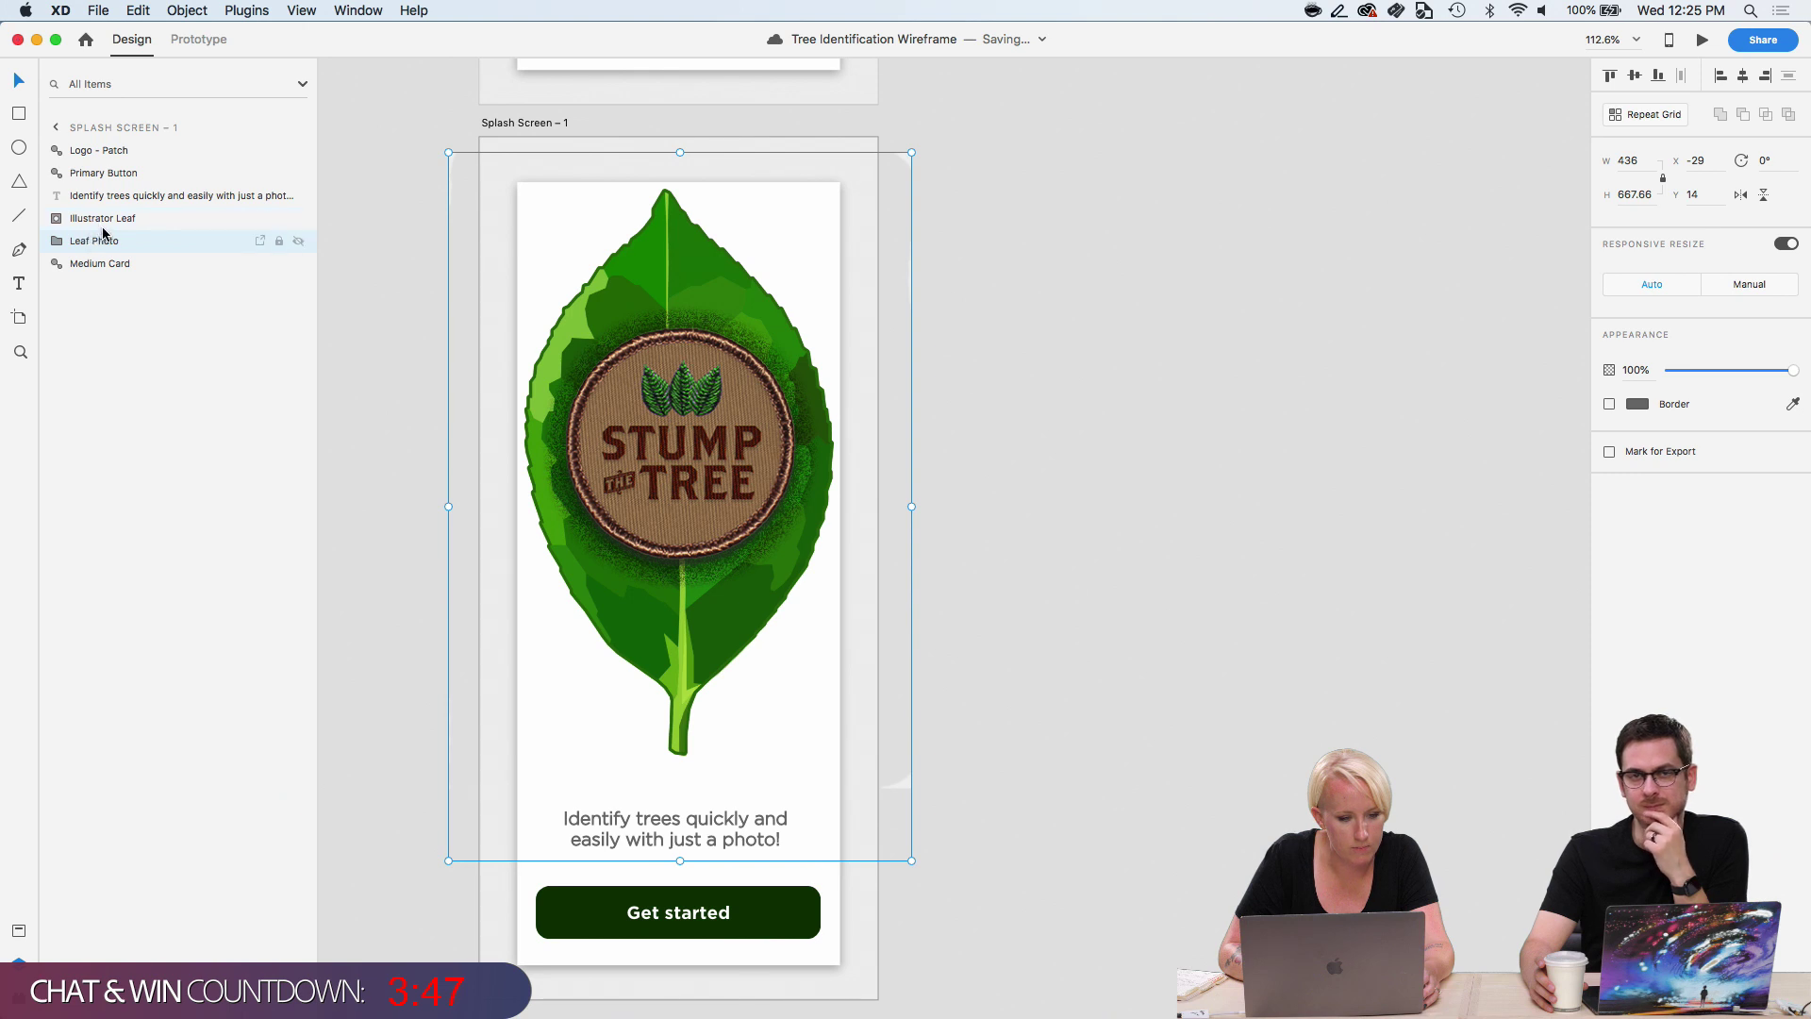
pyautogui.moveTo(100, 221); pyautogui.dragTo(98, 251)
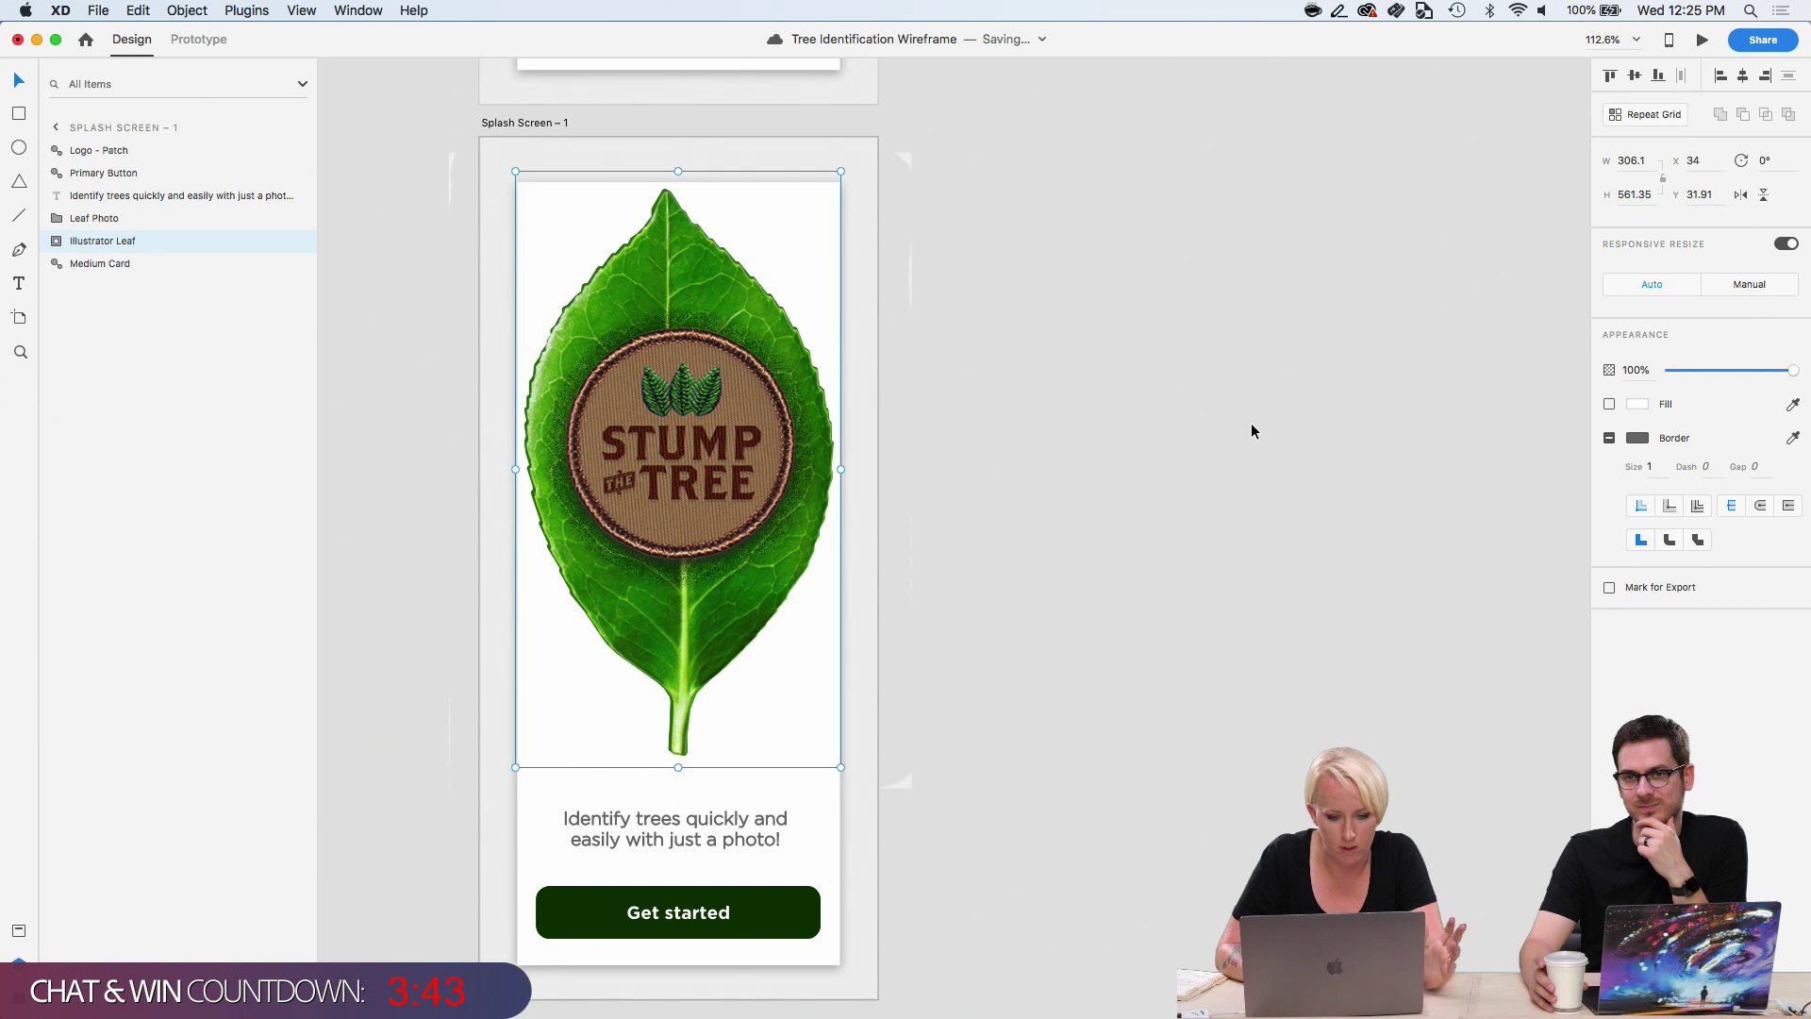
pyautogui.click(1256, 596)
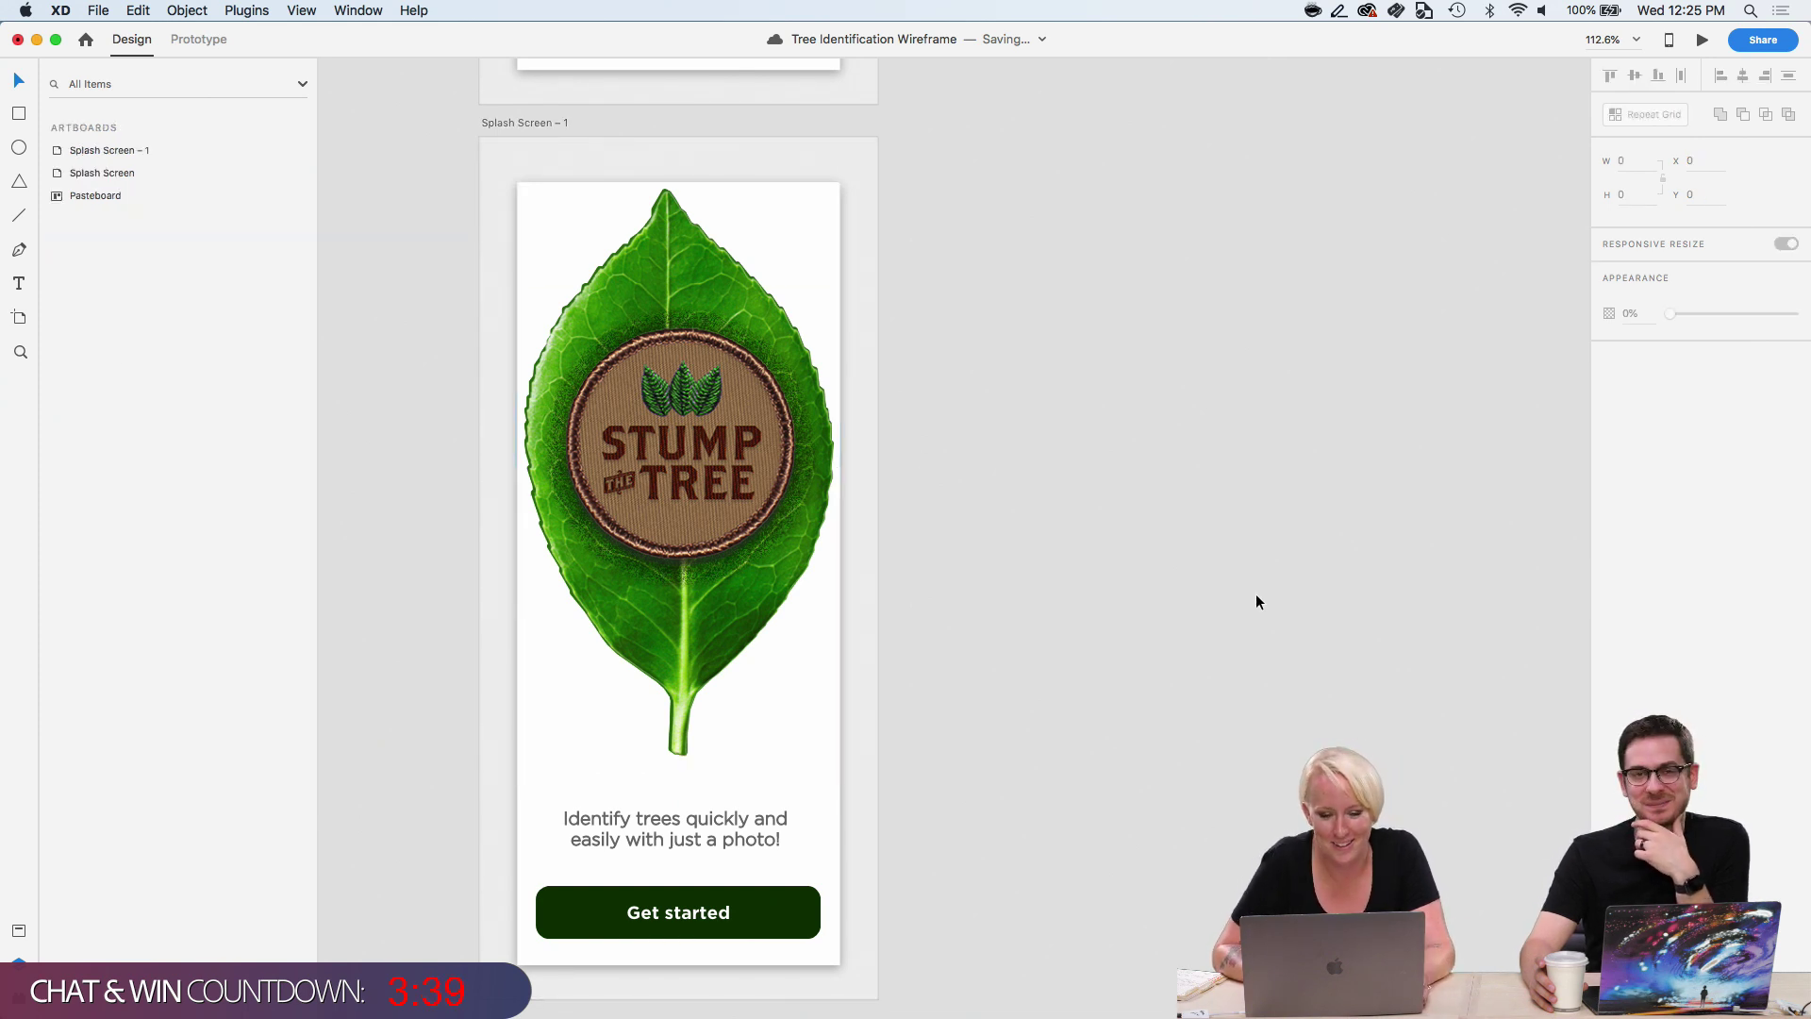
# Hide the Logo - Patch layer on the Splash Screen – 1 artboard.
pyautogui.click(721, 458)
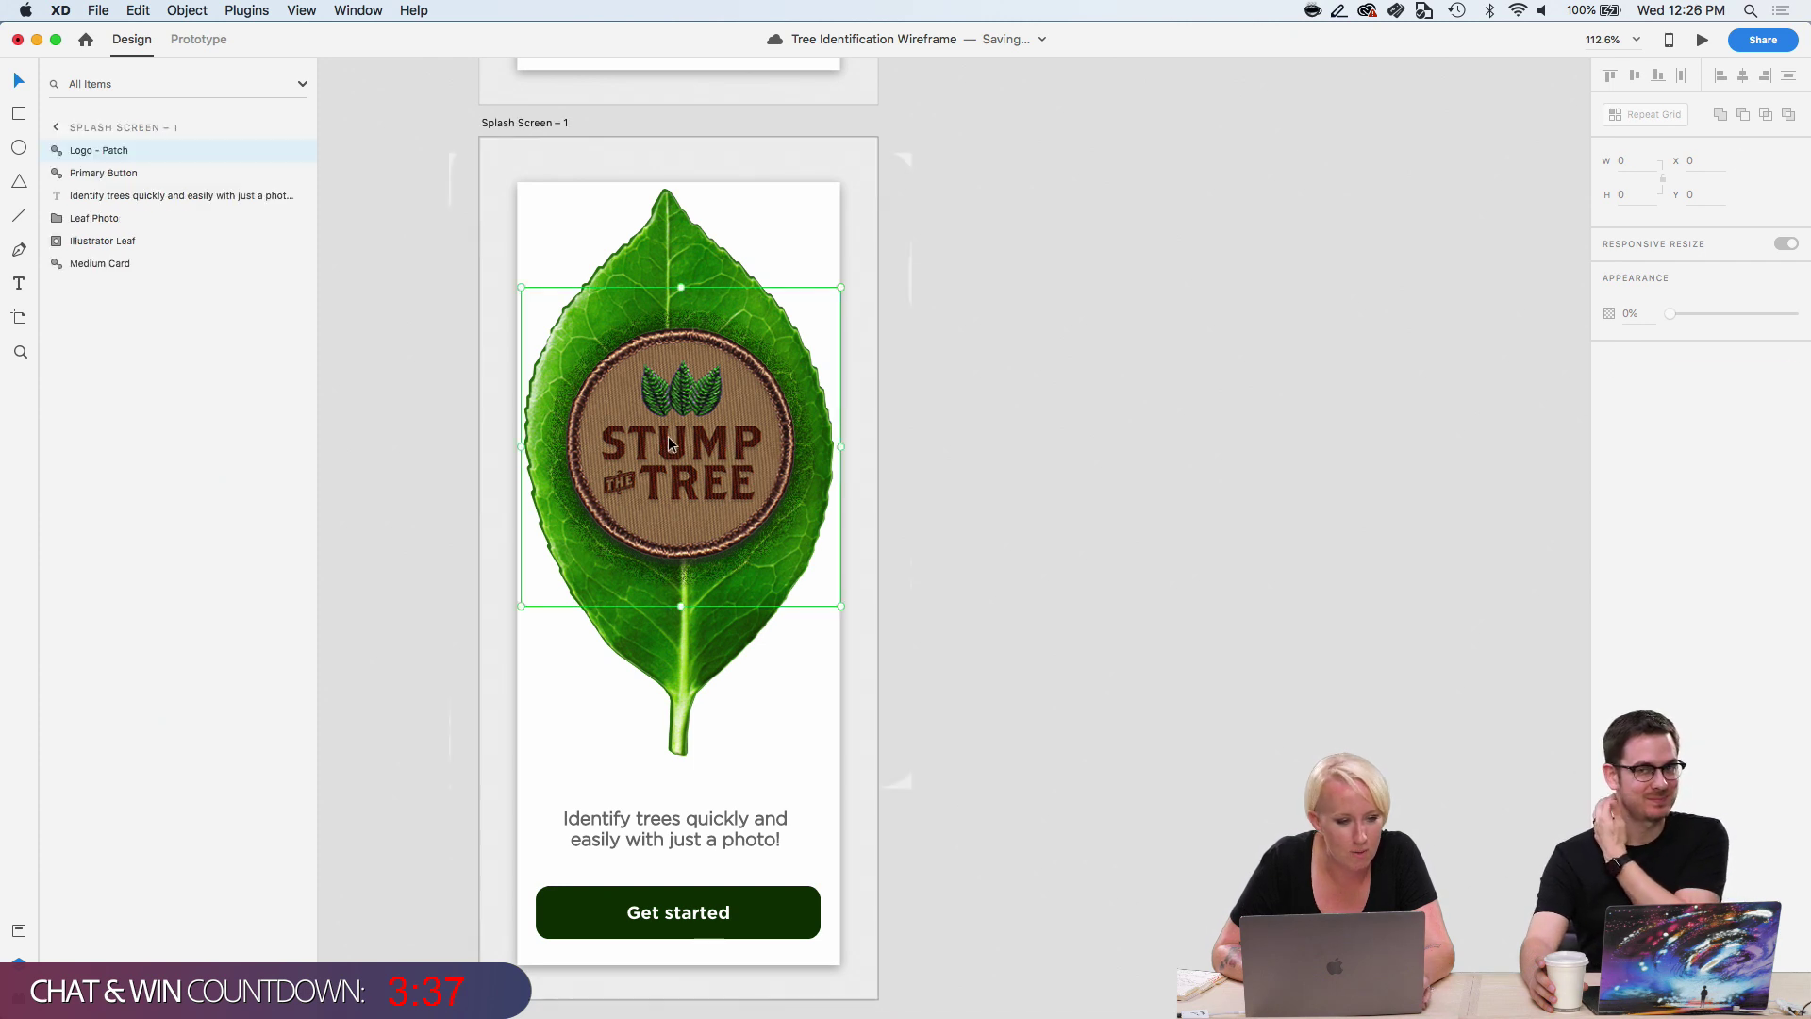
pyautogui.click(298, 152)
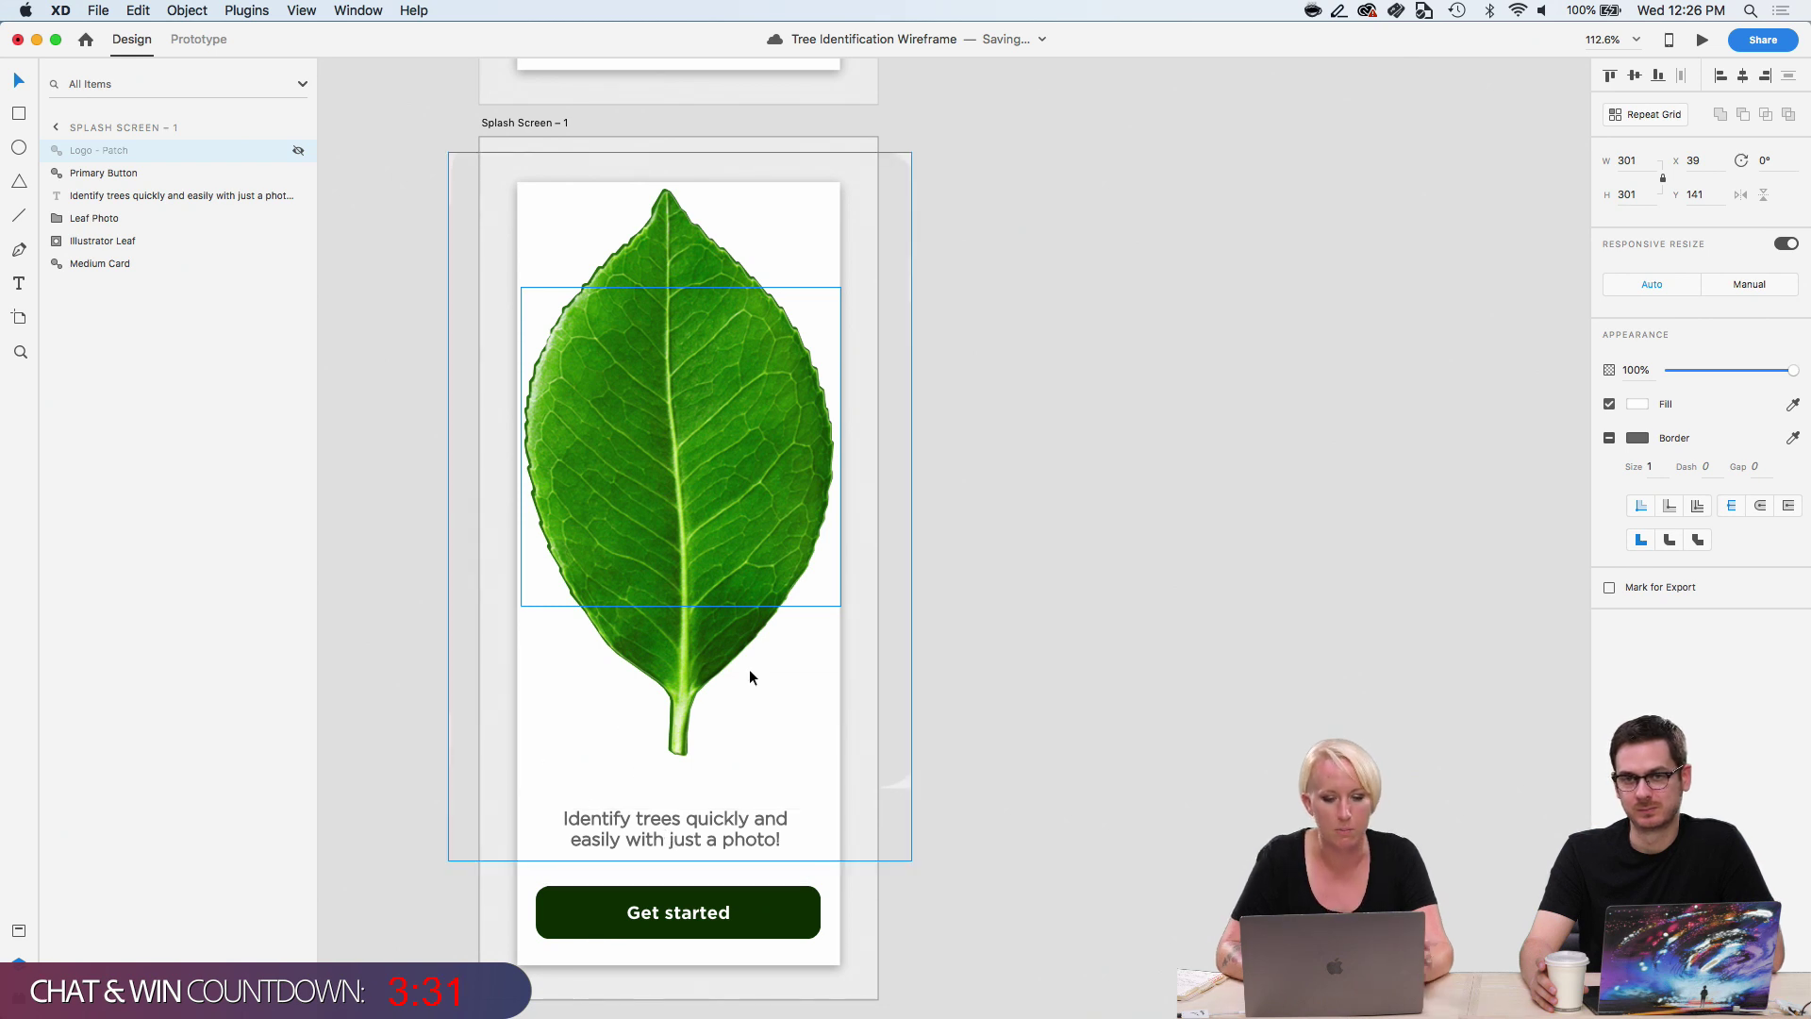
# Rename the Splash Screen – 1 artboard as Tutorial - 1.
pyautogui.scroll(-3, 755, 587)
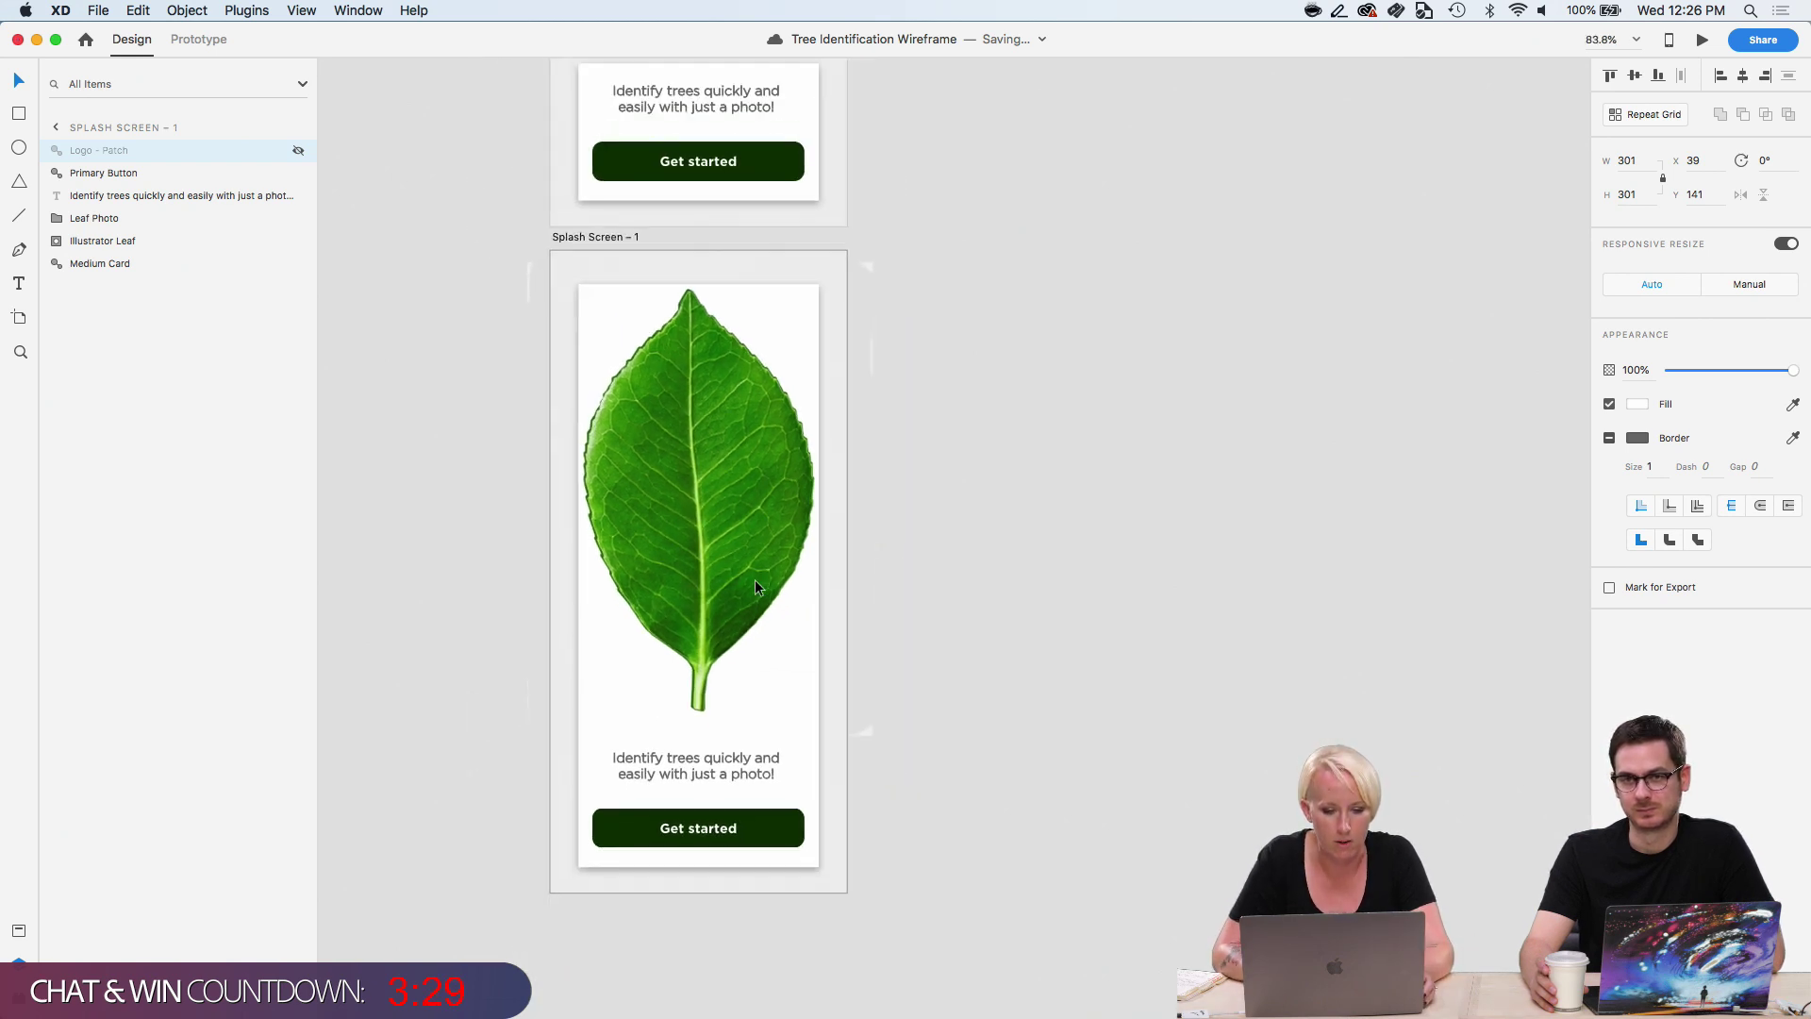
pyautogui.scroll(1, 755, 587)
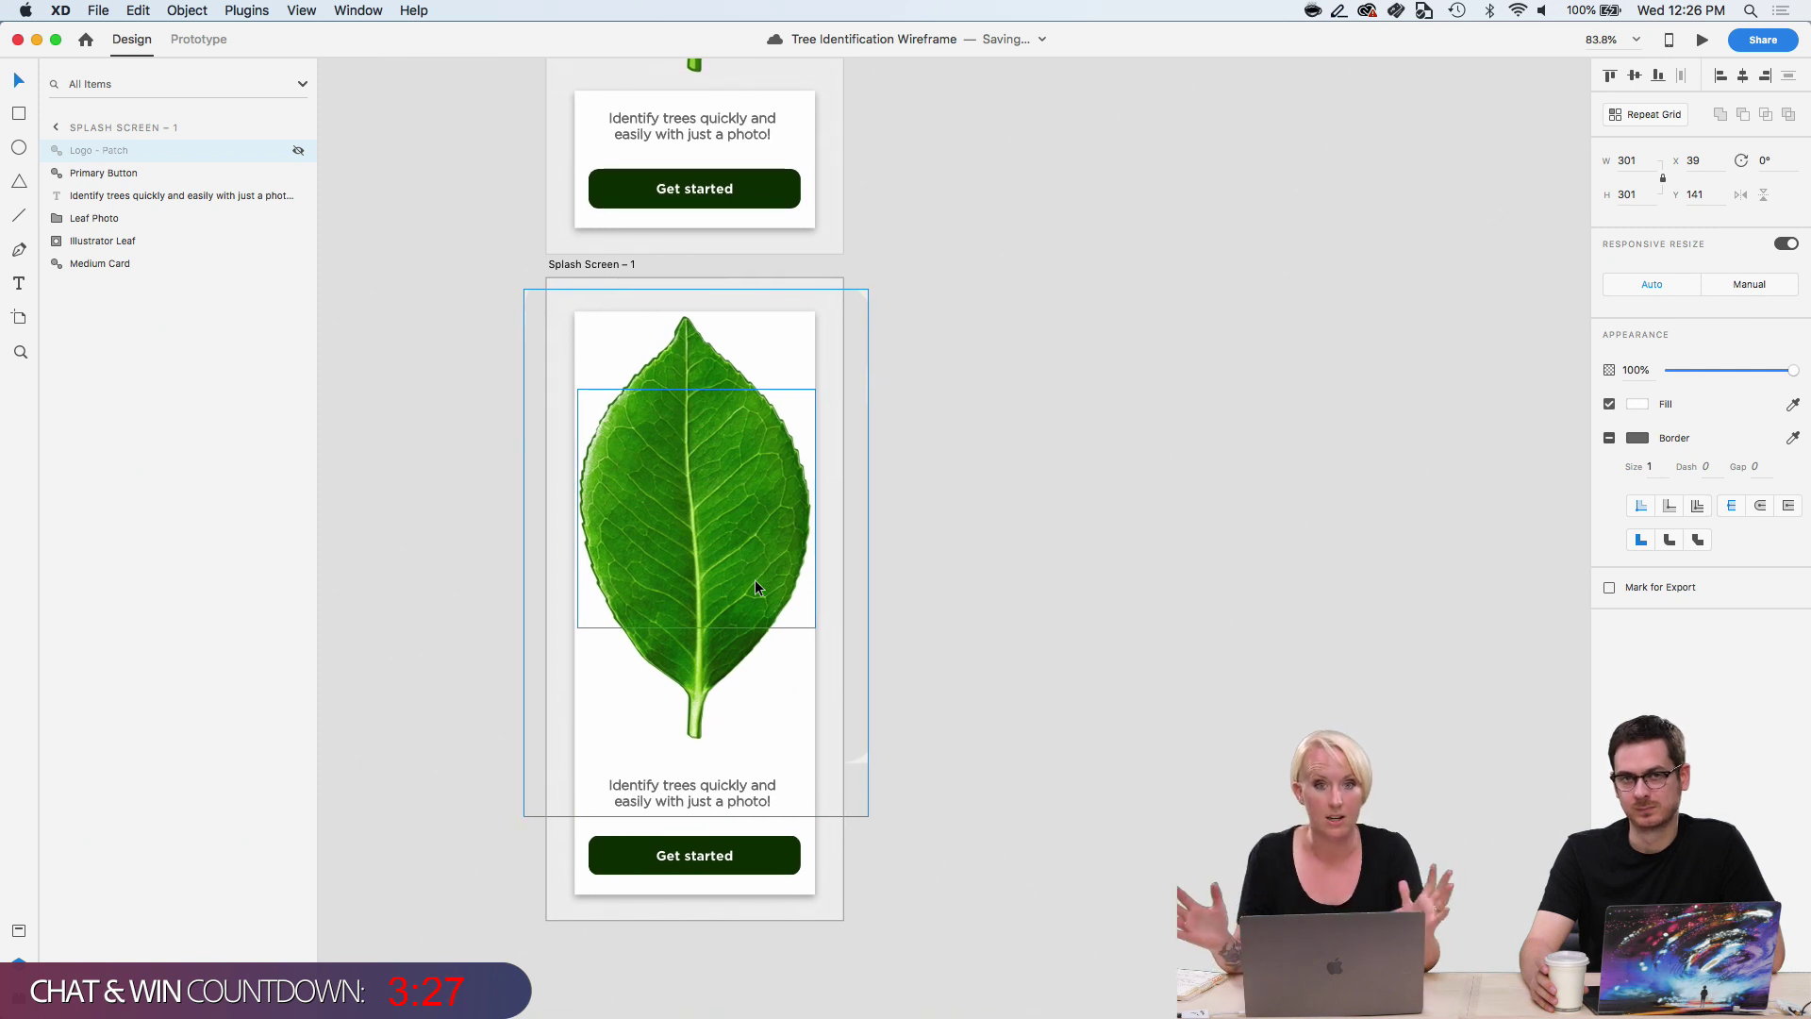
pyautogui.doubleClick(580, 264)
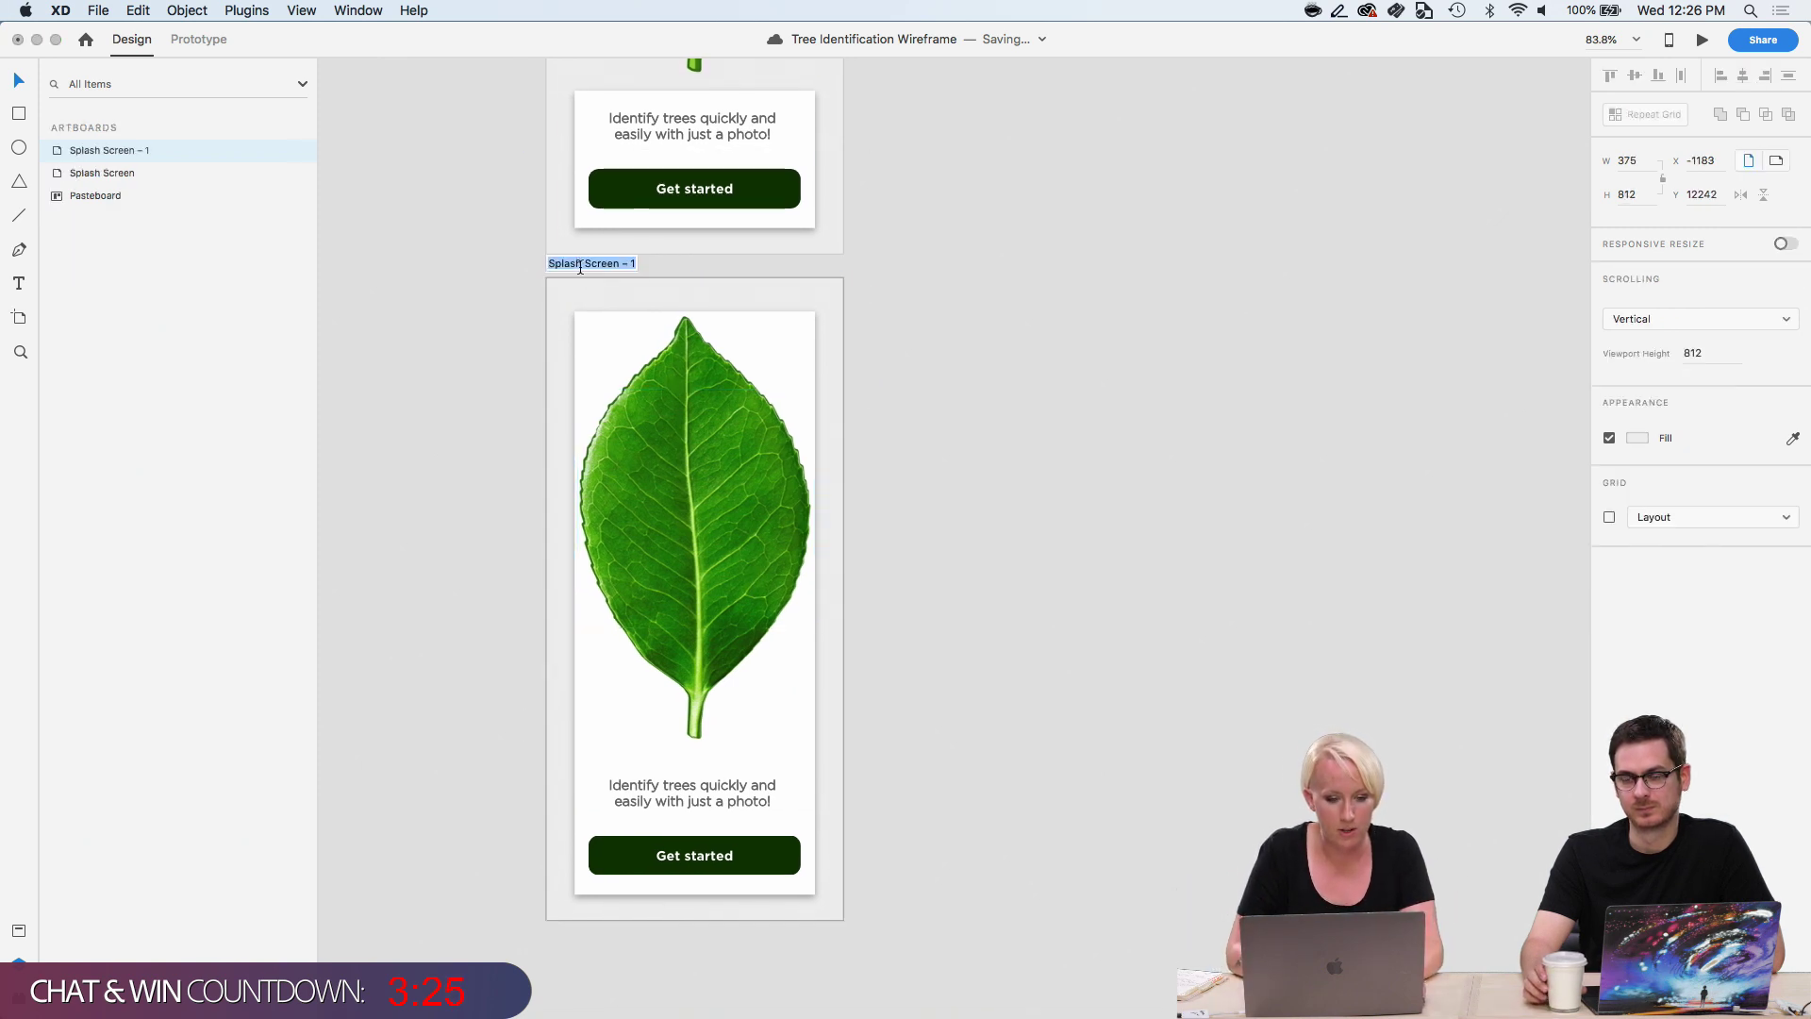
pyautogui.write('Tutorial -')
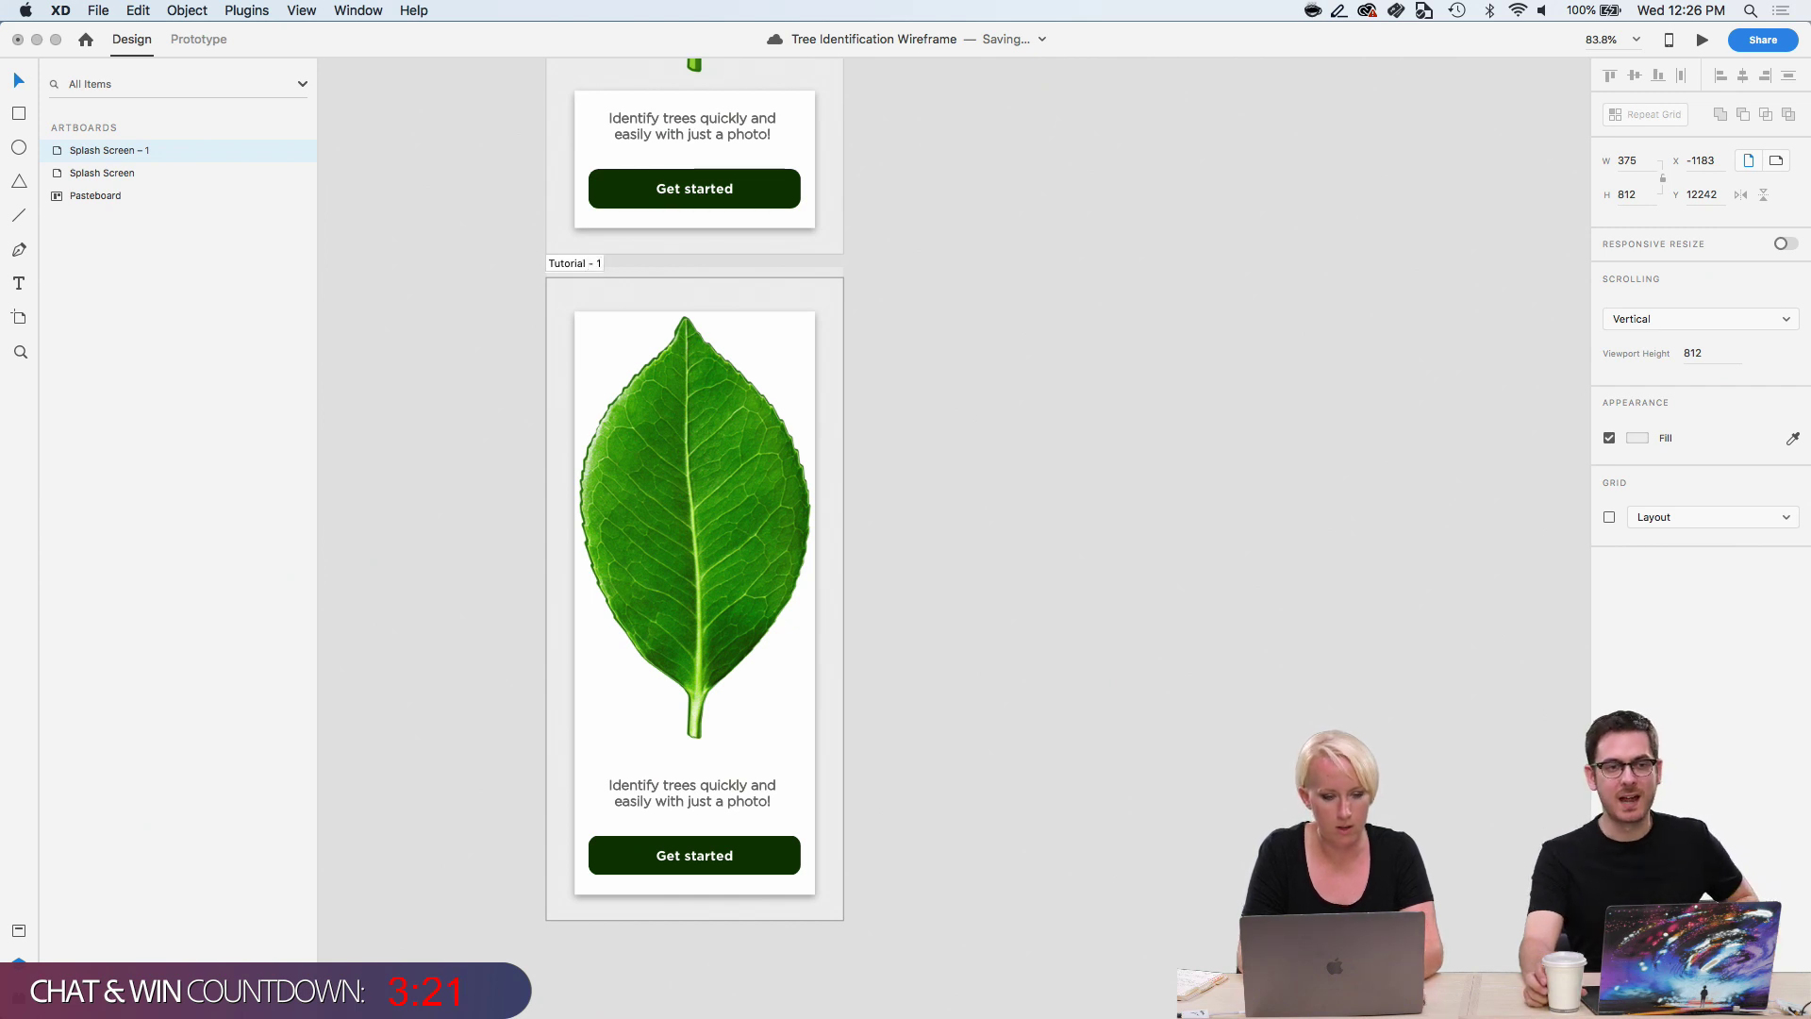
pyautogui.press('Return')
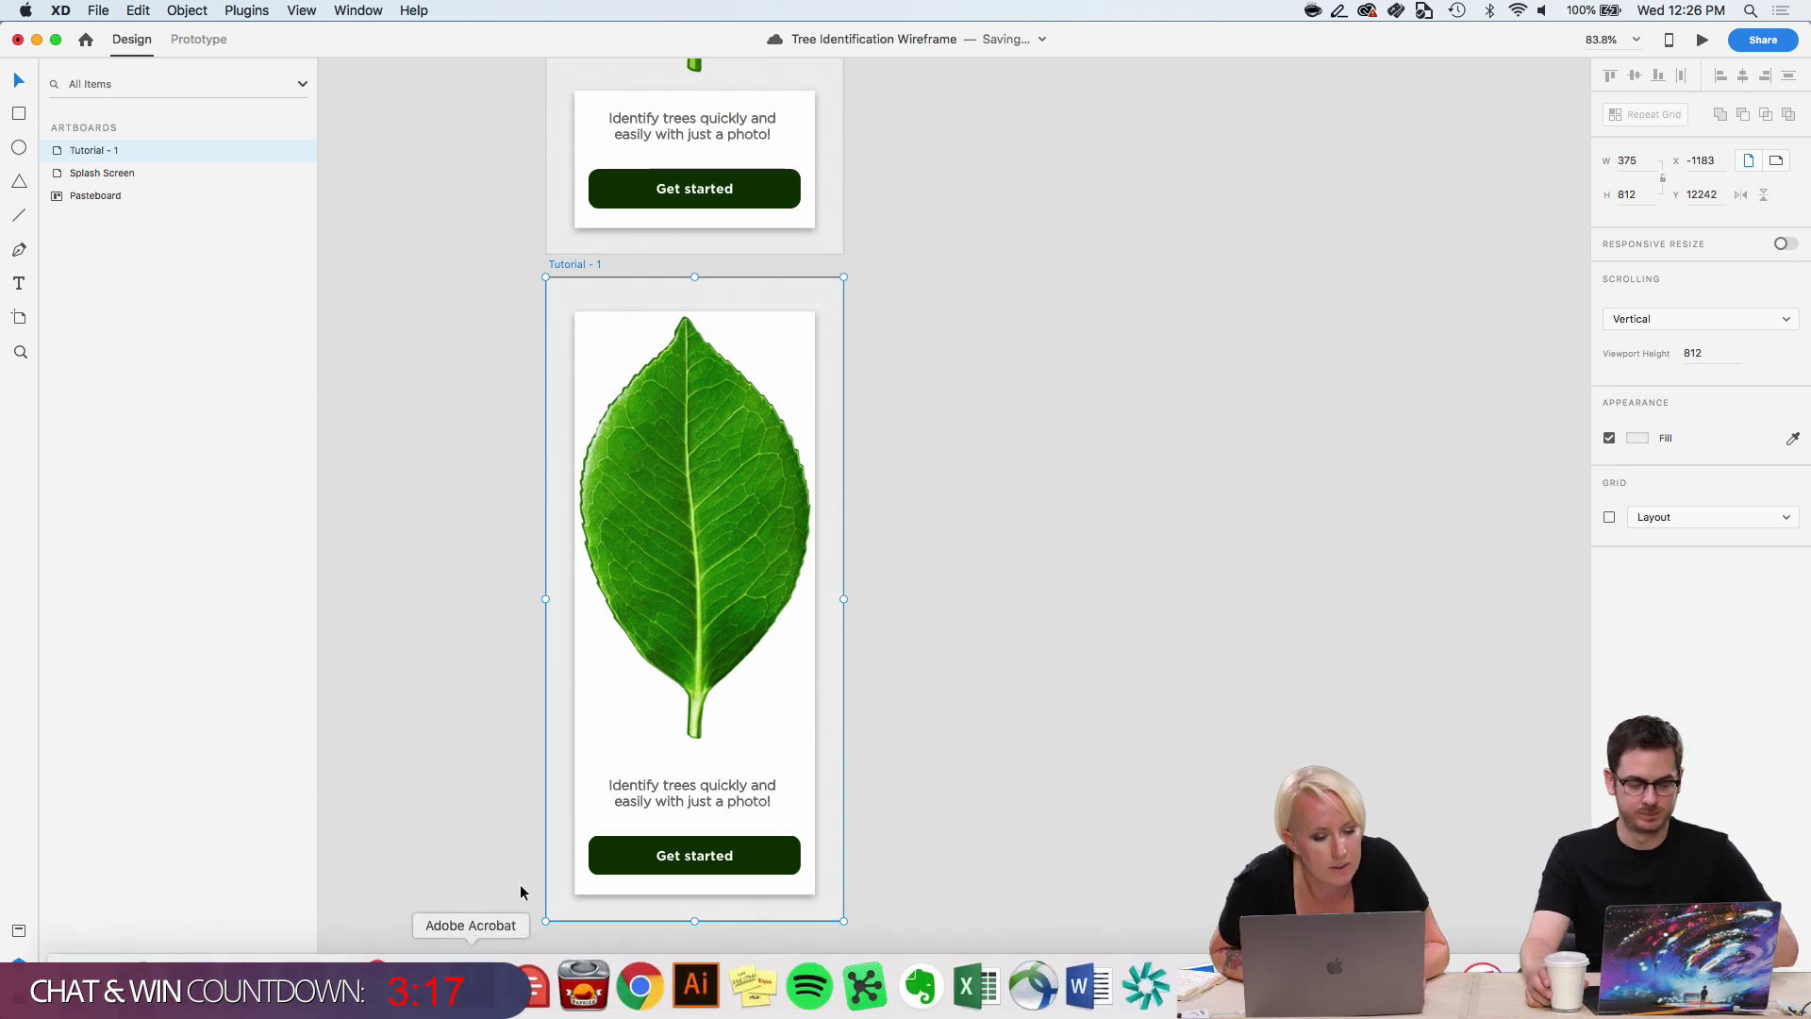
pyautogui.click(477, 739)
pyautogui.scroll(3, 774, 653)
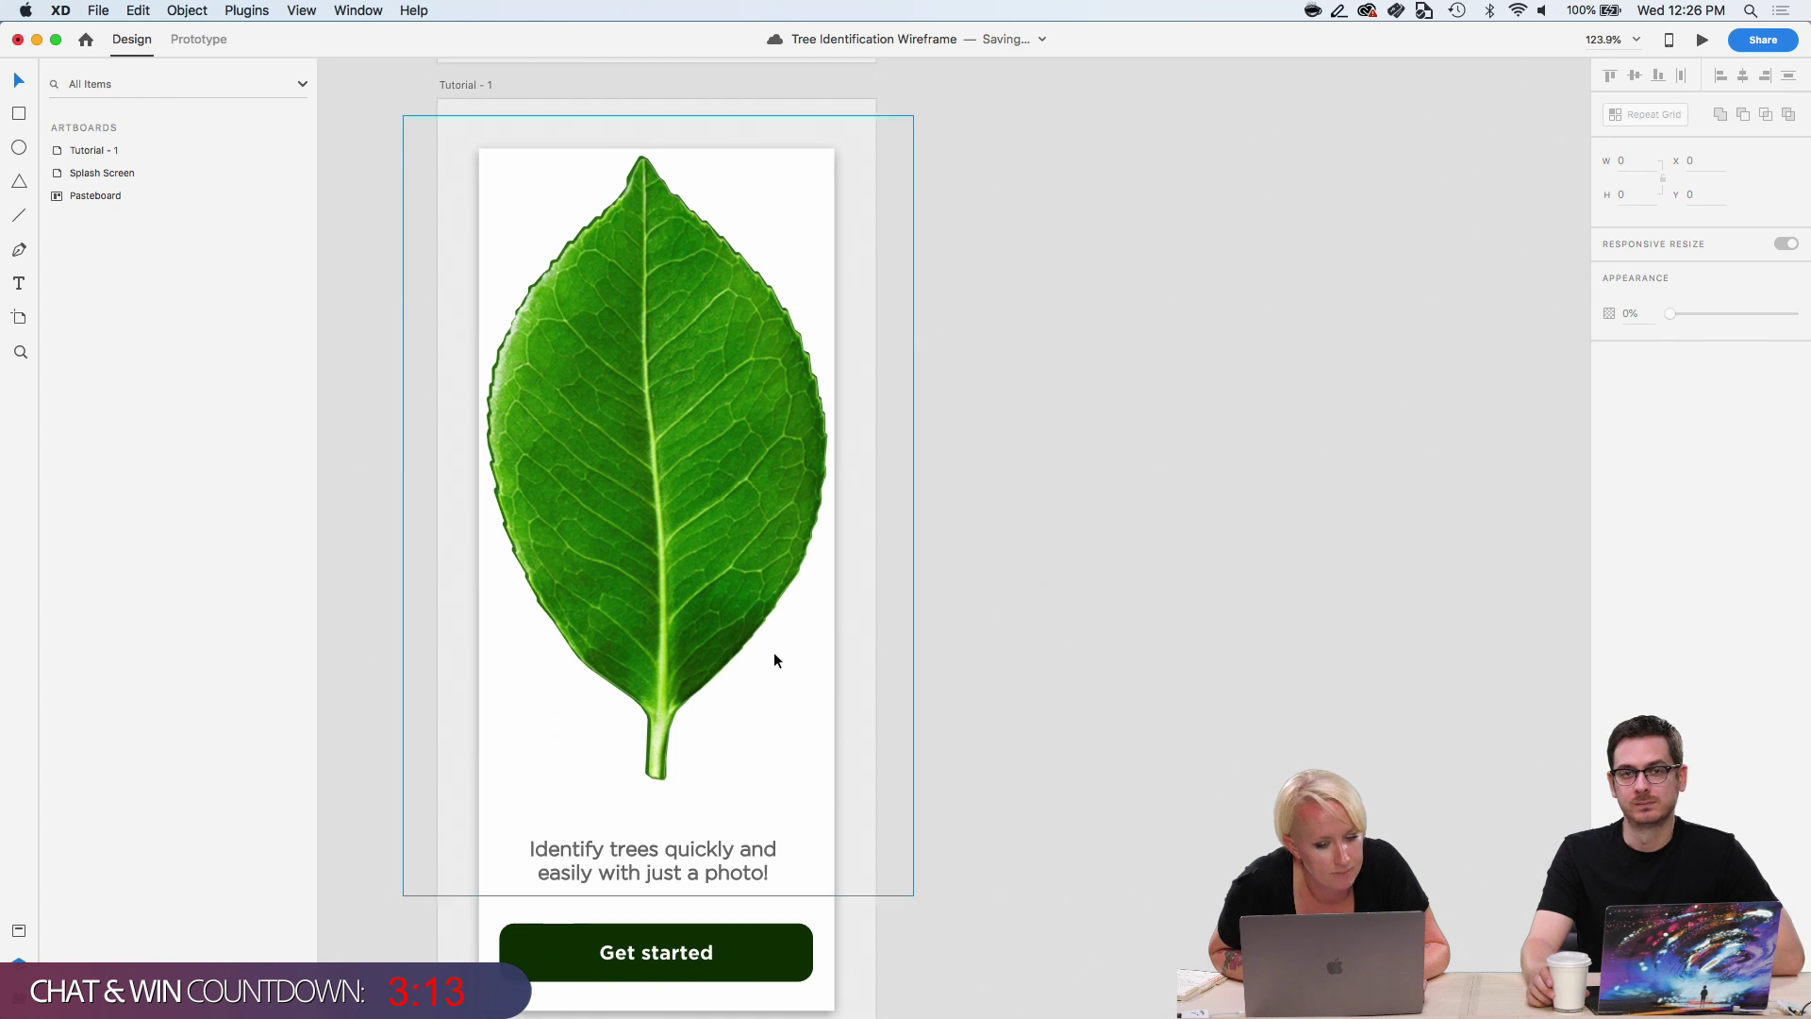
pyautogui.scroll(-2, 773, 653)
pyautogui.scroll(-2, 773, 653)
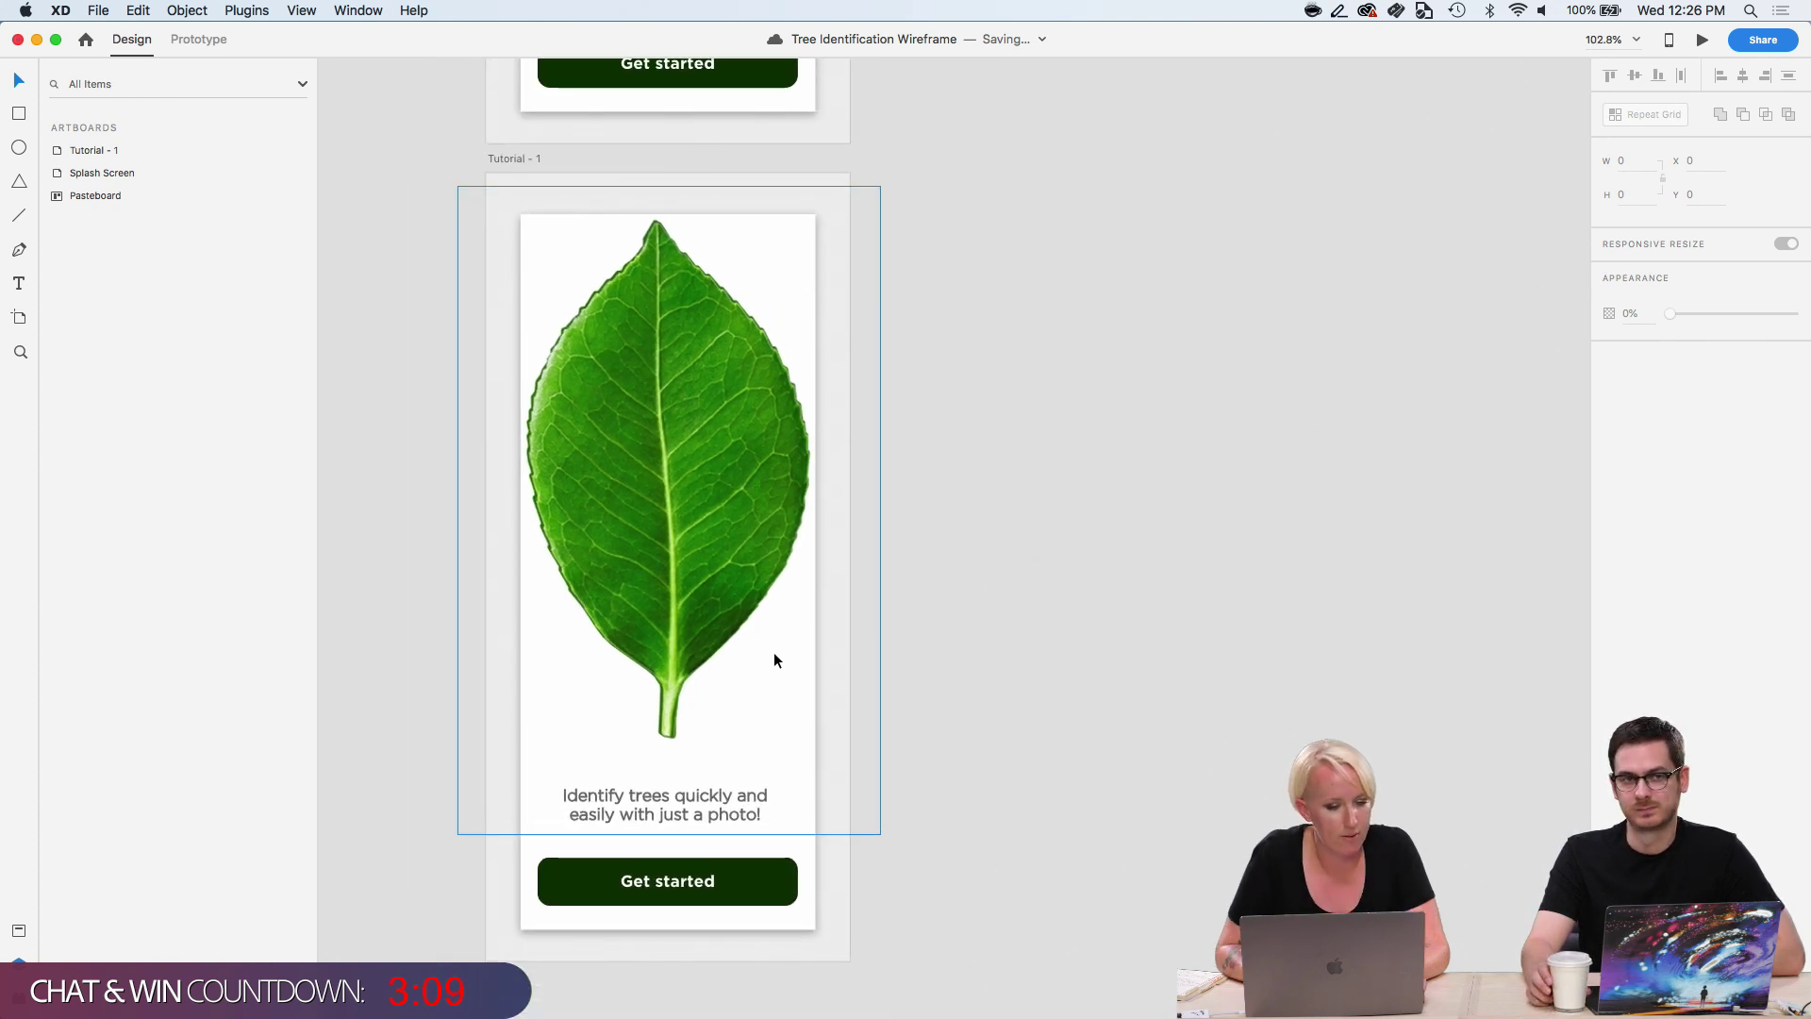
pyautogui.scroll(-2, 773, 652)
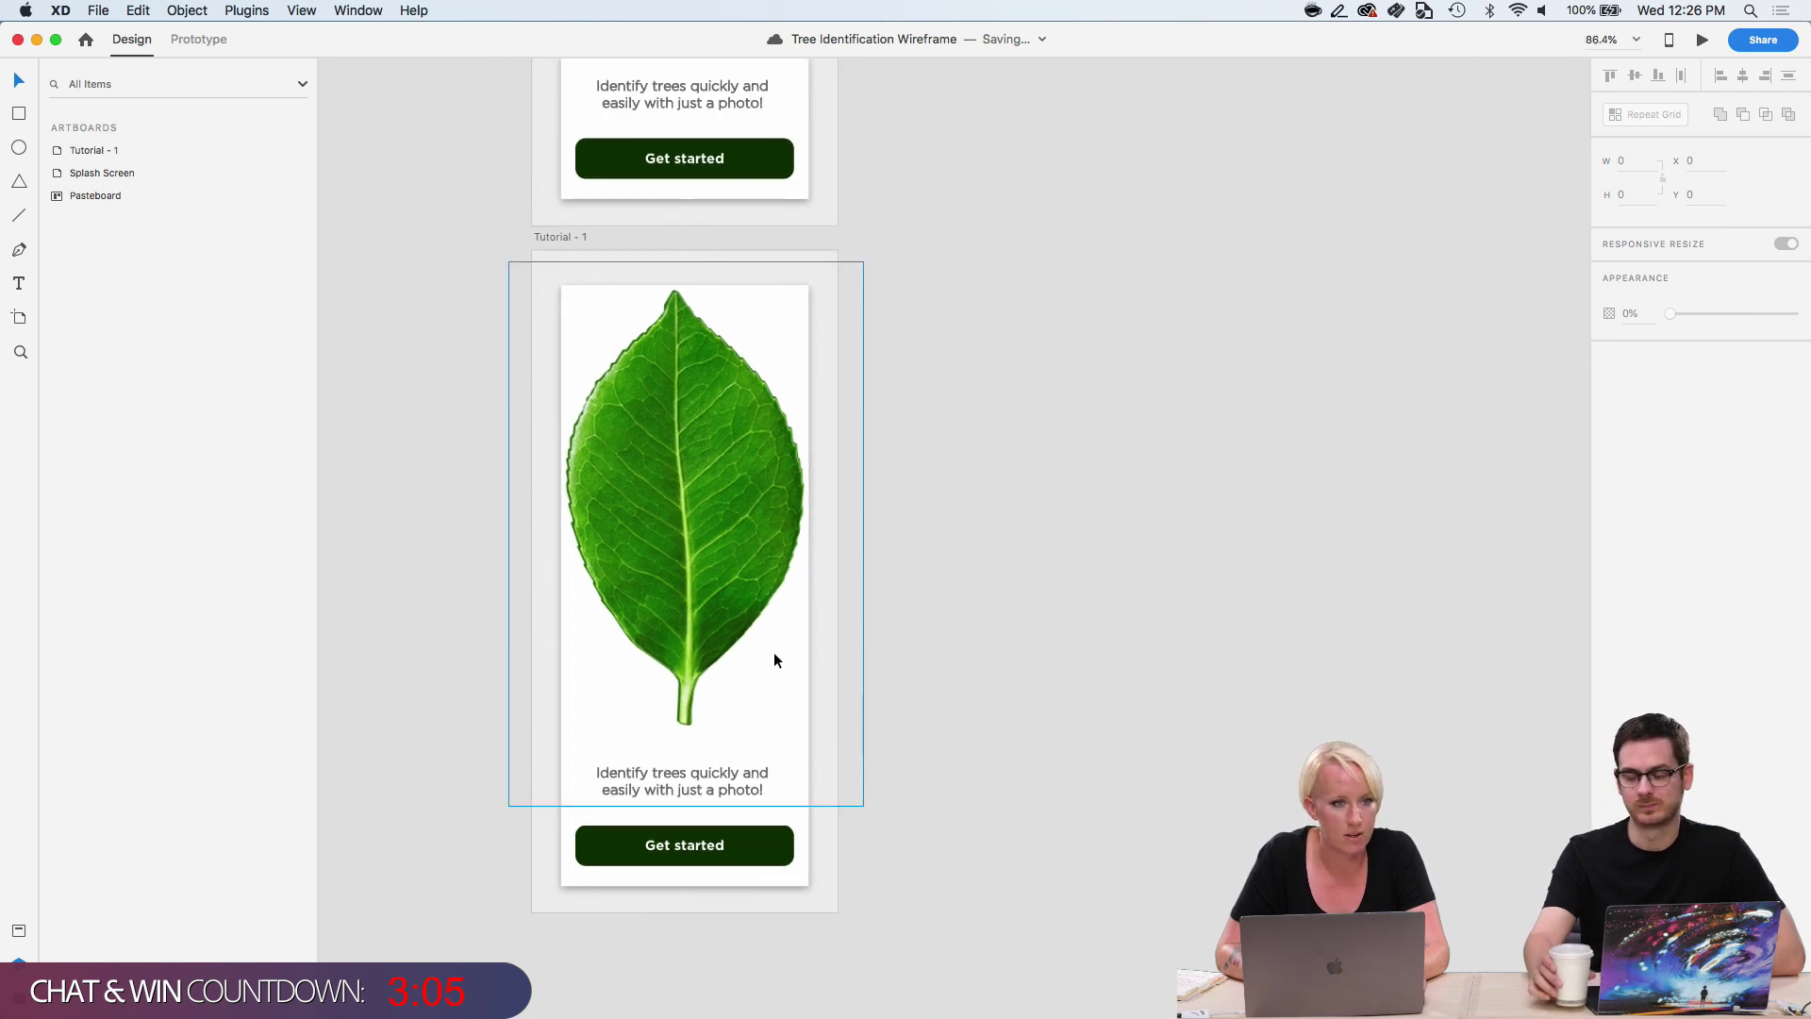
pyautogui.scroll(-1, 774, 658)
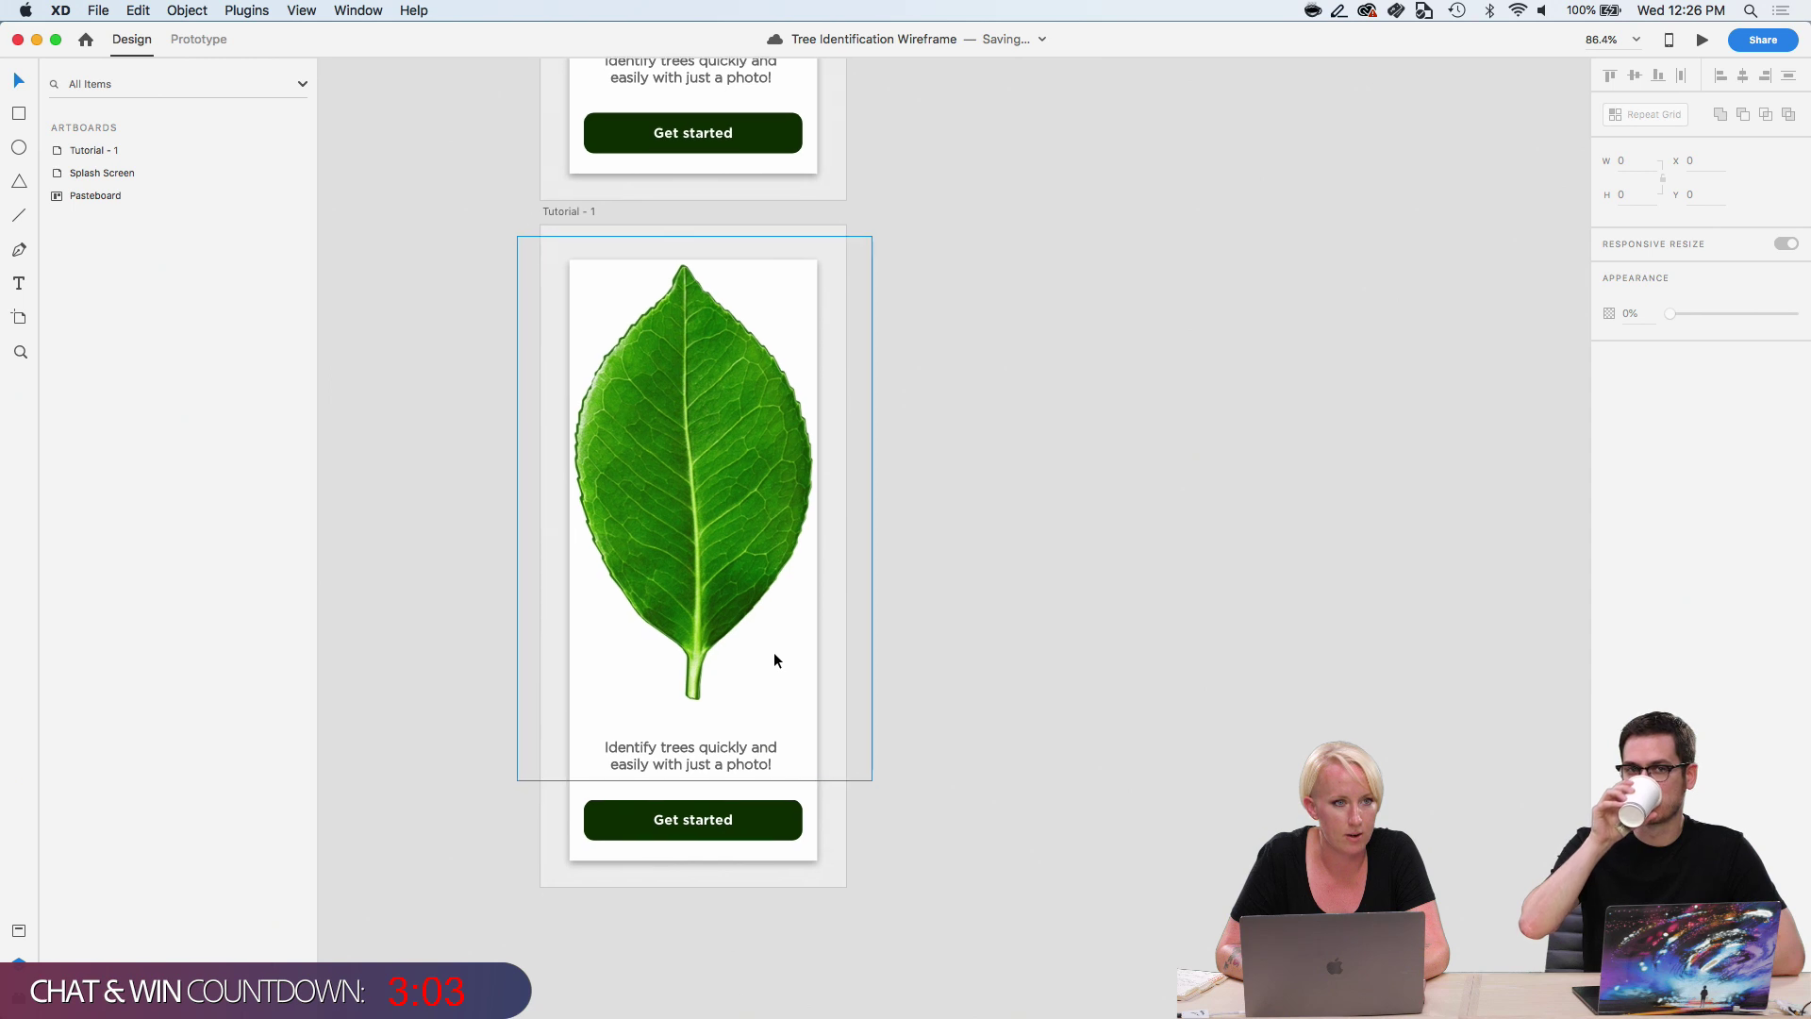
pyautogui.scroll(10, 774, 660)
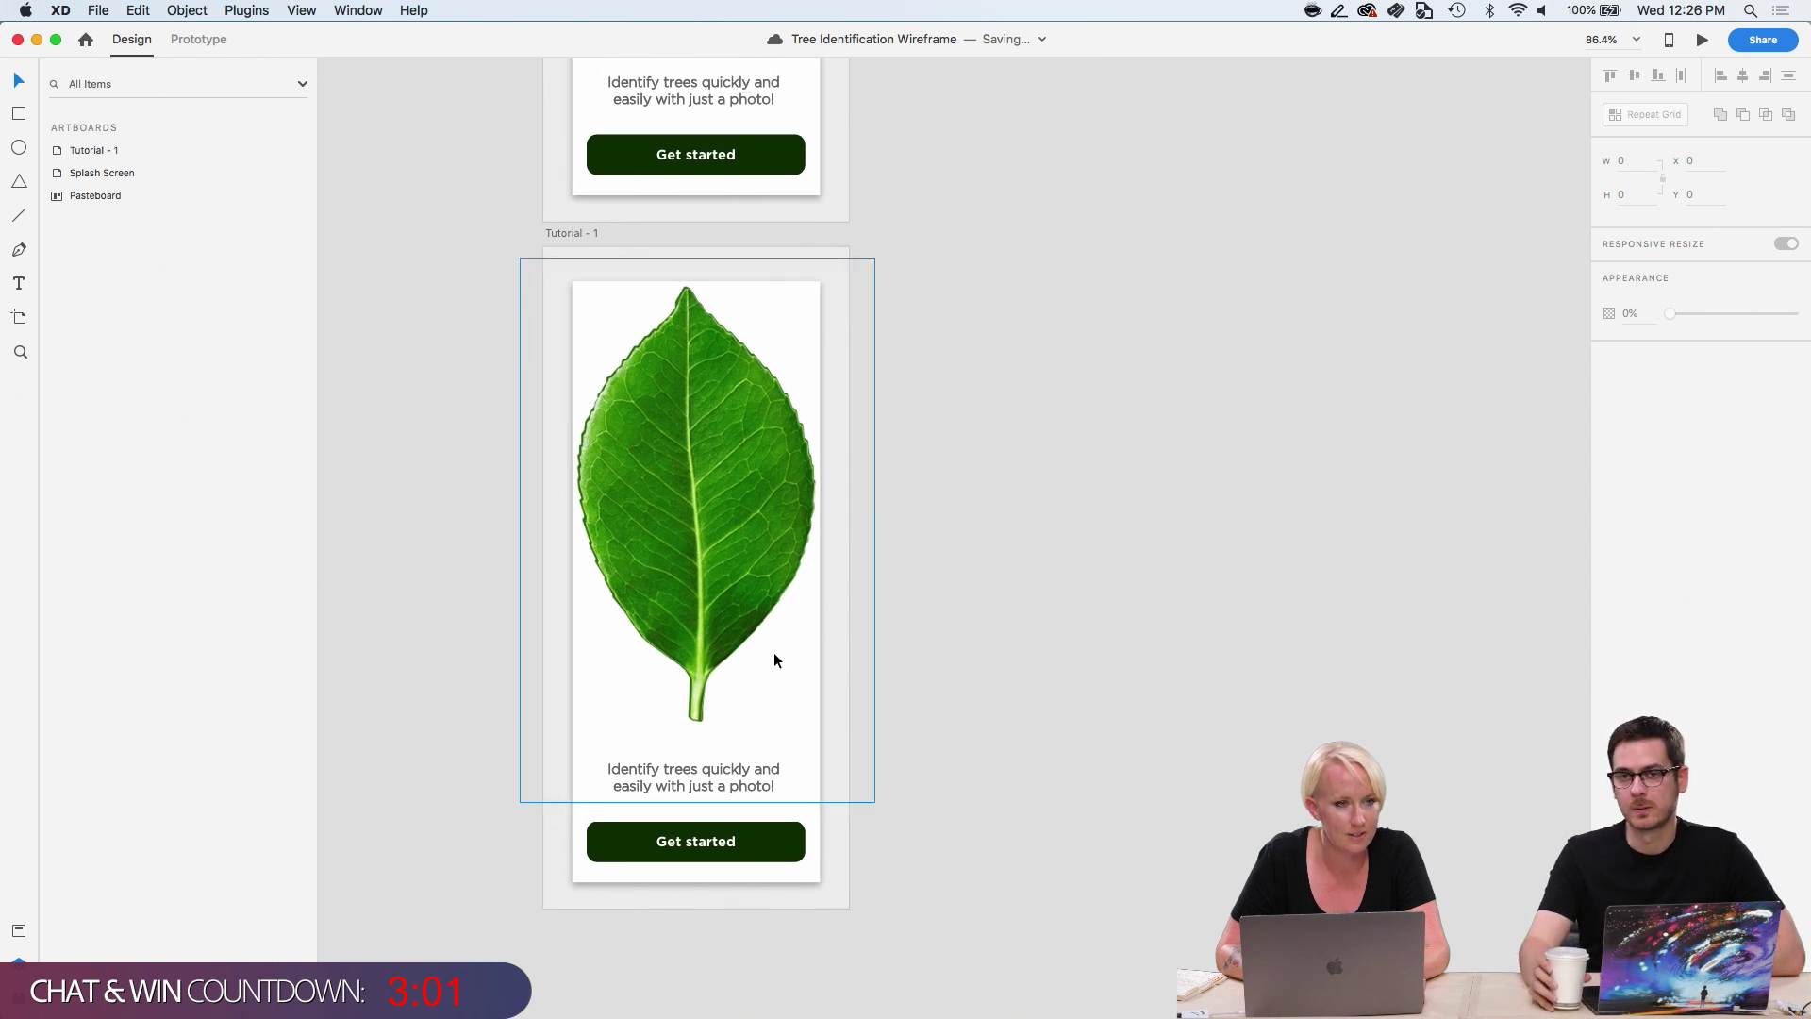
pyautogui.scroll(-10, 773, 656)
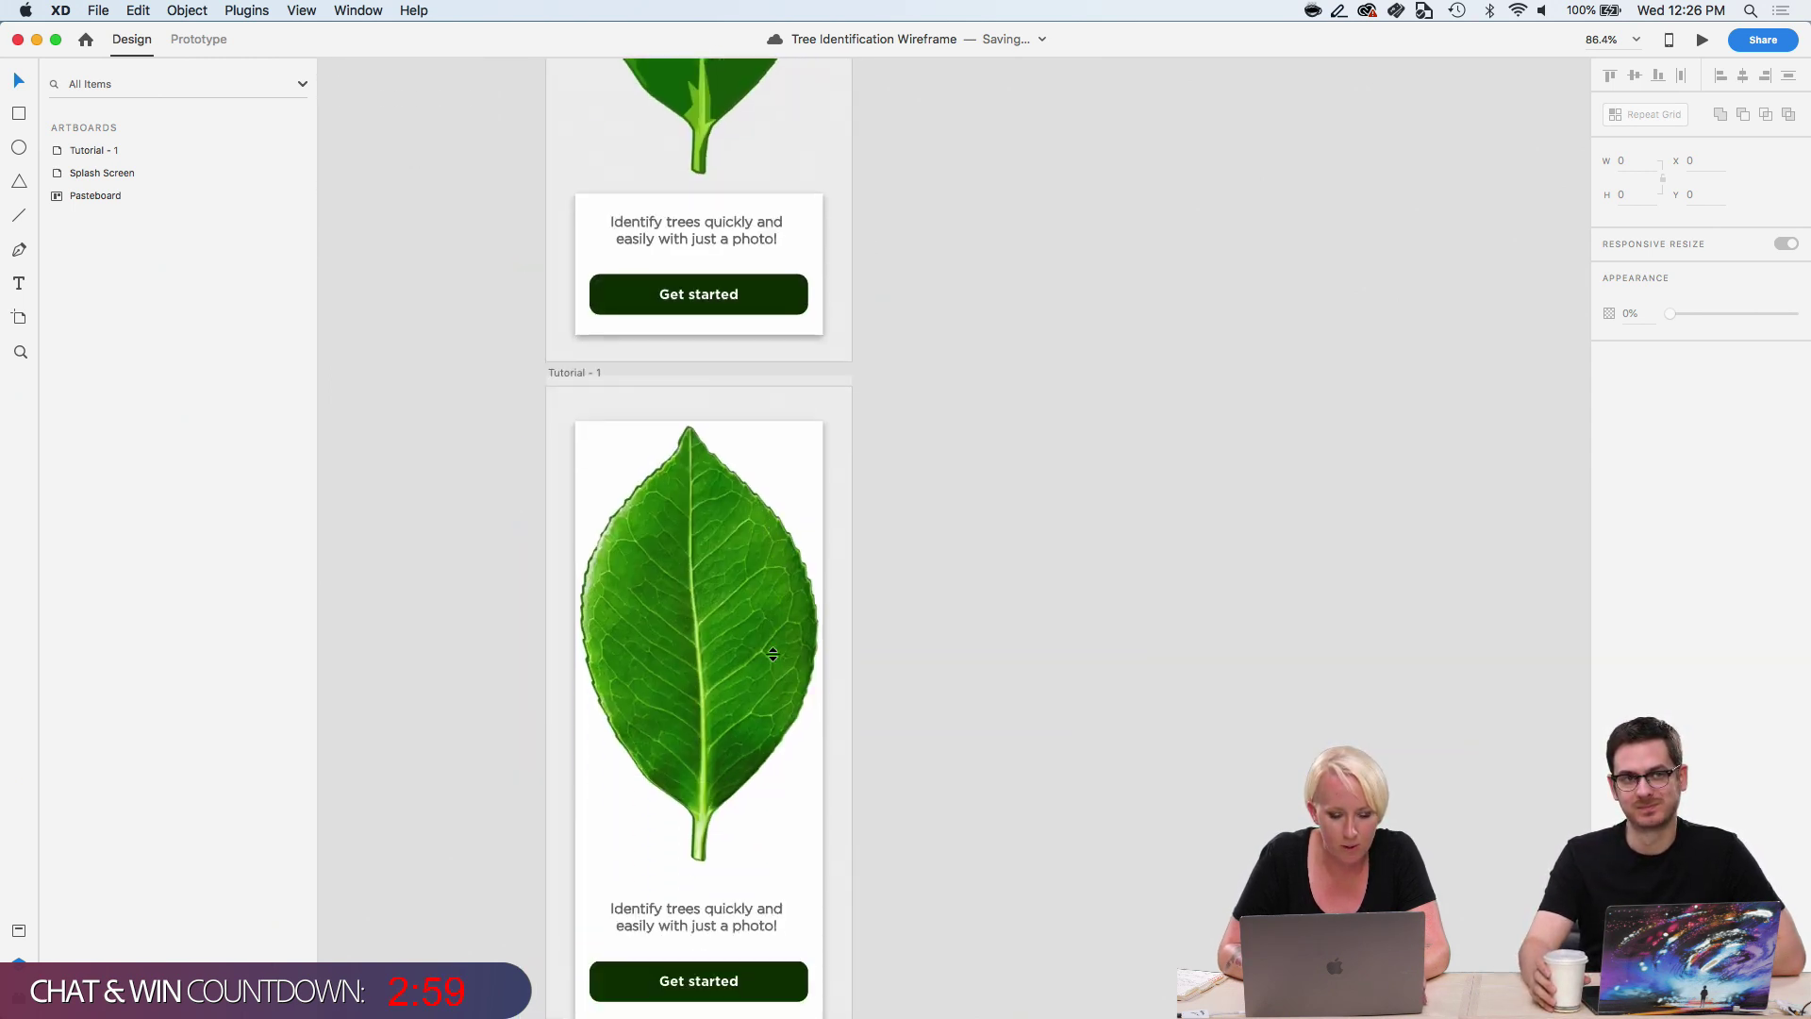
pyautogui.scroll(3, 773, 653)
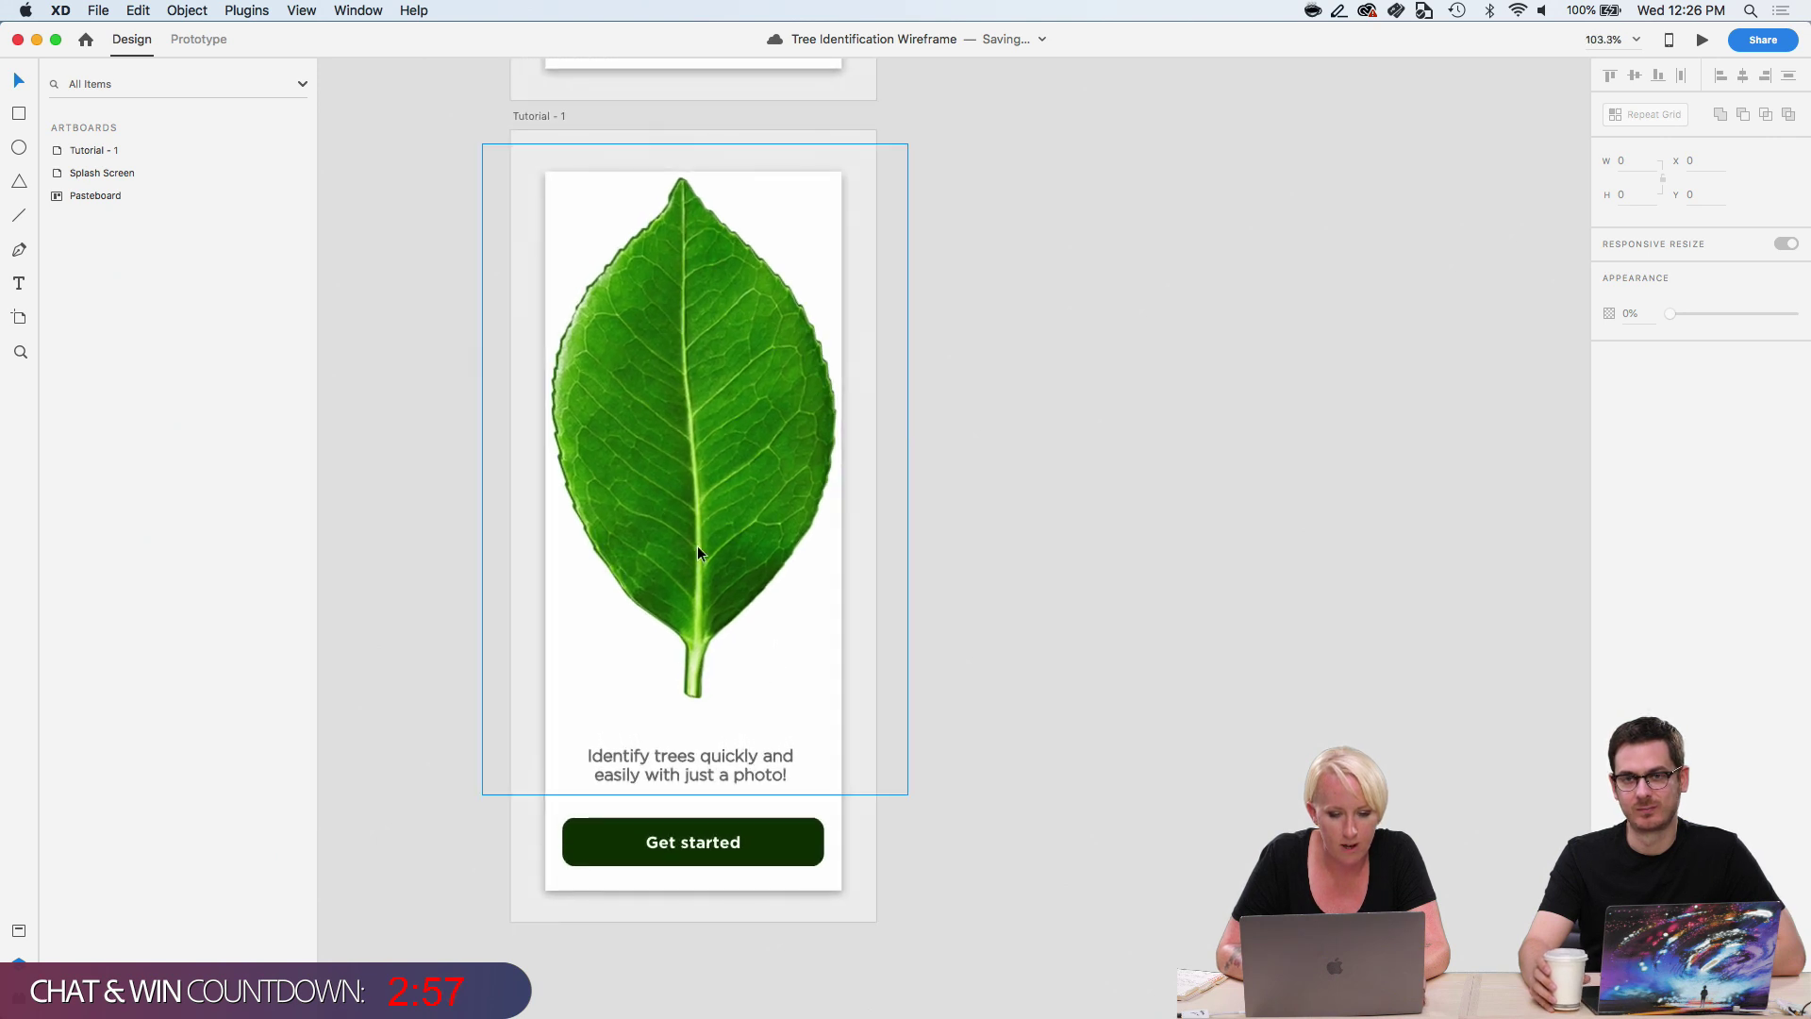
pyautogui.moveTo(1011, 557); pyautogui.dragTo(731, 404)
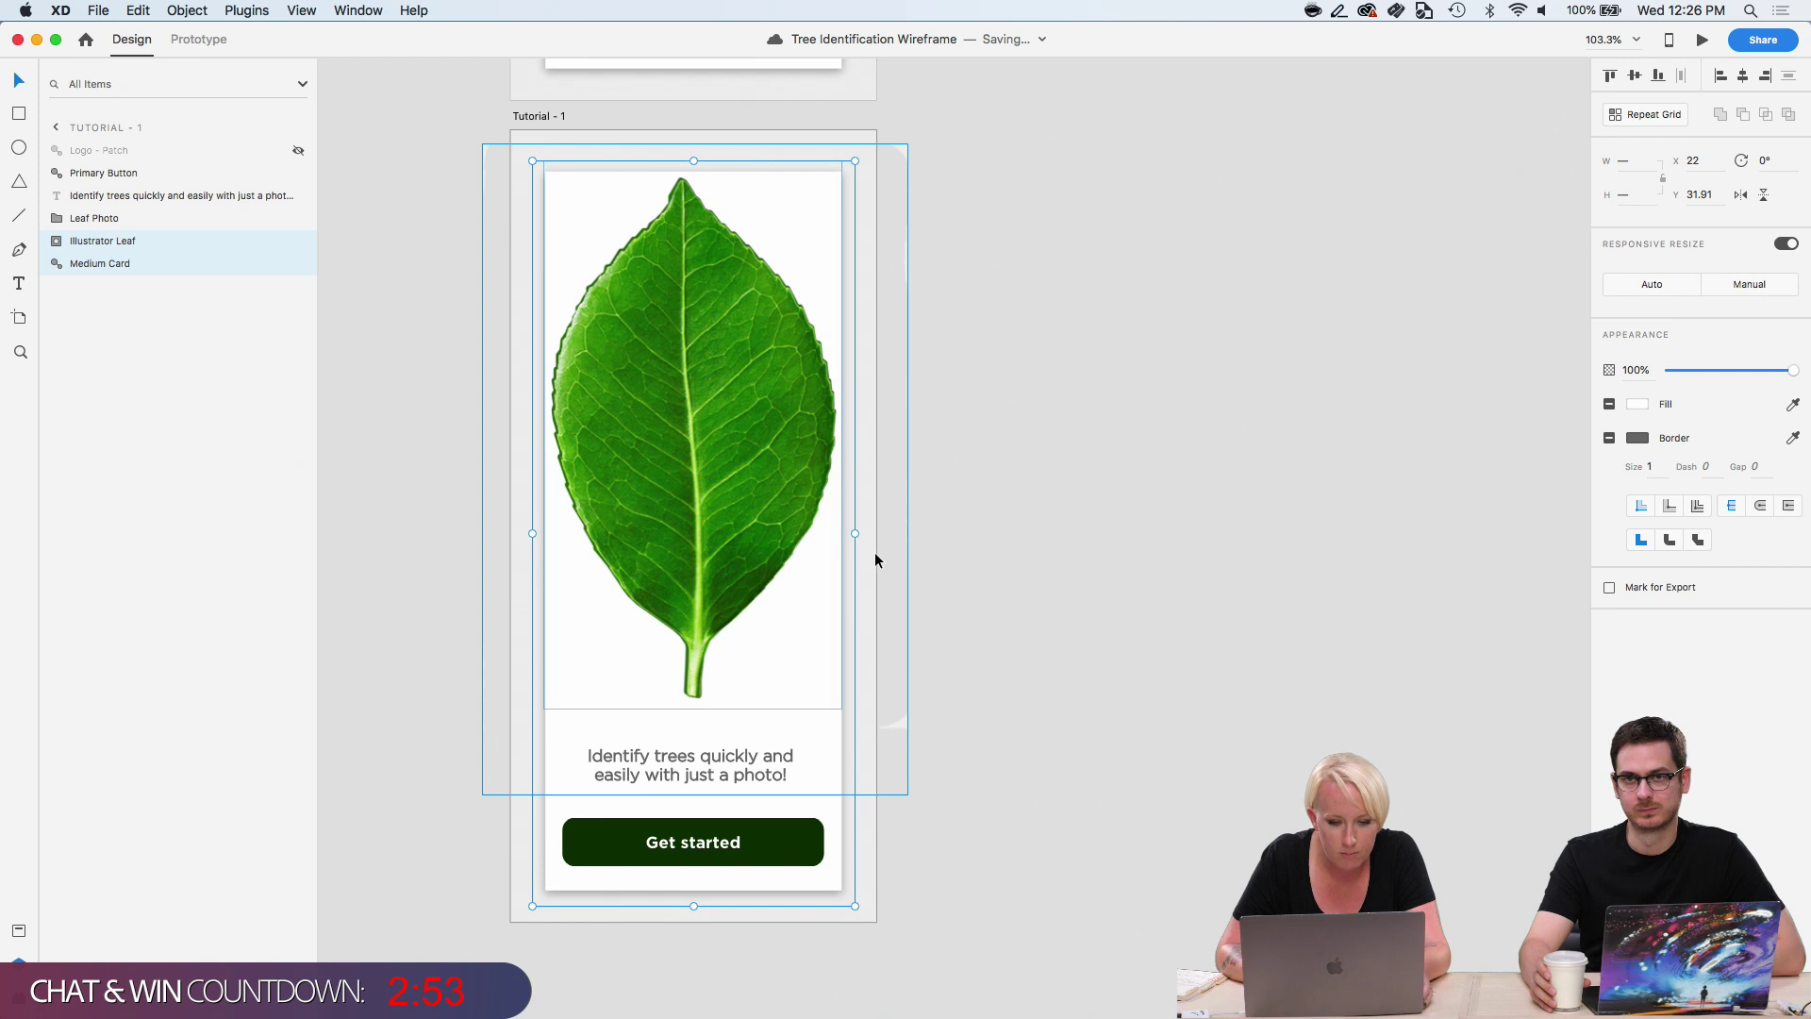
pyautogui.moveTo(853, 534); pyautogui.dragTo(822, 534)
pyautogui.press('super+z')
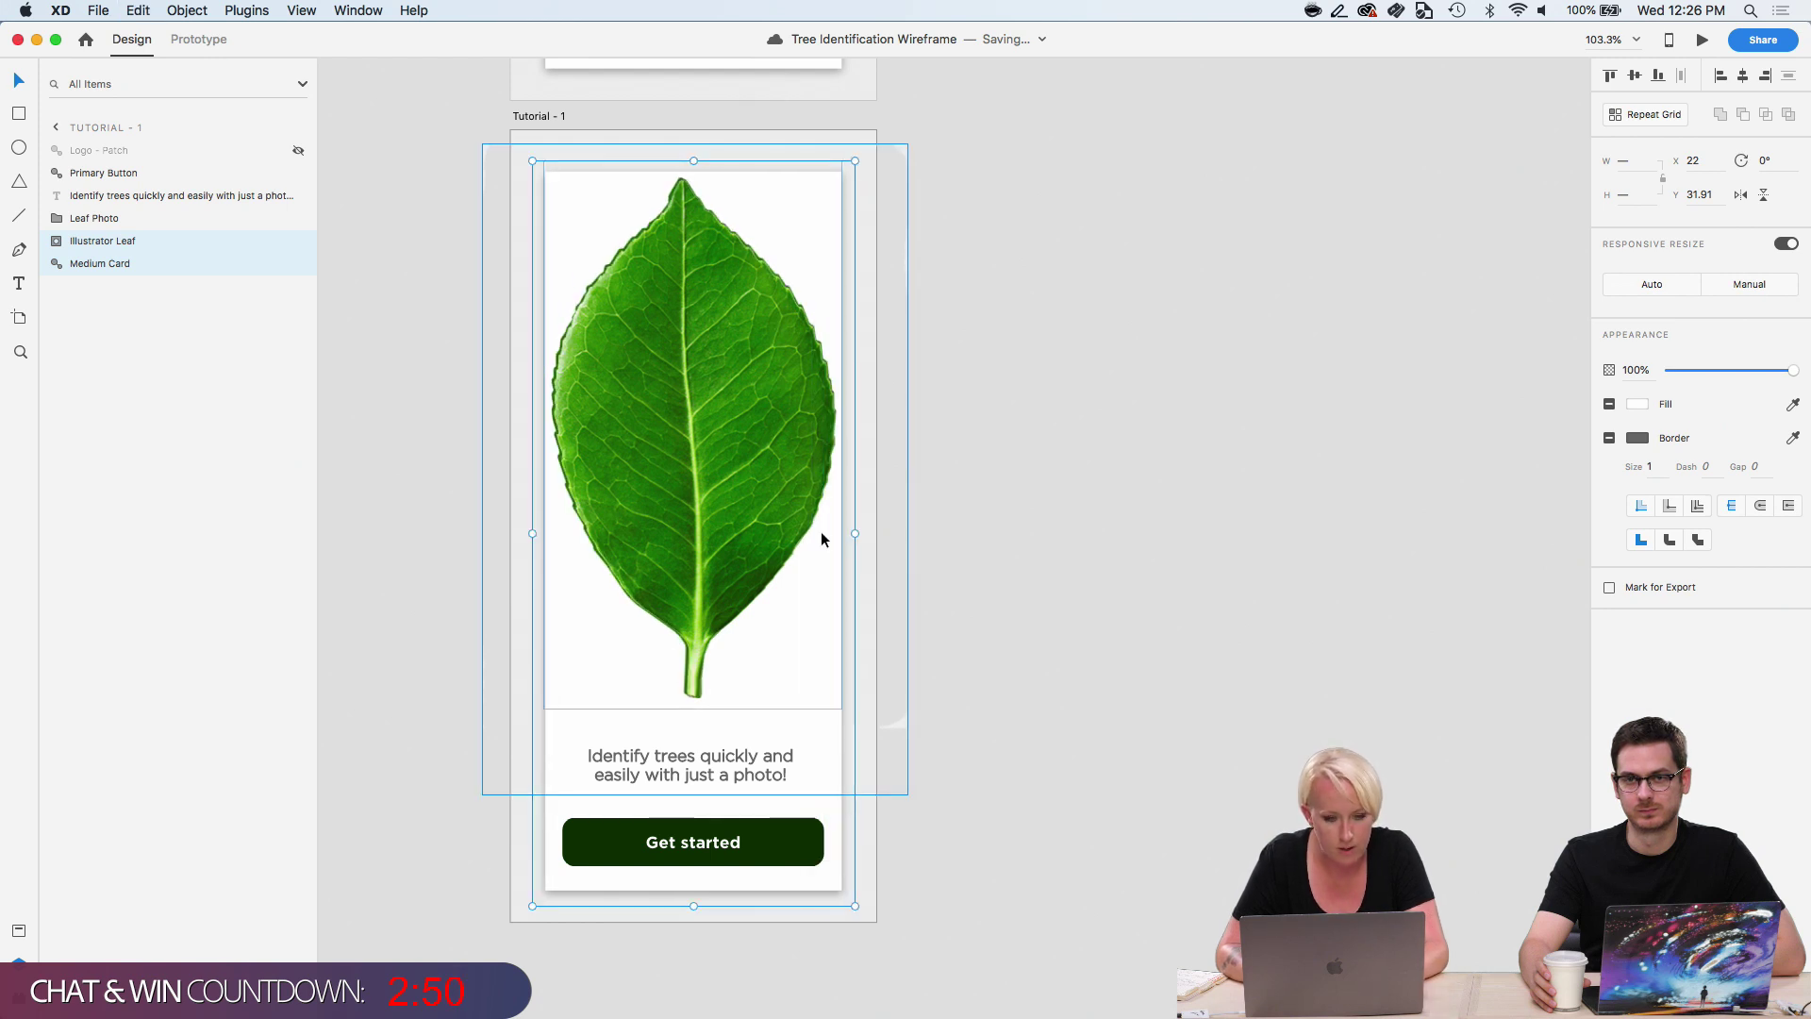
# Scale Leaf Photo and Illustrator Leaf down together, the photo to about 362 by 555, and center them on the card above the tagline.
pyautogui.keyDown('shift'); pyautogui.click(125, 242); pyautogui.keyUp('shift')
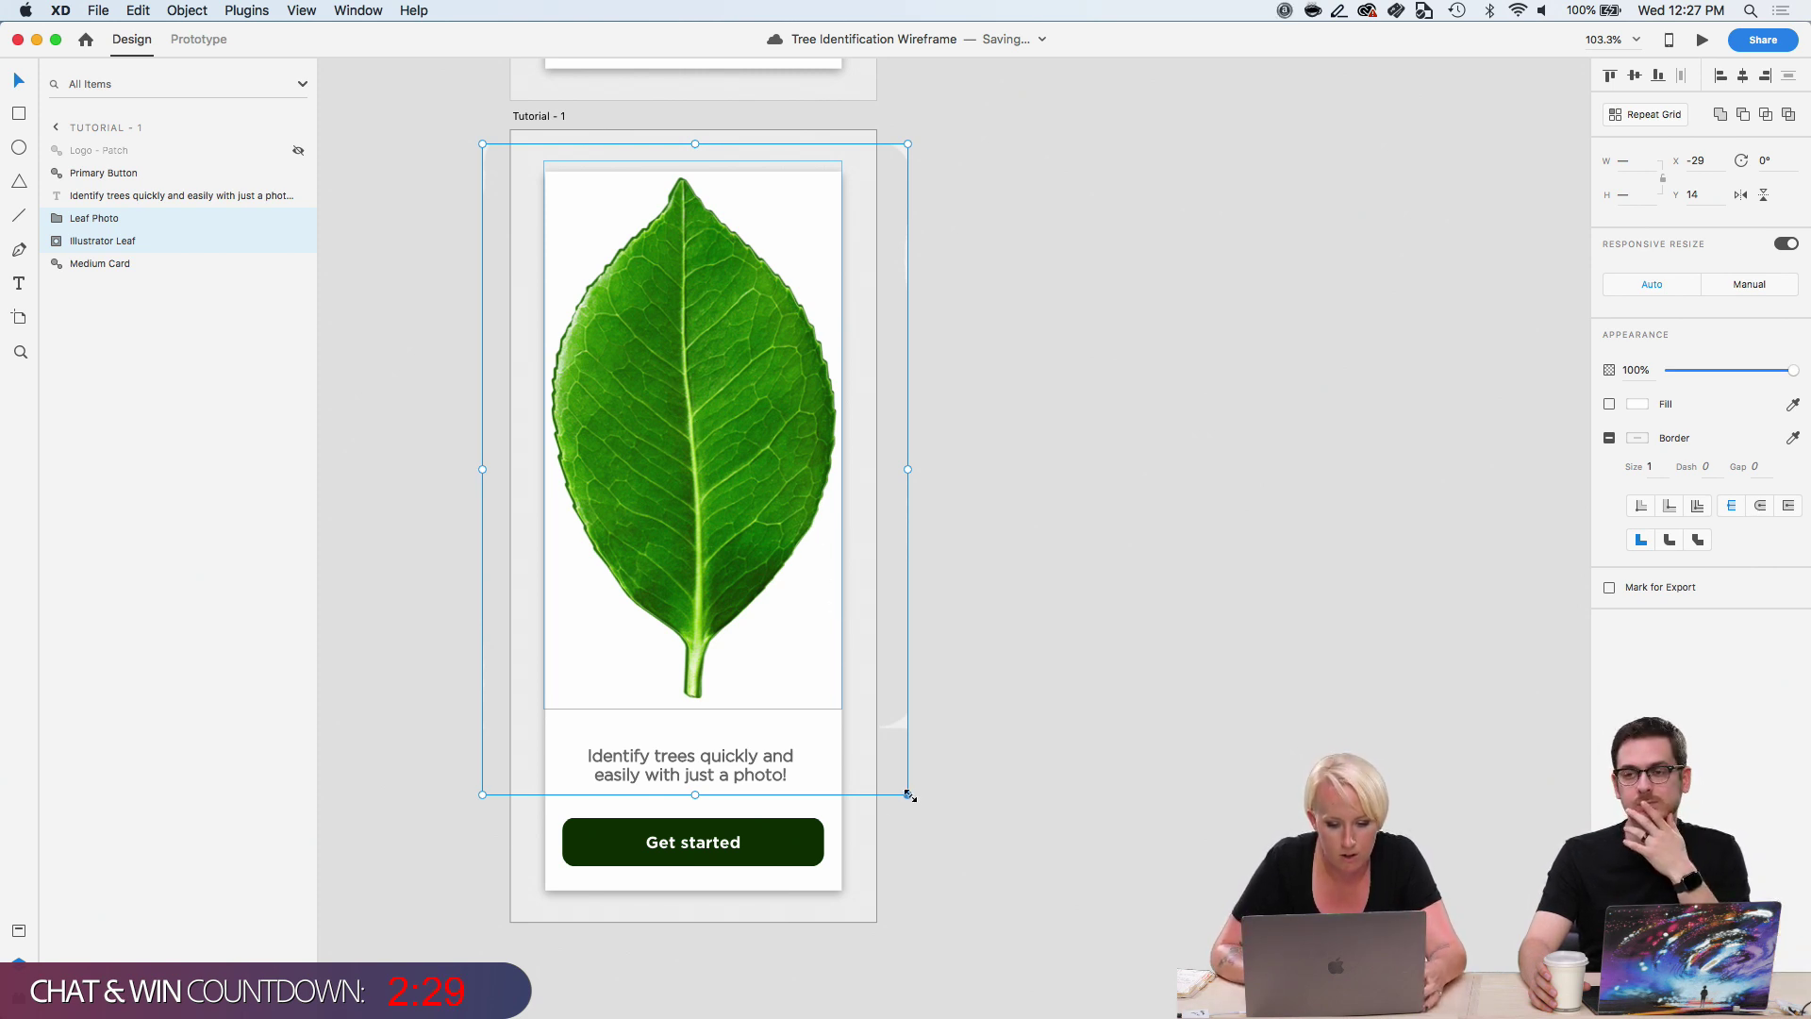
pyautogui.moveTo(908, 795); pyautogui.dragTo(836, 731)
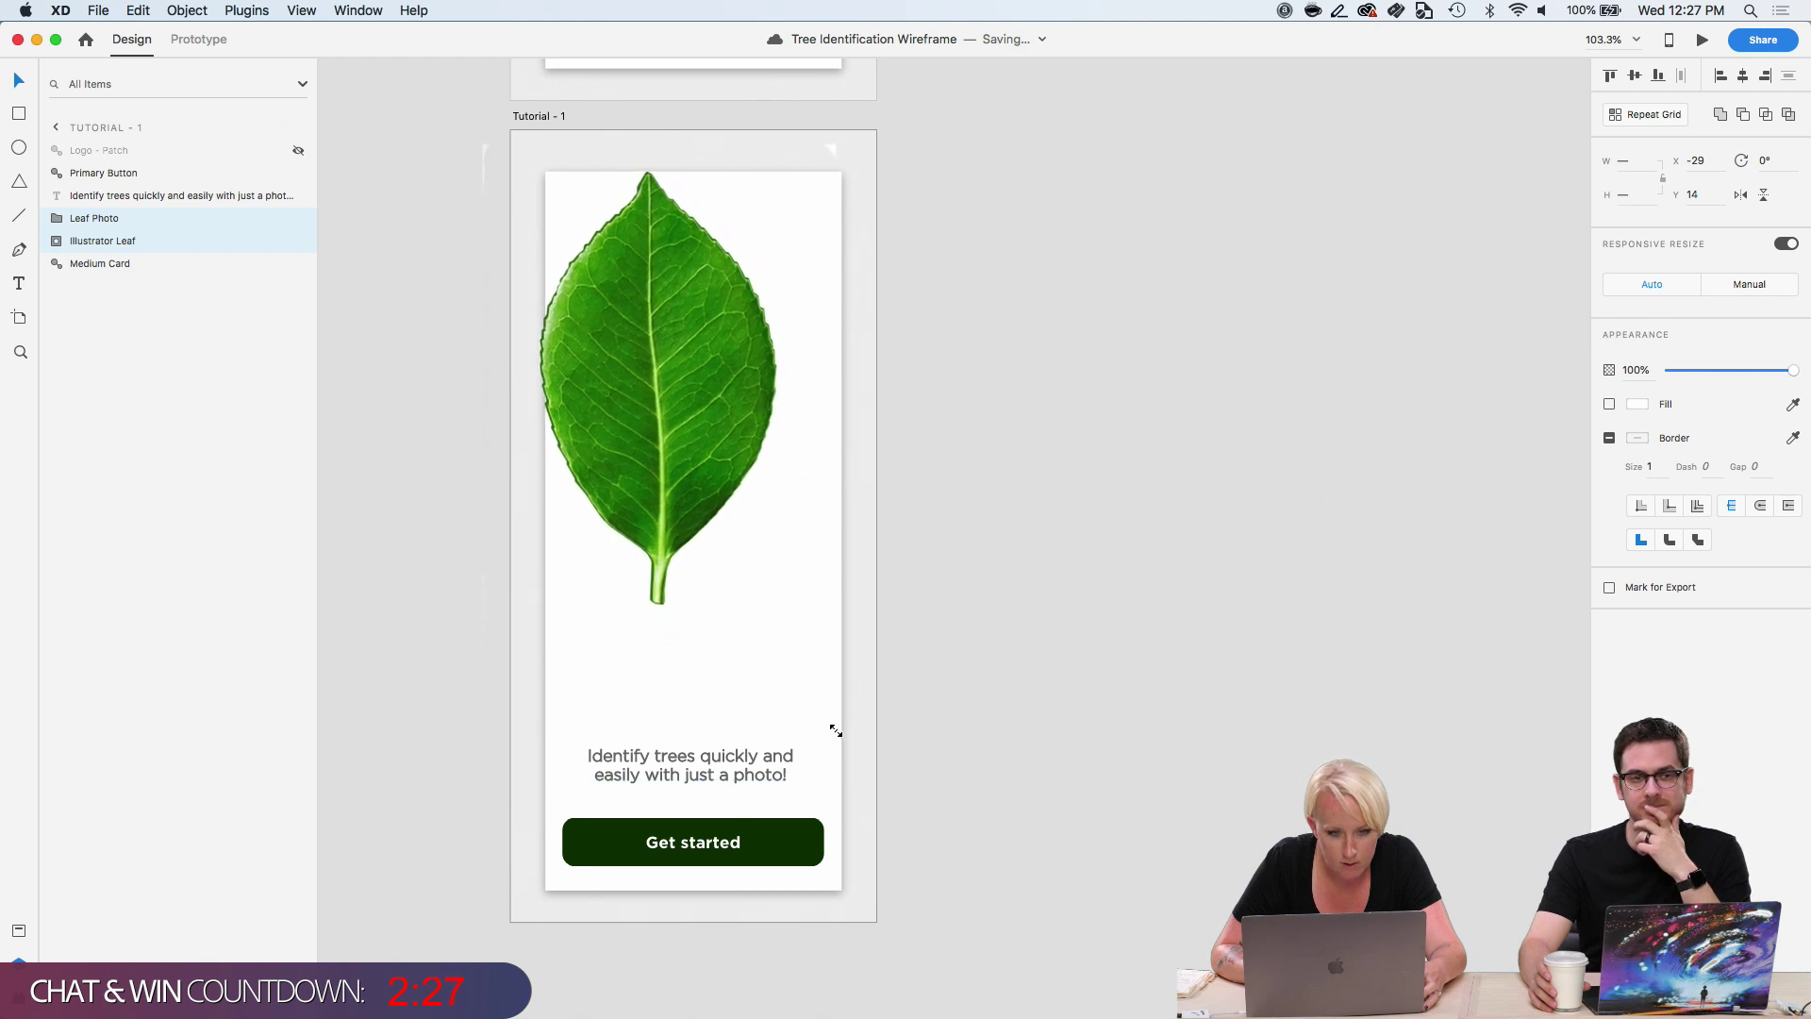
pyautogui.moveTo(585, 411); pyautogui.dragTo(661, 452)
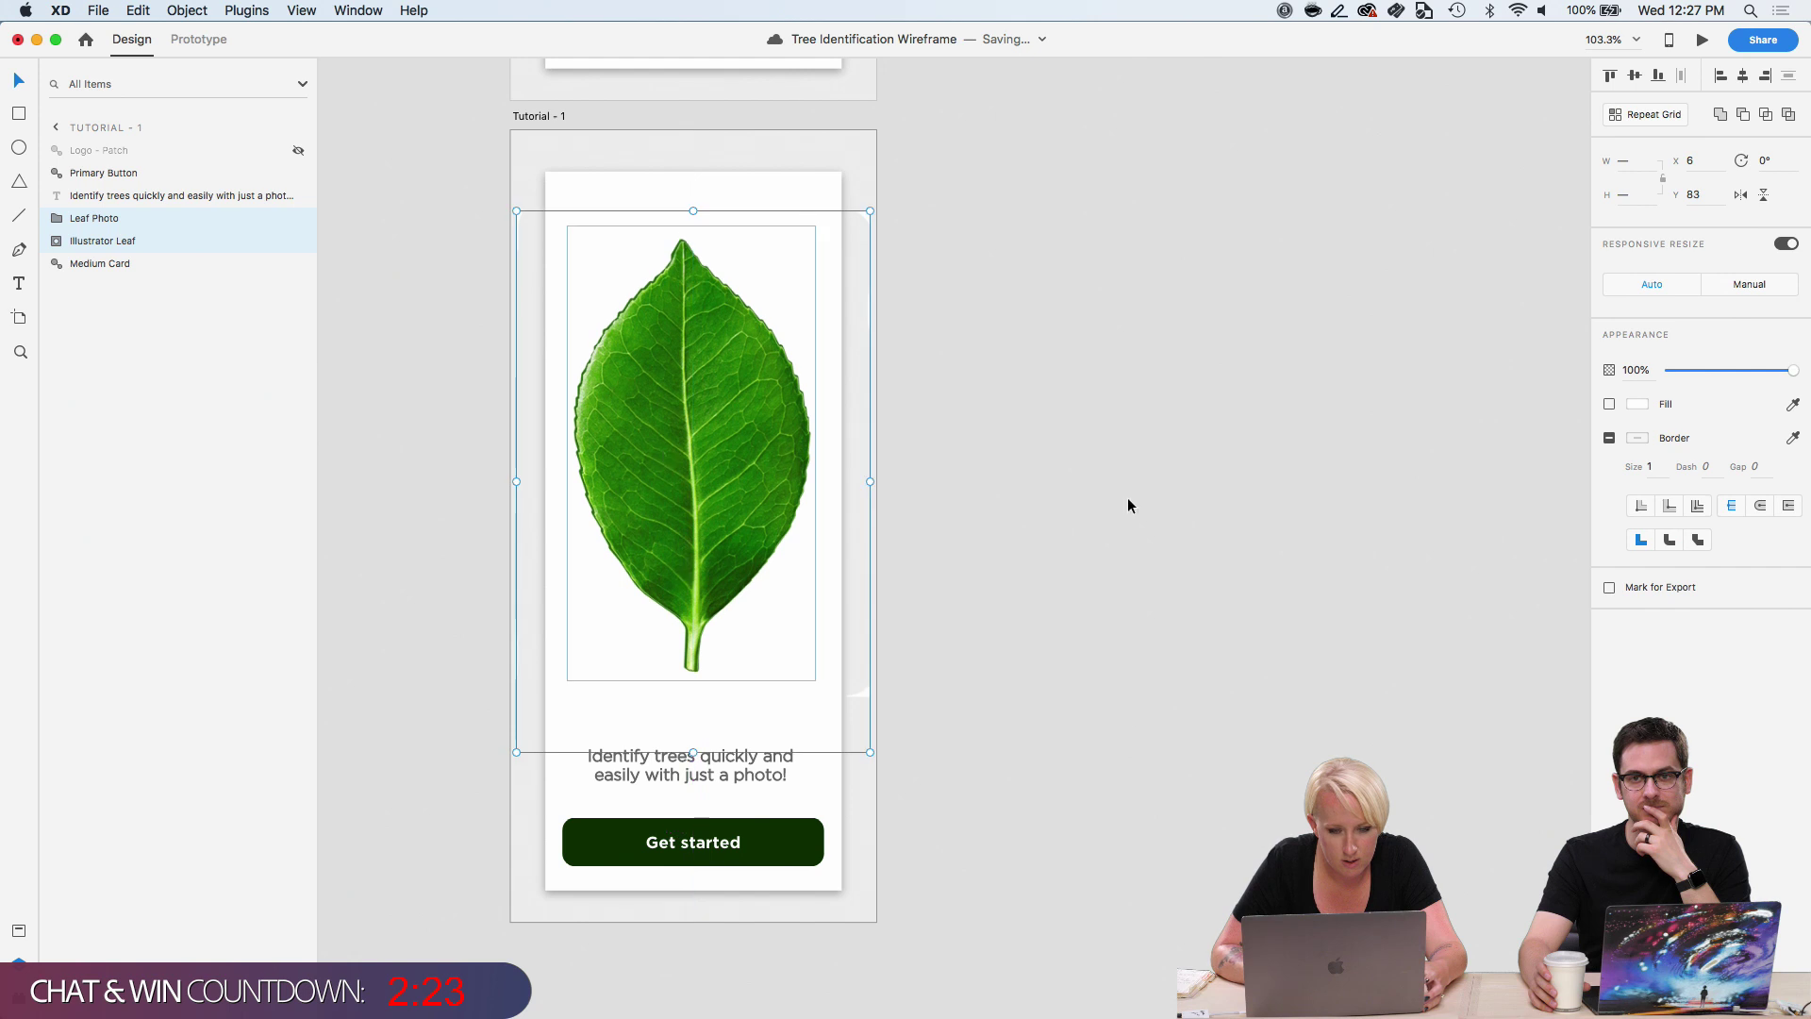
pyautogui.rightClick(787, 457)
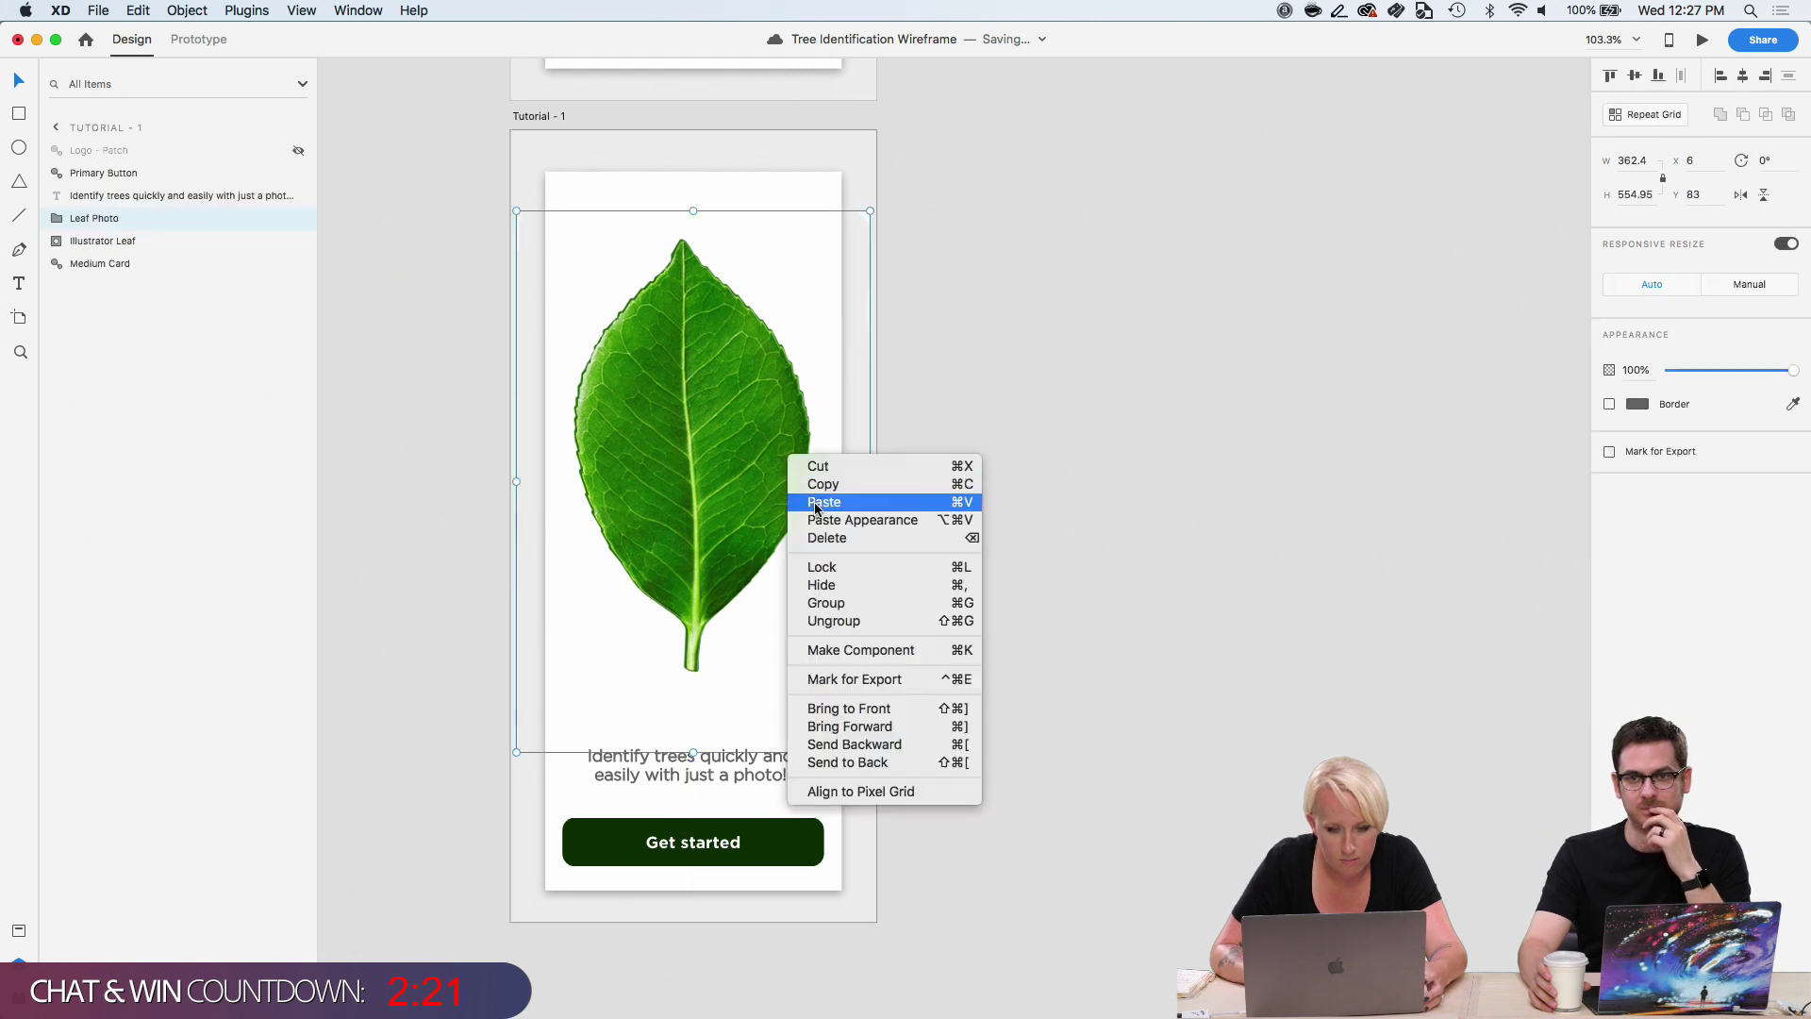
pyautogui.click(122, 242)
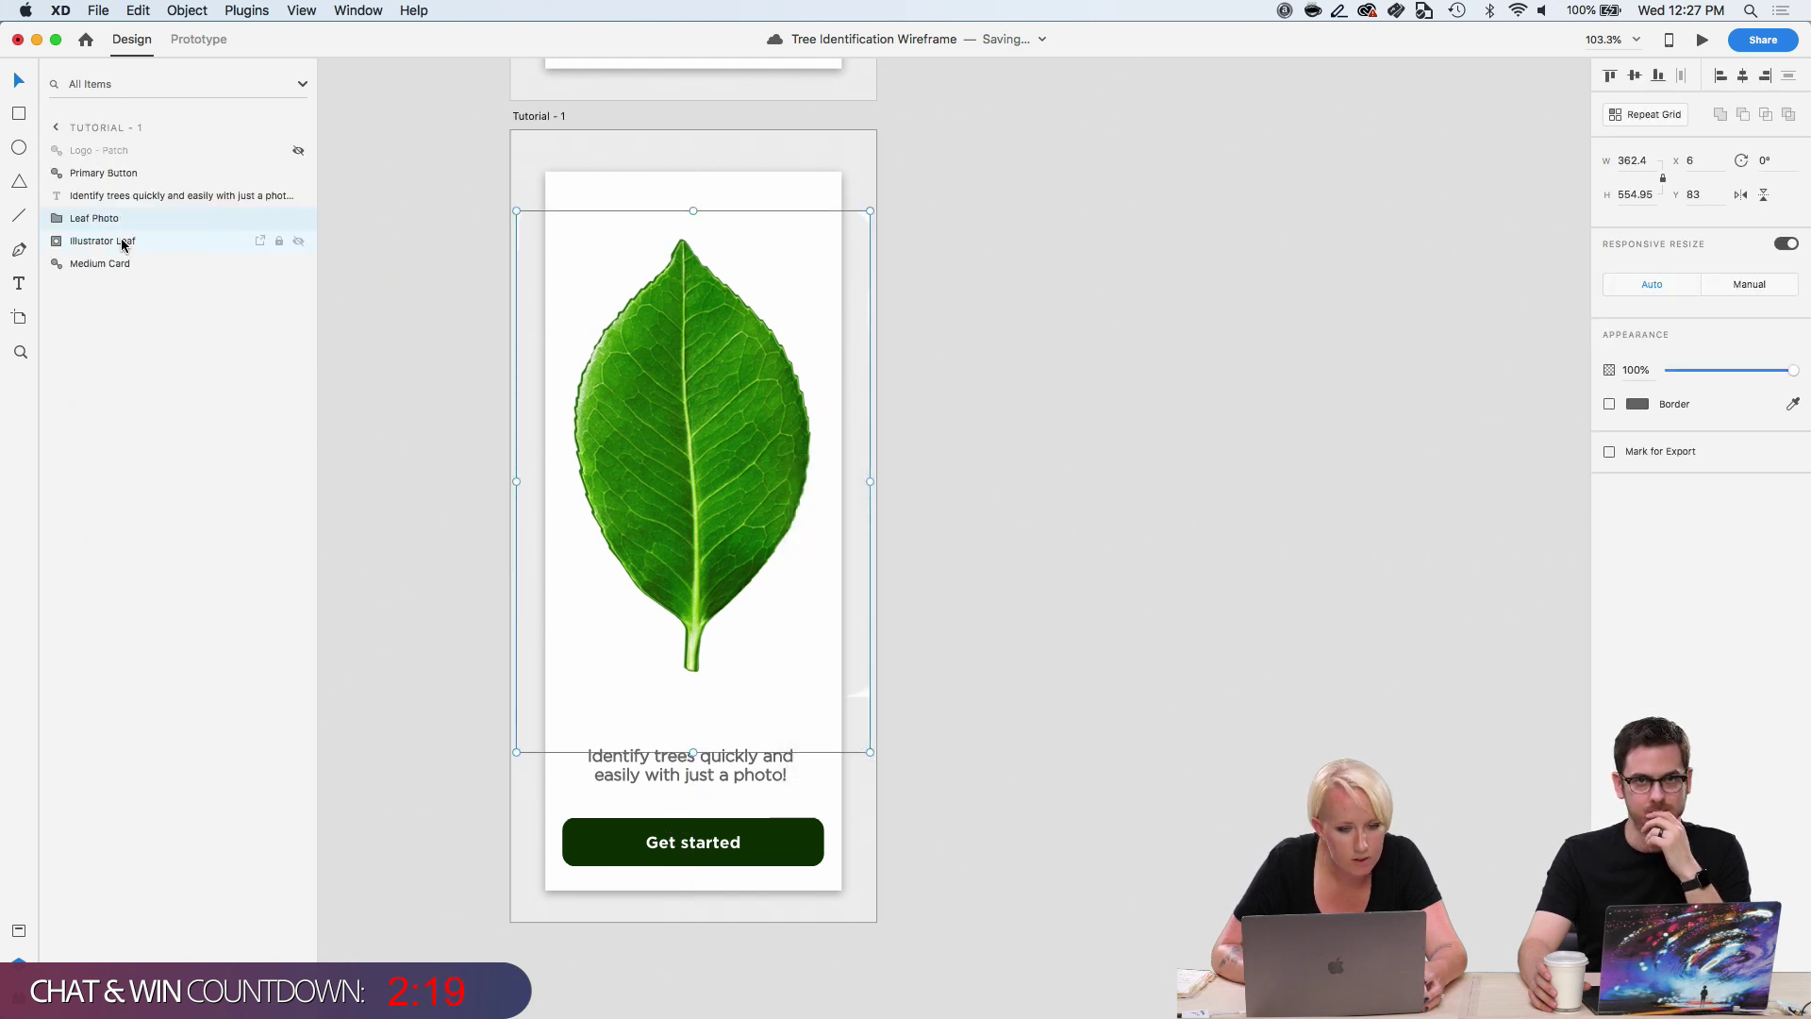
pyautogui.click(449, 427)
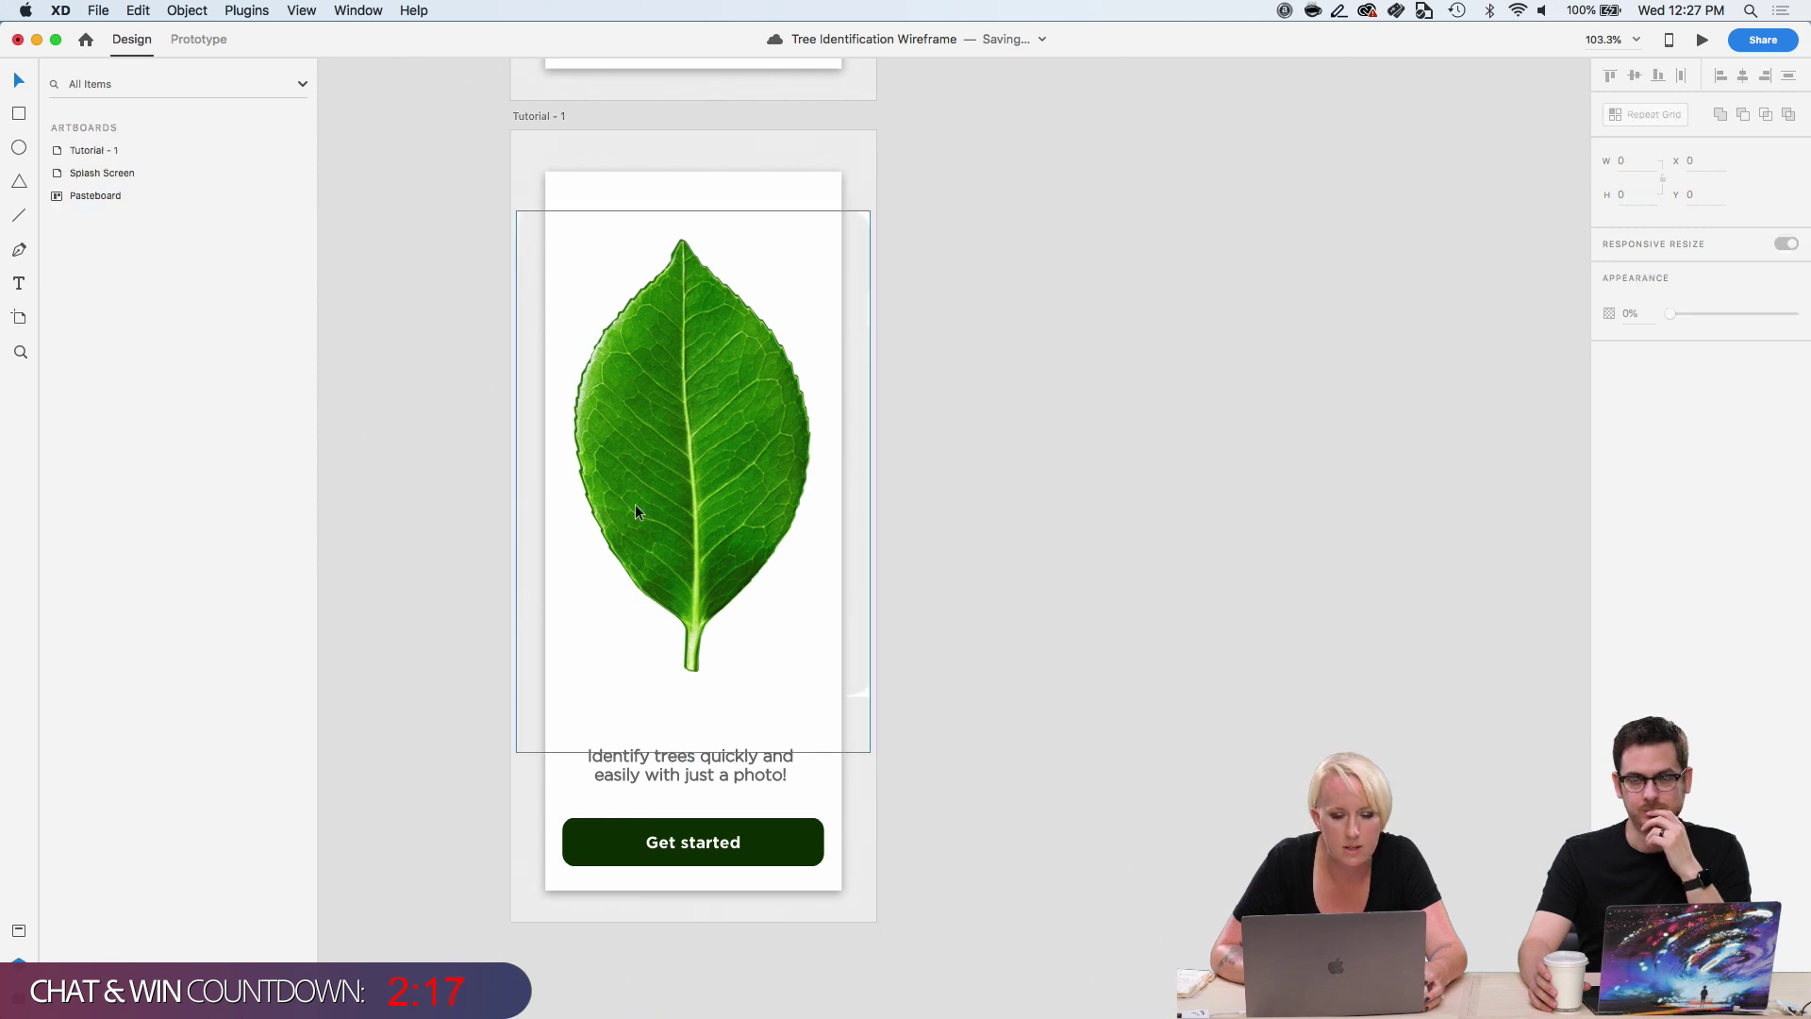
# Turn the Leaf Photo group on the Tutorial - 1 artboard into a component.
pyautogui.scroll(3, 635, 502)
pyautogui.scroll(1, 636, 502)
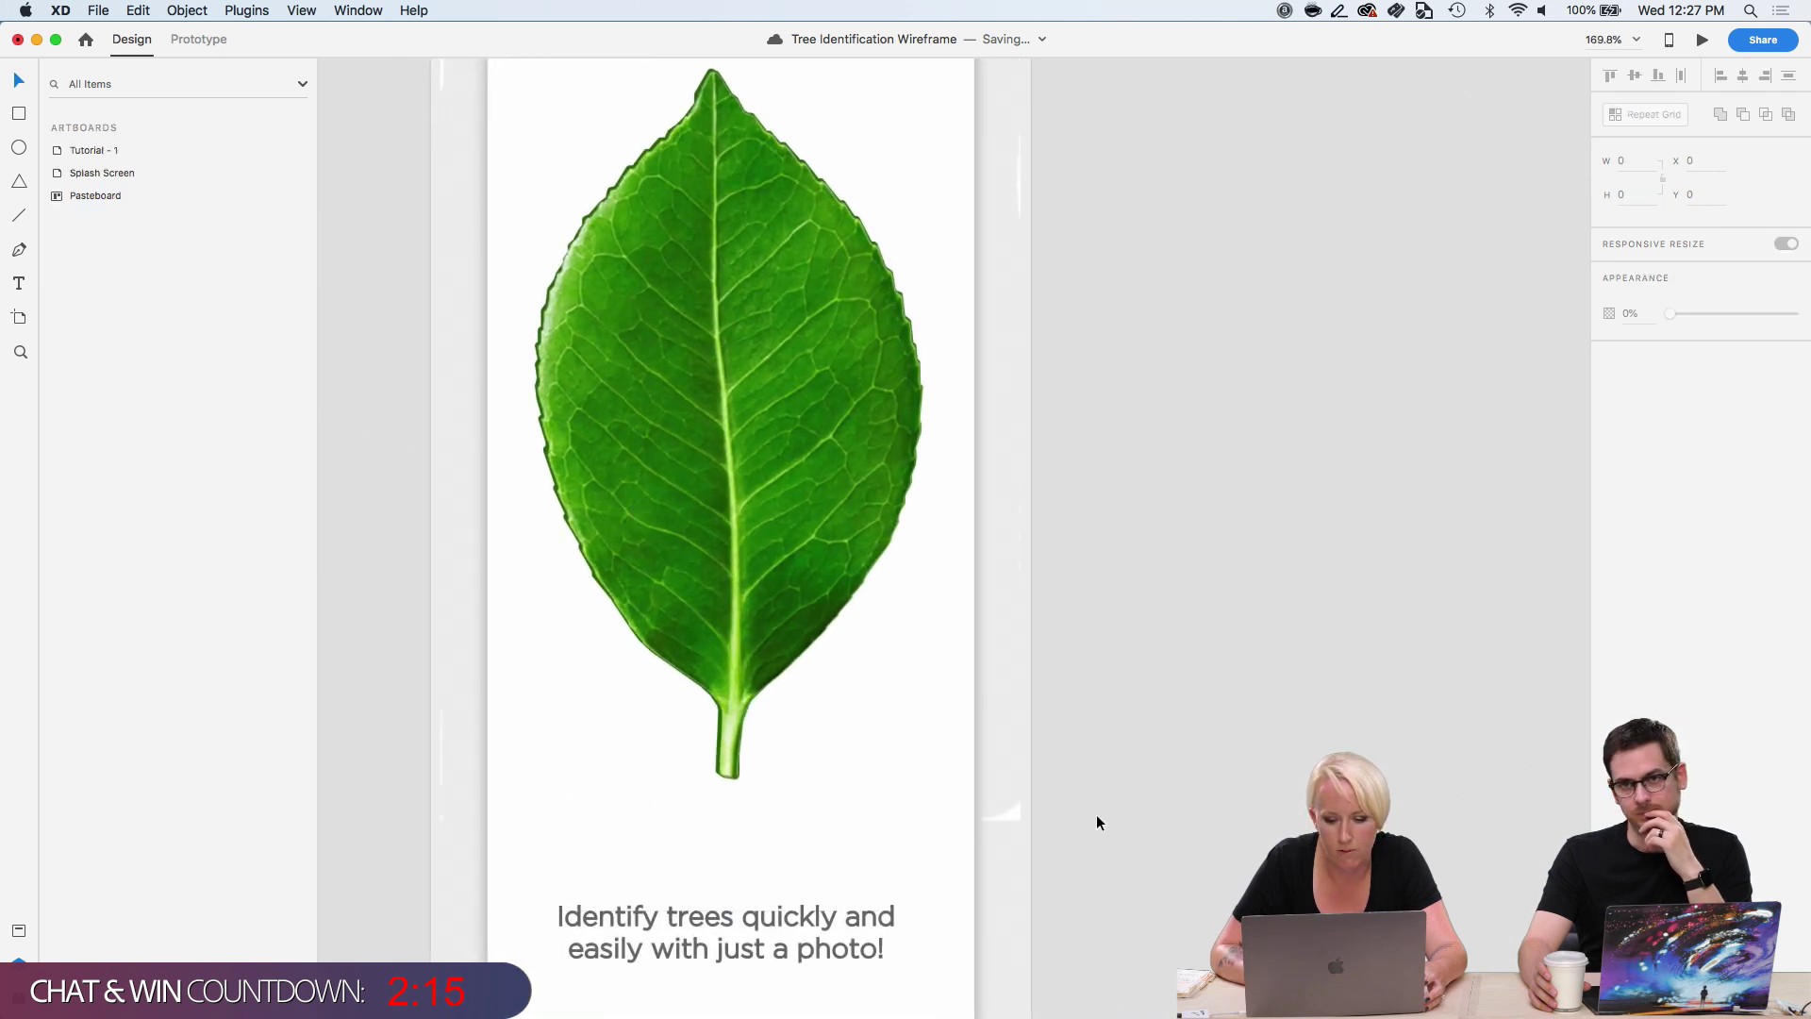
pyautogui.scroll(2, 1018, 811)
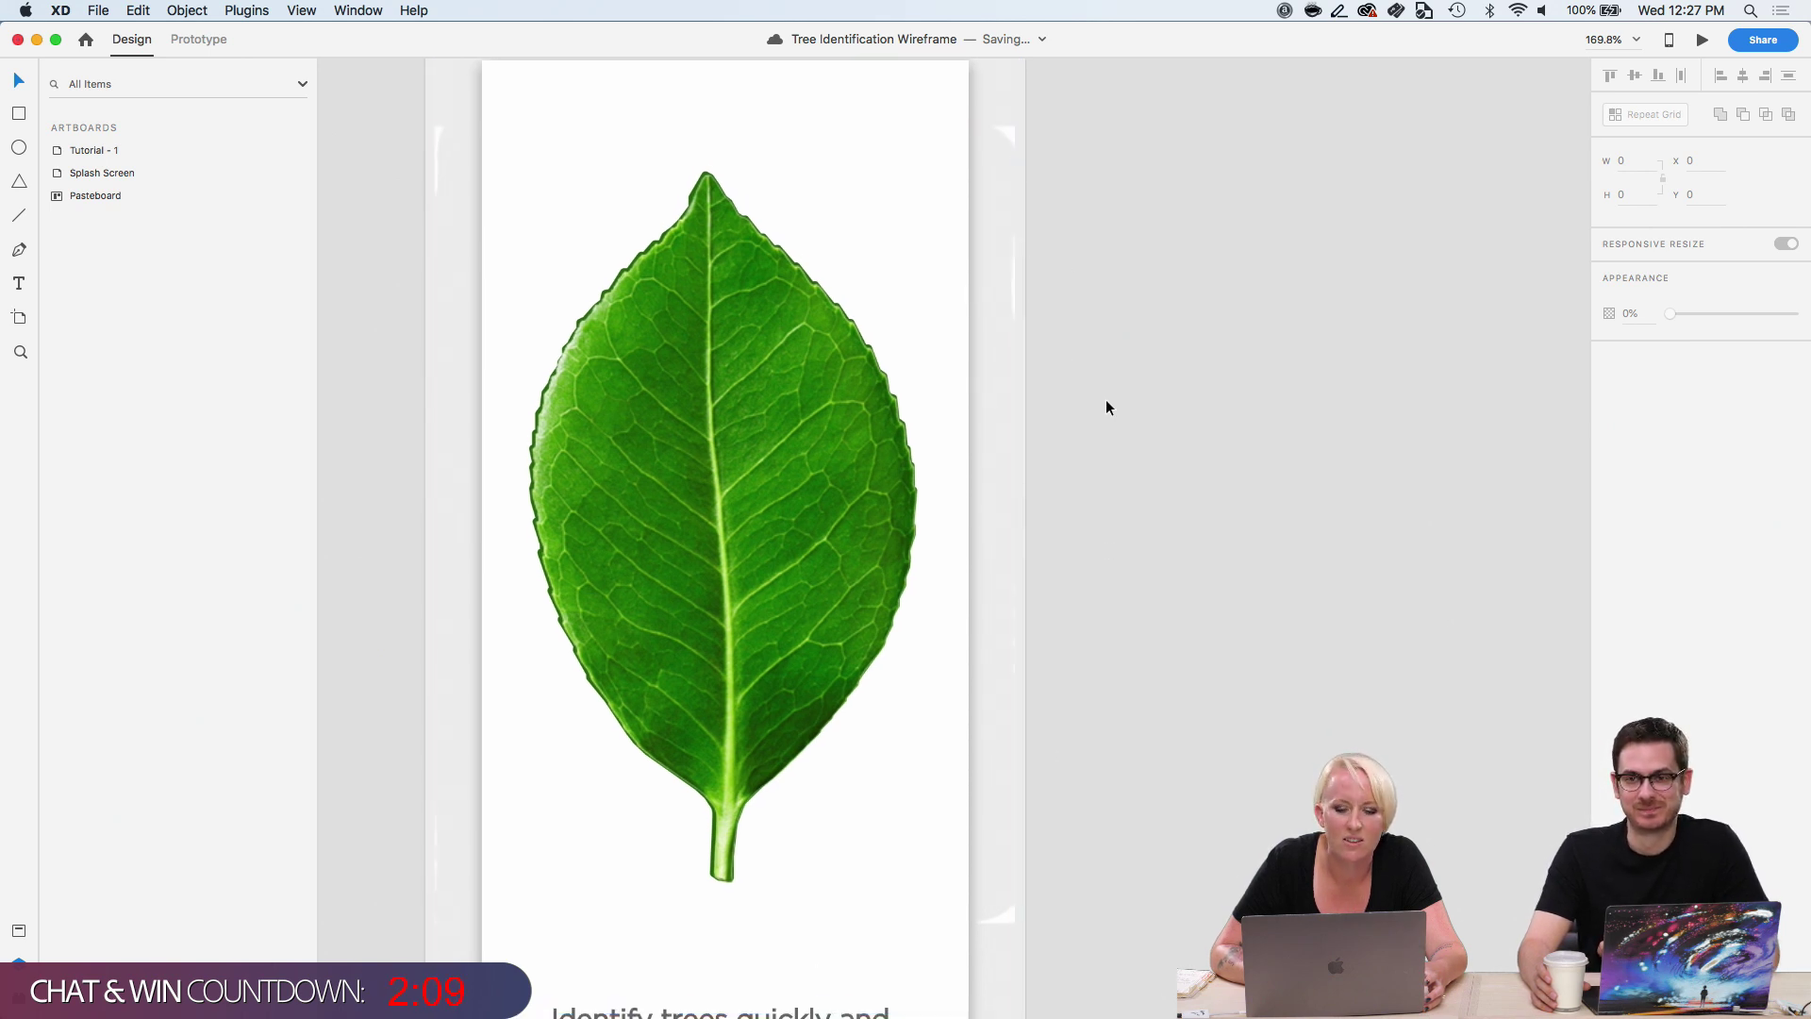
pyautogui.click(722, 370)
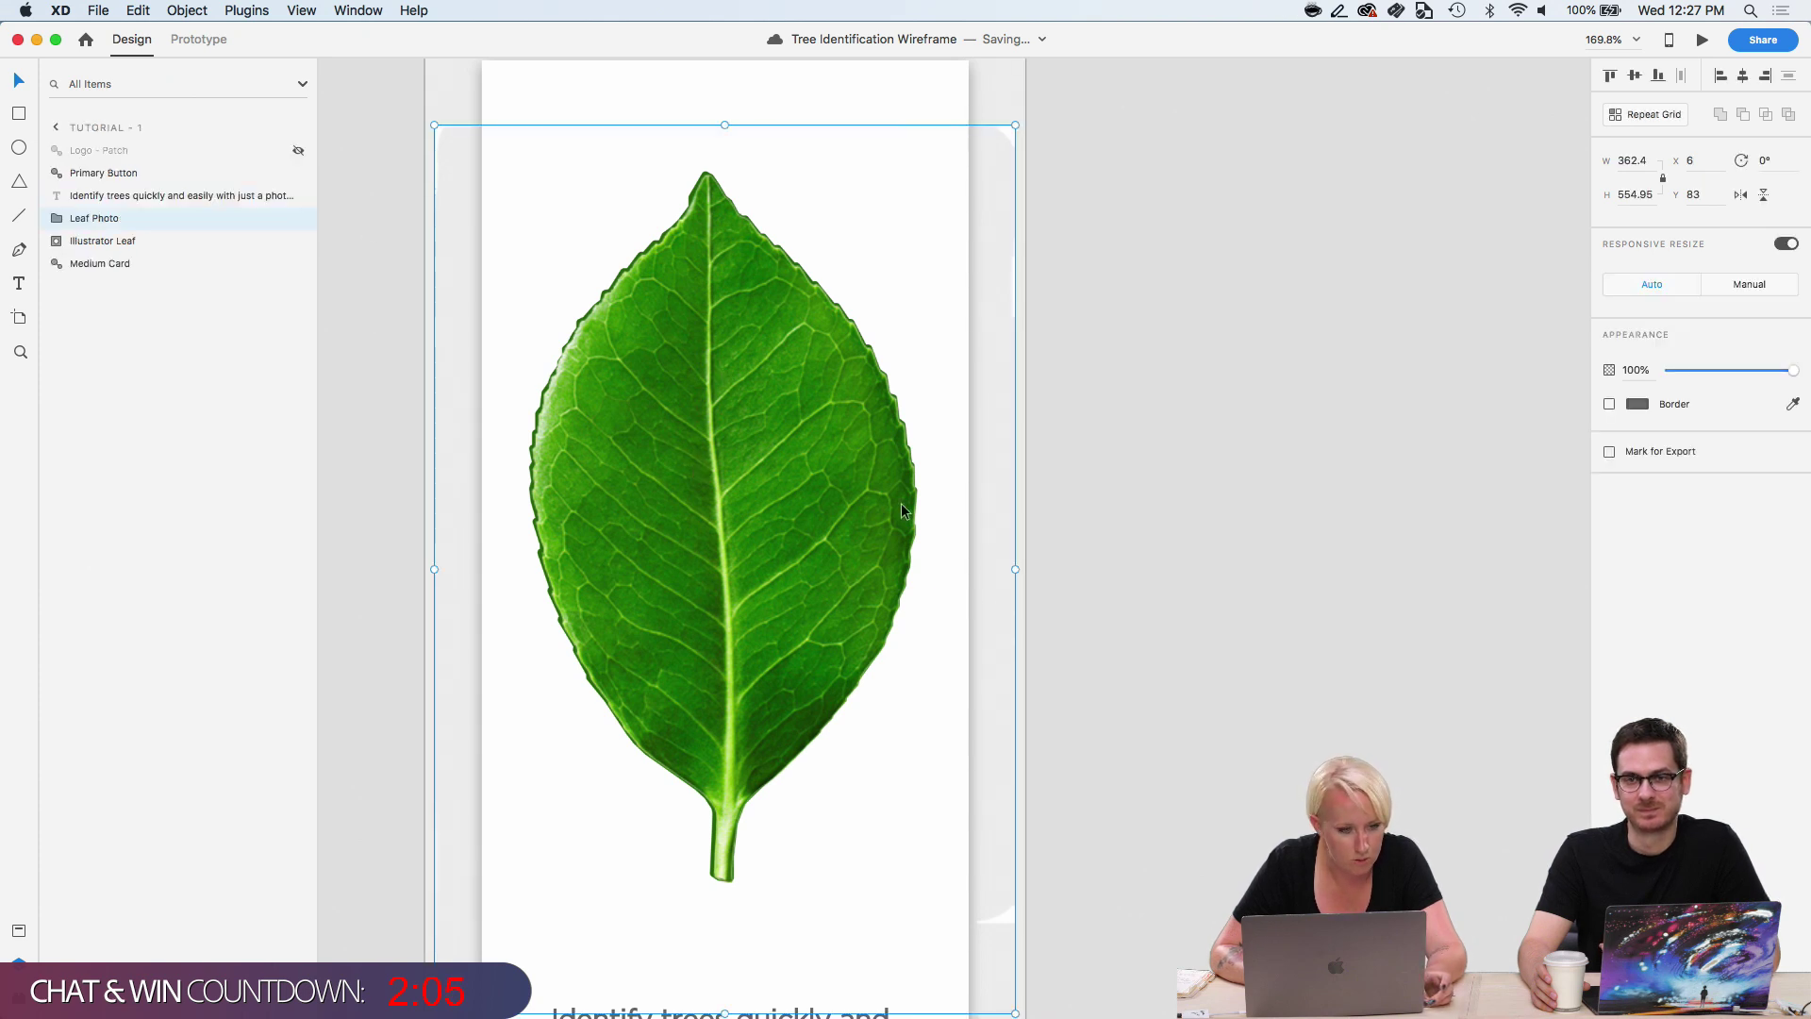
pyautogui.rightClick(115, 223)
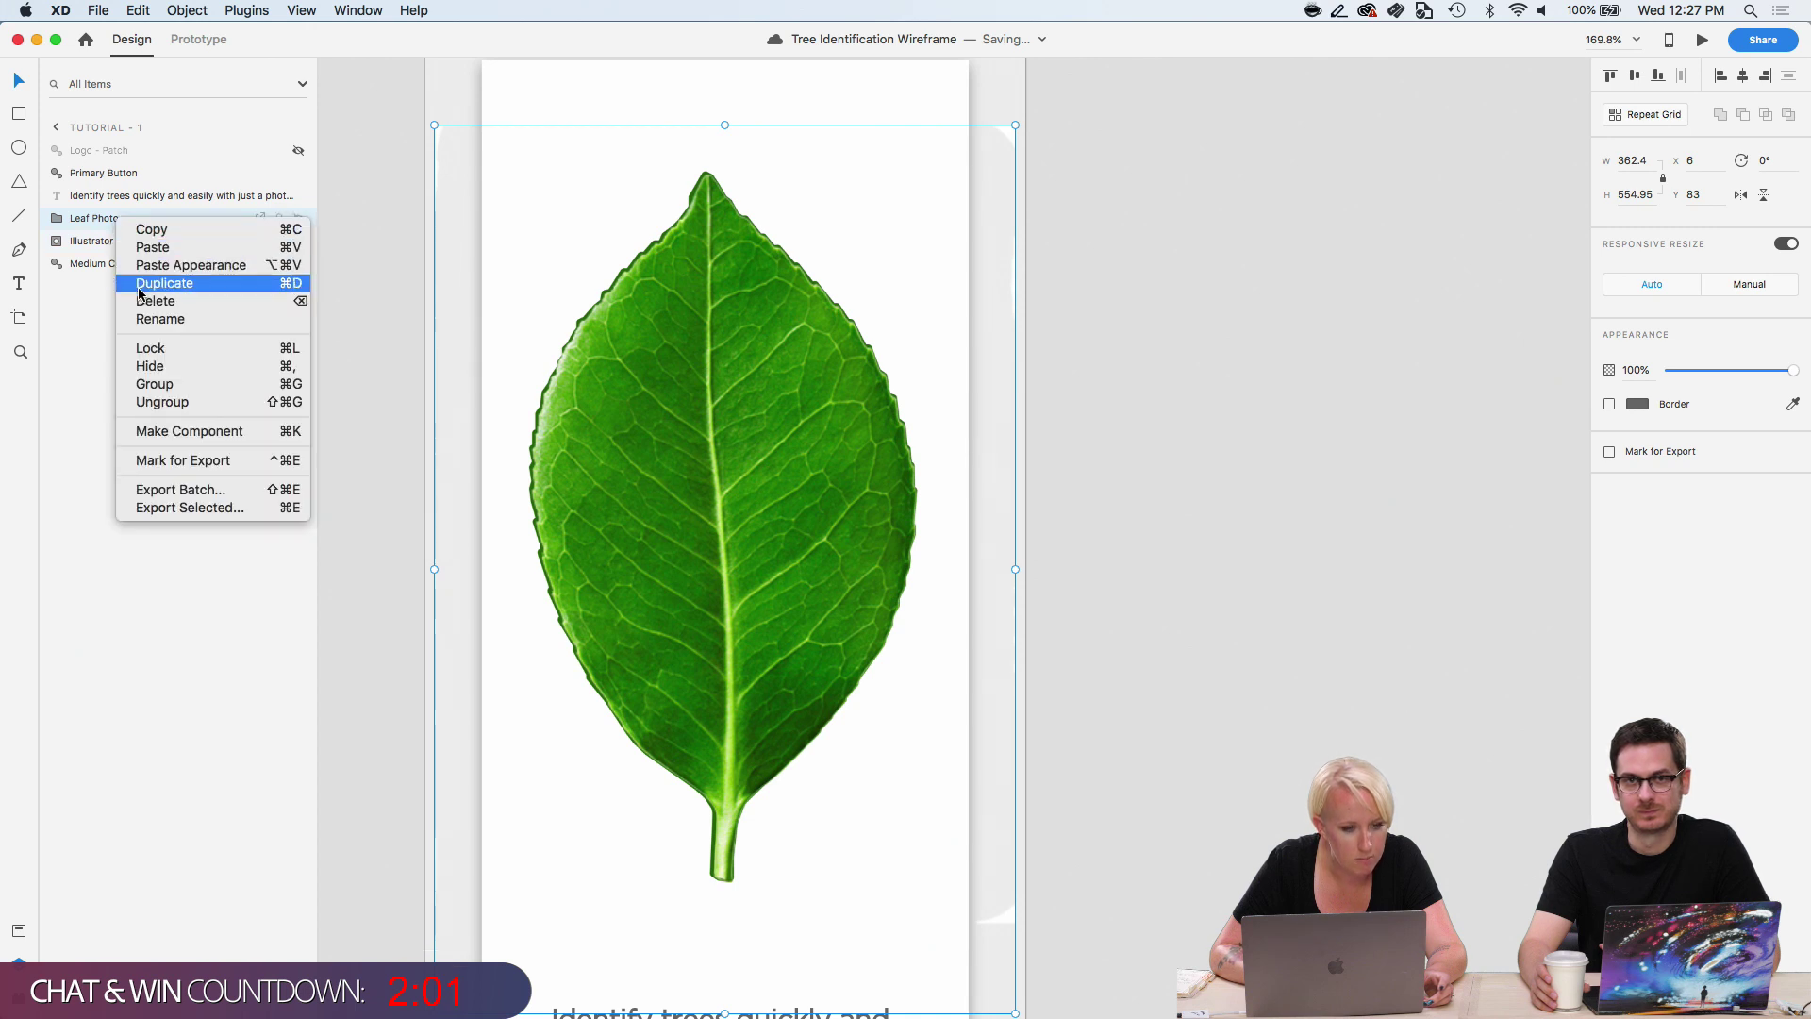
pyautogui.click(164, 433)
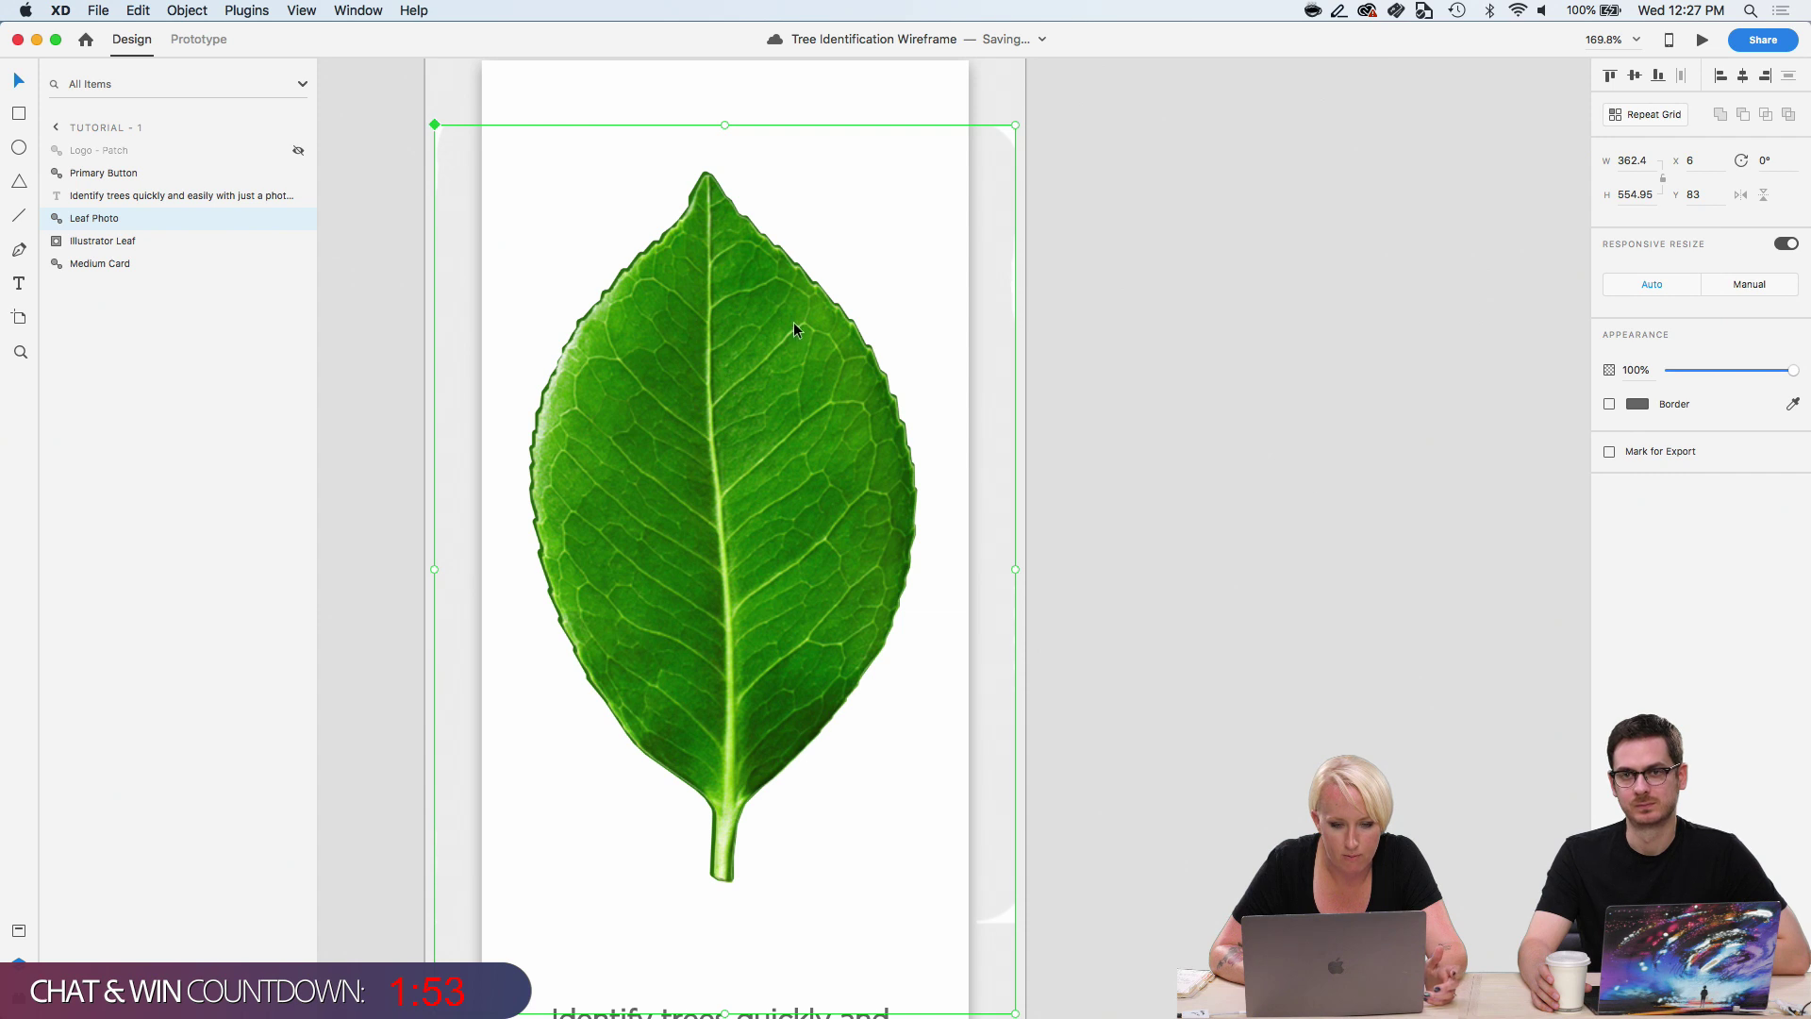
# Draw a rectangle about 306 by 500 covering the leaf within the card's width, ending above the tagline.
pyautogui.scroll(-3, 777, 341)
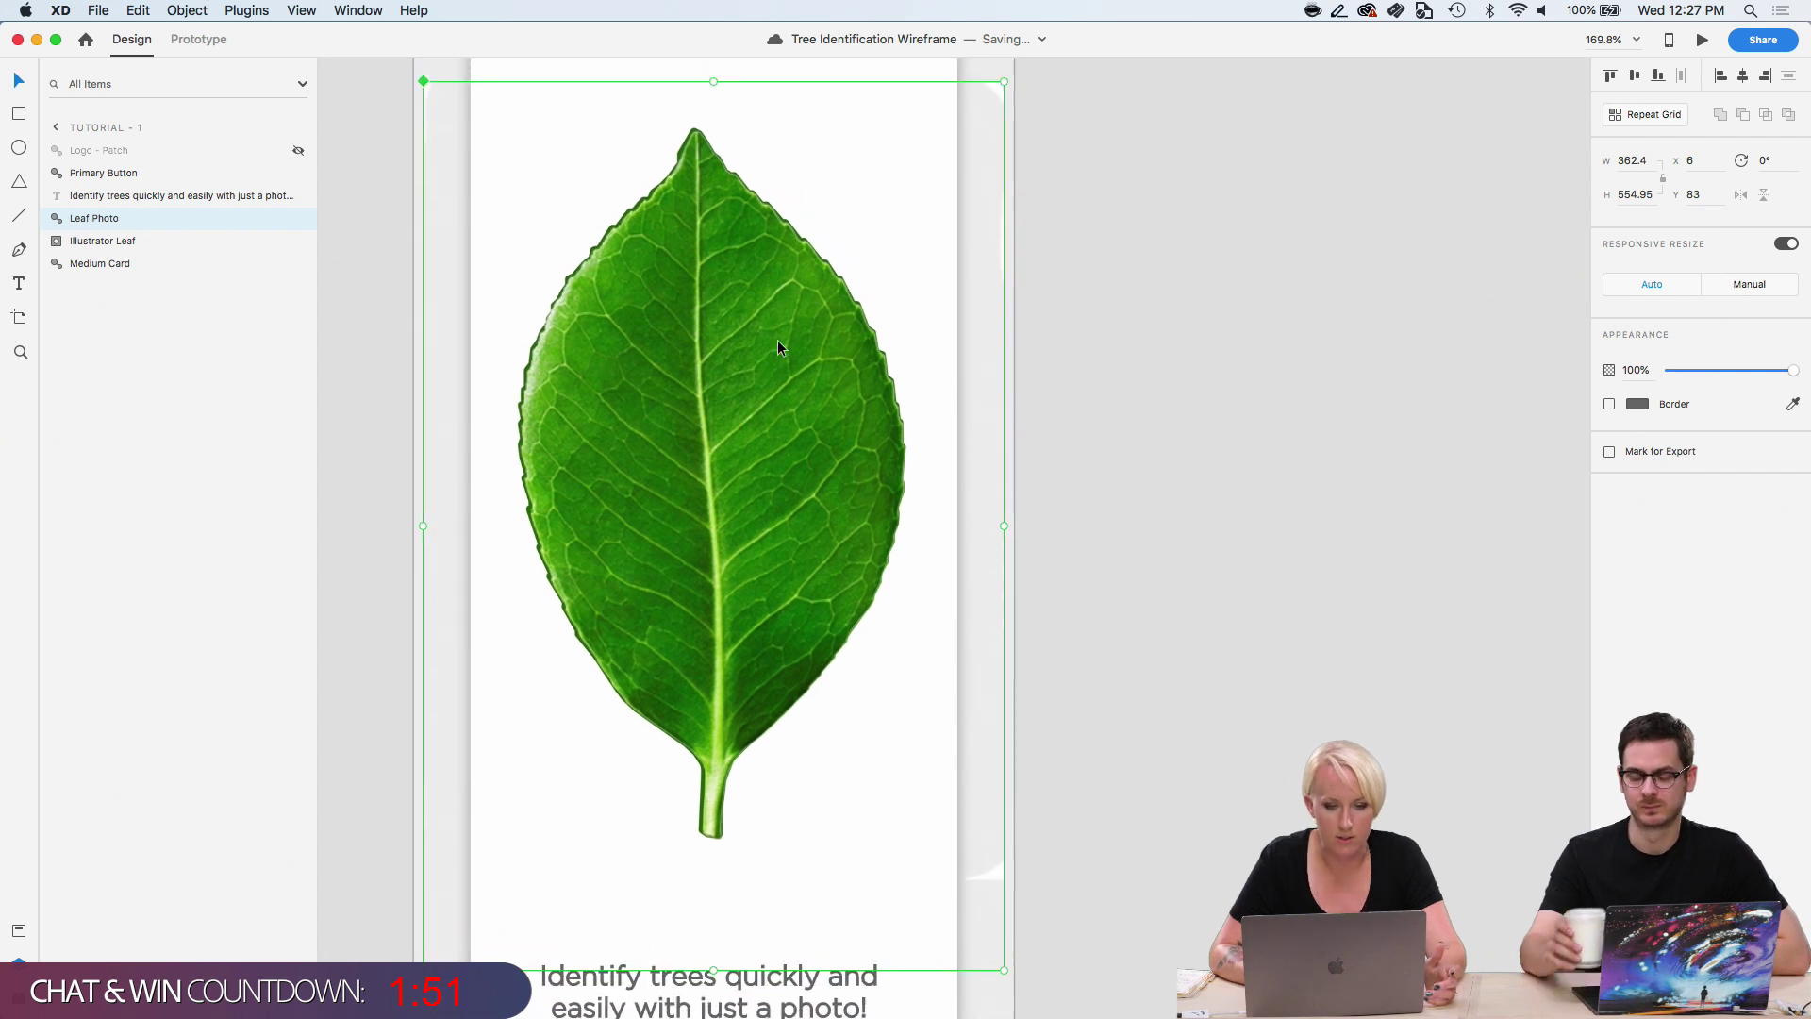
pyautogui.scroll(2, 777, 347)
pyautogui.scroll(-2, 778, 347)
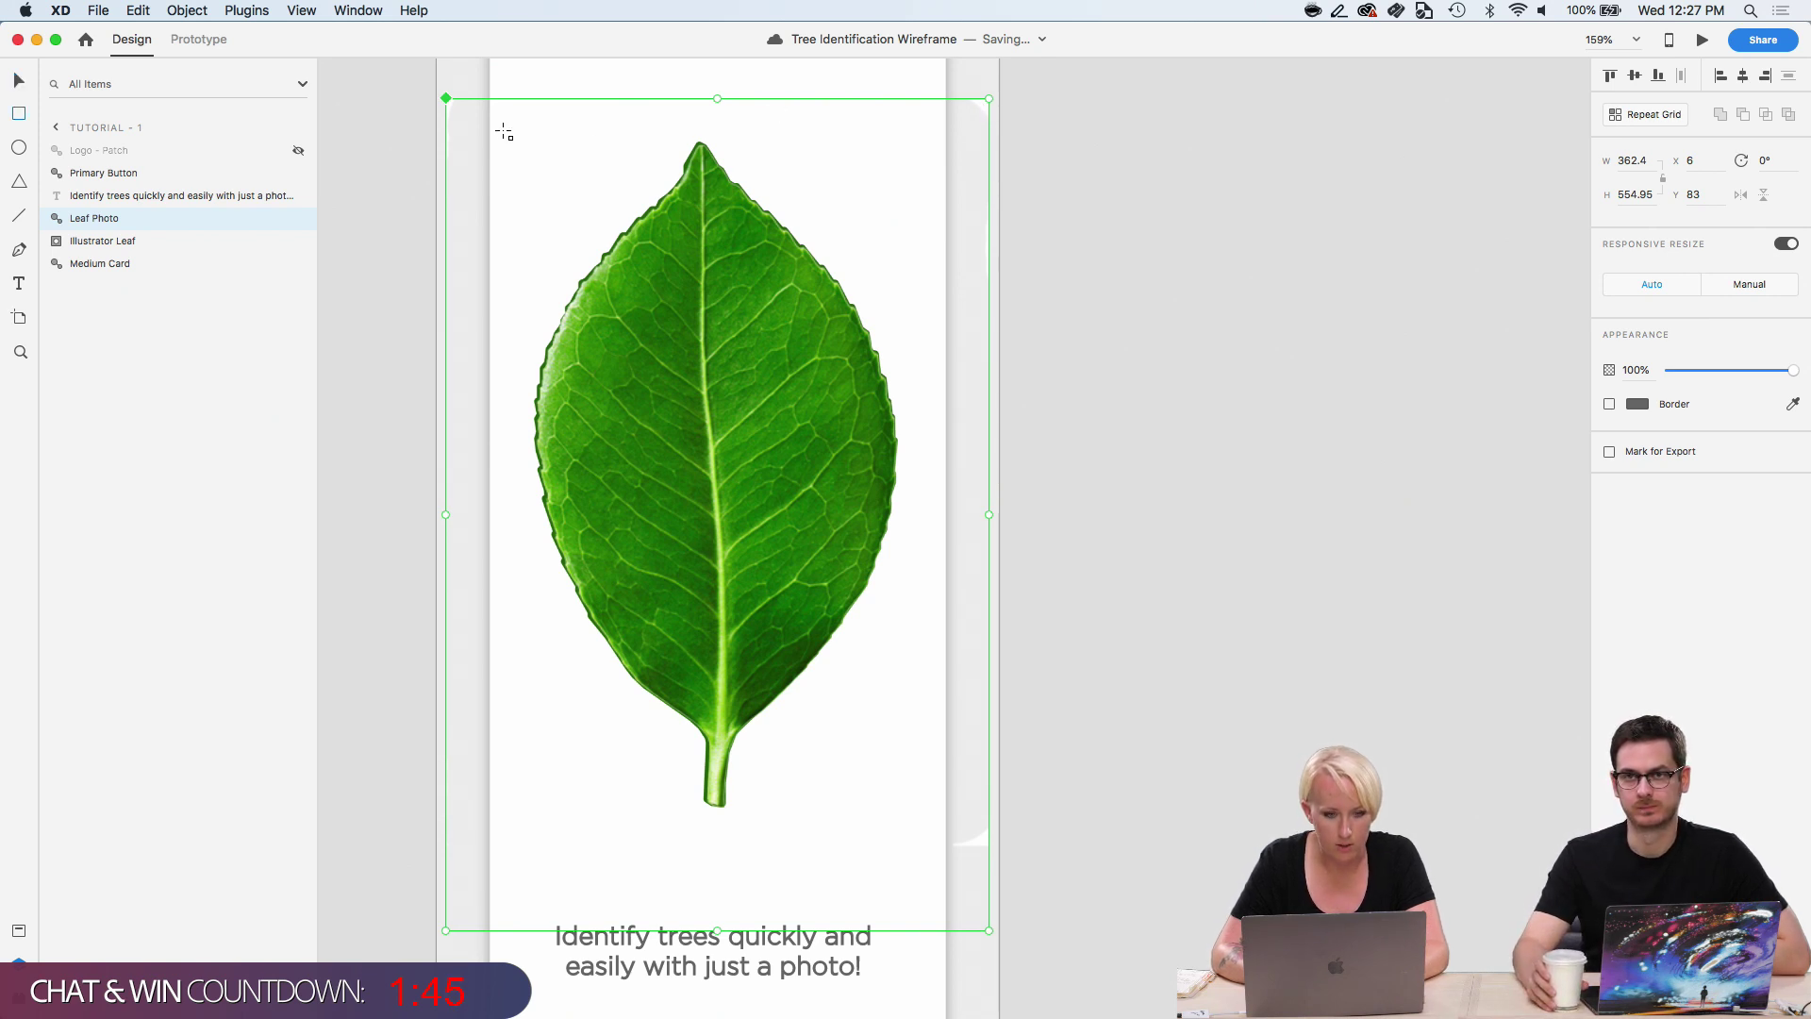
pyautogui.moveTo(493, 124); pyautogui.dragTo(949, 870)
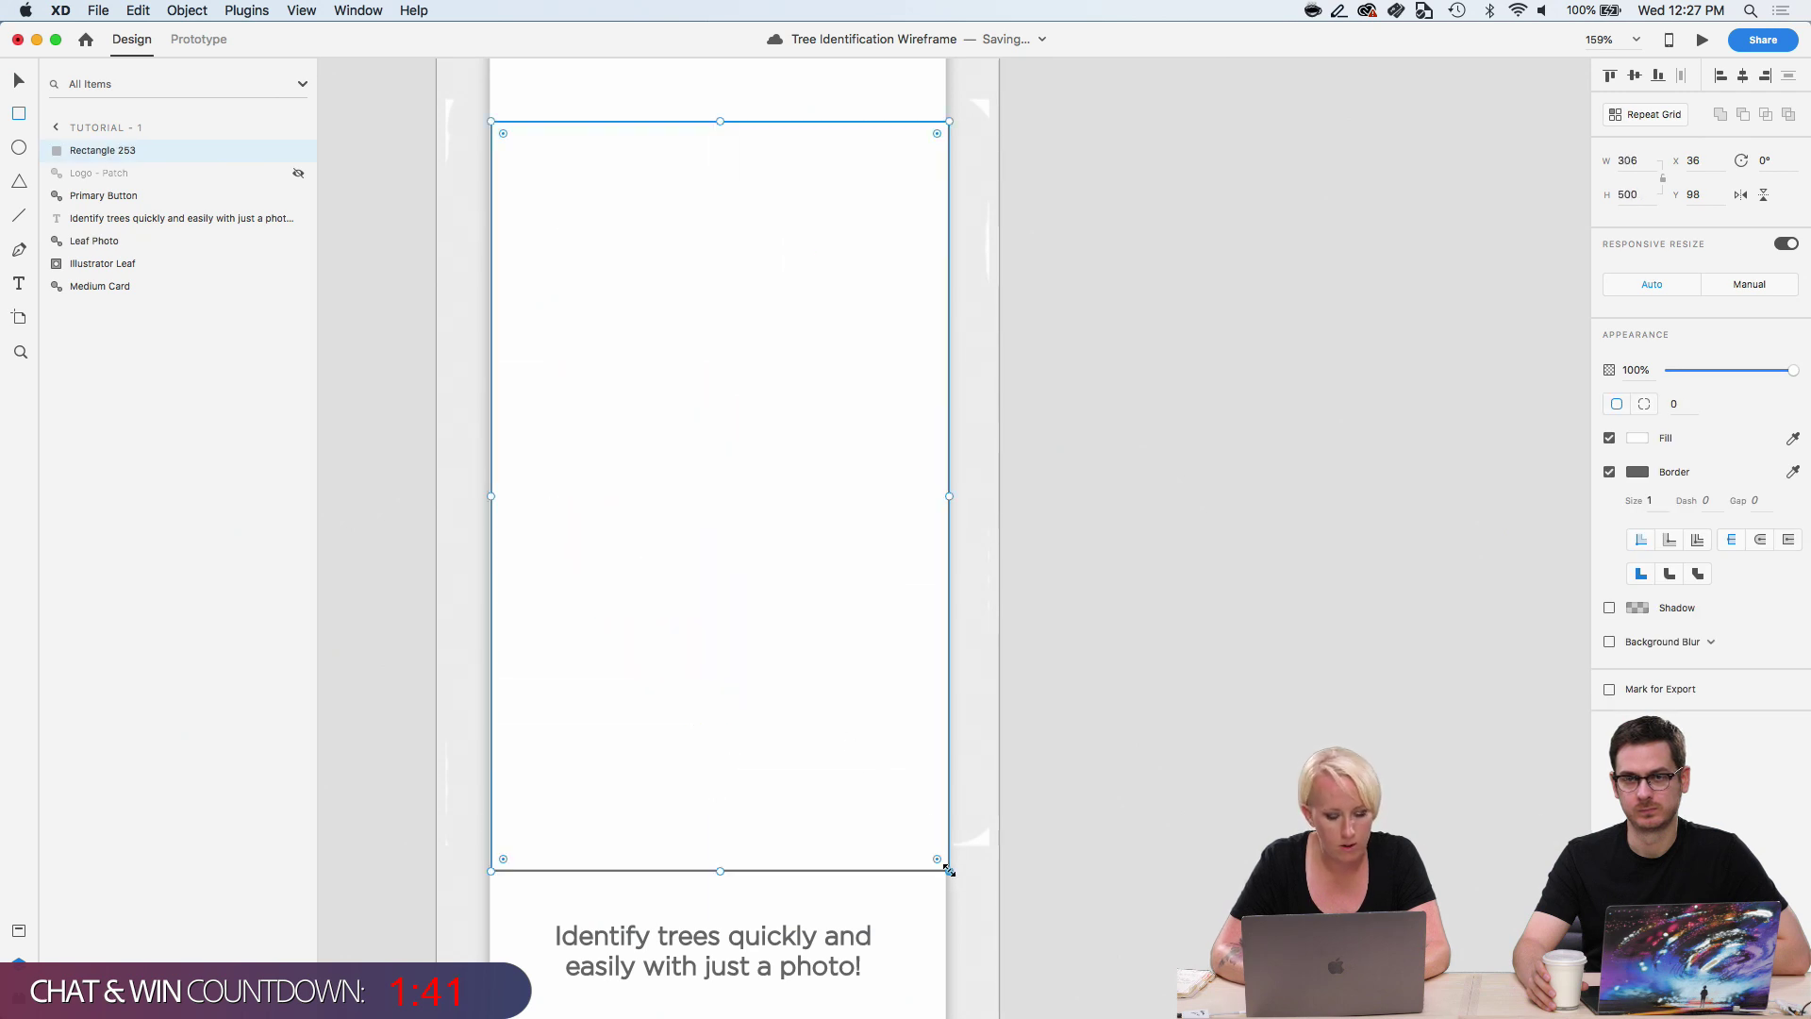
pyautogui.keyDown('super'); pyautogui.click(86, 263); pyautogui.keyUp('super')
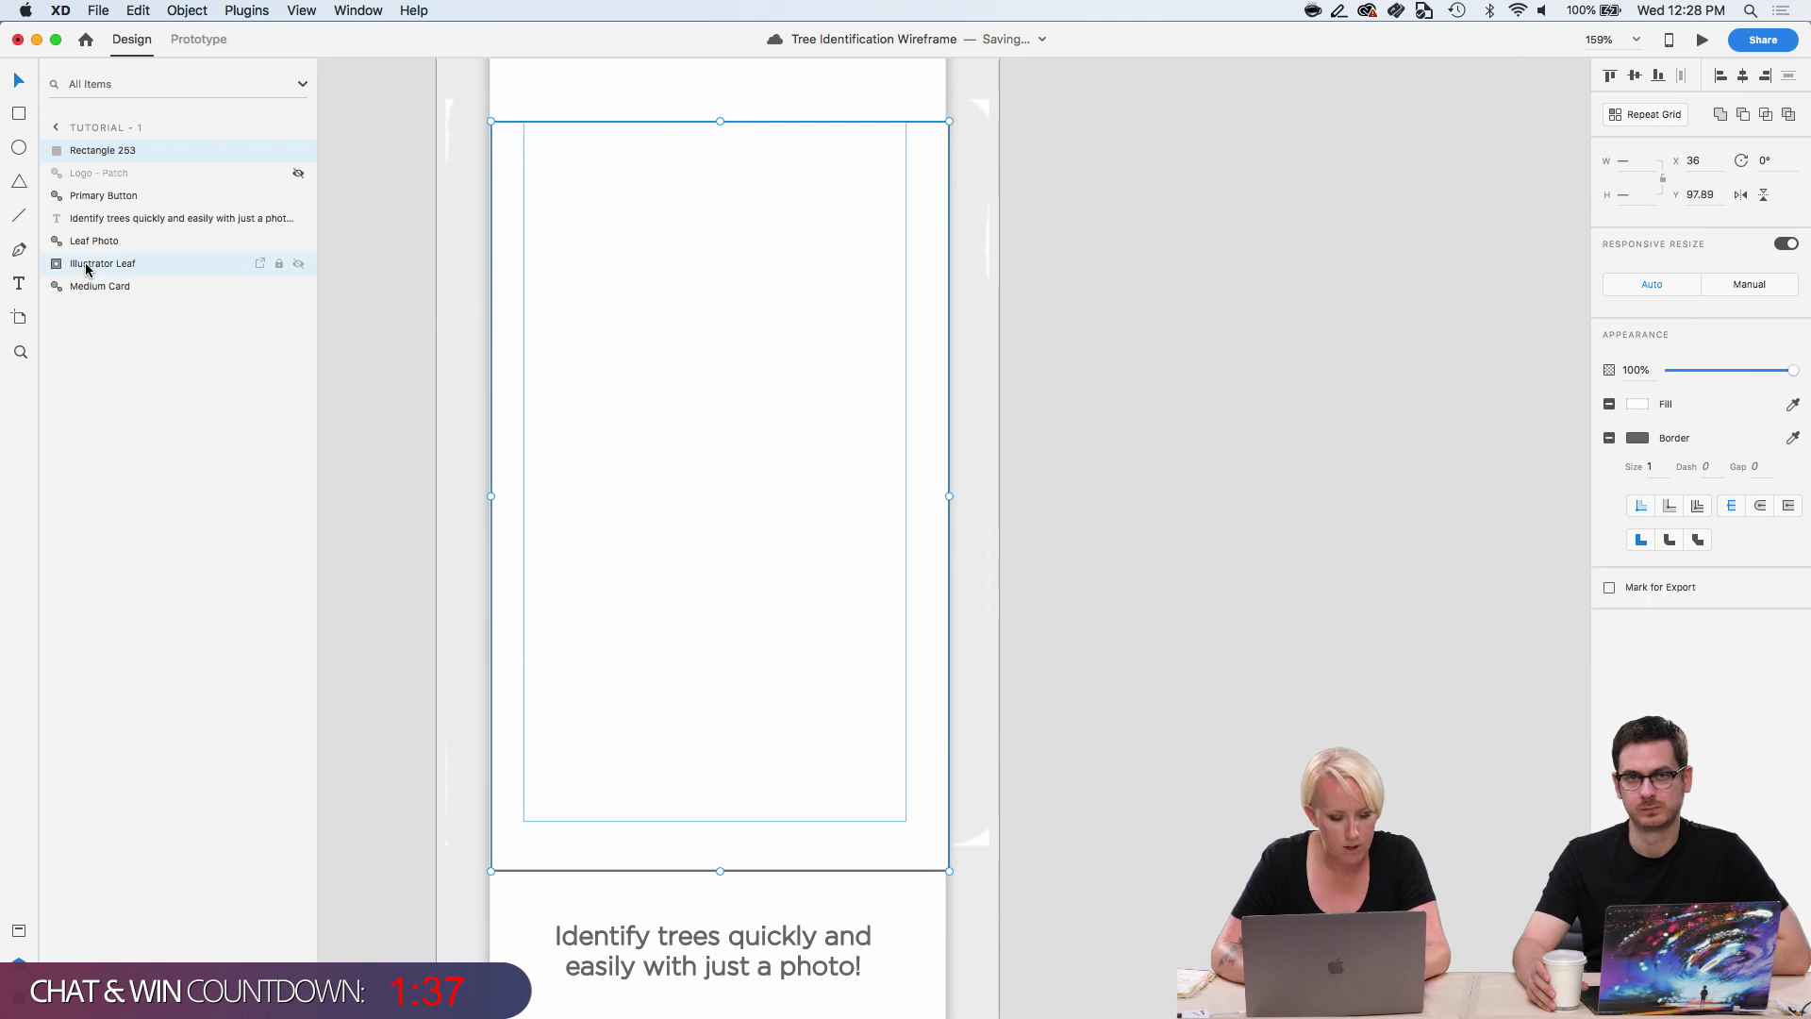
pyautogui.press('super+shift+m')
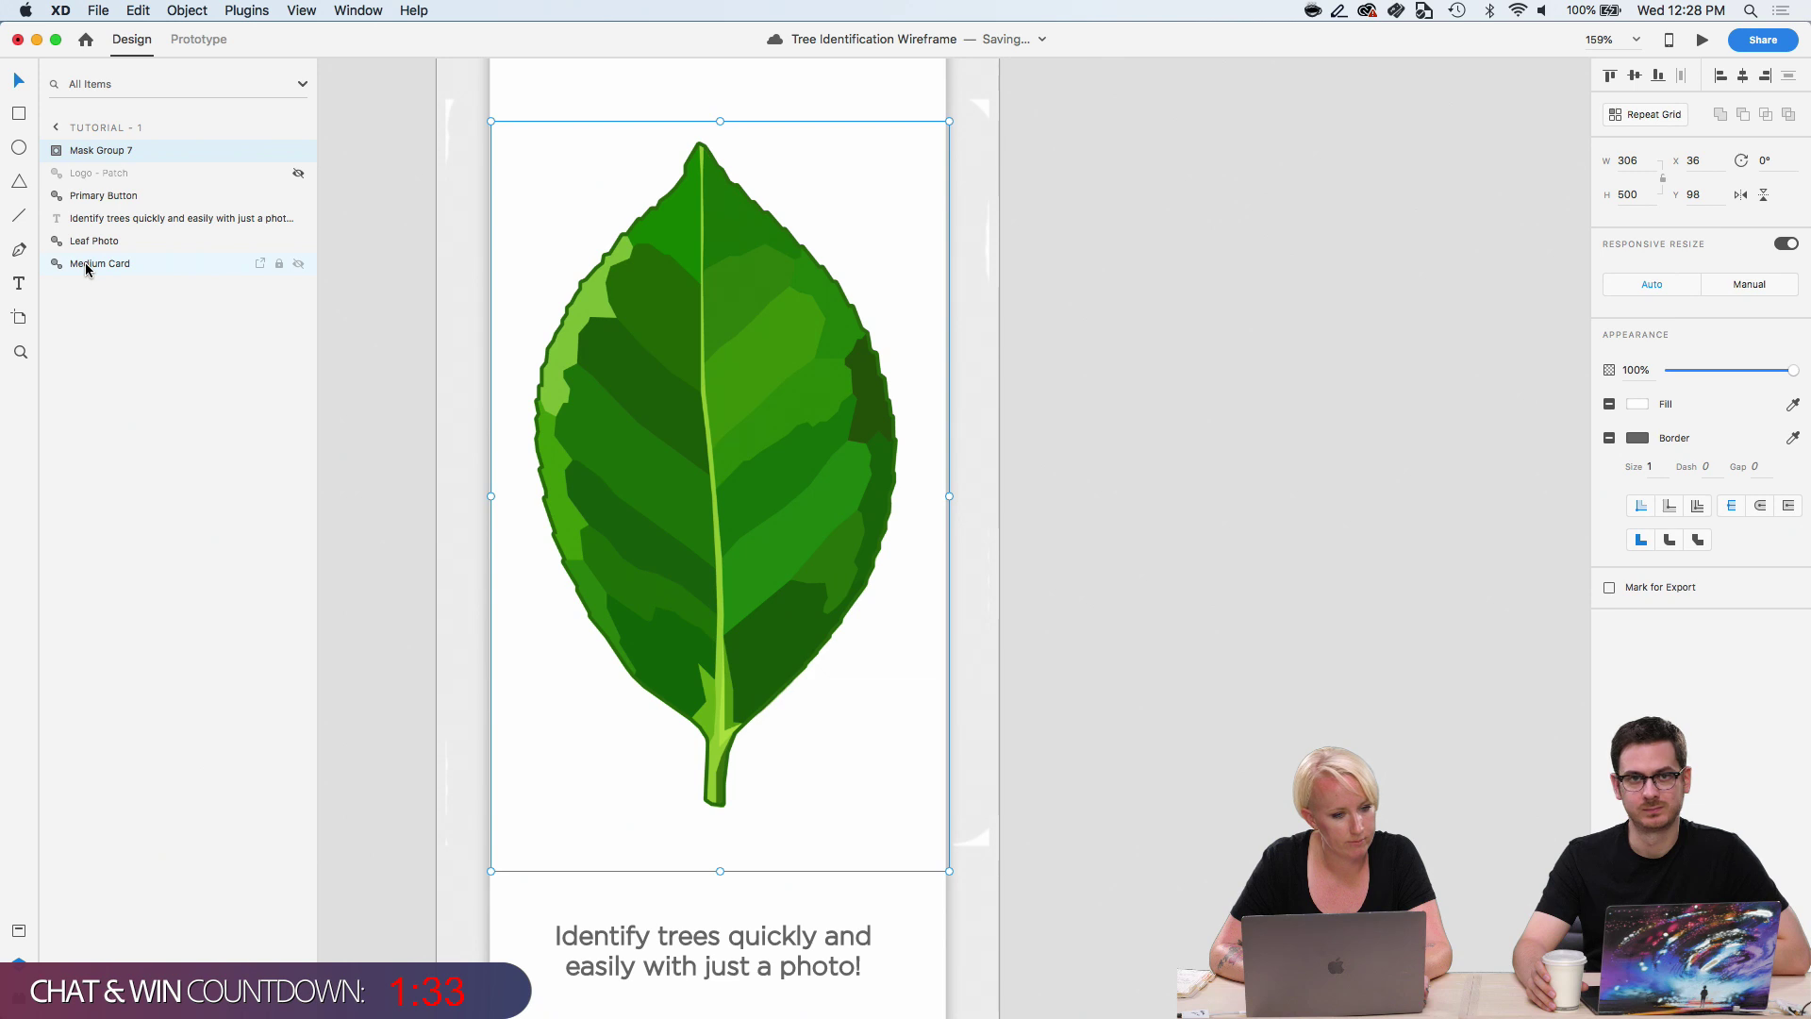
pyautogui.press('super+z')
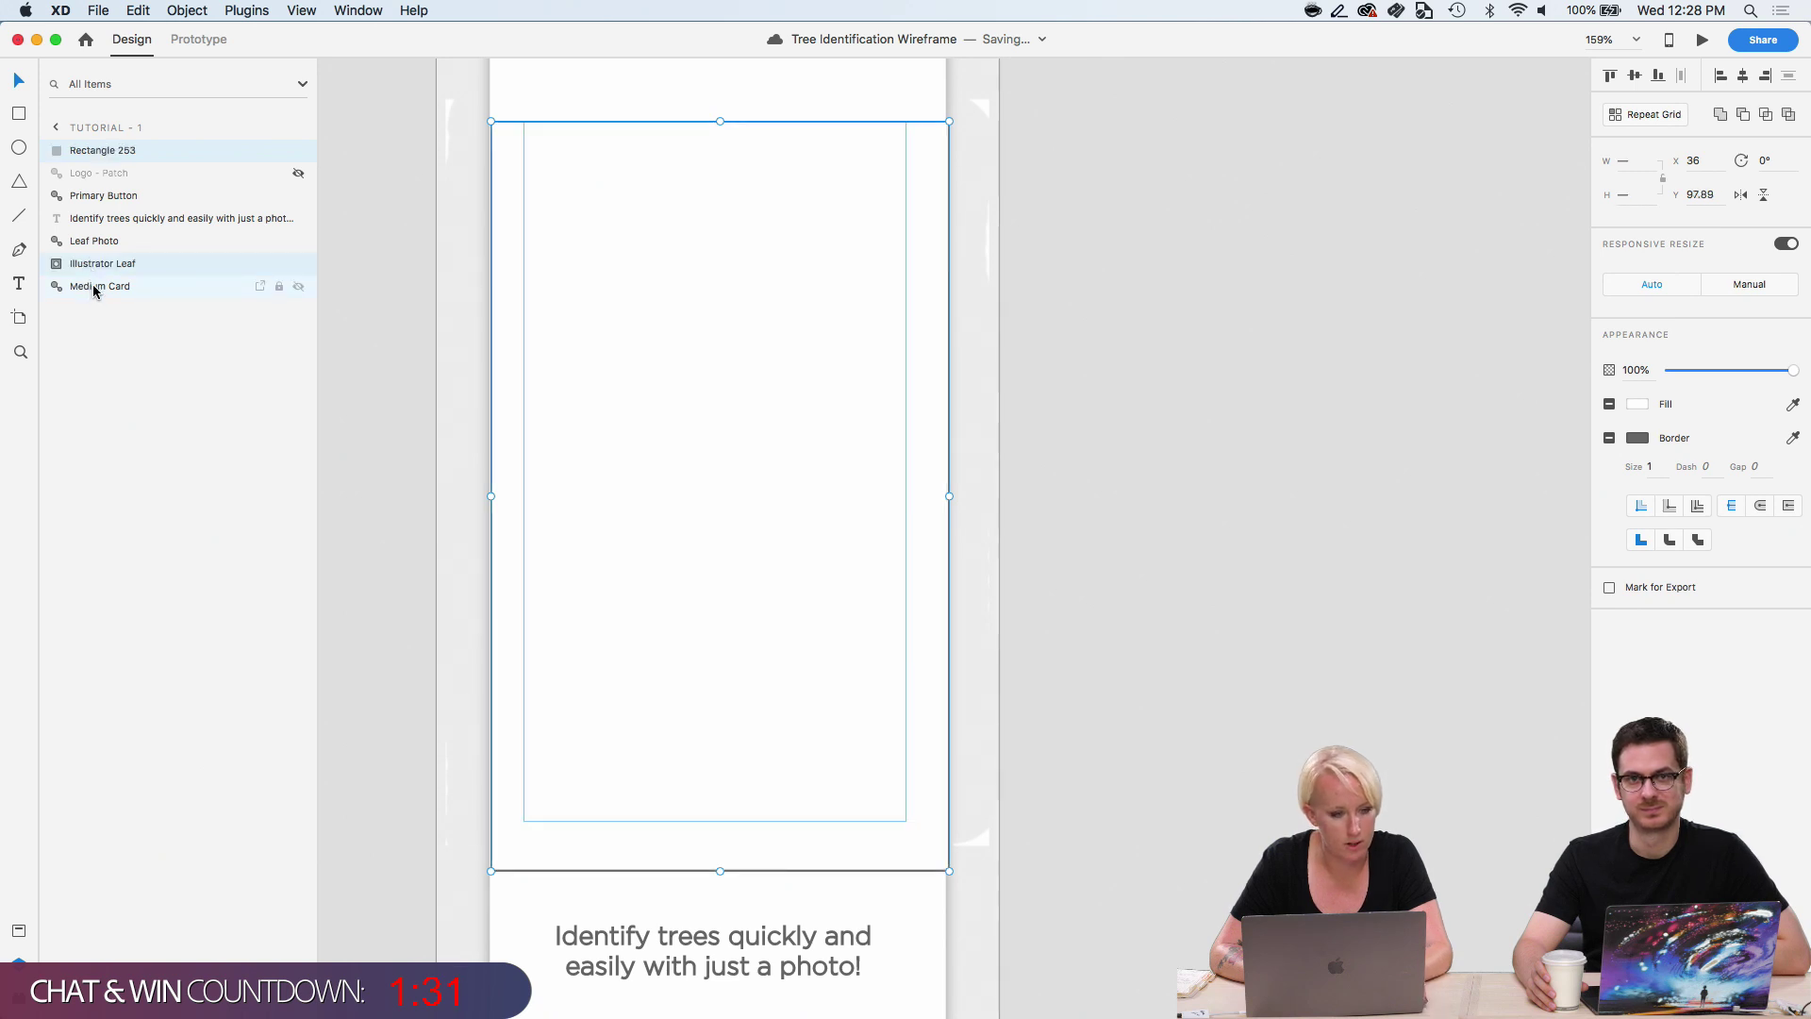
# Mask the Leaf Photo component with the new rectangle.
pyautogui.keyDown('super'); pyautogui.click(96, 244); pyautogui.keyUp('super')
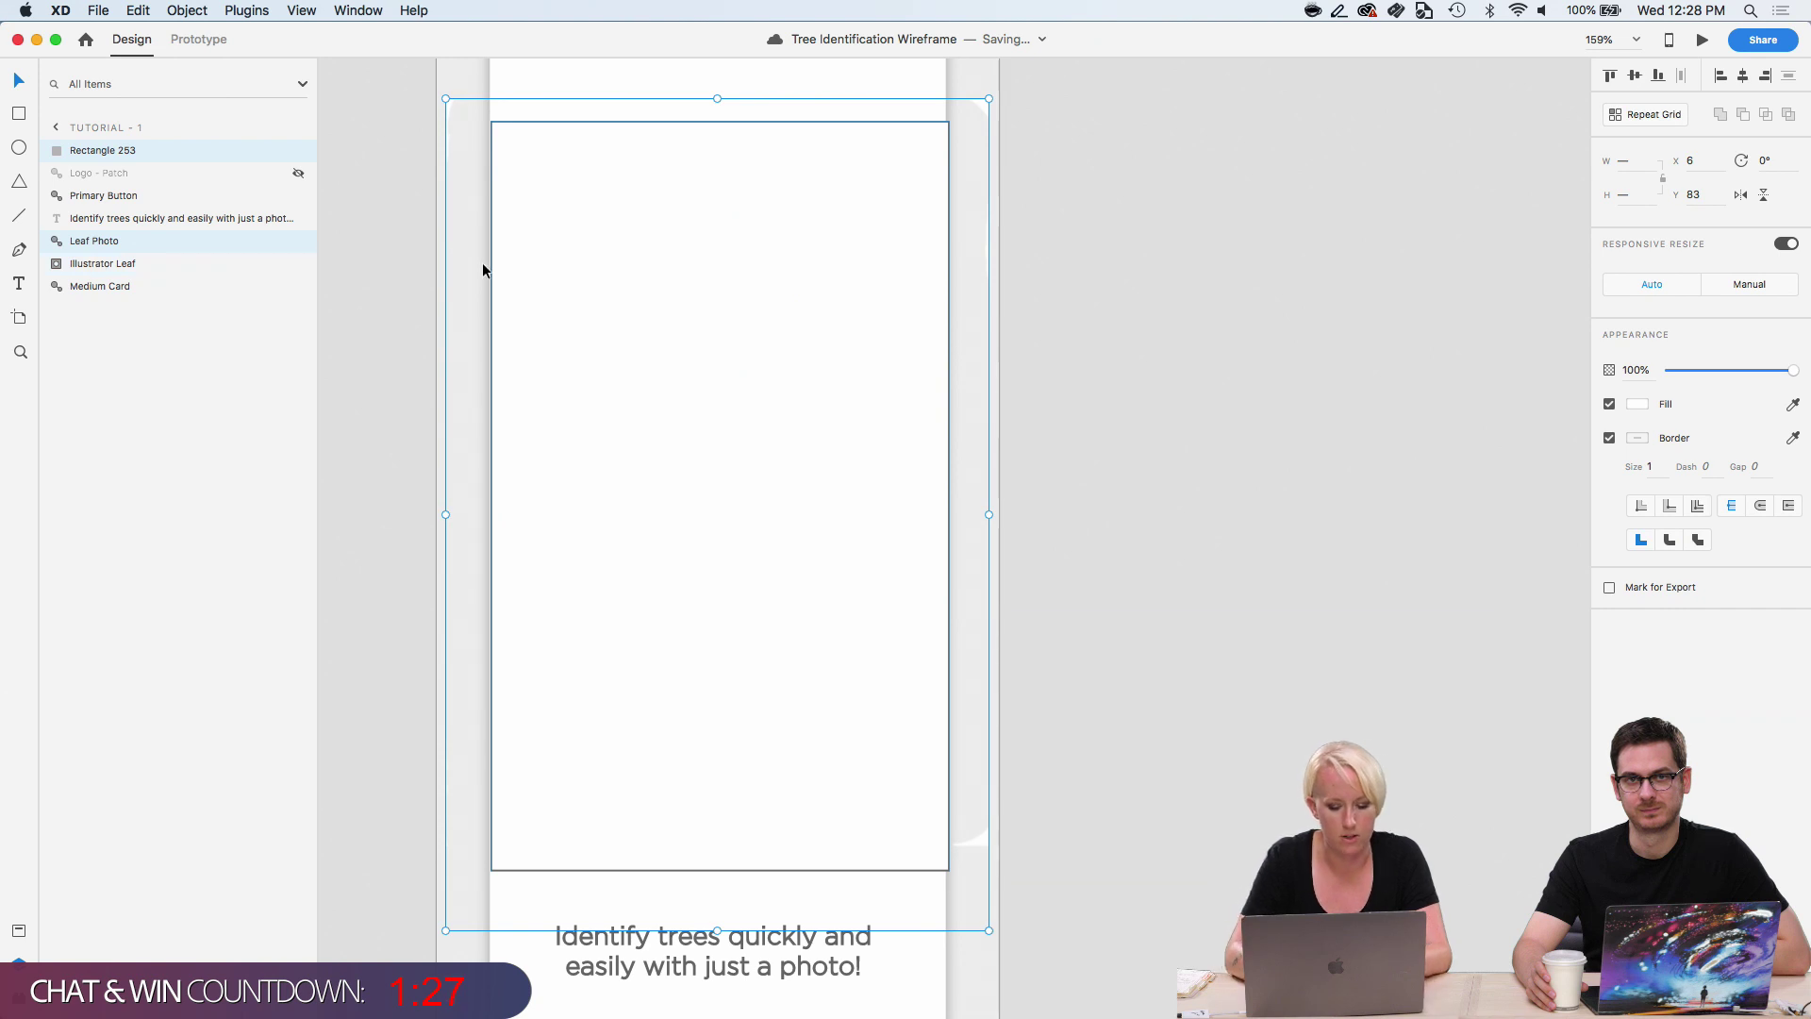
pyautogui.press('super+shift+m')
pyautogui.click(1171, 370)
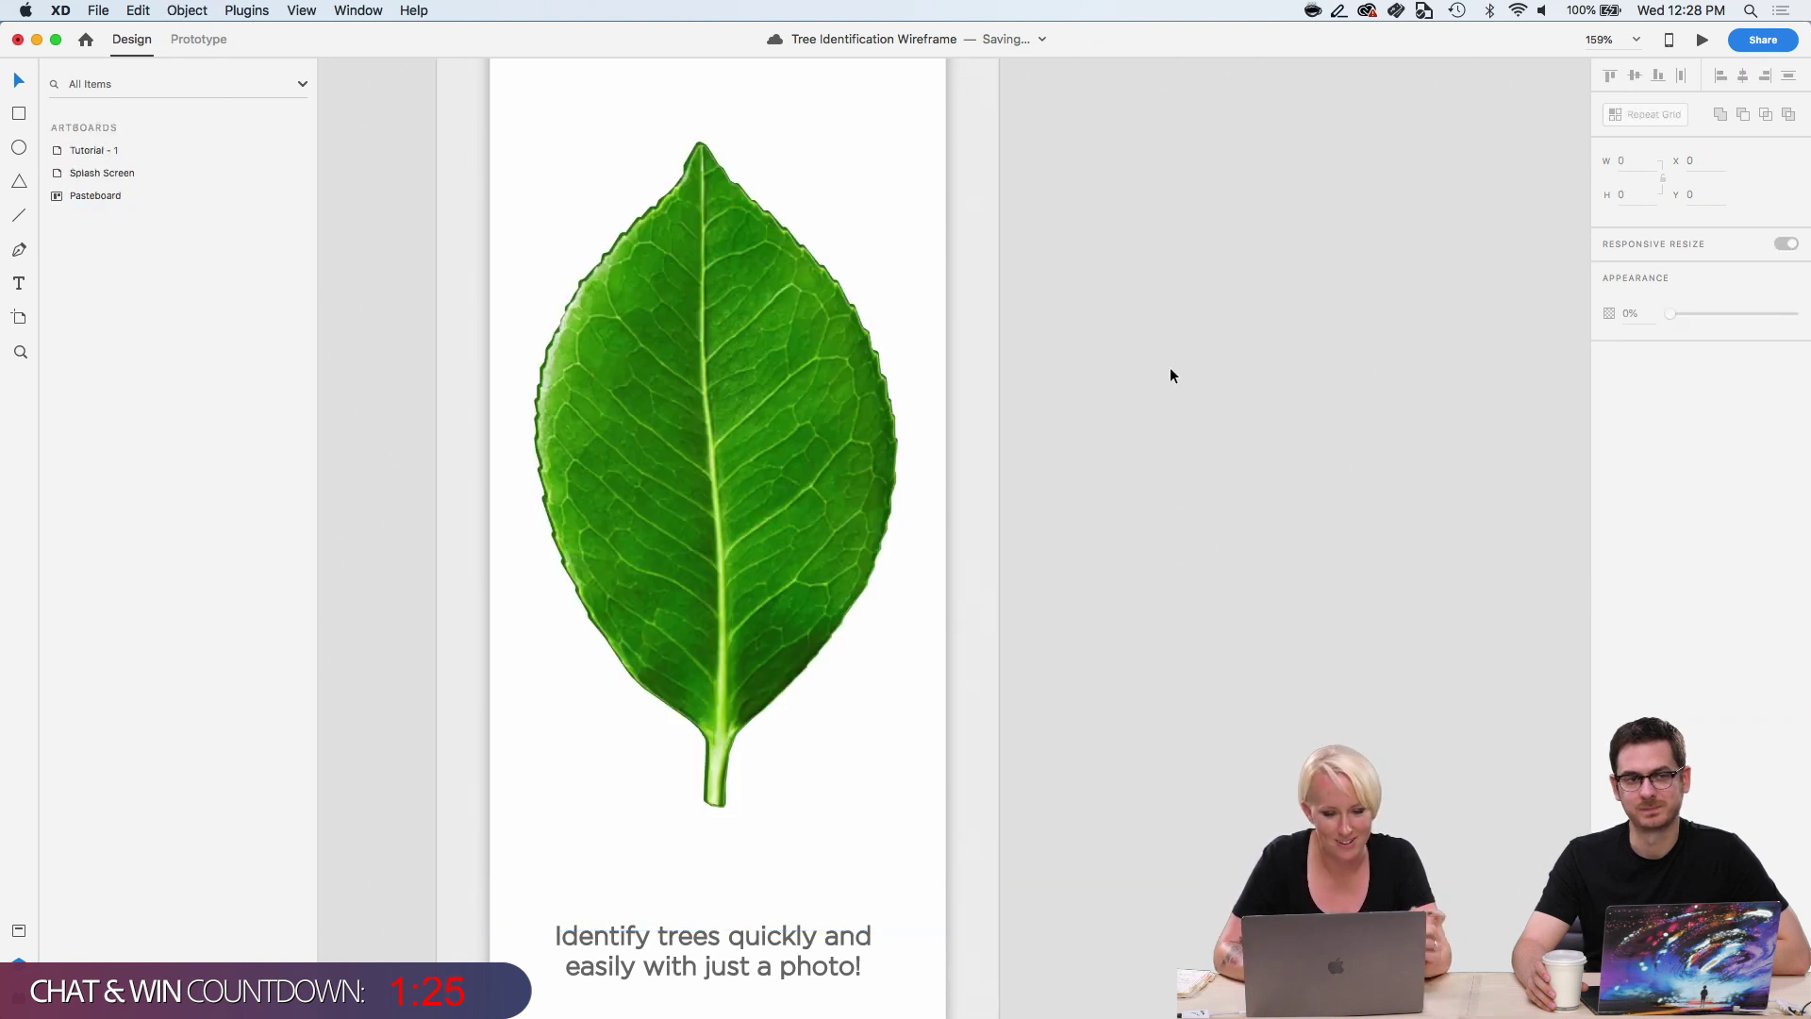
# Delete the Get started button from the card on the Tutorial - 1 artboard.
pyautogui.scroll(-2, 1171, 368)
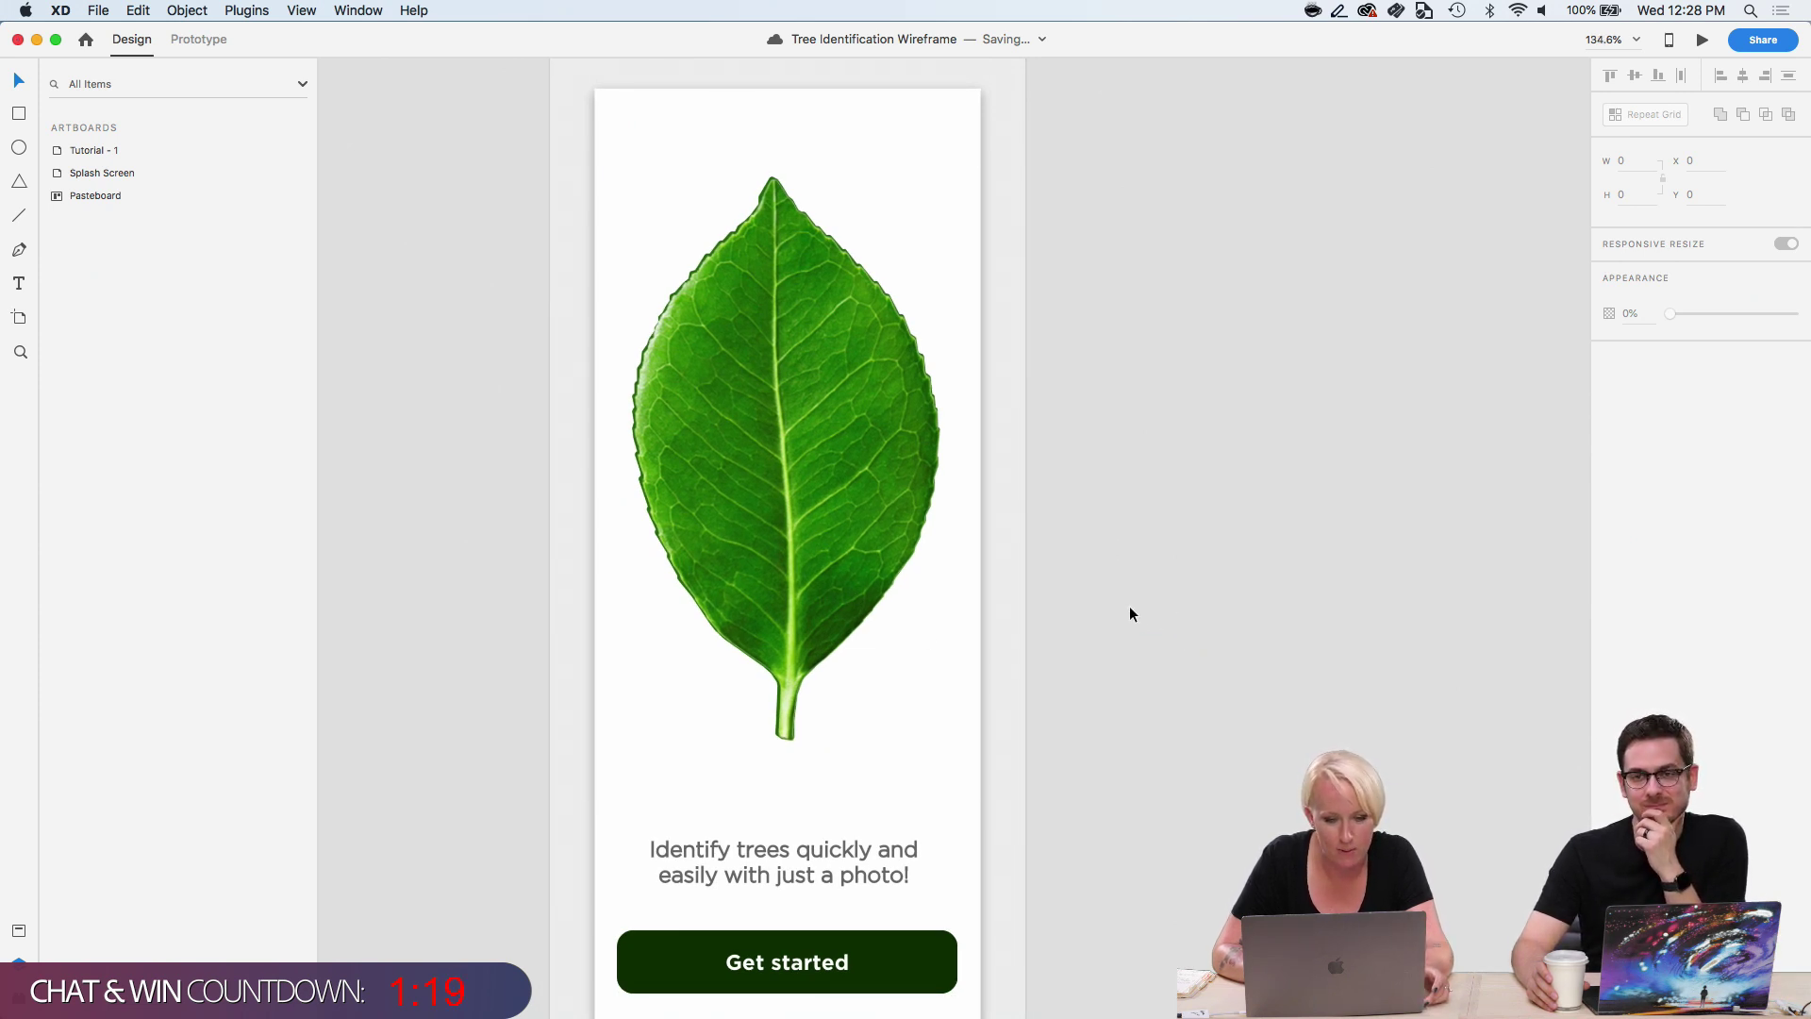
pyautogui.click(773, 409)
pyautogui.click(1054, 505)
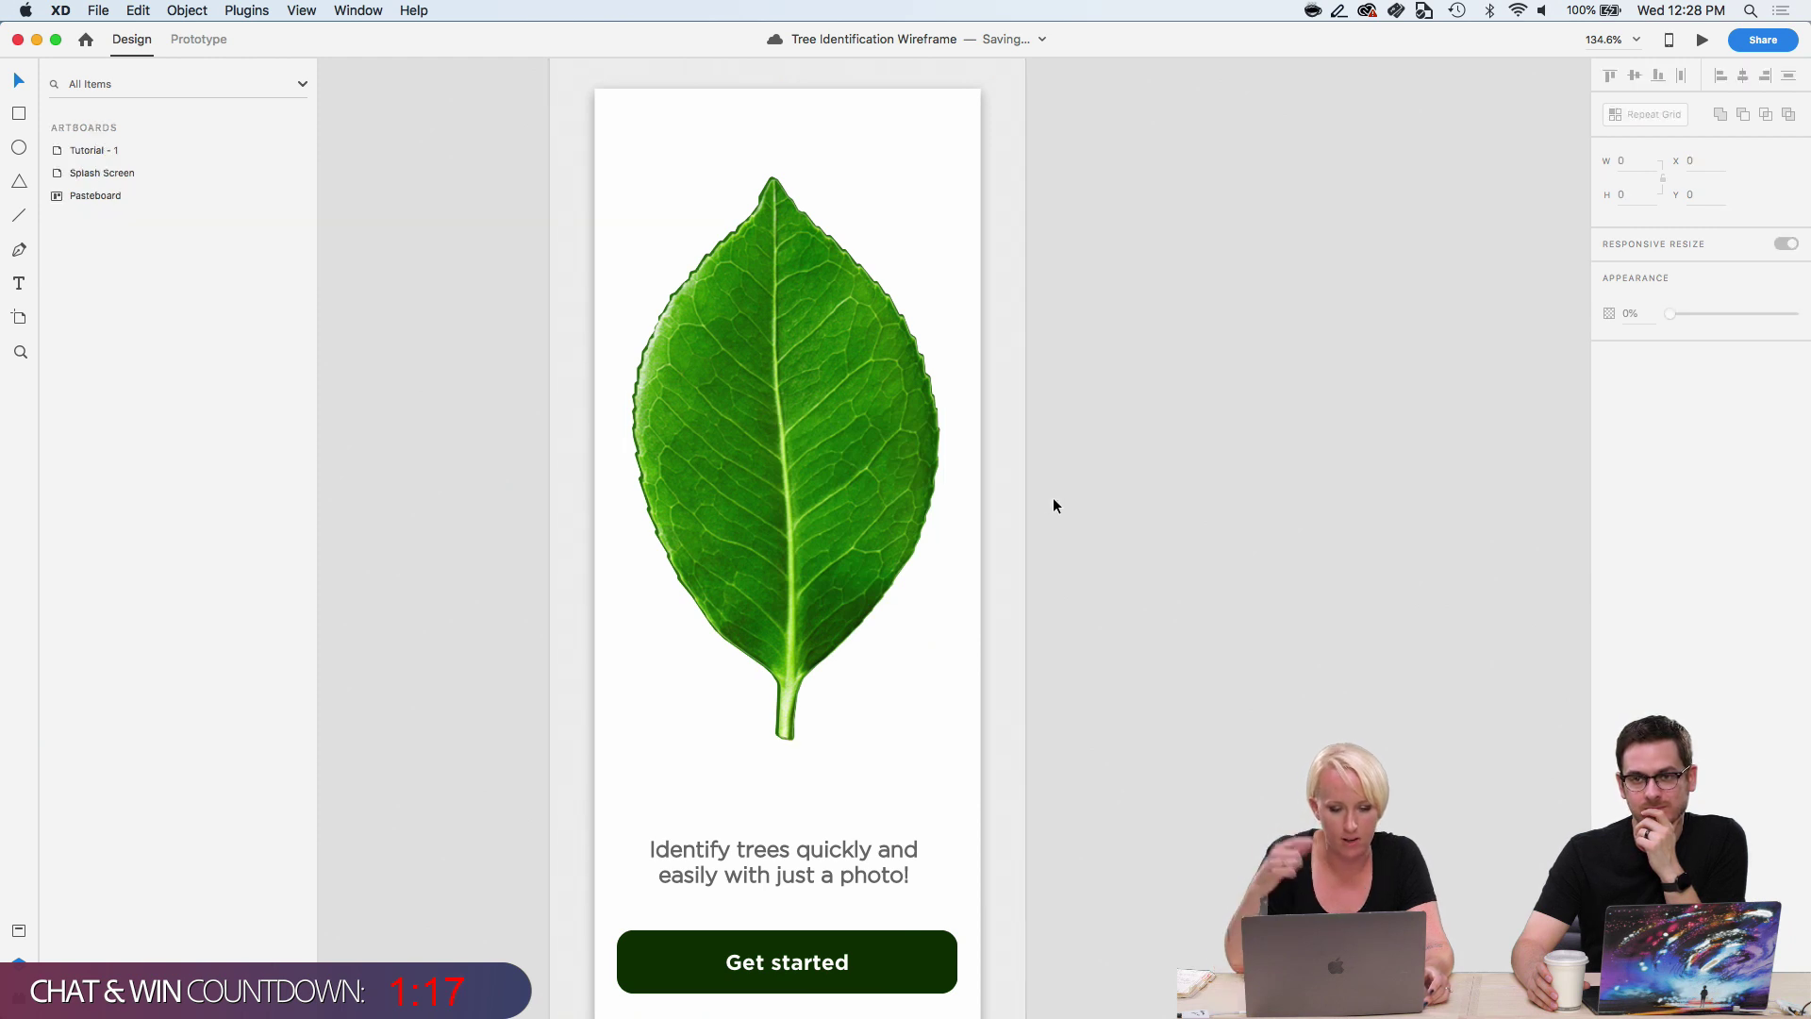
pyautogui.scroll(1, 1053, 497)
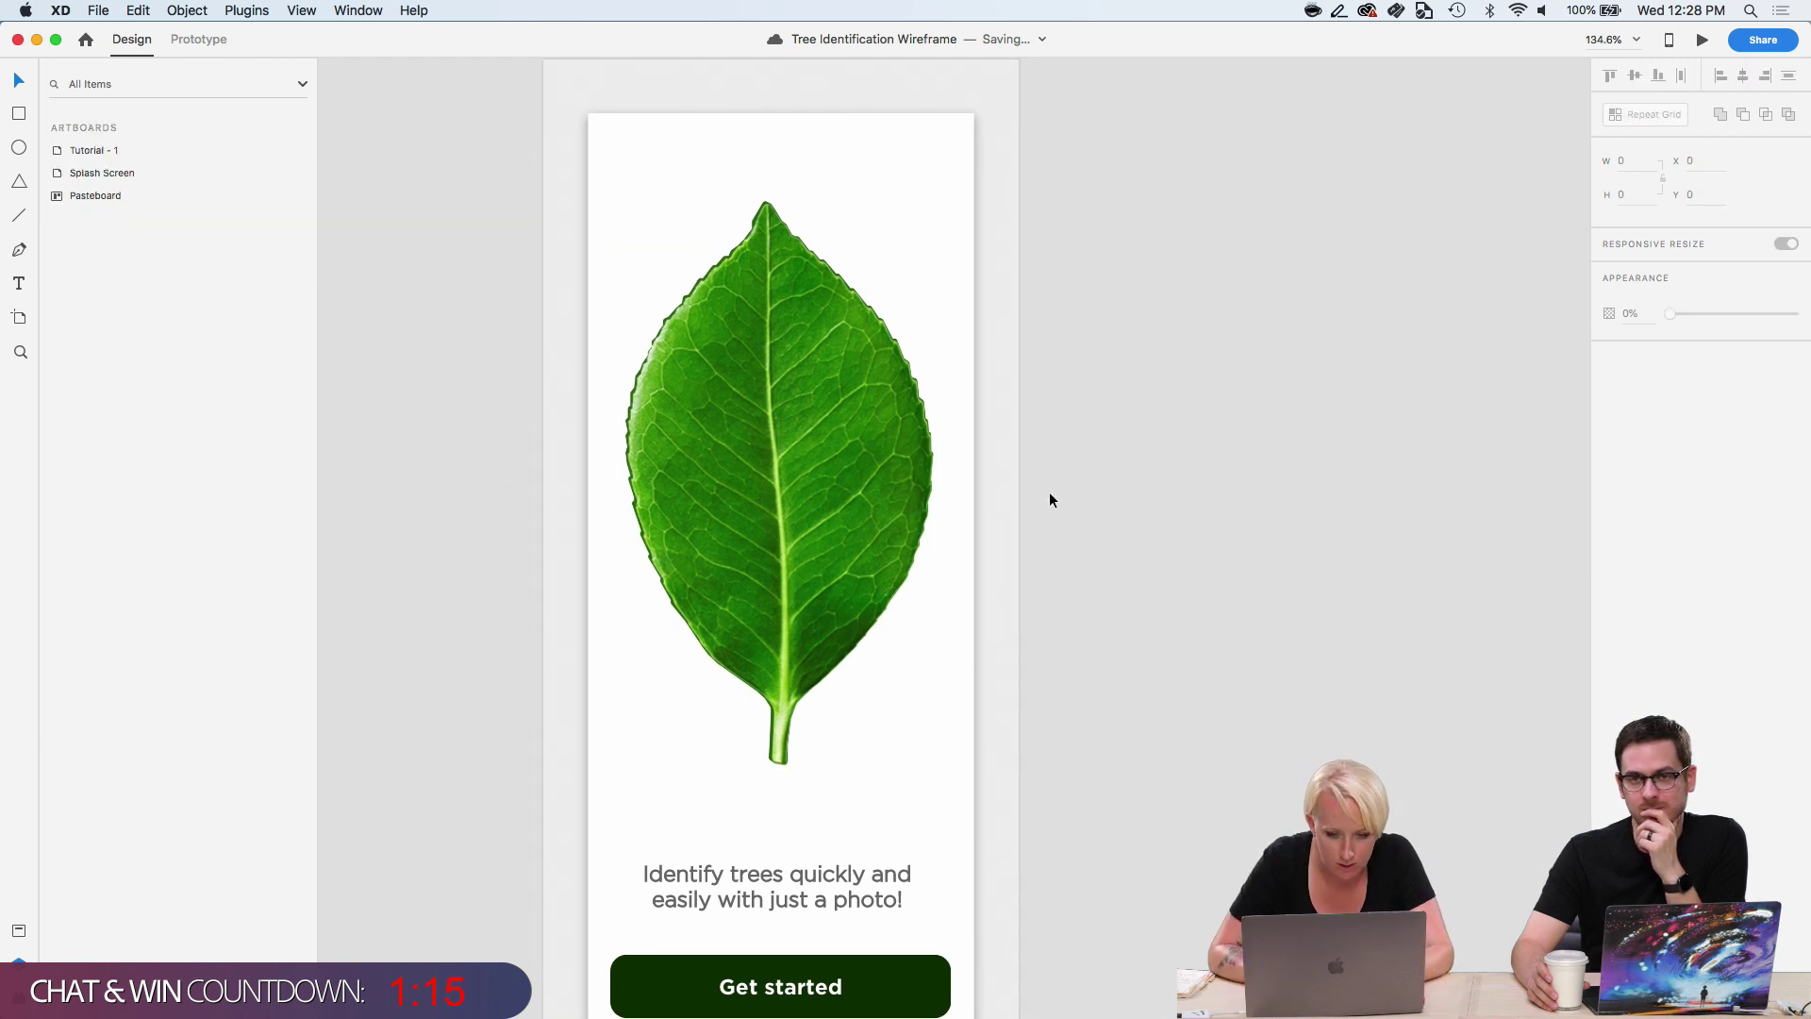
pyautogui.scroll(-3, 1019, 468)
pyautogui.hscroll(2, 1018, 468)
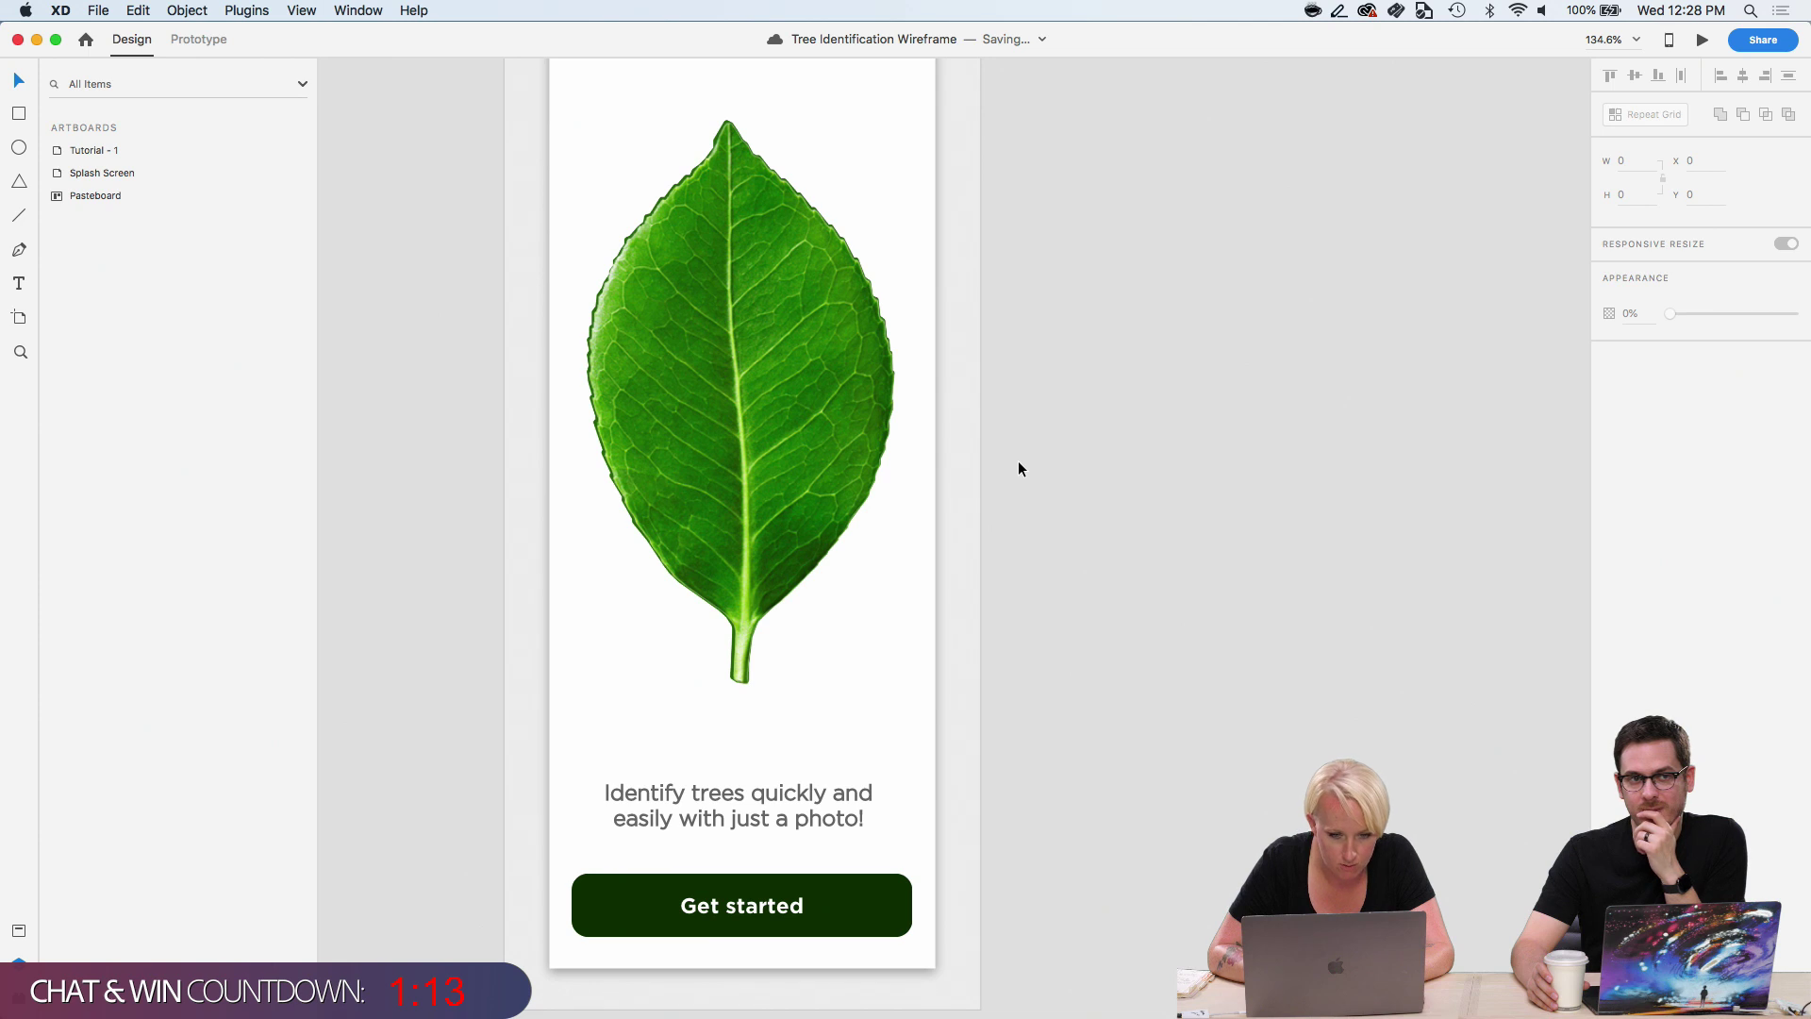
pyautogui.scroll(-3, 1017, 460)
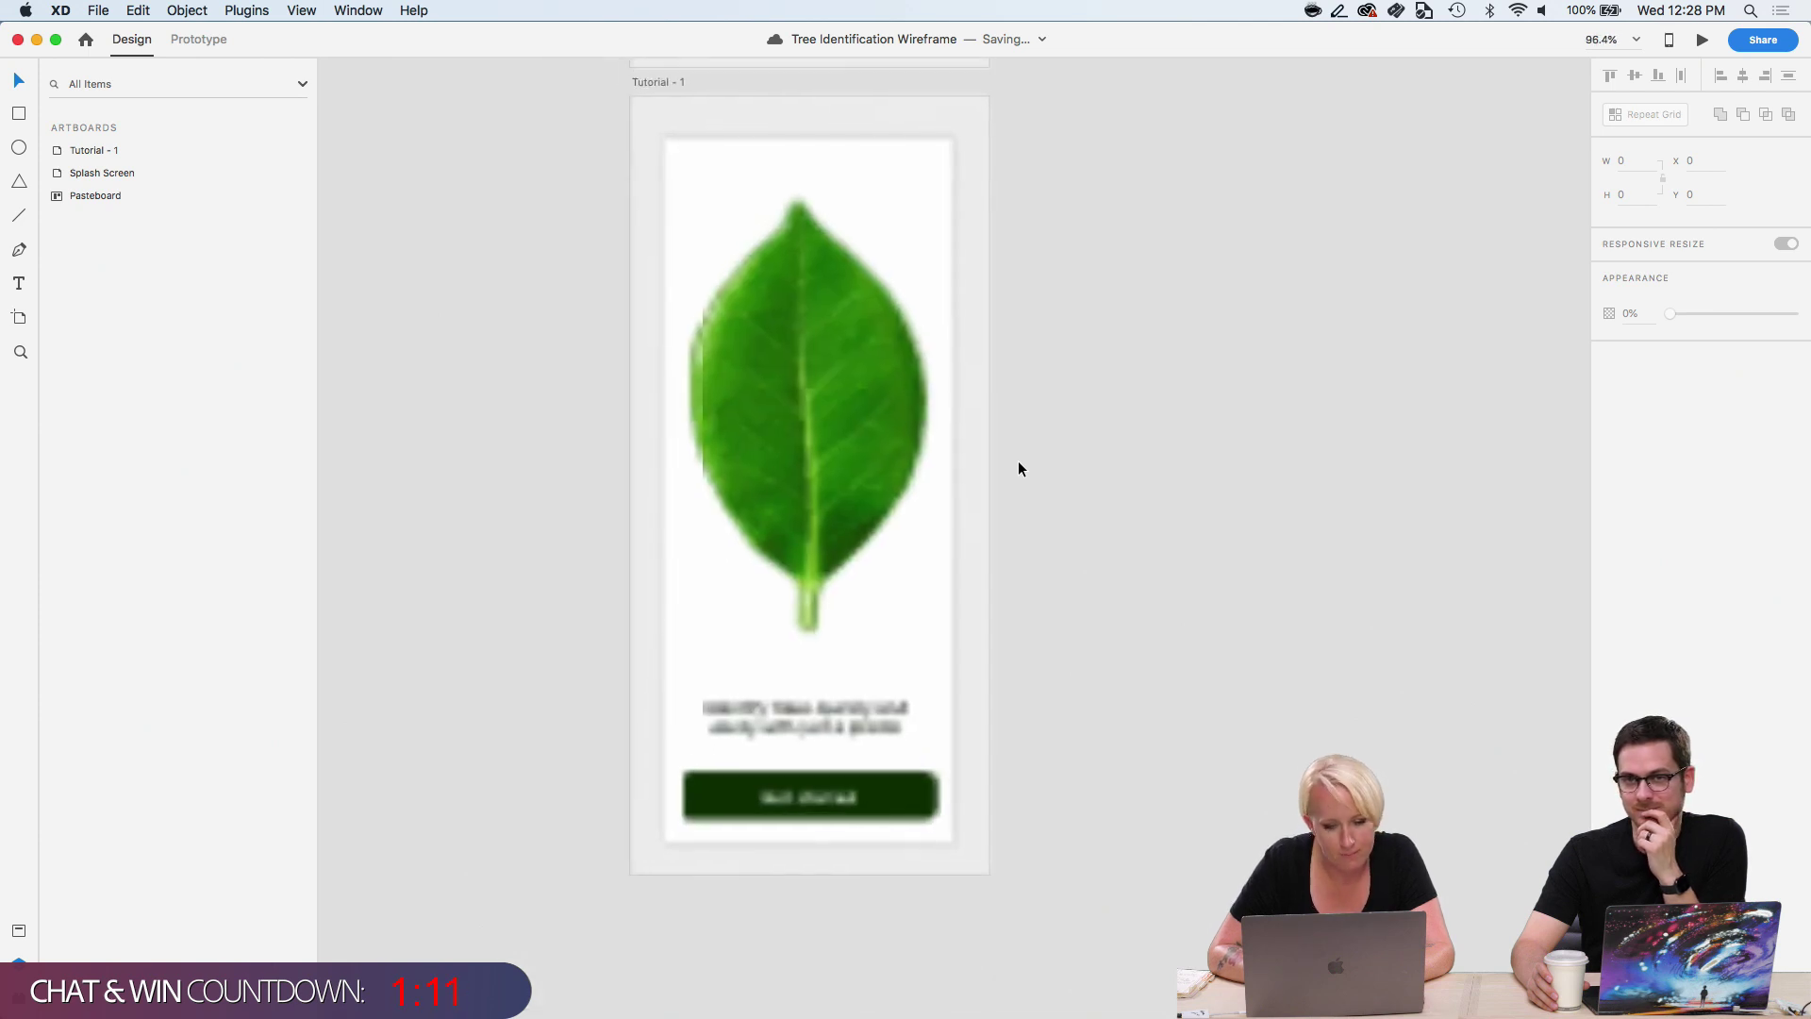
pyautogui.click(816, 804)
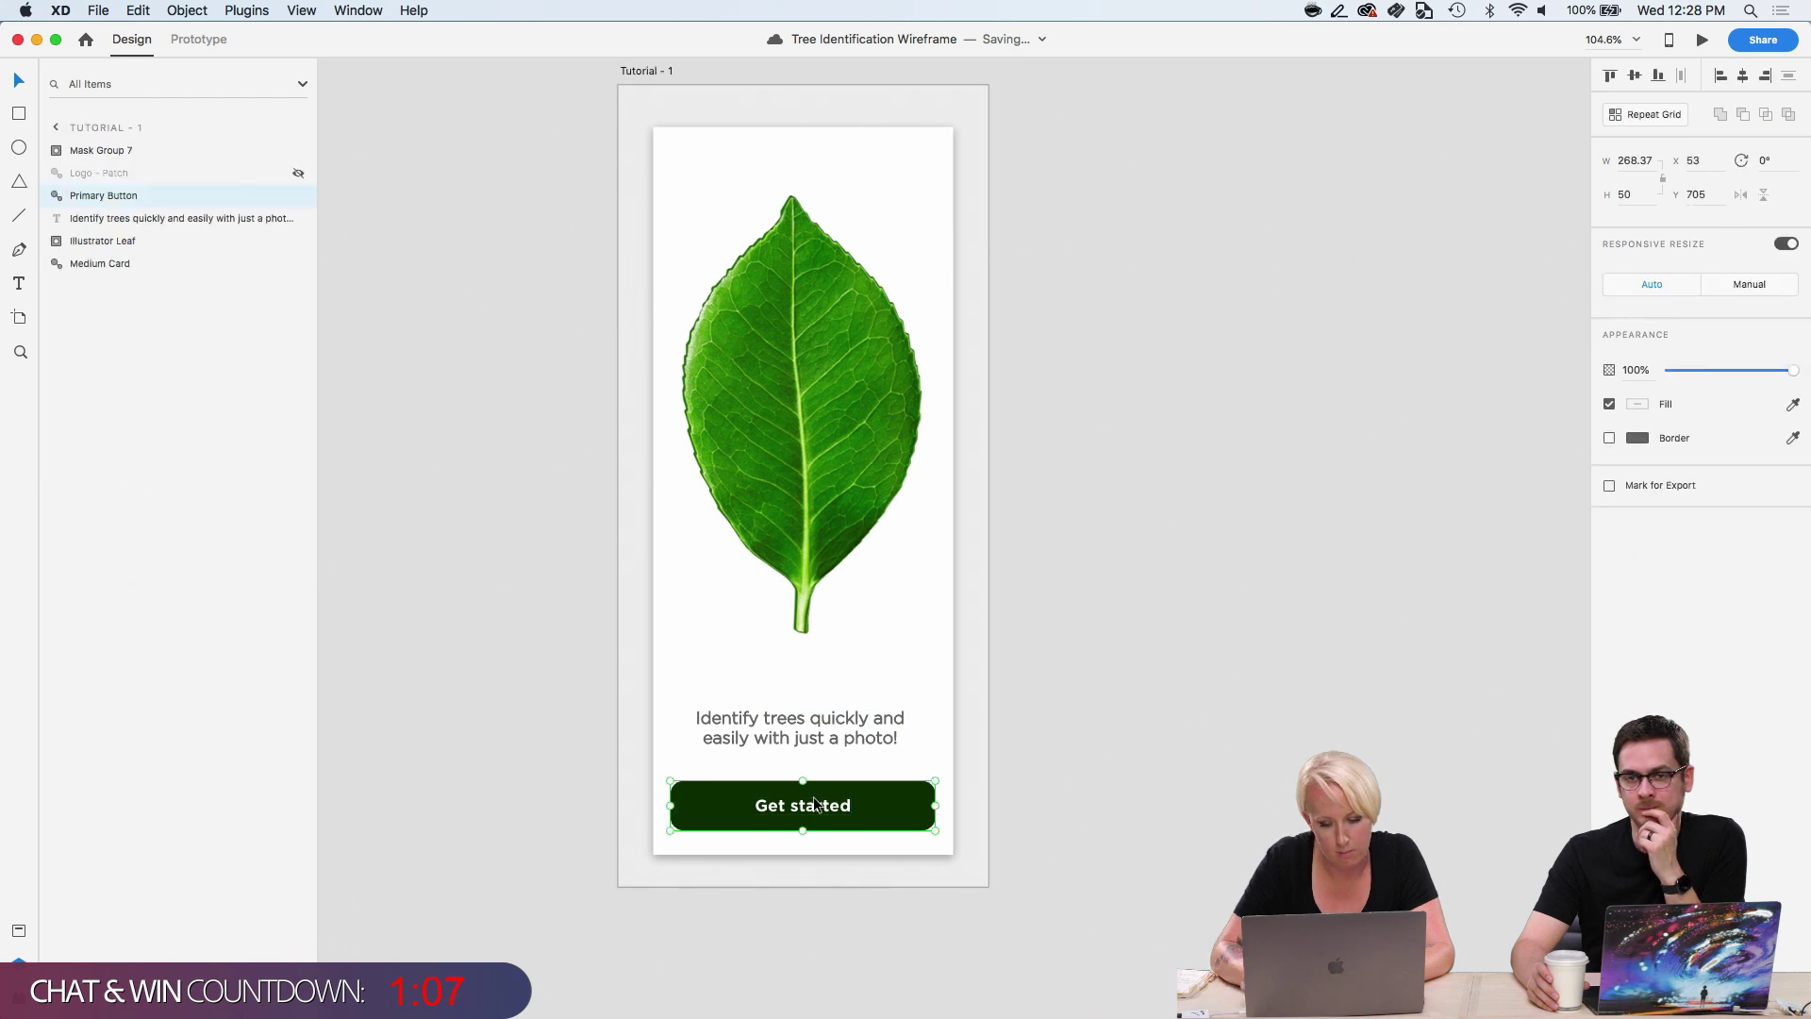
pyautogui.press('Delete')
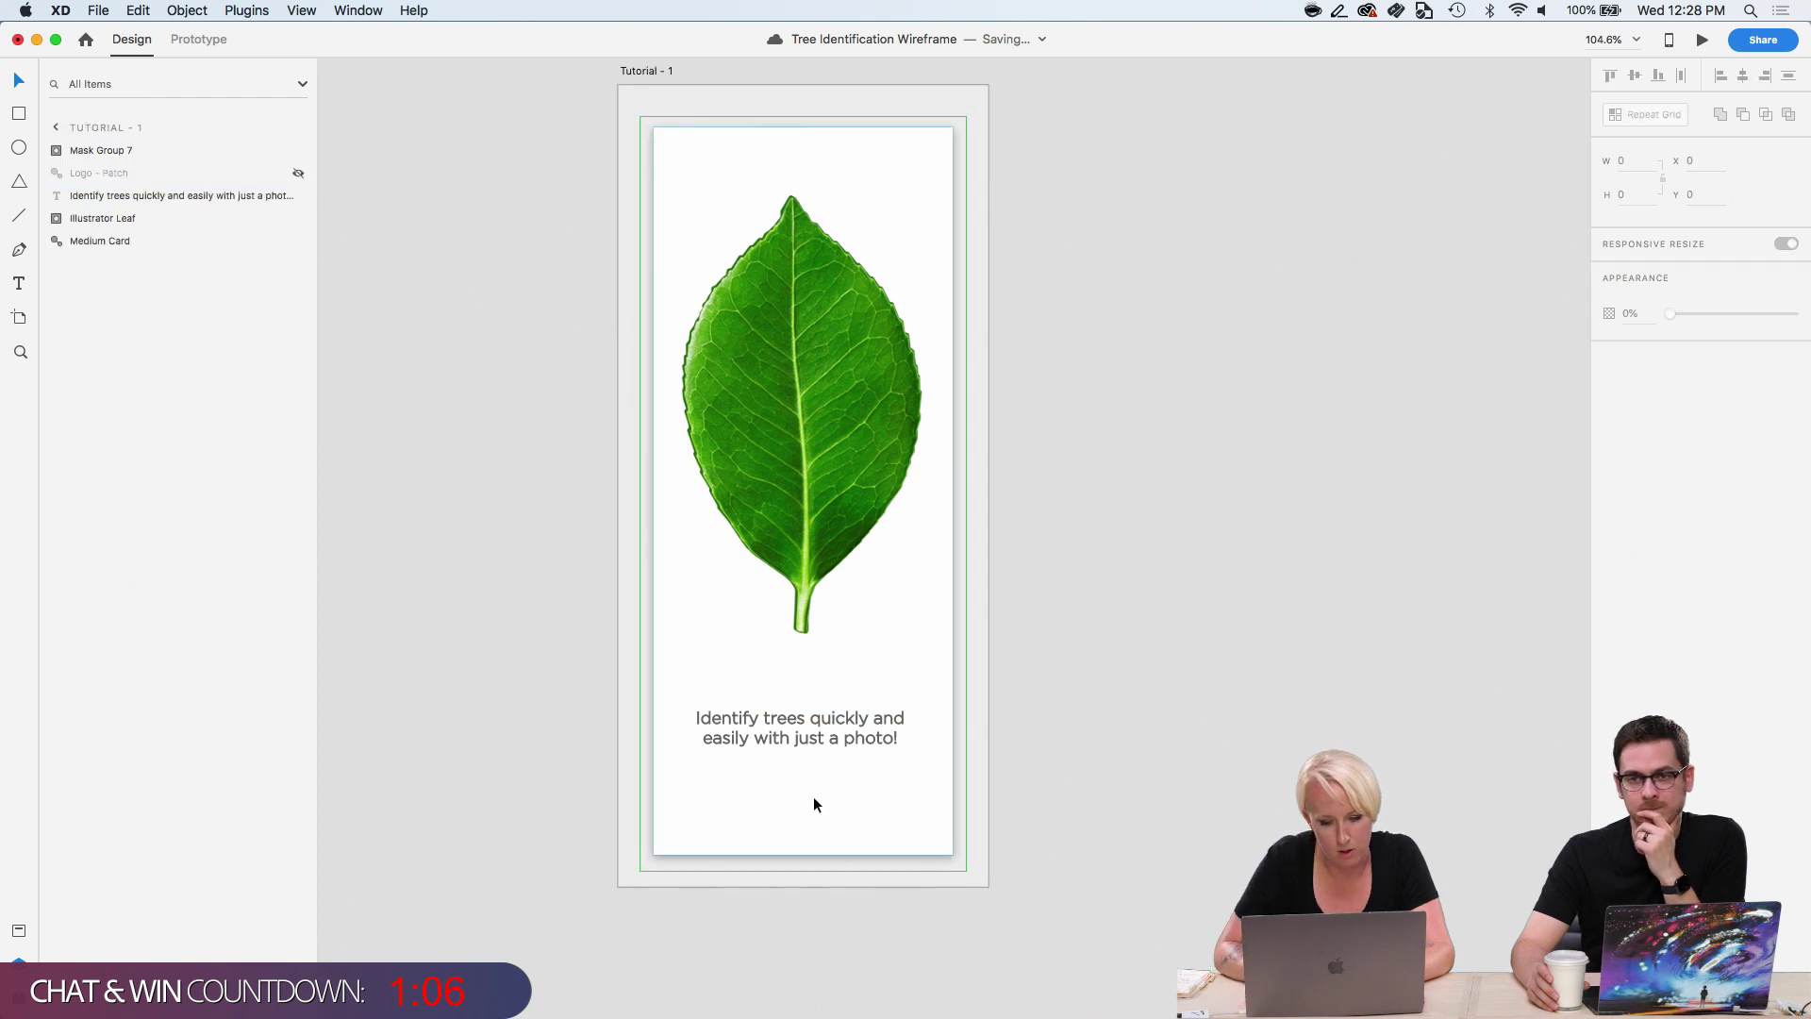
pyautogui.click(823, 720)
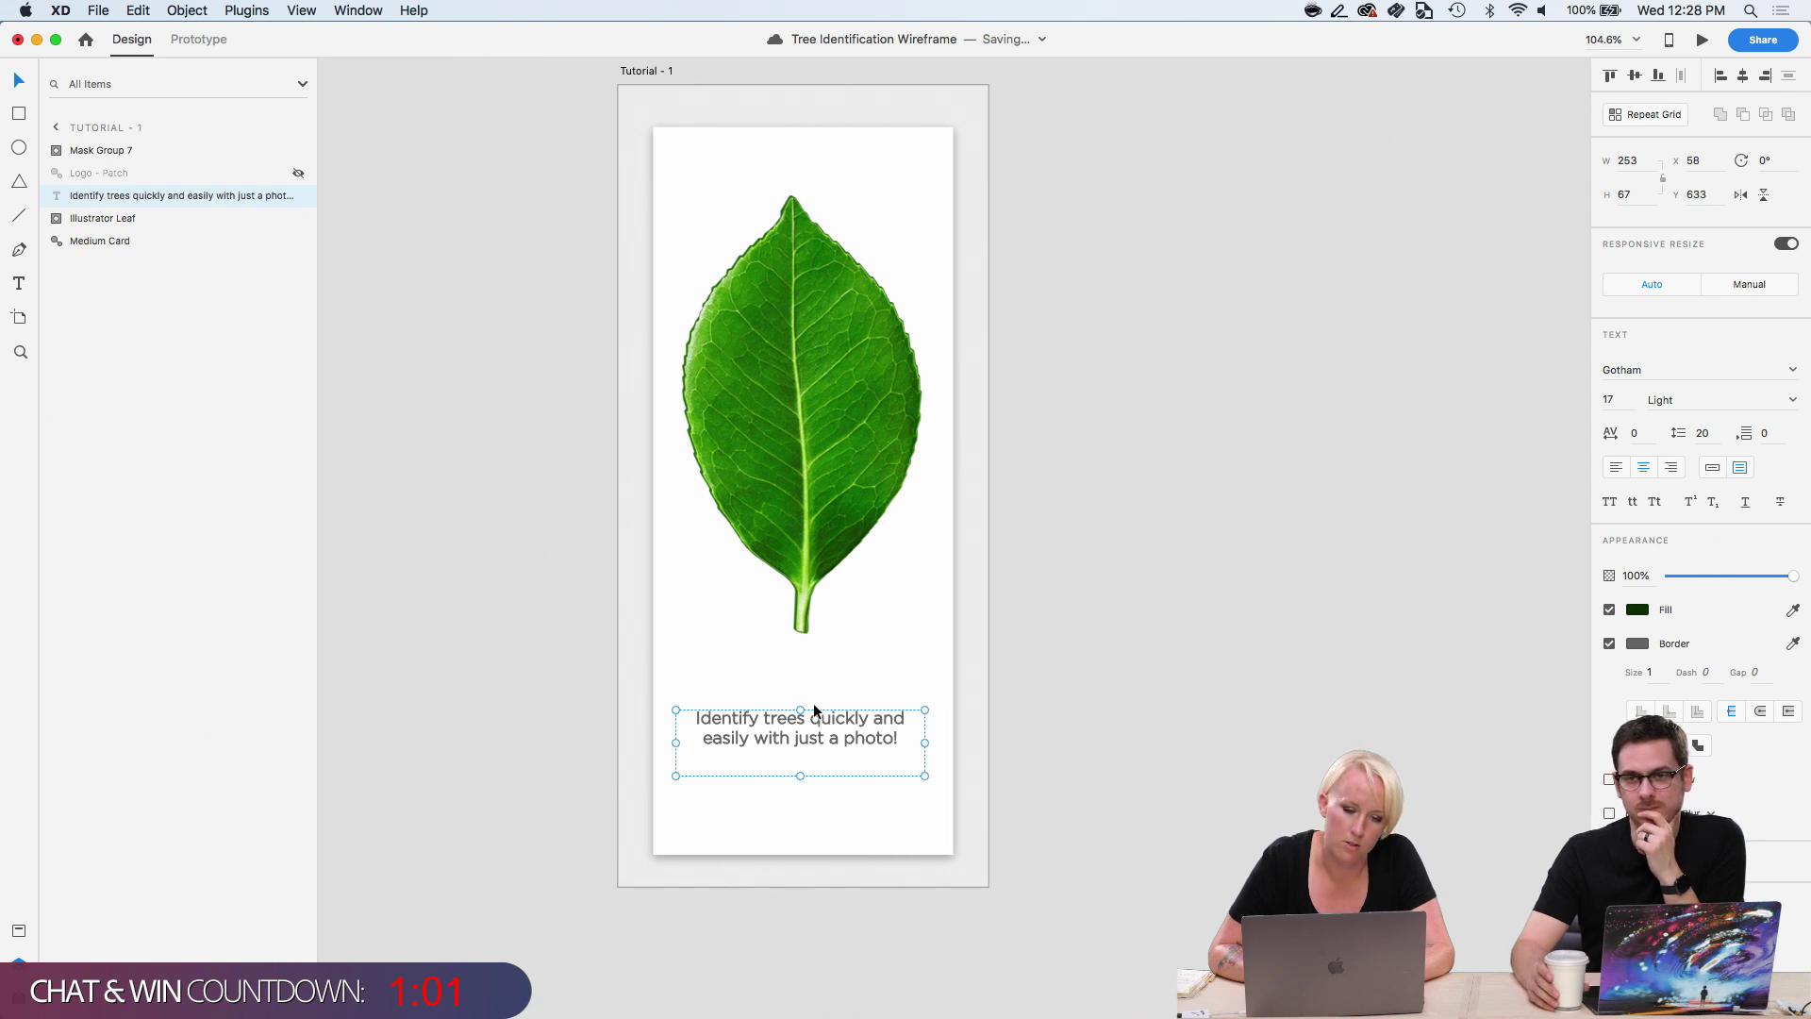
pyautogui.click(543, 267)
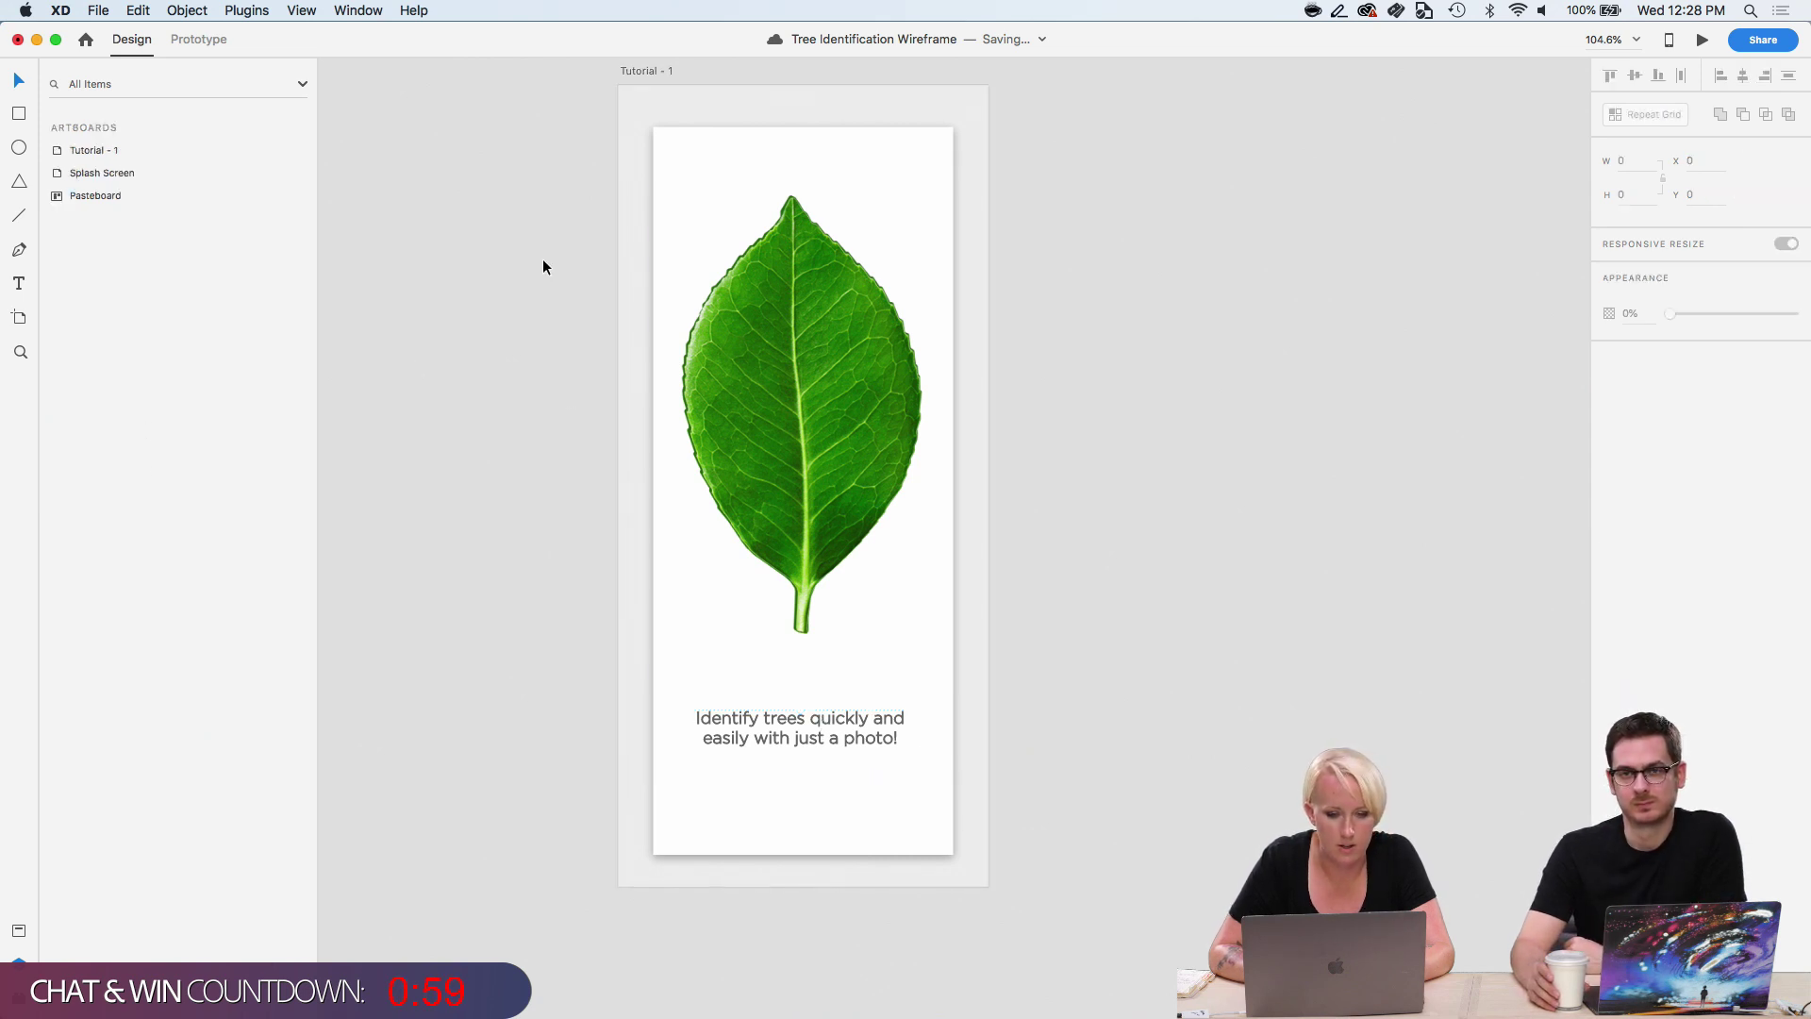
# Draw a horizontal line about 66 wide and a vertical line about 55 tall, forming a corner bracket in the card's upper-left corner.
pyautogui.click(19, 217)
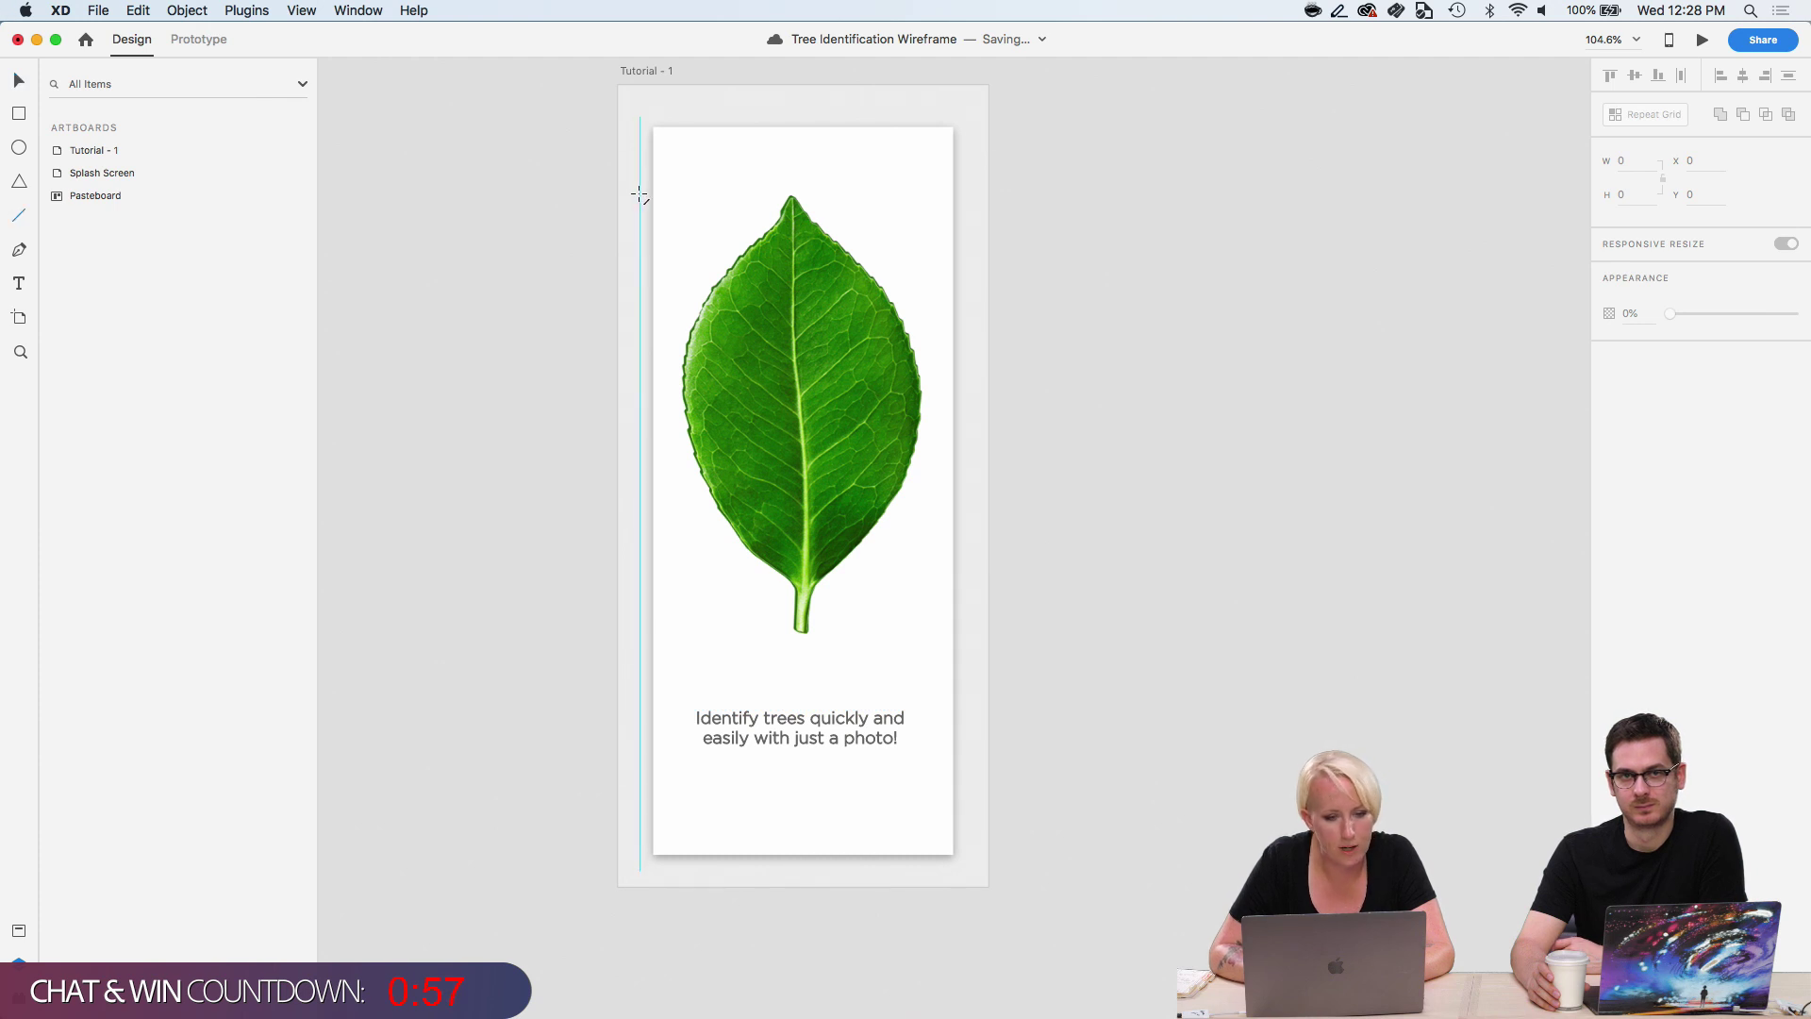
pyautogui.moveTo(678, 161); pyautogui.dragTo(716, 161)
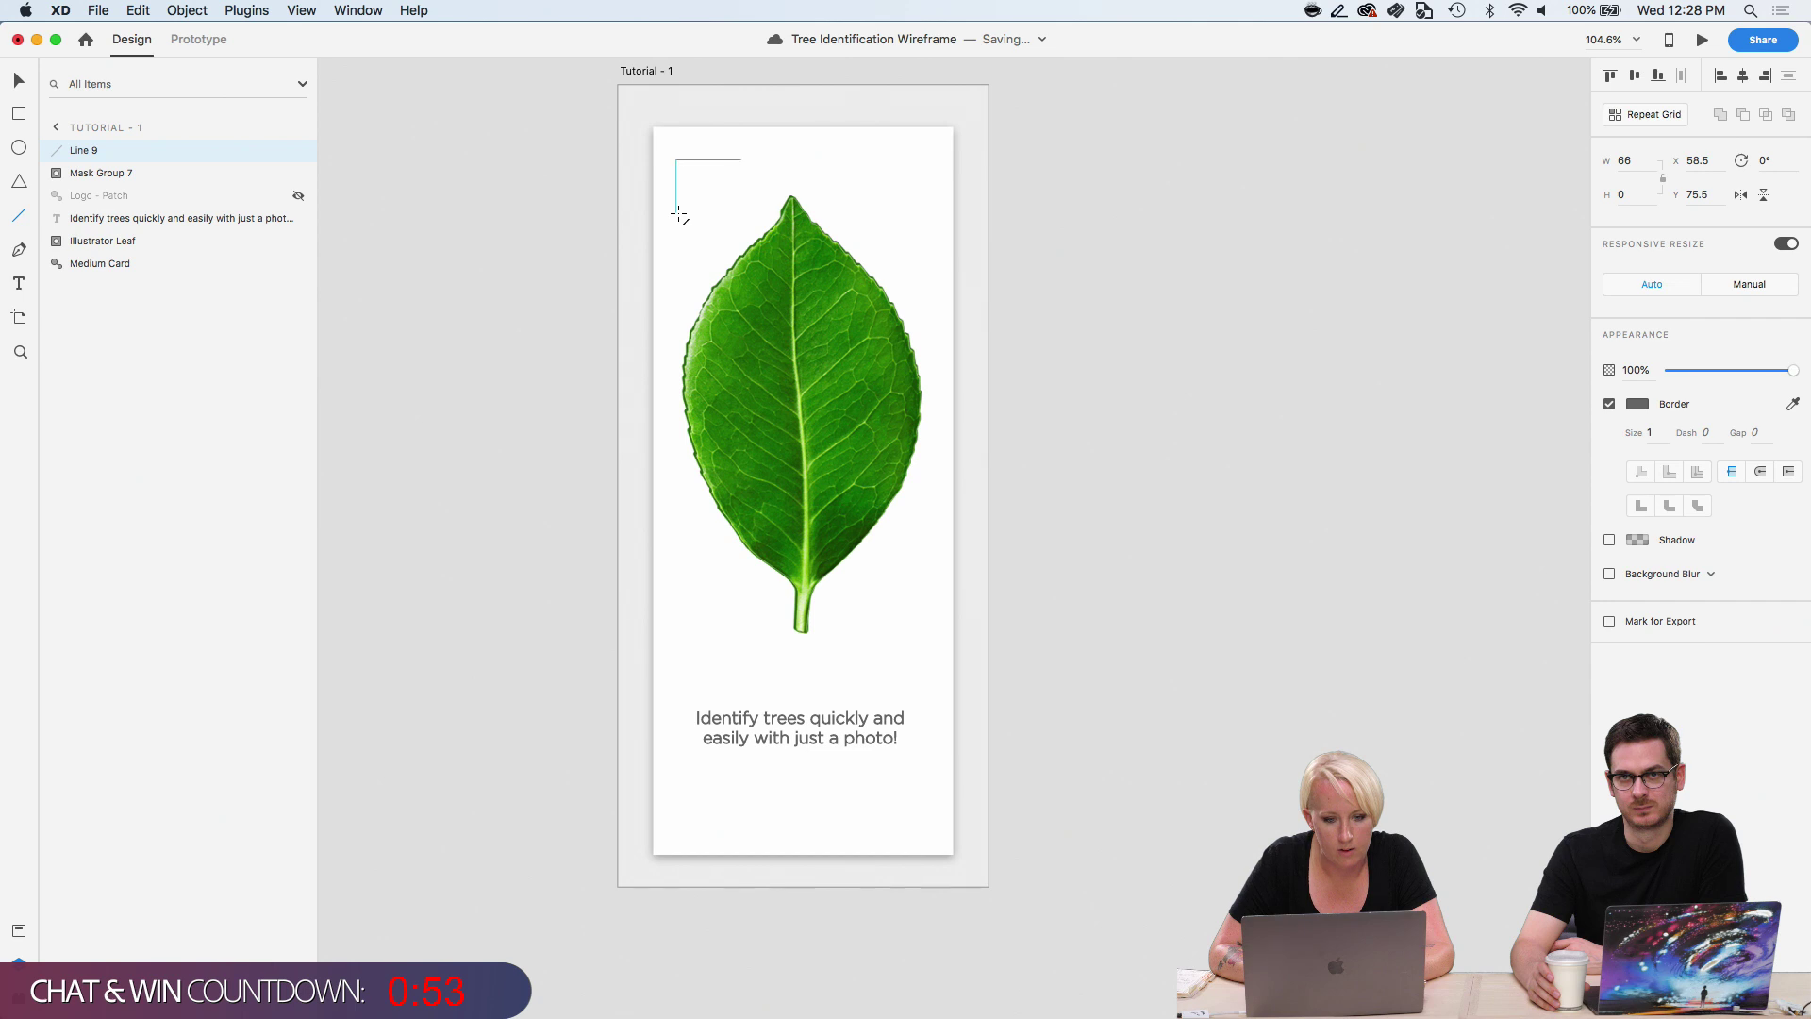
pyautogui.moveTo(678, 215); pyautogui.dragTo(678, 189)
pyautogui.scroll(5, 677, 157)
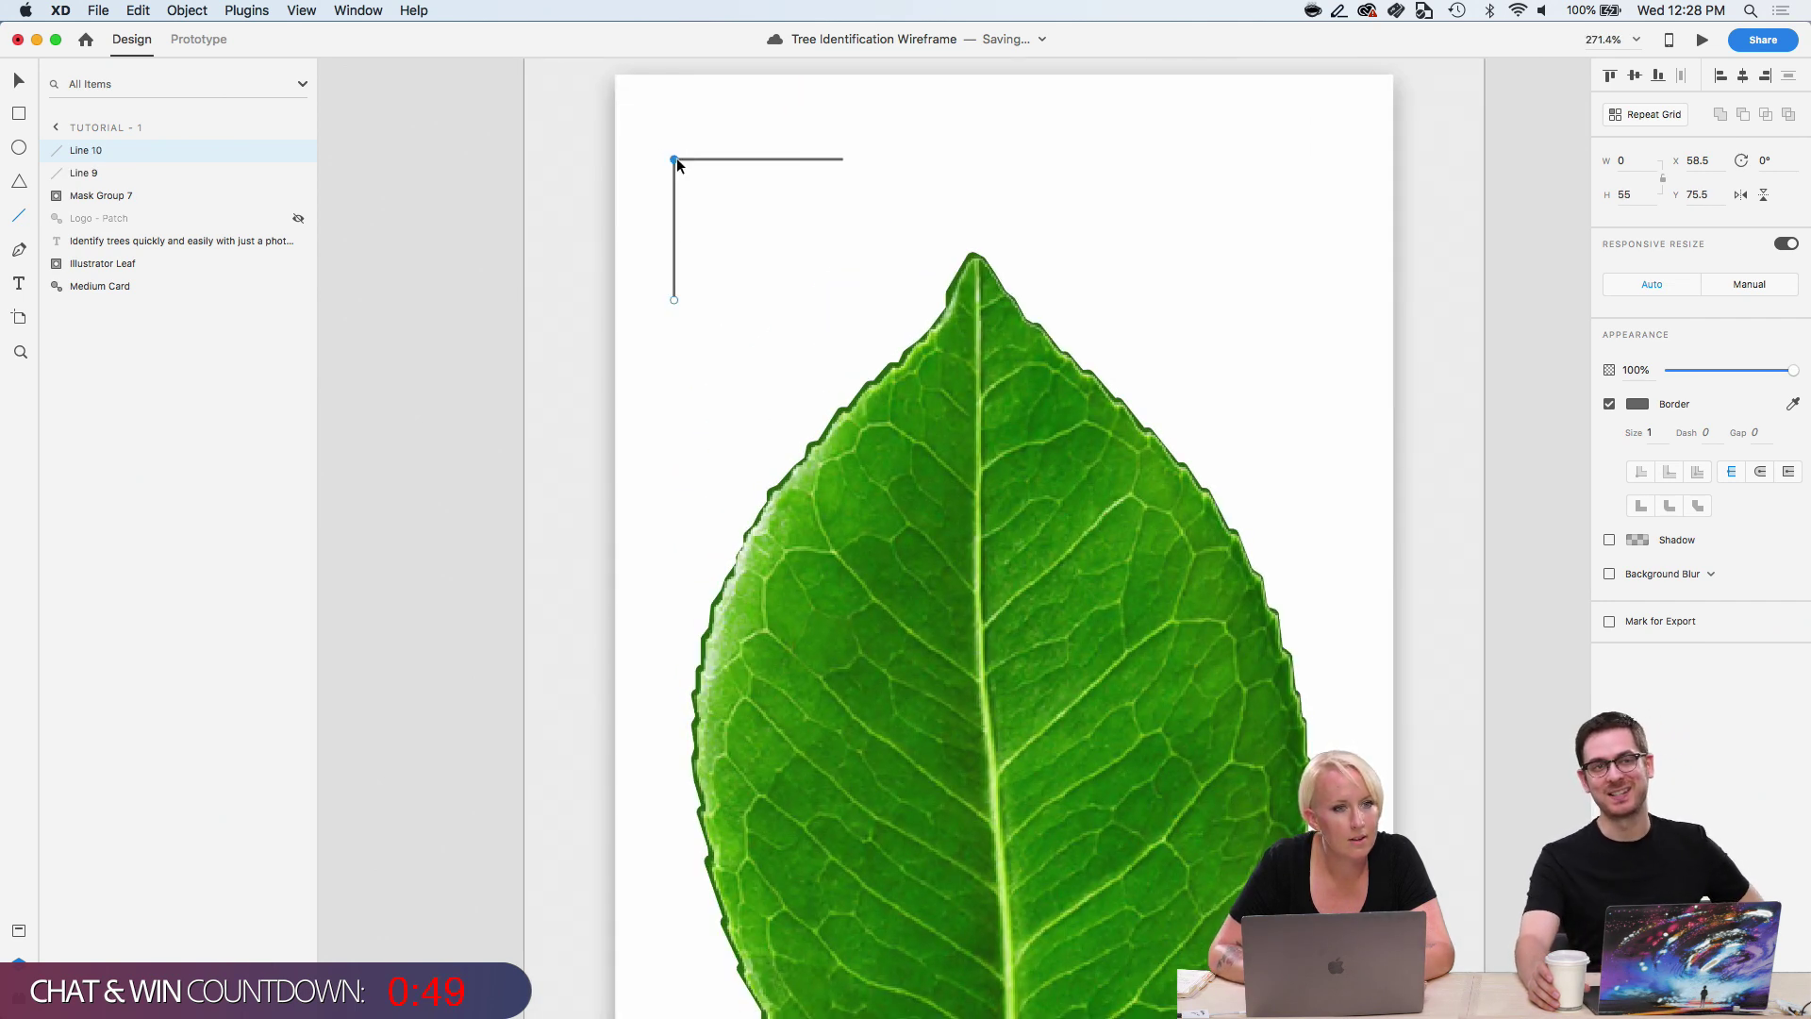
pyautogui.scroll(3, 676, 157)
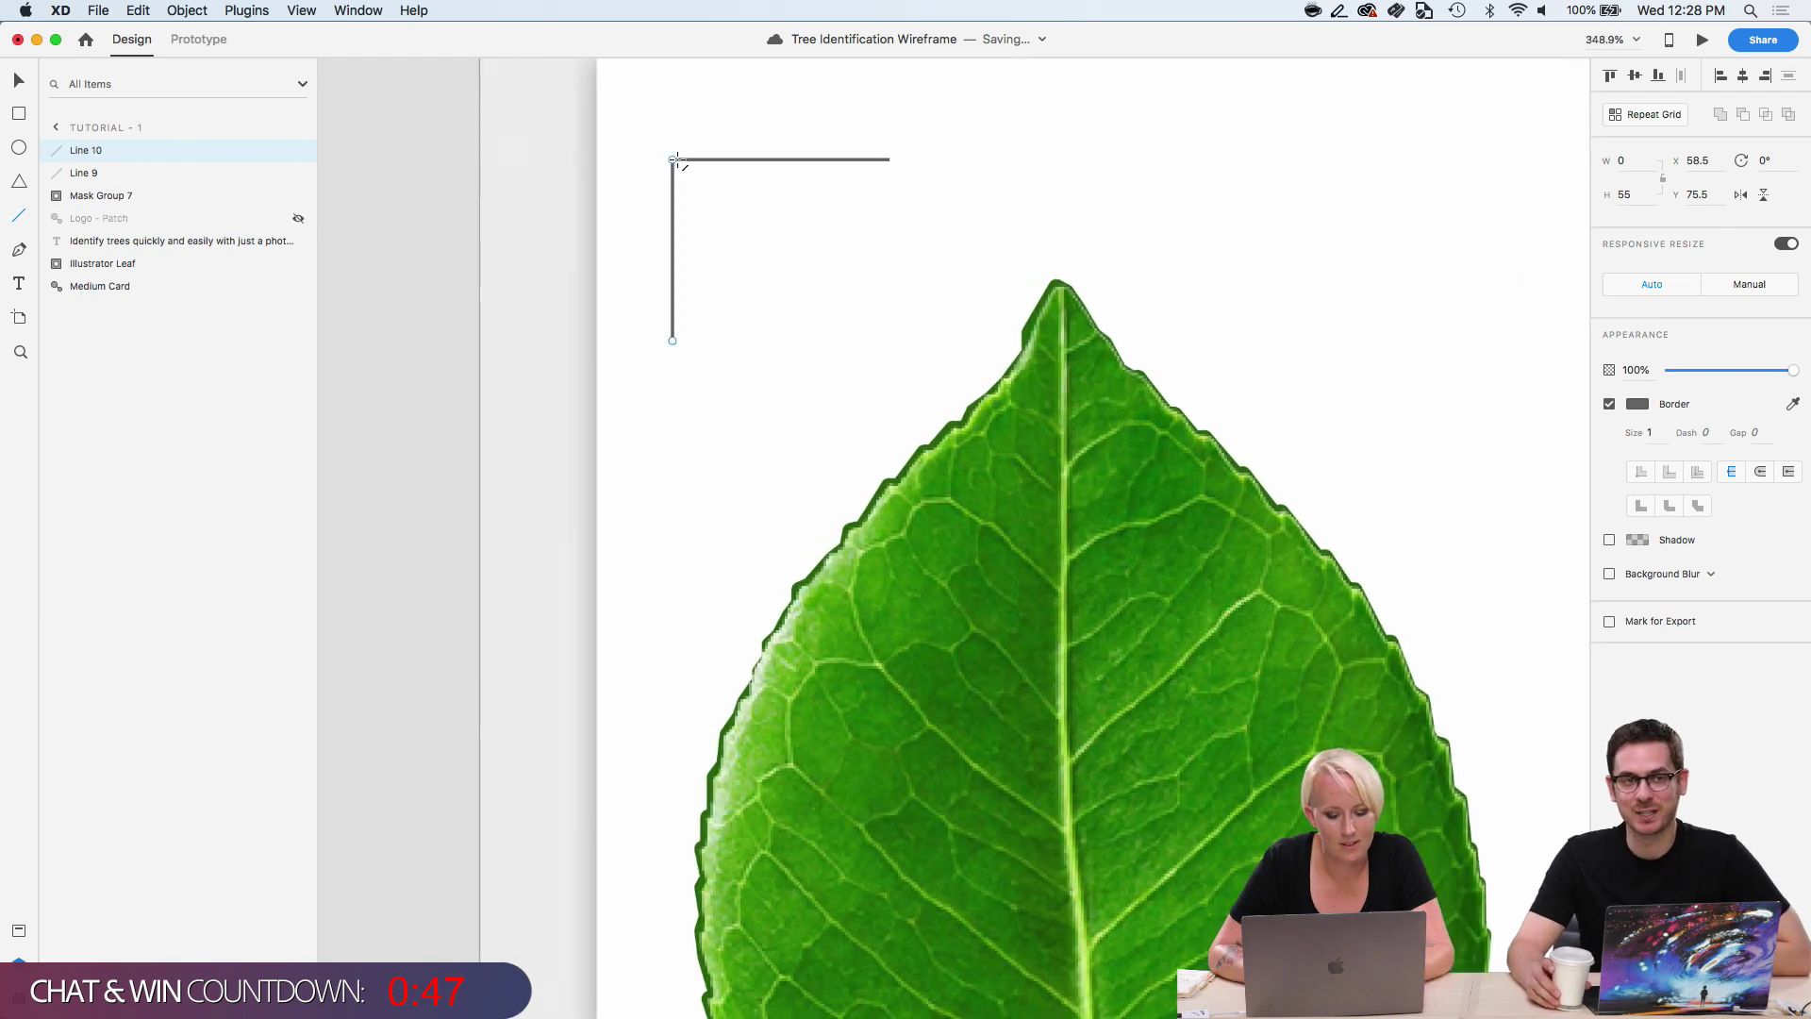
# Set the horizontal bracket line's width to 60 and the vertical bracket line's height to 60.
pyautogui.press('v')
pyautogui.click(745, 159)
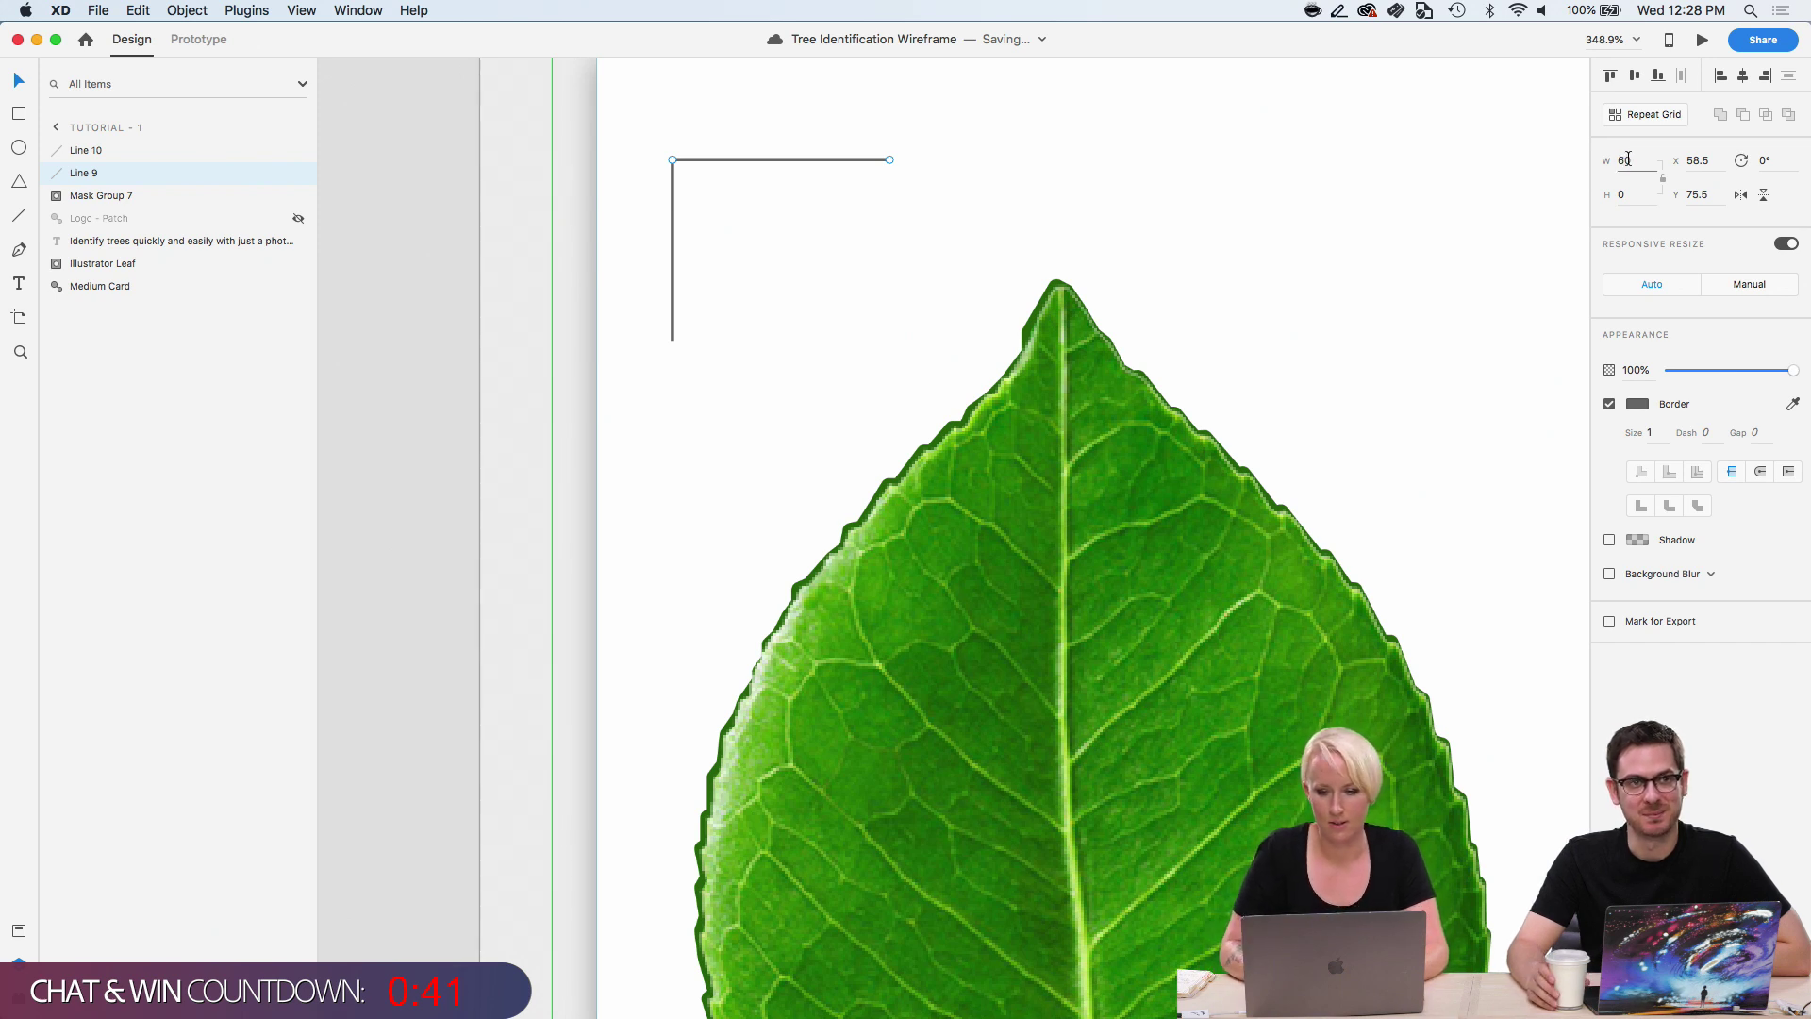
pyautogui.click(422, 281)
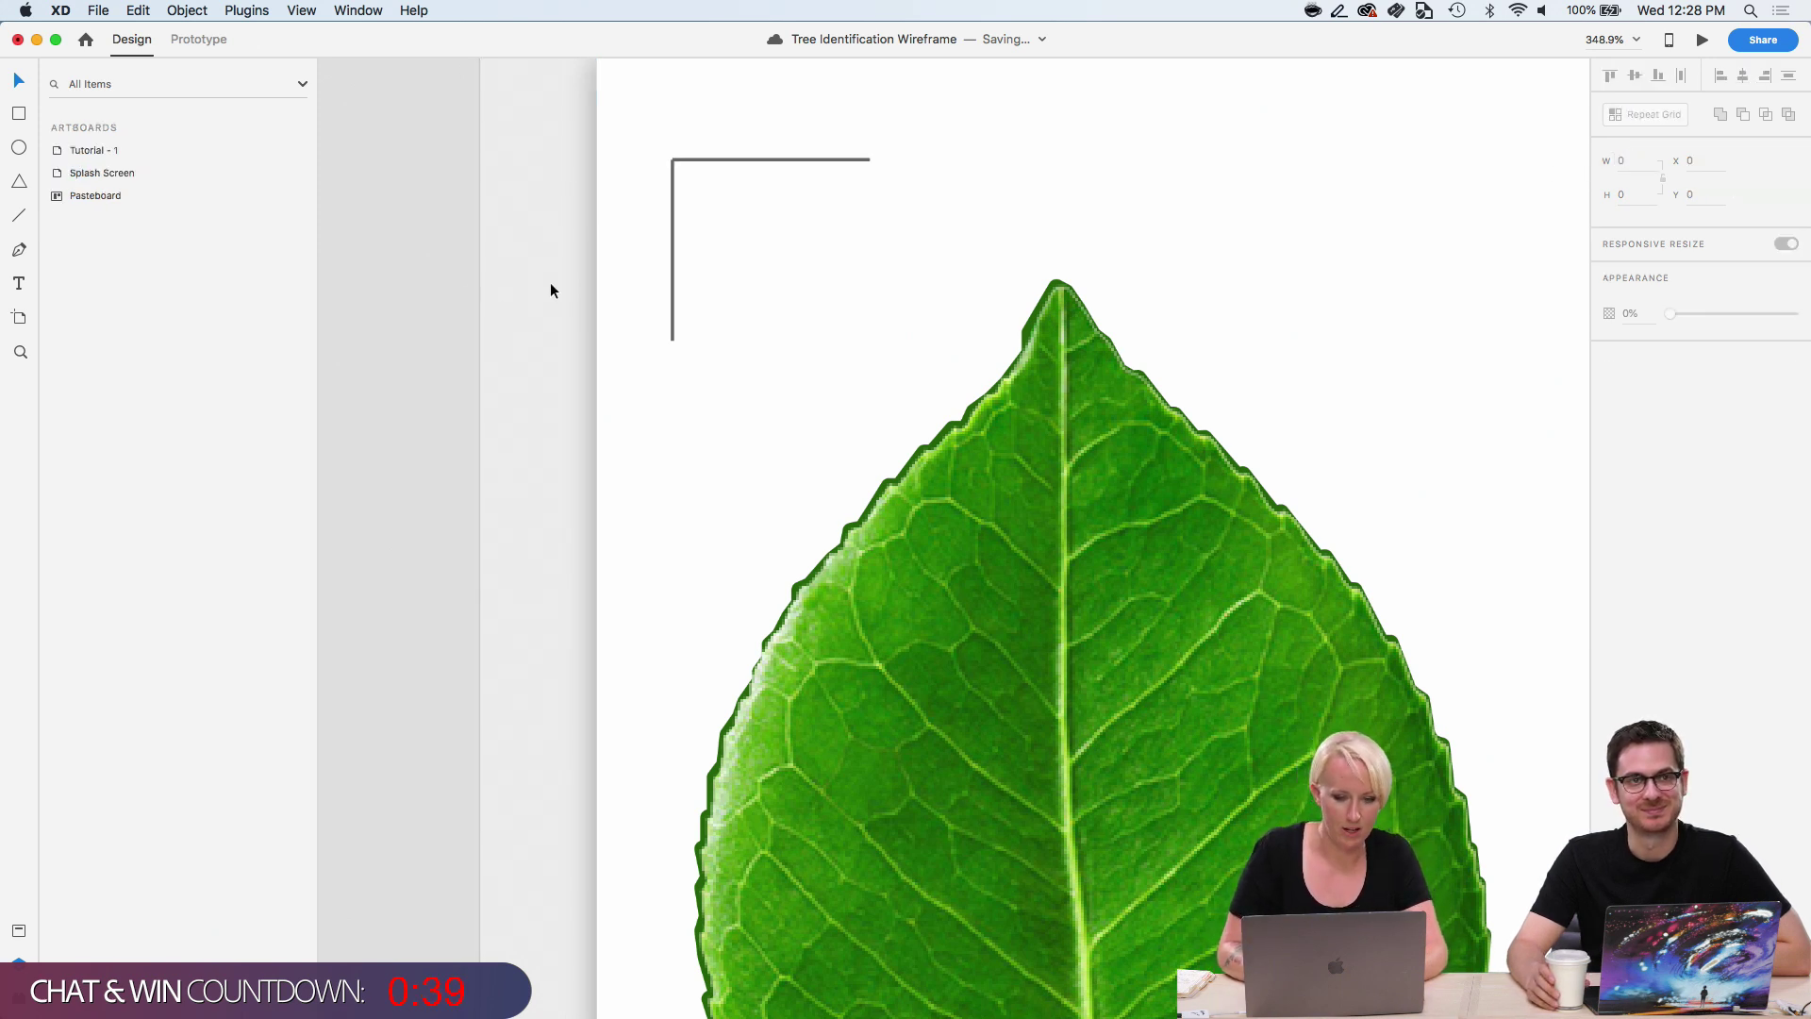
pyautogui.click(673, 270)
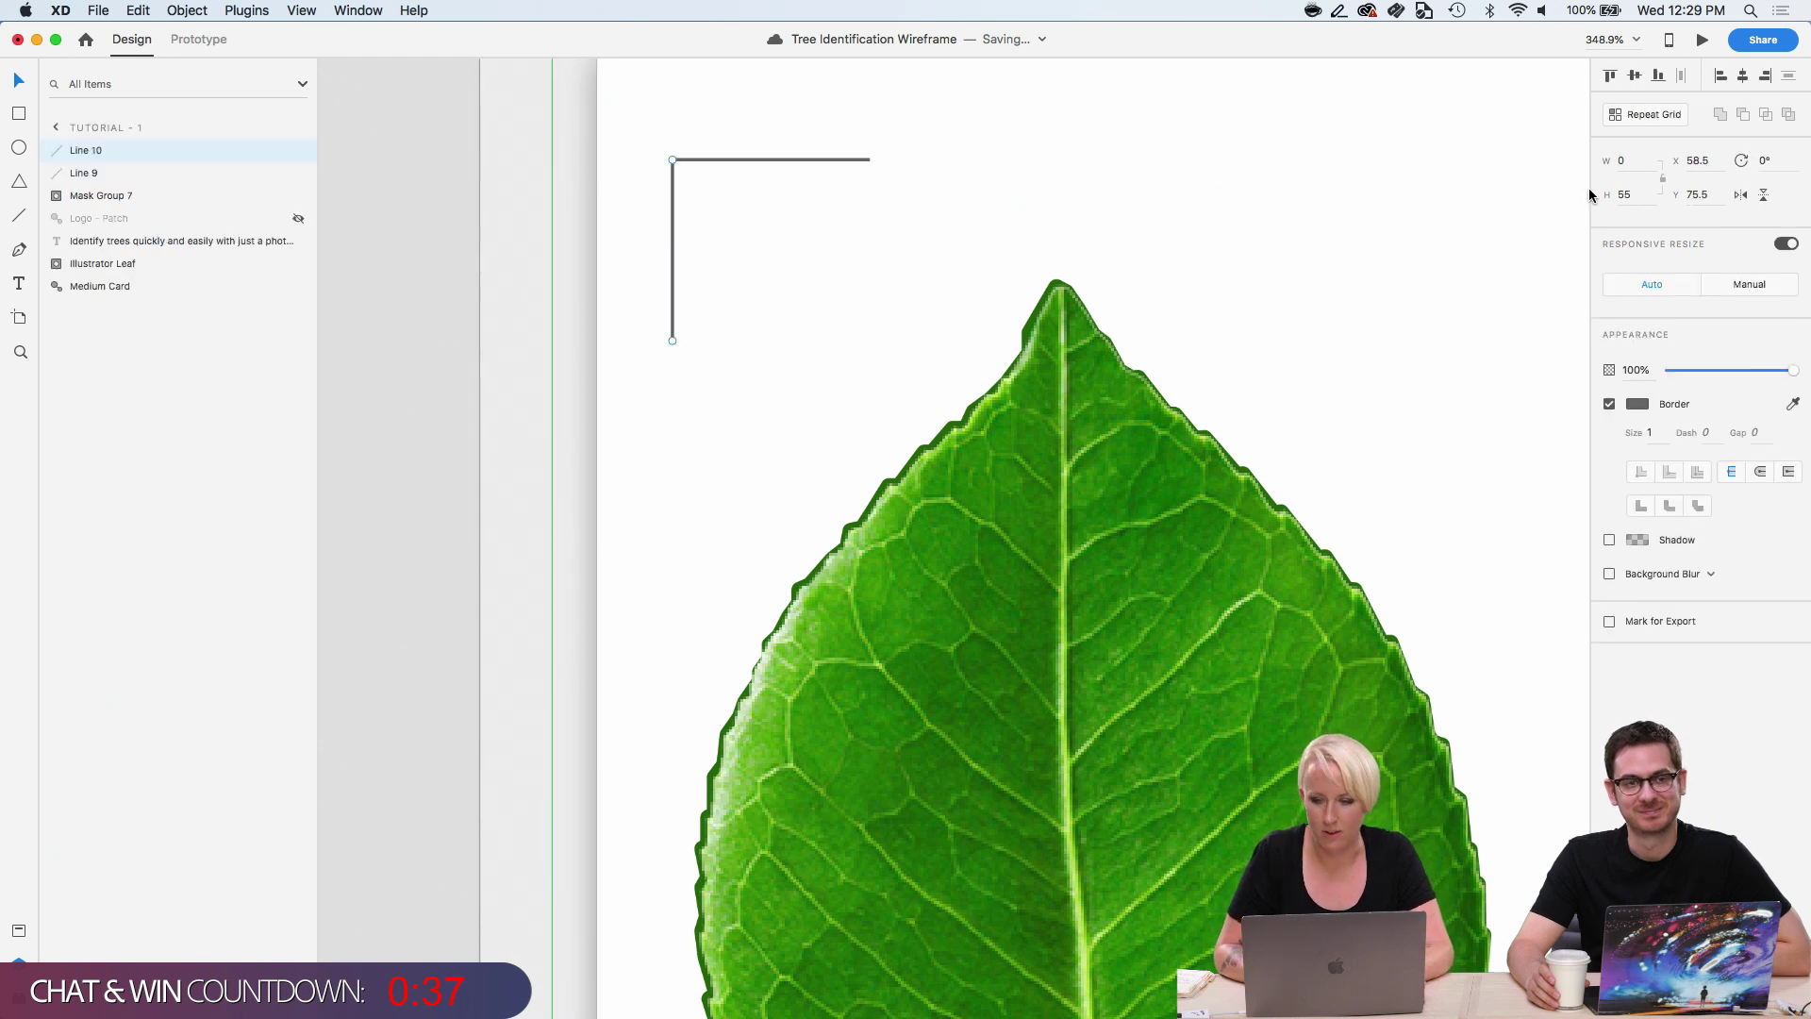
pyautogui.click(816, 159)
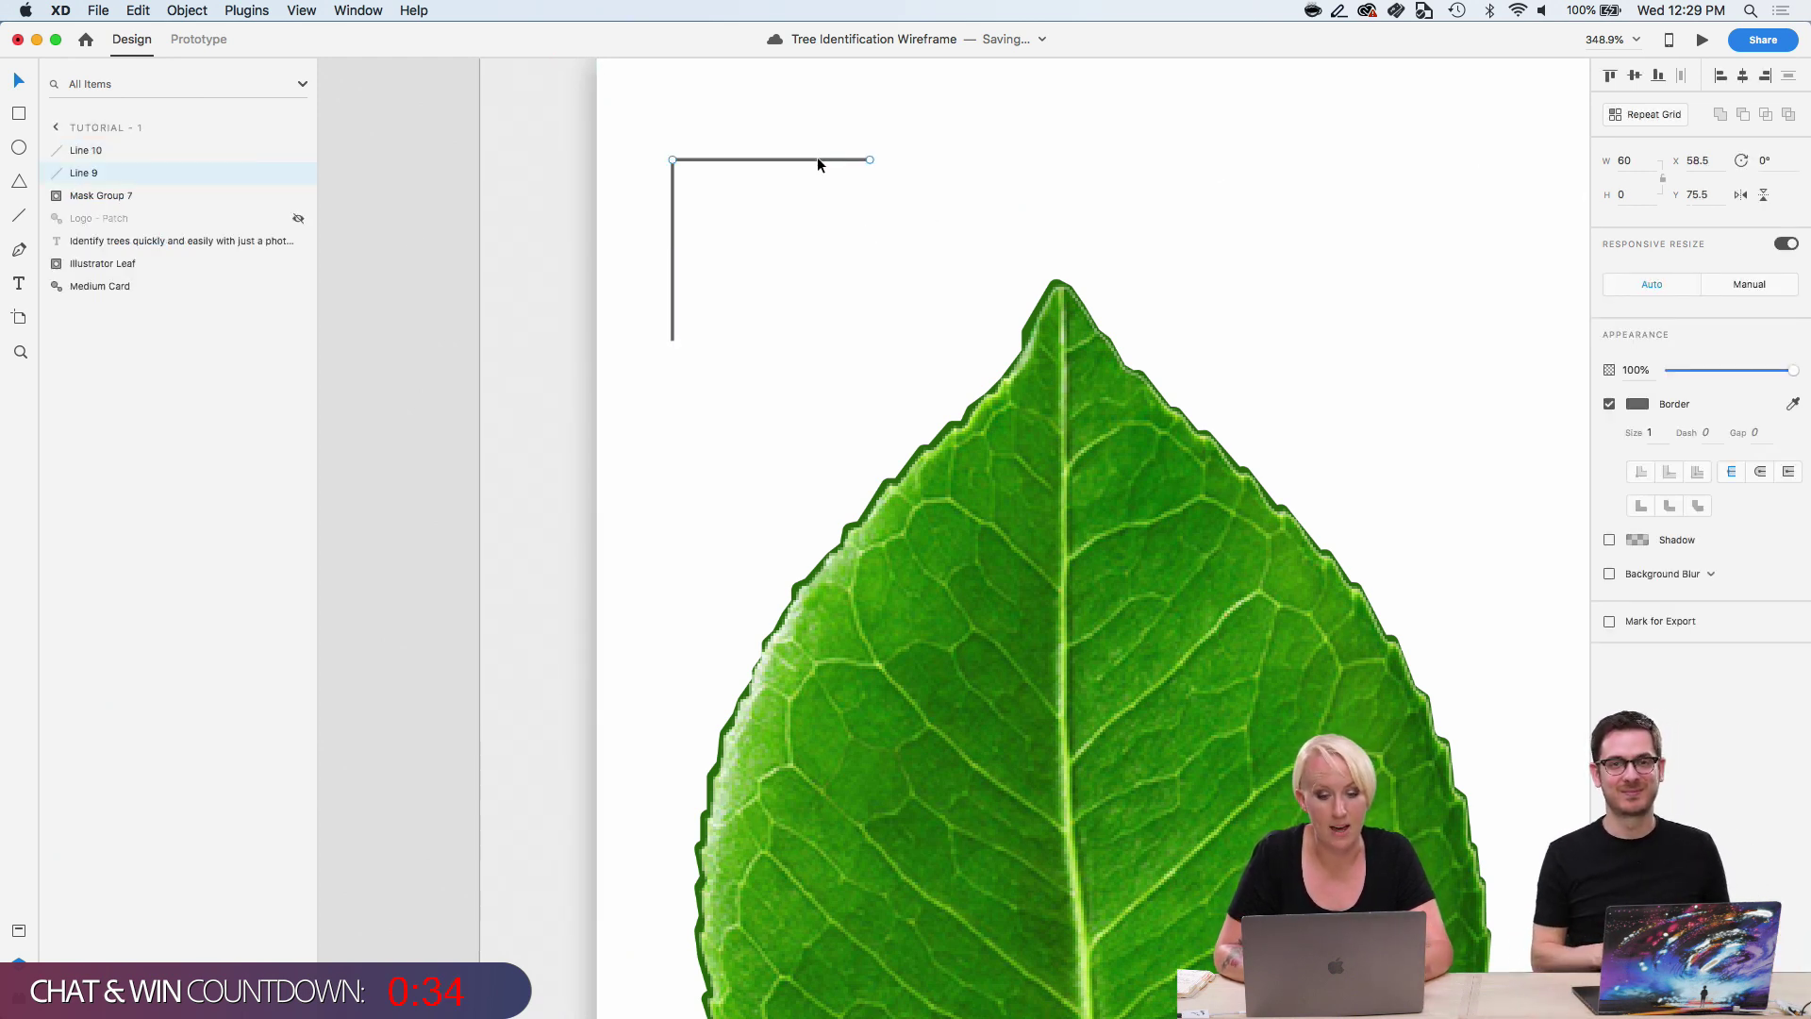
pyautogui.click(672, 266)
pyautogui.click(1643, 194)
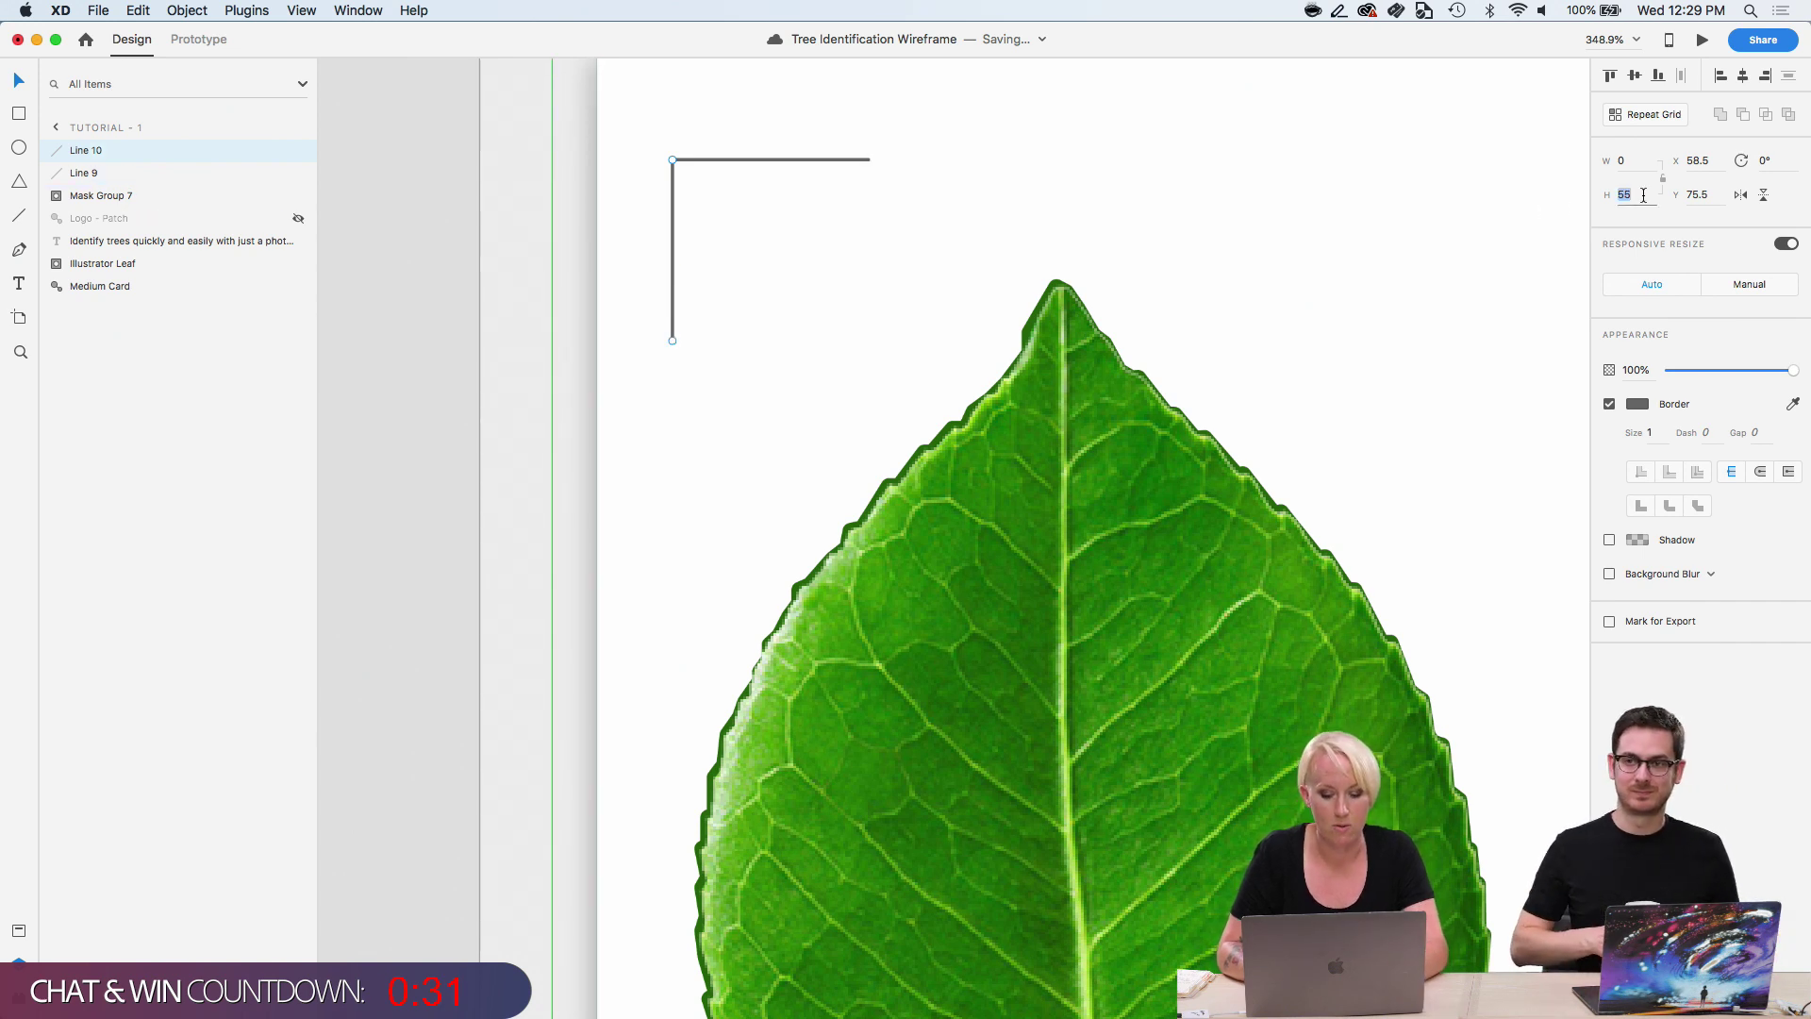
pyautogui.write('60')
pyautogui.press('Return')
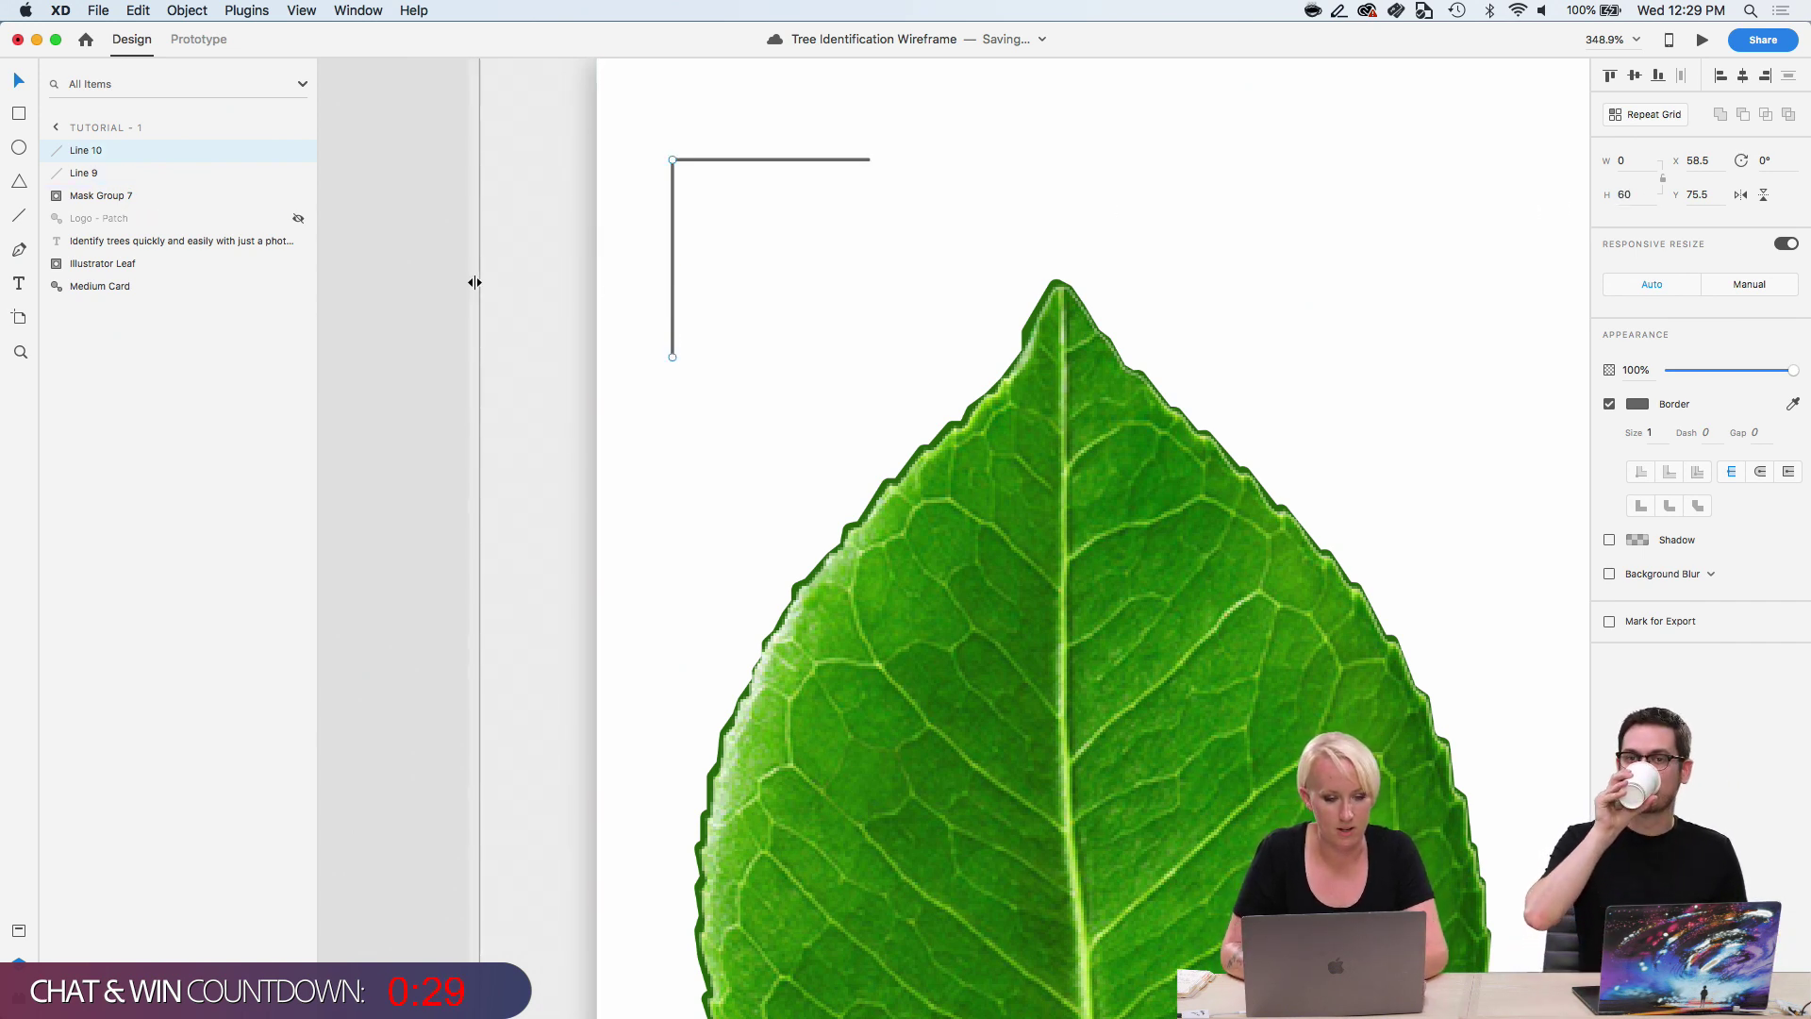
pyautogui.click(442, 275)
# Try shifting the vertical line up and the horizontal line left by 1 to square off the bracket's corner.
pyautogui.scroll(2, 683, 179)
pyautogui.scroll(2, 683, 179)
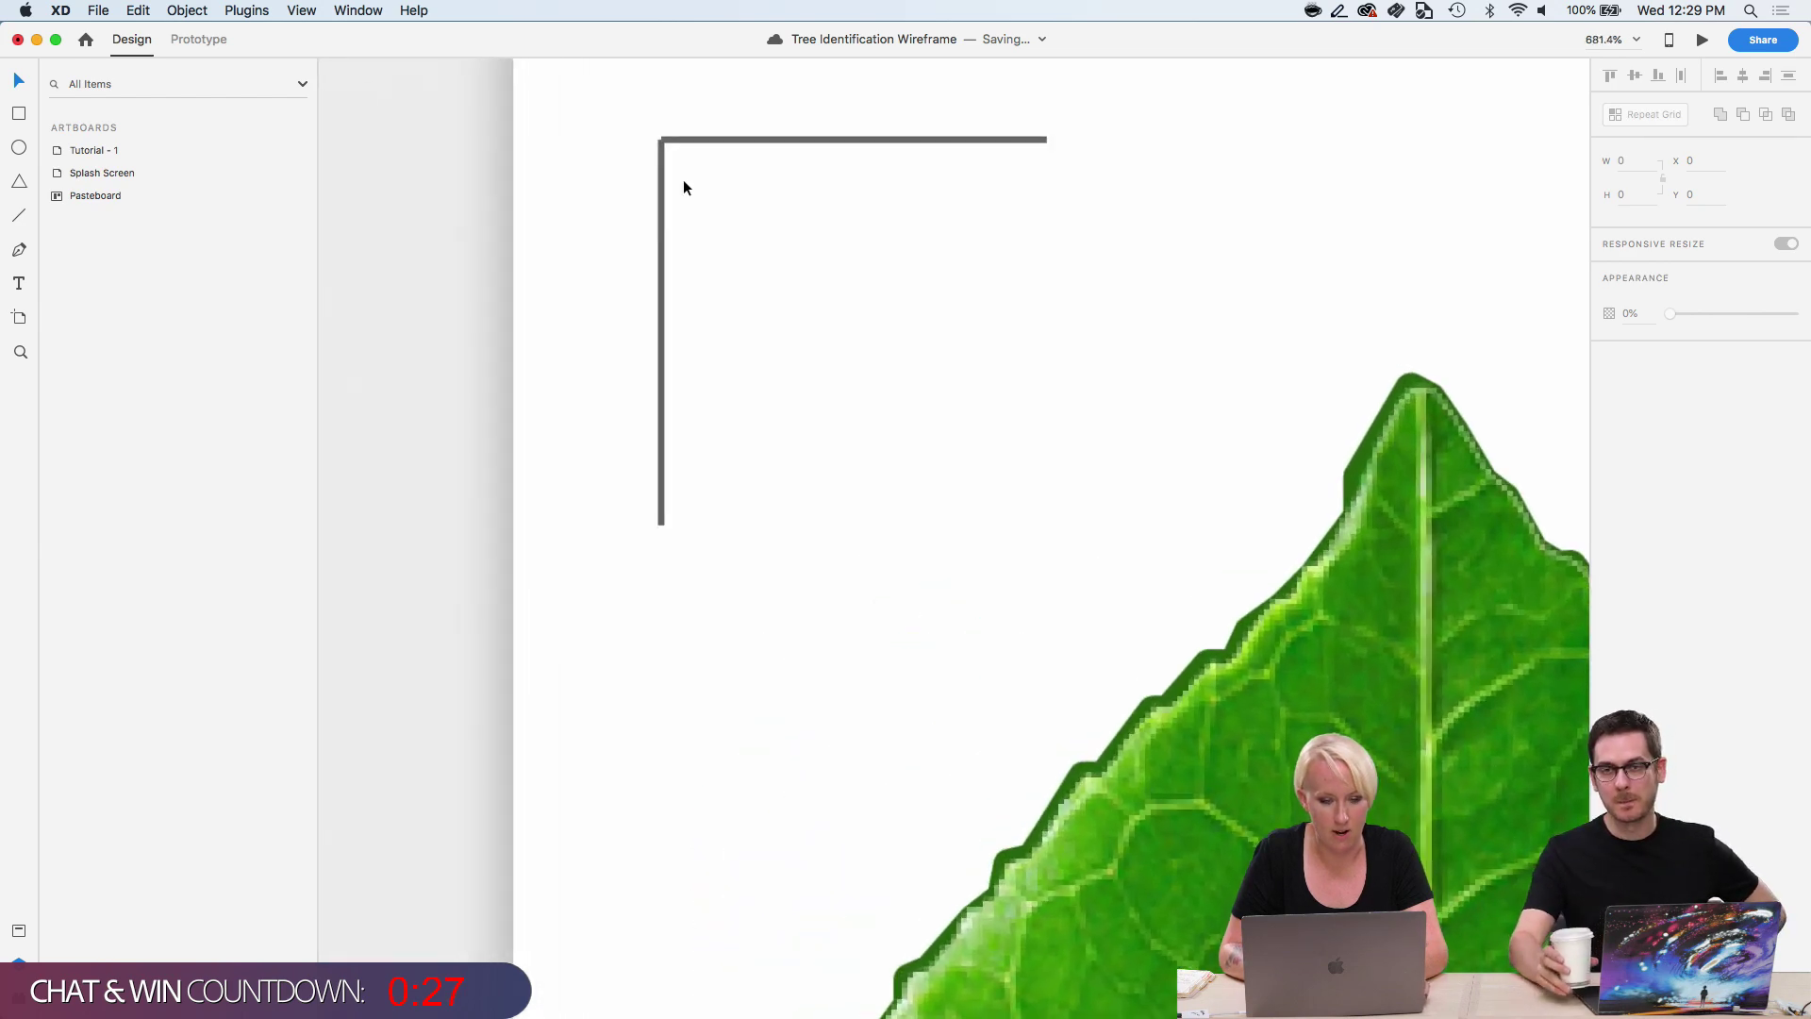
pyautogui.click(660, 183)
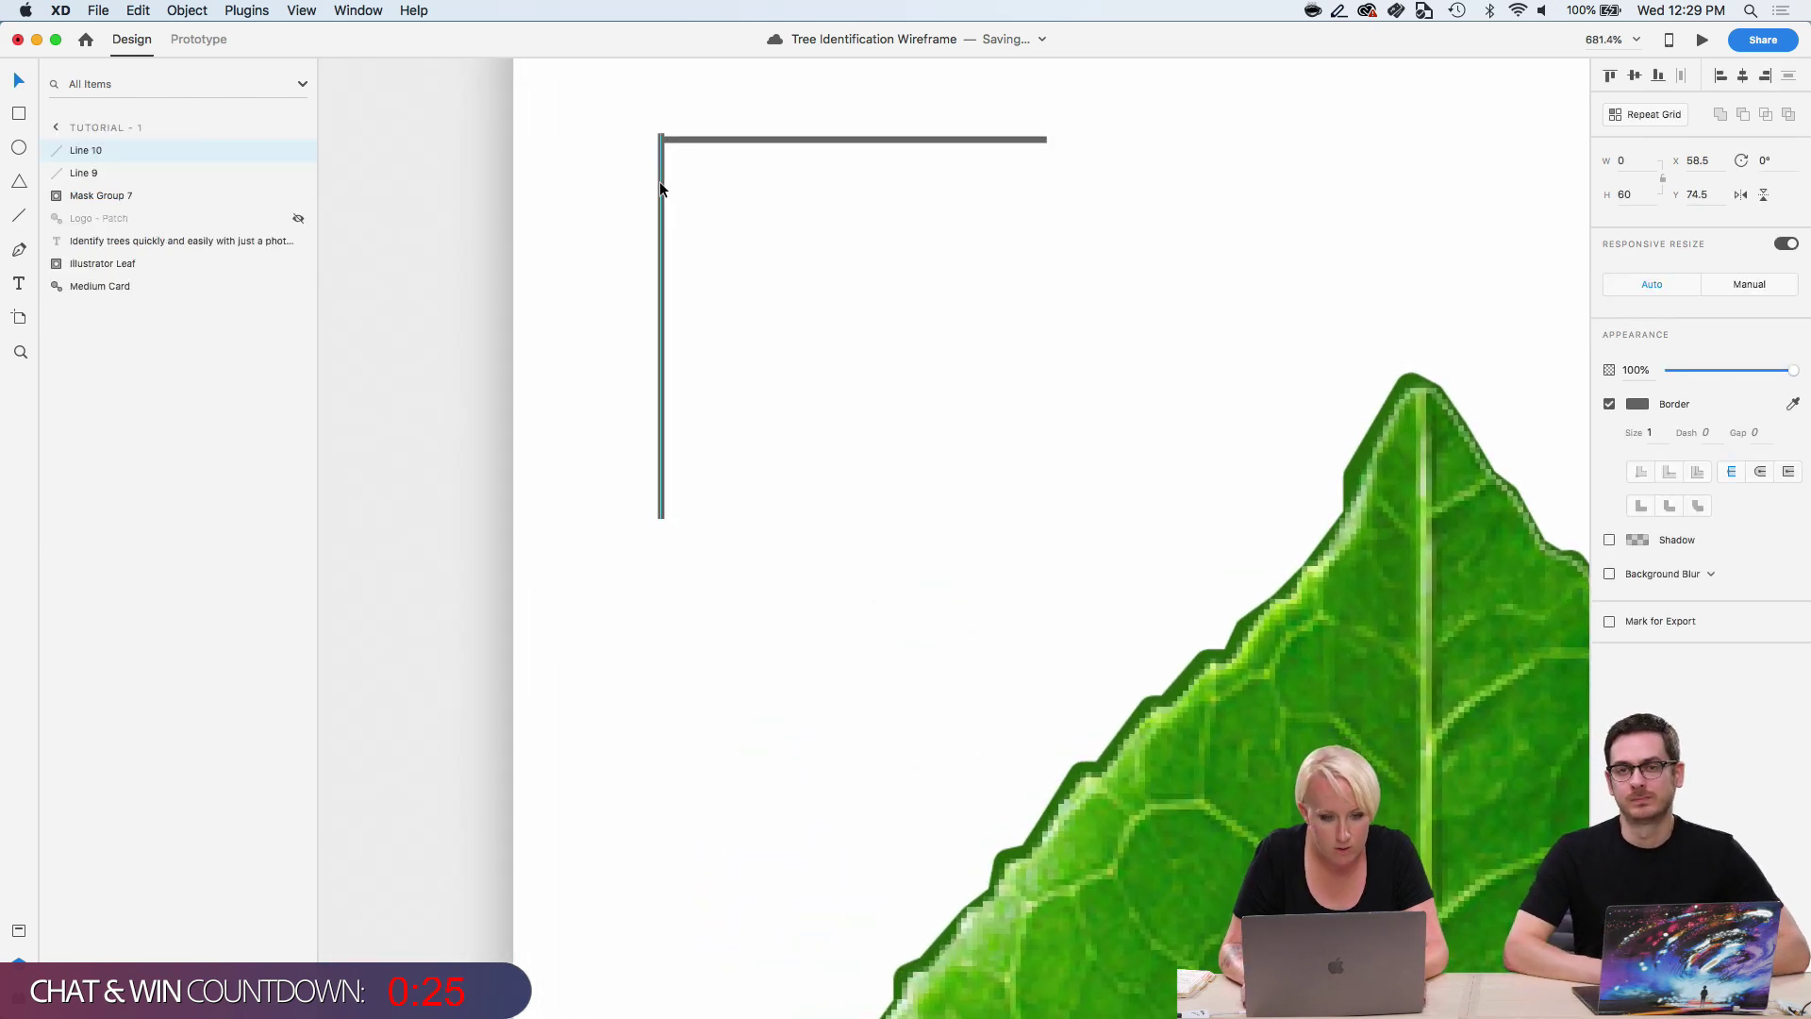
pyautogui.click(711, 142)
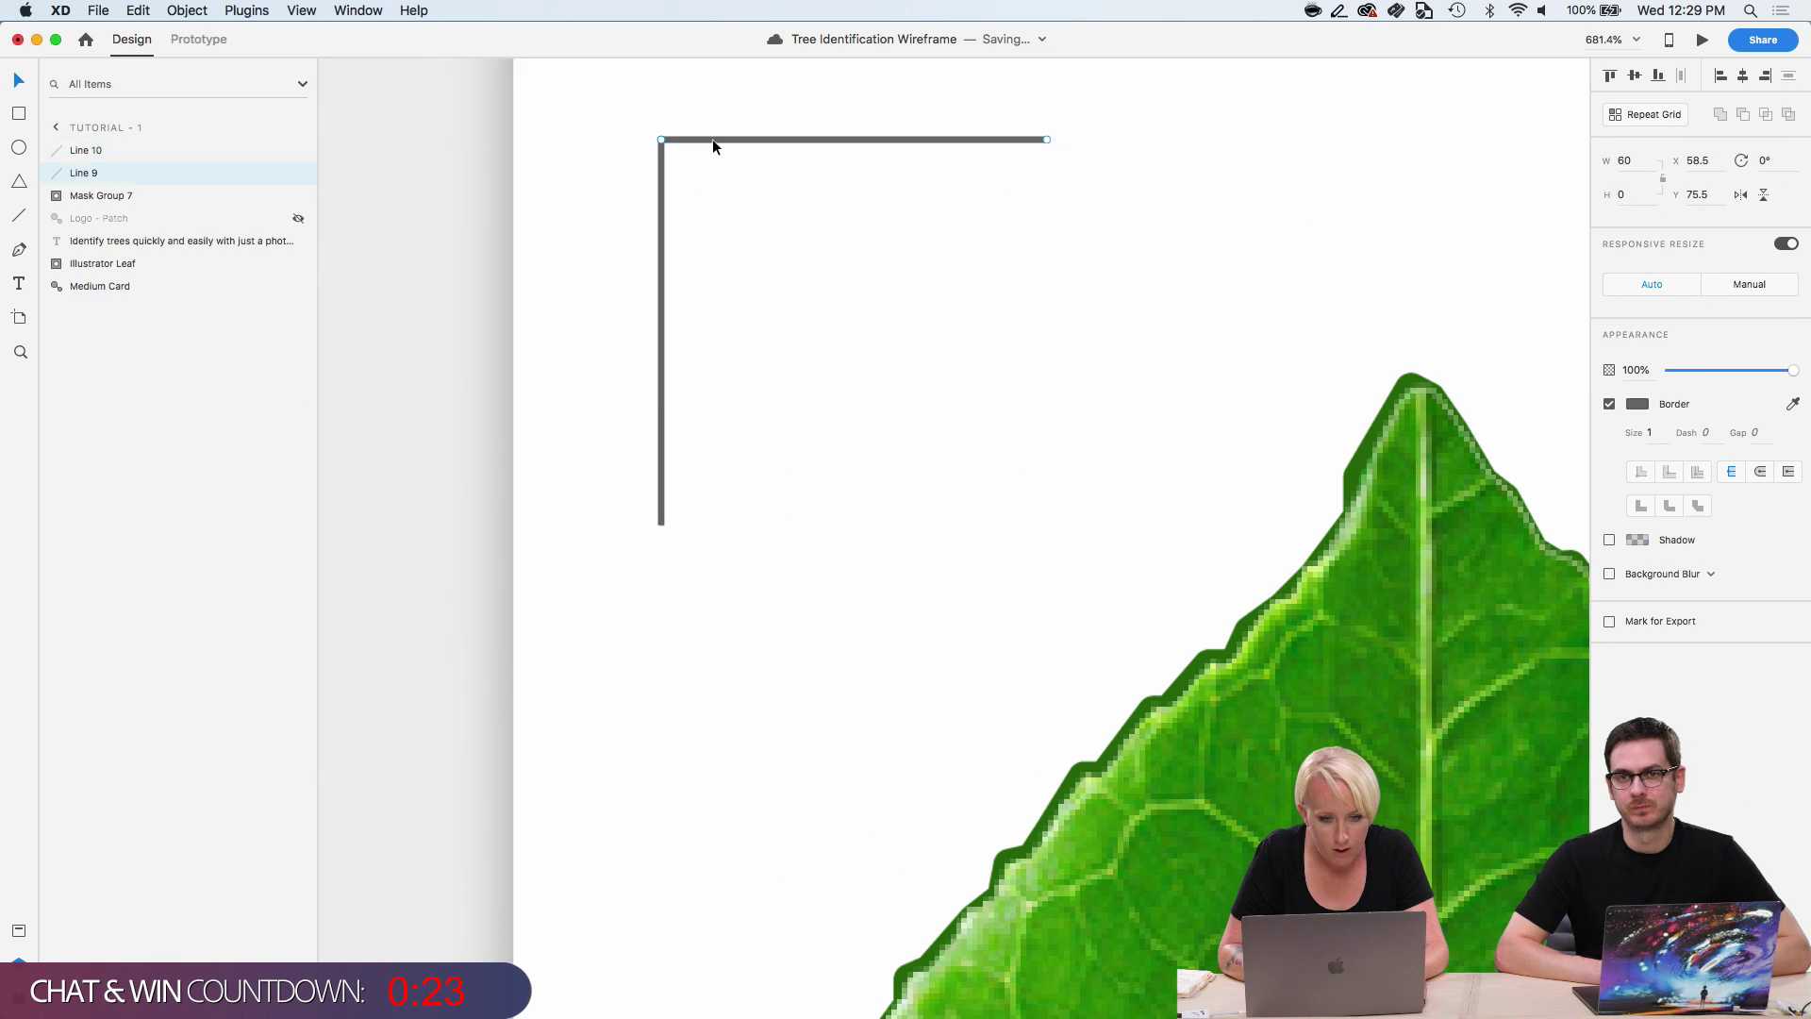
pyautogui.moveTo(712, 138); pyautogui.dragTo(706, 139)
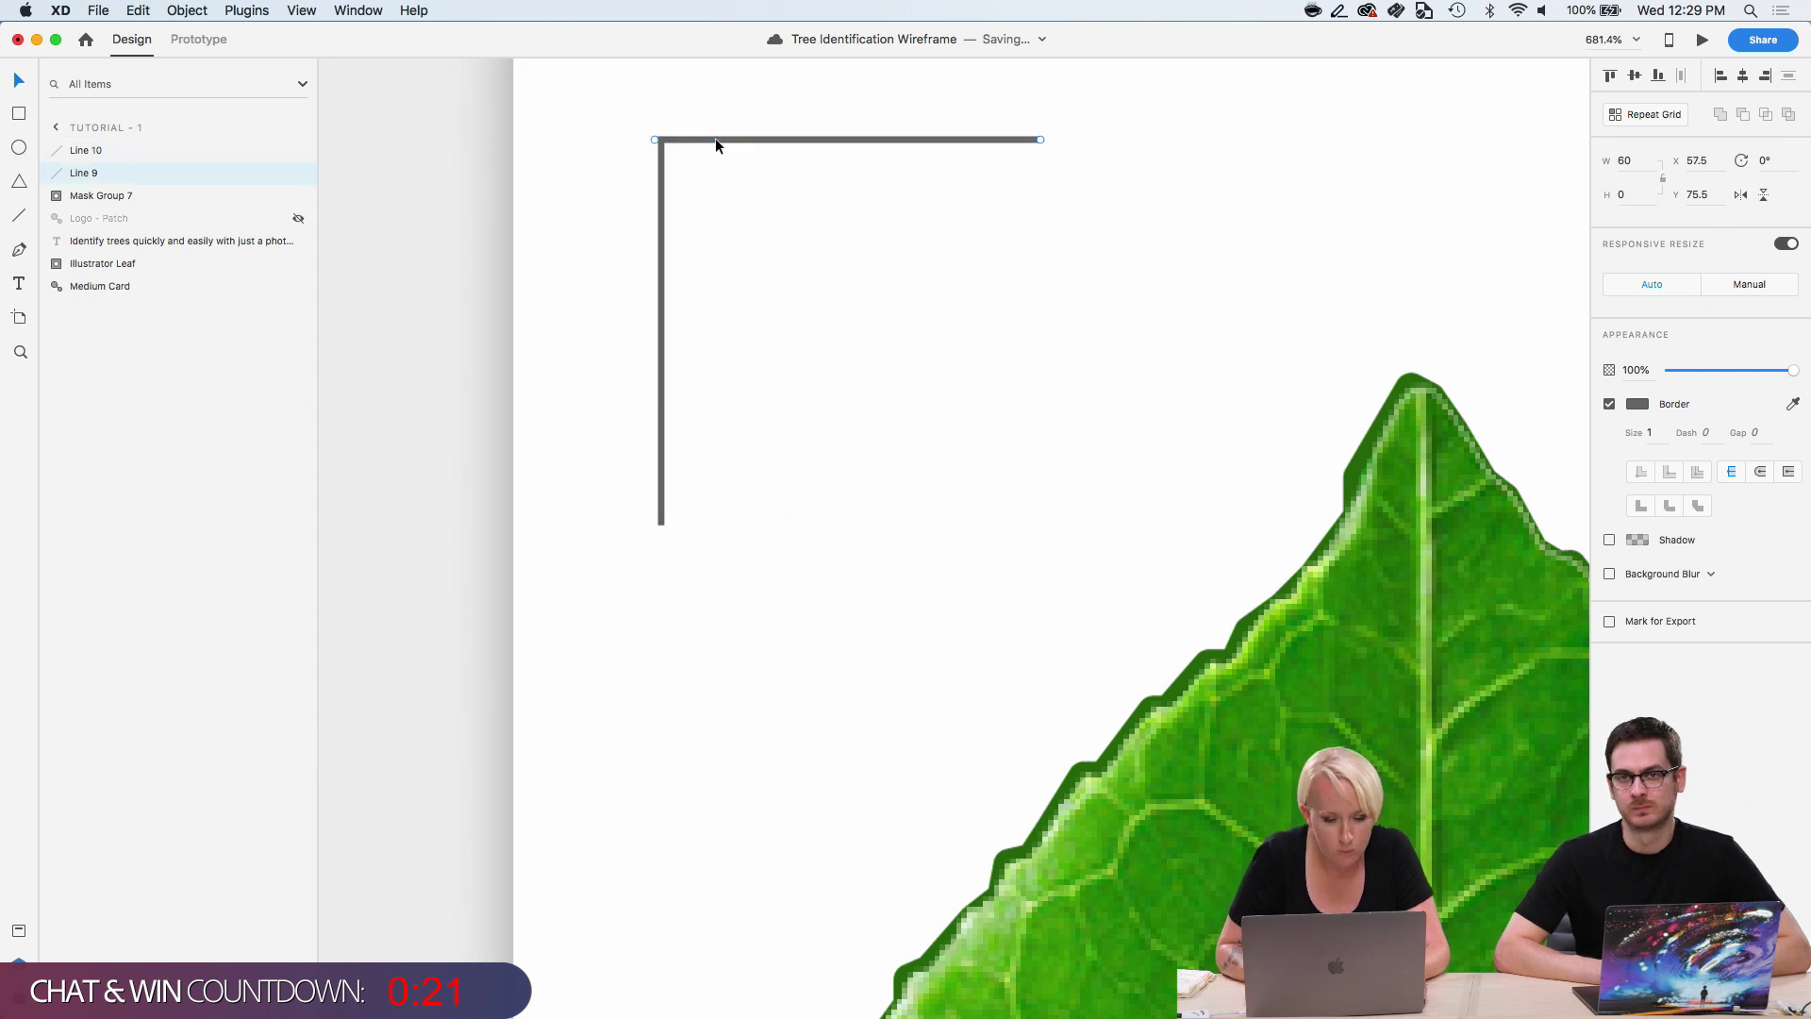
pyautogui.scroll(2, 715, 144)
pyautogui.moveTo(715, 141); pyautogui.dragTo(722, 143)
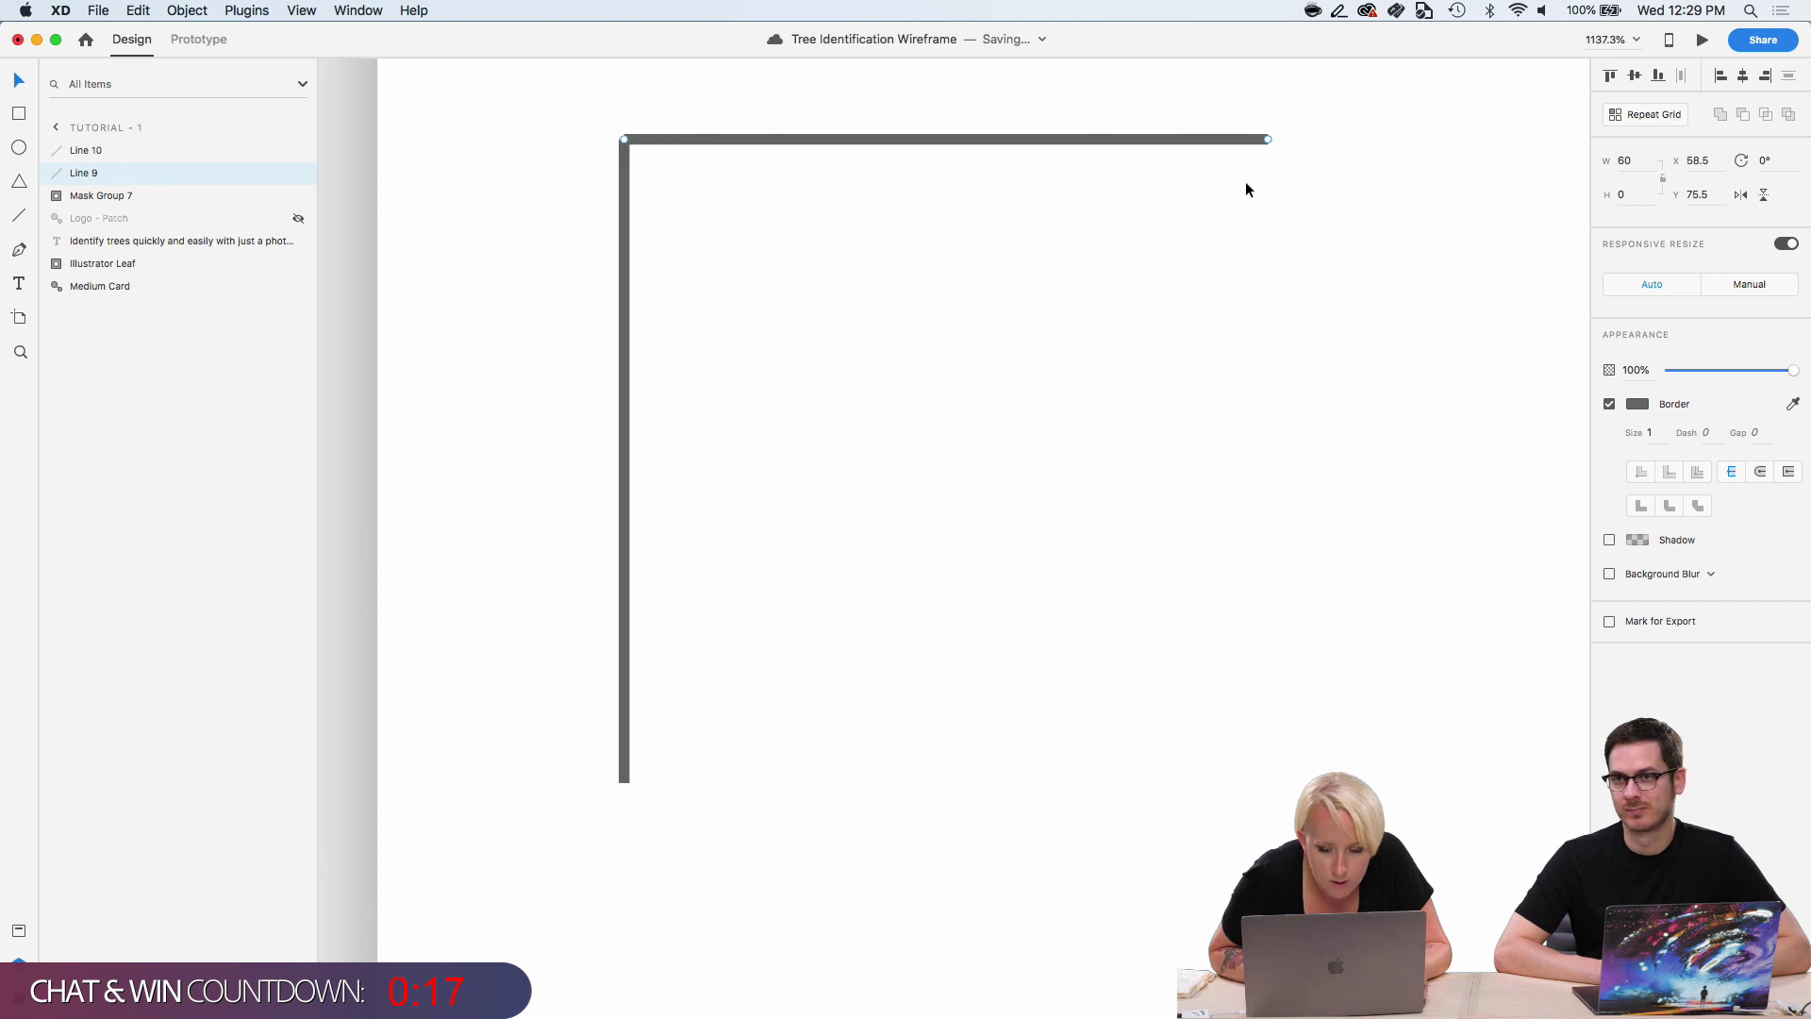
# Examine how the two bracket lines join at the corner and which commands are available for the horizontal line.
pyautogui.keyDown('shift'); pyautogui.click(624, 182); pyautogui.keyUp('shift')
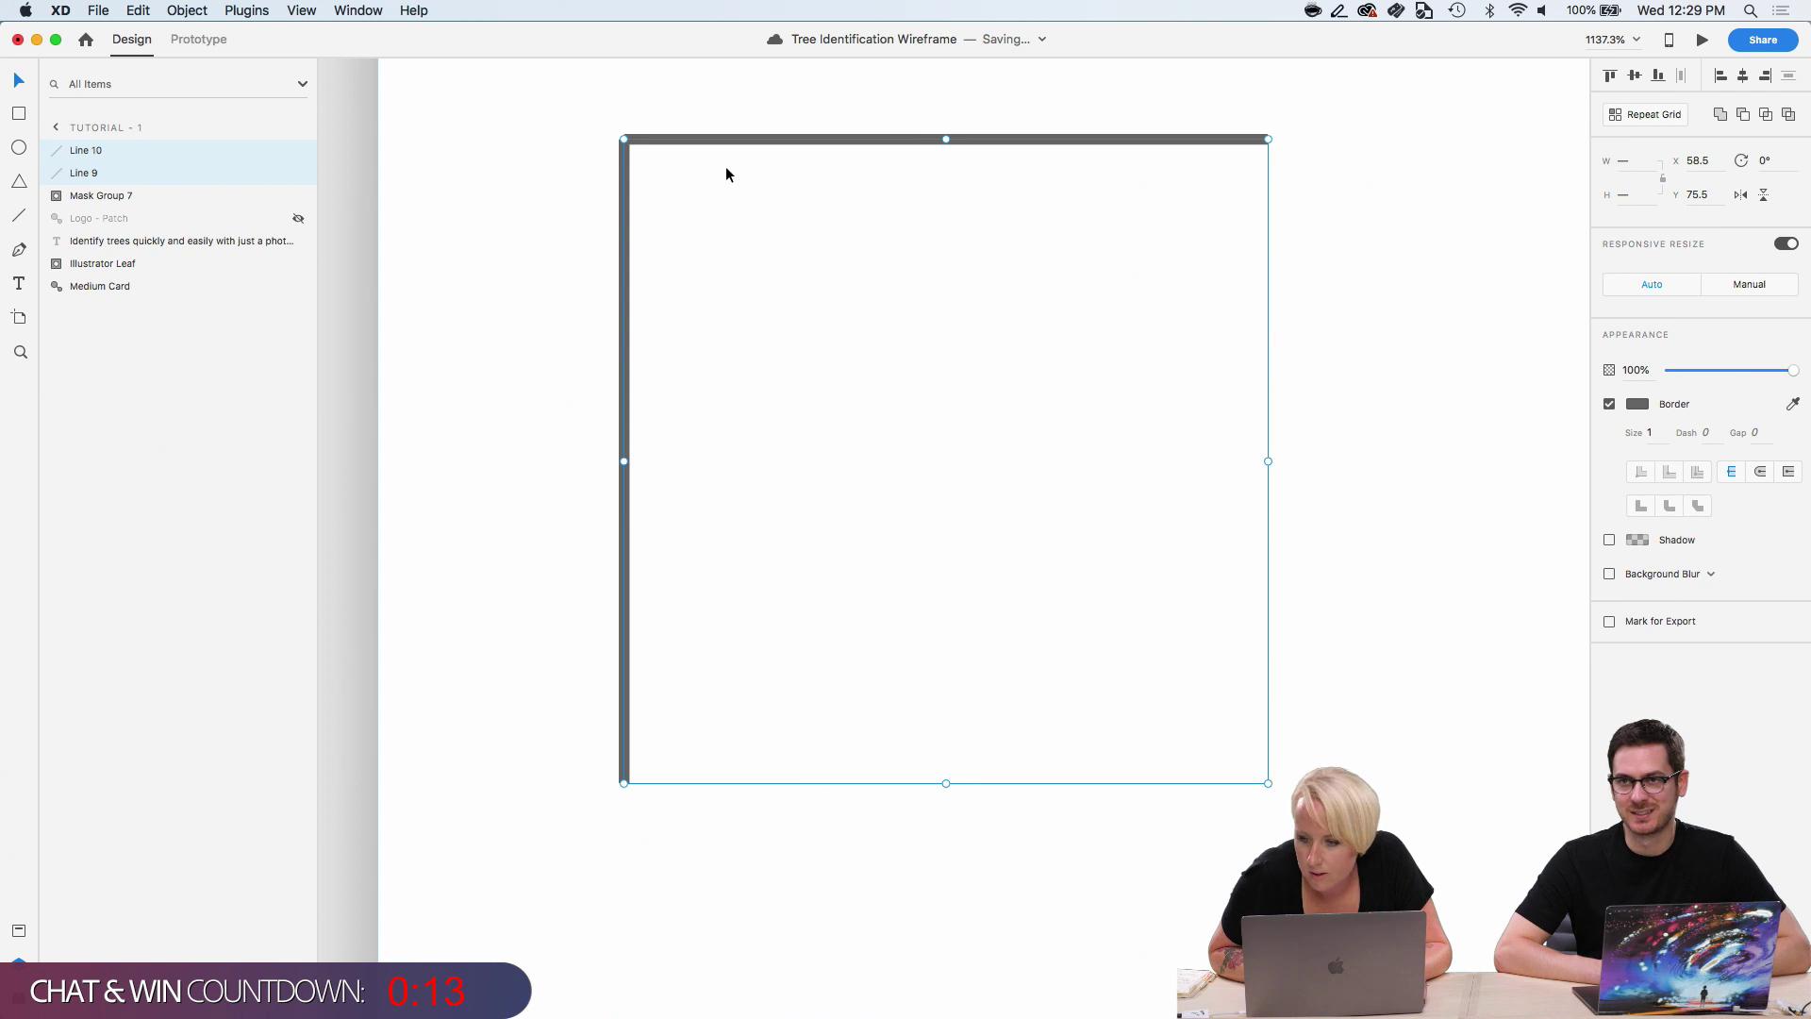
pyautogui.scroll(3, 732, 167)
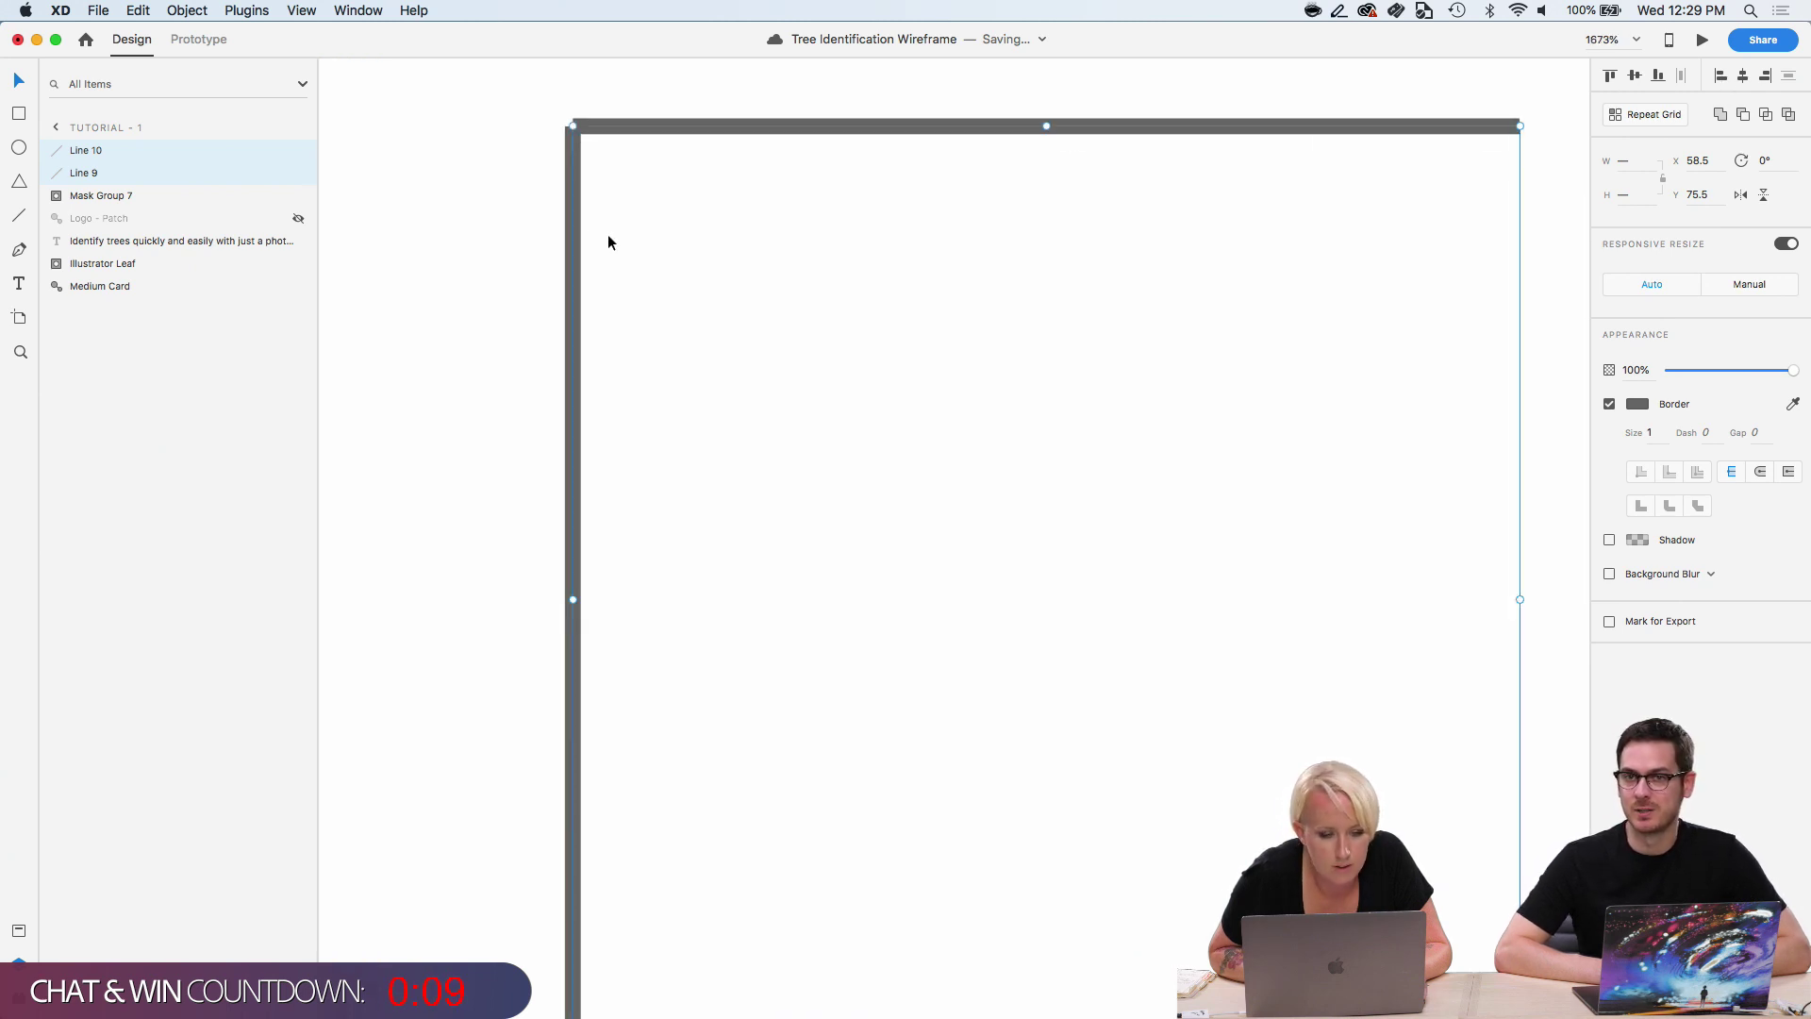
pyautogui.scroll(-5, 587, 234)
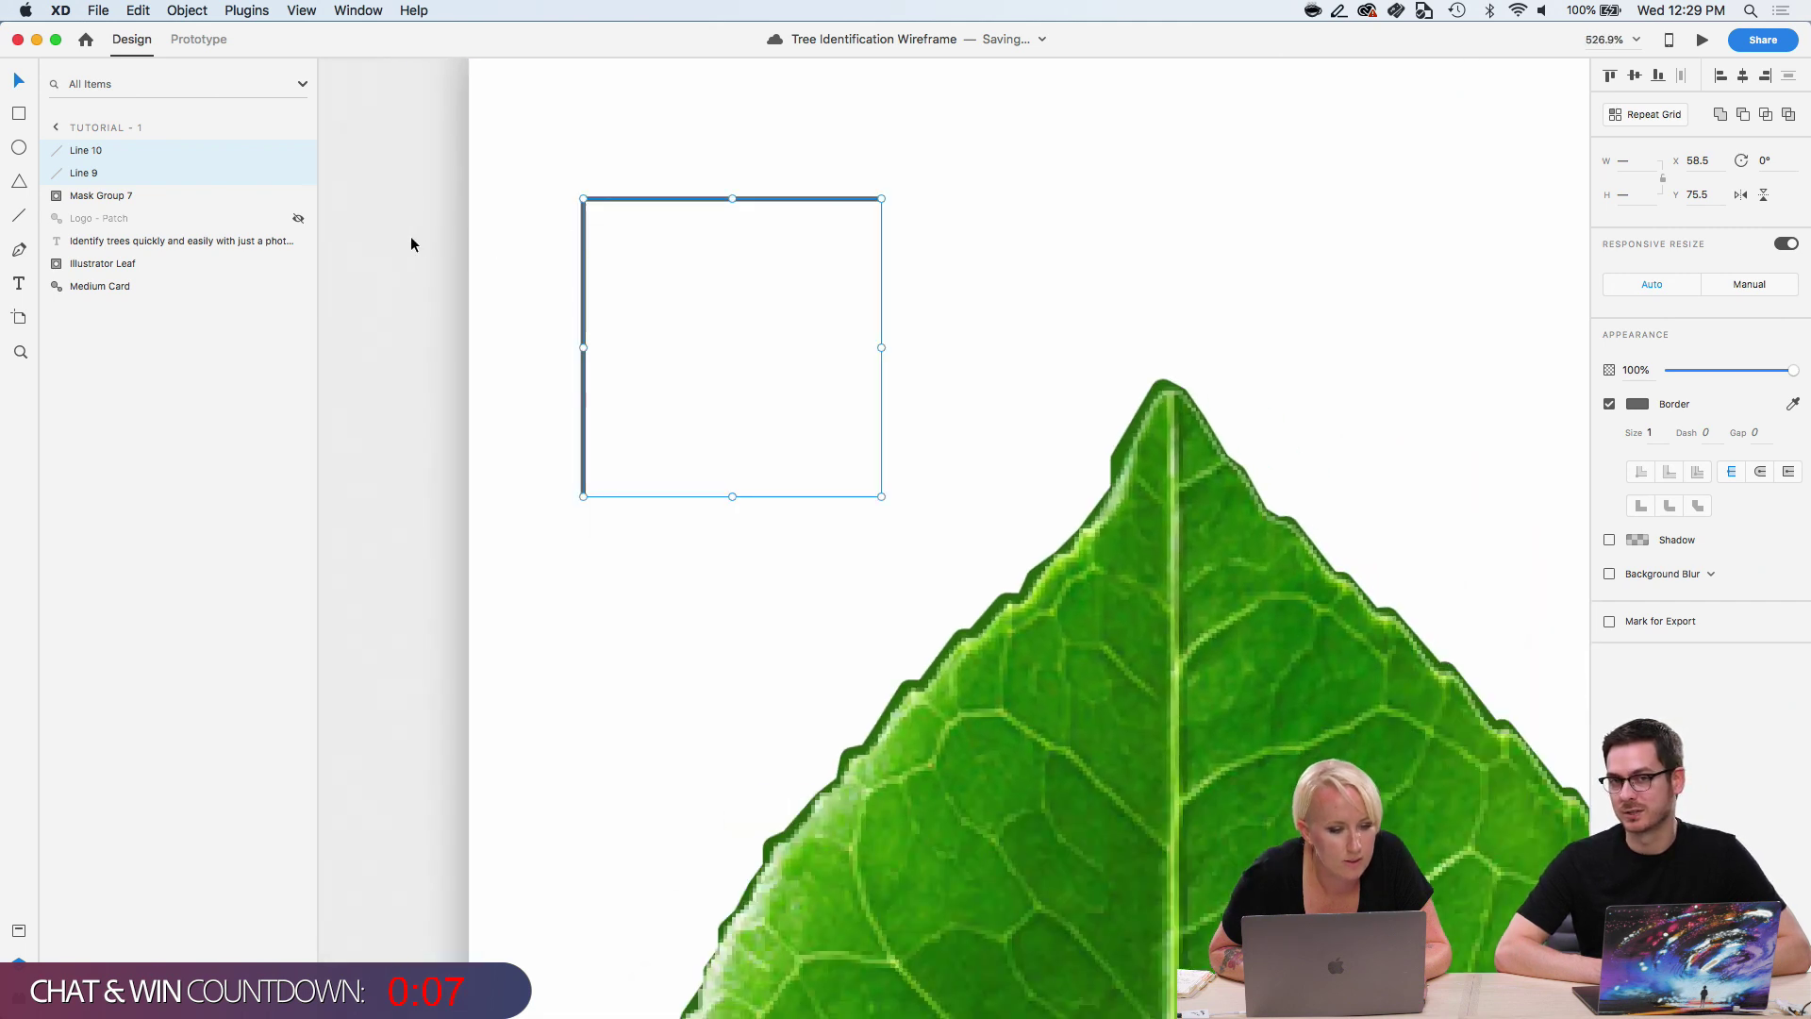
pyautogui.click(412, 238)
pyautogui.click(715, 201)
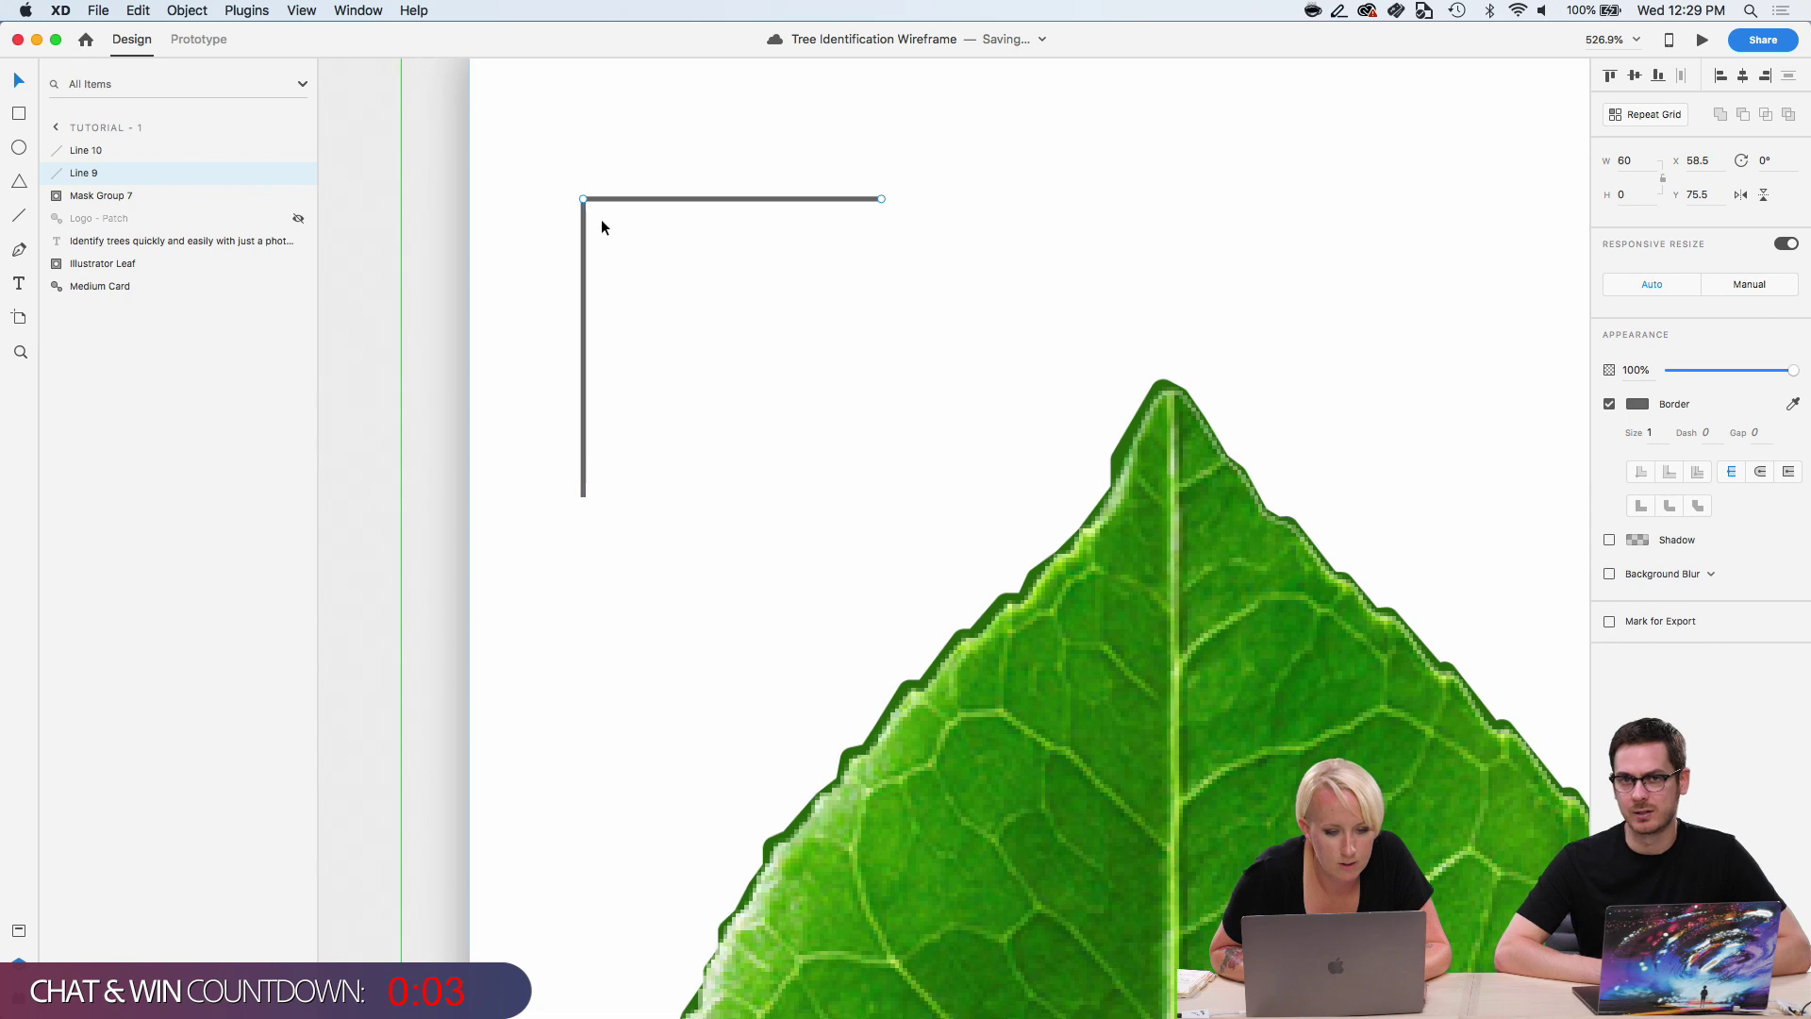
pyautogui.rightClick(635, 204)
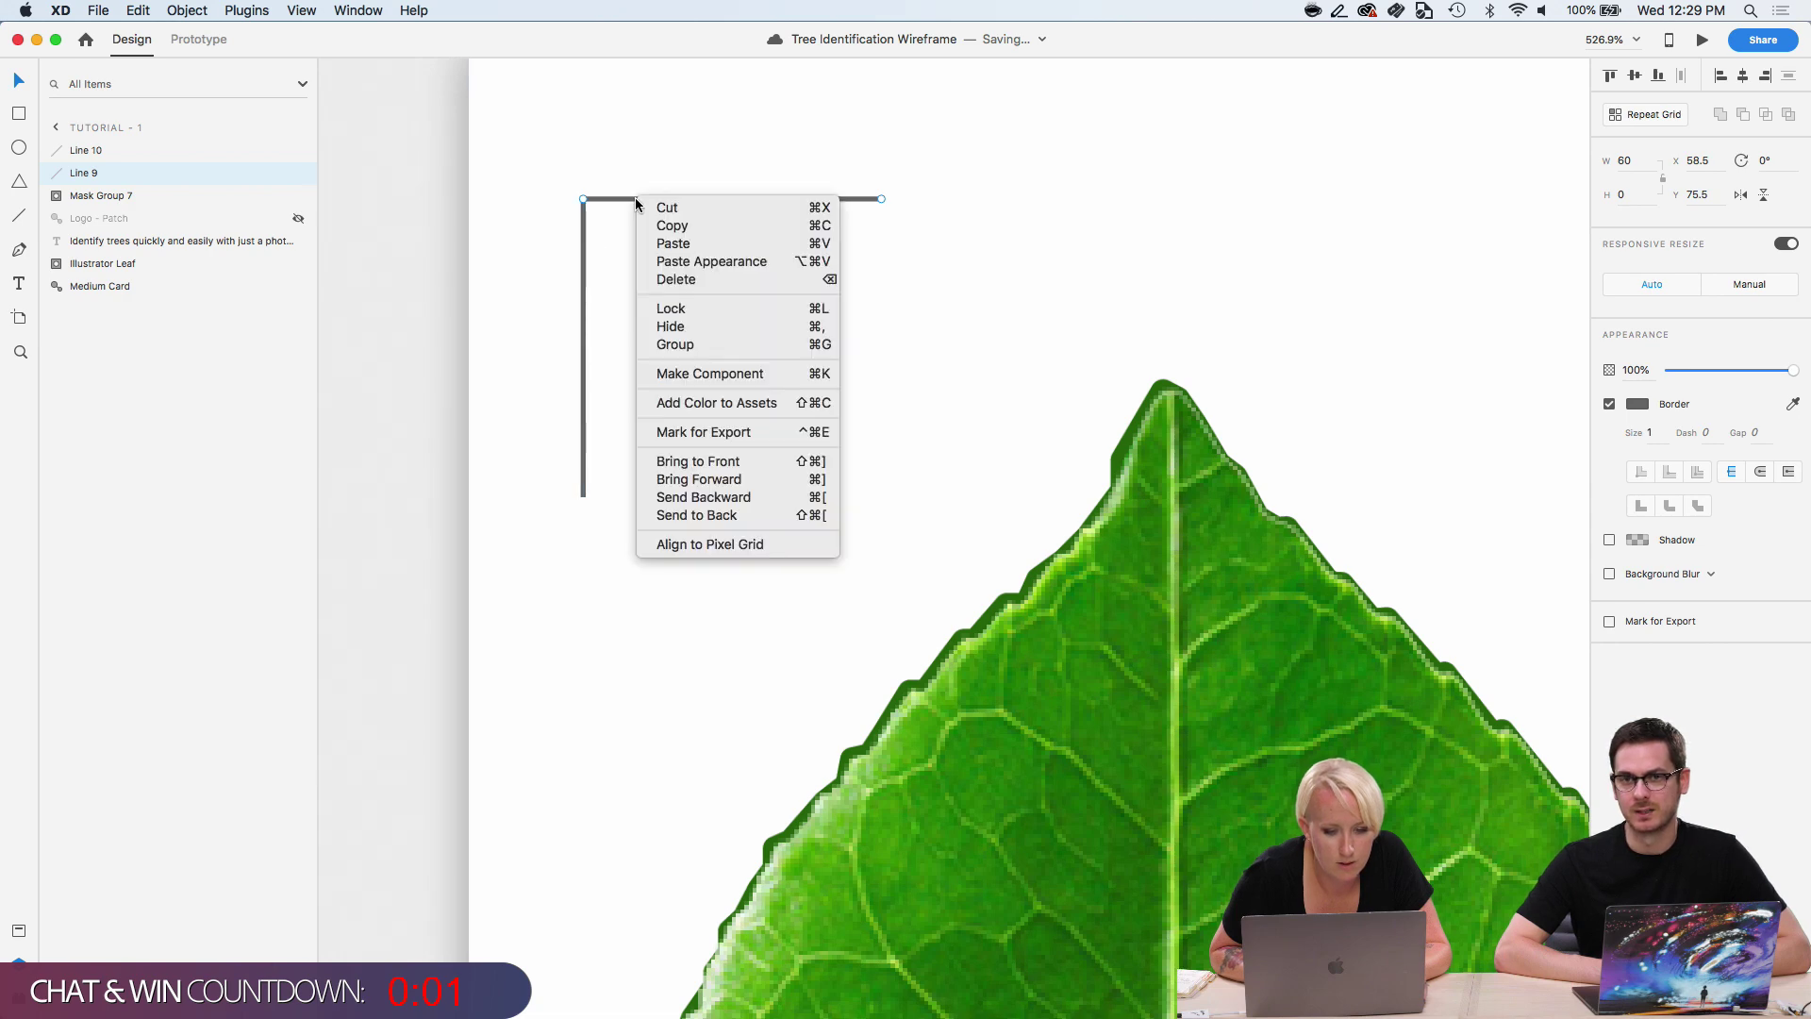
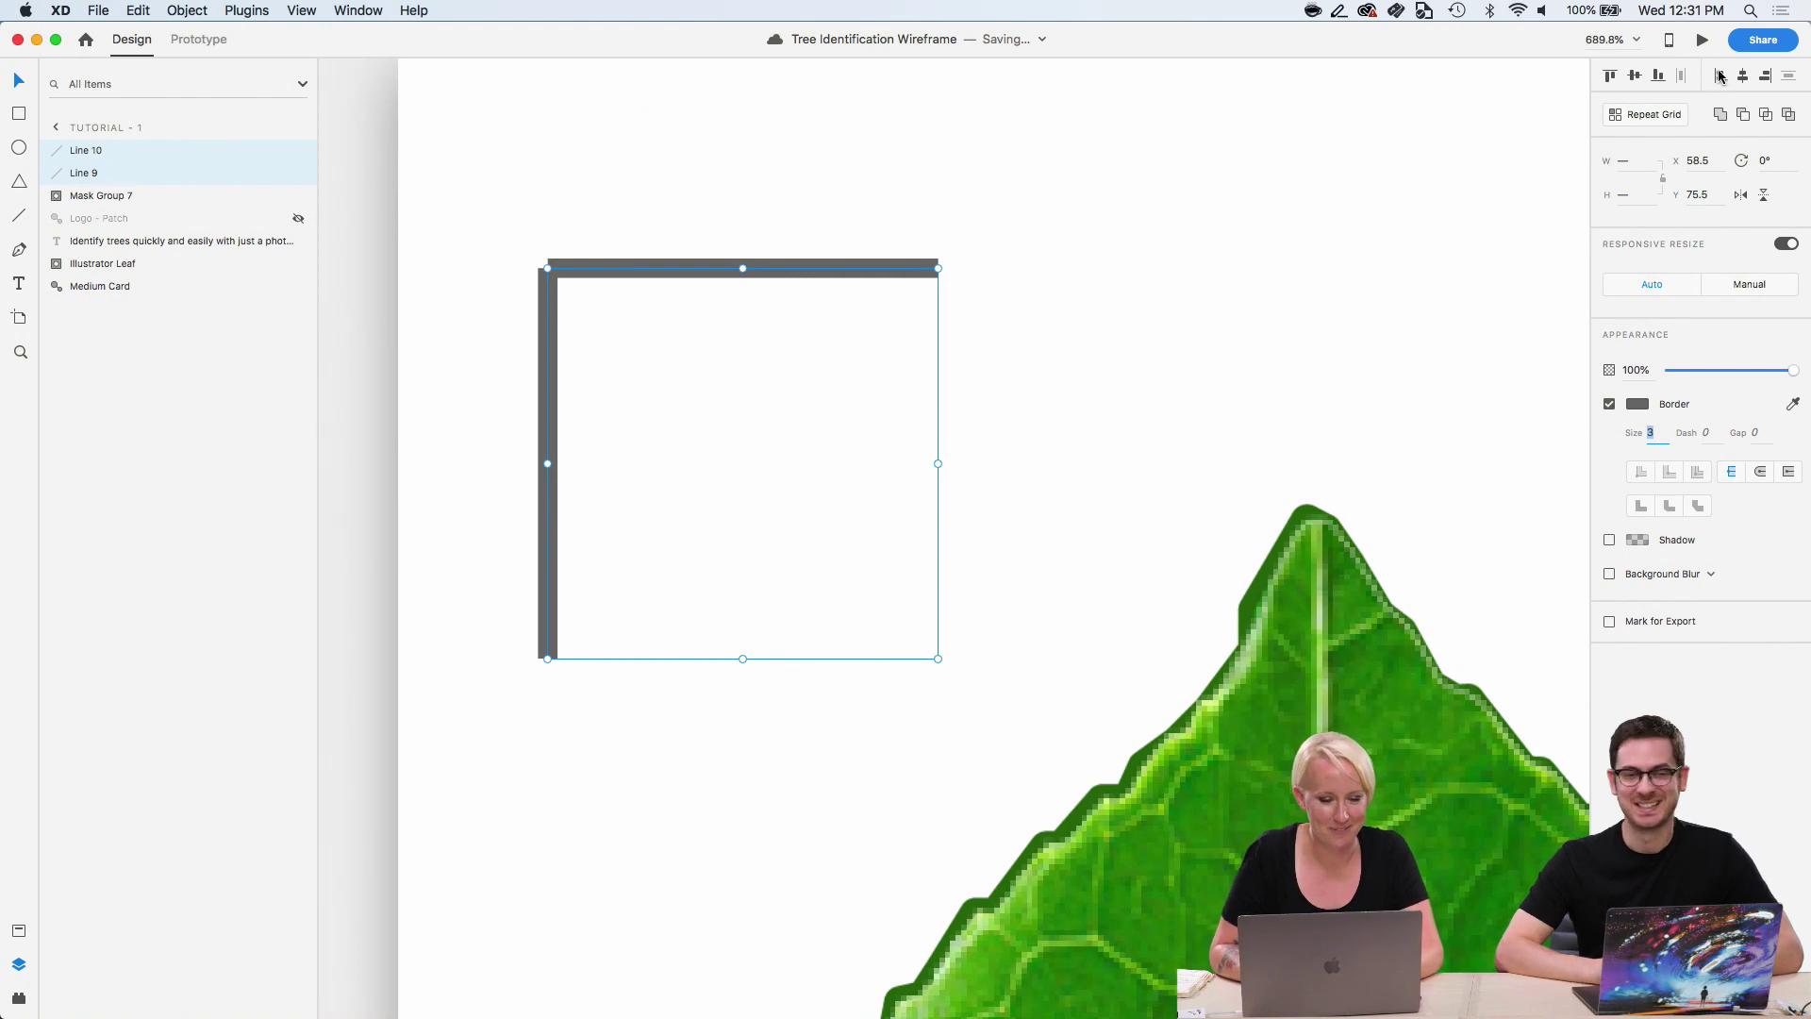
pyautogui.click(968, 340)
pyautogui.scroll(-3, 967, 339)
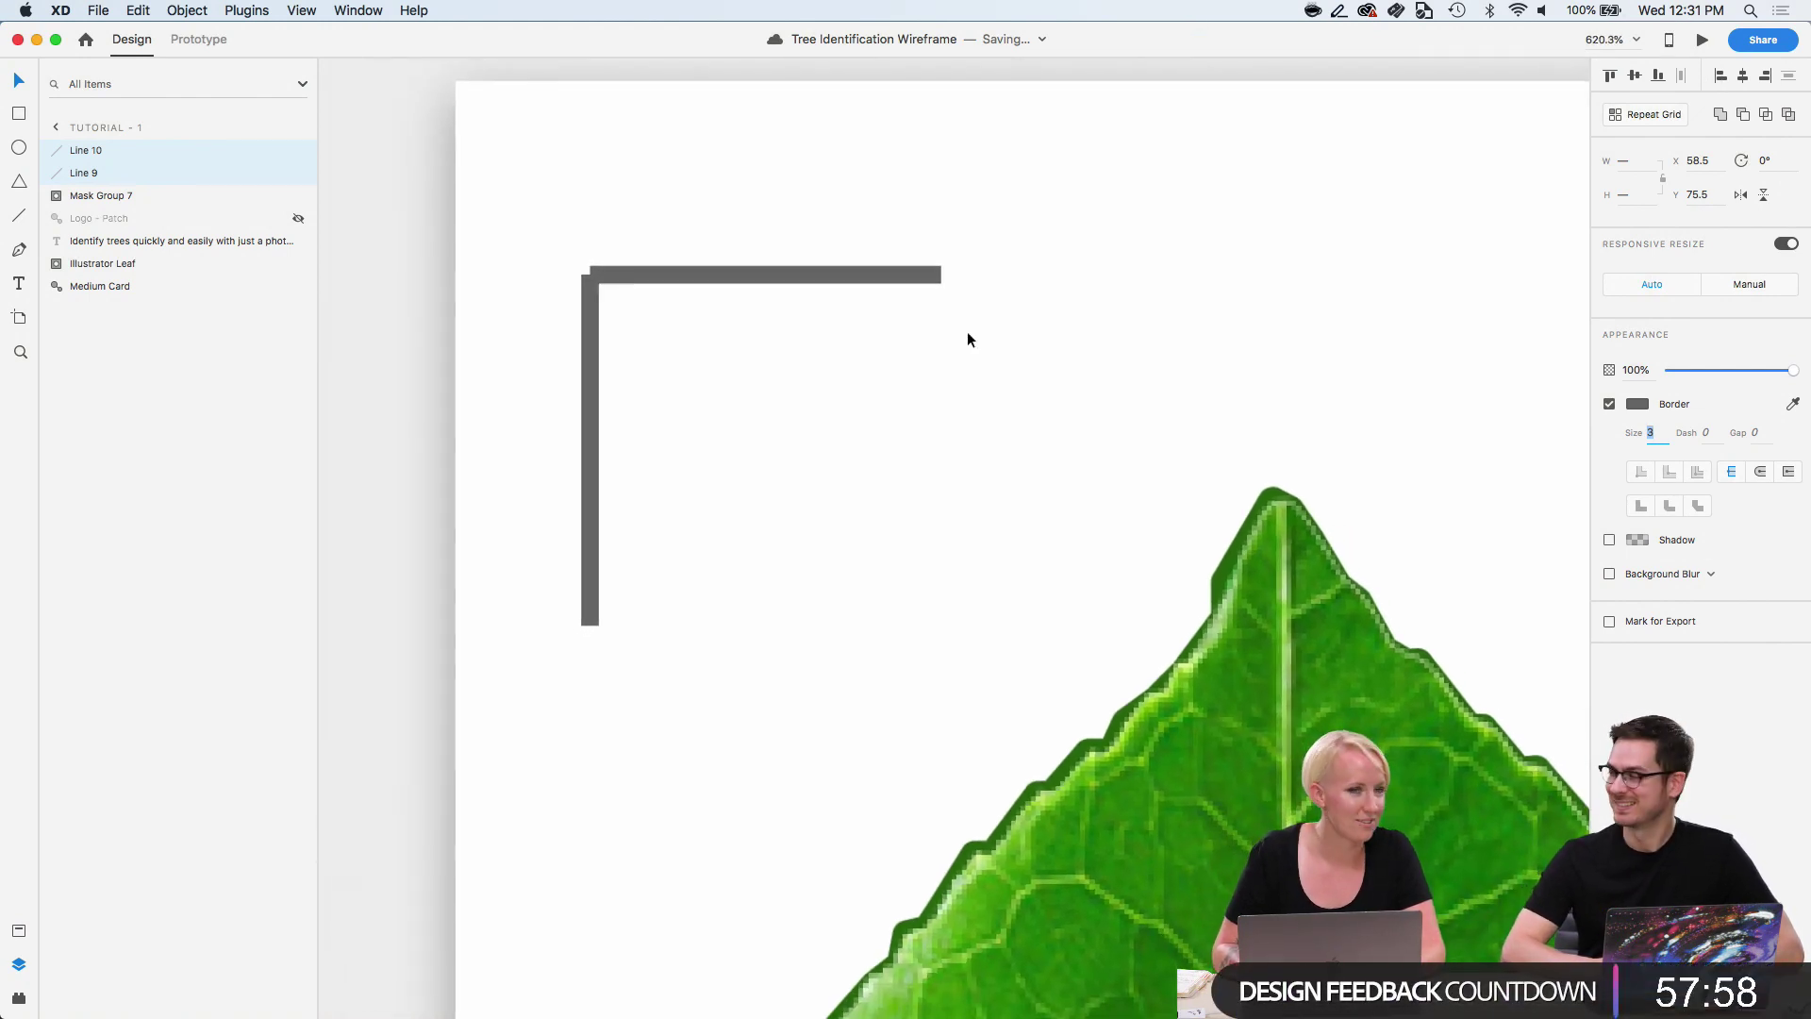
pyautogui.scroll(1, 968, 339)
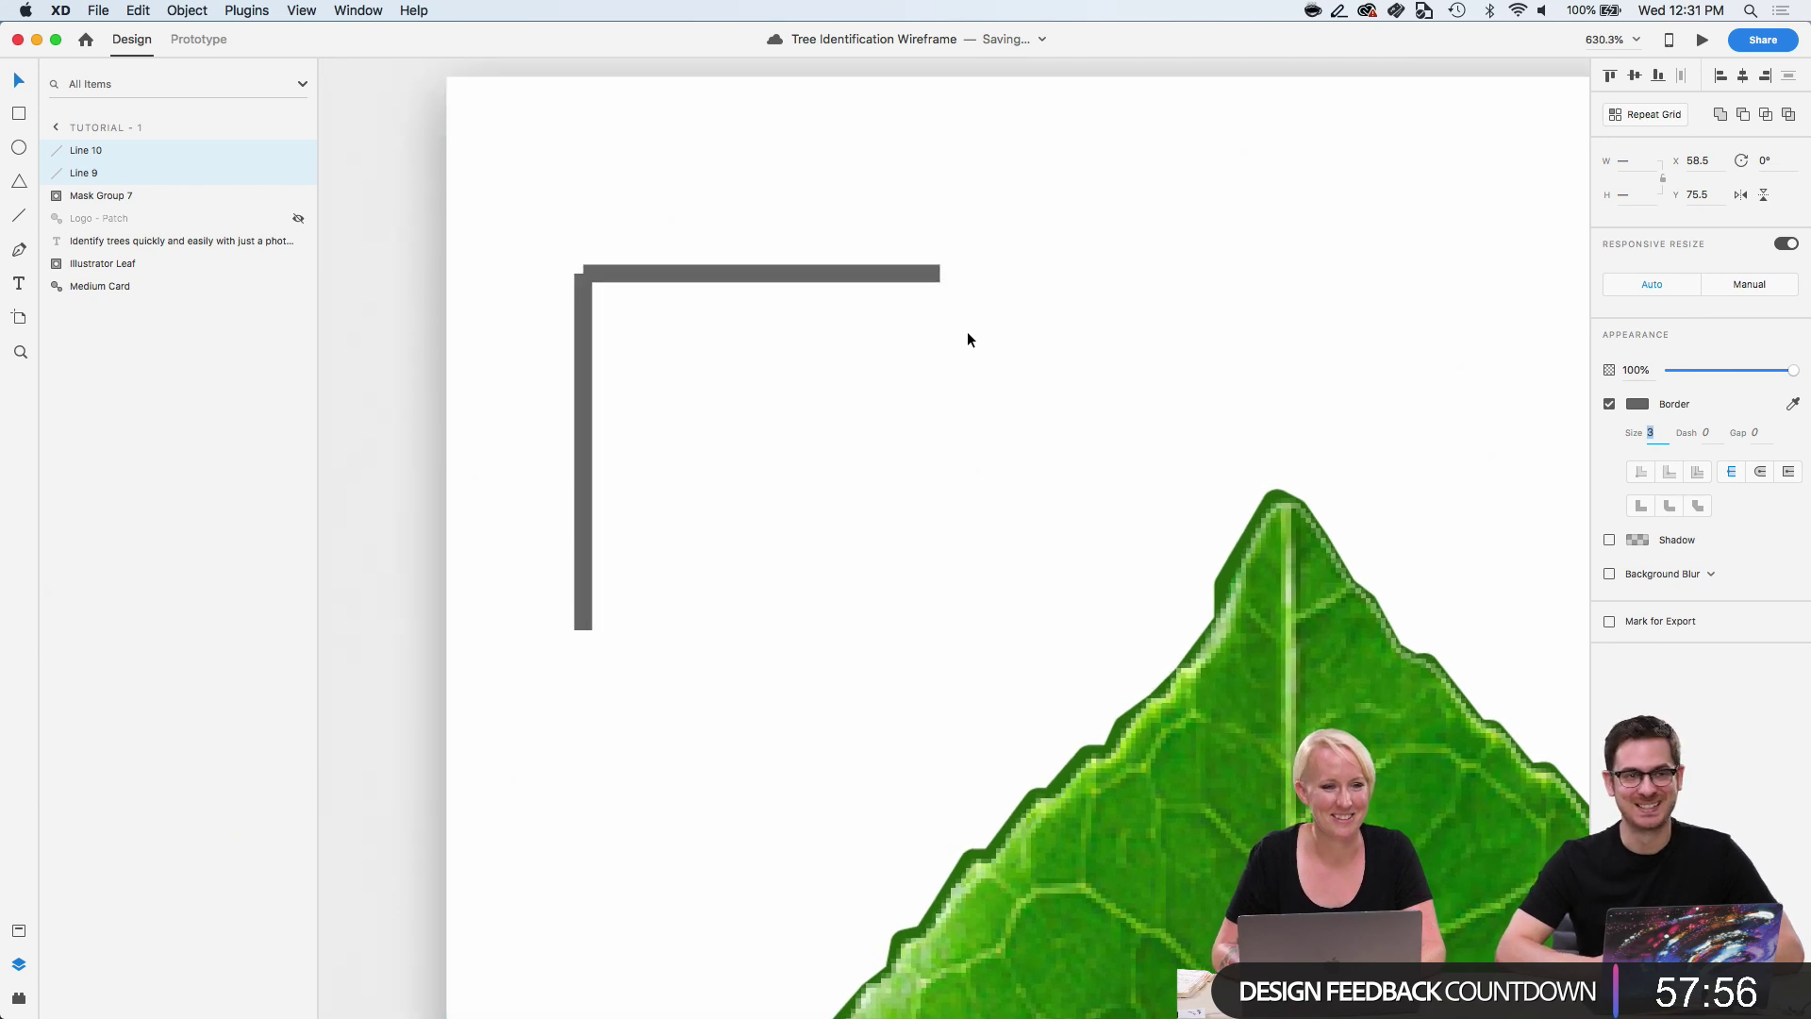
pyautogui.scroll(-4, 968, 339)
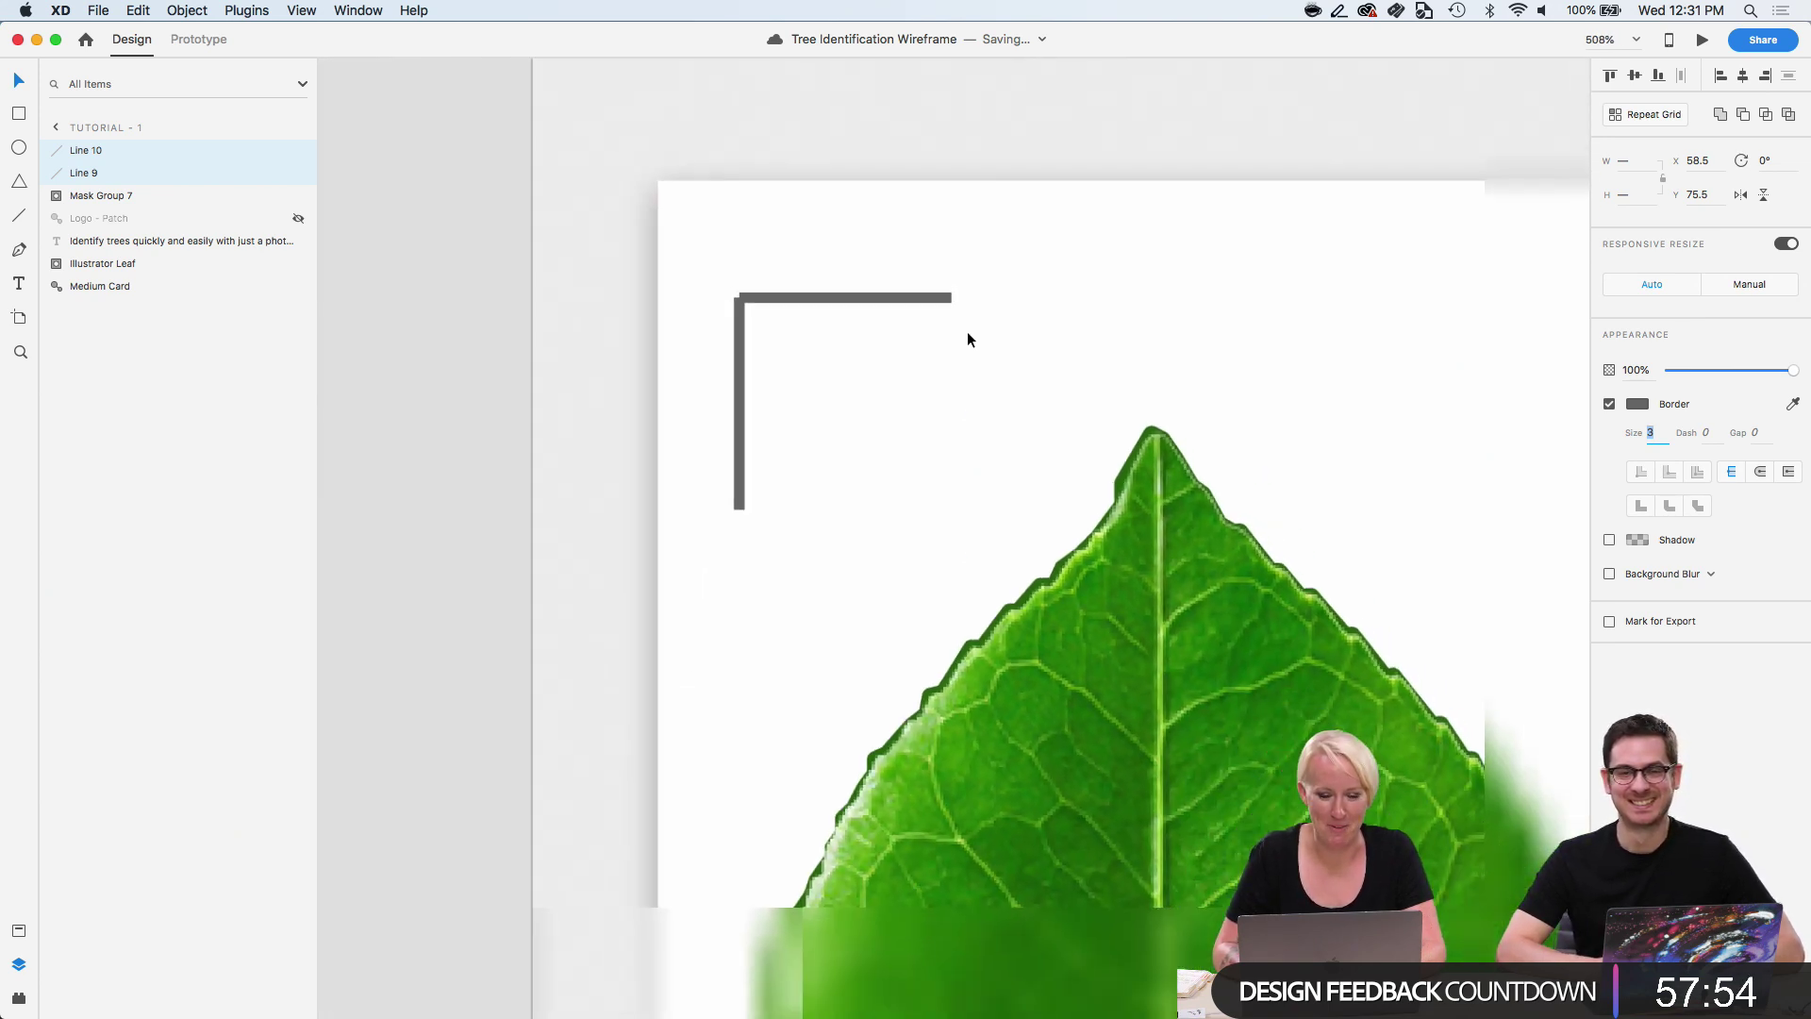
pyautogui.scroll(-5, 967, 339)
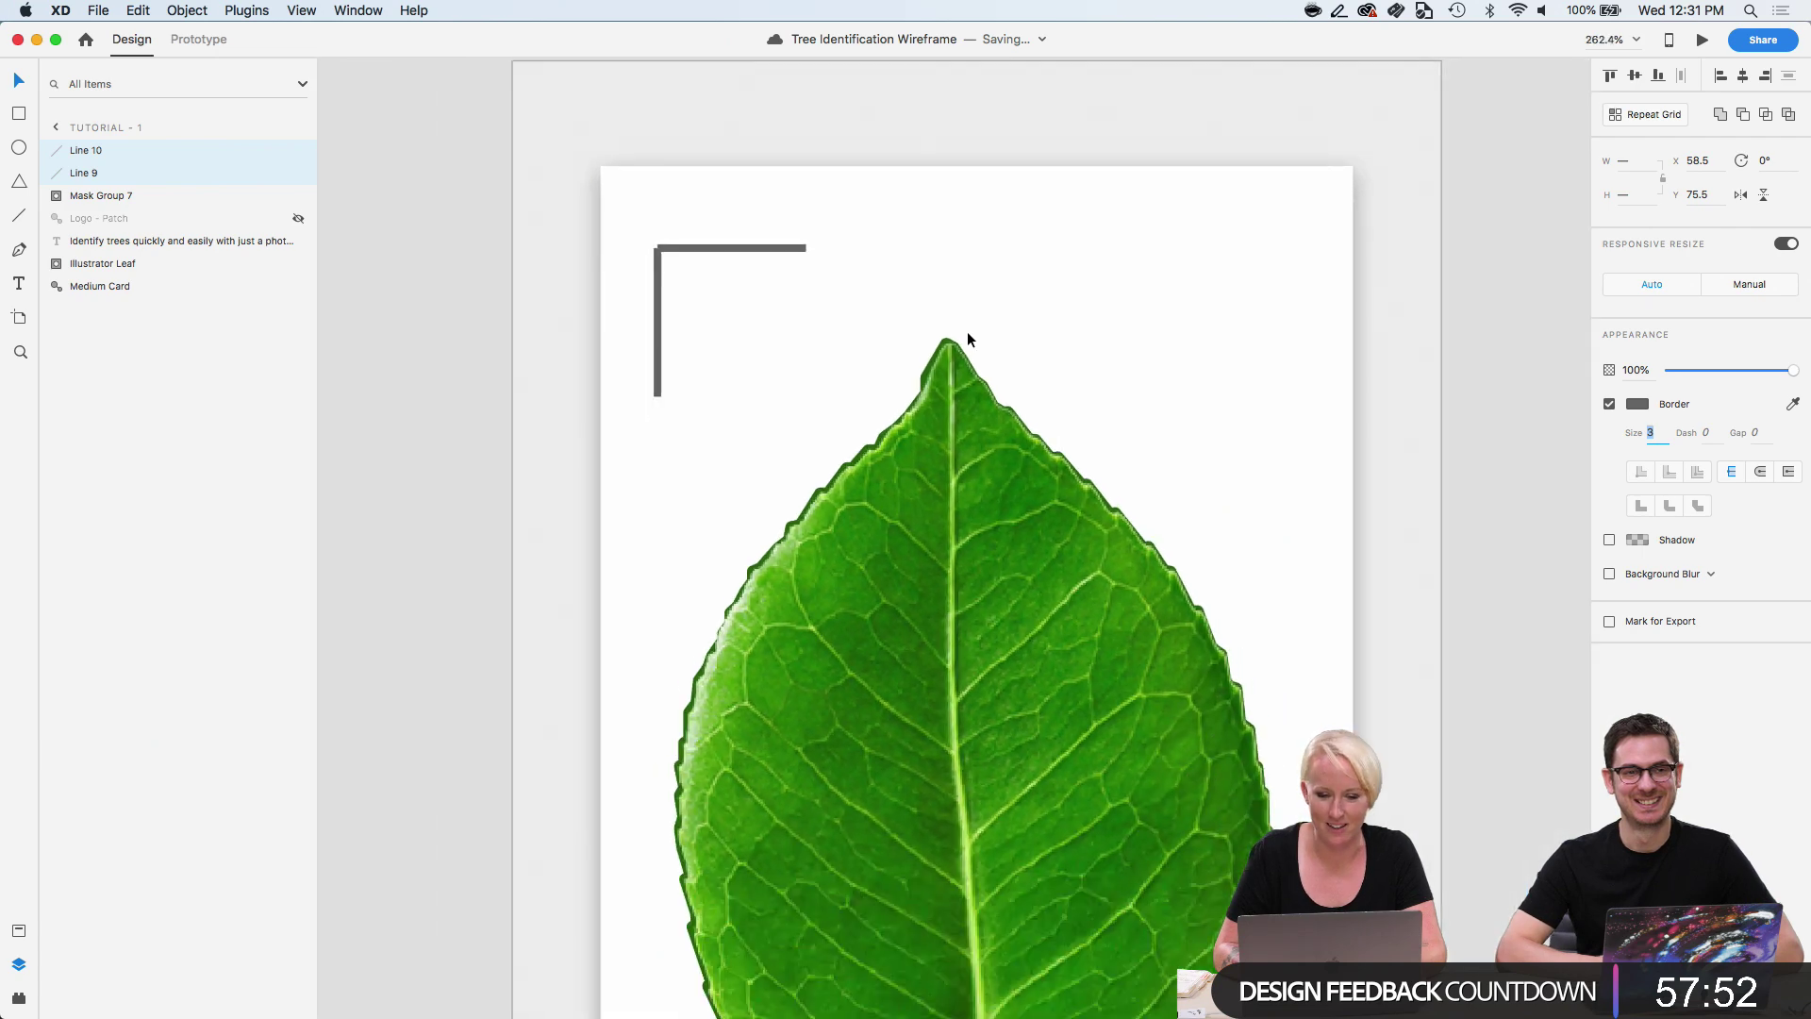
pyautogui.scroll(-2, 968, 340)
pyautogui.hscroll(2, 967, 340)
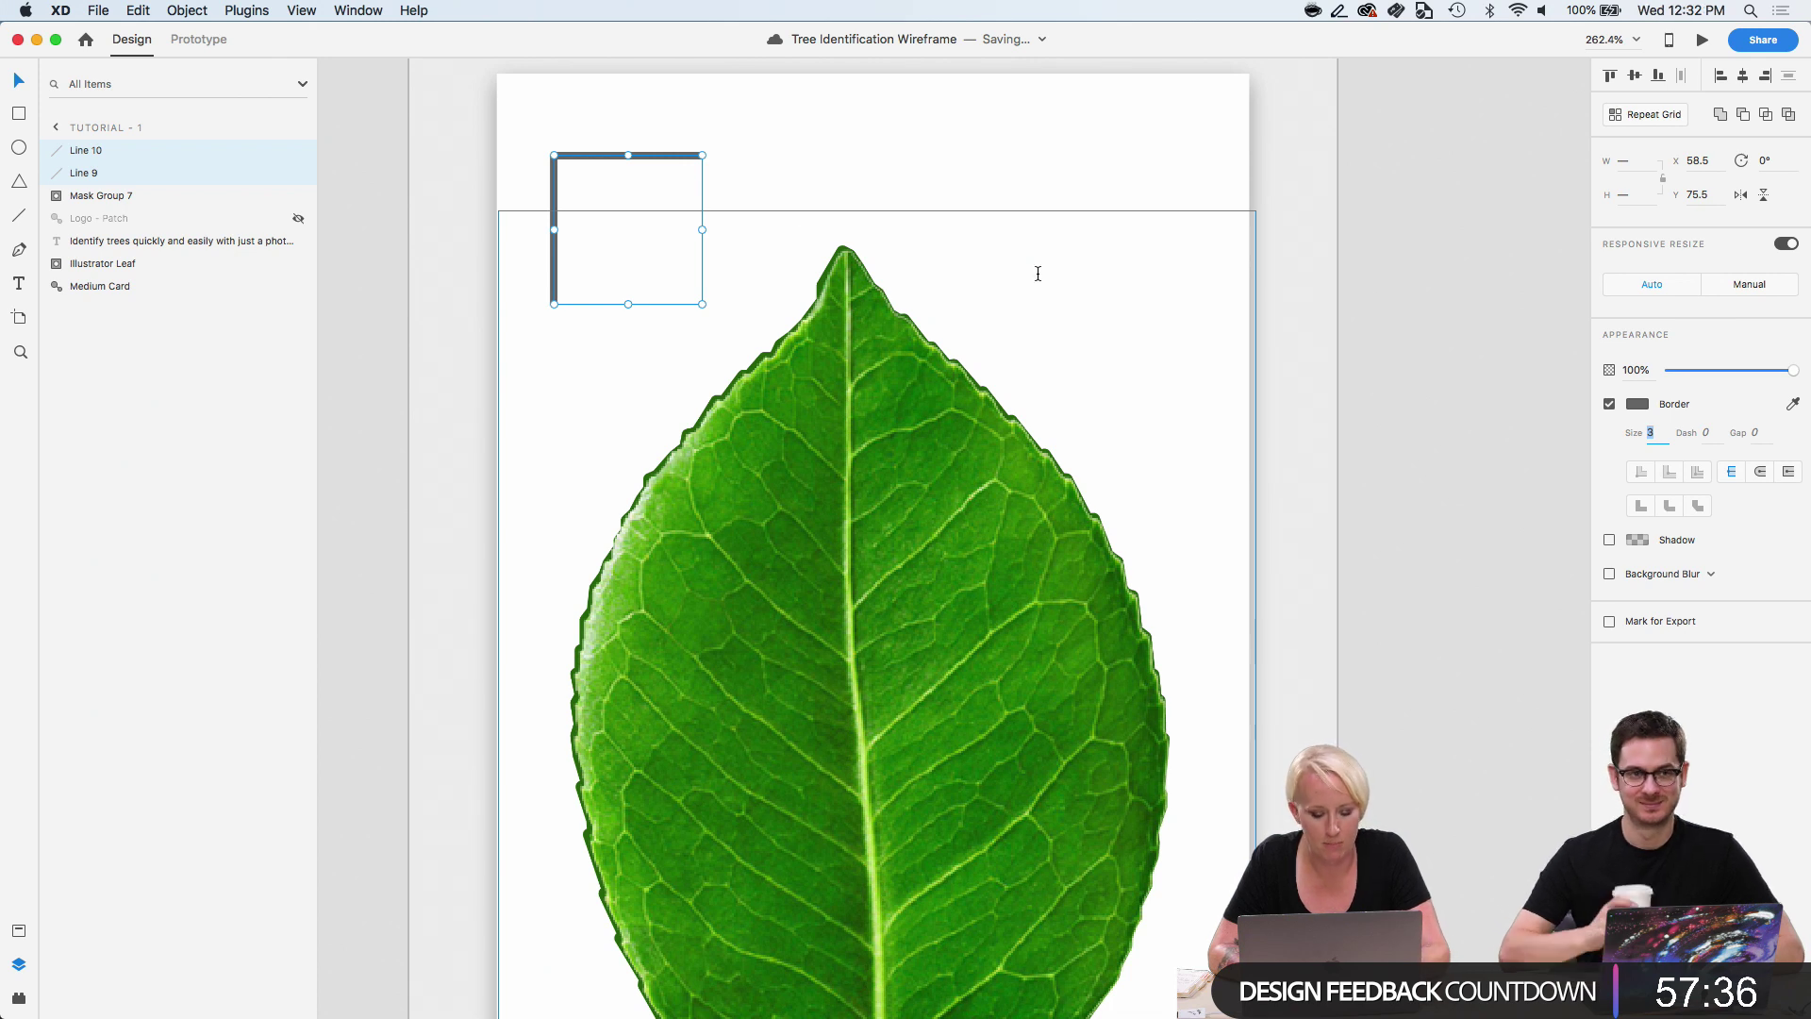
# Group the two bracket lines and place a horizontally flipped copy of the group in the card's upper-right corner.
pyautogui.press('super+g')
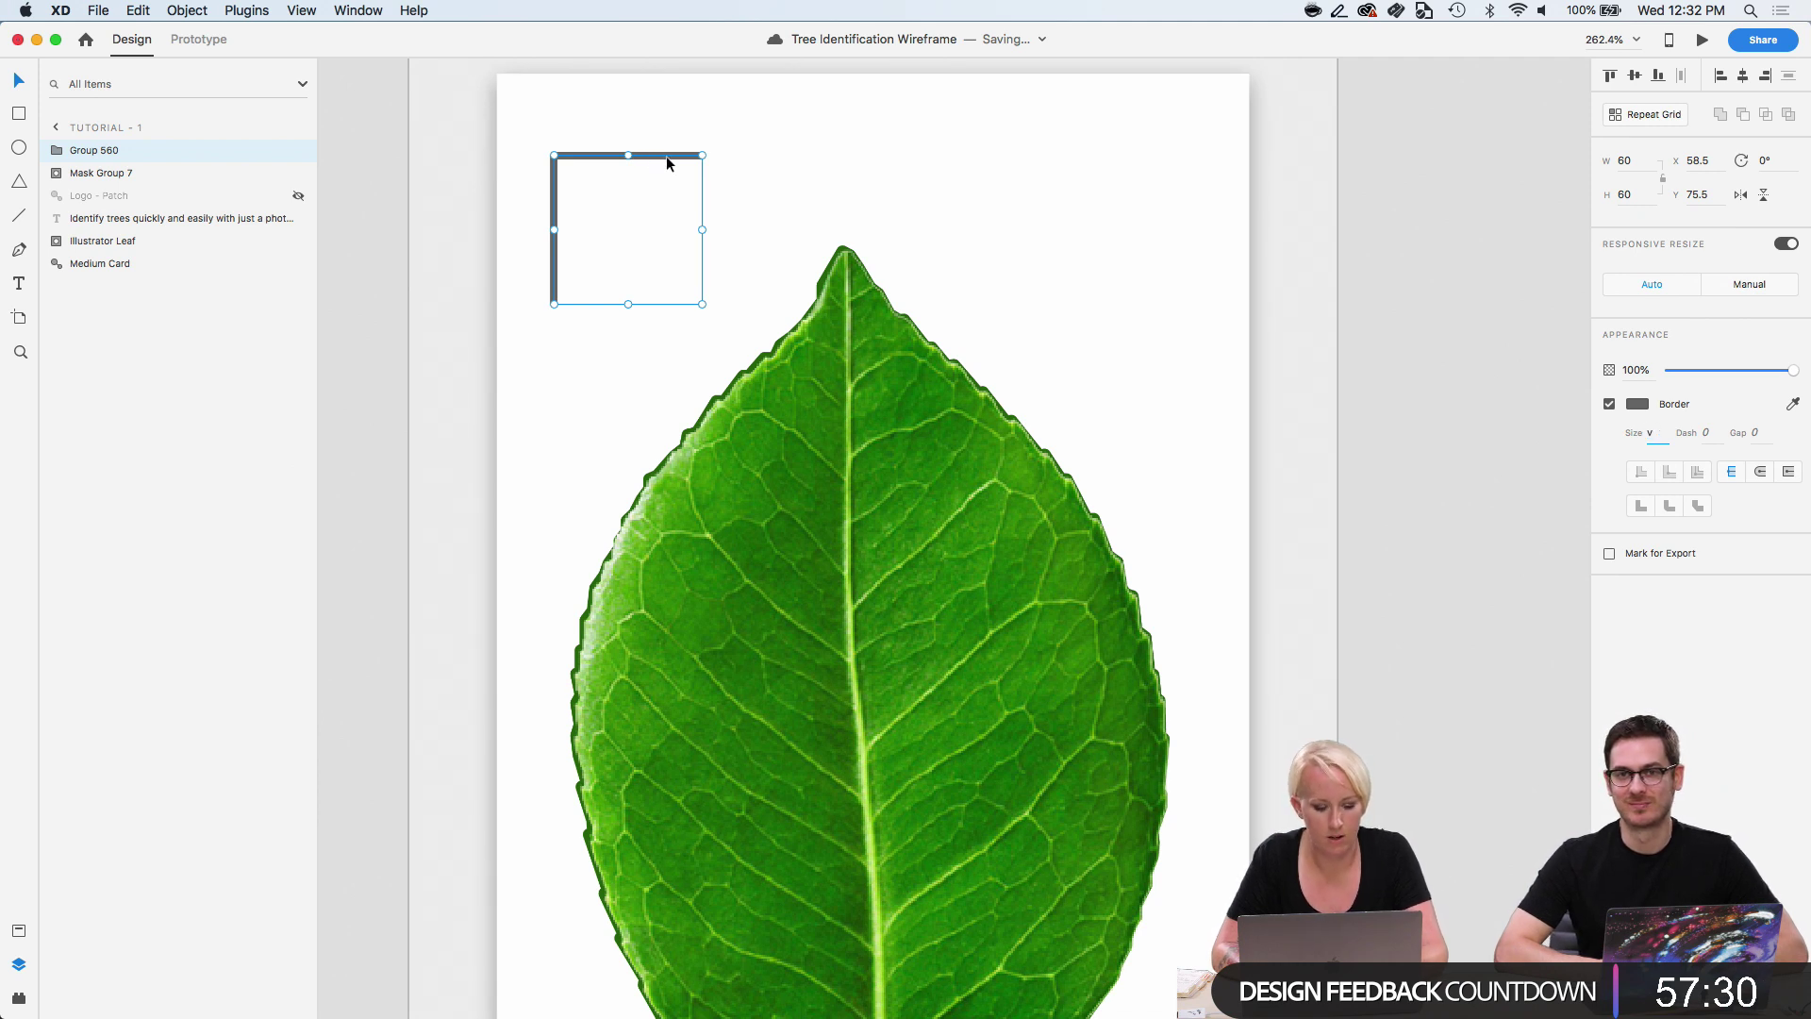
pyautogui.moveTo(666, 155); pyautogui.dragTo(1169, 160)
pyautogui.click(1169, 161)
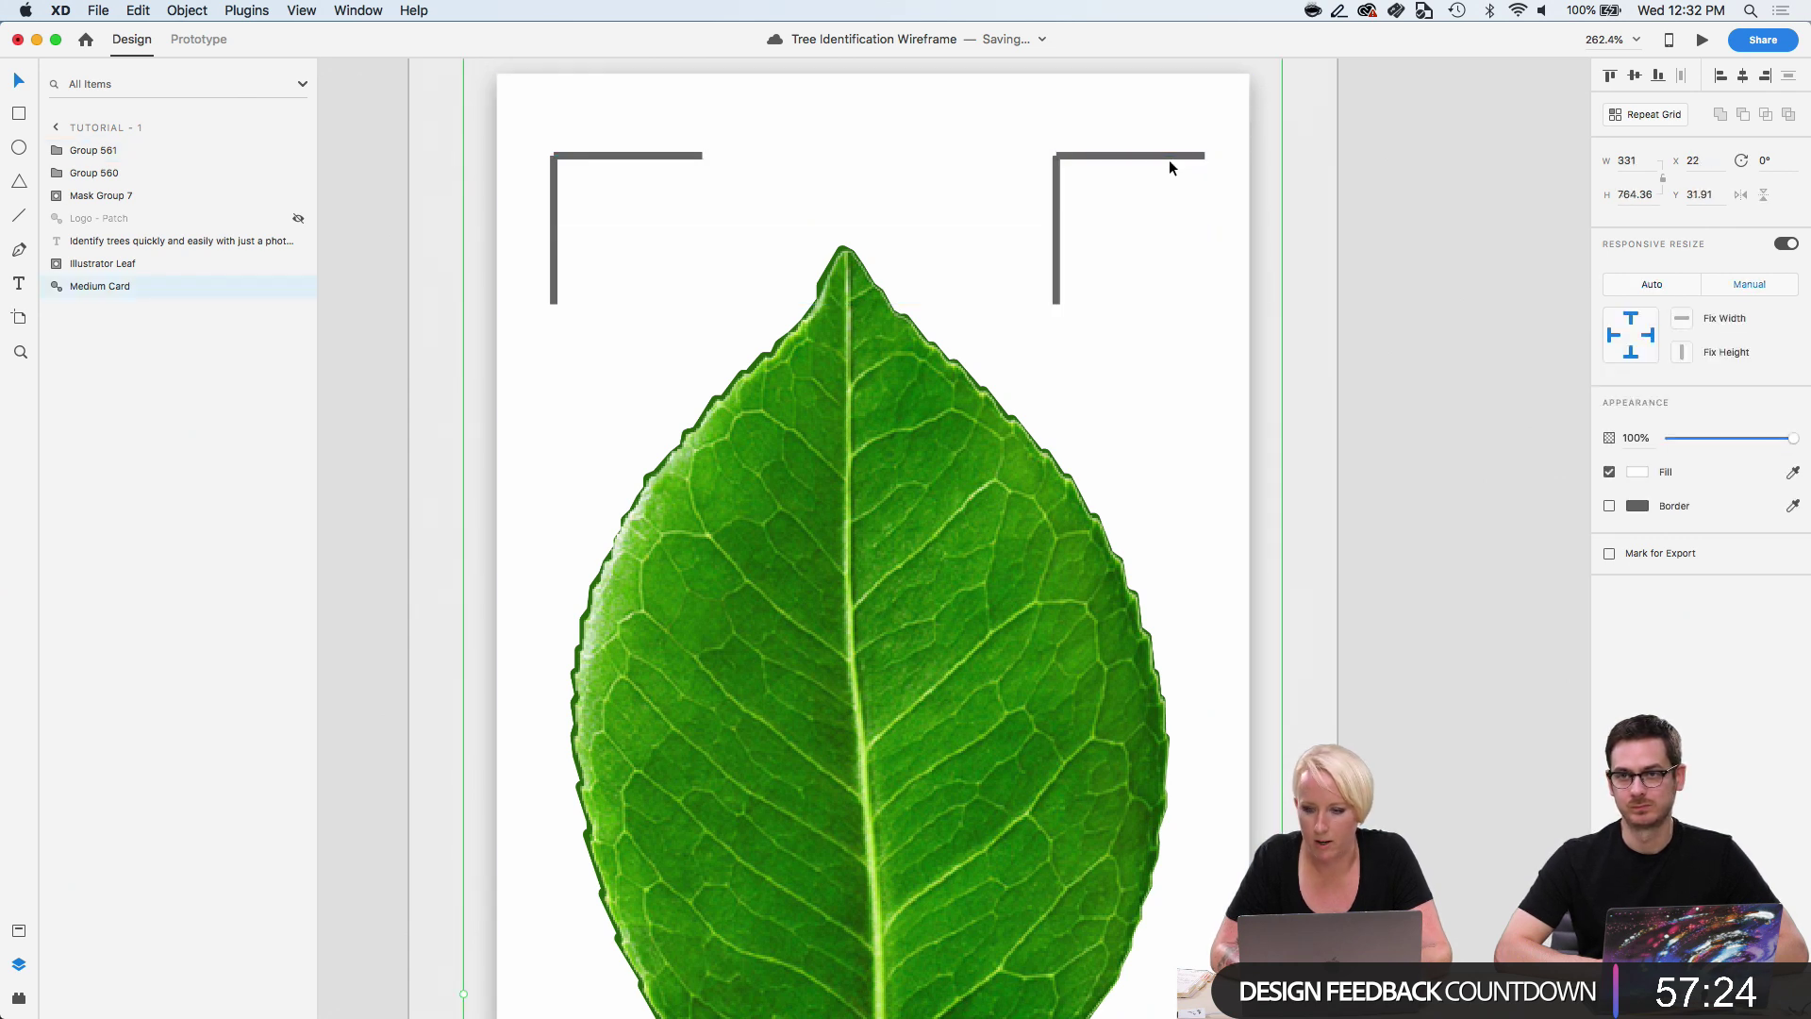
pyautogui.click(1169, 155)
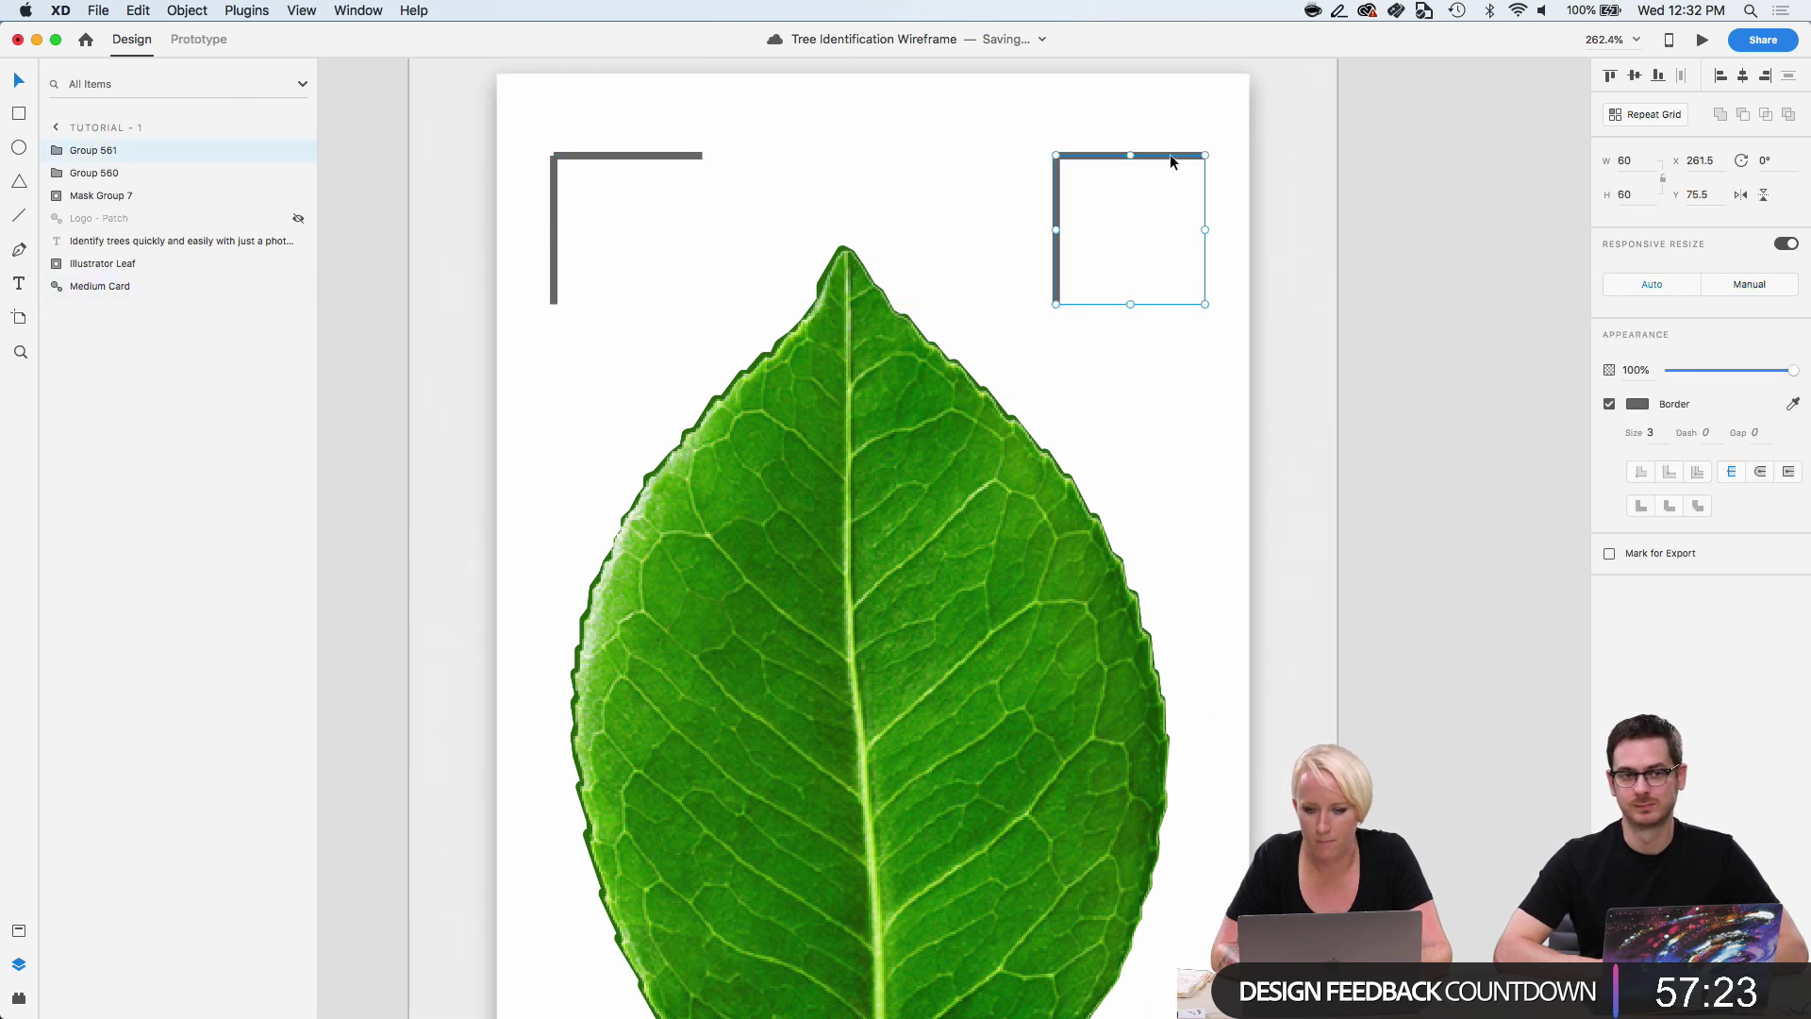
pyautogui.click(1740, 194)
# Place a grouped, vertically flipped copy of both upper brackets around the leaf's stem, at about X 56.5 and Y 507.5.
pyautogui.keyDown('shift'); pyautogui.click(650, 157); pyautogui.keyUp('shift')
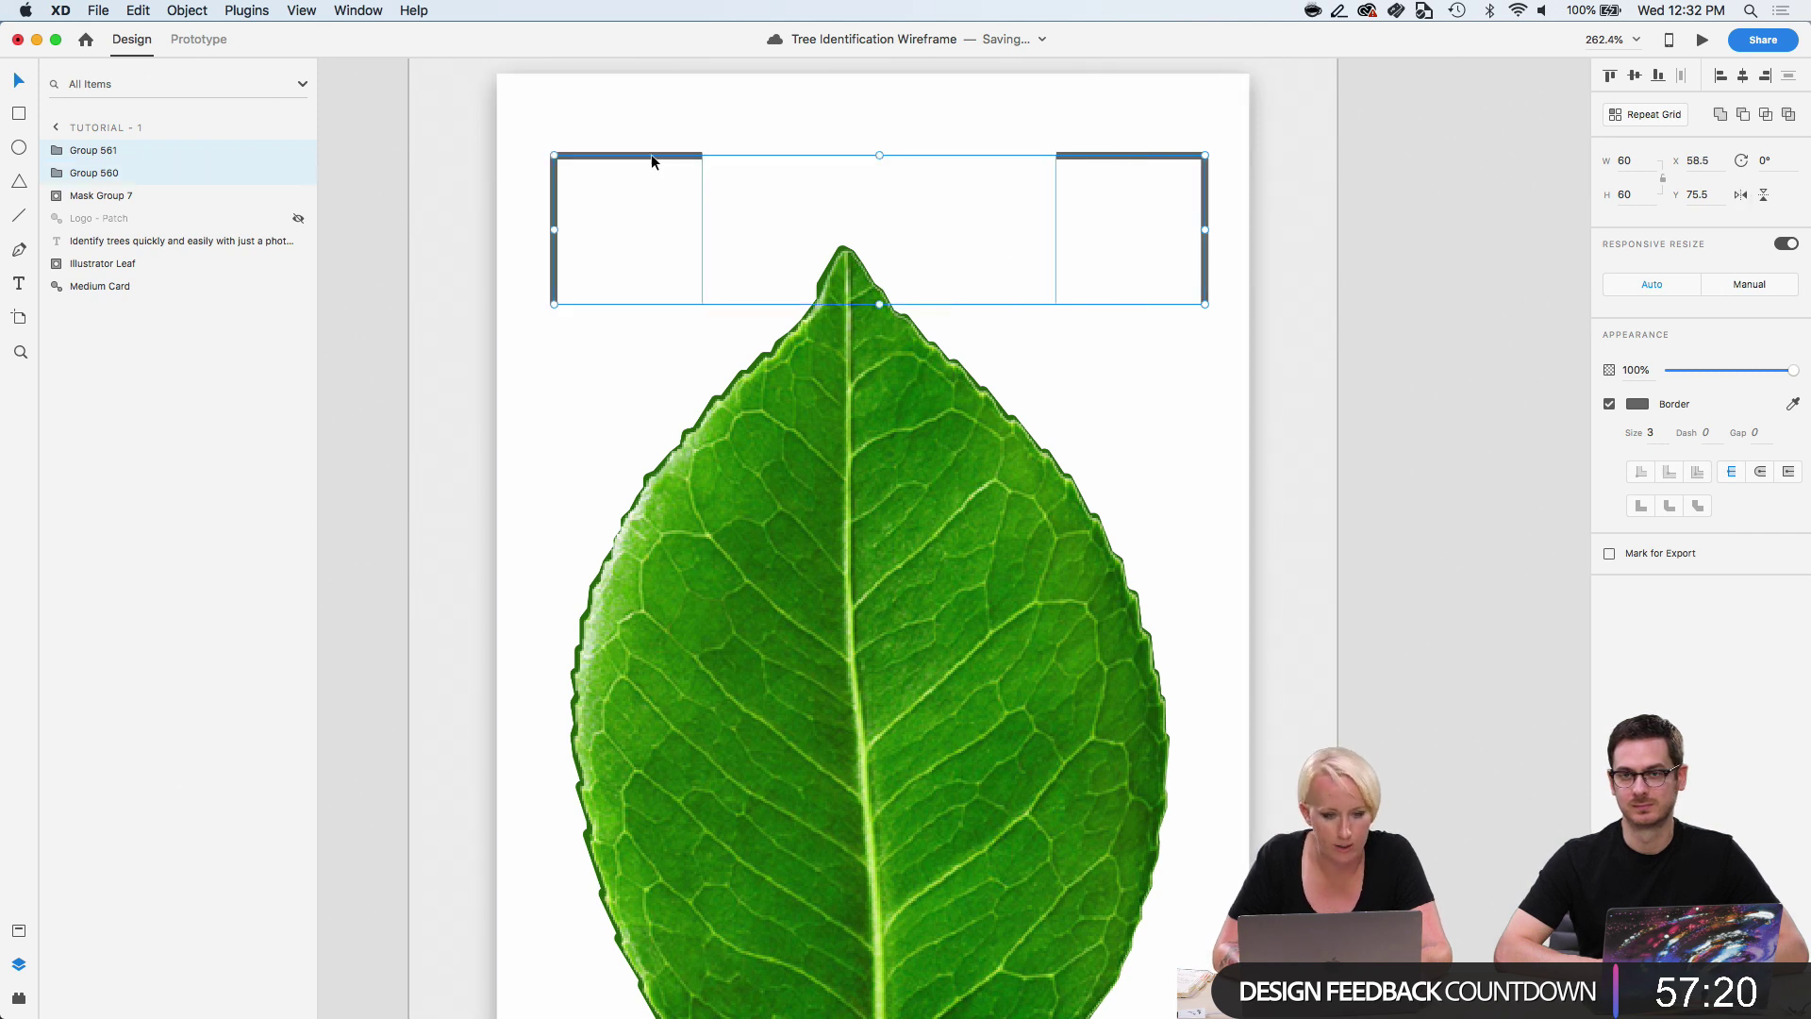
pyautogui.keyDown('alt'); pyautogui.moveTo(650, 154); pyautogui.dragTo(670, 793); pyautogui.keyUp('alt')
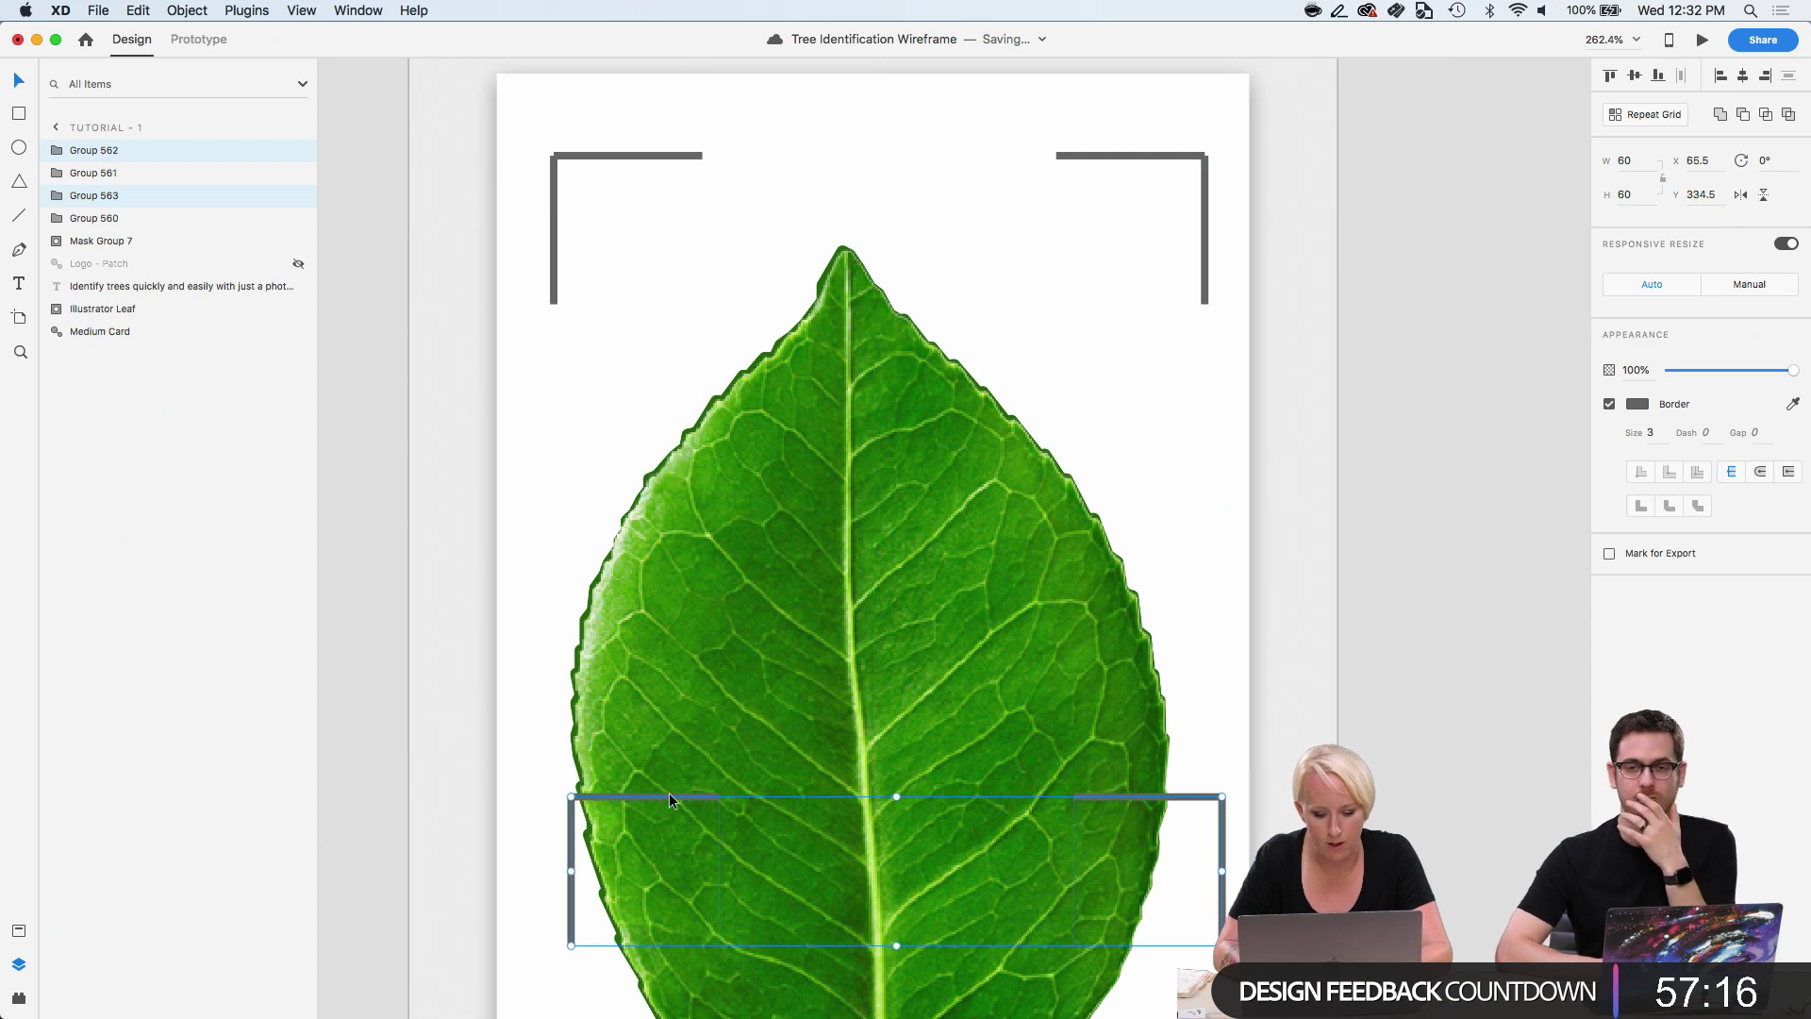
pyautogui.press('super+g')
pyautogui.scroll(-5, 670, 793)
pyautogui.scroll(-3, 669, 795)
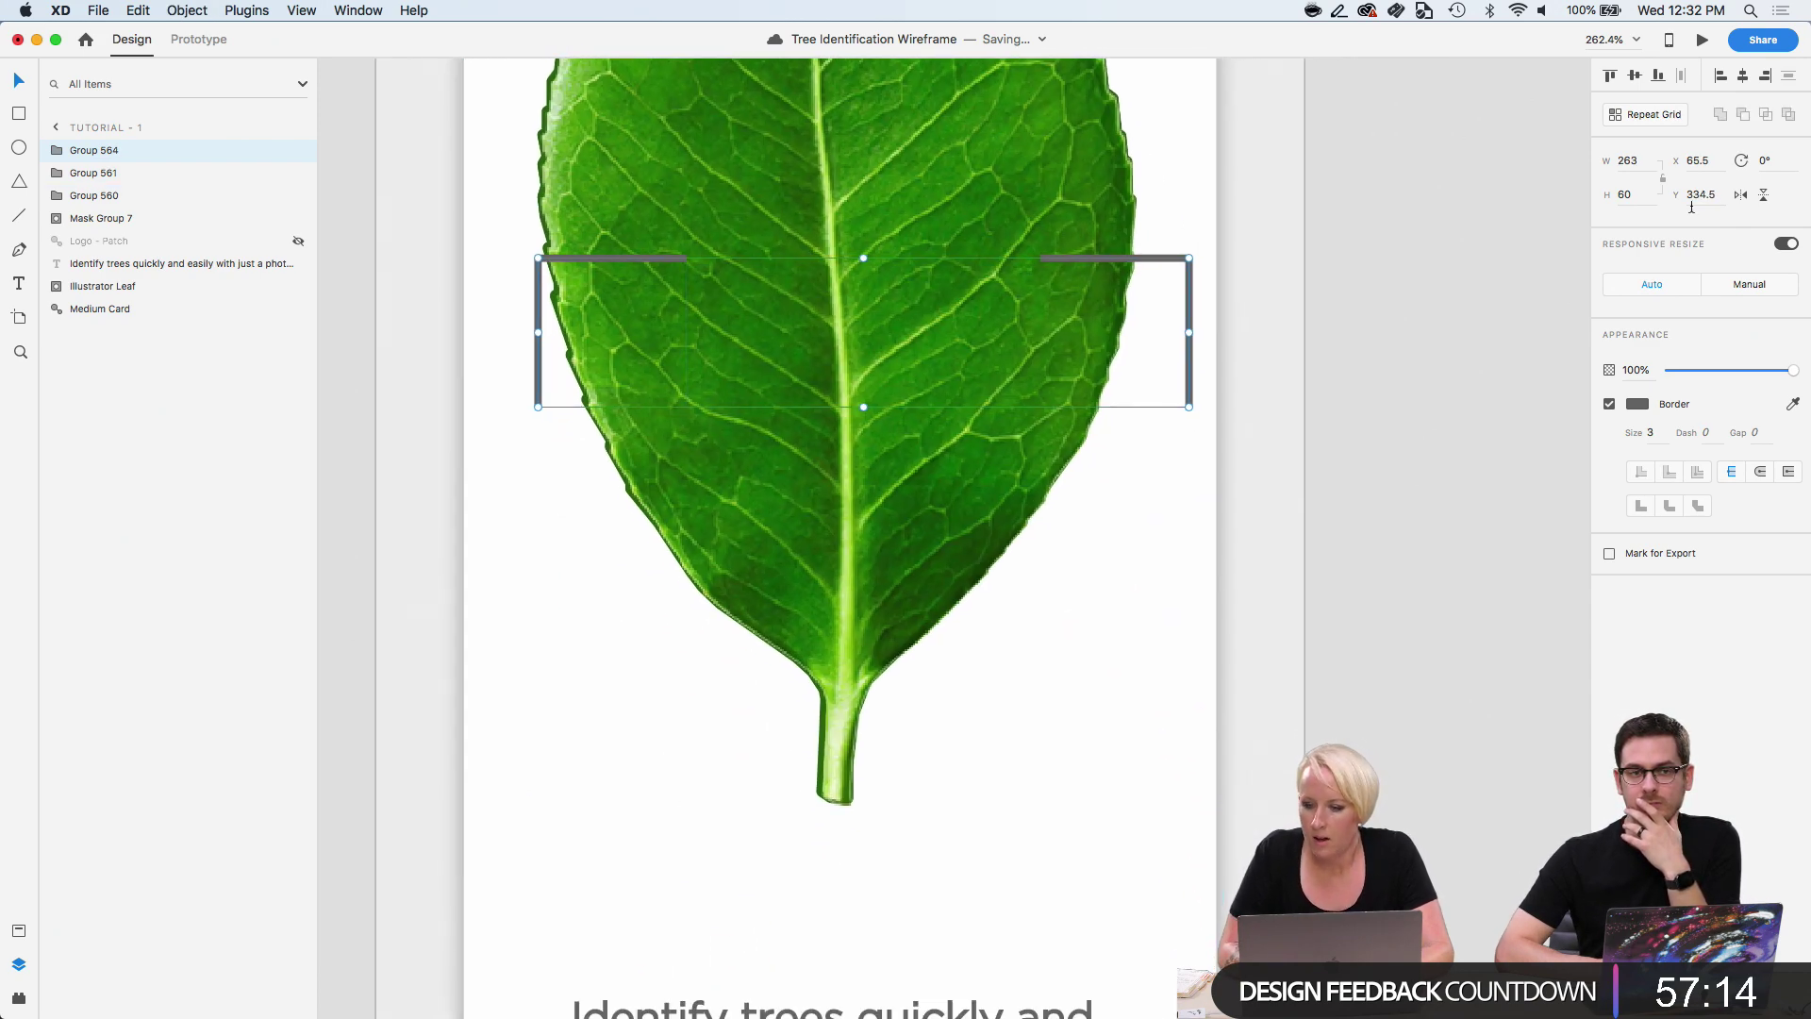
pyautogui.click(1762, 196)
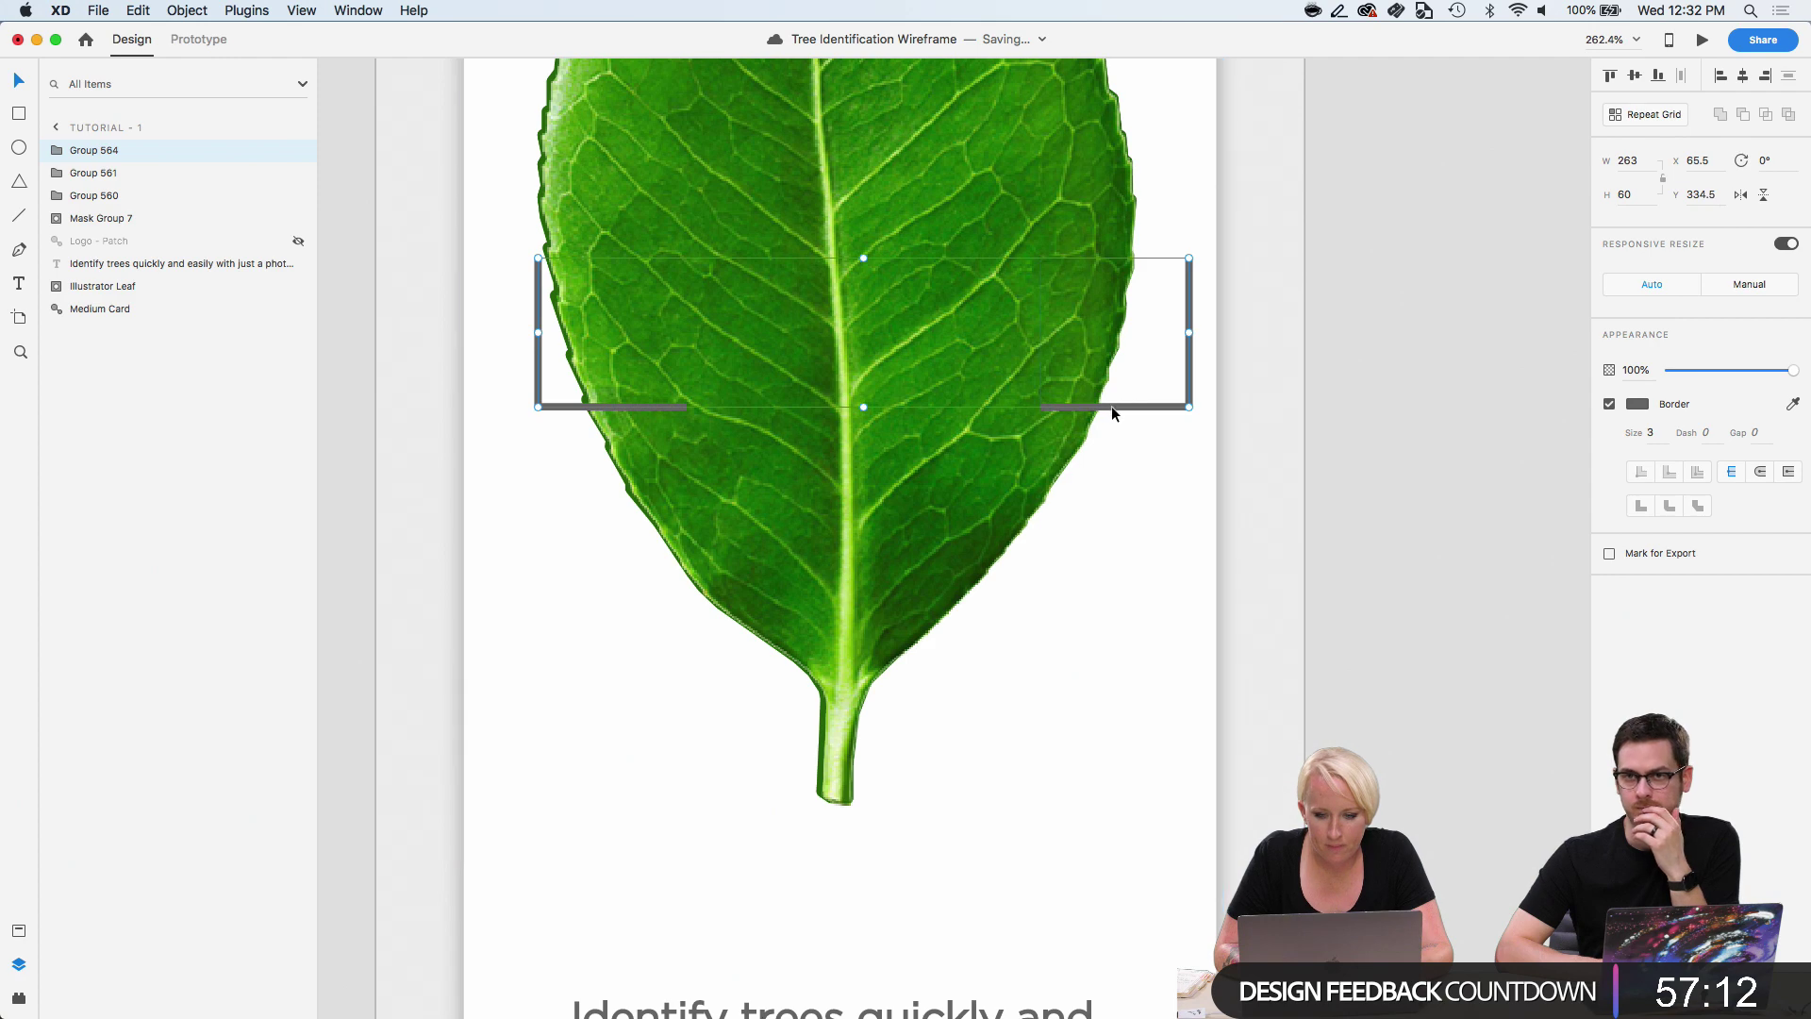
pyautogui.moveTo(1111, 405); pyautogui.dragTo(1084, 834)
pyautogui.scroll(-5, 1084, 834)
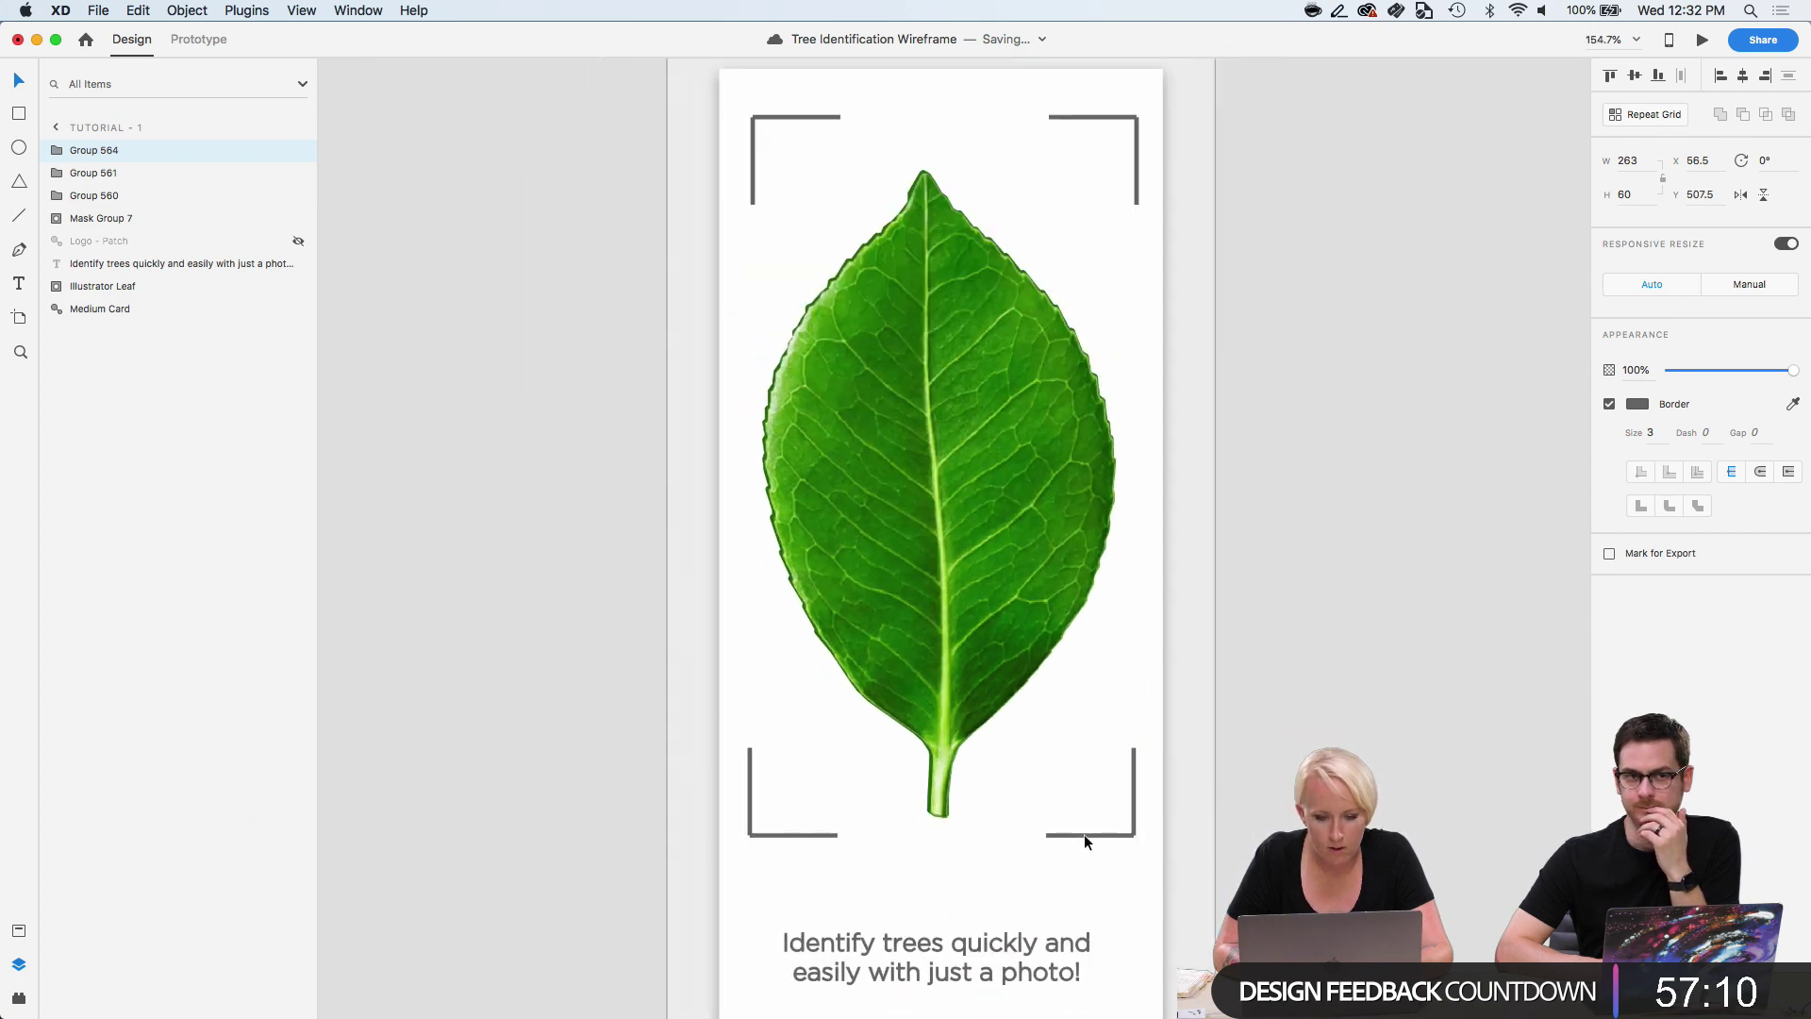
# Group the two upper brackets, then left-align them with the lower pair and combine all four corners into one group.
pyautogui.scroll(3, 1084, 834)
pyautogui.click(783, 245)
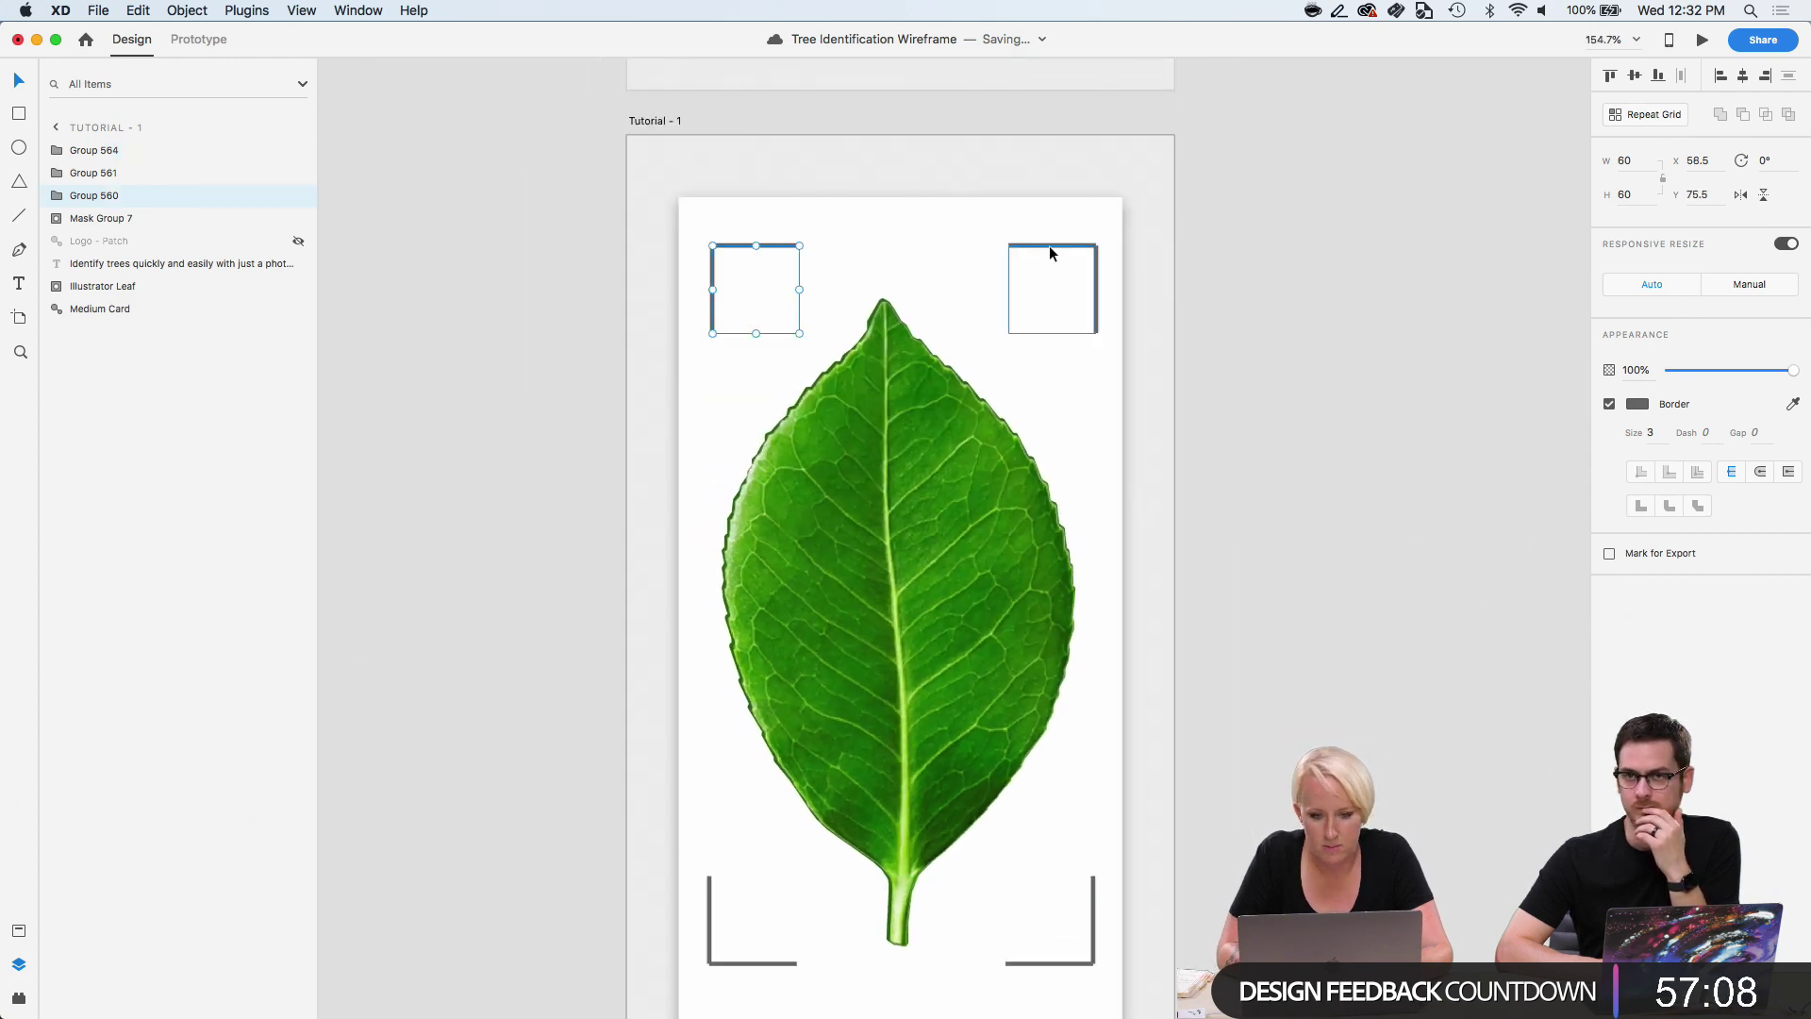
pyautogui.keyDown('shift'); pyautogui.click(1048, 246); pyautogui.keyUp('shift')
pyautogui.press('super+g')
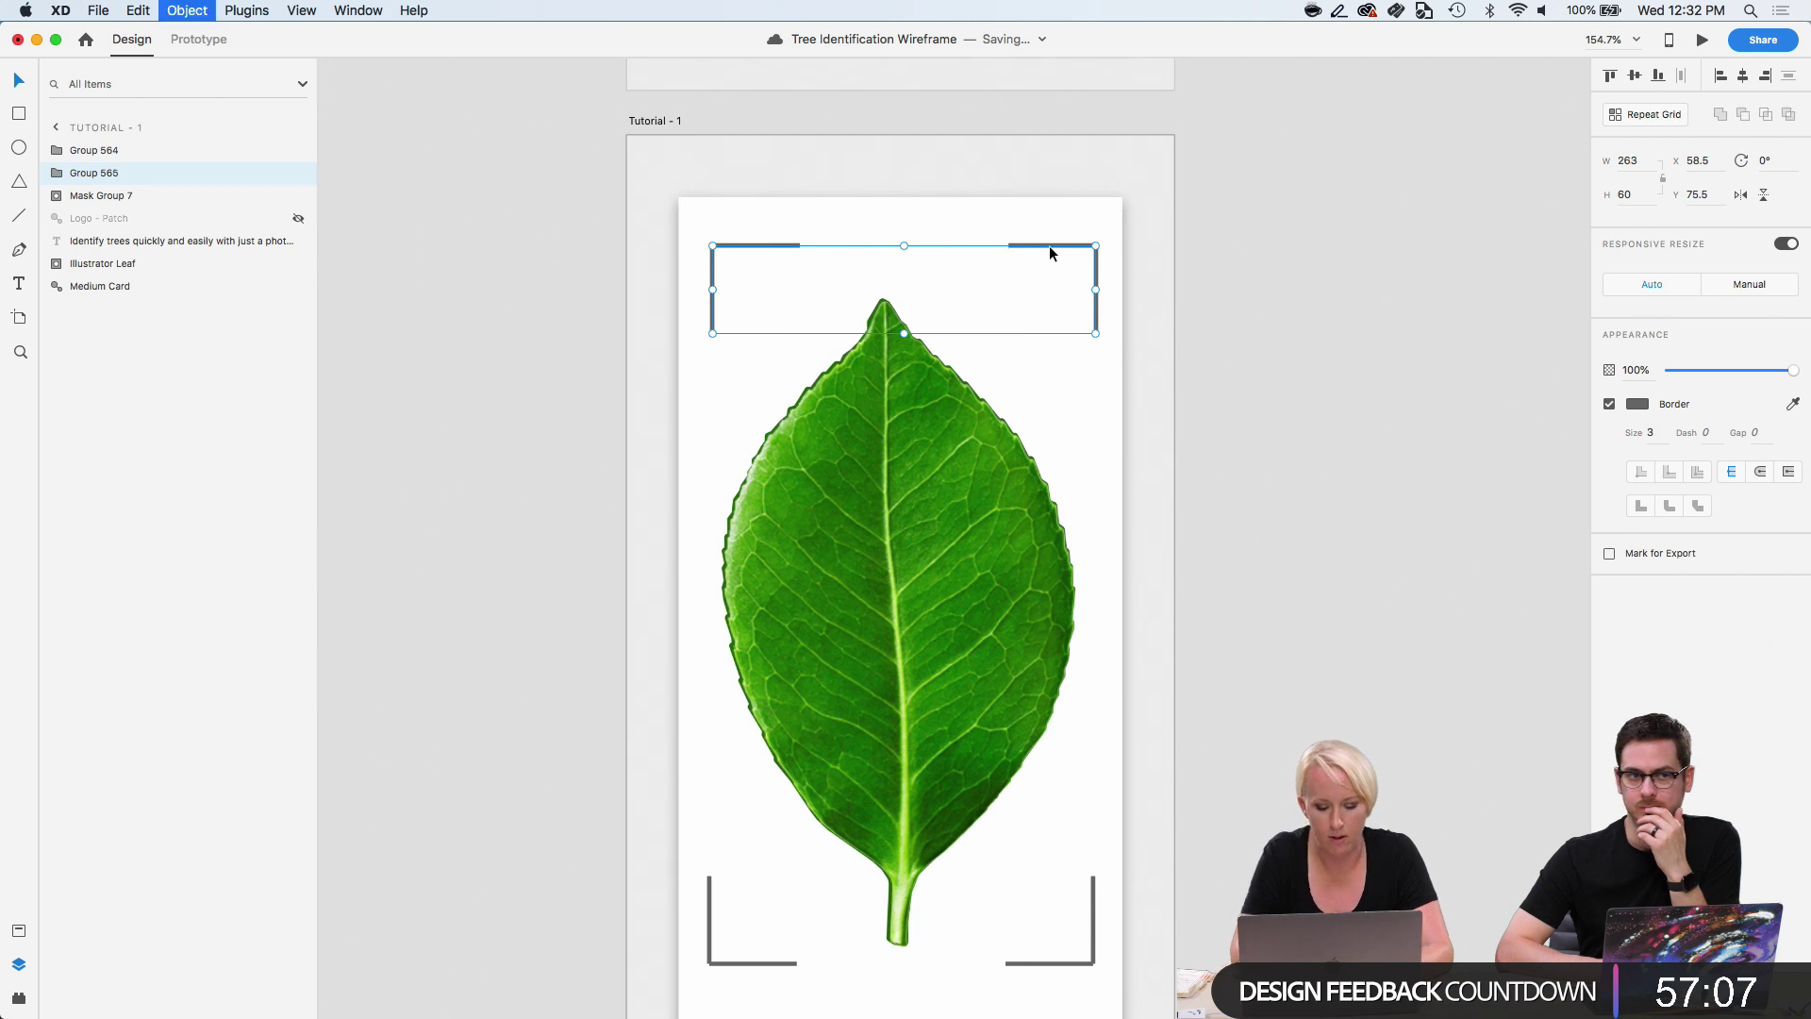
pyautogui.keyDown('shift'); pyautogui.click(725, 960); pyautogui.keyUp('shift')
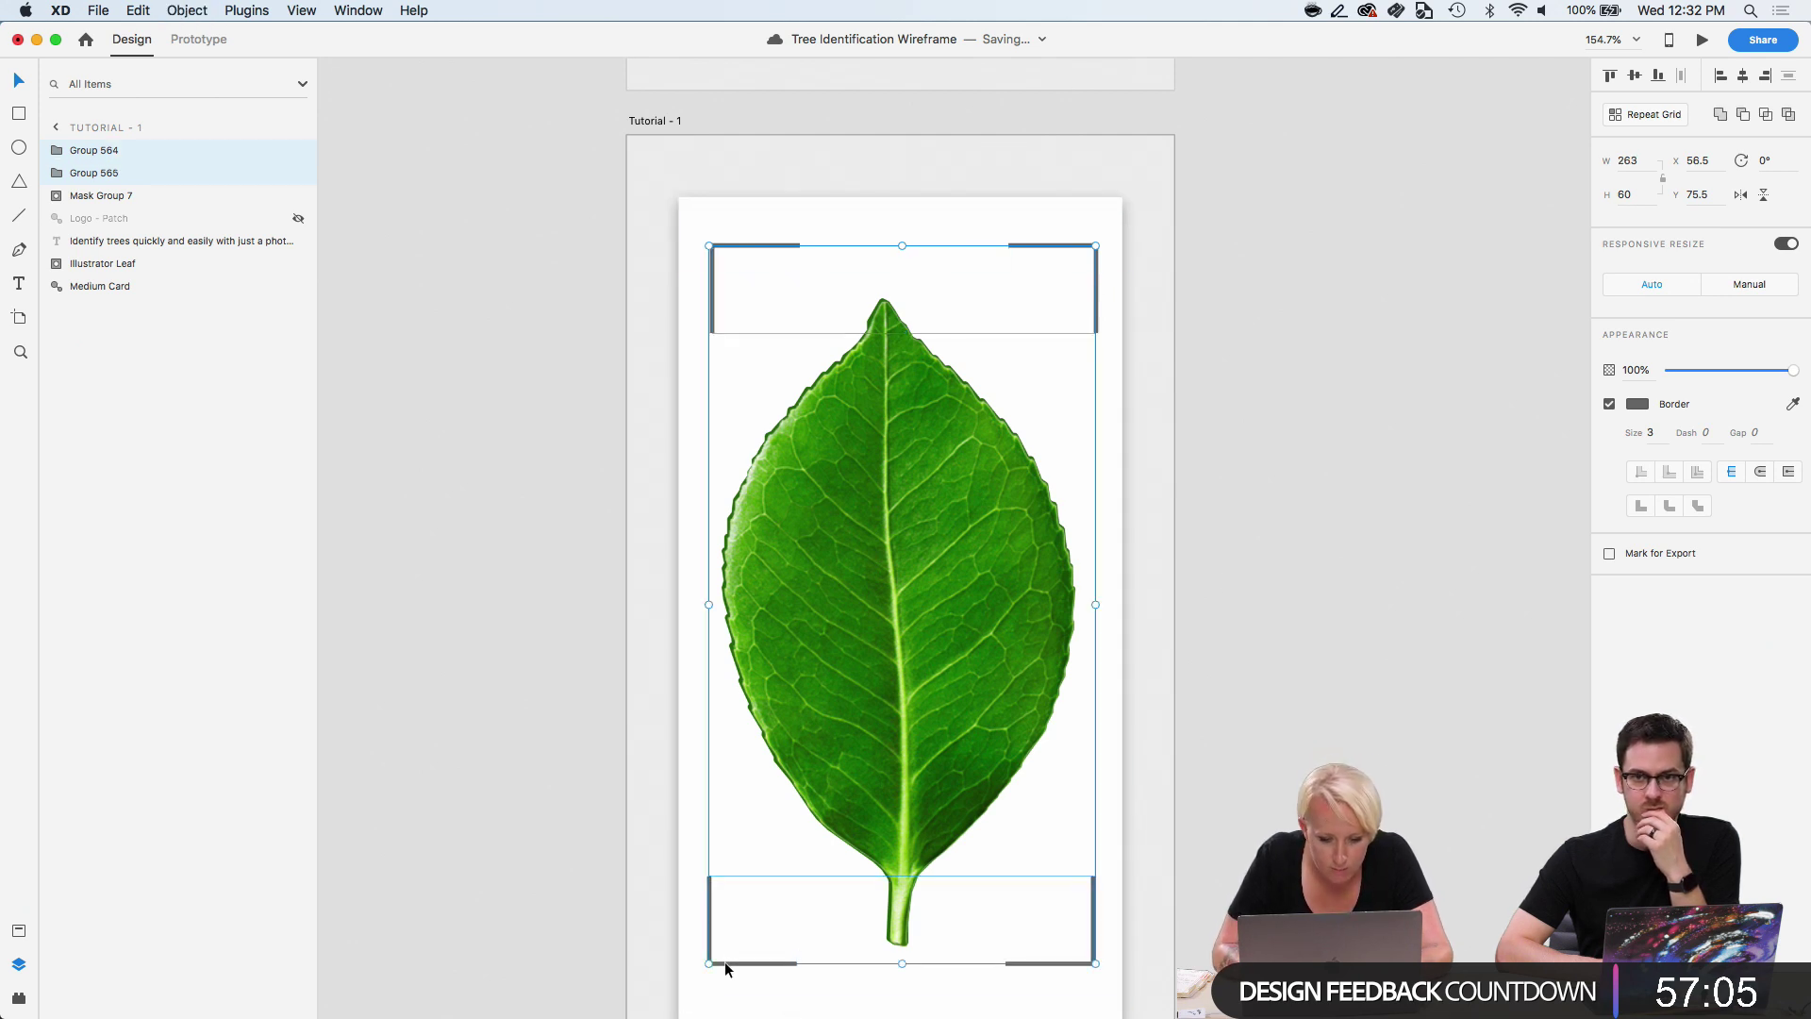
pyautogui.click(1721, 80)
pyautogui.press('super+g')
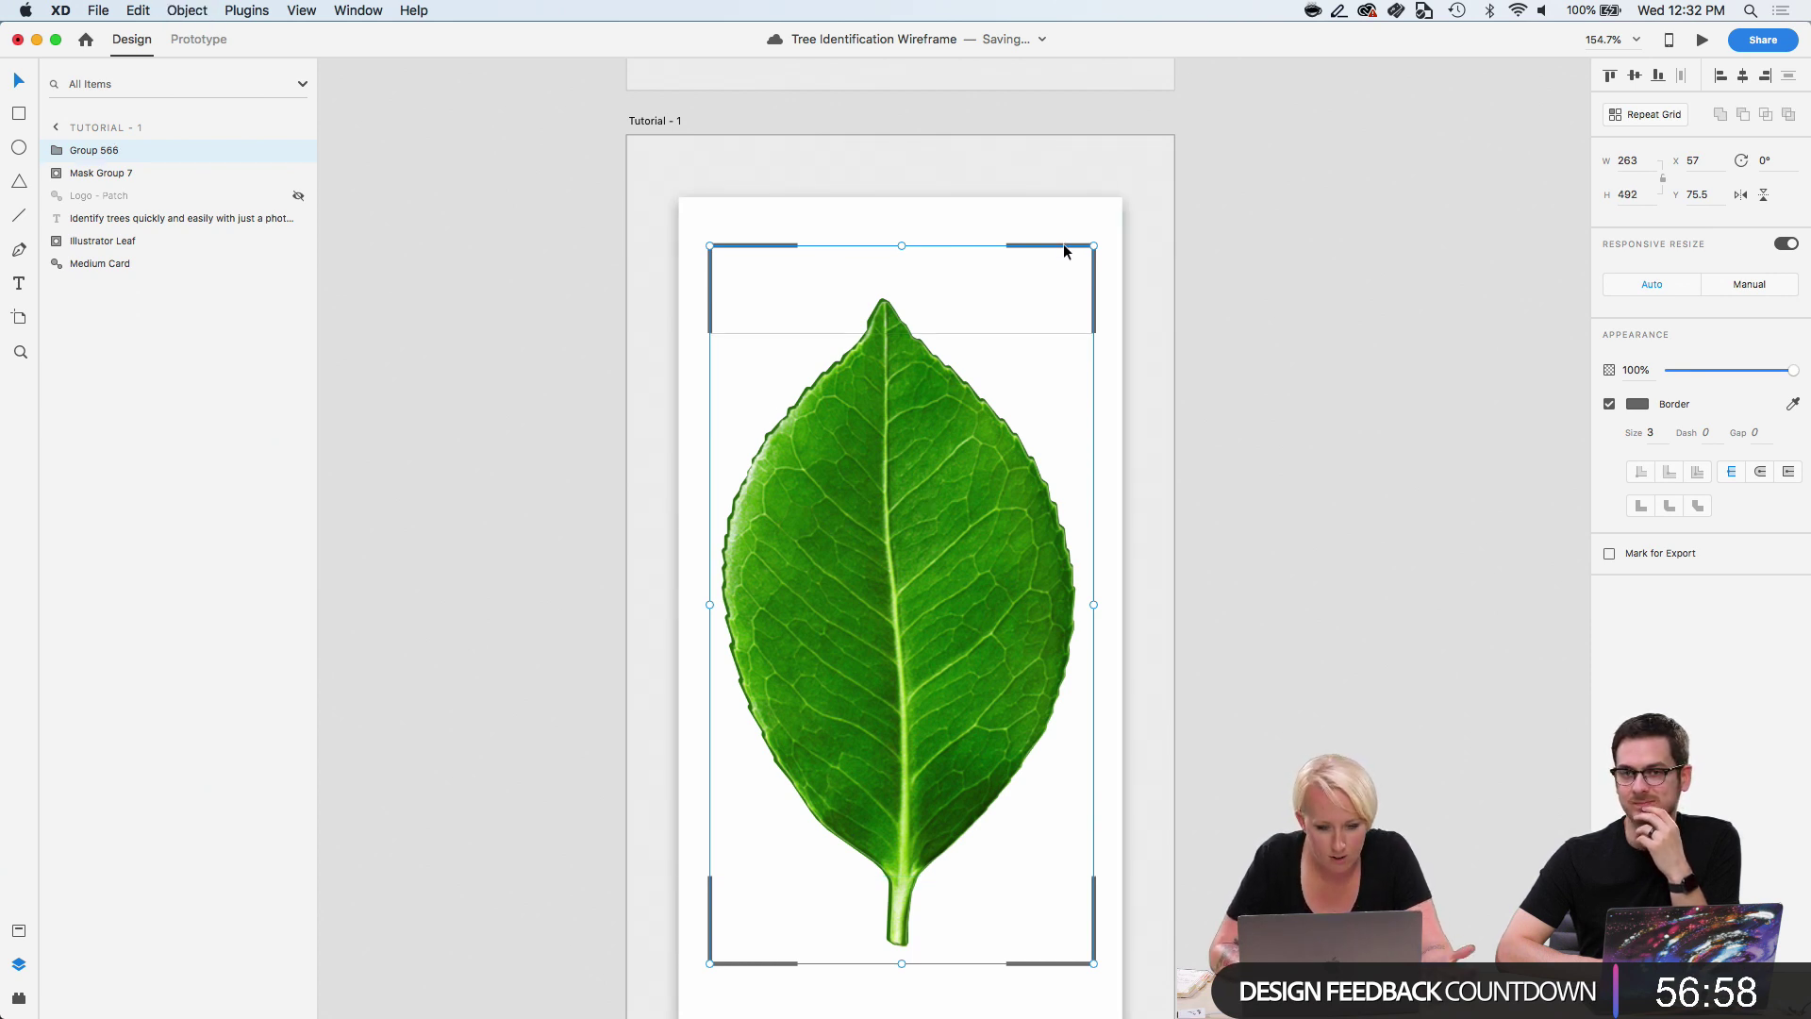
# Turn the four-corner bracket frame into a component and move it down by 10 to Y 84.
pyautogui.scroll(-3, 1345, 404)
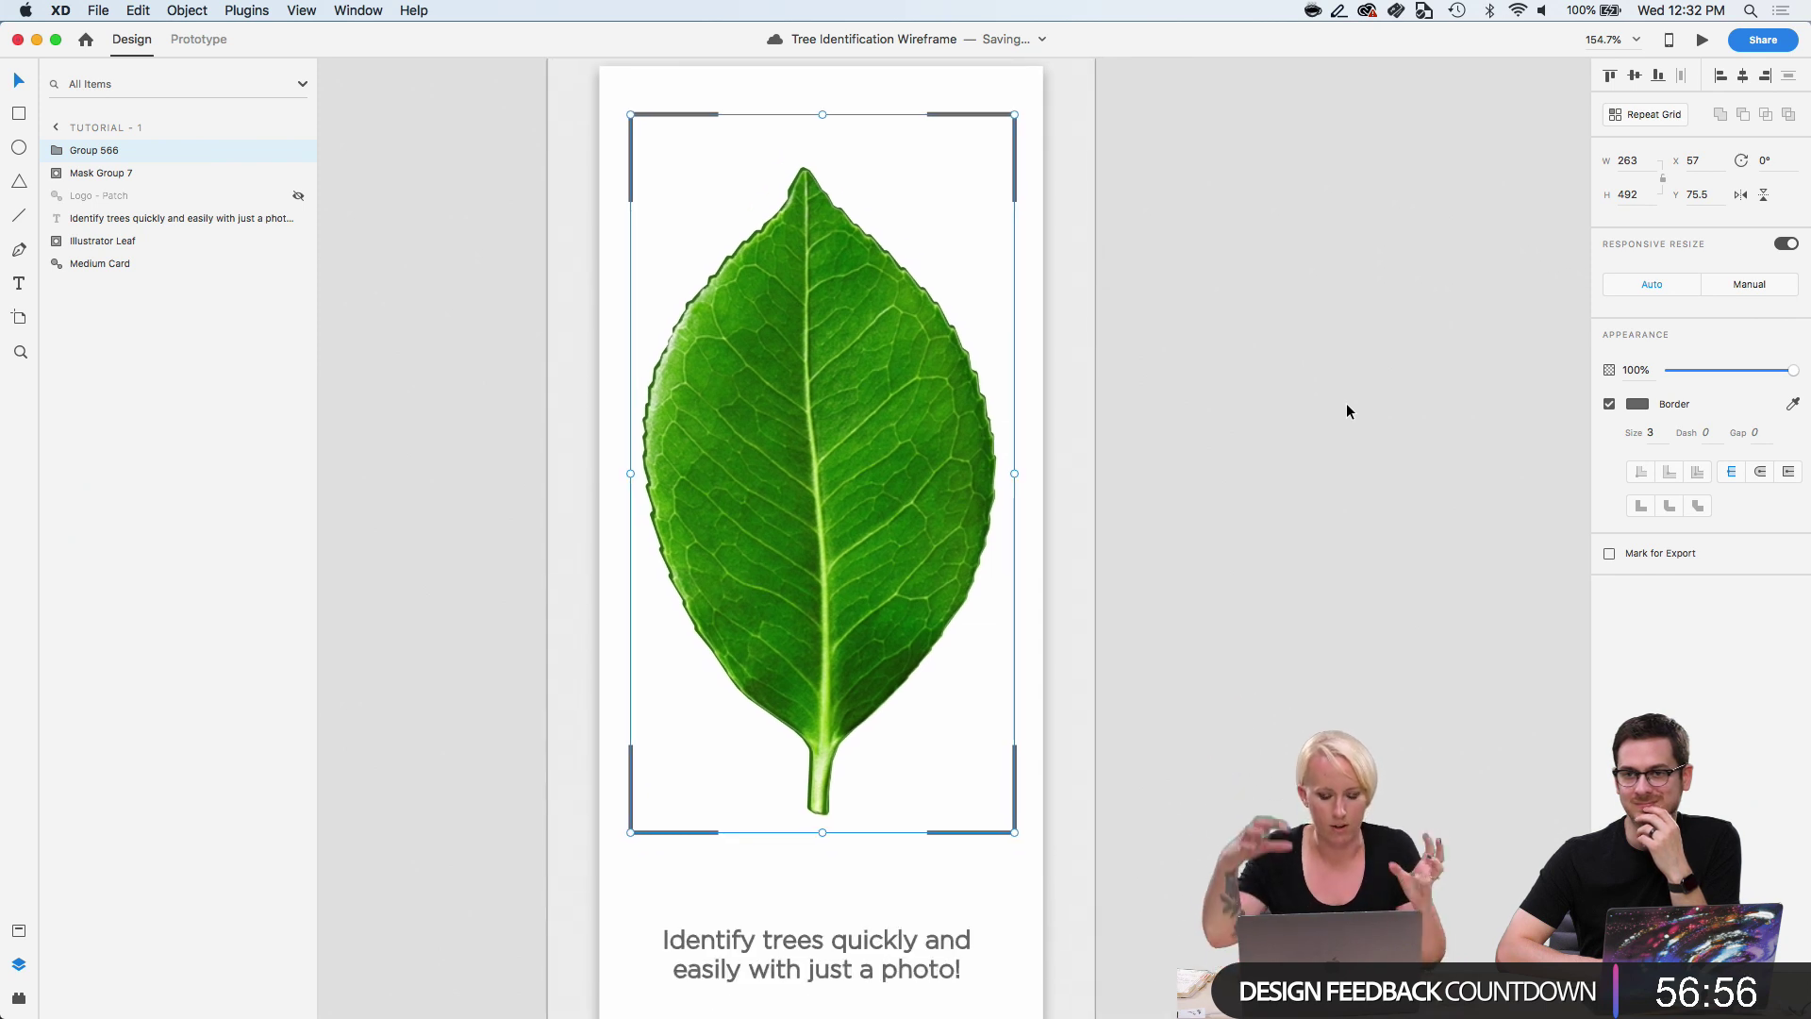
pyautogui.rightClick(986, 114)
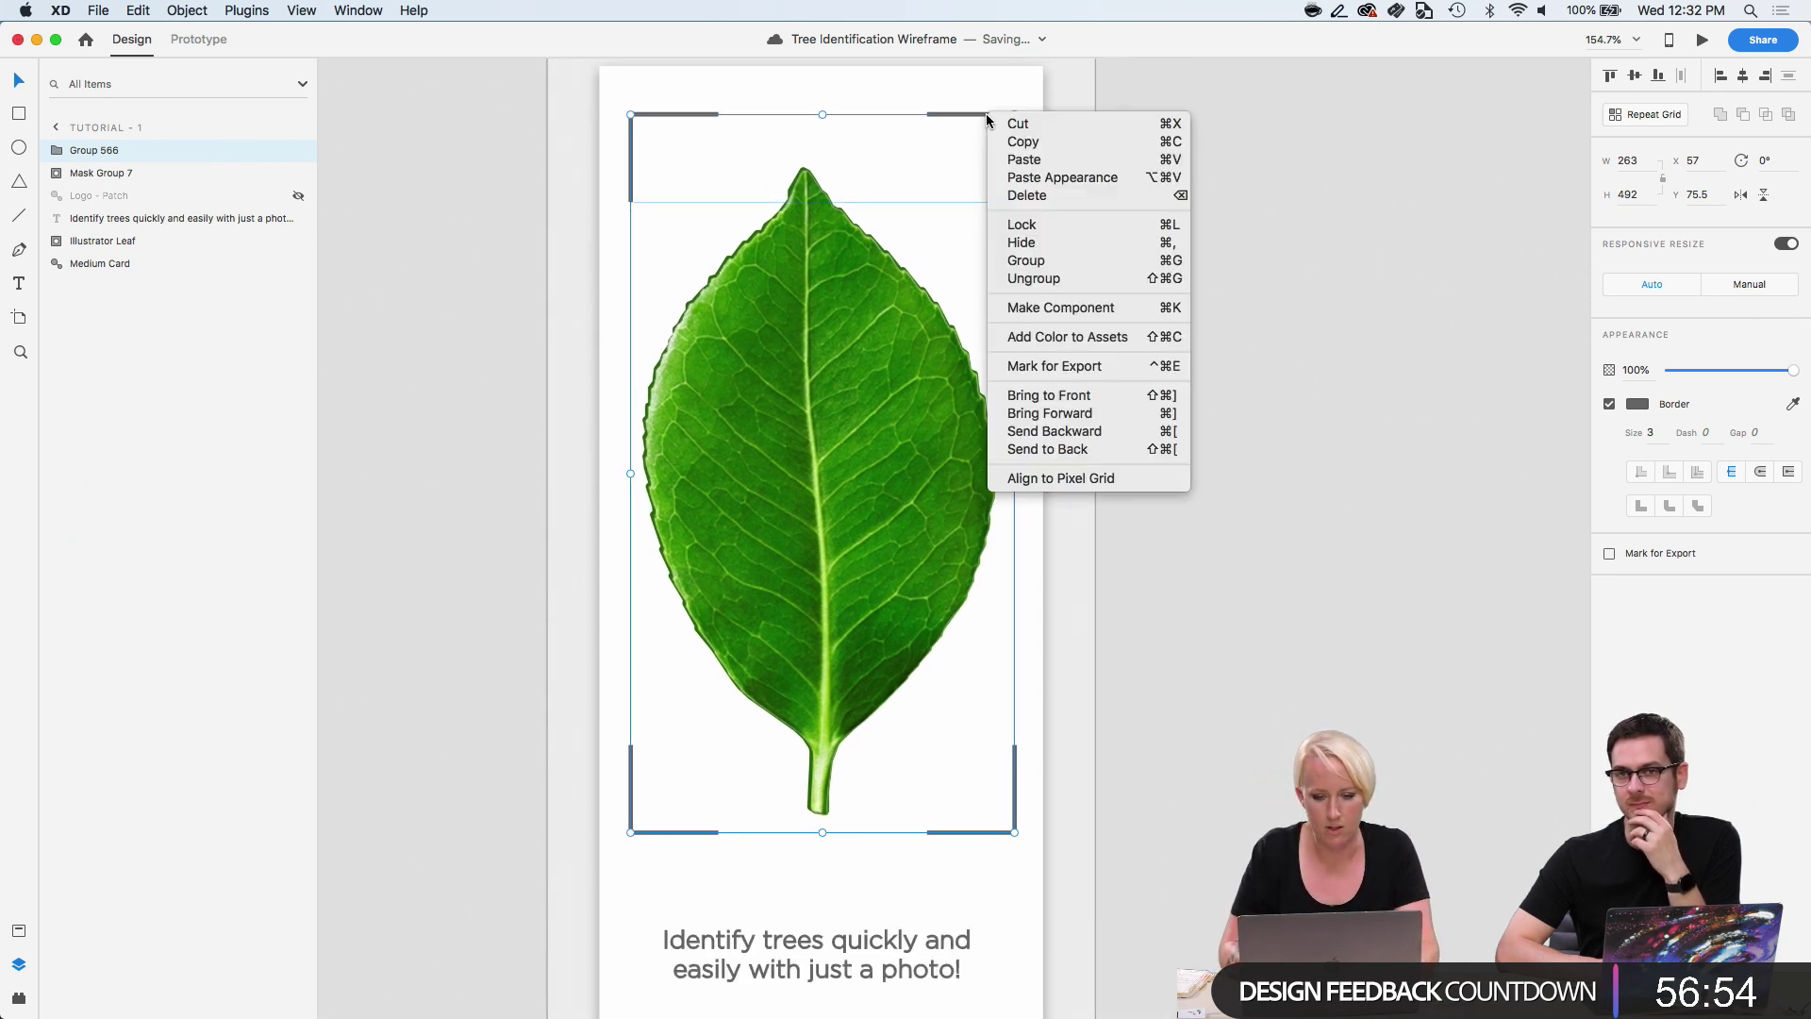
pyautogui.click(1028, 307)
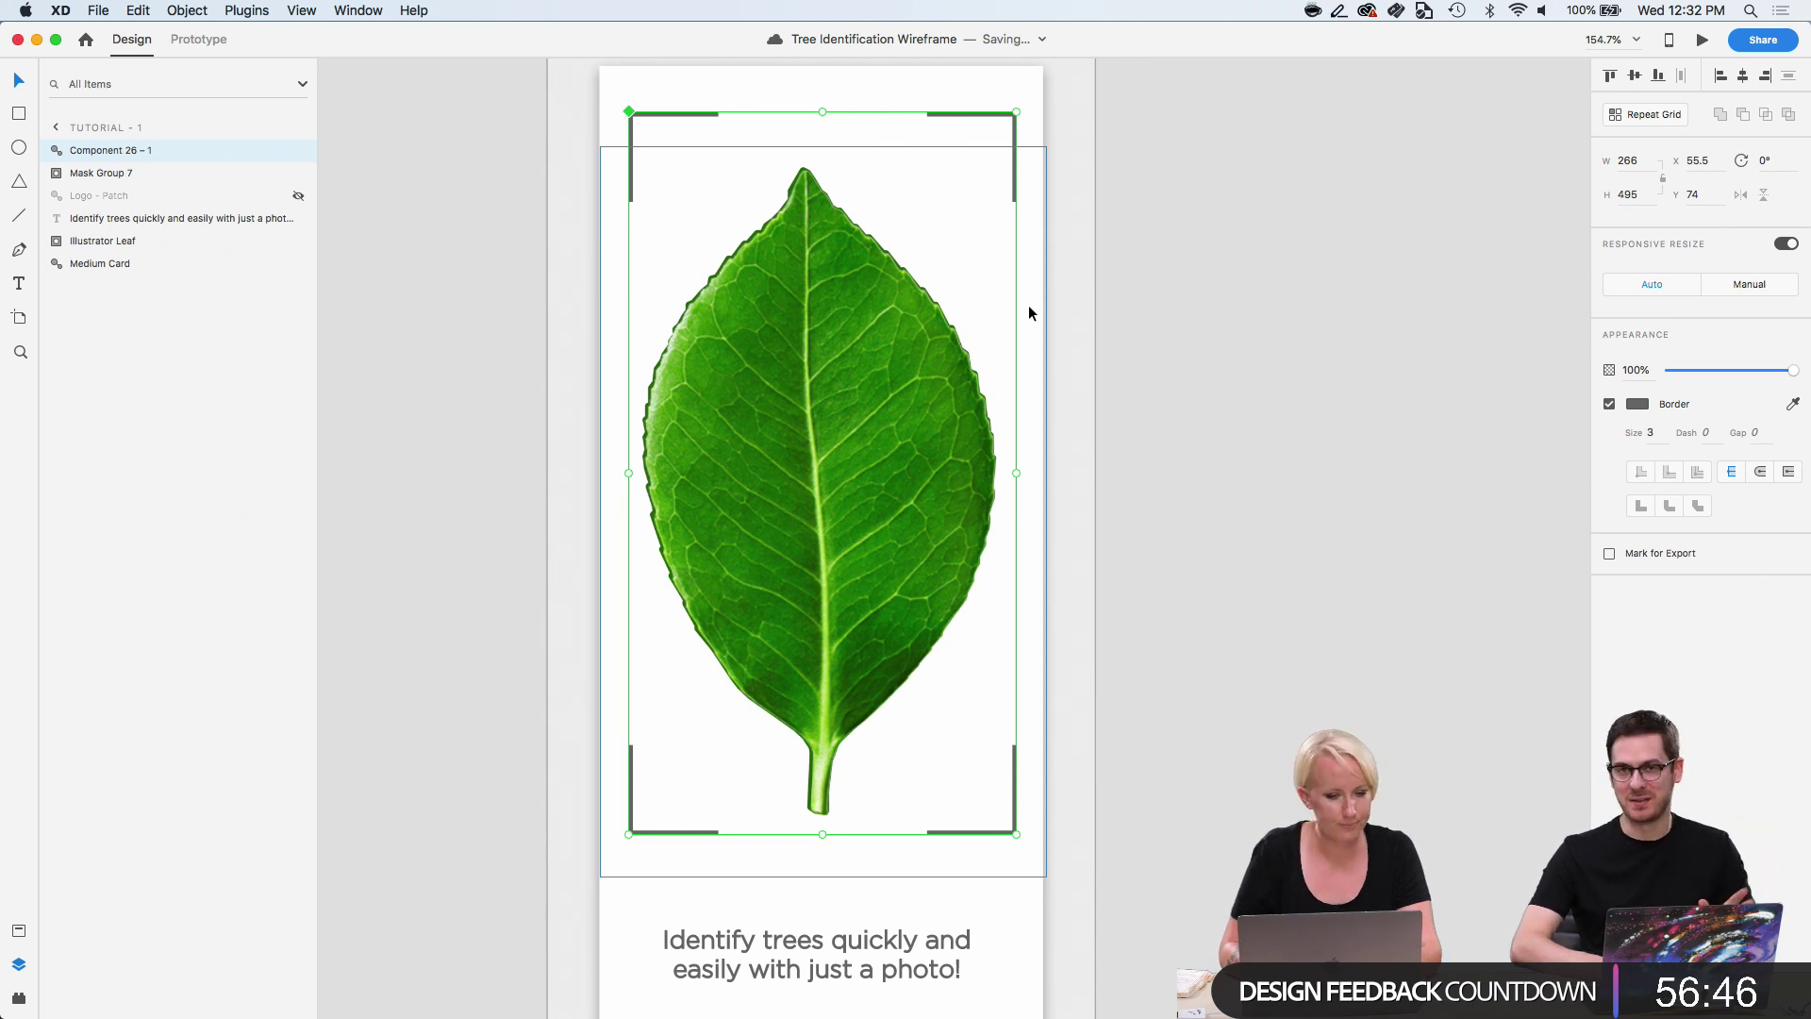
pyautogui.hotkey('shift', 'Down')
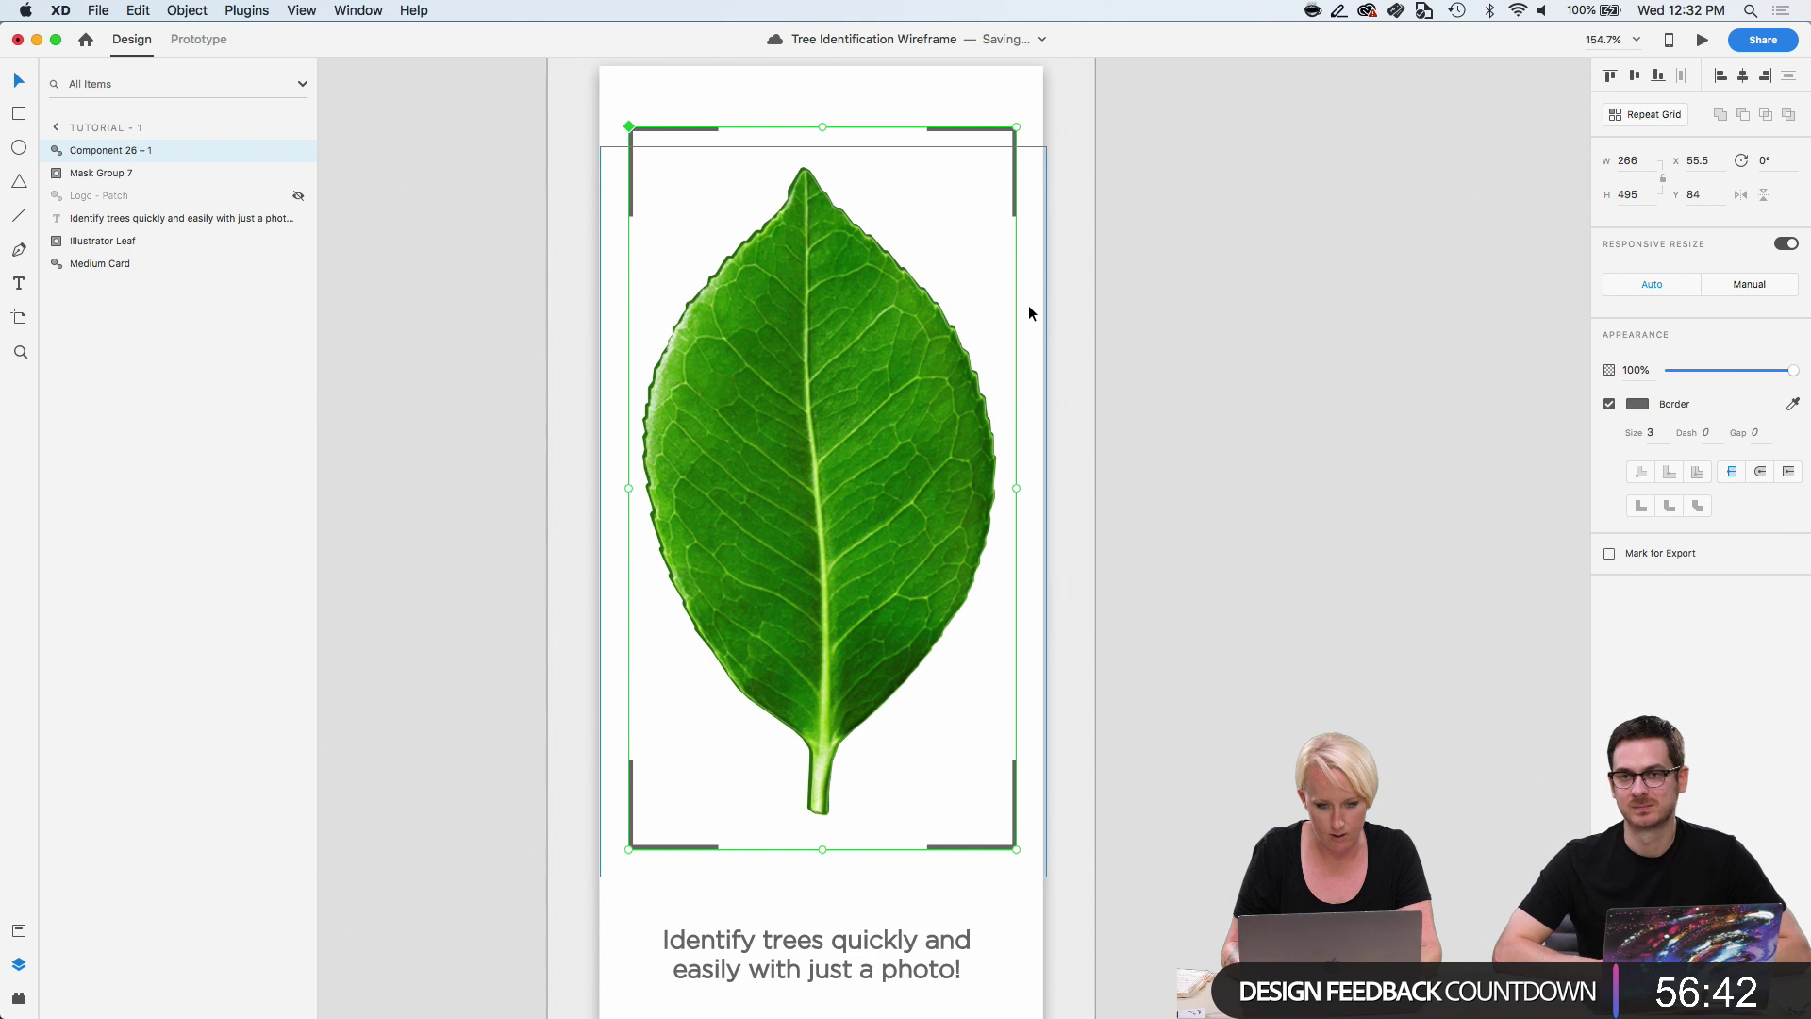
pyautogui.click(1147, 559)
# Replace the caption below the leaf on the tutorial card with "Just simply take a photo".
pyautogui.scroll(-3, 1147, 559)
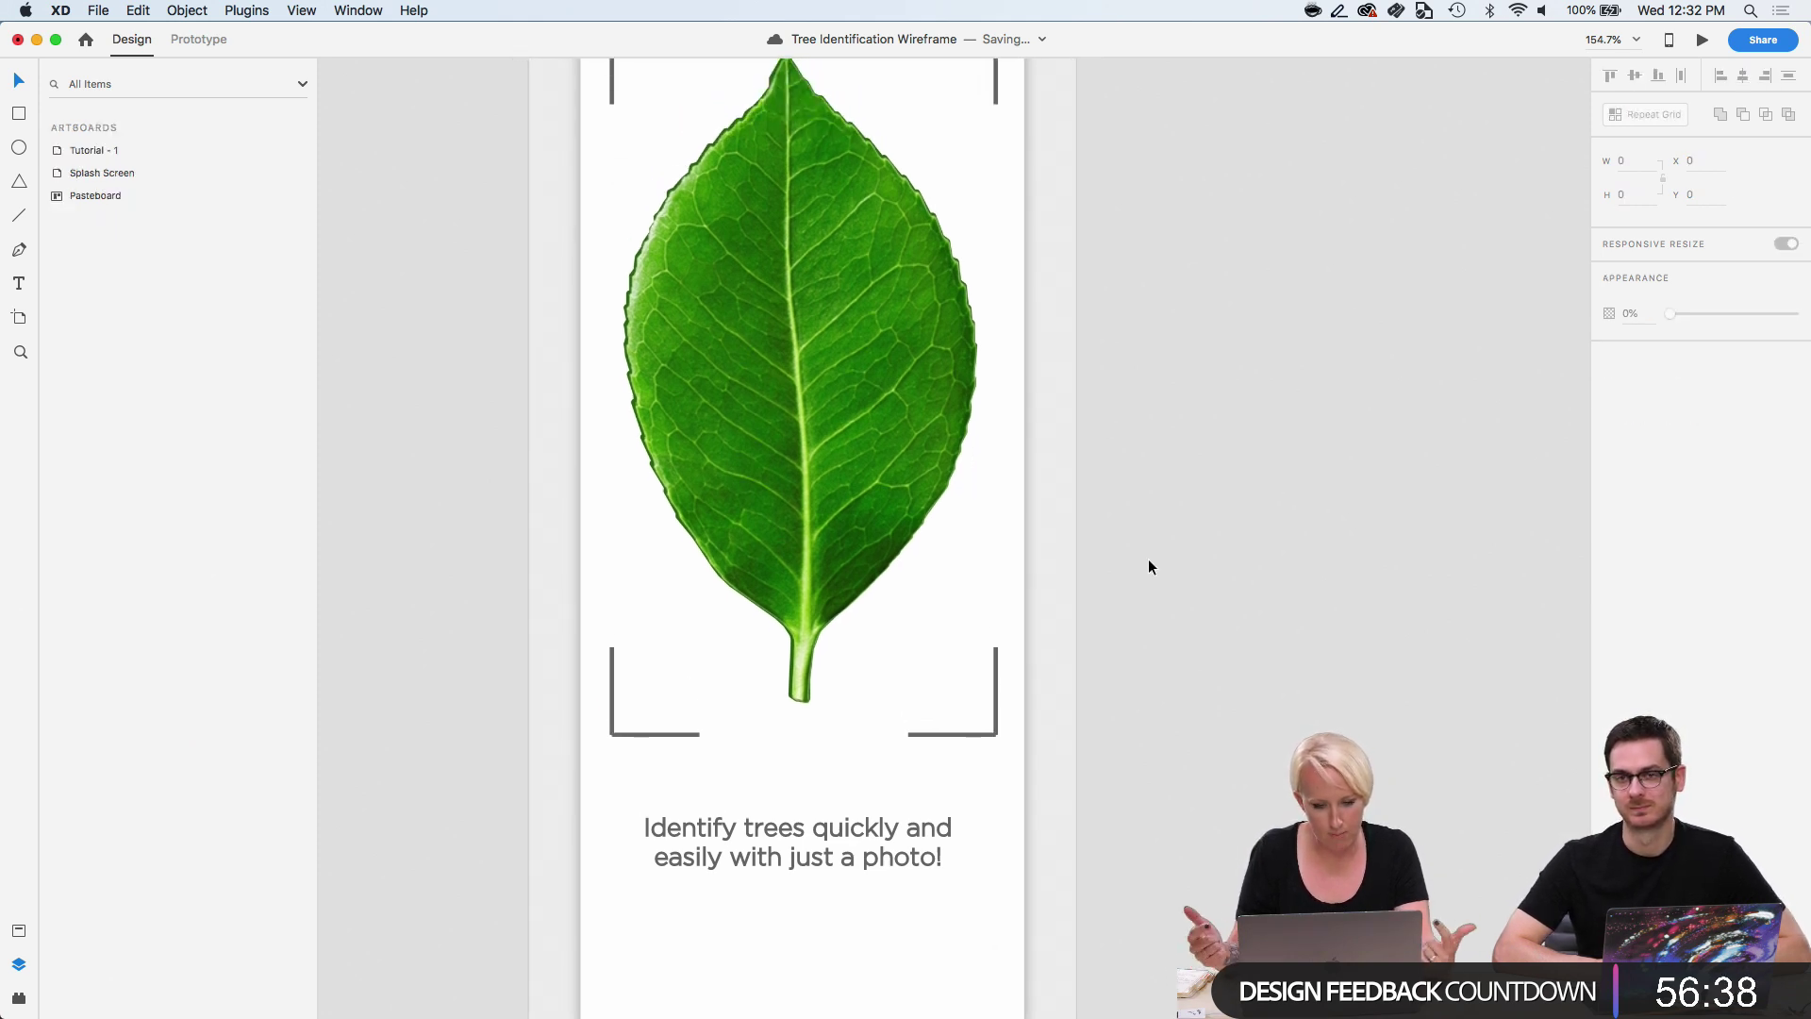
pyautogui.doubleClick(845, 851)
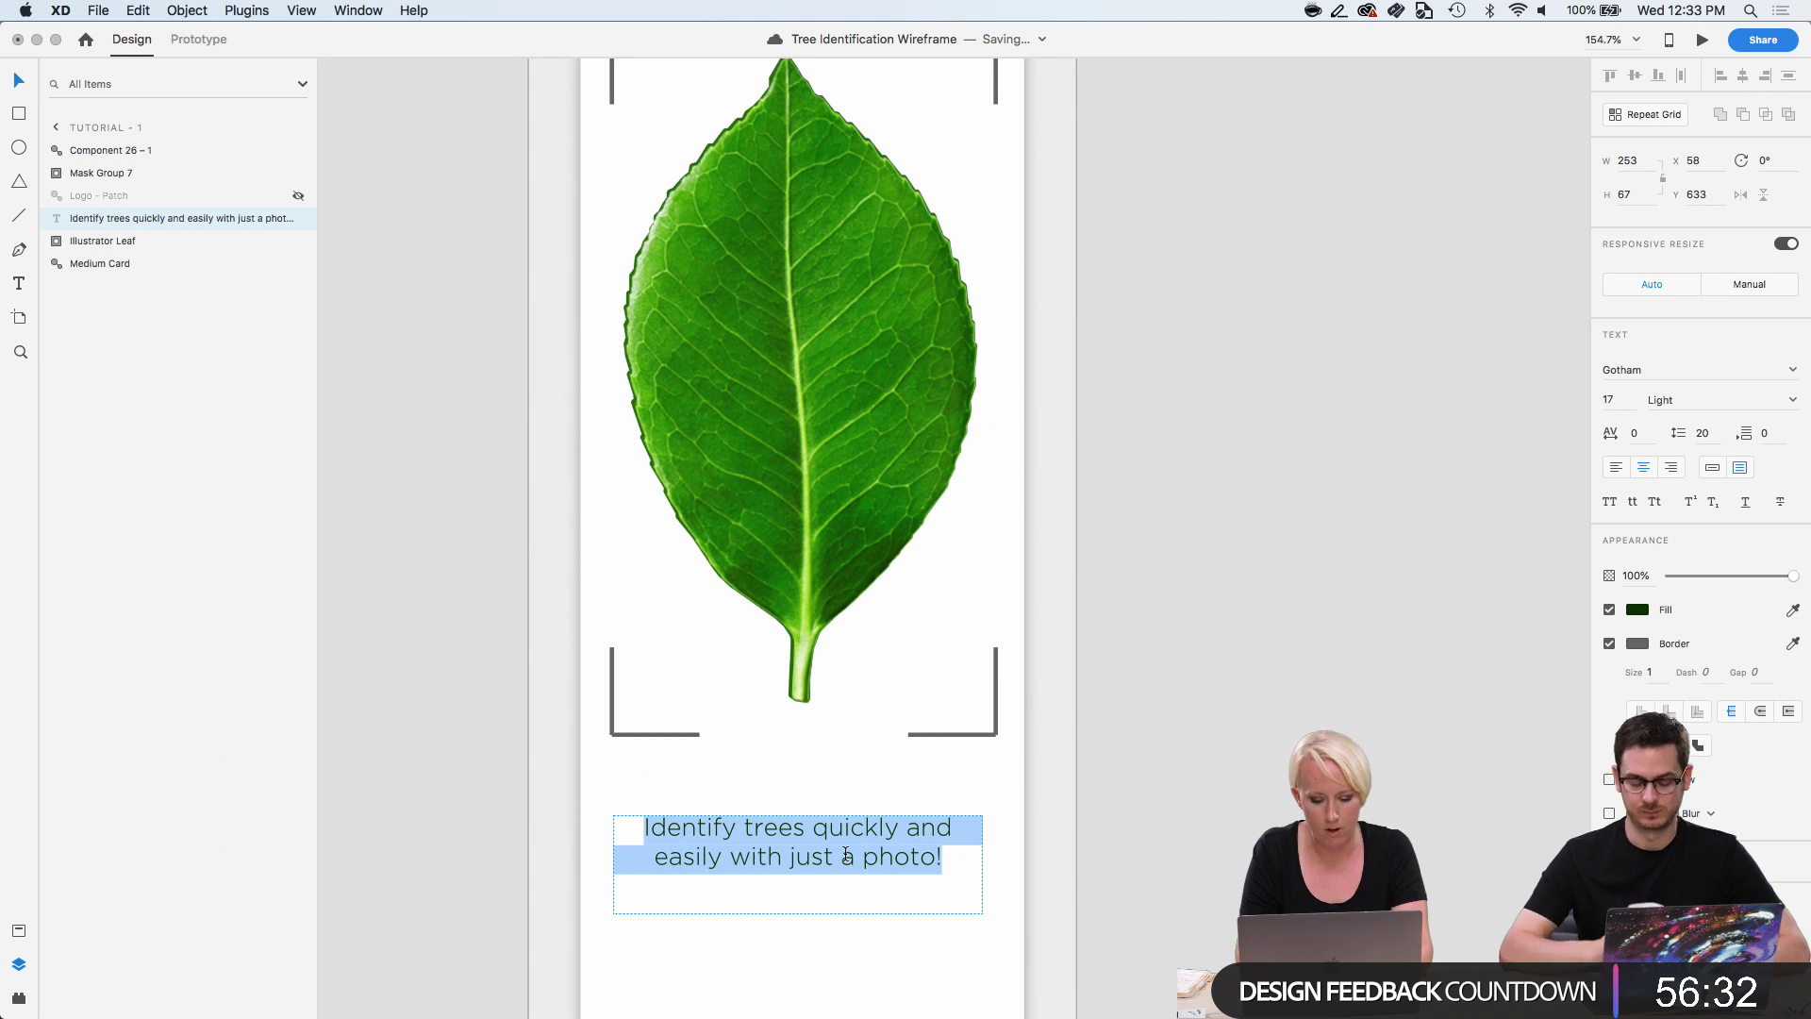
pyautogui.press('BackSpace')
pyautogui.write('Just simpl')
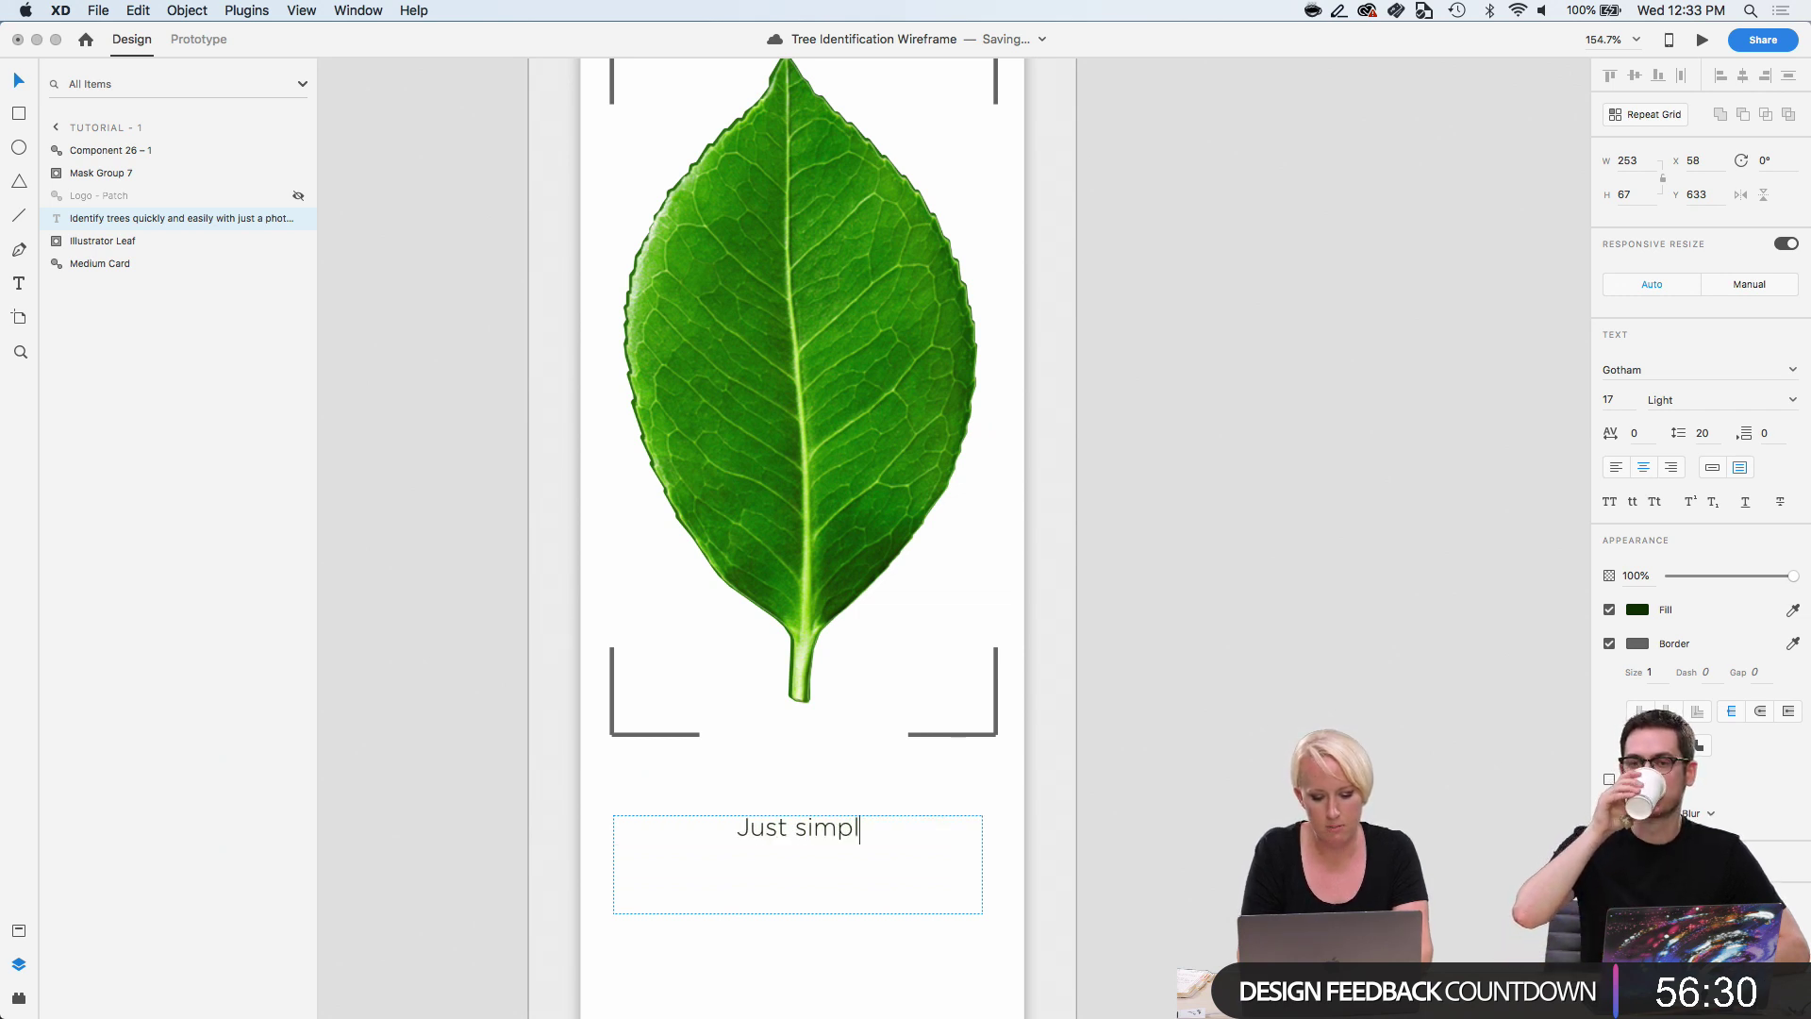
pyautogui.write('y take a photo')
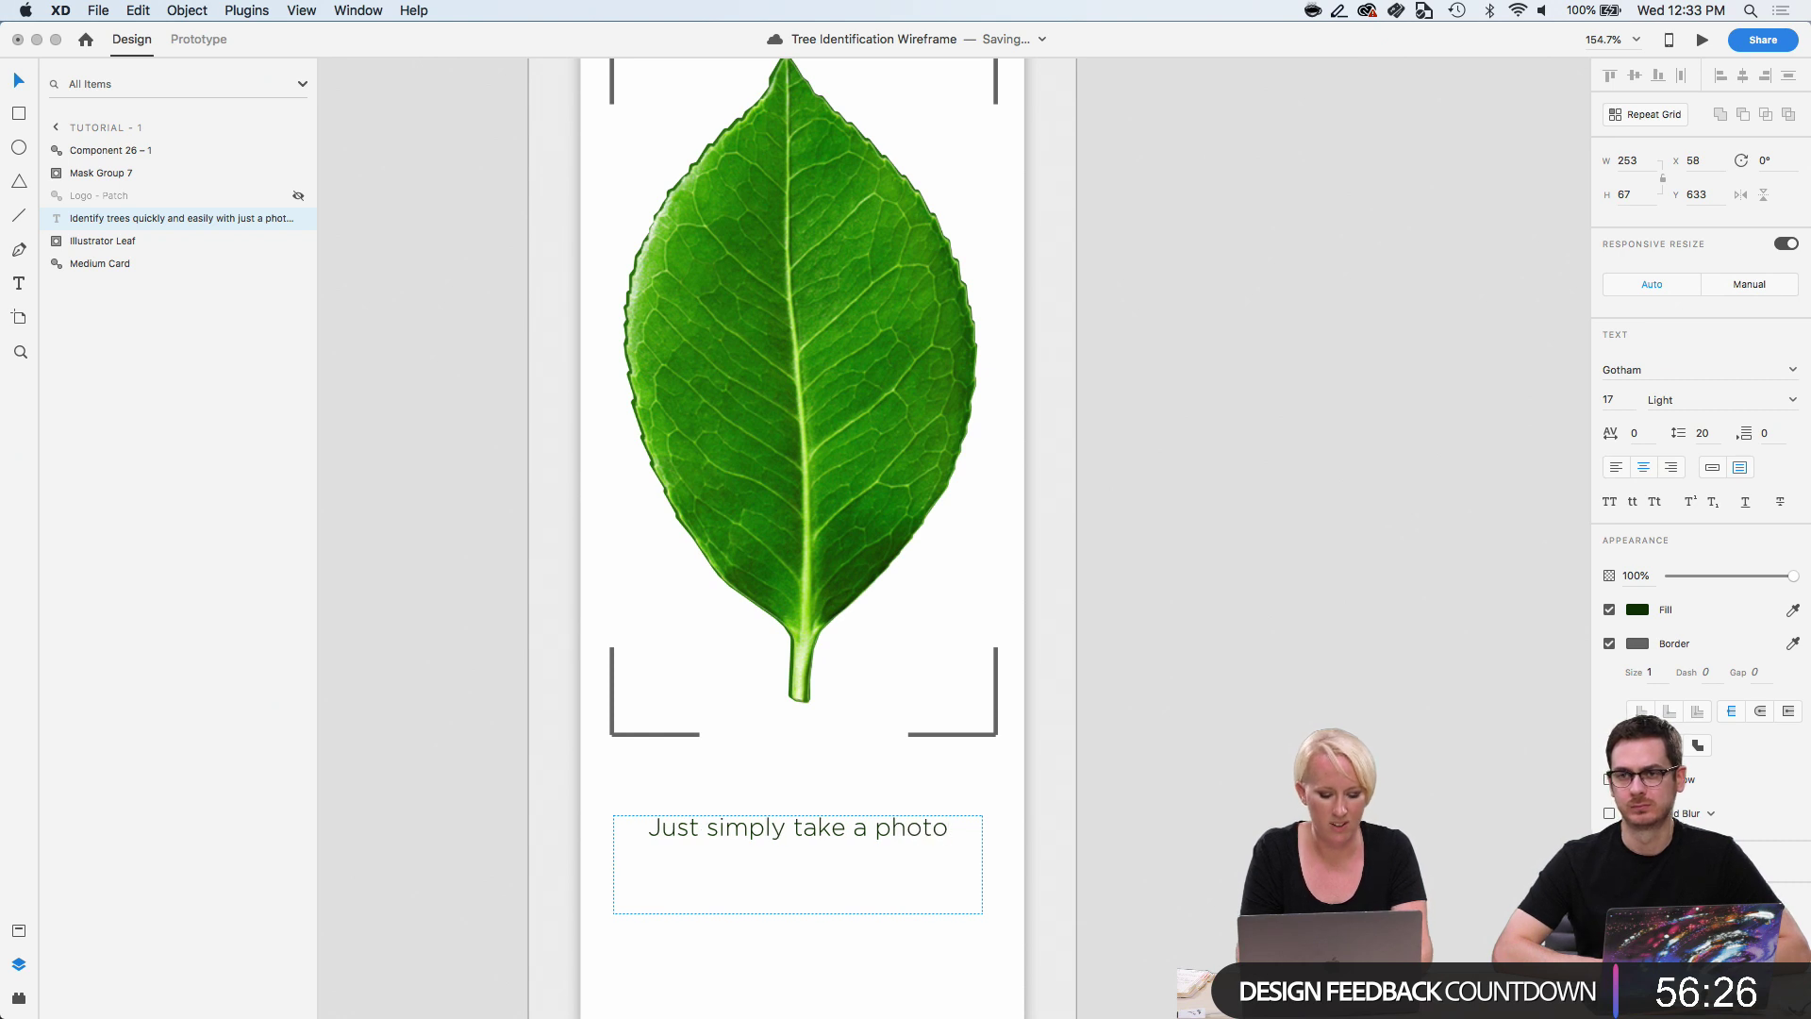
# Rewrite the tutorial card's caption as "Take a photo of a leaf".
pyautogui.press('super+a')
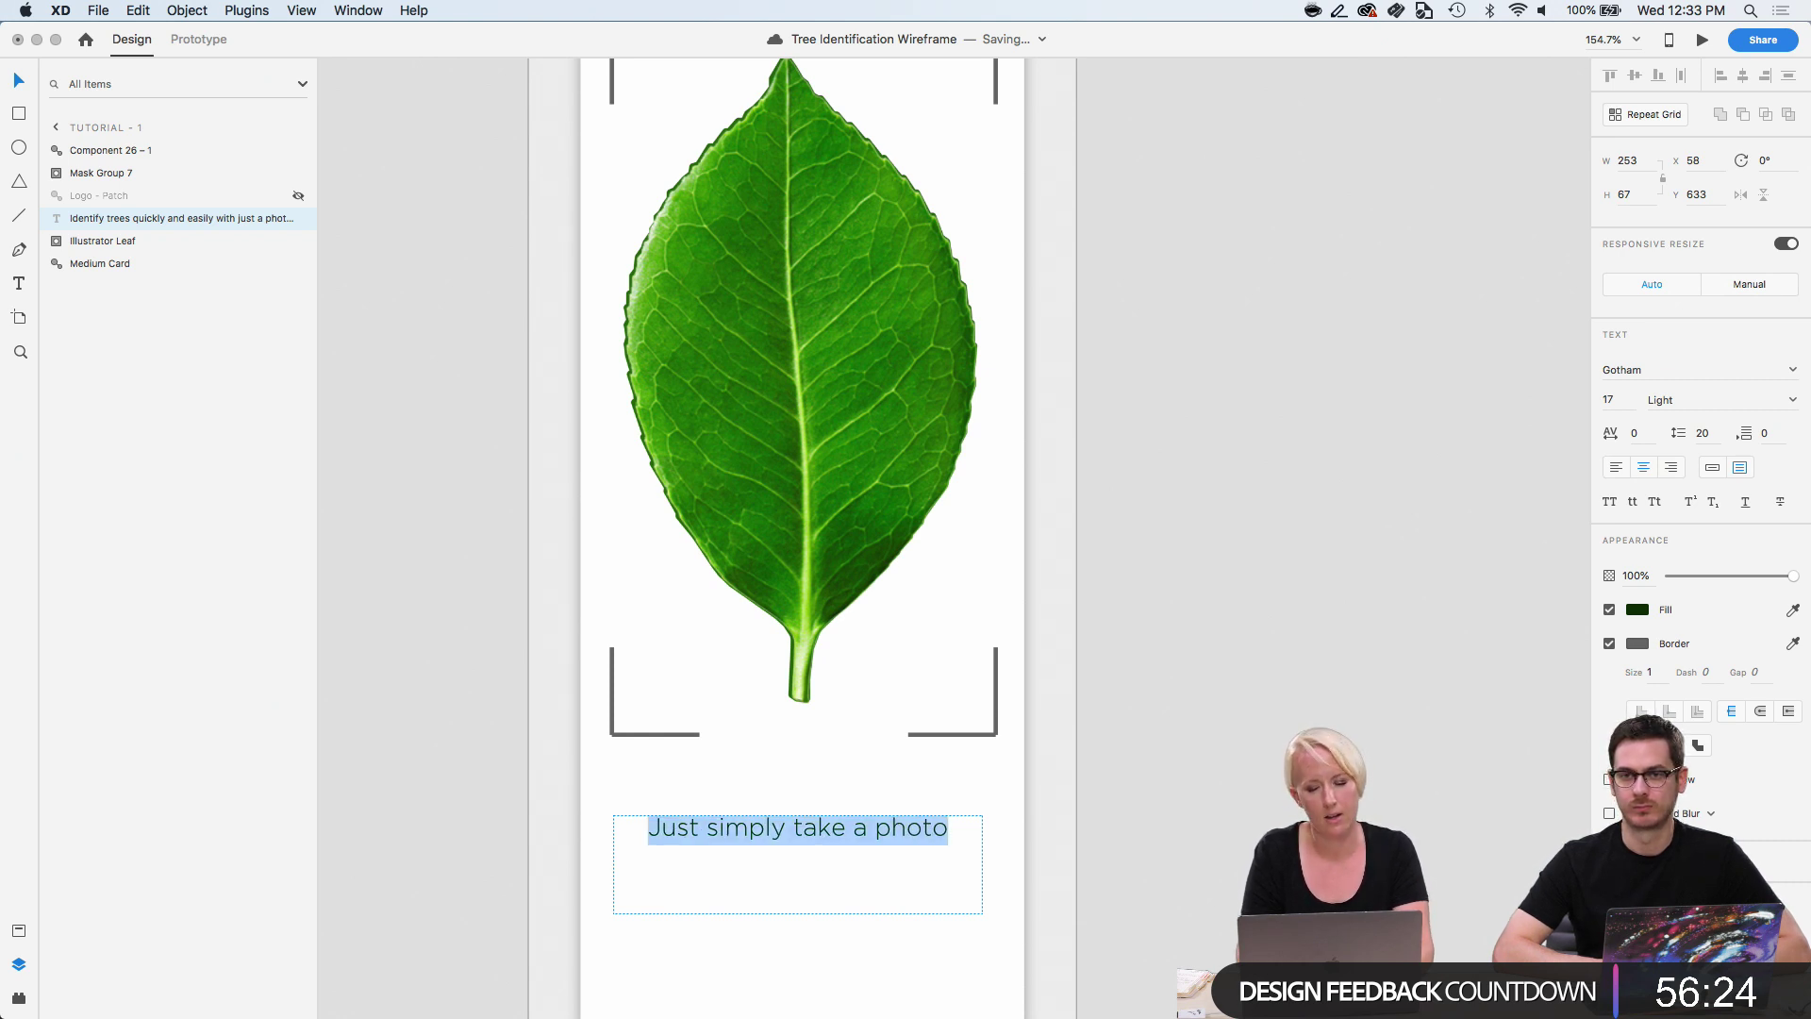
pyautogui.write('Take a')
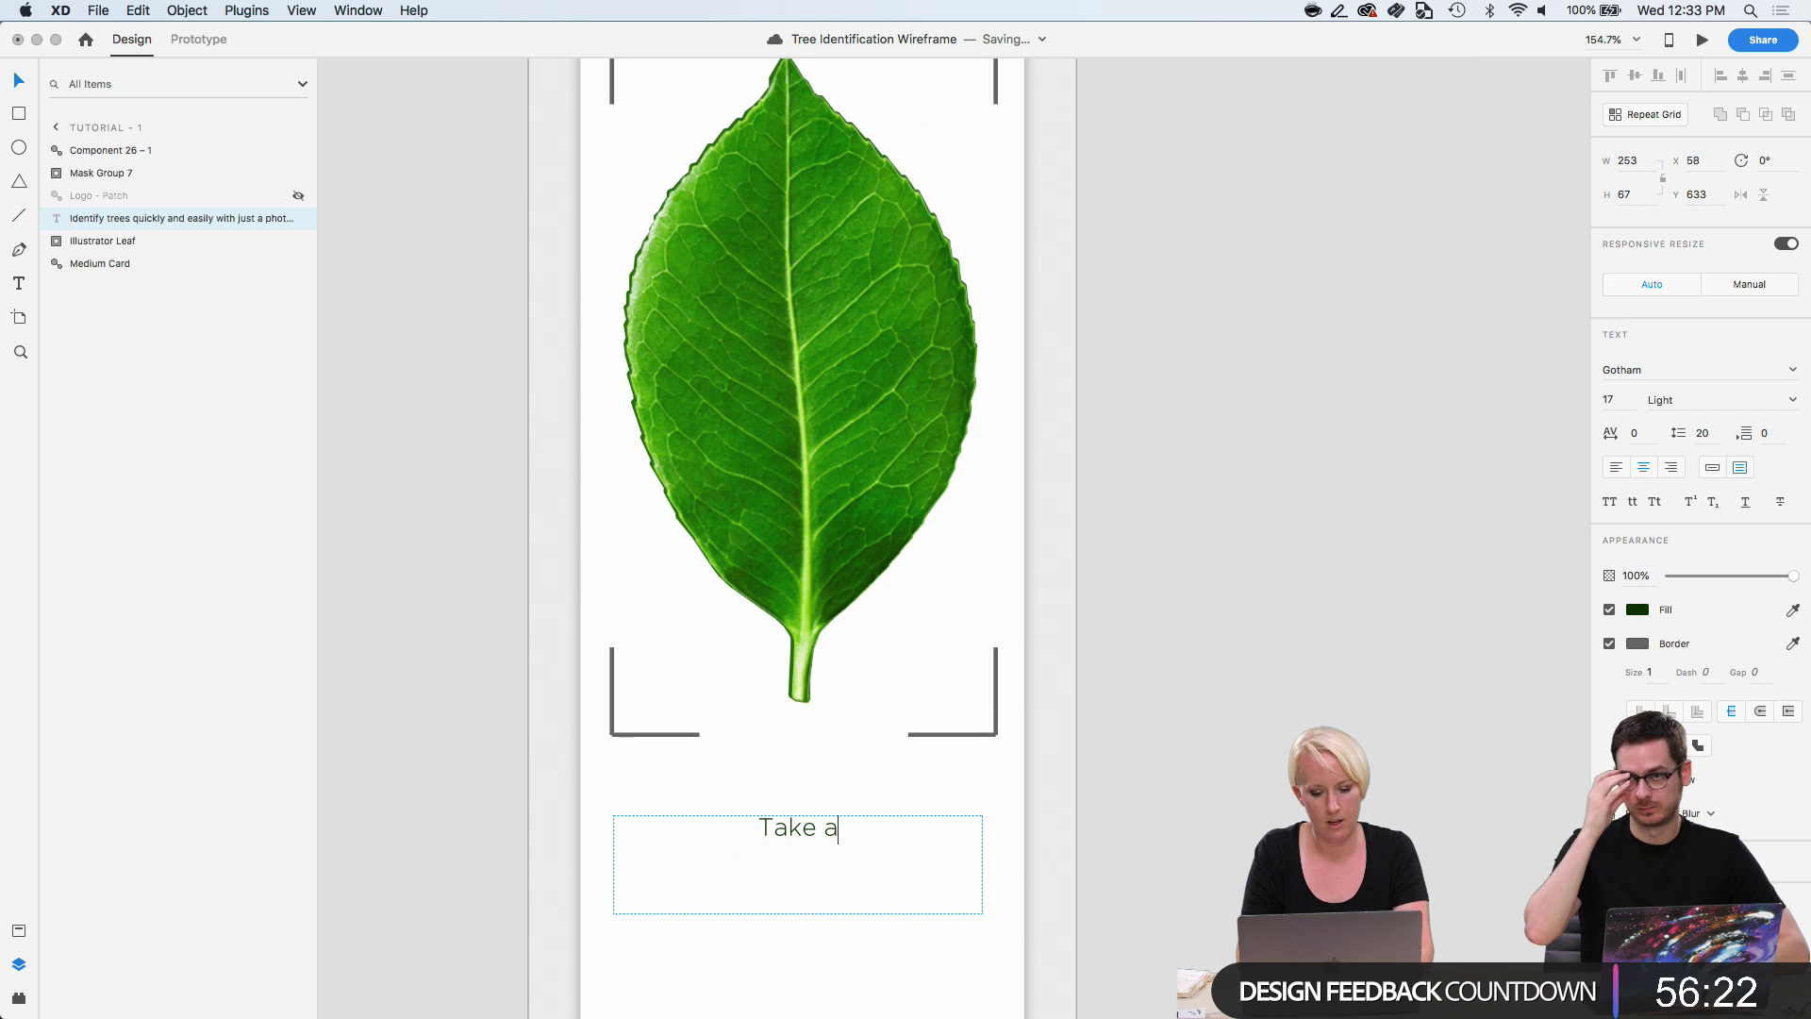
pyautogui.write(' photo ')
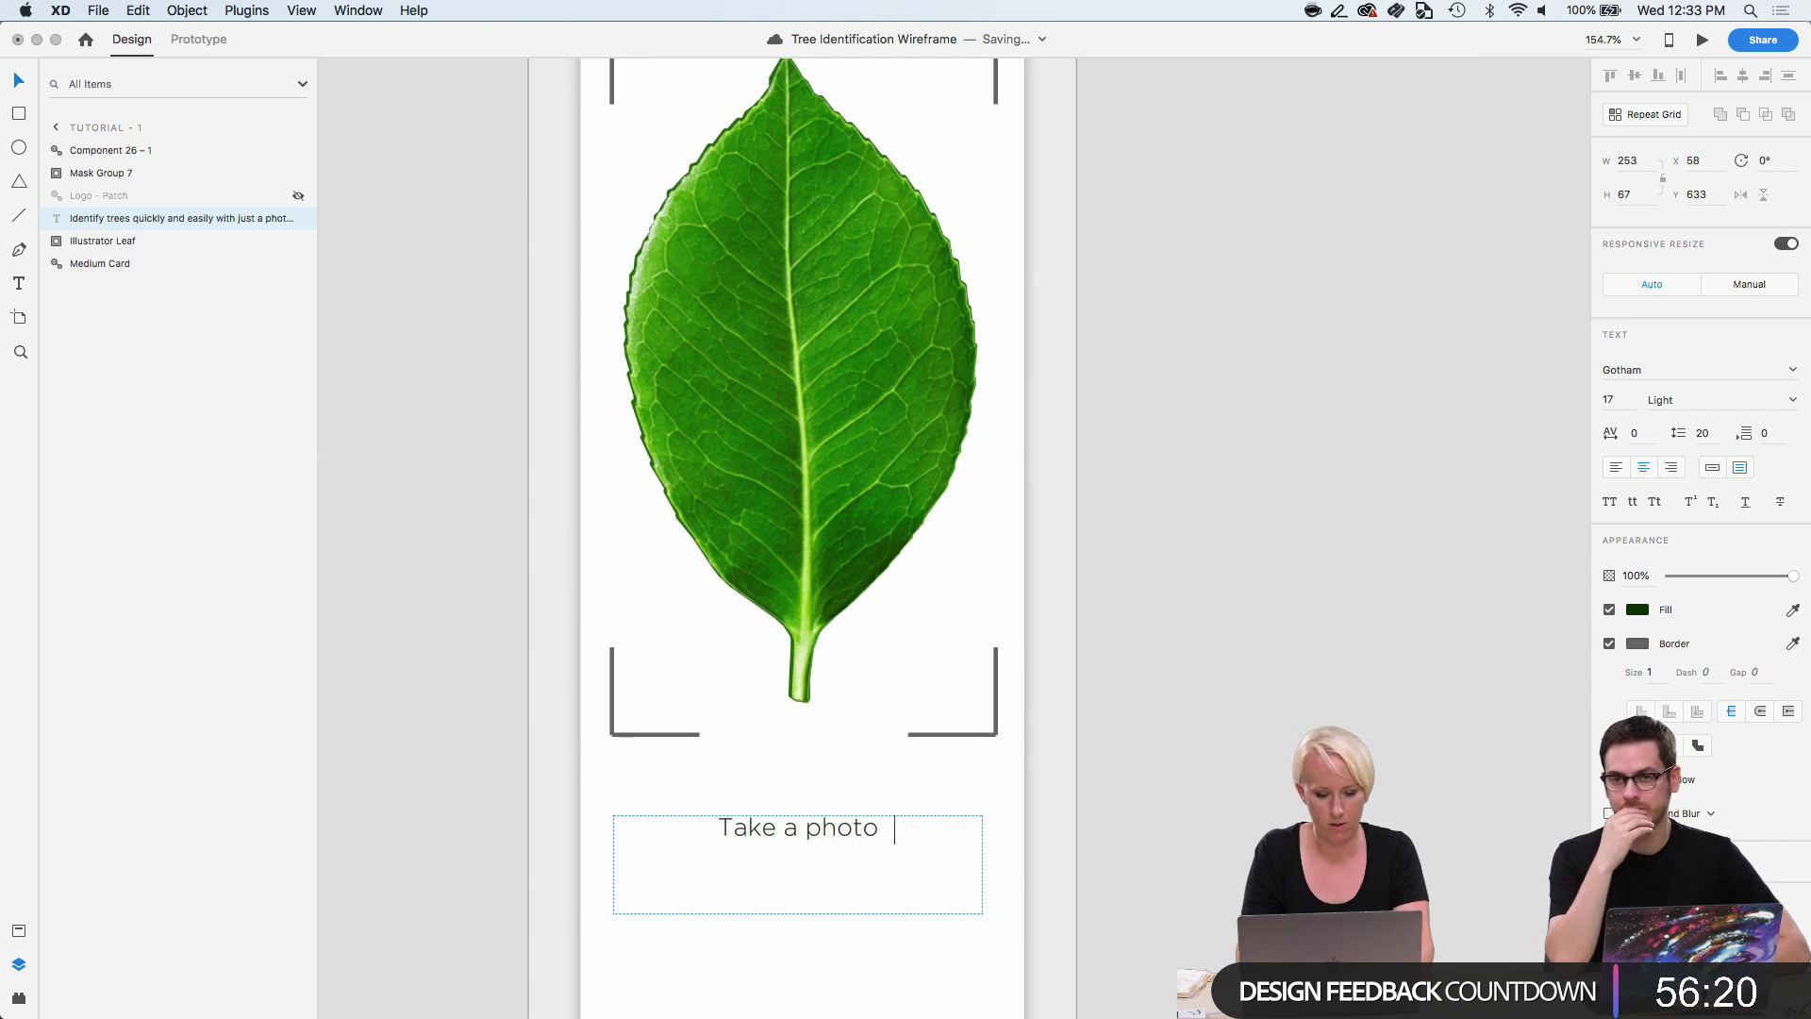
pyautogui.write('of a leaf')
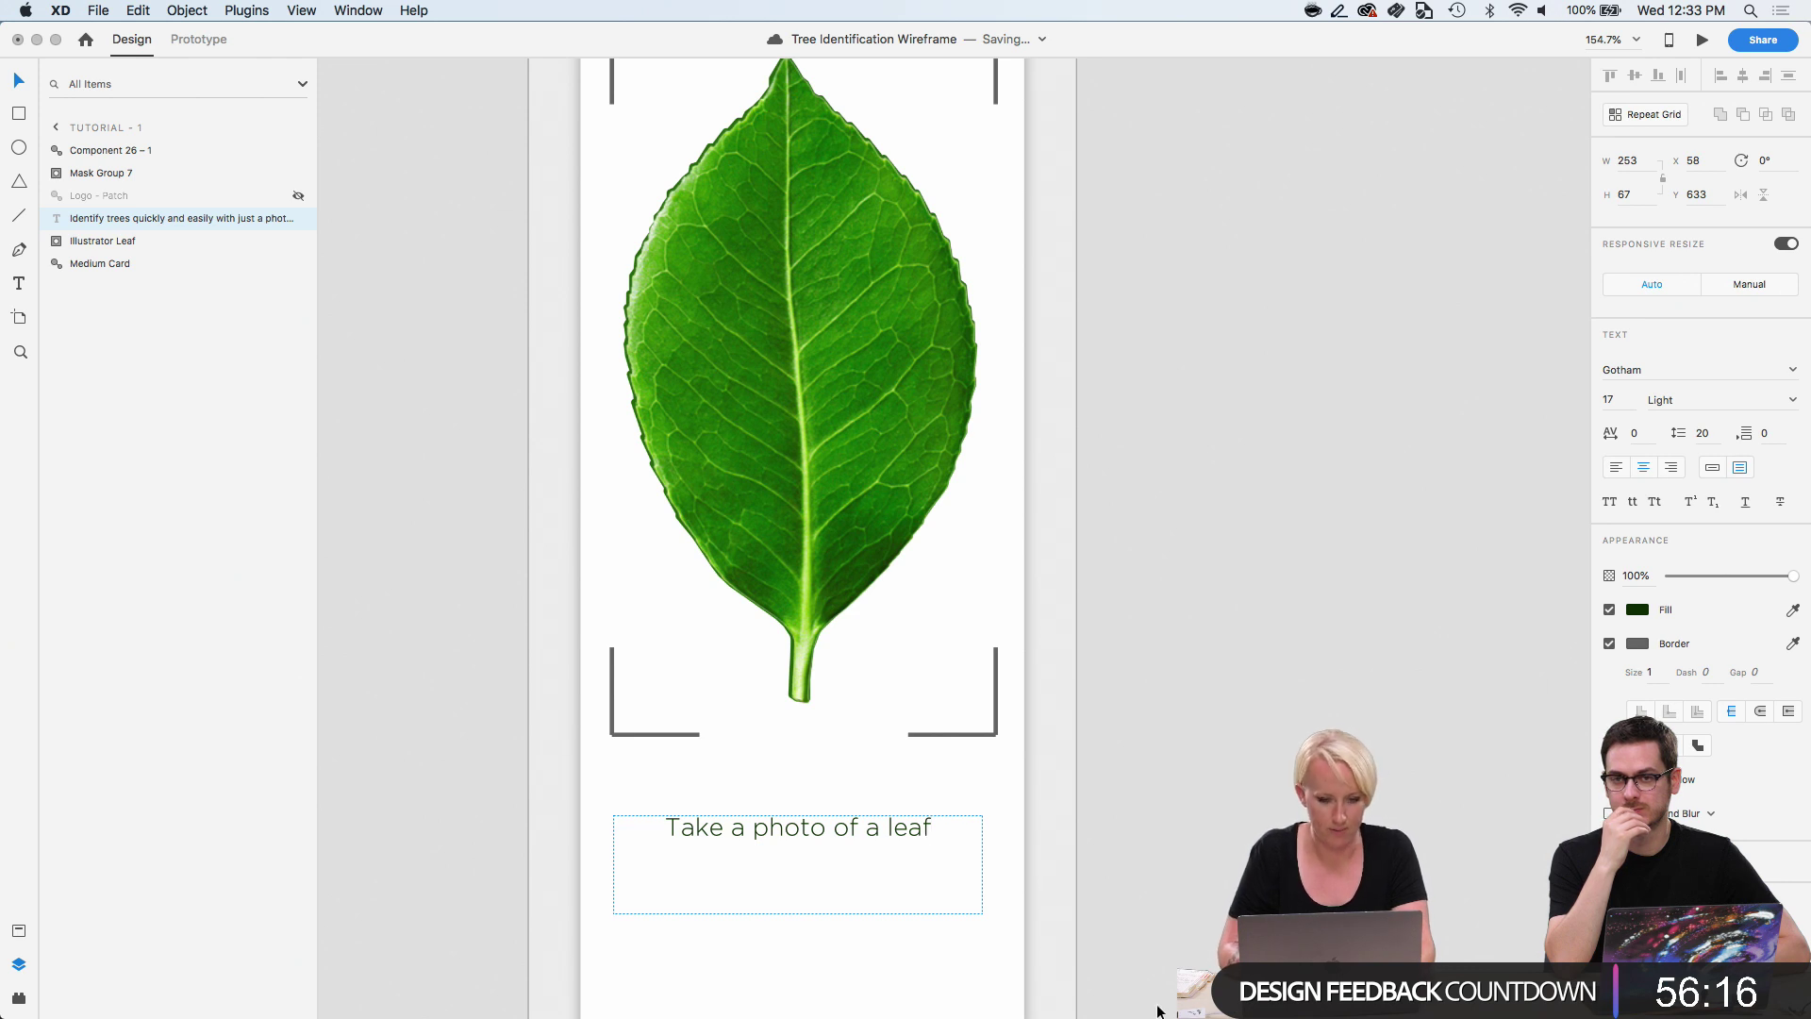
pyautogui.press('Escape')
pyautogui.scroll(-5, 1200, 835)
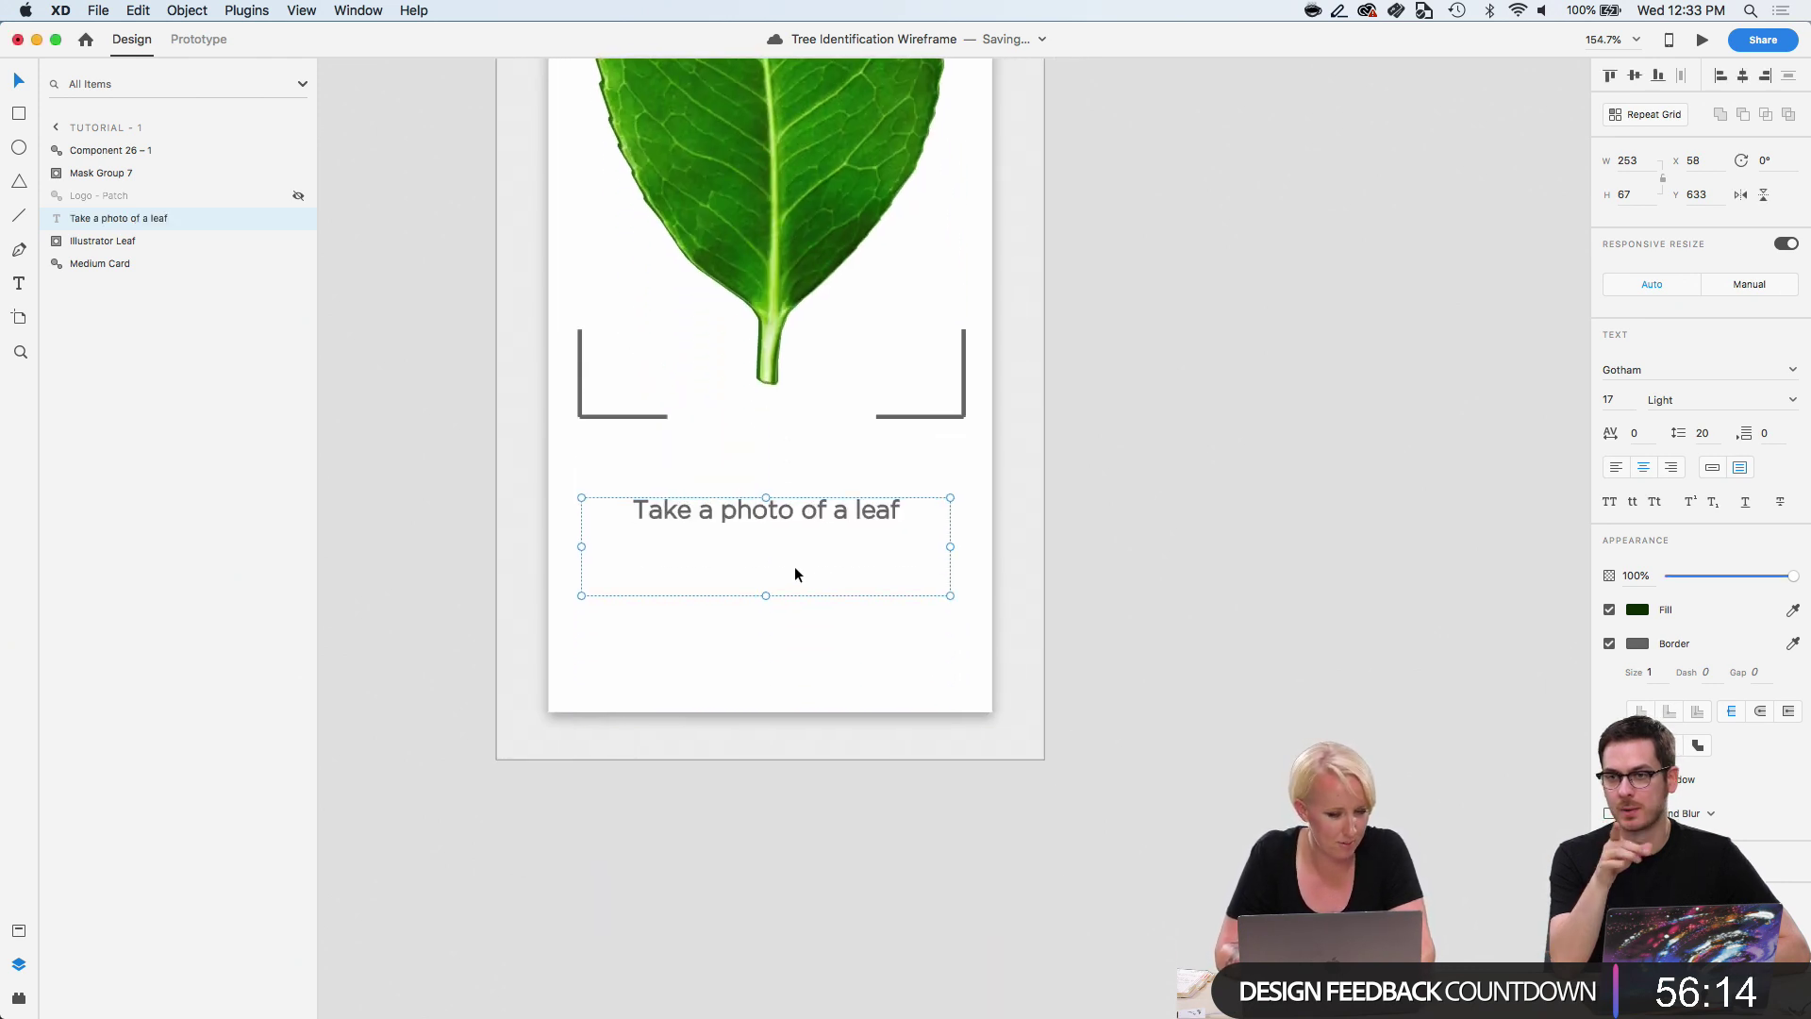
pyautogui.scroll(5, 795, 572)
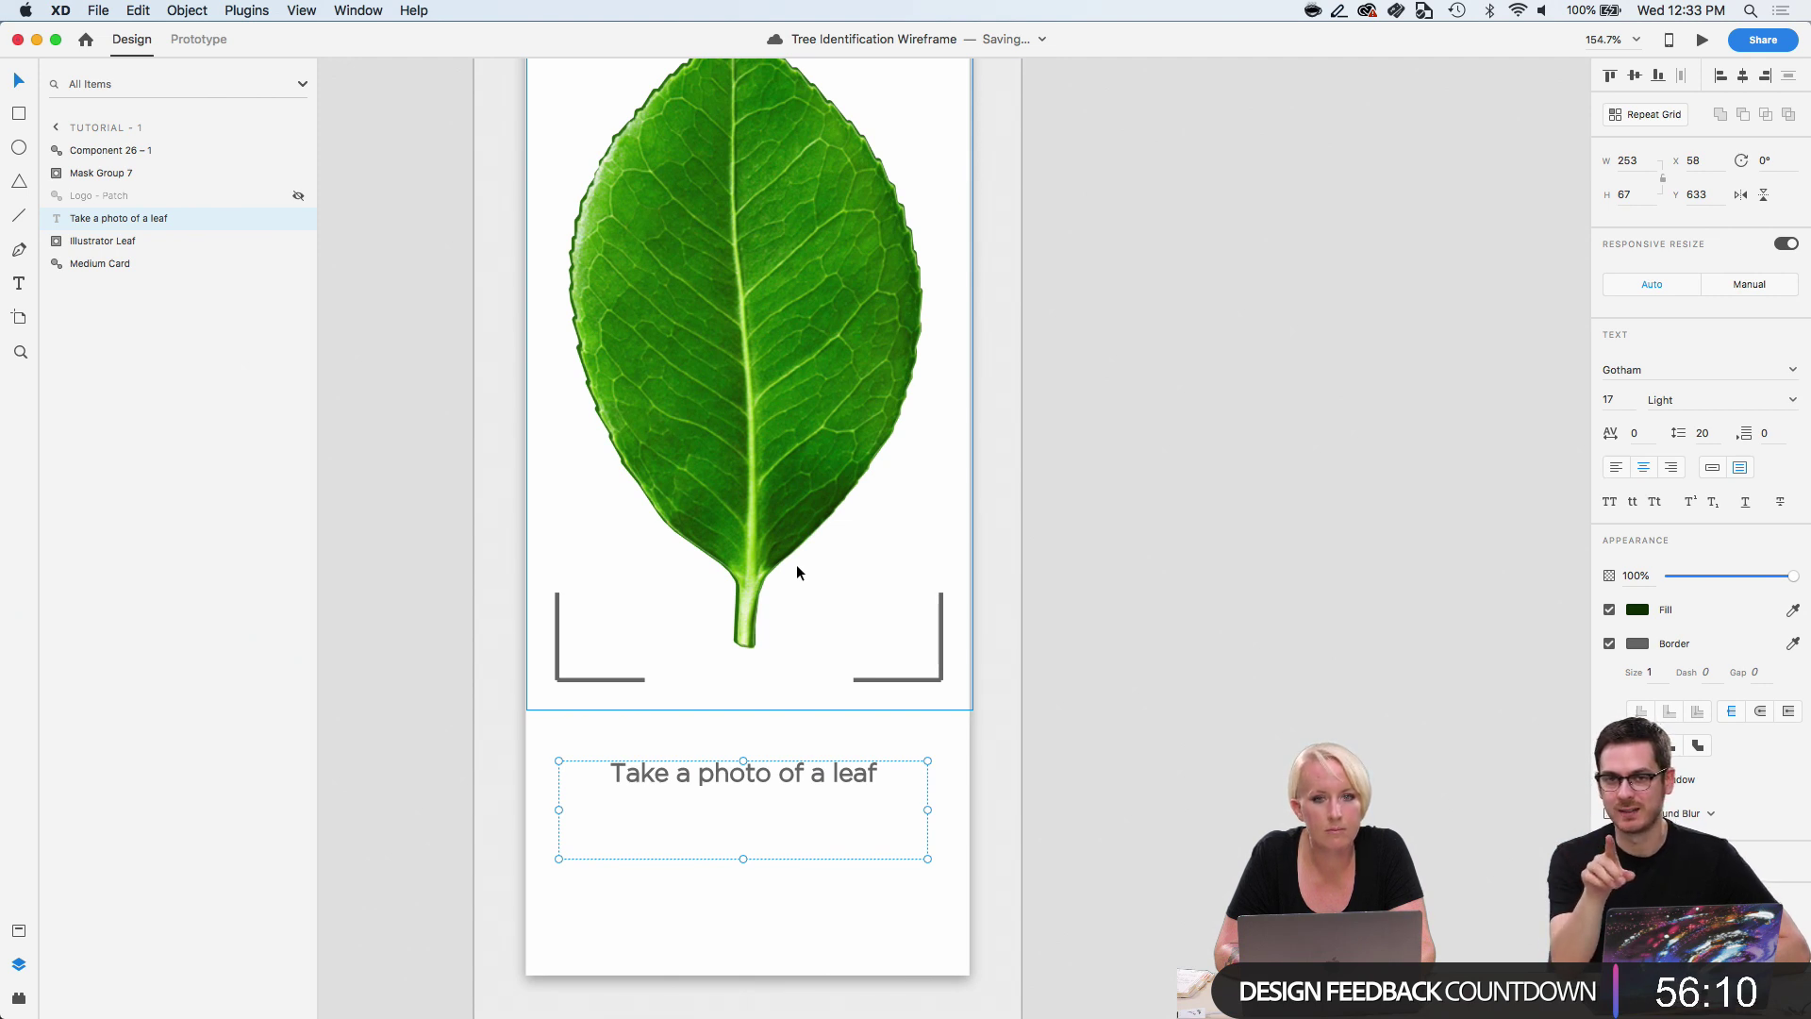
pyautogui.click(1073, 781)
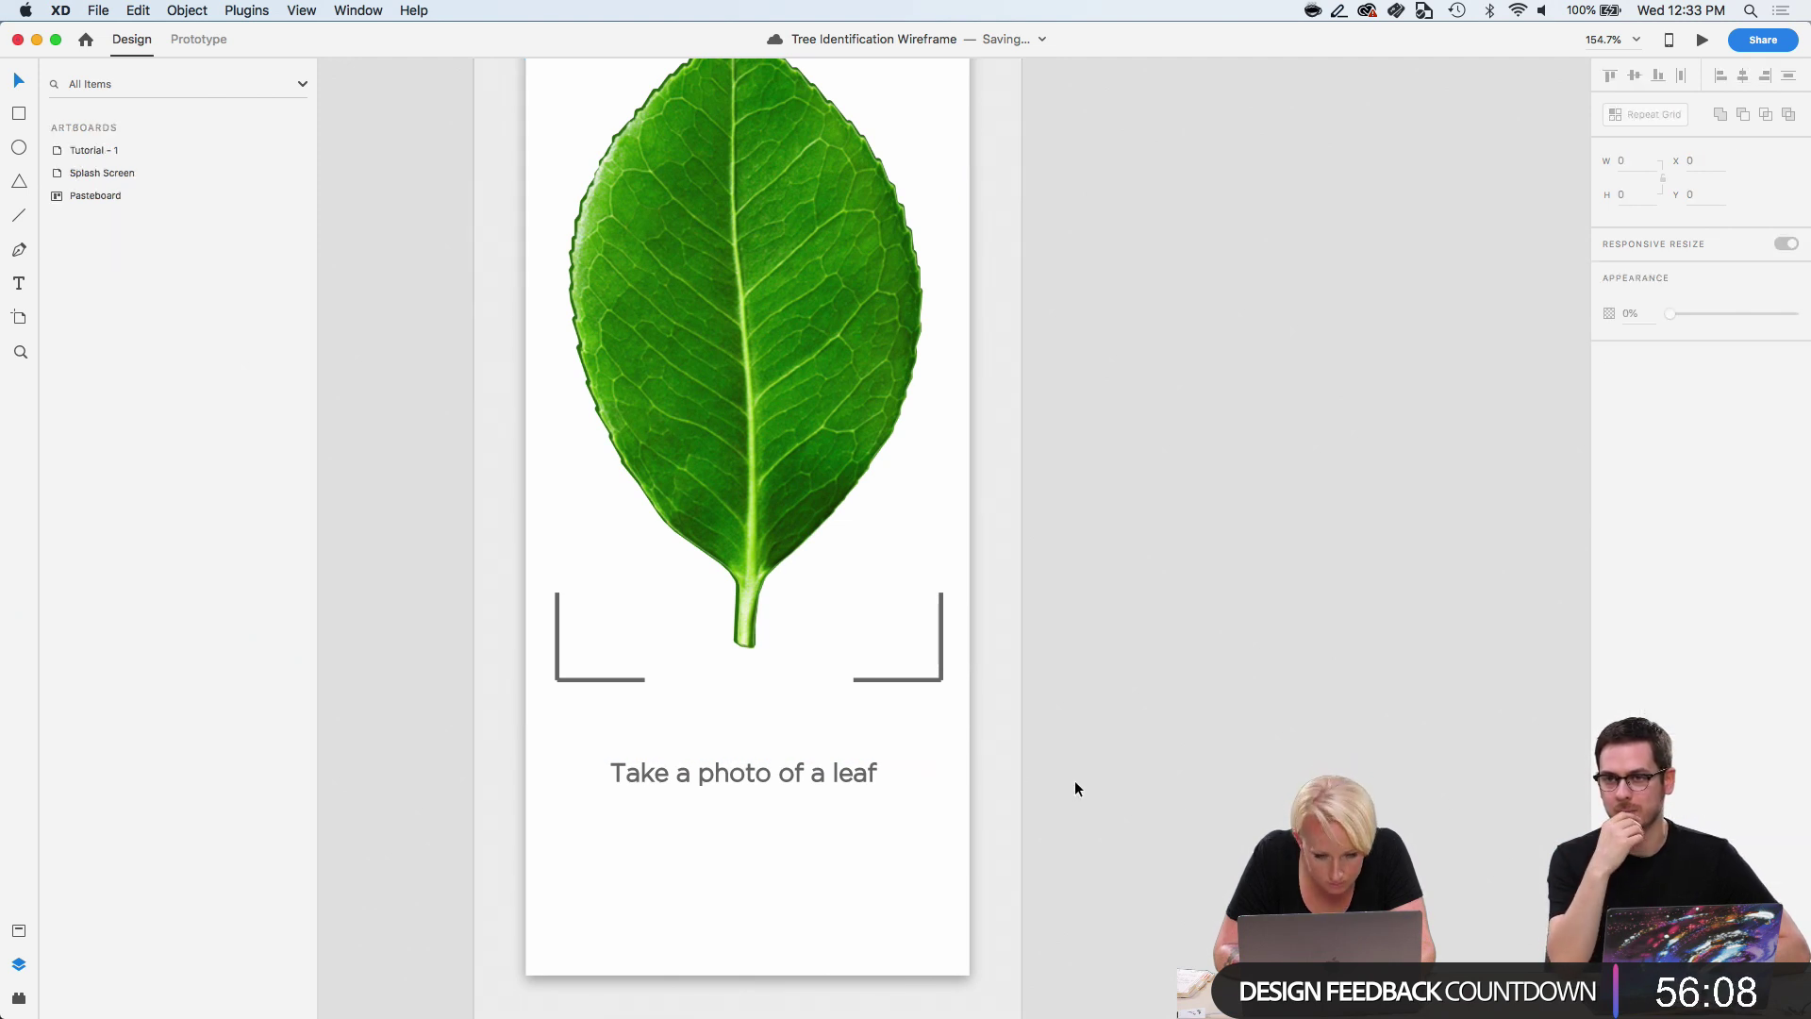
# Remove the border from the tutorial card's "Take a photo of a leaf" caption.
pyautogui.click(836, 780)
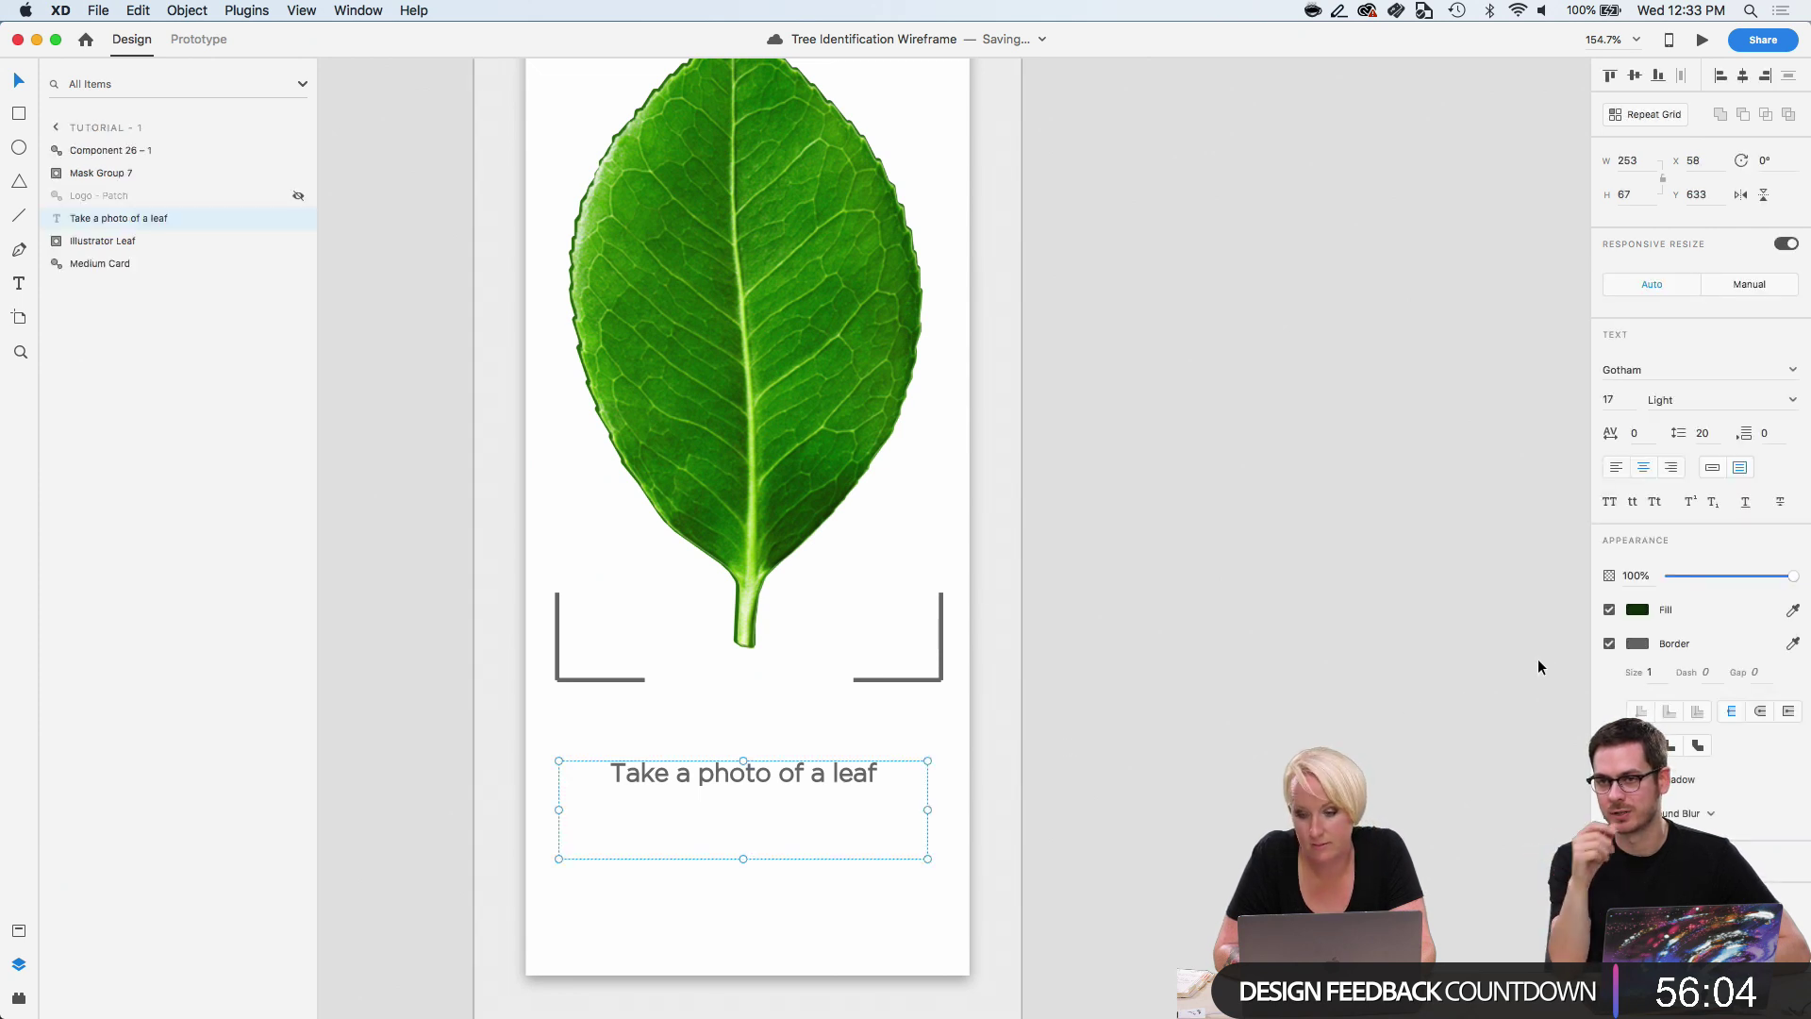
pyautogui.click(1610, 644)
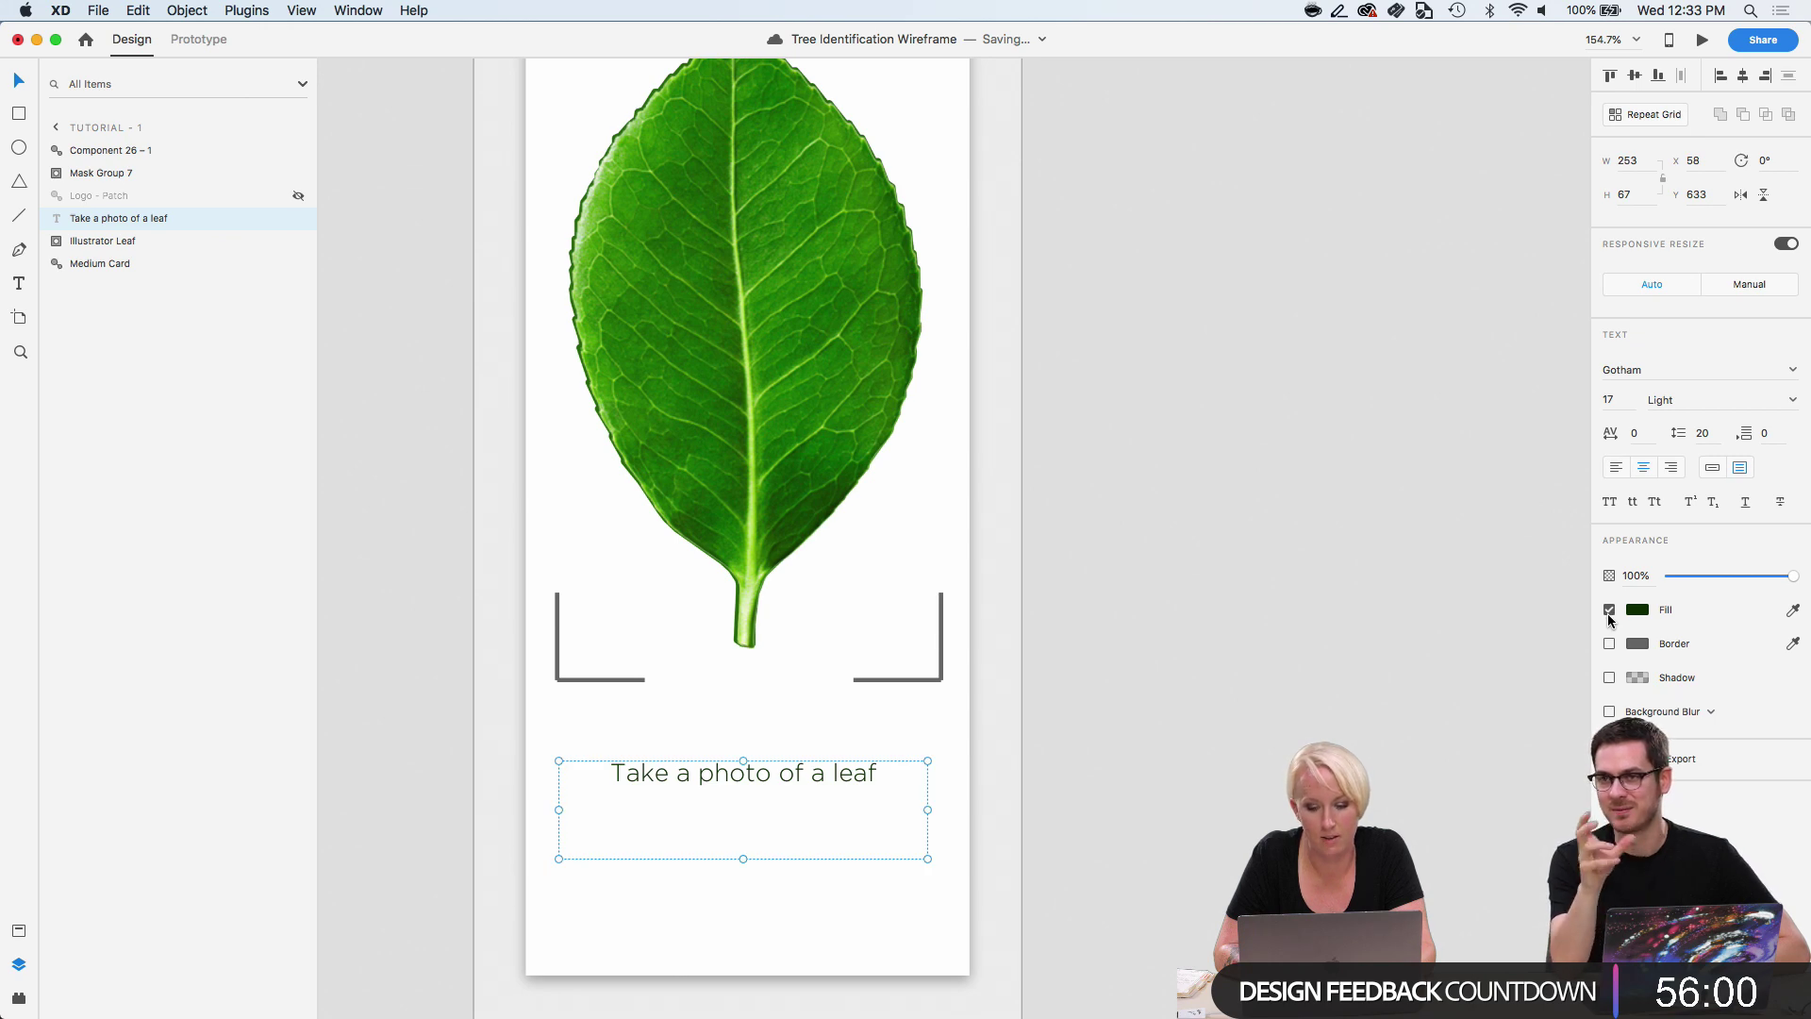
pyautogui.click(1172, 845)
# Remove the border from the splash screen's "Identify trees quickly and easily with just a photo!" text.
pyautogui.scroll(5, 766, 659)
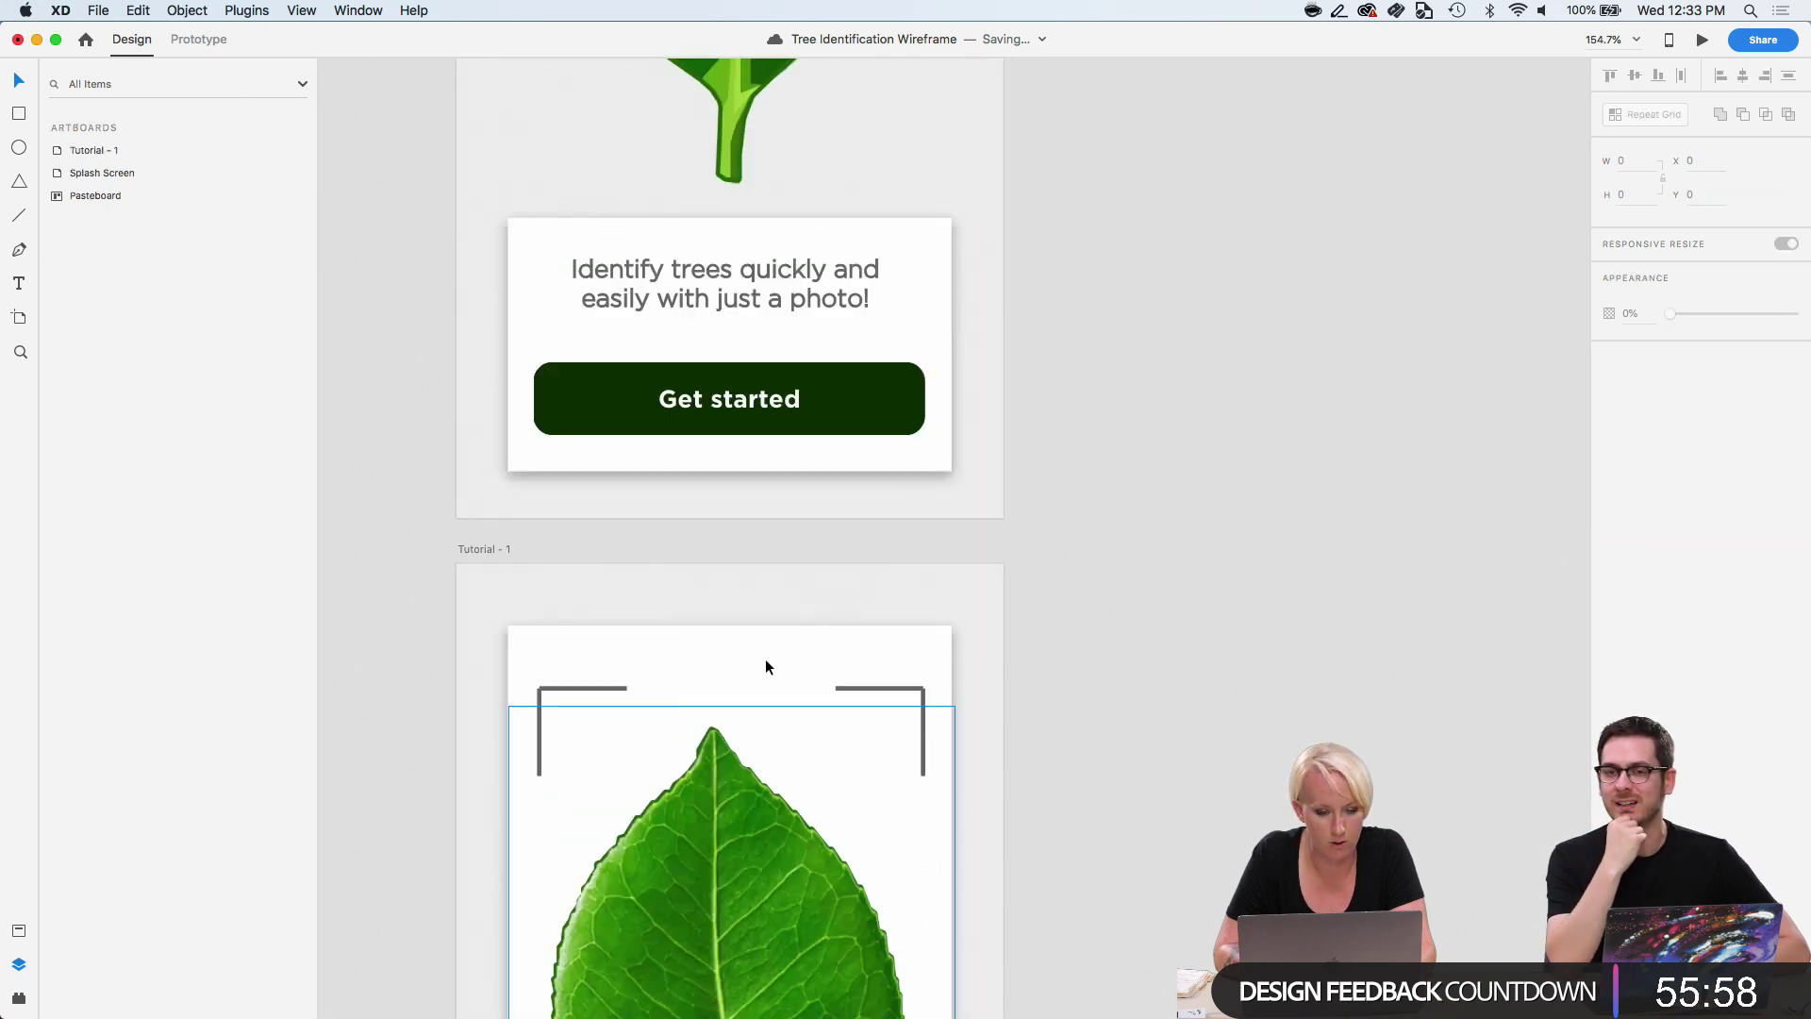
pyautogui.click(745, 568)
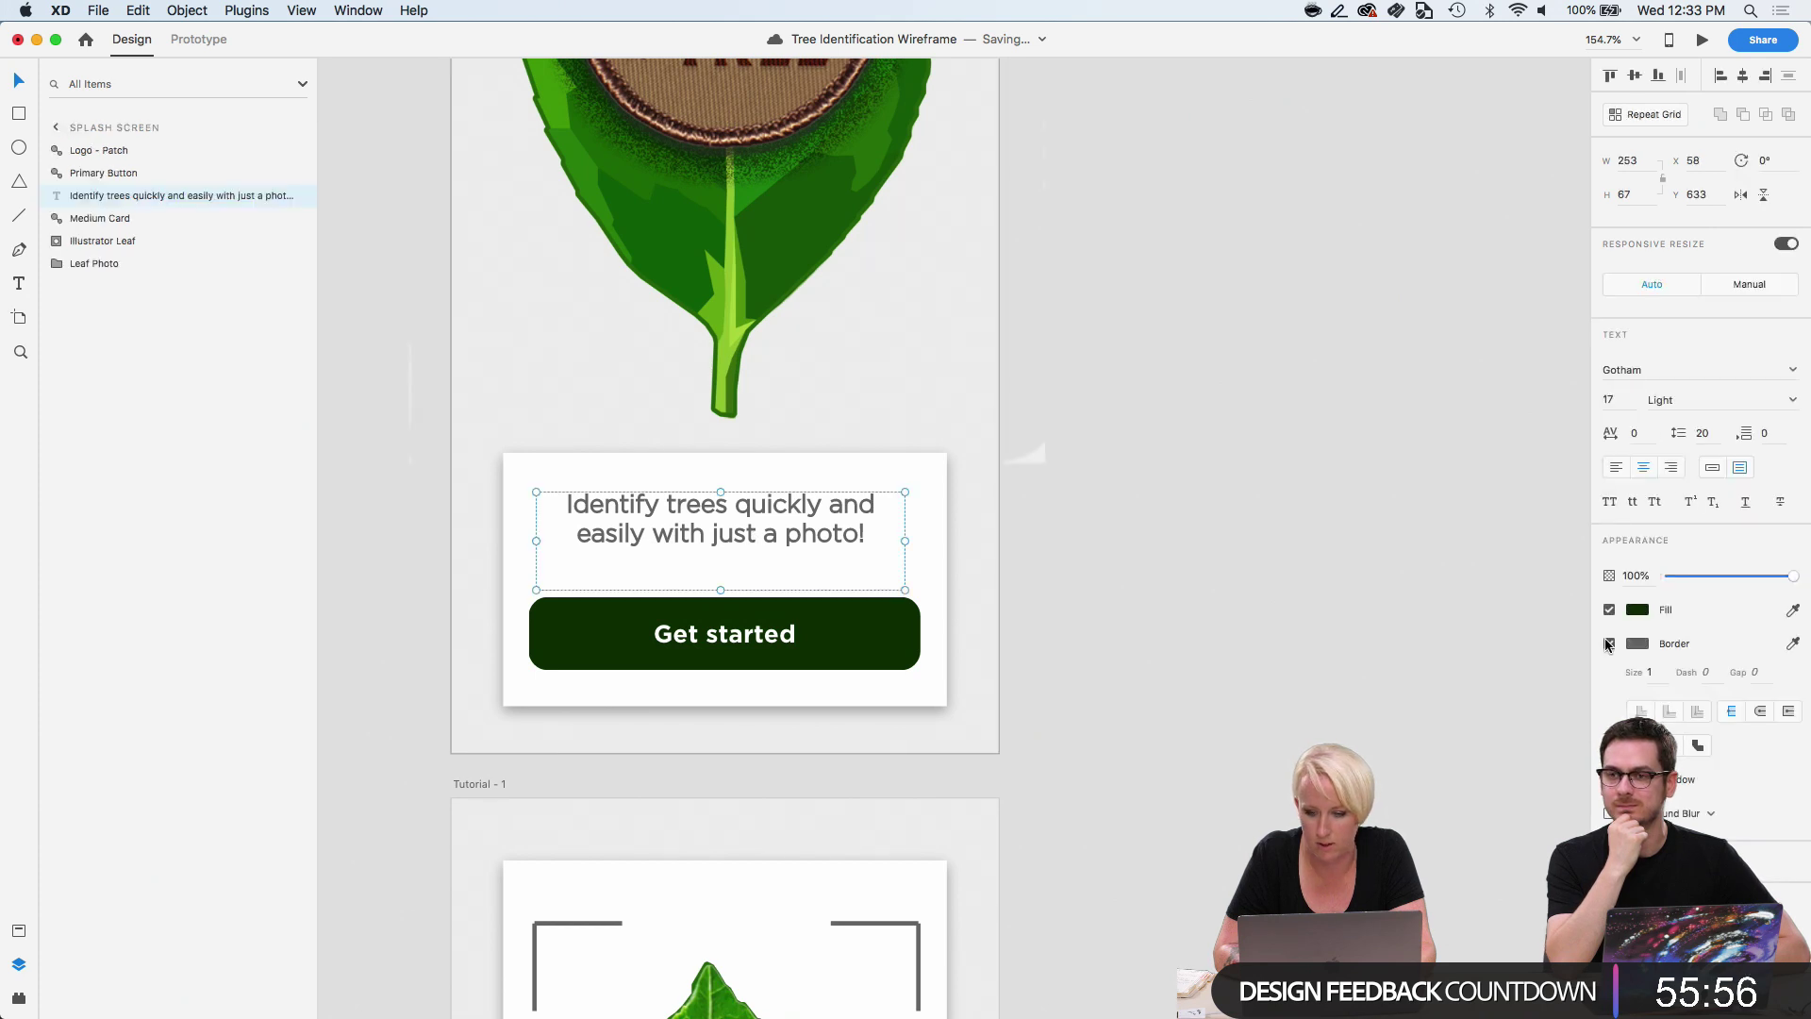
pyautogui.click(1609, 644)
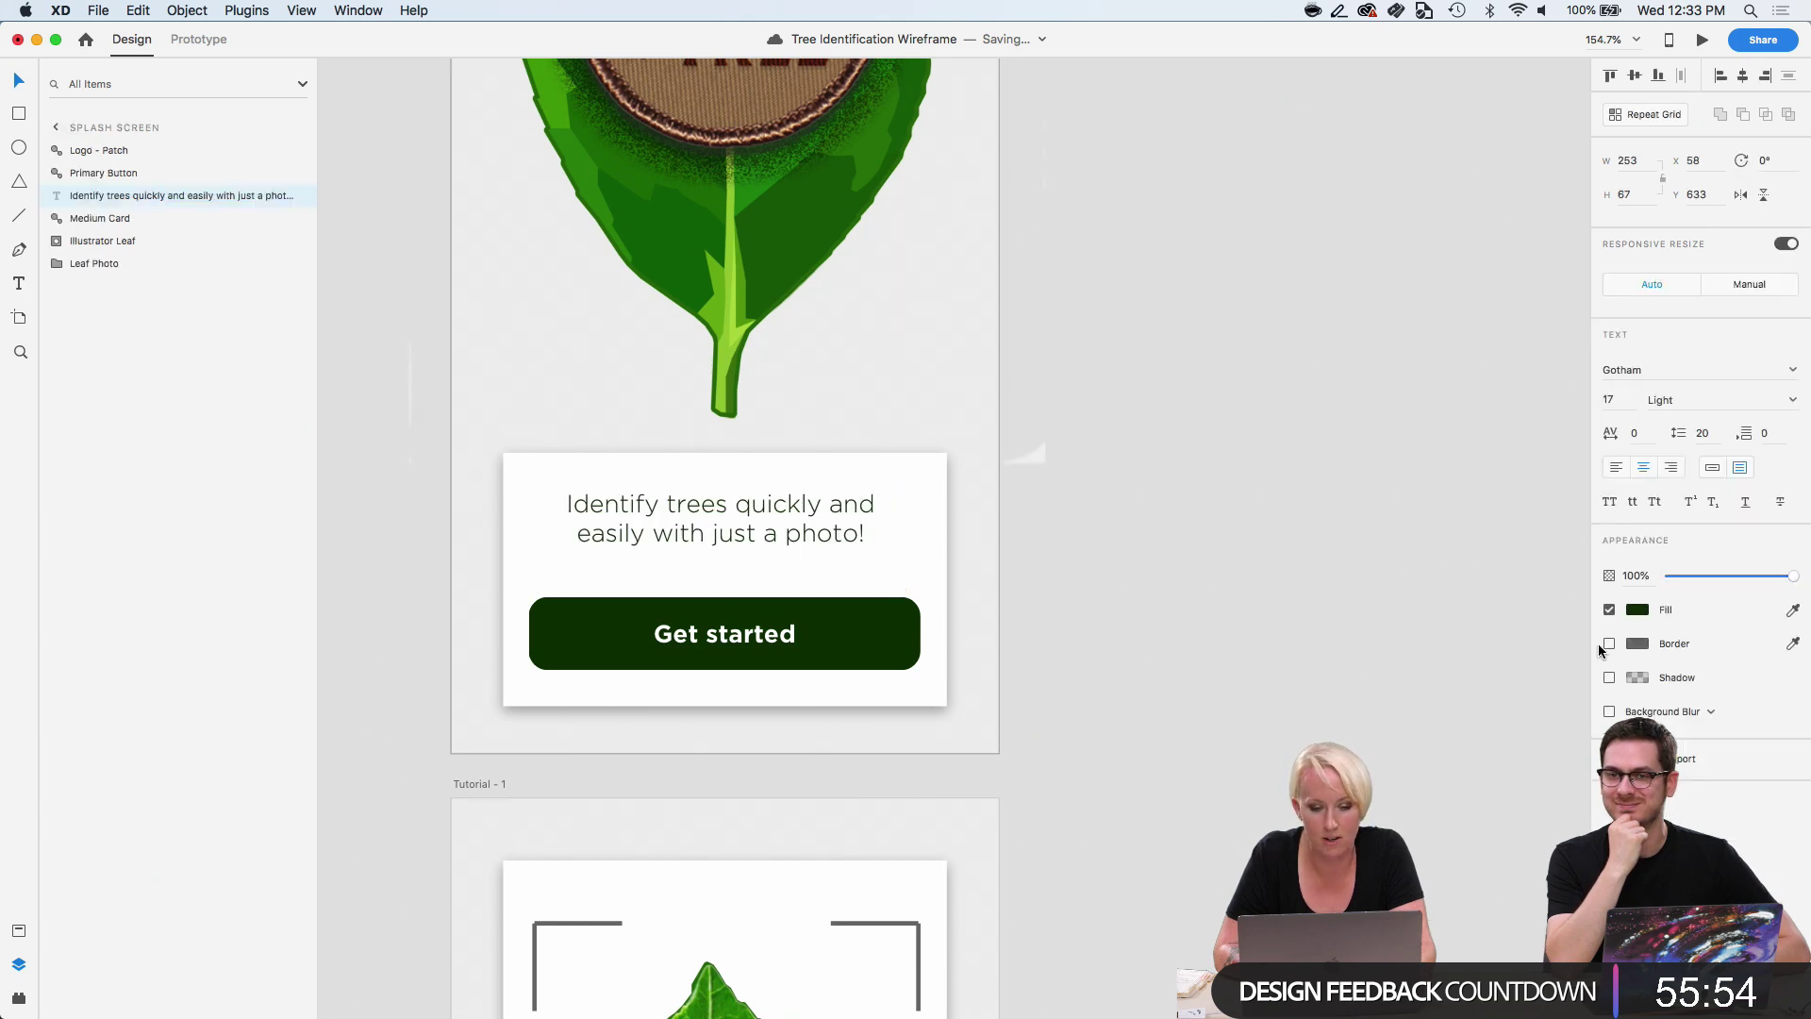
pyautogui.scroll(-10, 1241, 771)
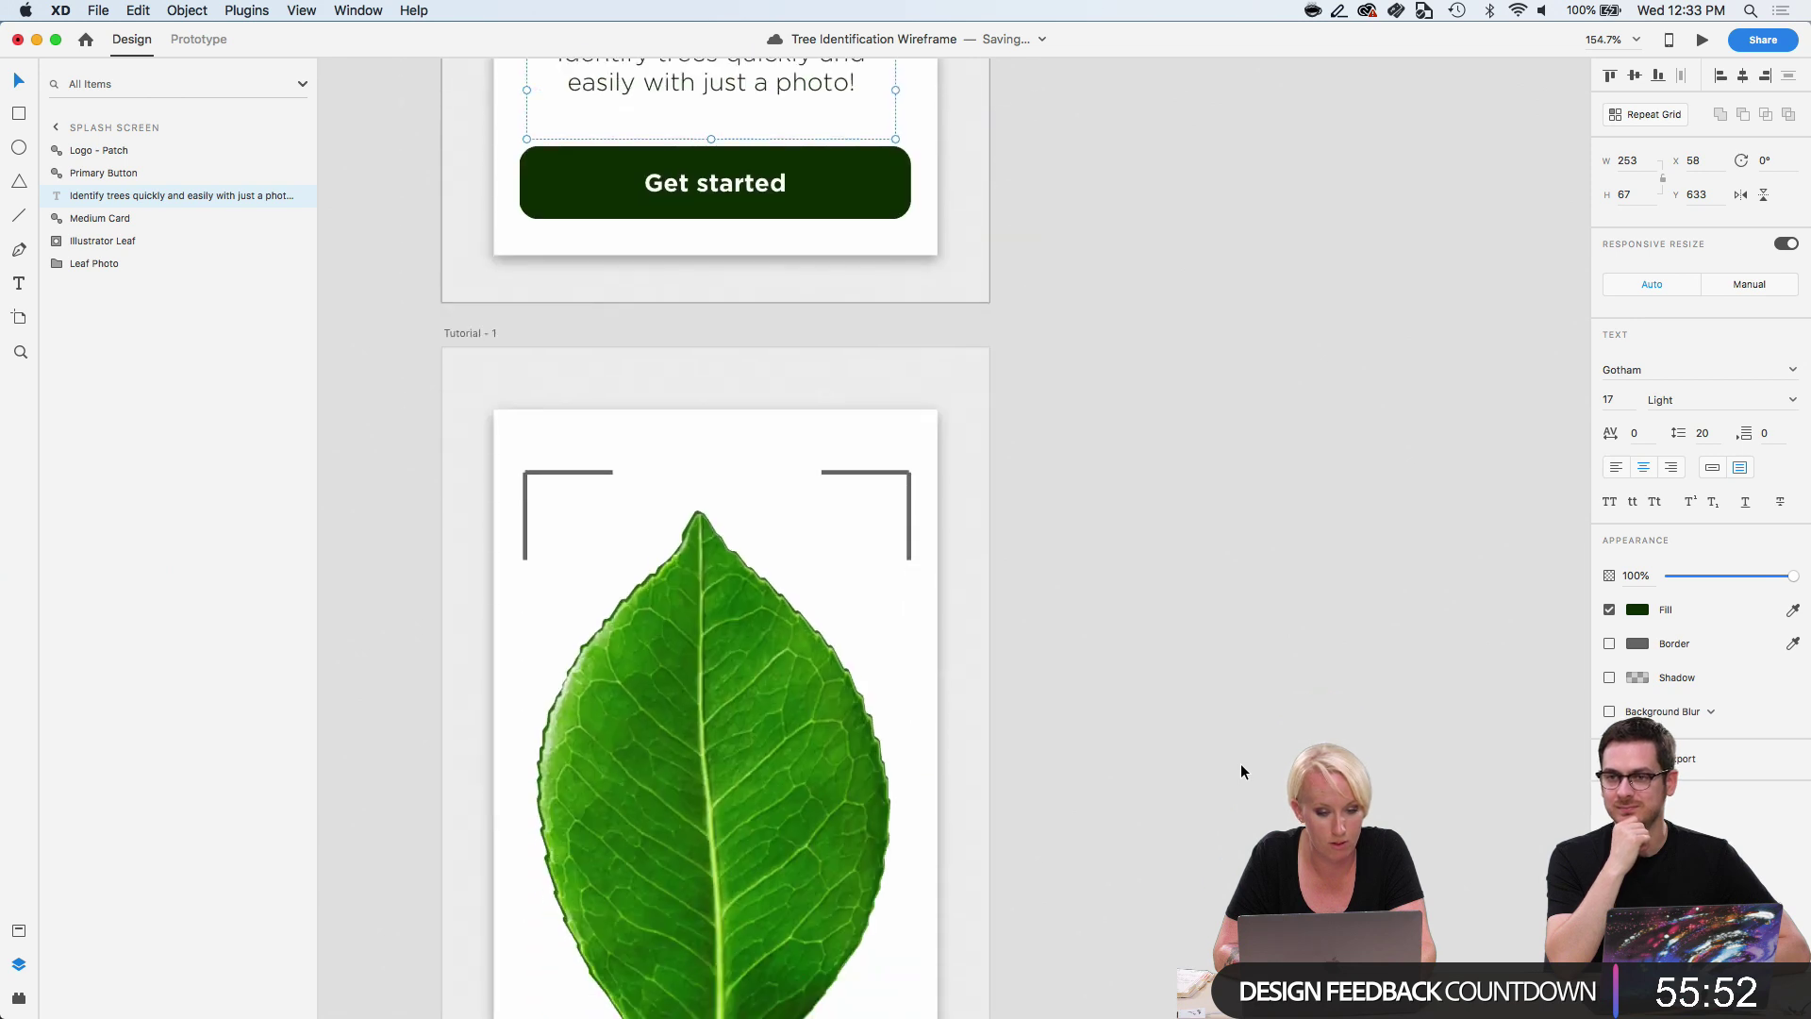
pyautogui.scroll(-4, 1241, 765)
pyautogui.click(1233, 765)
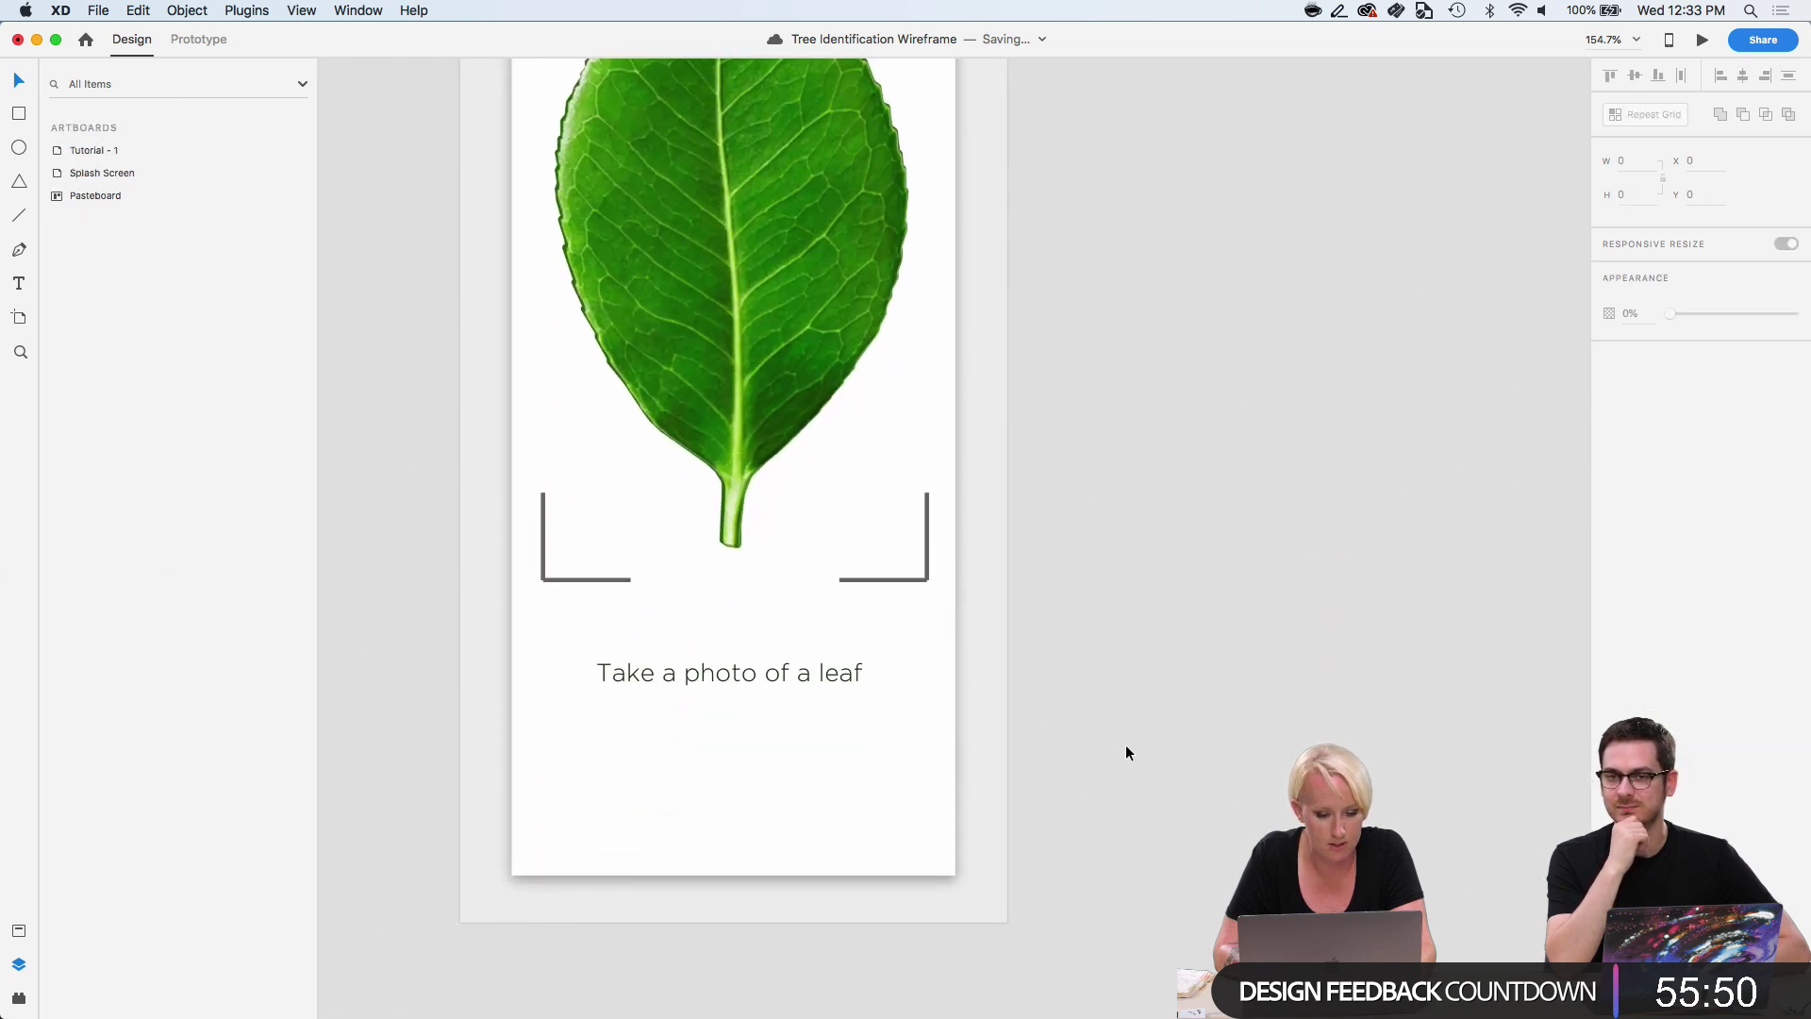
pyautogui.scroll(3, 926, 701)
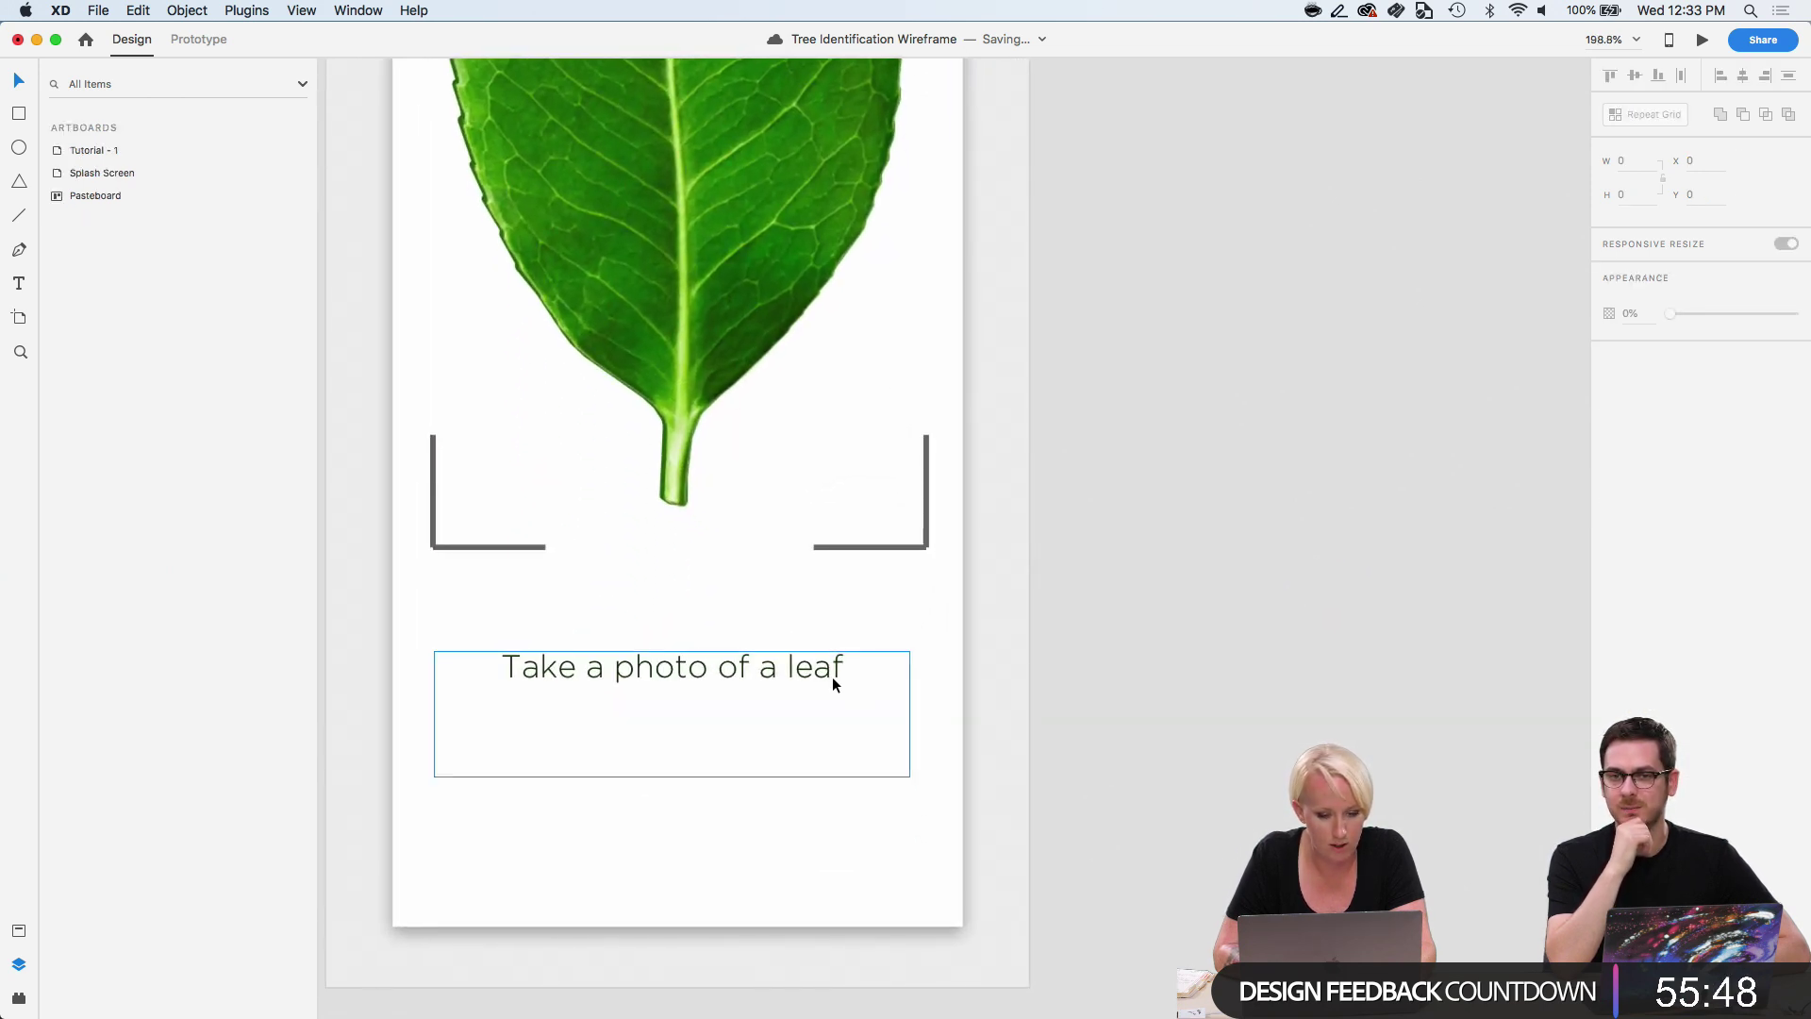
# Place the Pagination Dots component on the tutorial card below the "Take a photo of a leaf" caption.
pyautogui.click(18, 932)
pyautogui.scroll(-3, 721, 738)
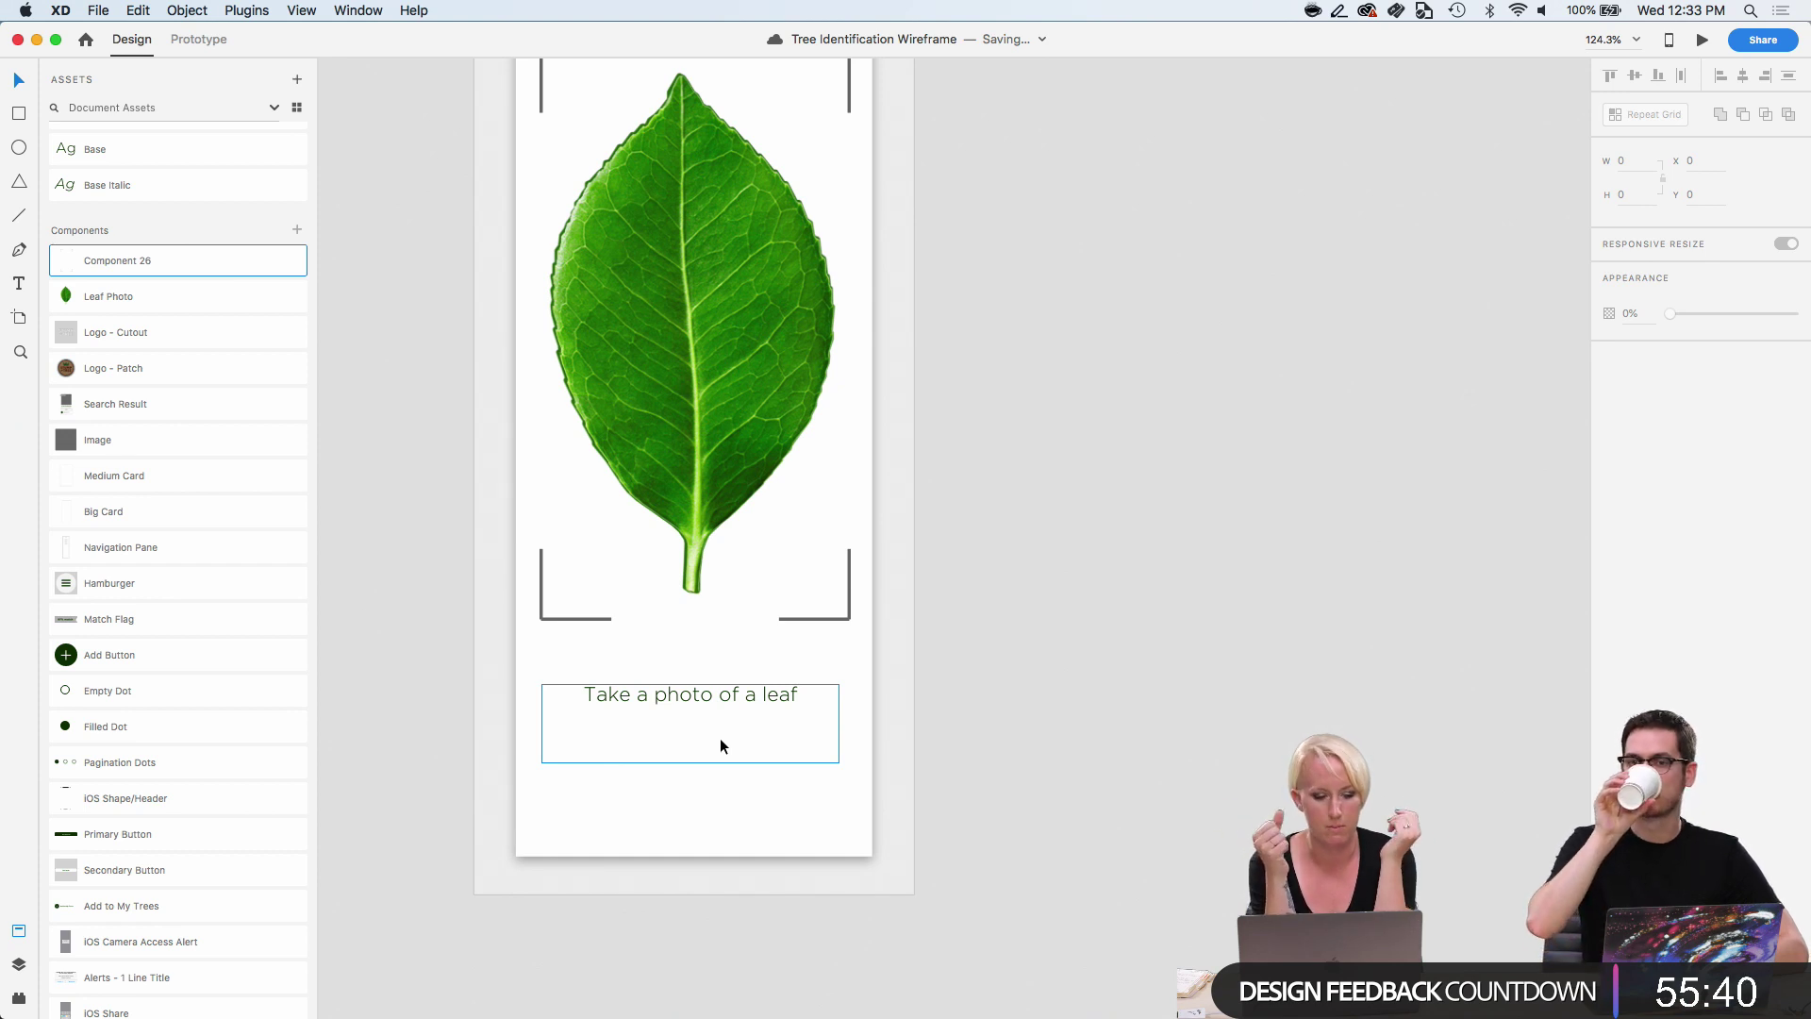
pyautogui.moveTo(179, 766); pyautogui.dragTo(672, 794)
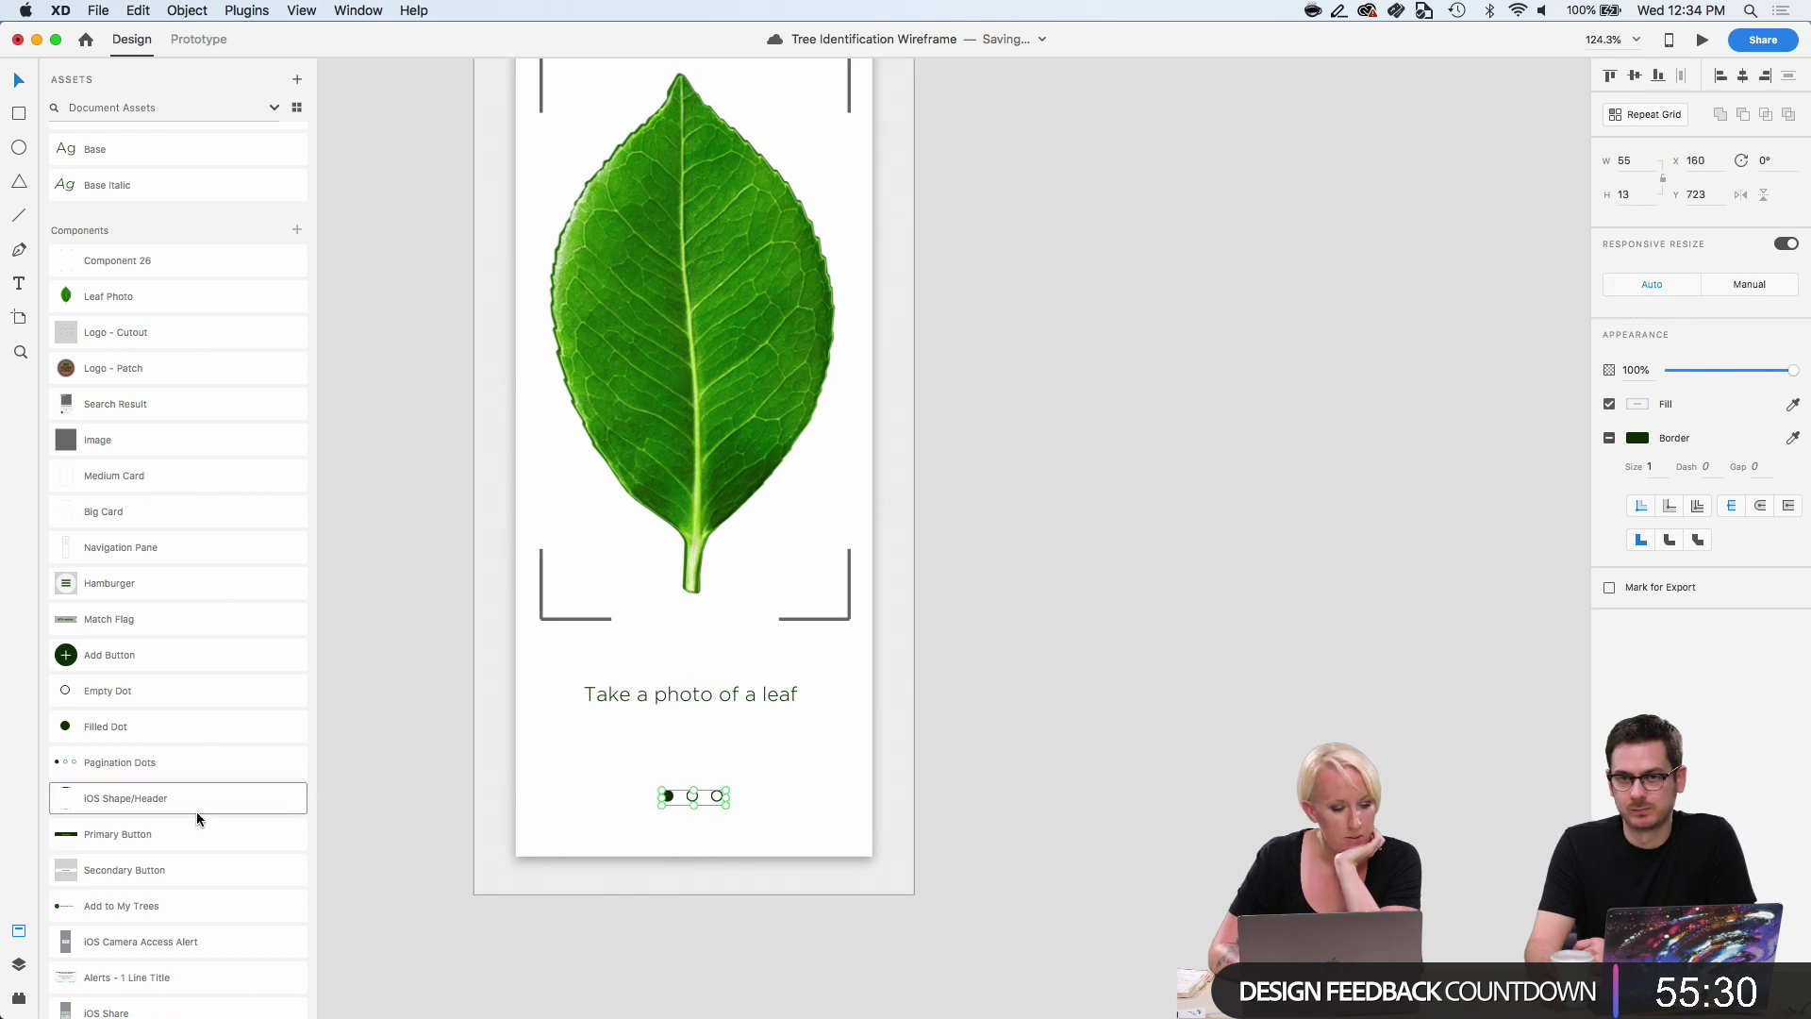
# Lay out a row of three dots on the pasteboard from the Empty Dot and Filled Dot components, with the filled one in the middle.
pyautogui.scroll(-3, 196, 812)
pyautogui.moveTo(144, 592); pyautogui.dragTo(1251, 604)
pyautogui.hscroll(5, 1211, 632)
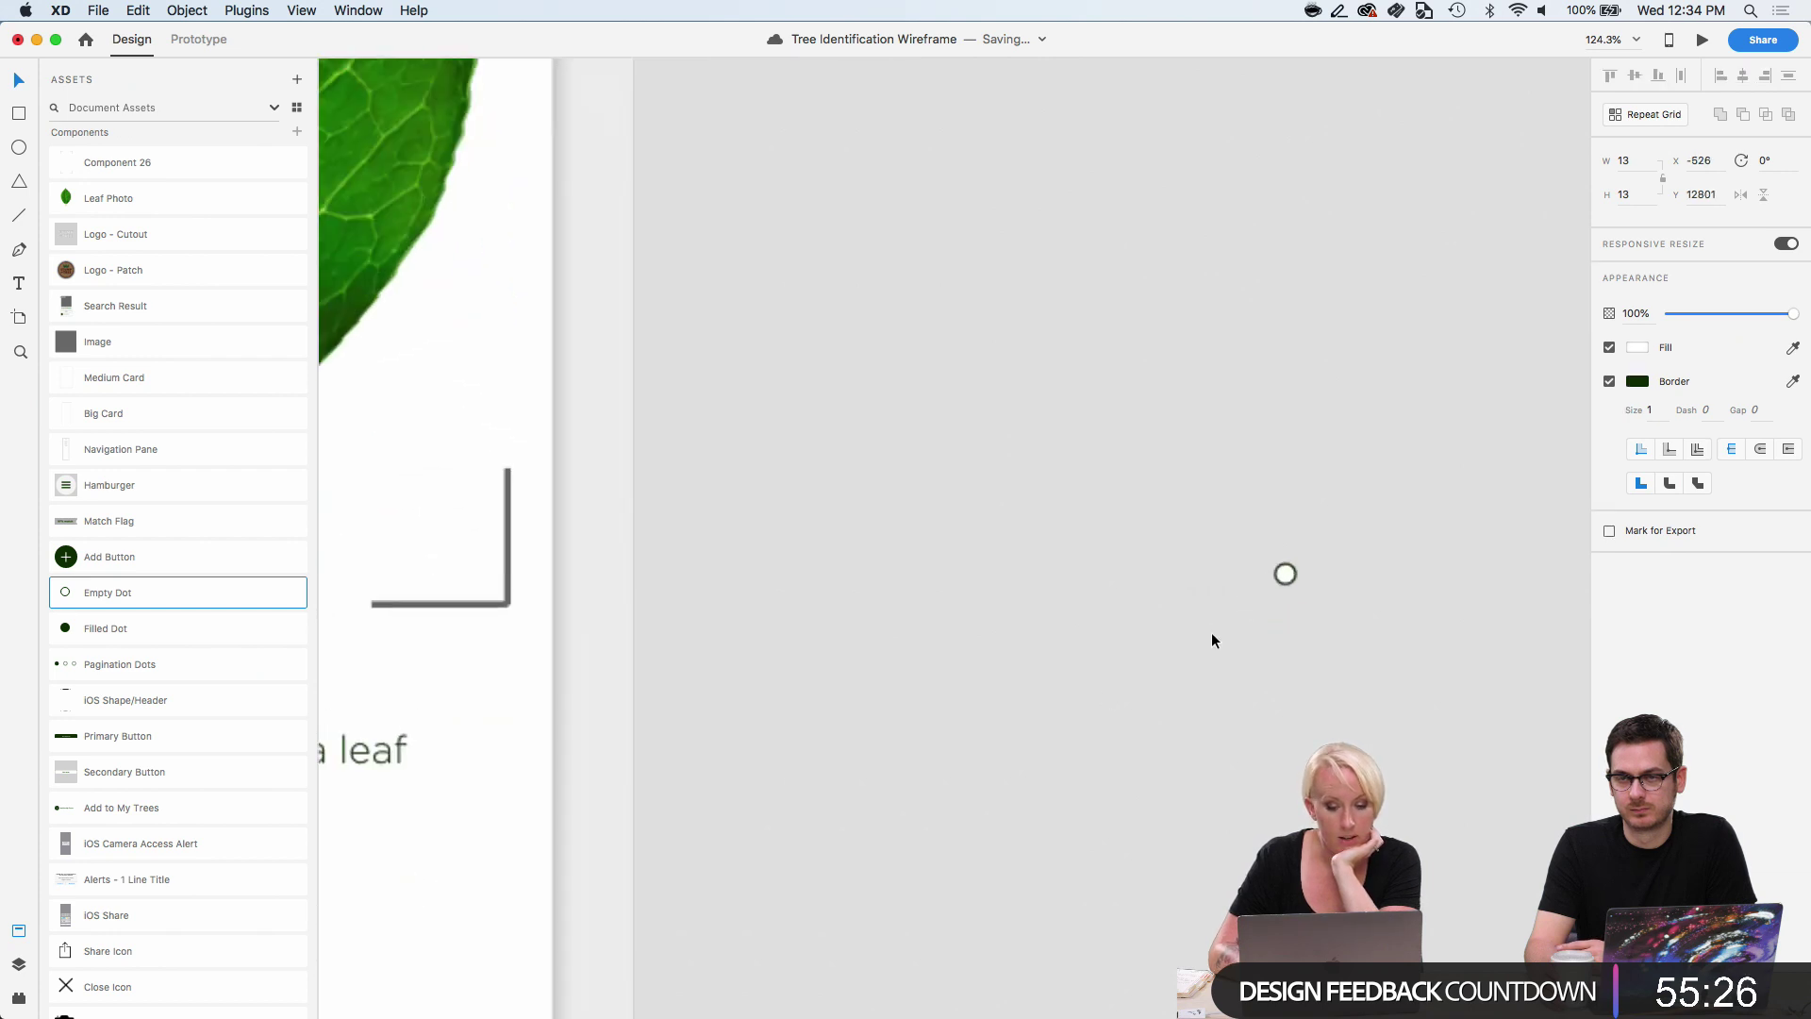
pyautogui.scroll(5, 1211, 632)
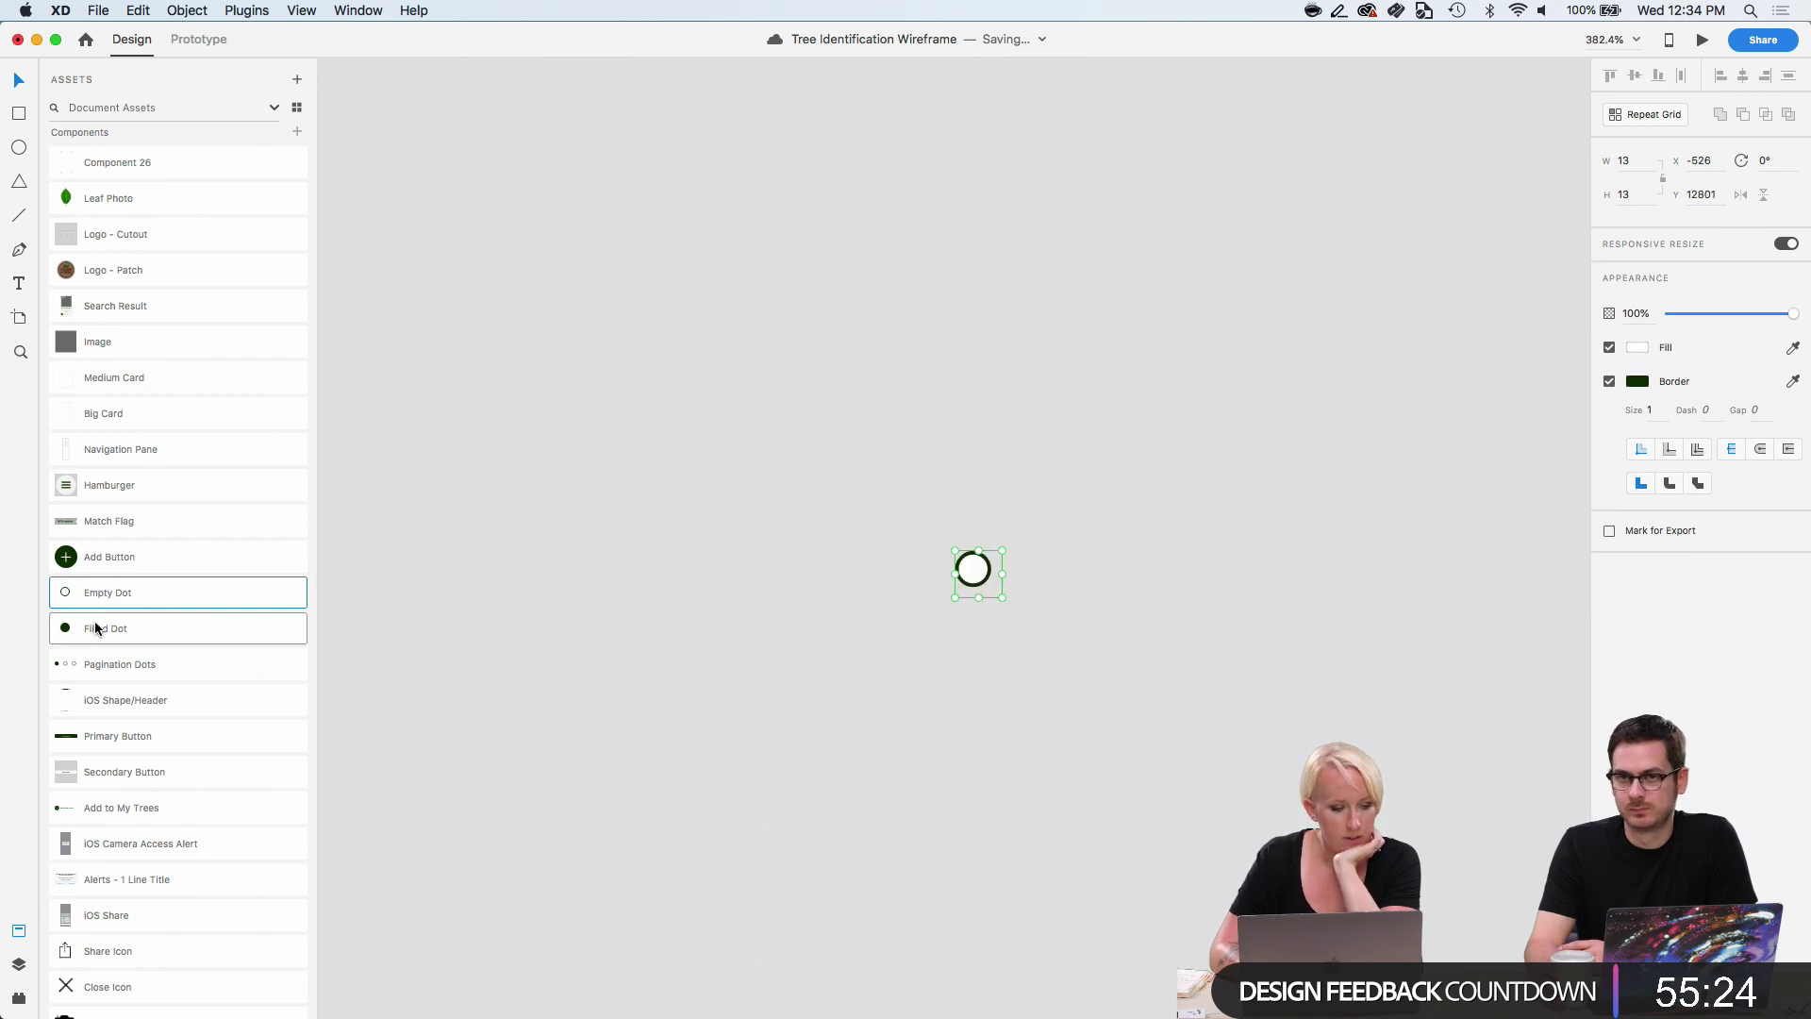
pyautogui.moveTo(92, 628); pyautogui.dragTo(1119, 584)
pyautogui.click(978, 584)
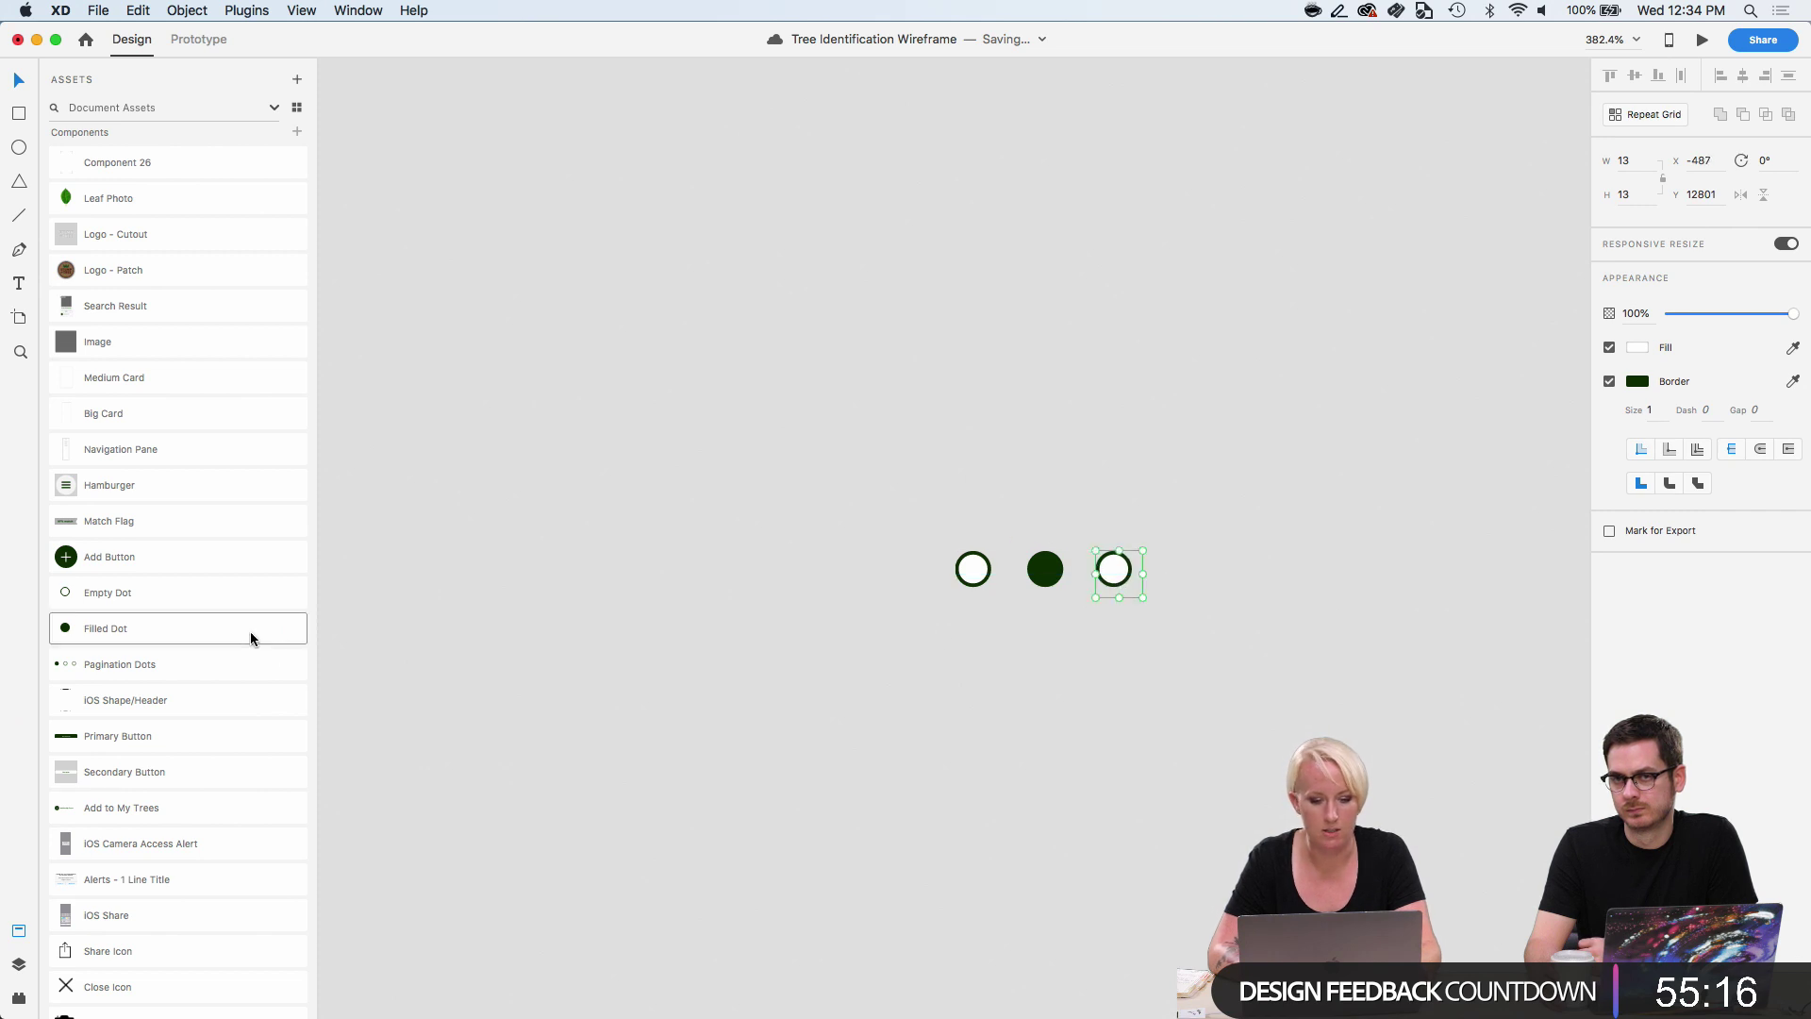
# Swap the pasteboard row's third dot for the Filled Dot component and its middle dot for the Empty Dot component.
pyautogui.moveTo(134, 626); pyautogui.dragTo(1015, 699)
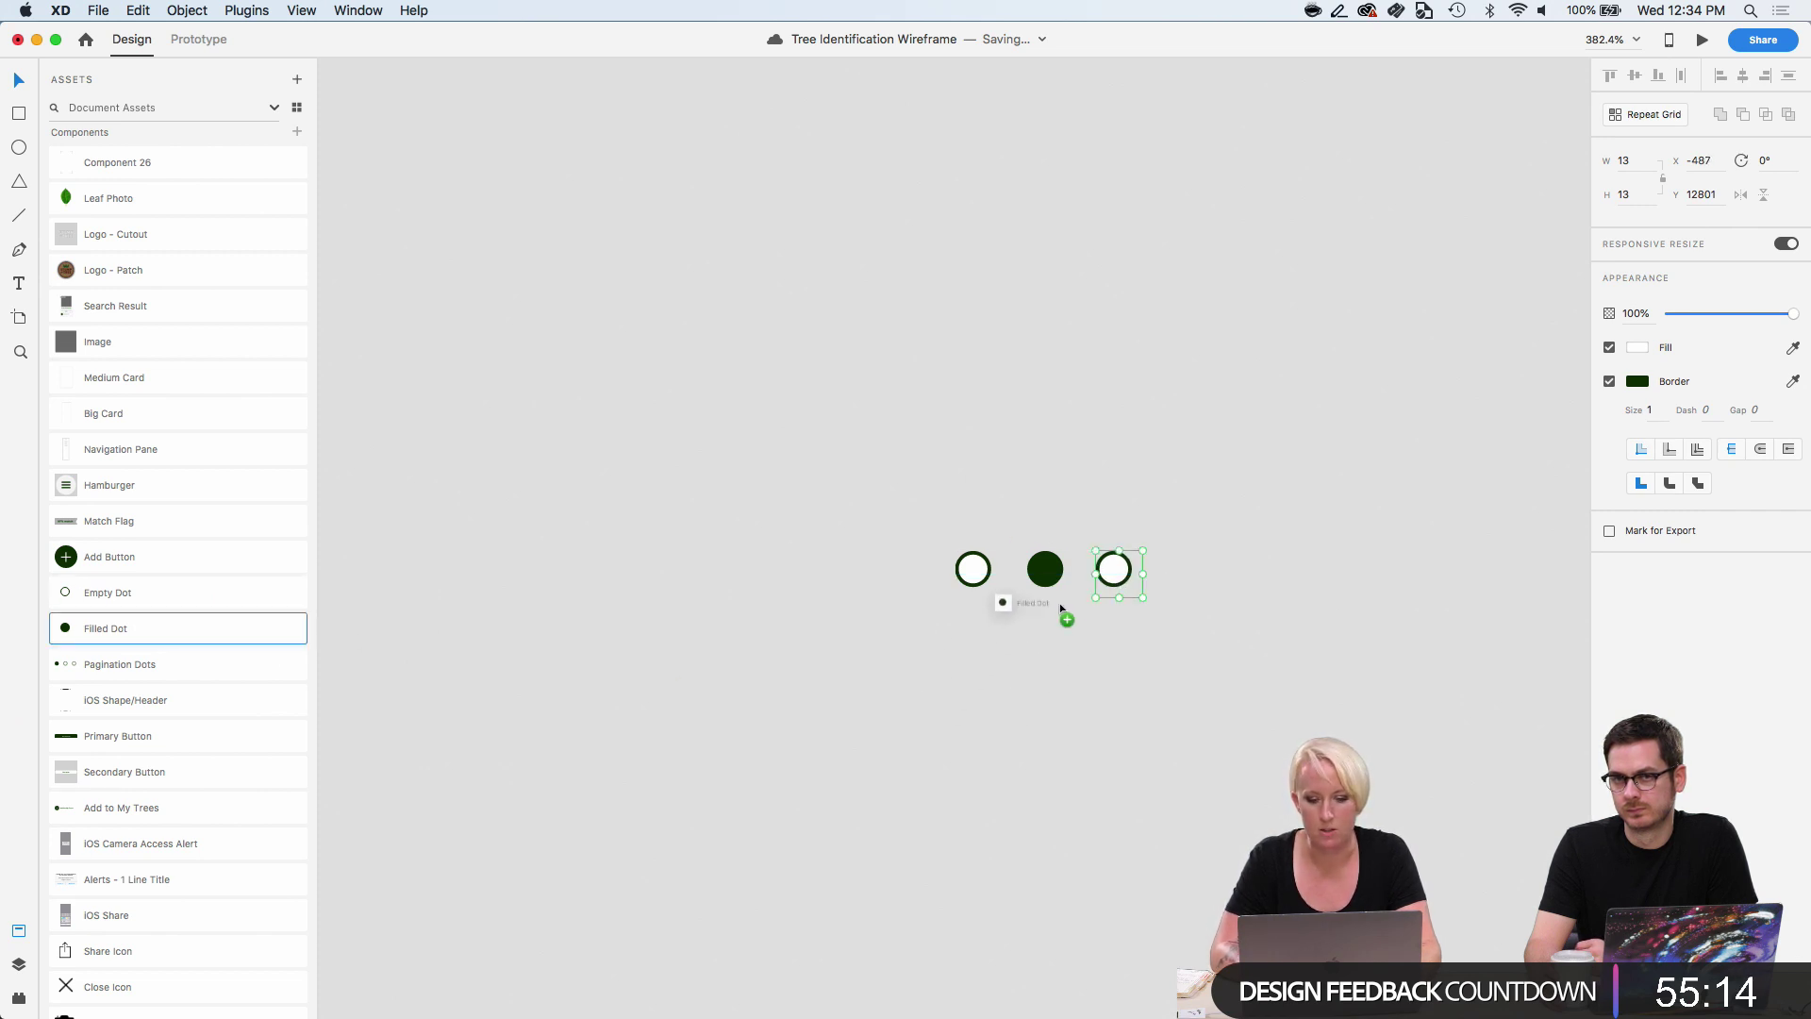
pyautogui.moveTo(1112, 579); pyautogui.dragTo(1112, 574)
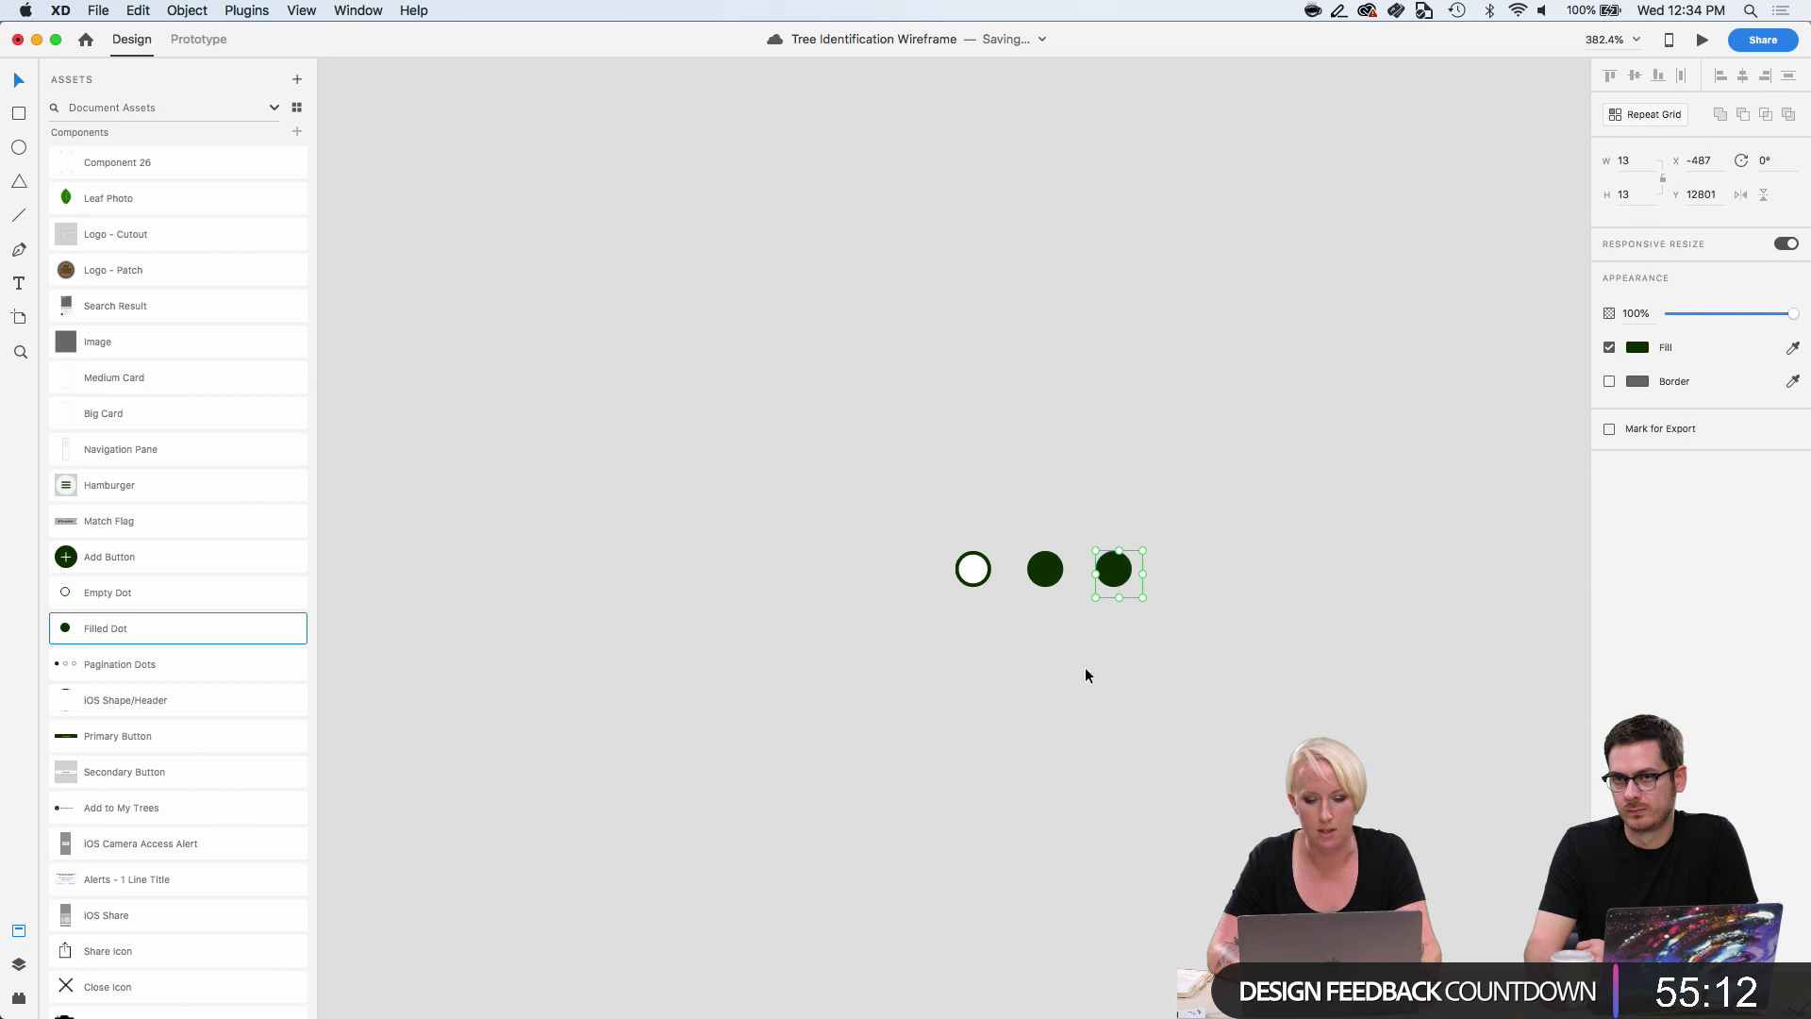
pyautogui.click(1045, 569)
pyautogui.moveTo(138, 659)
pyautogui.mouseDown()
pyautogui.moveTo(723, 666)
pyautogui.moveTo(170, 672)
pyautogui.mouseUp()
pyautogui.moveTo(165, 596); pyautogui.dragTo(1060, 573)
pyautogui.click(1132, 698)
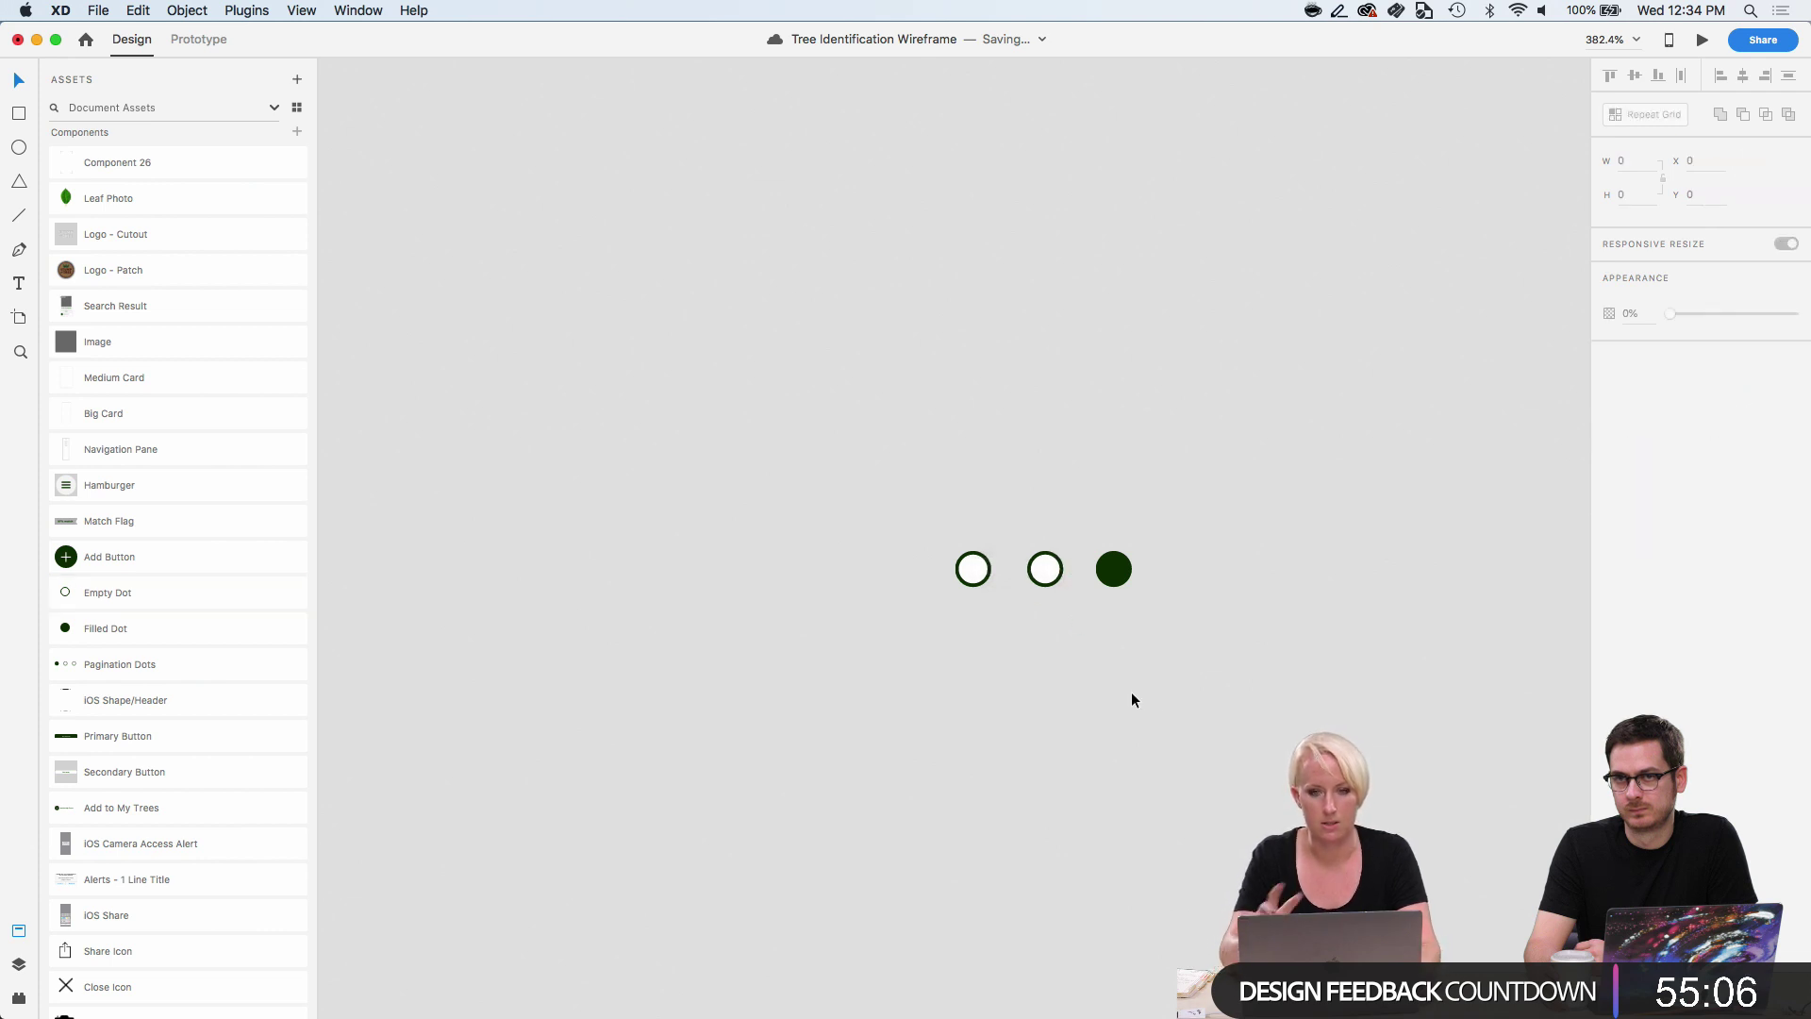
# Delete the three test dots from the pasteboard.
pyautogui.moveTo(1196, 669); pyautogui.dragTo(902, 529)
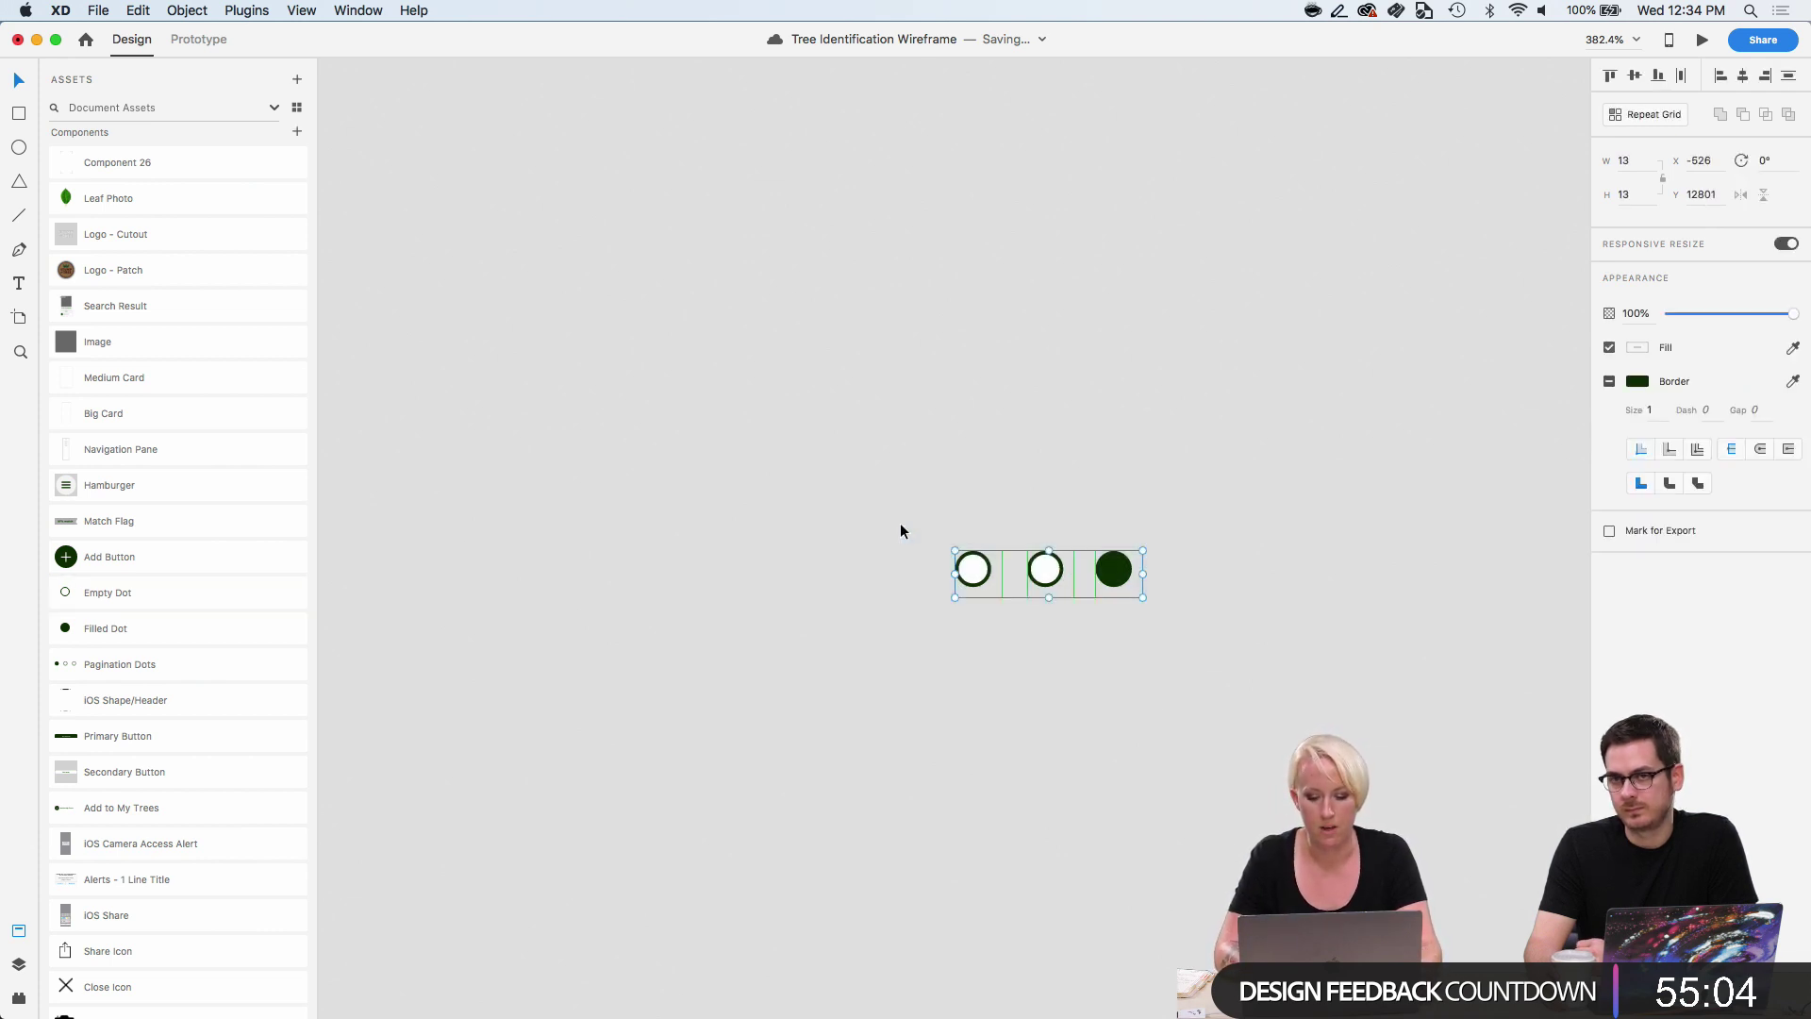
pyautogui.press('Delete')
# Center-align the leaf artwork, bracket frame, caption and pagination dots horizontally with each other on the tutorial card.
pyautogui.hscroll(-9, 901, 524)
pyautogui.scroll(-2, 901, 525)
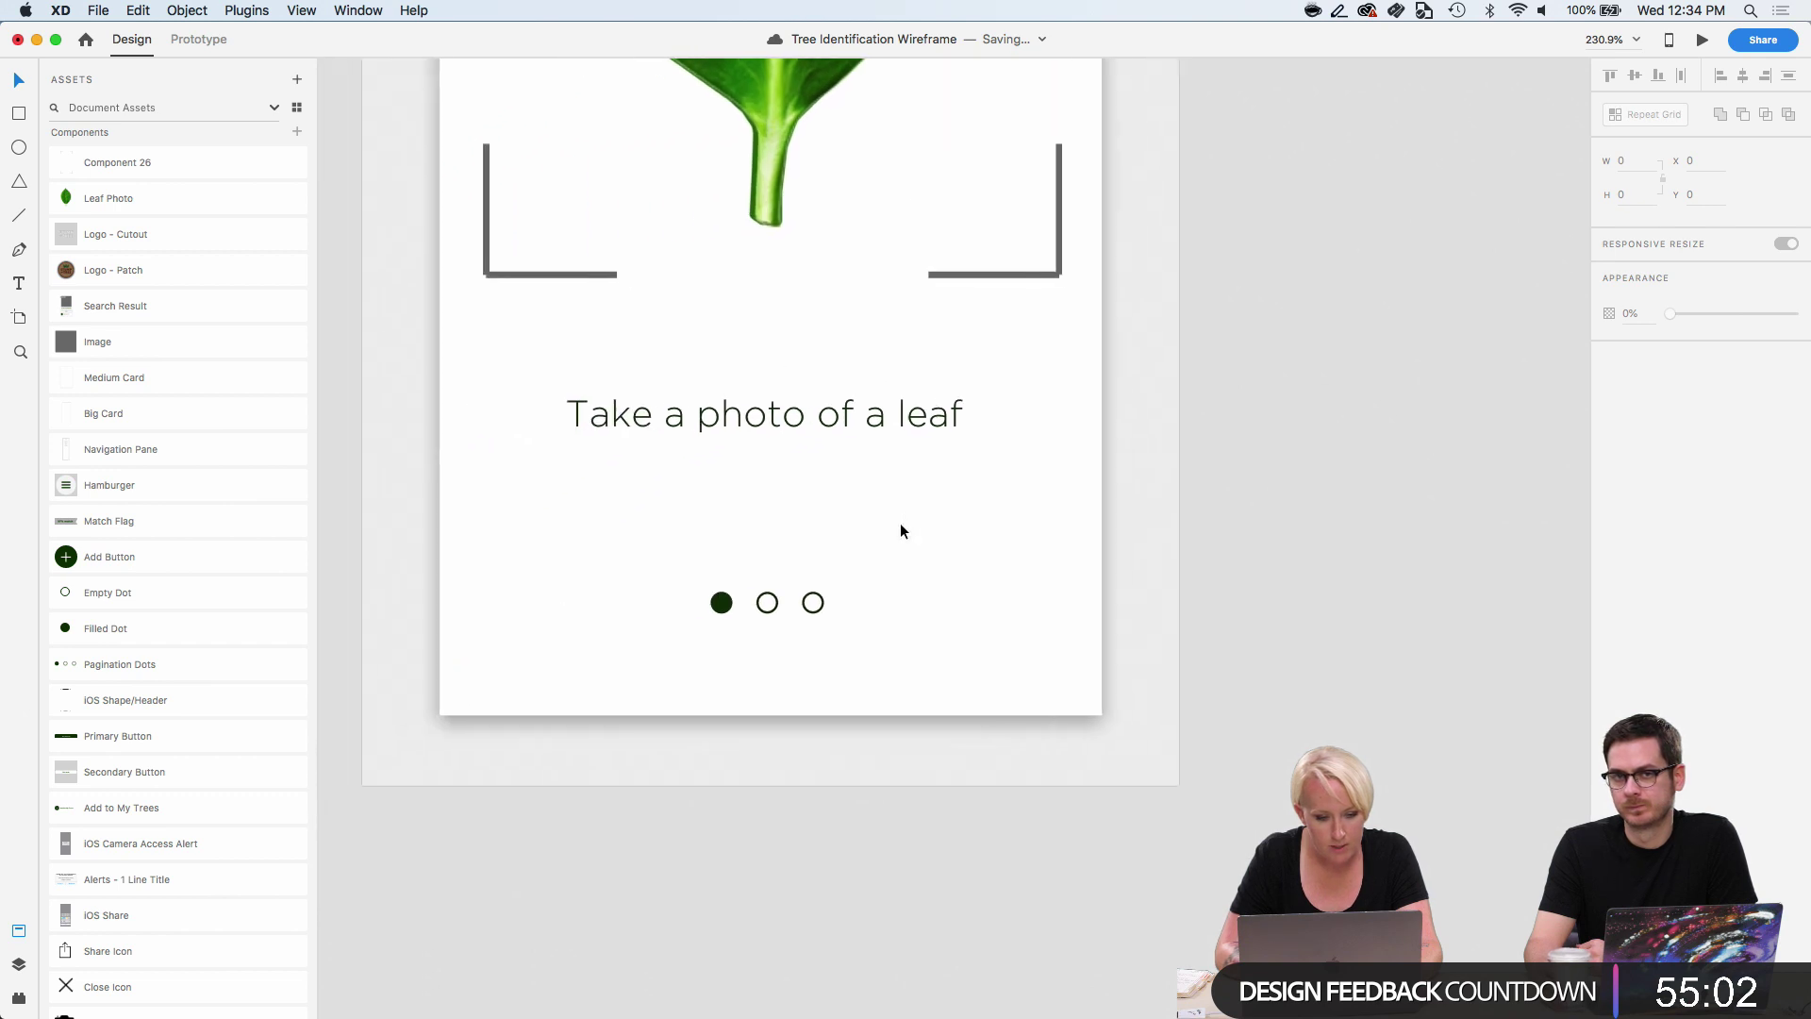
pyautogui.click(852, 649)
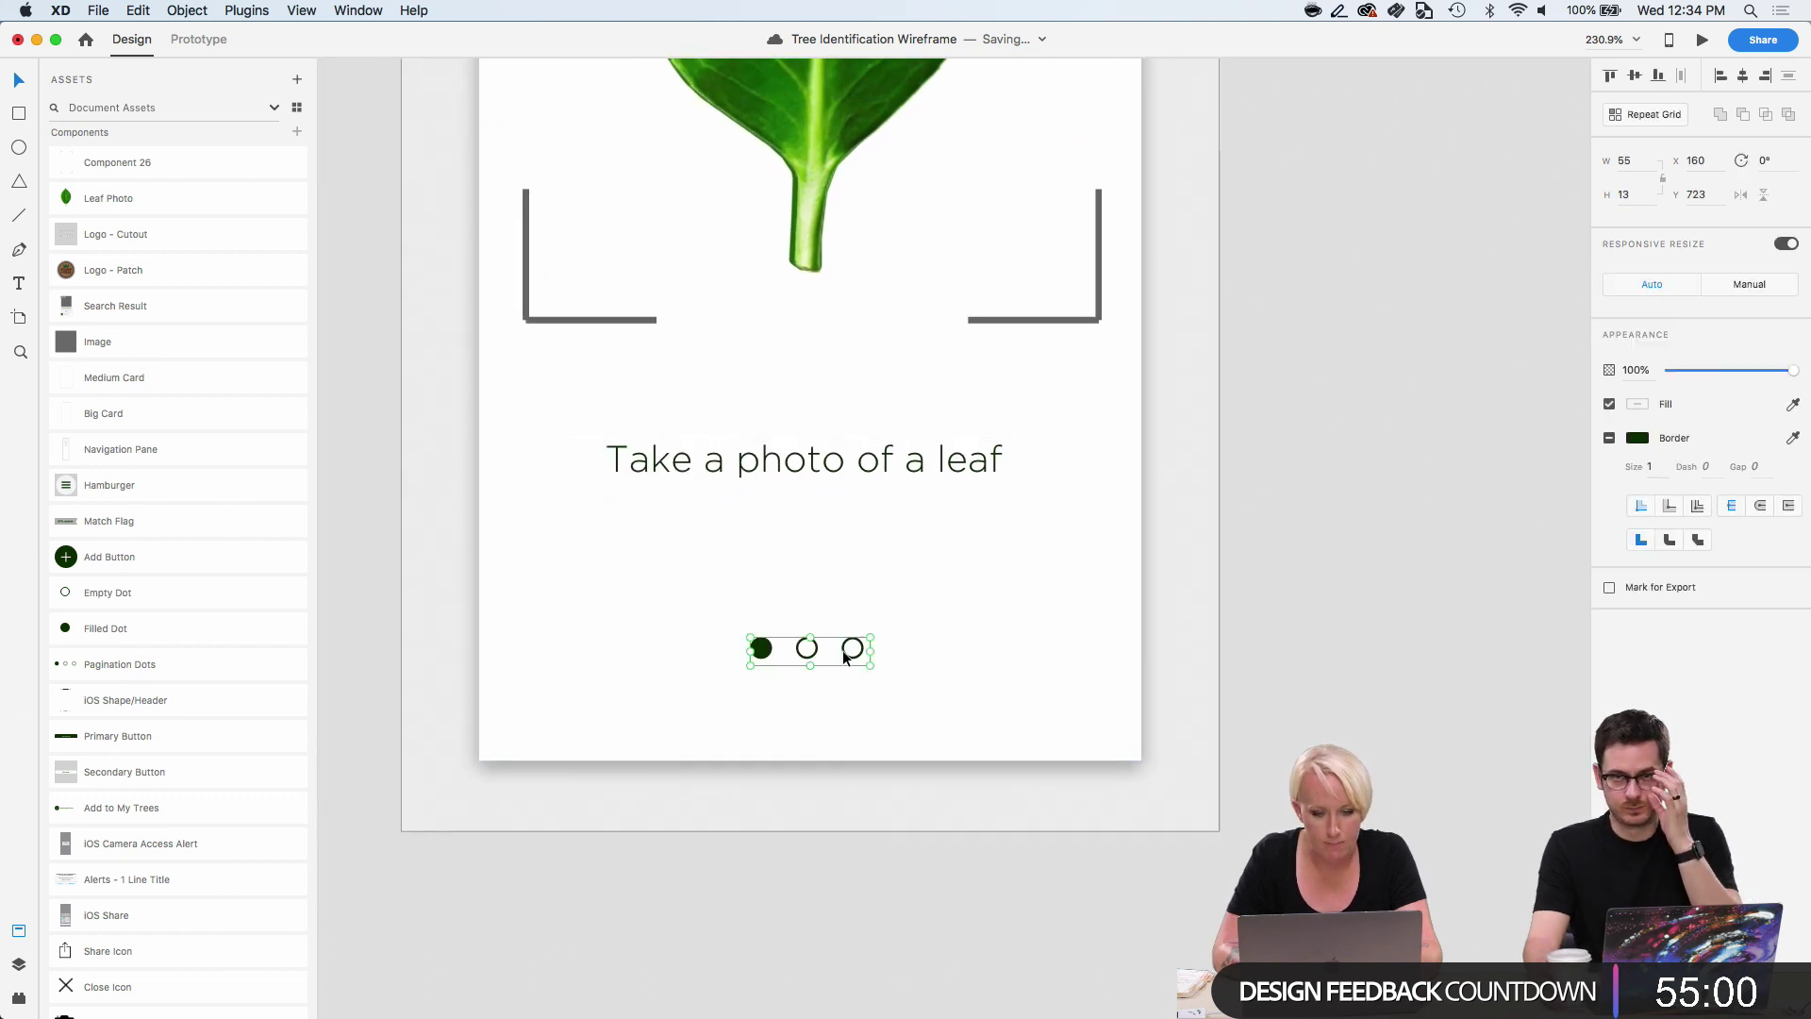
pyautogui.keyDown('shift'); pyautogui.click(865, 457); pyautogui.keyUp('shift')
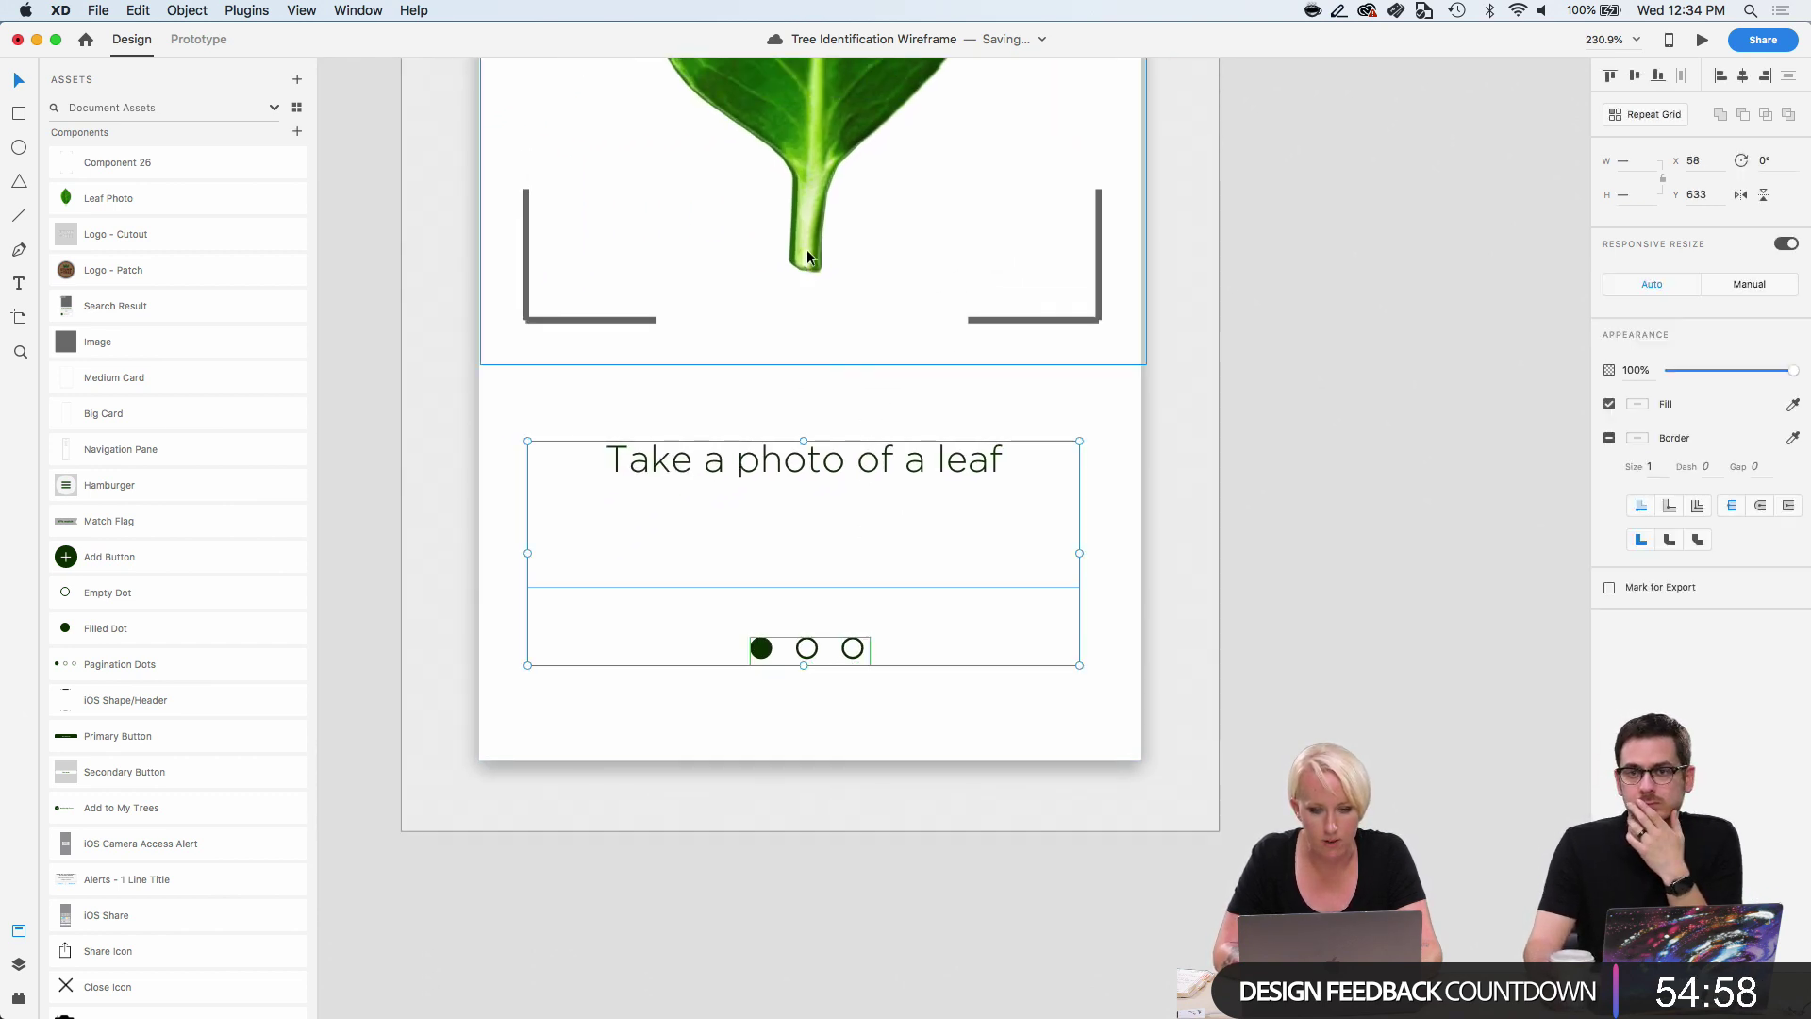
pyautogui.scroll(-5, 807, 249)
pyautogui.scroll(5, 807, 269)
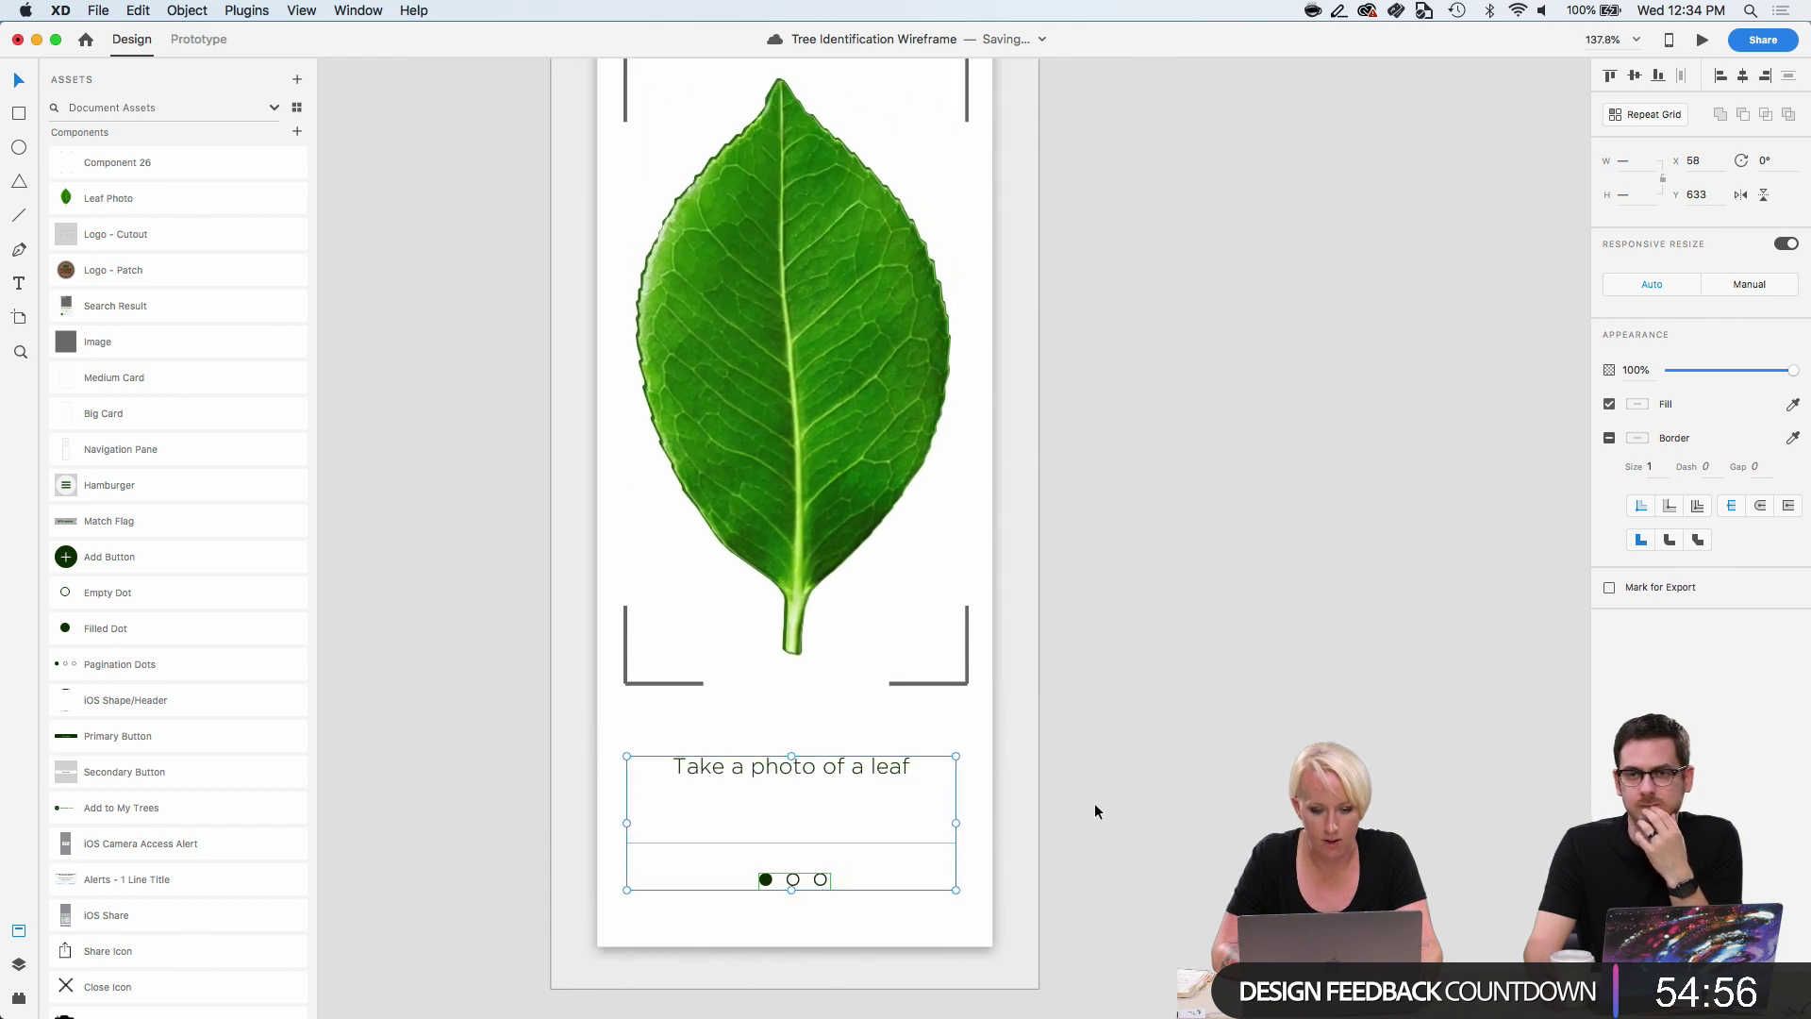
pyautogui.moveTo(1176, 927); pyautogui.dragTo(661, 124)
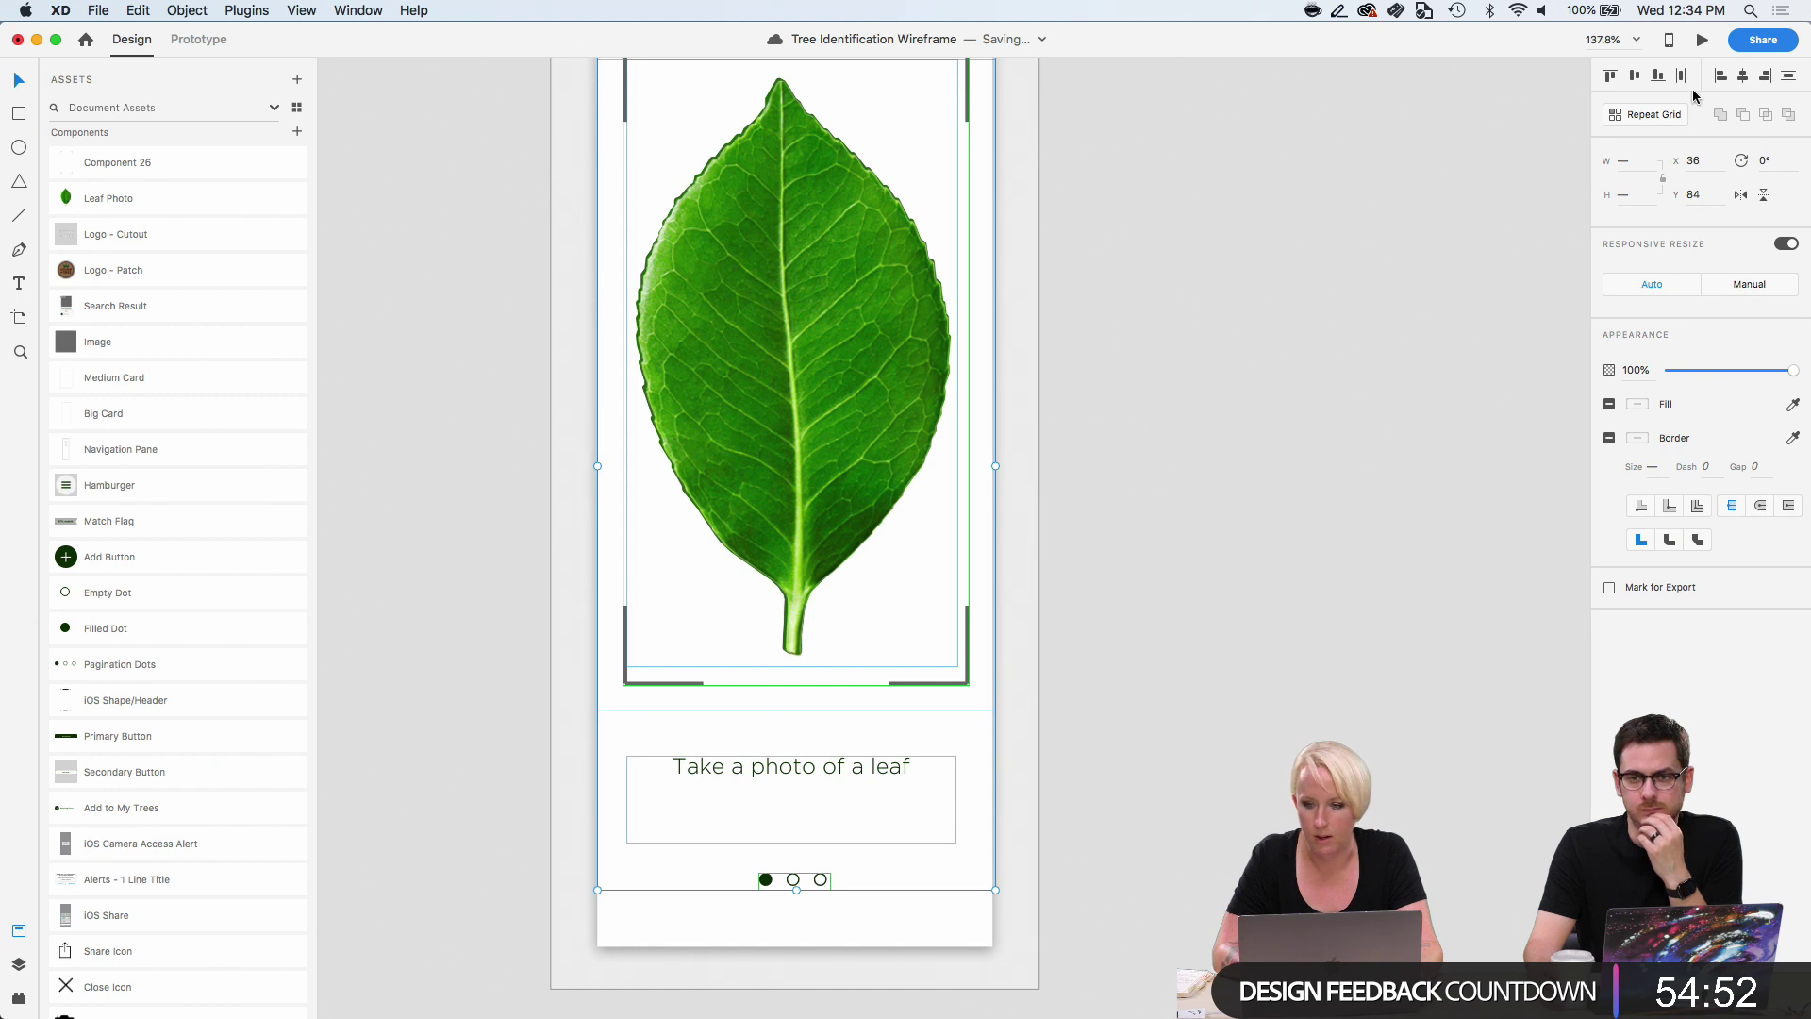
pyautogui.click(1743, 80)
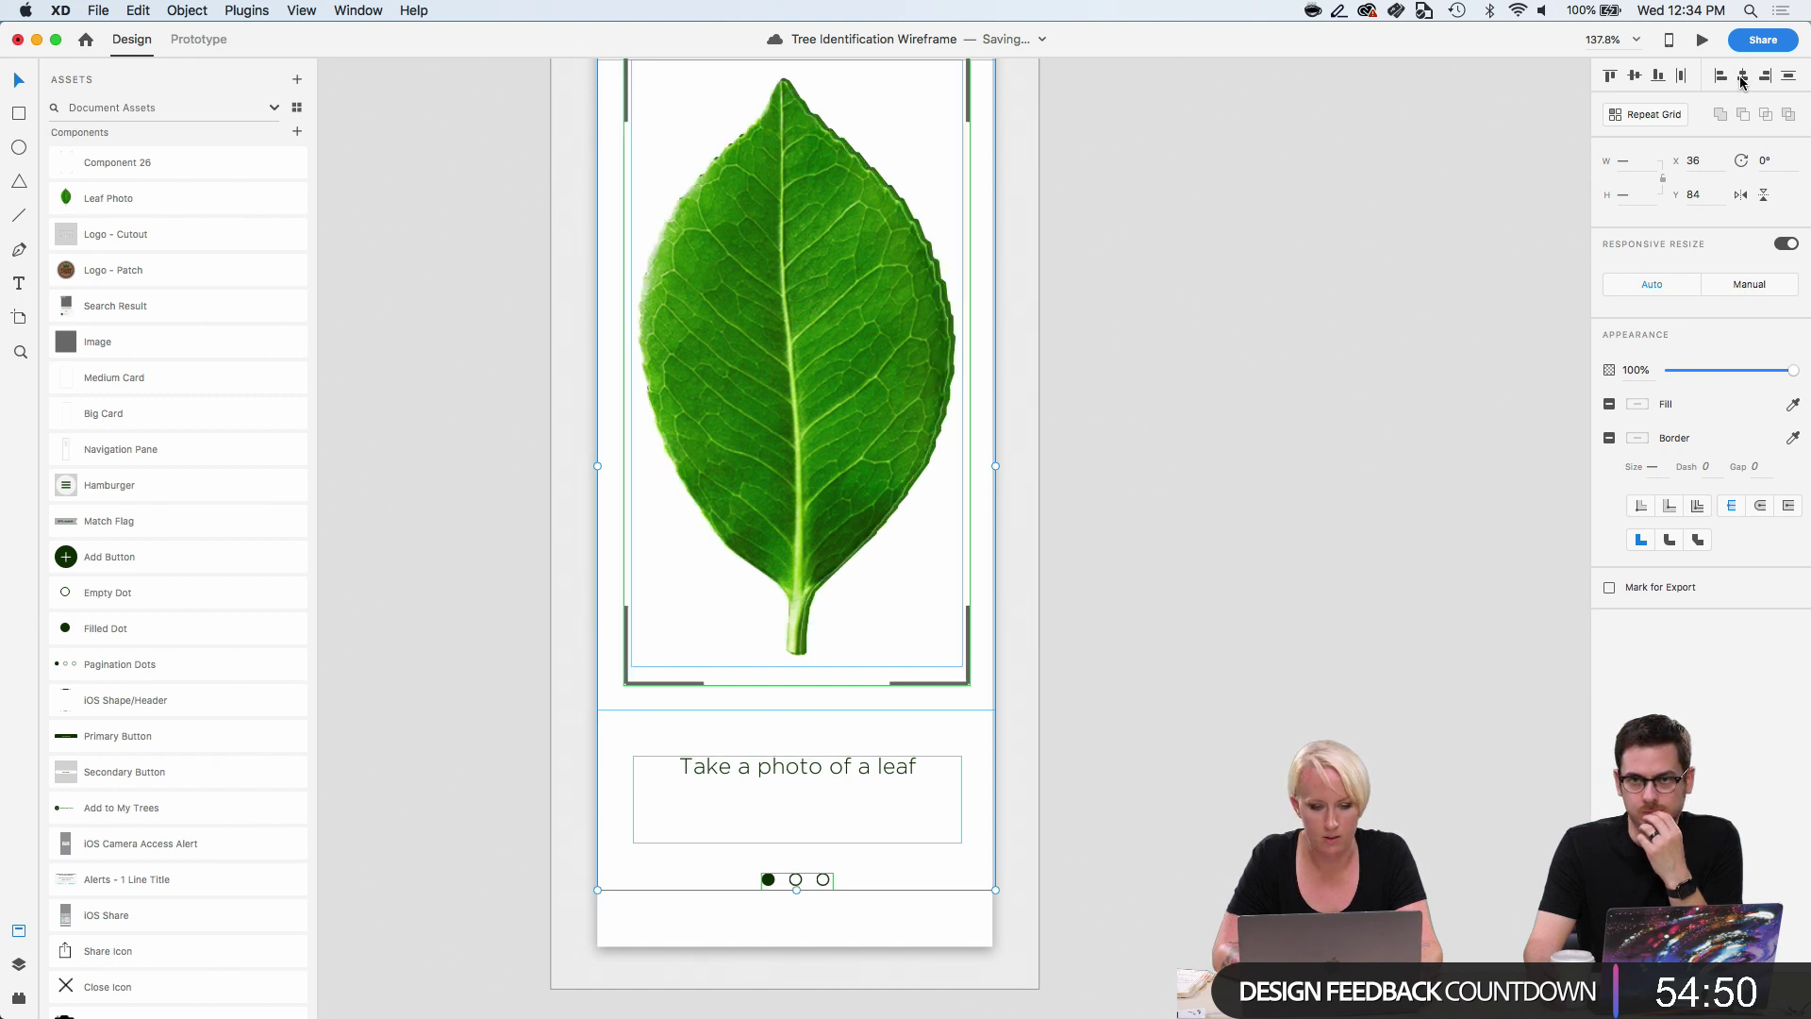
pyautogui.click(1245, 357)
# Rename the Mask Group 7 layer on the Tutorial - 1 artboard as "Photo of leaf".
pyautogui.moveTo(1135, 378); pyautogui.dragTo(776, 349)
pyautogui.click(21, 963)
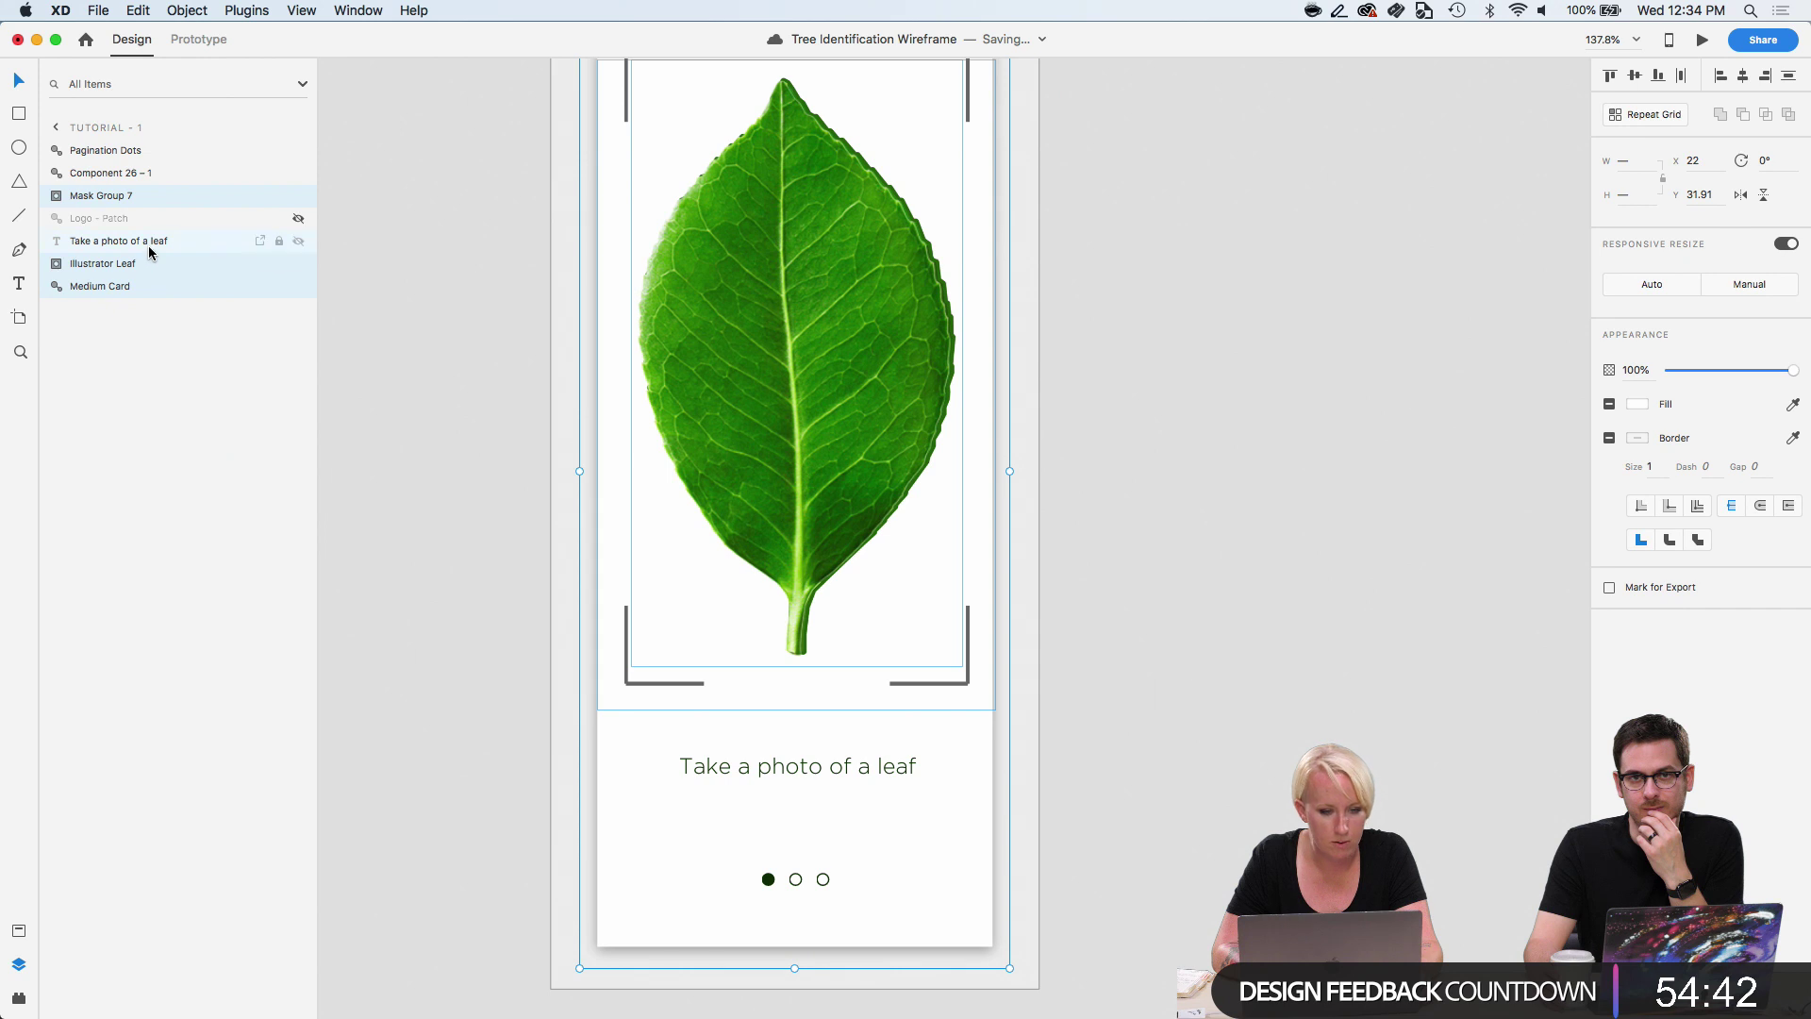
pyautogui.click(123, 247)
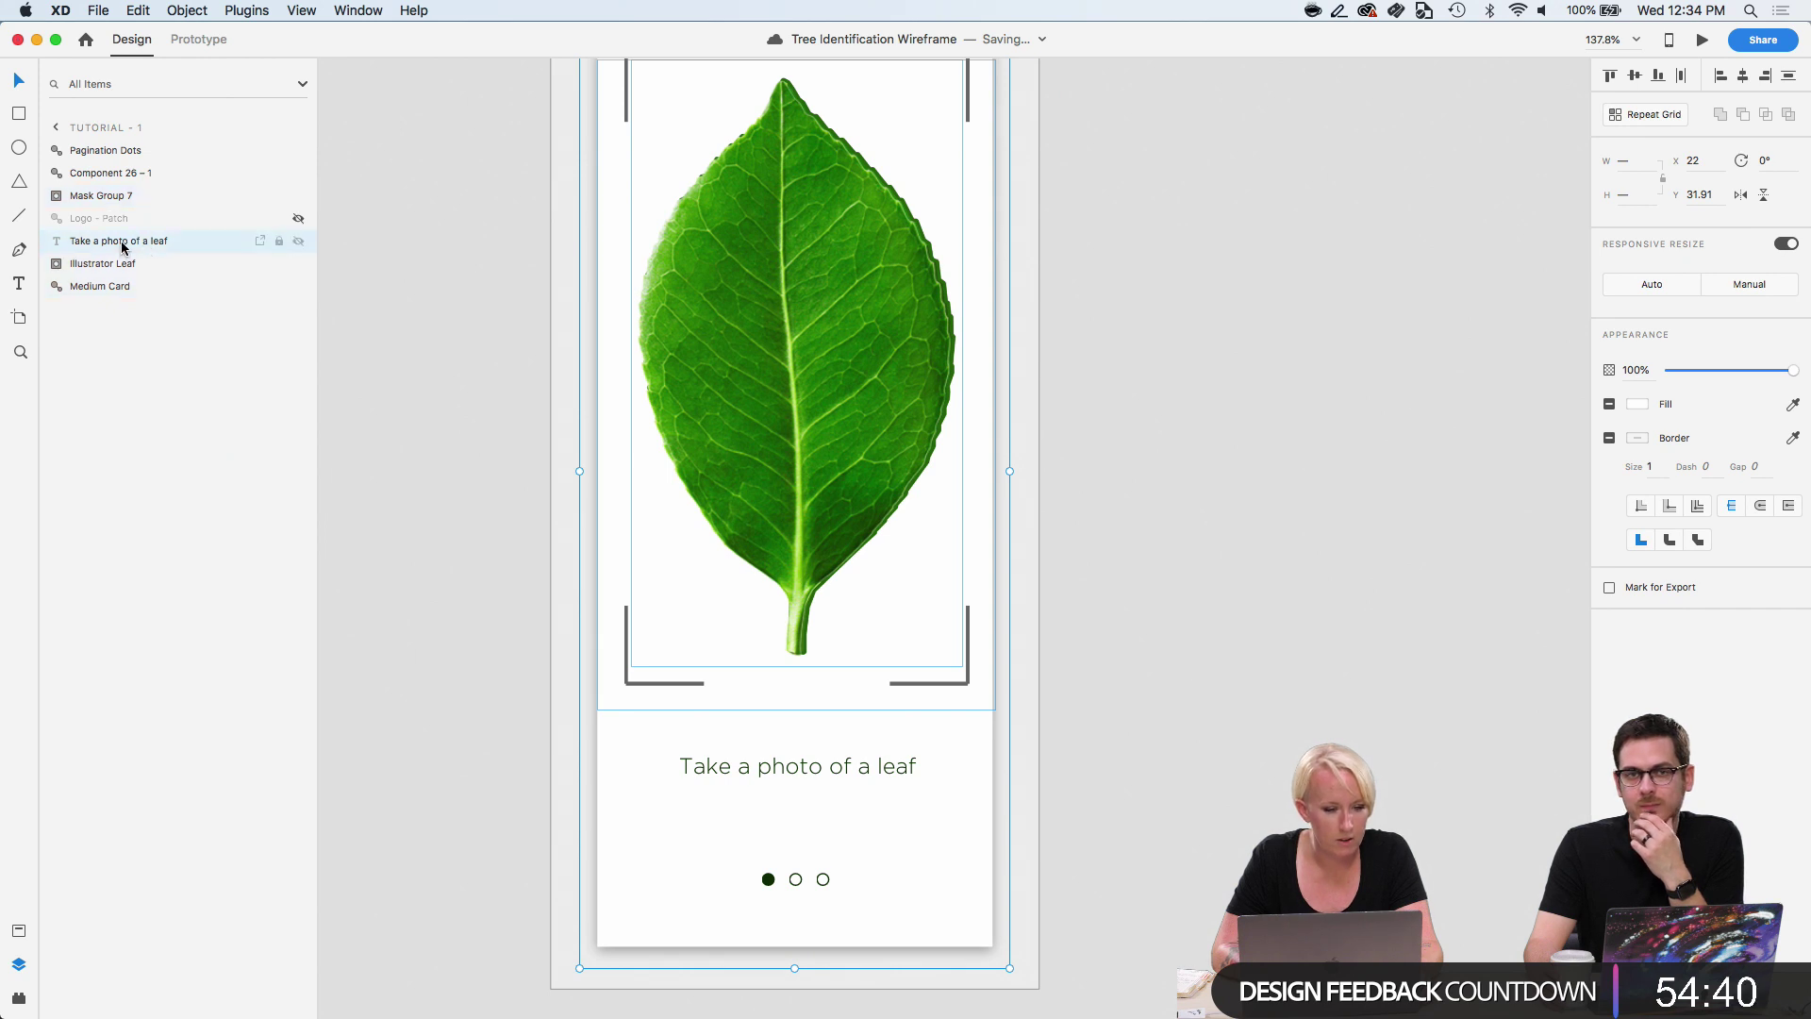
pyautogui.click(103, 195)
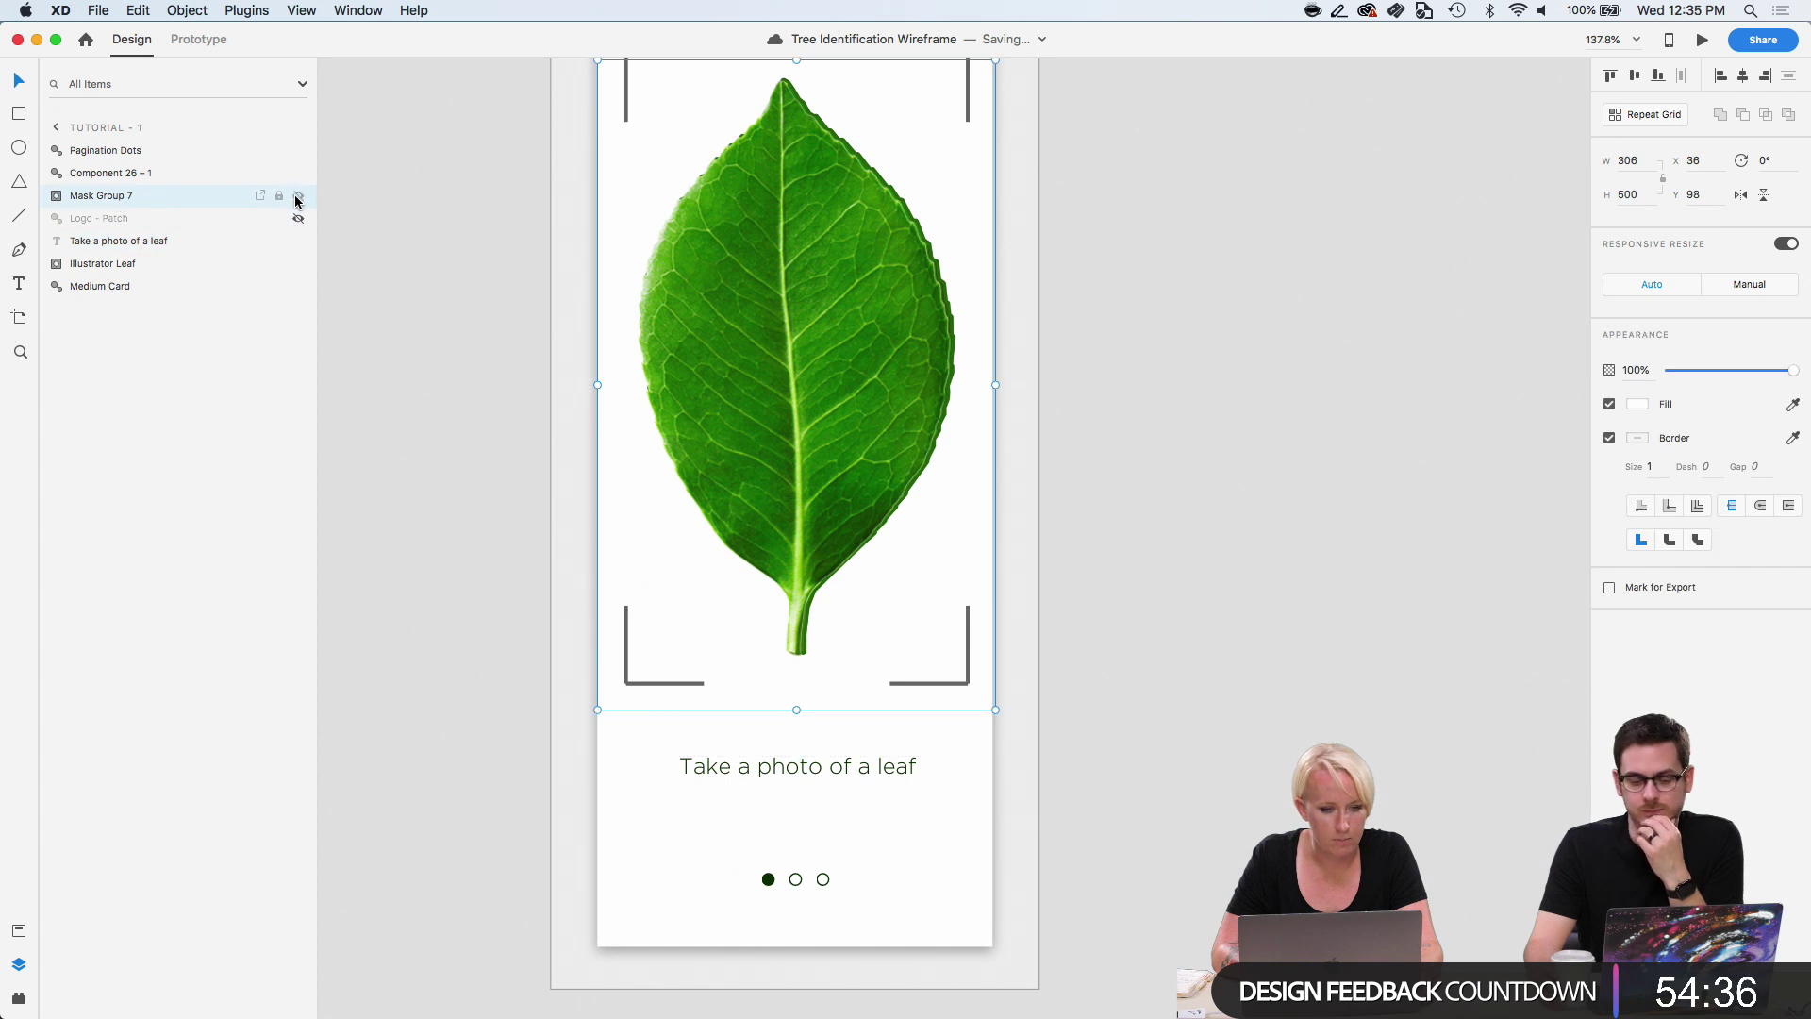
pyautogui.doubleClick(118, 196)
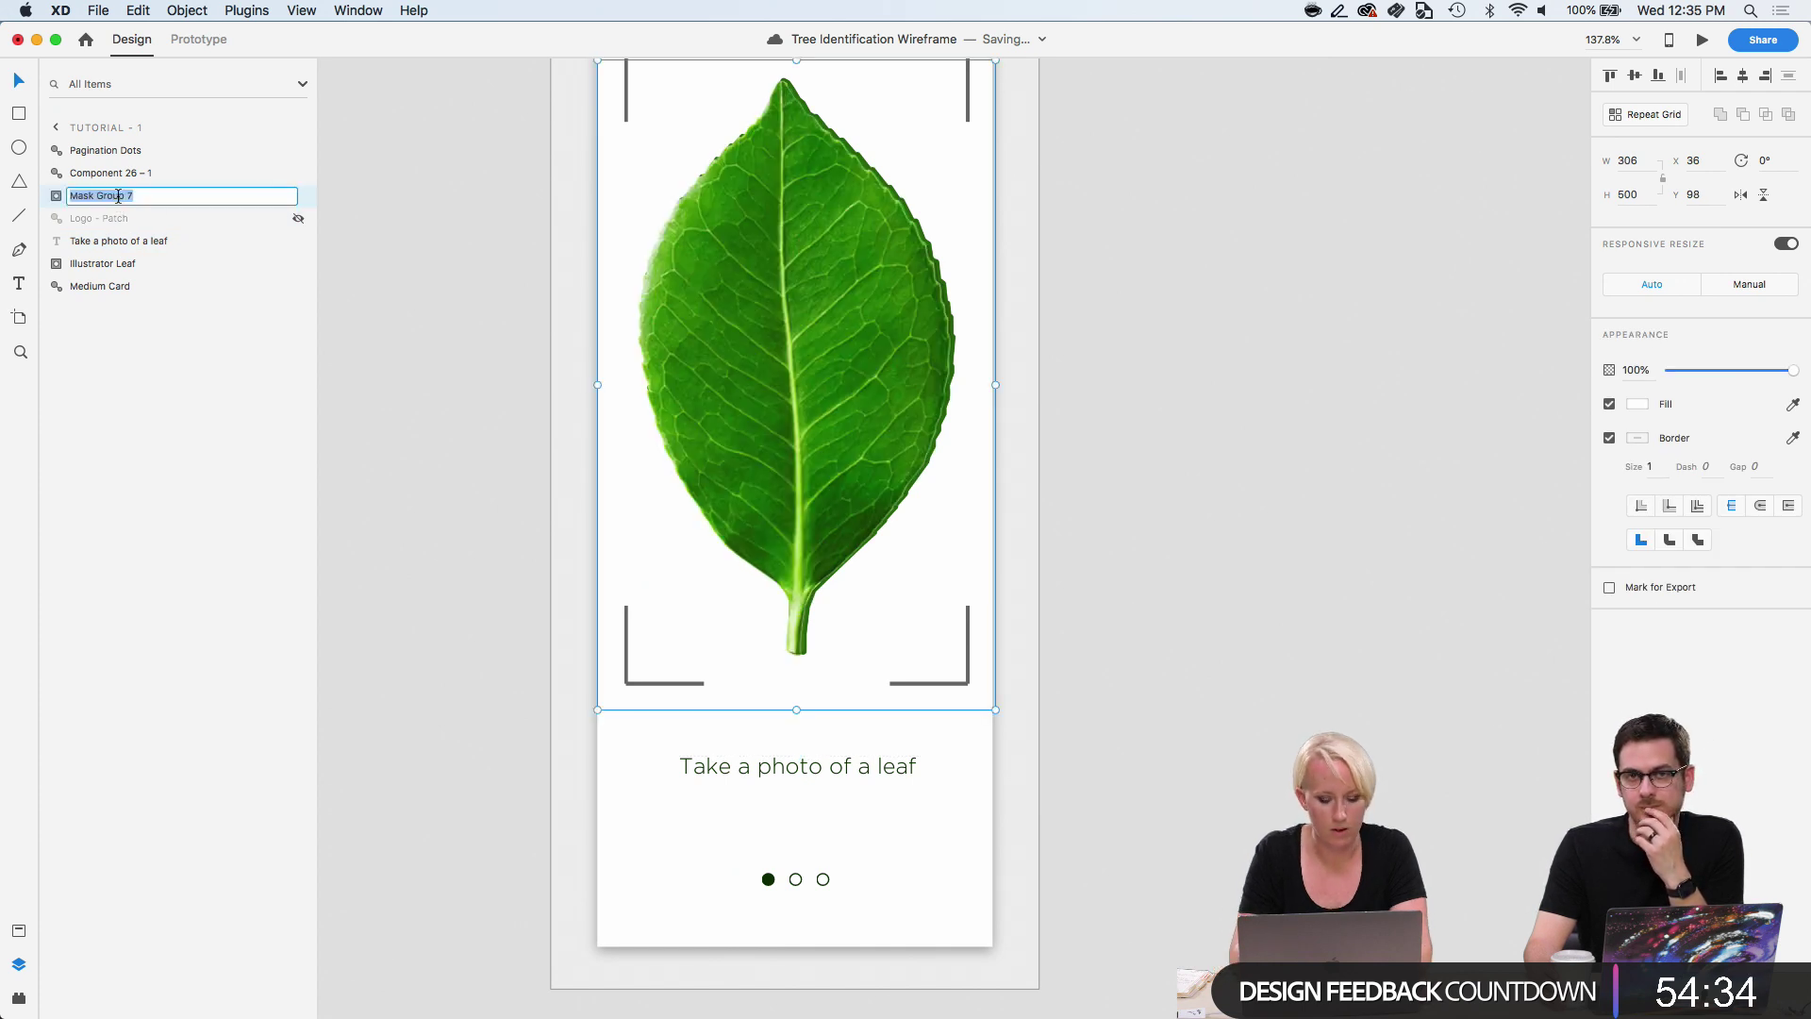
pyautogui.write('Photo of leaf')
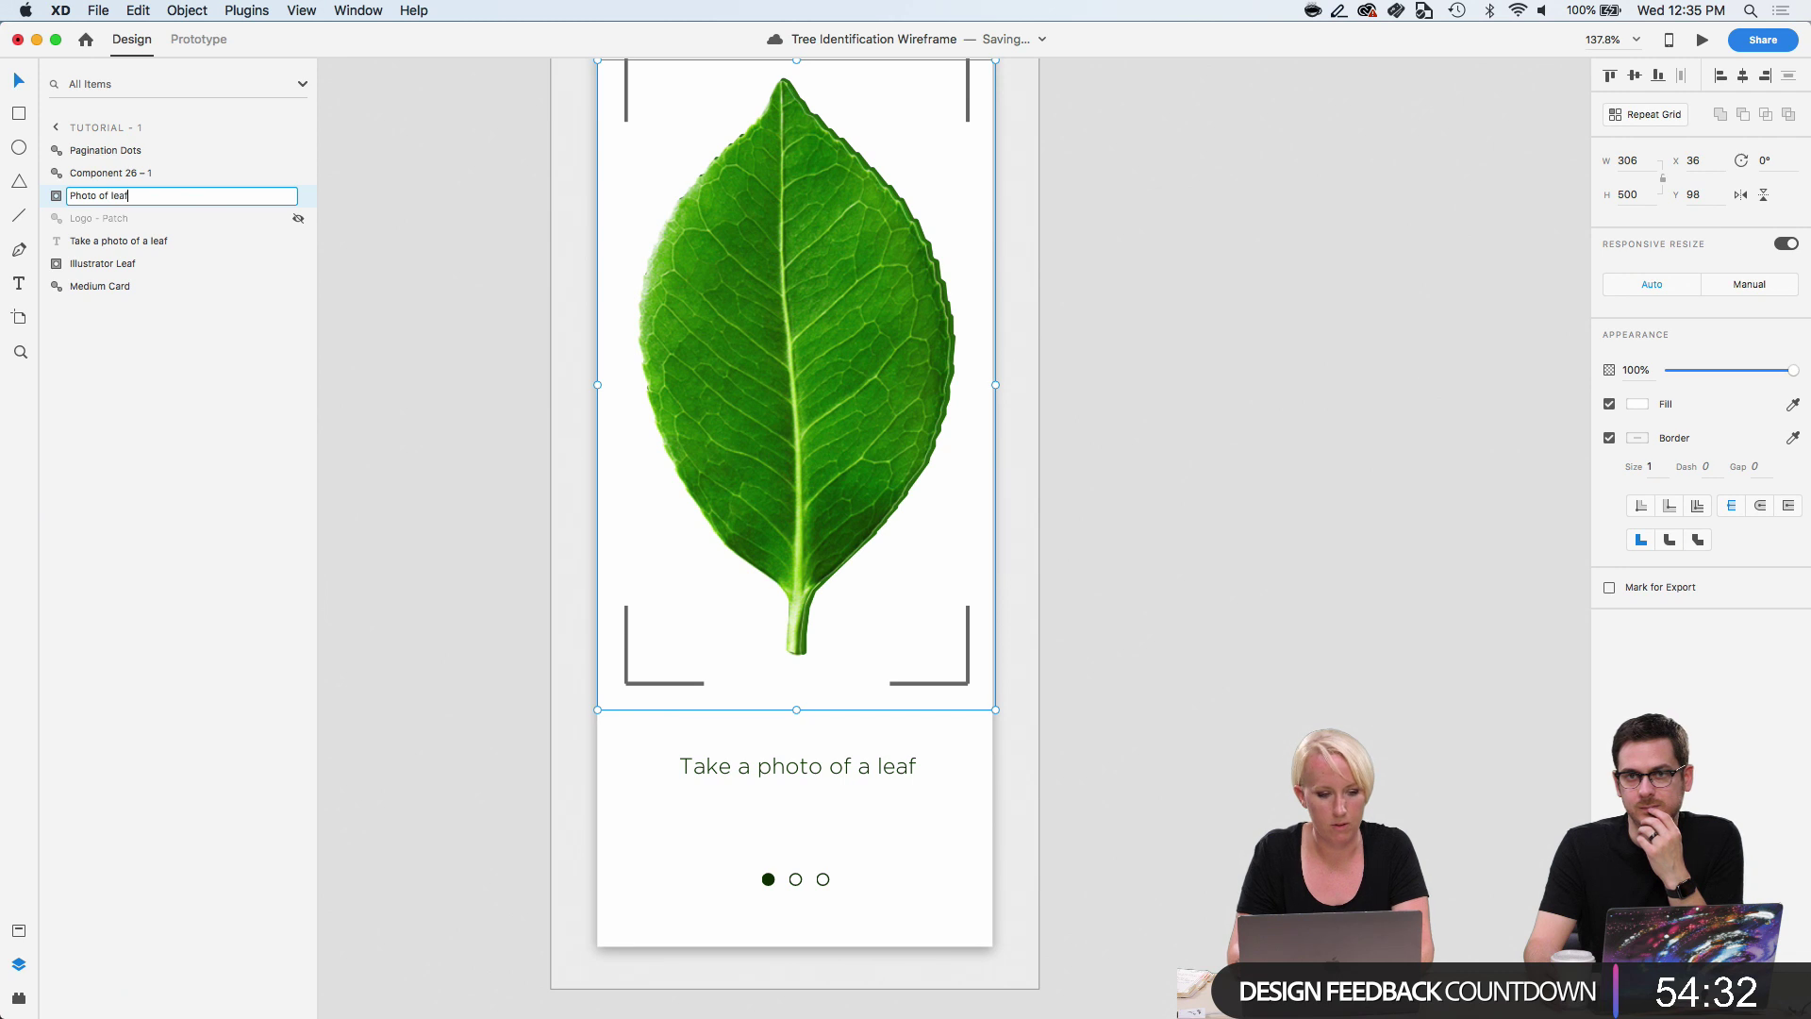
pyautogui.press('Return')
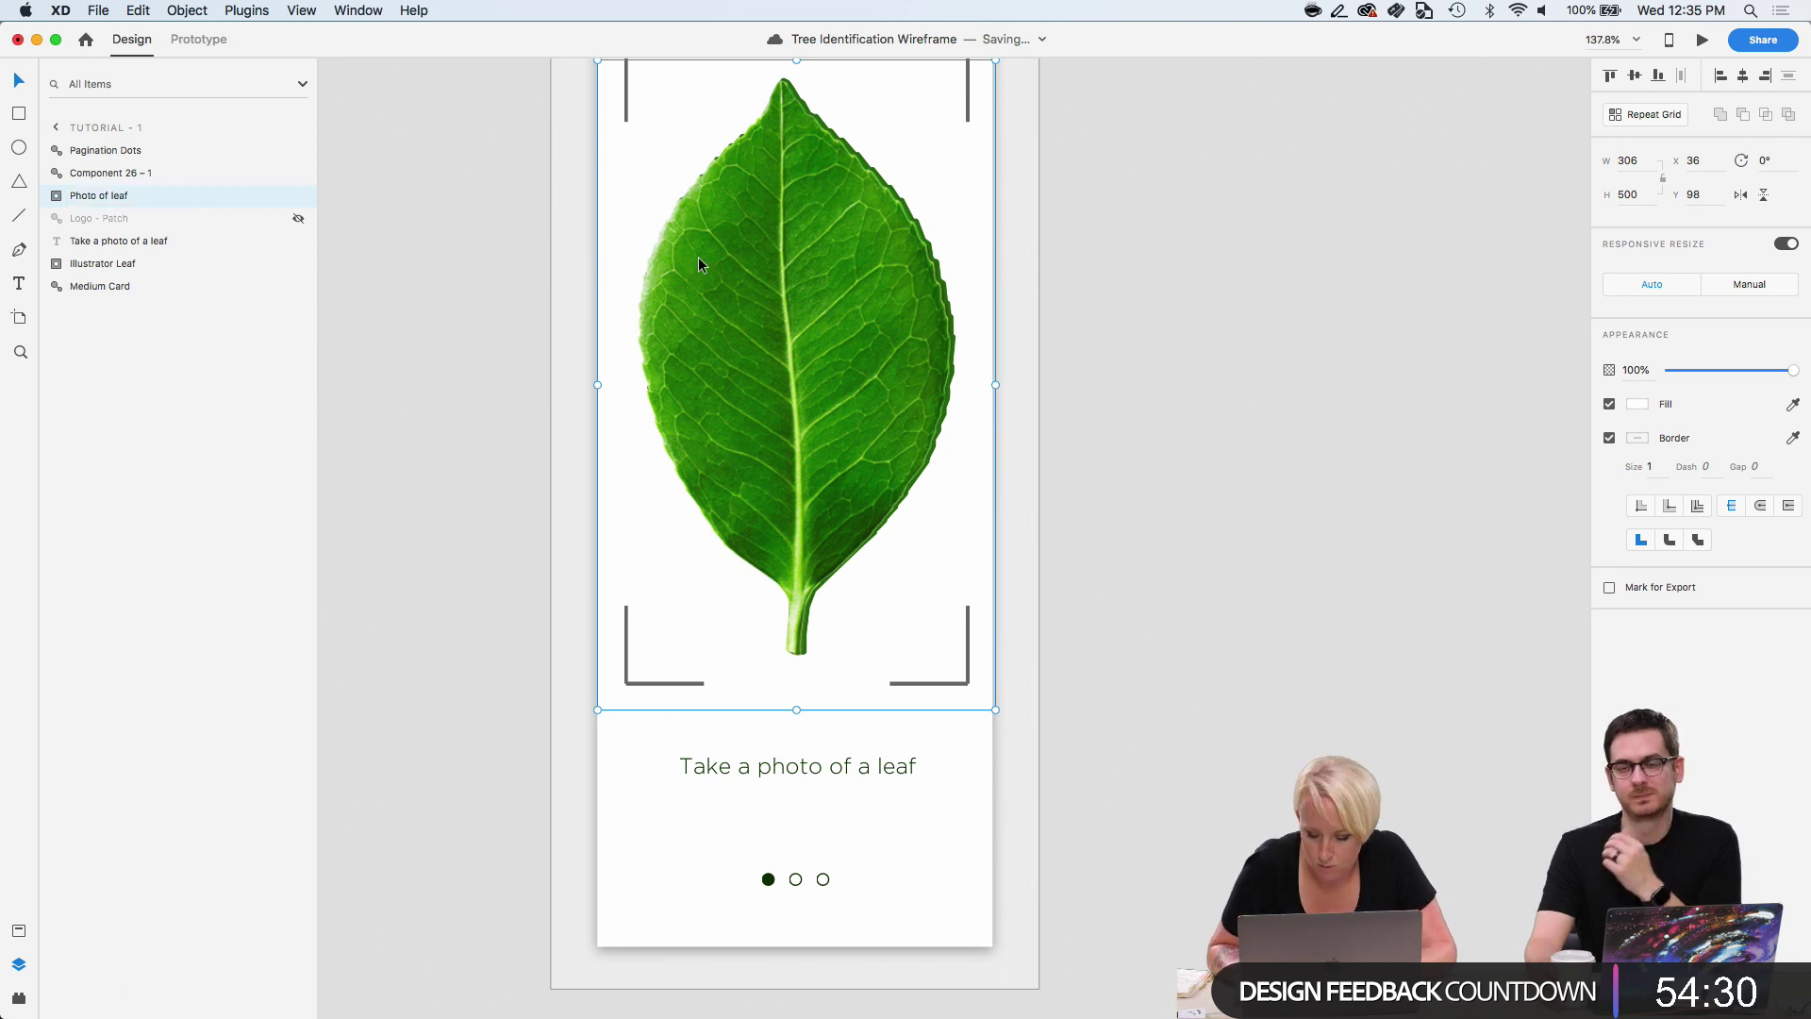
# Nudge the Photo of leaf layer 1 px left and shift the Illustrator Leaf layer slightly left and down to line up both leaves.
pyautogui.press('Left')
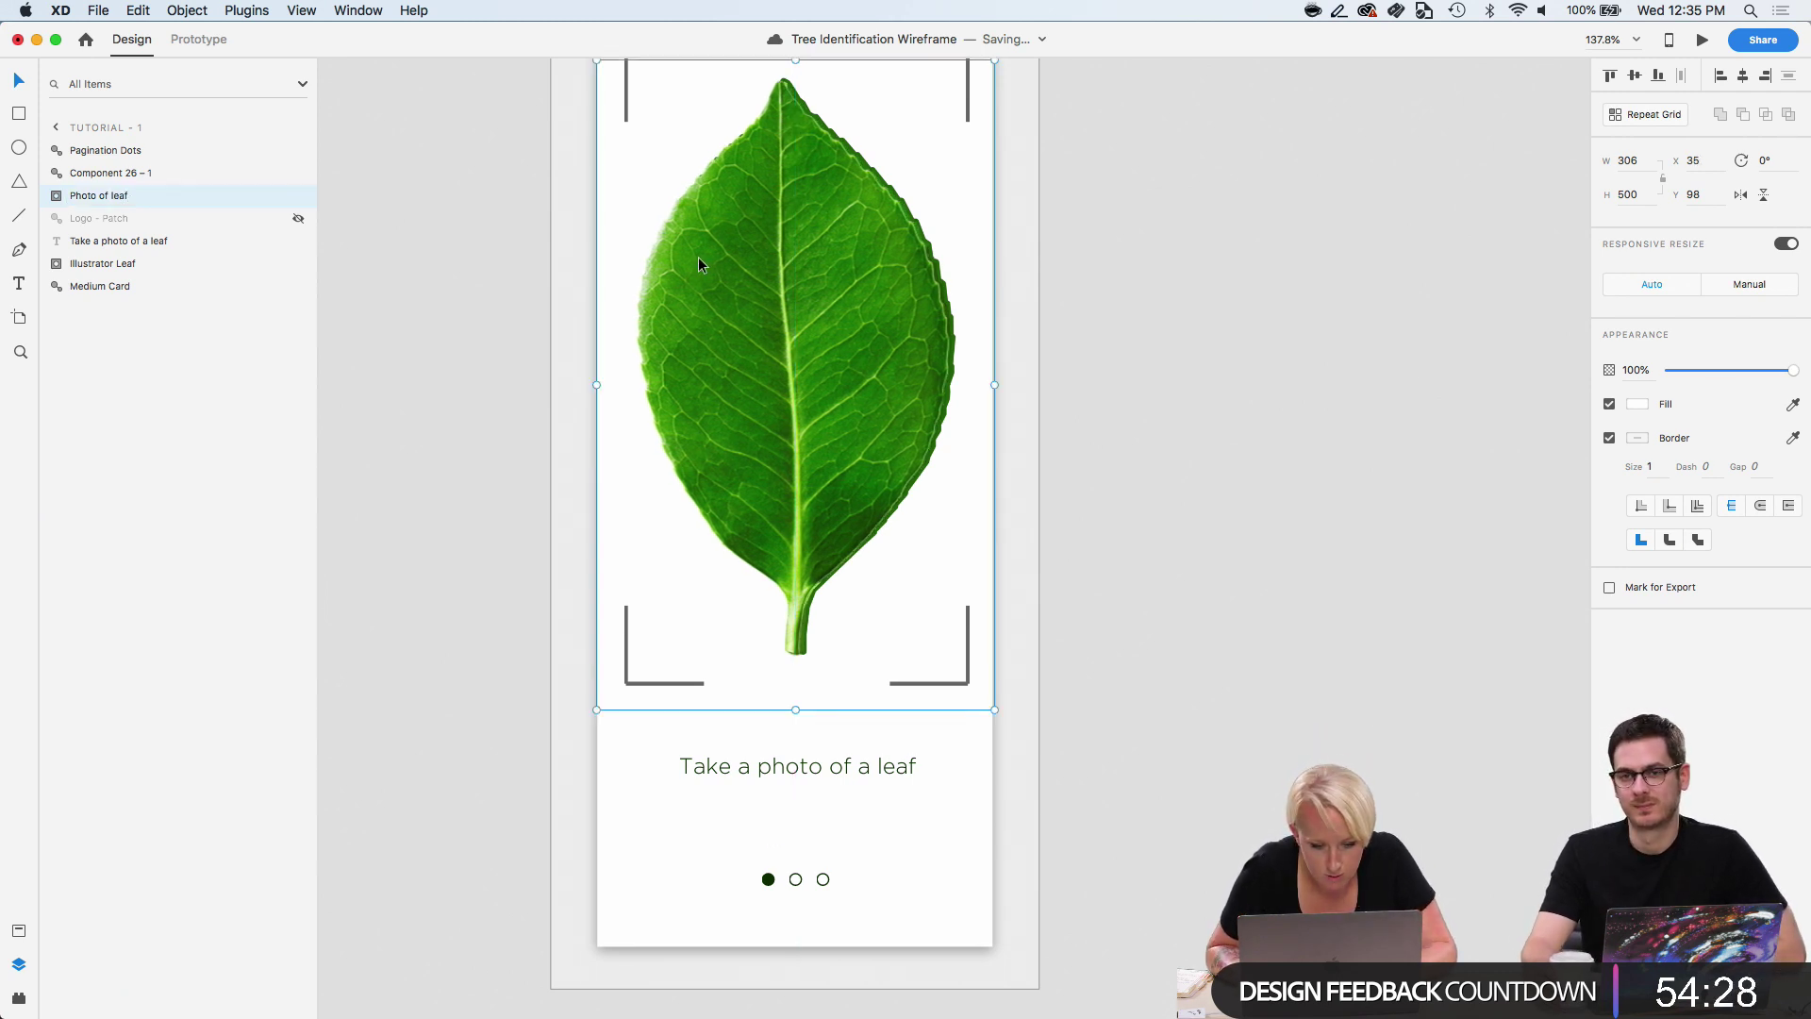
pyautogui.click(107, 265)
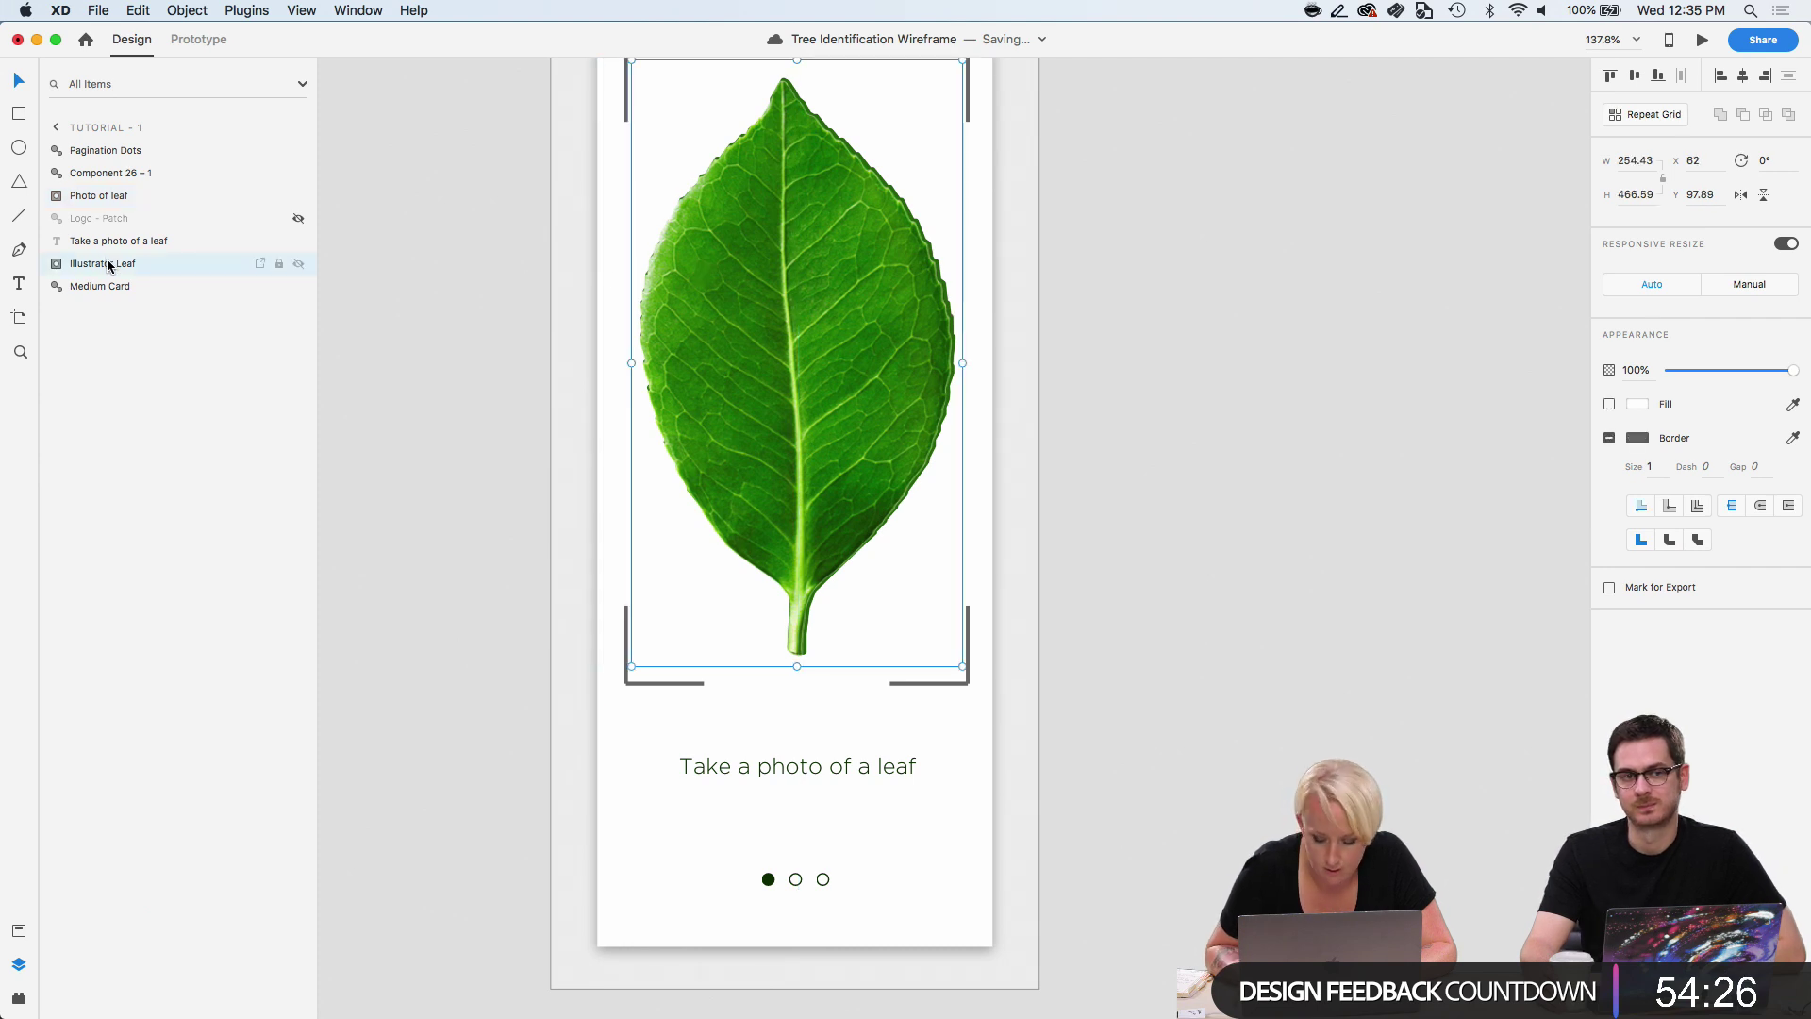
pyautogui.press('Left')
pyautogui.press('Left')
pyautogui.press('Right')
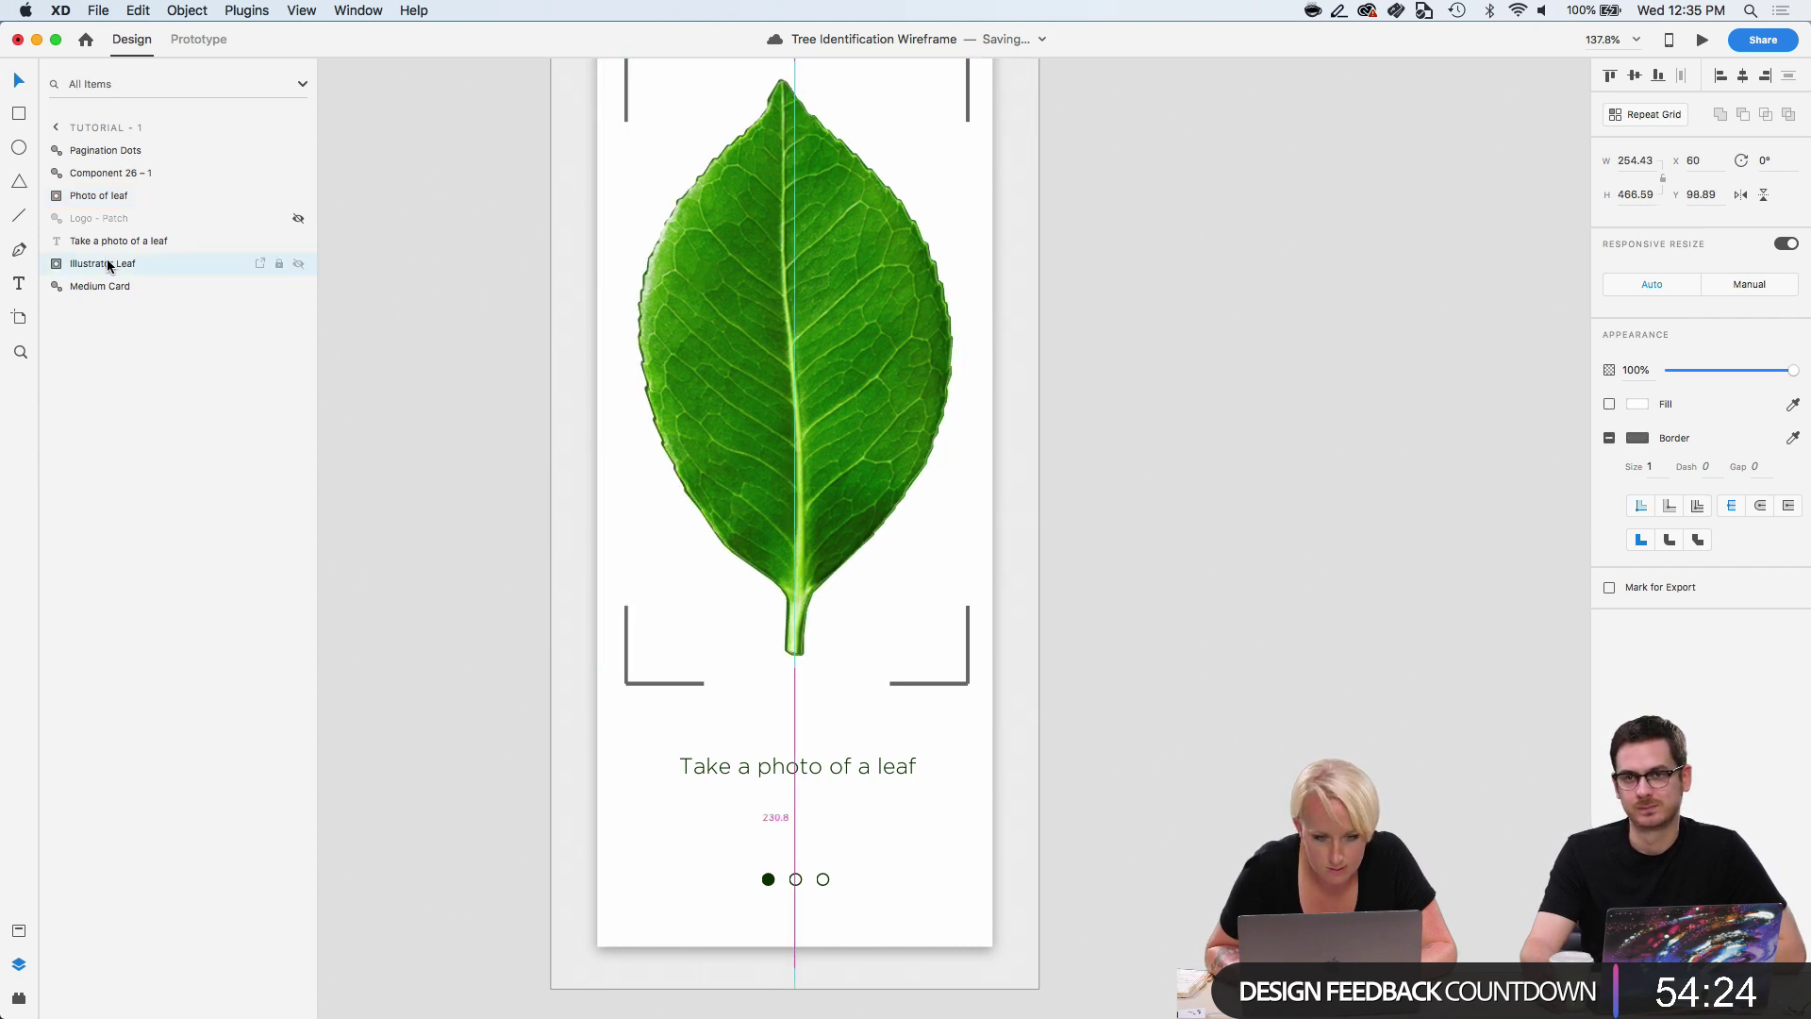
pyautogui.press('Down')
pyautogui.click(1120, 514)
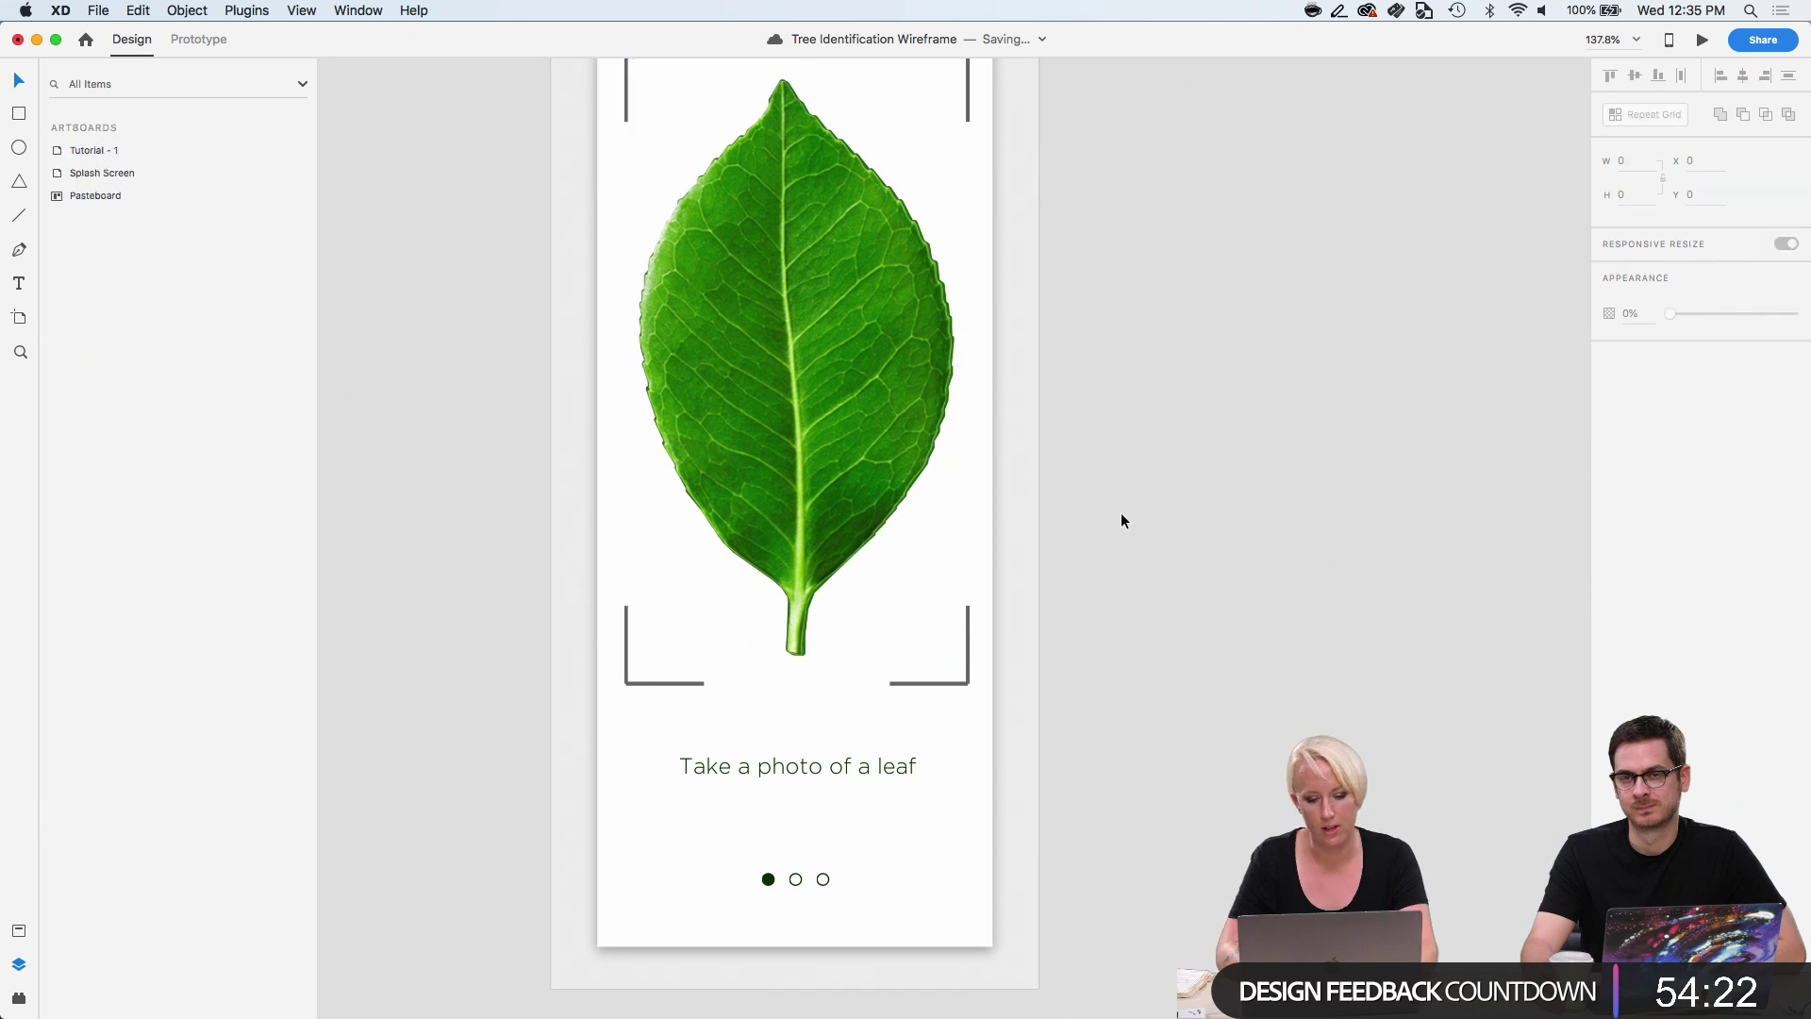
# Shorten the "Take a photo of a leaf" text box from its upper edge so the caption sits closer to the pagination dots.
pyautogui.scroll(-2, 1121, 514)
pyautogui.hscroll(3, 1121, 514)
pyautogui.scroll(1, 1120, 514)
pyautogui.scroll(-1, 1121, 512)
pyautogui.hscroll(-1, 1121, 512)
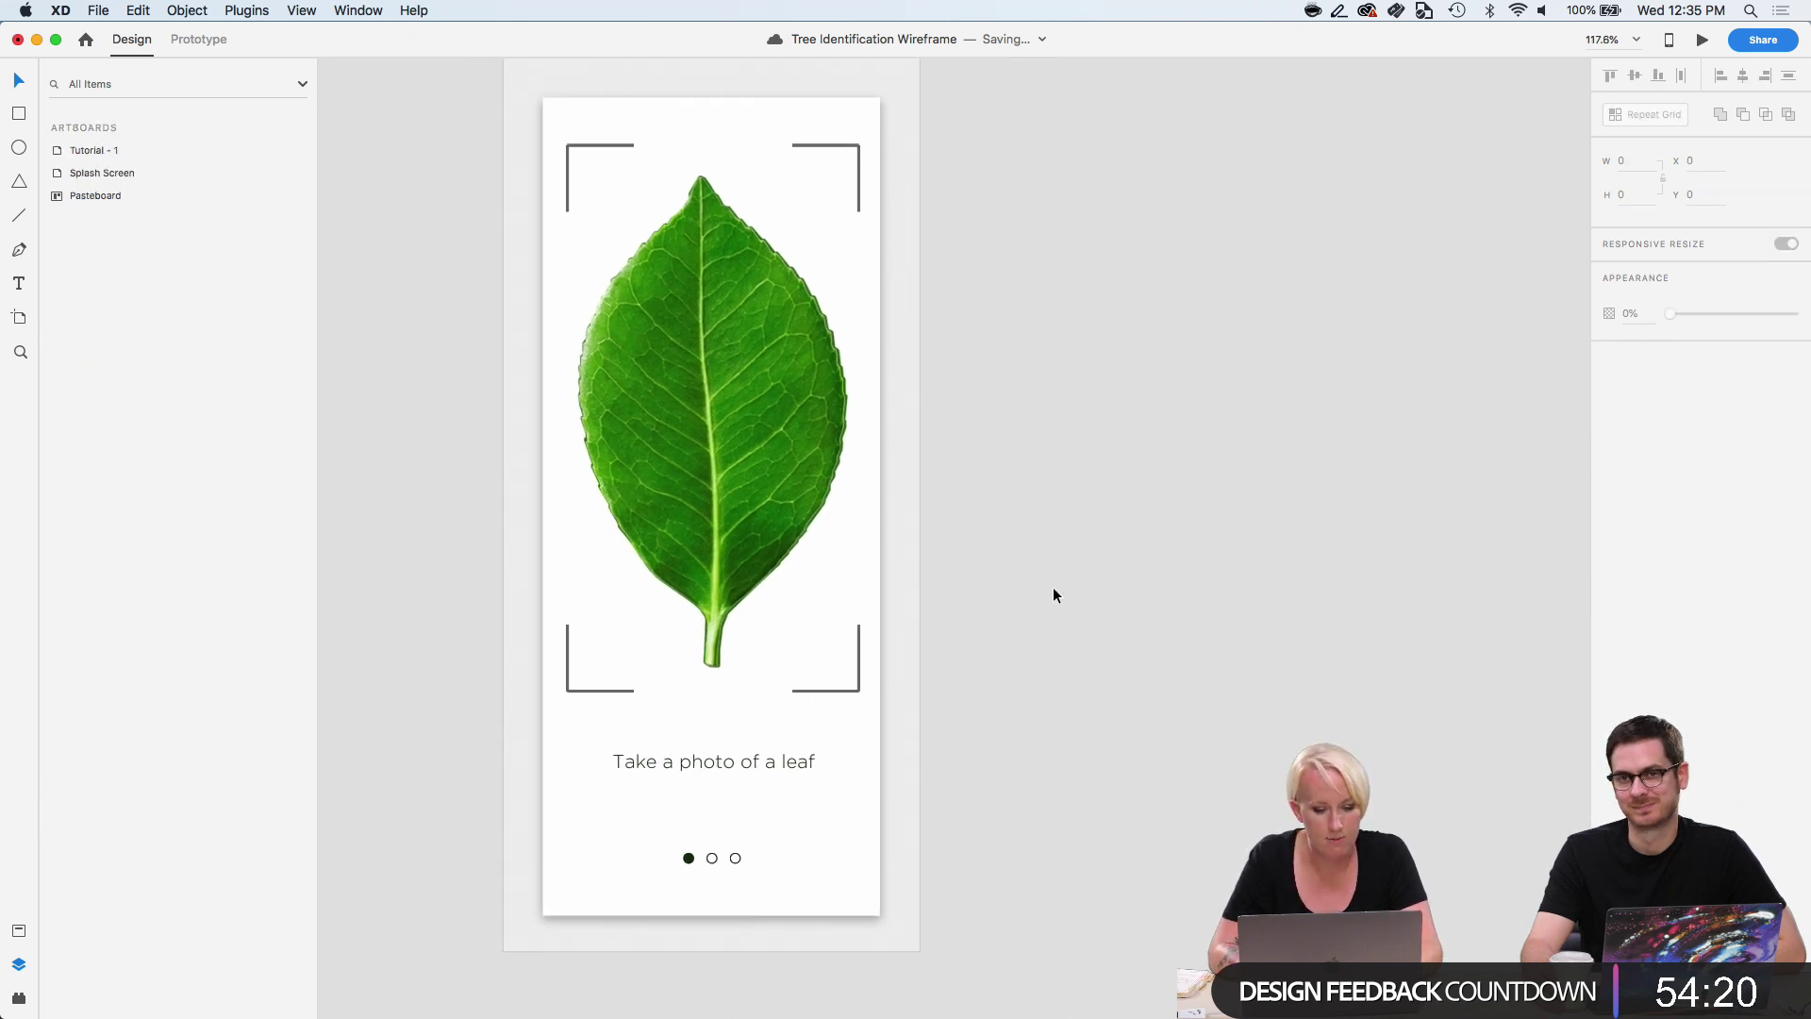
pyautogui.click(770, 760)
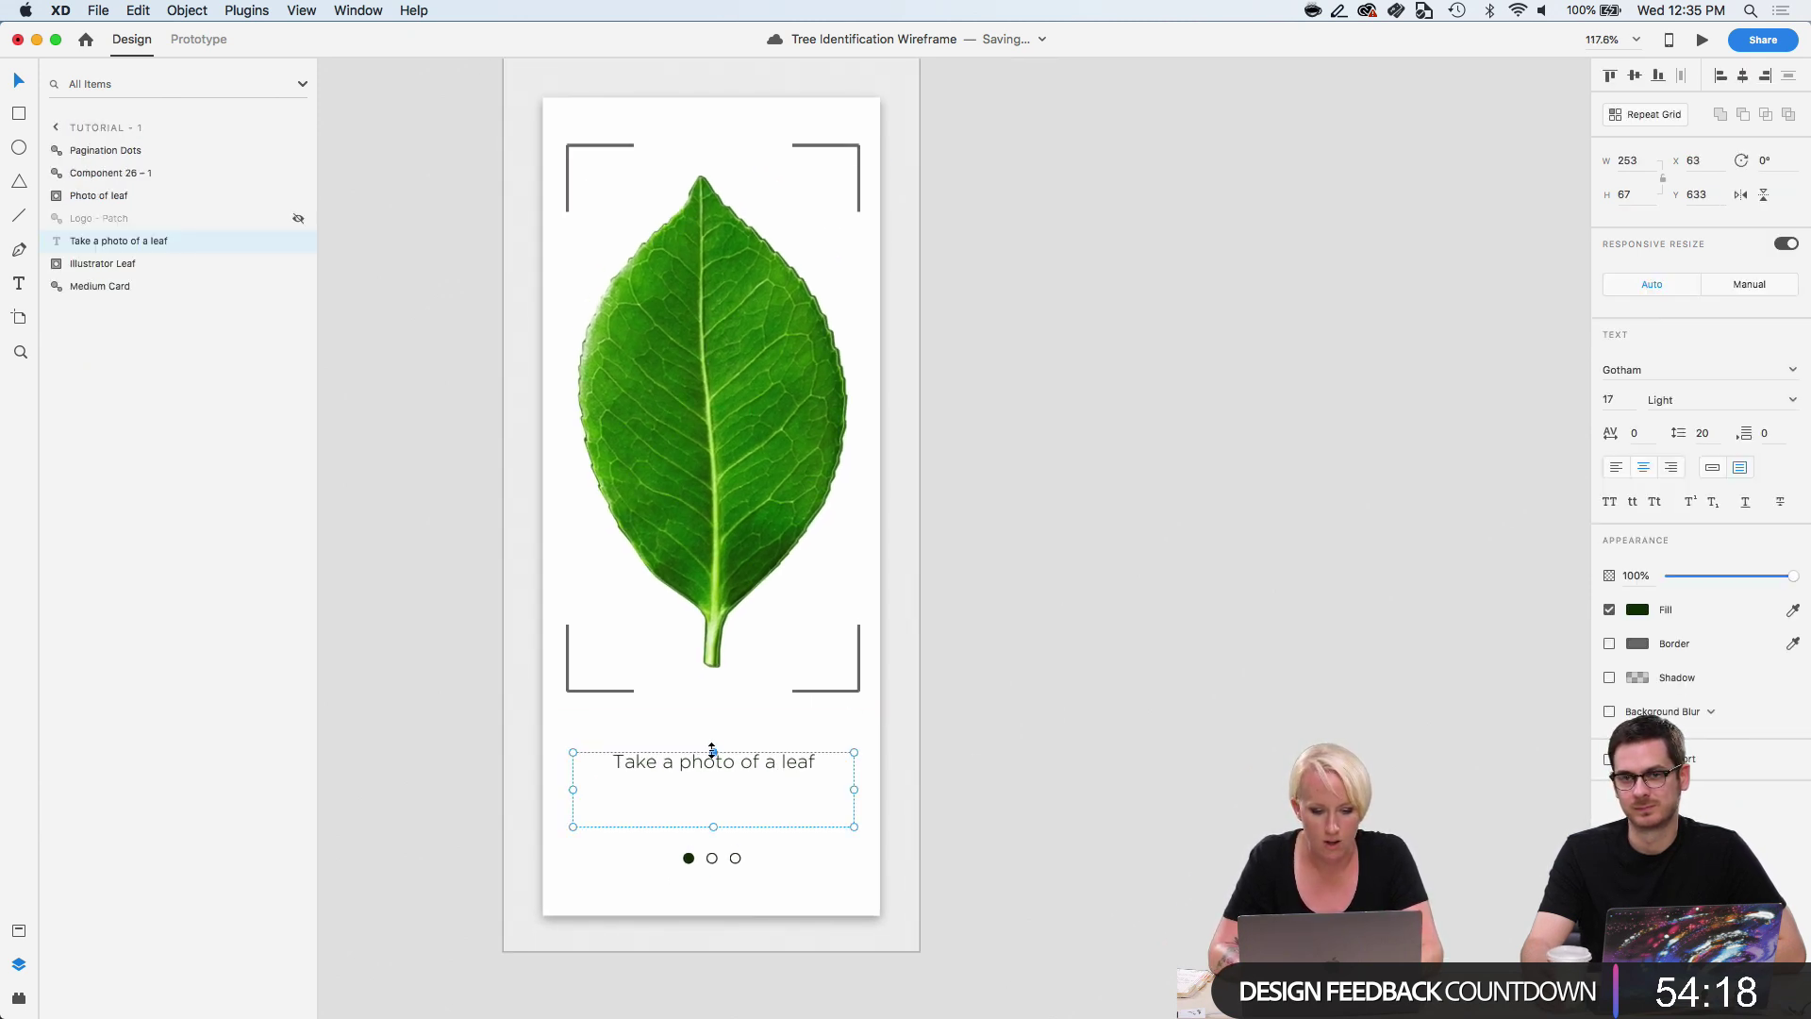
pyautogui.moveTo(712, 750); pyautogui.dragTo(712, 769)
pyautogui.click(1100, 803)
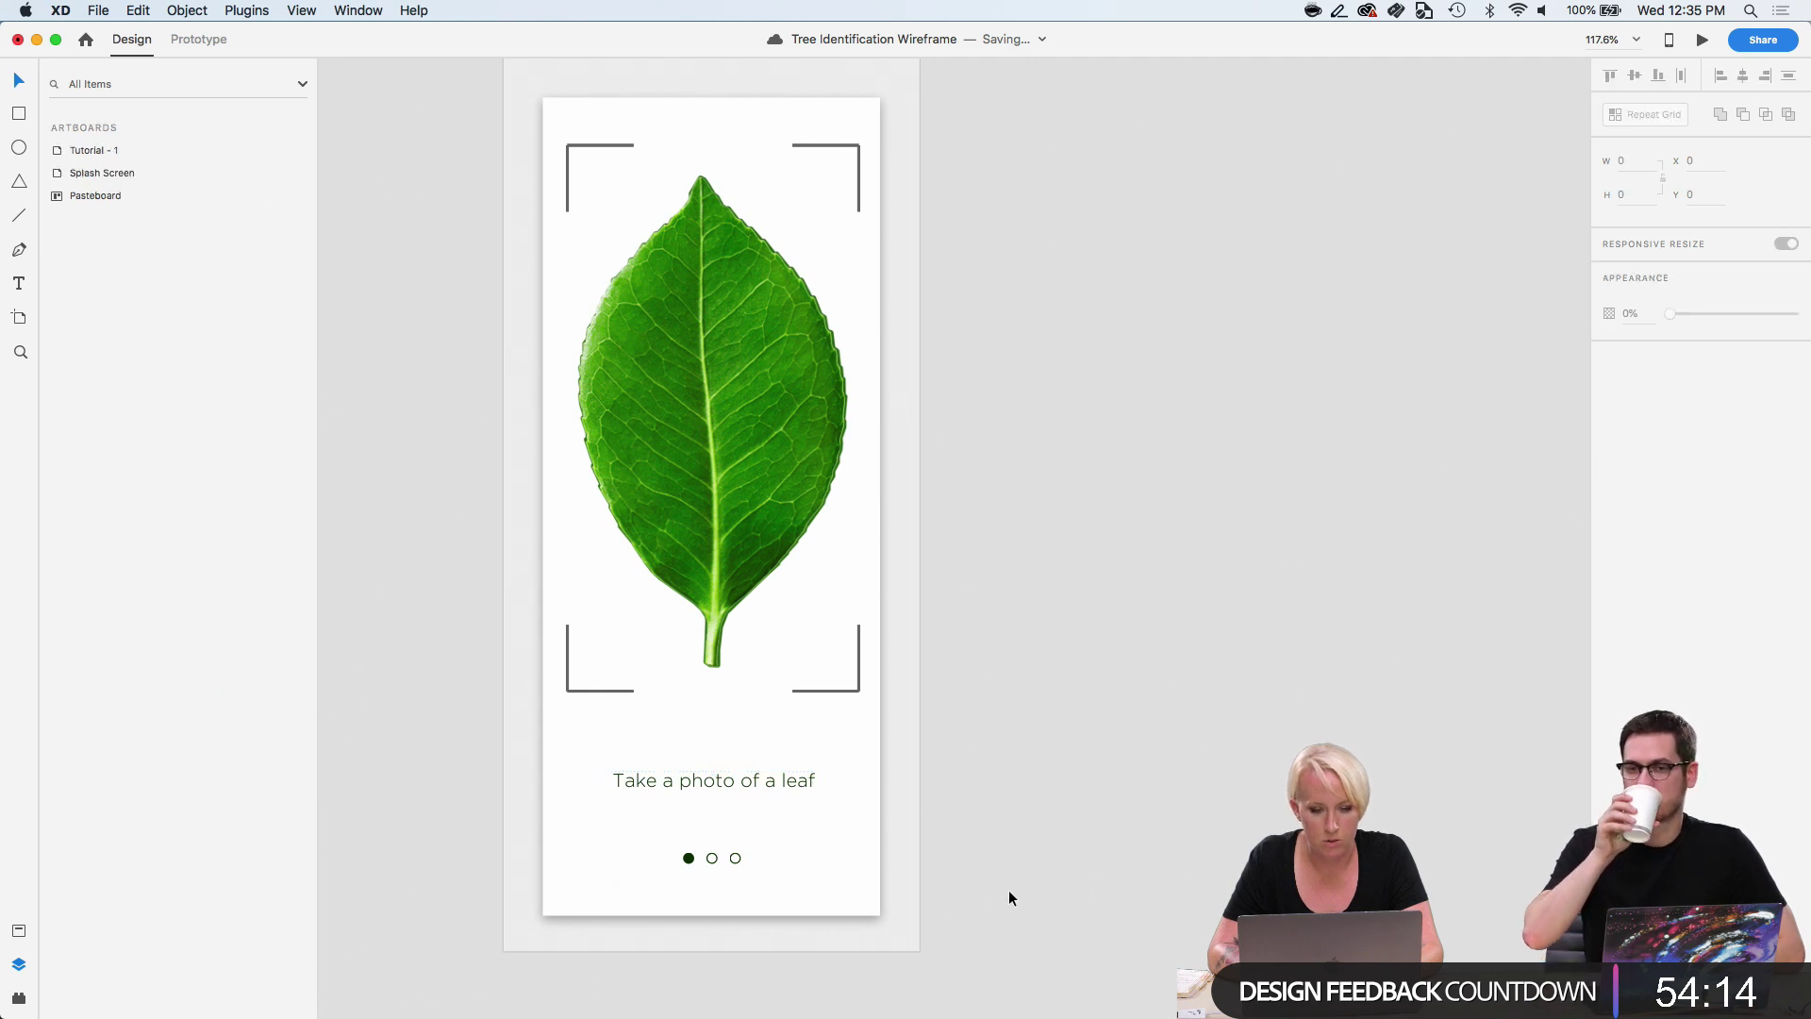
# Duplicate the Tutorial - 1 artboard and place the copy directly beside the original, to its right.
pyautogui.scroll(-3, 1009, 890)
pyautogui.click(659, 268)
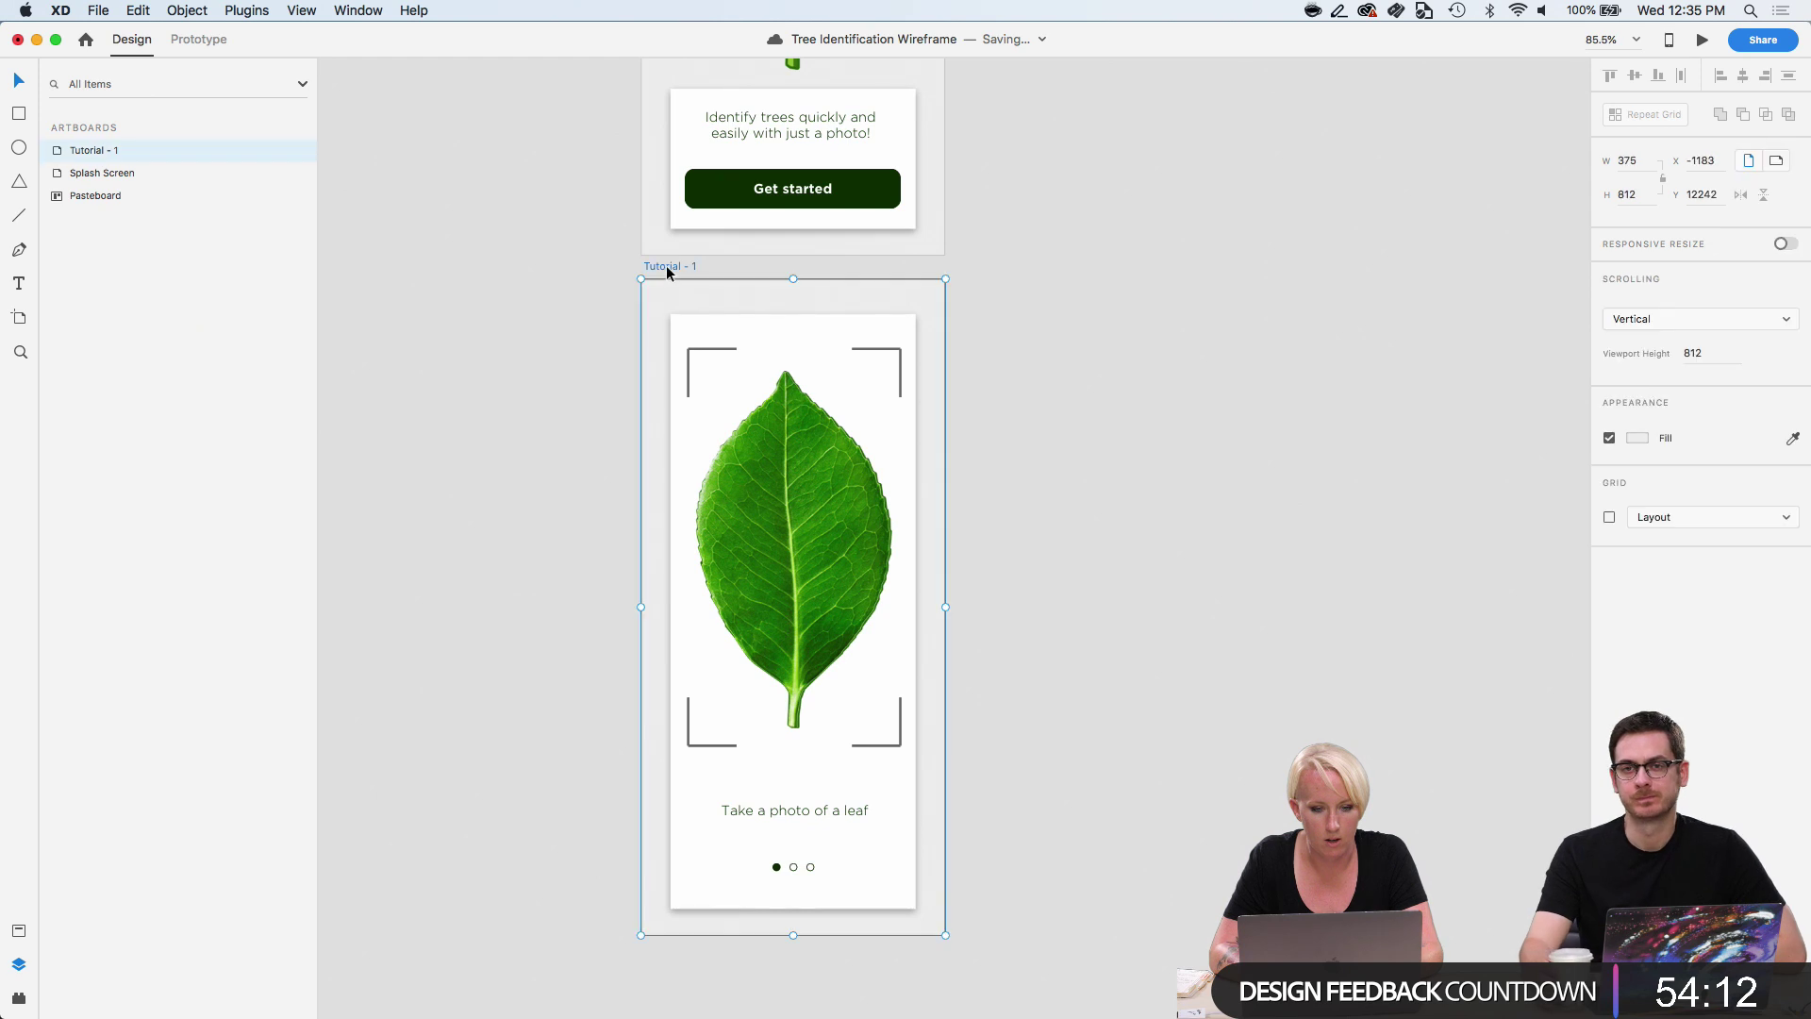
pyautogui.moveTo(659, 268); pyautogui.dragTo(995, 265)
pyautogui.scroll(3, 1118, 518)
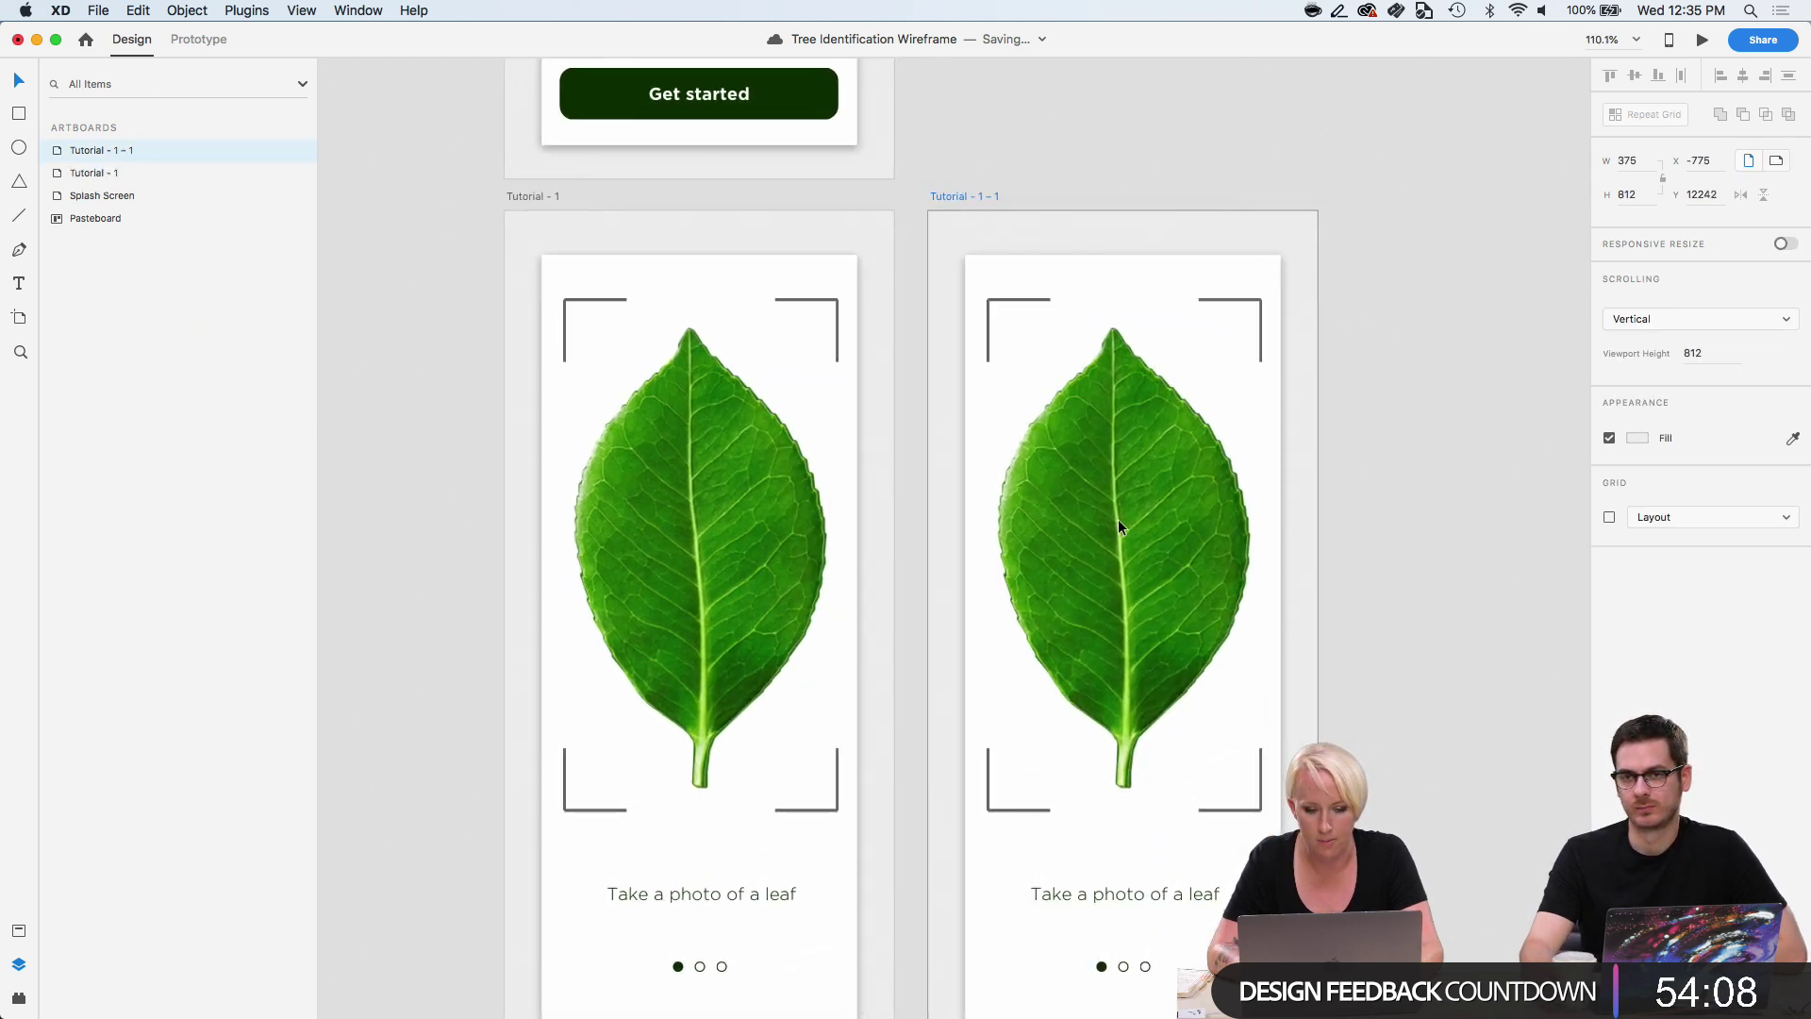
pyautogui.hscroll(2, 1118, 519)
pyautogui.click(1196, 536)
pyautogui.scroll(-3, 1196, 536)
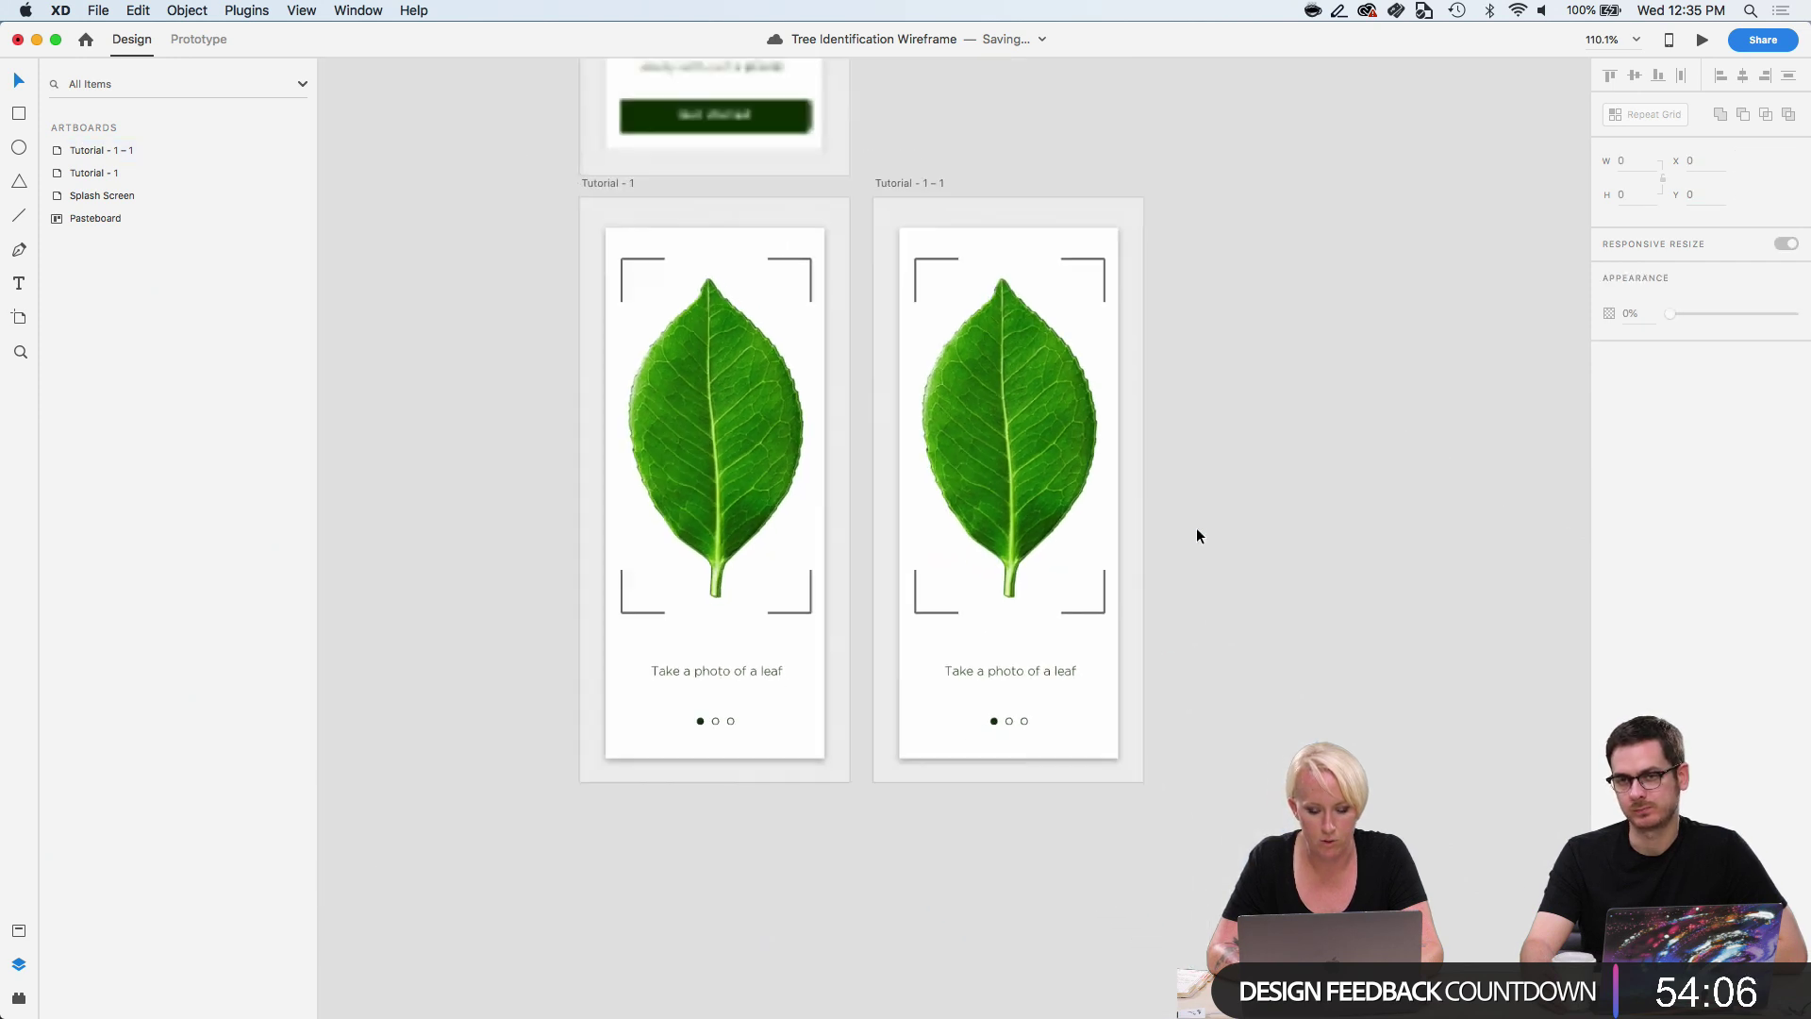
pyautogui.scroll(10, 1196, 536)
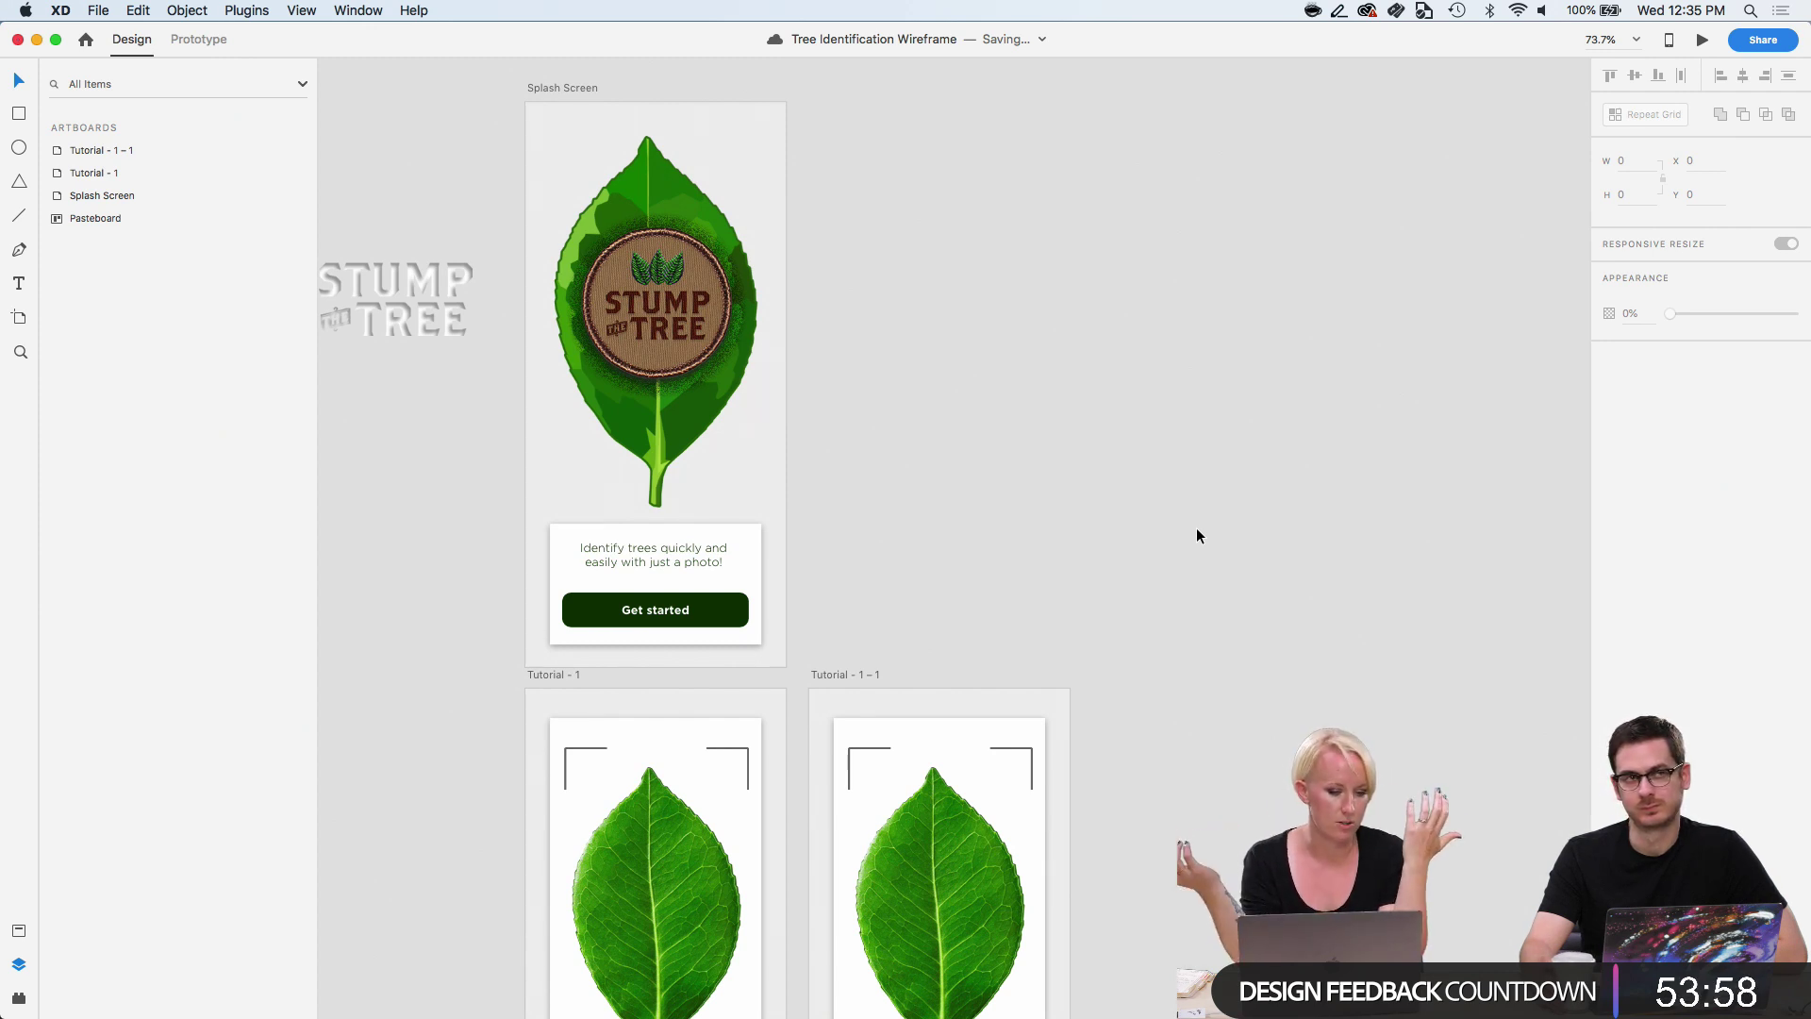
pyautogui.scroll(-7, 1196, 535)
pyautogui.scroll(3, 1196, 536)
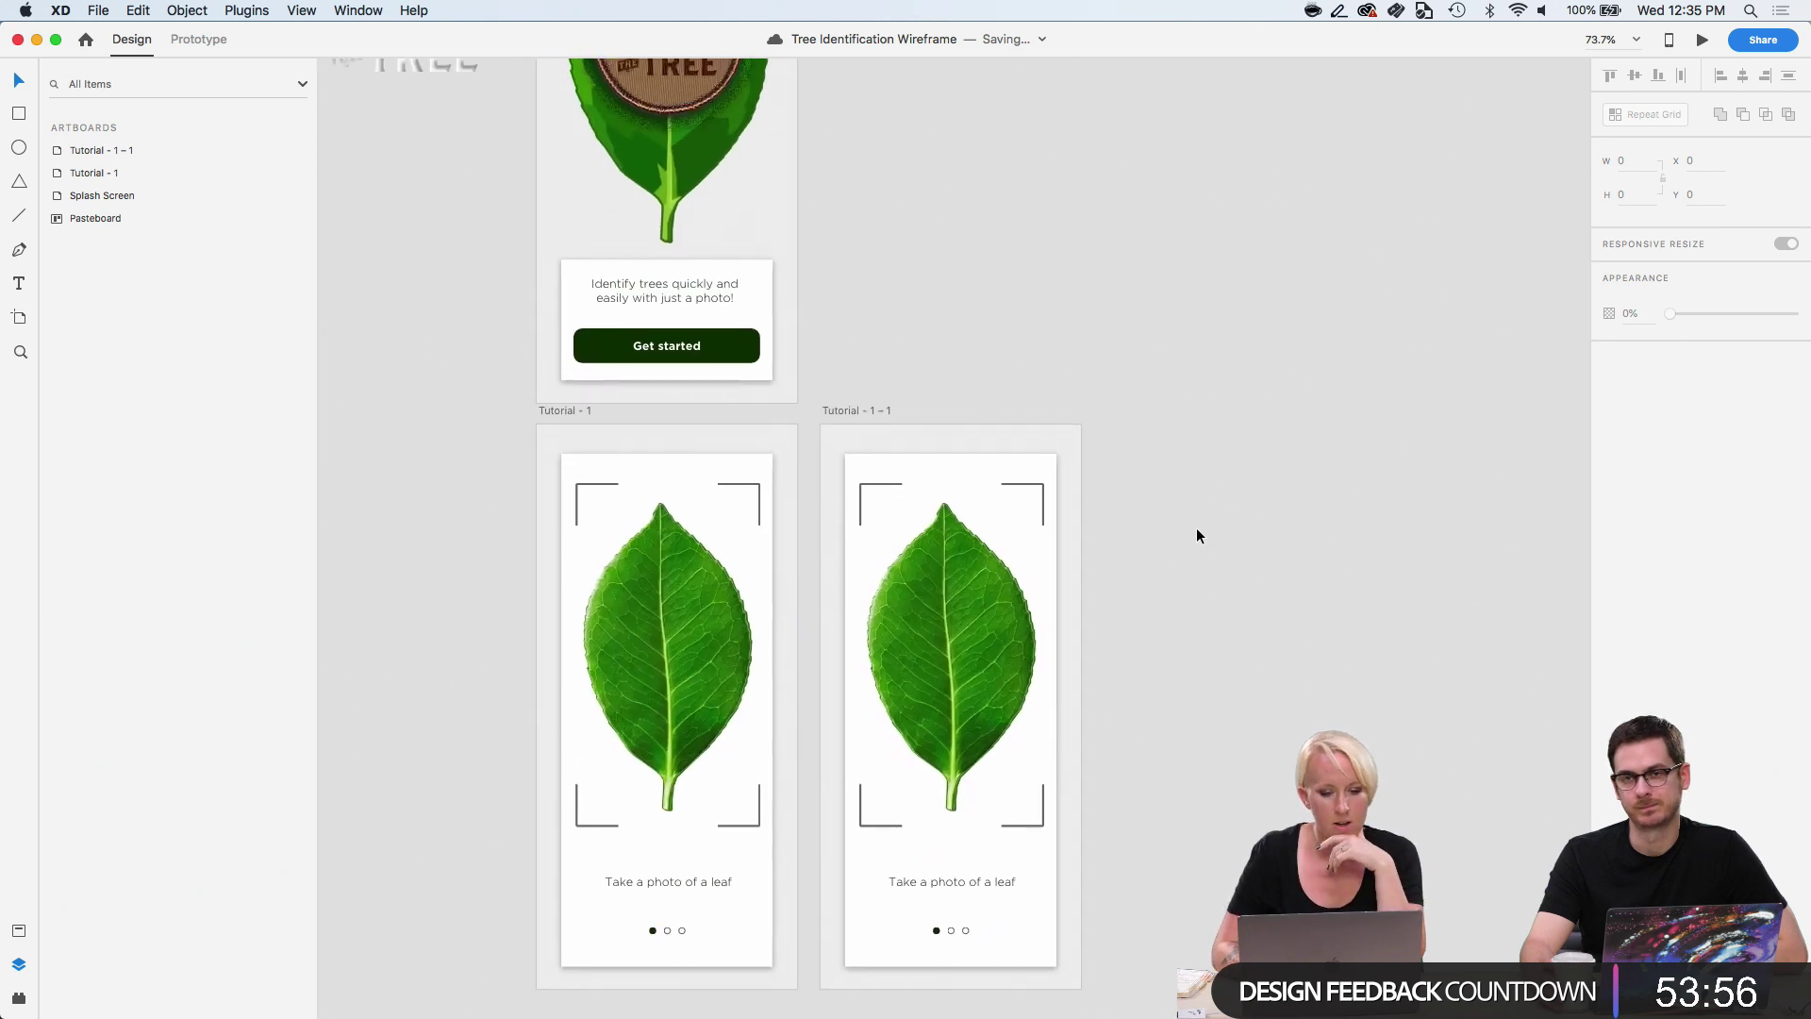
pyautogui.scroll(-1, 1196, 536)
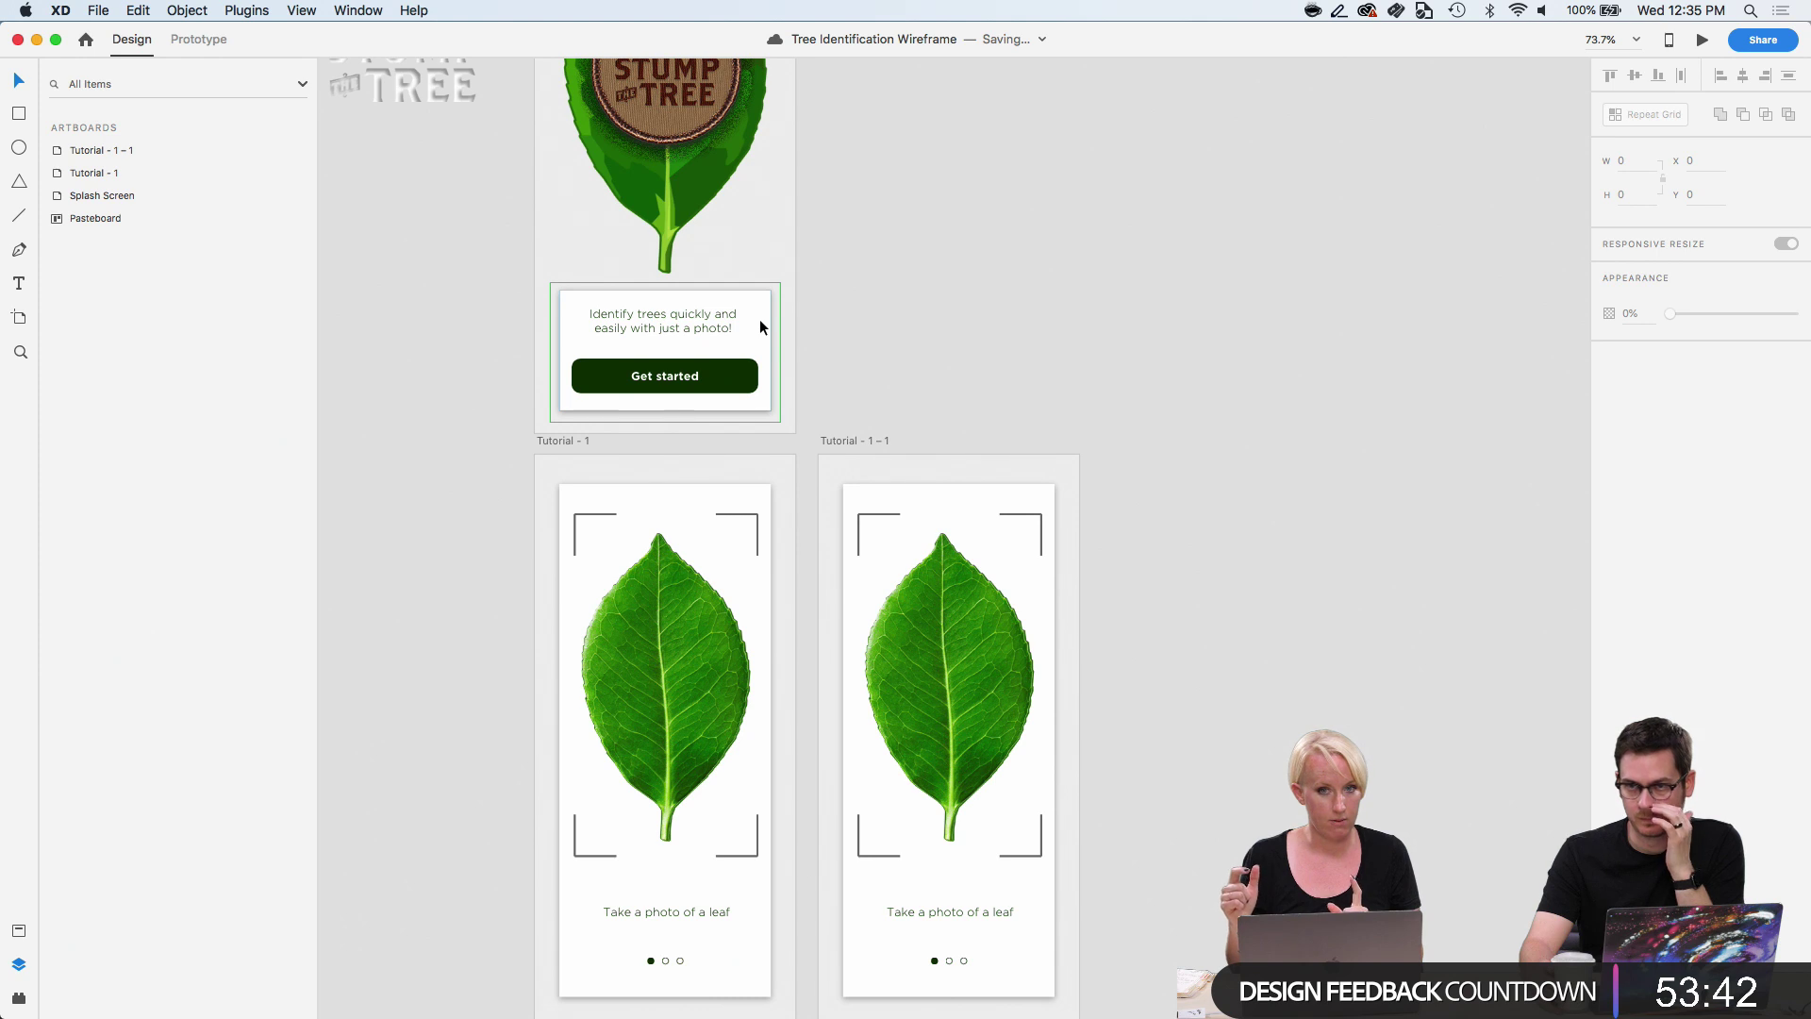
pyautogui.scroll(-5, 992, 623)
pyautogui.hscroll(2, 992, 623)
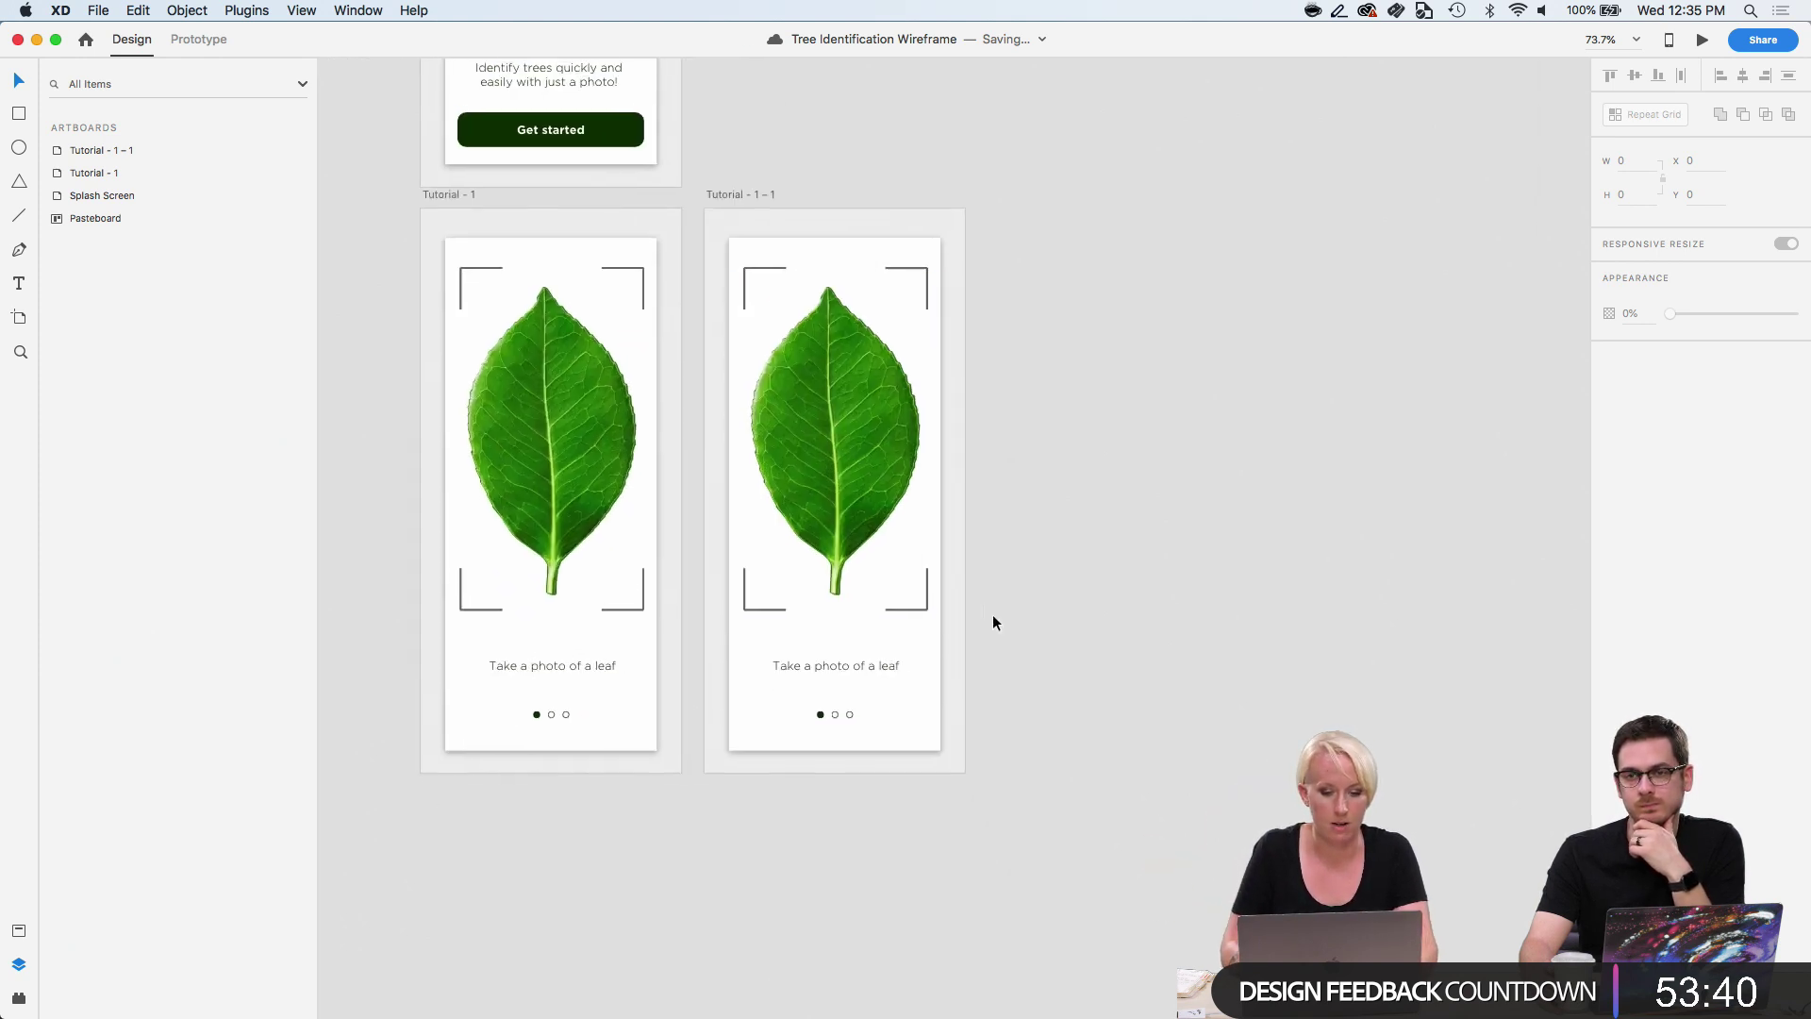
# Compare the Tutorial - 1 artboard with its copy and look over the splash screen above them.
pyautogui.scroll(5, 993, 623)
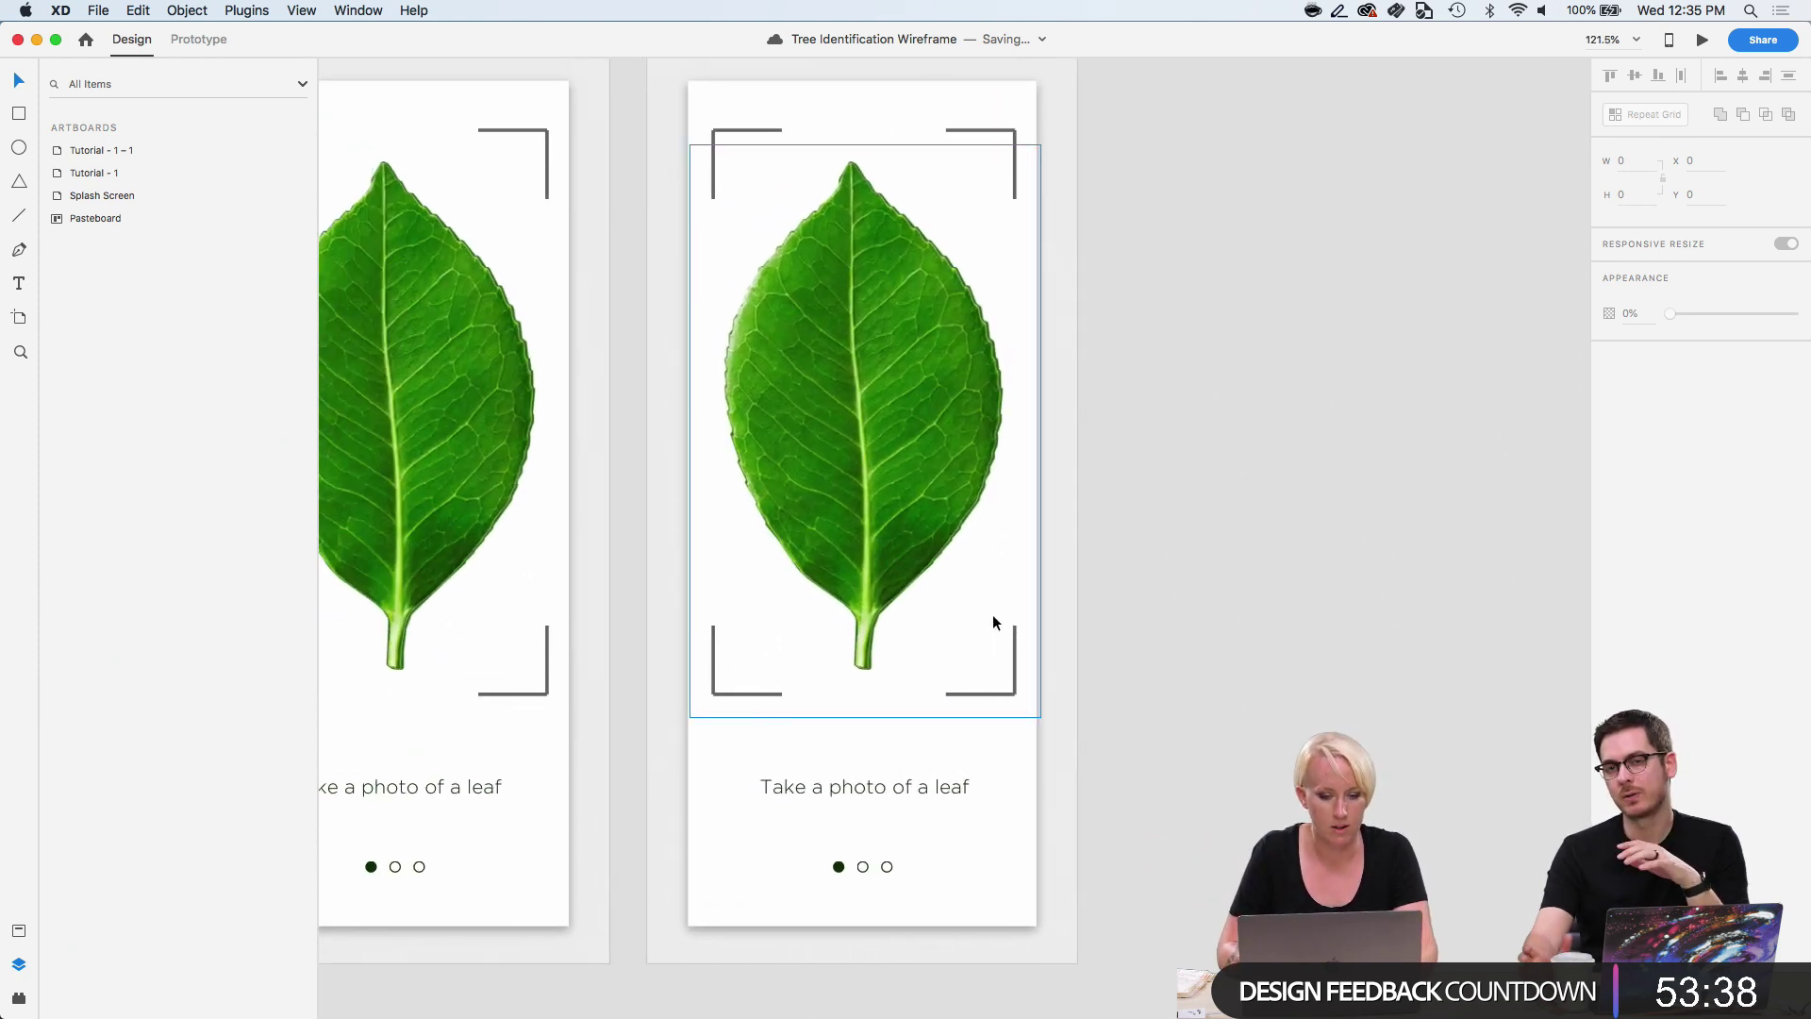
pyautogui.scroll(1, 992, 623)
pyautogui.hscroll(-1, 993, 622)
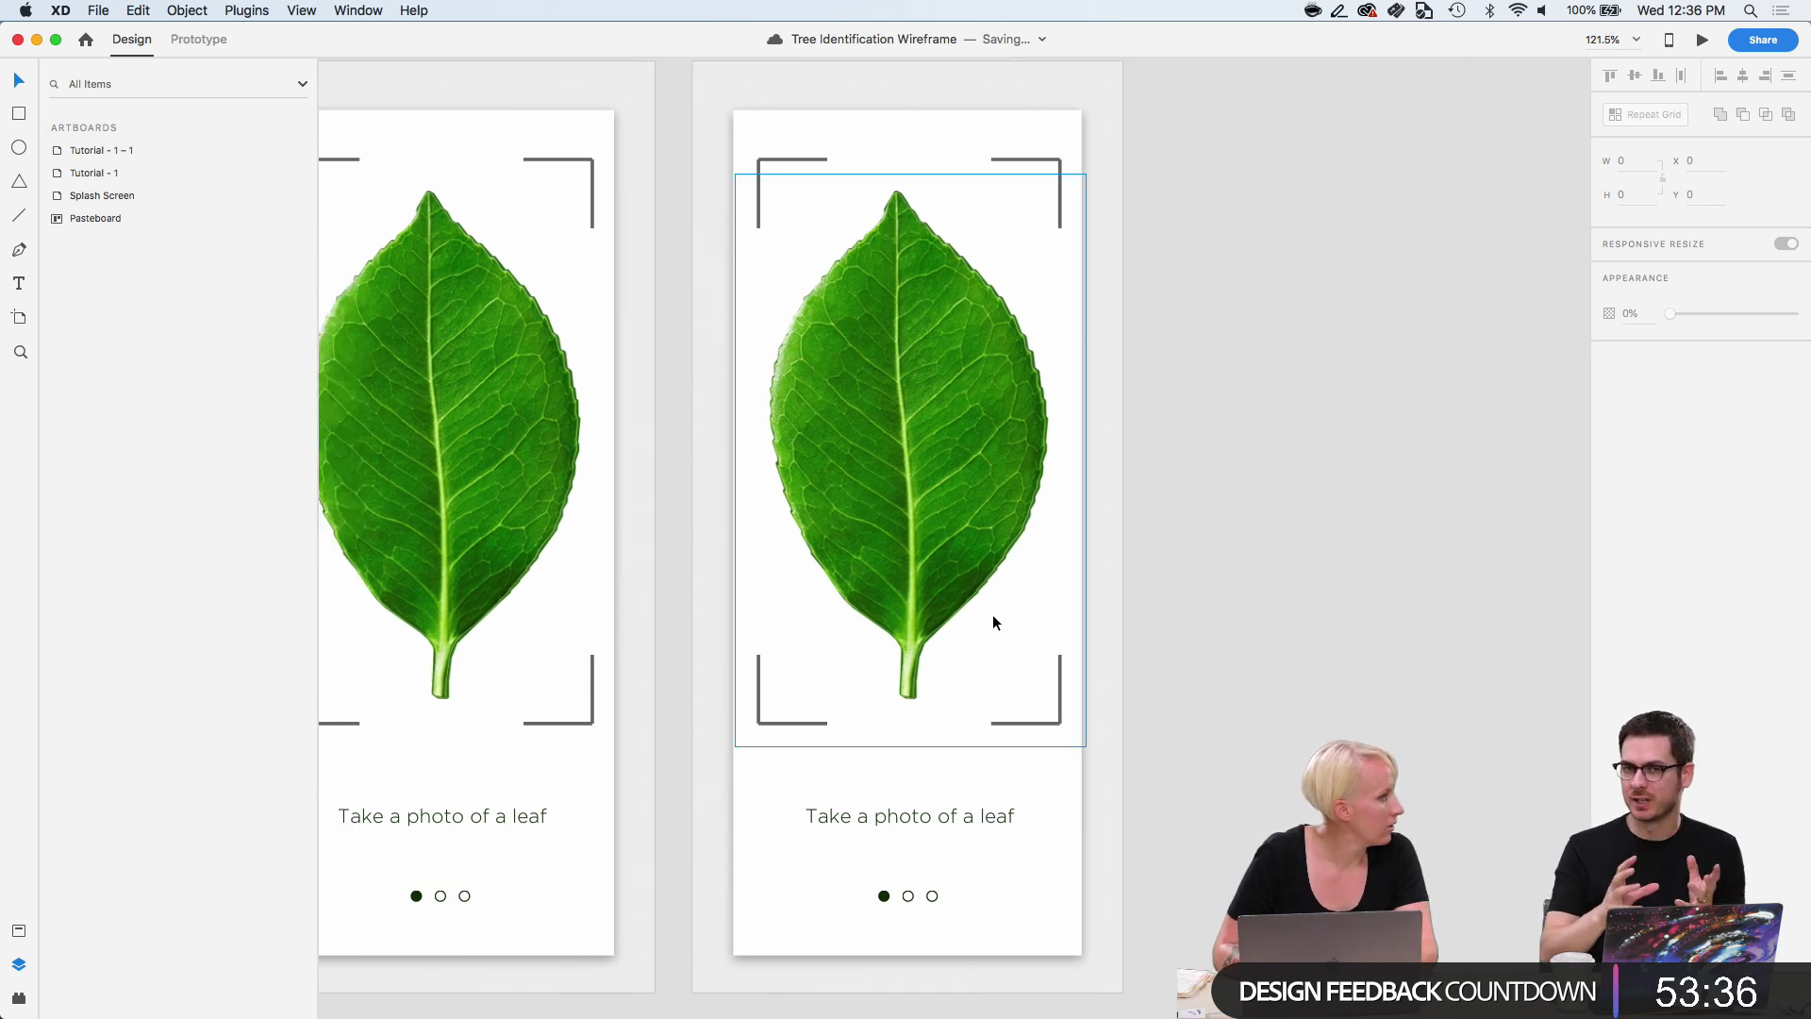
pyautogui.hscroll(-4, 1369, 624)
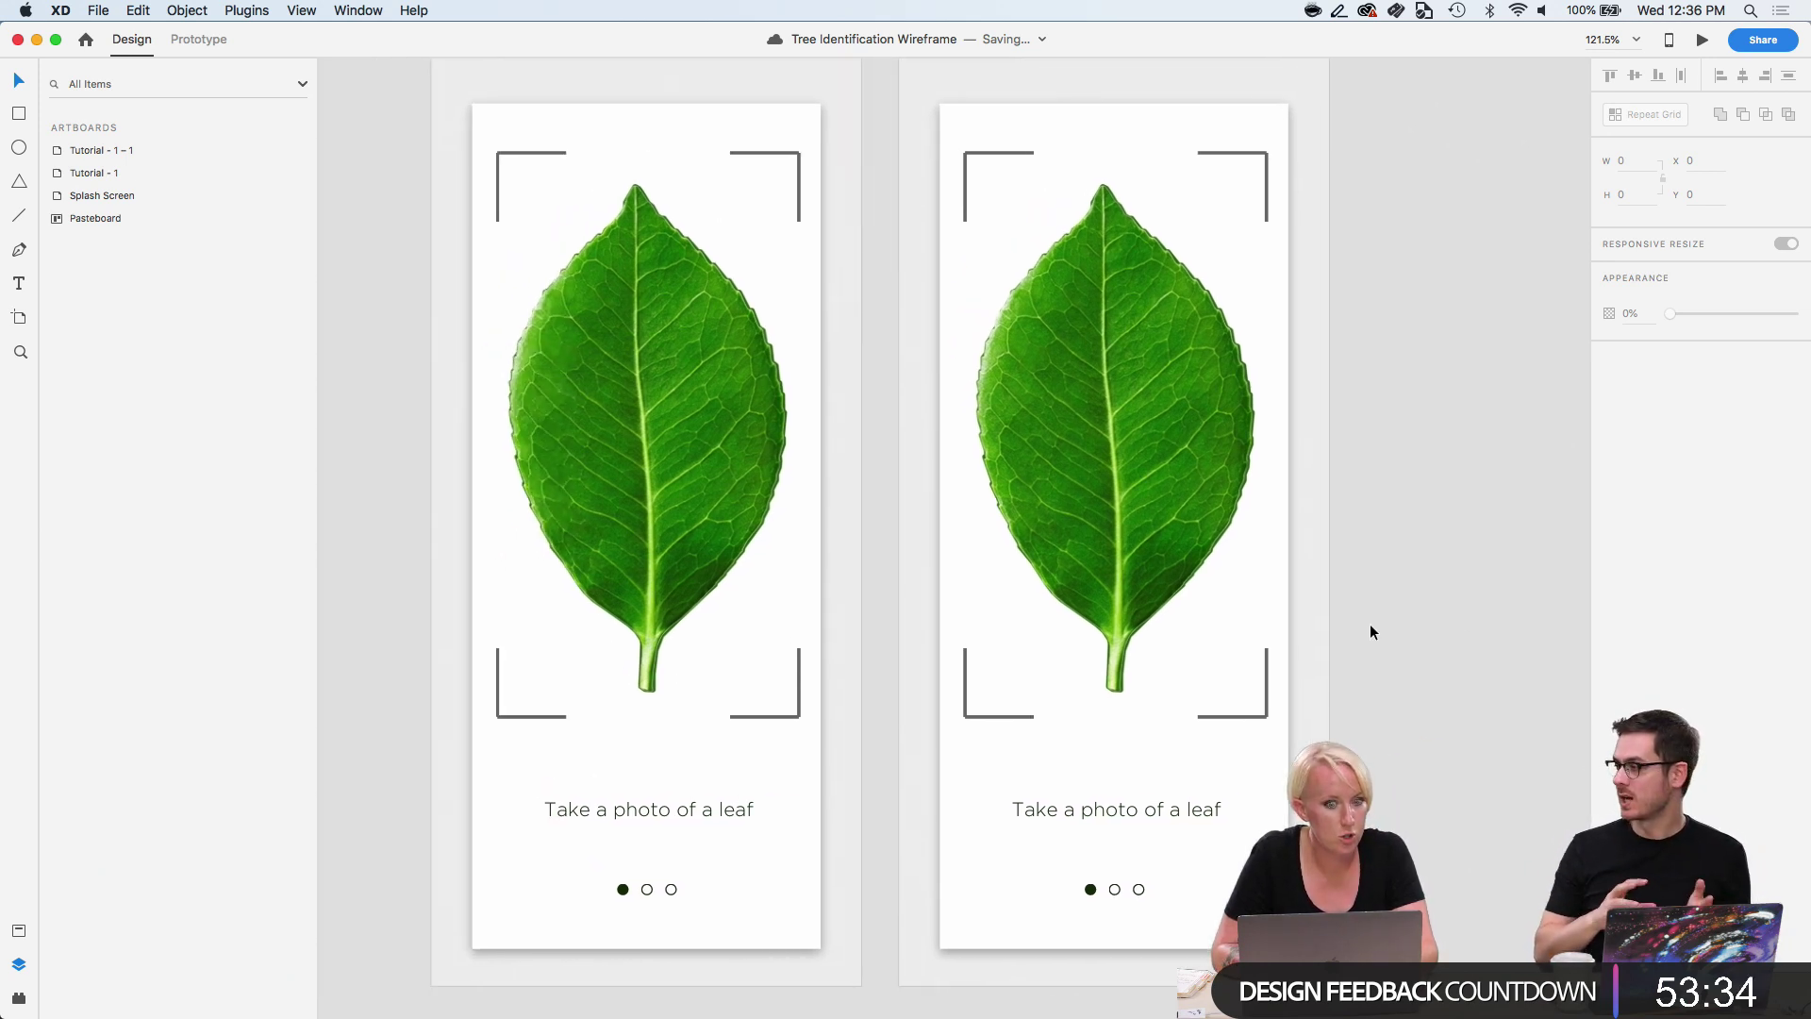
pyautogui.hscroll(2, 1370, 625)
pyautogui.scroll(1, 1370, 625)
pyautogui.scroll(-1, 1369, 625)
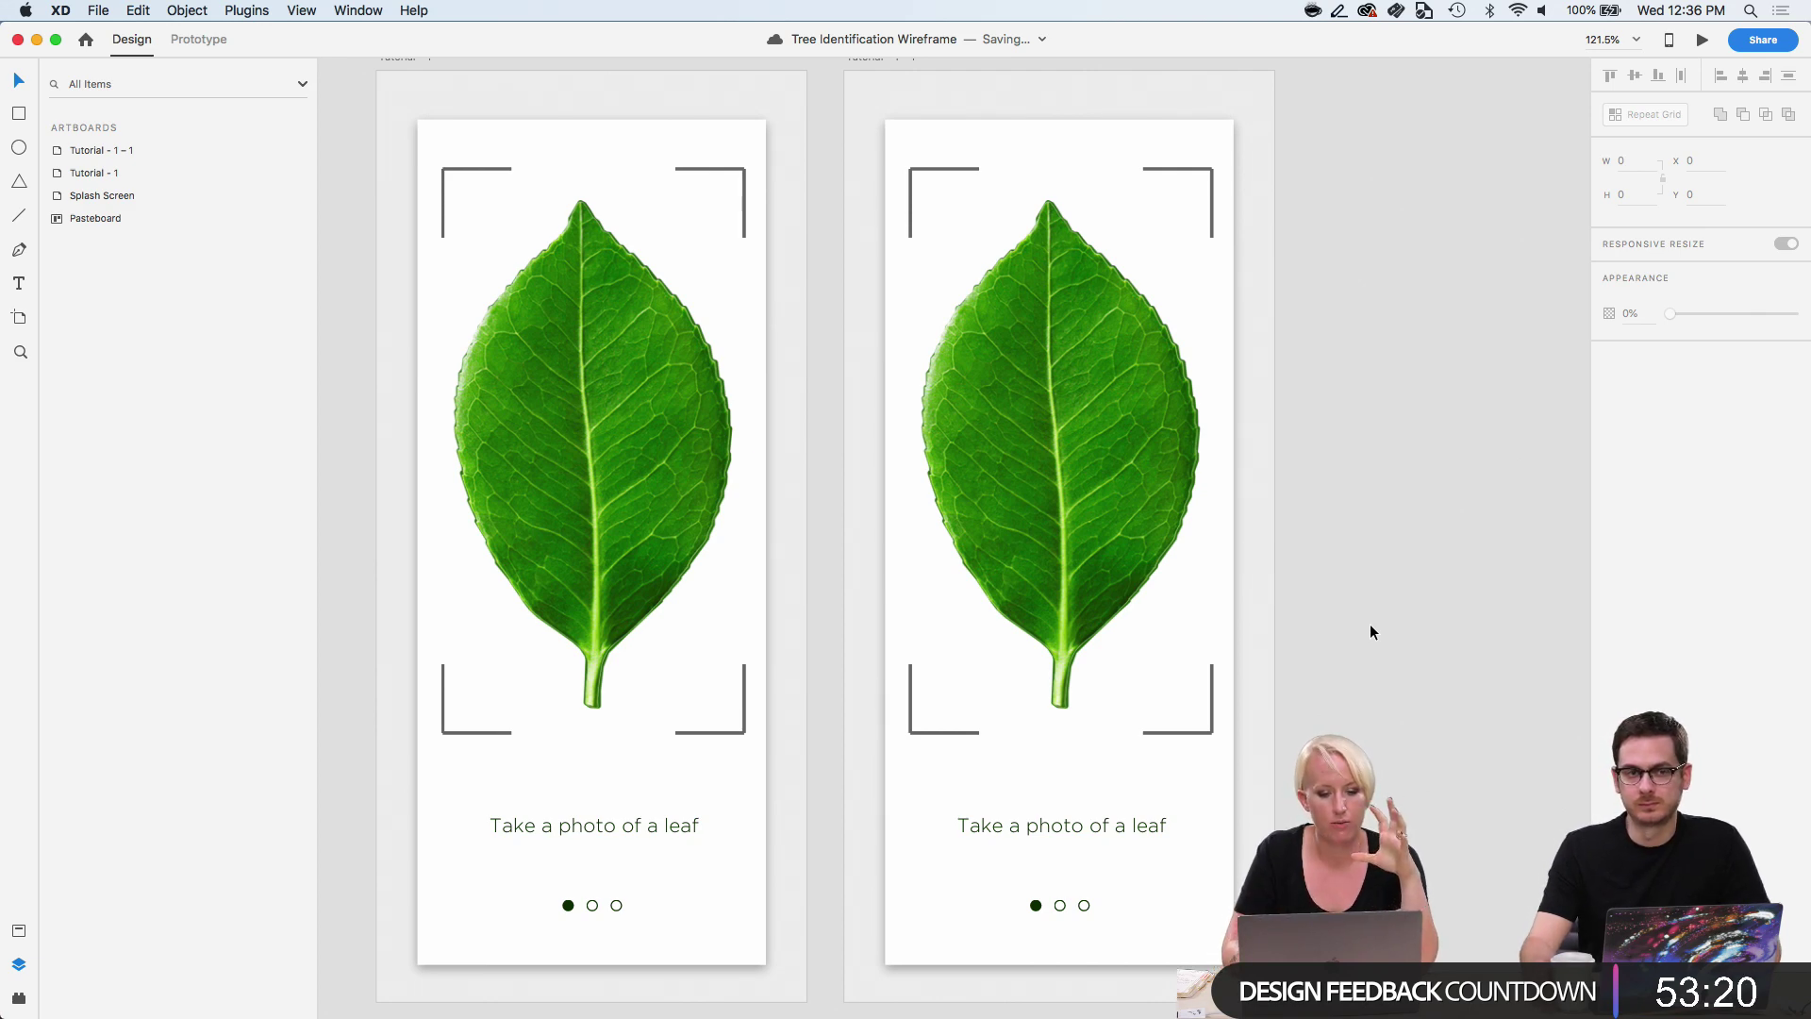
pyautogui.scroll(-4, 1369, 625)
pyautogui.scroll(5, 1369, 624)
pyautogui.scroll(3, 821, 274)
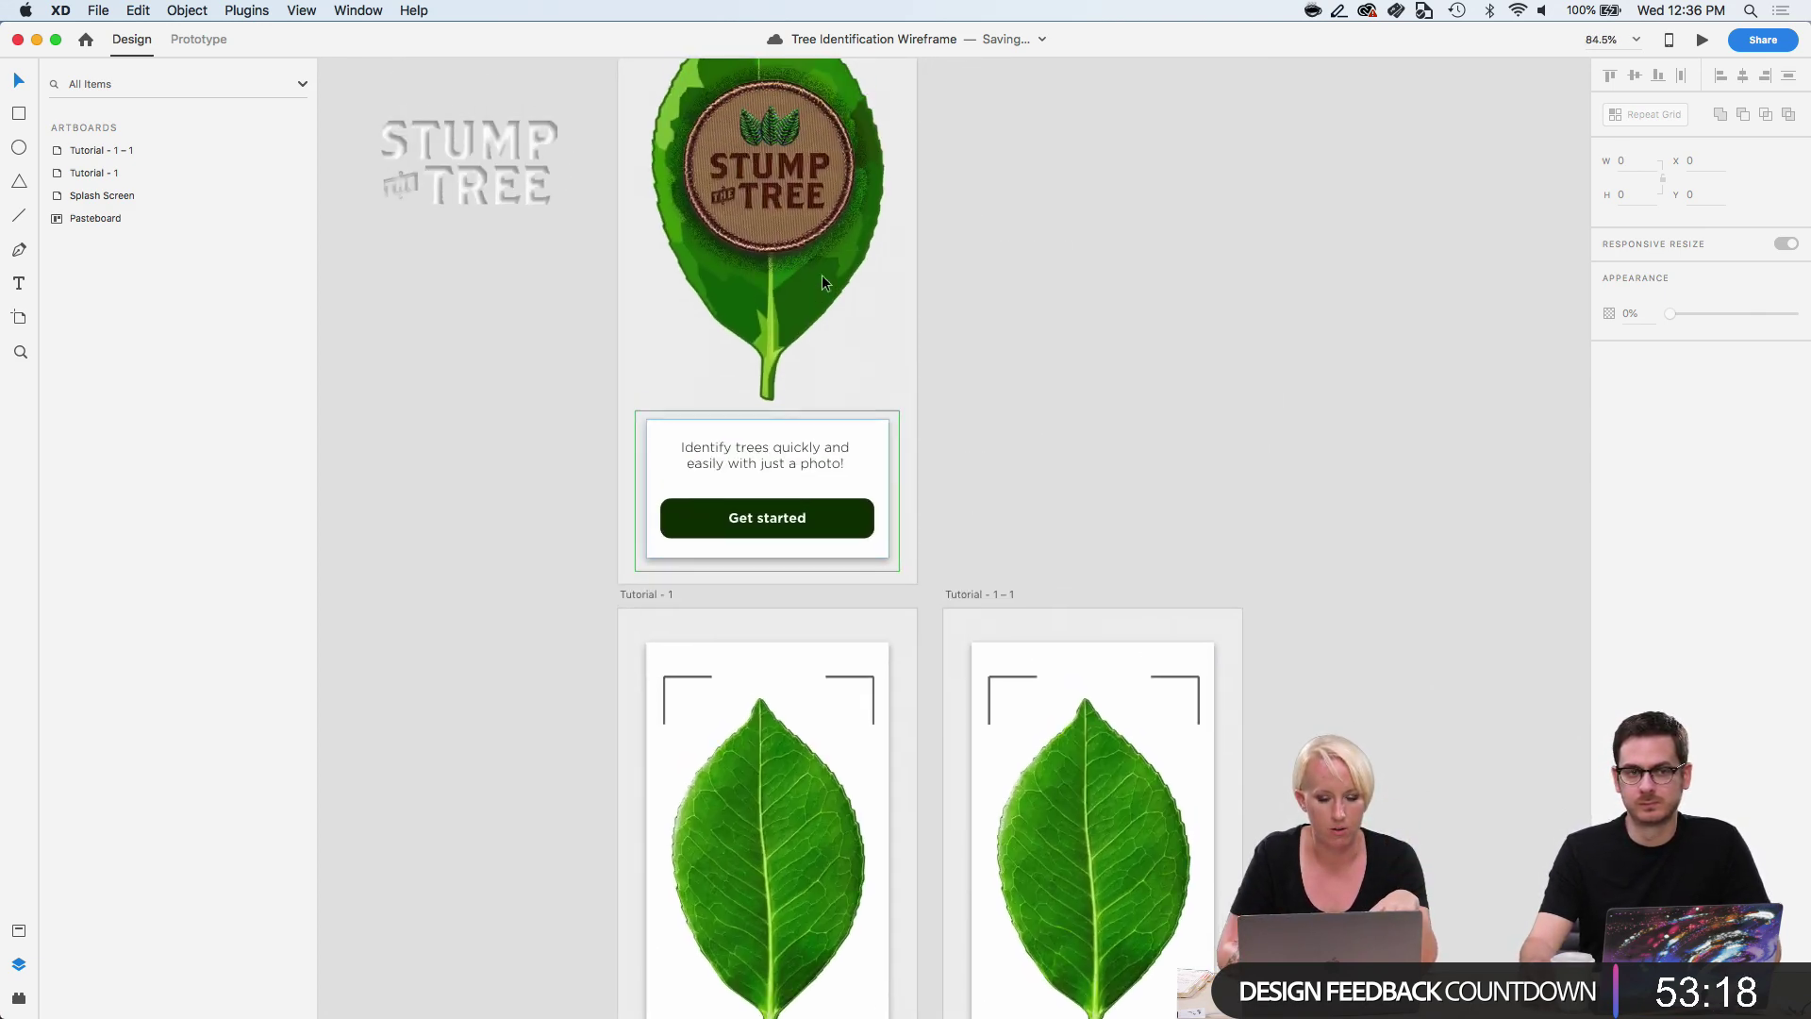
# Move the Tutorial - 1 – 1 artboard horizontally away from Tutorial - 1 to widen the gap between them.
pyautogui.scroll(-3, 822, 275)
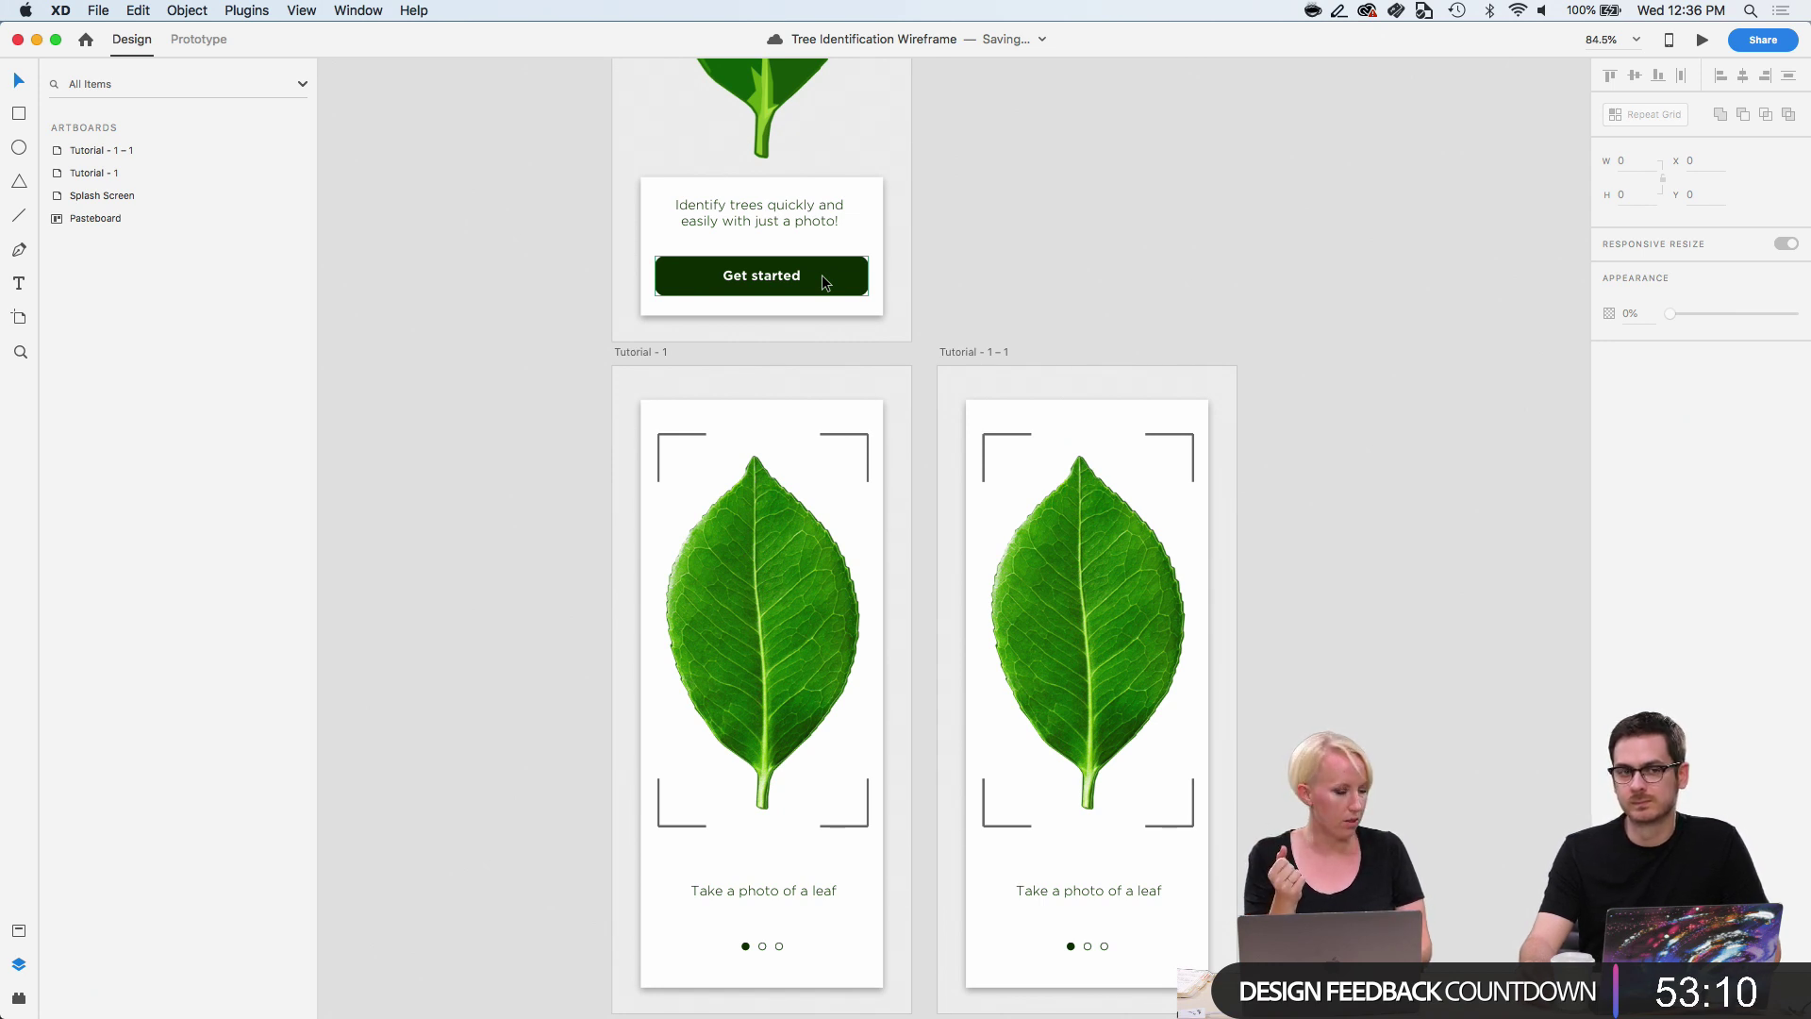
pyautogui.scroll(-3, 1442, 788)
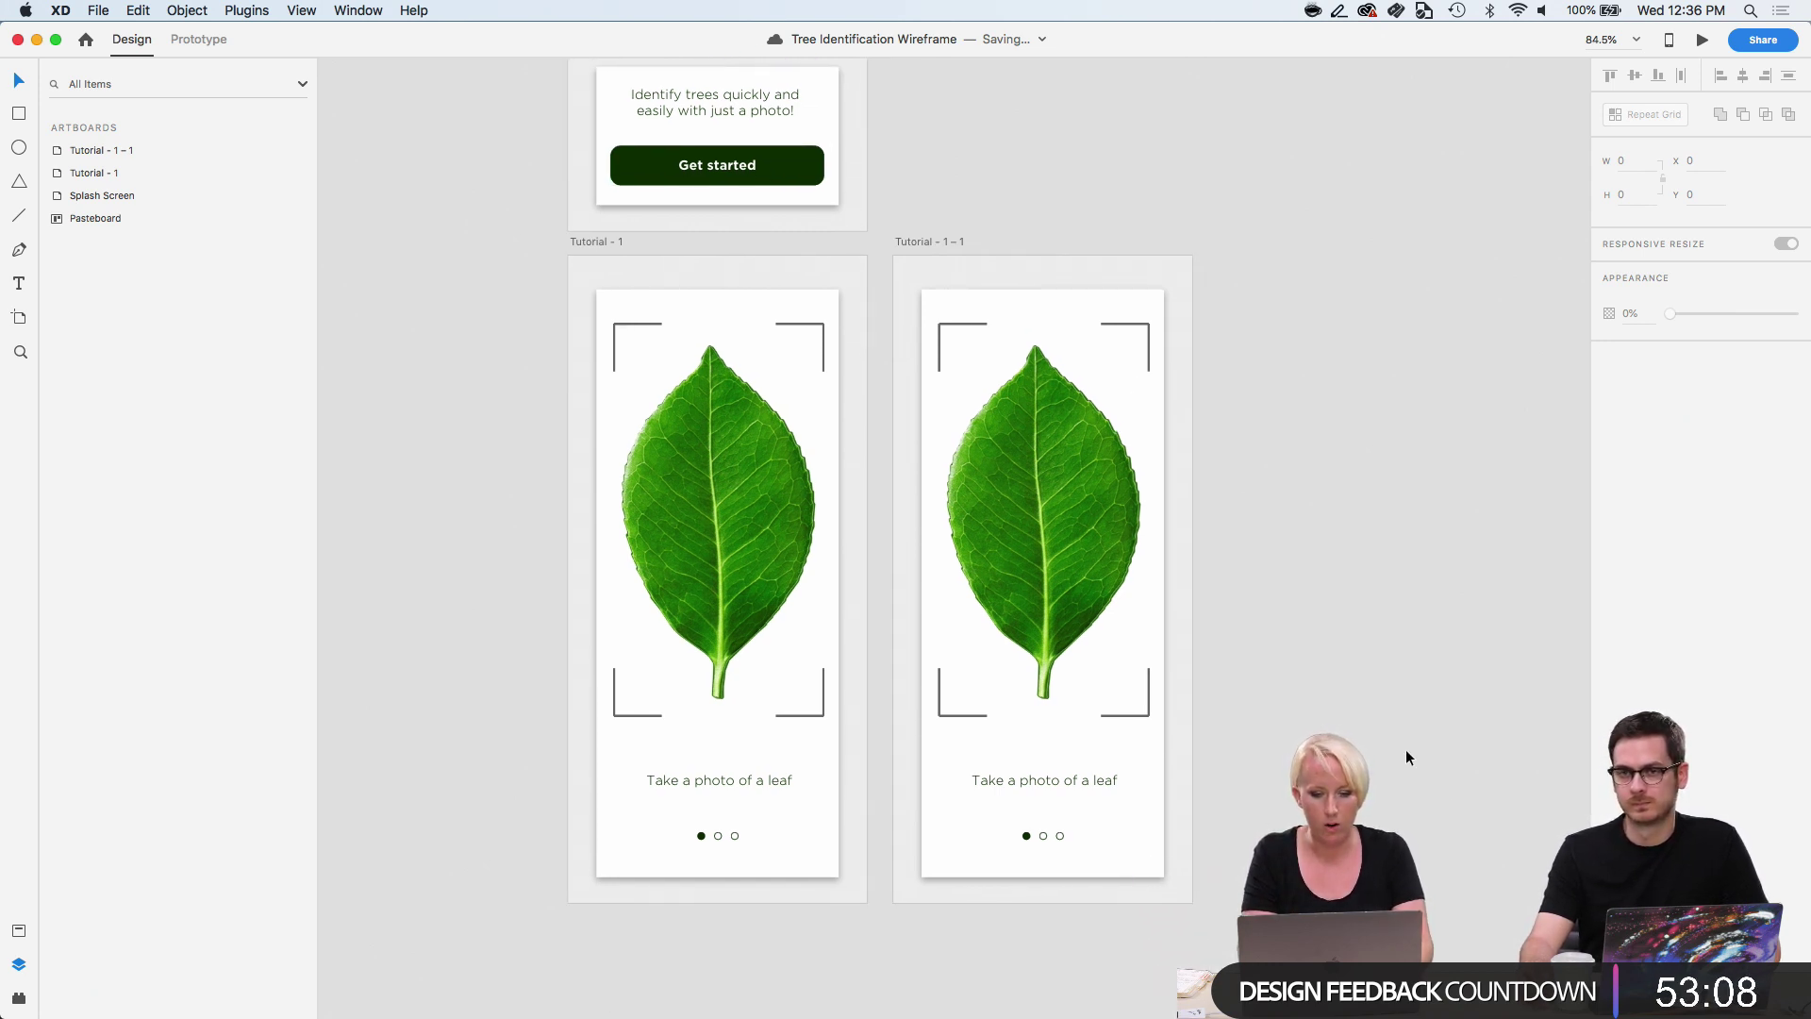
pyautogui.moveTo(949, 243); pyautogui.dragTo(1040, 244)
pyautogui.click(1340, 562)
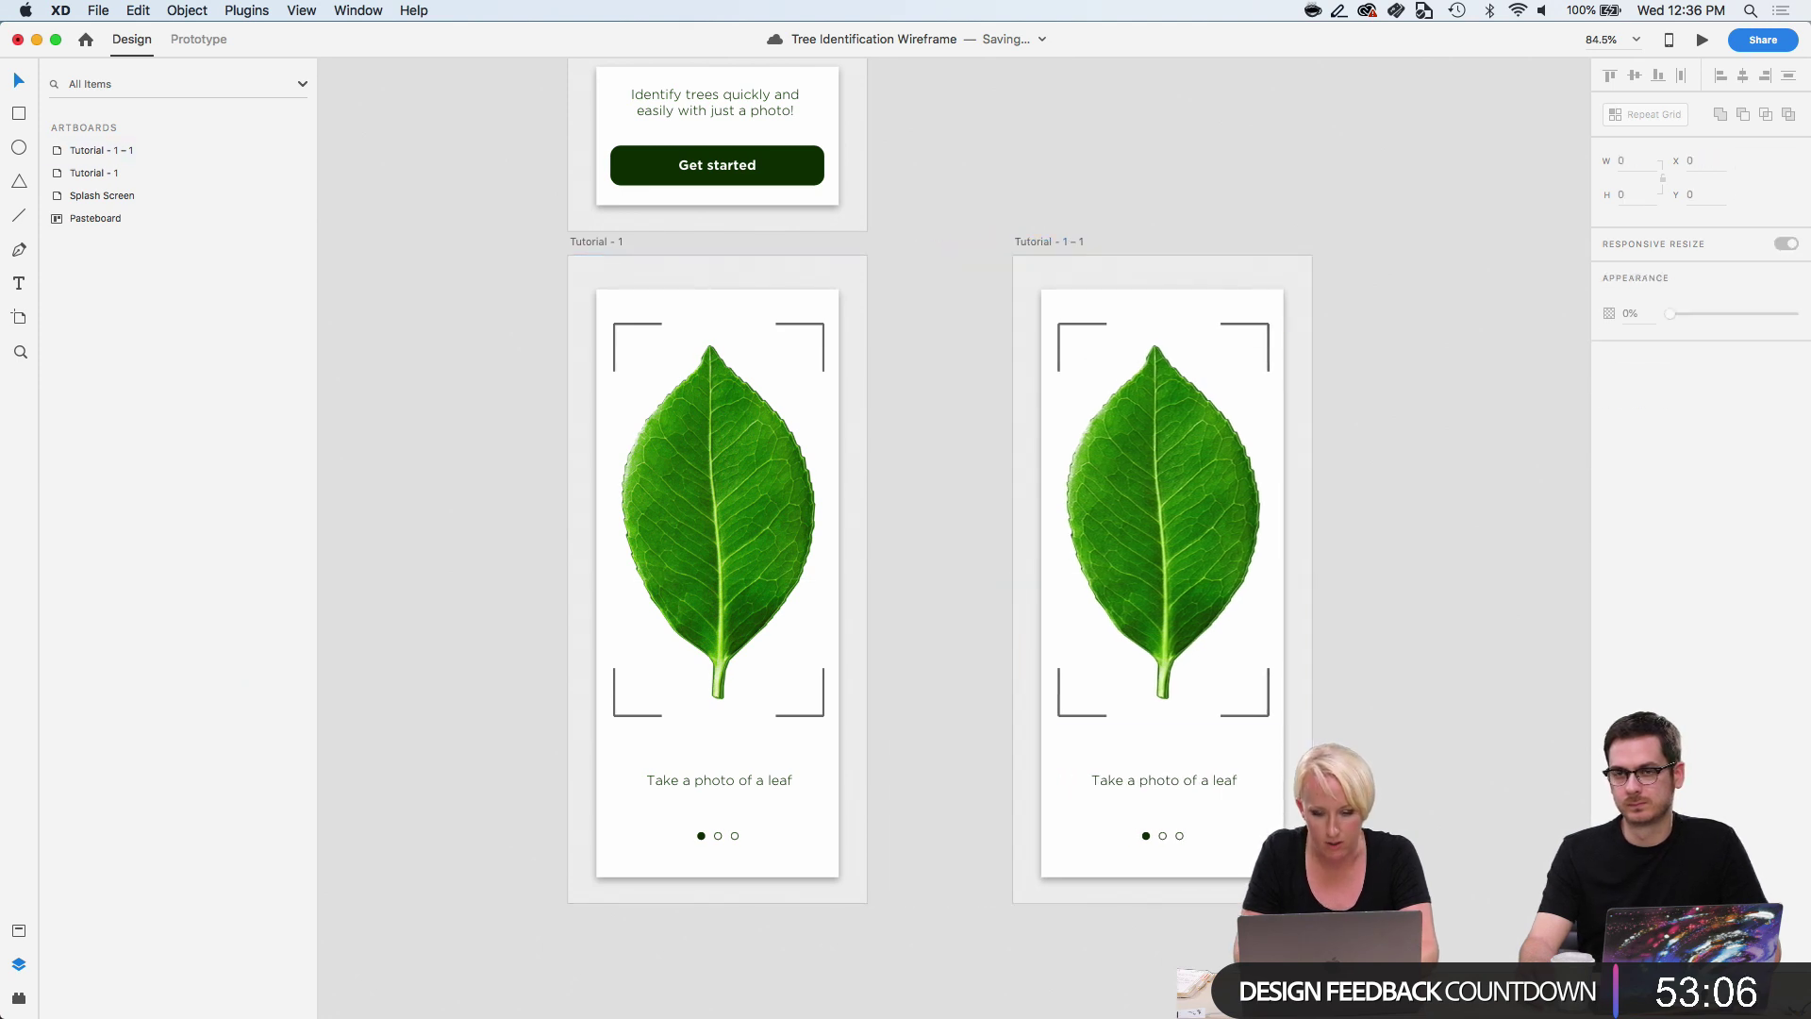
# Try to copy all of the duplicated tutorial artboard's contents into the gap between the two artboards, and undo the attempt.
pyautogui.moveTo(1406, 897); pyautogui.dragTo(869, 301)
pyautogui.press('alt')
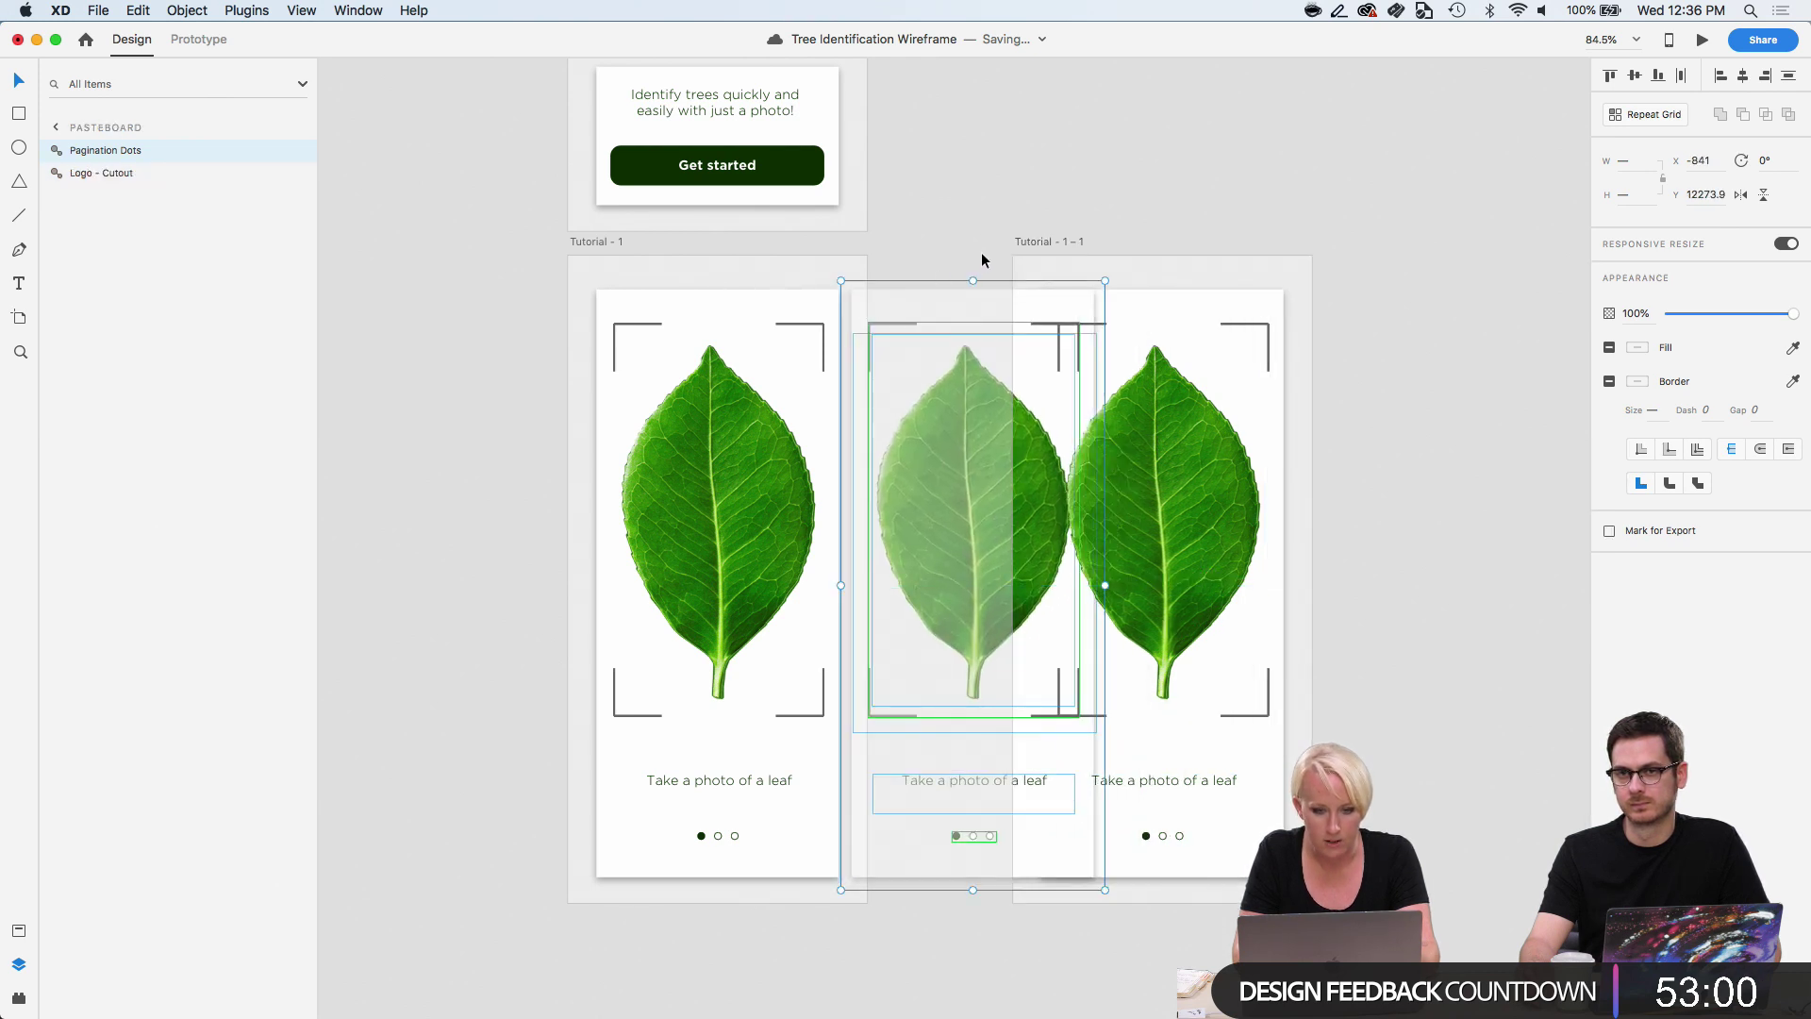
pyautogui.click(943, 257)
pyautogui.press('super+z')
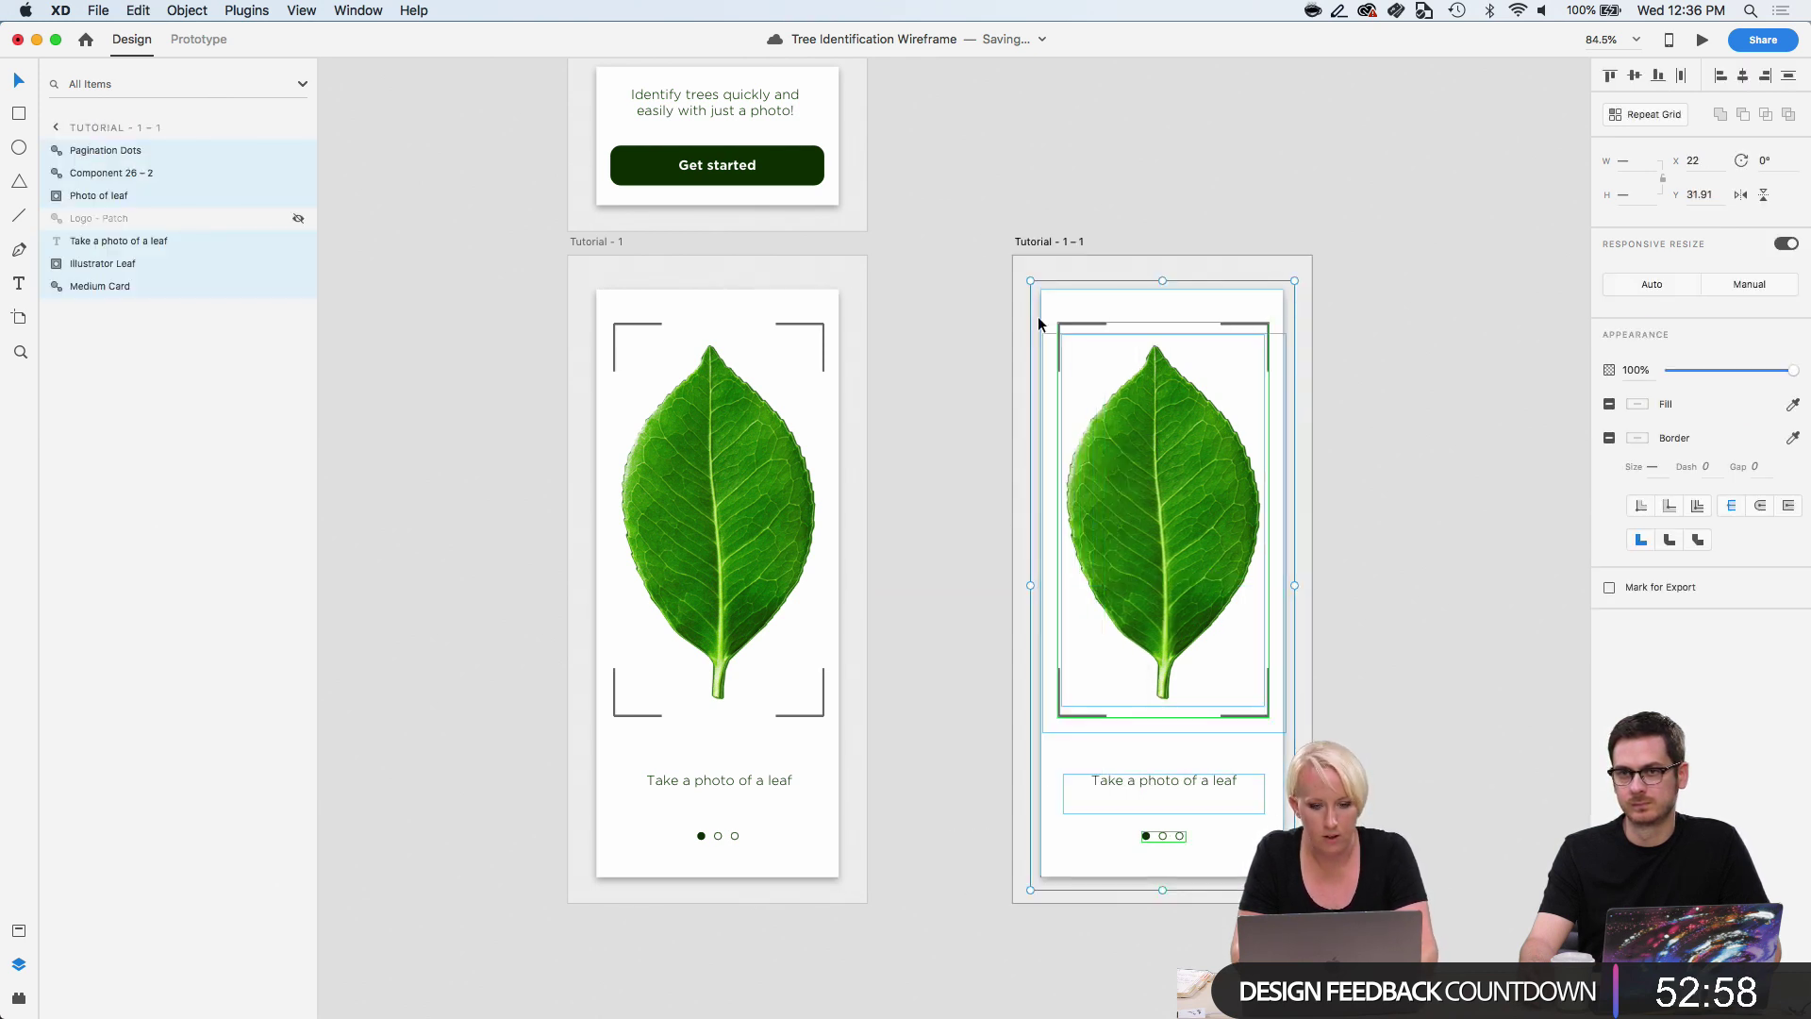
# Try again to copy the duplicated screen's contents into the gap, moving the Tutorial - 1 – 1 artboard farther away from them.
pyautogui.moveTo(1152, 310); pyautogui.dragTo(846, 309)
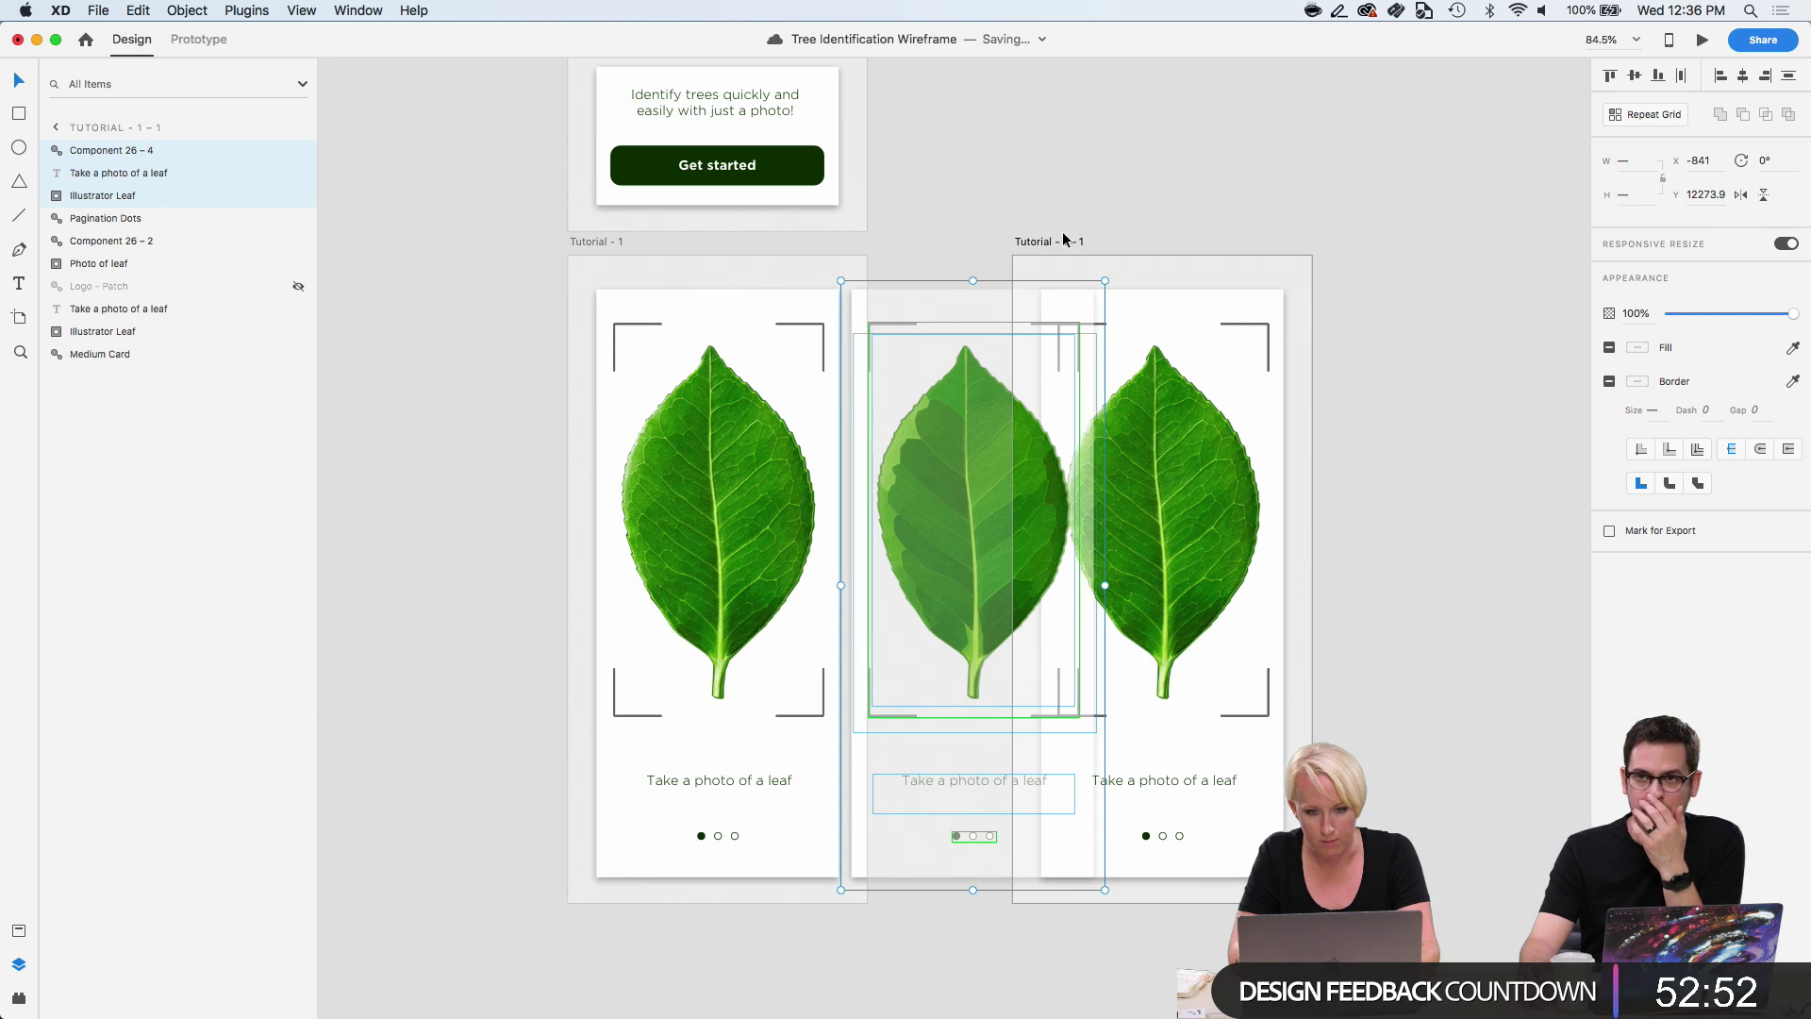
pyautogui.moveTo(1069, 237); pyautogui.dragTo(1307, 215)
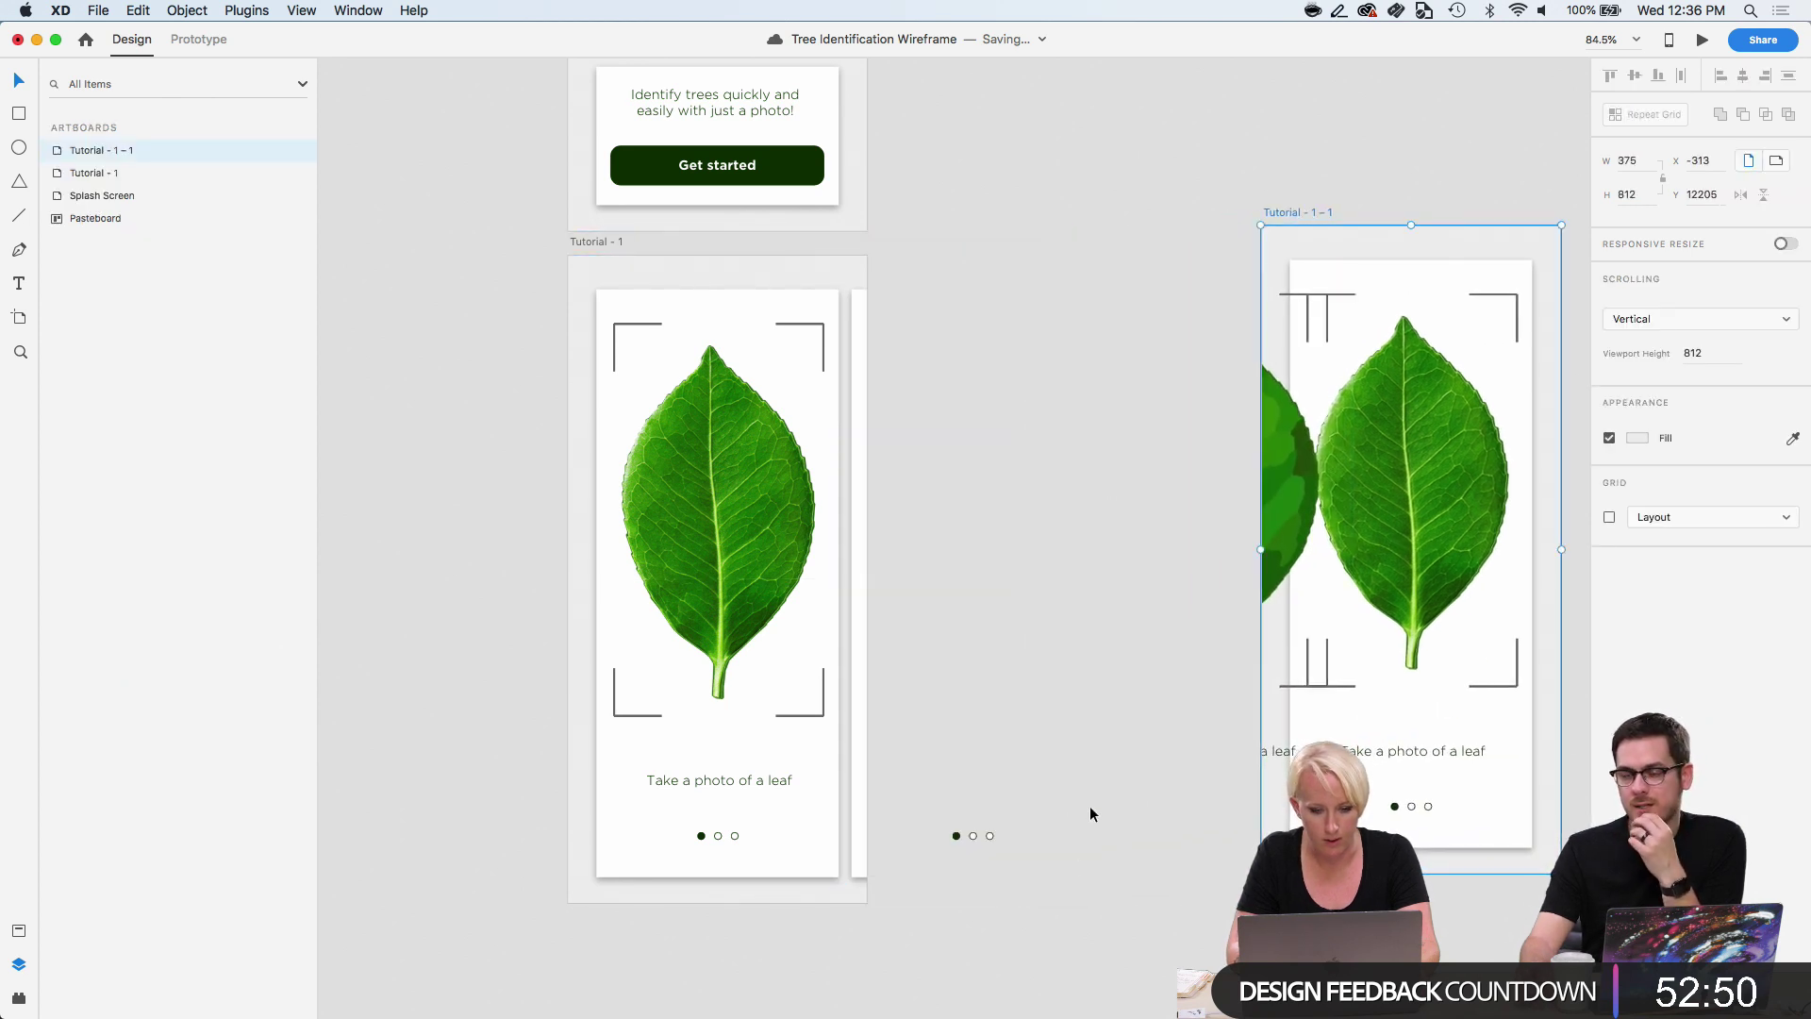
pyautogui.click(1060, 947)
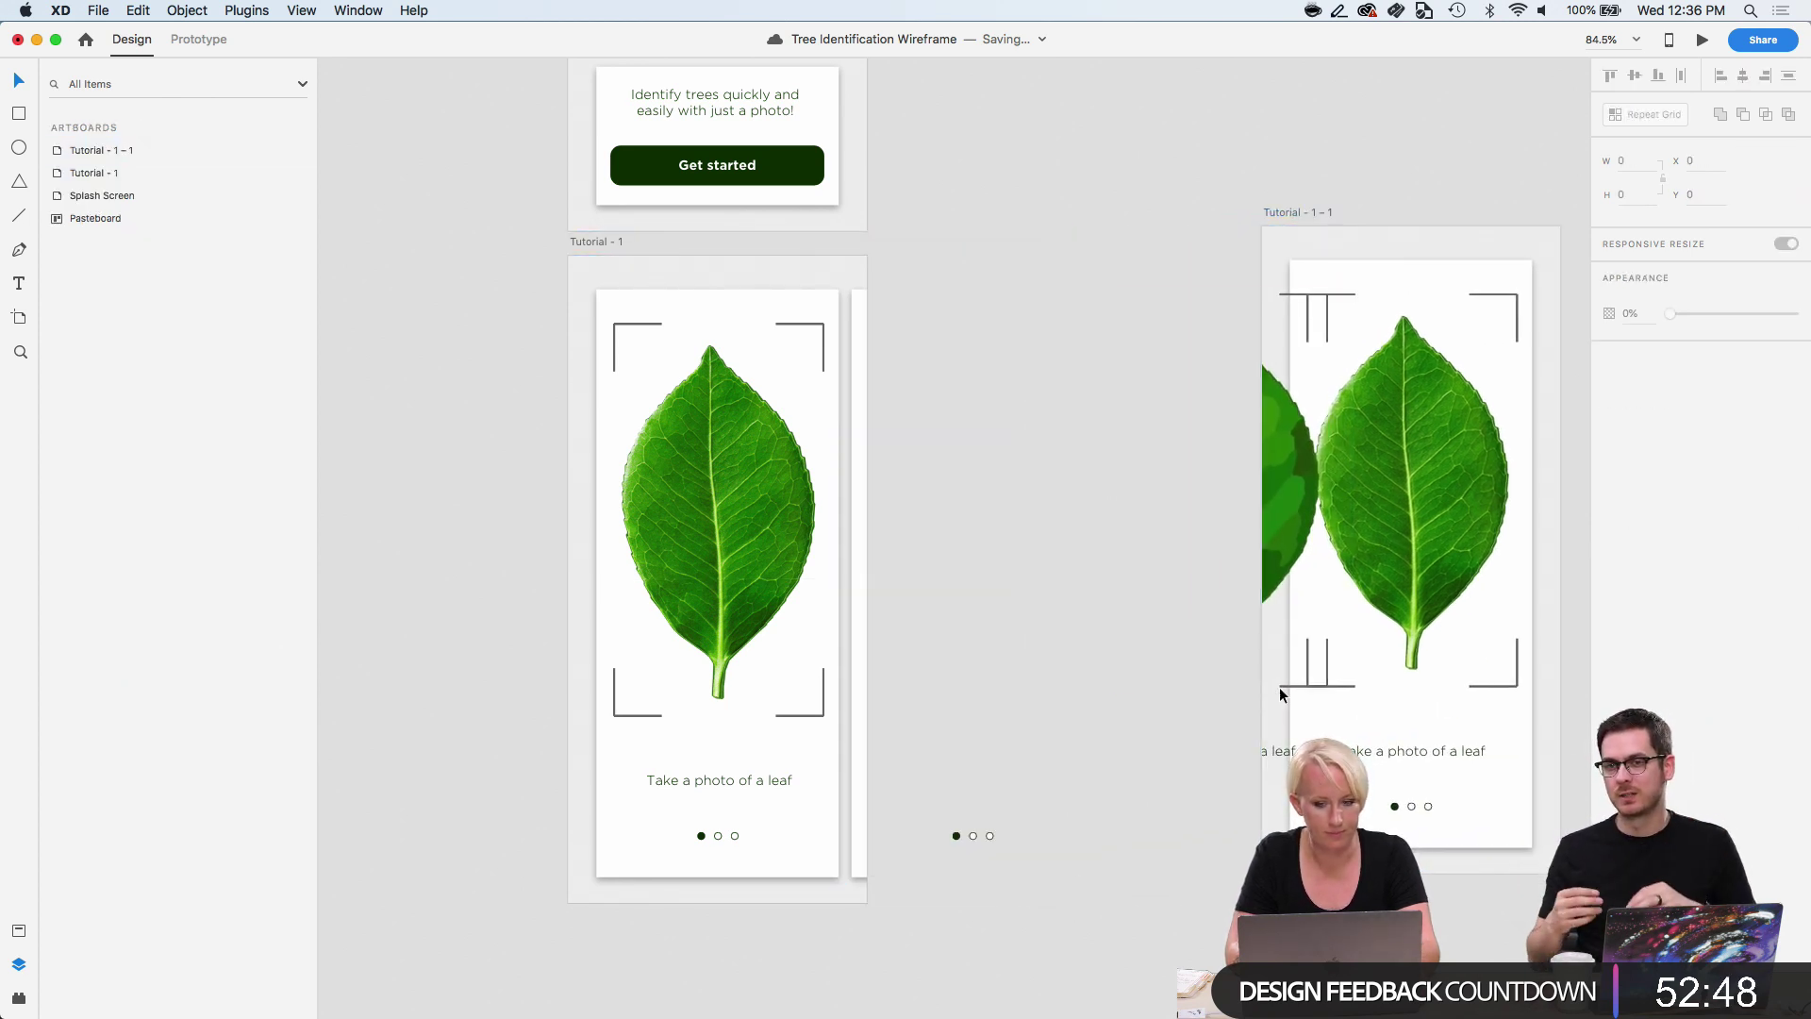
pyautogui.click(1275, 531)
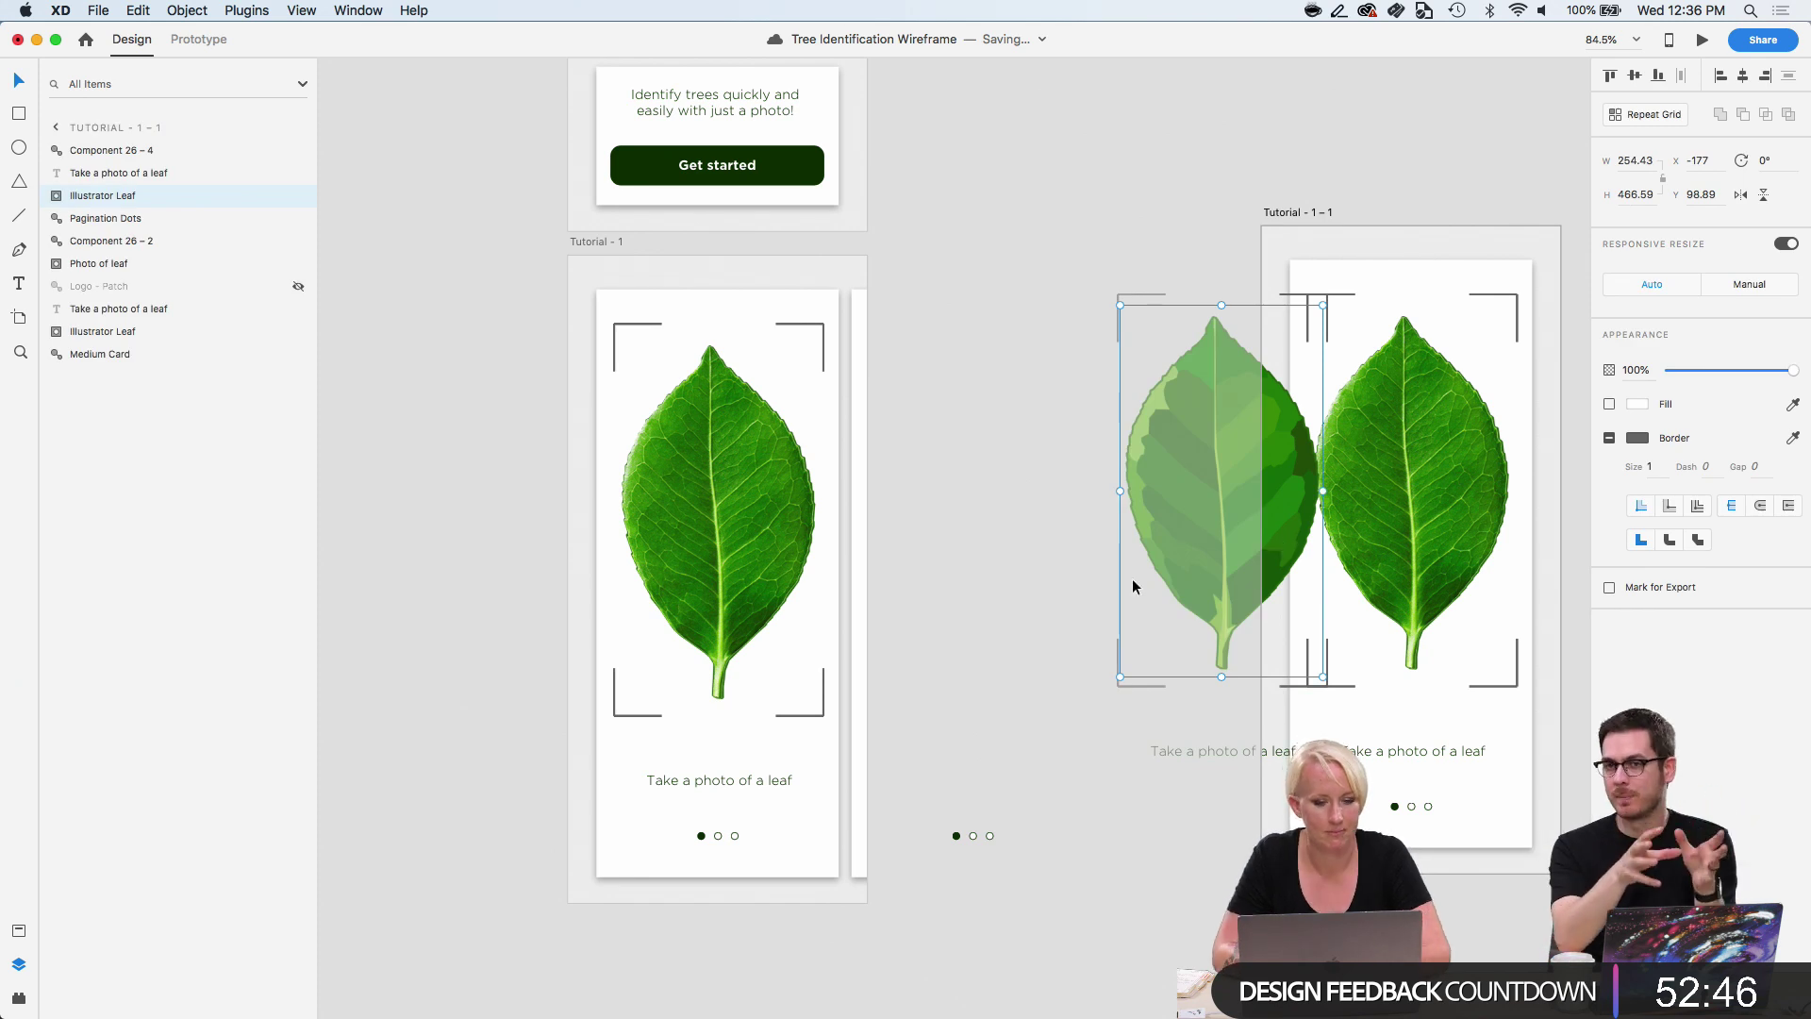
pyautogui.scroll(3, 1017, 592)
pyautogui.hscroll(1, 1017, 591)
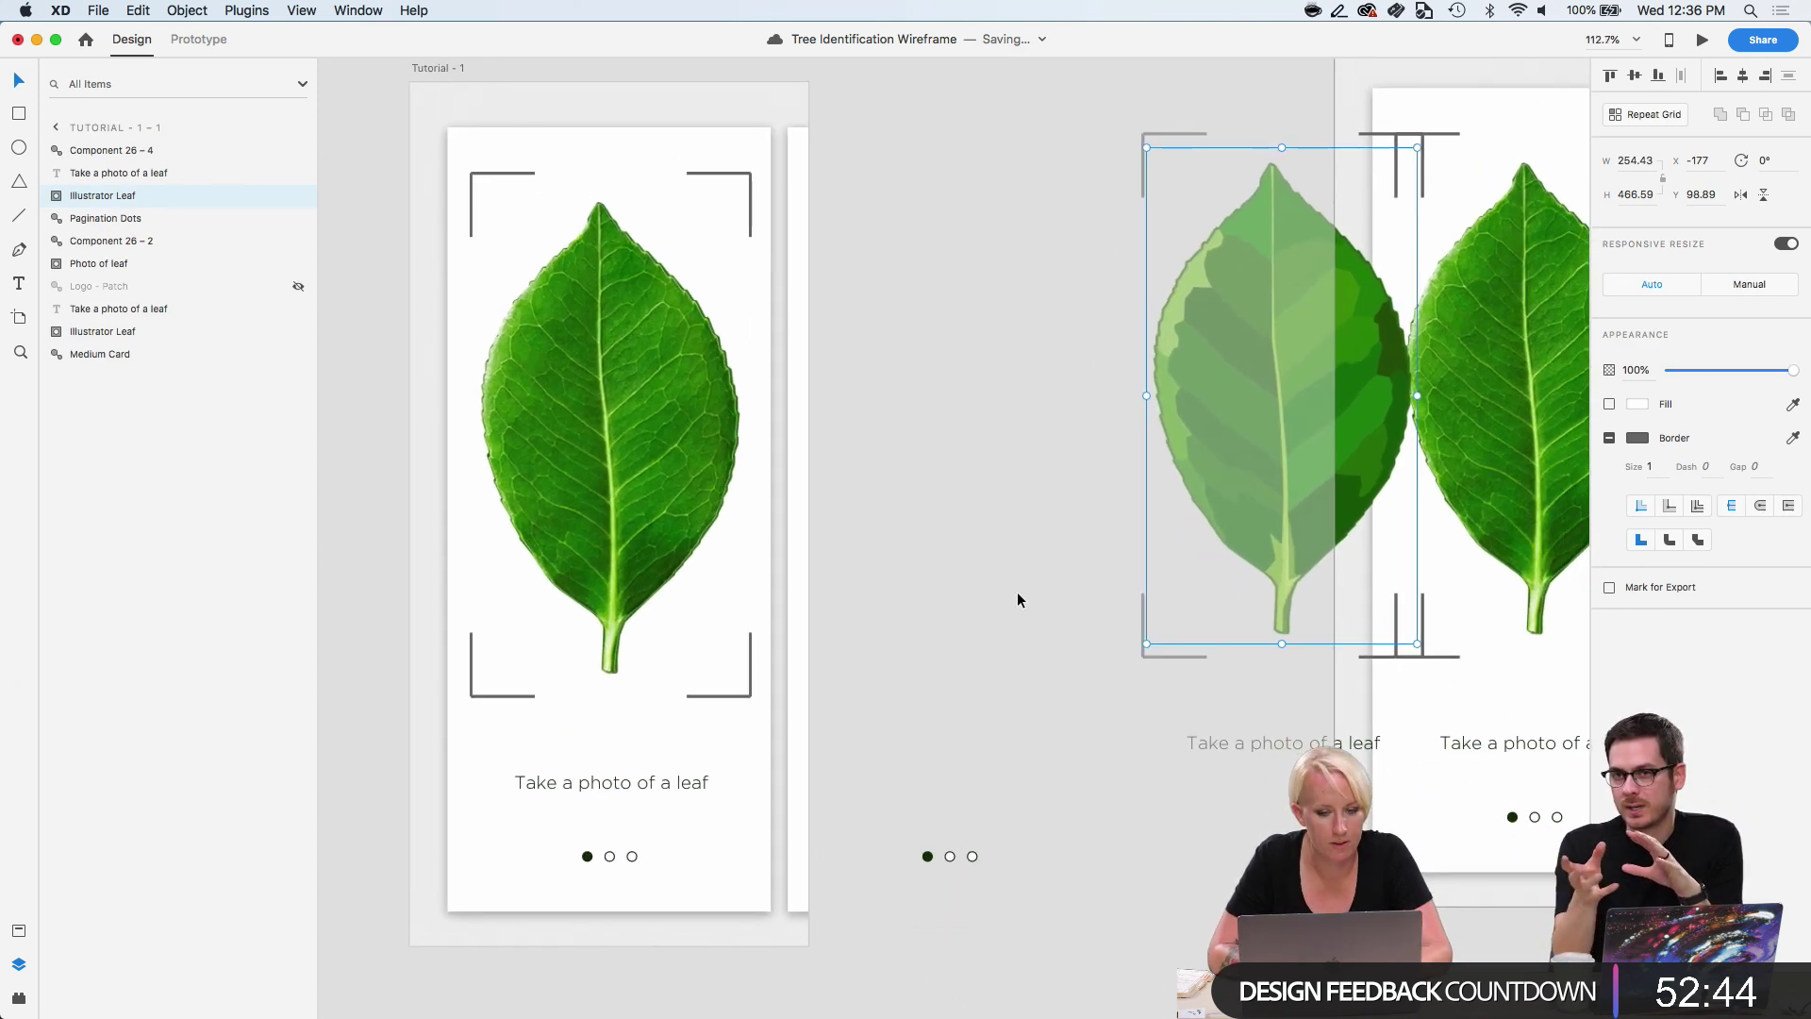
pyautogui.click(986, 648)
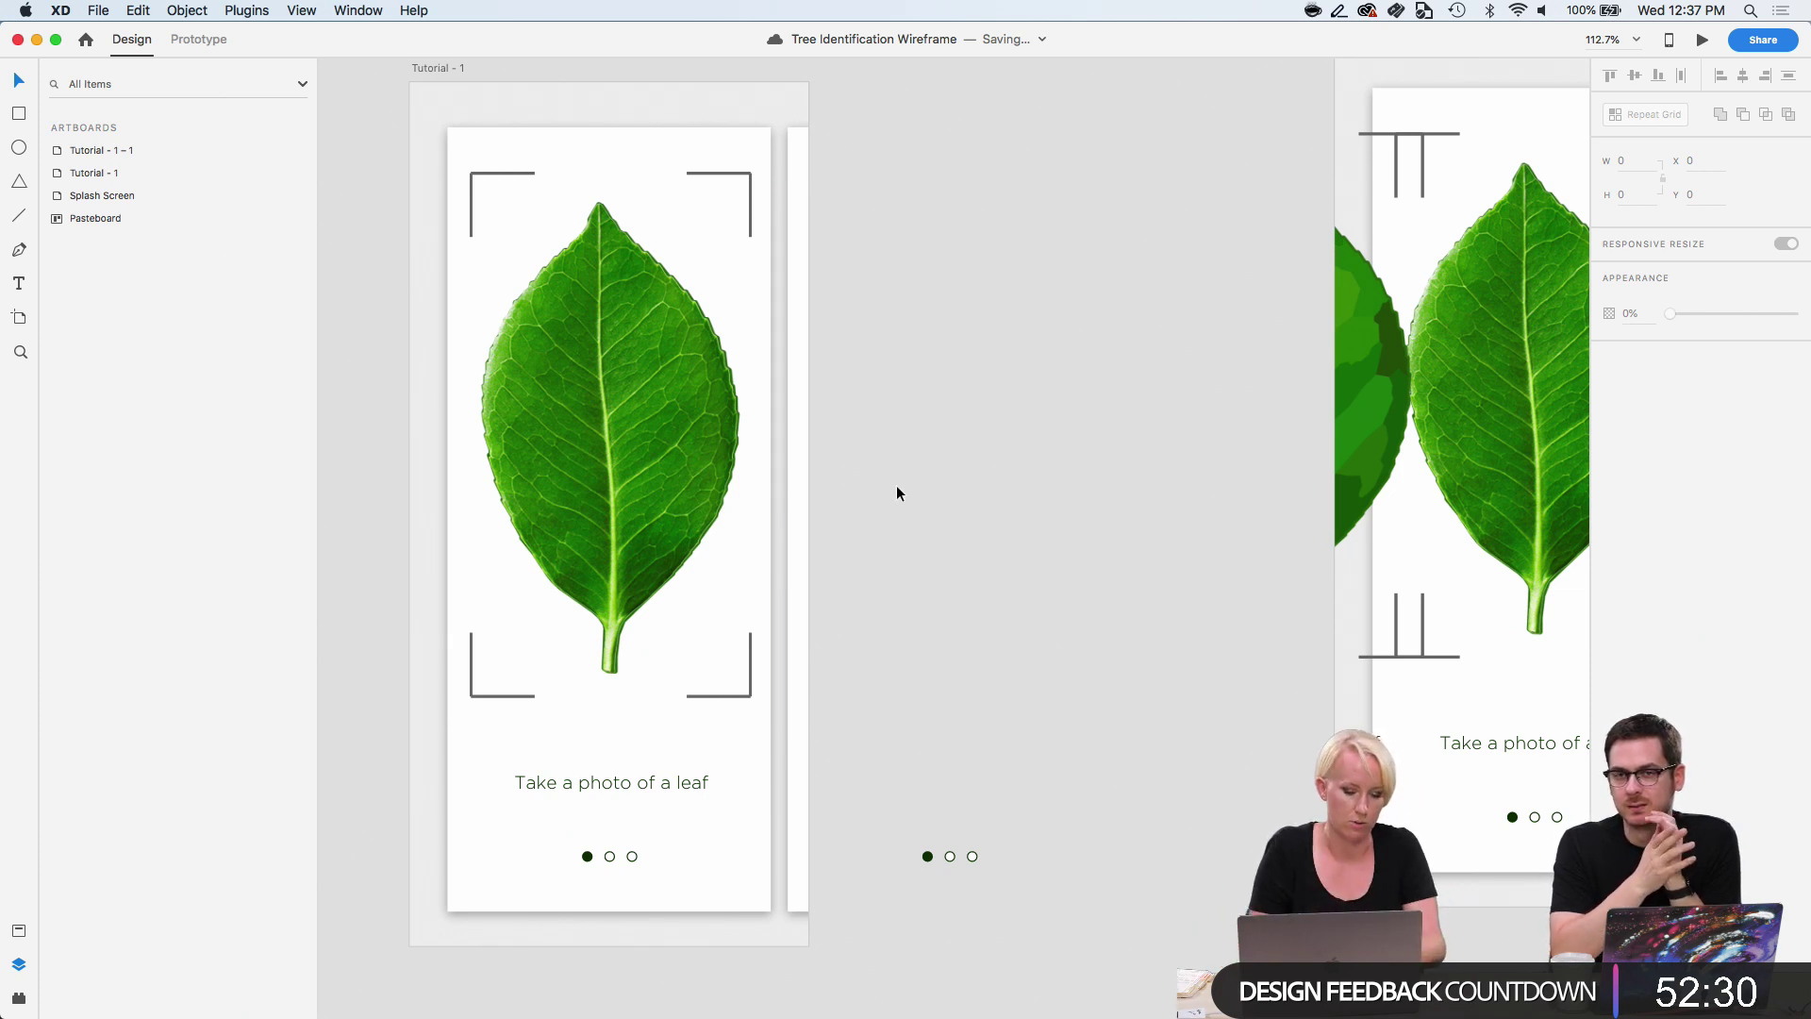
# Undo the Tutorial - 1 – 1 artboard's last move and the copying of its contents into the gap.
pyautogui.press('super+z')
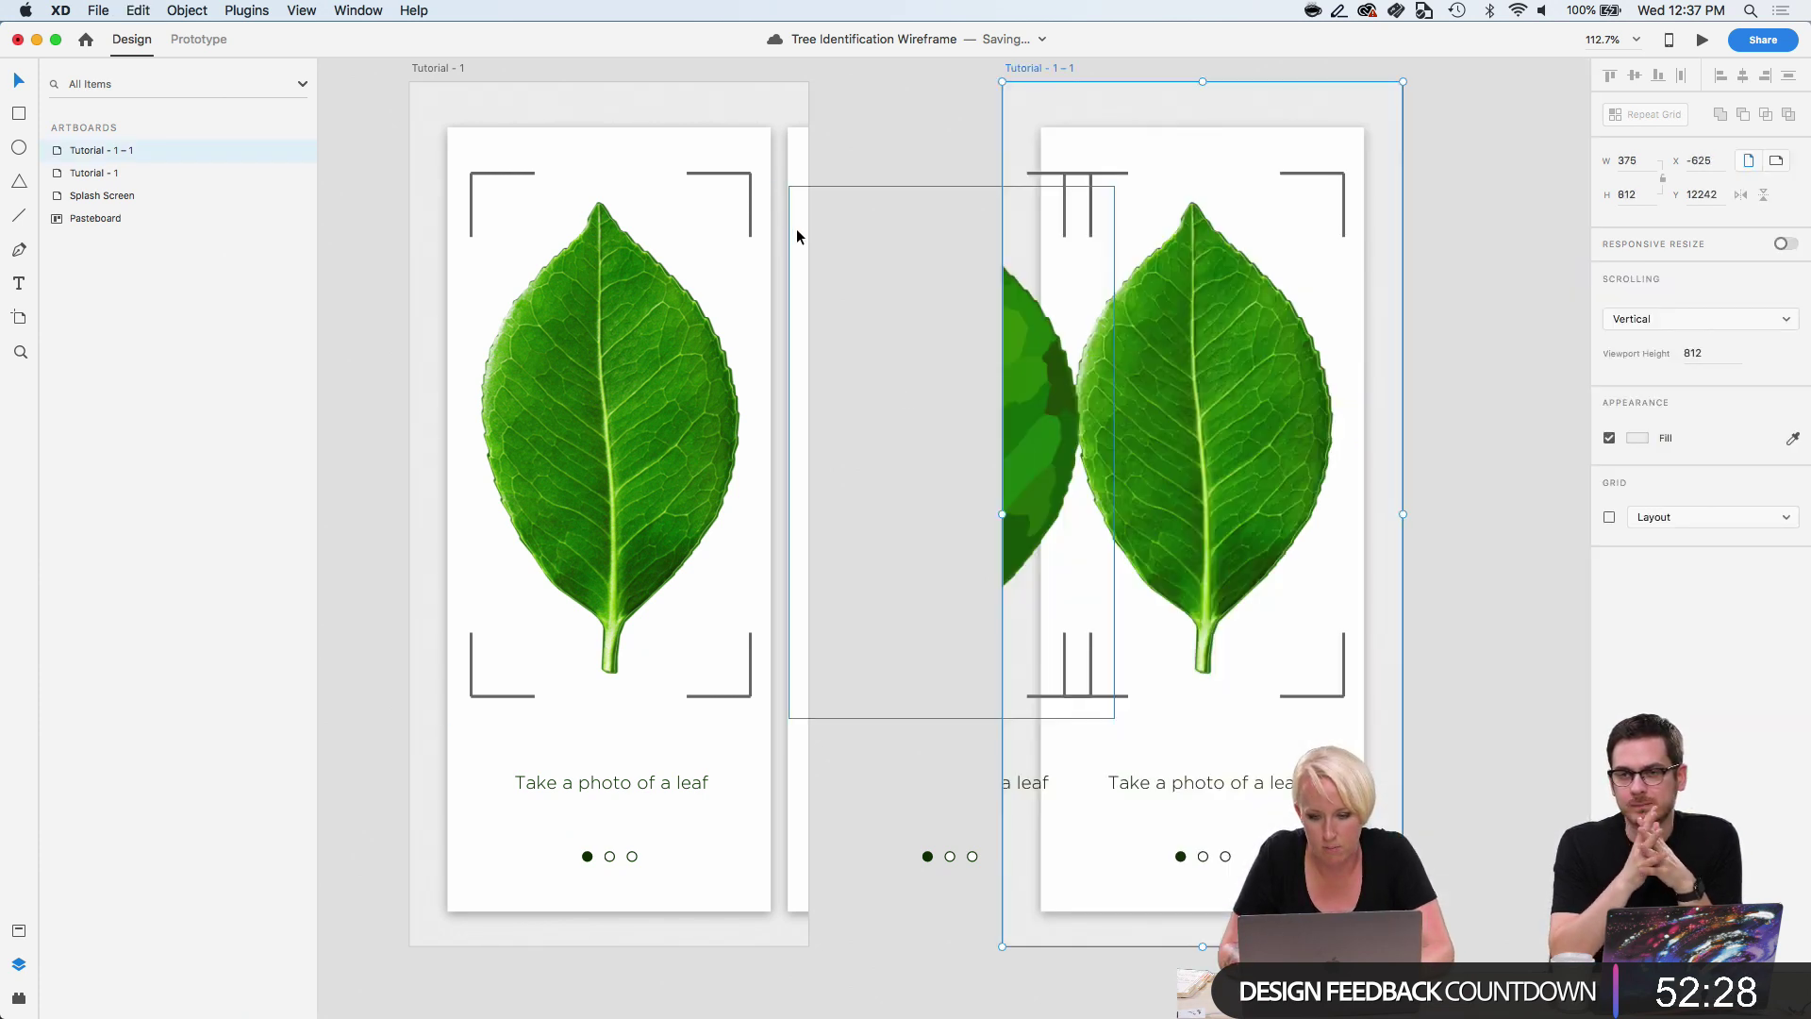
pyautogui.press('super+z')
pyautogui.press('super+z')
pyautogui.click(882, 254)
pyautogui.hscroll(2, 882, 254)
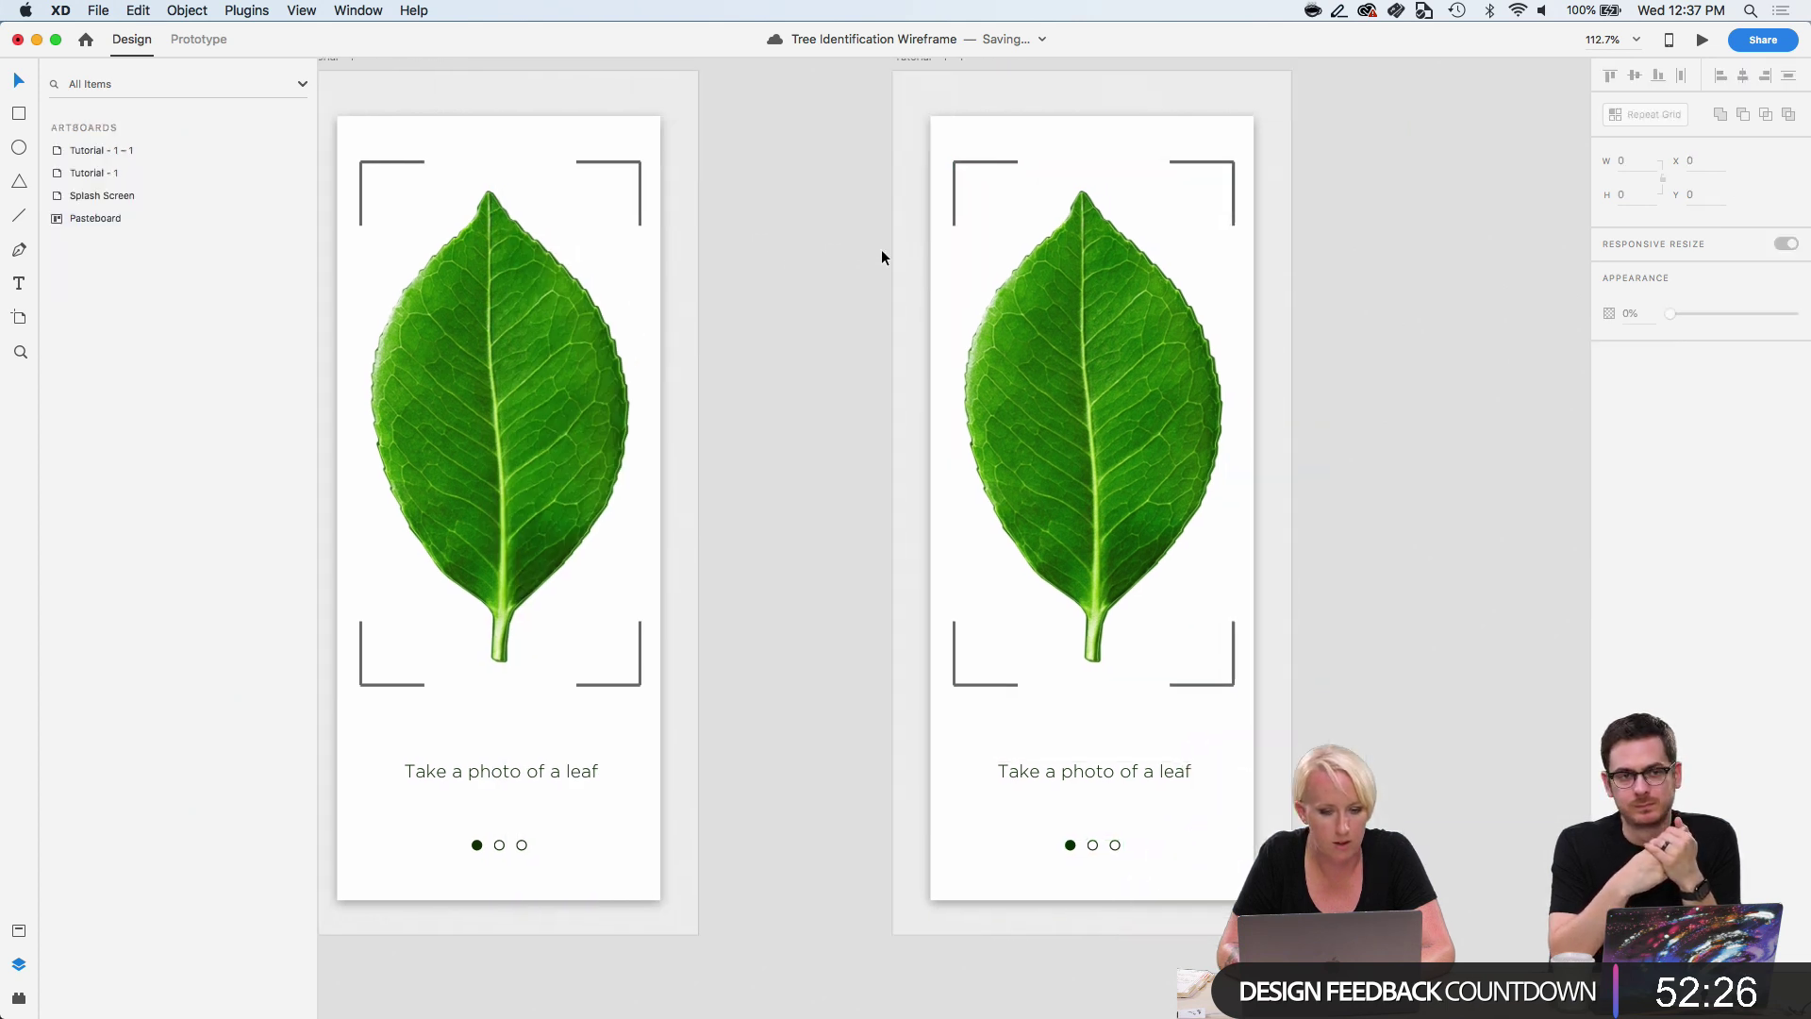
pyautogui.hscroll(1, 881, 257)
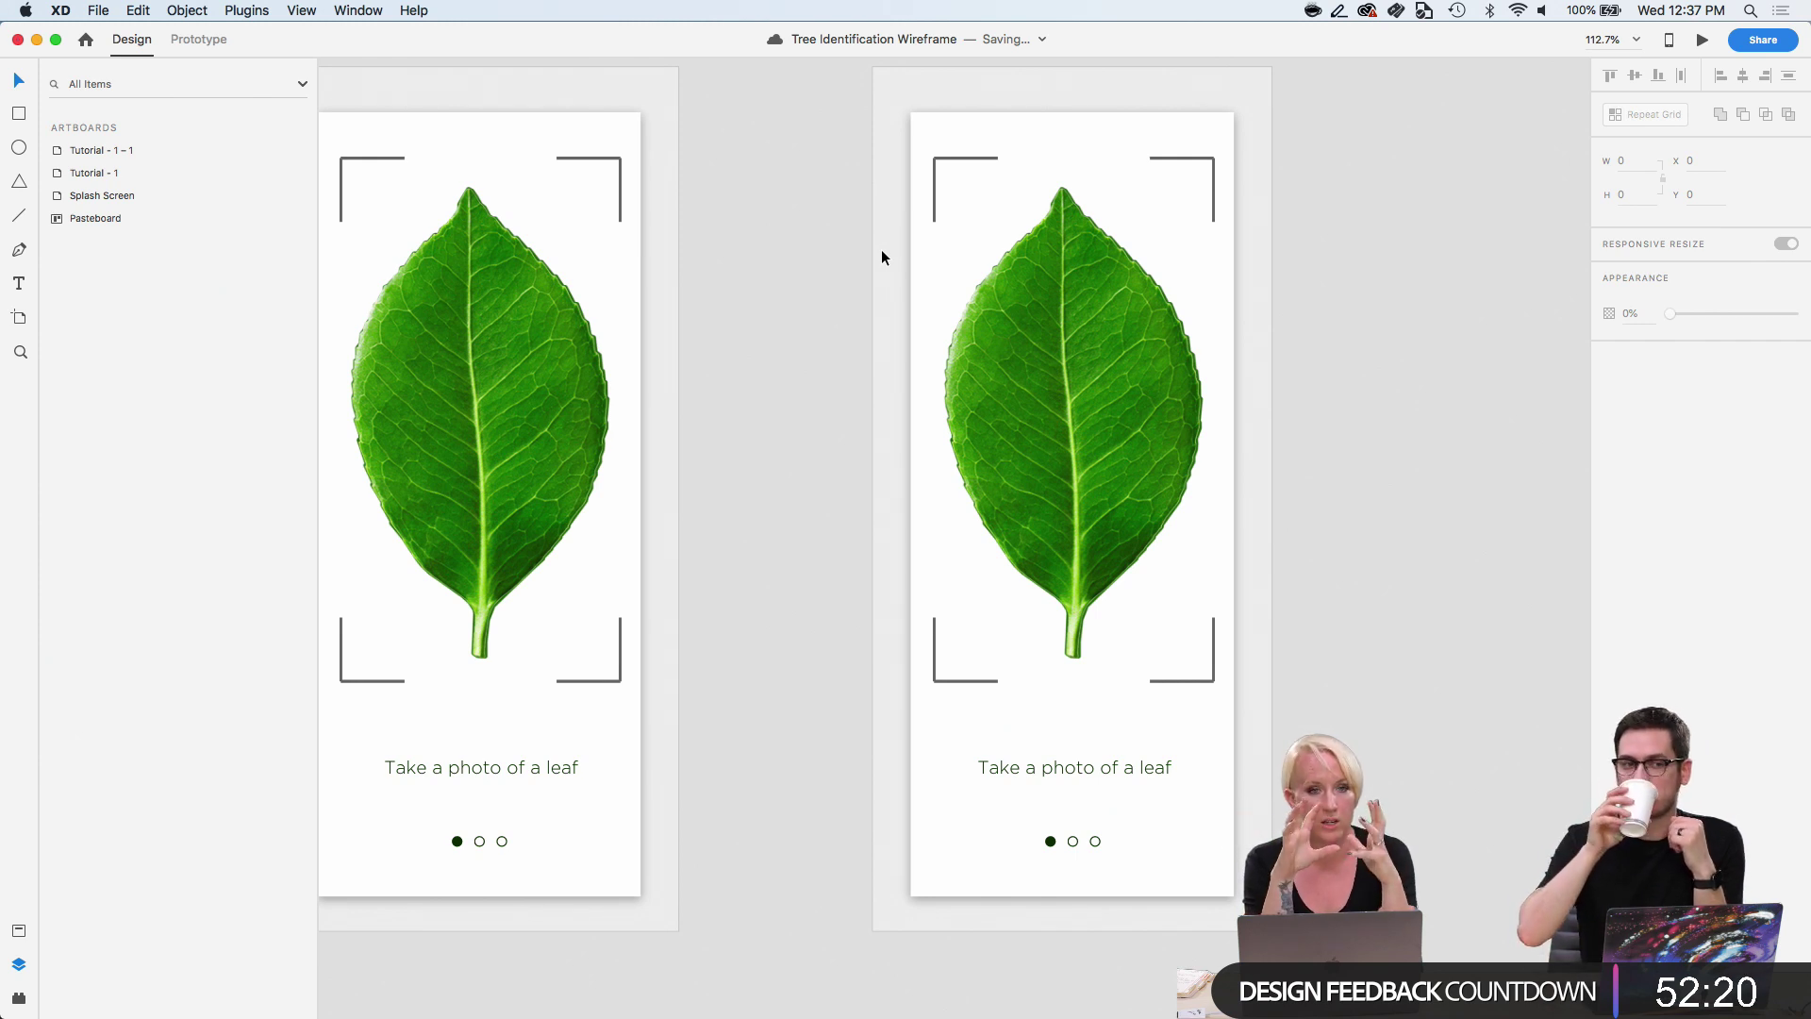
pyautogui.hscroll(-8, 873, 324)
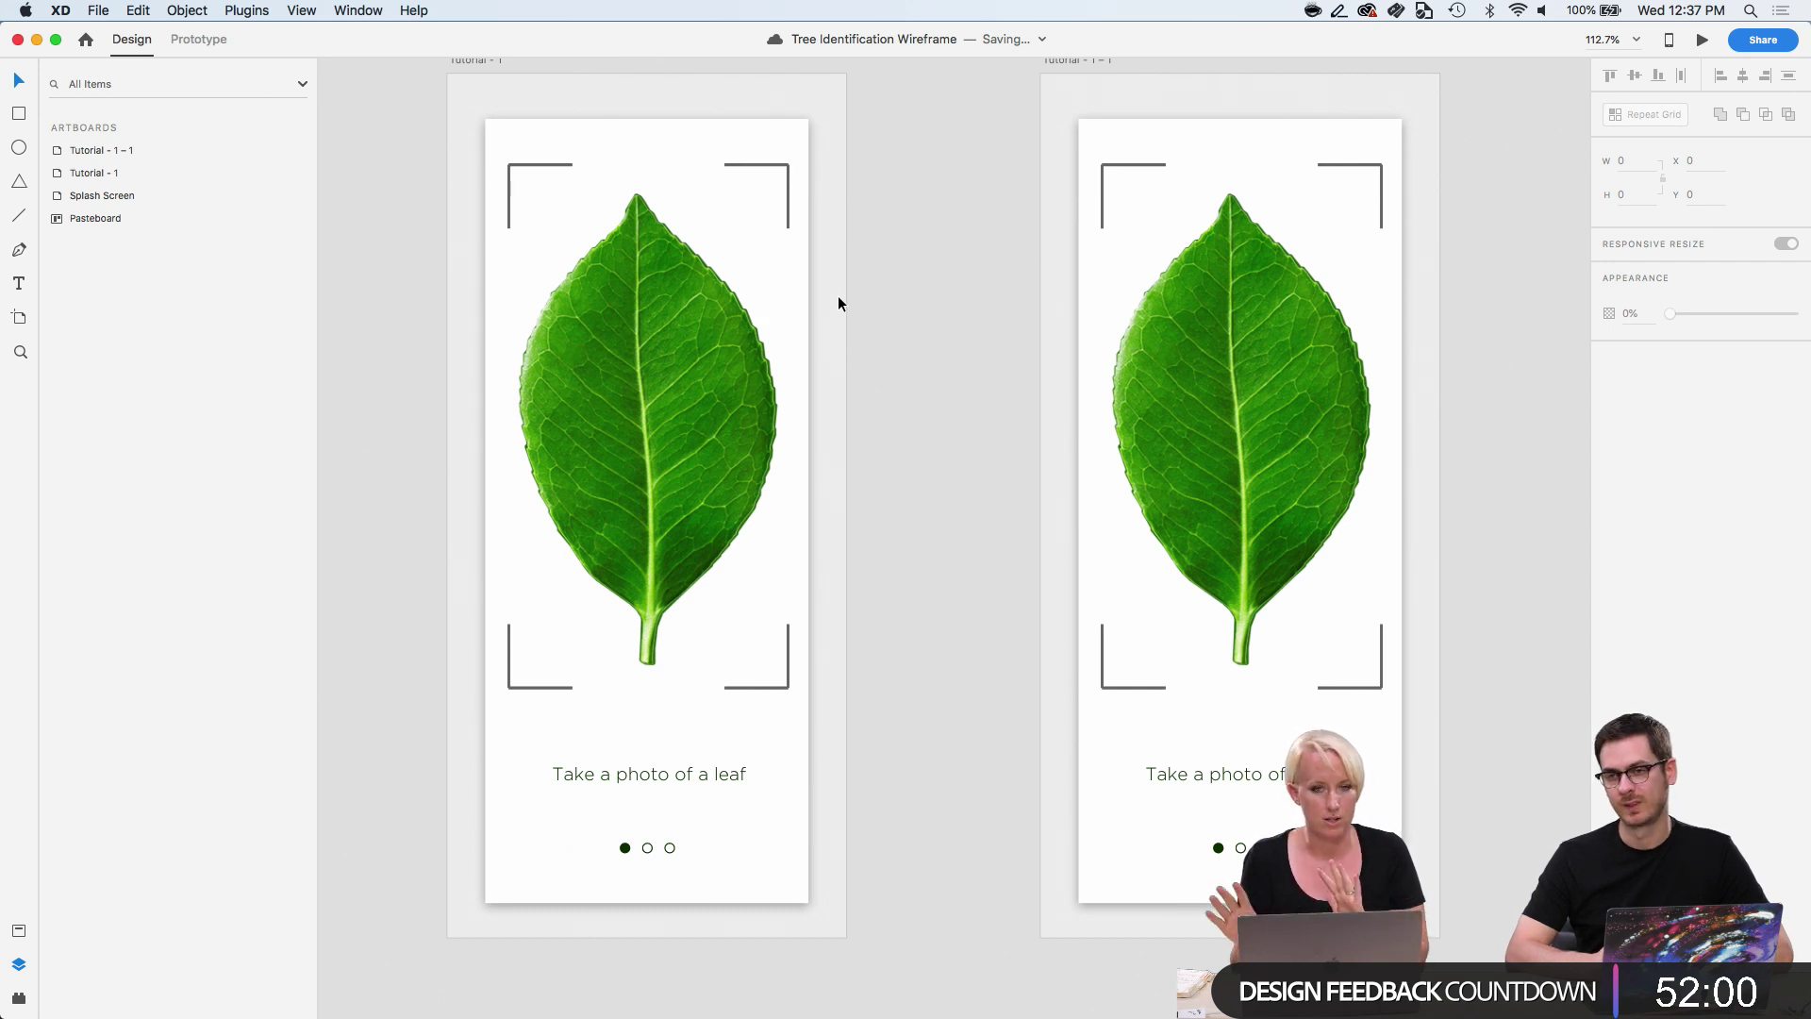
pyautogui.scroll(2, 1117, 377)
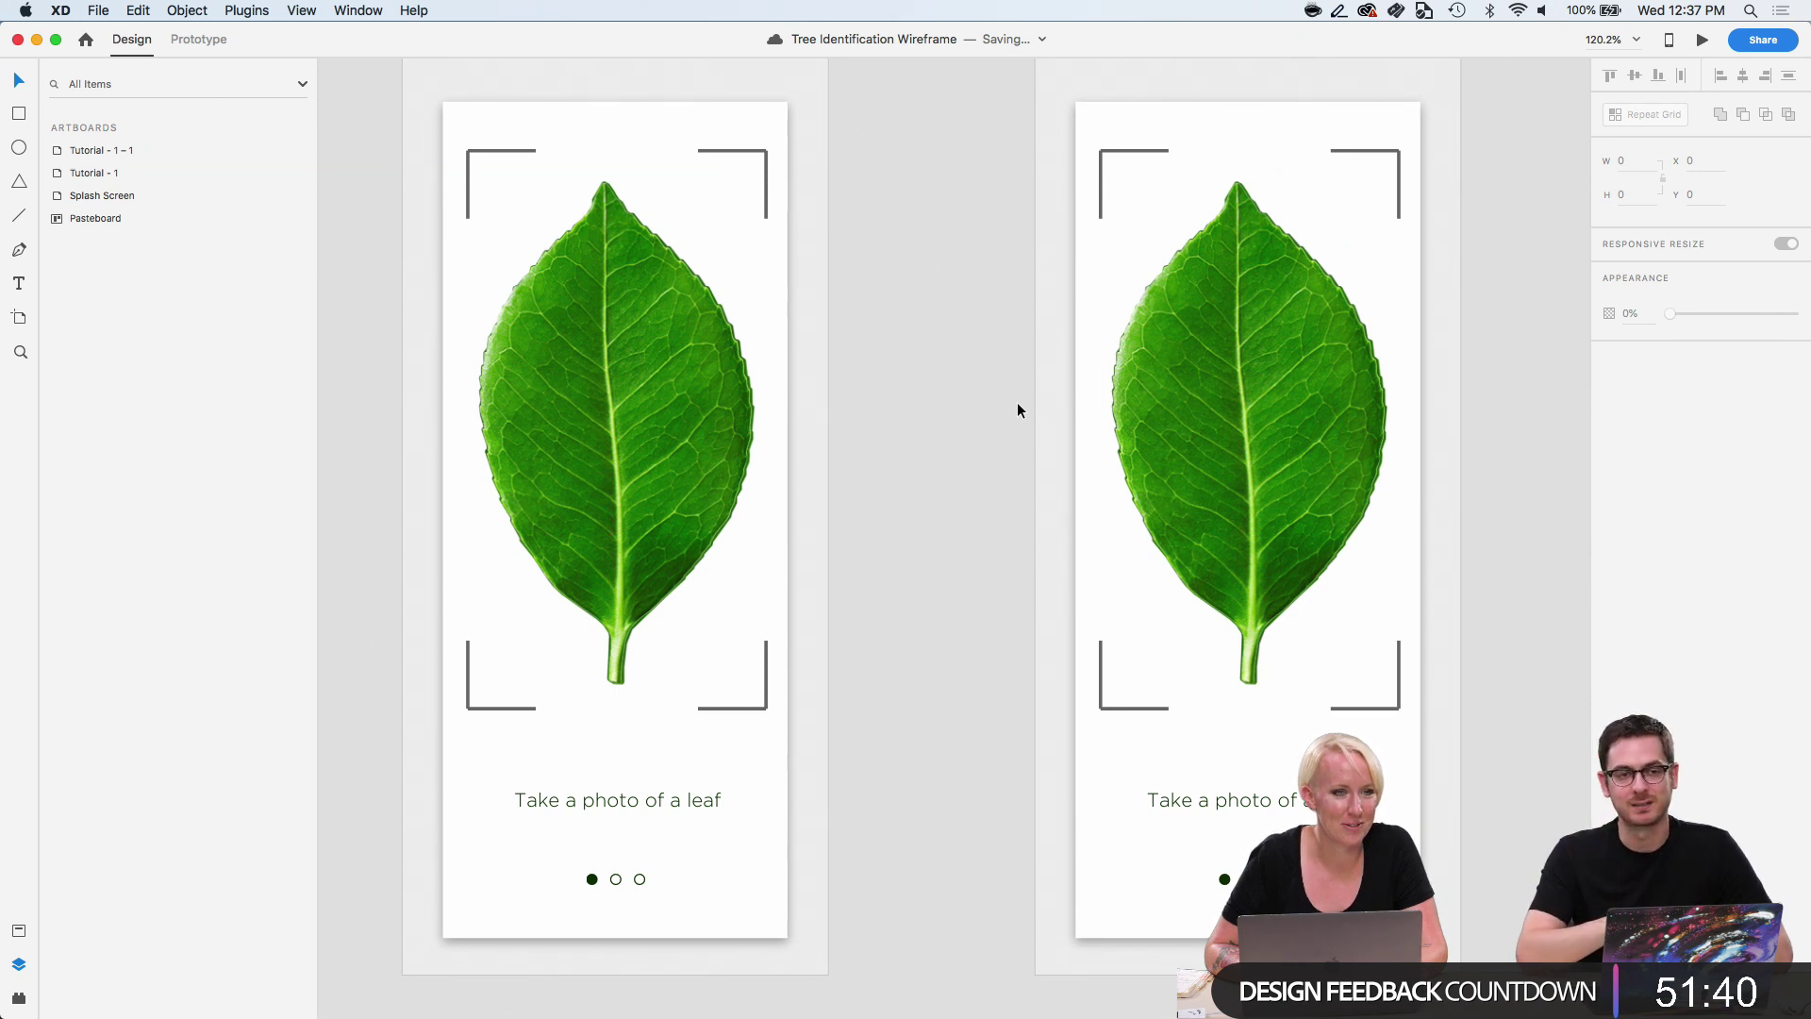
pyautogui.hscroll(4, 1017, 401)
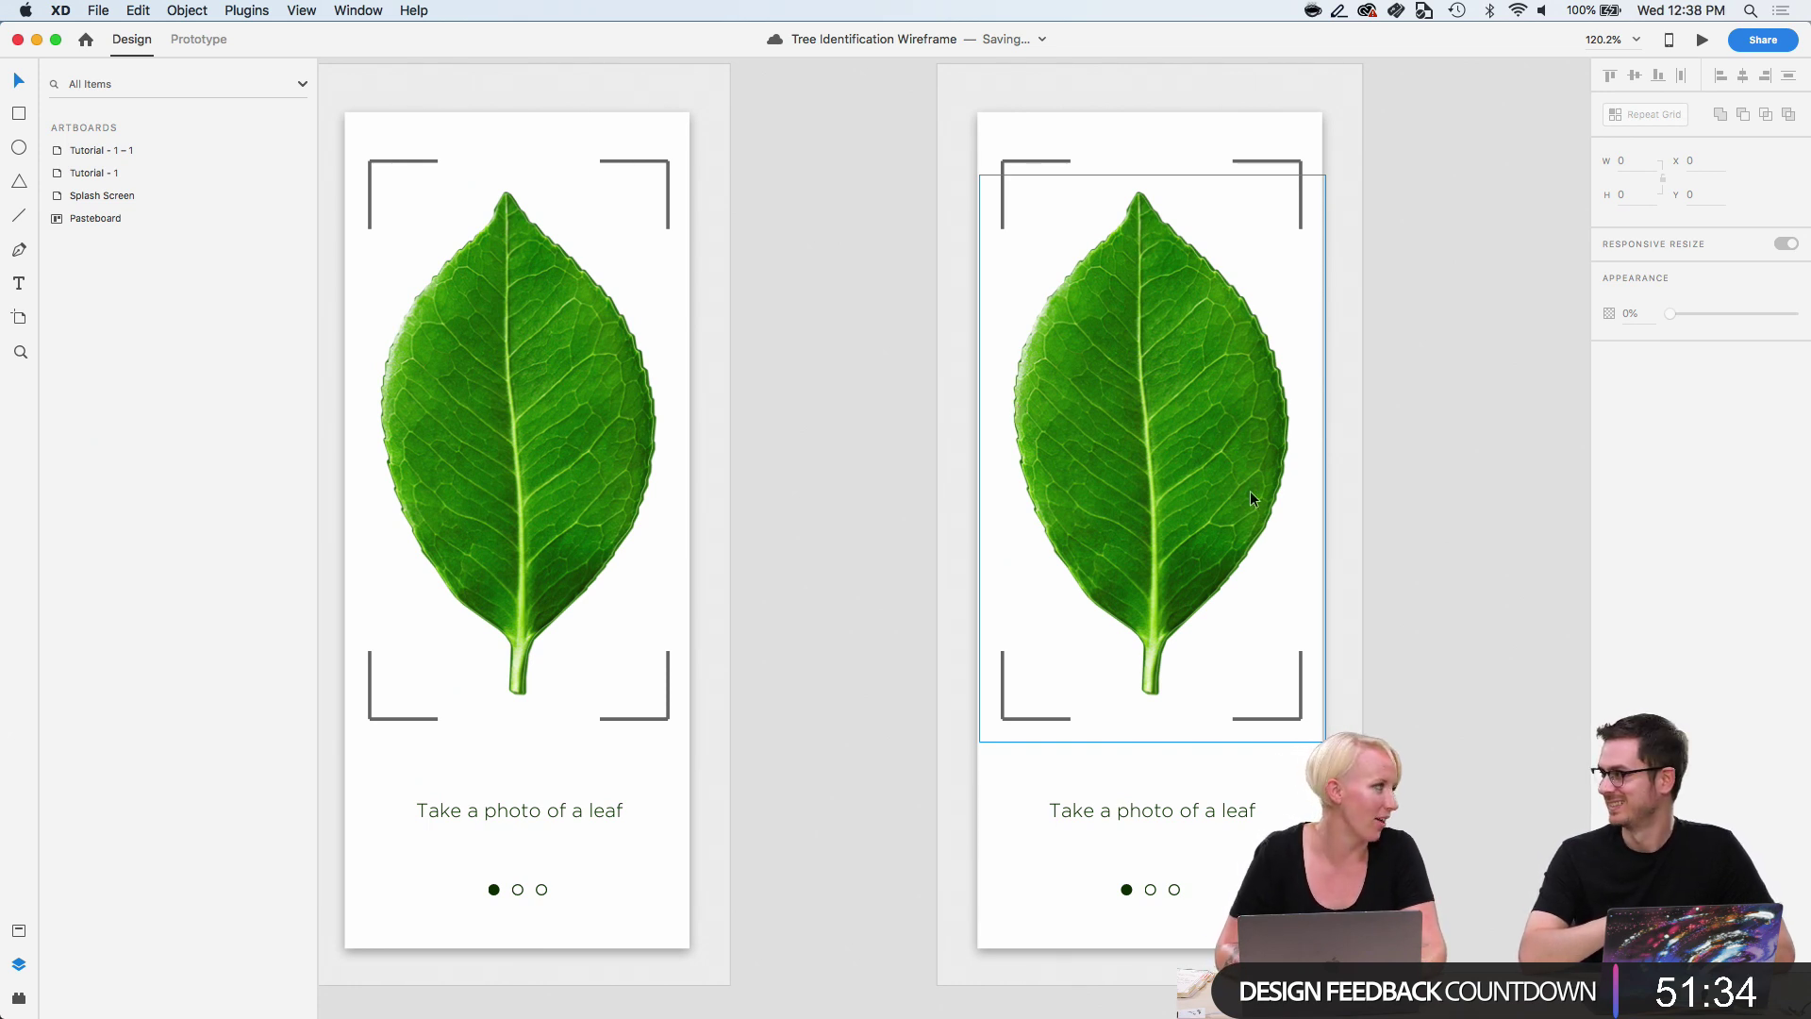
pyautogui.hscroll(2, 1249, 490)
pyautogui.scroll(-1, 1249, 490)
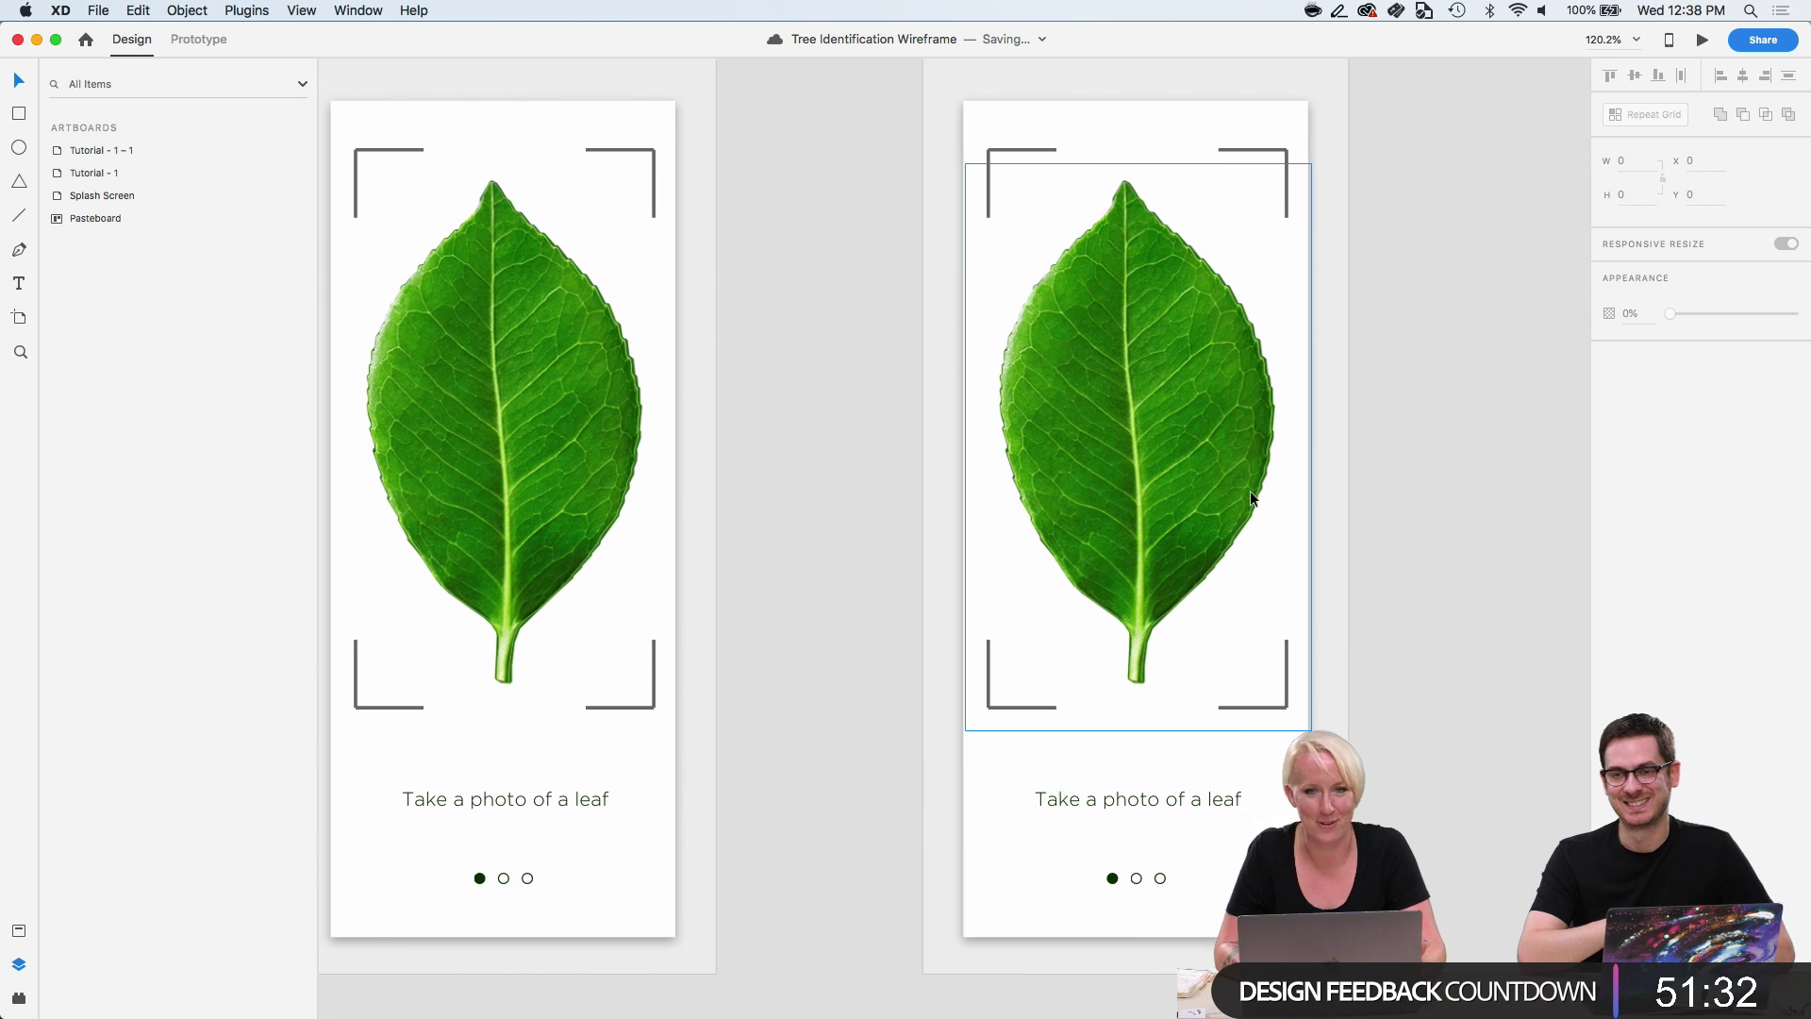
# Delete the corner brackets, the Photo of leaf and the Illustrator Leaf from the Tutorial - 1 – 1 artboard.
pyautogui.hscroll(3, 1378, 422)
pyautogui.scroll(-1, 1378, 422)
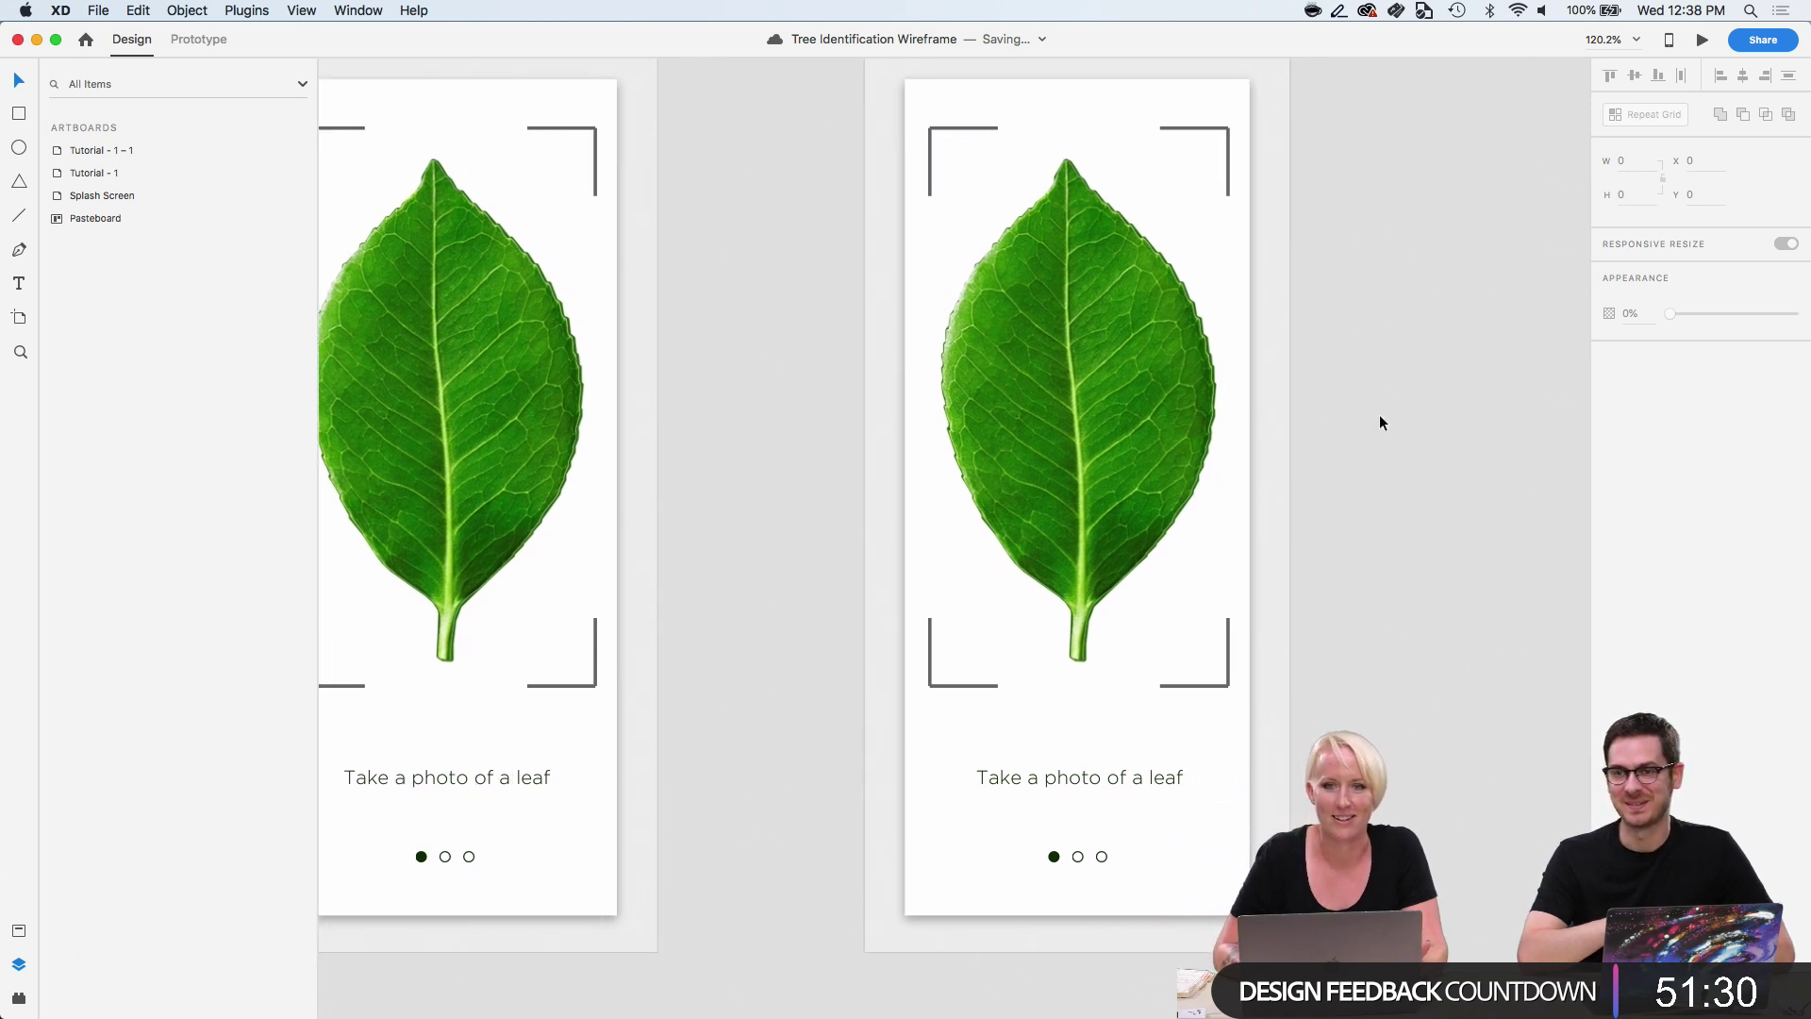
pyautogui.hscroll(3, 1372, 426)
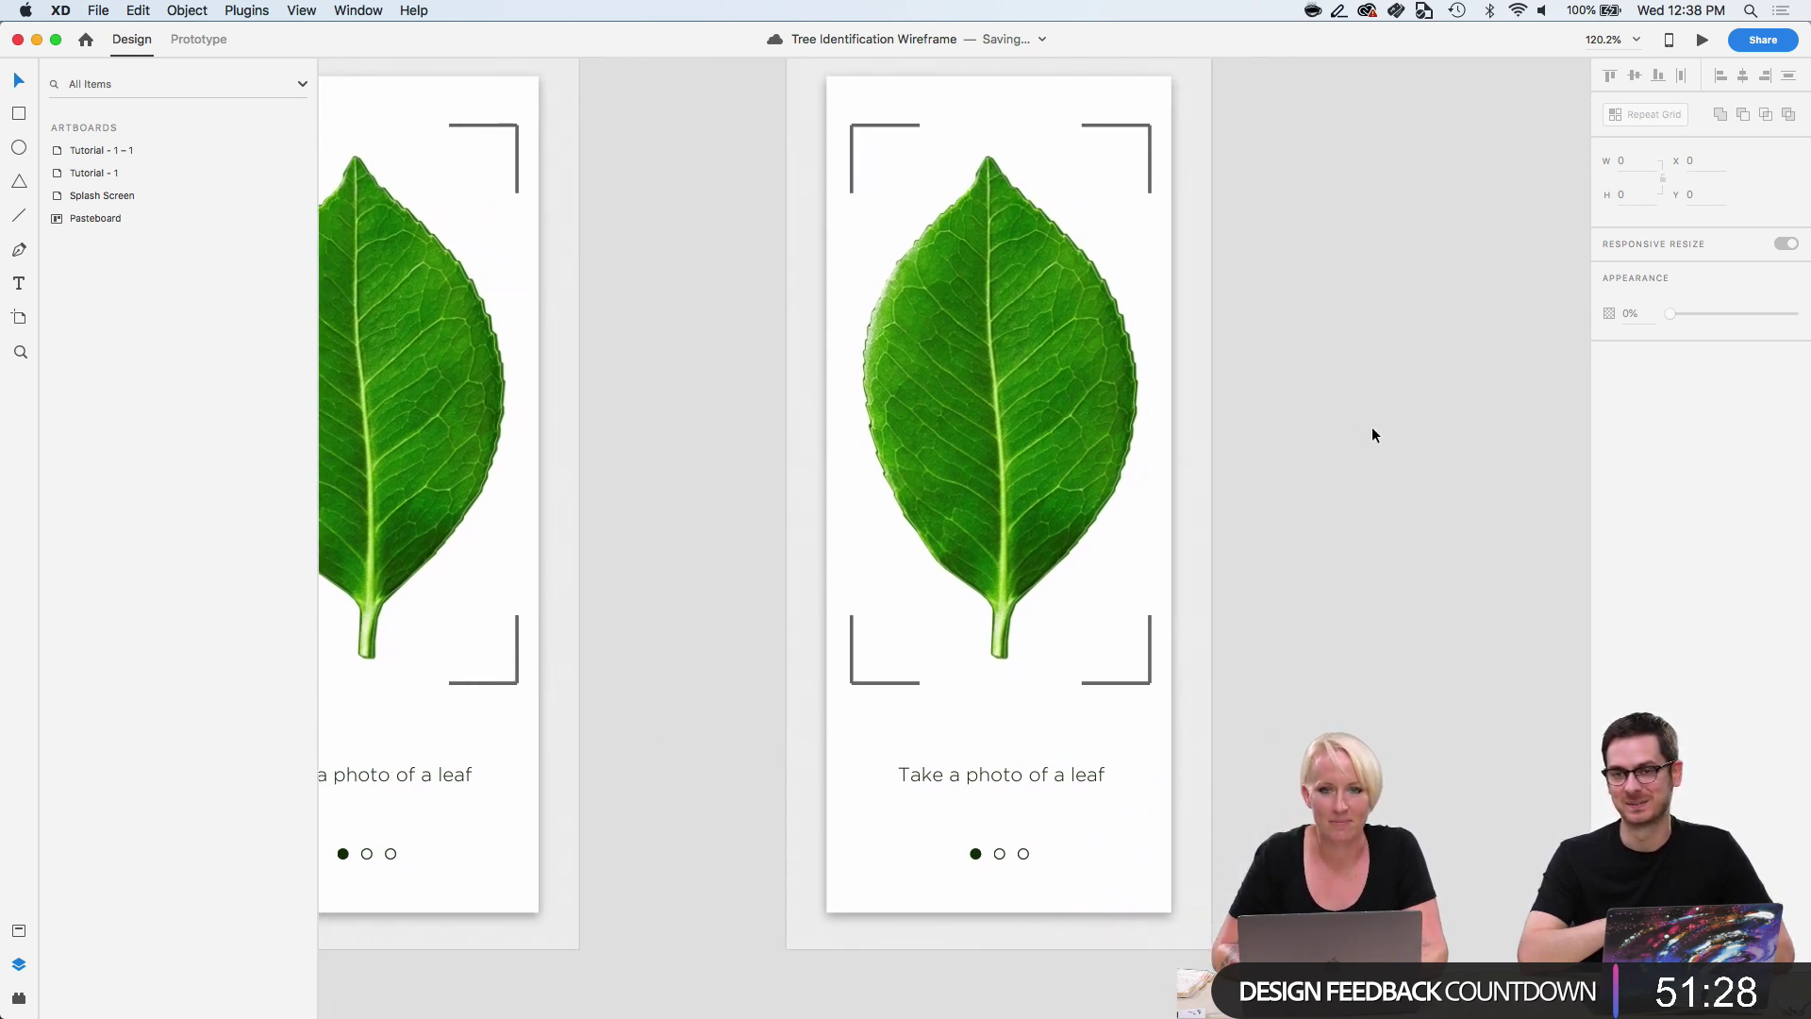
pyautogui.click(1143, 151)
pyautogui.press('XF86AudioRaiseVolume')
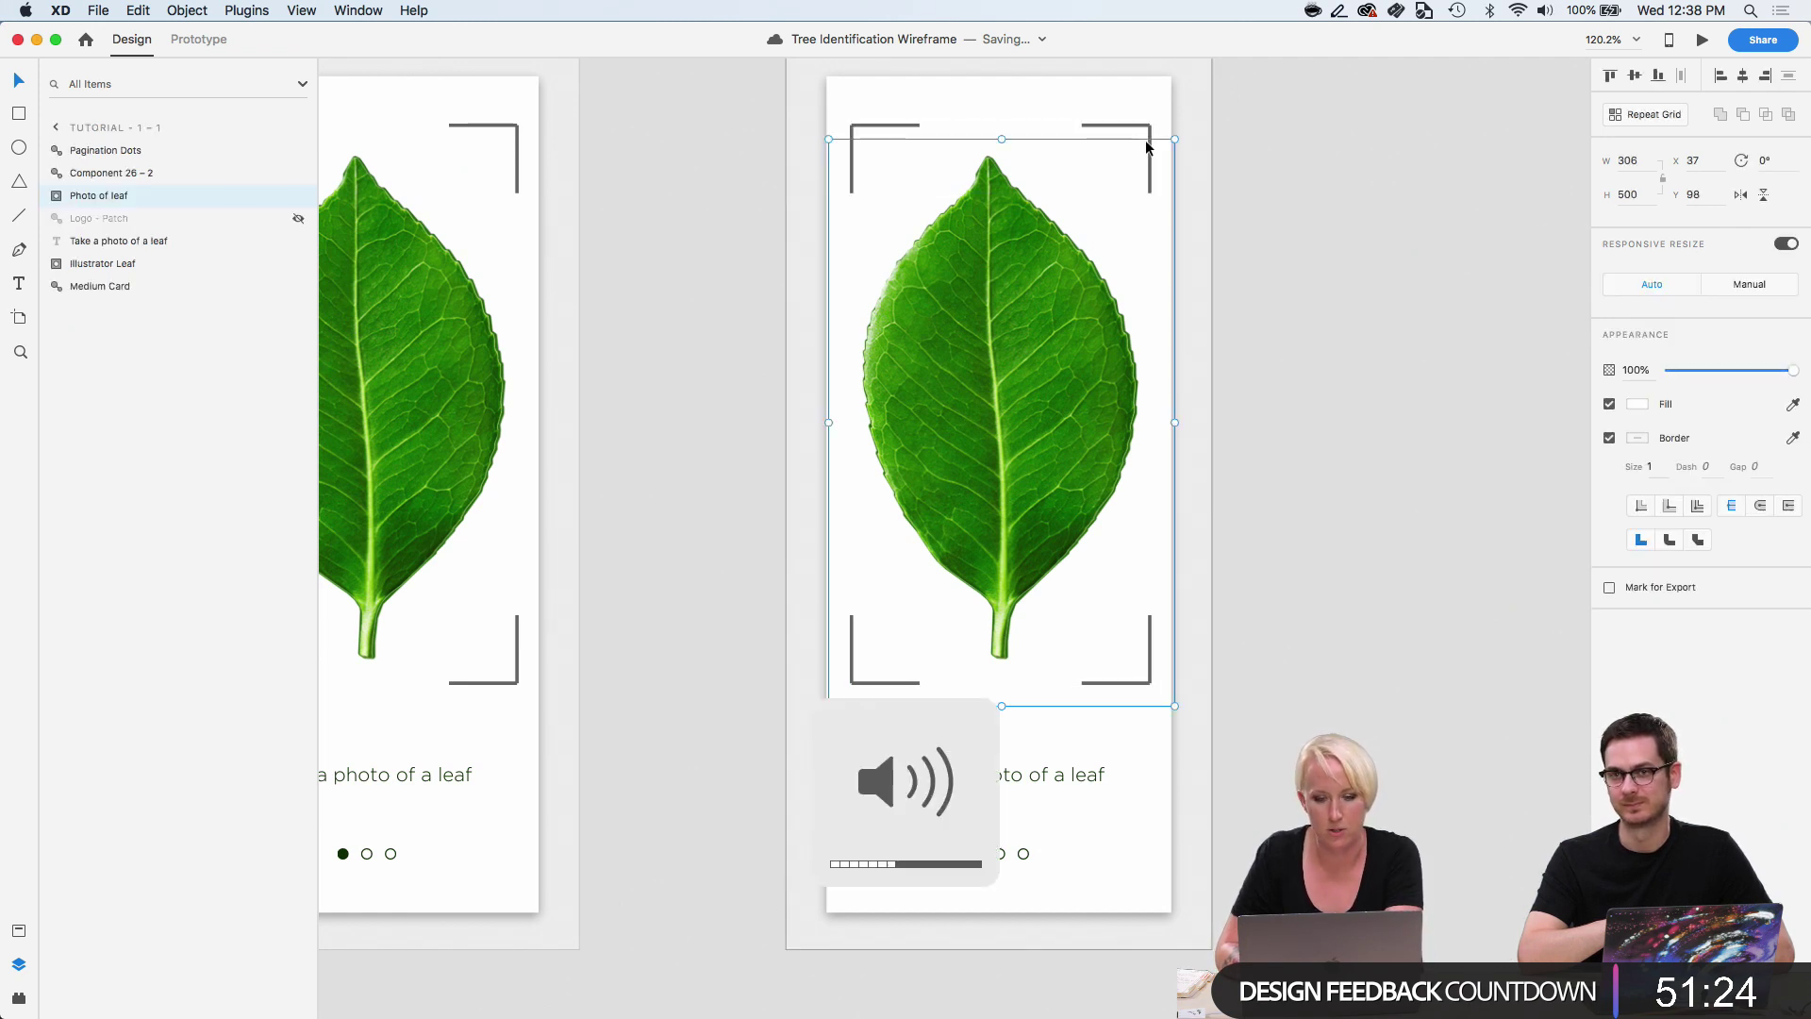
pyautogui.click(1146, 128)
pyautogui.press('Delete')
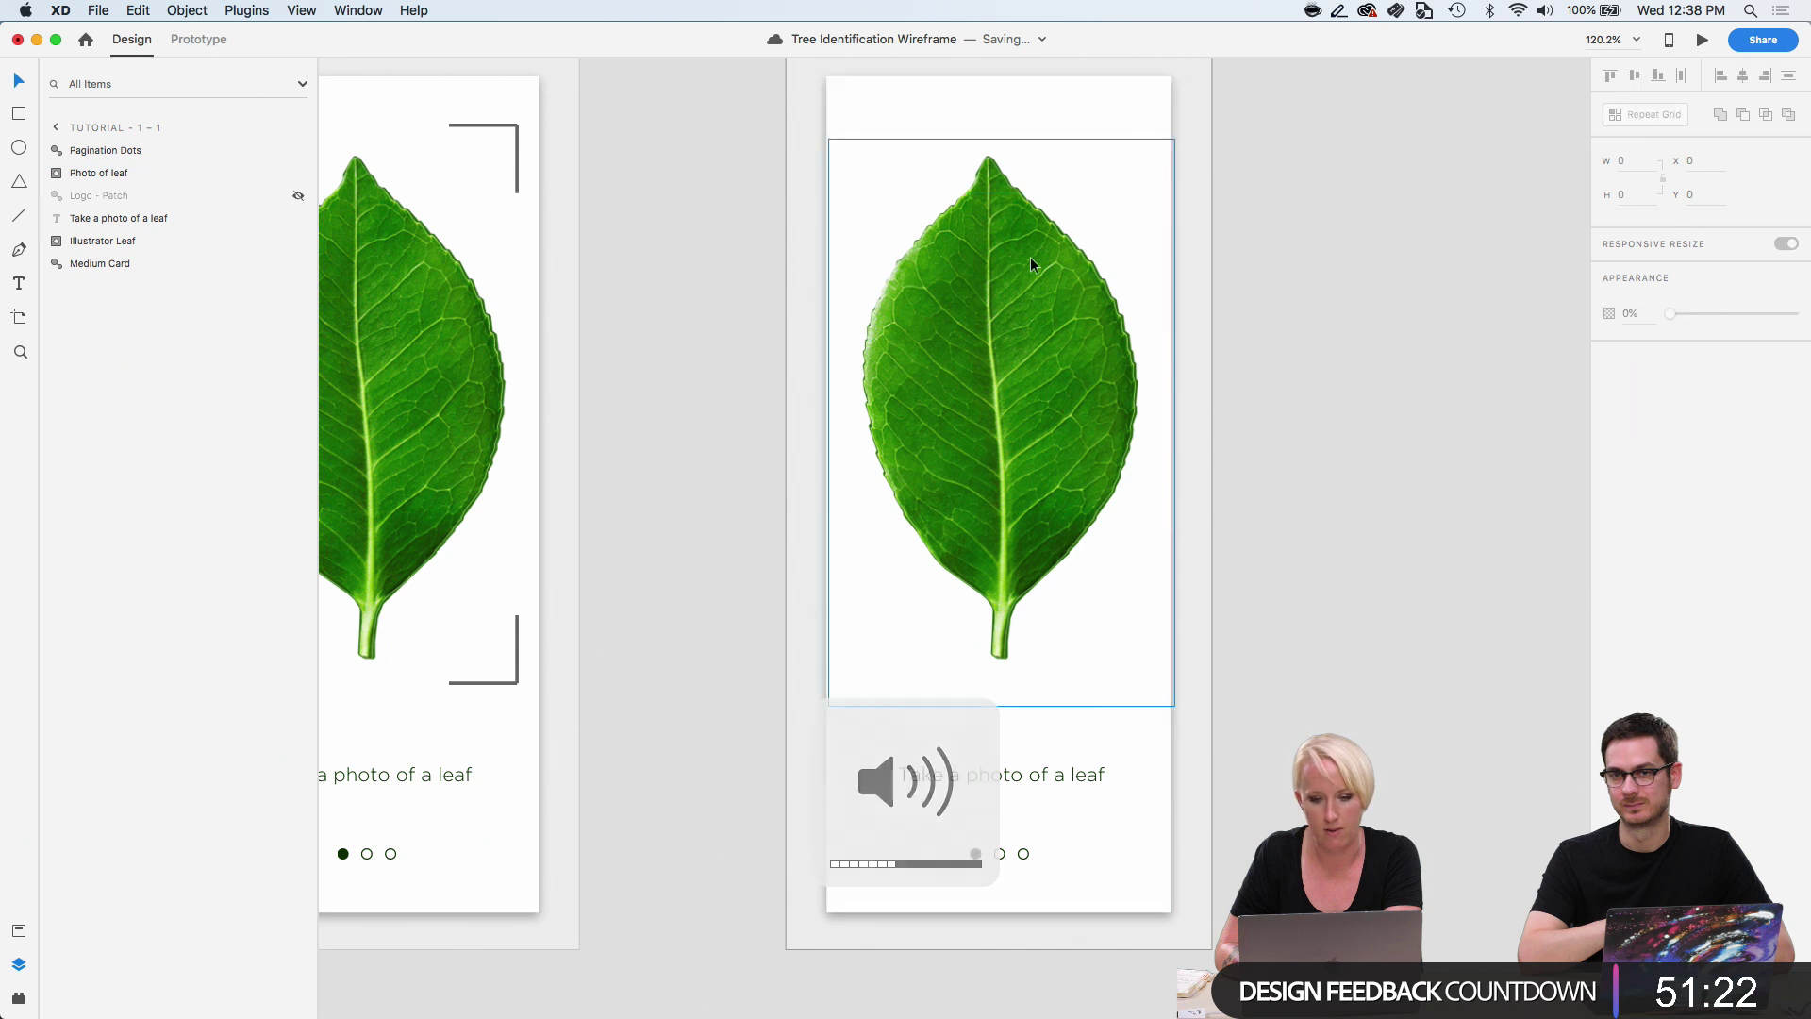
pyautogui.click(1024, 265)
pyautogui.press('Delete')
pyautogui.click(1024, 265)
pyautogui.press('Delete')
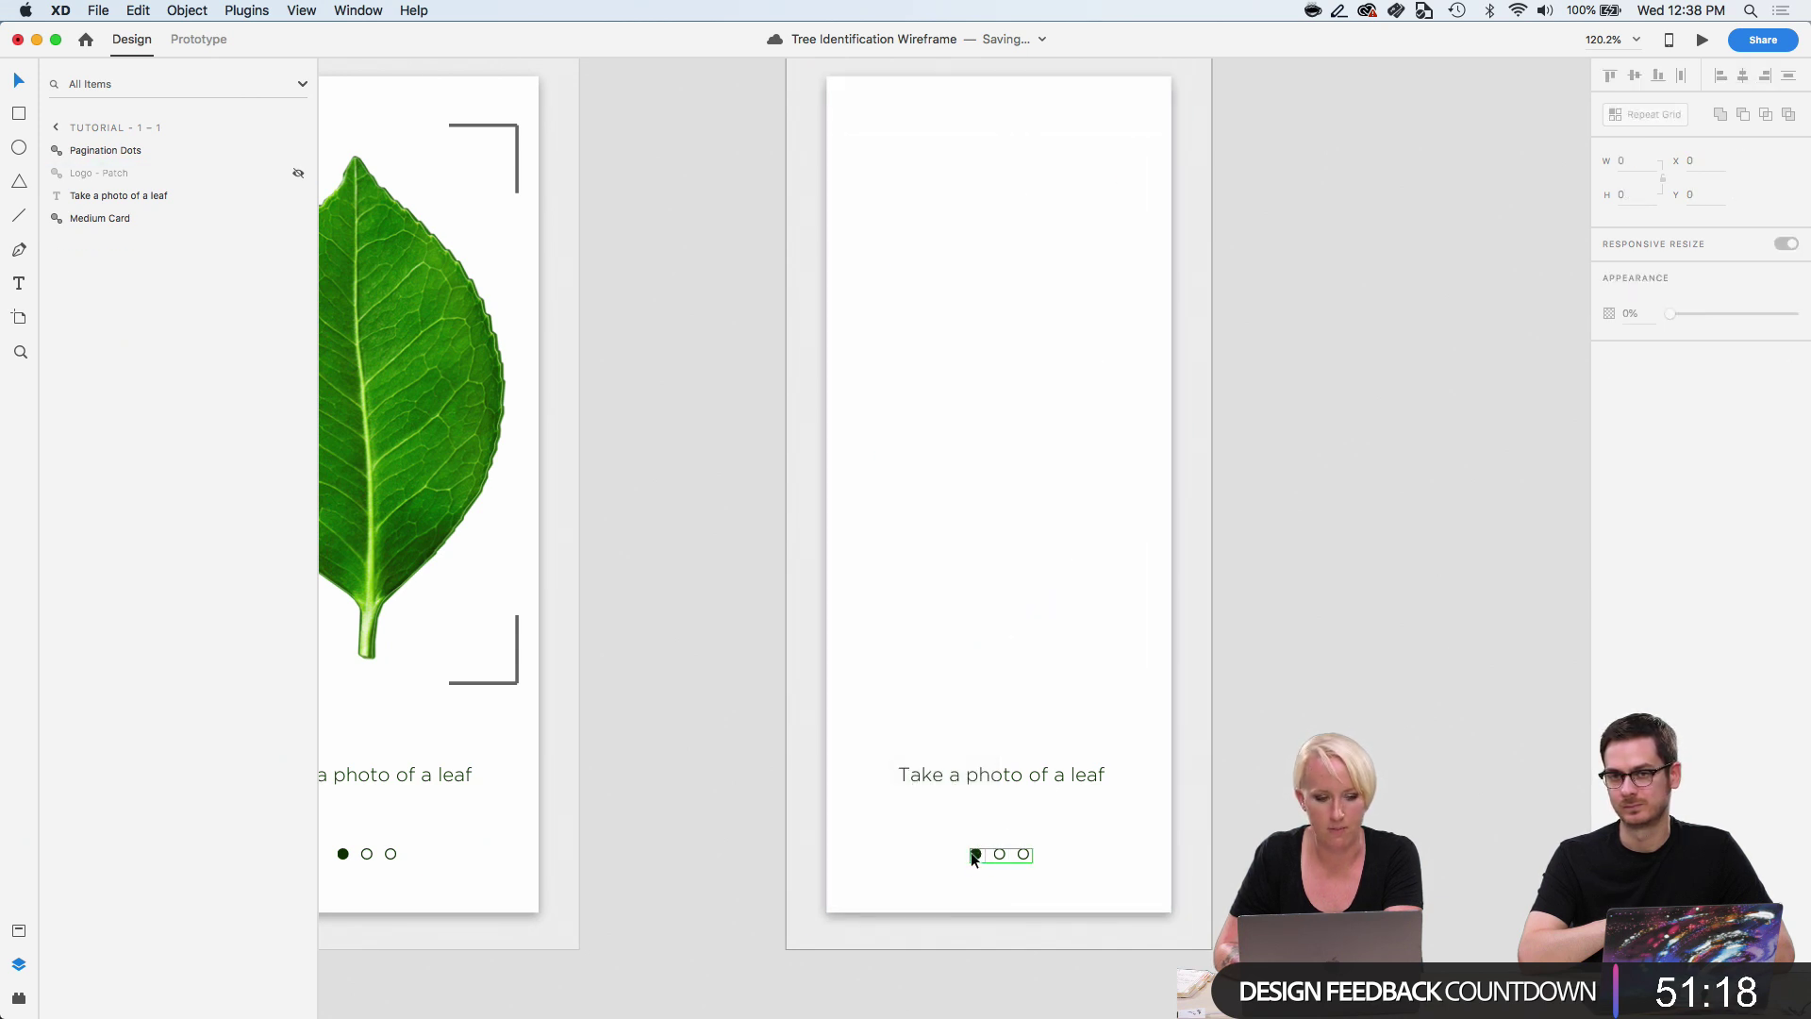
# Swap the second pagination dot on Tutorial - 1 – 1 for the Filled Dot component and the first for the Empty Dot.
pyautogui.click(21, 932)
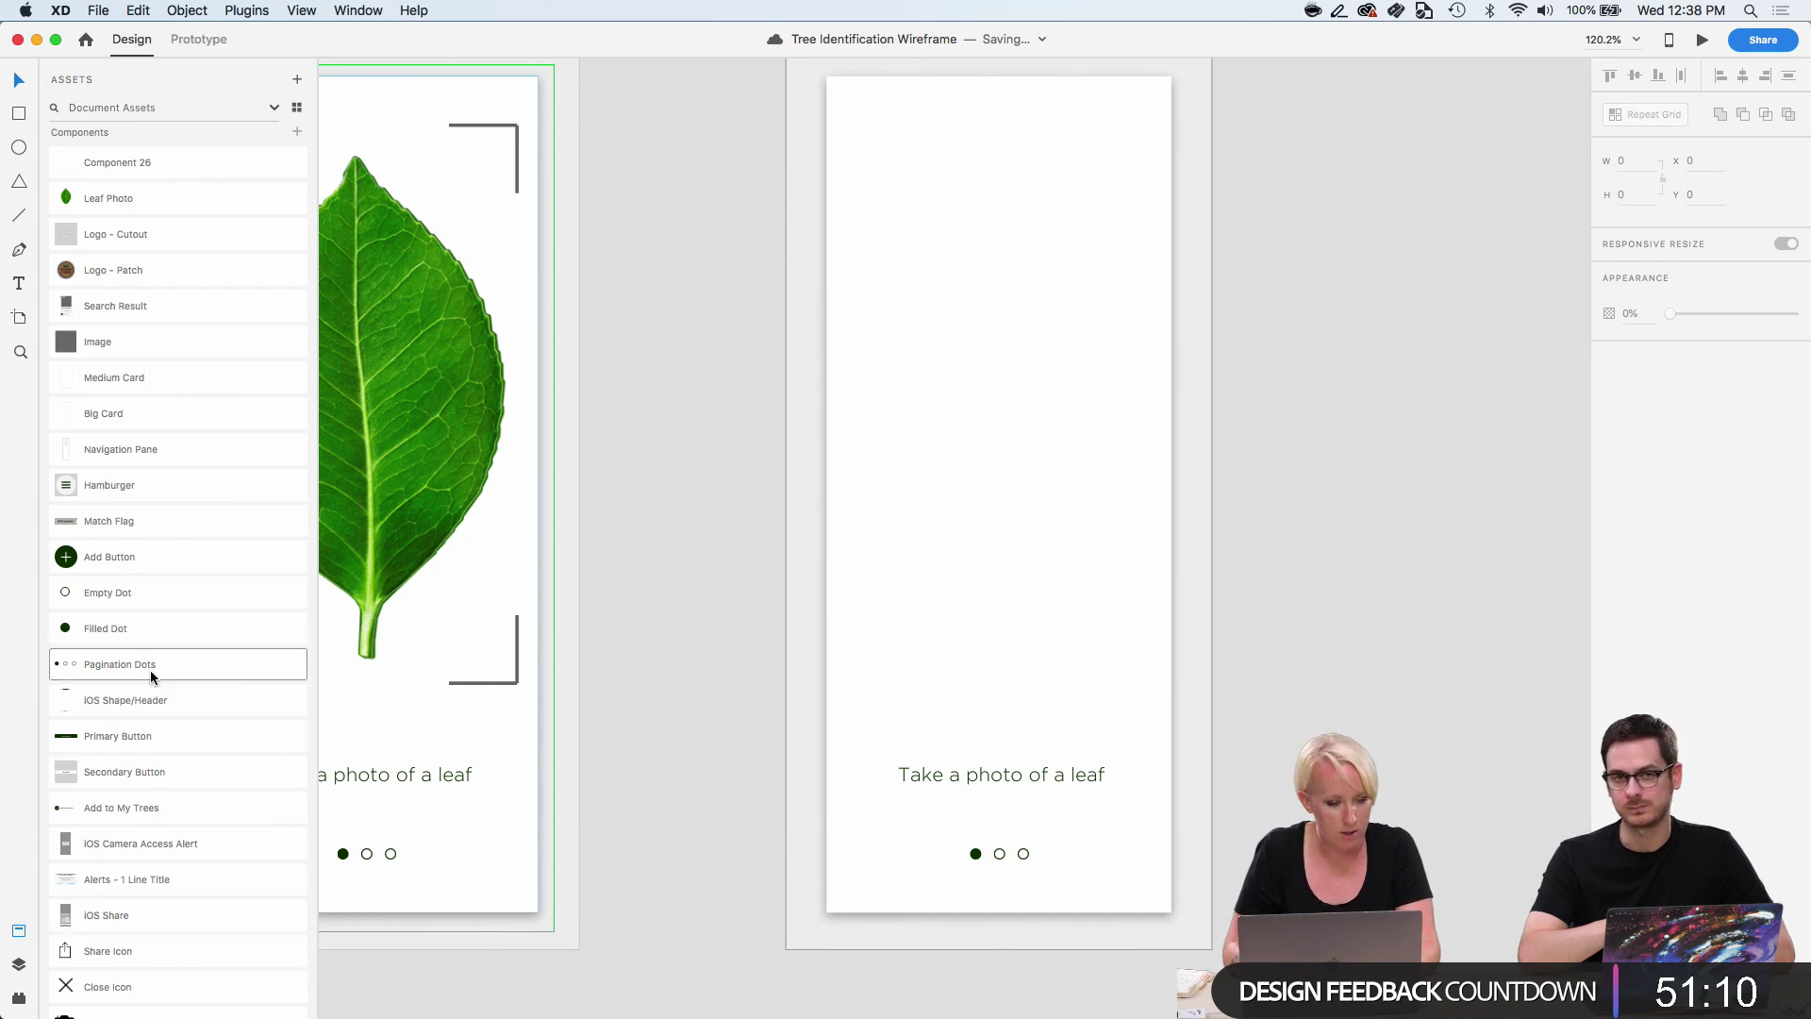
pyautogui.moveTo(151, 675); pyautogui.dragTo(999, 857)
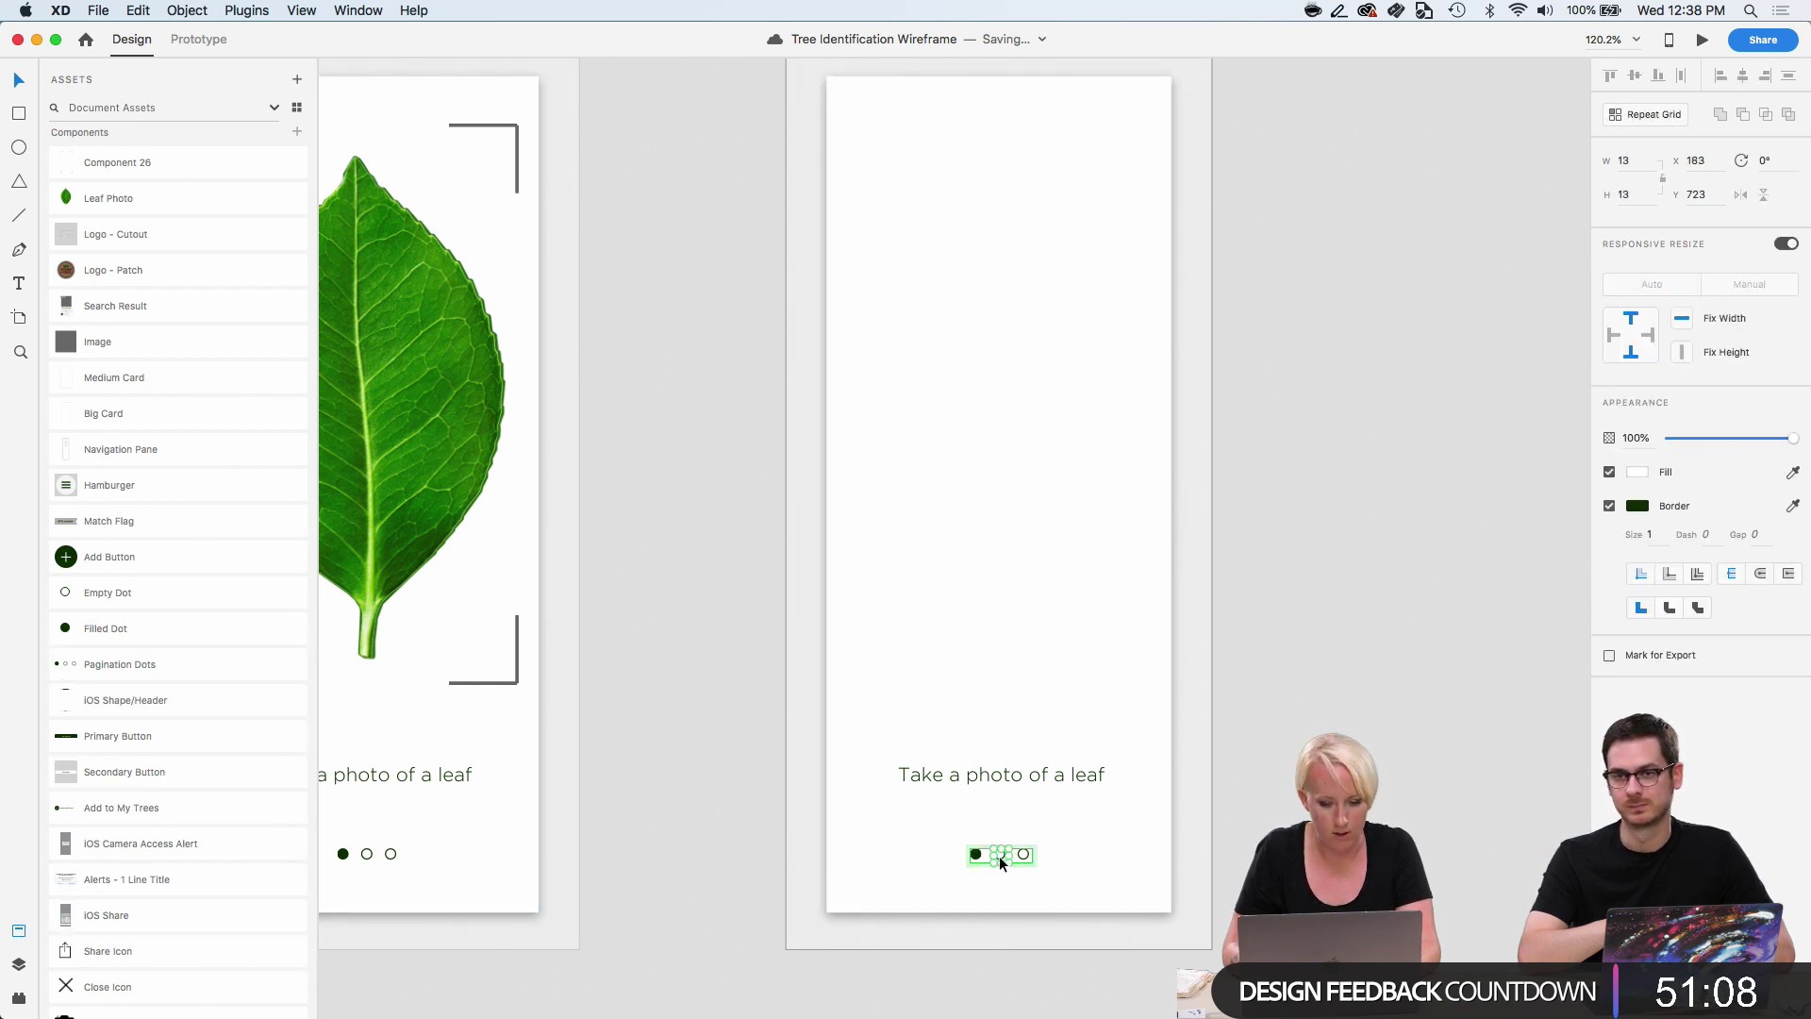
pyautogui.moveTo(144, 633); pyautogui.dragTo(999, 855)
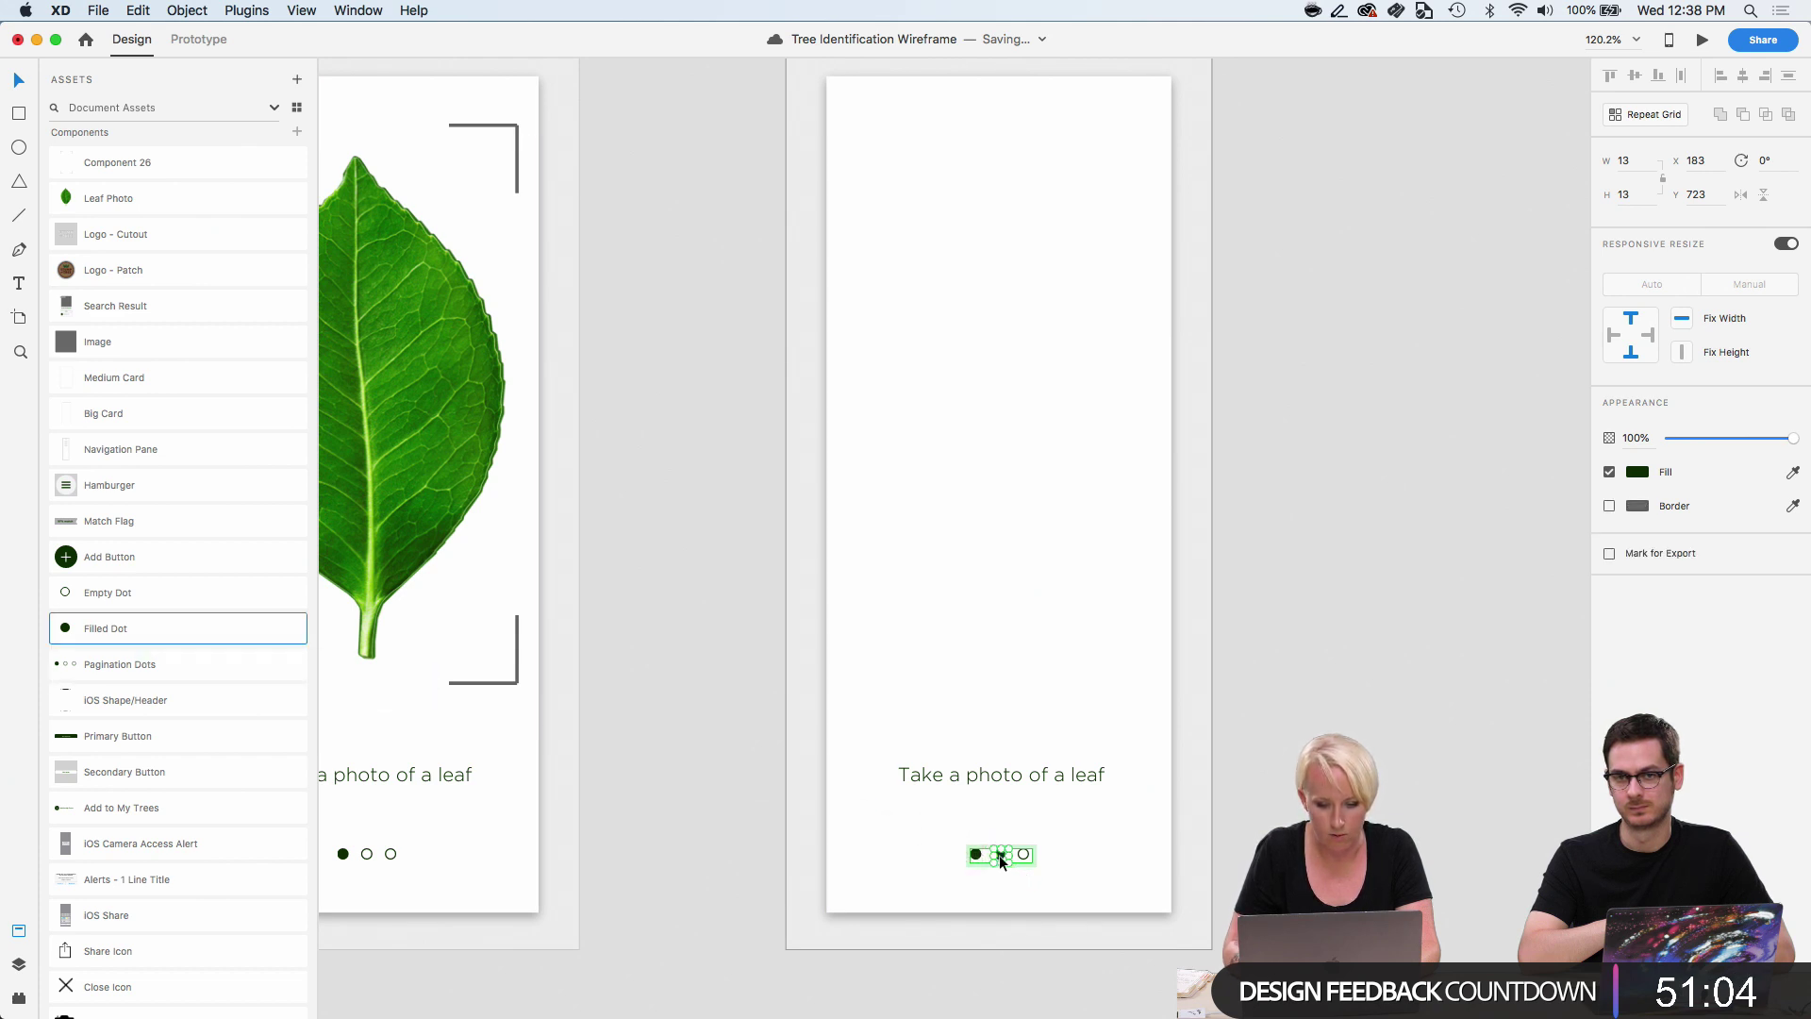
pyautogui.scroll(5, 998, 854)
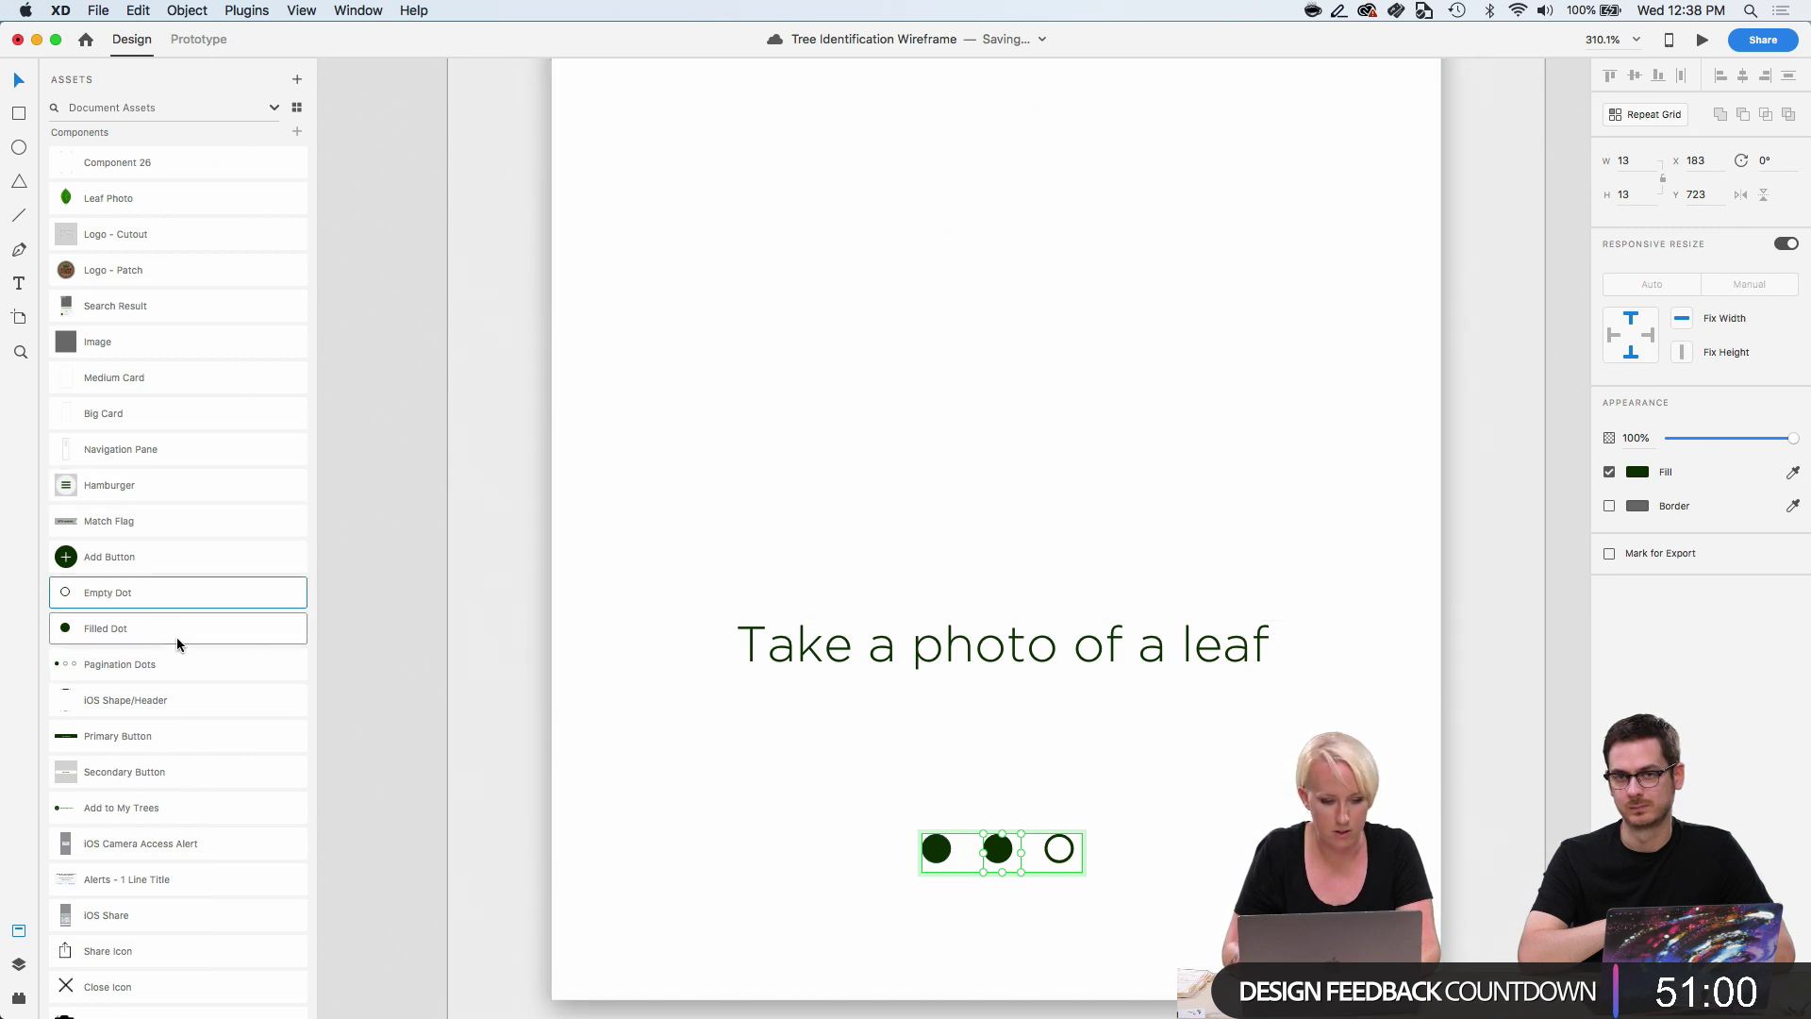
pyautogui.moveTo(135, 598); pyautogui.dragTo(937, 851)
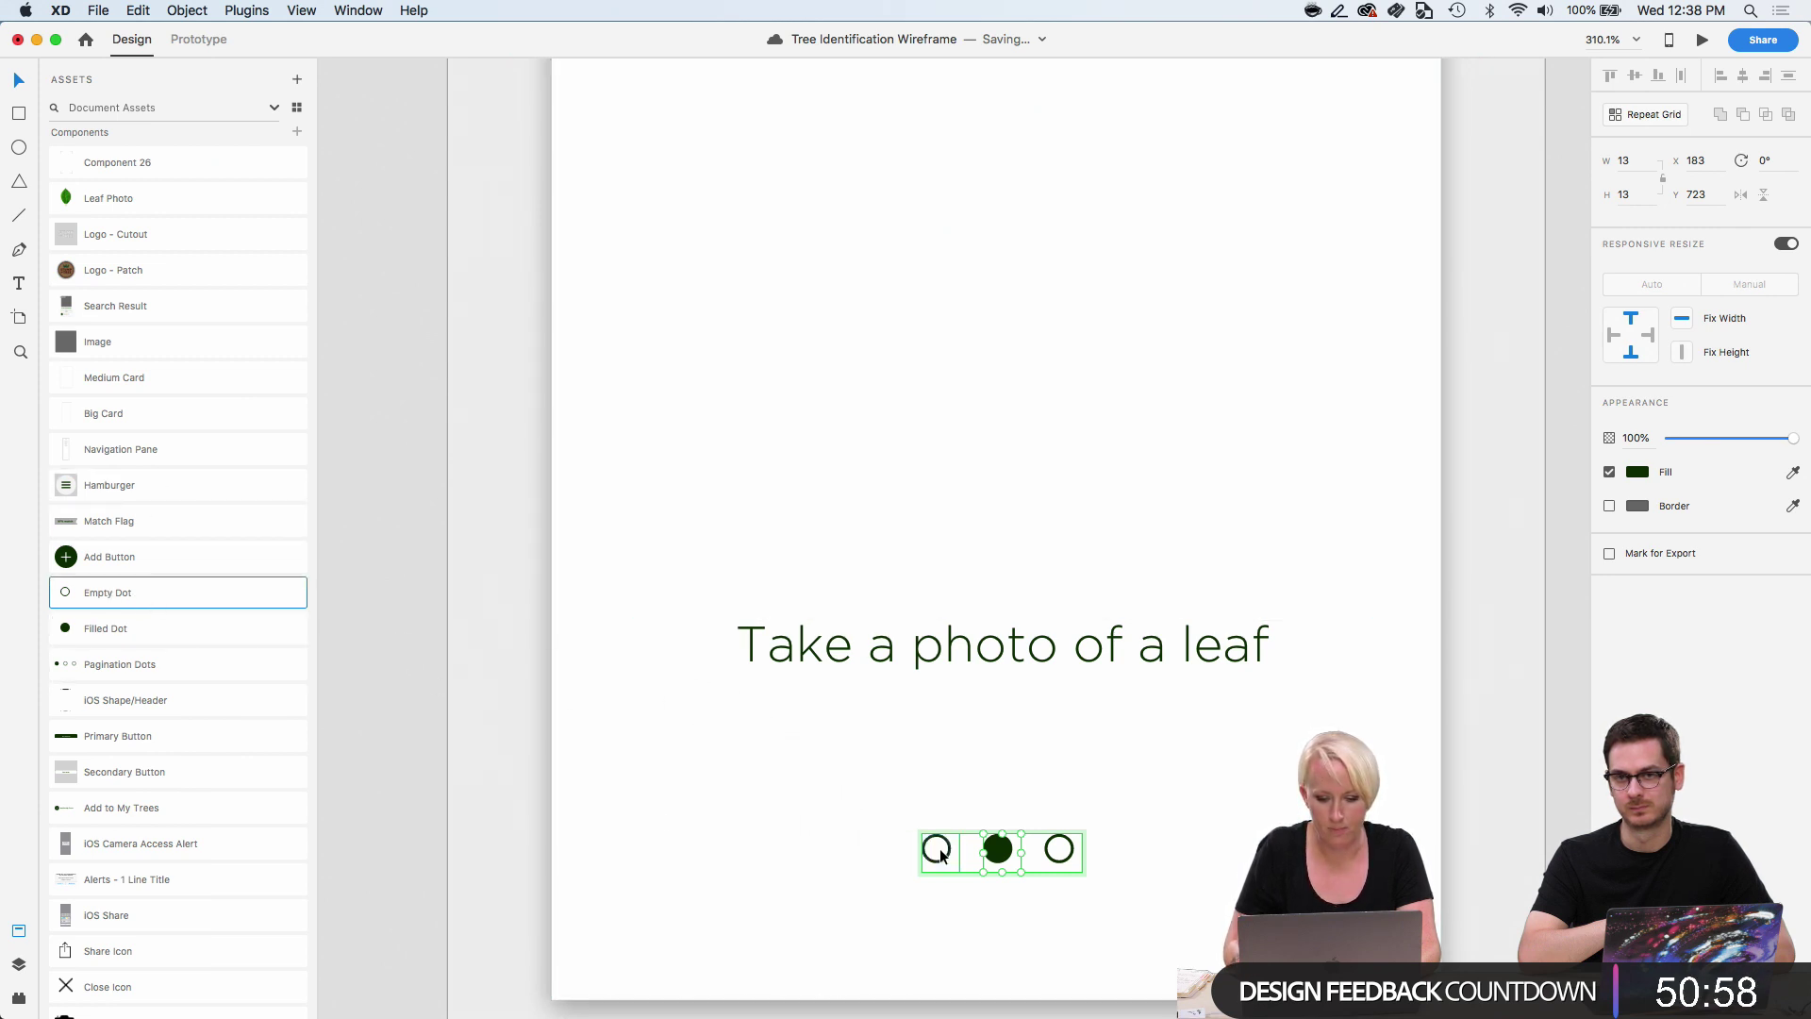
pyautogui.scroll(-3, 939, 851)
pyautogui.click(1453, 740)
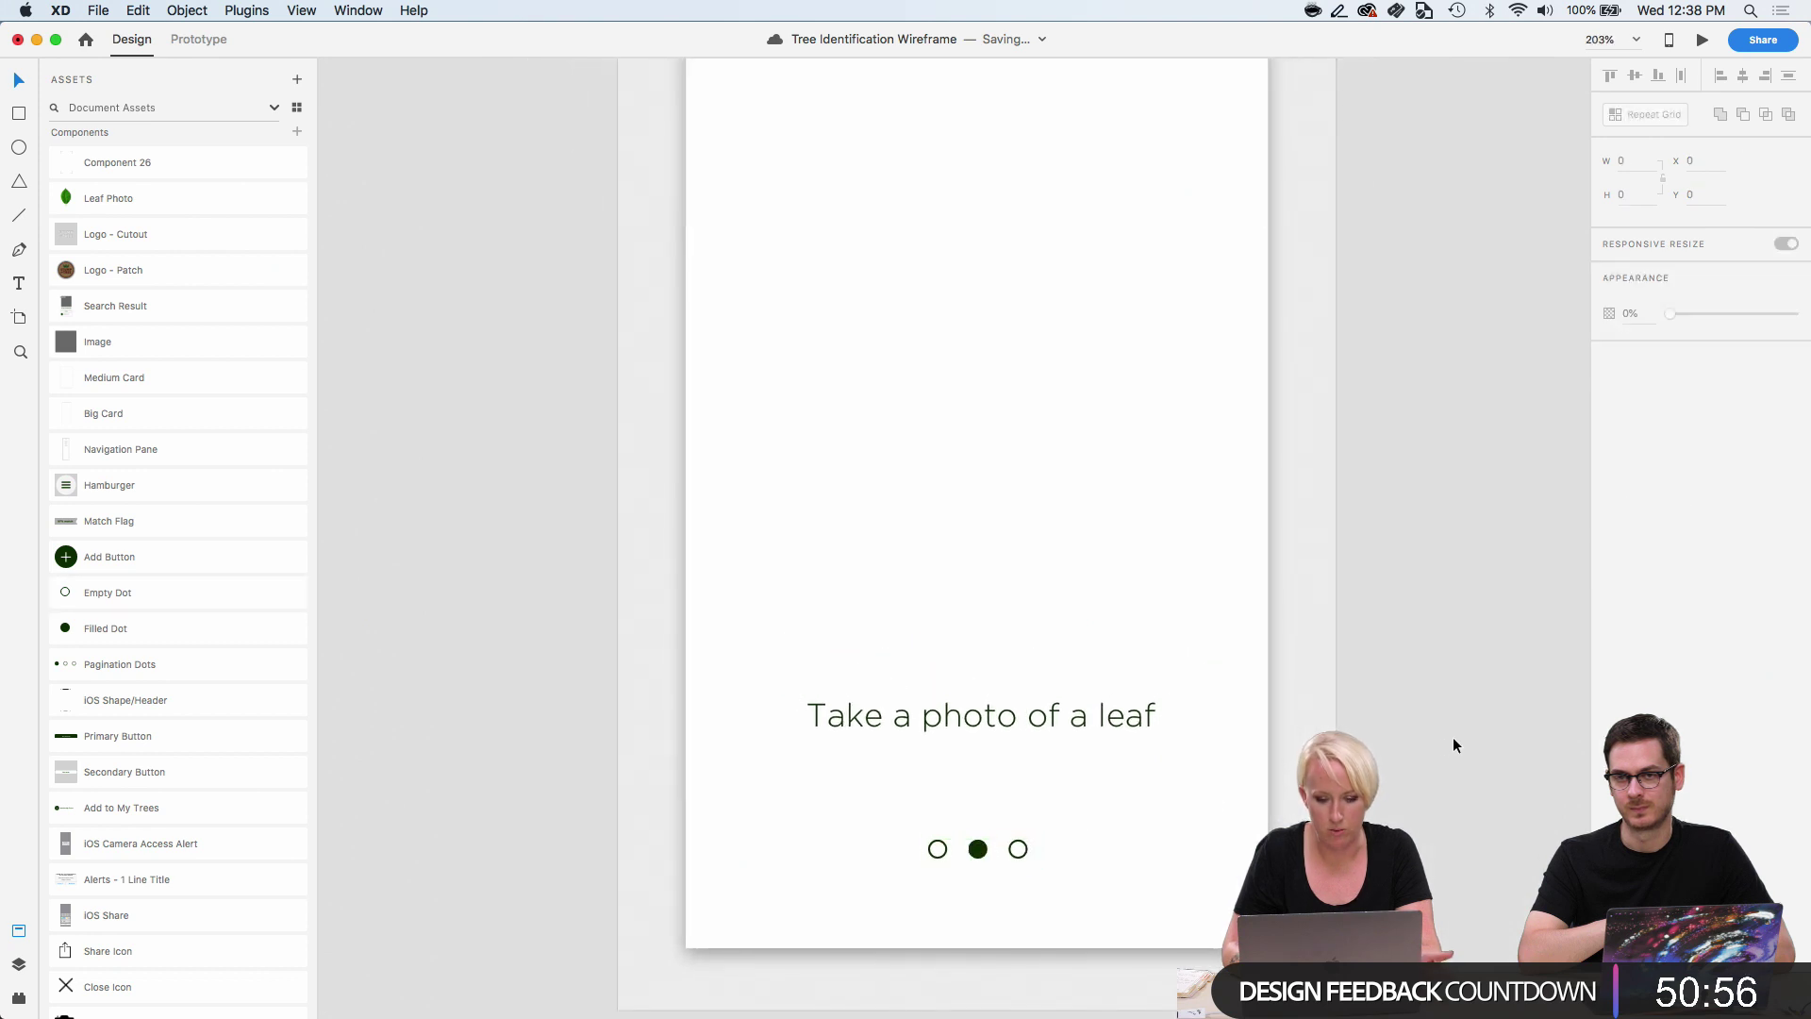
# Open the "Take a photo of a leaf" caption on the Tutorial - 1 – 1 artboard for editing.
pyautogui.scroll(-1, 1453, 746)
pyautogui.click(943, 726)
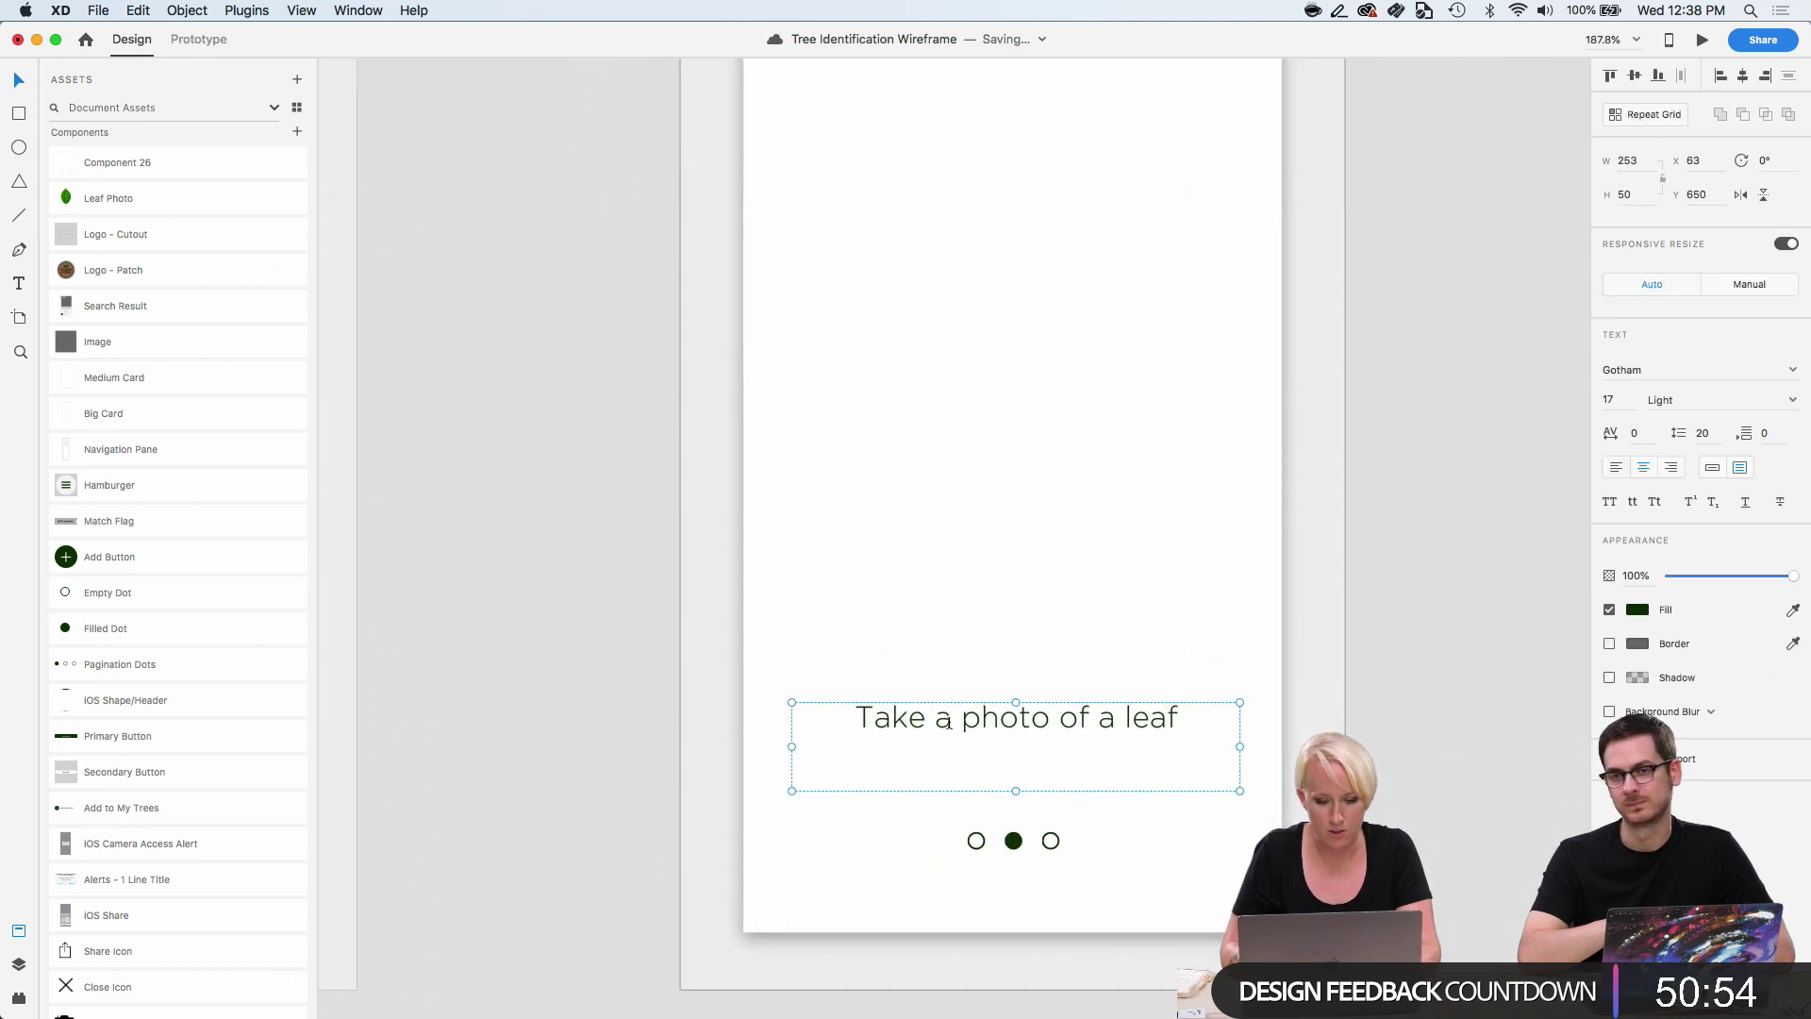
# Replace the "Take a photo of a leaf" caption on the second tutorial artboard with "We'll give you 2-3 potential matches!".
pyautogui.doubleClick(944, 718)
pyautogui.write("We'll")
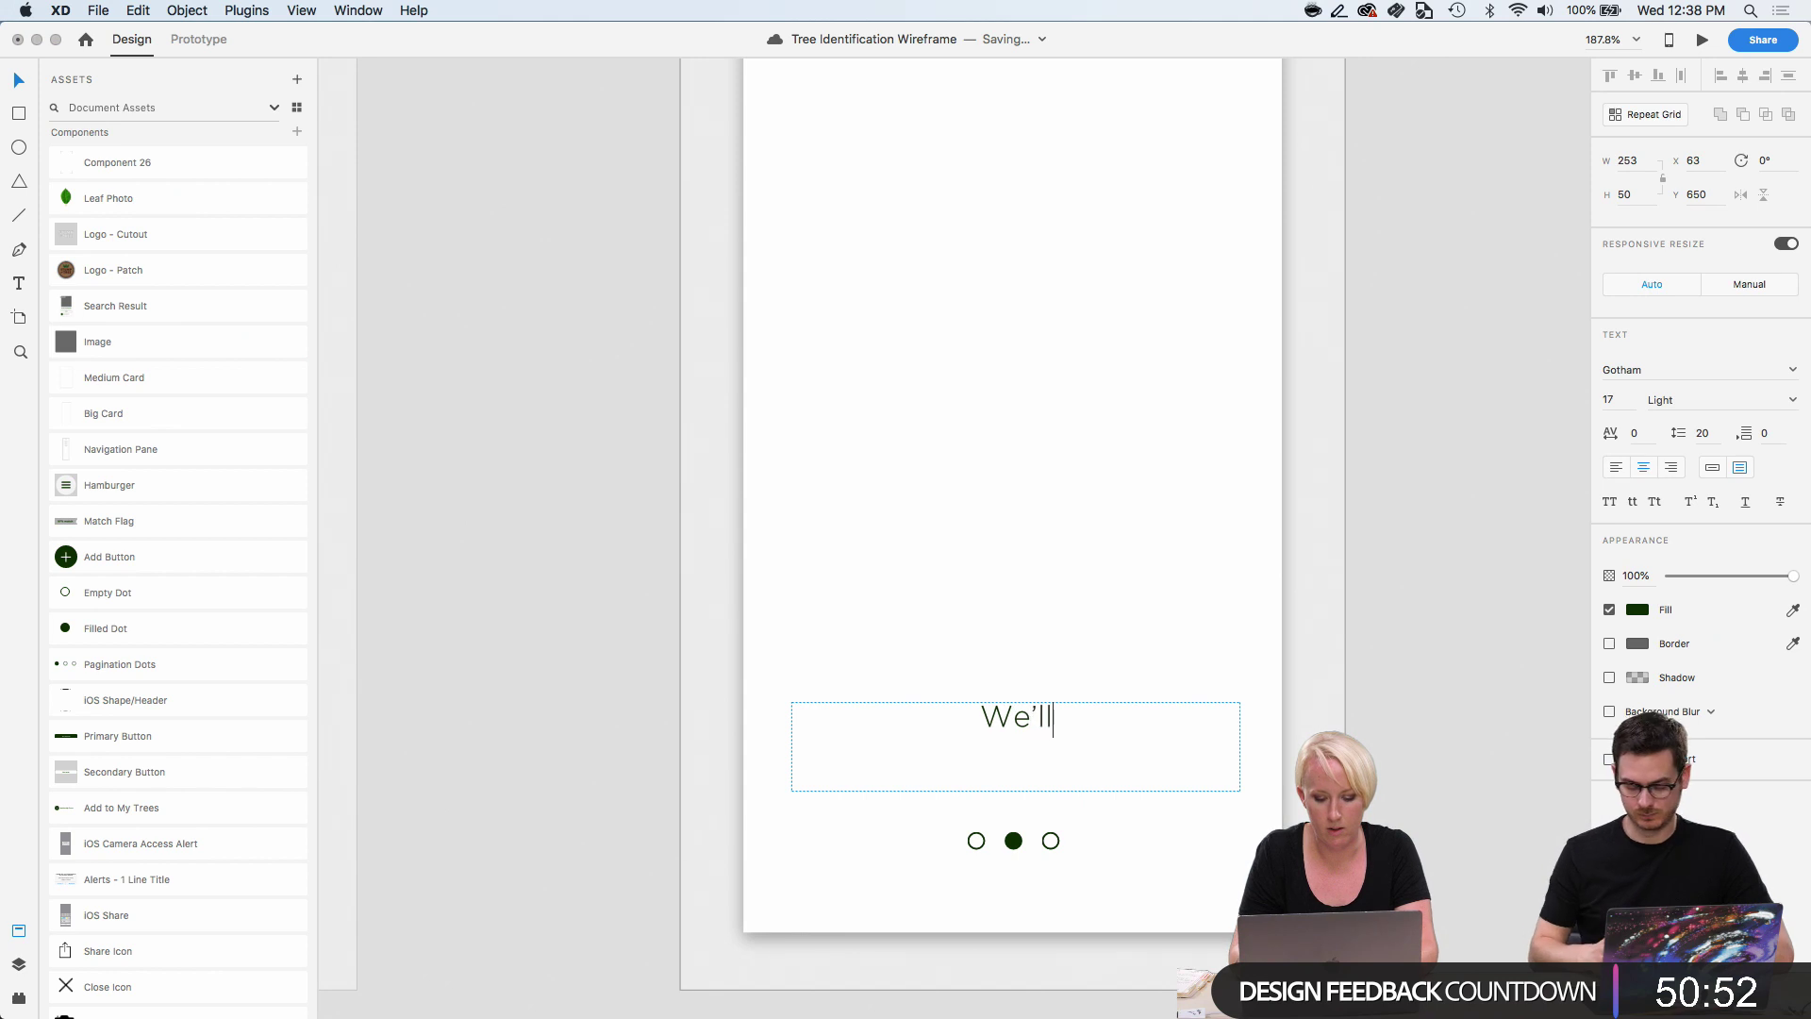
pyautogui.write(' give you 2')
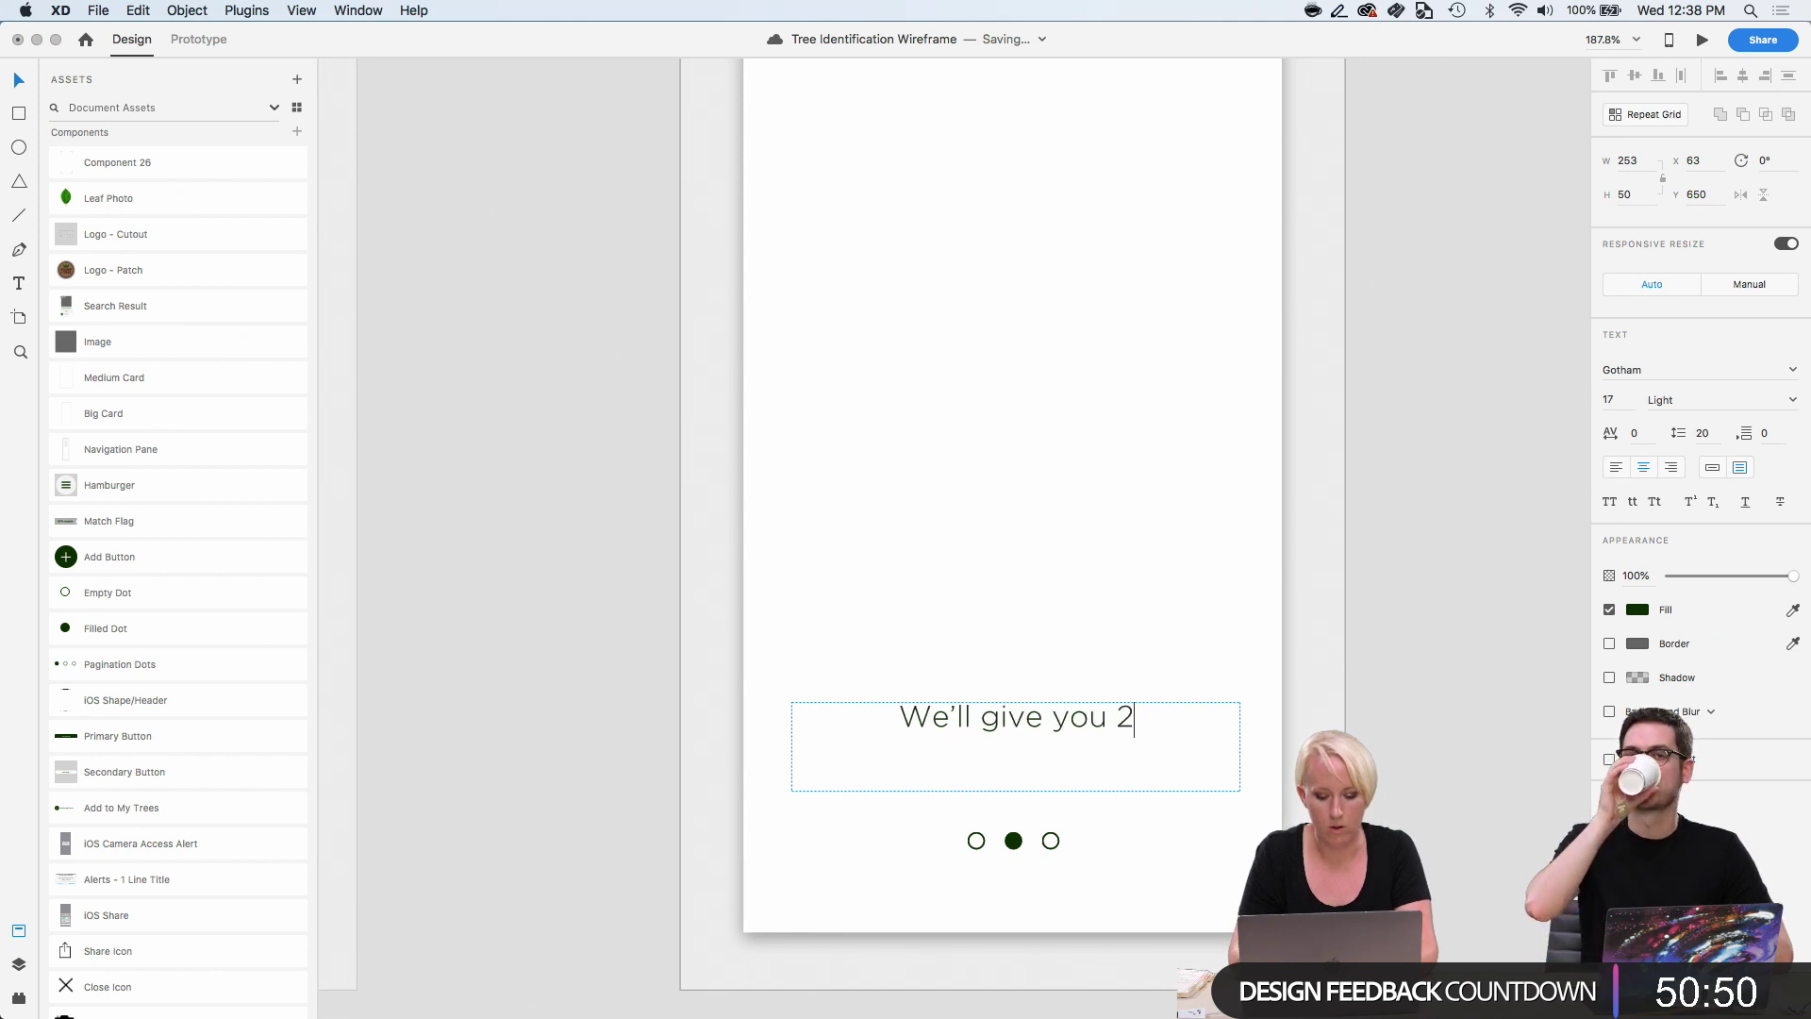
pyautogui.write('-3 potent')
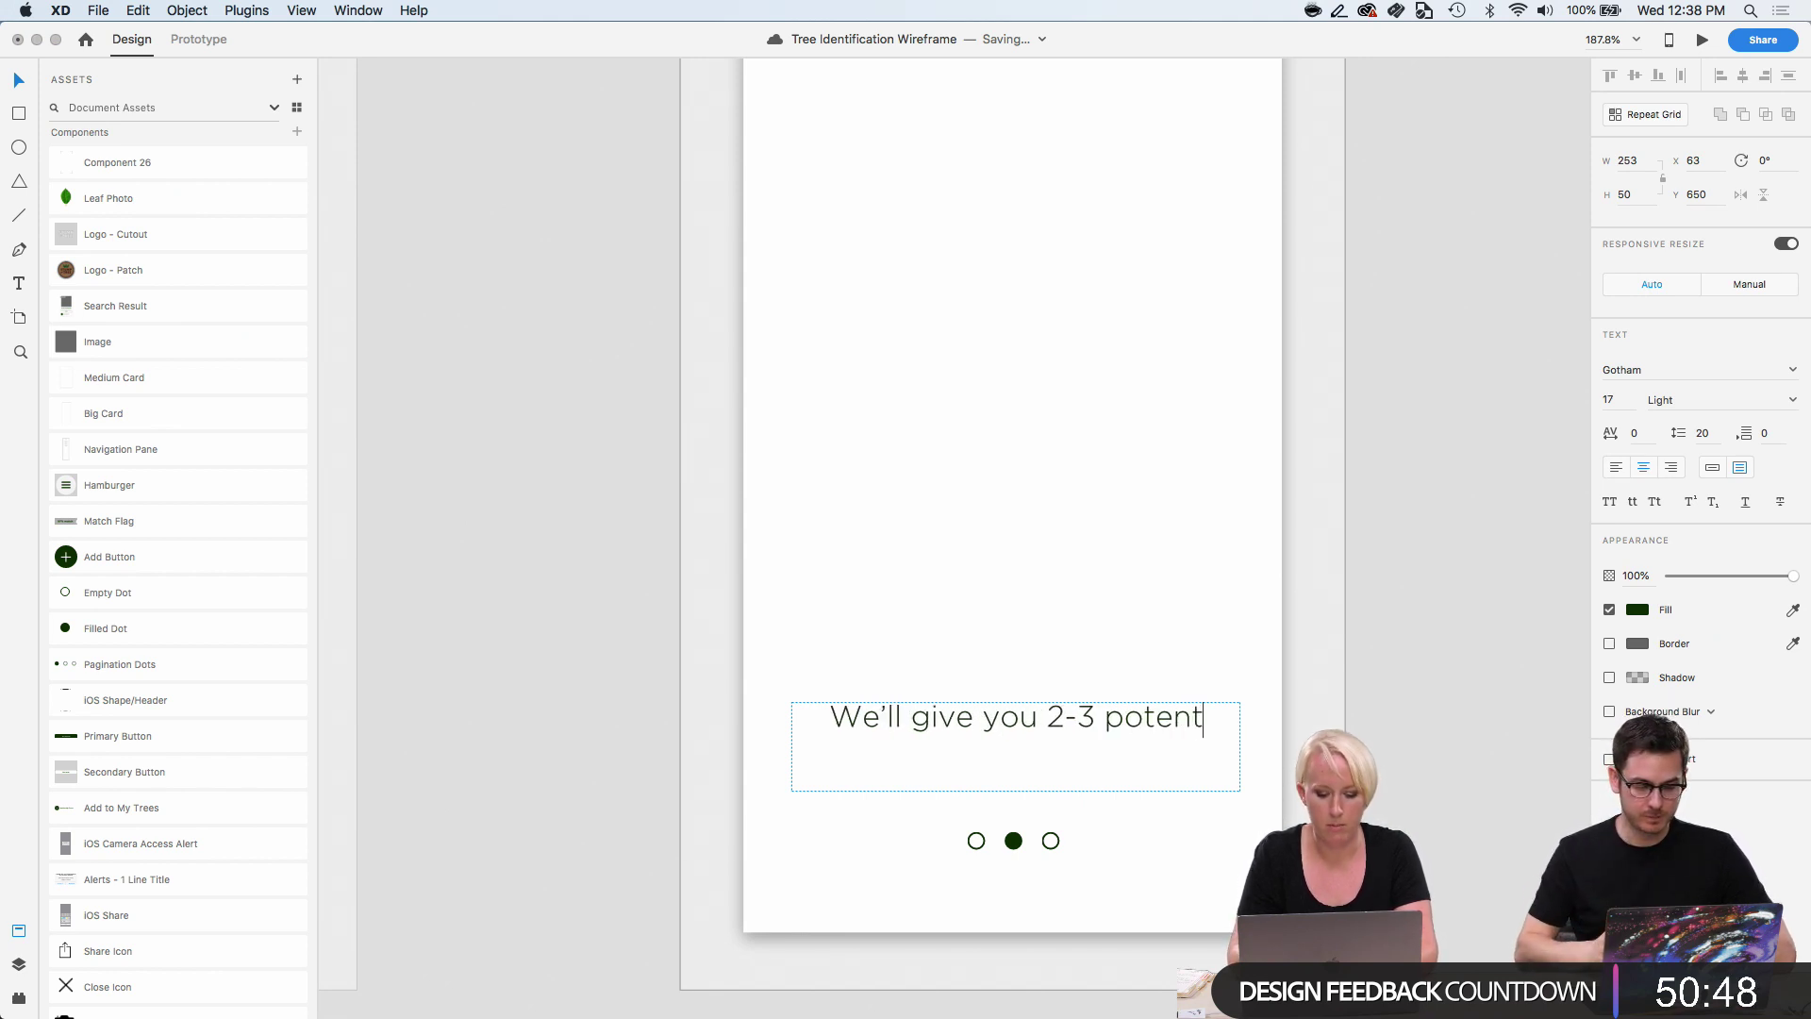
pyautogui.write('ial matches!')
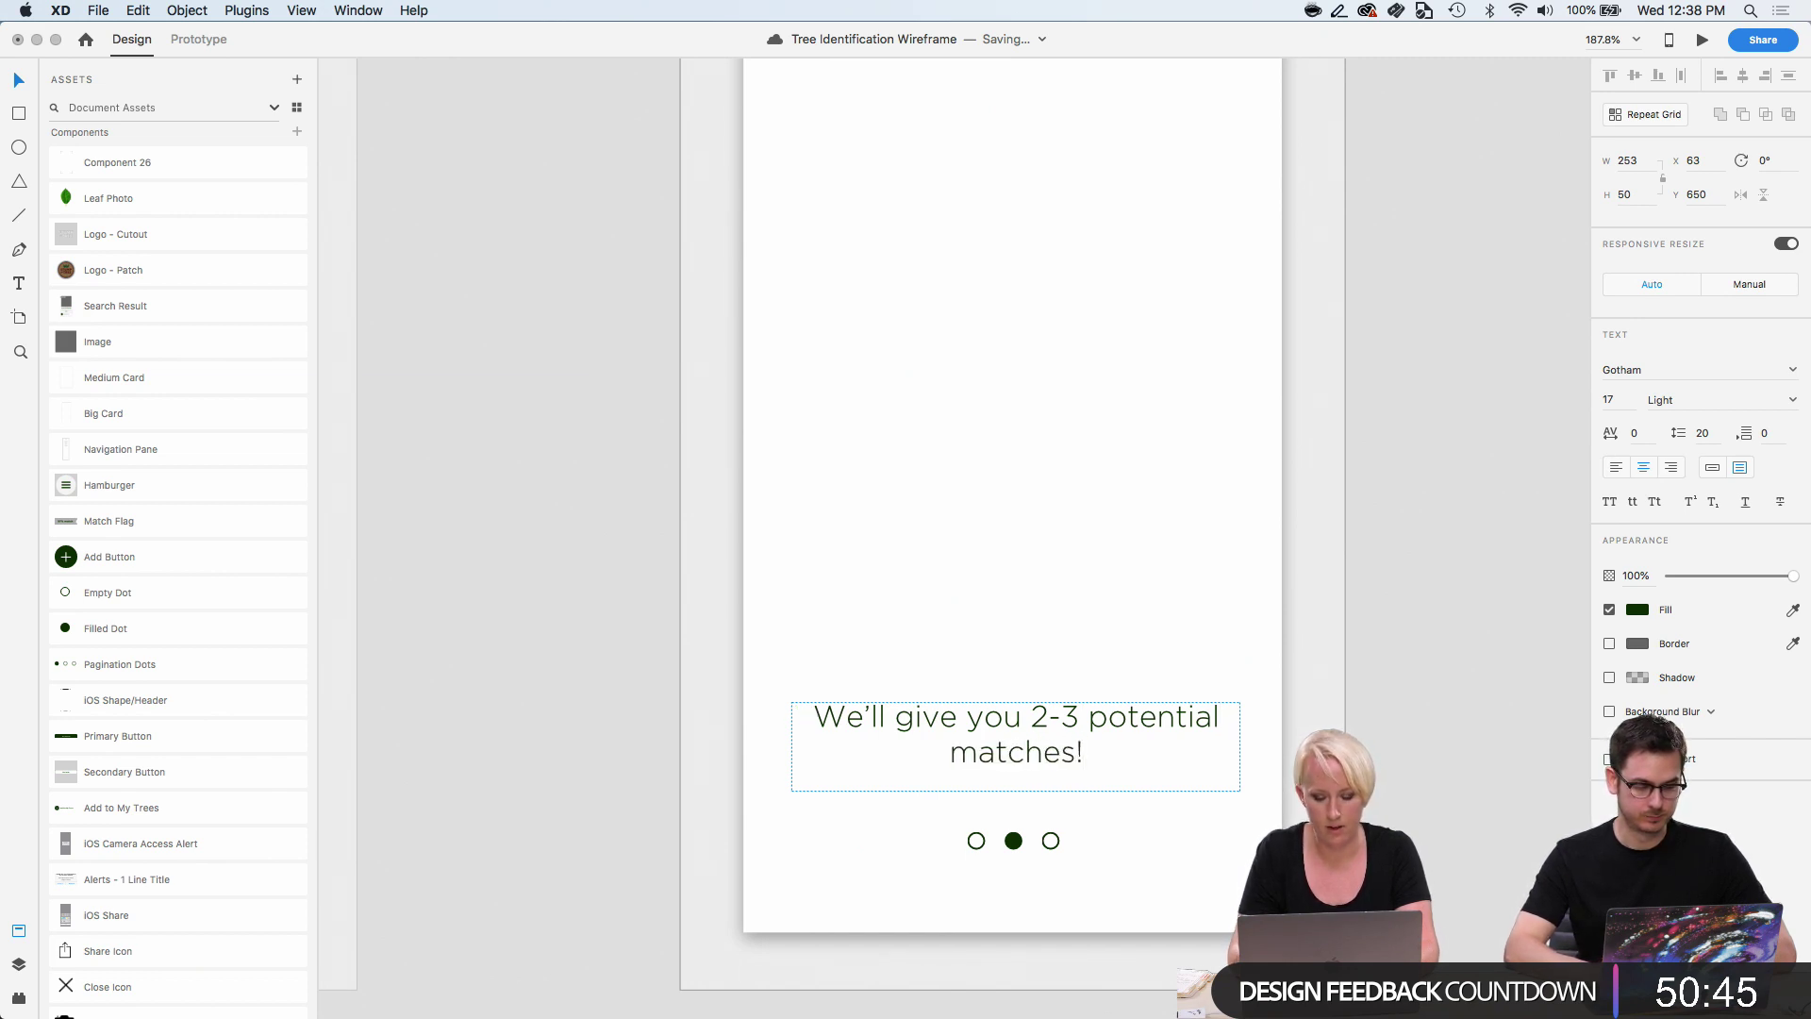
pyautogui.press('Escape')
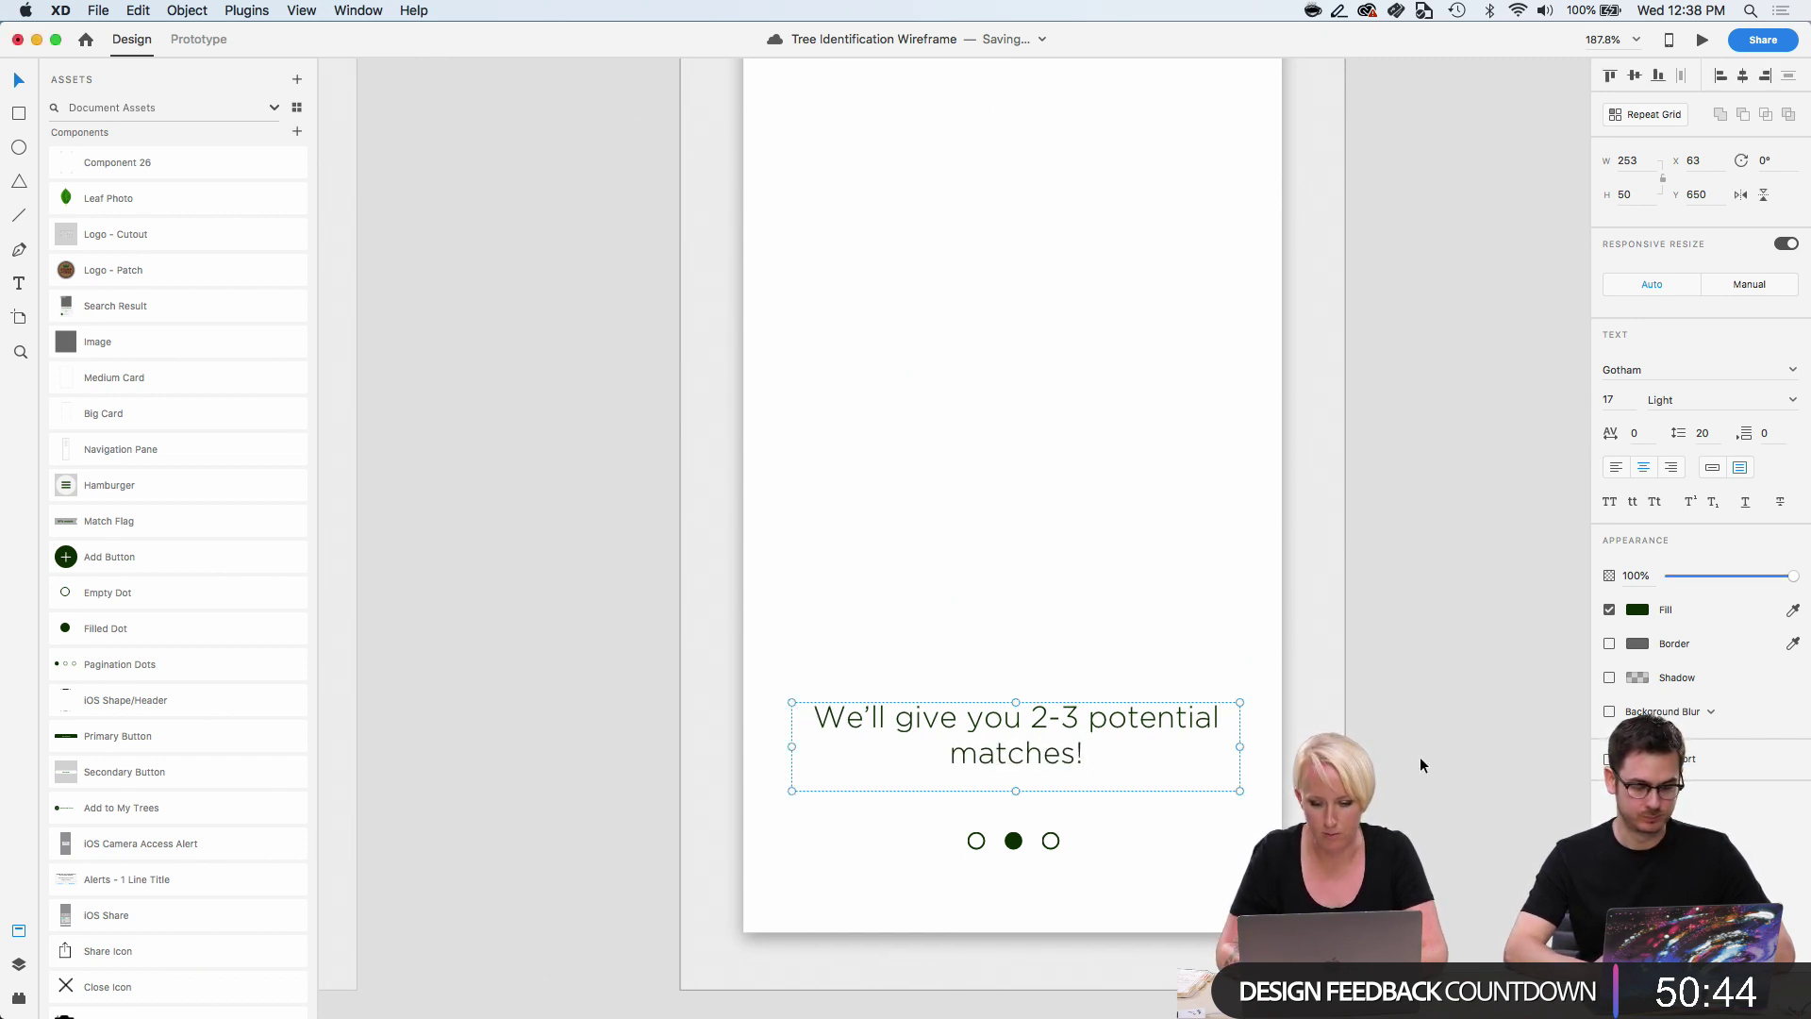
pyautogui.scroll(3, 1418, 764)
pyautogui.scroll(3, 1418, 756)
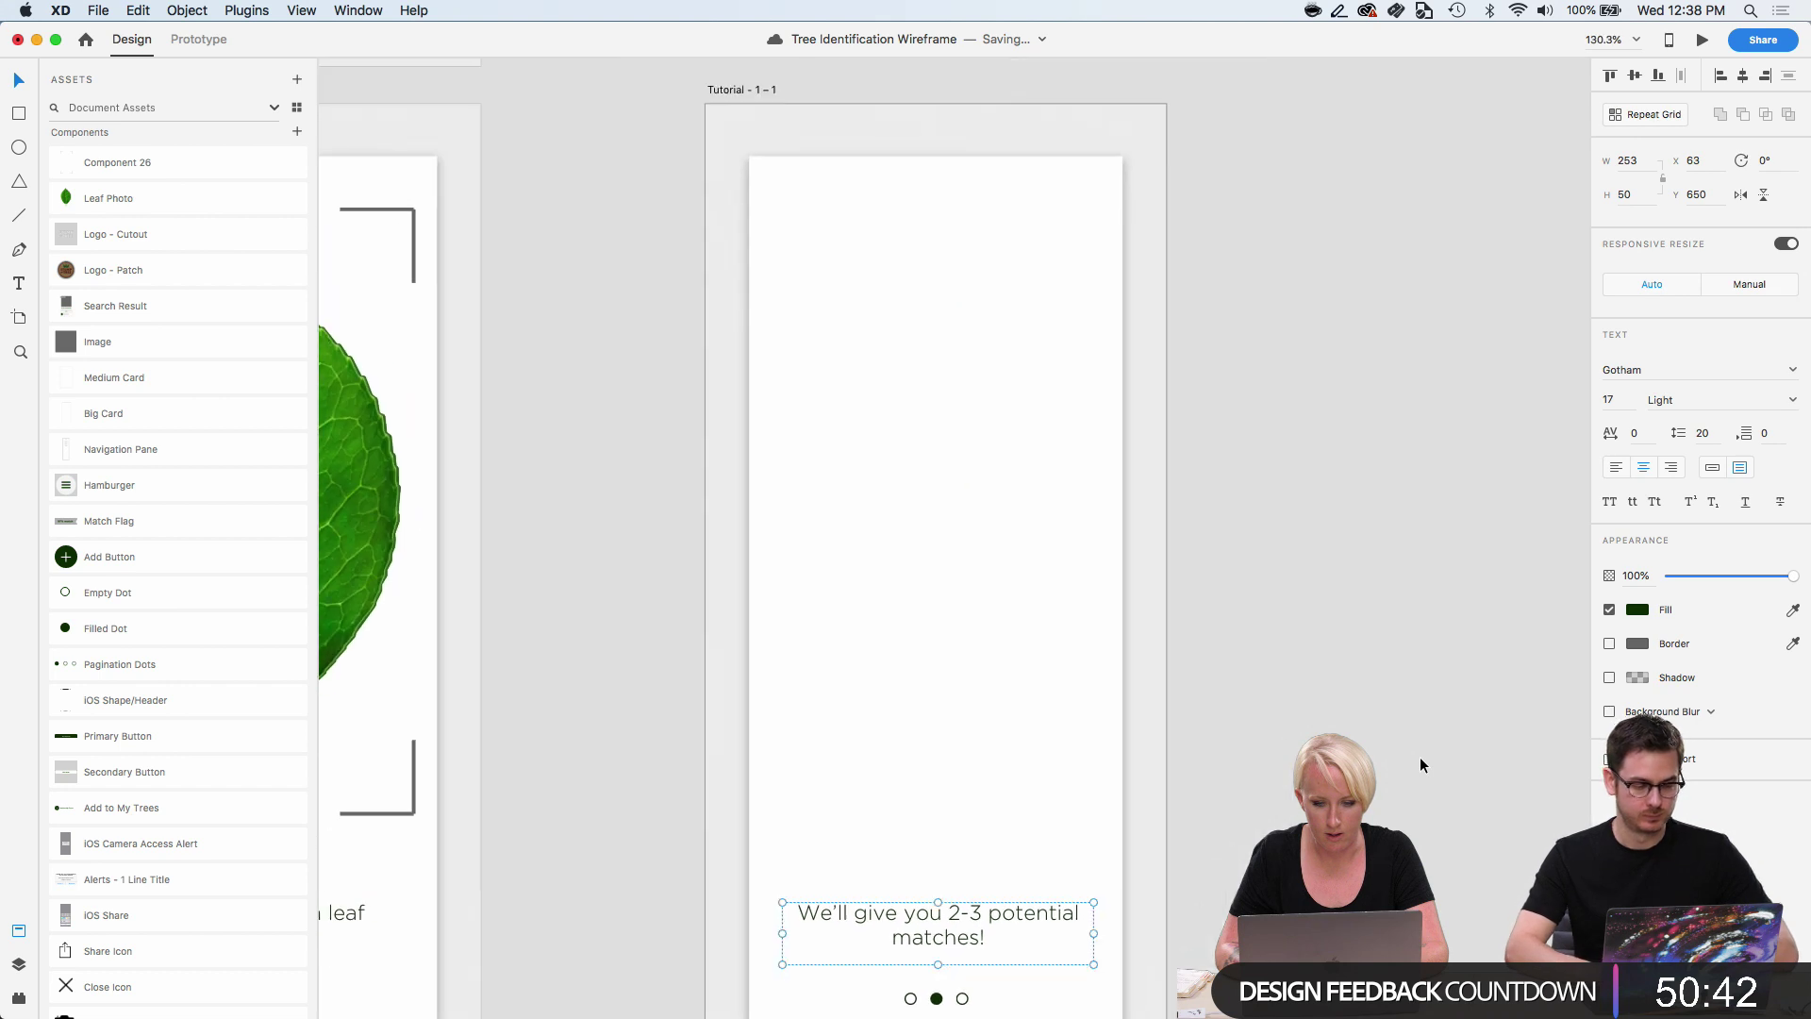
pyautogui.click(610, 348)
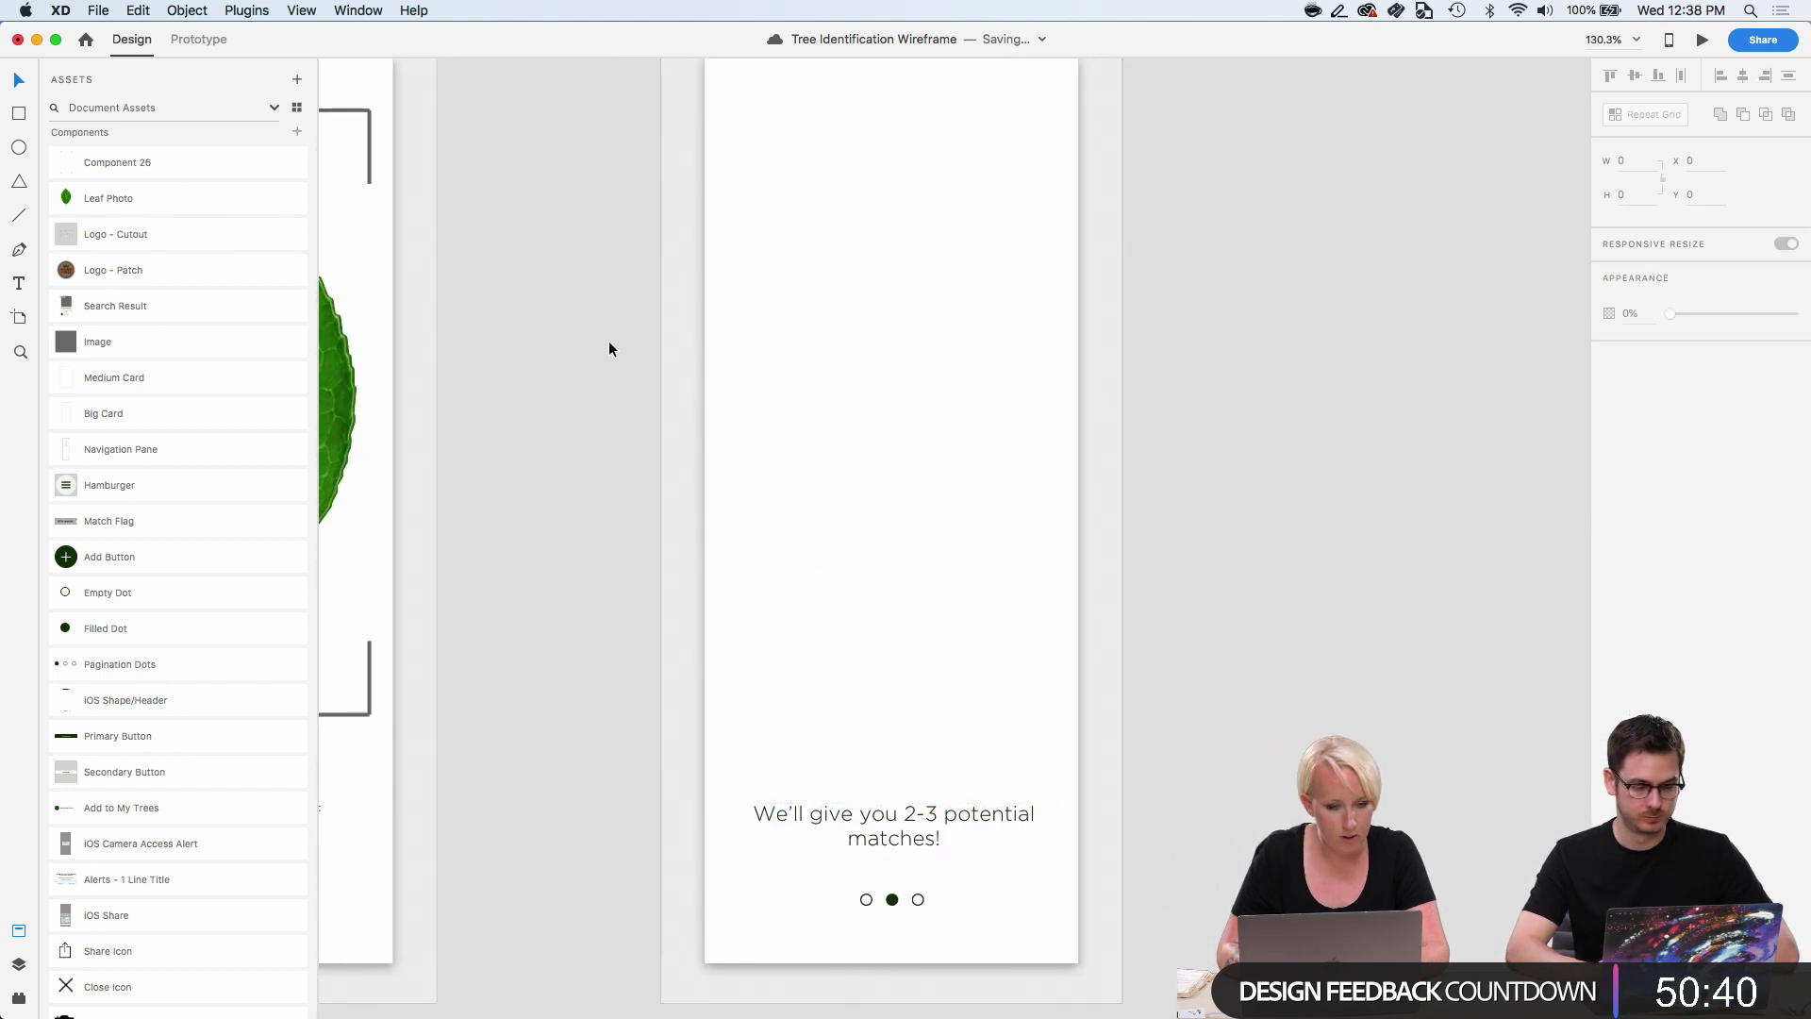
# Switch to Finder and open the Assets folder of the Tree Identification App project.
pyautogui.click(97, 10)
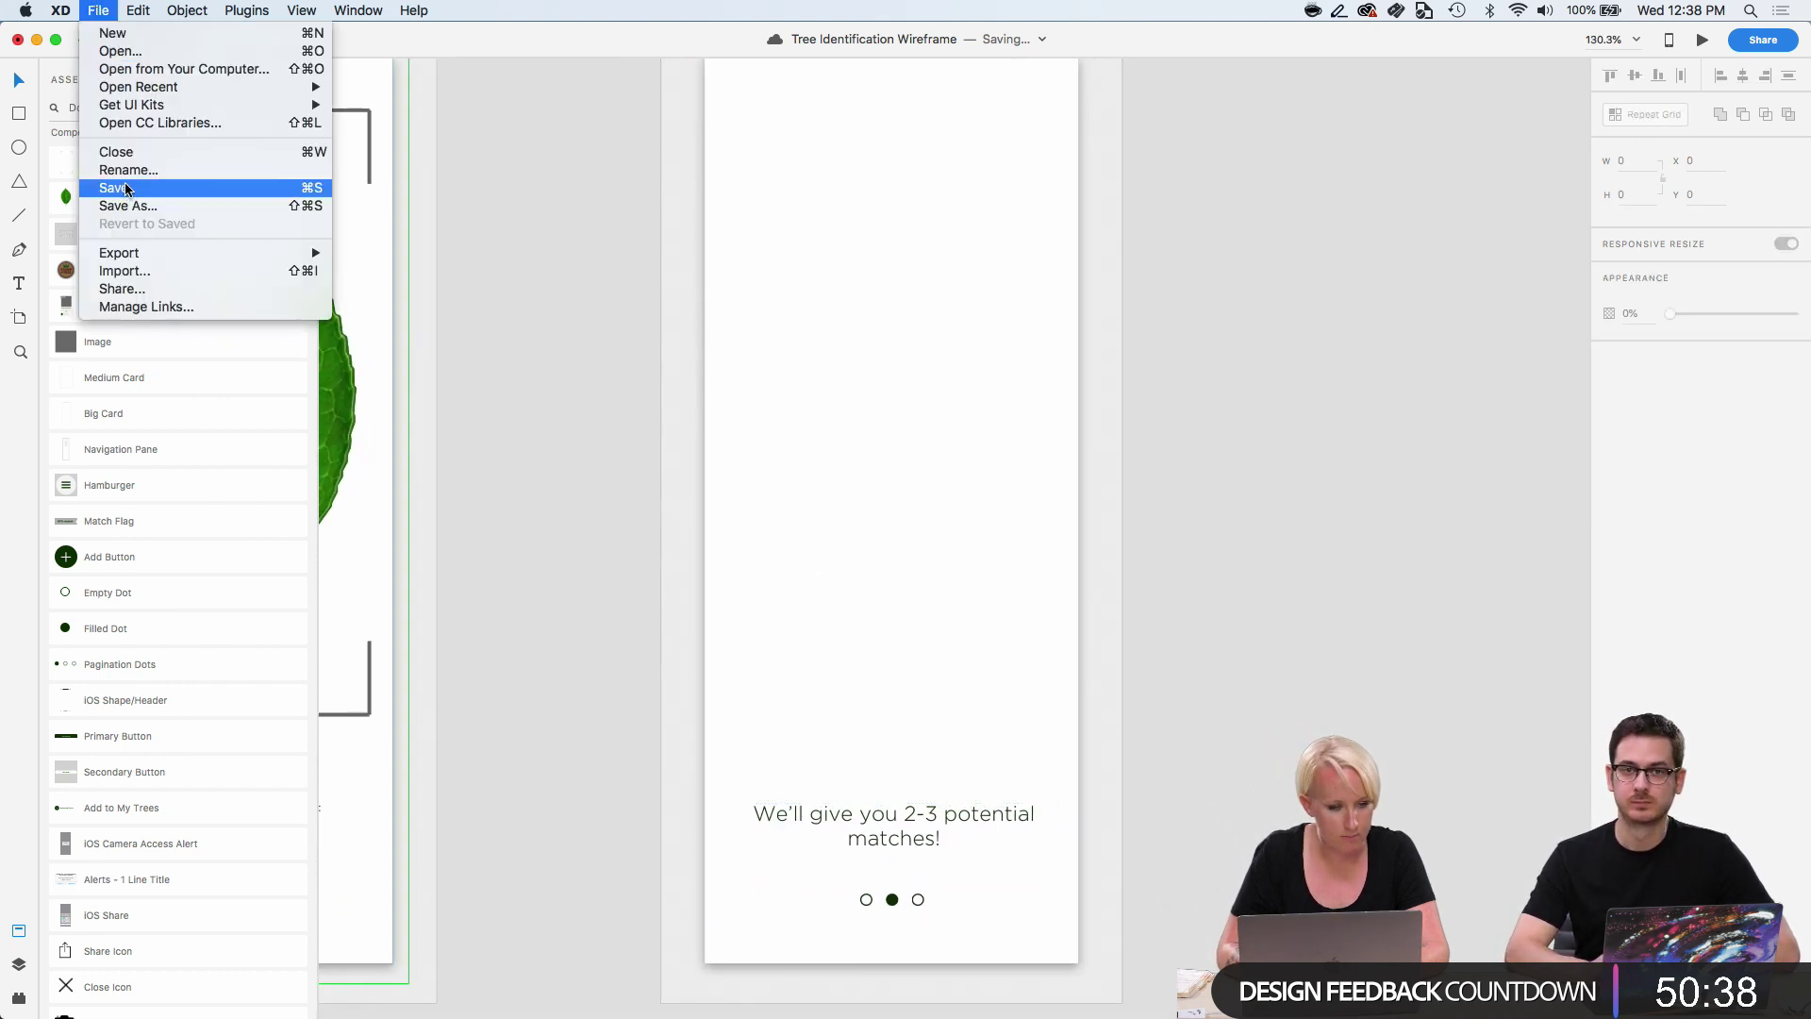
pyautogui.click(461, 283)
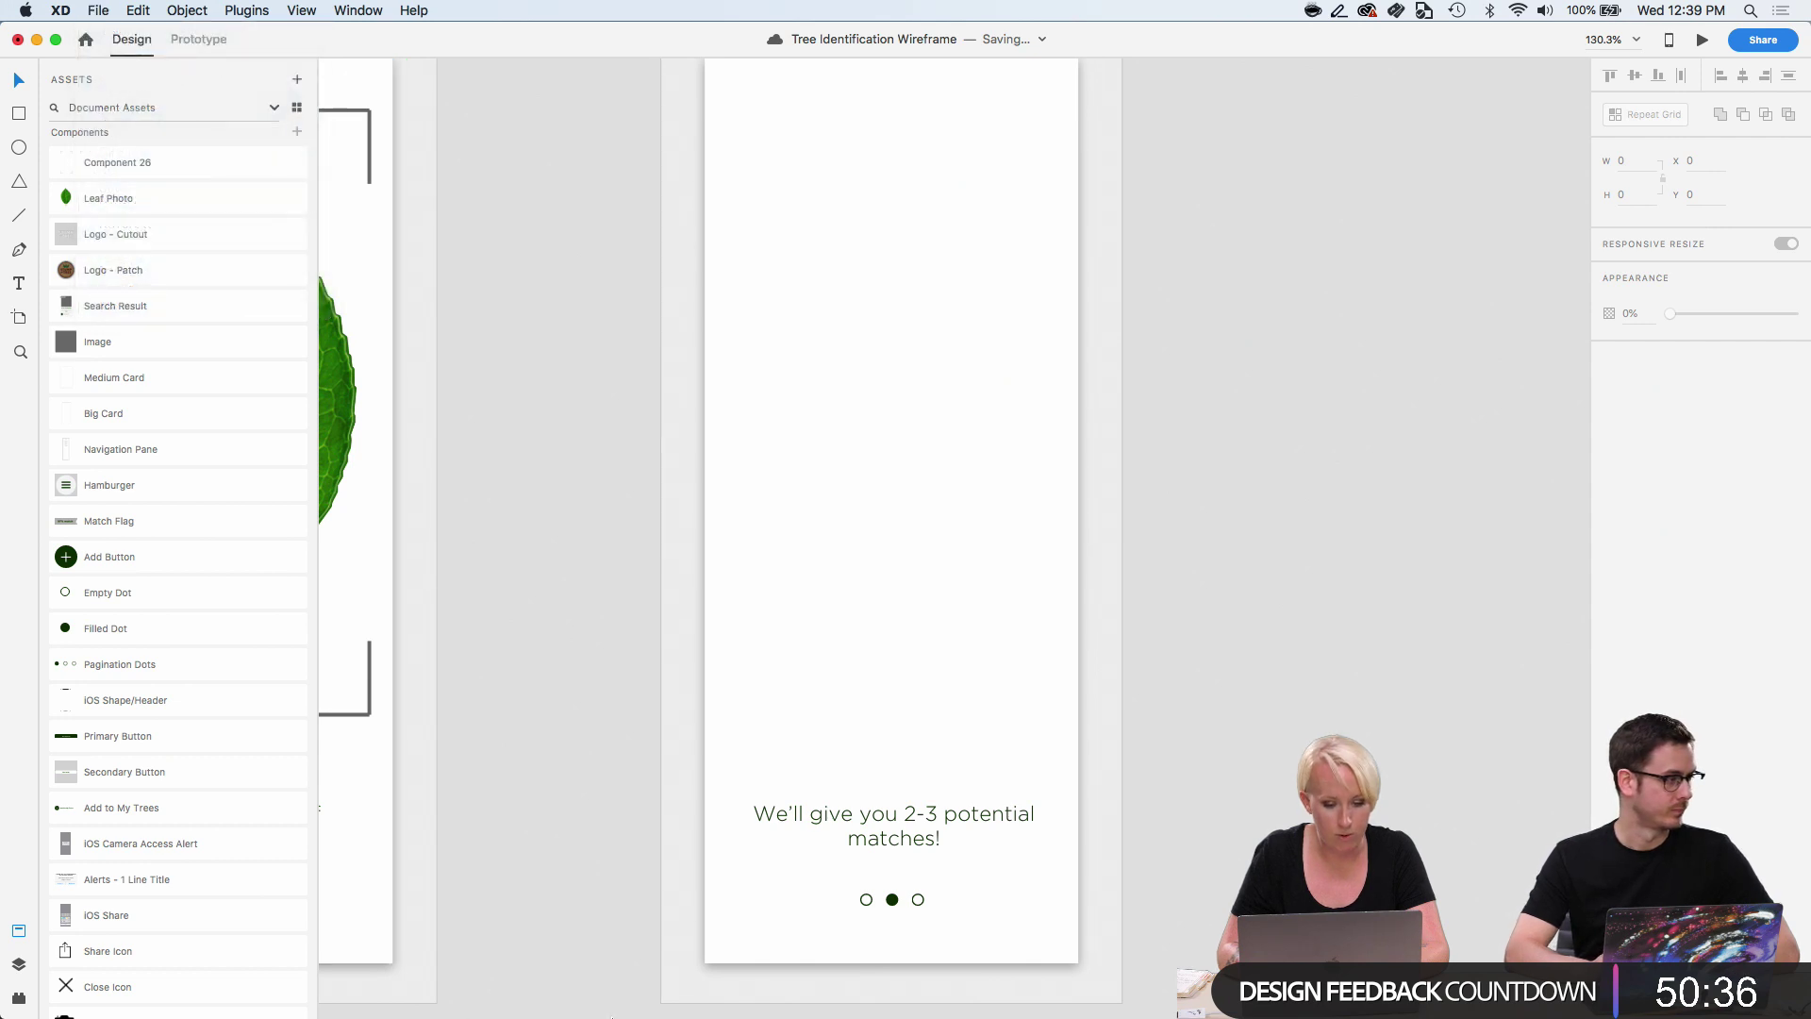
pyautogui.moveTo(372, 1014)
pyautogui.click(77, 983)
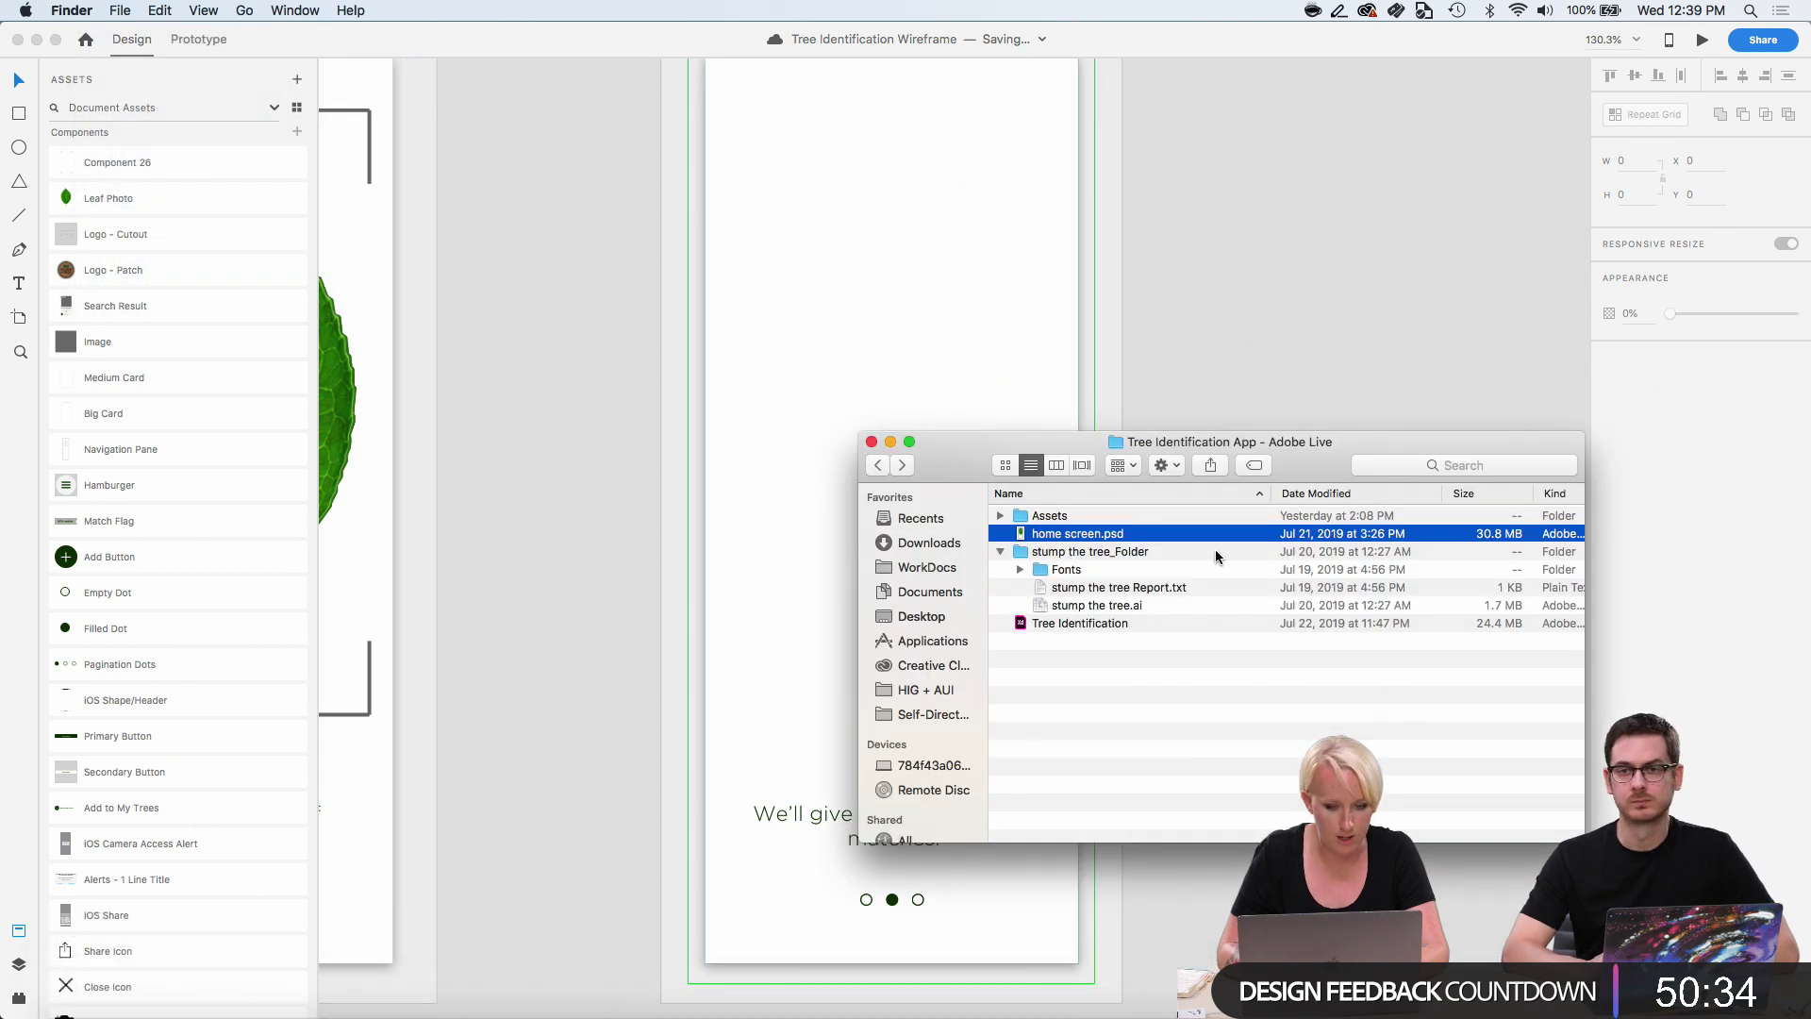
pyautogui.doubleClick(1049, 517)
pyautogui.scroll(-2, 1139, 698)
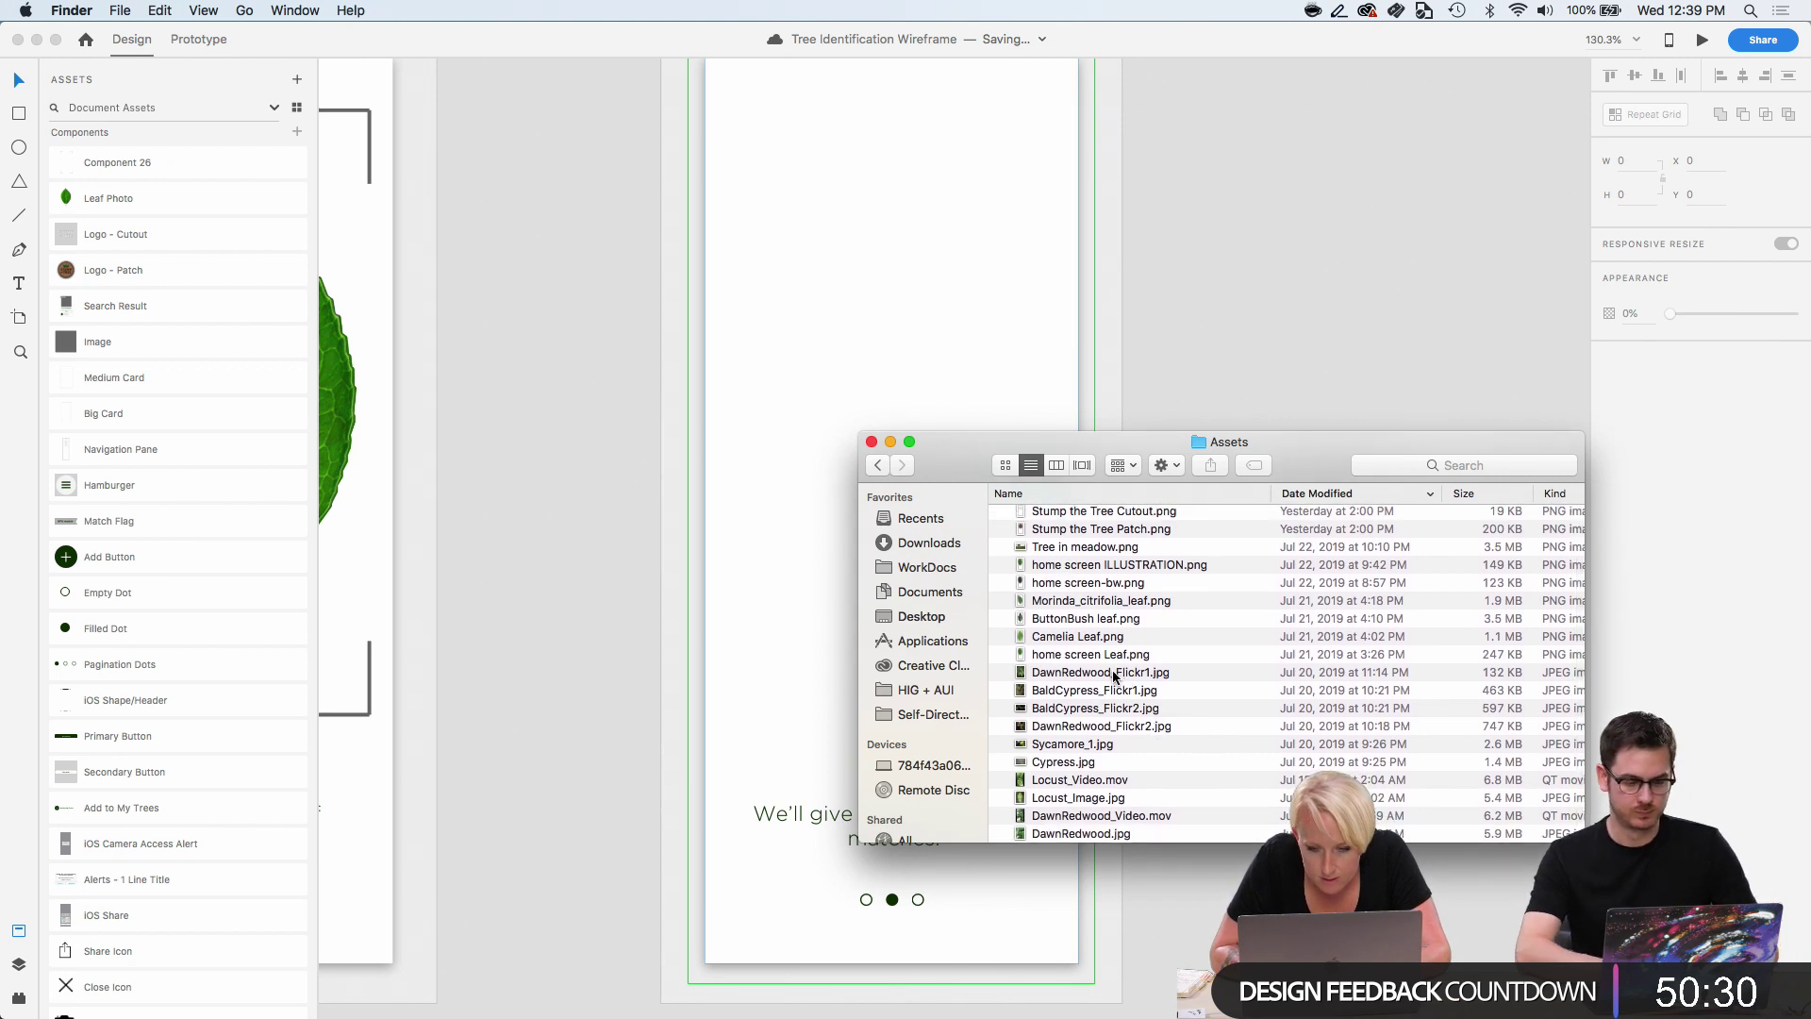
# Preview the leaf images Morinda_citrifolia_leaf.png, ButtonBush leaf.png and Camelia Leaf.png.
pyautogui.click(1083, 604)
pyautogui.press('space')
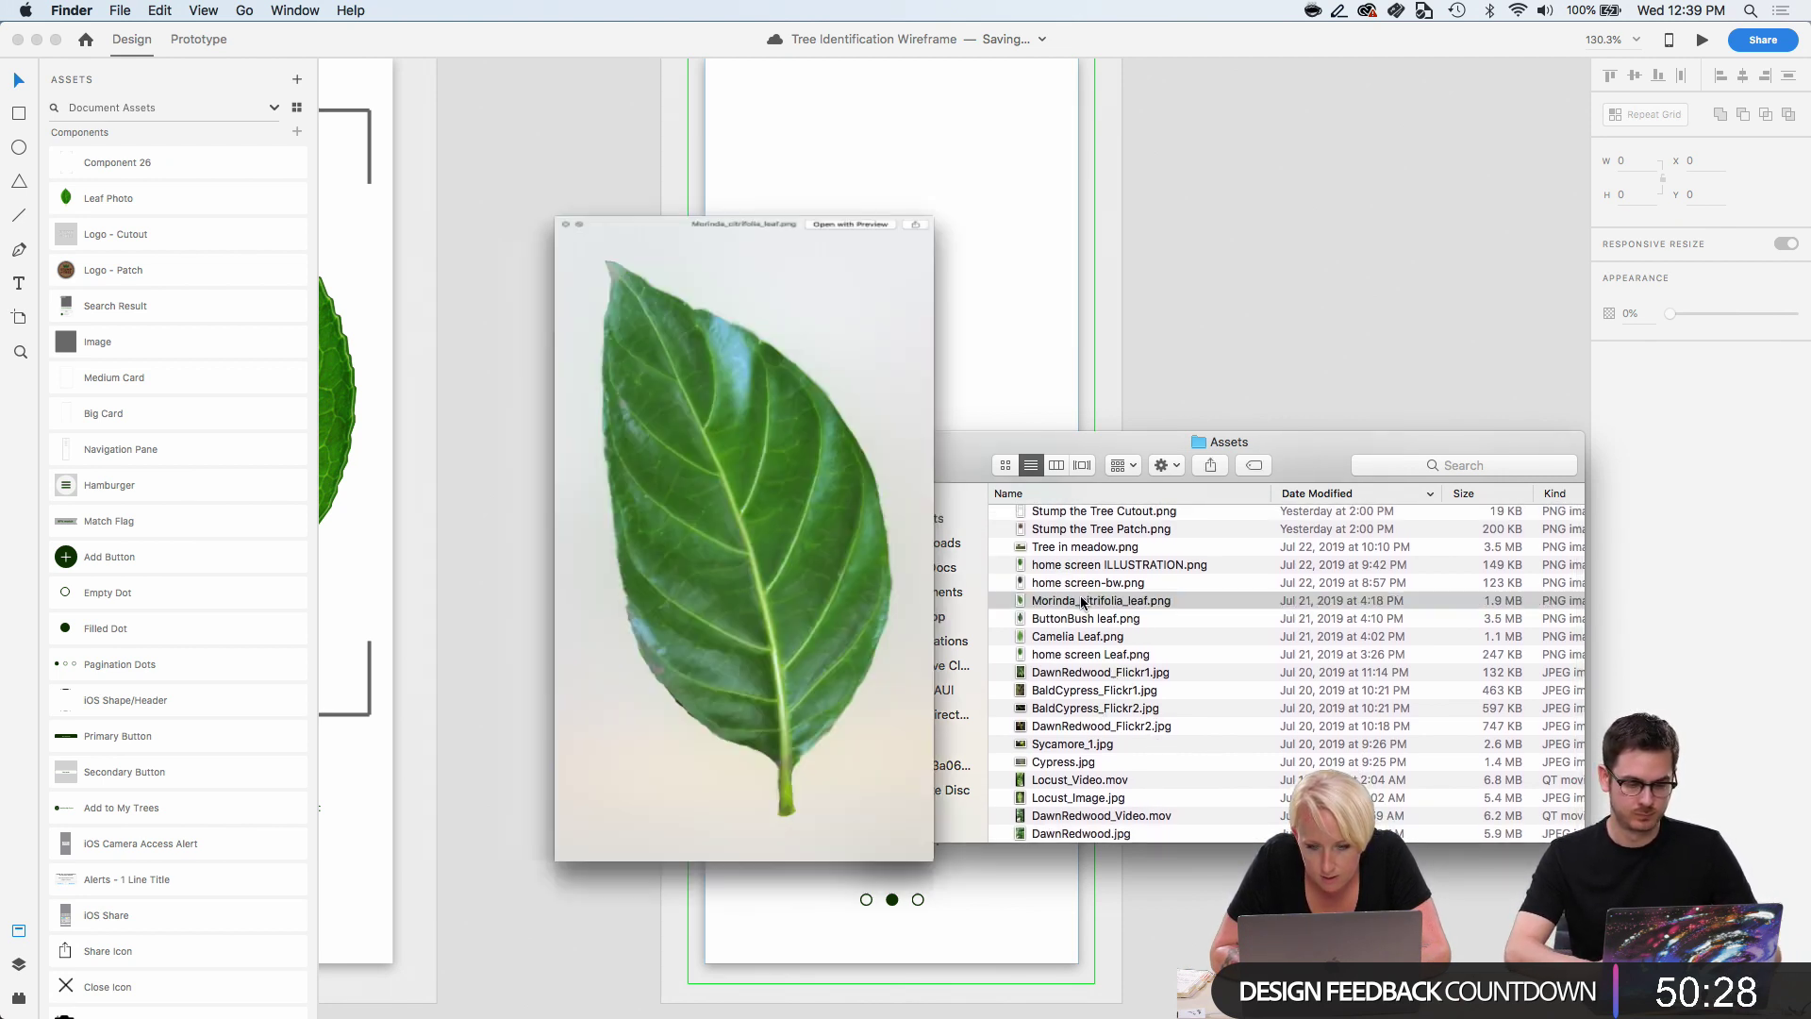
pyautogui.press('space')
pyautogui.press('space')
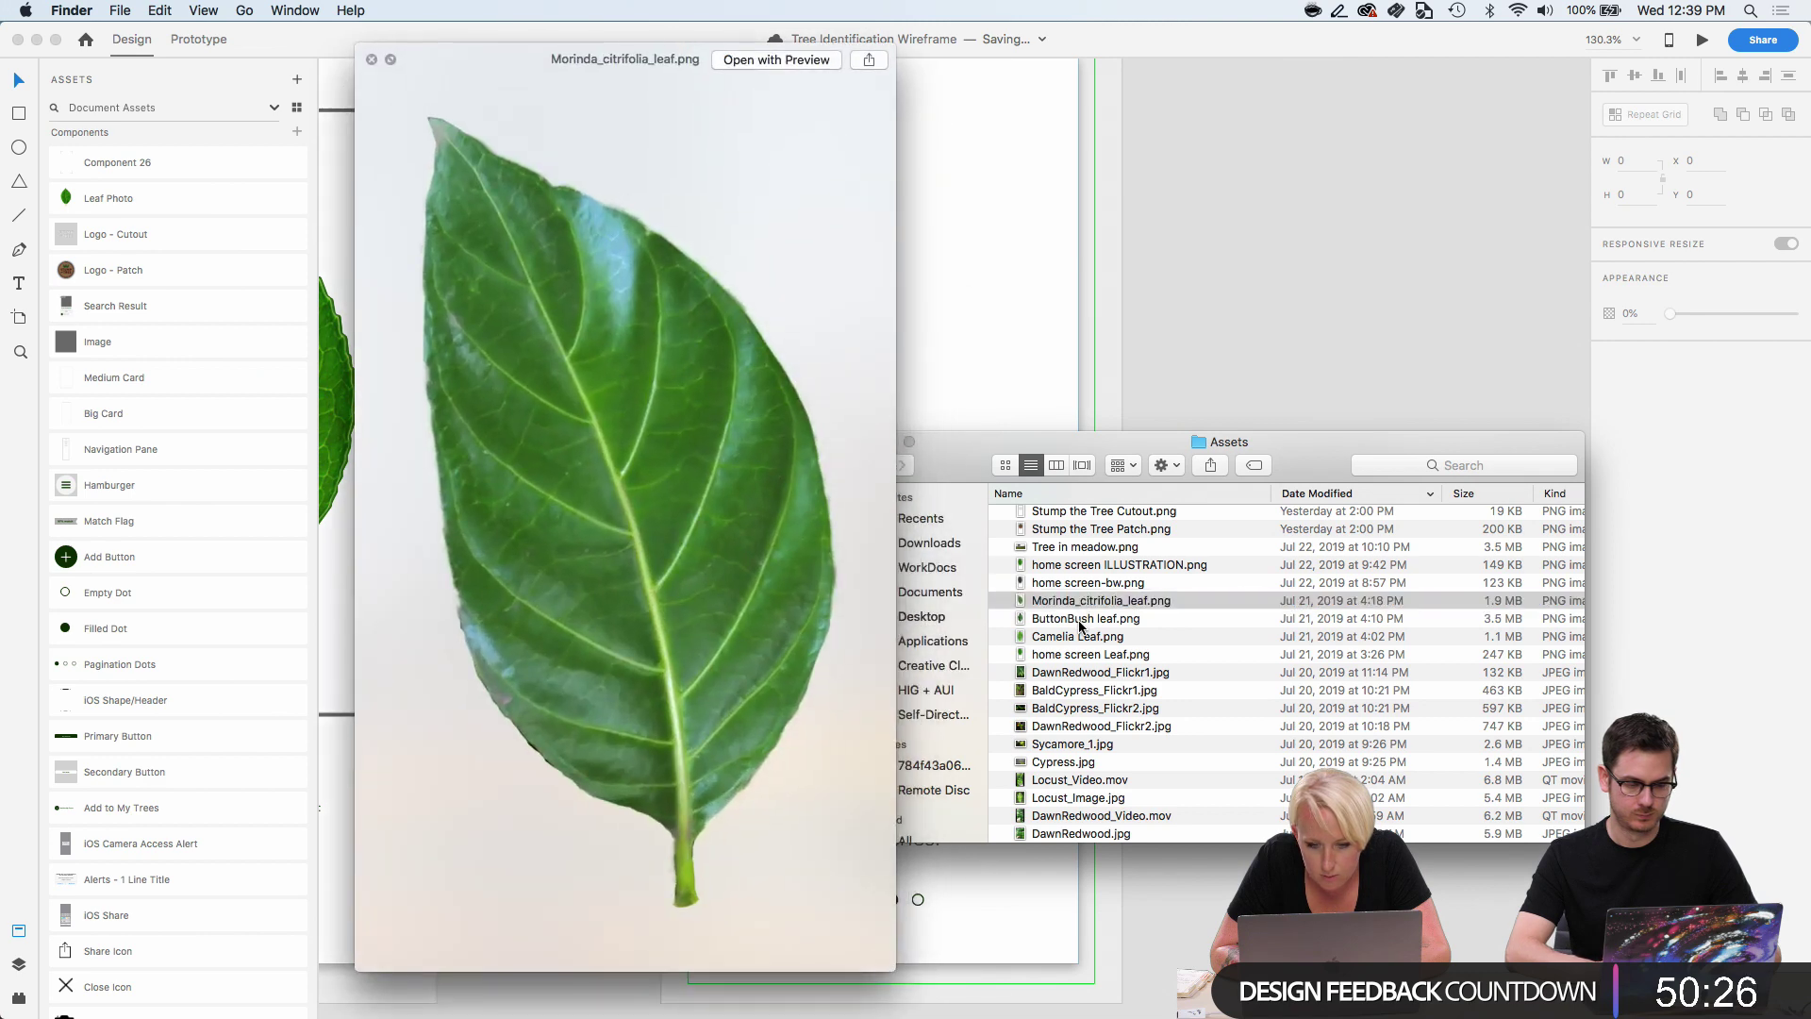
pyautogui.click(1083, 618)
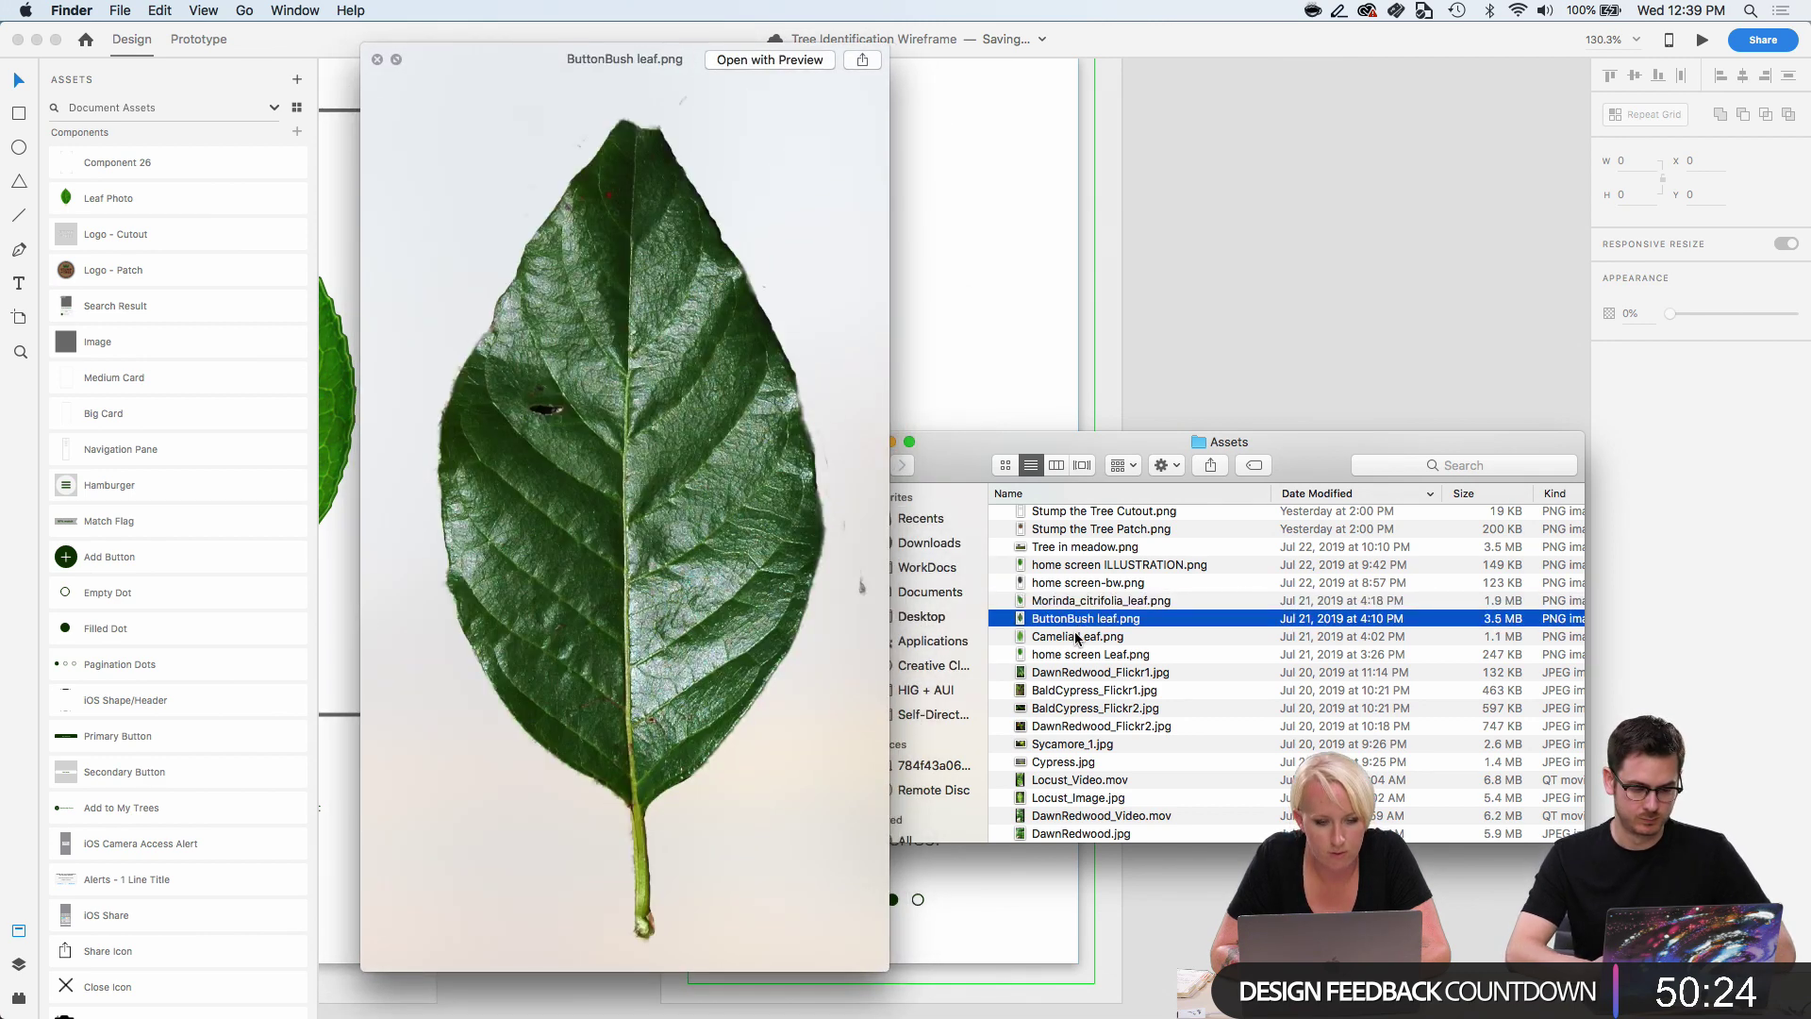
pyautogui.click(1076, 639)
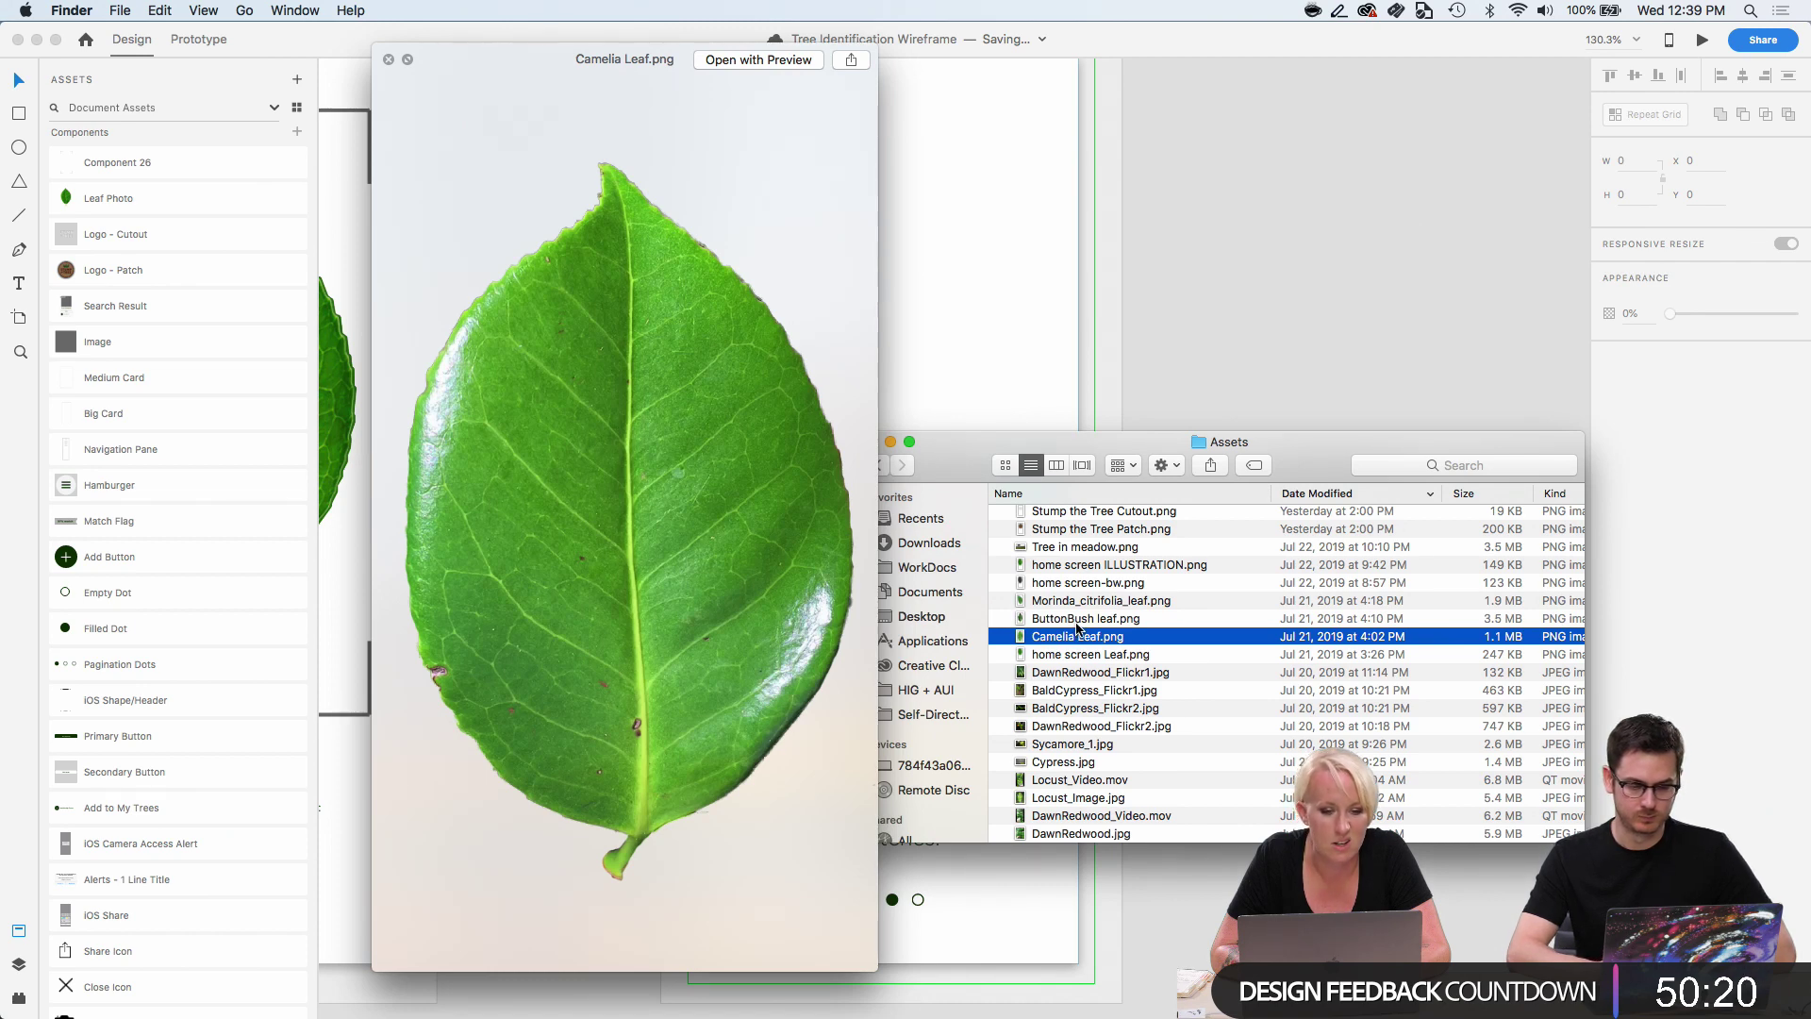
pyautogui.press('space')
# Place Camelia Leaf.png and Morinda_citrifolia_leaf.png from the Assets folder on the empty canvas beside the second tutorial artboard.
pyautogui.moveTo(1331, 338); pyautogui.dragTo(1377, 252)
pyautogui.moveTo(1061, 622); pyautogui.dragTo(1311, 256)
pyautogui.moveTo(1102, 703); pyautogui.dragTo(1325, 428)
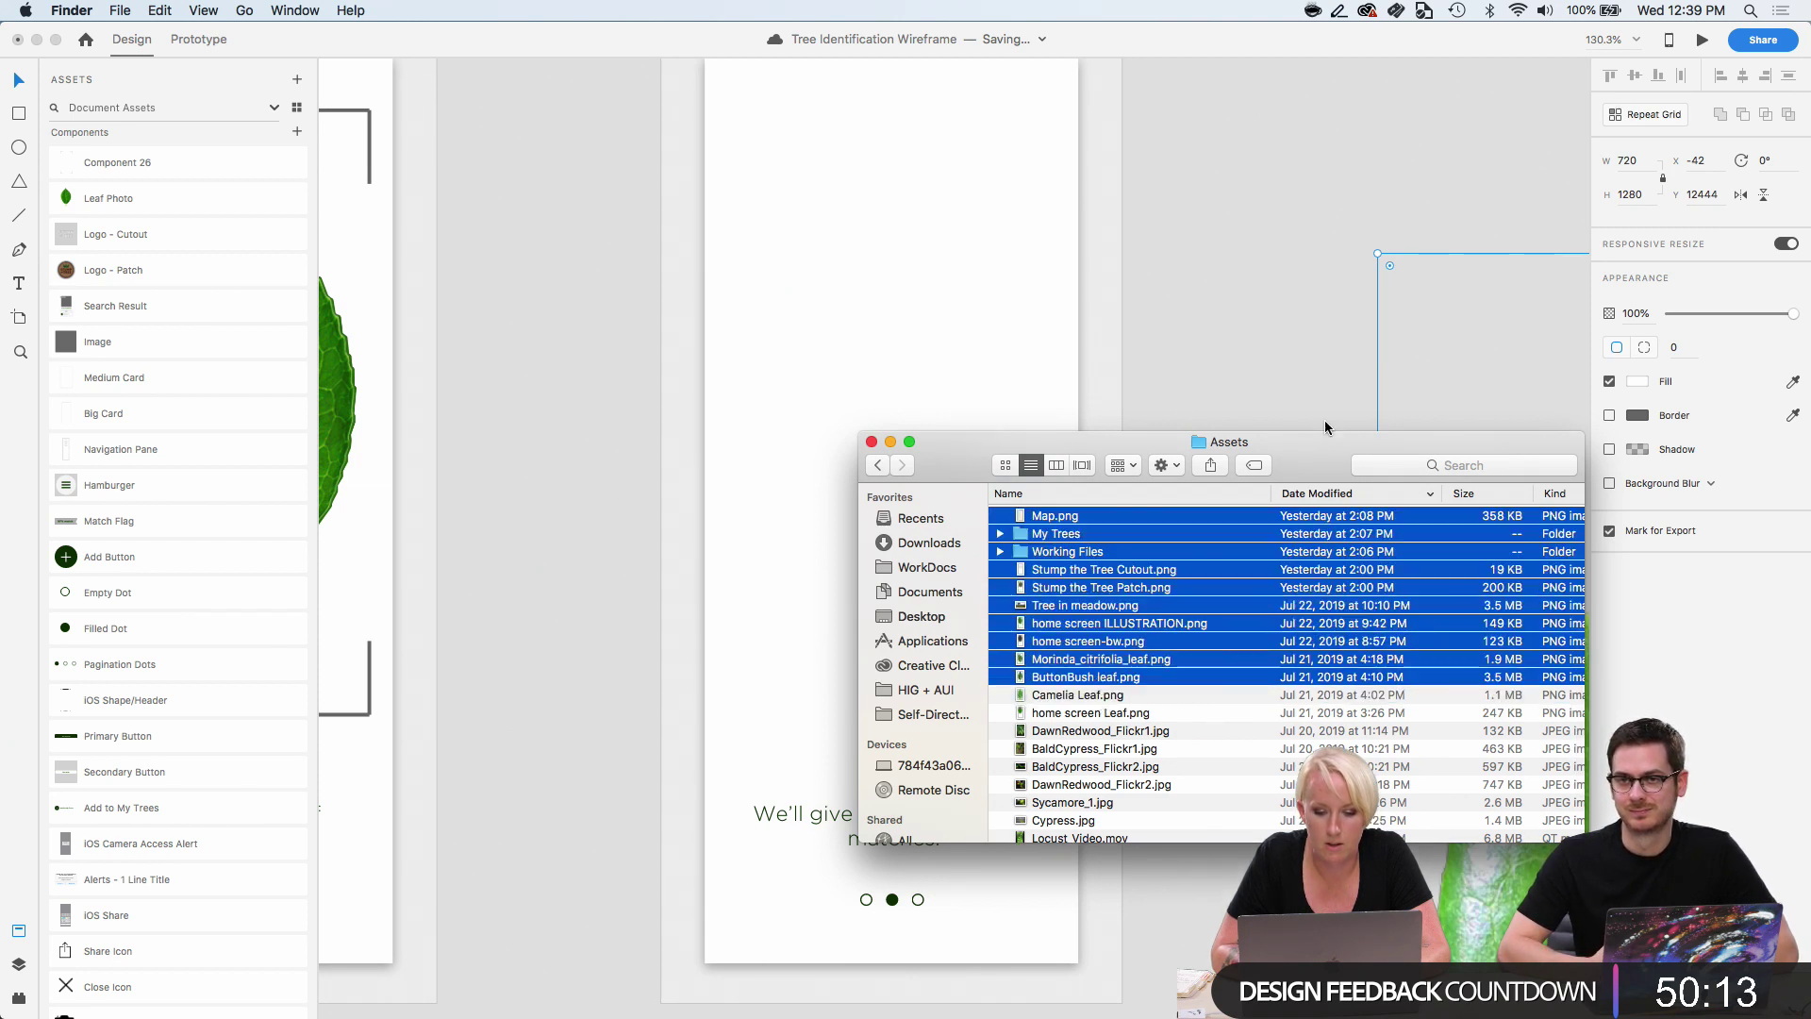
pyautogui.click(1034, 696)
pyautogui.click(1044, 679)
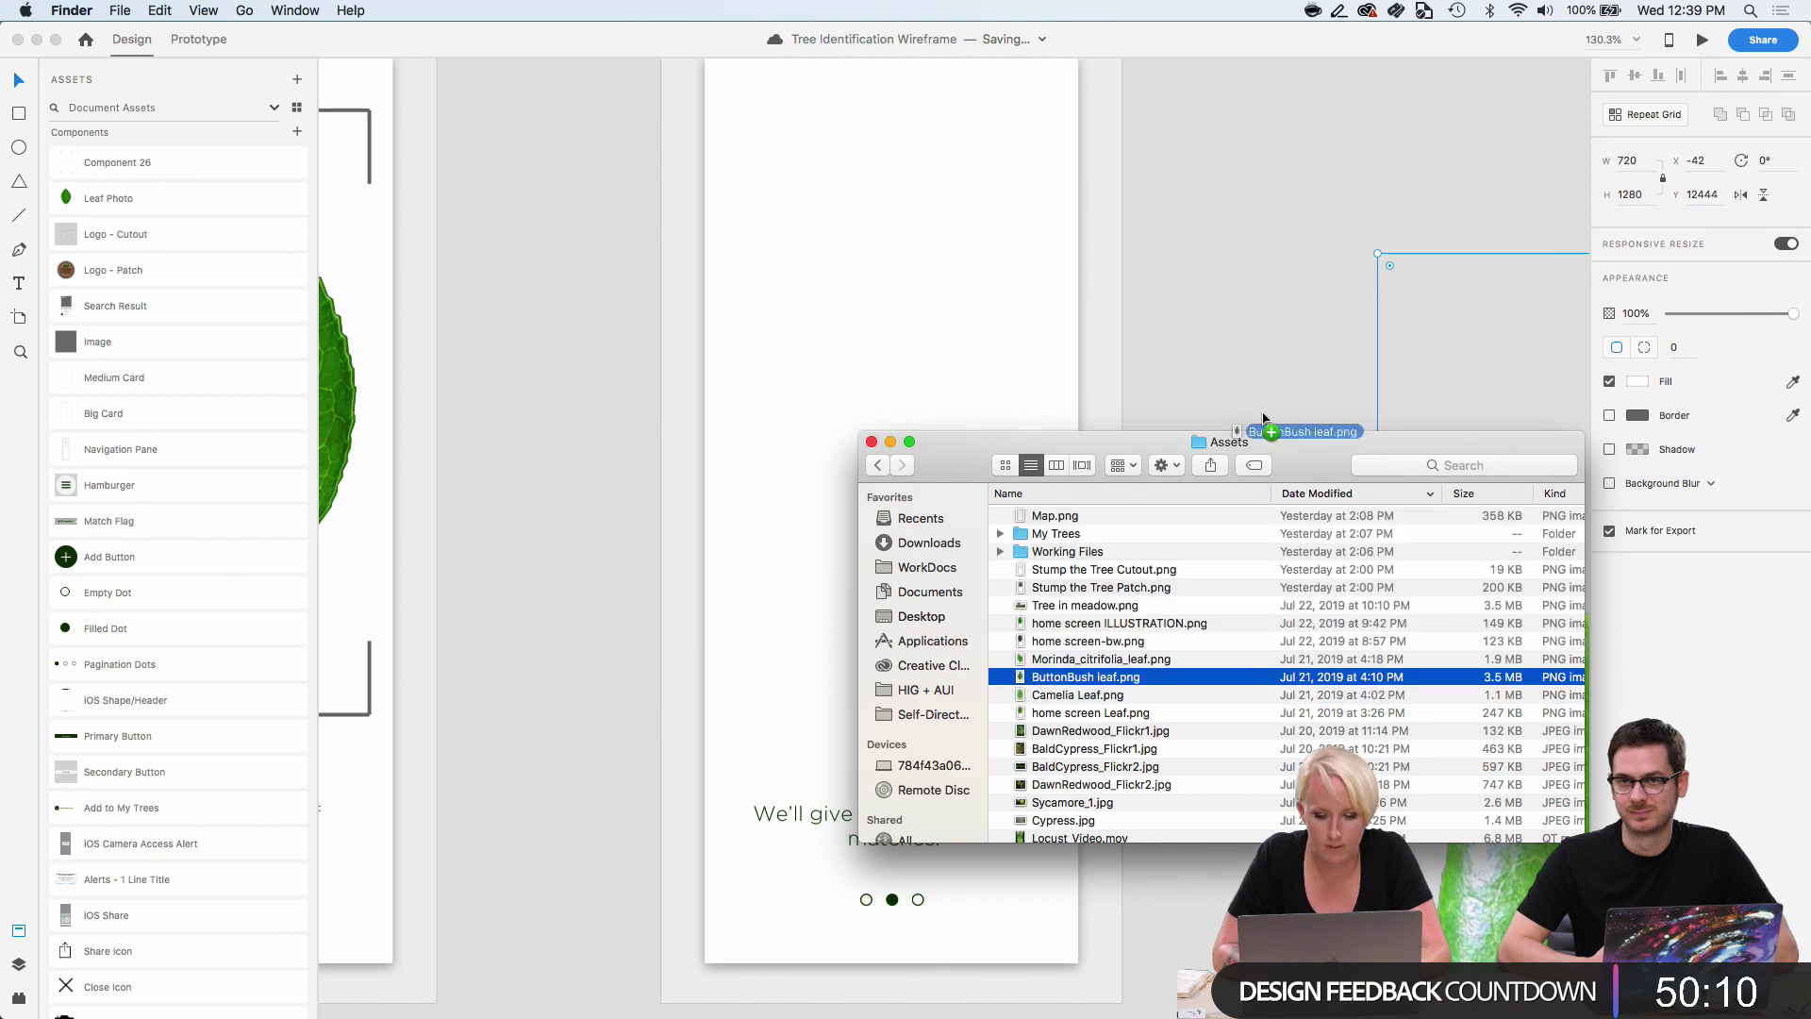
pyautogui.moveTo(1264, 419); pyautogui.dragTo(1225, 283)
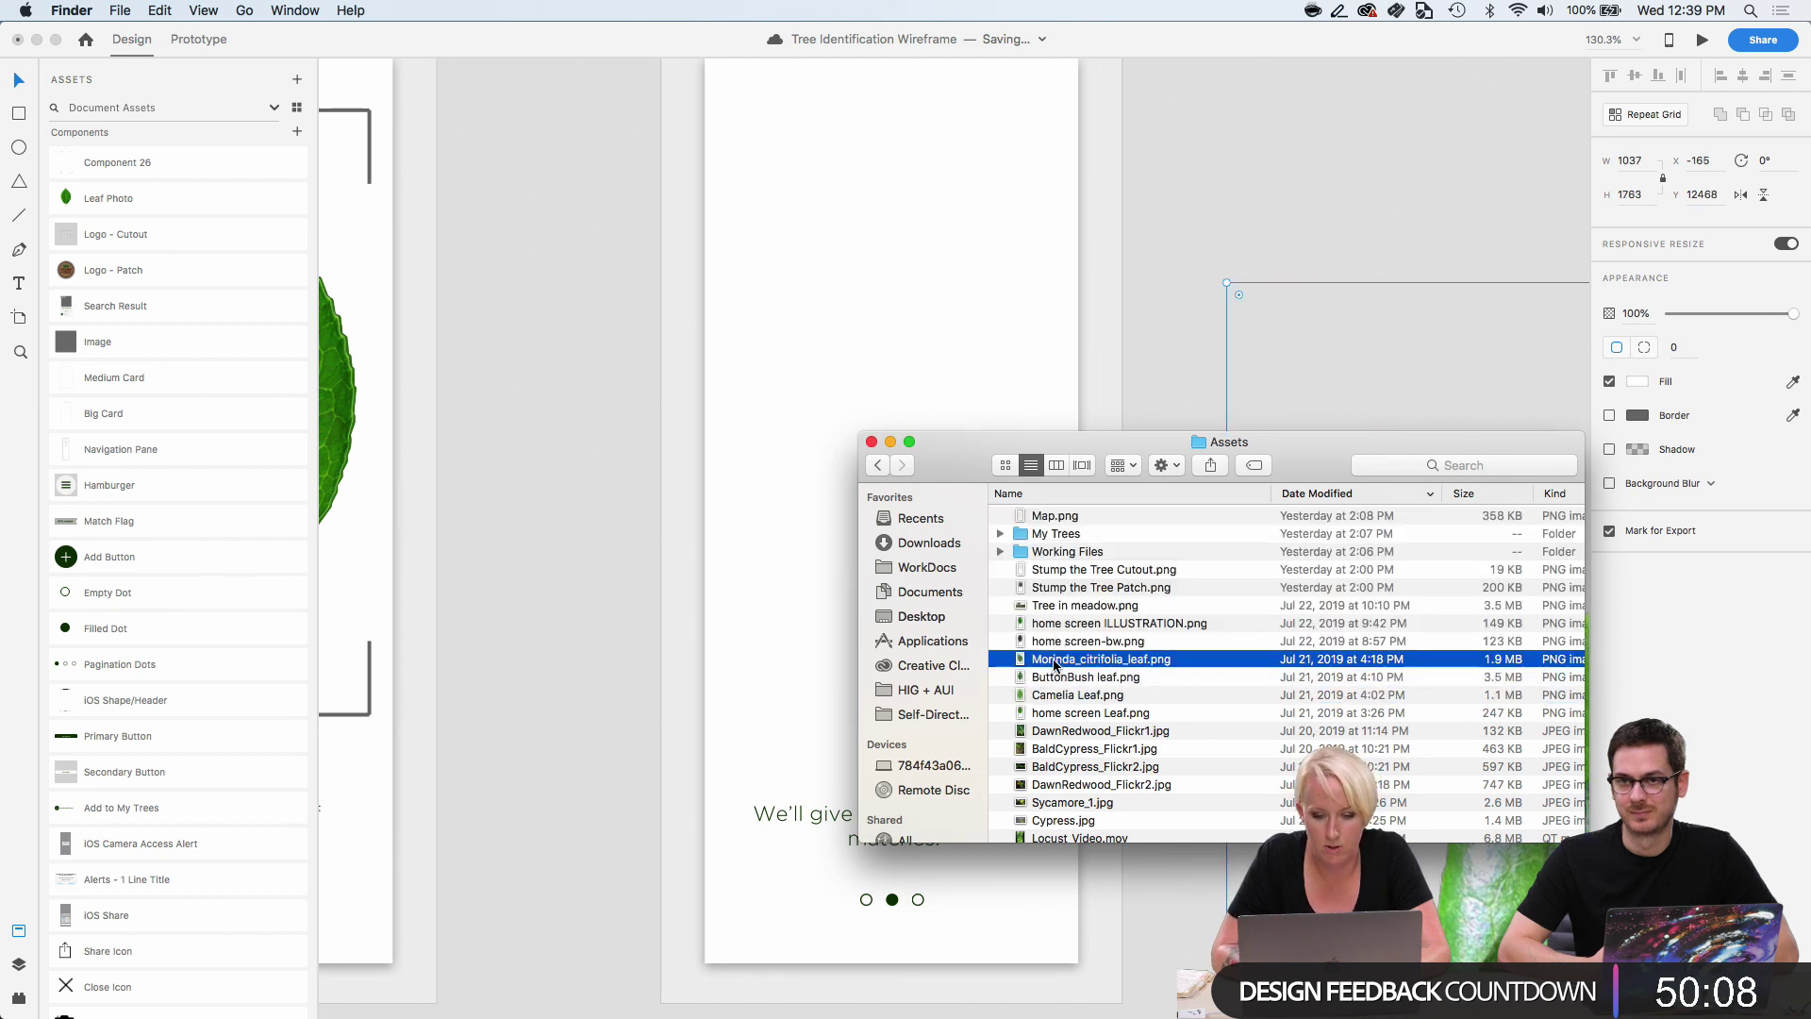
pyautogui.click(1388, 286)
pyautogui.click(1388, 236)
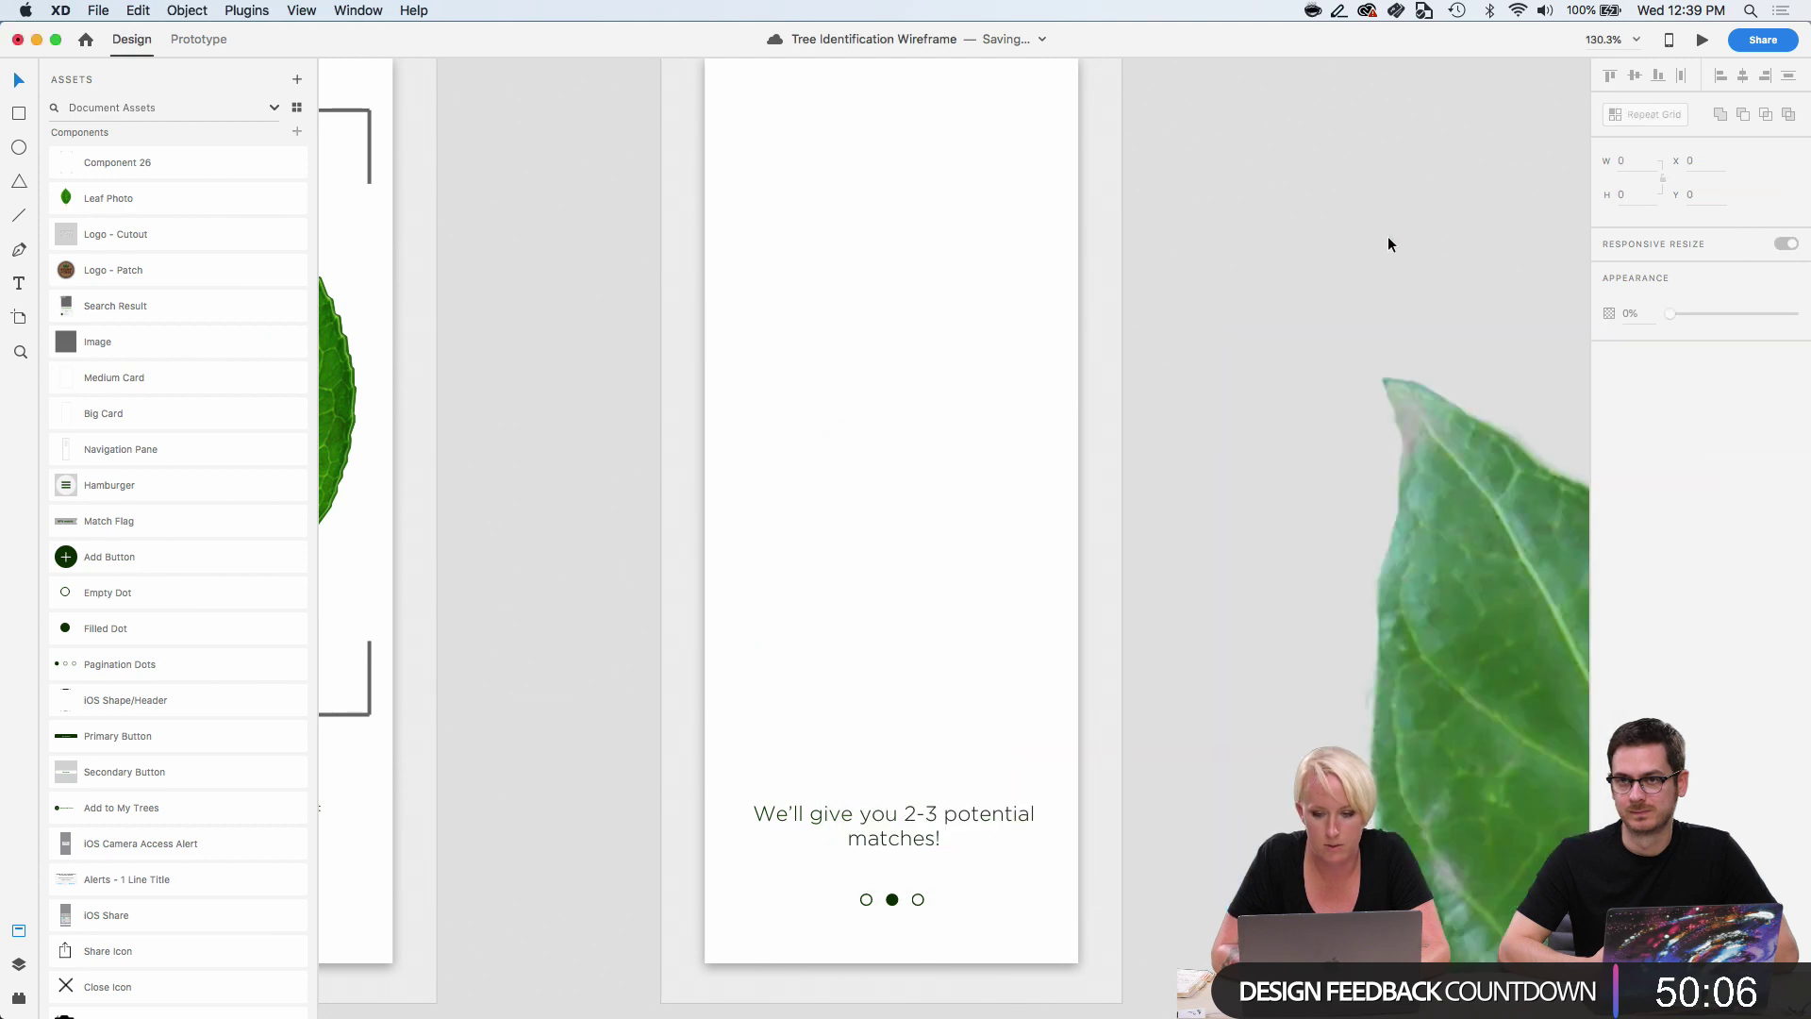
# Move the Morinda leaf off the Camelia leaf so the two images sit side by side on the canvas.
pyautogui.scroll(-5, 1389, 235)
pyautogui.hscroll(15, 1389, 236)
pyautogui.hscroll(-3, 1388, 236)
pyautogui.hscroll(-10, 1389, 235)
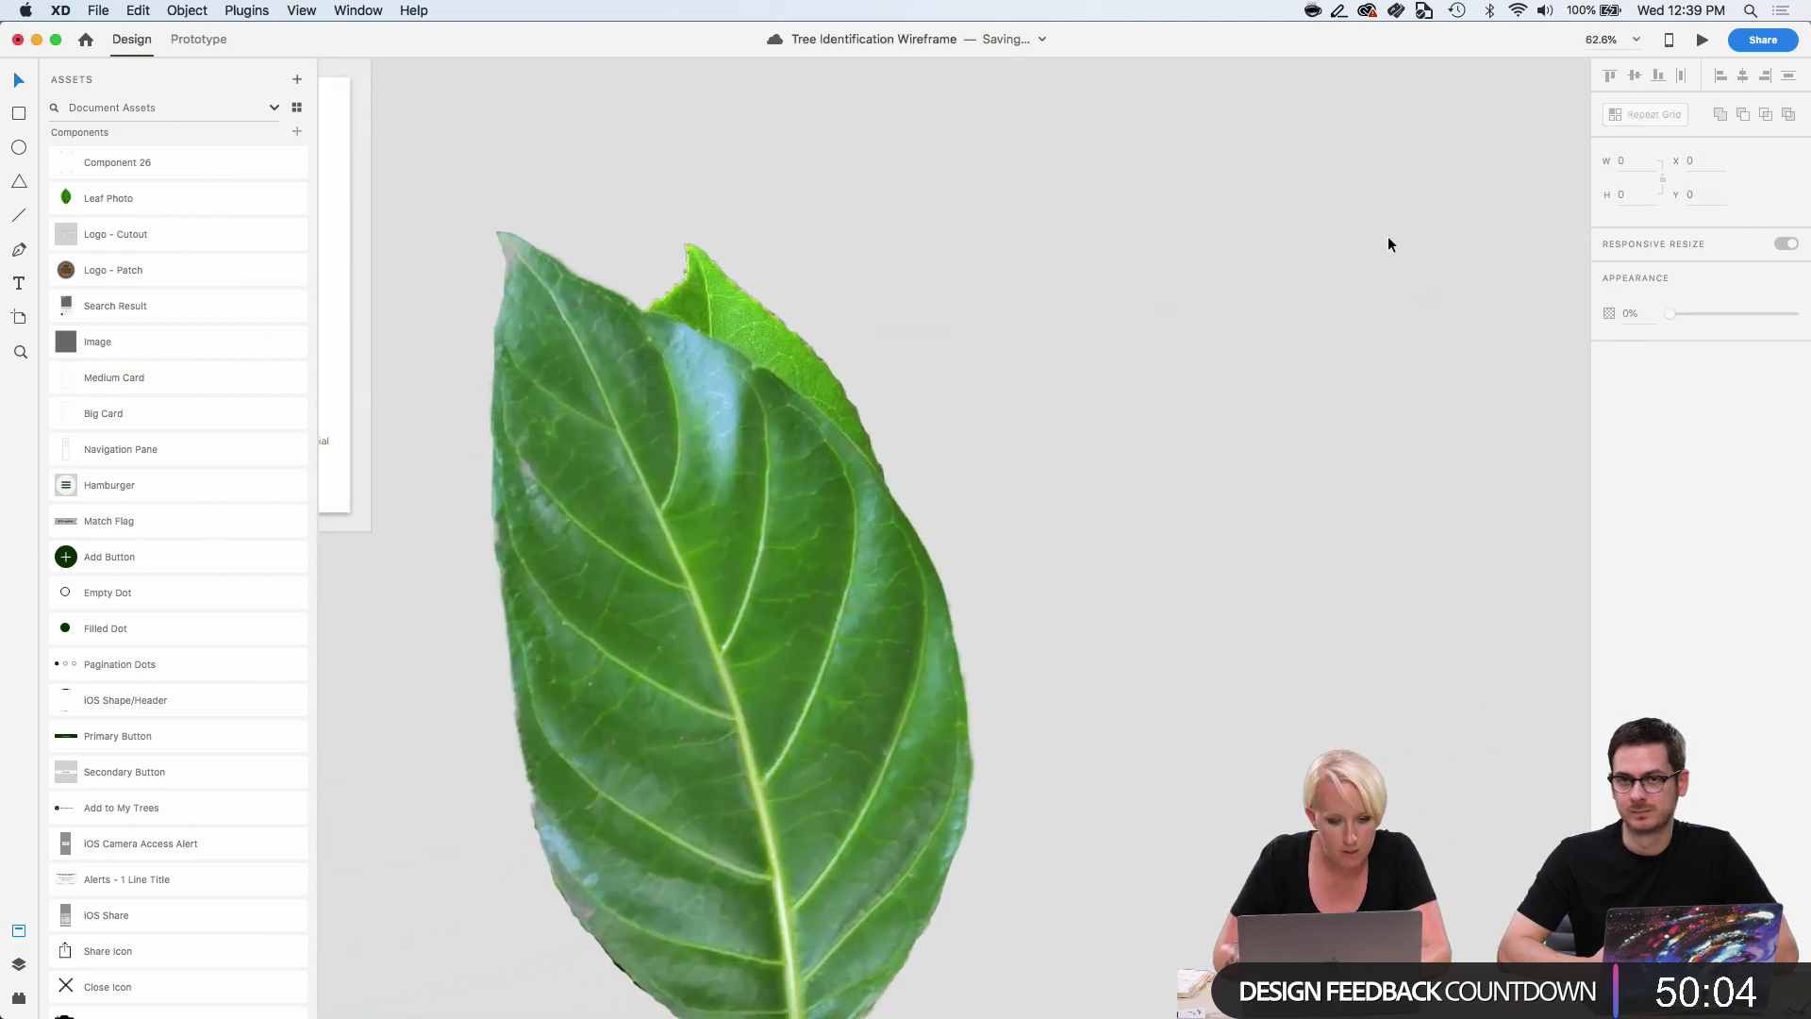
pyautogui.scroll(-3, 1389, 236)
pyautogui.moveTo(745, 573); pyautogui.dragTo(1191, 579)
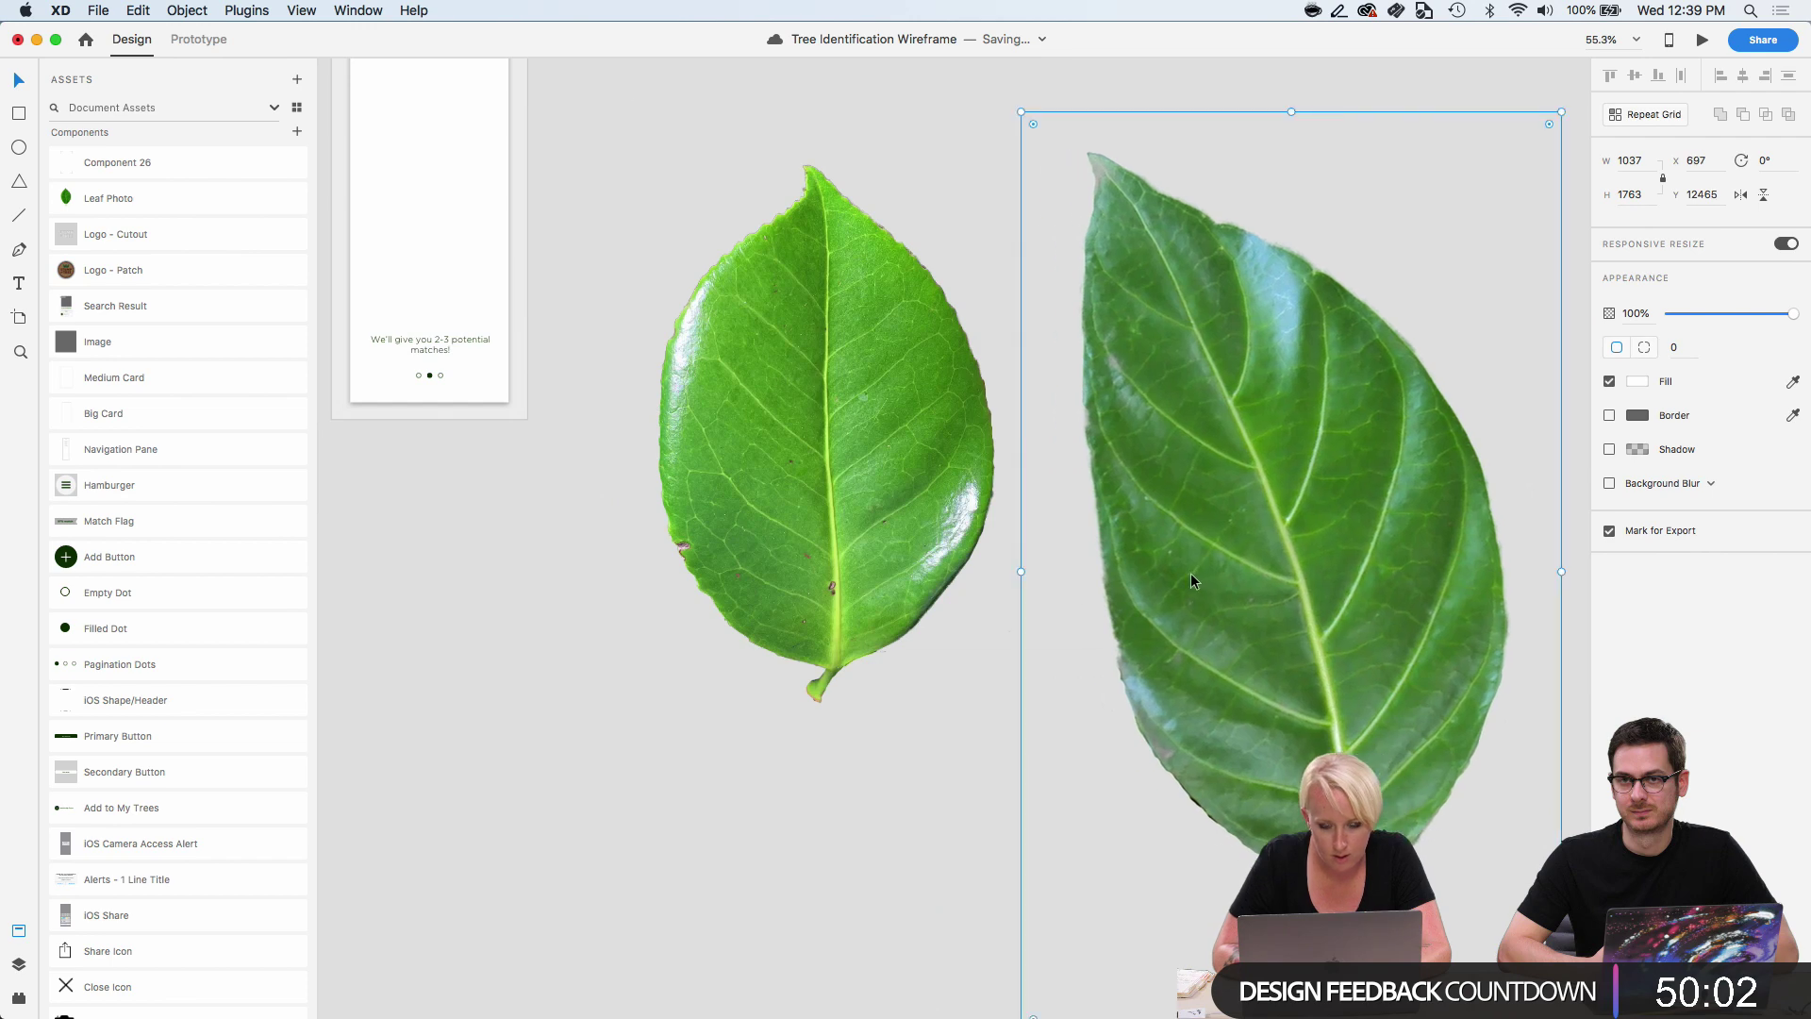
# Preview the Morinda and ButtonBush leaf files in Finder and place ButtonBush leaf.png on the canvas below the Camelia leaf.
pyautogui.click(75, 988)
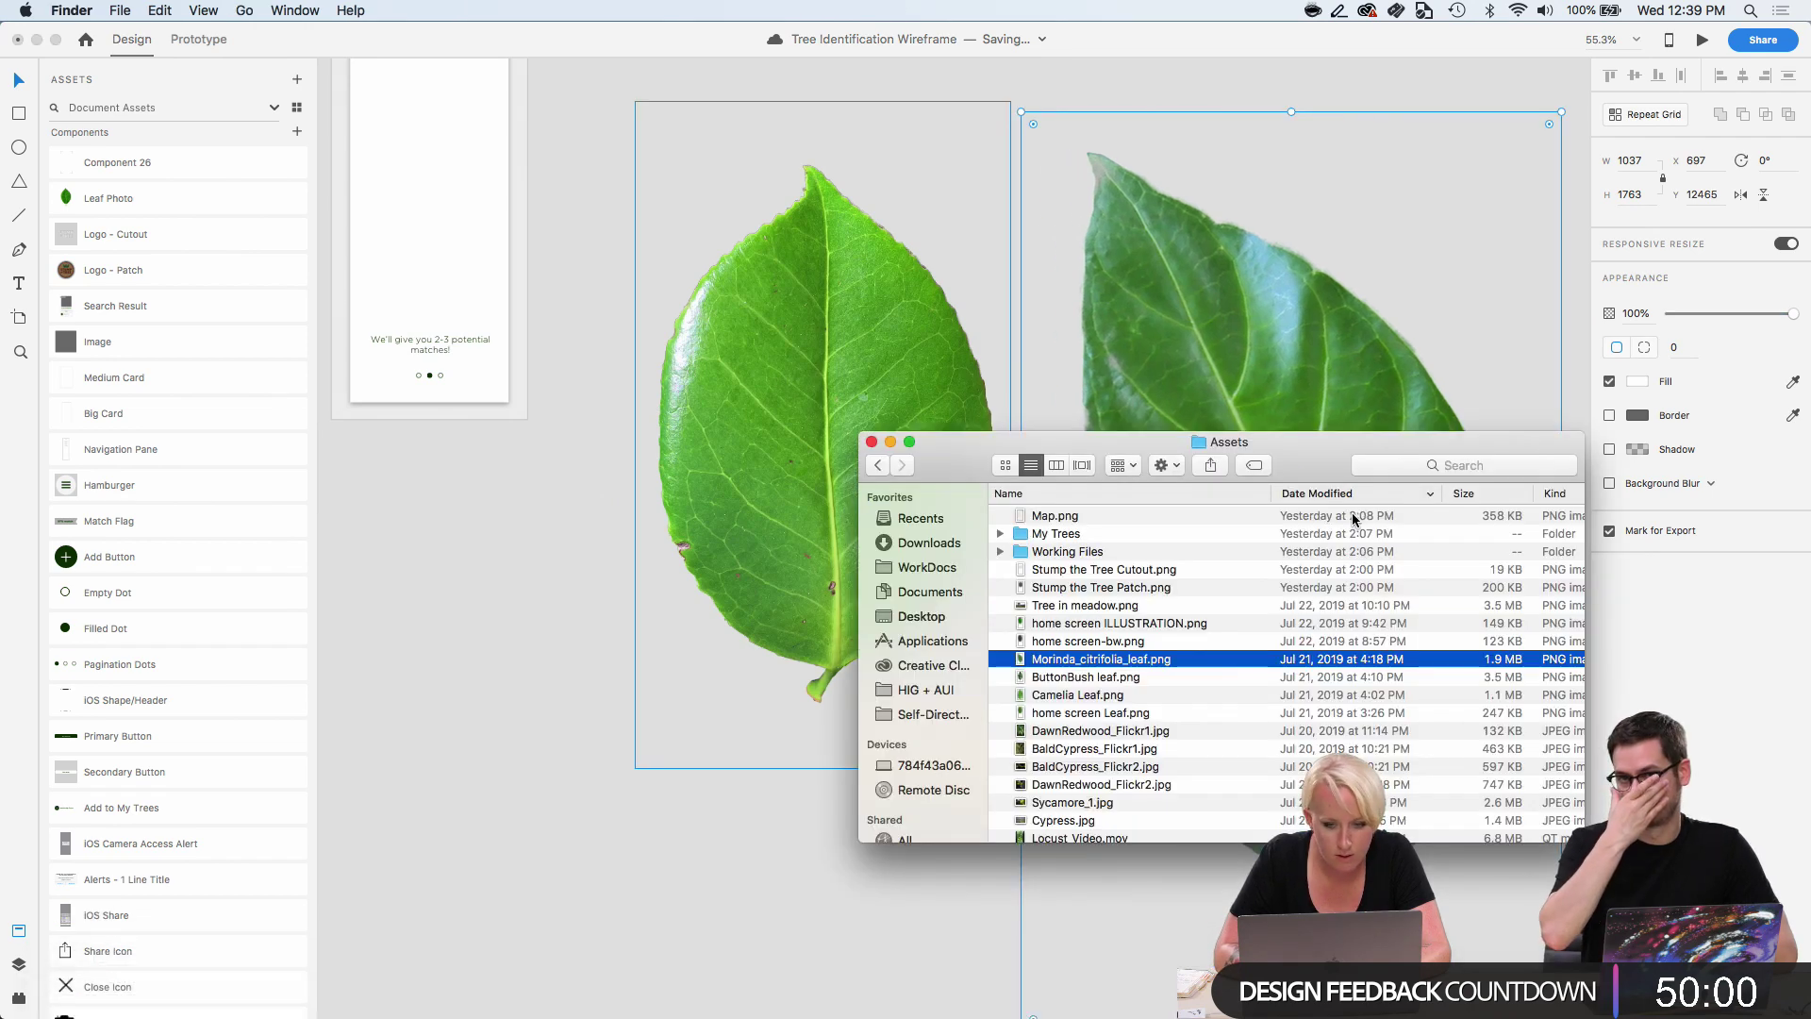
pyautogui.click(1151, 643)
pyautogui.click(1148, 662)
pyautogui.press('space')
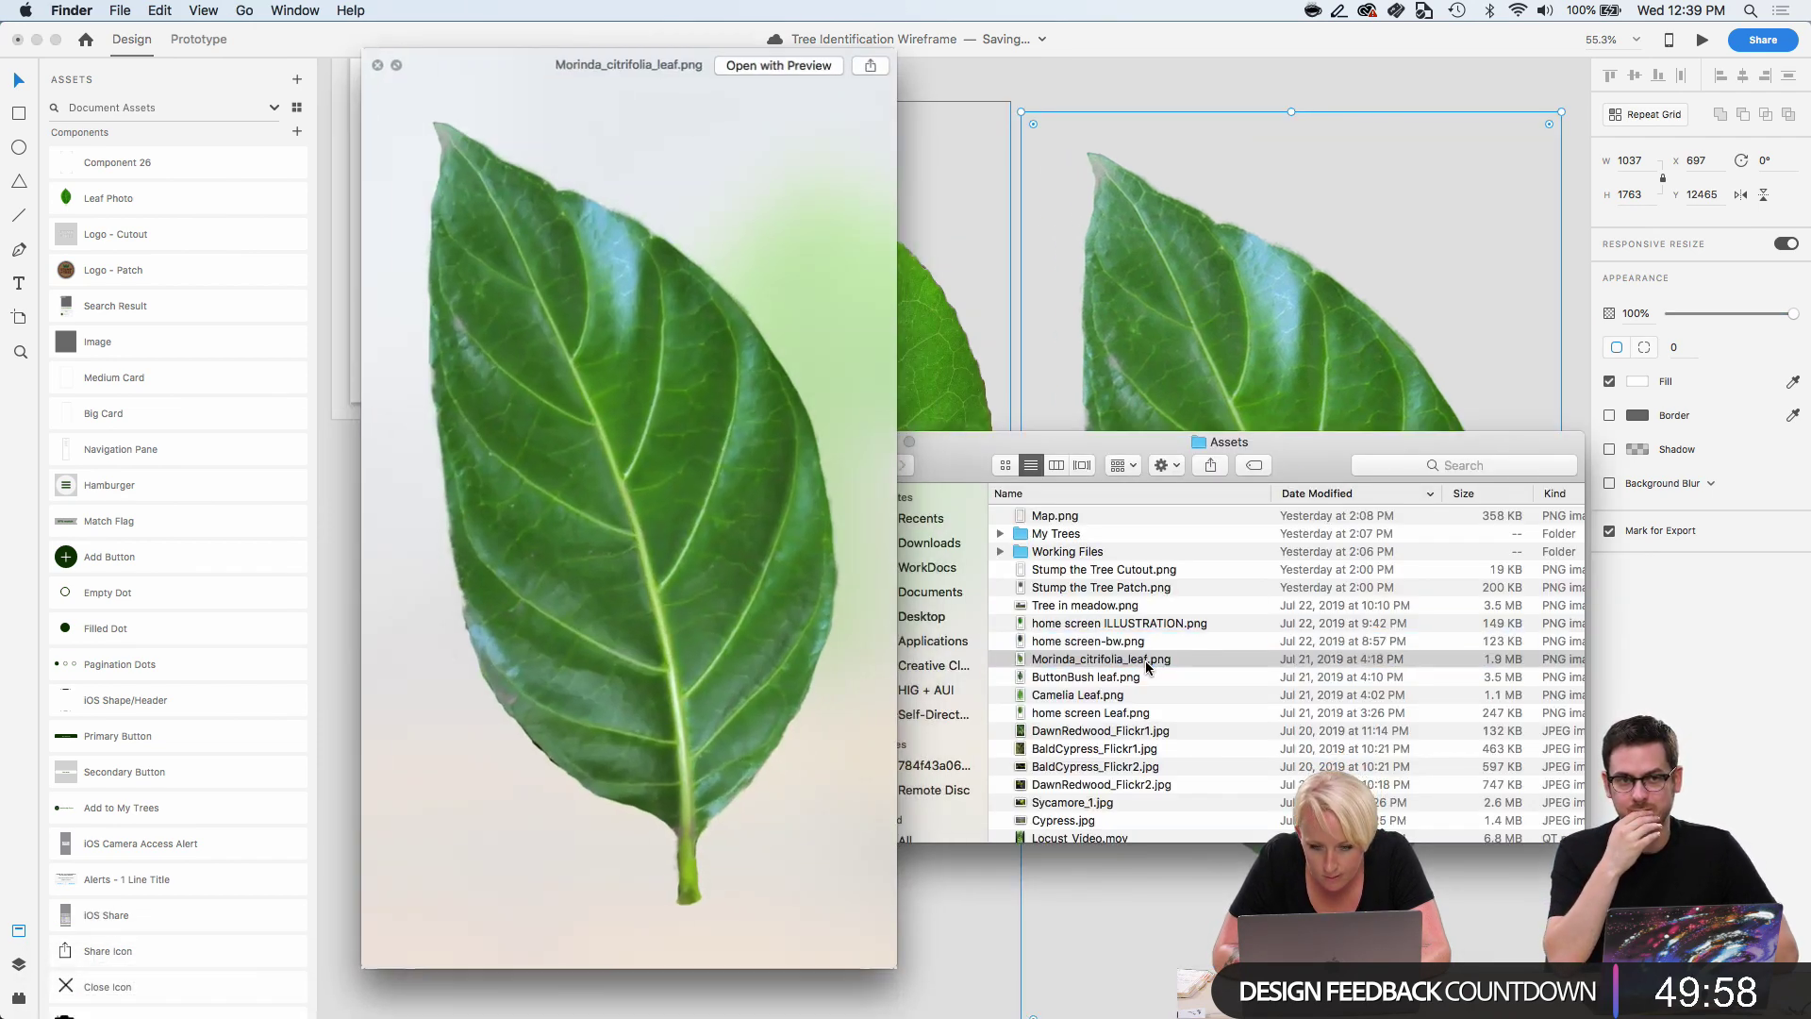
pyautogui.press('space')
pyautogui.click(1141, 678)
pyautogui.press('space')
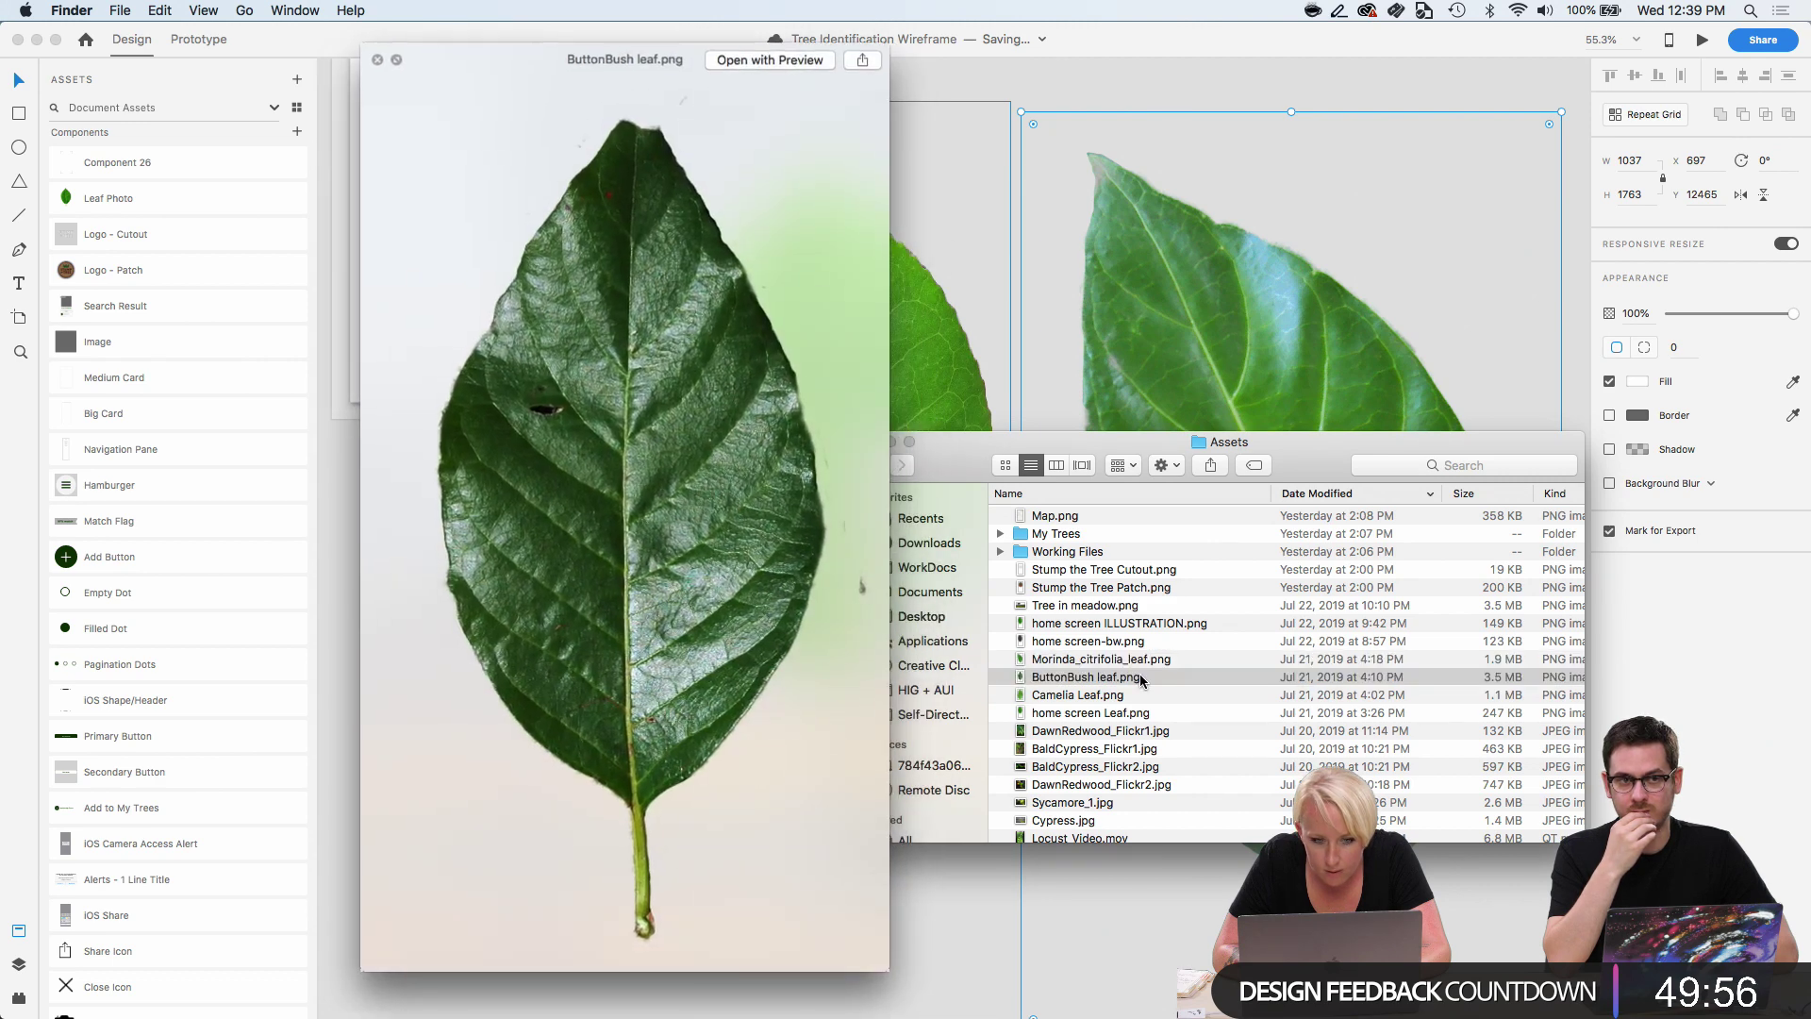
pyautogui.press('space')
pyautogui.moveTo(1139, 678); pyautogui.dragTo(579, 876)
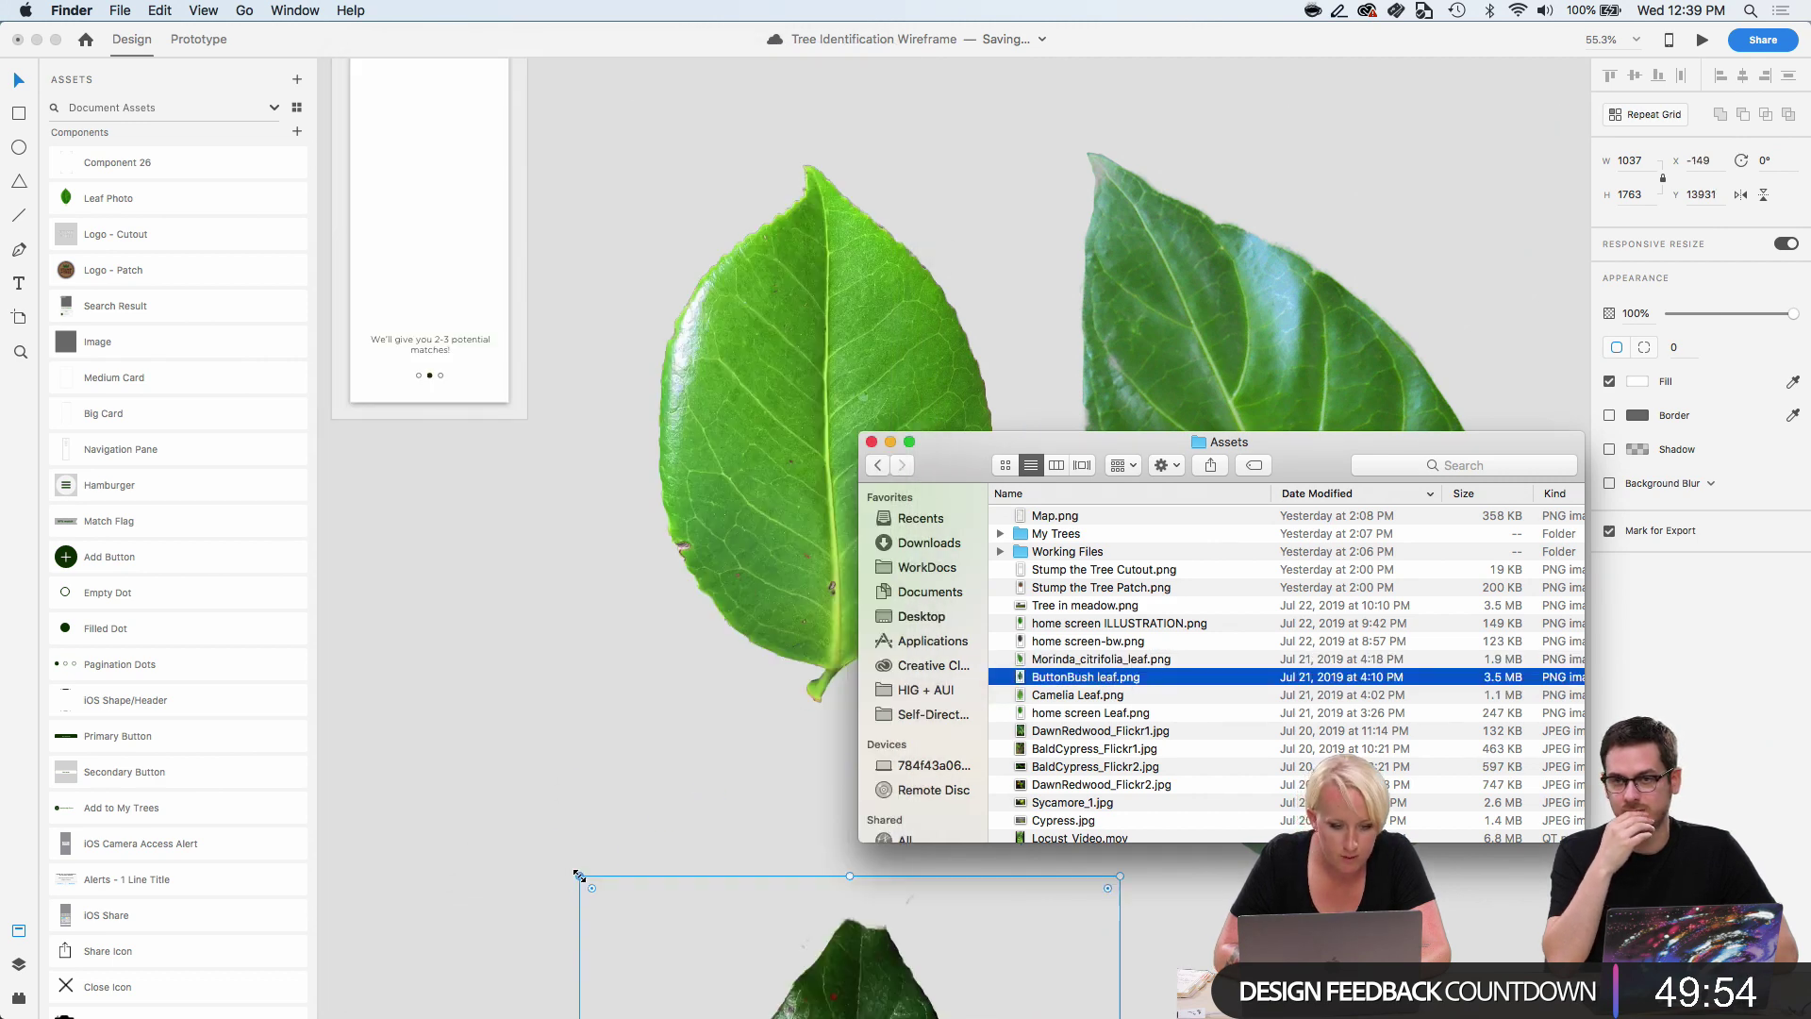
pyautogui.click(586, 769)
# Move the ButtonBush leaf over the Tutorial - 1 – 1 artboard and scale it down to about 353 × 600.
pyautogui.scroll(-3, 586, 768)
pyautogui.moveTo(1002, 944); pyautogui.dragTo(741, 393)
pyautogui.scroll(3, 741, 394)
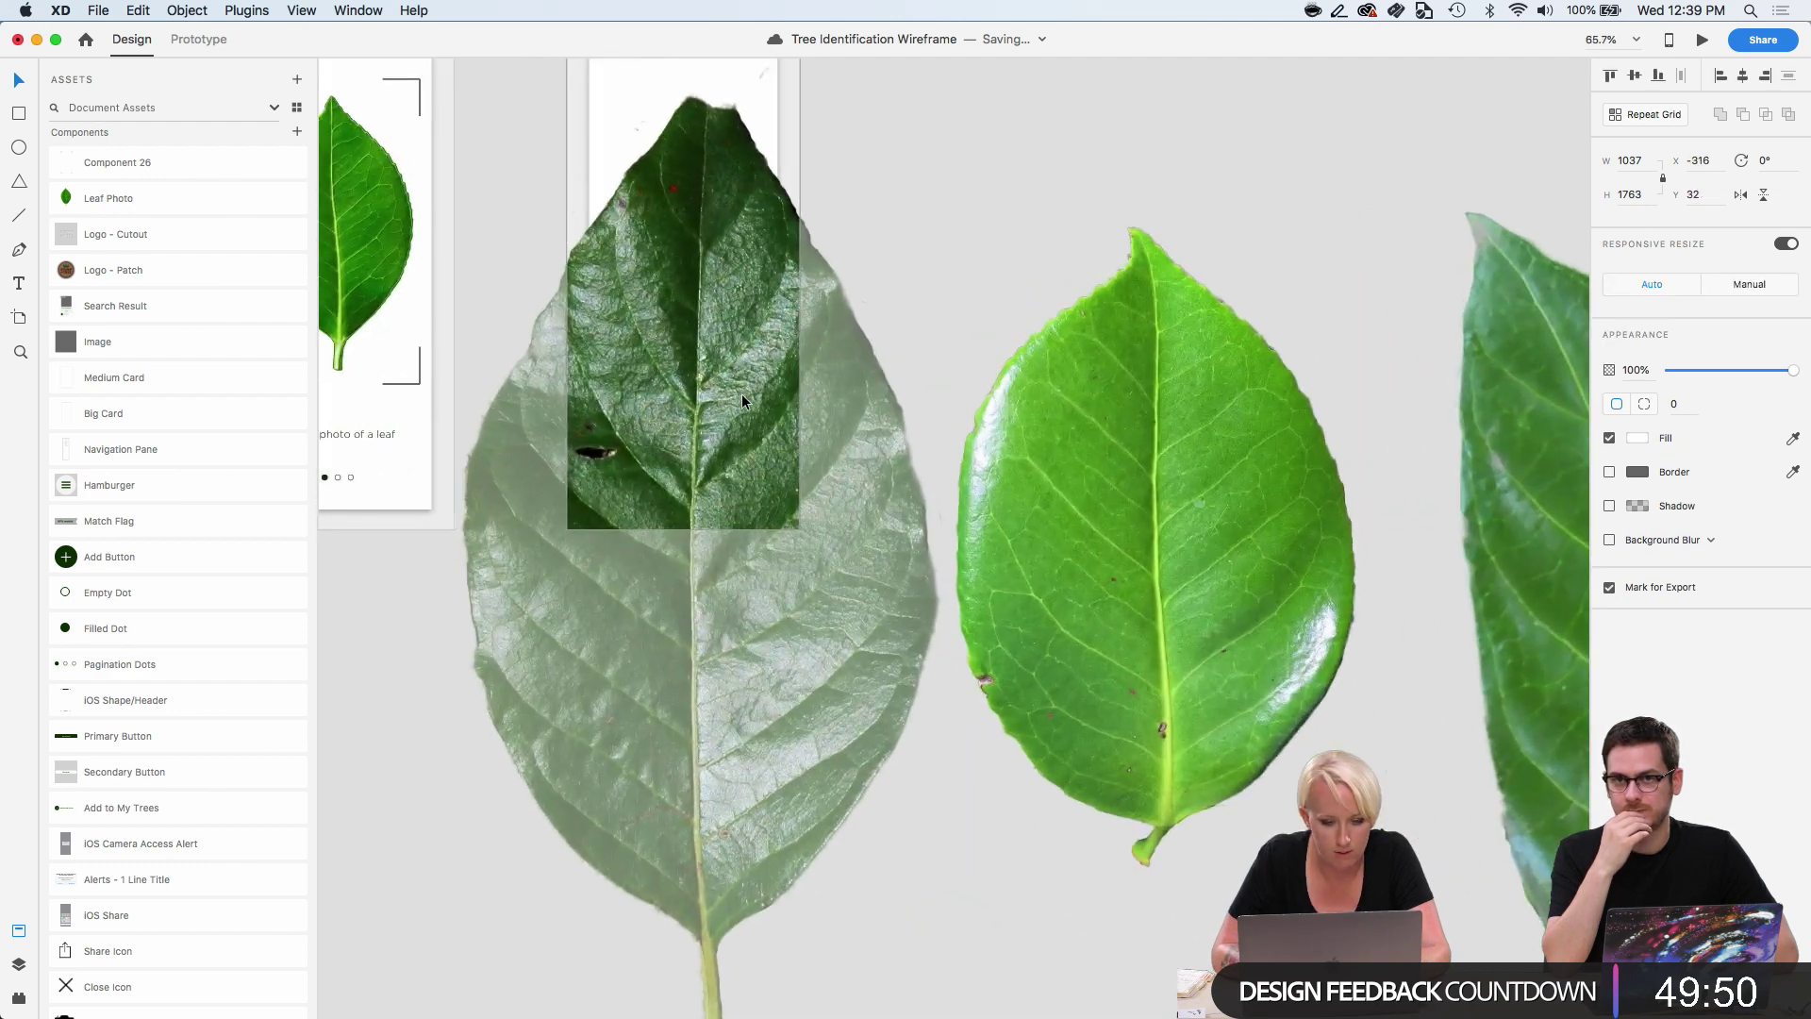
pyautogui.scroll(-3, 747, 523)
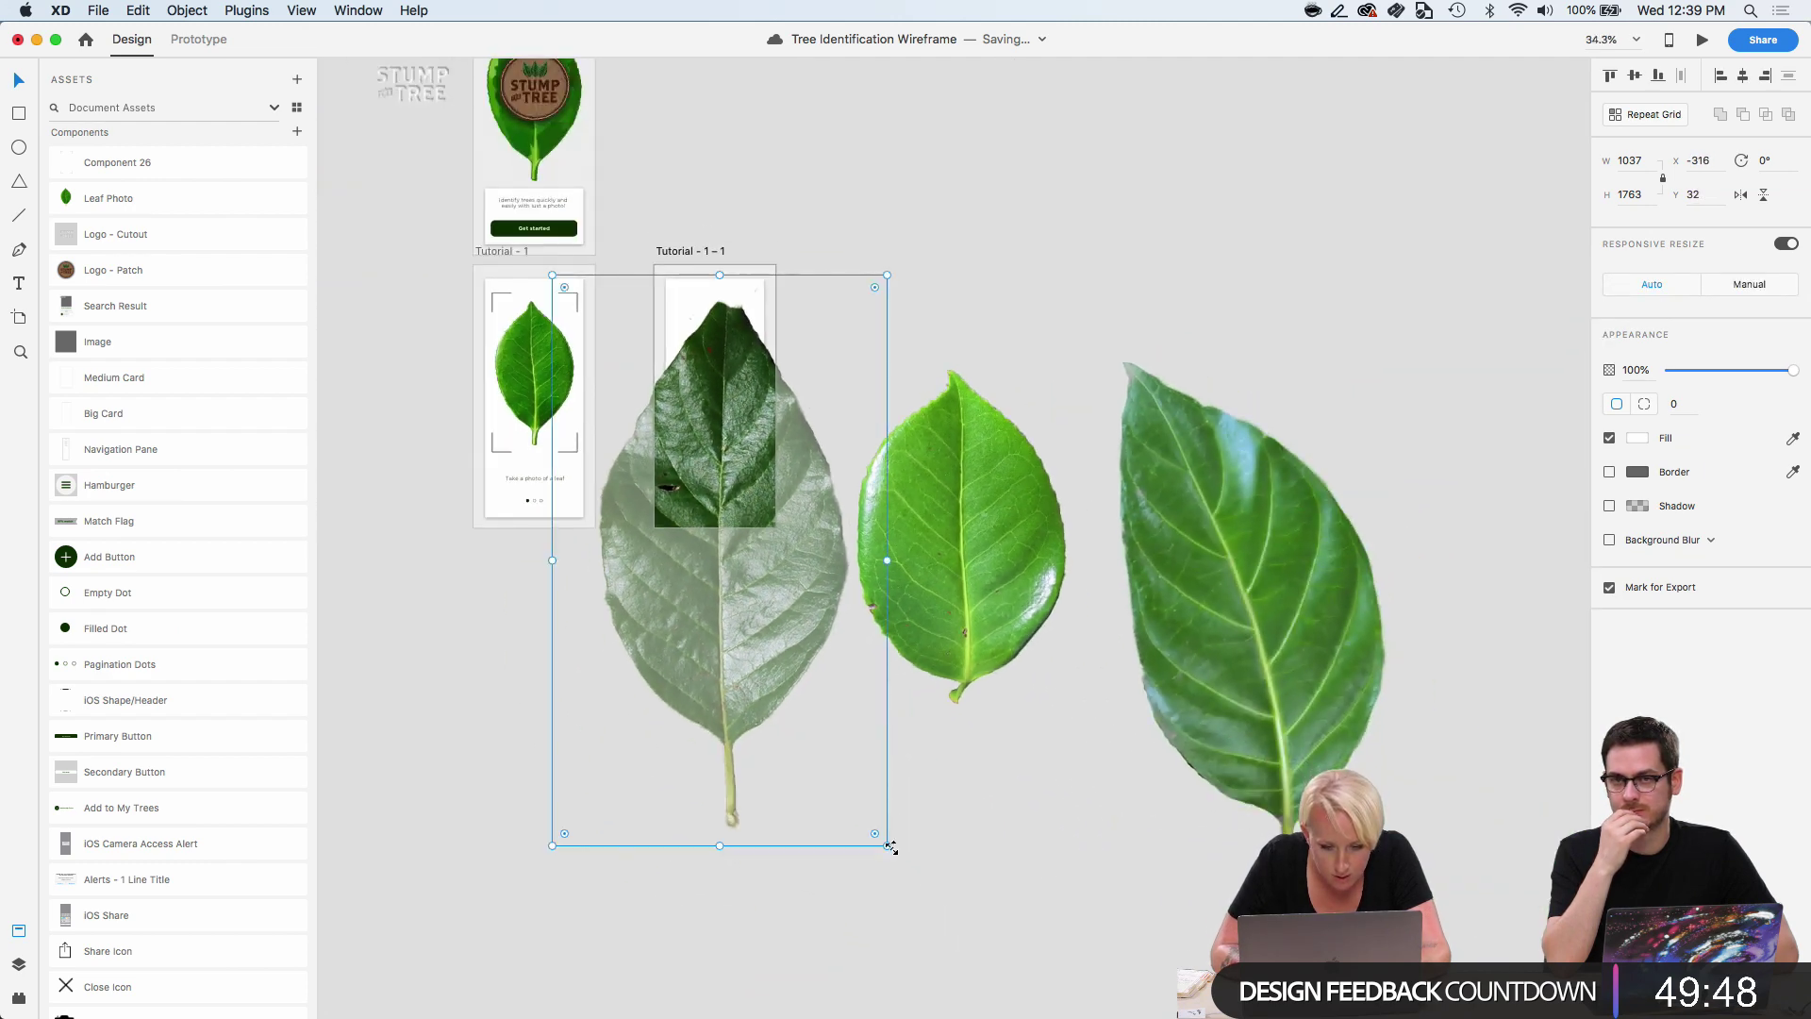
pyautogui.moveTo(890, 847); pyautogui.dragTo(666, 584)
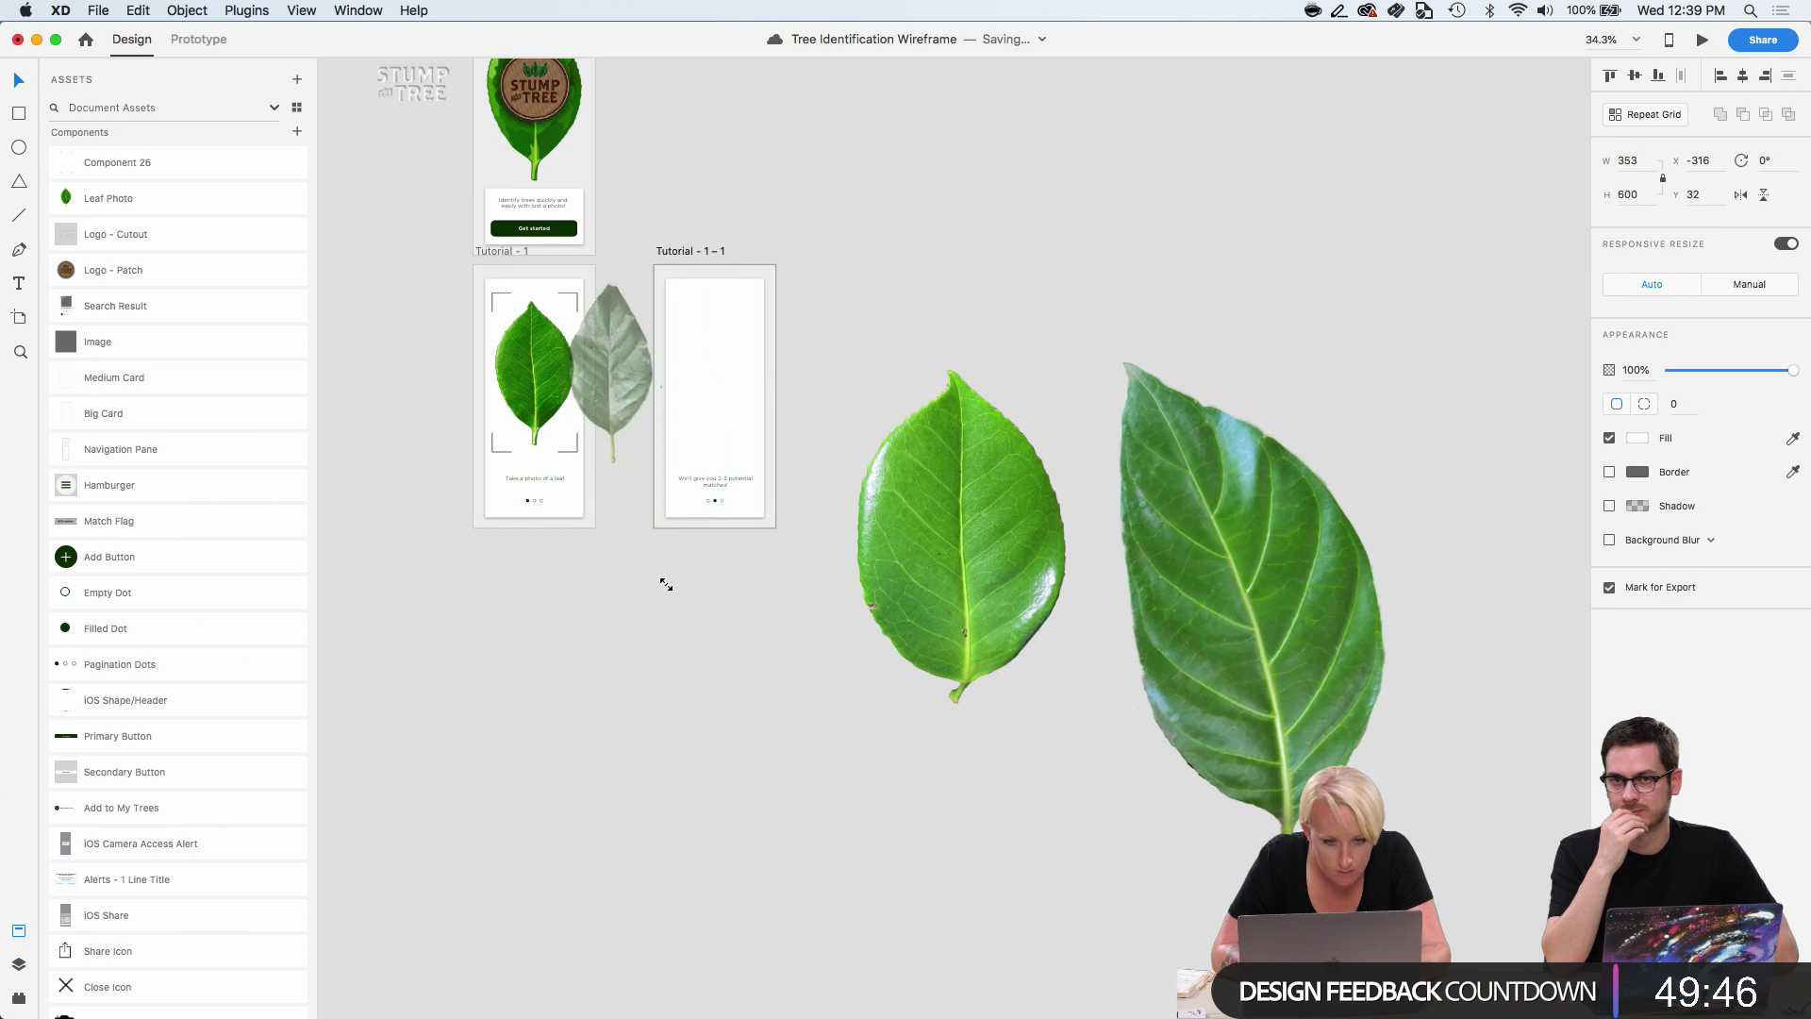
# Nudge the ButtonBush leaf right in large increments until it sits within the Tutorial - 1 – 1 artboard at X 4.
pyautogui.hotkey('shift', 'Right')
pyautogui.hotkey('shift', 'Right')
pyautogui.hotkey('shift', 'Right')
pyautogui.hotkey('shift', 'Right')
pyautogui.hotkey('shift', 'Right')
pyautogui.hotkey('shift', 'Right')
pyautogui.hotkey('shift', 'Right')
pyautogui.hotkey('shift', 'Right')
pyautogui.hotkey('shift', 'Right')
pyautogui.hotkey('shift', 'Right')
pyautogui.hotkey('shift', 'Right')
pyautogui.hotkey('shift', 'Right')
pyautogui.hotkey('shift', 'Right')
pyautogui.hotkey('shift', 'Right')
pyautogui.hotkey('shift', 'Right')
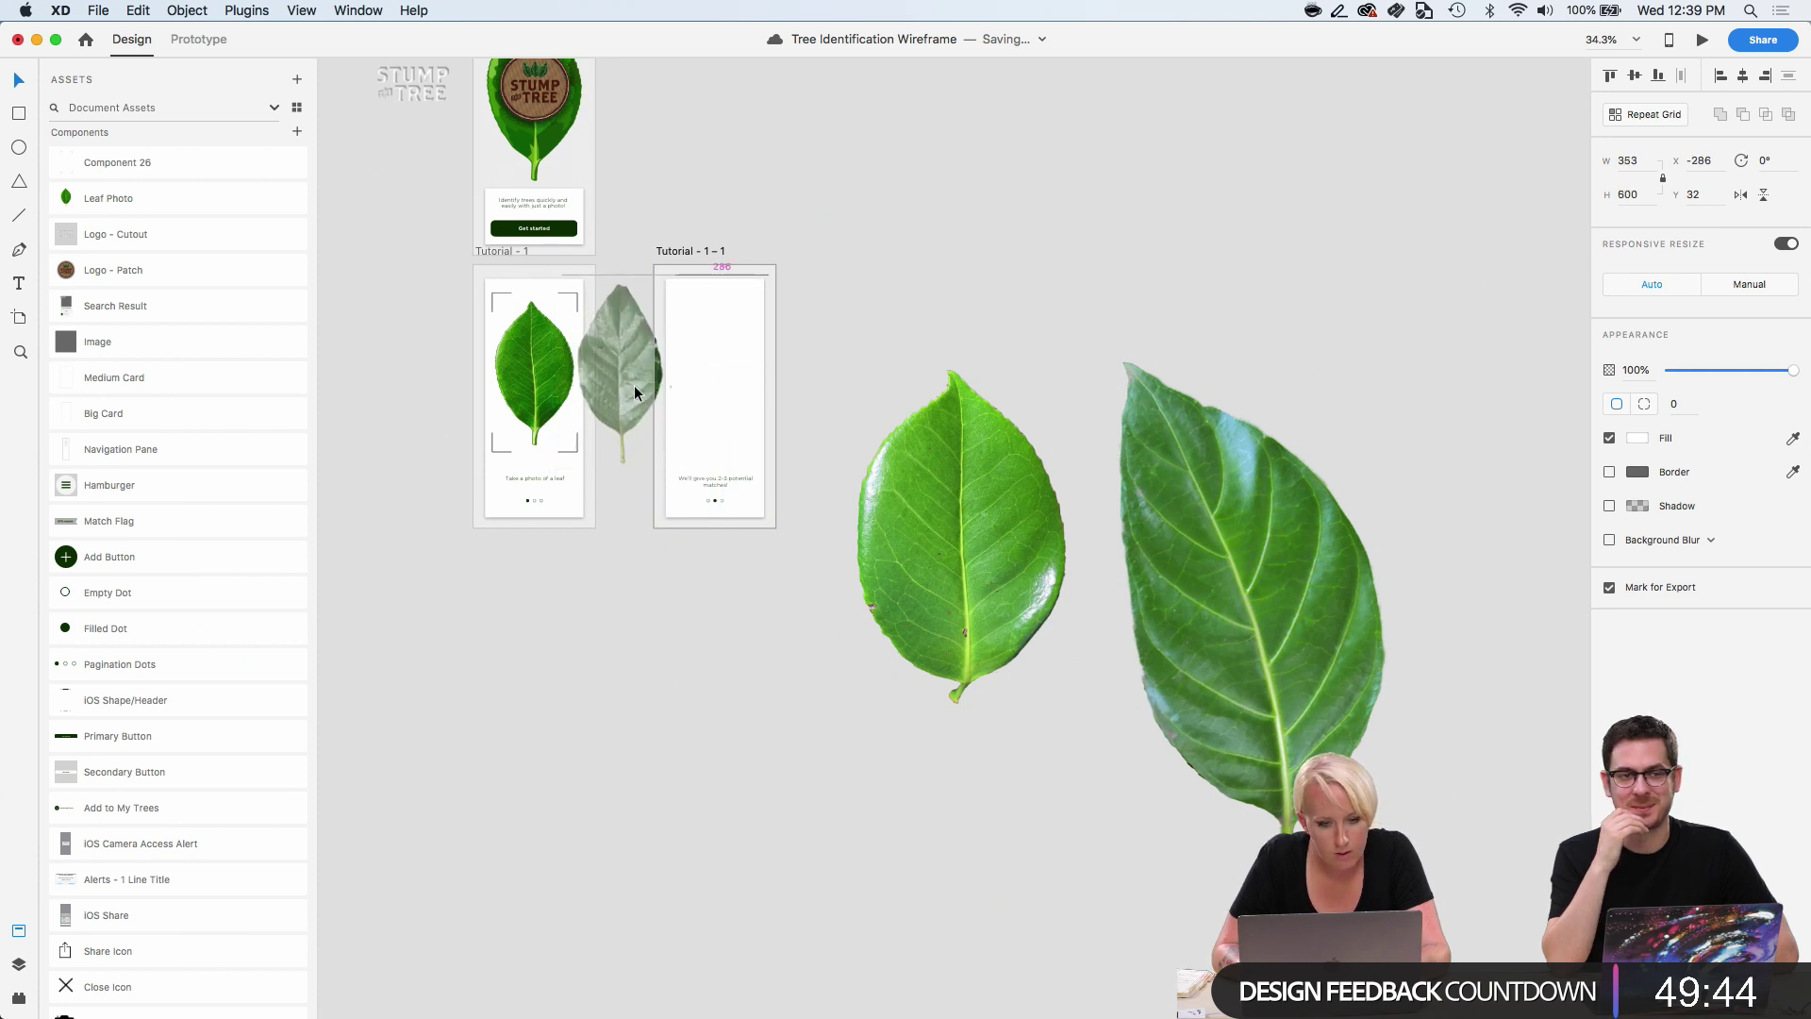
pyautogui.hotkey('shift', 'Right')
pyautogui.hotkey('shift', 'Right')
pyautogui.hotkey('shift', 'Right')
pyautogui.hotkey('shift', 'Right')
pyautogui.hotkey('shift', 'Right')
pyautogui.hotkey('shift', 'Right')
pyautogui.hotkey('shift', 'Right')
pyautogui.hotkey('shift', 'Right')
pyautogui.hotkey('shift', 'Right')
pyautogui.hotkey('shift', 'Right')
pyautogui.hotkey('shift', 'Right')
pyautogui.hotkey('shift', 'Right')
pyautogui.hotkey('shift', 'Right')
pyautogui.hotkey('shift', 'Right')
pyautogui.hotkey('shift', 'Right')
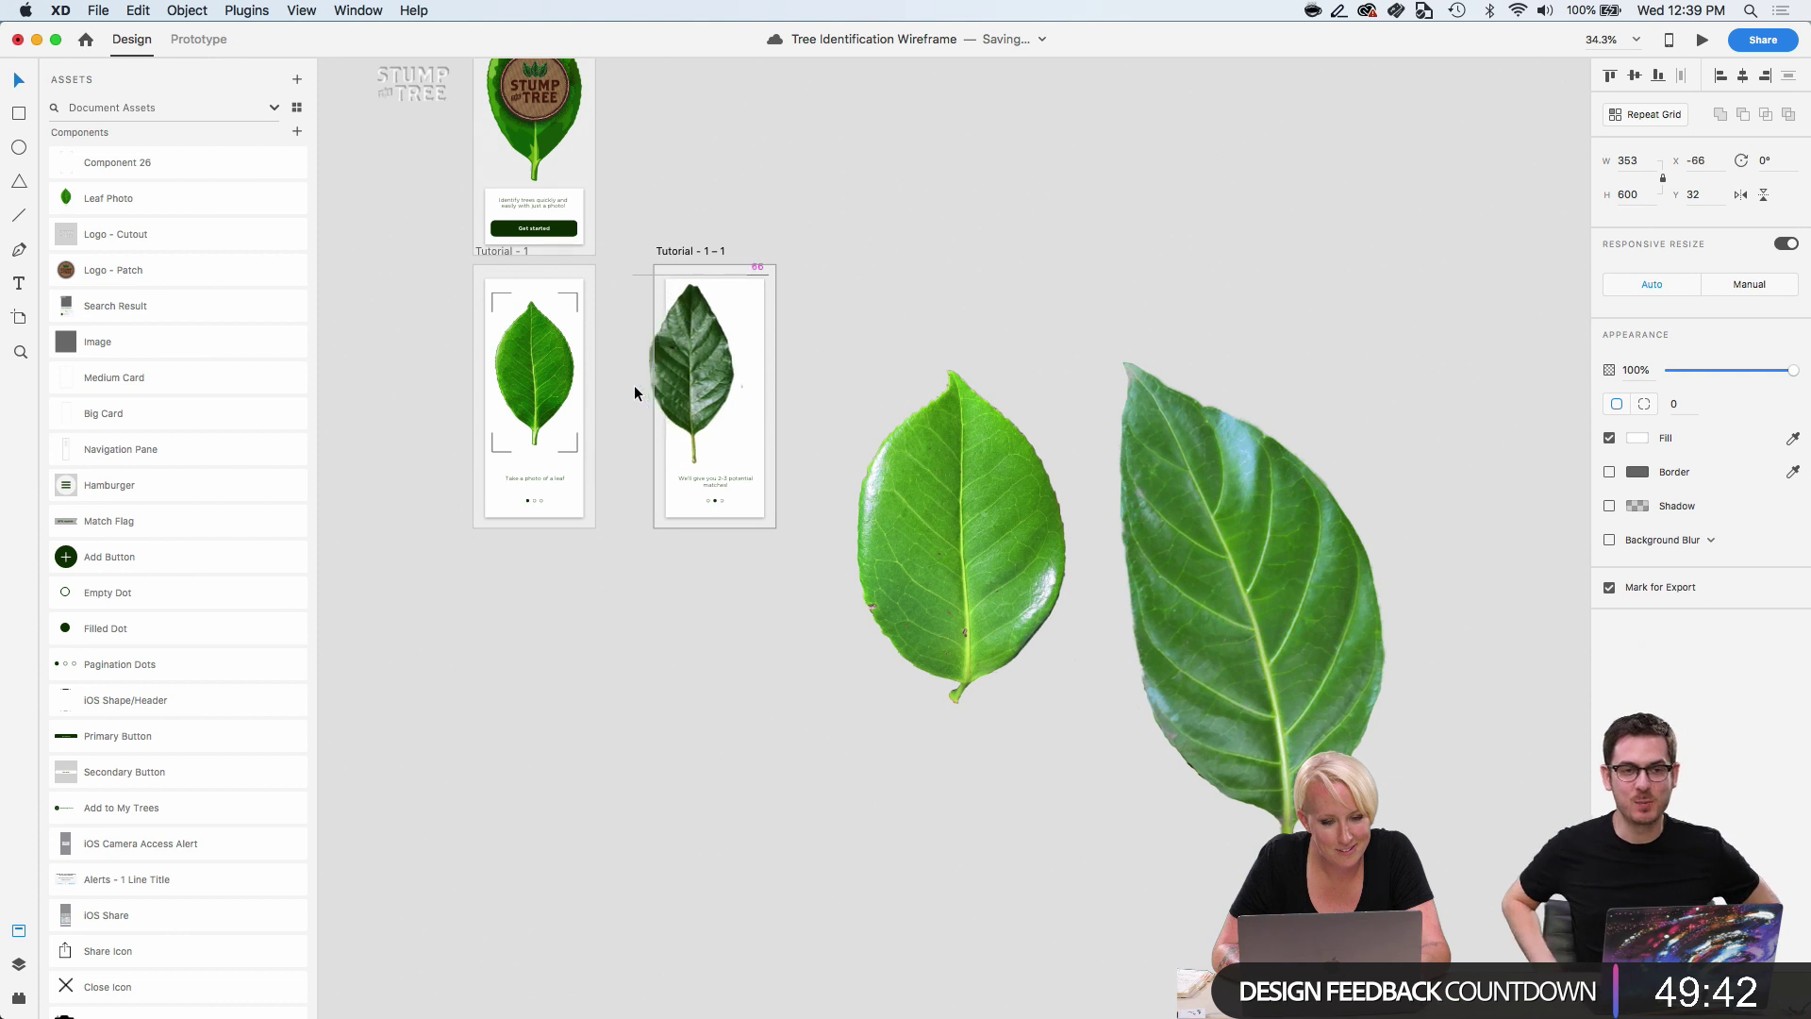
pyautogui.hotkey('shift', 'Right')
pyautogui.hotkey('shift', 'Right')
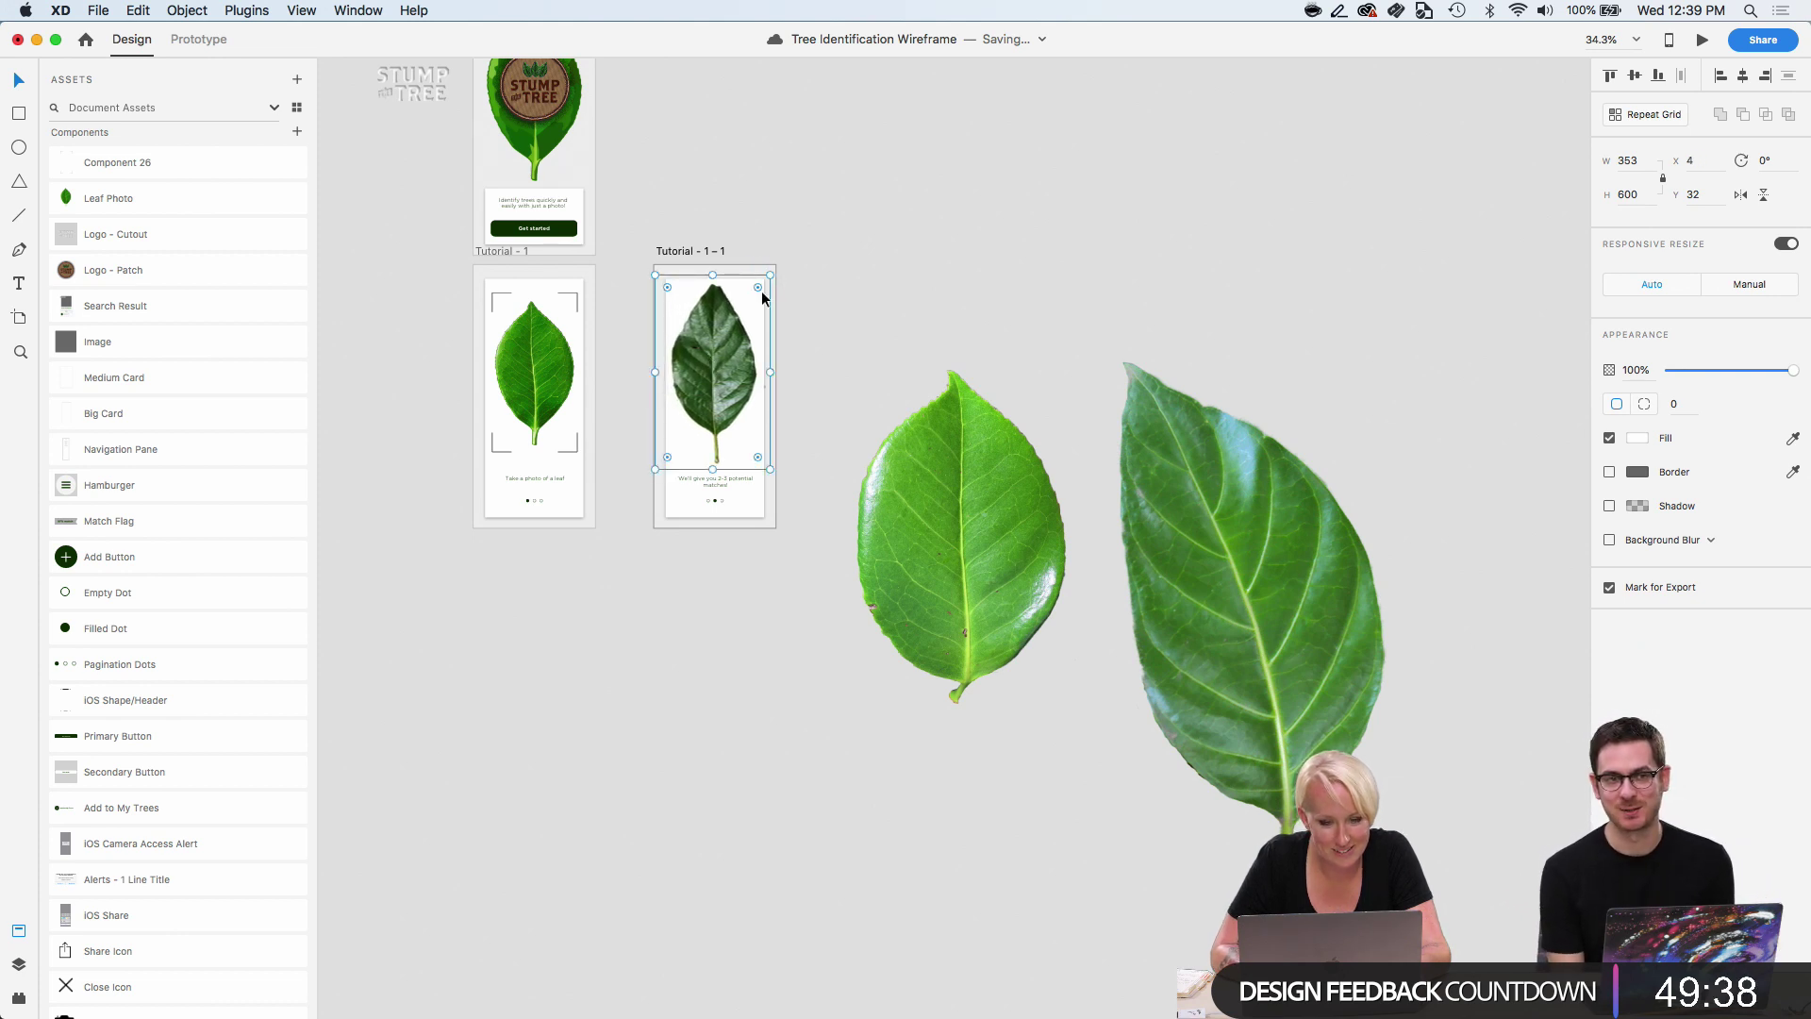
# Scale the ButtonBush leaf down to about 230 × 392 and center it above the caption, at about X 63, Y 171.
pyautogui.scroll(5, 762, 291)
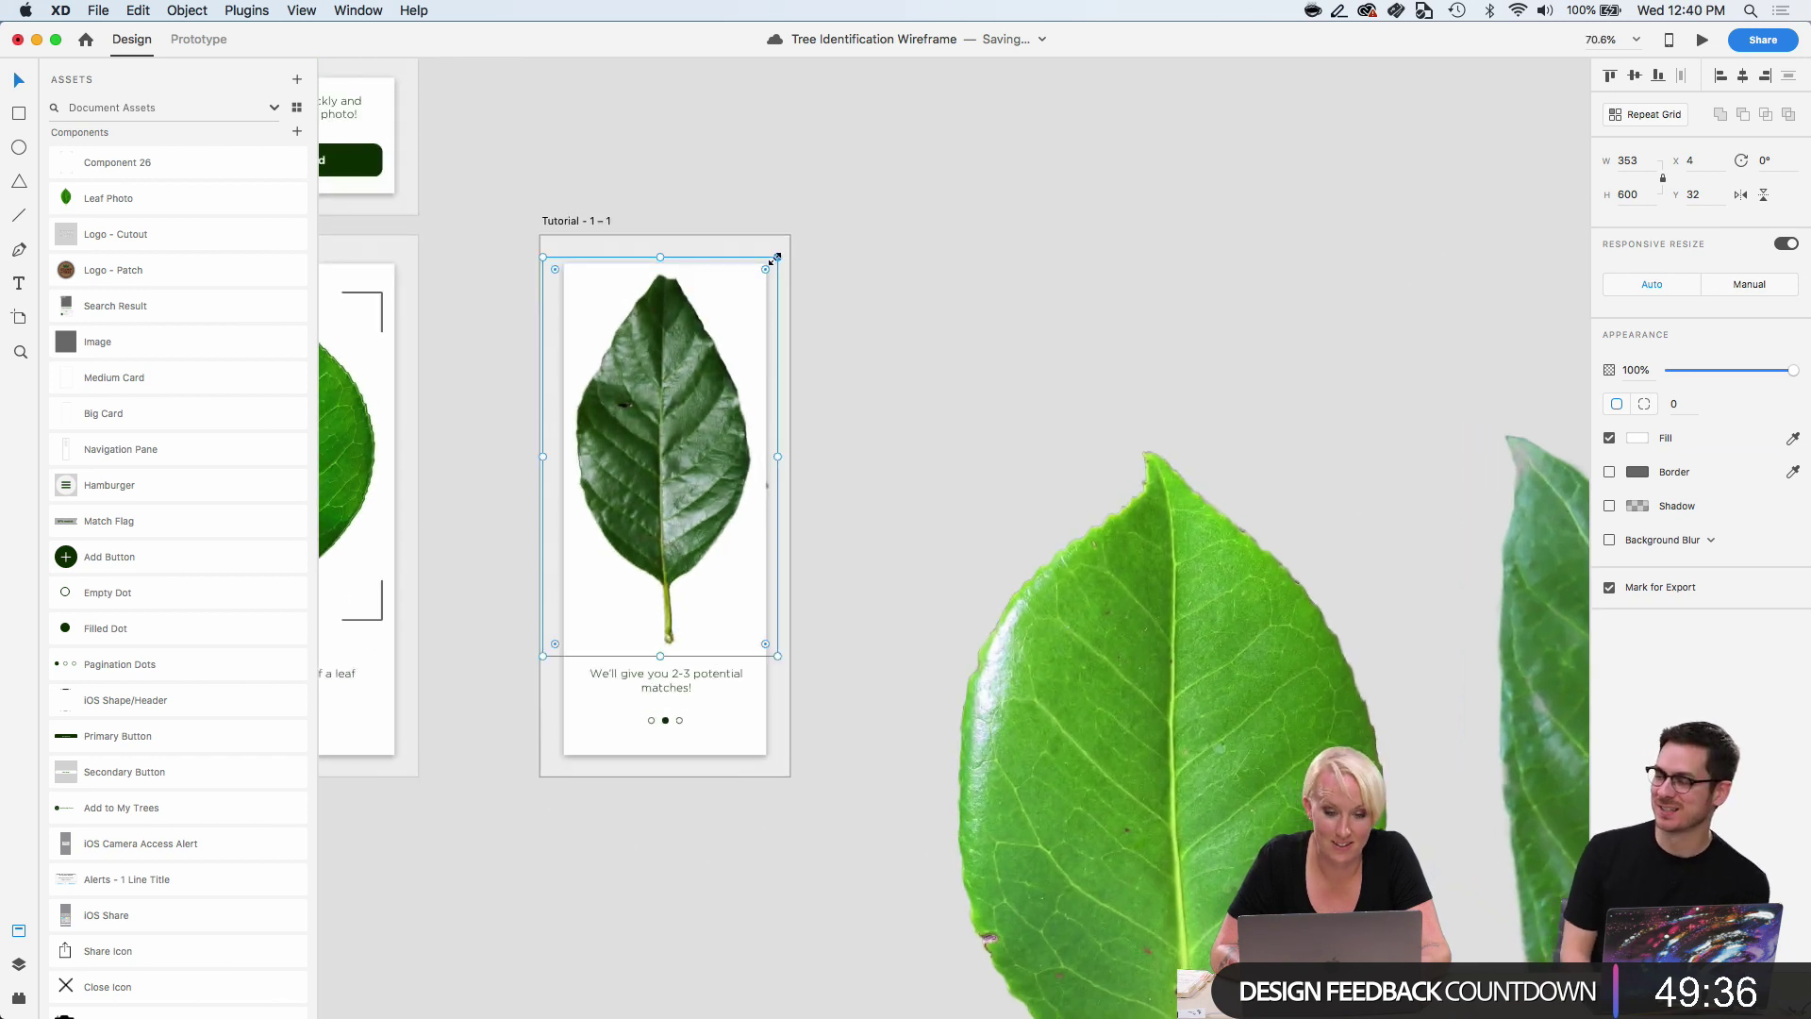
pyautogui.moveTo(777, 256); pyautogui.dragTo(695, 342)
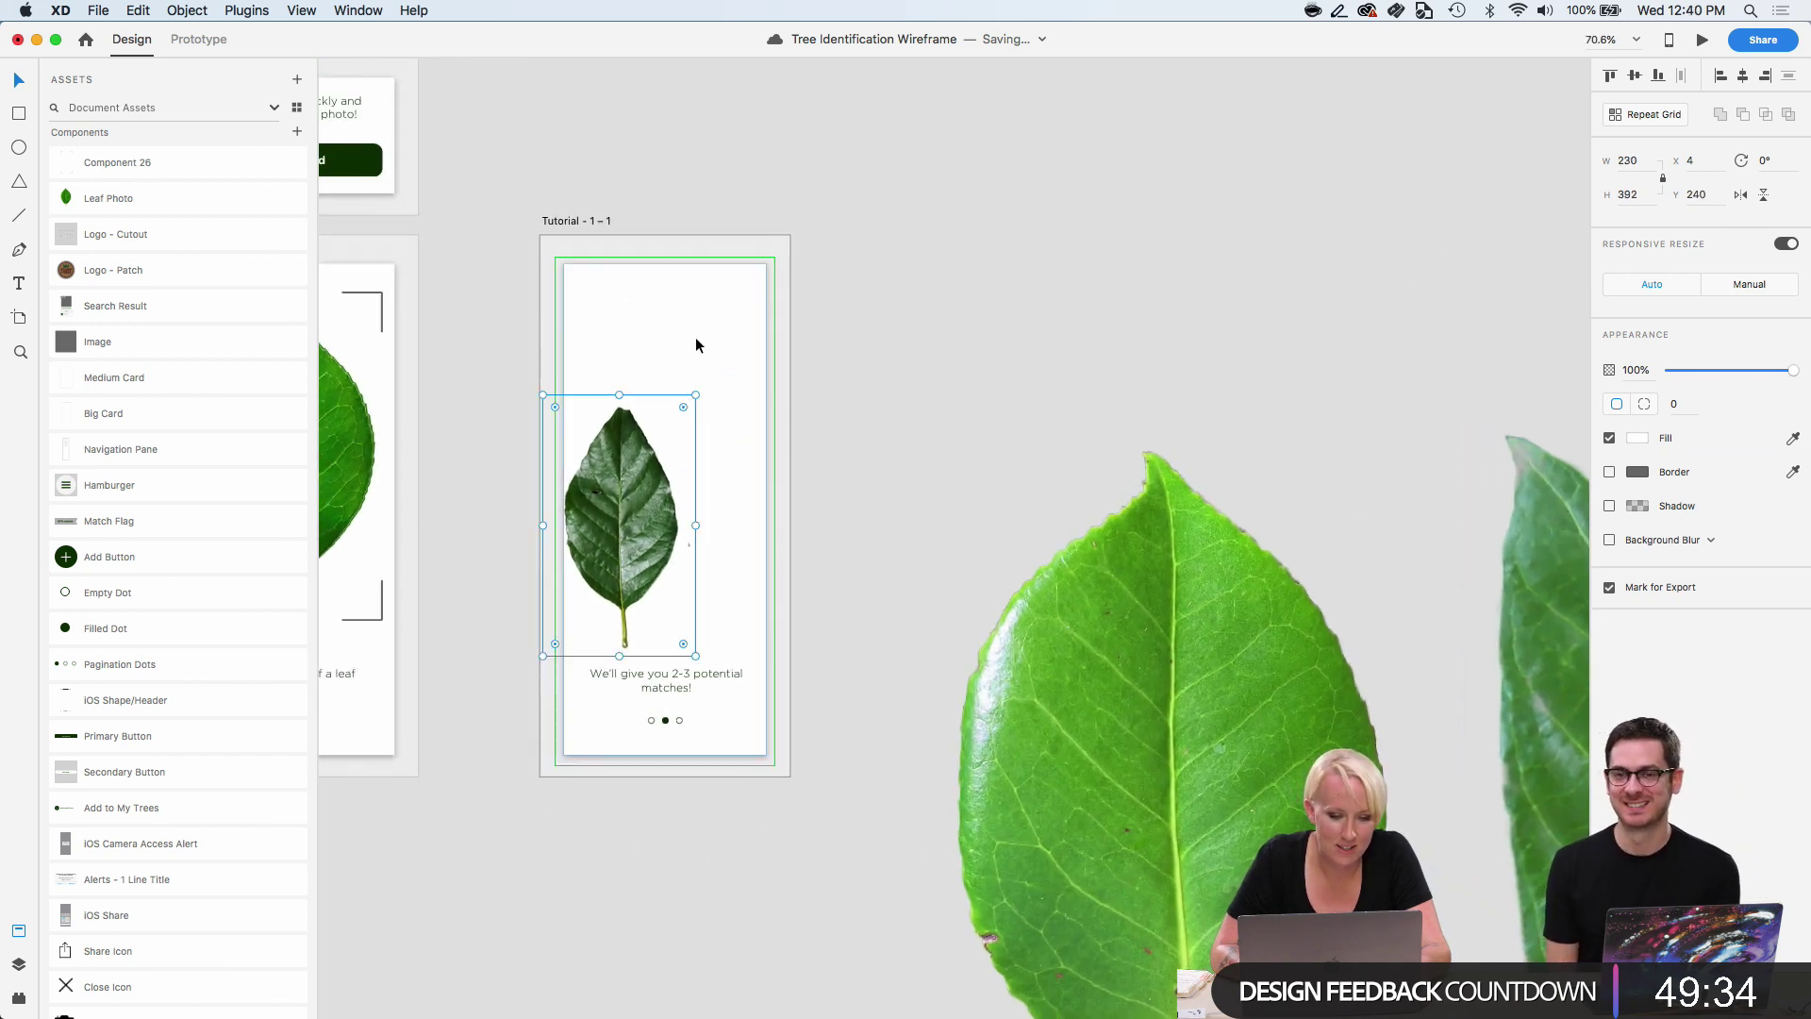
pyautogui.moveTo(637, 471); pyautogui.dragTo(676, 426)
# Scale the large bright green leaf down to about 338 × 600 and place it just beside the Tutorial - 1 – 1 artboard.
pyautogui.scroll(-2, 675, 426)
pyautogui.scroll(-5, 673, 426)
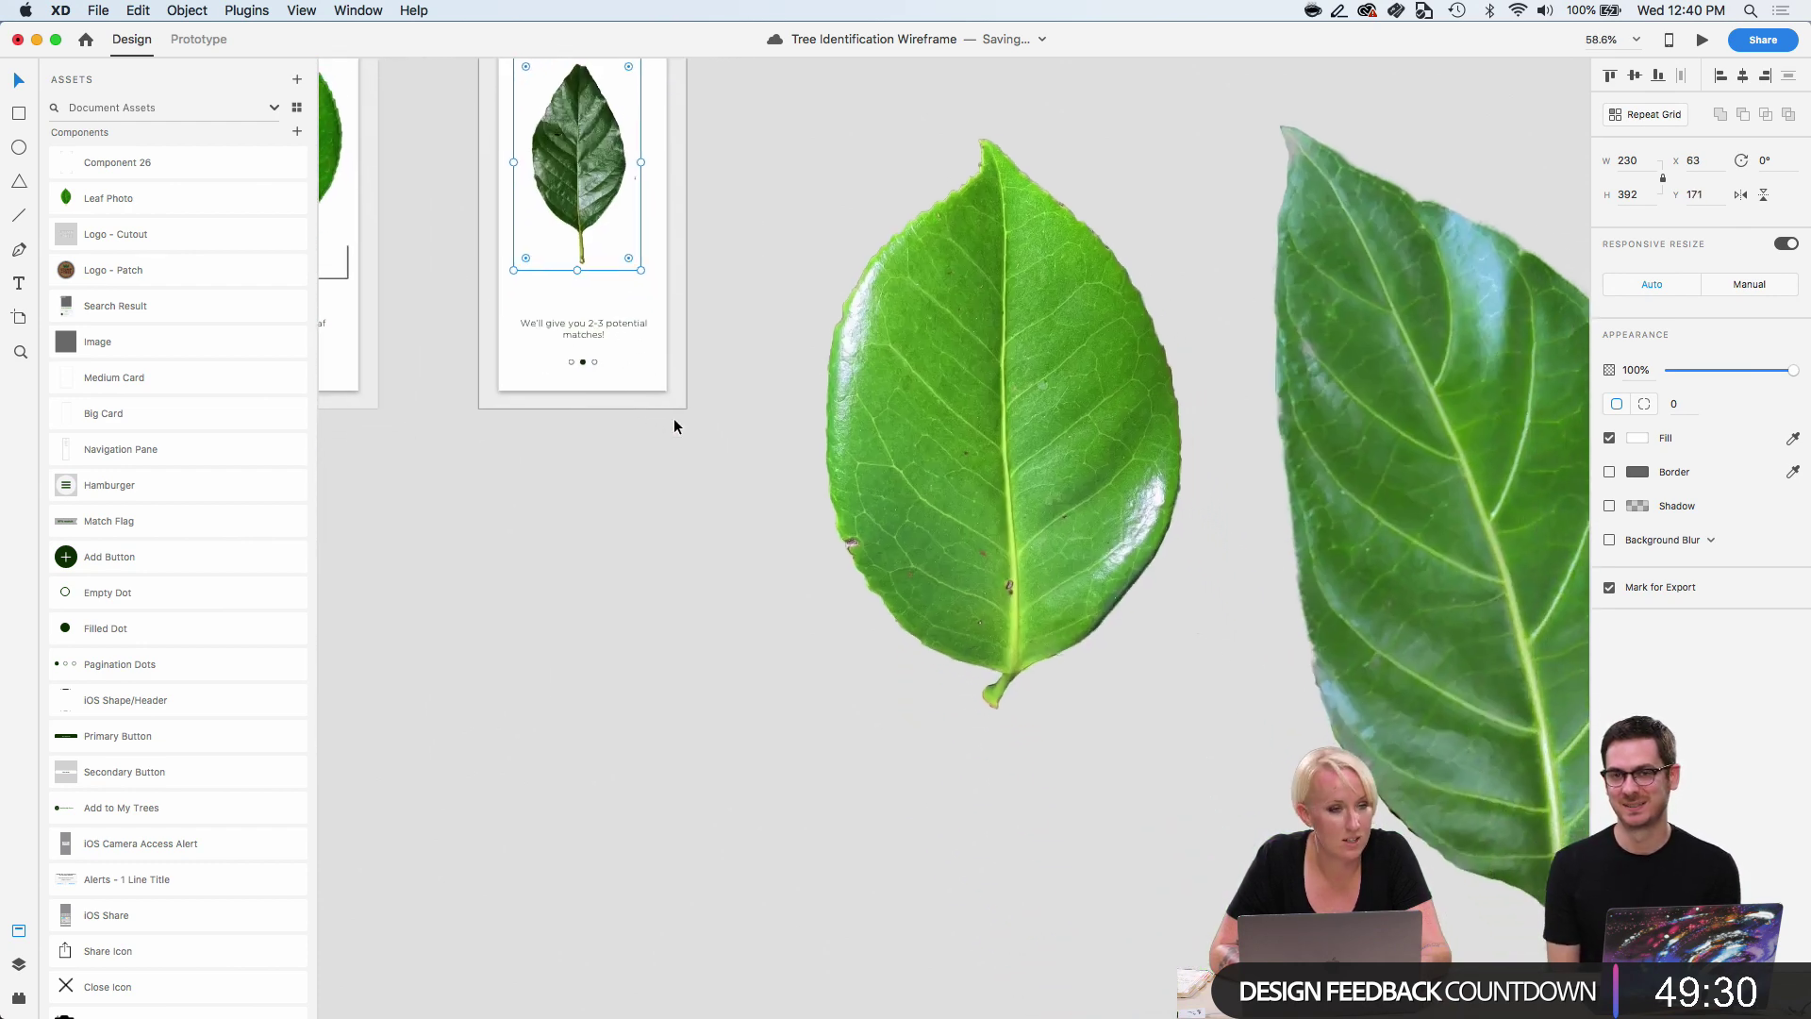
pyautogui.click(972, 449)
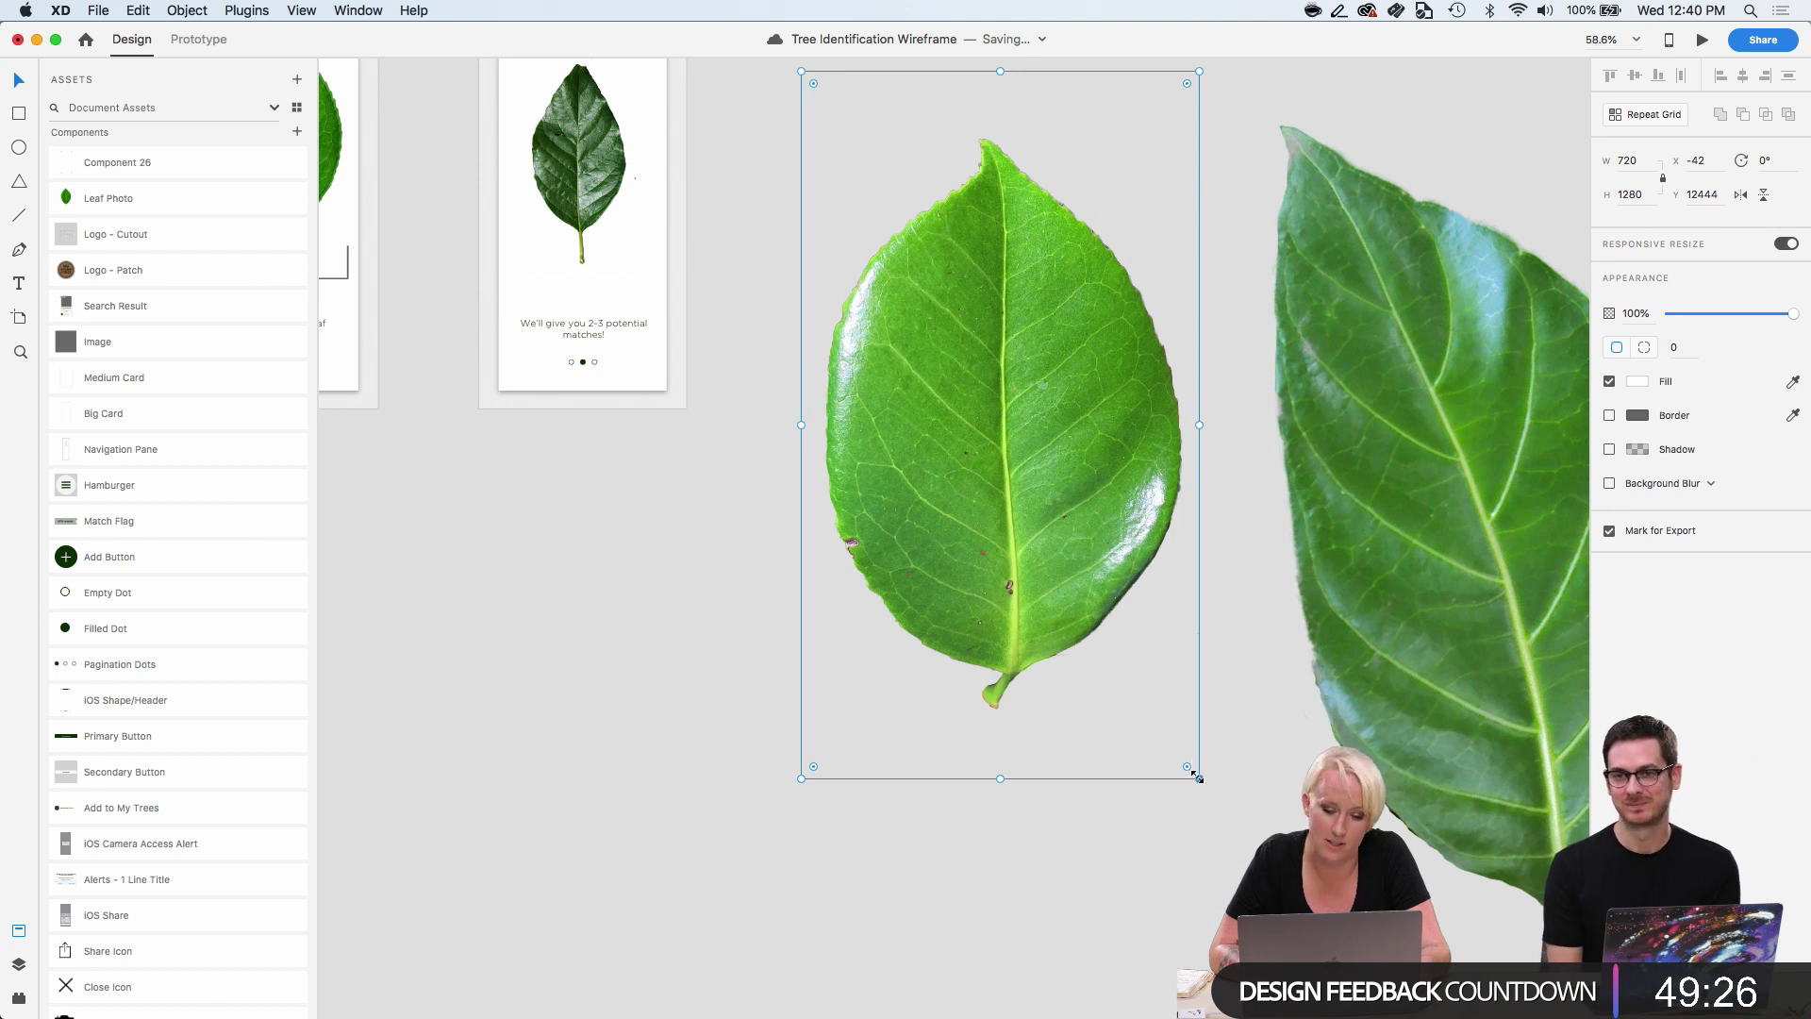
pyautogui.moveTo(1198, 776); pyautogui.dragTo(1035, 594)
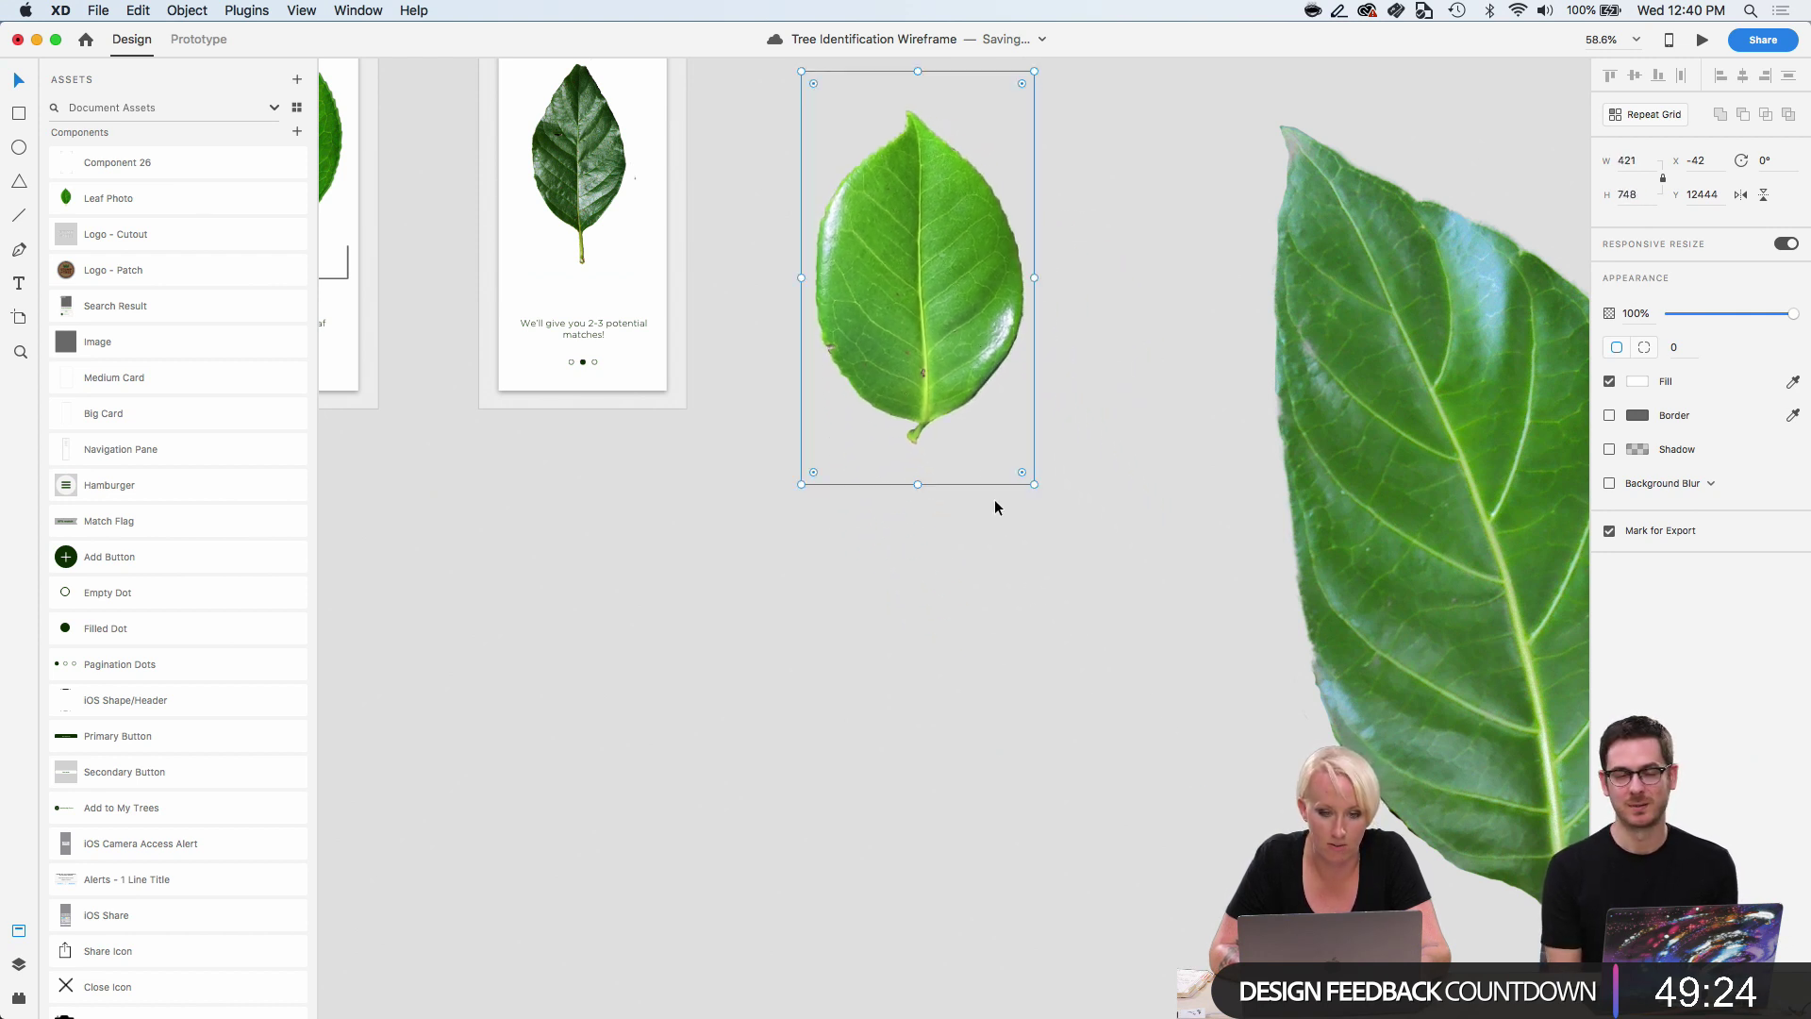
pyautogui.moveTo(1034, 71); pyautogui.dragTo(988, 151)
pyautogui.moveTo(881, 280); pyautogui.dragTo(832, 196)
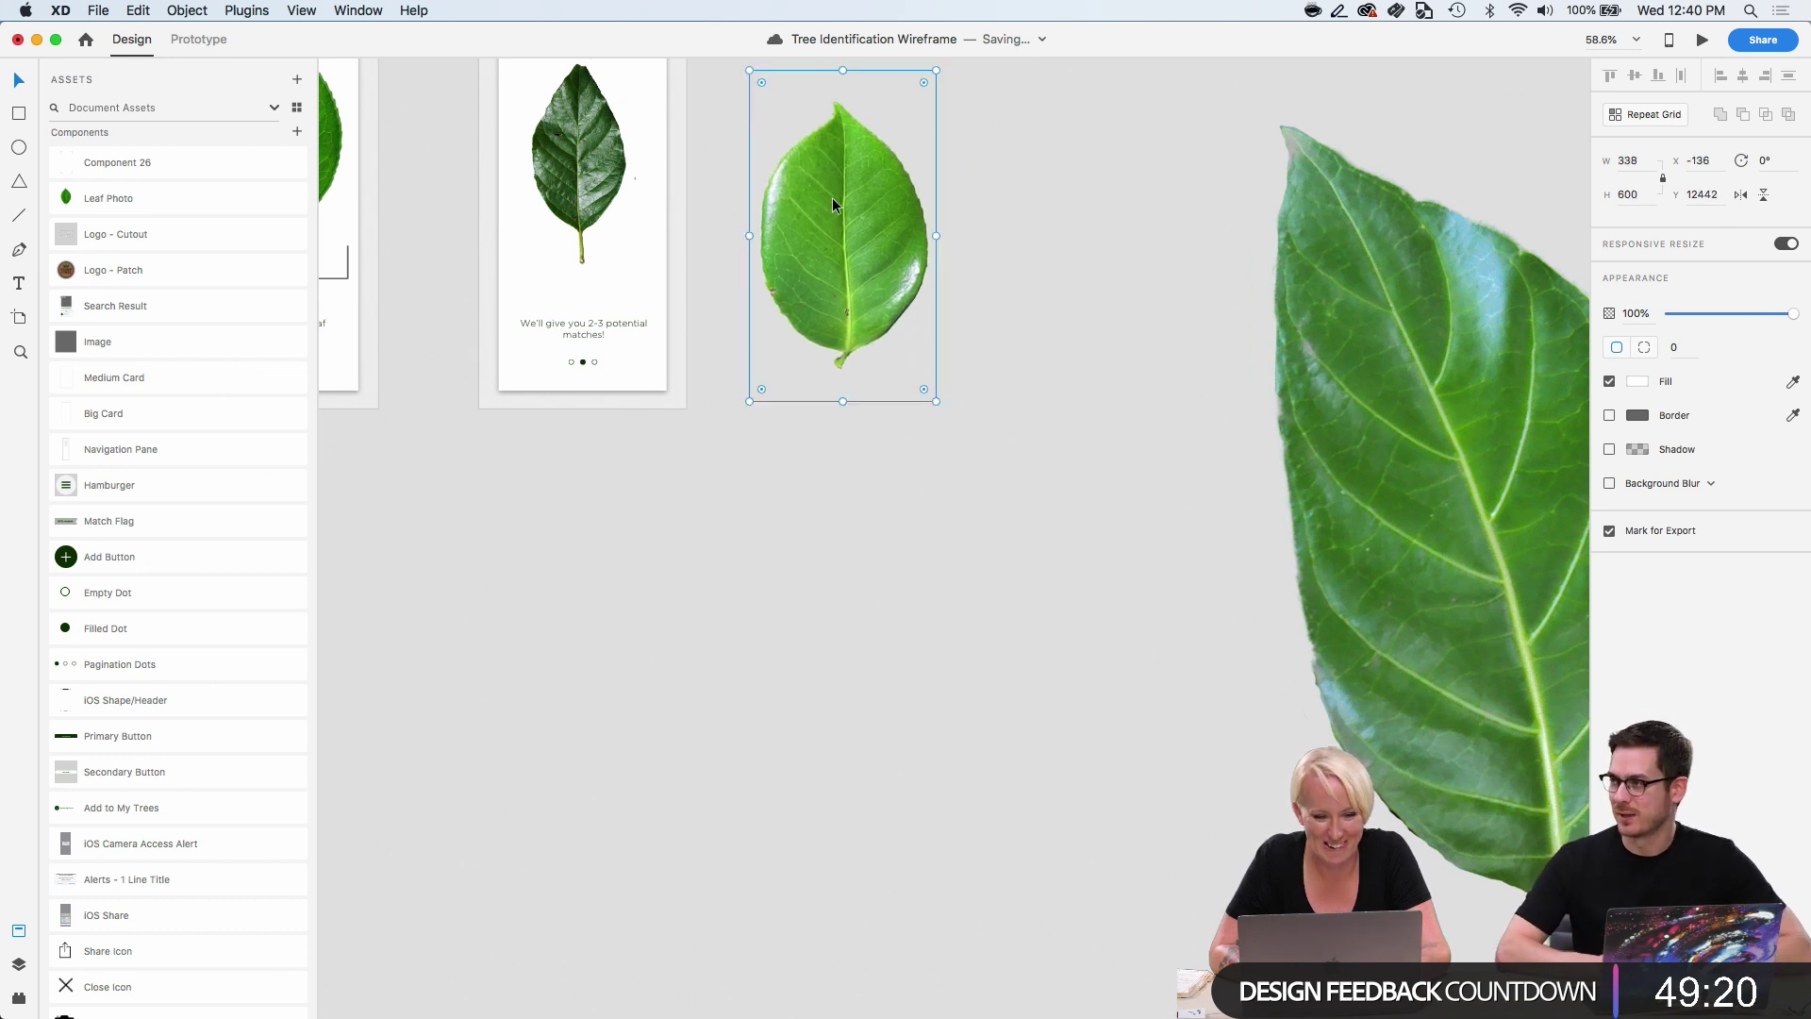
# Scale the large veined dark green leaf down to about 331 × 562 and place it next to the bright green leaf.
pyautogui.hscroll(3, 1019, 245)
pyautogui.click(1200, 293)
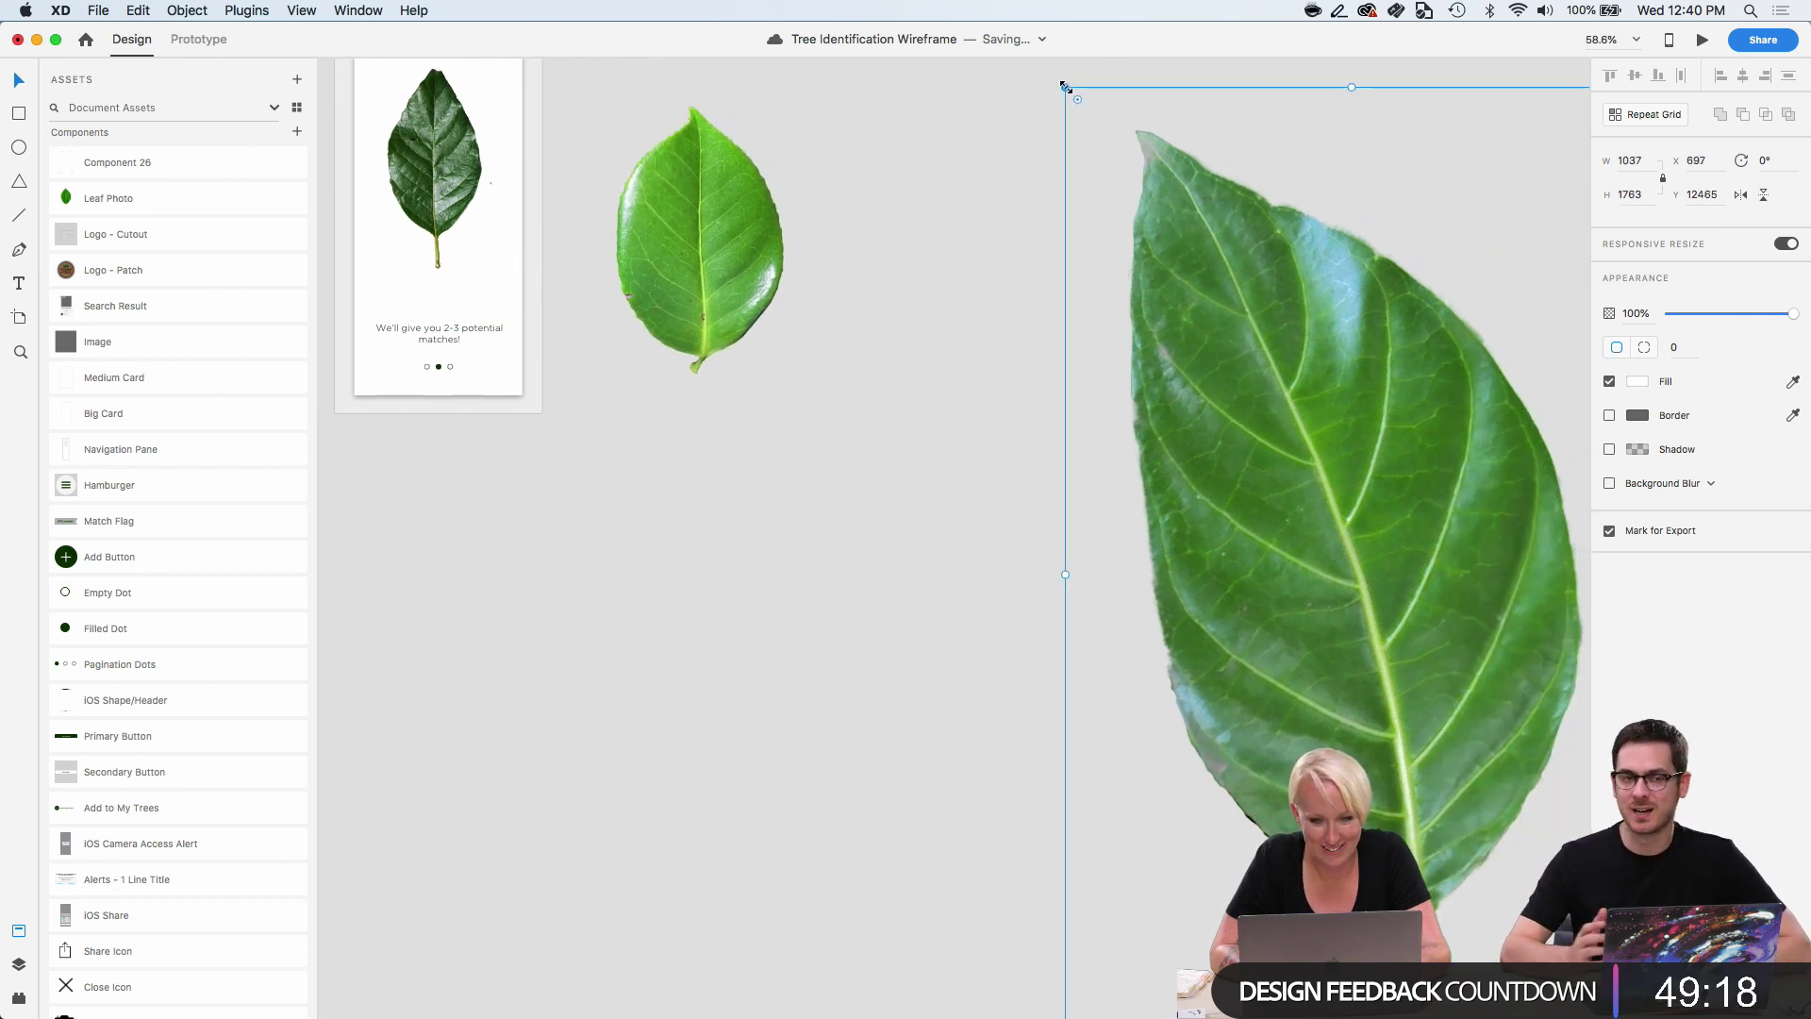
pyautogui.moveTo(1065, 87); pyautogui.dragTo(1220, 304)
pyautogui.moveTo(1403, 494); pyautogui.dragTo(999, 224)
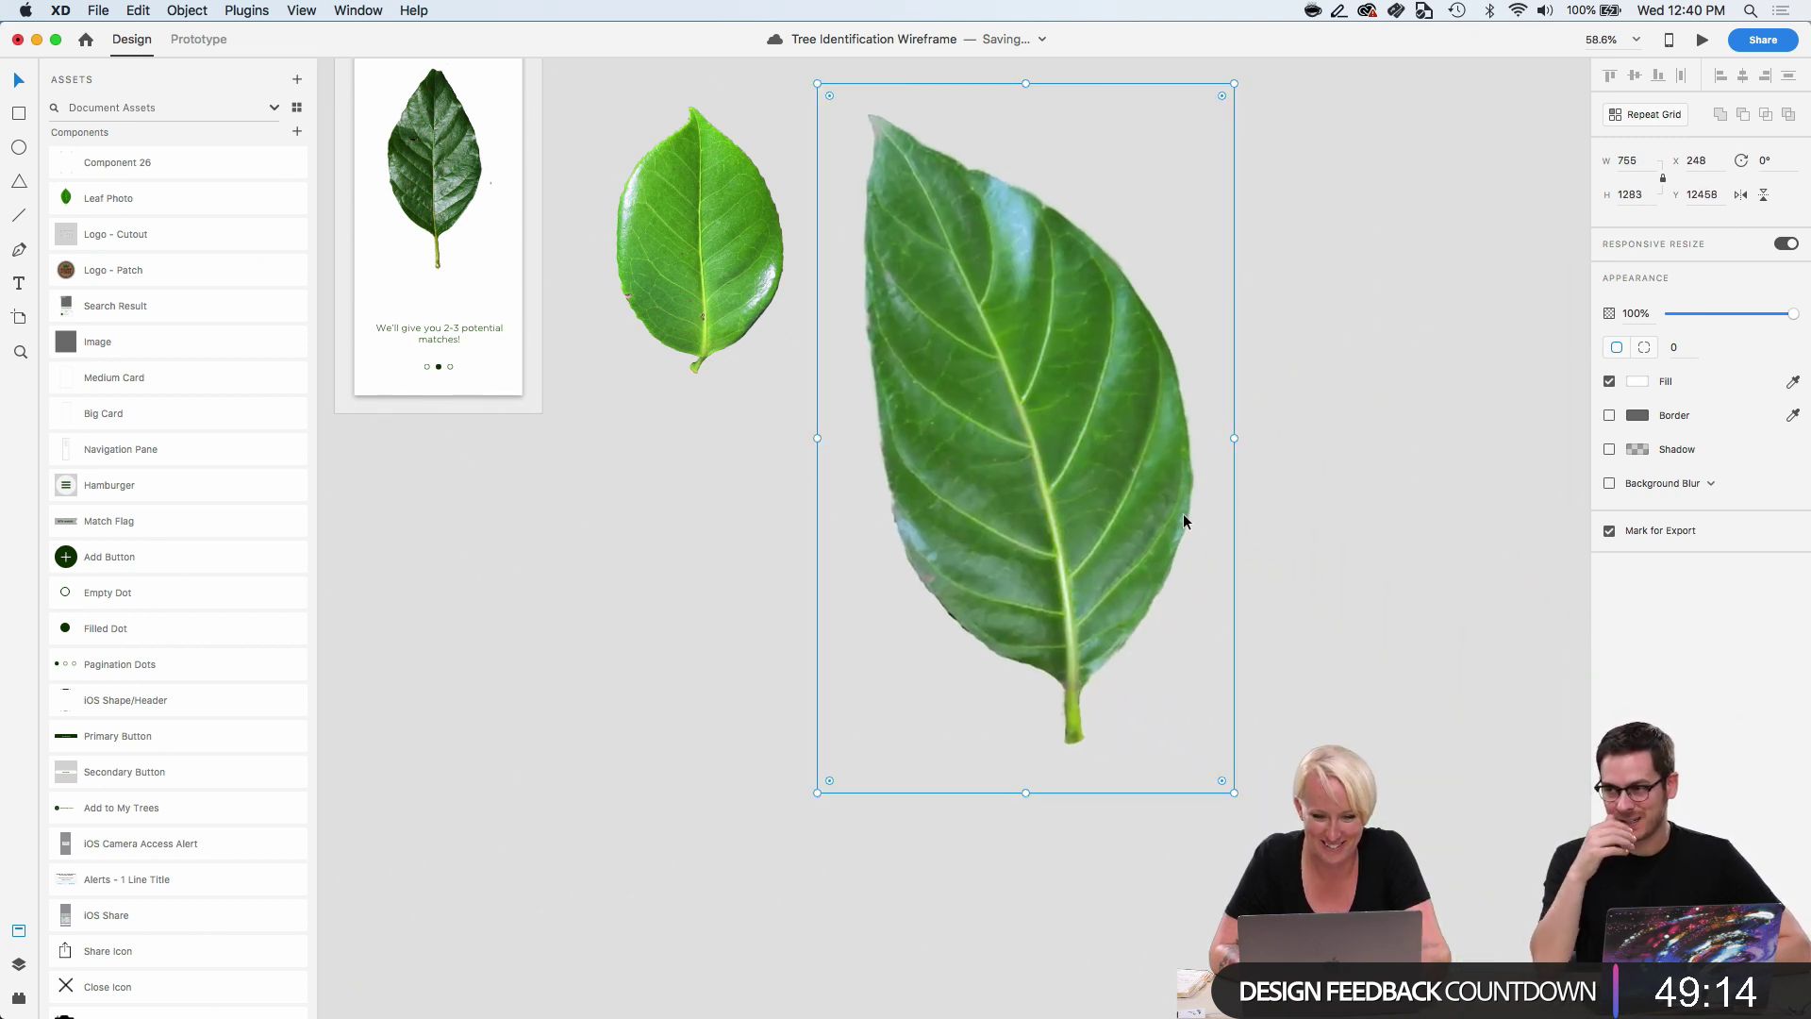
pyautogui.moveTo(1234, 790); pyautogui.dragTo(999, 474)
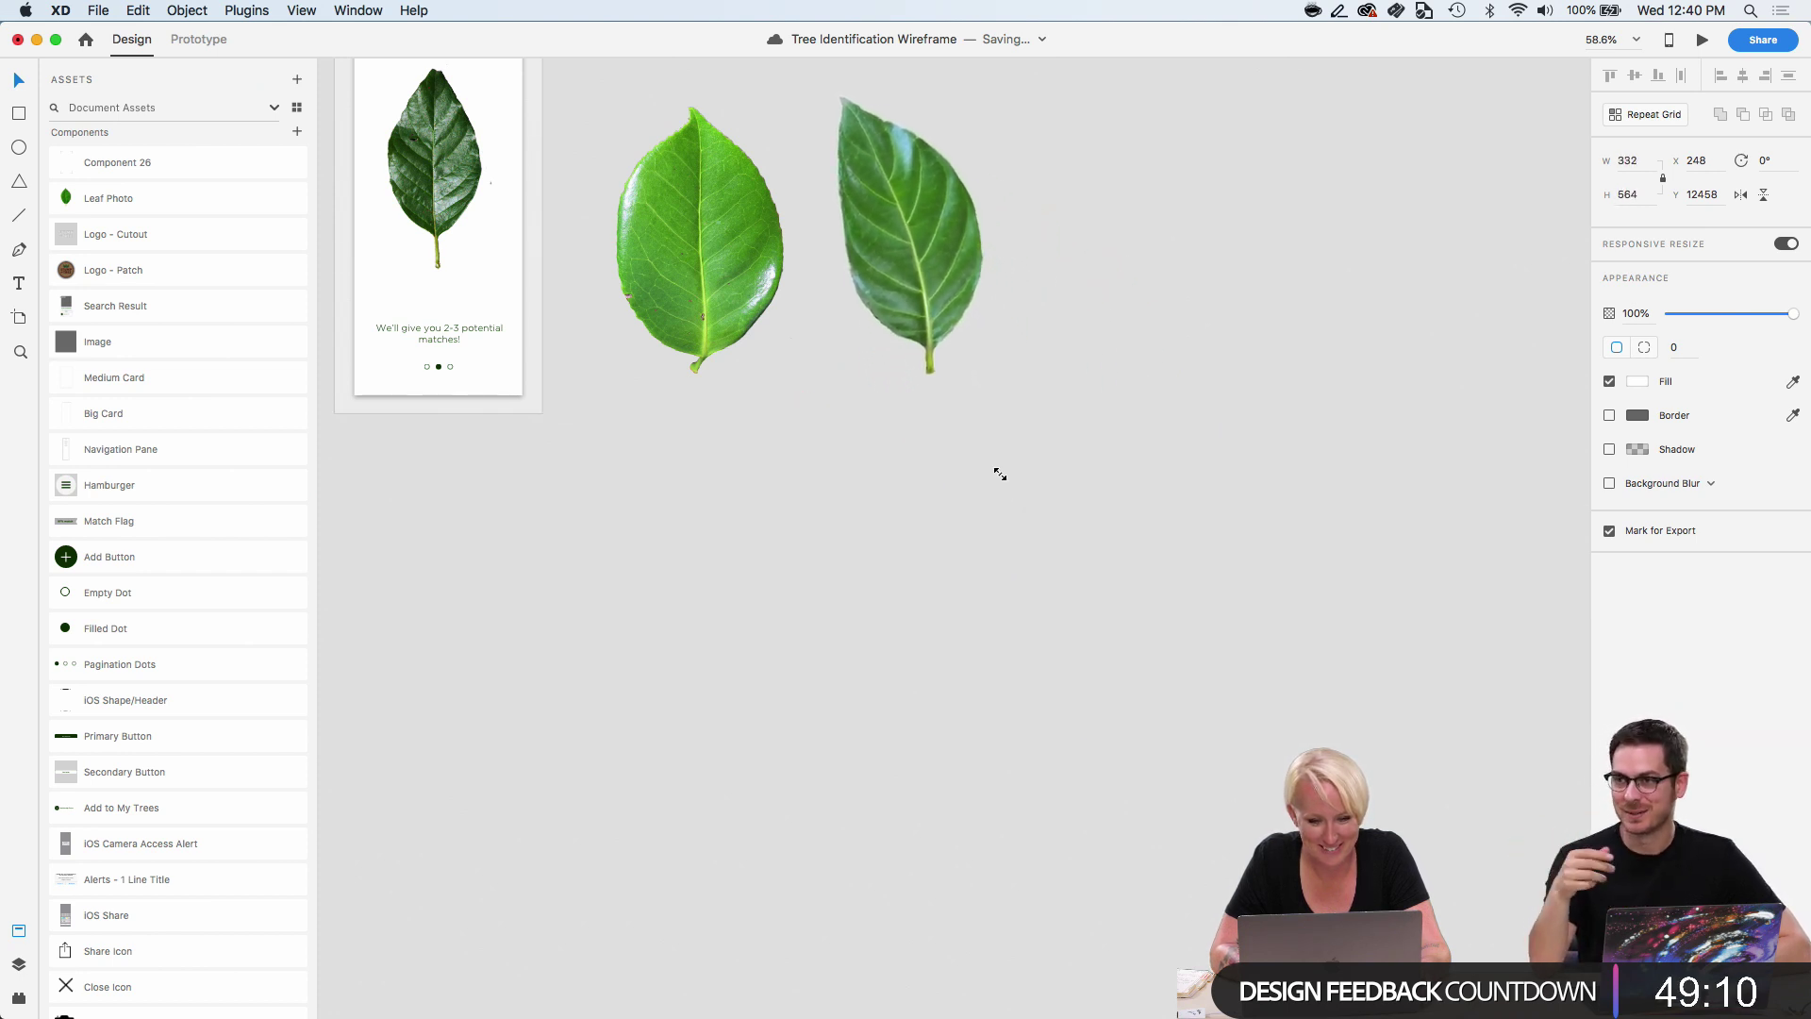
pyautogui.scroll(5, 999, 473)
pyautogui.hscroll(-4, 999, 473)
pyautogui.scroll(5, 999, 474)
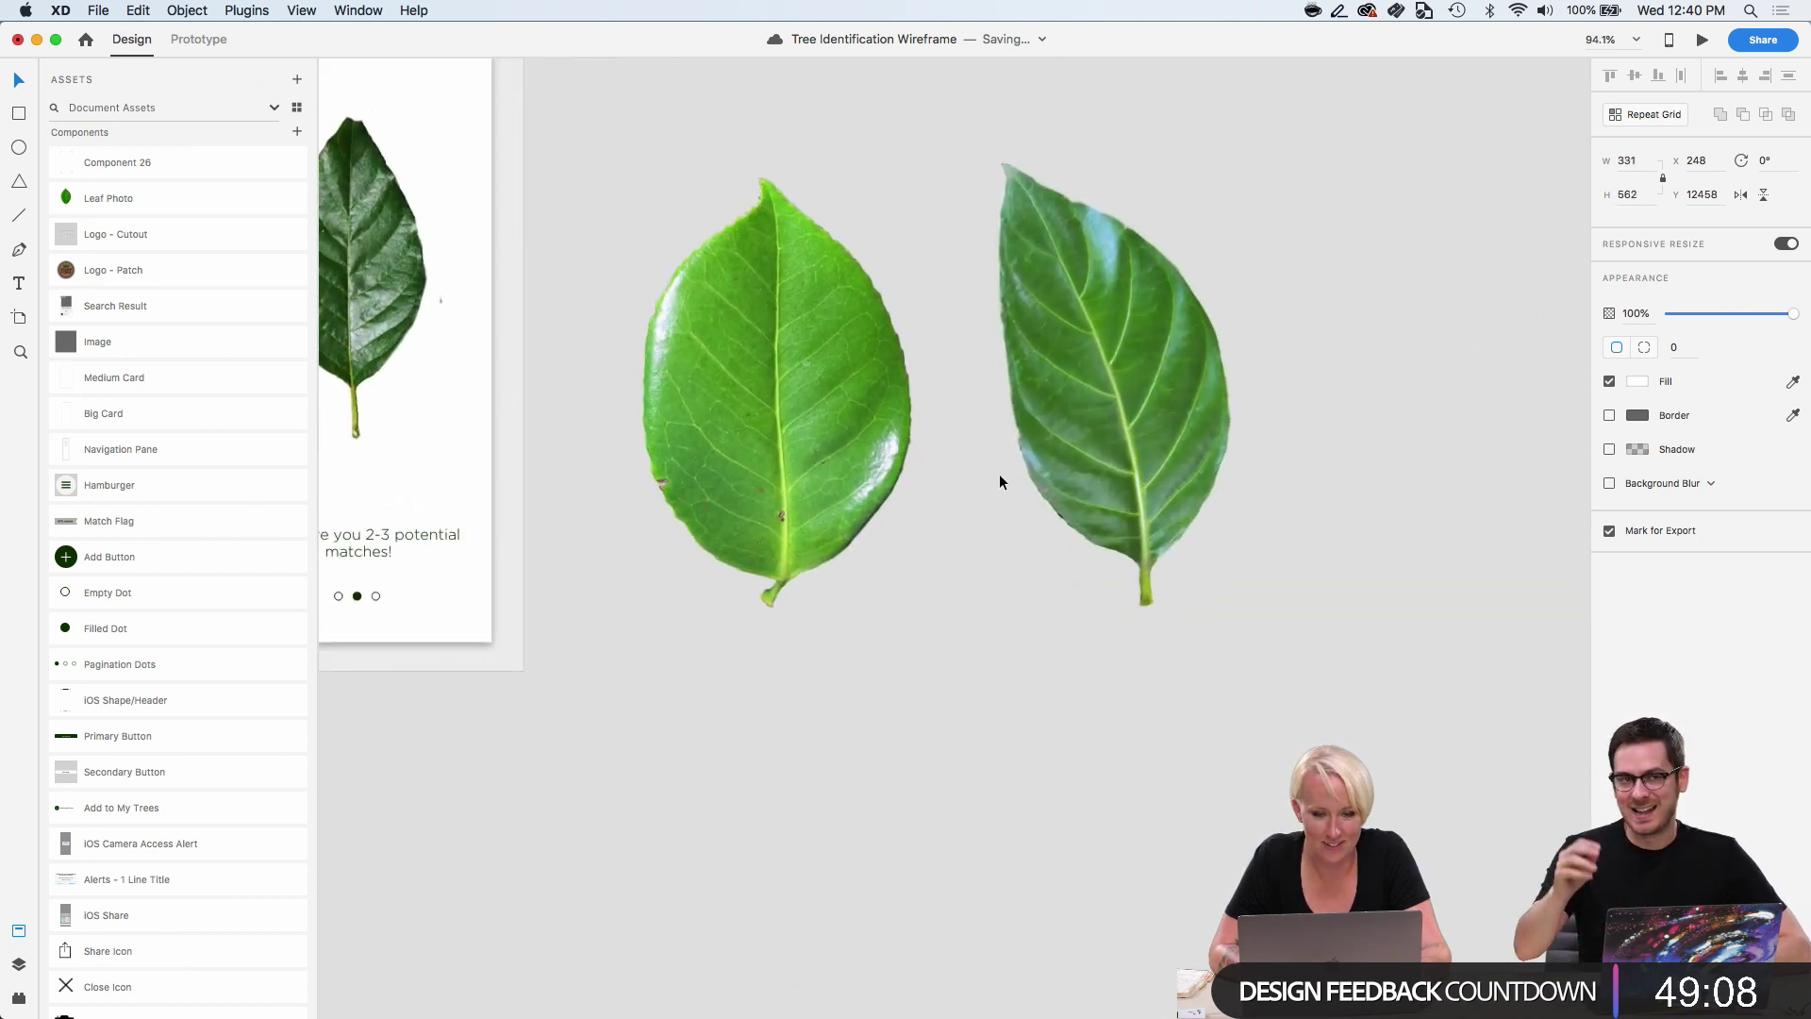
# Scale the bright green leaf to about 267 × 475 and move it over the artboard's right edge at about X 268, Y 130.
pyautogui.click(1000, 476)
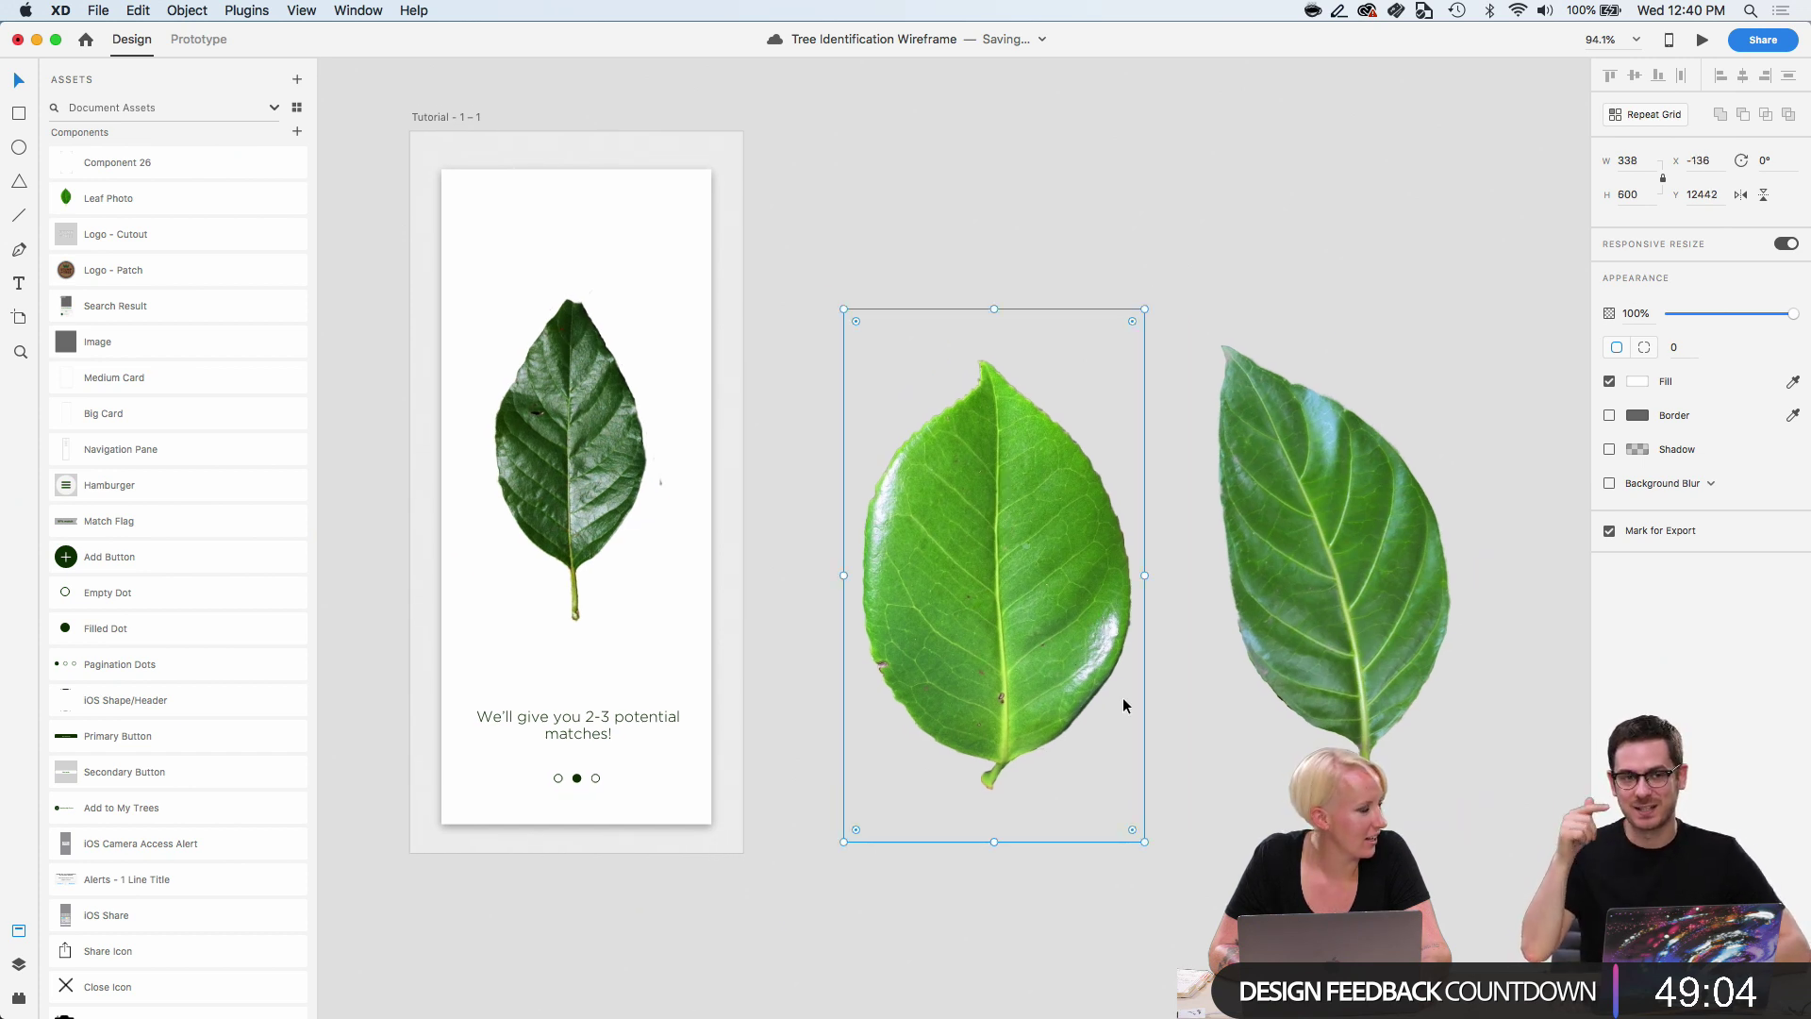
pyautogui.moveTo(1141, 842); pyautogui.dragTo(1071, 768)
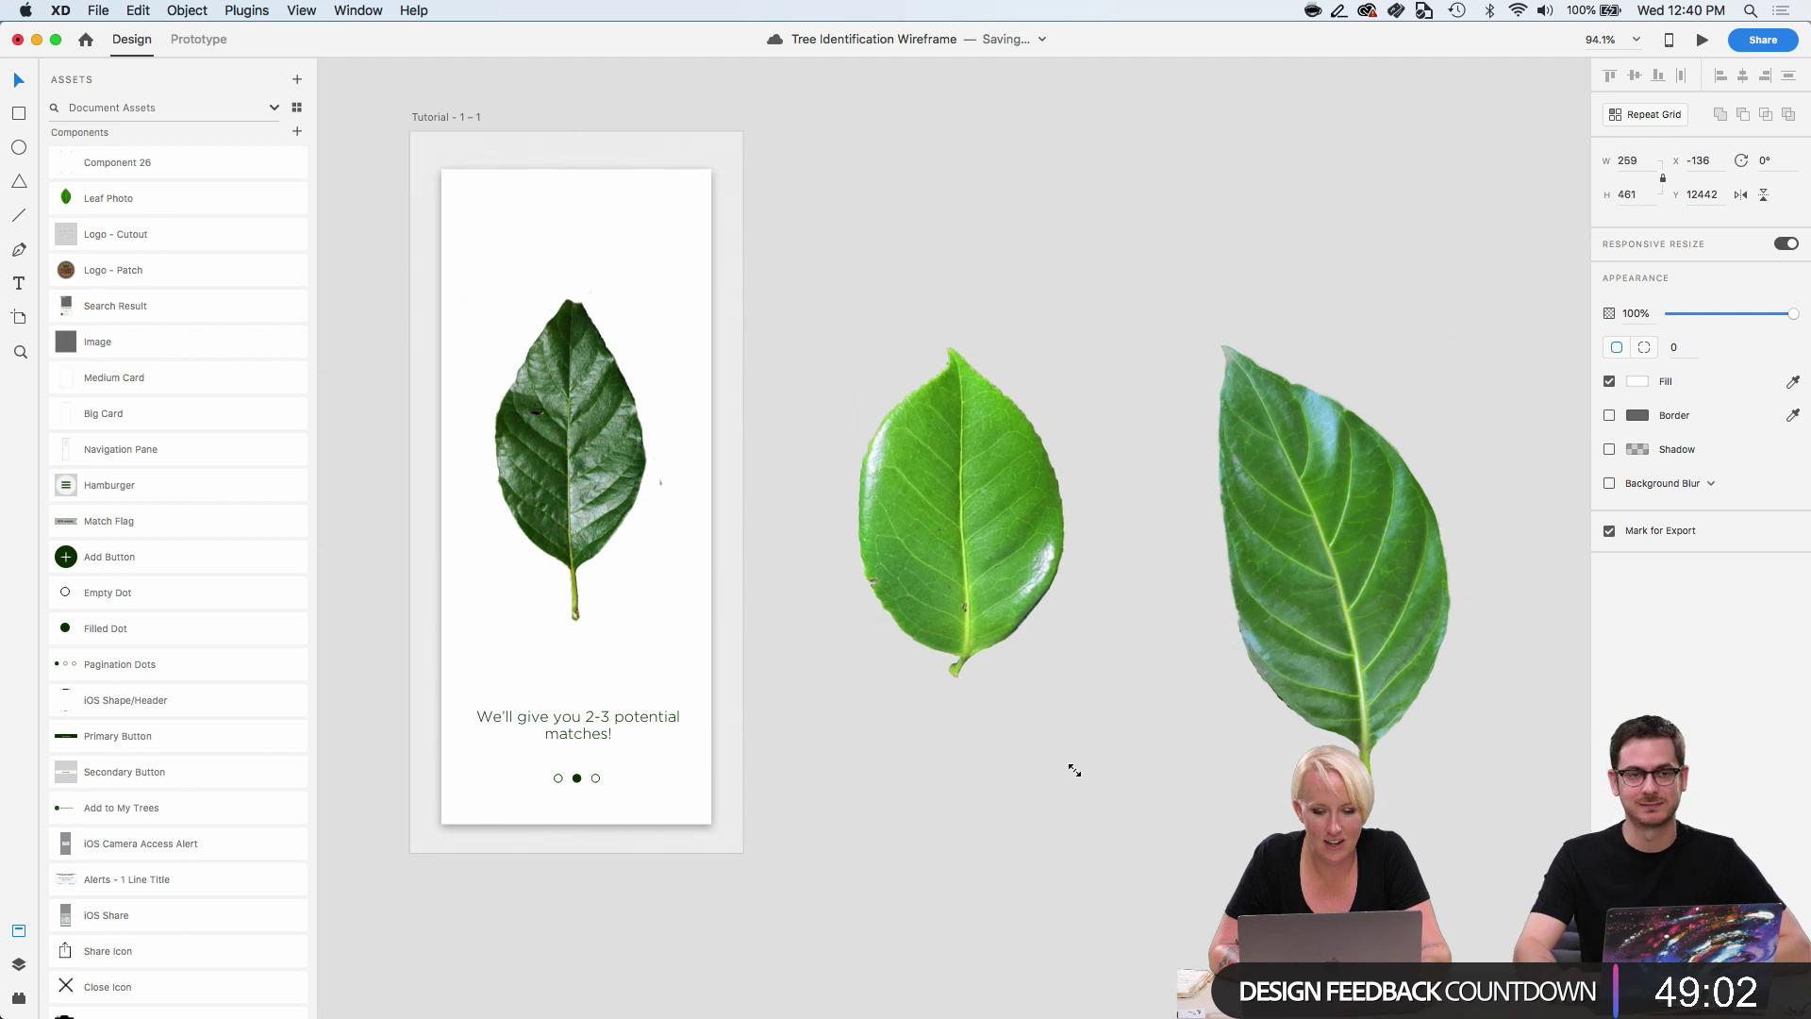
pyautogui.moveTo(1002, 586); pyautogui.dragTo(988, 563)
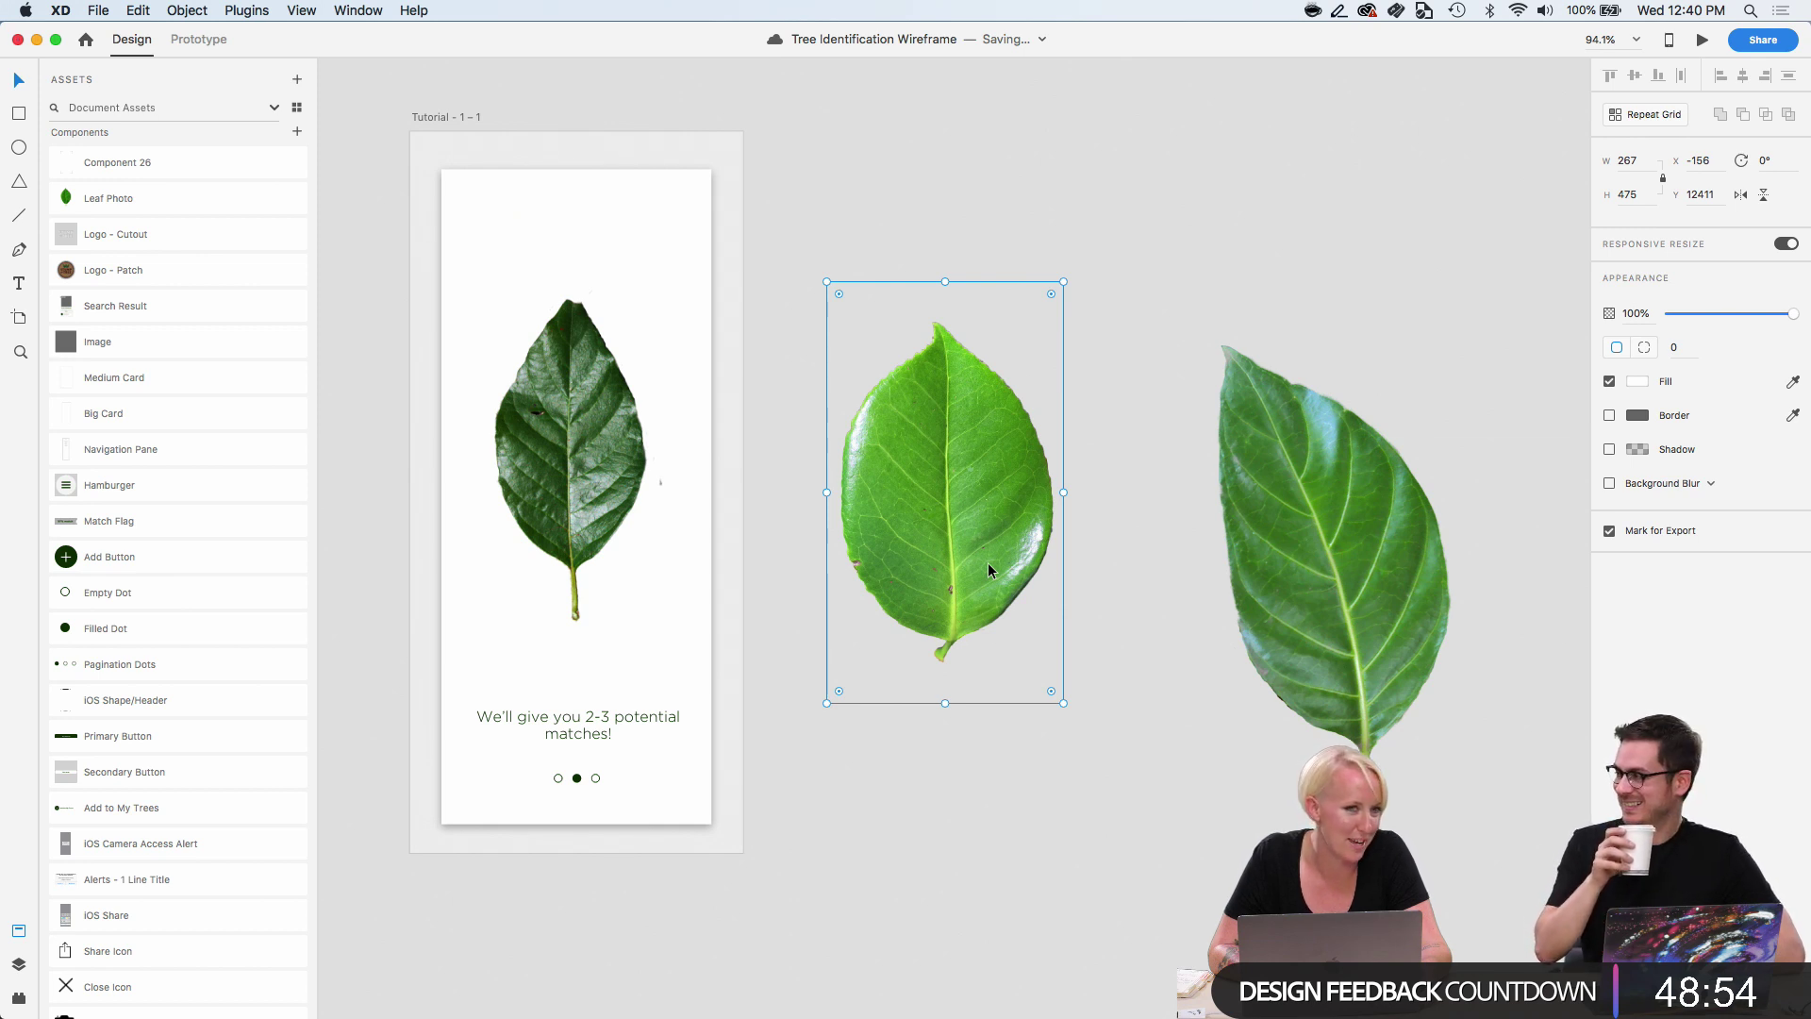
pyautogui.moveTo(987, 562); pyautogui.dragTo(790, 503)
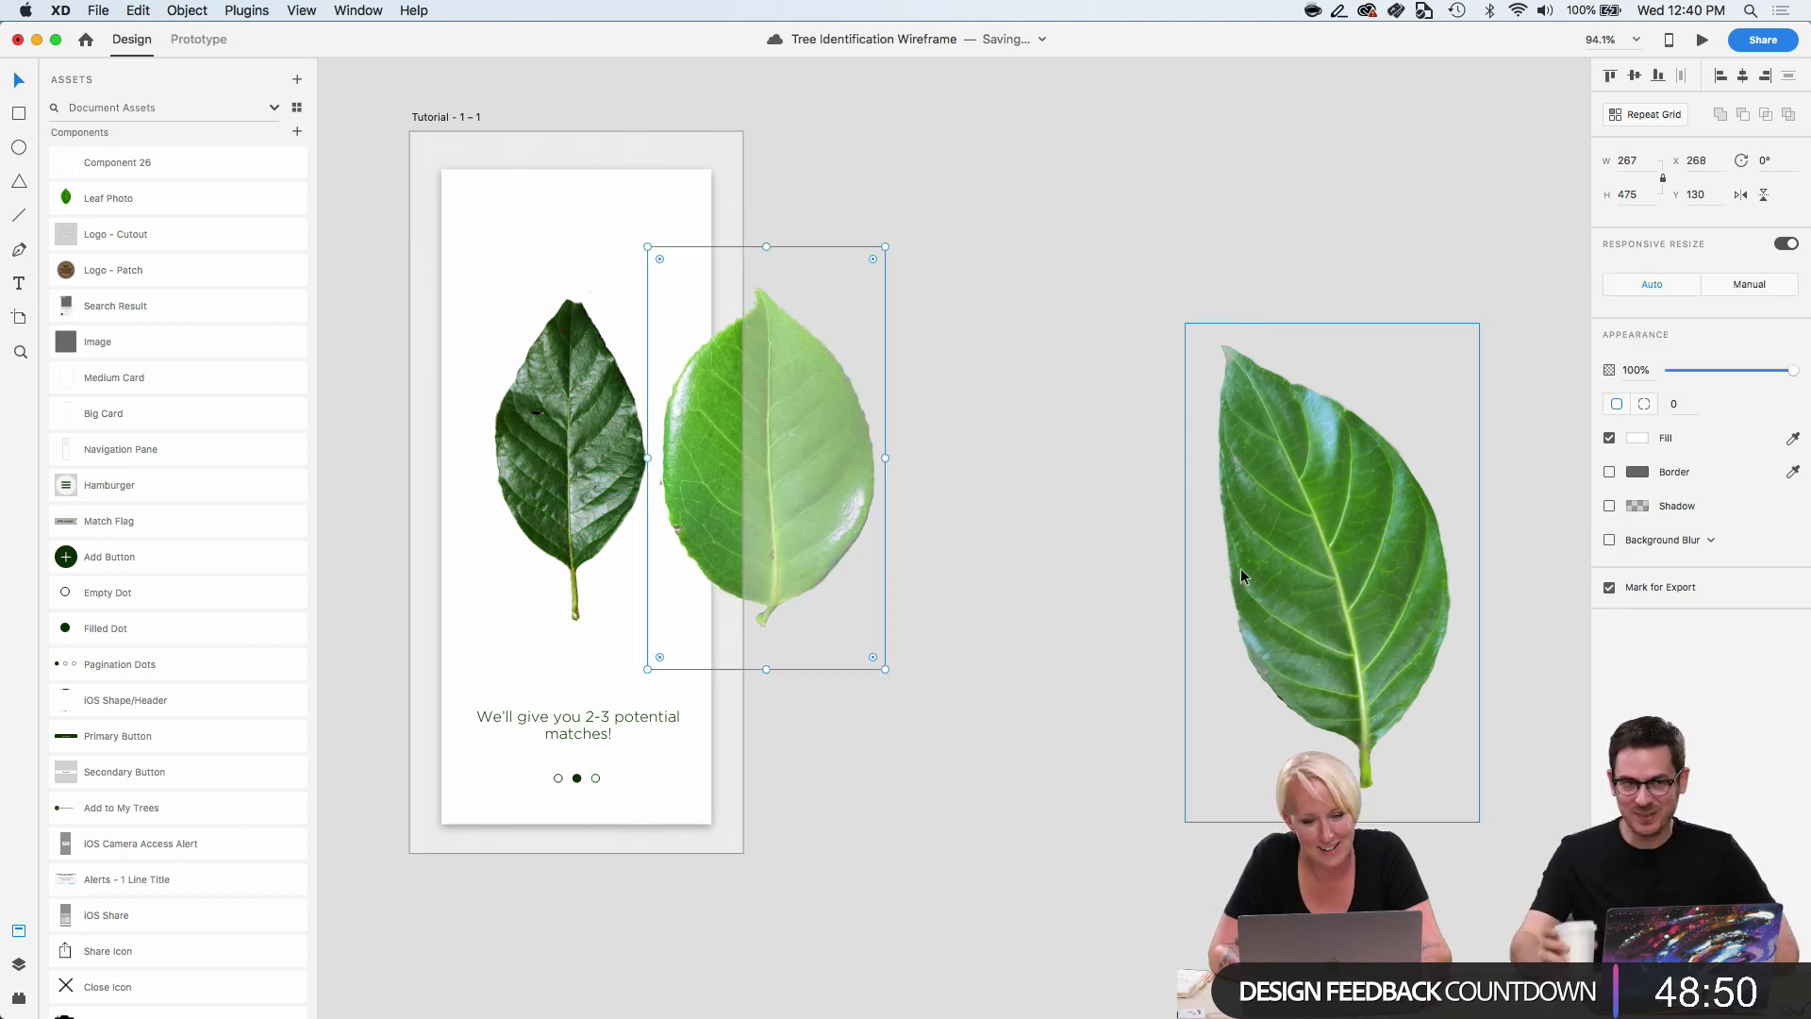
# Move the veined leaf closer to the artboard, rotate it to 18°, and mask it with an upright rectangle about 302 × 596.
pyautogui.moveTo(1383, 578); pyautogui.dragTo(1087, 599)
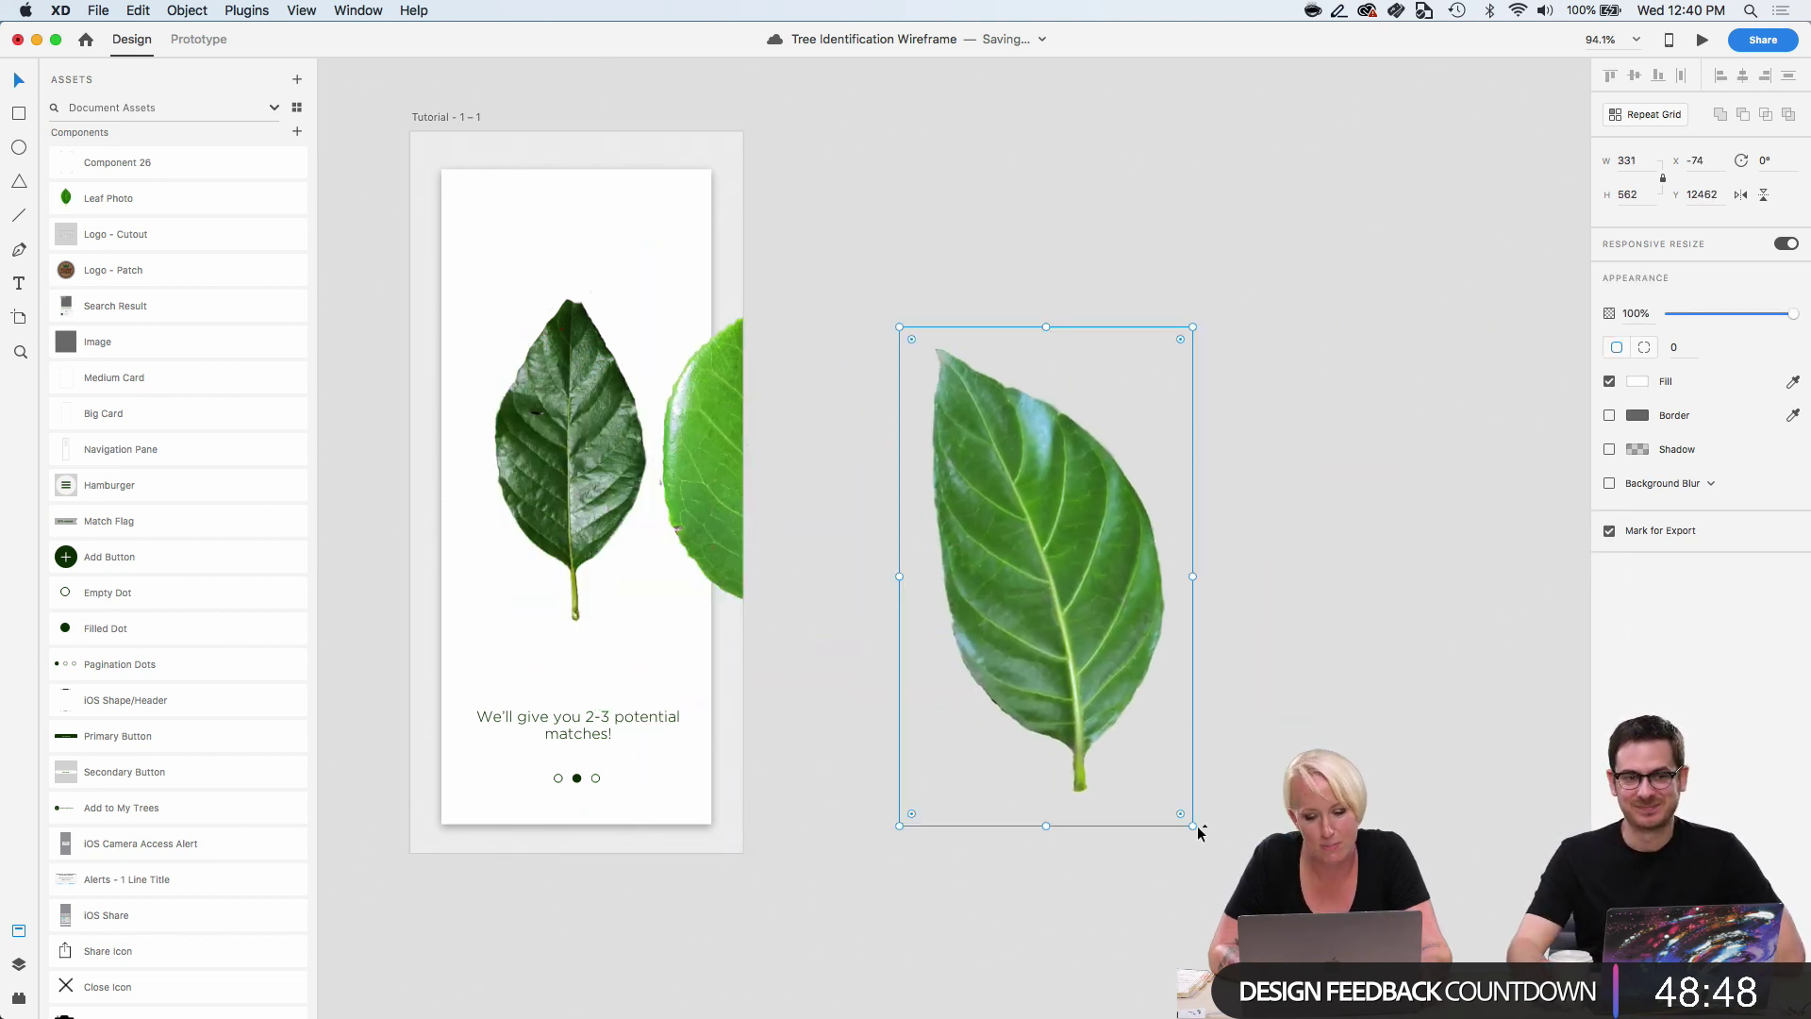
pyautogui.moveTo(1196, 835); pyautogui.dragTo(1100, 833)
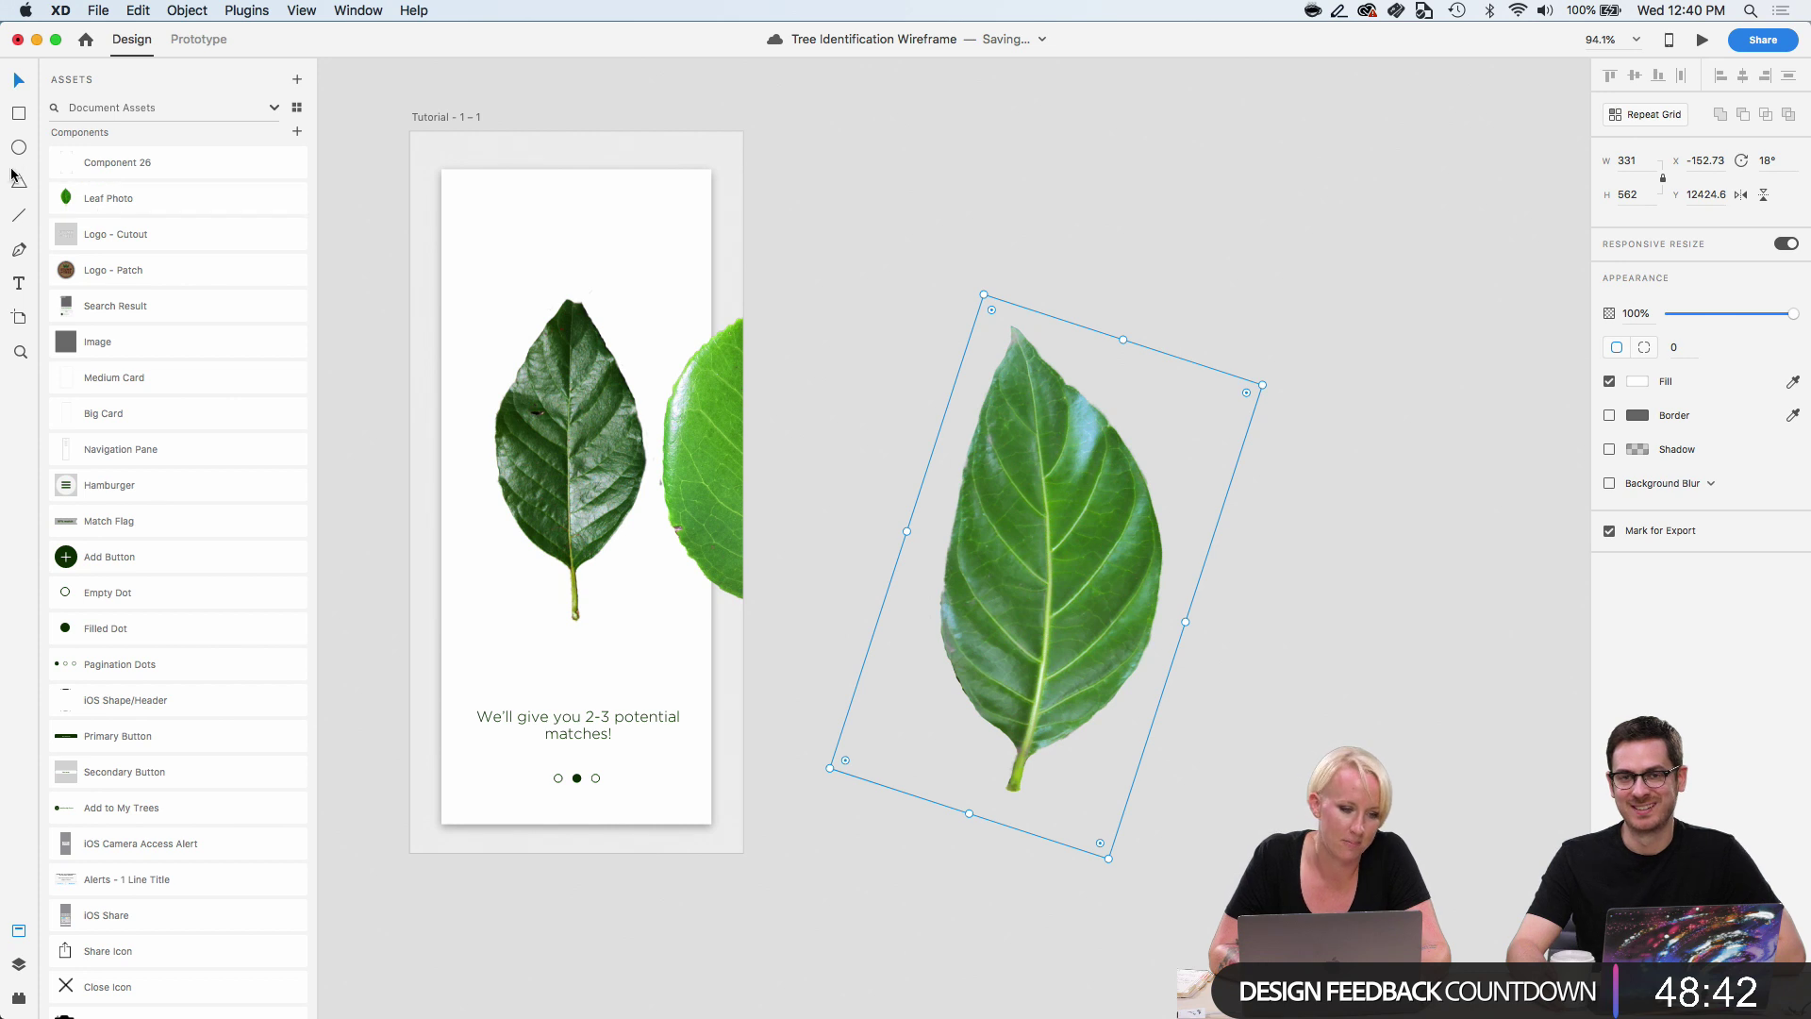
pyautogui.click(18, 114)
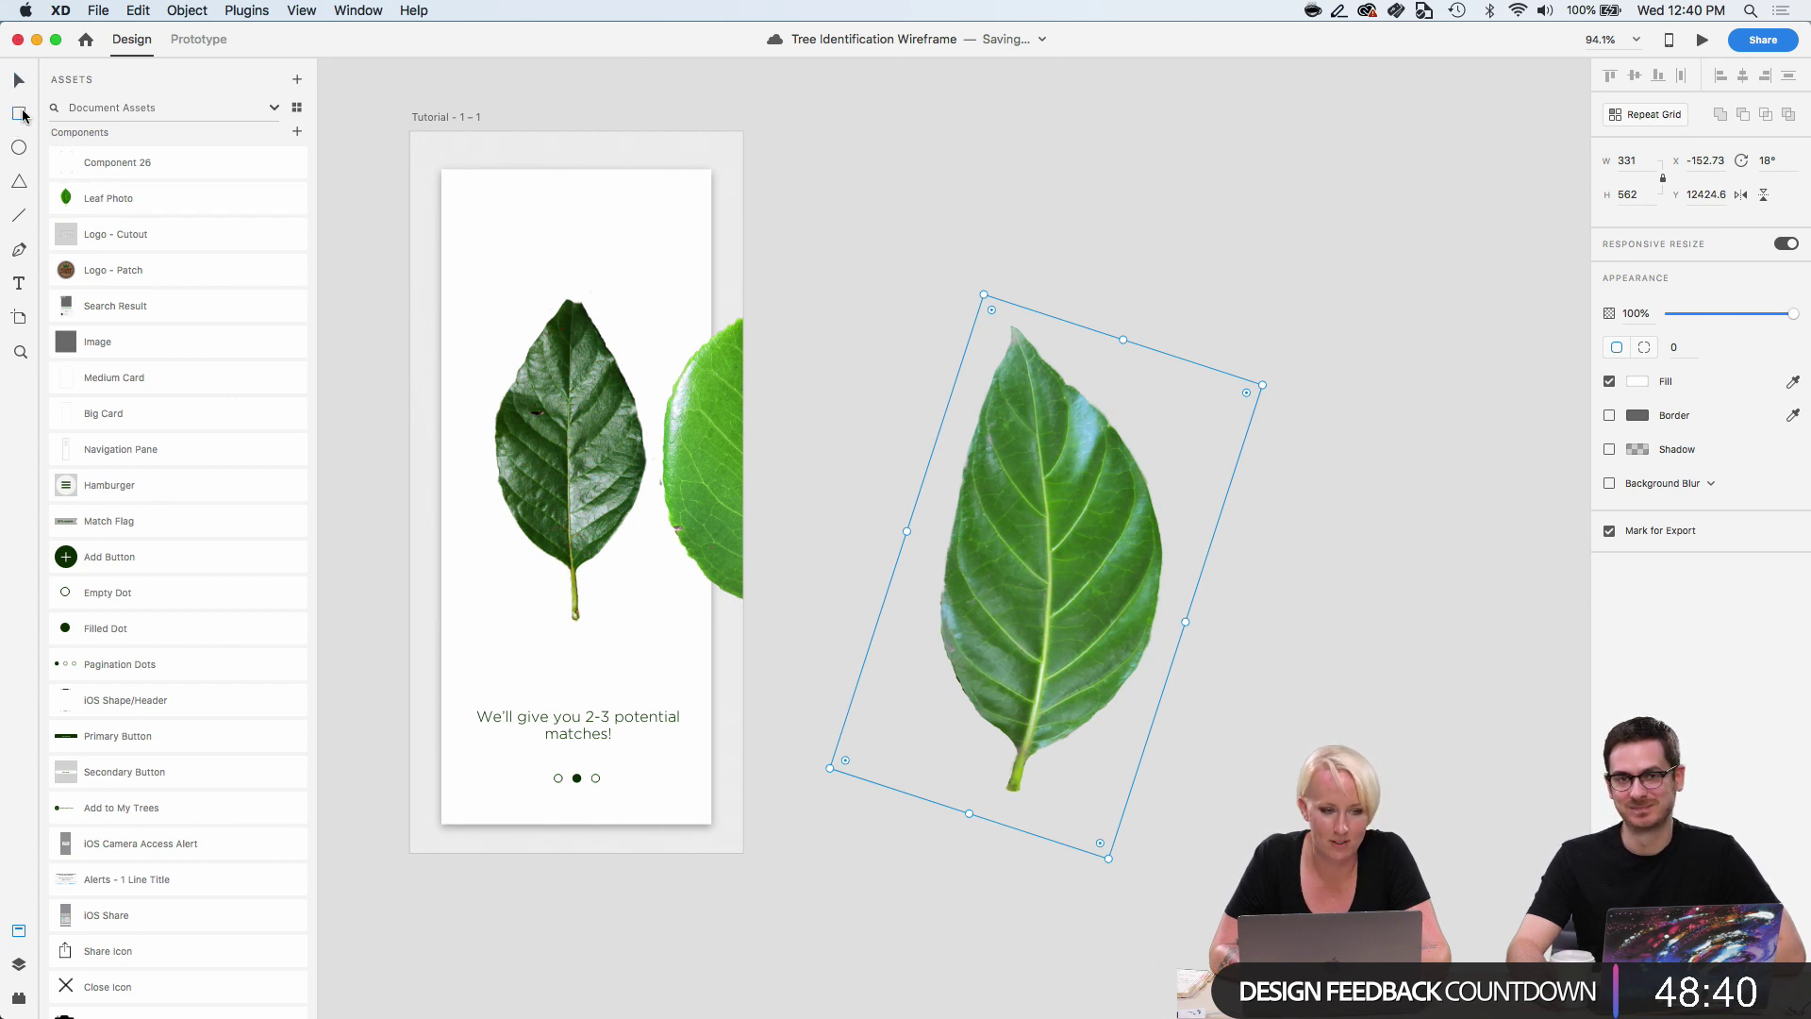
pyautogui.moveTo(902, 301); pyautogui.dragTo(1170, 829)
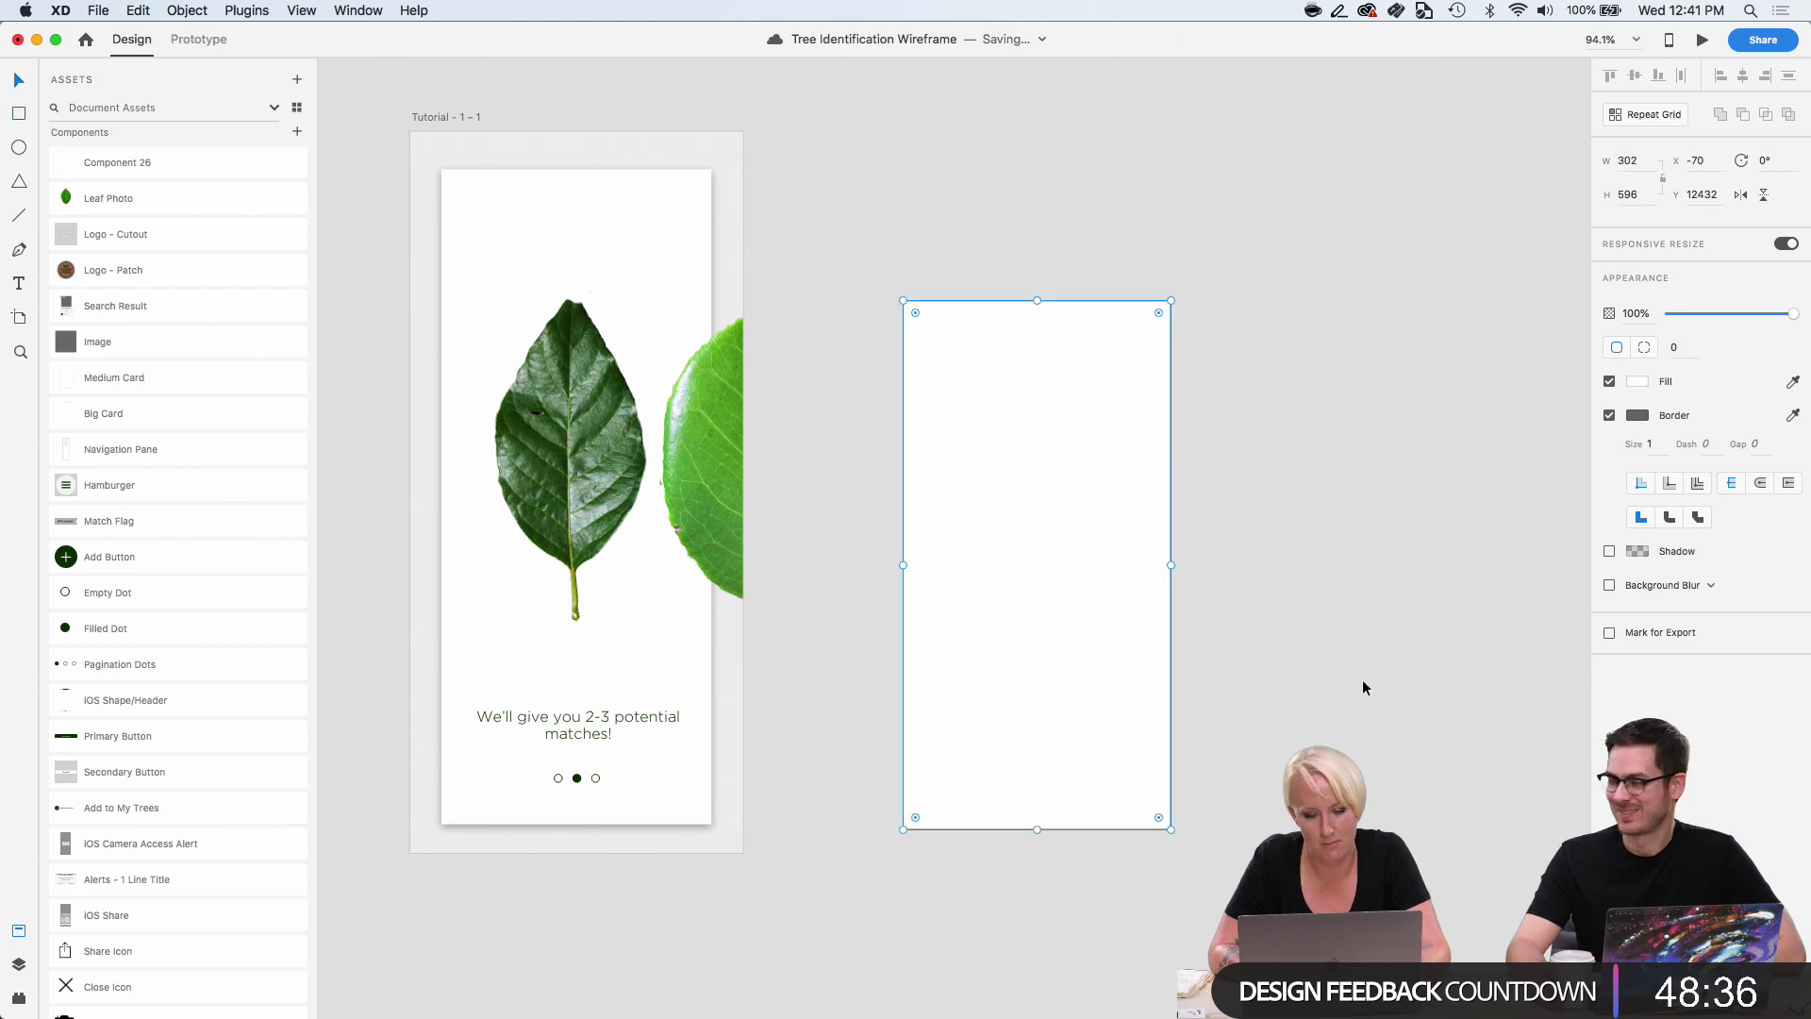
pyautogui.moveTo(1362, 679); pyautogui.dragTo(1064, 571)
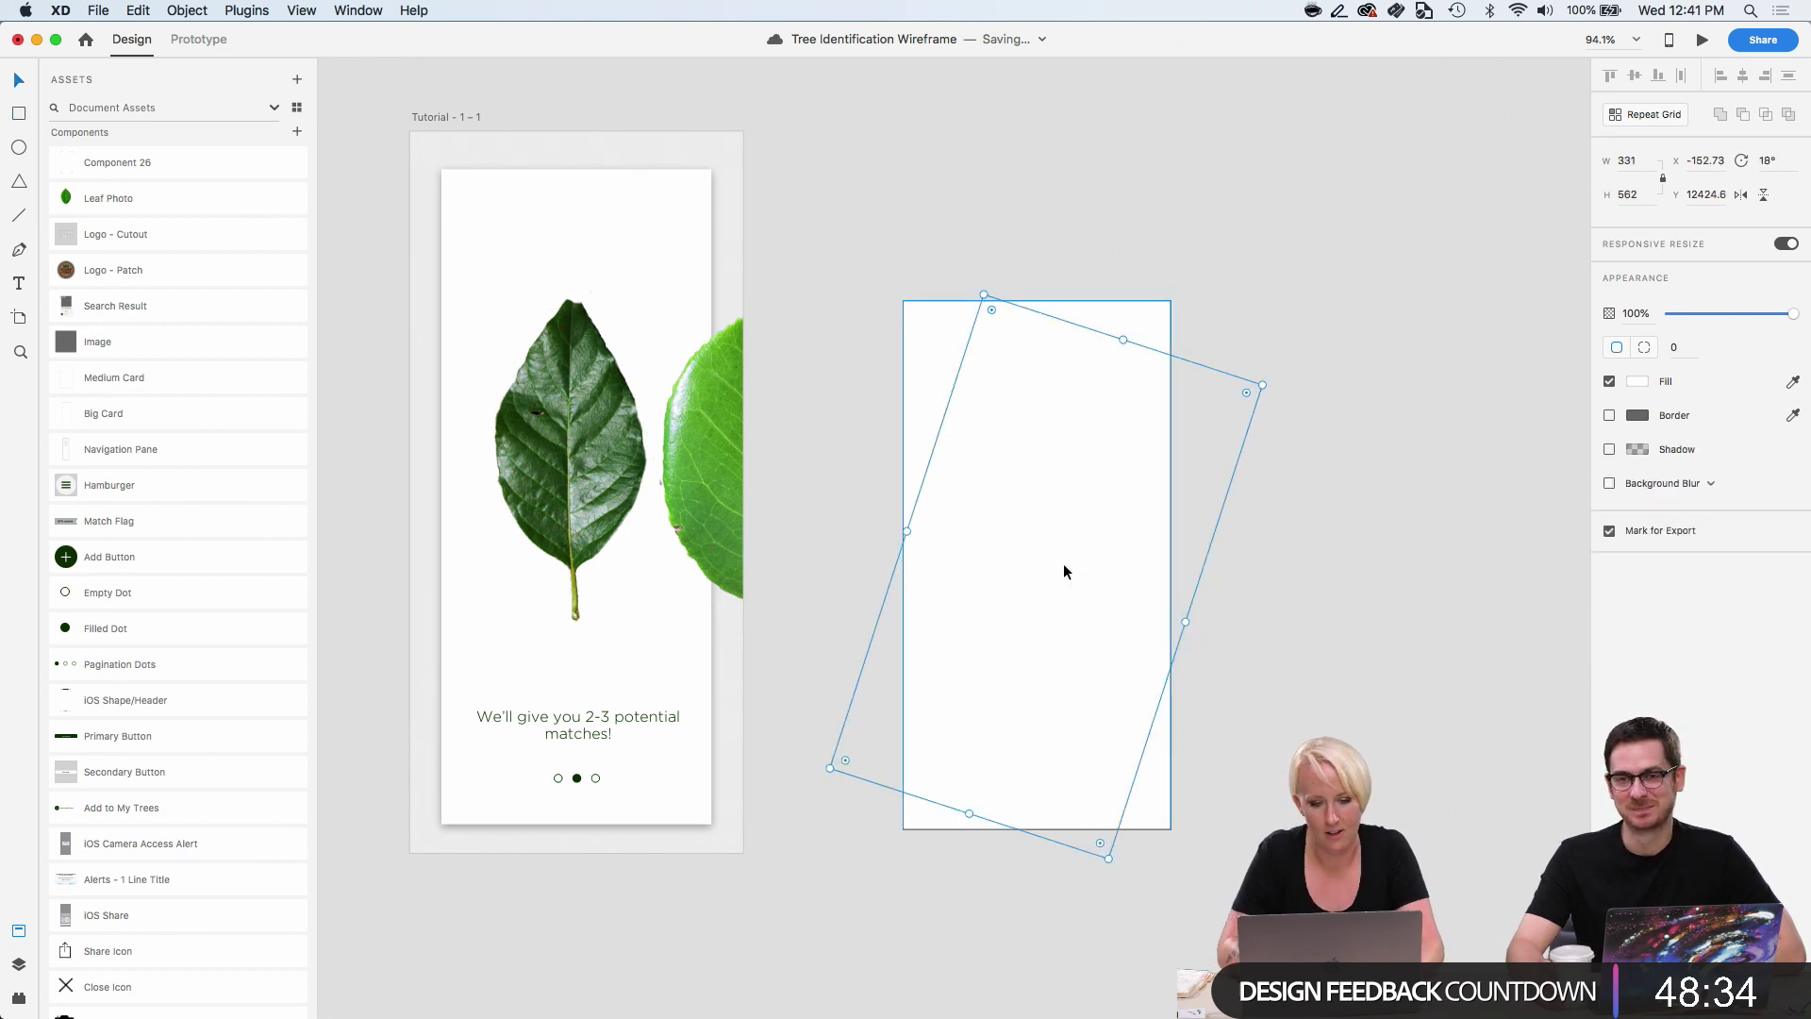
pyautogui.click(1116, 535)
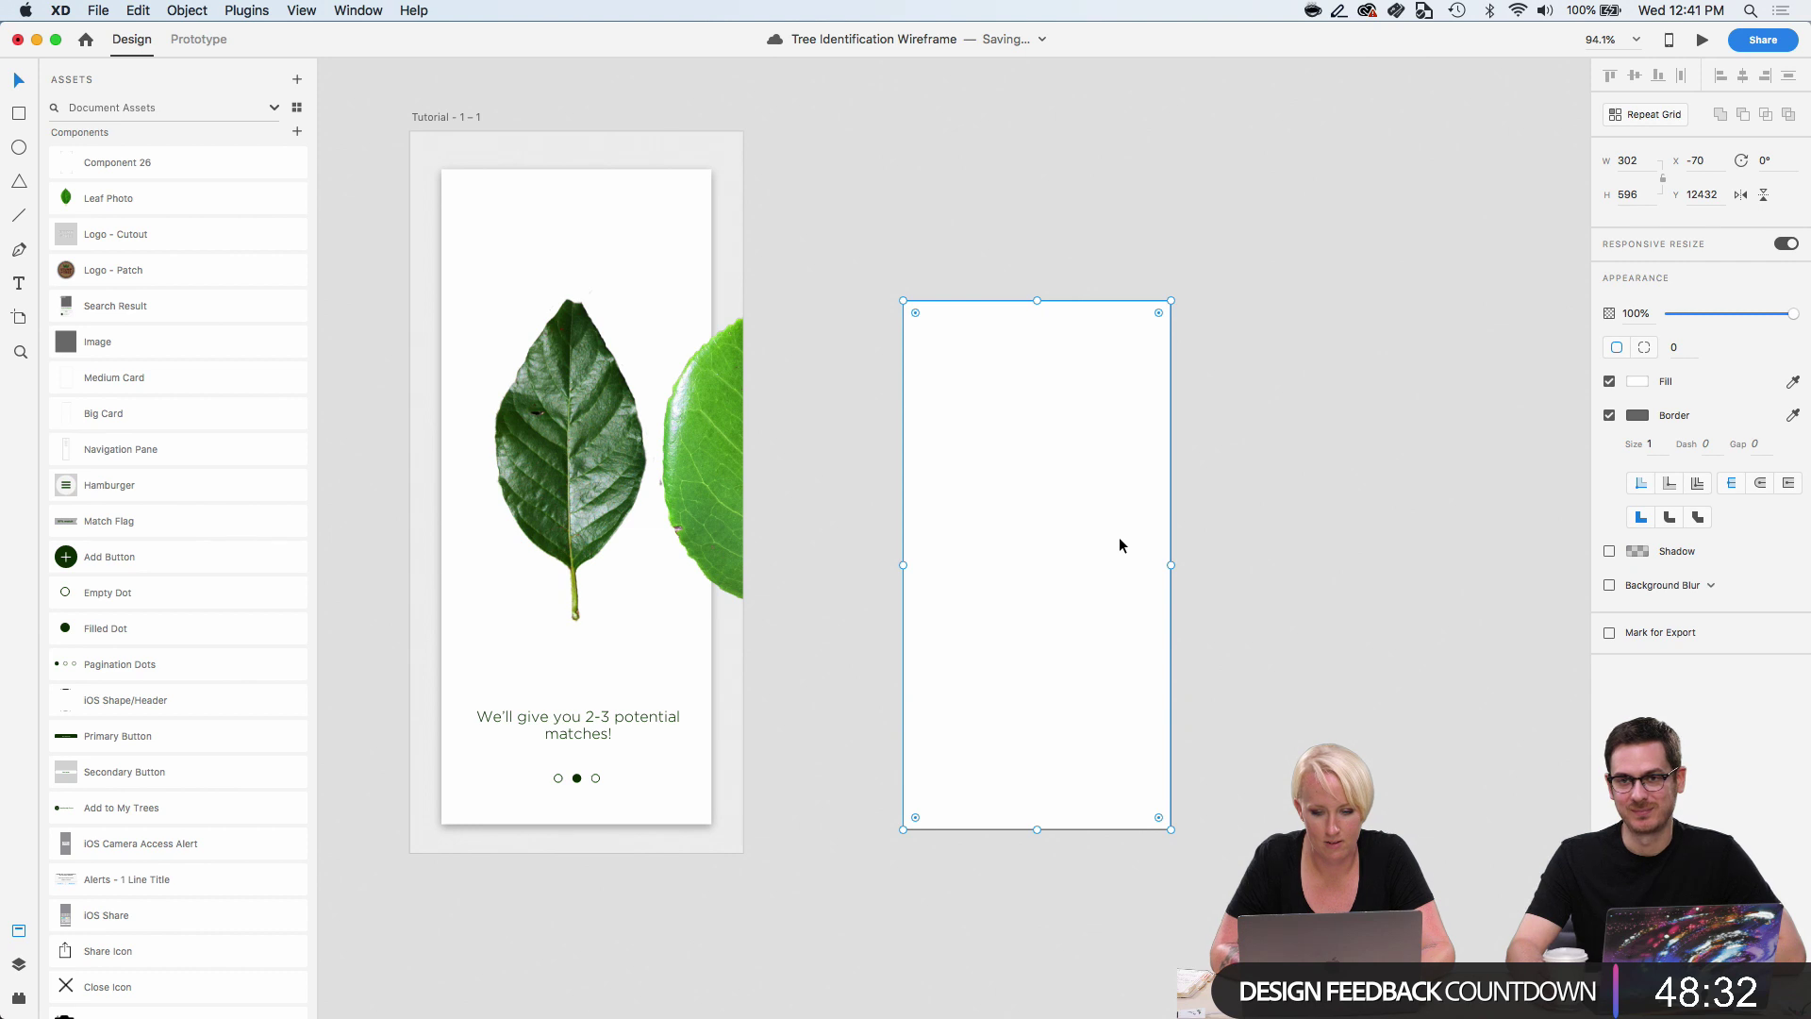
pyautogui.moveTo(1332, 628); pyautogui.dragTo(1036, 474)
pyautogui.press('super+shift+m')
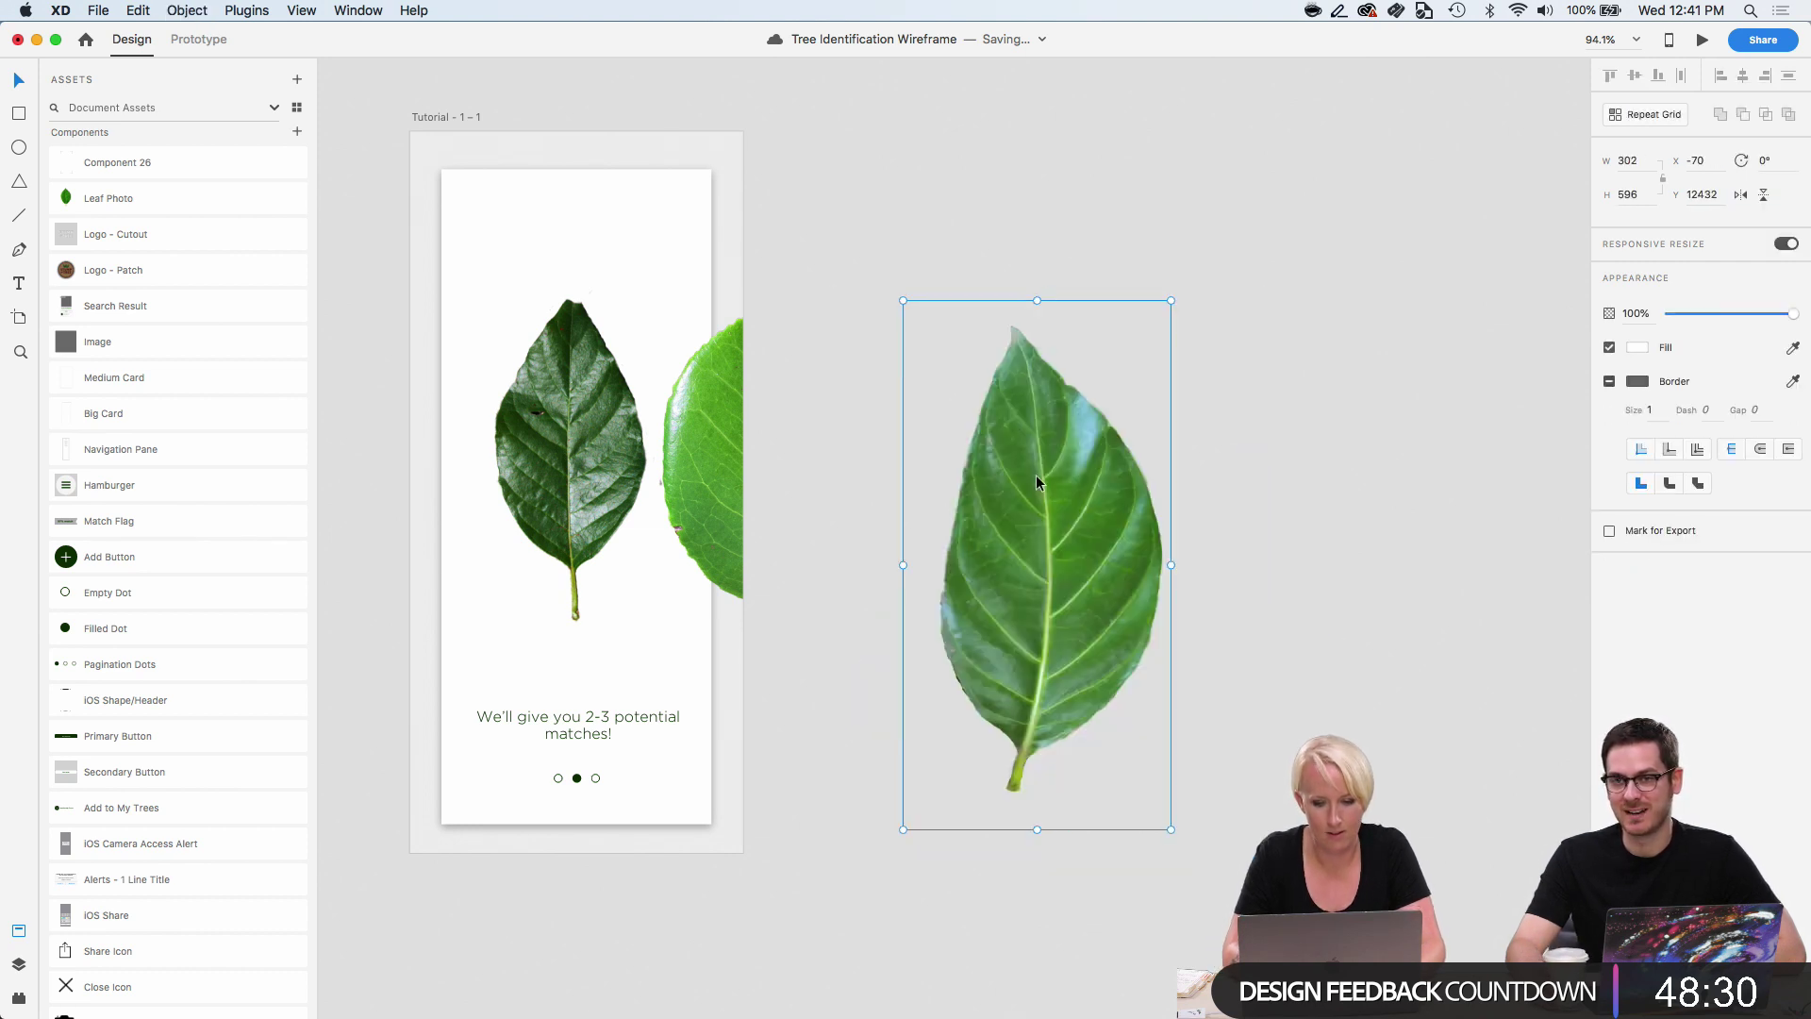
# Scale the masked veined leaf to about 221 × 435 and place it over the artboard's left edge at about X -133, Y 159.
pyautogui.click(1215, 550)
pyautogui.click(1087, 528)
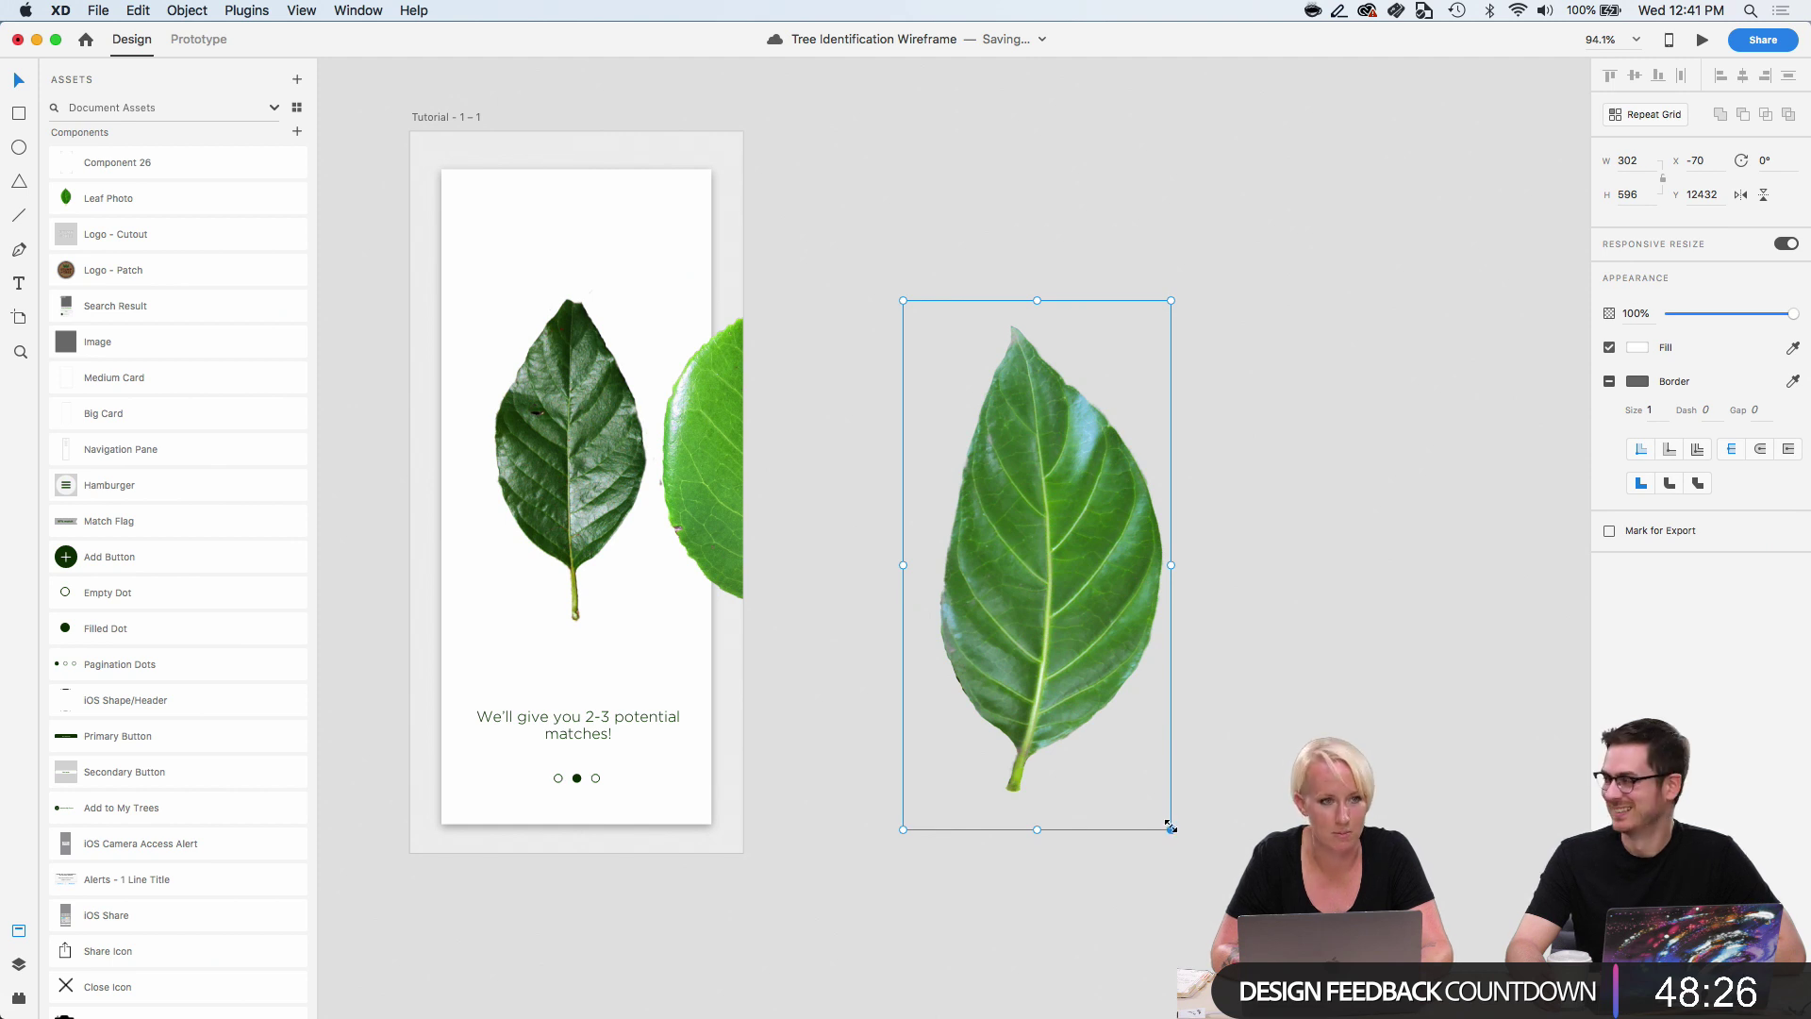
pyautogui.moveTo(1169, 826); pyautogui.dragTo(1091, 732)
pyautogui.moveTo(1052, 578); pyautogui.dragTo(426, 530)
pyautogui.hscroll(-3, 426, 530)
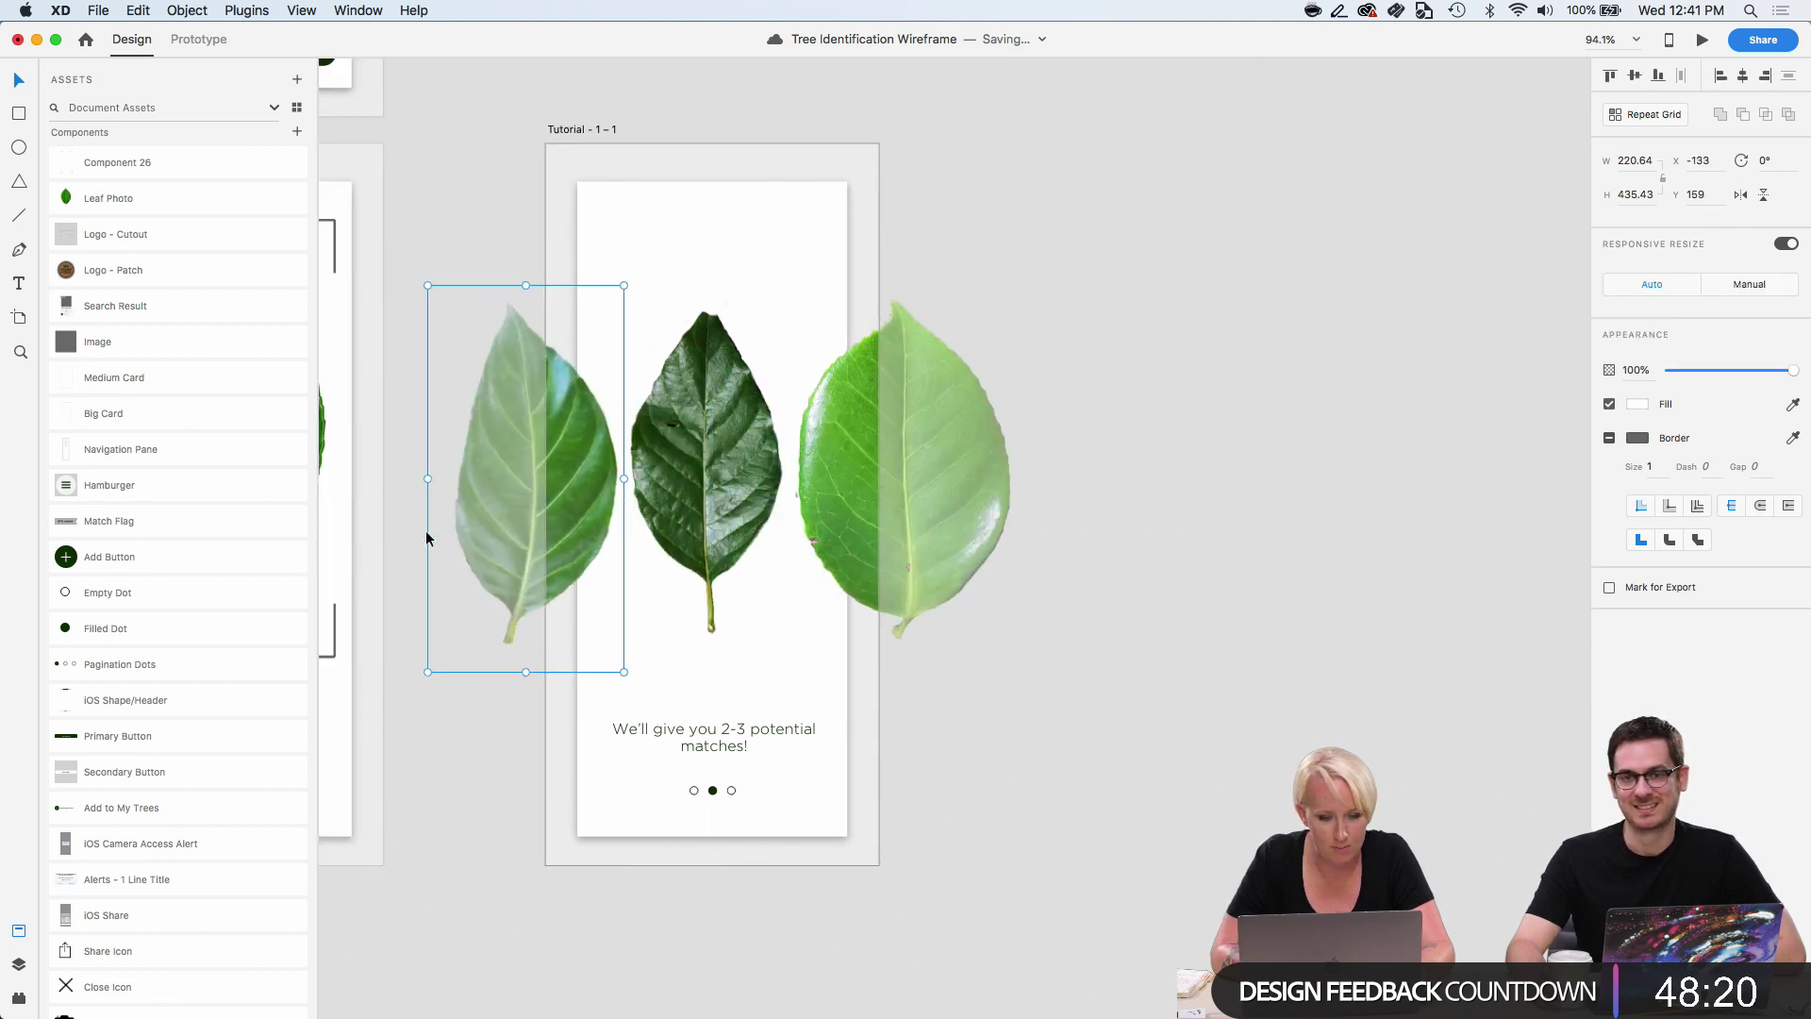
# Scale the bright green leaf to about 232 × 413, position it at about X 277, Y 161, and raise the veined leaf to Y 156.
pyautogui.hscroll(-3, 426, 530)
pyautogui.scroll(3, 755, 579)
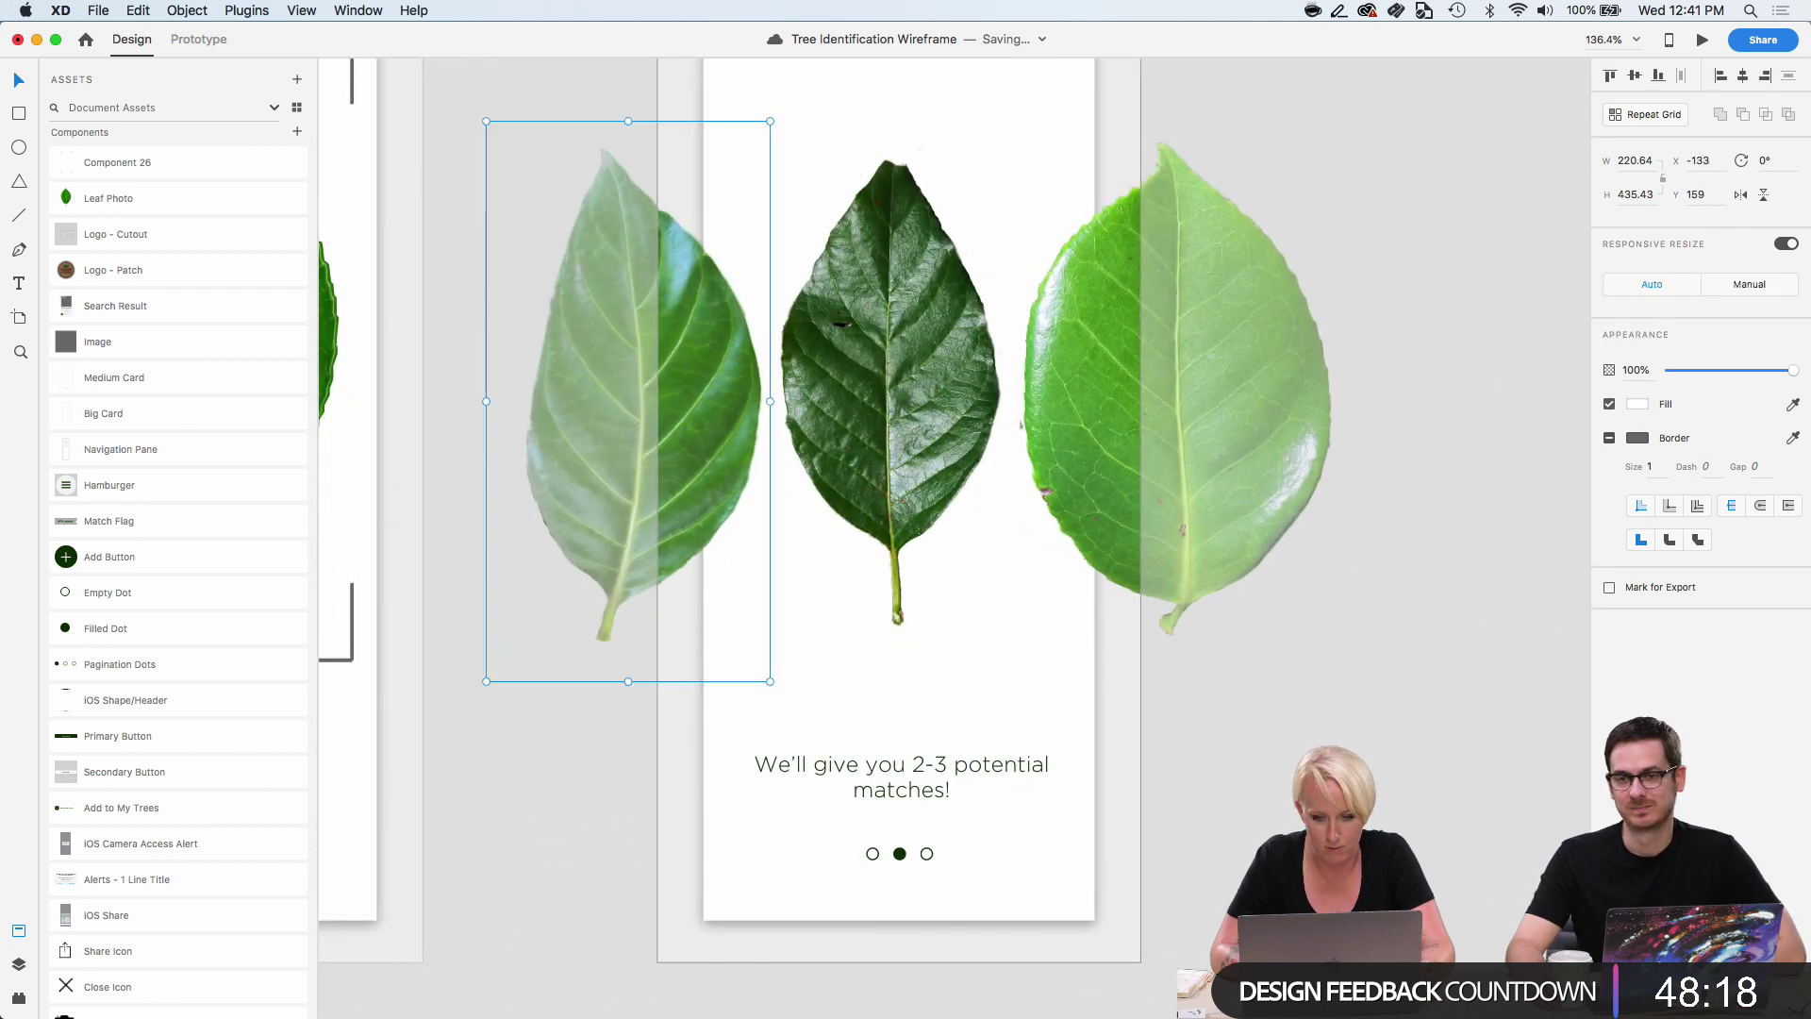
pyautogui.click(1116, 466)
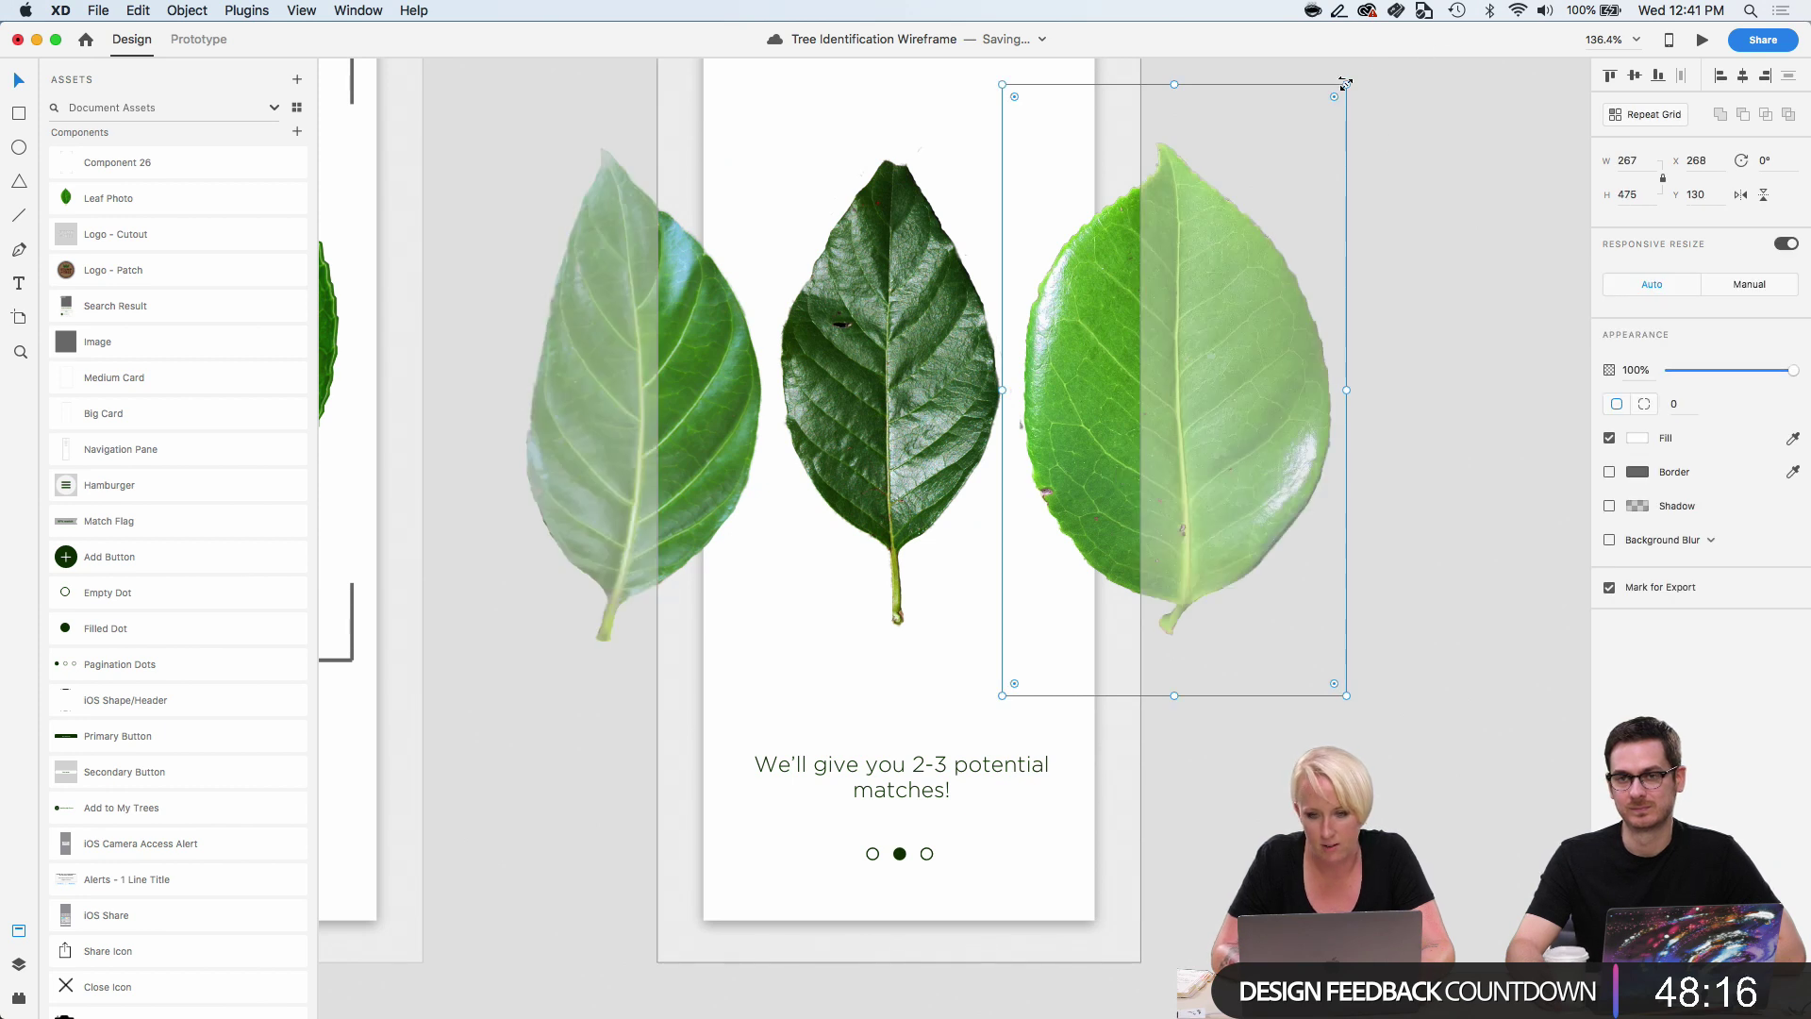
pyautogui.moveTo(1345, 84); pyautogui.dragTo(1298, 161)
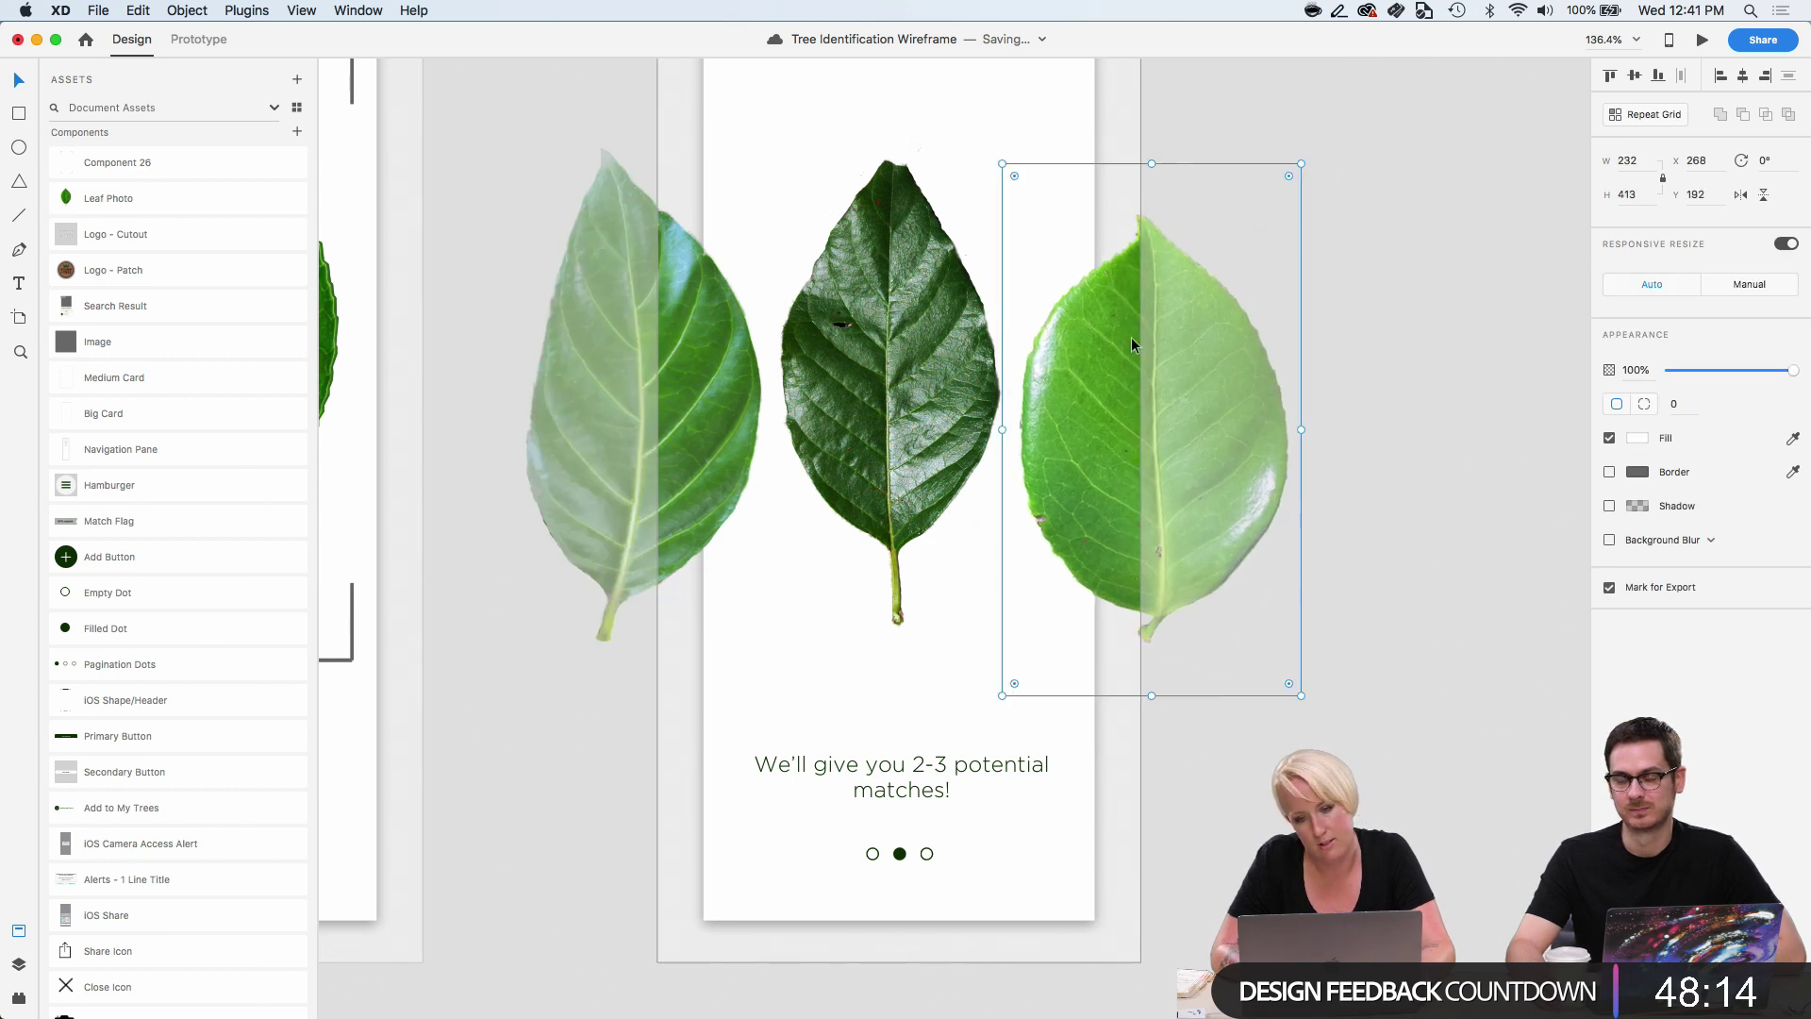
pyautogui.moveTo(1131, 340); pyautogui.dragTo(1079, 363)
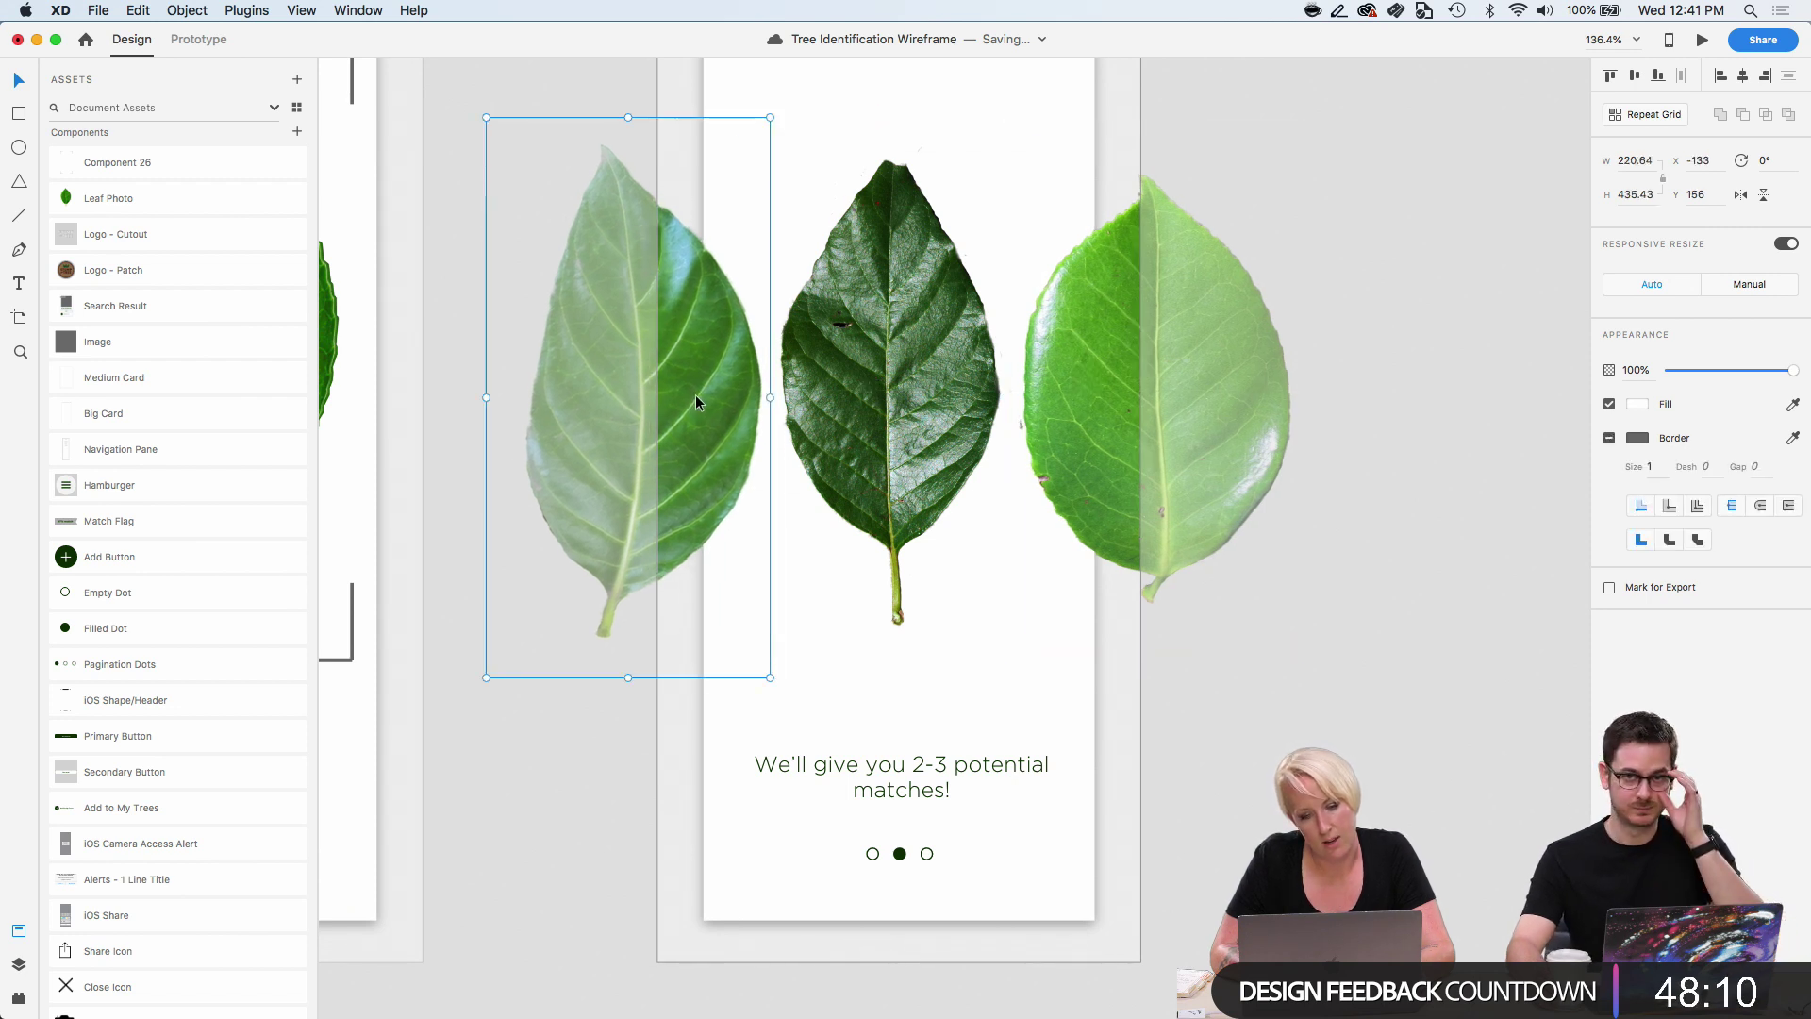
pyautogui.moveTo(1091, 416); pyautogui.dragTo(1100, 417)
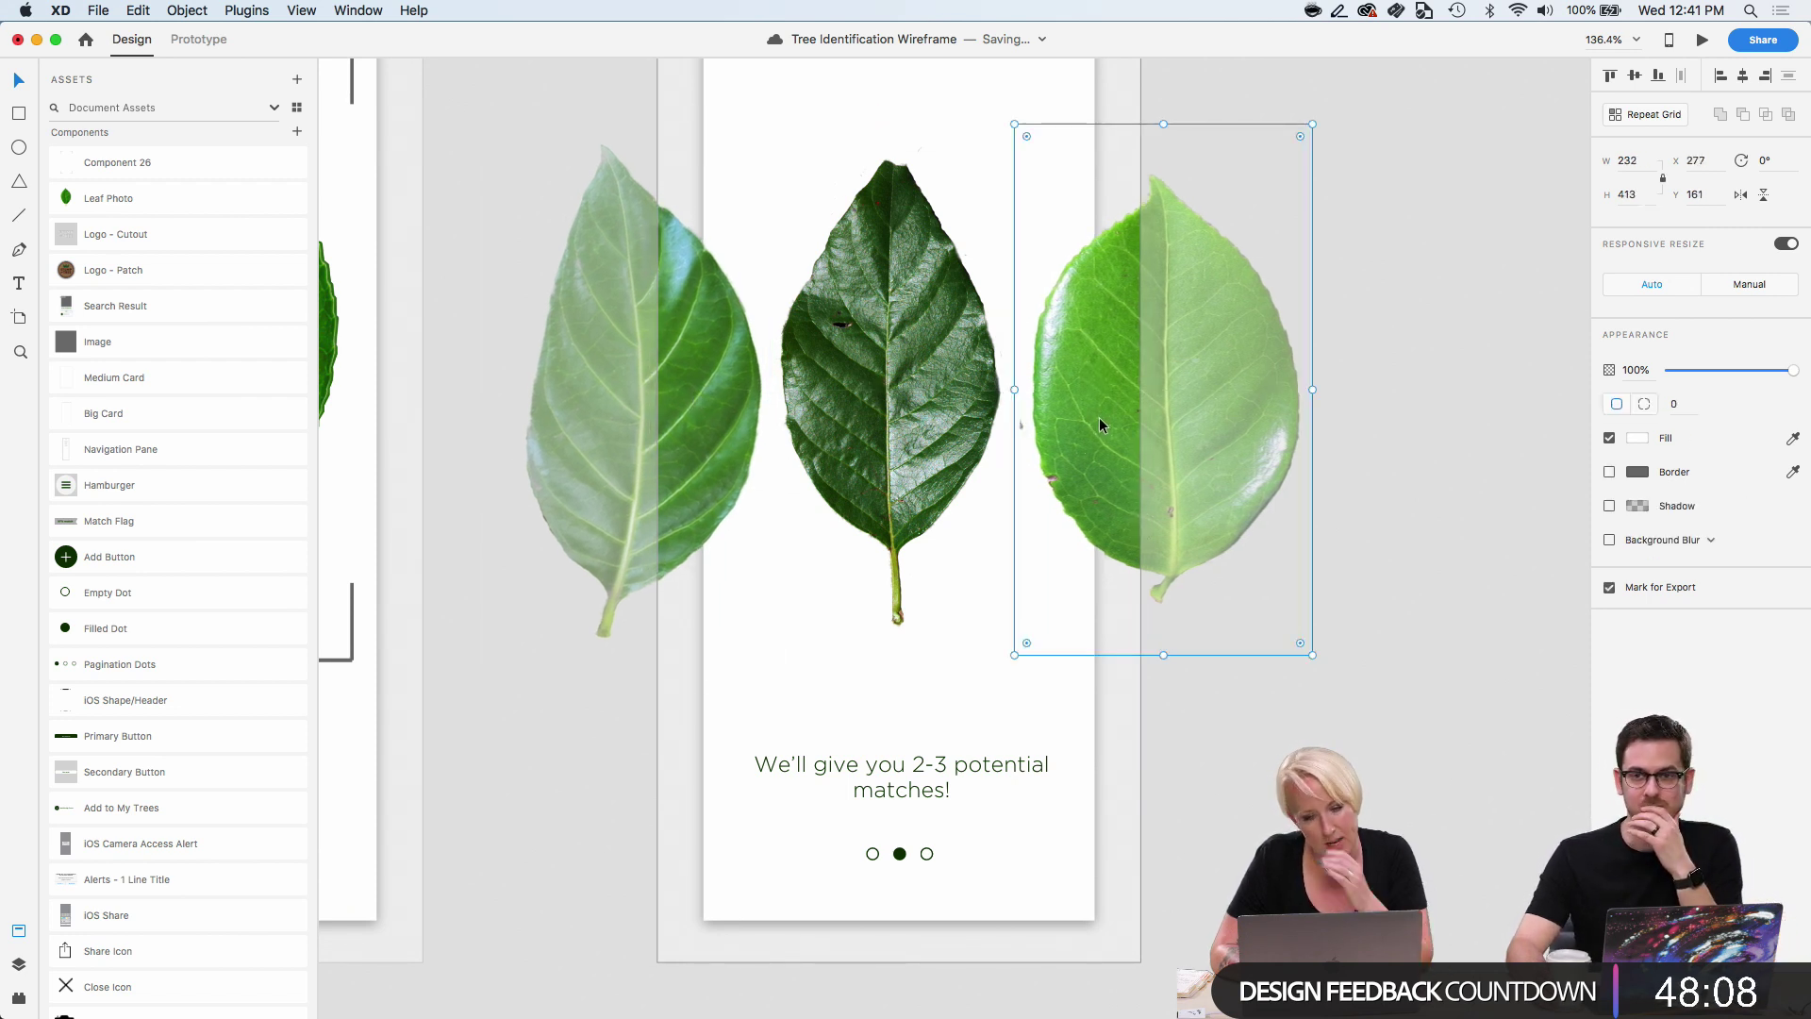
pyautogui.scroll(-2, 1100, 417)
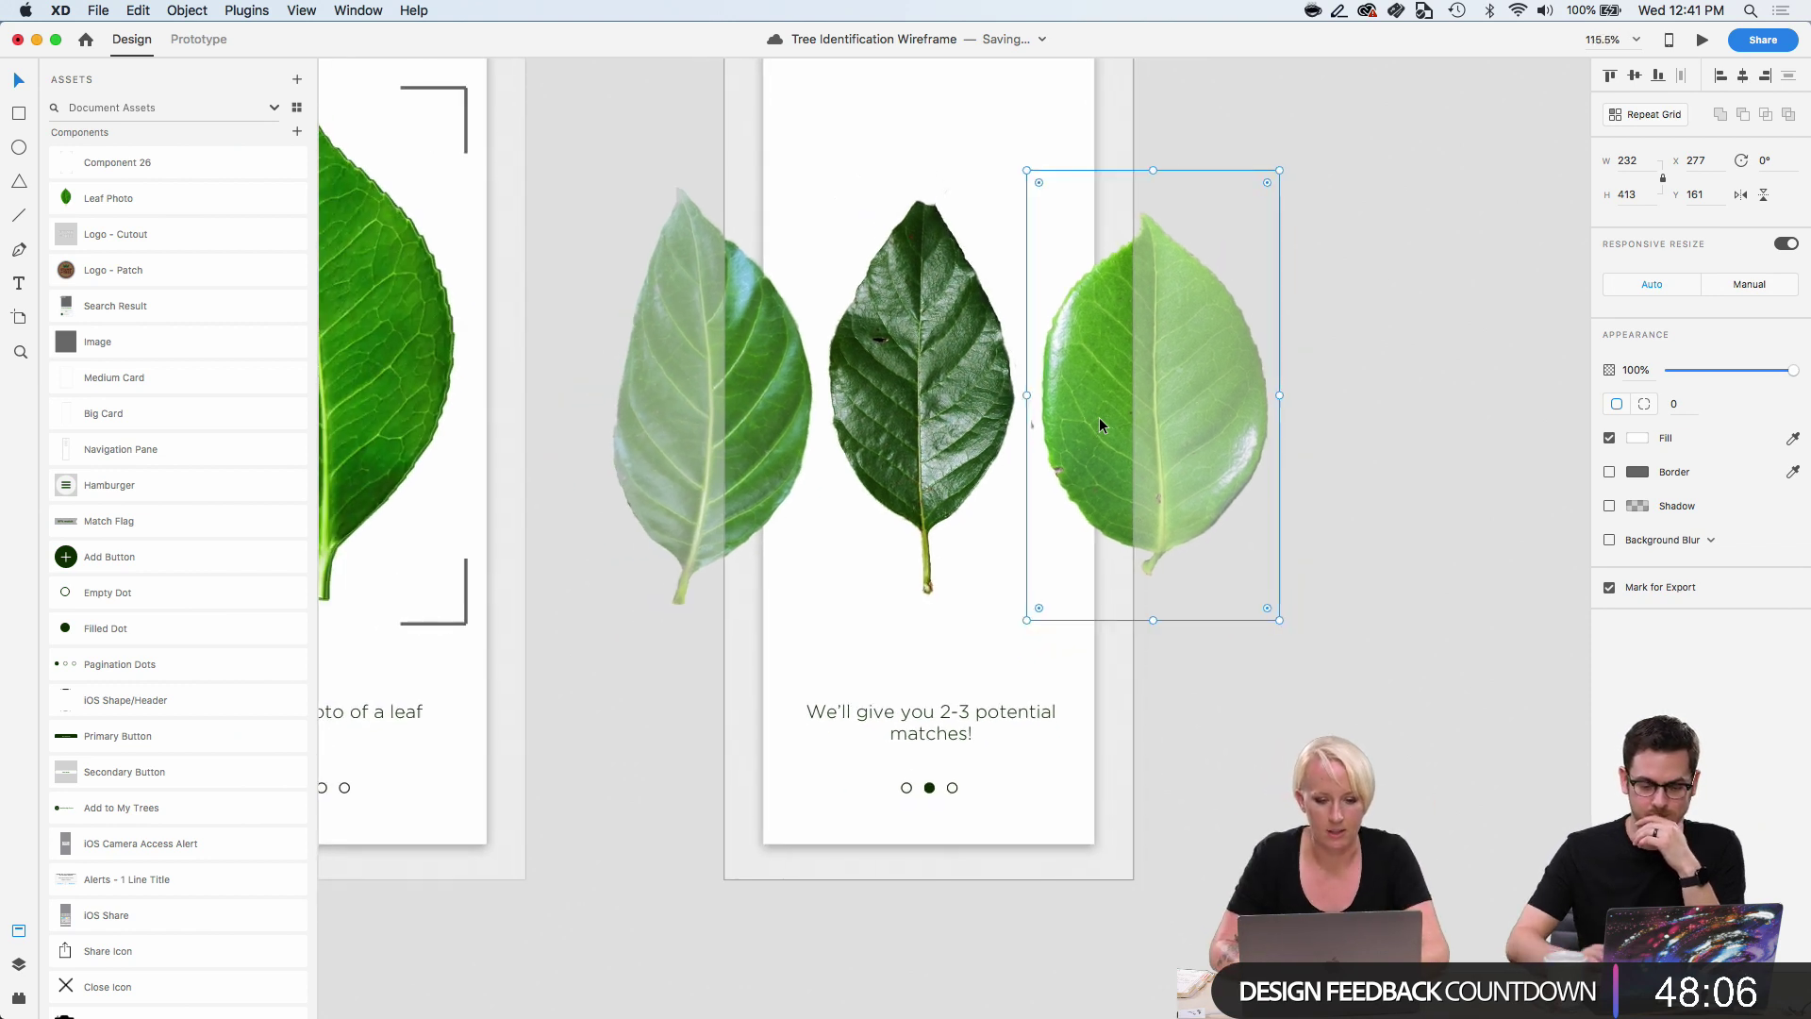
pyautogui.hscroll(2, 1100, 417)
pyautogui.scroll(2, 1100, 417)
pyautogui.click(1312, 375)
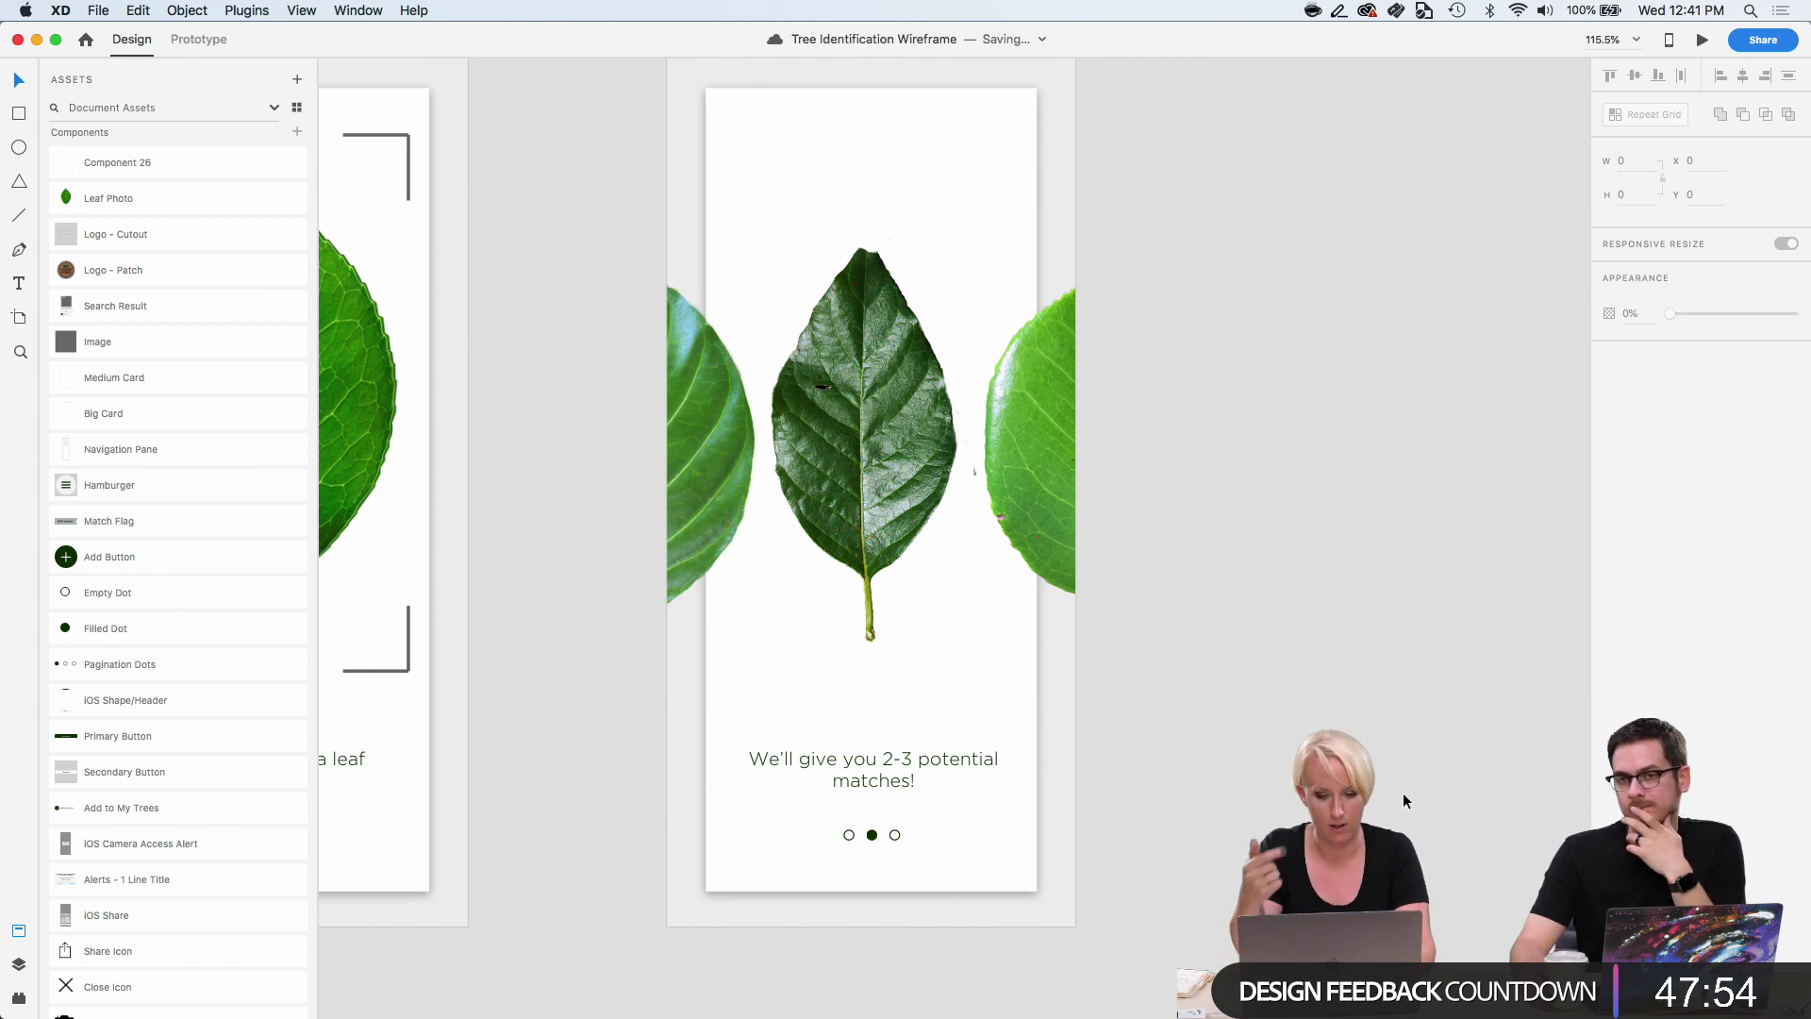
# Group the three leaf images on the Tutorial - 1 – 1 artboard.
pyautogui.click(1032, 439)
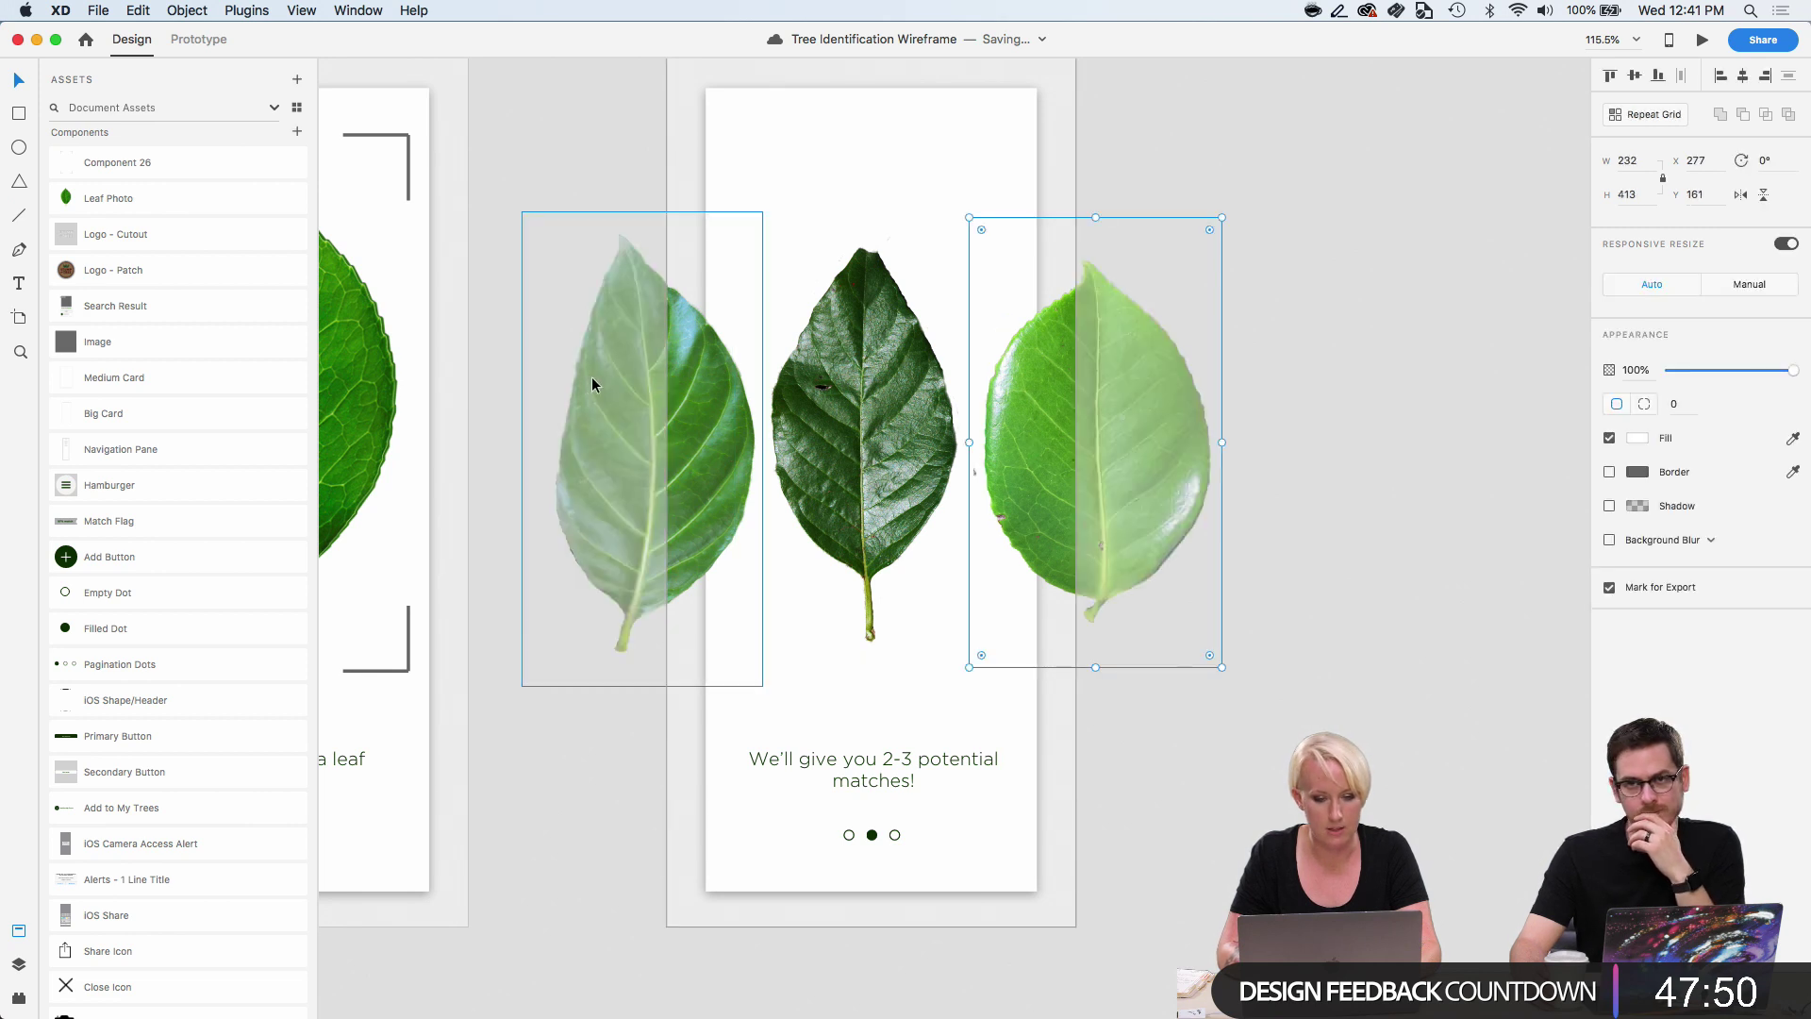
pyautogui.click(856, 400)
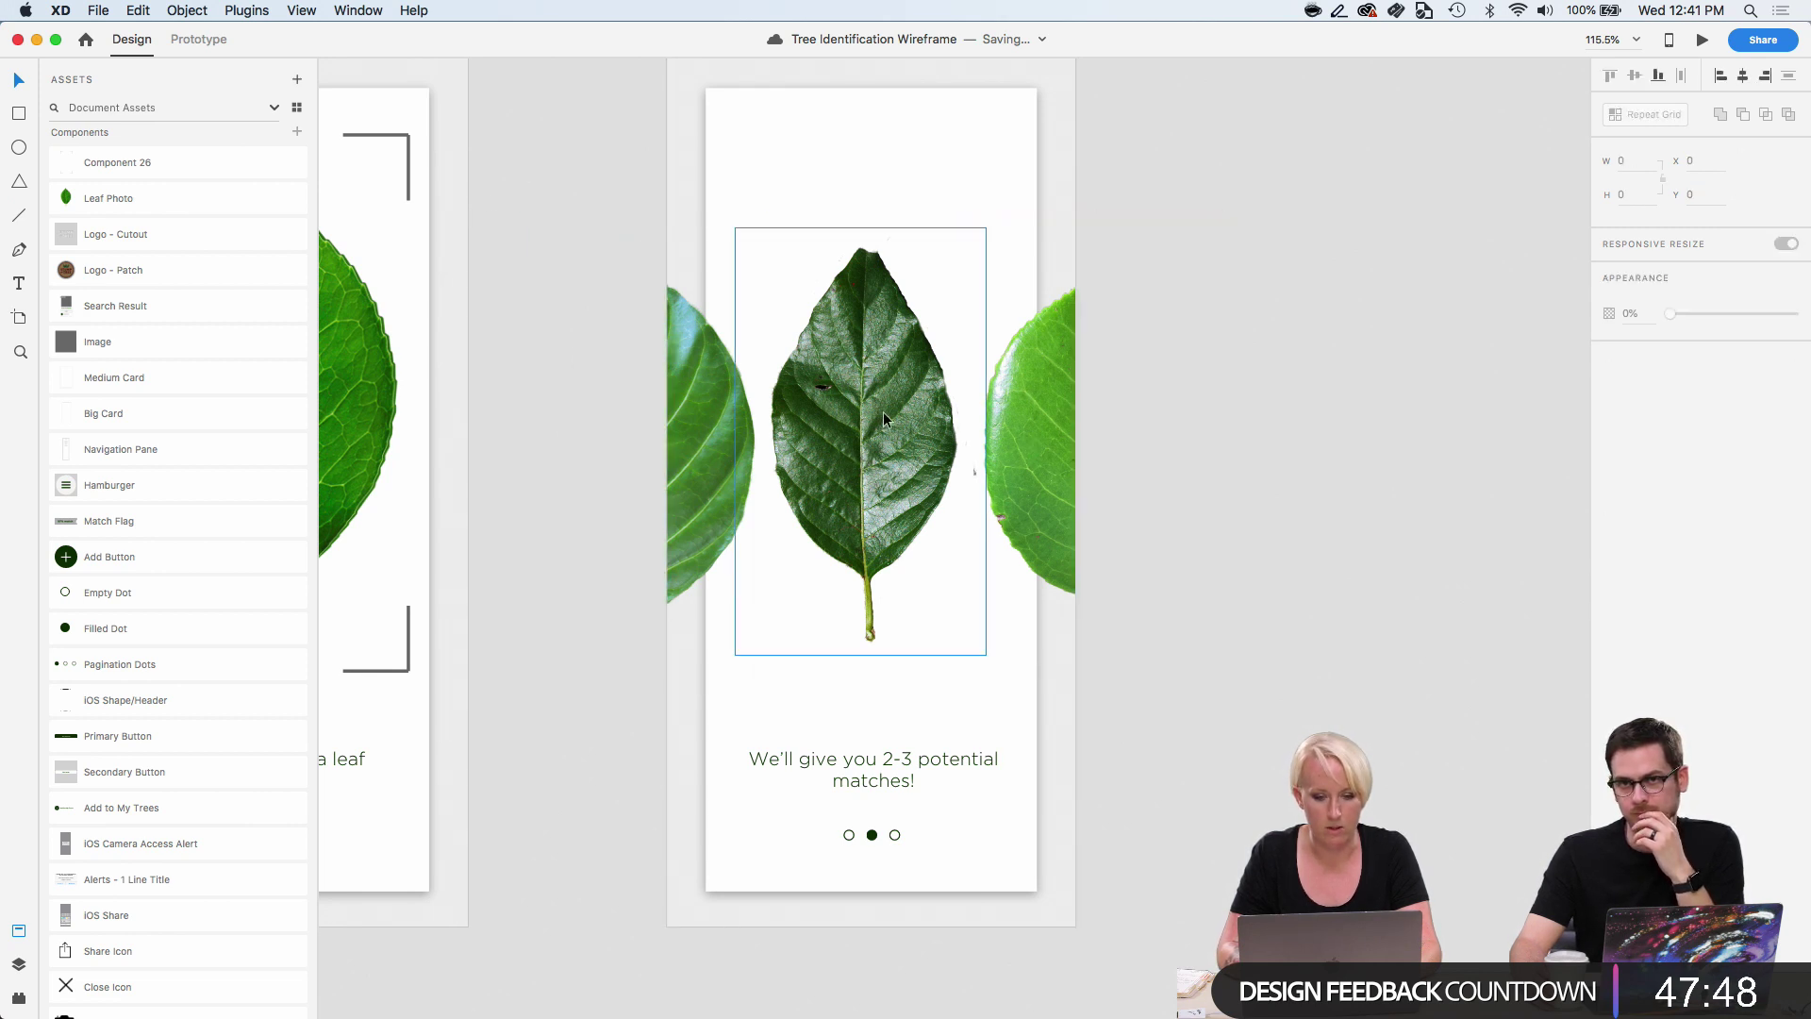
pyautogui.keyDown('shift'); pyautogui.click(1052, 434); pyautogui.keyUp('shift')
pyautogui.keyDown('shift'); pyautogui.click(715, 433); pyautogui.keyUp('shift')
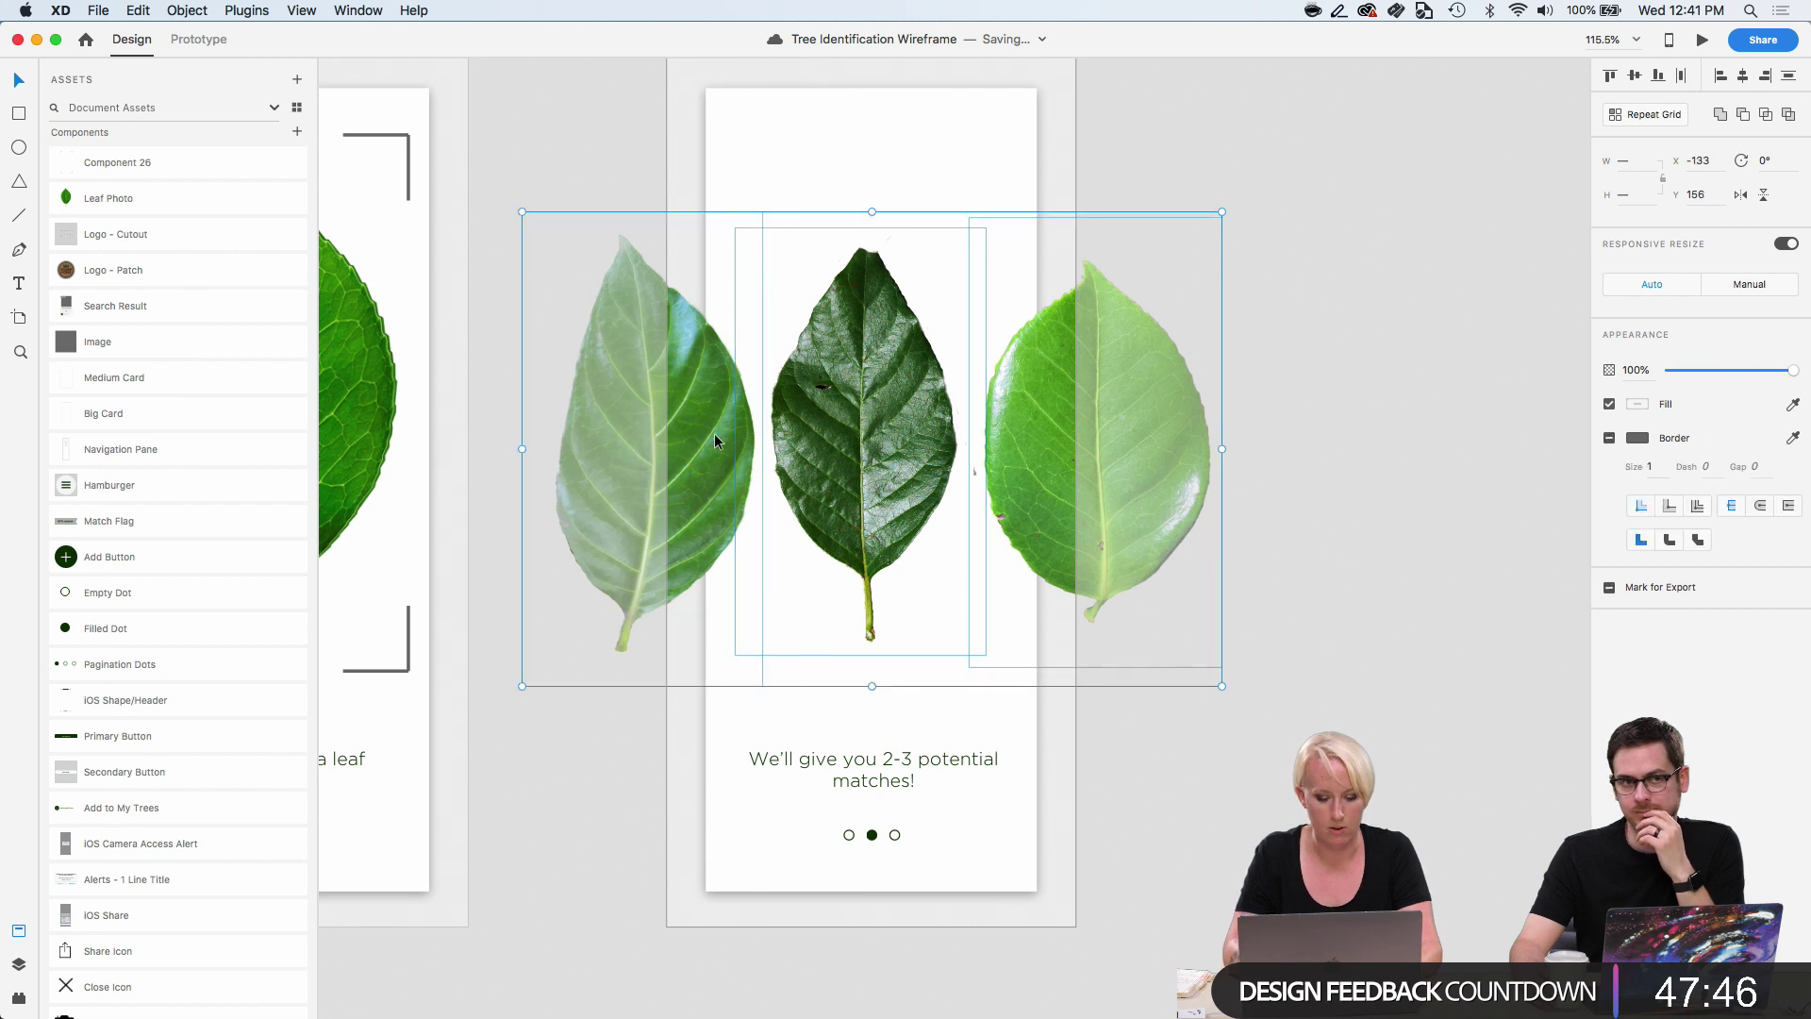
pyautogui.press('super+g')
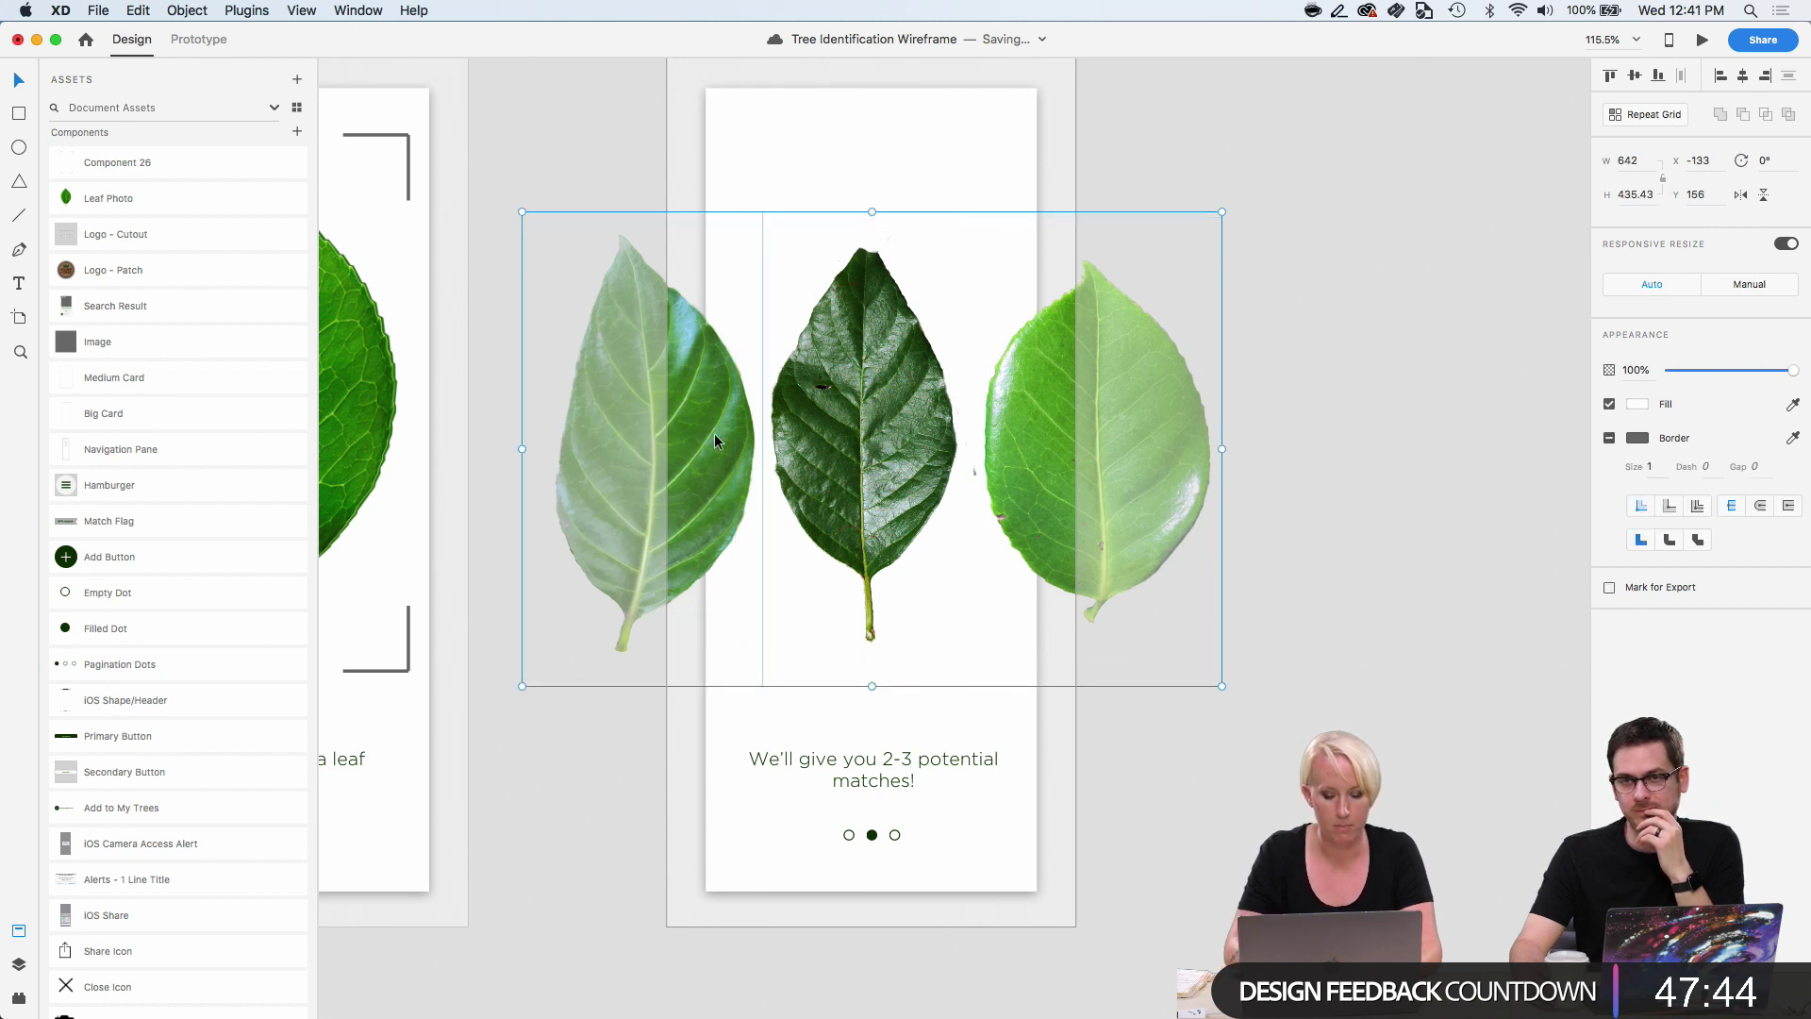
# Draw a rectangle about 305 × 429 across the card at X 35, Y 162 and mask the leaf group with it.
pyautogui.press('r')
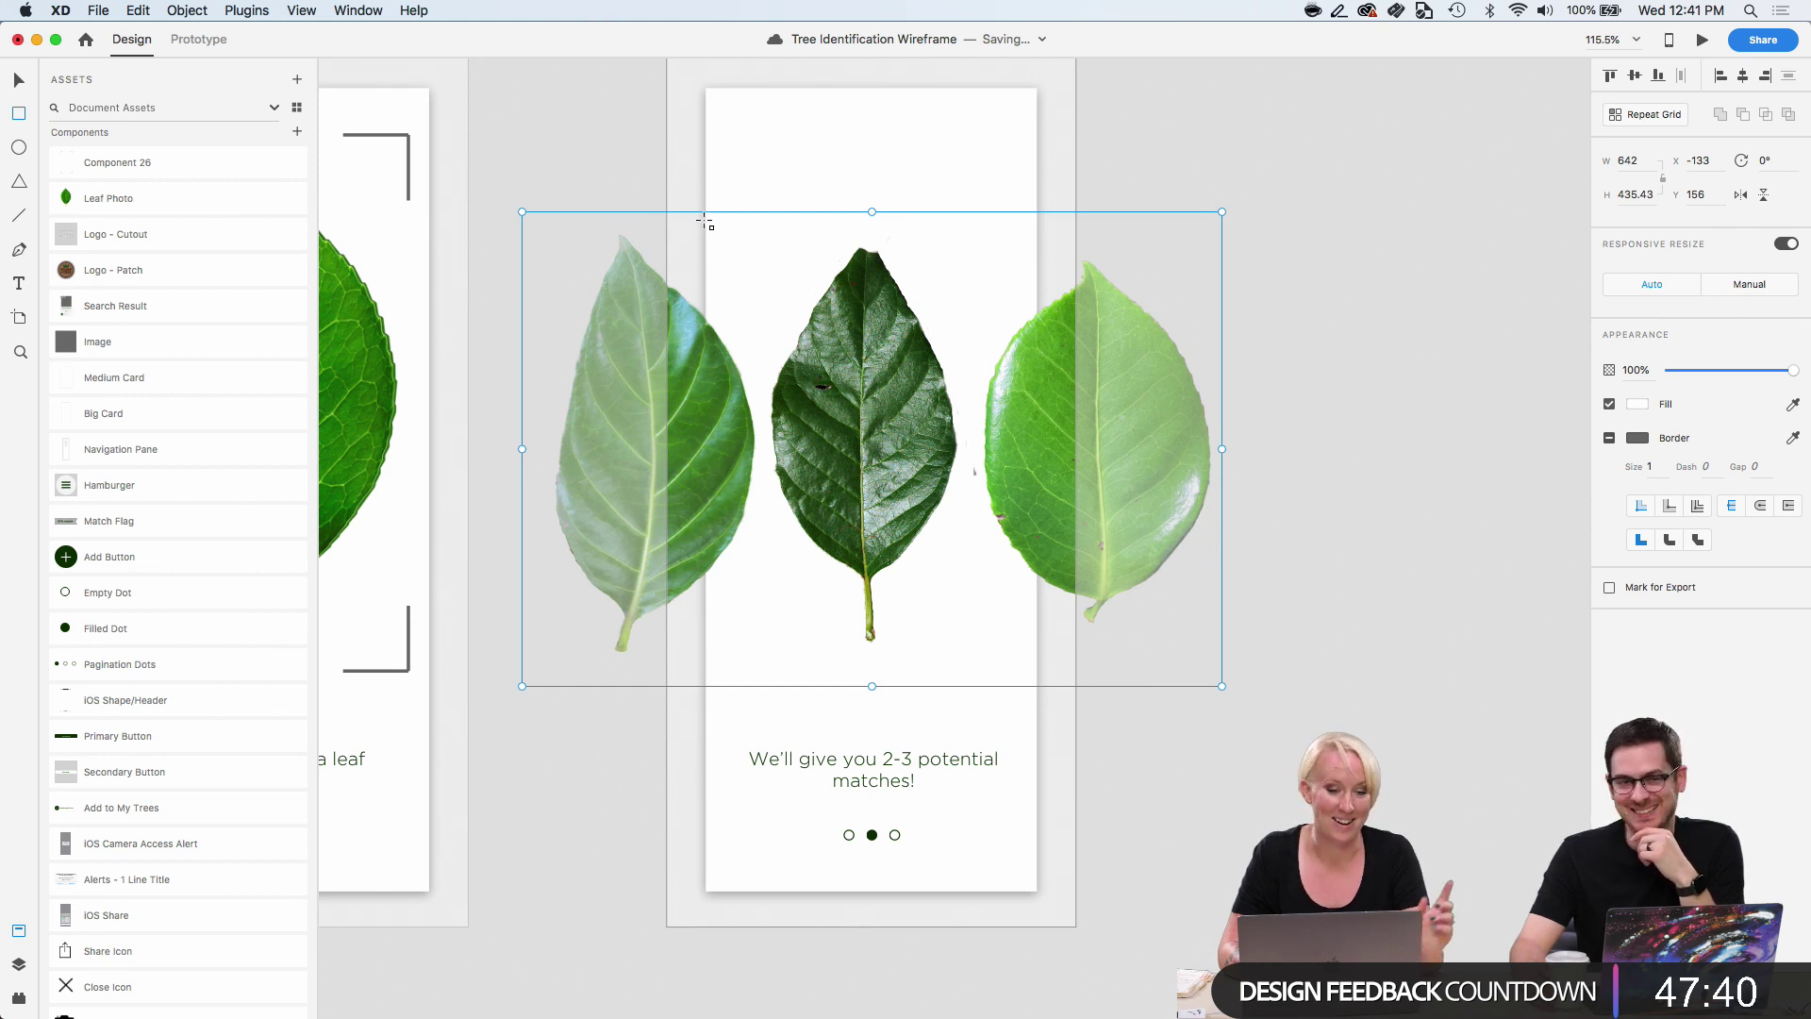
pyautogui.moveTo(706, 219)
pyautogui.mouseDown()
pyautogui.moveTo(849, 449)
pyautogui.moveTo(1016, 605)
pyautogui.moveTo(1036, 686)
pyautogui.mouseUp()
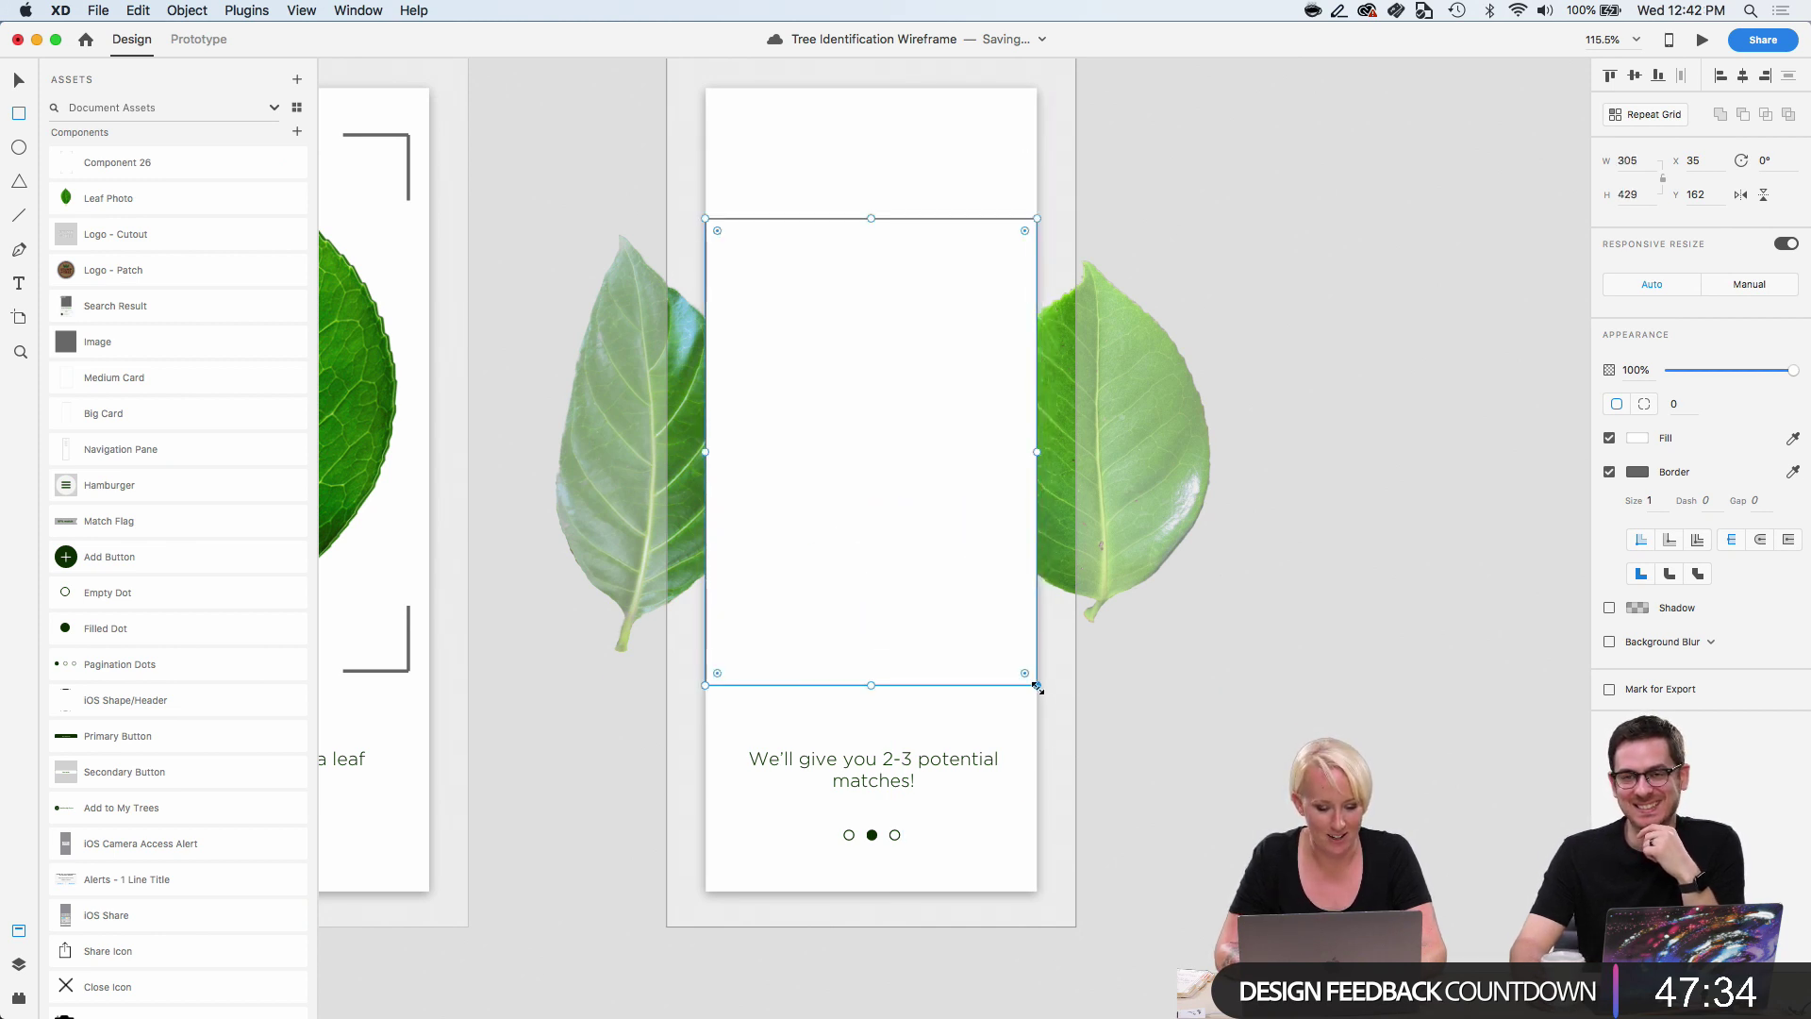
pyautogui.press('v')
pyautogui.keyDown('shift'); pyautogui.click(1061, 520); pyautogui.keyUp('shift')
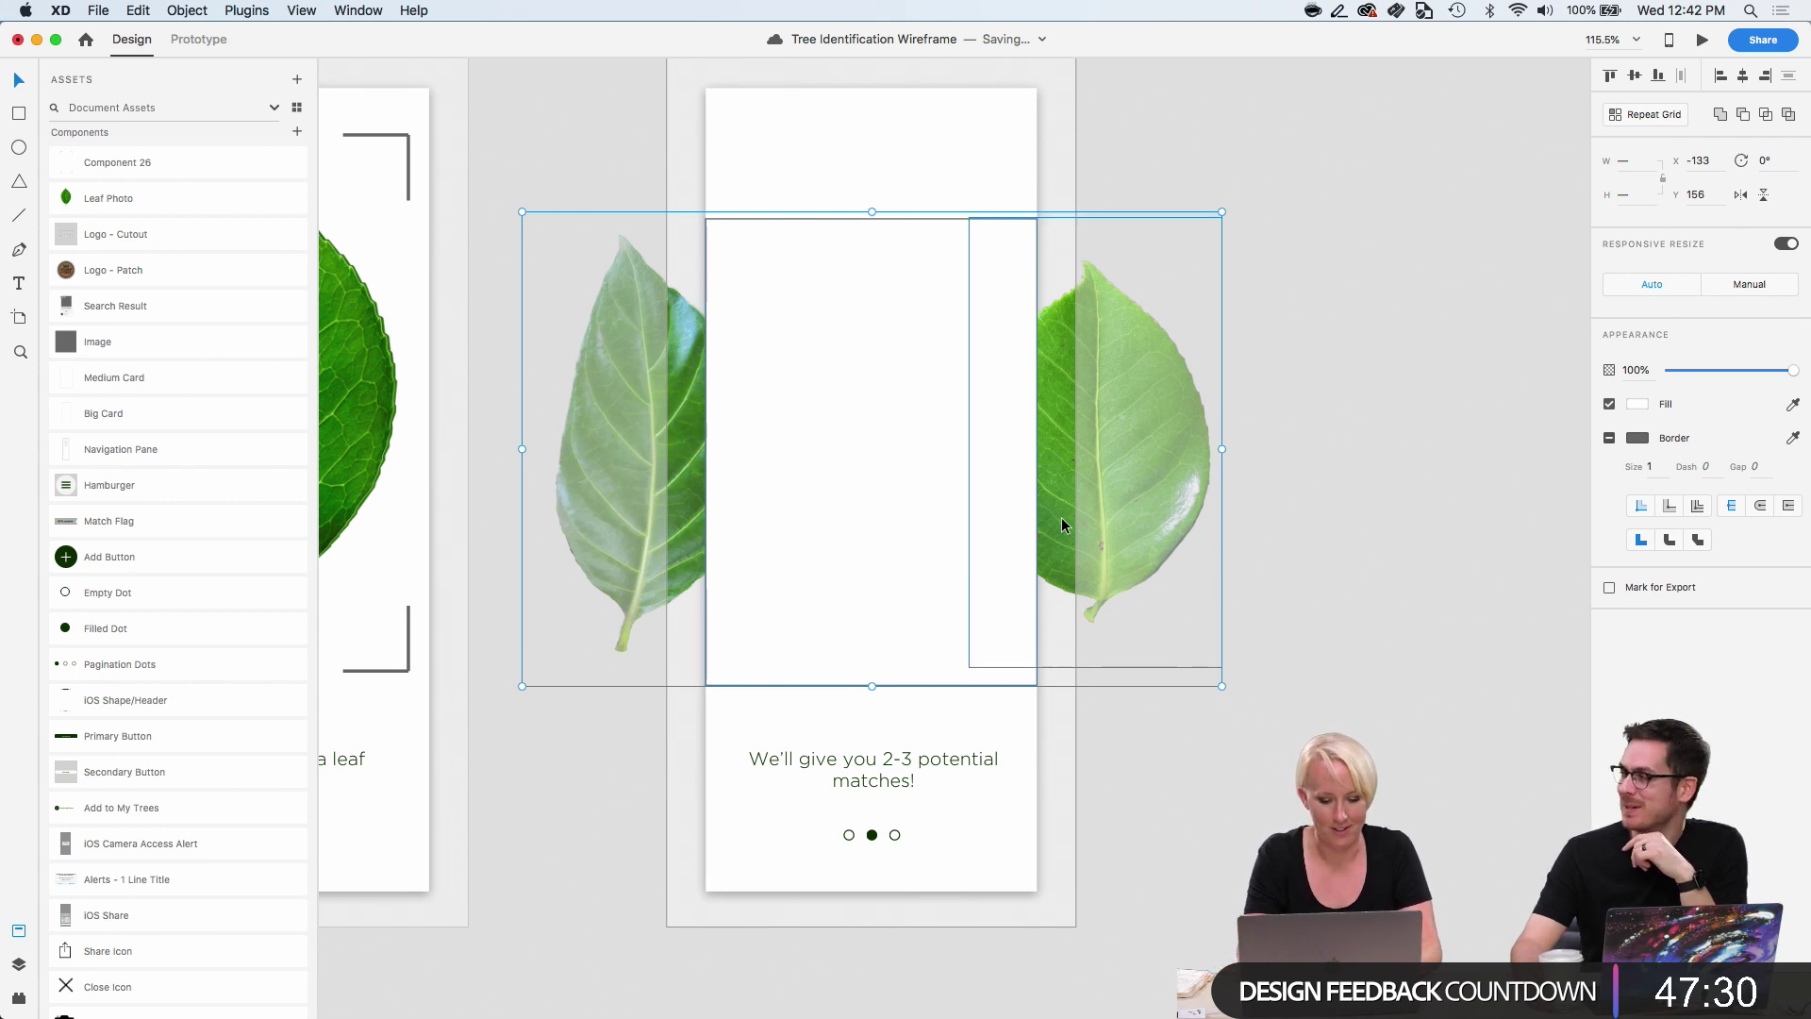
pyautogui.press('super+shift+m')
pyautogui.click(1333, 574)
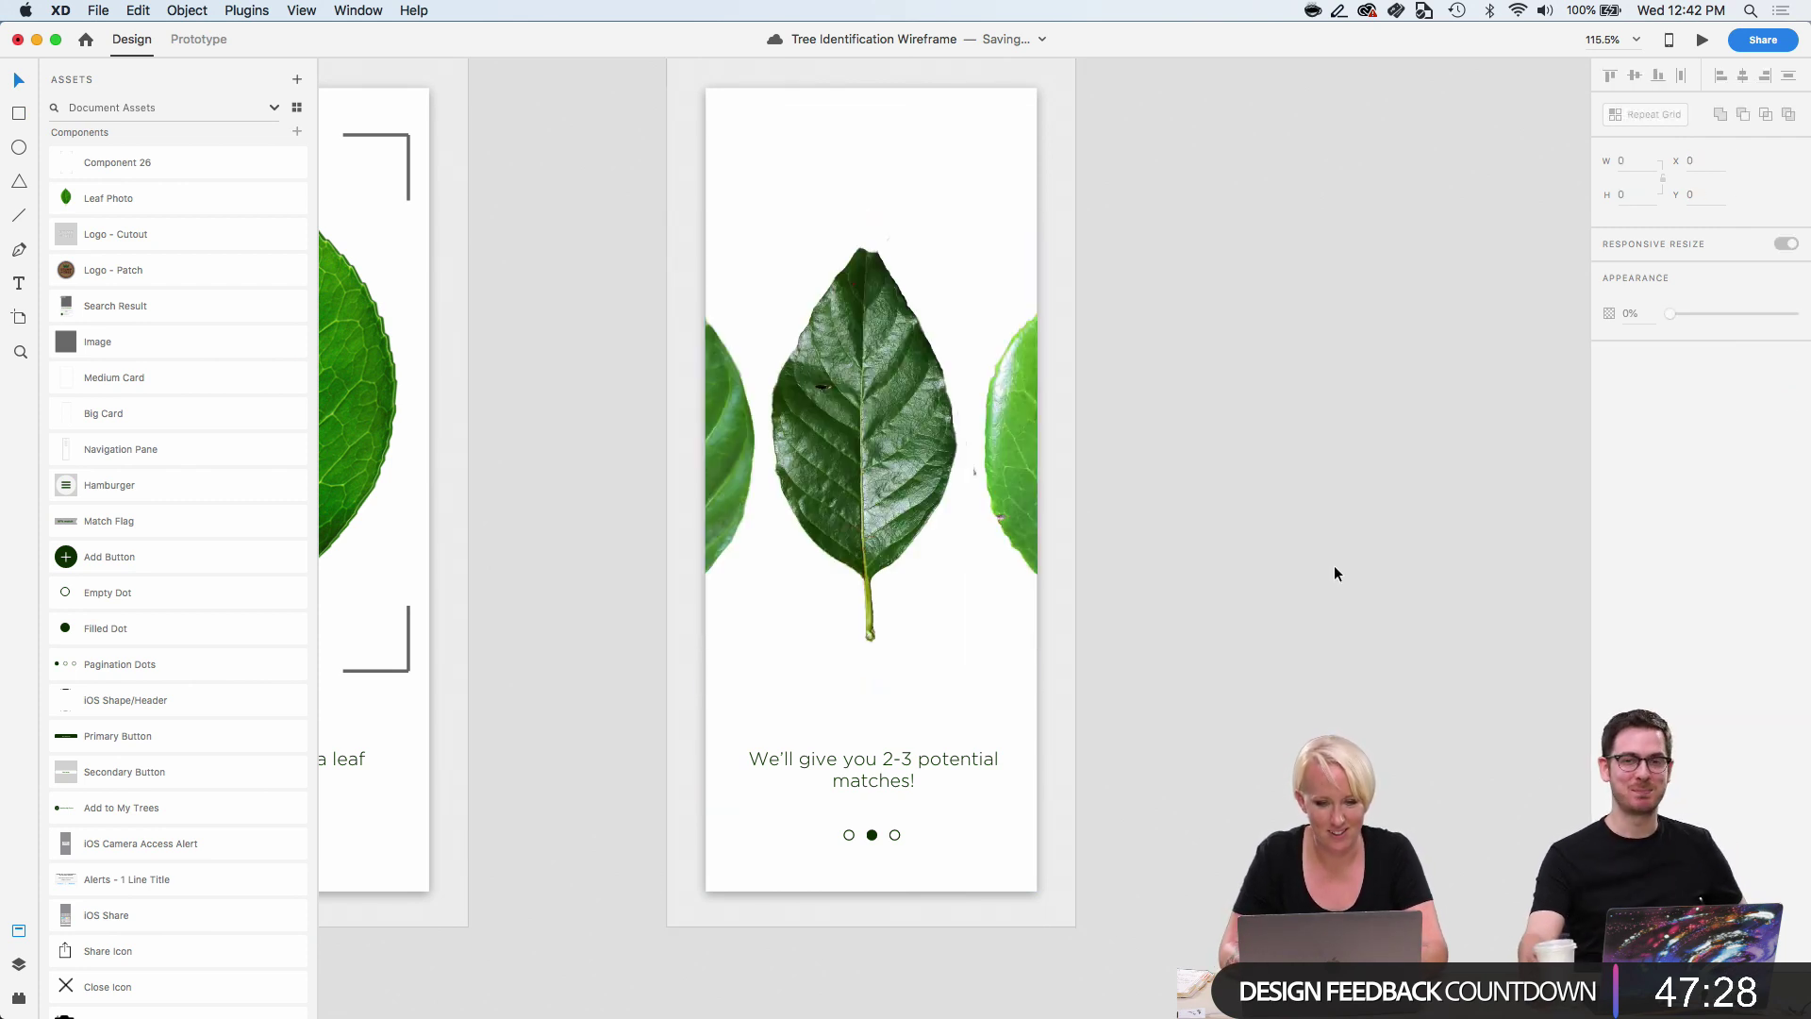
# Try shifting the leaf group to X -244 inside its mask.
pyautogui.scroll(2, 1170, 519)
pyautogui.rightClick(1169, 520)
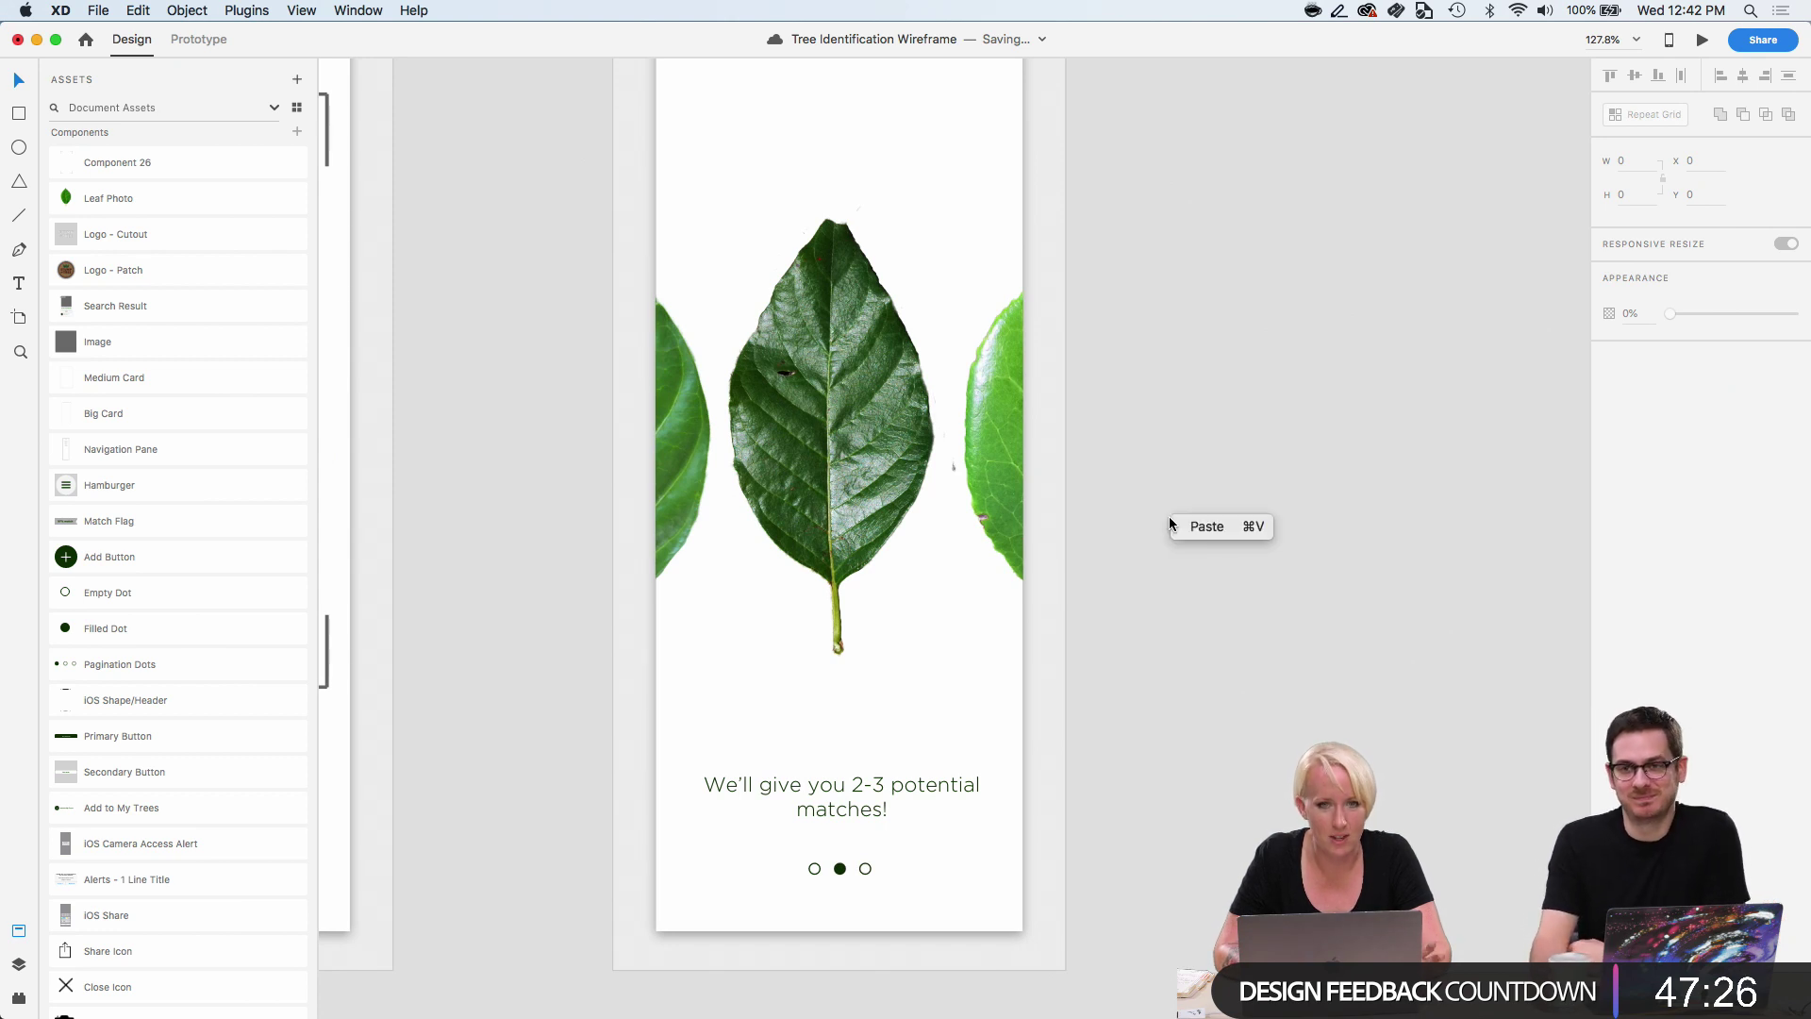
pyautogui.doubleClick(830, 433)
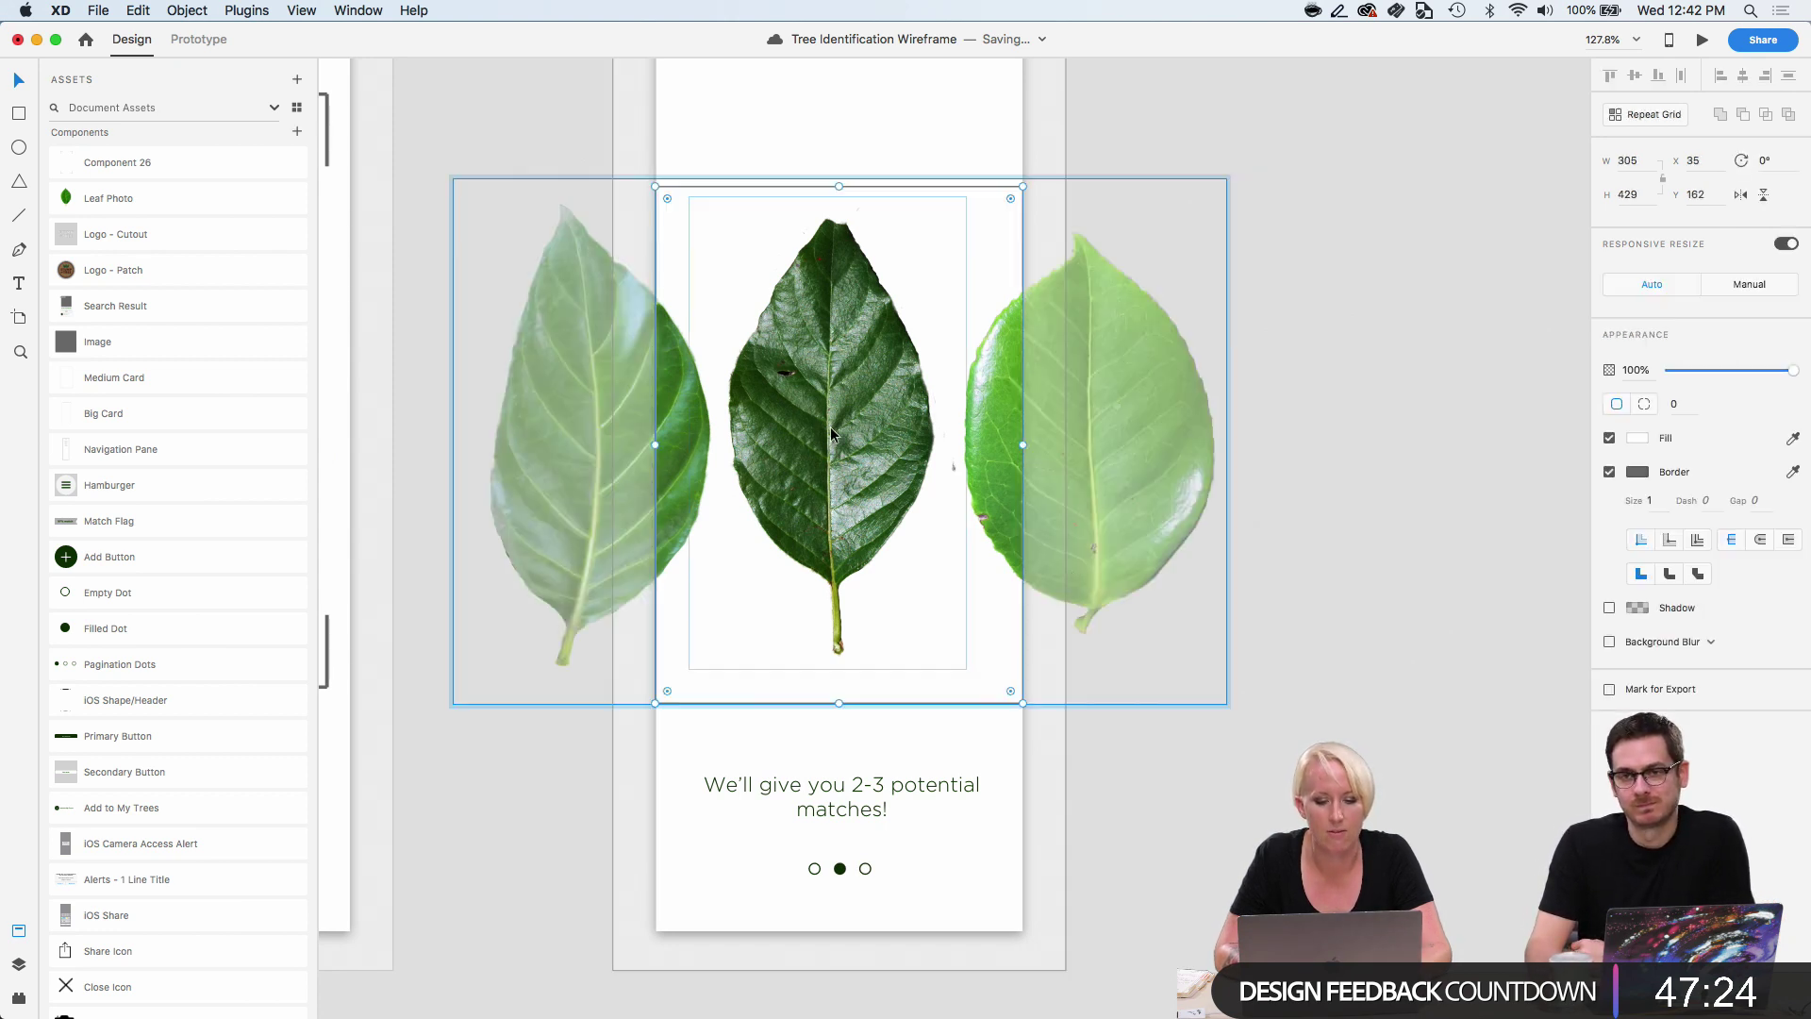
pyautogui.moveTo(831, 430); pyautogui.dragTo(697, 429)
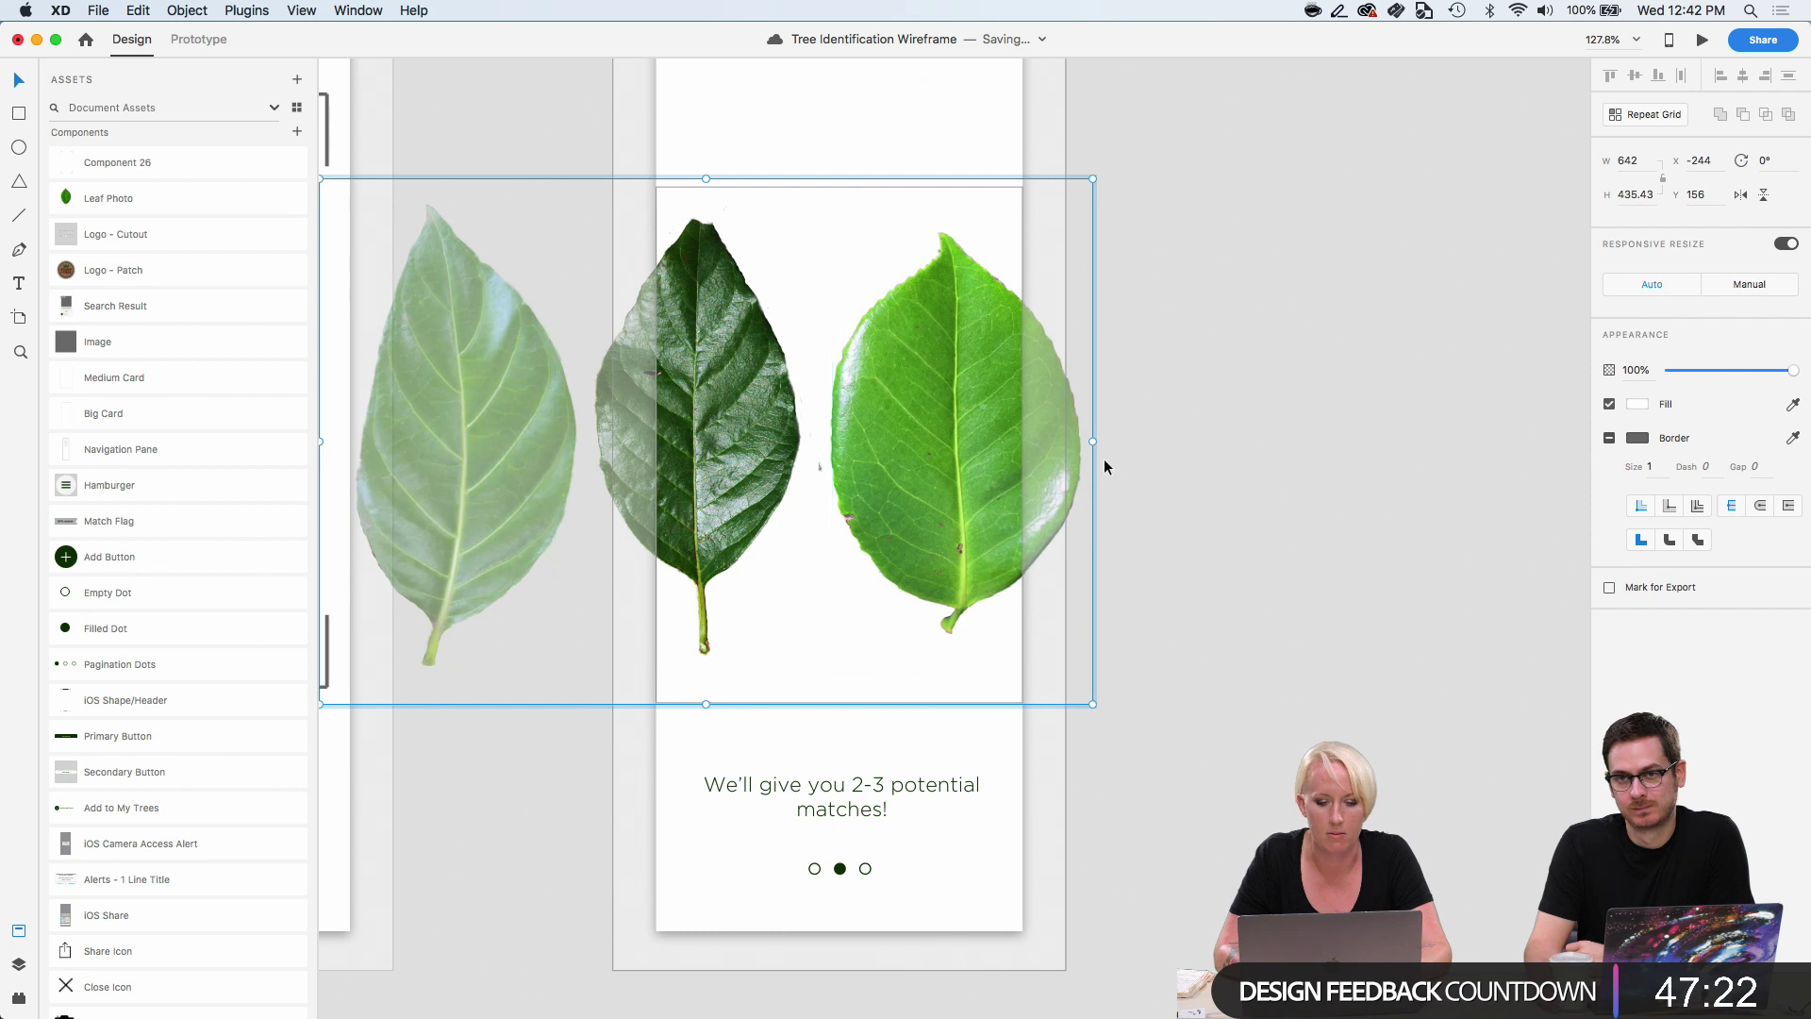
pyautogui.click(1160, 460)
pyautogui.press('super+z')
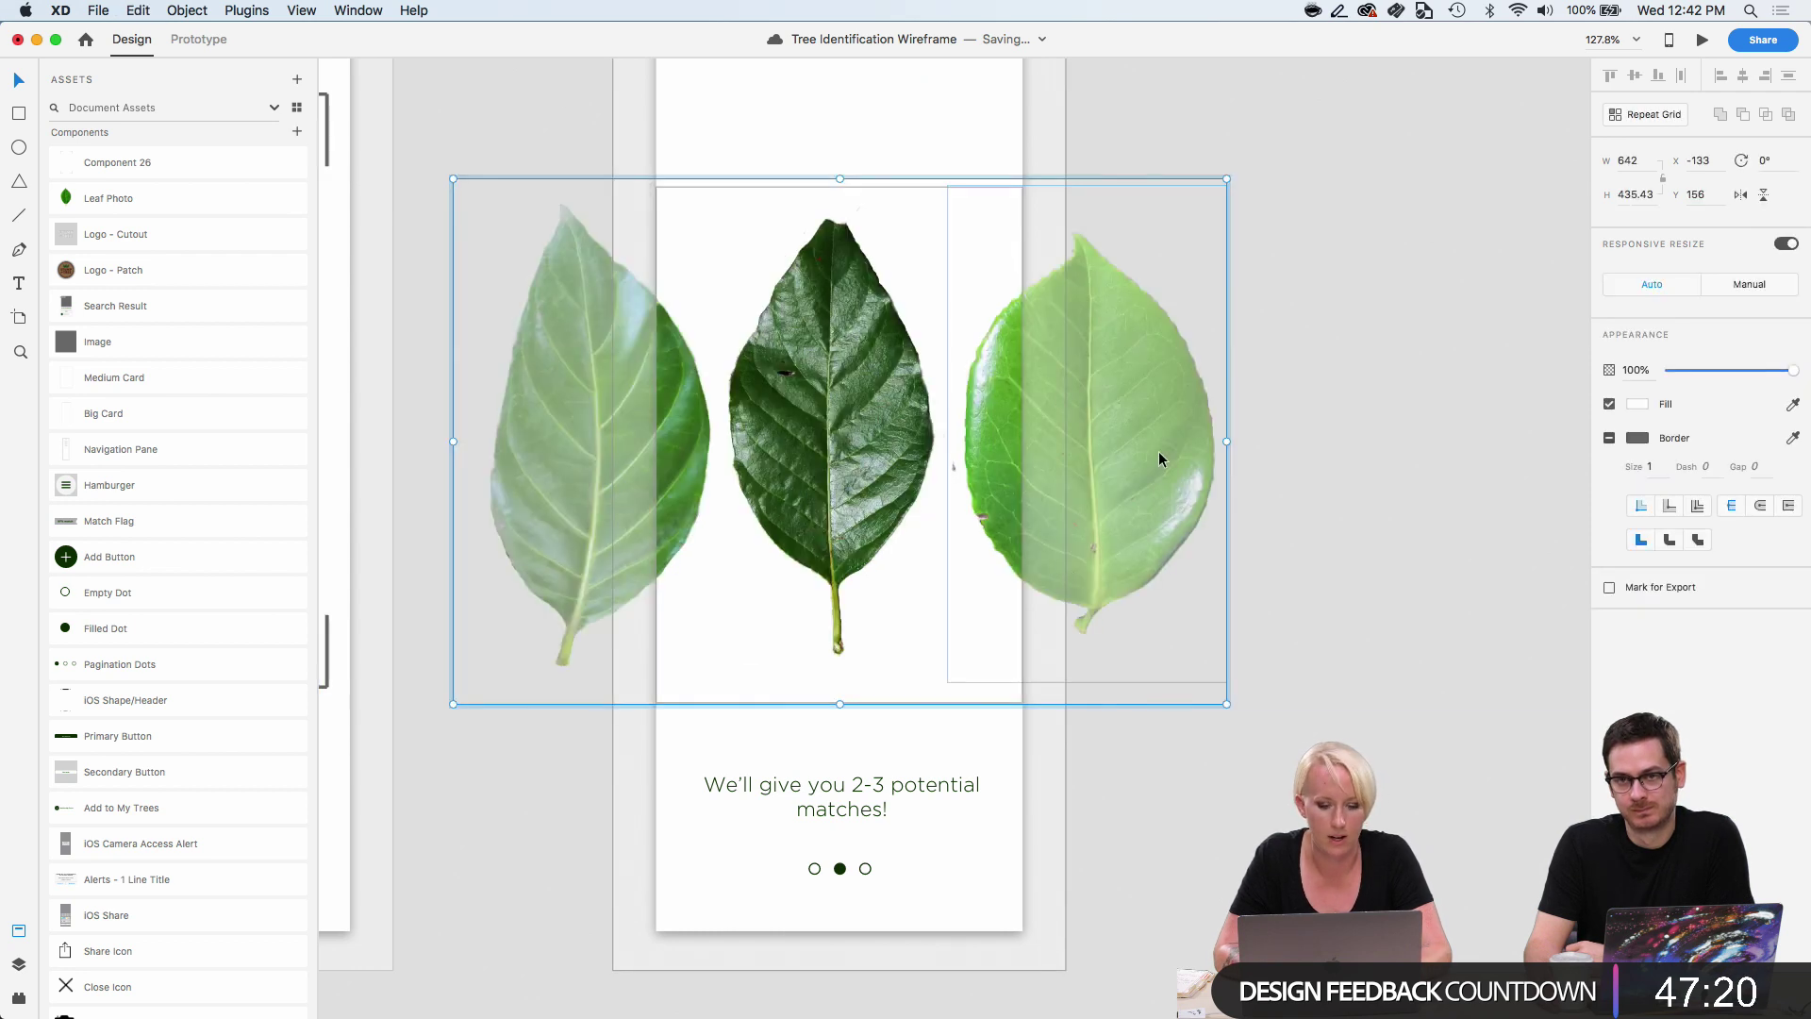
pyautogui.click(1343, 481)
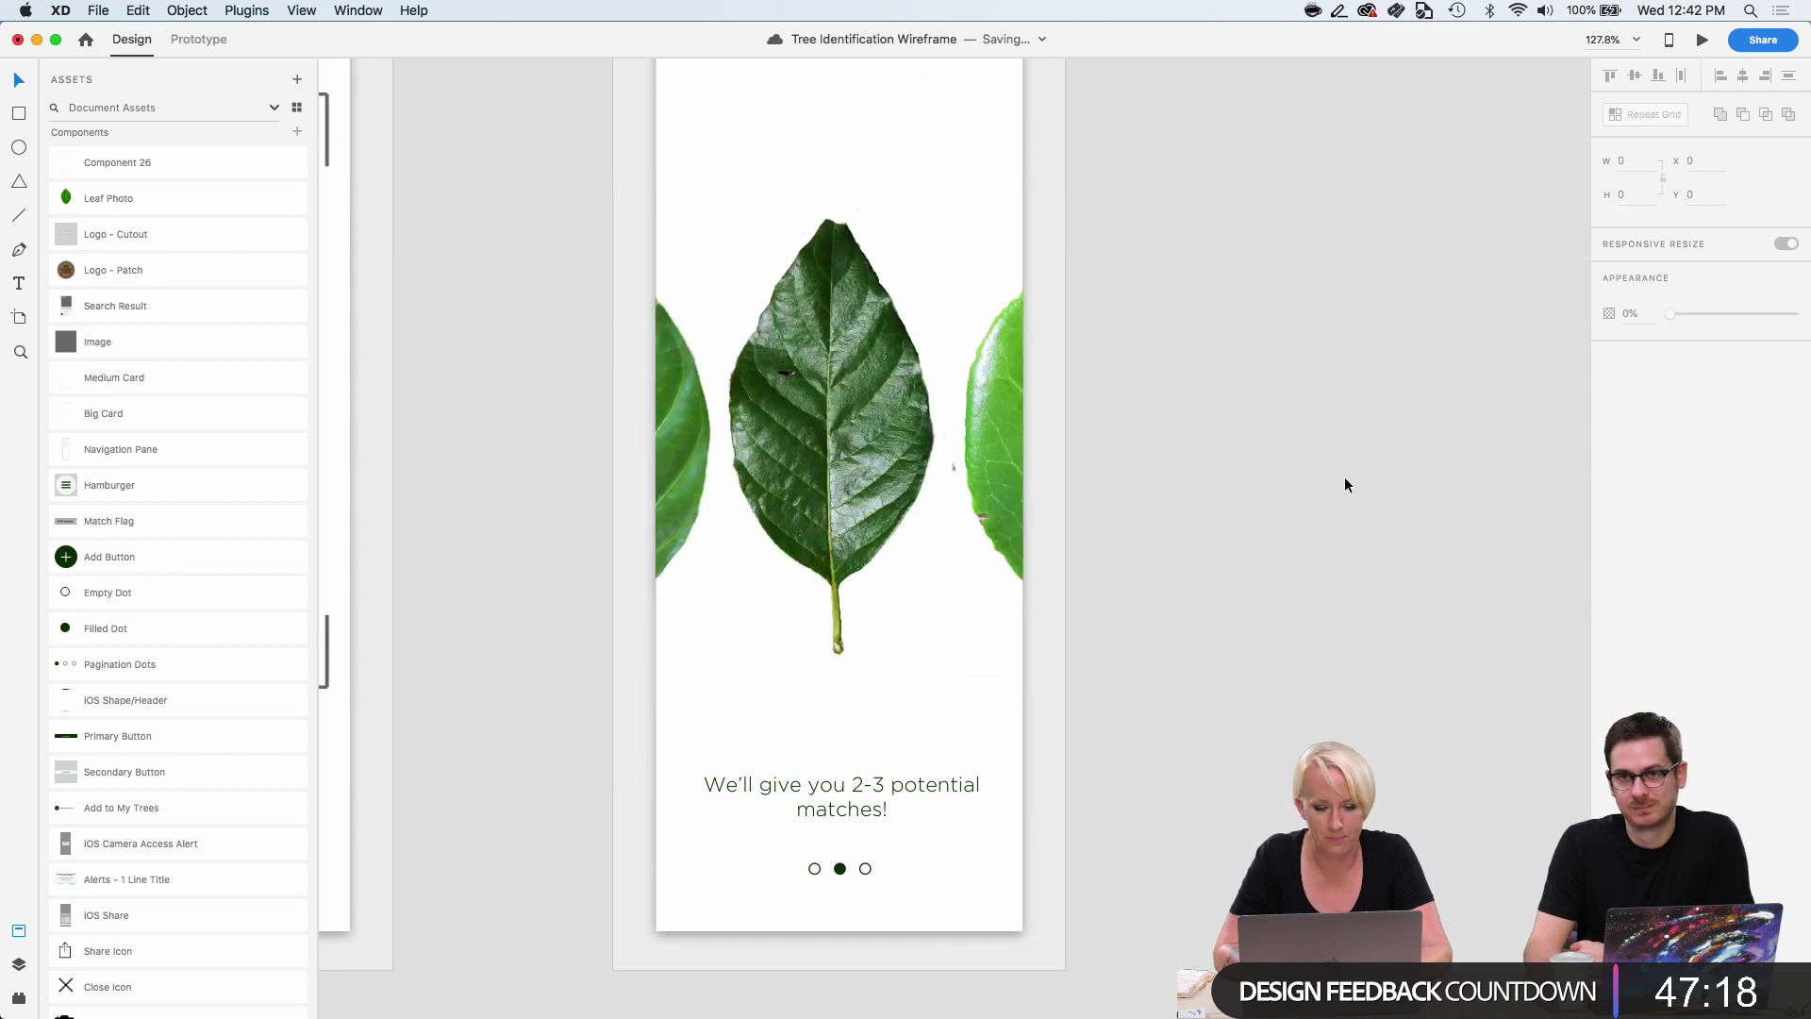
# Add a text label above the middle leaf with "Button Bush" as its first line.
pyautogui.scroll(2, 1268, 532)
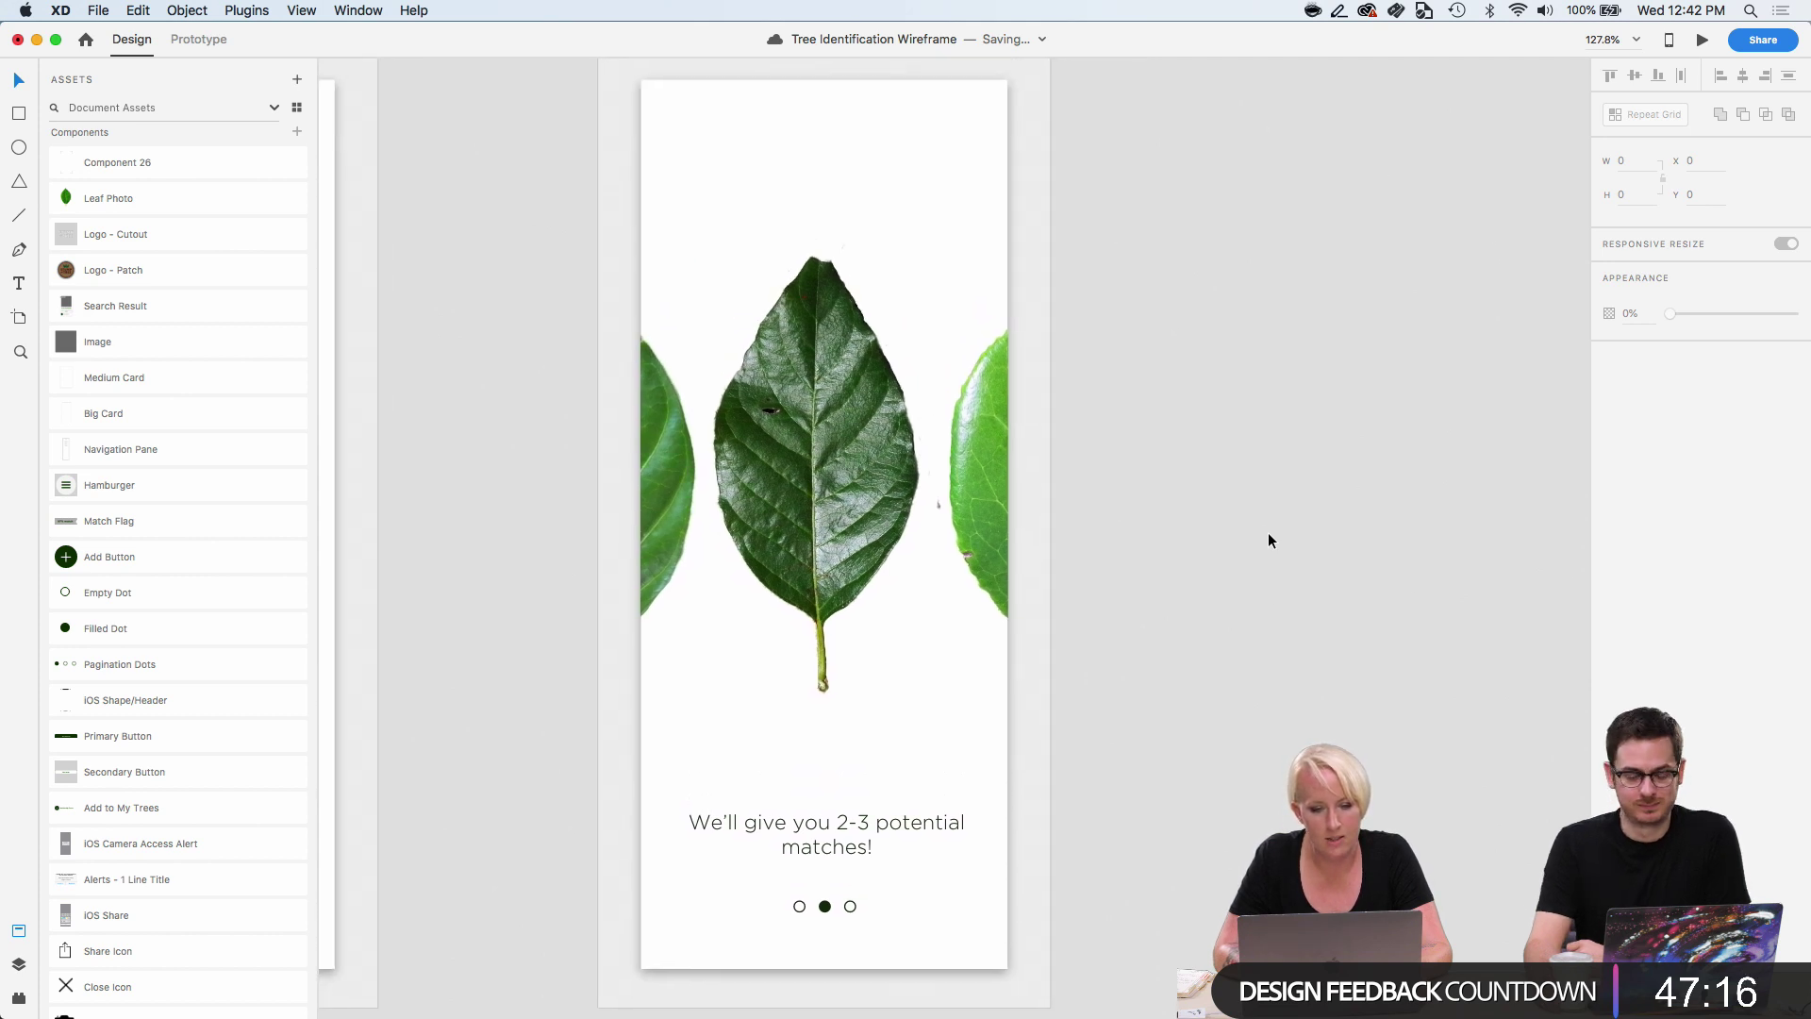
pyautogui.scroll(2, 1269, 540)
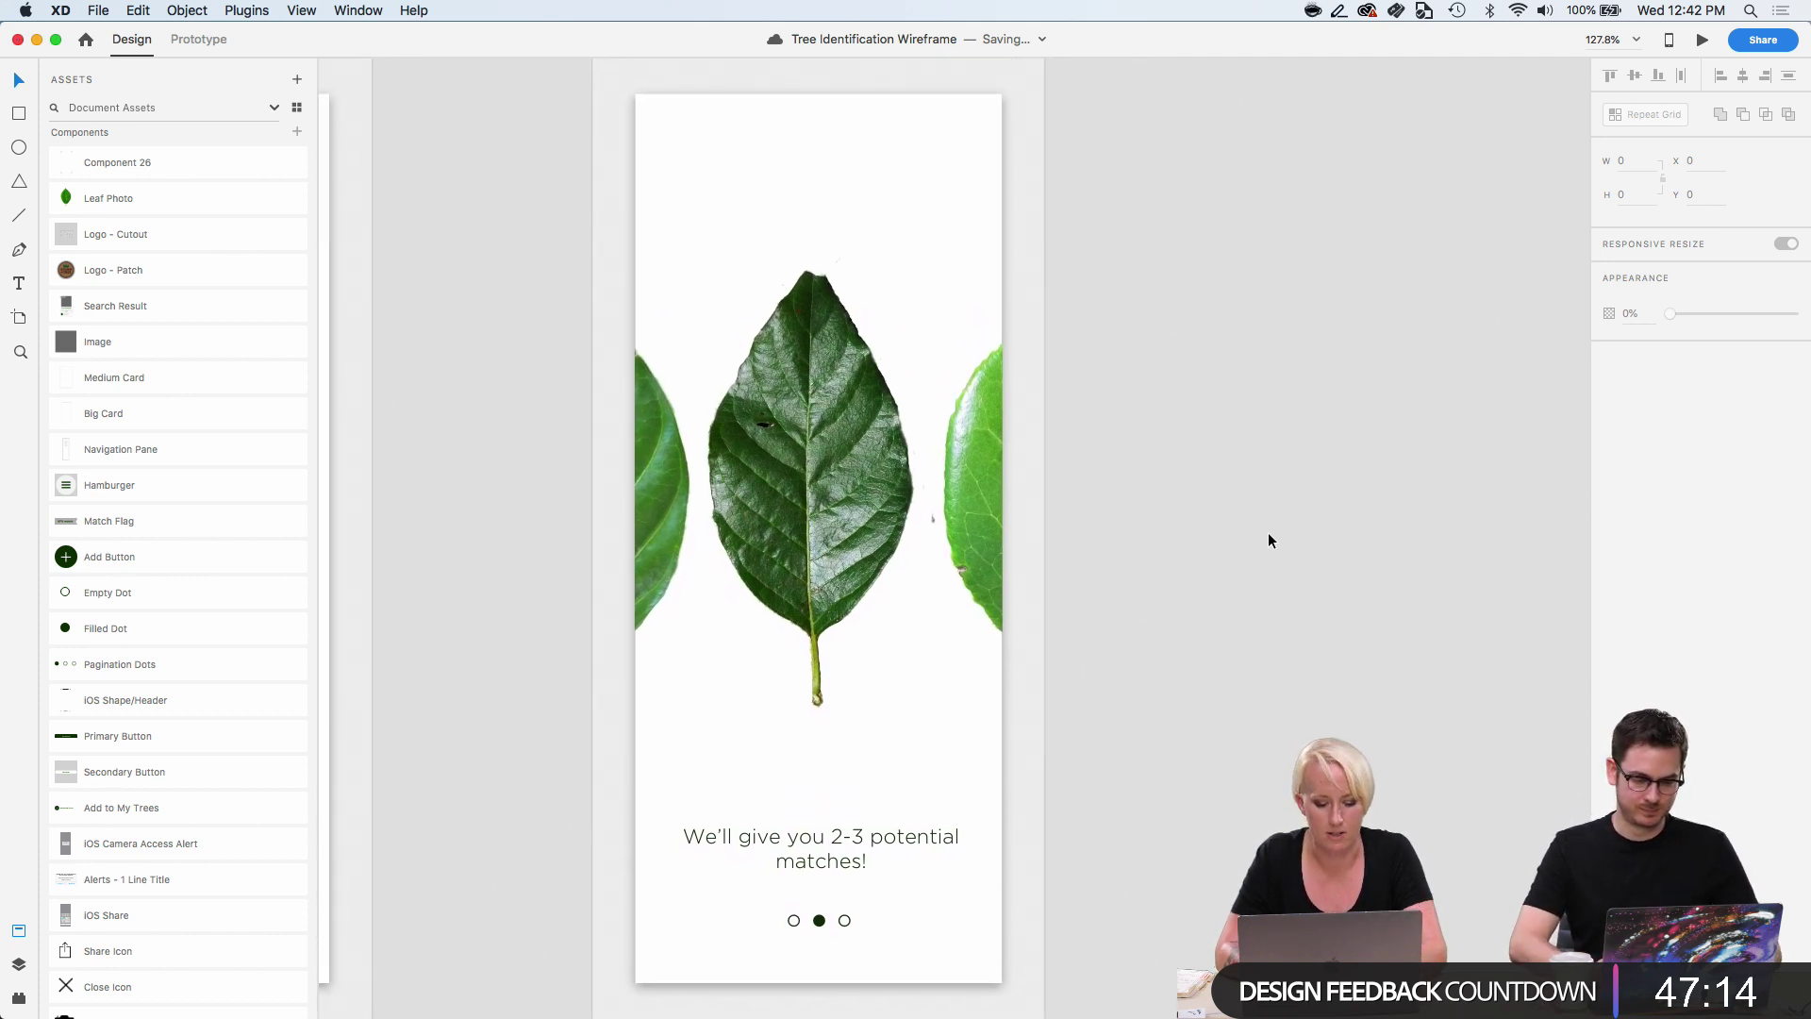
pyautogui.press('t')
pyautogui.click(751, 195)
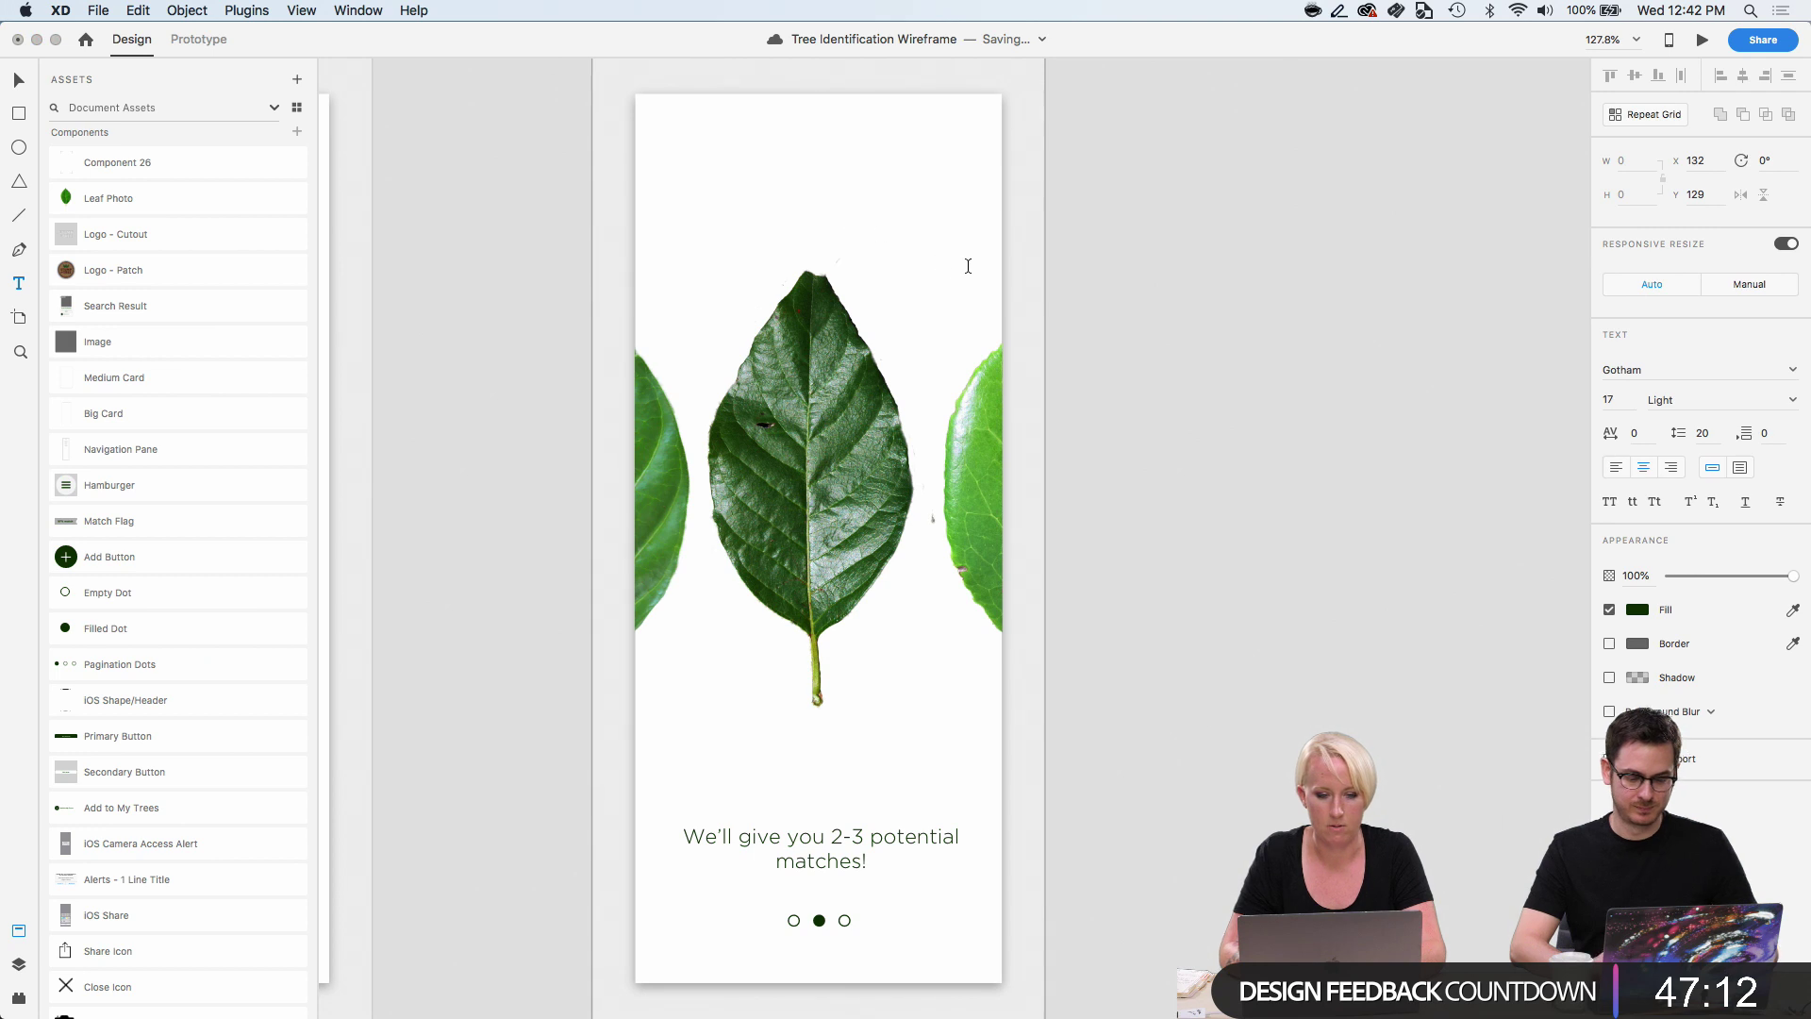
pyautogui.write('Butt')
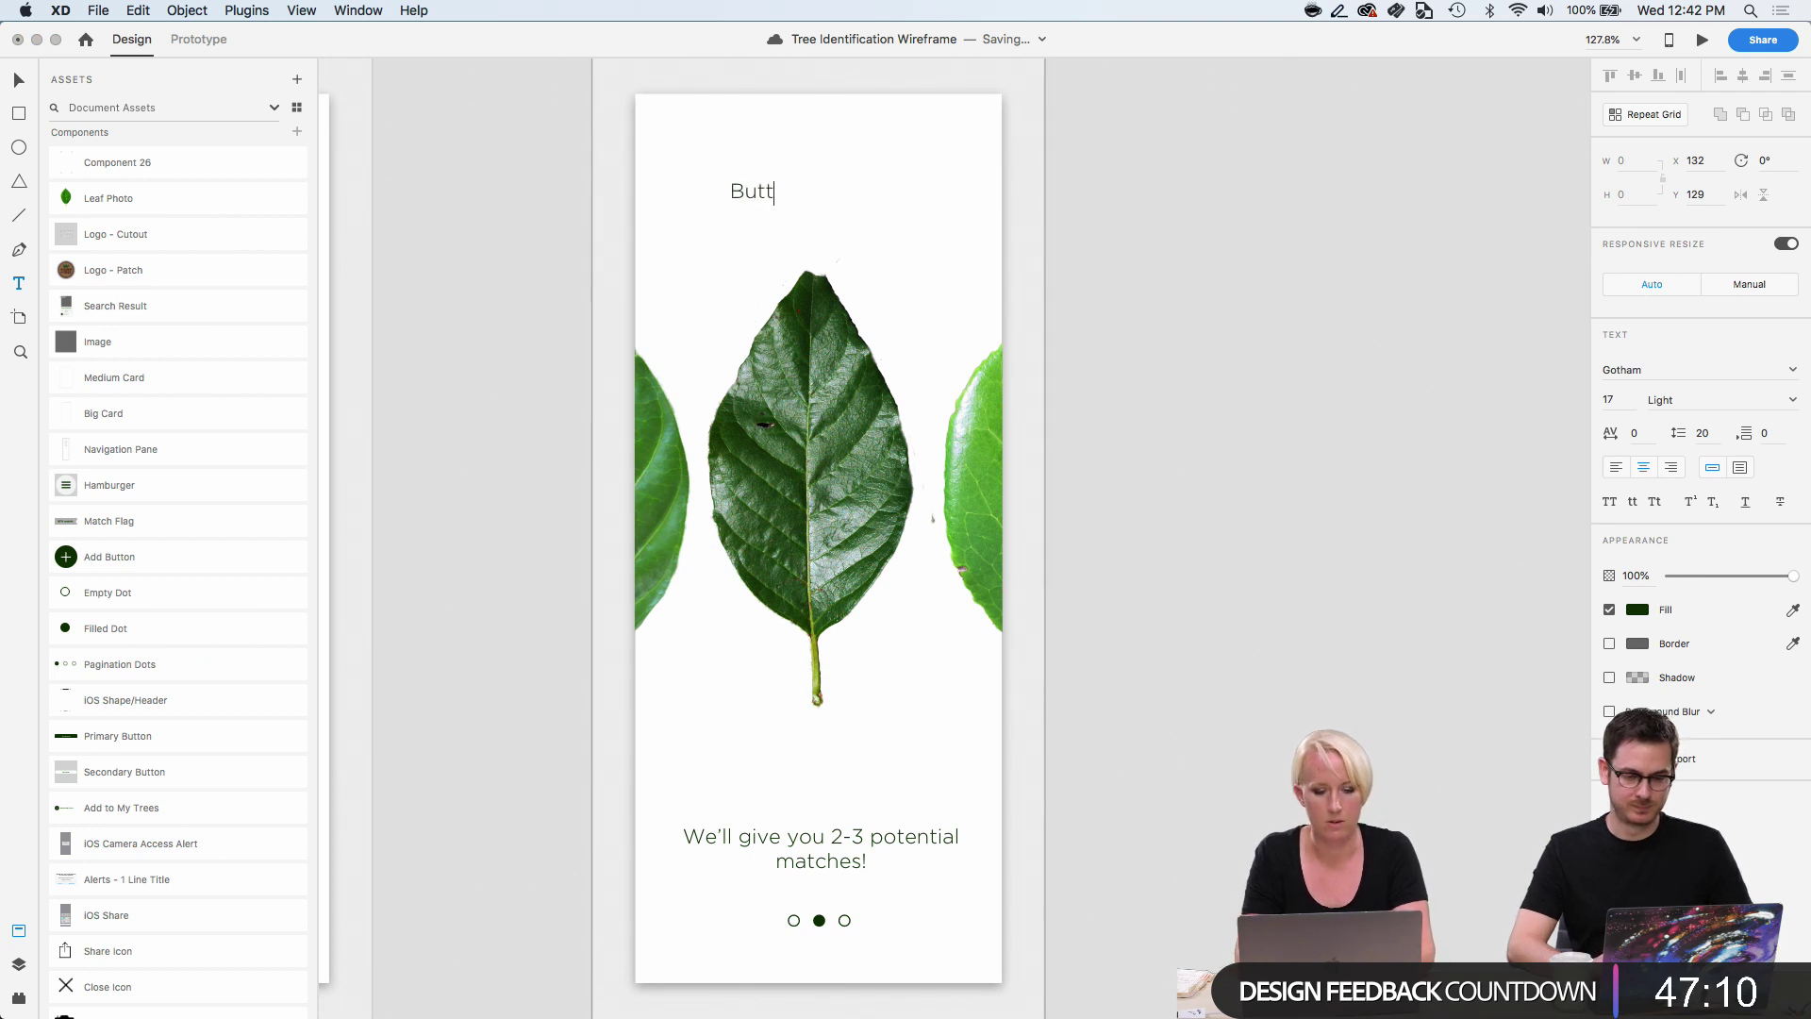
pyautogui.write('on Bush')
pyautogui.press('Return')
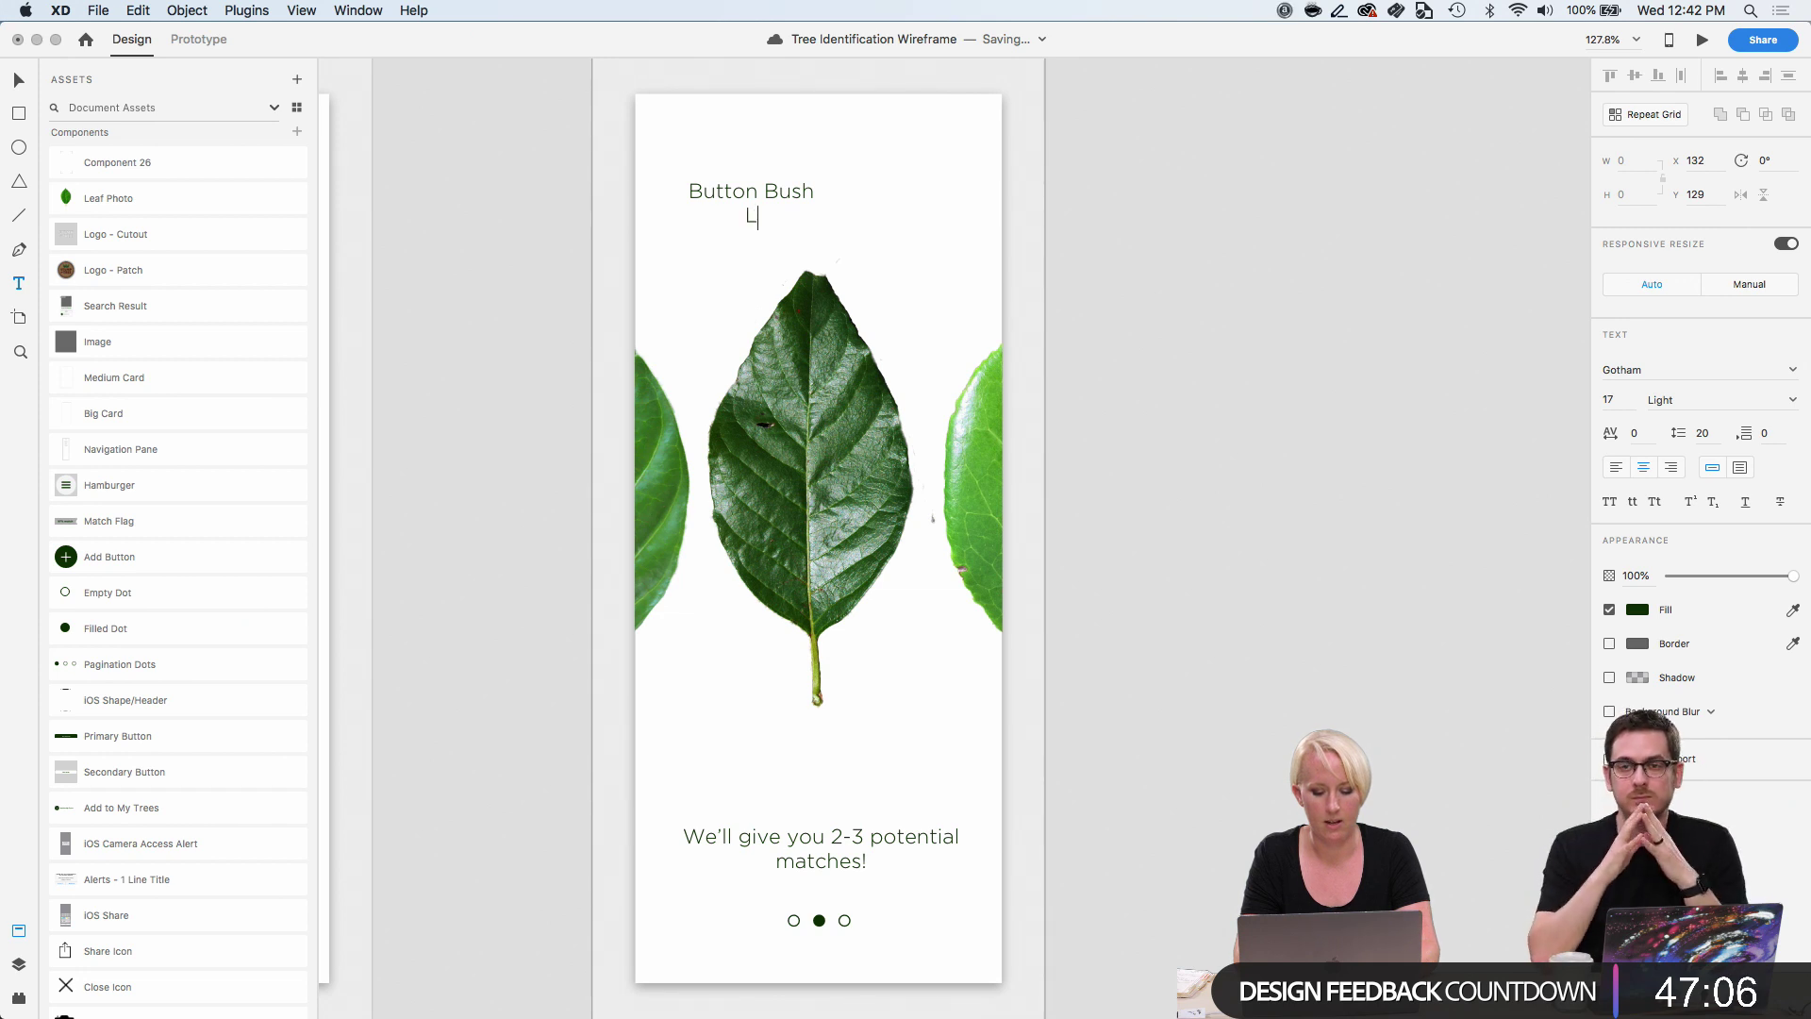
# Try "Llorem ipsum" as the second line of the Button Bush label.
pyautogui.write('Llorem ipsum')
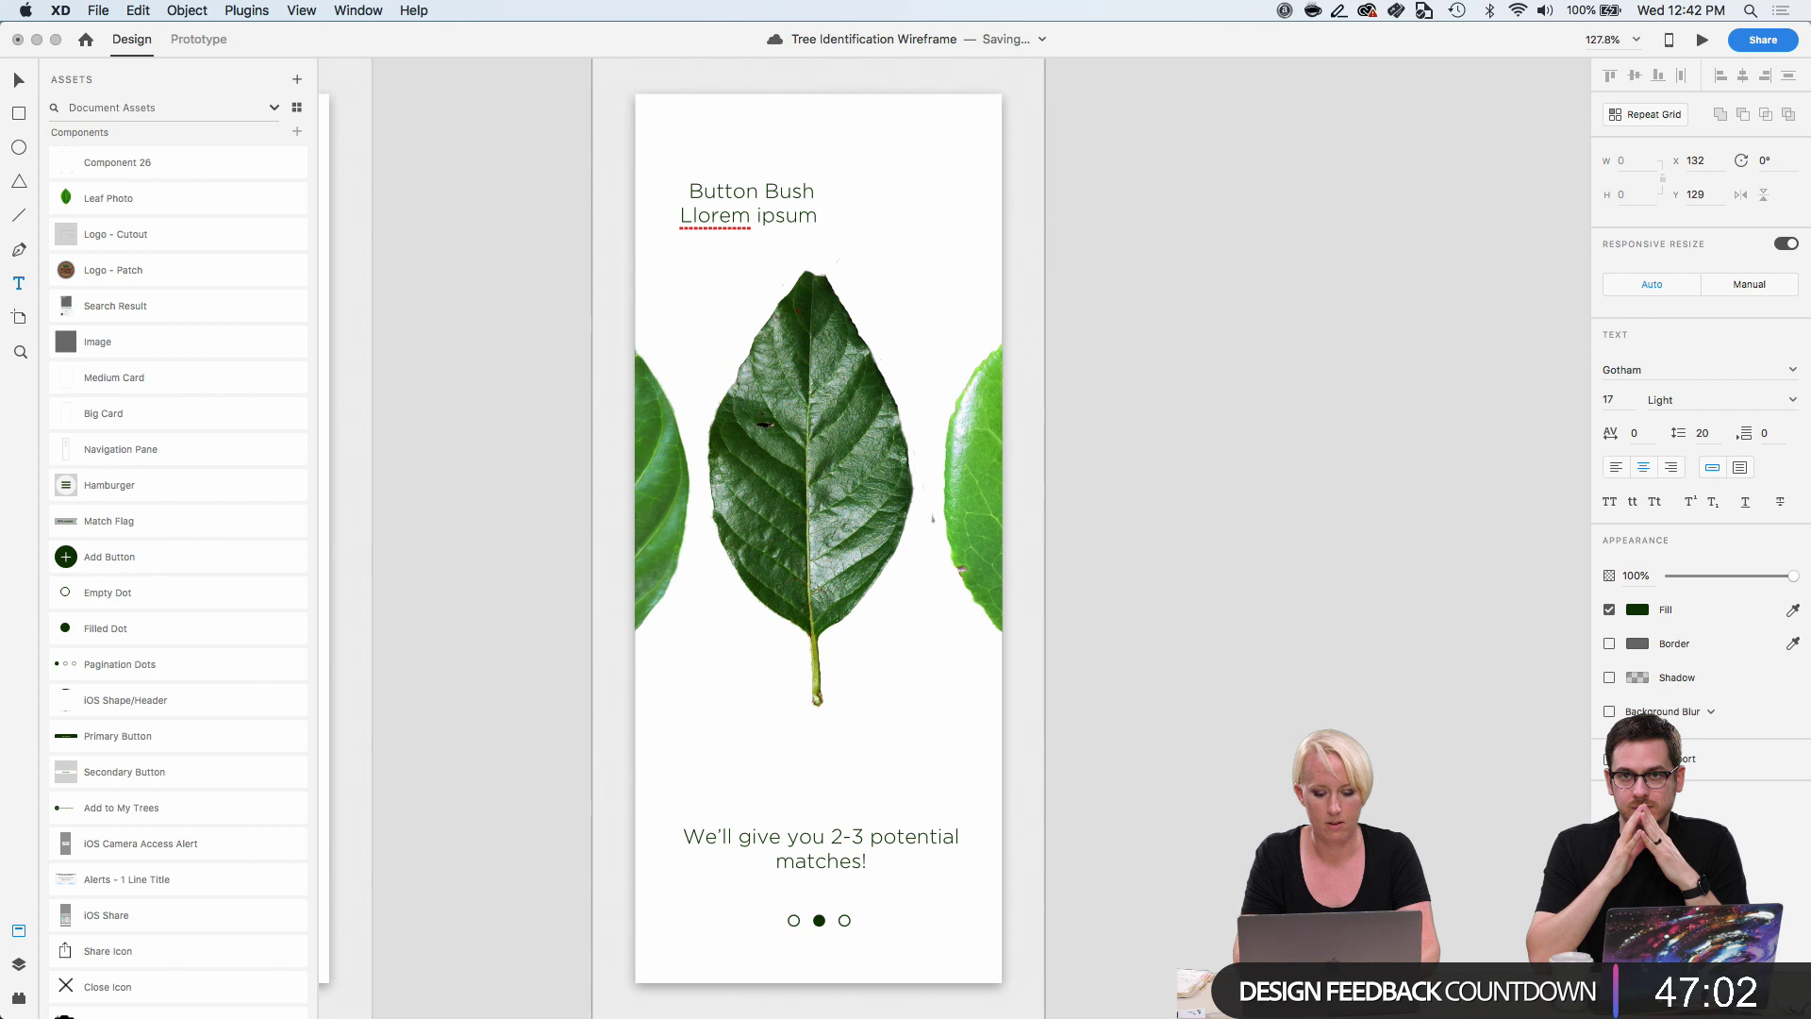
pyautogui.press('BackSpace')
pyautogui.press('BackSpace')
pyautogui.press('BackSpace')
pyautogui.press('BackSpace')
pyautogui.press('BackSpace')
pyautogui.press('BackSpace')
pyautogui.press('BackSpace')
pyautogui.press('BackSpace')
pyautogui.press('BackSpace')
pyautogui.press('BackSpace')
pyautogui.press('BackSpace')
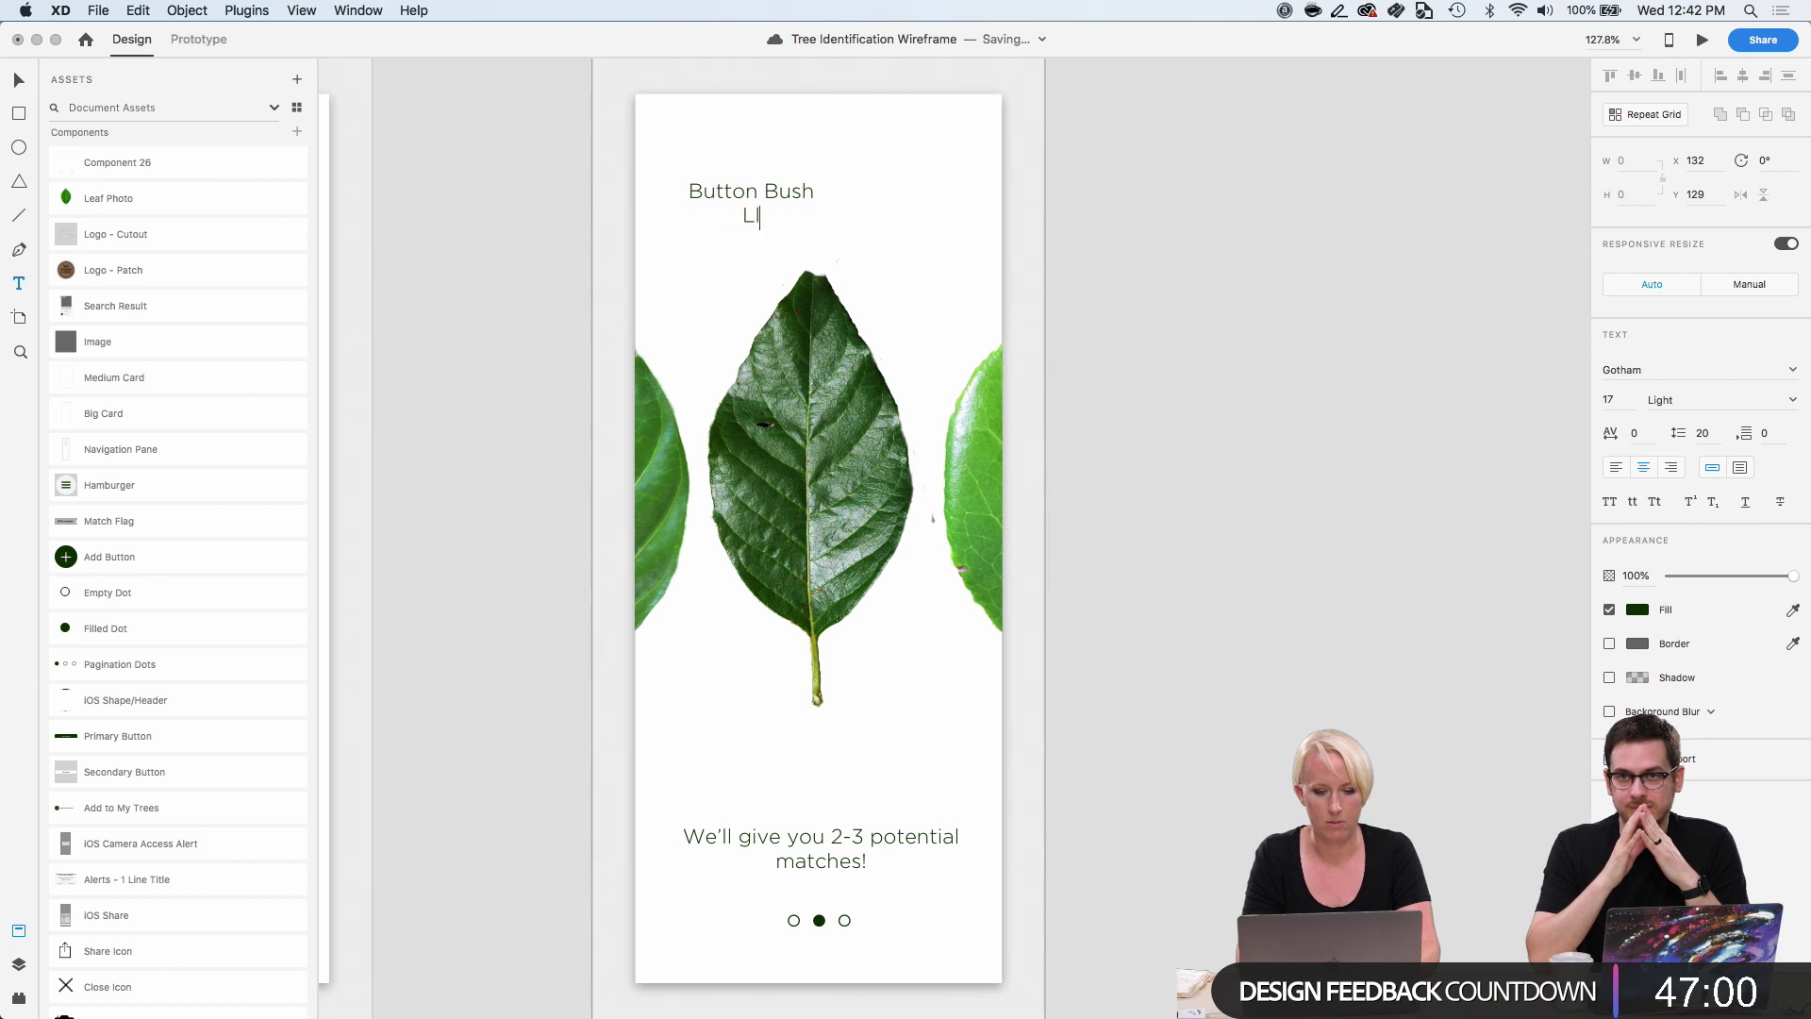
pyautogui.press('BackSpace')
pyautogui.press('BackSpace')
# Enter "Scientific name" as the label's second line and move the label over the middle leaf to X 115, Y 139.
pyautogui.write('Scientific')
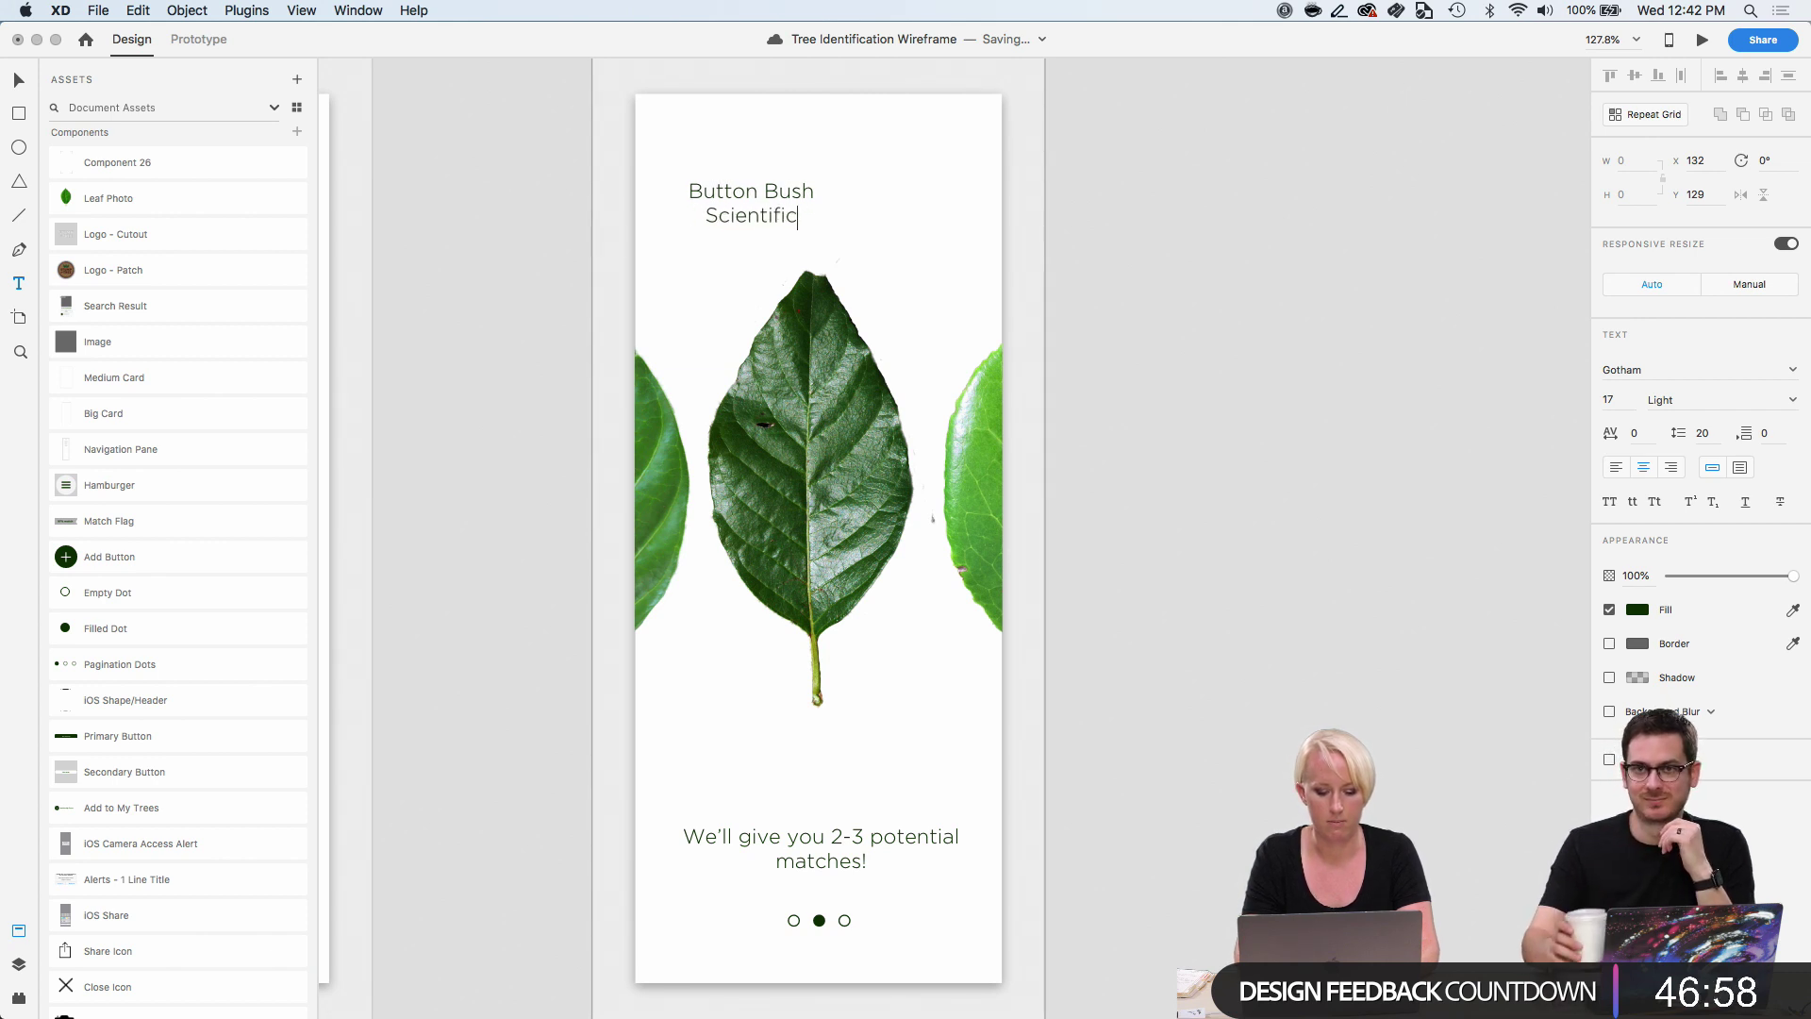
pyautogui.write(' name')
pyautogui.press('Escape')
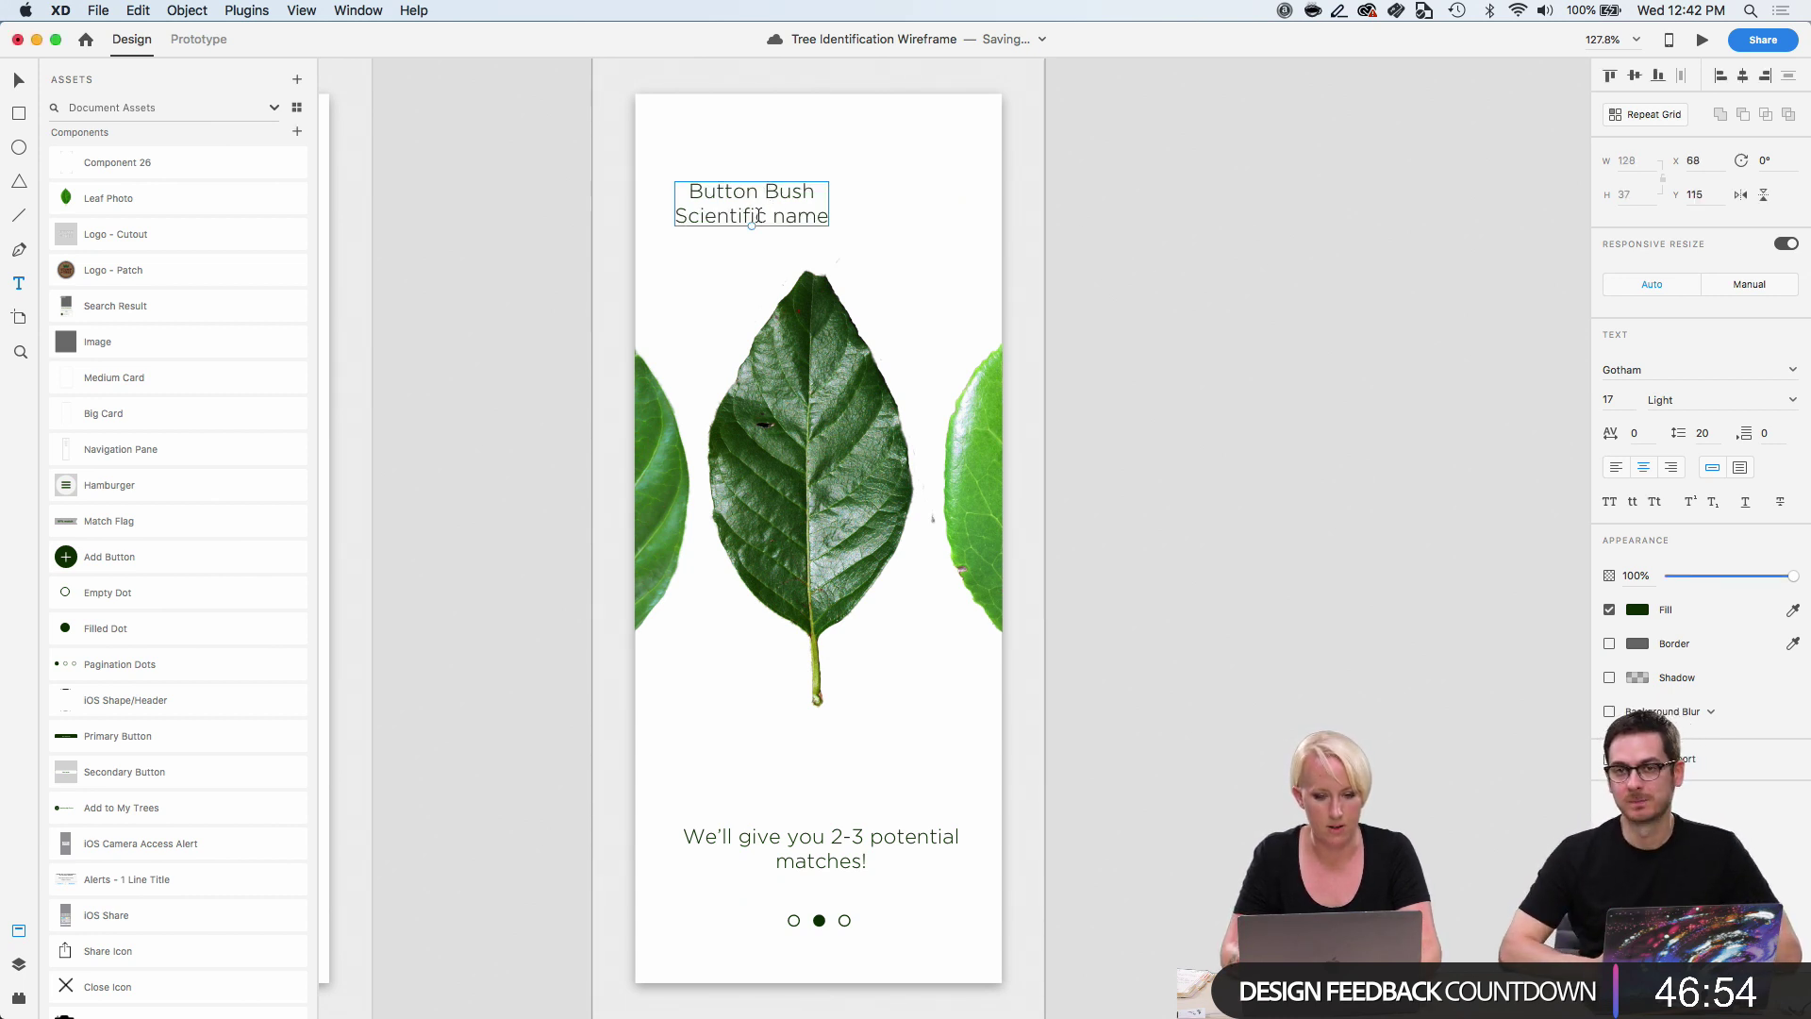
pyautogui.press('v')
pyautogui.moveTo(755, 188); pyautogui.dragTo(812, 216)
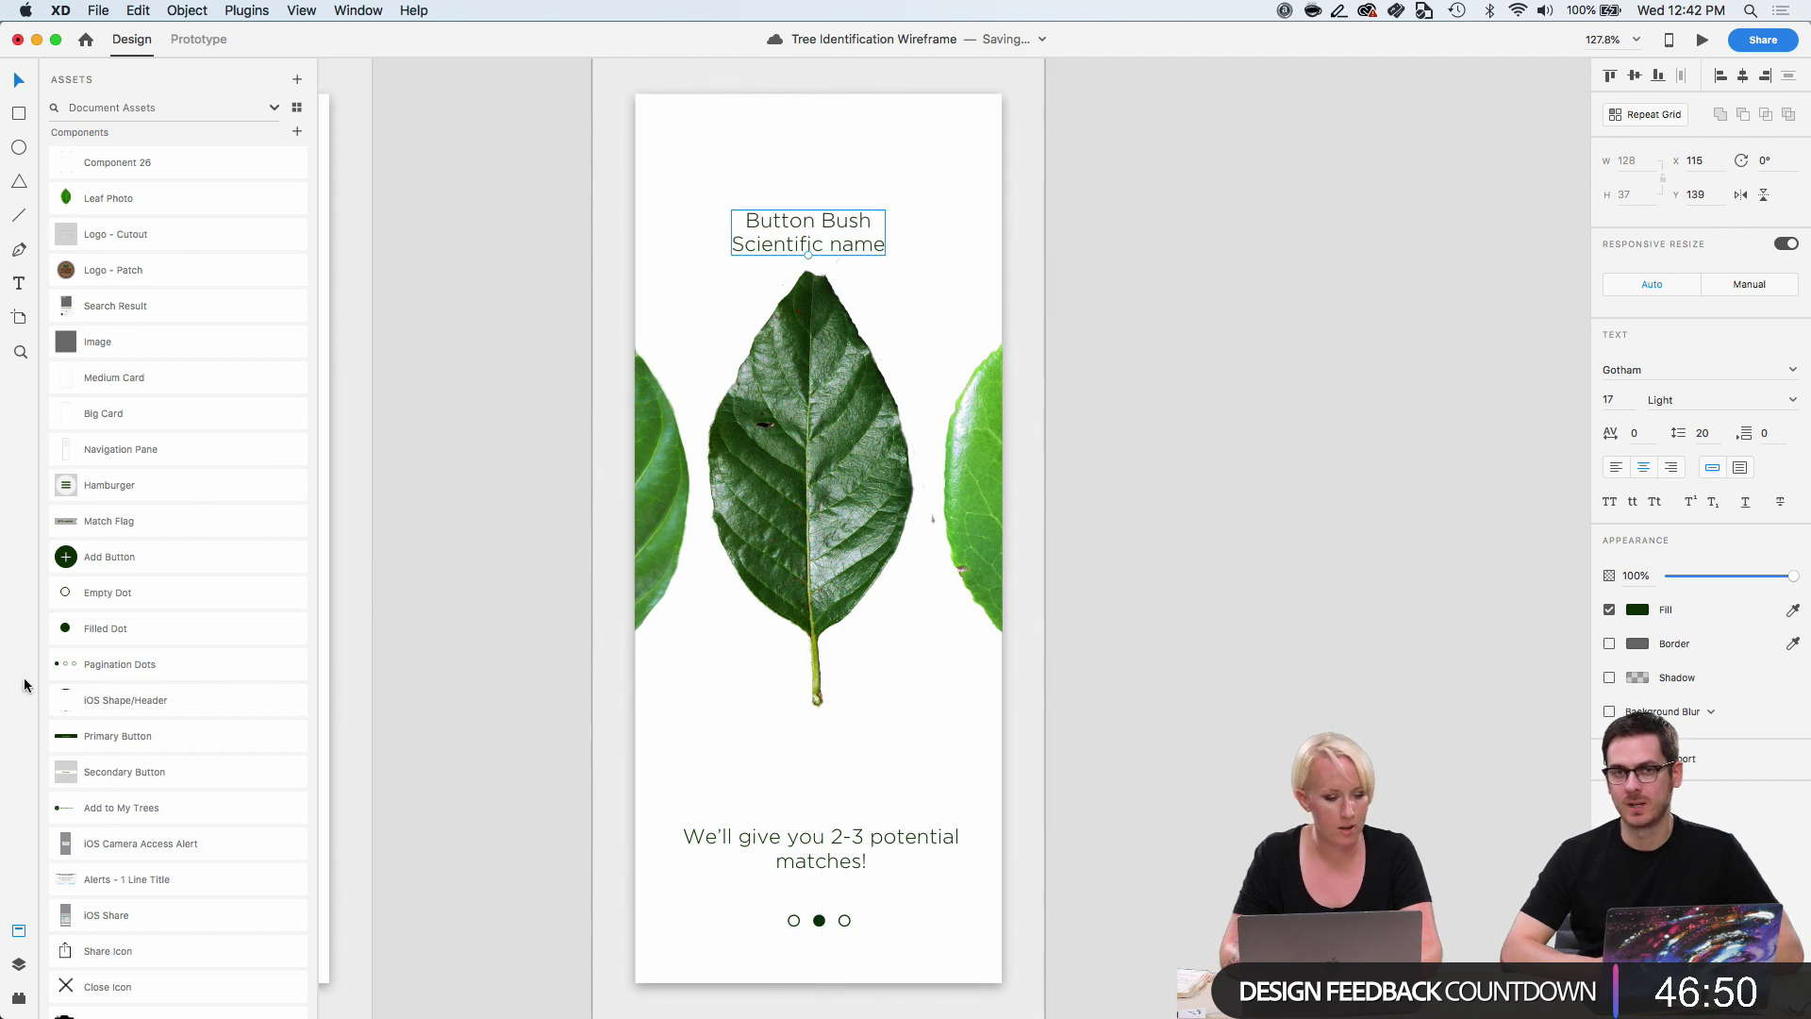
# Apply the Base Bold character style to the "Button Bush" line of the label.
pyautogui.click(18, 963)
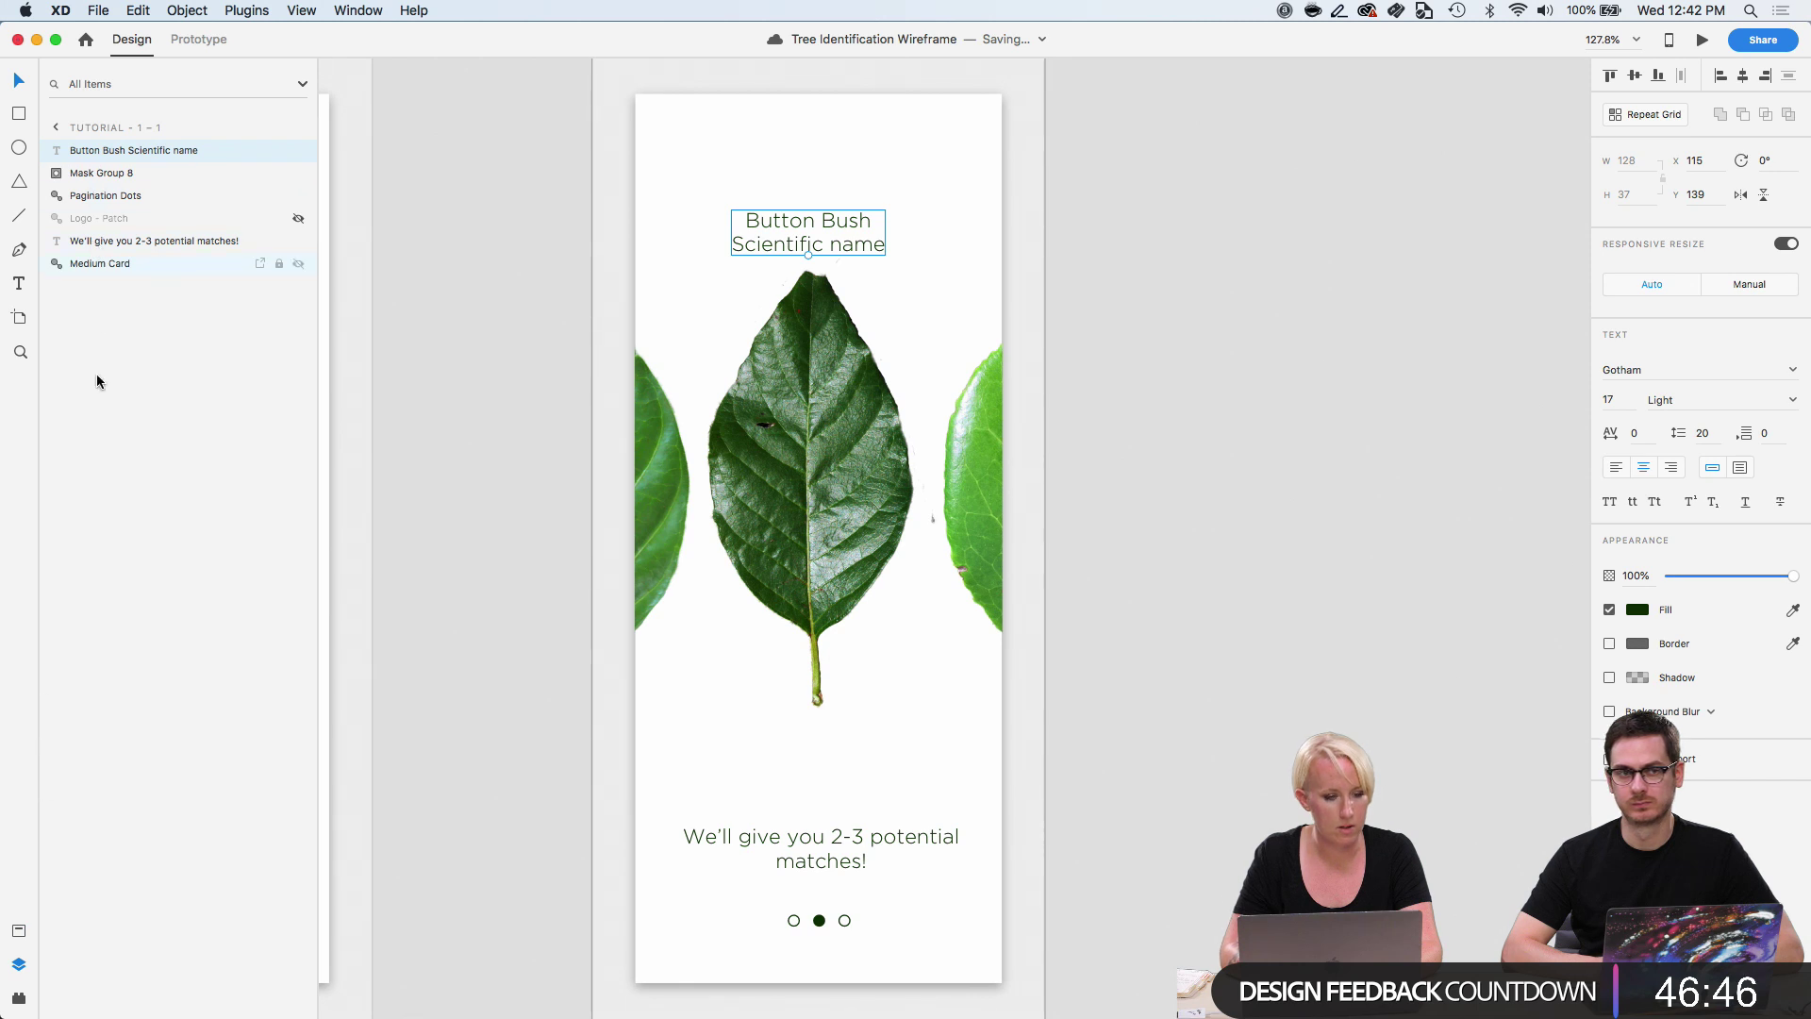
pyautogui.click(18, 931)
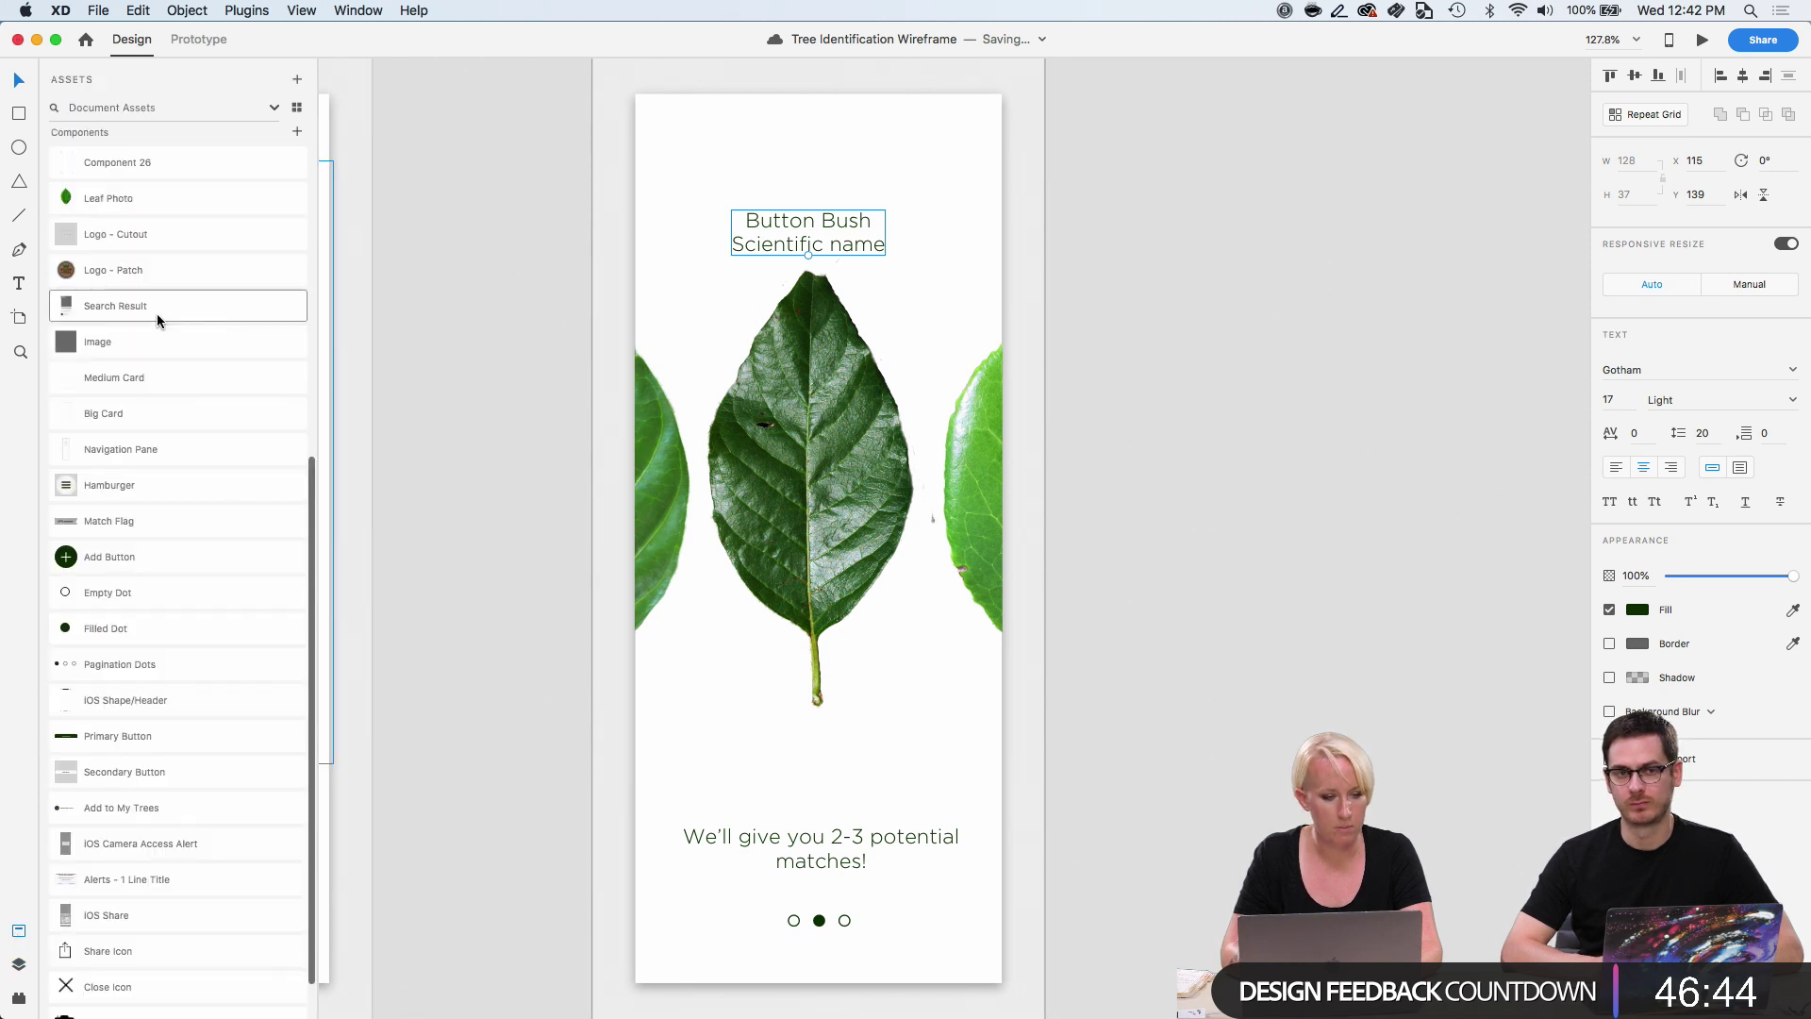
pyautogui.scroll(10, 162, 315)
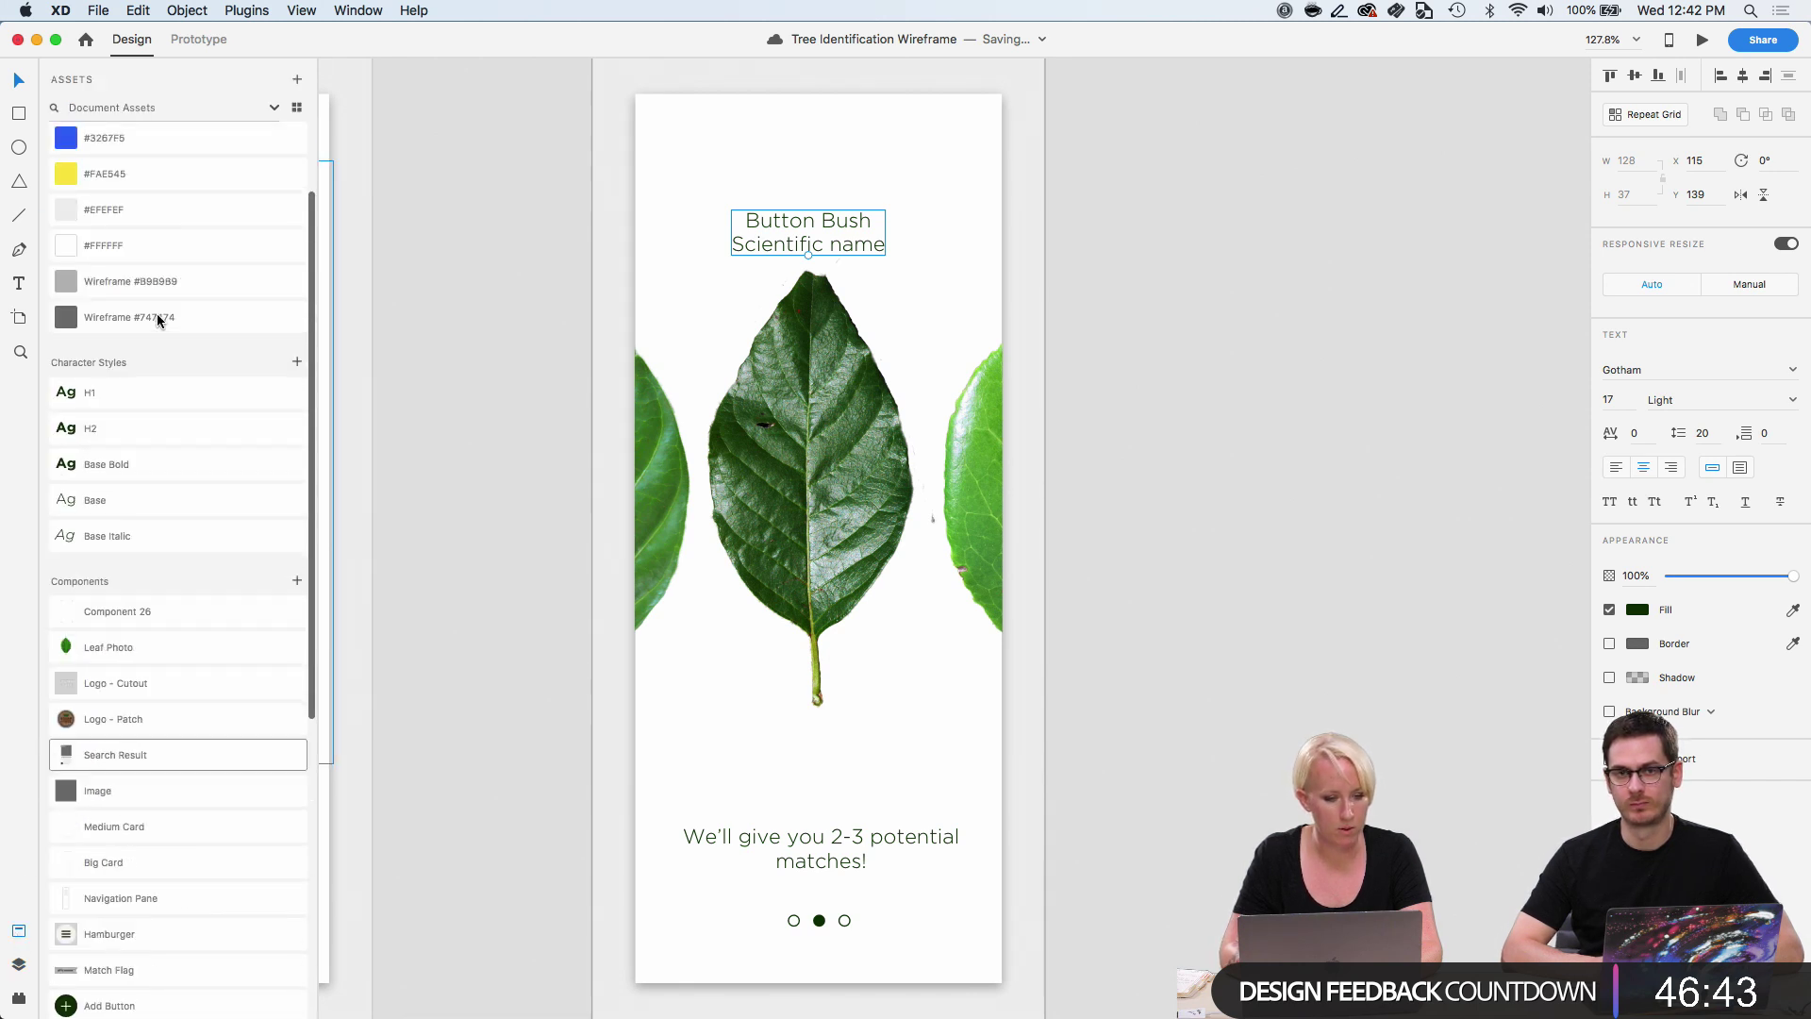
pyautogui.doubleClick(847, 219)
pyautogui.tripleClick(848, 219)
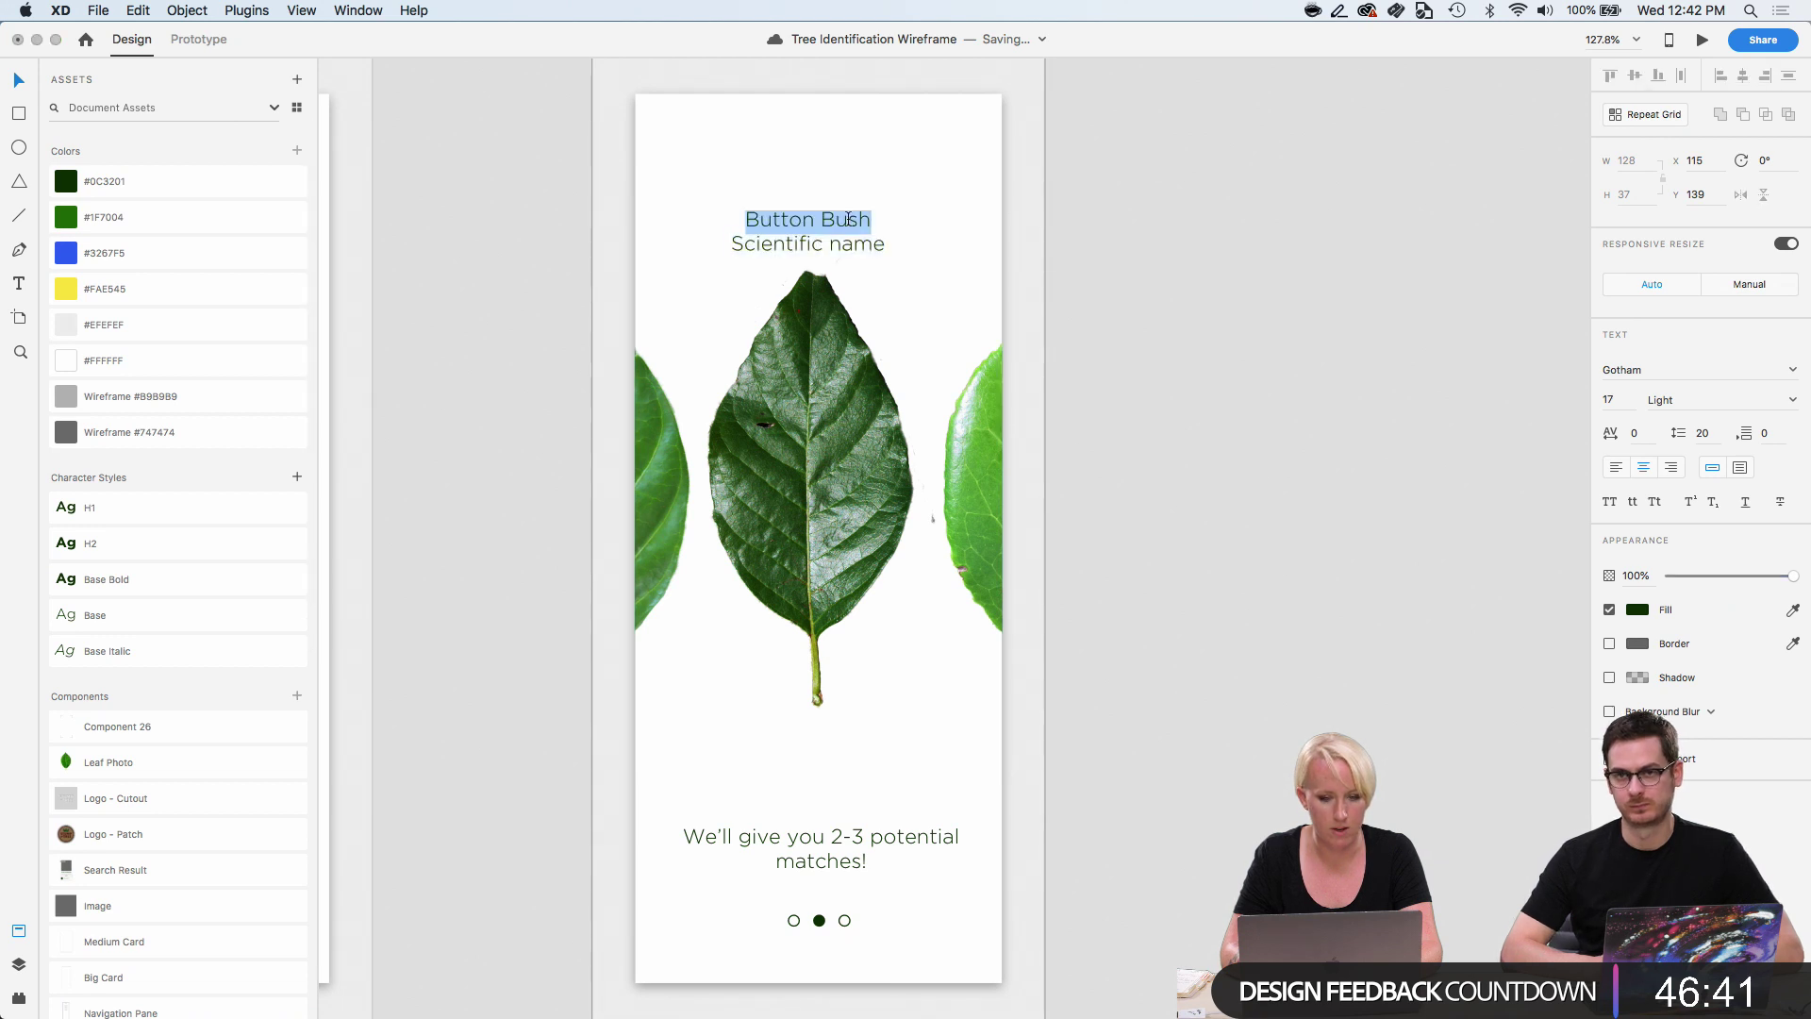
pyautogui.click(140, 606)
pyautogui.click(140, 579)
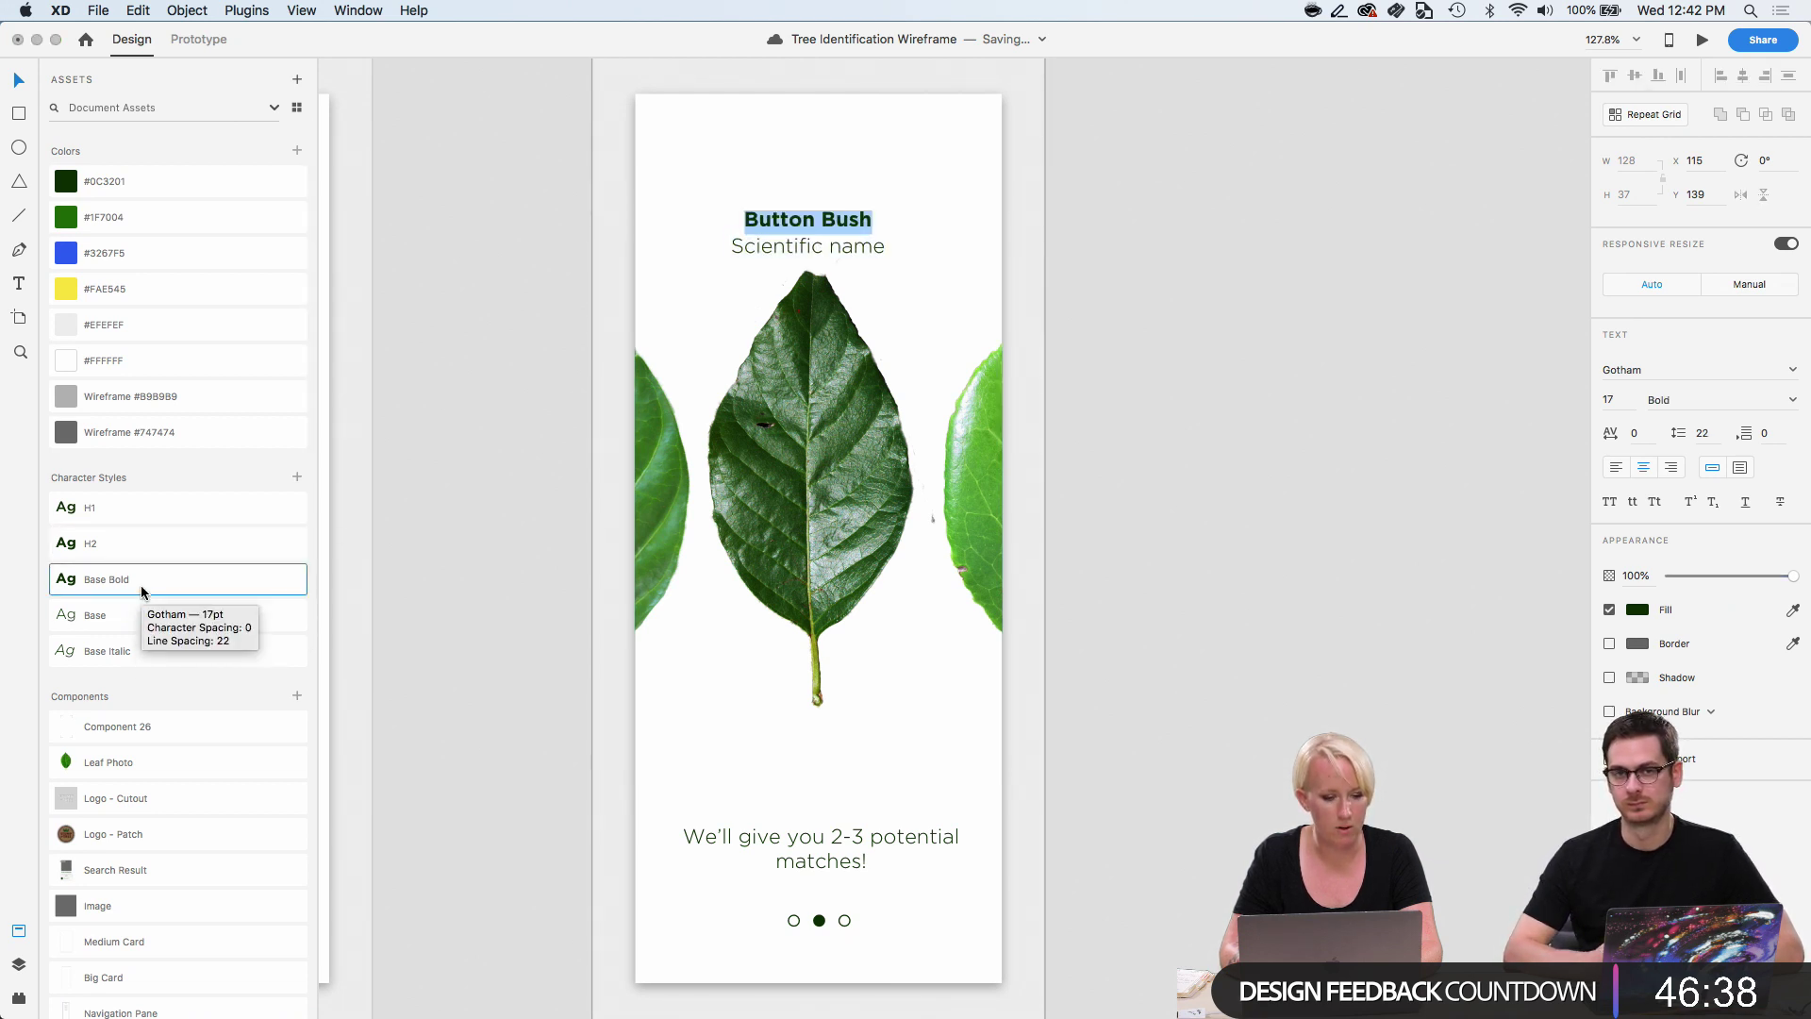
# Apply the Base Italic character style to the "Scientific name" line.
pyautogui.click(794, 248)
pyautogui.tripleClick(794, 248)
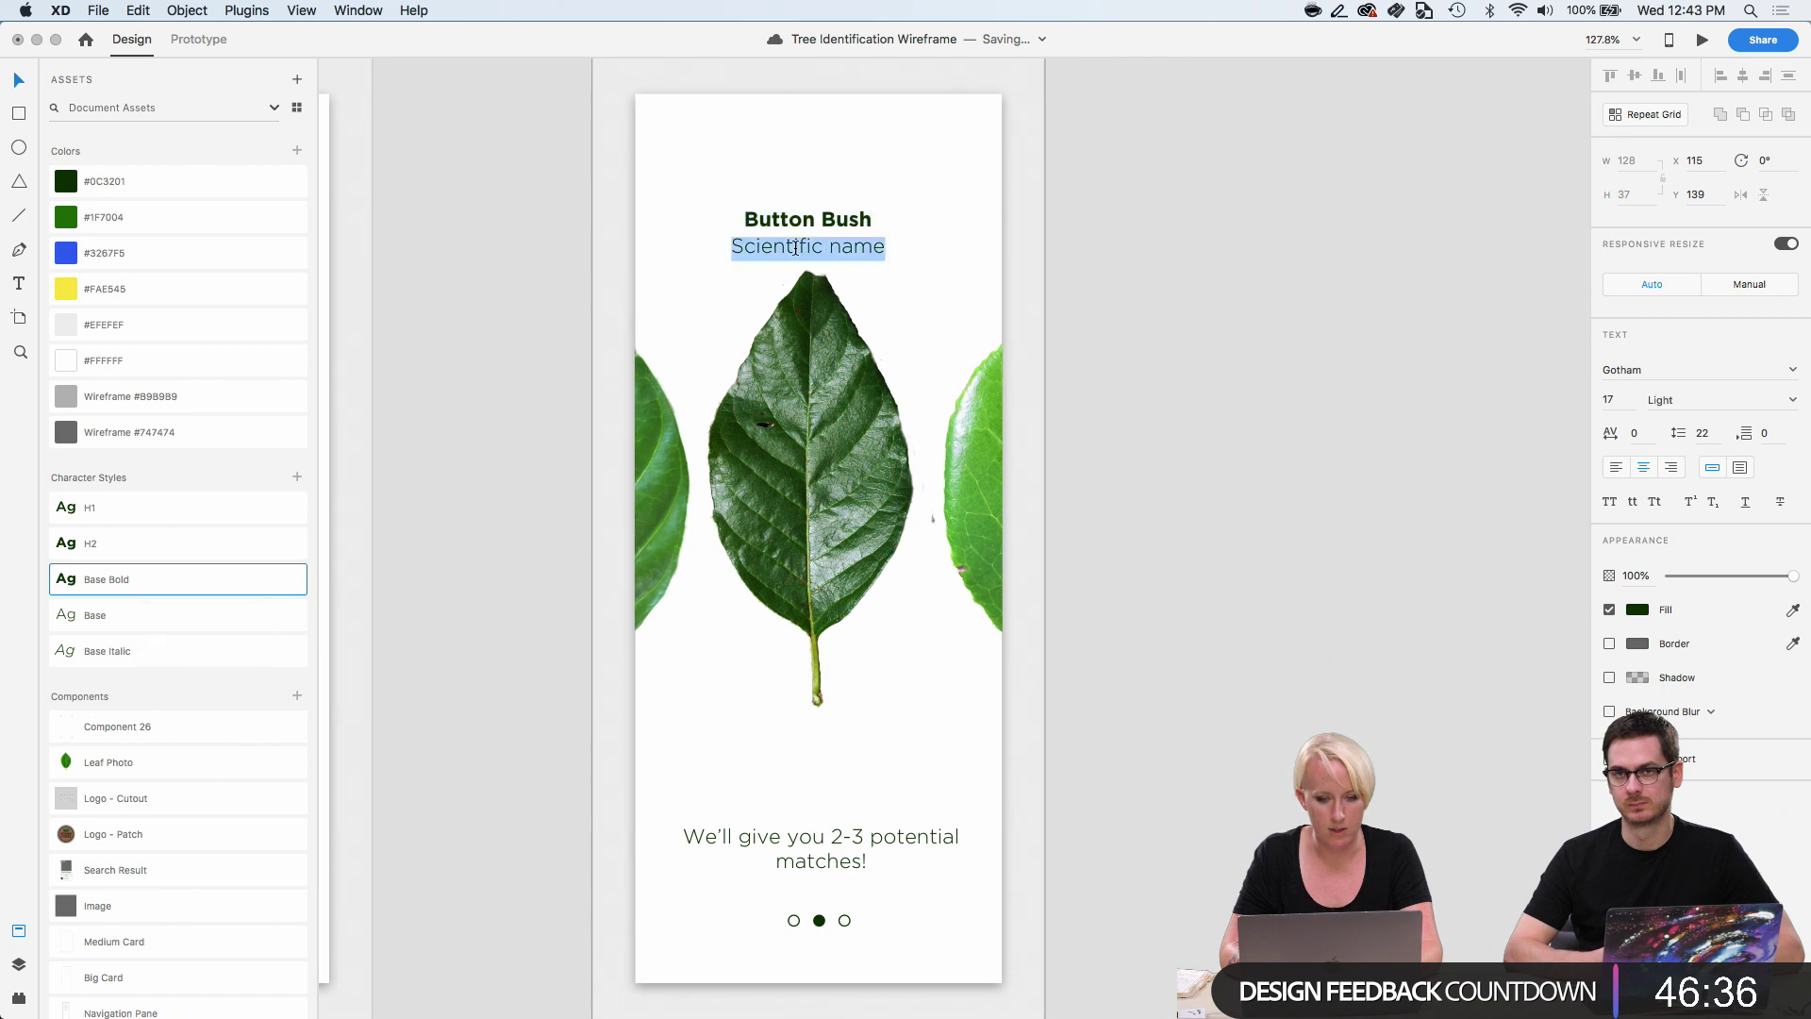
pyautogui.click(140, 653)
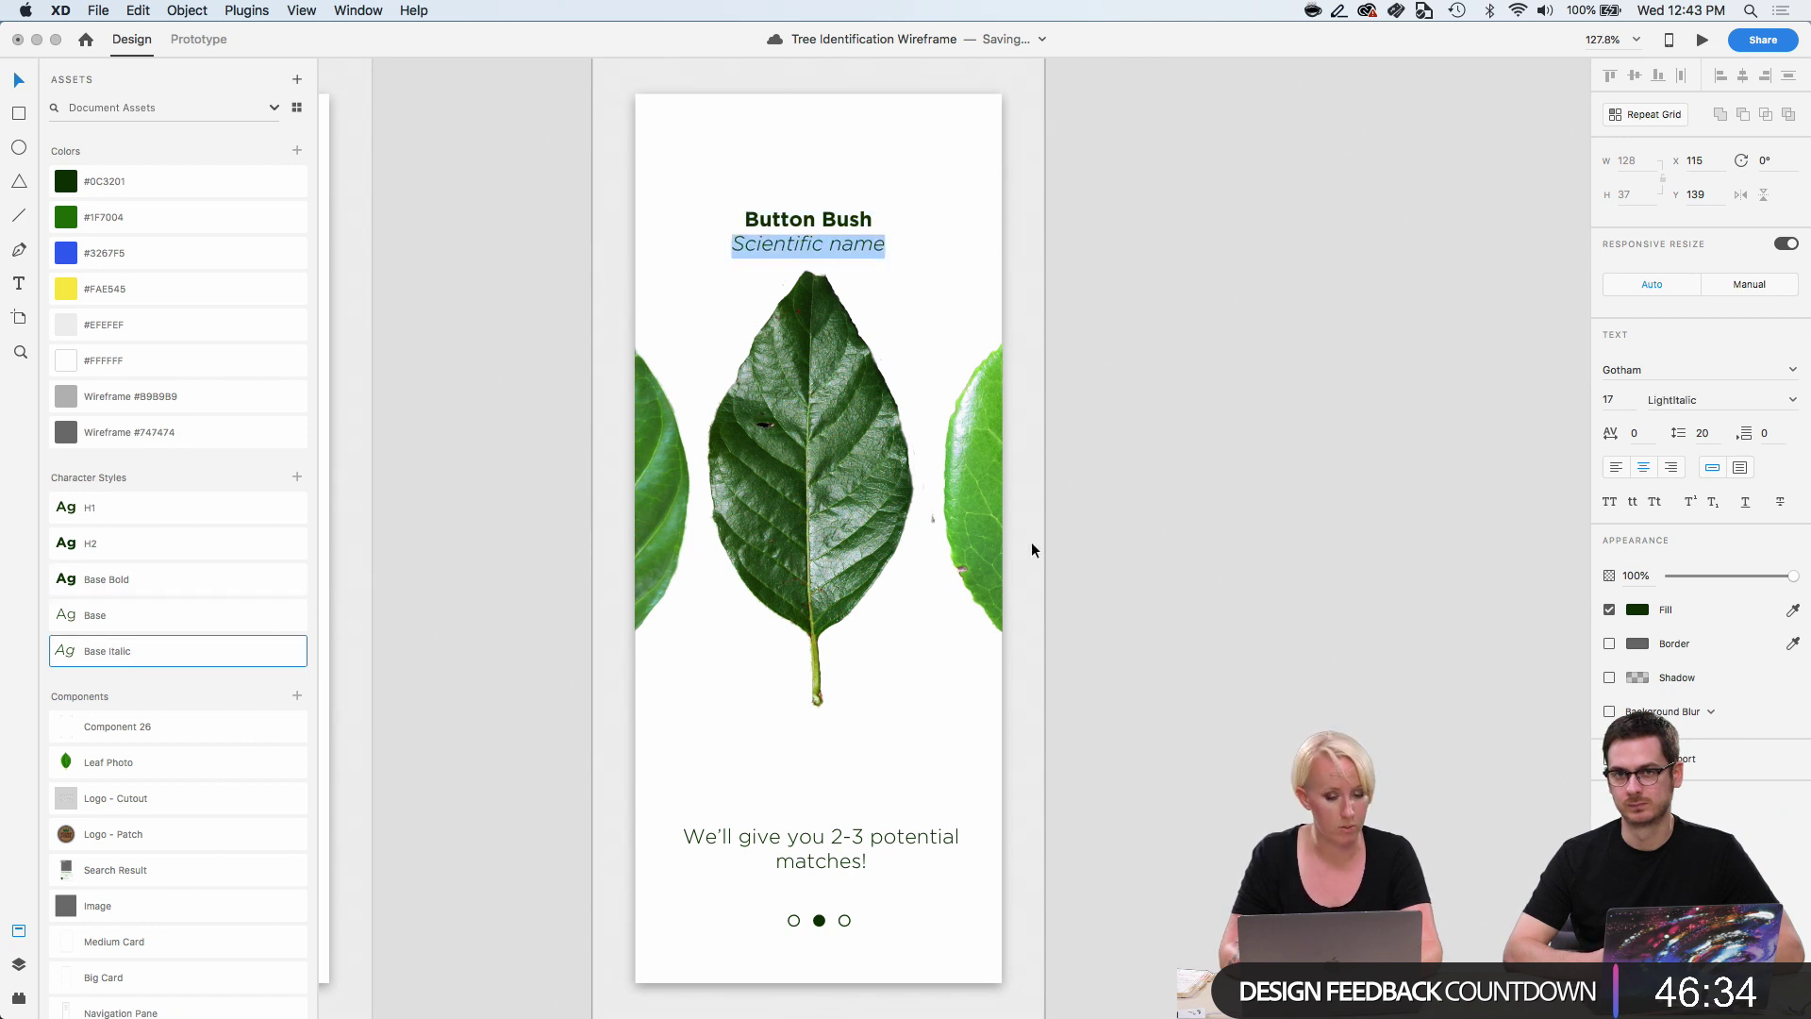
pyautogui.press('Escape')
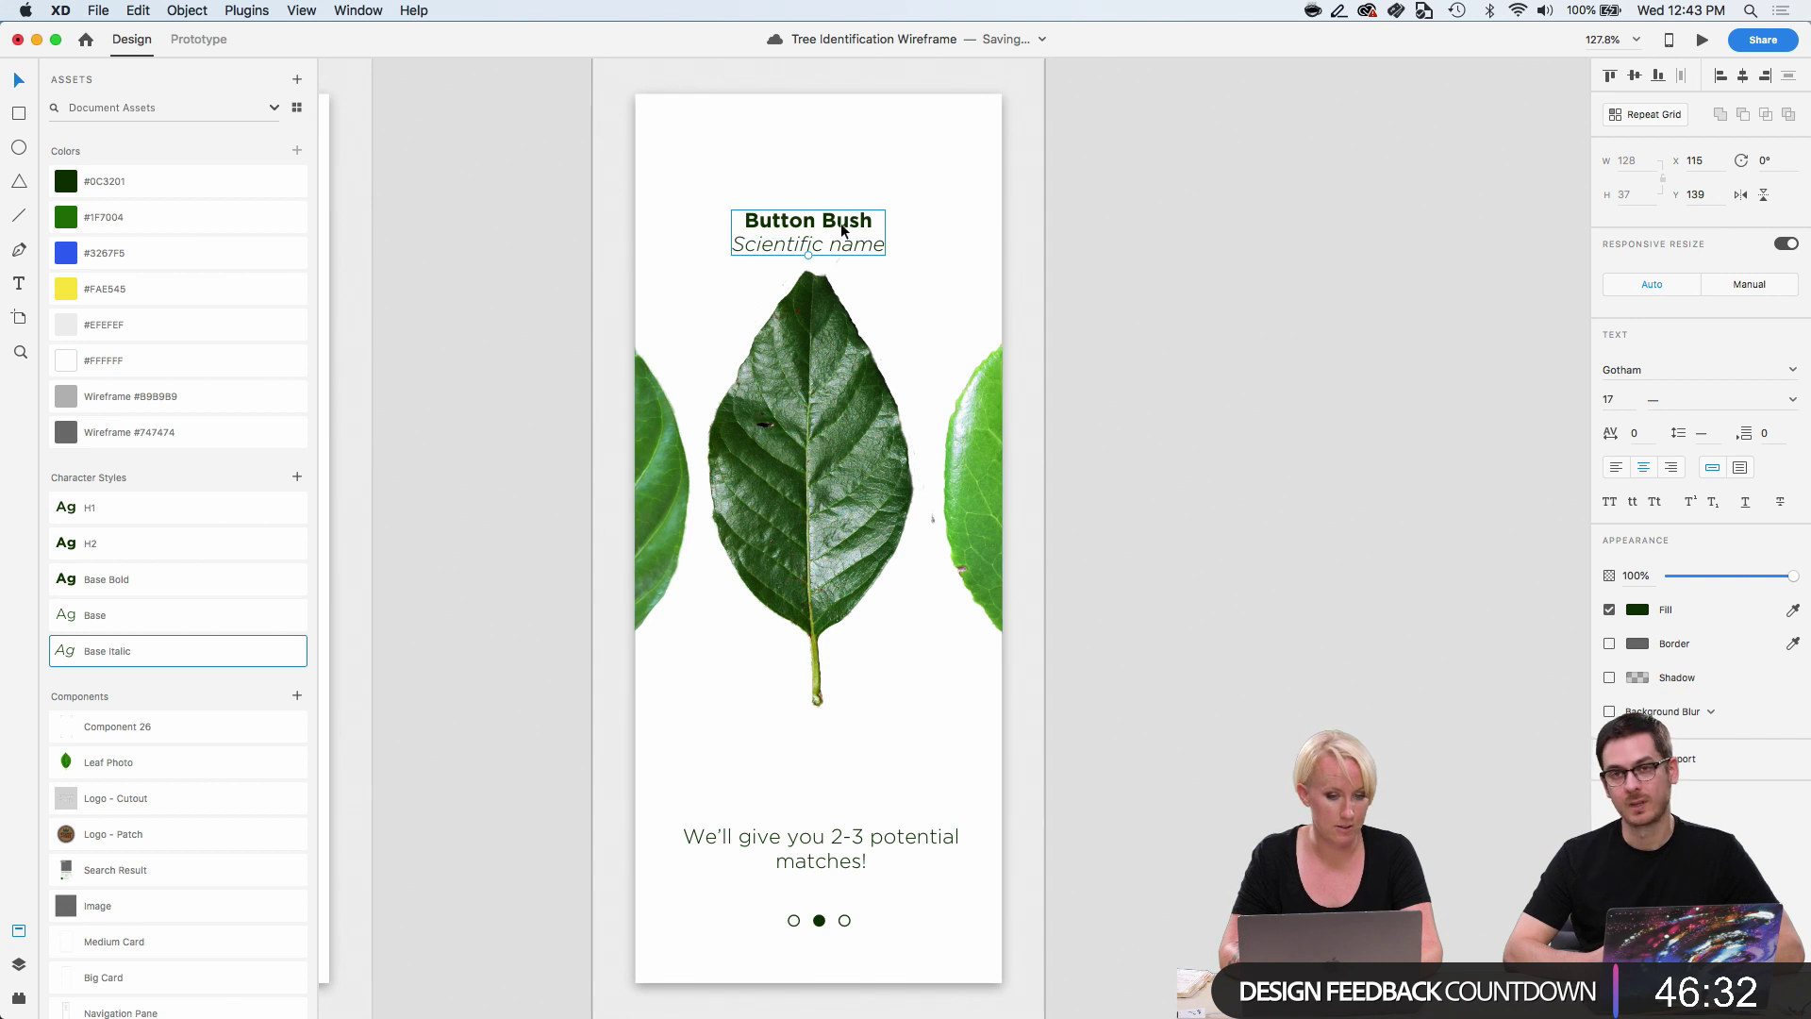
# Duplicate the Button Bush label above each side leaf, placing the copy over the veined leaf at X -37, Y 139.
pyautogui.moveTo(842, 227); pyautogui.dragTo(671, 227)
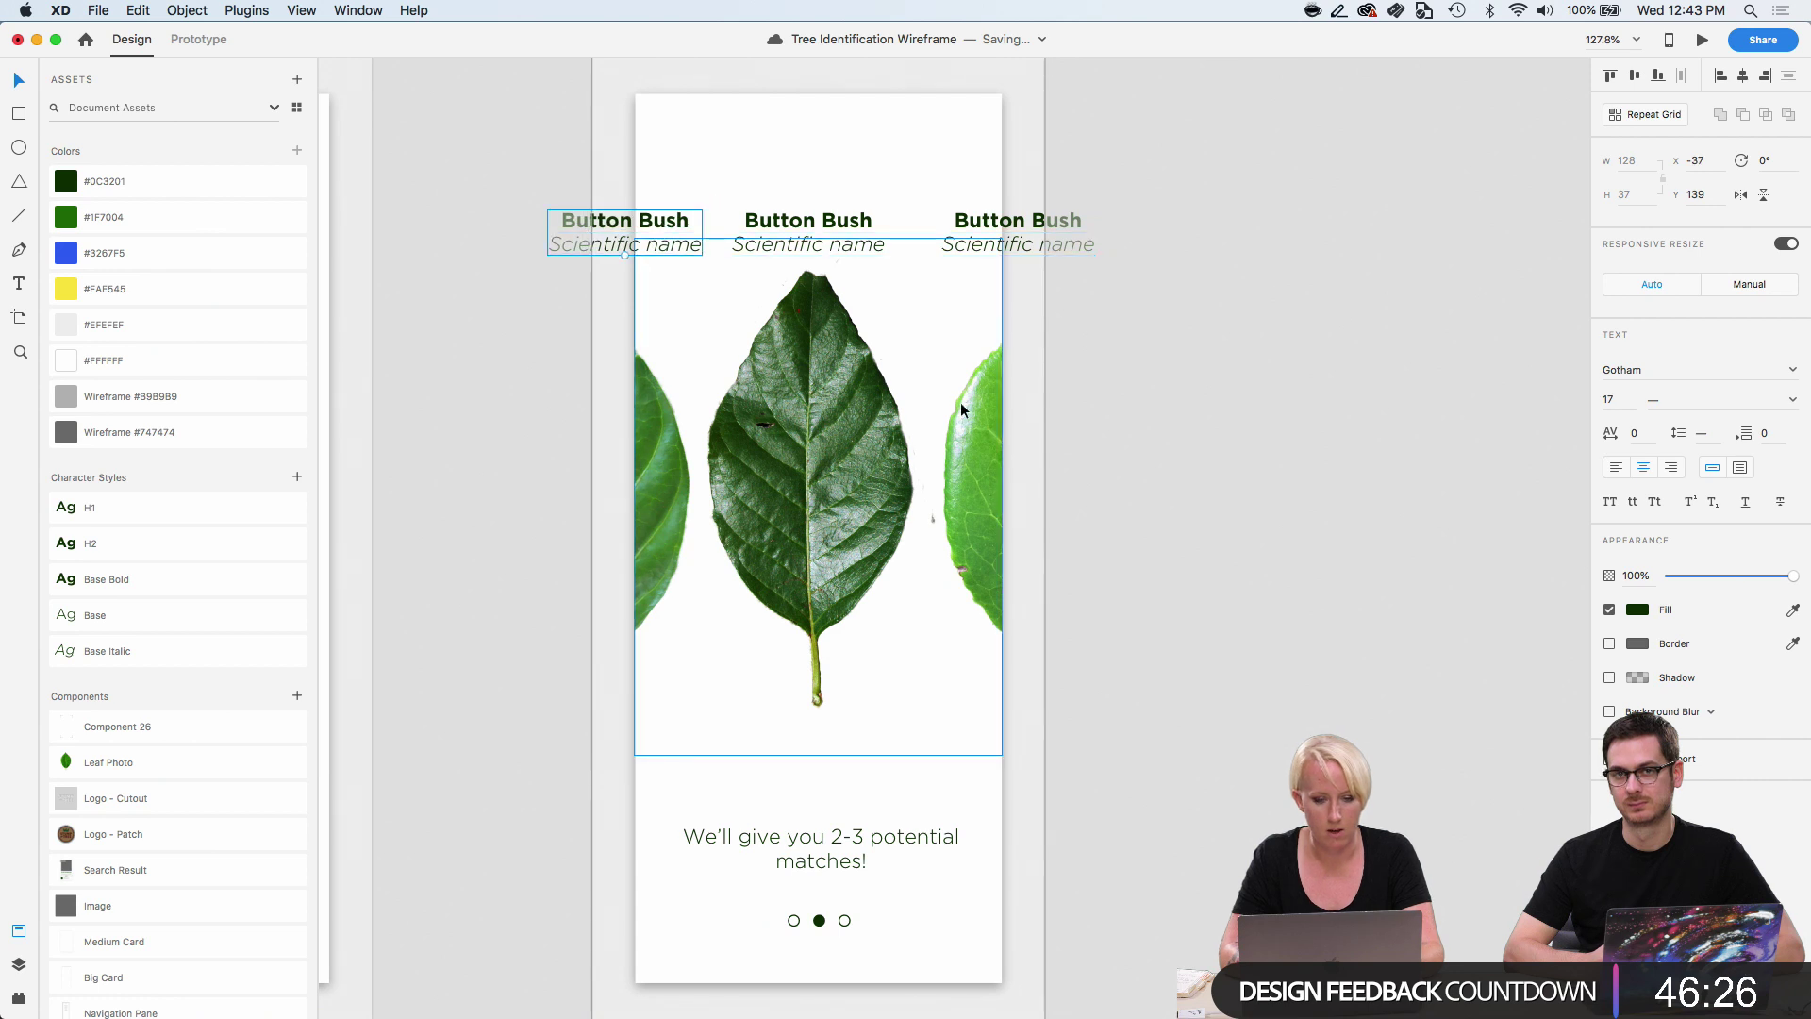
pyautogui.click(1175, 464)
# Extend the leaf mask's rectangle upward past the labels to a height of about 472 at Y 119.
pyautogui.click(850, 360)
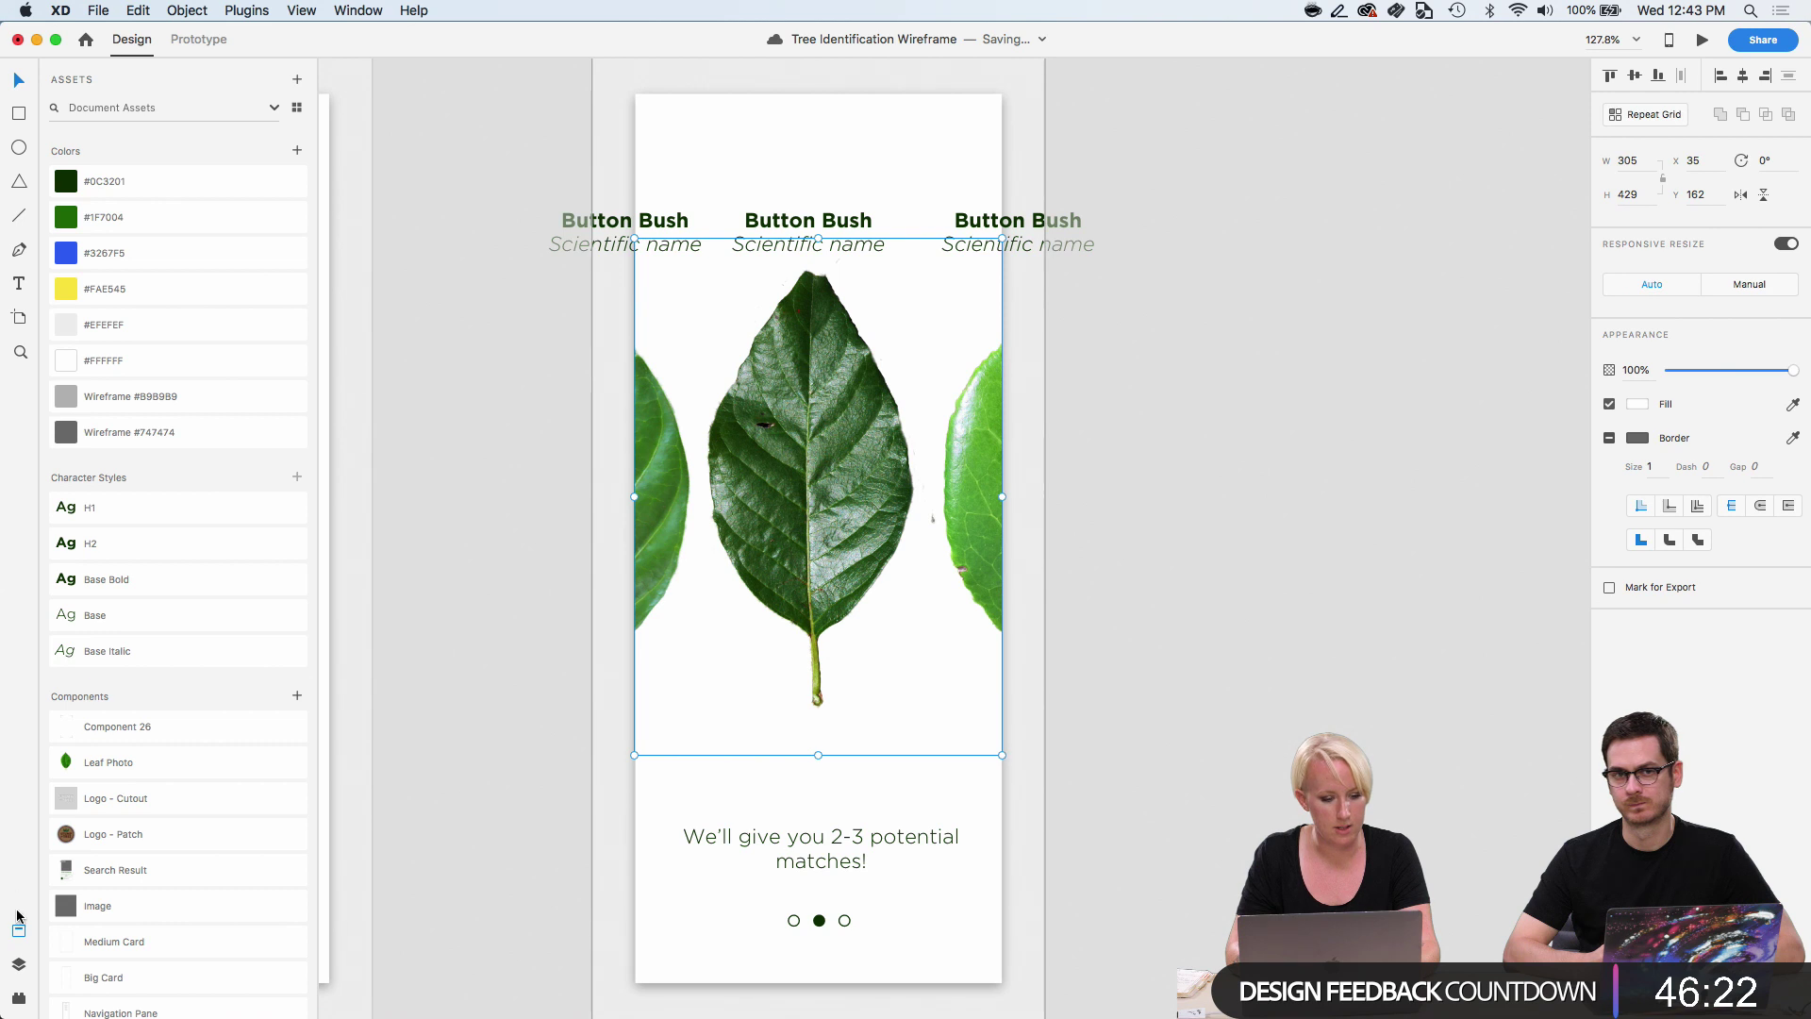
pyautogui.click(19, 964)
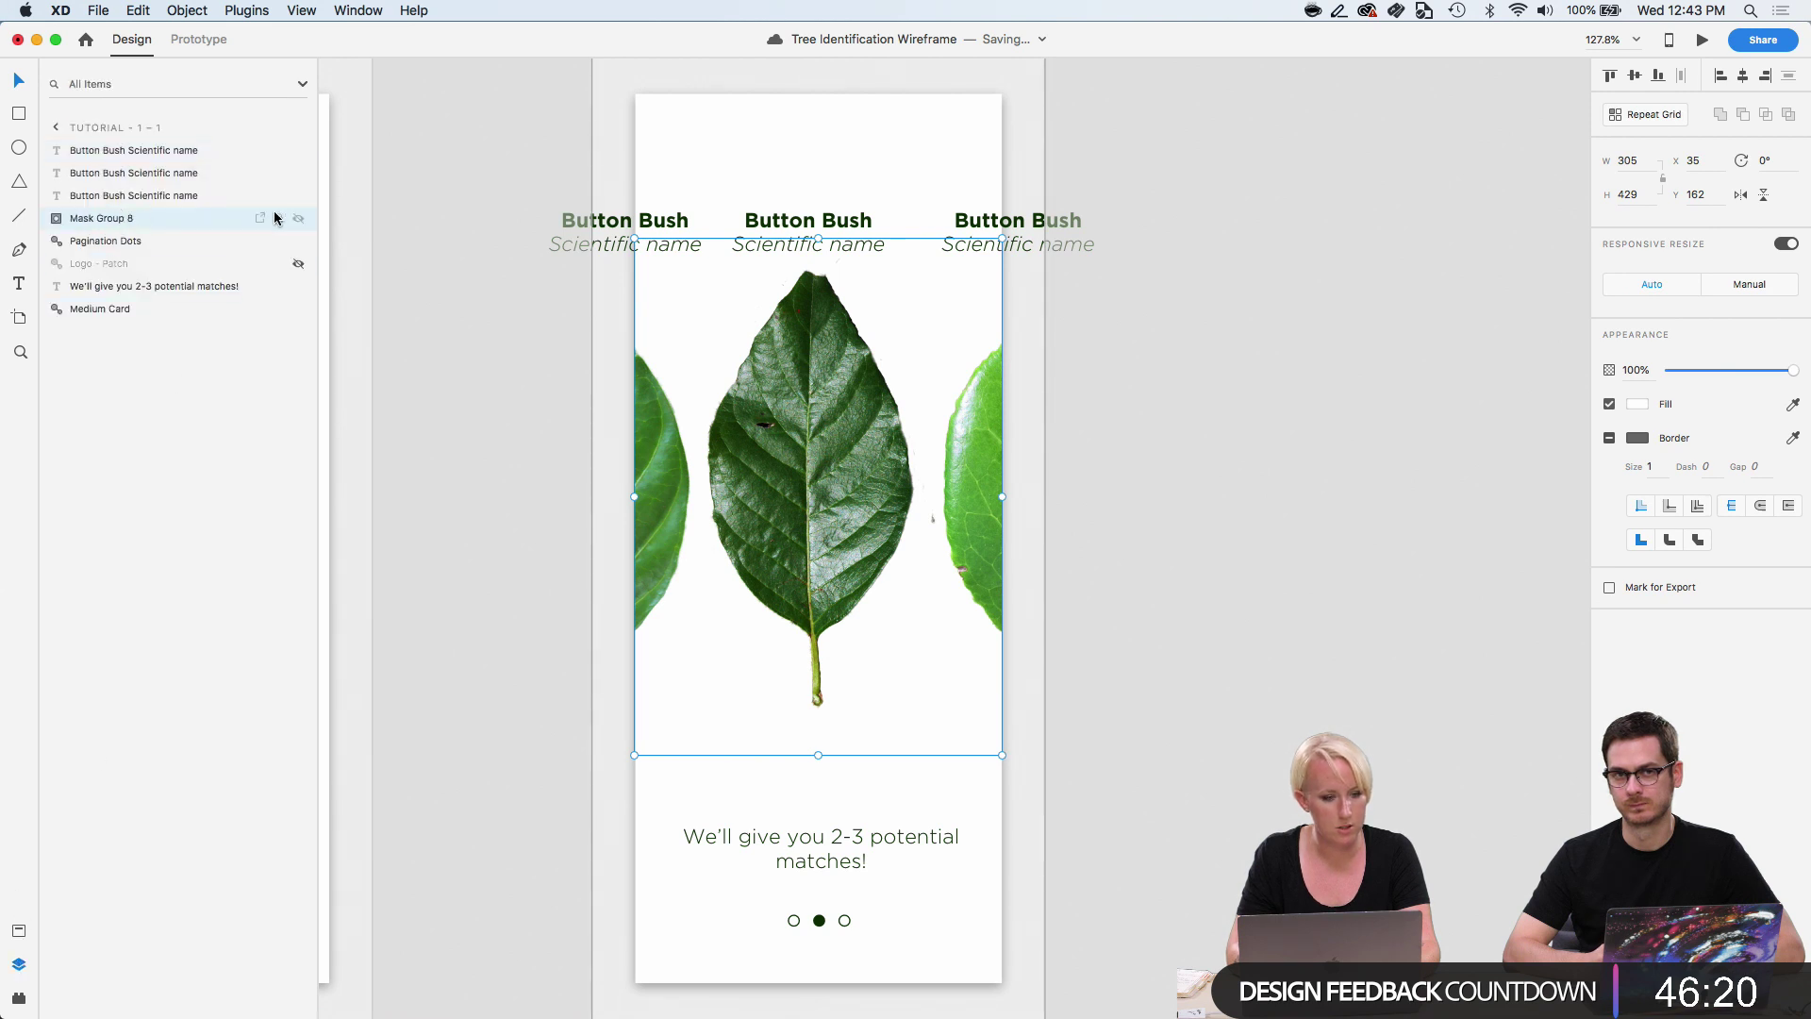
pyautogui.click(55, 219)
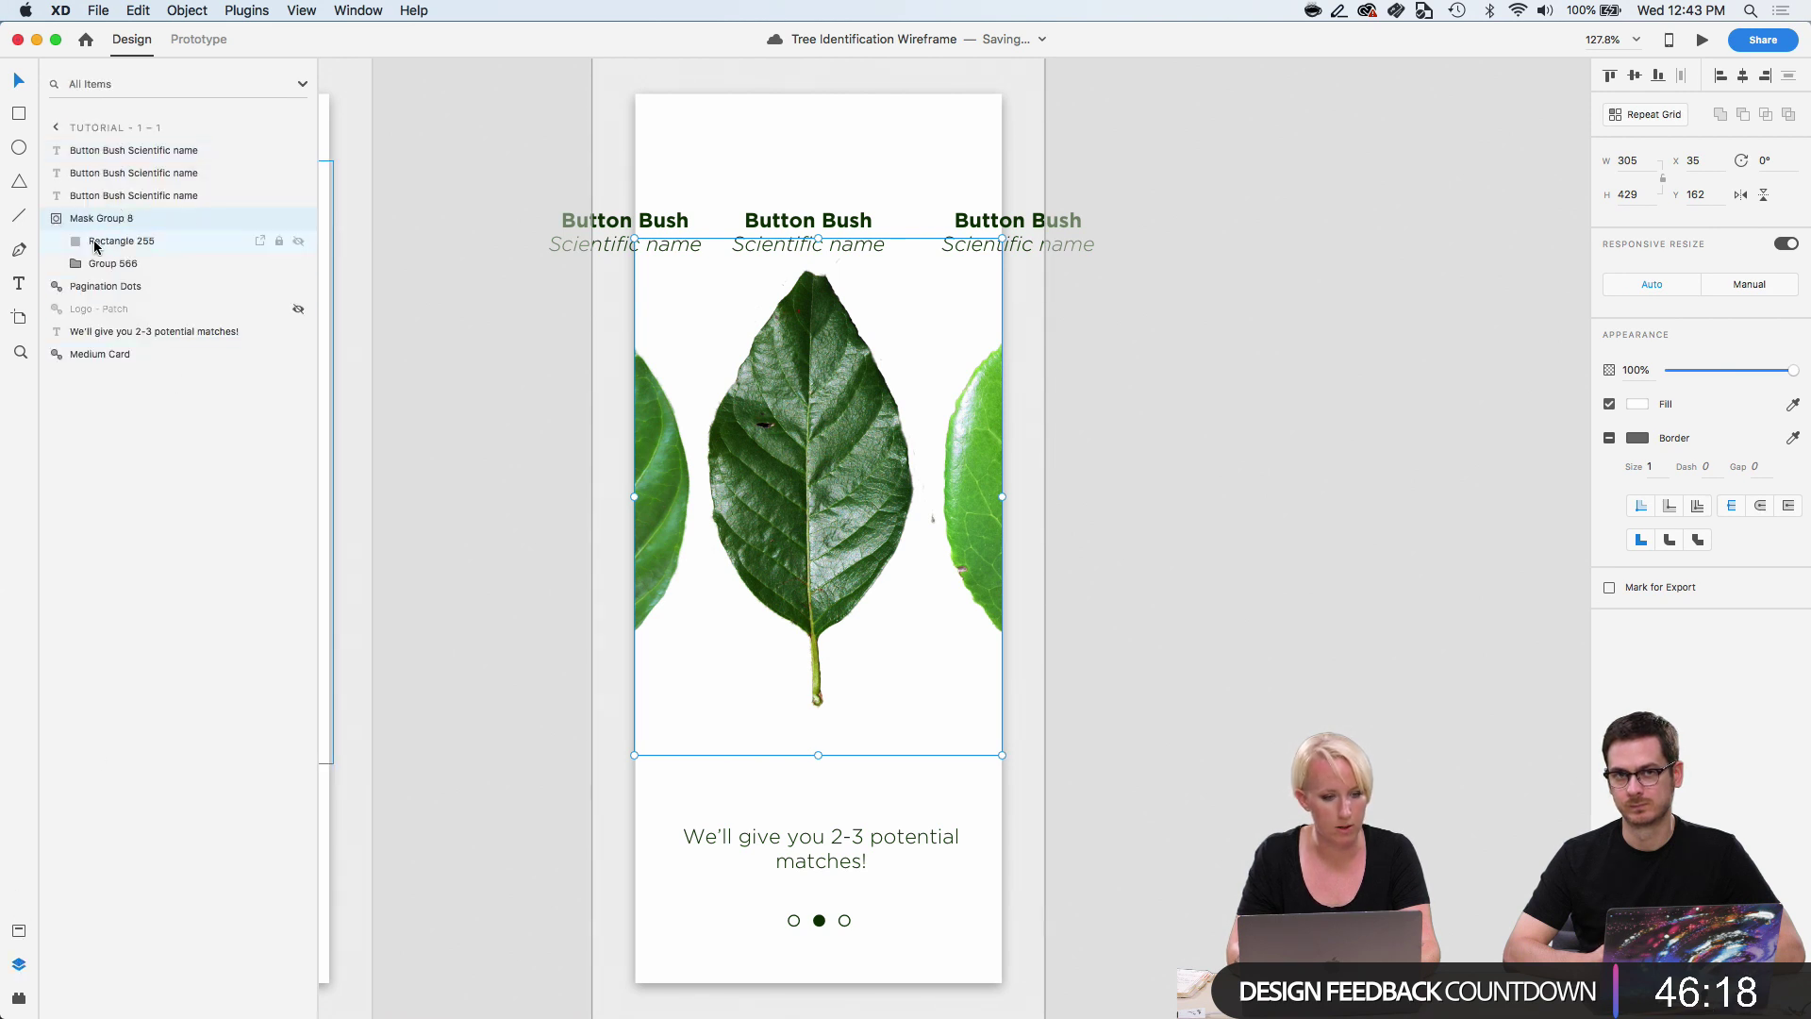
pyautogui.click(95, 243)
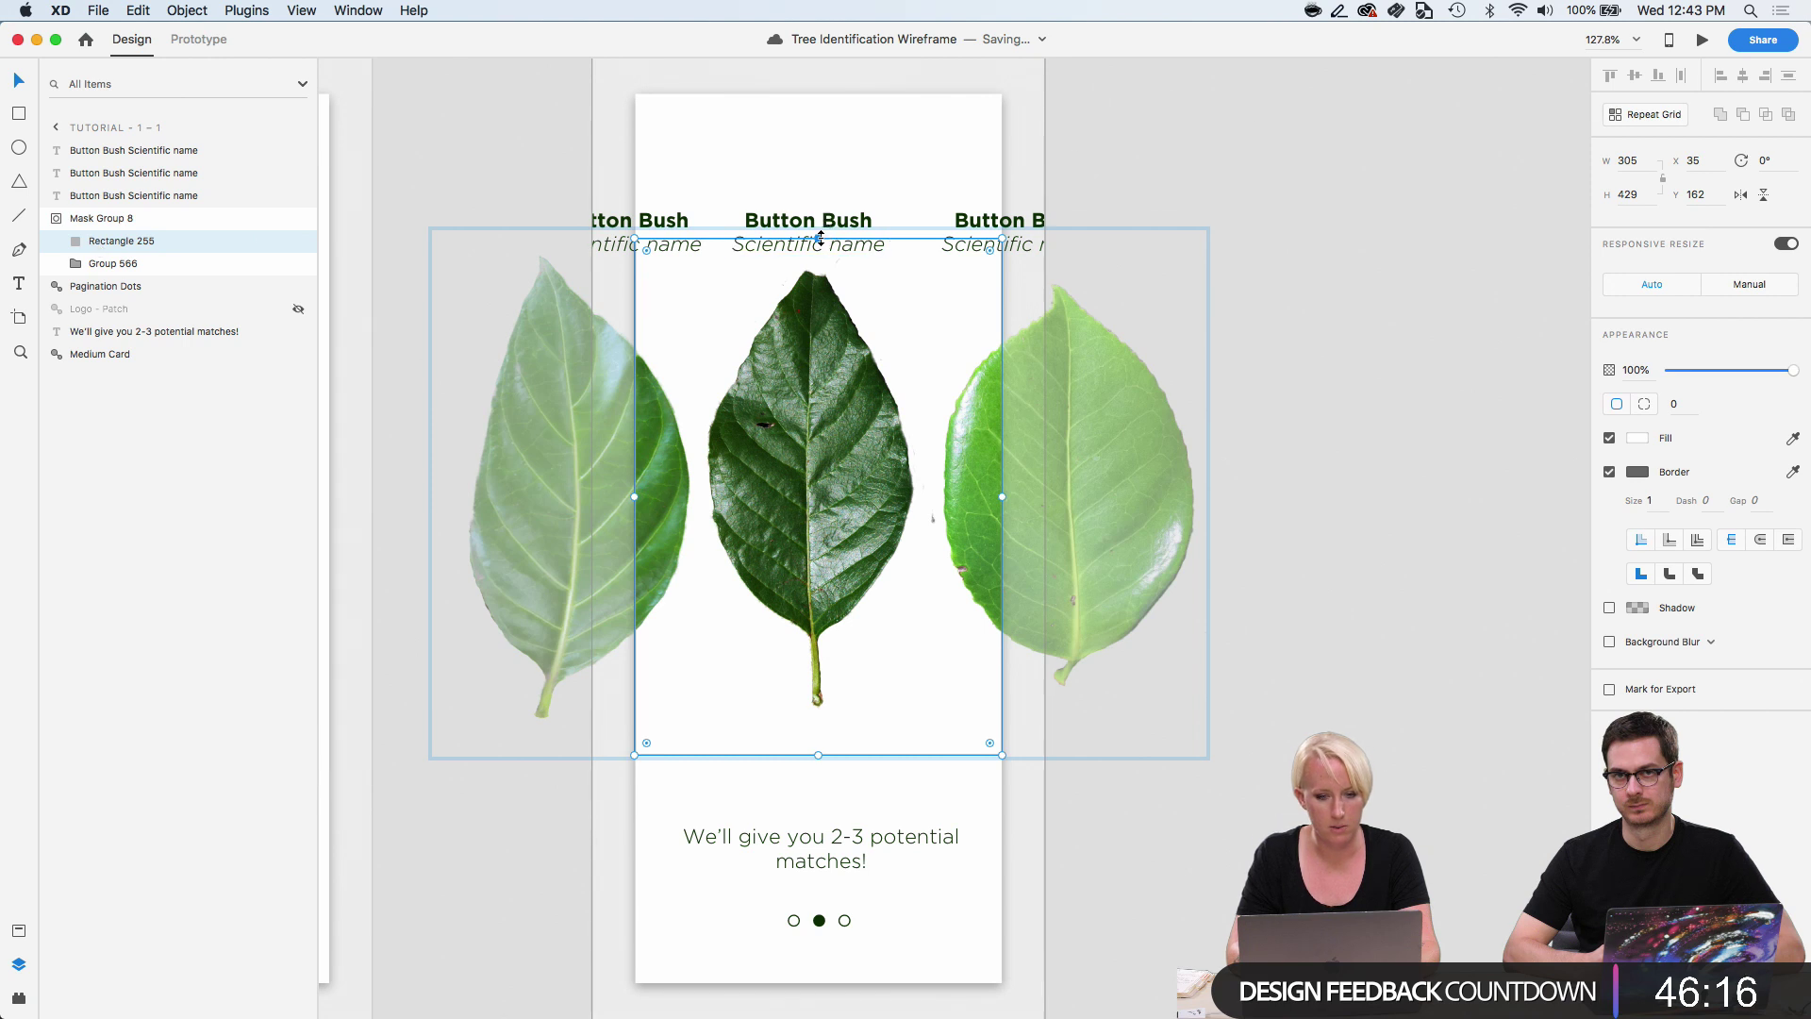
pyautogui.moveTo(820, 237); pyautogui.dragTo(821, 186)
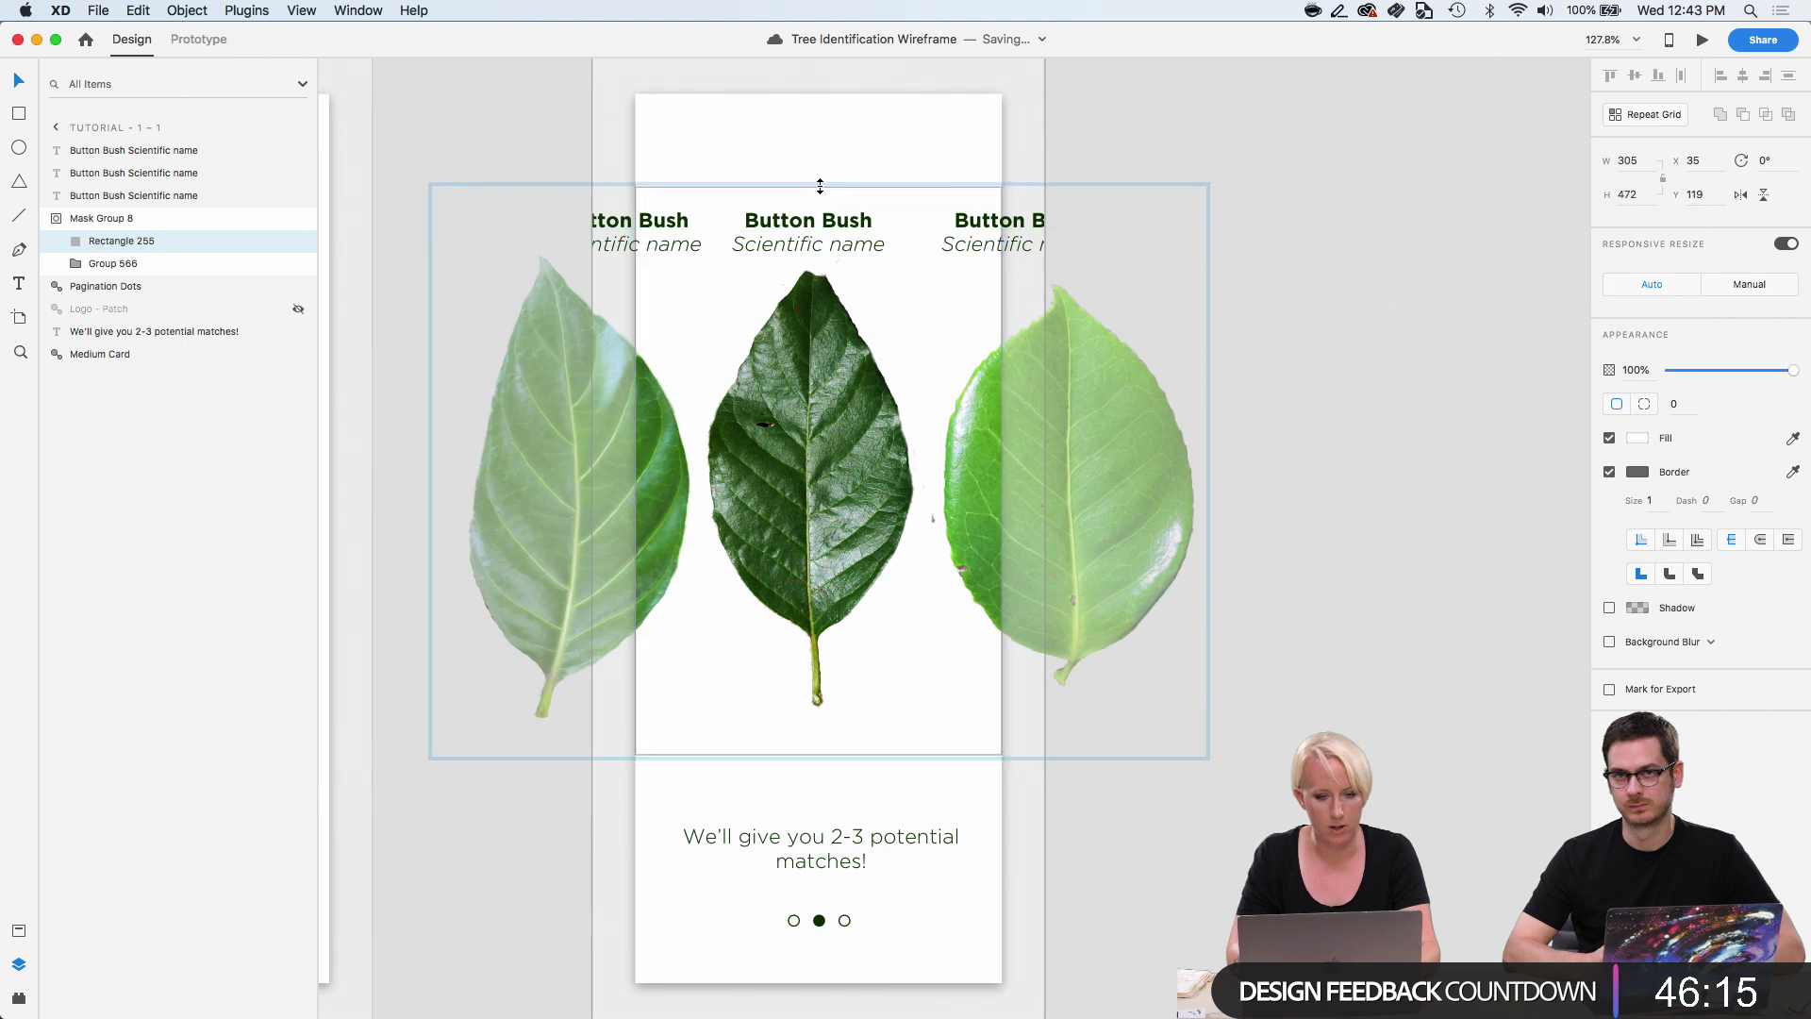
# Select all three Button Bush labels and remove them from the Tutorial - 1 – 1 artboard.
pyautogui.click(159, 195)
pyautogui.keyDown('shift'); pyautogui.click(157, 153); pyautogui.keyUp('shift')
pyautogui.moveTo(156, 153)
pyautogui.mouseDown()
pyautogui.moveTo(151, 236)
pyautogui.moveTo(109, 243)
pyautogui.moveTo(114, 215)
pyautogui.moveTo(134, 237)
pyautogui.moveTo(141, 158)
pyautogui.mouseUp()
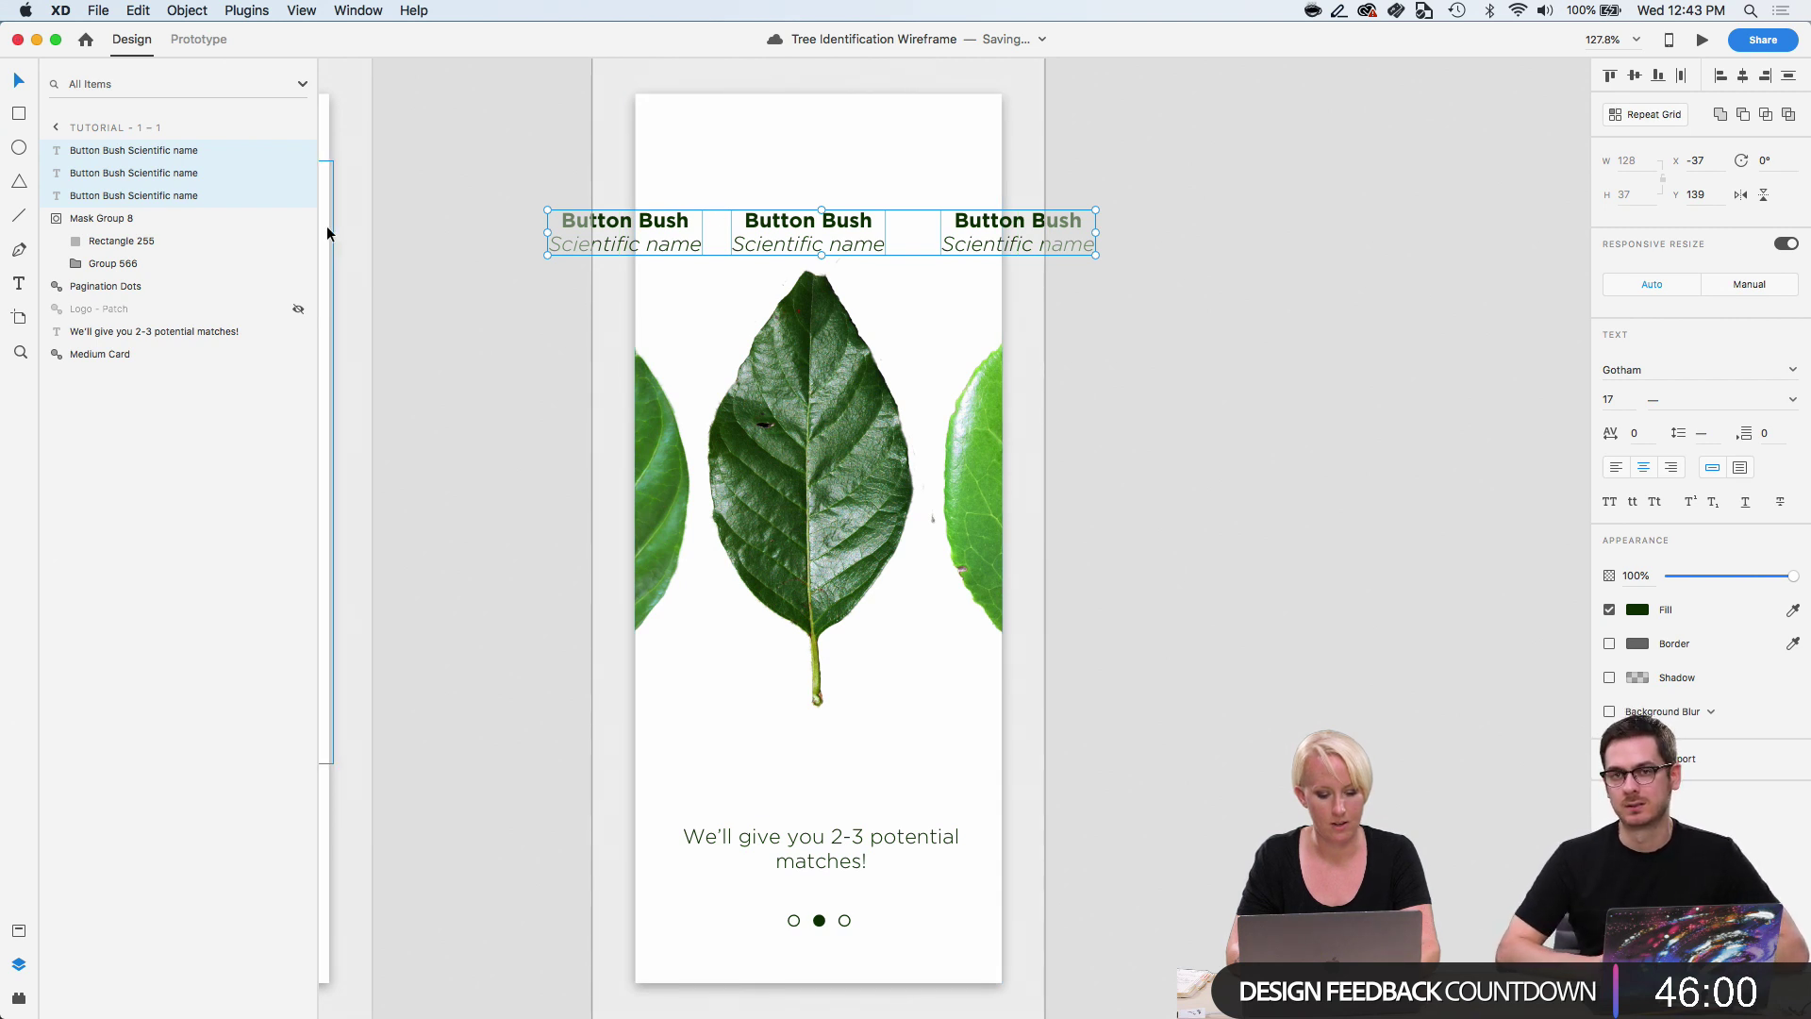
pyautogui.press('Delete')
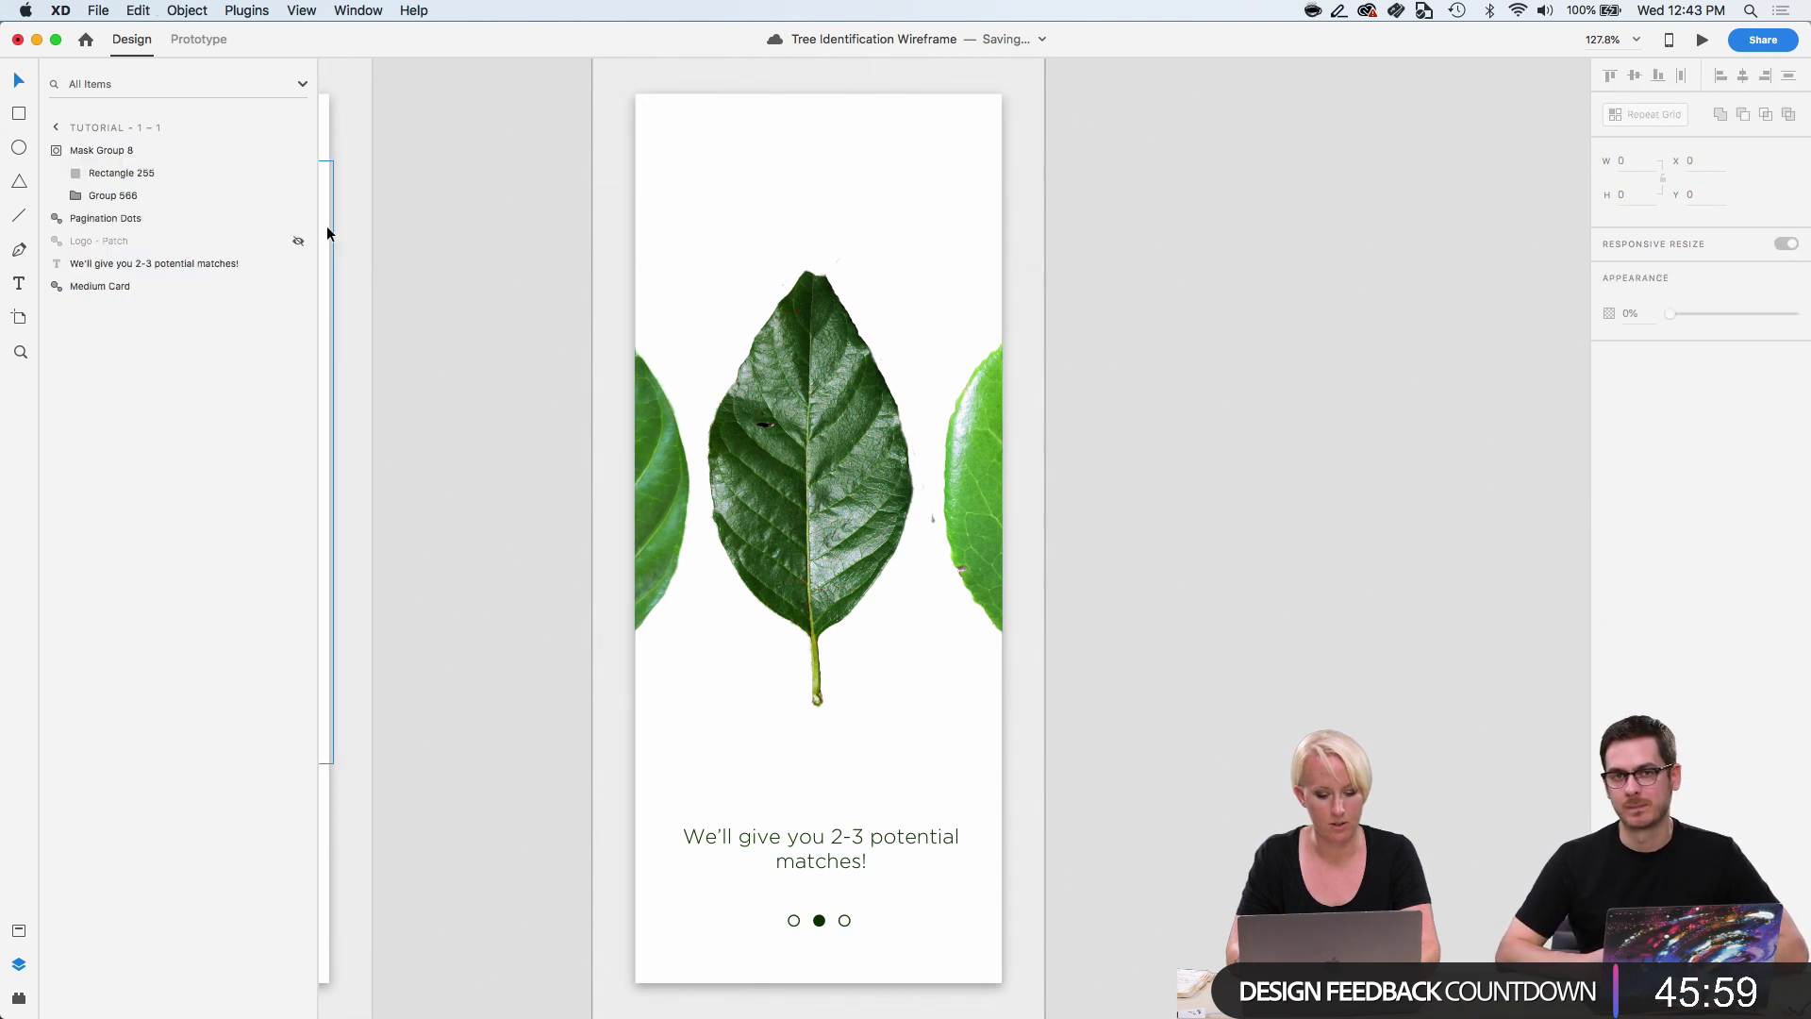
# Cut the three Button Bush labels again and paste them inside the leaf mask group, alongside its mask rectangle.
pyautogui.click(118, 153)
pyautogui.press('super+z')
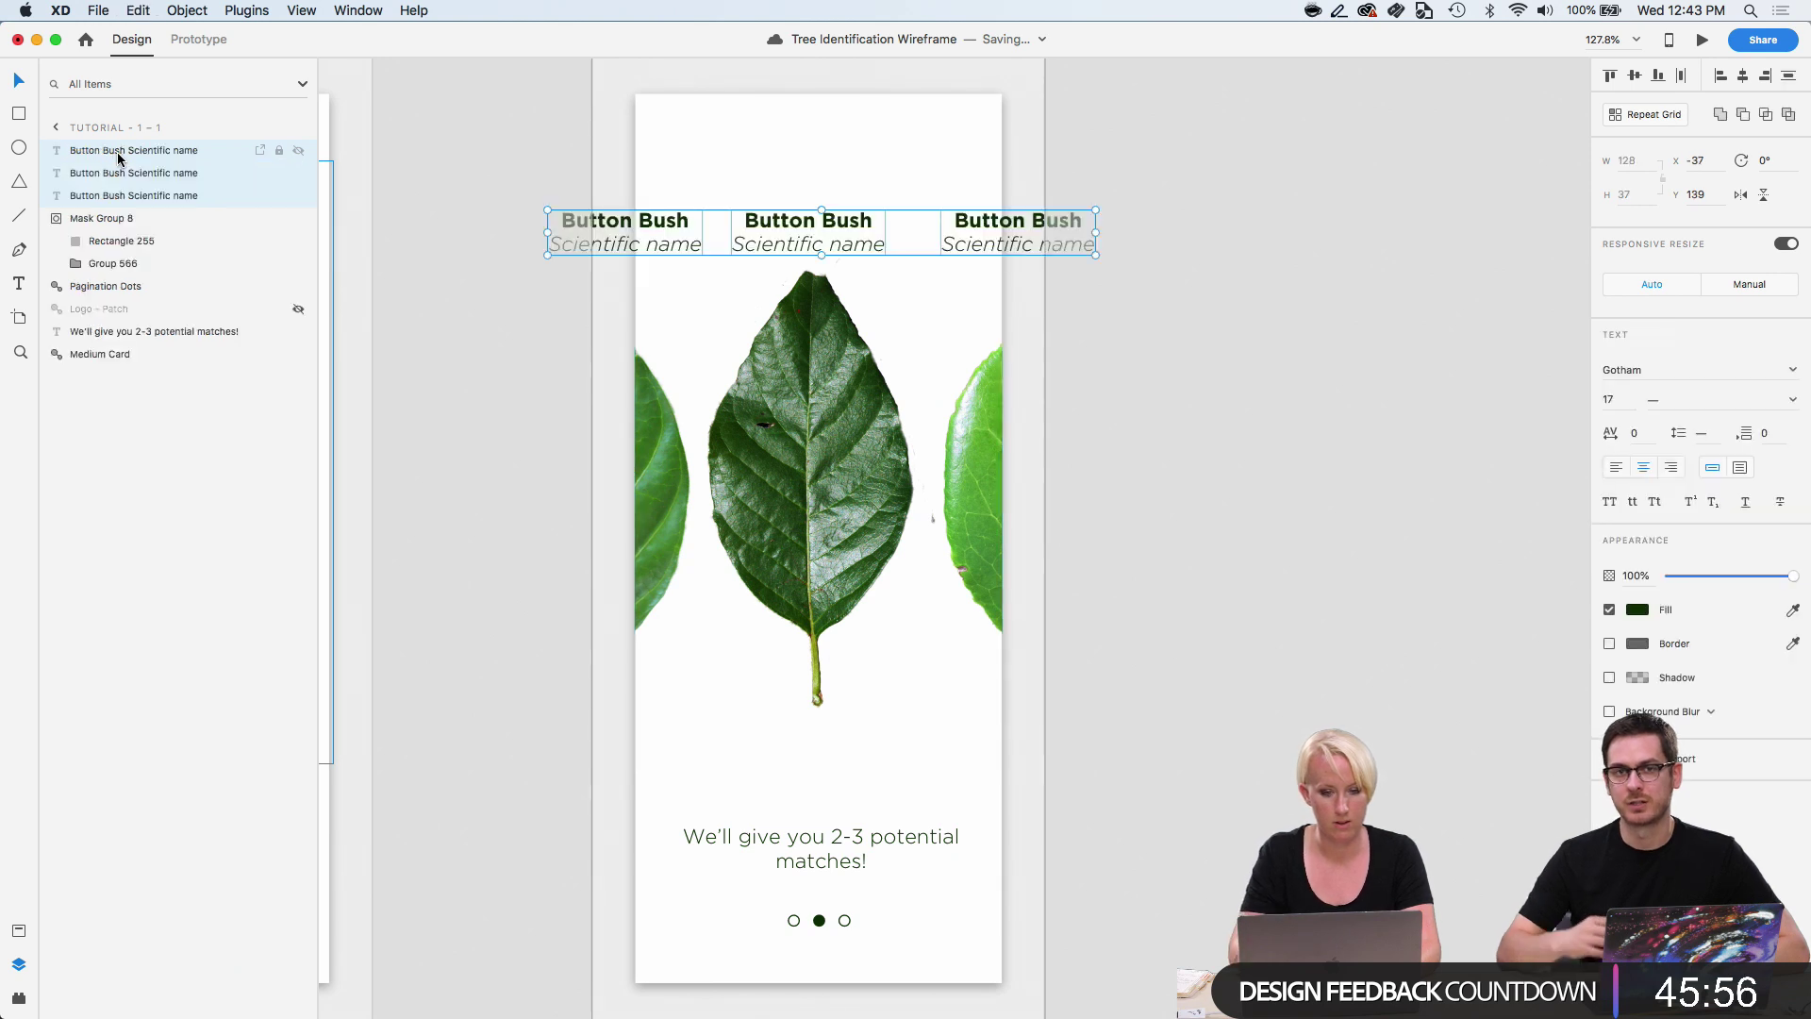
pyautogui.press('Delete')
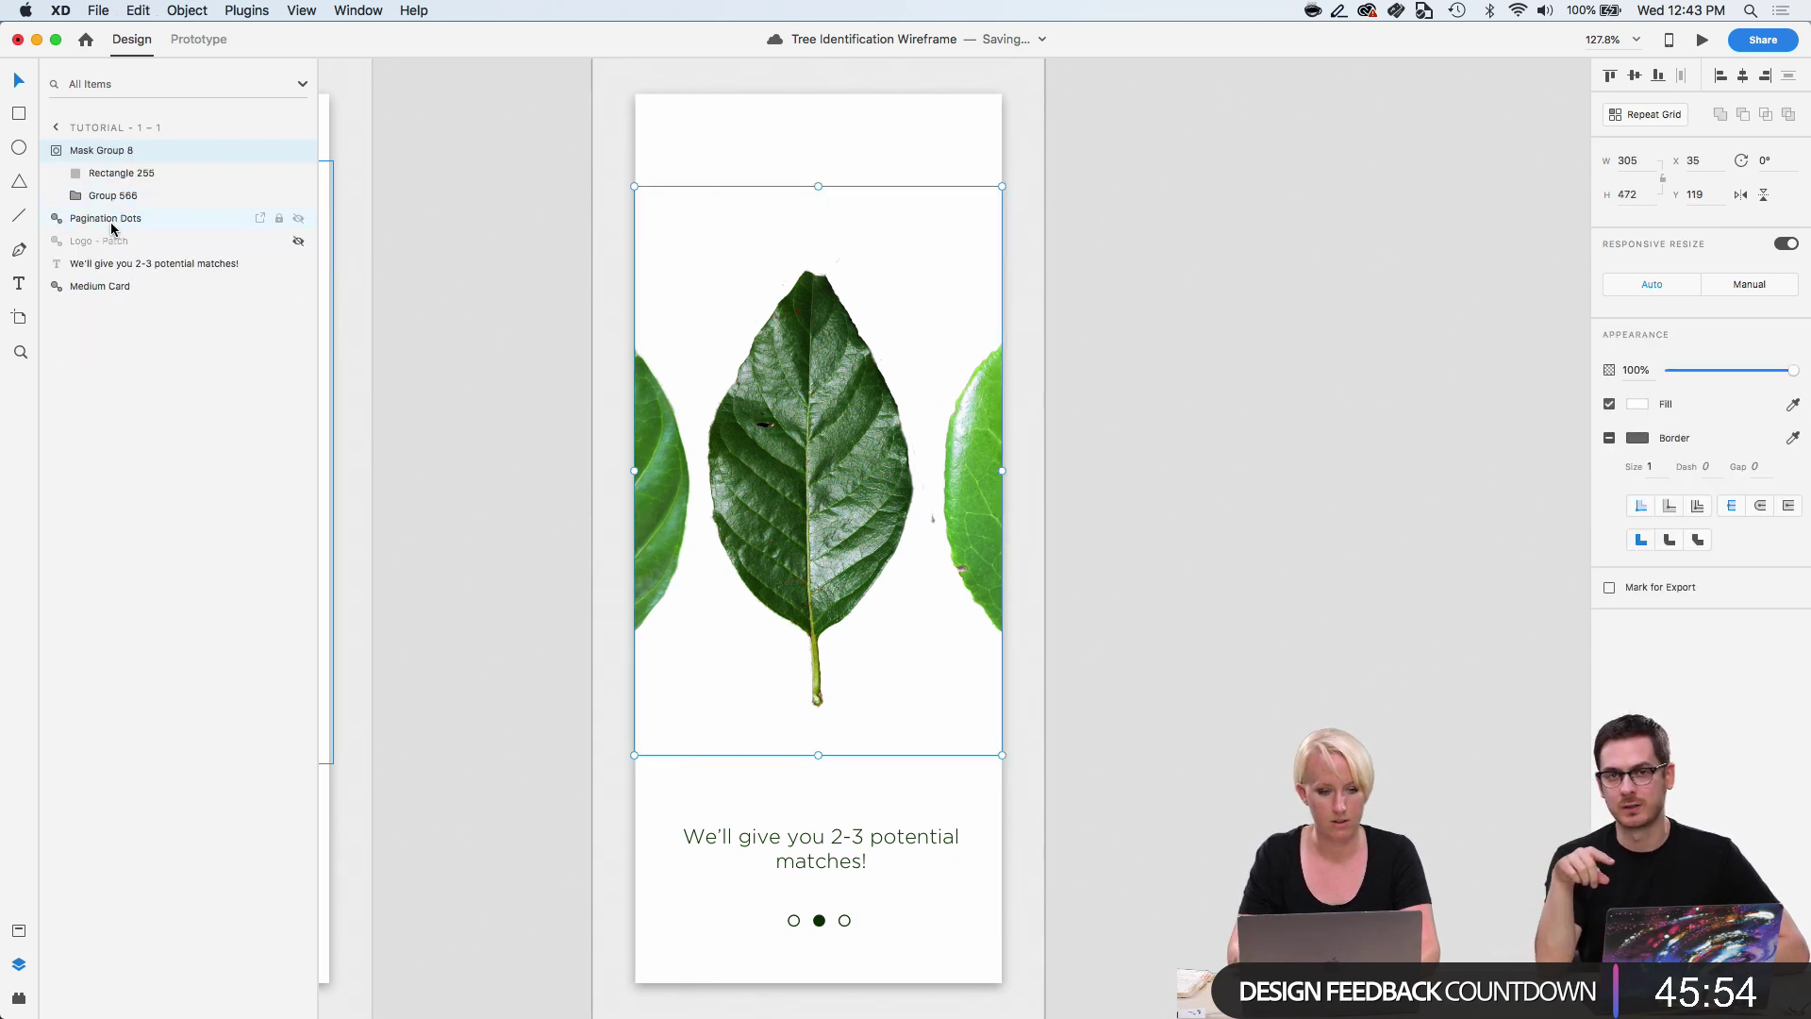
pyautogui.click(101, 177)
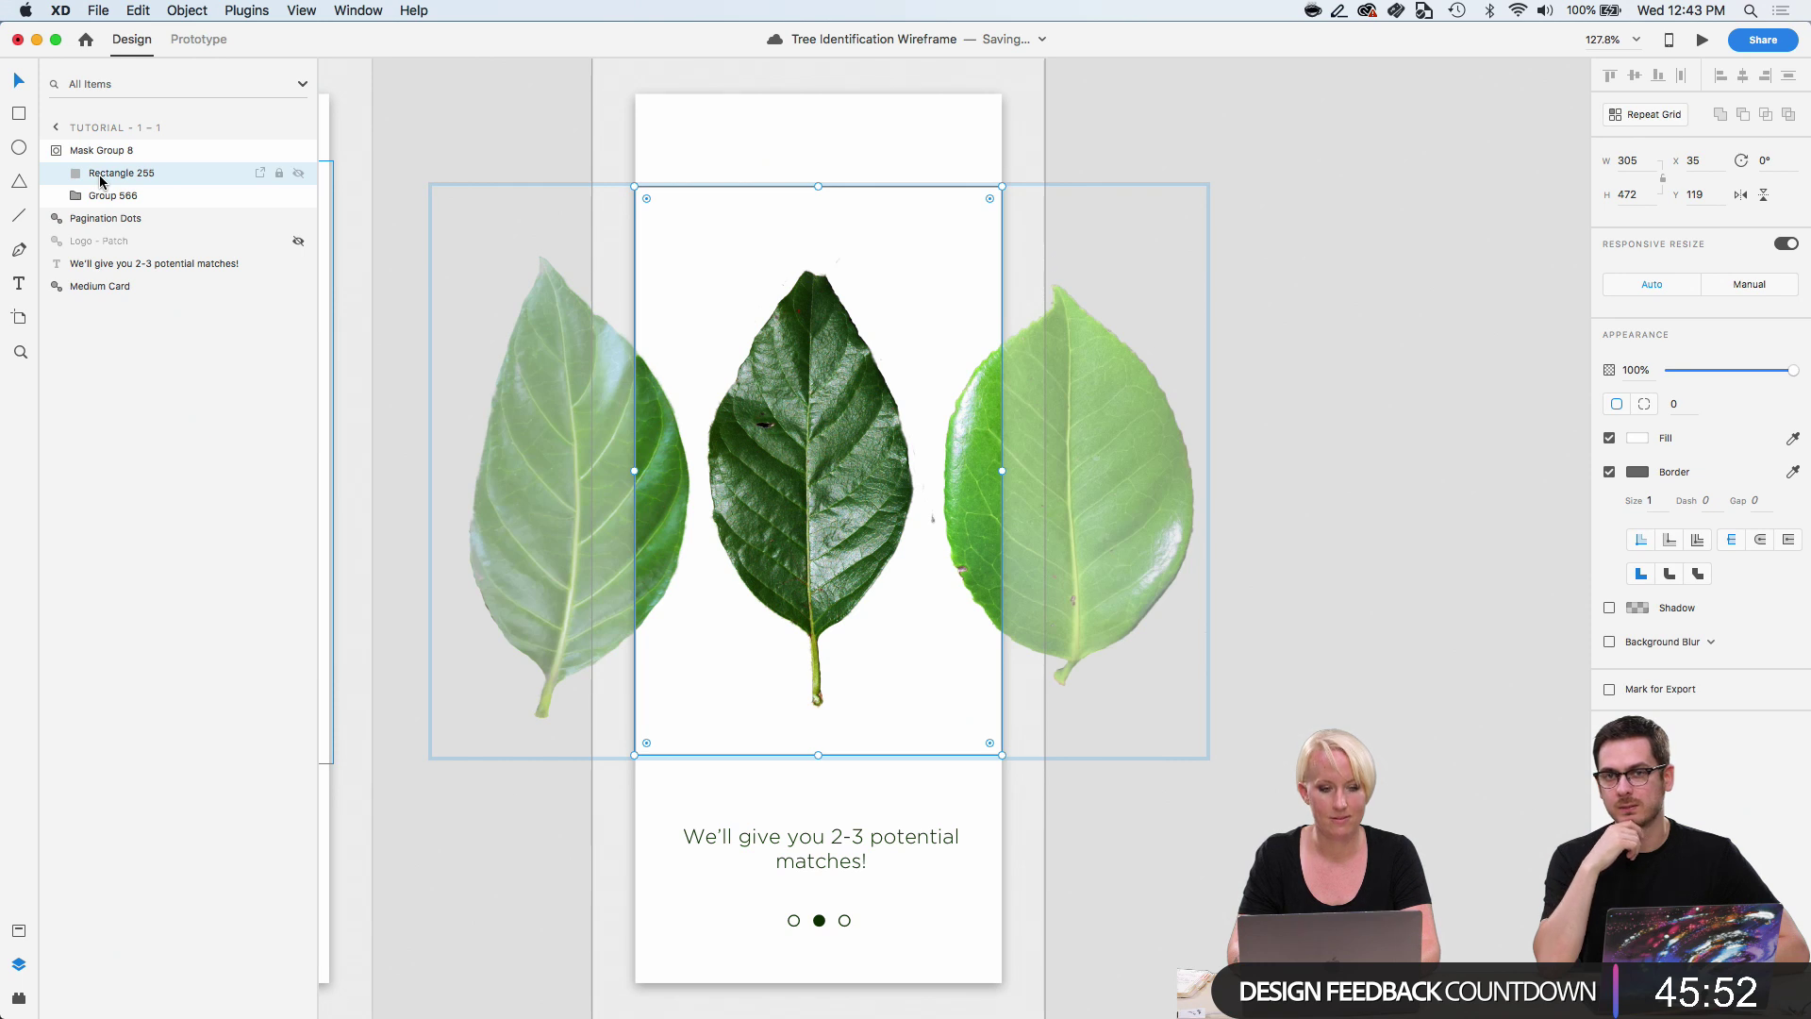
pyautogui.press('super+z')
pyautogui.click(1326, 417)
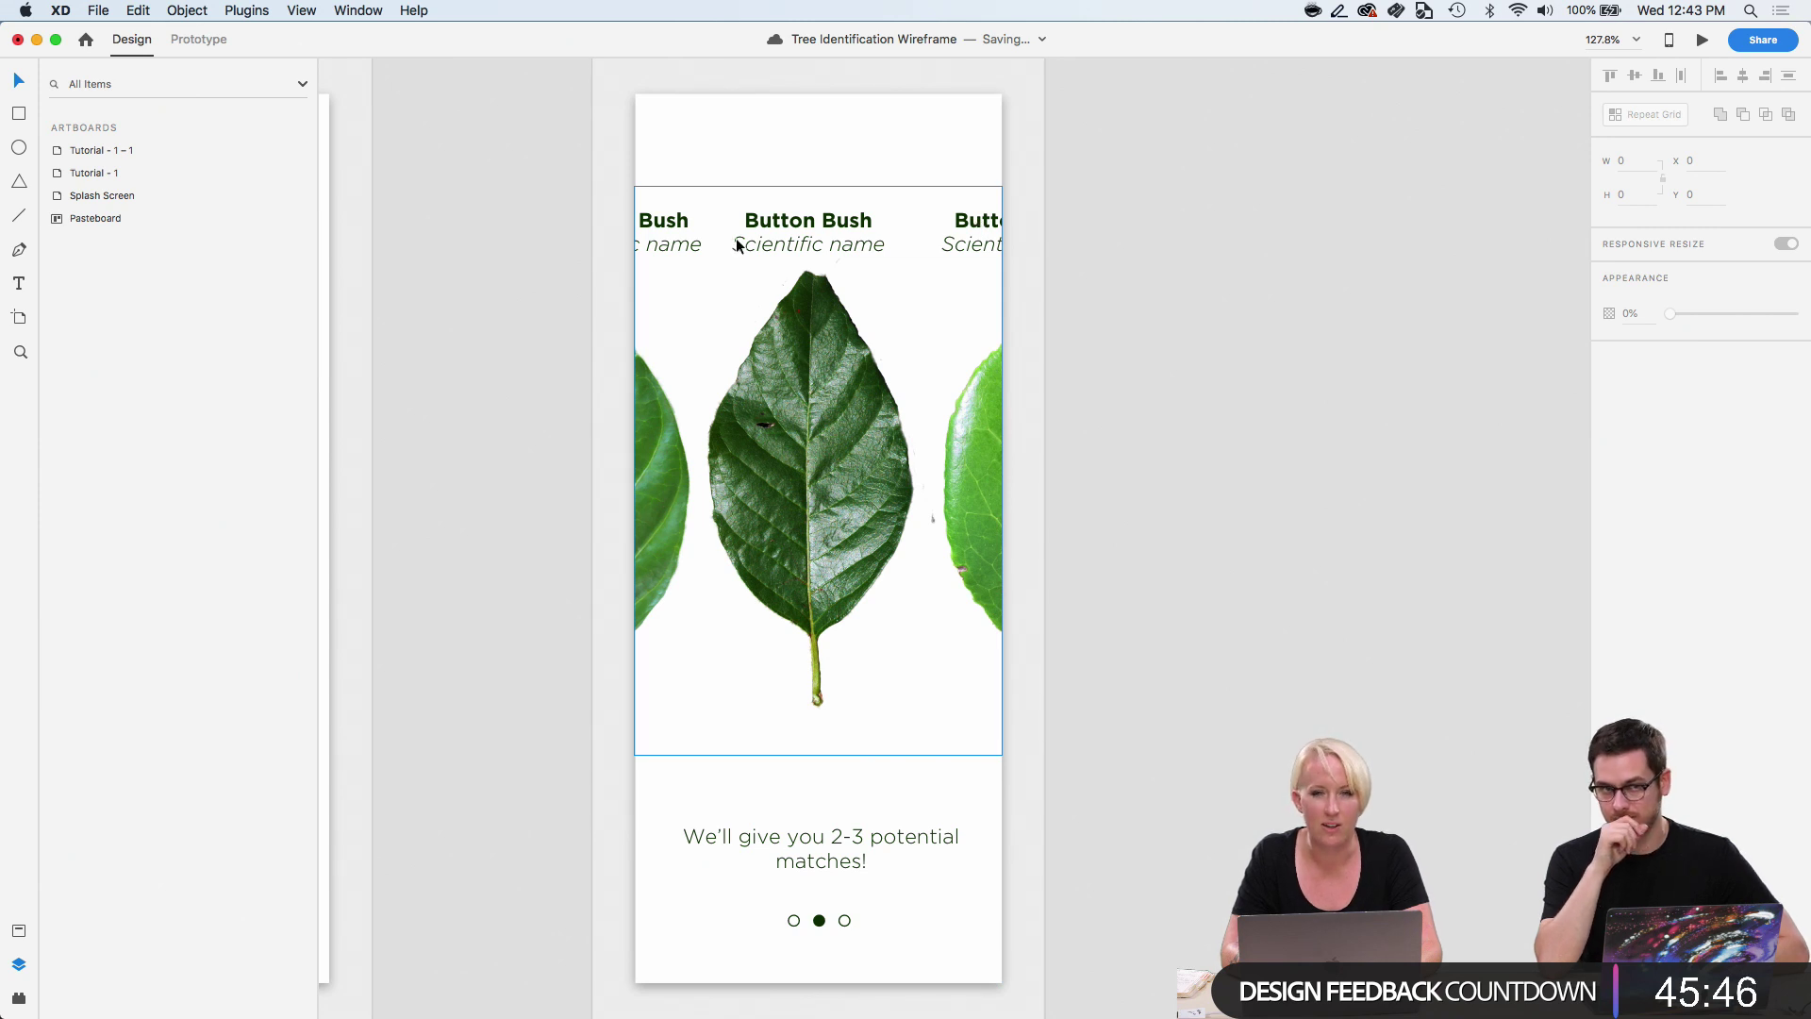
# Switch to the Assets folder in Finder and preview Morinda_citrifolia_leaf.png to check the veined leaf's species name.
pyautogui.doubleClick(675, 226)
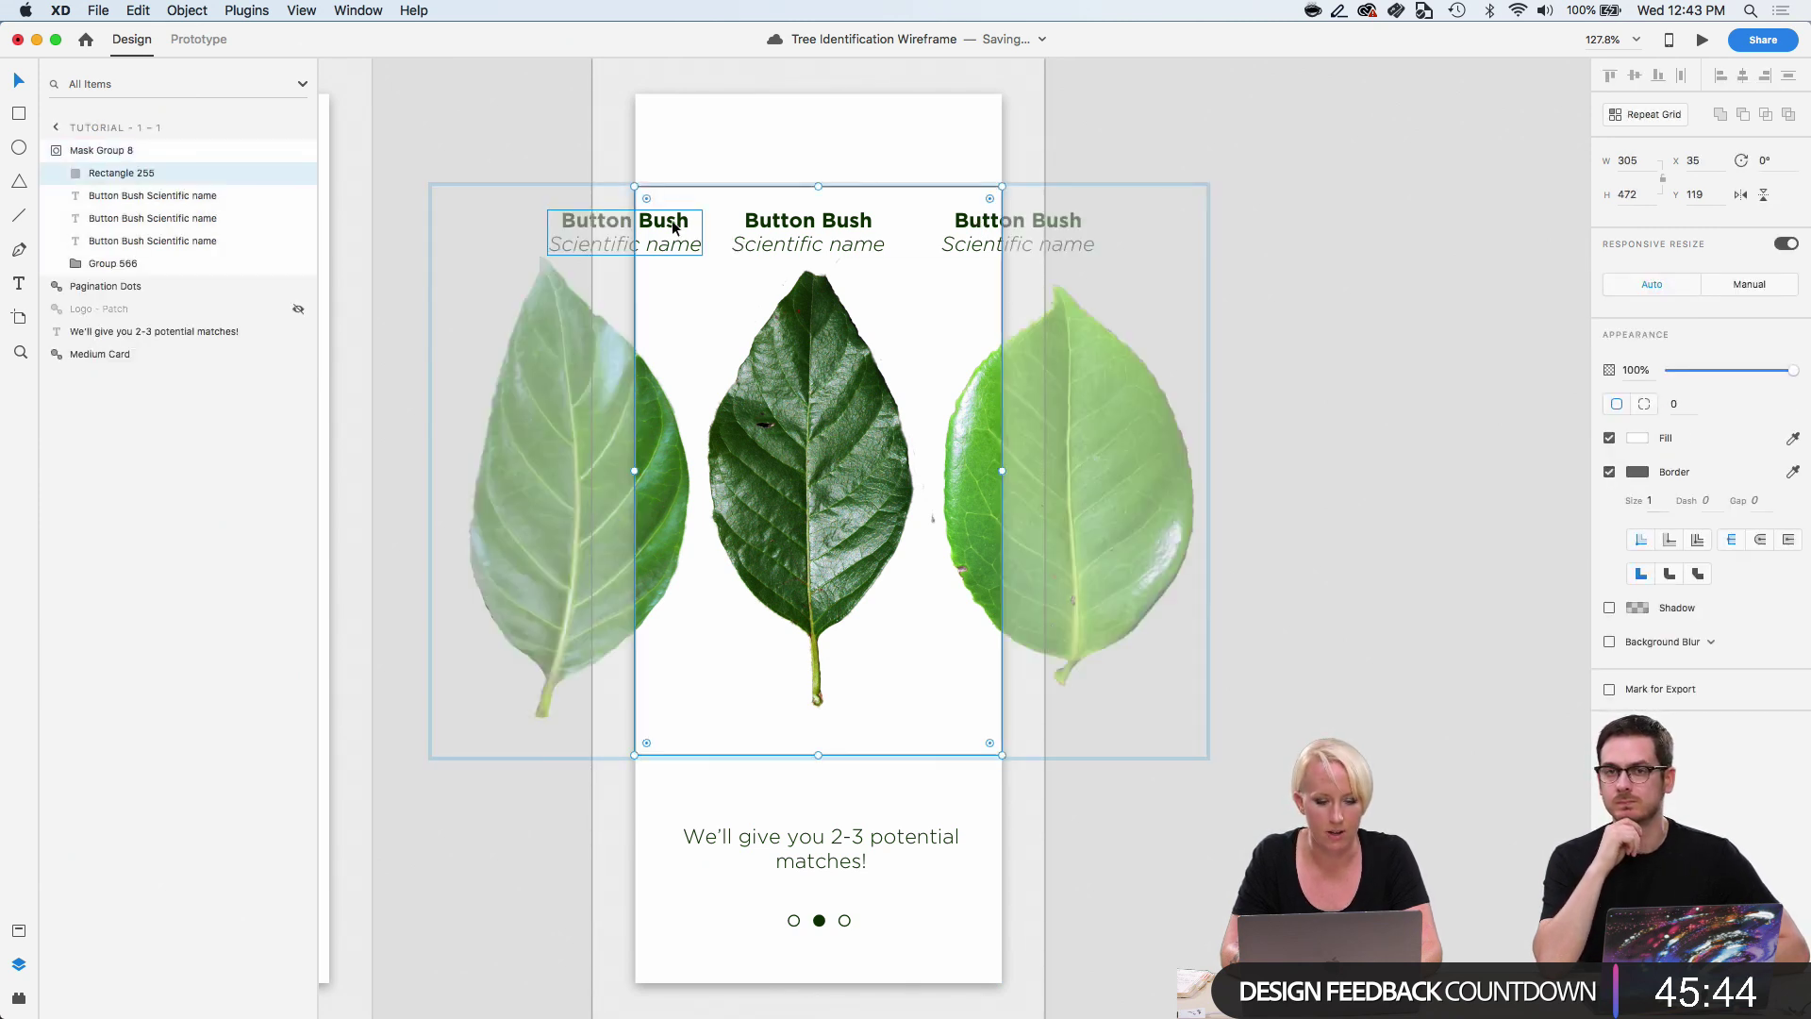
pyautogui.press('super+Tab')
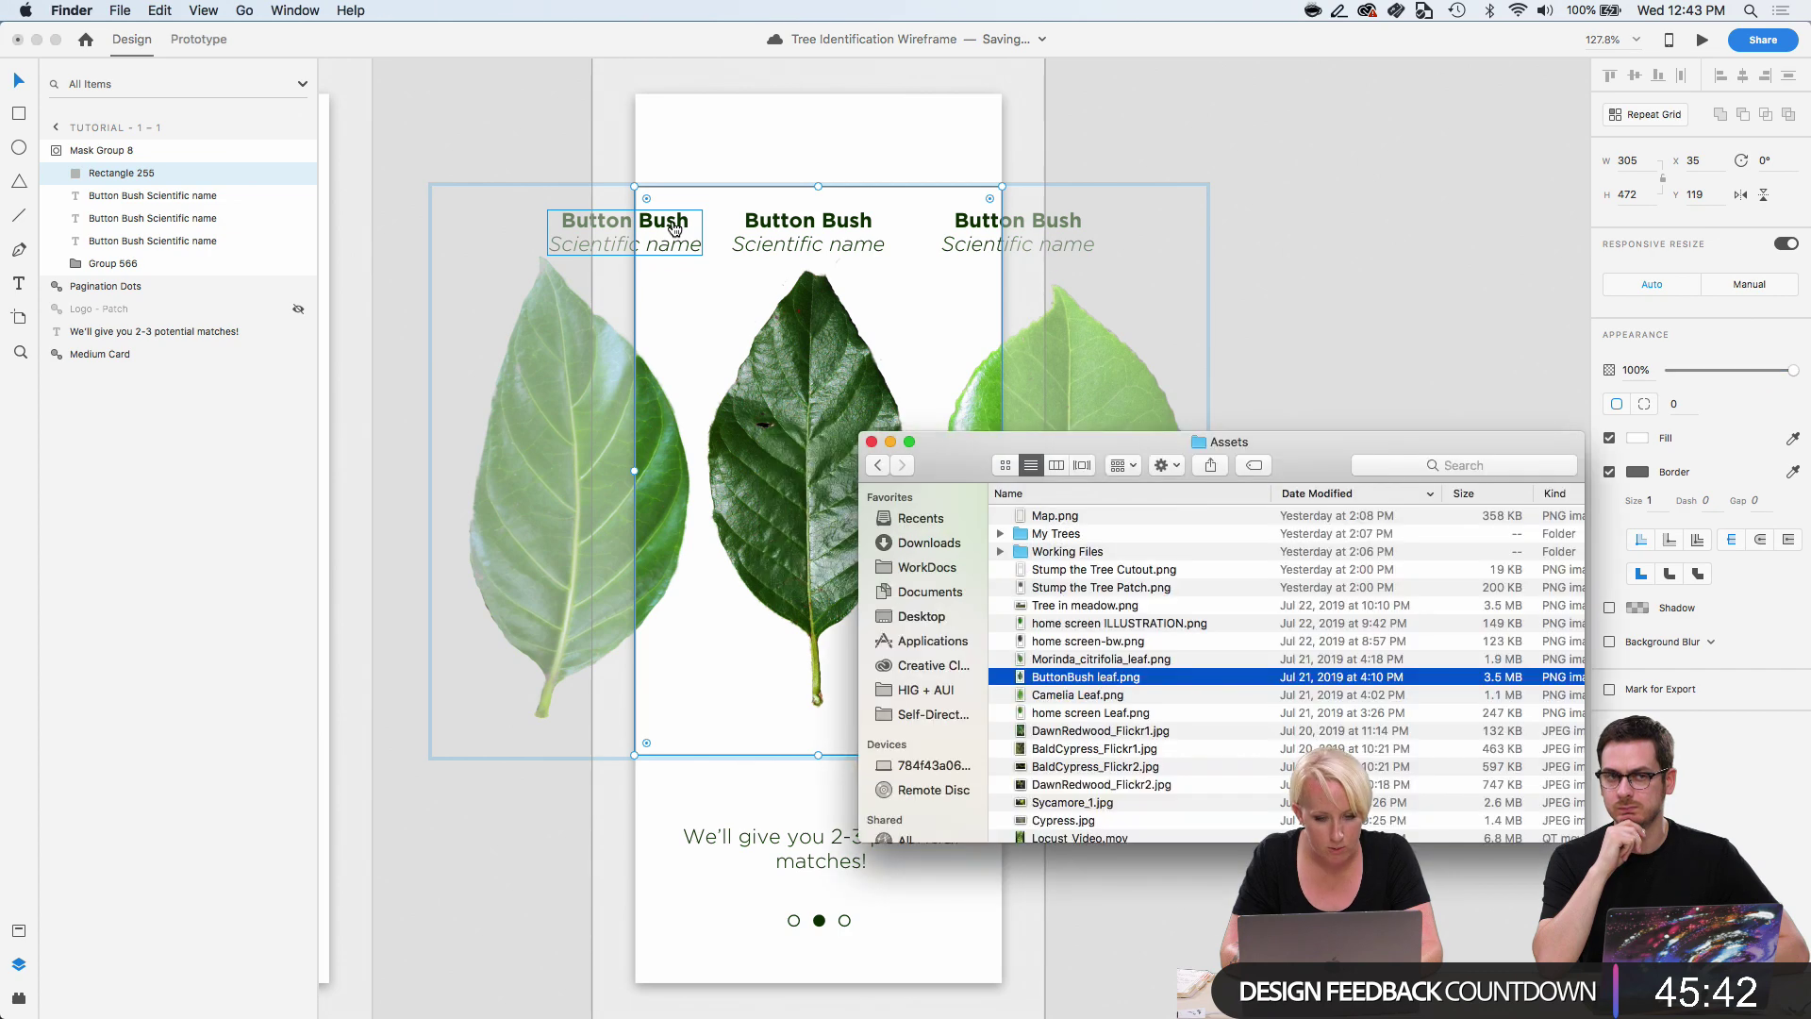
pyautogui.click(1086, 660)
pyautogui.press('space')
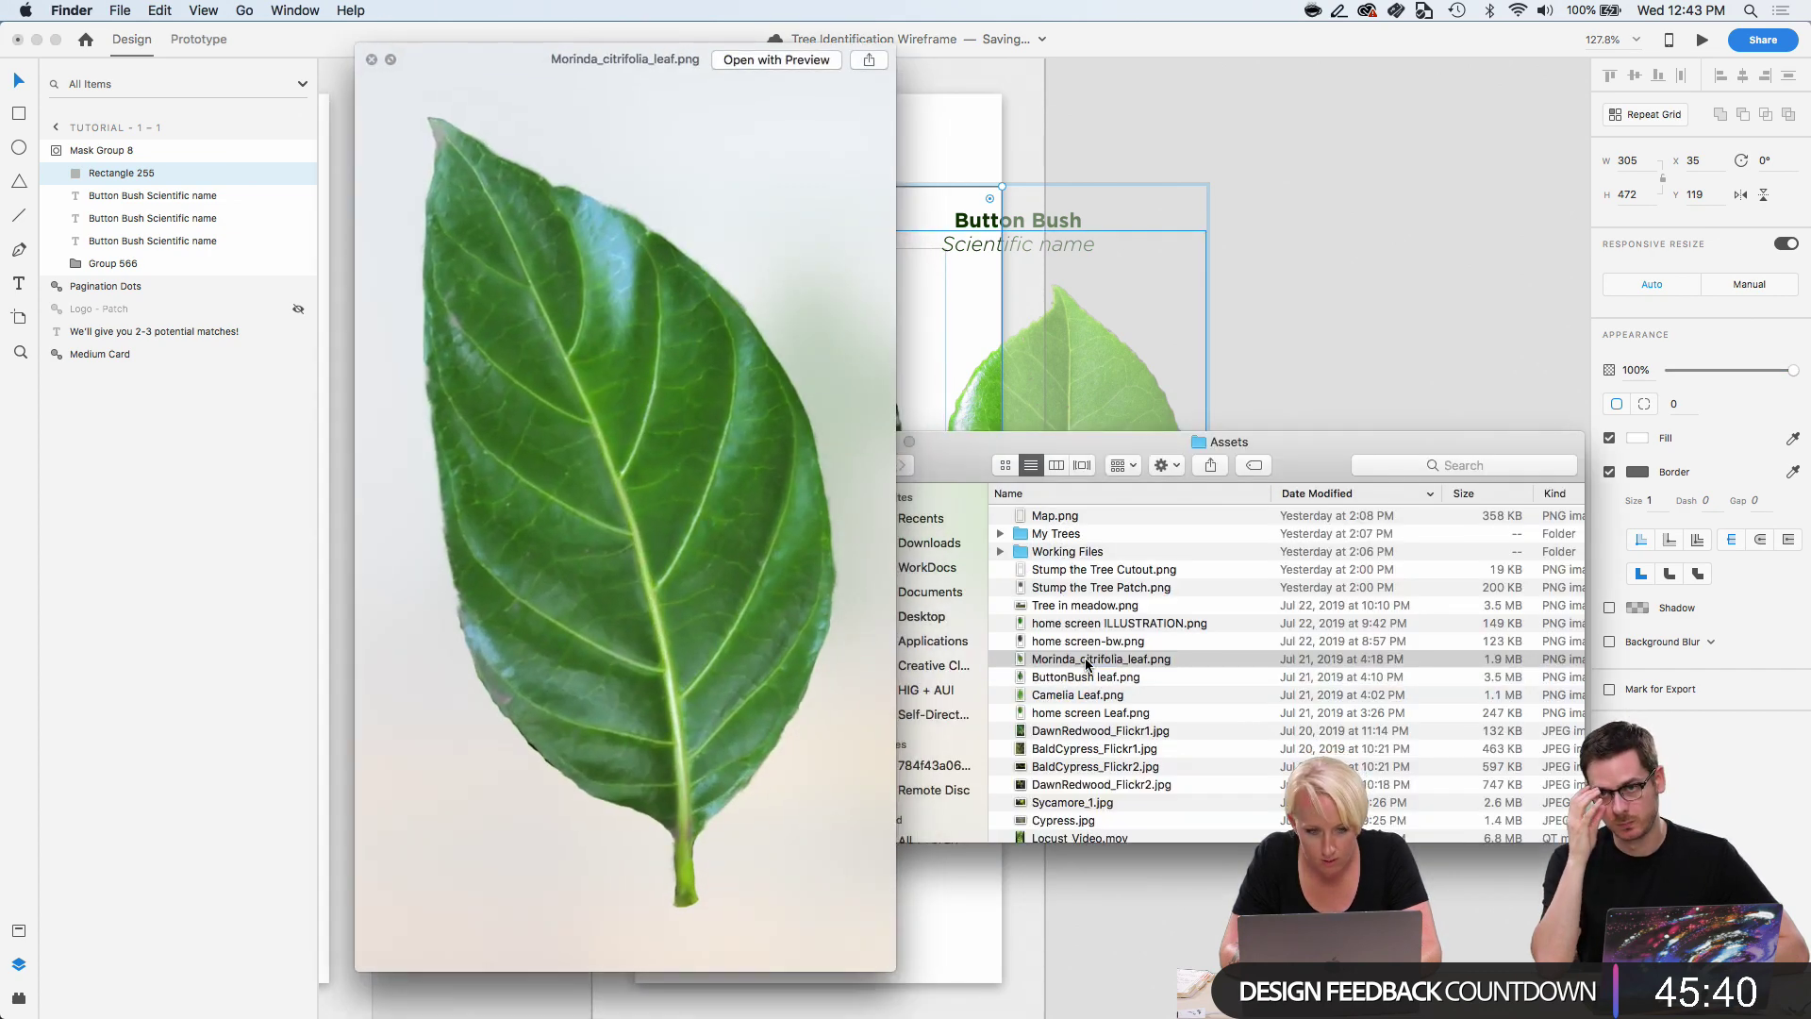
pyautogui.press('space')
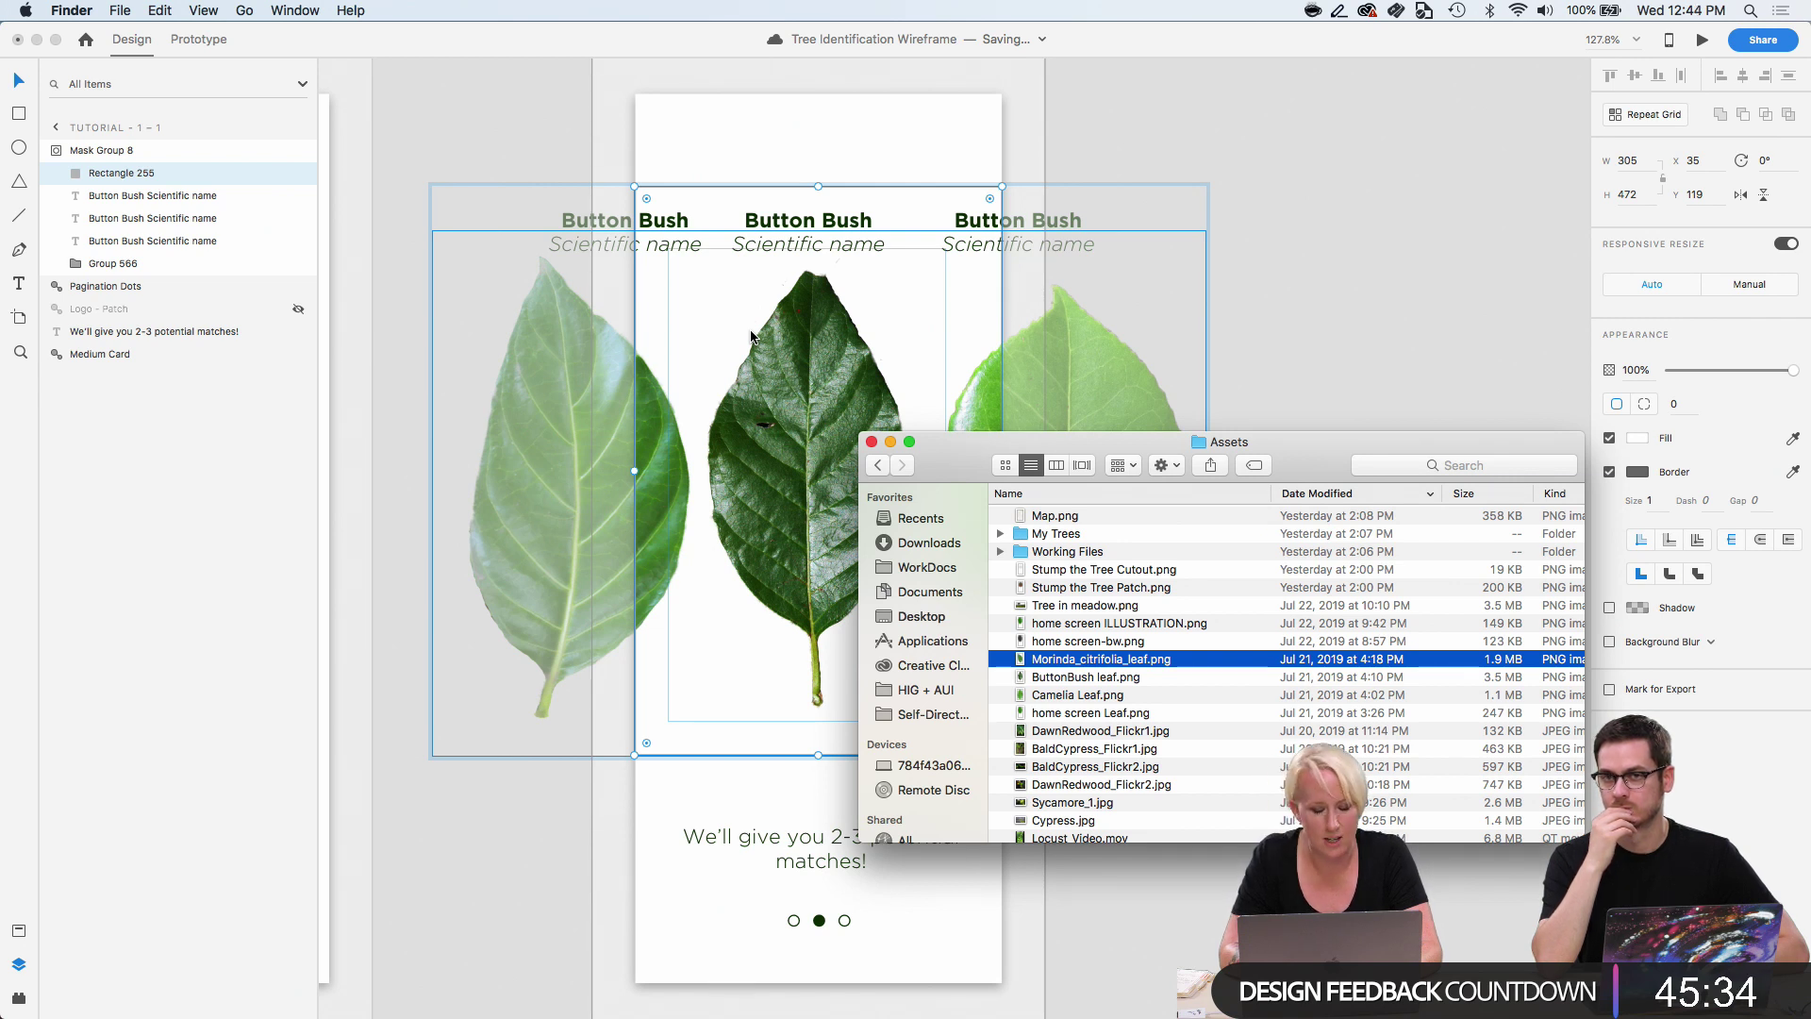
# Replace the "Scientific name" line above the veined leaf with "Morinda citrofolia".
pyautogui.click(654, 219)
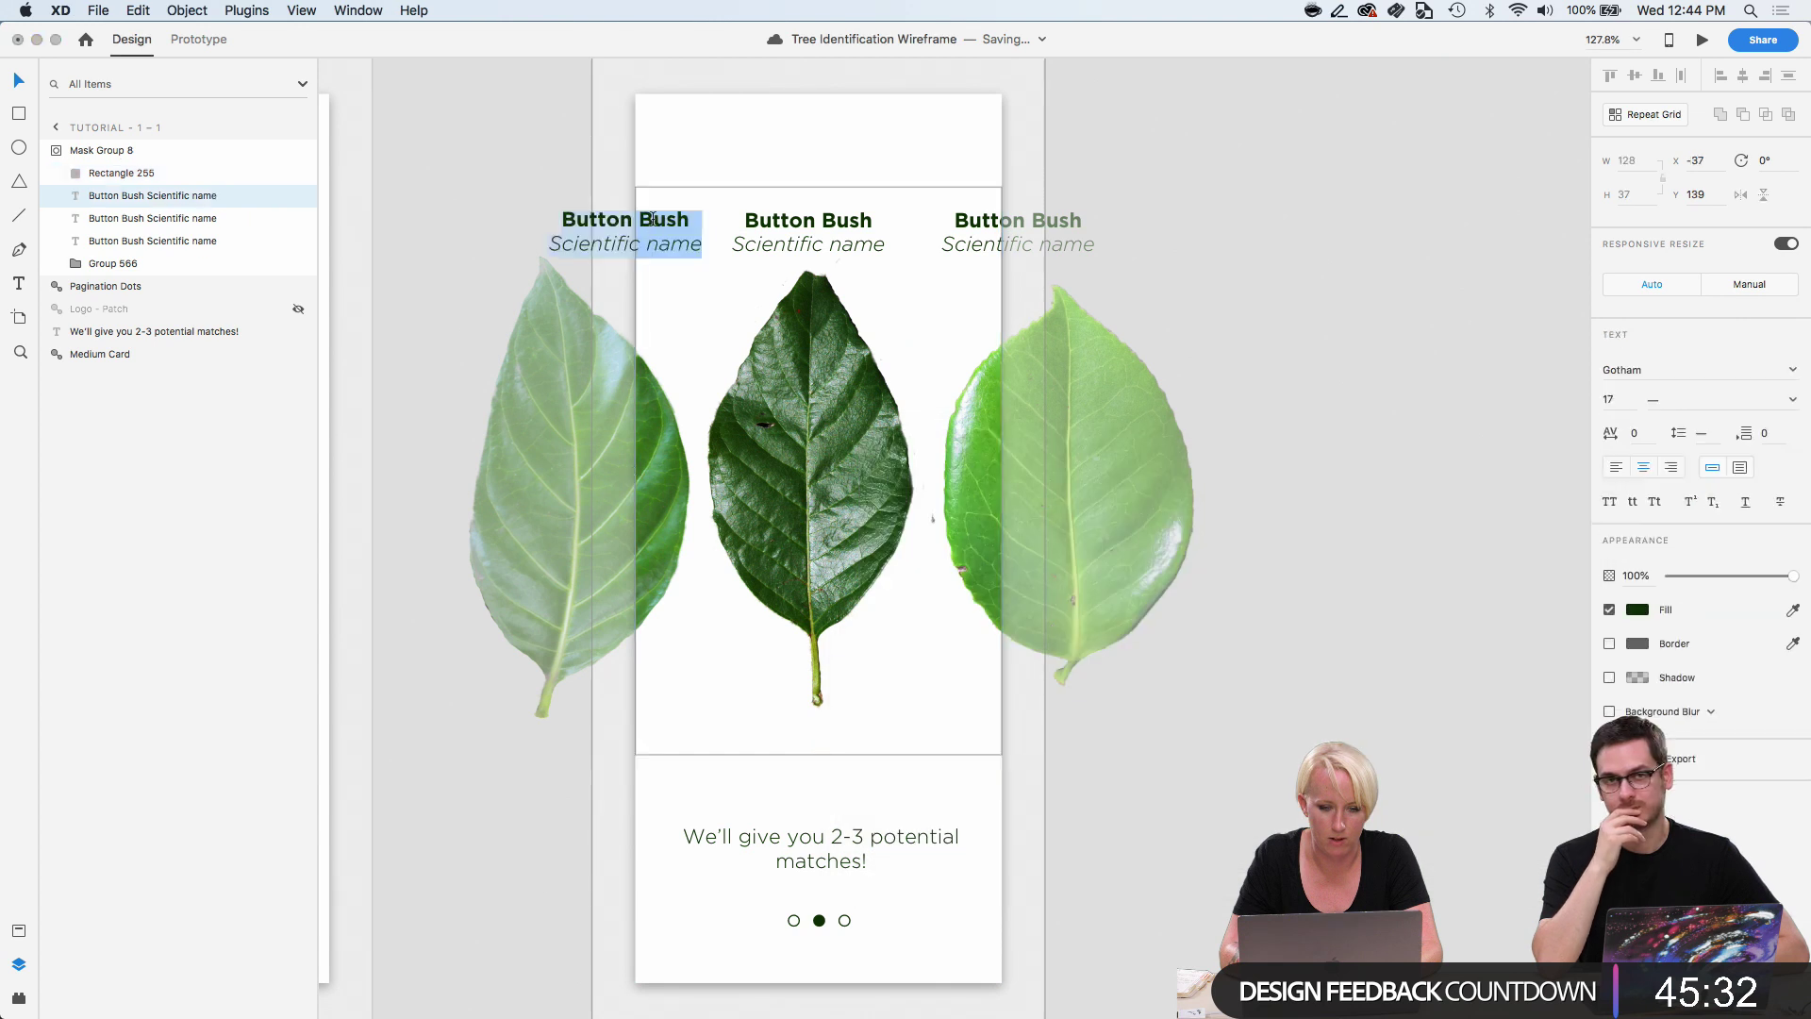
pyautogui.doubleClick(653, 219)
pyautogui.doubleClick(656, 247)
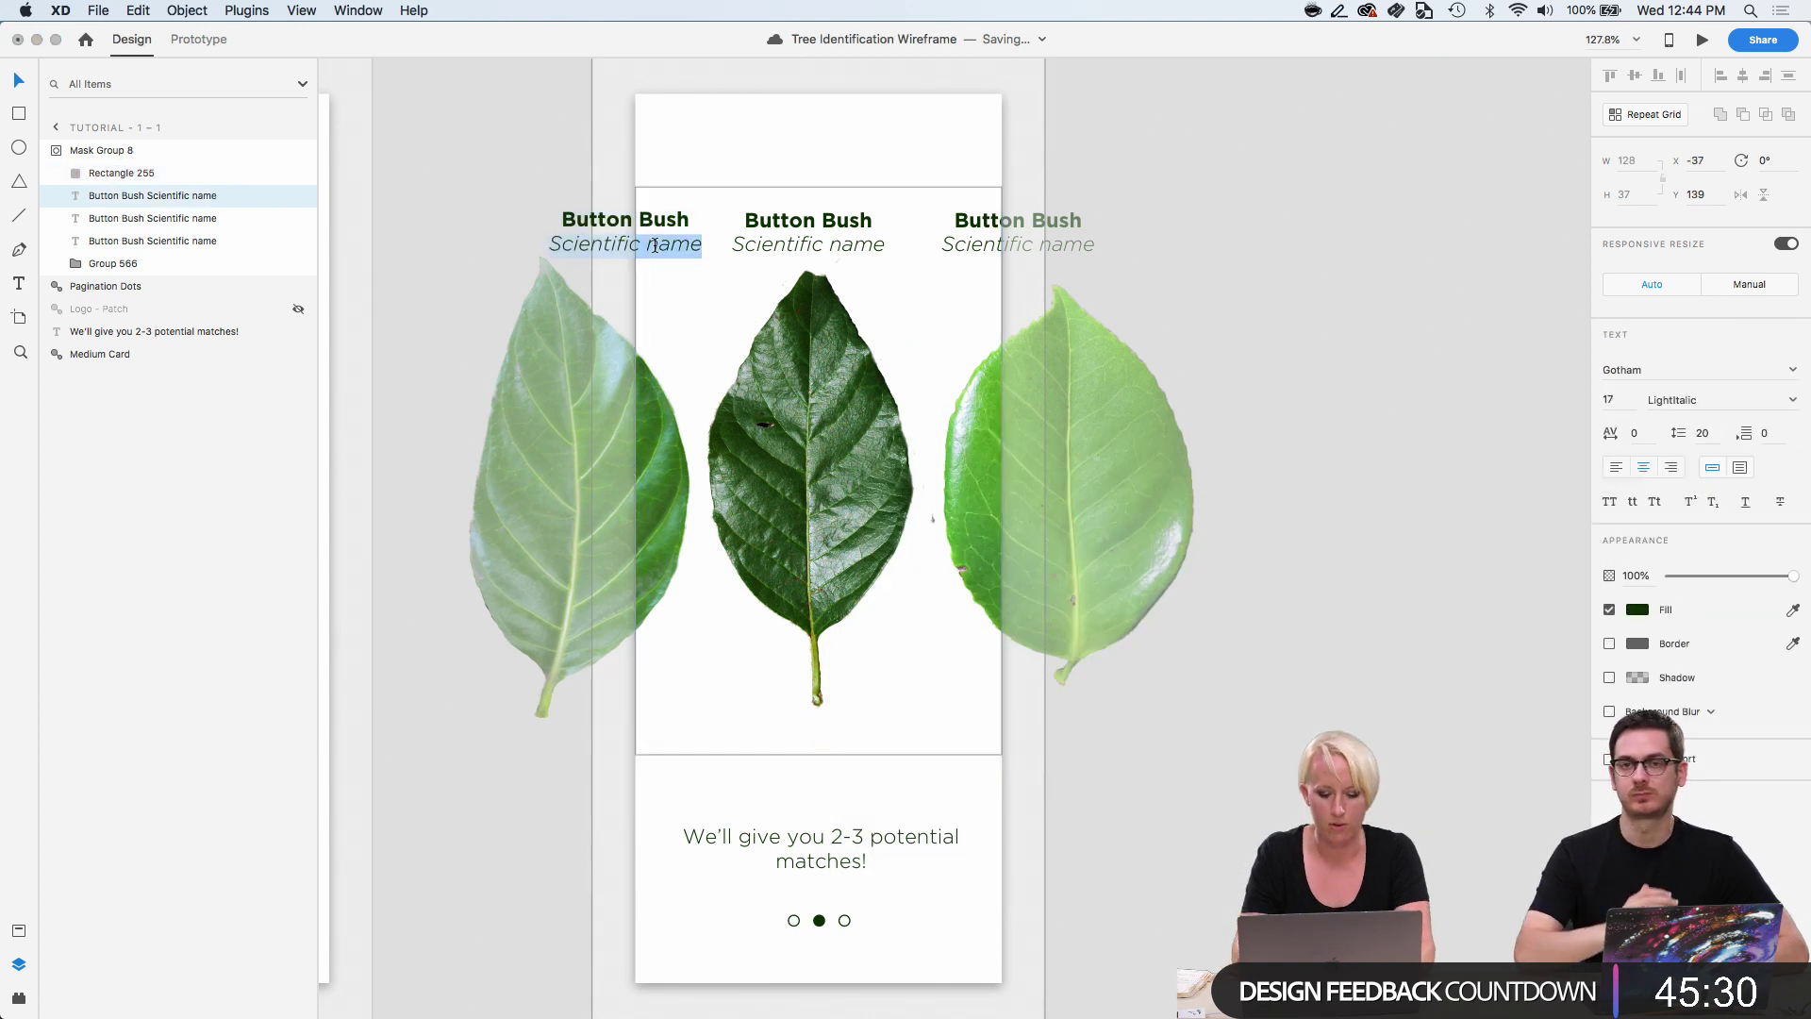
pyautogui.tripleClick(655, 246)
pyautogui.write('Morinda ci')
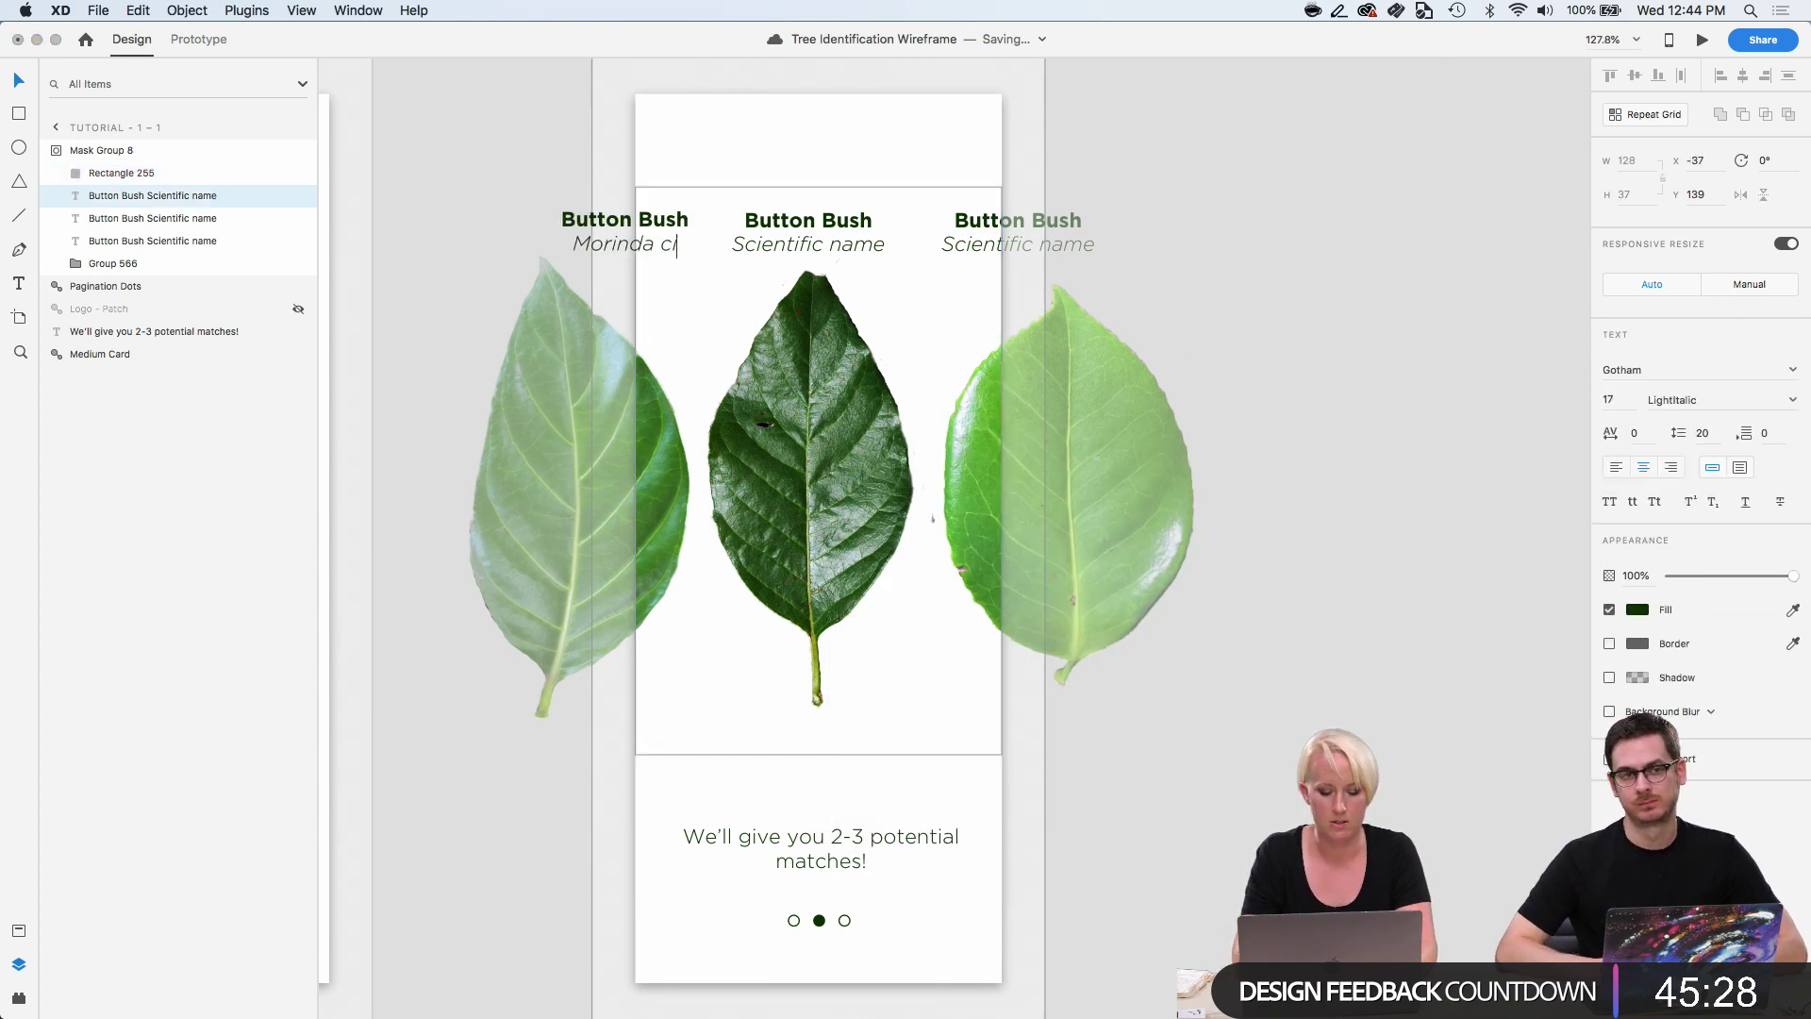
pyautogui.write('rof')
pyautogui.press('BackSpace')
pyautogui.press('BackSpace')
pyautogui.press('BackSpace')
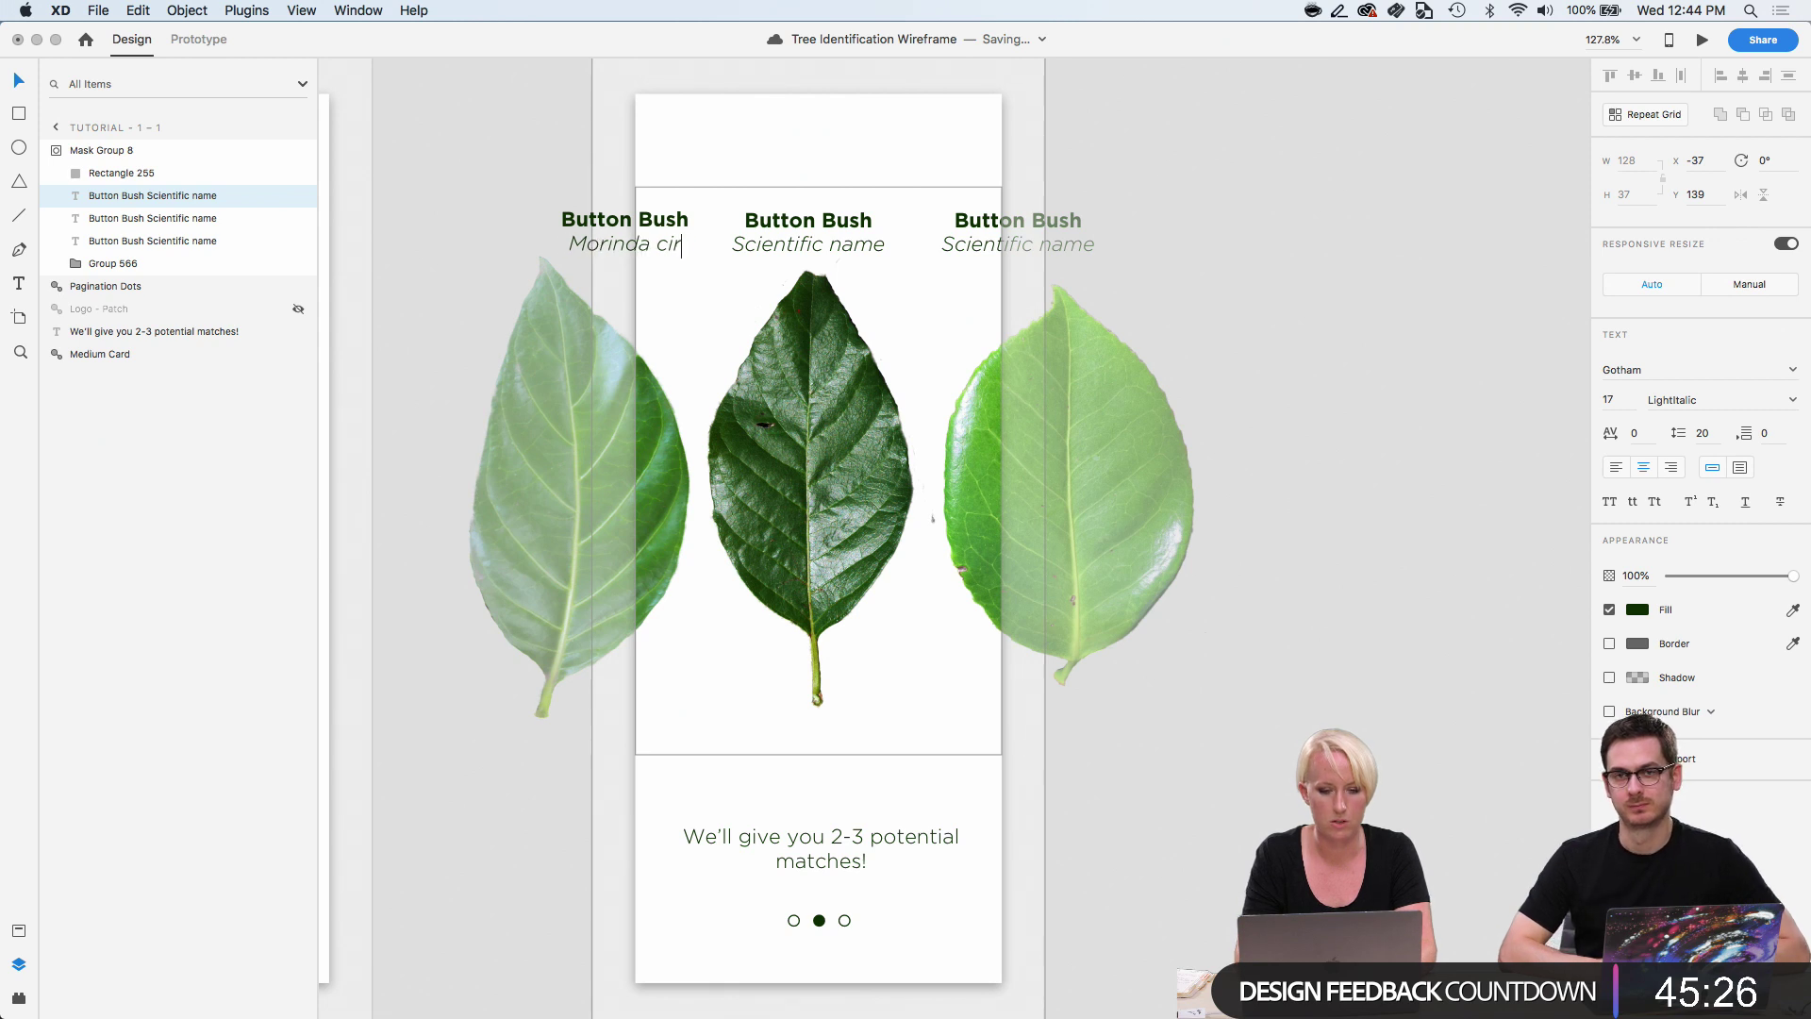
pyautogui.write('trolf')
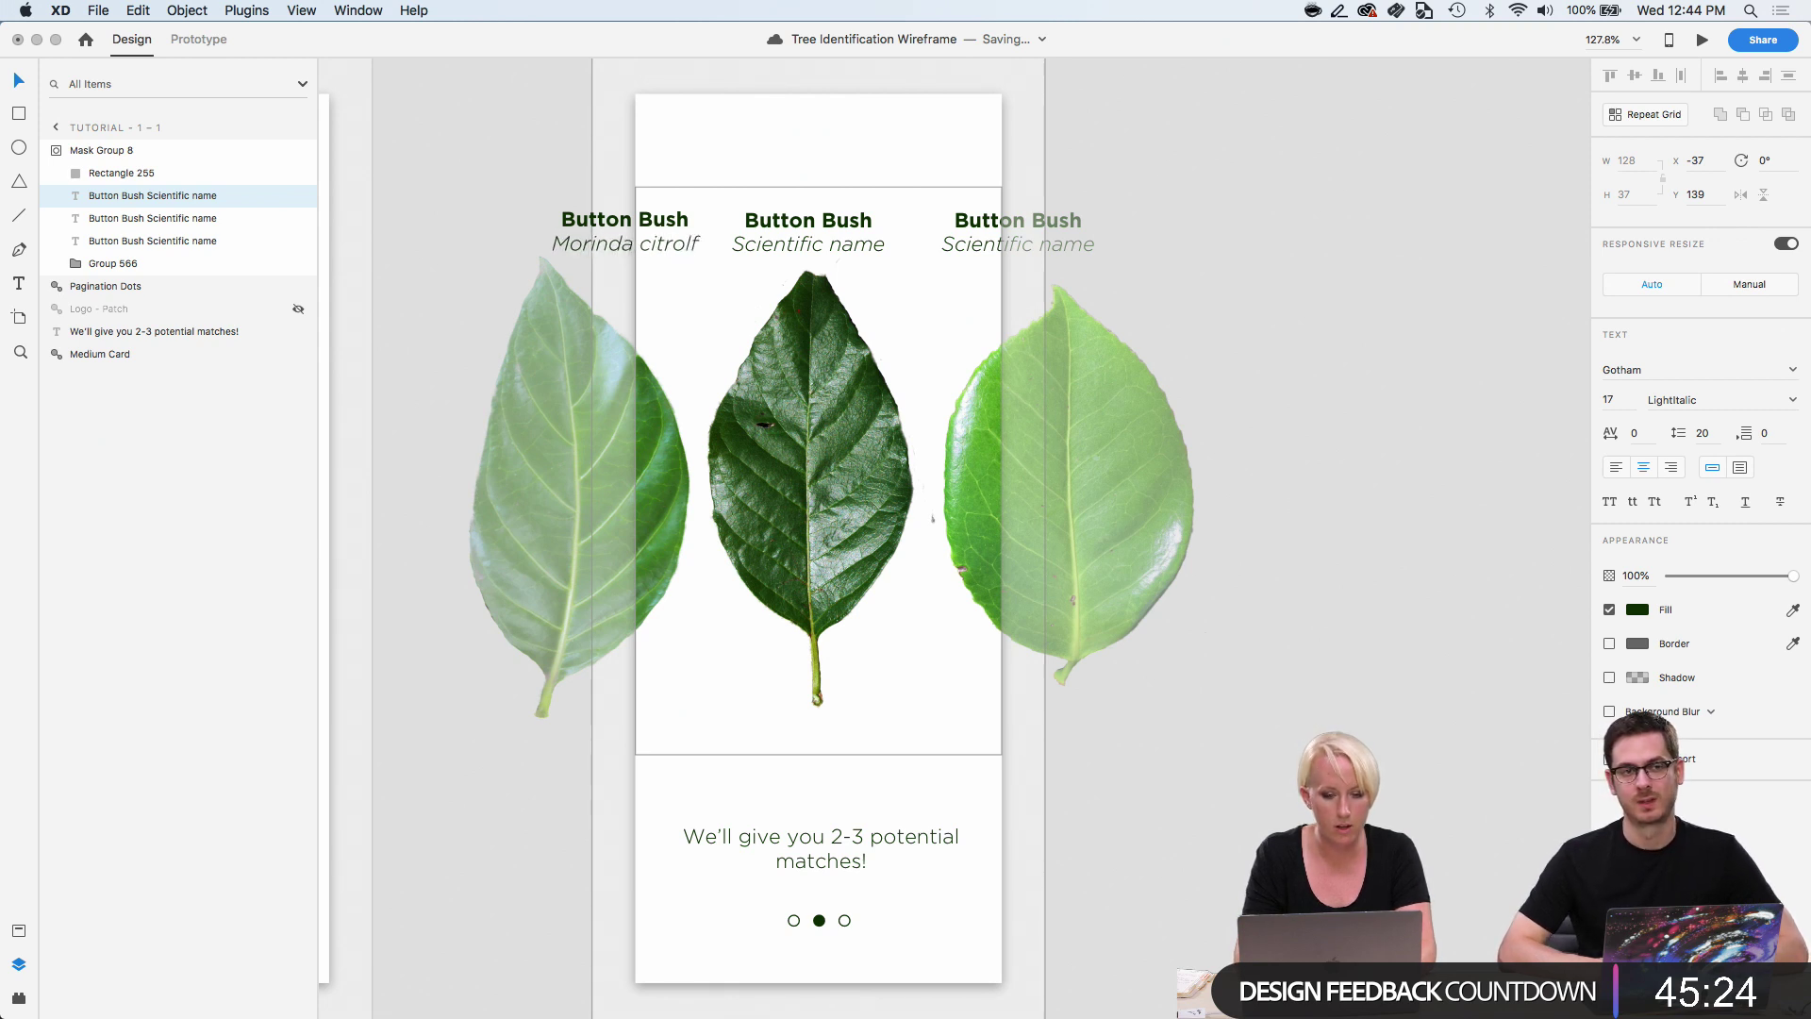
pyautogui.press('BackSpace')
pyautogui.press('BackSpace')
pyautogui.write('folia')
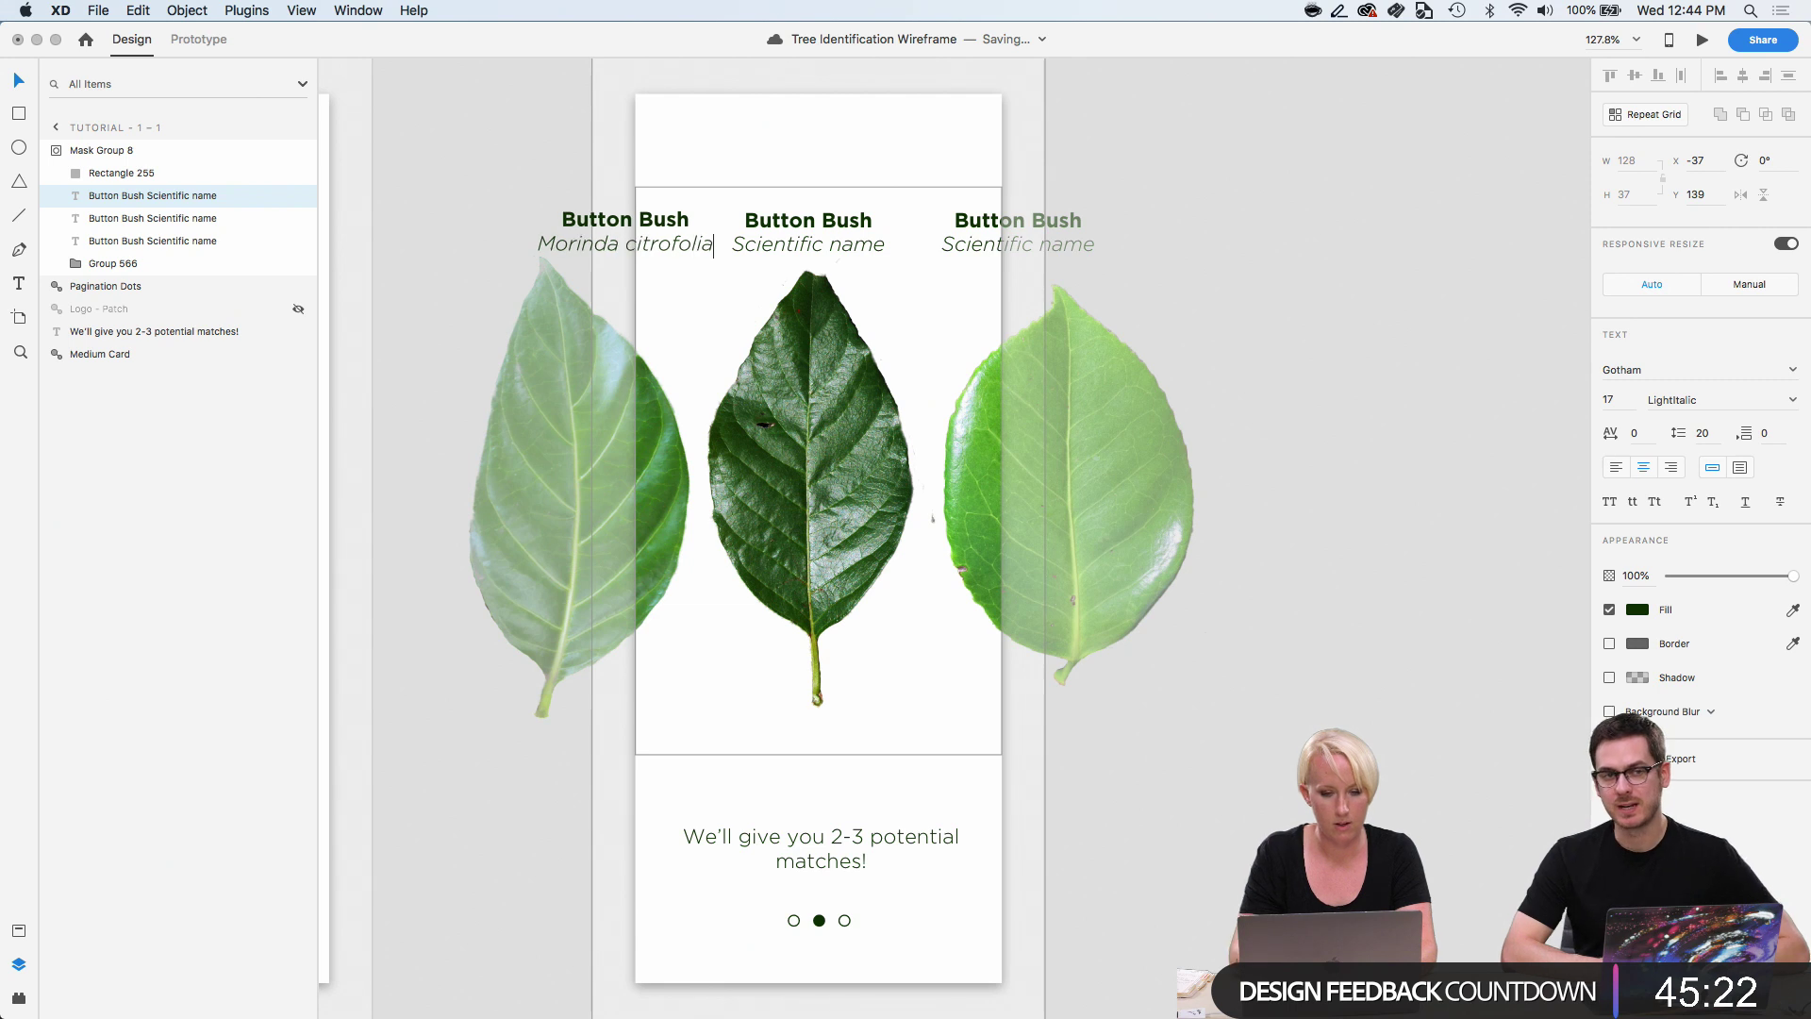
pyautogui.press('Escape')
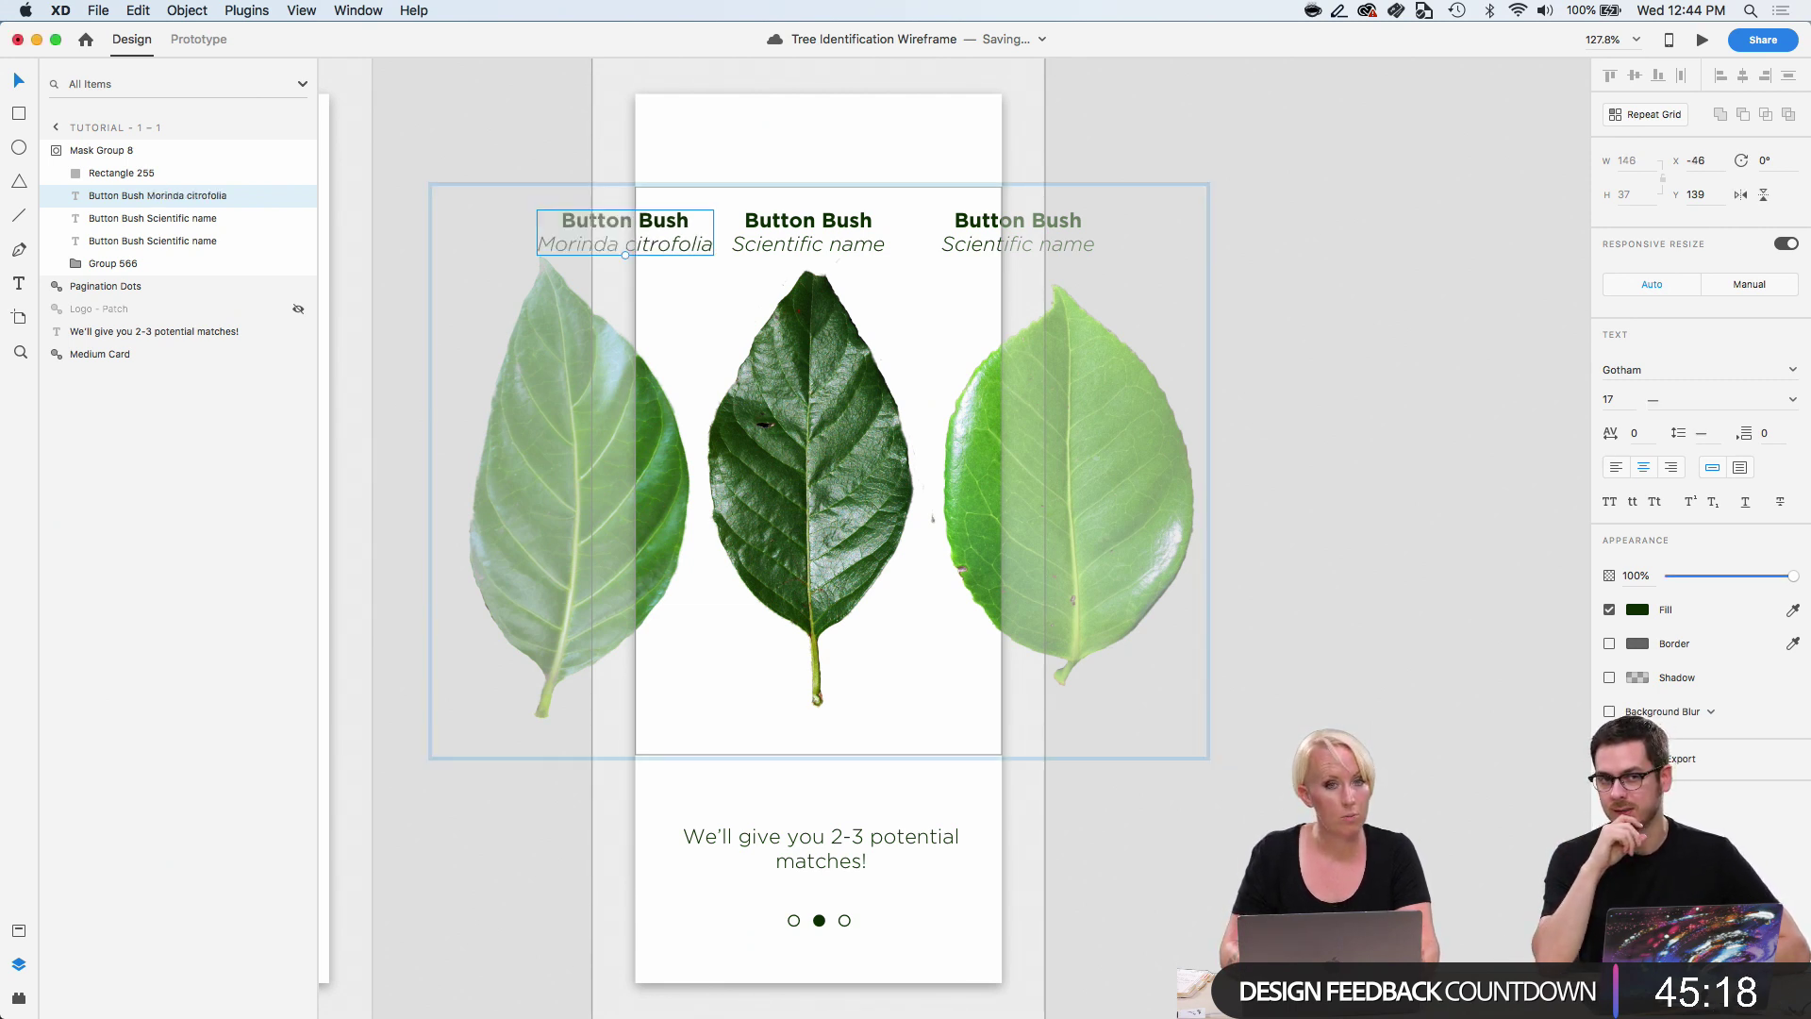
pyautogui.click(1267, 300)
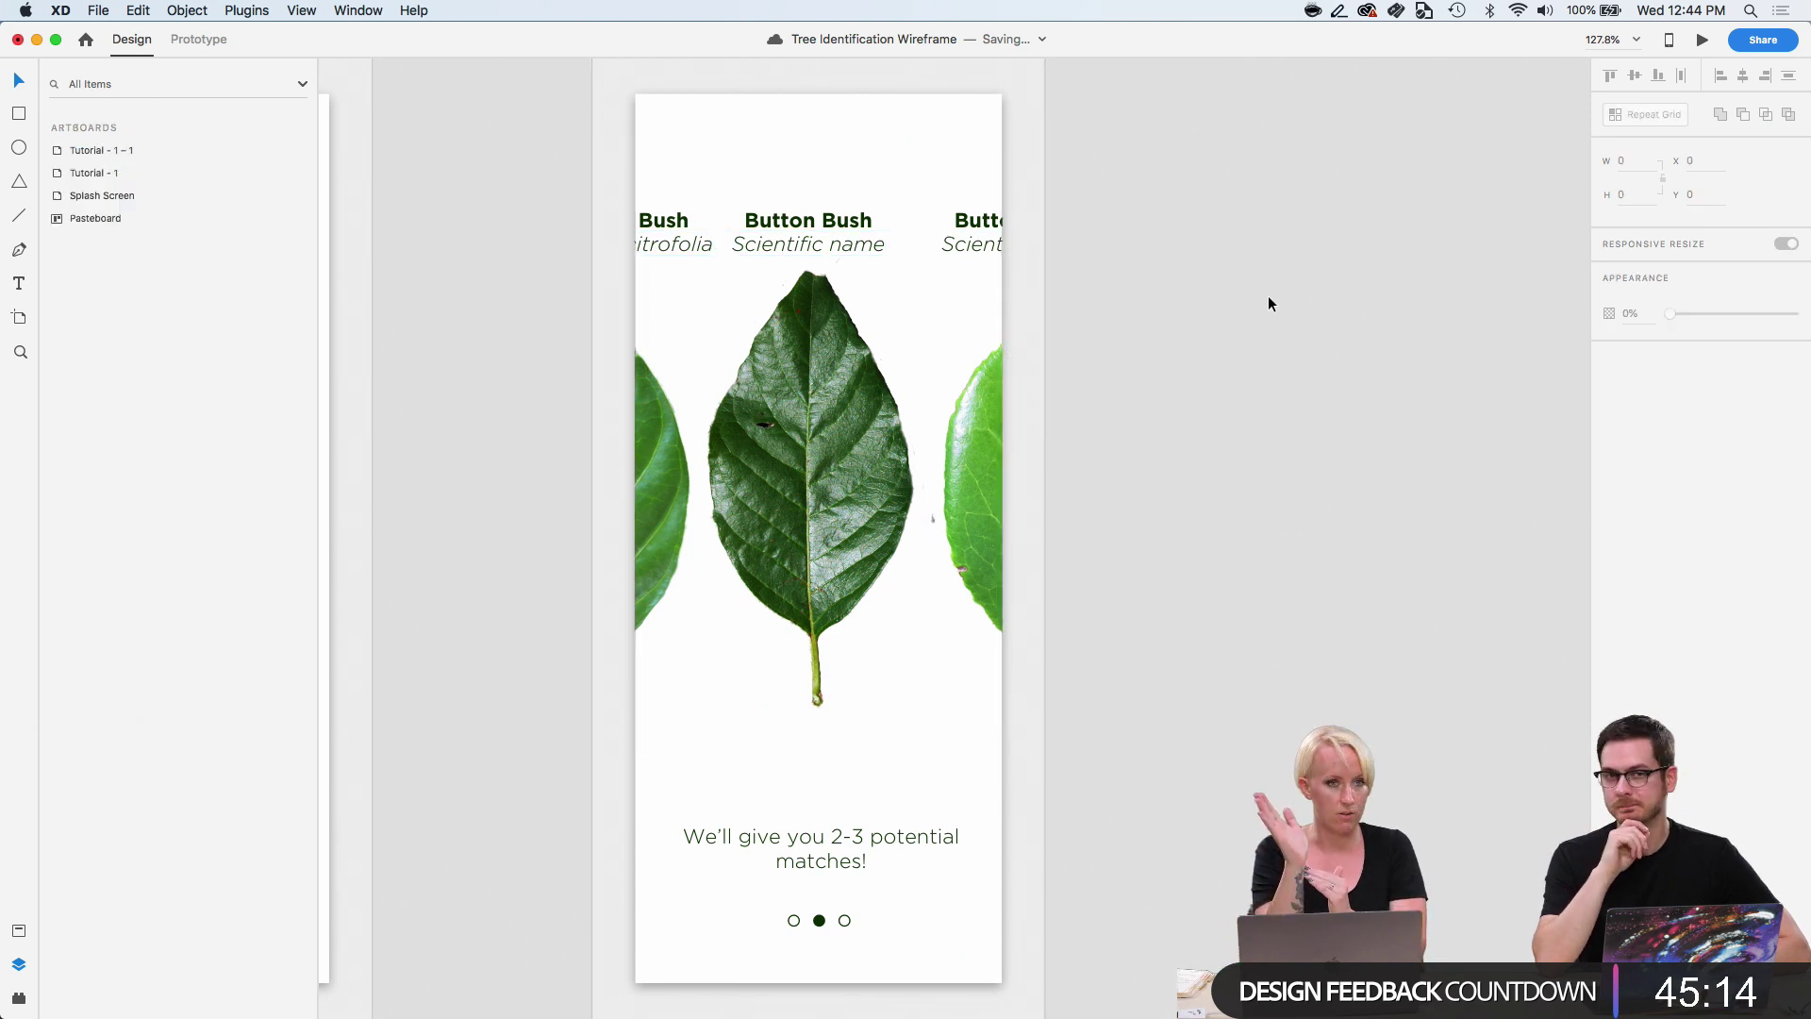
# Inspect the nested leaf group's layers, including the Camelia, ButtonBush and masked Morinda_citrifolia_leaf images.
pyautogui.doubleClick(646, 471)
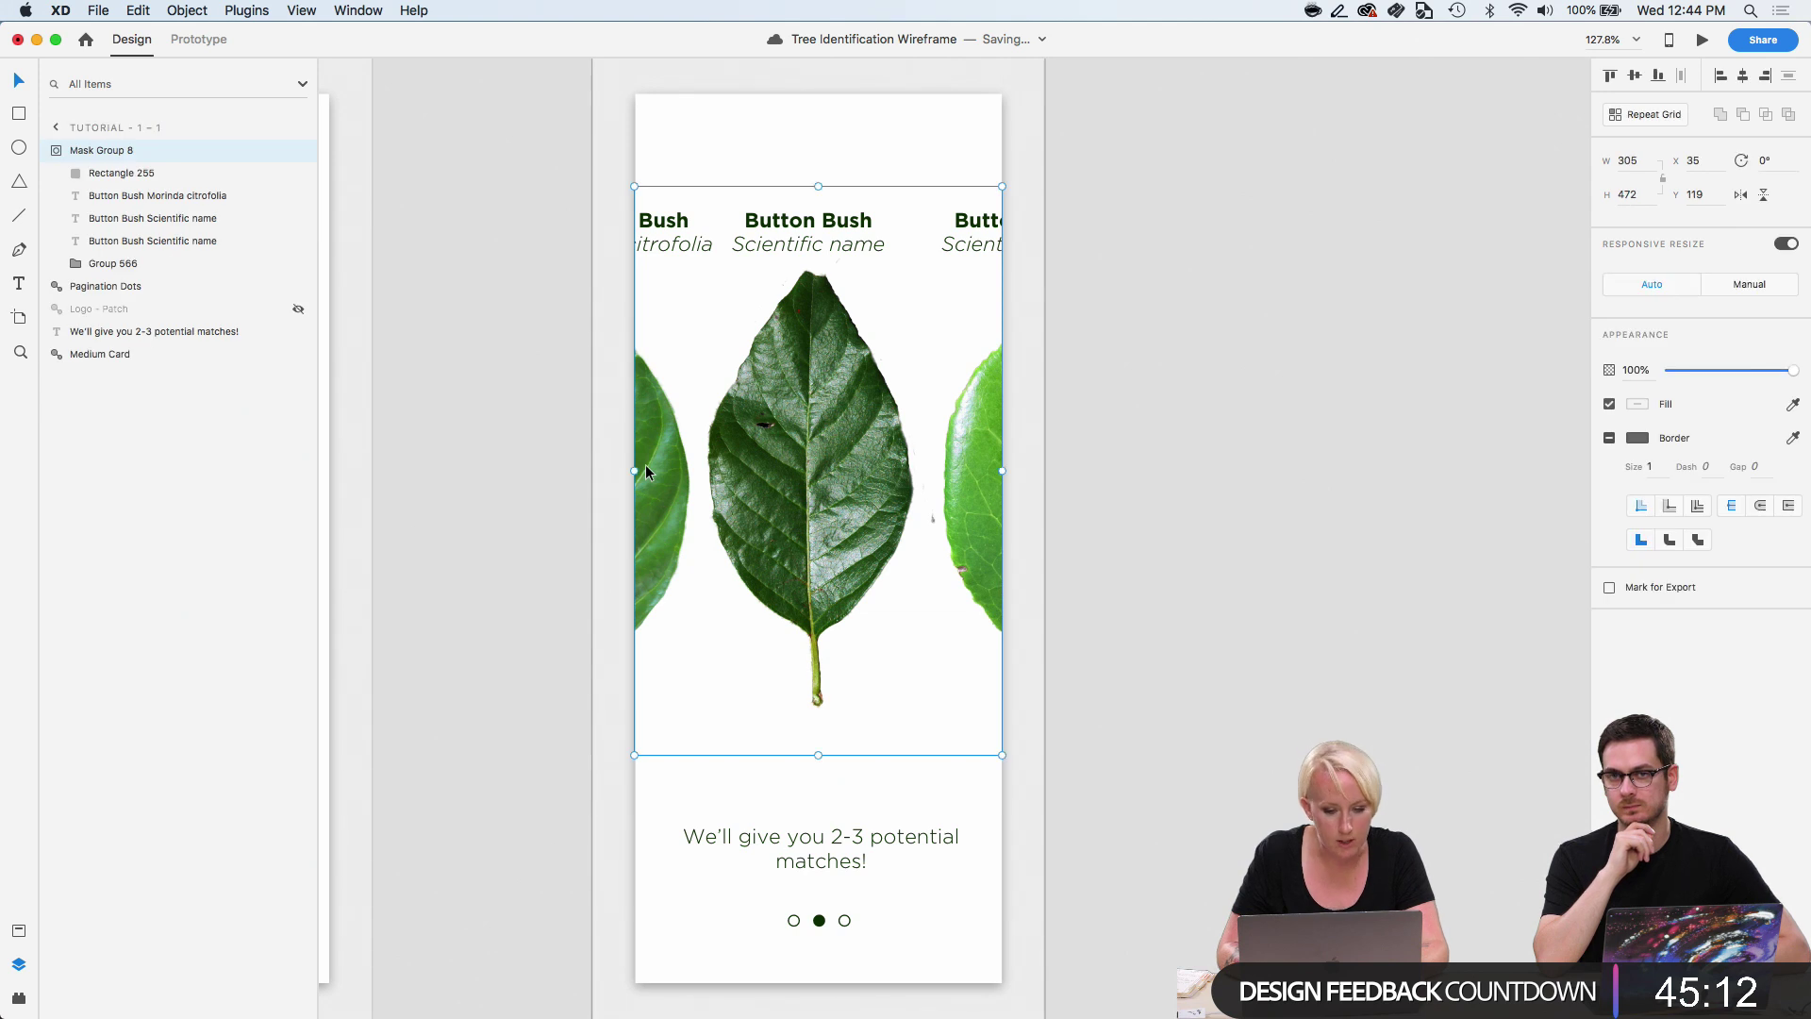
pyautogui.doubleClick(645, 466)
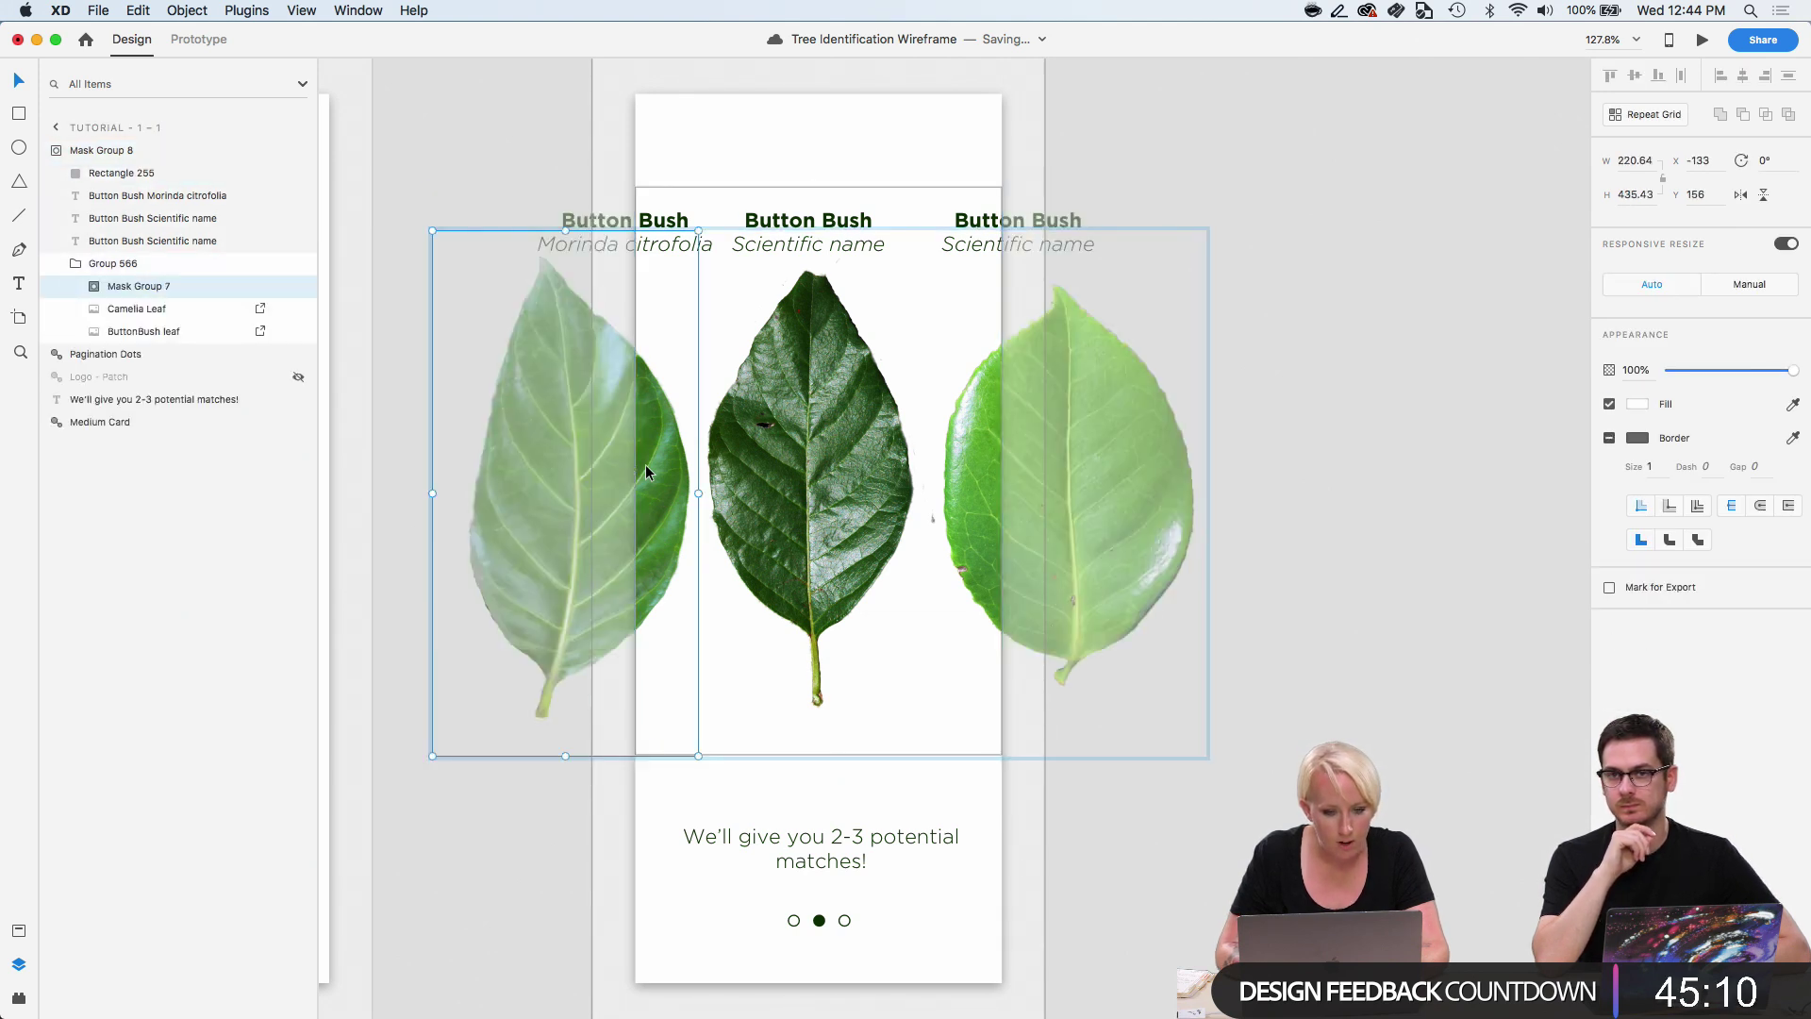
pyautogui.click(123, 312)
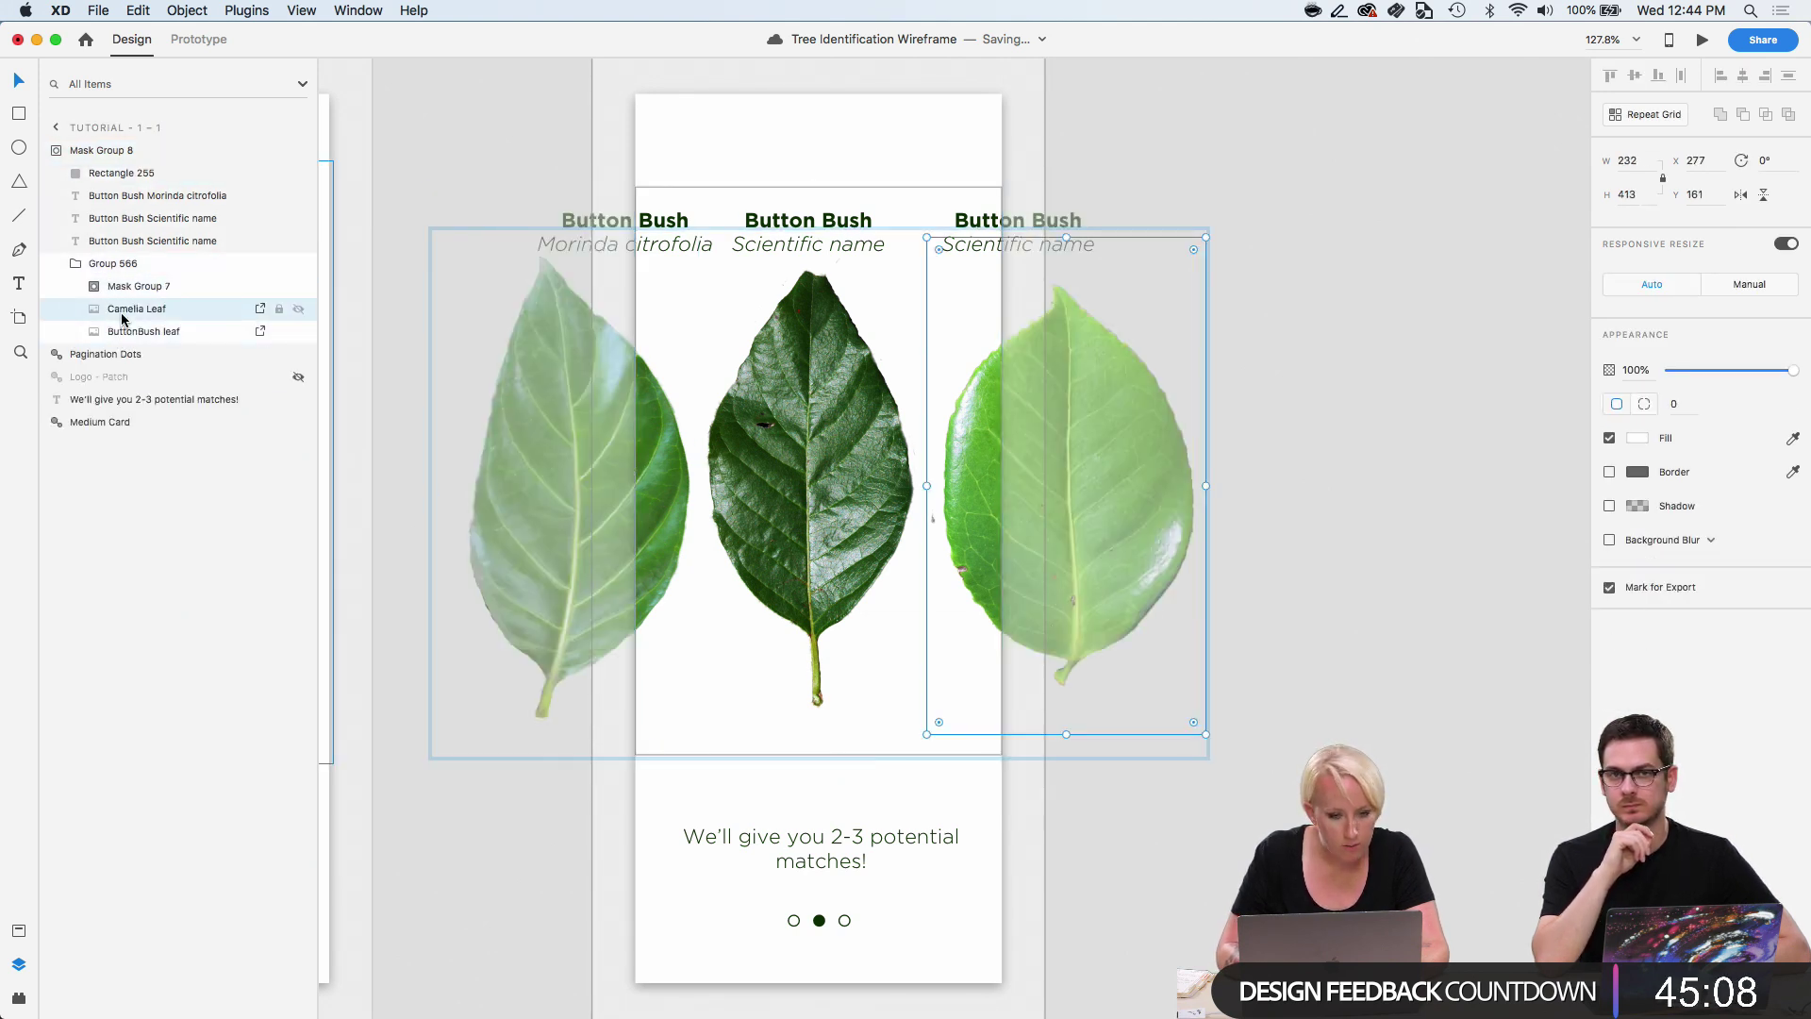
pyautogui.click(137, 332)
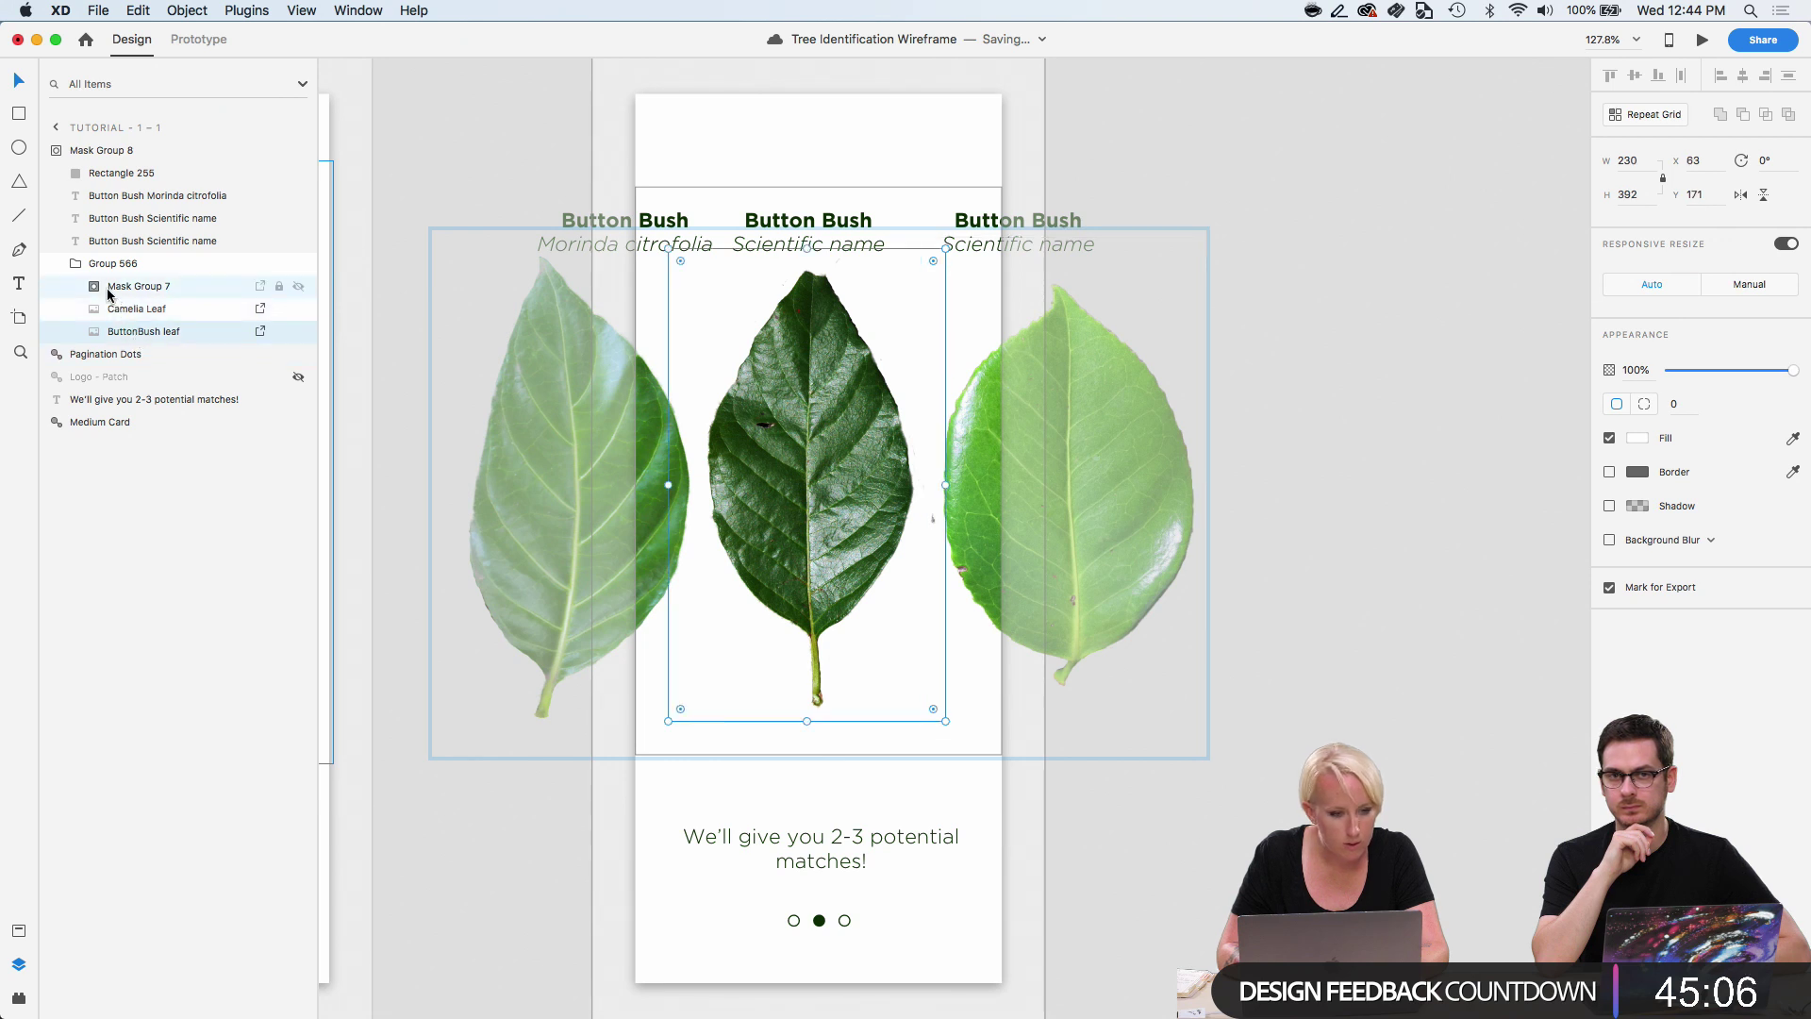
pyautogui.click(95, 291)
pyautogui.click(143, 338)
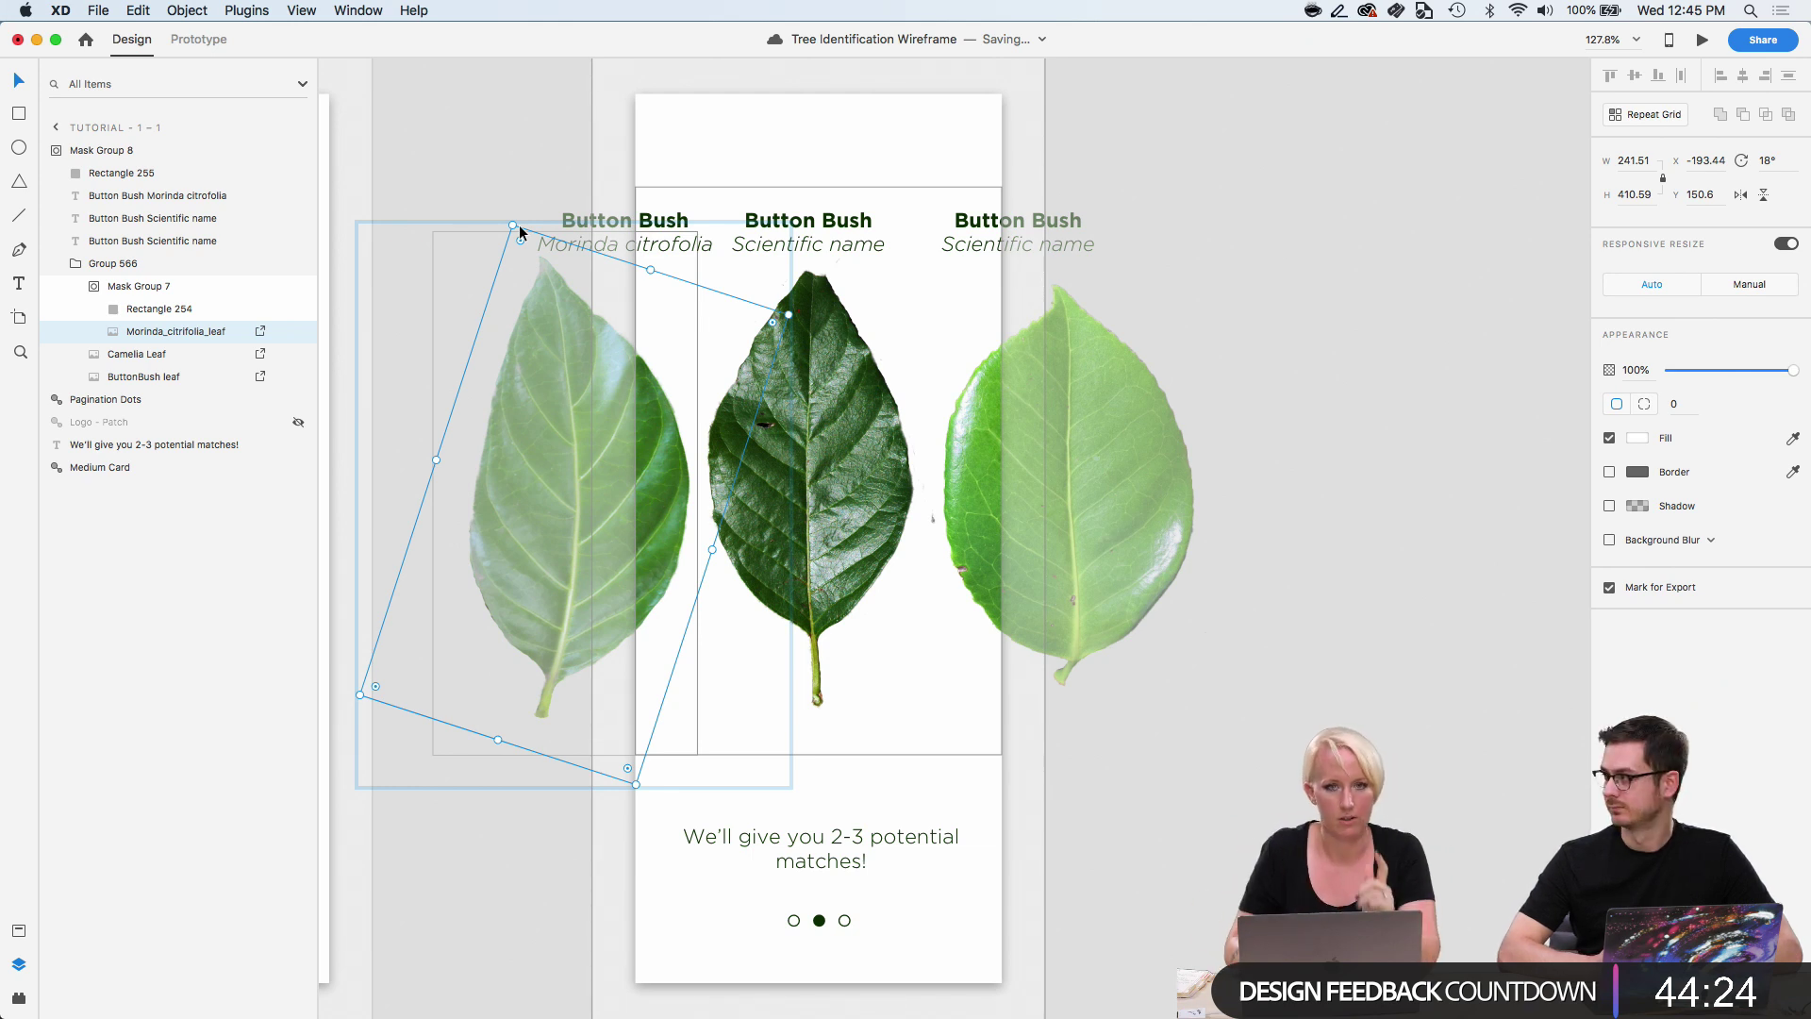
pyautogui.click(1316, 509)
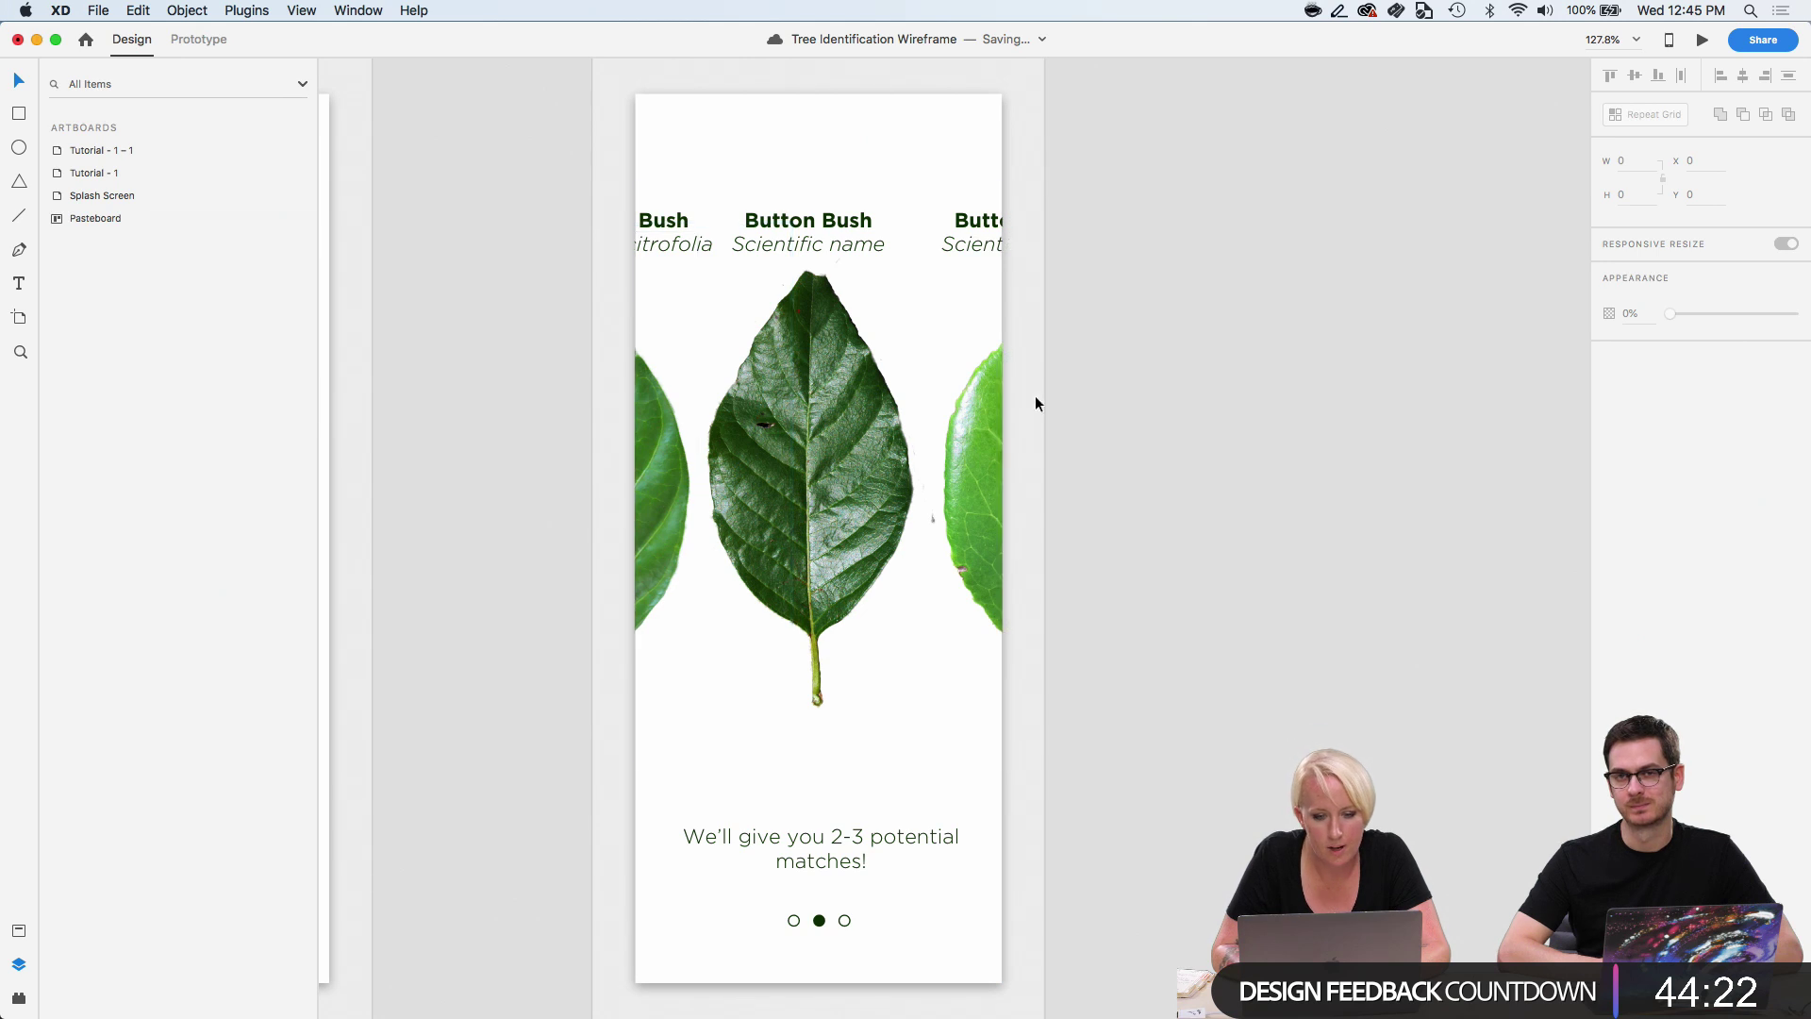
# Replace the common name above the Morinda citrofolia line with "Name", keeping the scientific name on its own line.
pyautogui.doubleClick(672, 232)
pyautogui.click(669, 225)
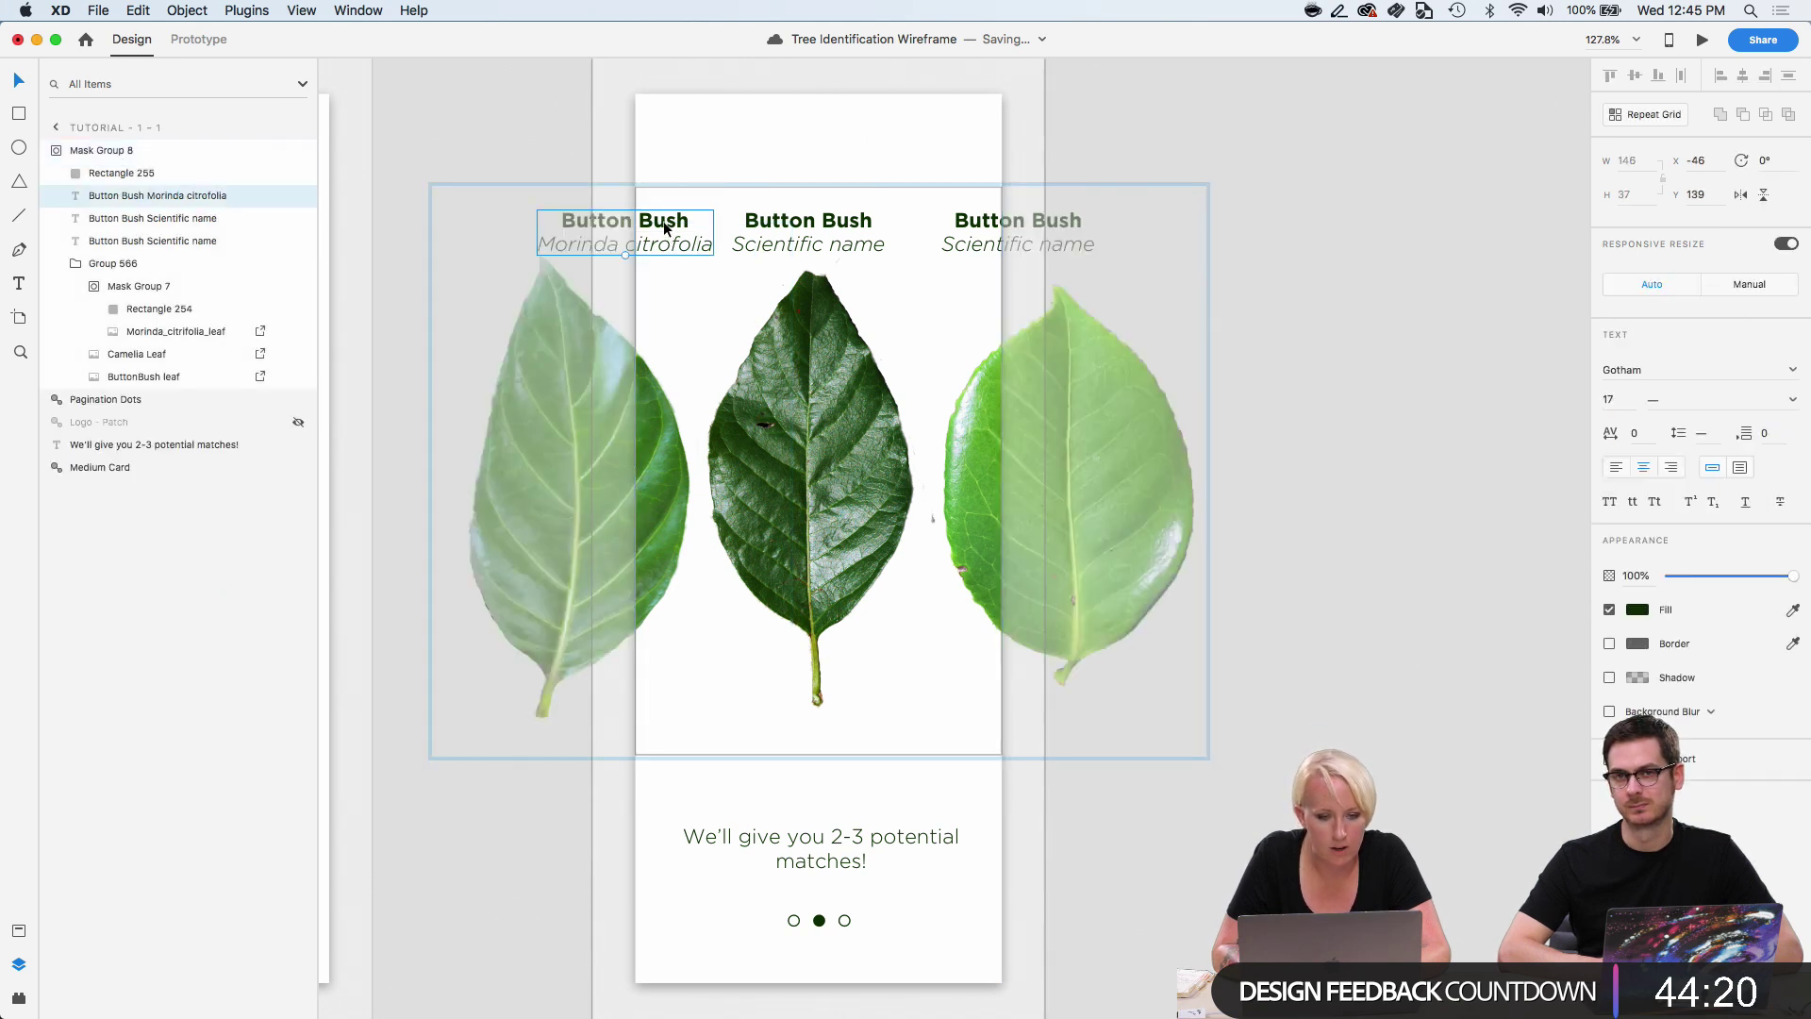
pyautogui.doubleClick(666, 220)
pyautogui.click(666, 220)
pyautogui.write('Name')
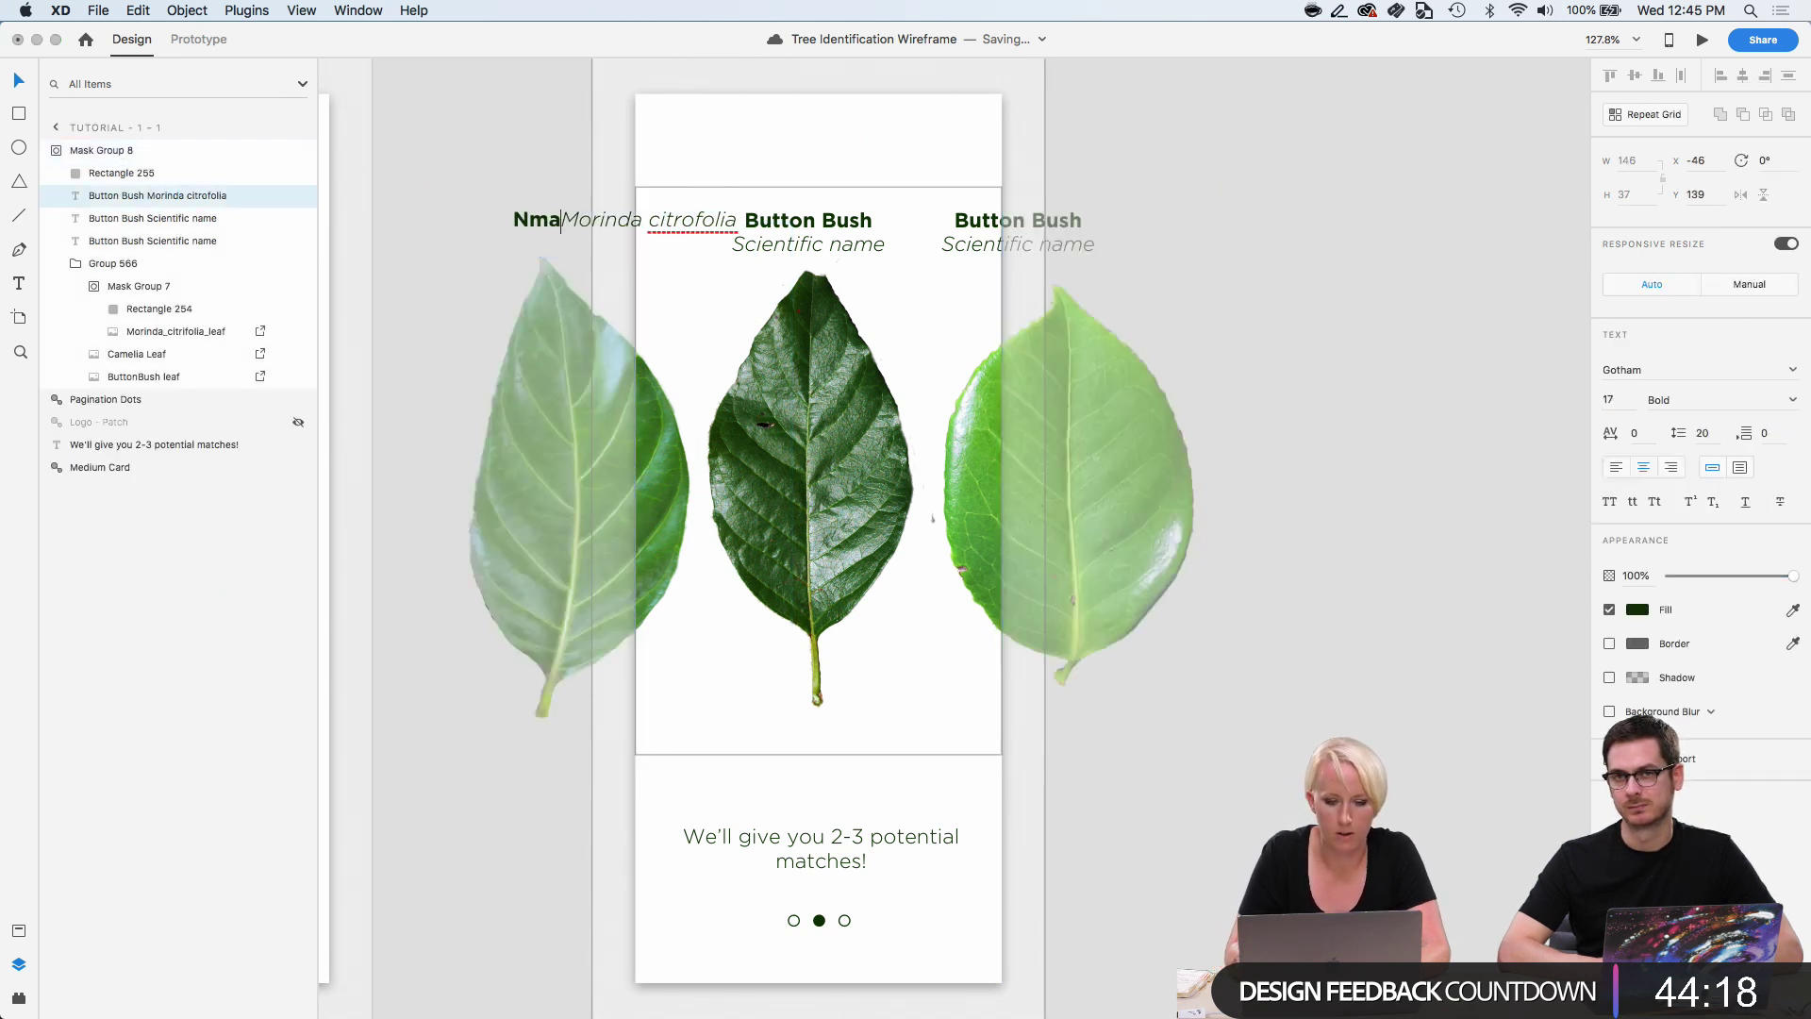
pyautogui.press('Return')
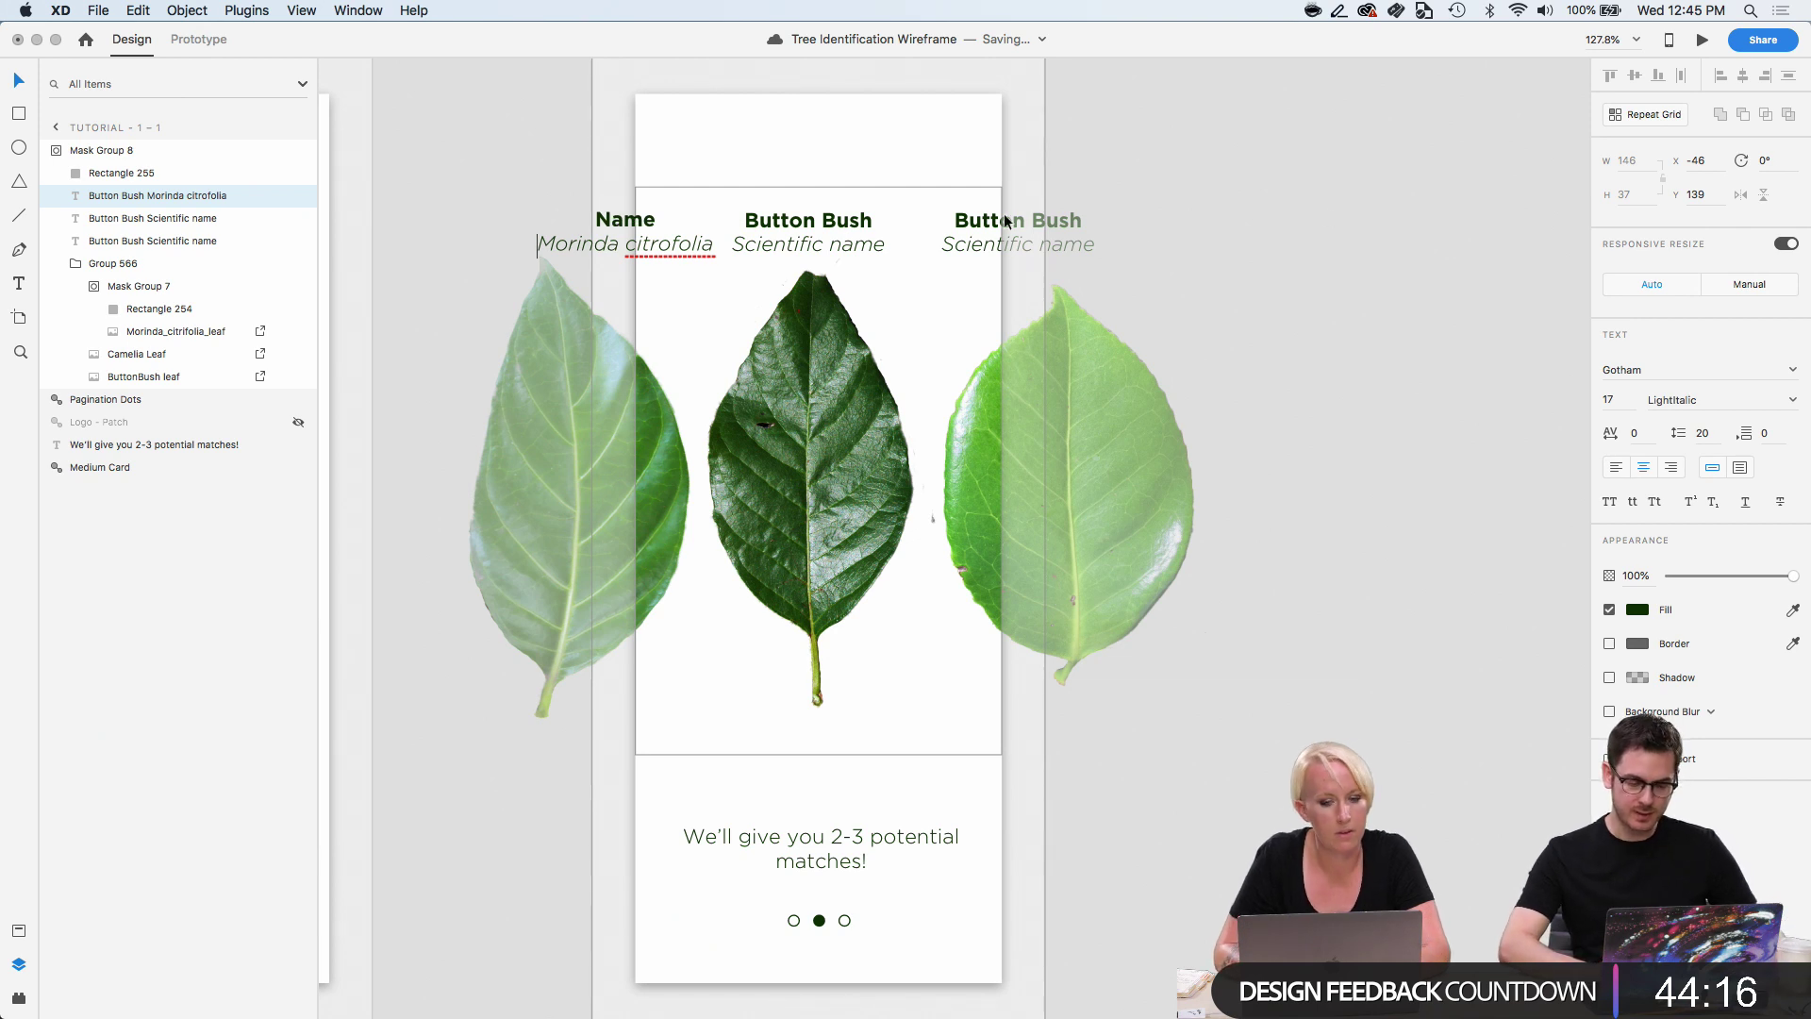
# Change the common name above the Camelia leaf to "Japanese Camelia", with "Scientific name" on the line below.
pyautogui.tripleClick(982, 220)
pyautogui.write('JScientific name')
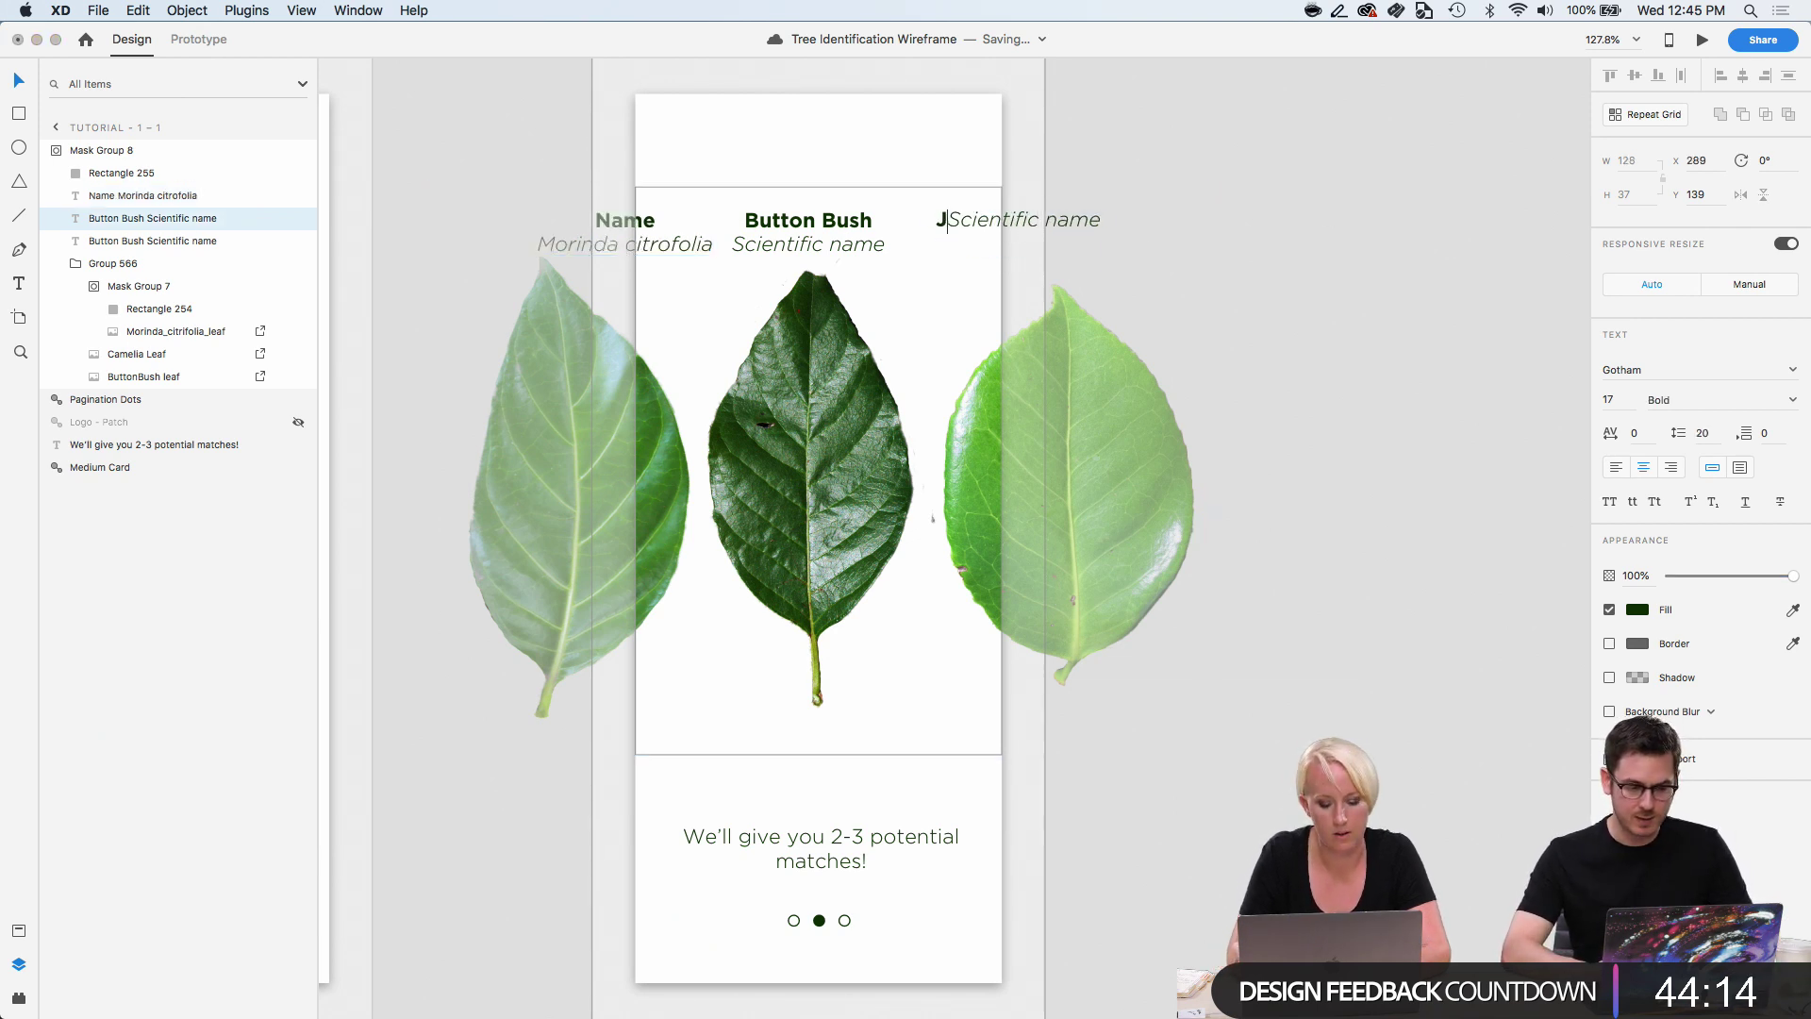
pyautogui.write('Apanes')
pyautogui.press('BackSpace')
pyautogui.press('BackSpace')
pyautogui.press('BackSpace')
pyautogui.press('BackSpace')
pyautogui.press('BackSpace')
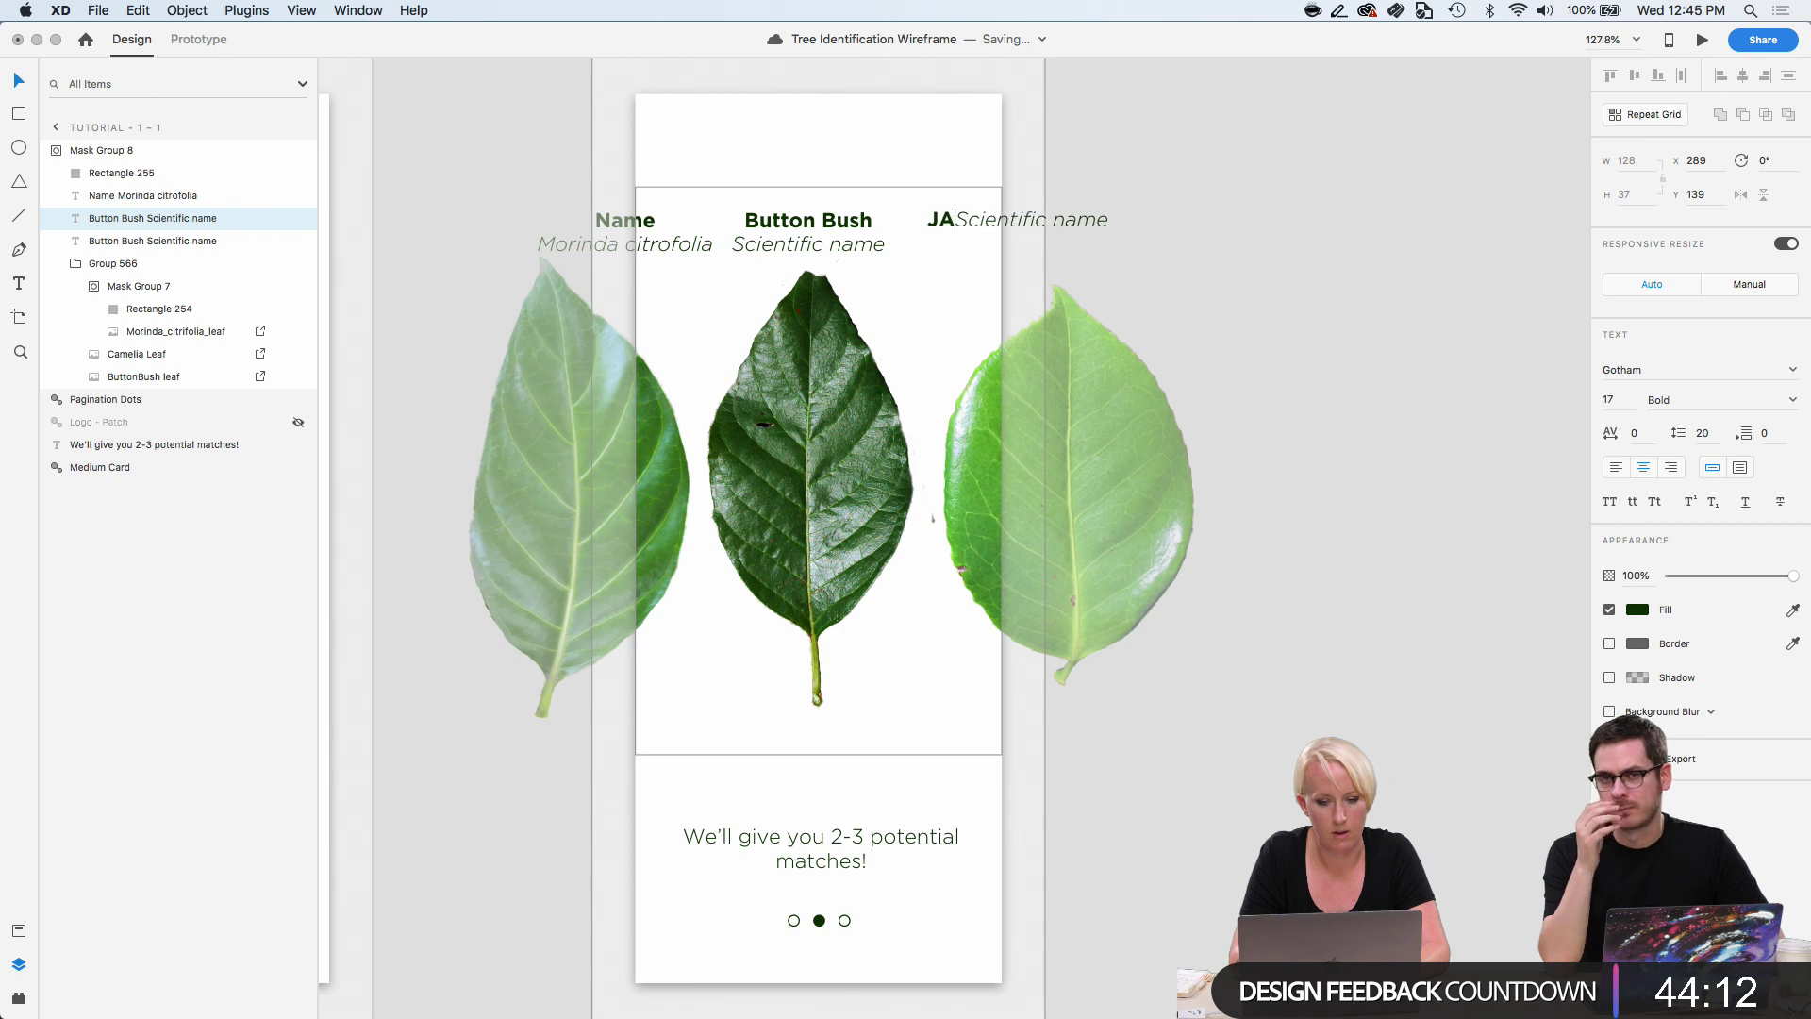
pyautogui.press('BackSpace')
pyautogui.write('apanese C')
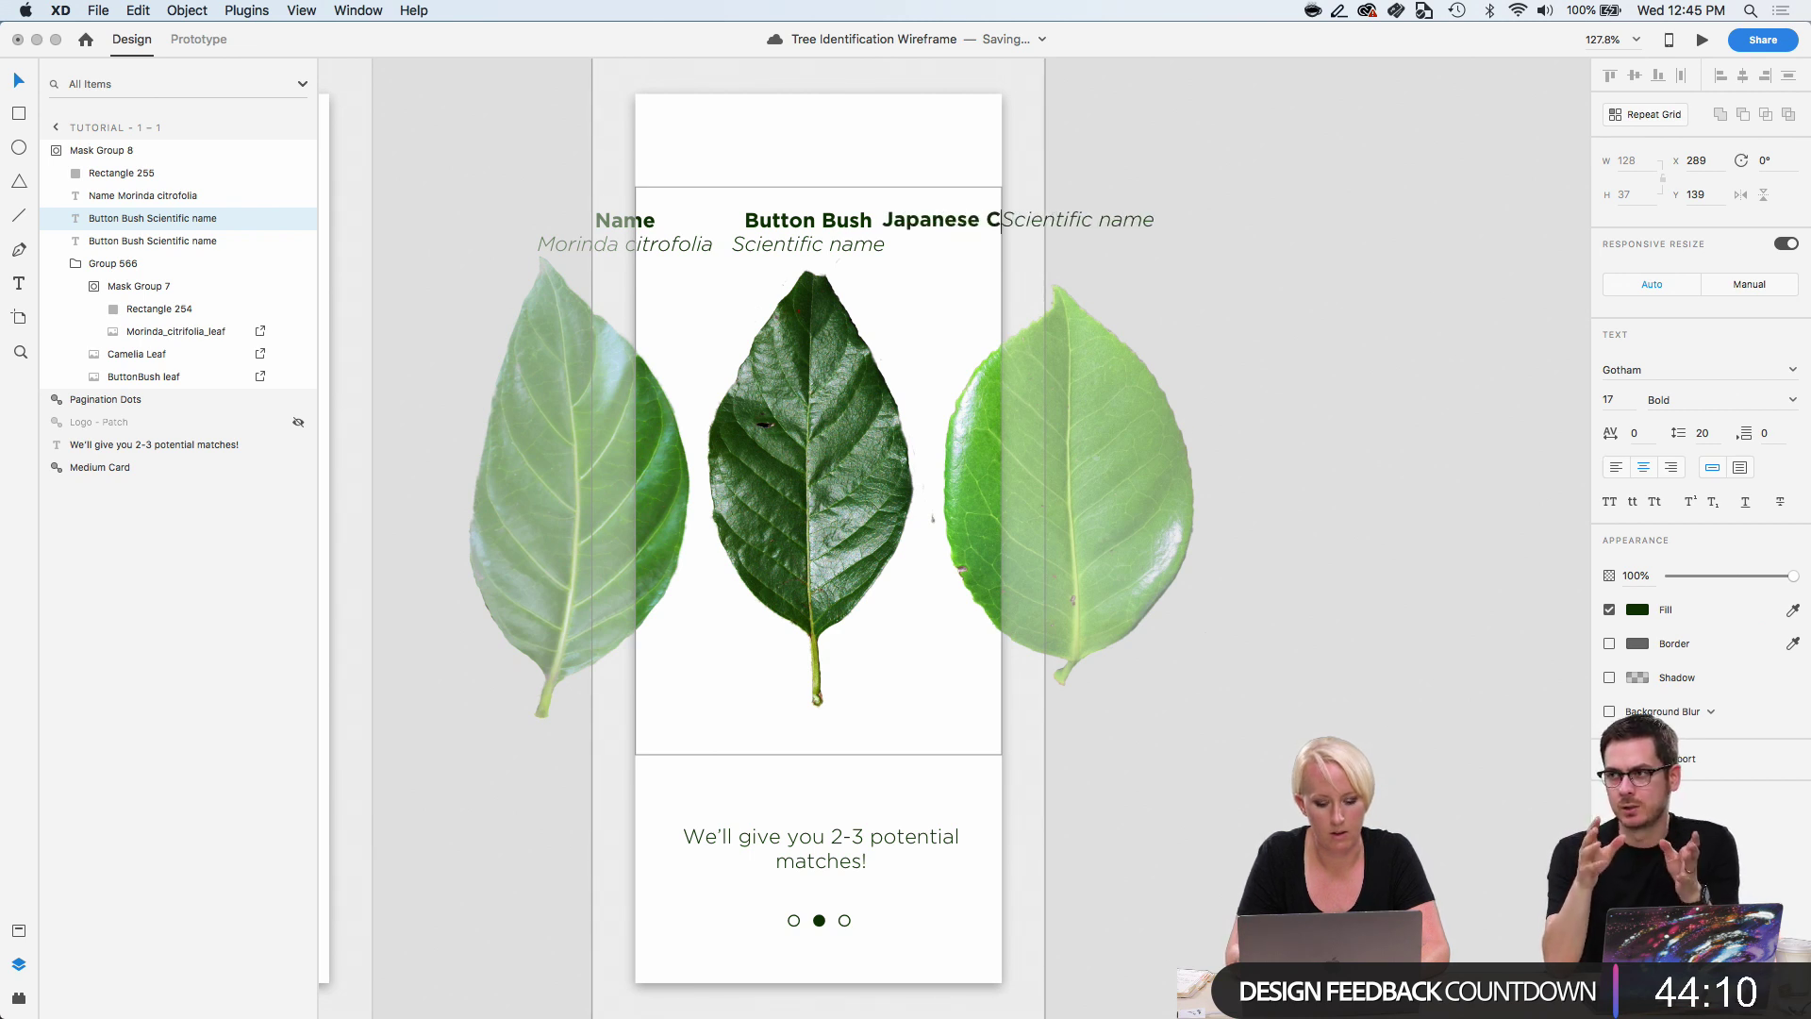
pyautogui.write('amelia')
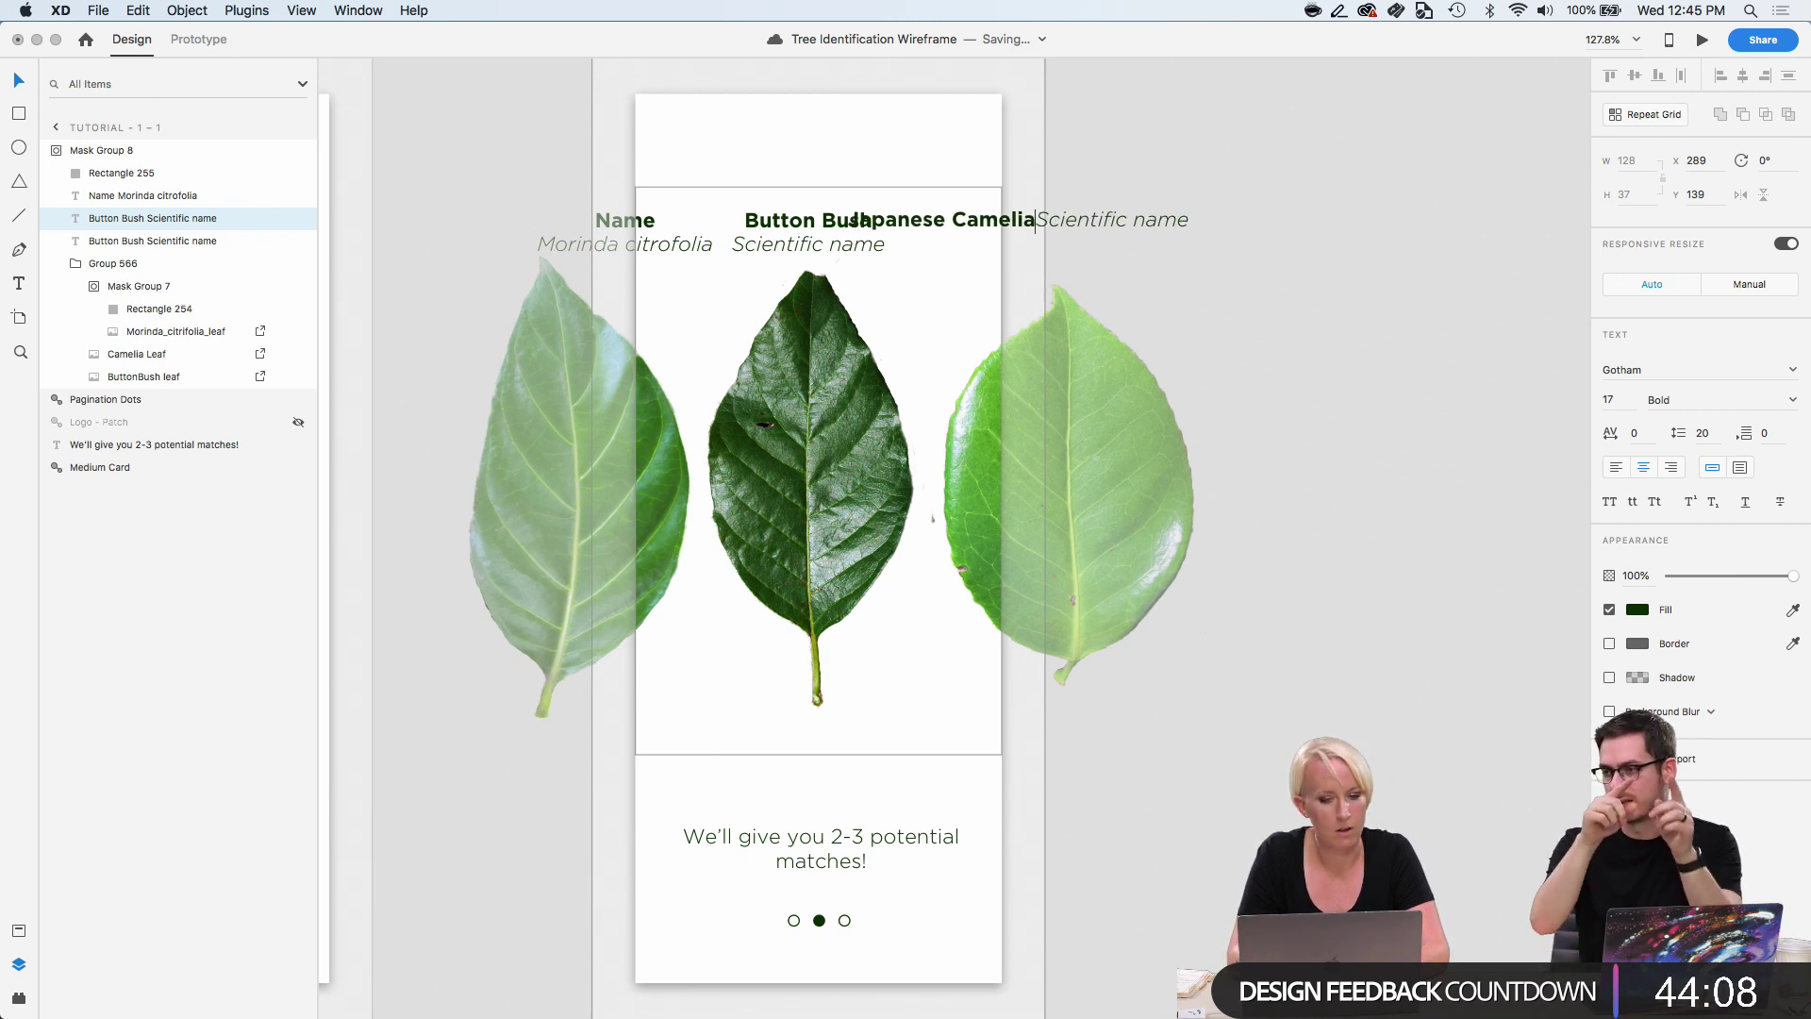
pyautogui.press('Return')
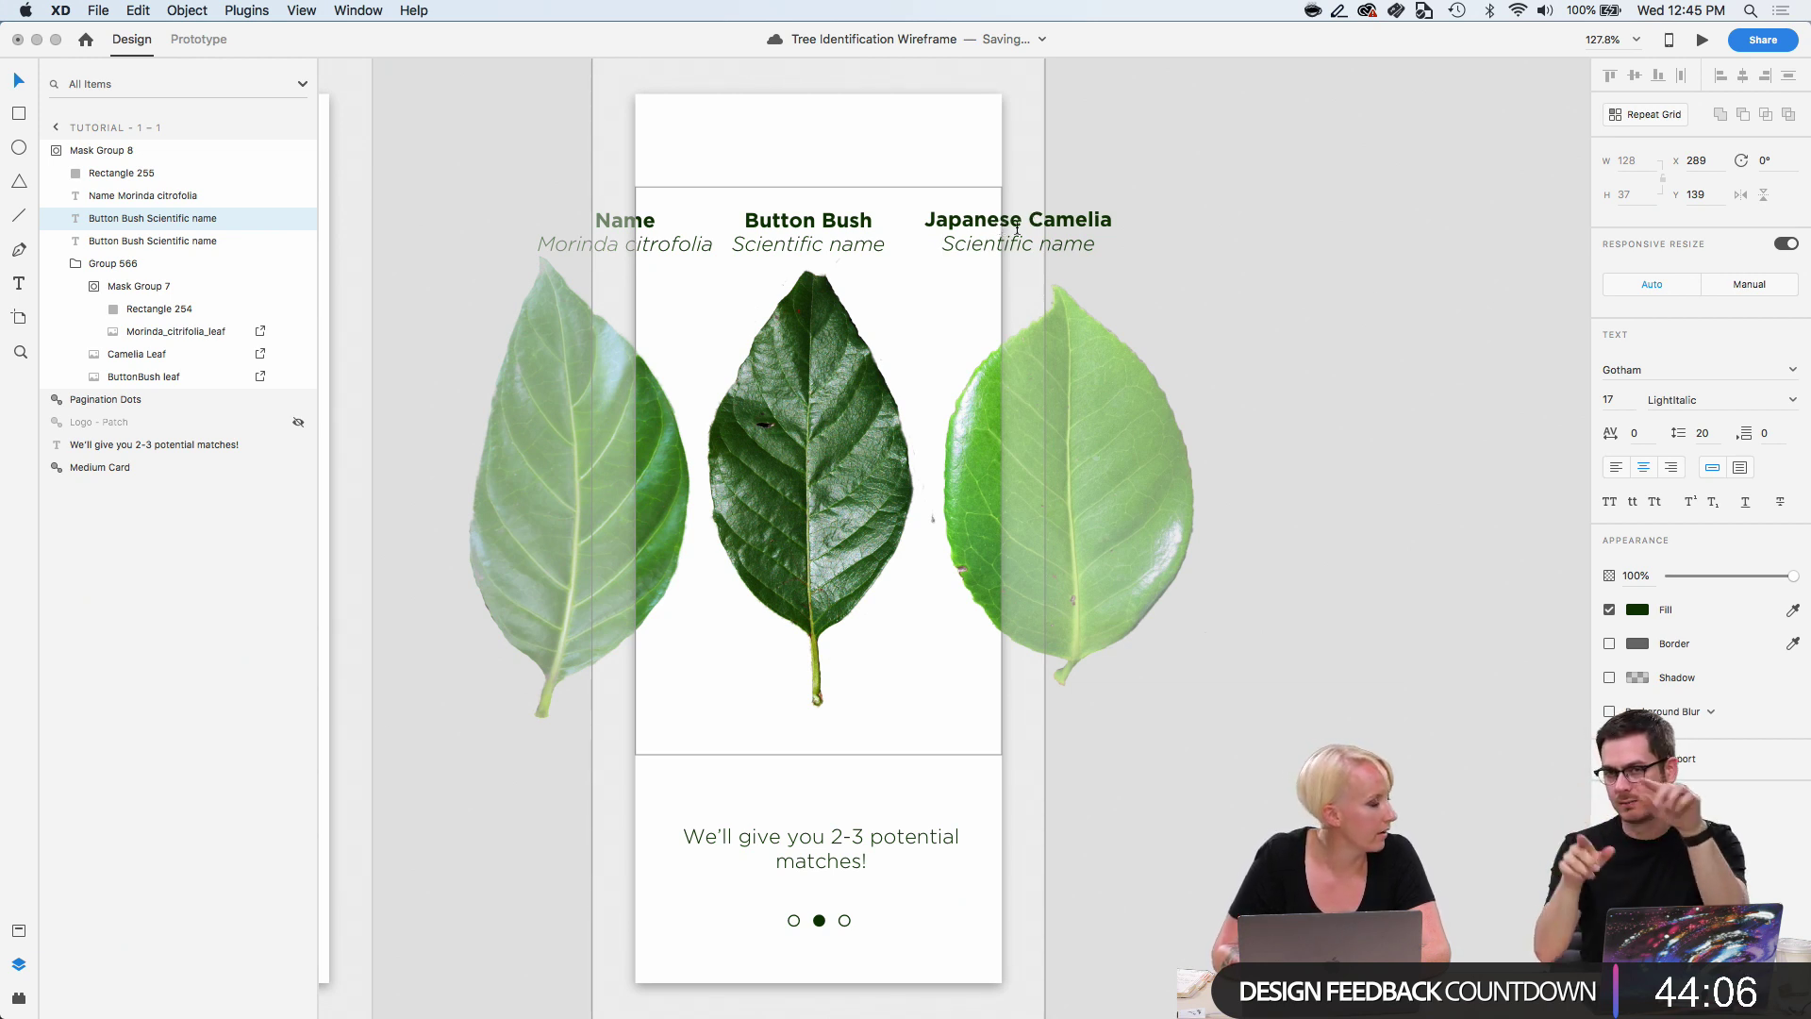
pyautogui.click(1438, 264)
pyautogui.scroll(-1, 1438, 264)
pyautogui.click(1437, 264)
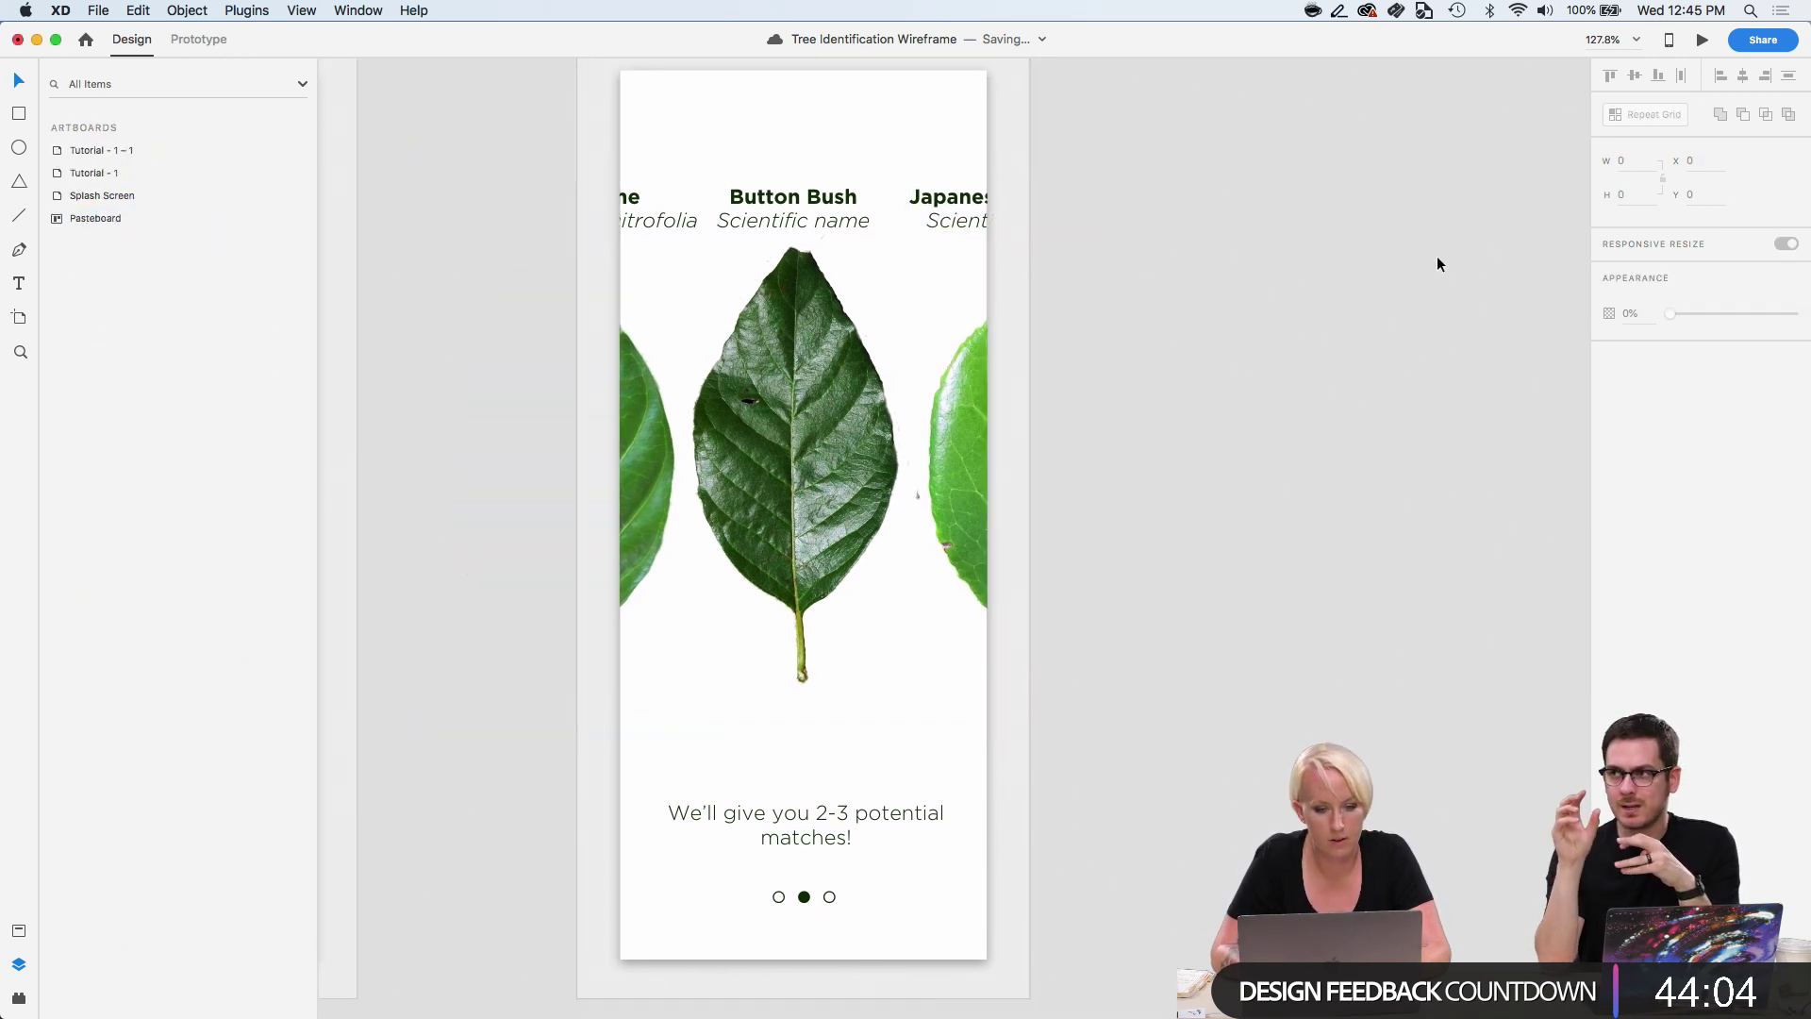
pyautogui.scroll(-2, 1438, 264)
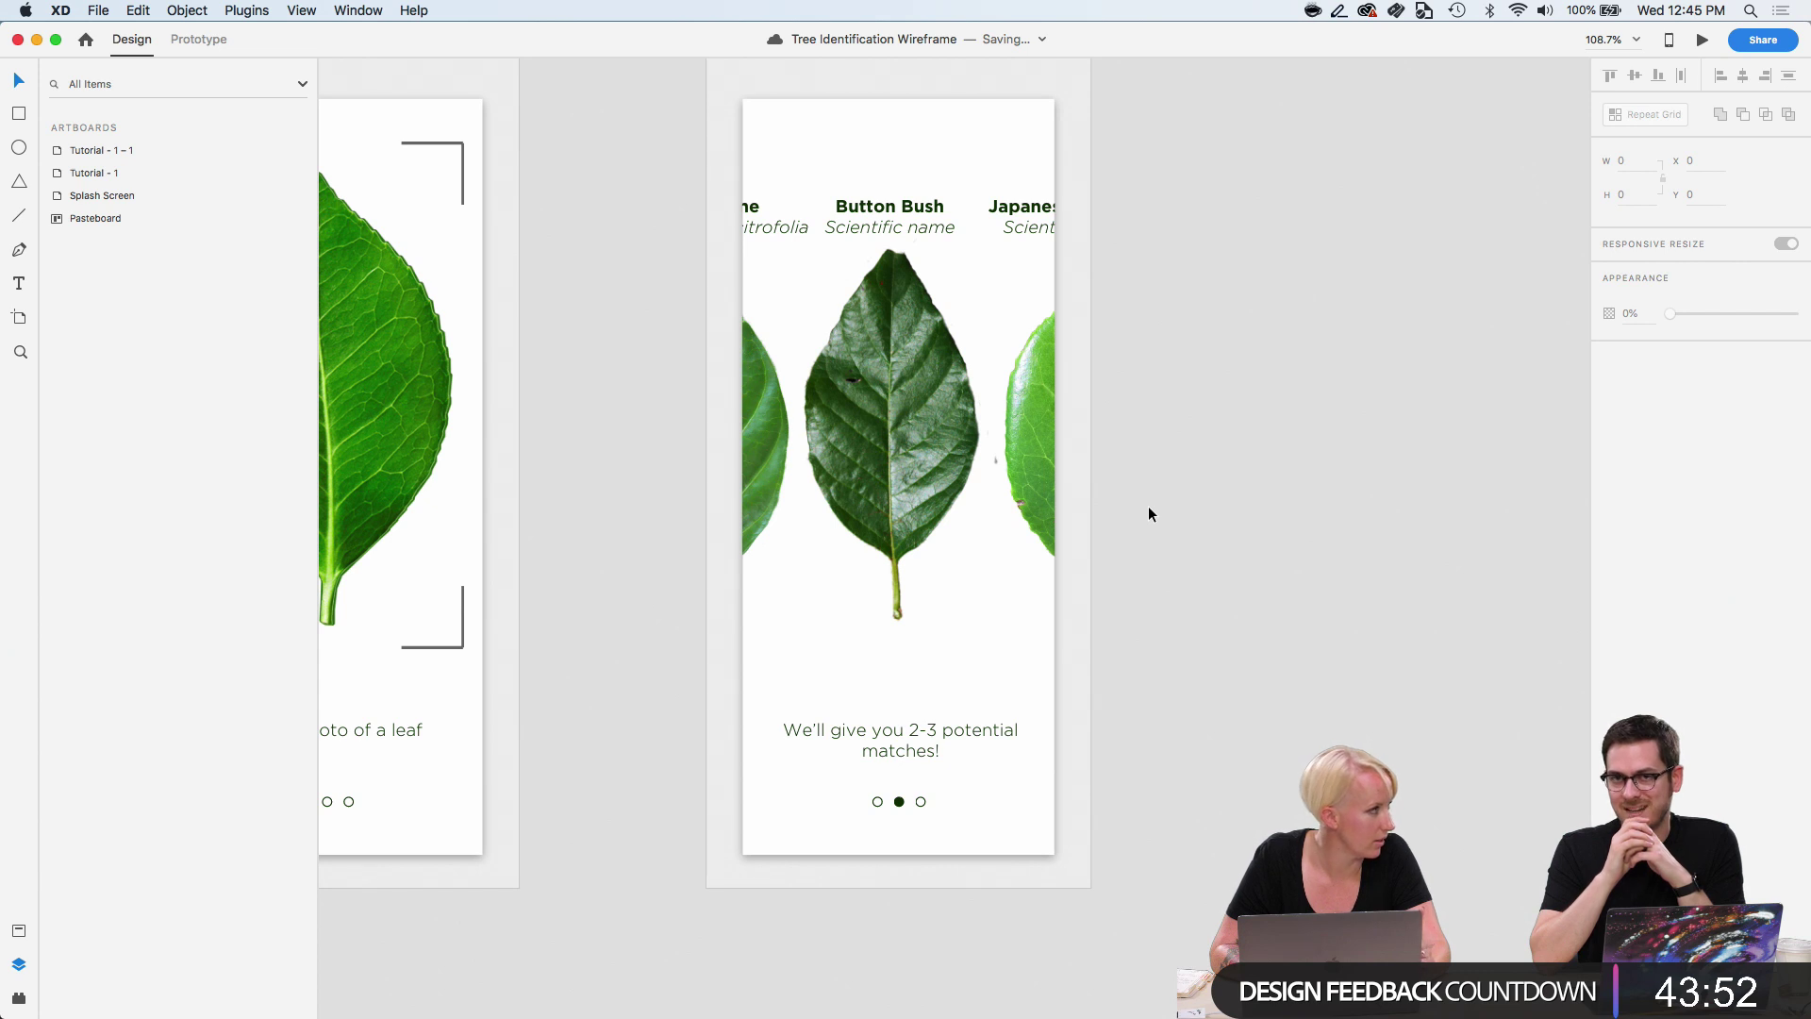
pyautogui.hscroll(-5, 1151, 512)
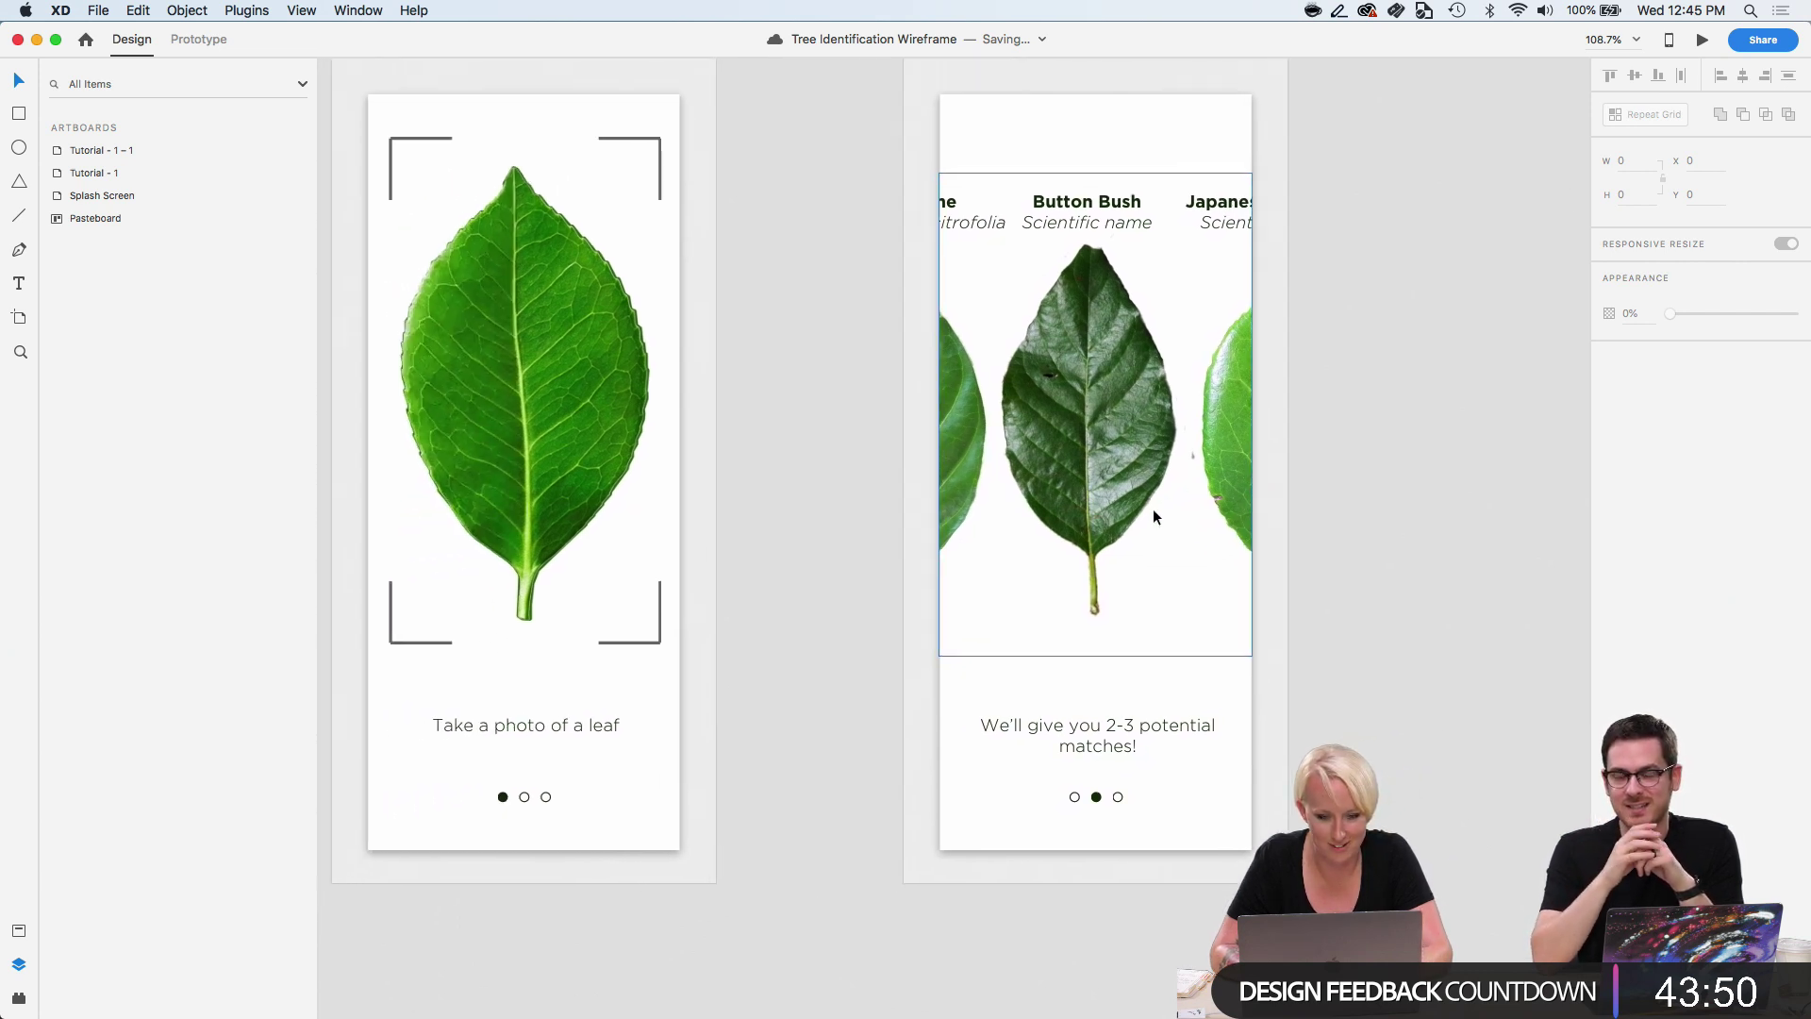
pyautogui.hscroll(3, 1153, 507)
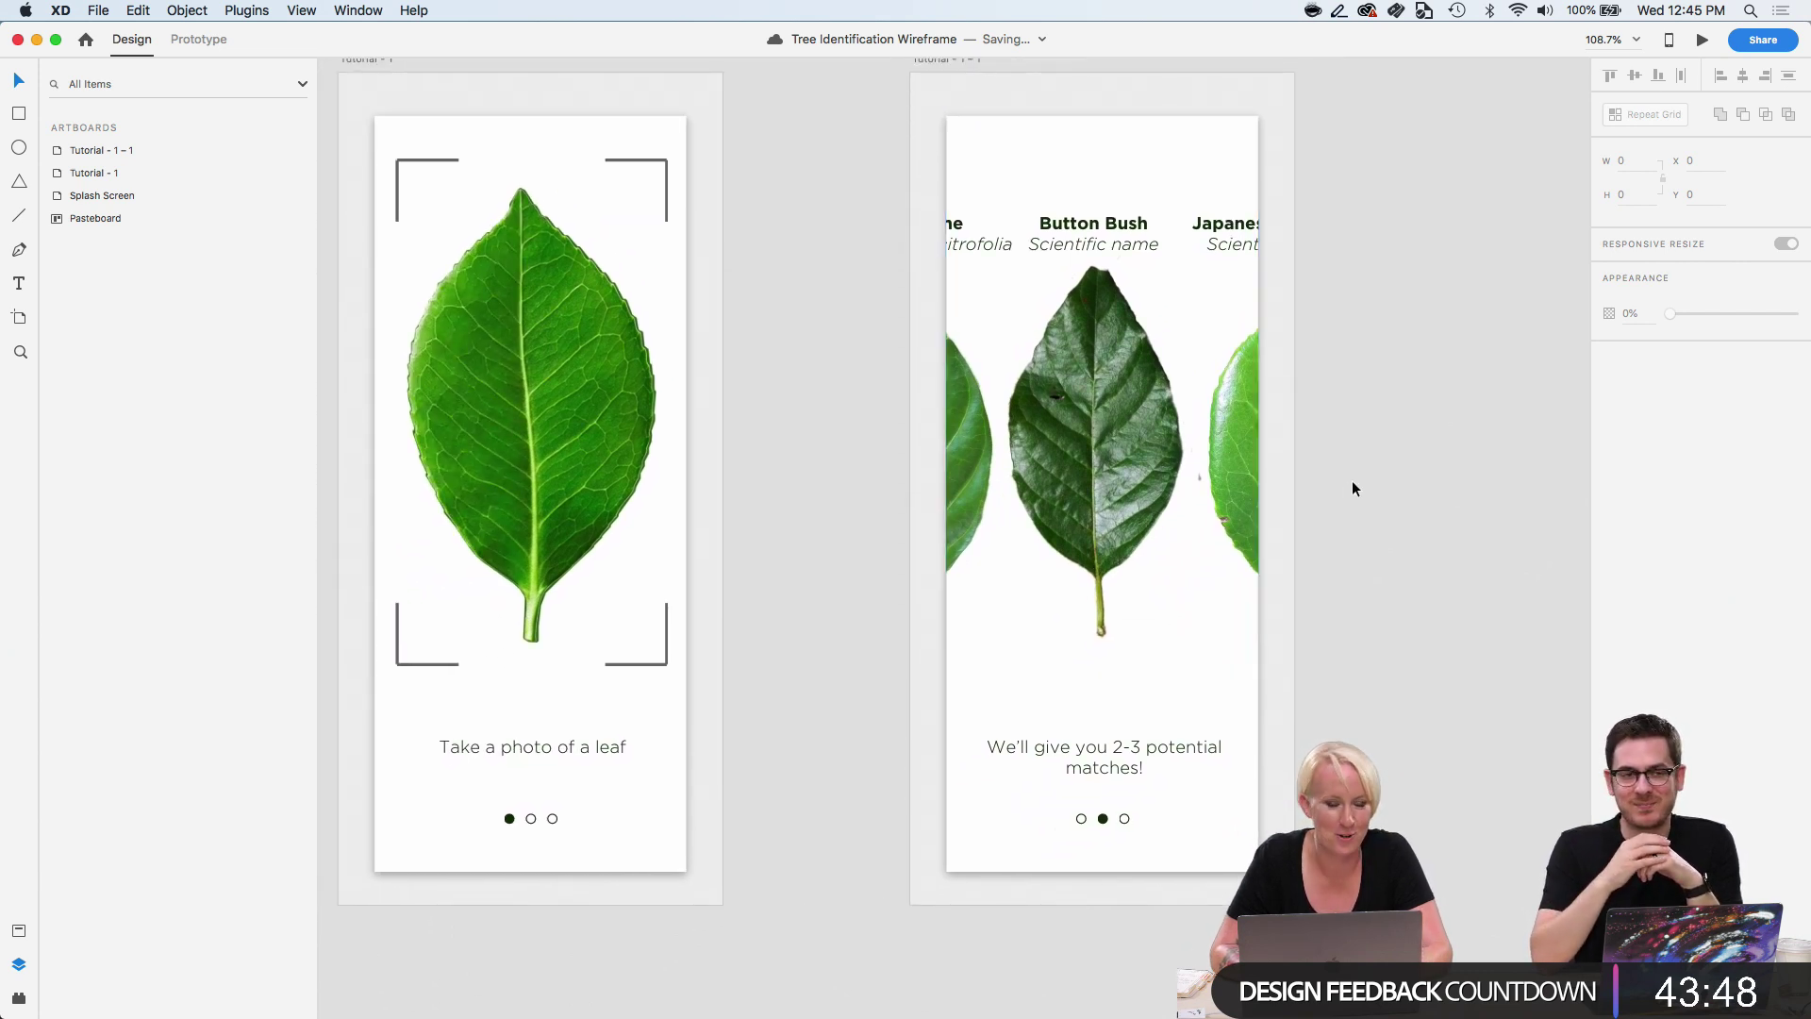
pyautogui.hscroll(3, 1351, 479)
pyautogui.hscroll(-2, 1351, 483)
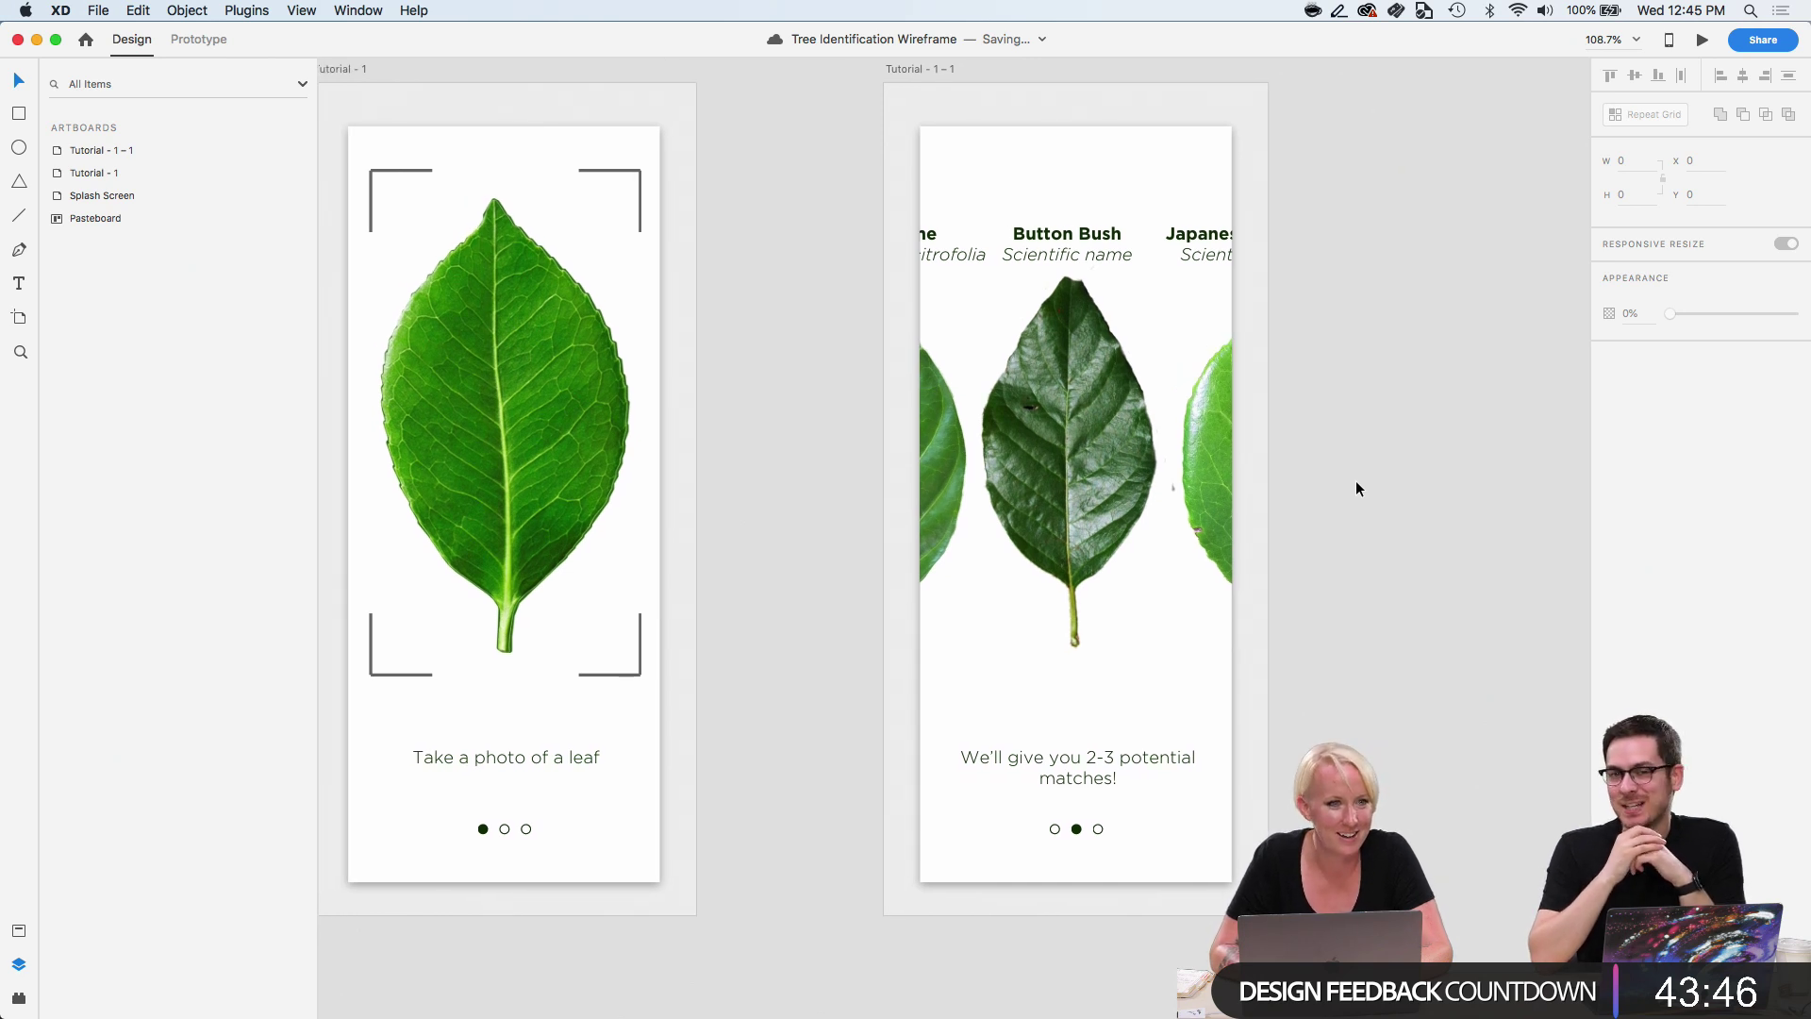
pyautogui.rightClick(1383, 477)
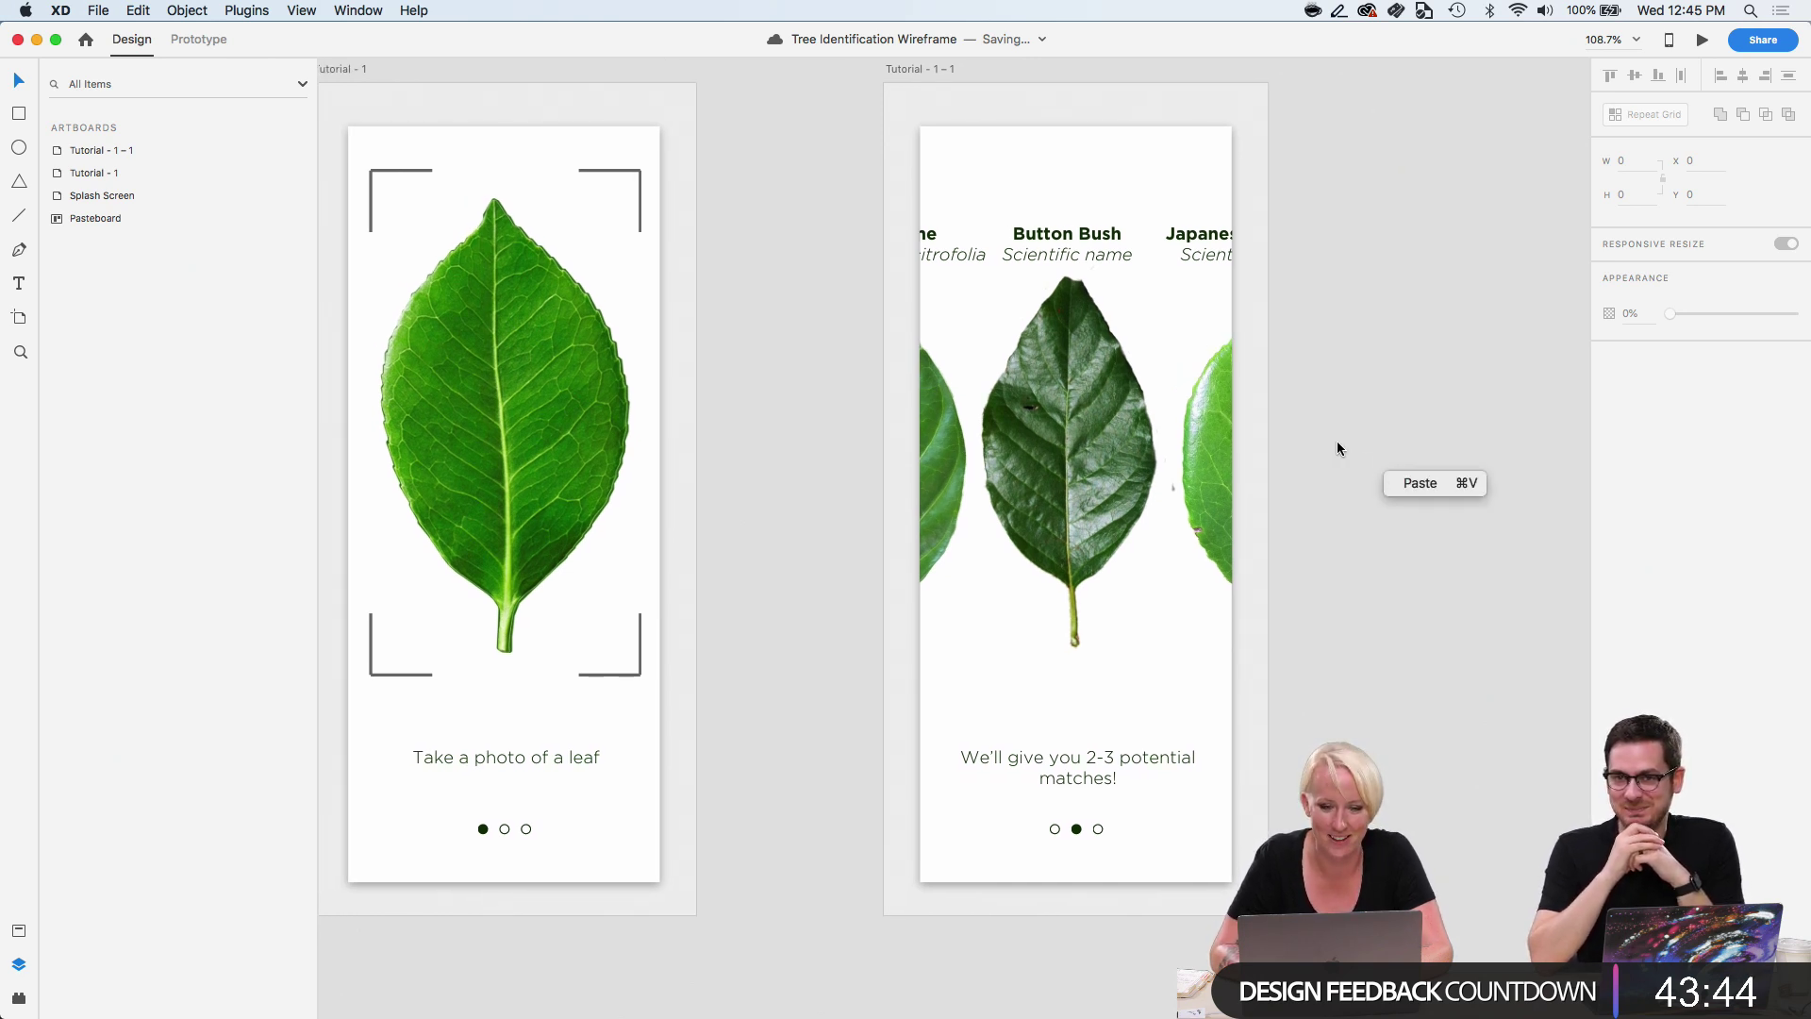
pyautogui.click(1337, 445)
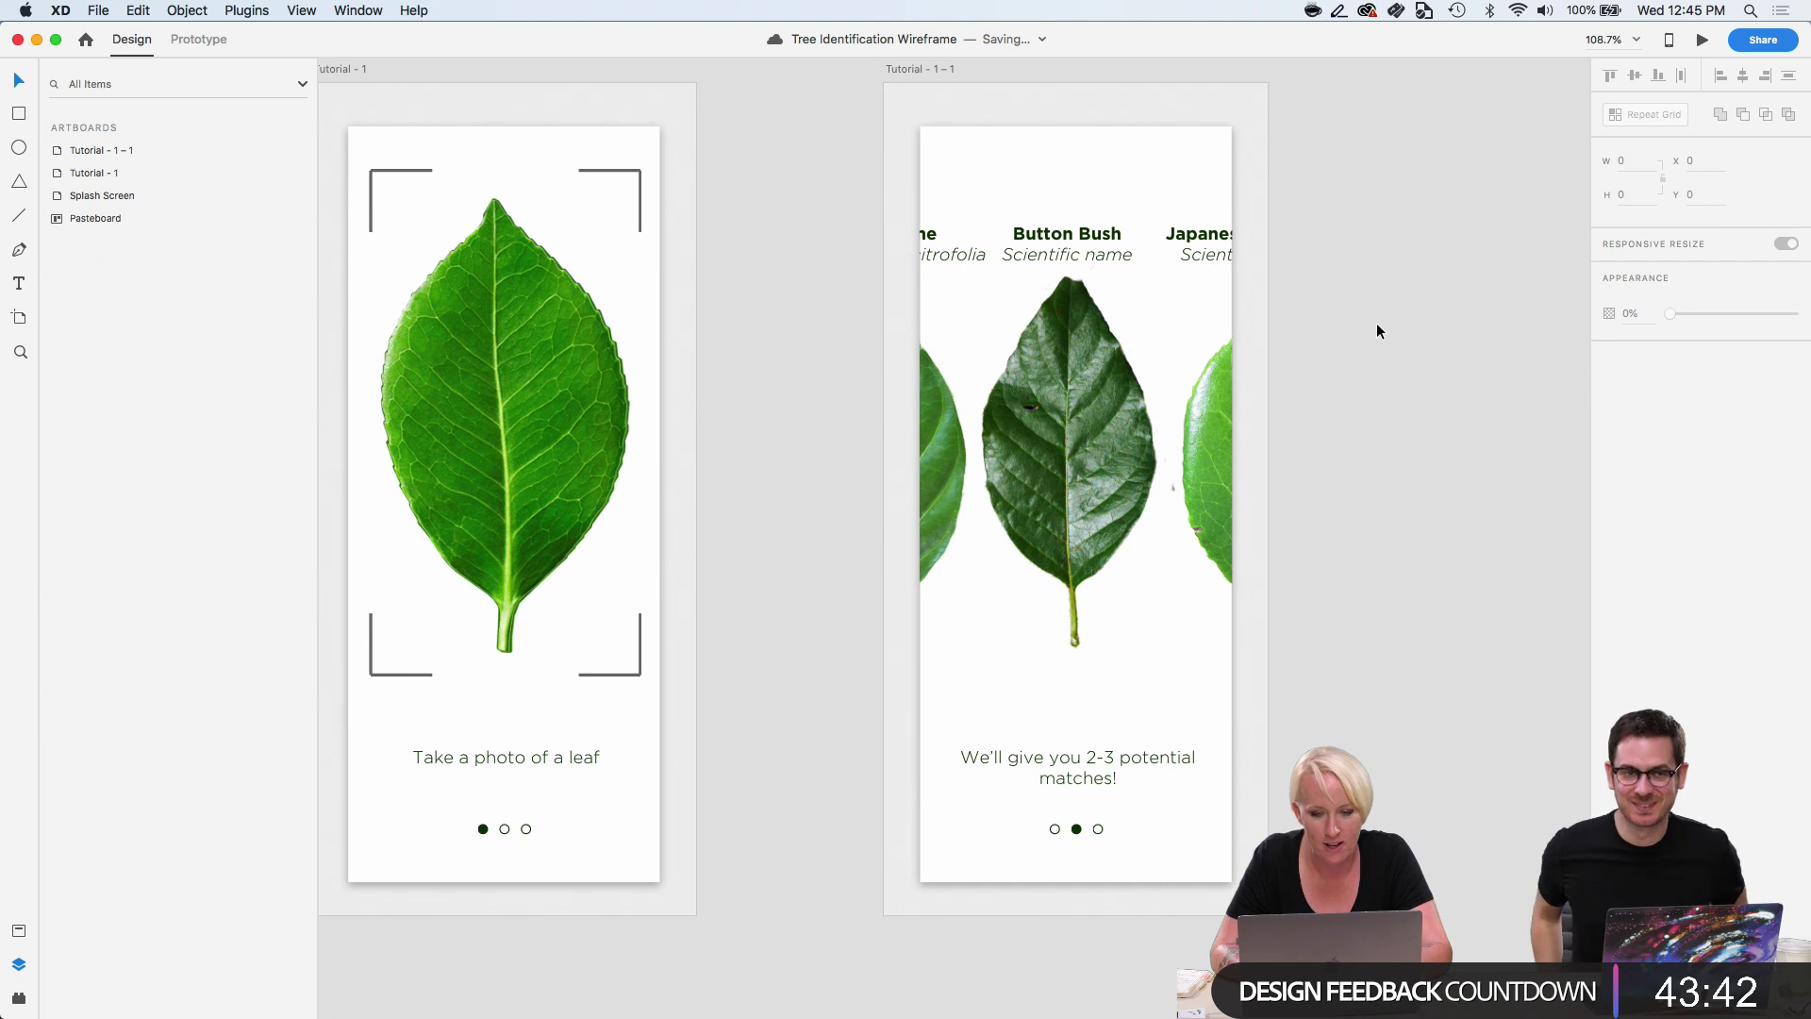
pyautogui.hscroll(3, 1283, 343)
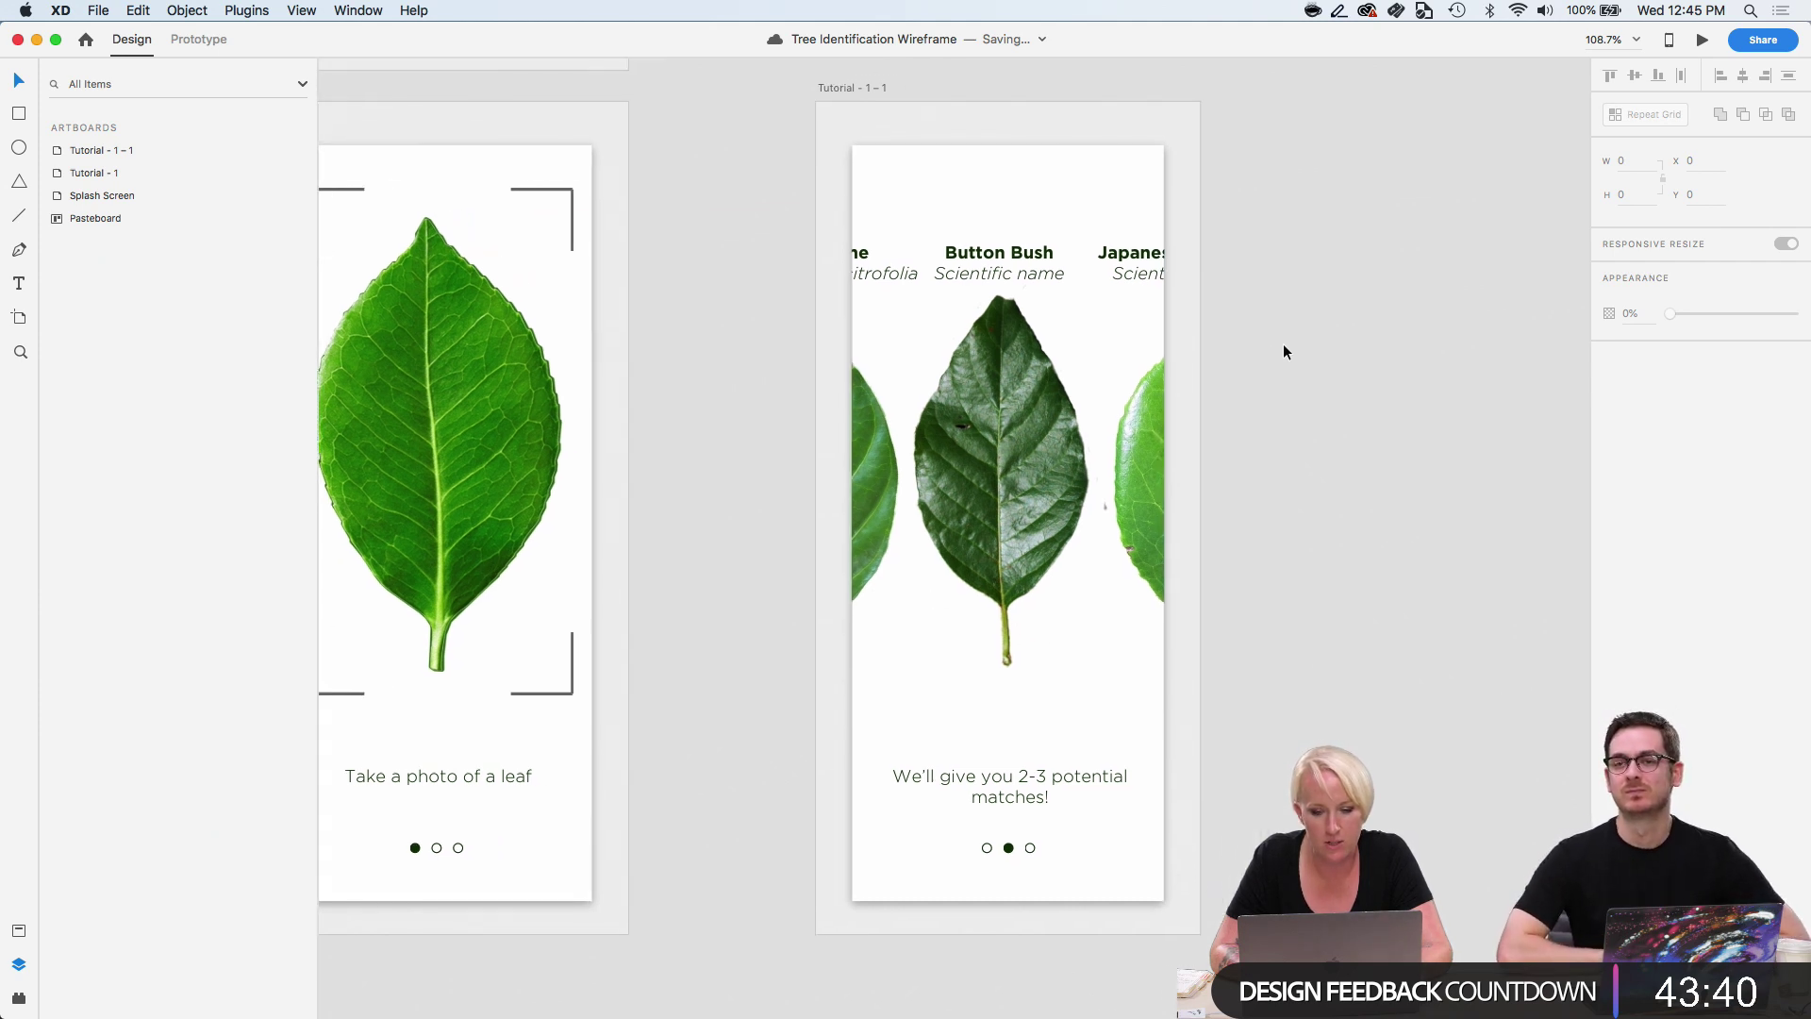
pyautogui.hscroll(-3, 1283, 343)
# Rename the "Tutorial - 1 – 1" artboard as "Tutorial - 2".
pyautogui.click(947, 82)
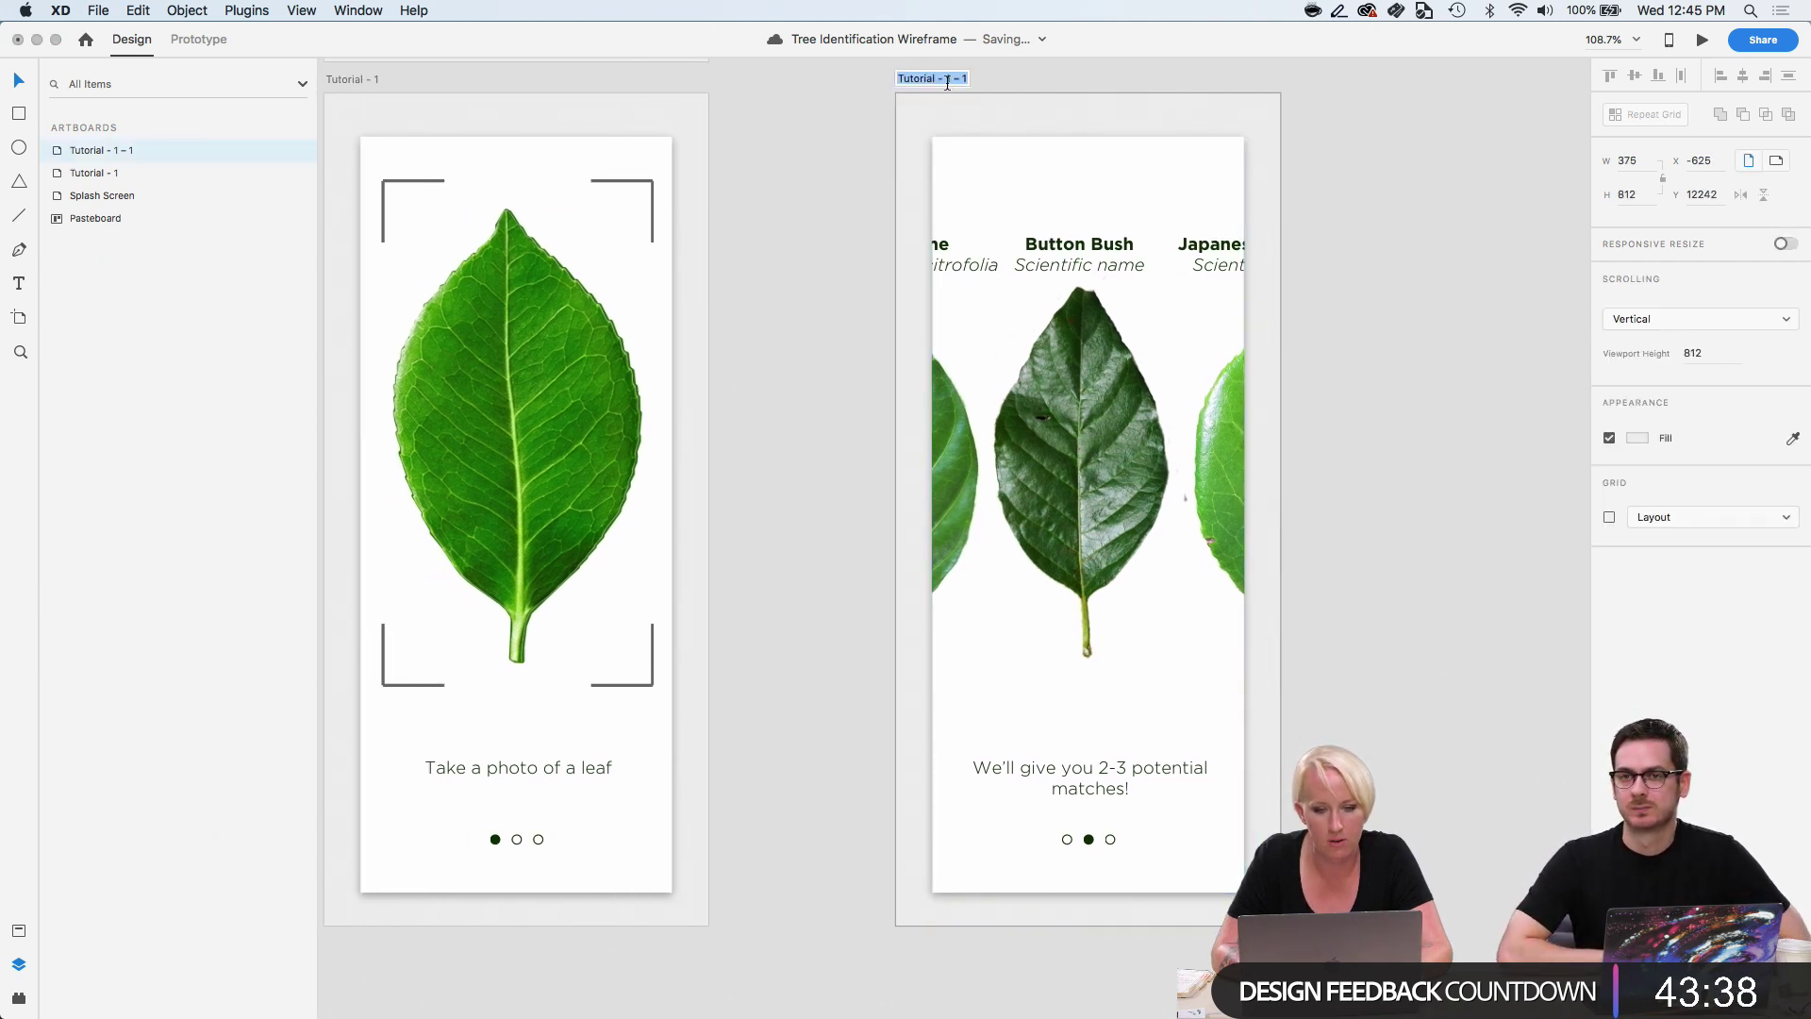
pyautogui.doubleClick(947, 82)
pyautogui.press('BackSpace')
pyautogui.press('BackSpace')
pyautogui.press('BackSpace')
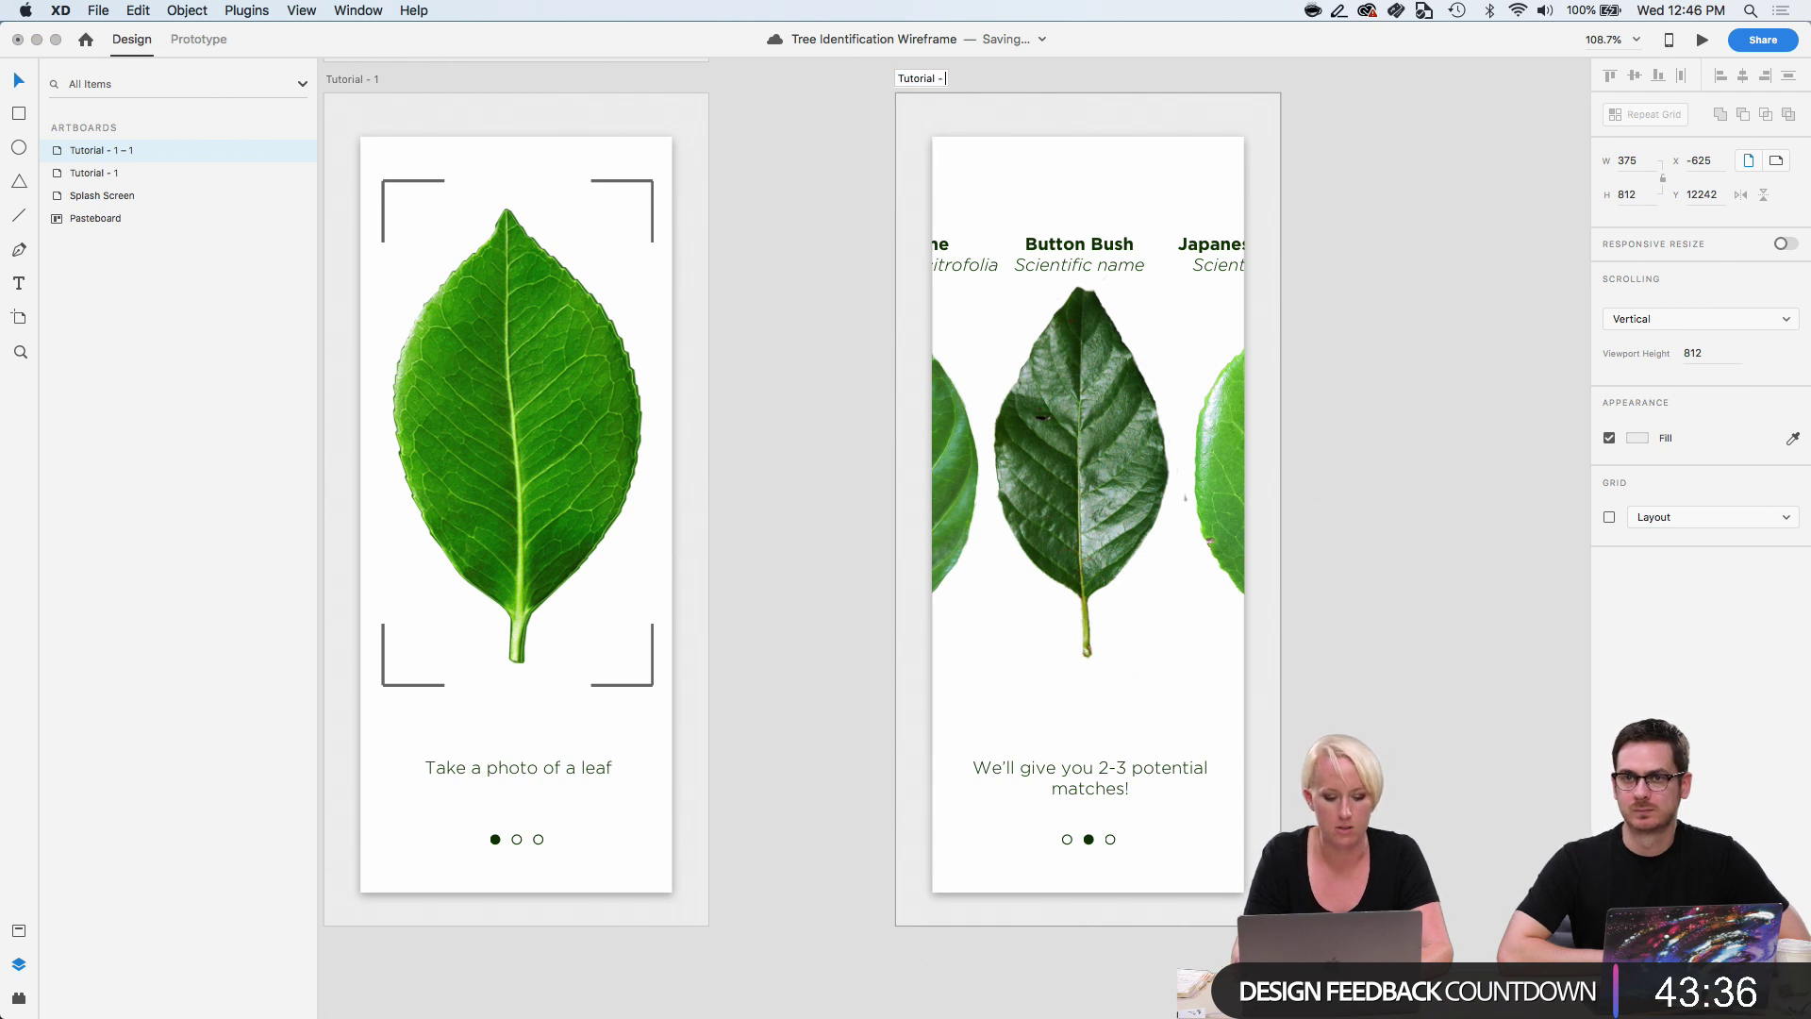
pyautogui.press('Return')
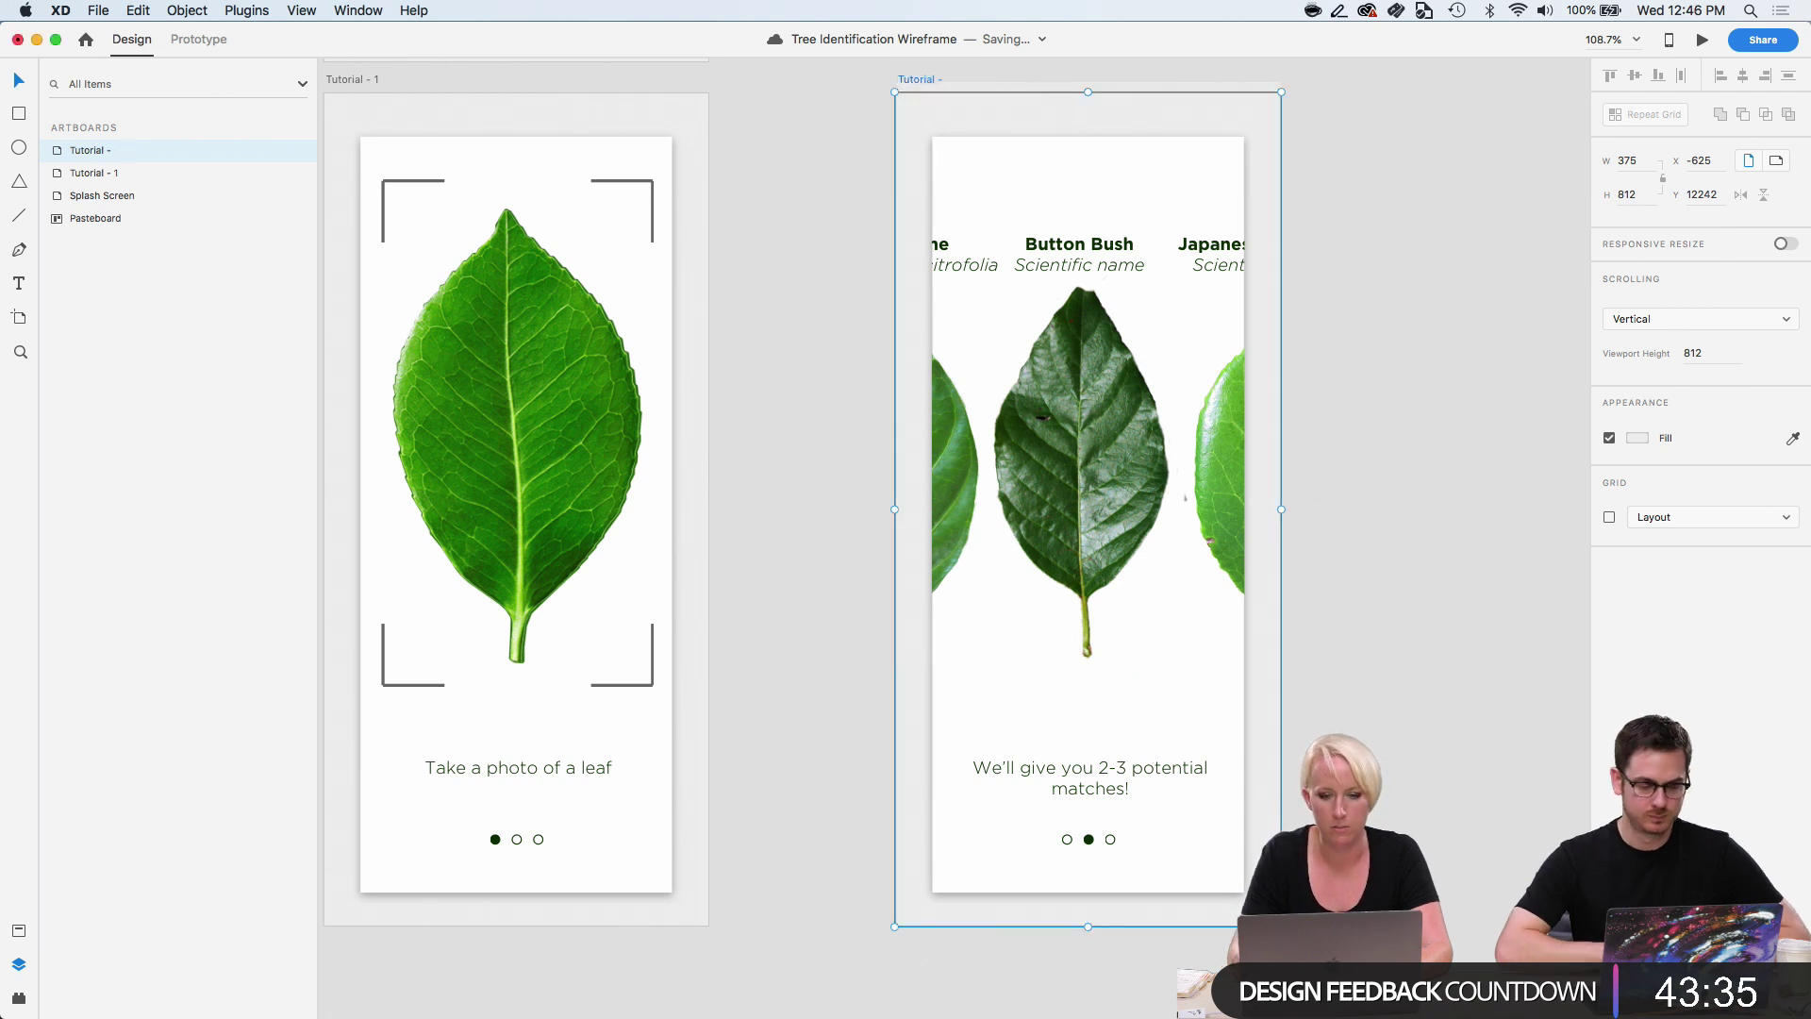
pyautogui.doubleClick(917, 78)
pyautogui.write('2')
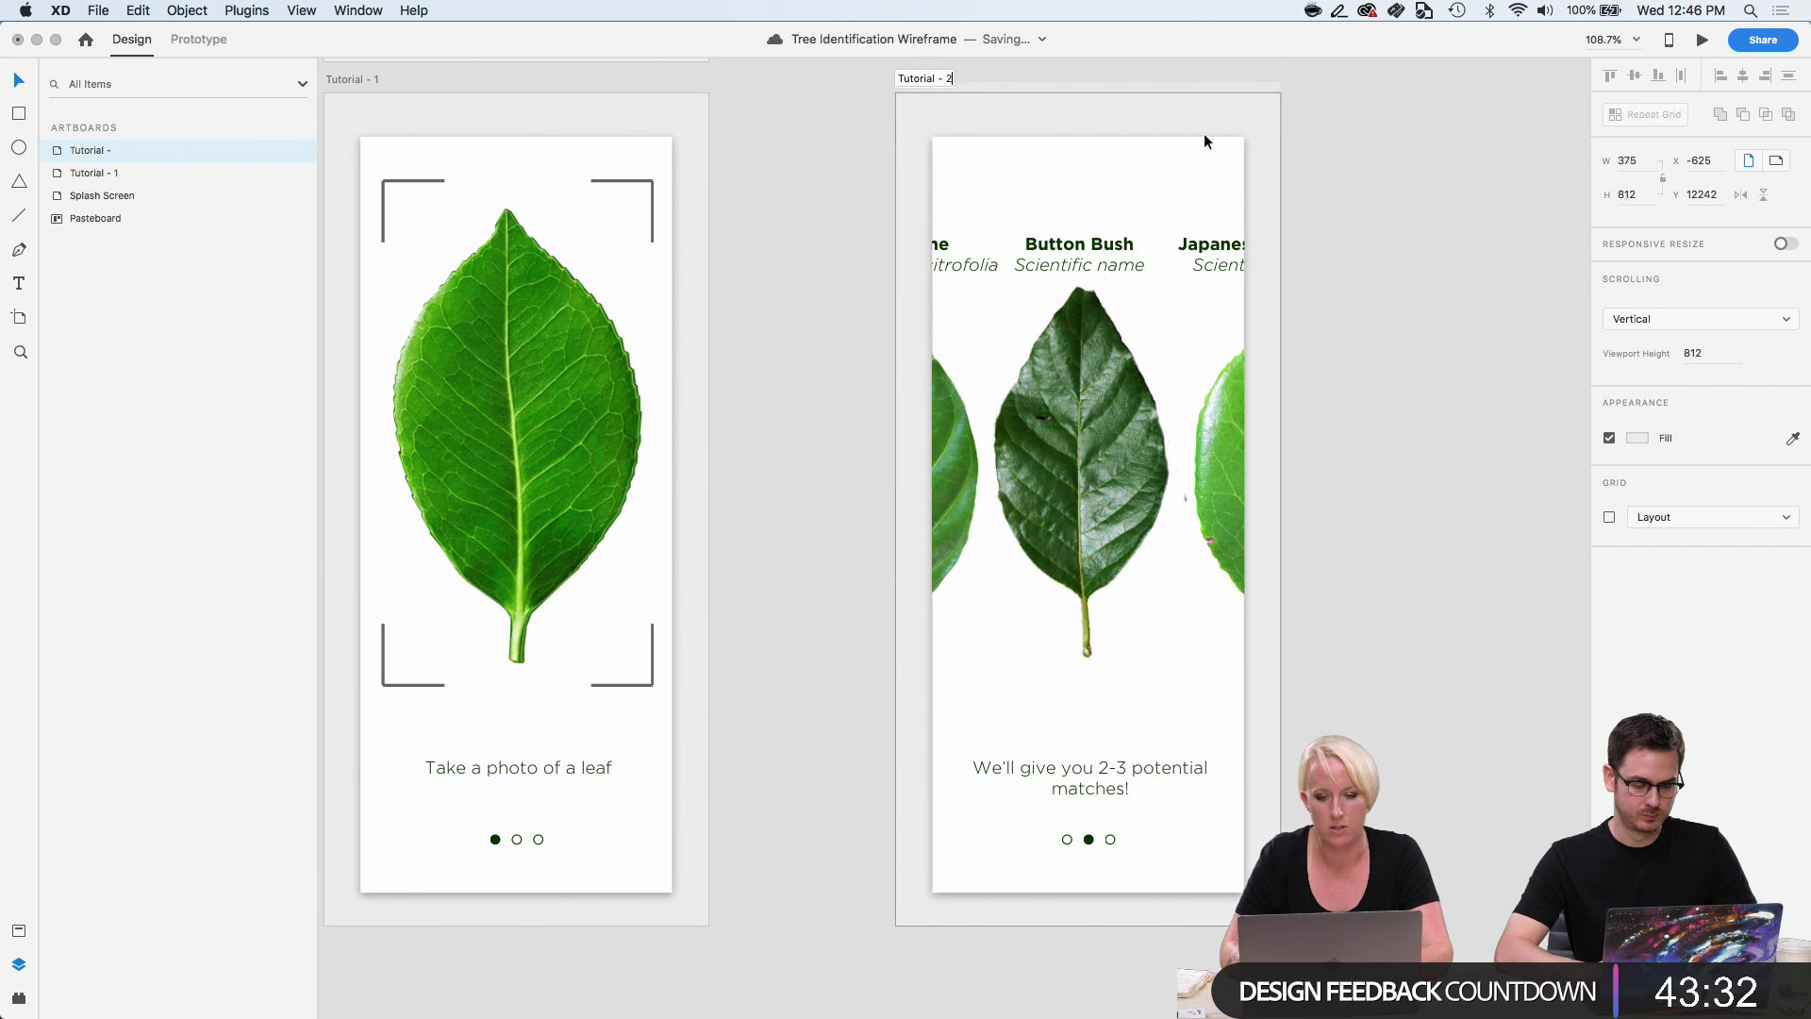
pyautogui.press('Return')
# Move the Tutorial - 2 artboard closer to Tutorial - 1, and place a duplicate of it just to its right.
pyautogui.moveTo(944, 79); pyautogui.dragTo(809, 79)
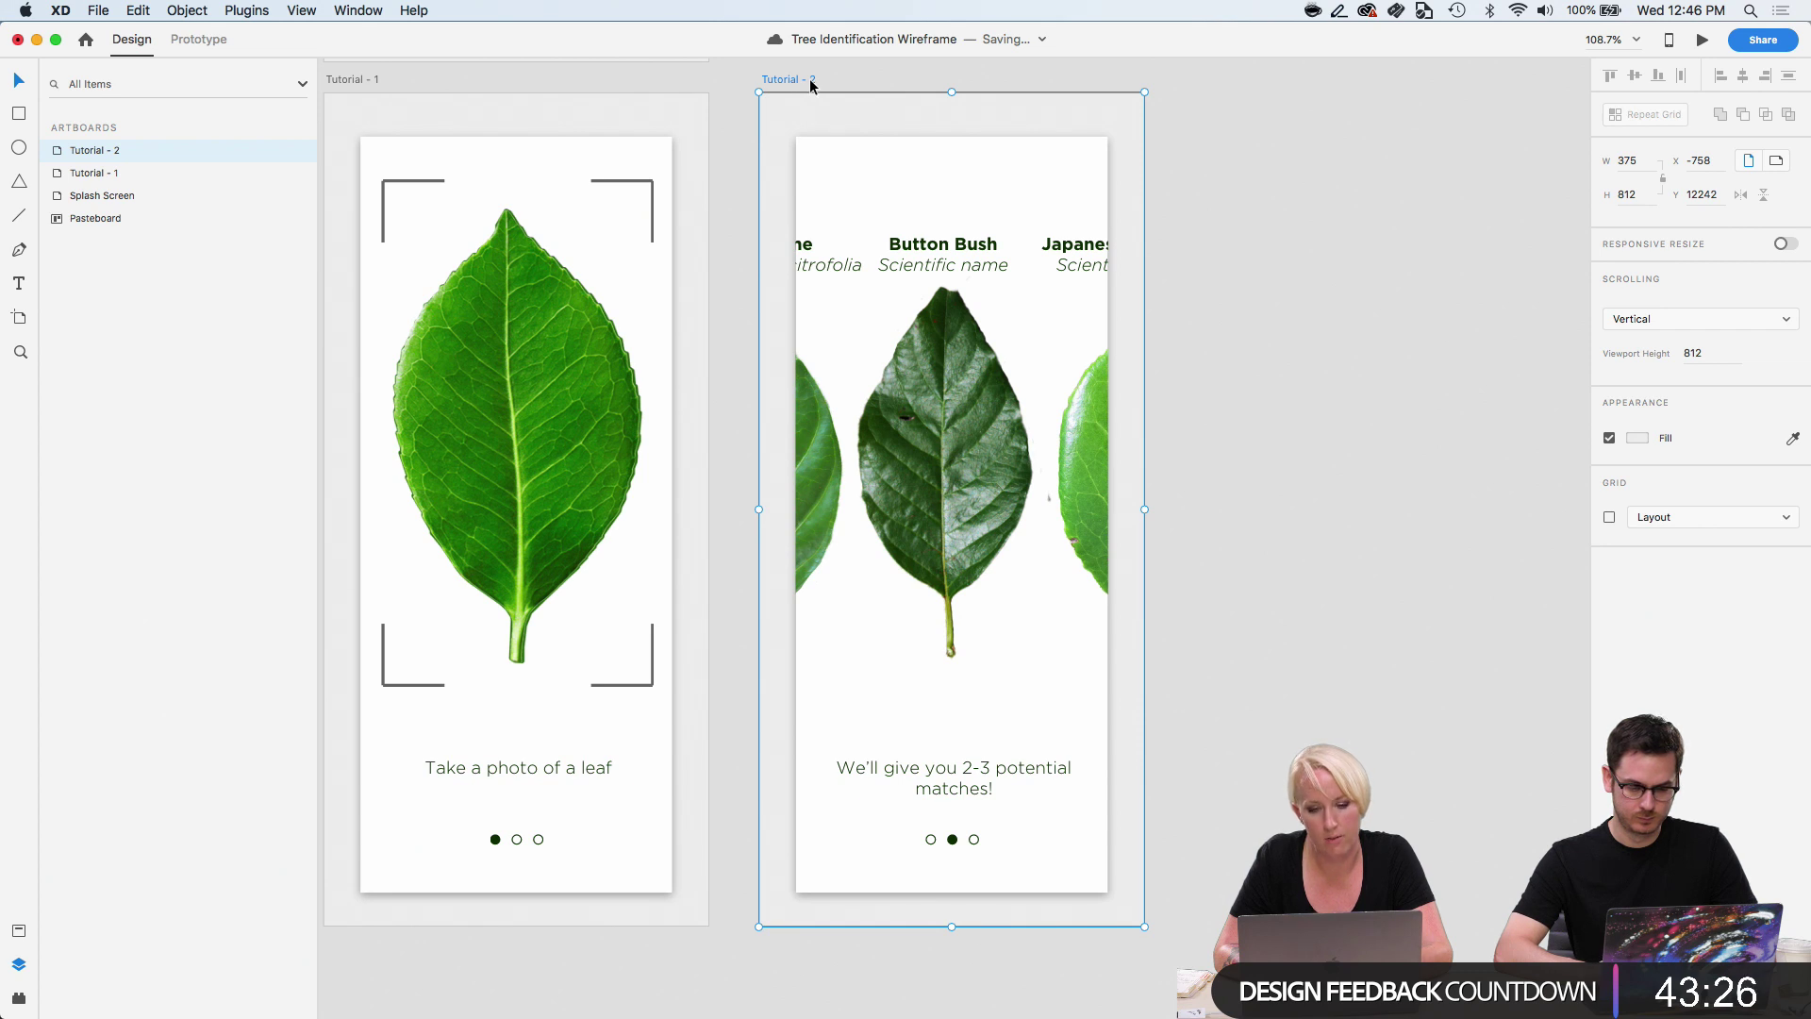
pyautogui.moveTo(810, 82); pyautogui.dragTo(1237, 81)
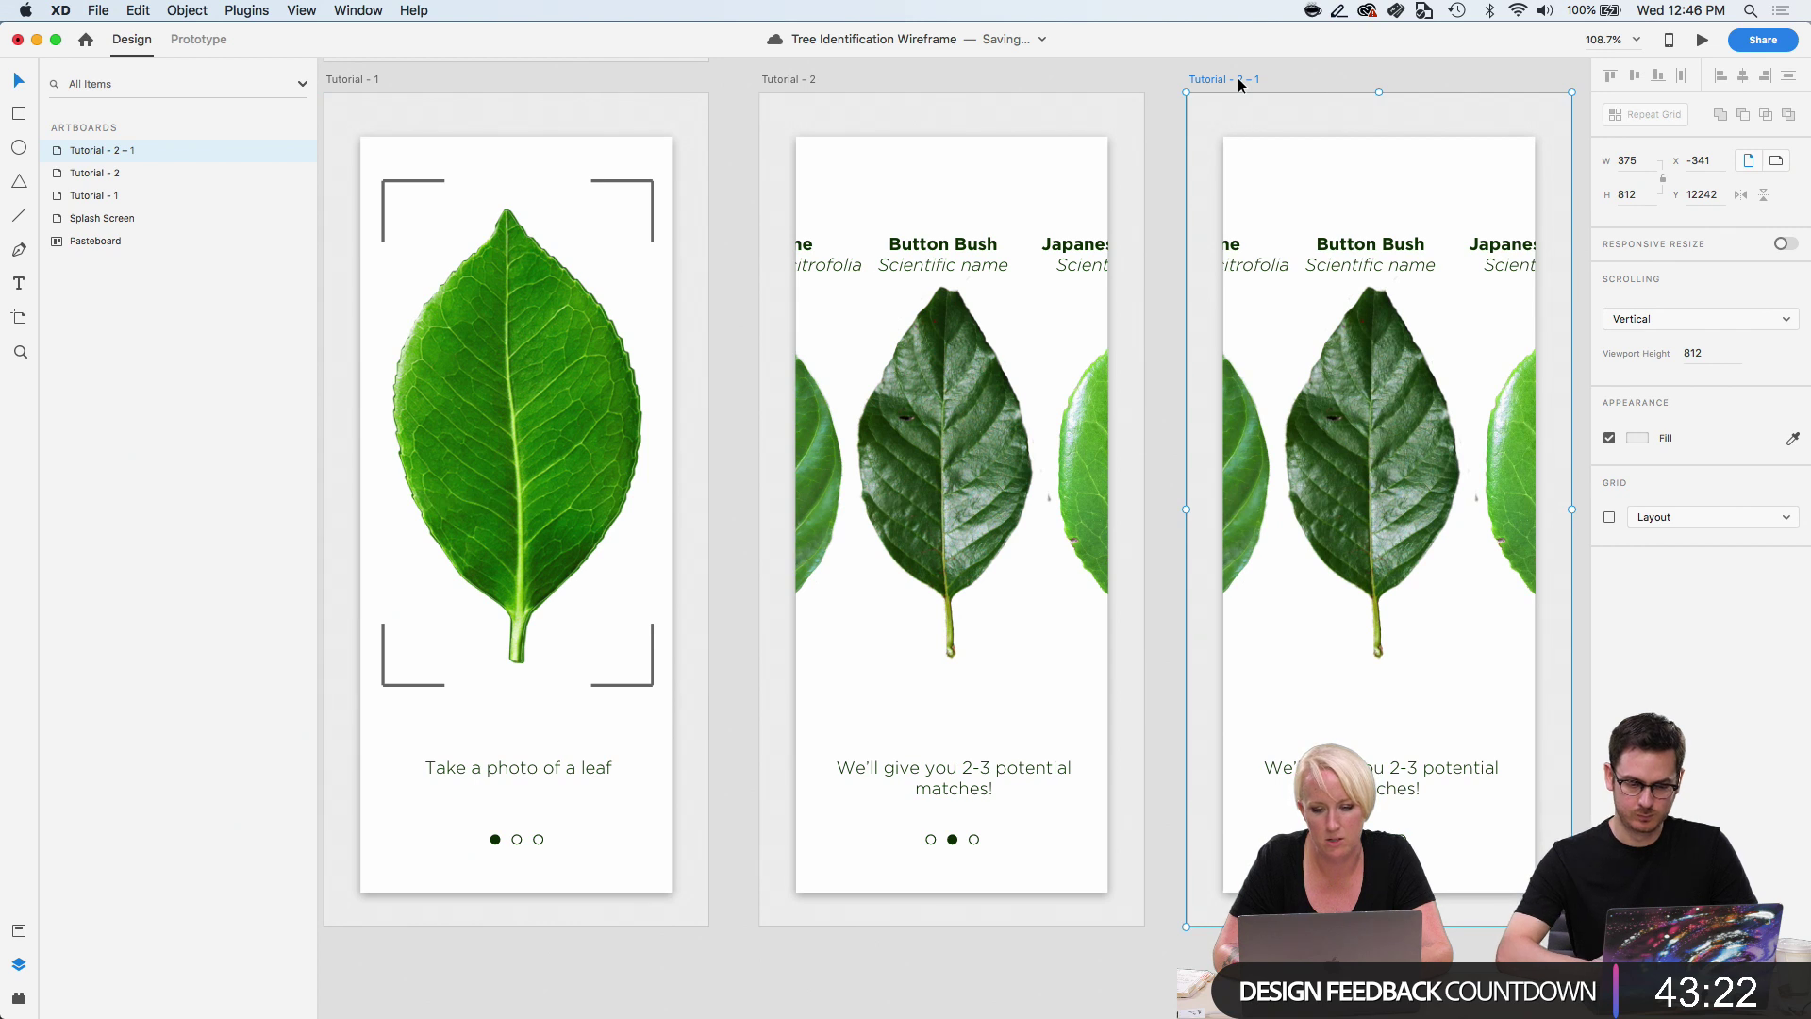
pyautogui.hscroll(5, 1239, 83)
pyautogui.click(1413, 181)
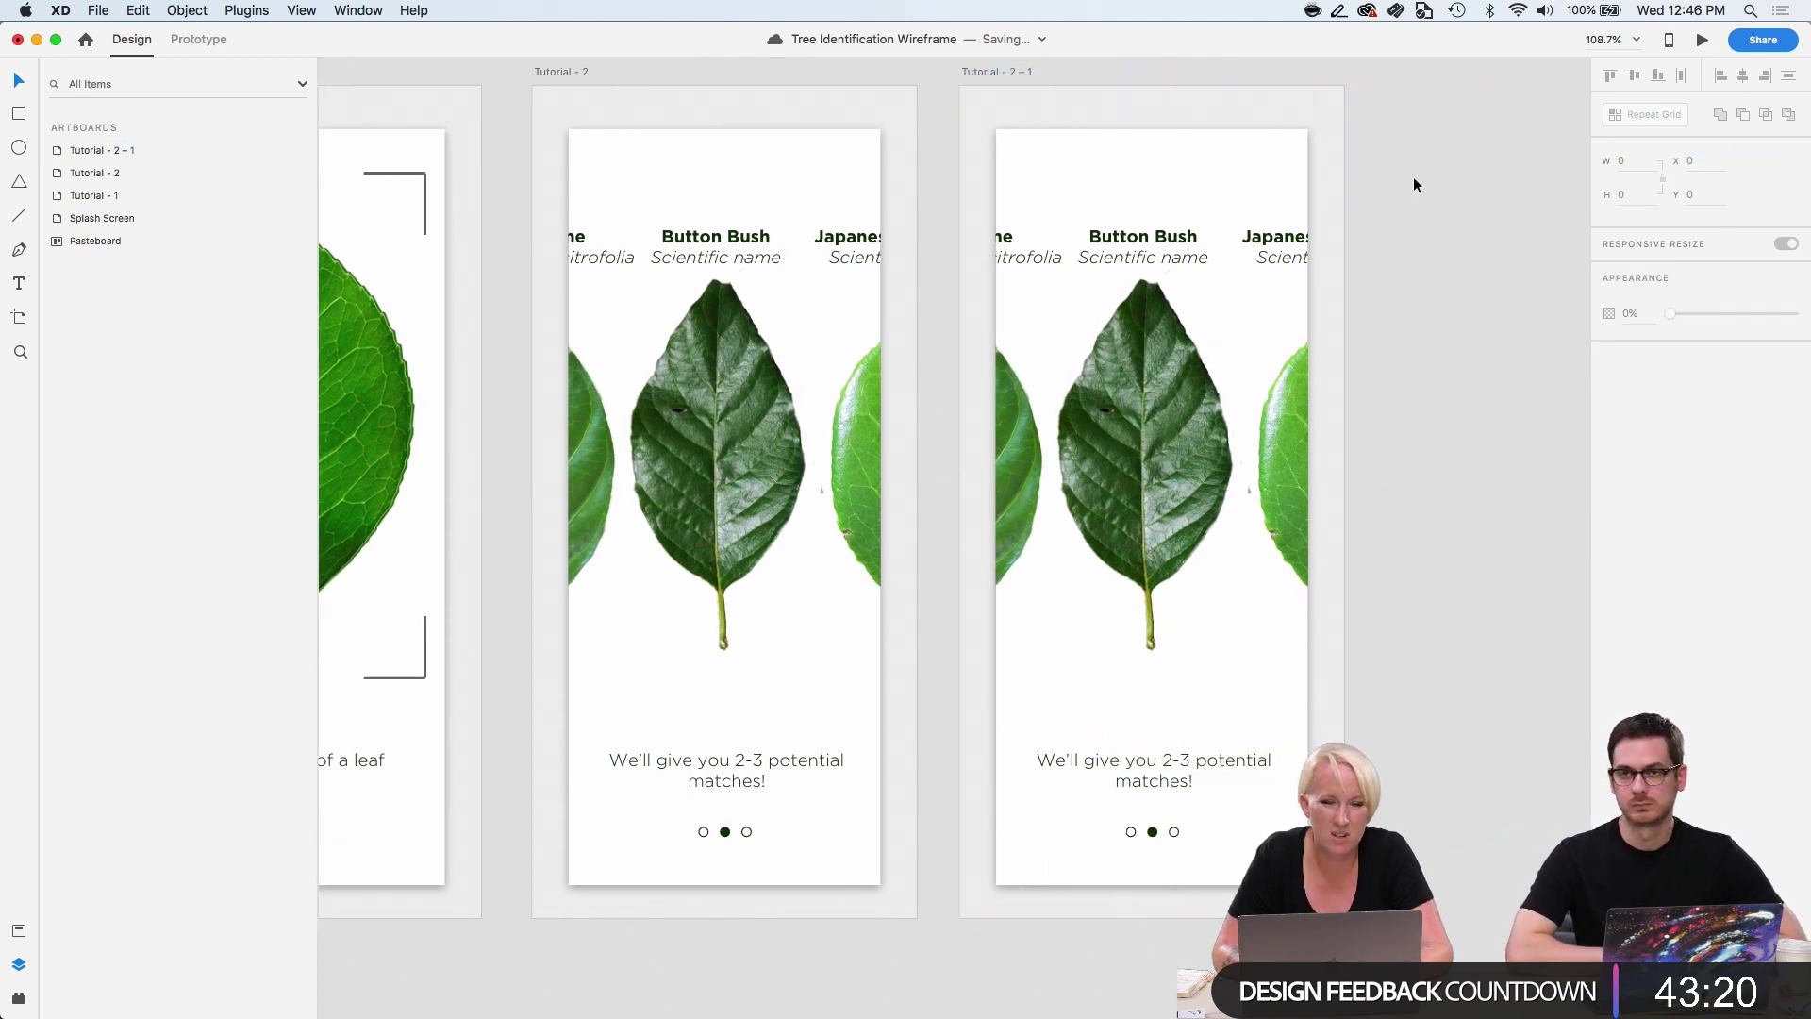
# Delete the masked group of leaves and name labels from the duplicated tutorial artboard.
pyautogui.click(1267, 726)
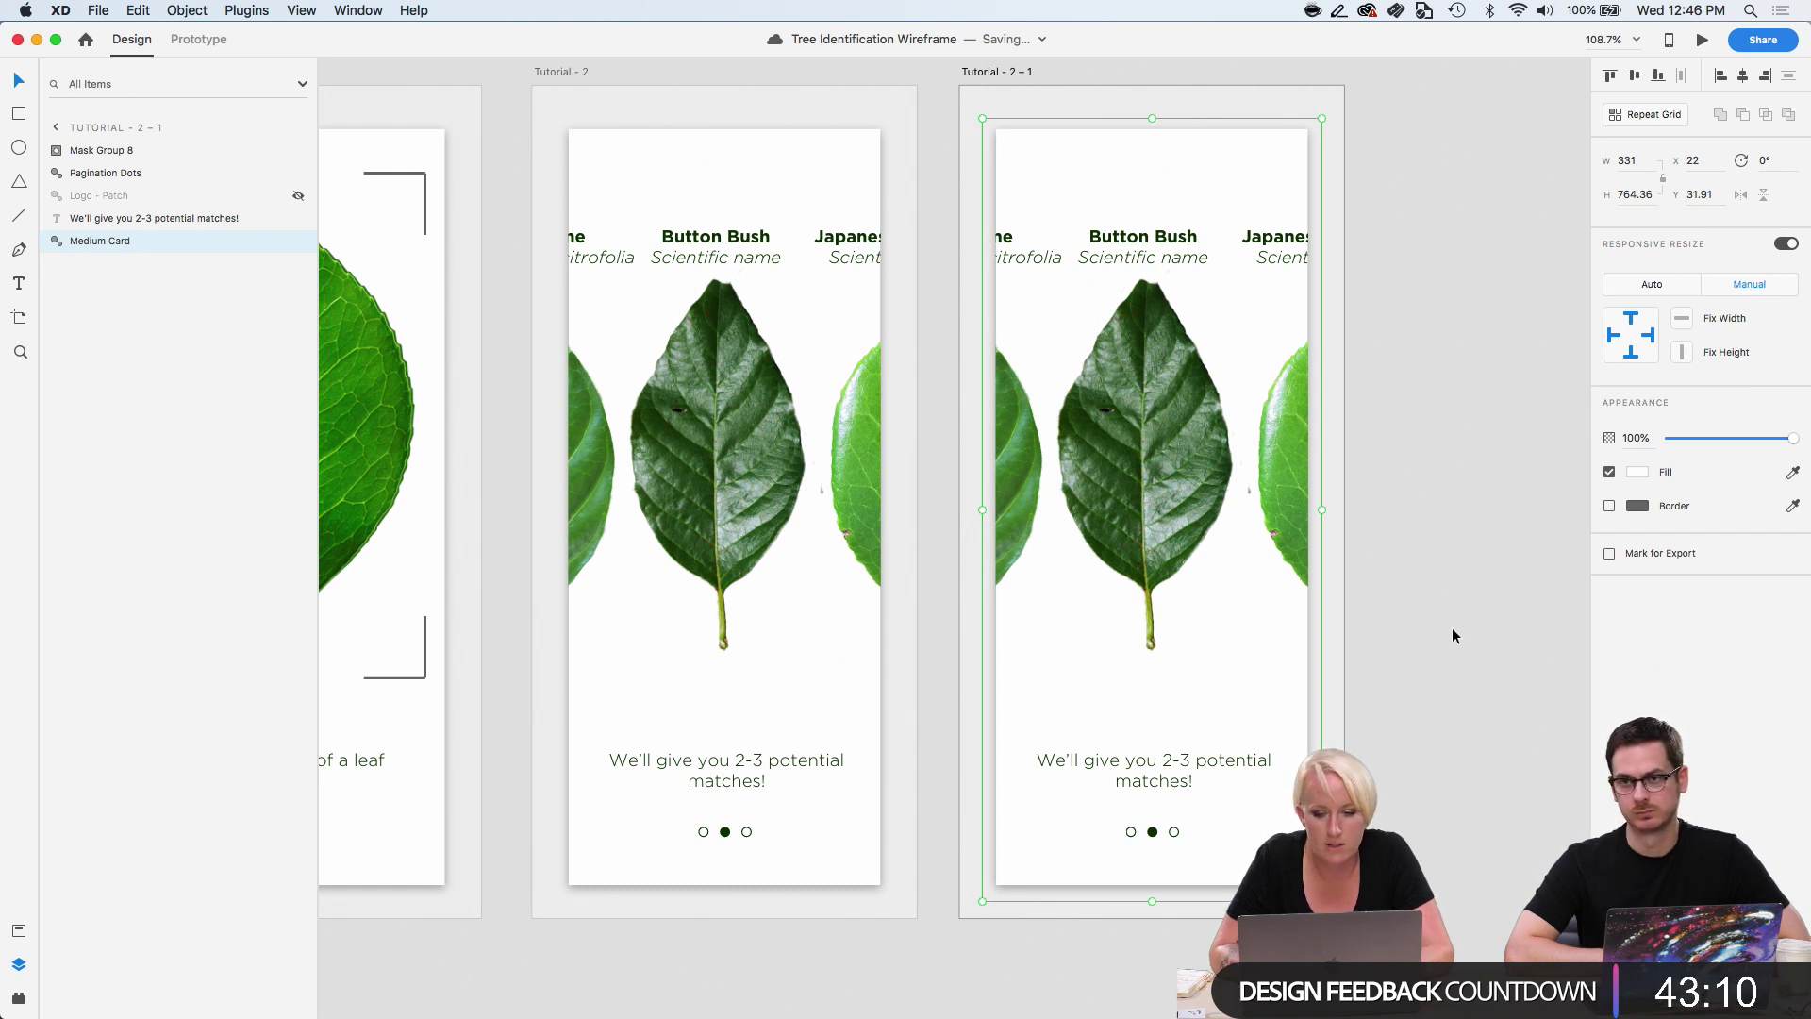
pyautogui.click(1289, 559)
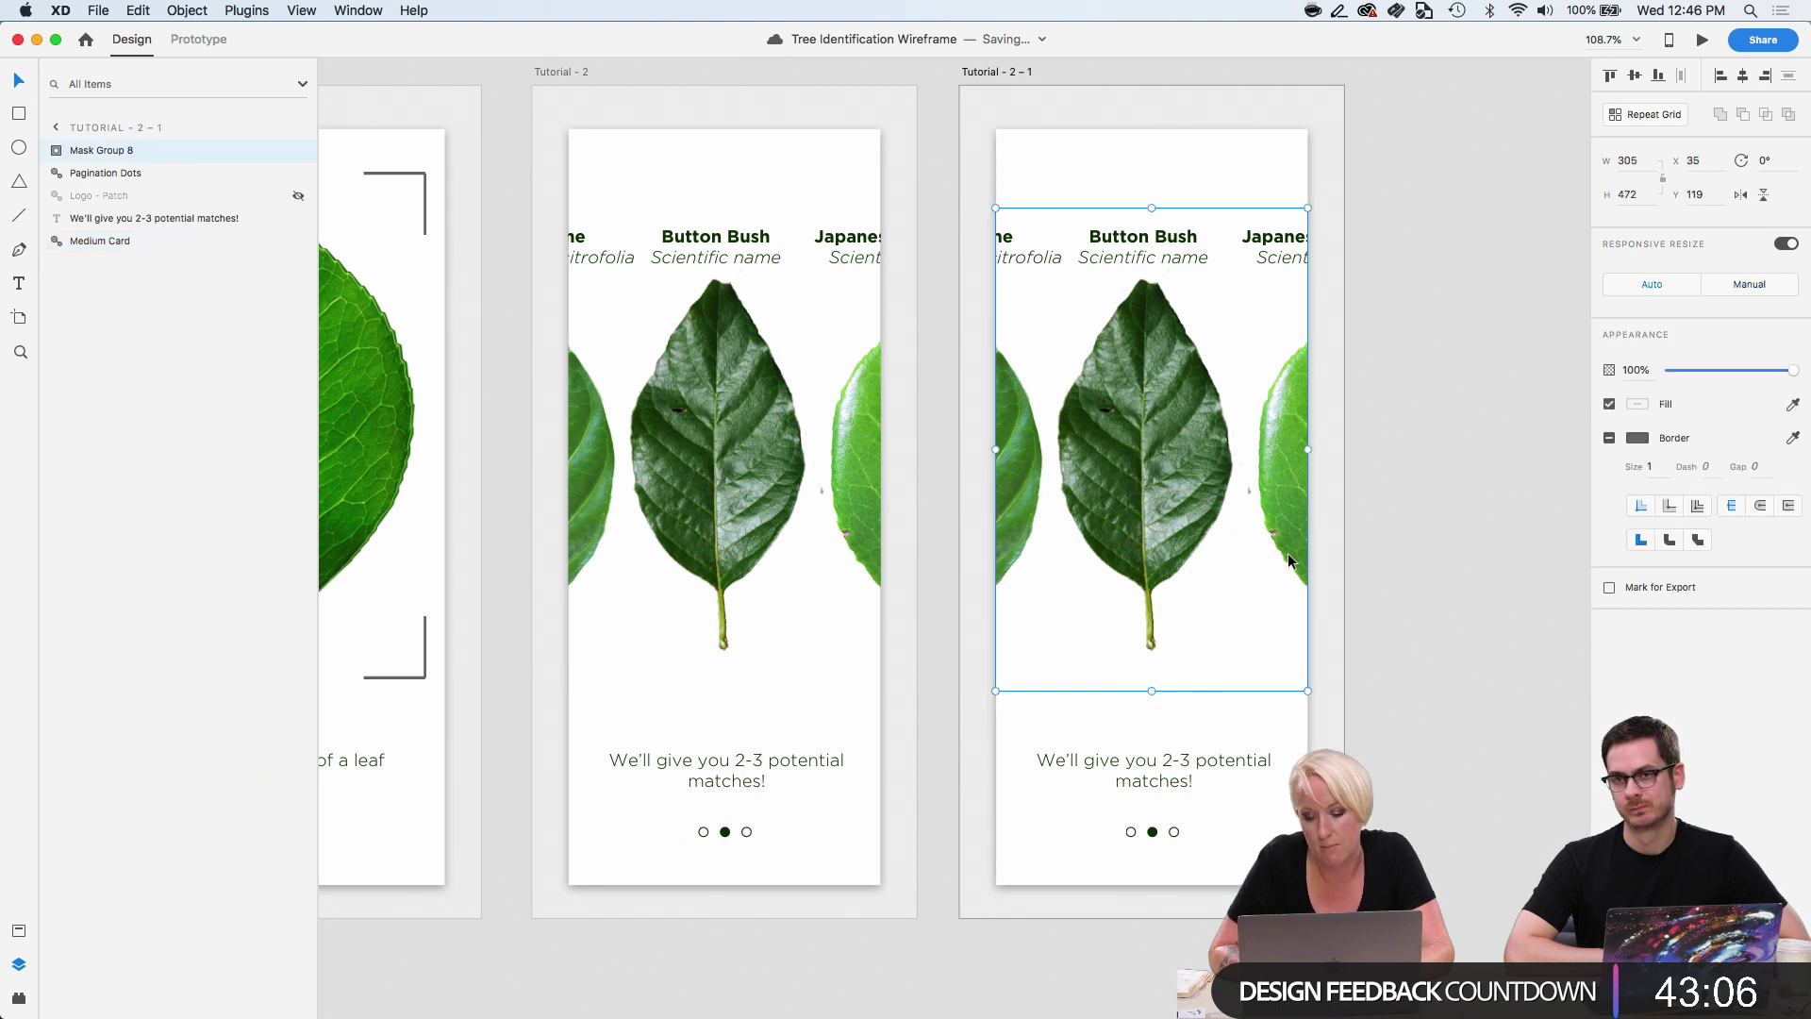
pyautogui.press('Delete')
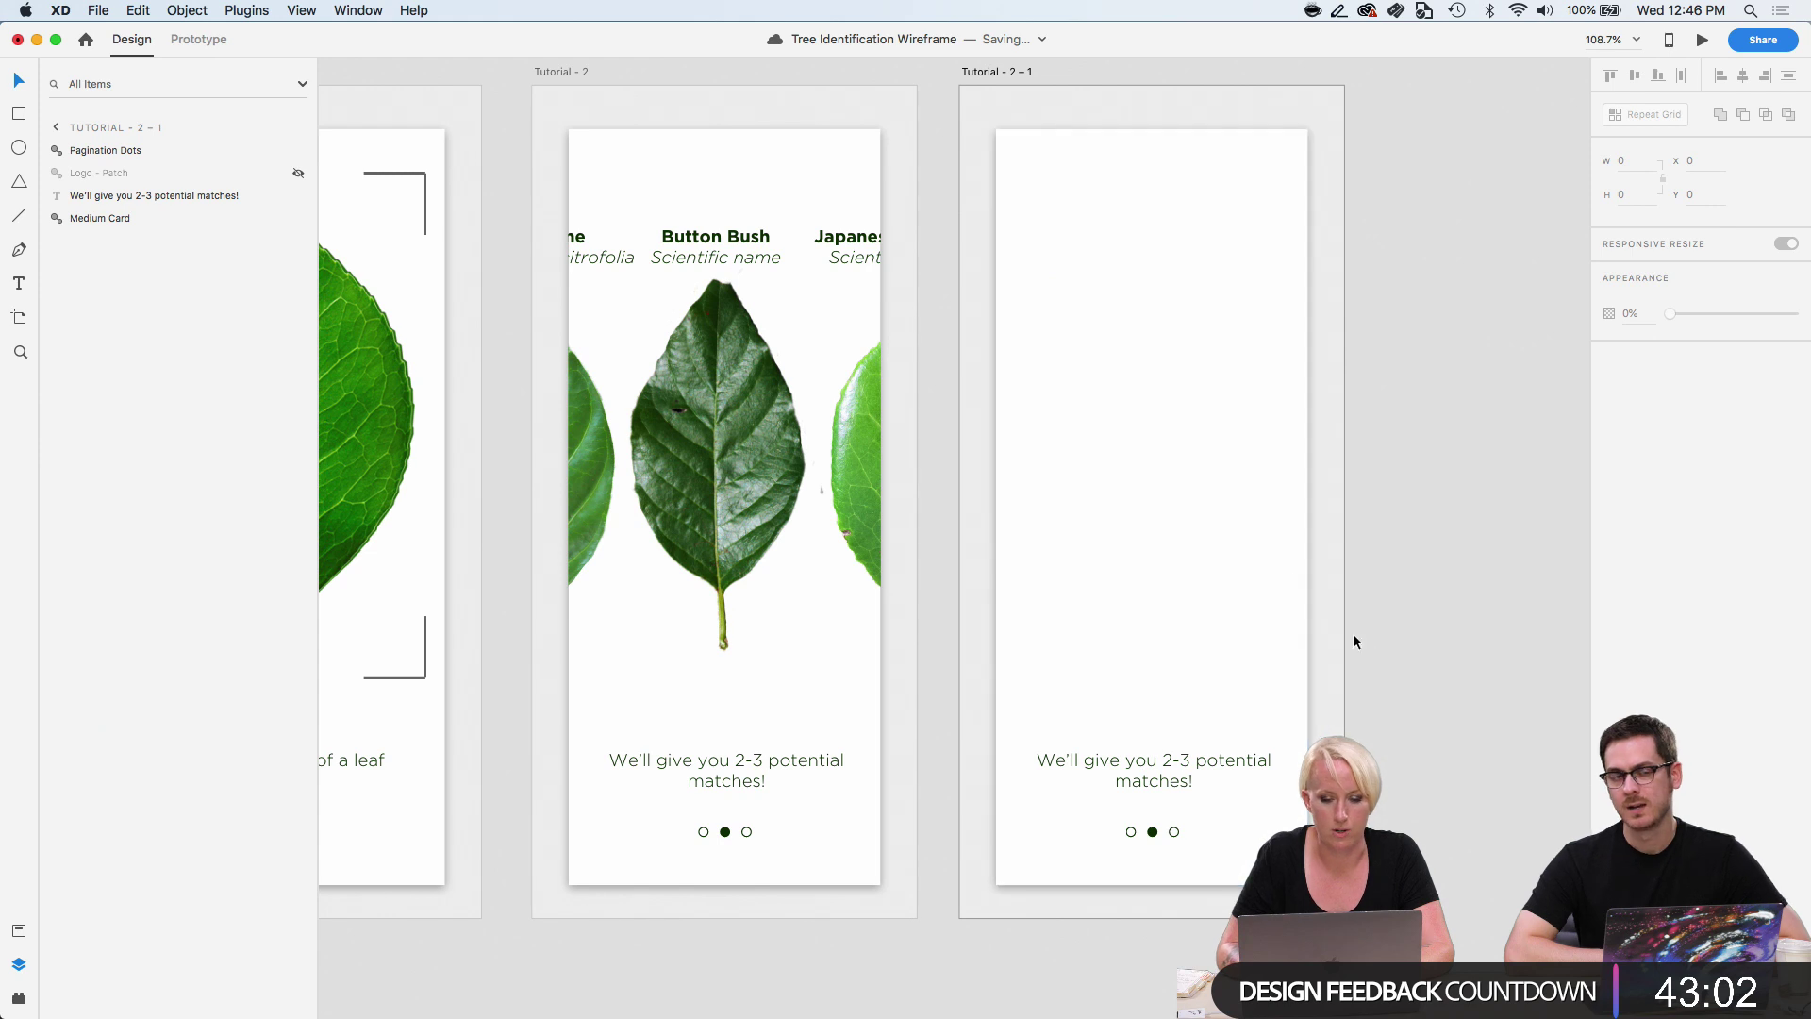
pyautogui.click(1417, 677)
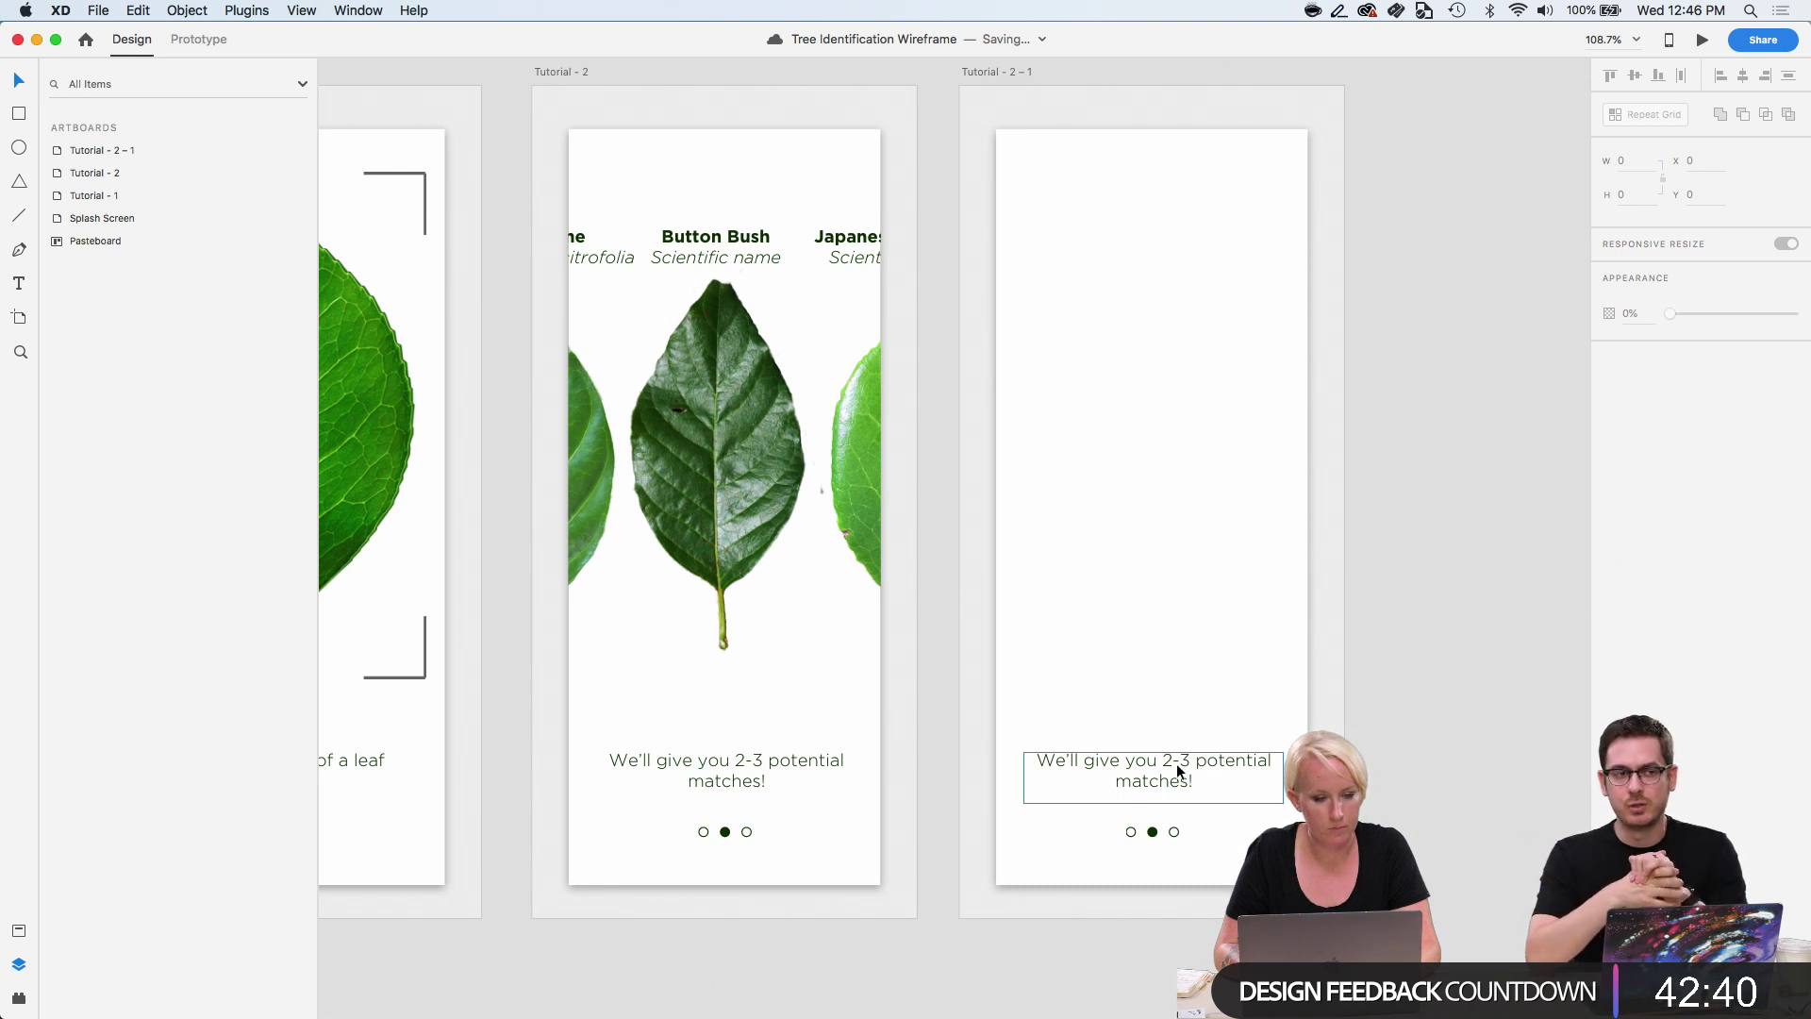
# Swap the duplicate's middle pagination dot for the Empty Dot component and its third dot for the Filled Dot component.
pyautogui.moveTo(359, 985)
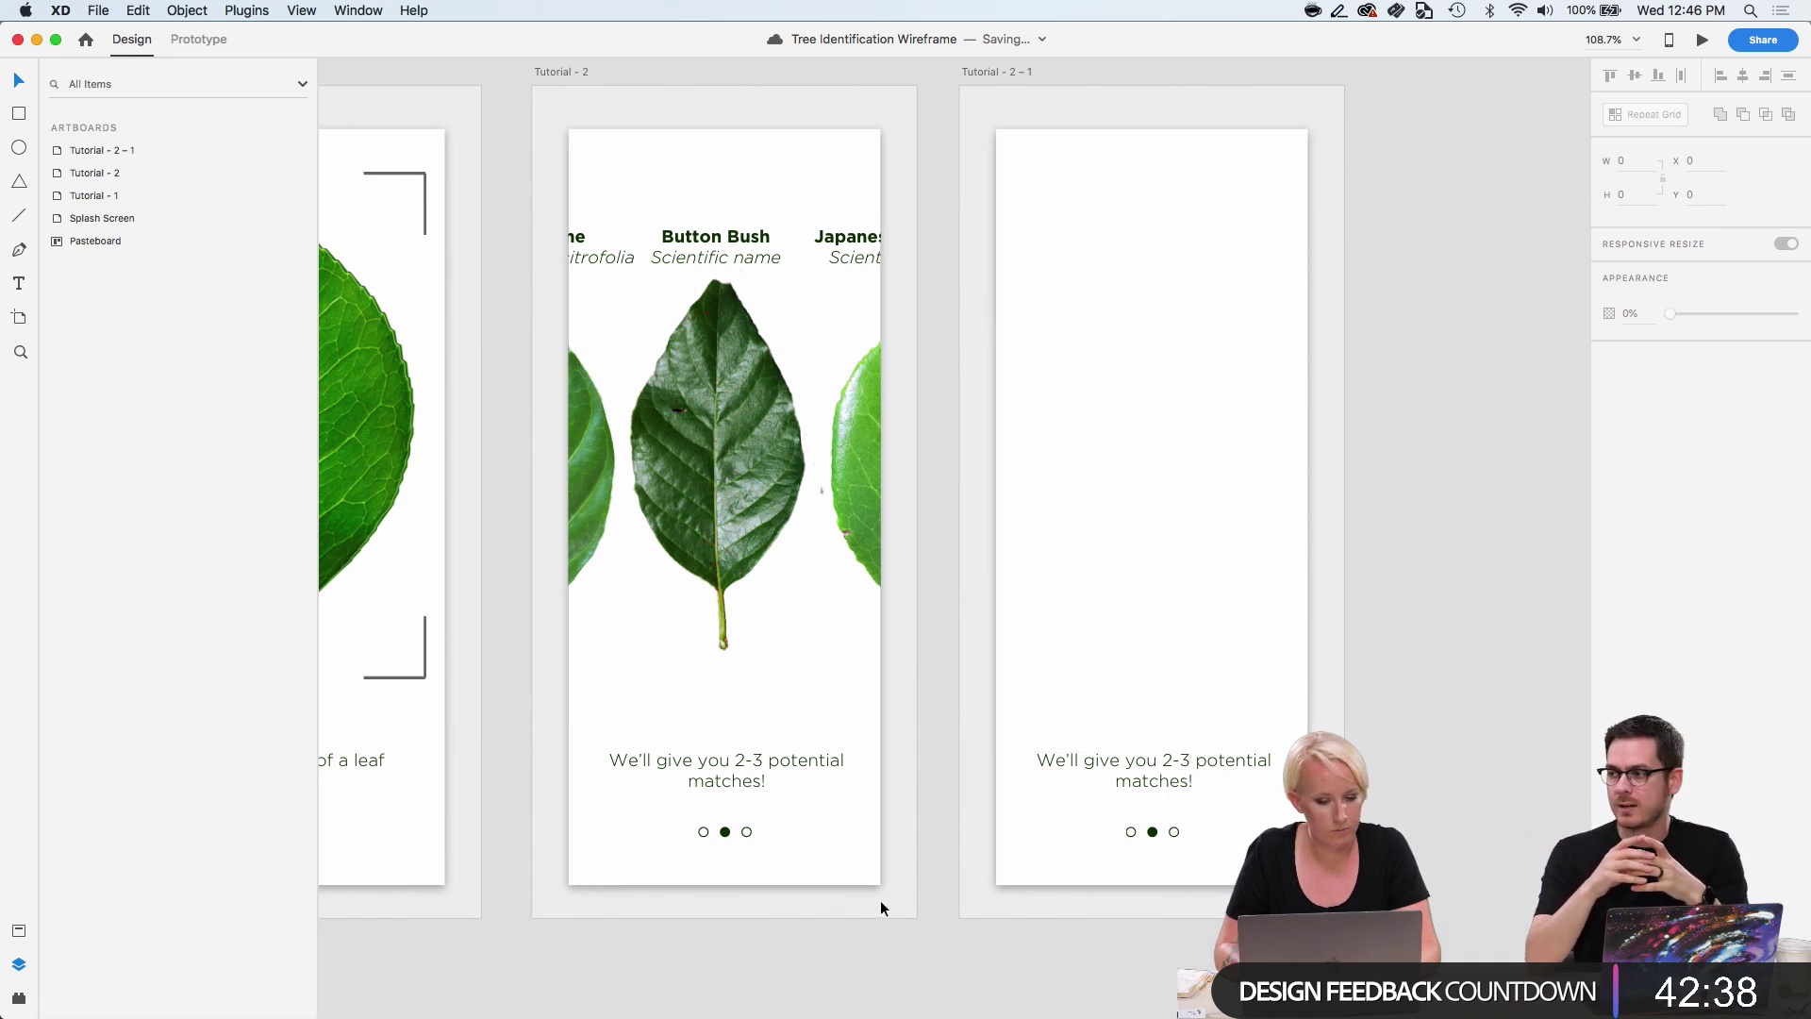
pyautogui.click(1154, 834)
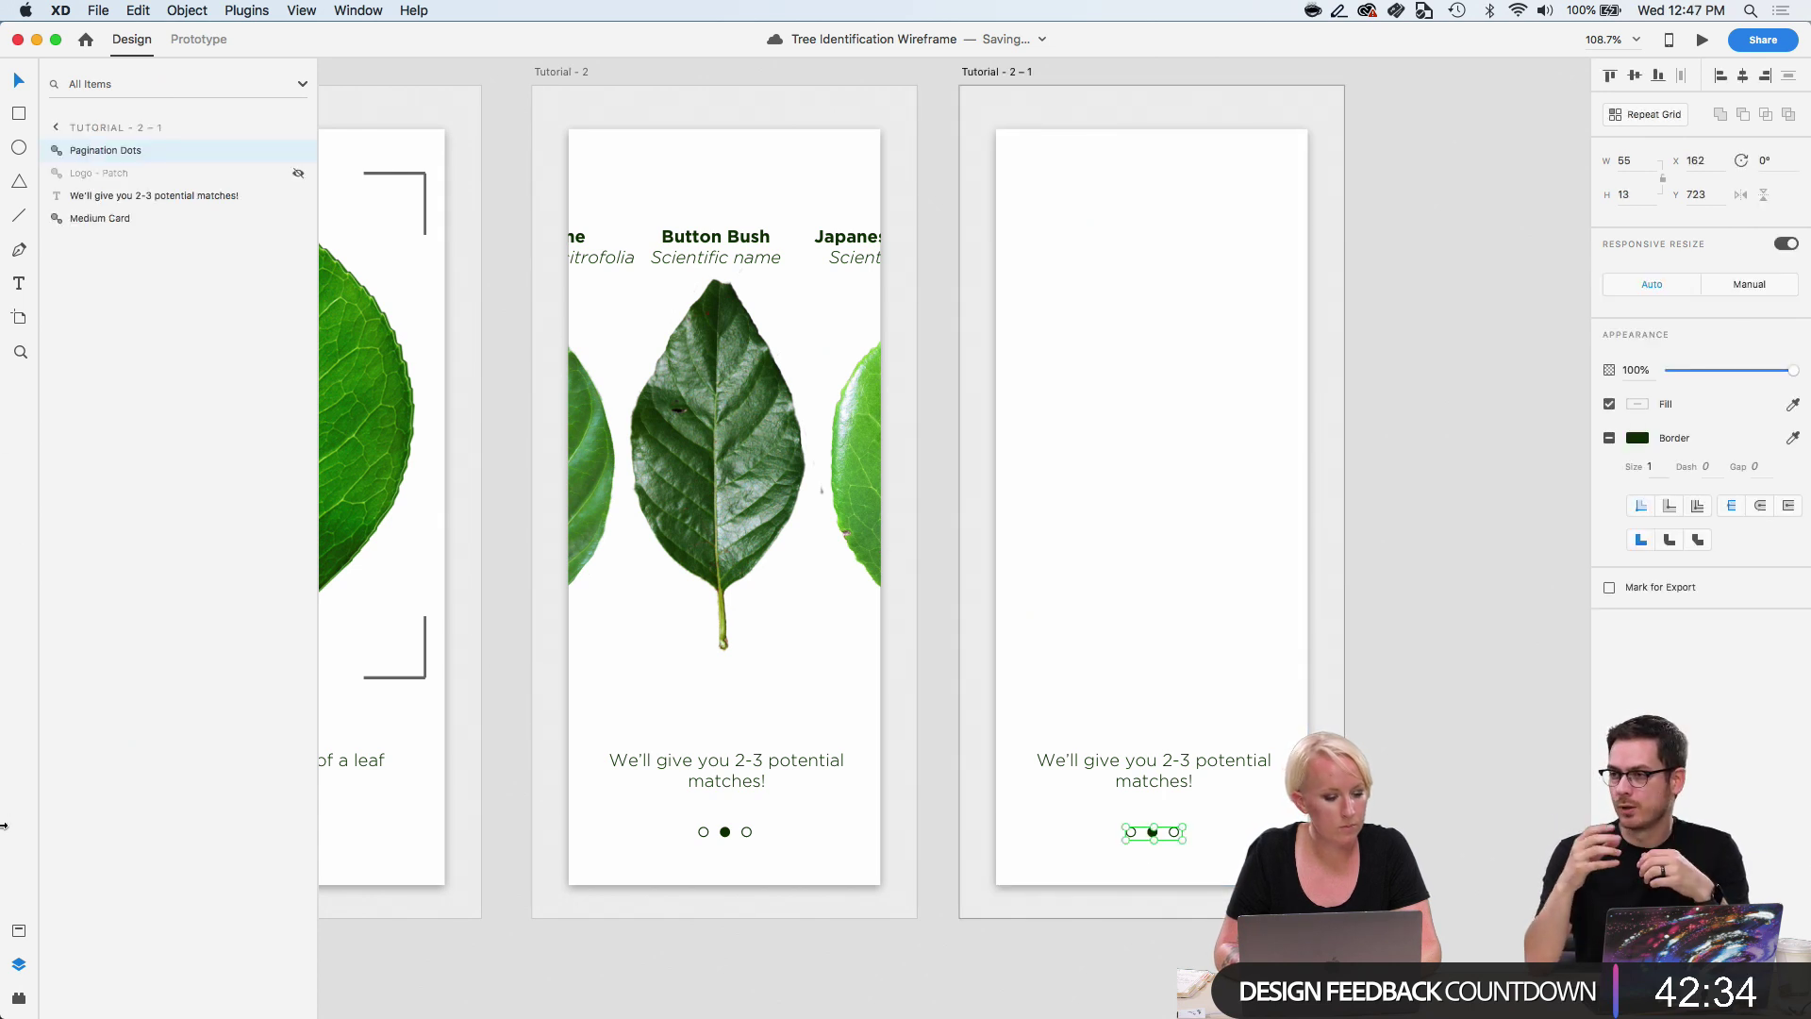
pyautogui.click(18, 930)
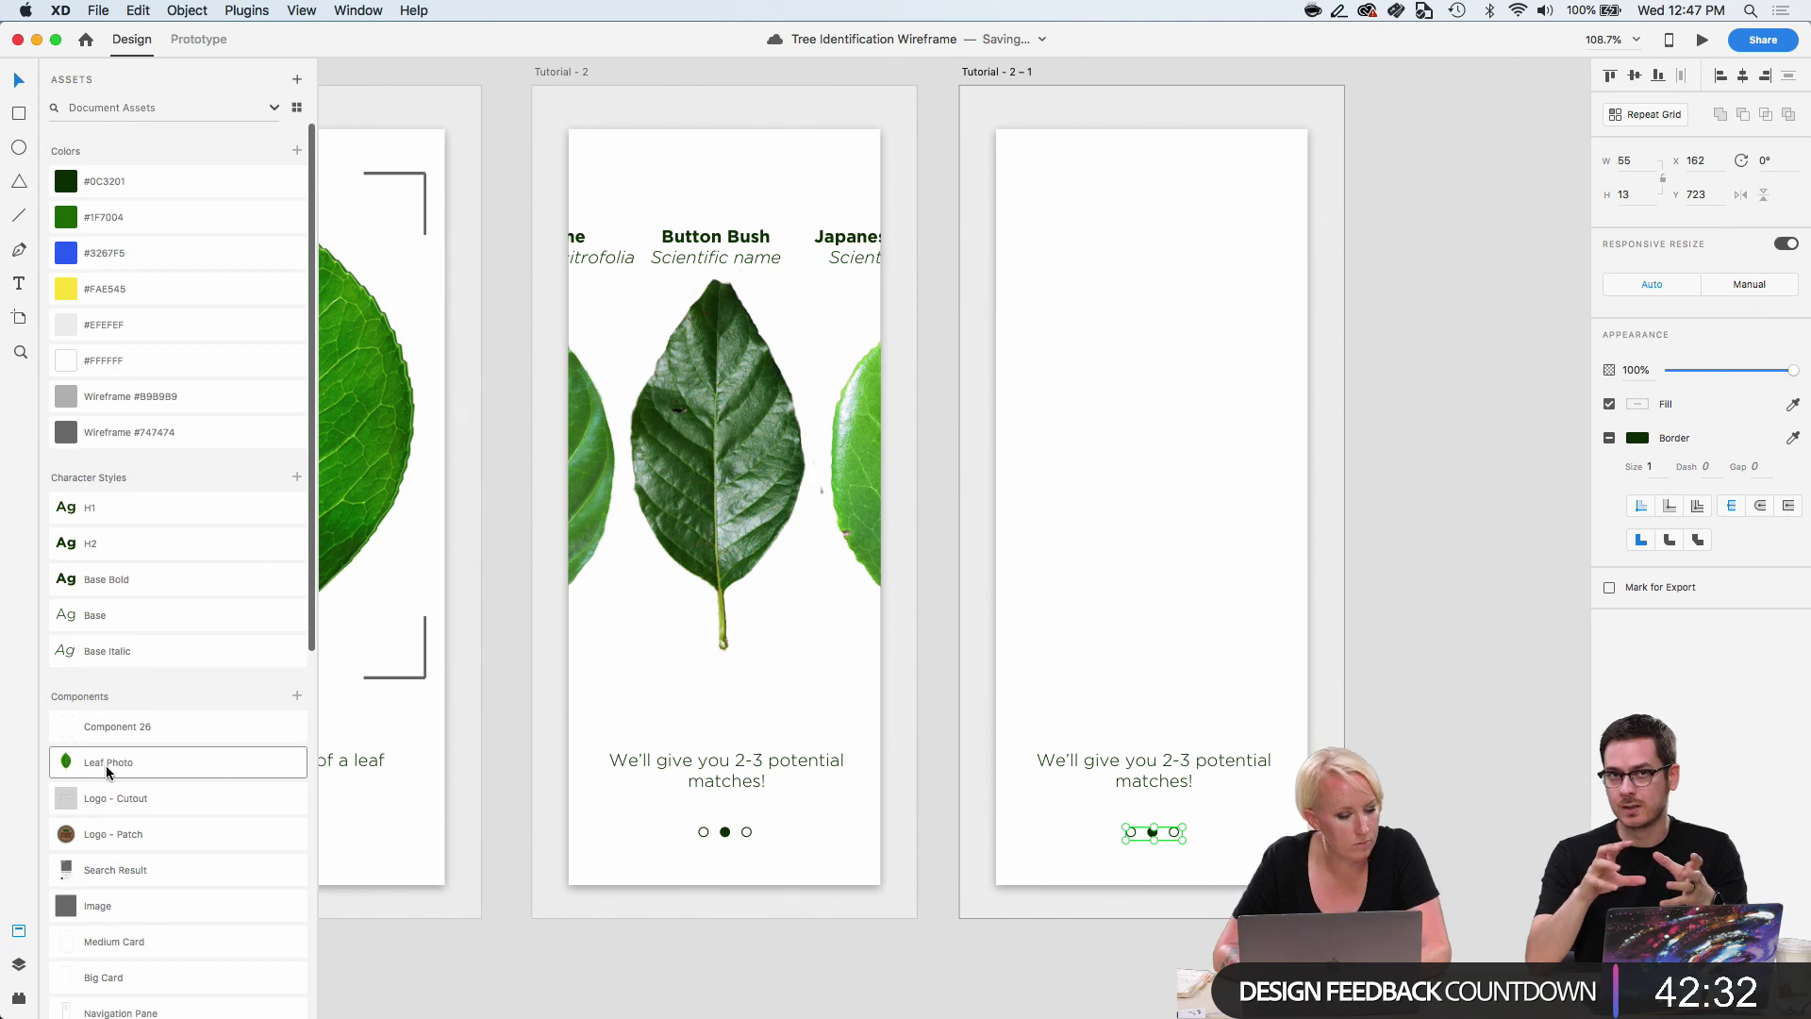
pyautogui.scroll(5, 1164, 818)
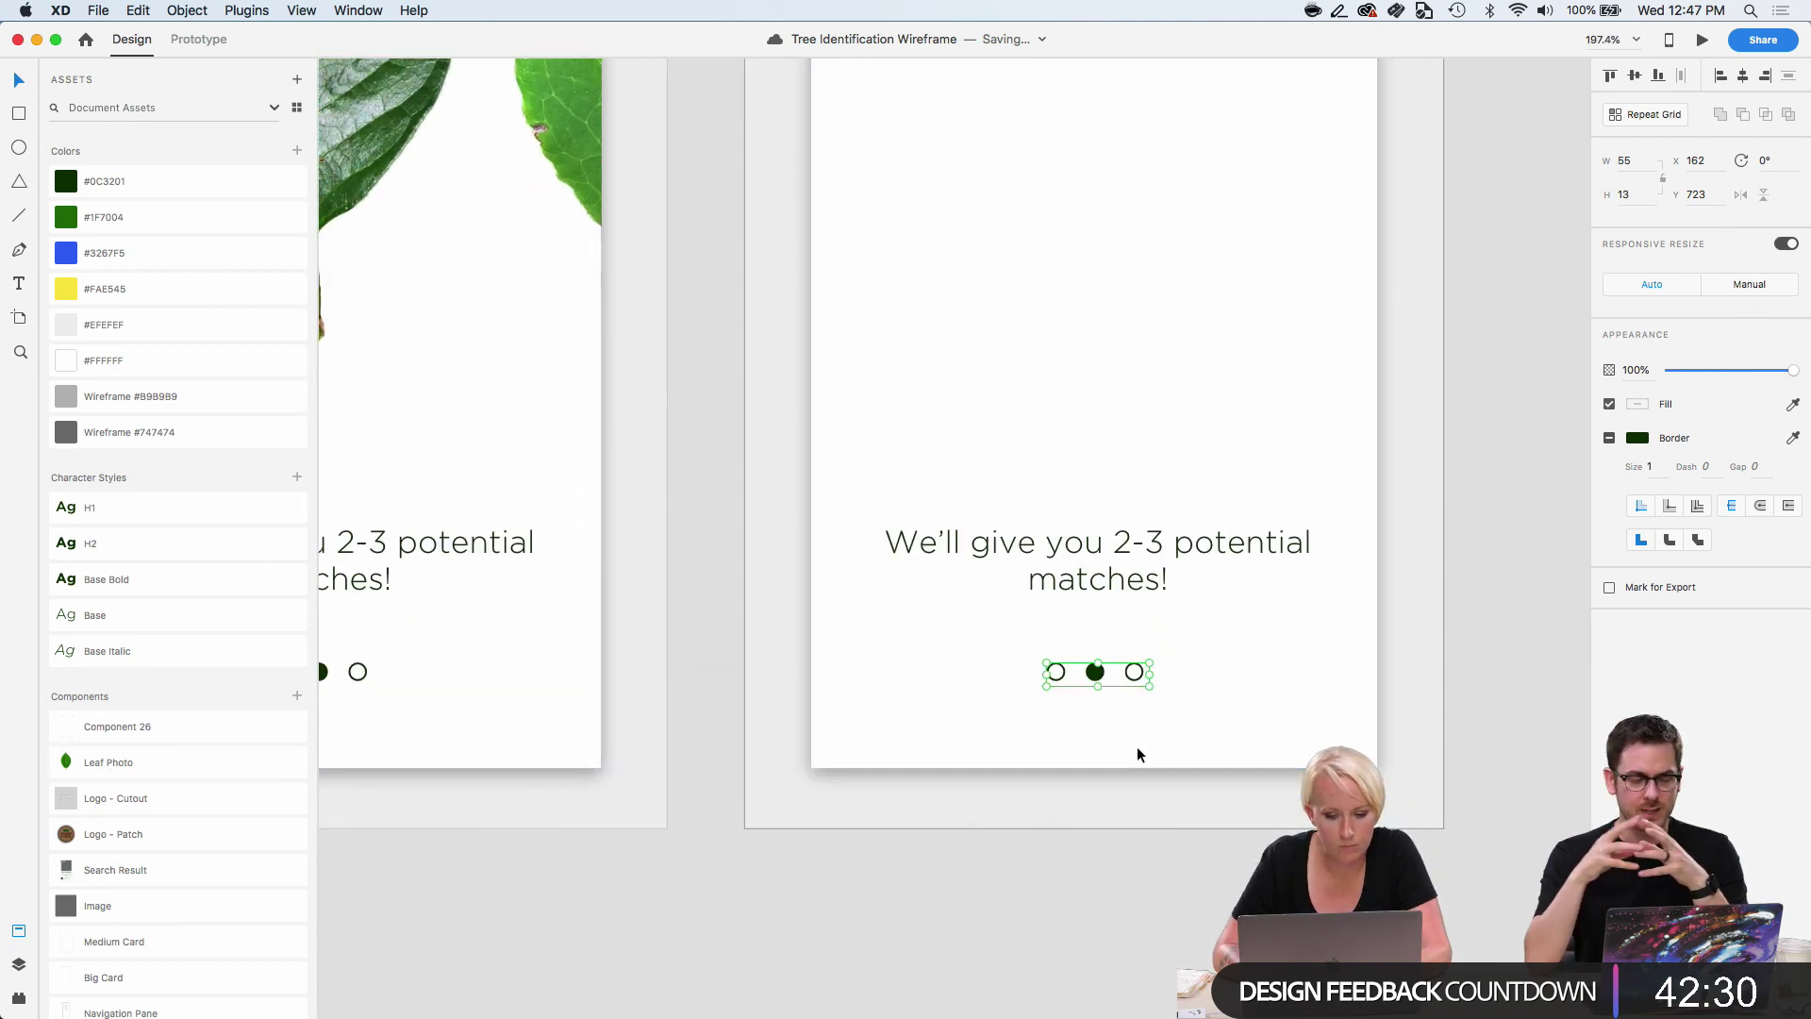
pyautogui.doubleClick(1095, 672)
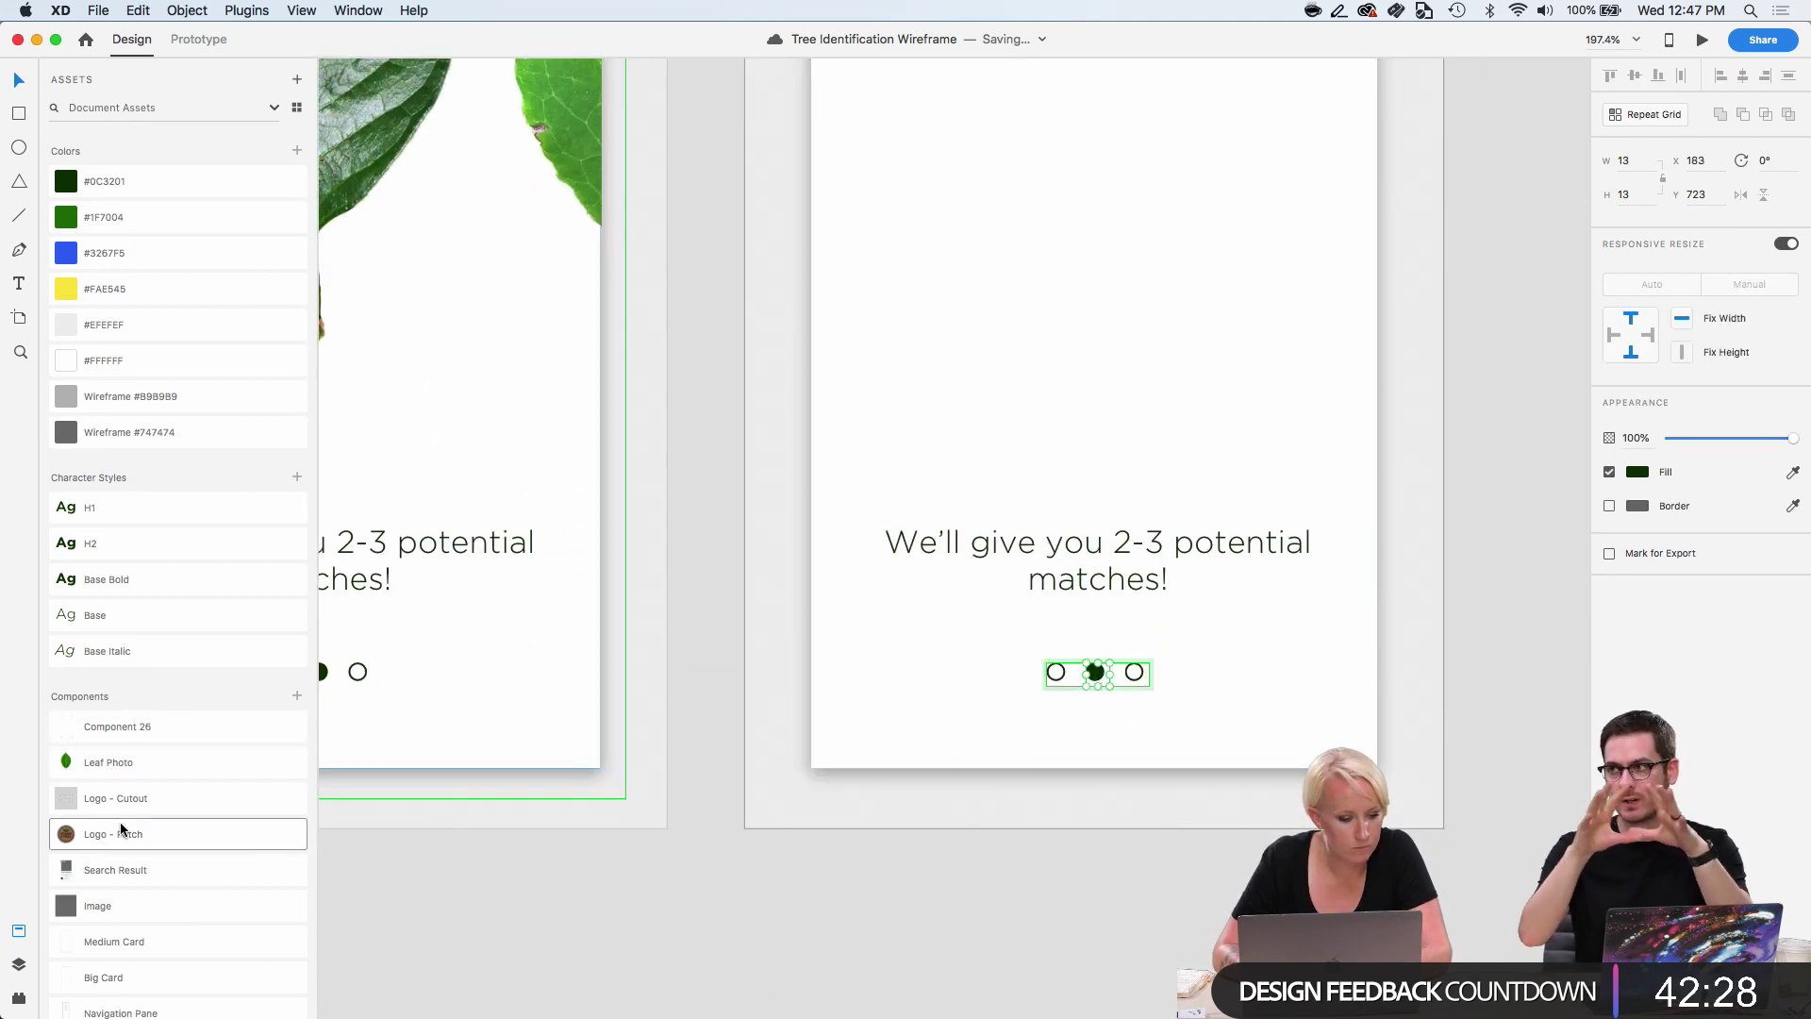
pyautogui.scroll(-5, 121, 834)
pyautogui.moveTo(121, 766); pyautogui.dragTo(1095, 671)
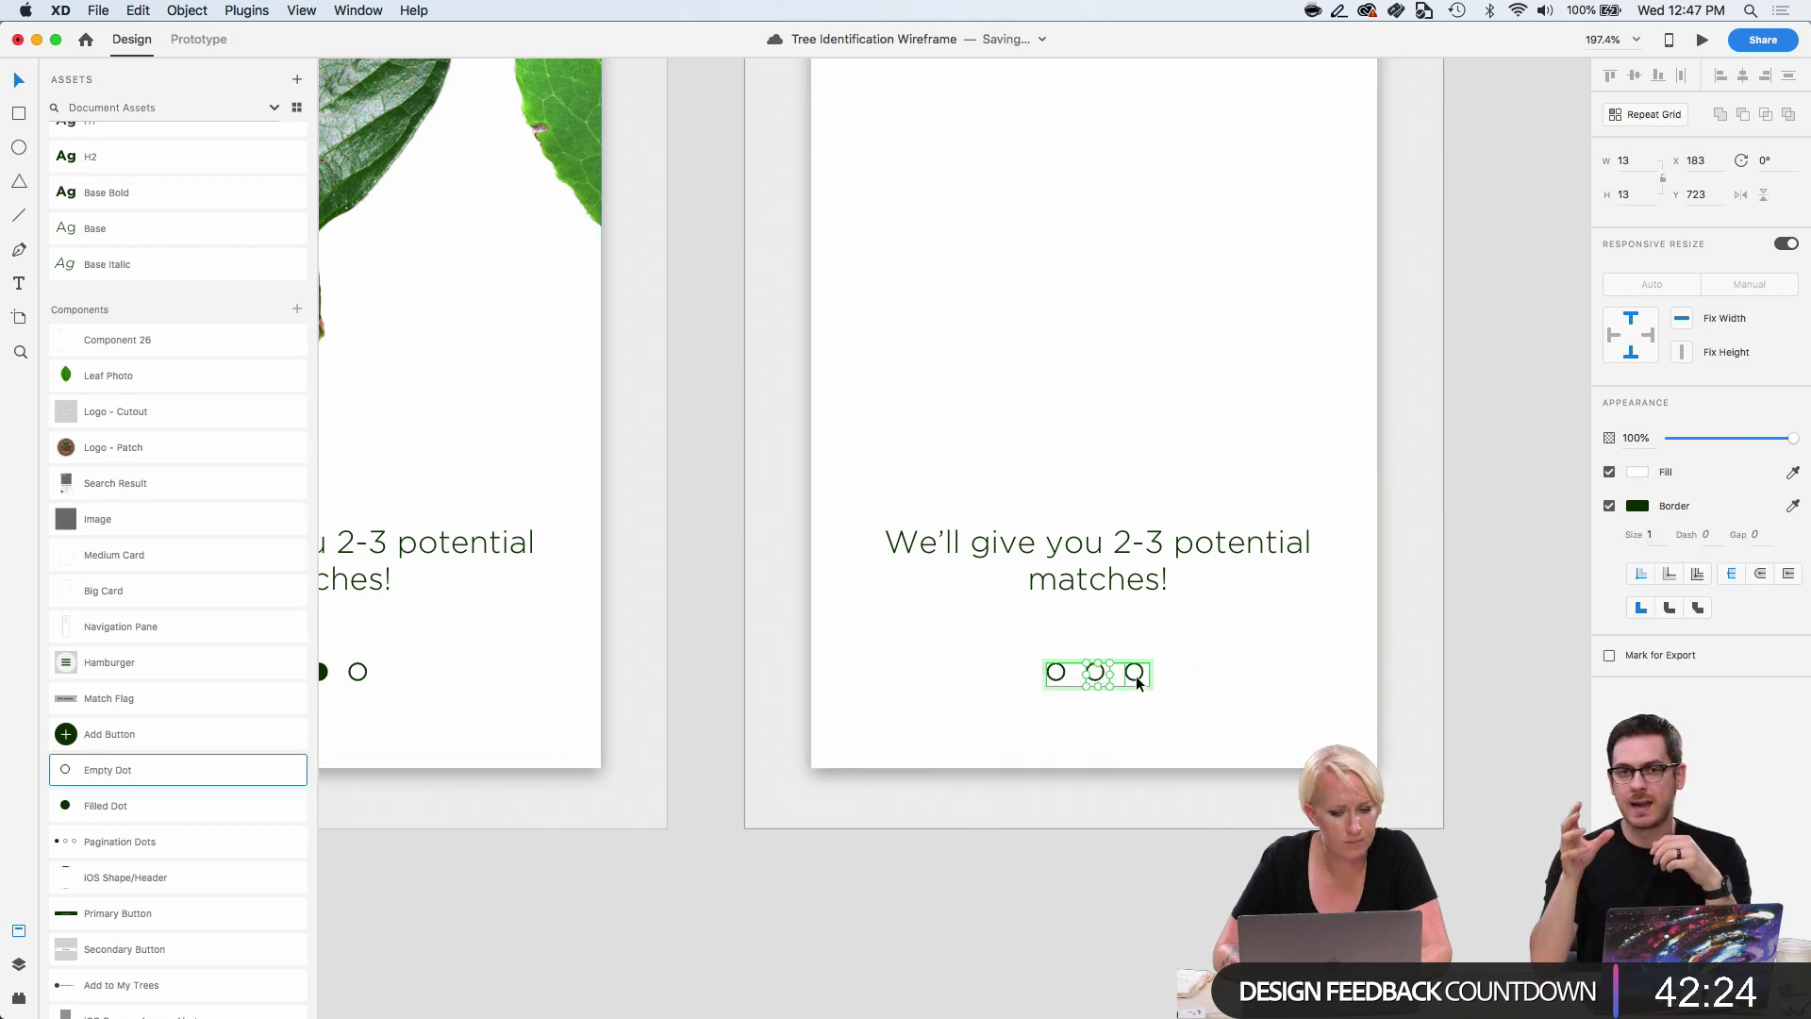
pyautogui.moveTo(126, 805); pyautogui.dragTo(1147, 677)
pyautogui.scroll(3, 1146, 677)
pyautogui.hscroll(2, 1146, 676)
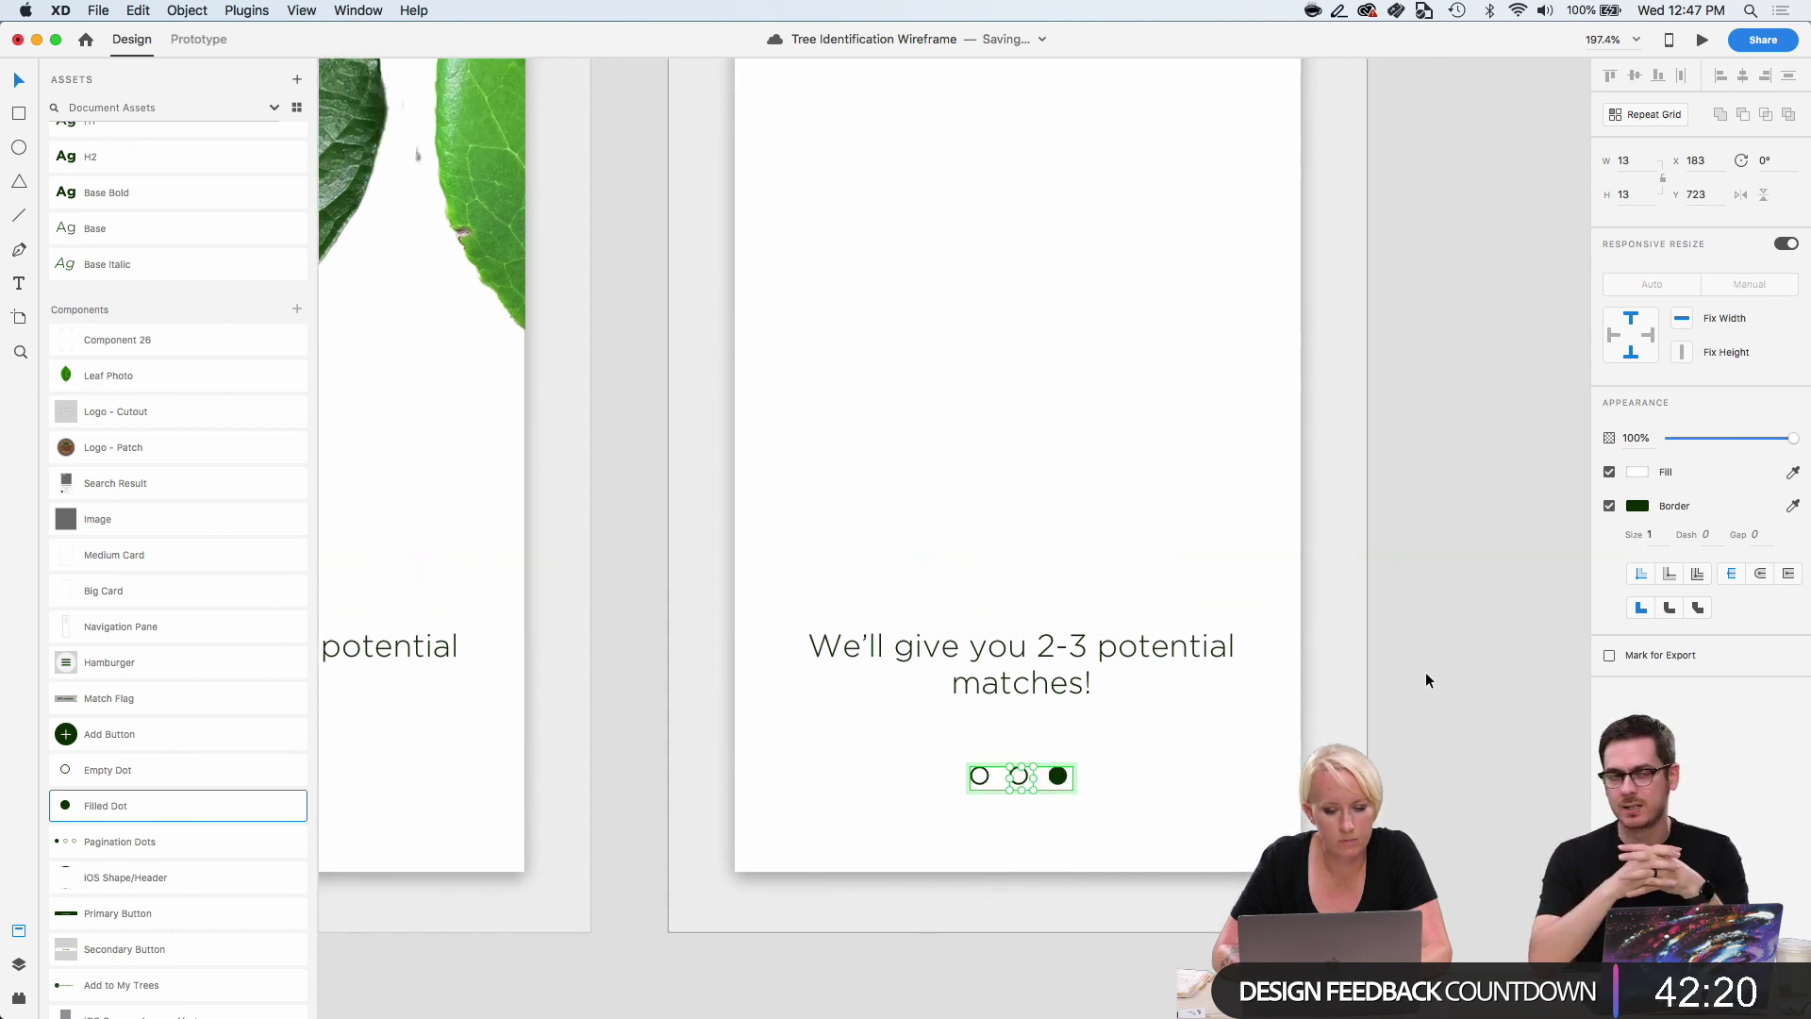
pyautogui.click(1386, 688)
# Replace the caption above the duplicate's pagination dots with "Allow camera access to".
pyautogui.click(981, 658)
pyautogui.doubleClick(979, 653)
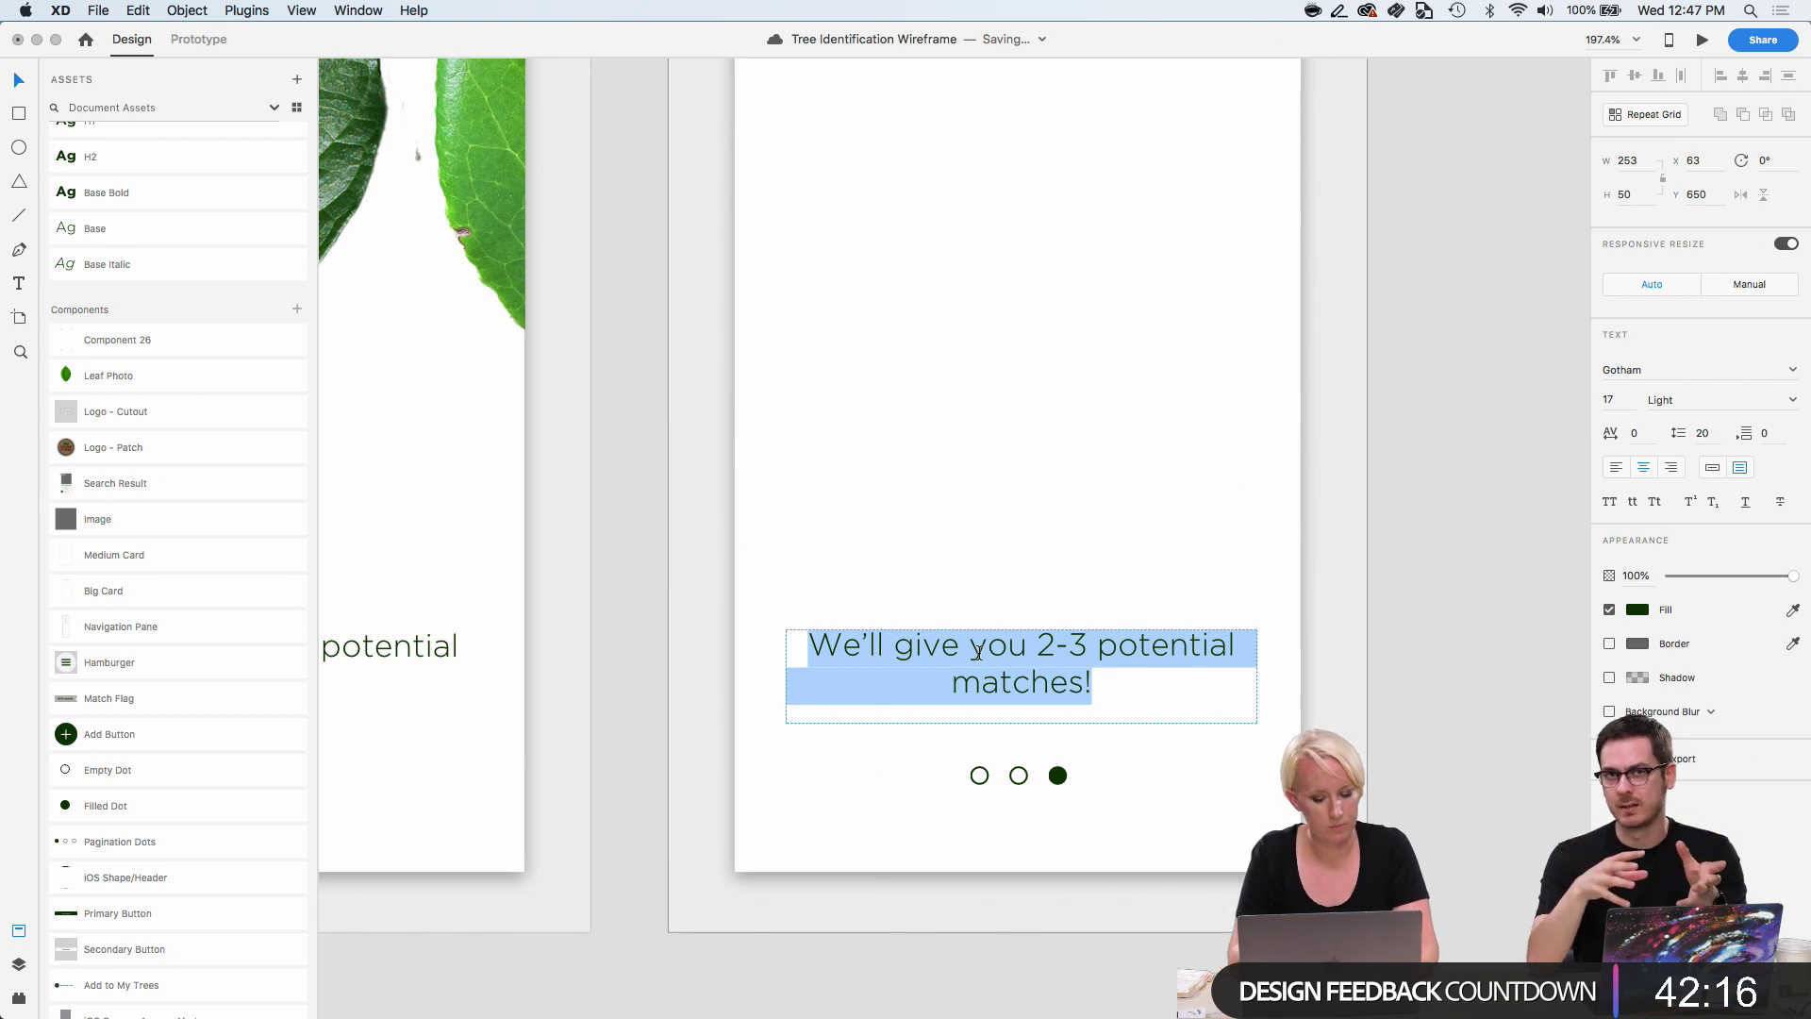
pyautogui.write('Allow')
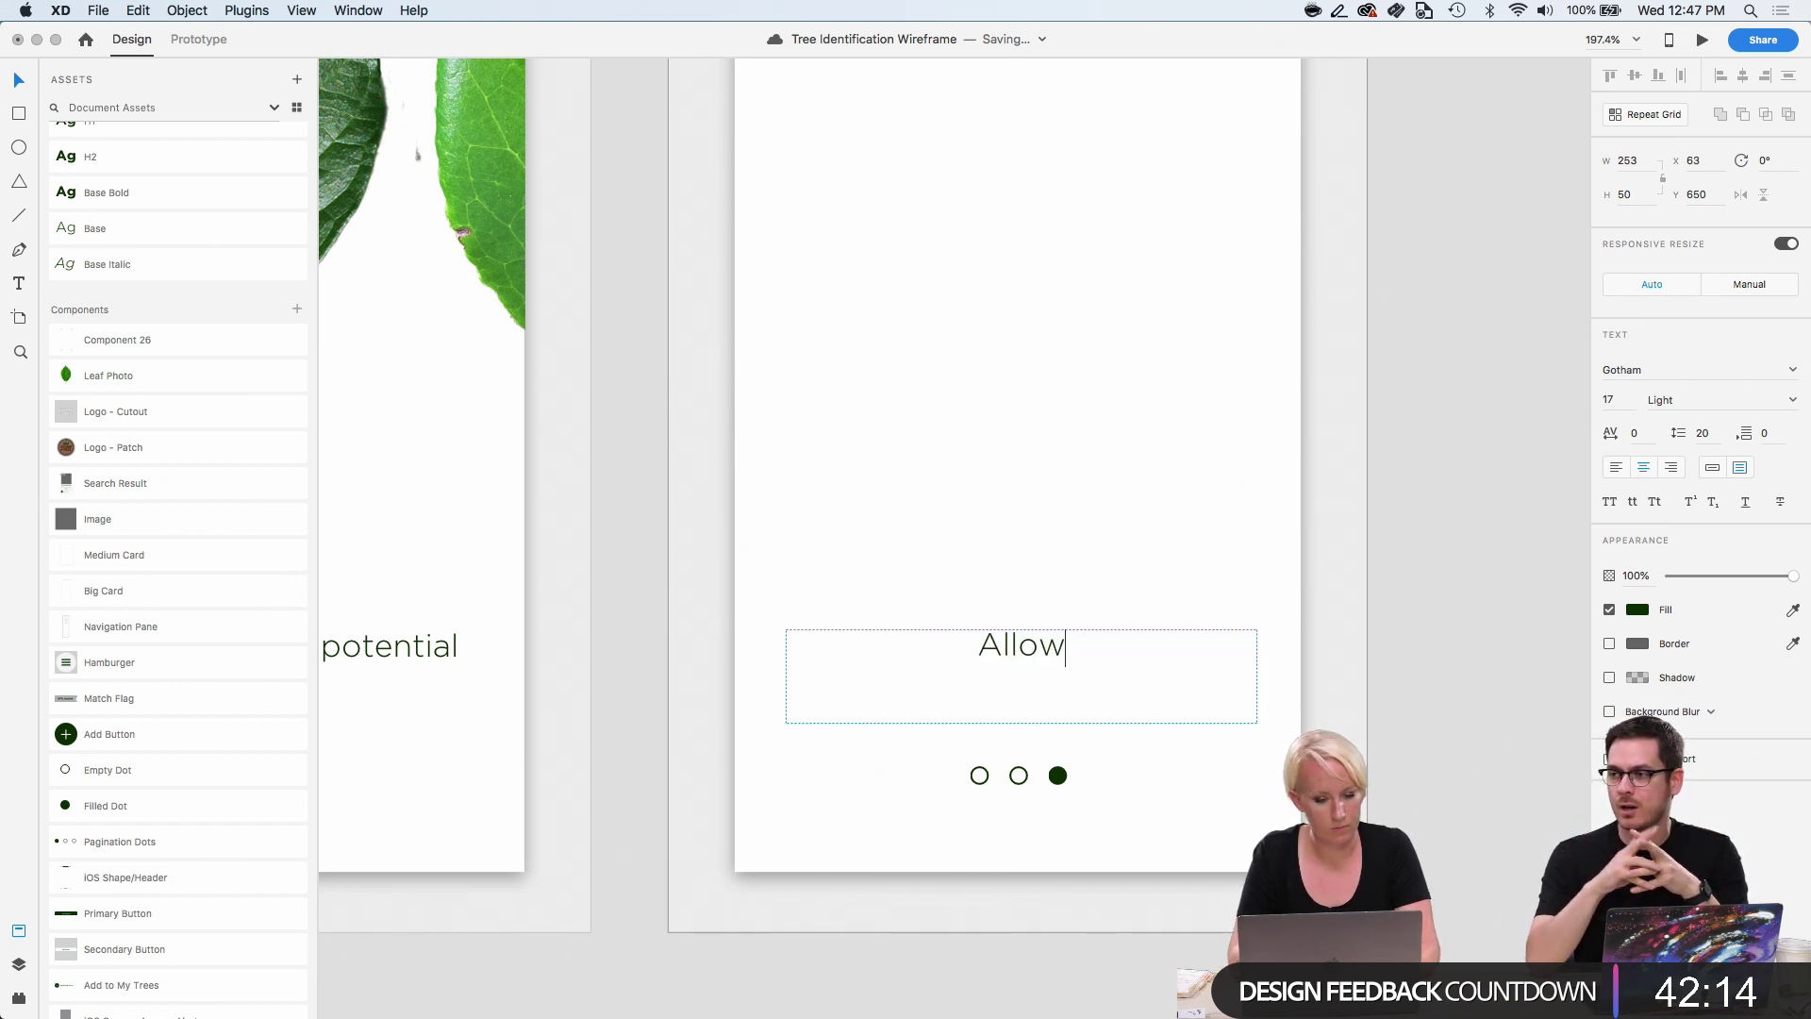
pyautogui.write(' camer')
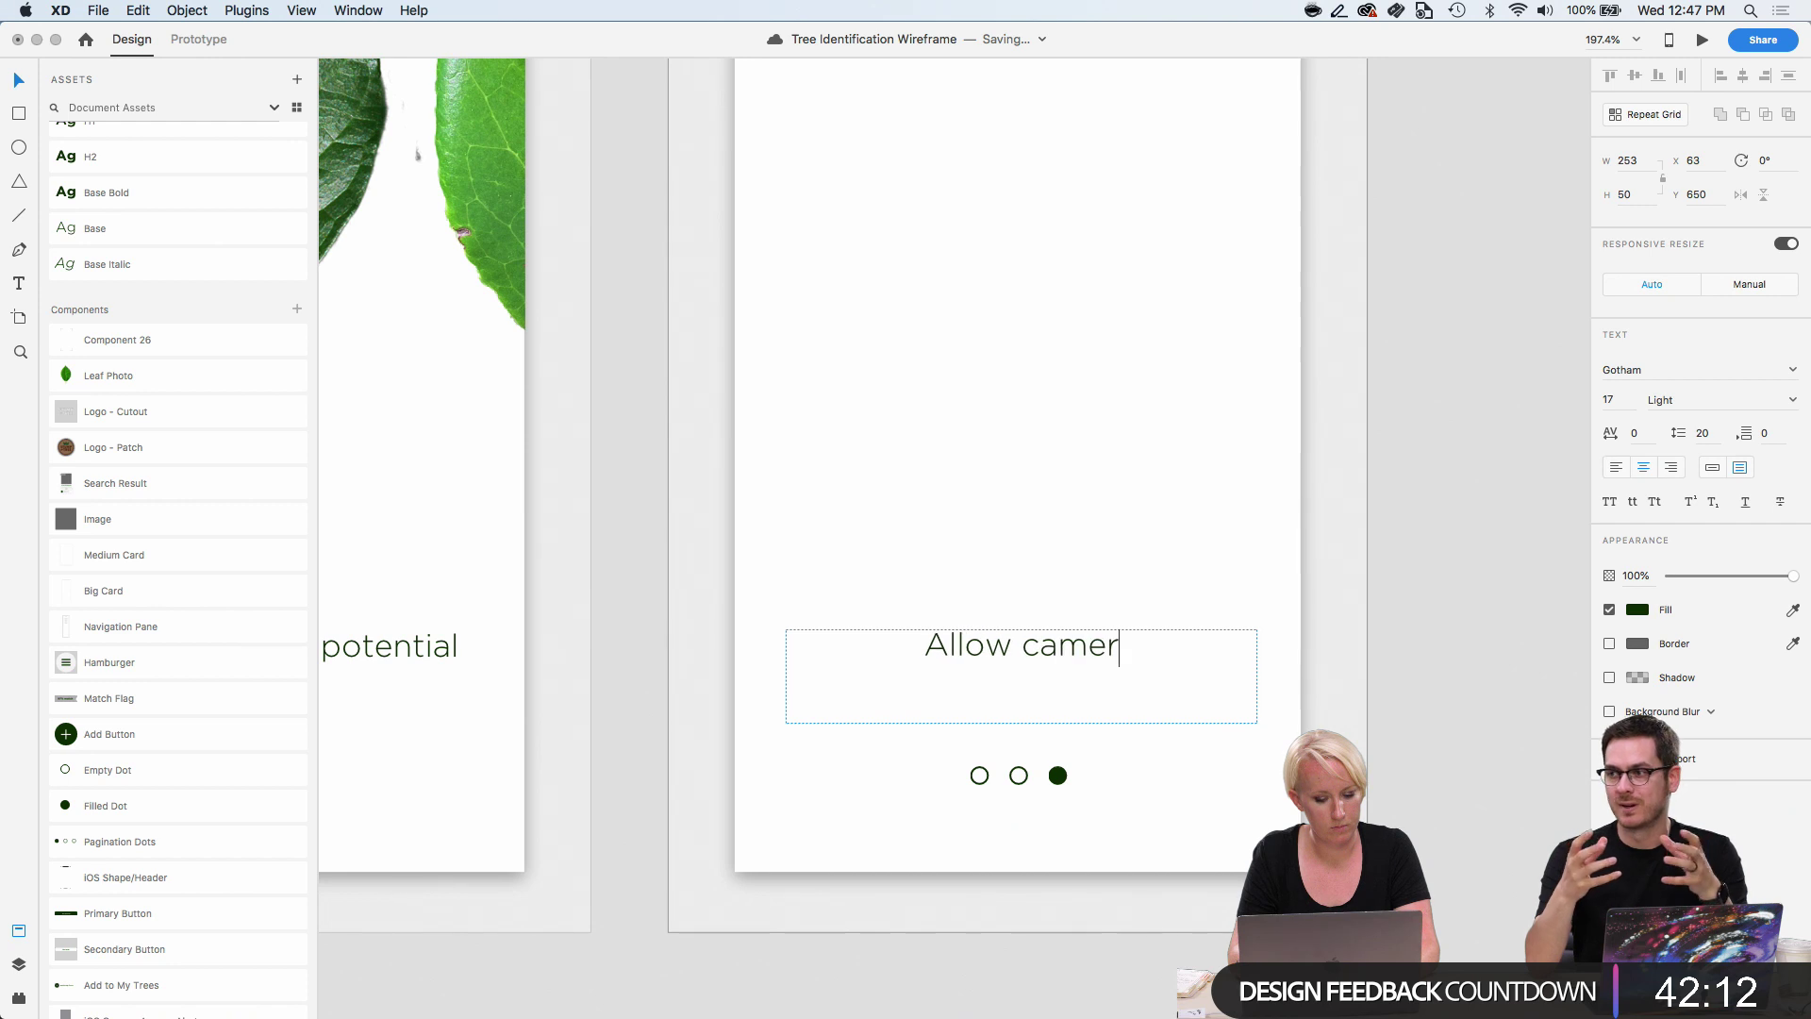
pyautogui.write('a access to')
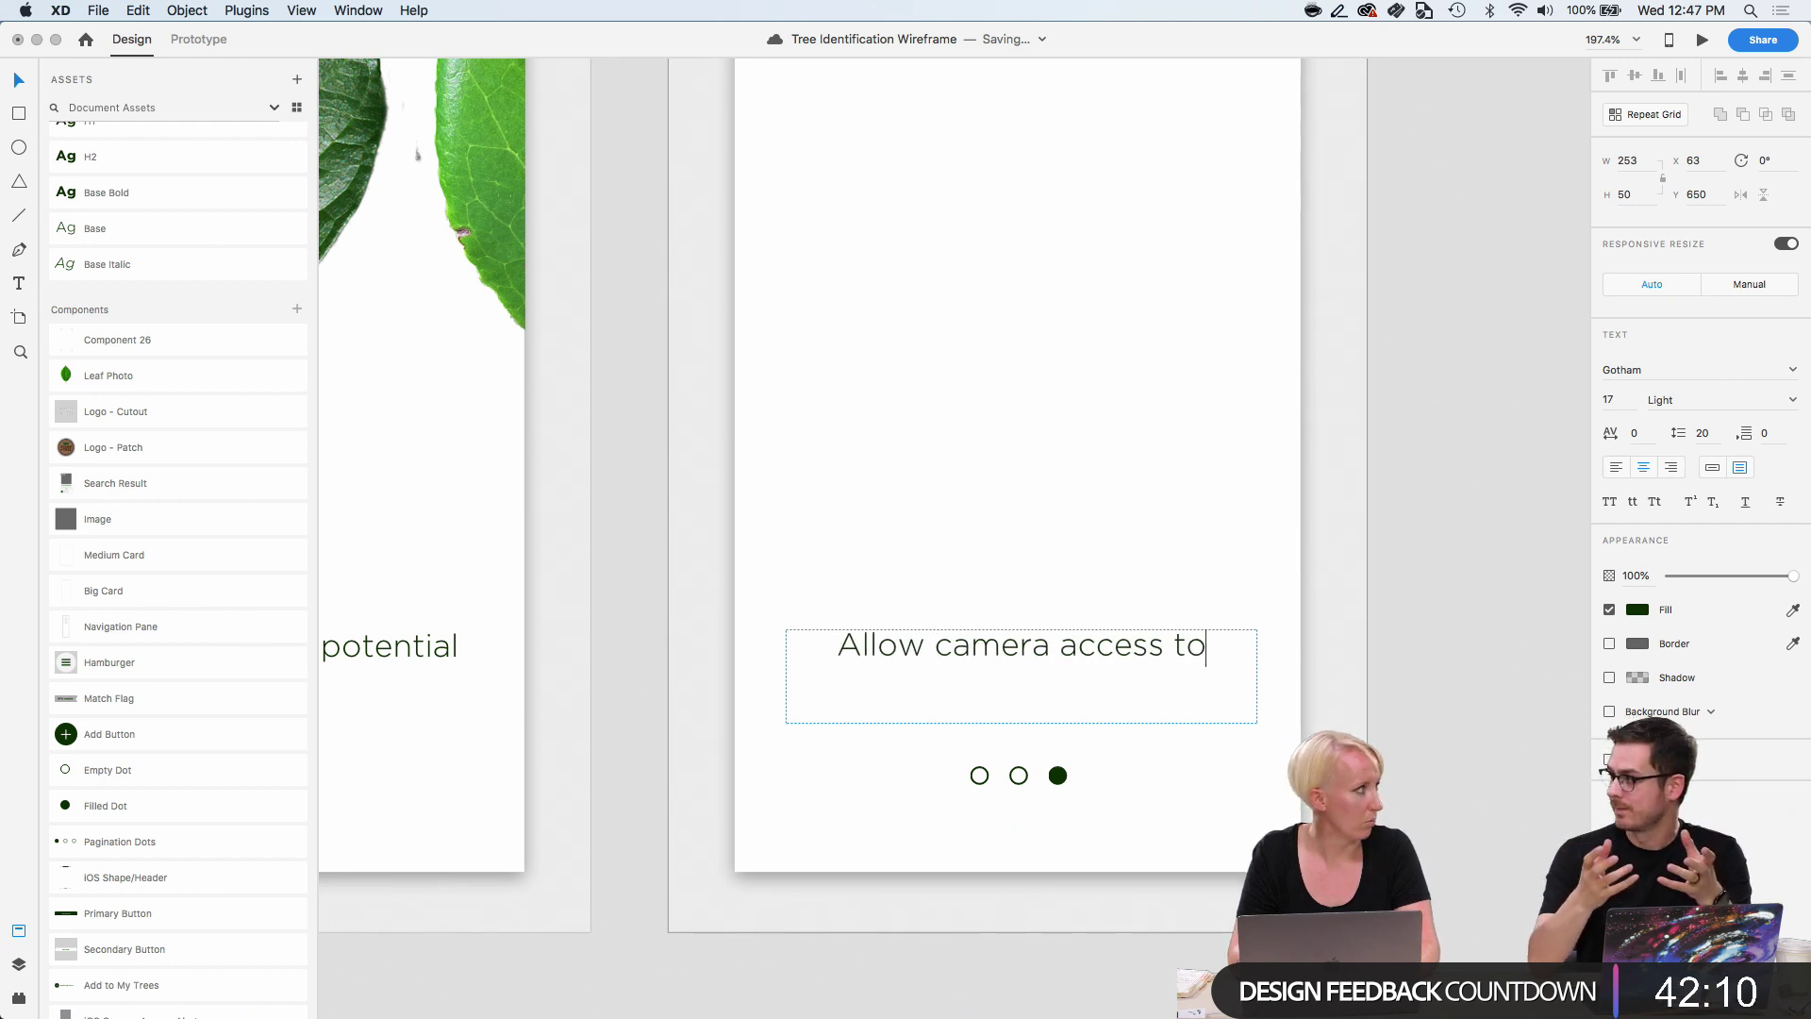
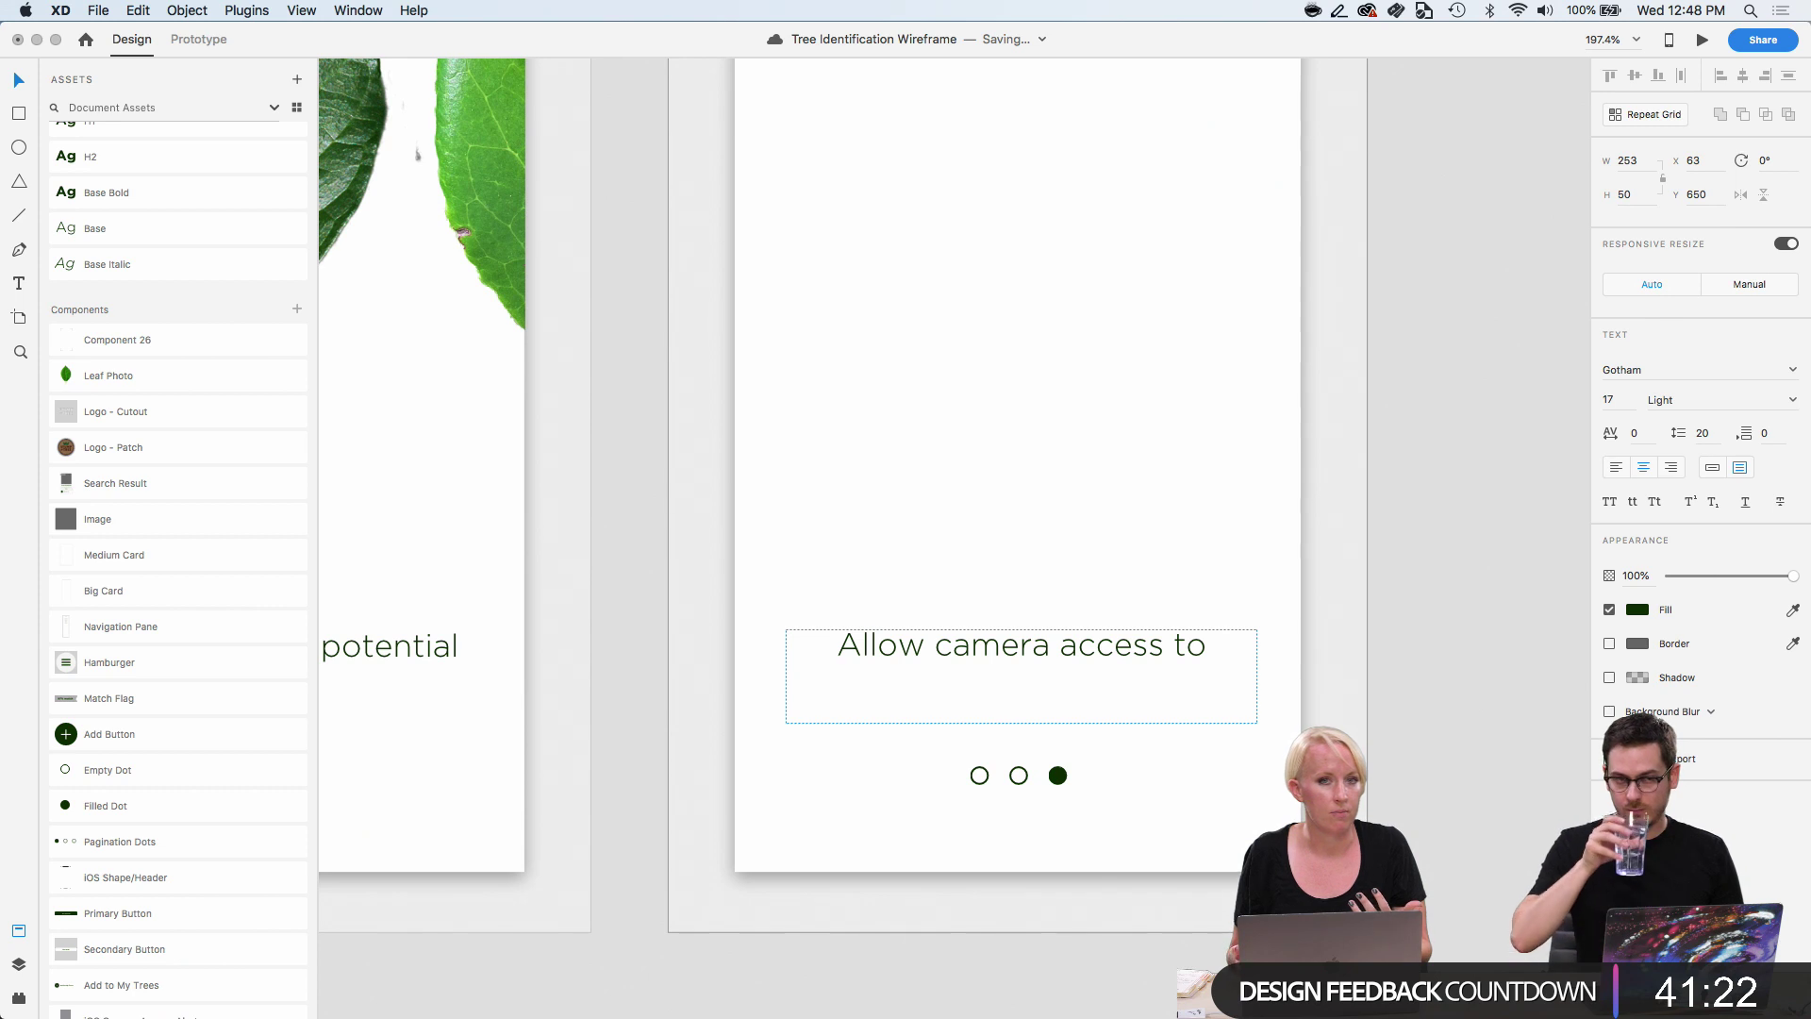
pyautogui.click(999, 650)
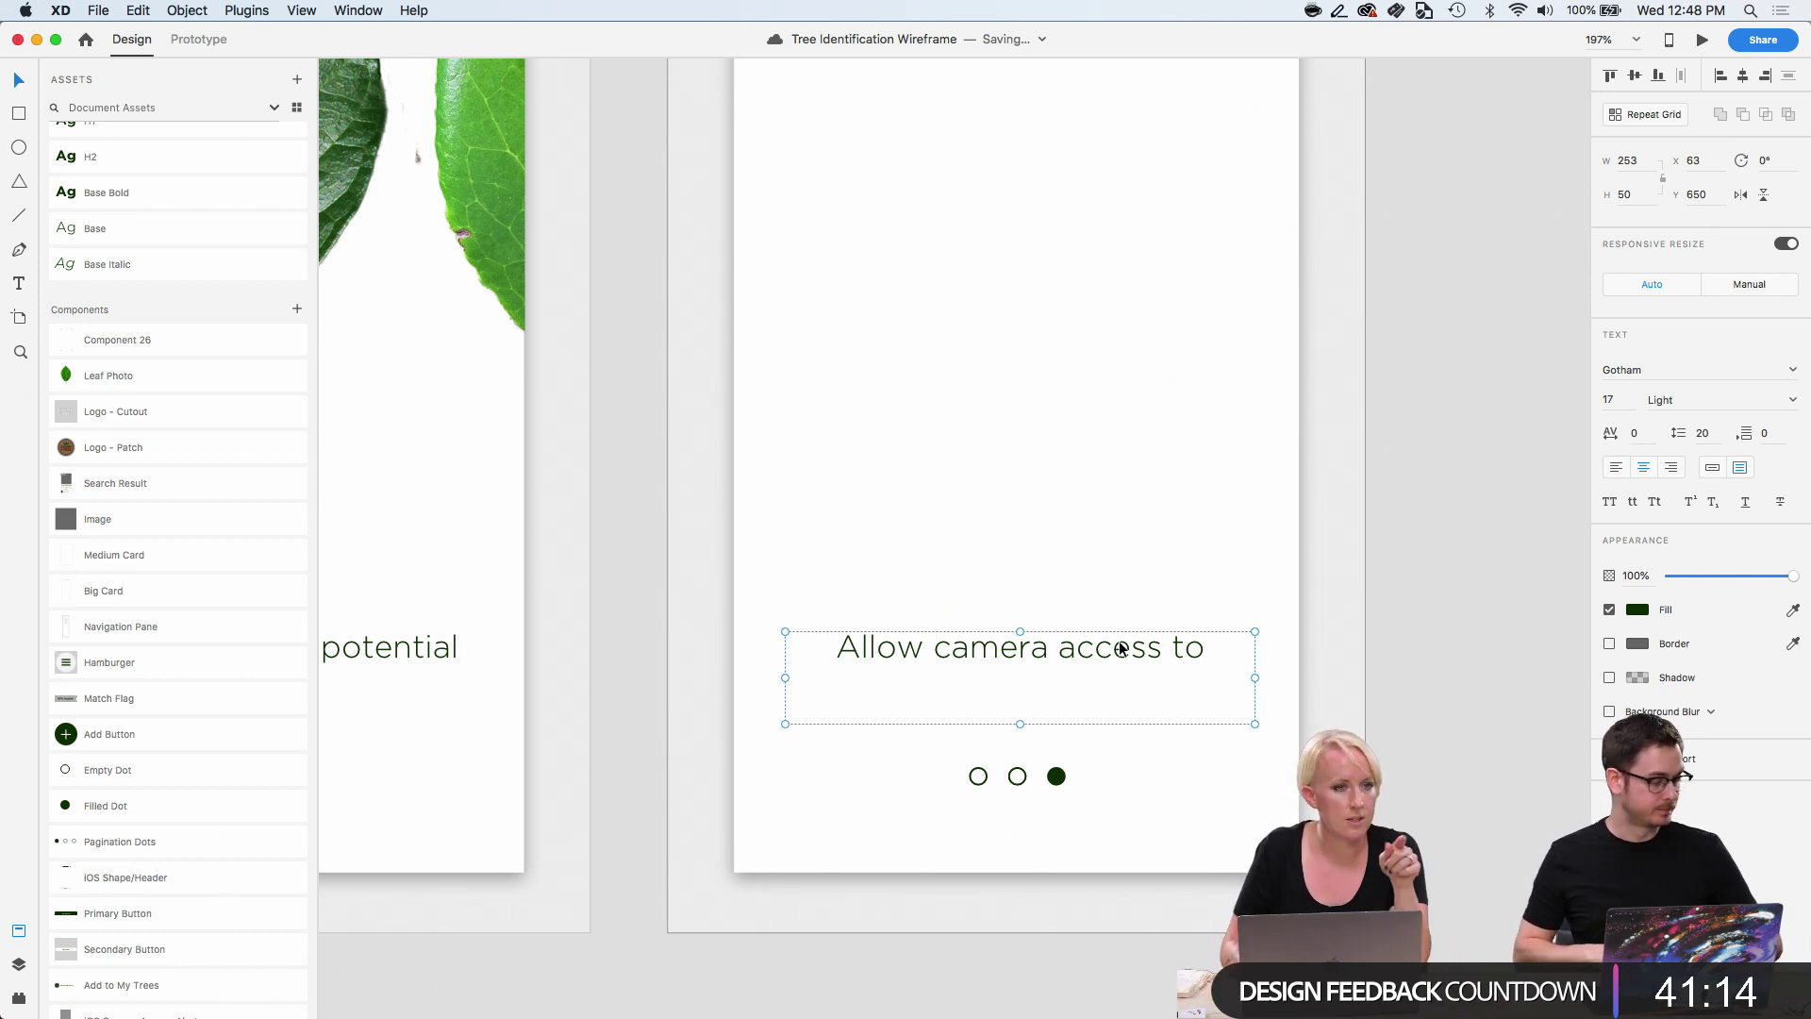
# Try different character styles on the "Button Bush" name in the Tutorial - 2 artboard, ending with H1.
pyautogui.hscroll(-3, 1126, 604)
pyautogui.scroll(2, 1126, 605)
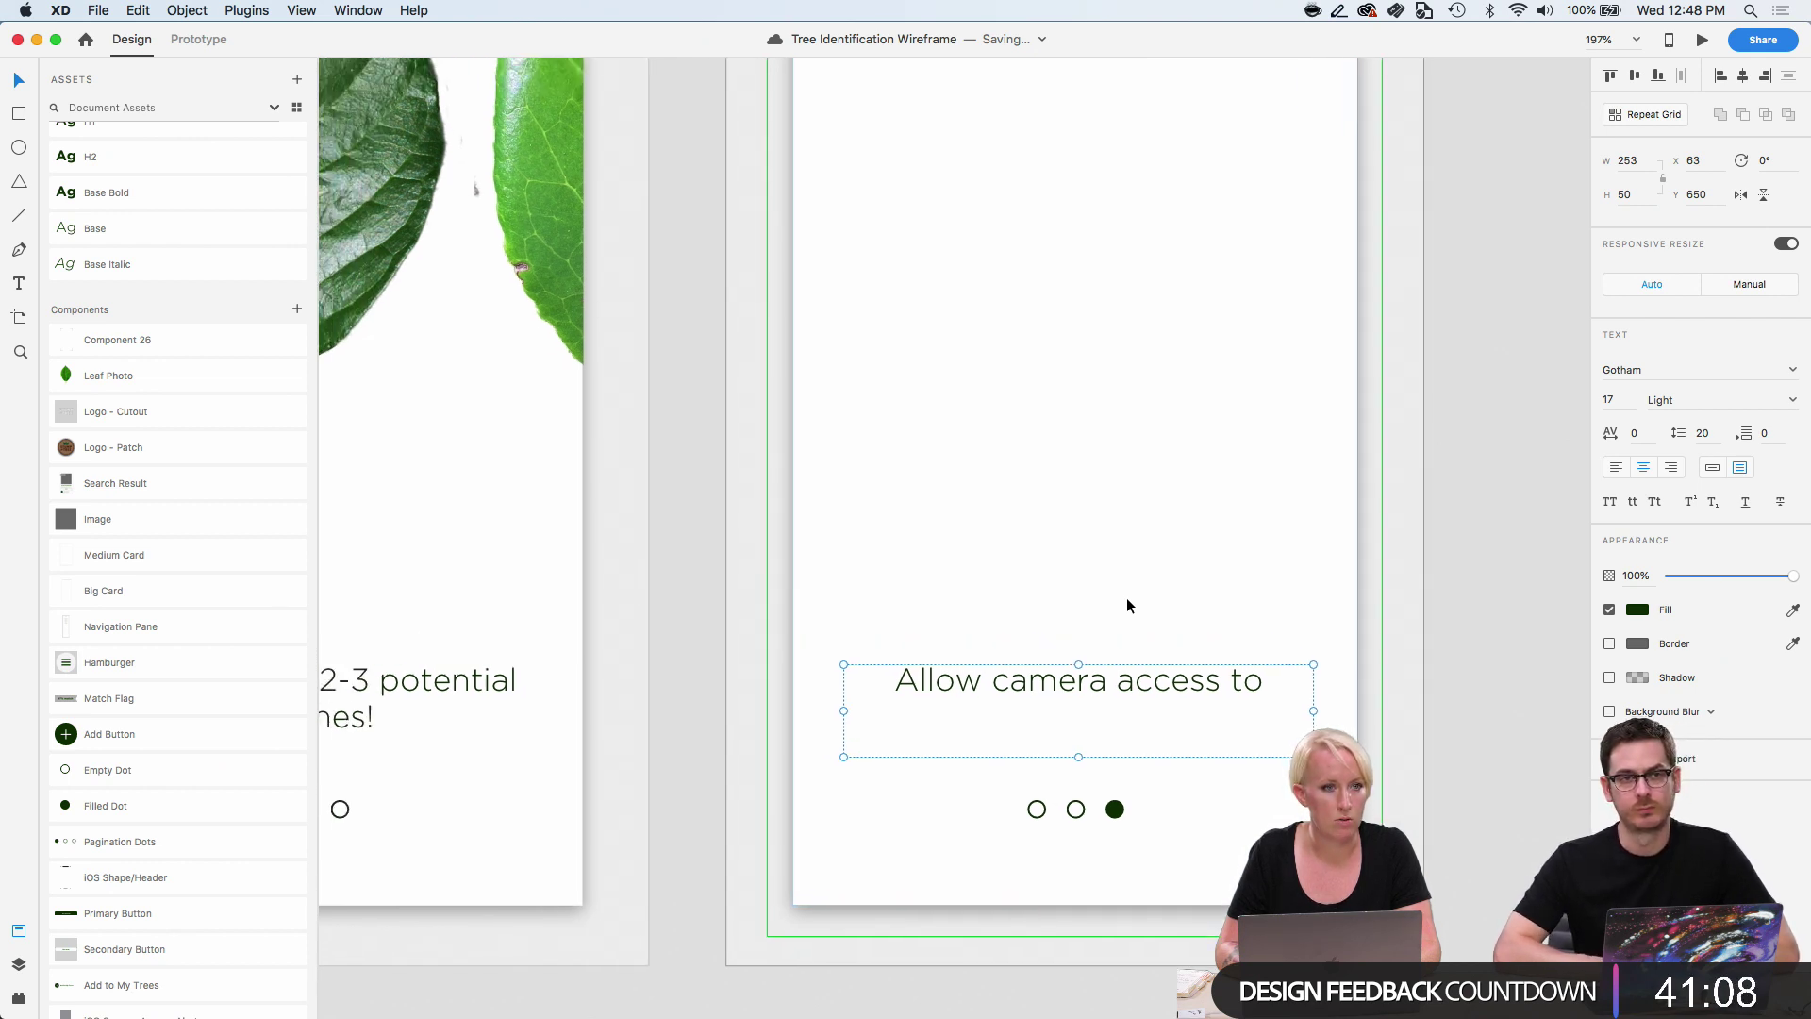
pyautogui.scroll(-3, 1126, 600)
pyautogui.hscroll(-5, 1126, 600)
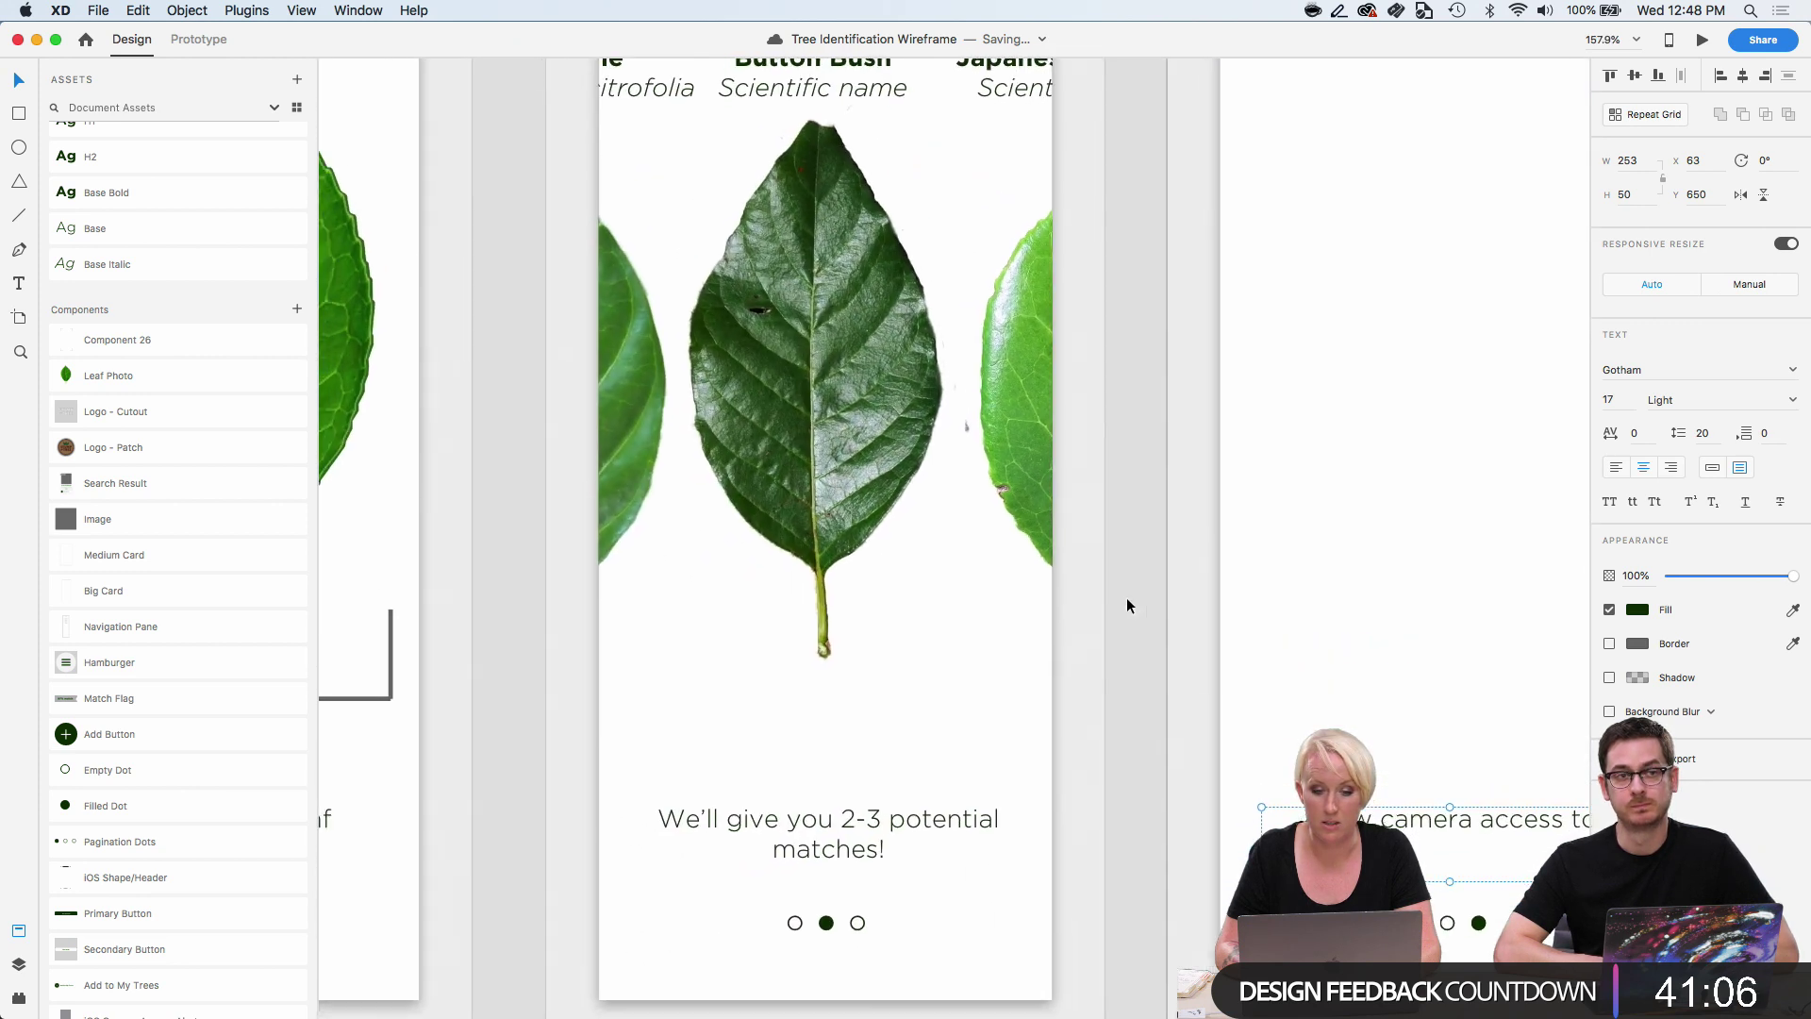
pyautogui.scroll(5, 1126, 599)
pyautogui.click(862, 412)
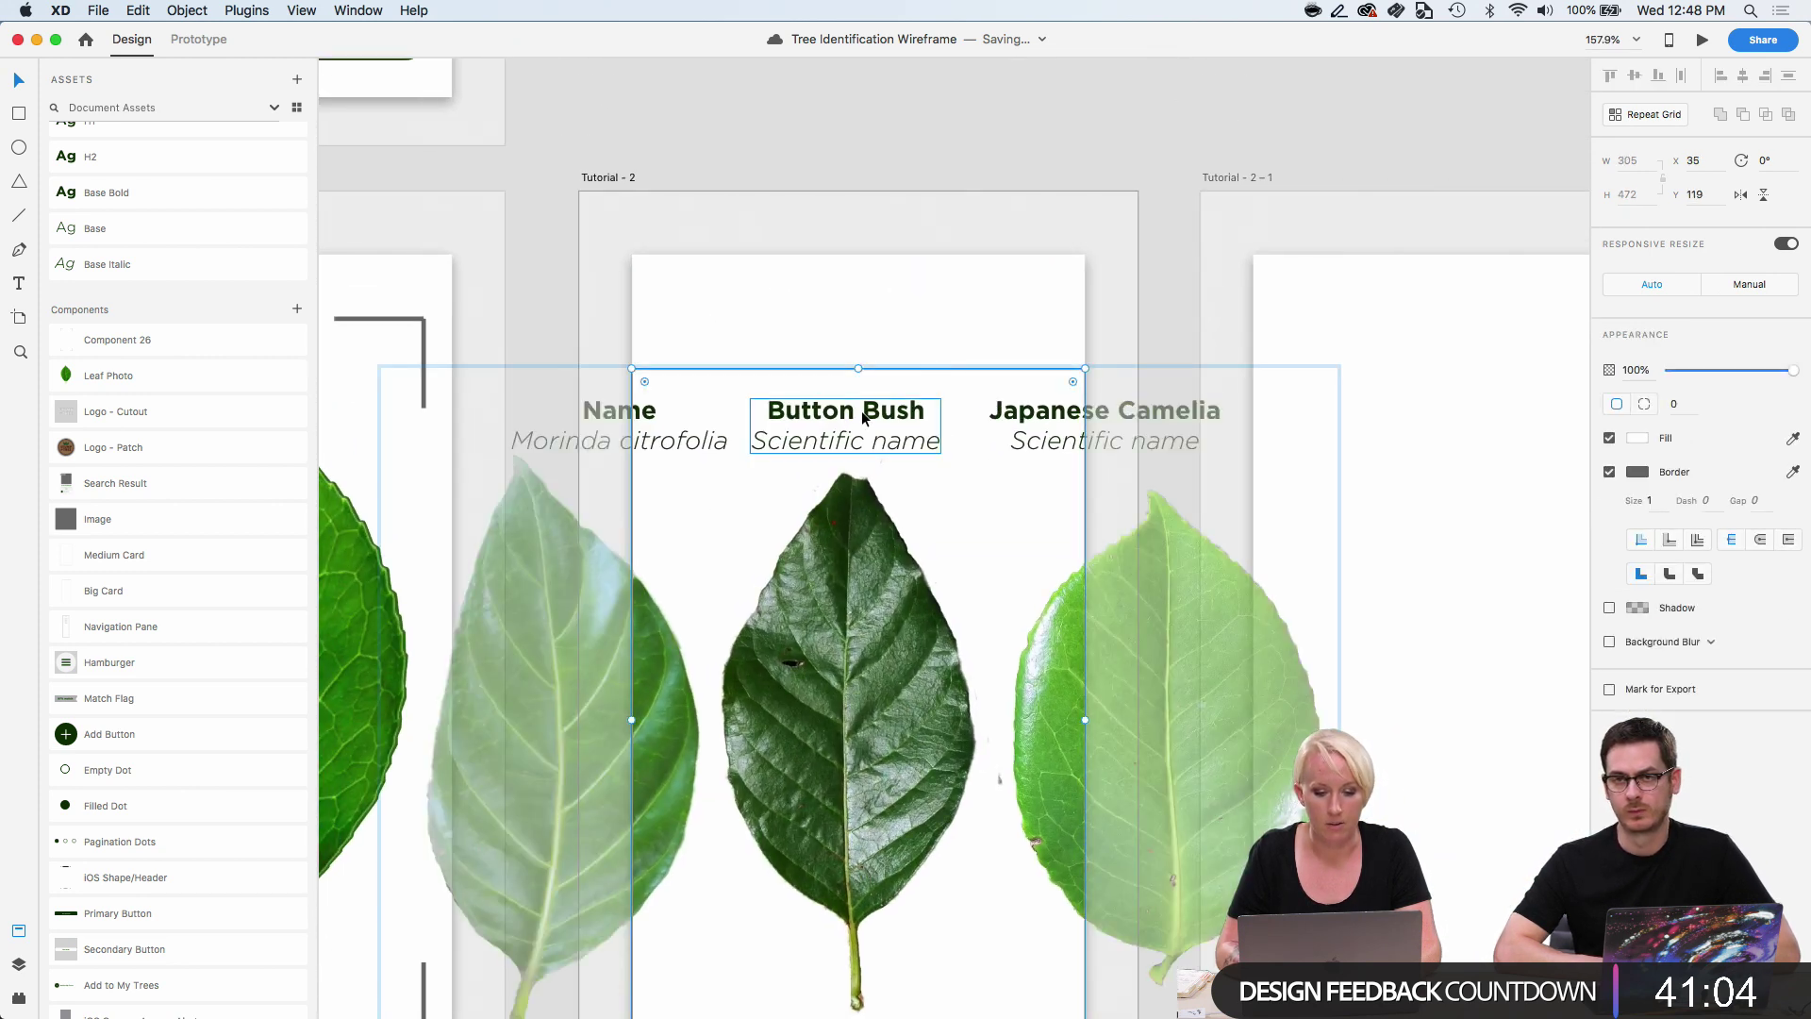
pyautogui.doubleClick(863, 413)
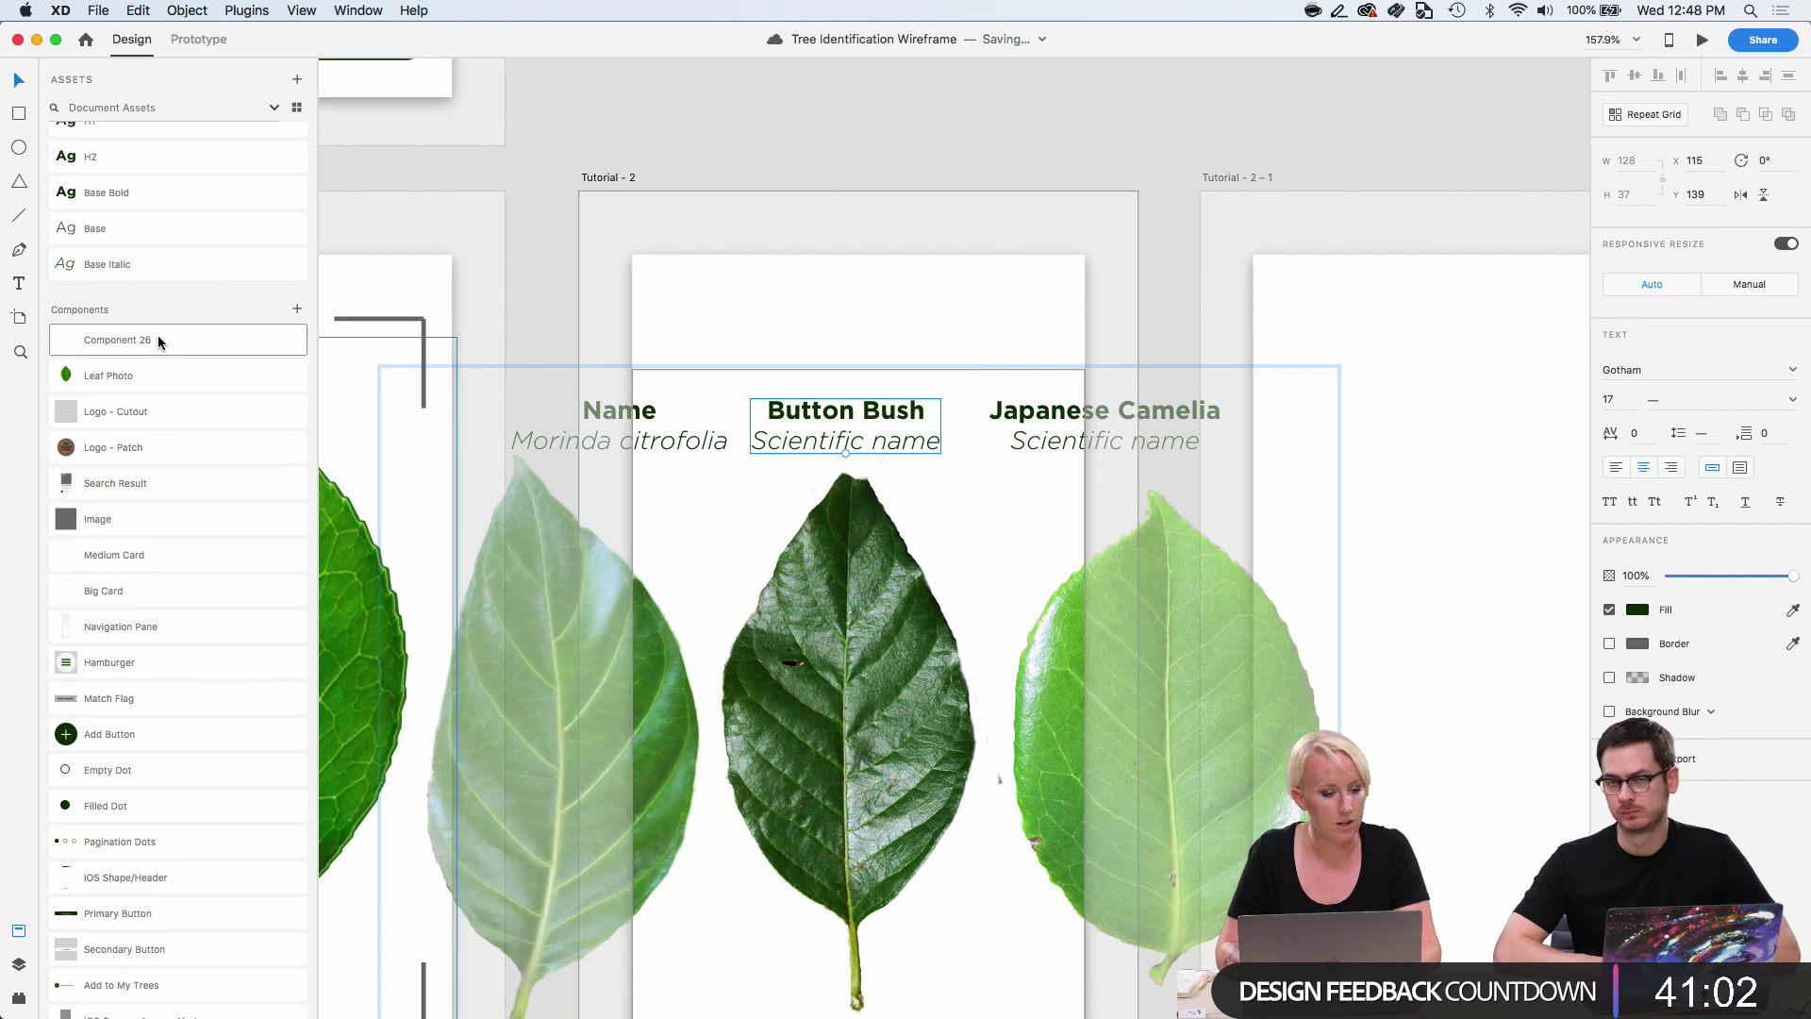
pyautogui.scroll(3, 161, 342)
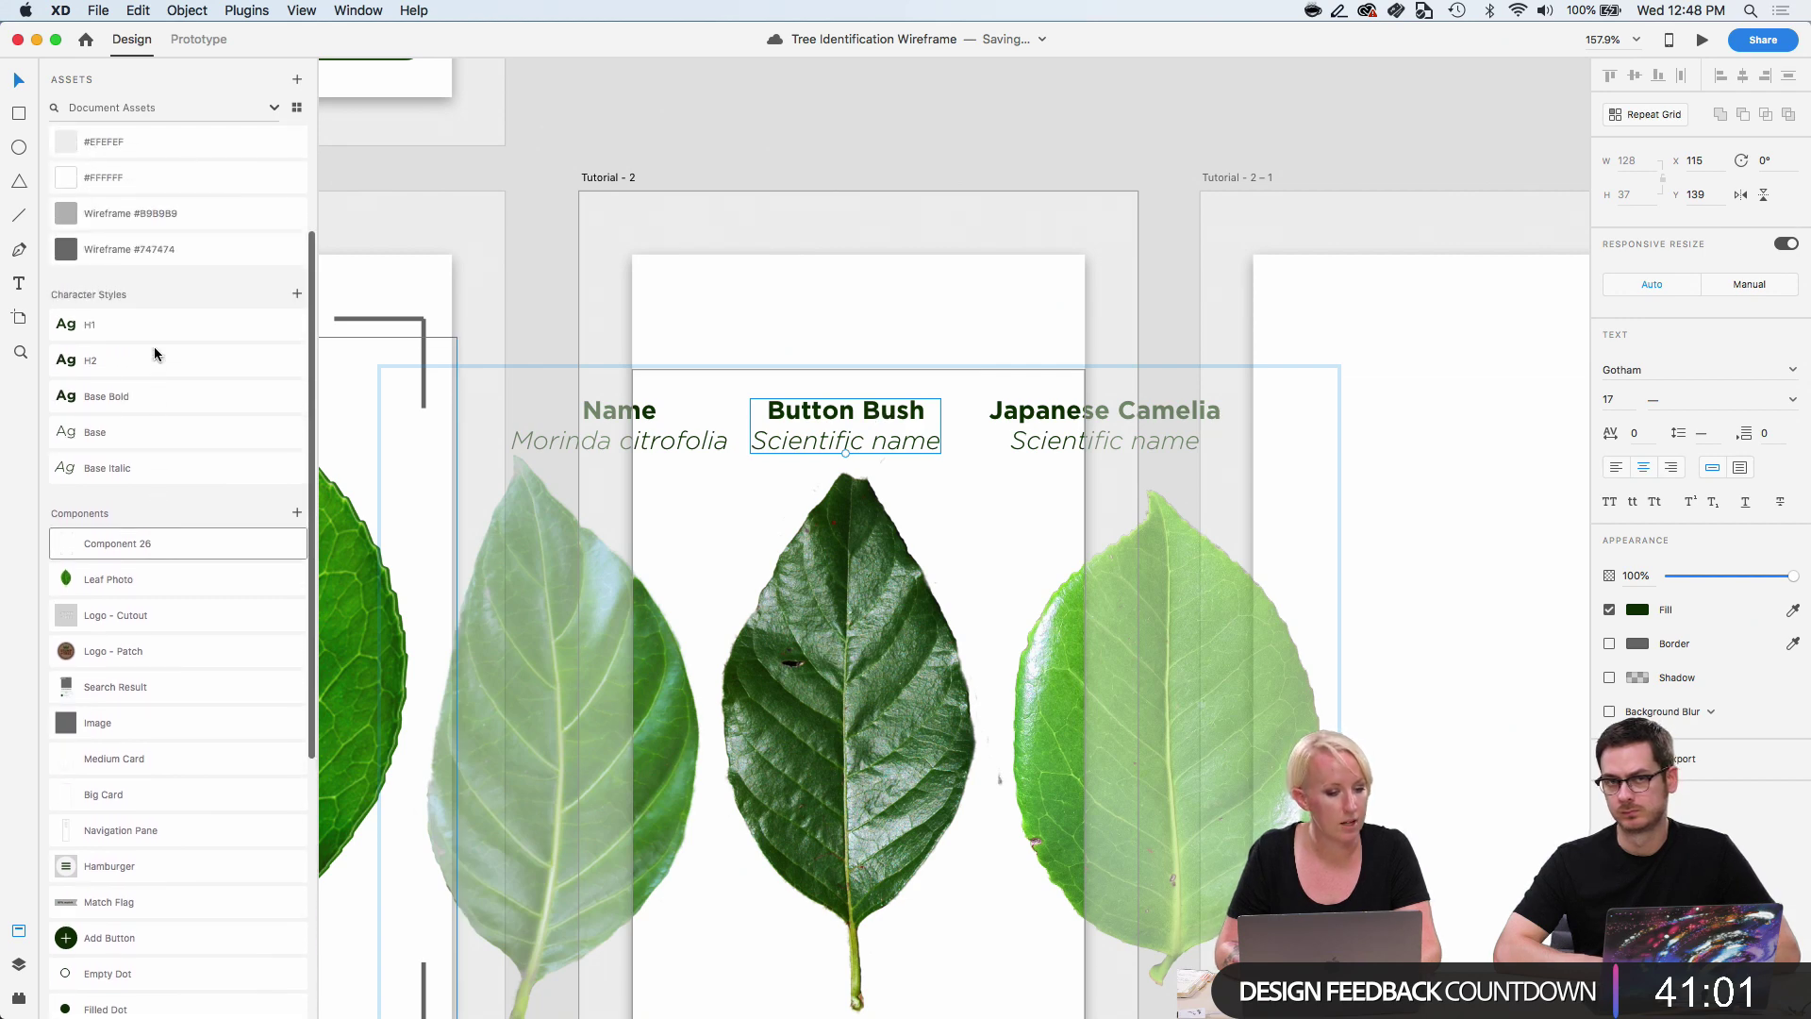
pyautogui.tripleClick(872, 411)
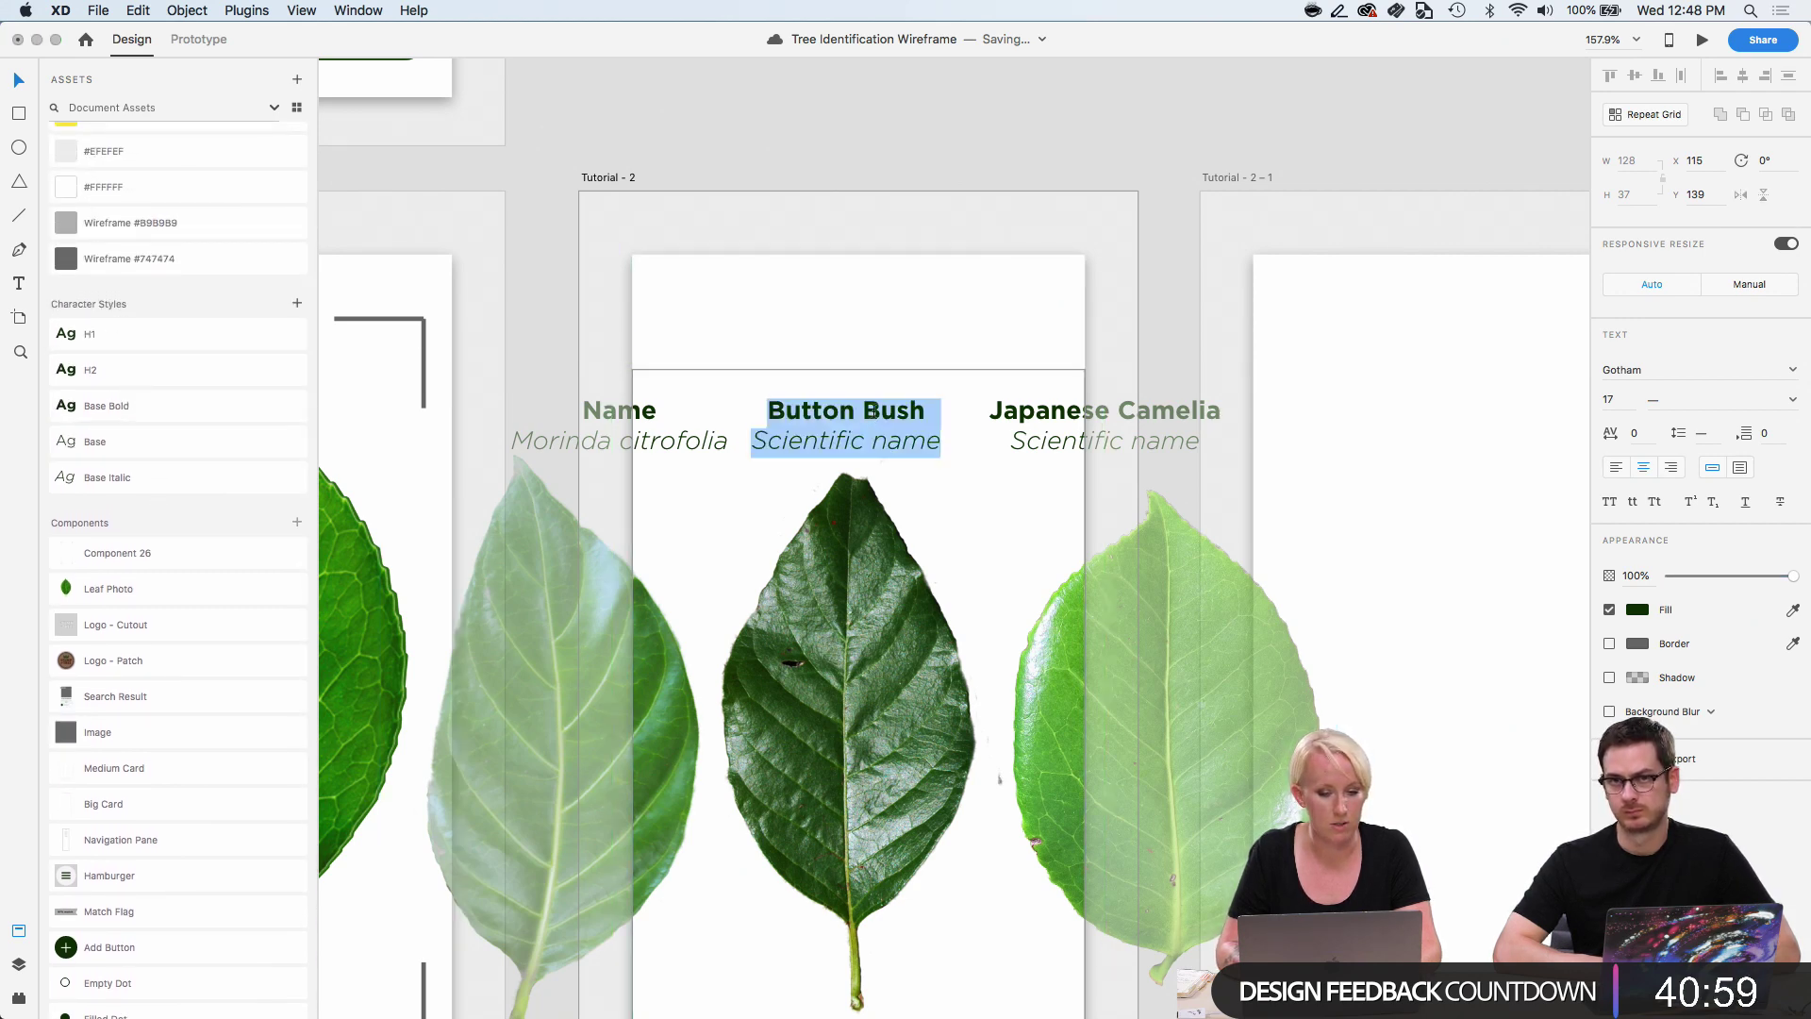
pyautogui.click(113, 485)
pyautogui.click(113, 443)
pyautogui.click(115, 414)
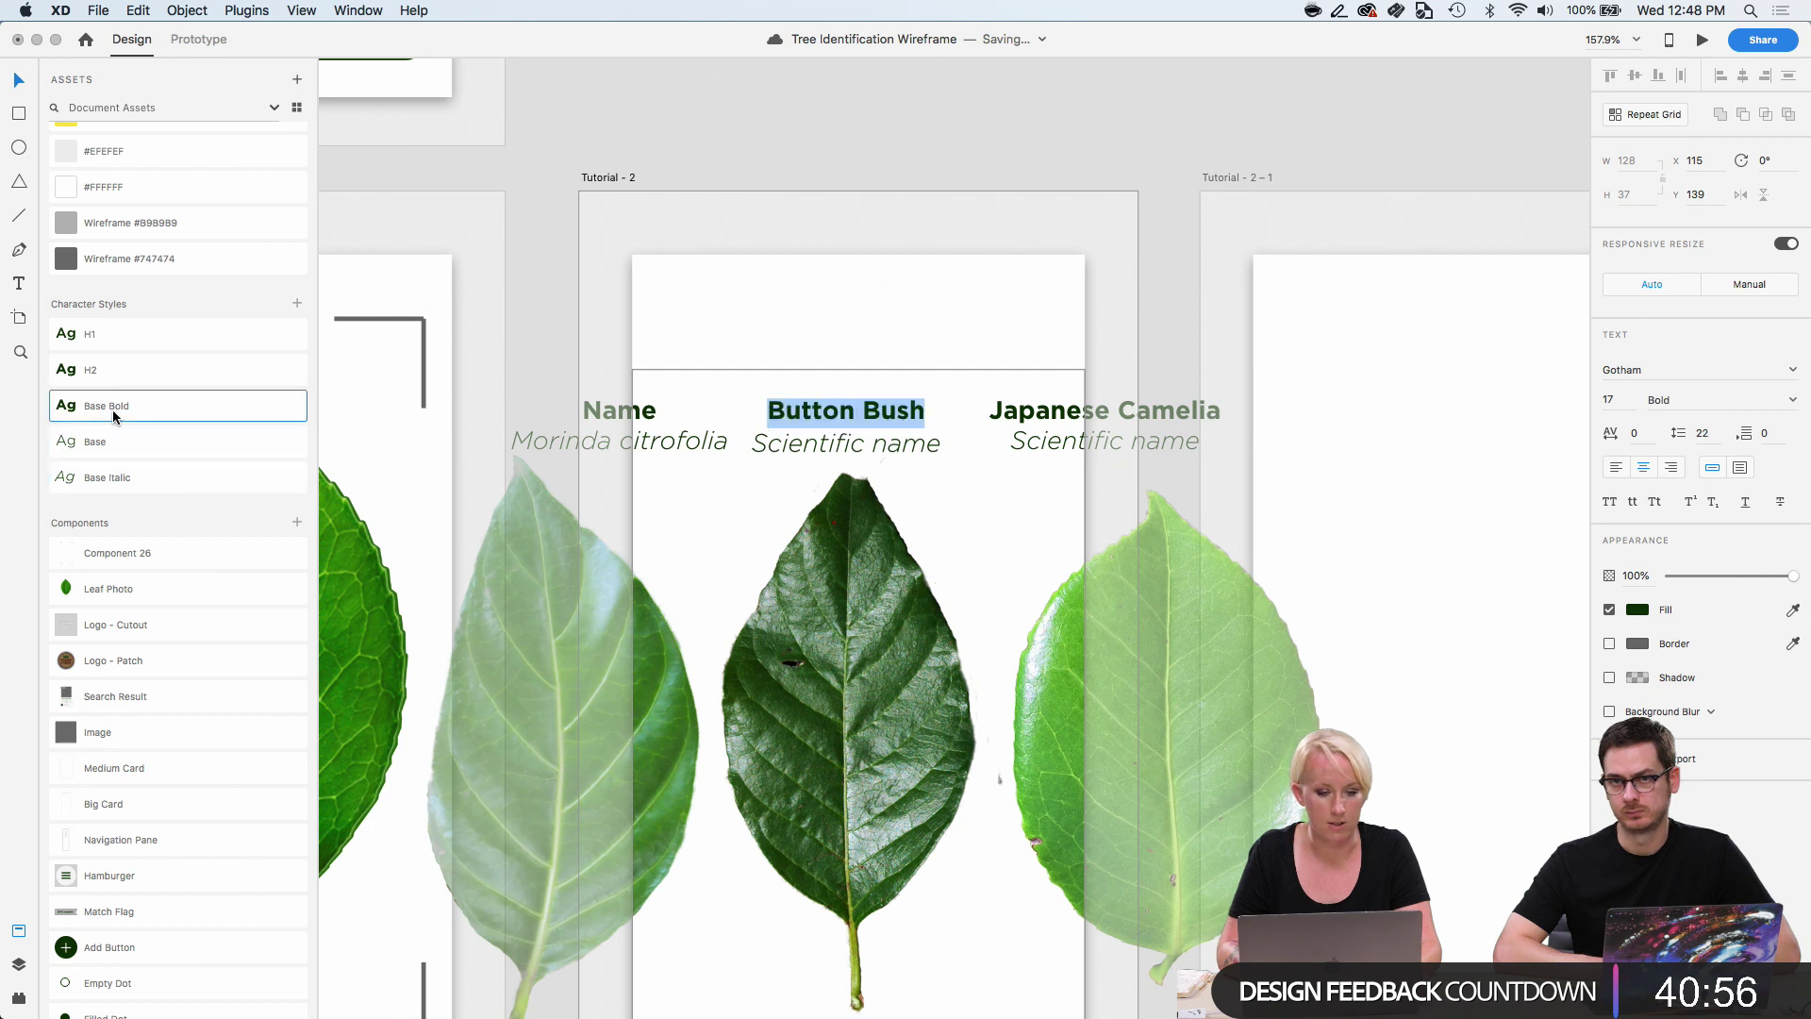
pyautogui.click(119, 375)
pyautogui.click(125, 336)
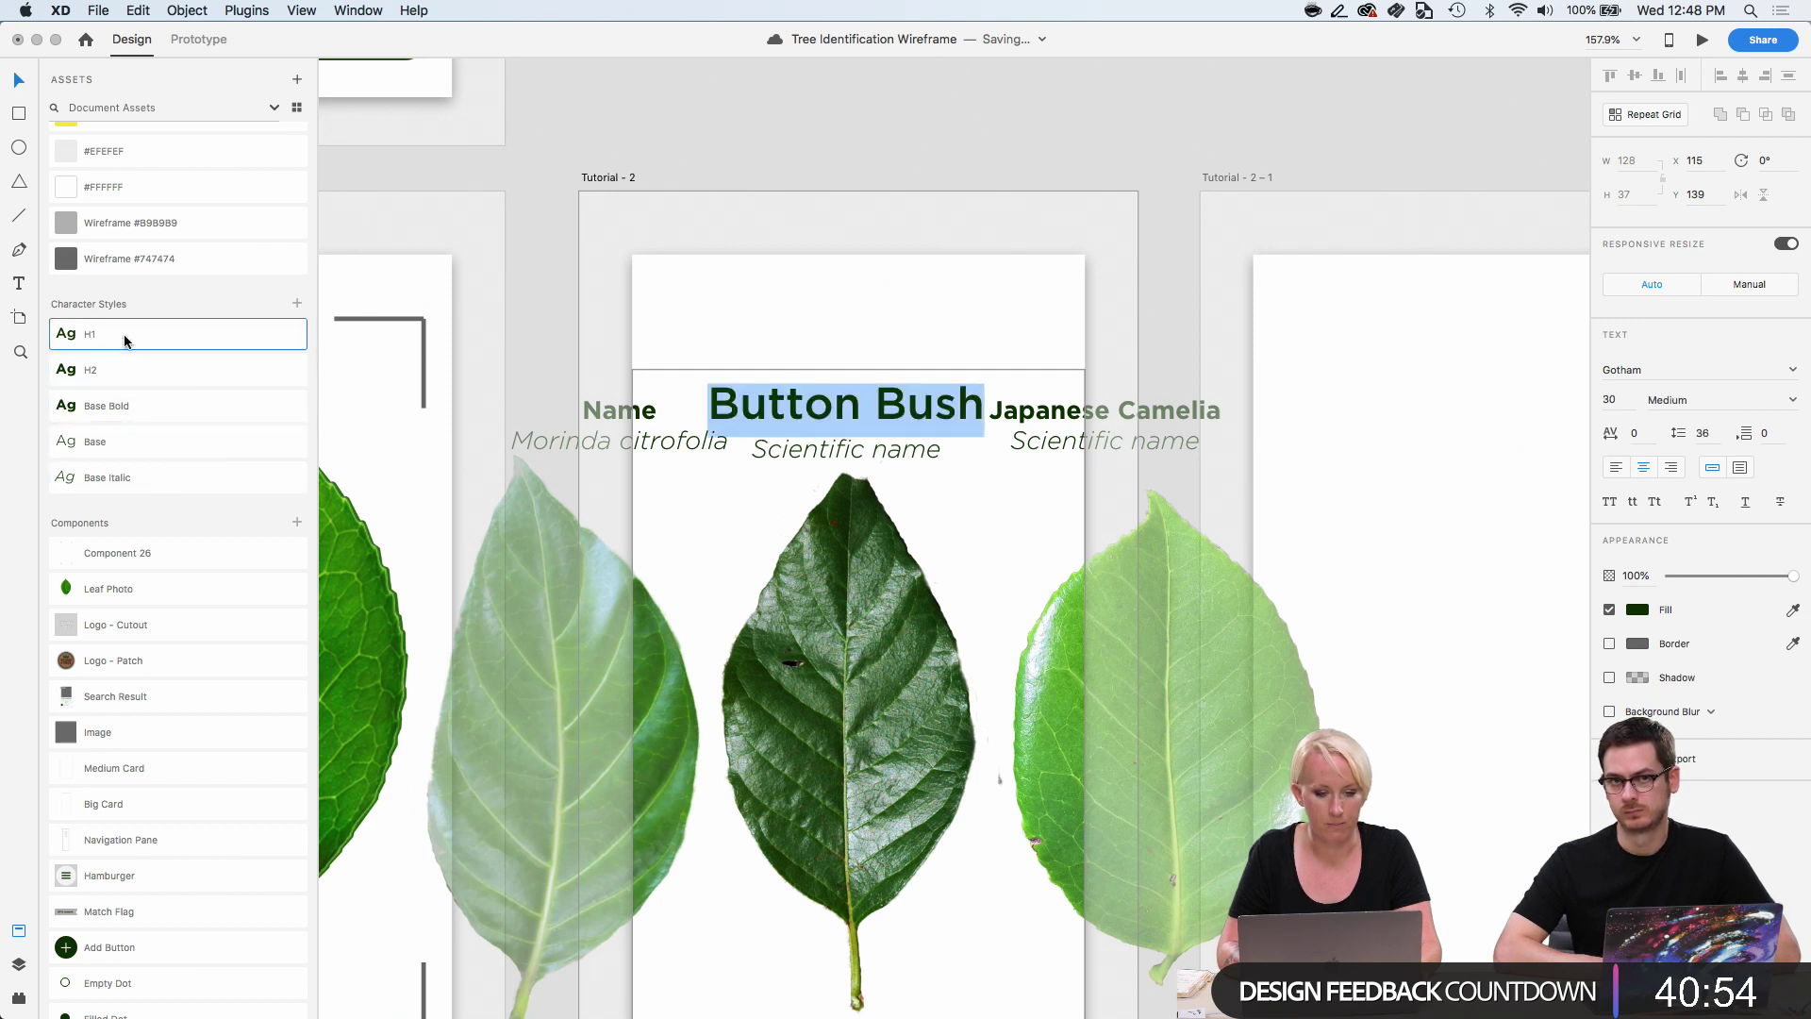
# Set the "Button Bush" name to Base Bold, then try H2 and Base Bold on its whole two-line label.
pyautogui.click(133, 411)
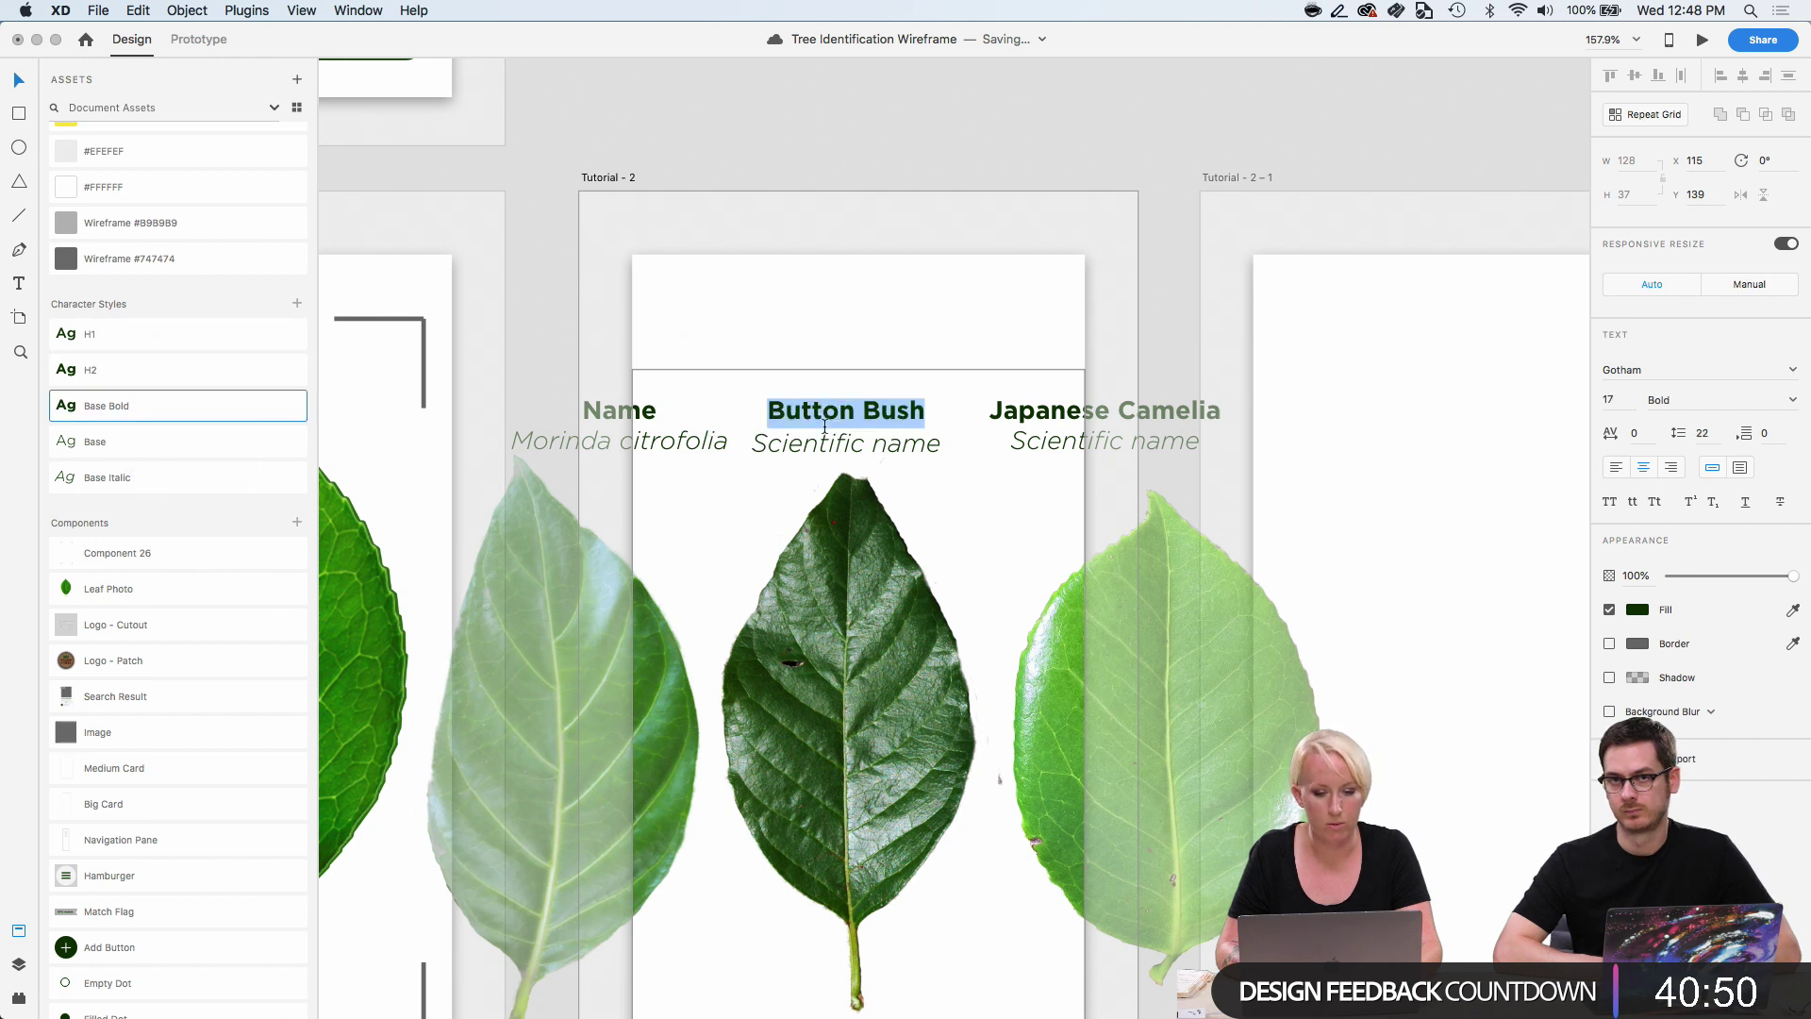
pyautogui.press('Escape')
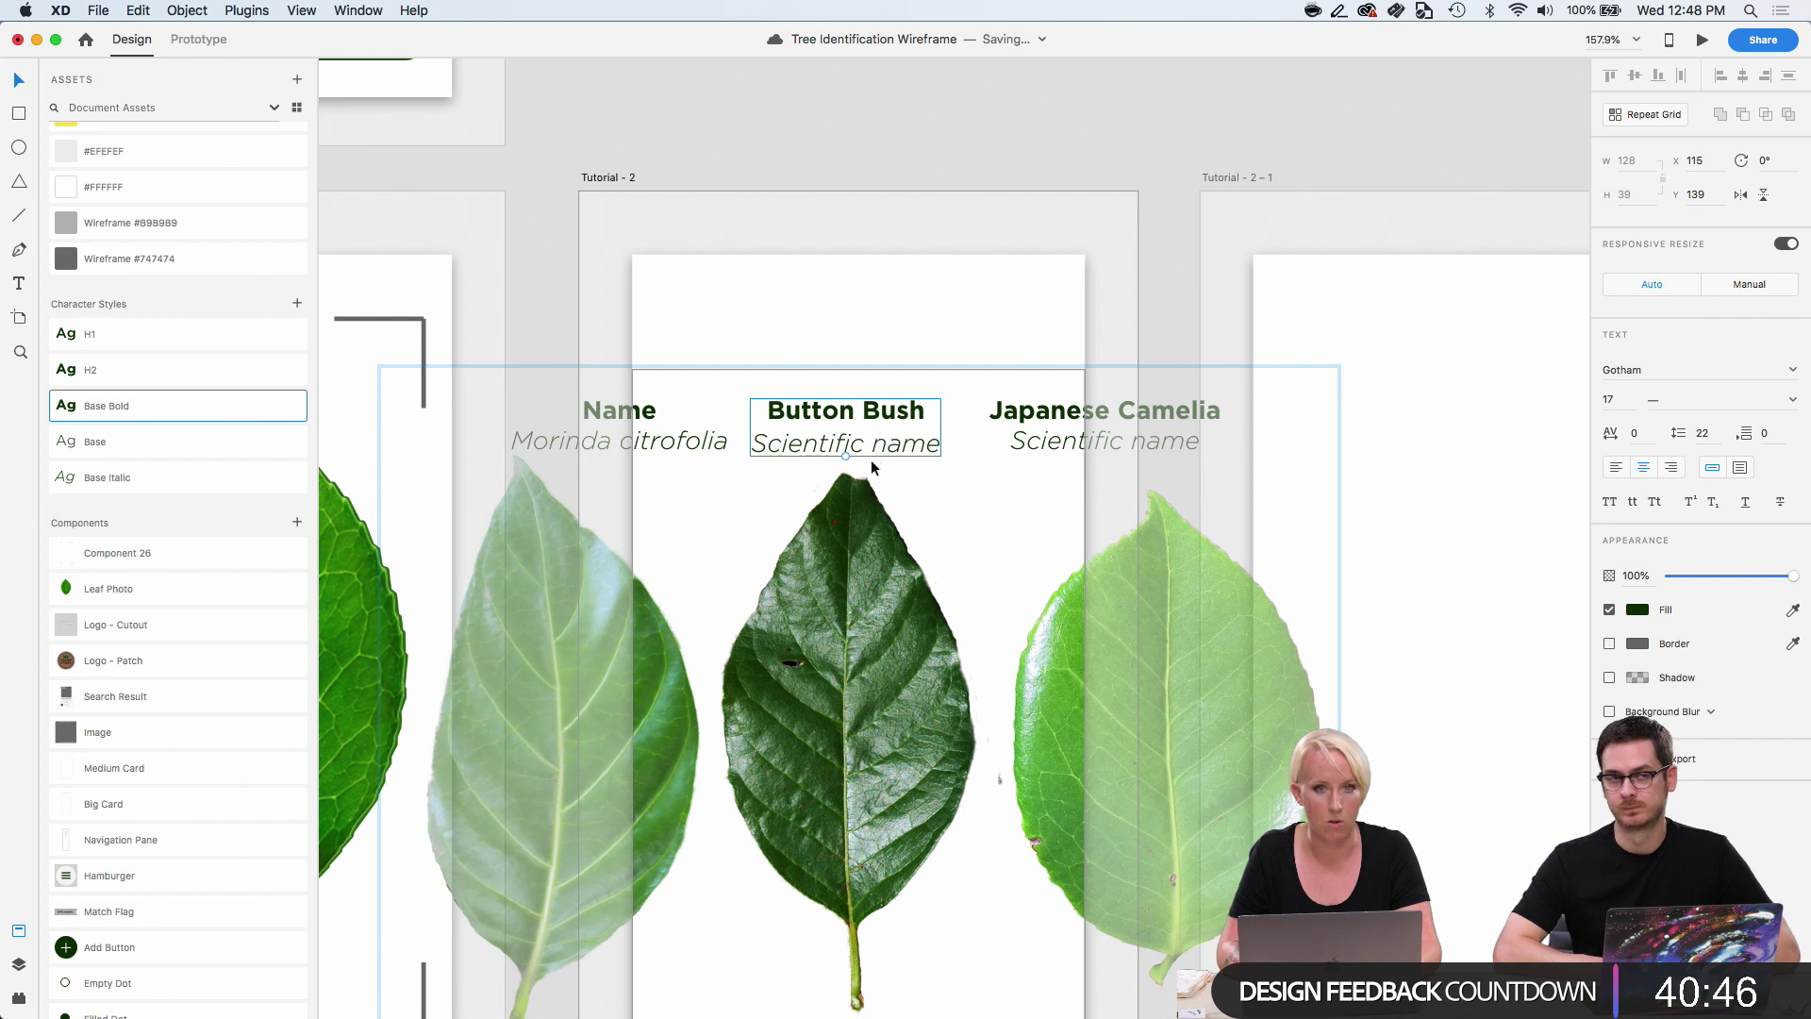
pyautogui.click(217, 379)
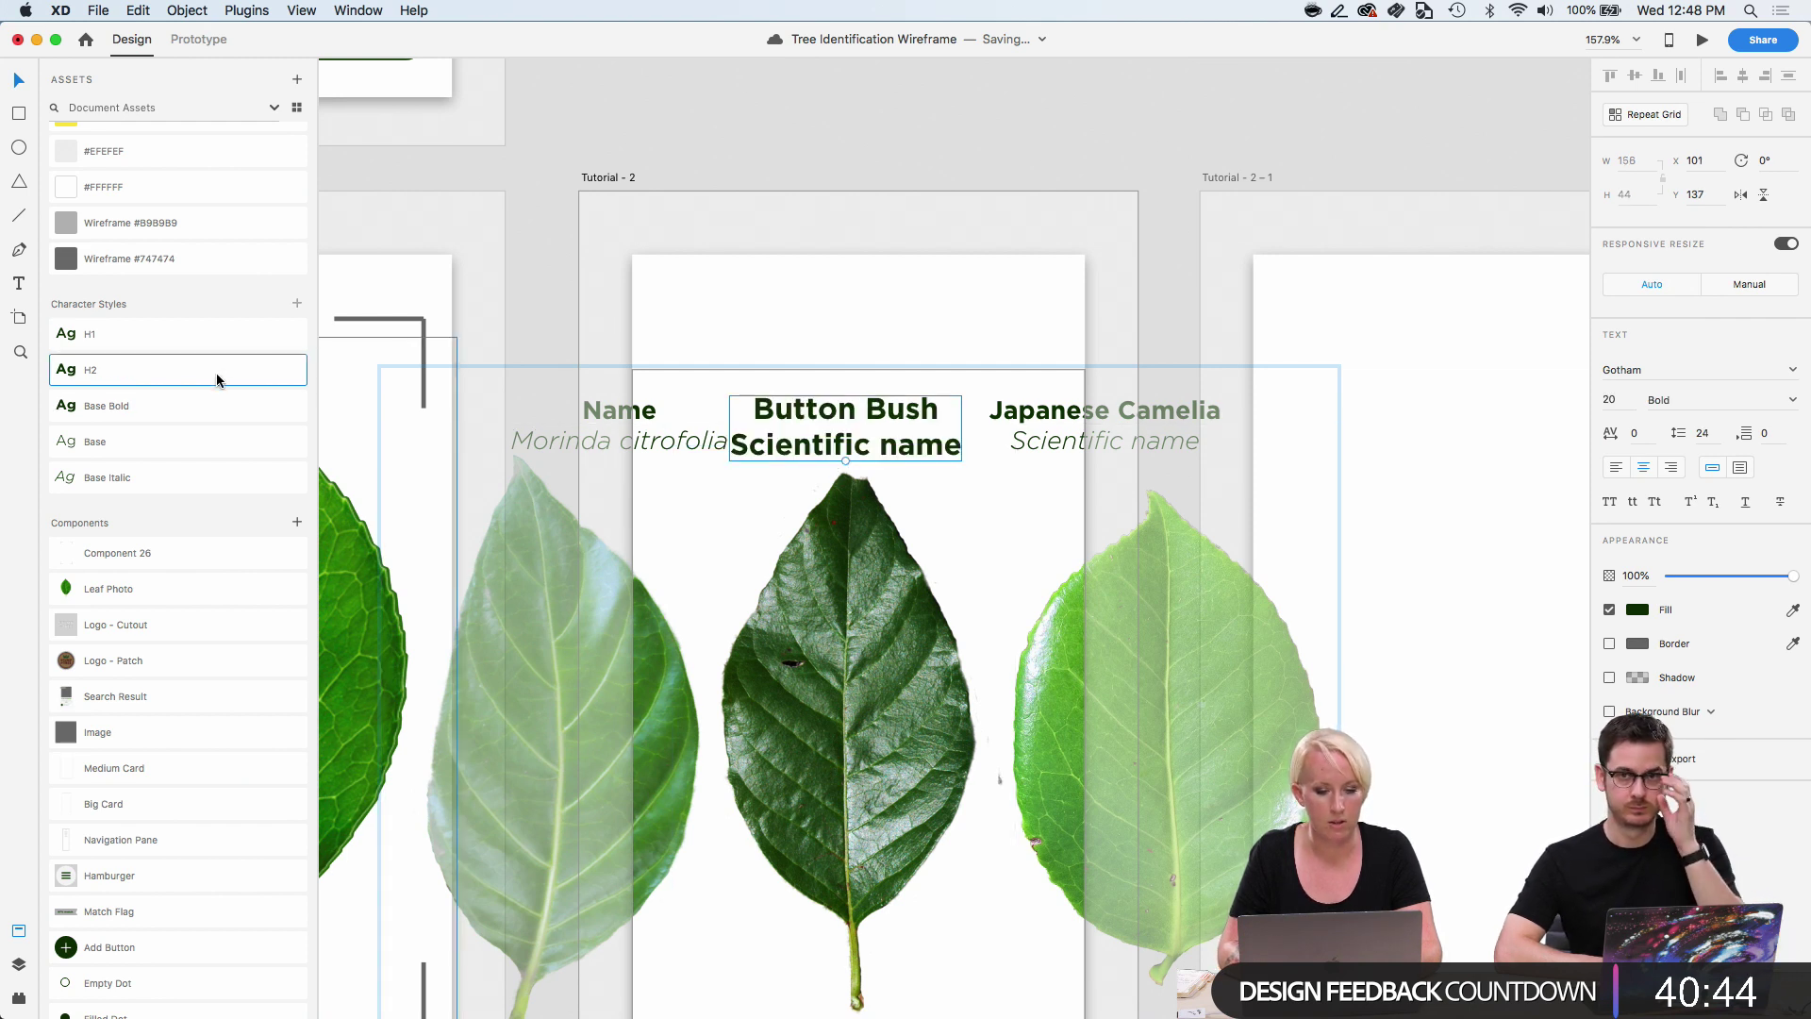
pyautogui.click(218, 406)
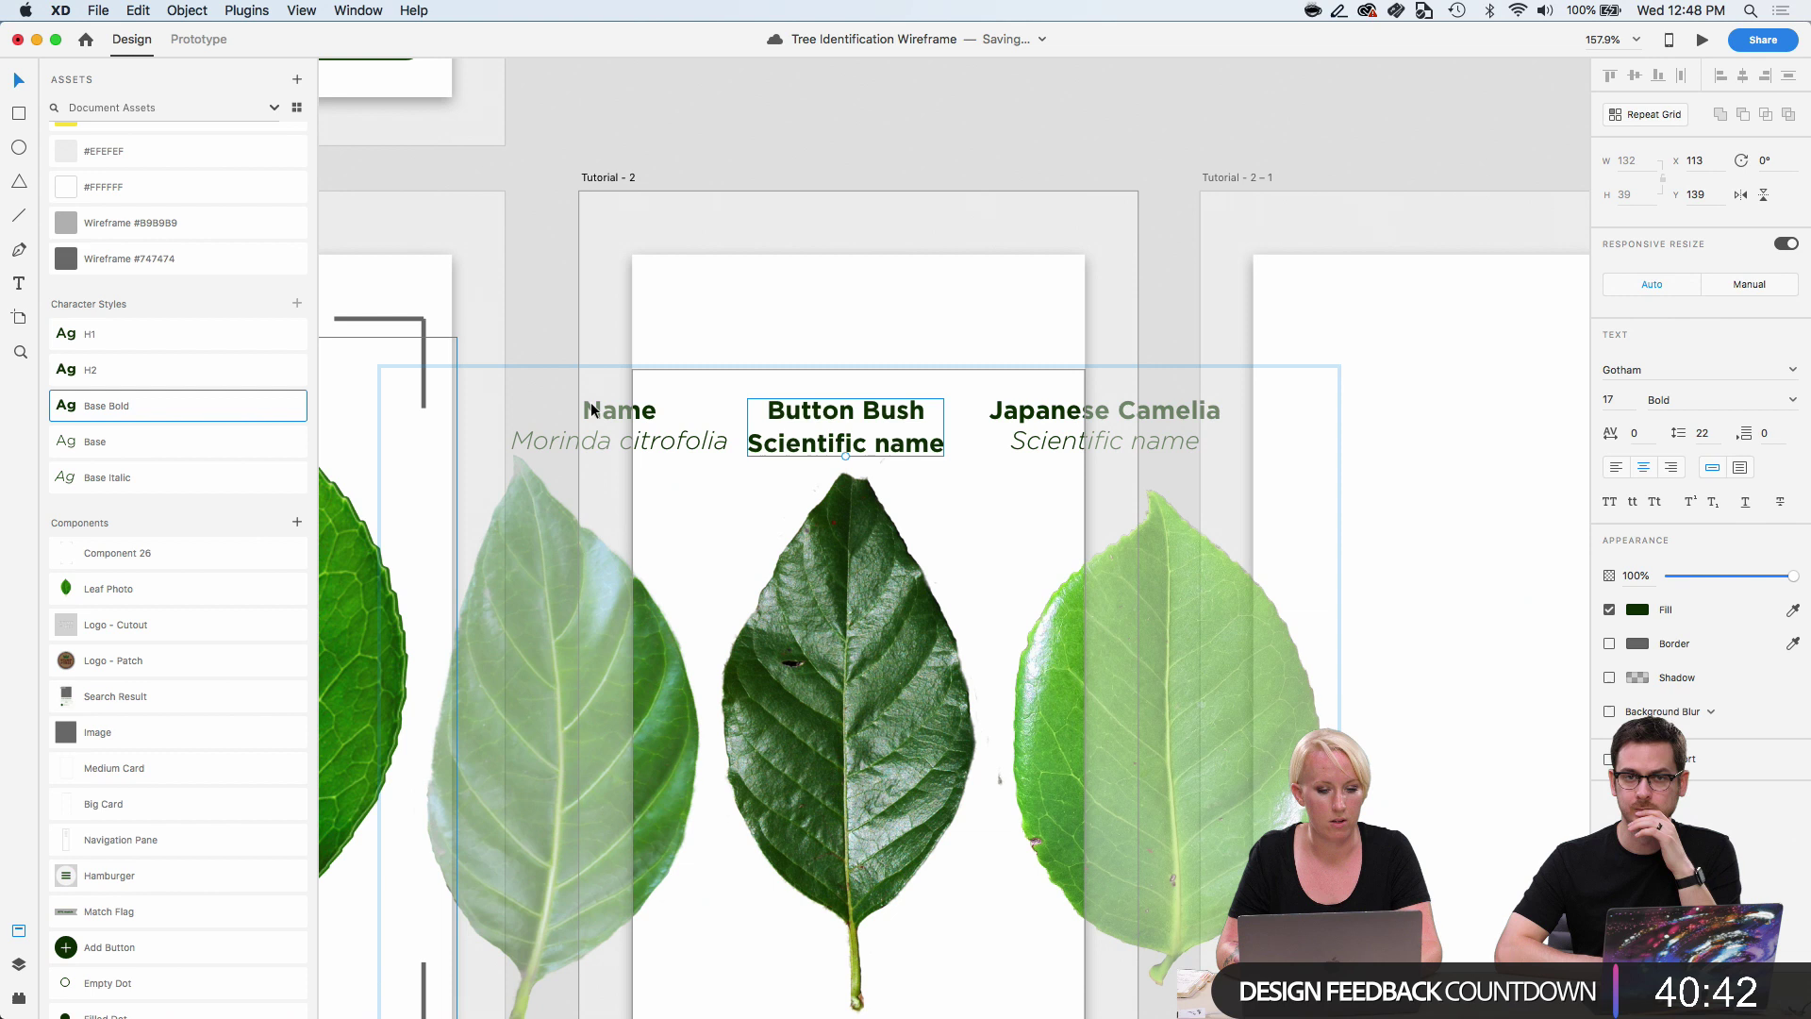
# Apply the Base Italic character style to the "Scientific name" line under "Button Bush" and deselect the label.
pyautogui.doubleClick(867, 412)
pyautogui.tripleClick(866, 412)
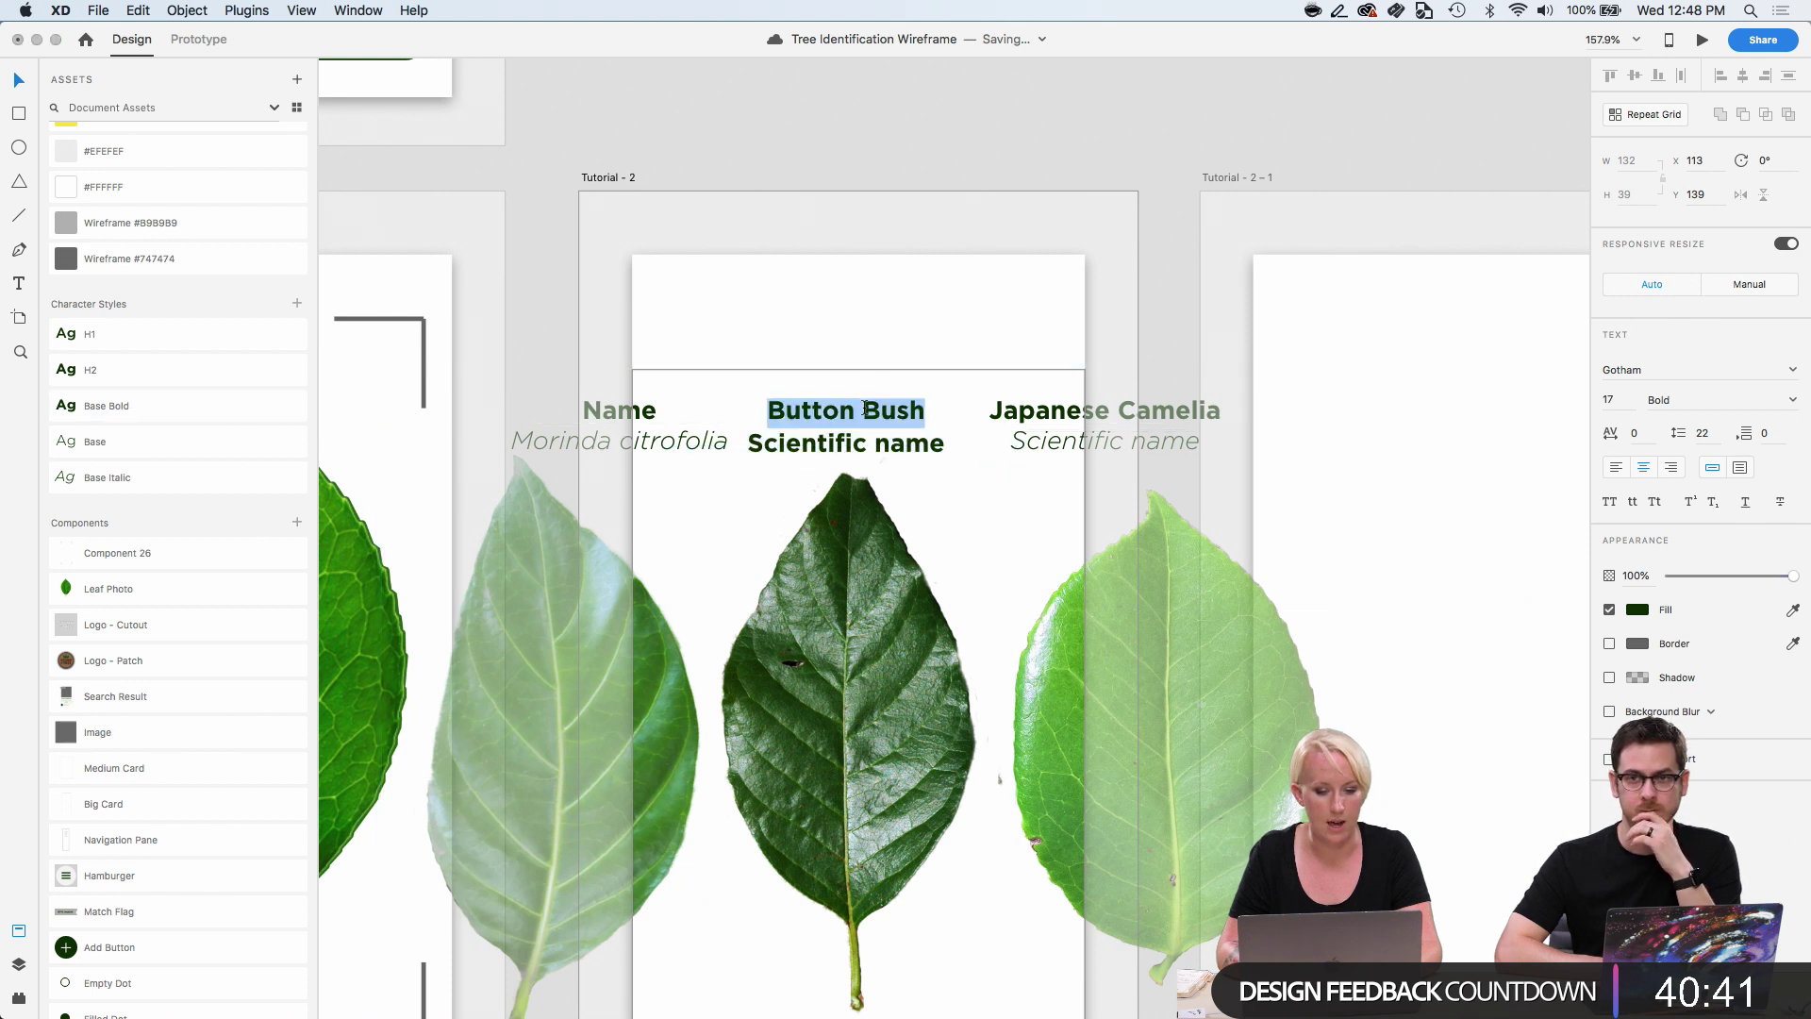
pyautogui.tripleClick(810, 459)
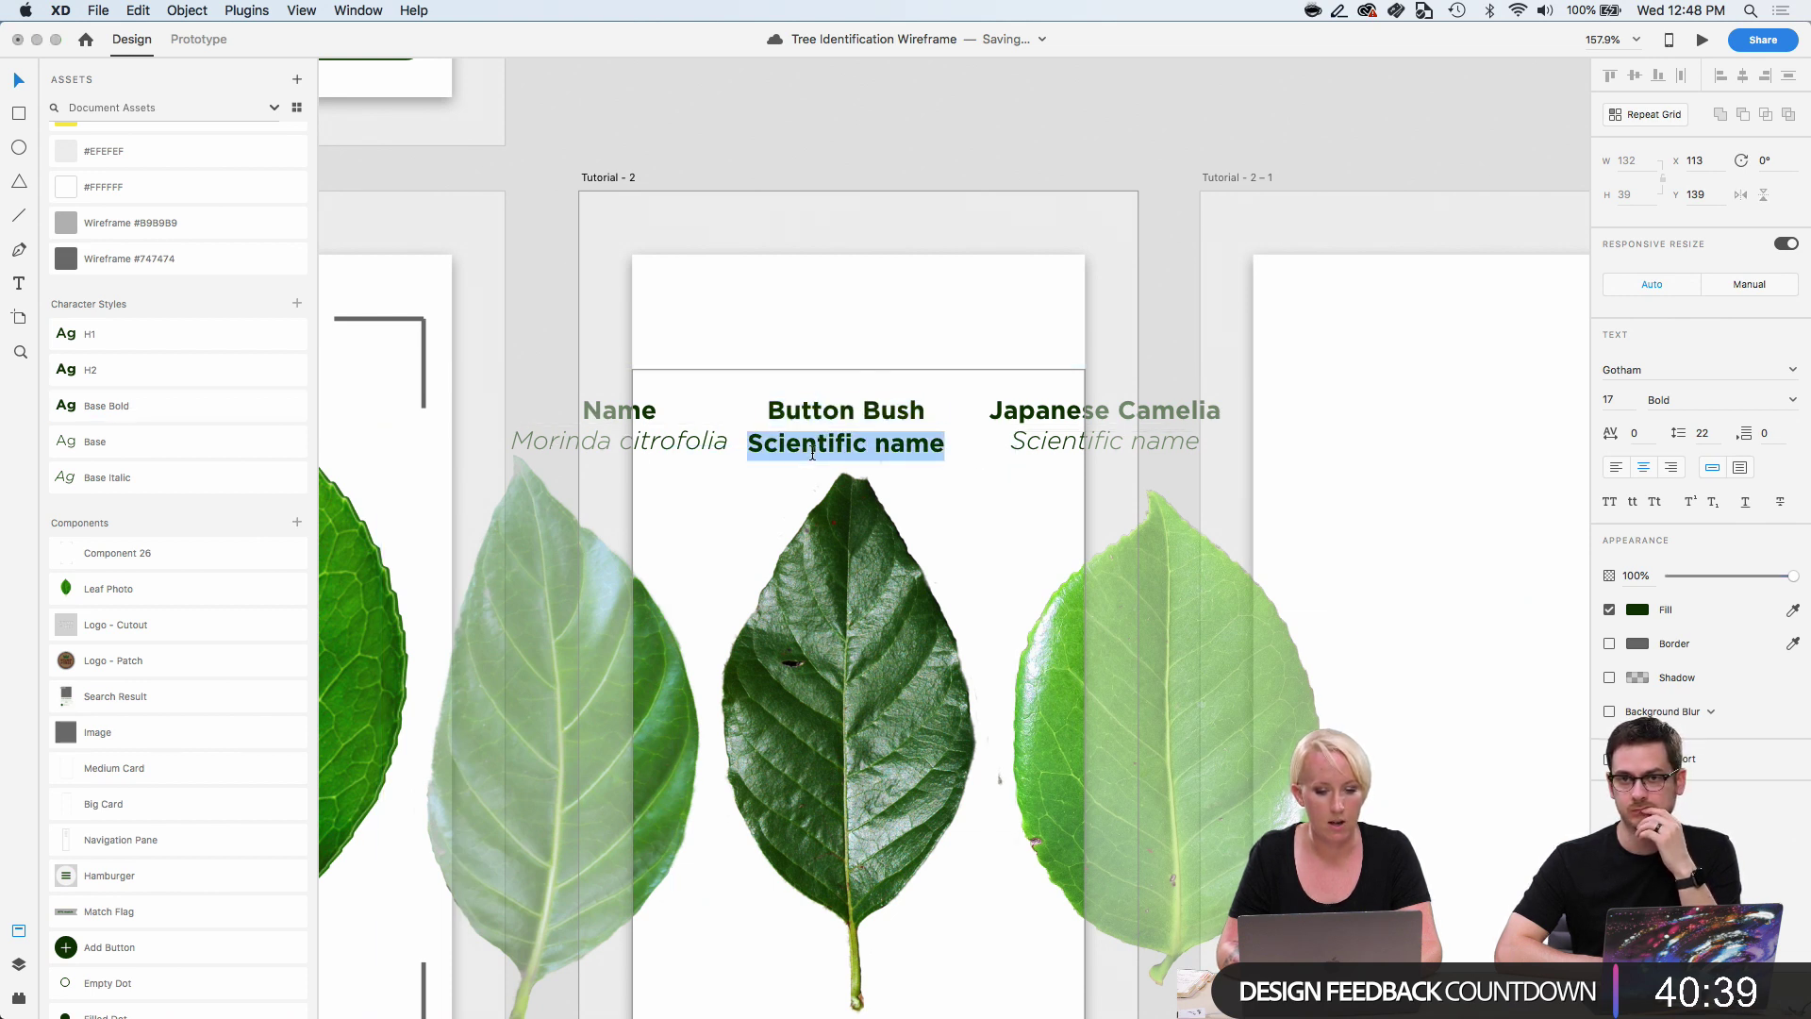
pyautogui.click(96, 476)
pyautogui.press('Escape')
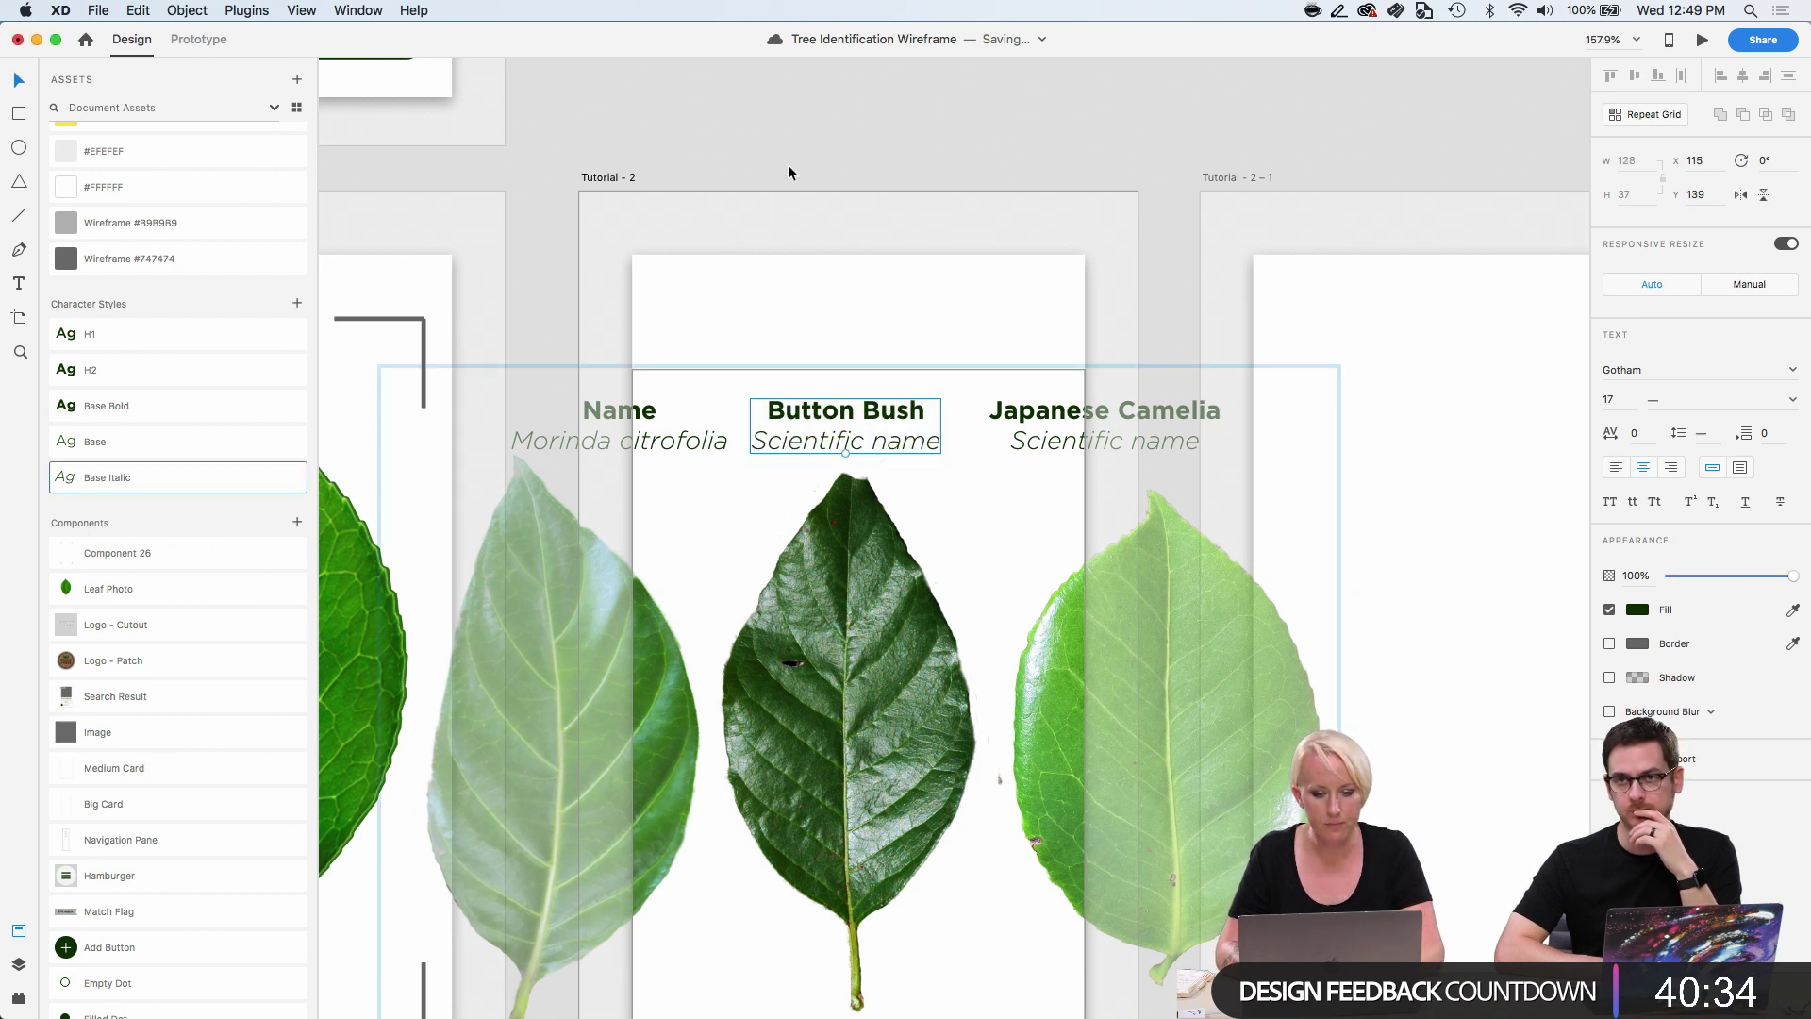
pyautogui.scroll(-1, 788, 168)
pyautogui.click(834, 125)
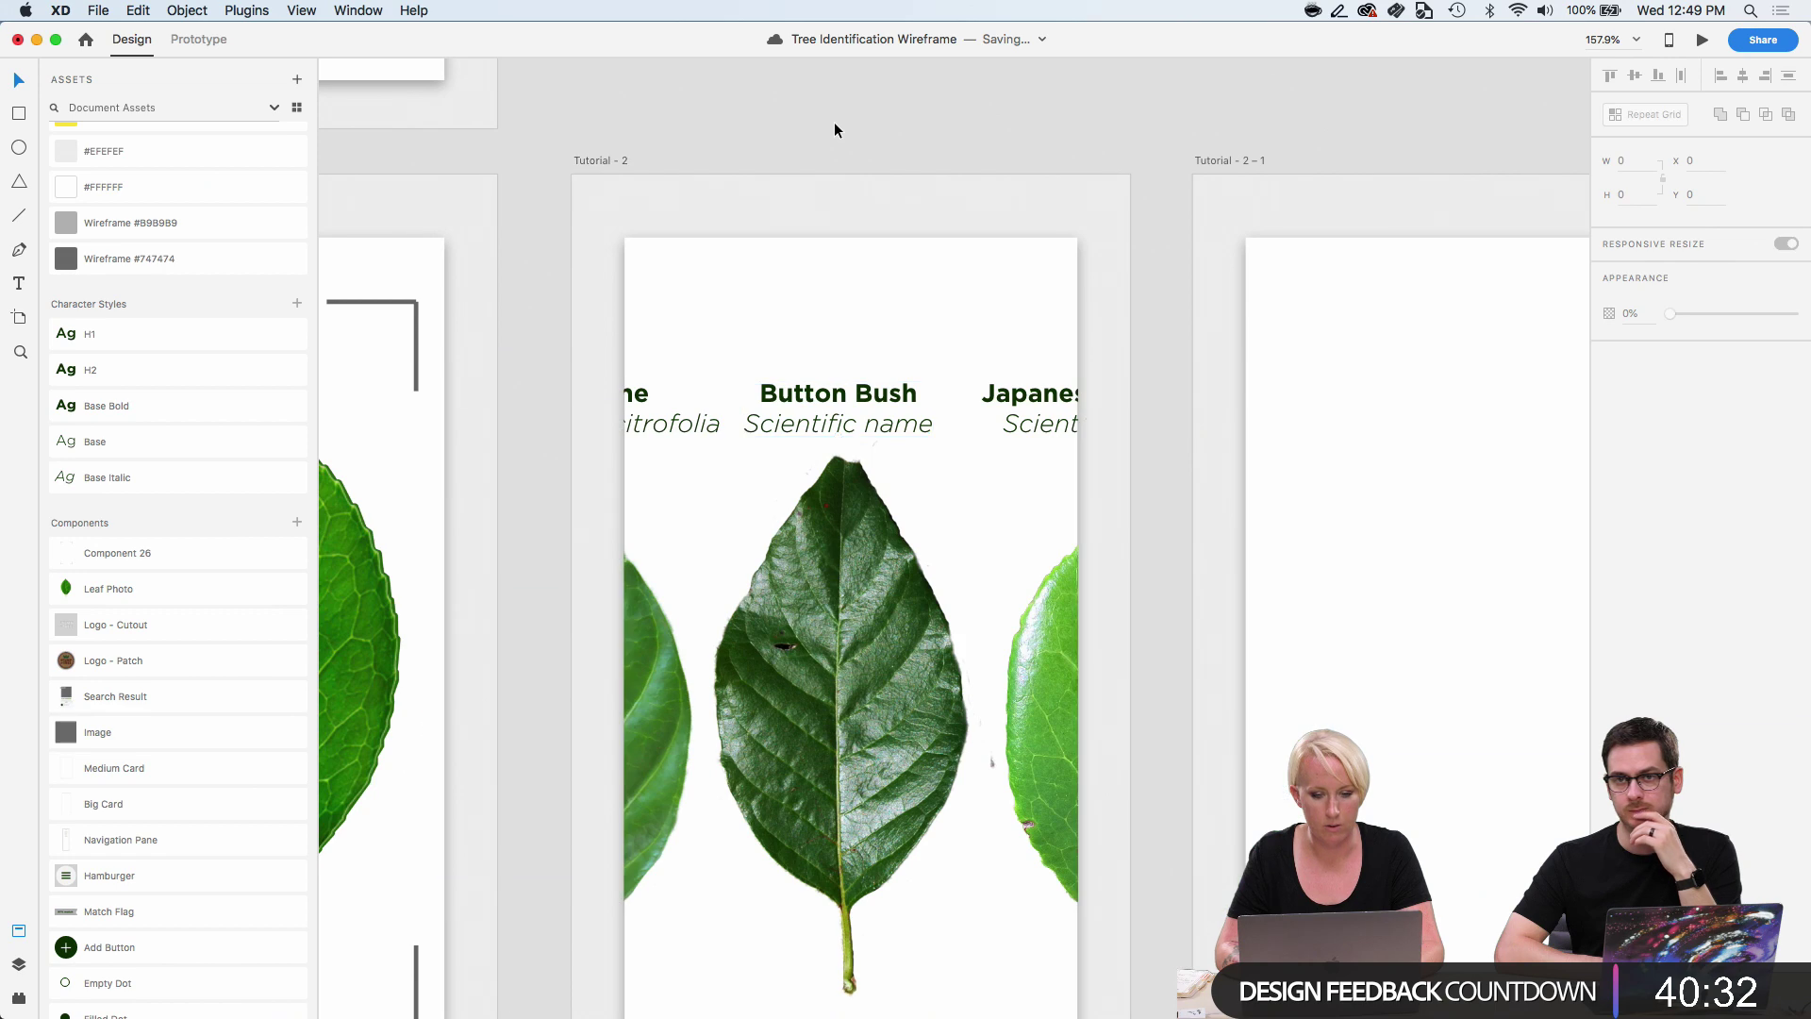
# Complete the third tutorial screen's caption so it reads "Allow camera access to identify your first tree".
pyautogui.hscroll(5, 834, 123)
pyautogui.scroll(-3, 834, 124)
pyautogui.scroll(-5, 941, 323)
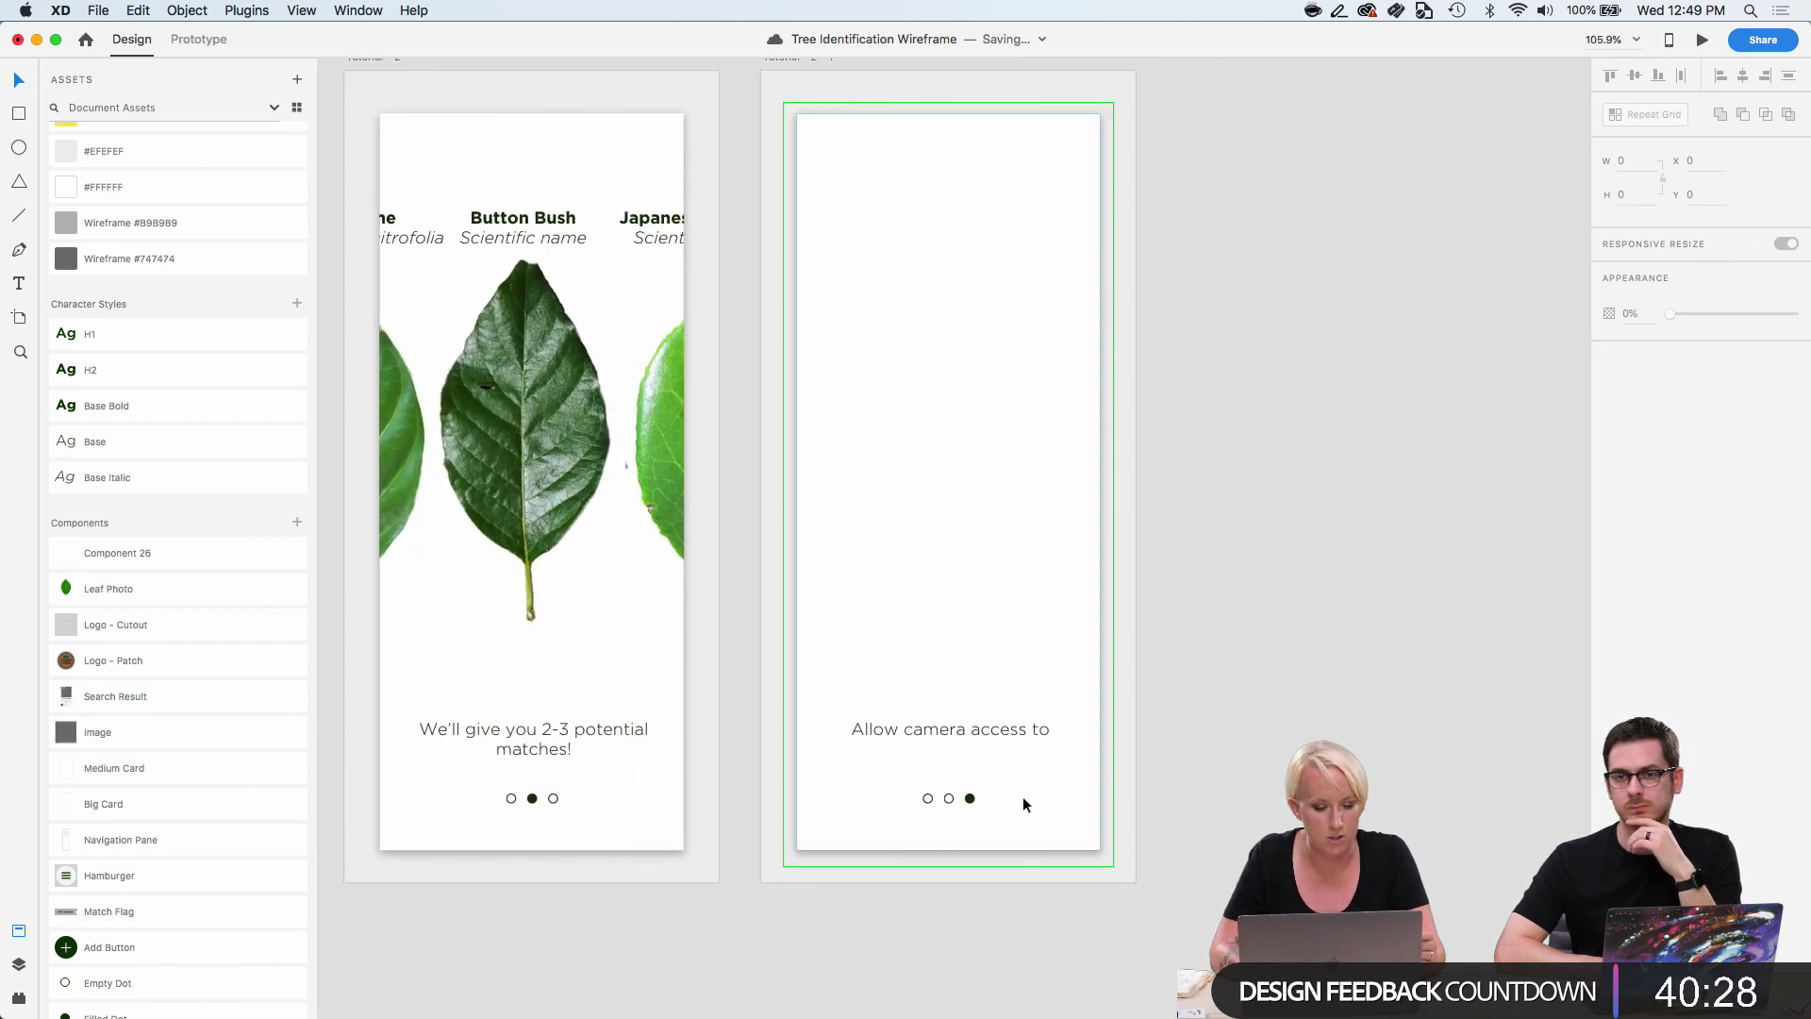
pyautogui.scroll(3, 971, 798)
pyautogui.doubleClick(1049, 705)
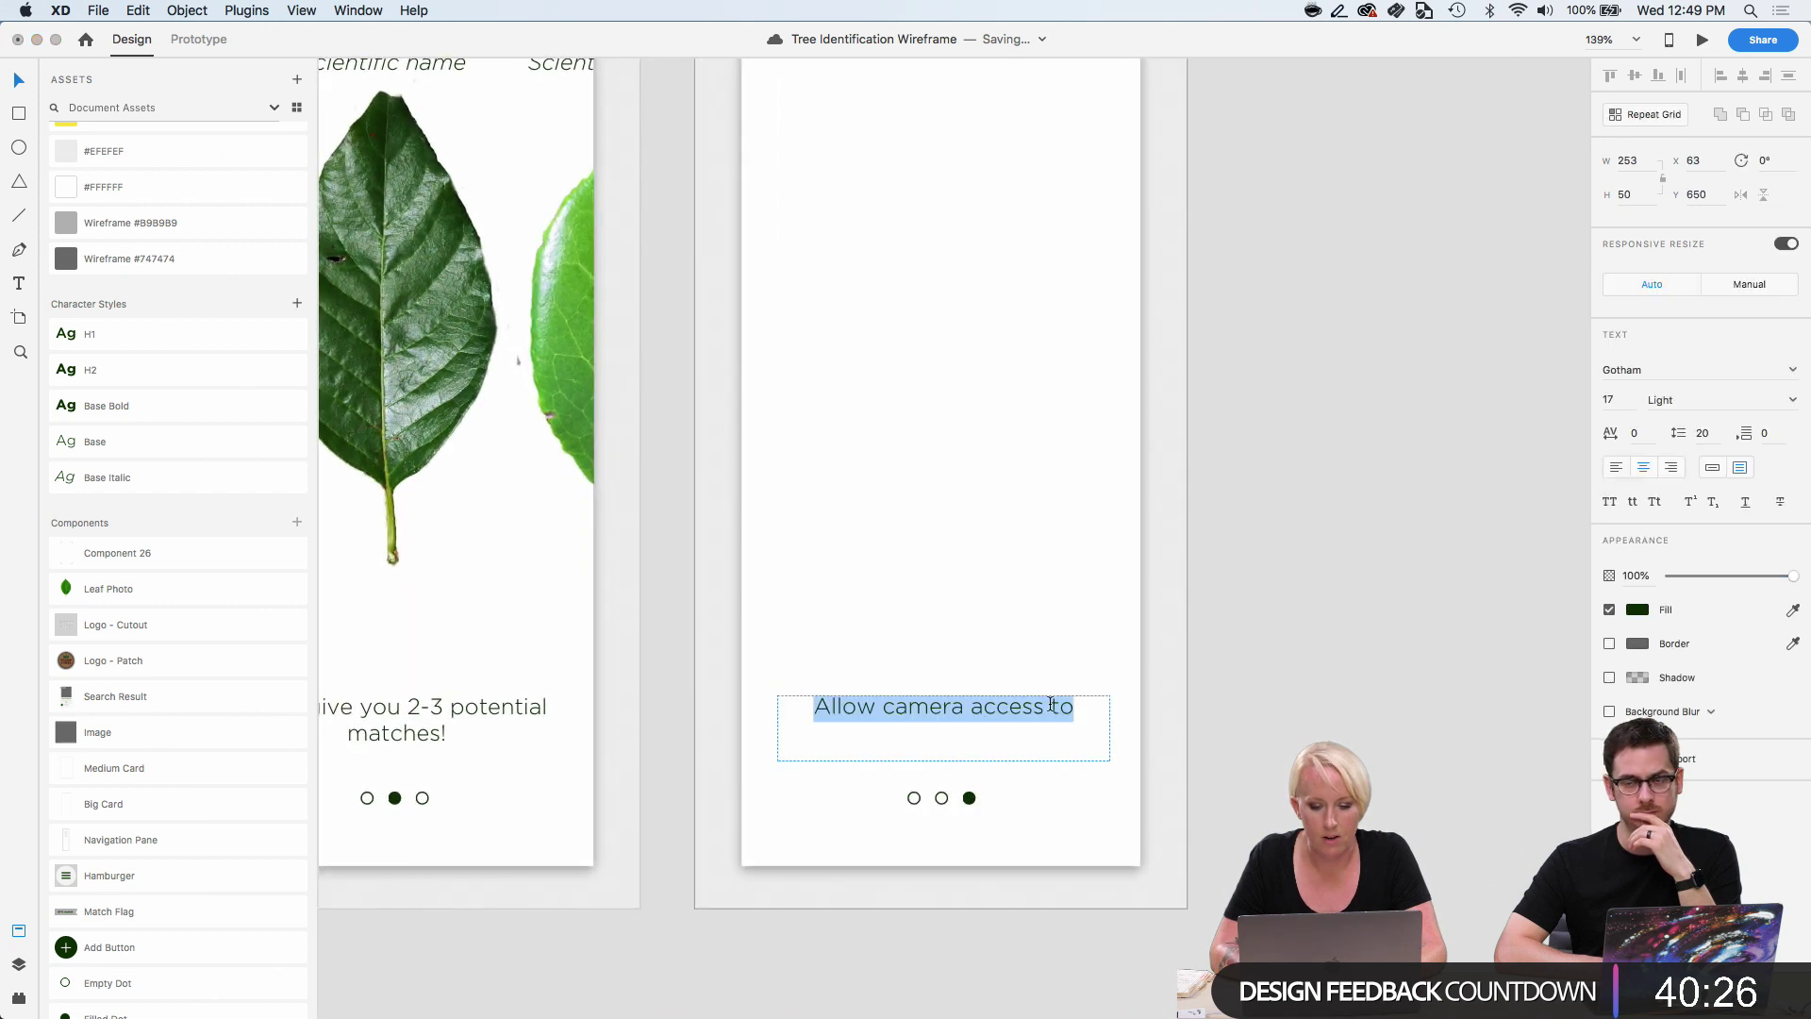
pyautogui.click(1080, 709)
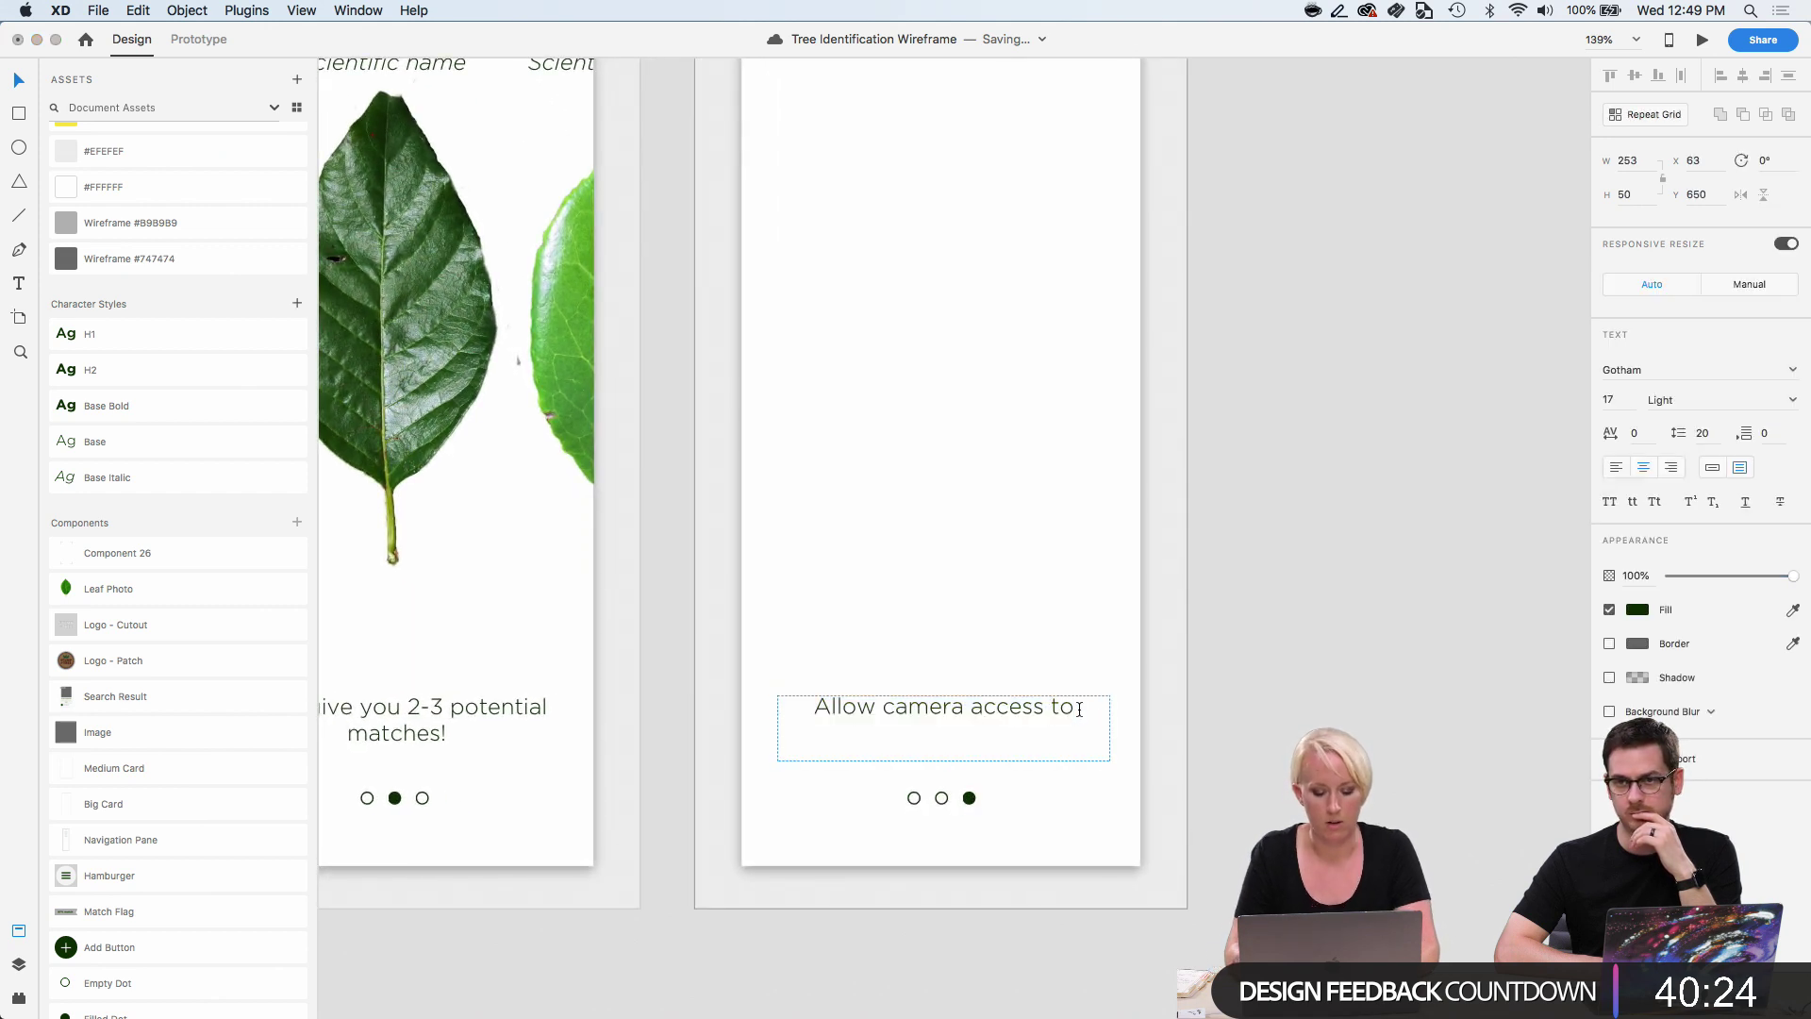
pyautogui.write('identify')
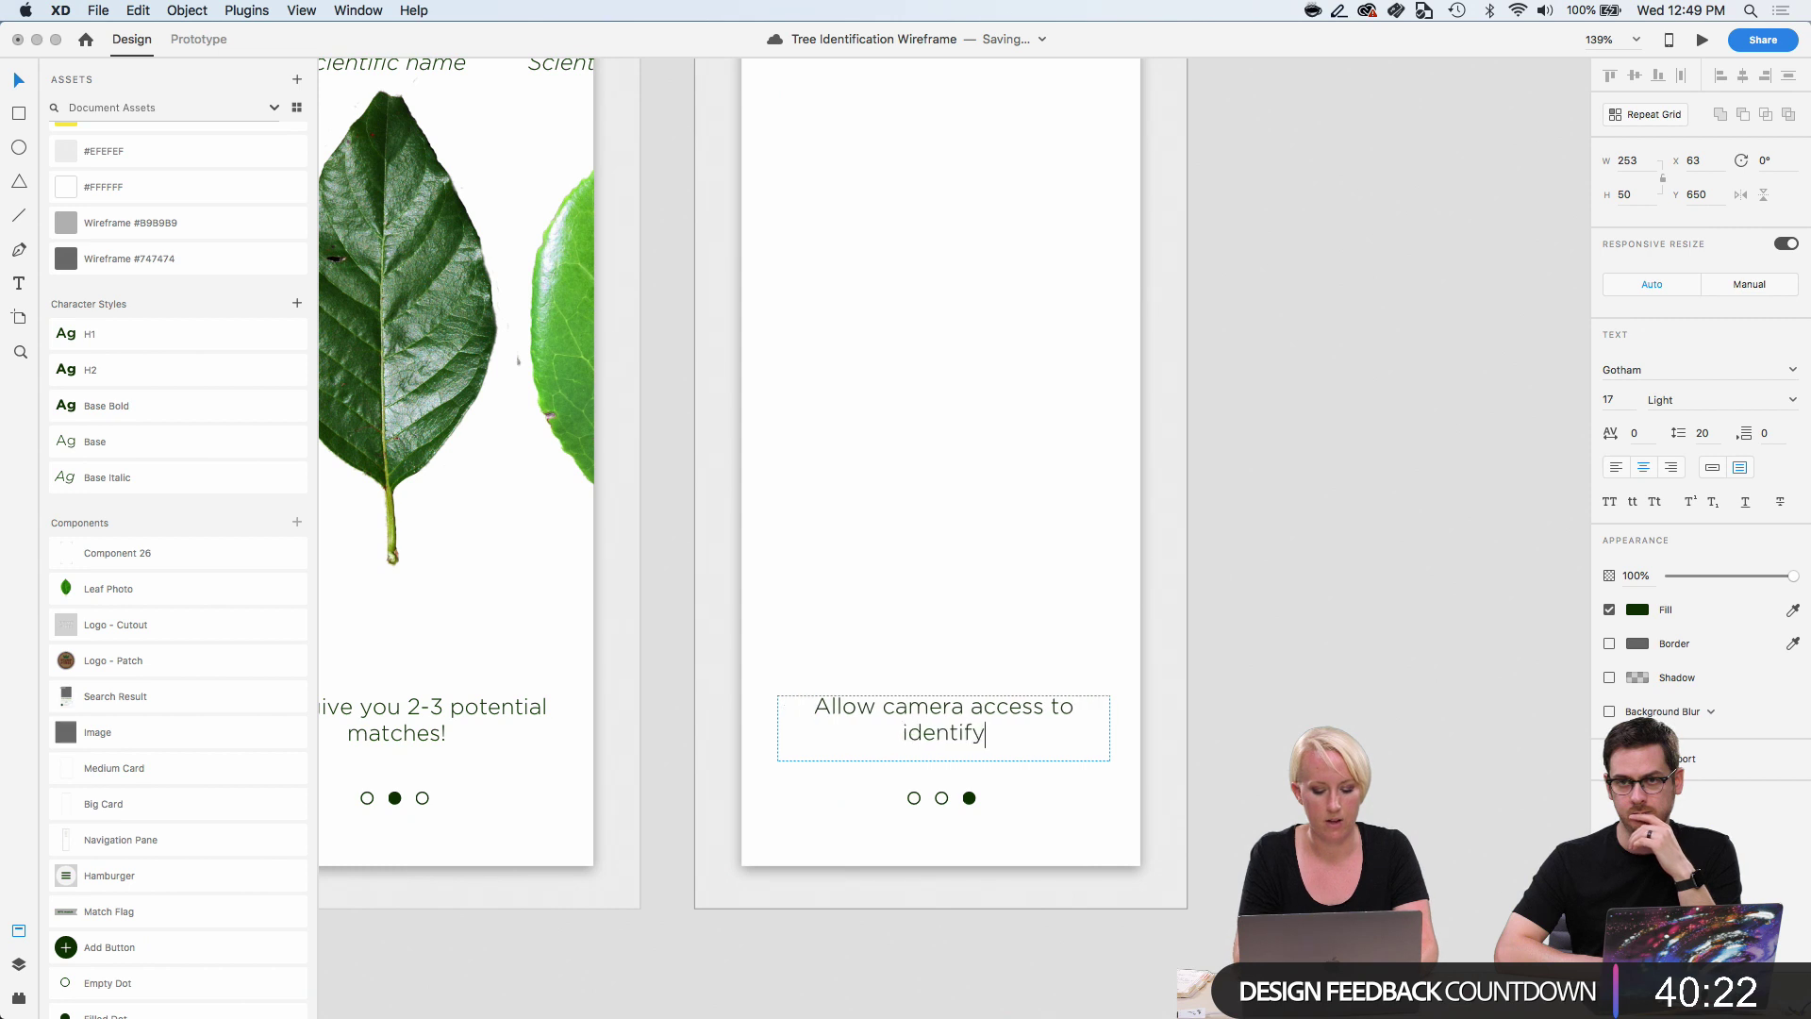
pyautogui.write(' your first tree')
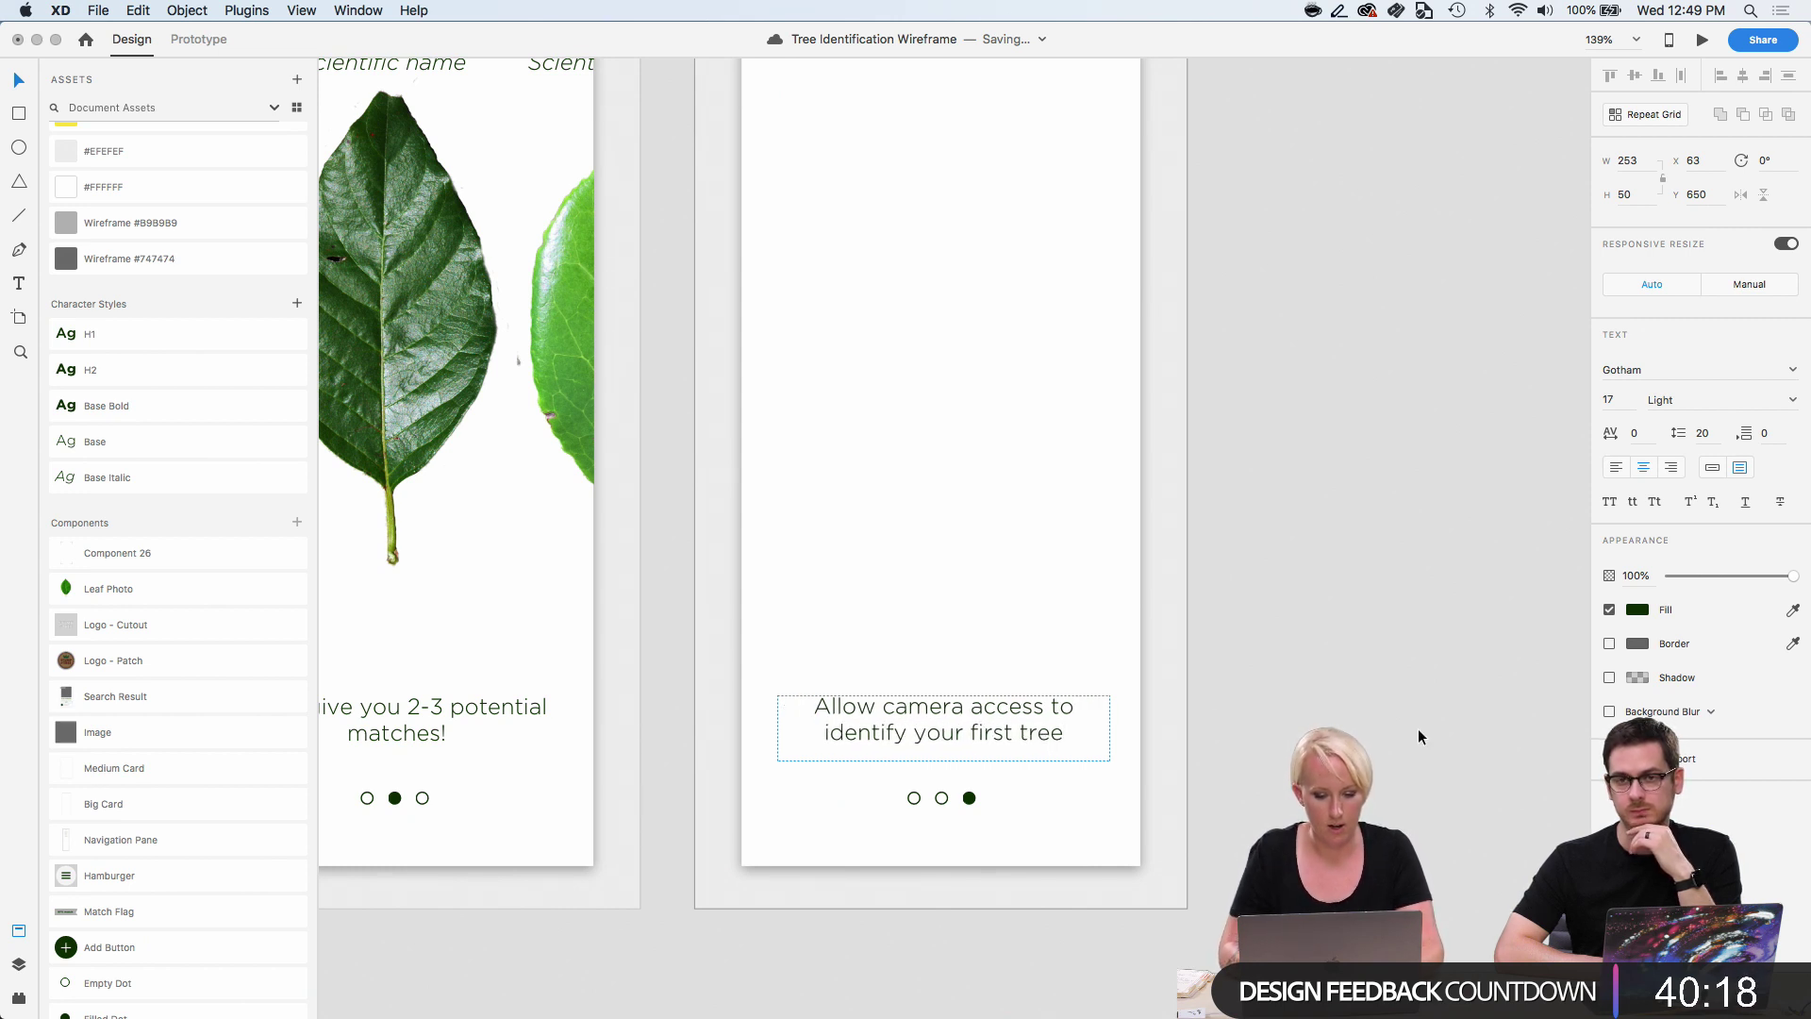
pyautogui.press('Escape')
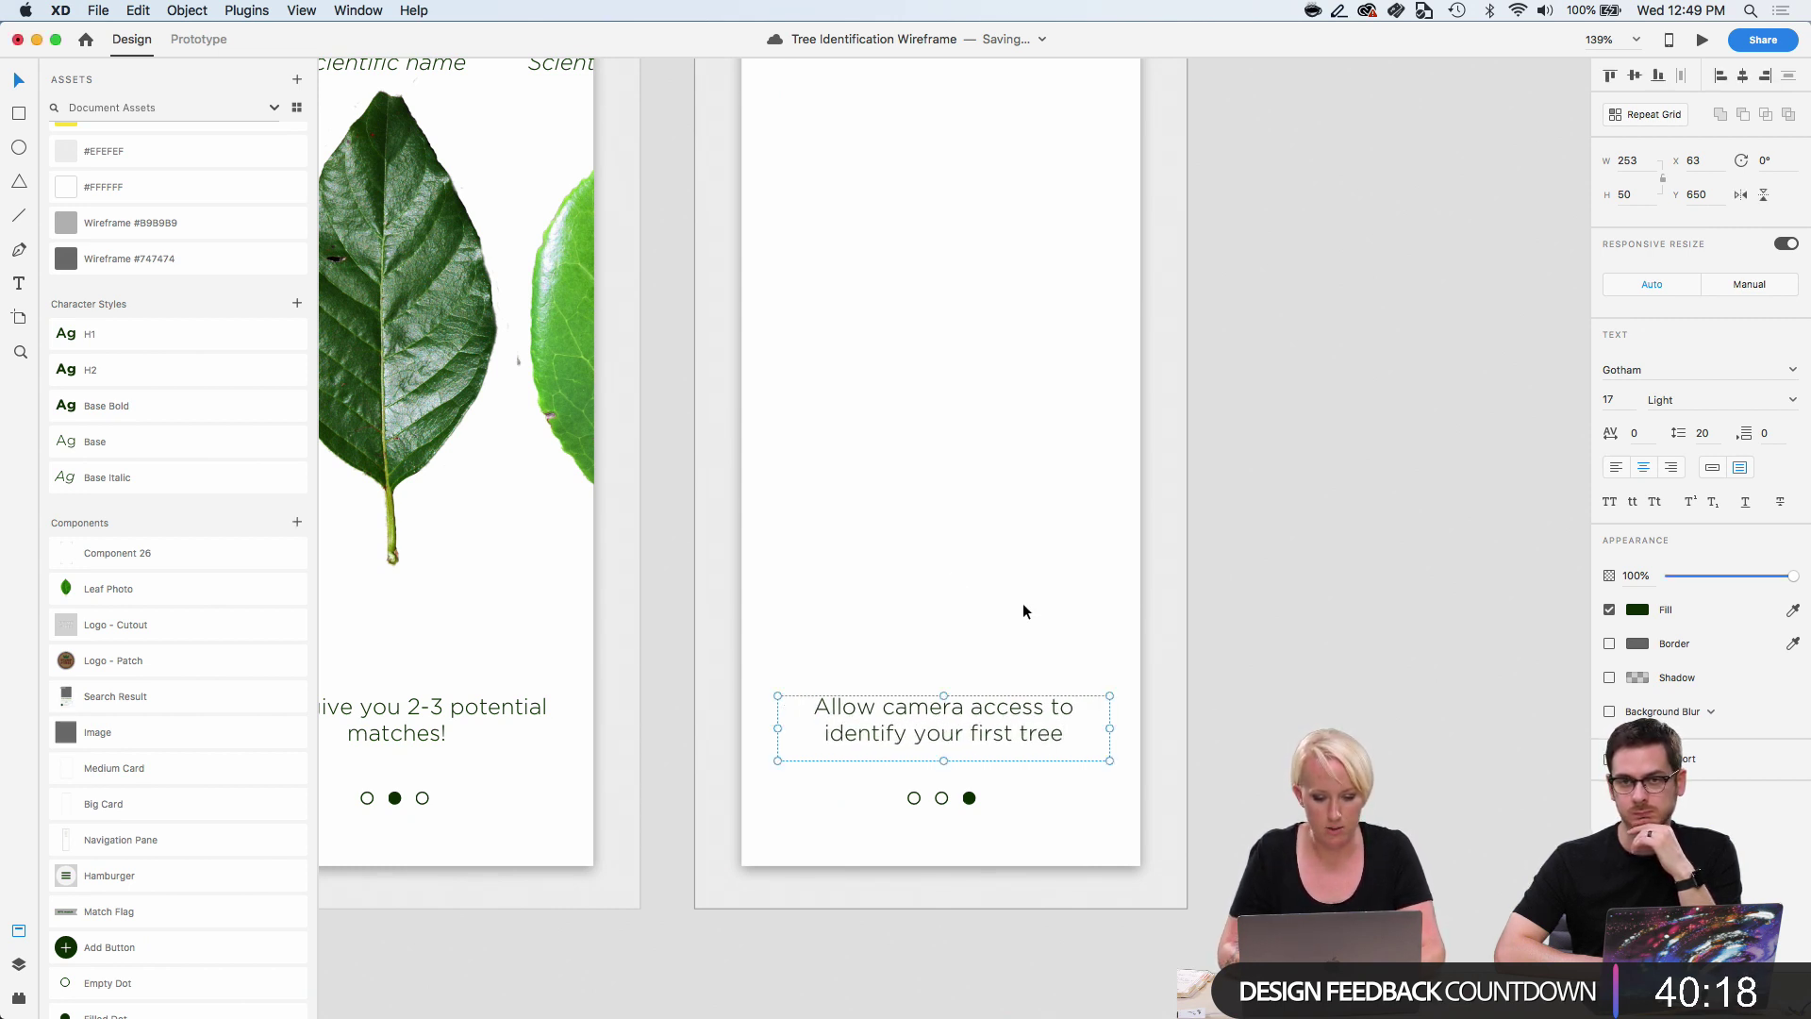
pyautogui.click(1316, 601)
# Examine the three tutorial artboards side by side, comparing their illustrations and captions.
pyautogui.scroll(1, 1316, 601)
pyautogui.scroll(-3, 1317, 608)
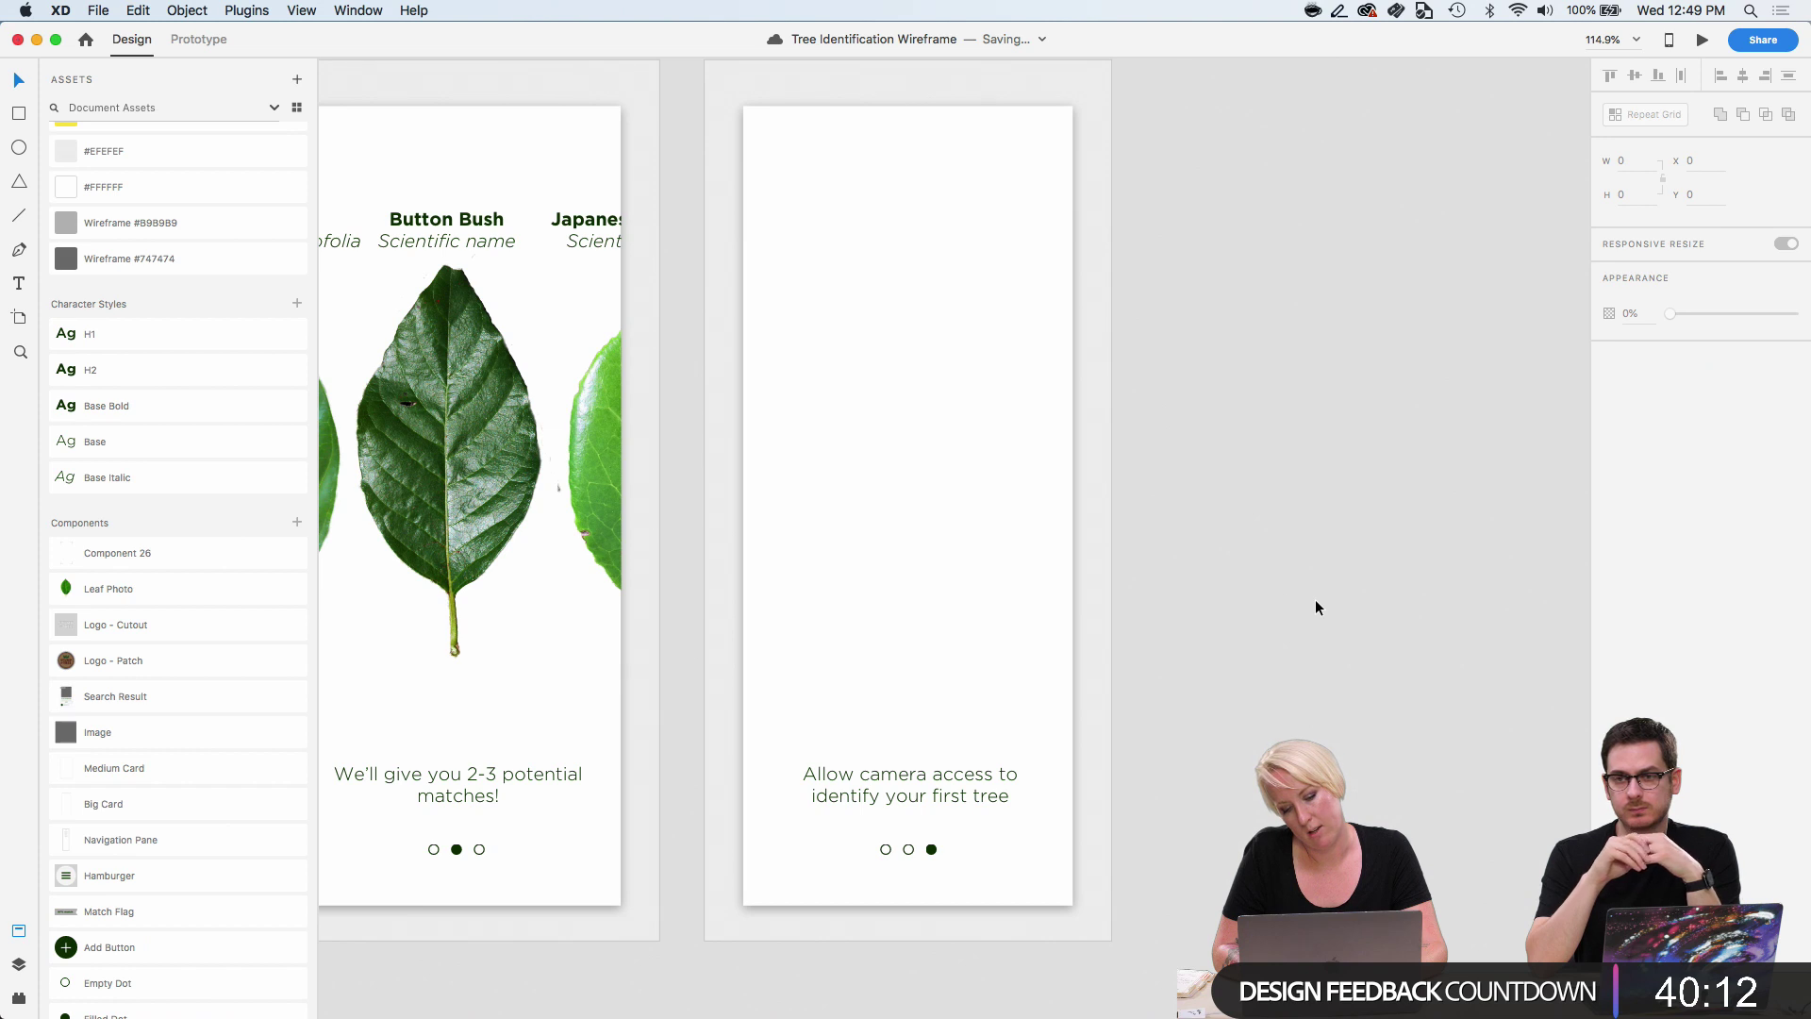
pyautogui.hscroll(-5, 1317, 607)
pyautogui.hscroll(-3, 1317, 607)
pyautogui.scroll(1, 1318, 608)
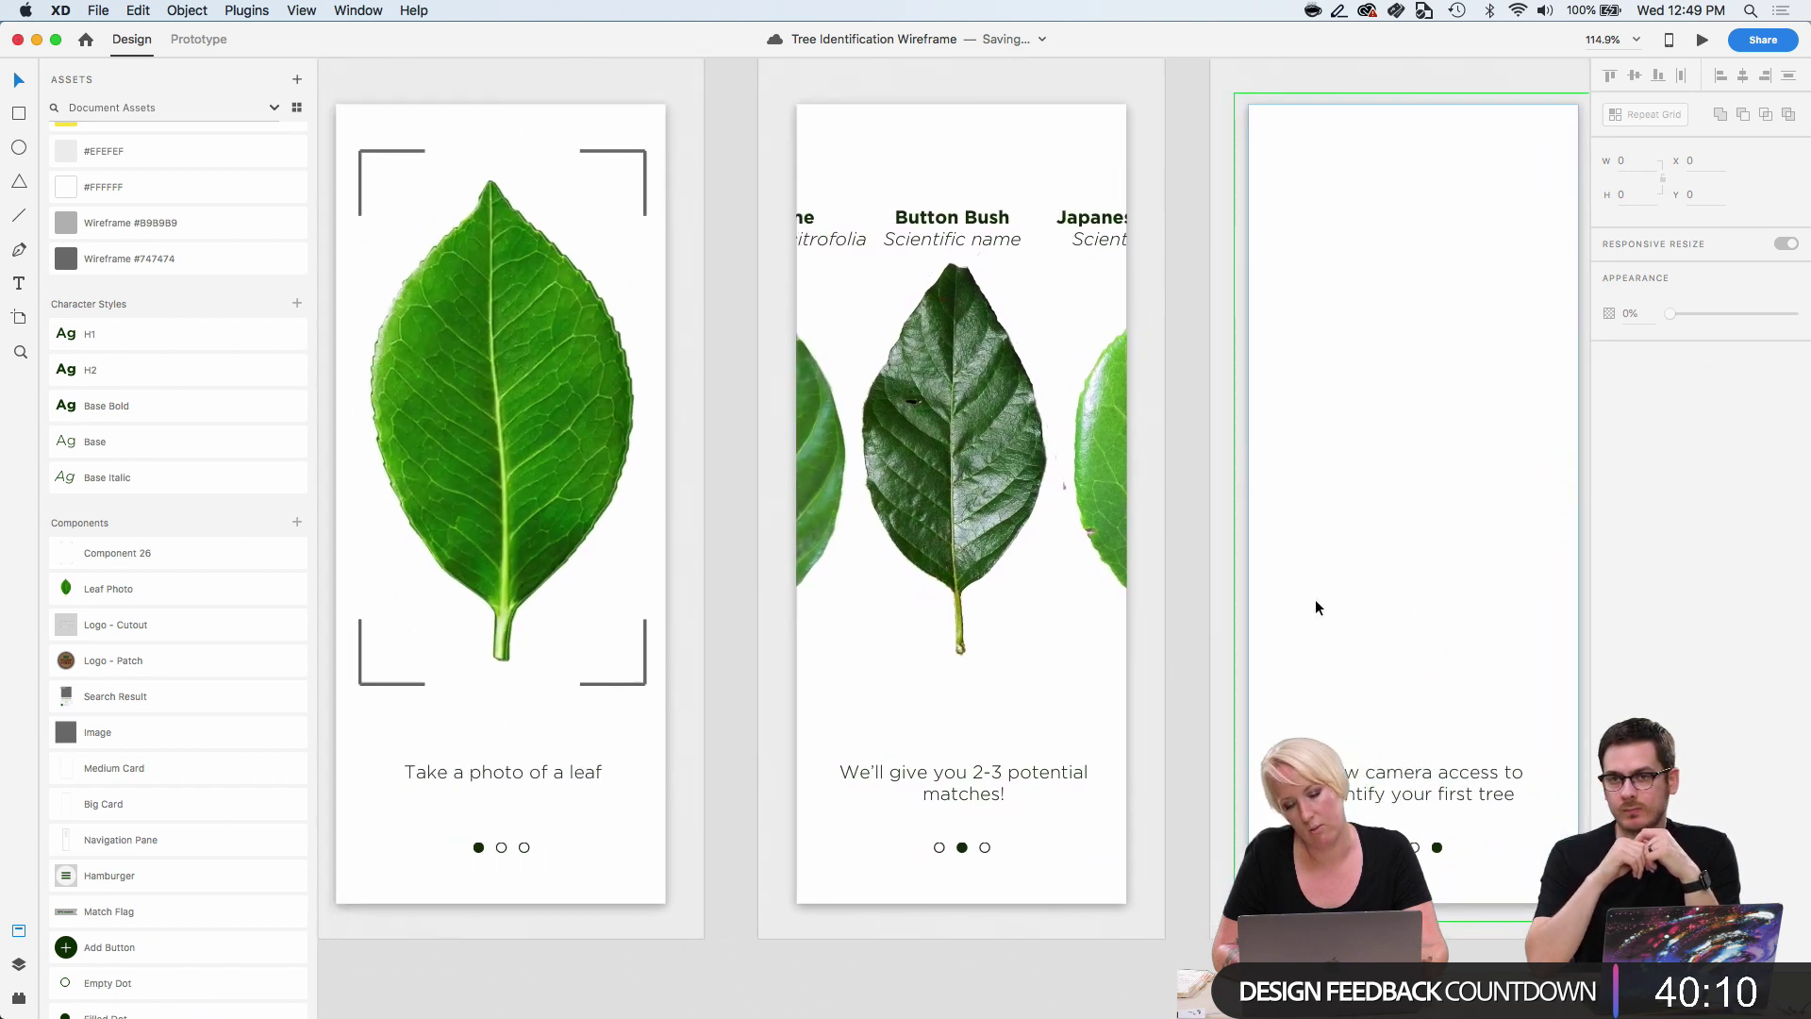
pyautogui.hscroll(4, 1318, 607)
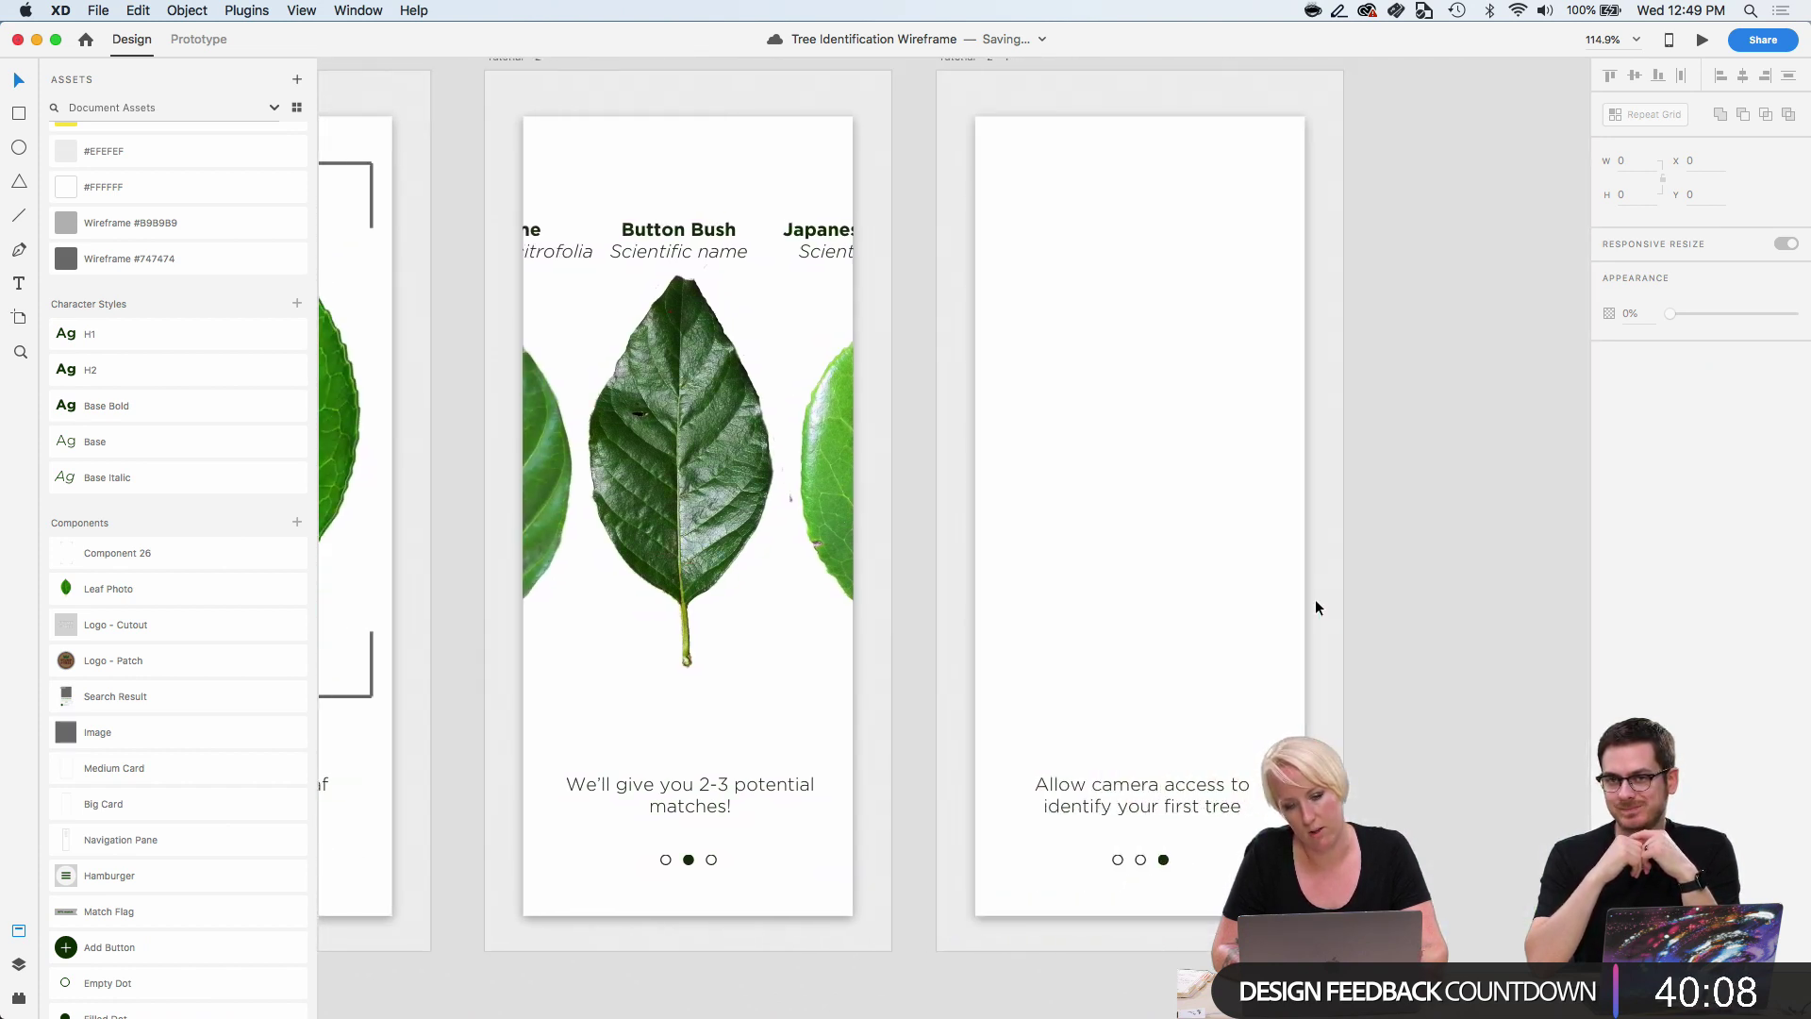
pyautogui.hscroll(2, 1396, 630)
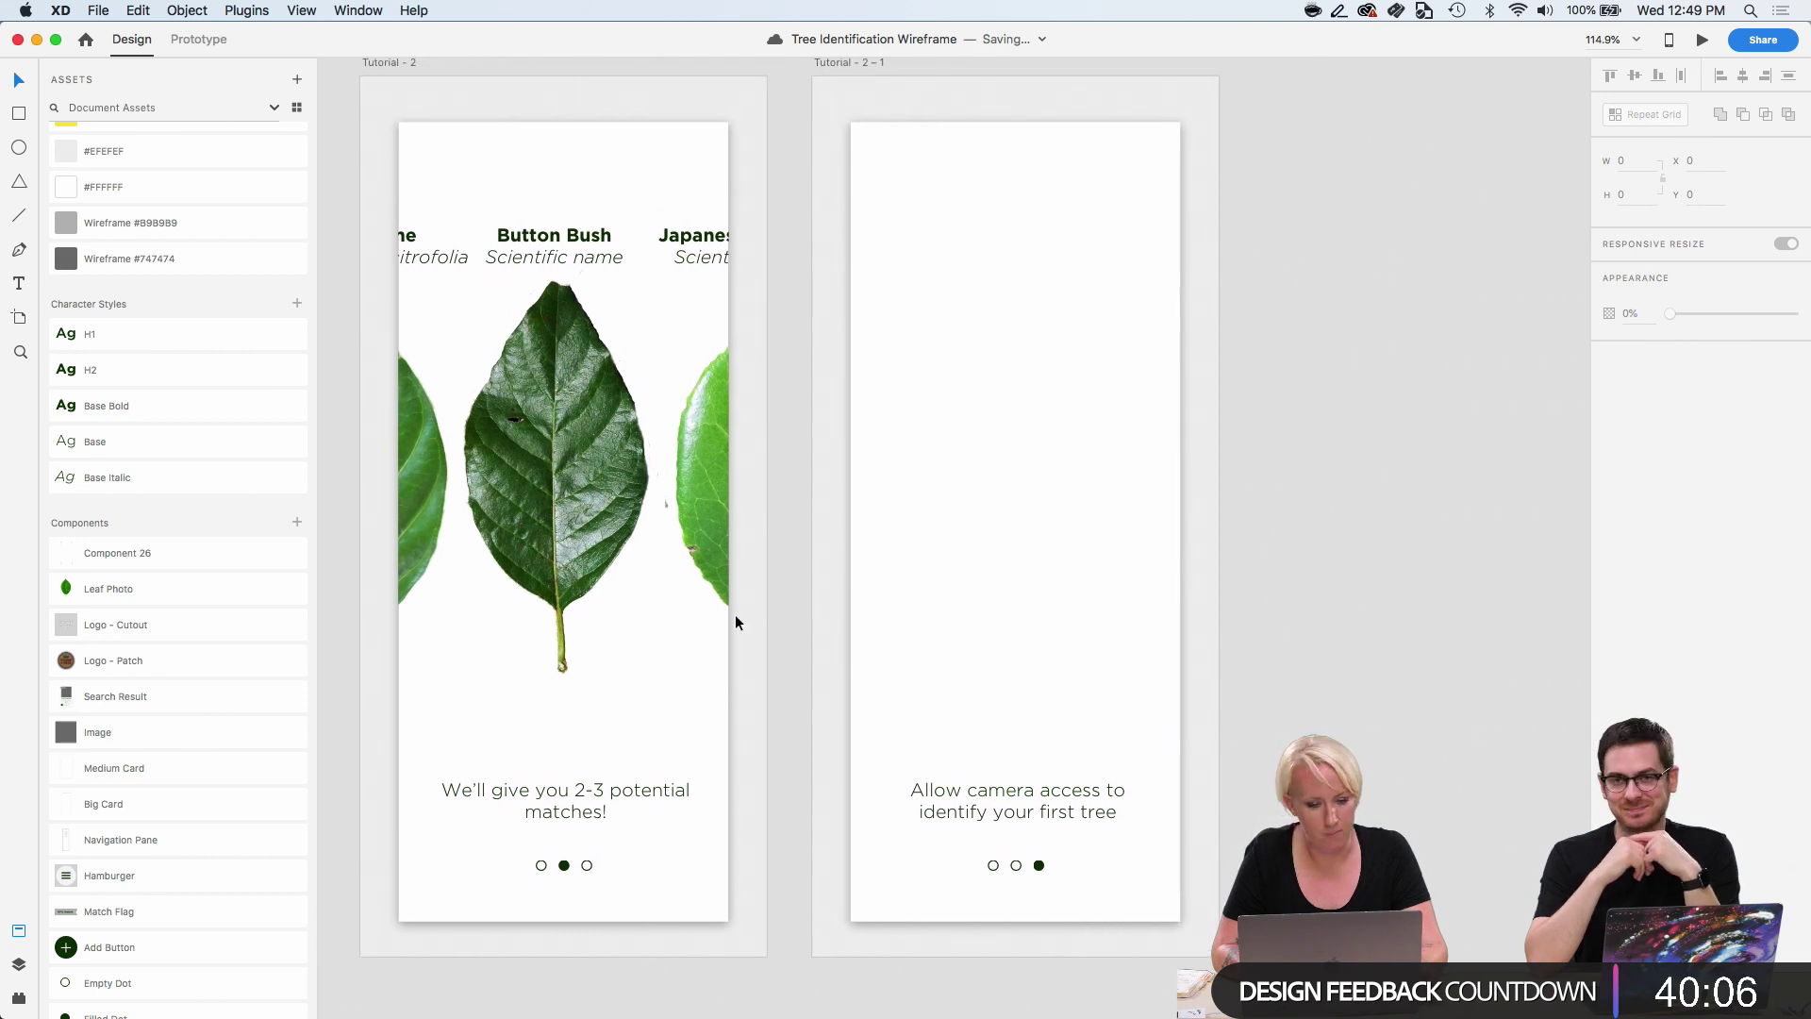
# Place "Tree in meadow.png" from the Assets folder in Finder onto the empty canvas beside the Tutorial - 2 – 1 artboard.
pyautogui.moveTo(132, 995)
pyautogui.click(77, 982)
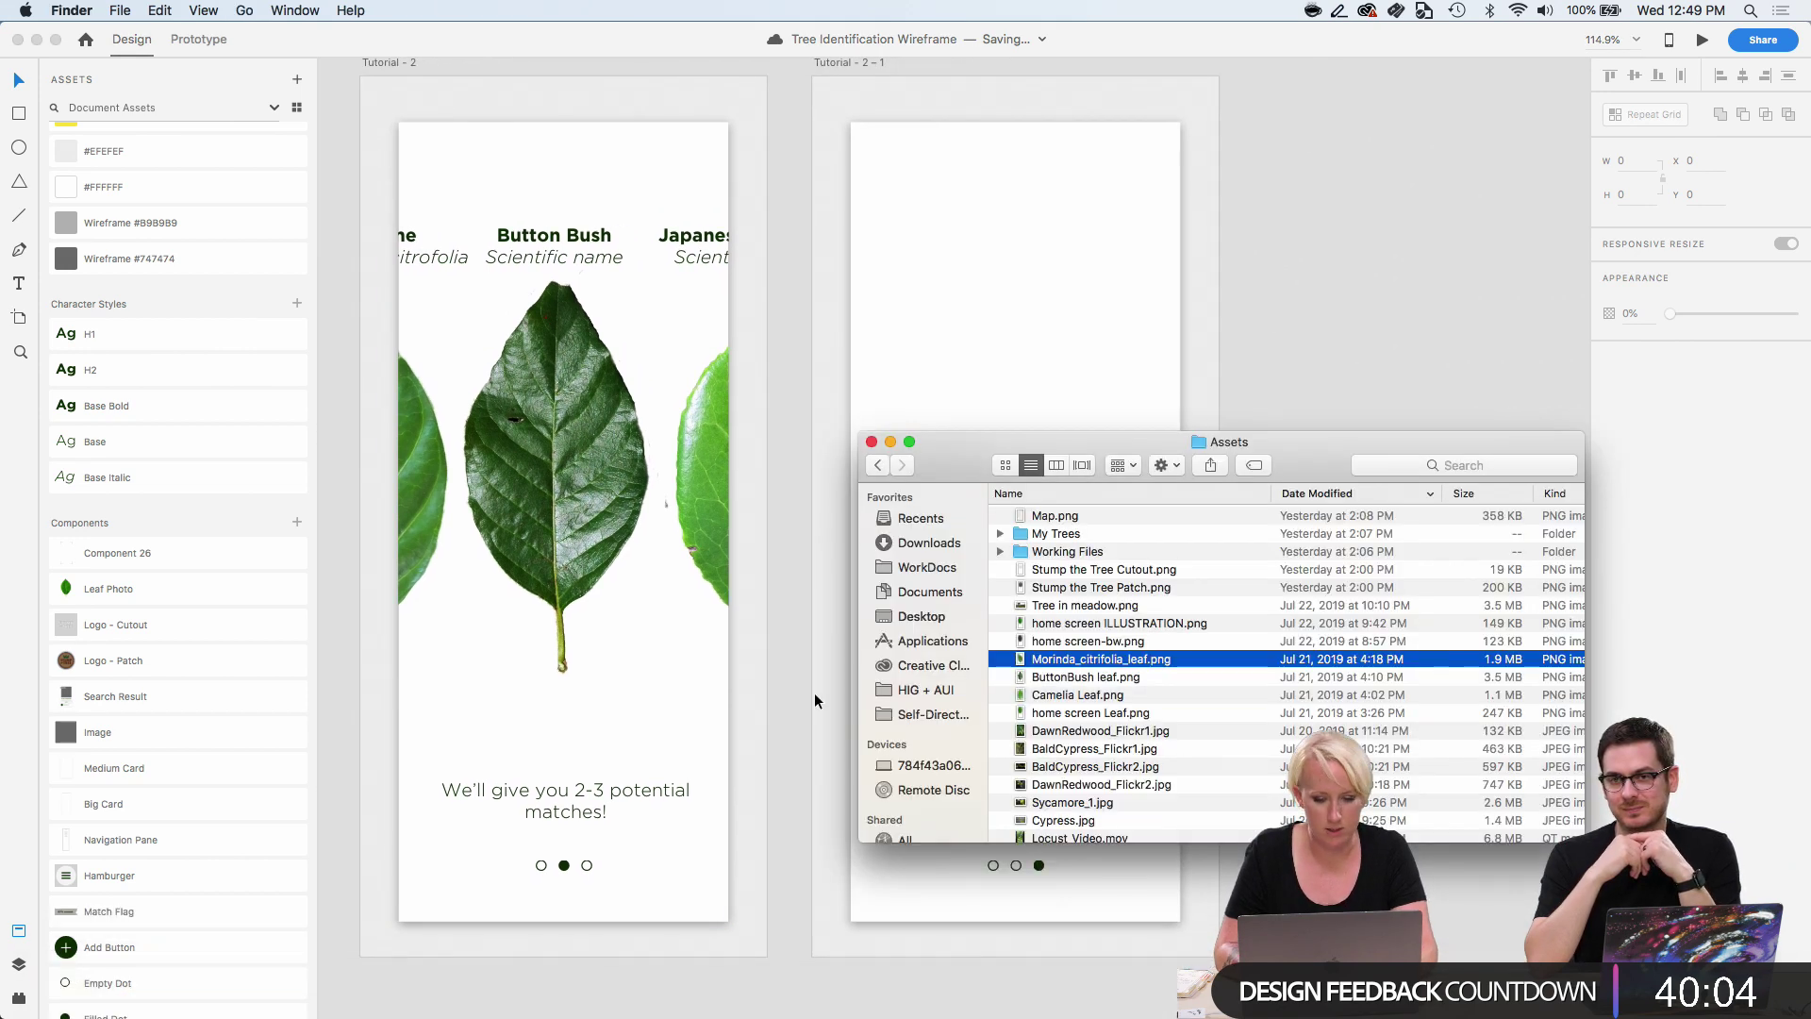
pyautogui.click(1090, 606)
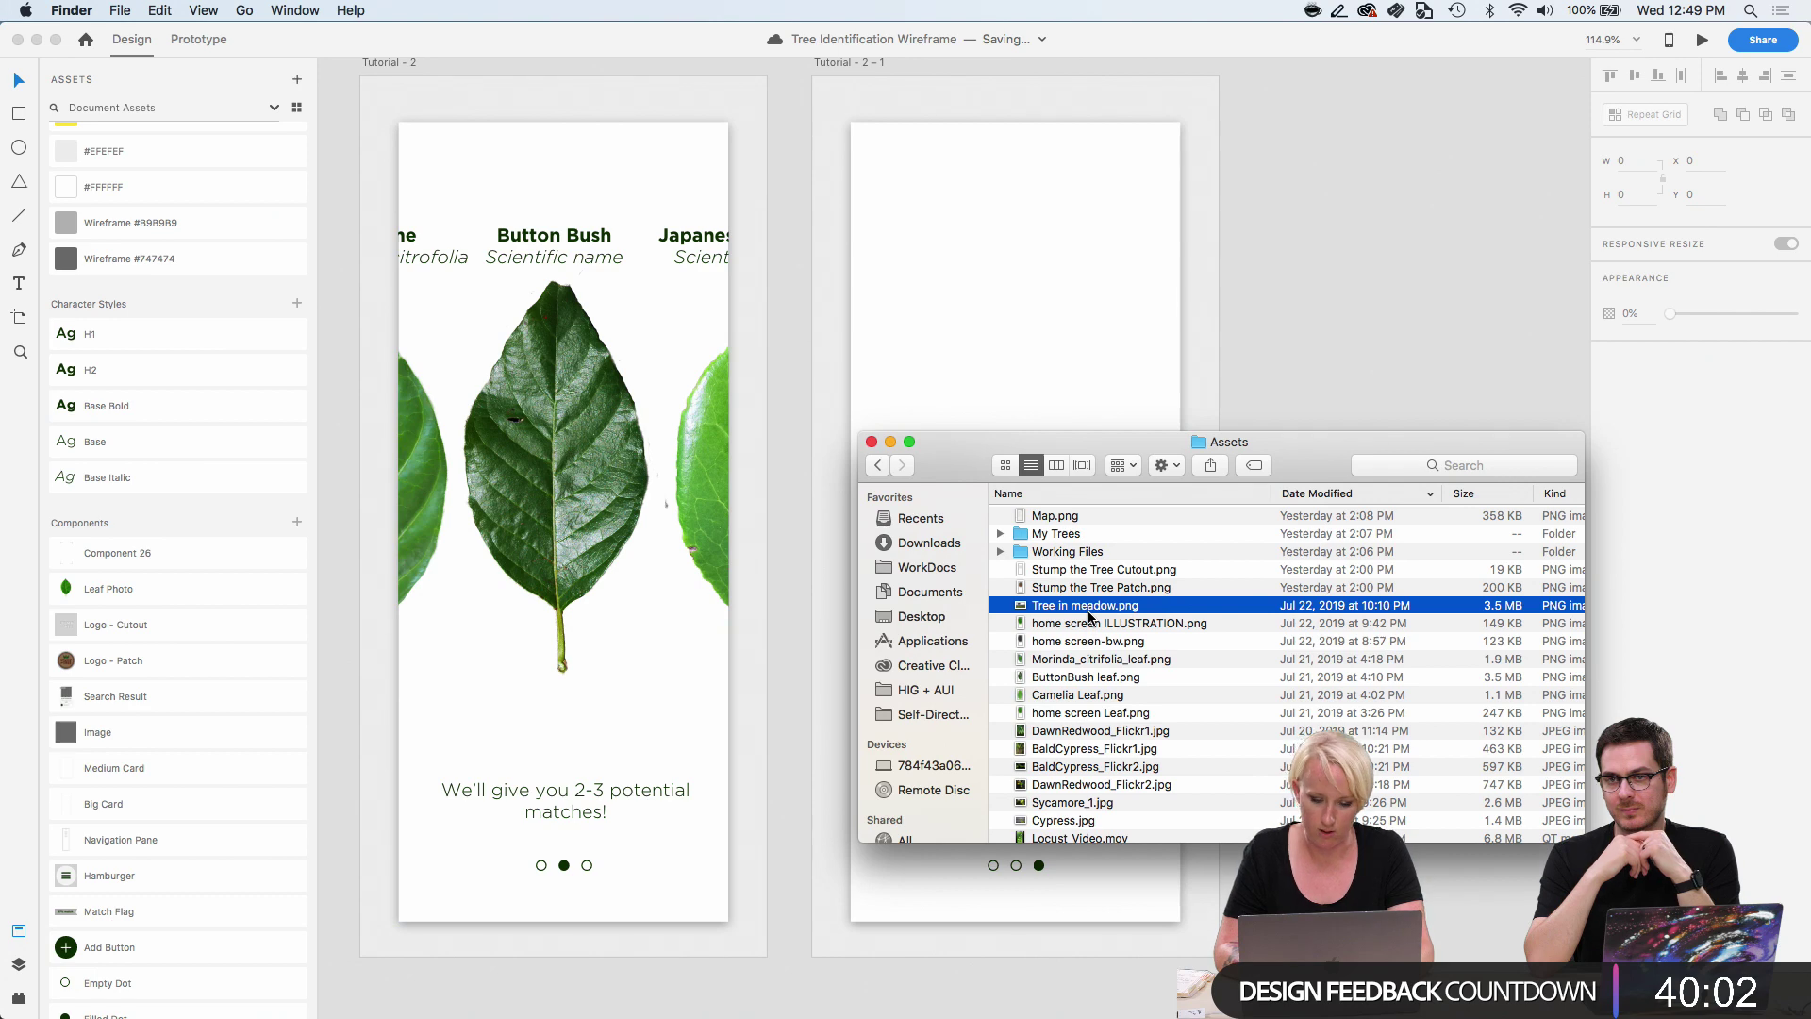
pyautogui.moveTo(1090, 607); pyautogui.dragTo(1447, 314)
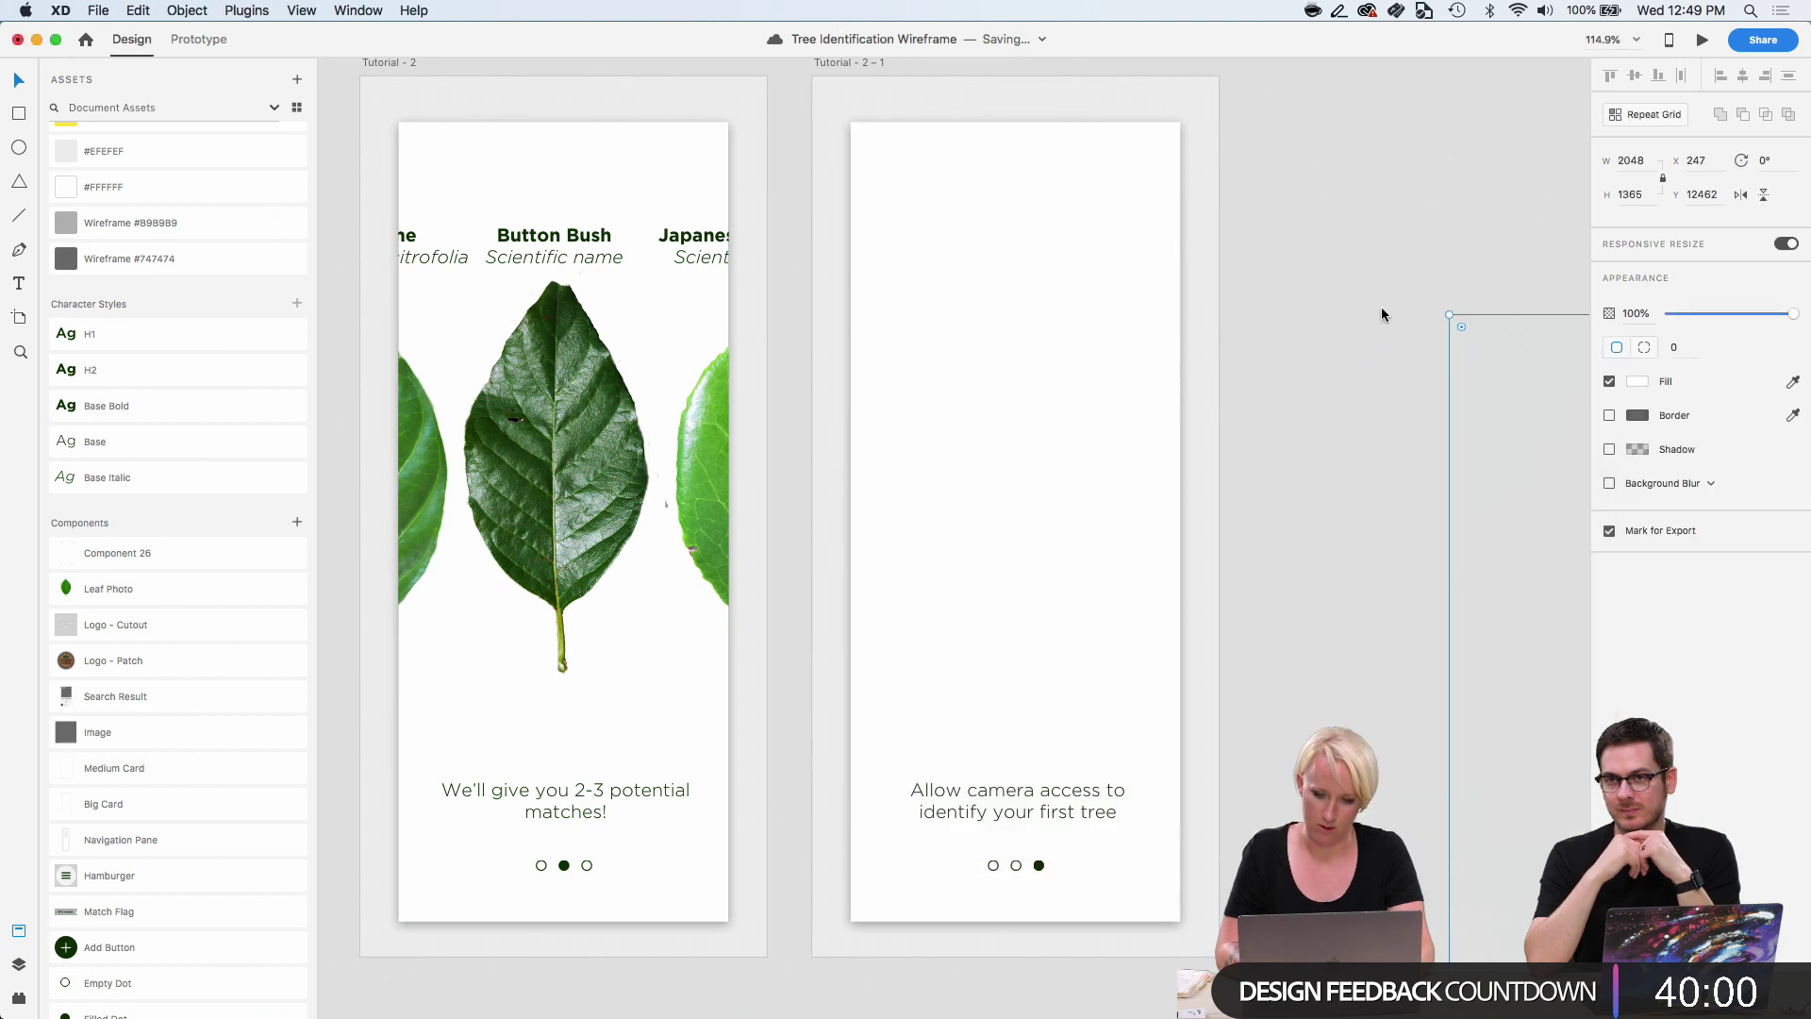
# Reposition the meadow image on the empty canvas close beside the Tutorial - 2 – 1 artboard, clear of its edge.
pyautogui.hscroll(6, 1372, 311)
pyautogui.scroll(-3, 1372, 310)
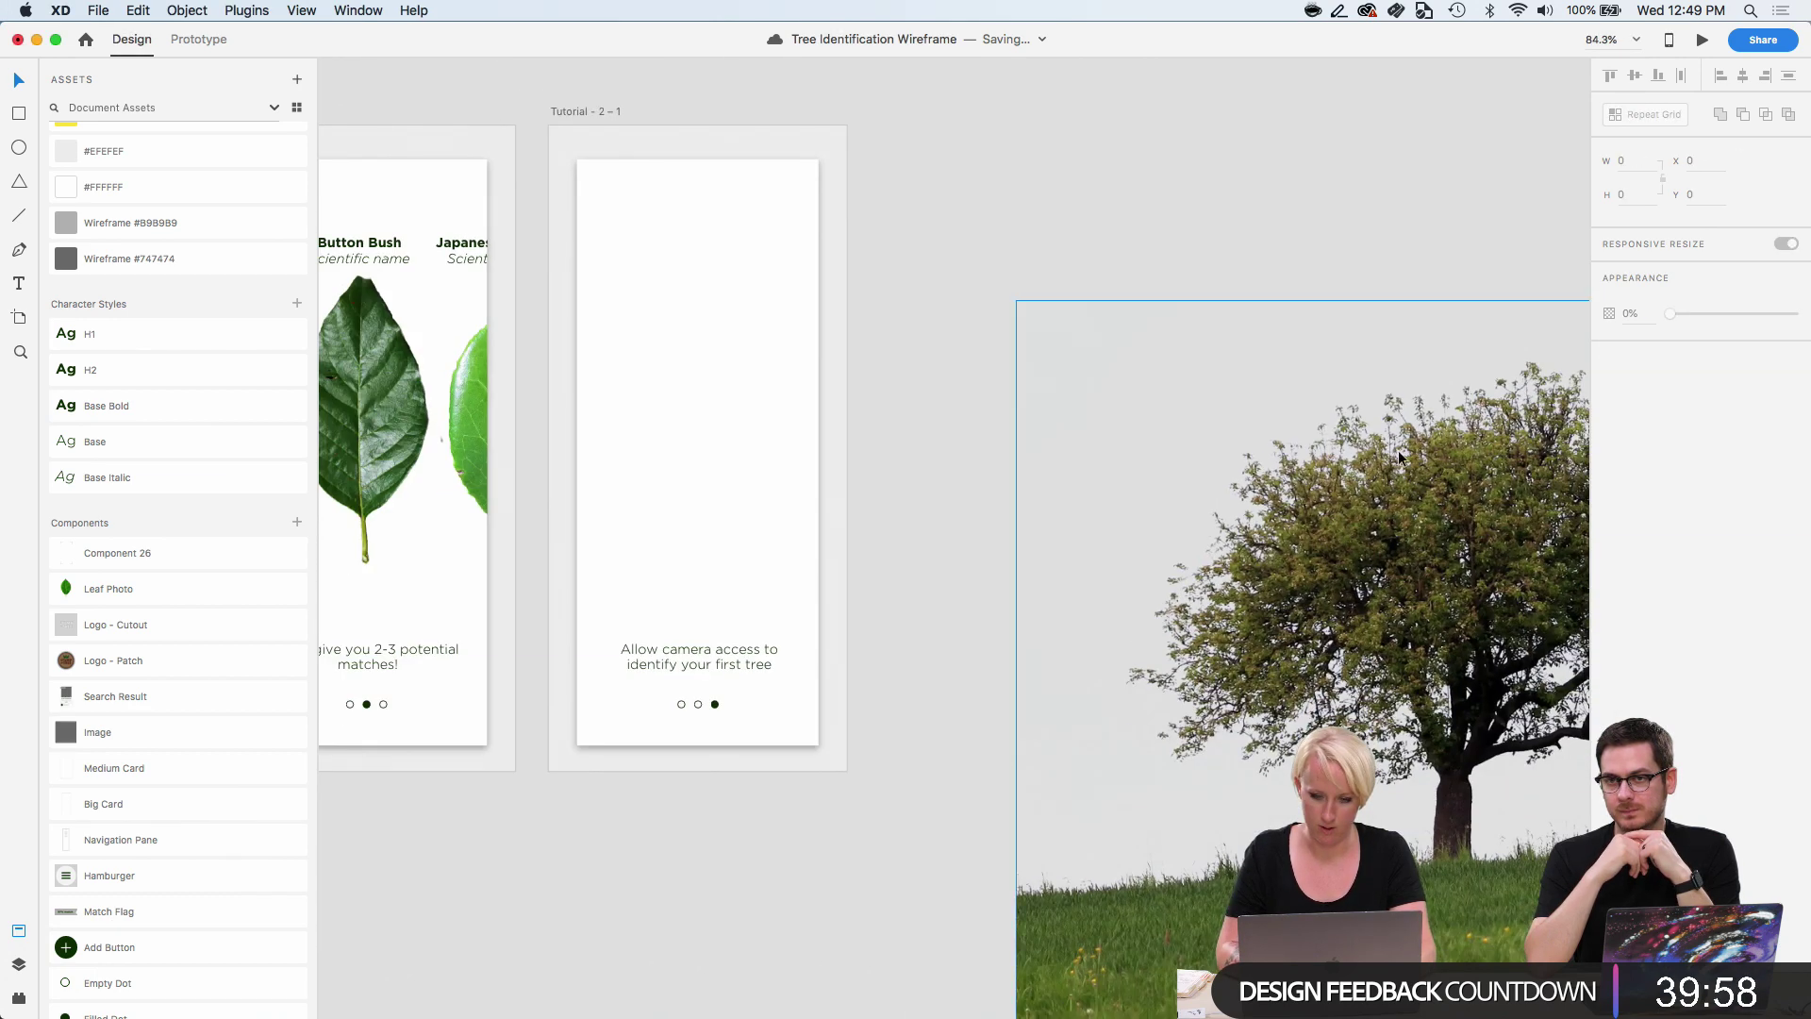
pyautogui.moveTo(1396, 467); pyautogui.dragTo(1124, 327)
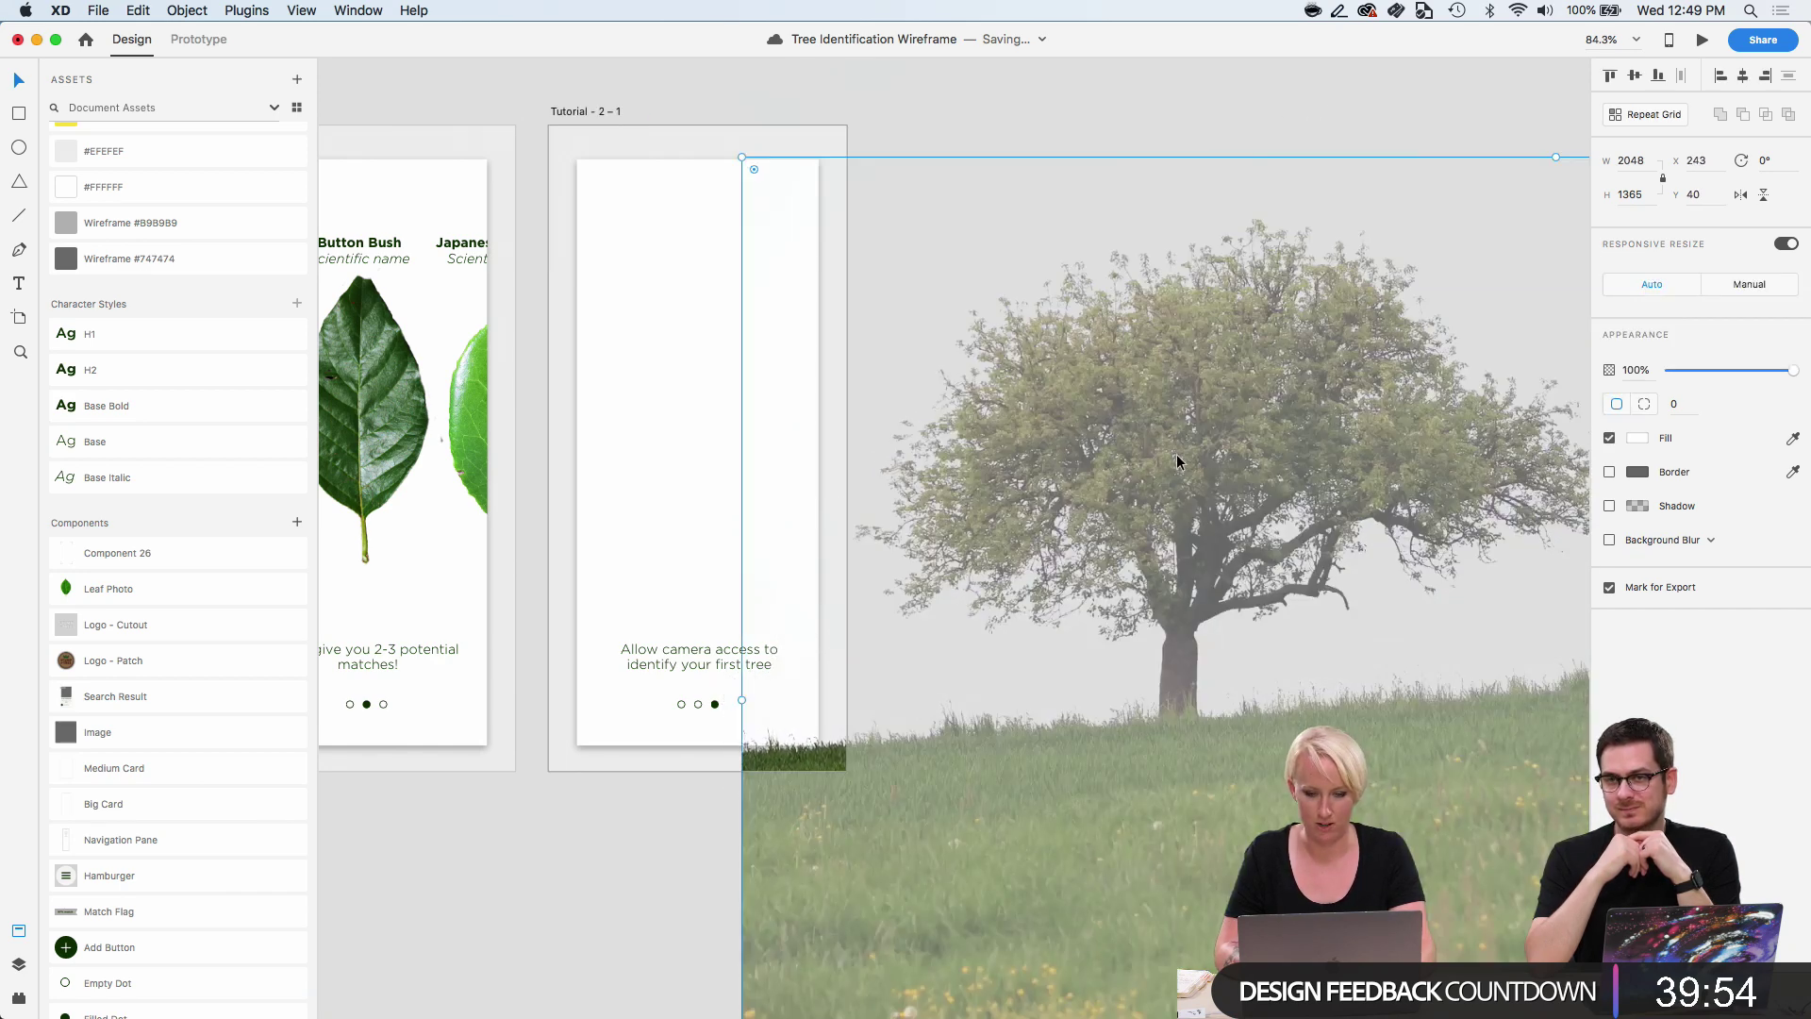
pyautogui.moveTo(1160, 446); pyautogui.dragTo(1290, 345)
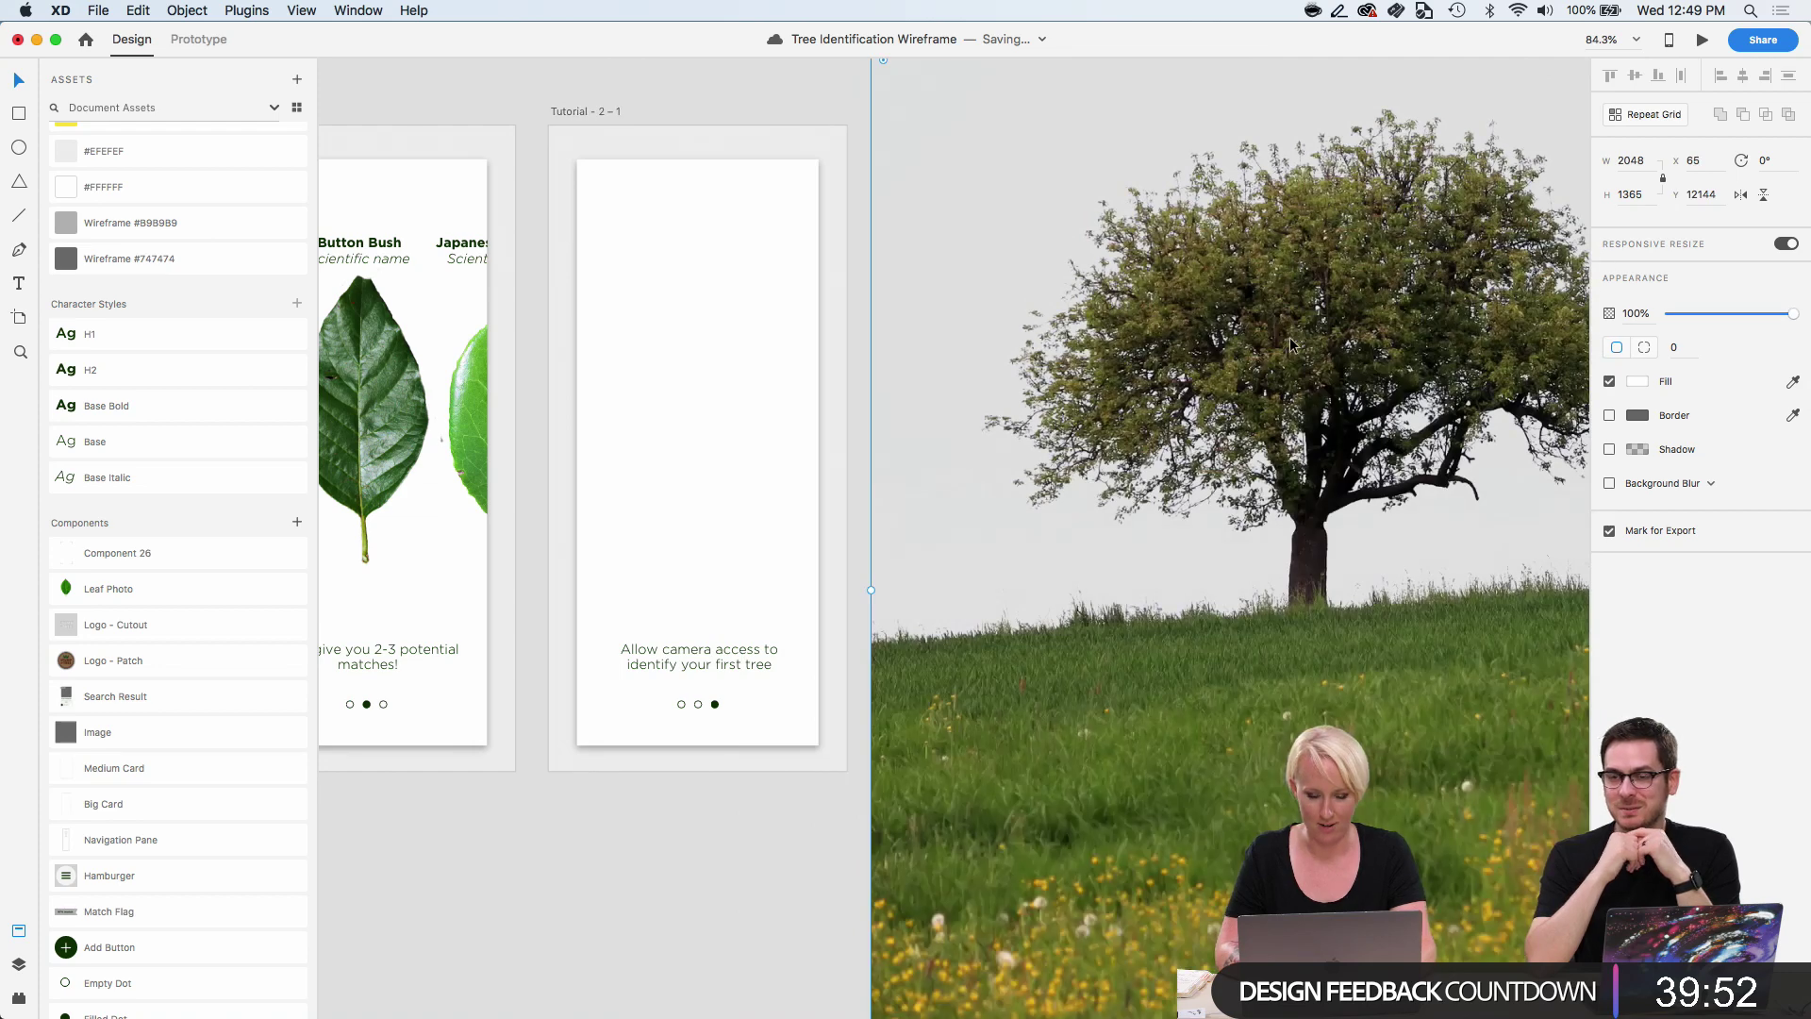
pyautogui.scroll(-5, 1291, 345)
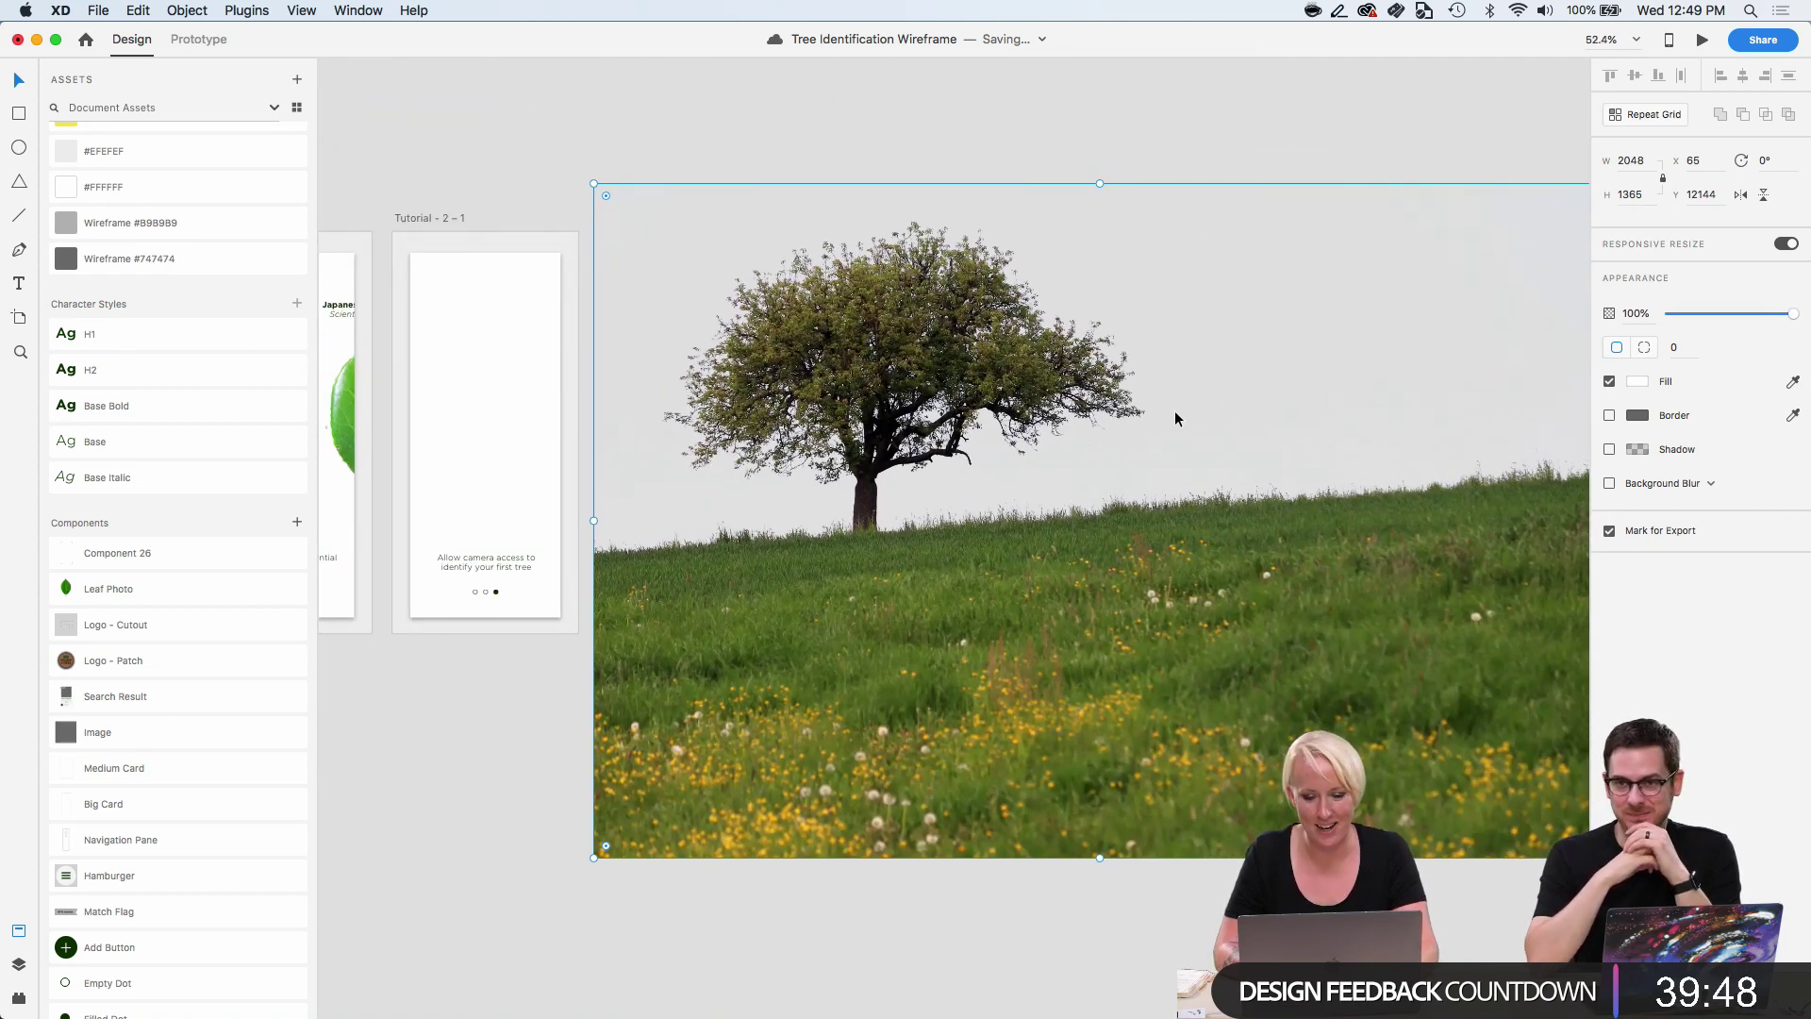
pyautogui.moveTo(939, 368); pyautogui.dragTo(959, 406)
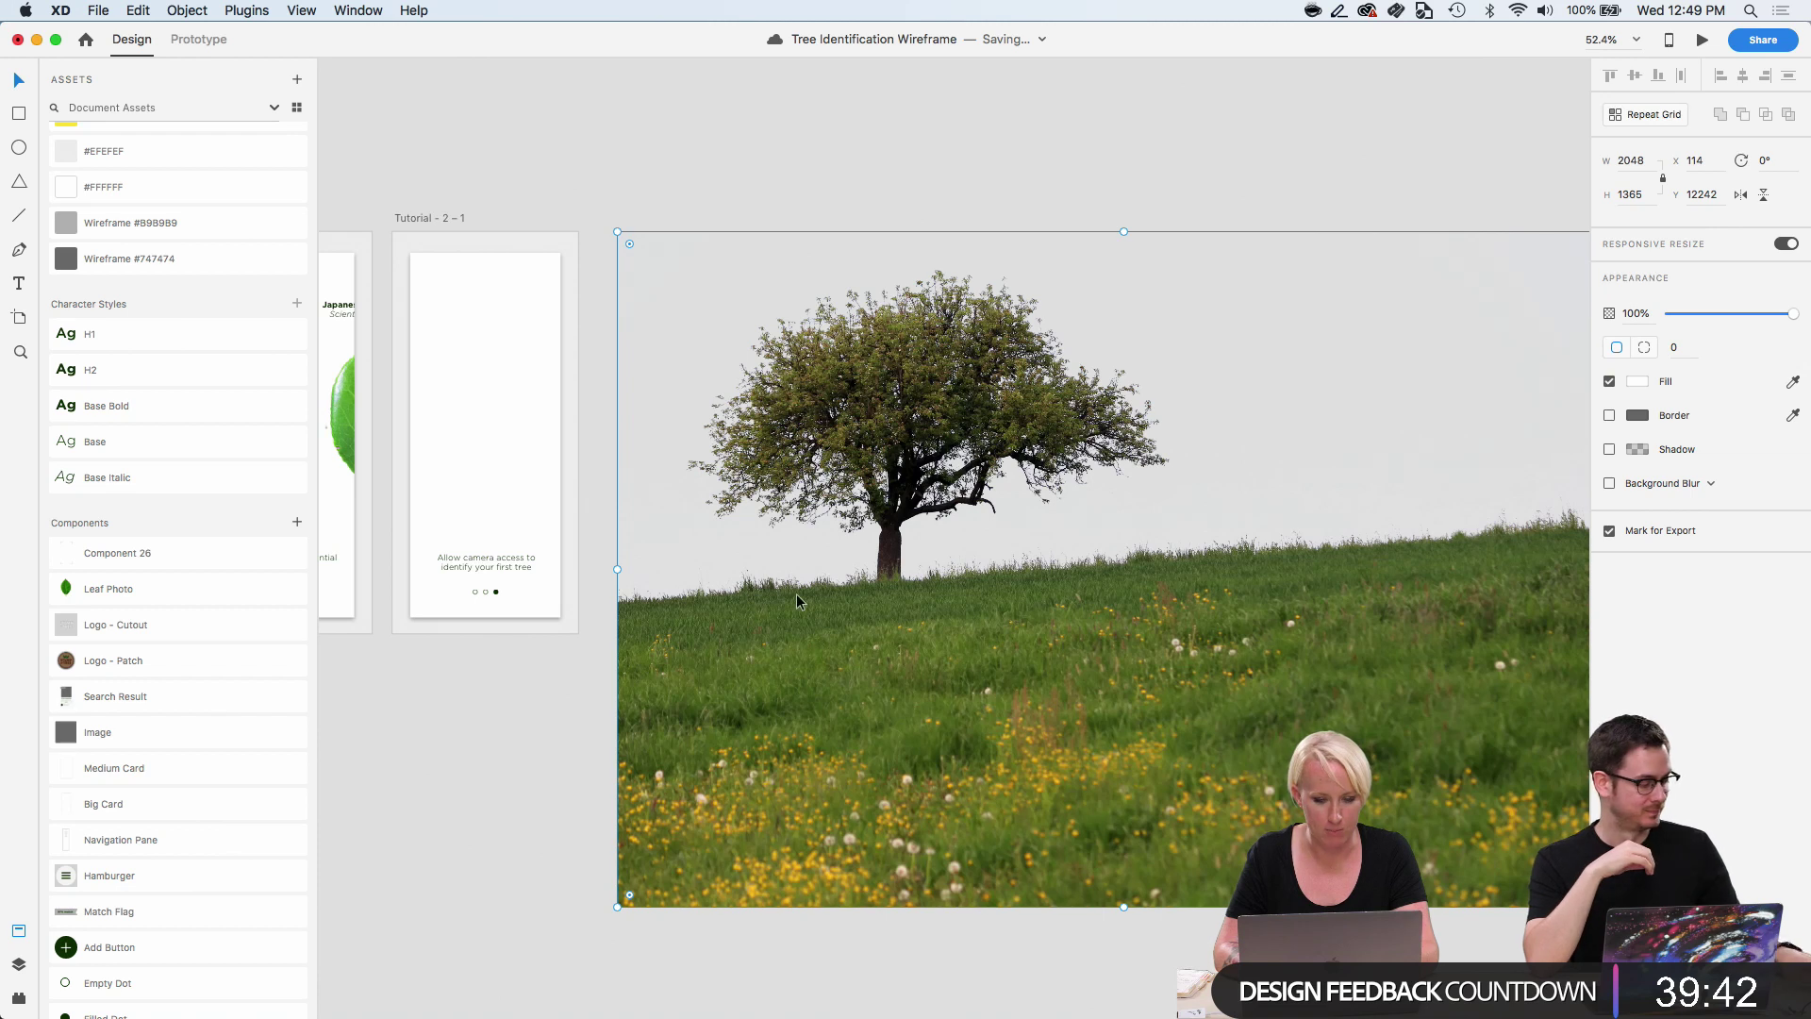
# Draw a rectangle about 1141 × 1365 over the tree at full image height and mask the meadow image with it.
pyautogui.click(19, 118)
pyautogui.moveTo(701, 232)
pyautogui.mouseDown()
pyautogui.moveTo(923, 454)
pyautogui.moveTo(1120, 843)
pyautogui.moveTo(1207, 911)
pyautogui.moveTo(1265, 906)
pyautogui.mouseUp()
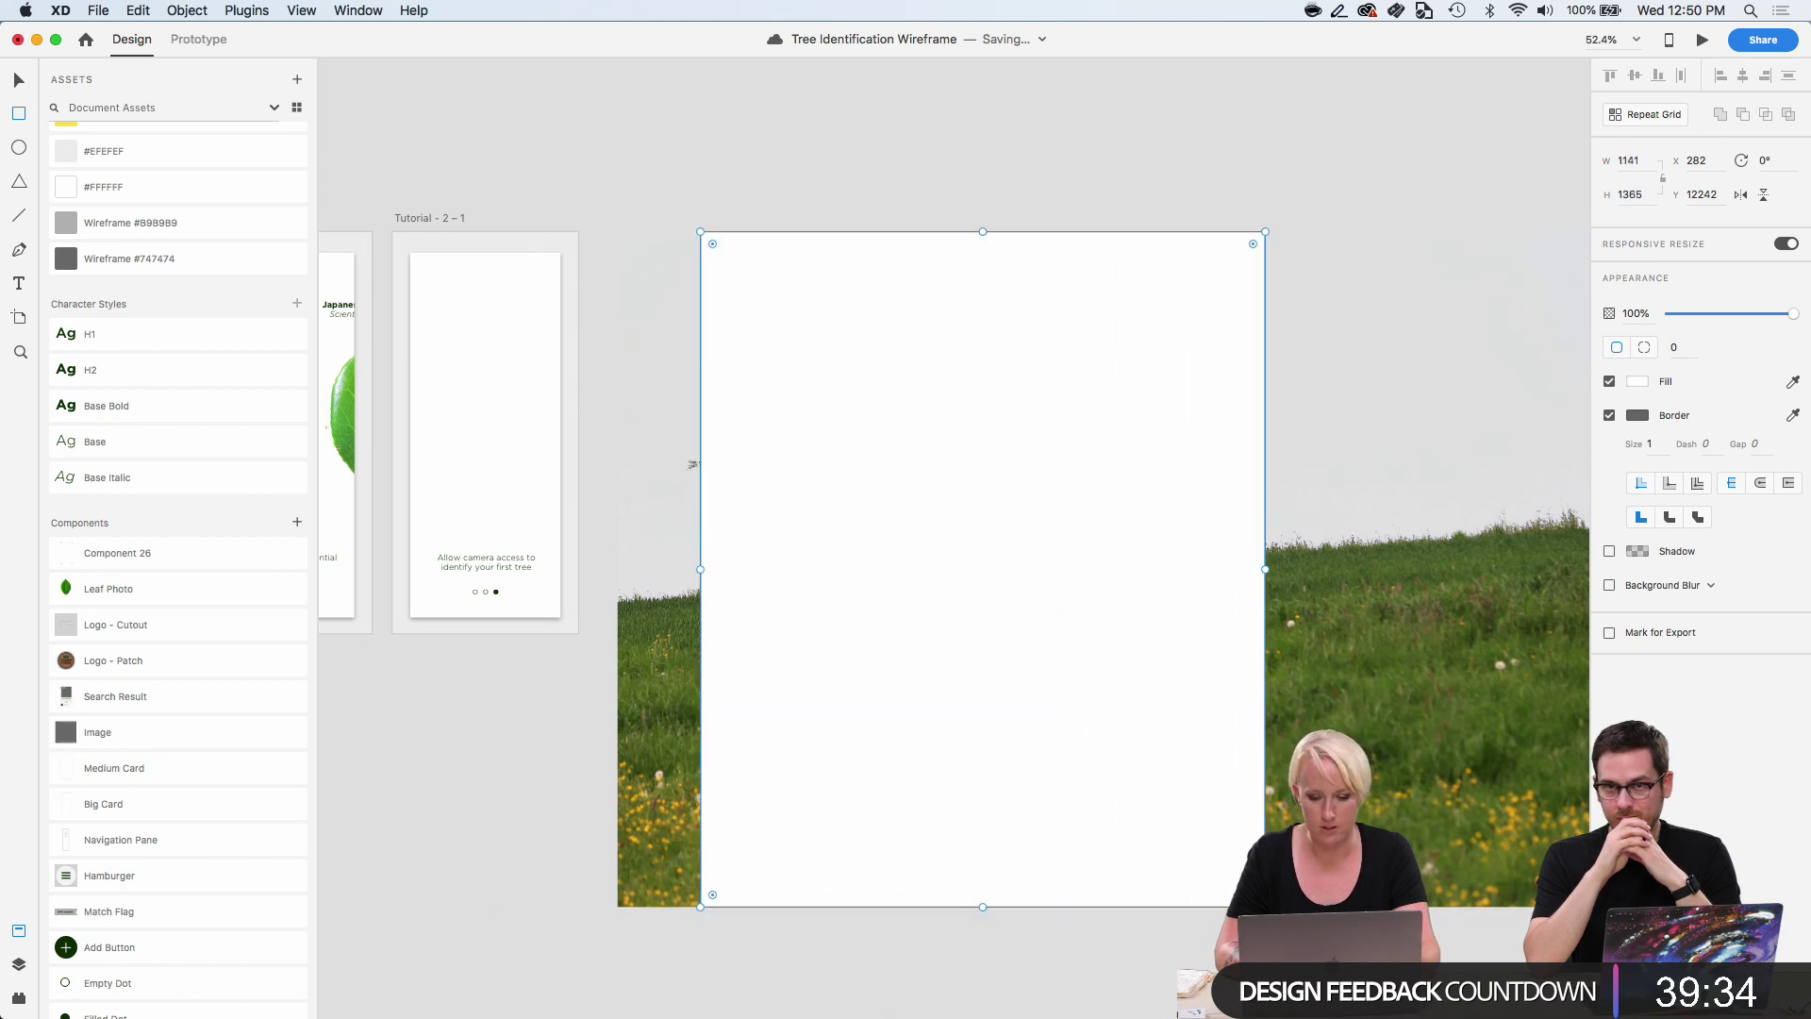
pyautogui.press('v')
pyautogui.keyDown('shift'); pyautogui.click(694, 464); pyautogui.keyUp('shift')
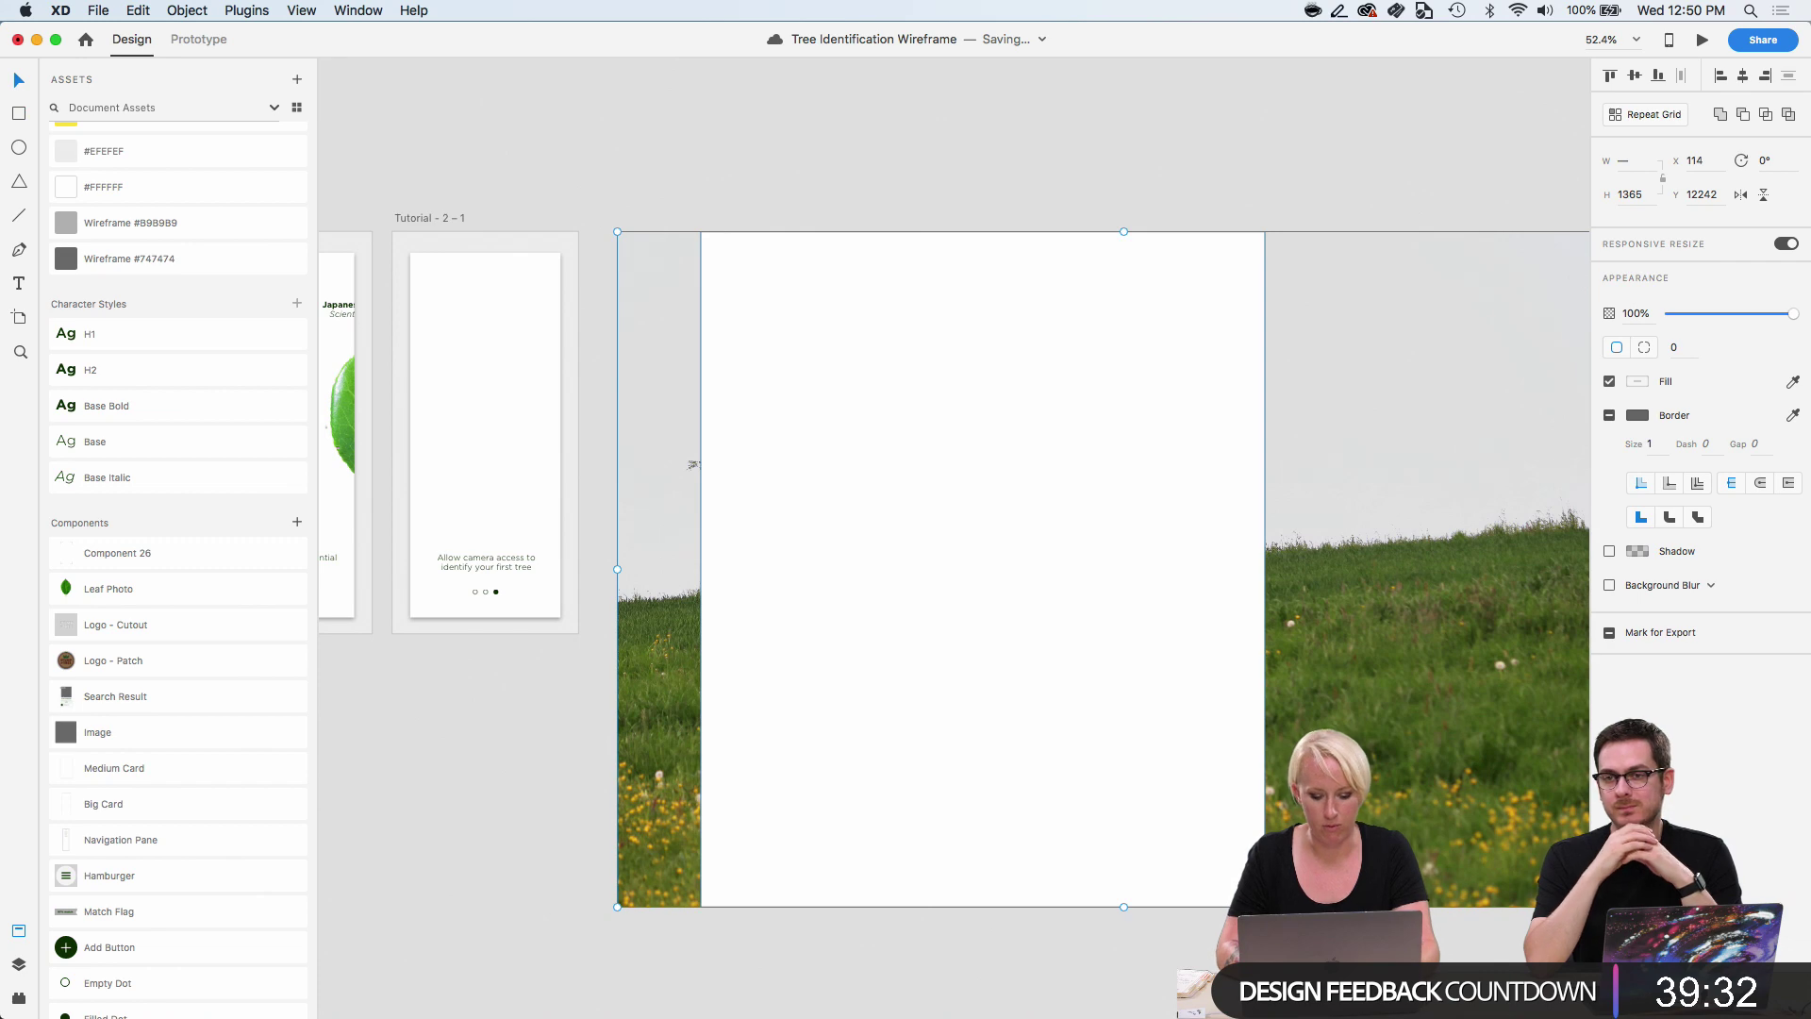
pyautogui.press('super+shift+m')
# Move the masked tree image onto the Tutorial - 2 – 1 artboard and scale it down to about 396 × 473.
pyautogui.moveTo(1000, 621); pyautogui.dragTo(711, 573)
pyautogui.doubleClick(706, 559)
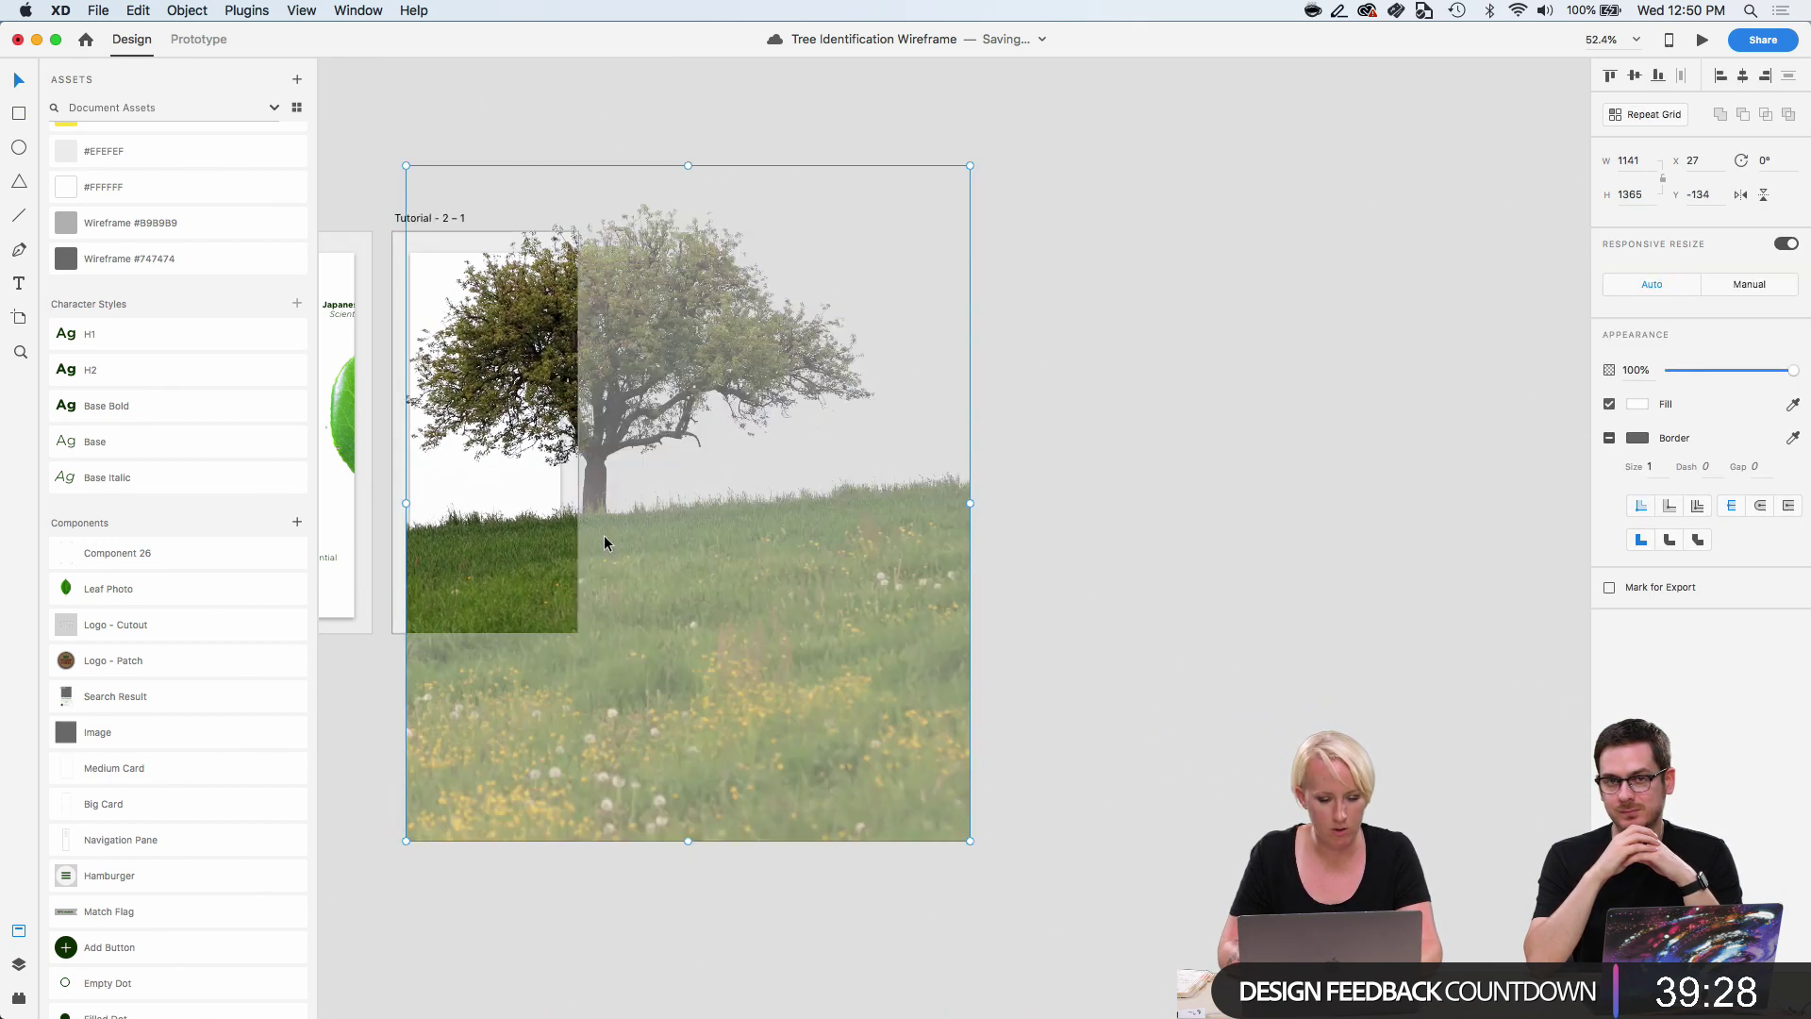
pyautogui.hscroll(-5, 1341, 615)
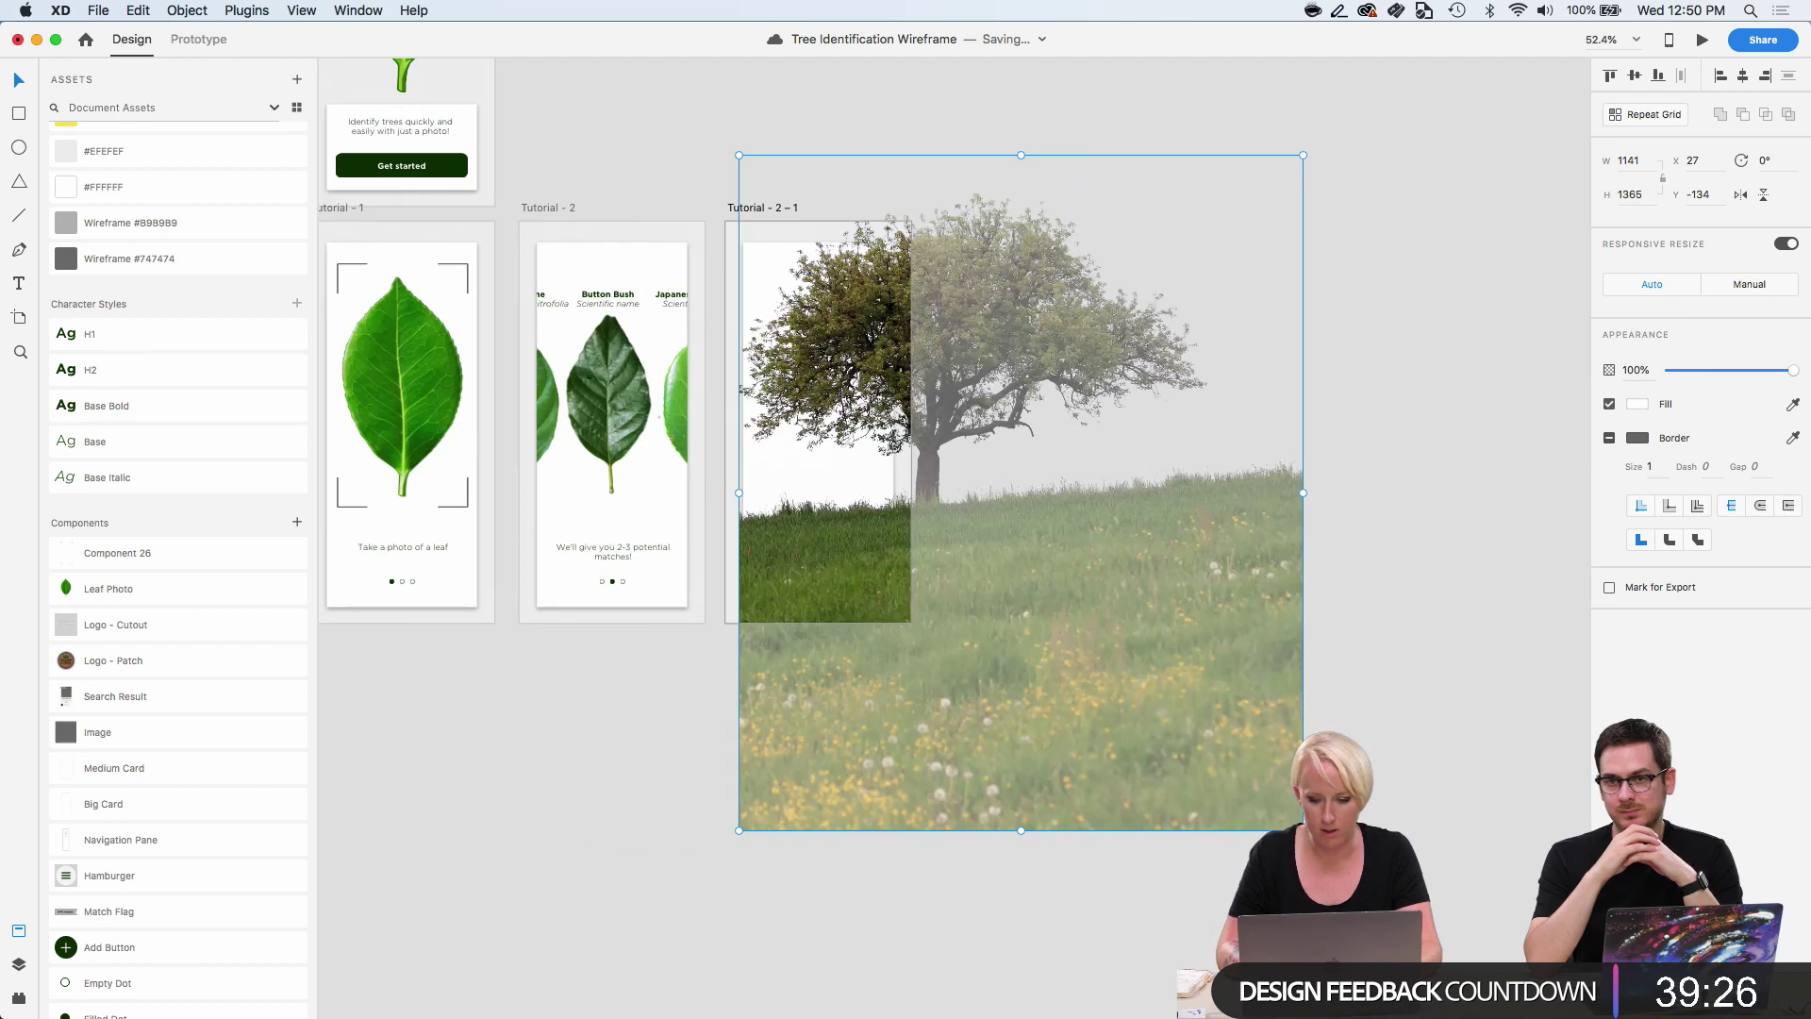
pyautogui.moveTo(1302, 830); pyautogui.dragTo(798, 513)
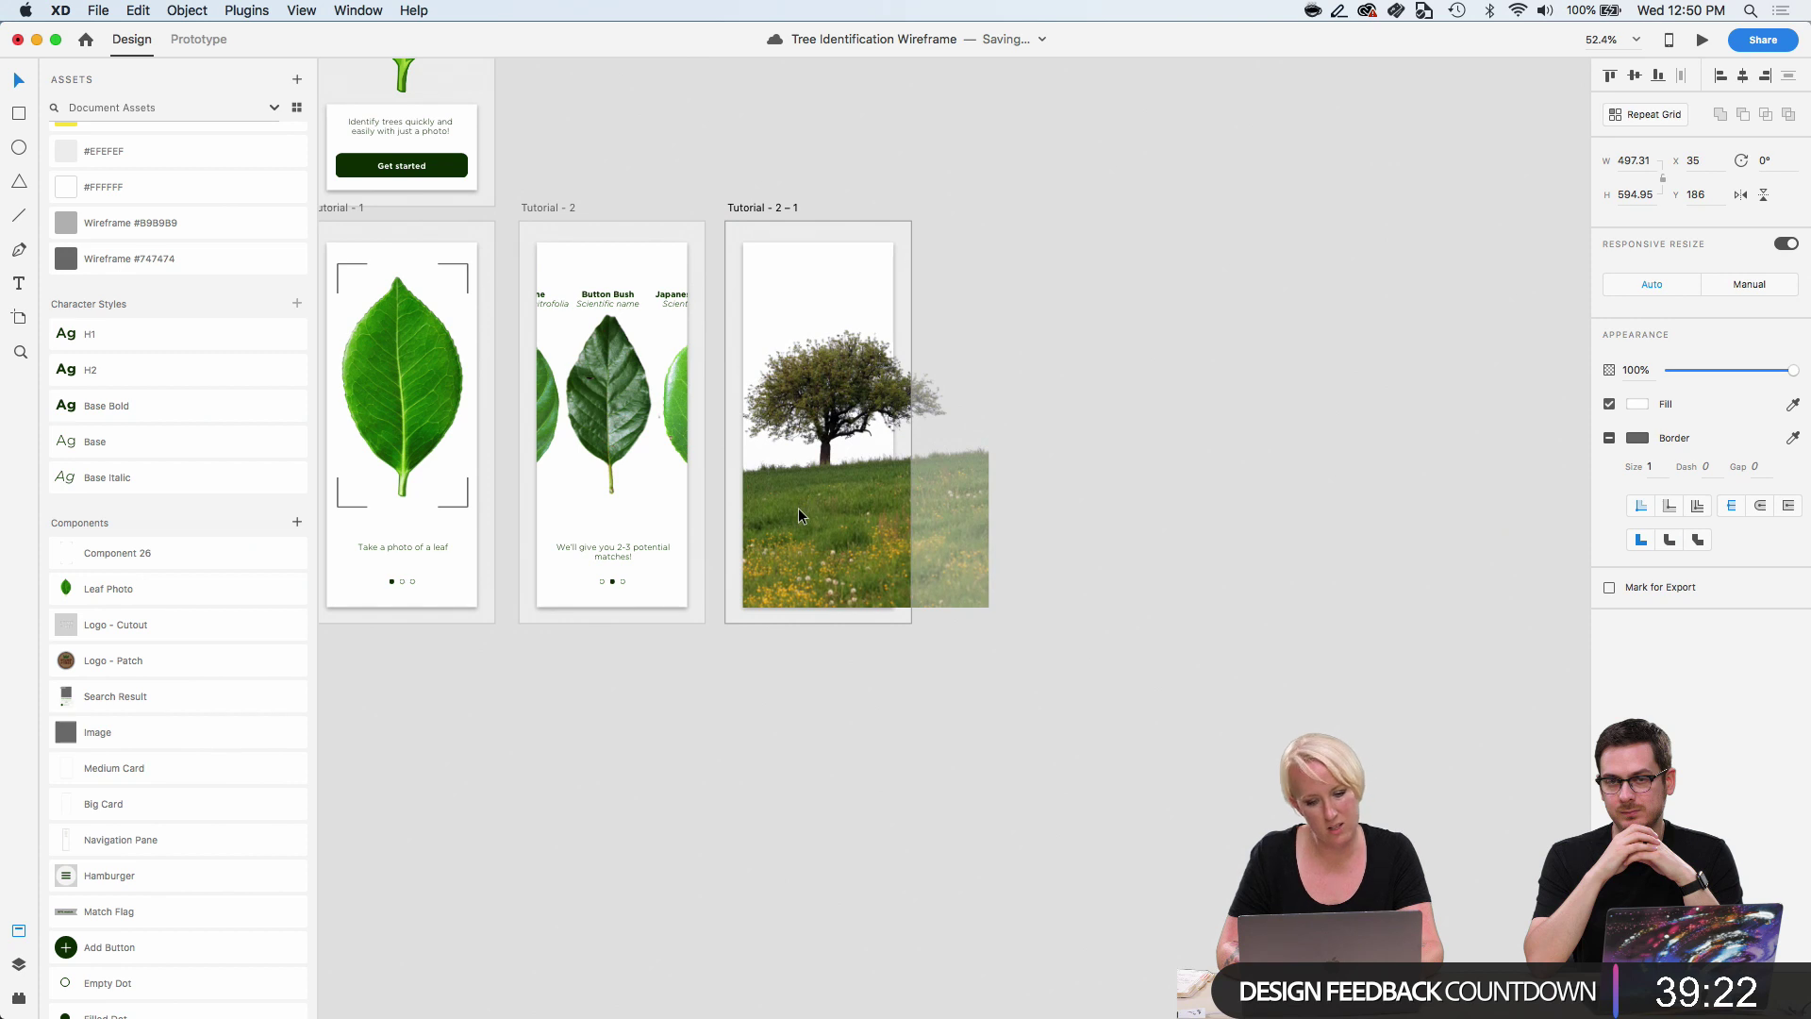
pyautogui.scroll(5, 972, 549)
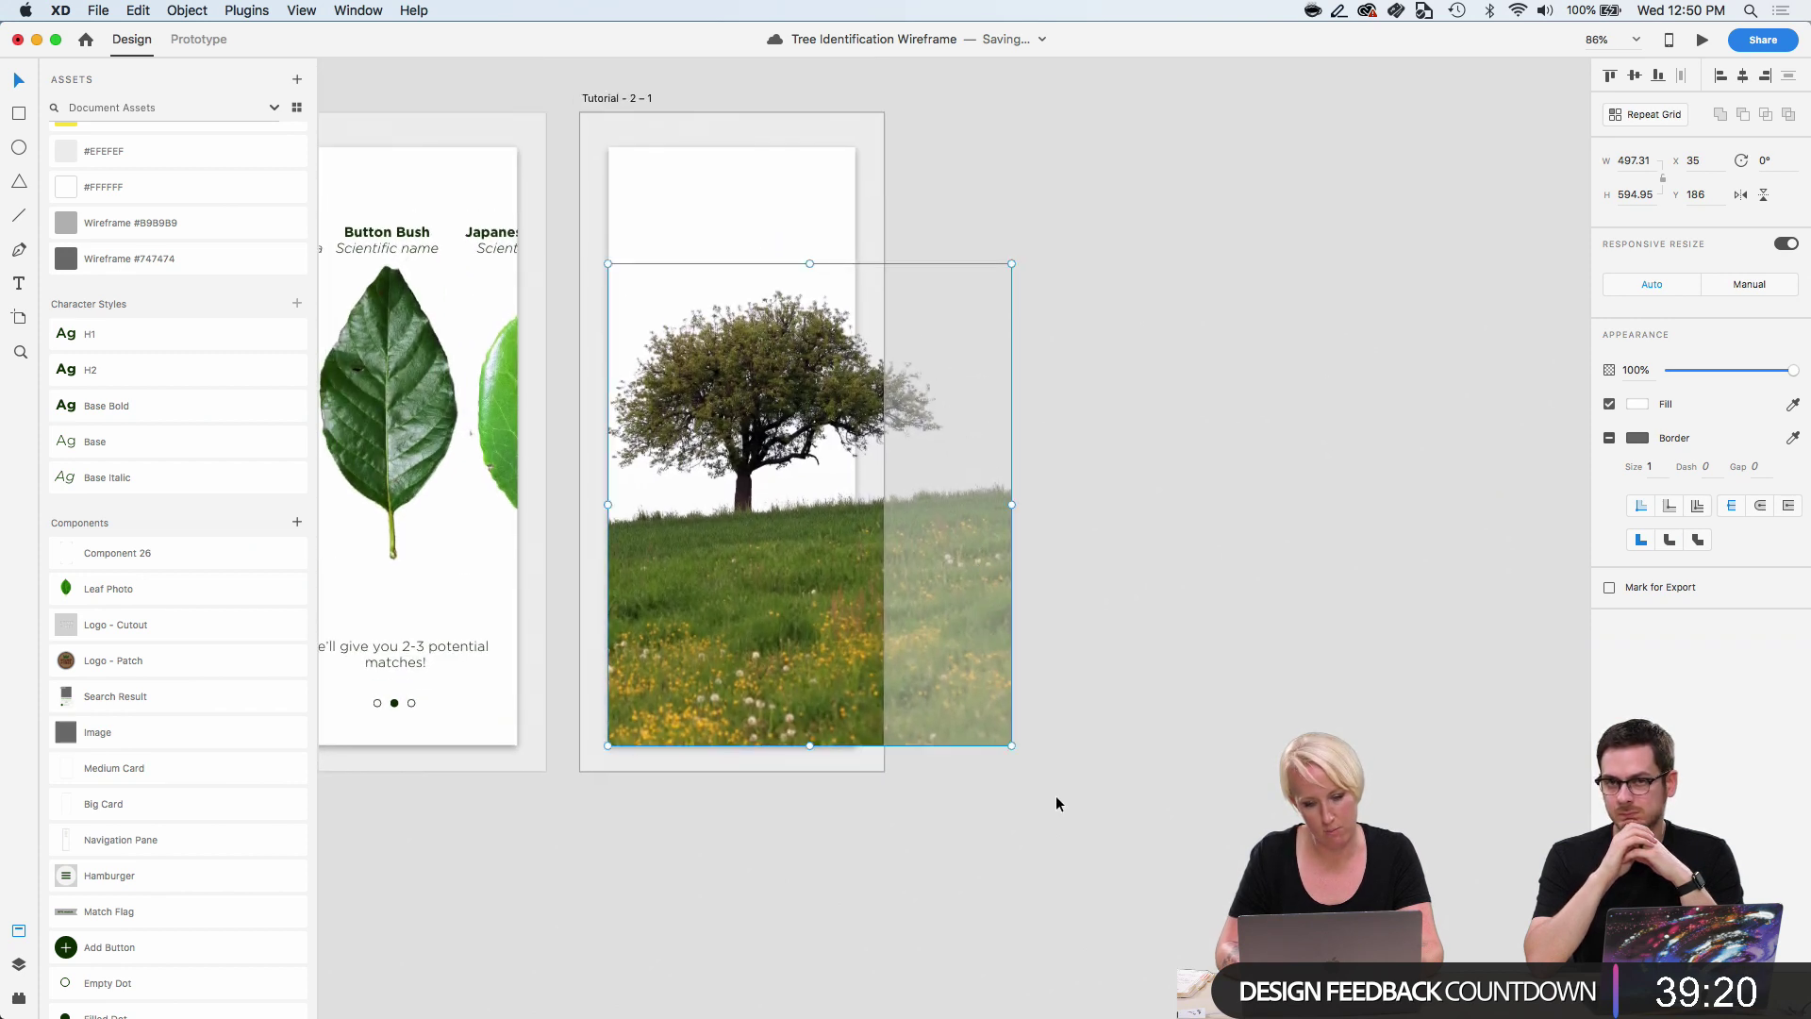
pyautogui.moveTo(1011, 746); pyautogui.dragTo(928, 687)
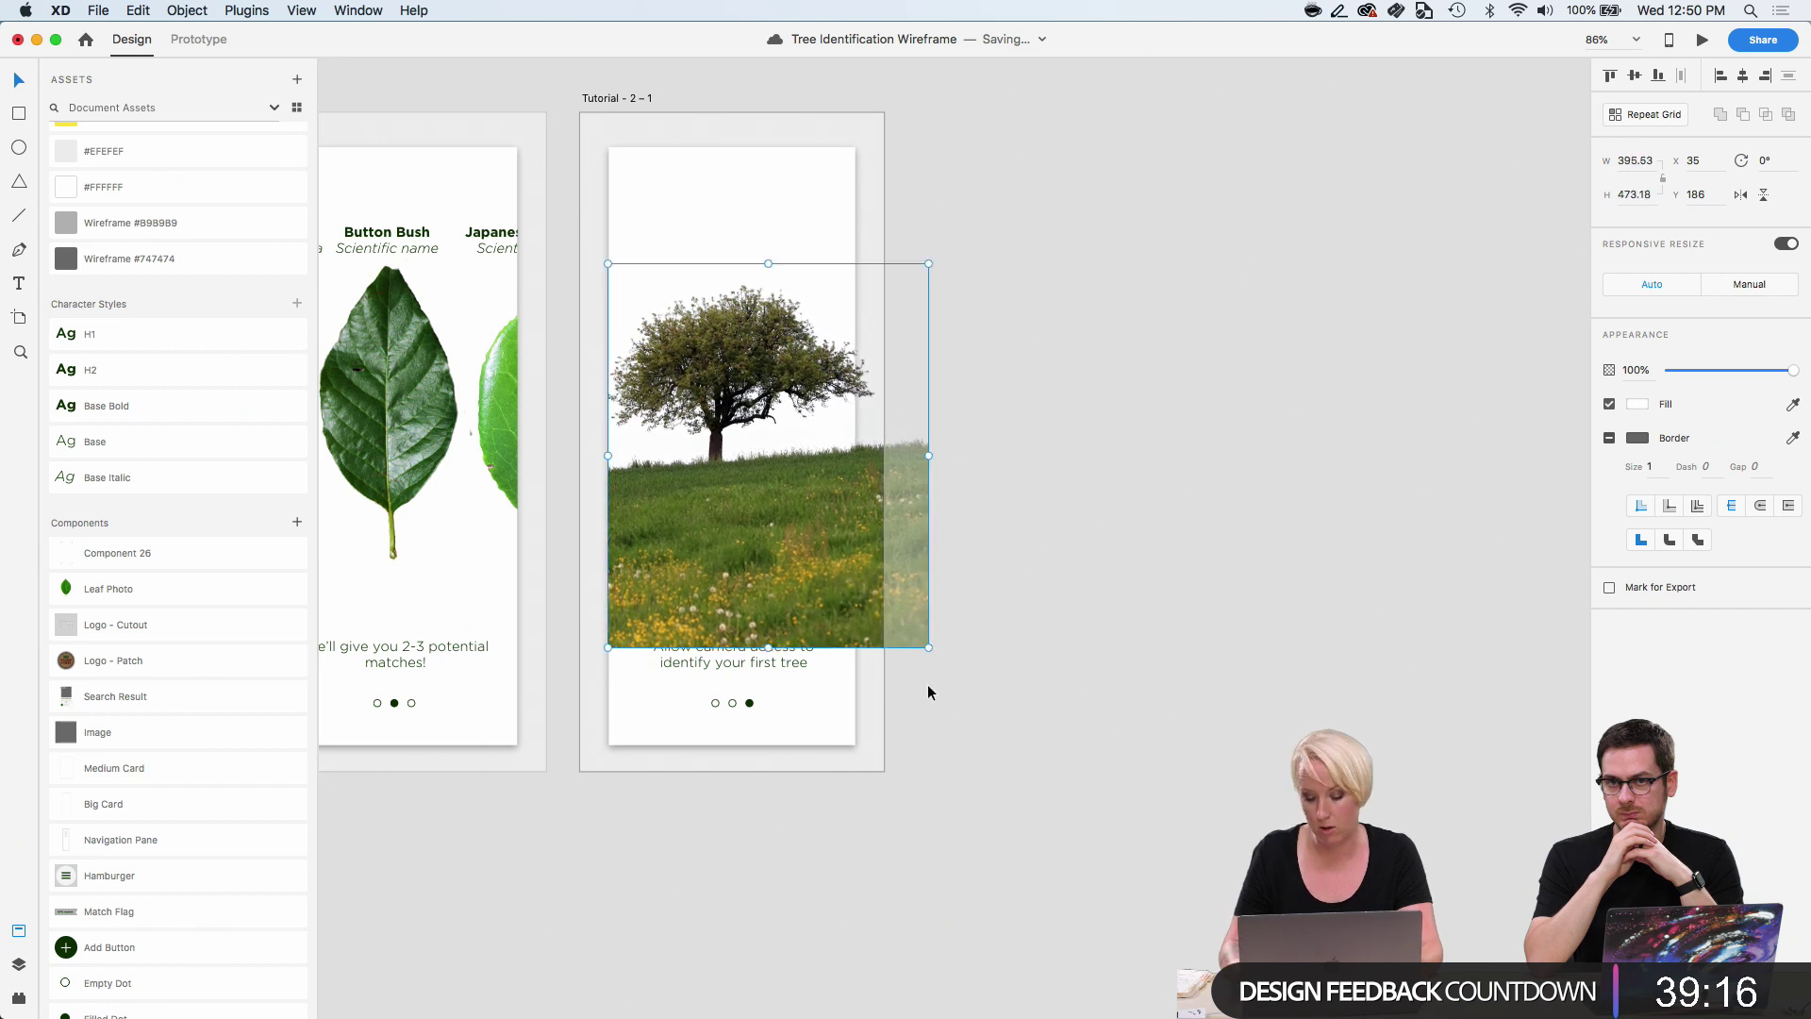
# Lower the masked tree image to Y 306 and shrink it proportionally to about 296 × 354.5.
pyautogui.hotkey('shift', 'Down')
pyautogui.hotkey('shift', 'Down')
pyautogui.hotkey('shift', 'Down')
pyautogui.hotkey('shift', 'Down')
pyautogui.hotkey('shift', 'Down')
pyautogui.hotkey('shift', 'Down')
pyautogui.hotkey('shift', 'Down')
pyautogui.hotkey('shift', 'Down')
pyautogui.hotkey('shift', 'Down')
pyautogui.hotkey('shift', 'Down')
pyautogui.hotkey('shift', 'Down')
pyautogui.hotkey('shift', 'Down')
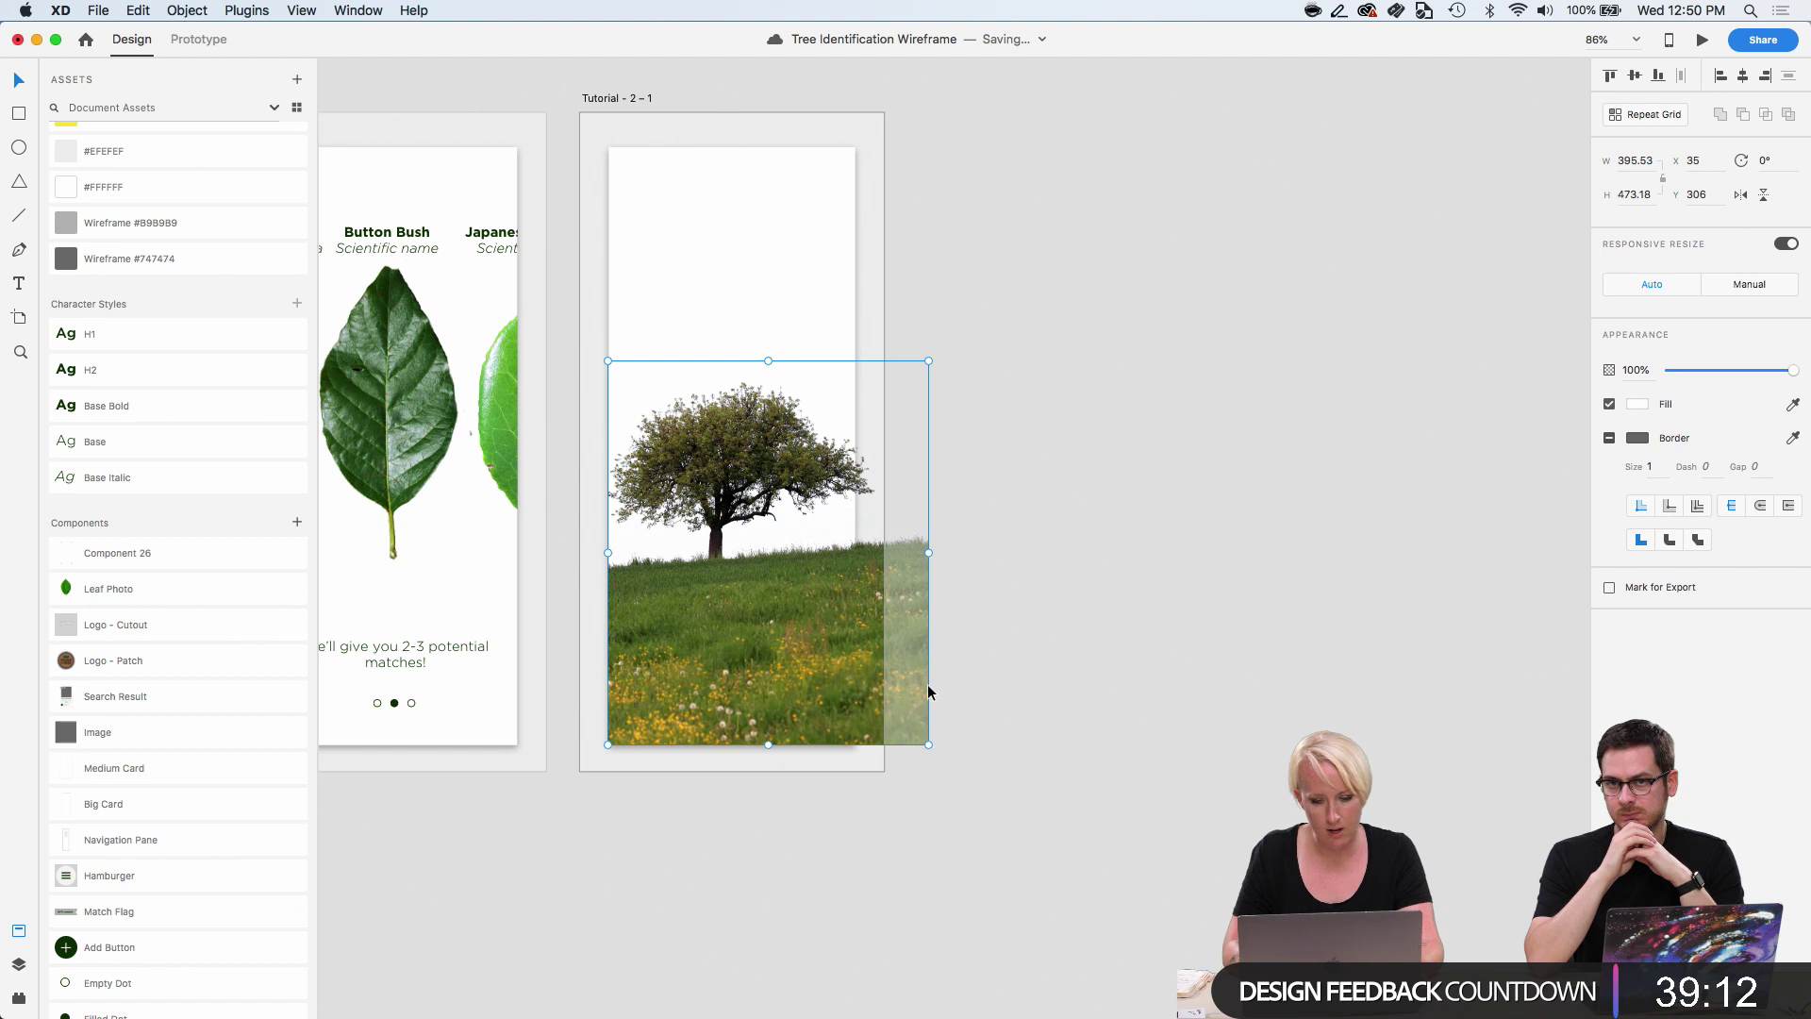
pyautogui.moveTo(927, 753); pyautogui.dragTo(847, 719)
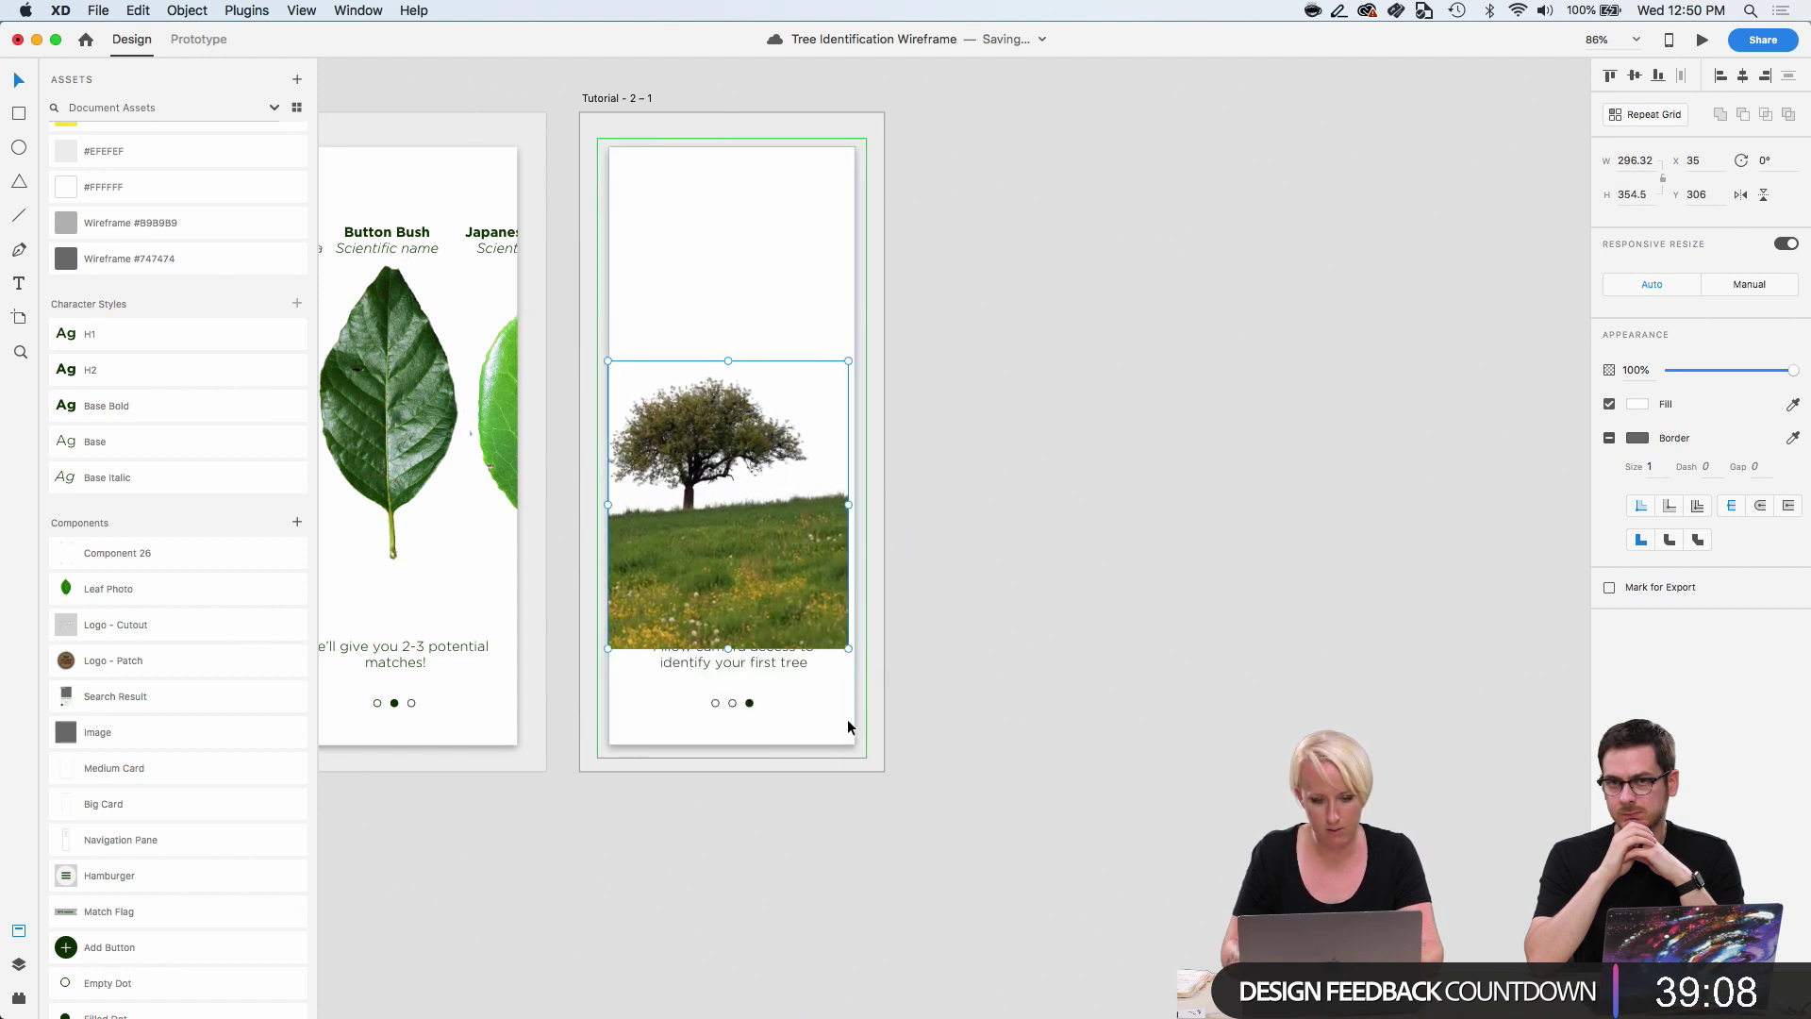
# Lower the masked tree image on the Tutorial - 2 – 1 artboard to Y 425, against the card's lower edge.
pyautogui.hotkey('shift', 'Down')
pyautogui.hotkey('shift', 'Down')
pyautogui.hotkey('shift', 'Down')
pyautogui.hotkey('shift', 'Down')
pyautogui.hotkey('shift', 'Down')
pyautogui.hotkey('shift', 'Down')
pyautogui.hotkey('shift', 'Down')
pyautogui.hotkey('shift', 'Down')
pyautogui.hotkey('shift', 'Down')
pyautogui.hotkey('shift', 'Down')
pyautogui.hotkey('shift', 'Down')
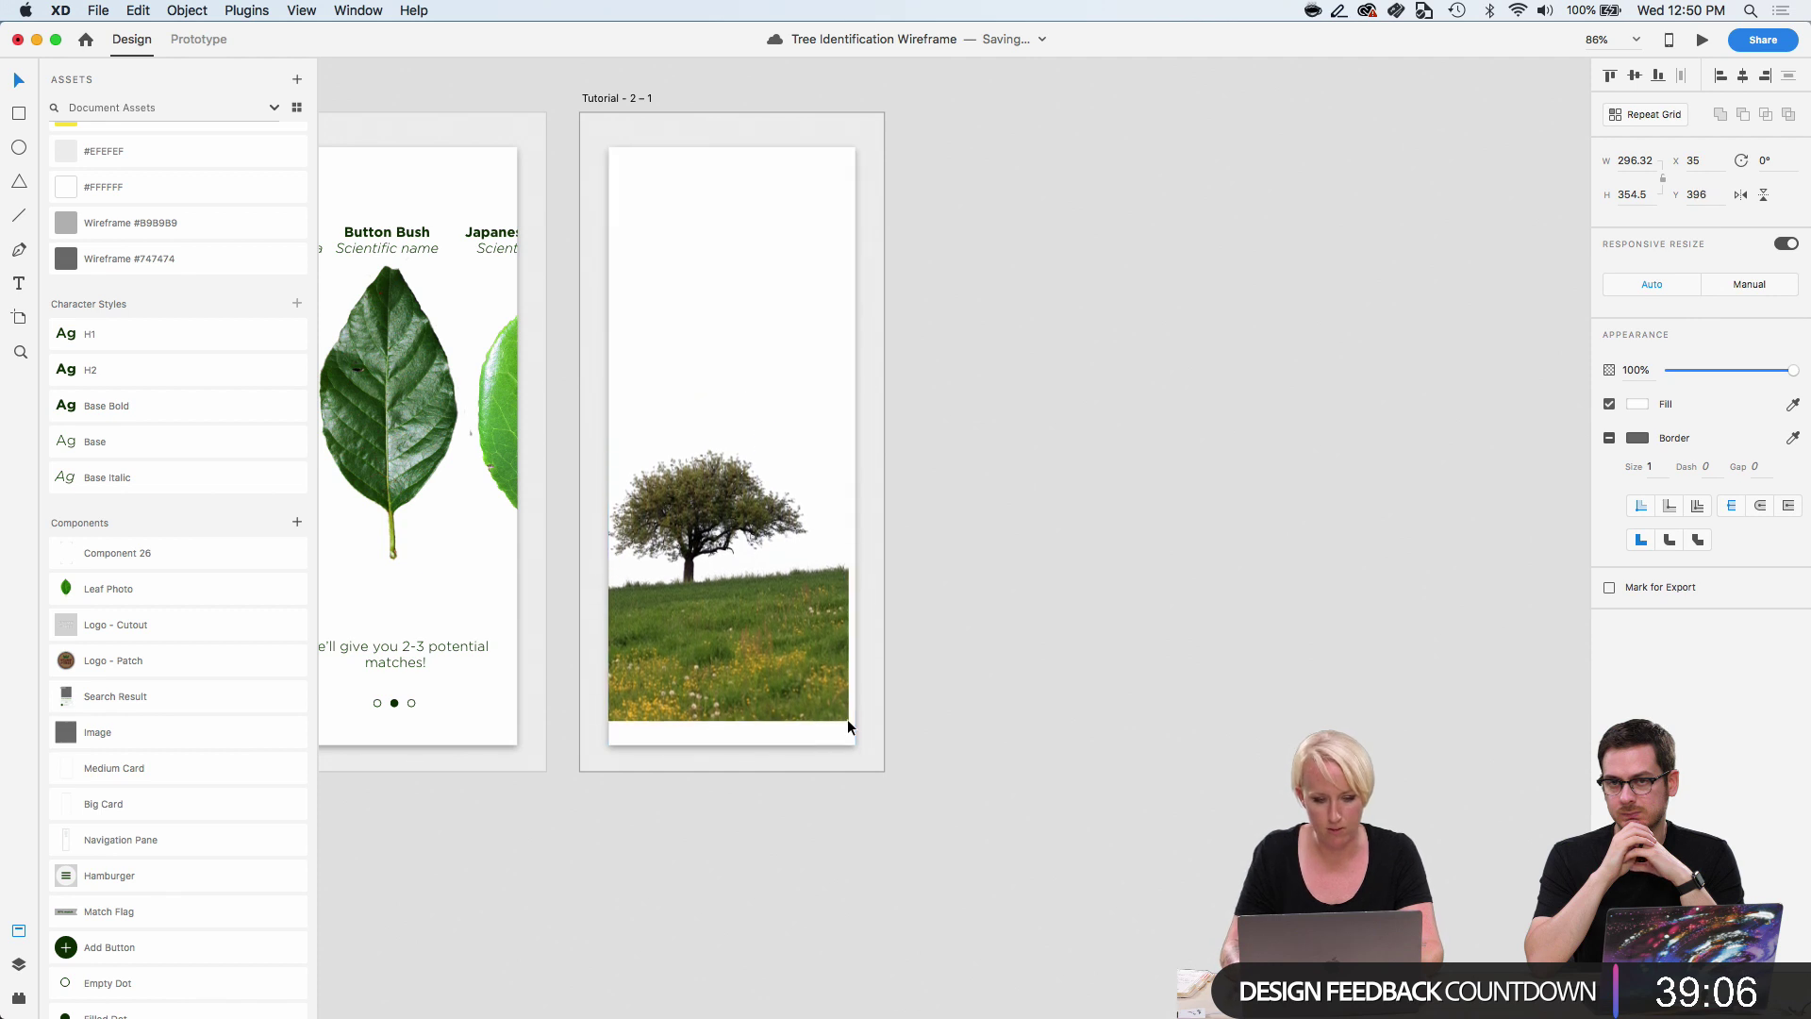
pyautogui.scroll(5, 847, 719)
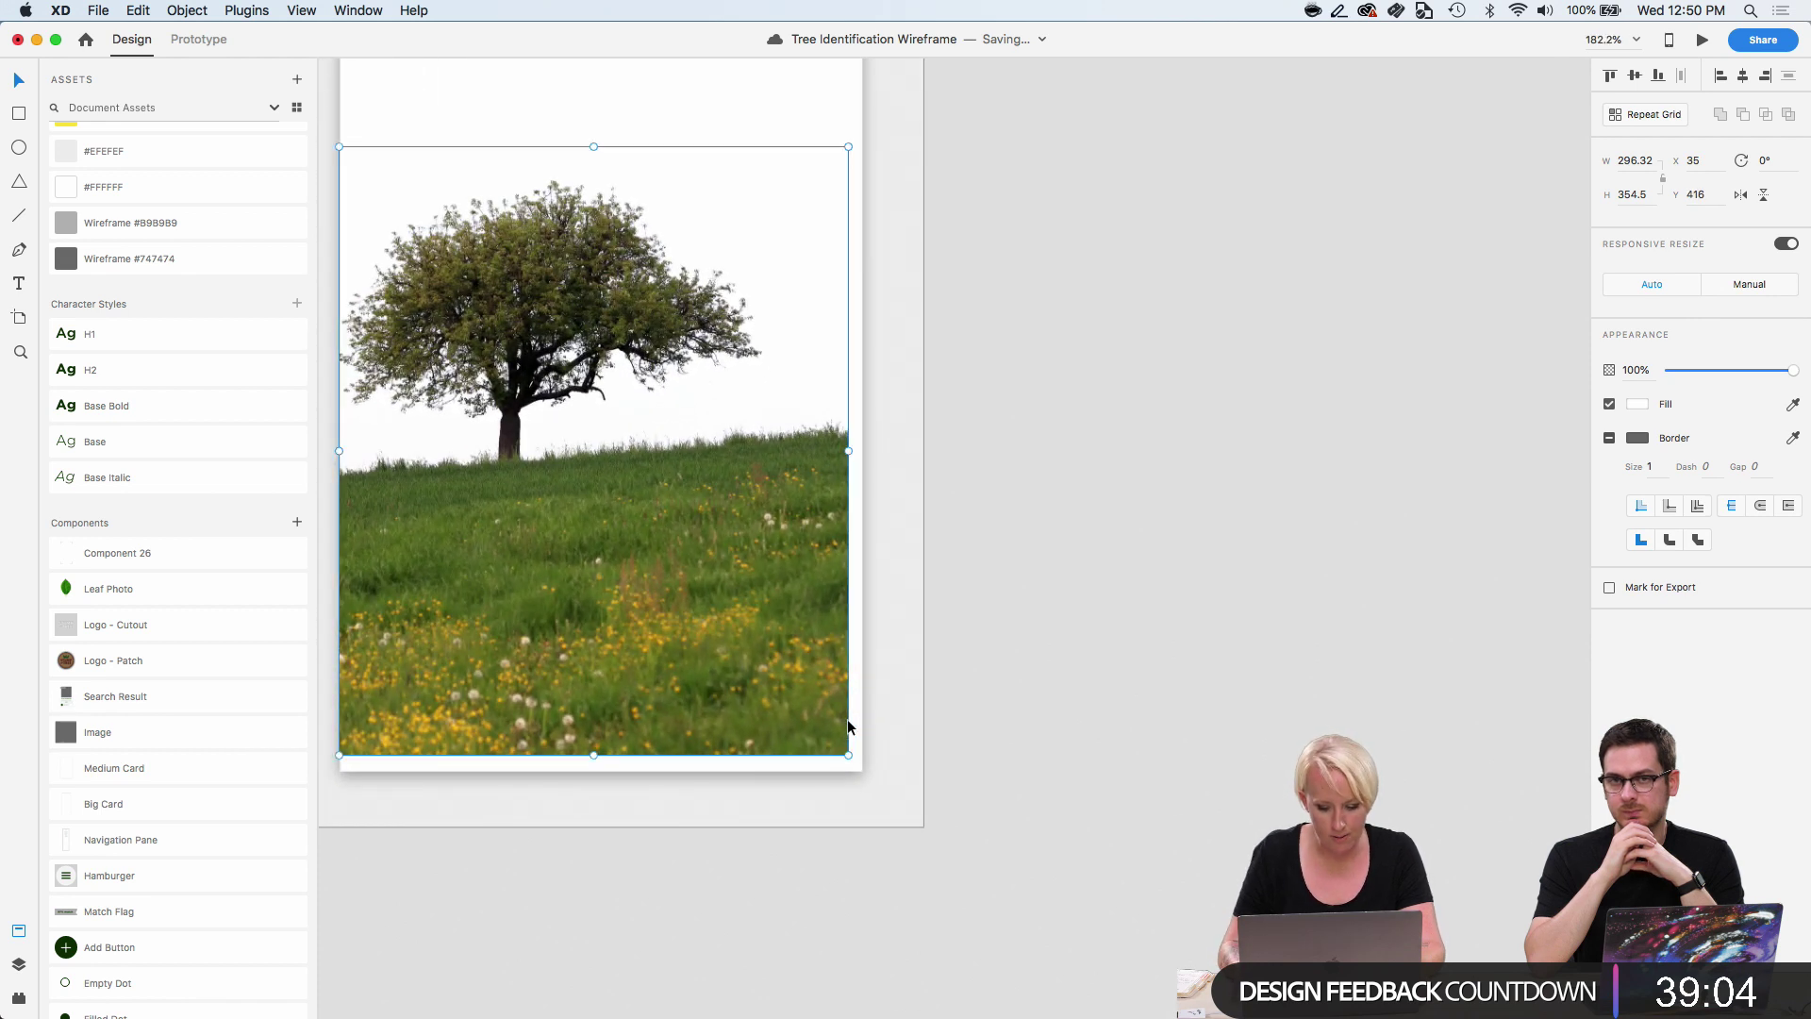
pyautogui.press('Down')
pyautogui.press('Down')
pyautogui.press('Down')
pyautogui.press('Down')
pyautogui.press('Down')
pyautogui.press('Down')
pyautogui.press('Down')
pyautogui.press('Down')
pyautogui.press('Down')
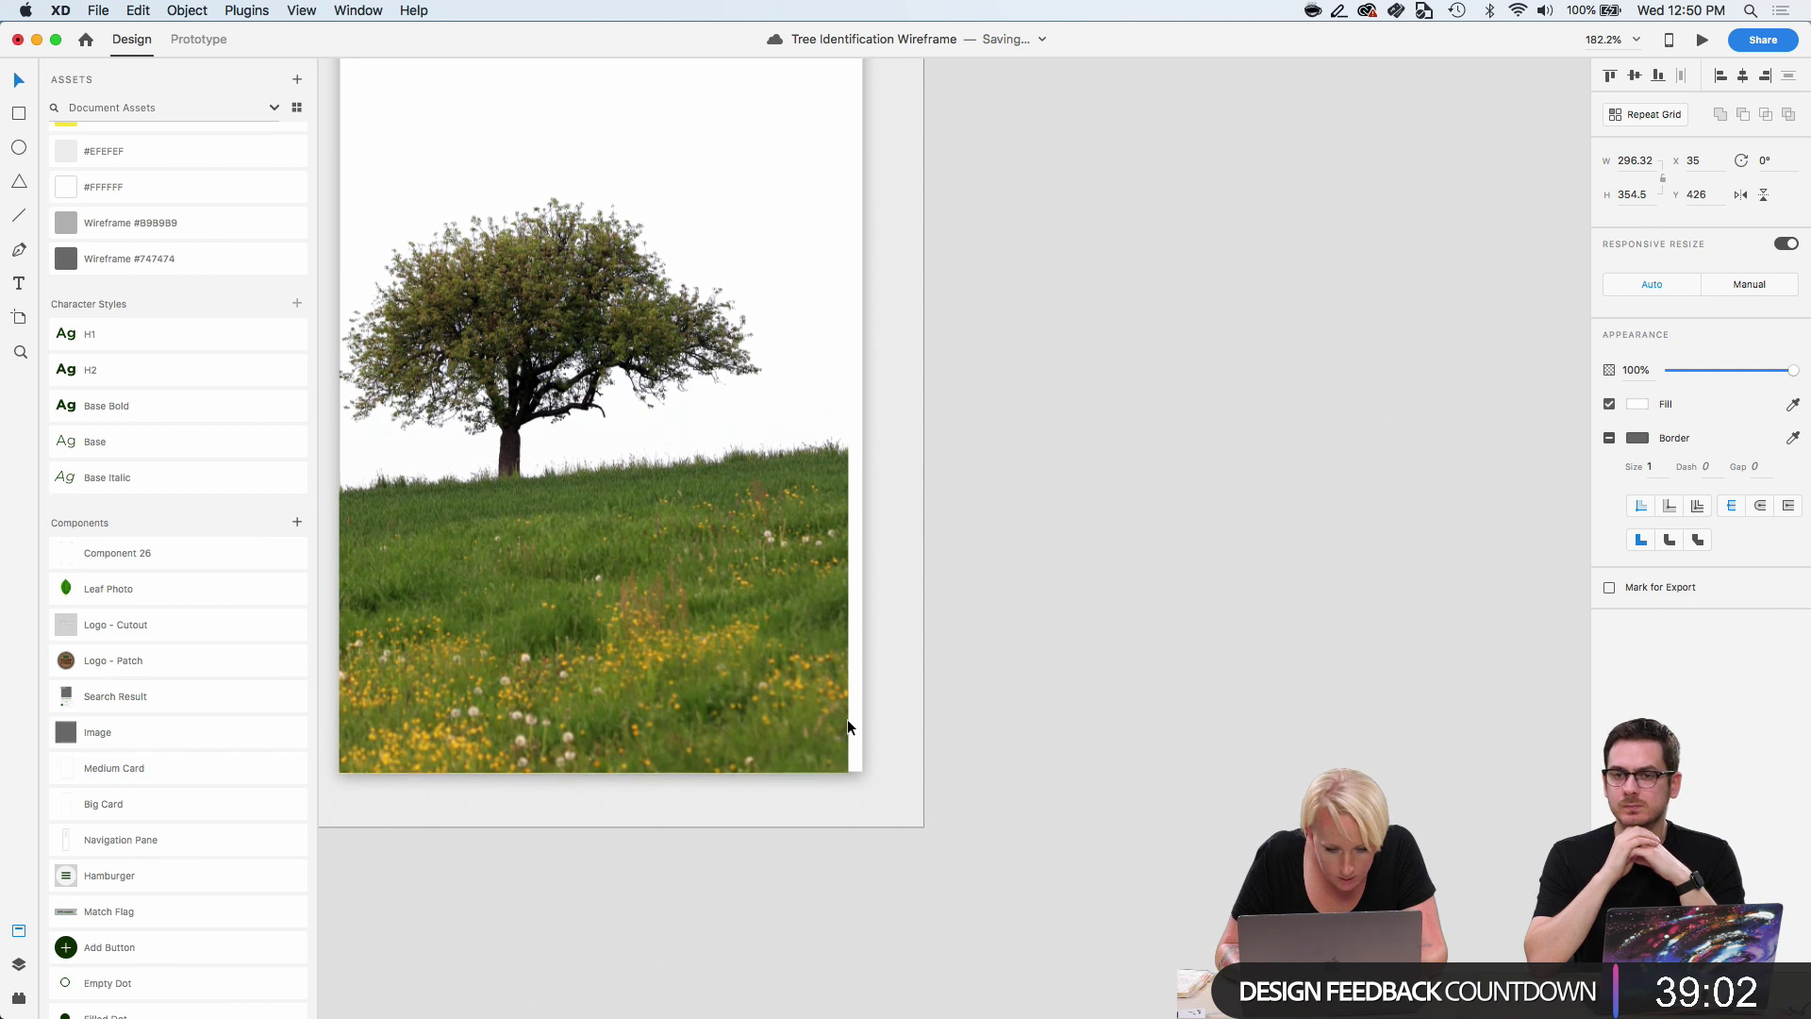
pyautogui.hscroll(-5, 847, 719)
pyautogui.scroll(3, 847, 719)
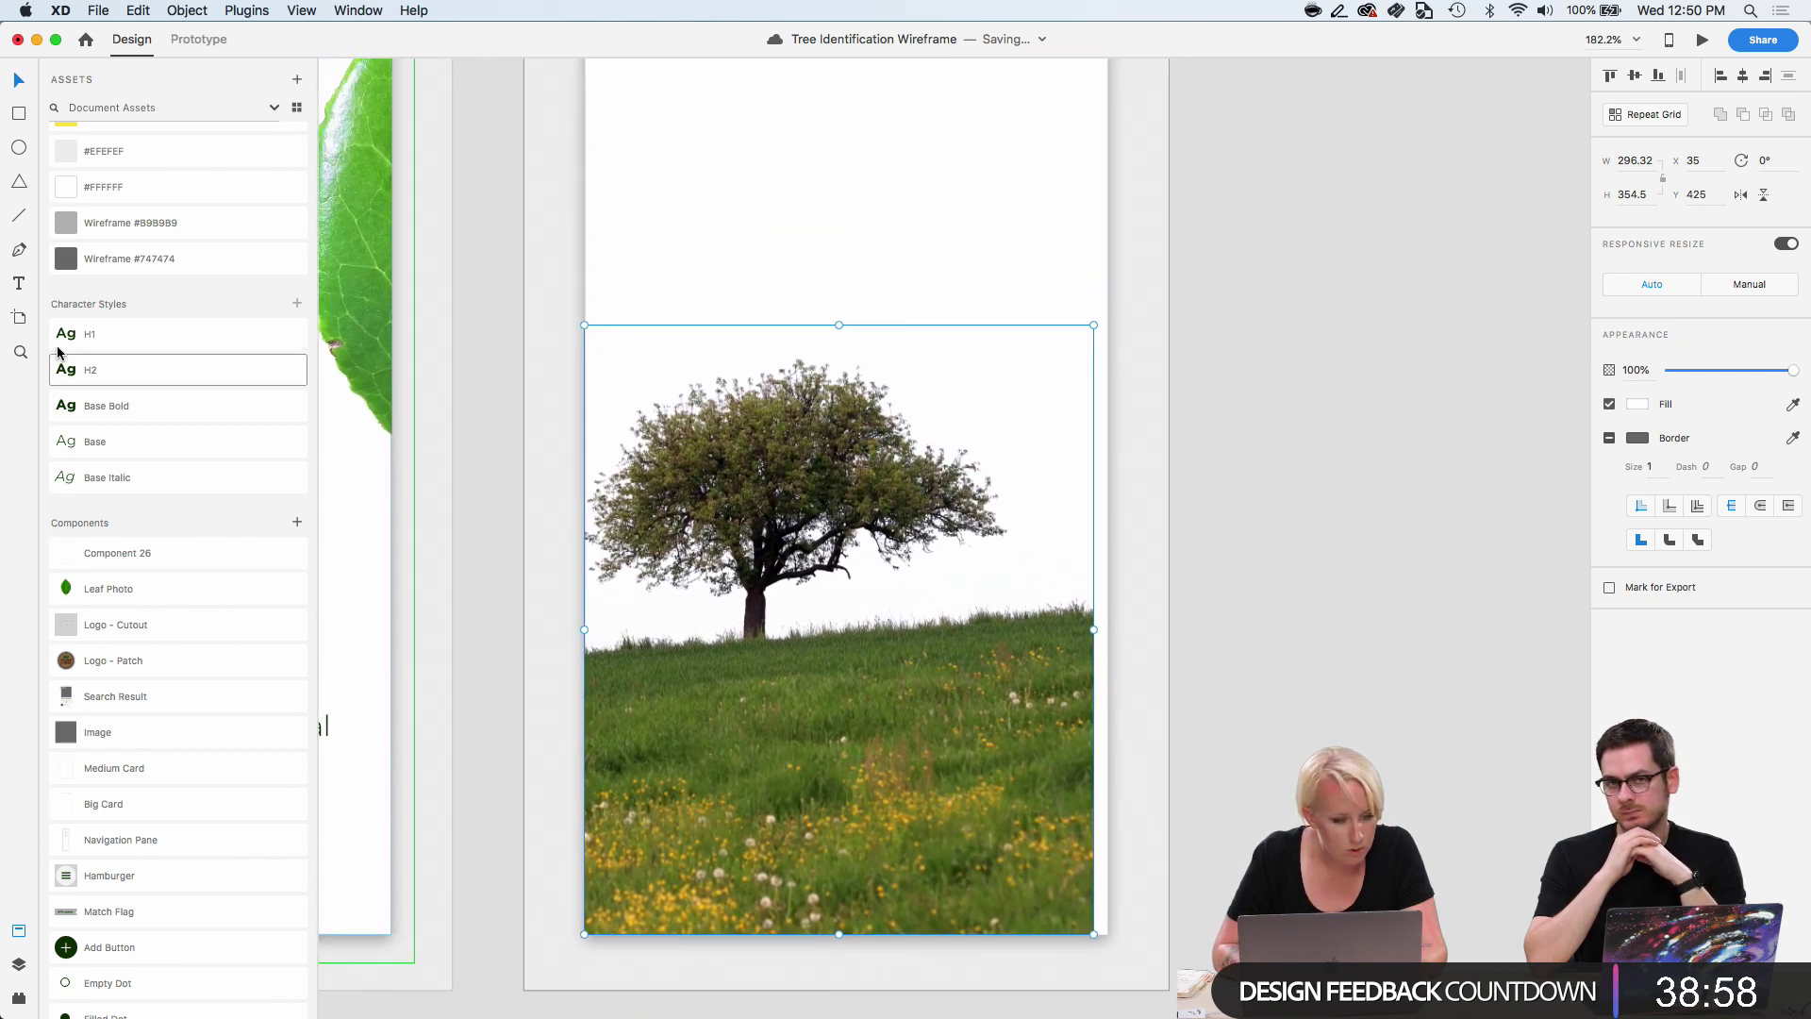
# Rename the mask group as Meadow tree and restack it beneath the text layer, directly above Medium Card.
pyautogui.click(17, 963)
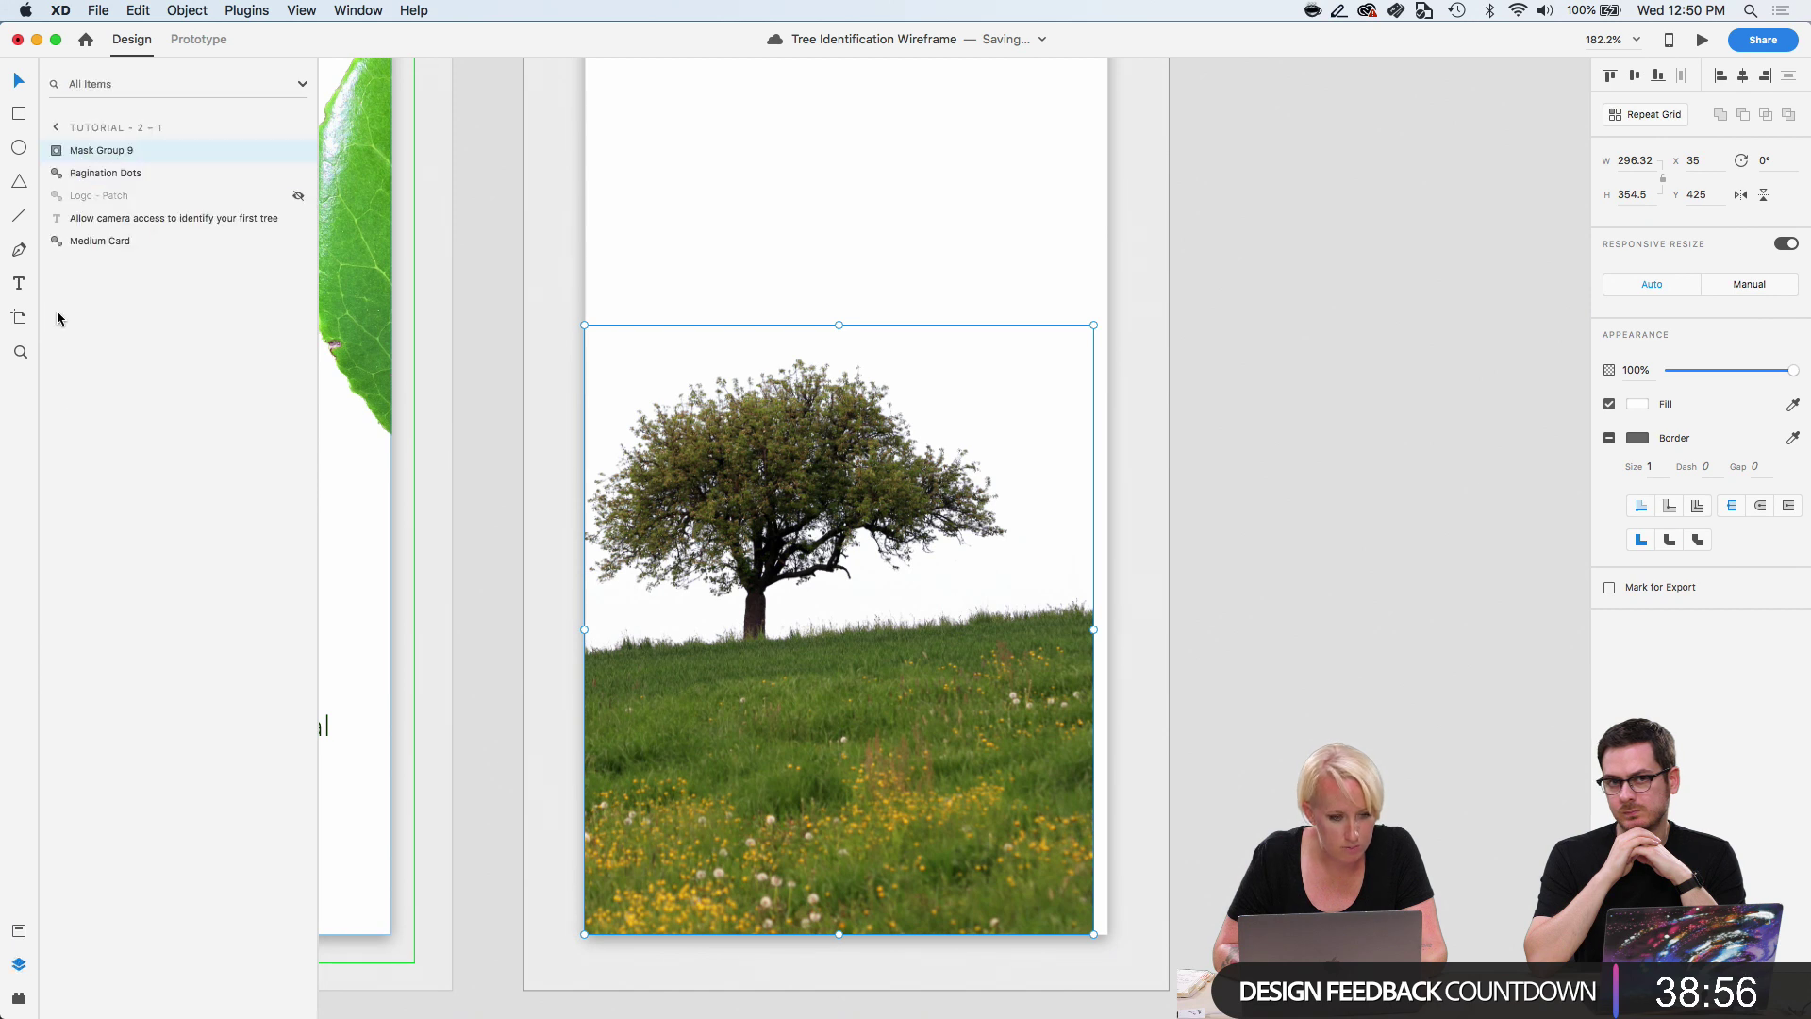
pyautogui.doubleClick(97, 151)
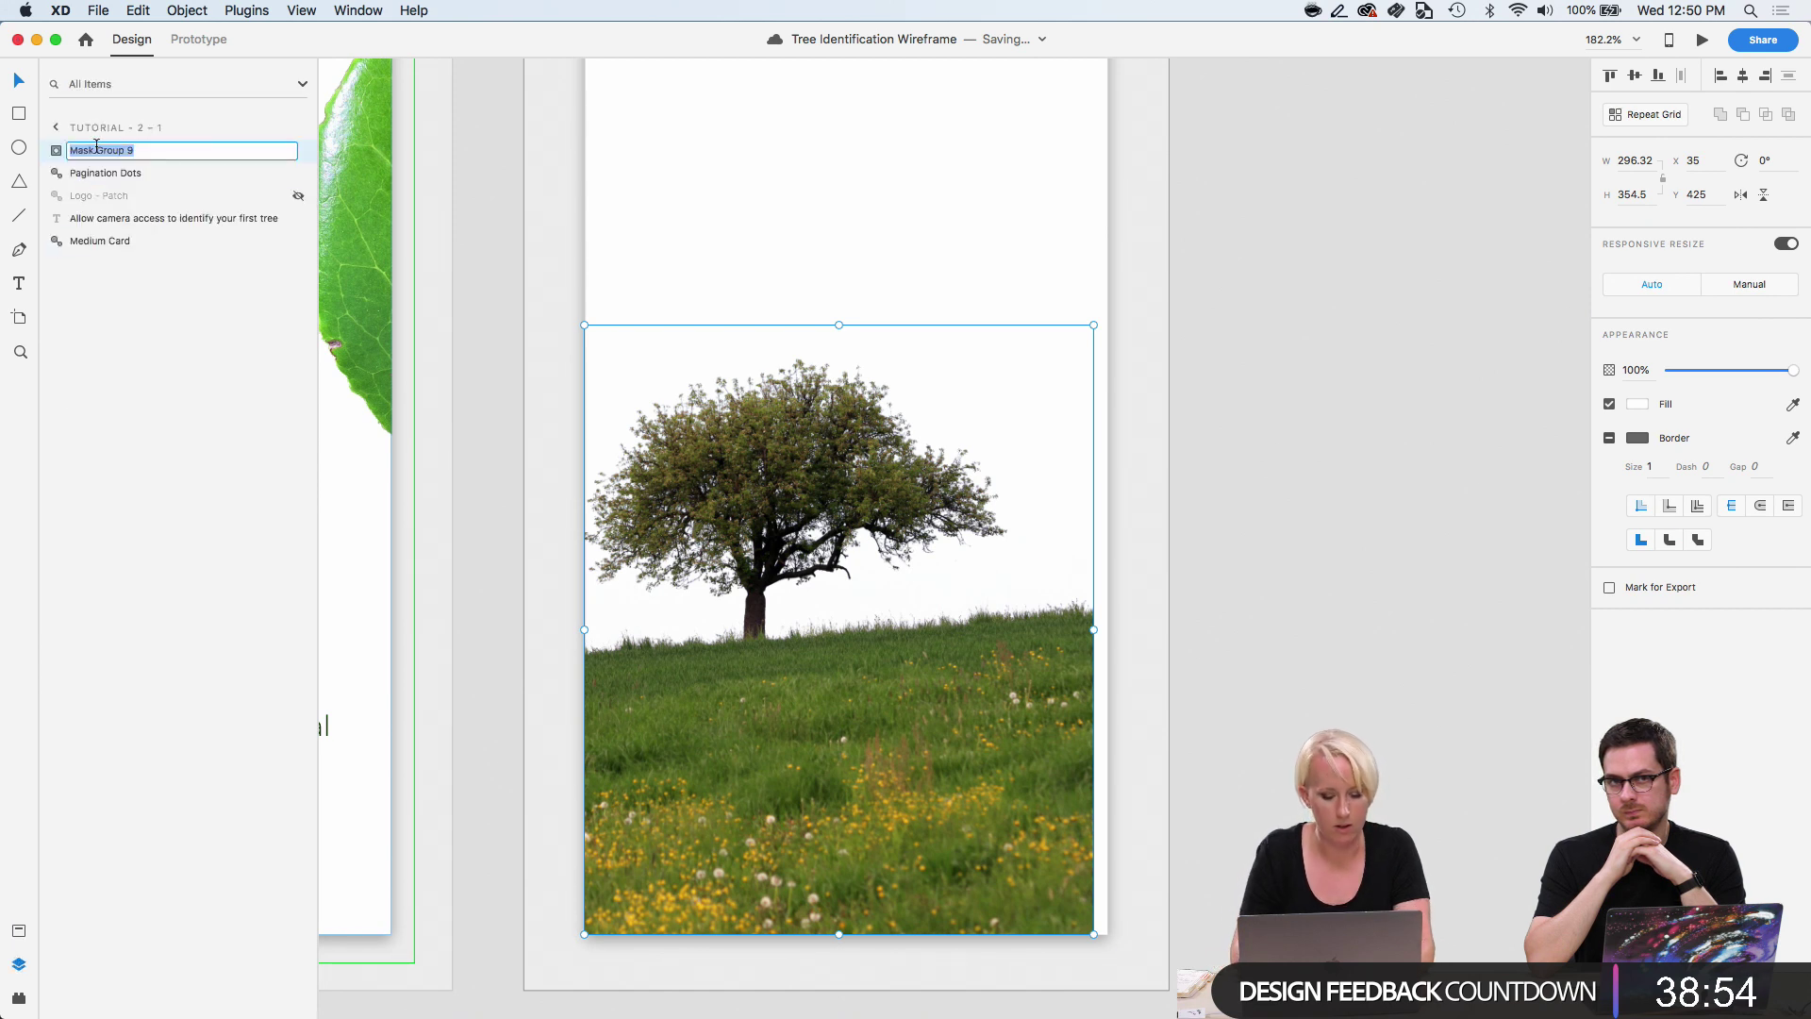
pyautogui.write('Meadow tree')
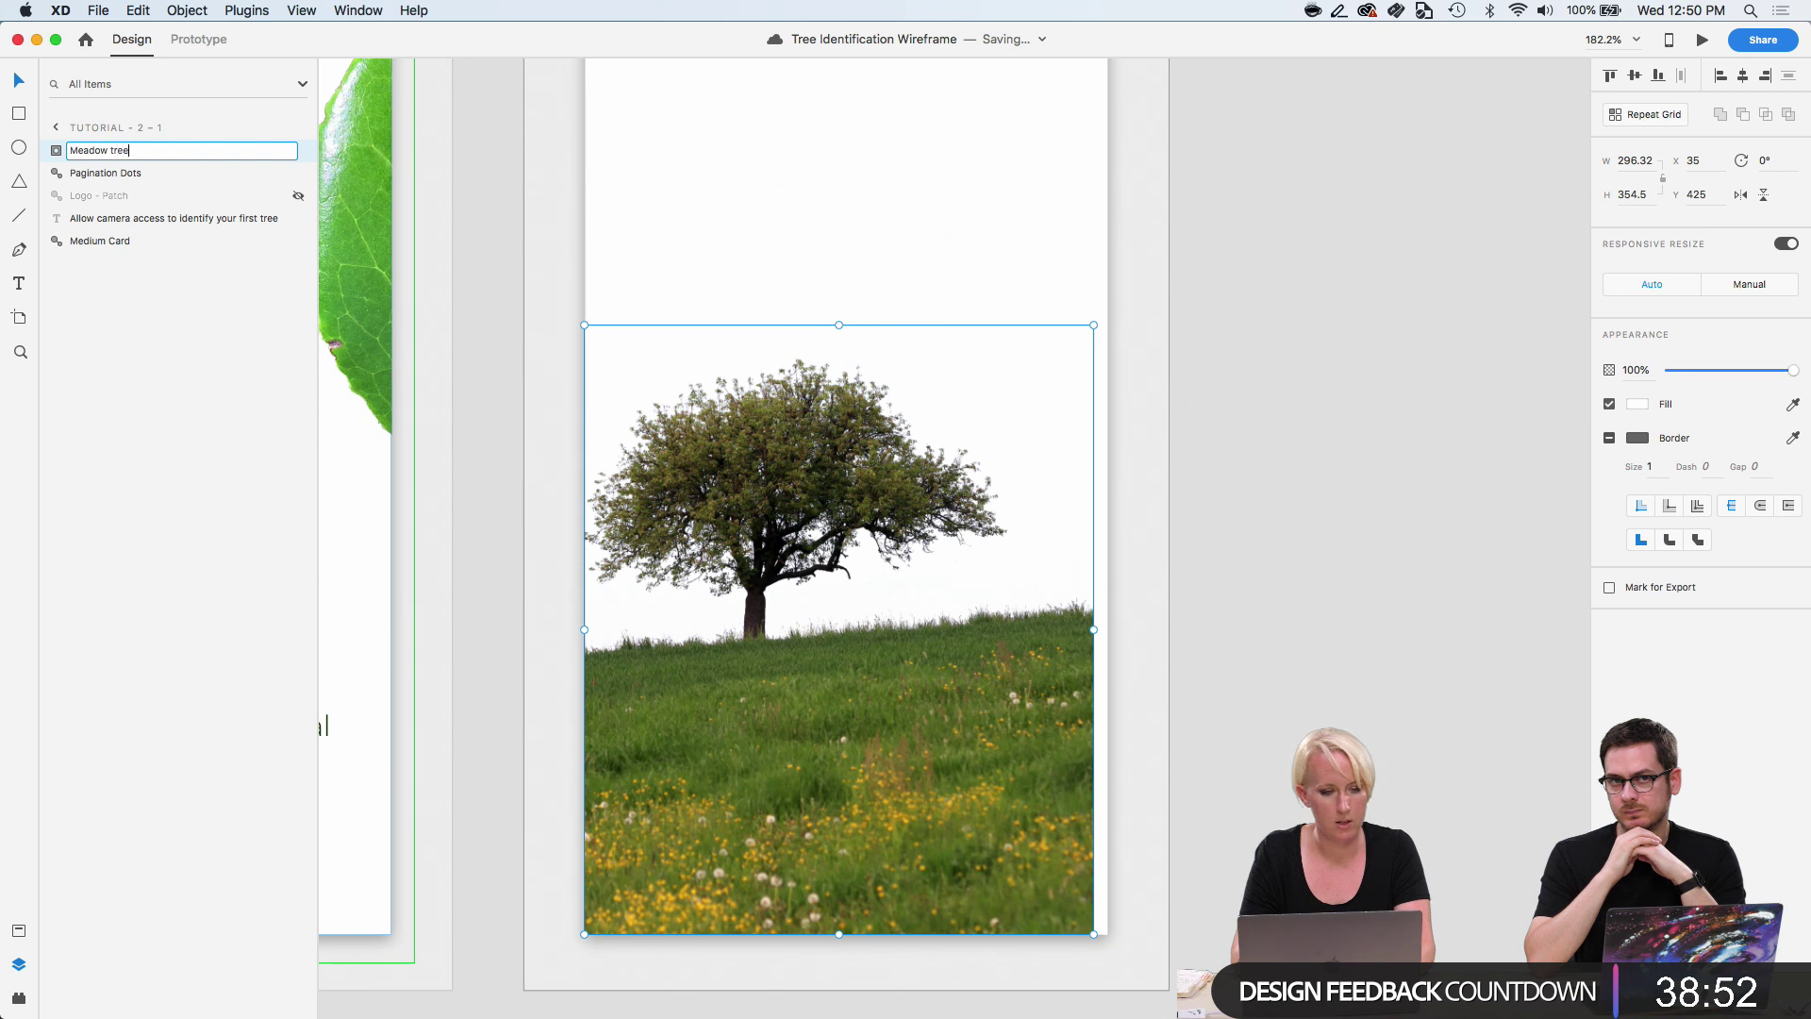
pyautogui.press('Return')
pyautogui.moveTo(58, 152); pyautogui.dragTo(66, 243)
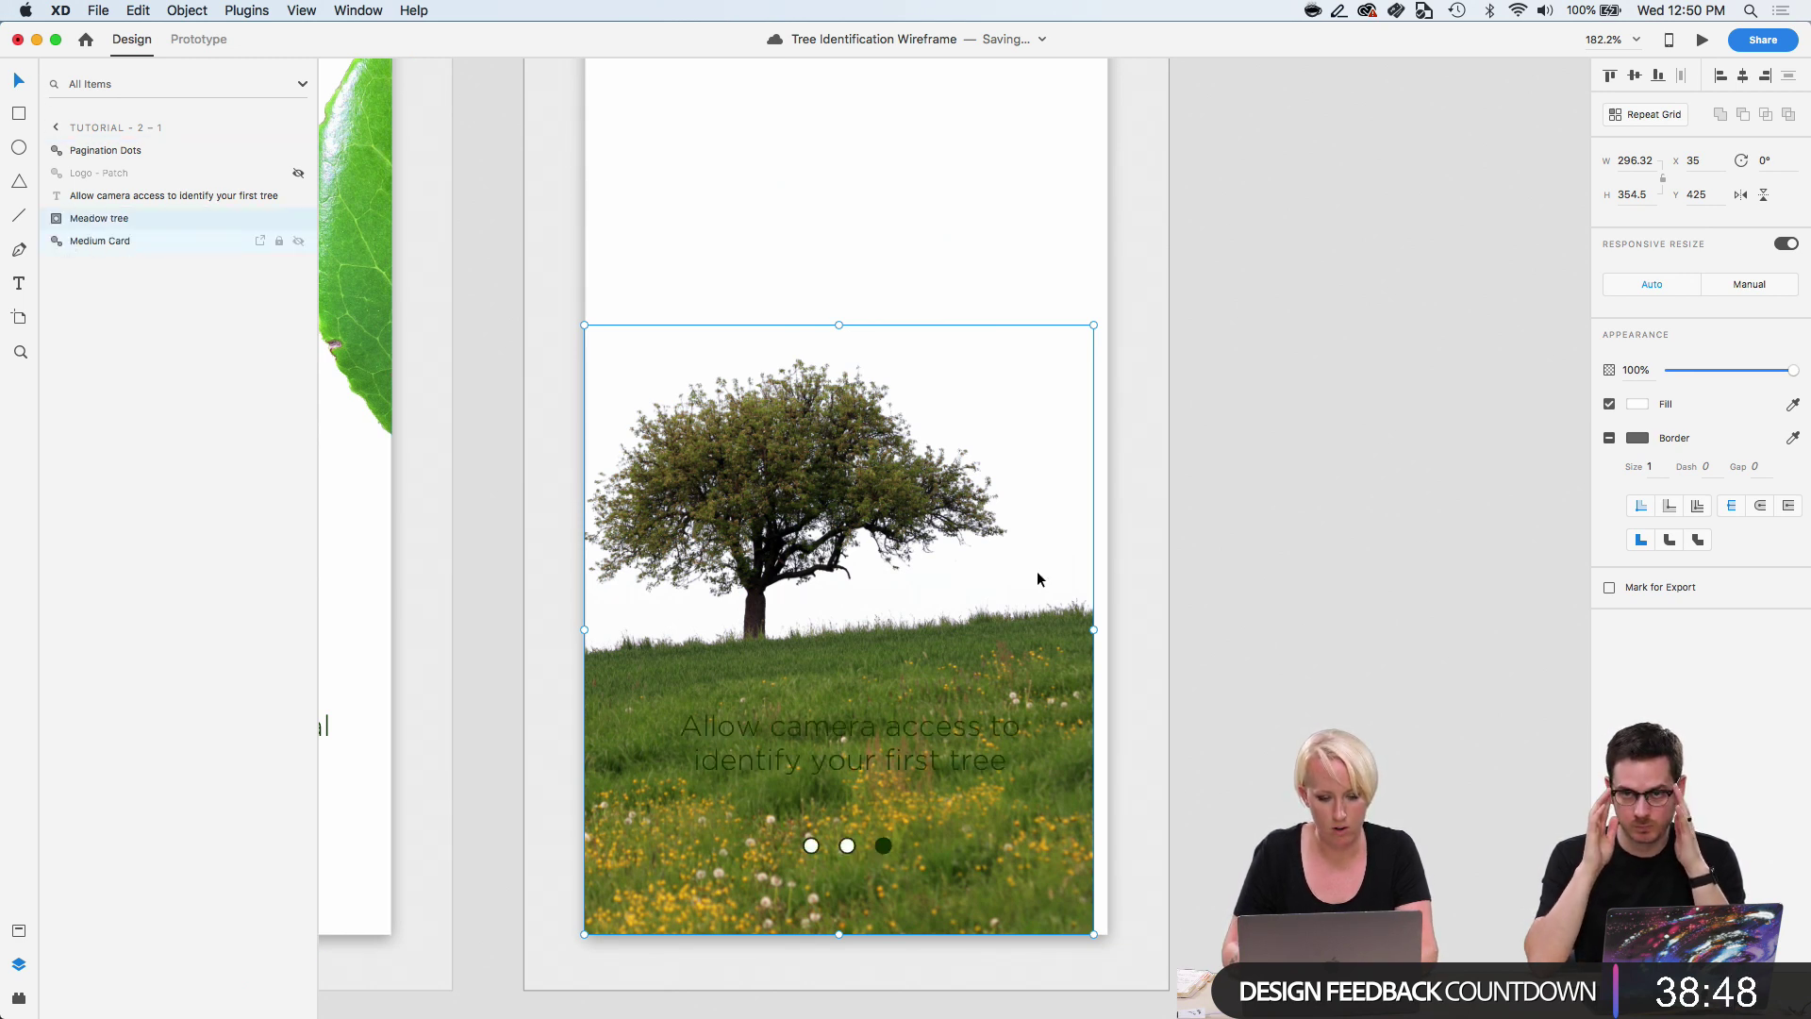
# Widen the masked tree image to about 304.78 so it spans the full card width, then deselect it.
pyautogui.moveTo(1094, 630); pyautogui.dragTo(1108, 631)
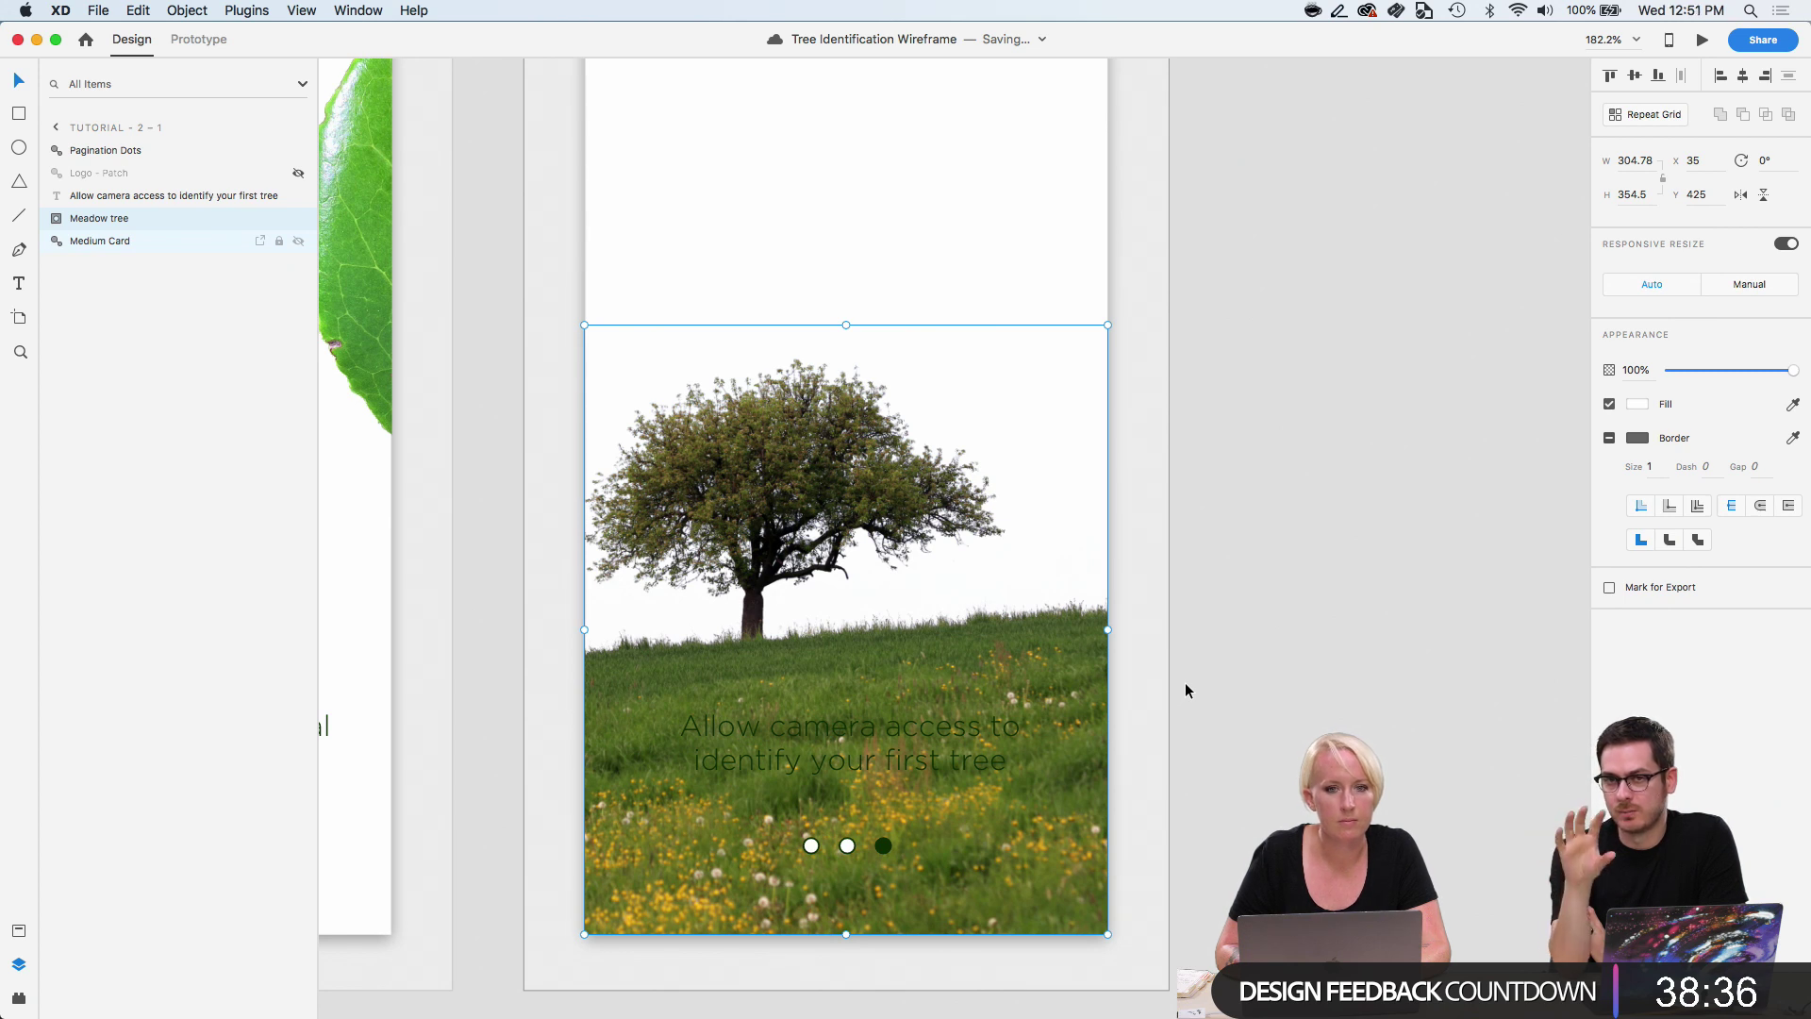
pyautogui.hscroll(2, 1185, 682)
pyautogui.scroll(-1, 1185, 682)
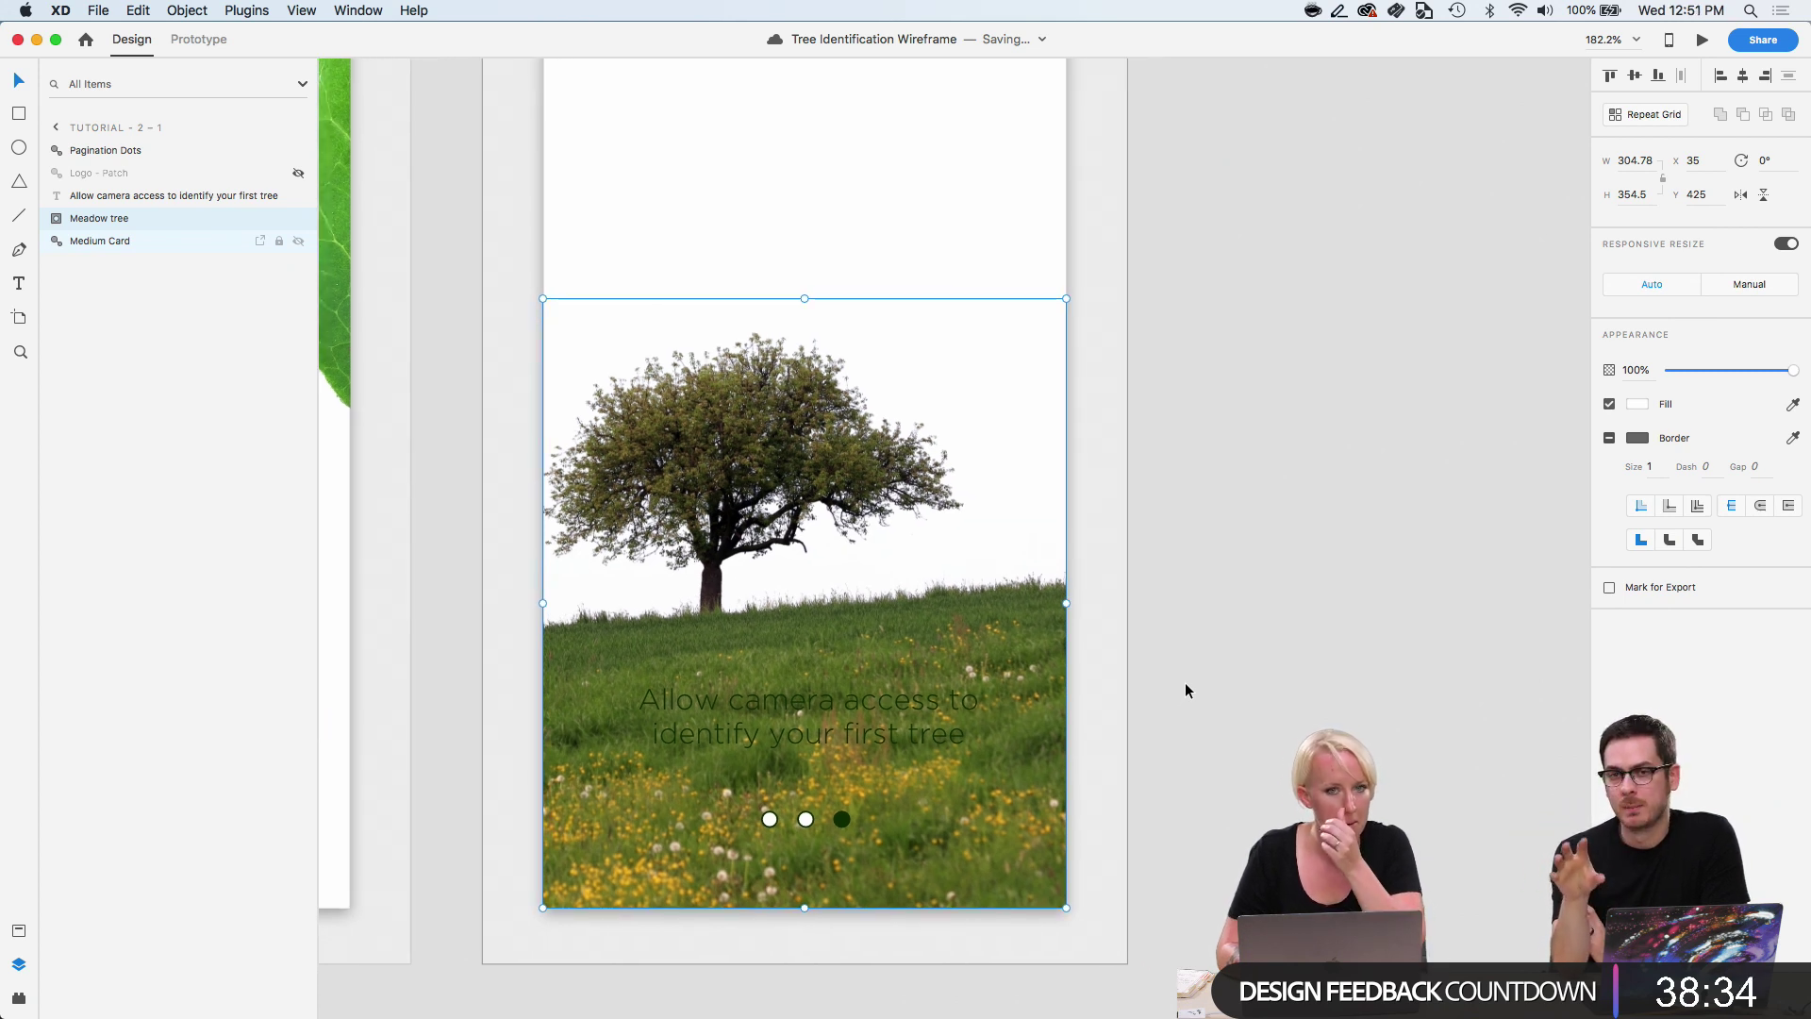
pyautogui.hscroll(1, 1185, 682)
pyautogui.scroll(-1, 1185, 682)
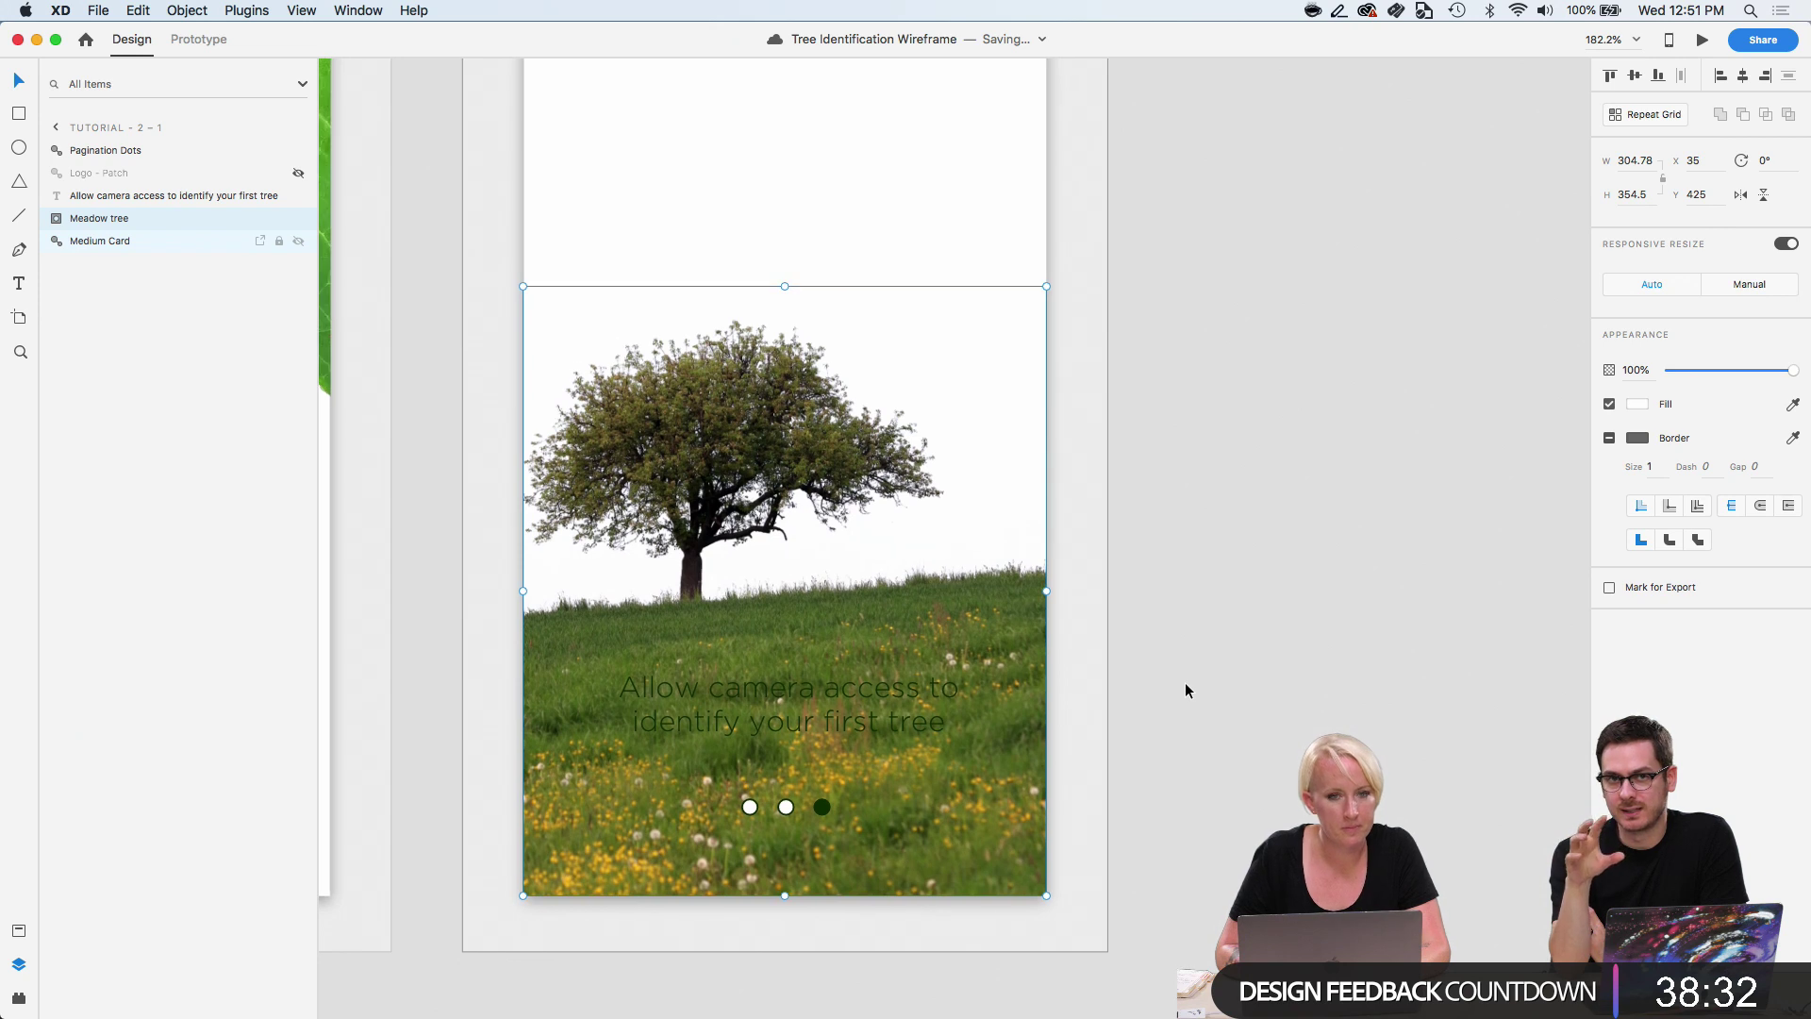
pyautogui.click(1194, 675)
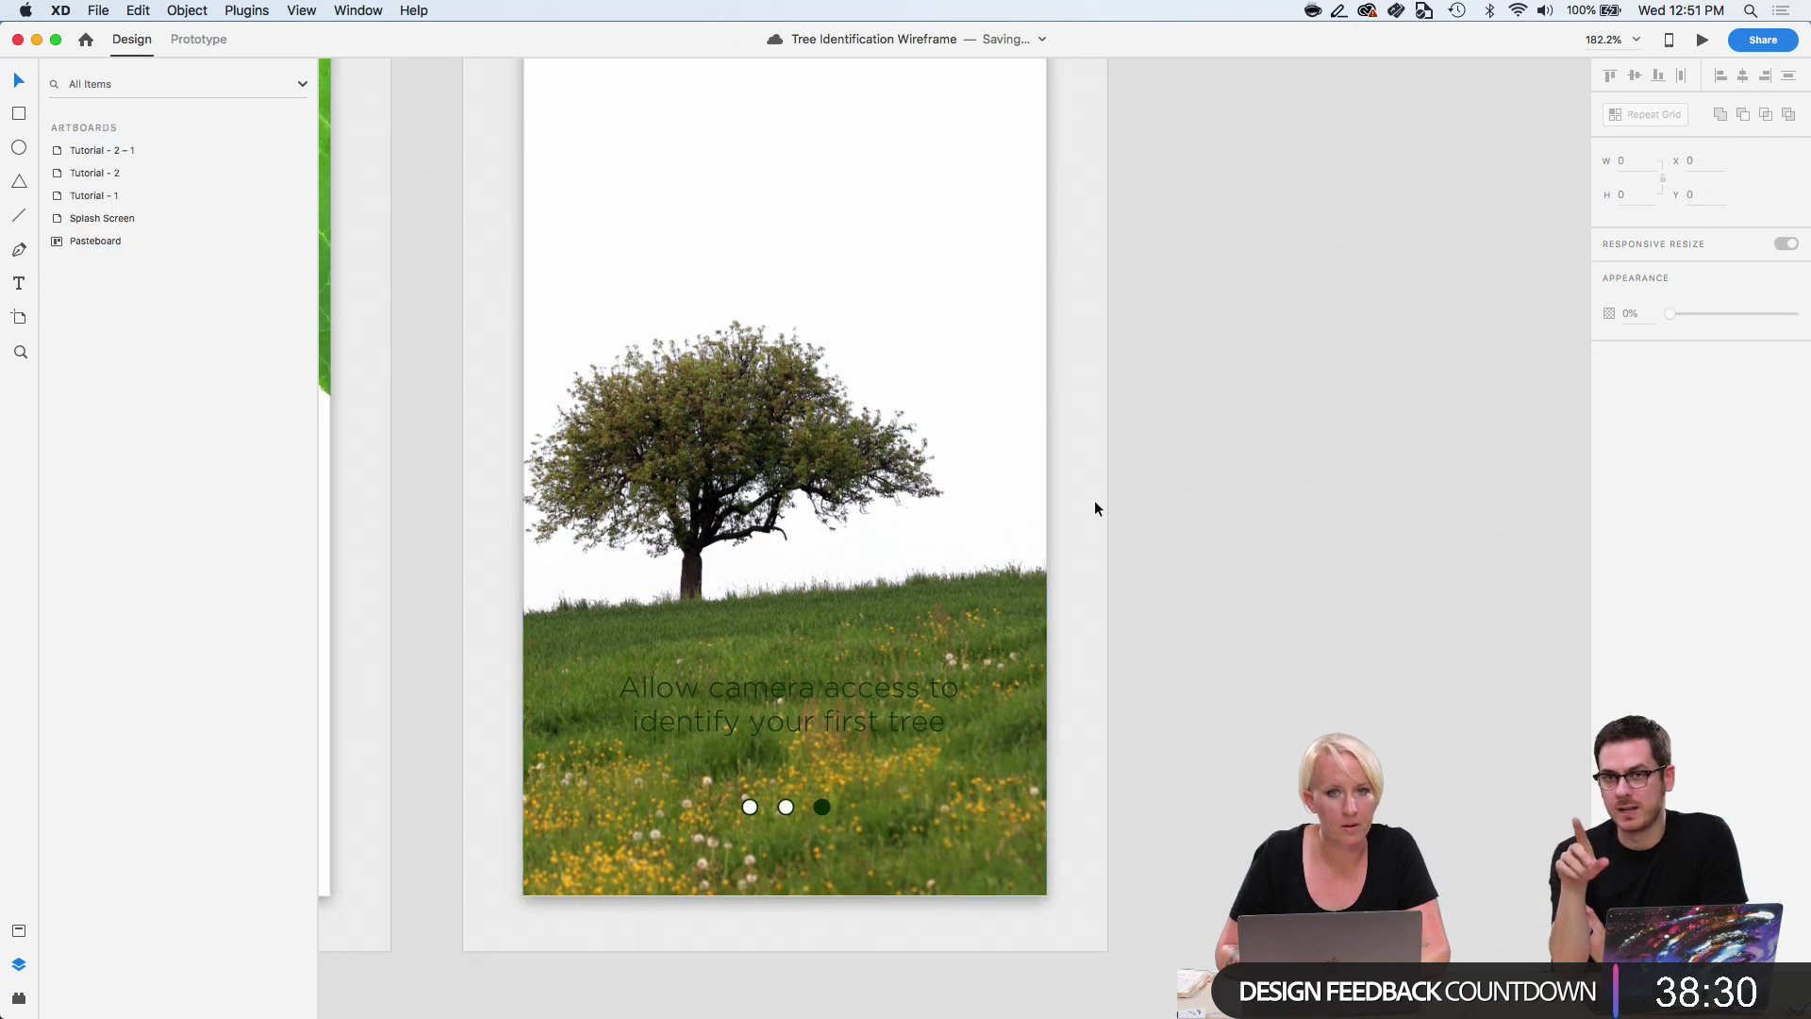
# Duplicate the Medium Card on the Tutorial - 2 – 1 artboard and ungroup the copy from its component.
pyautogui.click(1029, 296)
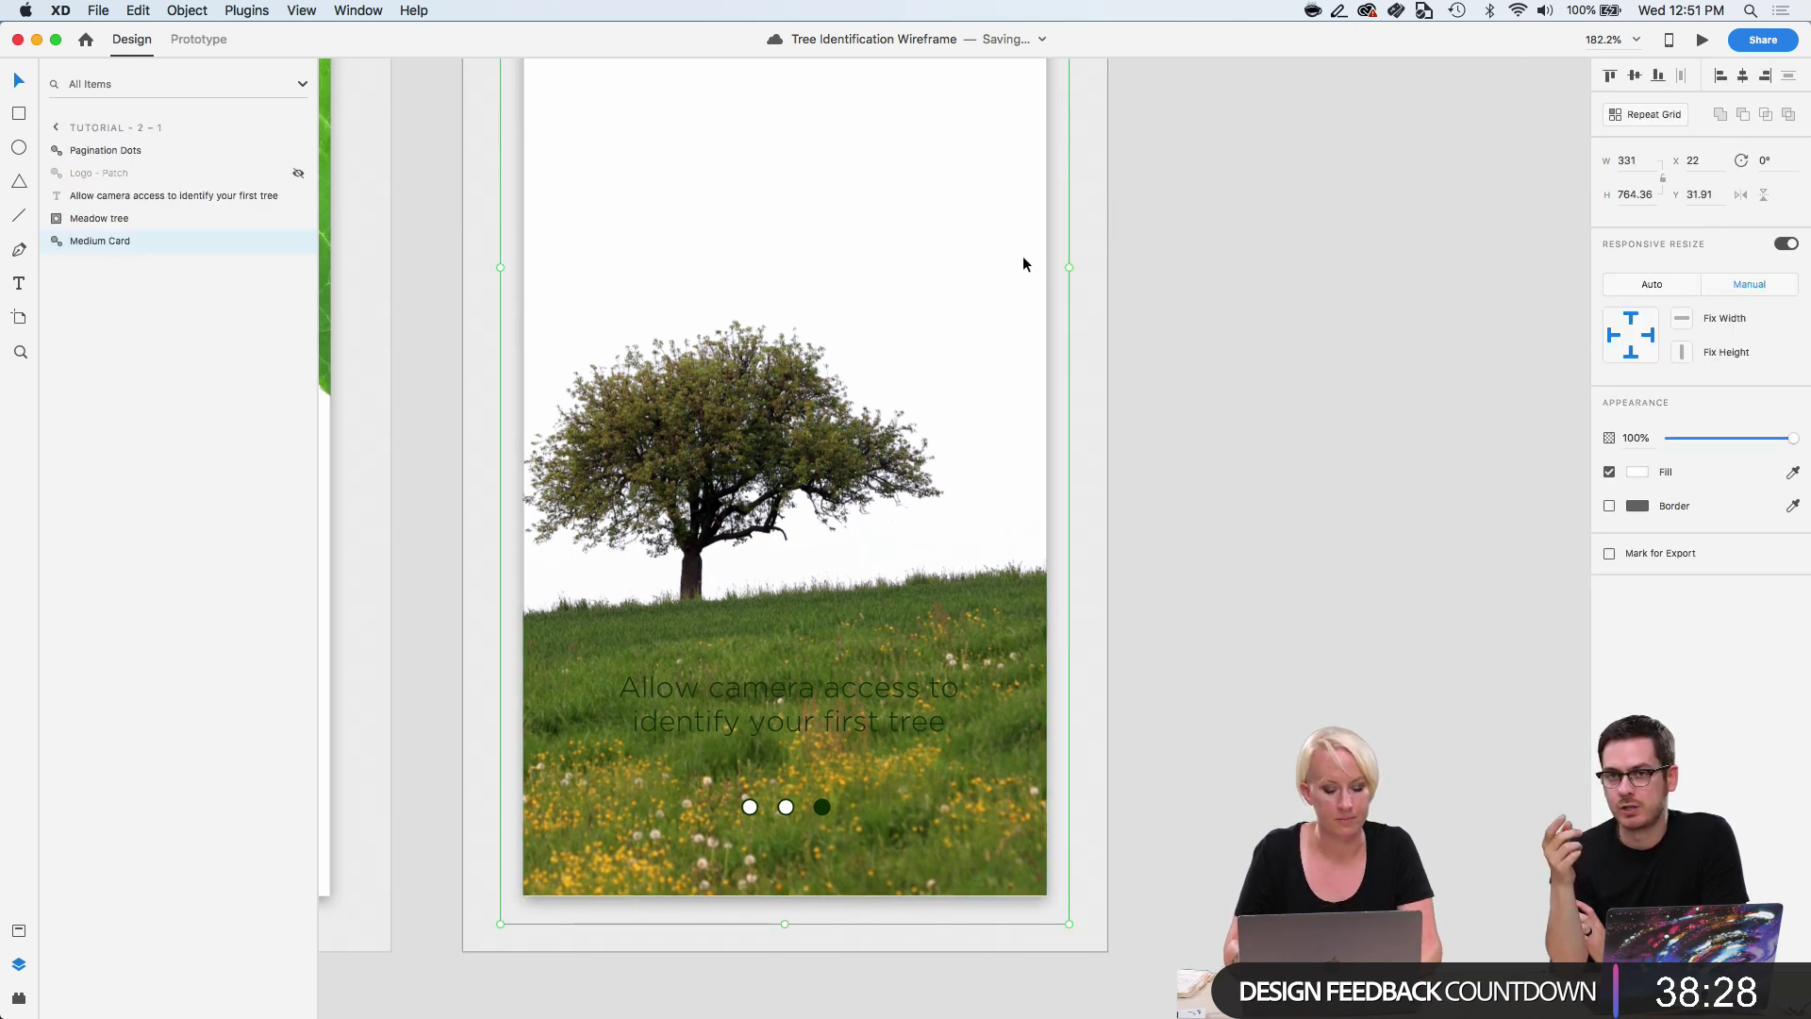
pyautogui.press('super+d')
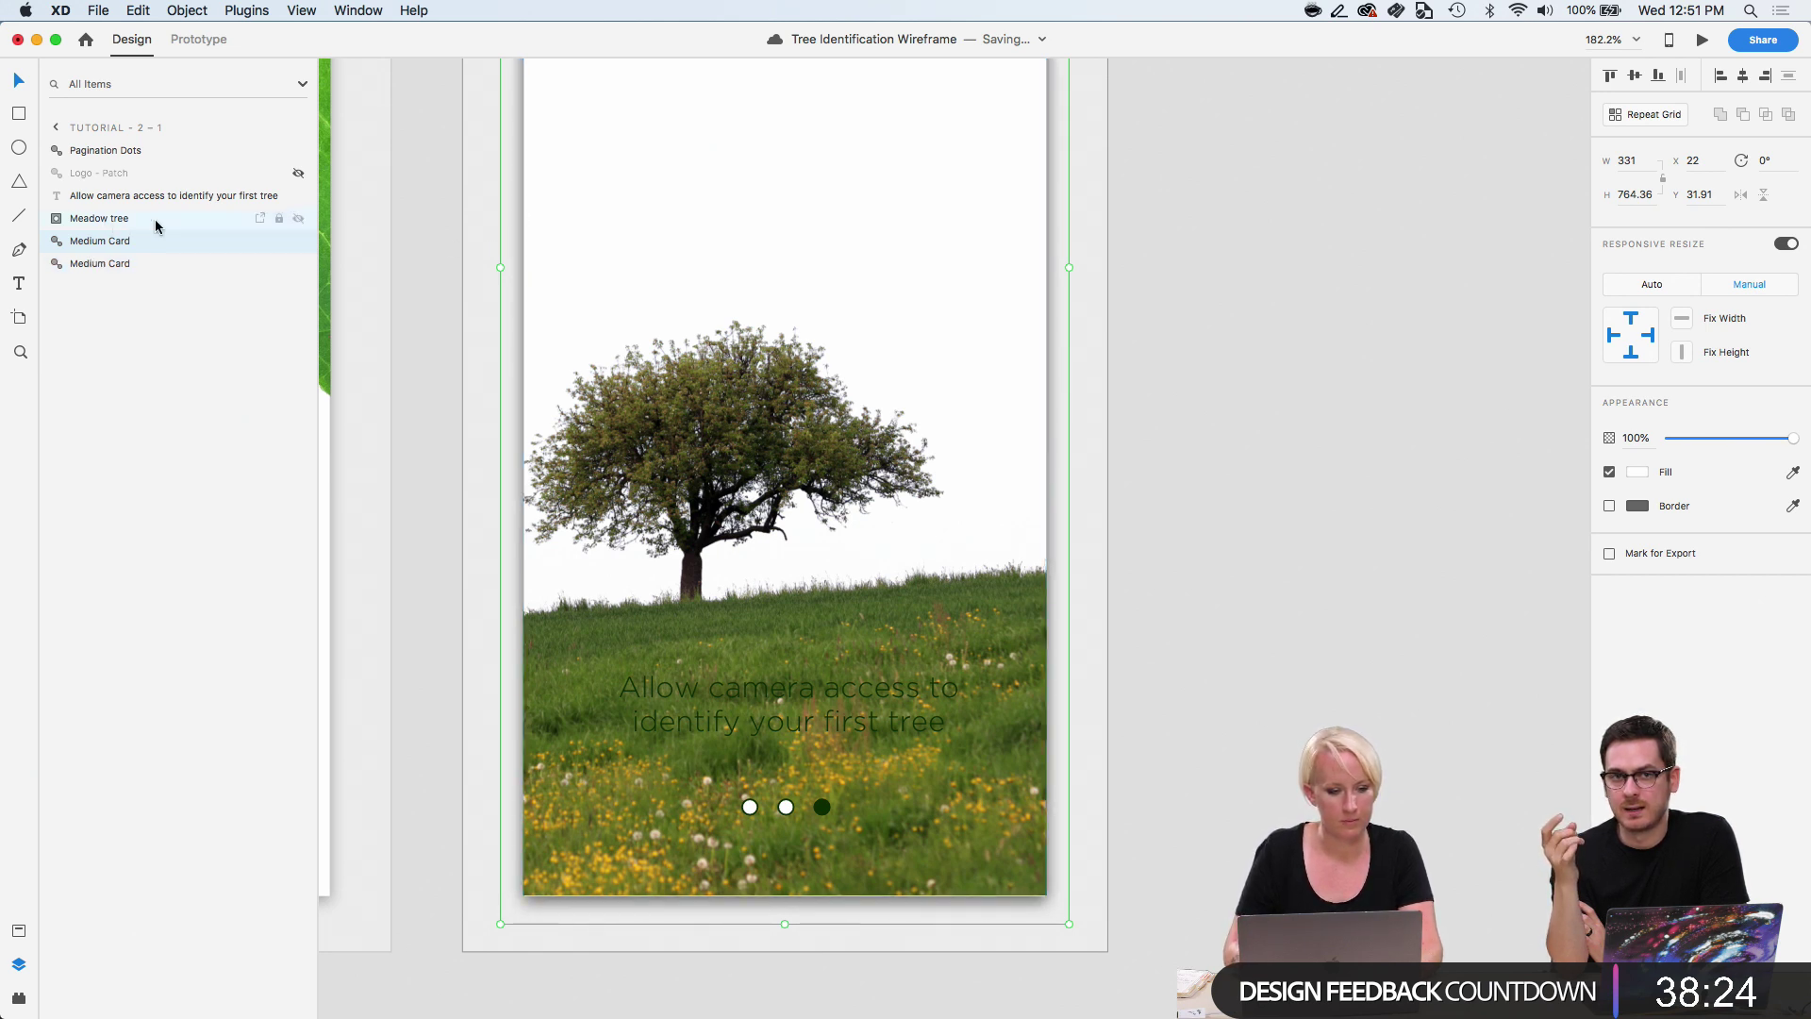
pyautogui.click(57, 219)
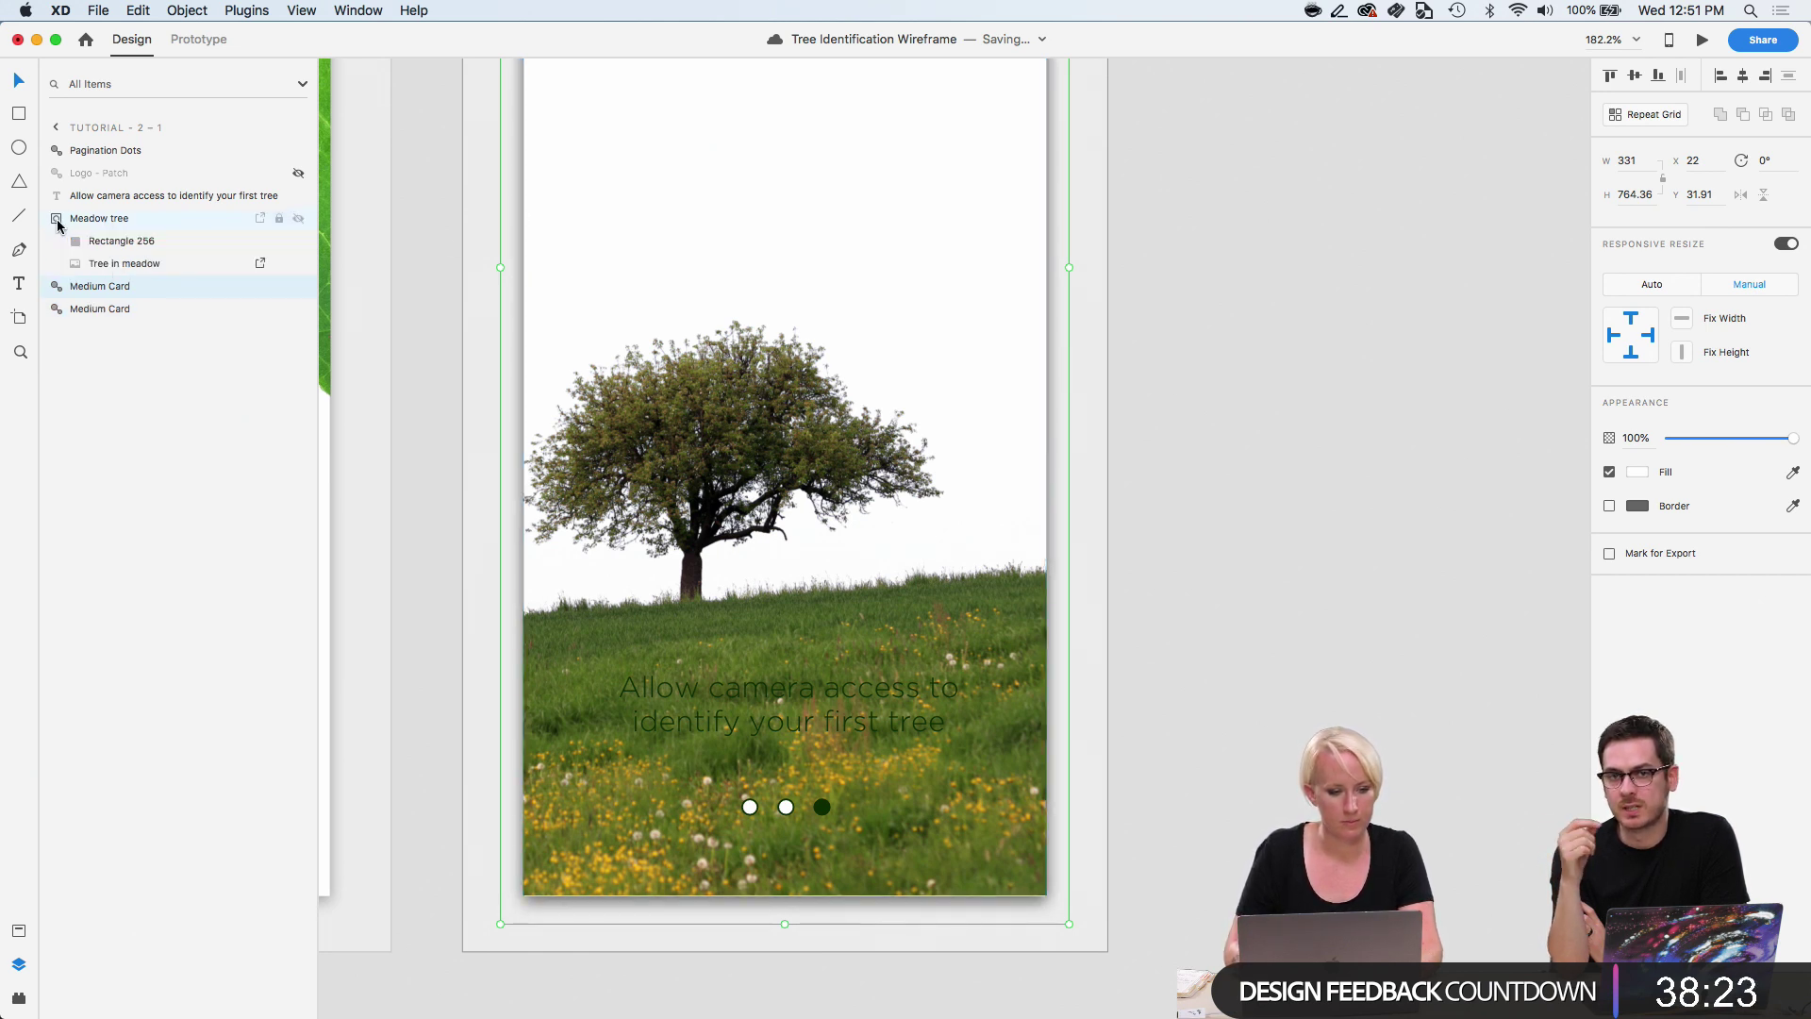
pyautogui.rightClick(83, 288)
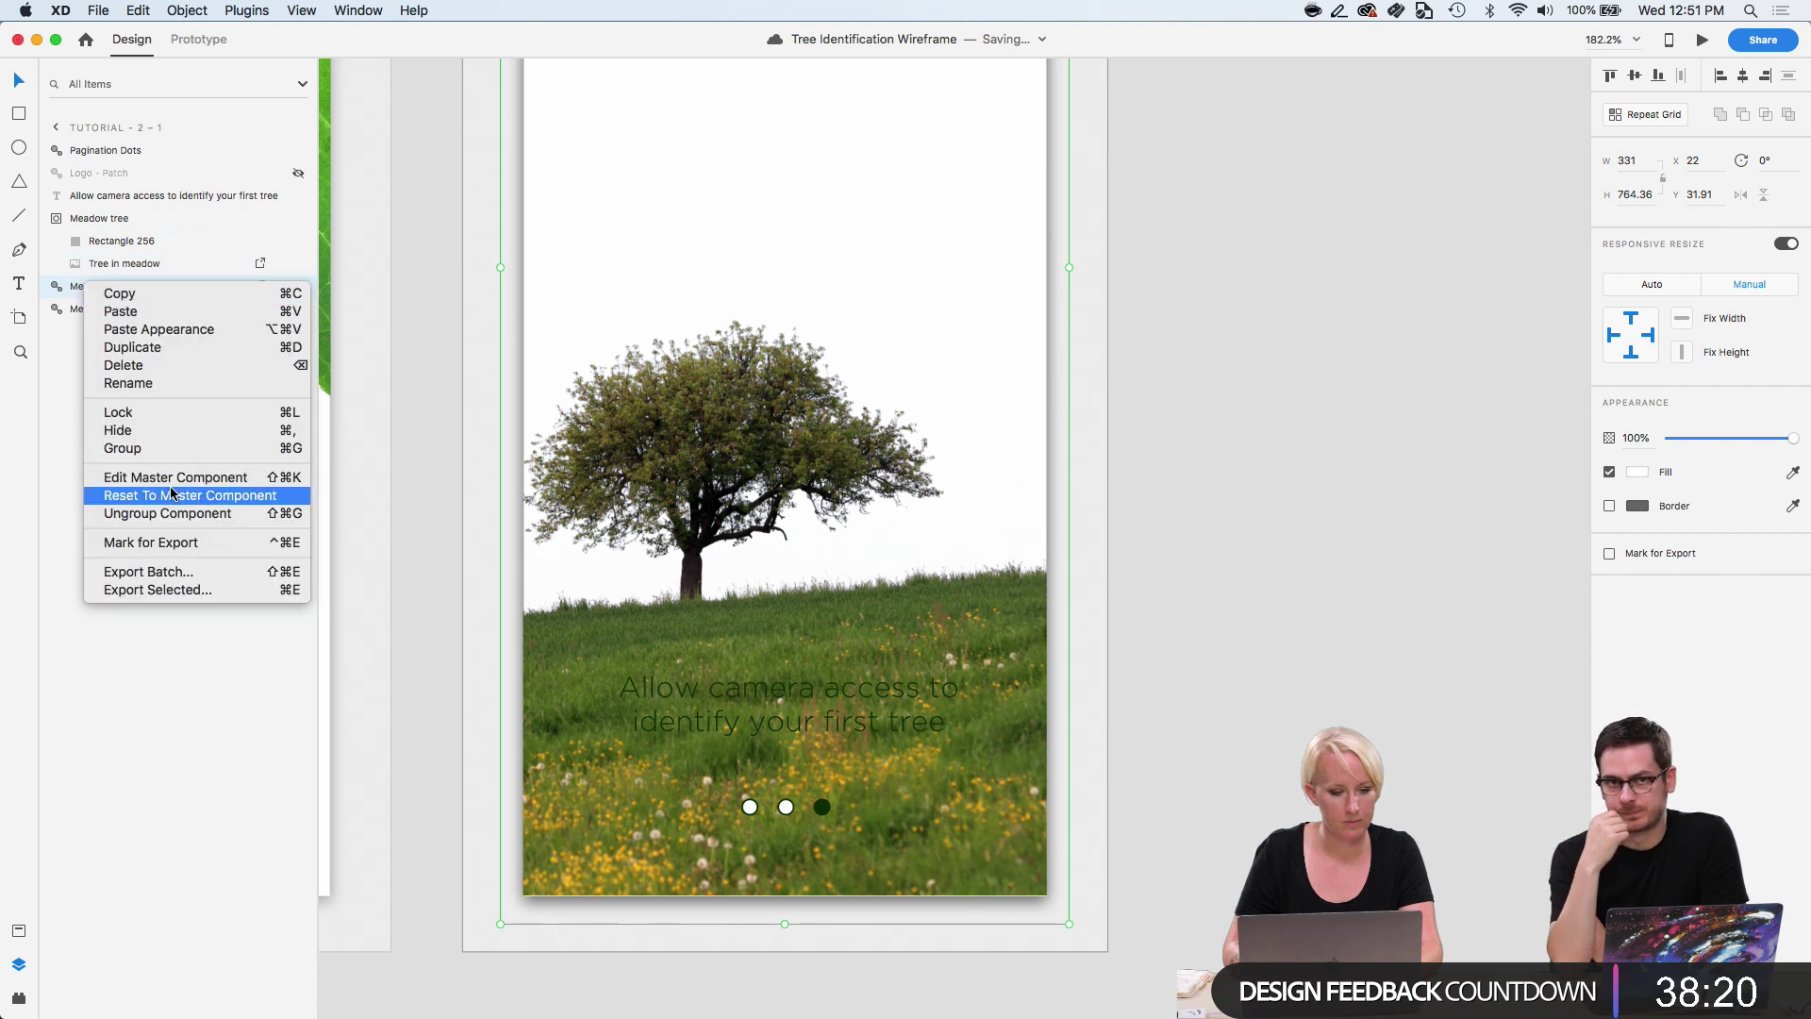
pyautogui.click(174, 514)
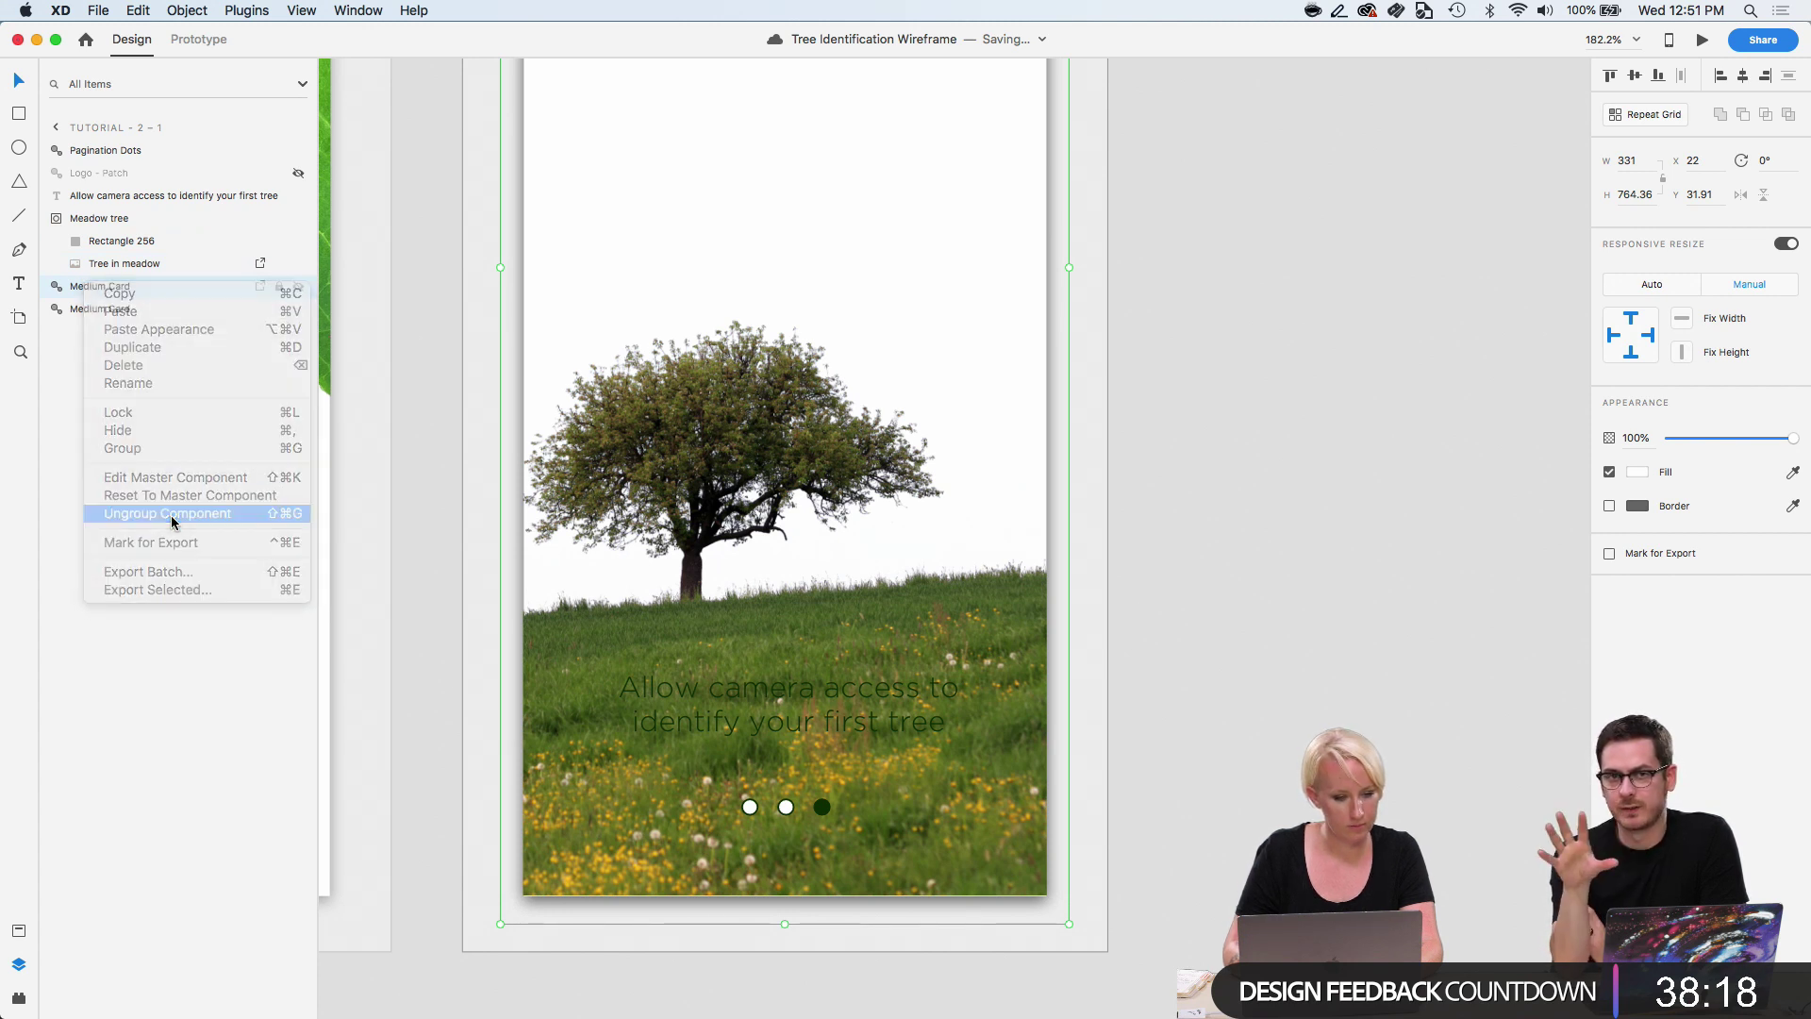
# Try to move the Tree in meadow image out of its mask group into the ungrouped Card shape.
pyautogui.moveTo(86, 293); pyautogui.dragTo(84, 292)
pyautogui.click(93, 268)
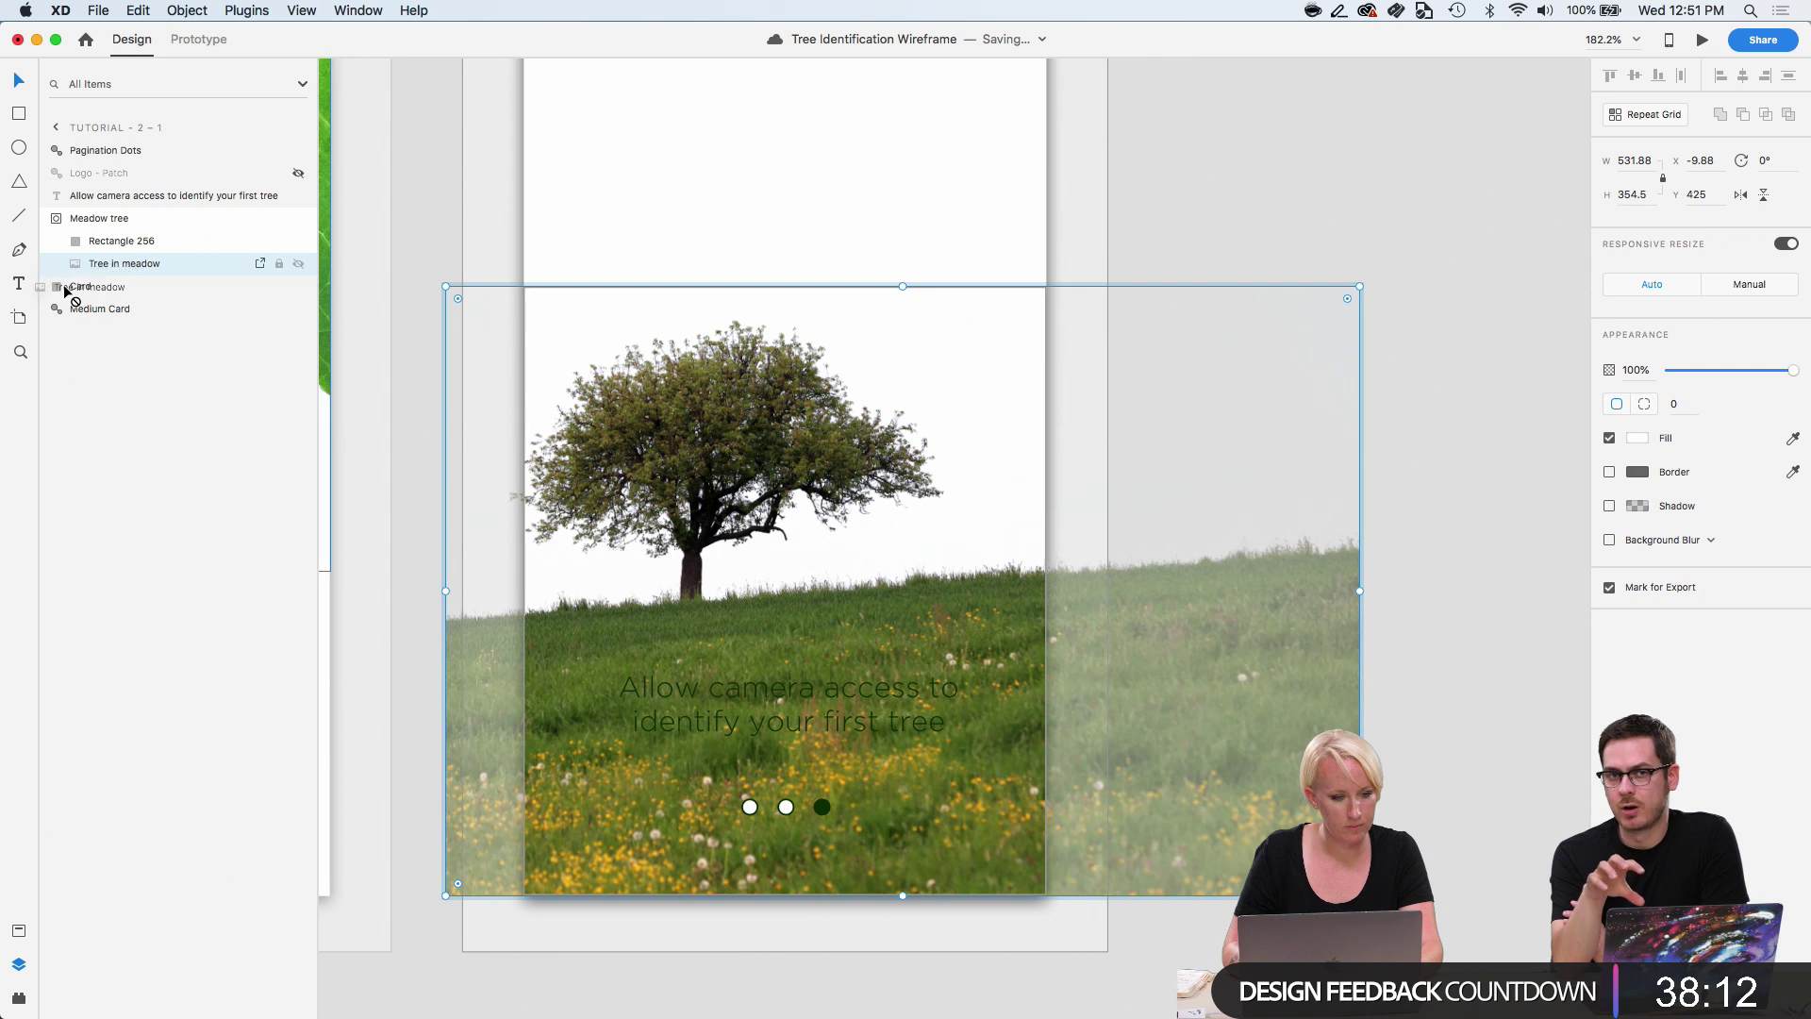
pyautogui.moveTo(66, 292); pyautogui.dragTo(68, 292)
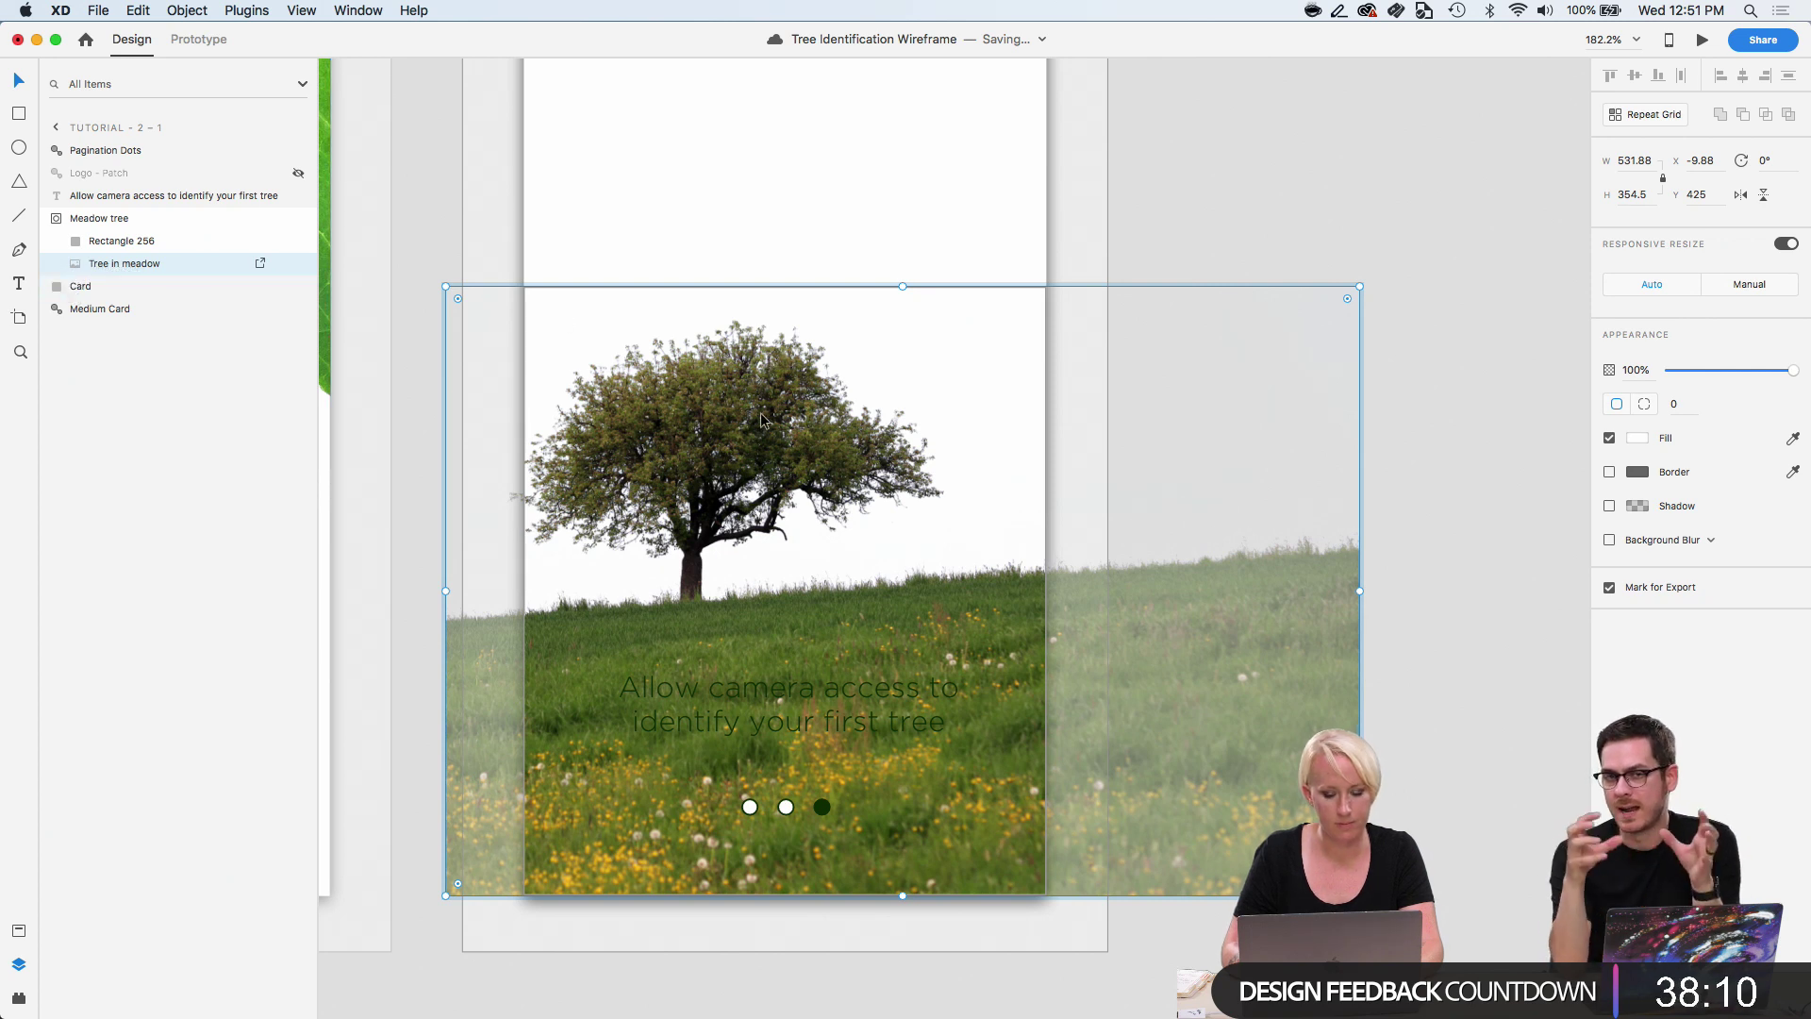
# Delete the Tree in meadow image and its Meadow tree mask group.
pyautogui.press('Delete')
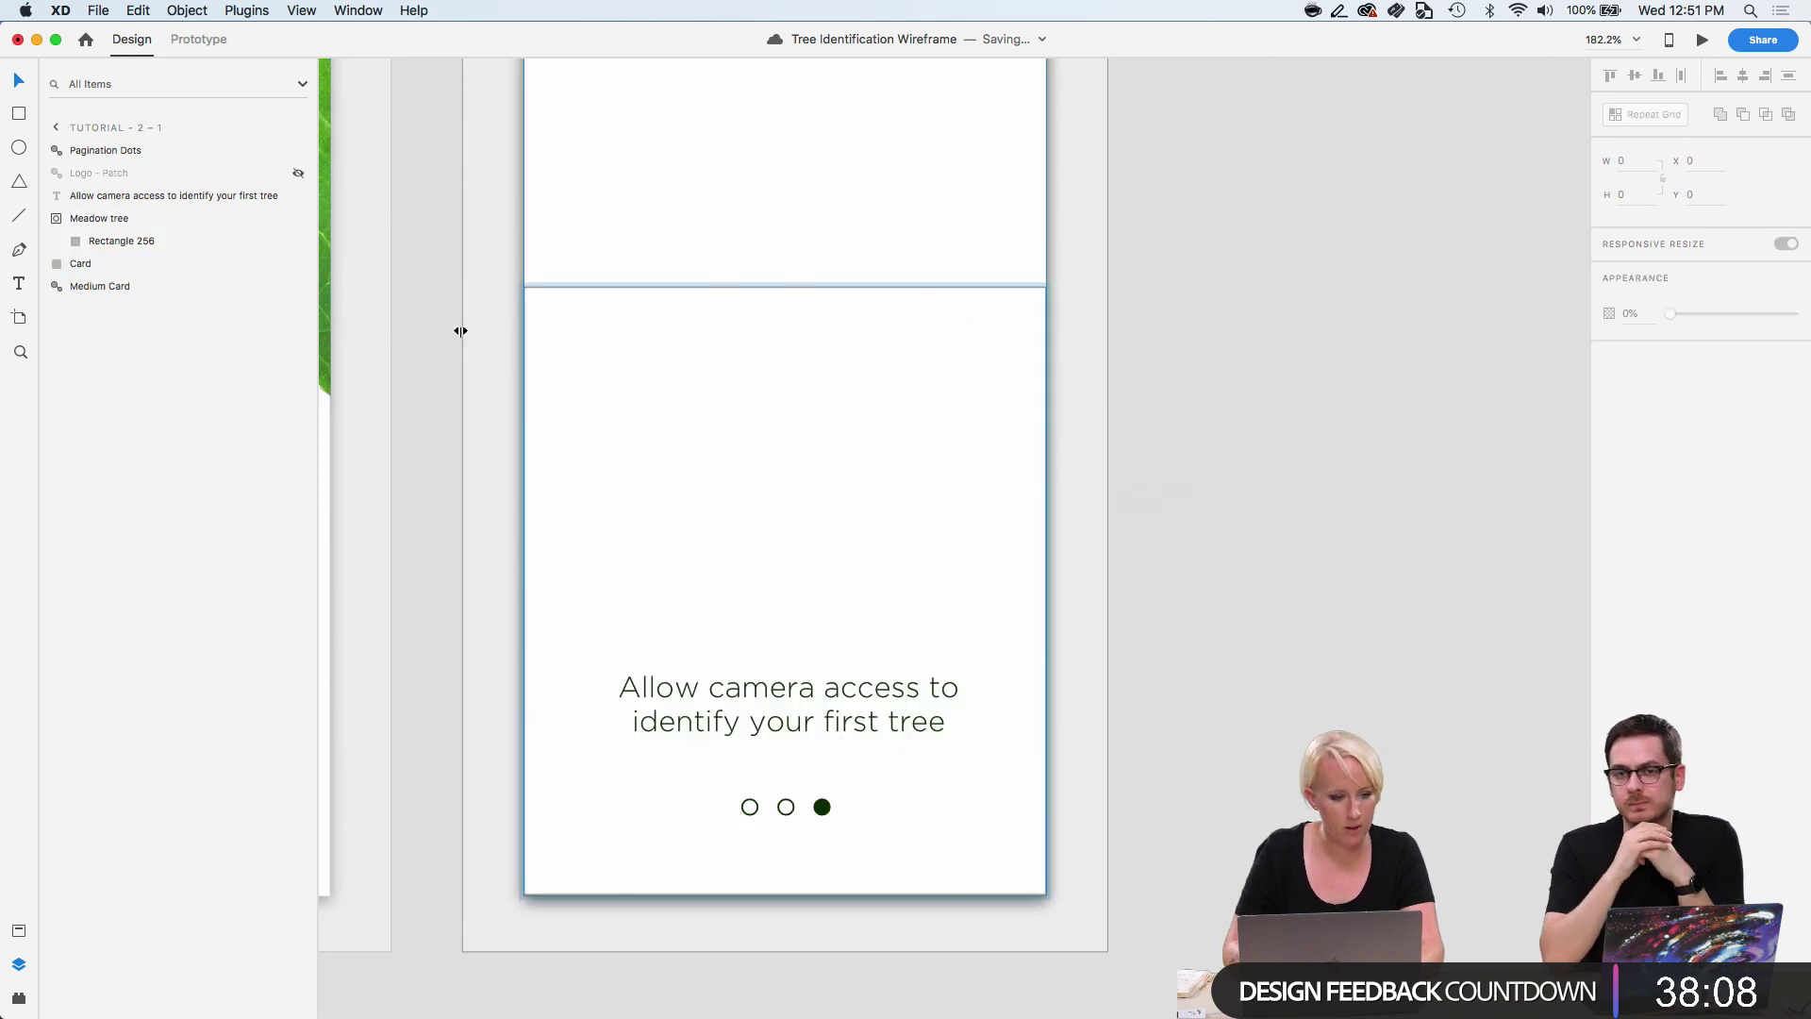
pyautogui.click(100, 223)
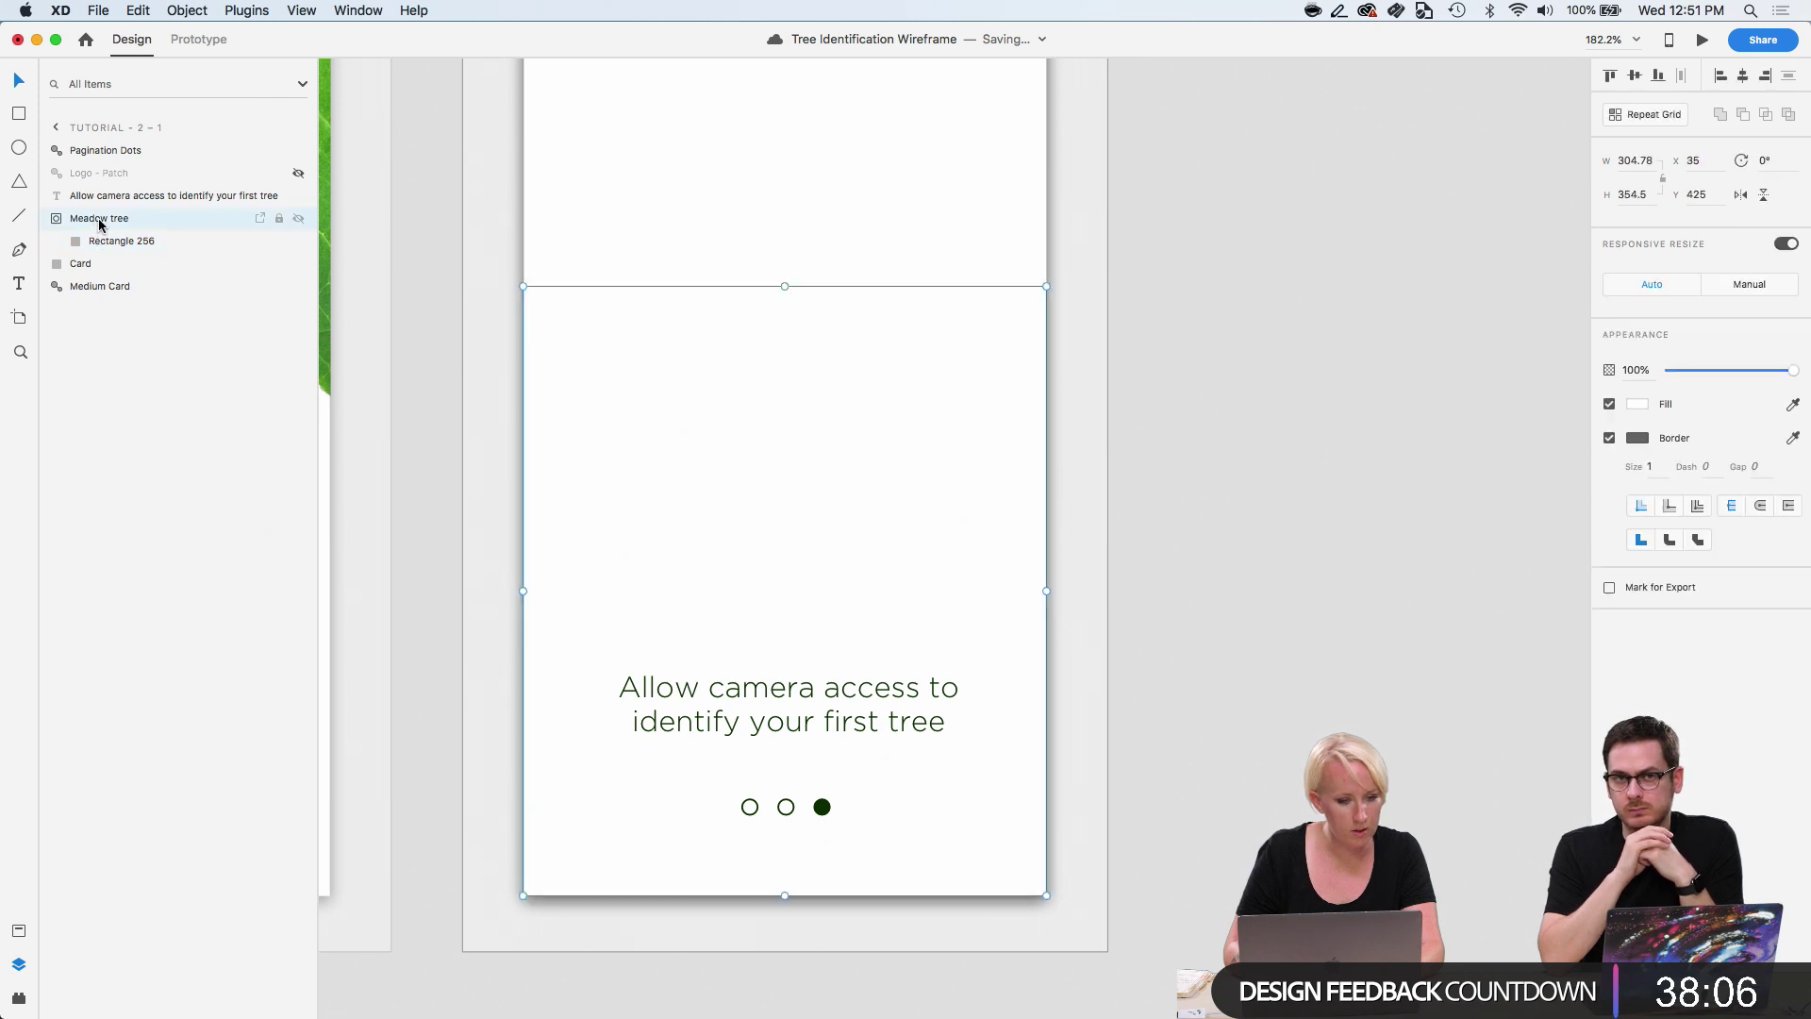
pyautogui.press('Delete')
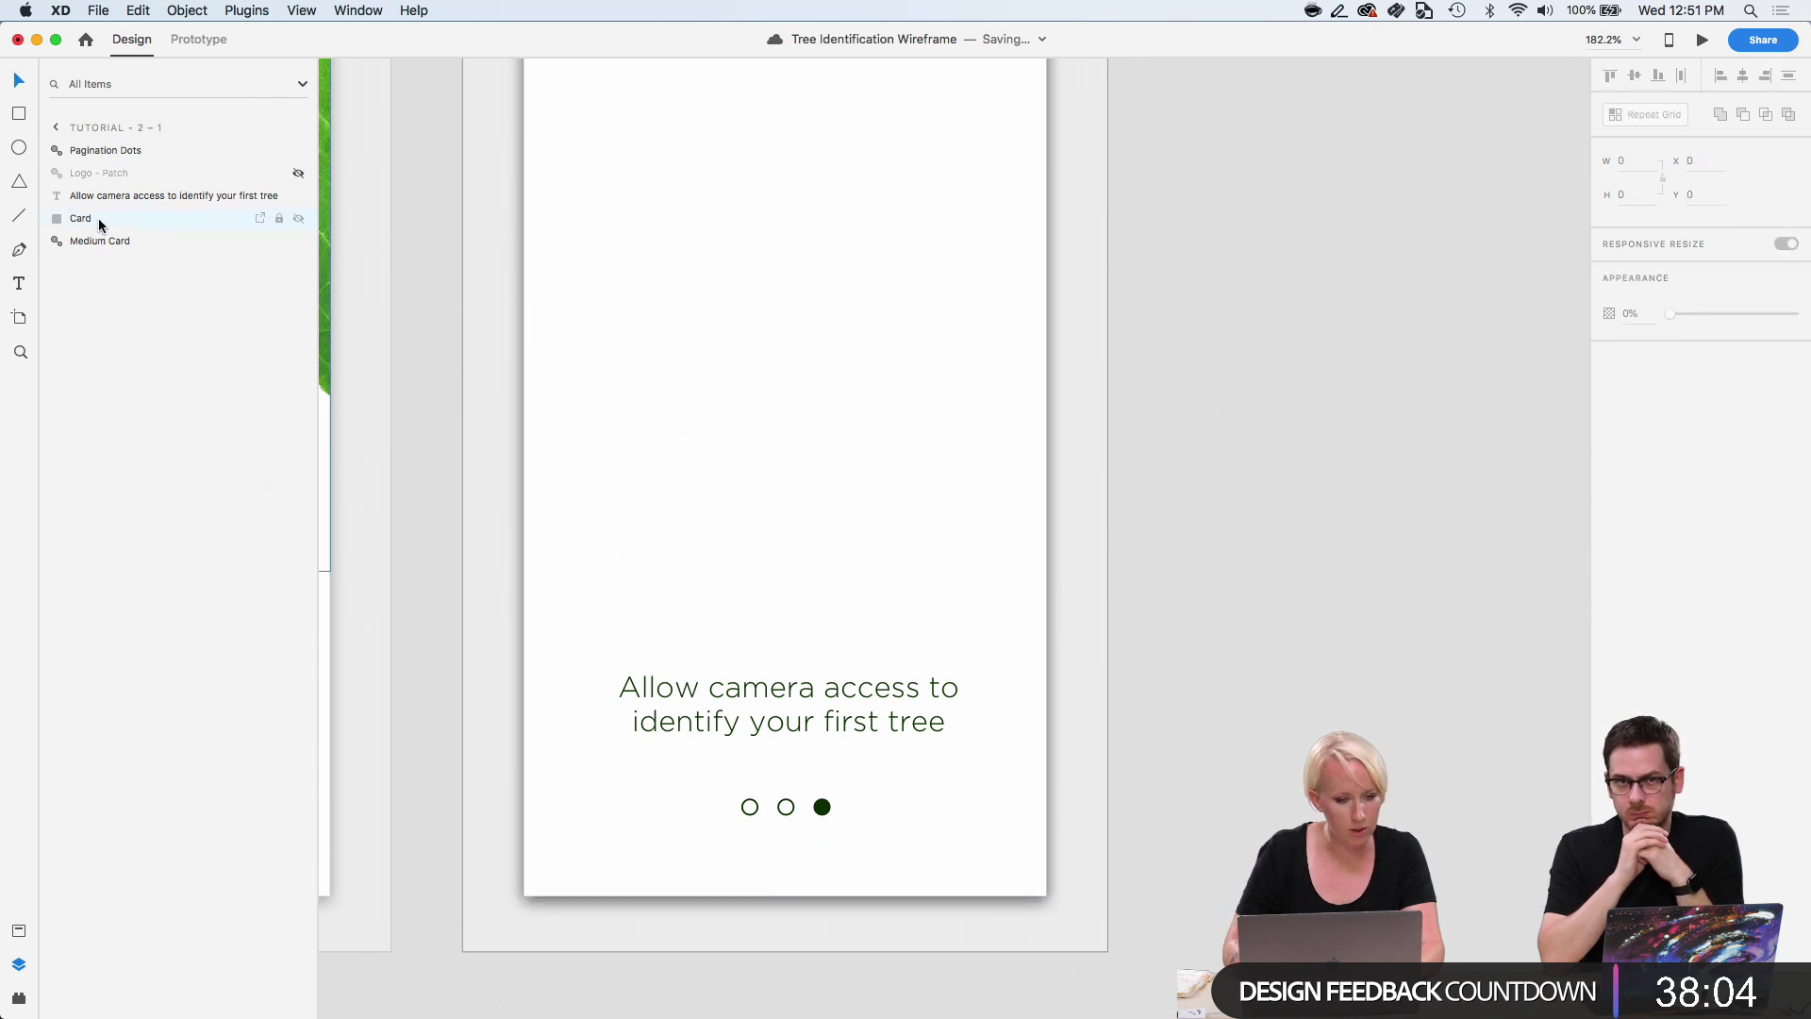
# Fill the ungrouped Card shape with the meadow tree image file from Finder and open the image fill for editing.
pyautogui.click(97, 222)
pyautogui.moveTo(713, 273); pyautogui.dragTo(828, 270)
pyautogui.press('super+z')
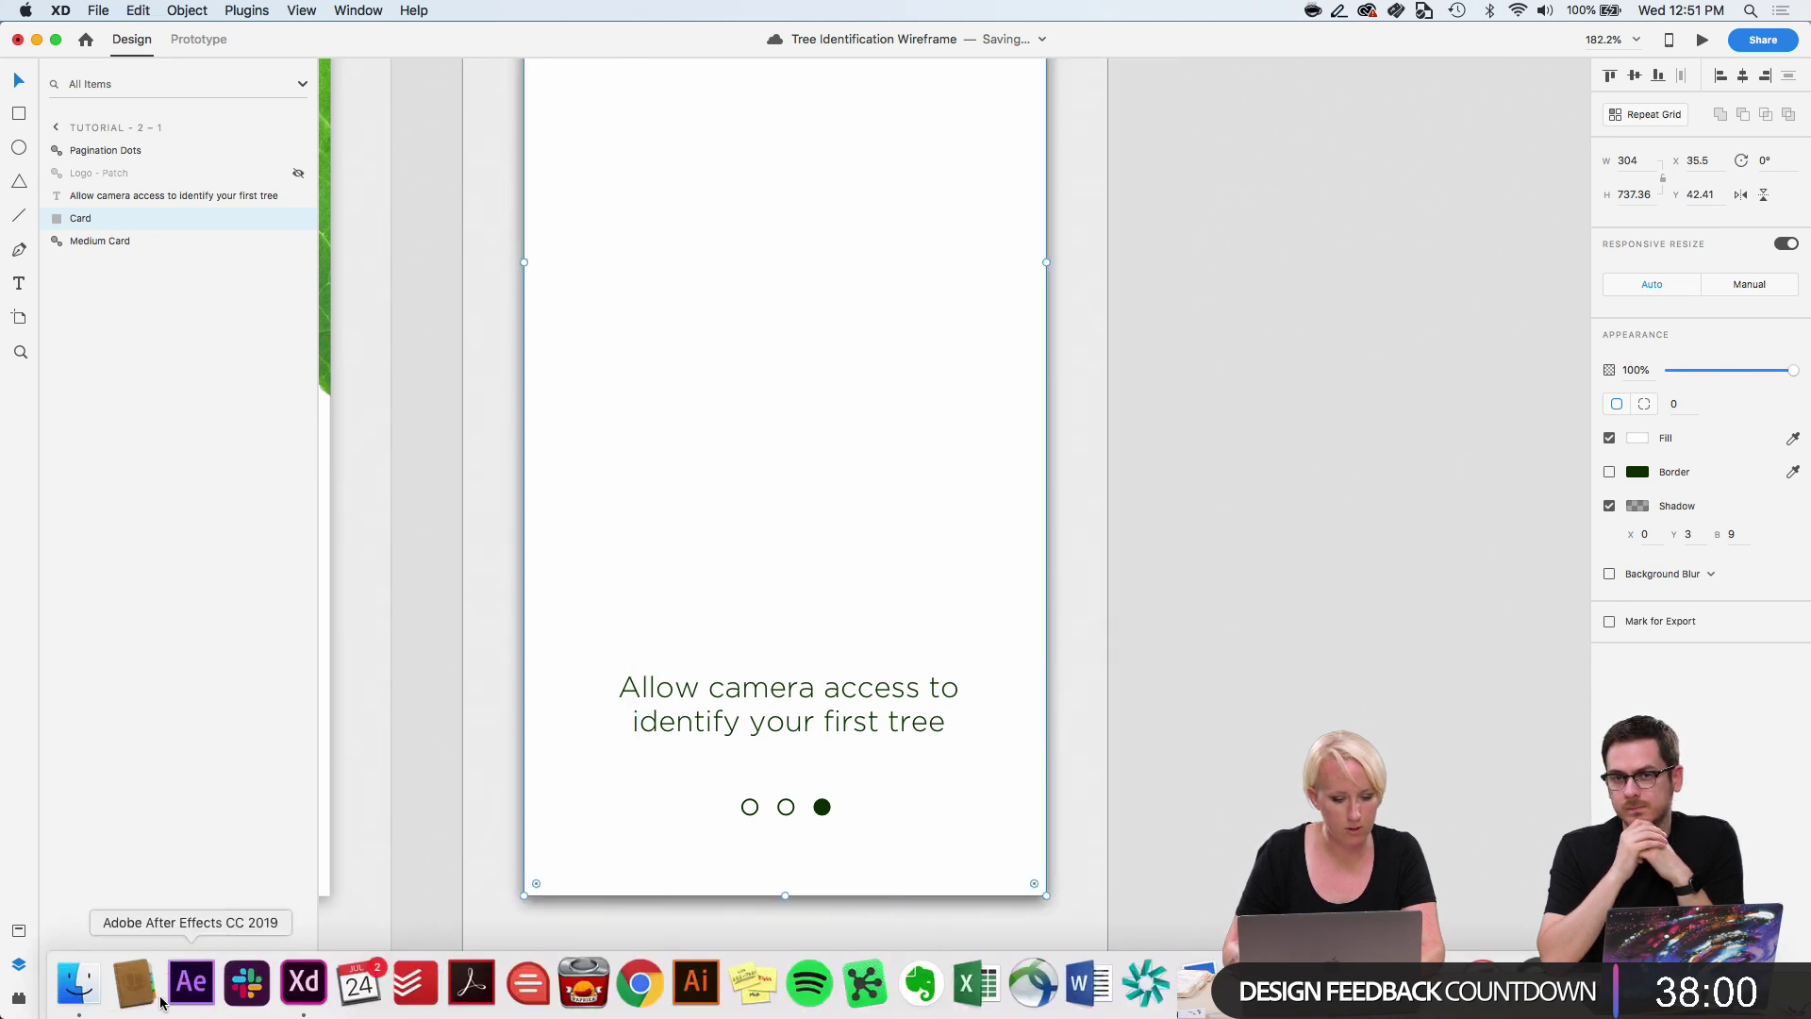
pyautogui.click(72, 981)
pyautogui.moveTo(1053, 613); pyautogui.dragTo(736, 607)
pyautogui.doubleClick(736, 600)
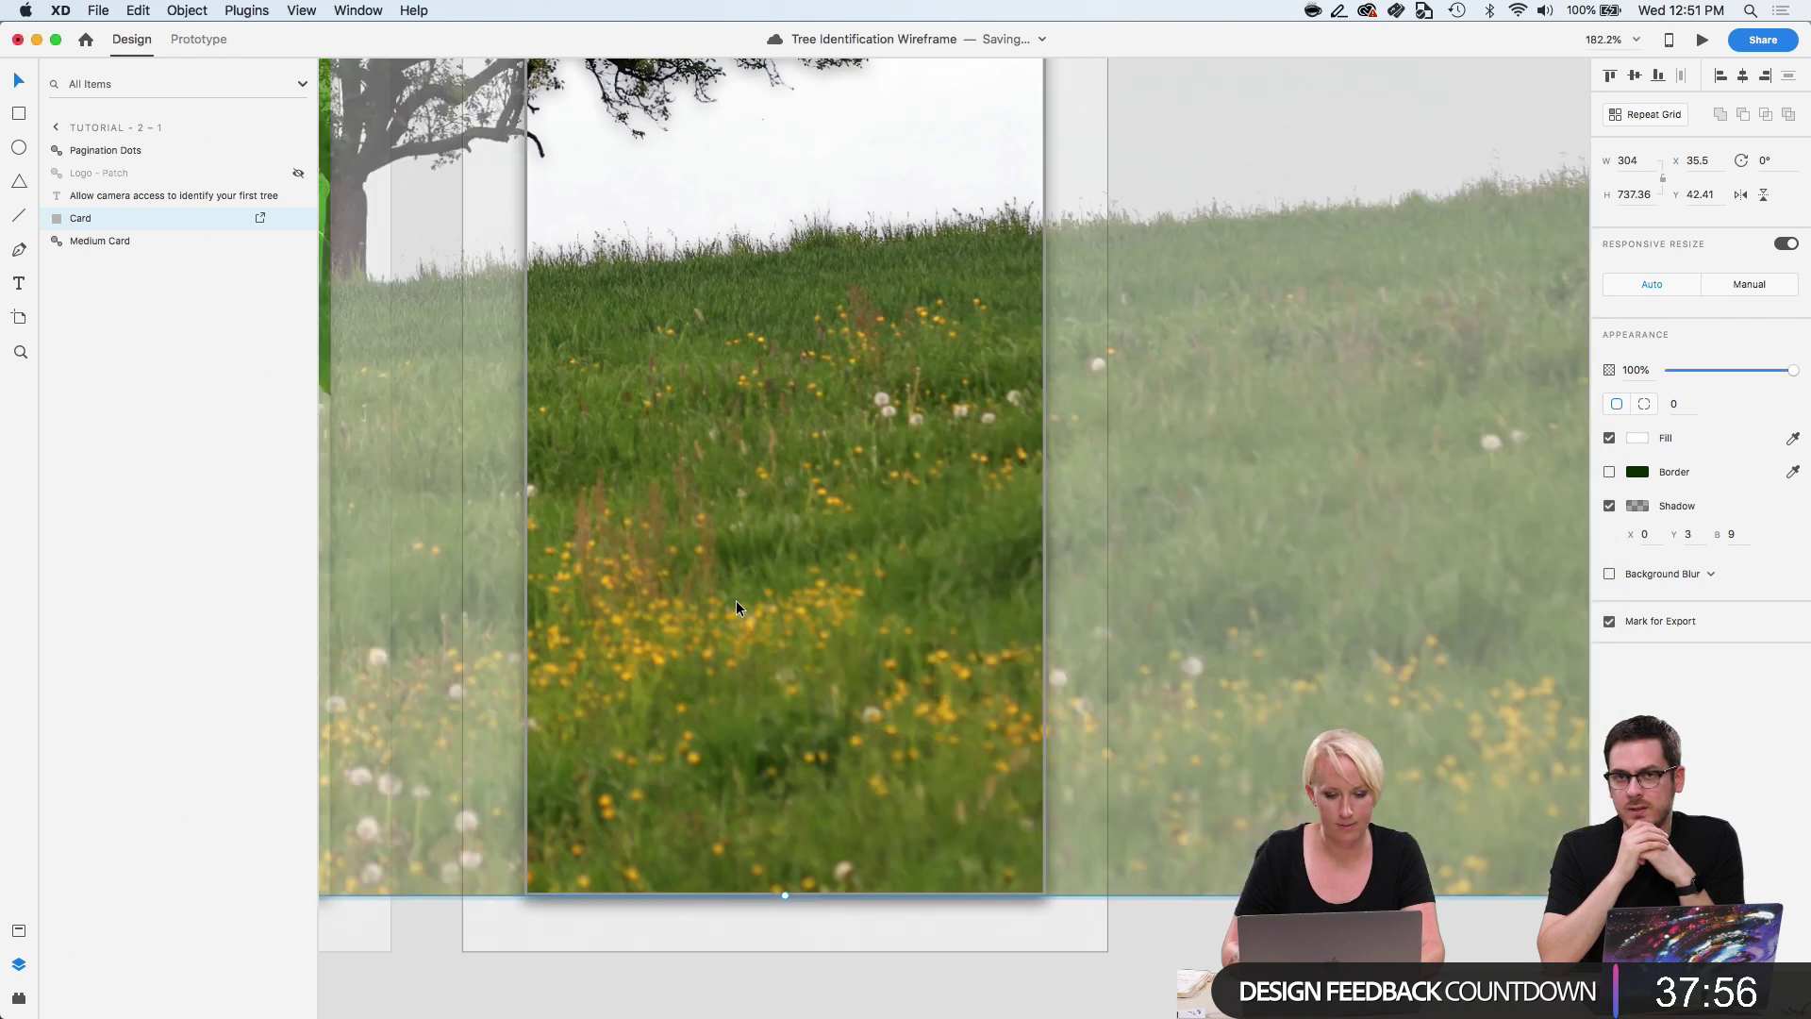
# Scale down the meadow image inside the Card shape and position it so the whole tree sits in the card's lower half.
pyautogui.scroll(-5, 1275, 576)
pyautogui.hscroll(6, 1277, 583)
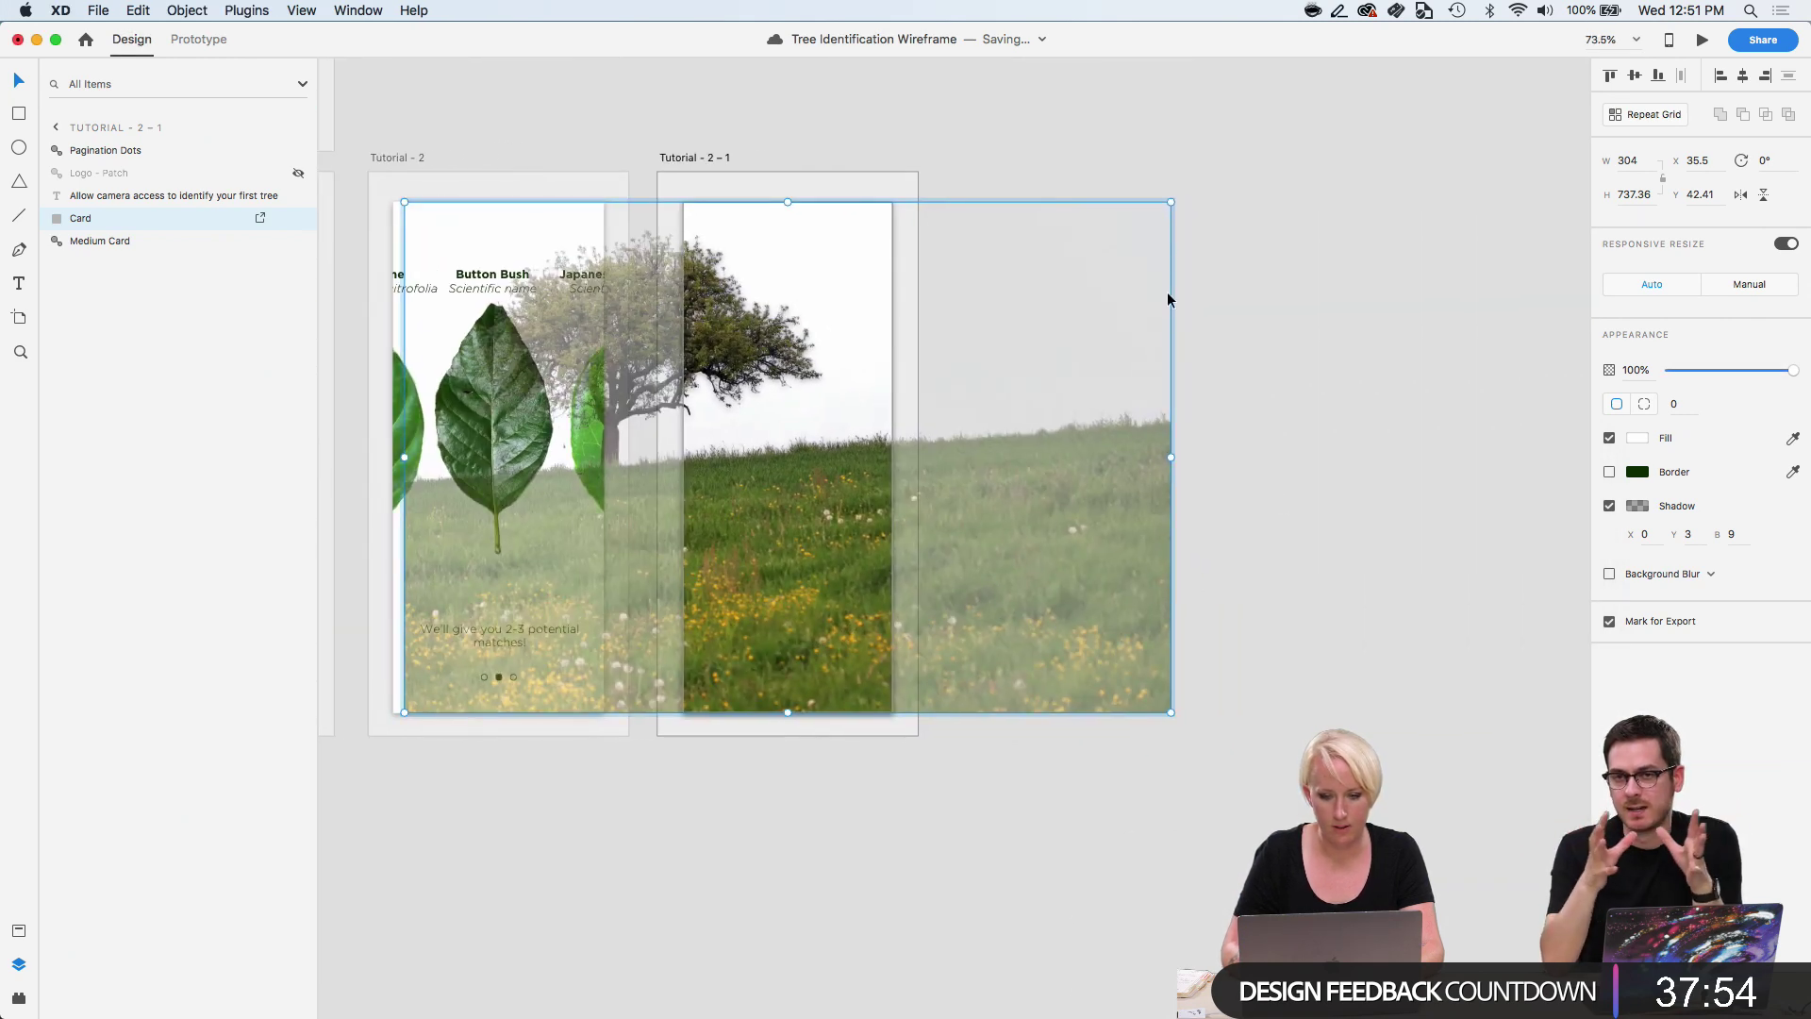
pyautogui.moveTo(1168, 205); pyautogui.dragTo(893, 388)
pyautogui.moveTo(405, 549); pyautogui.dragTo(498, 568)
pyautogui.moveTo(785, 564); pyautogui.dragTo(964, 608)
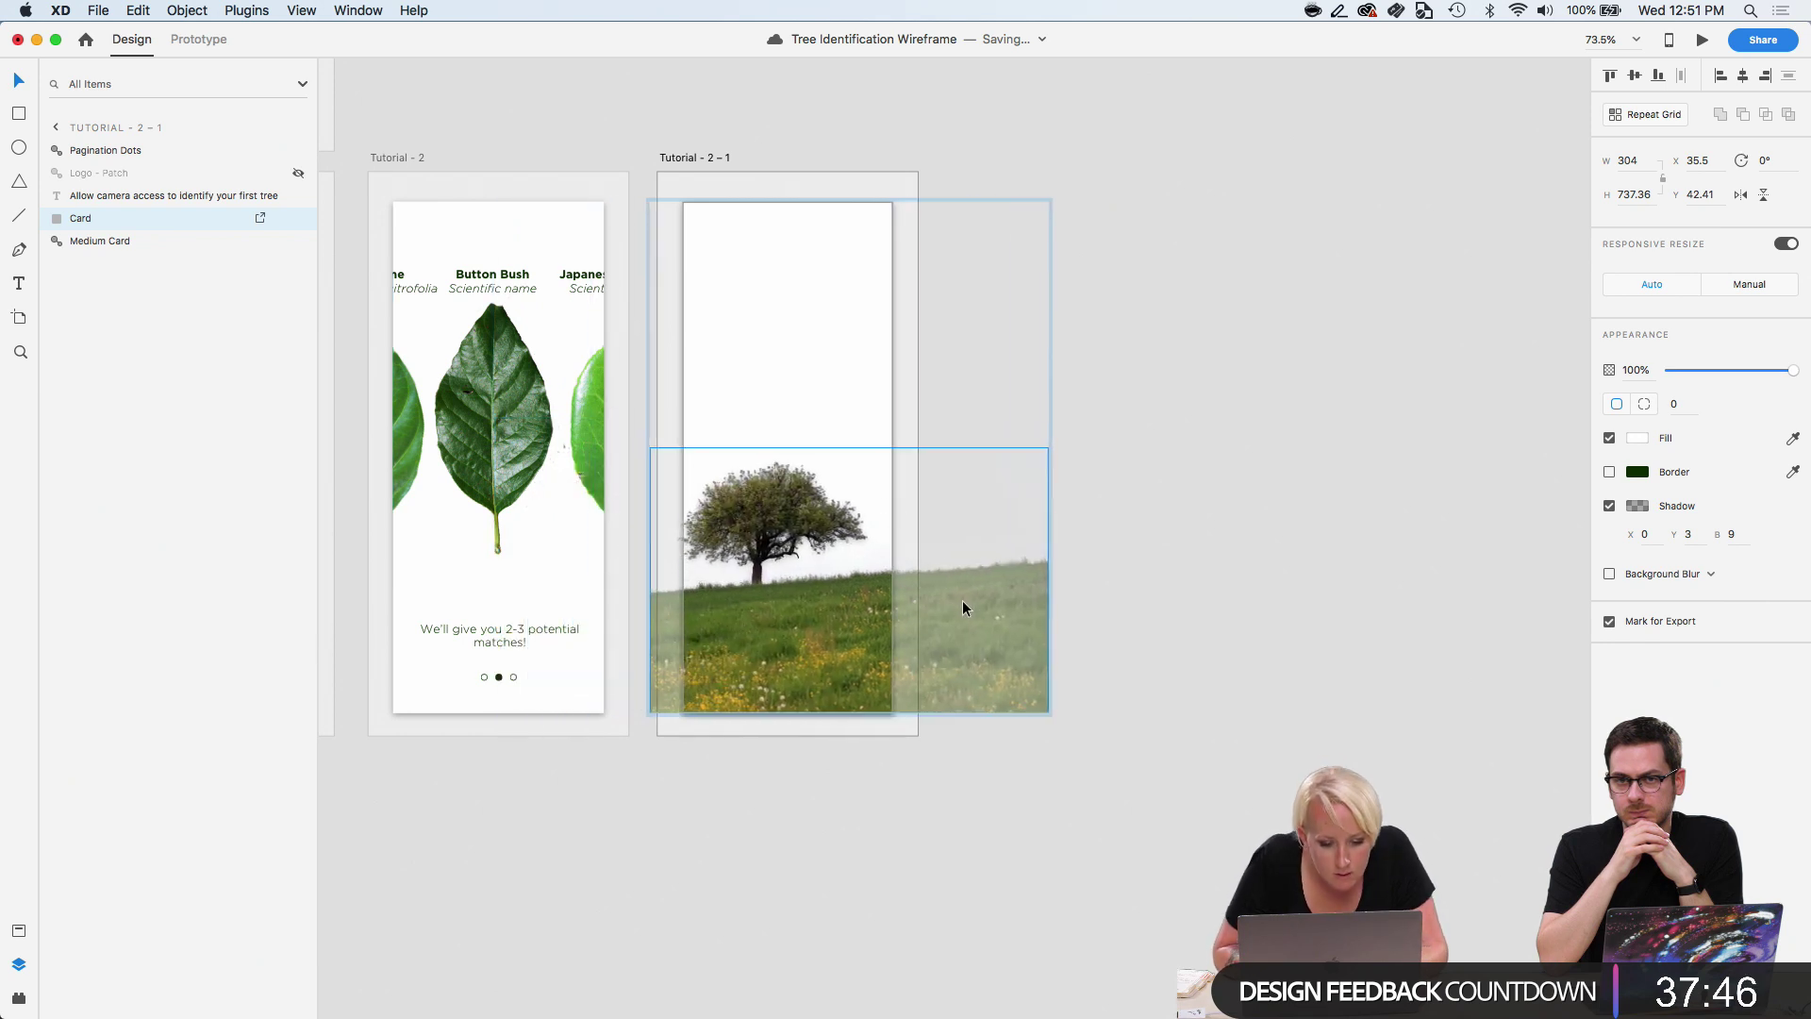
pyautogui.scroll(5, 966, 600)
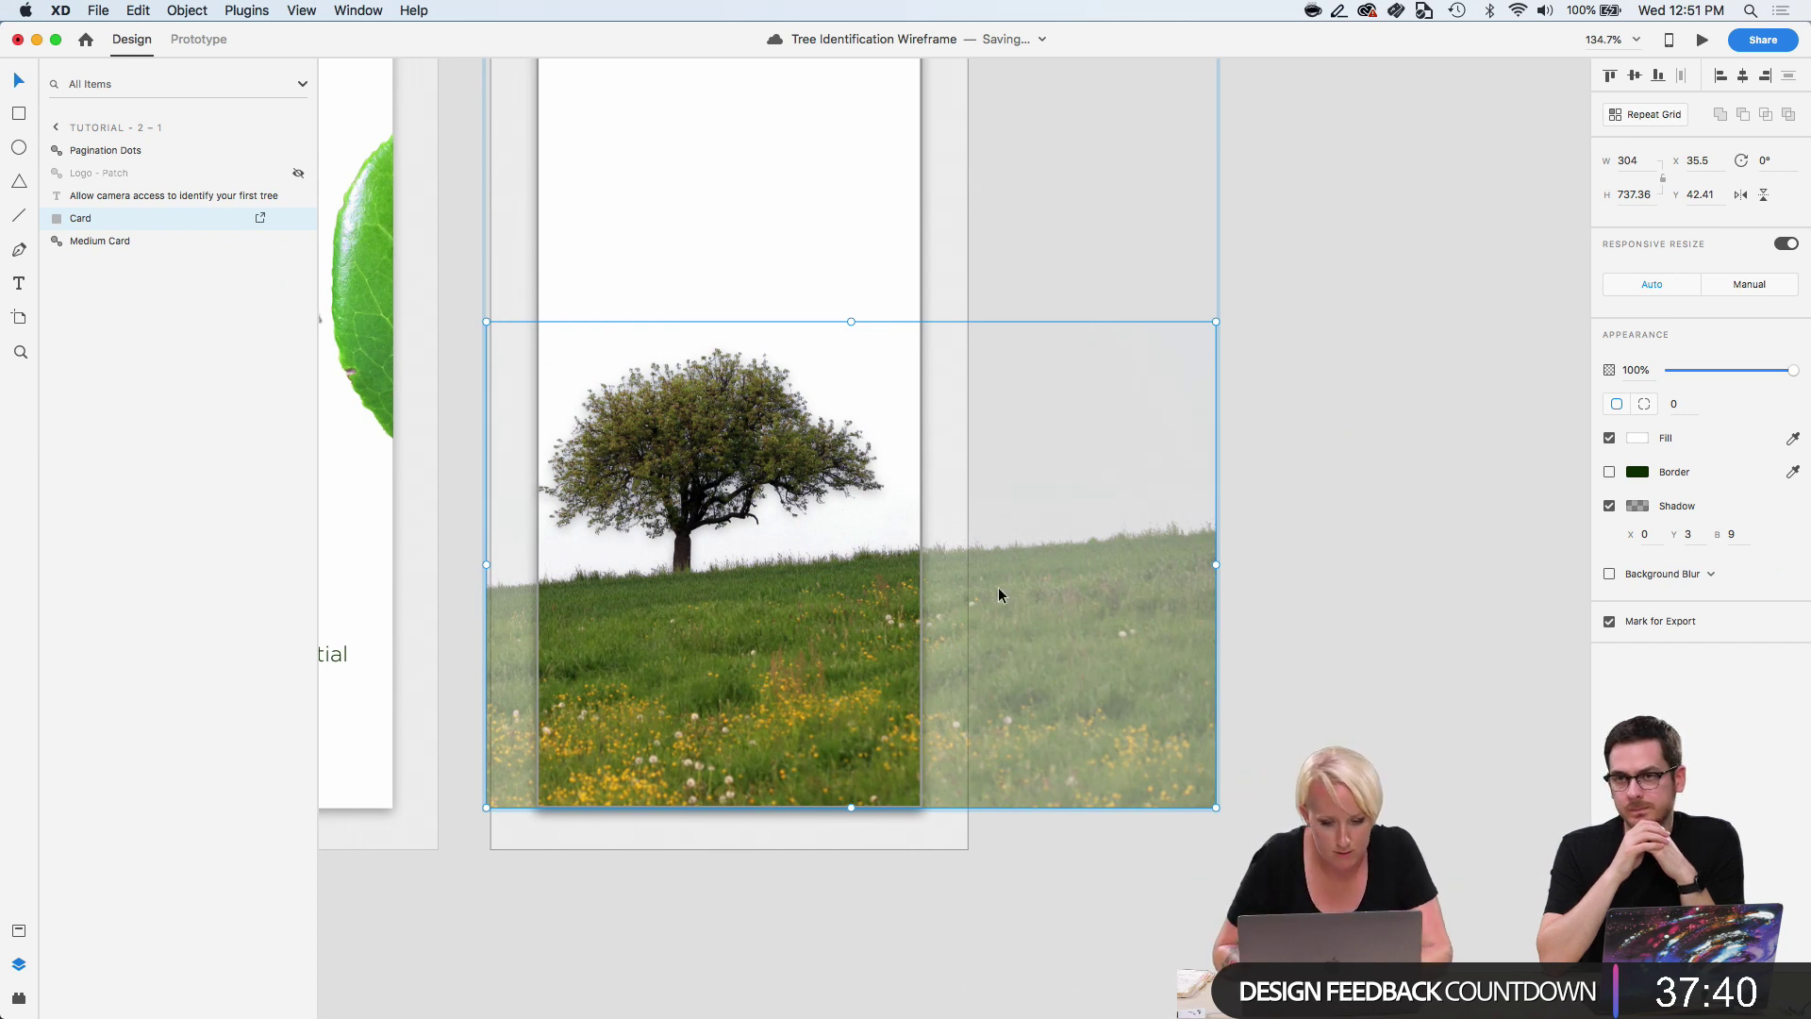
pyautogui.press('Escape')
pyautogui.click(1214, 637)
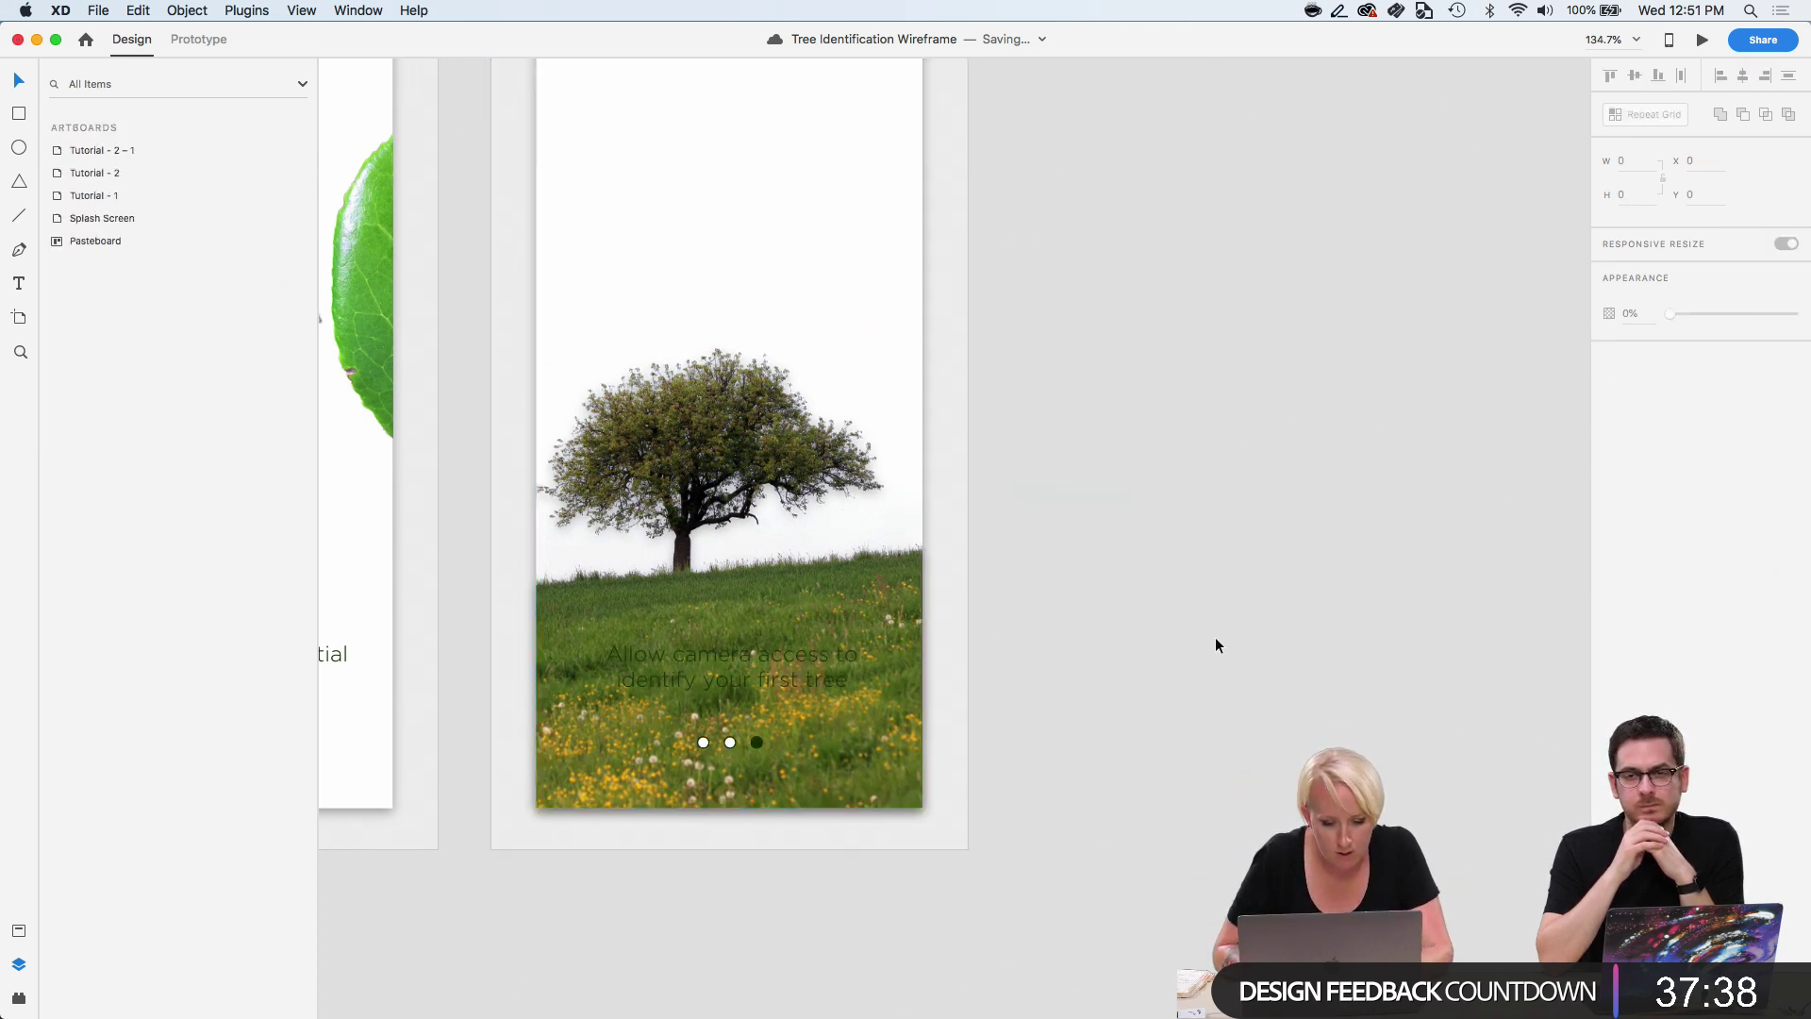
# Move the "Allow camera access to identify your first tree" text up above the tree to Y 170.
pyautogui.click(740, 672)
pyautogui.hotkey('shift', 'Up')
pyautogui.hotkey('shift', 'Up')
pyautogui.hotkey('shift', 'Up')
pyautogui.hotkey('shift', 'Up')
pyautogui.hotkey('shift', 'Up')
pyautogui.hotkey('shift', 'Up')
pyautogui.hotkey('shift', 'Up')
pyautogui.hotkey('shift', 'Up')
pyautogui.hotkey('shift', 'Up')
pyautogui.hotkey('shift', 'Up')
pyautogui.hotkey('shift', 'Up')
pyautogui.hotkey('shift', 'Up')
pyautogui.hotkey('shift', 'Up')
pyautogui.hotkey('shift', 'Up')
pyautogui.hotkey('shift', 'Up')
pyautogui.hotkey('shift', 'Up')
pyautogui.hotkey('shift', 'Up')
pyautogui.hotkey('shift', 'Up')
pyautogui.hotkey('shift', 'Up')
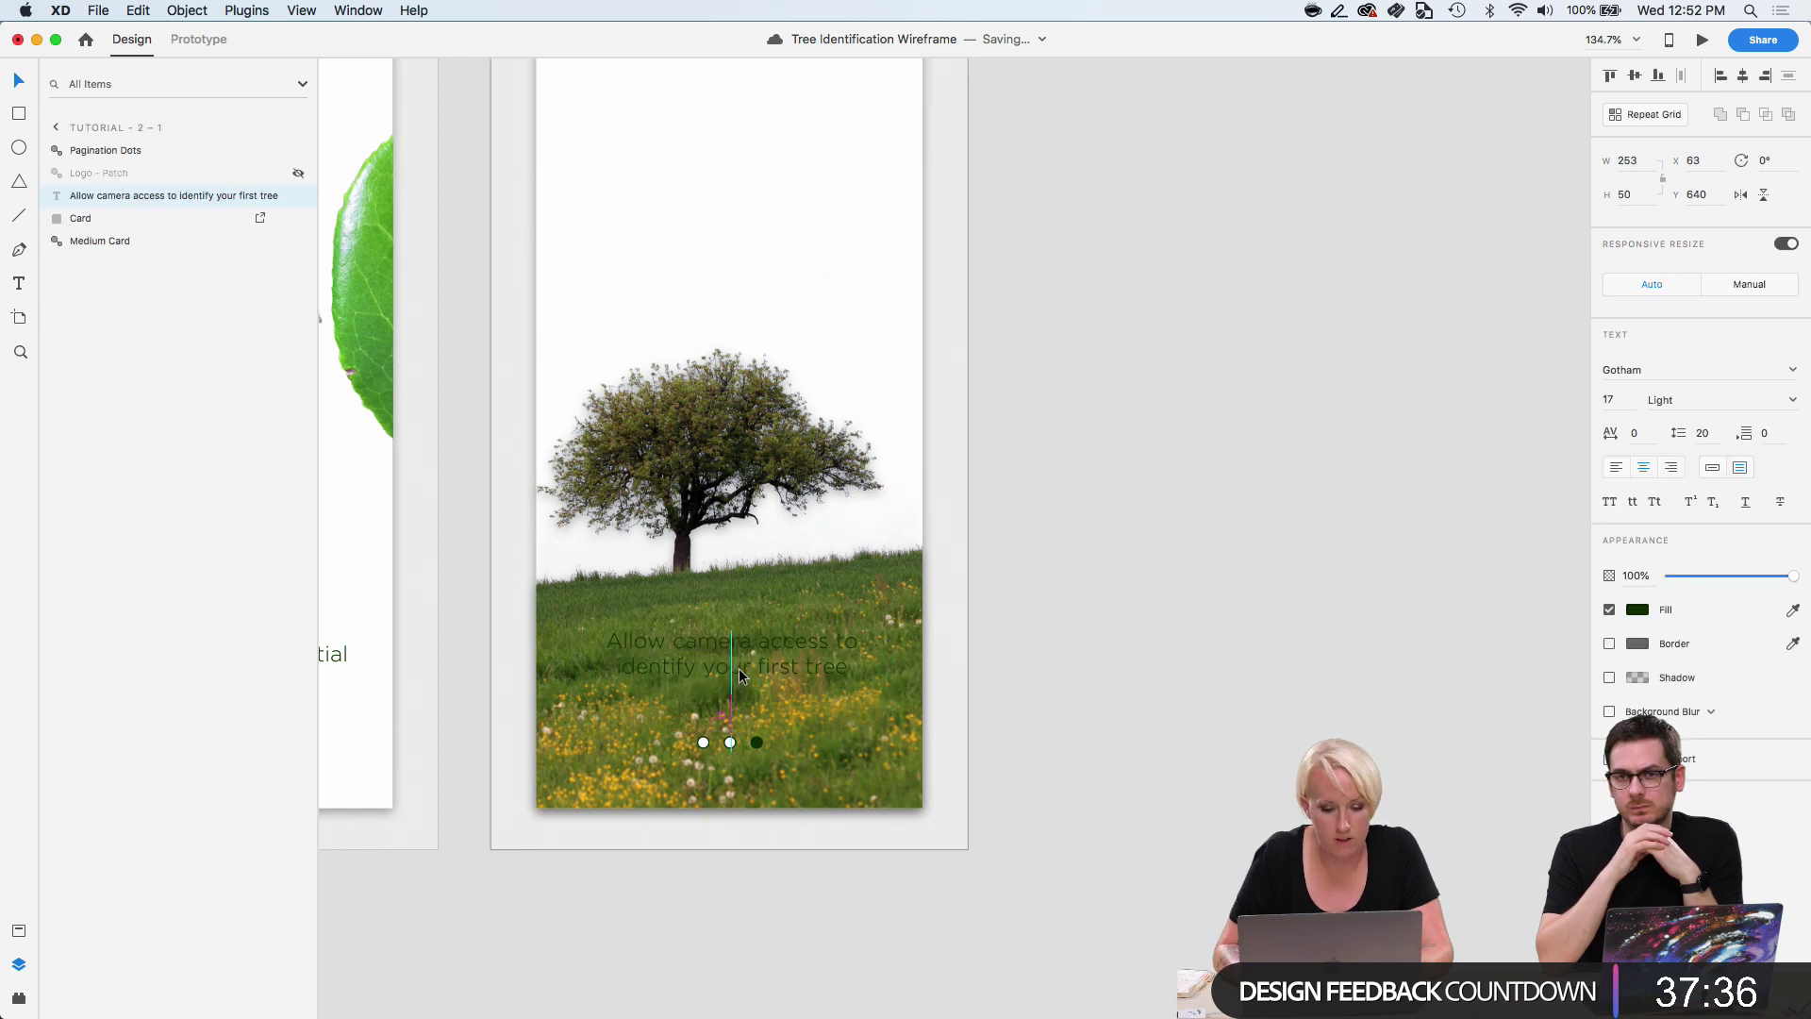
pyautogui.hotkey('shift', 'Up')
pyautogui.hotkey('shift', 'Up')
pyautogui.hotkey('shift', 'Up')
pyautogui.hotkey('shift', 'Up')
pyautogui.hotkey('shift', 'Up')
pyautogui.hotkey('shift', 'Up')
pyautogui.hotkey('shift', 'Up')
pyautogui.hotkey('shift', 'Up')
pyautogui.hotkey('shift', 'Up')
pyautogui.hotkey('shift', 'Up')
pyautogui.hotkey('shift', 'Up')
pyautogui.hotkey('shift', 'Up')
pyautogui.hotkey('shift', 'Up')
pyautogui.hotkey('shift', 'Up')
pyautogui.hotkey('shift', 'Up')
pyautogui.hotkey('shift', 'Up')
pyautogui.hotkey('shift', 'Up')
pyautogui.hotkey('shift', 'Up')
pyautogui.hotkey('shift', 'Up')
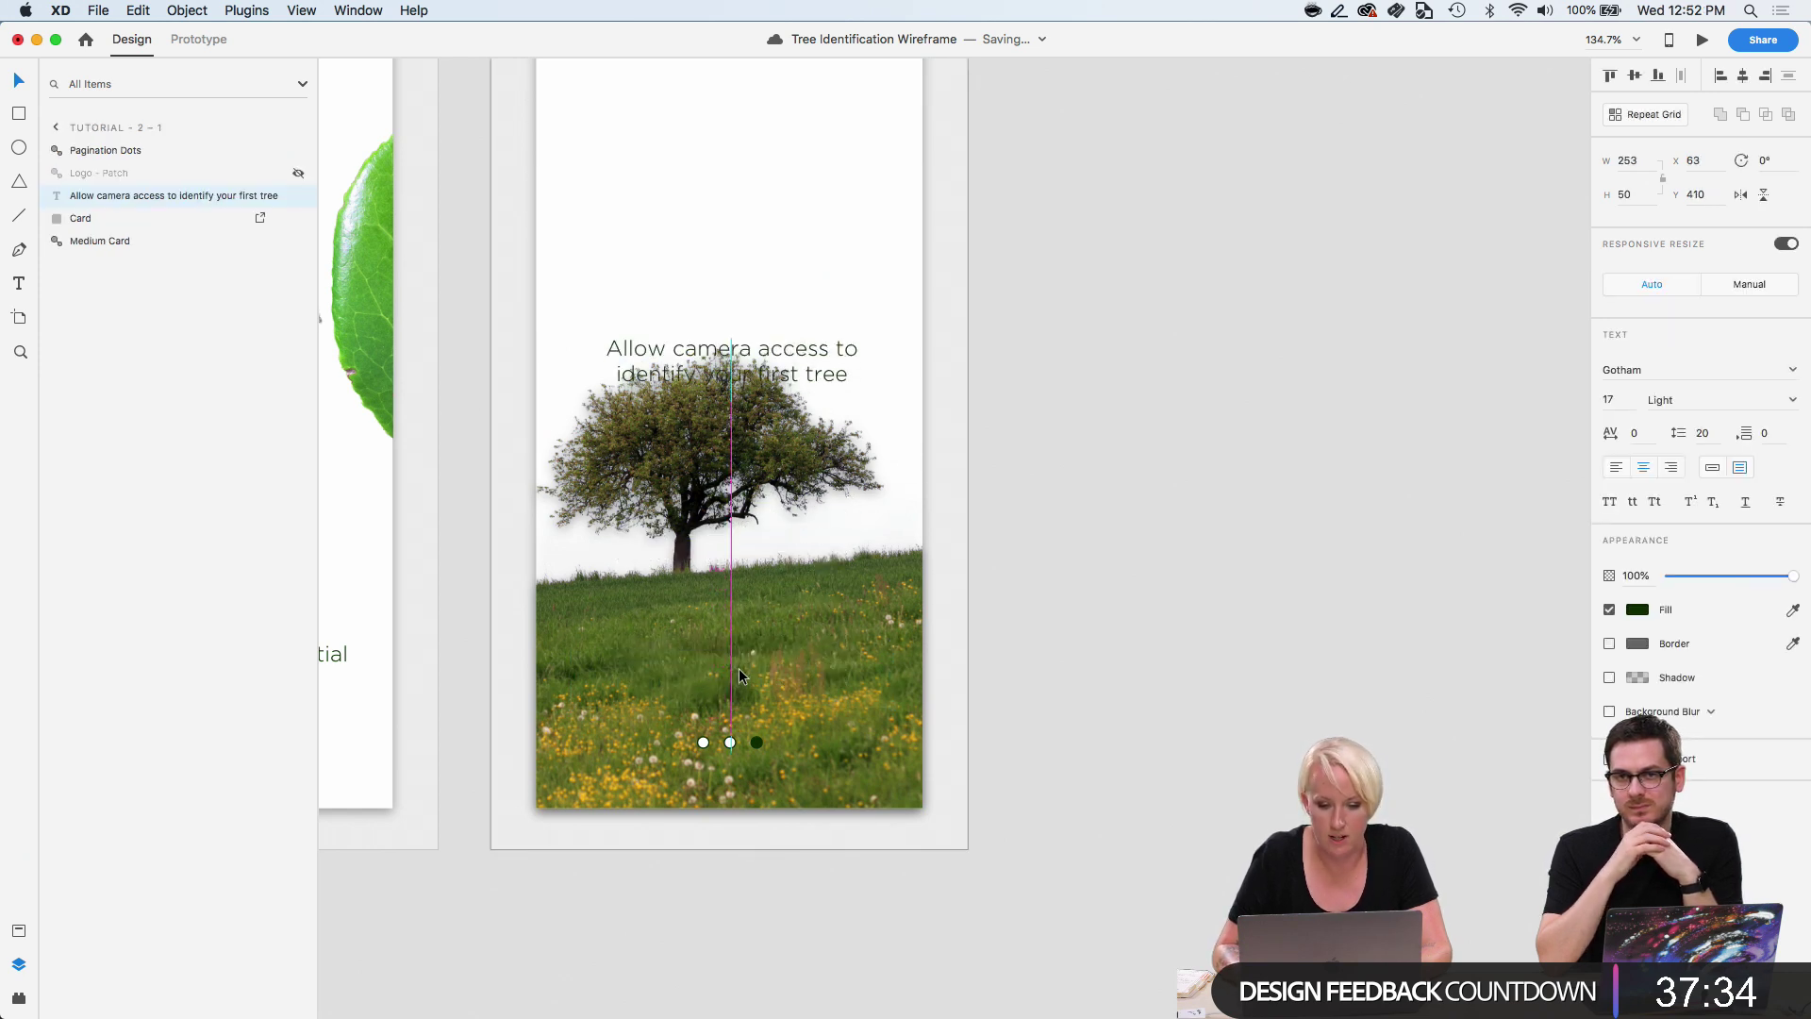
pyautogui.hotkey('shift', 'Up')
pyautogui.hotkey('shift', 'Up')
pyautogui.hotkey('shift', 'Up')
pyautogui.hotkey('shift', 'Up')
pyautogui.hotkey('shift', 'Up')
pyautogui.hotkey('shift', 'Up')
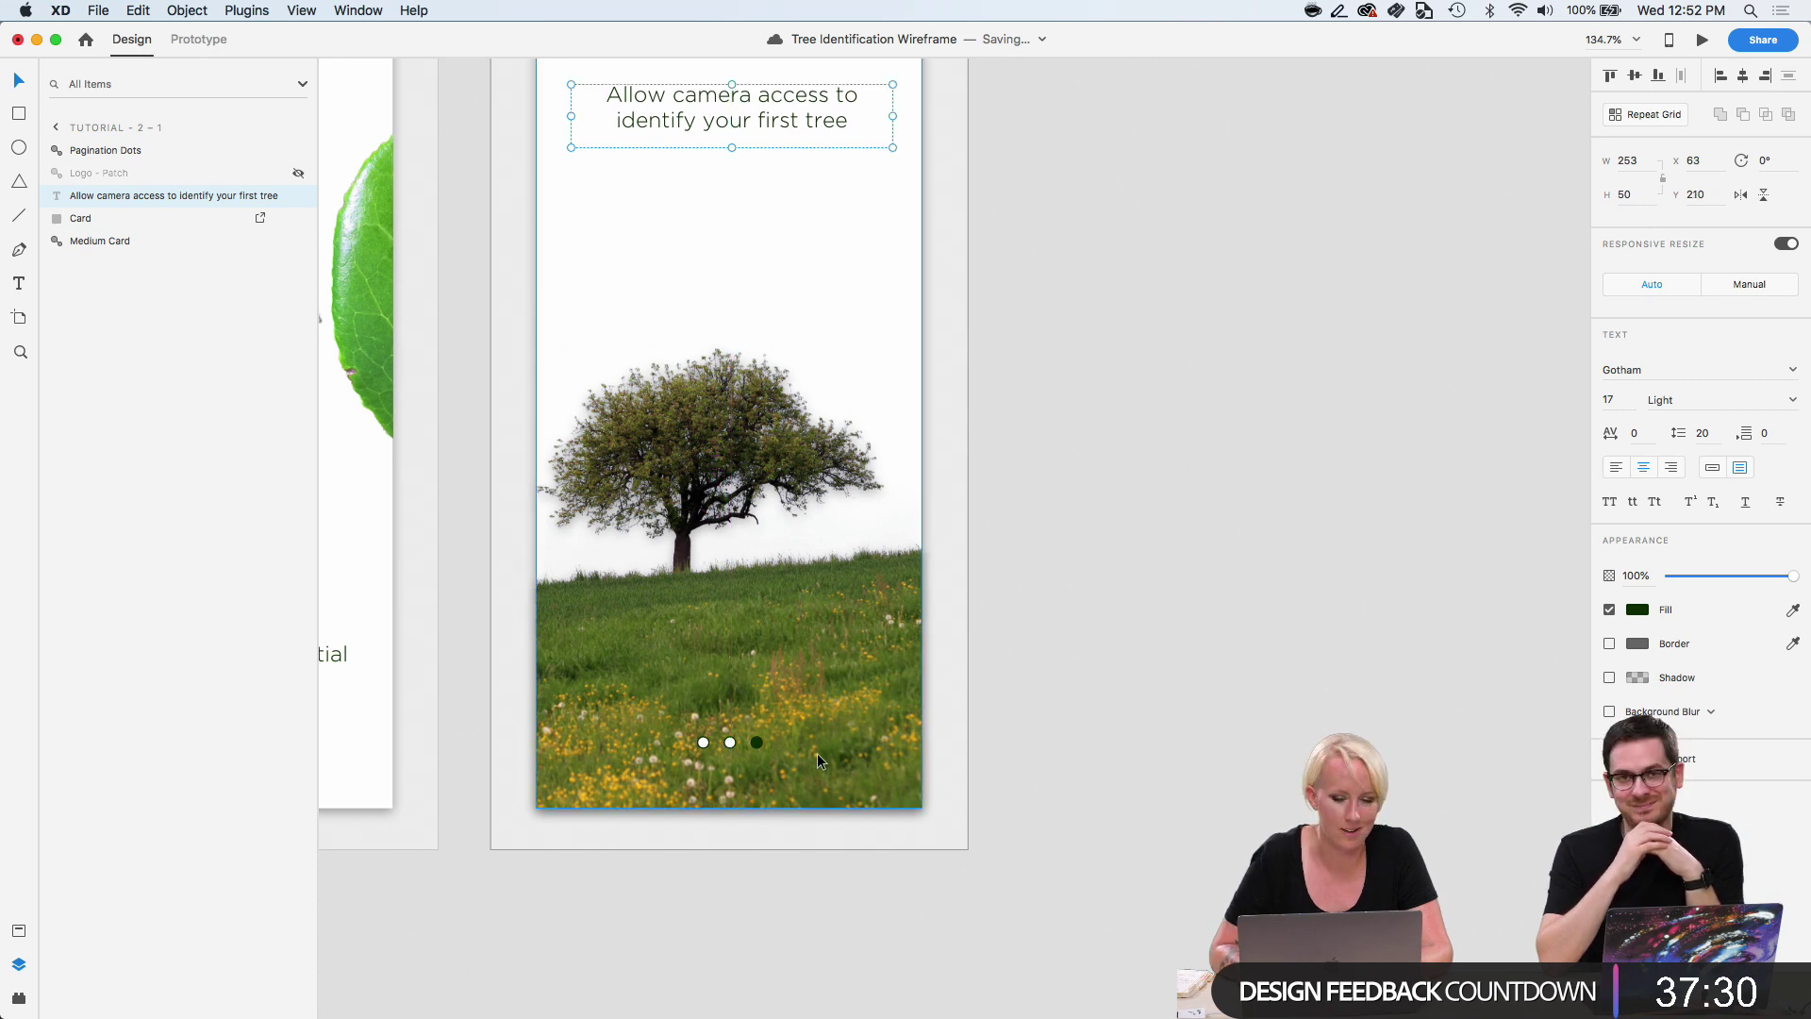
pyautogui.scroll(3, 817, 753)
pyautogui.hscroll(-2, 817, 753)
pyautogui.scroll(-3, 817, 752)
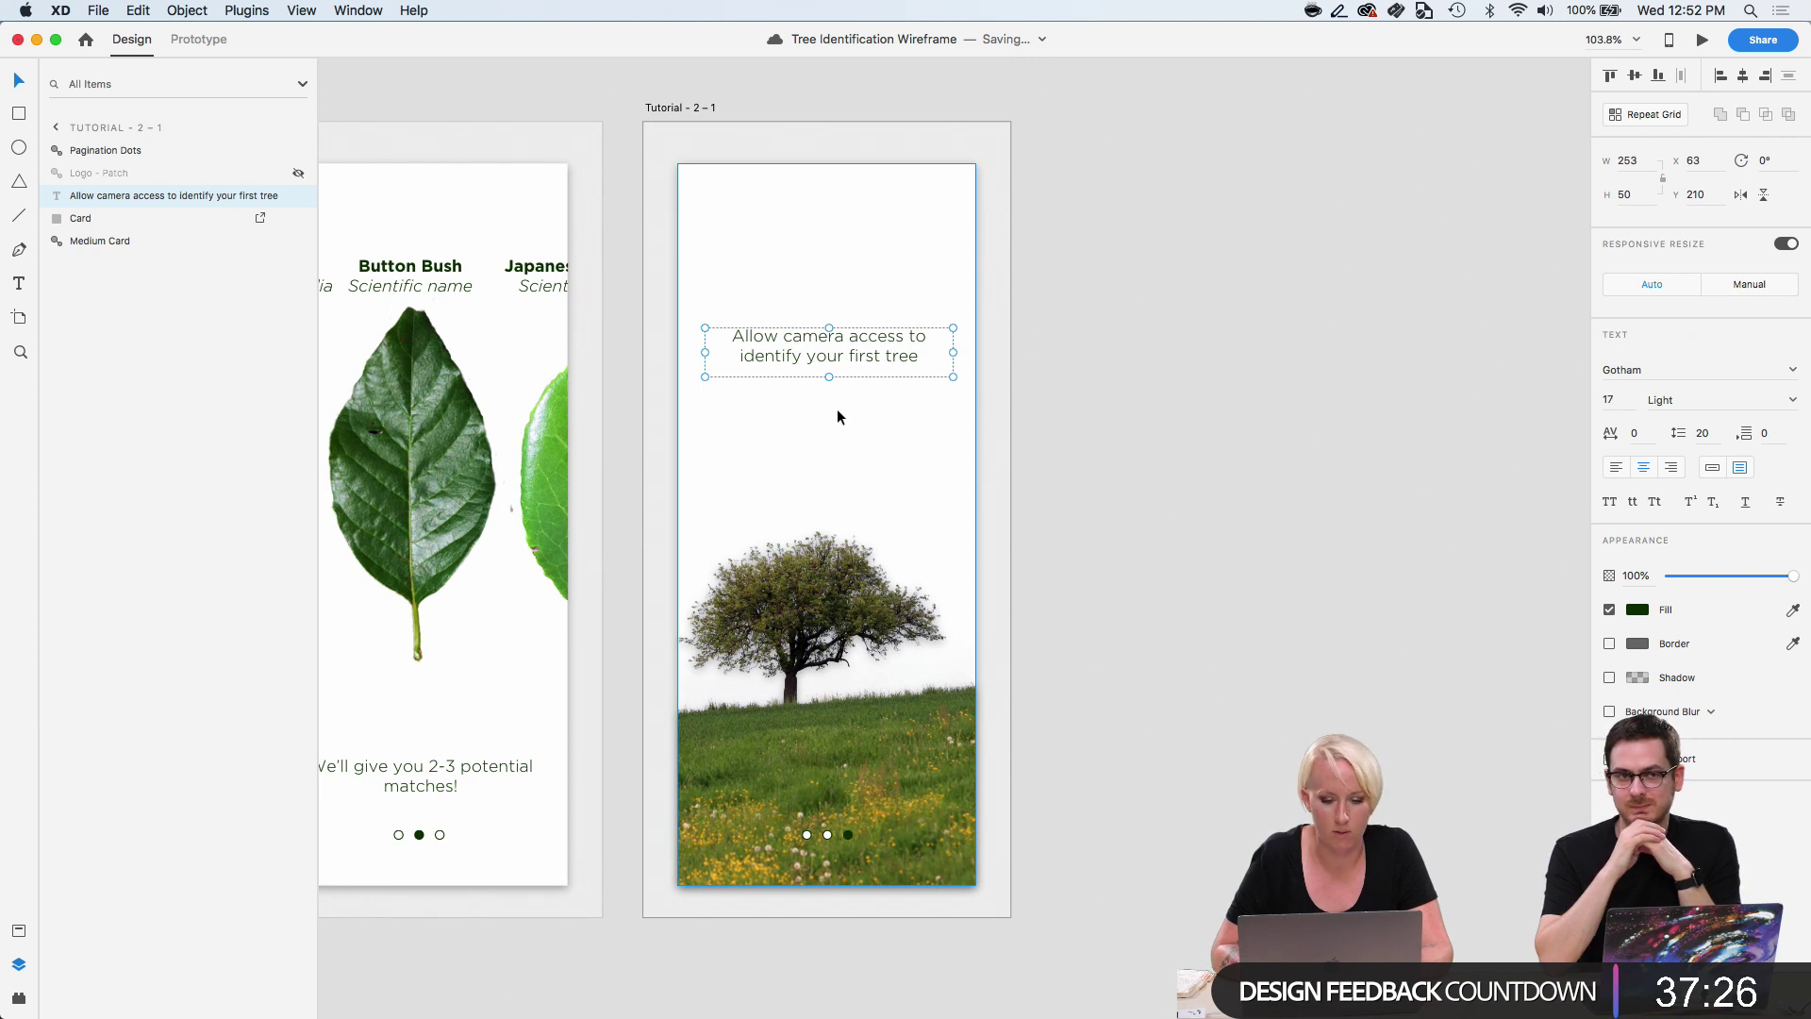
pyautogui.hotkey('shift', 'Up')
pyautogui.hotkey('shift', 'Up')
pyautogui.hotkey('shift', 'Up')
pyautogui.hotkey('shift', 'Up')
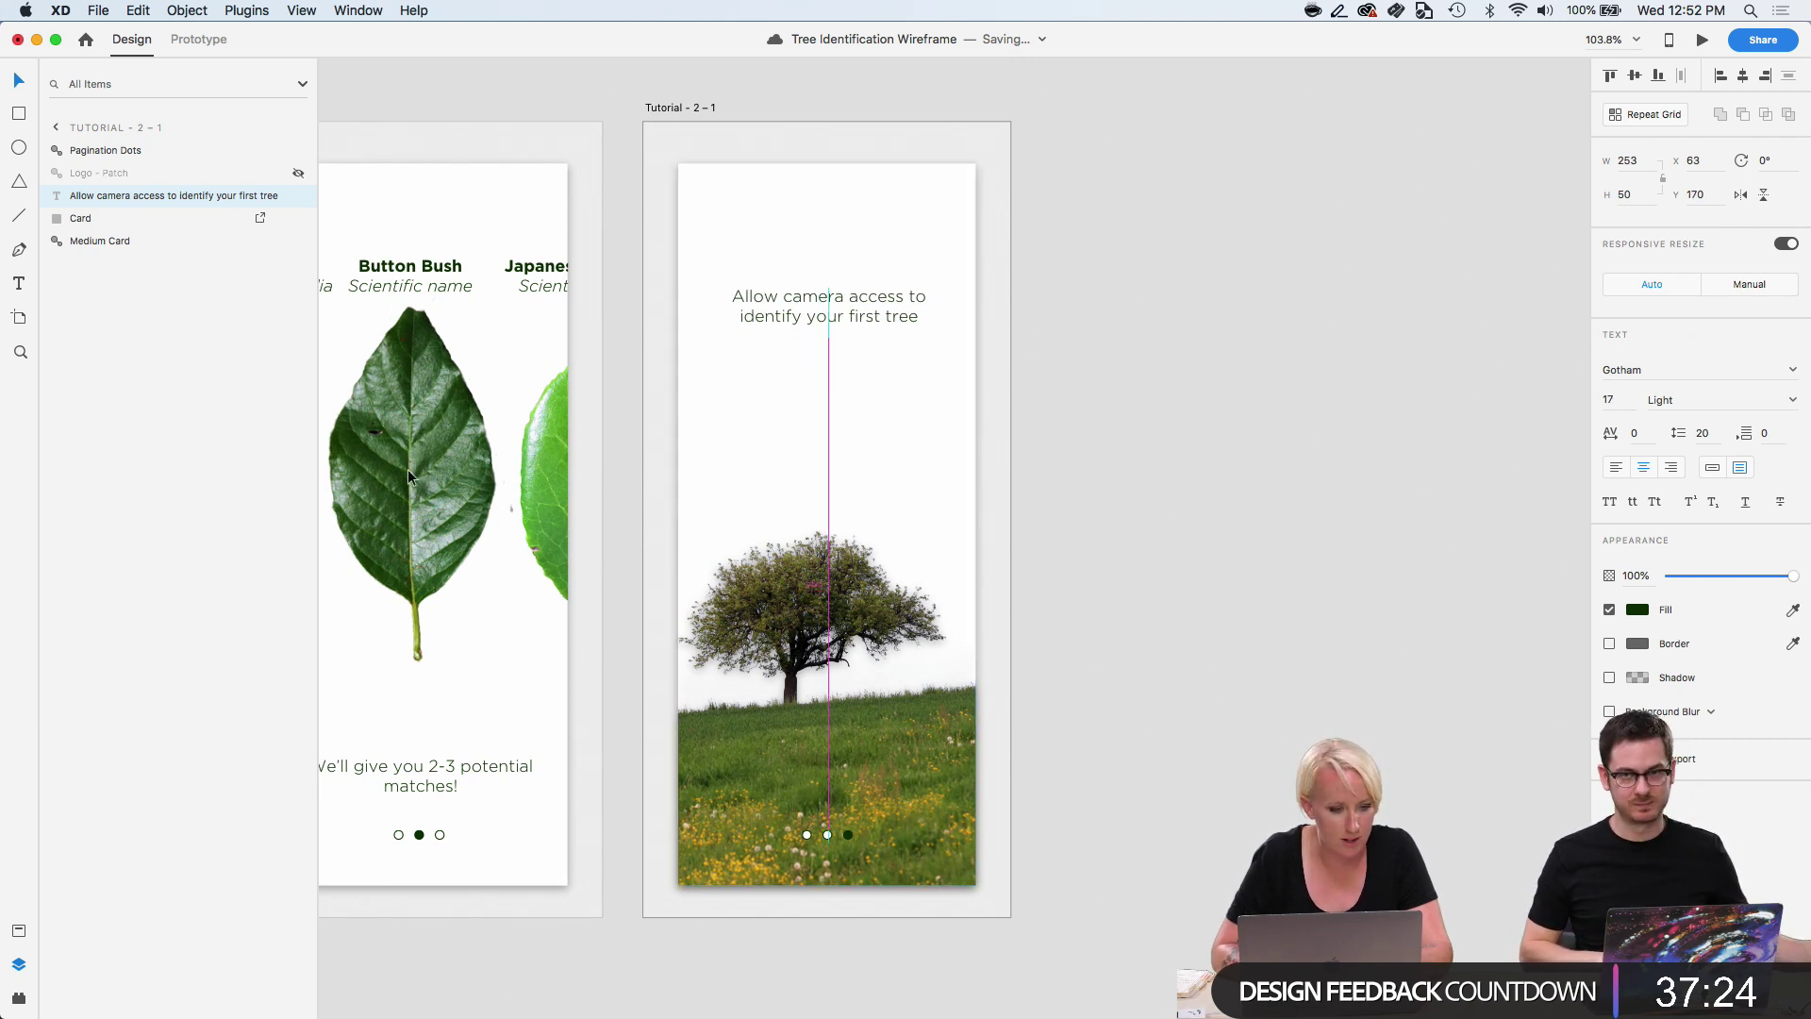
# Place a Primary Button component below the camera-access text and a Secondary Button component directly beneath it.
pyautogui.click(18, 931)
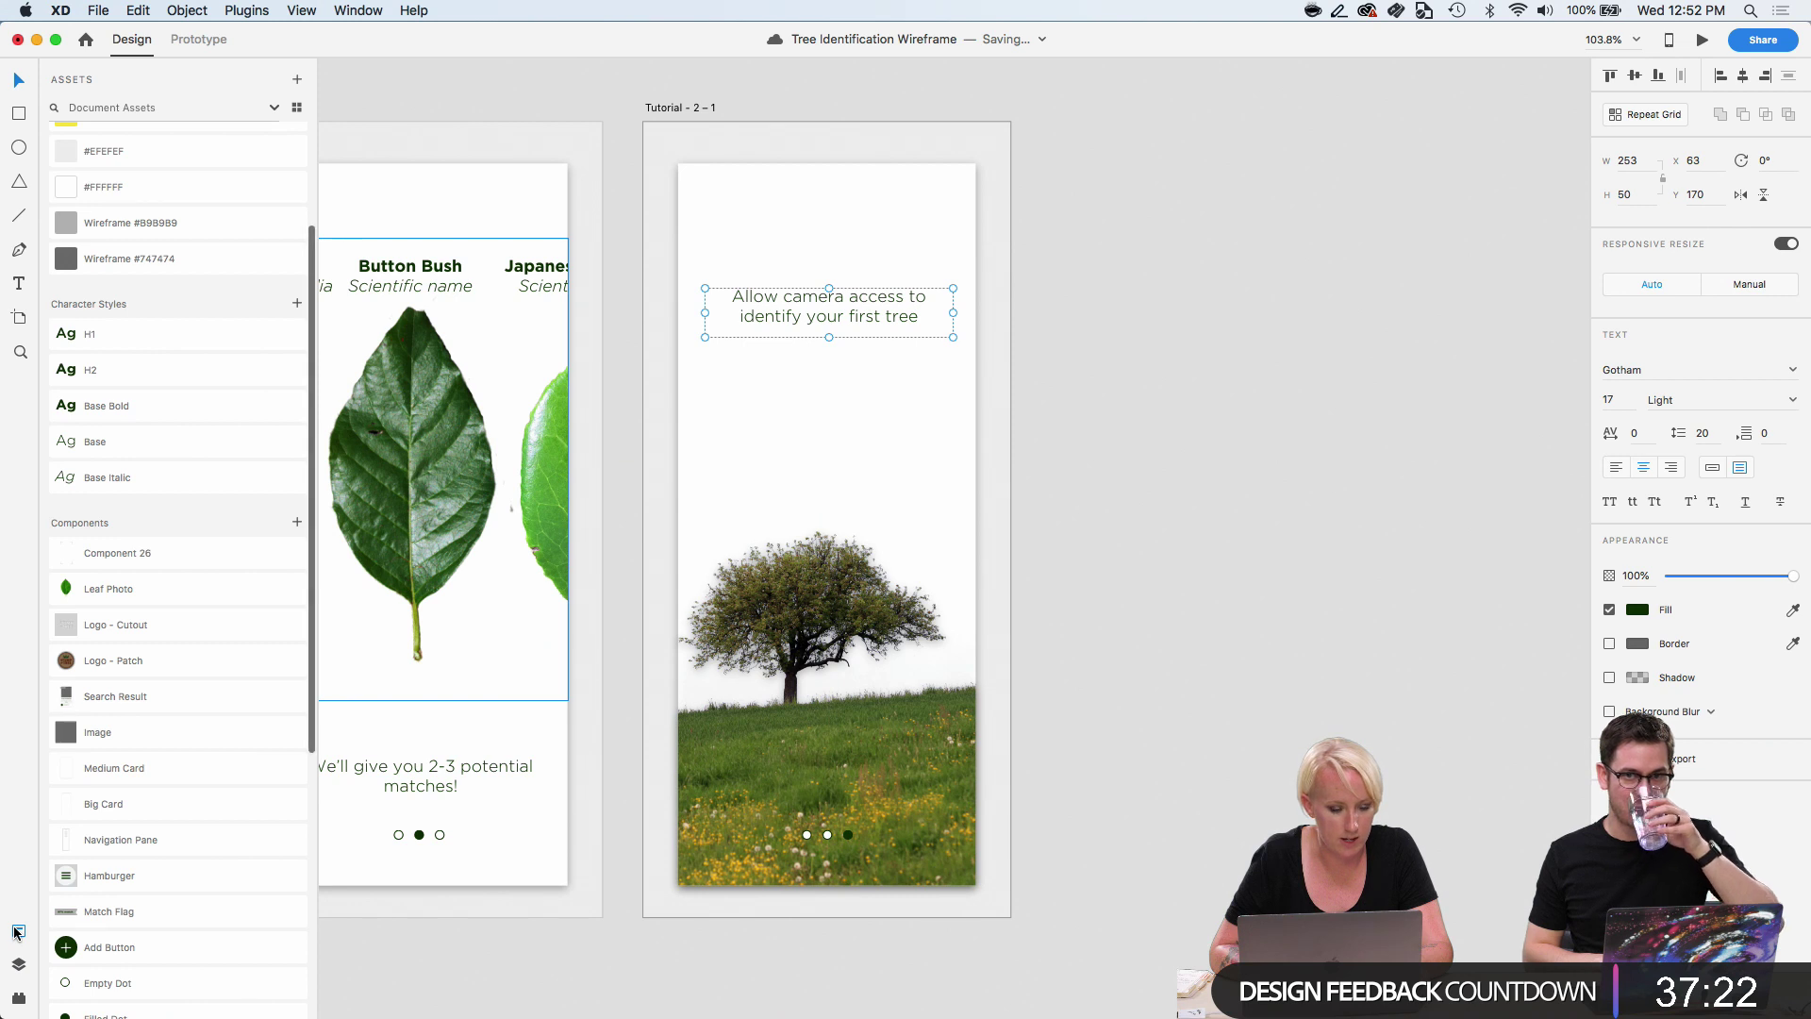
pyautogui.scroll(-3, 194, 747)
pyautogui.scroll(-3, 195, 746)
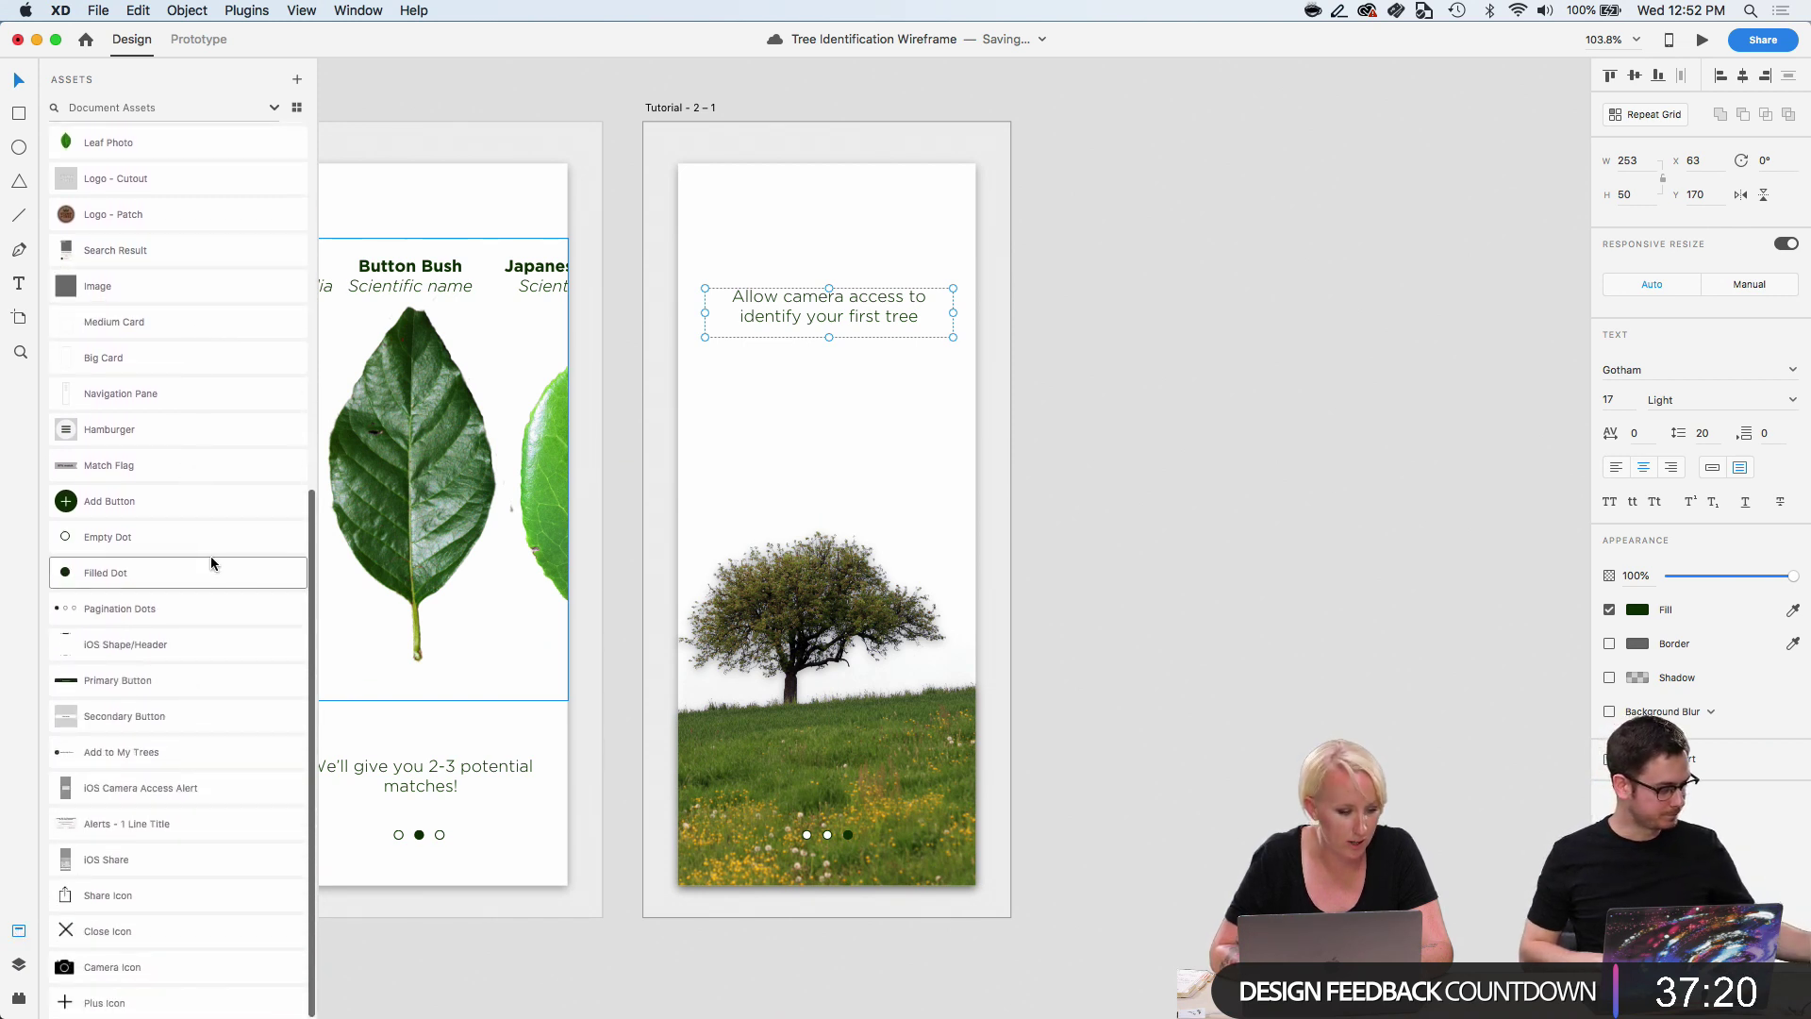
pyautogui.moveTo(139, 677); pyautogui.dragTo(818, 362)
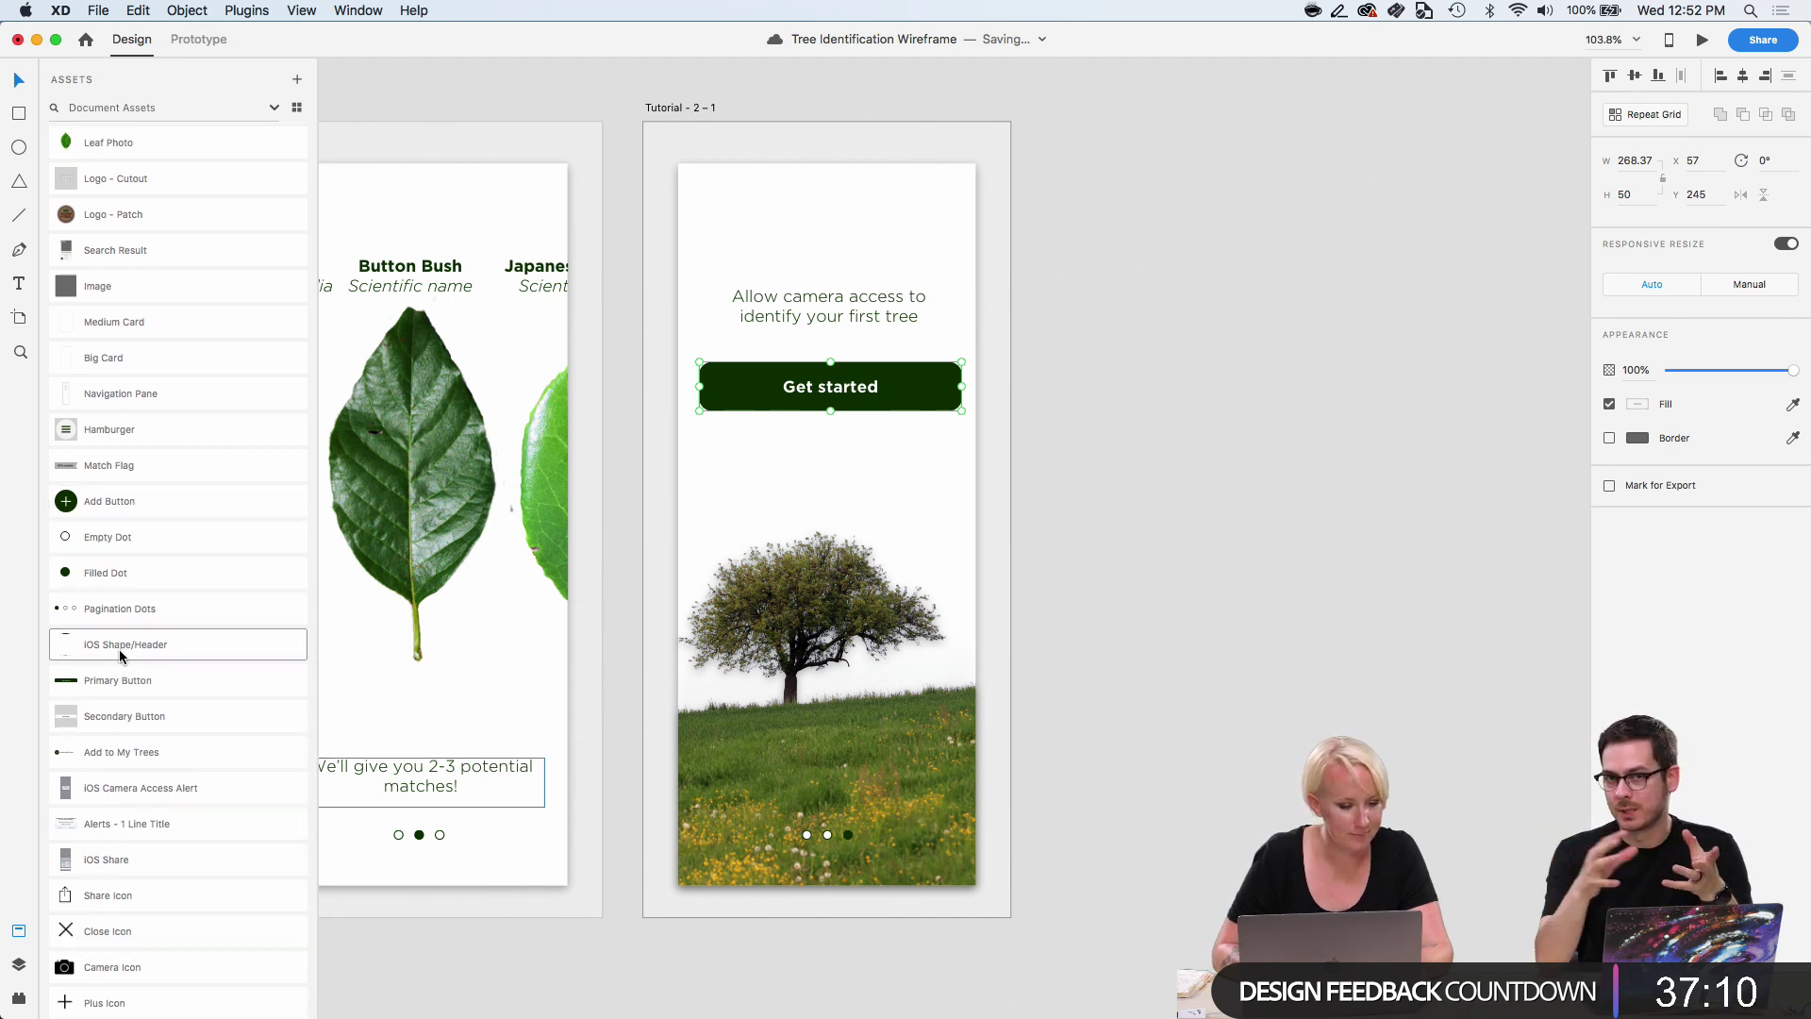
pyautogui.moveTo(127, 717); pyautogui.dragTo(833, 452)
# Align the camera-access text, the Get started button and the Not now button on a common horizontal centre.
pyautogui.keyDown('shift'); pyautogui.click(833, 396); pyautogui.keyUp('shift')
pyautogui.keyDown('shift'); pyautogui.click(838, 319); pyautogui.keyUp('shift')
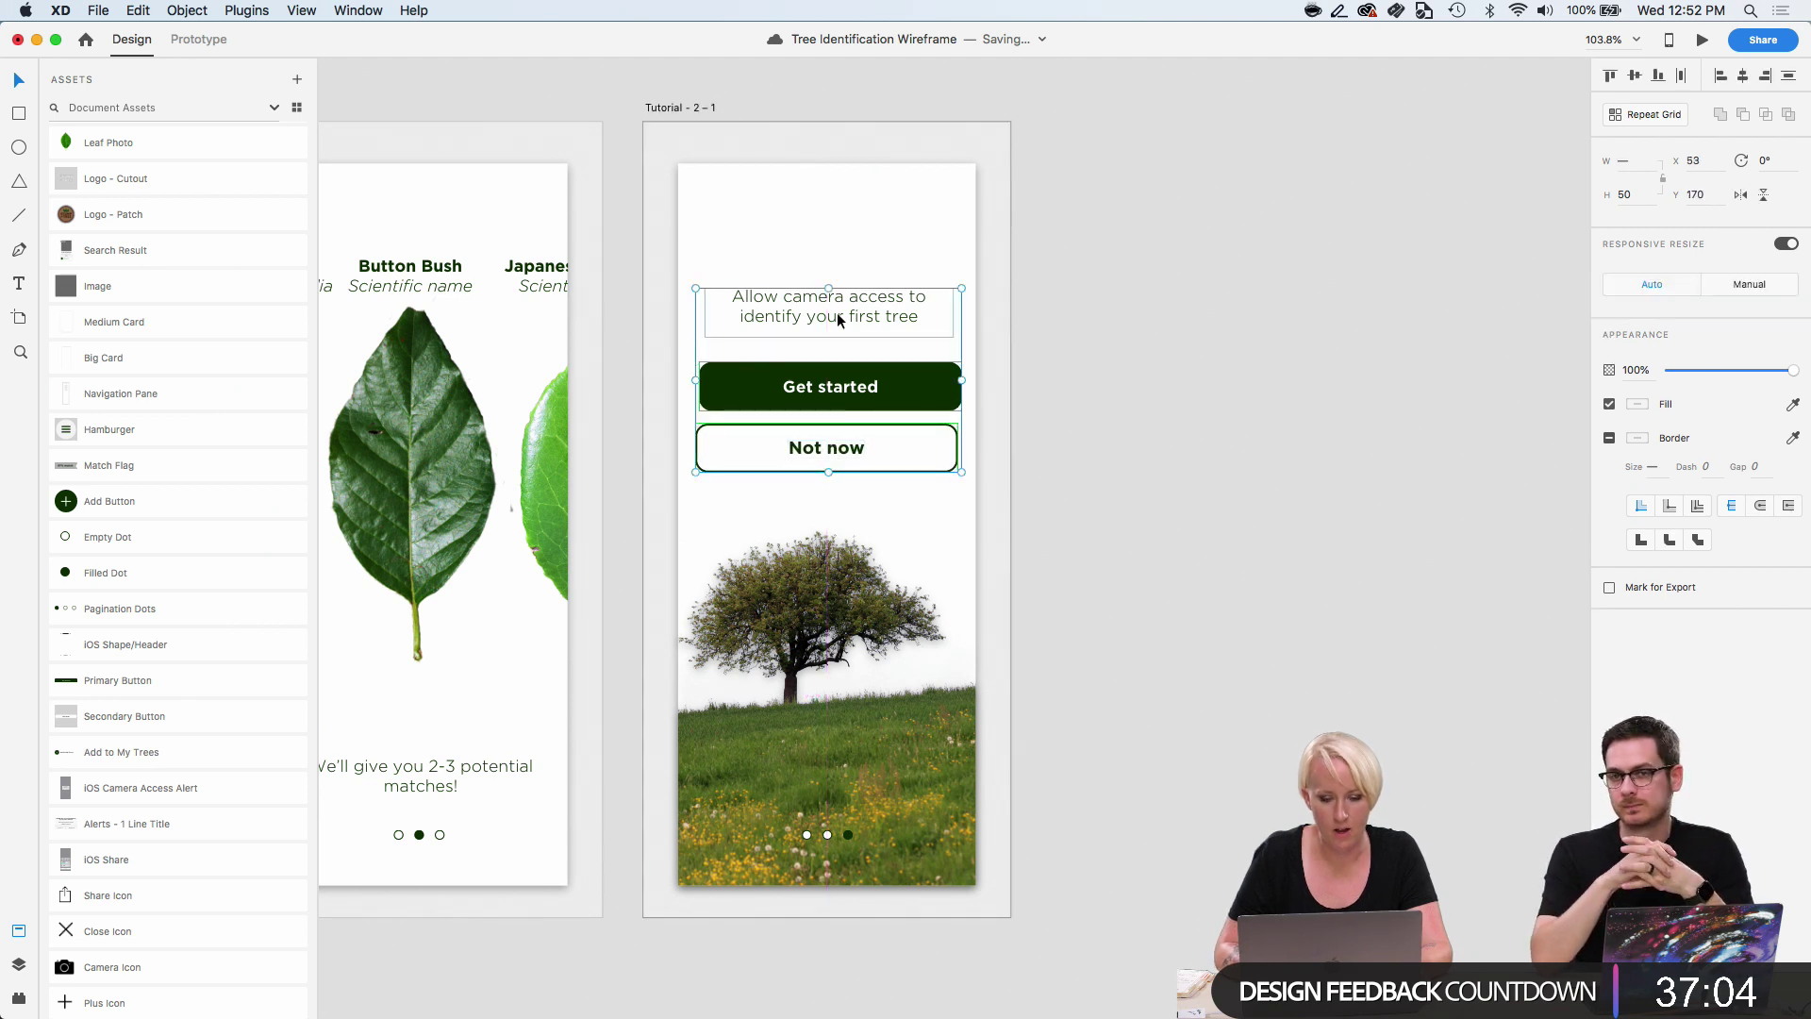
pyautogui.click(1742, 76)
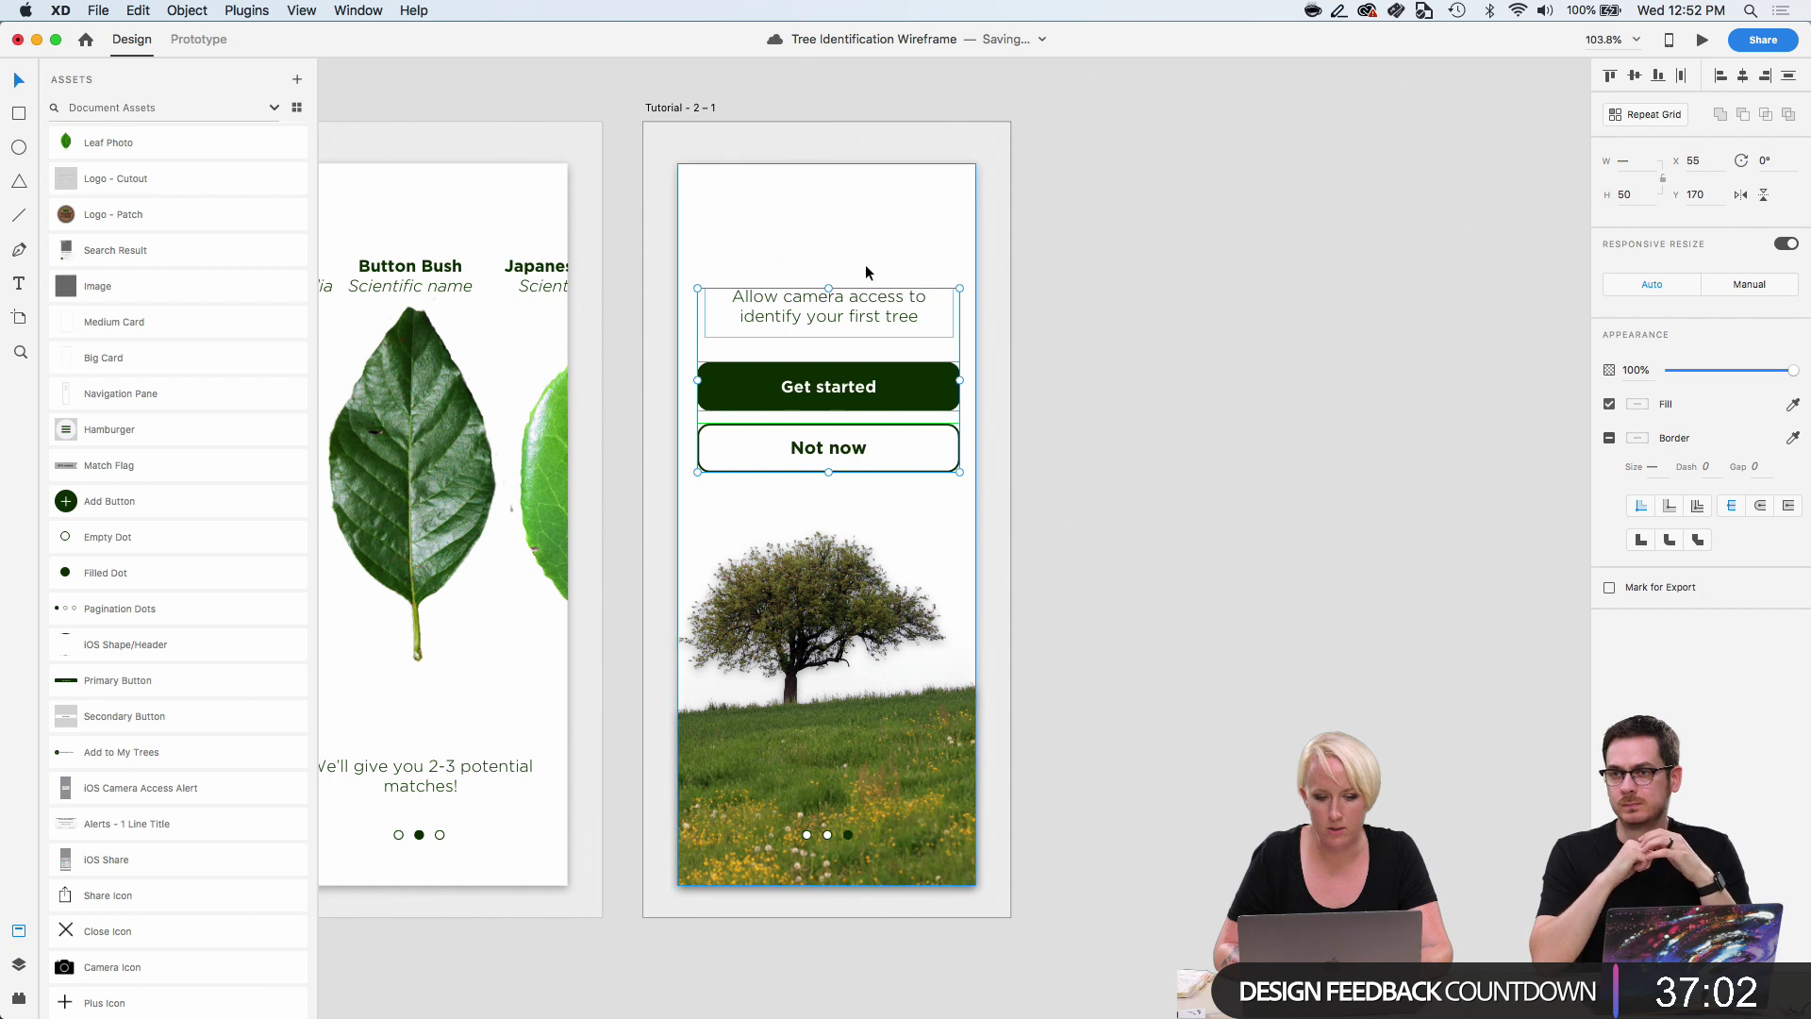
pyautogui.click(1225, 465)
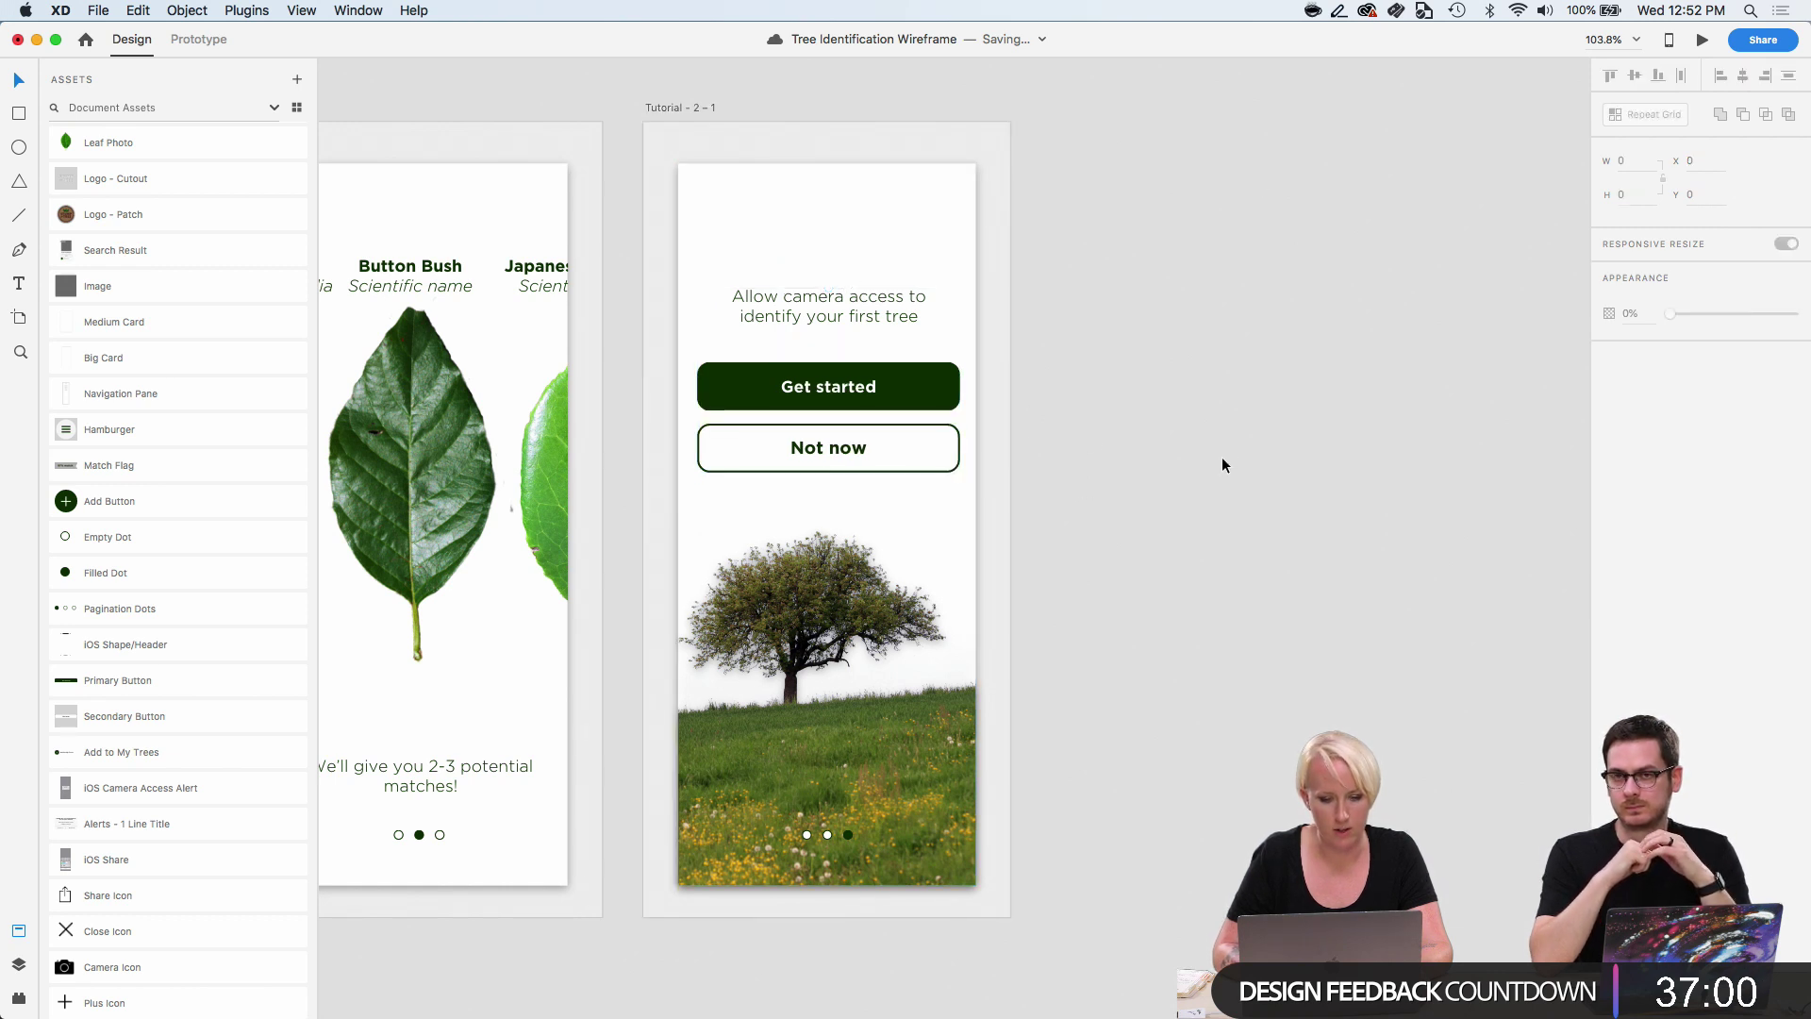
# Move the "Allow camera access to identify your first tree" text up to Y 150.
pyautogui.click(783, 314)
pyautogui.hotkey('shift', 'Up')
pyautogui.hotkey('shift', 'Up')
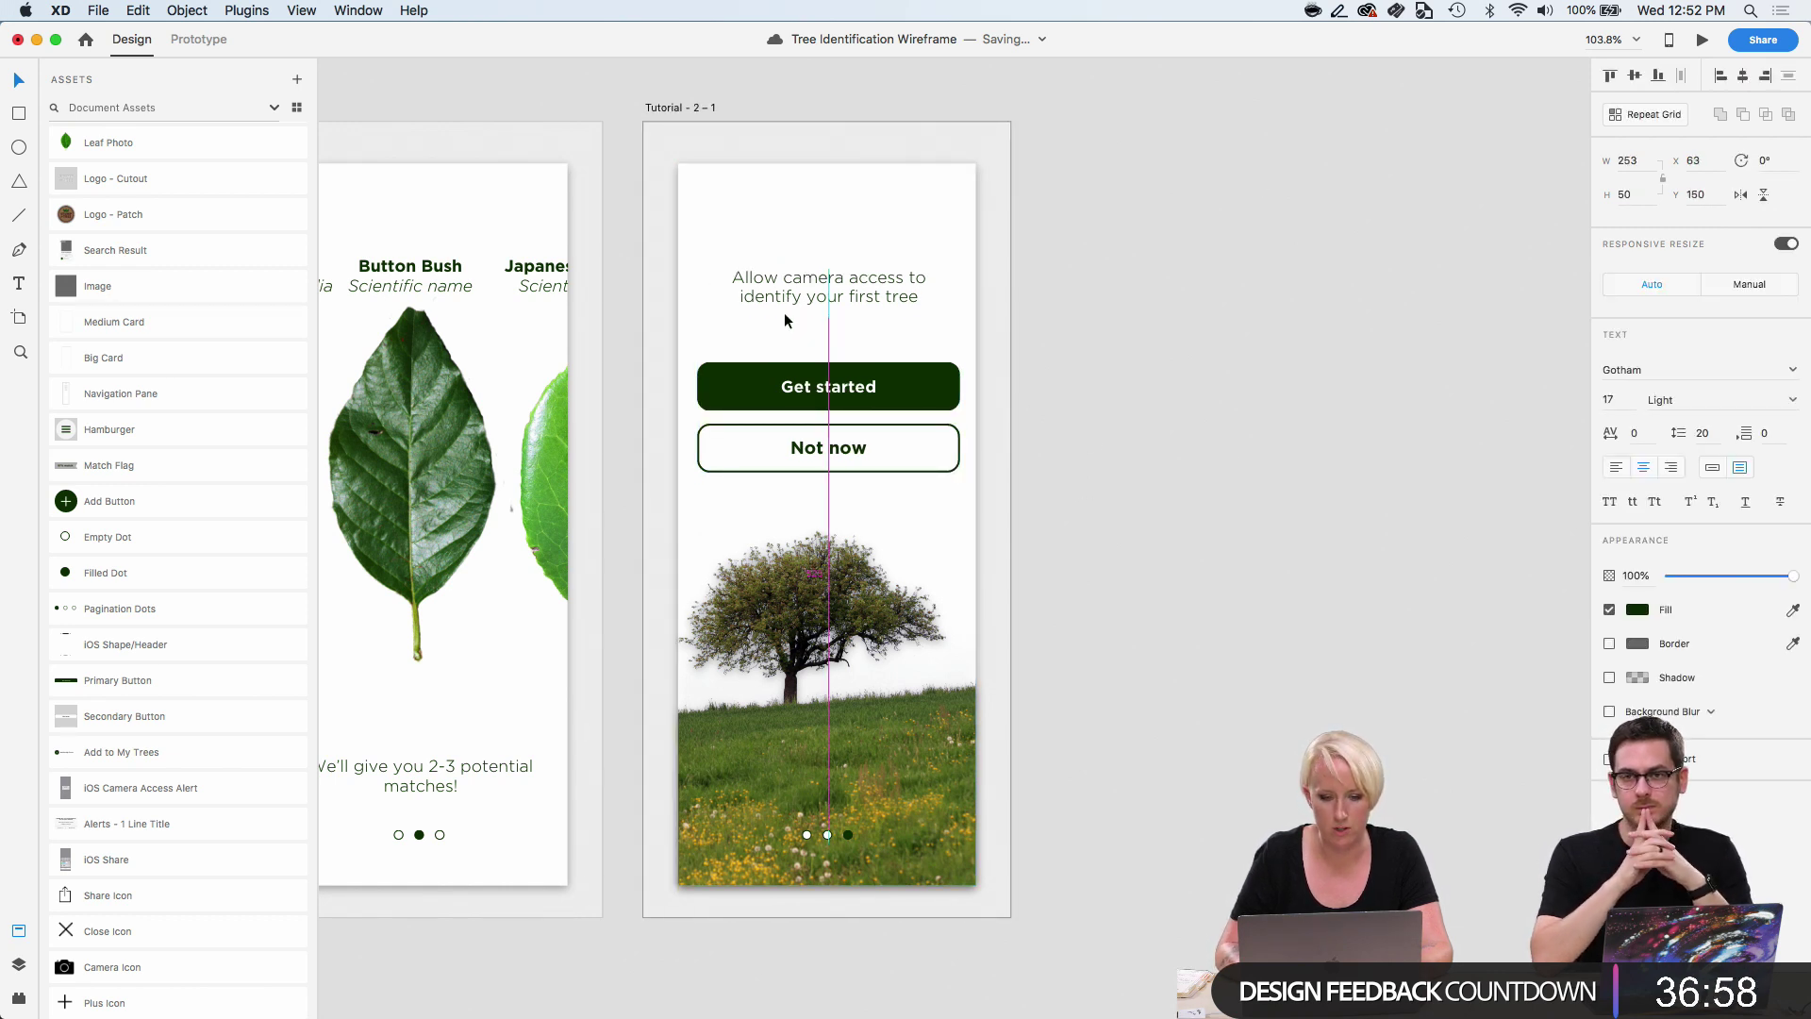
pyautogui.scroll(1, 1016, 337)
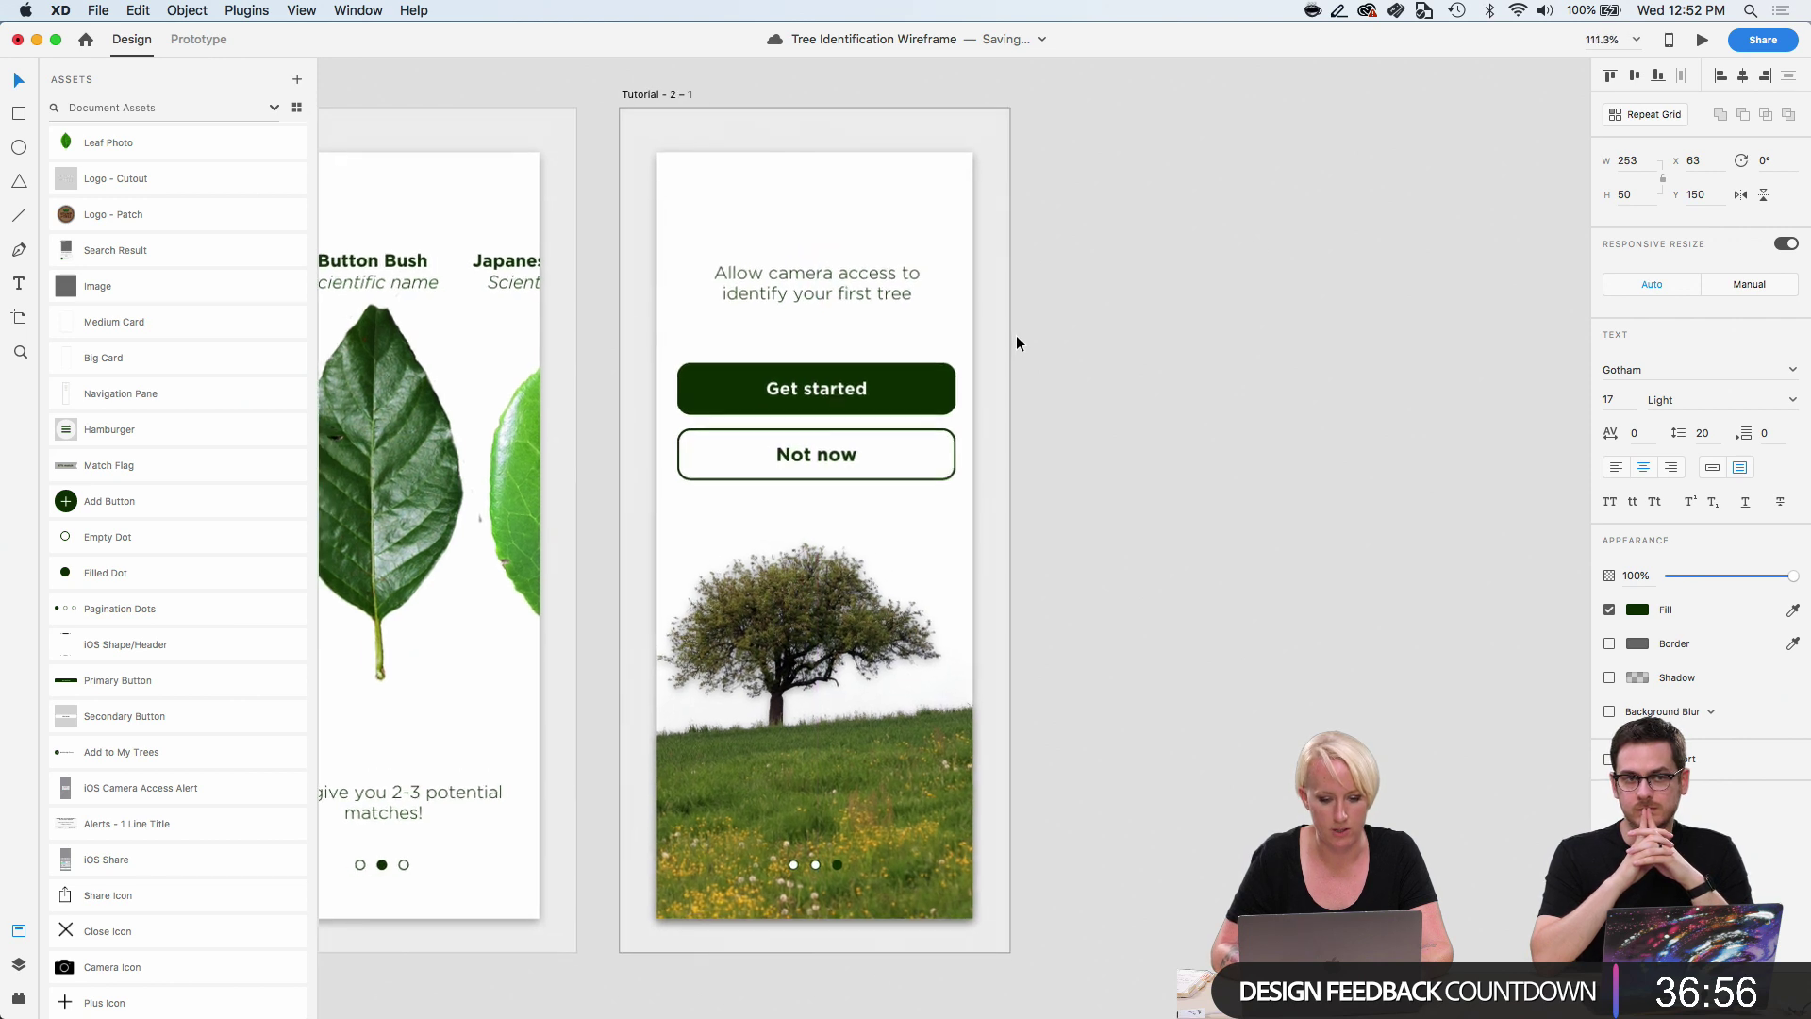
pyautogui.click(1054, 523)
# Change the label of the Get started button on Tutorial – 2 – 1 to "Allow camera access".
pyautogui.doubleClick(821, 392)
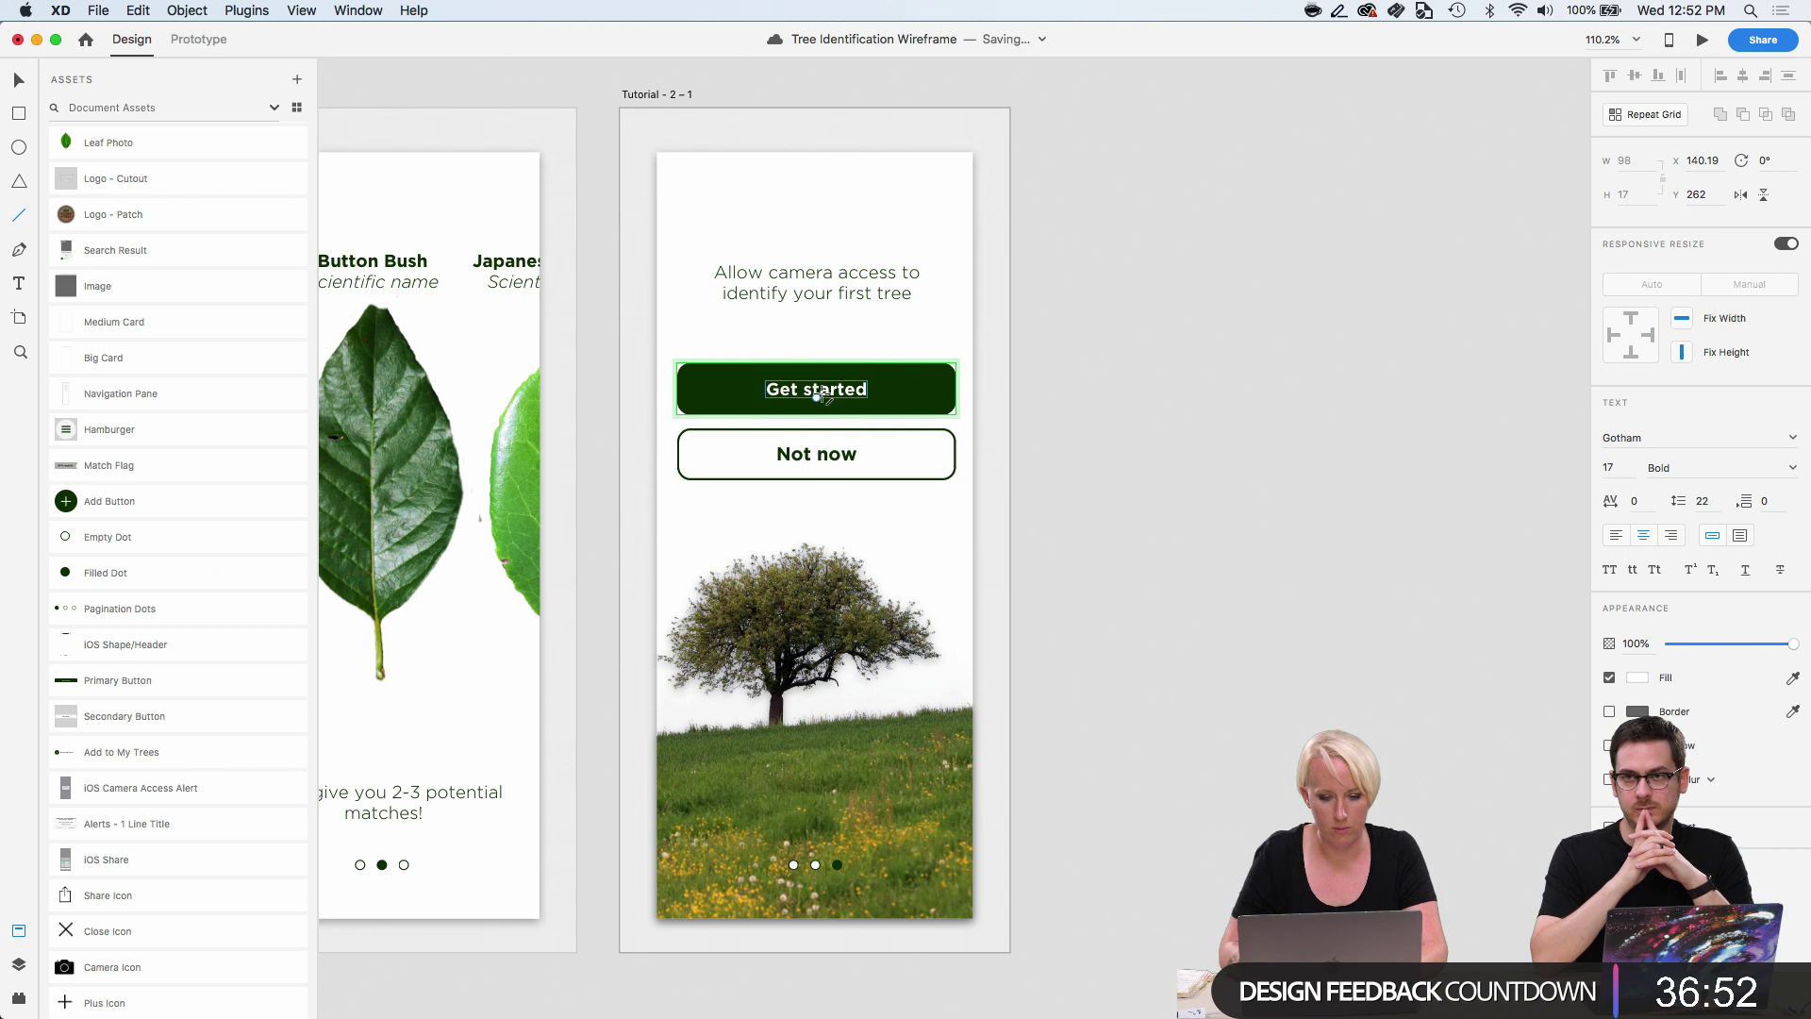
pyautogui.doubleClick(822, 394)
pyautogui.press('Escape')
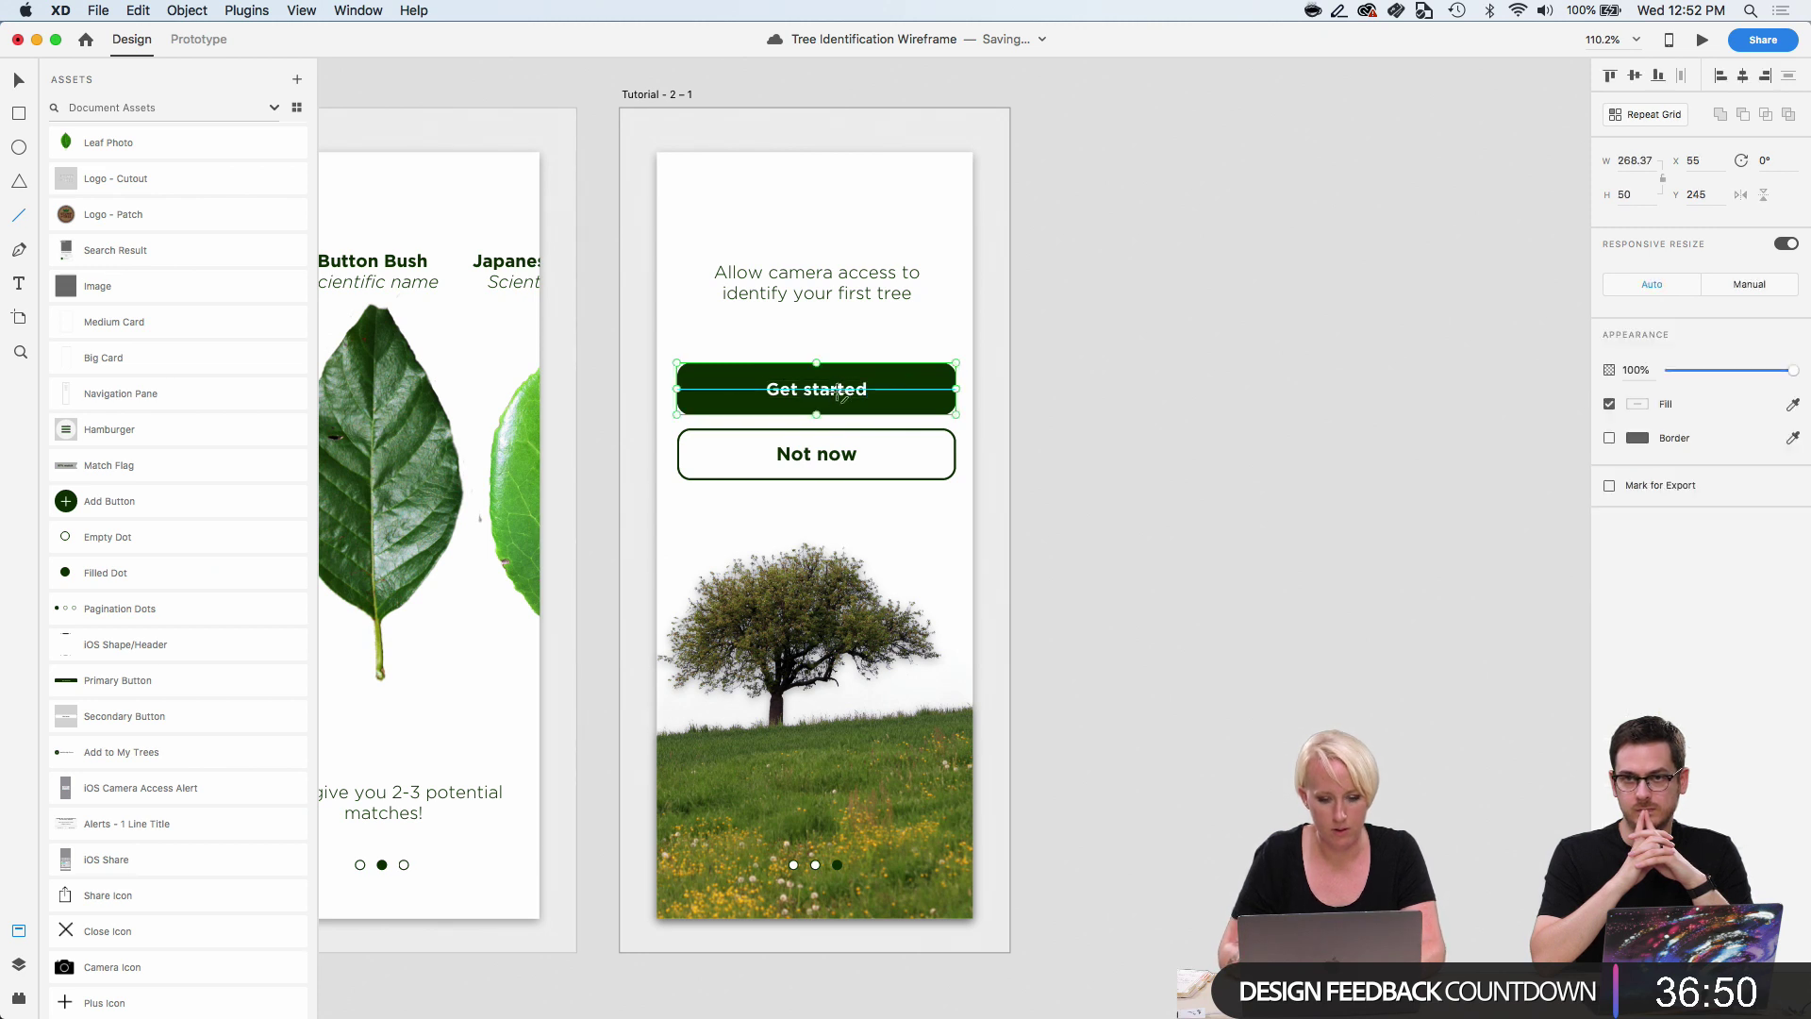
pyautogui.press('v')
pyautogui.doubleClick(837, 395)
pyautogui.doubleClick(837, 395)
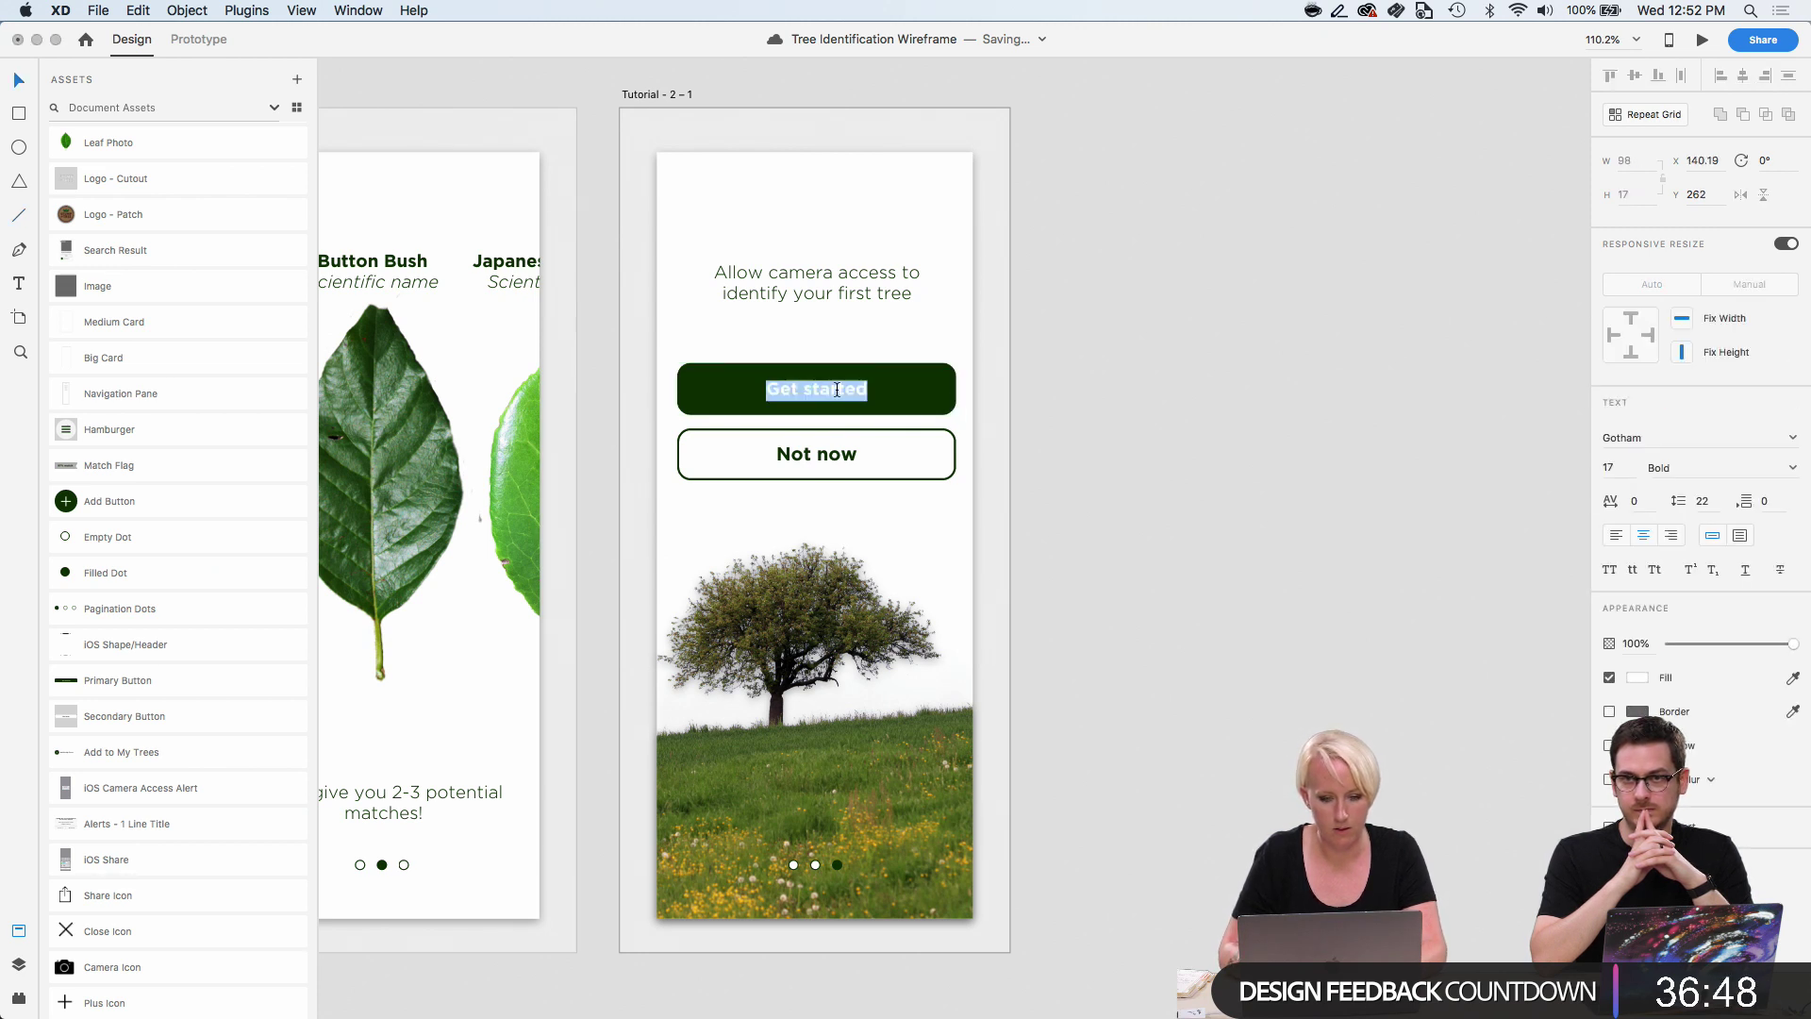
pyautogui.write('Allow camera access')
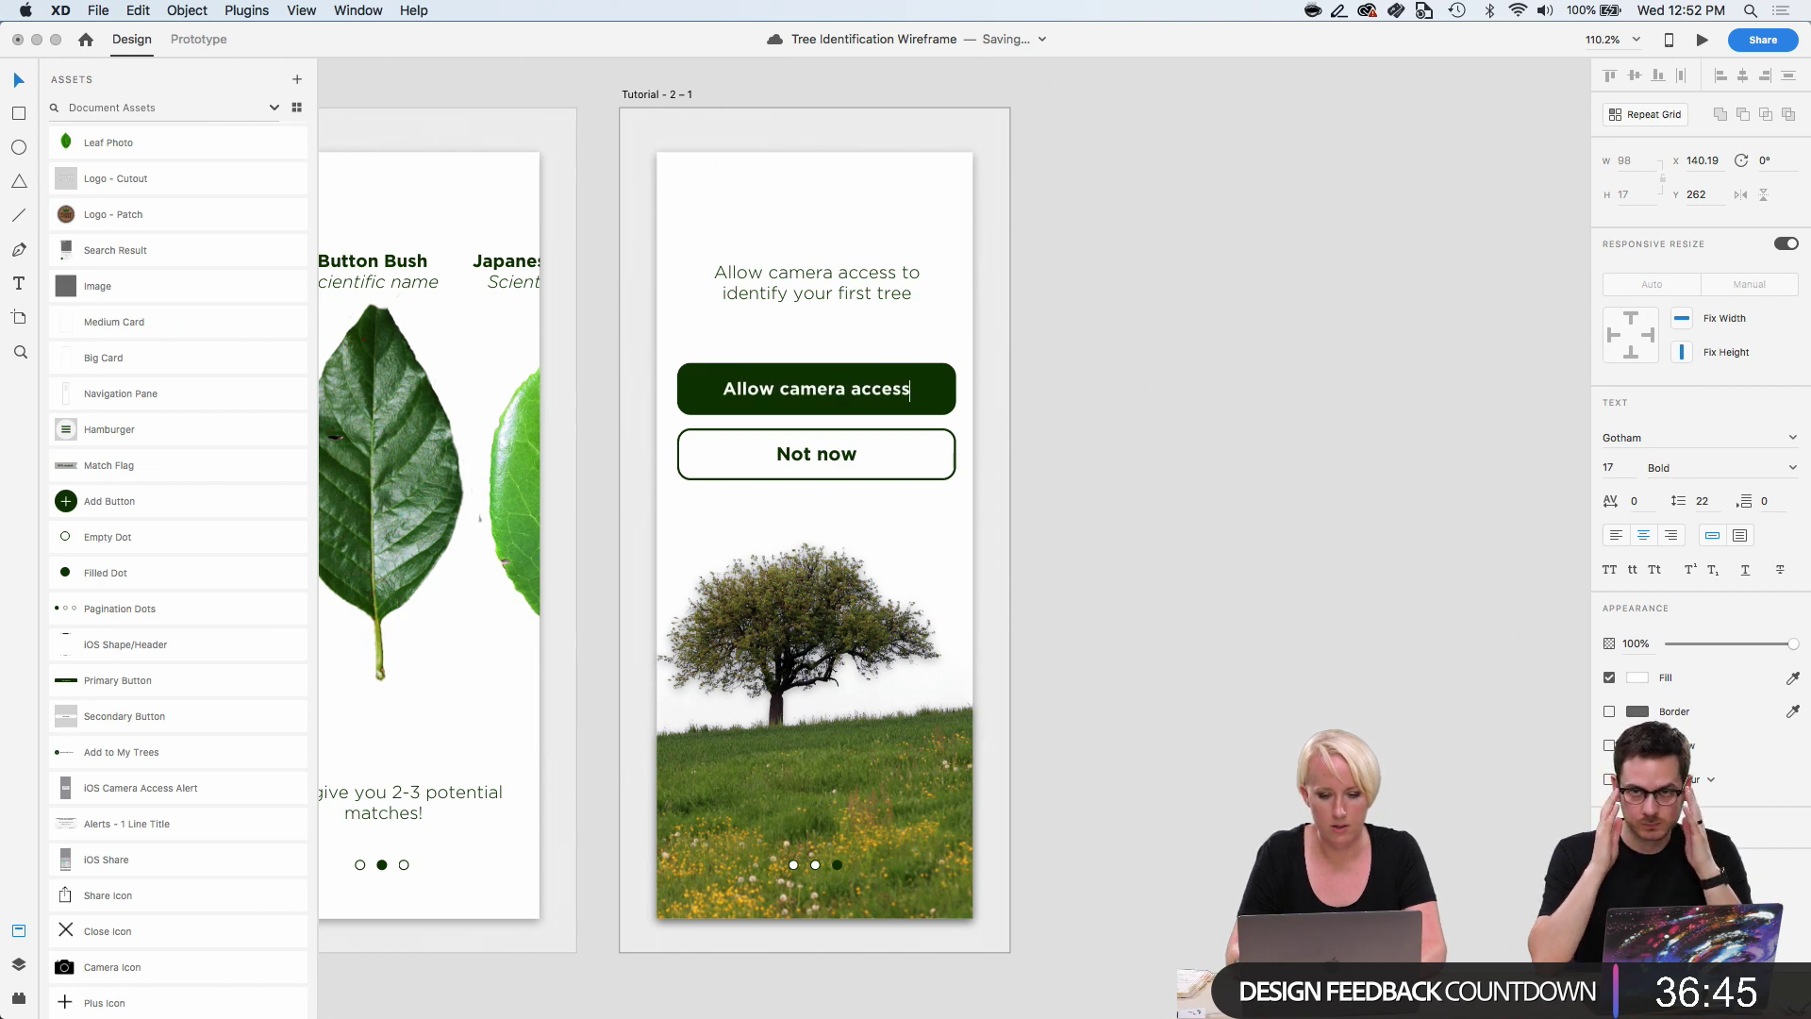
pyautogui.click(1147, 518)
# Review the three tutorial screens side by side for consistency of cards, text and pagination dots.
pyautogui.scroll(-3, 1147, 518)
pyautogui.hscroll(-5, 1147, 520)
pyautogui.scroll(-2, 1147, 520)
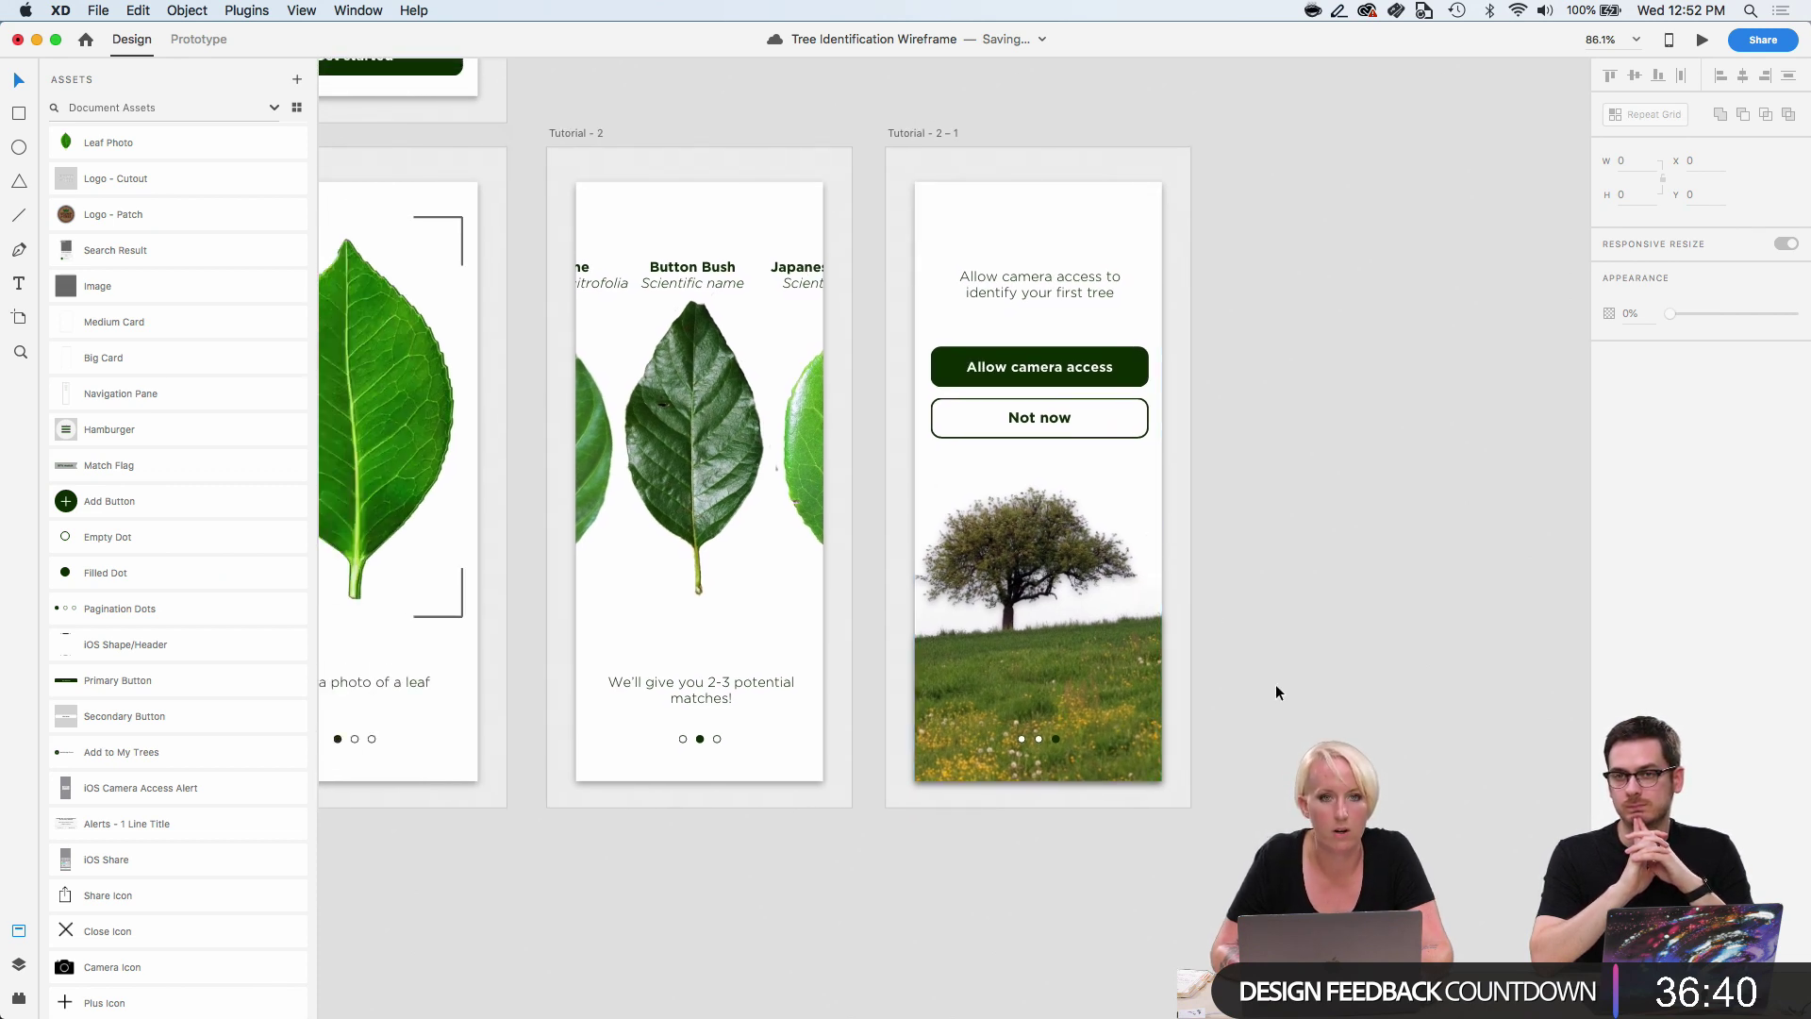
pyautogui.hscroll(-1, 1277, 693)
pyautogui.hscroll(-5, 1276, 683)
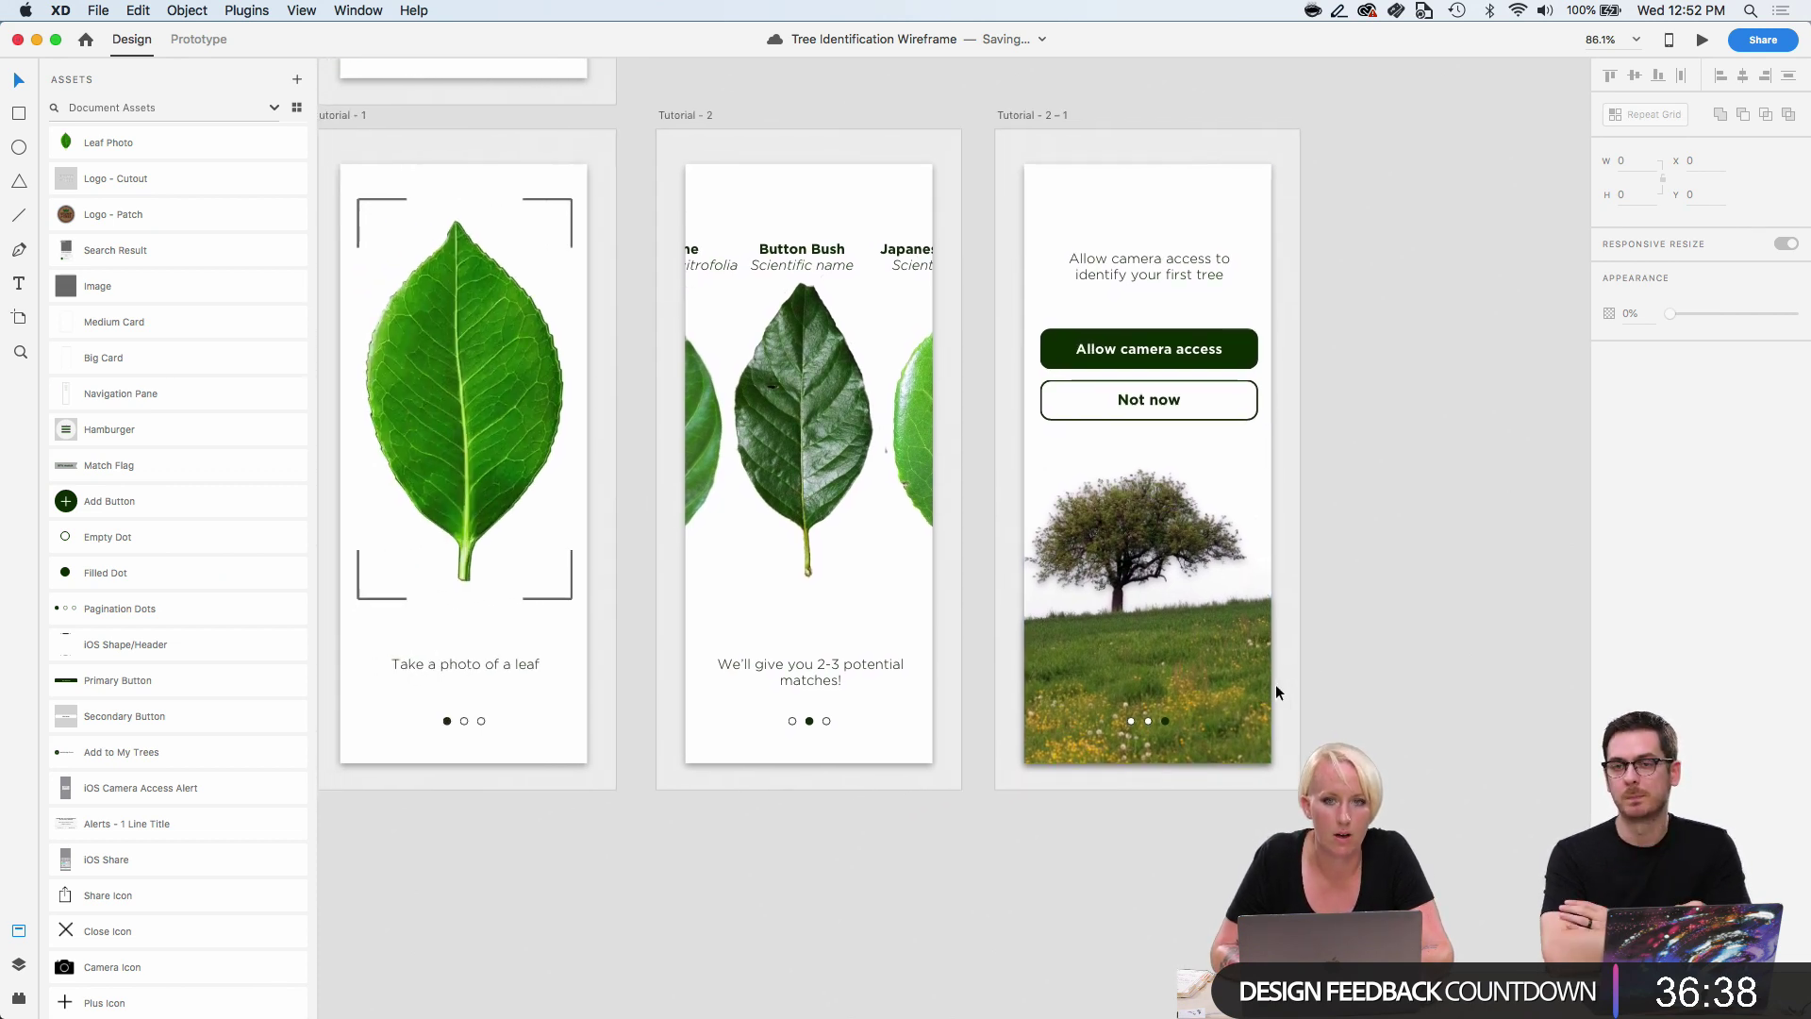
pyautogui.scroll(-1, 1275, 683)
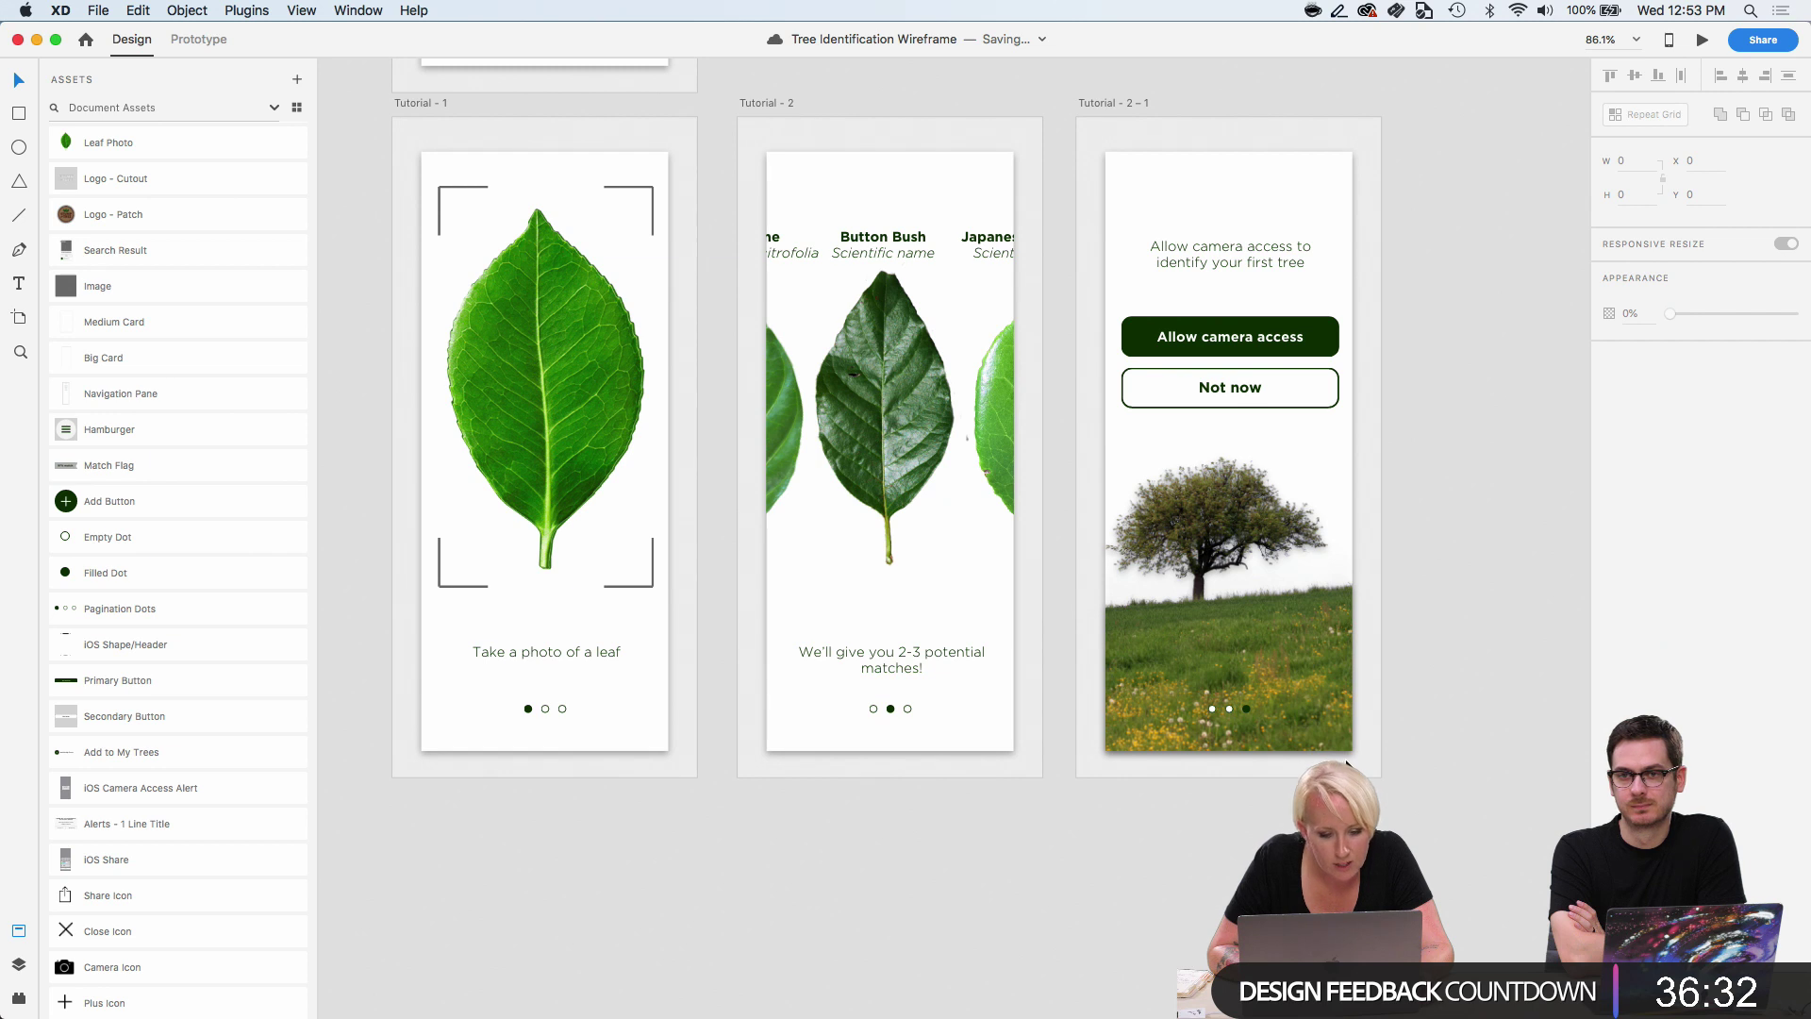
pyautogui.scroll(2, 851, 749)
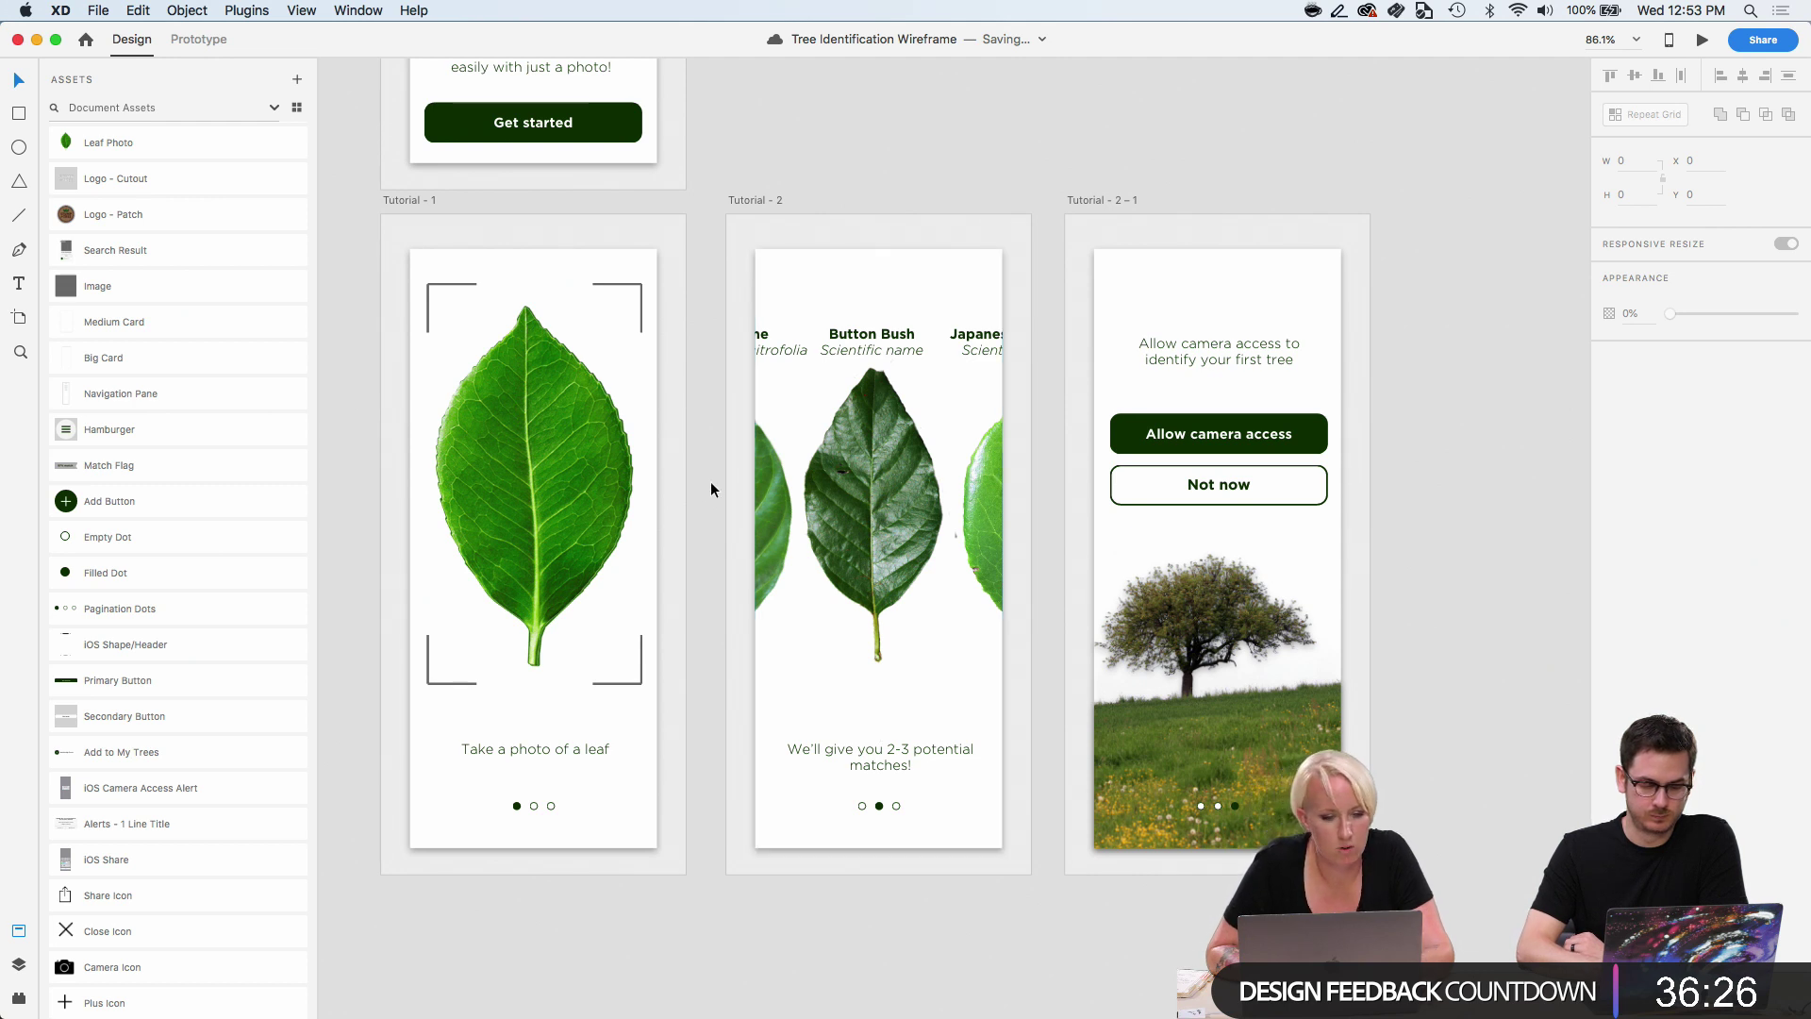
pyautogui.scroll(1, 615, 266)
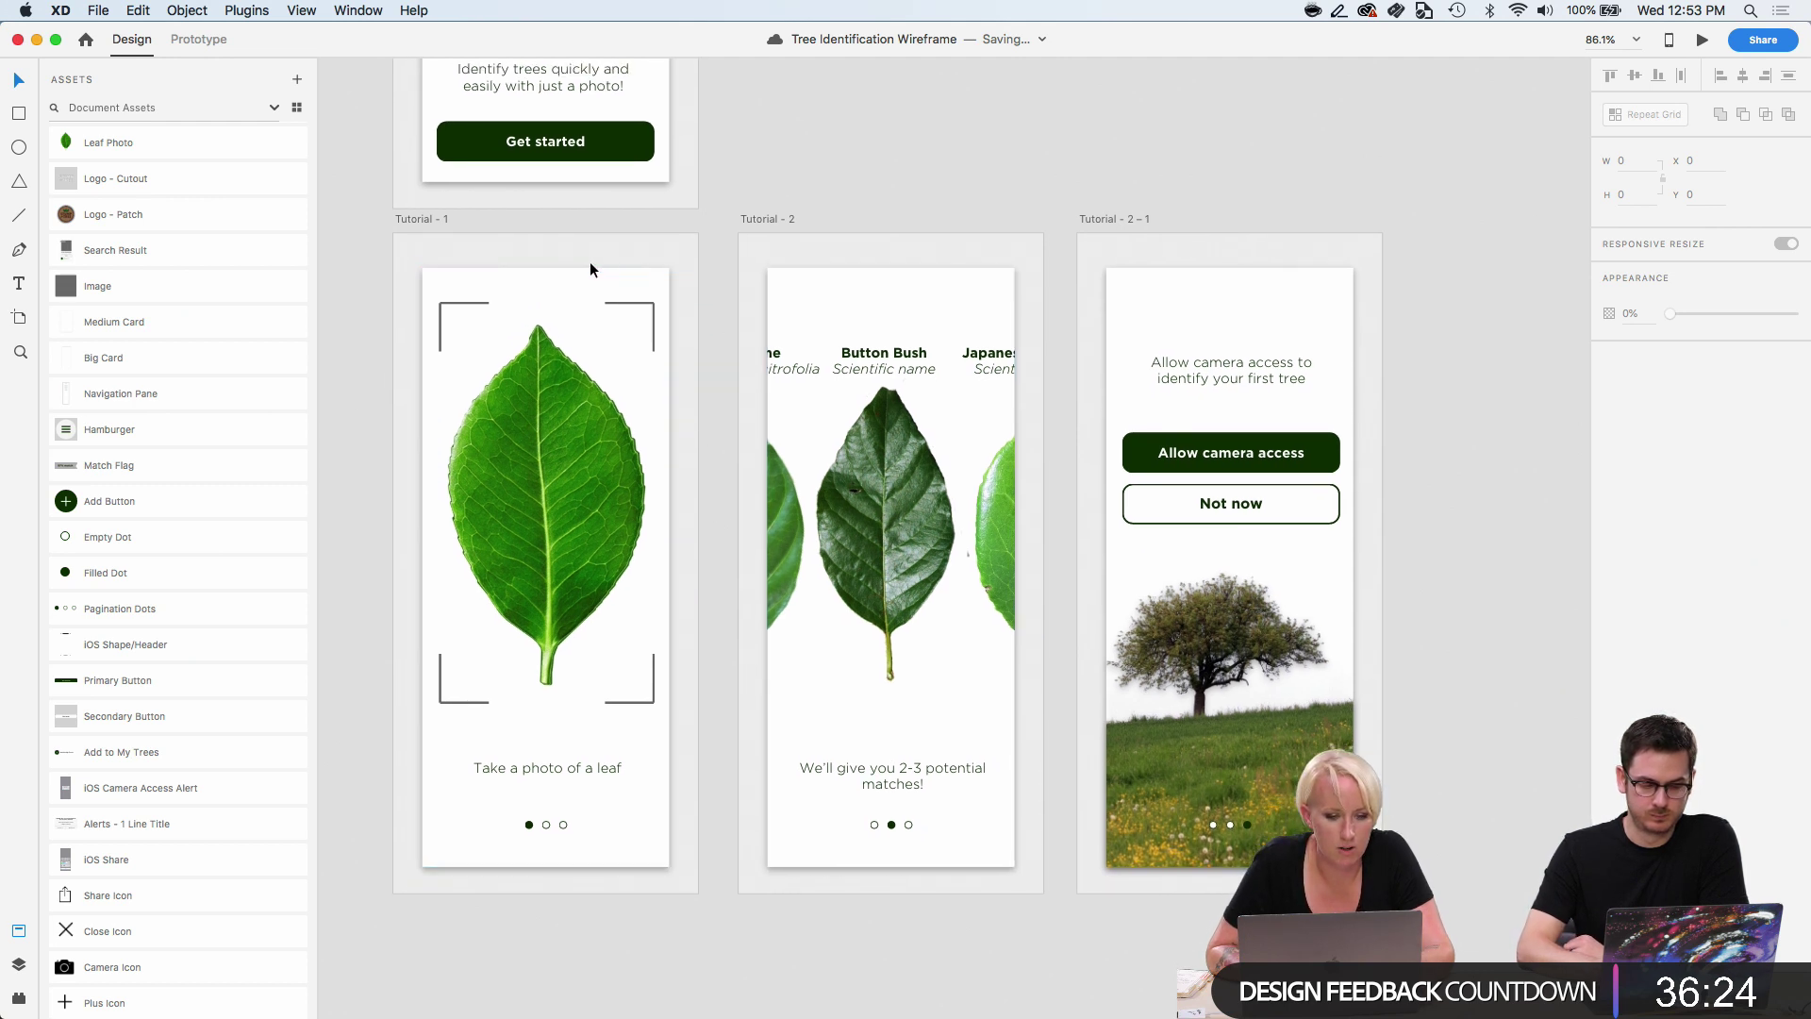
# Open the master component of the Tutorial – 1 card for editing and round its corners to a radius of 13.
pyautogui.click(587, 271)
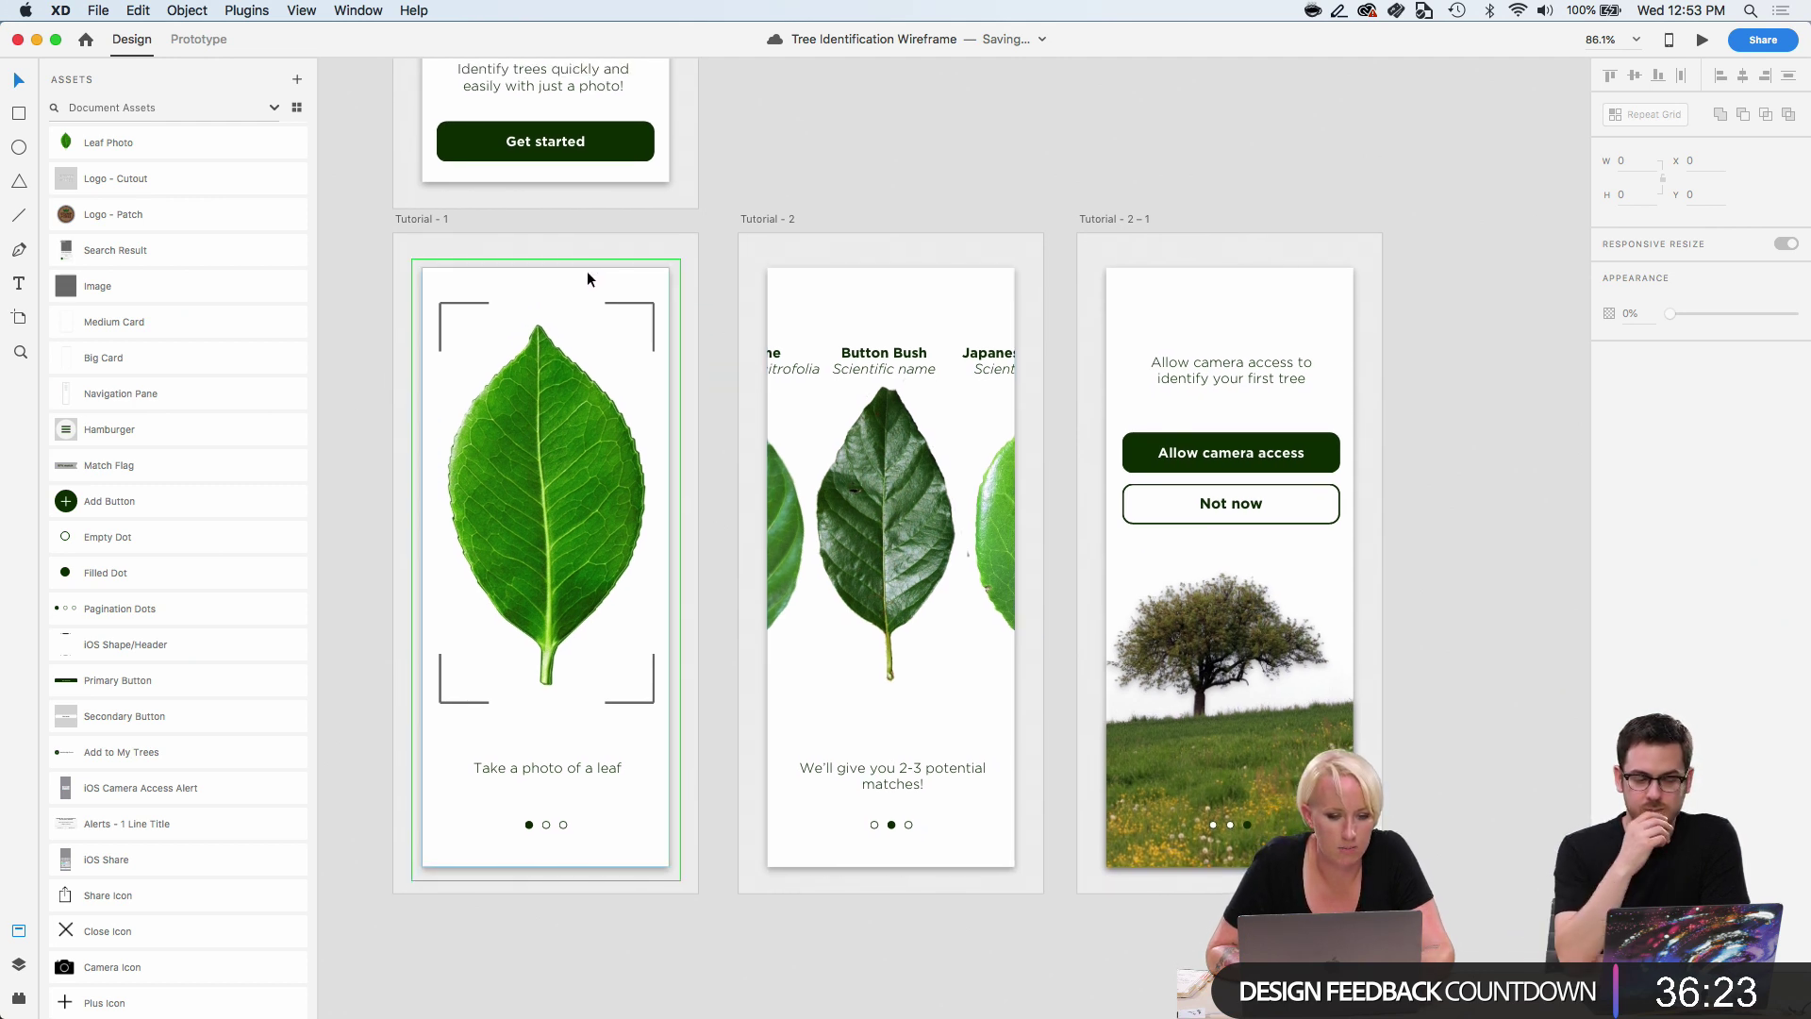
pyautogui.rightClick(518, 272)
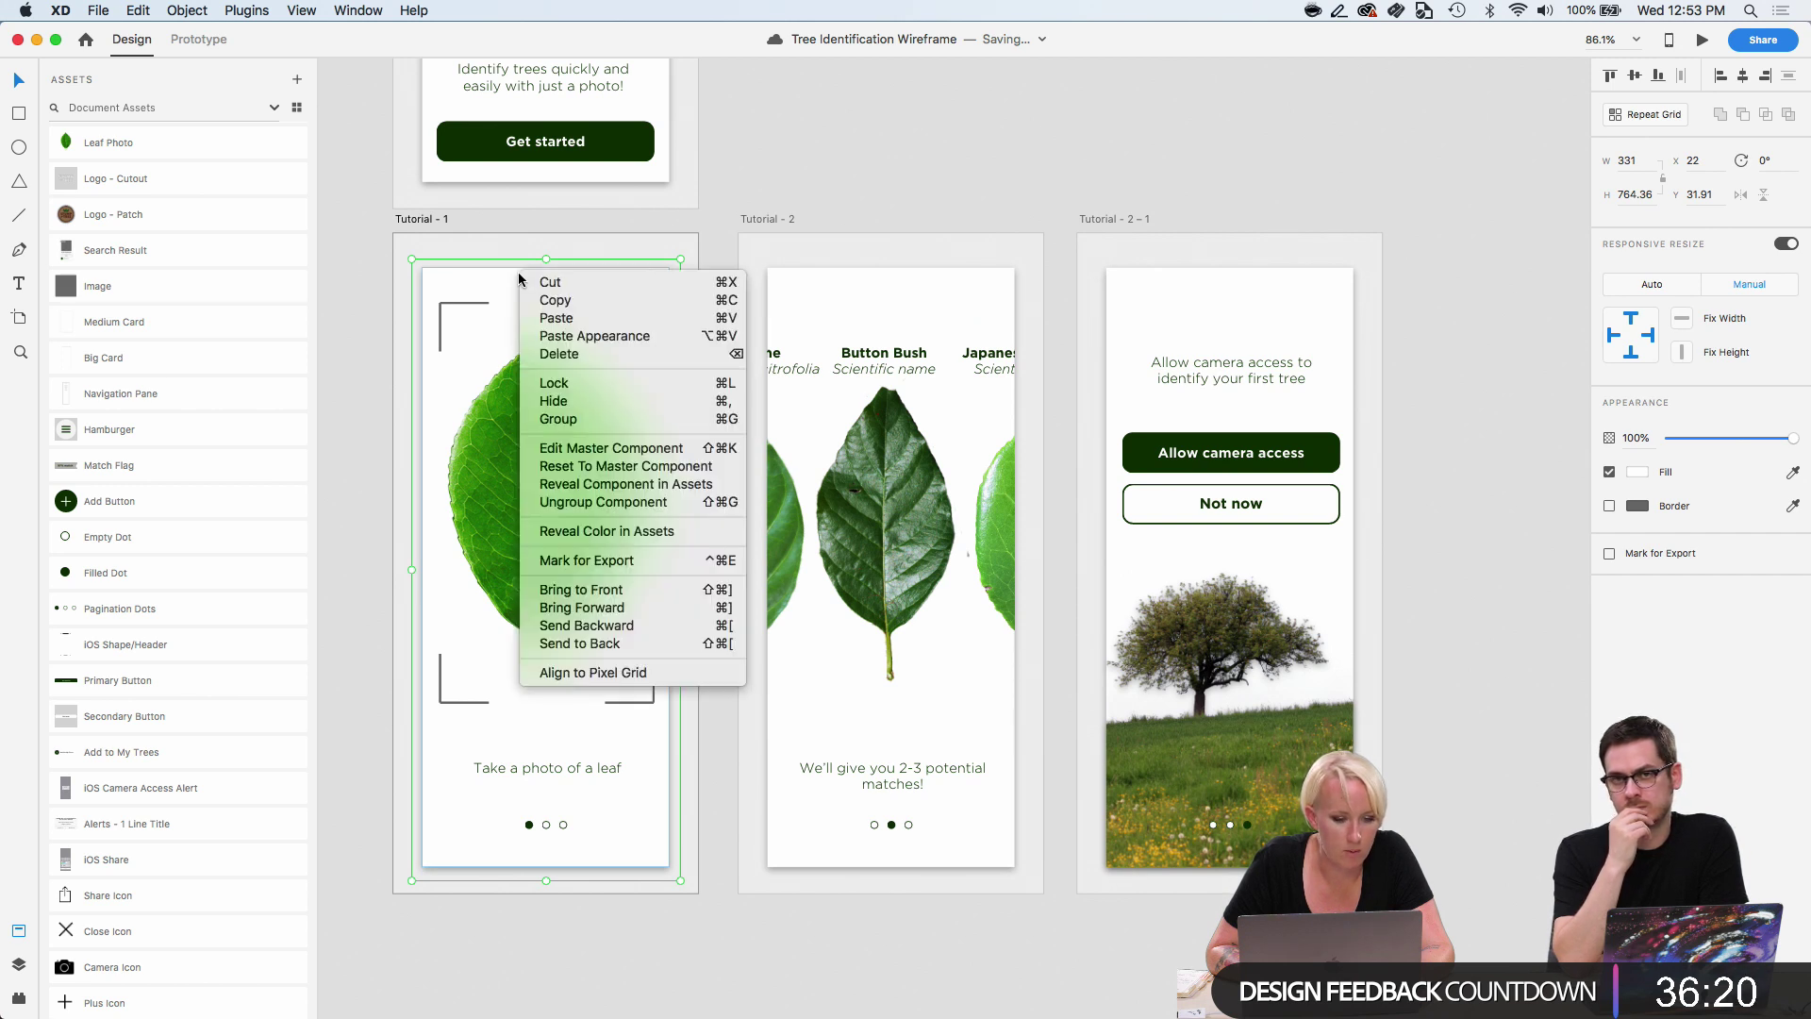
pyautogui.click(572, 458)
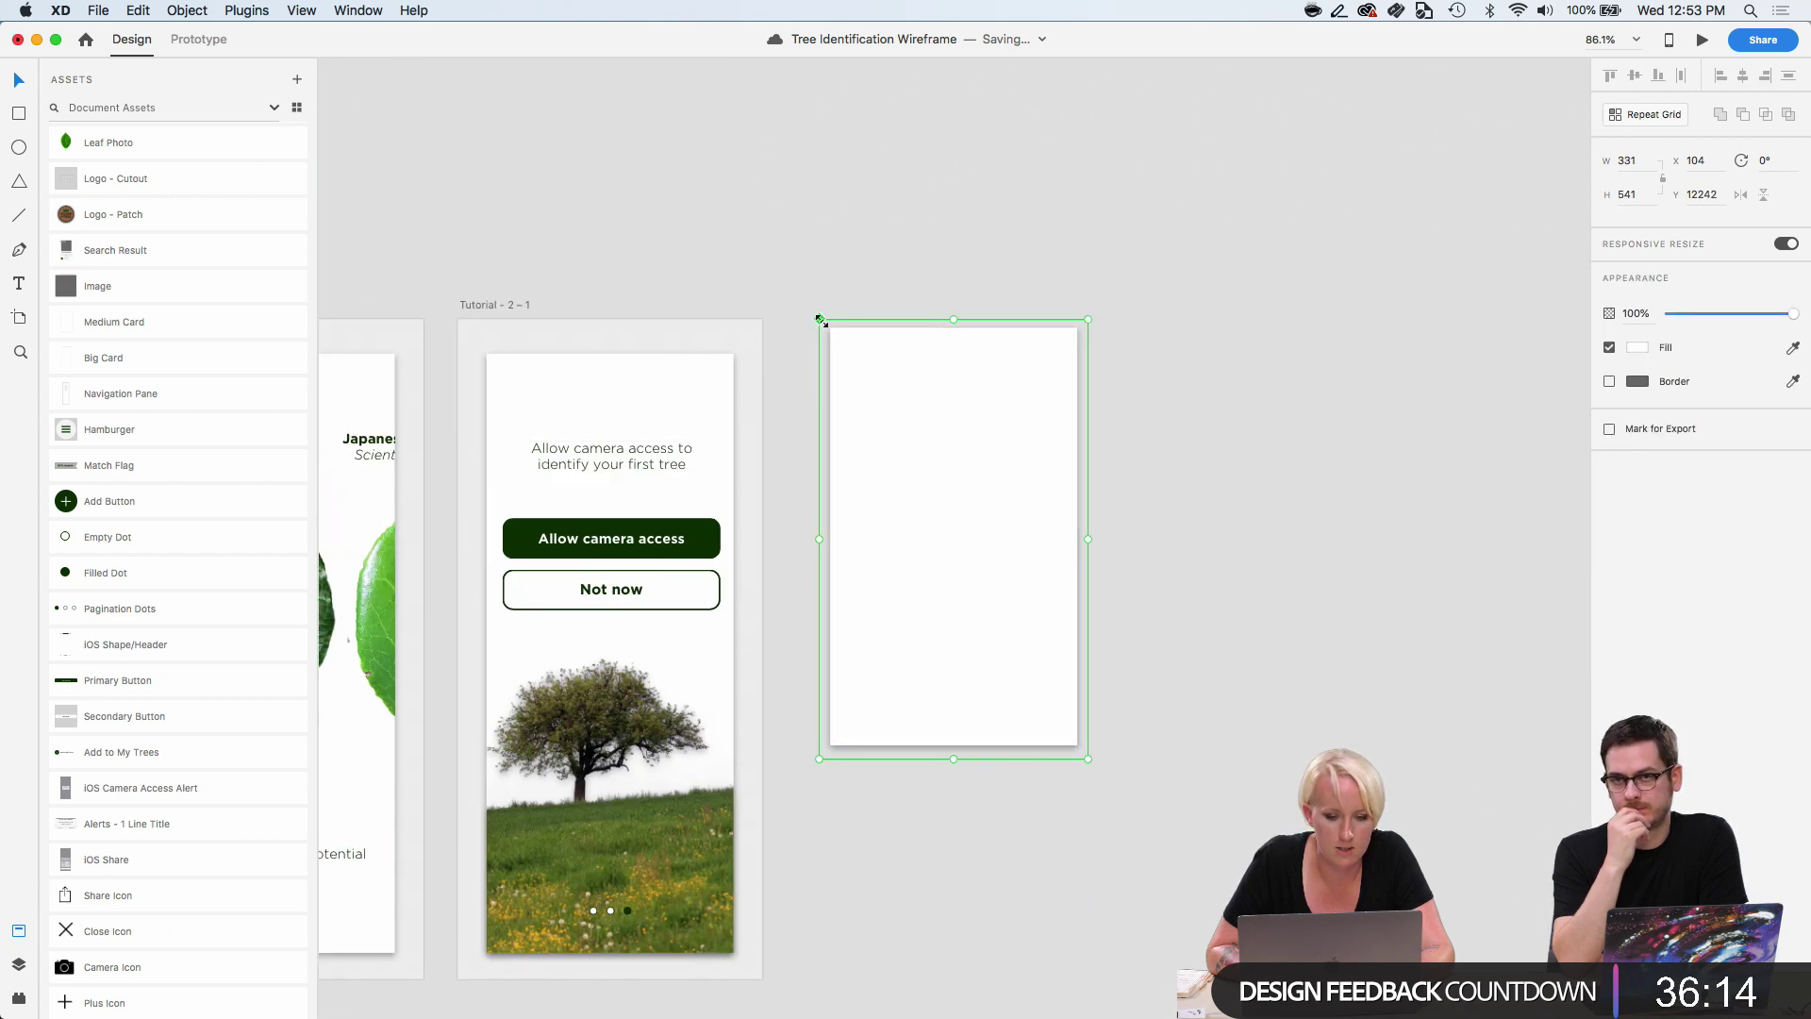
pyautogui.scroll(5, 828, 331)
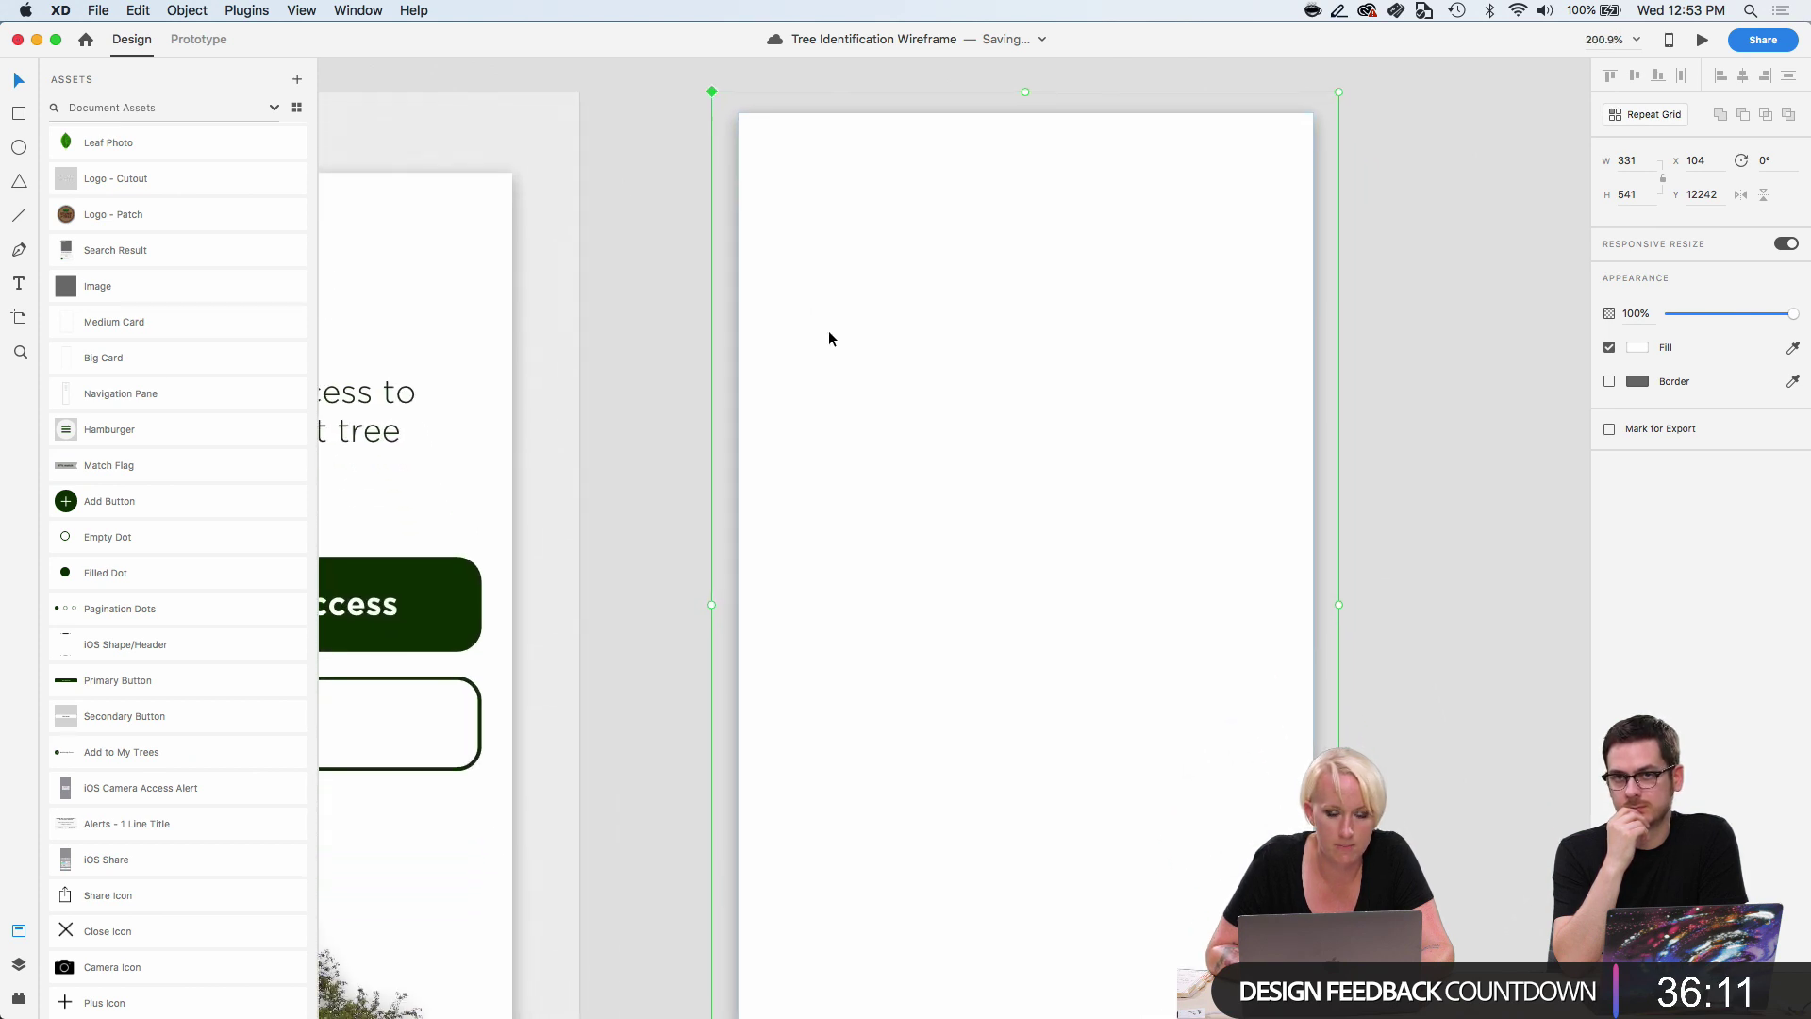
pyautogui.doubleClick(791, 163)
pyautogui.moveTo(750, 125); pyautogui.dragTo(760, 133)
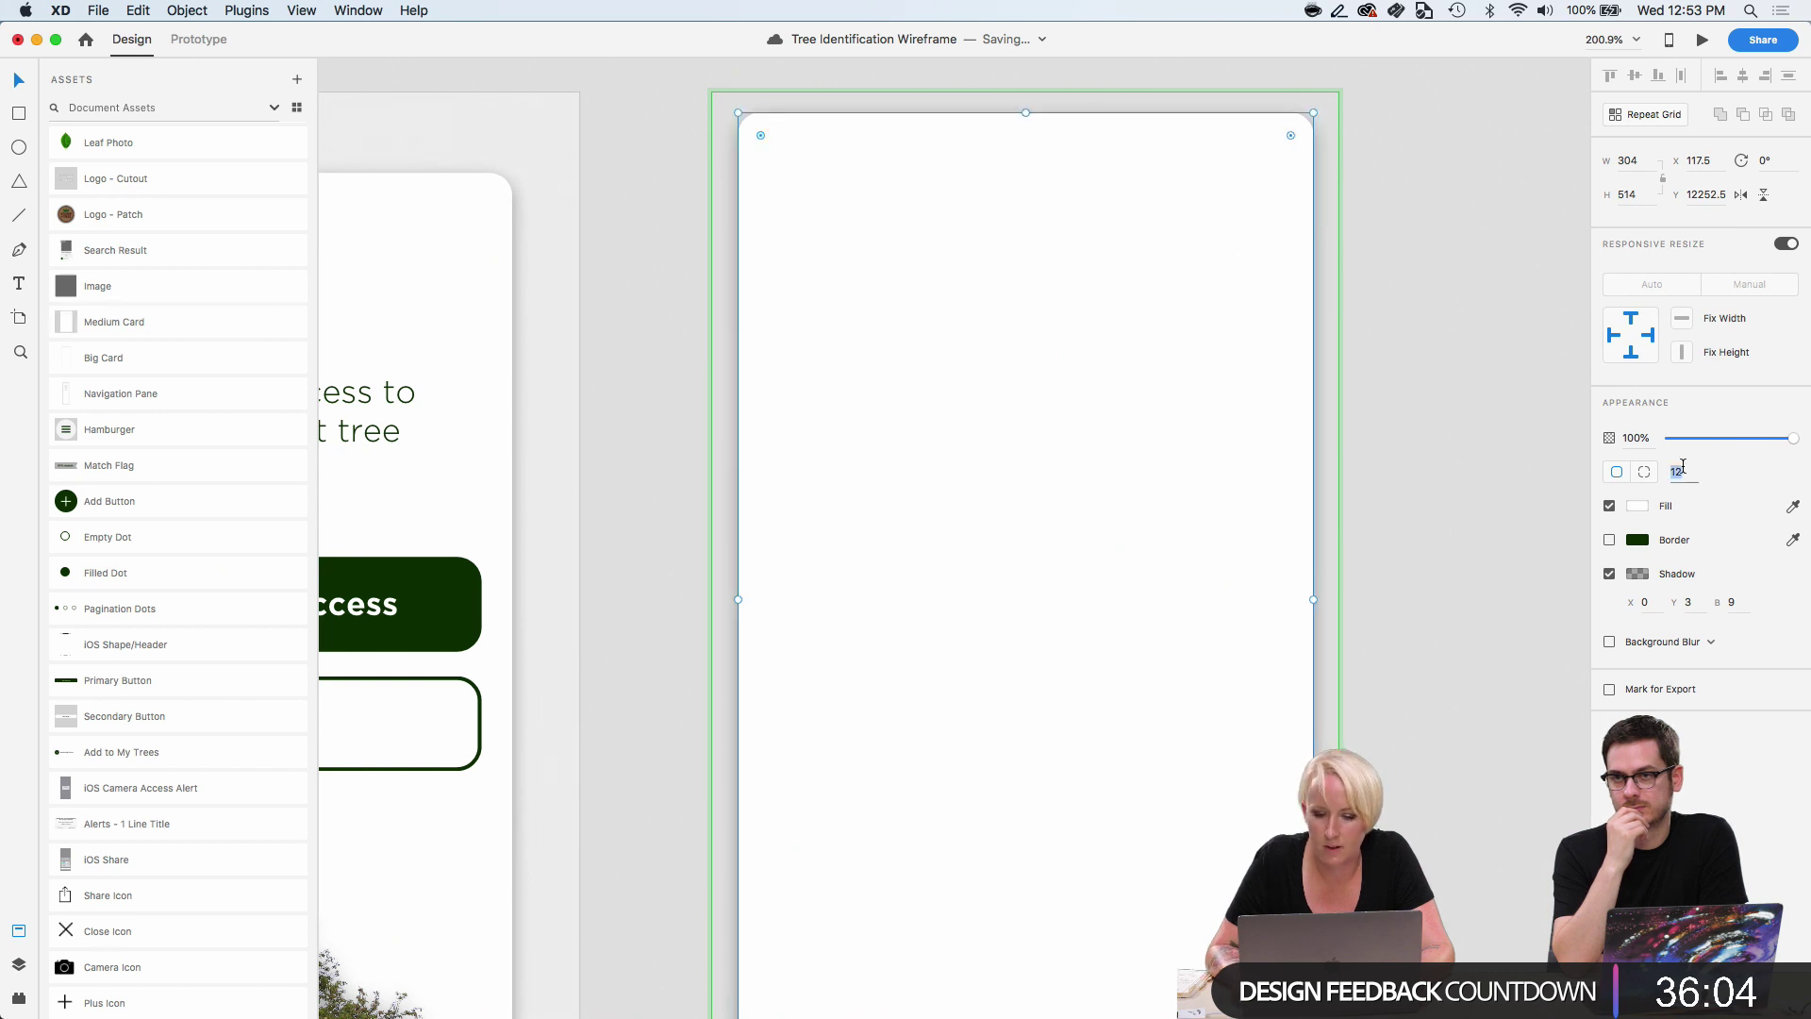
pyautogui.press('Up')
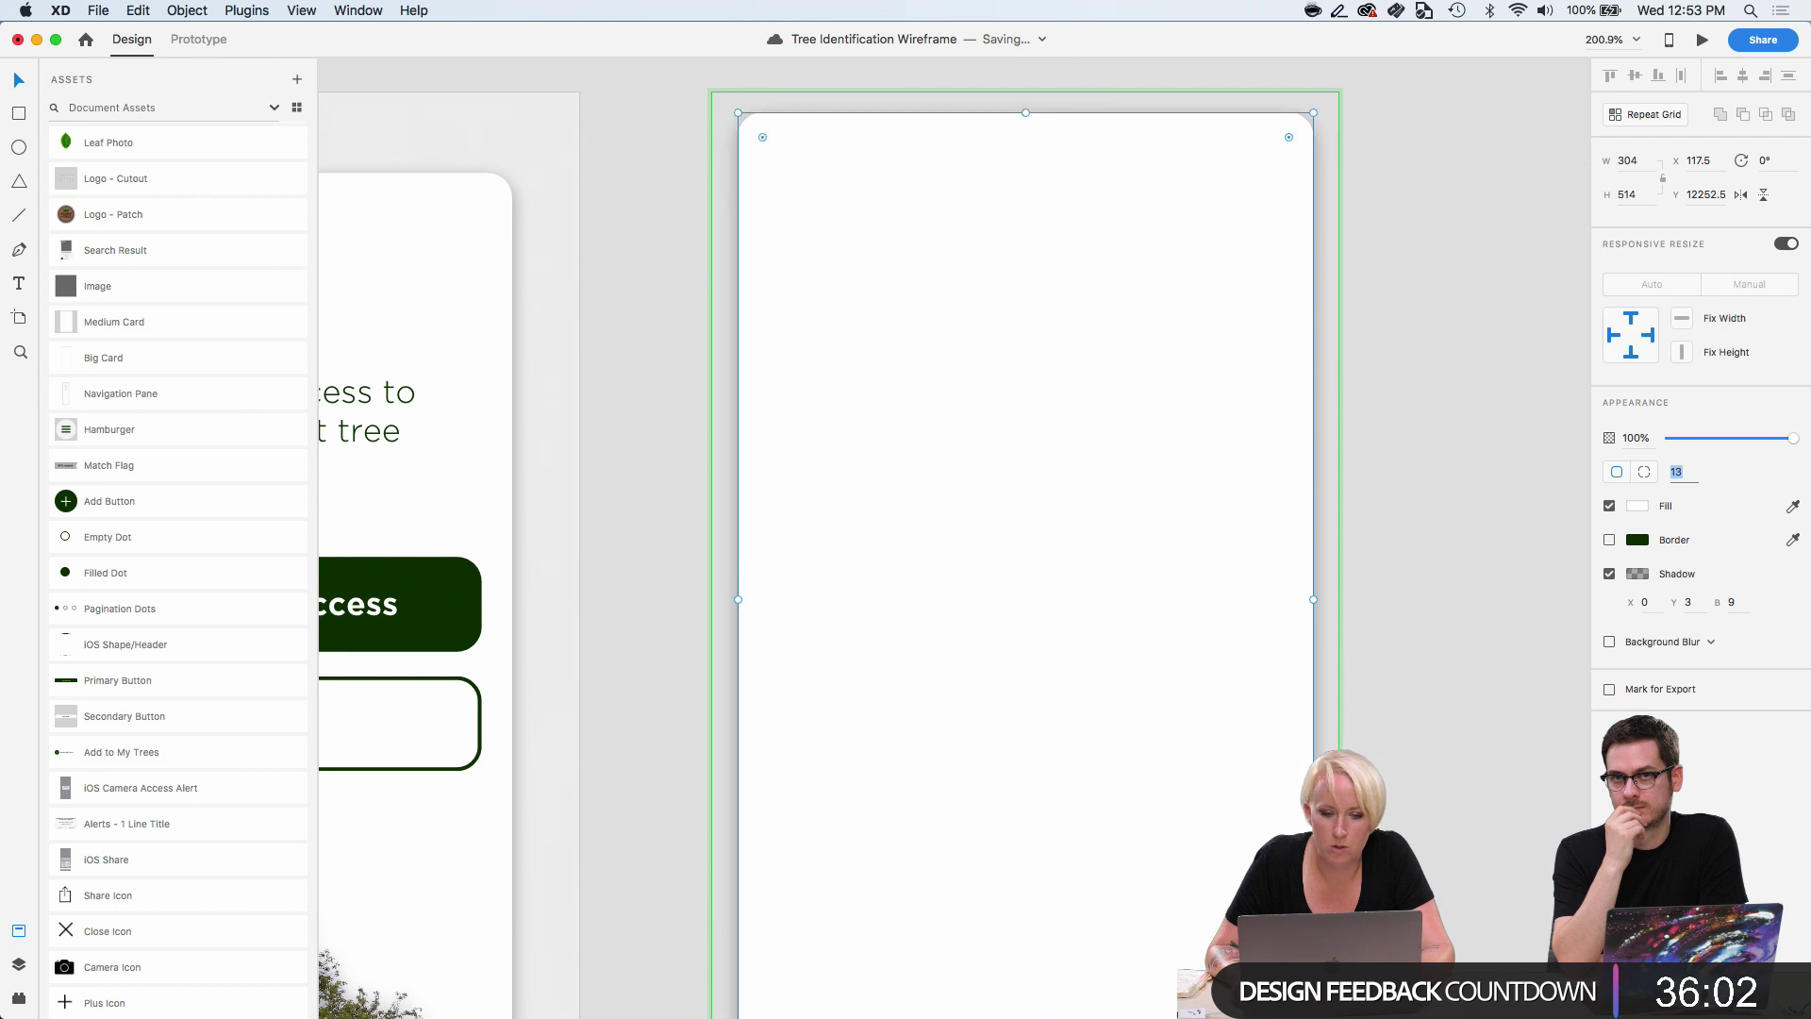
pyautogui.click(1504, 473)
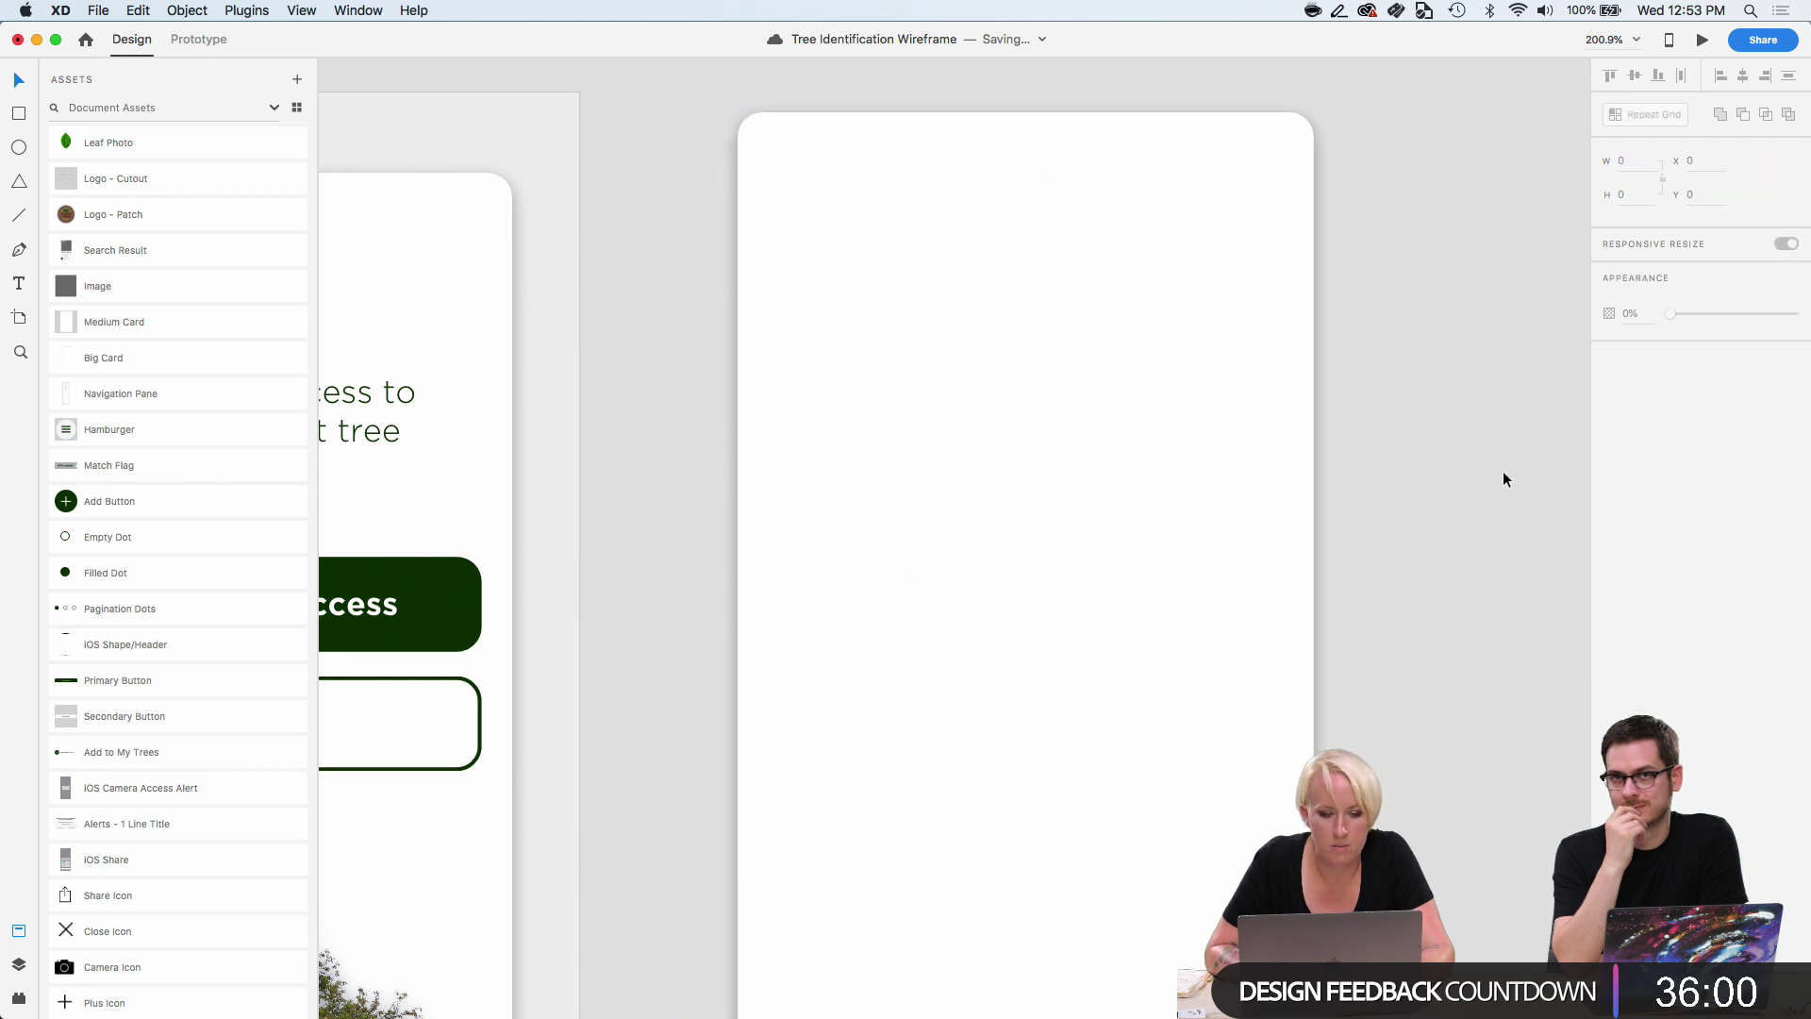
# Delete the standalone master card beside the Tutorial – 2 – 1 artboard.
pyautogui.scroll(-5, 1502, 472)
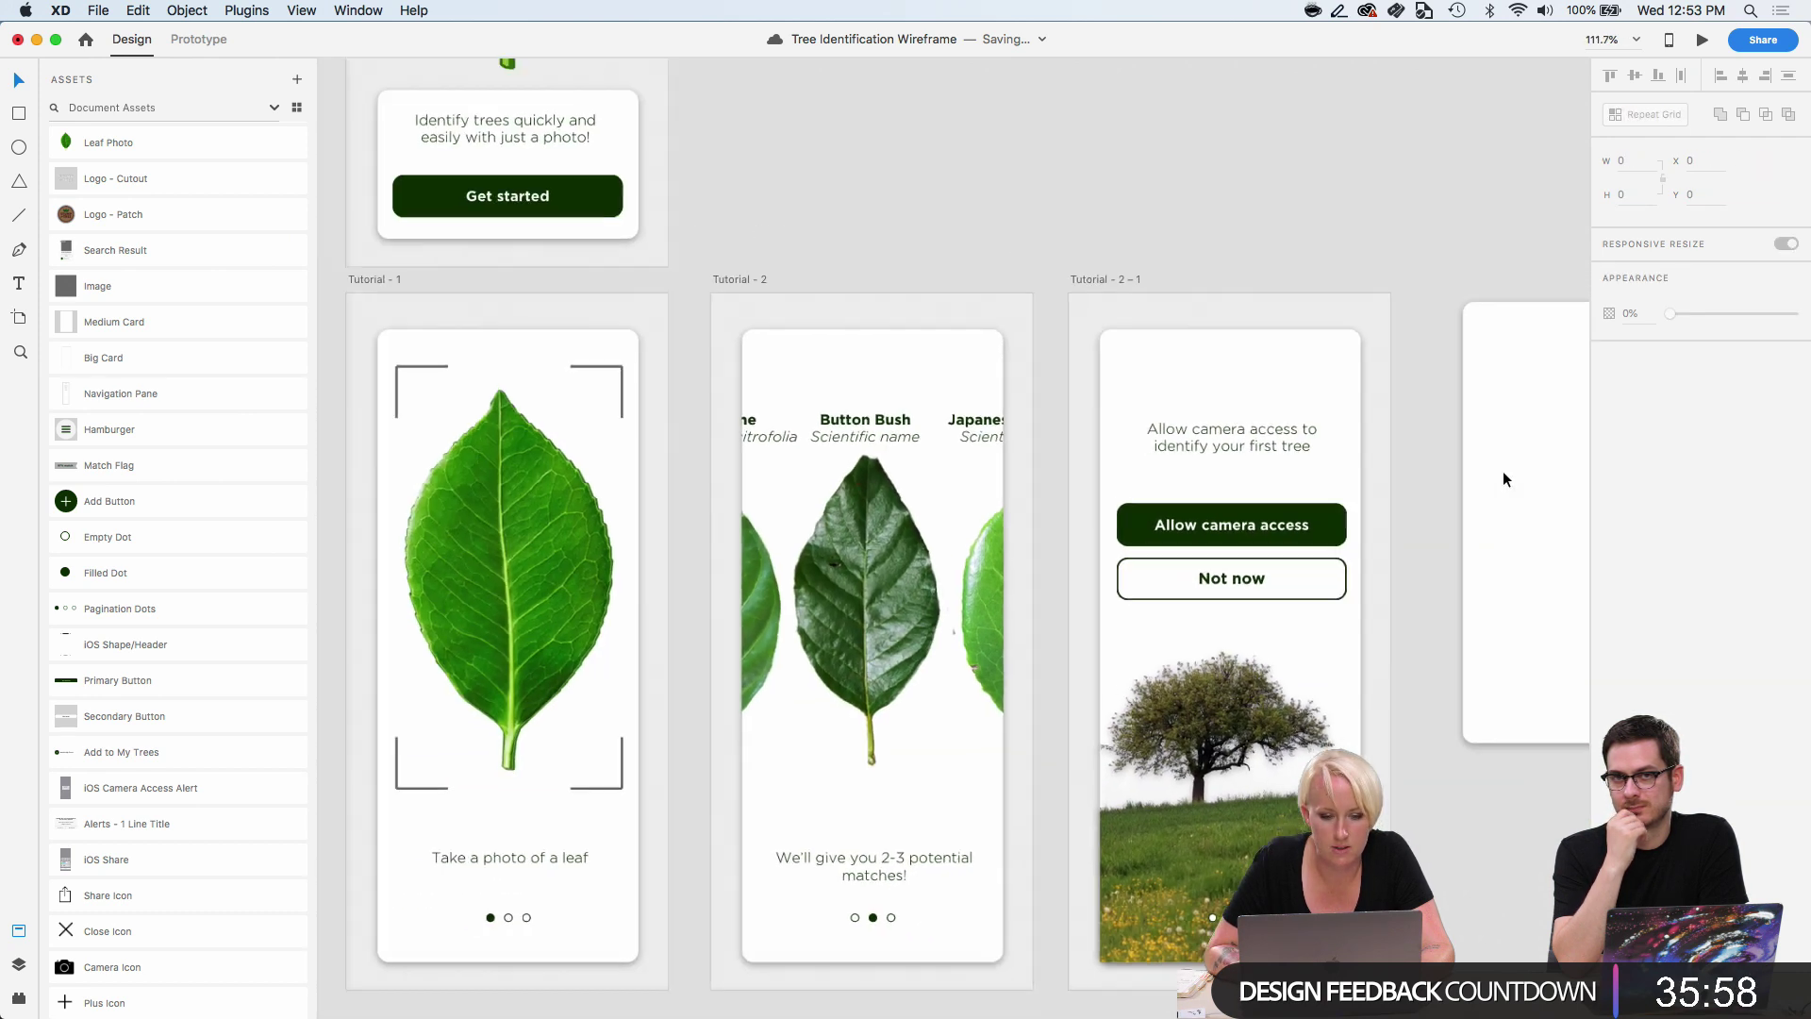
pyautogui.scroll(-3, 1503, 471)
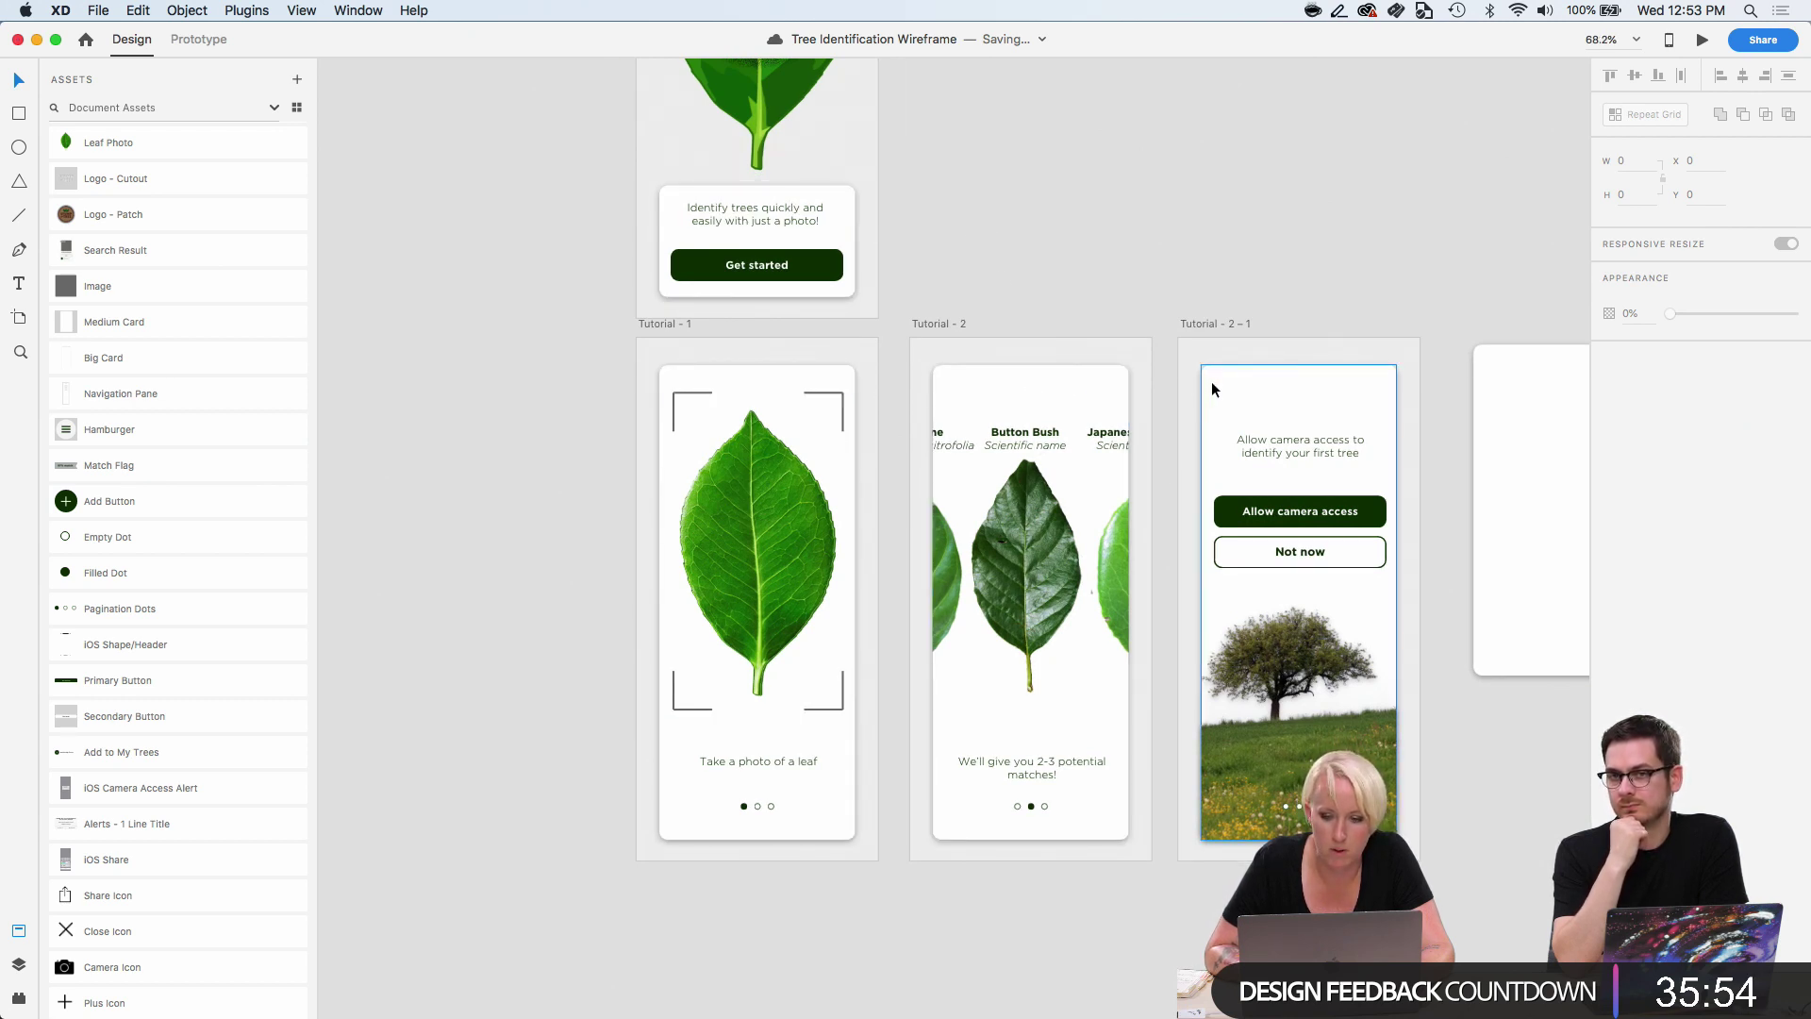
pyautogui.scroll(5, 1220, 387)
pyautogui.hscroll(4, 1220, 388)
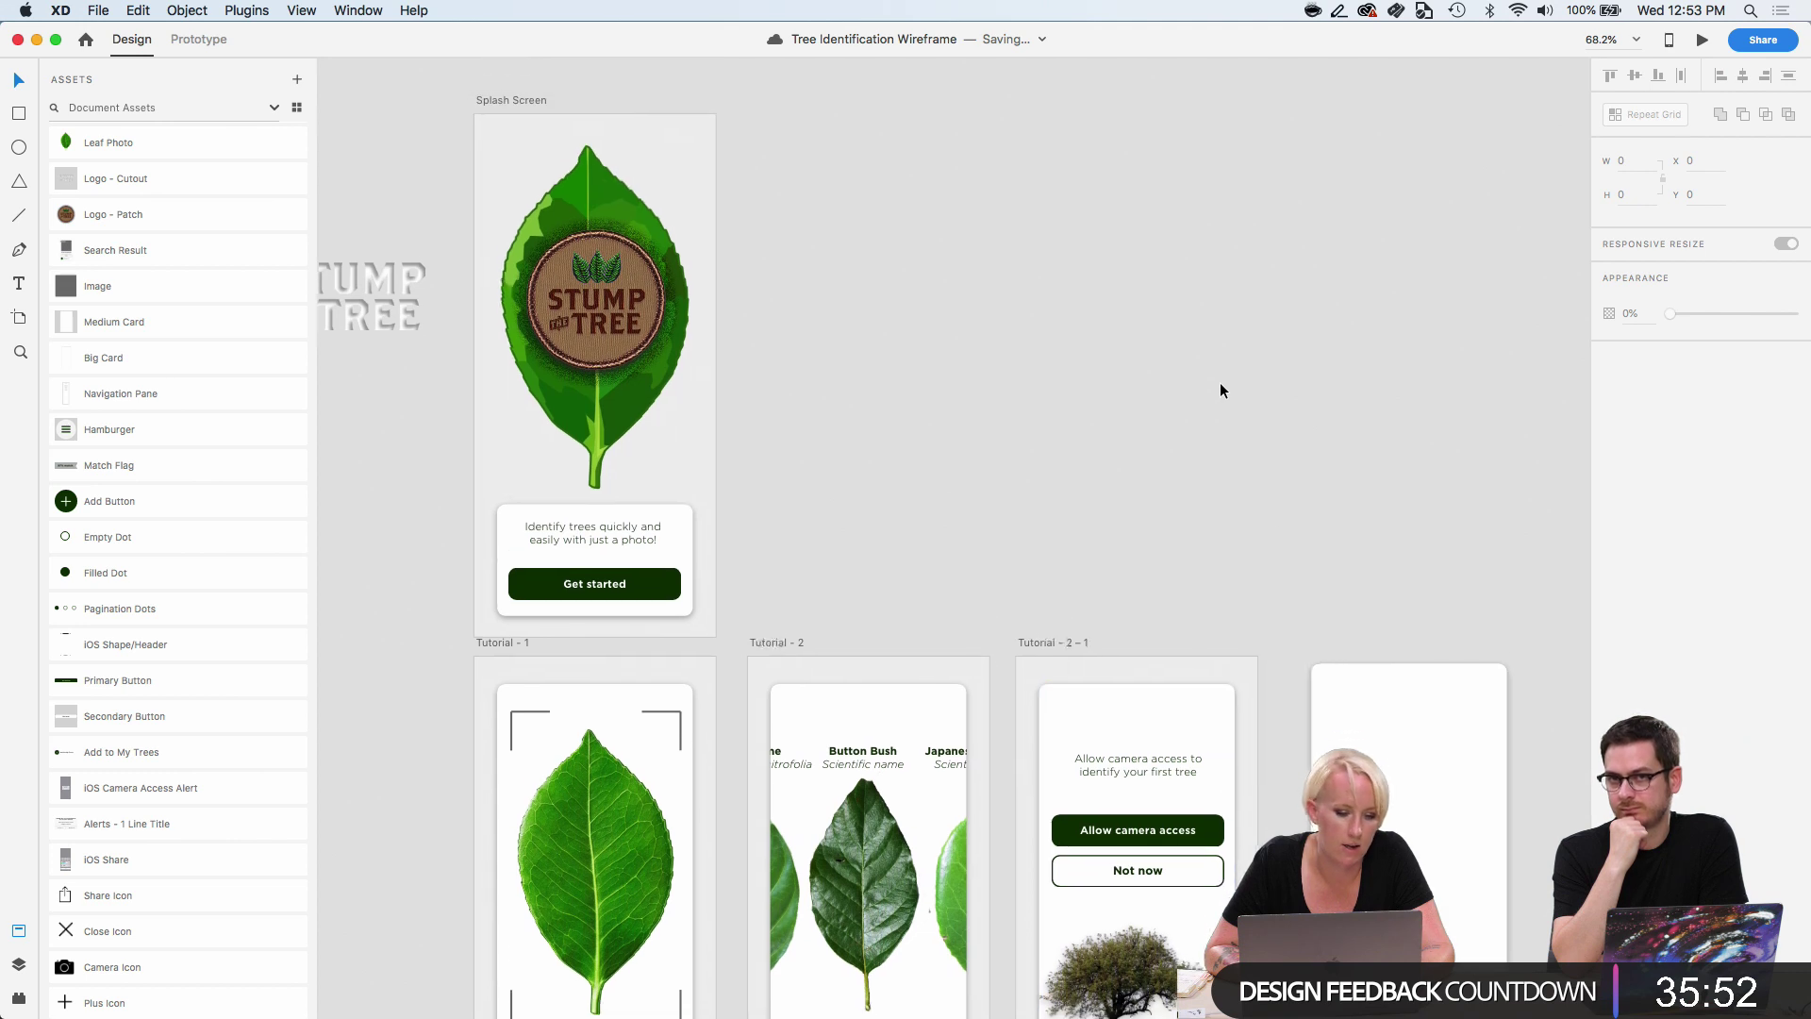
pyautogui.scroll(-3, 1220, 390)
pyautogui.click(1324, 424)
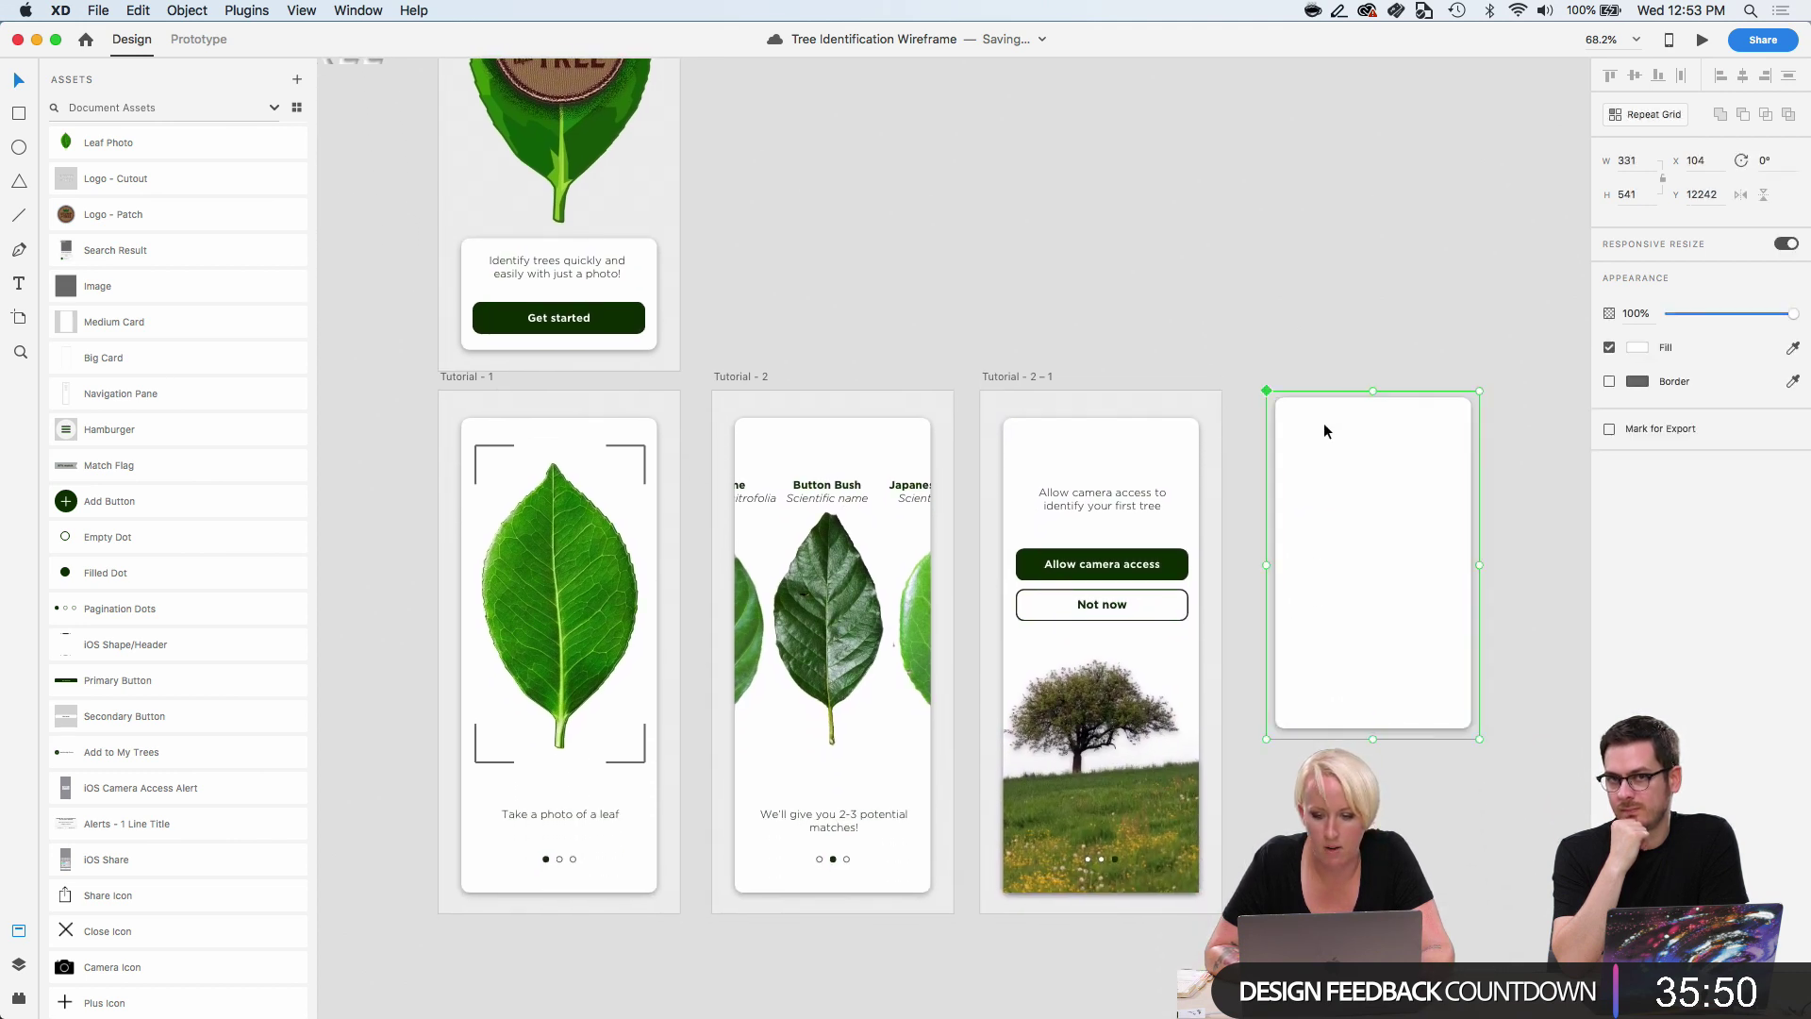
pyautogui.press('Delete')
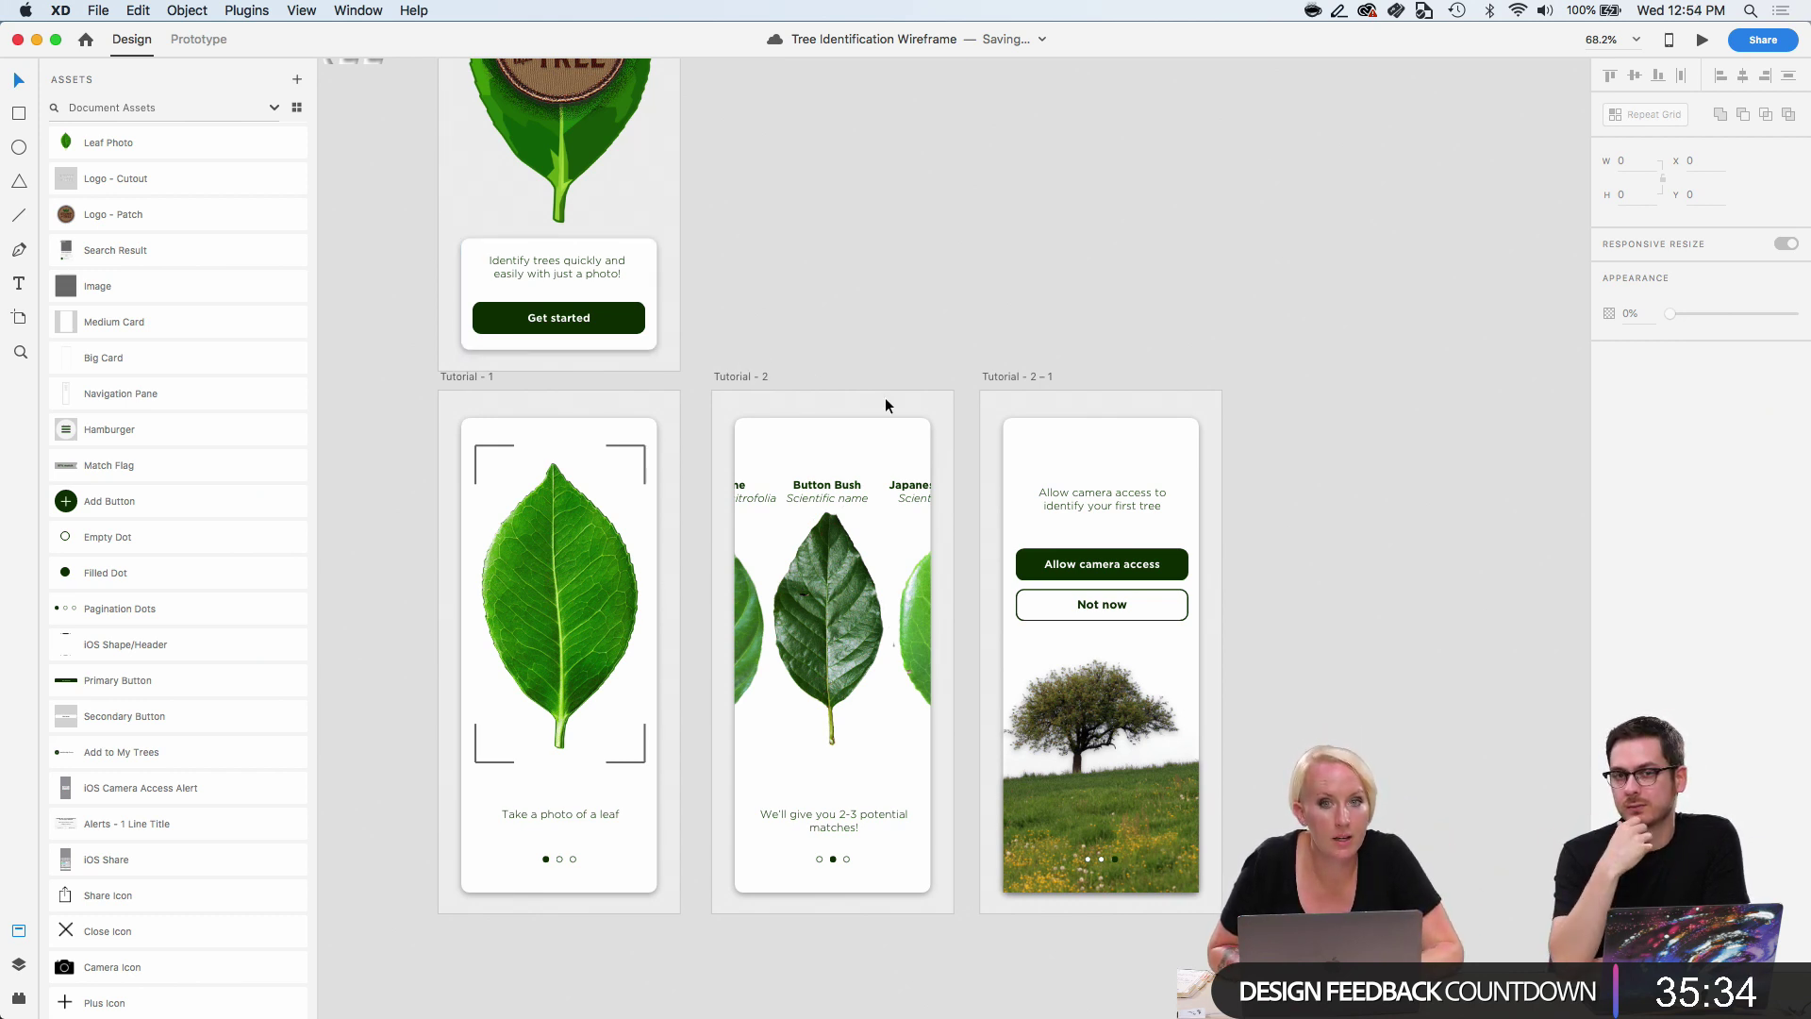
# Select the meadow image card on the Tutorial – 2 – 1 artboard and locate its layer among the artboard's objects.
pyautogui.scroll(-3, 961, 479)
pyautogui.click(1038, 626)
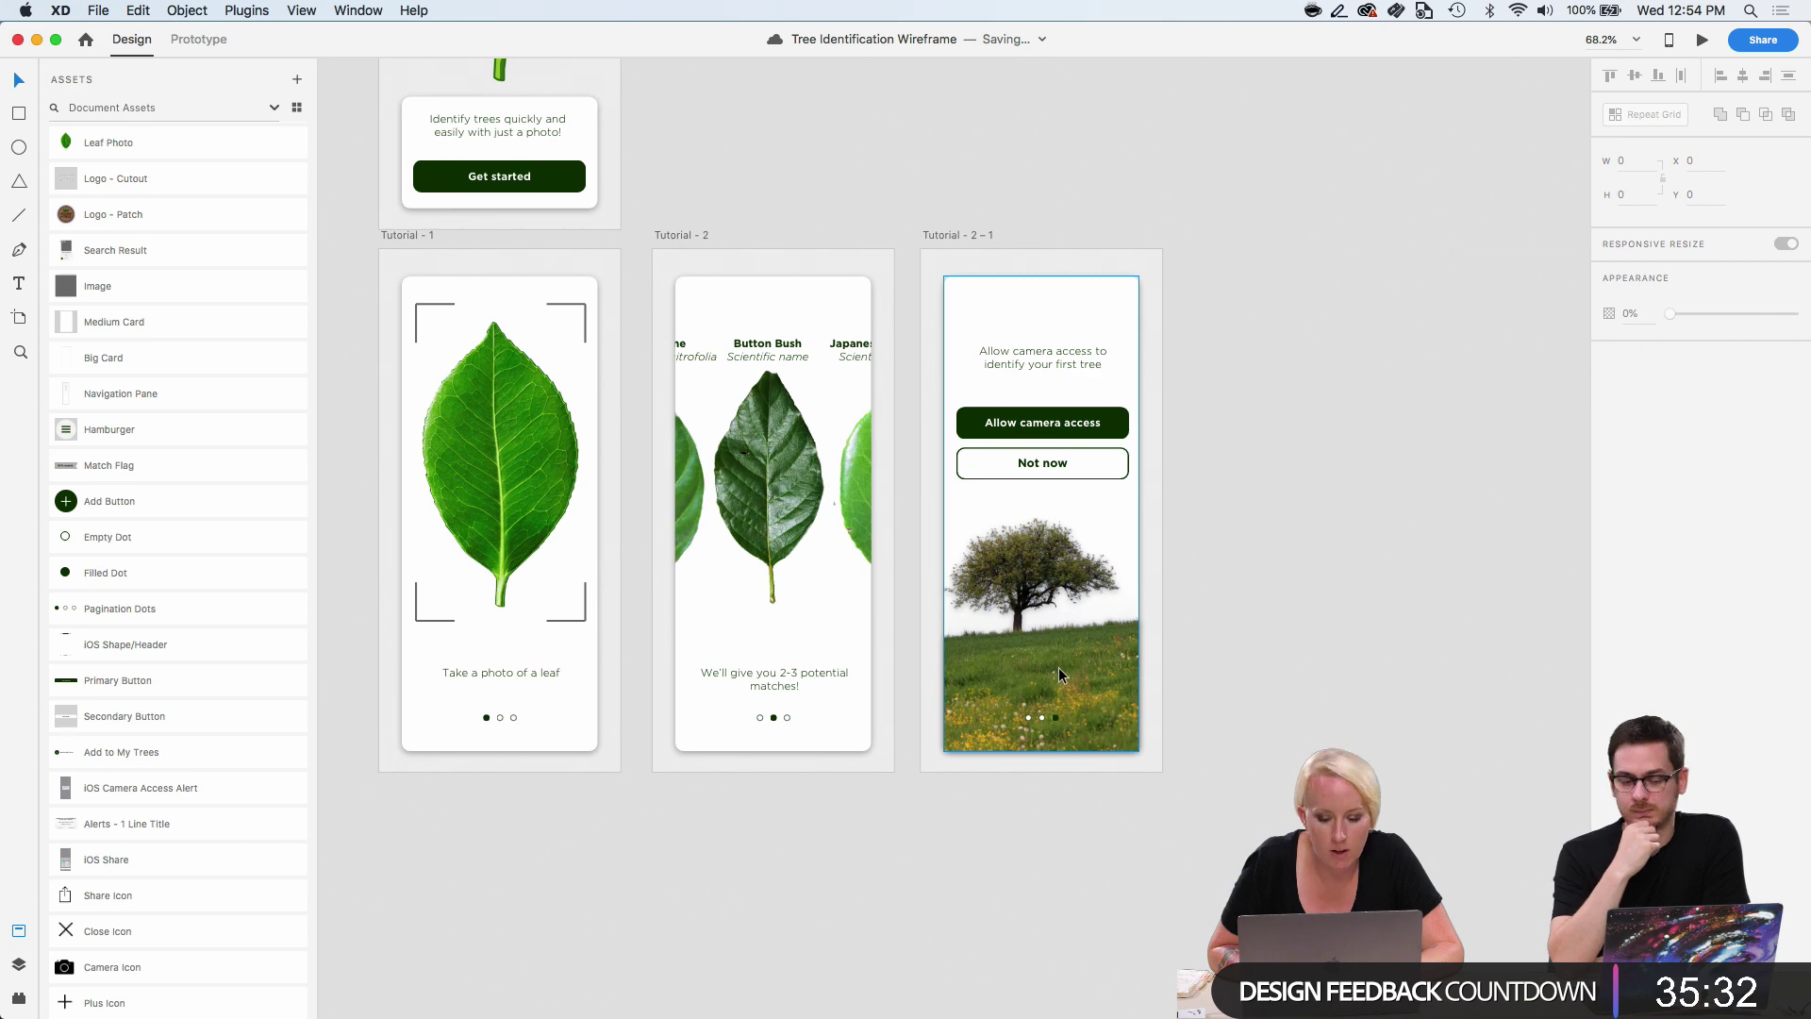
pyautogui.scroll(5, 1058, 666)
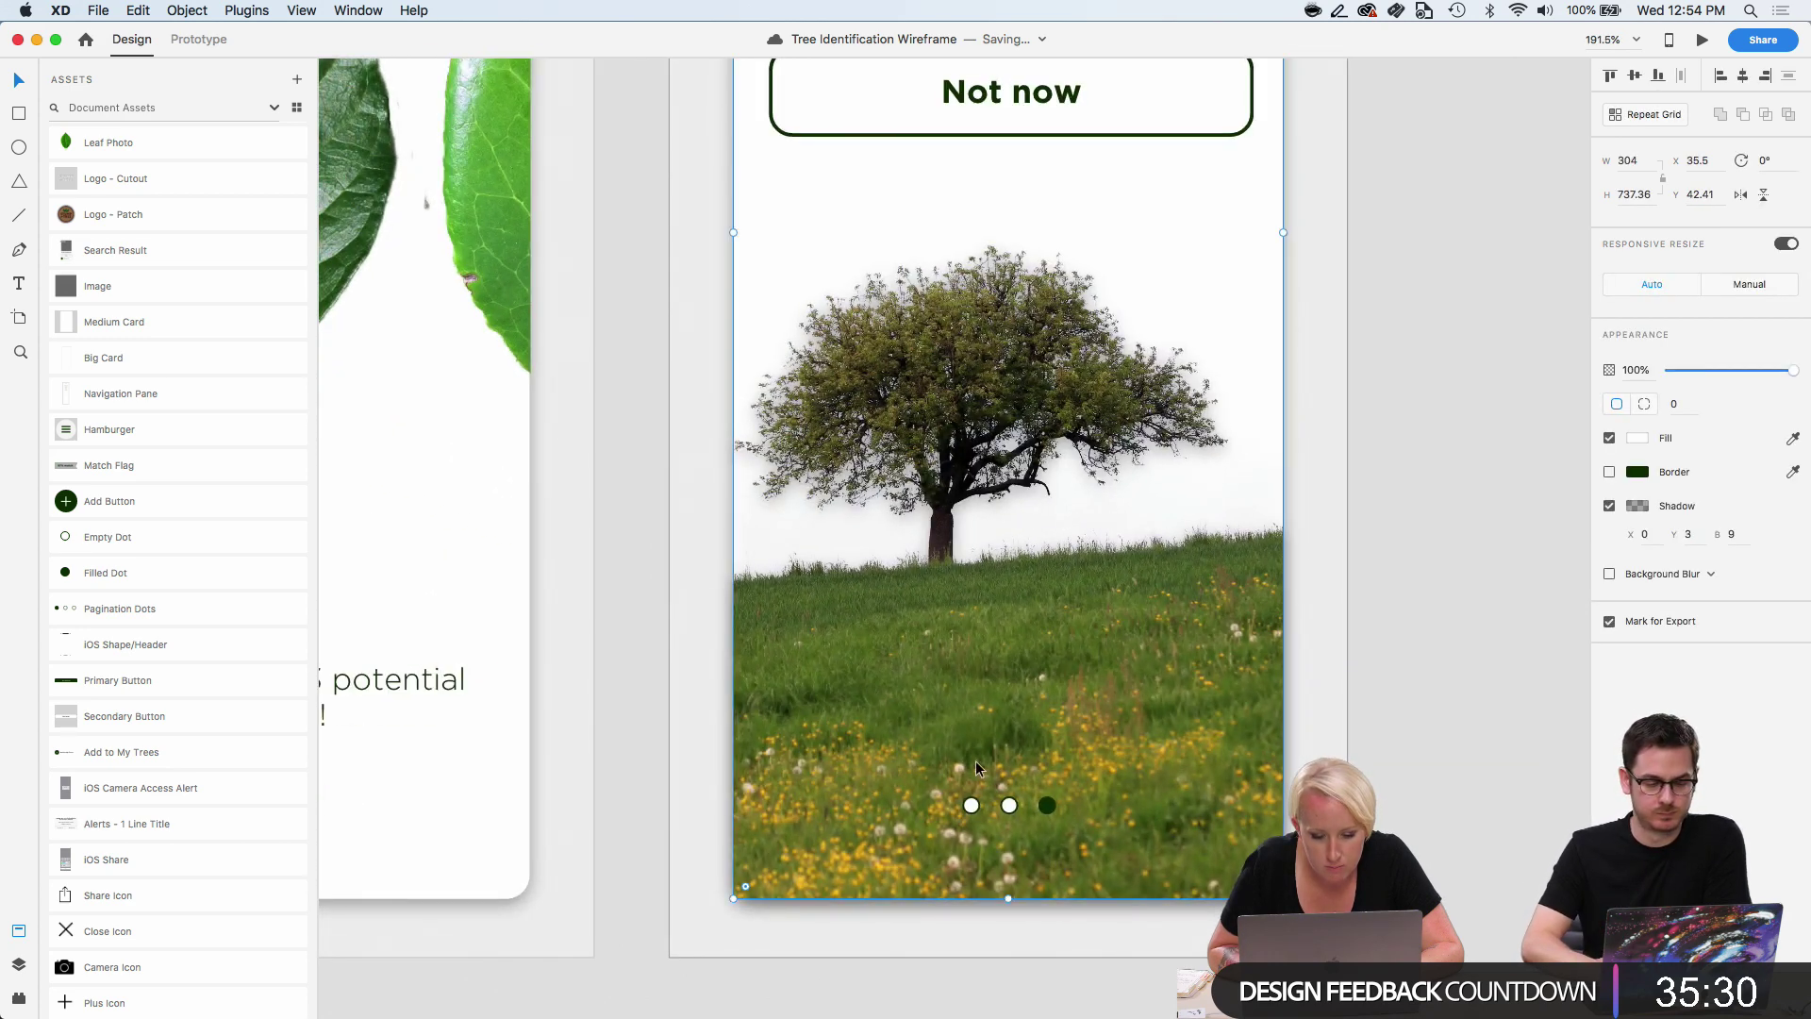
pyautogui.scroll(5, 975, 760)
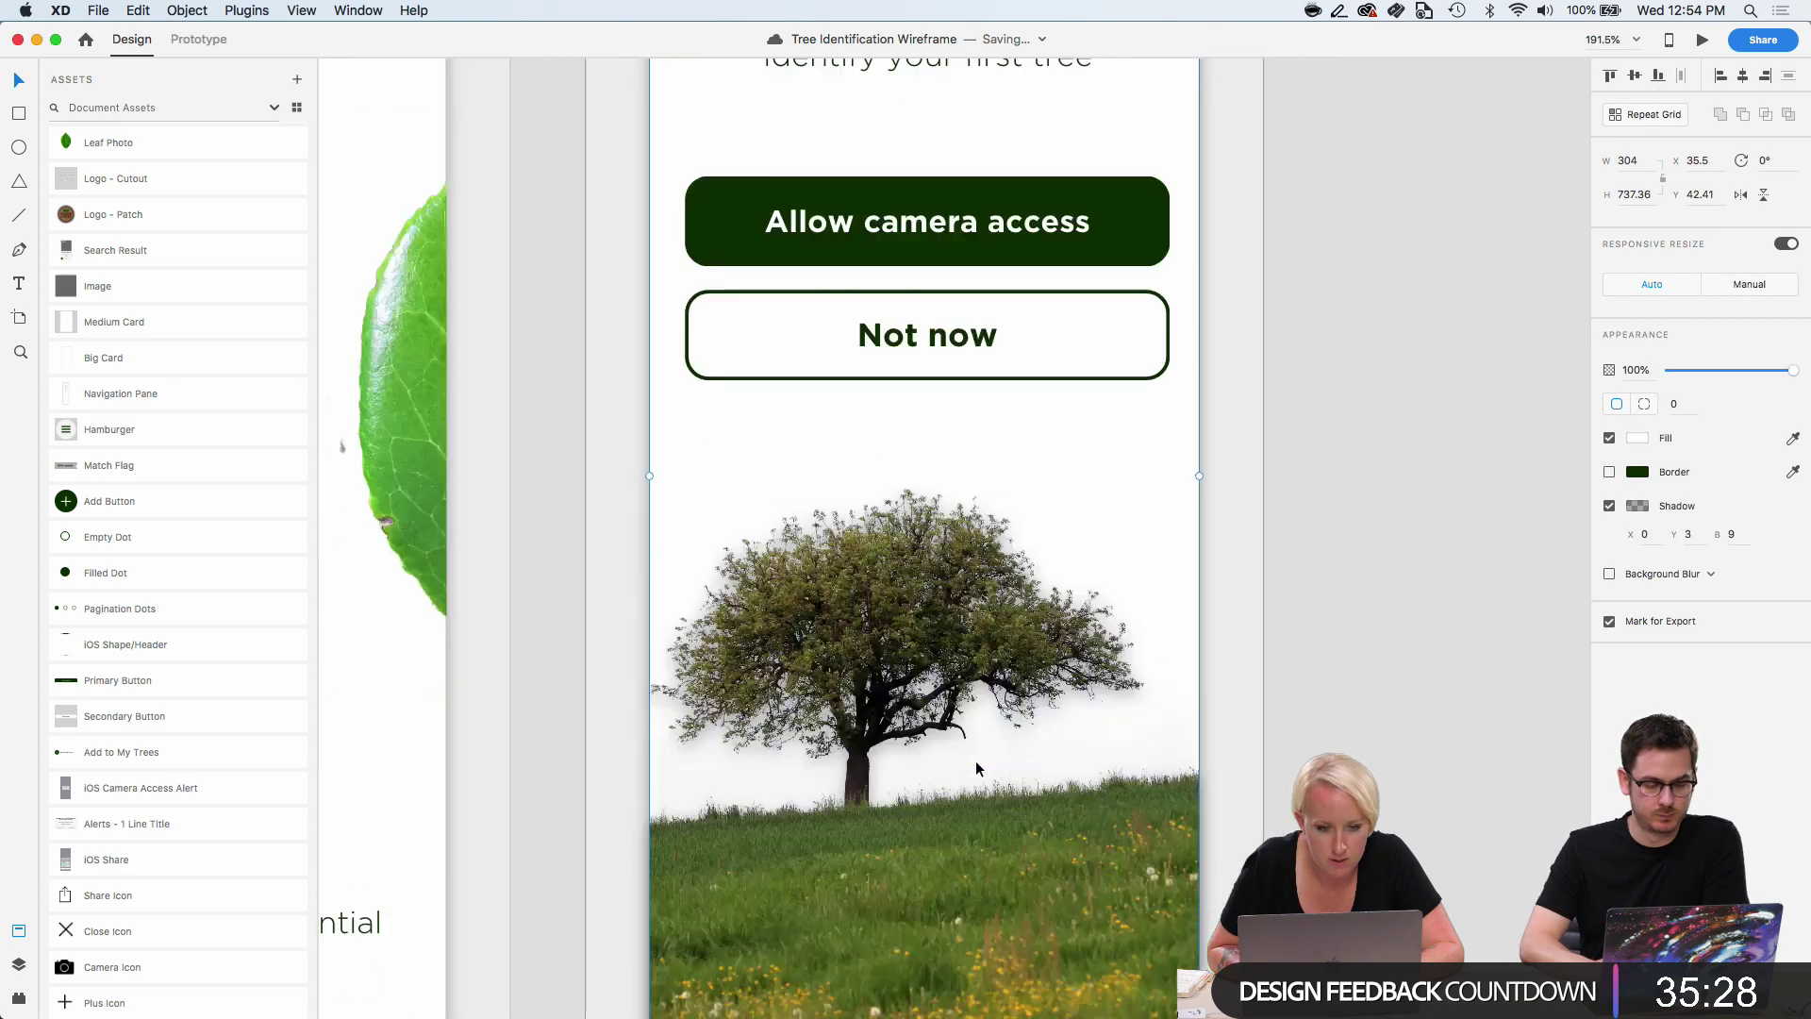
pyautogui.scroll(-5, 975, 761)
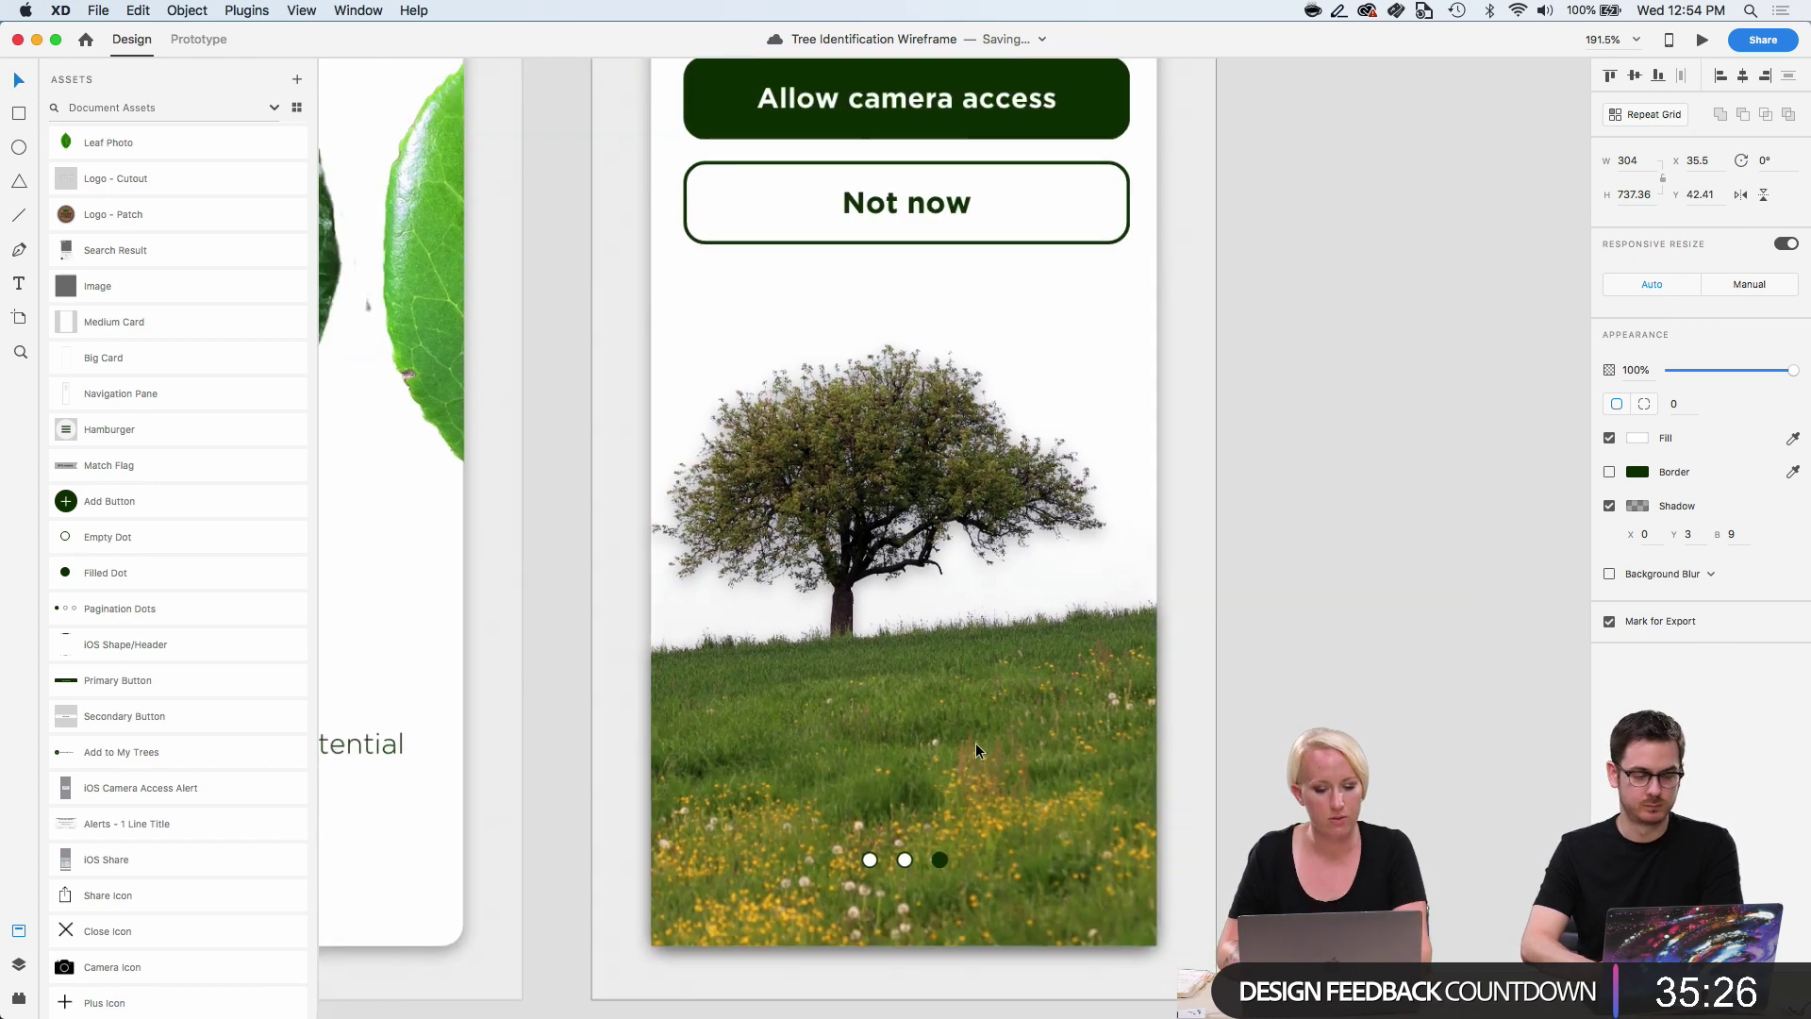
pyautogui.scroll(-3, 975, 743)
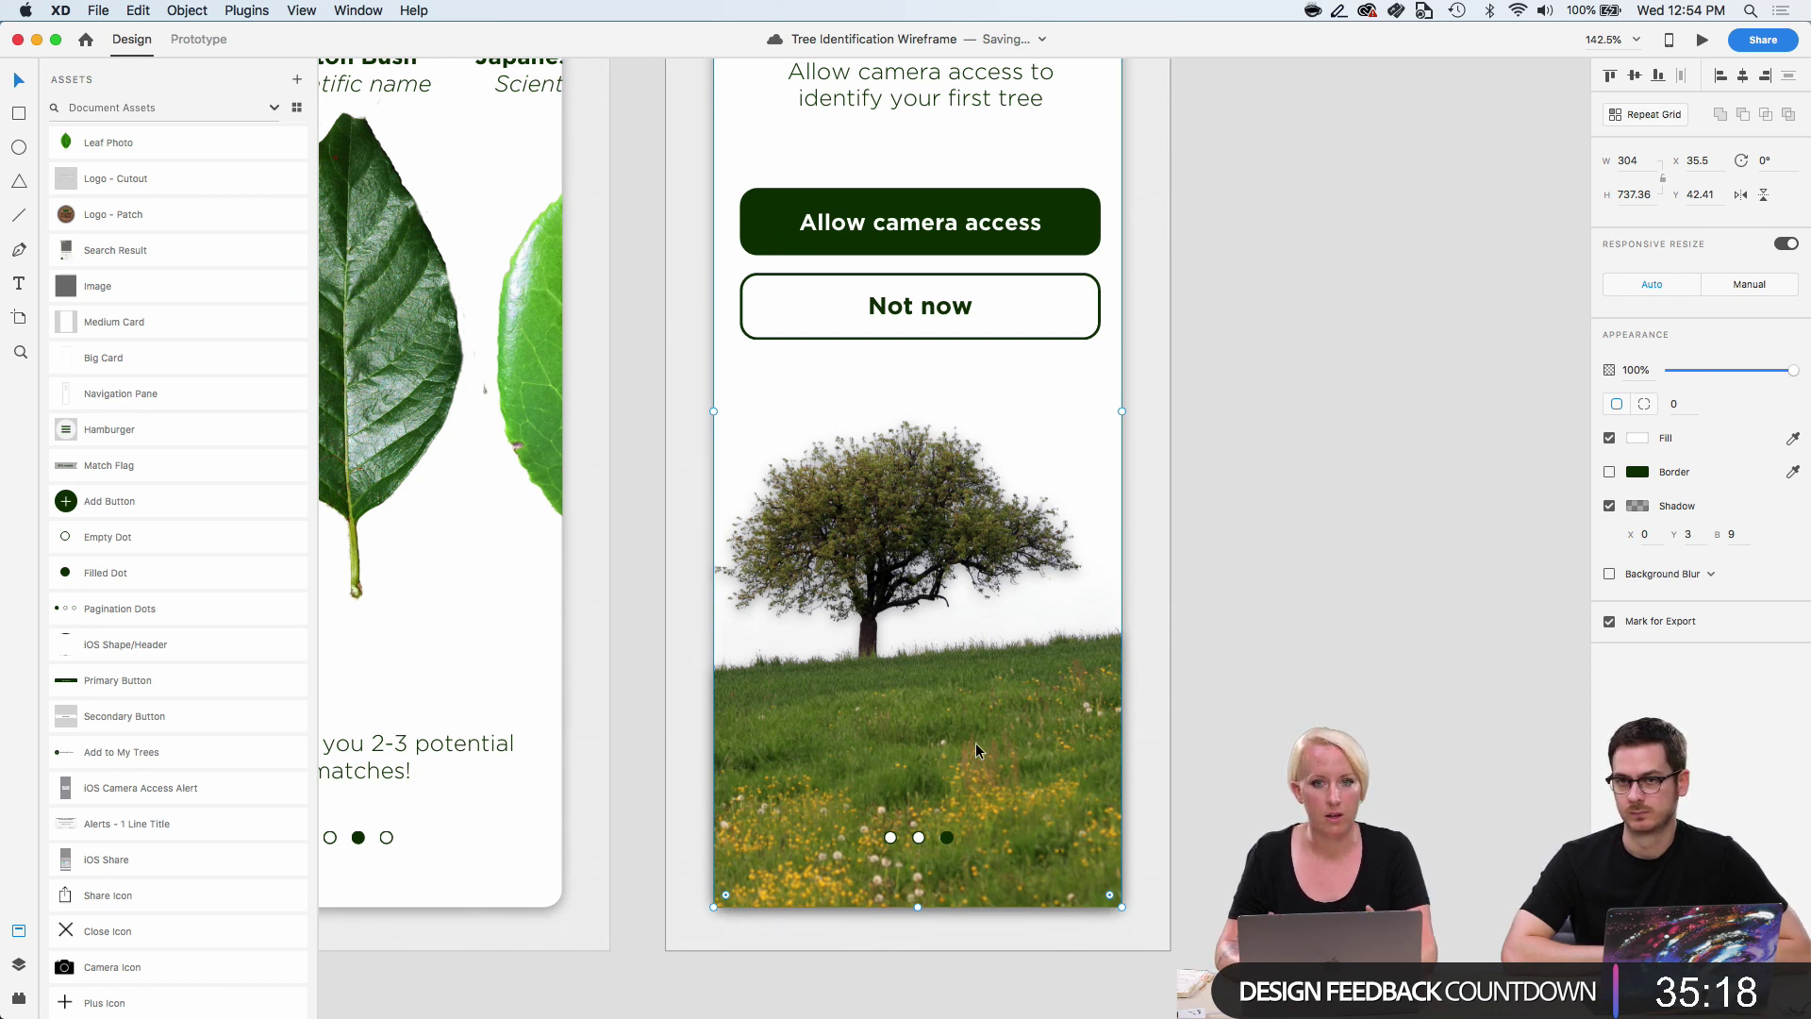
pyautogui.click(17, 965)
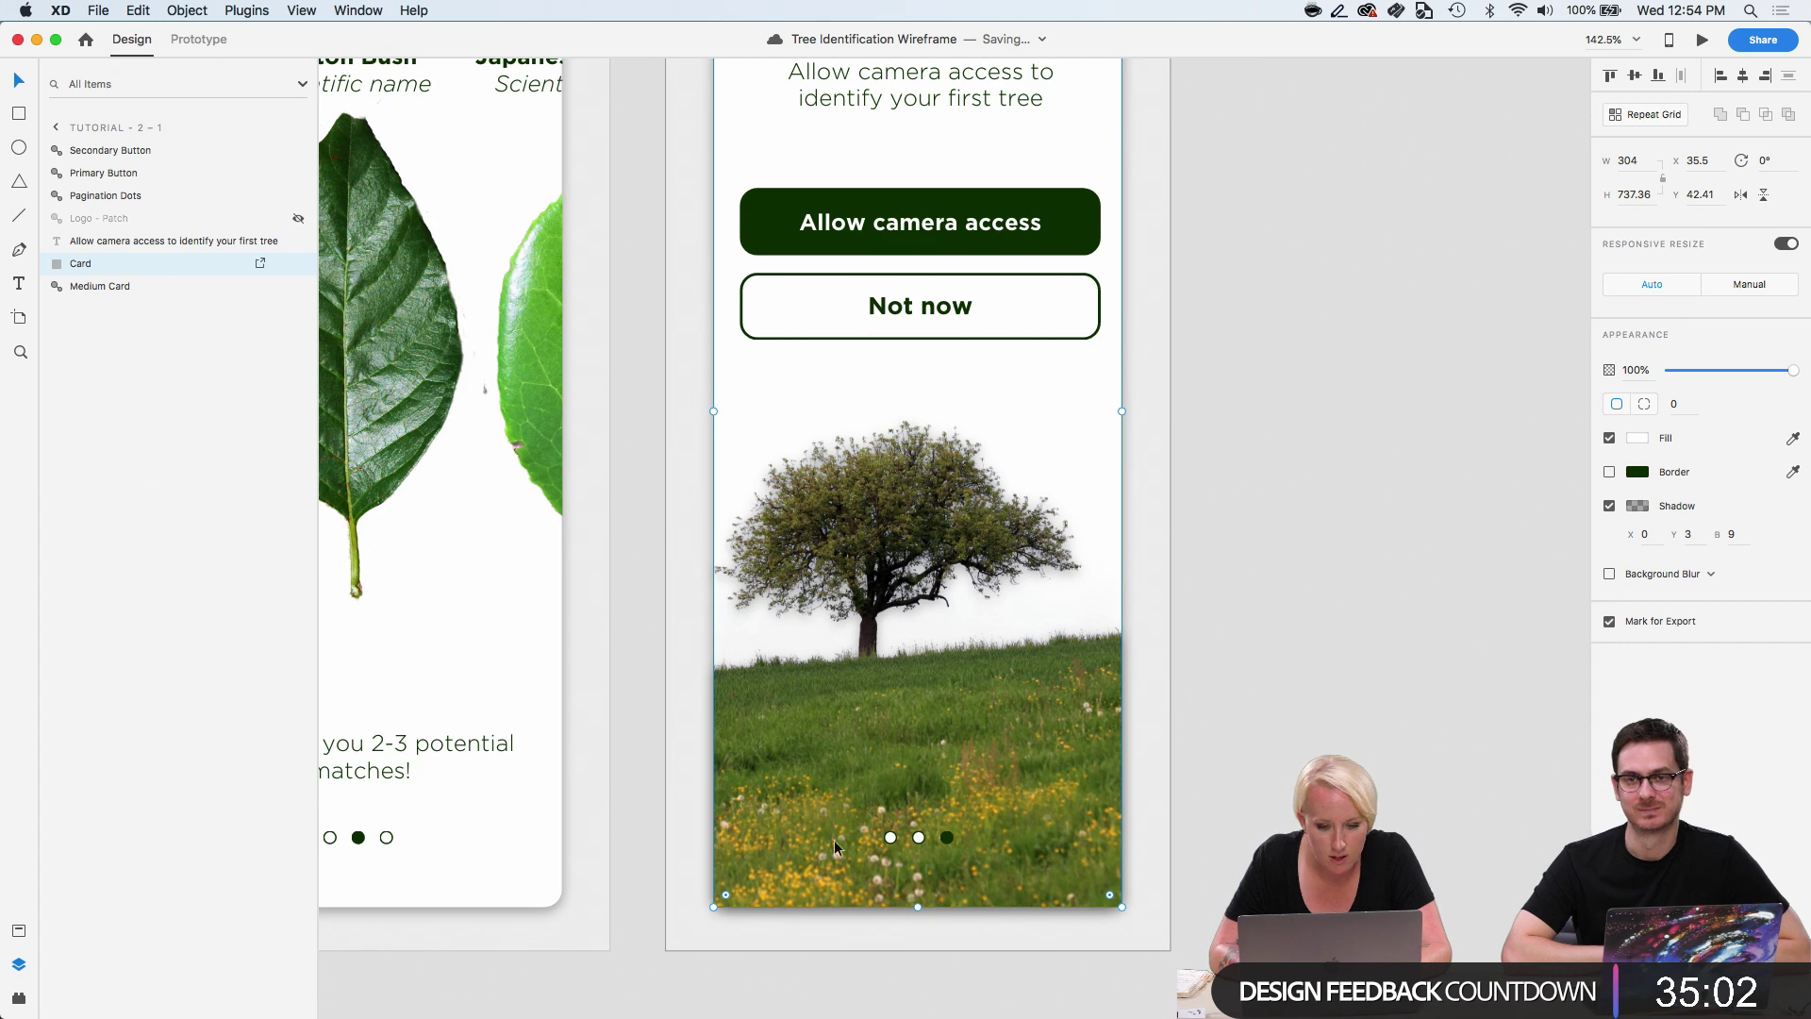
# Round the corners of the meadow image card on Tutorial – 2 – 1 to a radius of 13, undoing any accidental shift.
pyautogui.scroll(5, 1038, 472)
pyautogui.click(1194, 245)
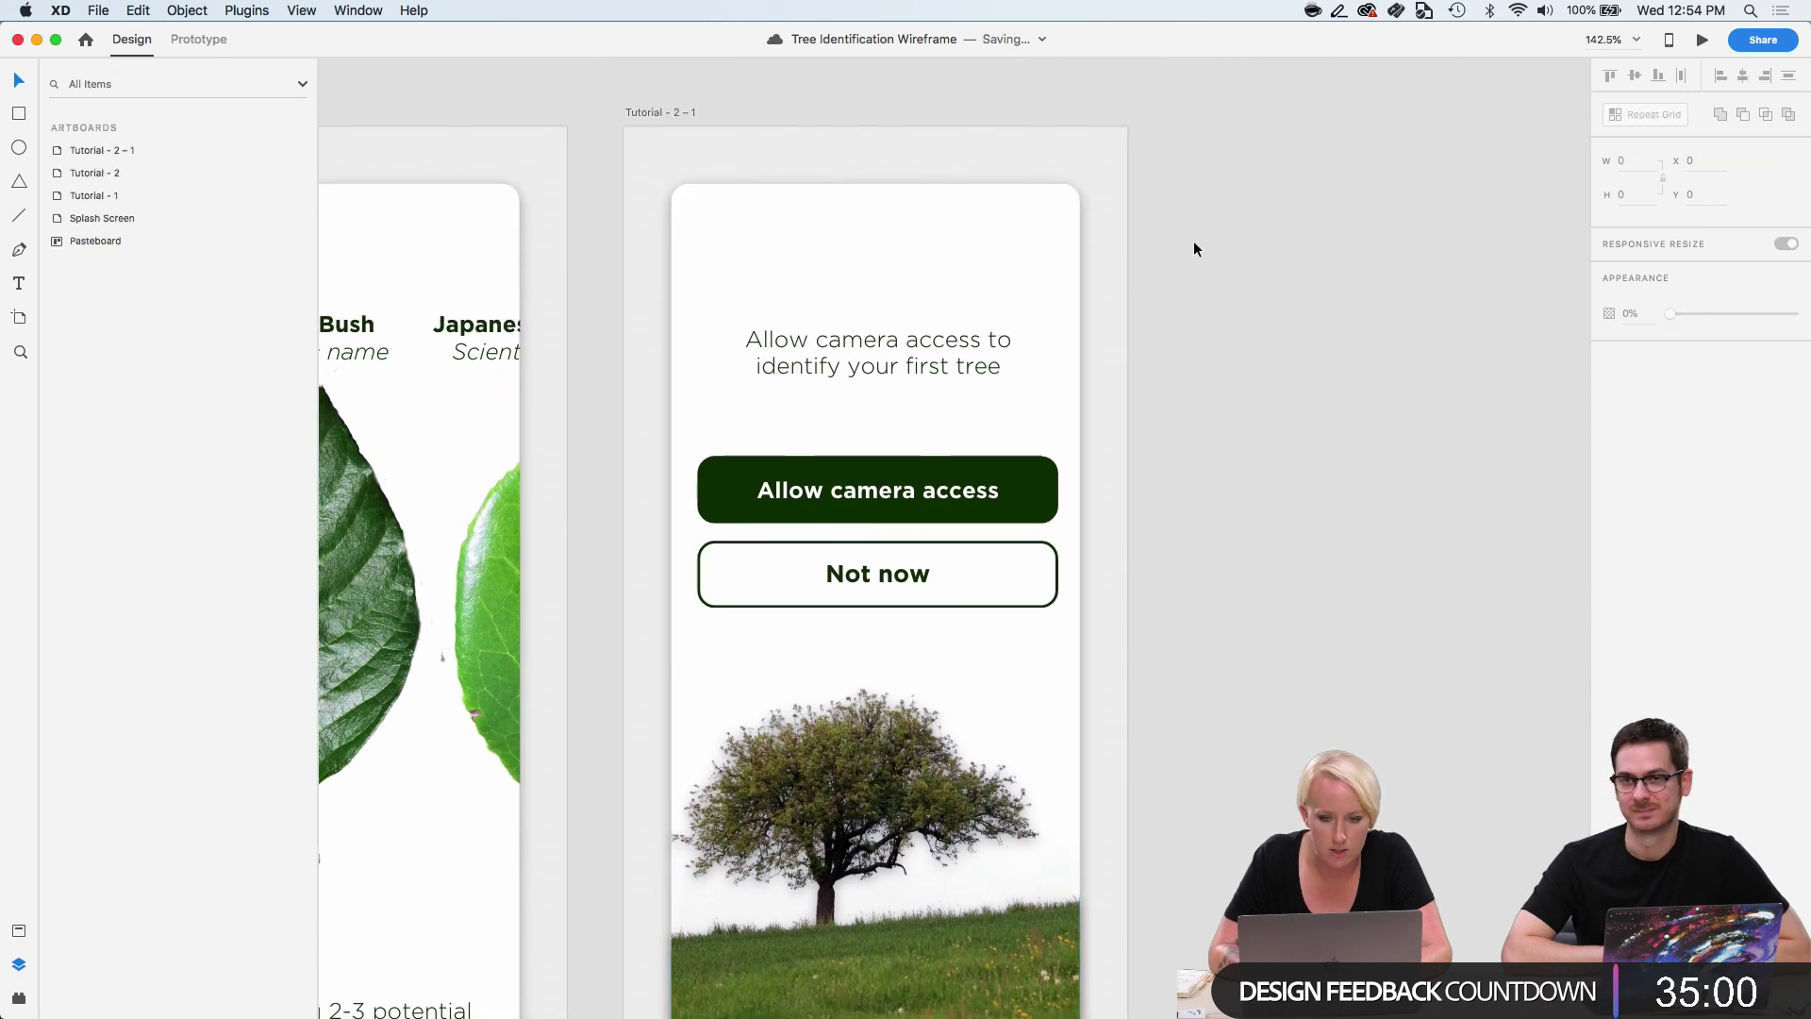
pyautogui.scroll(-10, 1269, 549)
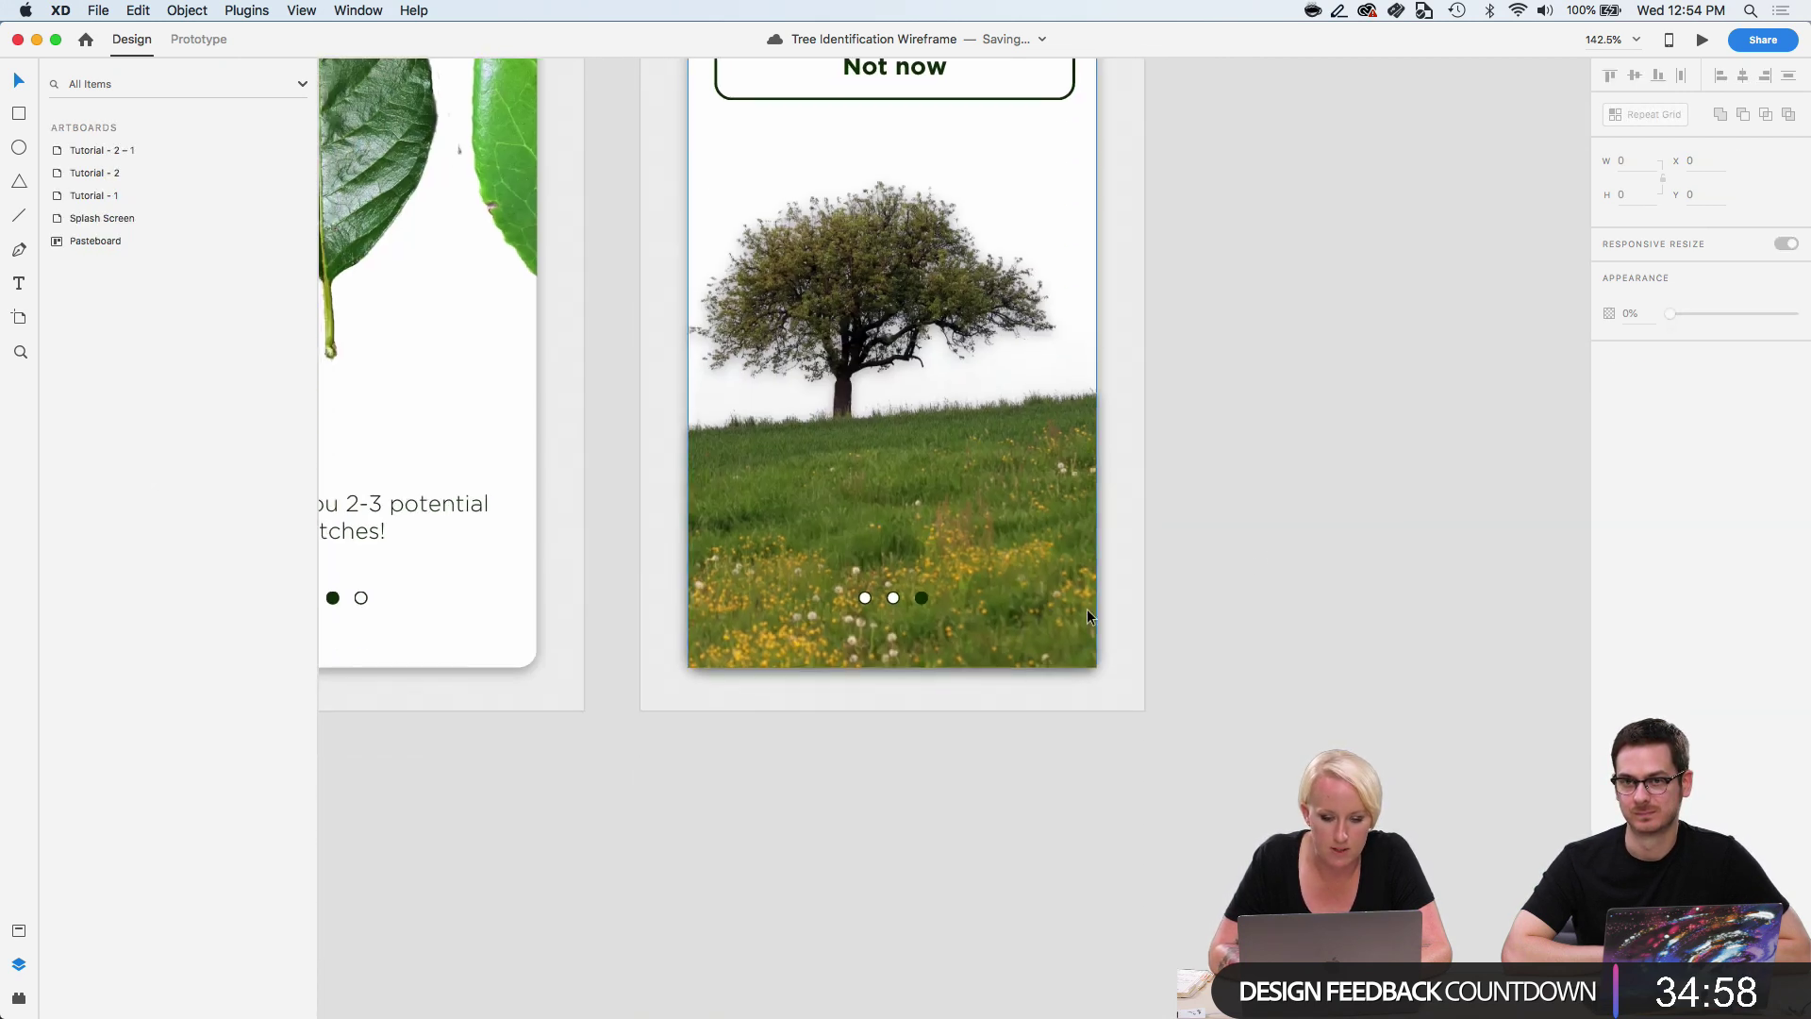
pyautogui.scroll(5, 1087, 608)
pyautogui.click(1018, 690)
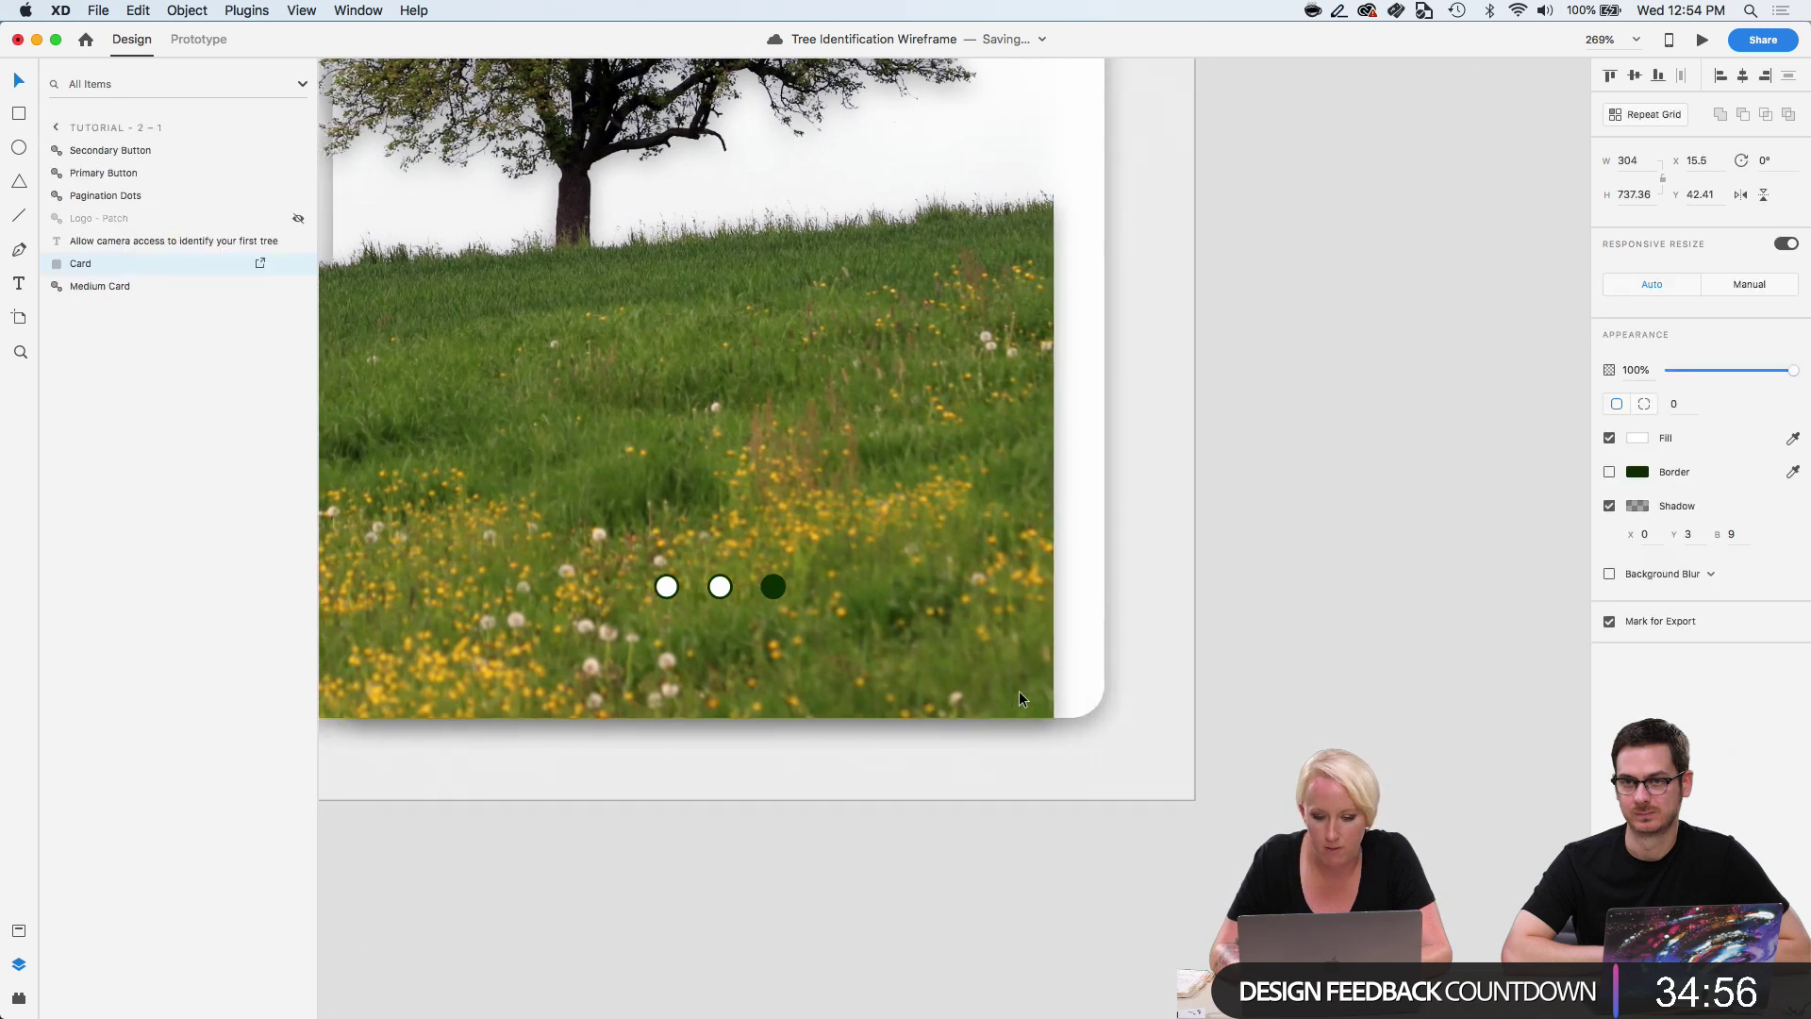
pyautogui.press('super+z')
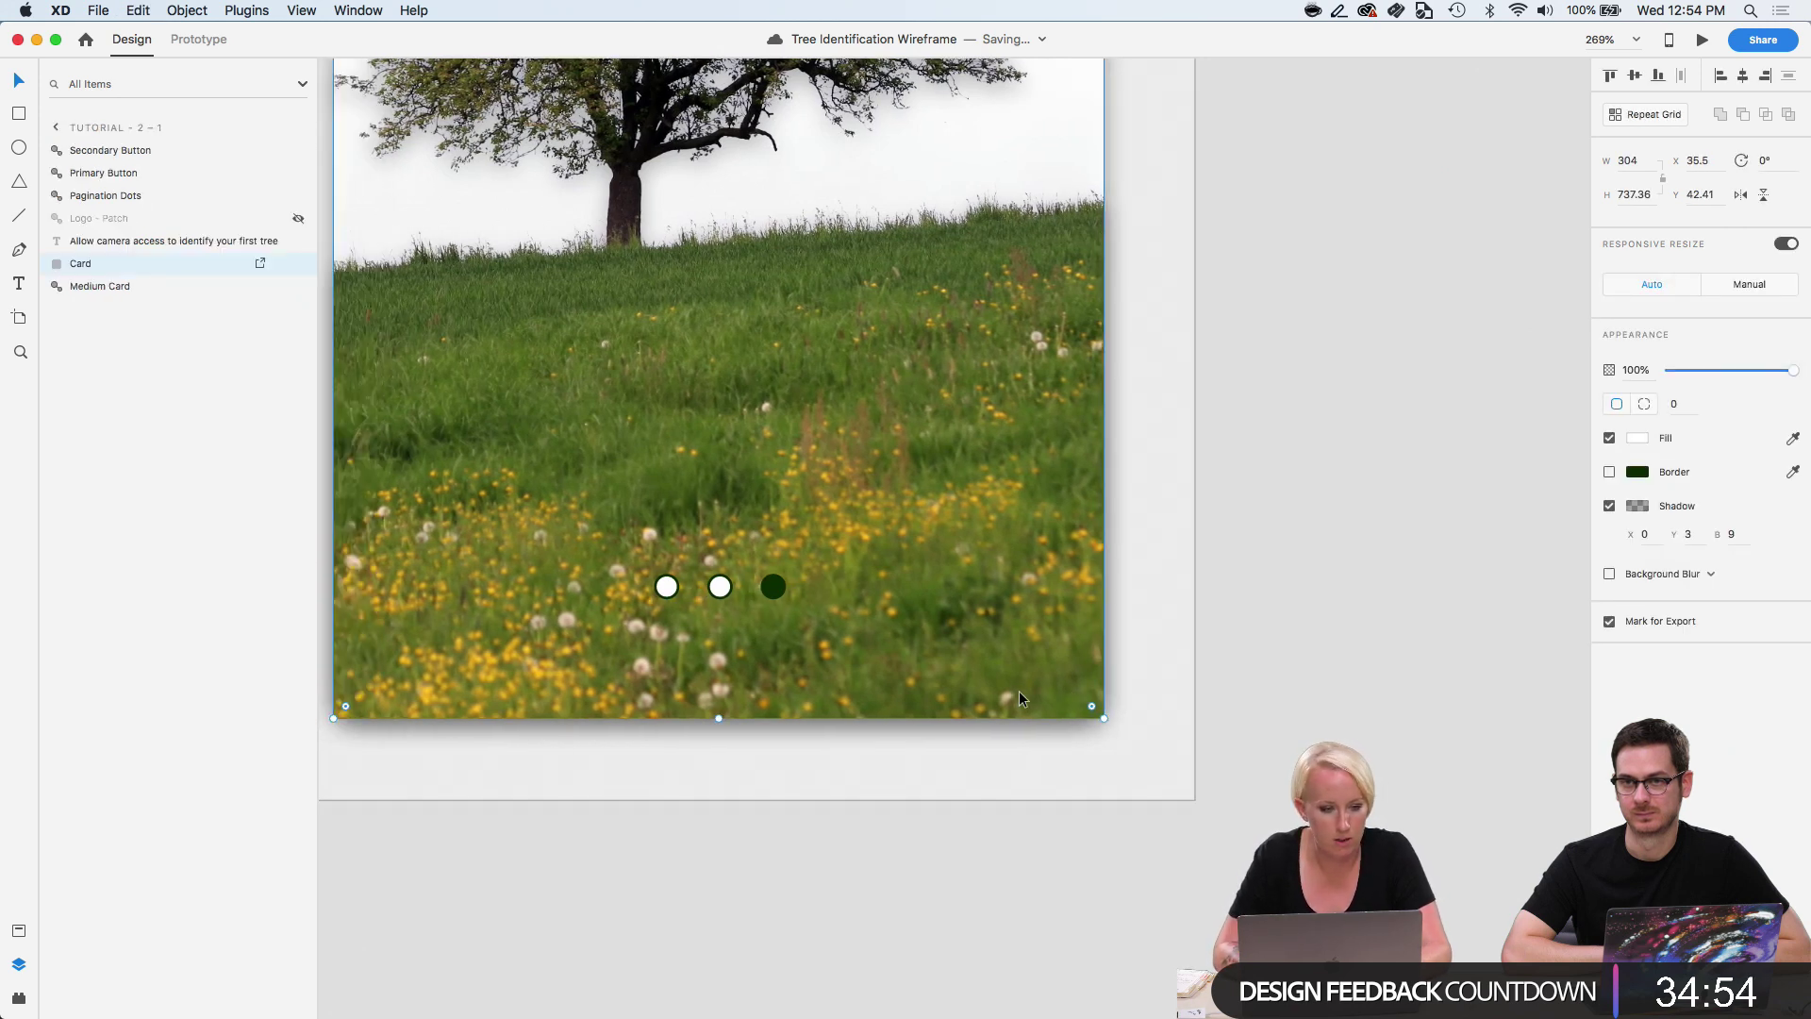
pyautogui.scroll(2, 1066, 702)
pyautogui.hscroll(-1, 1066, 702)
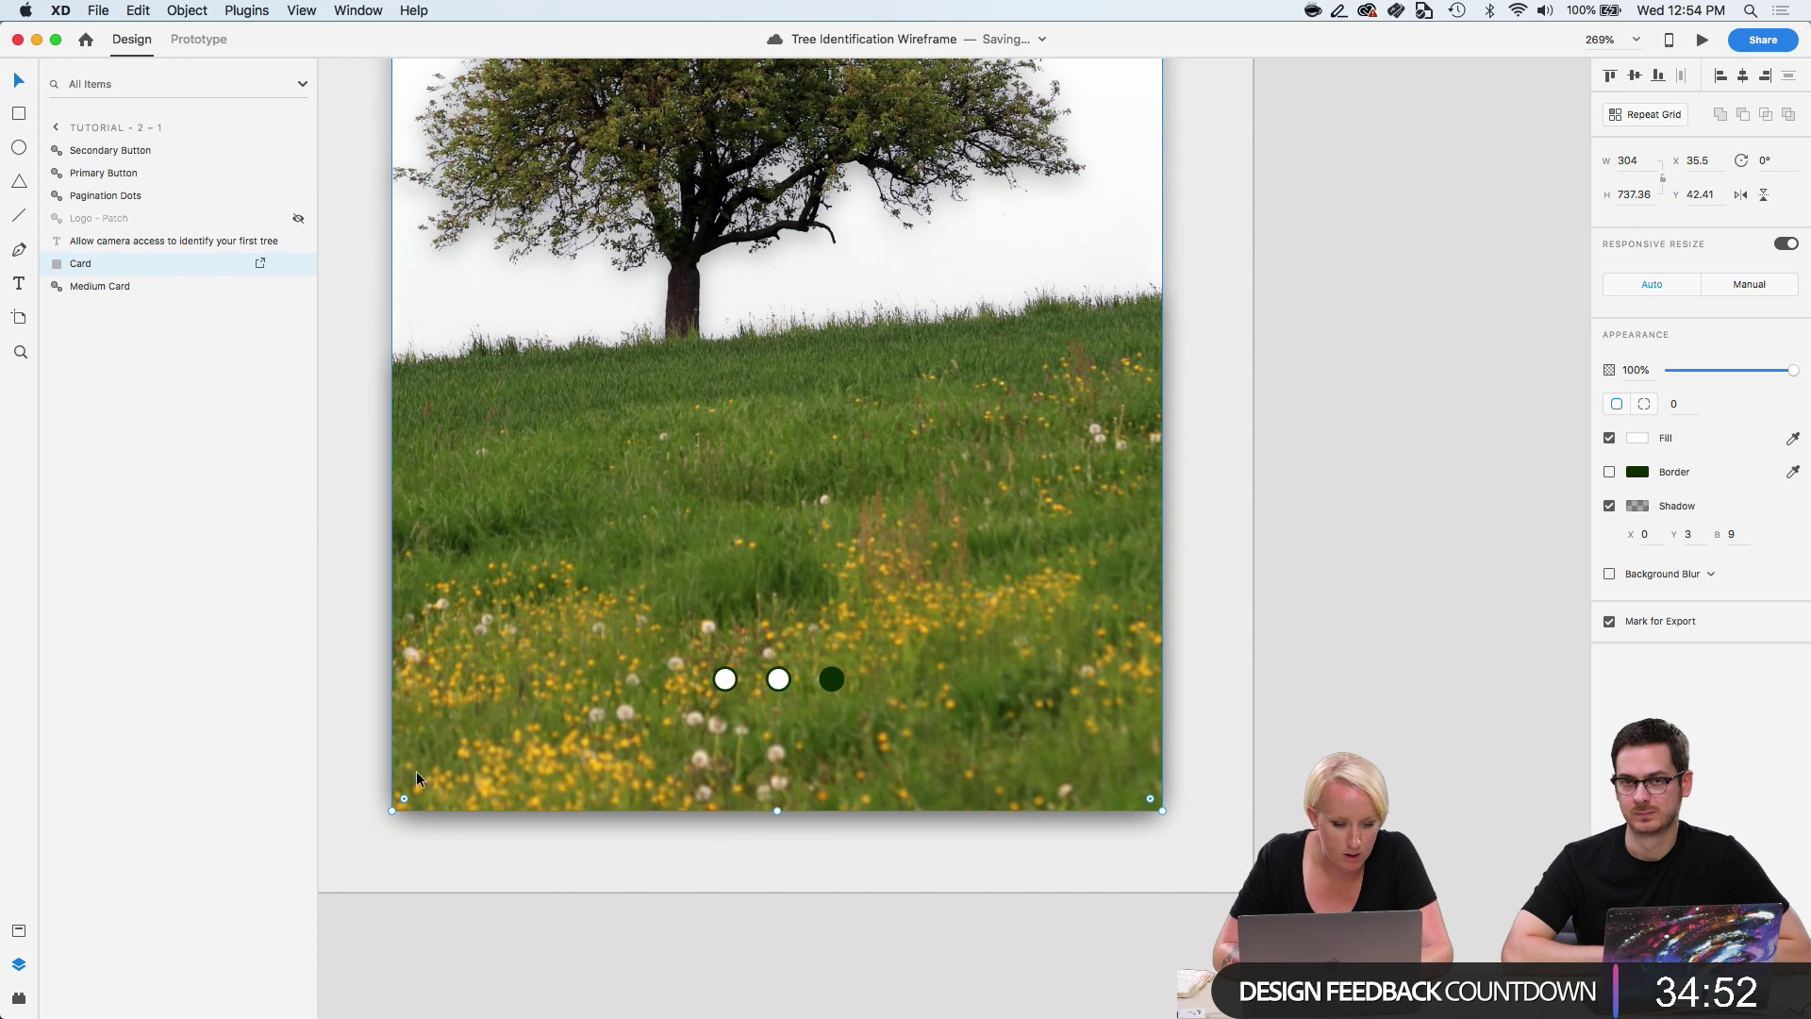
pyautogui.moveTo(404, 799); pyautogui.dragTo(437, 764)
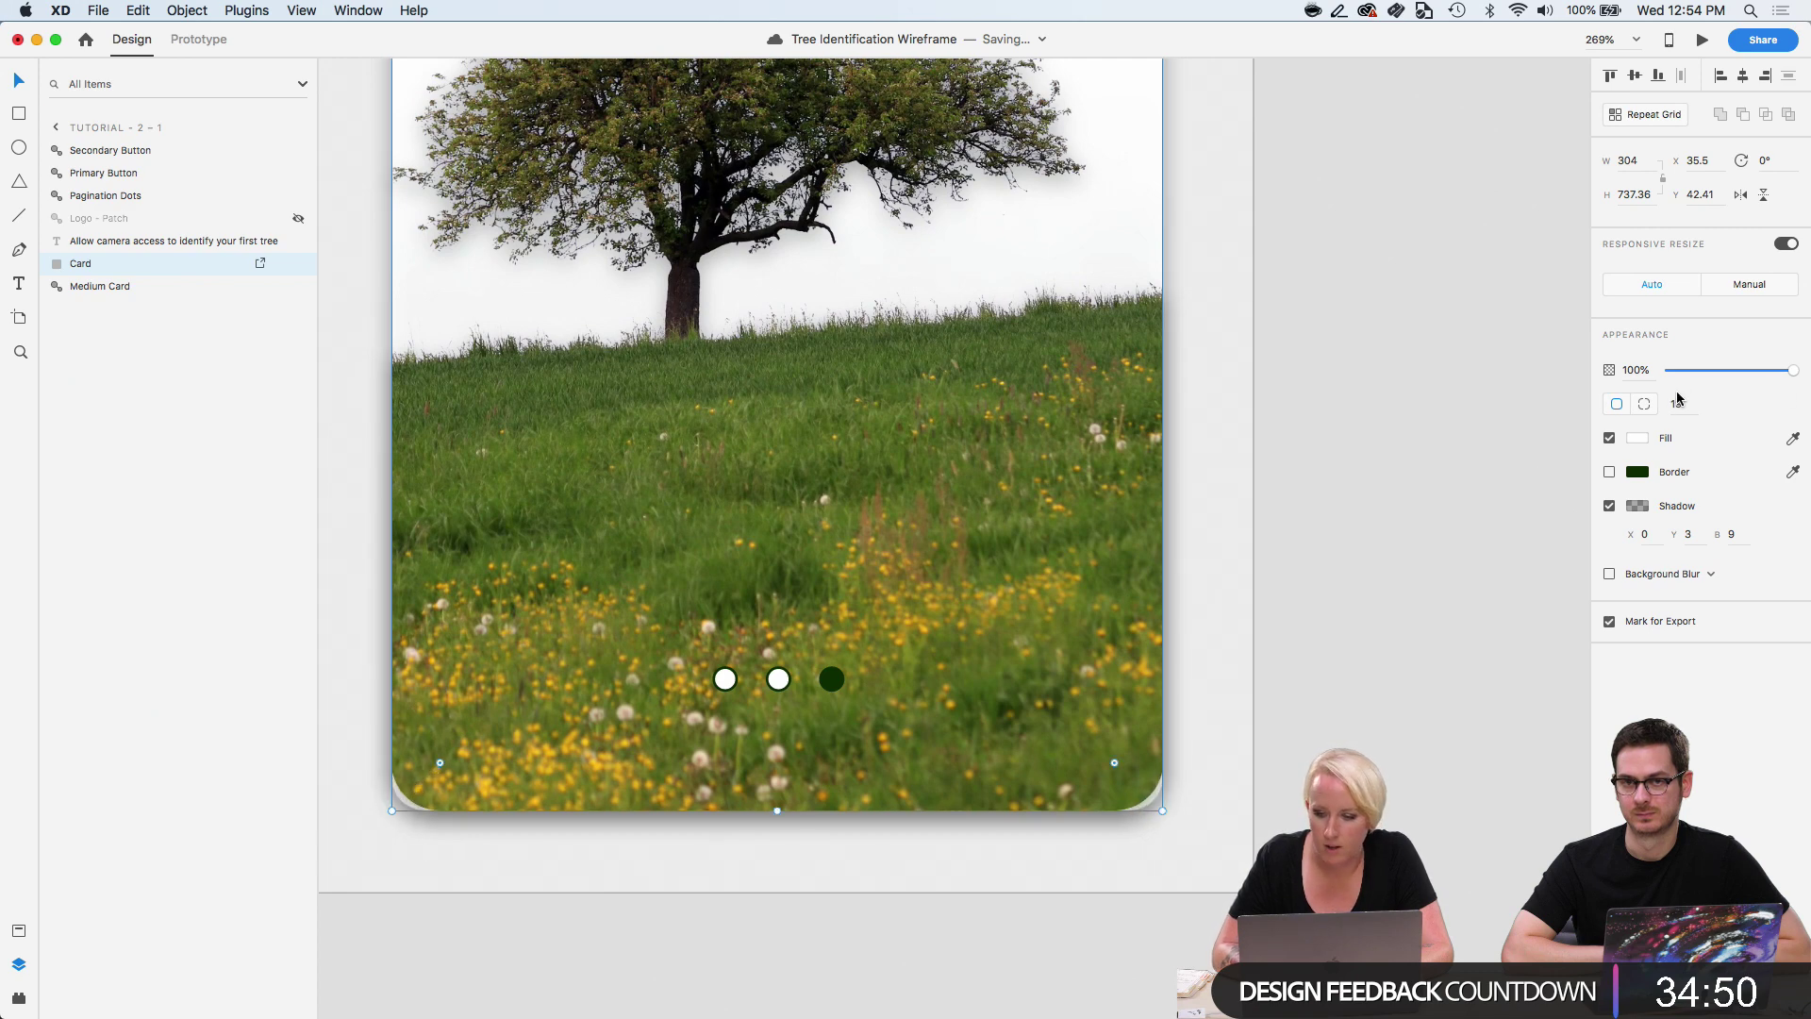
pyautogui.press('Return')
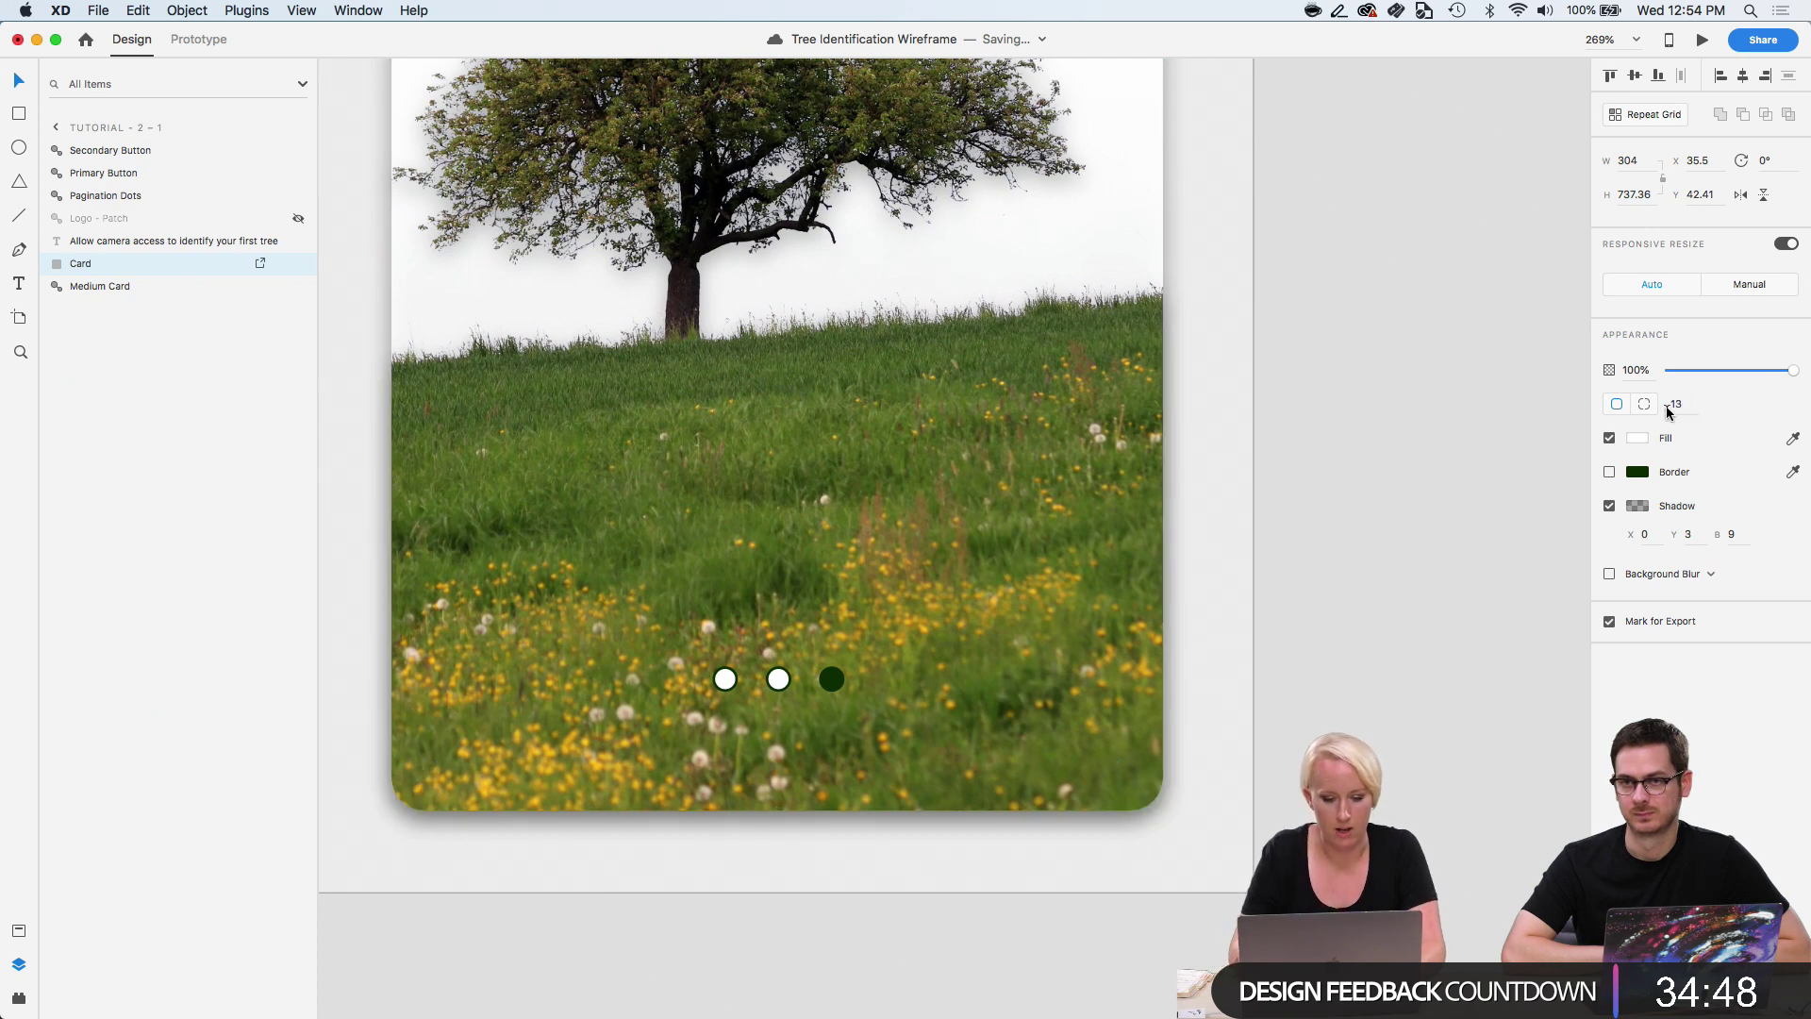
# Compare the meadow image card's rounded corners with the cards on the other two tutorial artboards.
pyautogui.click(1496, 500)
pyautogui.scroll(-3, 1496, 500)
pyautogui.scroll(2, 1496, 500)
pyautogui.scroll(-5, 1496, 506)
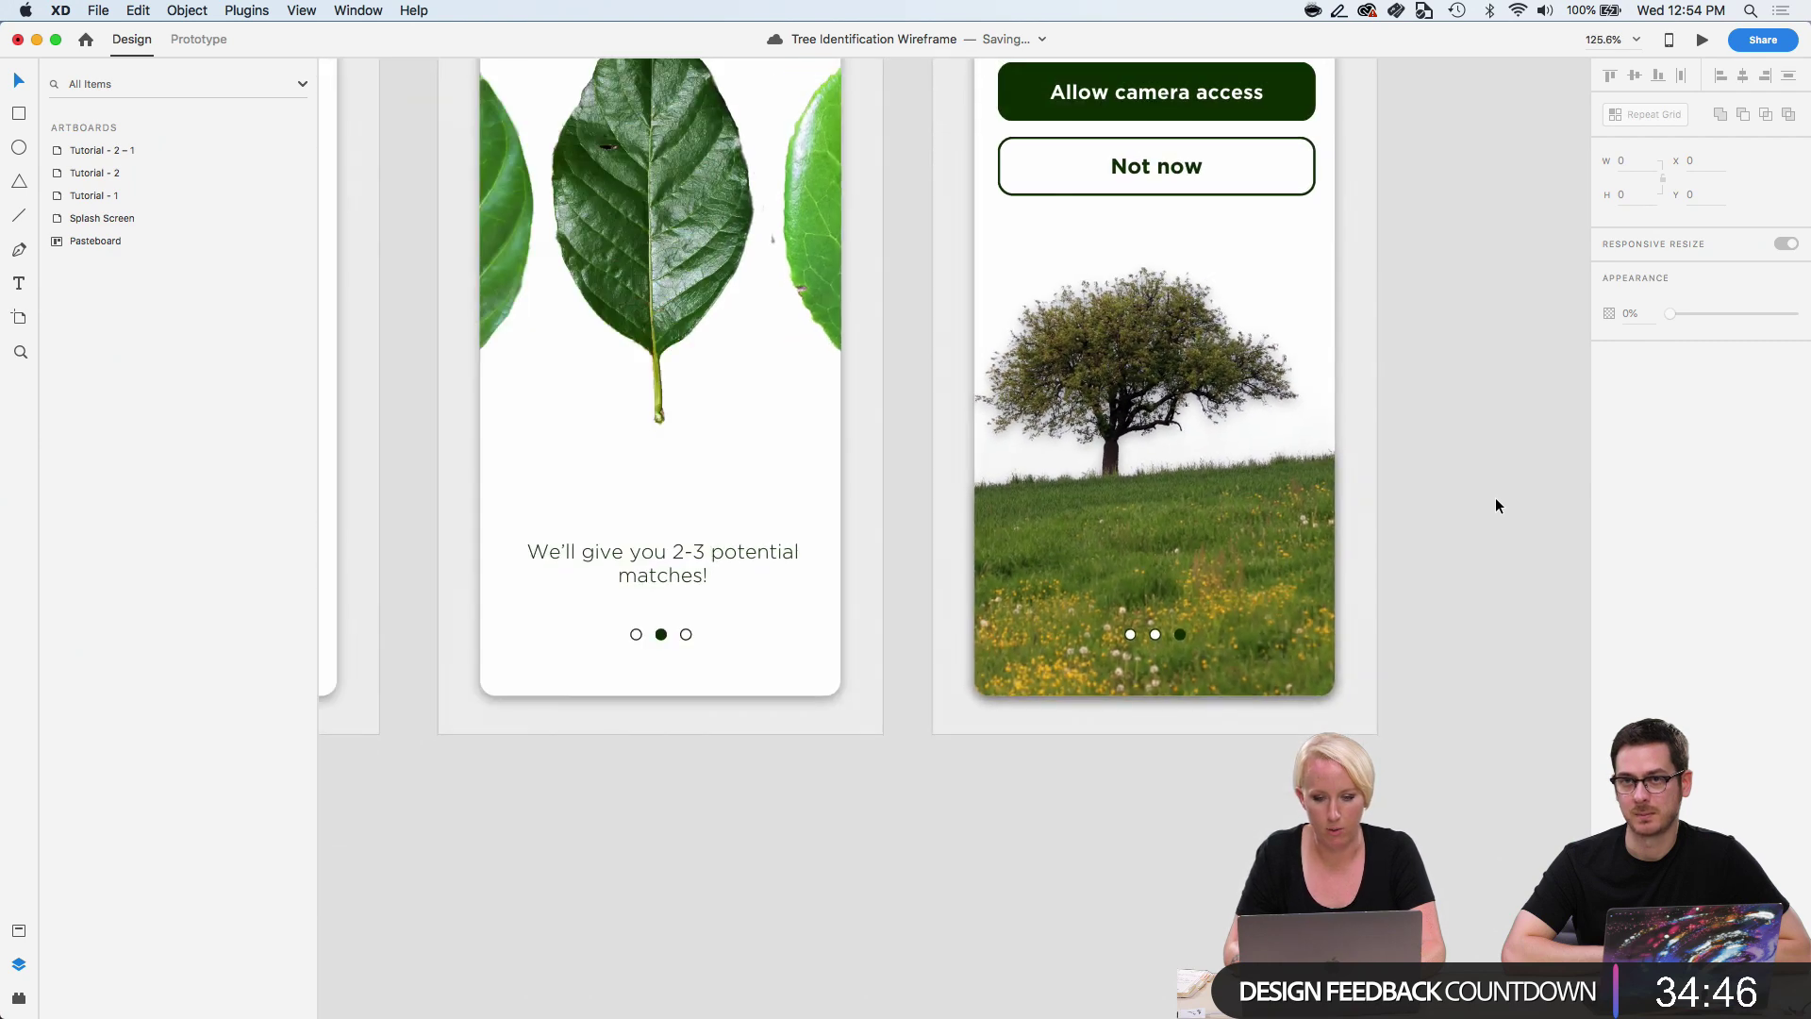
pyautogui.scroll(-2, 1496, 506)
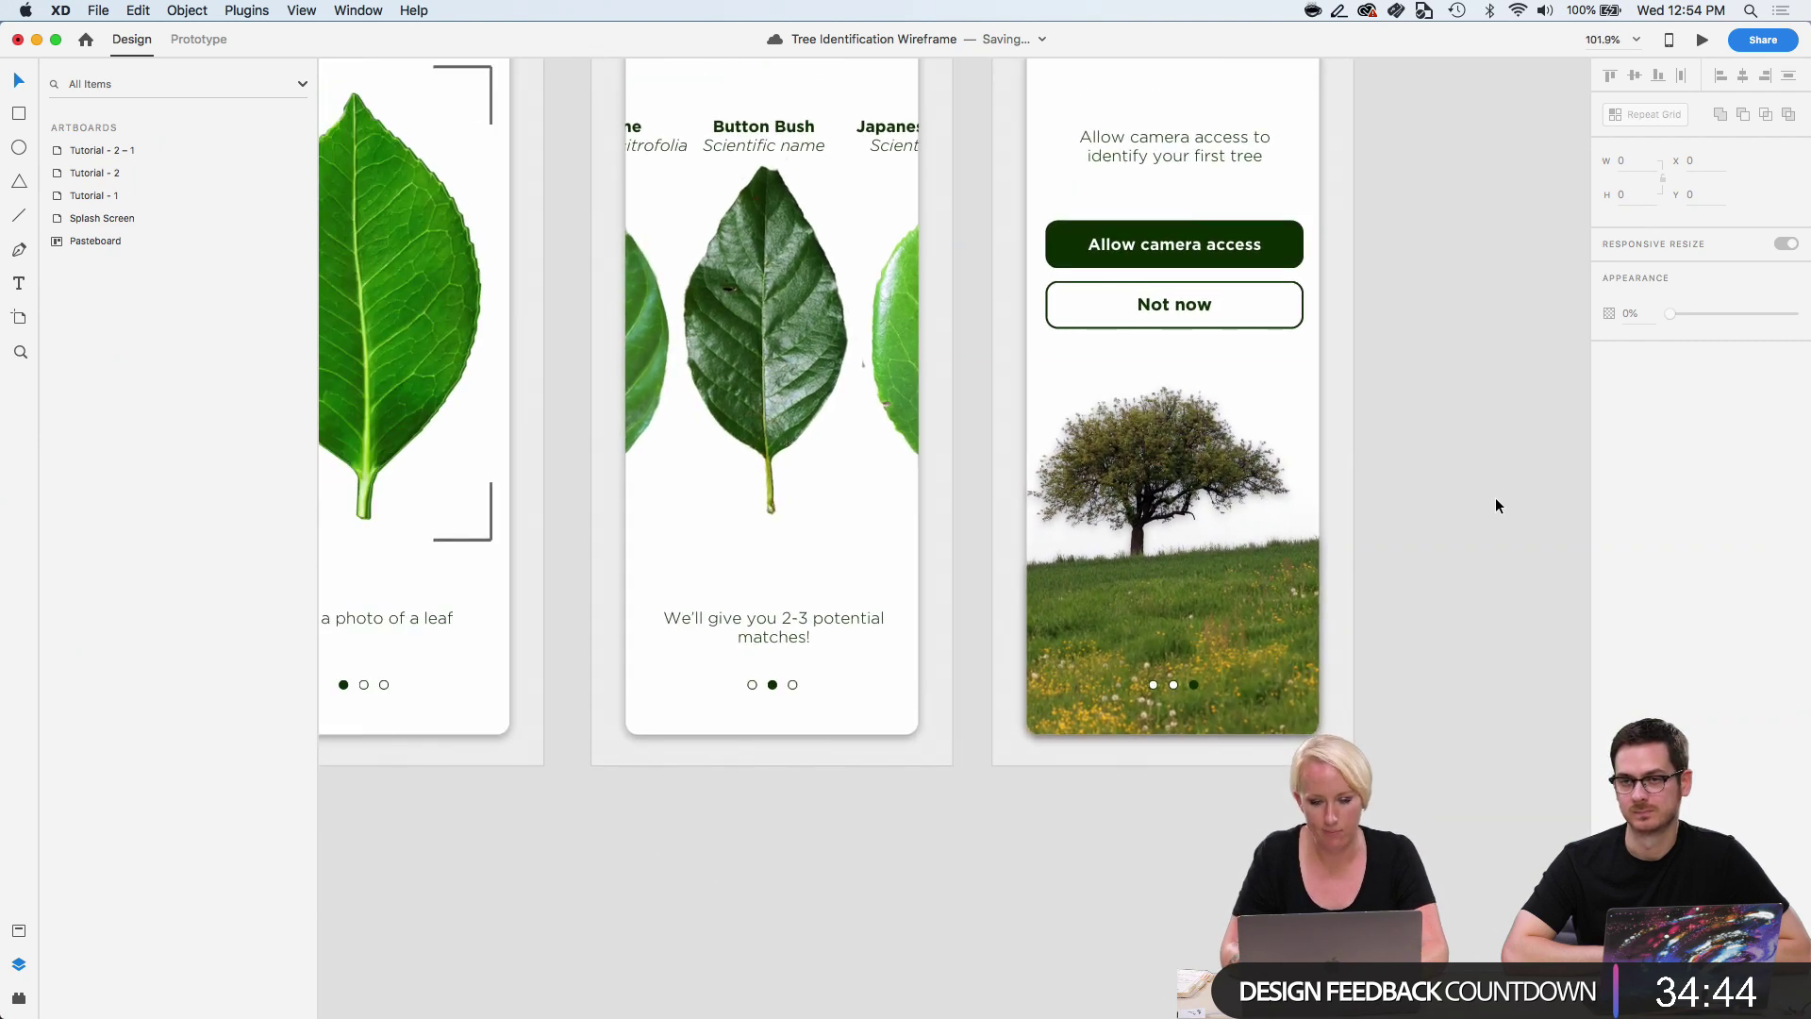
pyautogui.scroll(-3, 1496, 505)
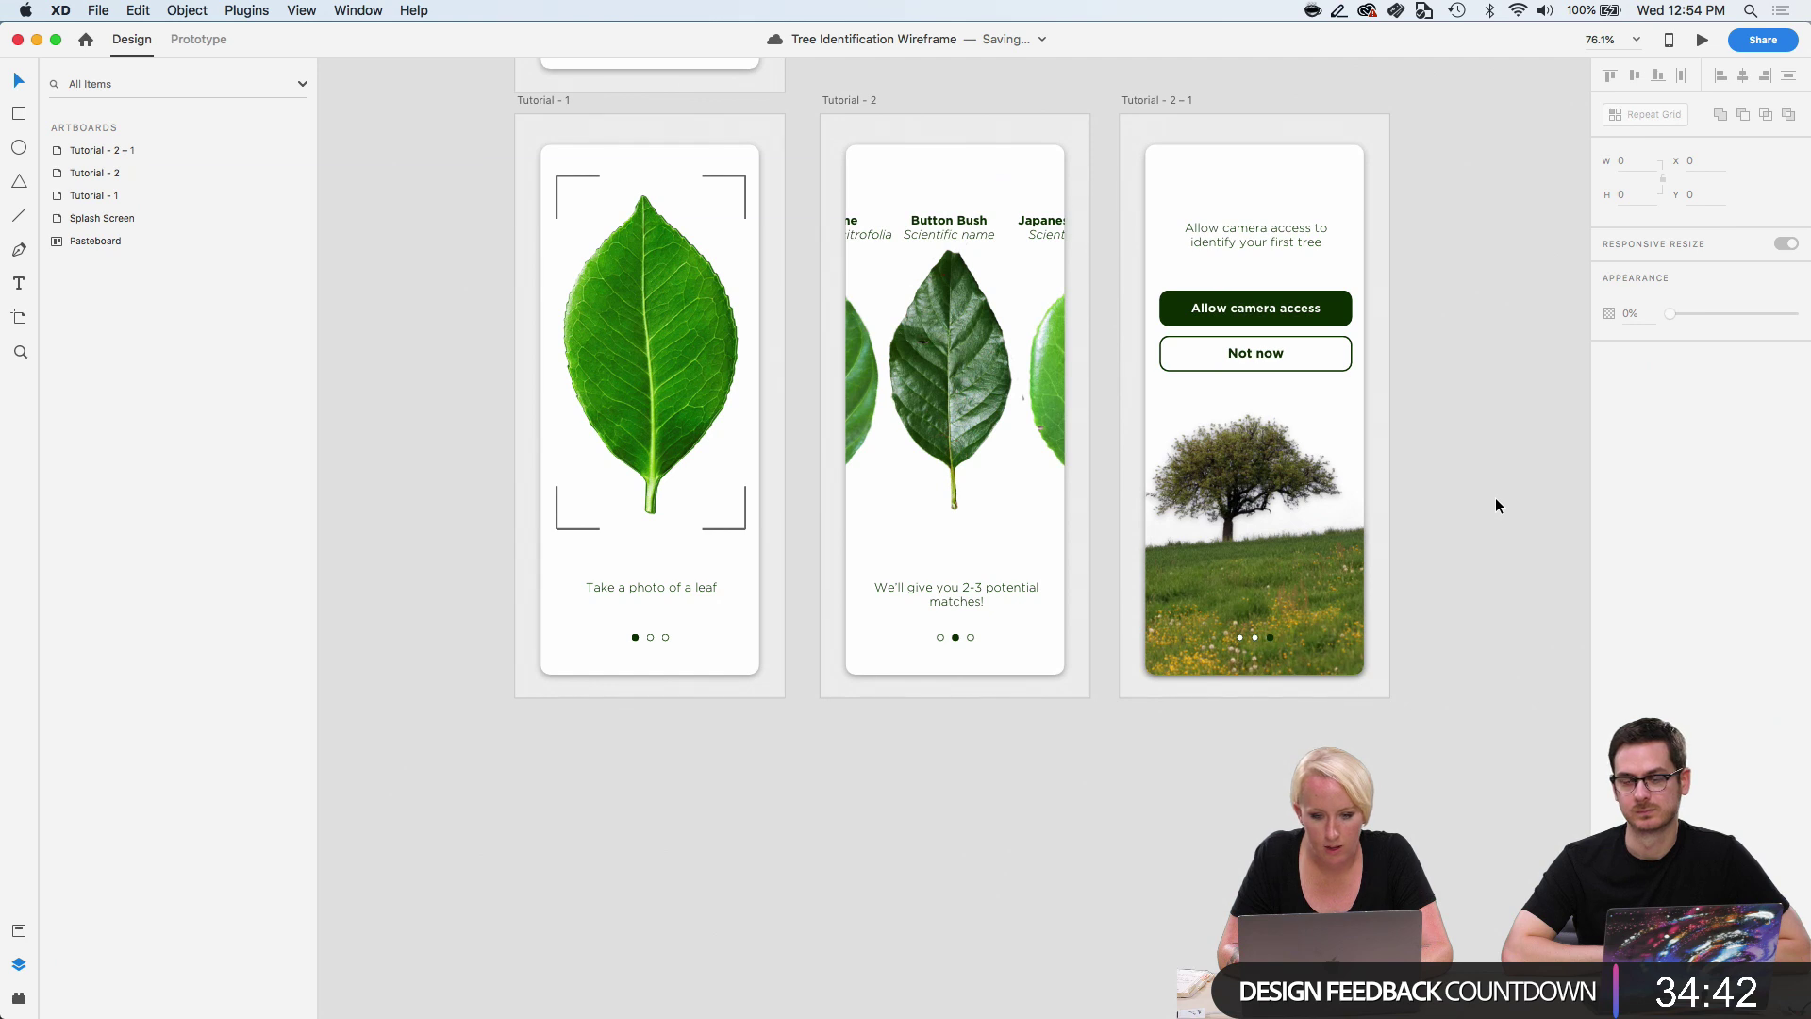
pyautogui.hscroll(3, 1496, 500)
pyautogui.scroll(1, 1496, 500)
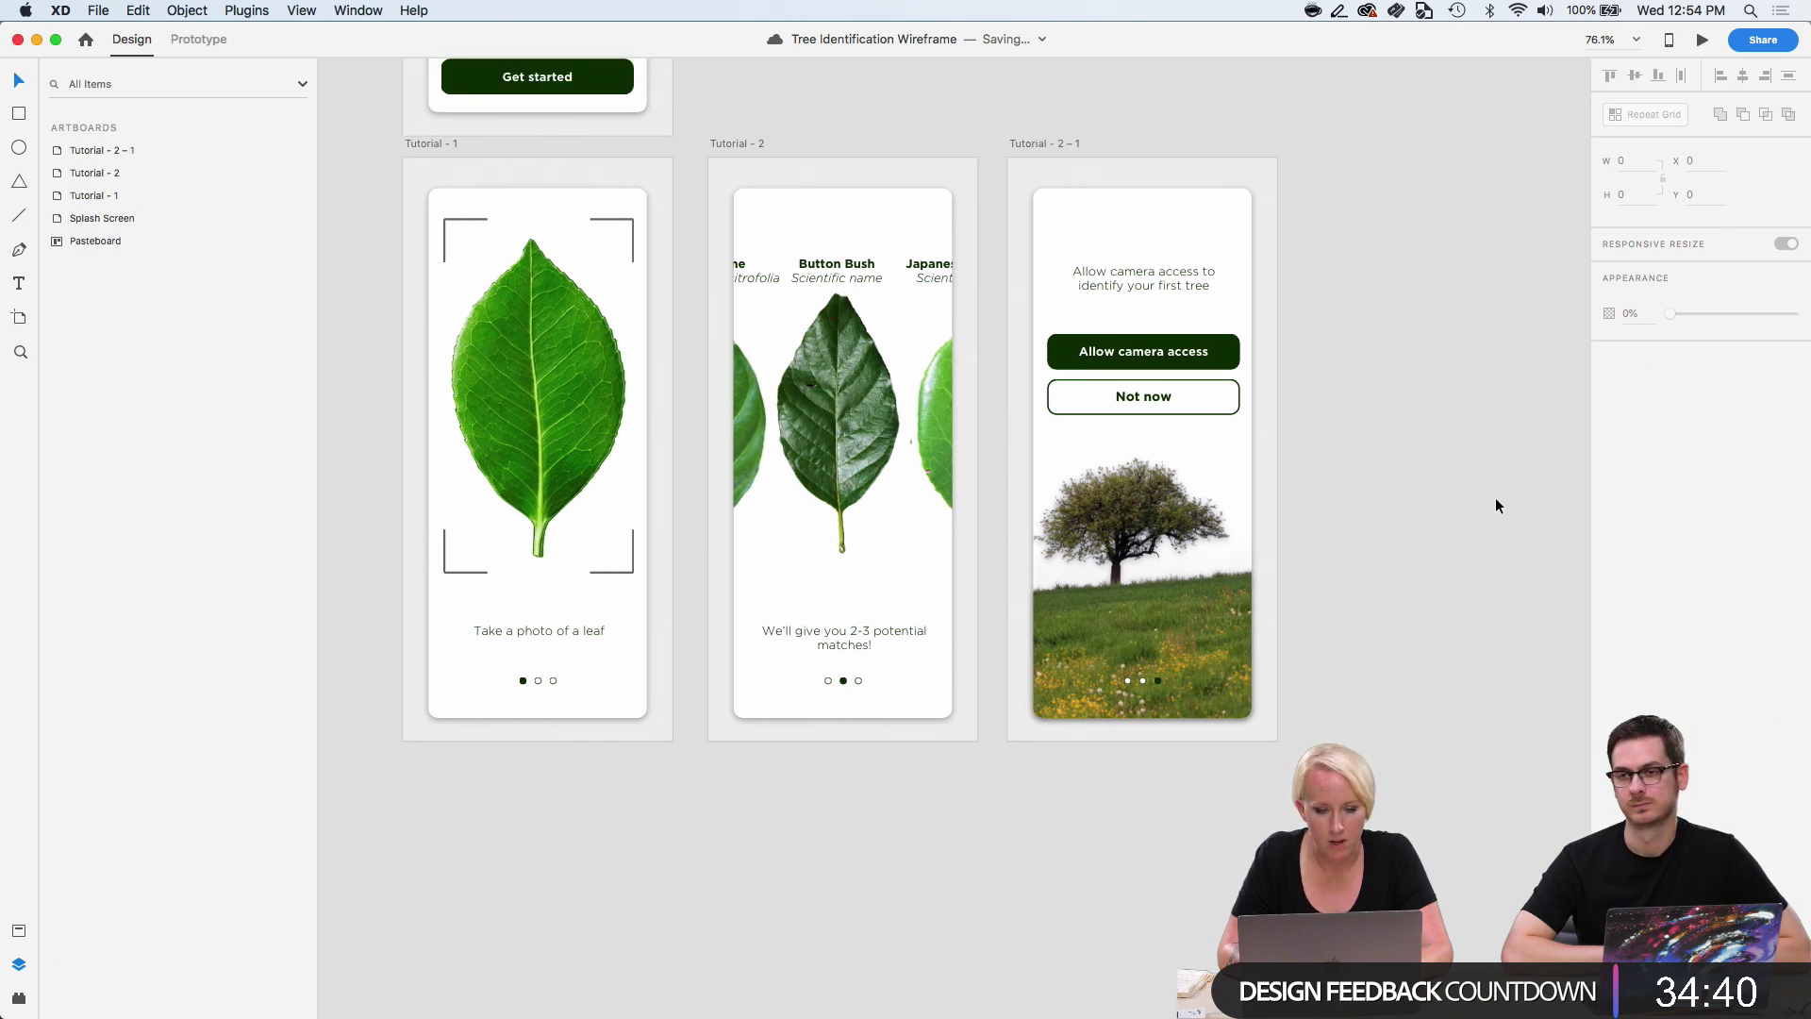
pyautogui.hscroll(2, 1496, 496)
pyautogui.scroll(3, 1496, 496)
pyautogui.hscroll(-1, 1496, 496)
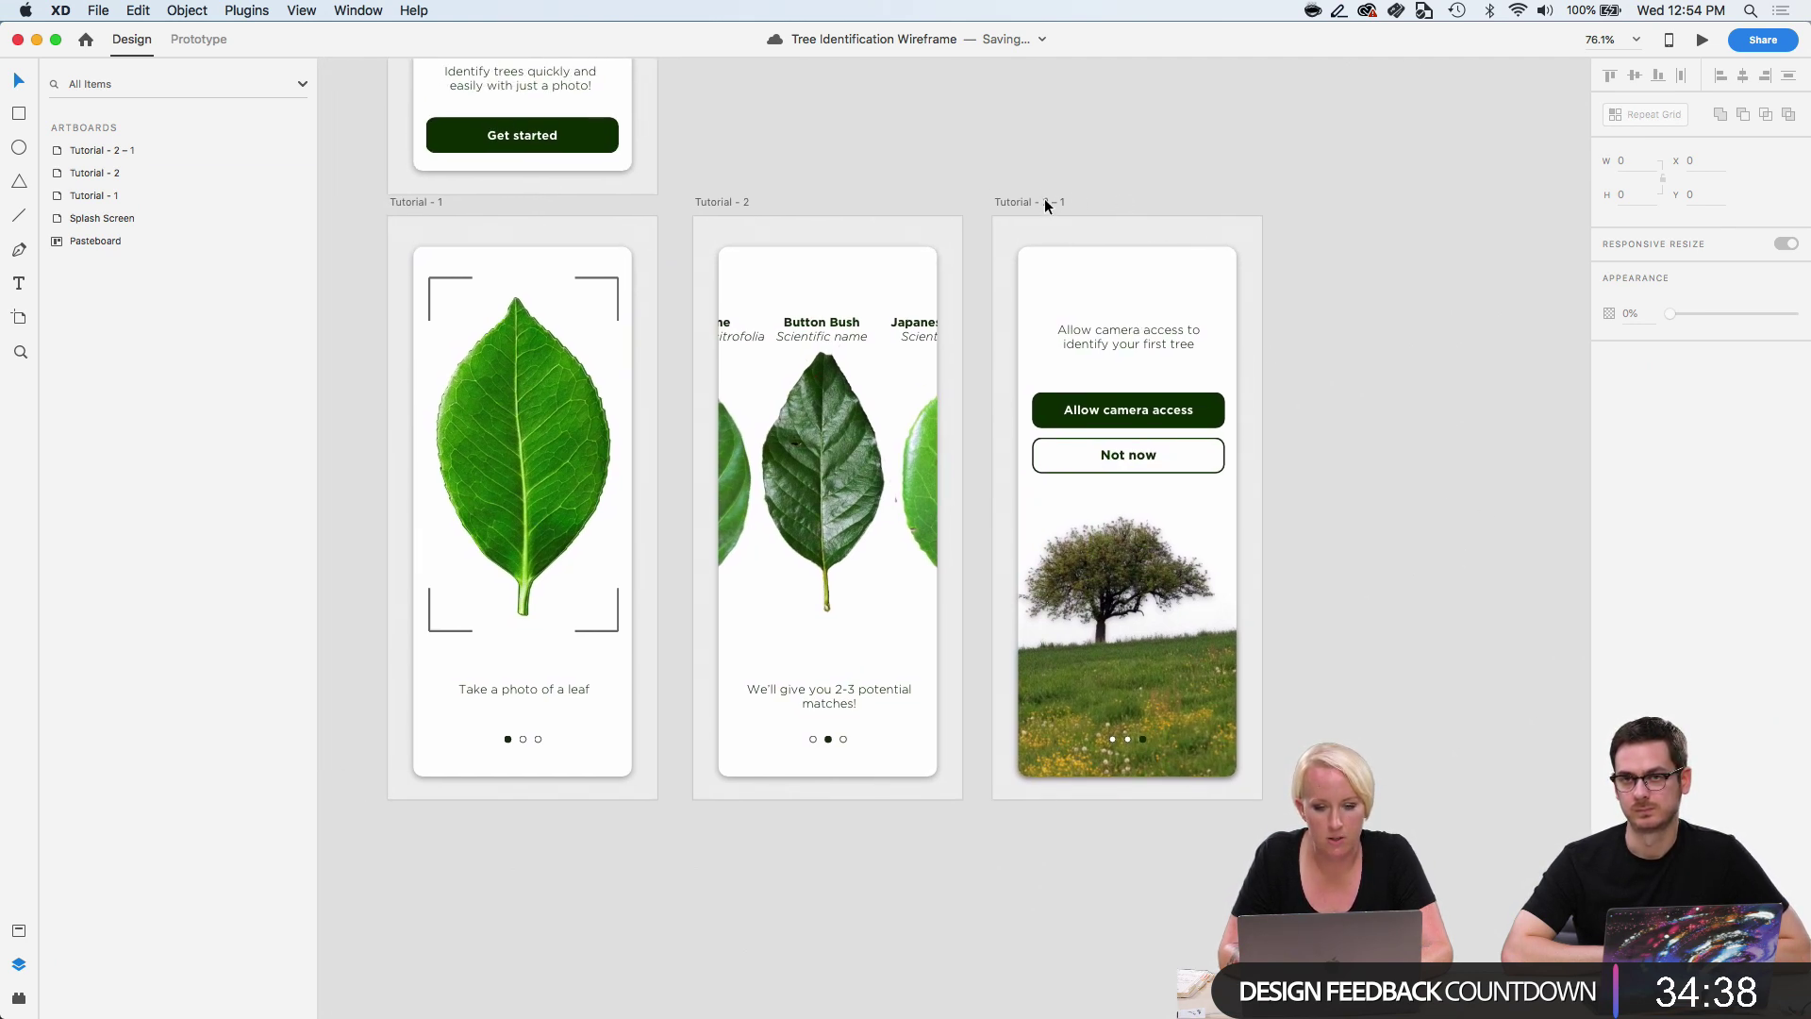
# Duplicate the Tutorial – 2 – 1 artboard beside itself and rename the original artboard to "Tutorial - 3".
pyautogui.moveTo(1045, 199); pyautogui.dragTo(1345, 198)
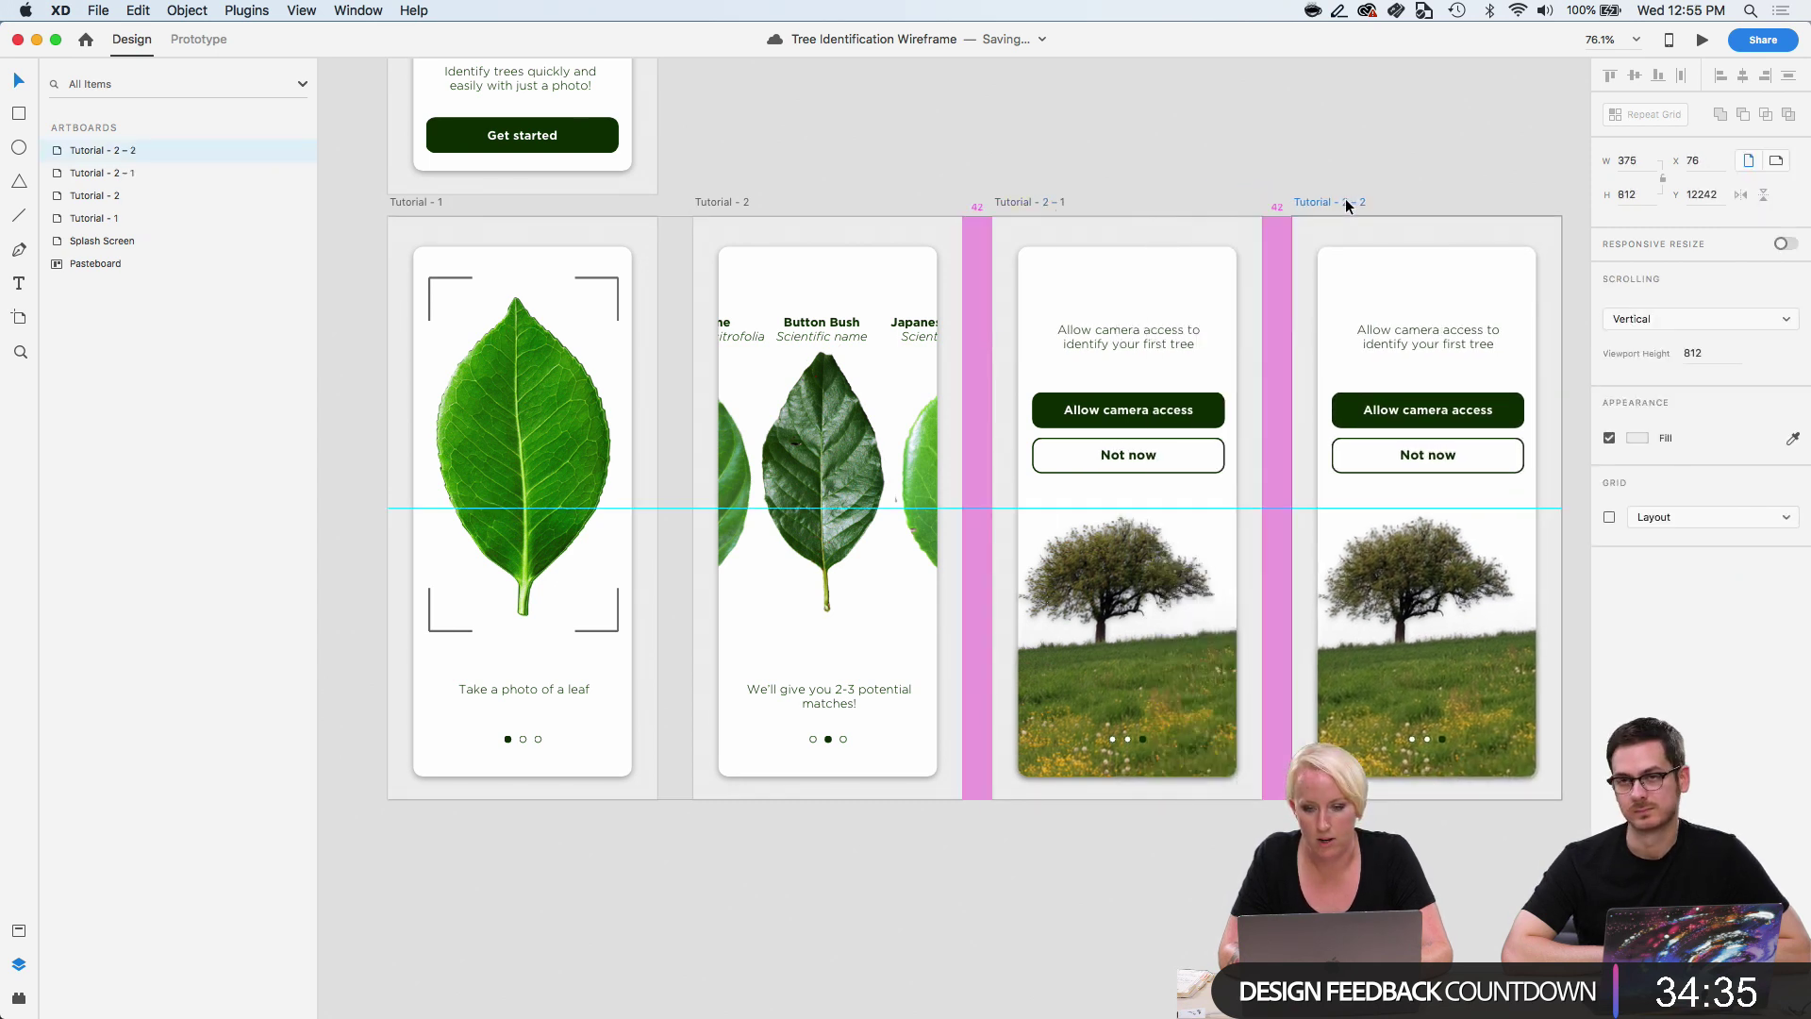
pyautogui.click(1044, 202)
pyautogui.doubleClick(1043, 201)
pyautogui.press('BackSpace')
pyautogui.press('BackSpace')
pyautogui.press('BackSpace')
pyautogui.press('BackSpace')
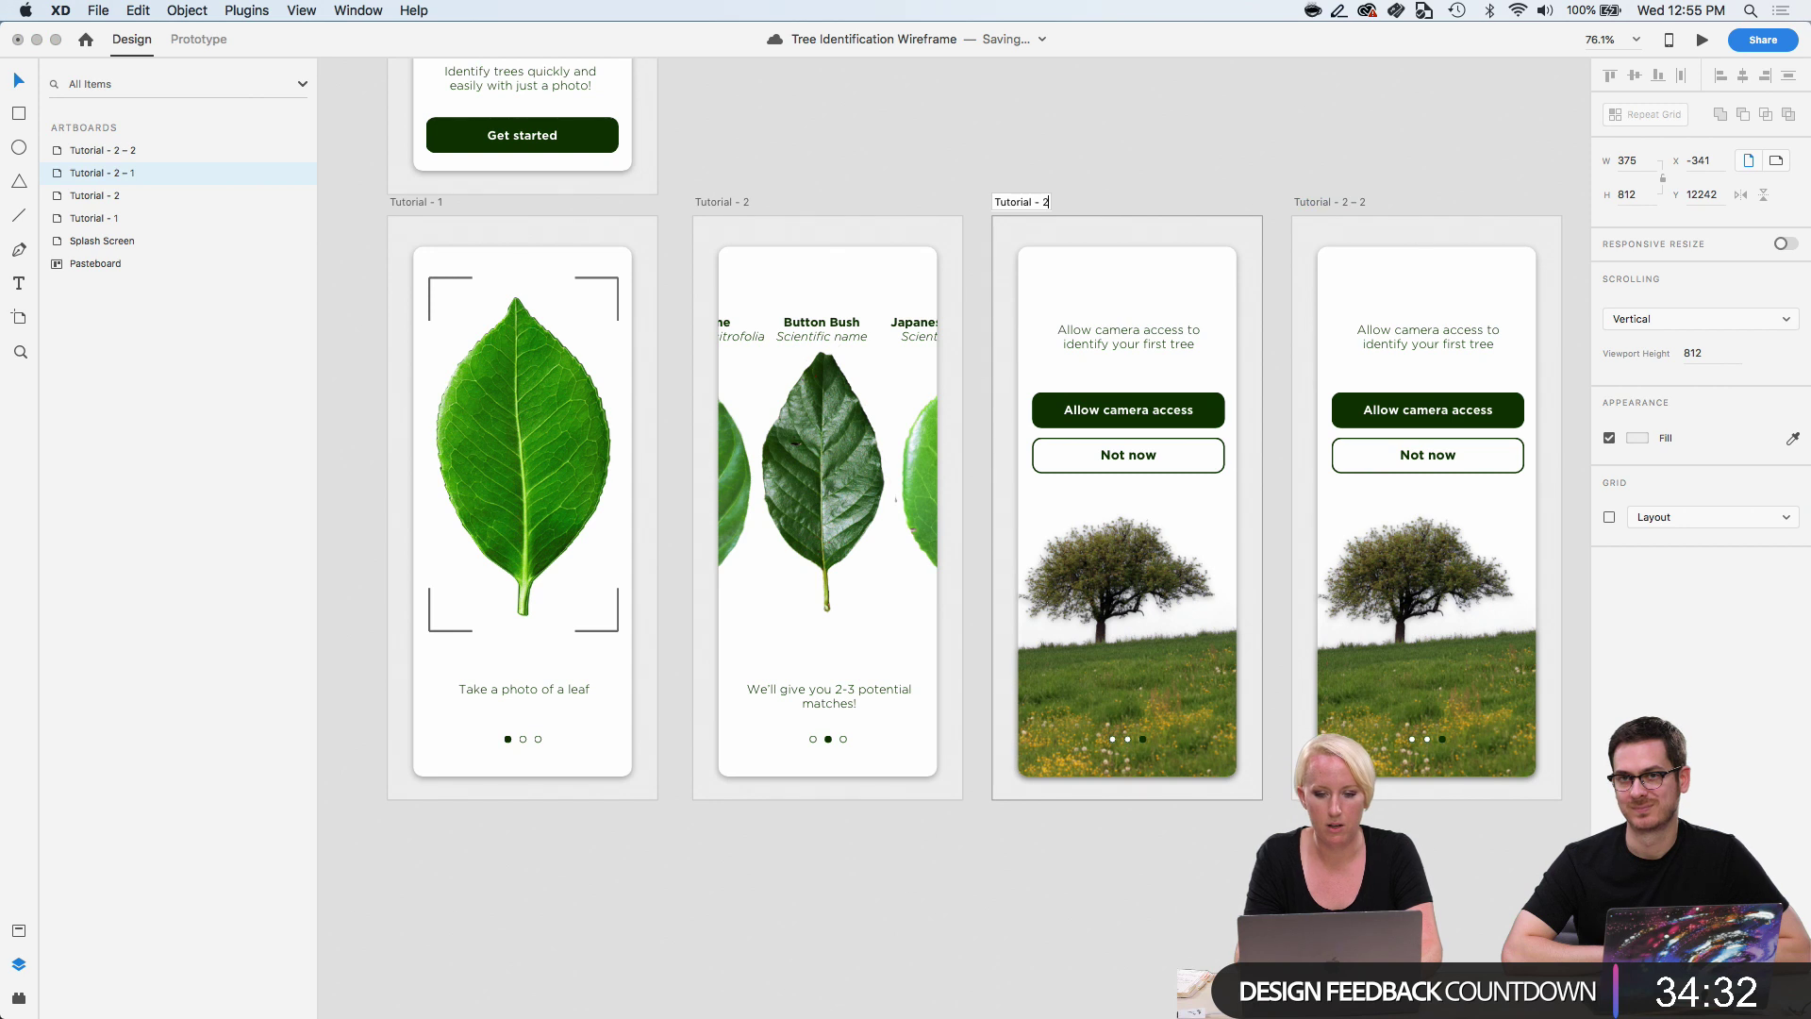
pyautogui.press('BackSpace')
pyautogui.write('3')
pyautogui.press('Return')
pyautogui.click(1235, 110)
# Delete the visible contents of the duplicated Tutorial – 2 – 2 artboard.
pyautogui.hscroll(4, 1235, 110)
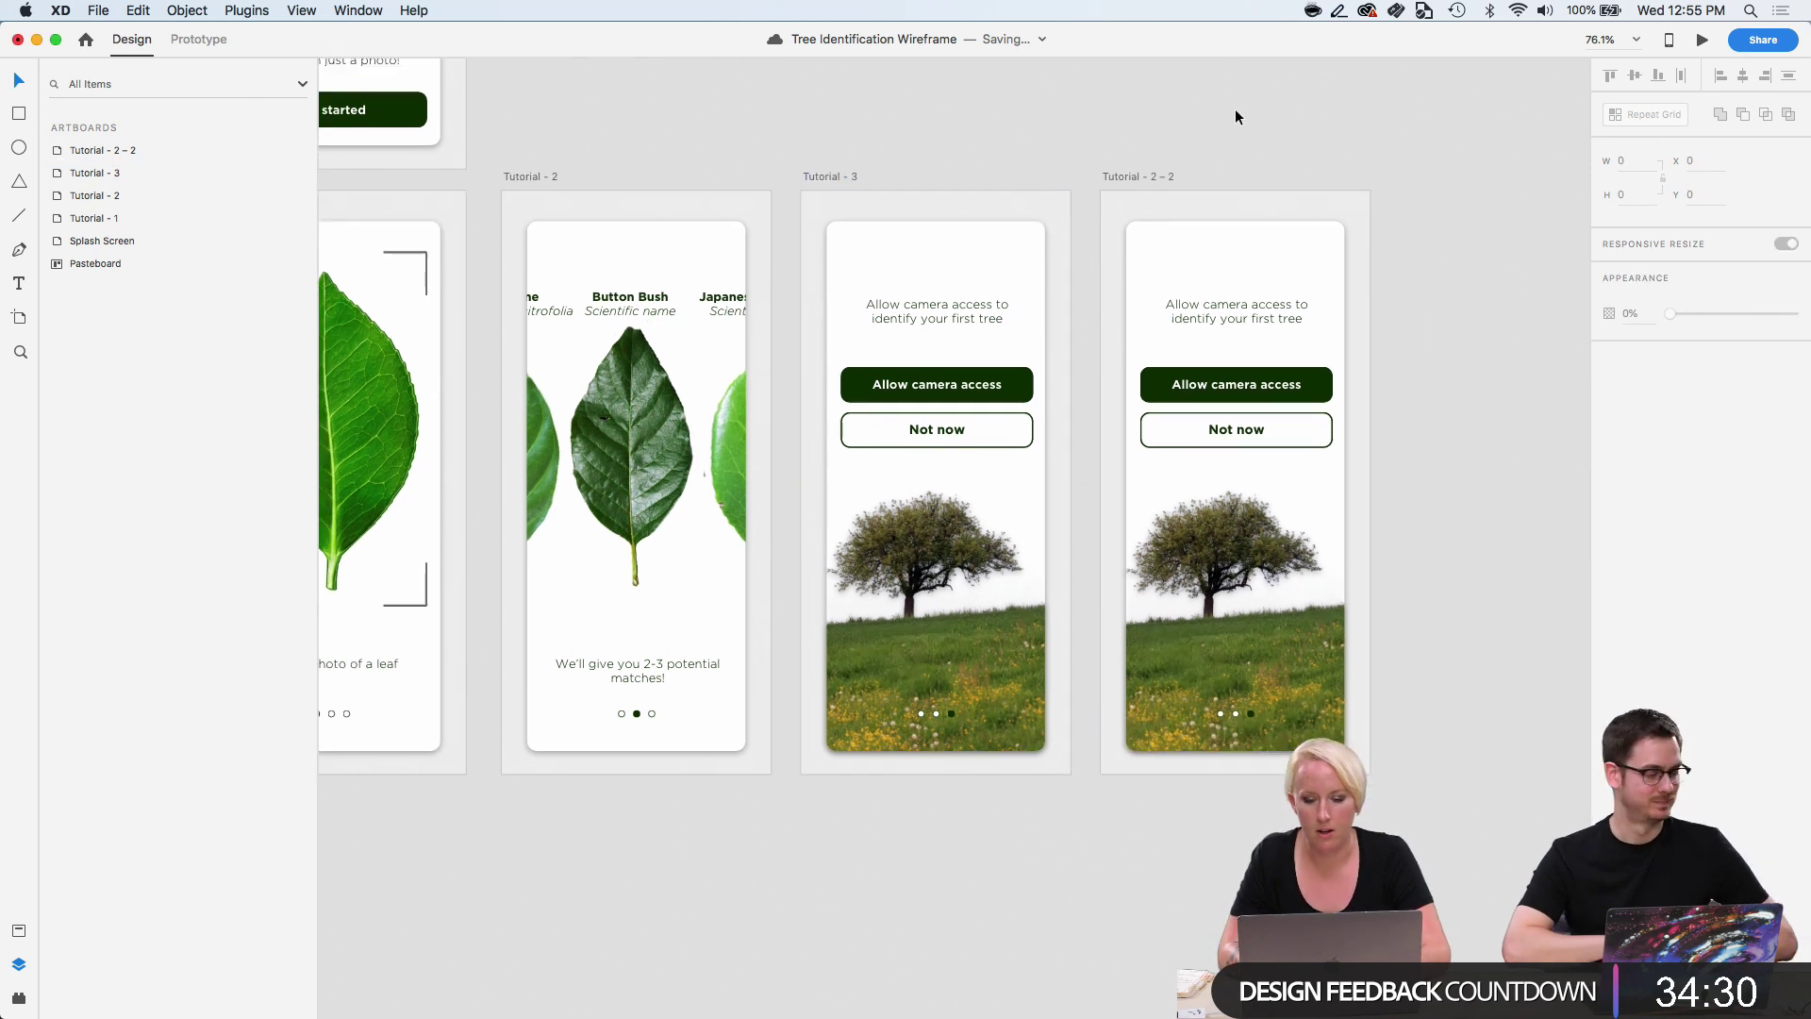
pyautogui.moveTo(1403, 775); pyautogui.dragTo(1116, 222)
pyautogui.press('Delete')
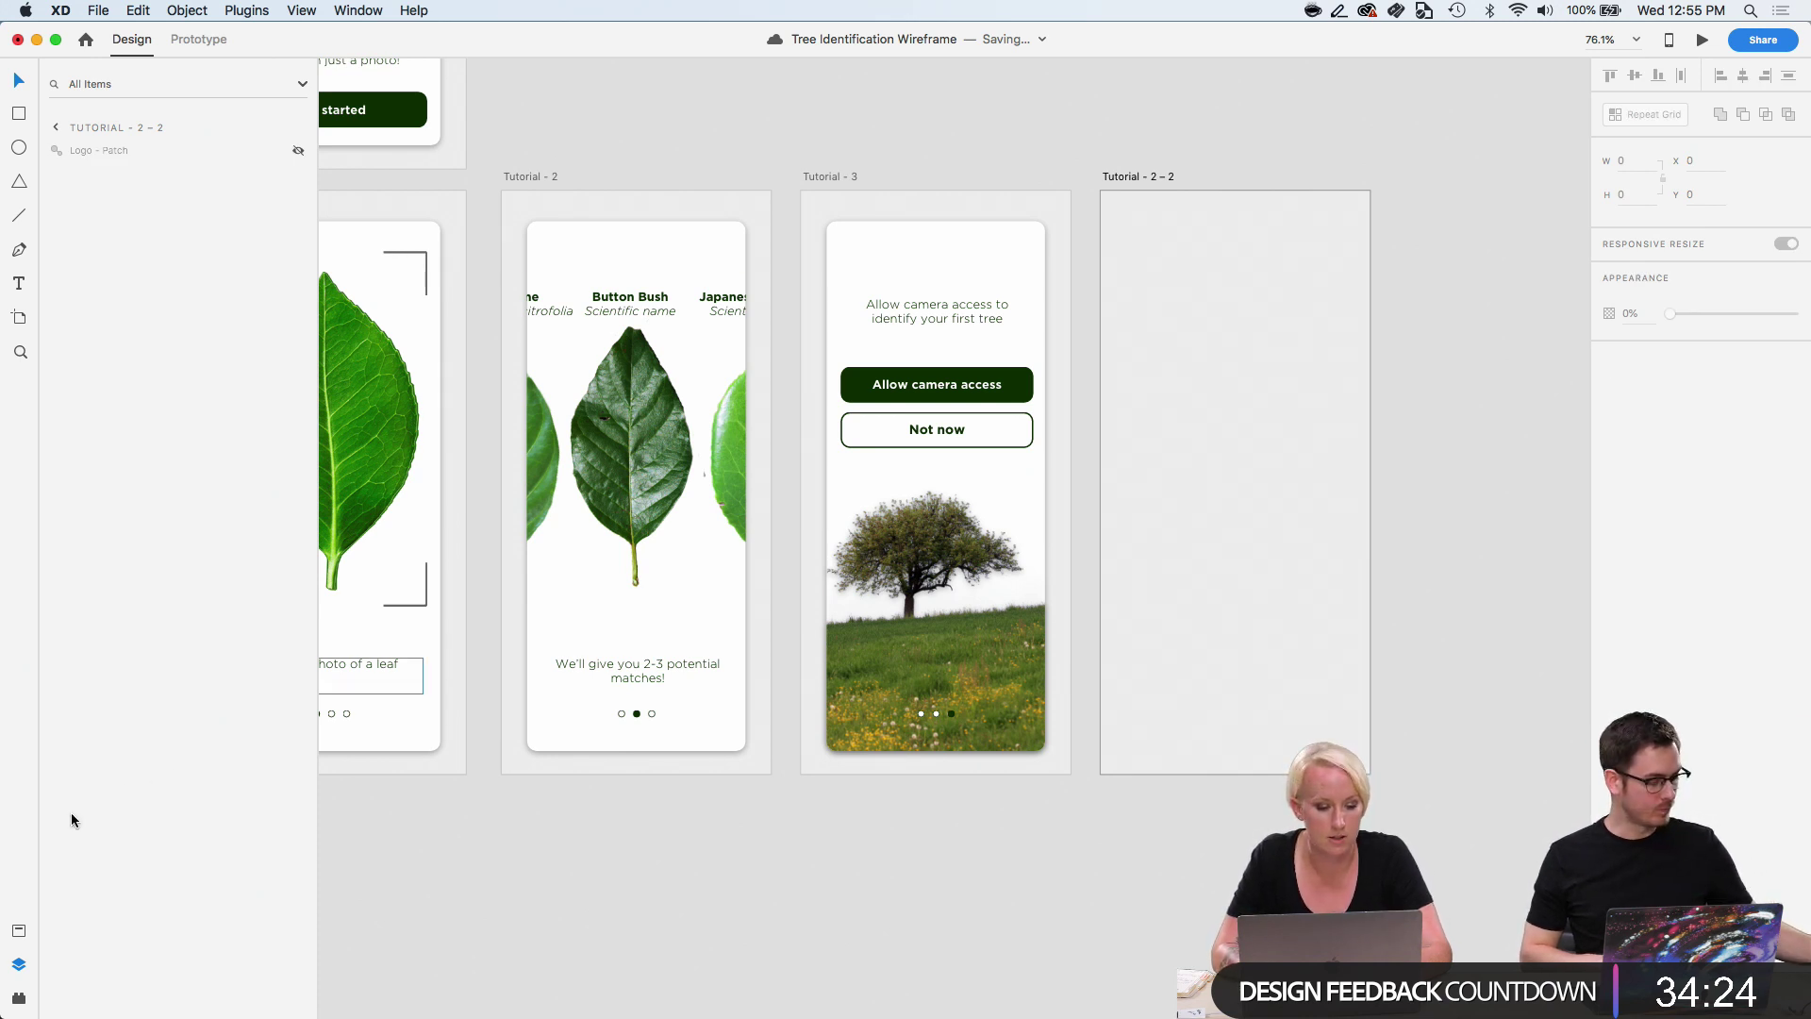
# Place the iOS Camera Access Alert component on the Tutorial – 2 – 2 artboard so that it covers the whole artboard.
pyautogui.click(18, 930)
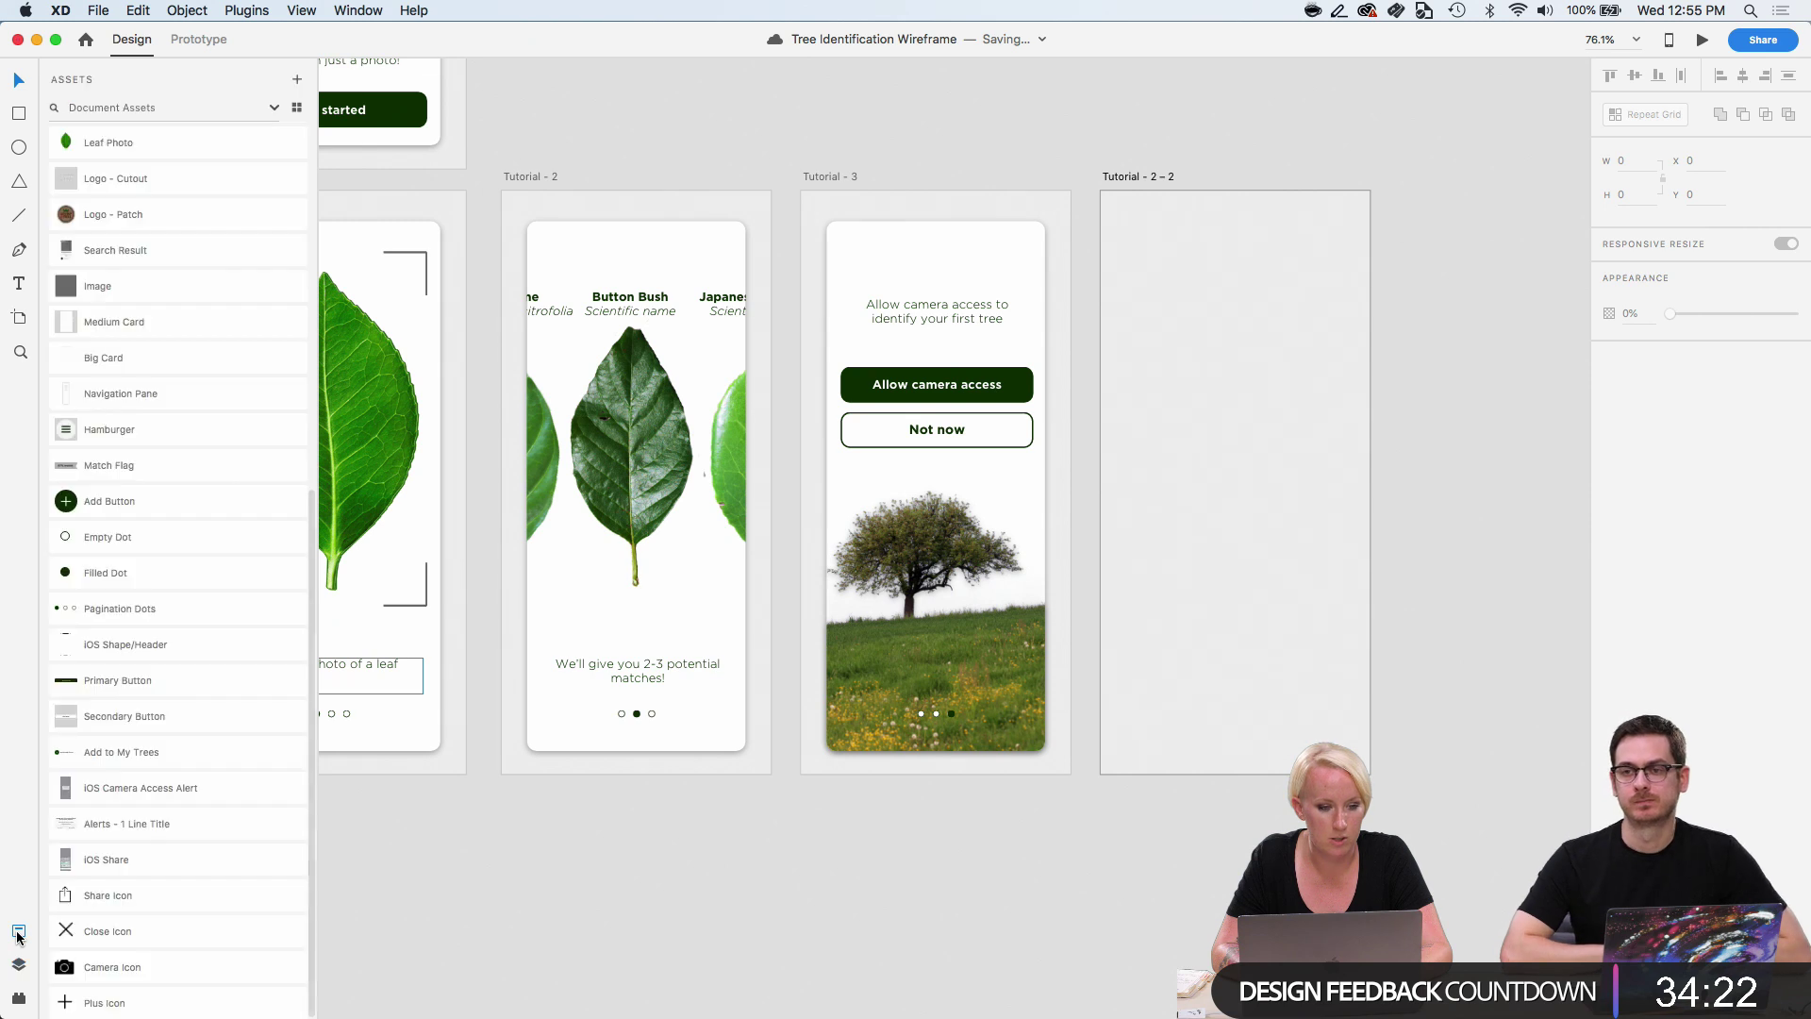
pyautogui.scroll(1, 174, 849)
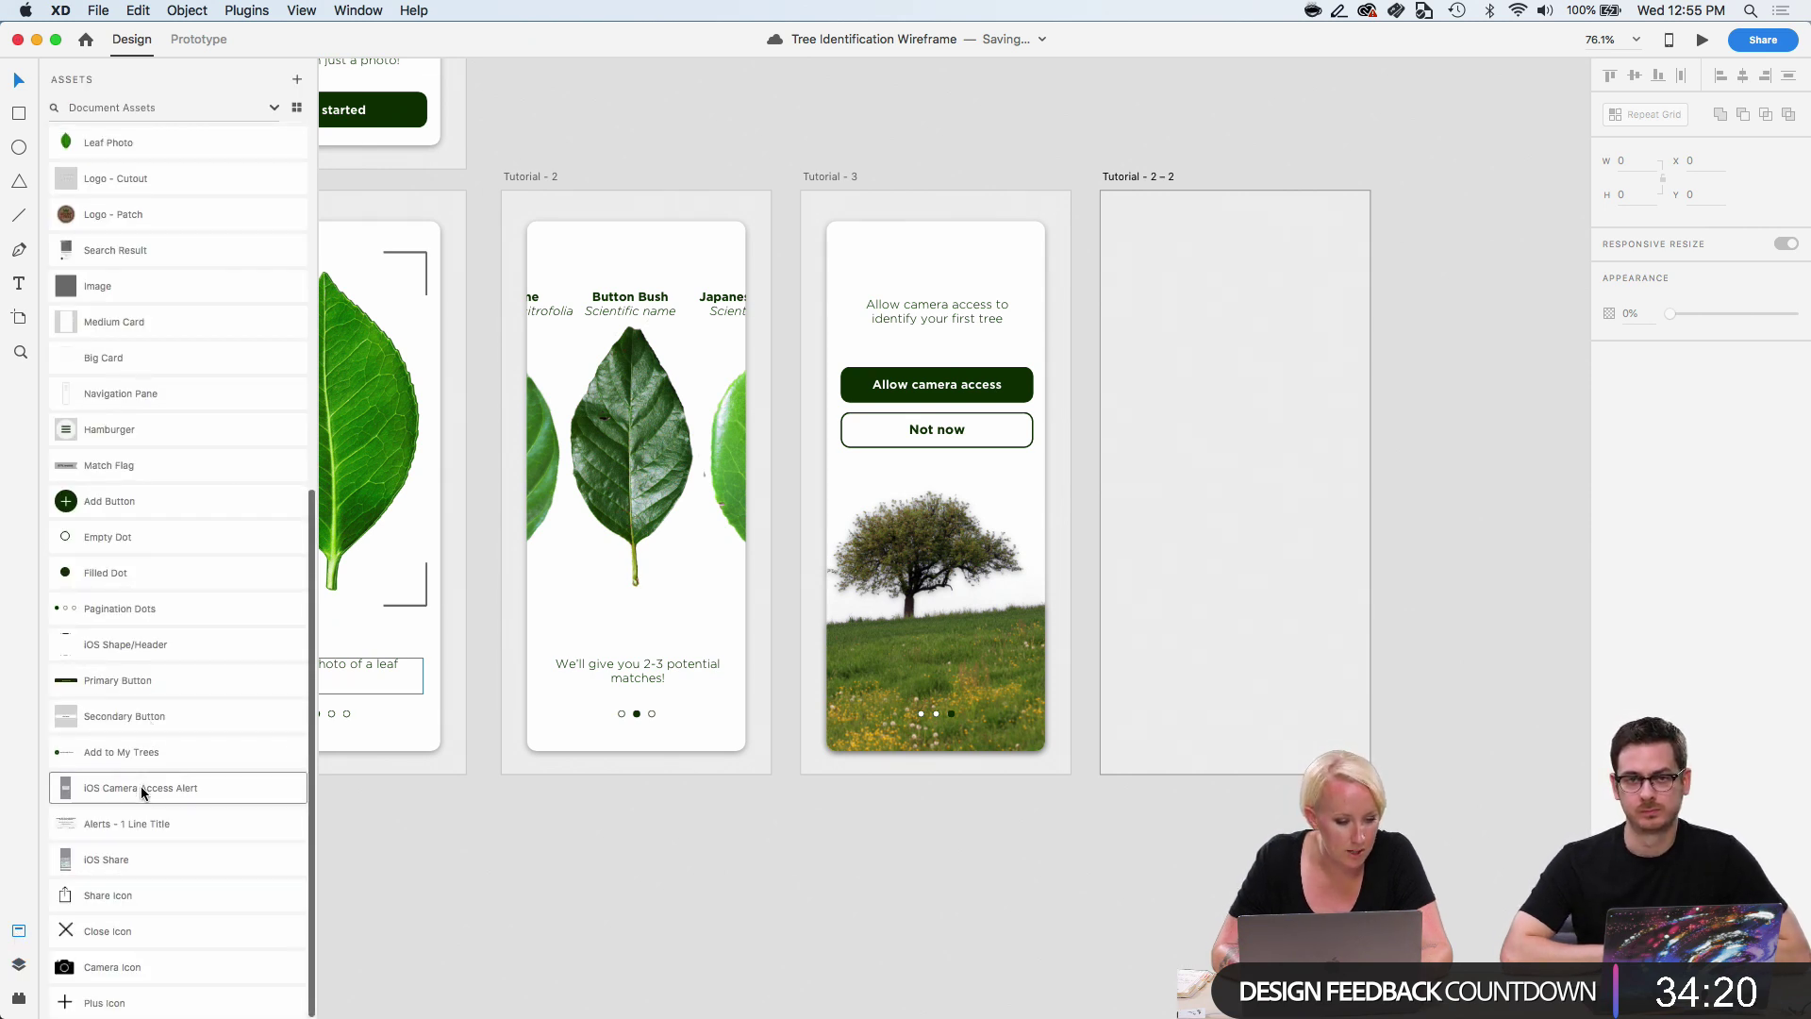
pyautogui.moveTo(140, 785); pyautogui.dragTo(1243, 450)
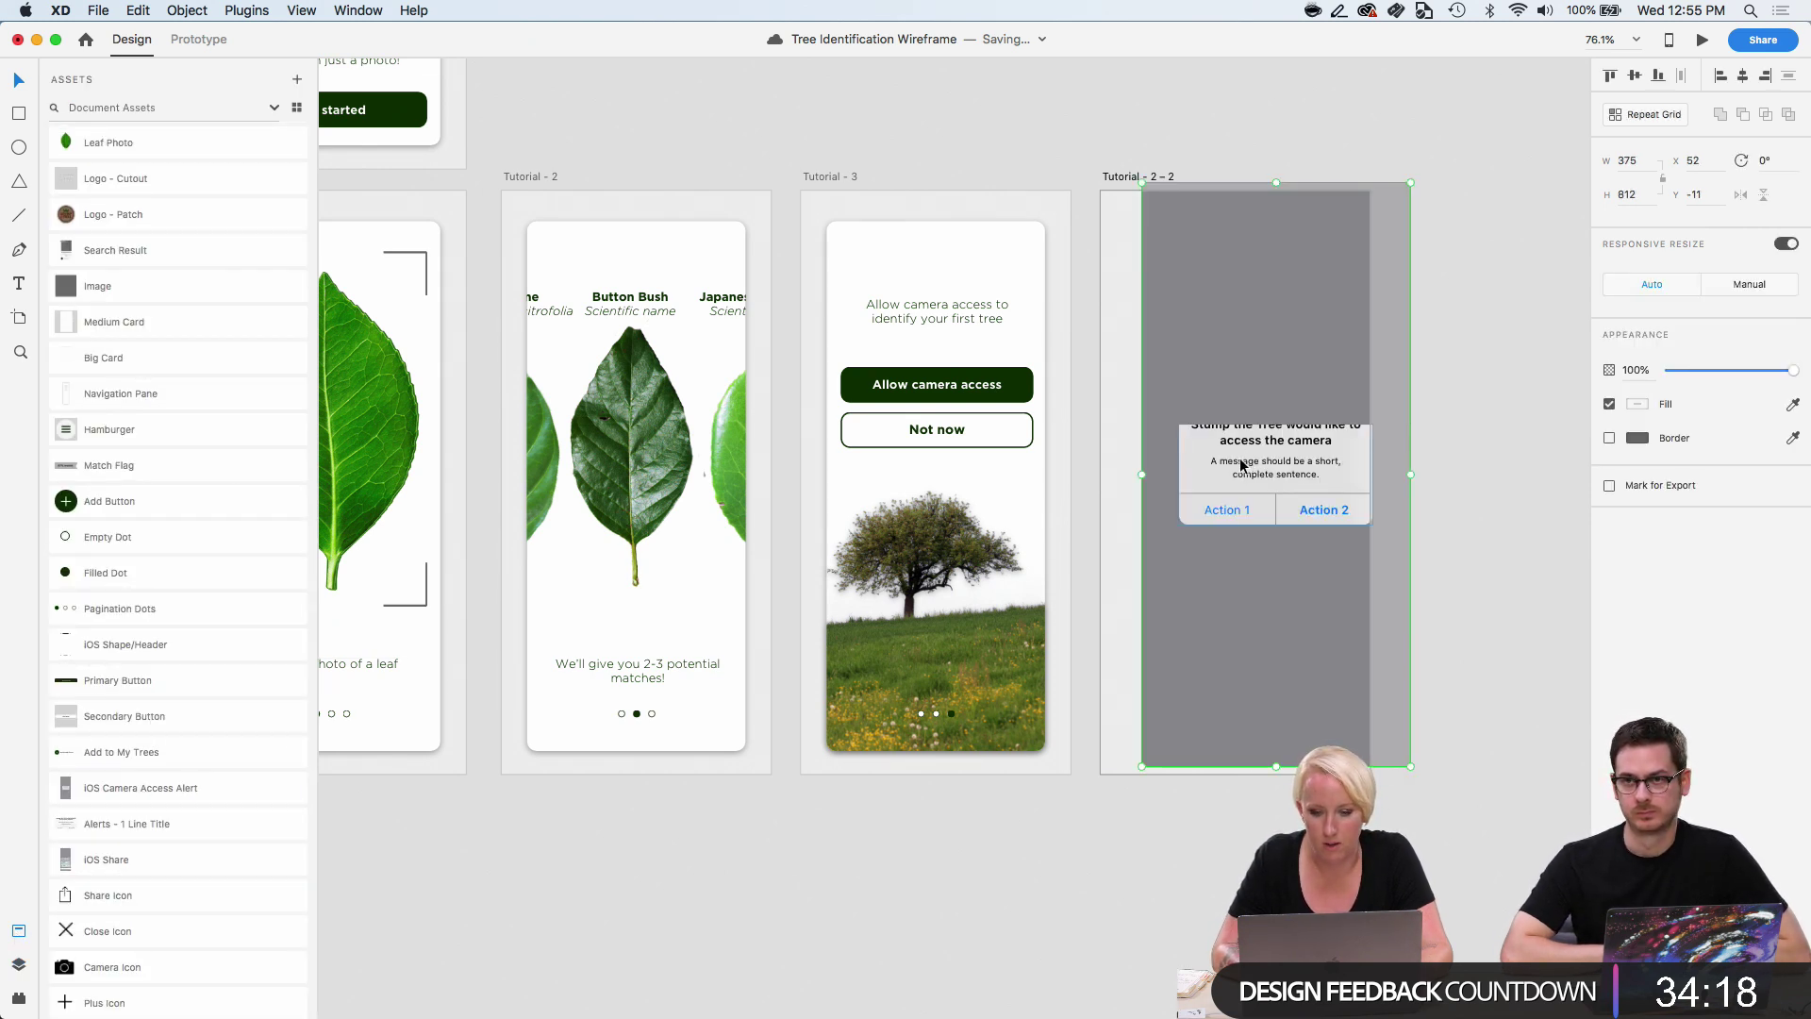
pyautogui.click(1433, 530)
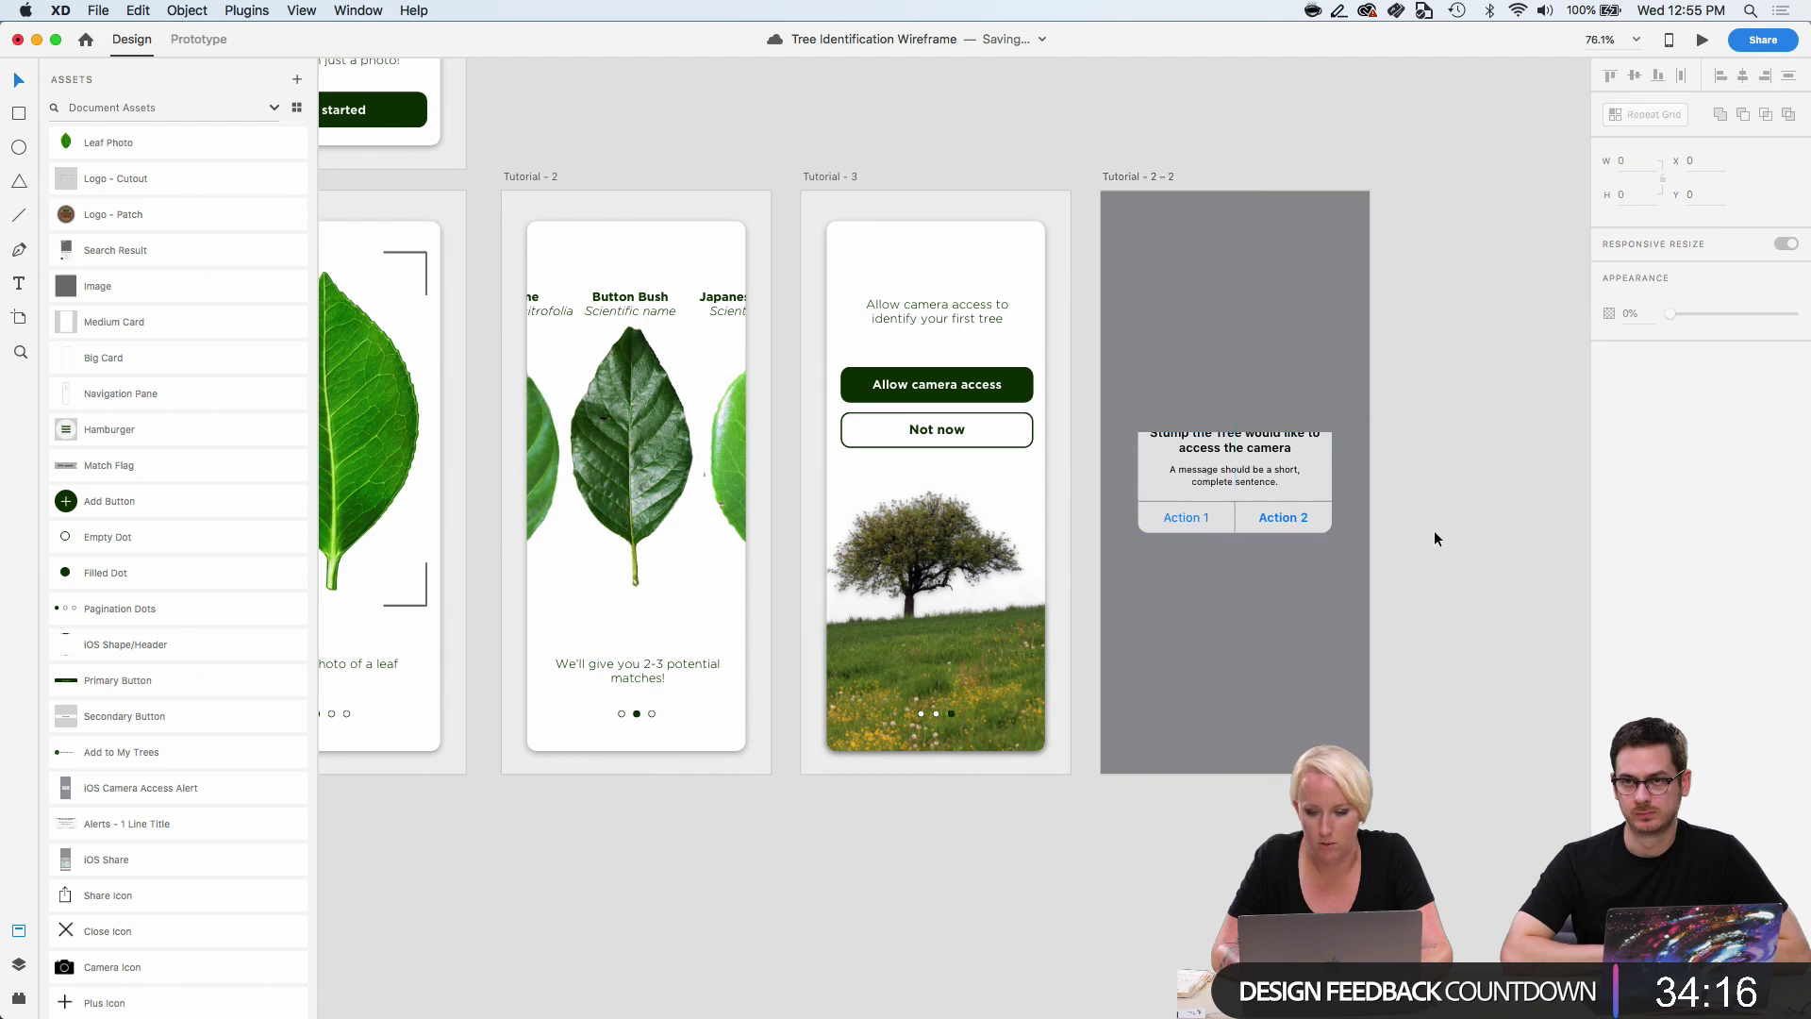
# Try to stretch the alert box upward on the Tutorial – 2 – 2 artboard to uncover its clipped title.
pyautogui.scroll(2, 1272, 502)
pyautogui.scroll(3, 1272, 502)
pyautogui.click(1272, 500)
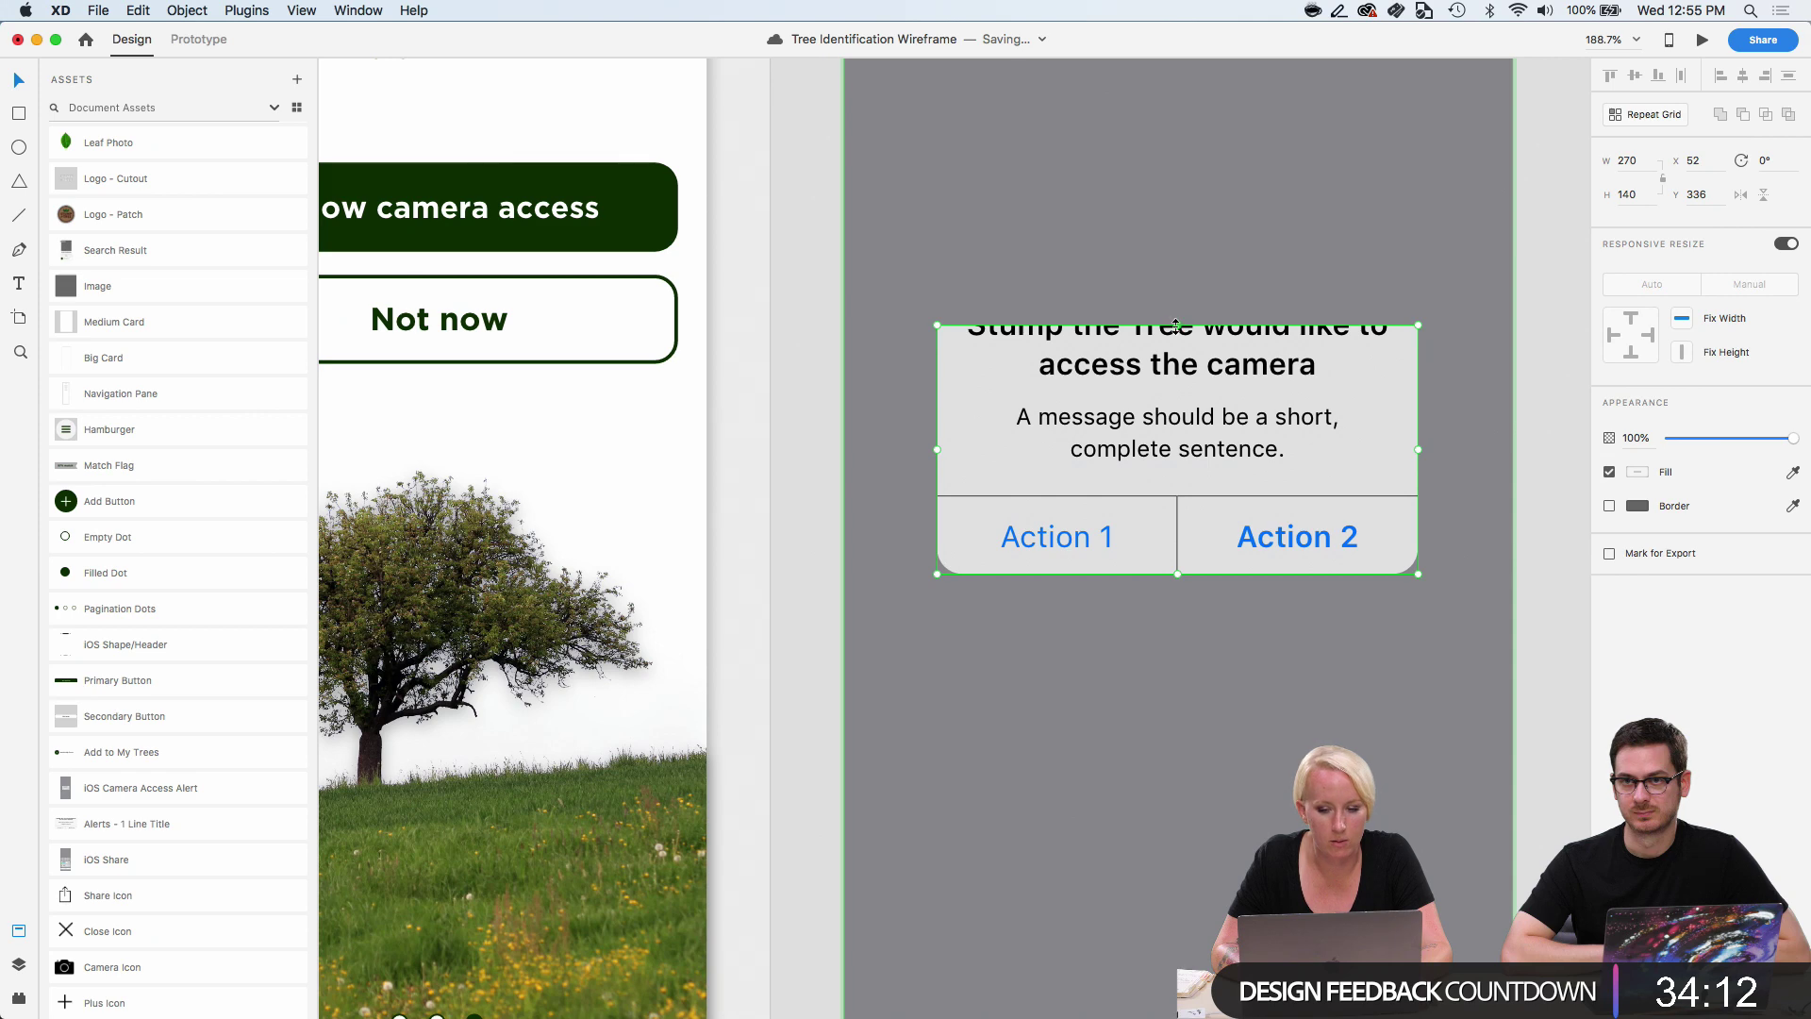
pyautogui.moveTo(1177, 324); pyautogui.dragTo(1176, 290)
pyautogui.press('super+z')
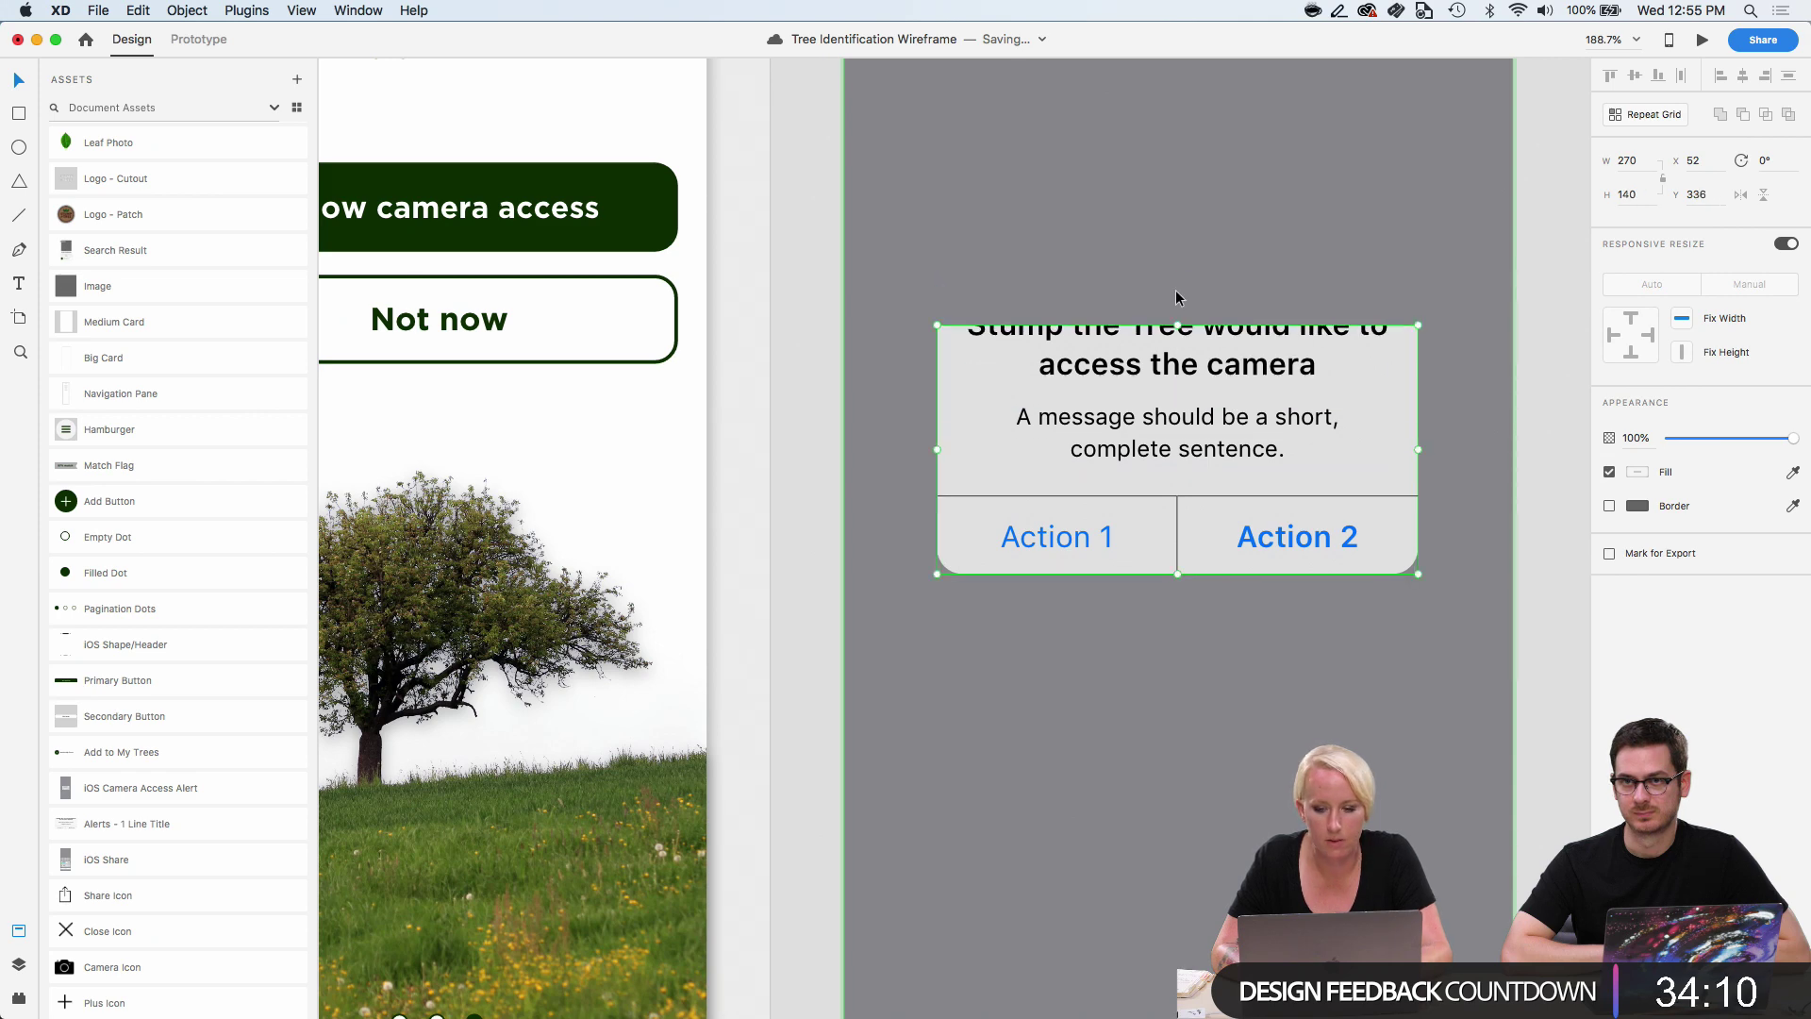
# Open the alert box's master component for editing and select its rounded background shape.
pyautogui.rightClick(1182, 348)
pyautogui.click(1232, 525)
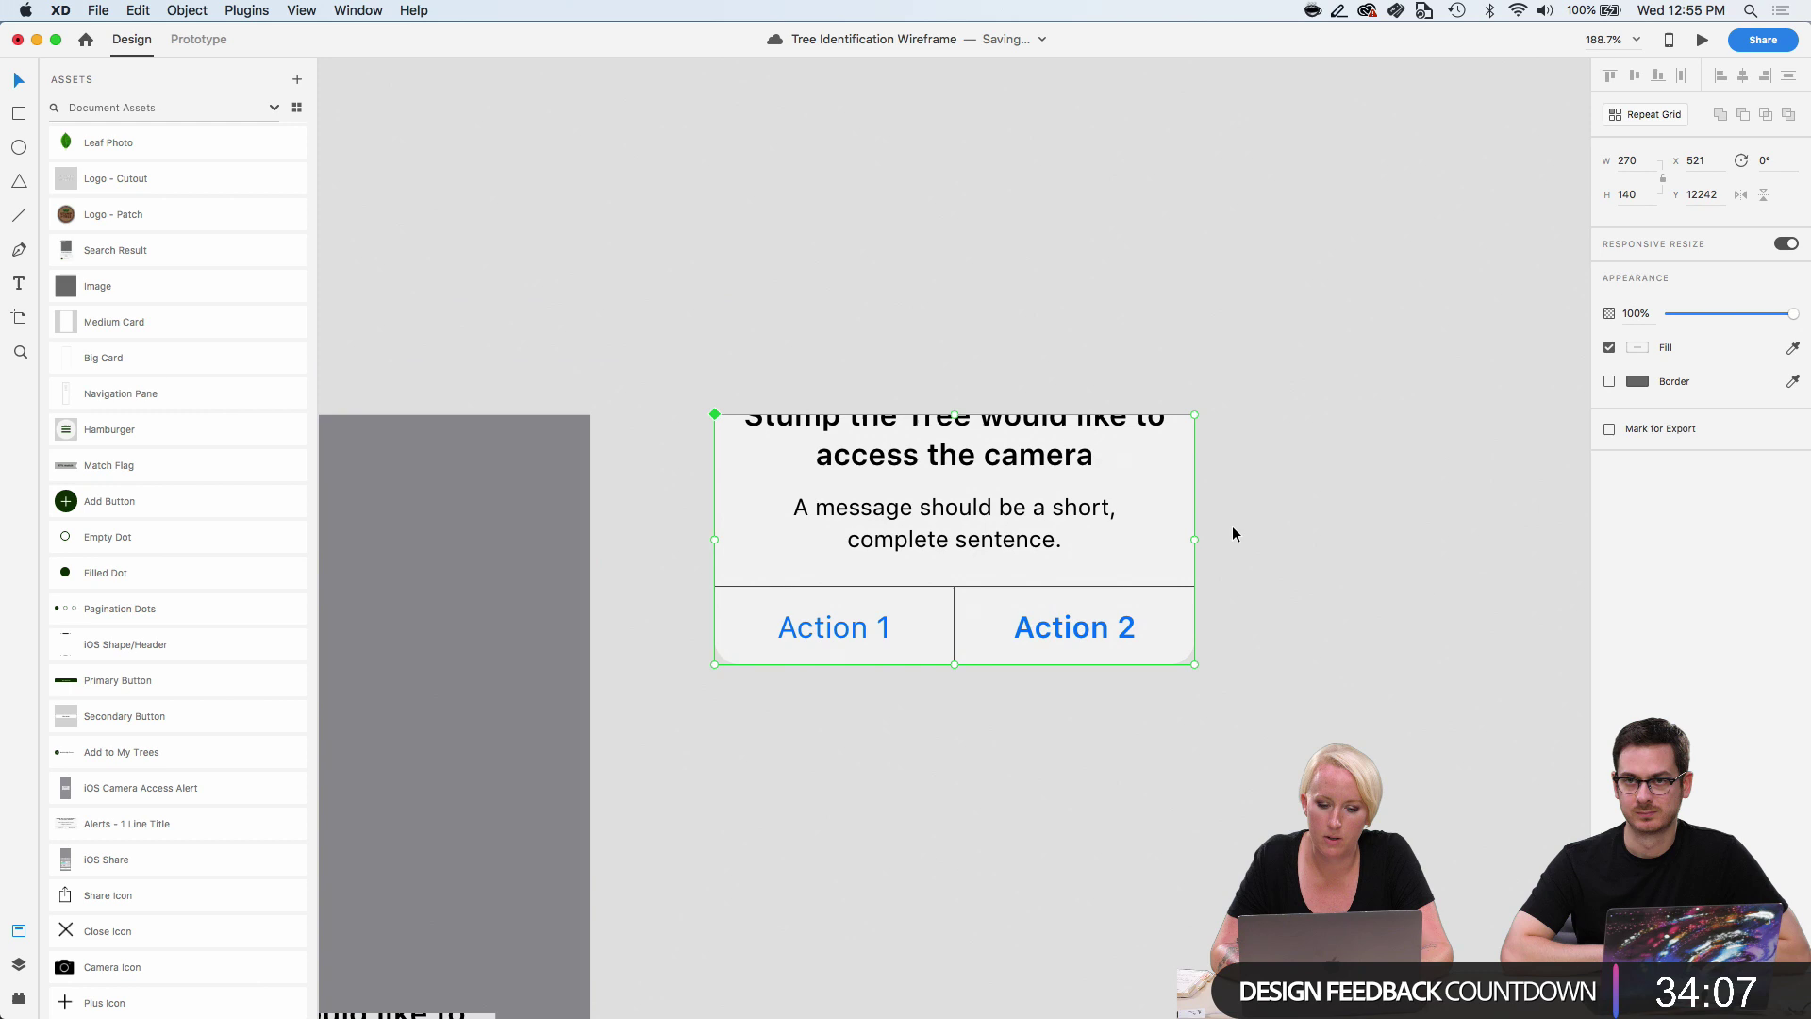
pyautogui.doubleClick(950, 415)
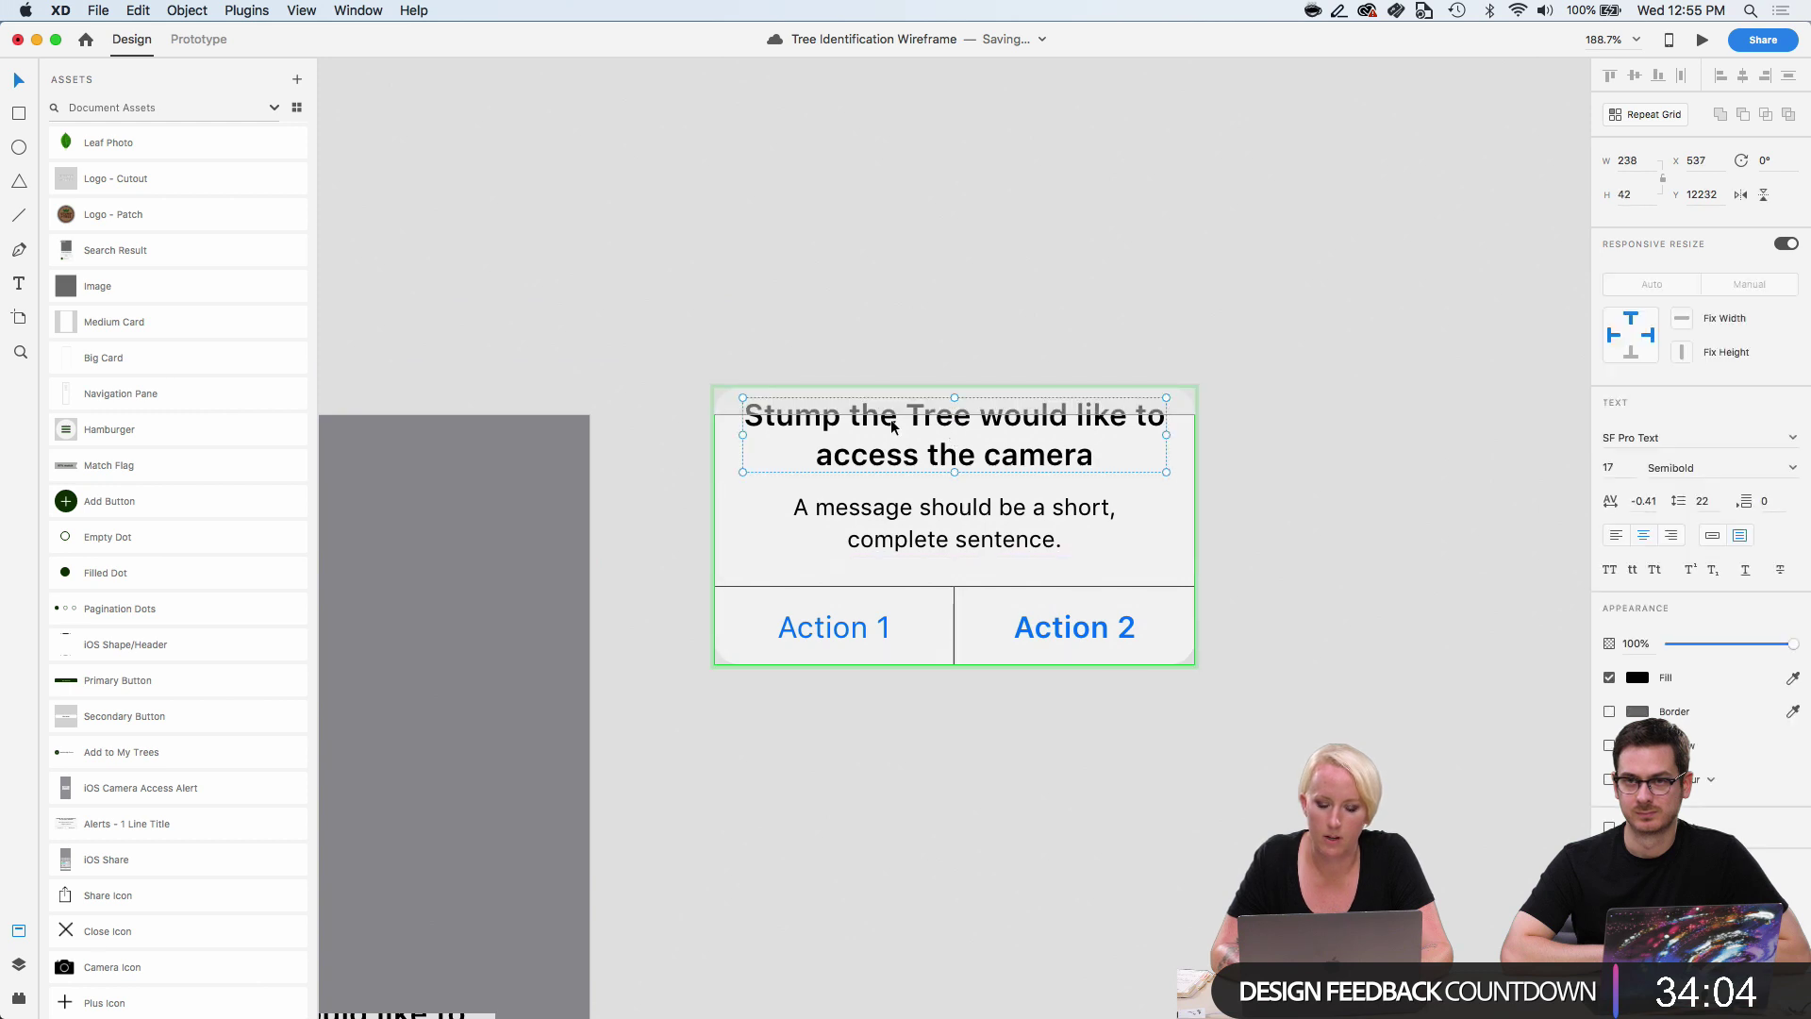
pyautogui.click(722, 430)
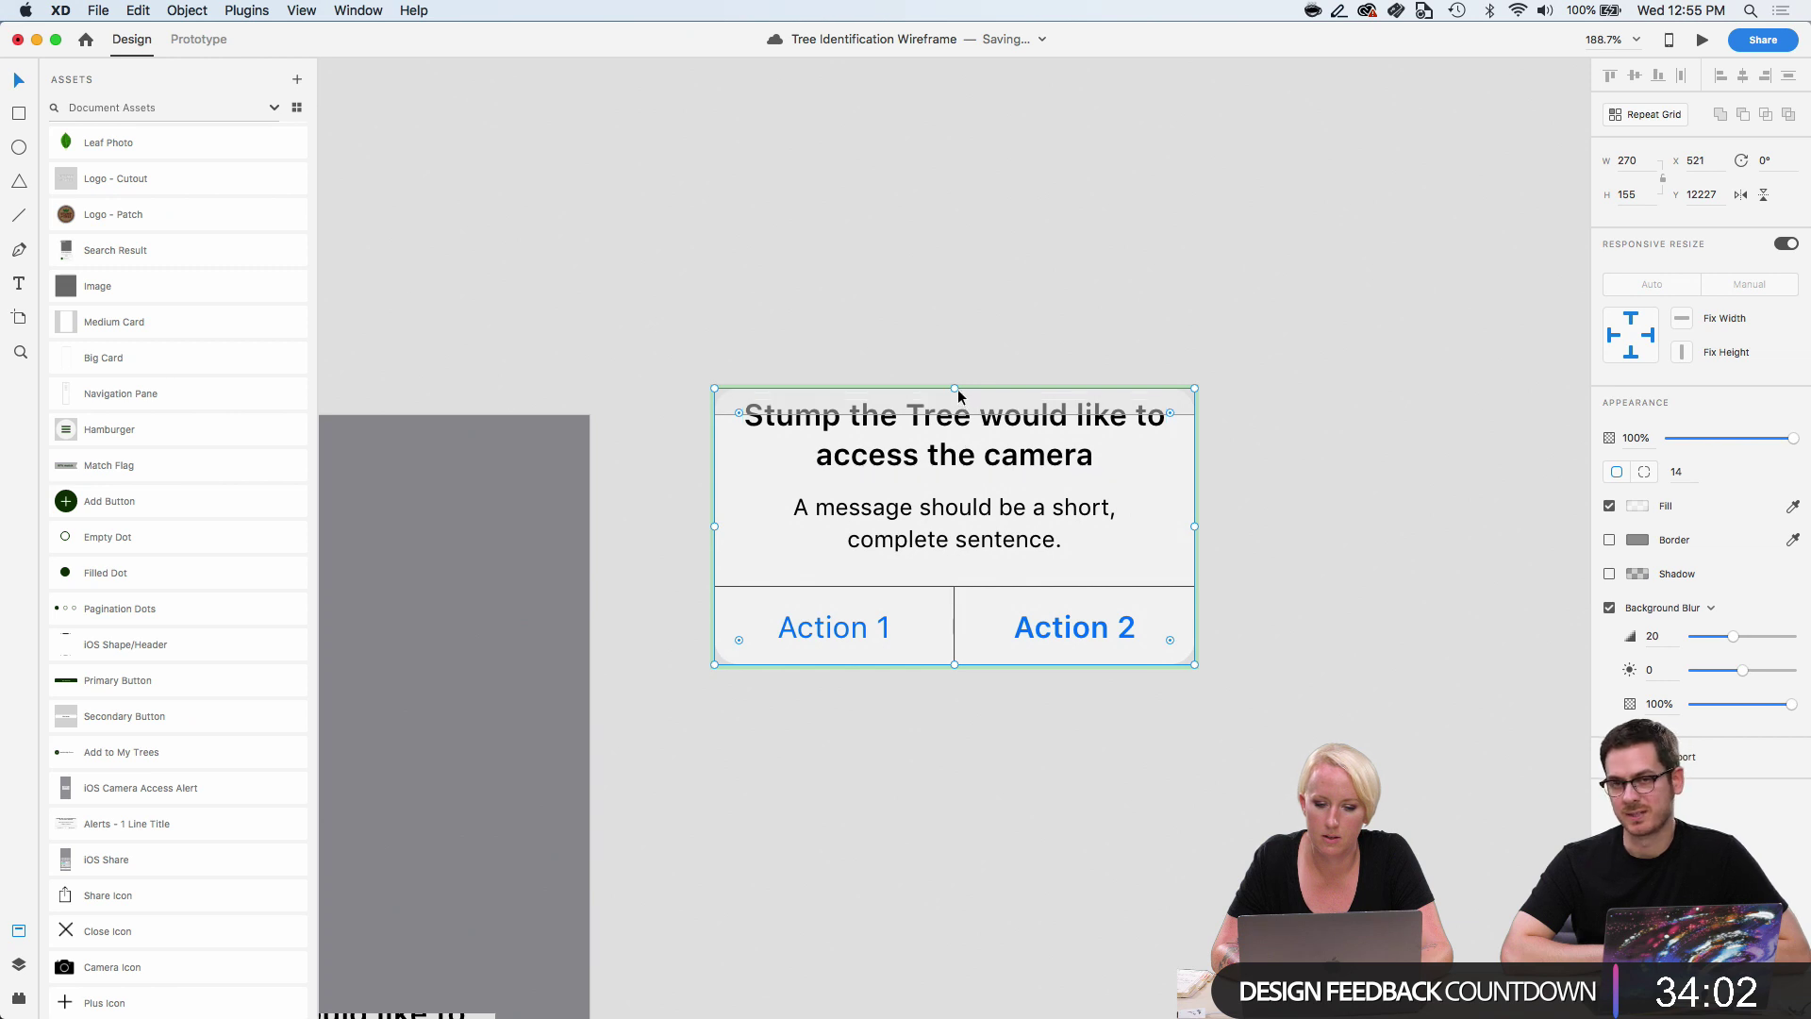
# Try to raise the two upper side anchor points of the alert's rounded background shape.
pyautogui.click(728, 457)
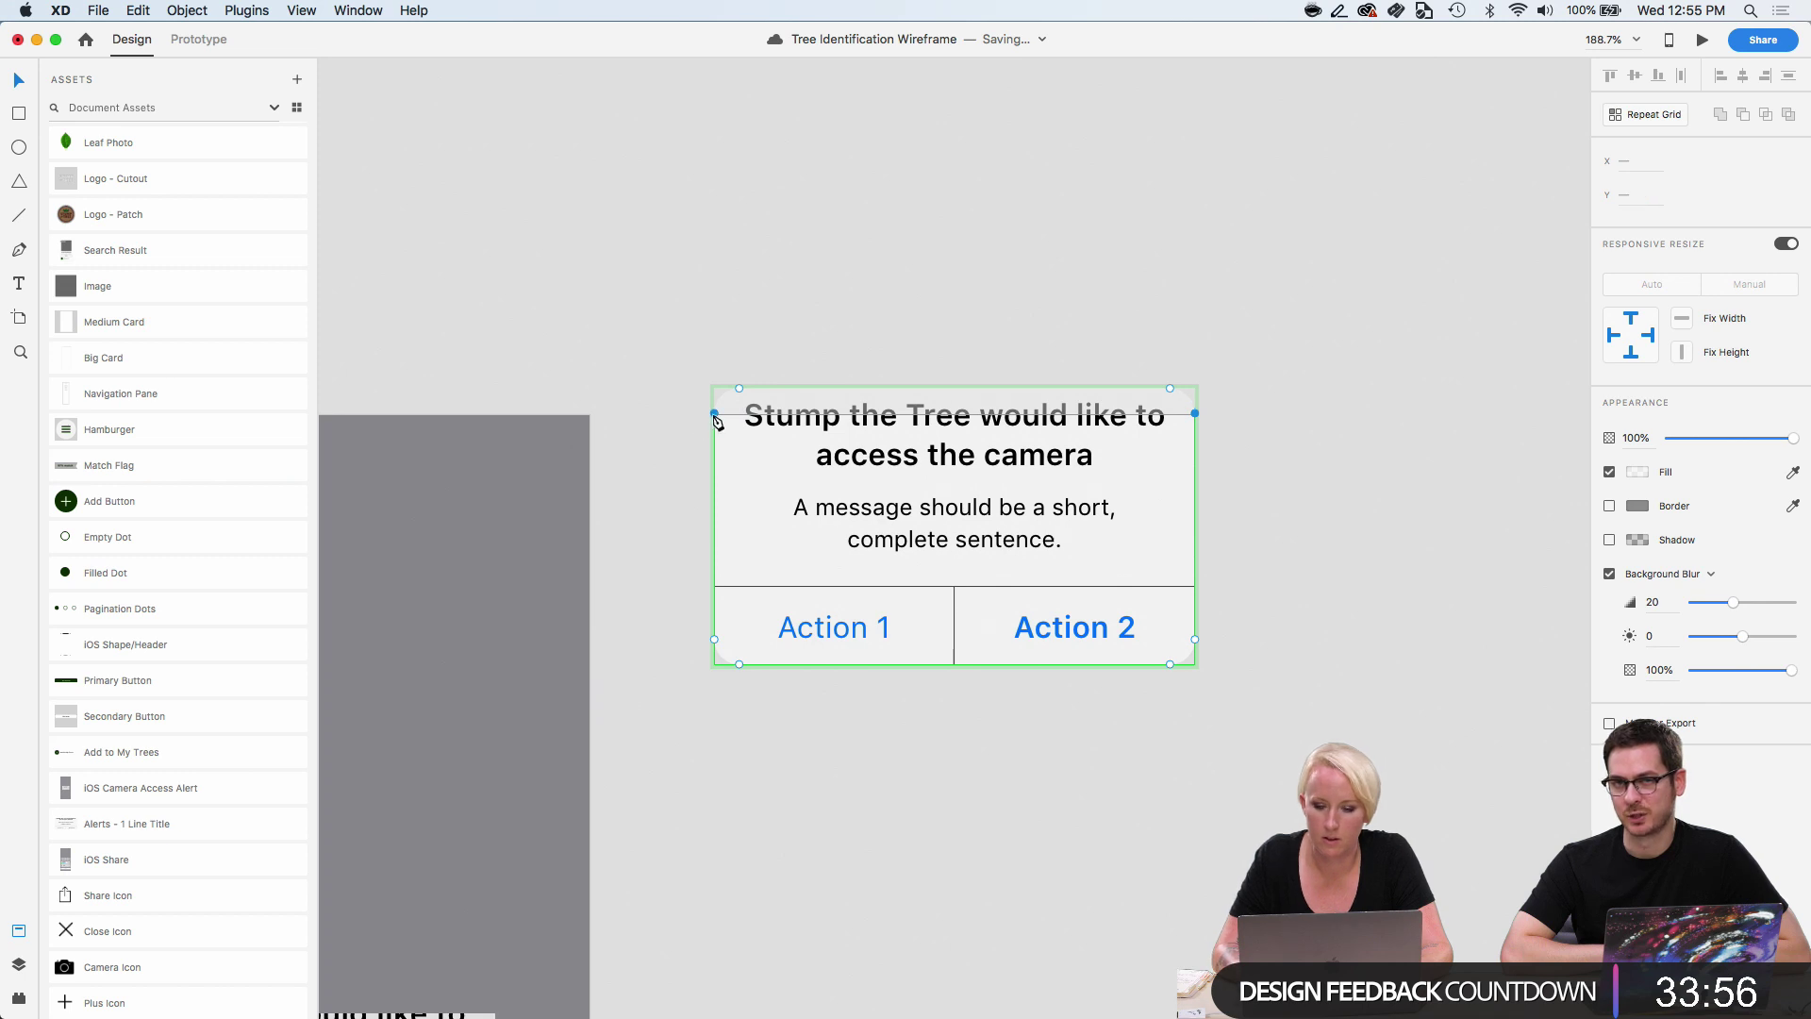
pyautogui.hotkey('shift', 'Up')
pyautogui.hotkey('shift', 'Up')
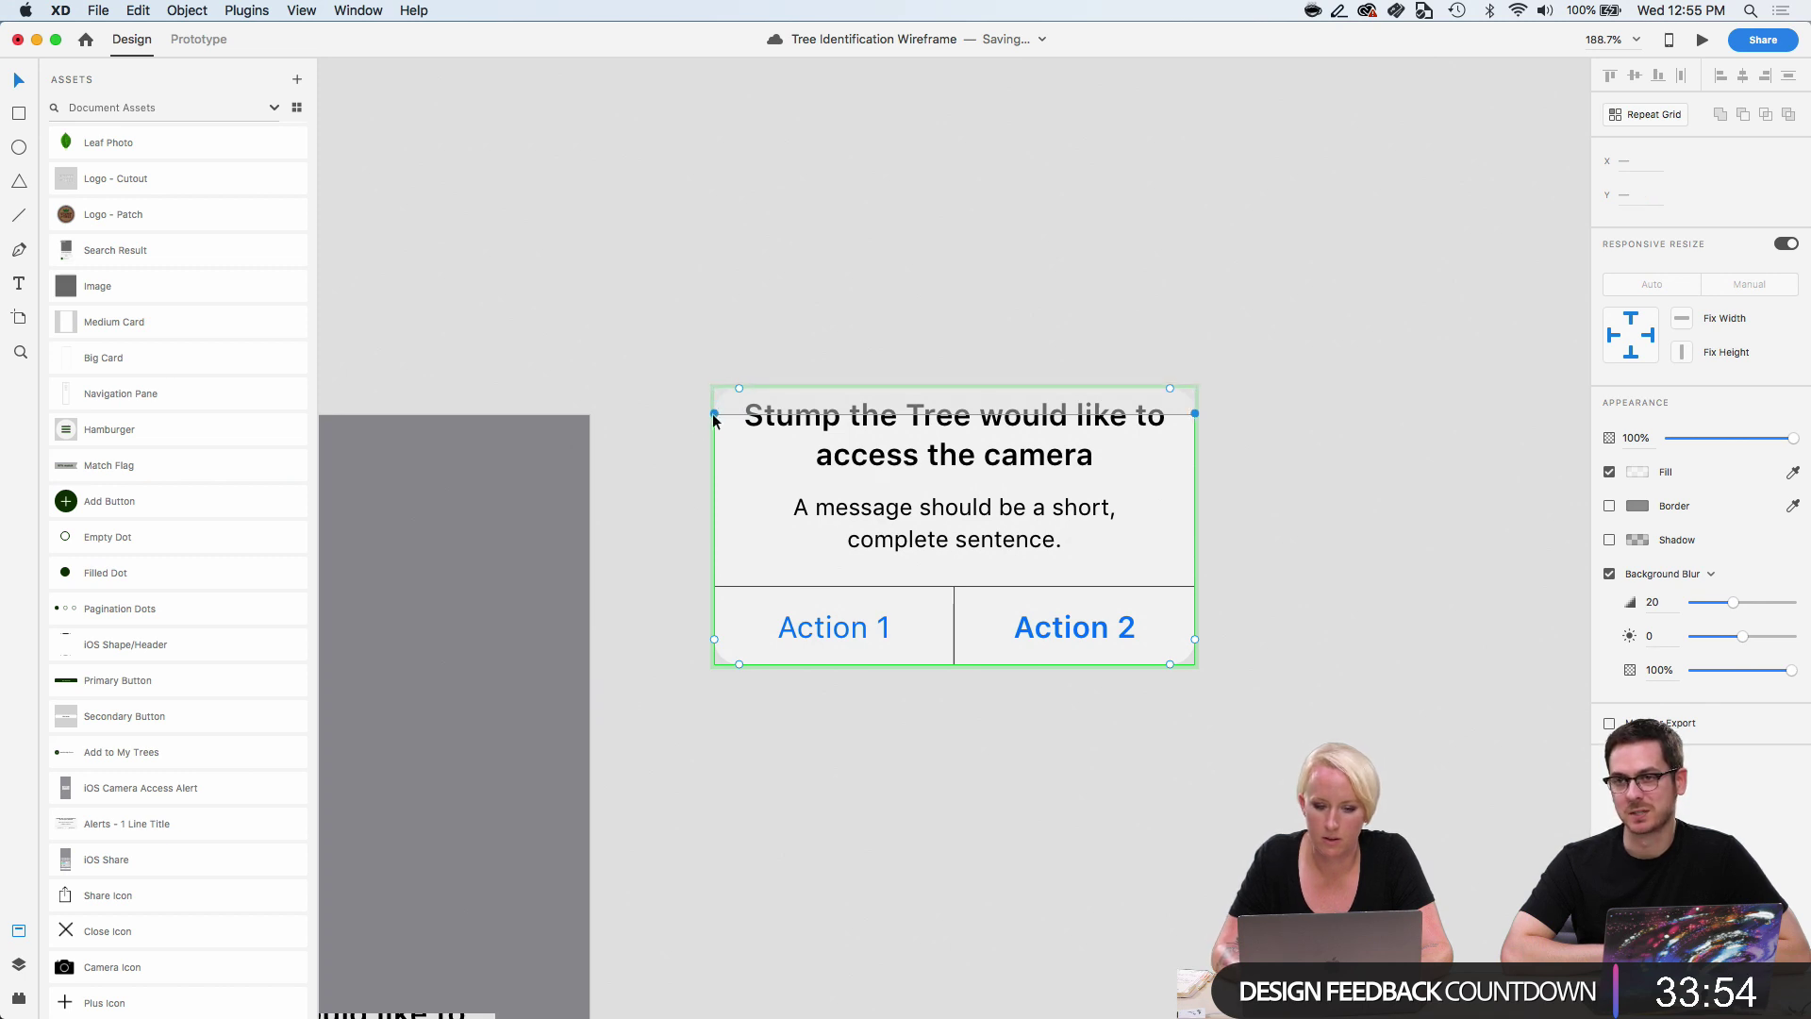
pyautogui.click(1302, 468)
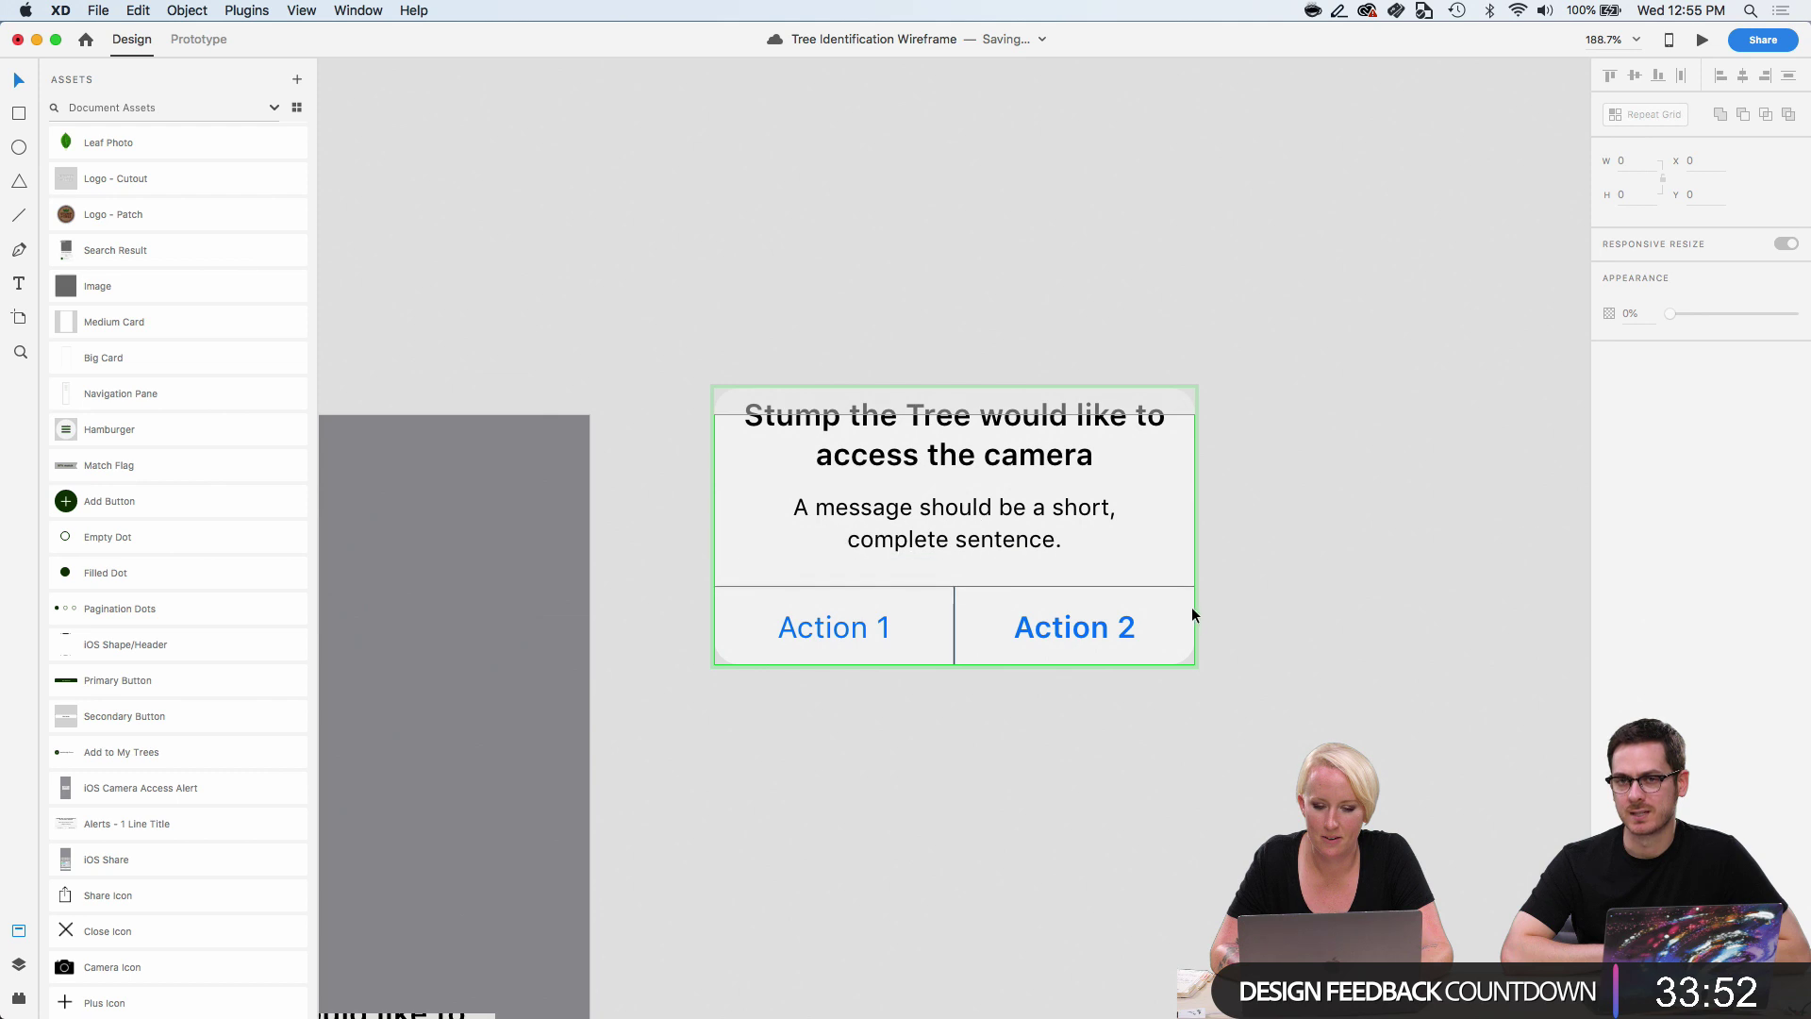
# Turn off responsive resize for the alert's background shape and try lowering its upper edge to a height of about 137.
pyautogui.click(1157, 534)
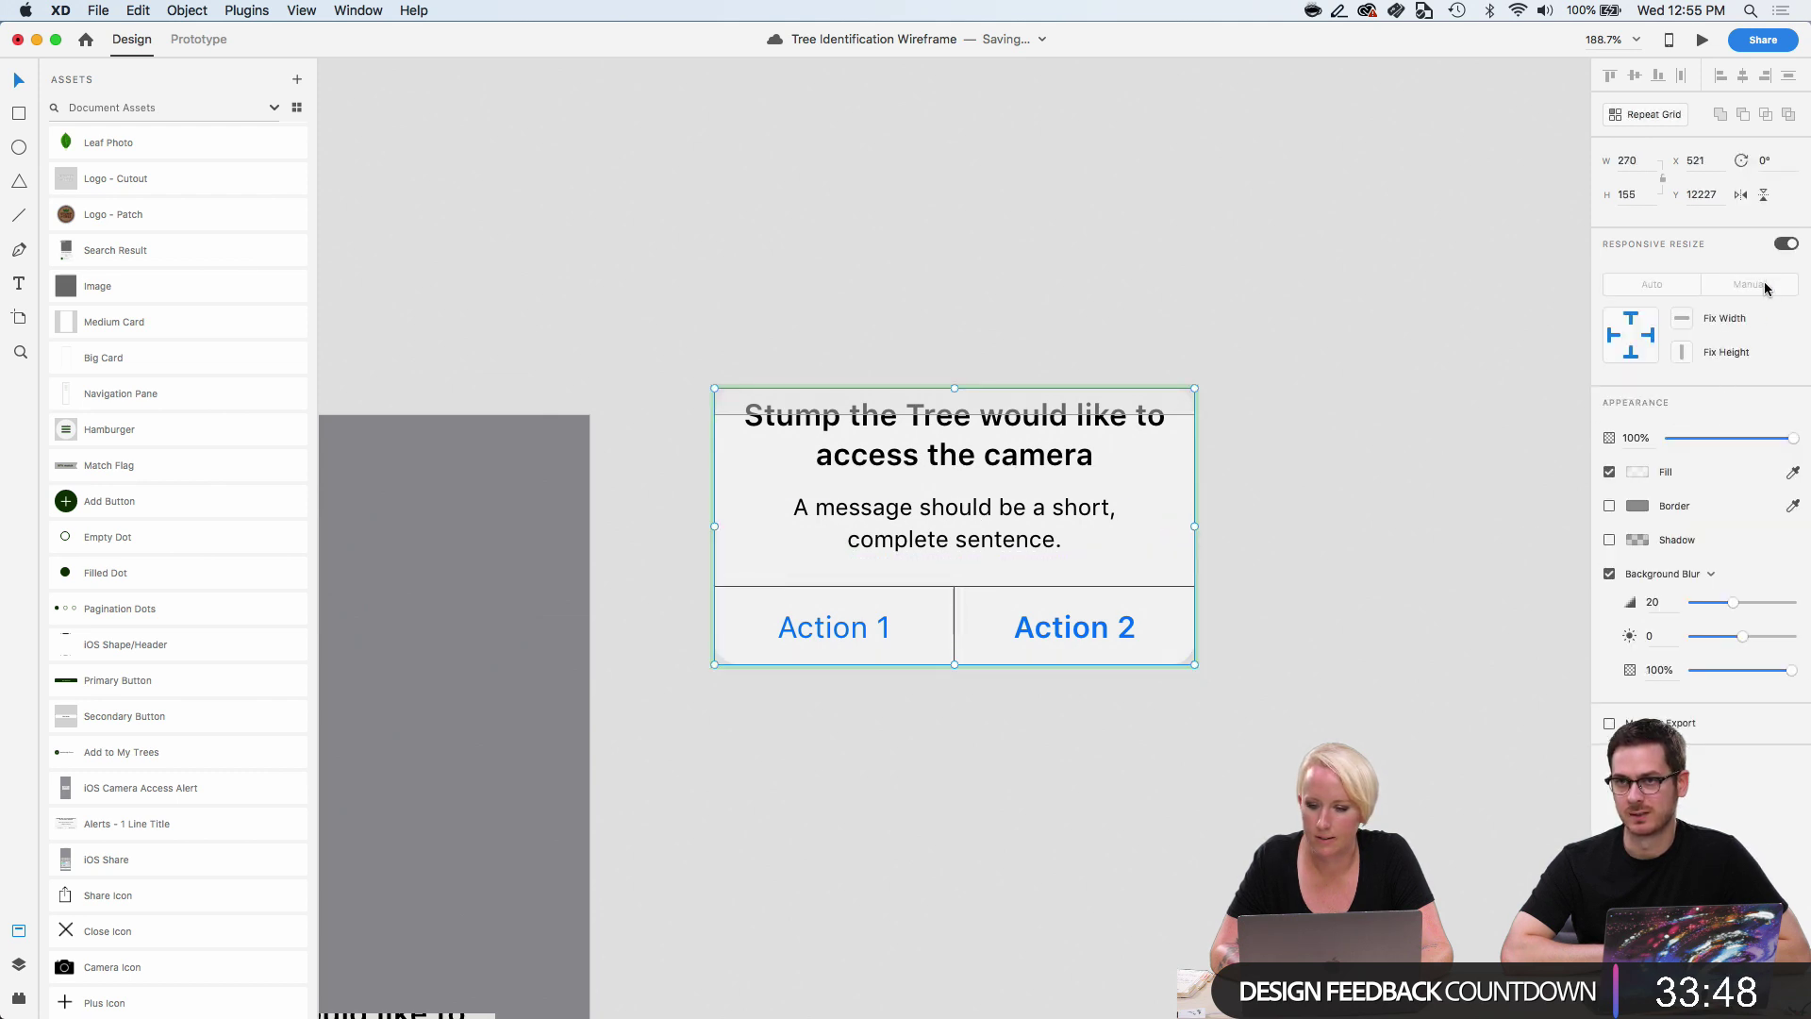
pyautogui.click(1785, 245)
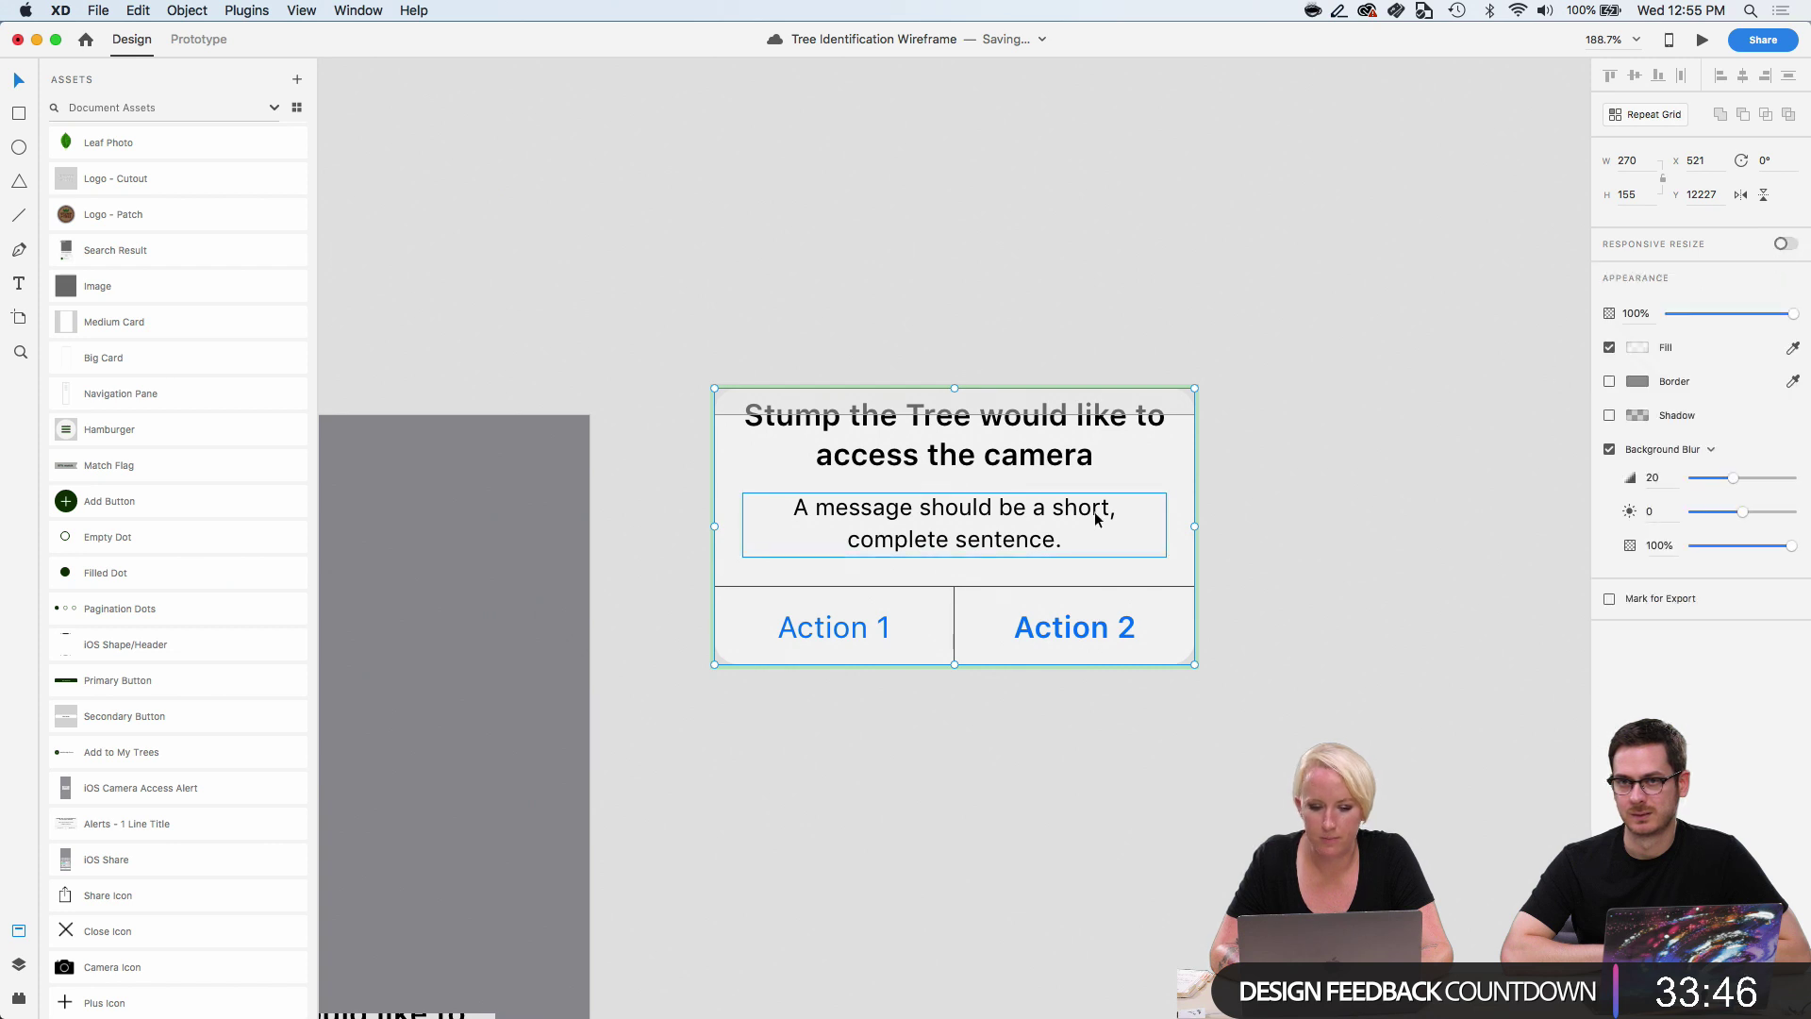
pyautogui.moveTo(954, 388); pyautogui.dragTo(955, 412)
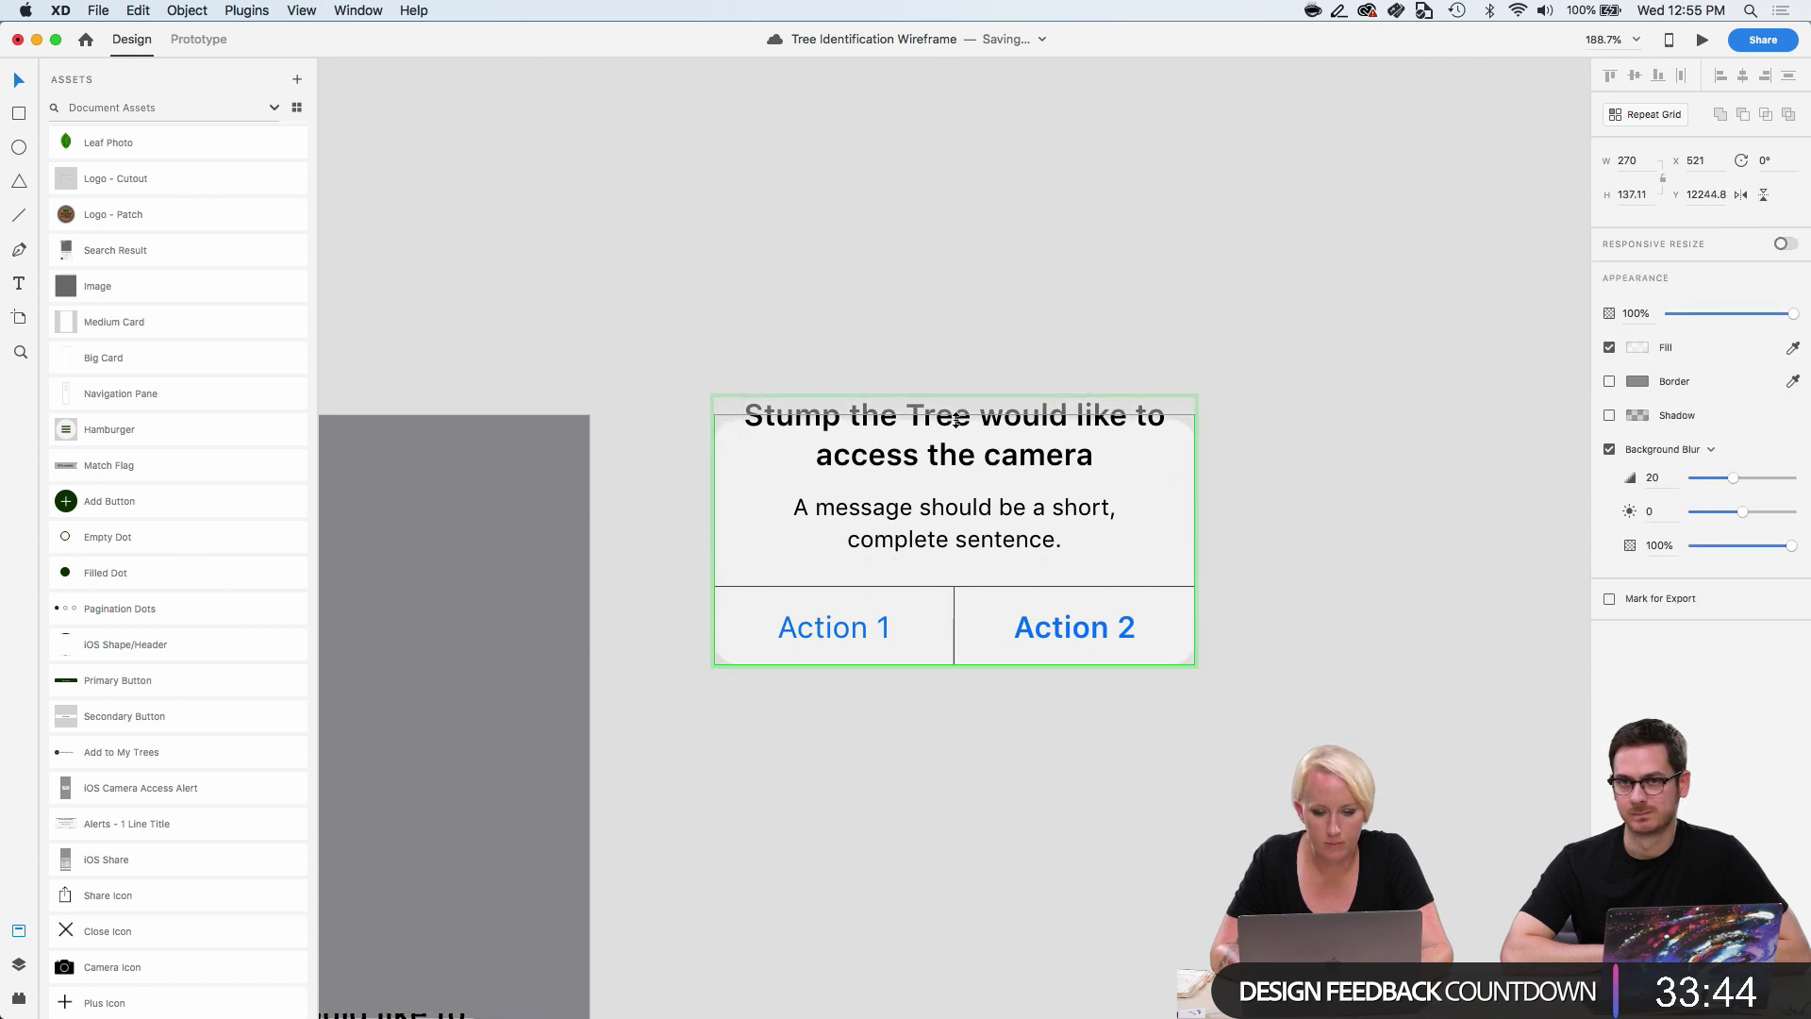
pyautogui.click(1317, 512)
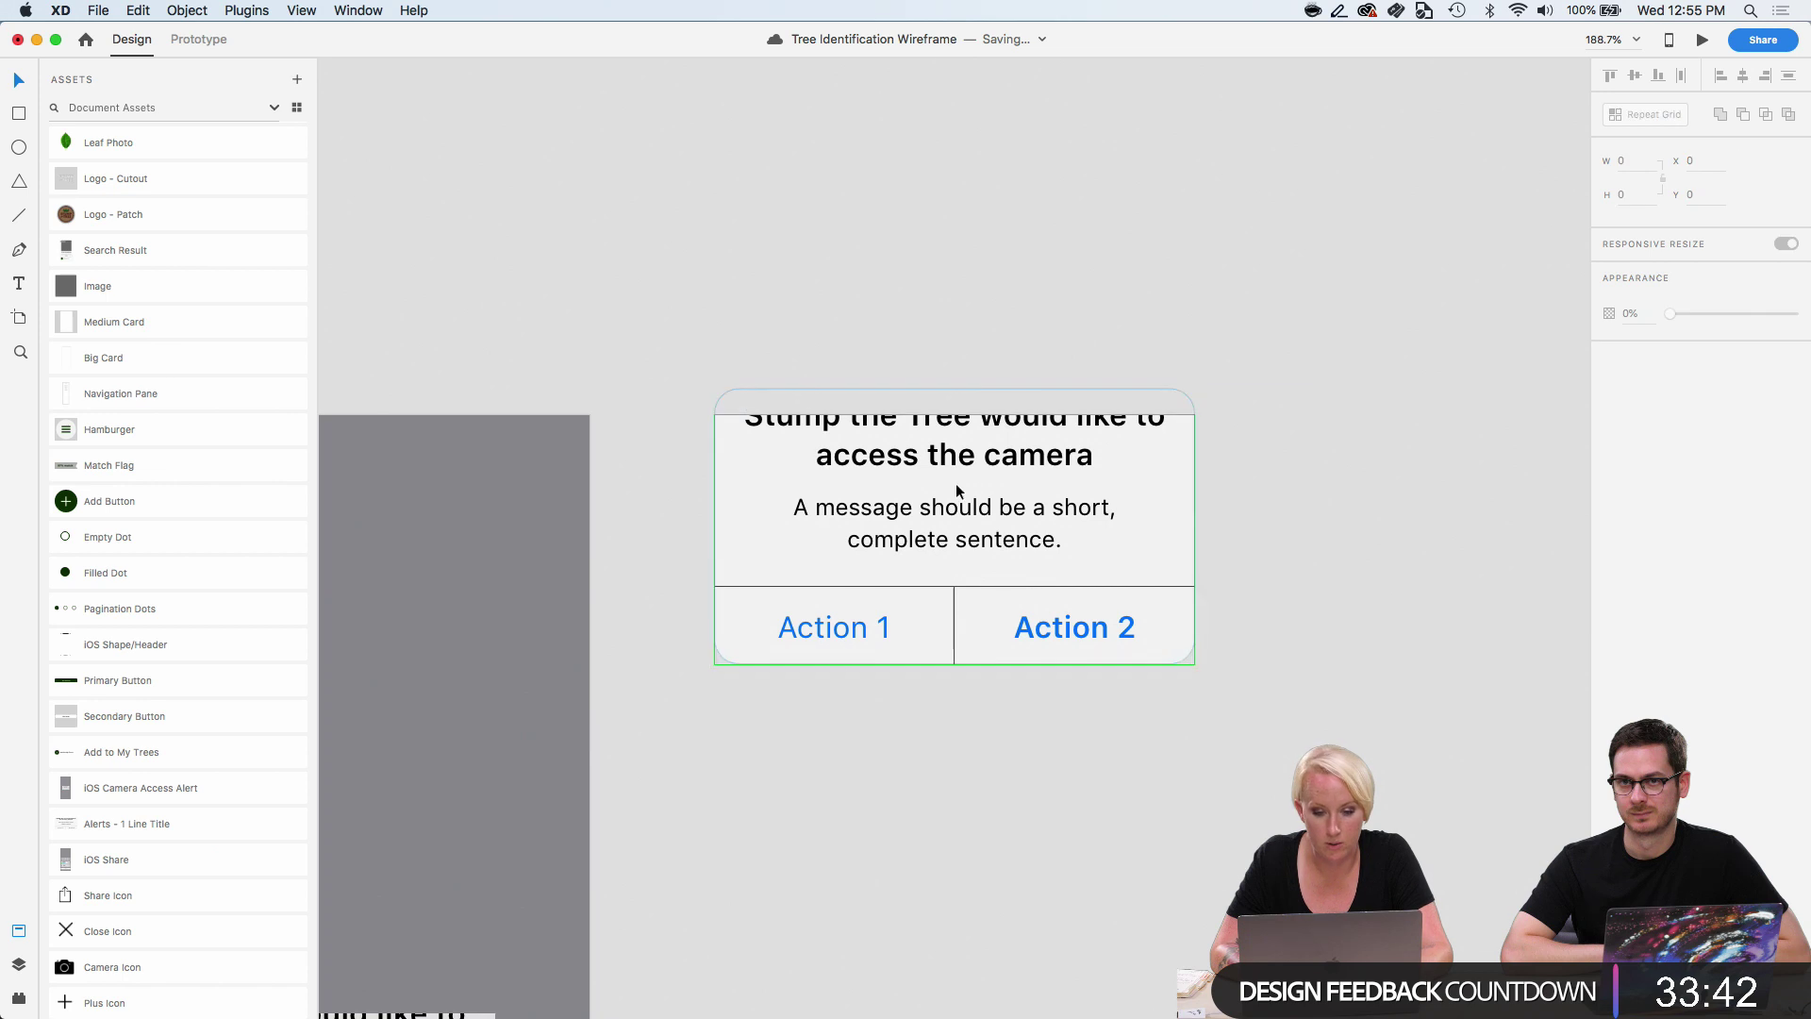
# Check the alert title's text box, and select all parts of the alert box together, including its background, texts and dividers.
pyautogui.doubleClick(962, 469)
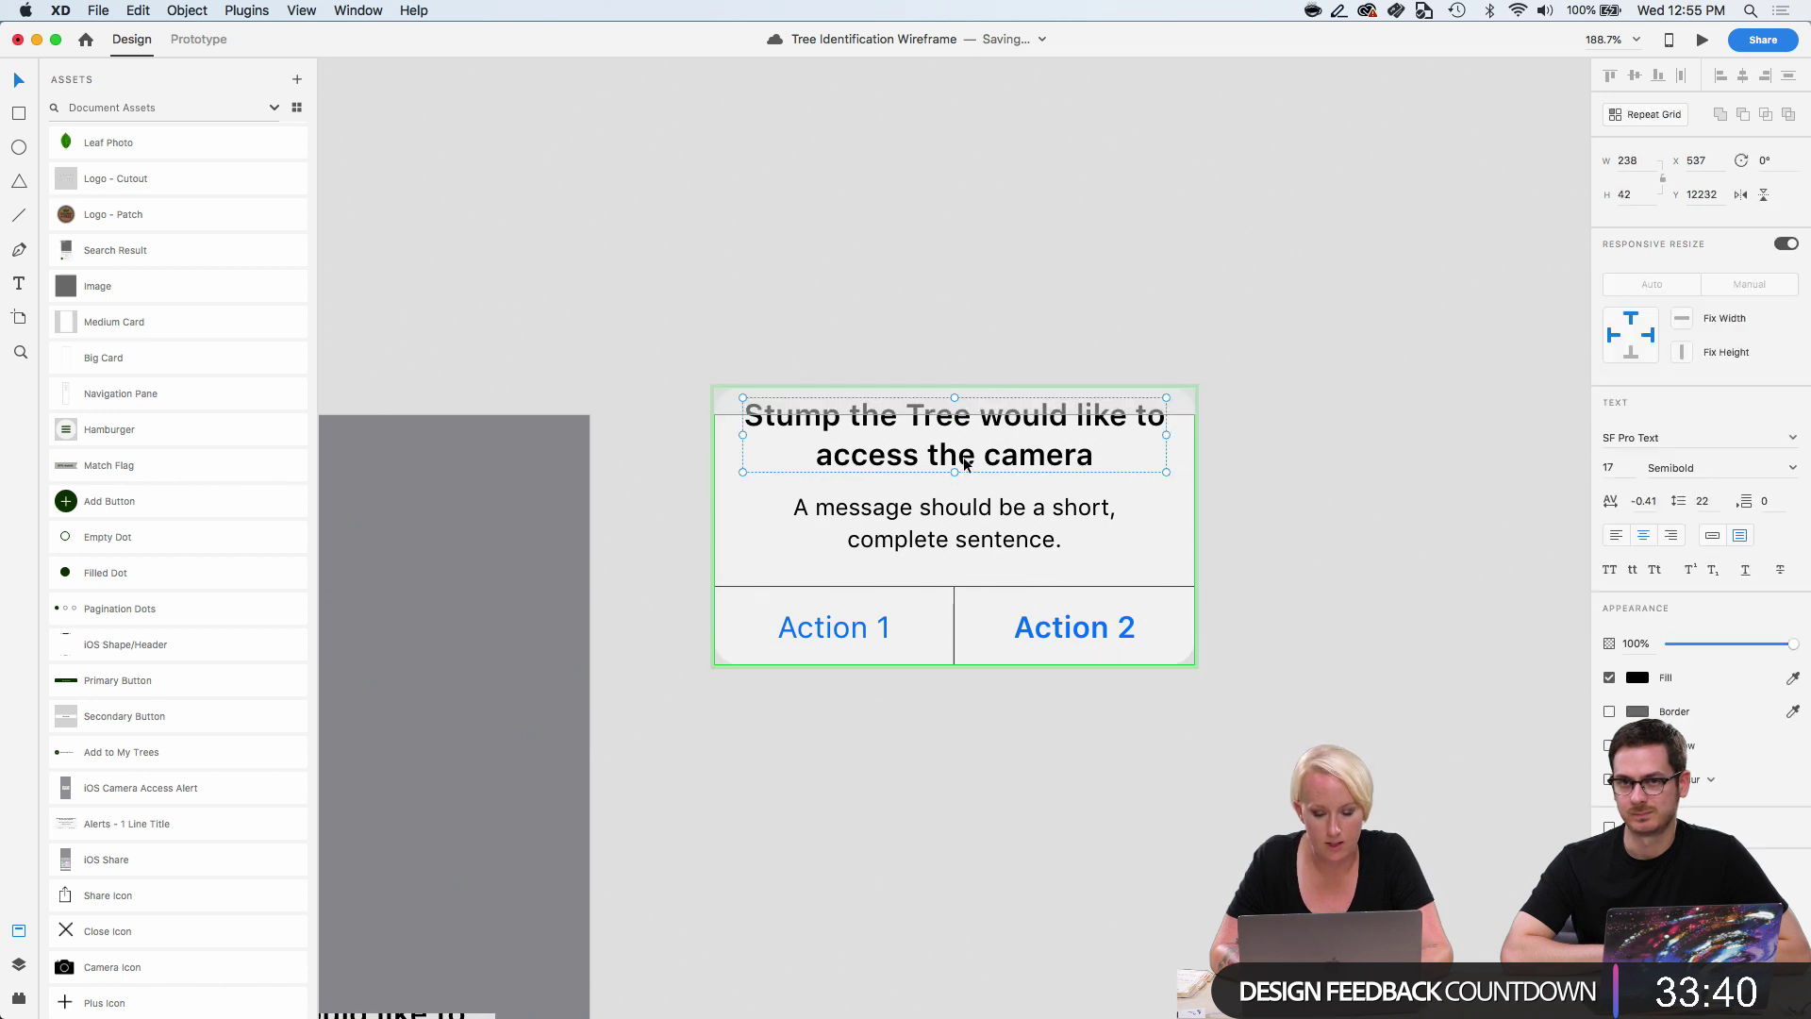
pyautogui.doubleClick(964, 462)
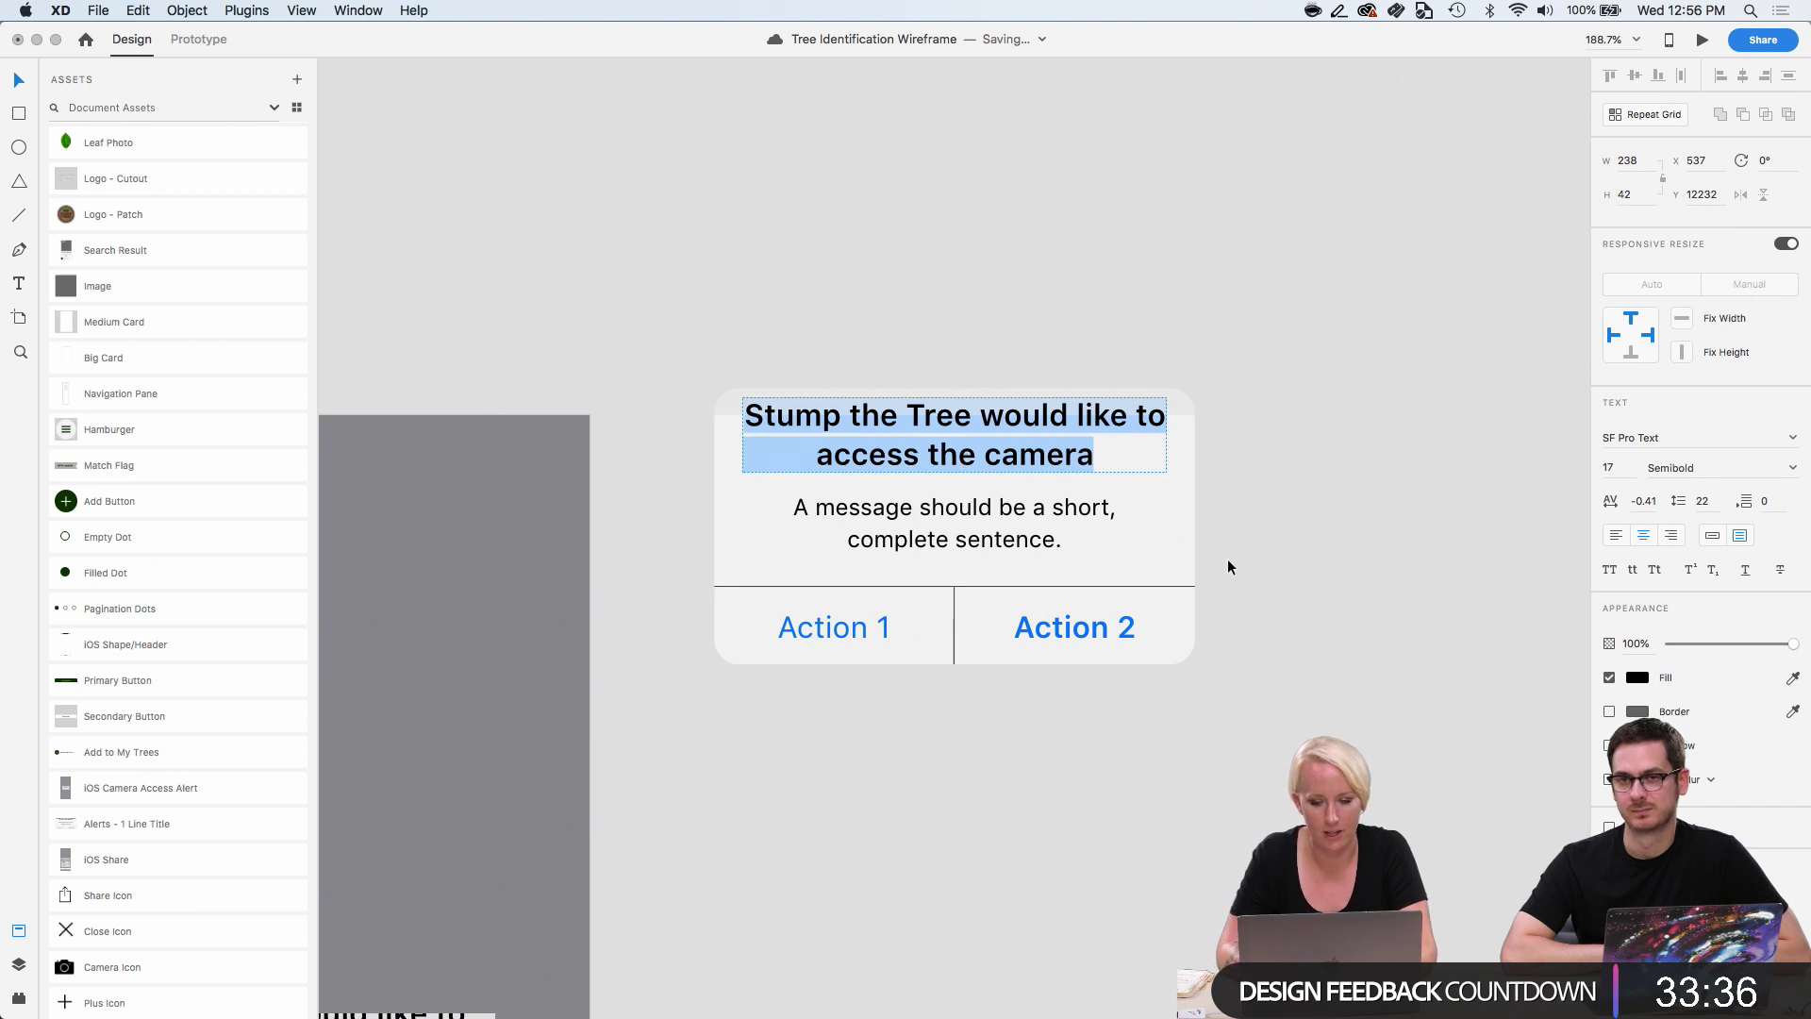
pyautogui.moveTo(1285, 801); pyautogui.dragTo(700, 366)
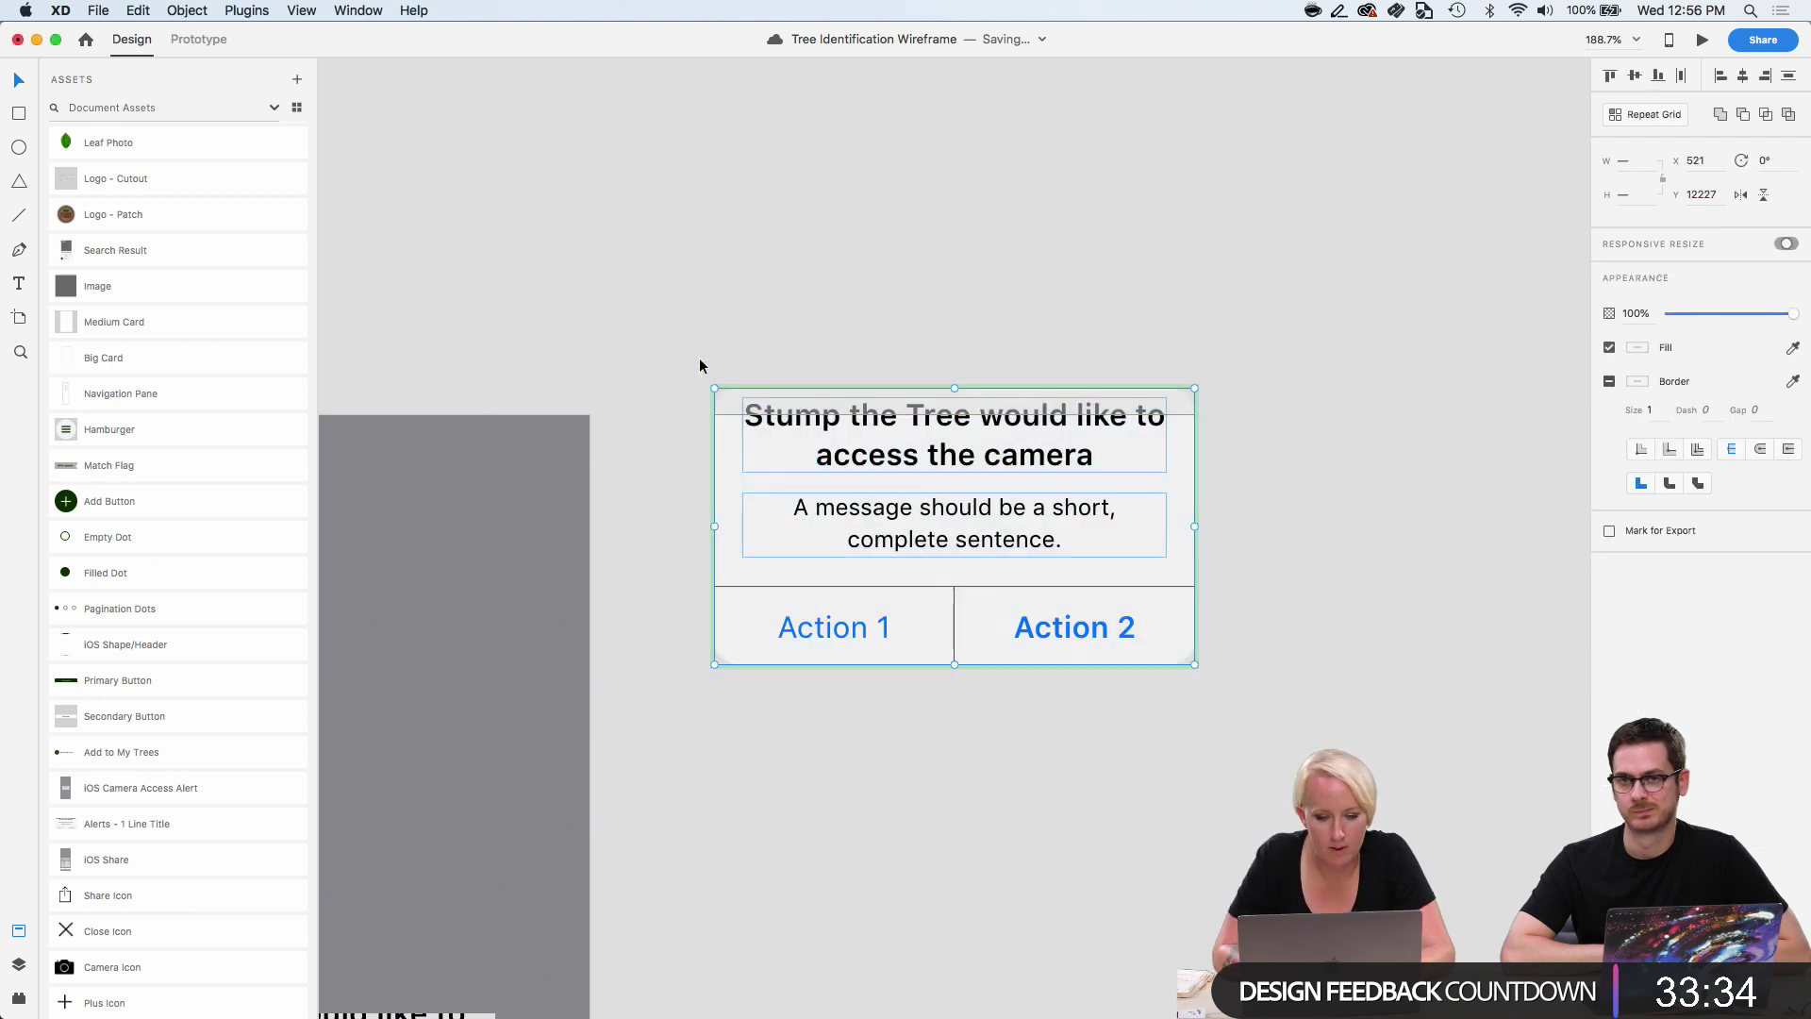
# Turn the selected alert box elements into a single component.
pyautogui.rightClick(828, 446)
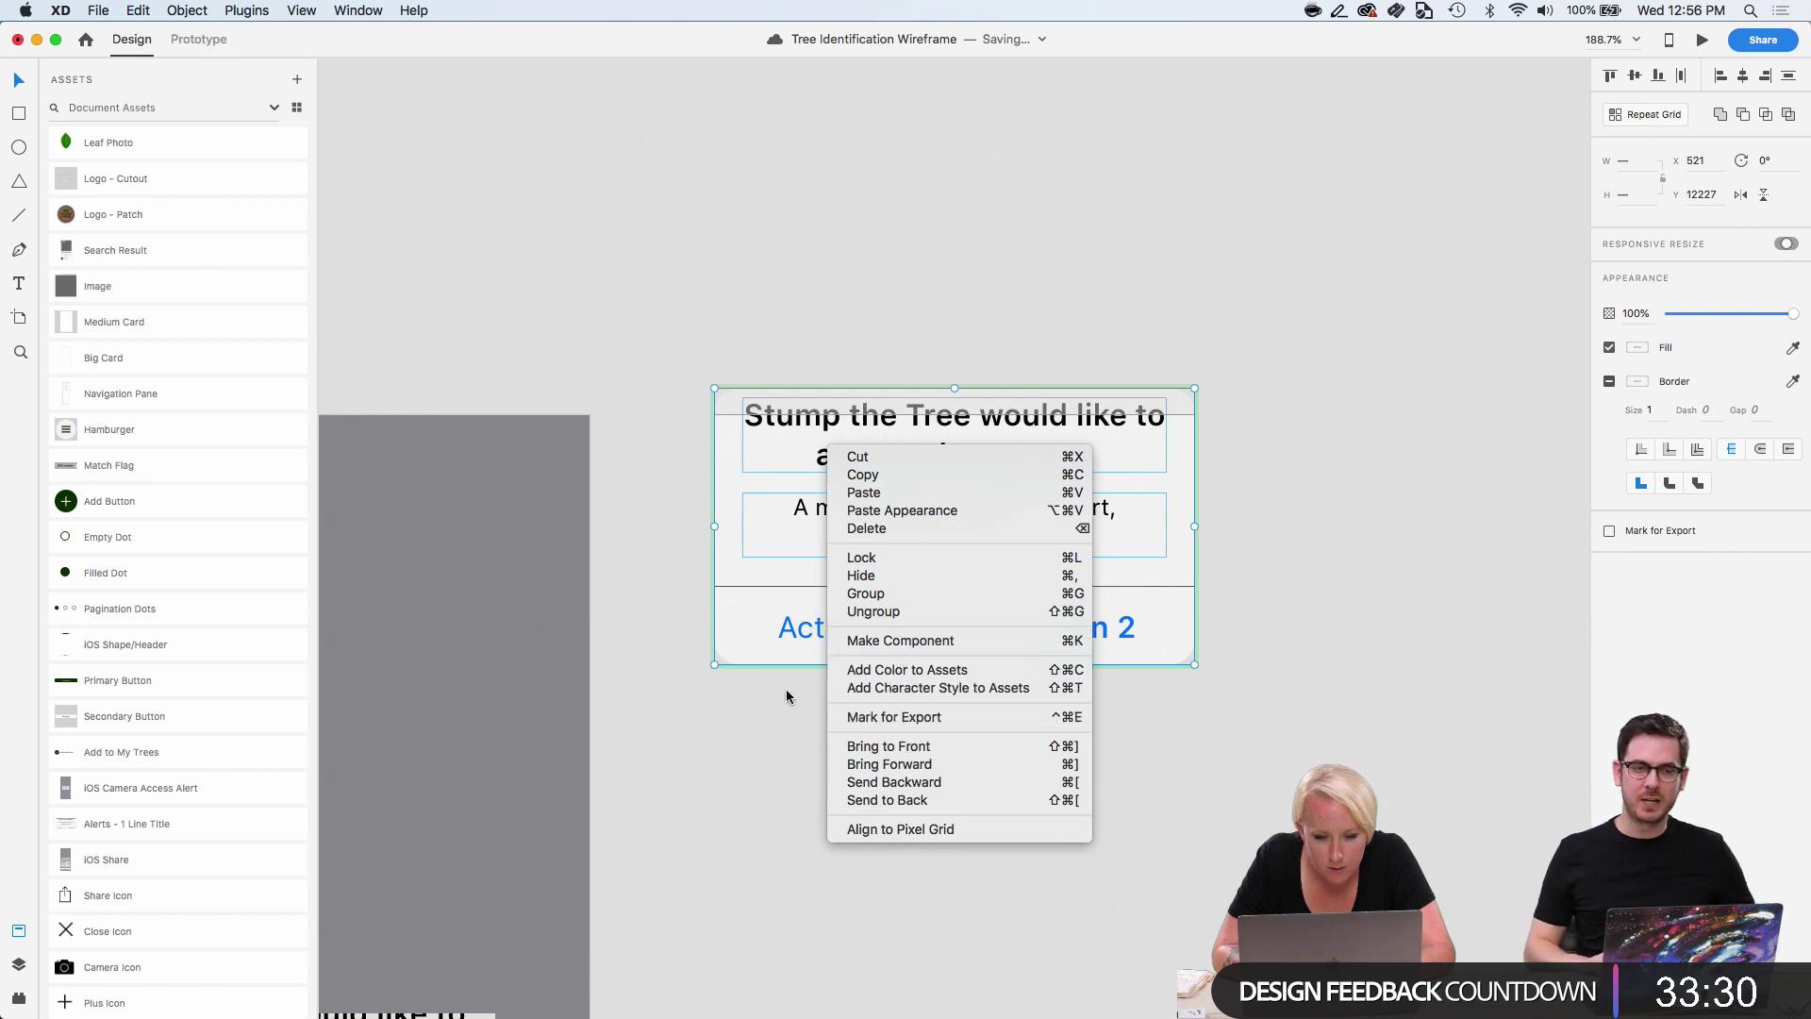
pyautogui.click(994, 676)
pyautogui.rightClick(991, 634)
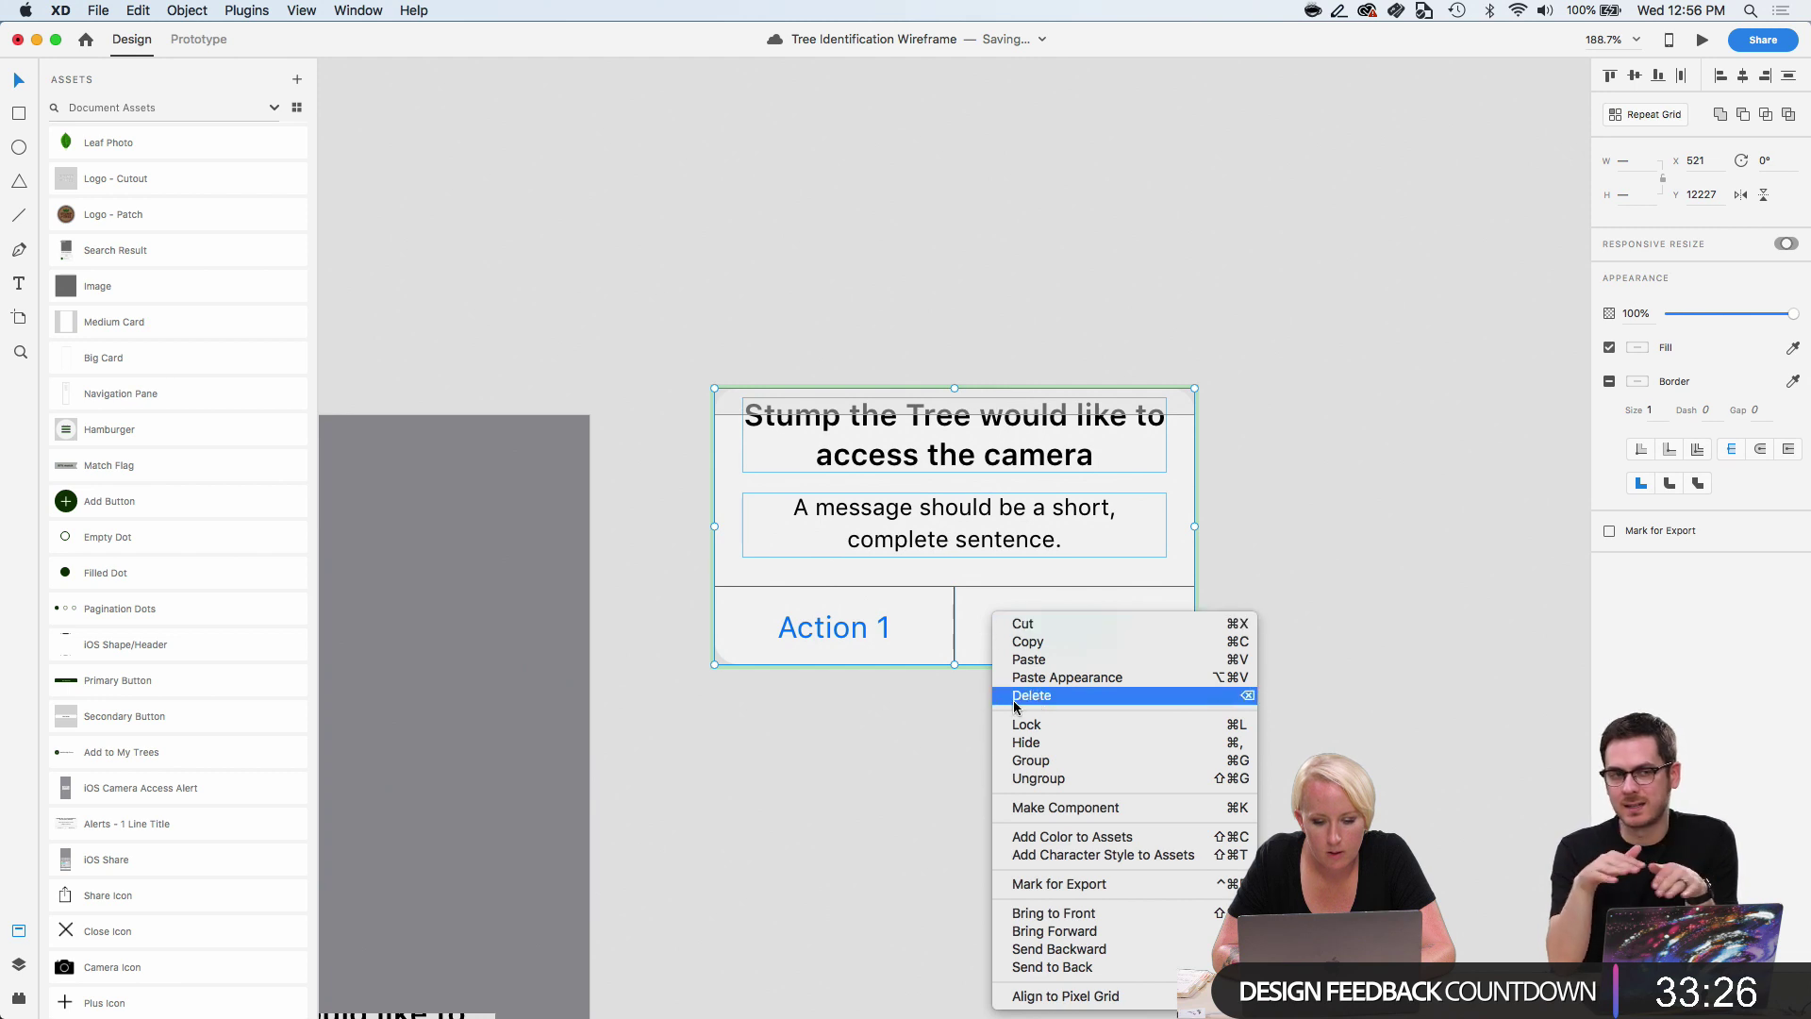
pyautogui.click(1032, 807)
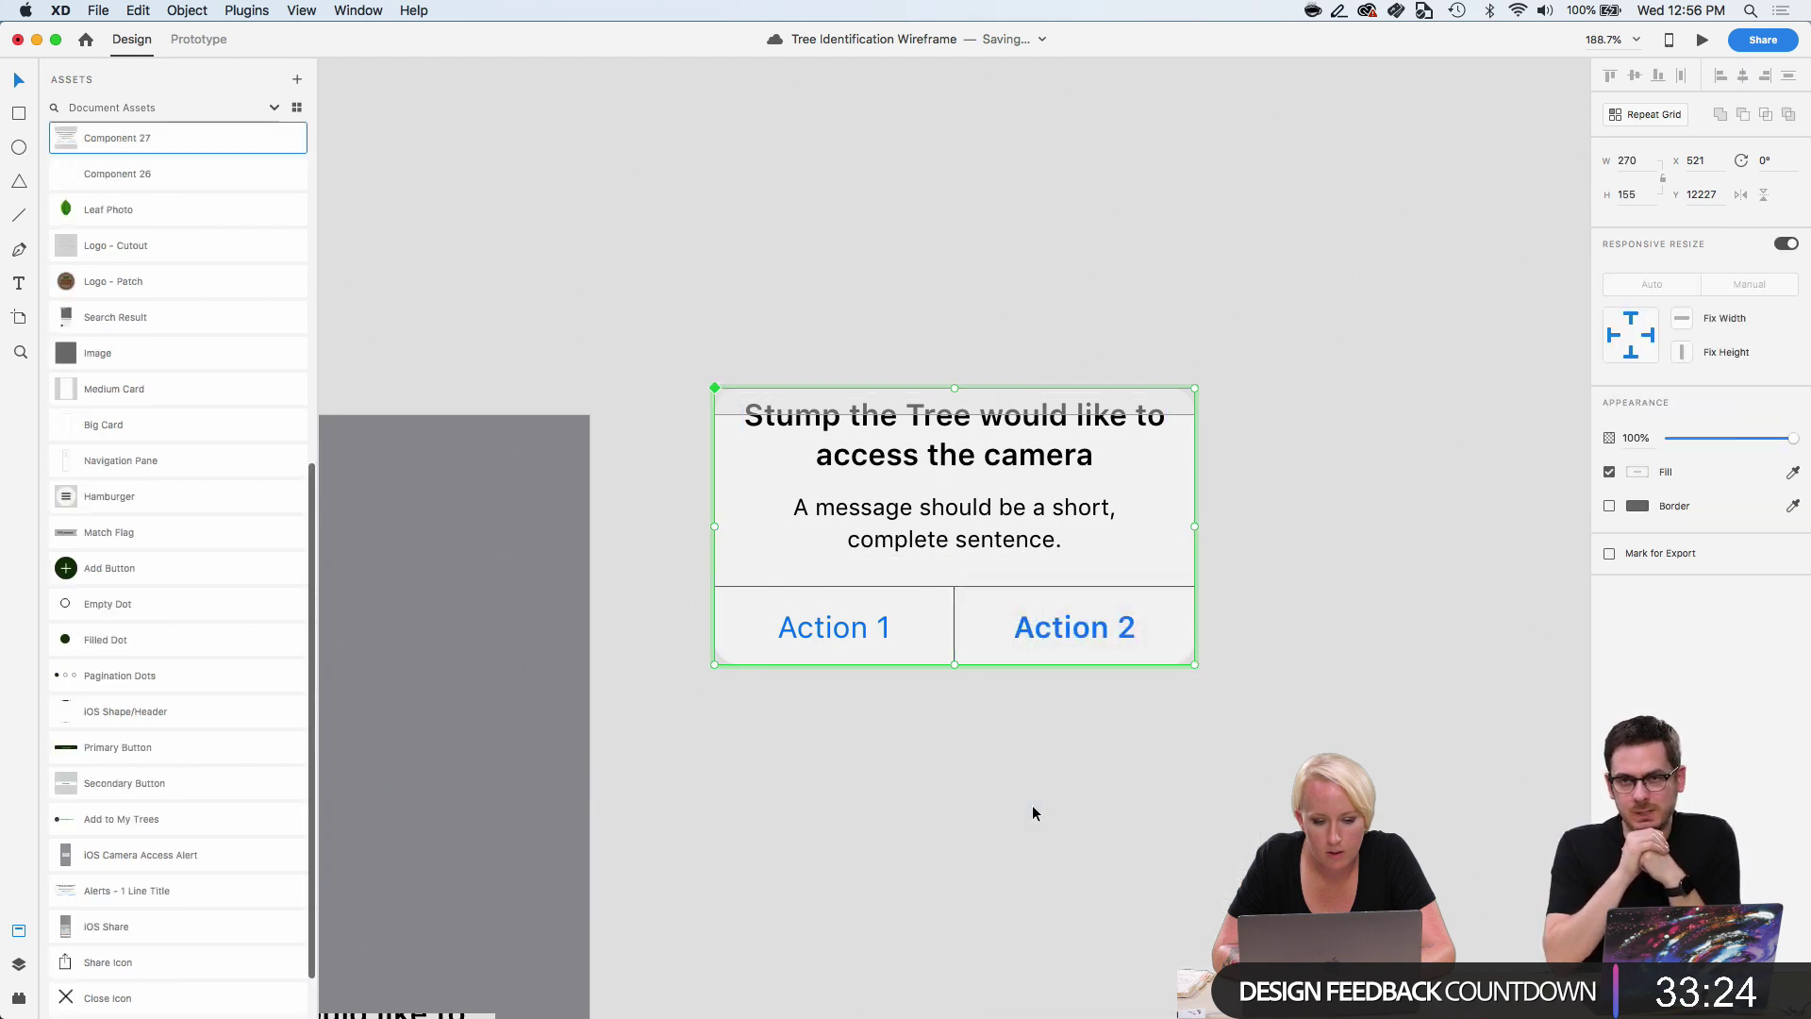
pyautogui.click(1032, 806)
# Remove the cropped 140 px high alert component that overlaps the new alert component.
pyautogui.click(1039, 571)
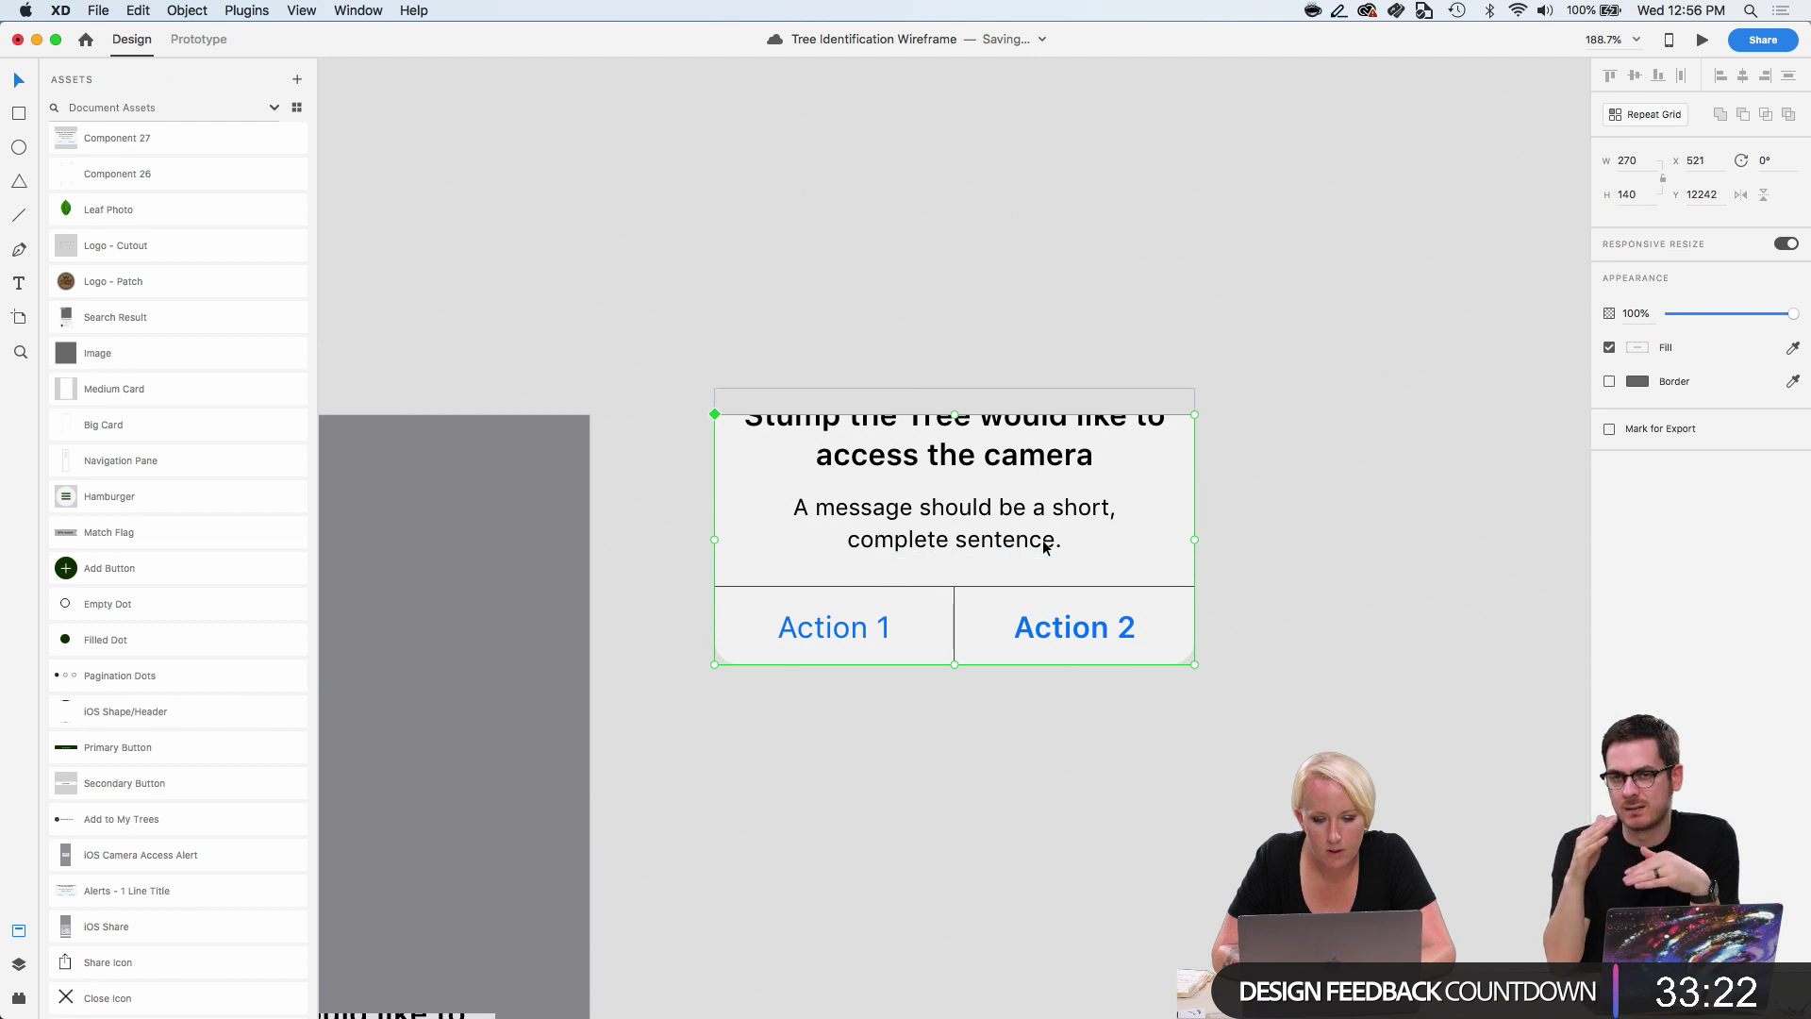
pyautogui.rightClick(1043, 541)
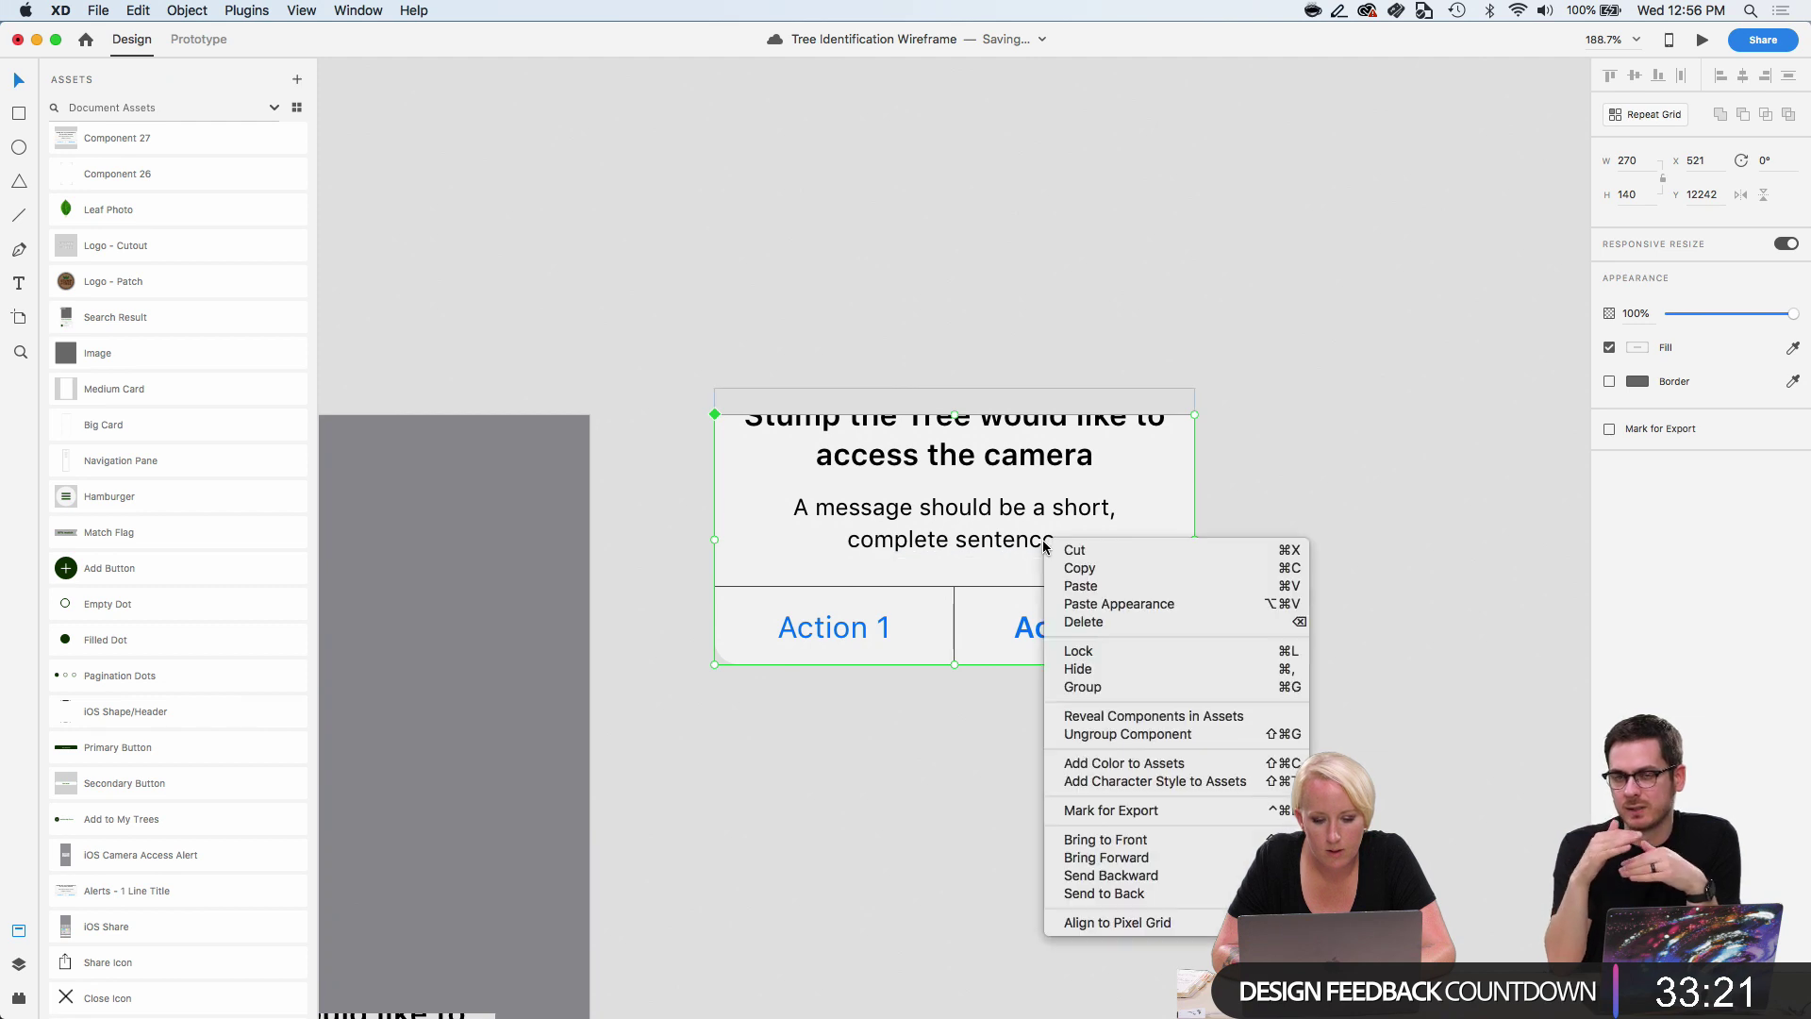
pyautogui.click(1083, 734)
pyautogui.click(1208, 749)
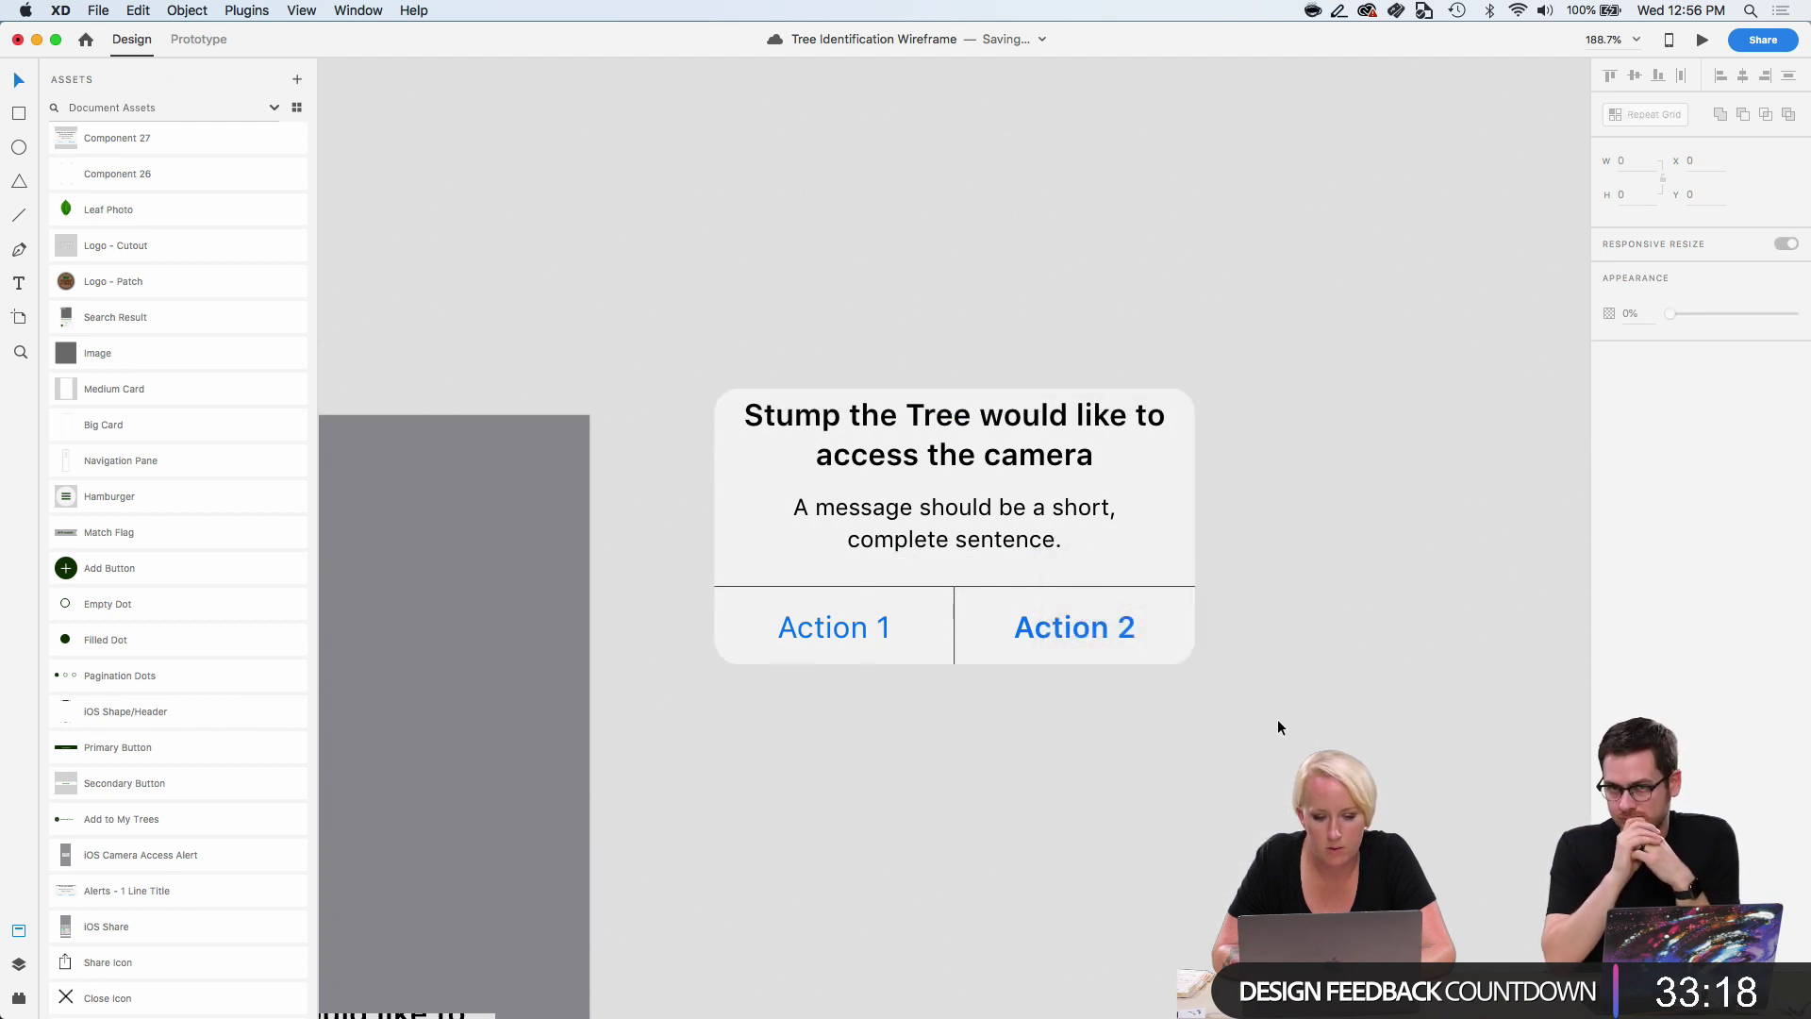
# Ungroup the remaining camera access alert and convert its elements into a new component.
pyautogui.moveTo(1275, 721); pyautogui.dragTo(664, 340)
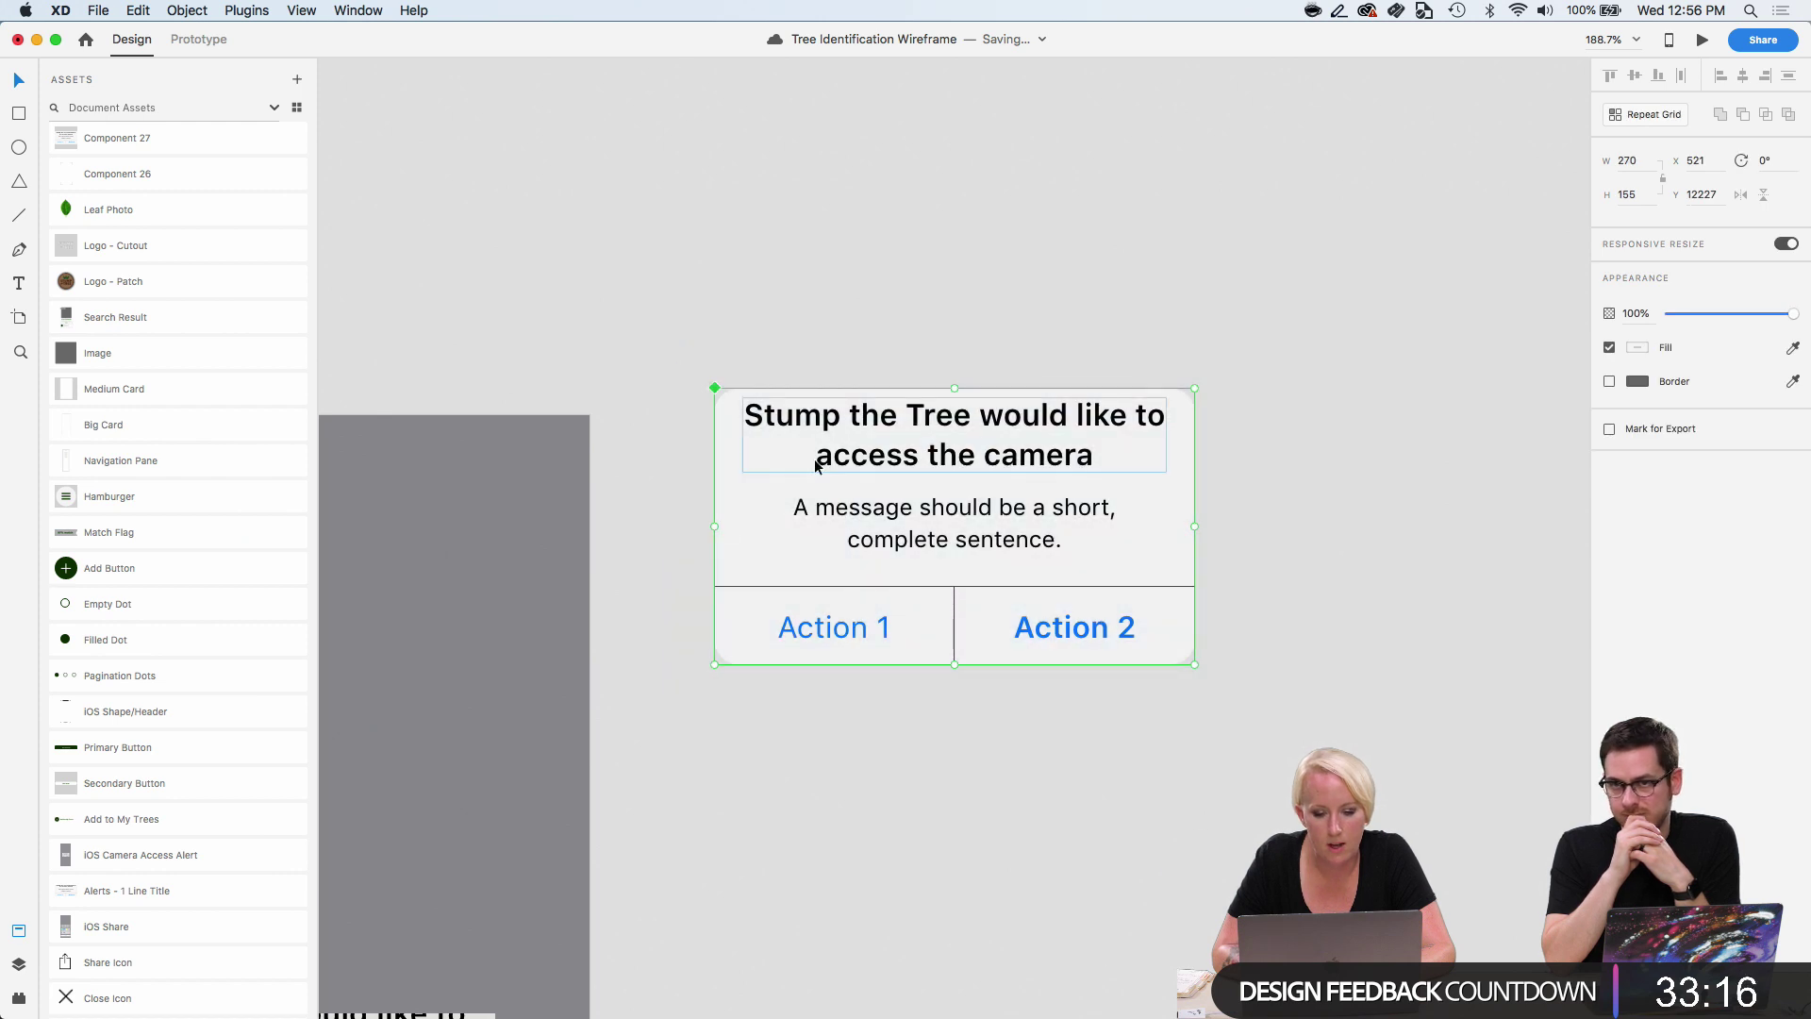
pyautogui.press('super+shift+g')
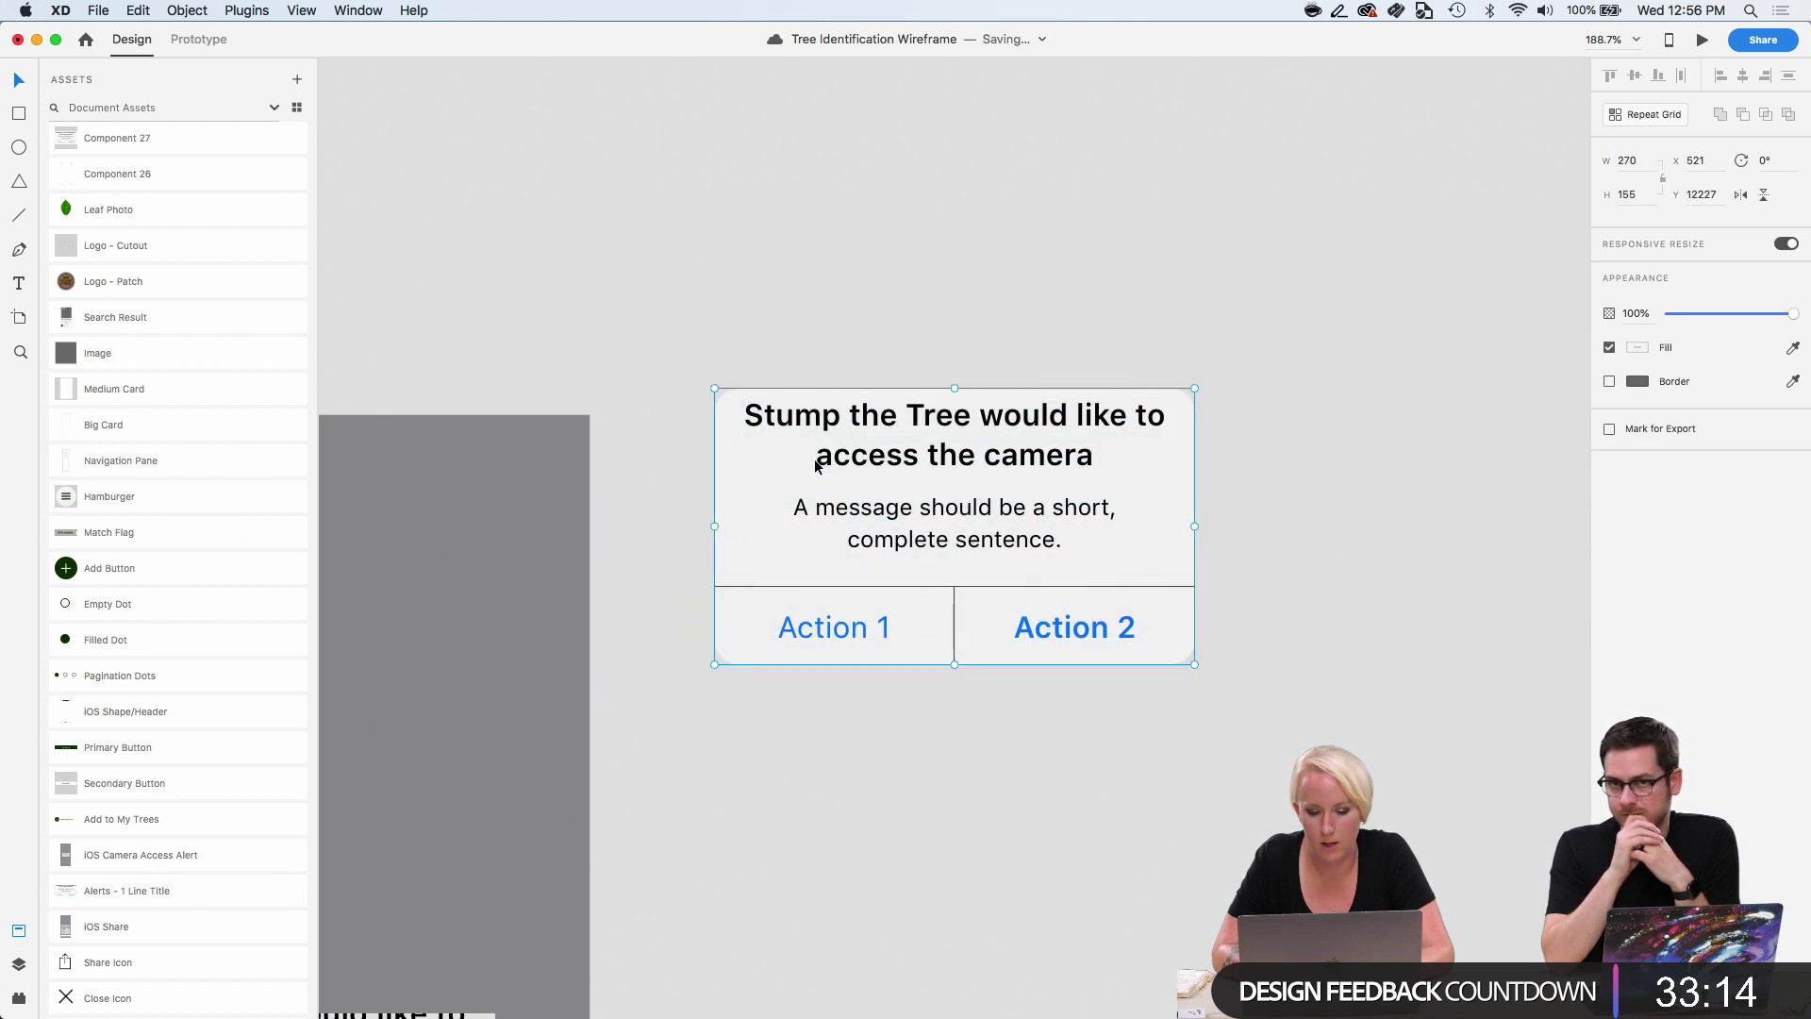
pyautogui.rightClick(817, 465)
pyautogui.click(861, 647)
# Move the new alert component onto the grey Tutorial – 2 – 2 artboard, over the old alert.
pyautogui.scroll(-5, 865, 657)
pyautogui.hscroll(-6, 865, 657)
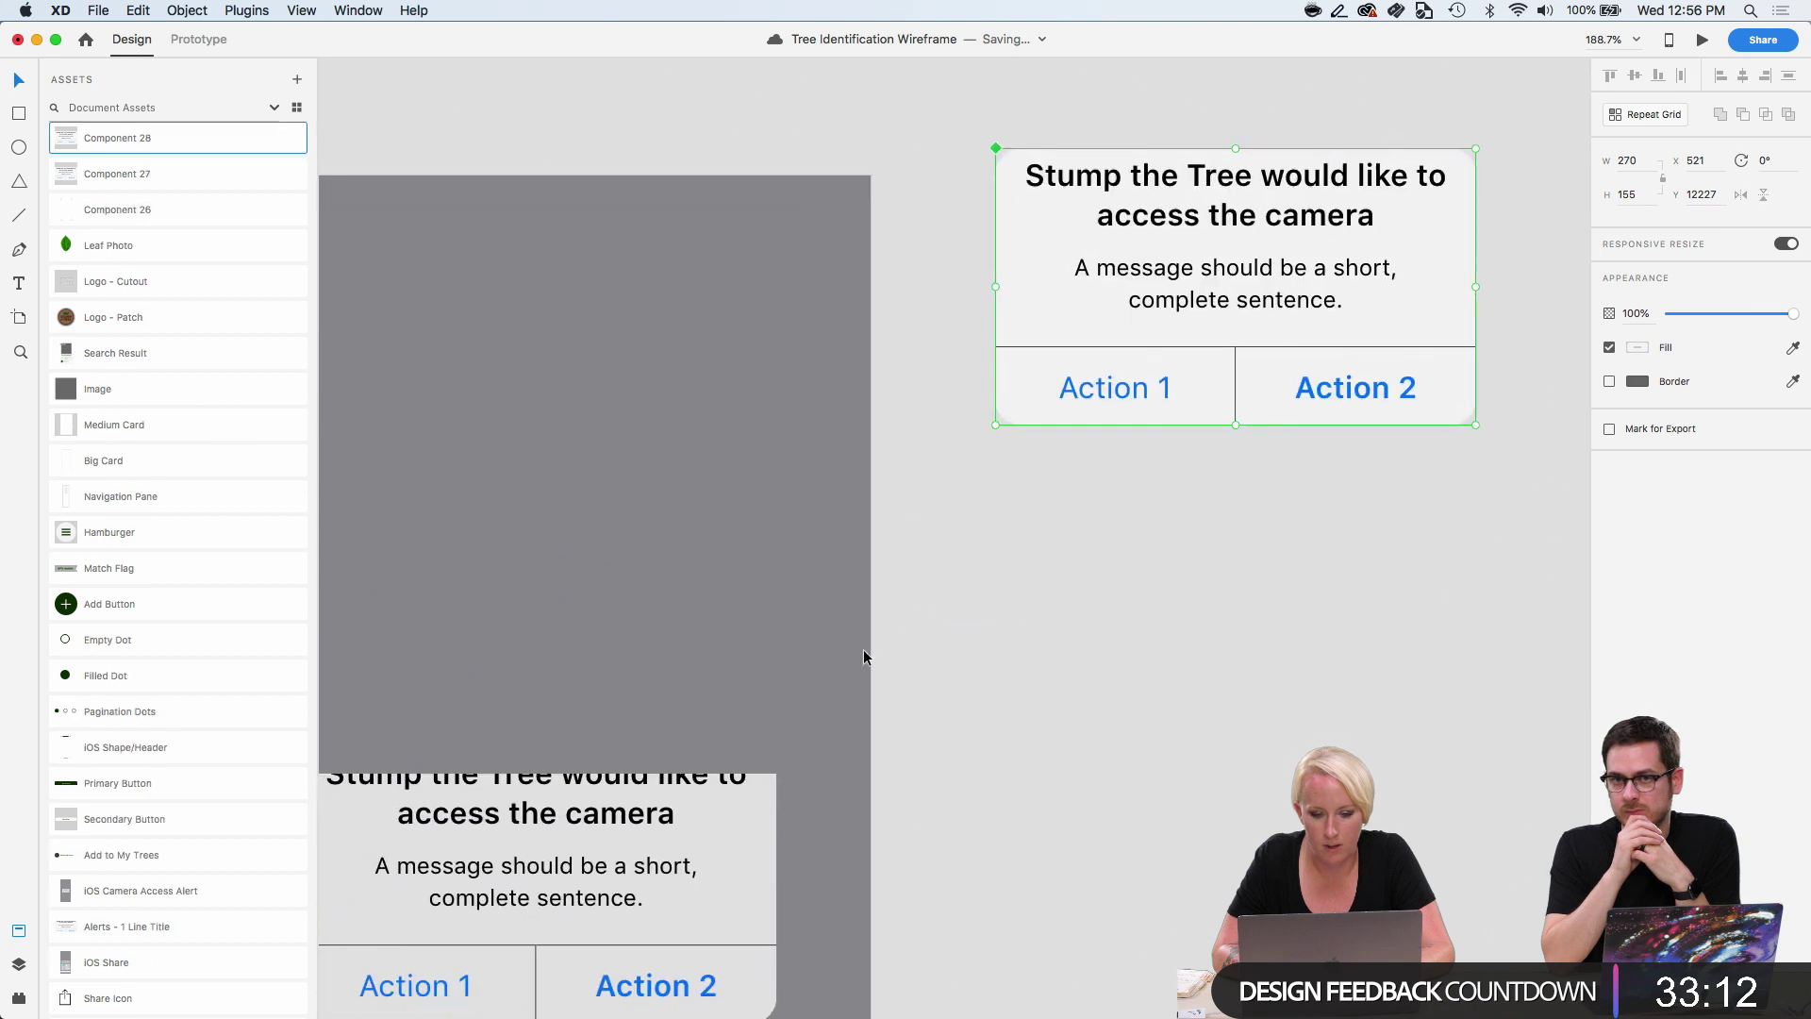
pyautogui.moveTo(1245, 310); pyautogui.dragTo(546, 908)
pyautogui.hscroll(-6, 545, 908)
pyautogui.scroll(-3, 546, 908)
pyautogui.moveTo(1401, 908); pyautogui.dragTo(906, 695)
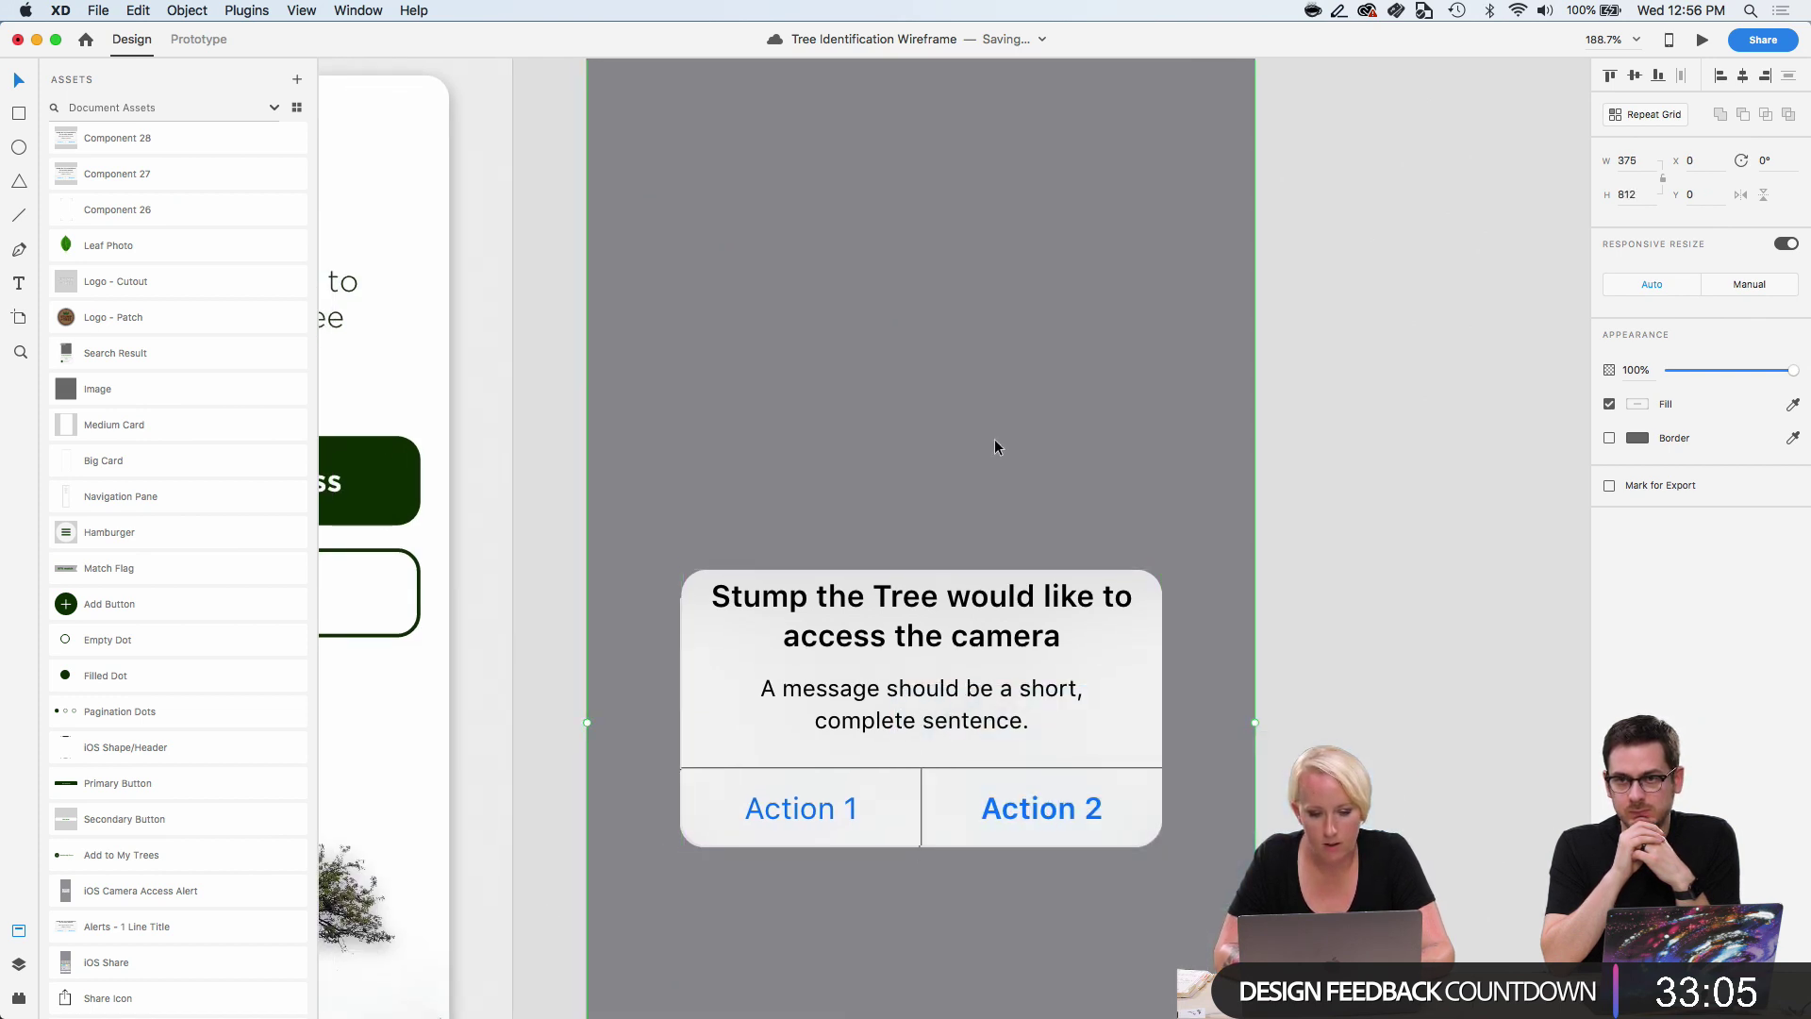
# Nudge the new alert 10 px sideways and delete the old cropped alert beneath it.
pyautogui.click(994, 676)
pyautogui.hotkey('shift', 'Right')
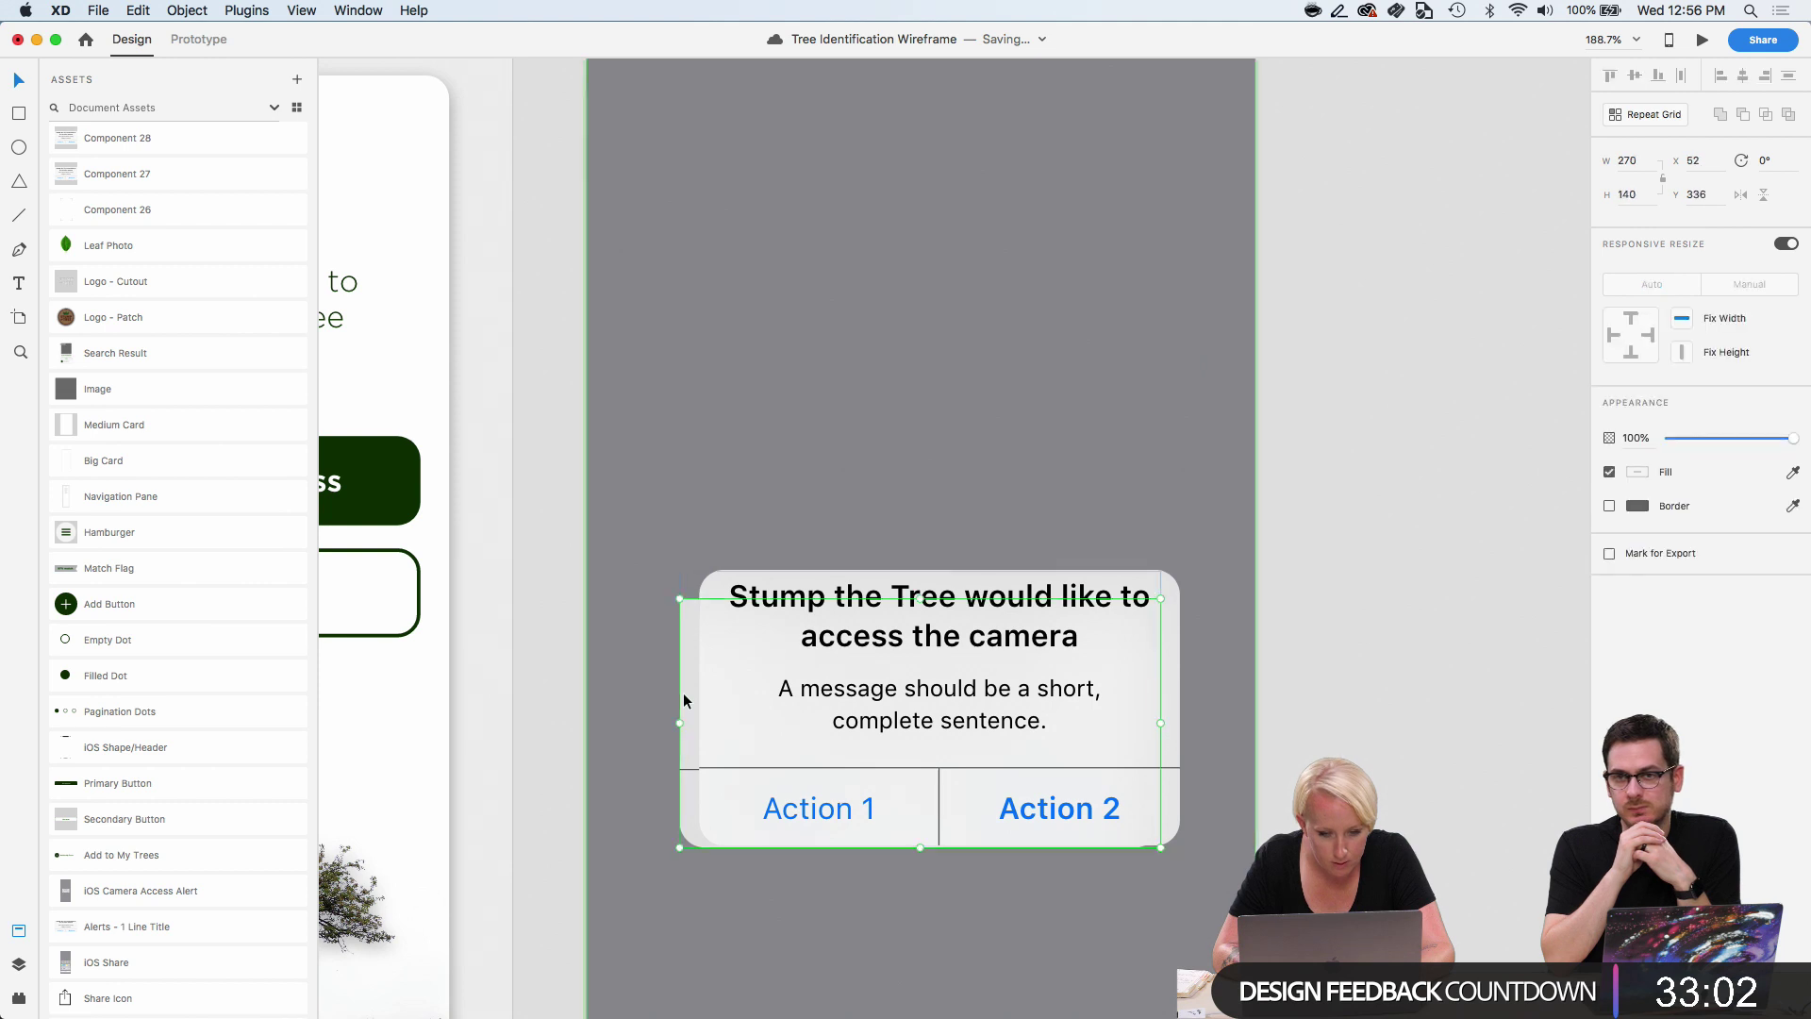
pyautogui.click(682, 698)
pyautogui.click(807, 726)
pyautogui.scroll(-2, 815, 704)
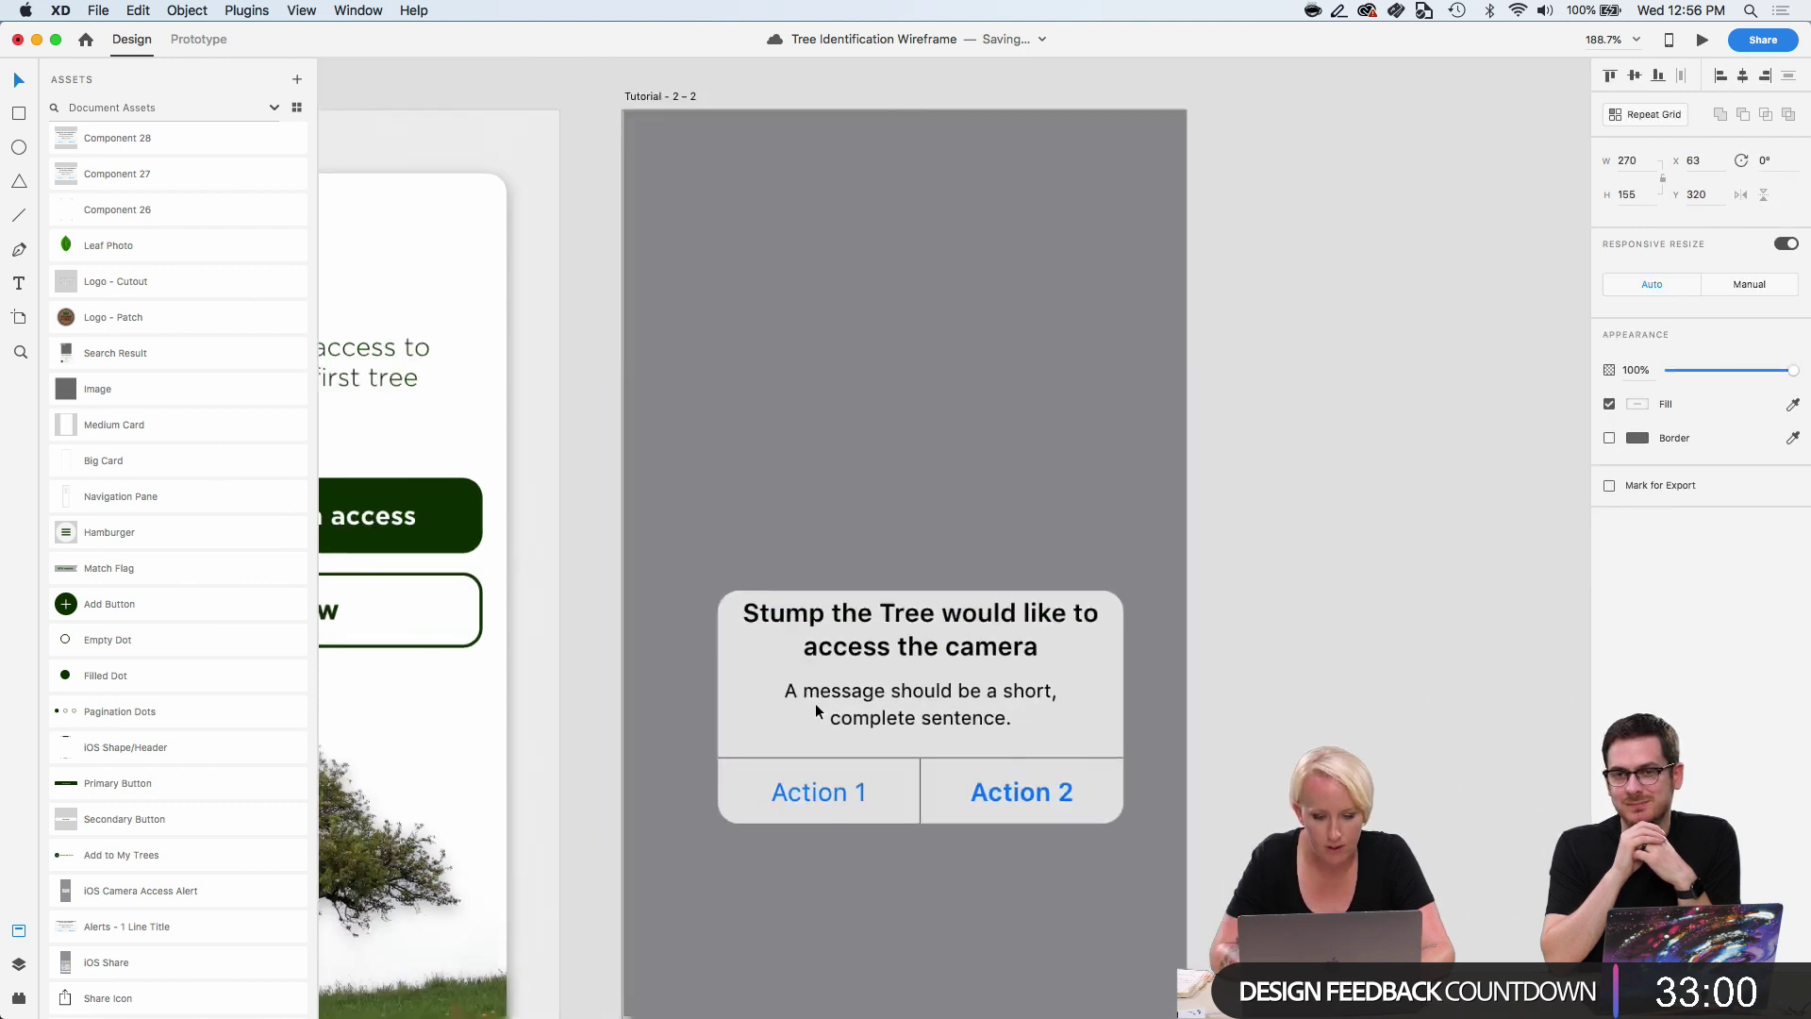
# Center the alert horizontally and vertically on the grey overlay of the Tutorial – 2 – 2 artboard.
pyautogui.scroll(-5, 815, 703)
pyautogui.moveTo(1257, 584); pyautogui.dragTo(817, 338)
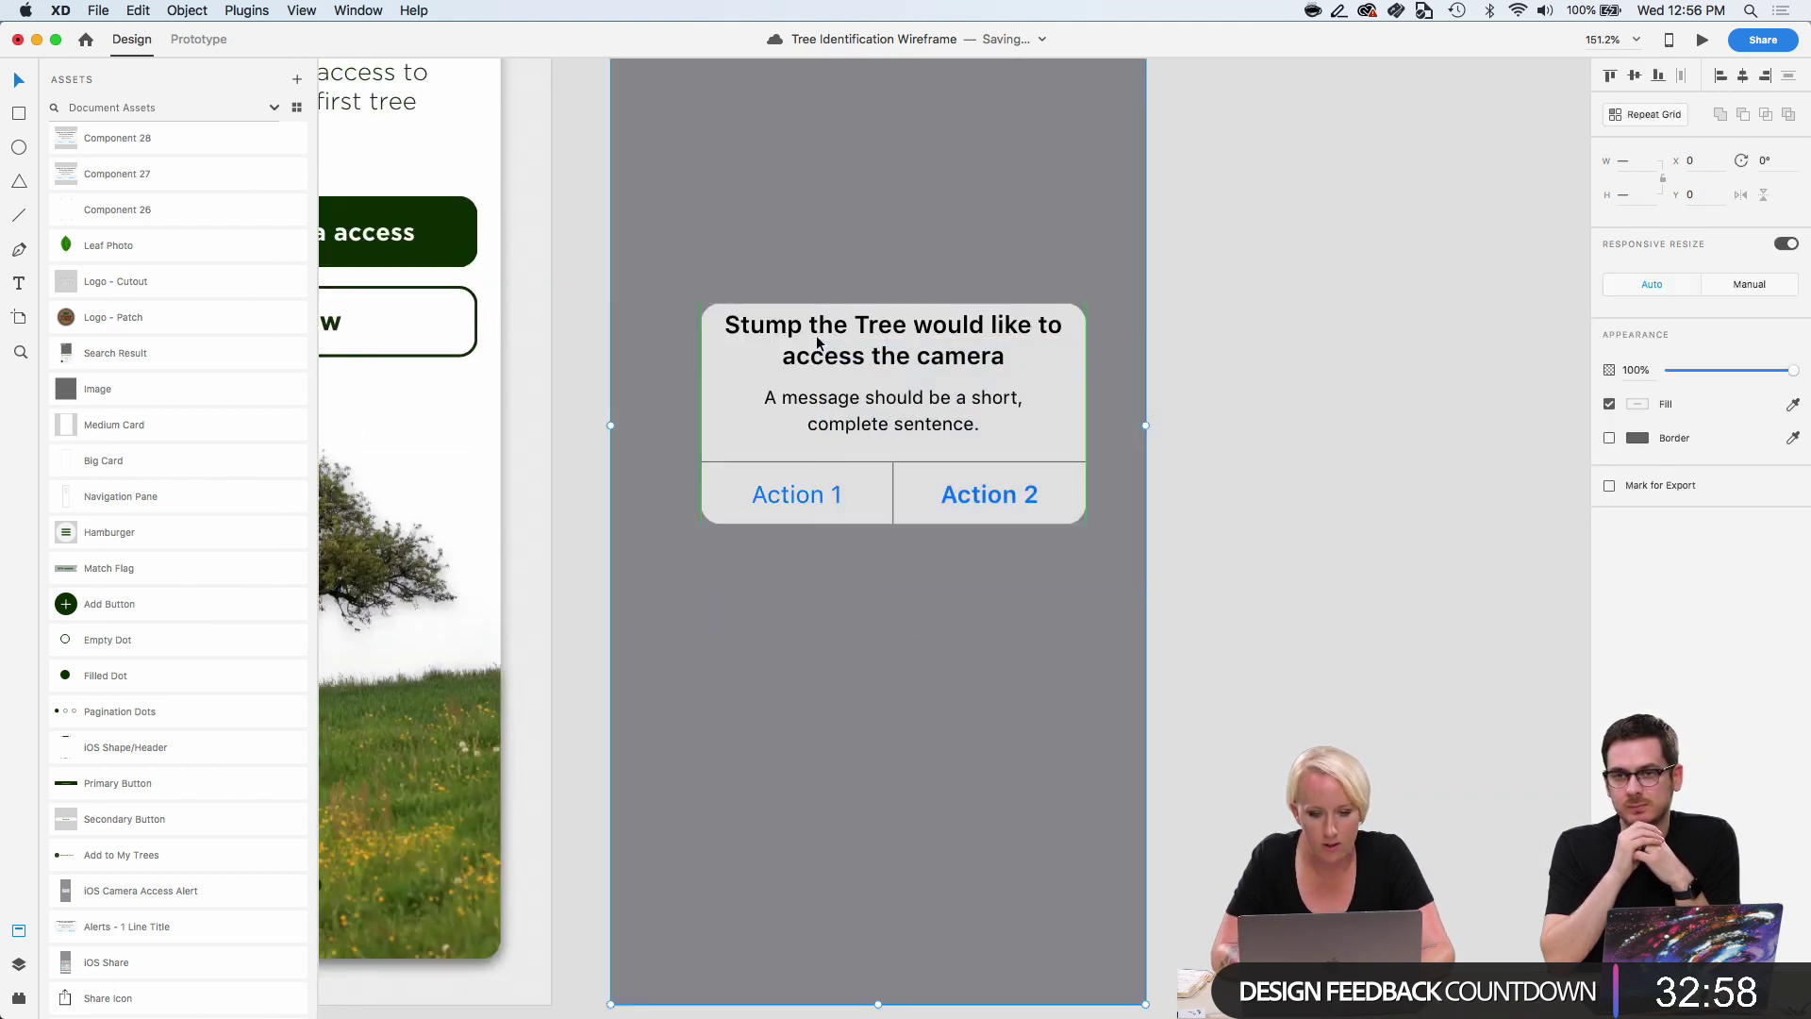
pyautogui.click(1740, 77)
pyautogui.click(1636, 75)
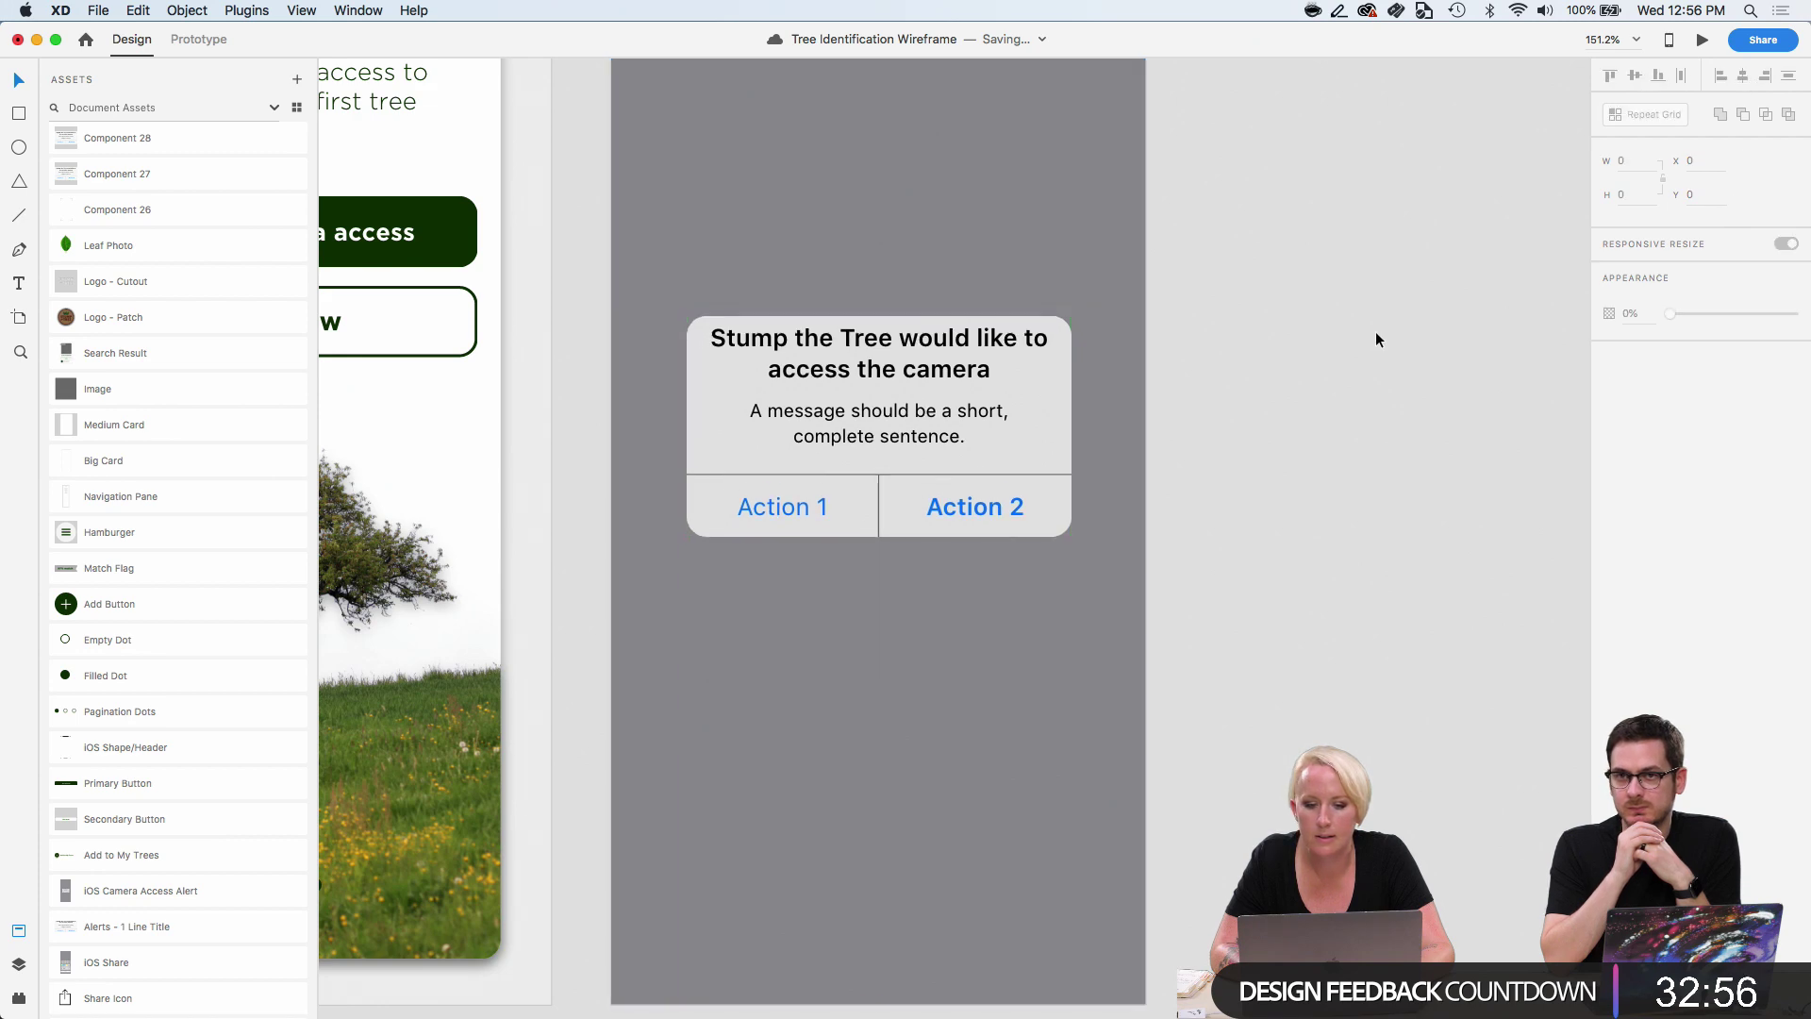
pyautogui.click(1375, 331)
# Change the alert's Action 2 label to "Allow".
pyautogui.scroll(-4, 1375, 331)
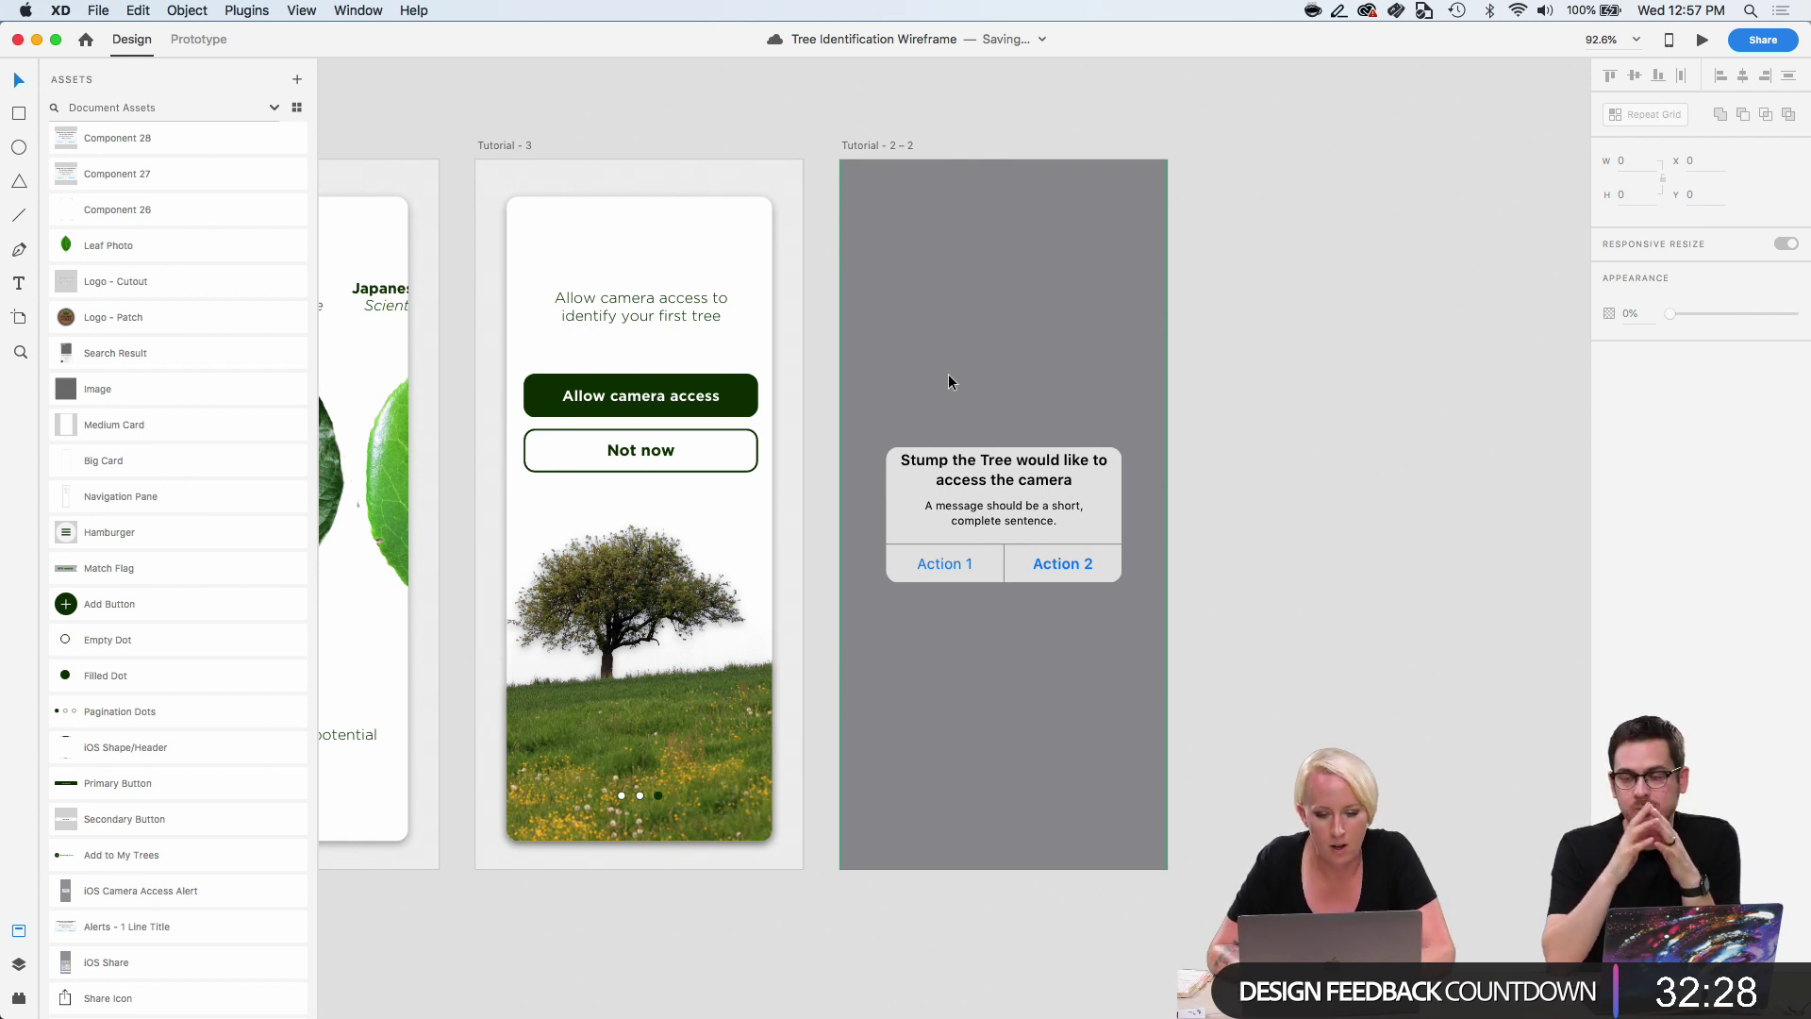
pyautogui.scroll(3, 948, 373)
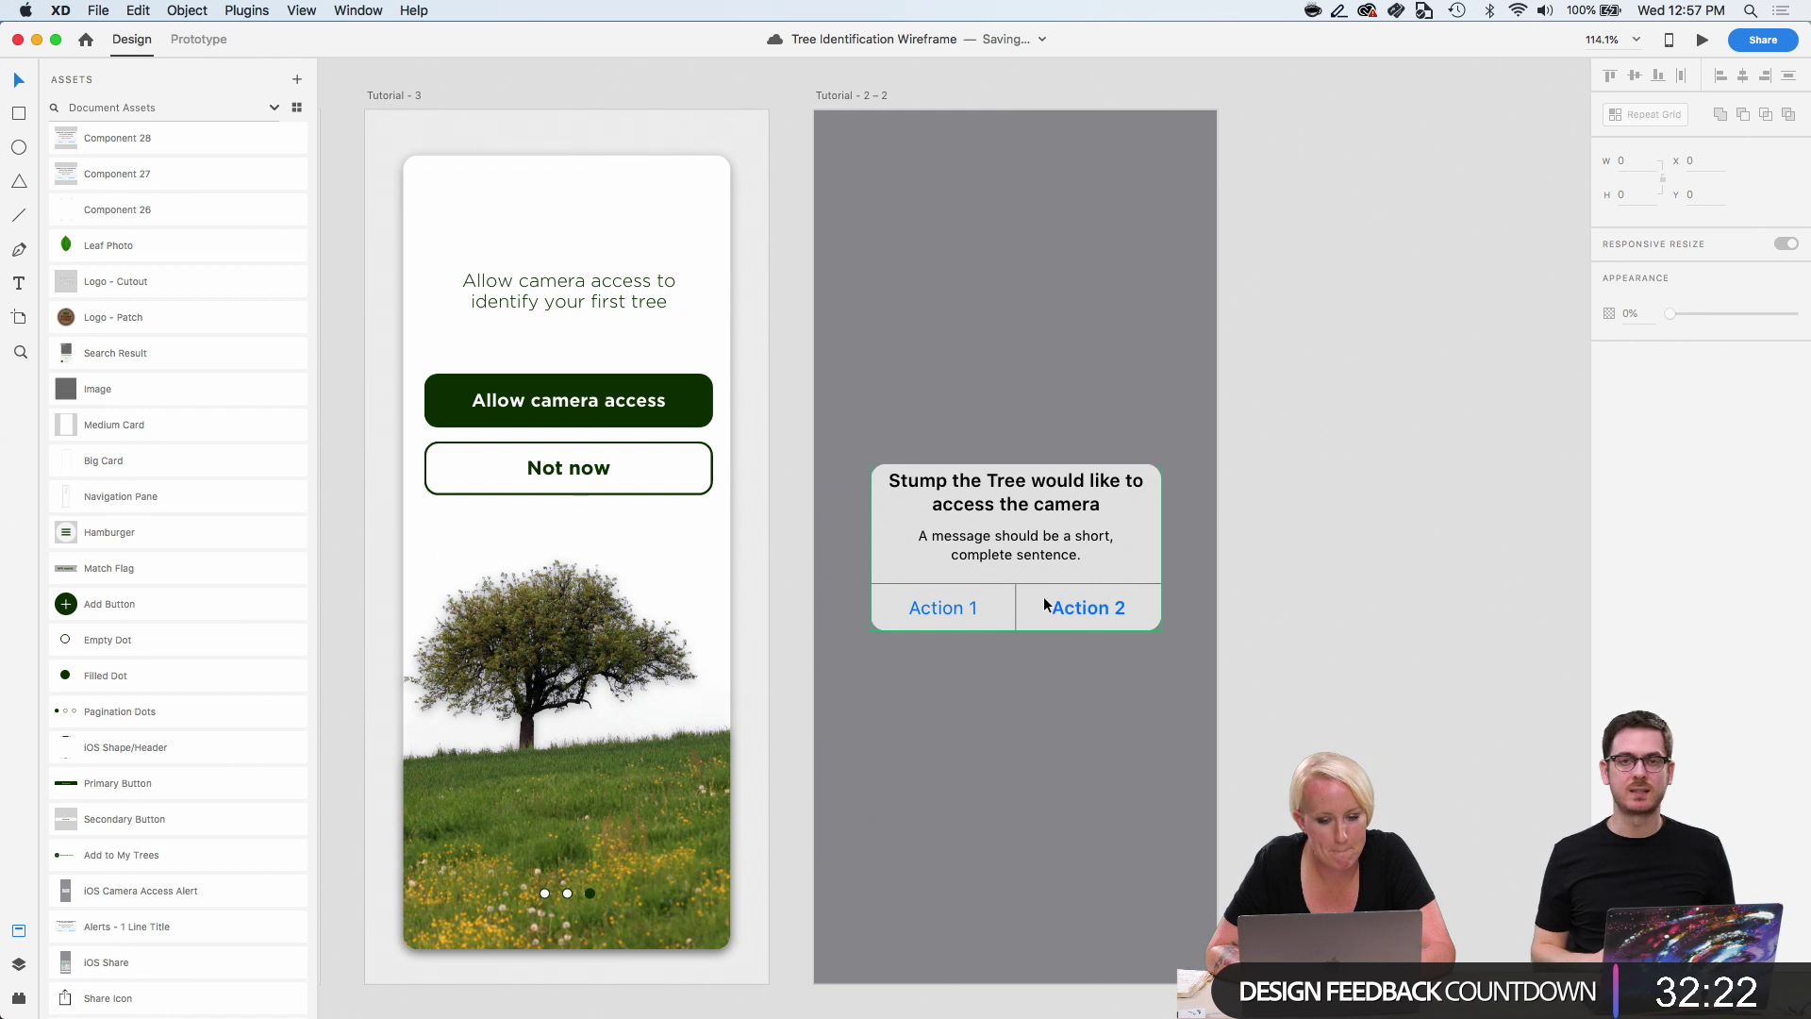
pyautogui.doubleClick(1068, 610)
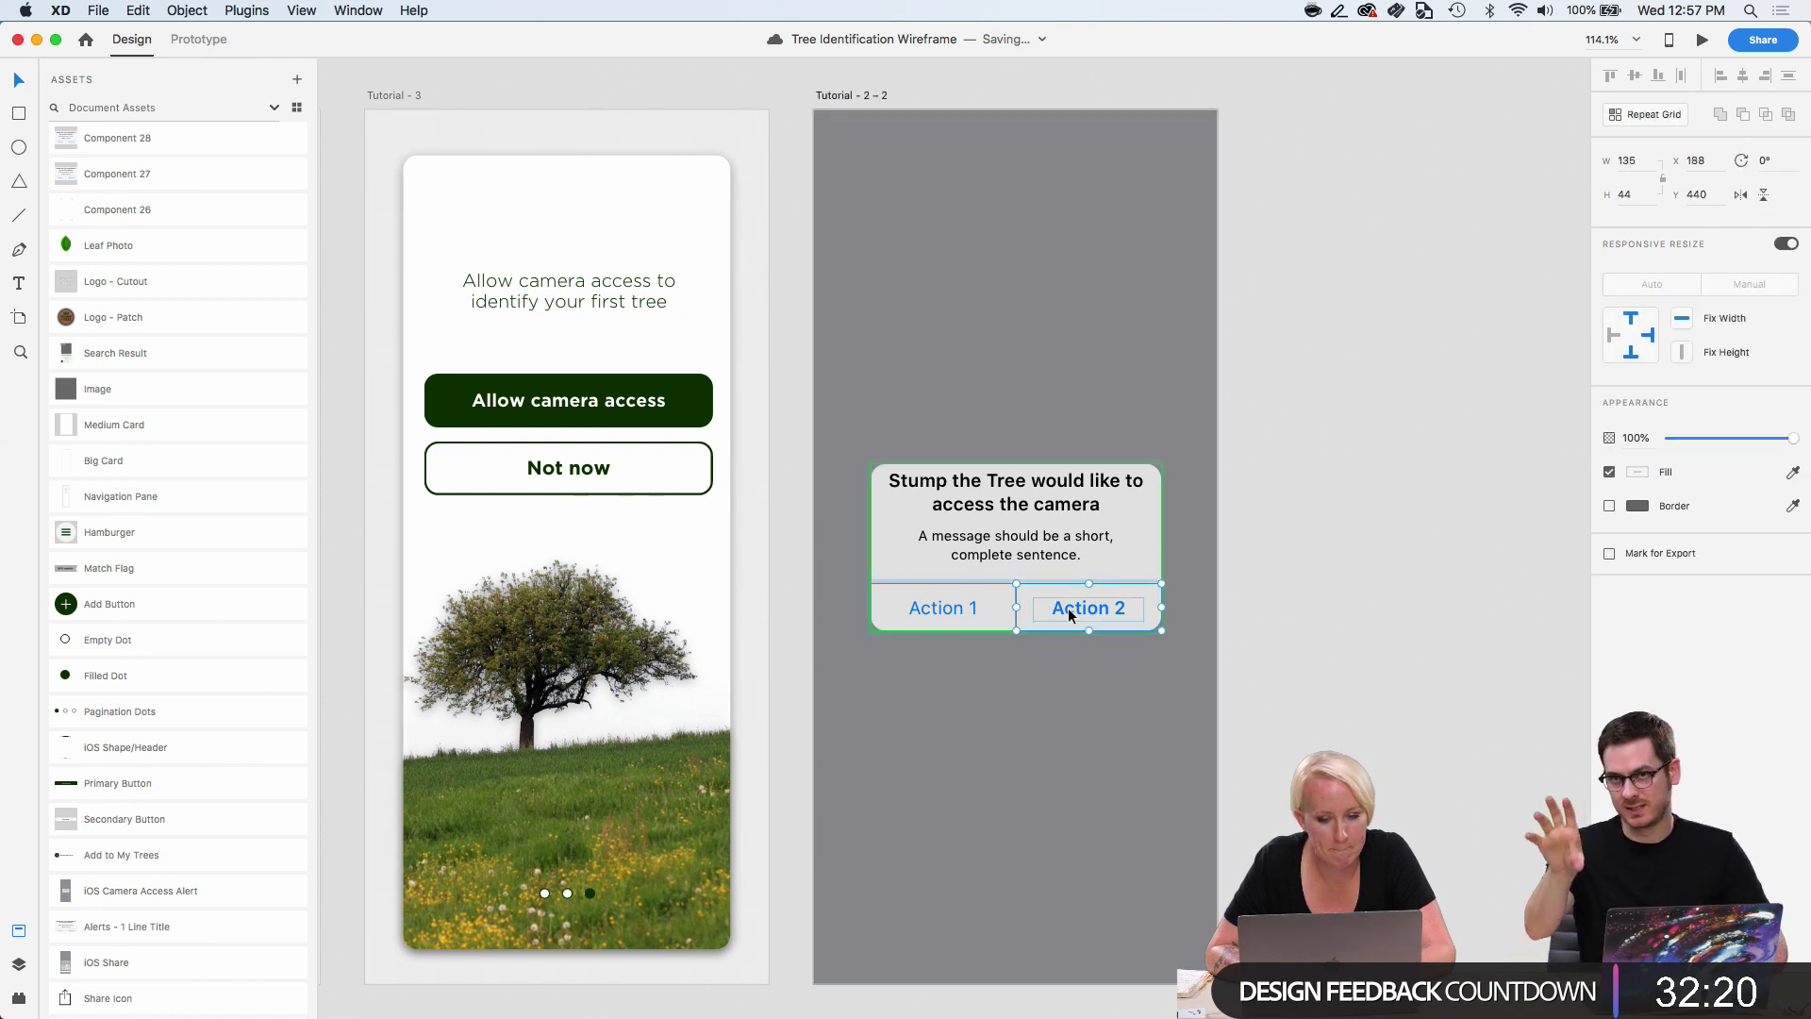
pyautogui.doubleClick(1068, 607)
pyautogui.press('Return')
pyautogui.write('A')
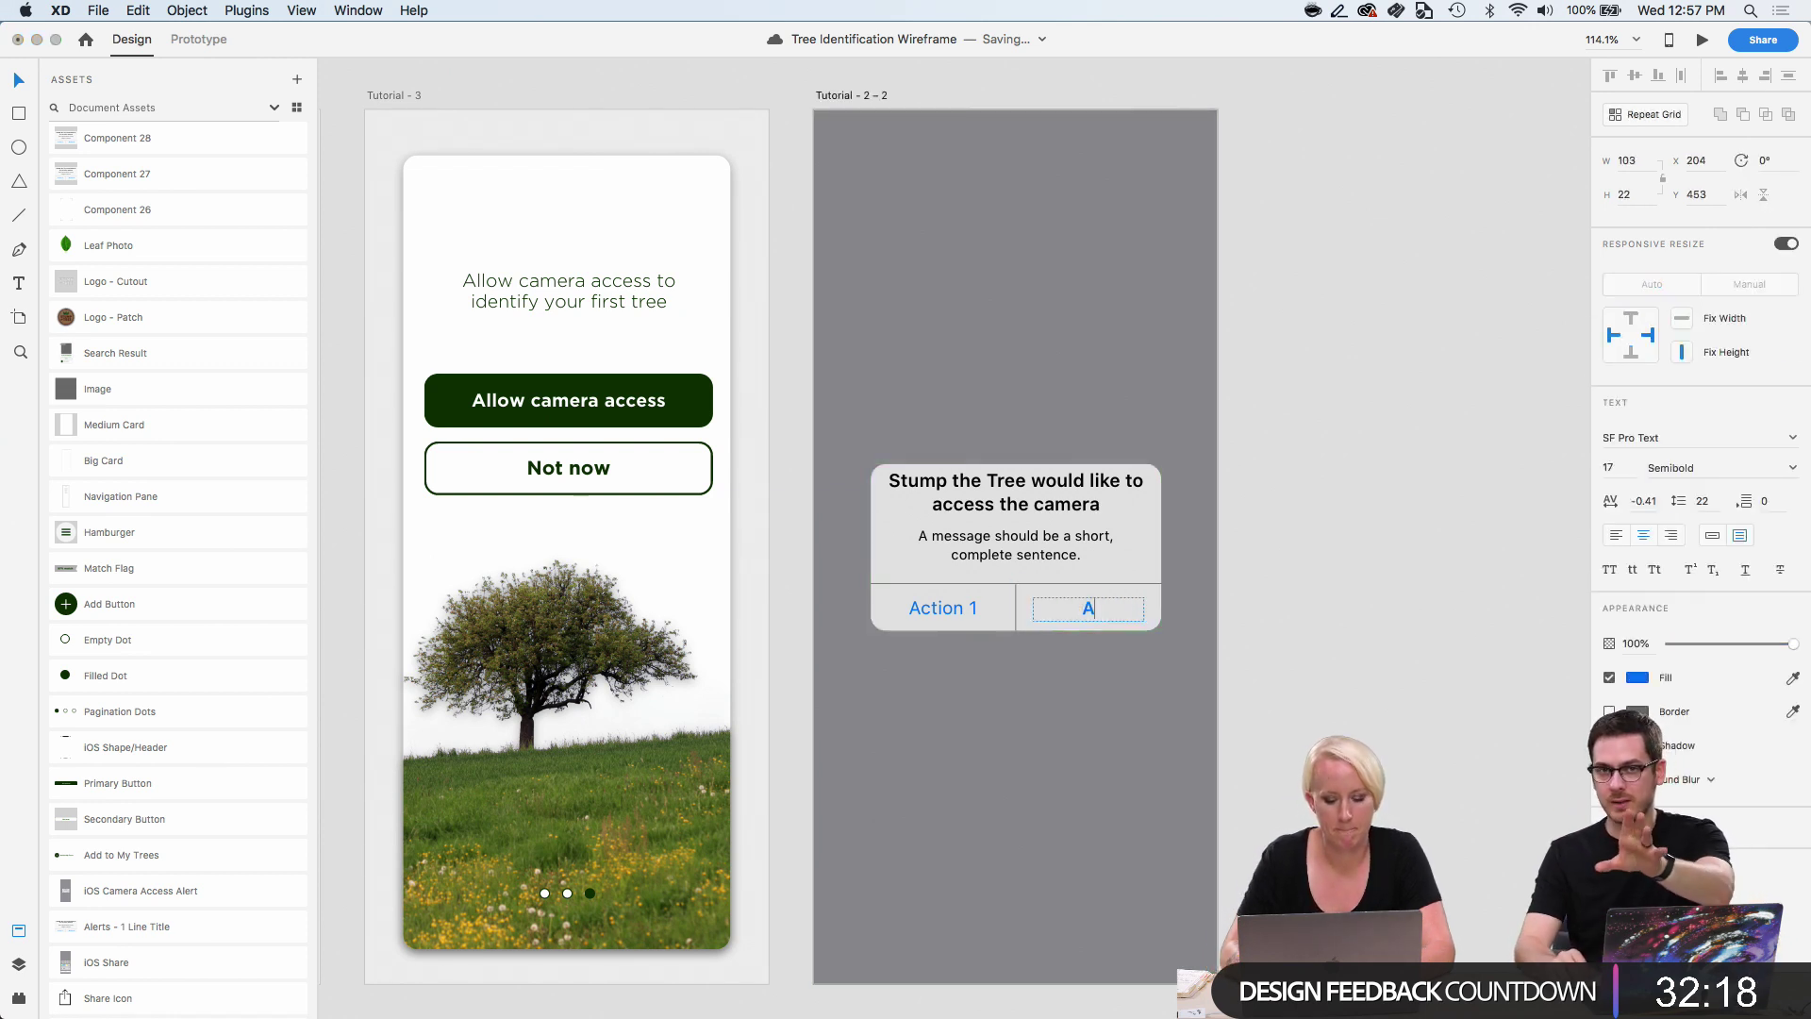
pyautogui.write('llow')
# Change the alert's Action 1 label to "Not now".
pyautogui.click(941, 609)
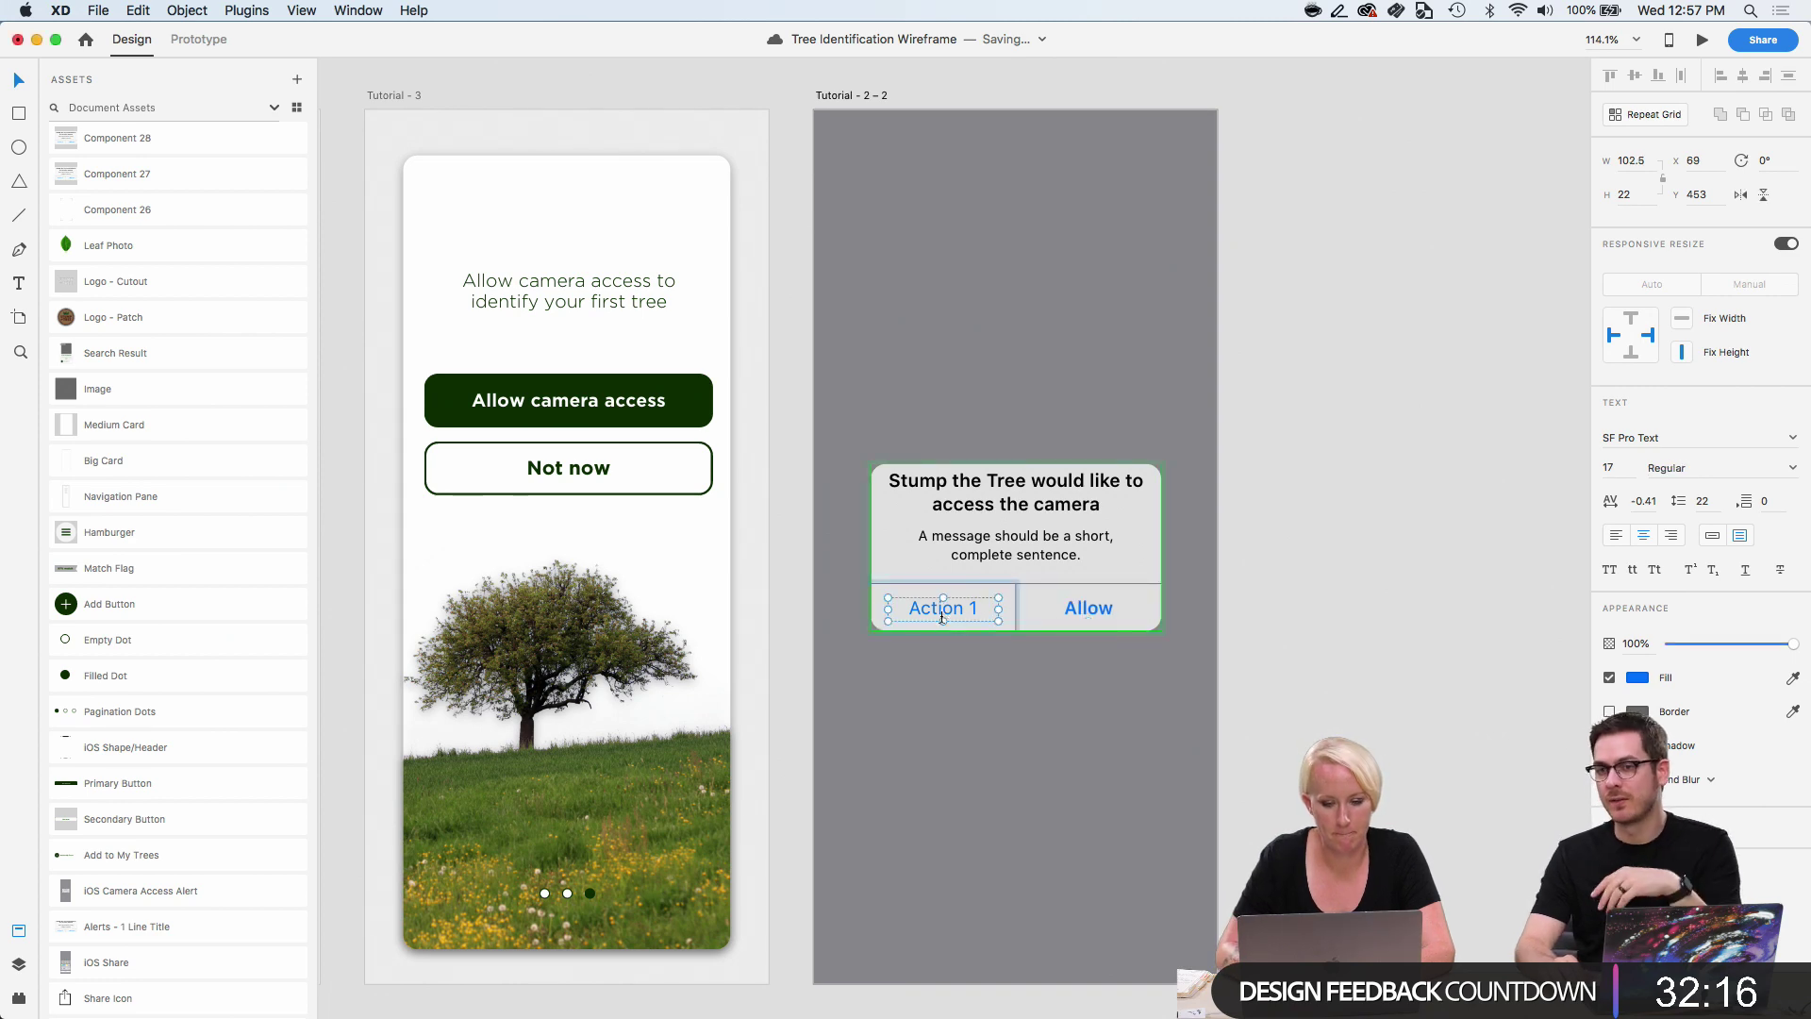
pyautogui.press('Return')
pyautogui.write('Not now')
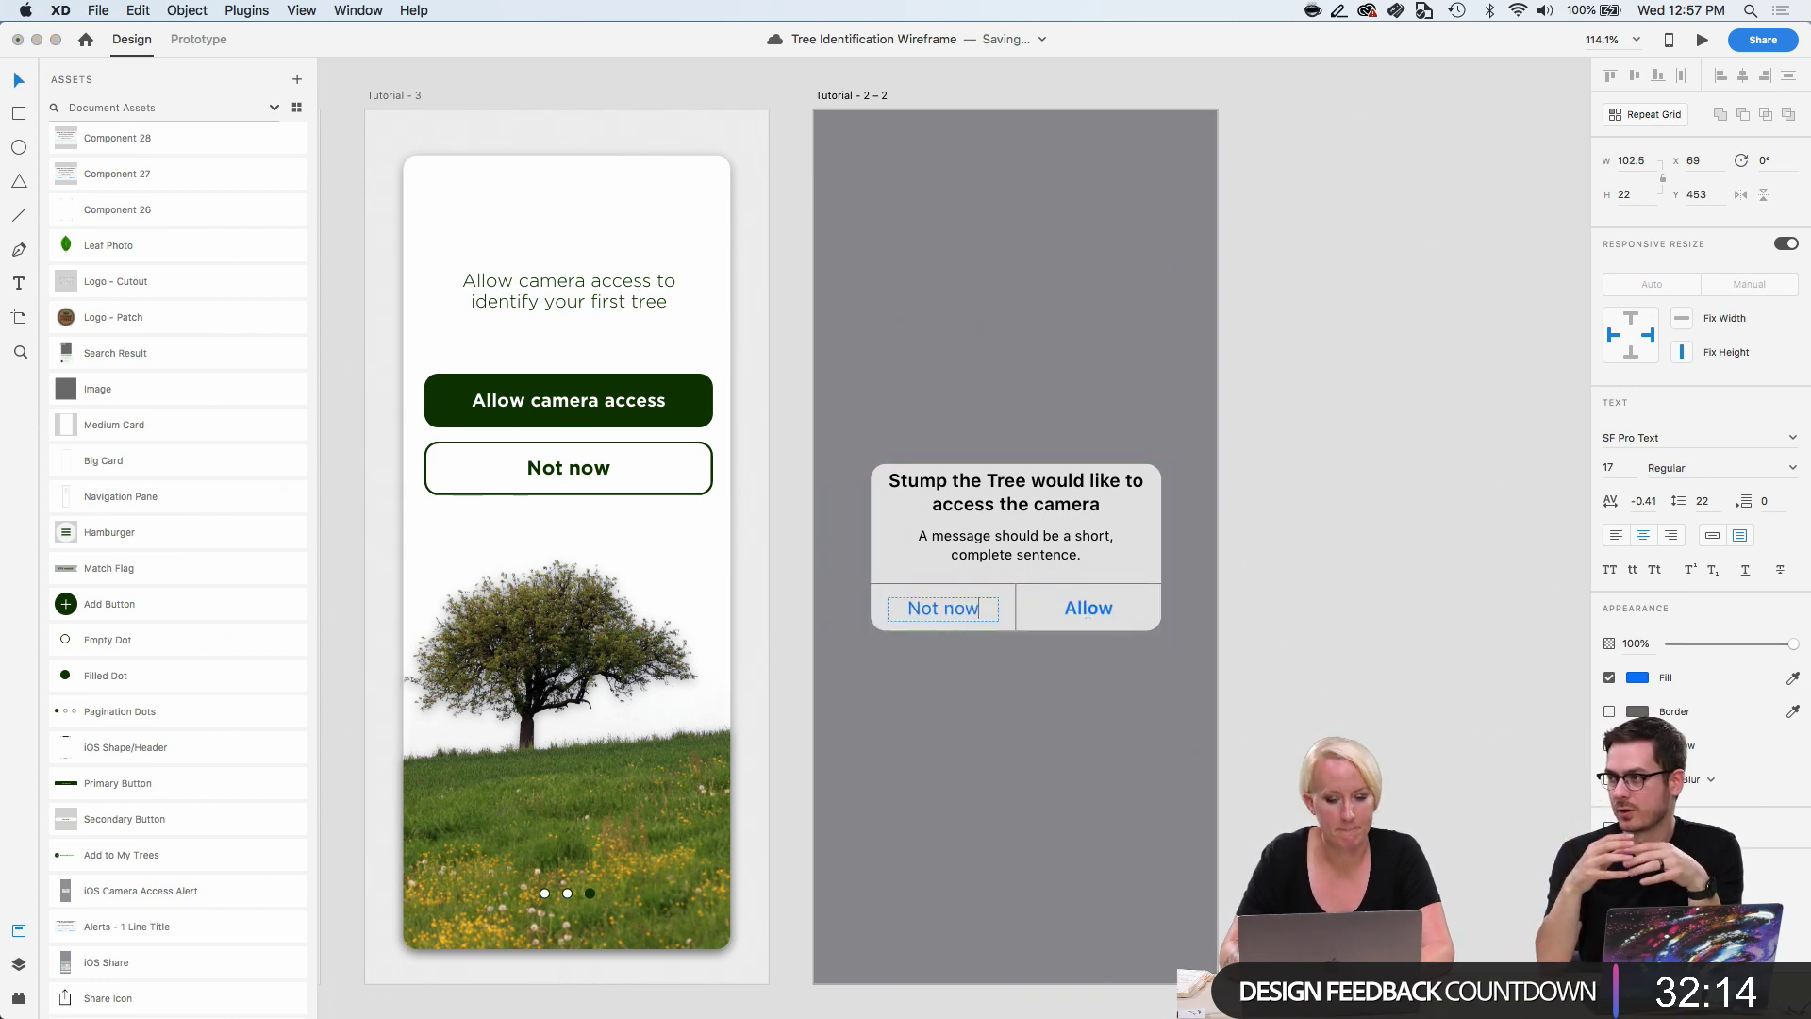
pyautogui.press('Escape')
pyautogui.scroll(-3, 1417, 676)
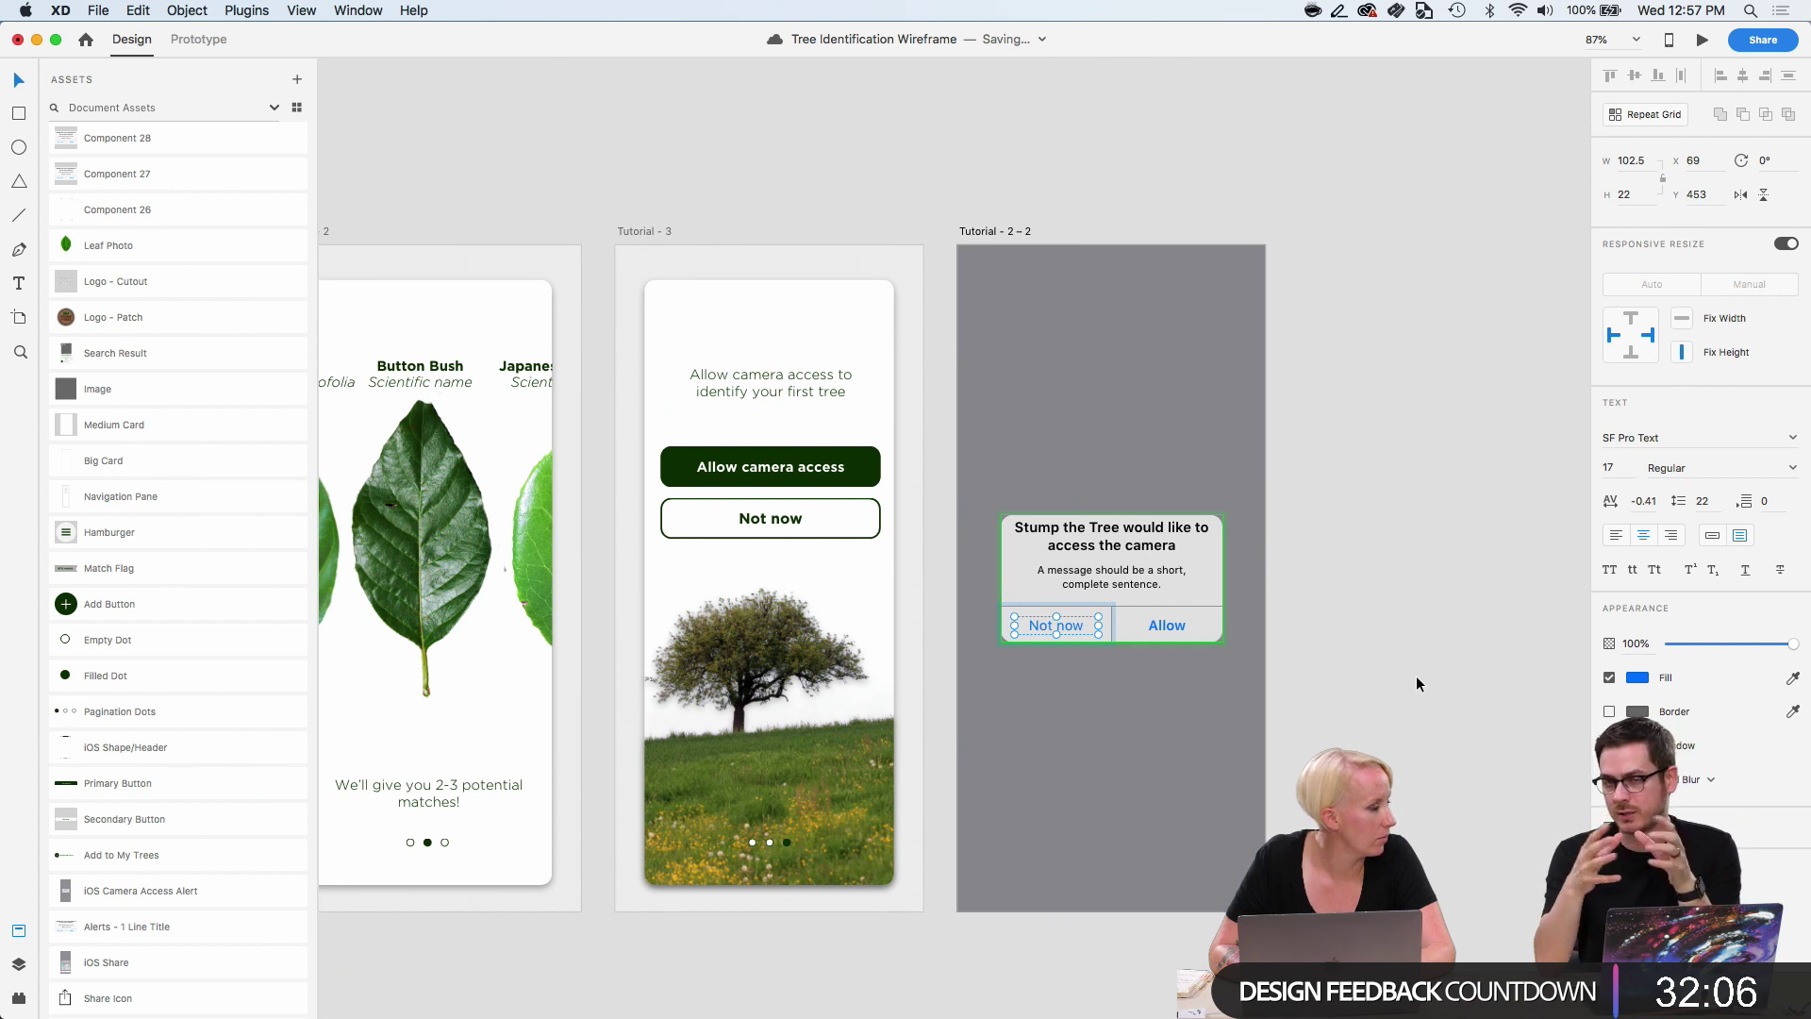
pyautogui.click(1417, 677)
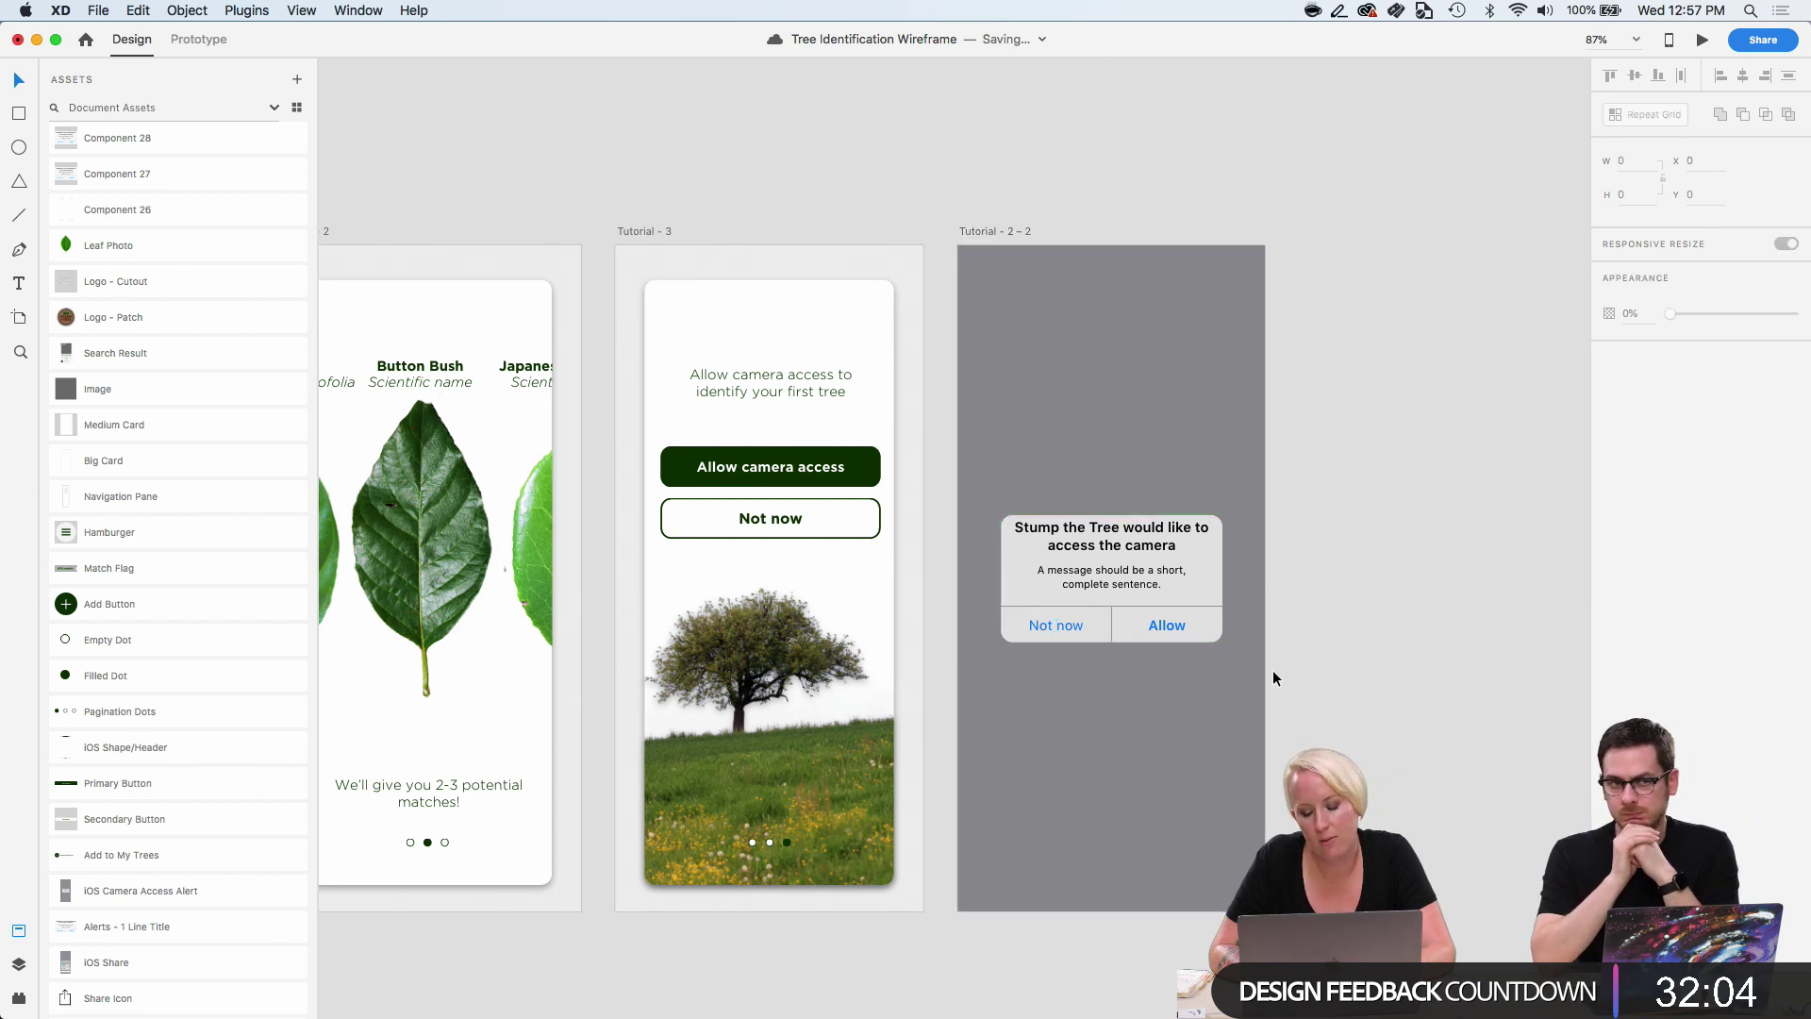
# Nudge the alert's title text down to Y 341 to add space above it.
pyautogui.click(1150, 546)
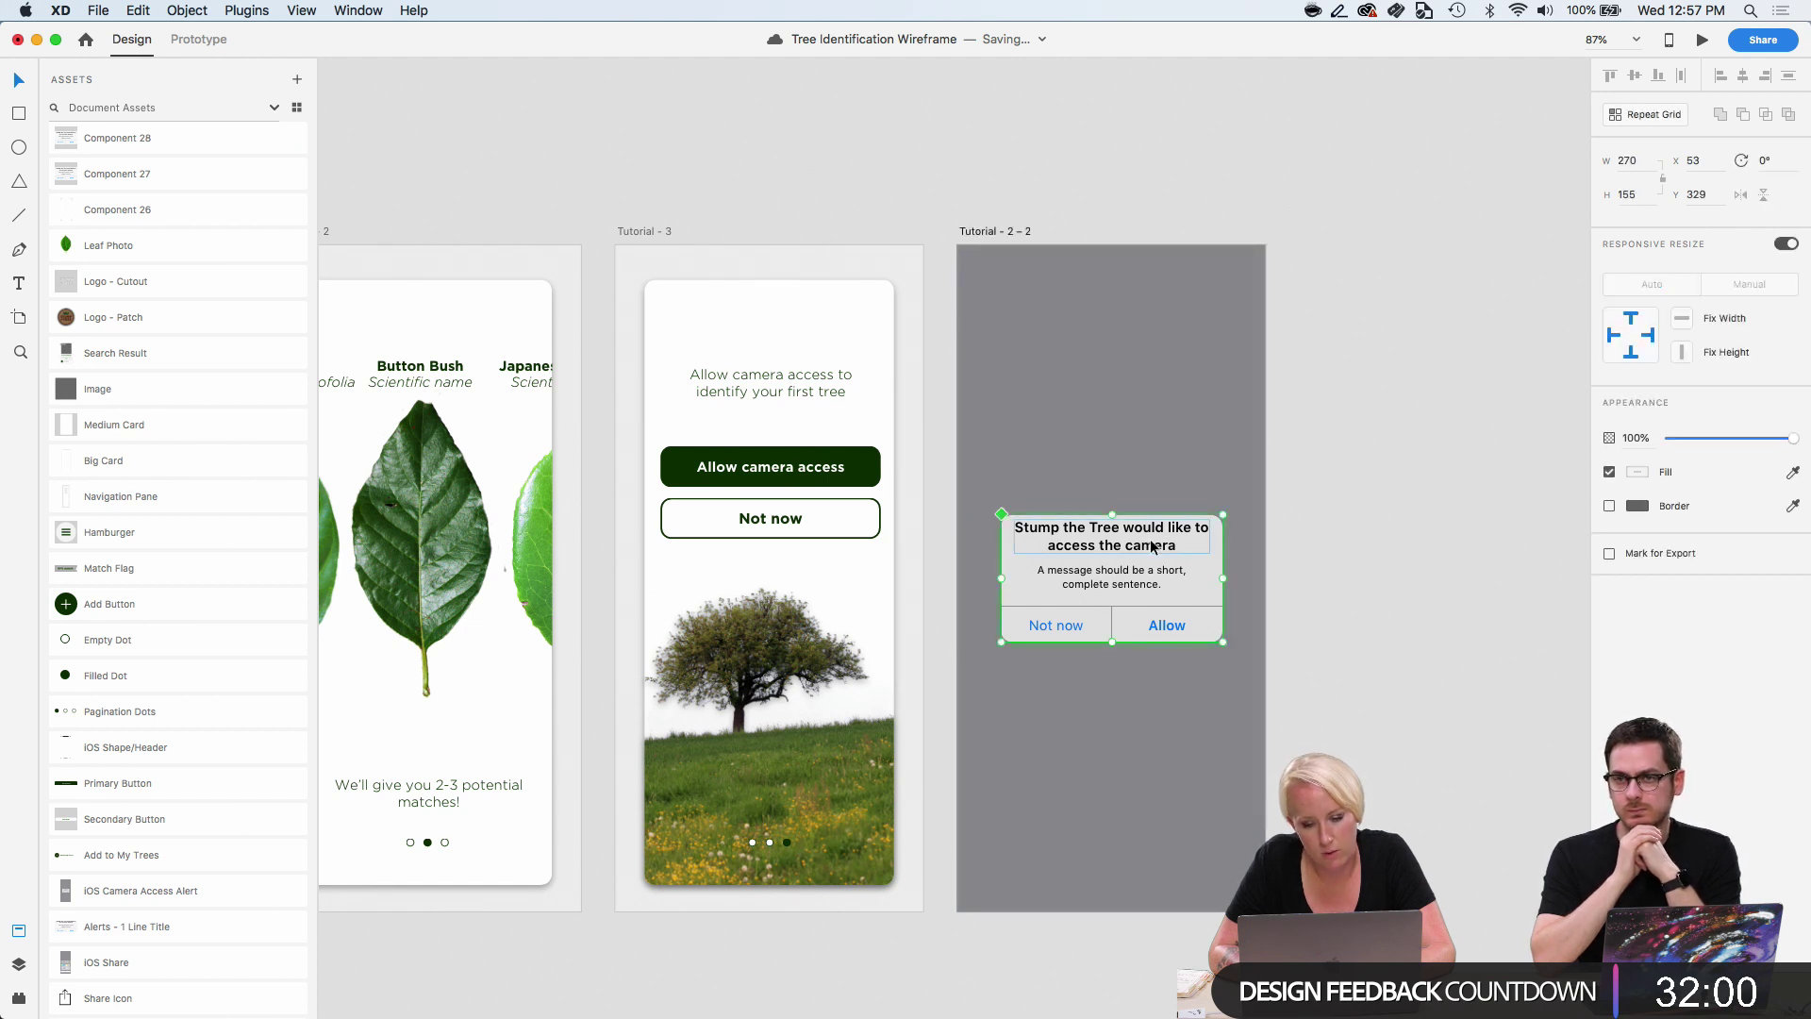
pyautogui.doubleClick(1151, 545)
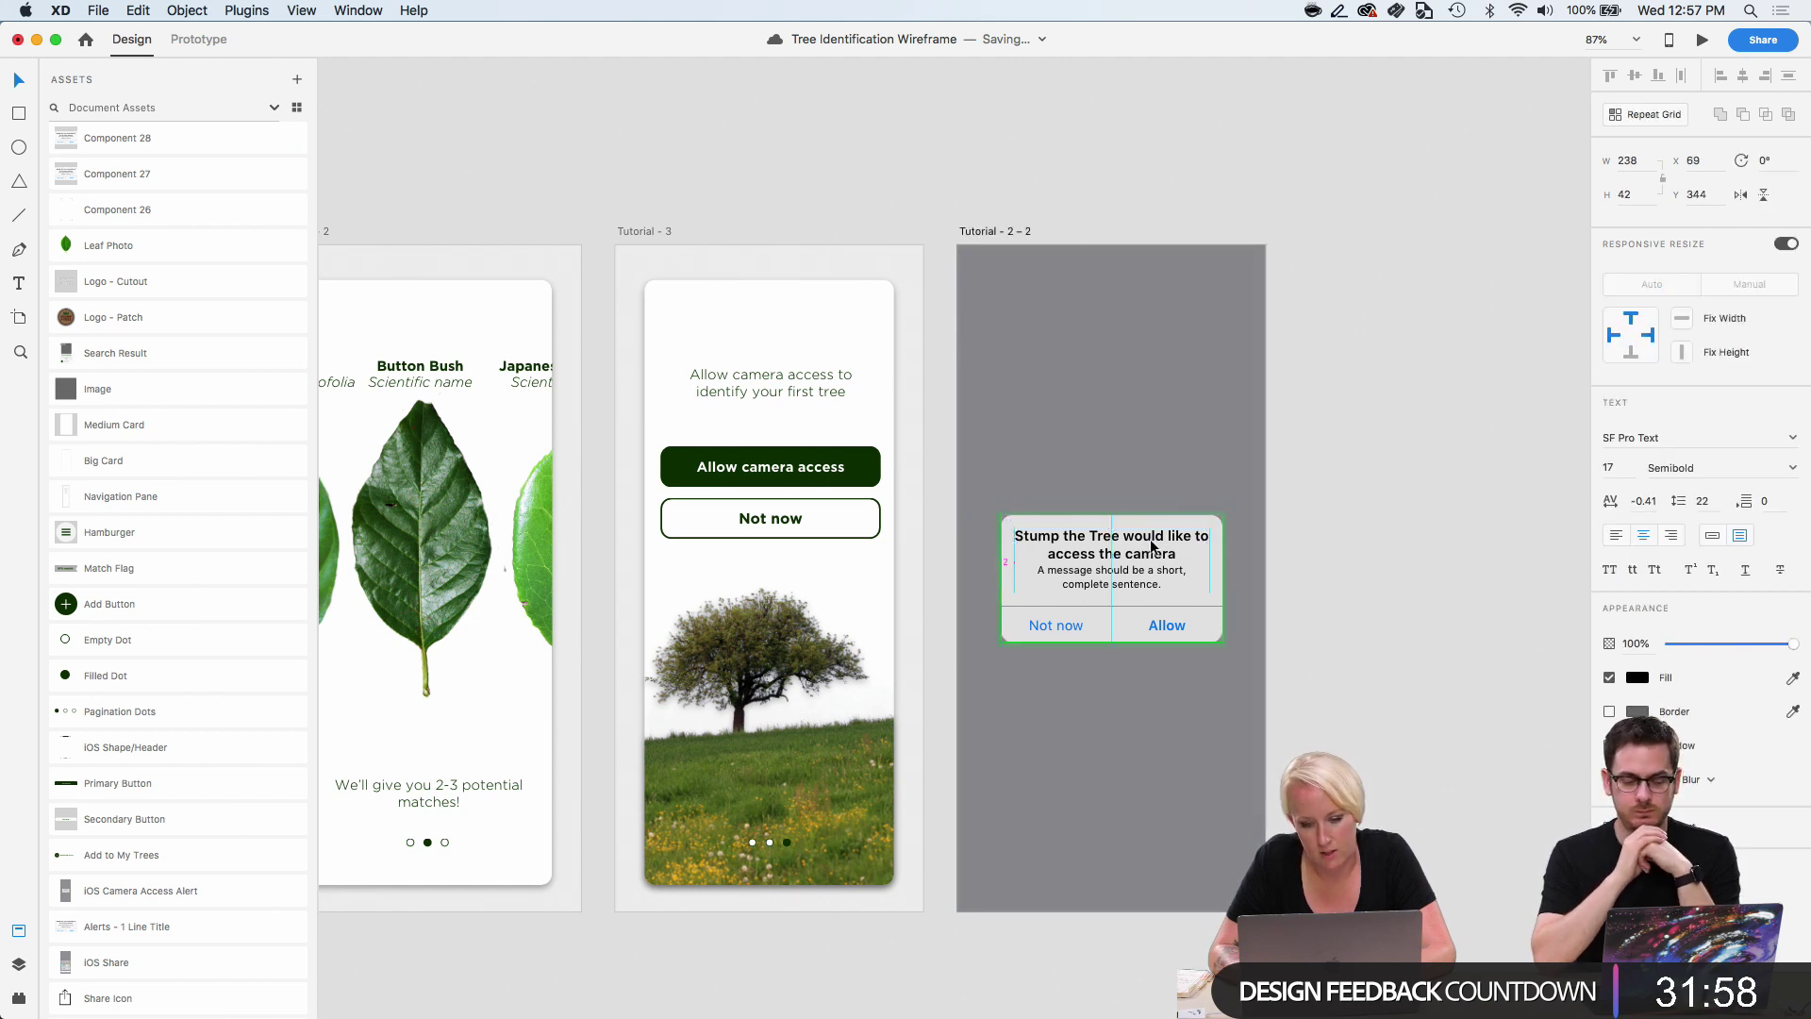
pyautogui.press('Down')
pyautogui.press('Down')
pyautogui.press('Down')
pyautogui.press('Down')
pyautogui.press('Down')
pyautogui.press('Down')
pyautogui.press('Down')
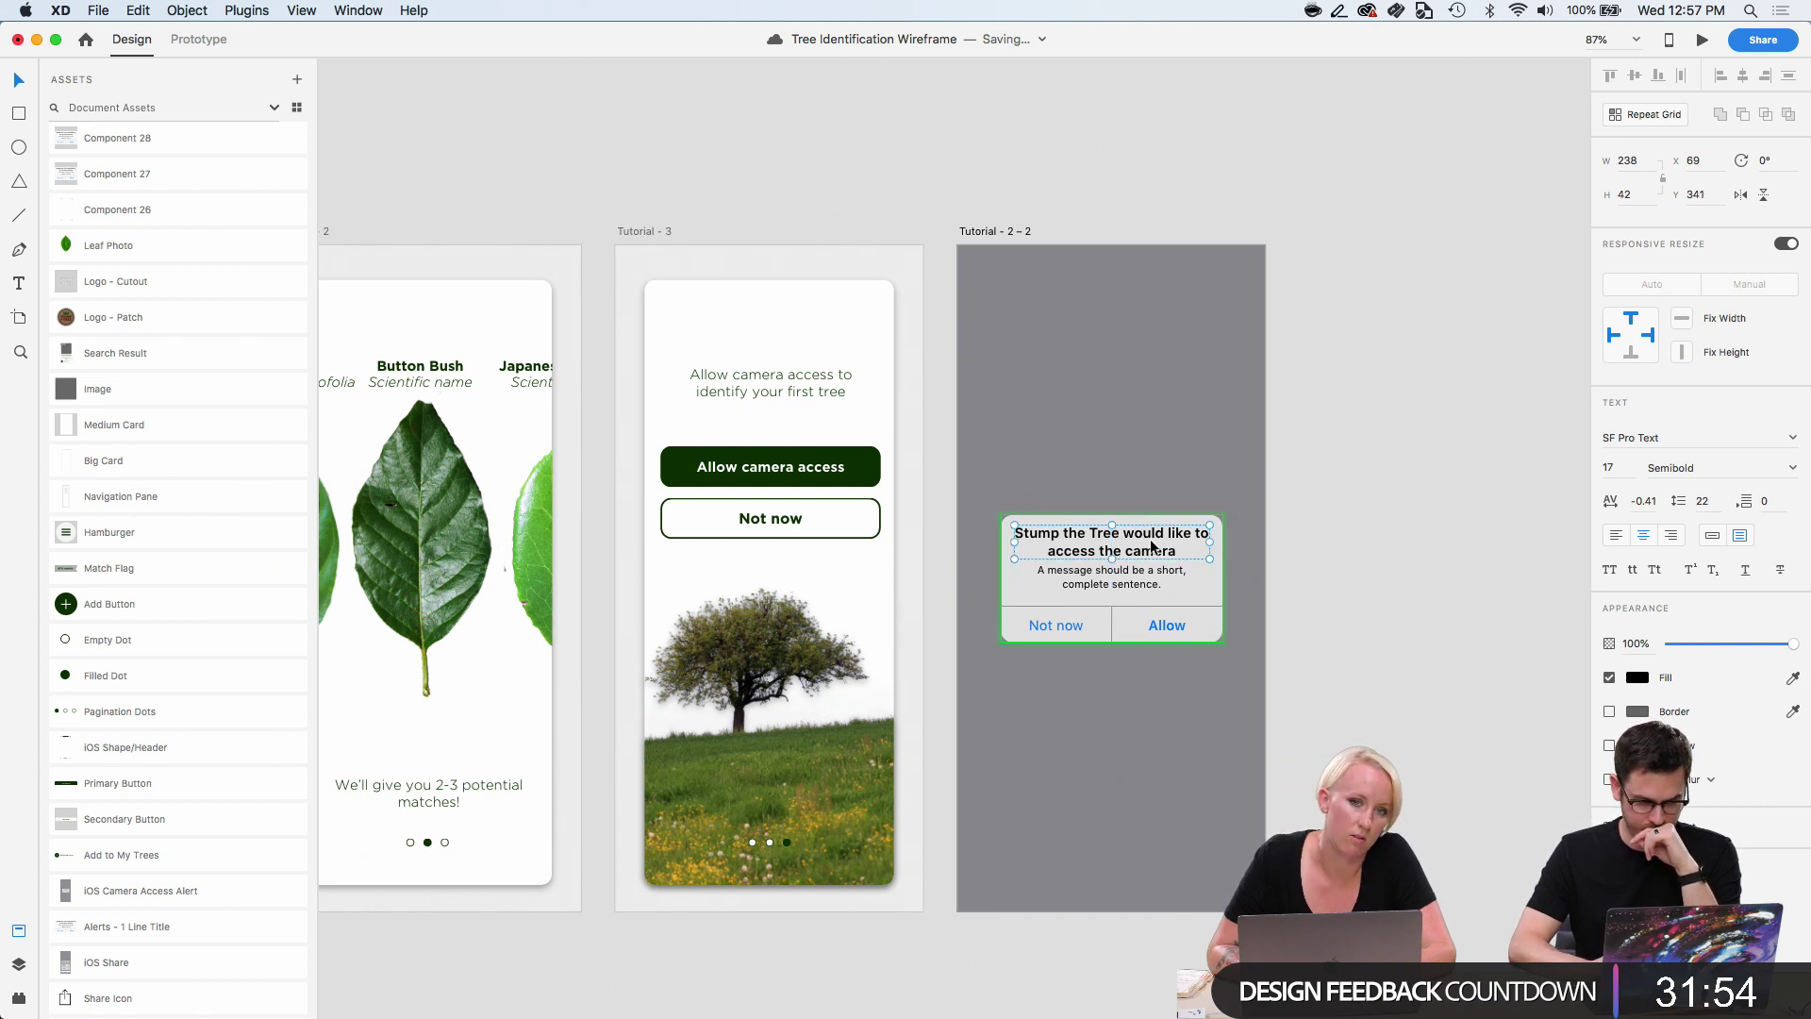
pyautogui.click(1352, 602)
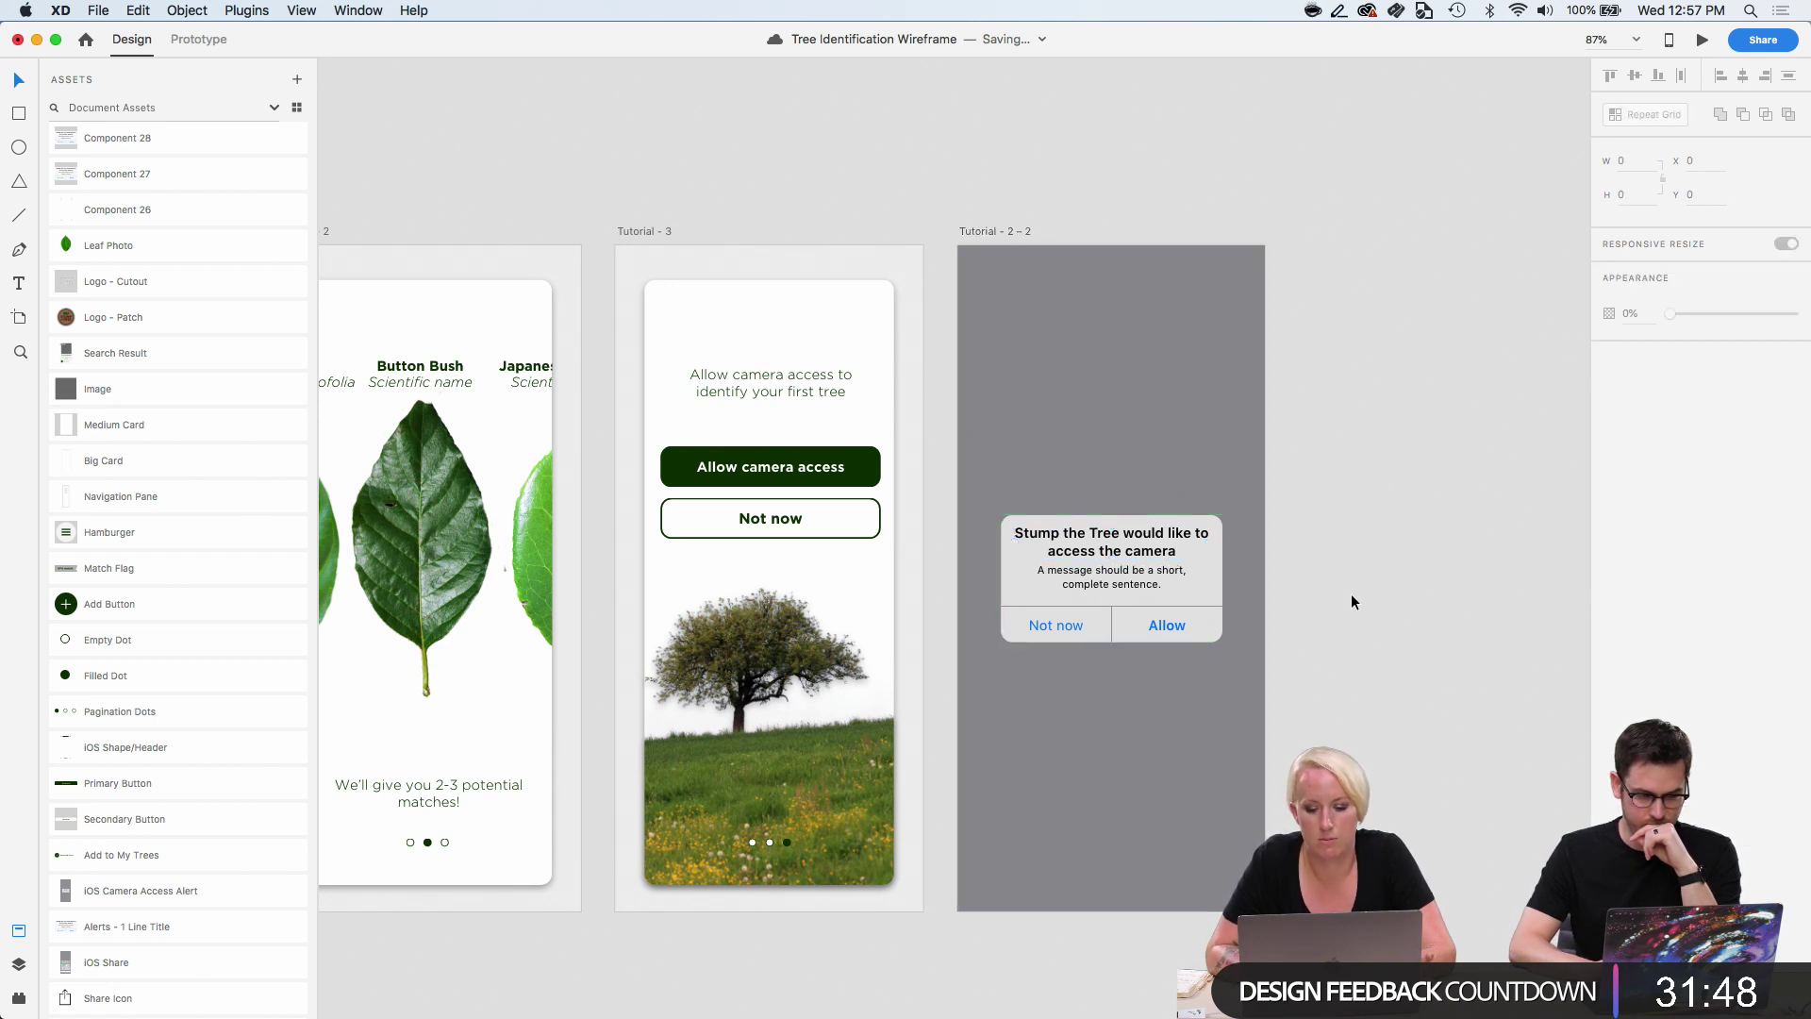
# Nudge the alert's message text down to Y 394 to separate it from the title.
pyautogui.scroll(3, 1322, 601)
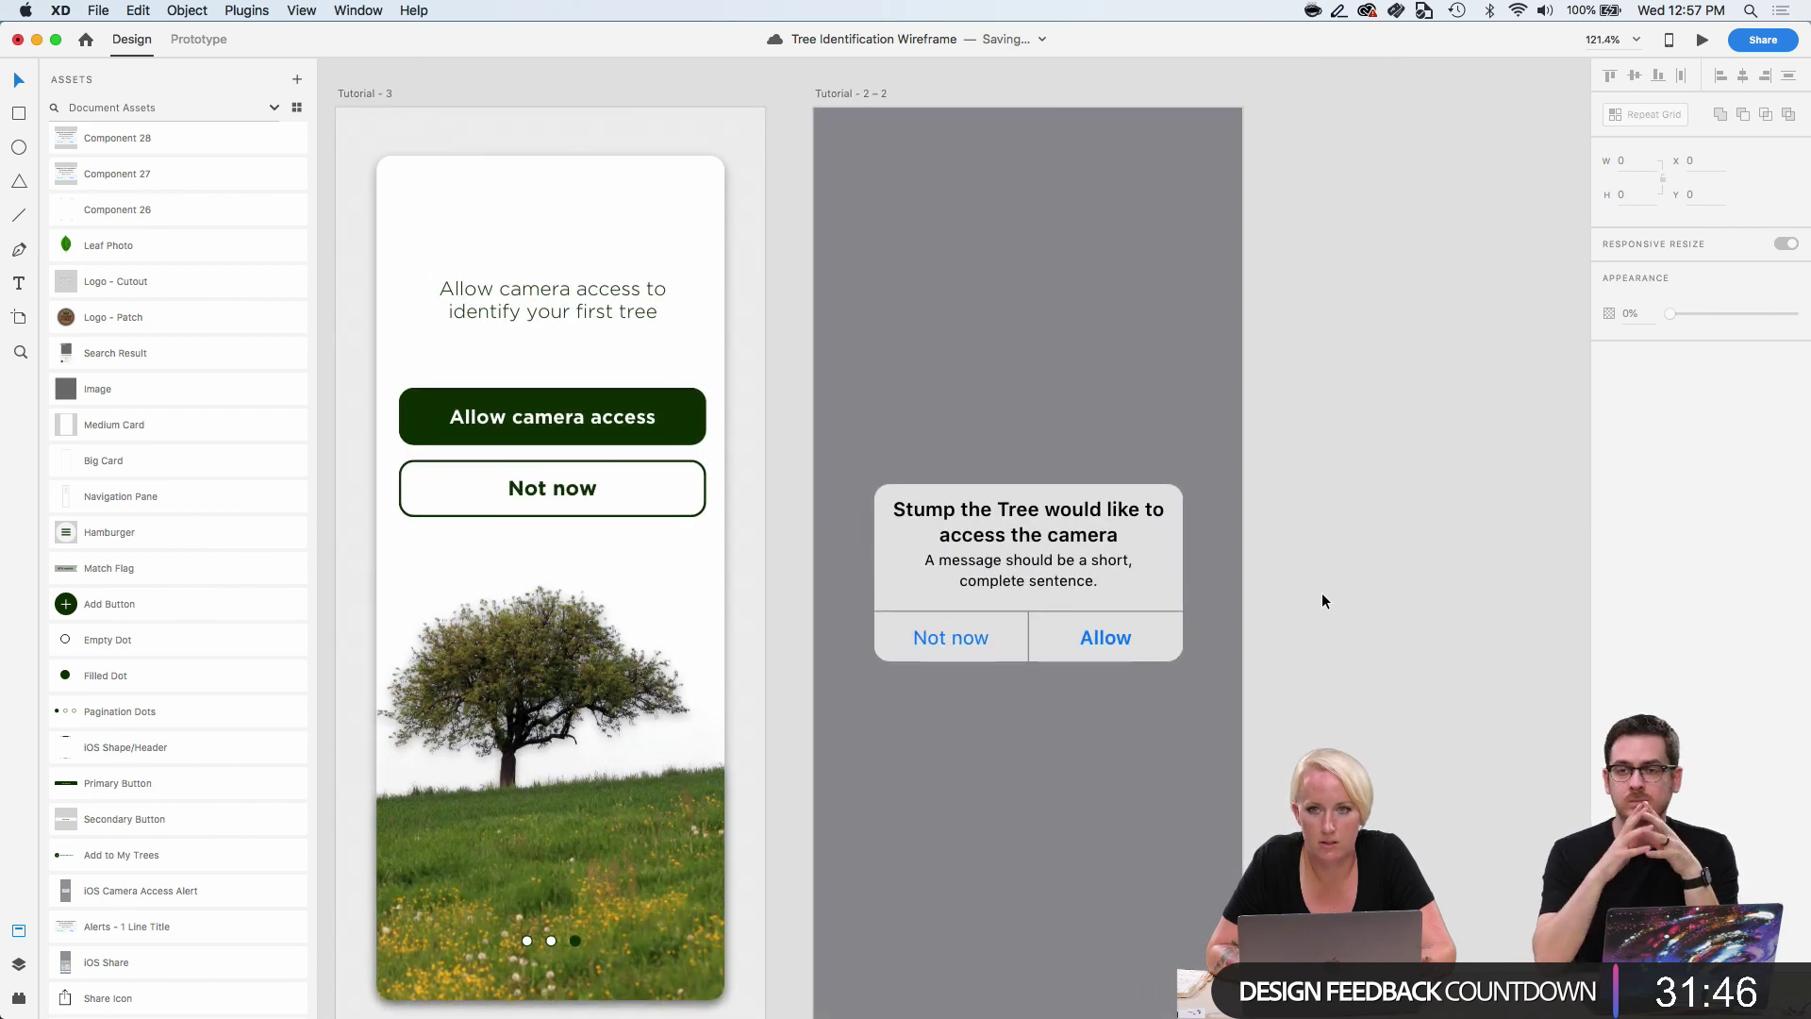
pyautogui.scroll(2, 1321, 600)
pyautogui.click(955, 569)
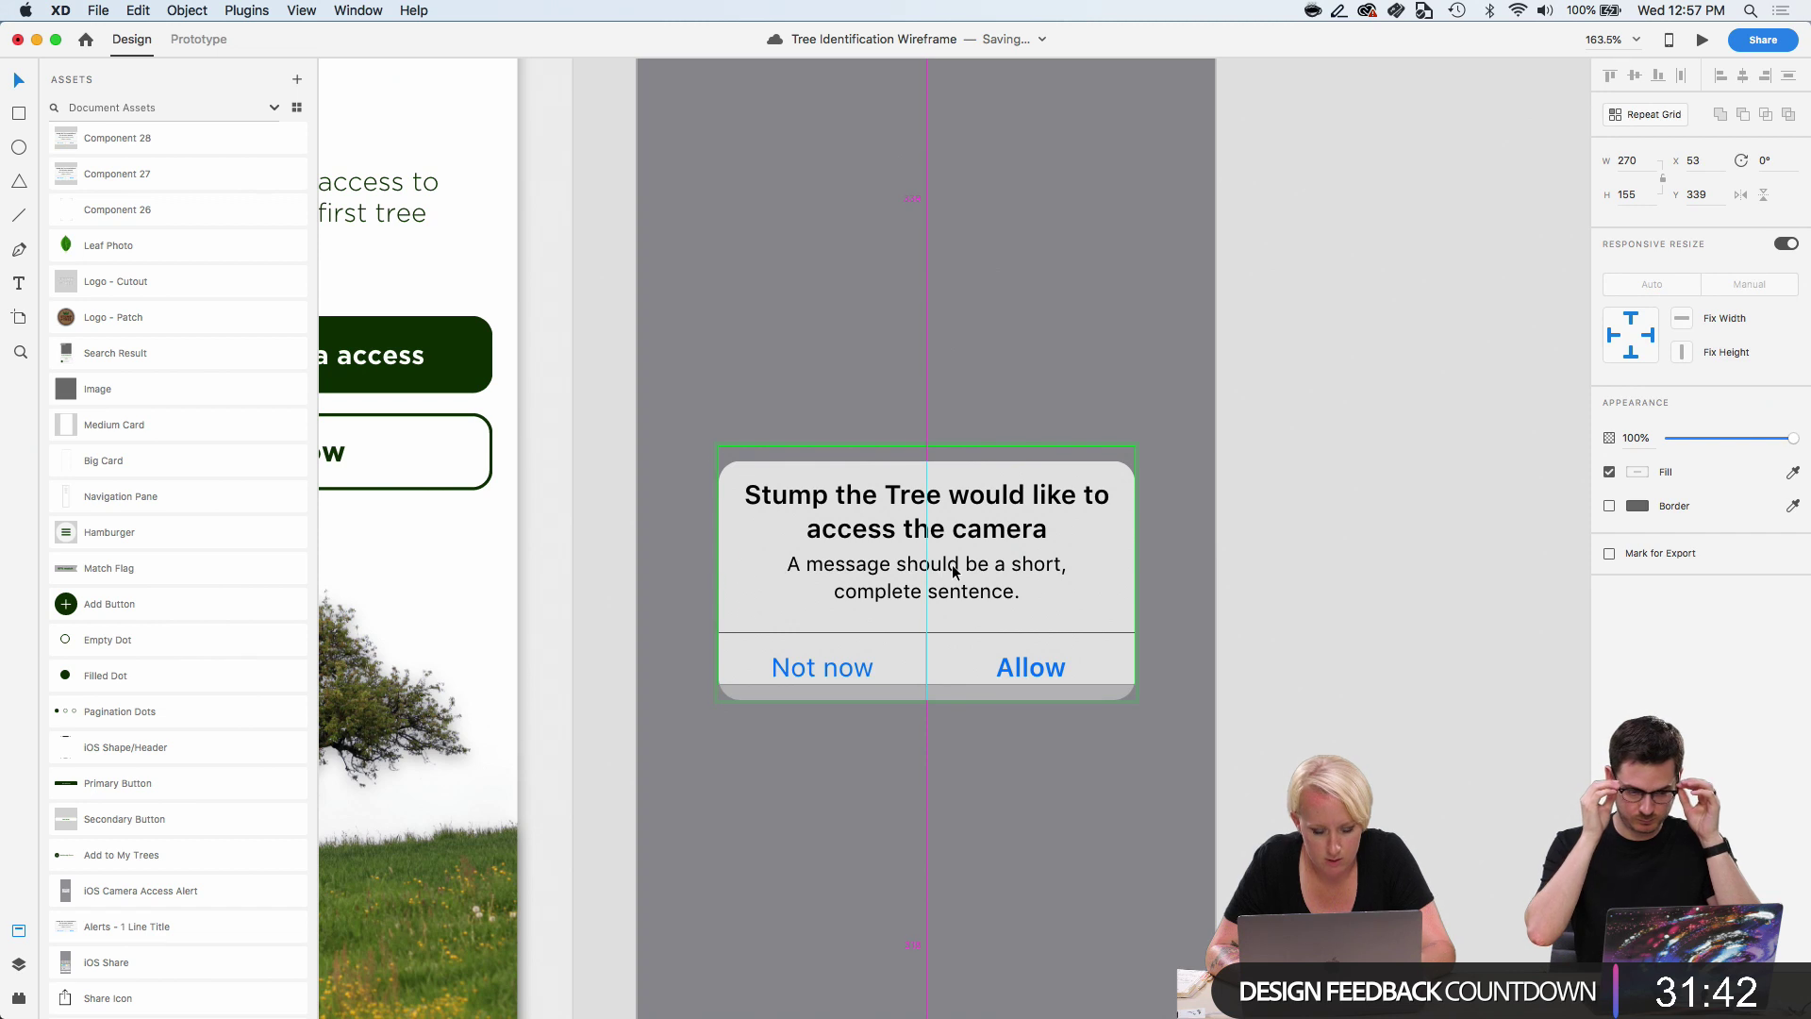
pyautogui.doubleClick(953, 564)
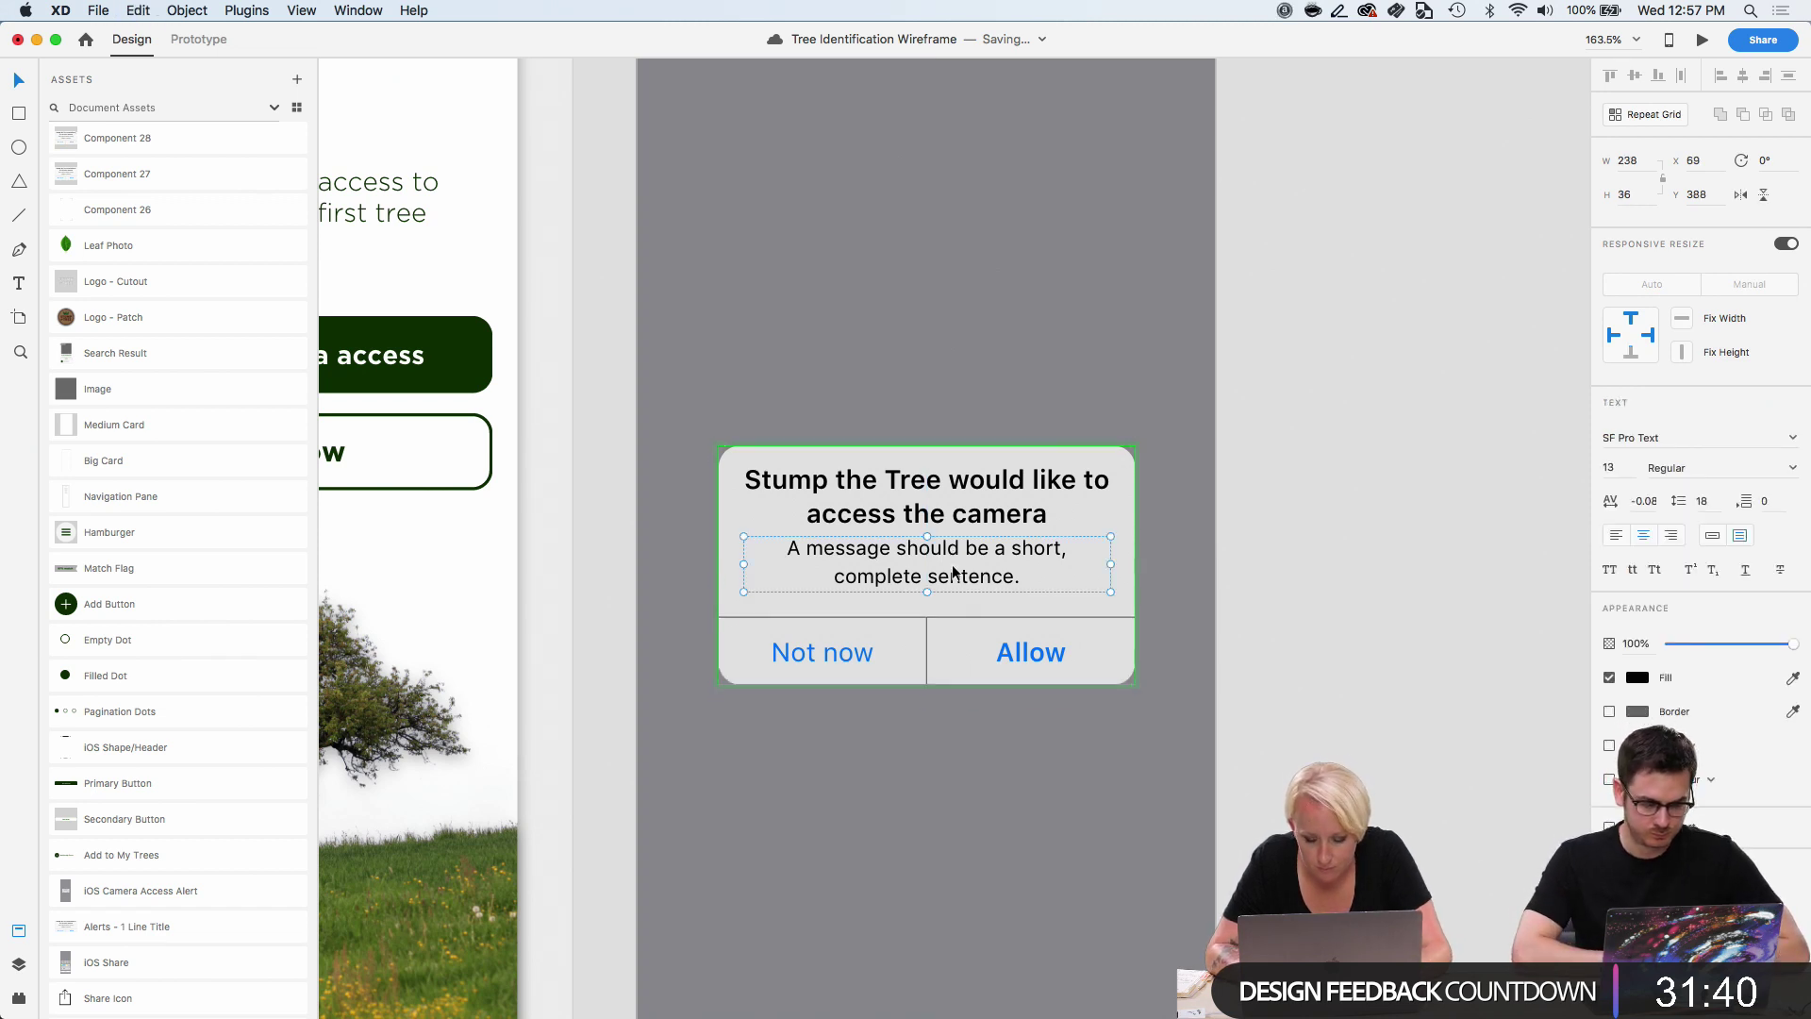
pyautogui.press('Down')
pyautogui.press('Down')
pyautogui.press('Down')
pyautogui.press('Down')
pyautogui.press('Down')
pyautogui.press('Down')
pyautogui.press('Down')
pyautogui.press('Up')
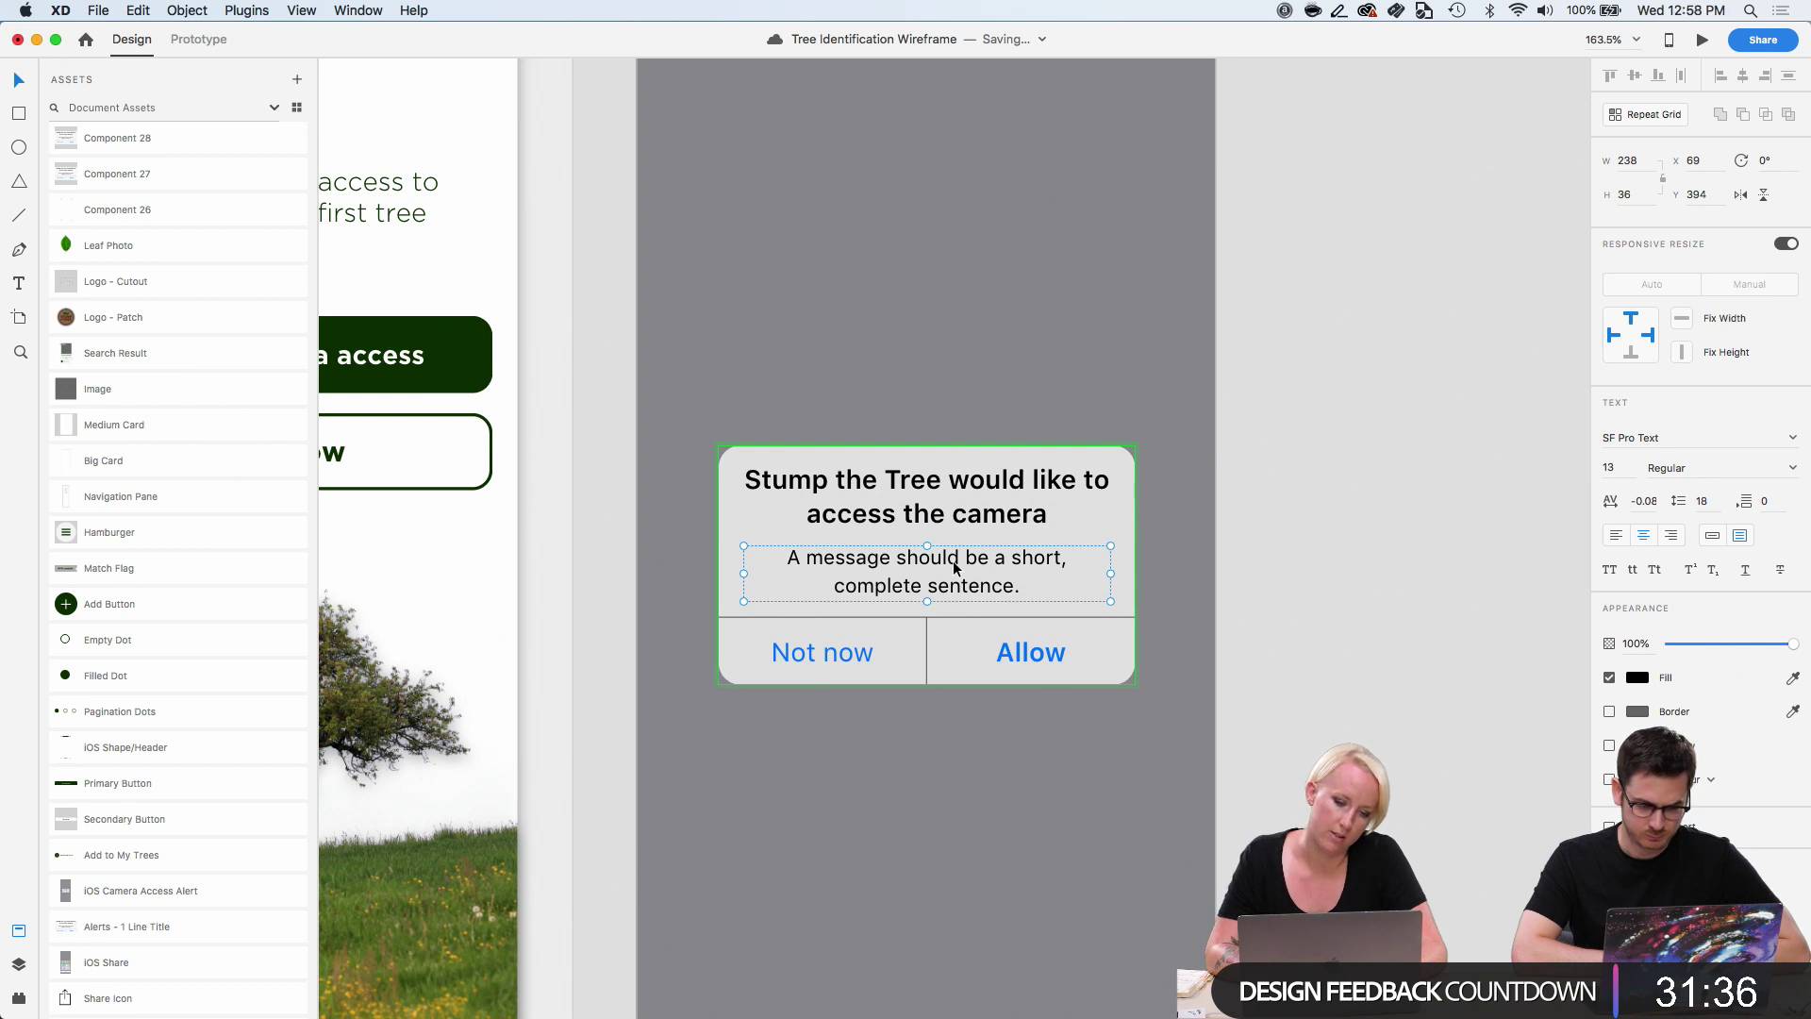
# Replace the alert's placeholder message with "Easily identify trees with a single photo".
pyautogui.tripleClick(955, 564)
pyautogui.press('super+a')
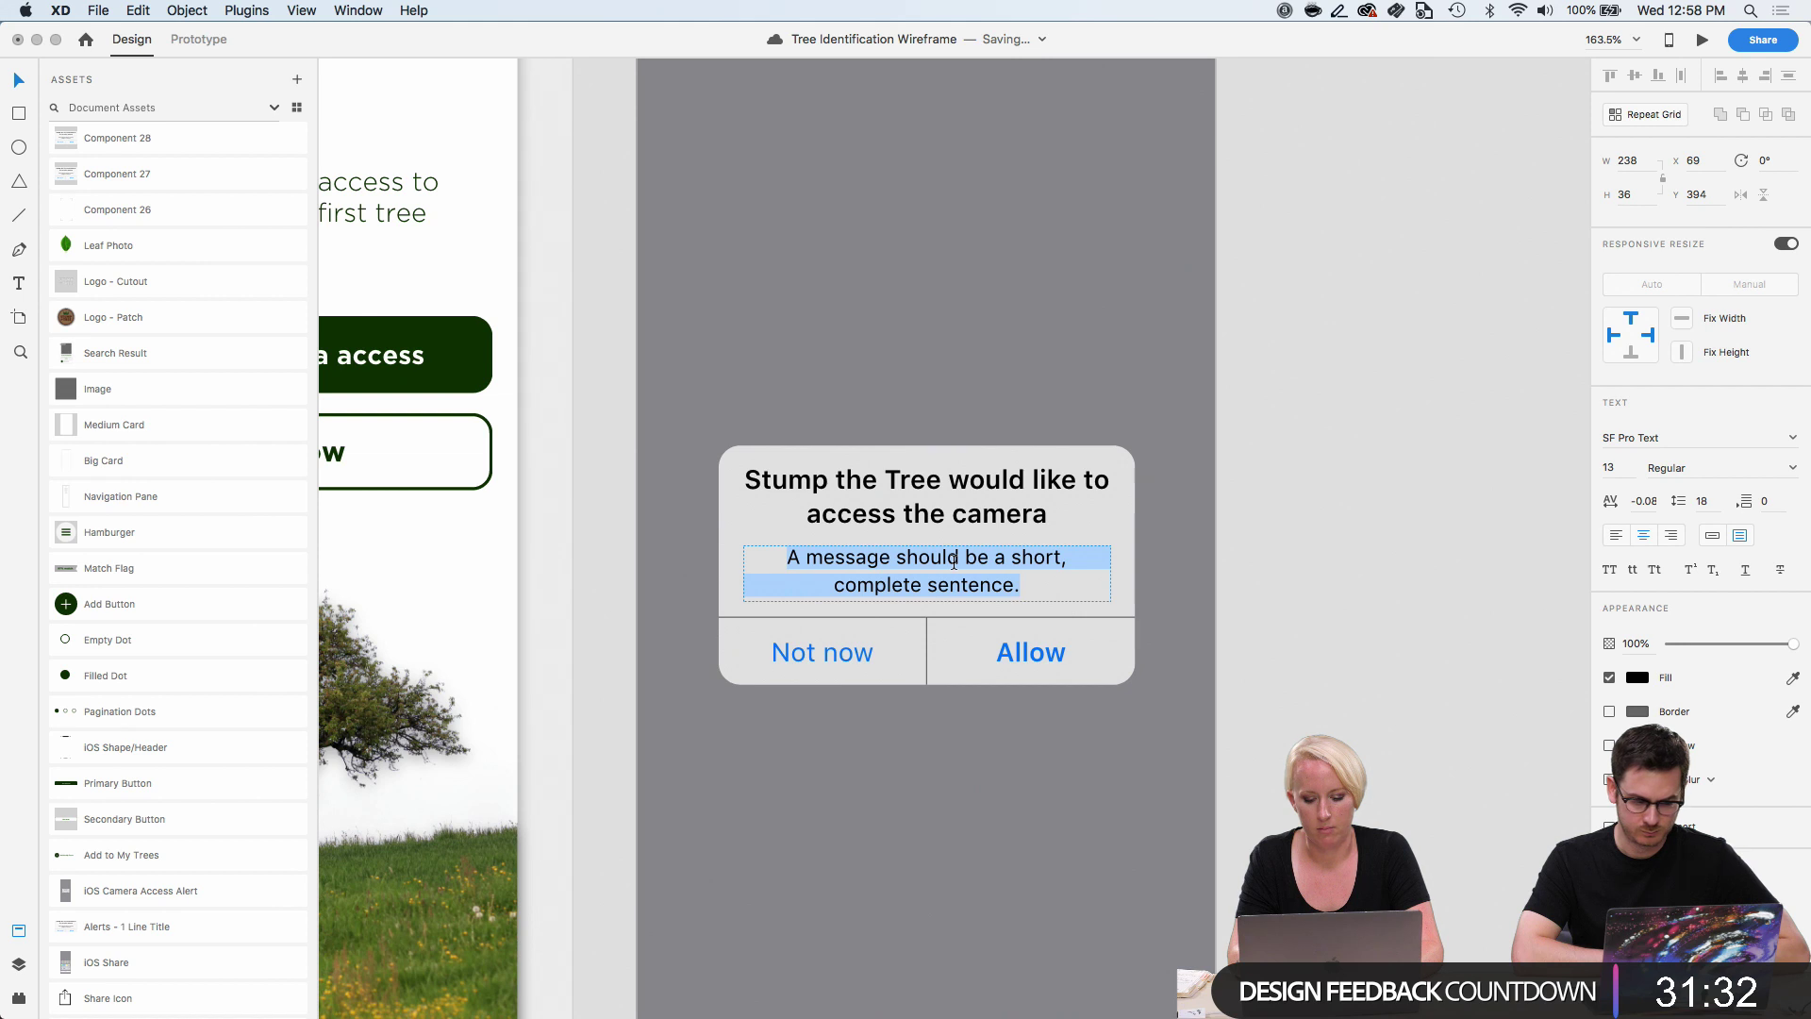
pyautogui.write('Easily iden')
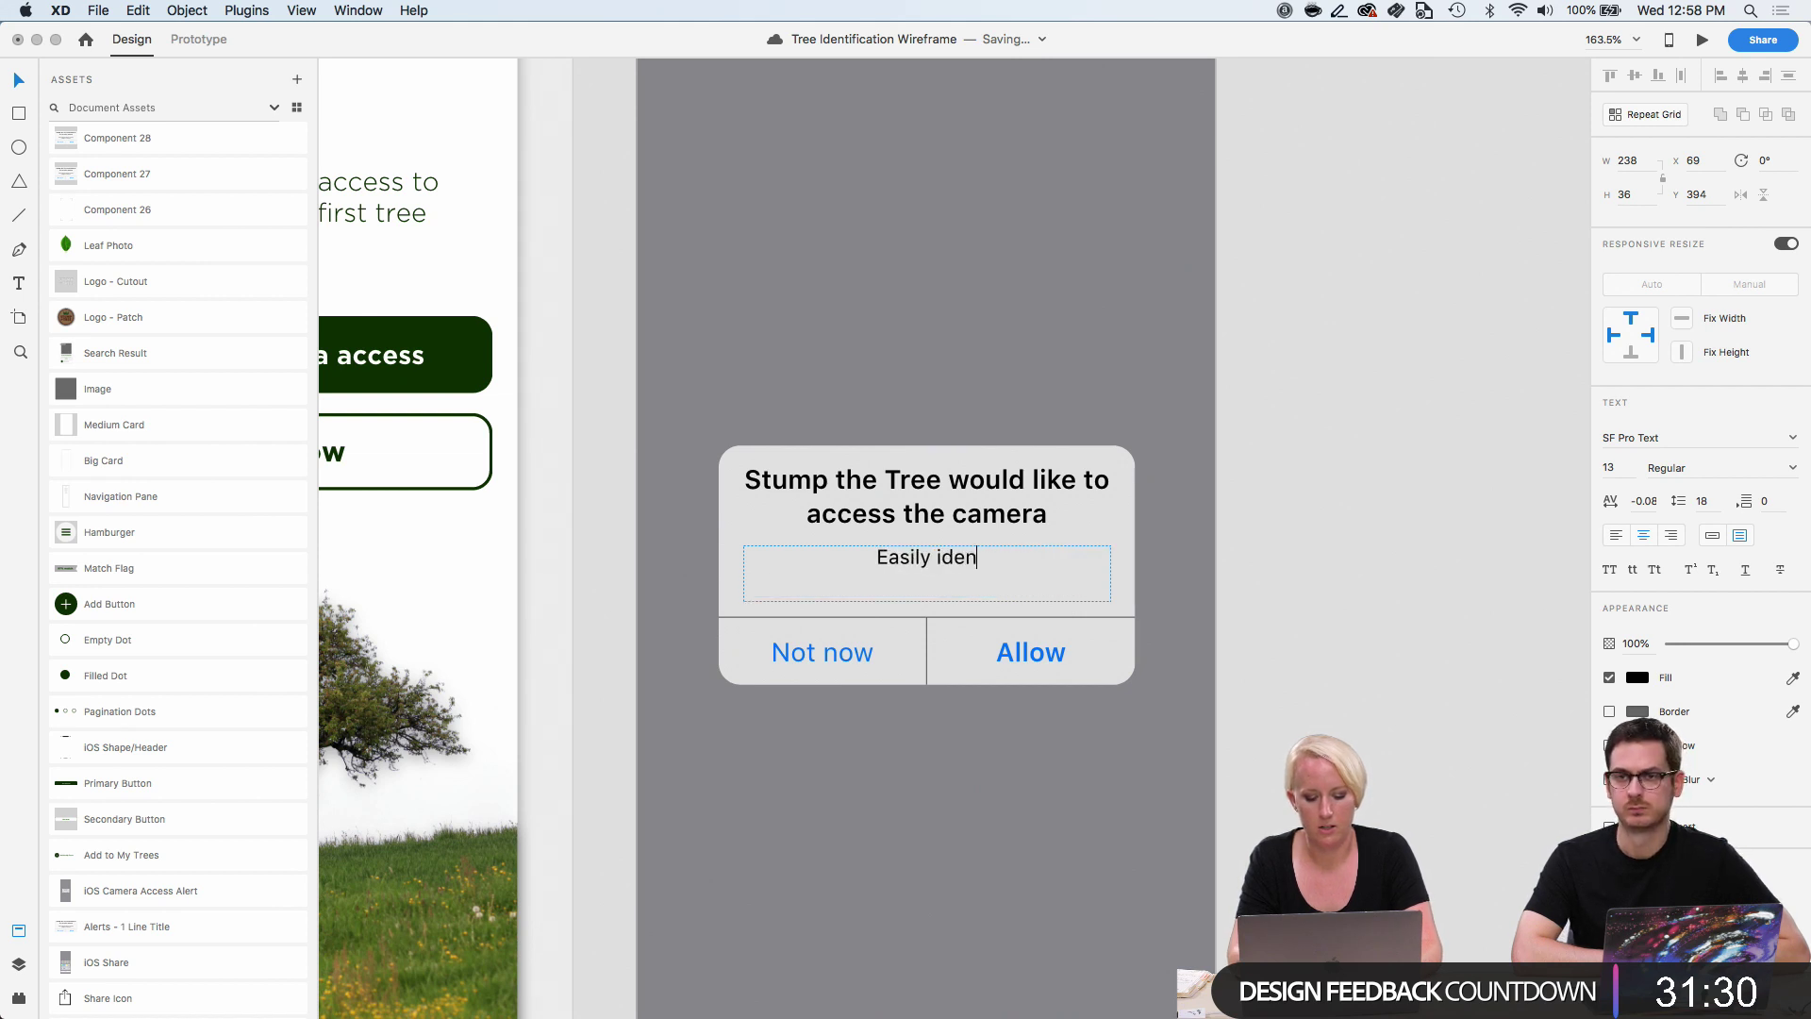
pyautogui.write('ti')
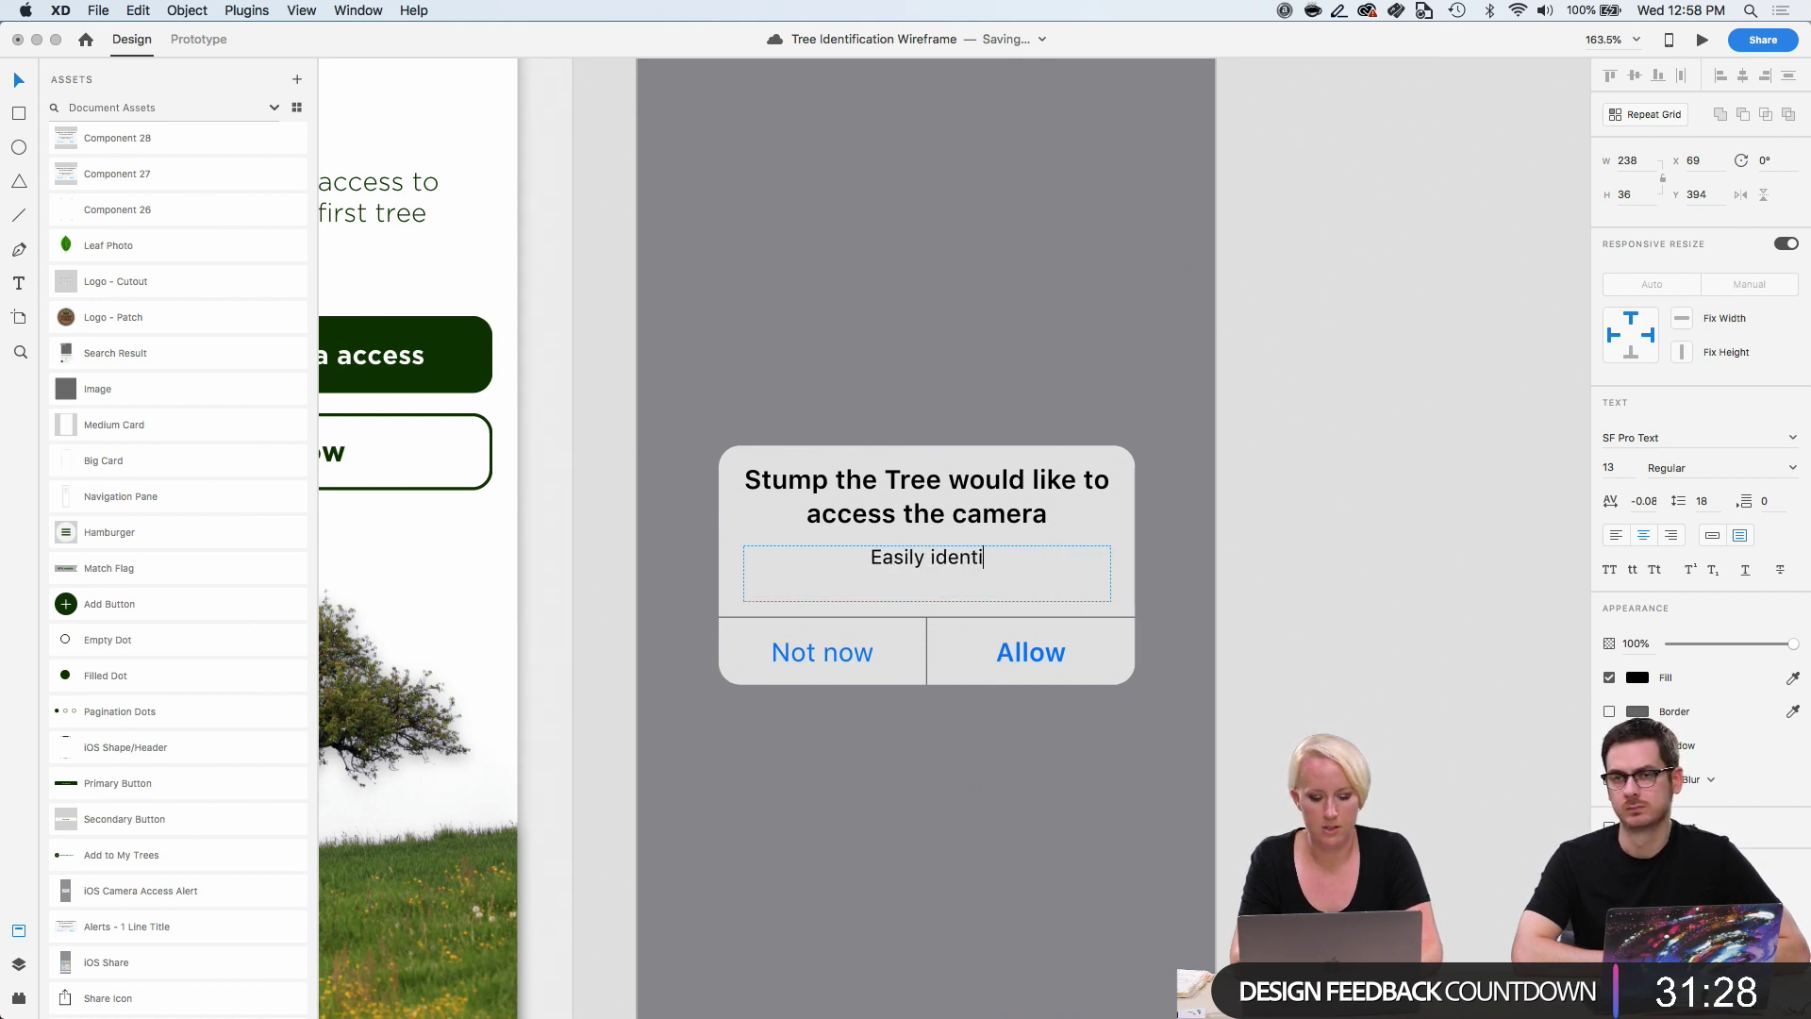
pyautogui.write('tfy tree')
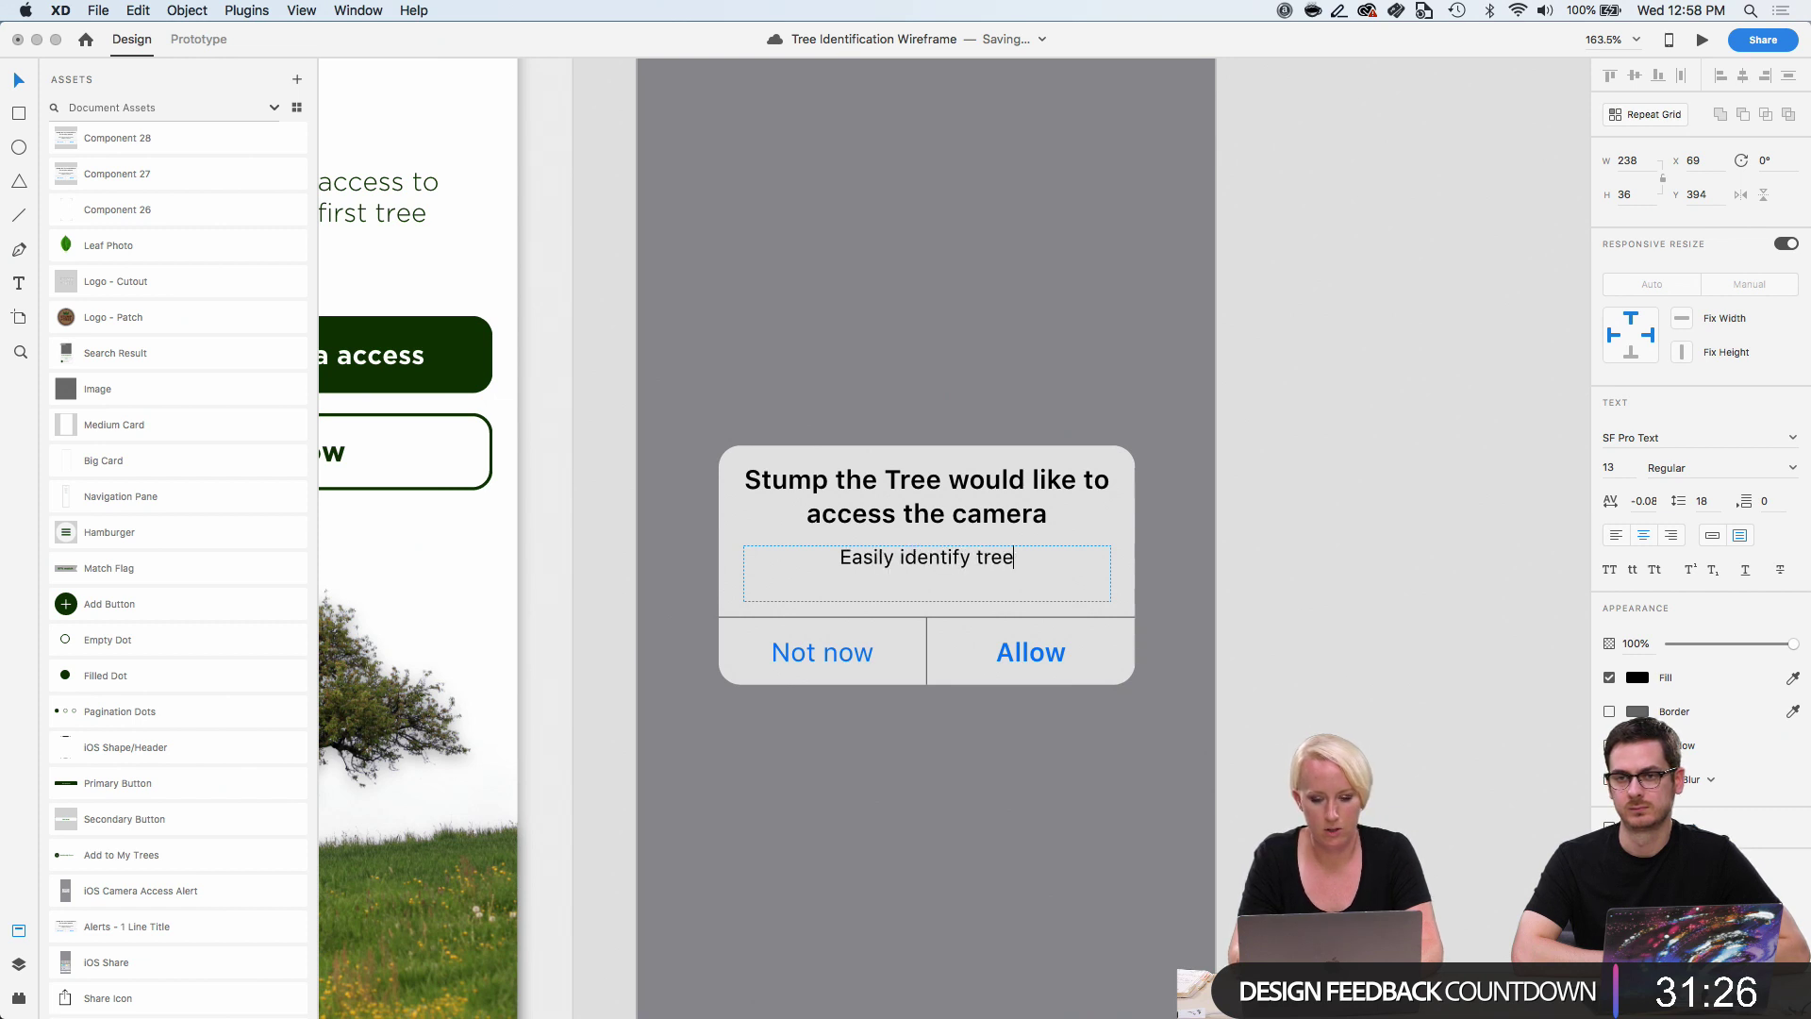
pyautogui.write('s with a s')
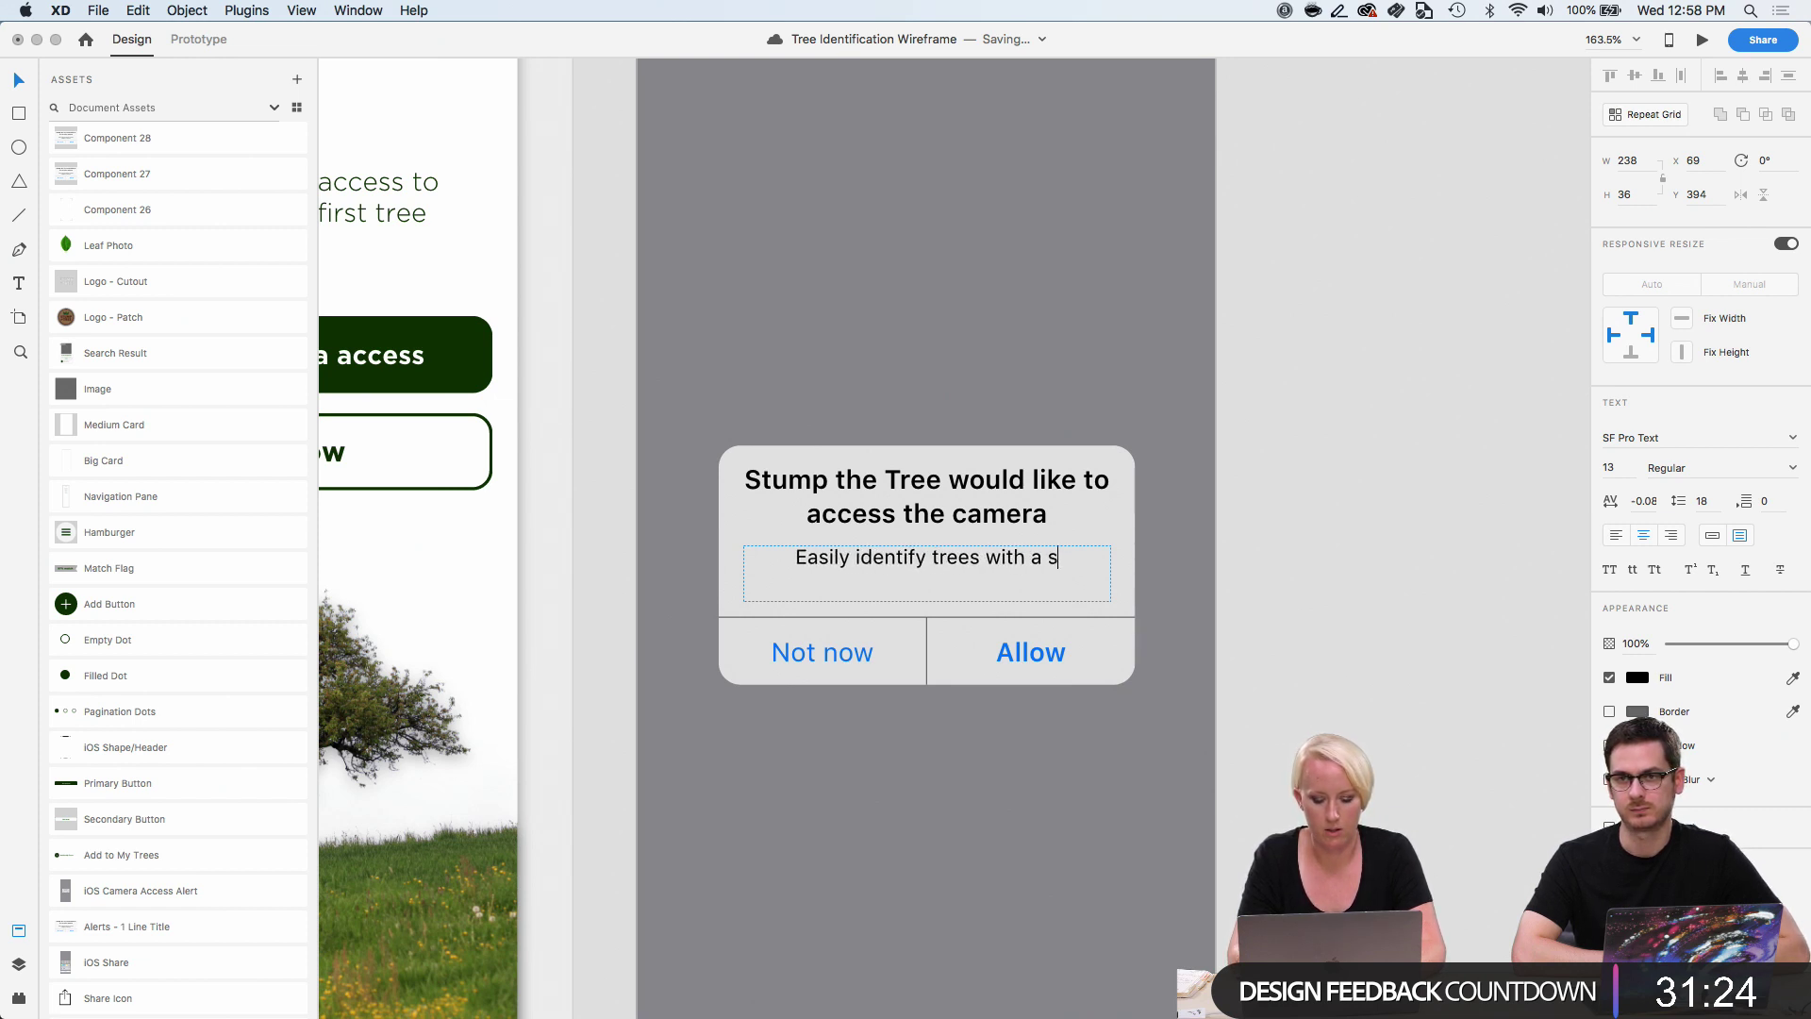
pyautogui.write('ingle photo')
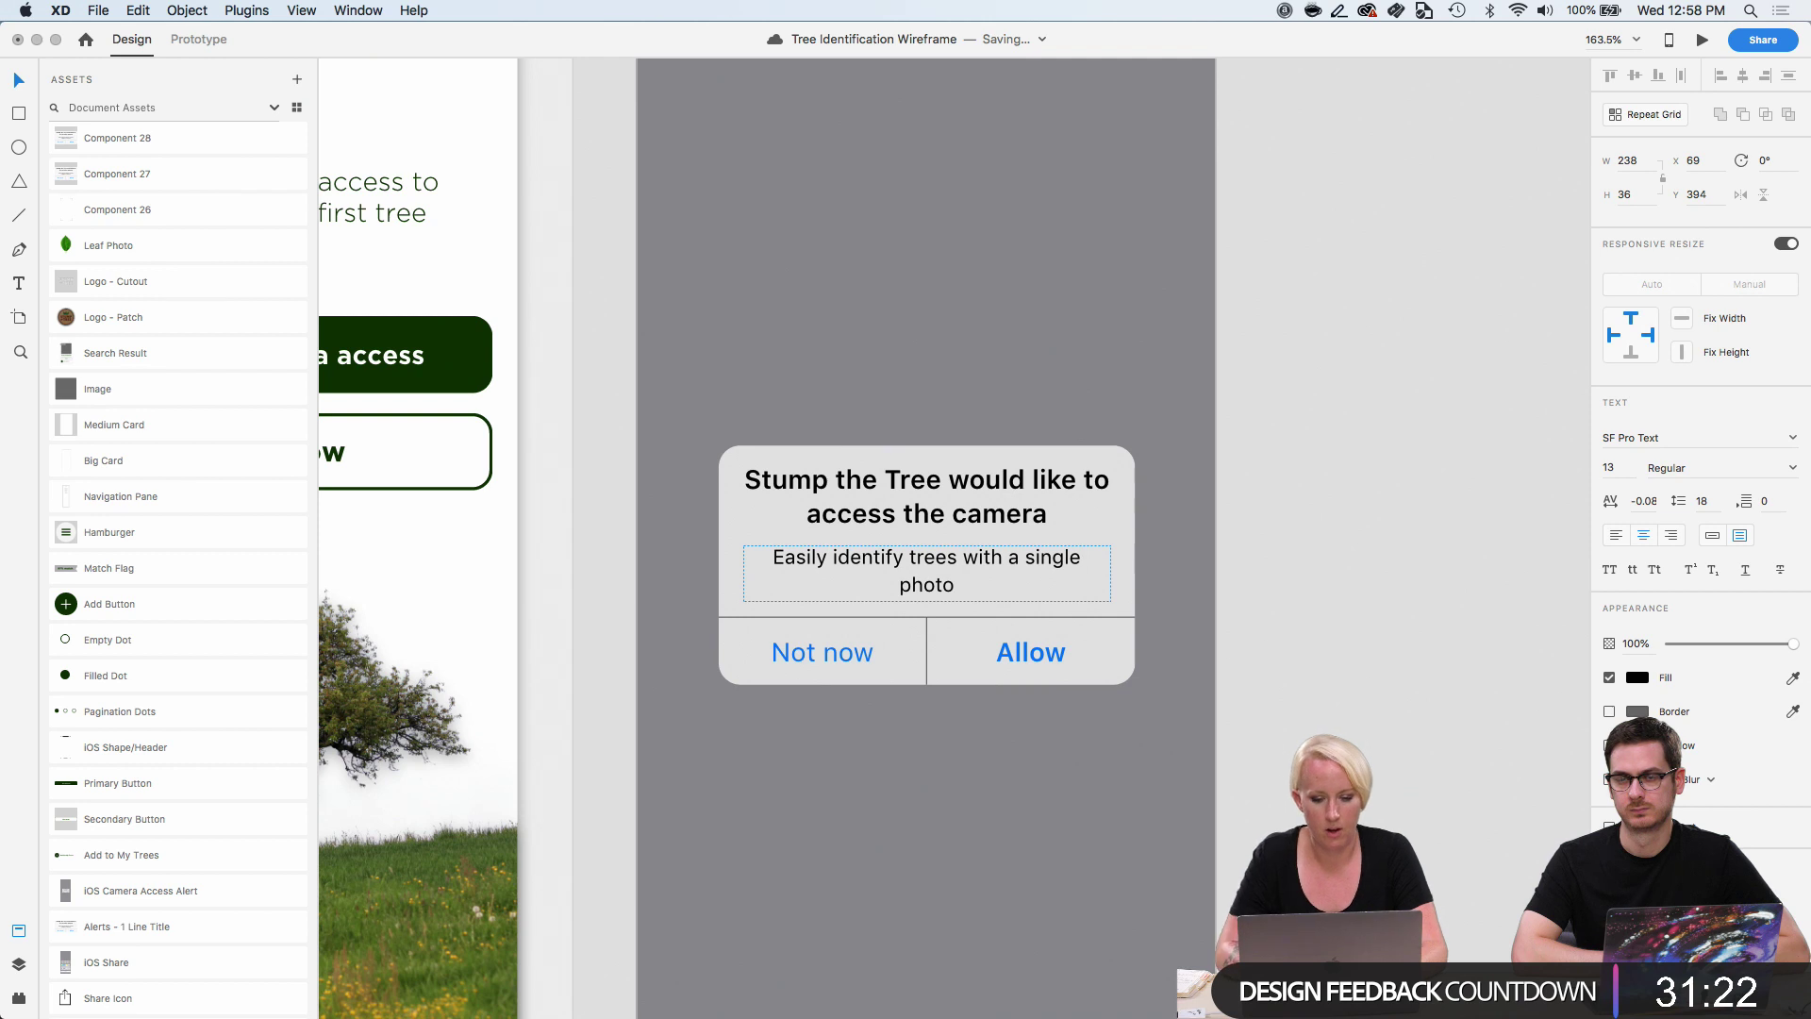
# Narrow the alert's message text box to a width of 194, keeping it centered in the alert.
pyautogui.click(953, 572)
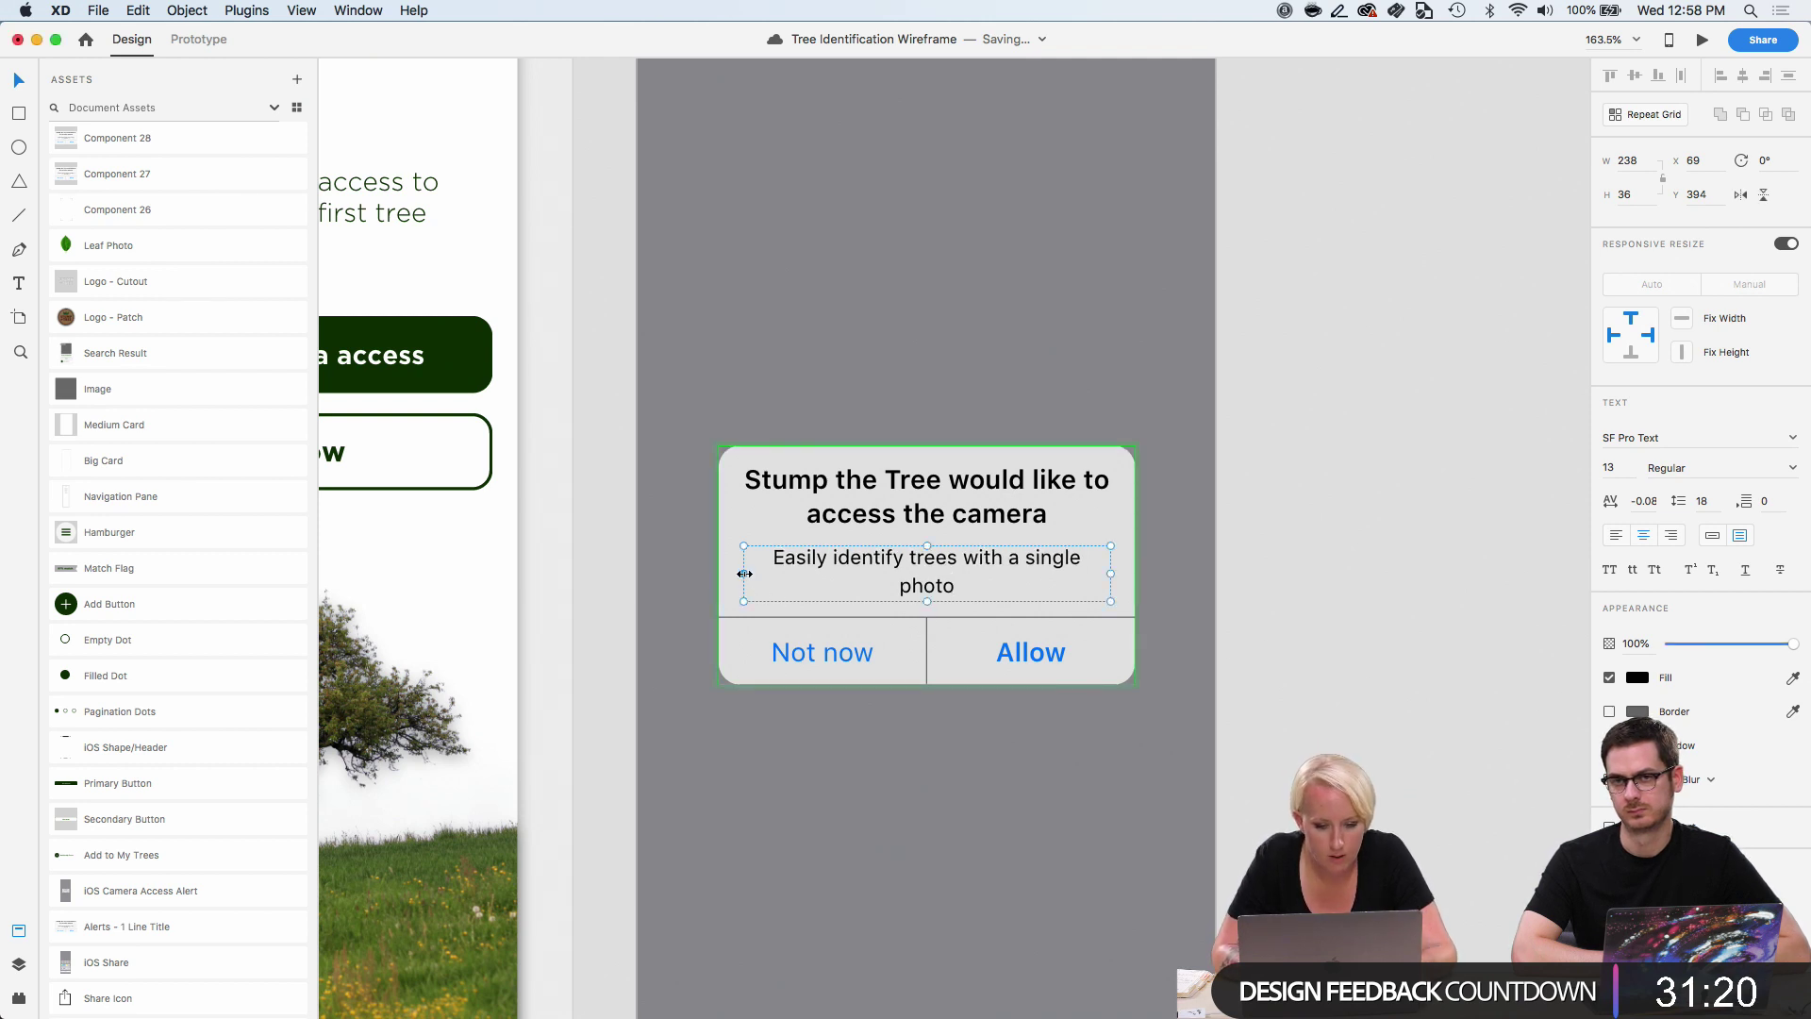
pyautogui.moveTo(744, 572); pyautogui.dragTo(776, 571)
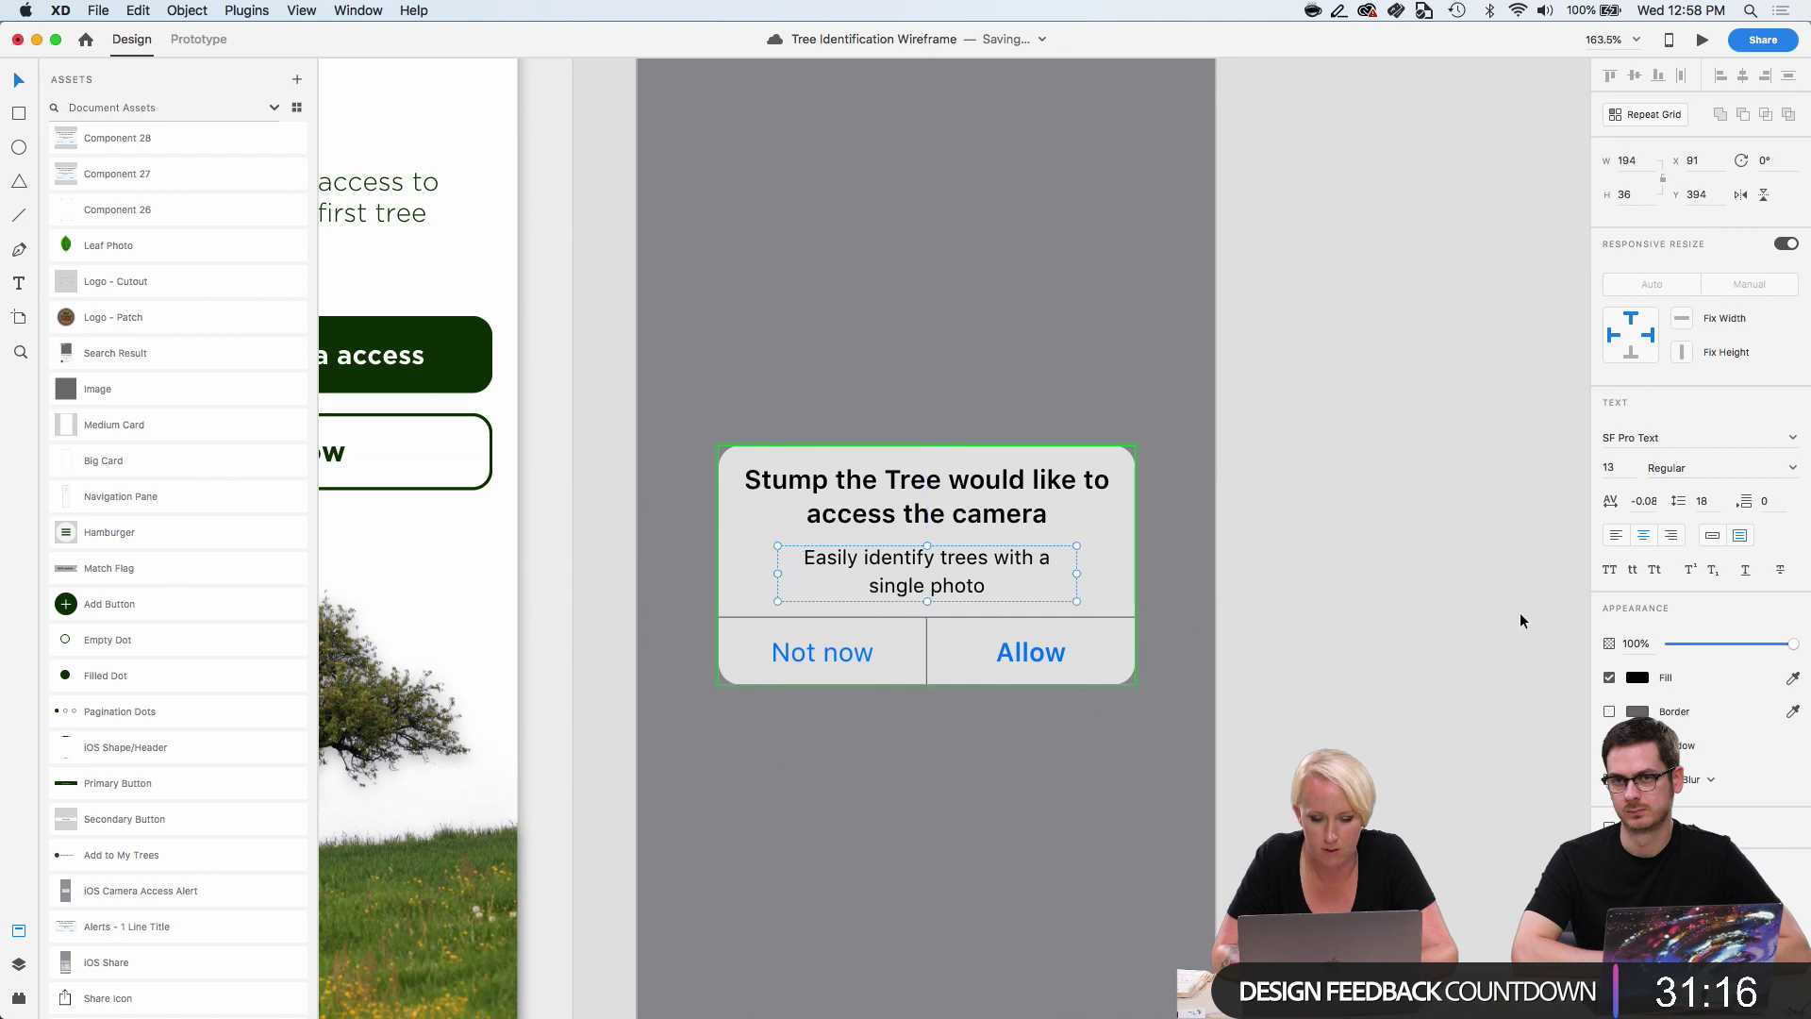
pyautogui.click(1475, 612)
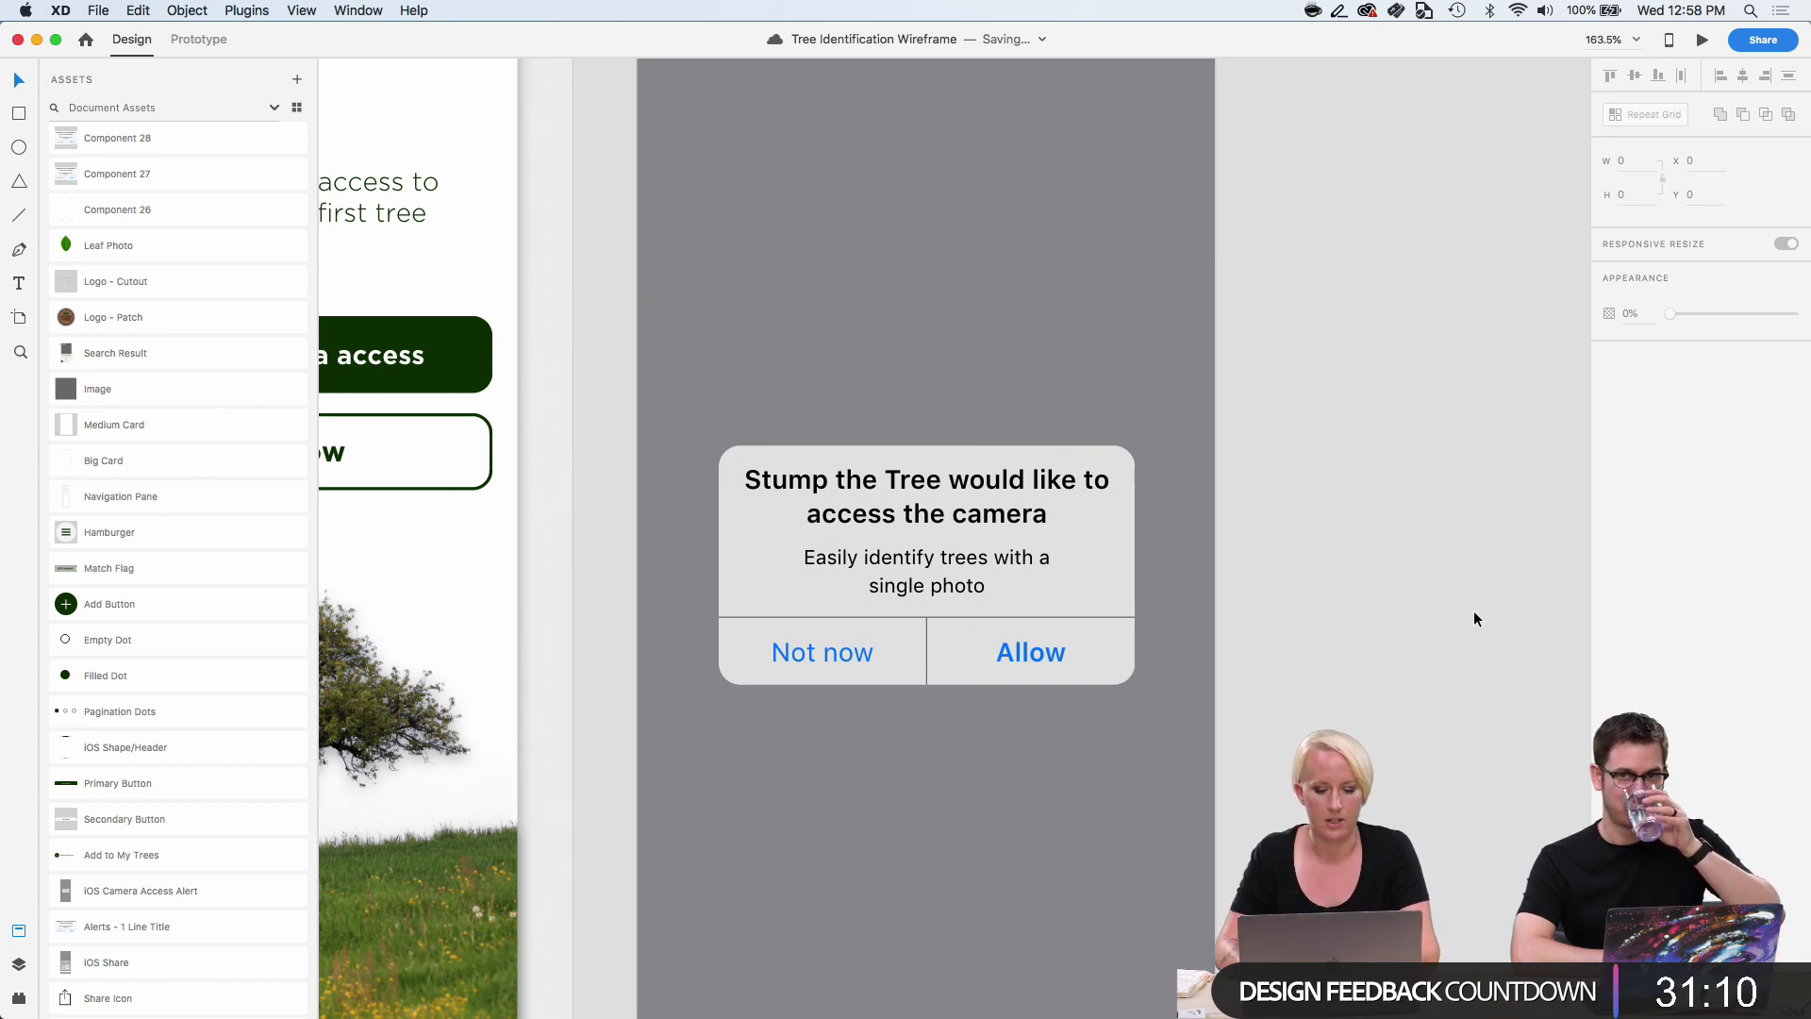
# Rename the camera access alert's artboard as "Tutorial - Perissions".
pyautogui.scroll(-5, 1473, 609)
pyautogui.scroll(-3, 1474, 609)
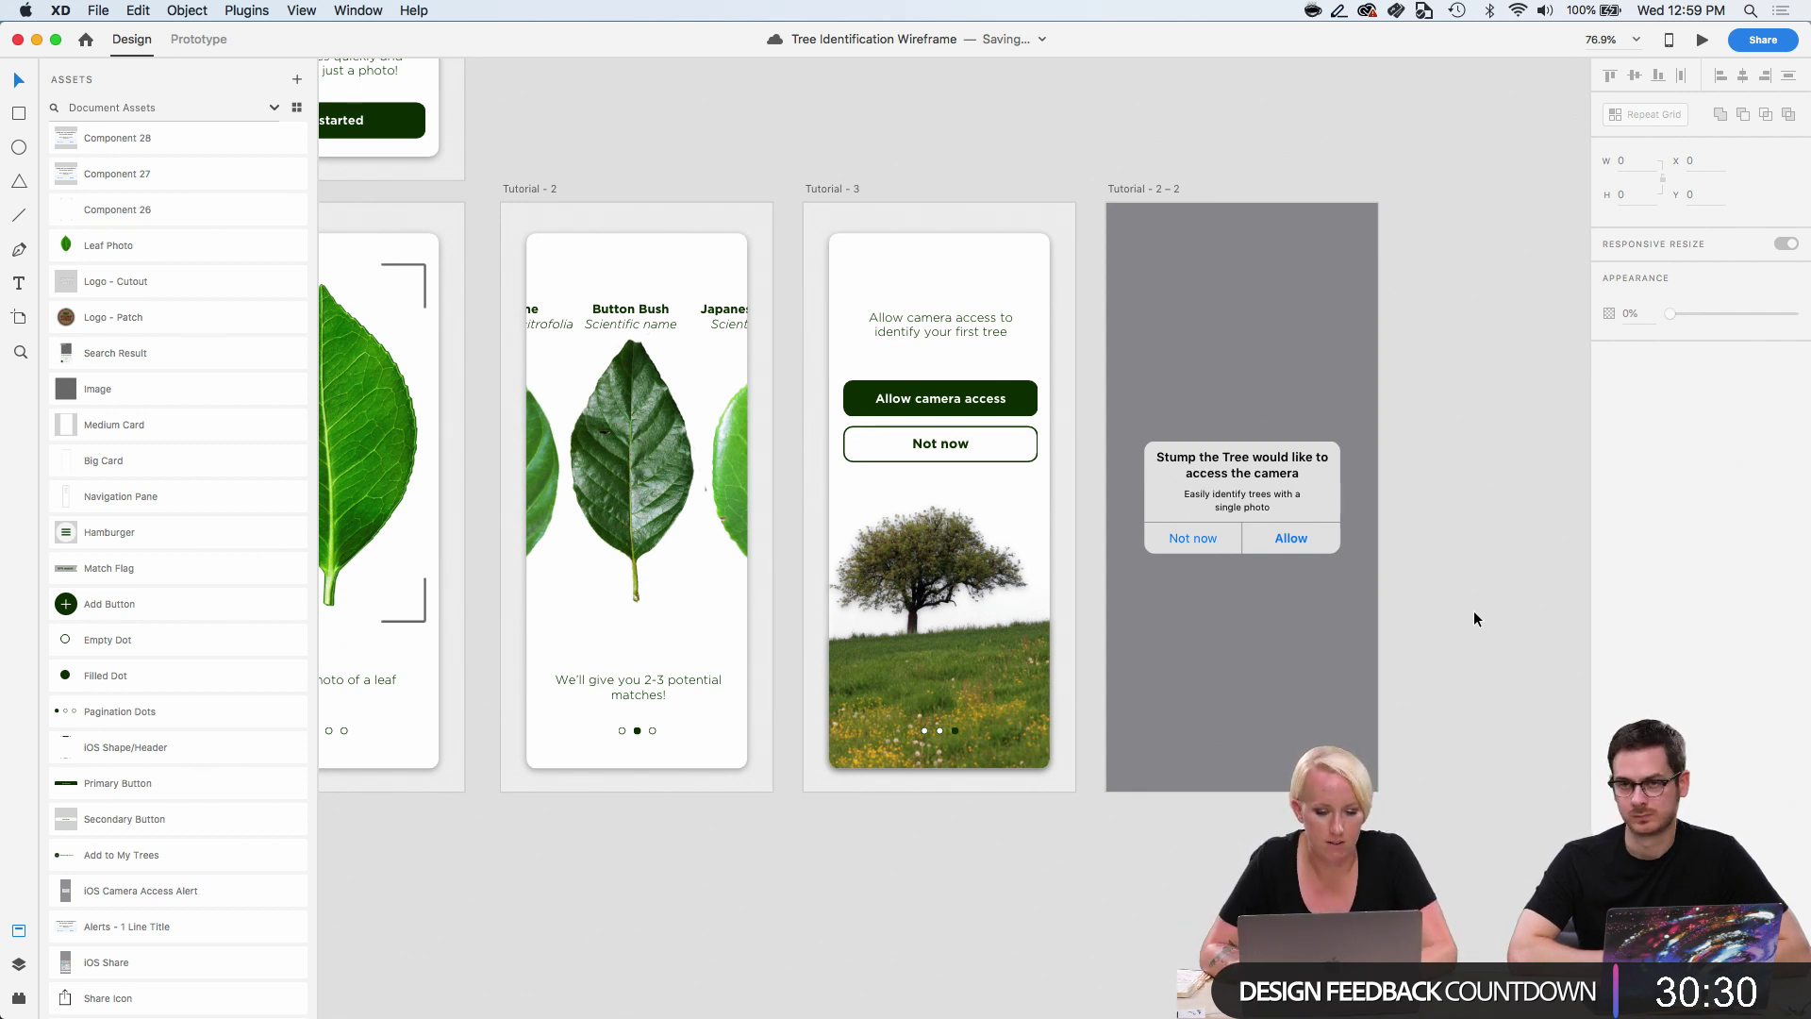
pyautogui.scroll(-3, 1474, 613)
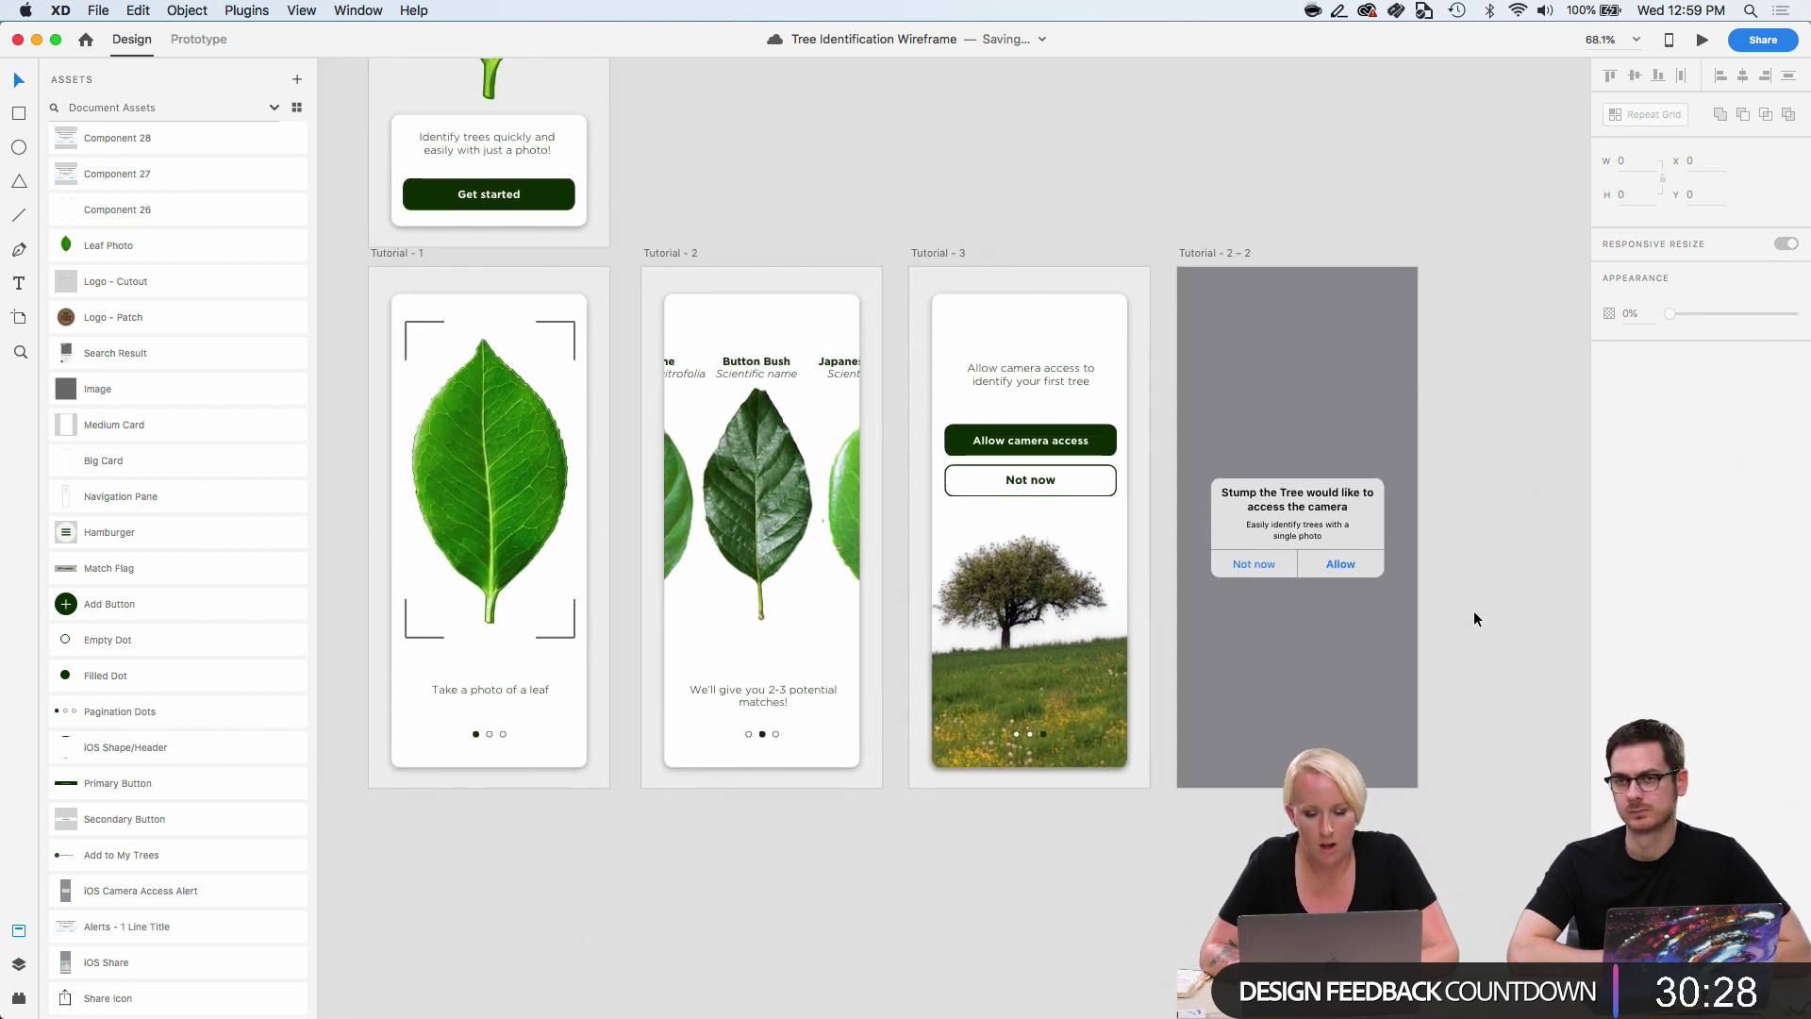
pyautogui.scroll(3, 1473, 613)
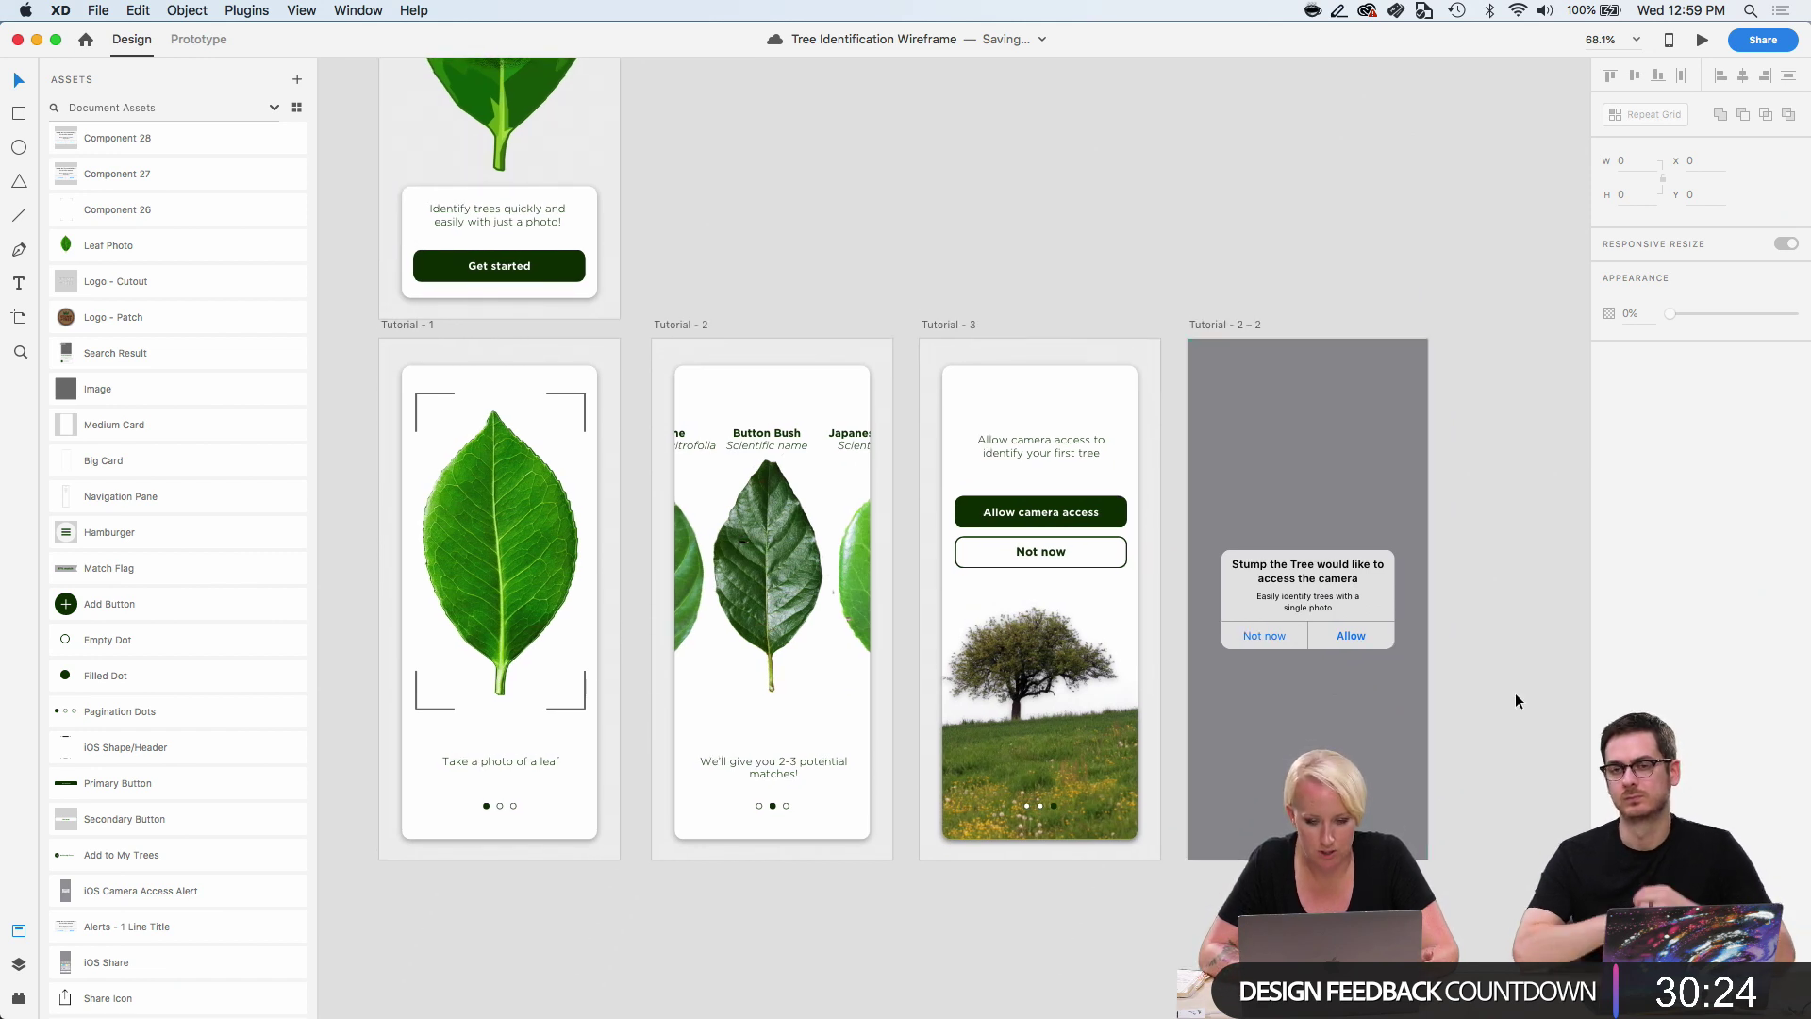
pyautogui.scroll(-3, 1537, 708)
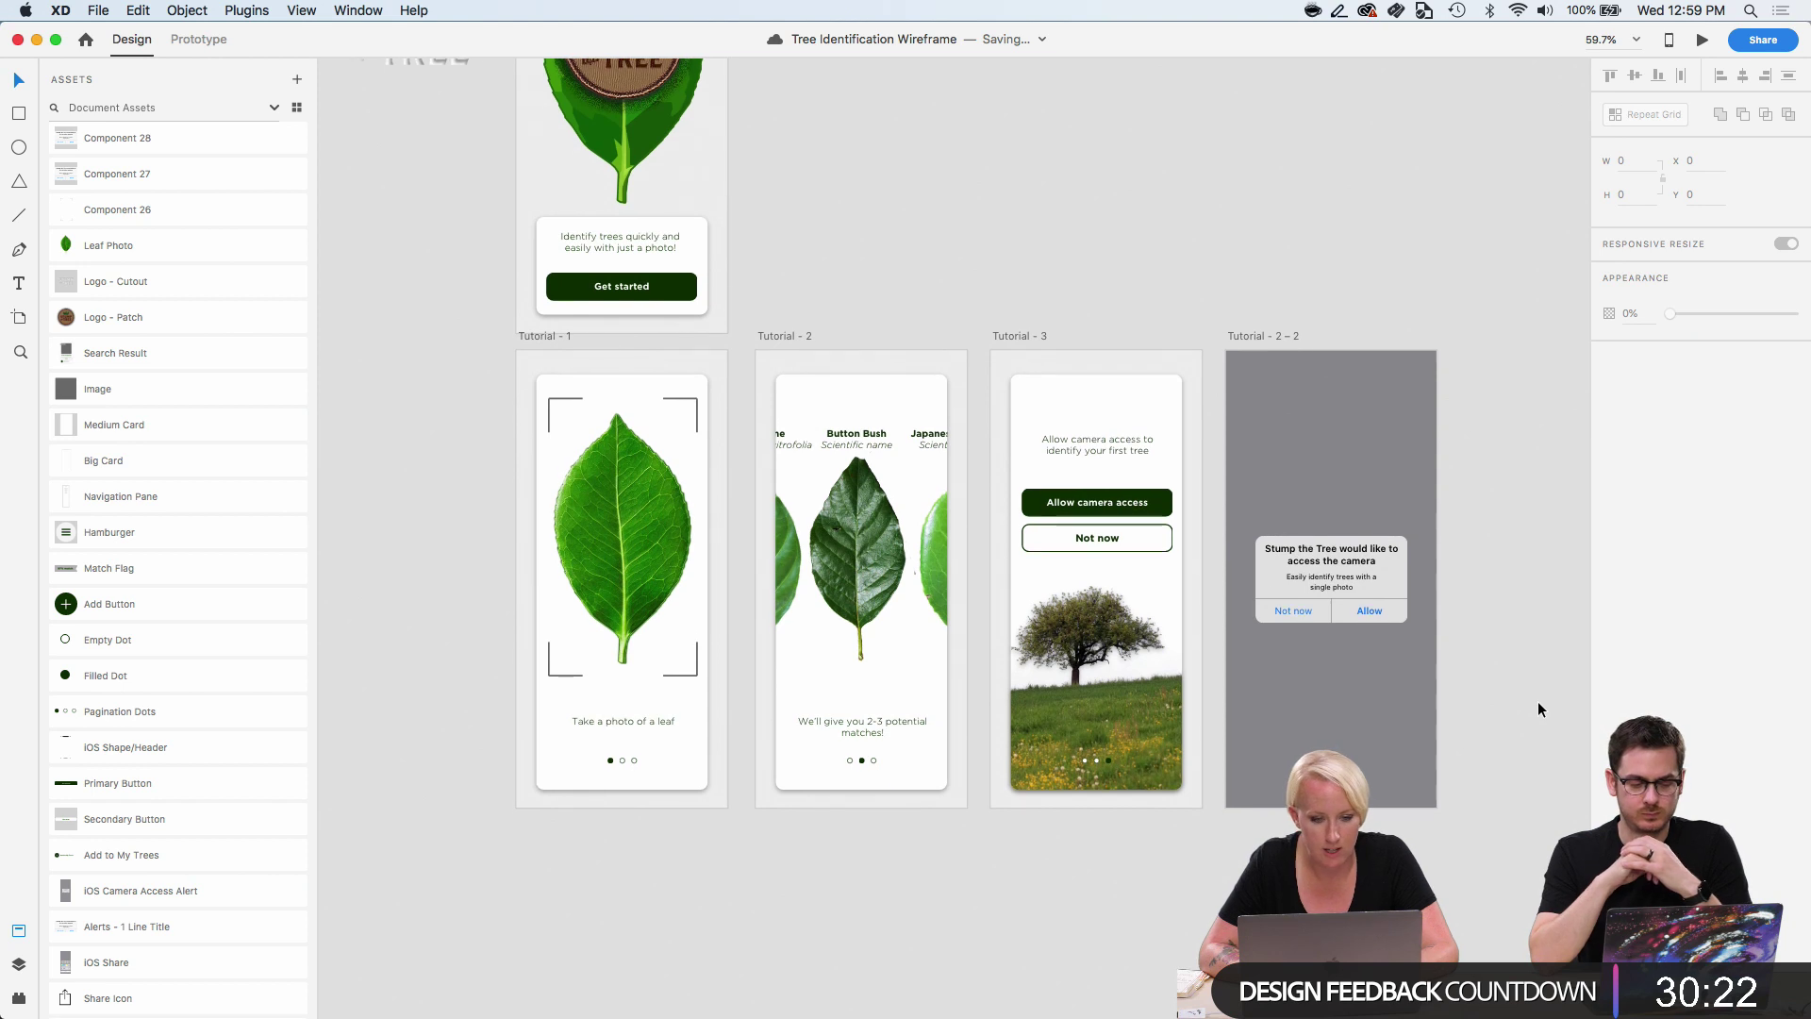
pyautogui.click(1270, 335)
pyautogui.click(1270, 336)
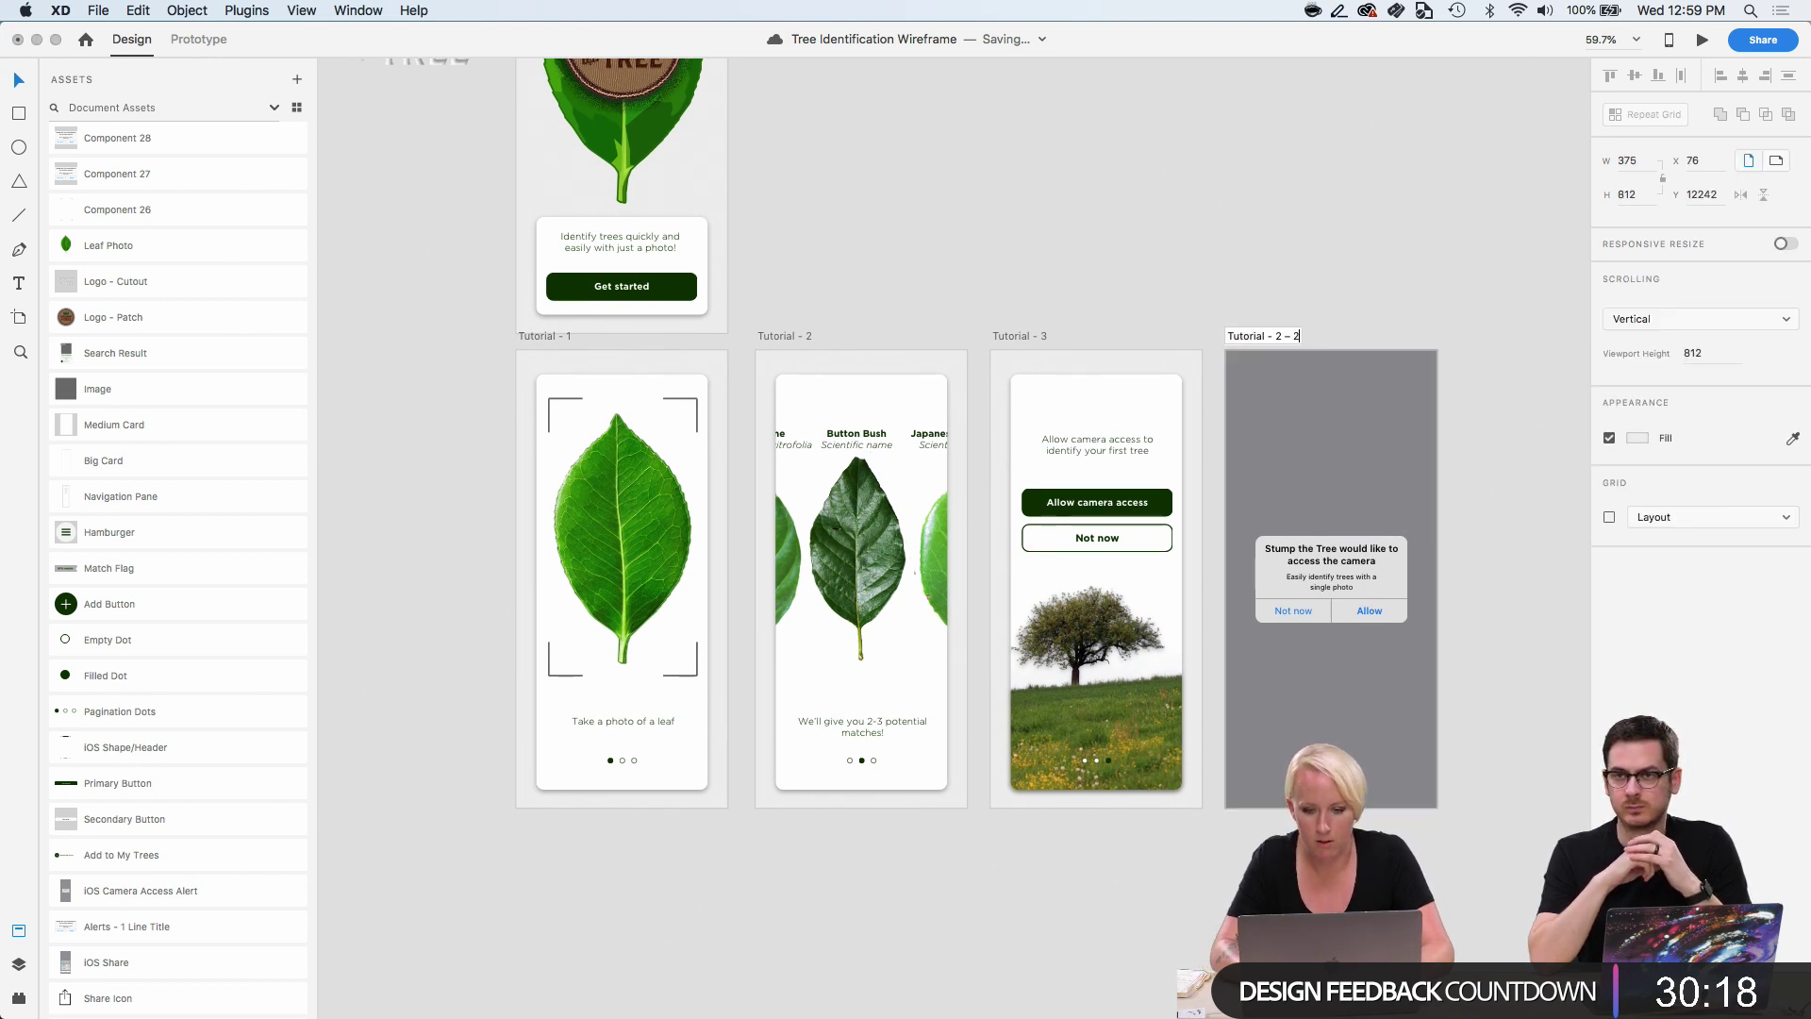
pyautogui.press('BackSpace')
pyautogui.press('BackSpace')
pyautogui.press('BackSpace')
pyautogui.press('BackSpace')
pyautogui.press('BackSpace')
pyautogui.write('Periss')
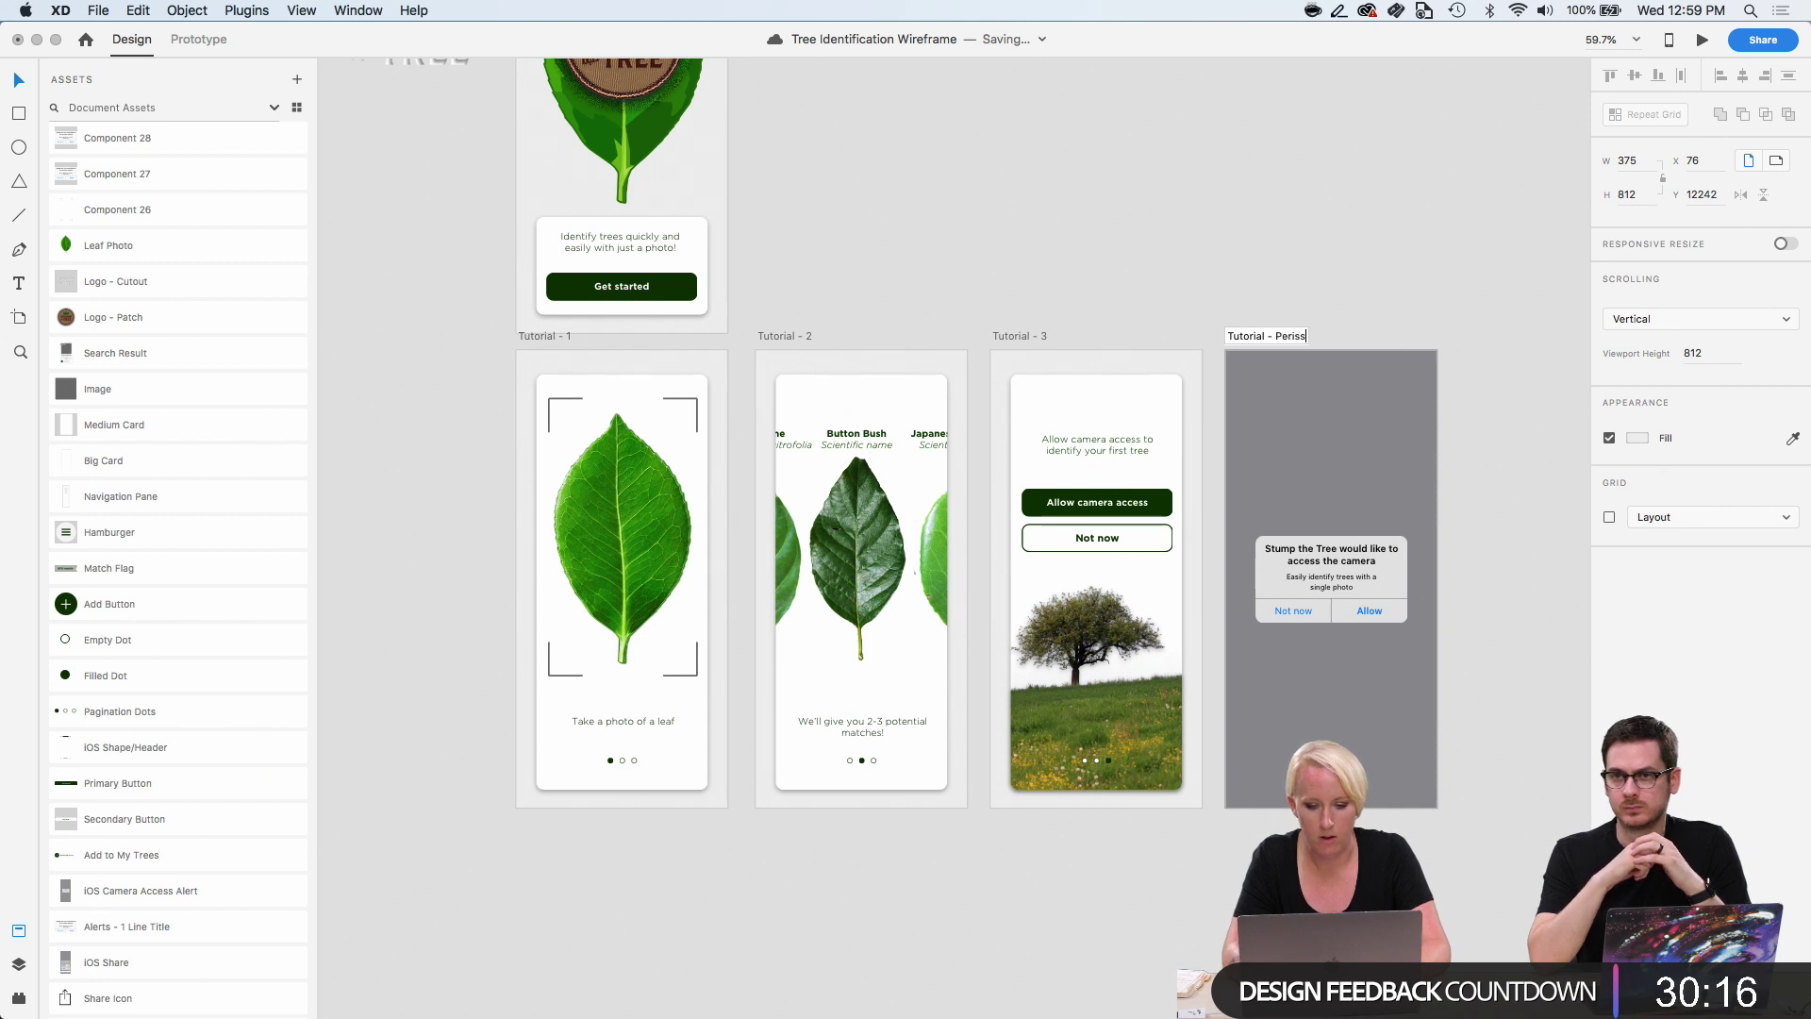
pyautogui.write('ions')
pyautogui.press('Return')
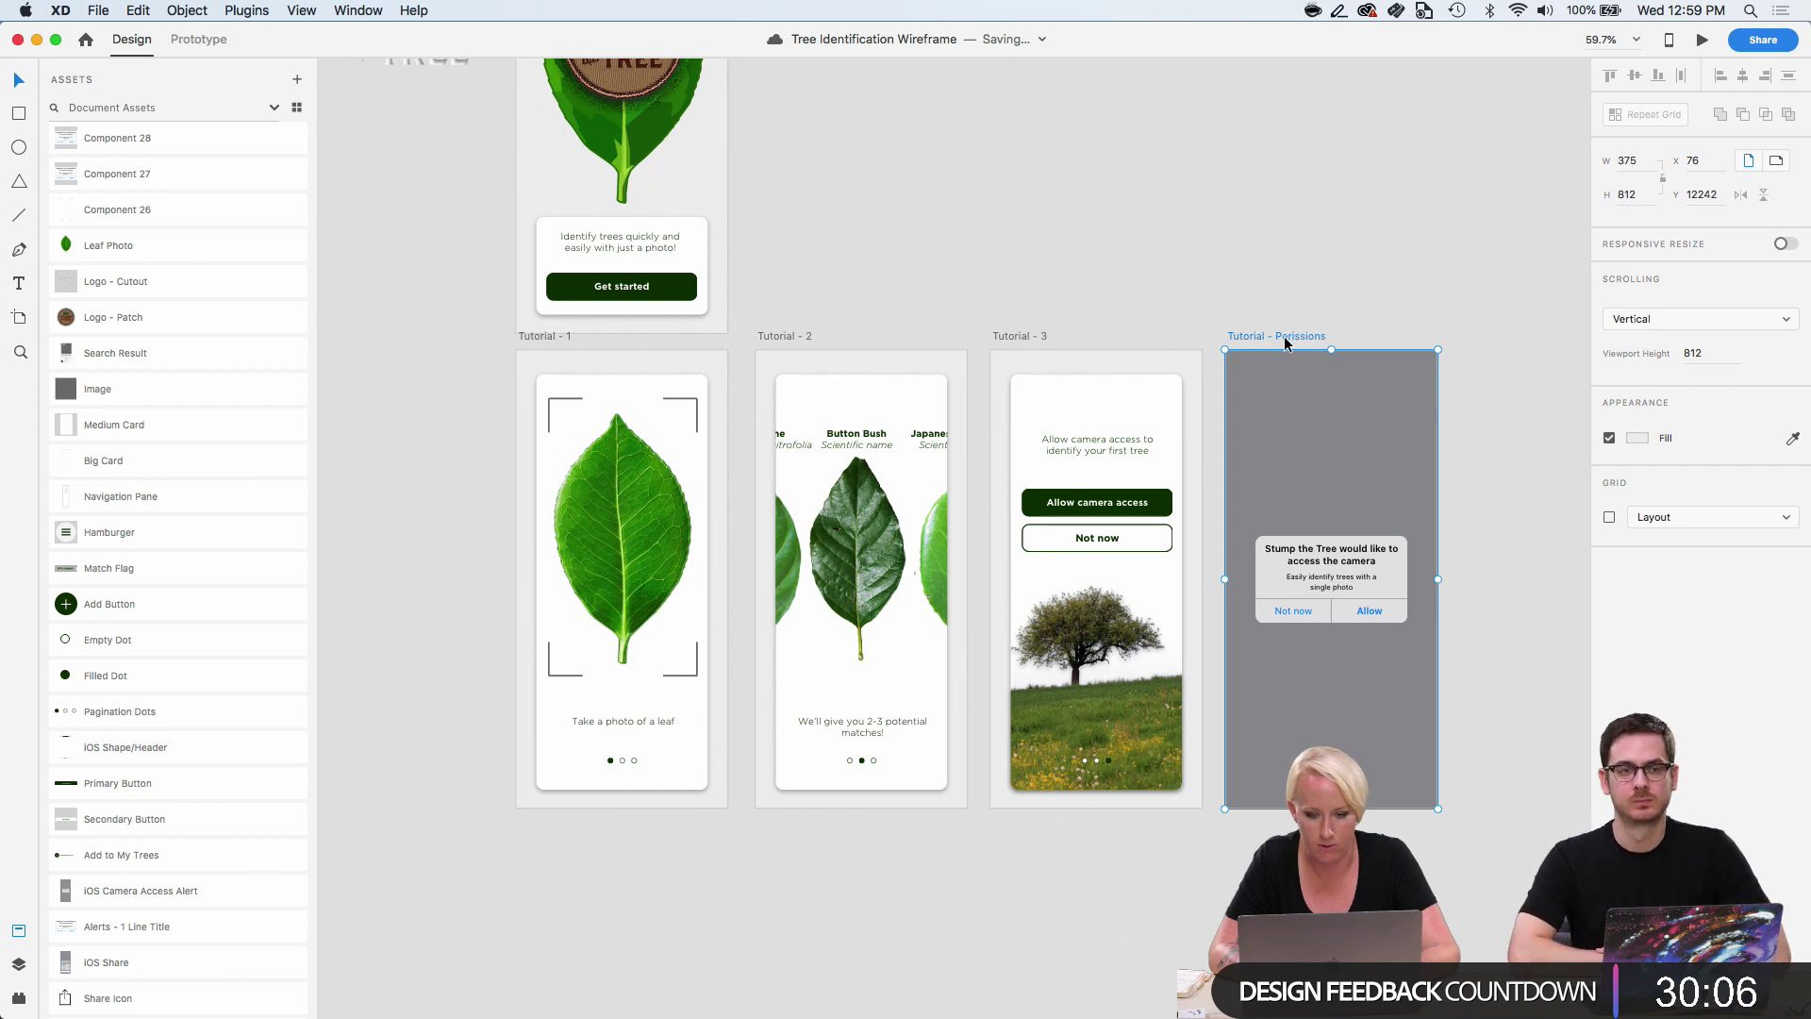
# Duplicate the alert artboard below Tutorial - 1 and delete the overlay and alert from the copy.
pyautogui.moveTo(1286, 344); pyautogui.dragTo(571, 844)
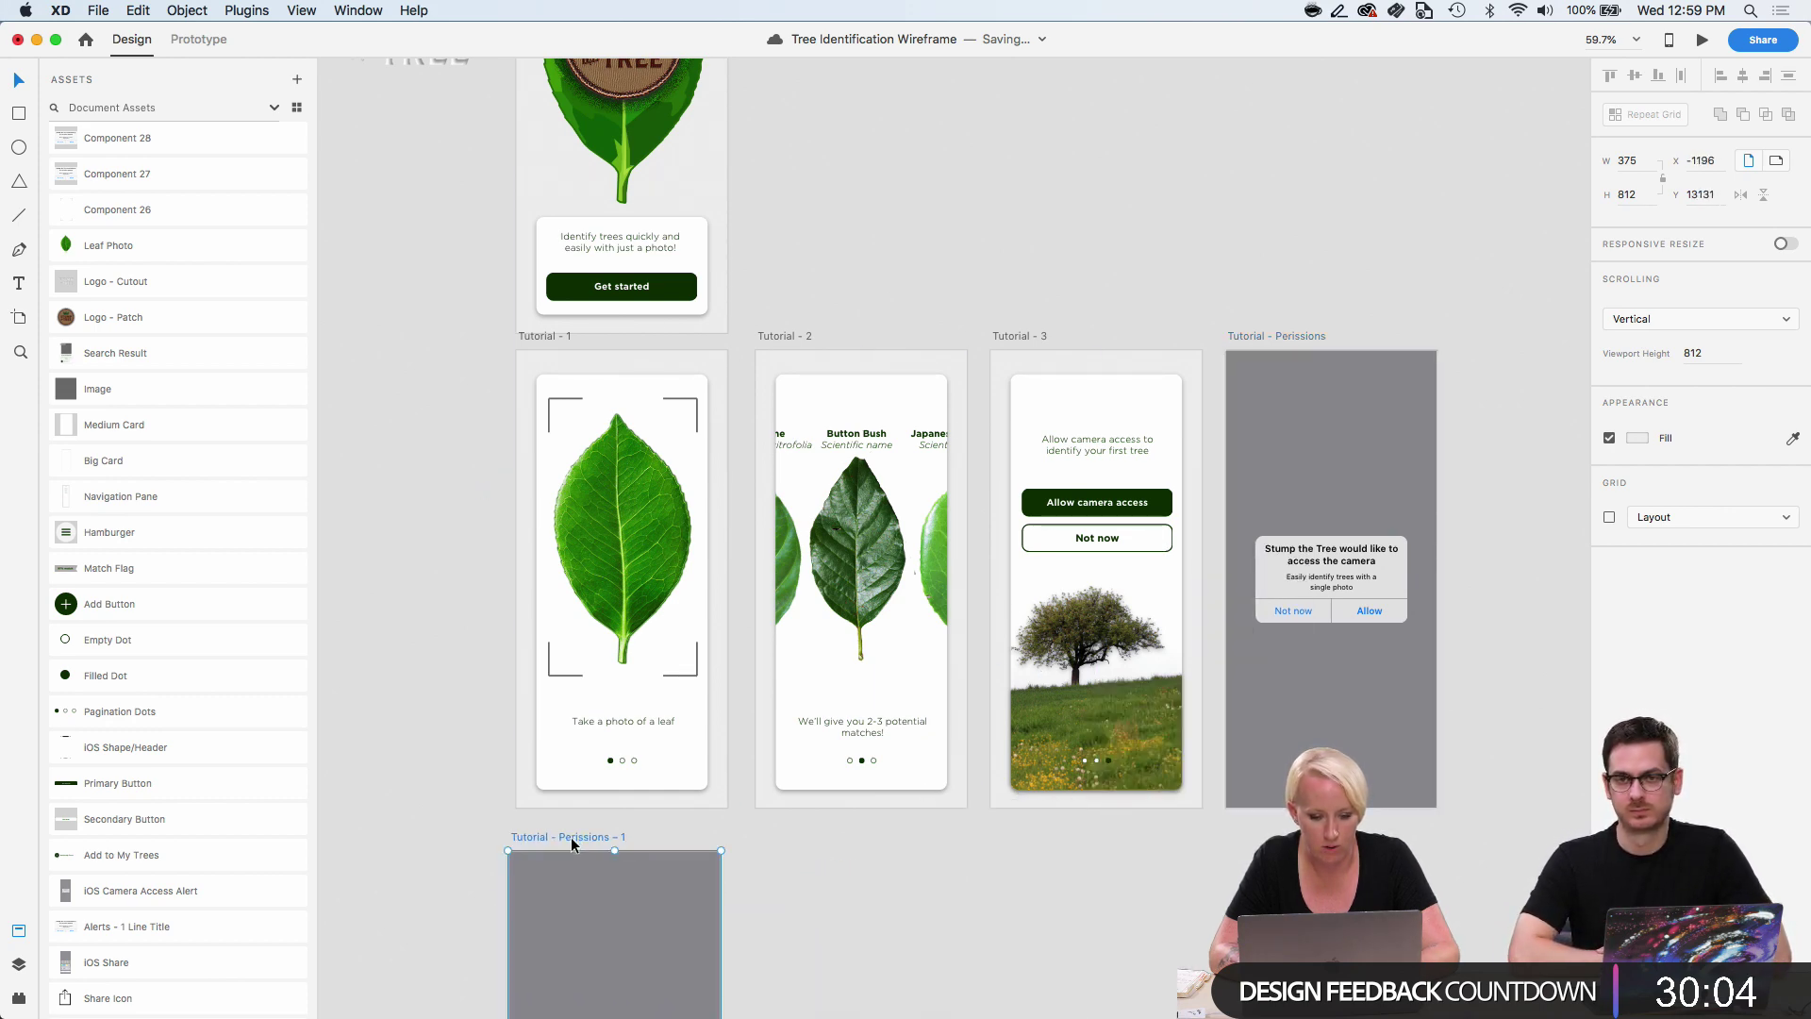
pyautogui.scroll(-10, 569, 841)
pyautogui.scroll(3, 570, 841)
pyautogui.moveTo(773, 709); pyautogui.dragTo(562, 374)
pyautogui.press('Delete')
# Rename the emptied artboard copy as "Camera - 1".
pyautogui.doubleClick(568, 232)
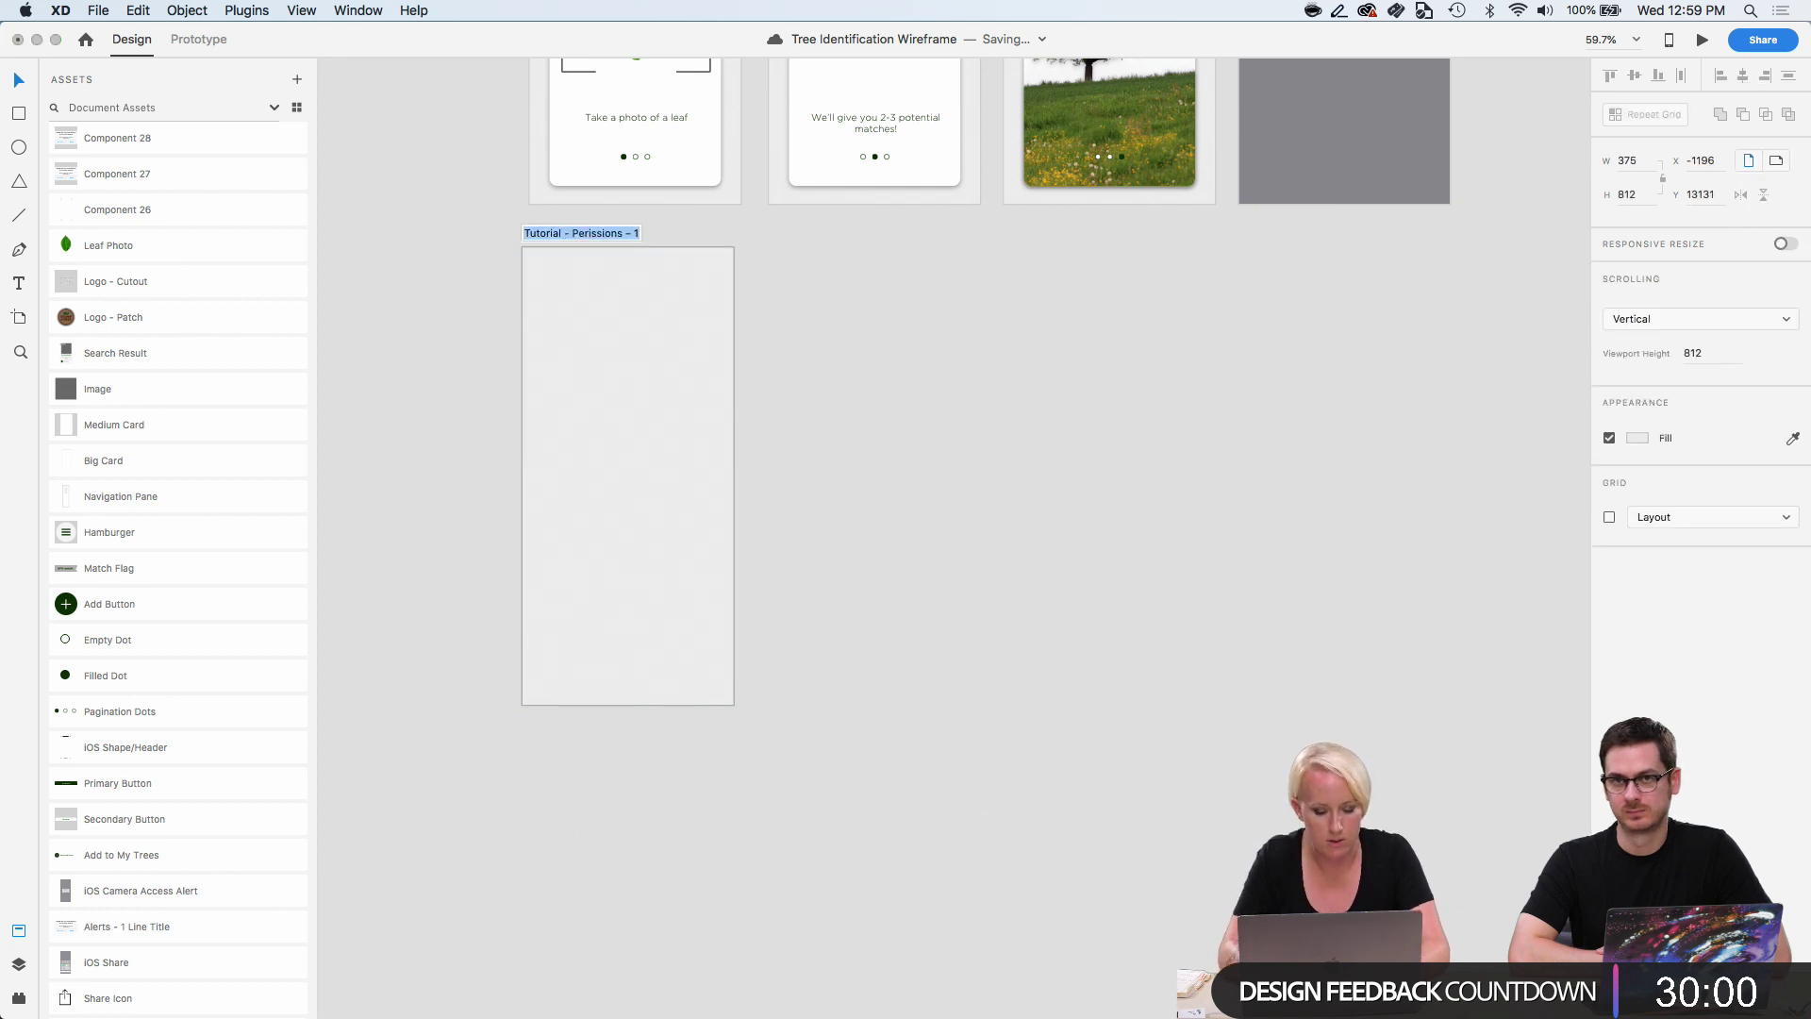
pyautogui.write('Camera -')
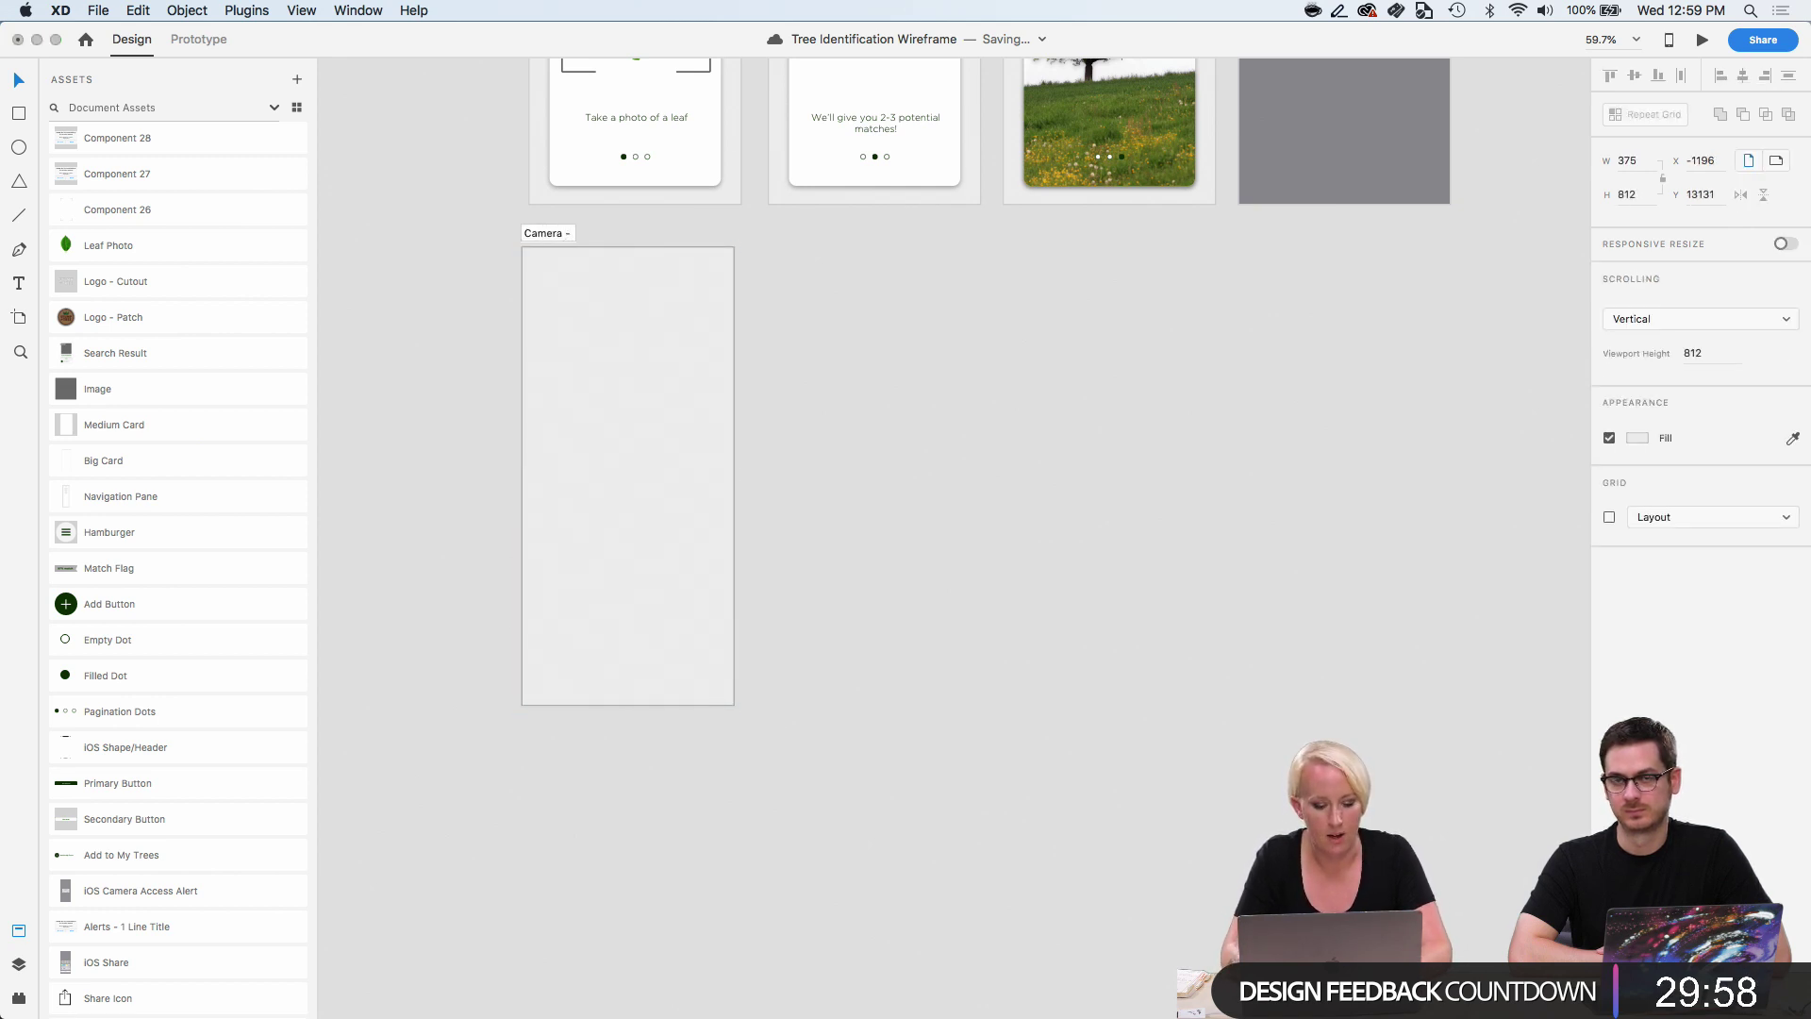
pyautogui.write(' 1')
pyautogui.press('Return')
pyautogui.click(930, 340)
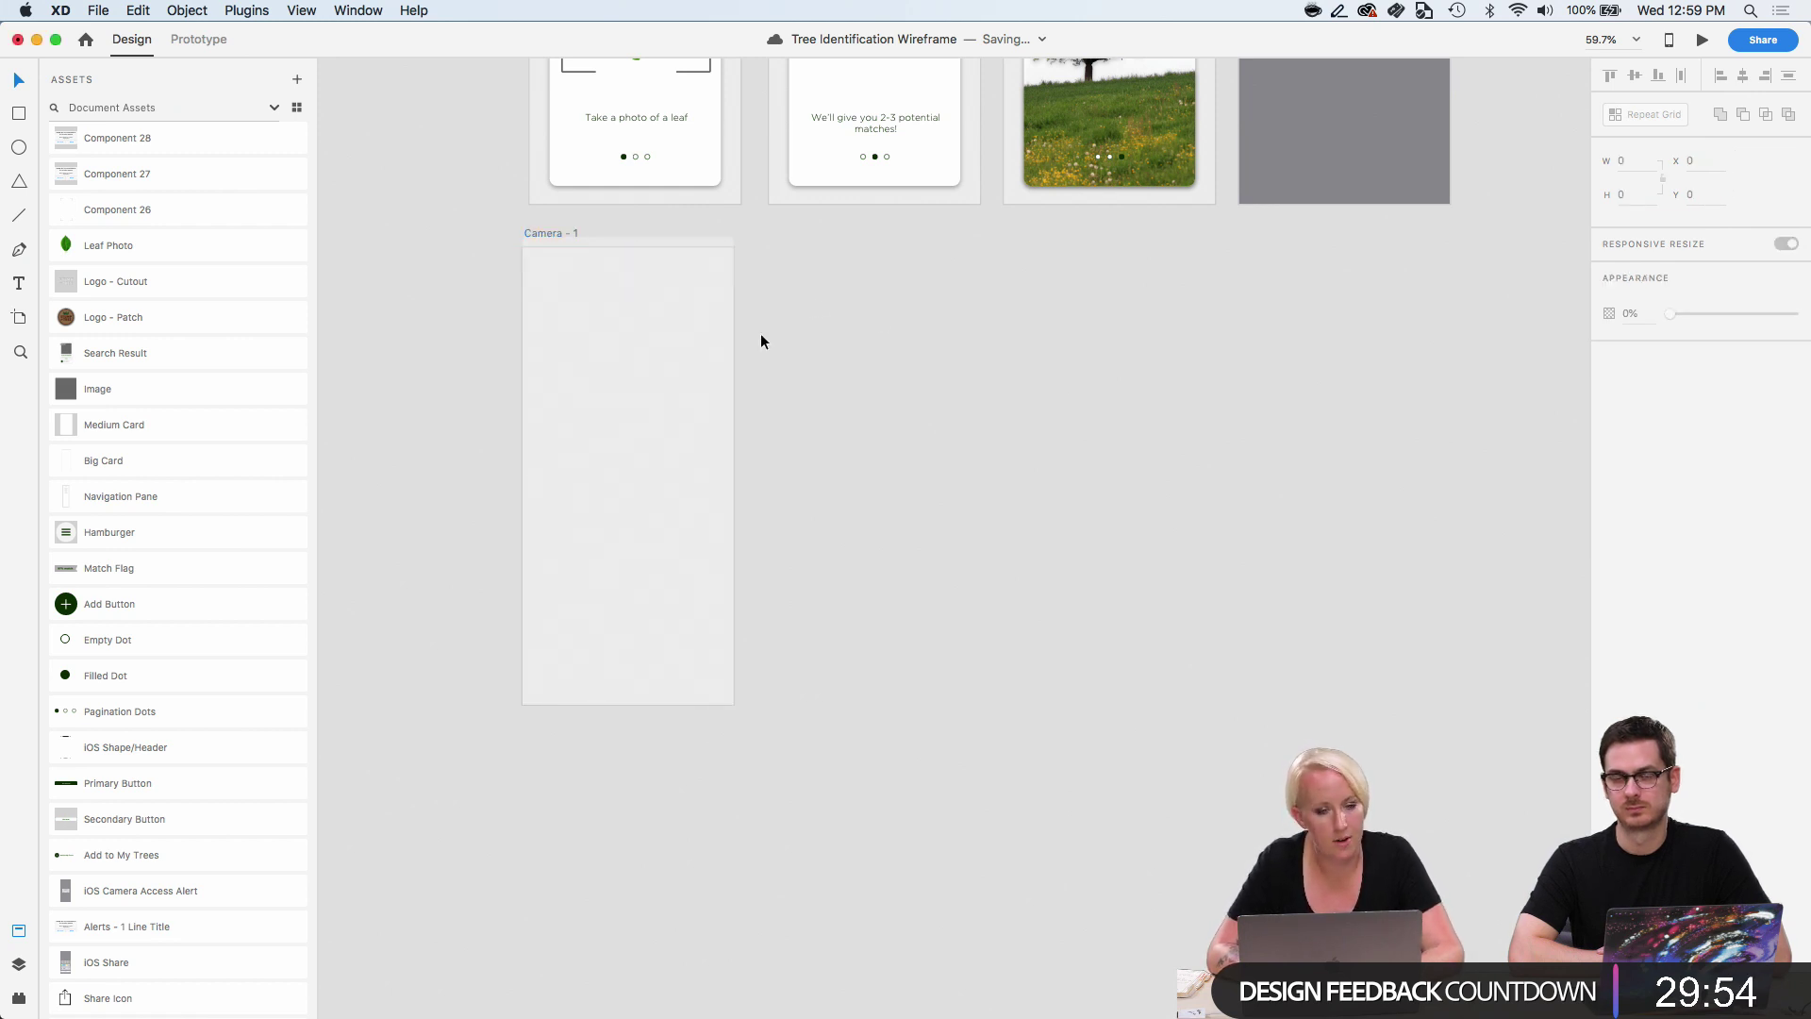
# Switch to the Assets folder in Finder and preview Locust_Video.mov and the leaf images listed above it, up to Camelia Leaf.png.
pyautogui.click(57, 987)
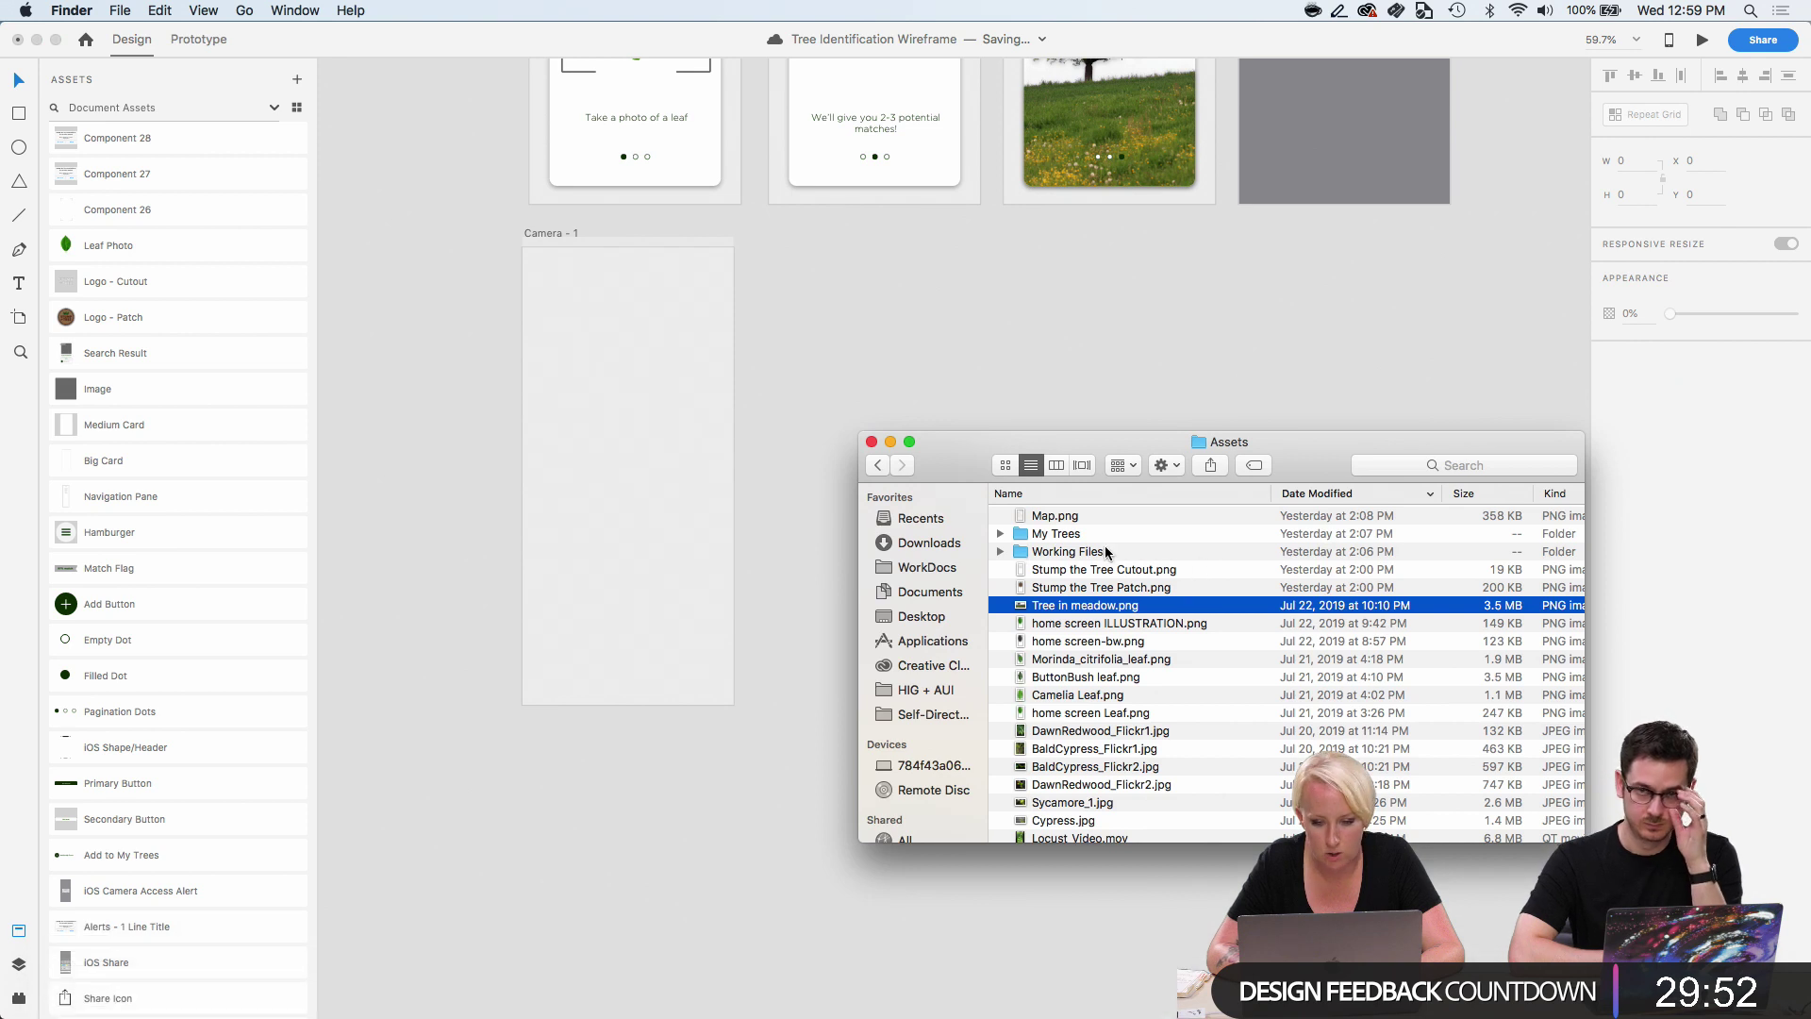
pyautogui.scroll(-3, 1099, 603)
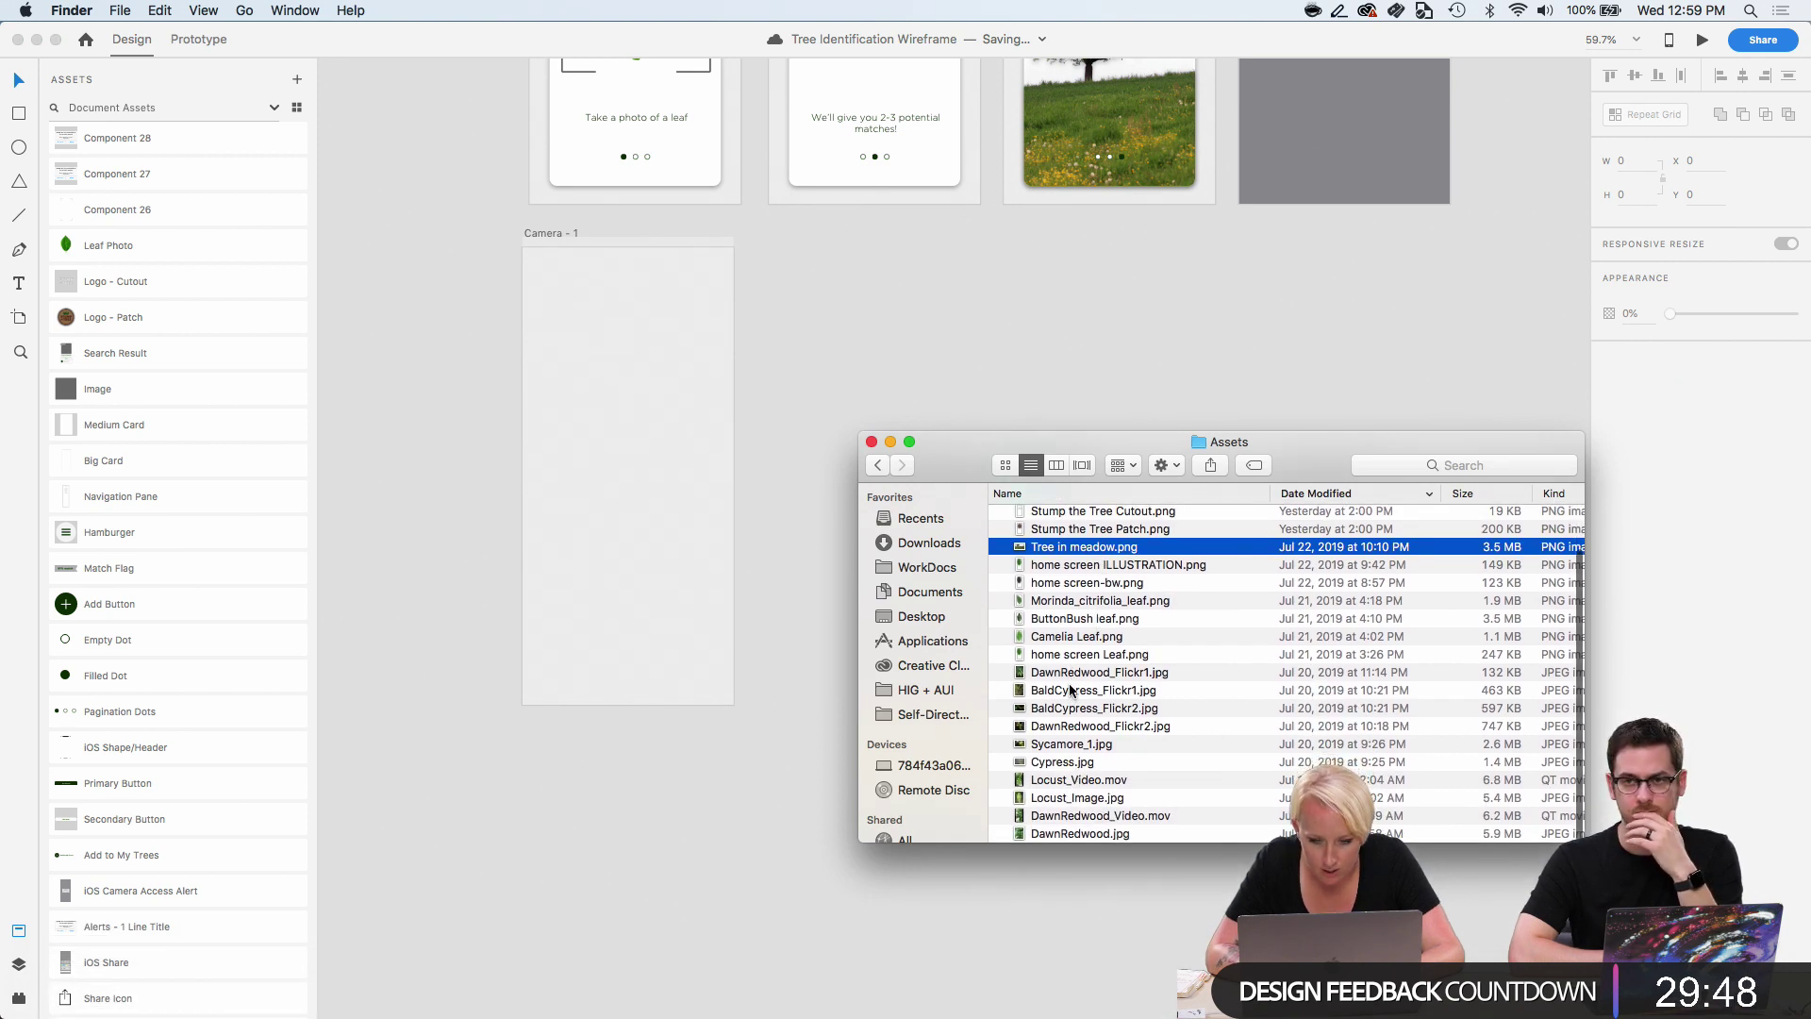
pyautogui.click(1059, 781)
pyautogui.press('space')
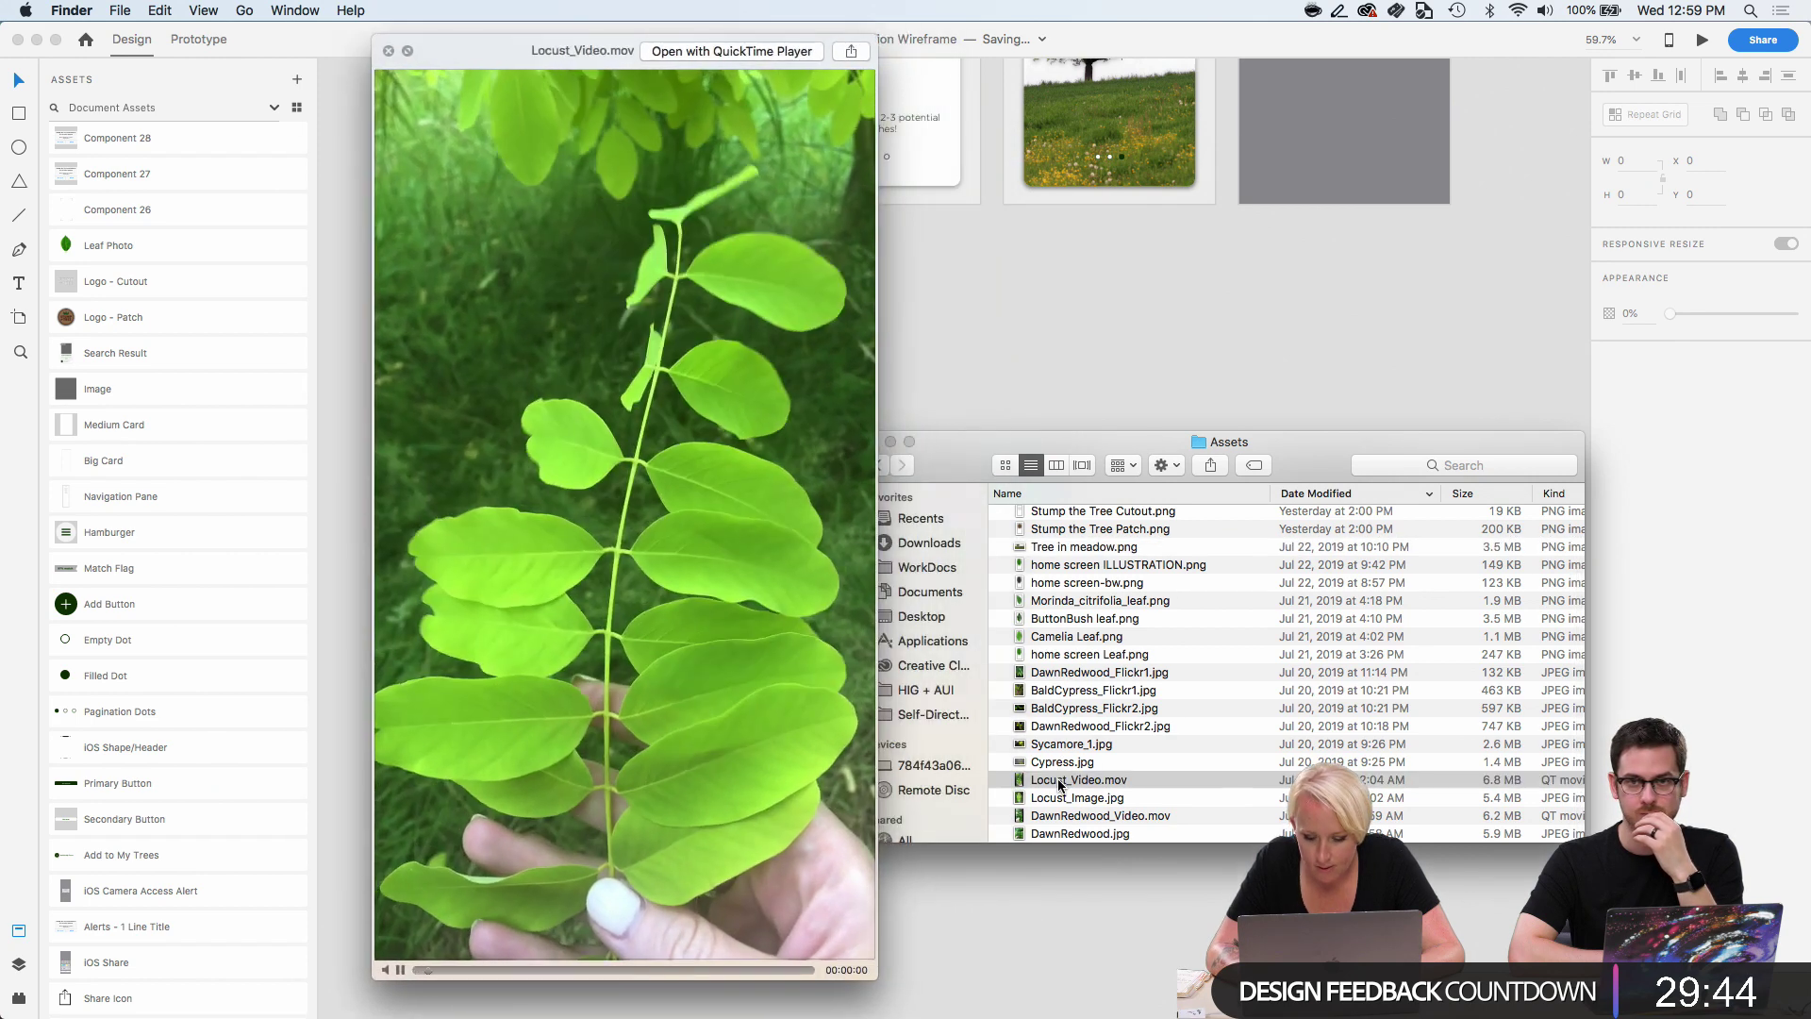
pyautogui.press('Up')
pyautogui.press('Up')
pyautogui.press('Up')
pyautogui.press('Up')
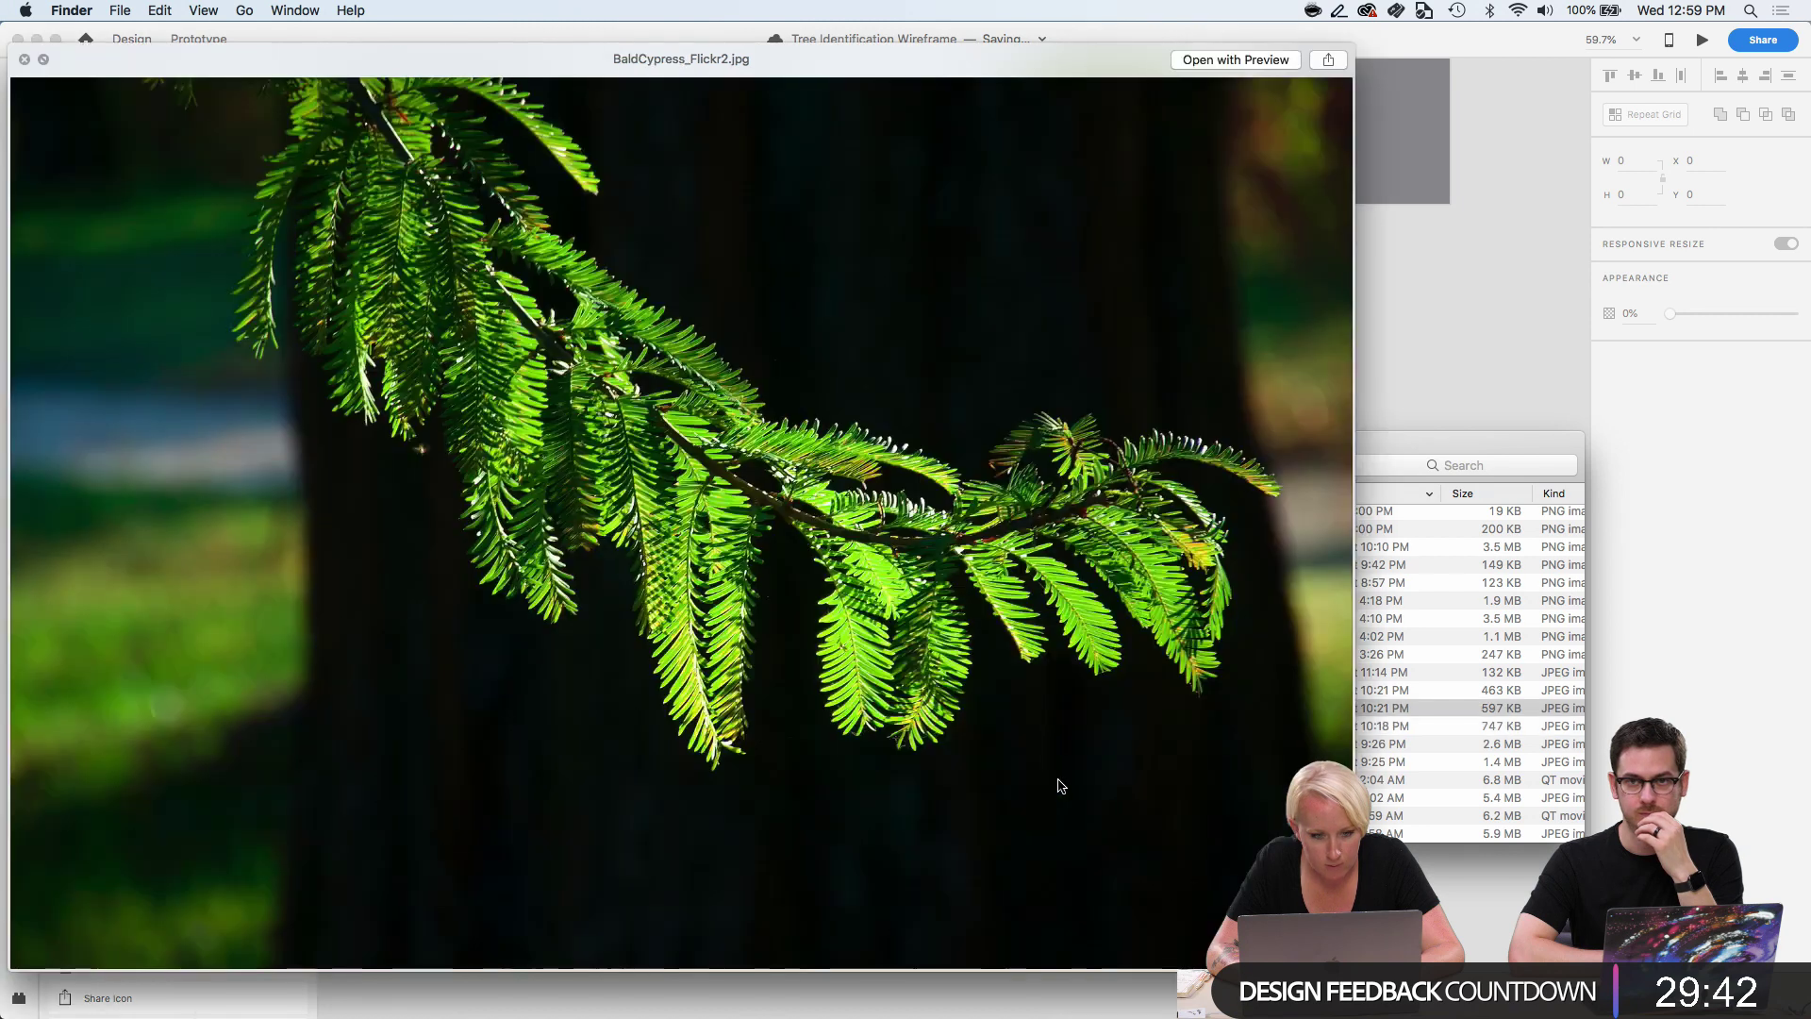
pyautogui.press('Up')
pyautogui.press('Up')
pyautogui.press('Up')
pyautogui.press('Up')
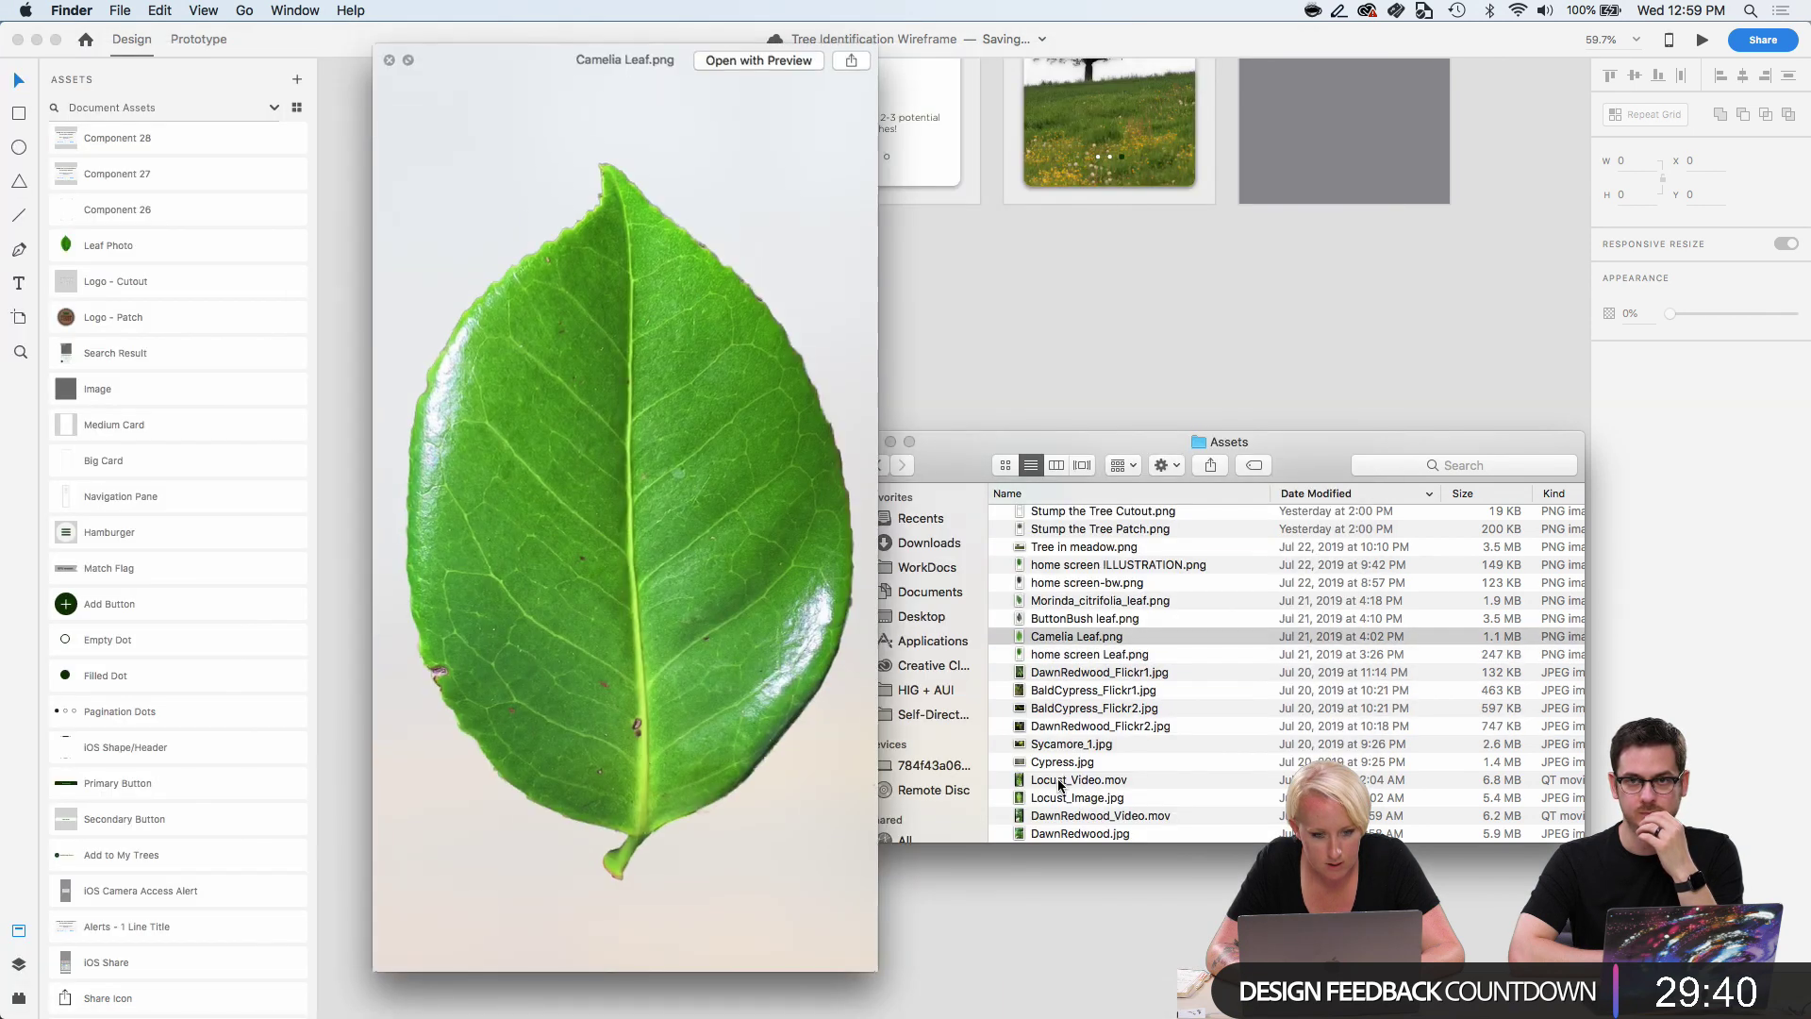
pyautogui.press('space')
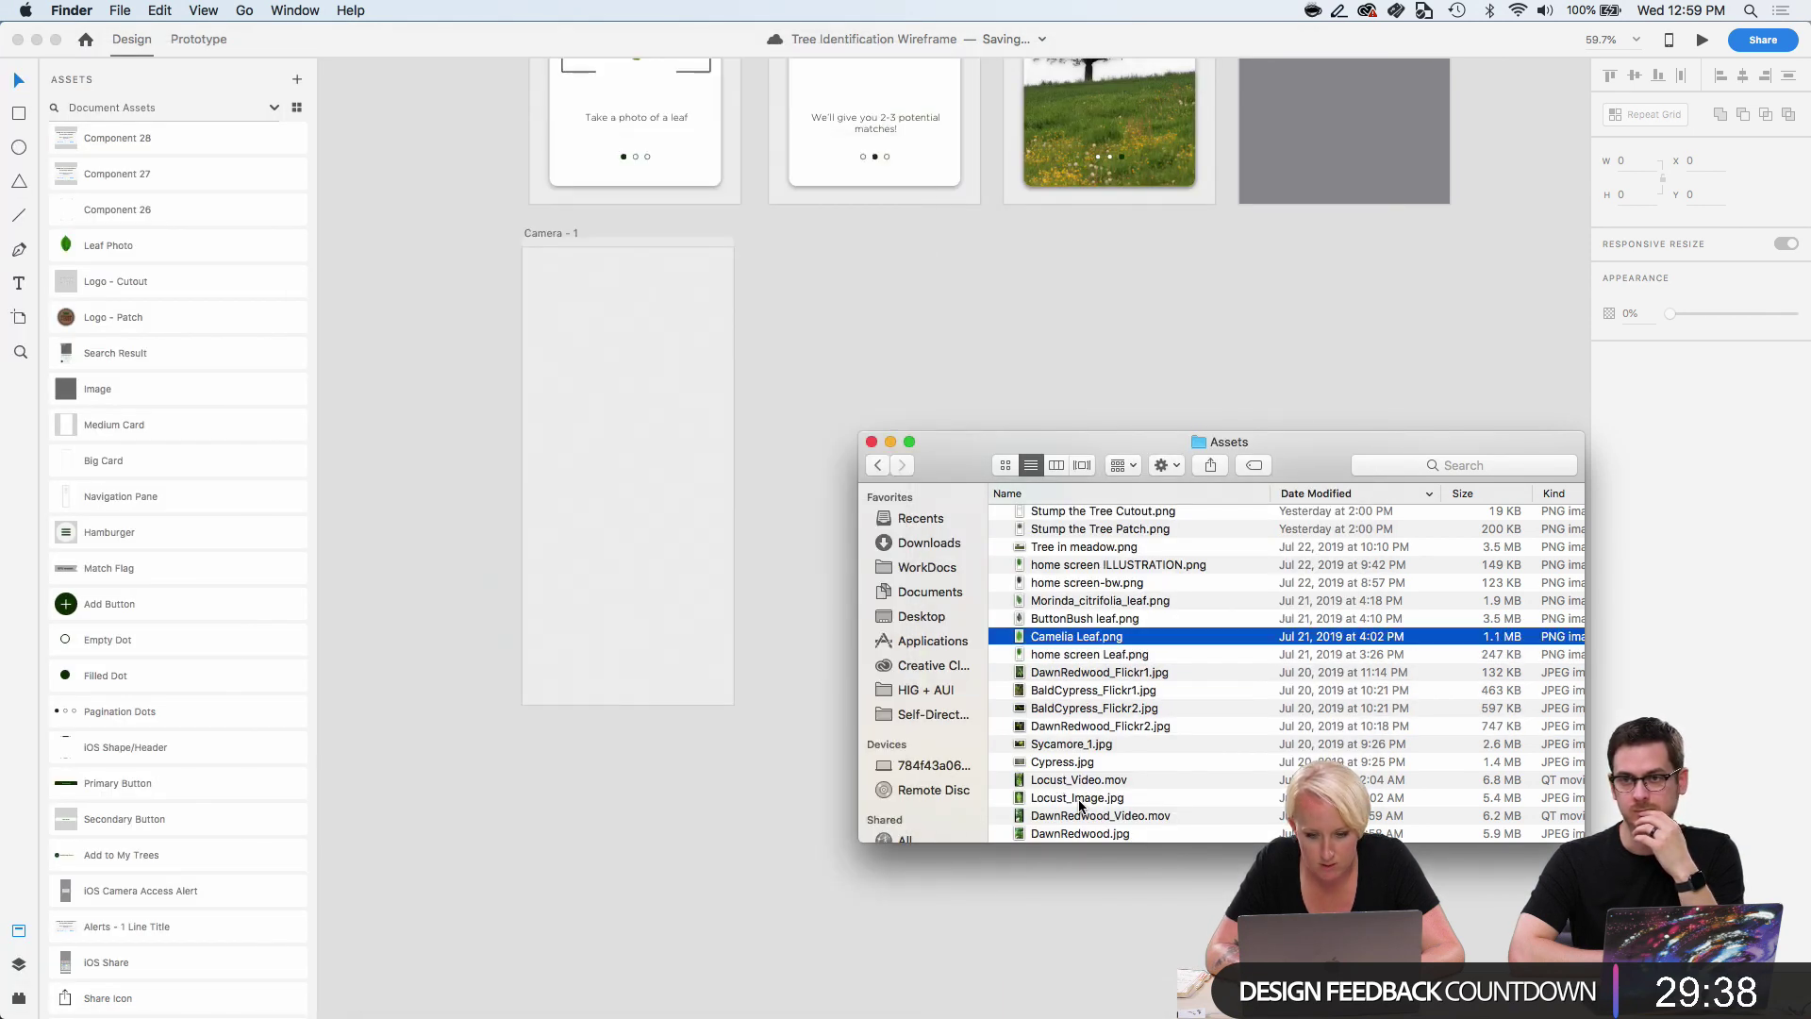
# Preview DawnRedwood_Video.mov from the Assets folder.
pyautogui.scroll(2, 1080, 717)
pyautogui.scroll(-2, 1080, 717)
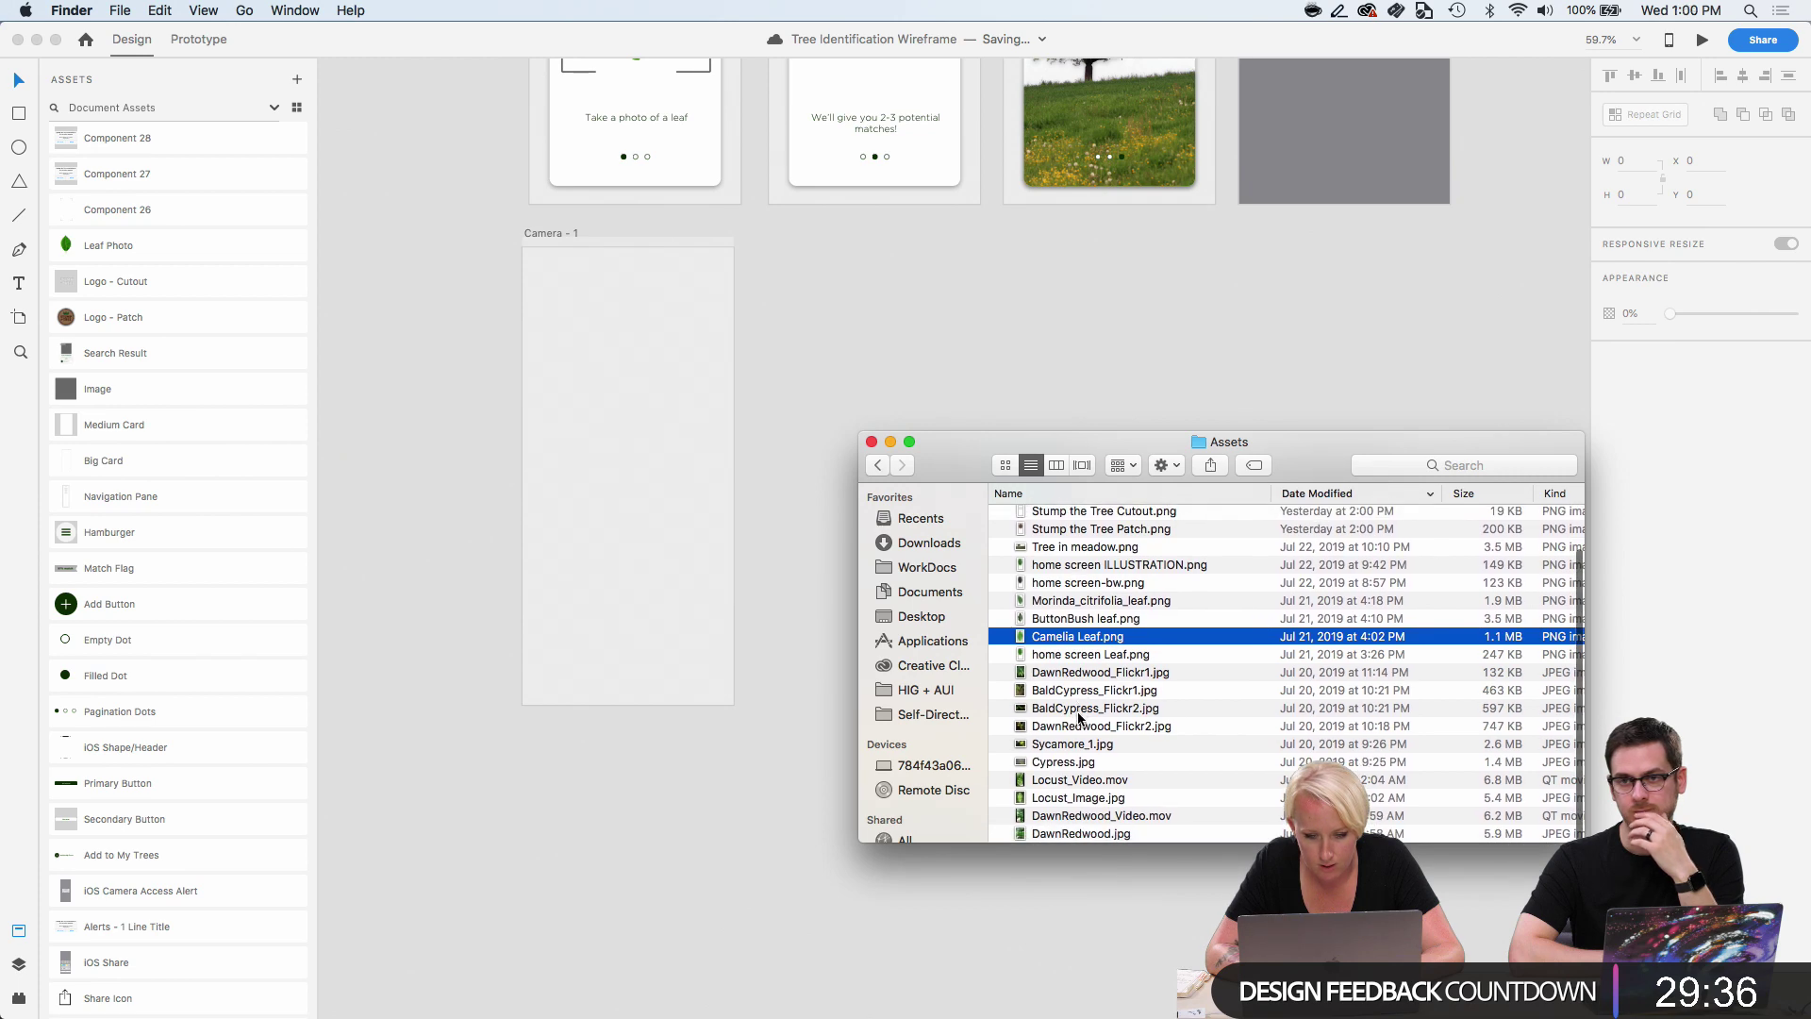
pyautogui.click(1078, 727)
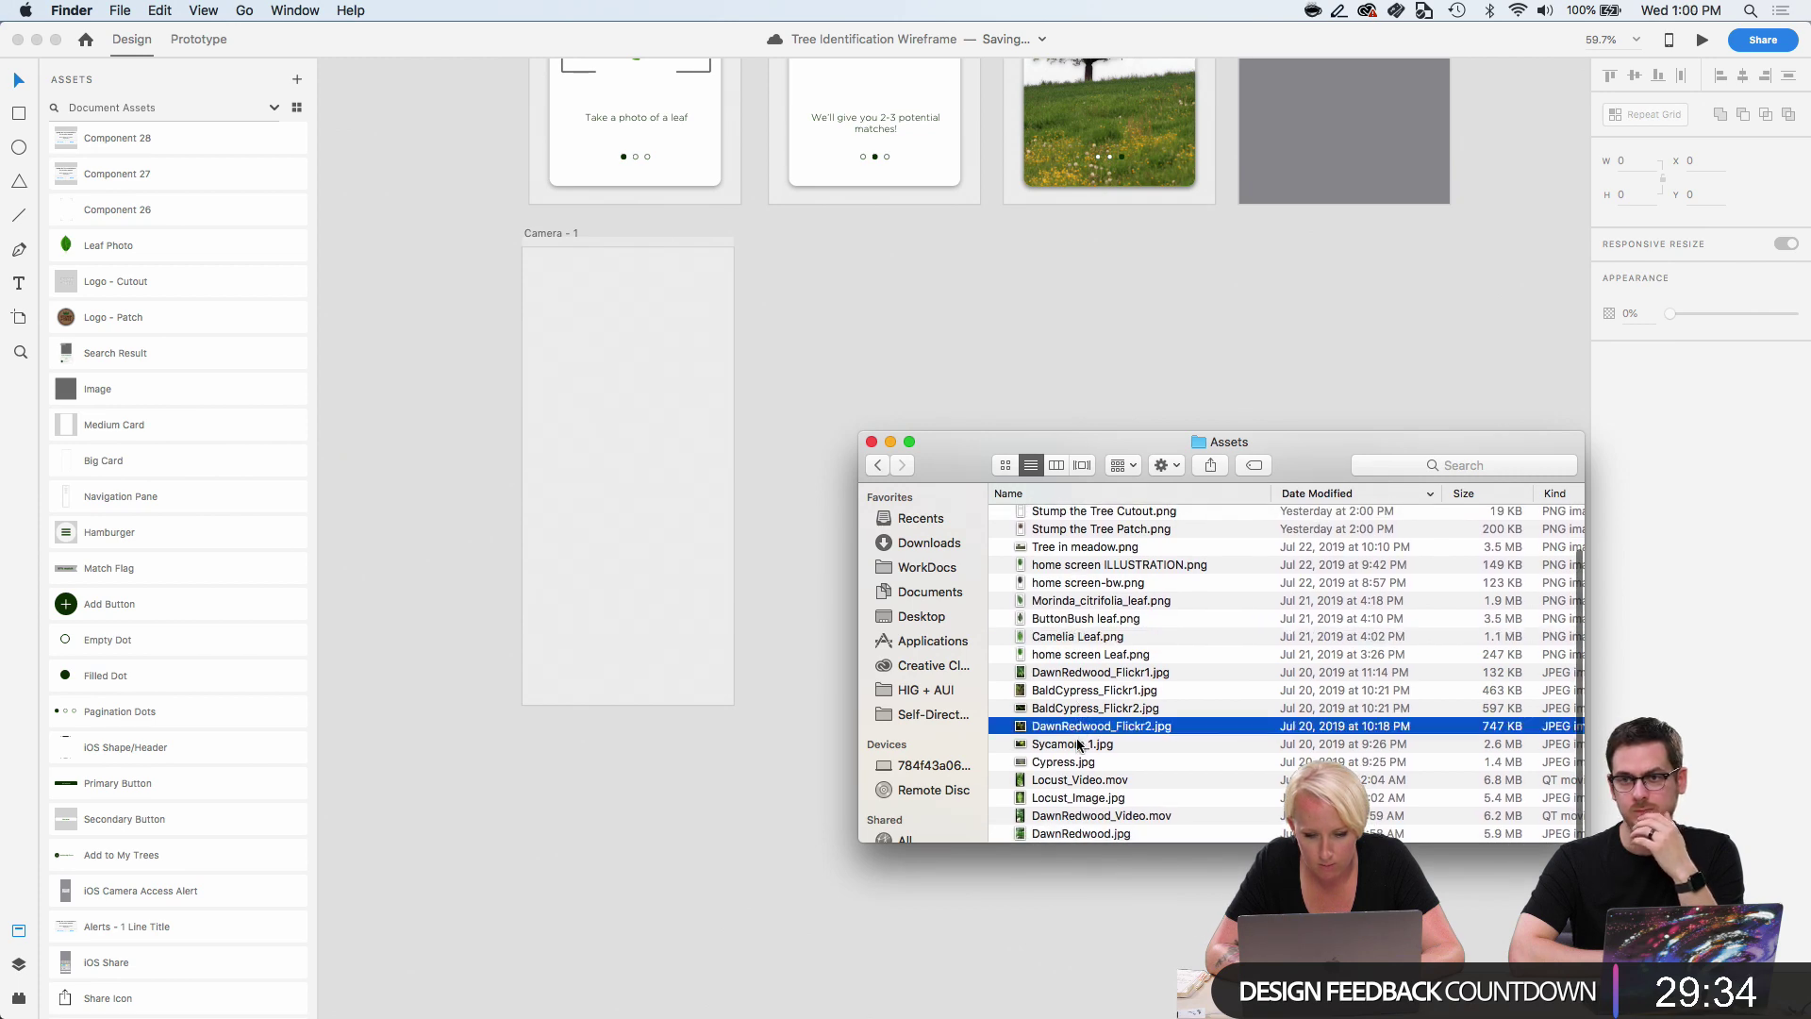
pyautogui.click(1080, 817)
pyautogui.press('space')
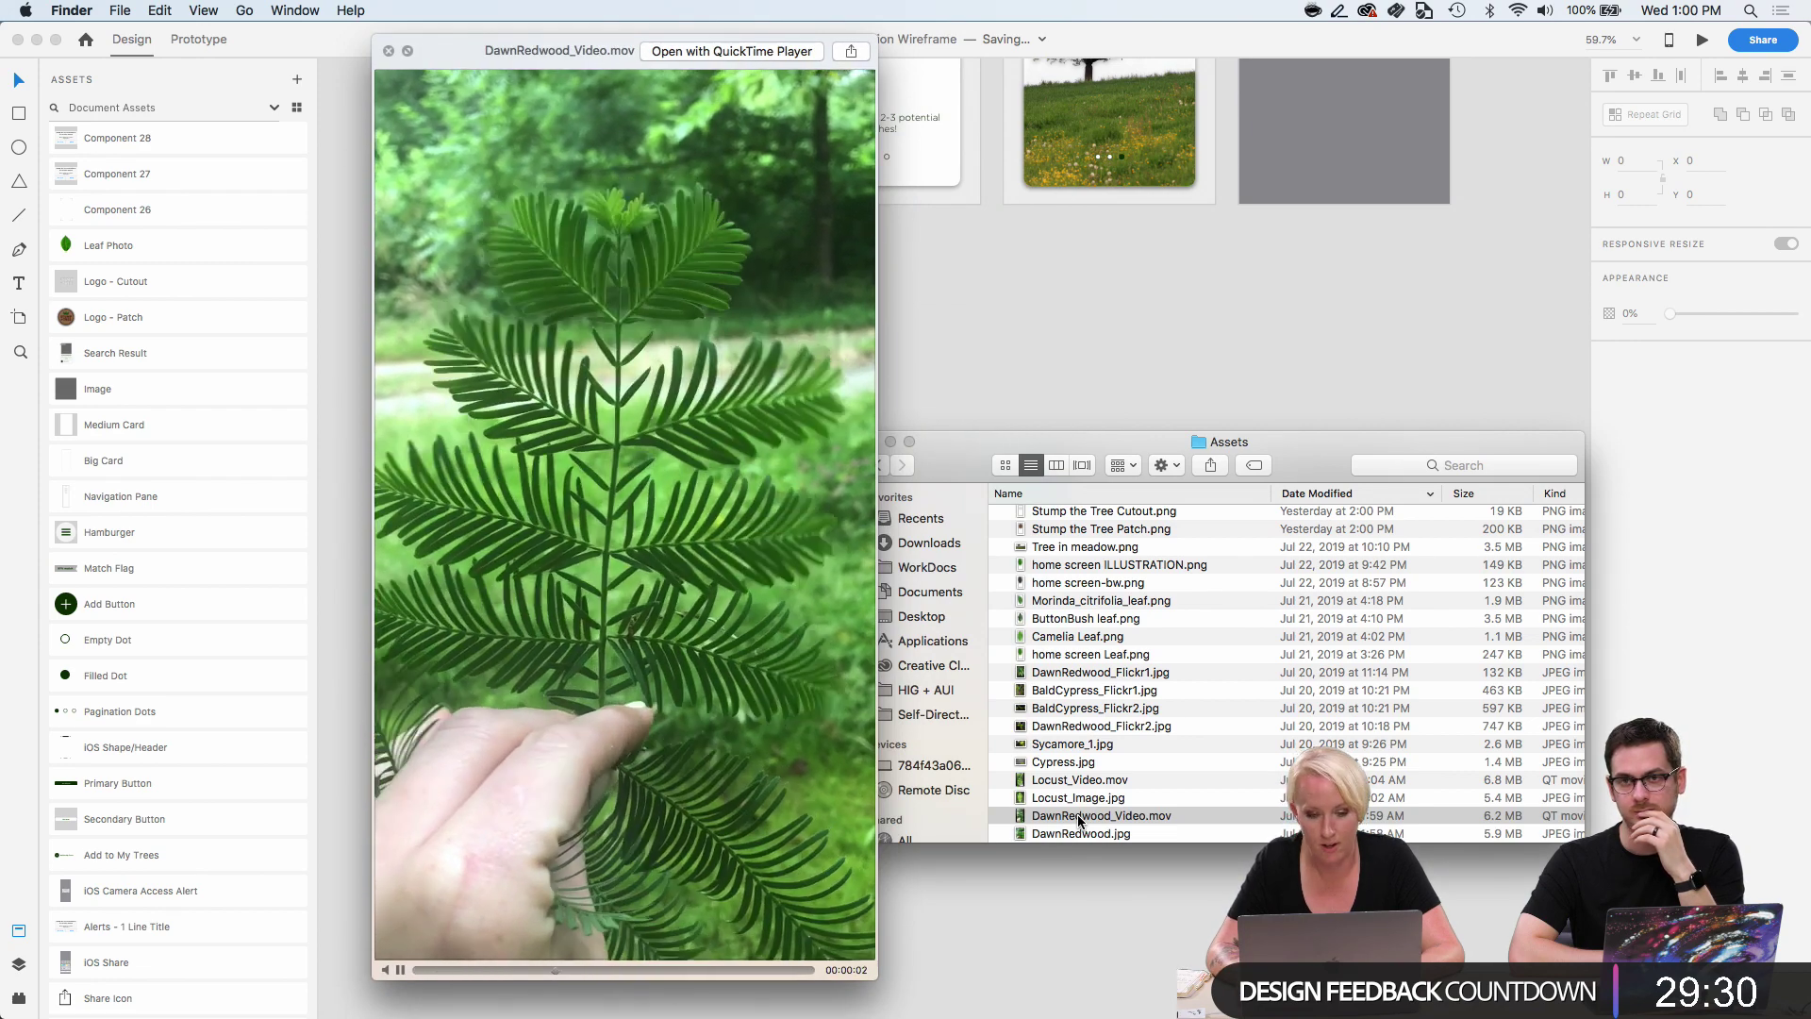
# Place DawnRedwood.jpg from the Assets folder on the XD canvas, just to the right of the Camera - 1 artboard.
pyautogui.press('Down')
pyautogui.press('space')
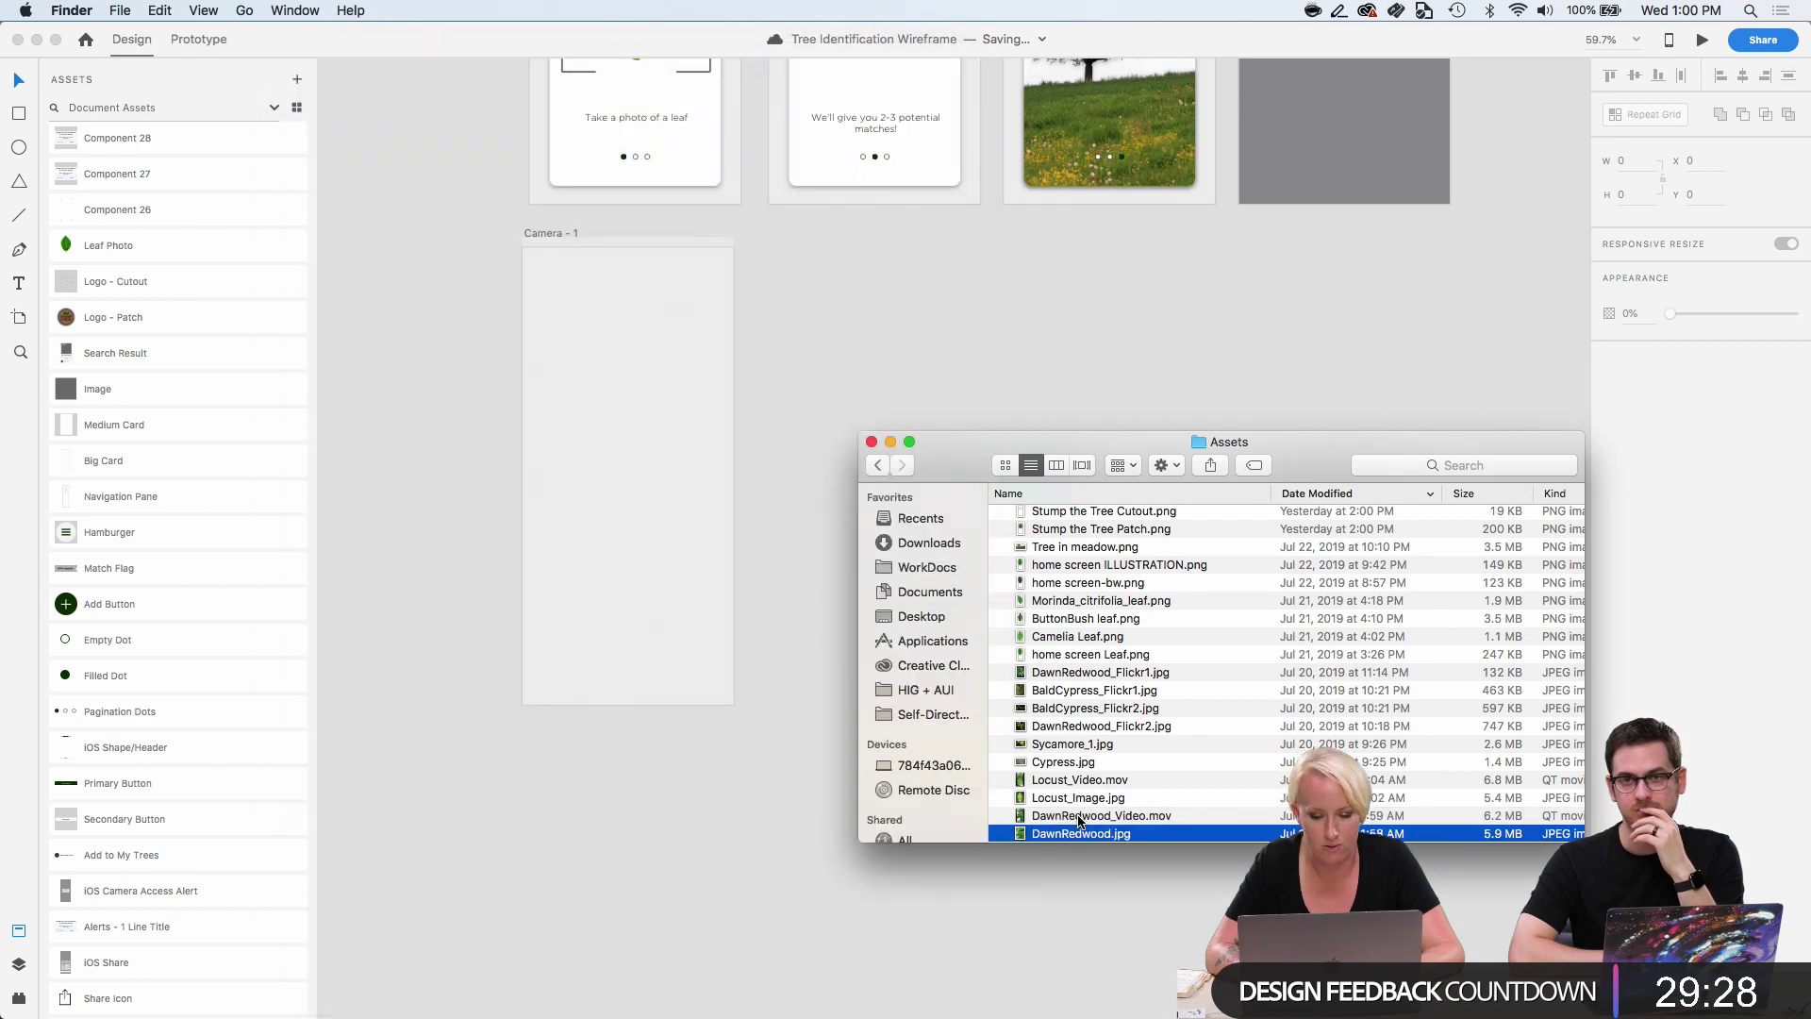
pyautogui.moveTo(1080, 834); pyautogui.dragTo(618, 837)
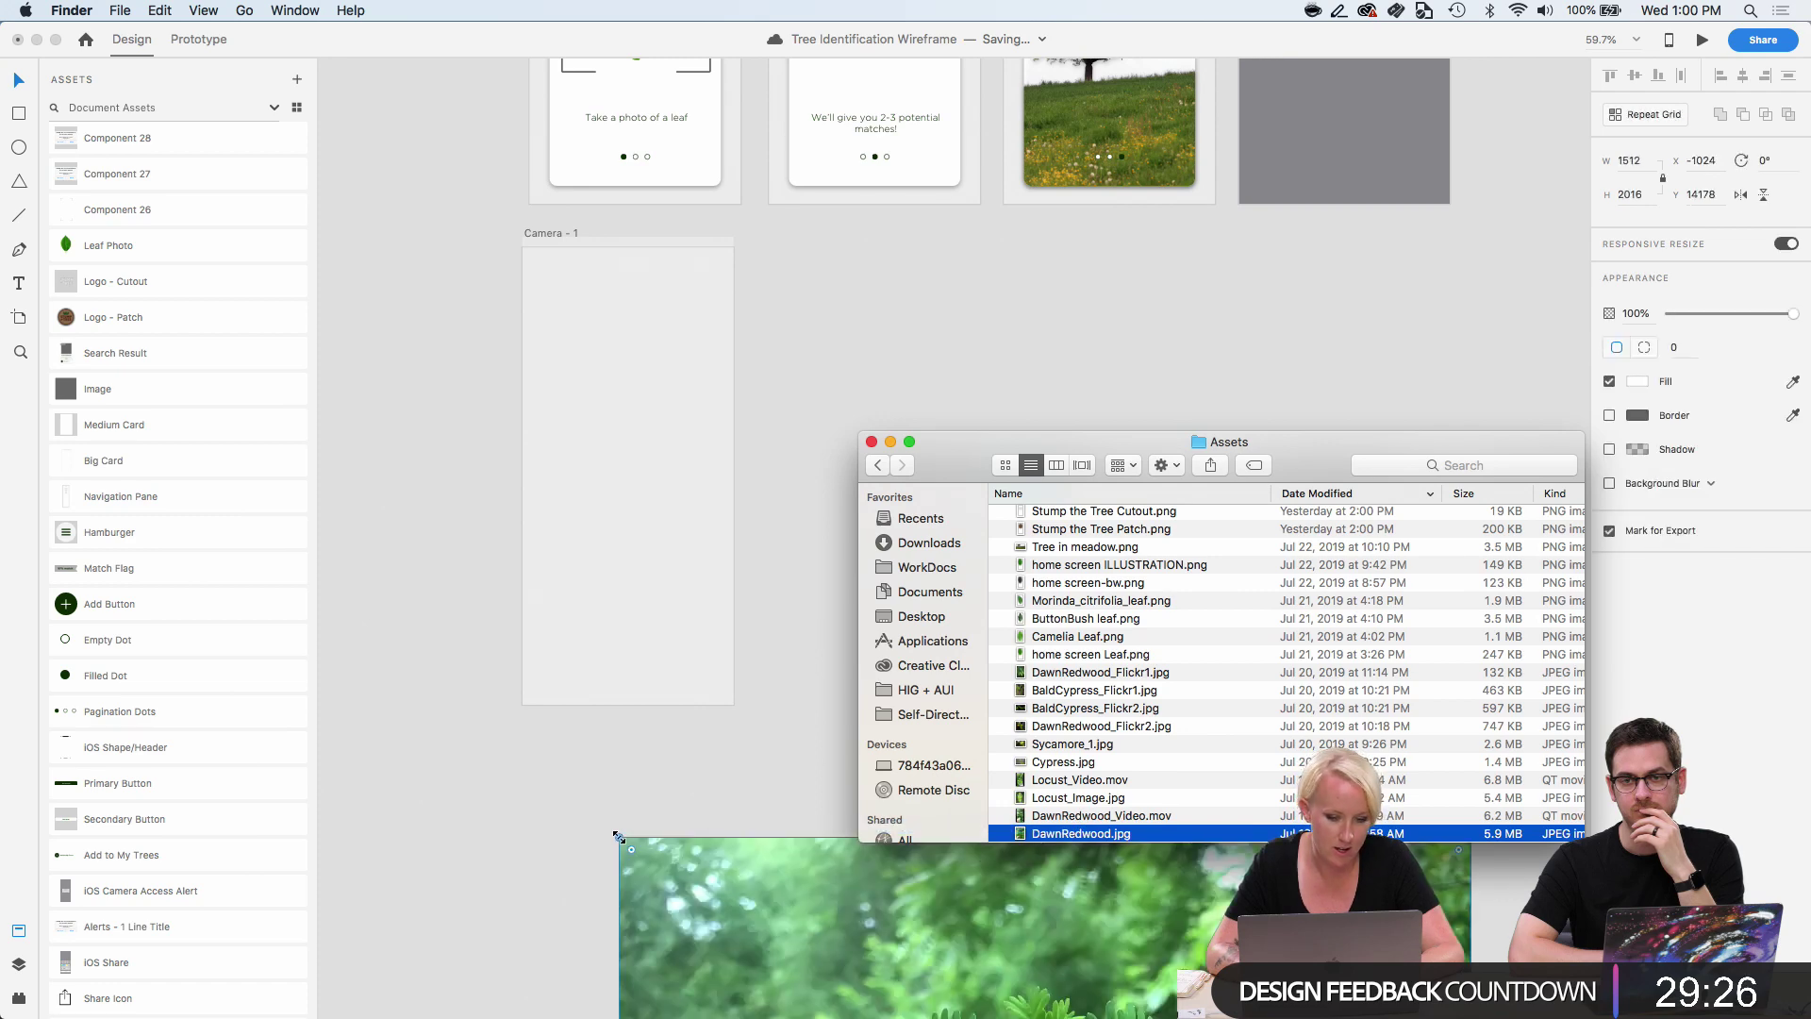
pyautogui.moveTo(947, 863); pyautogui.dragTo(1107, 296)
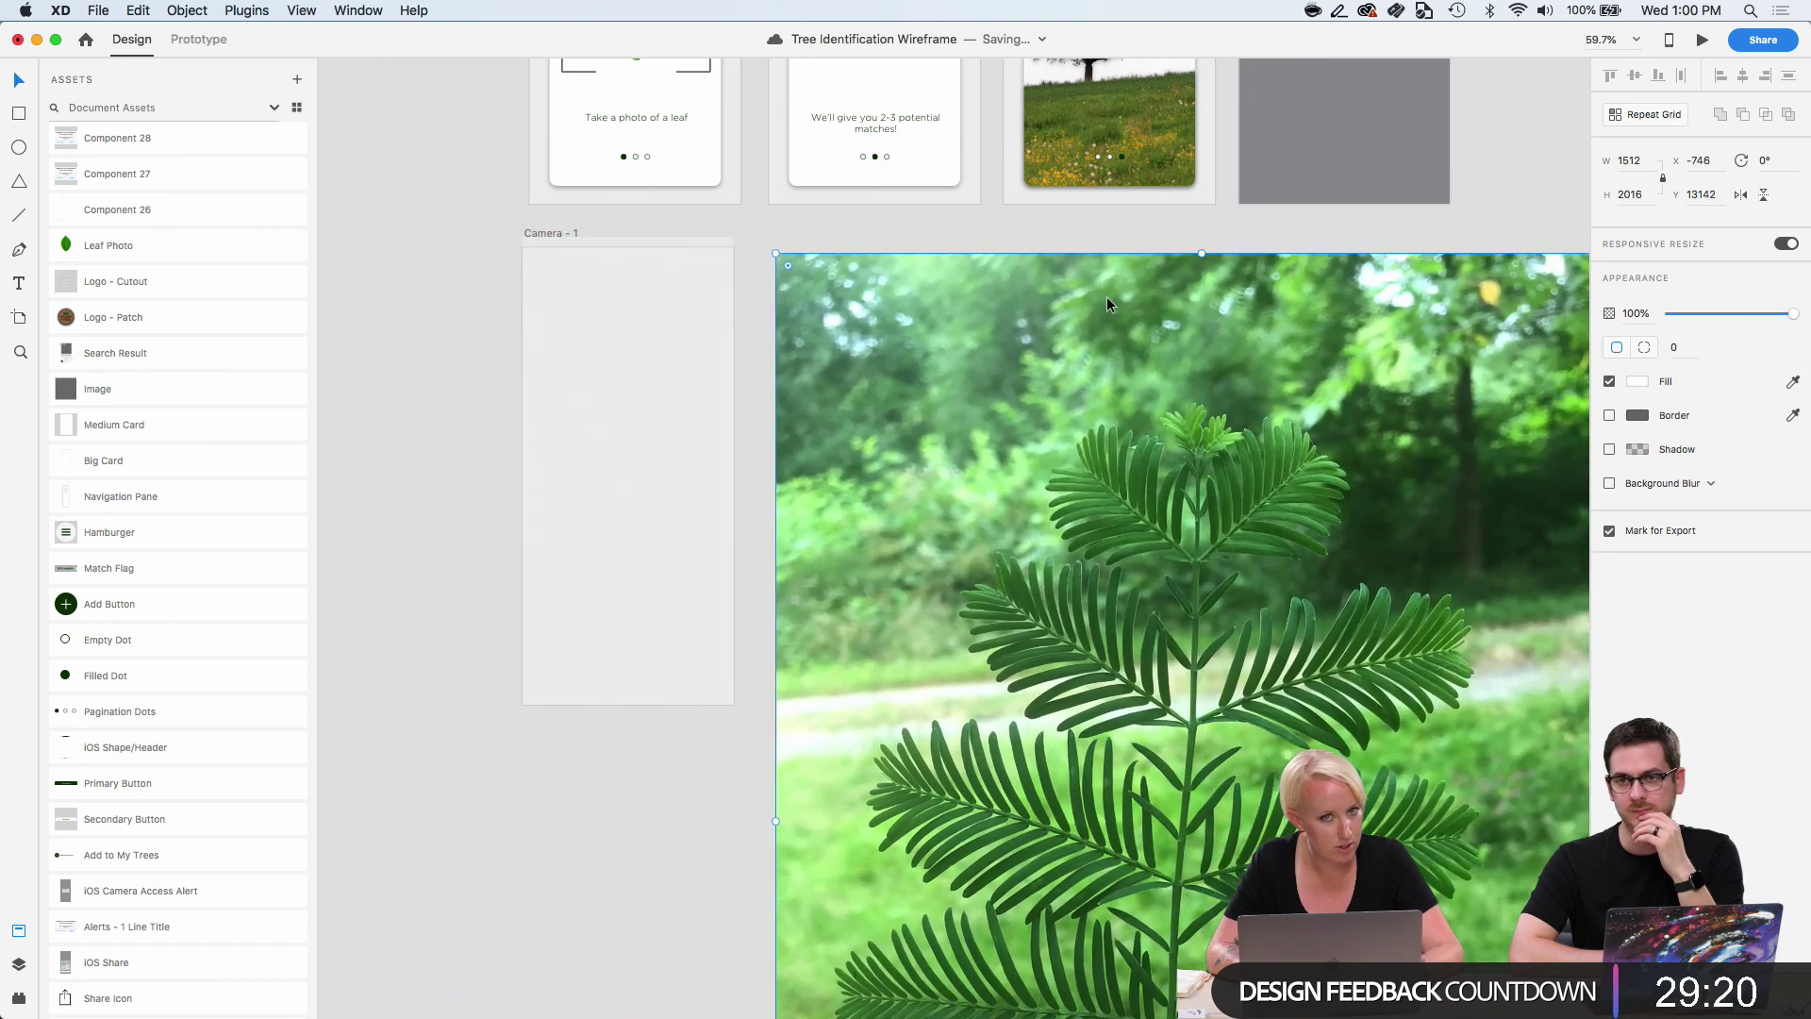
# Scale the dawn redwood photo down proportionally to 744 by 993.
pyautogui.hscroll(3, 1106, 298)
pyautogui.scroll(-3, 1107, 296)
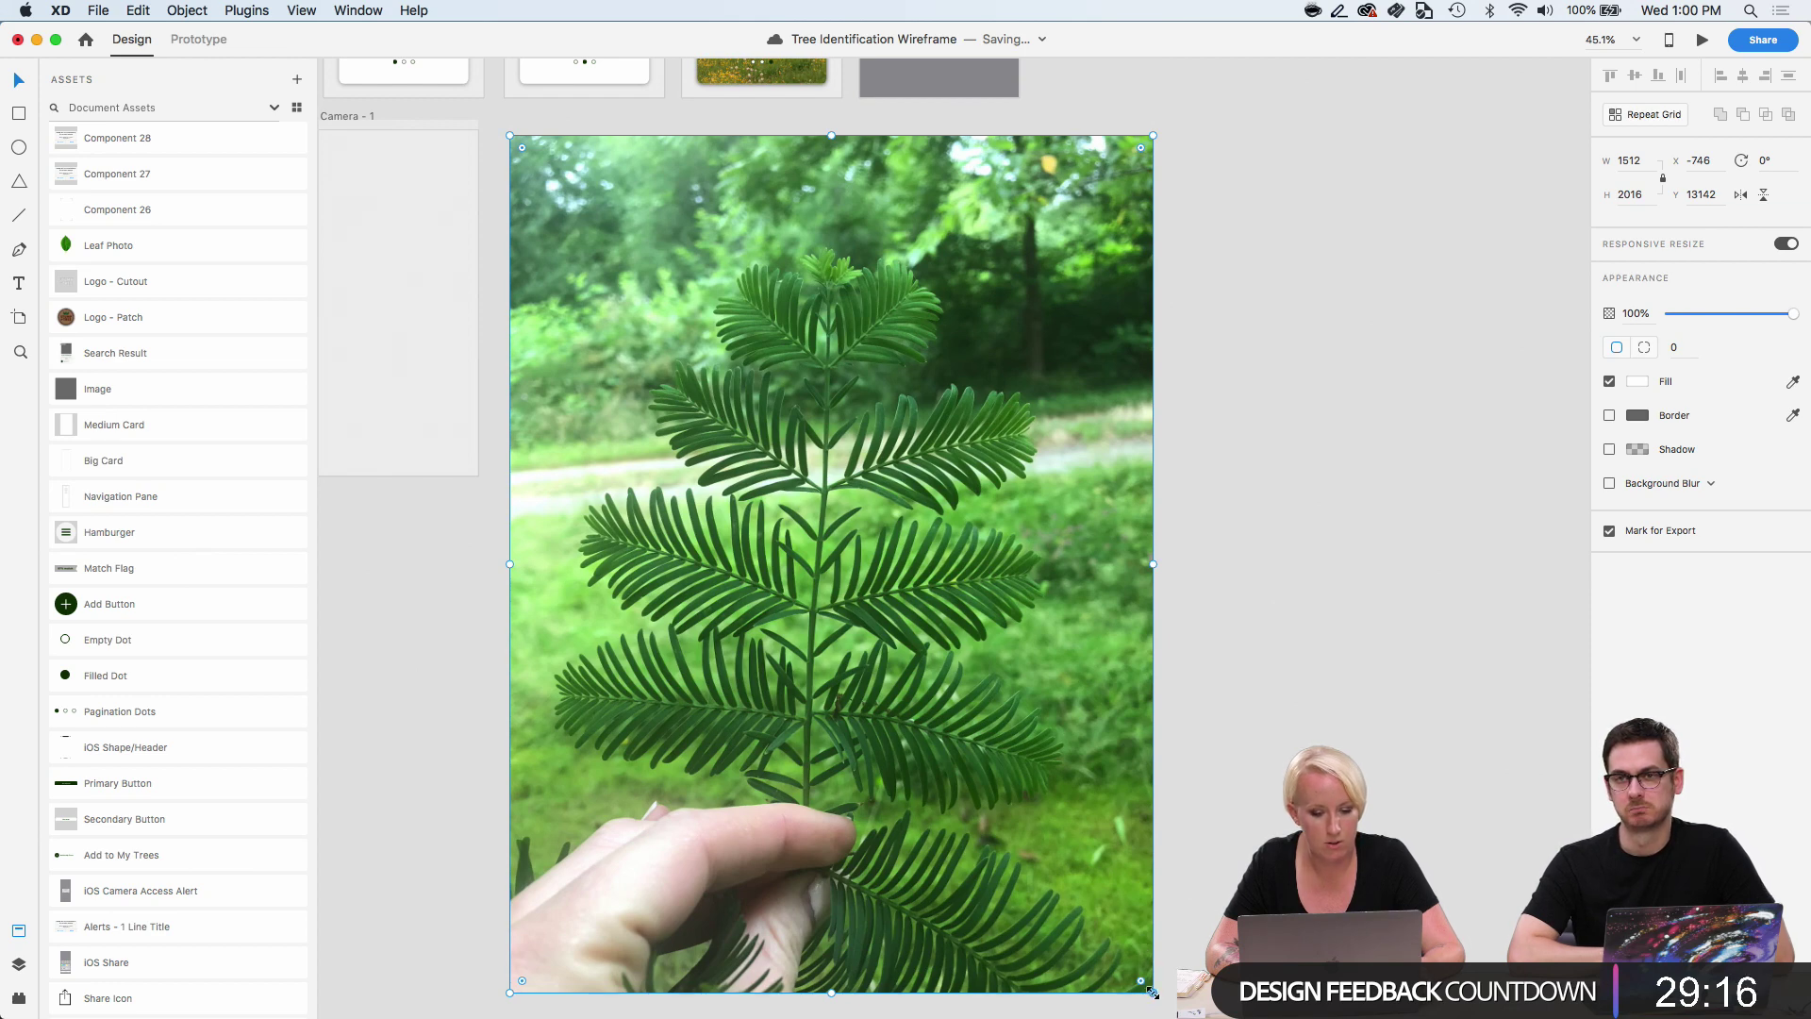
pyautogui.moveTo(1152, 990); pyautogui.dragTo(824, 707)
# Move the dawn redwood photo closer to the Camera - 1 artboard, at X -782, Y 13107.
pyautogui.hscroll(-3, 824, 708)
pyautogui.scroll(2, 825, 708)
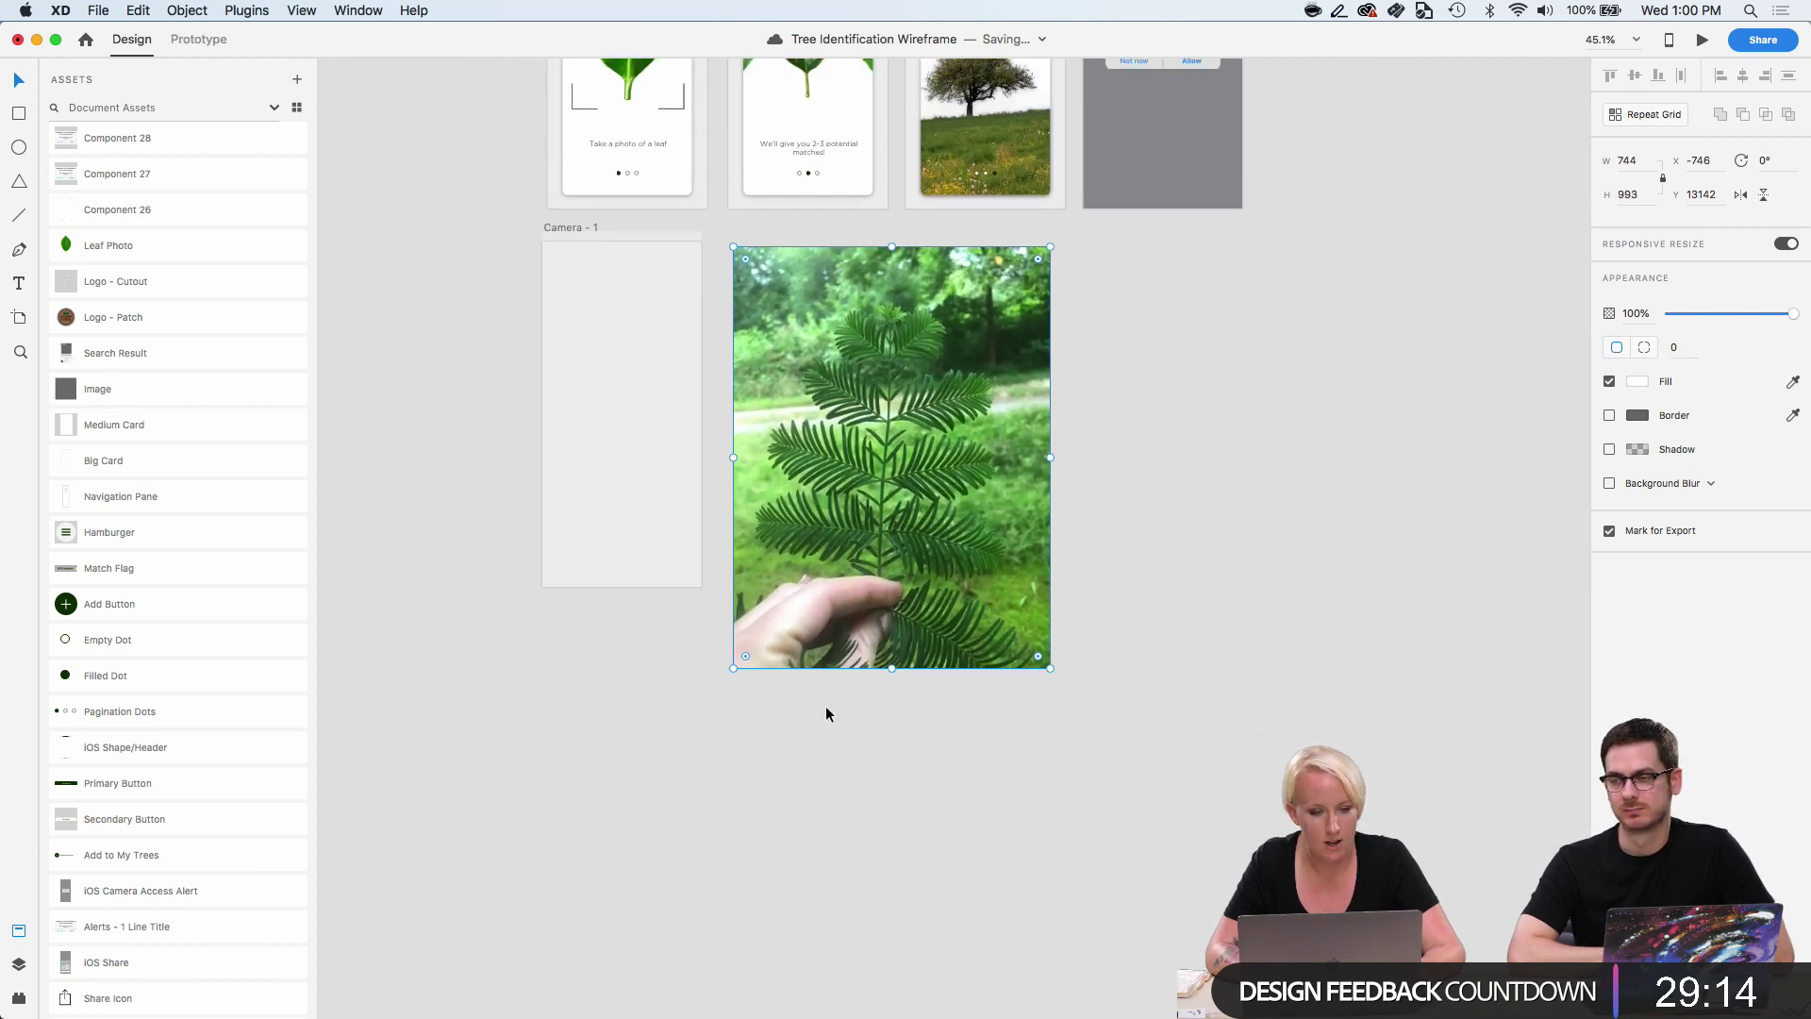
pyautogui.scroll(3, 827, 710)
pyautogui.hscroll(-3, 826, 709)
pyautogui.moveTo(982, 576); pyautogui.dragTo(965, 560)
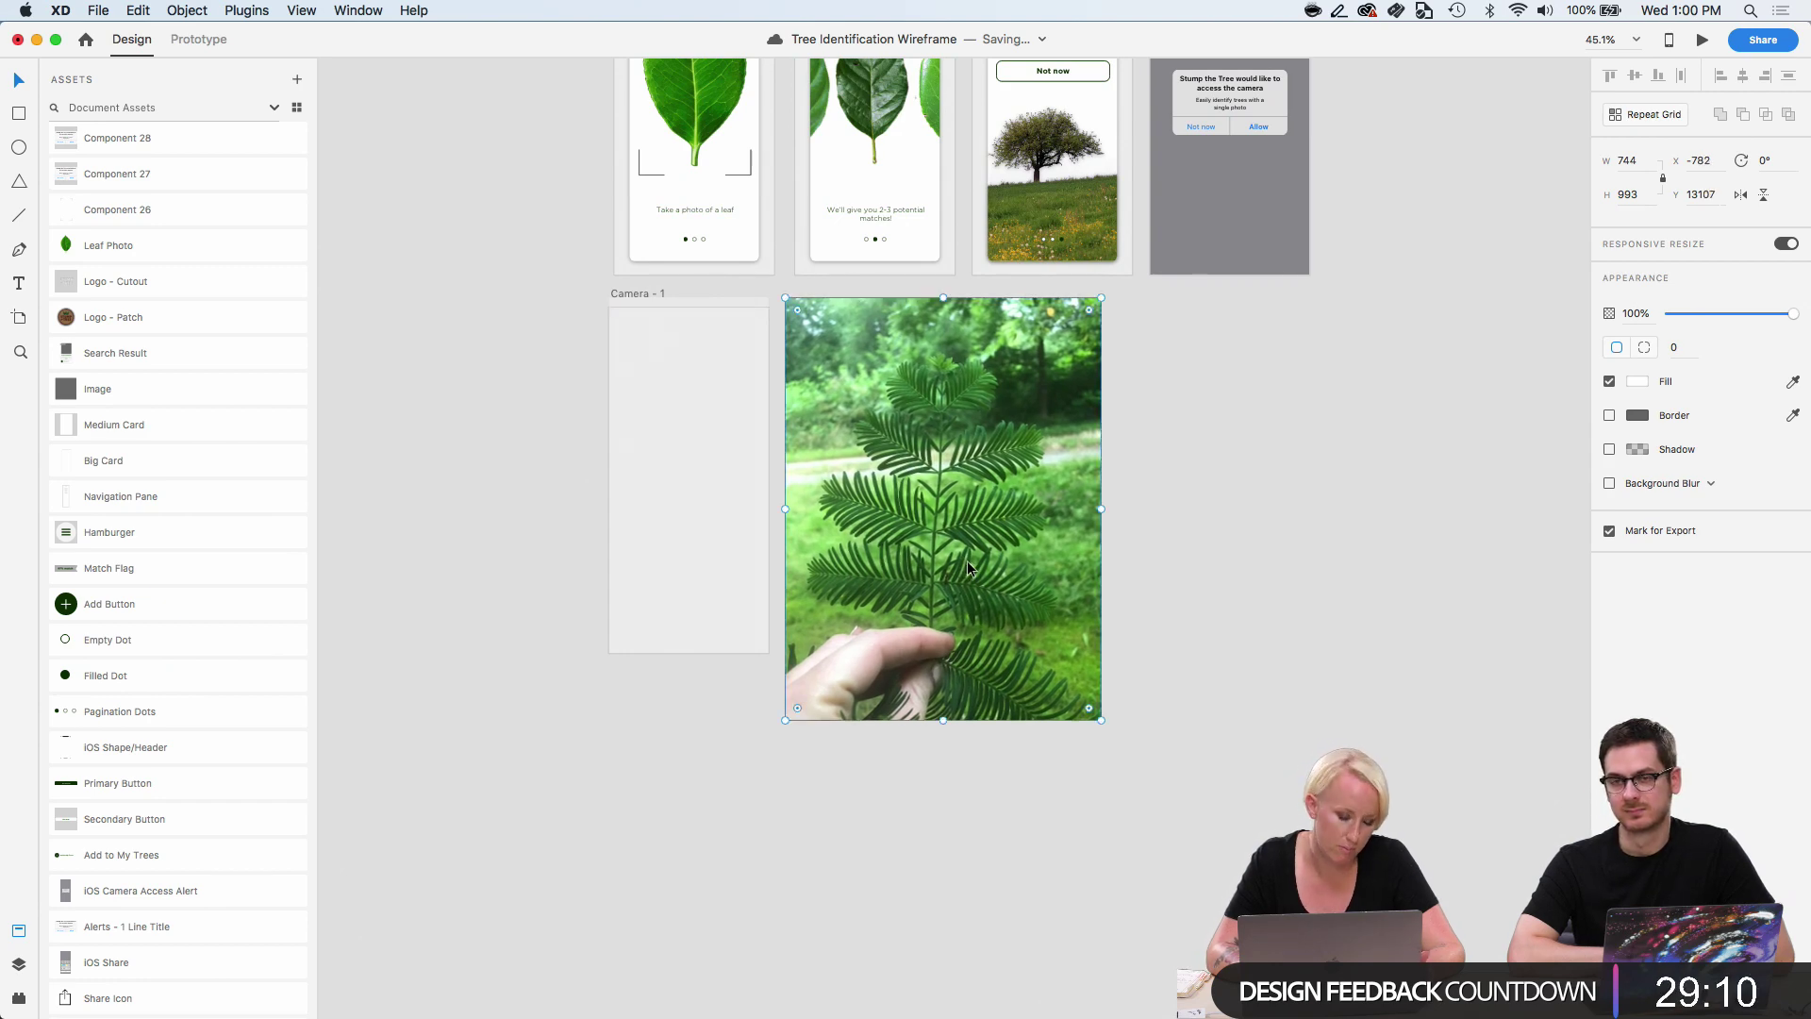
# Scale the dawn redwood photo down proportionally to 399 by 532 and move it onto the Camera - 1 artboard.
pyautogui.scroll(5, 966, 560)
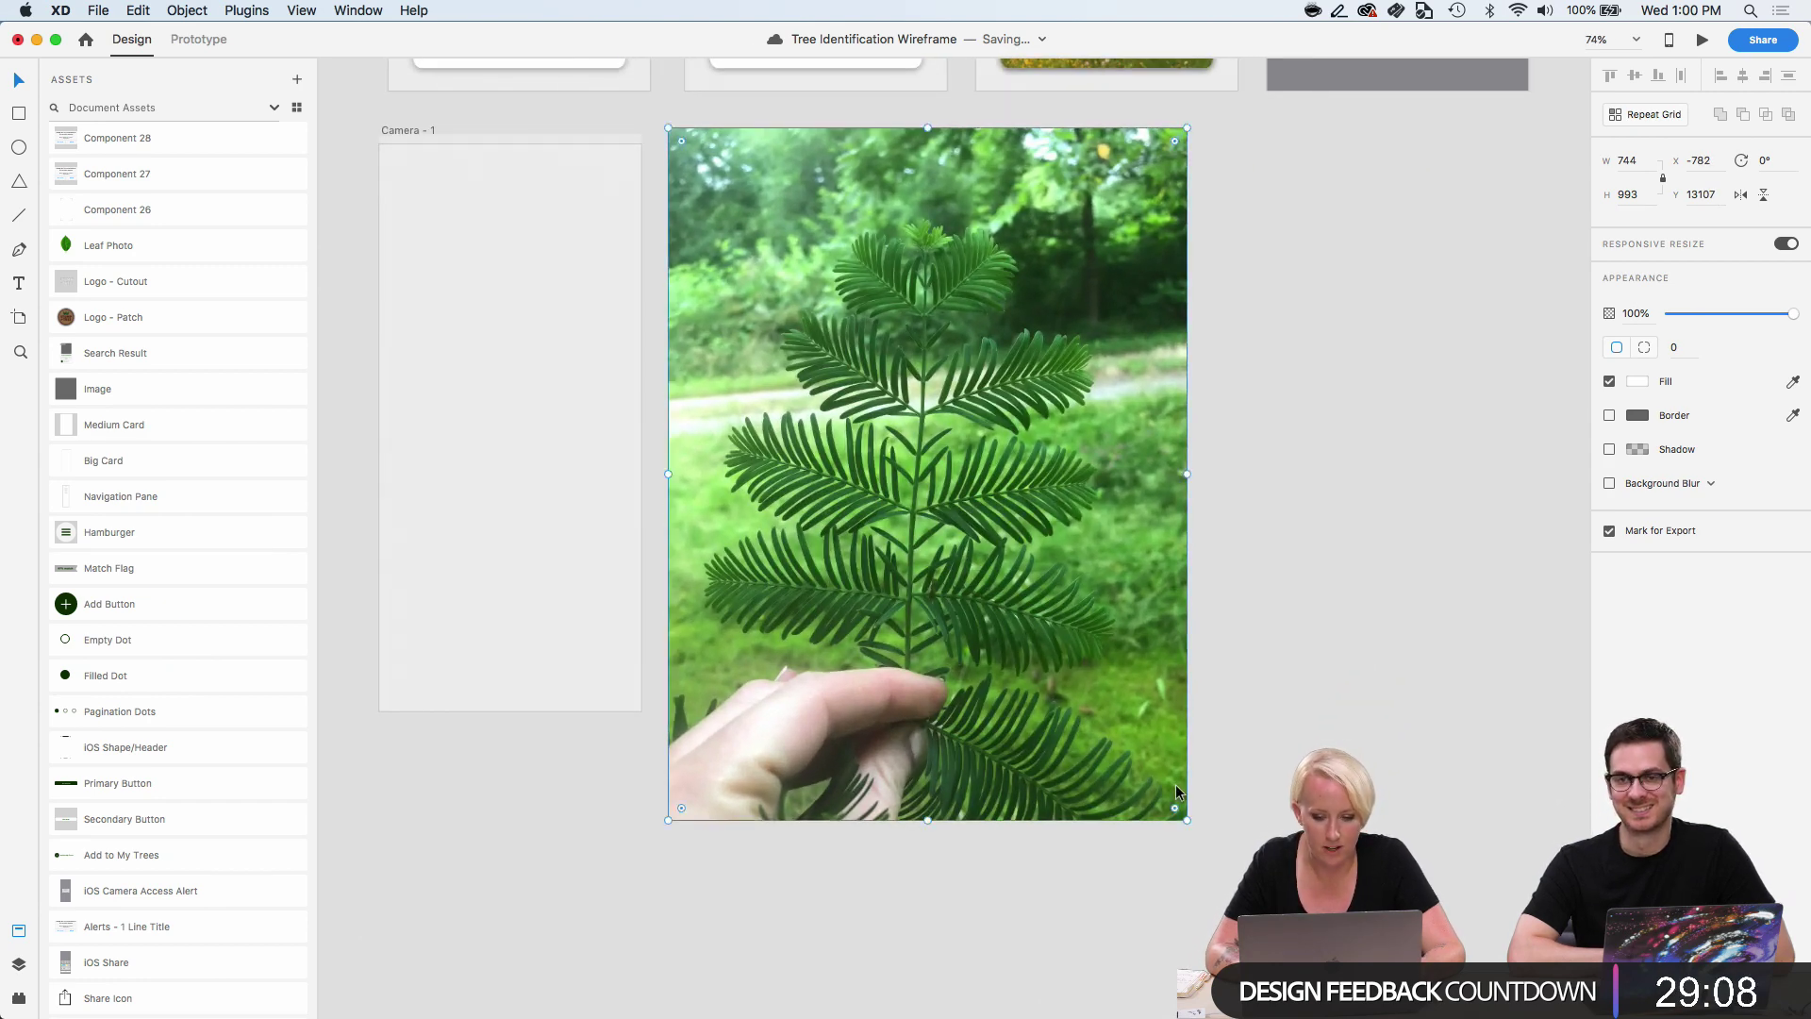
pyautogui.moveTo(1186, 820); pyautogui.dragTo(946, 619)
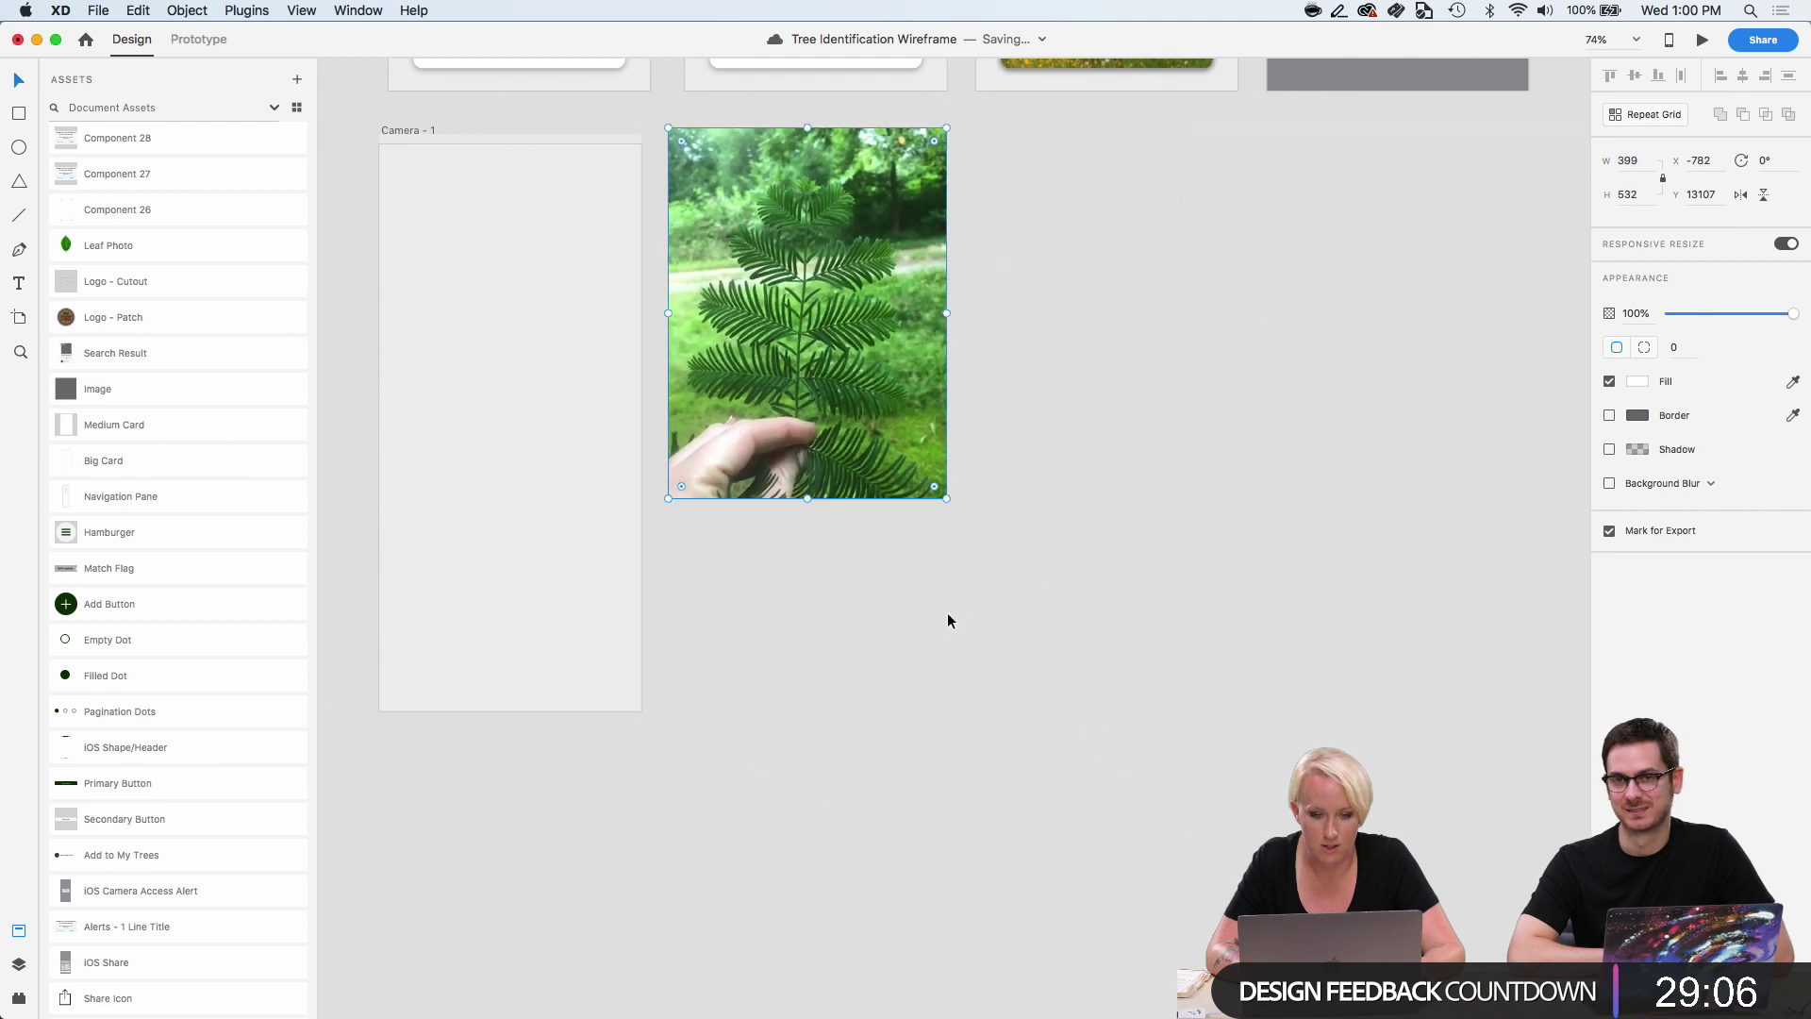
pyautogui.moveTo(798, 401); pyautogui.dragTo(521, 411)
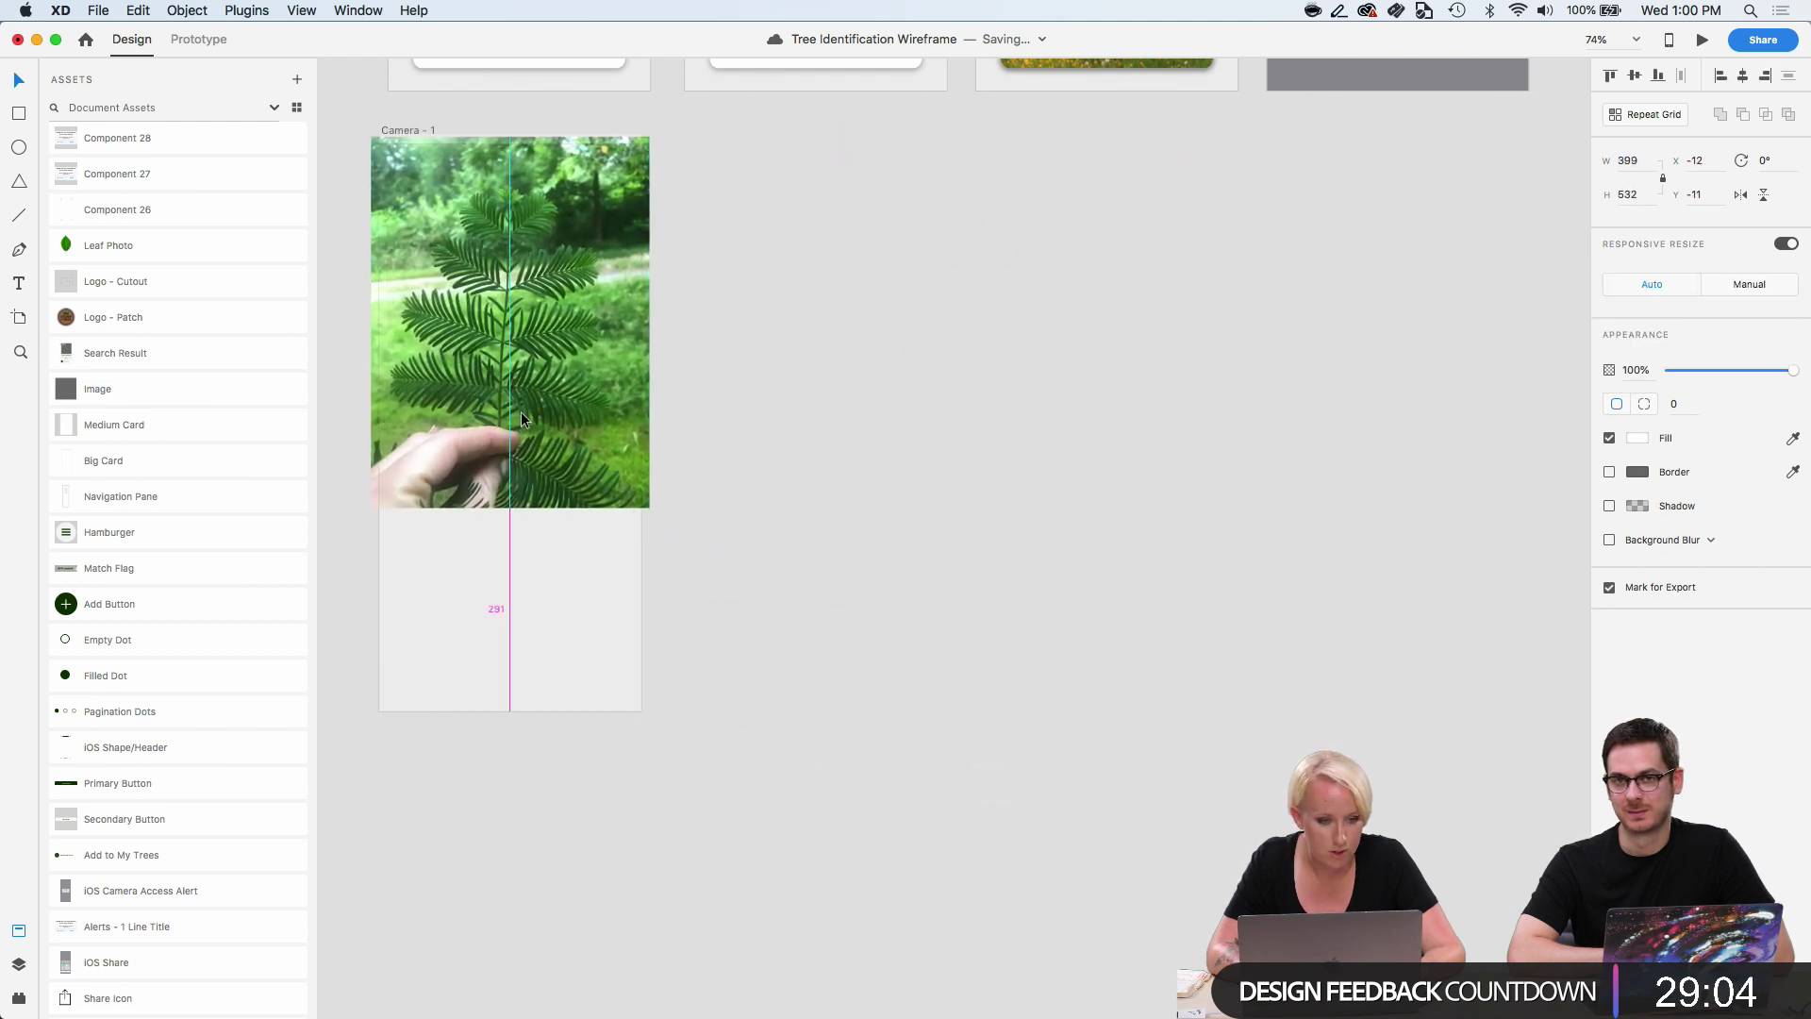
# Shift the dawn redwood photo within the Camera - 1 artboard to X -17, Y -53.
pyautogui.scroll(3, 520, 411)
pyautogui.hscroll(-3, 520, 411)
pyautogui.scroll(5, 649, 466)
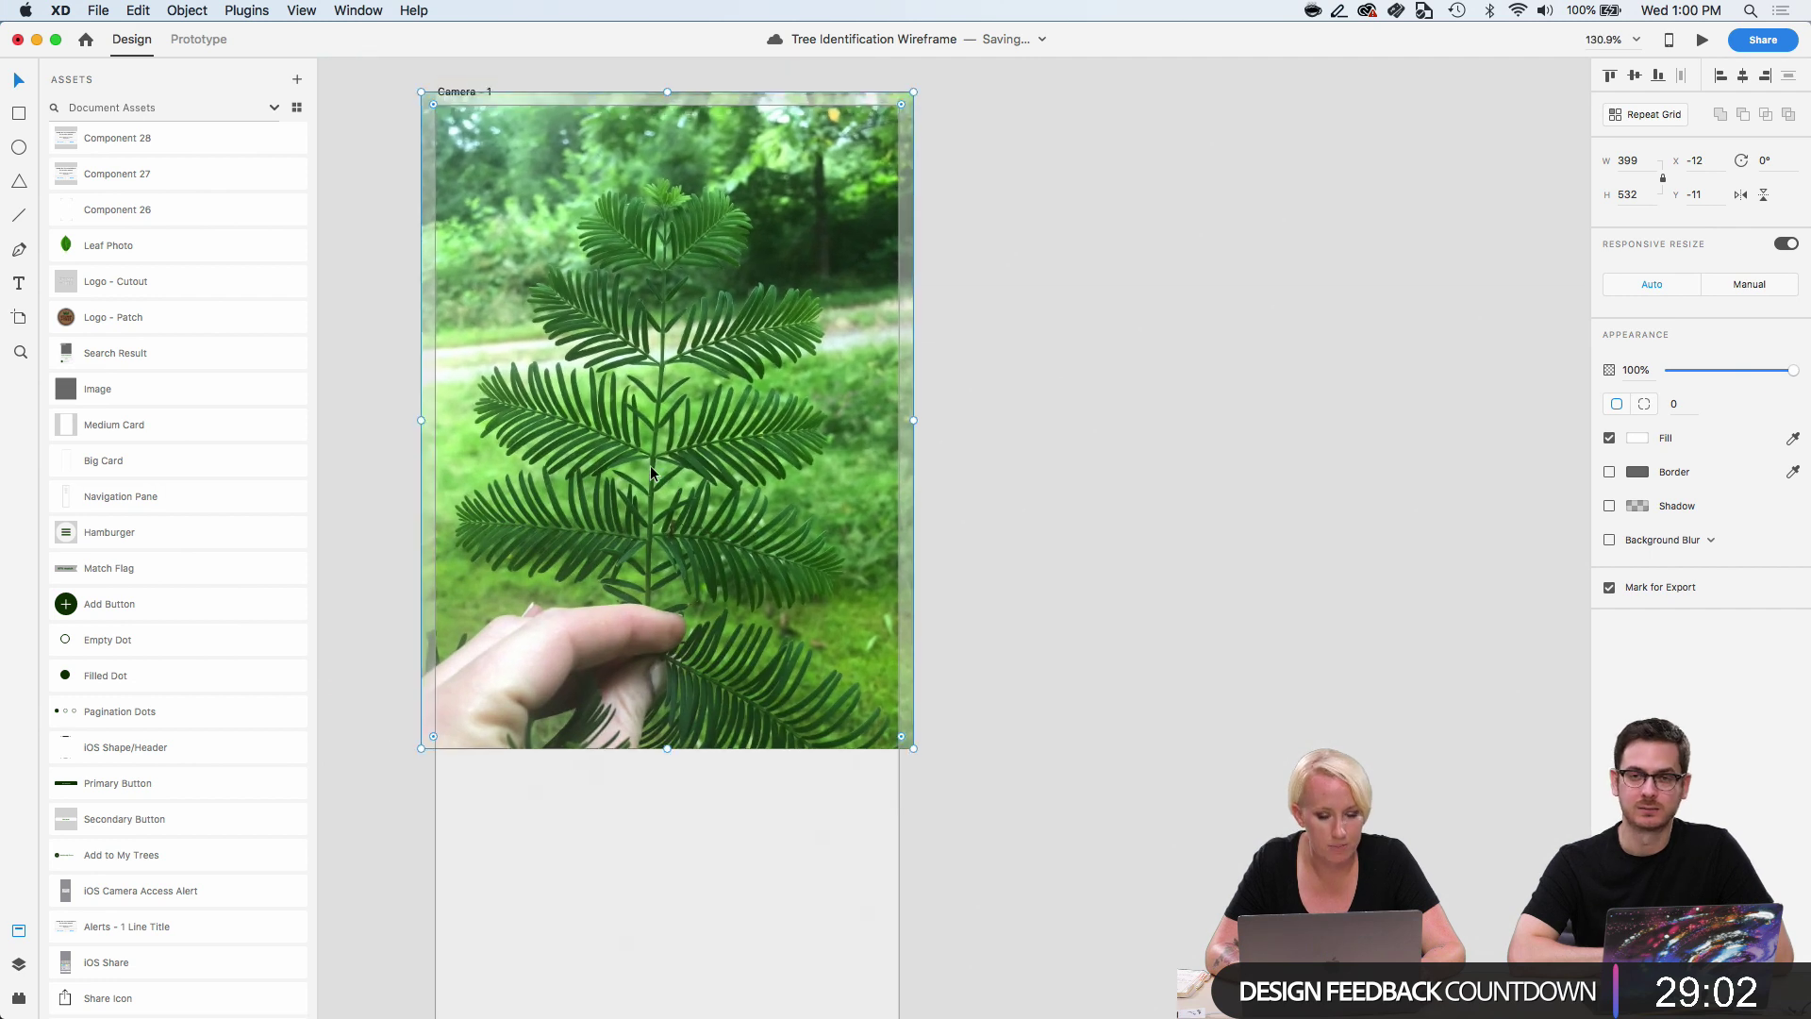
pyautogui.scroll(2, 649, 465)
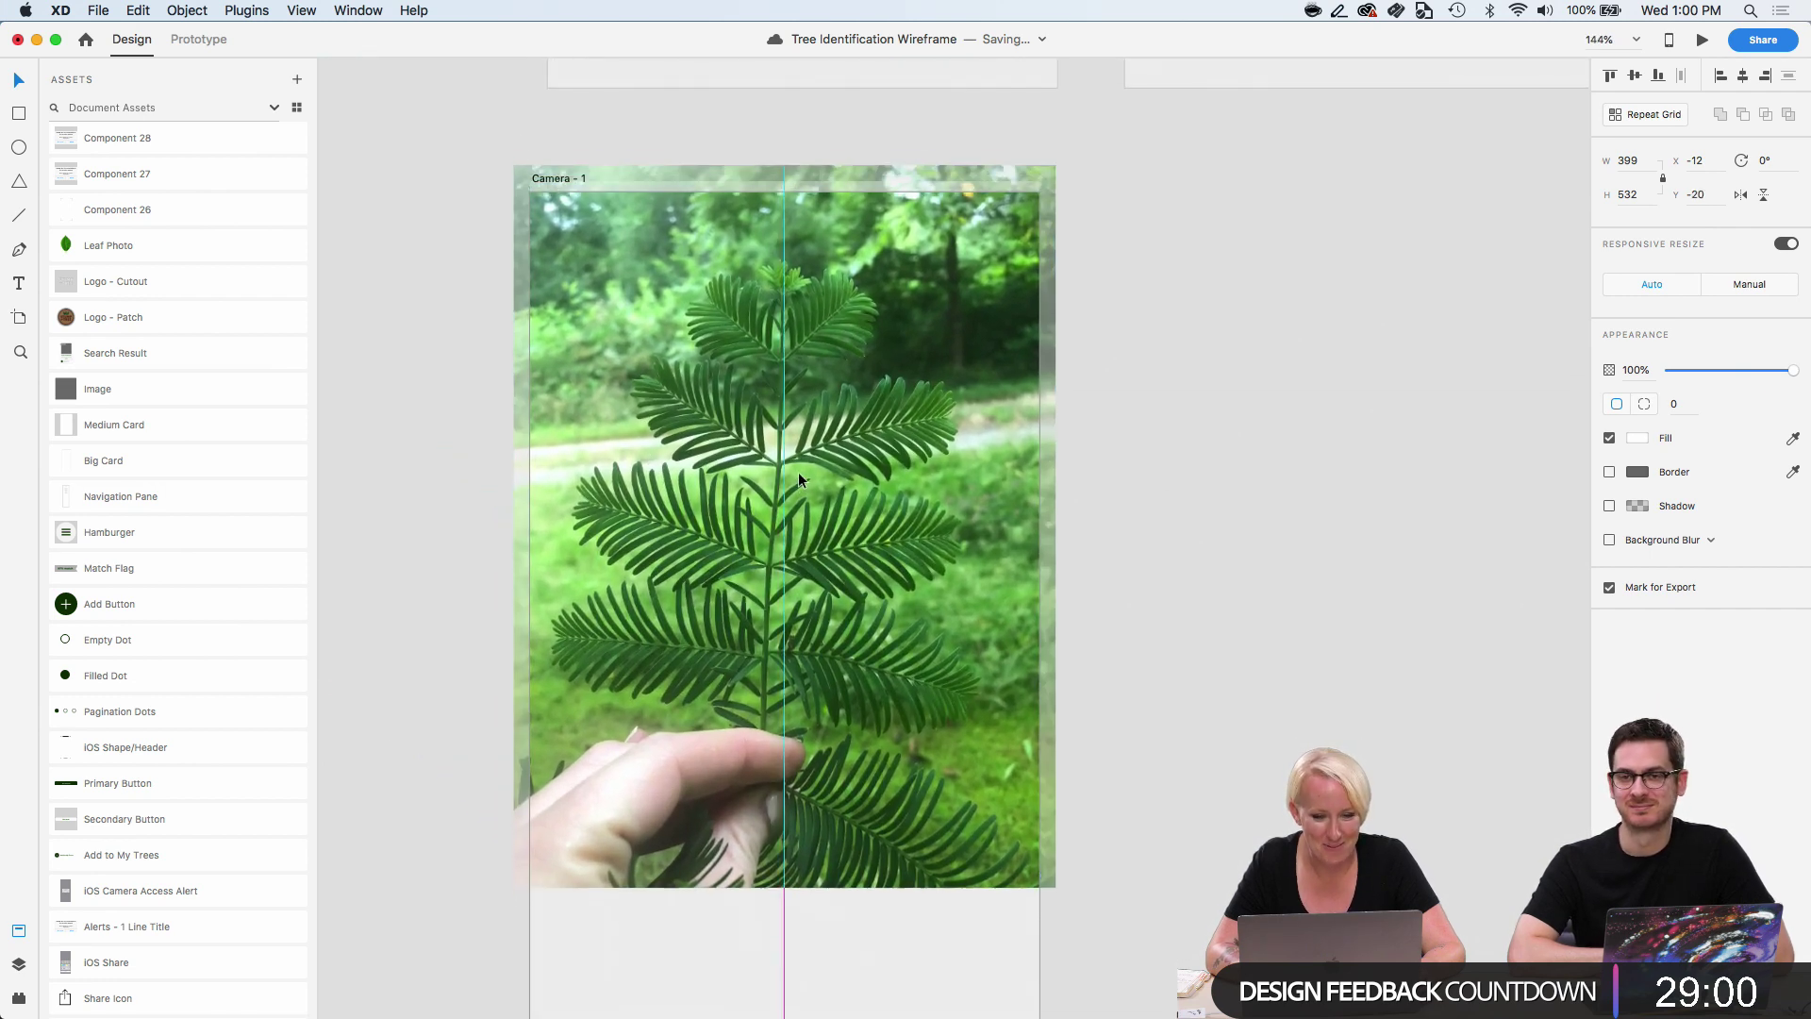
pyautogui.moveTo(798, 471); pyautogui.dragTo(790, 433)
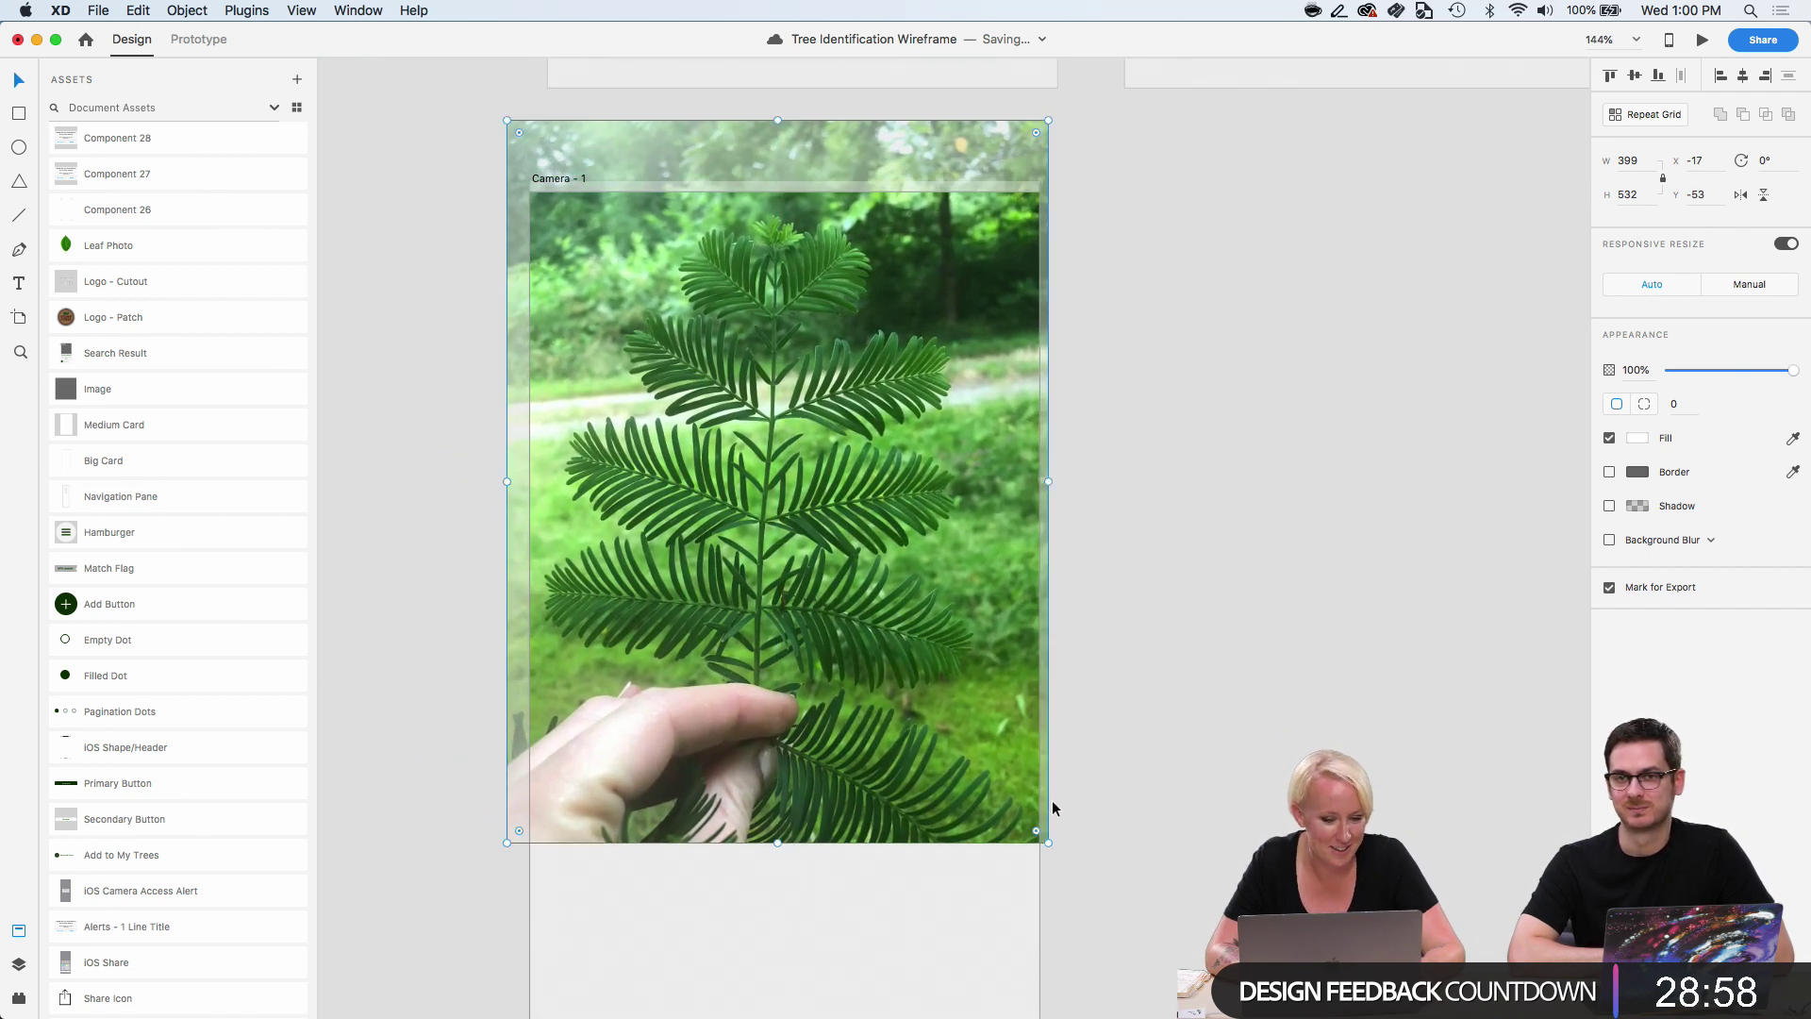
pyautogui.click(1105, 836)
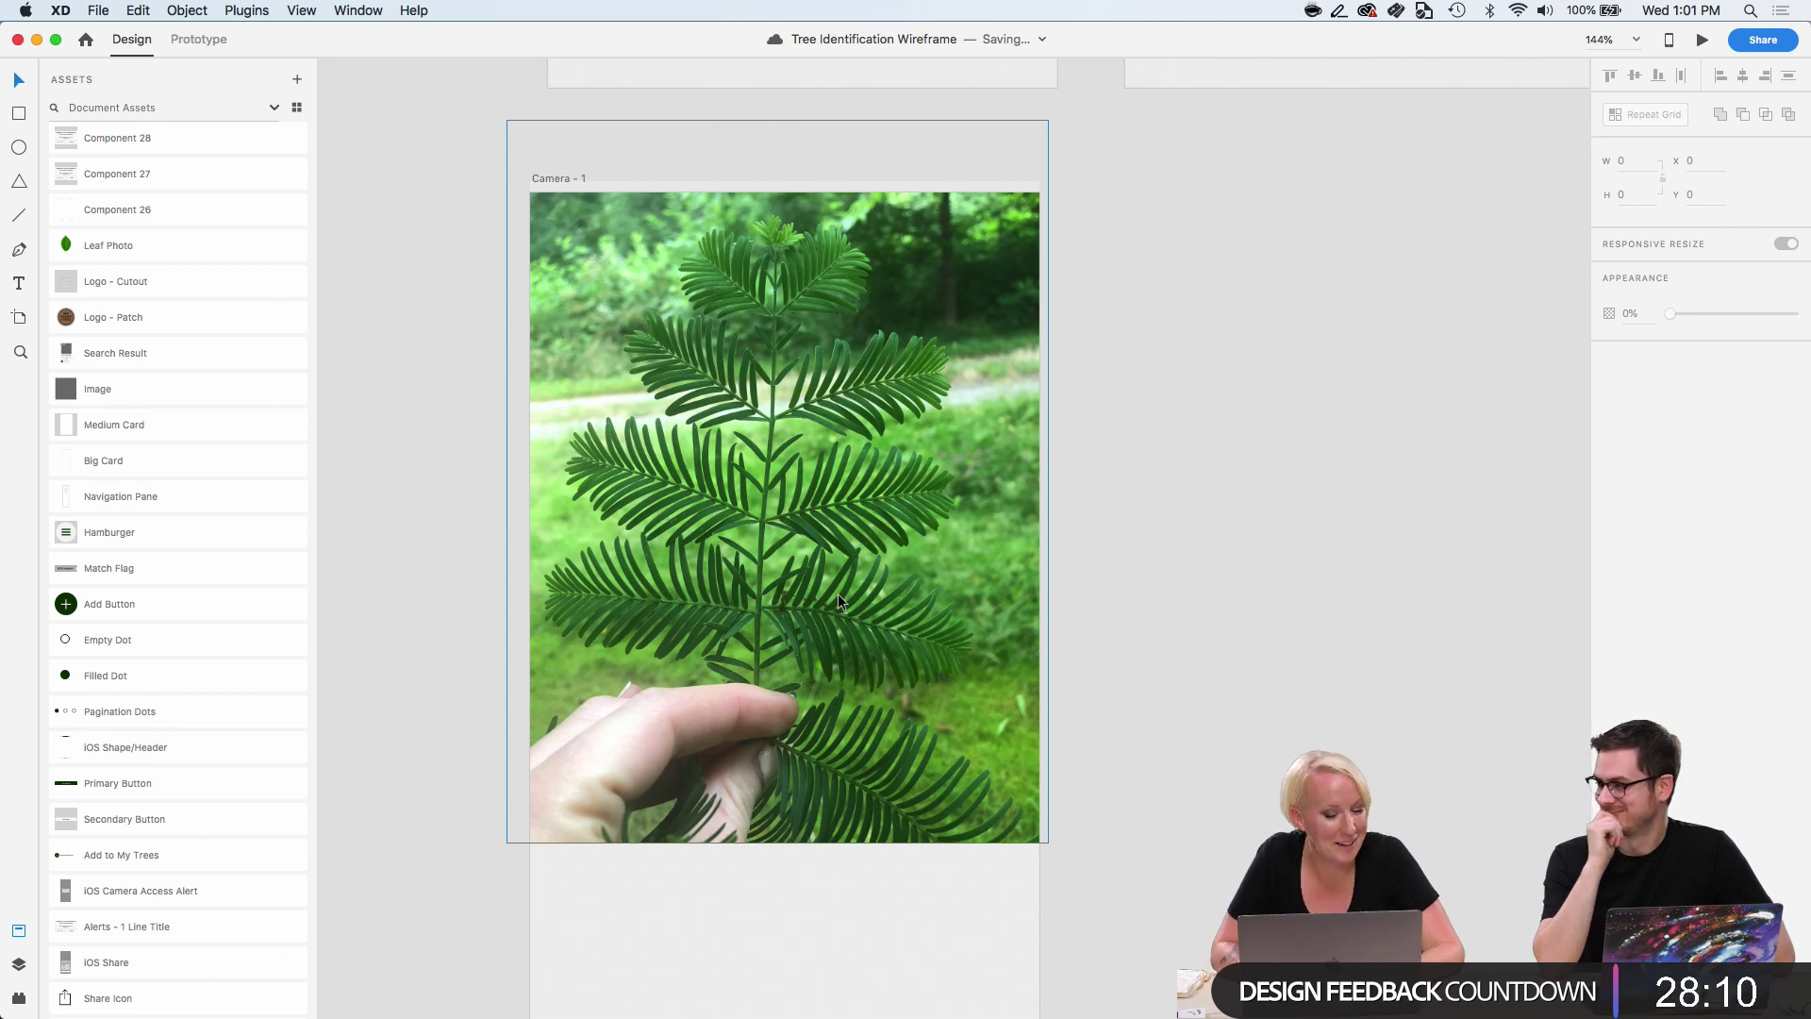
# Enlarge the dawn redwood photo proportionally to cover about the upper four fifths of the Camera - 1 artboard, and recentre it horizontally.
pyautogui.scroll(-4, 837, 593)
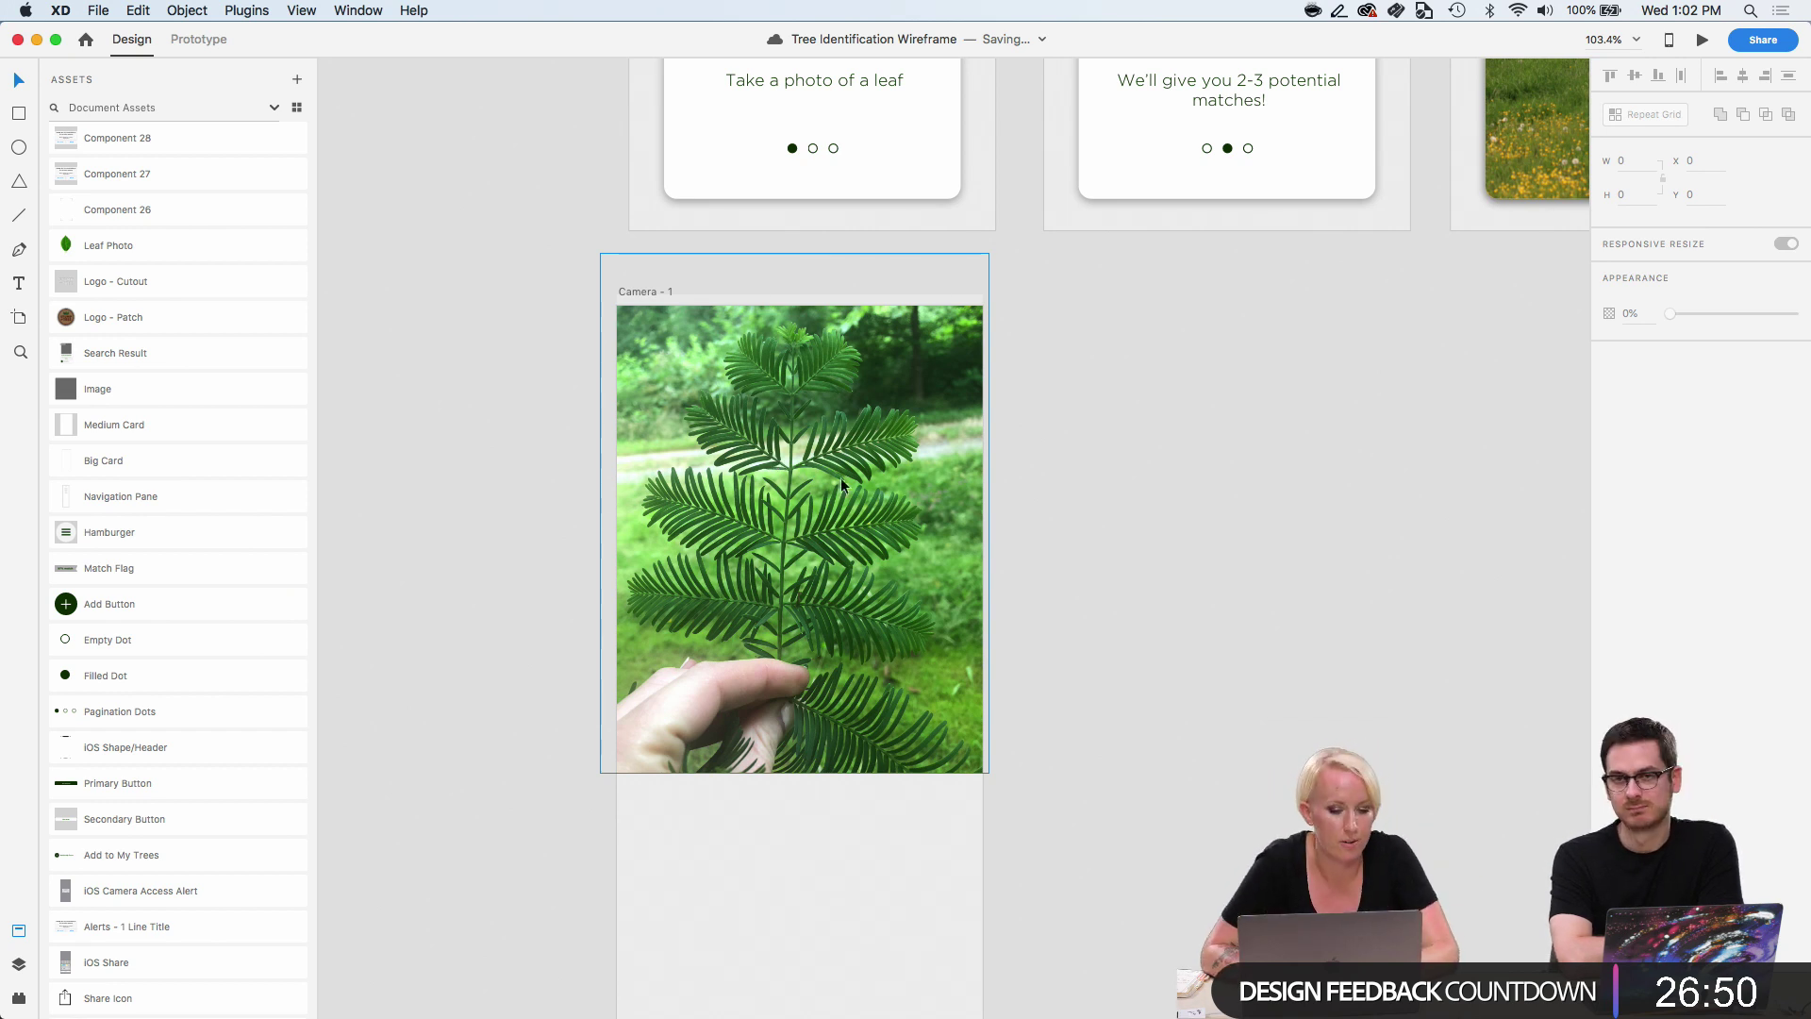
pyautogui.scroll(-3, 1084, 563)
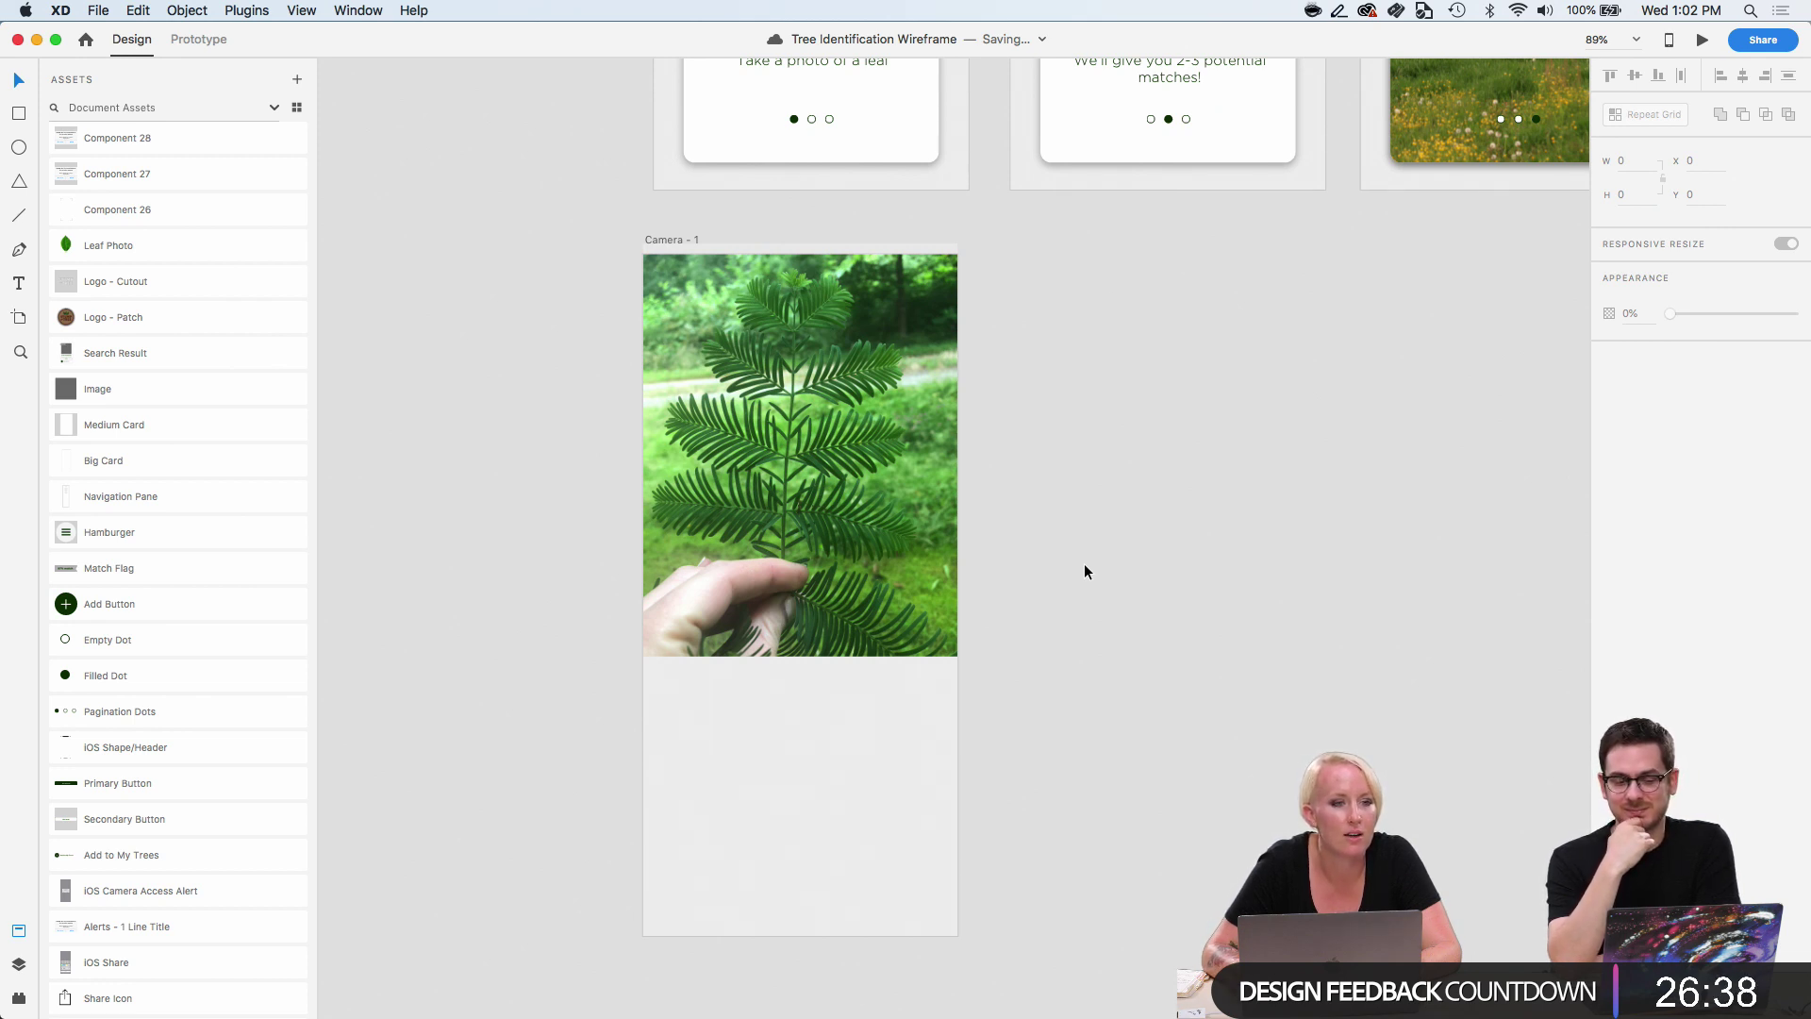
pyautogui.click(806, 557)
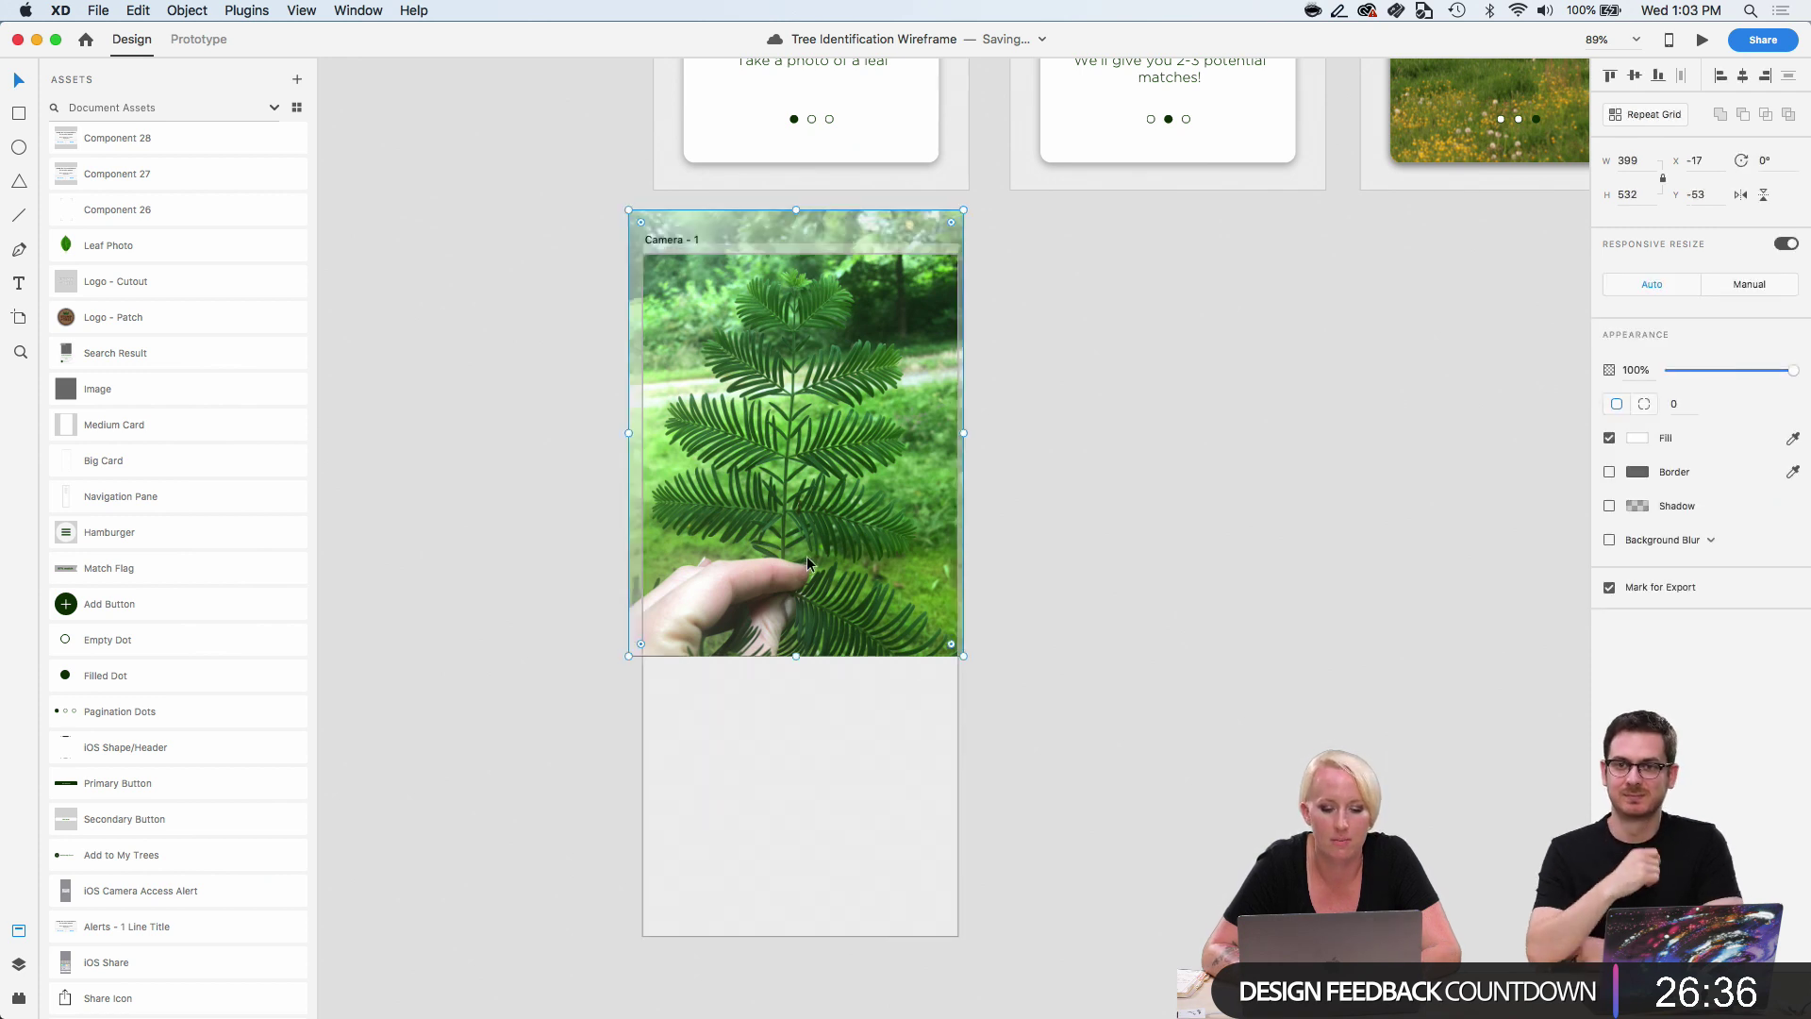
pyautogui.moveTo(963, 654); pyautogui.dragTo(992, 791)
pyautogui.moveTo(821, 669); pyautogui.dragTo(792, 679)
pyautogui.click(1160, 879)
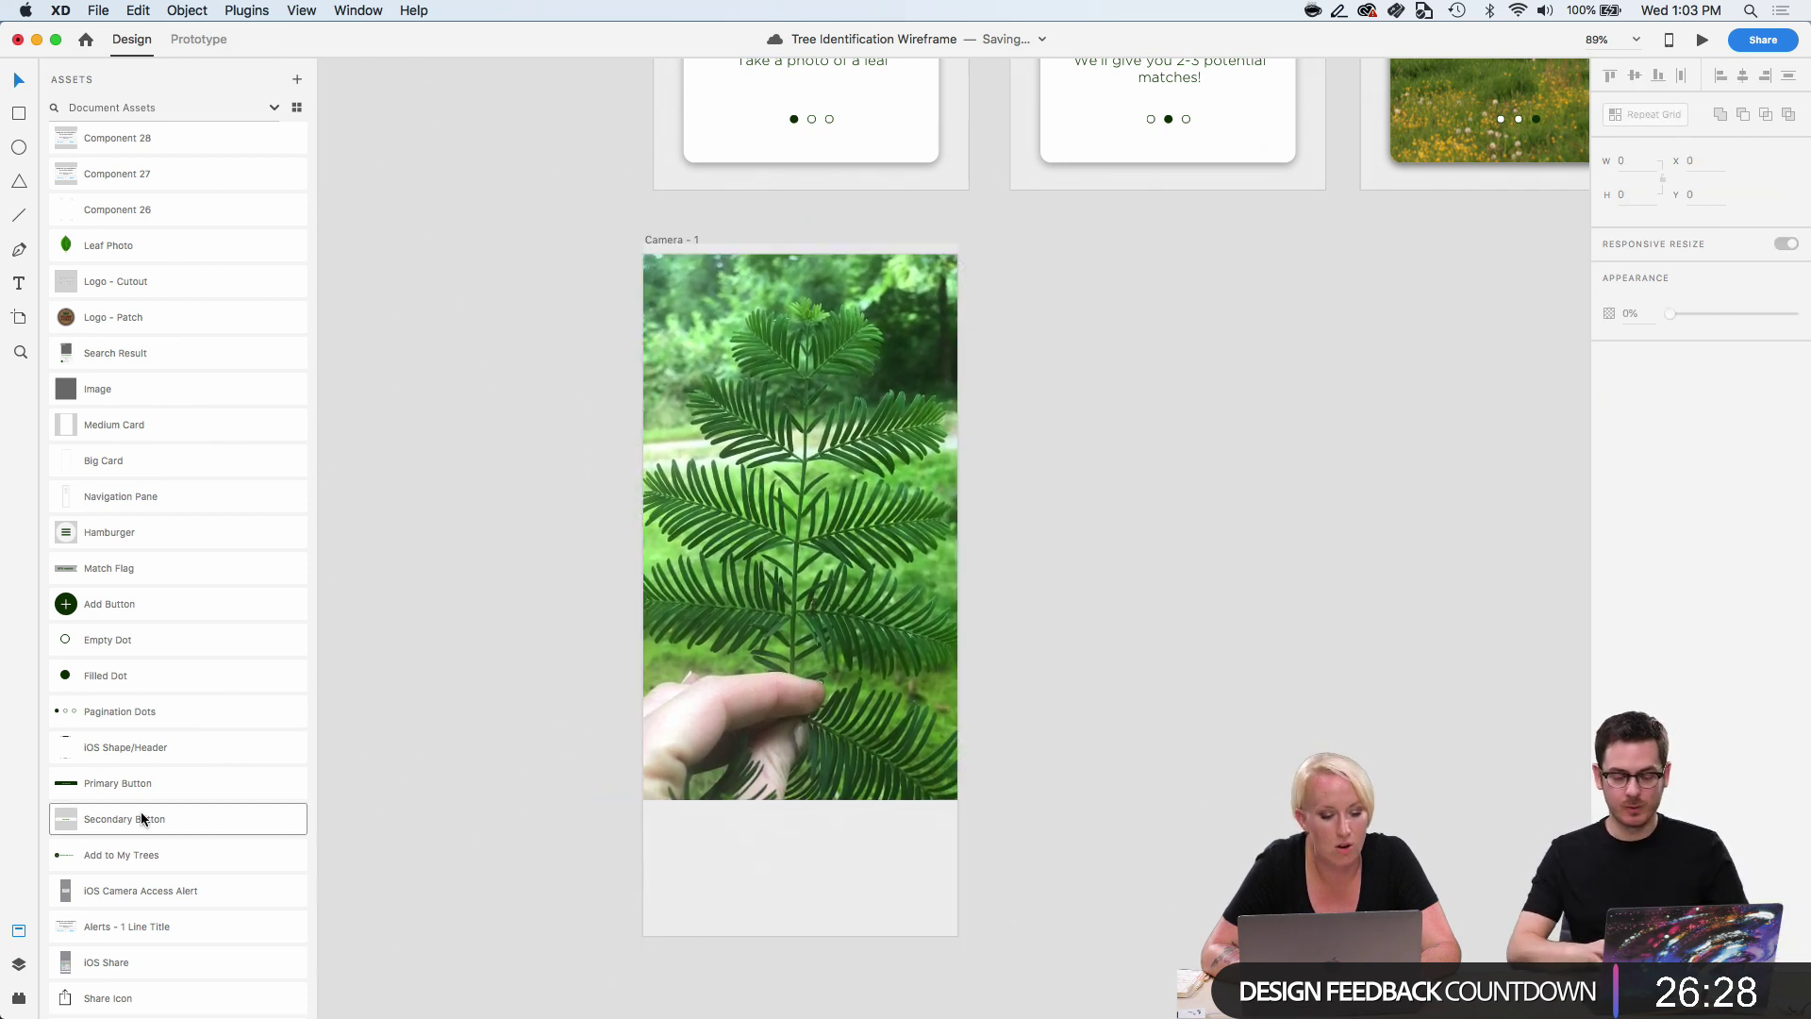
# Look through the components and character styles in the document assets.
pyautogui.click(19, 931)
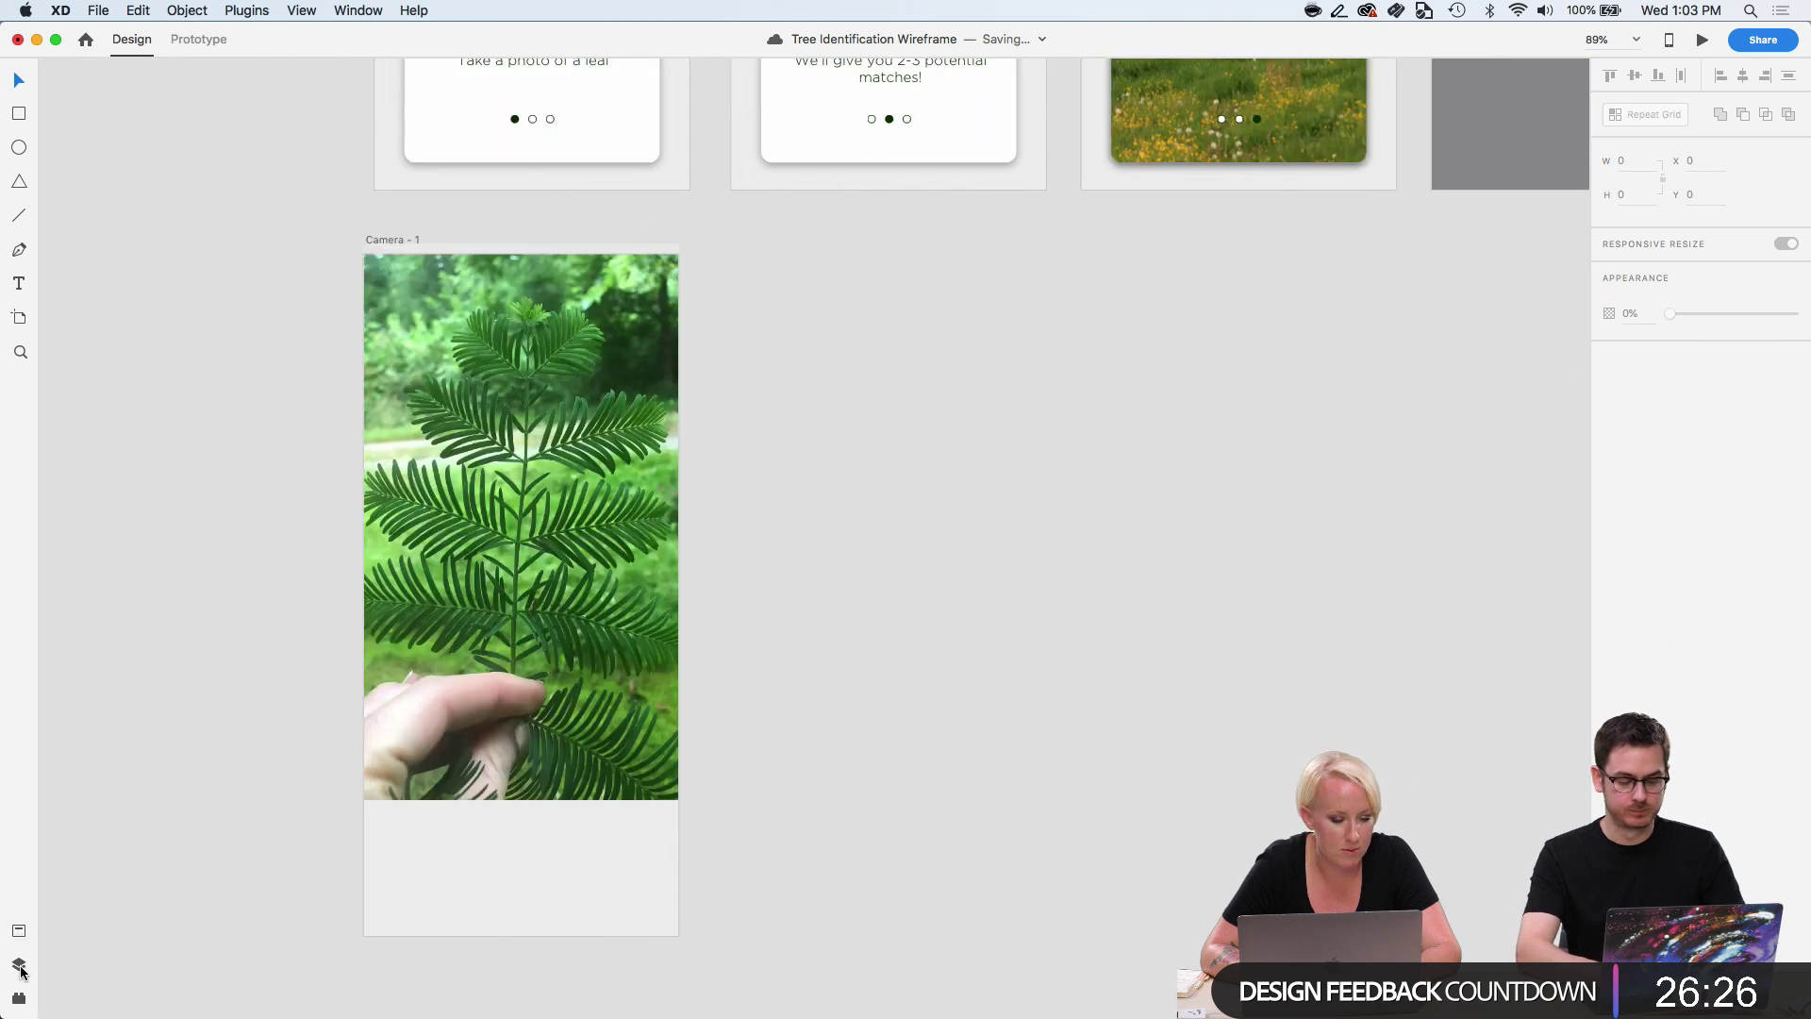
pyautogui.click(20, 966)
pyautogui.click(19, 930)
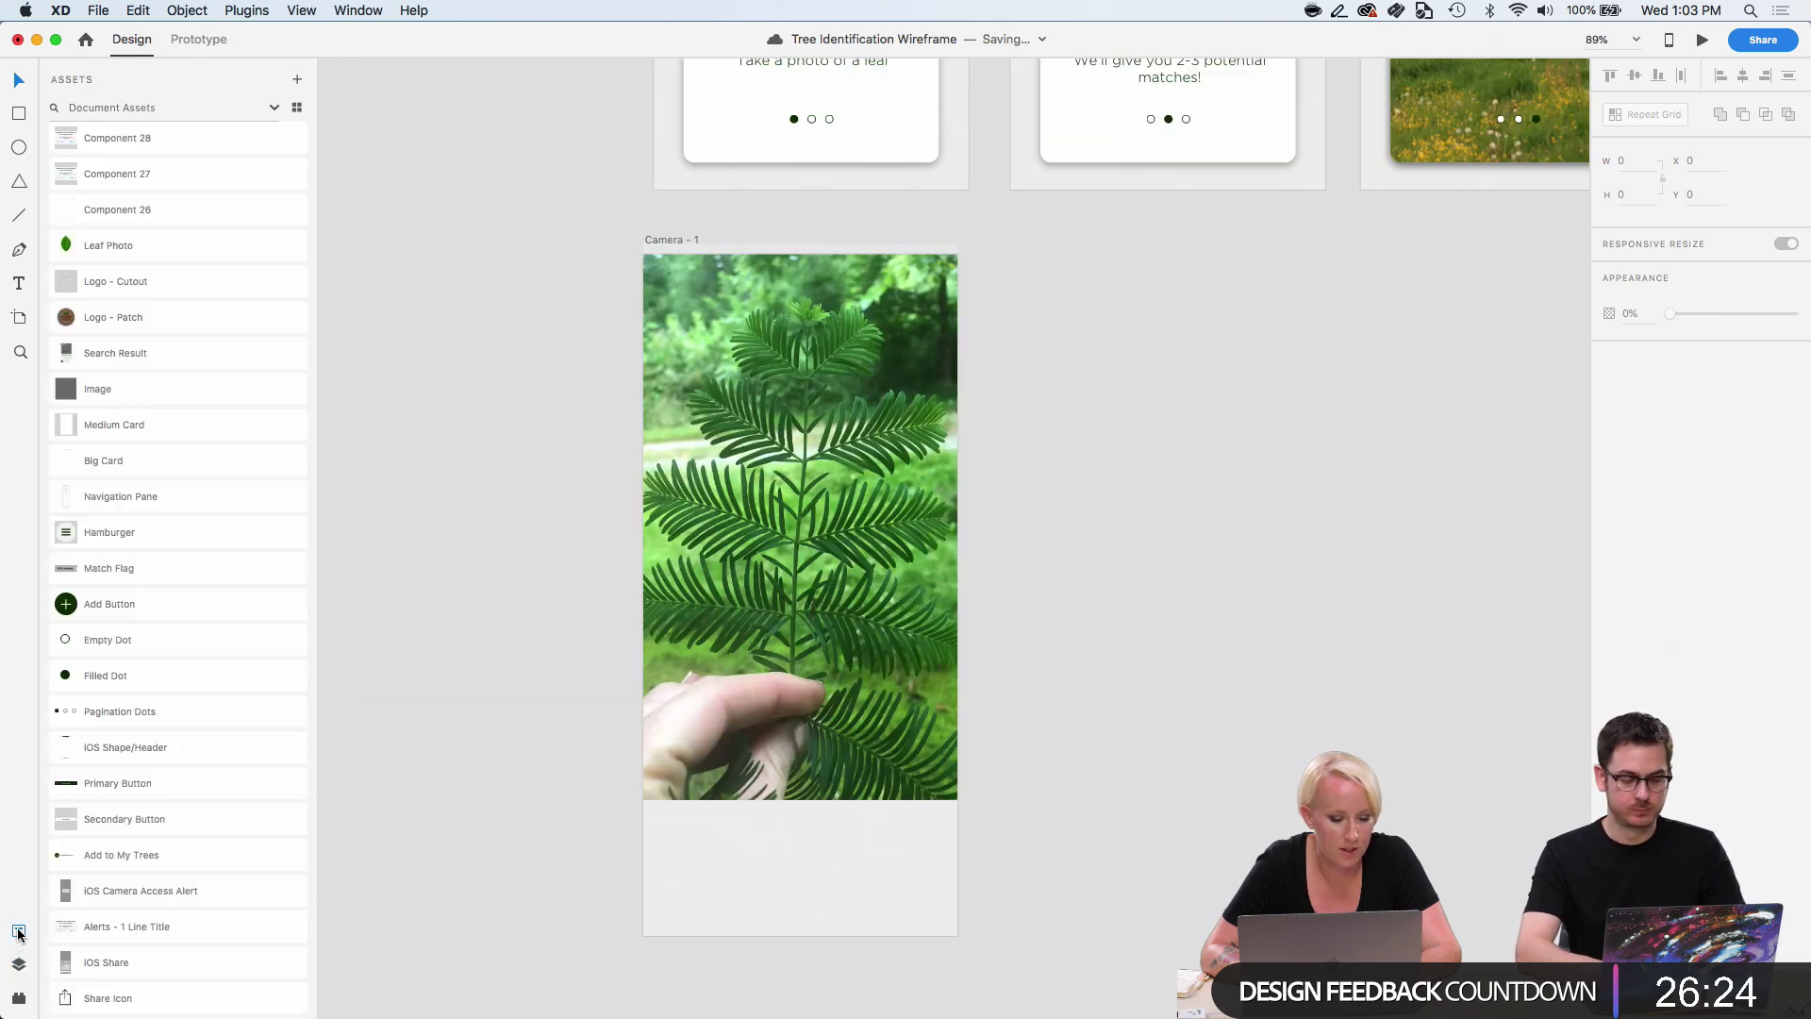
pyautogui.scroll(-10, 178, 733)
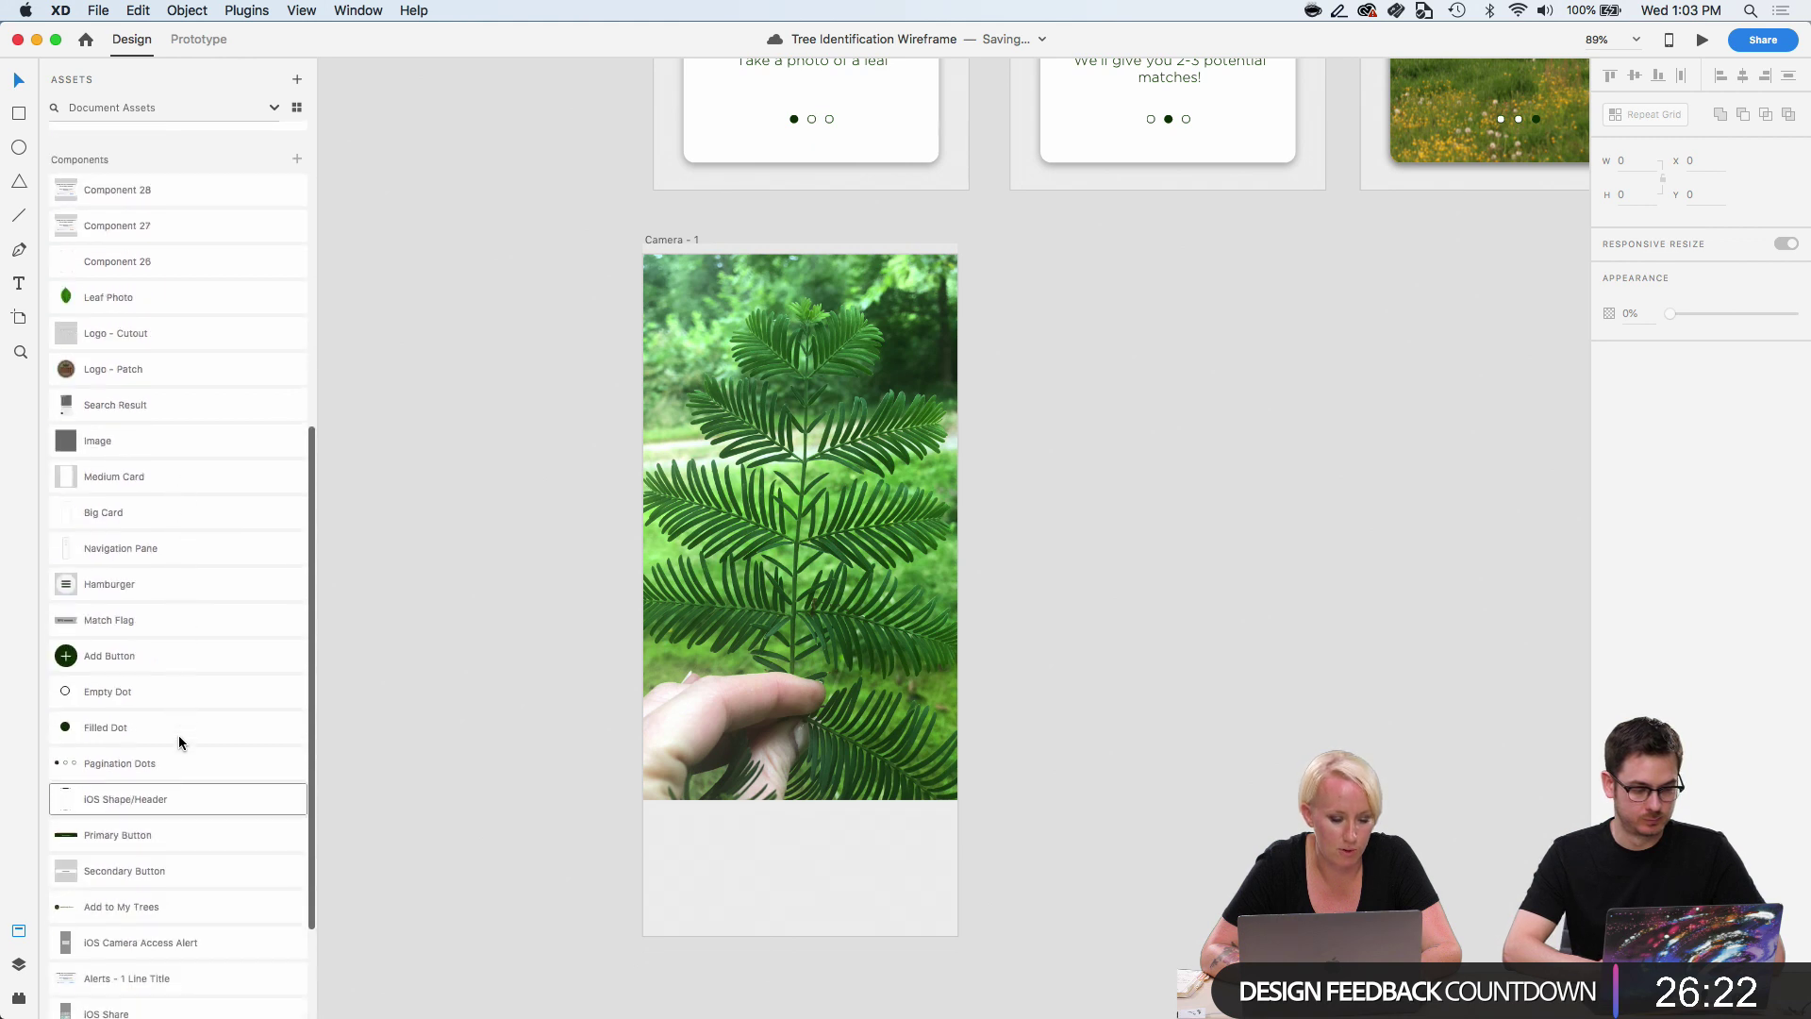
pyautogui.scroll(5, 179, 734)
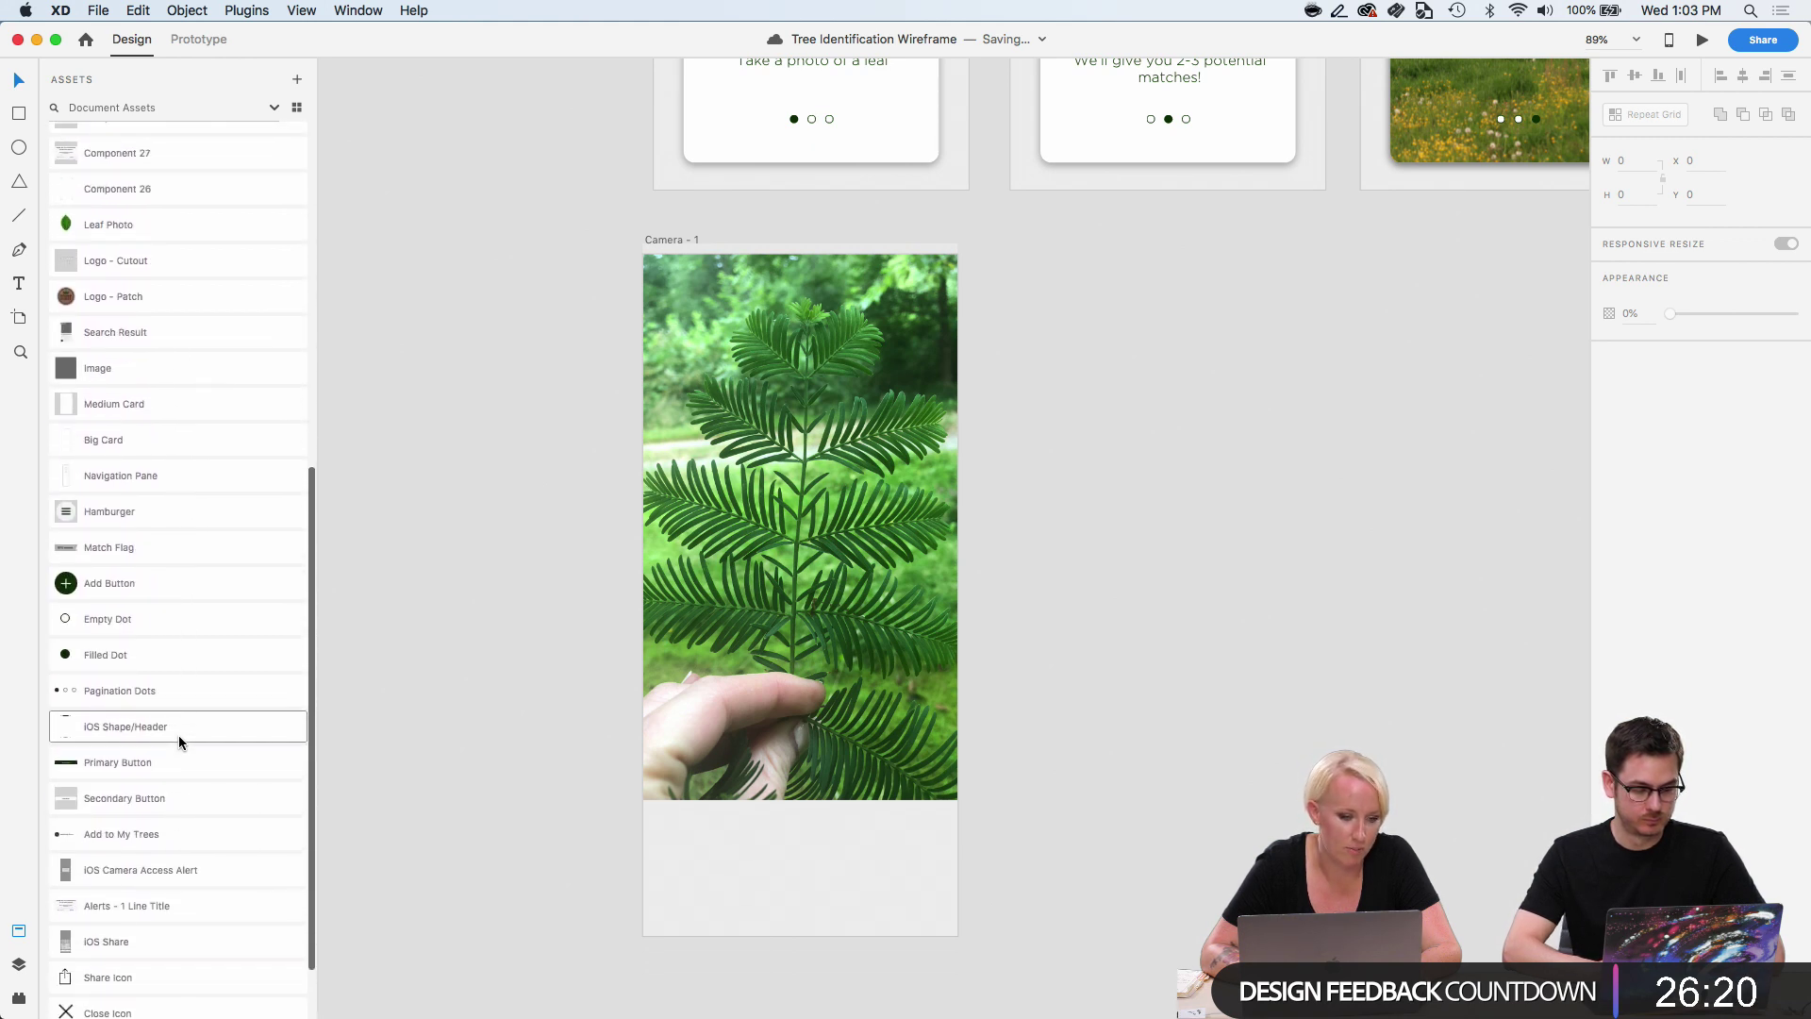
pyautogui.scroll(1, 179, 734)
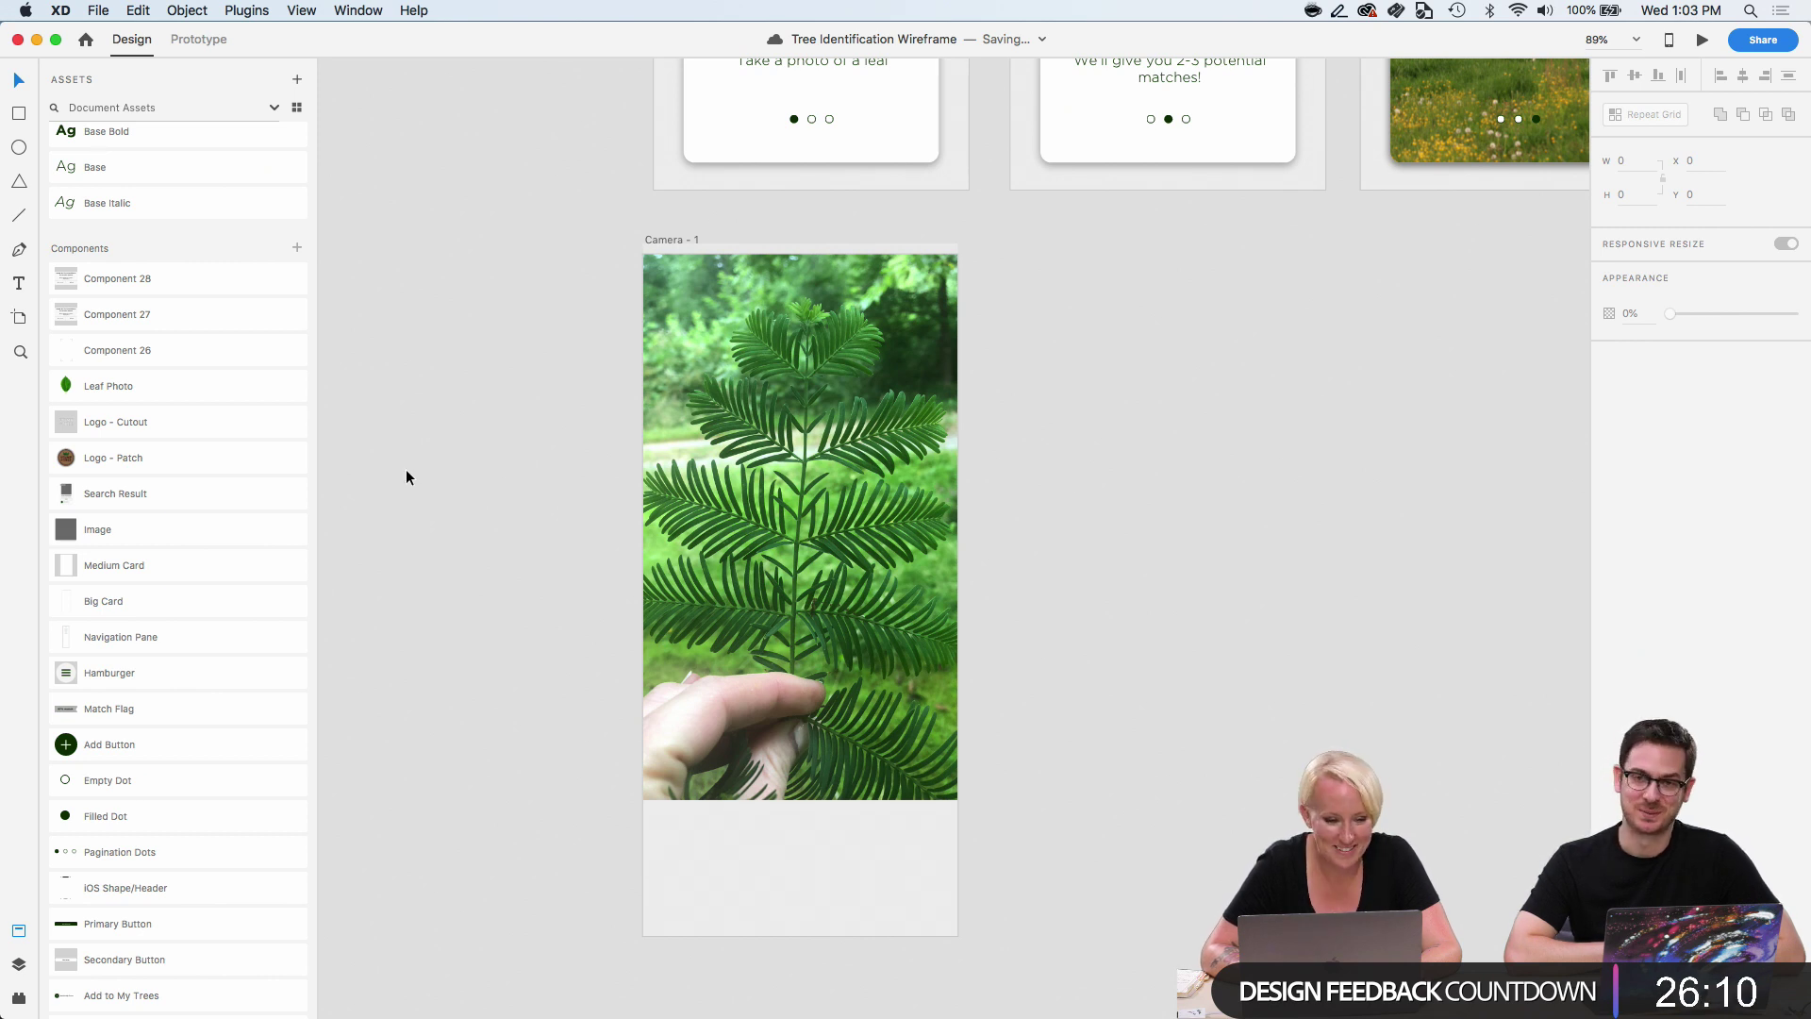
pyautogui.scroll(2, 139, 358)
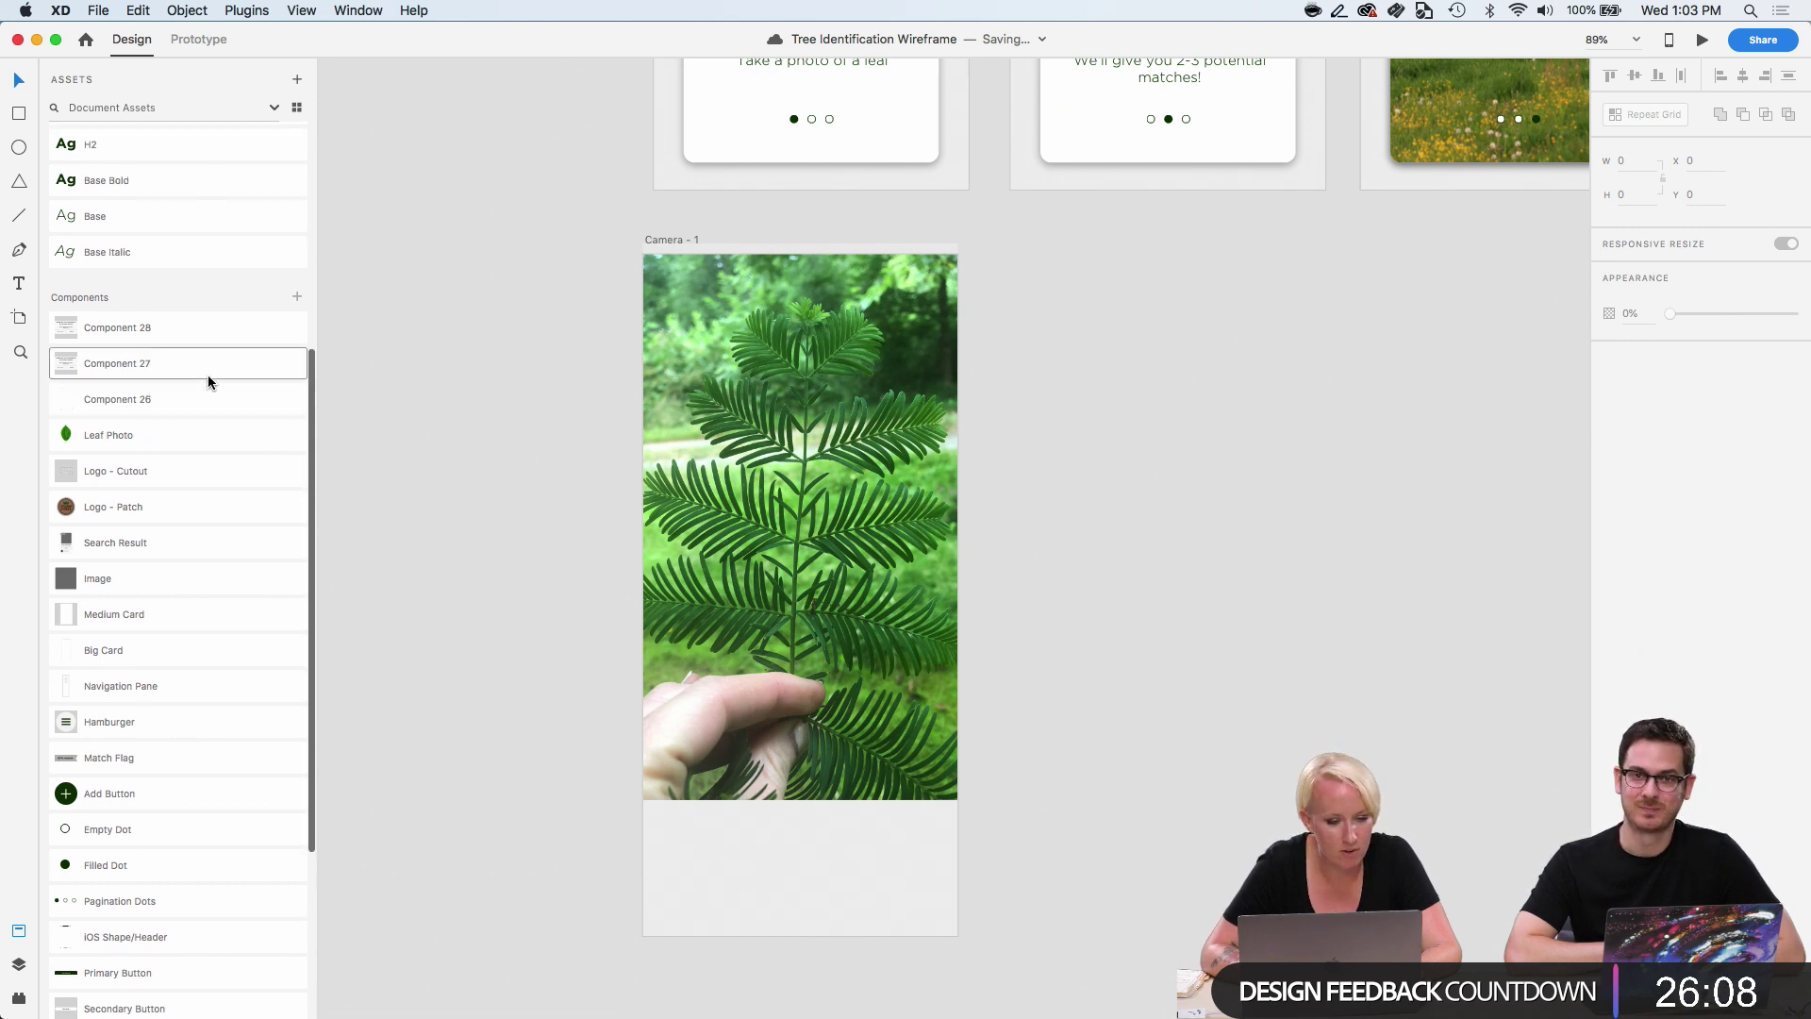
pyautogui.scroll(4, 512, 445)
# Try to reveal the component of the corner brackets framing the Tutorial - 1 leaf in the assets.
pyautogui.scroll(4, 513, 445)
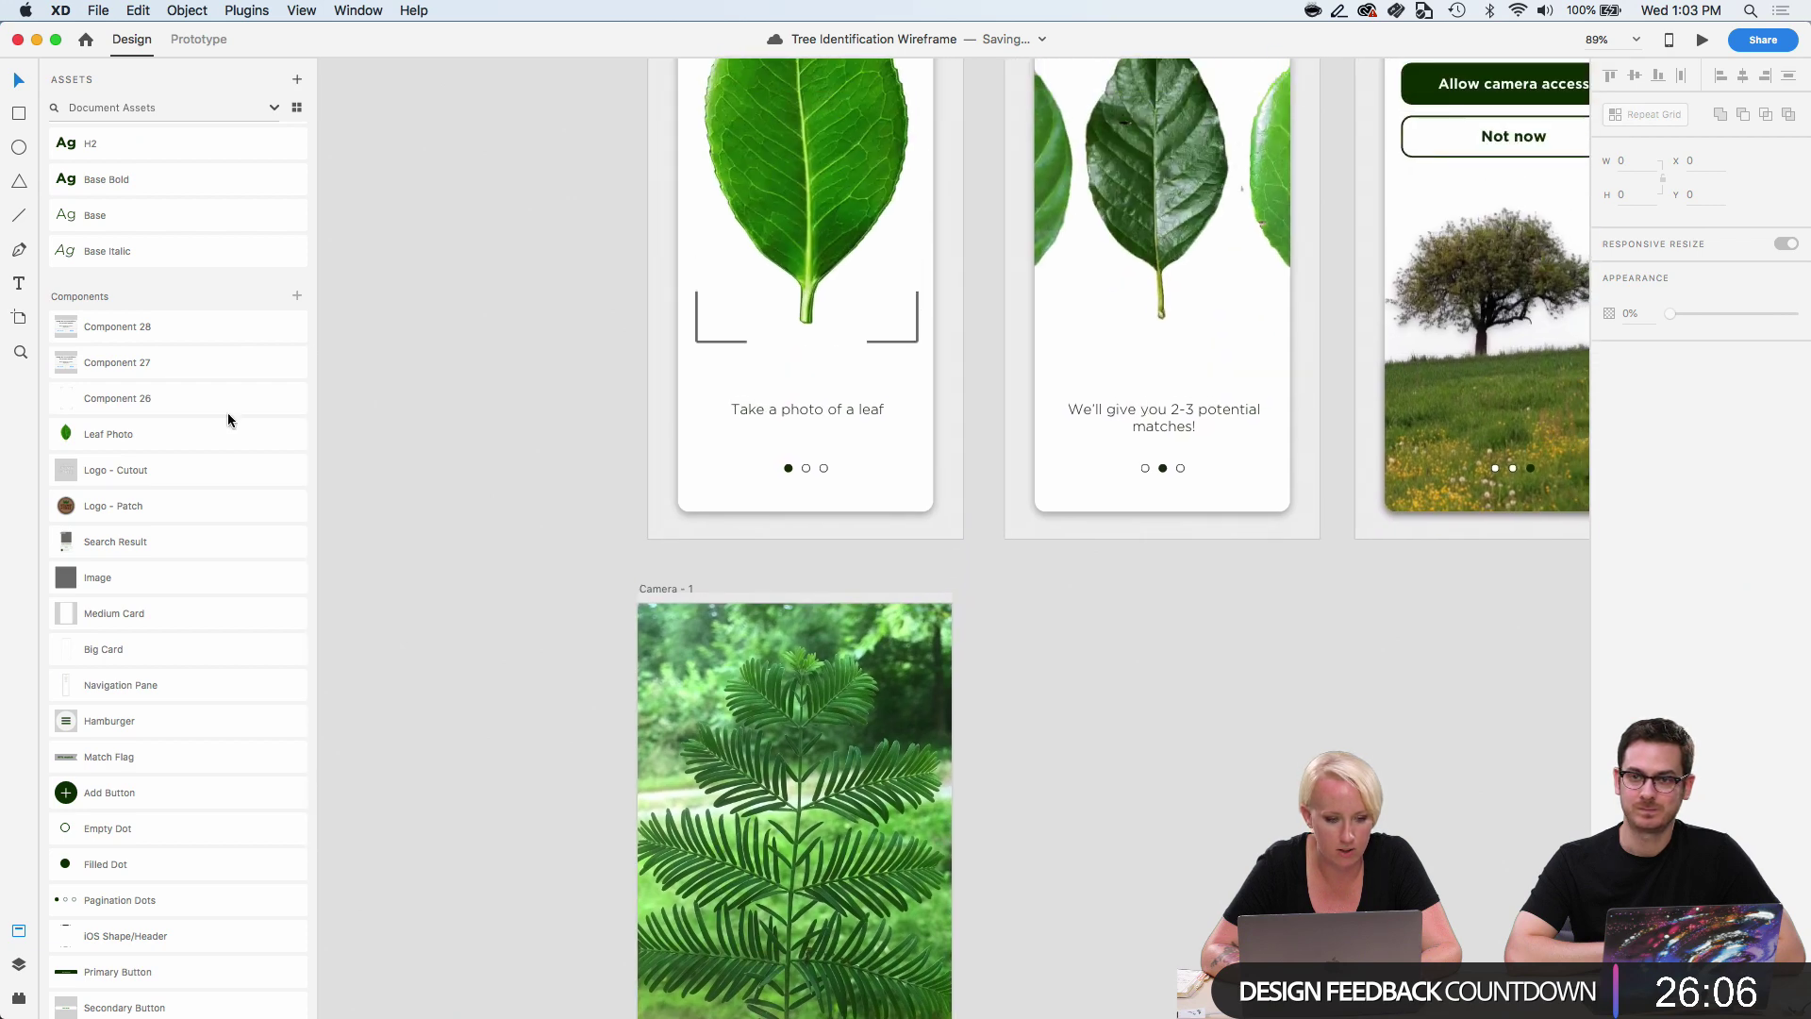
pyautogui.scroll(6, 355, 456)
pyautogui.hscroll(2, 355, 457)
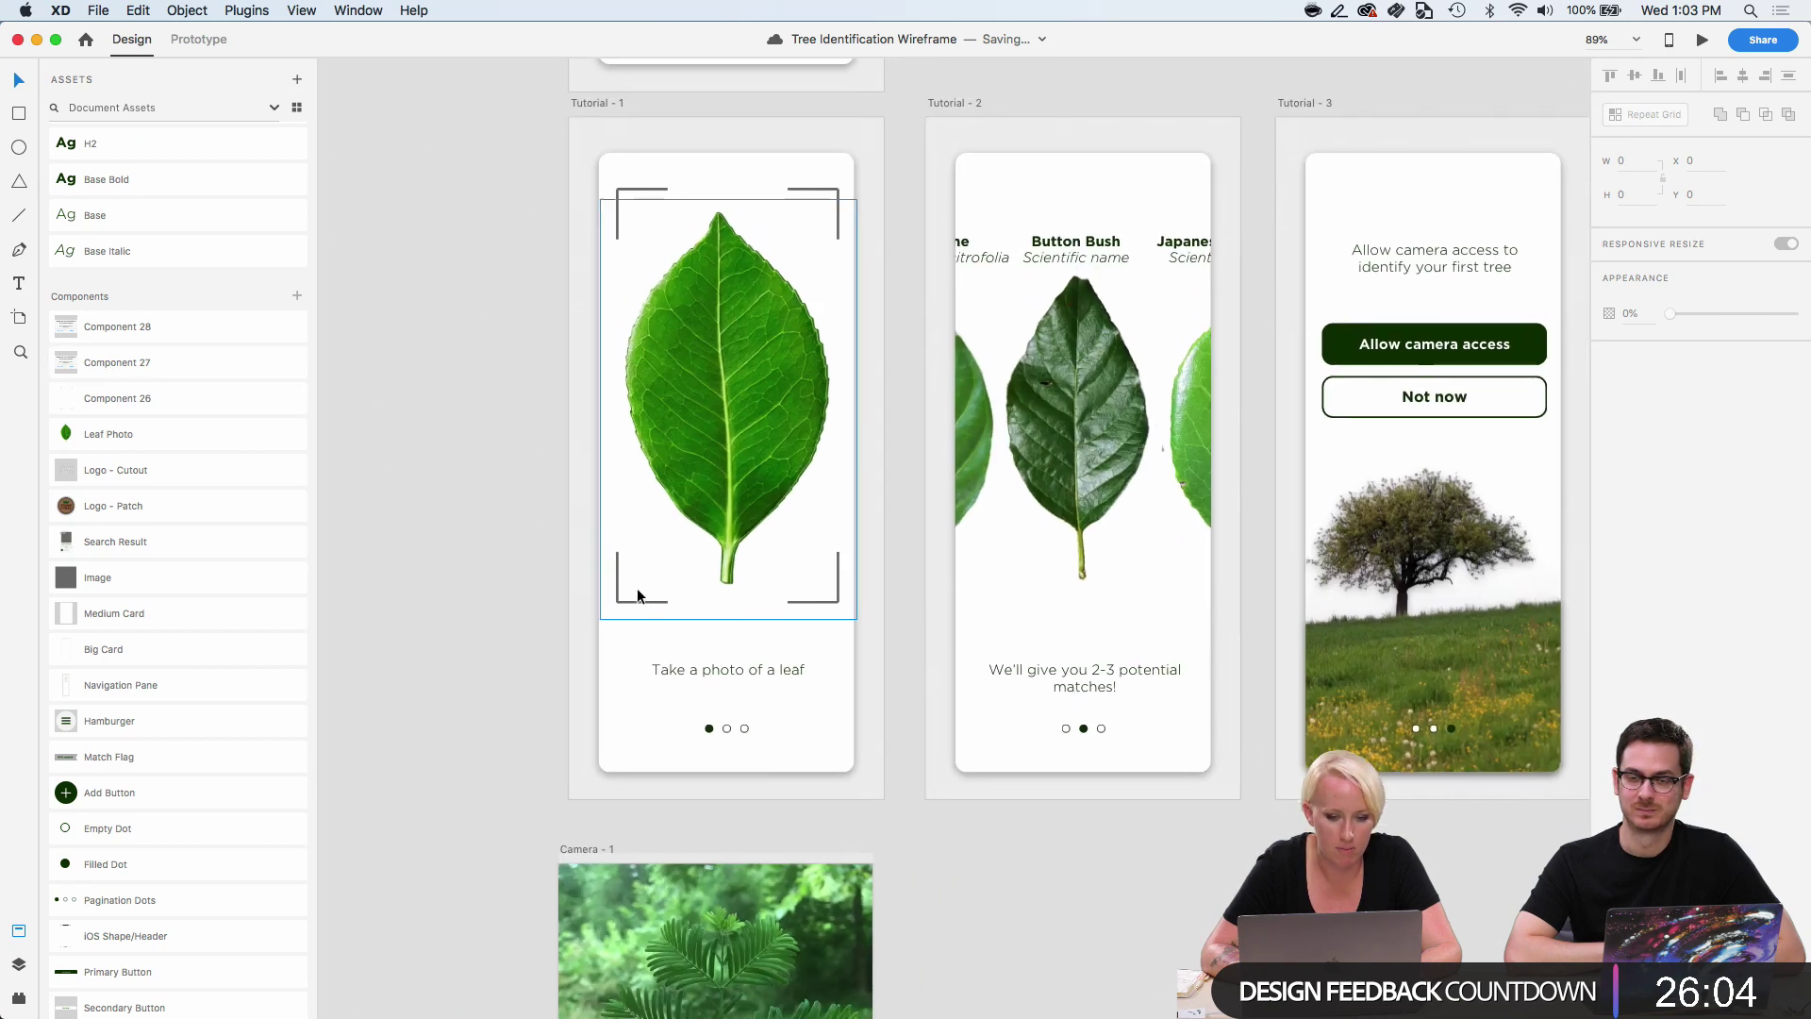
pyautogui.click(637, 588)
pyautogui.rightClick(637, 590)
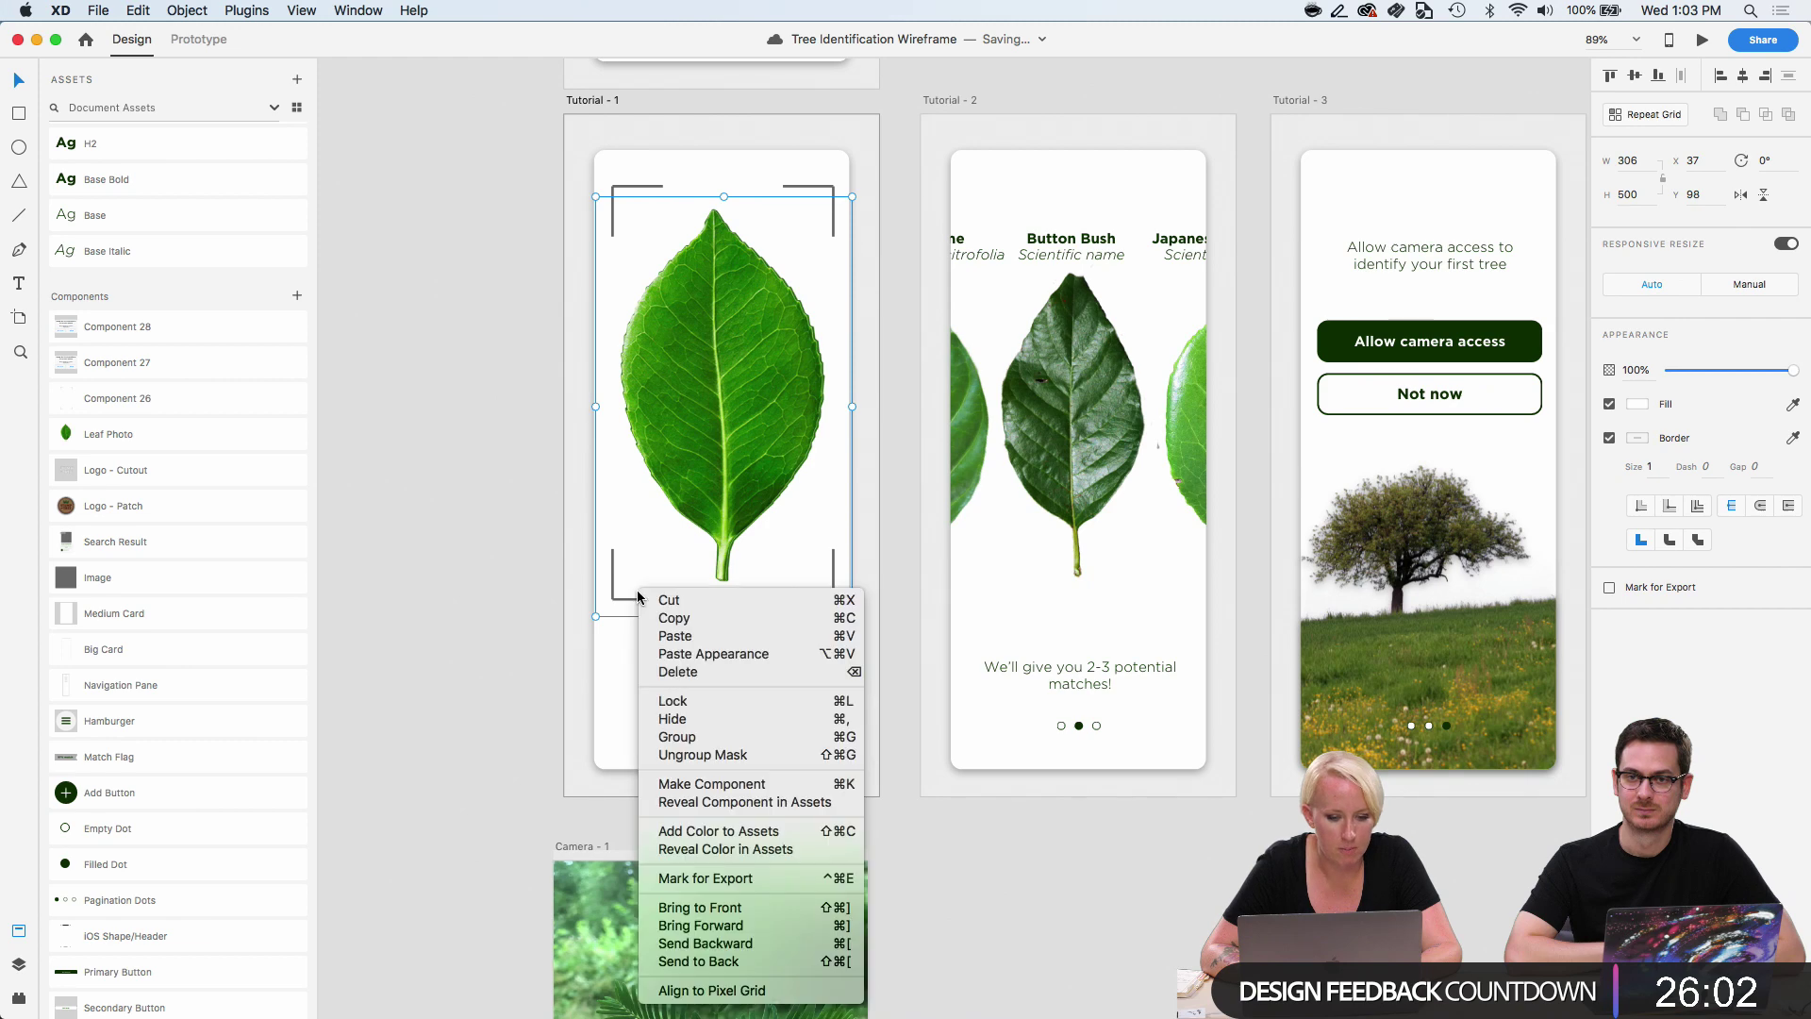
pyautogui.click(693, 798)
pyautogui.click(394, 594)
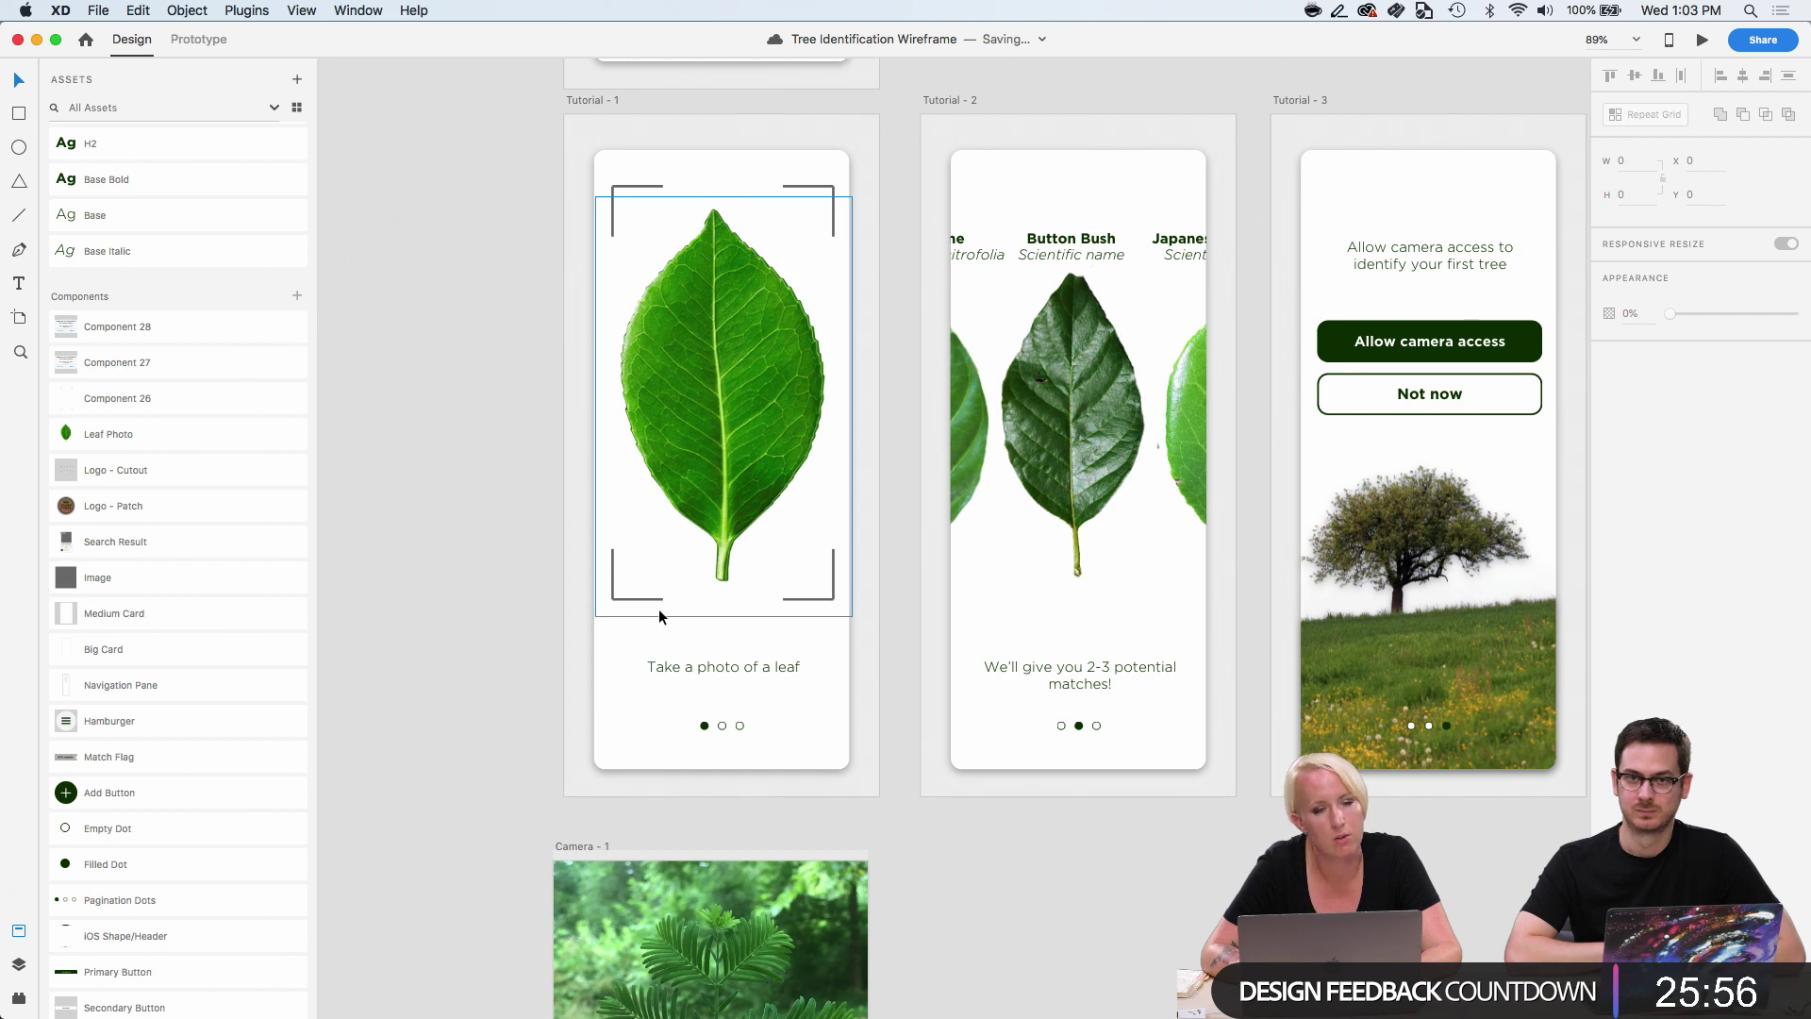
# Select the corner brackets around the leaf on the Tutorial - 1 artboard and reveal their component in the assets.
pyautogui.scroll(5, 681, 574)
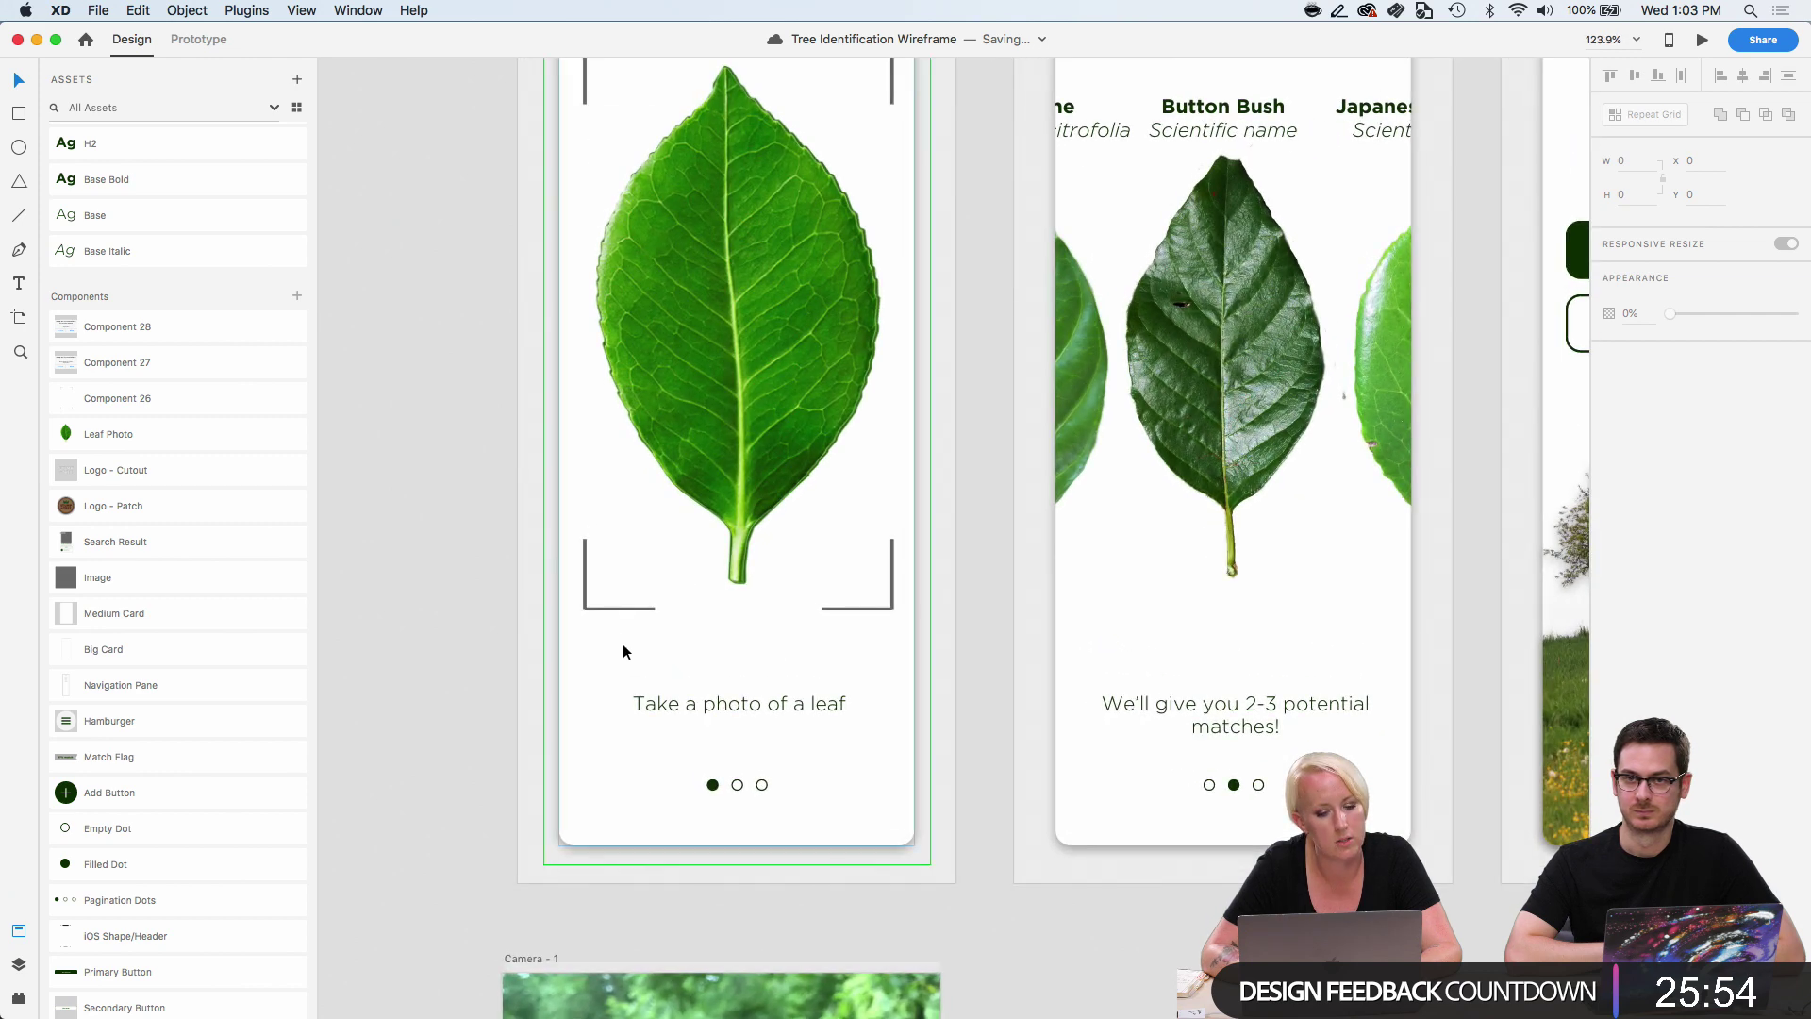
pyautogui.click(626, 609)
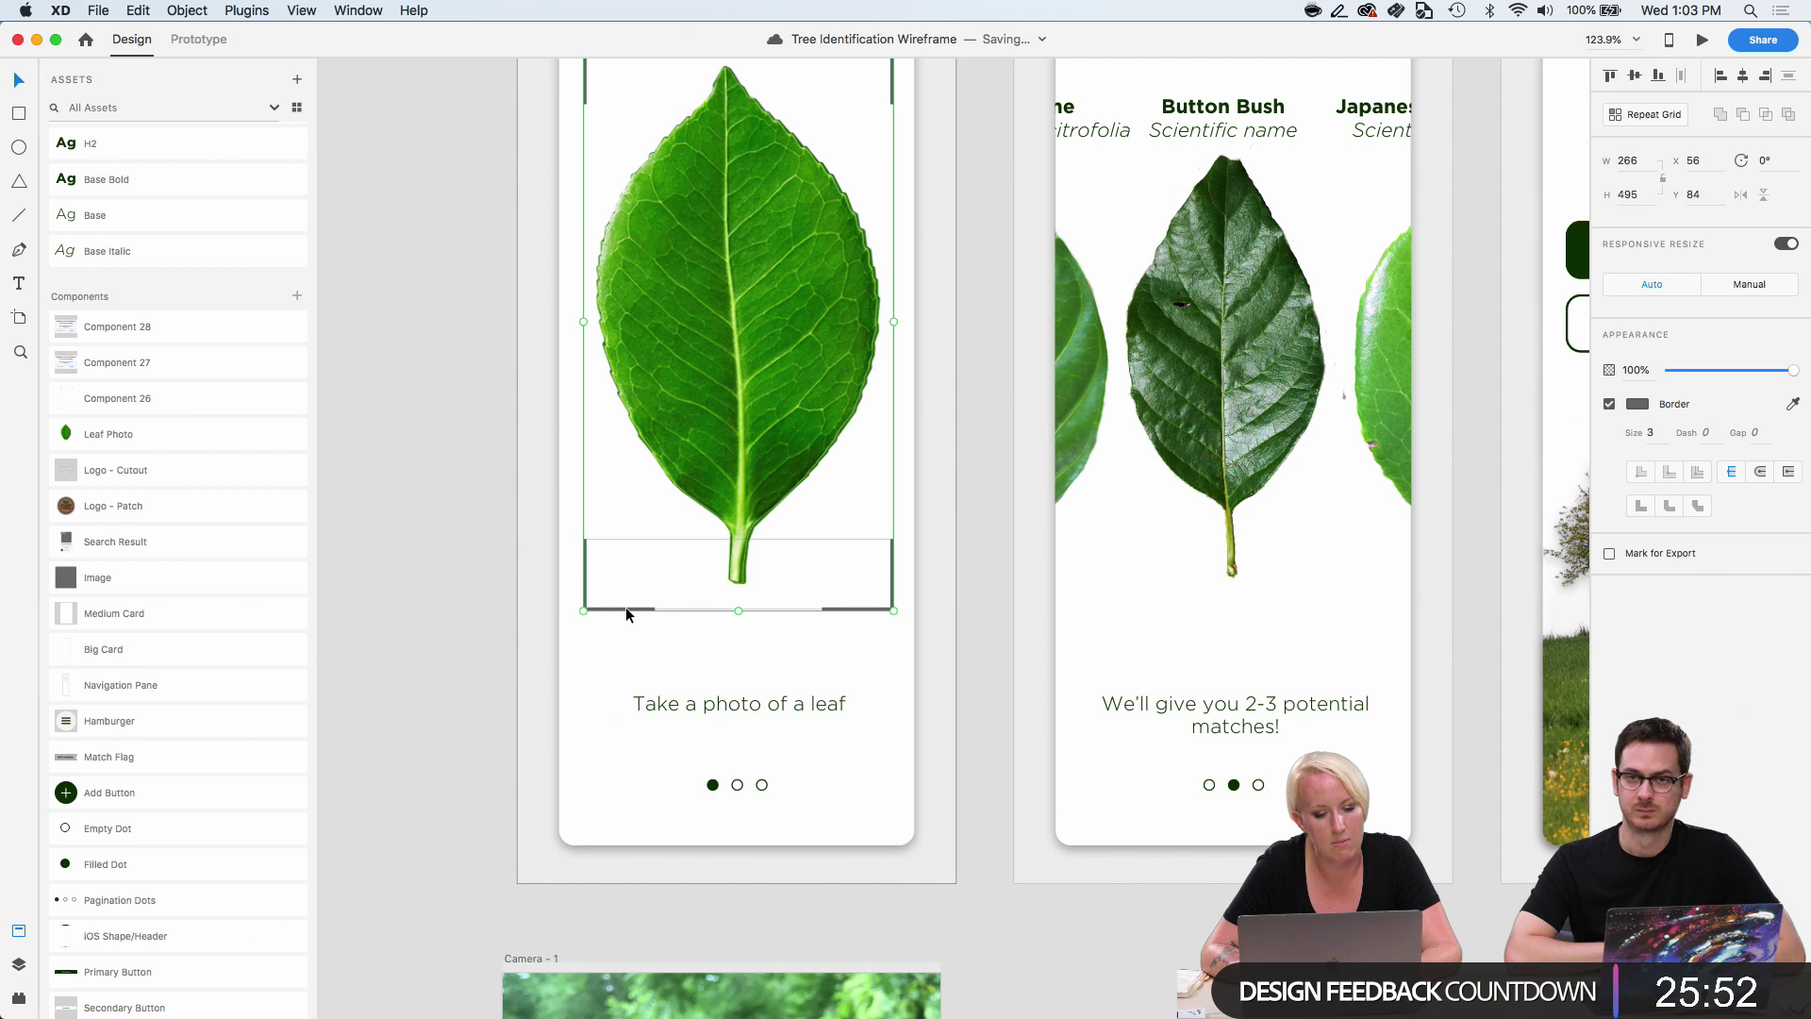
pyautogui.scroll(5, 625, 611)
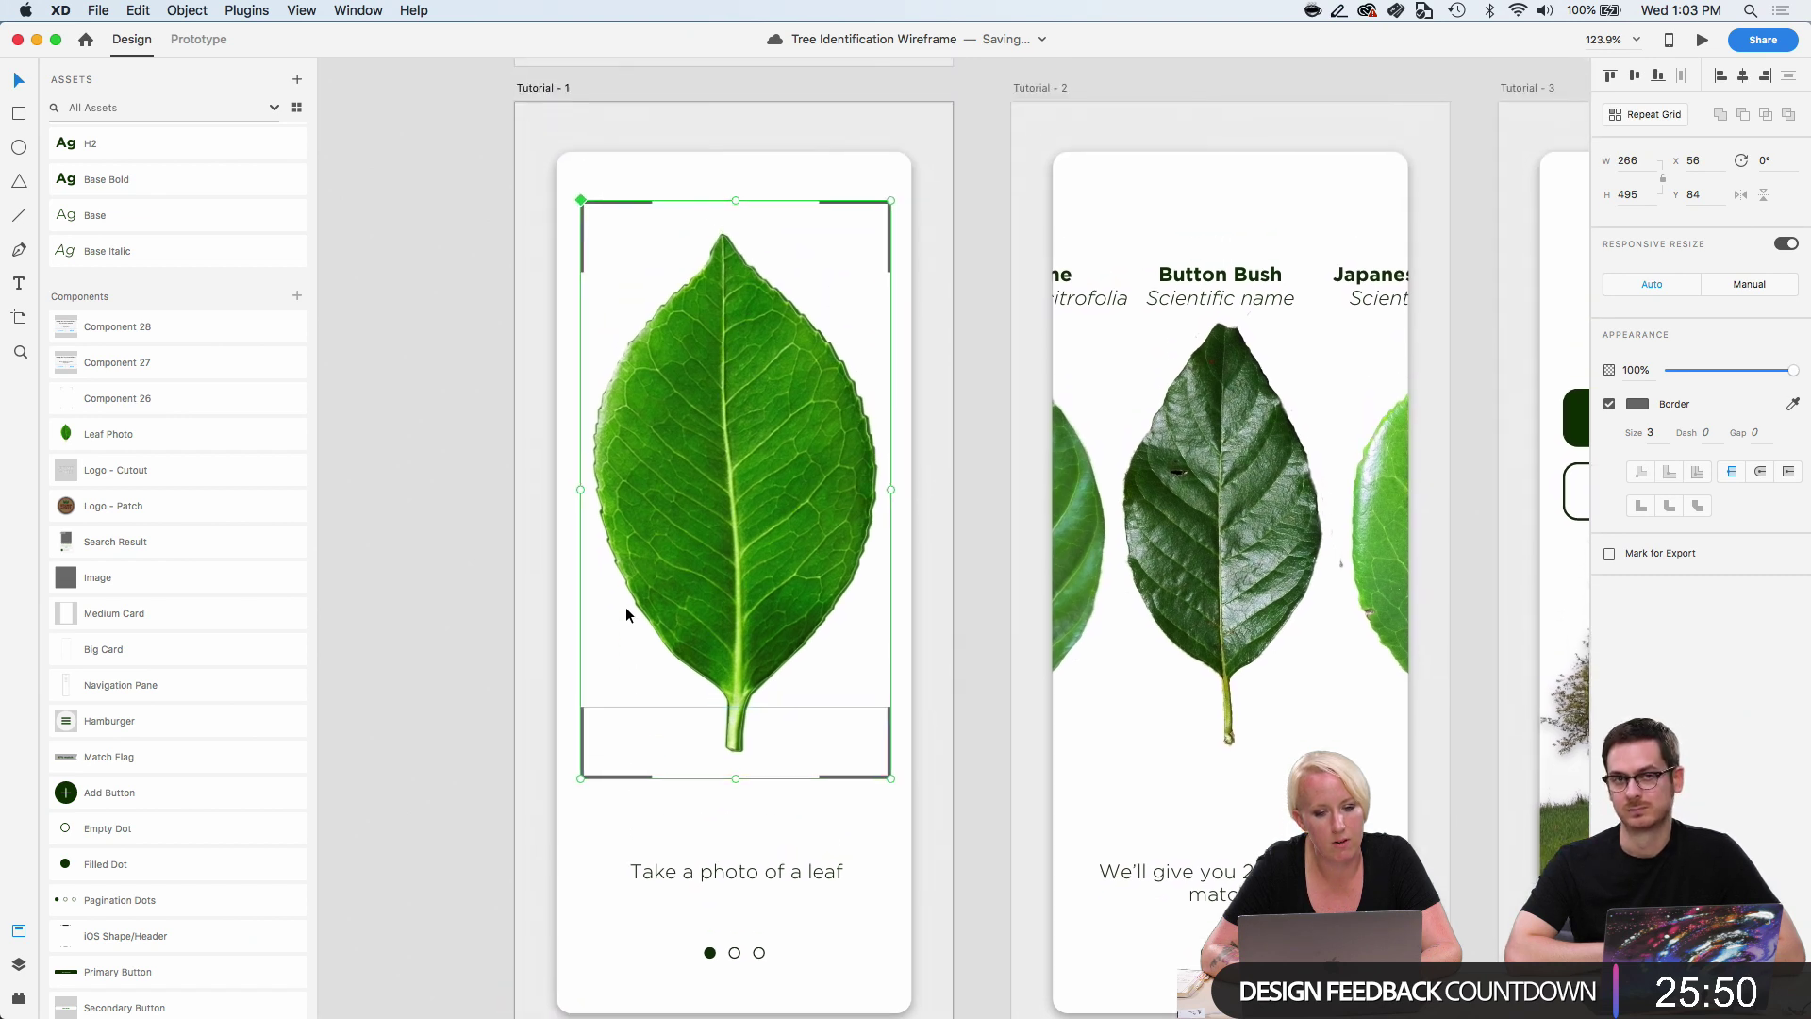
pyautogui.rightClick(637, 217)
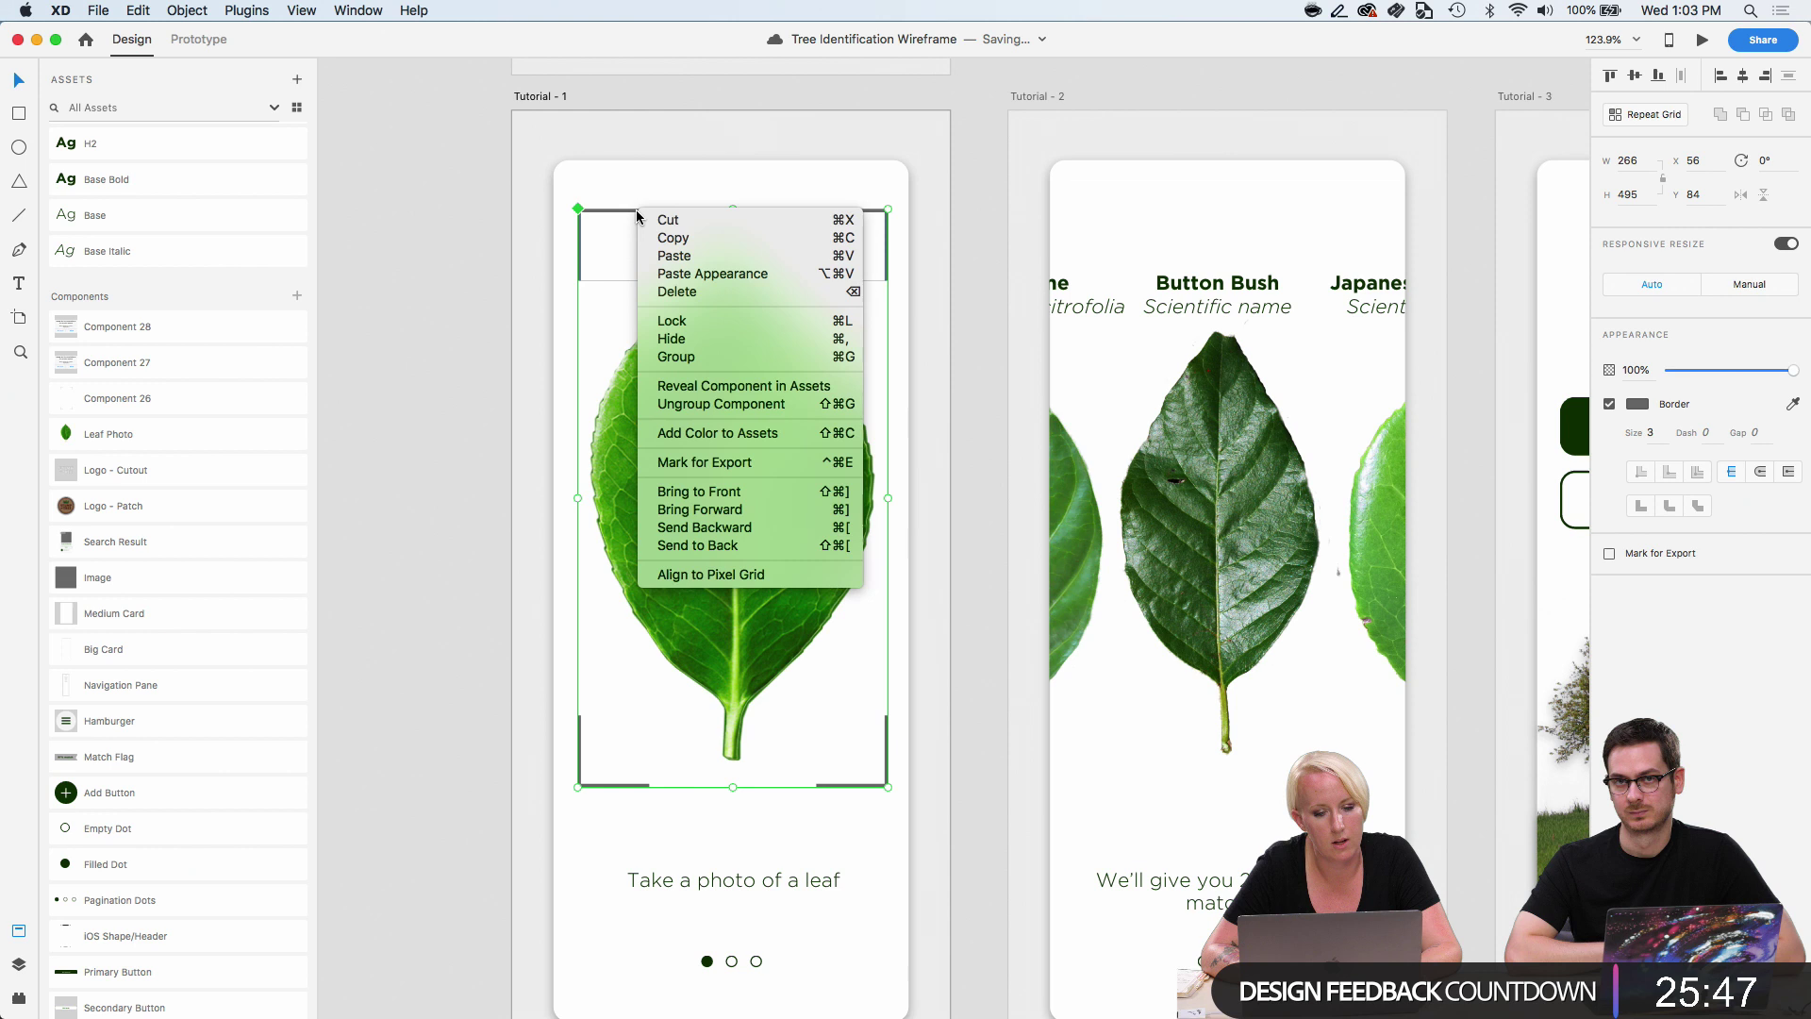
pyautogui.click(685, 393)
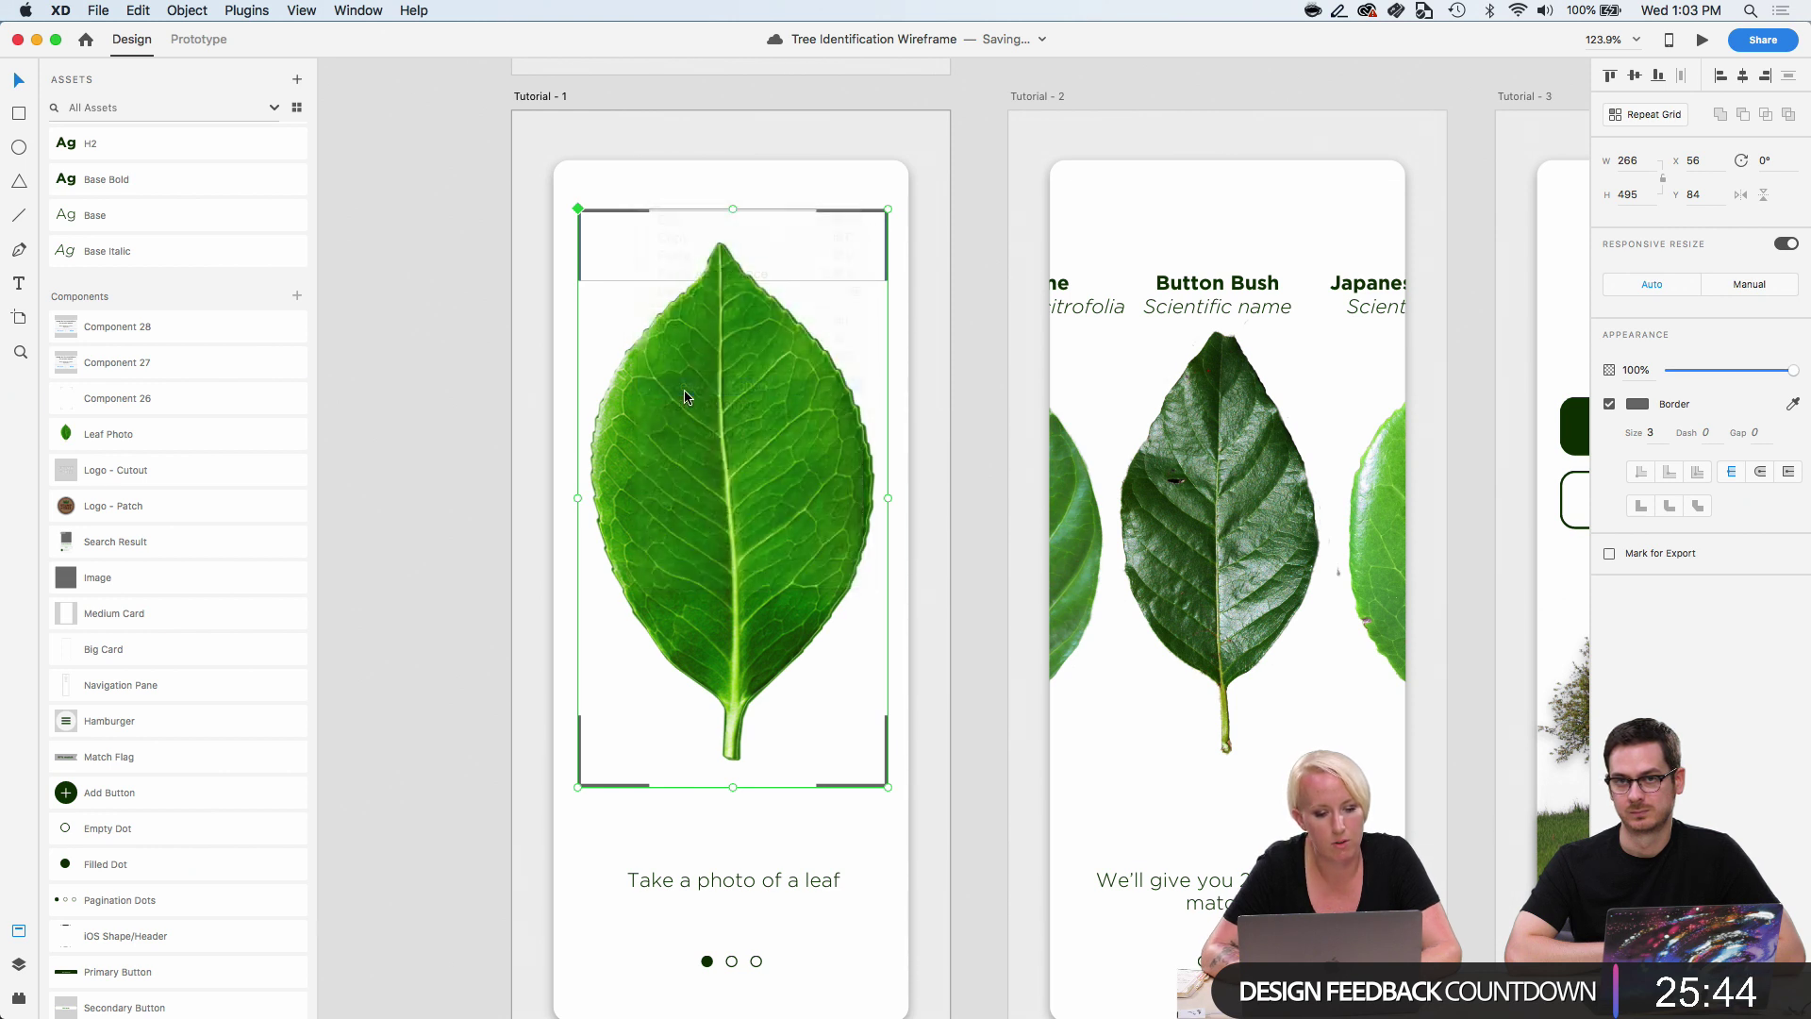
# Rename Component 26, the corner brackets, as Photo Corners.
pyautogui.doubleClick(120, 398)
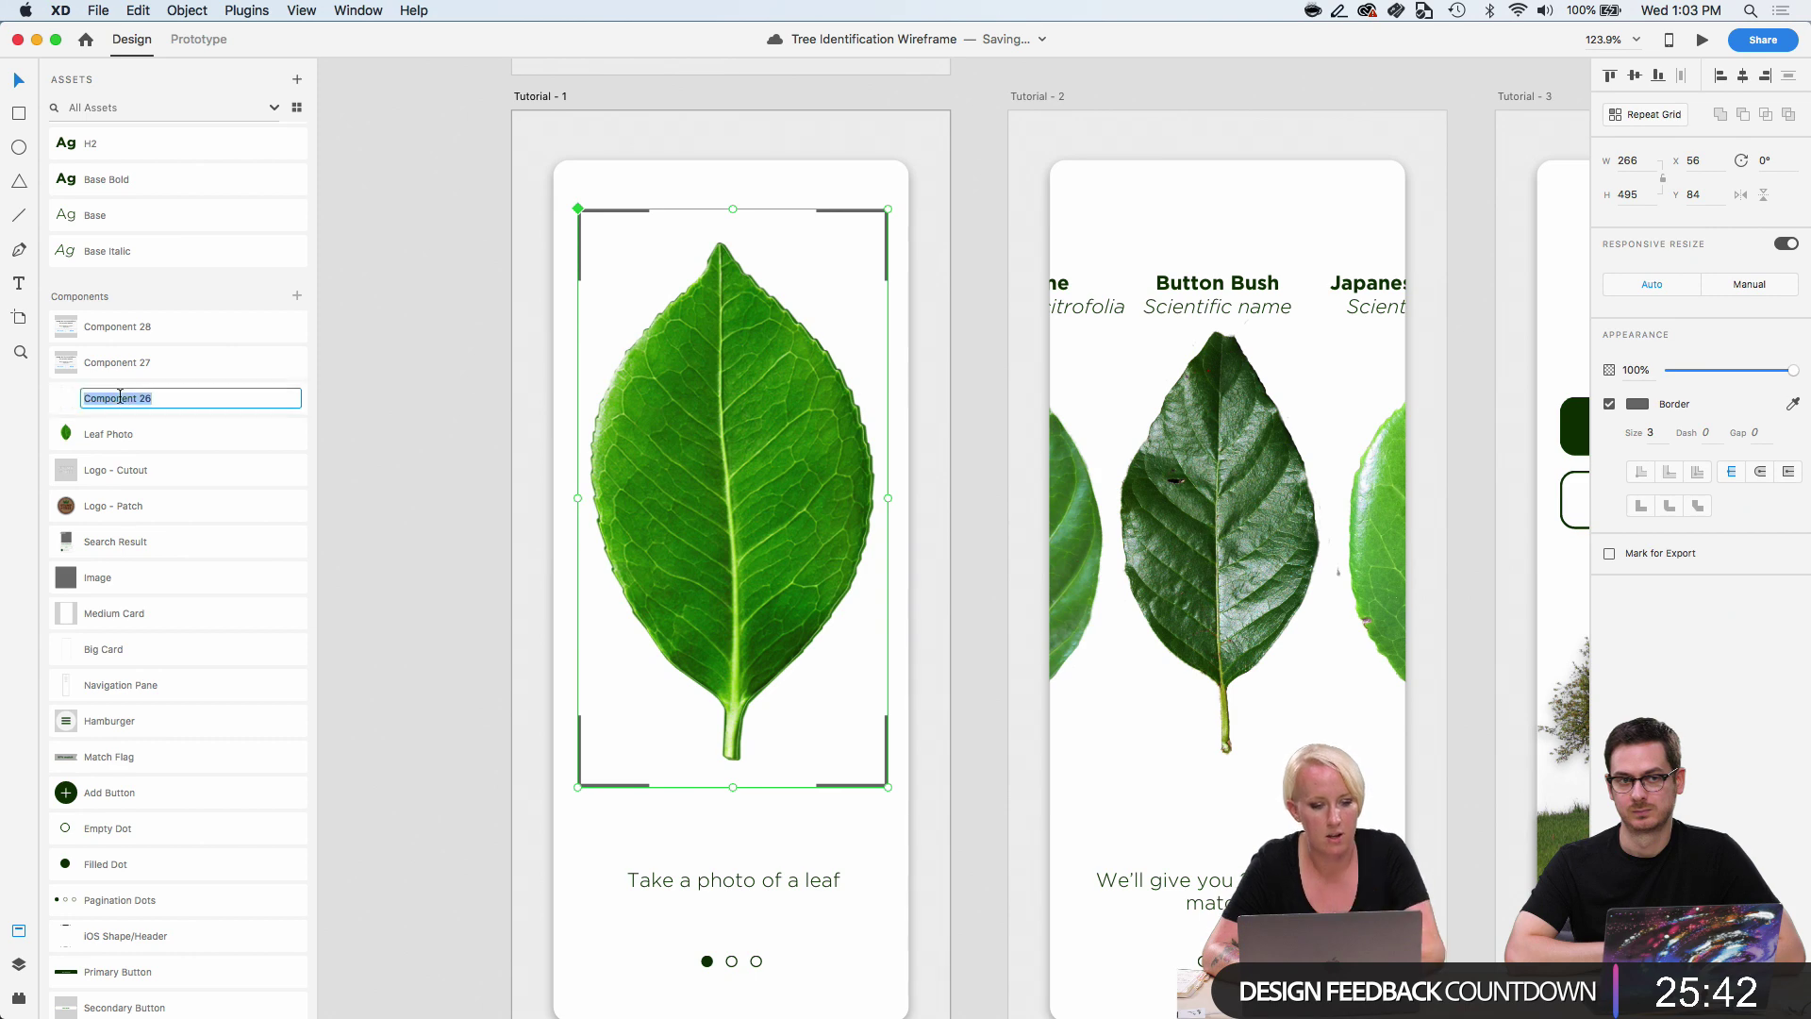
pyautogui.write('Photo Corne')
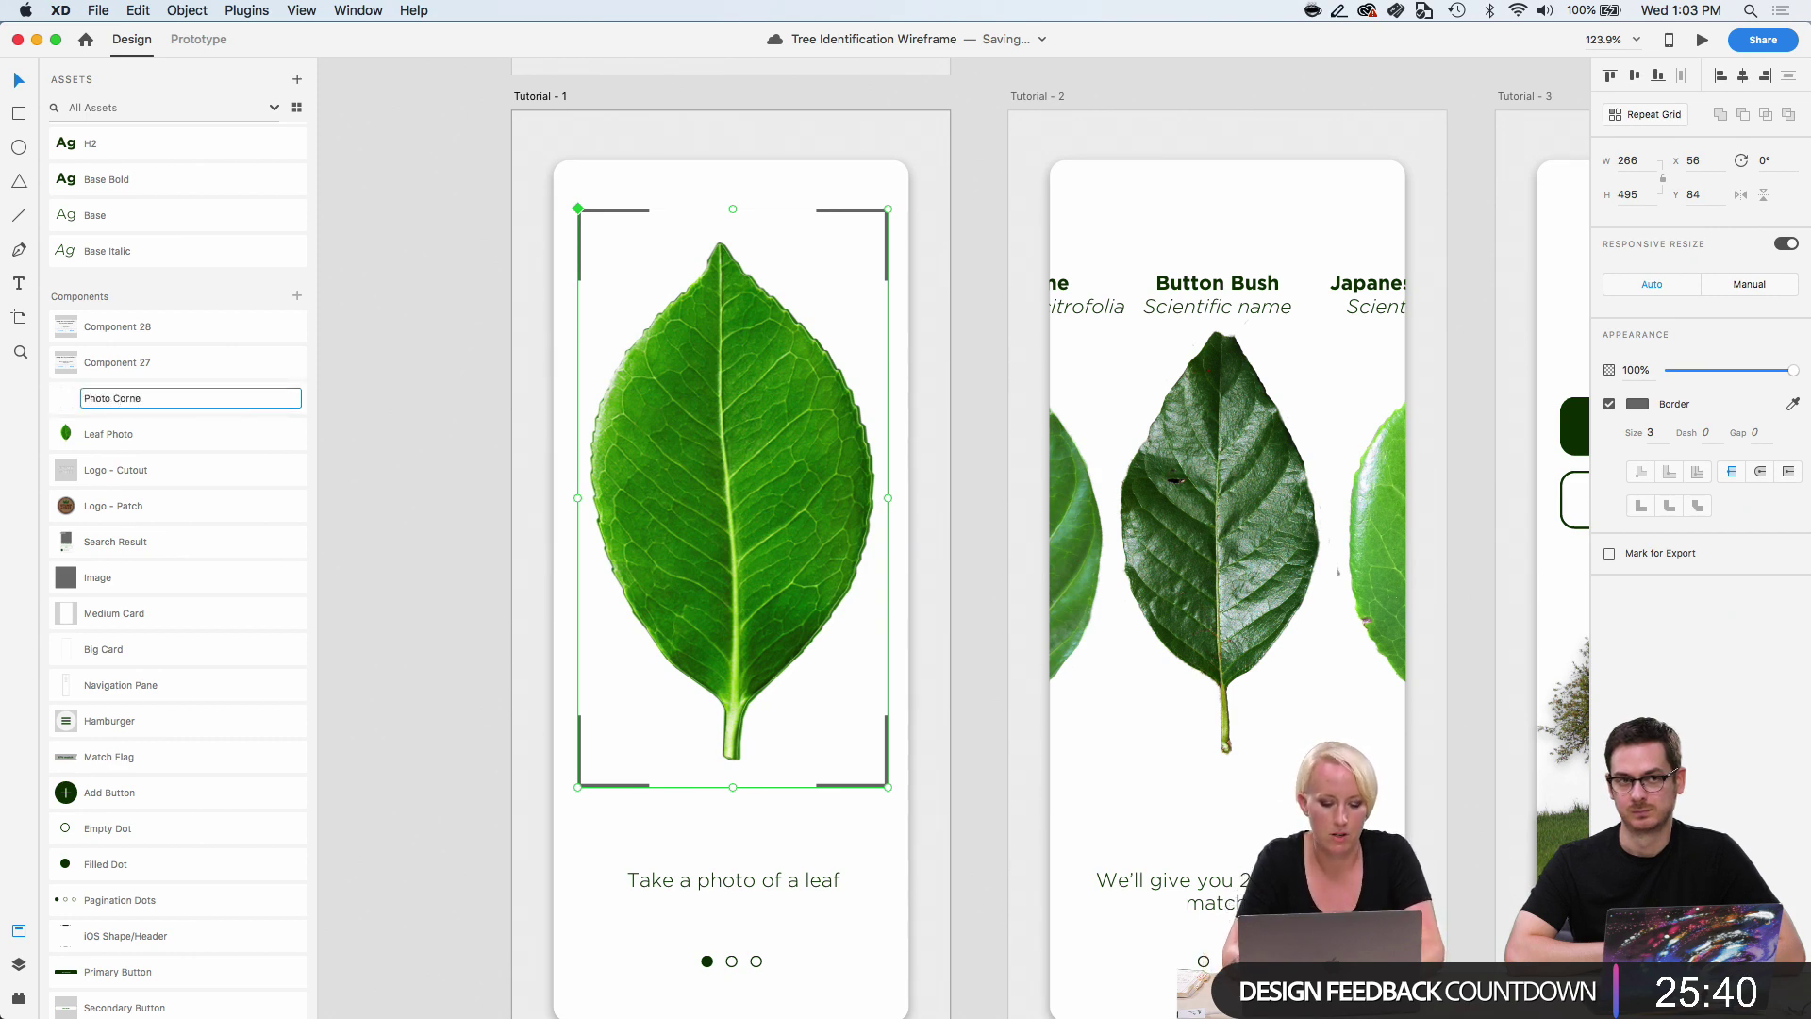
pyautogui.write('rs')
pyautogui.press('Return')
pyautogui.click(323, 381)
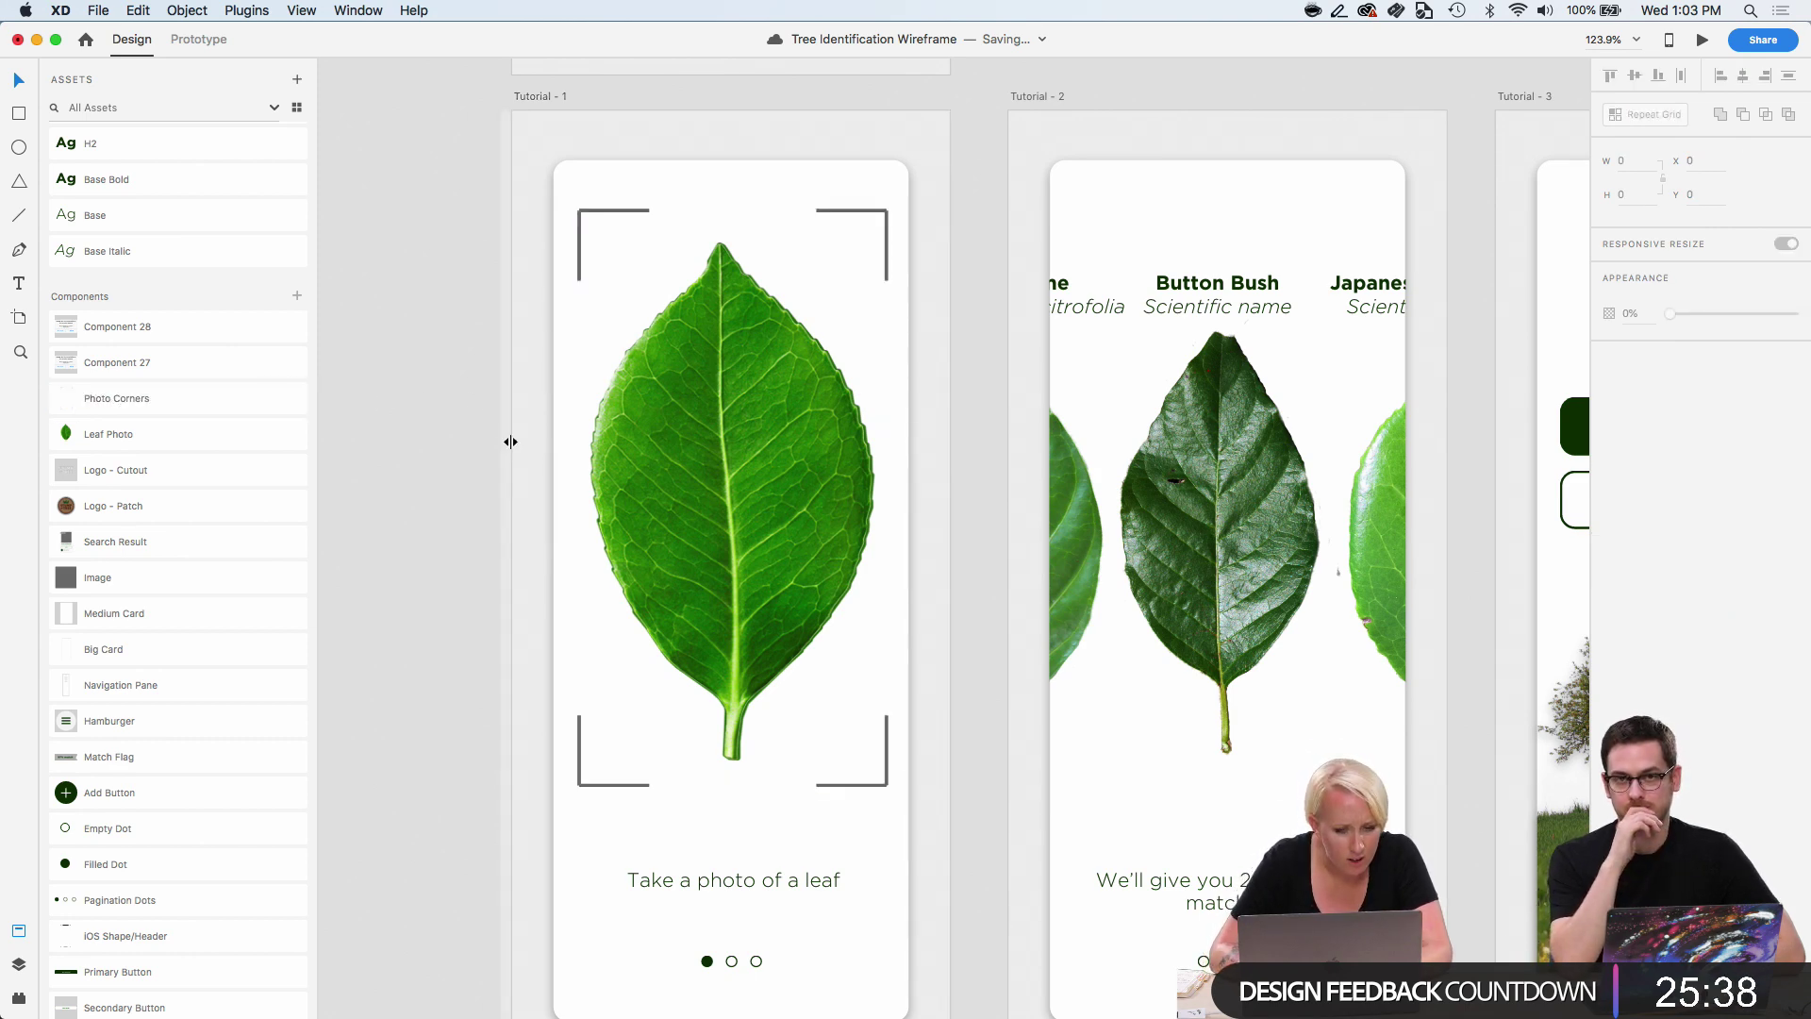
# Highlight the uses of Component 28 and Component 27 on the canvas to identify each one.
pyautogui.scroll(-5, 511, 442)
pyautogui.rightClick(167, 319)
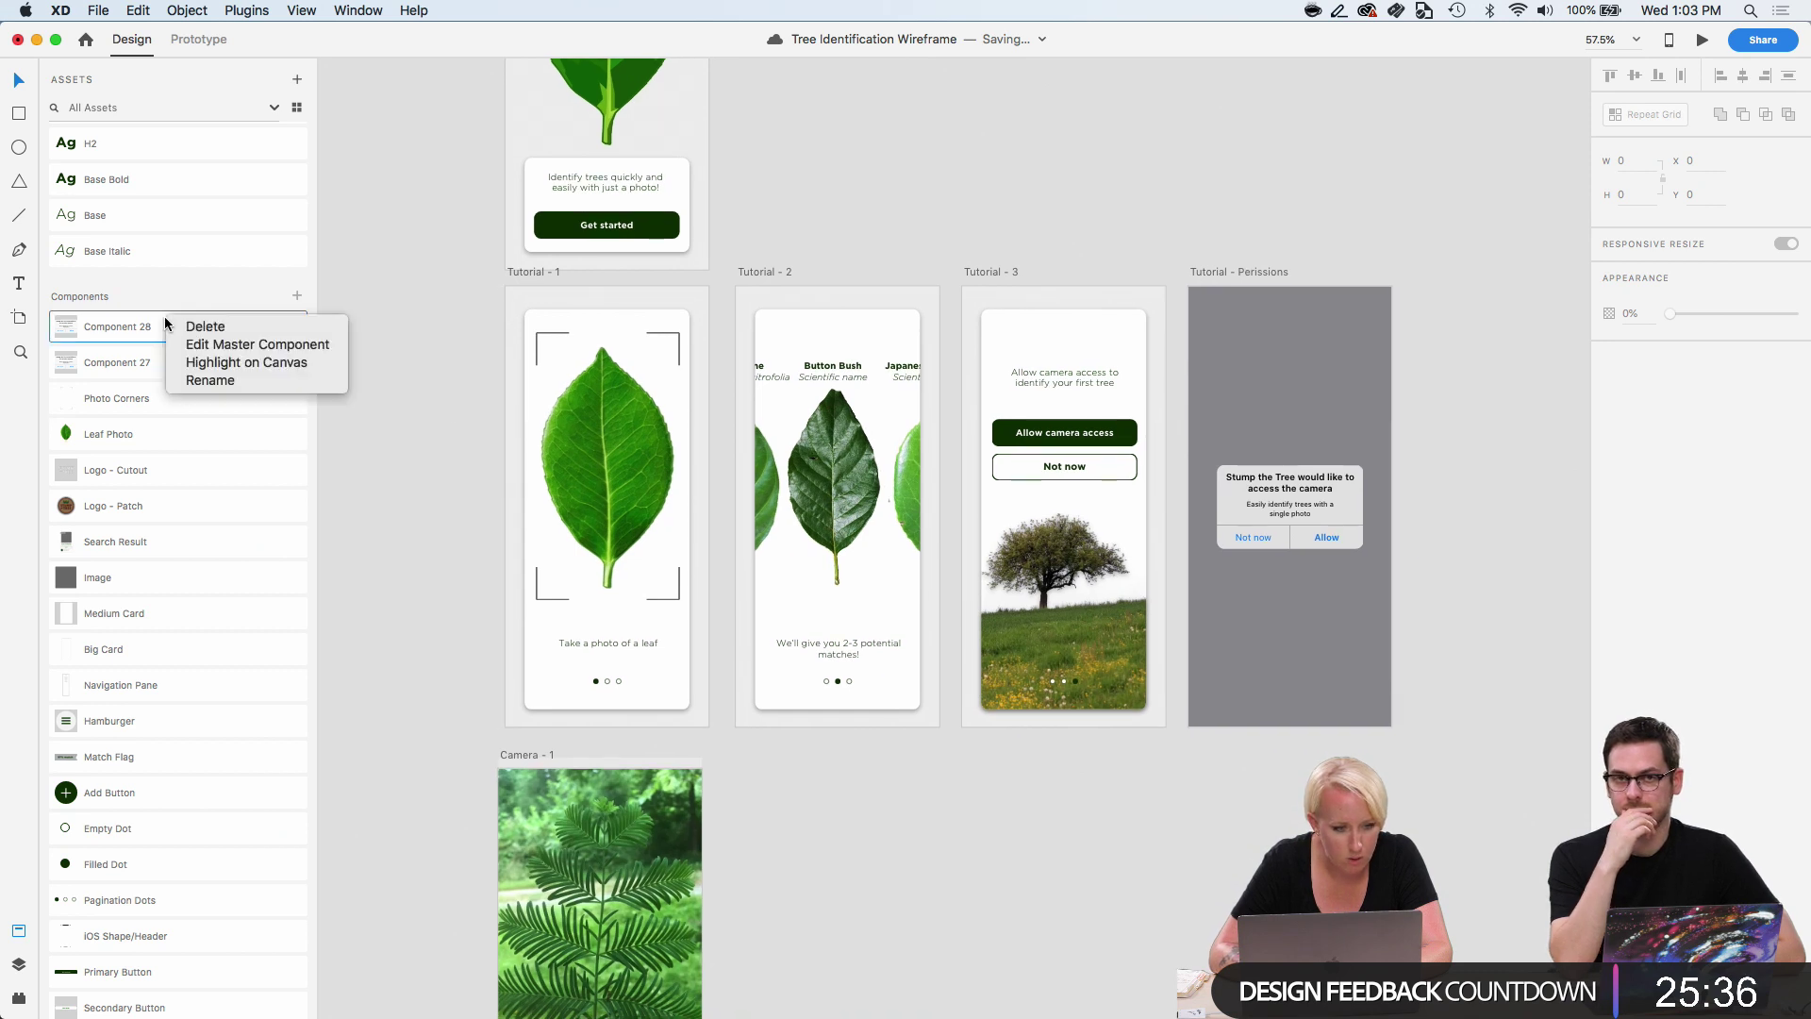
pyautogui.click(214, 364)
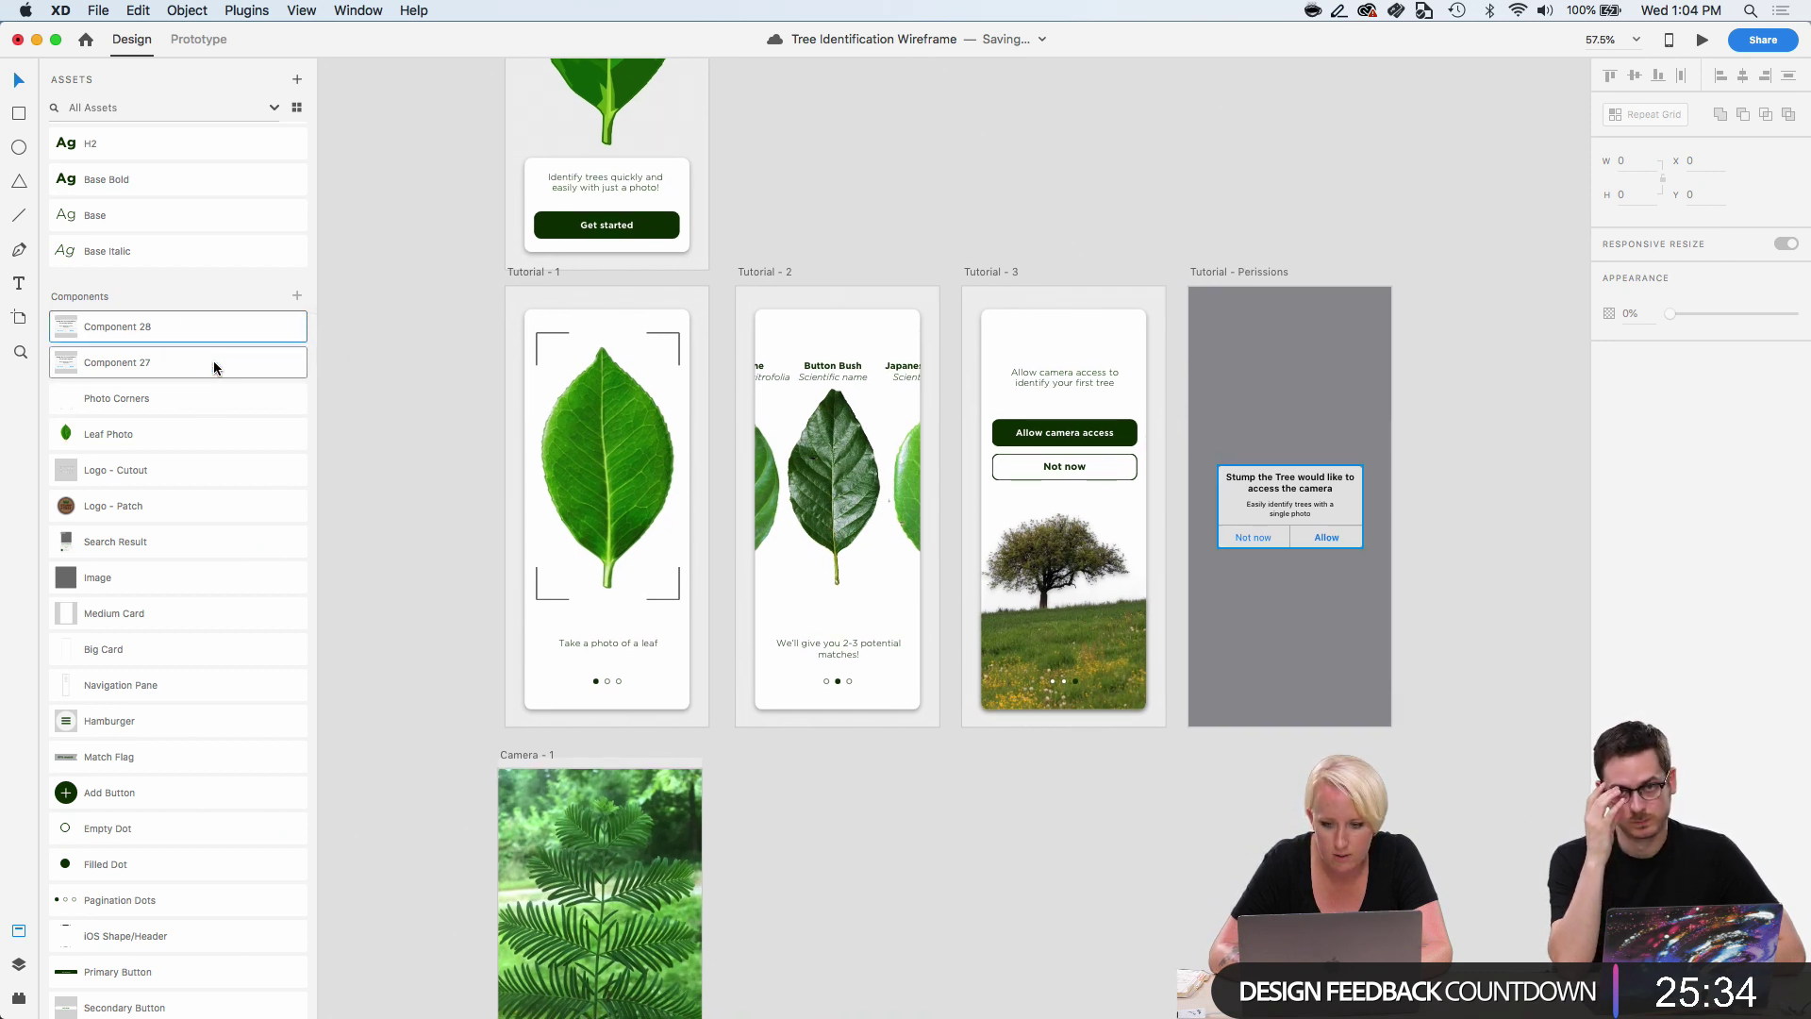
pyautogui.rightClick(94, 374)
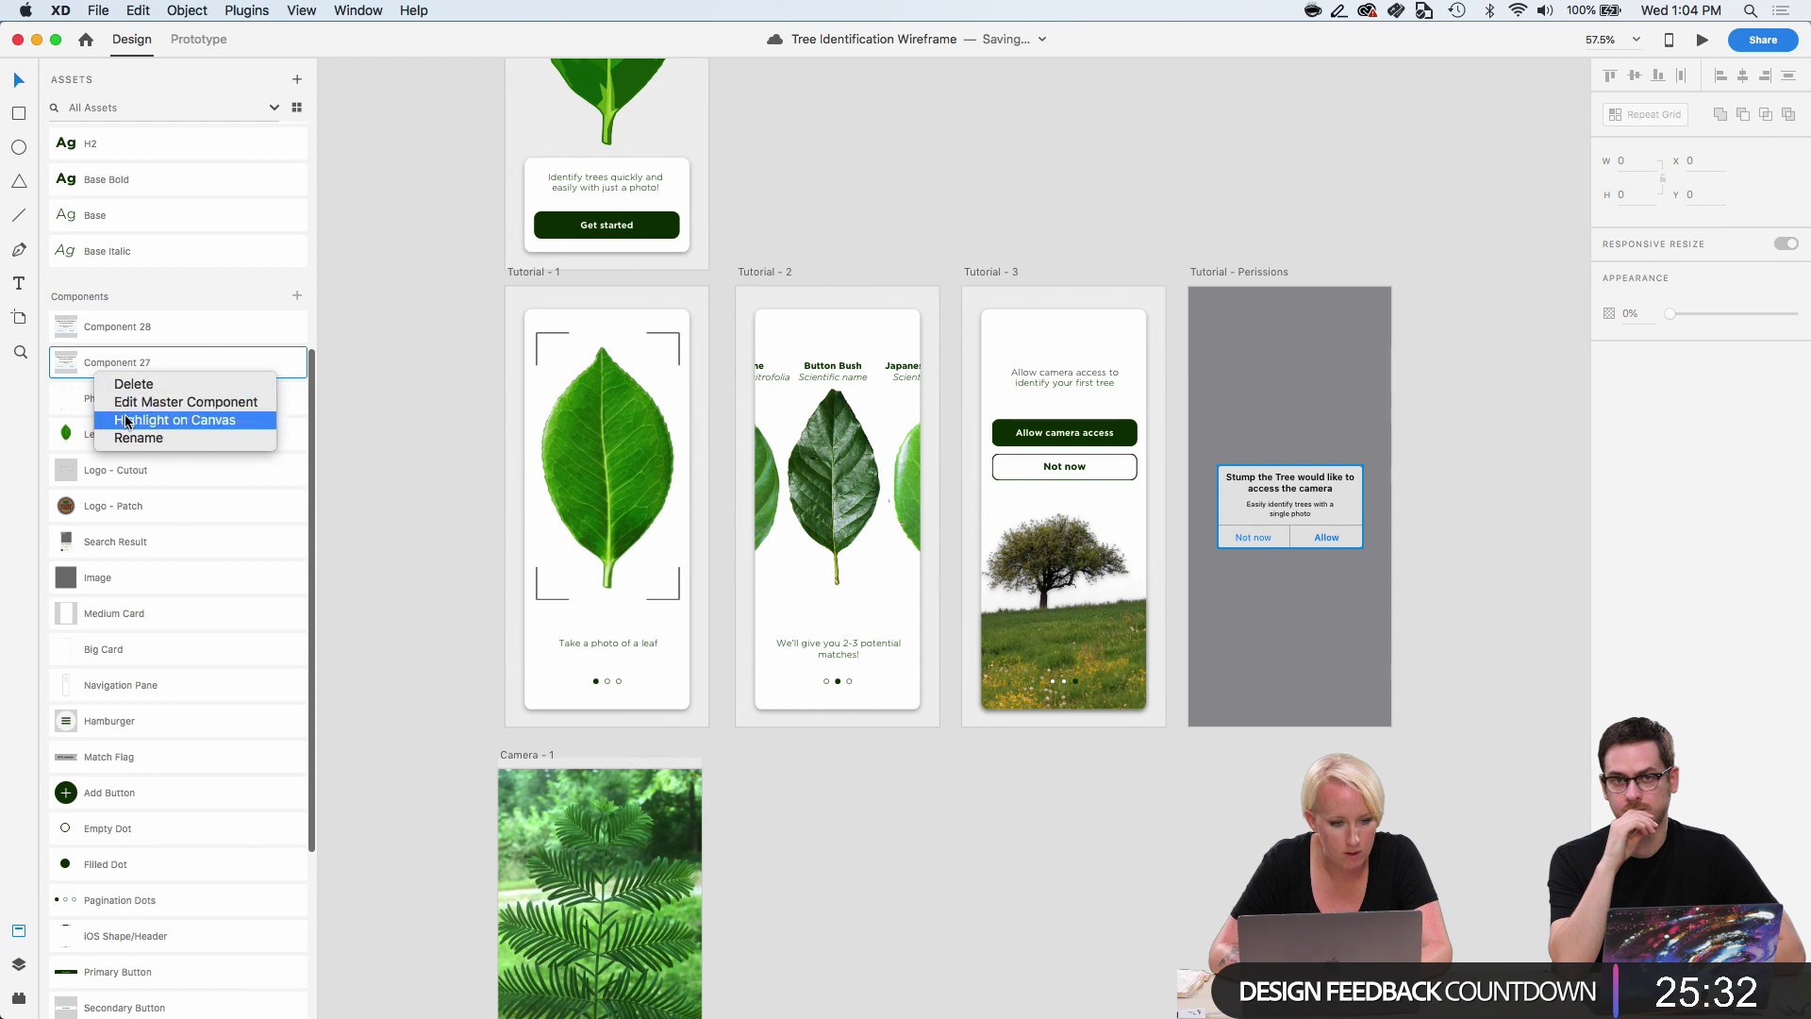
pyautogui.click(128, 421)
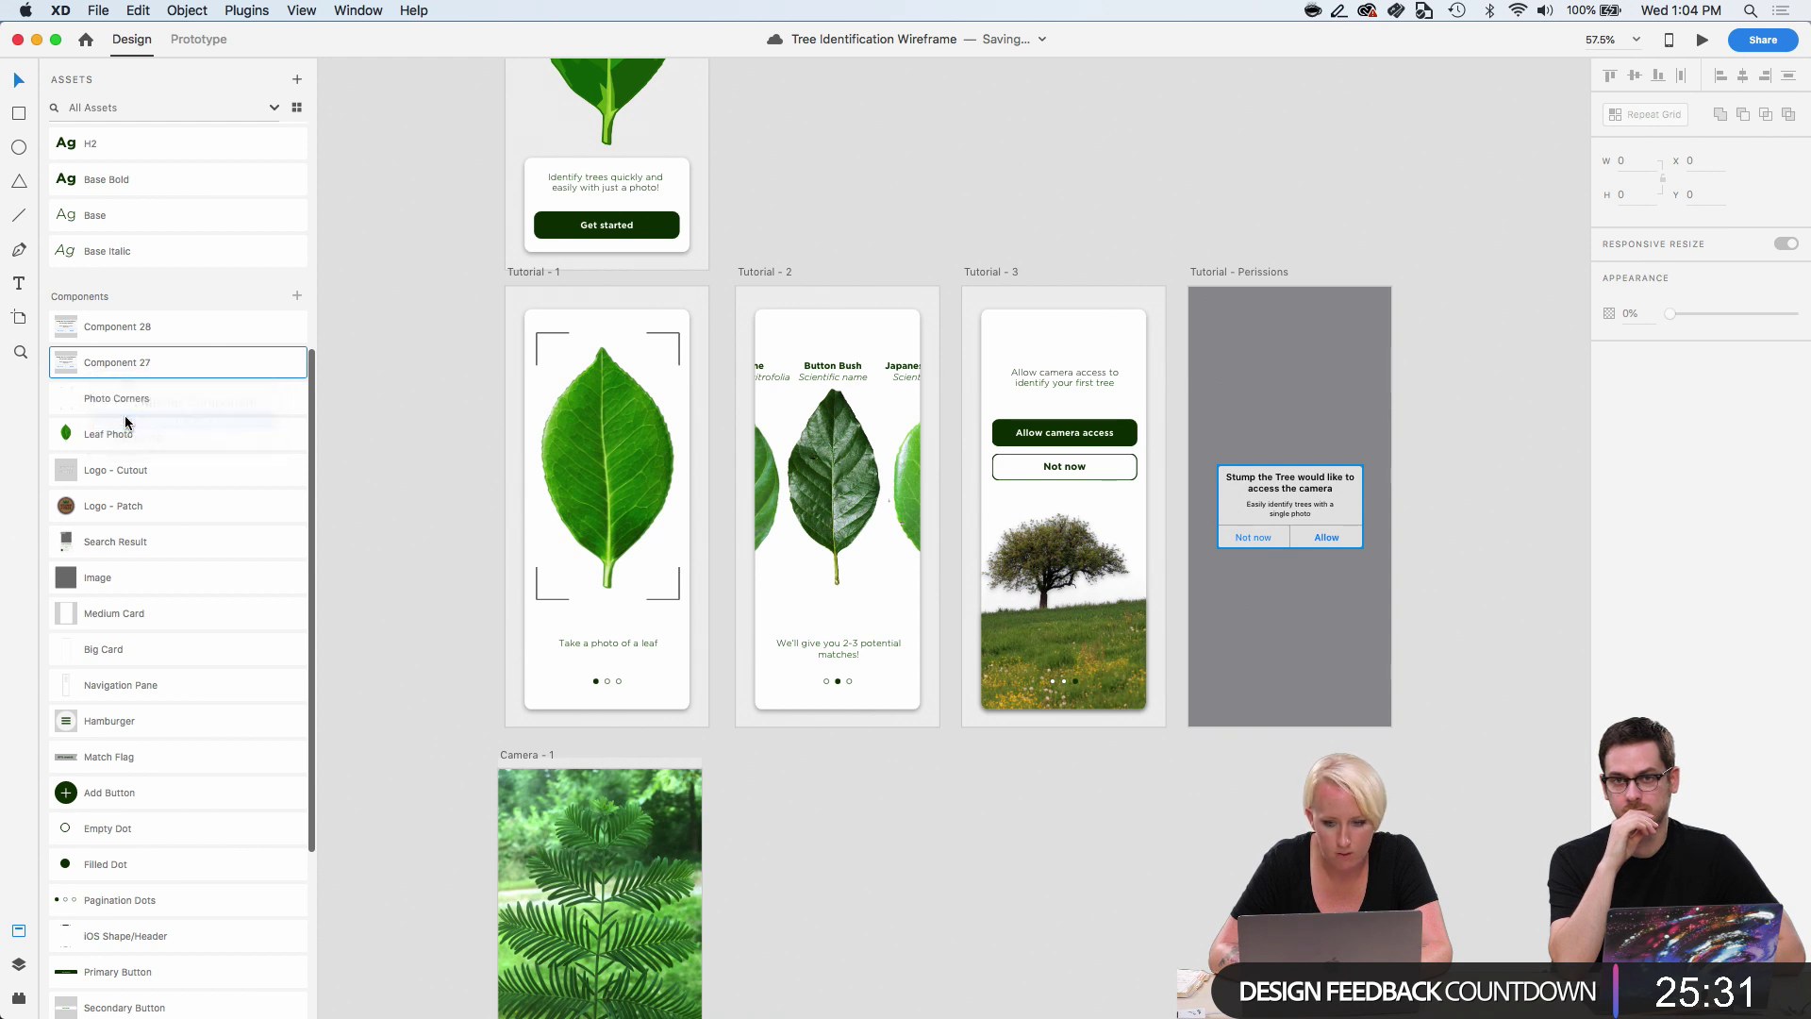
# Delete Component 27 from the document's components.
pyautogui.rightClick(117, 362)
pyautogui.click(162, 355)
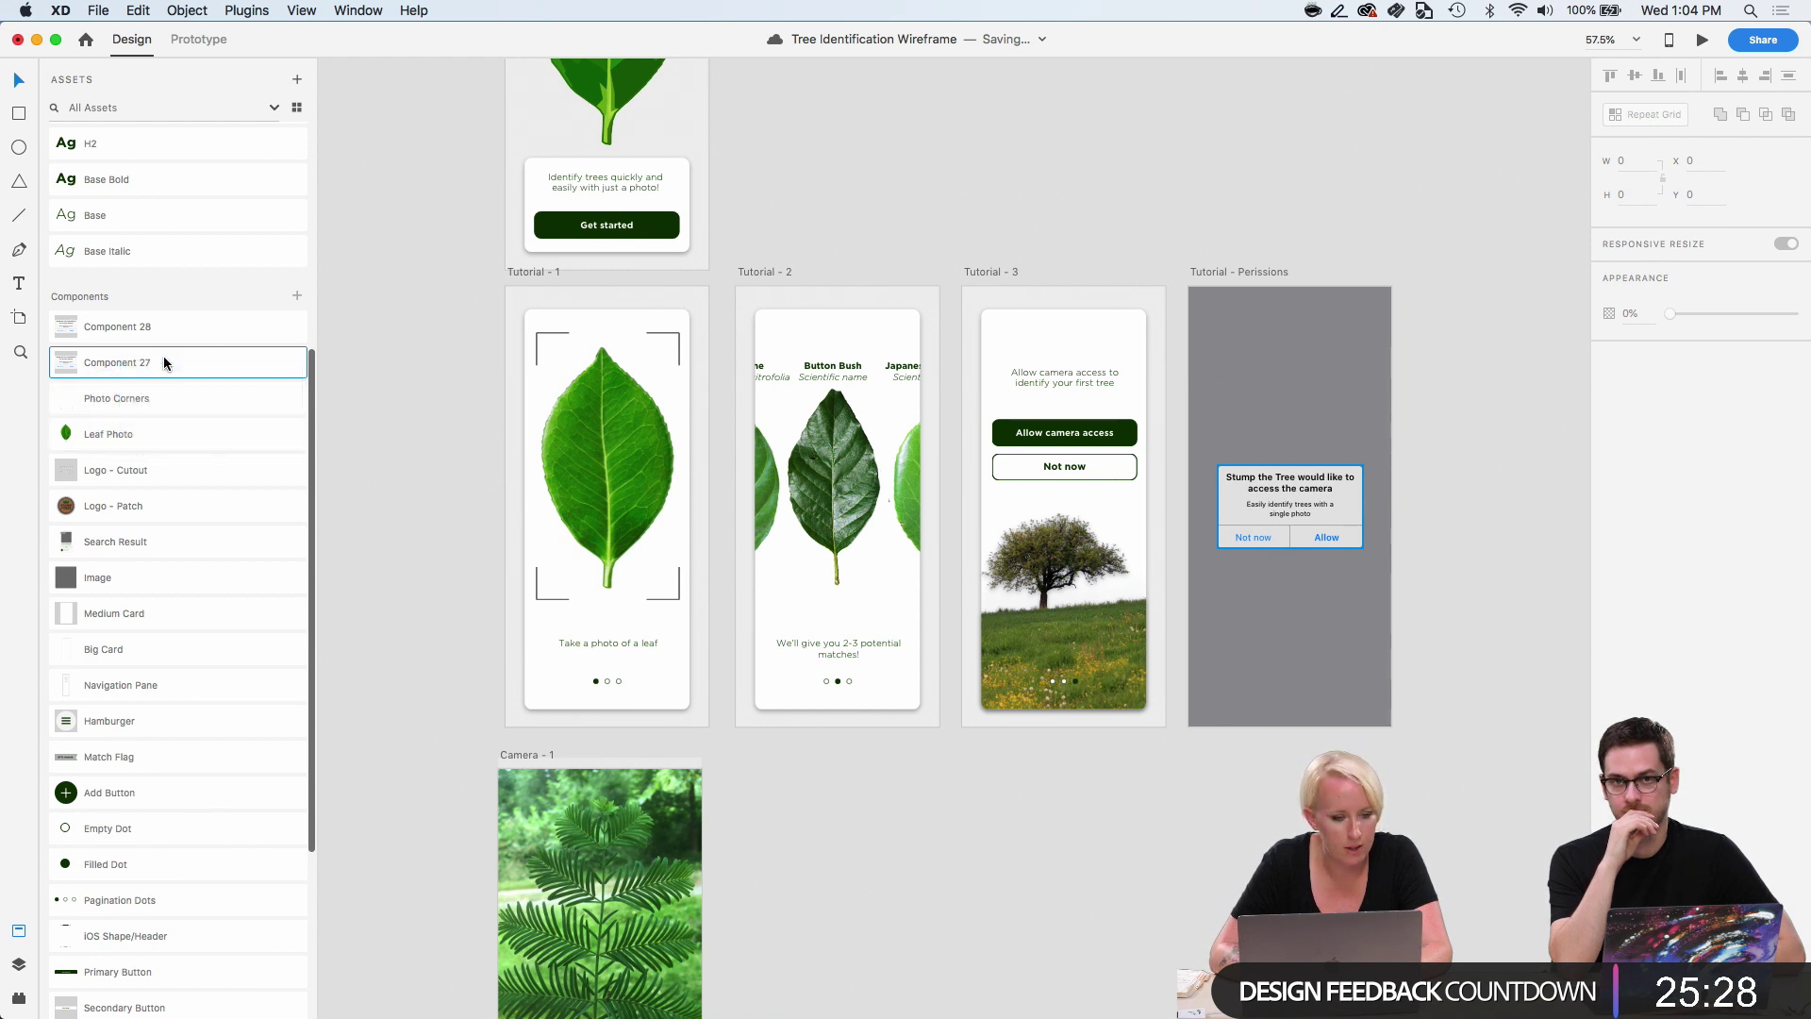
pyautogui.scroll(-1, 162, 362)
# Rename Component 28 as Permissions Dialog.
pyautogui.doubleClick(128, 327)
pyautogui.write('Permiss')
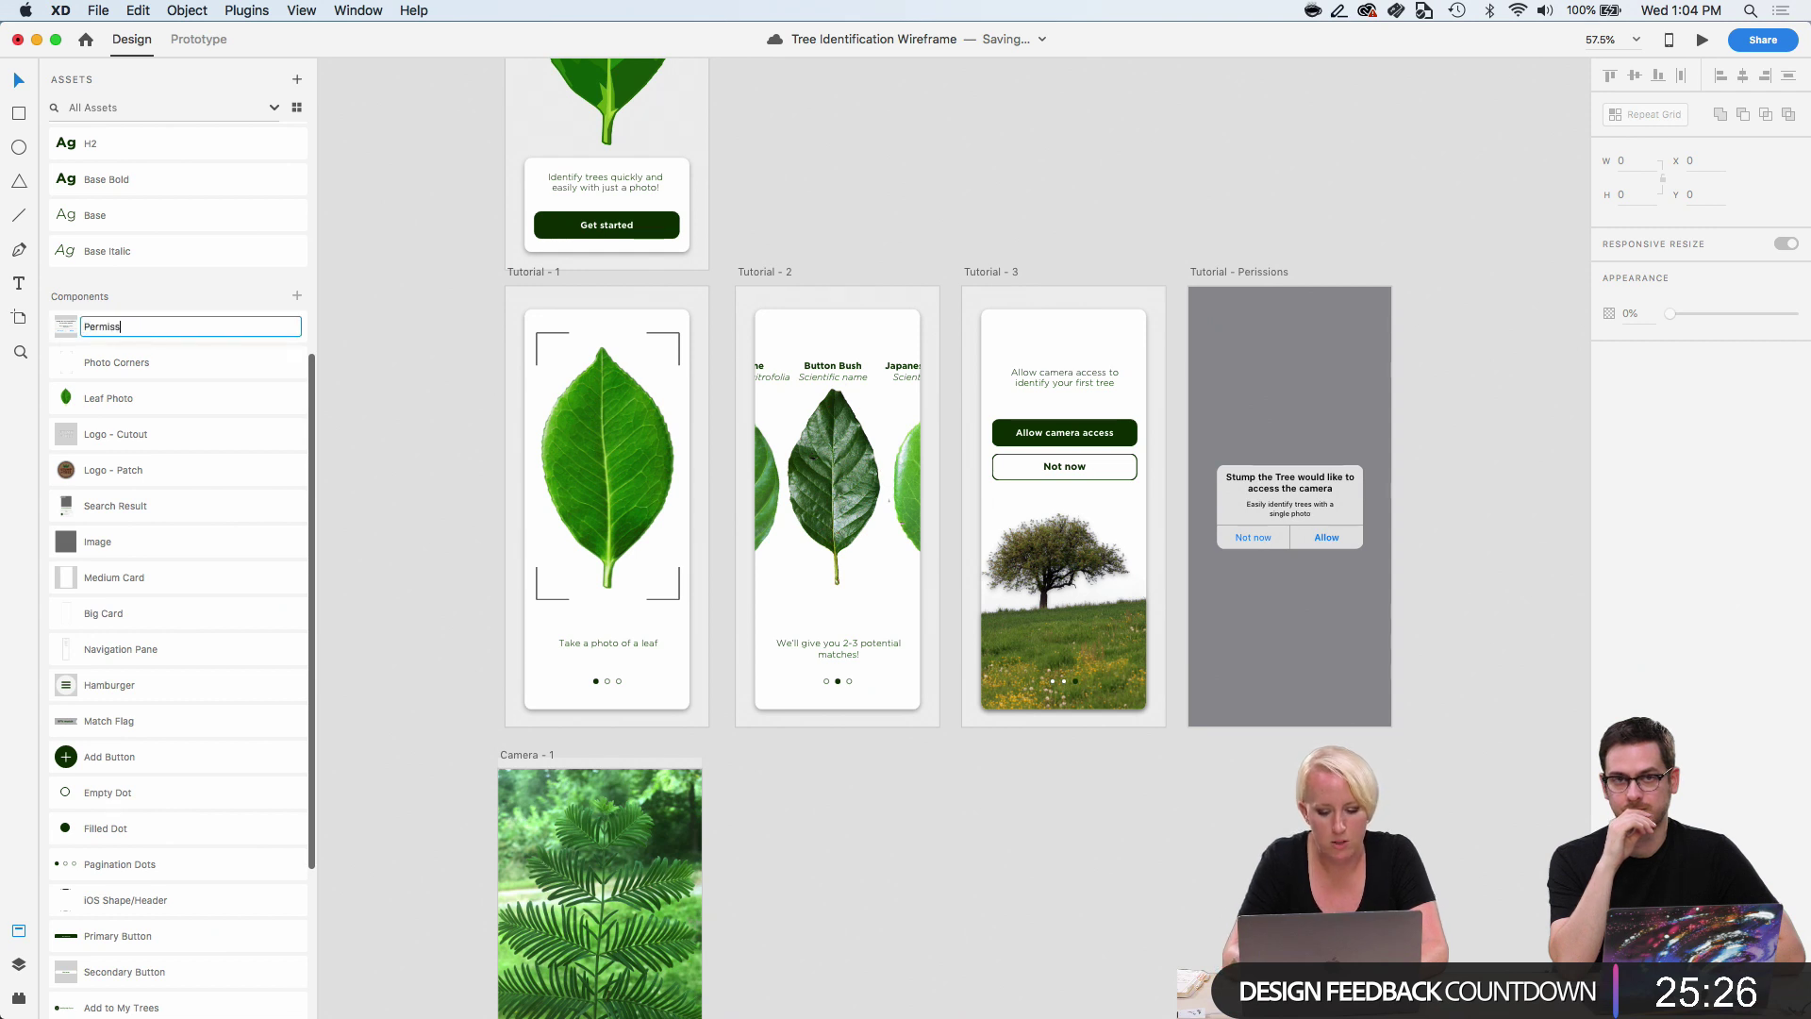
pyautogui.write('ions Dialog')
pyautogui.press('Return')
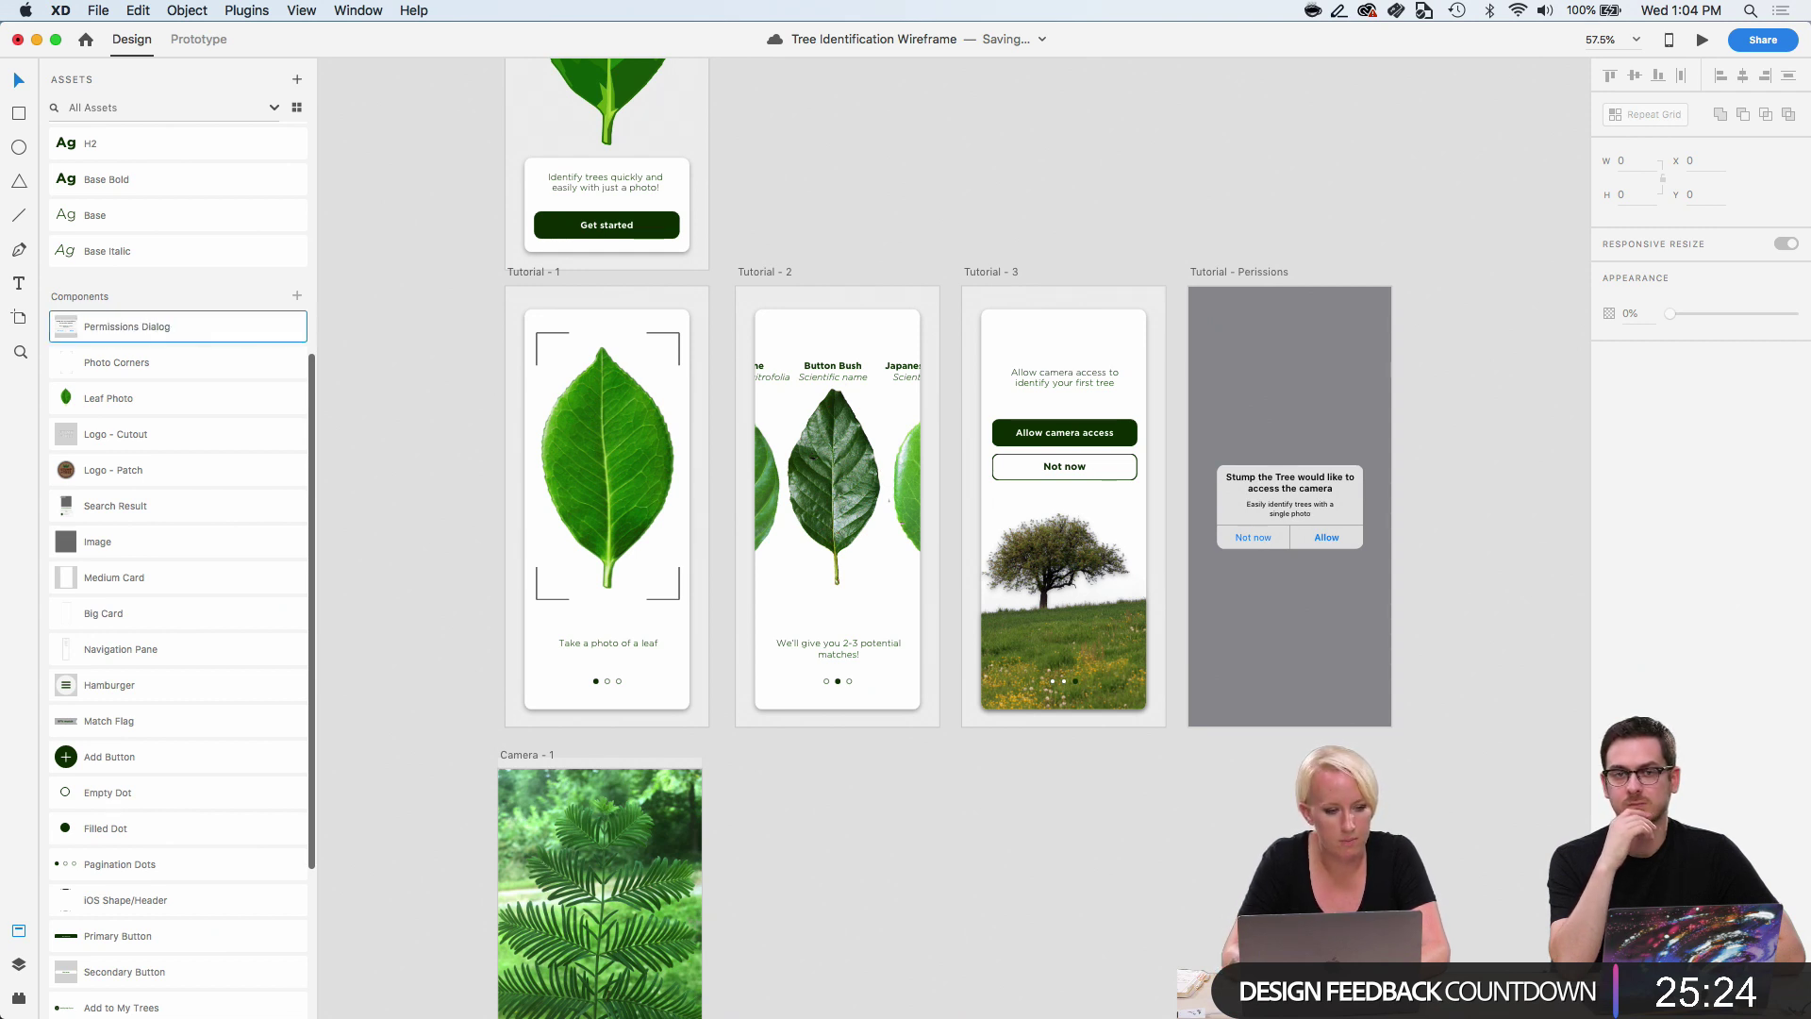
pyautogui.click(425, 569)
# Add the Photo Corners component to the Camera - 1 artboard and position it over the photo at X 48, Y 47.
pyautogui.scroll(-5, 424, 569)
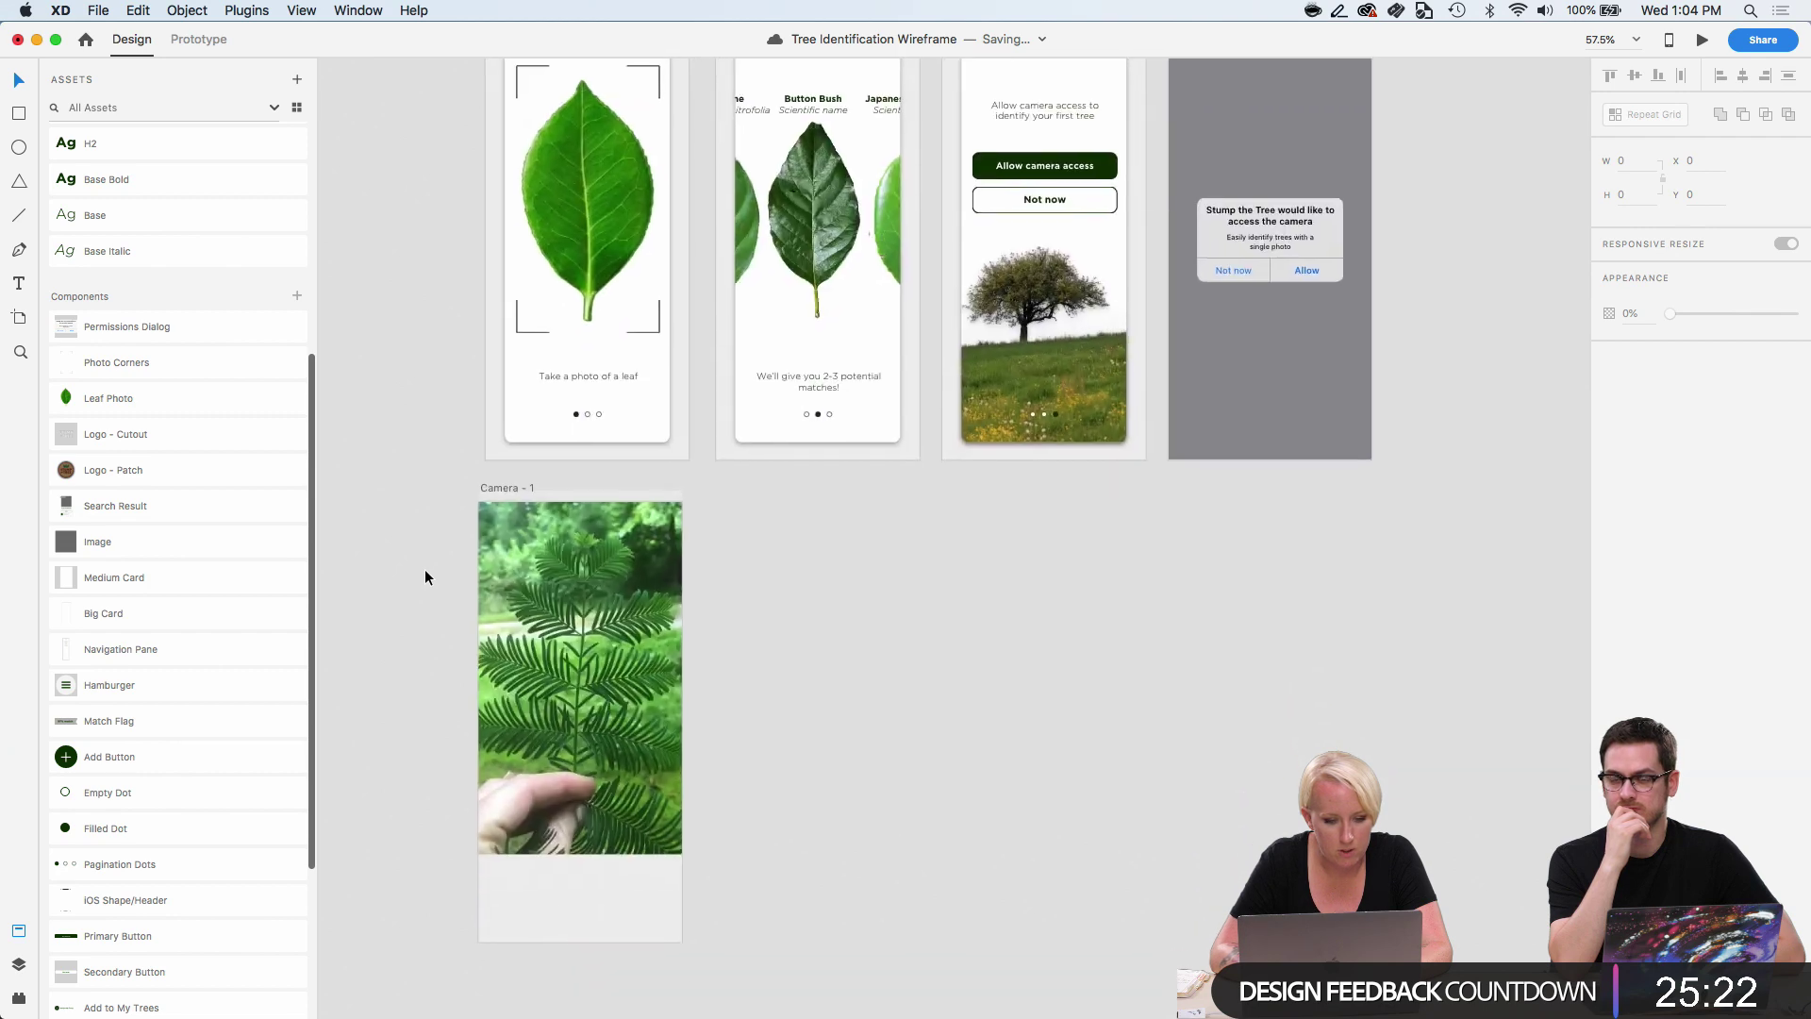
pyautogui.keyDown('ctrl'); pyautogui.scroll(3, 657, 802); pyautogui.keyUp('ctrl')
pyautogui.hscroll(-2, 948, 723)
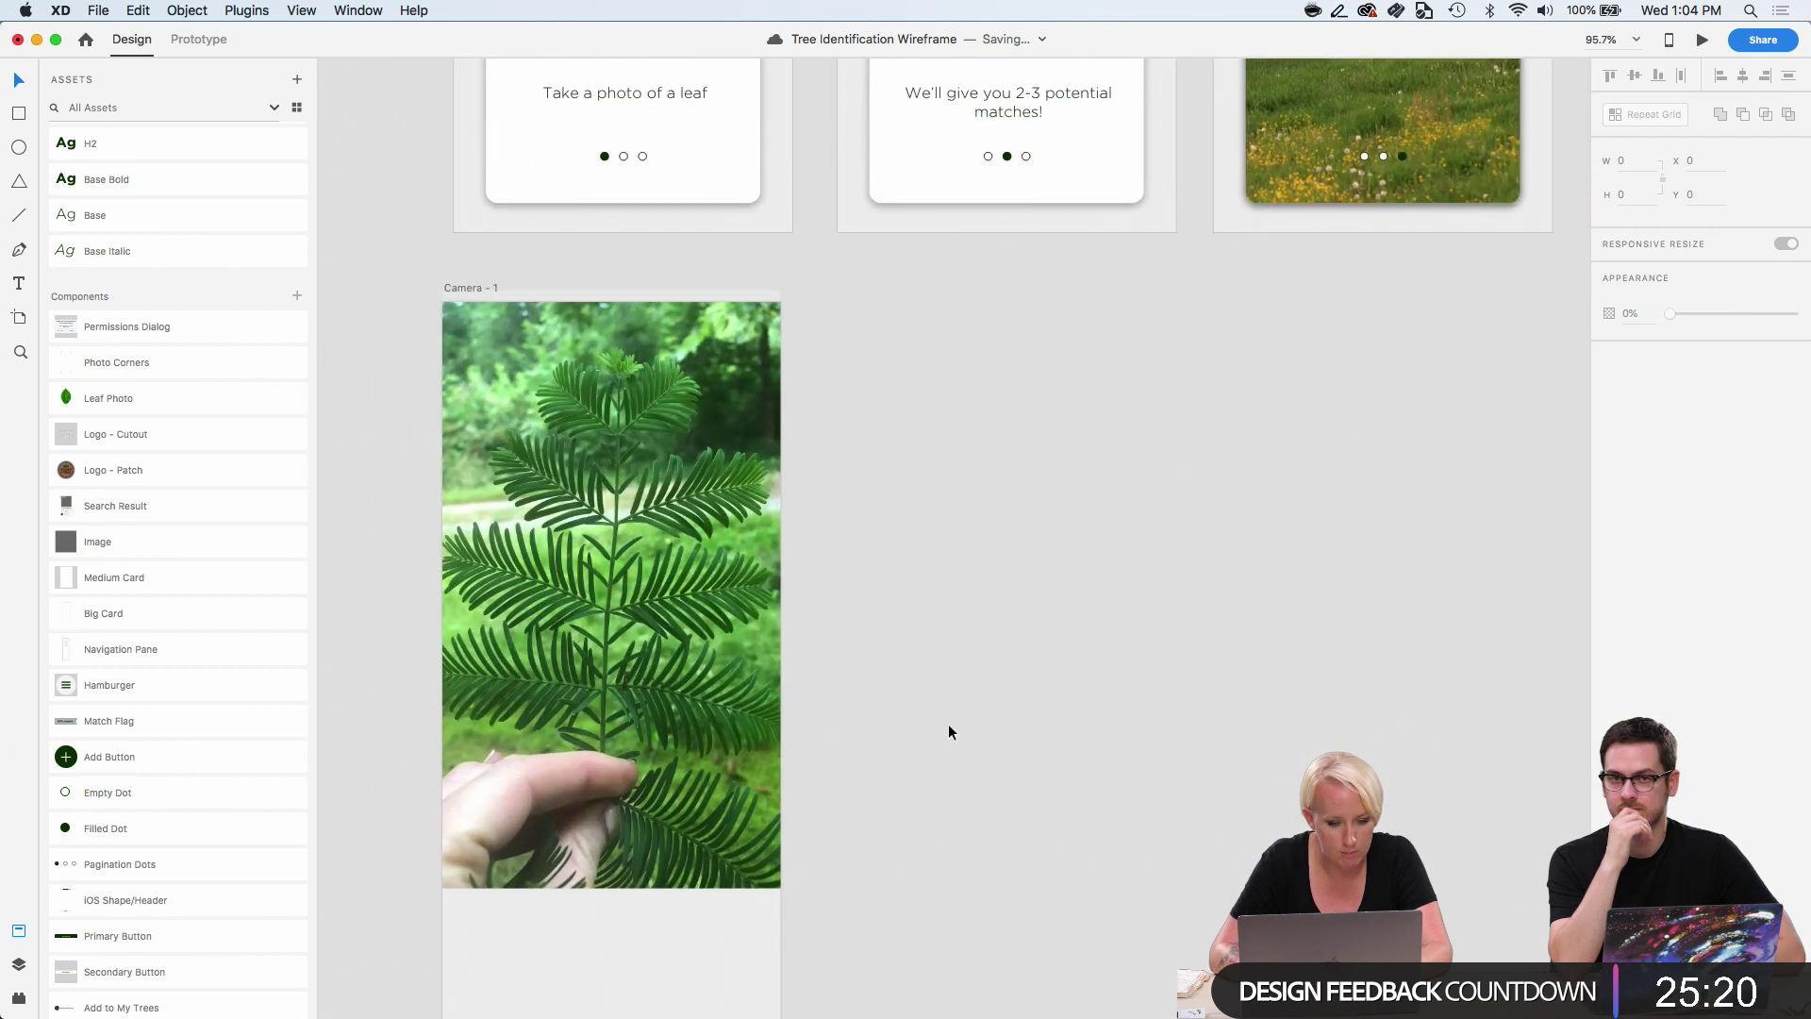
pyautogui.moveTo(142, 358); pyautogui.dragTo(643, 557)
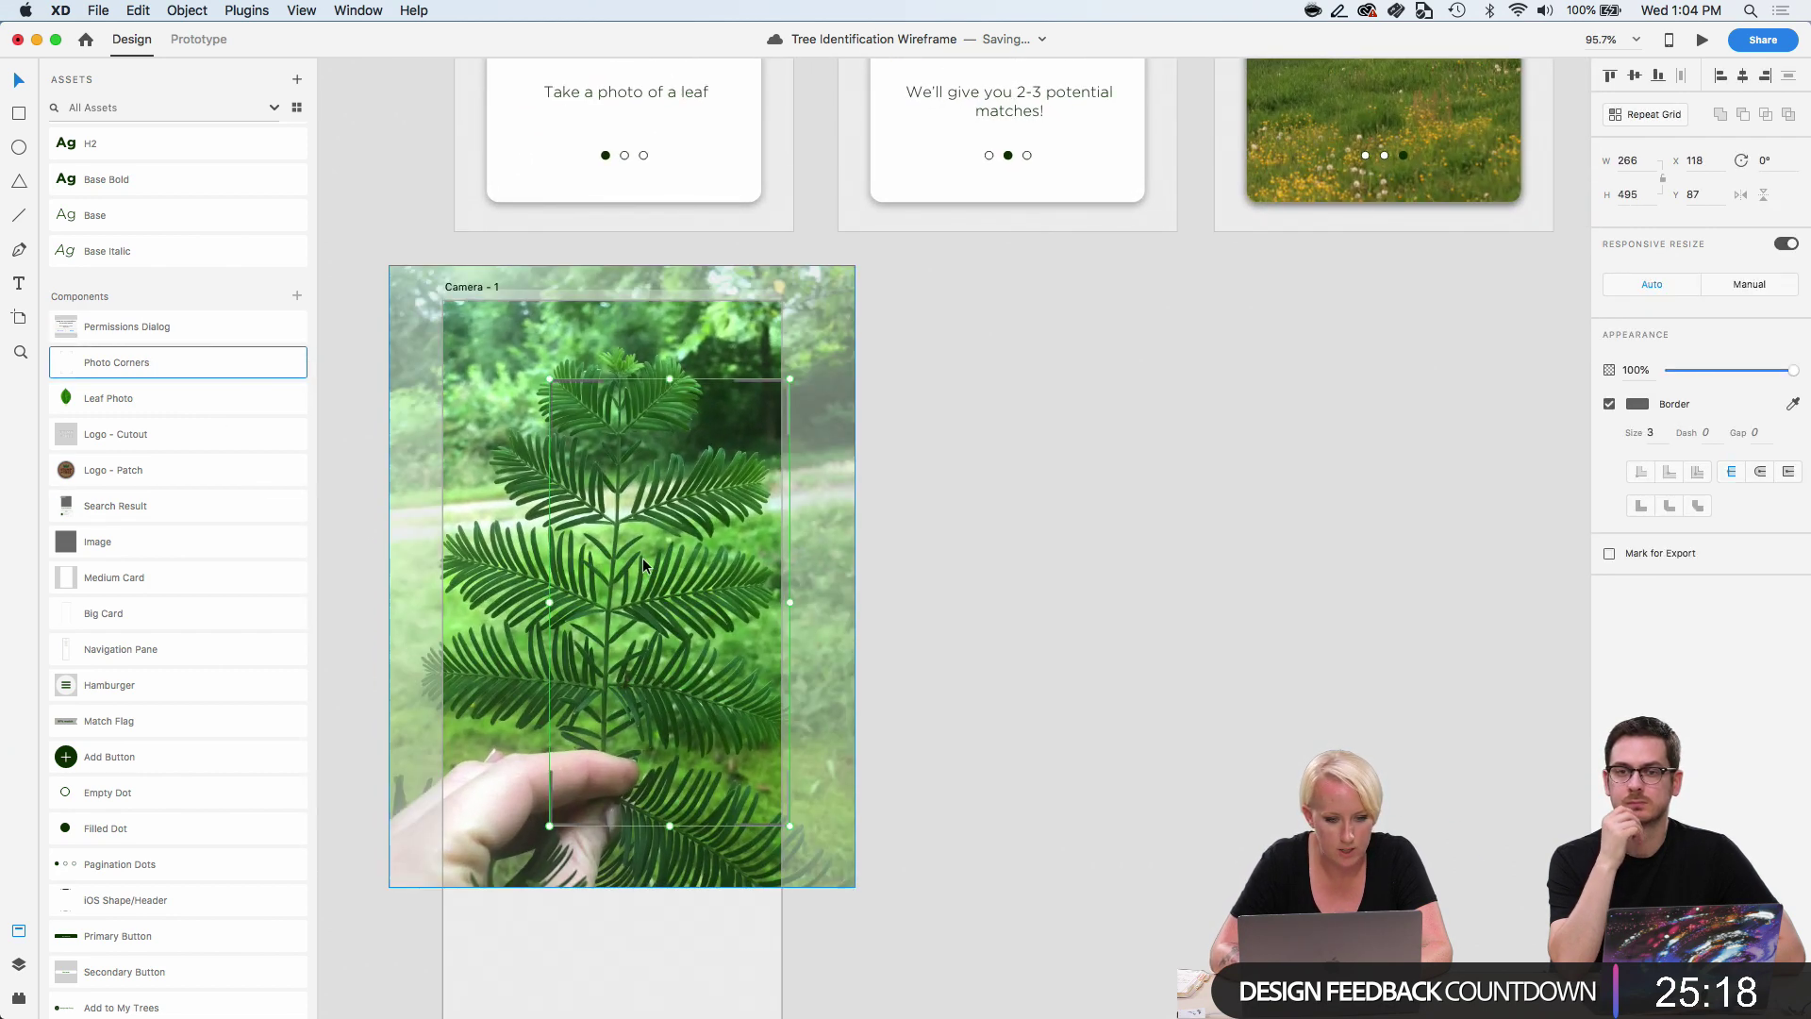
pyautogui.moveTo(776, 438); pyautogui.dragTo(714, 438)
pyautogui.hotkey('shift', 'Up')
pyautogui.hotkey('shift', 'Up')
pyautogui.hotkey('shift', 'Up')
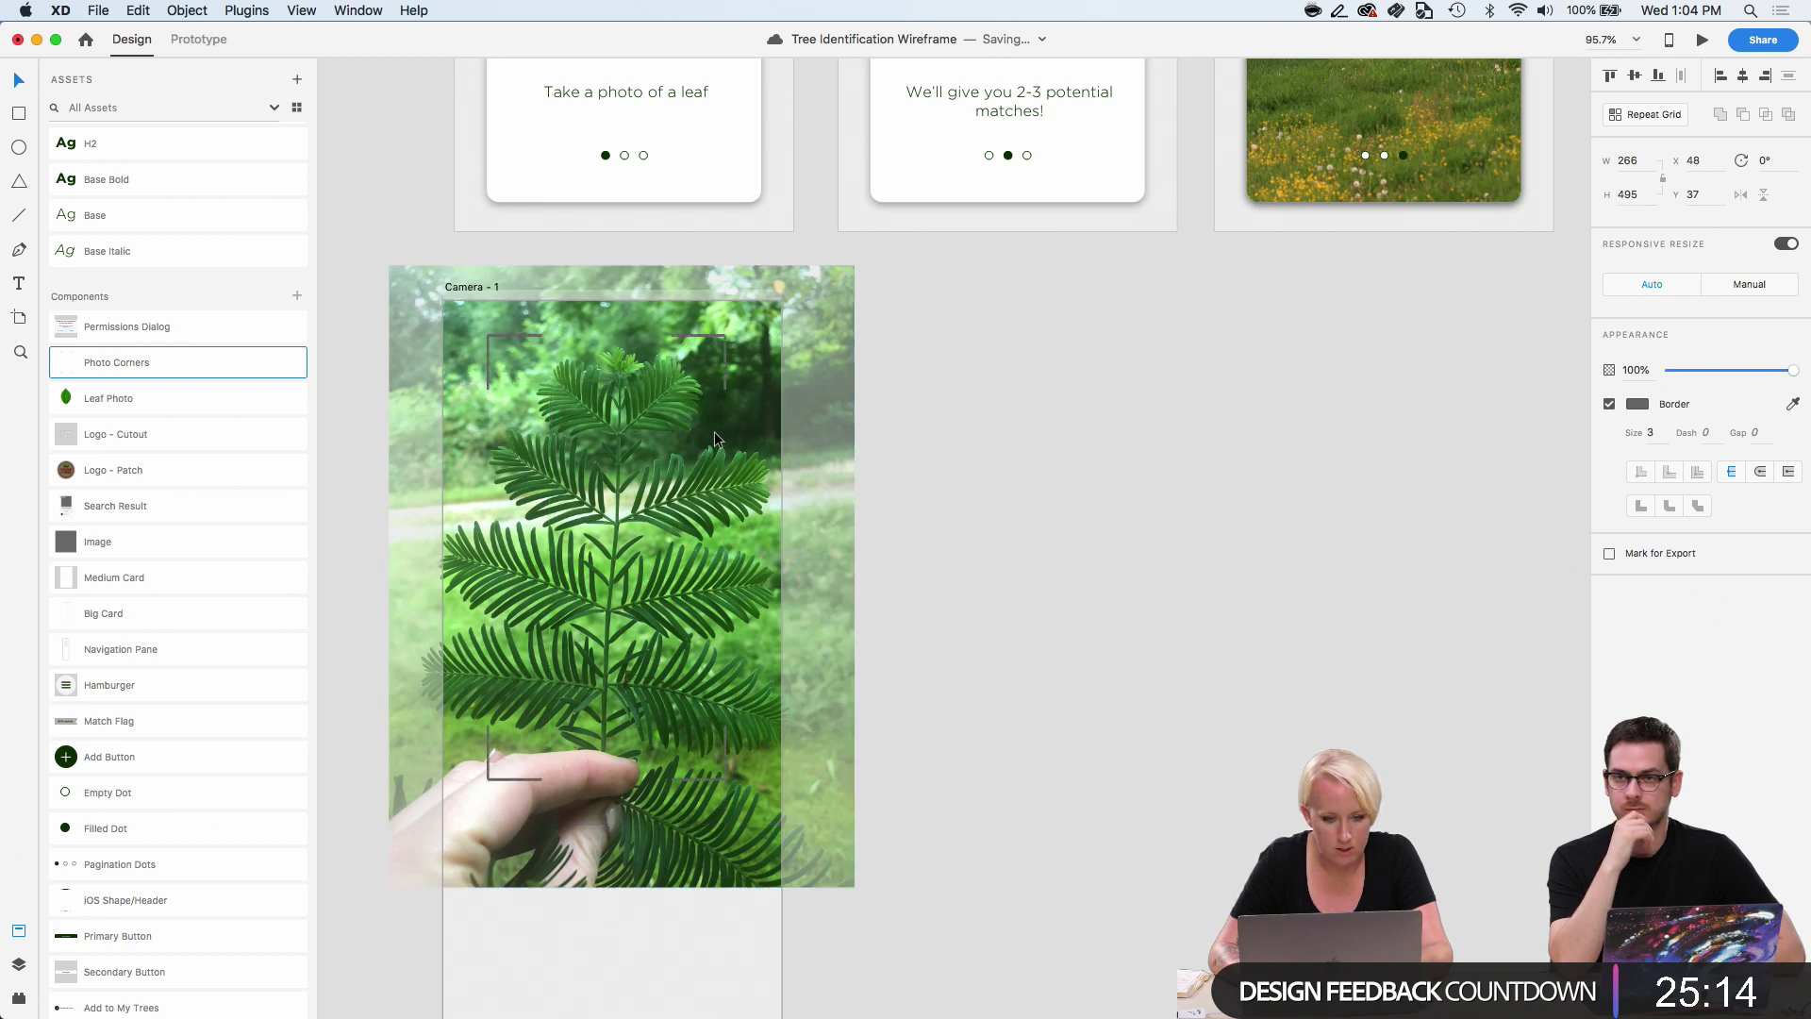
pyautogui.hotkey('shift', 'Up')
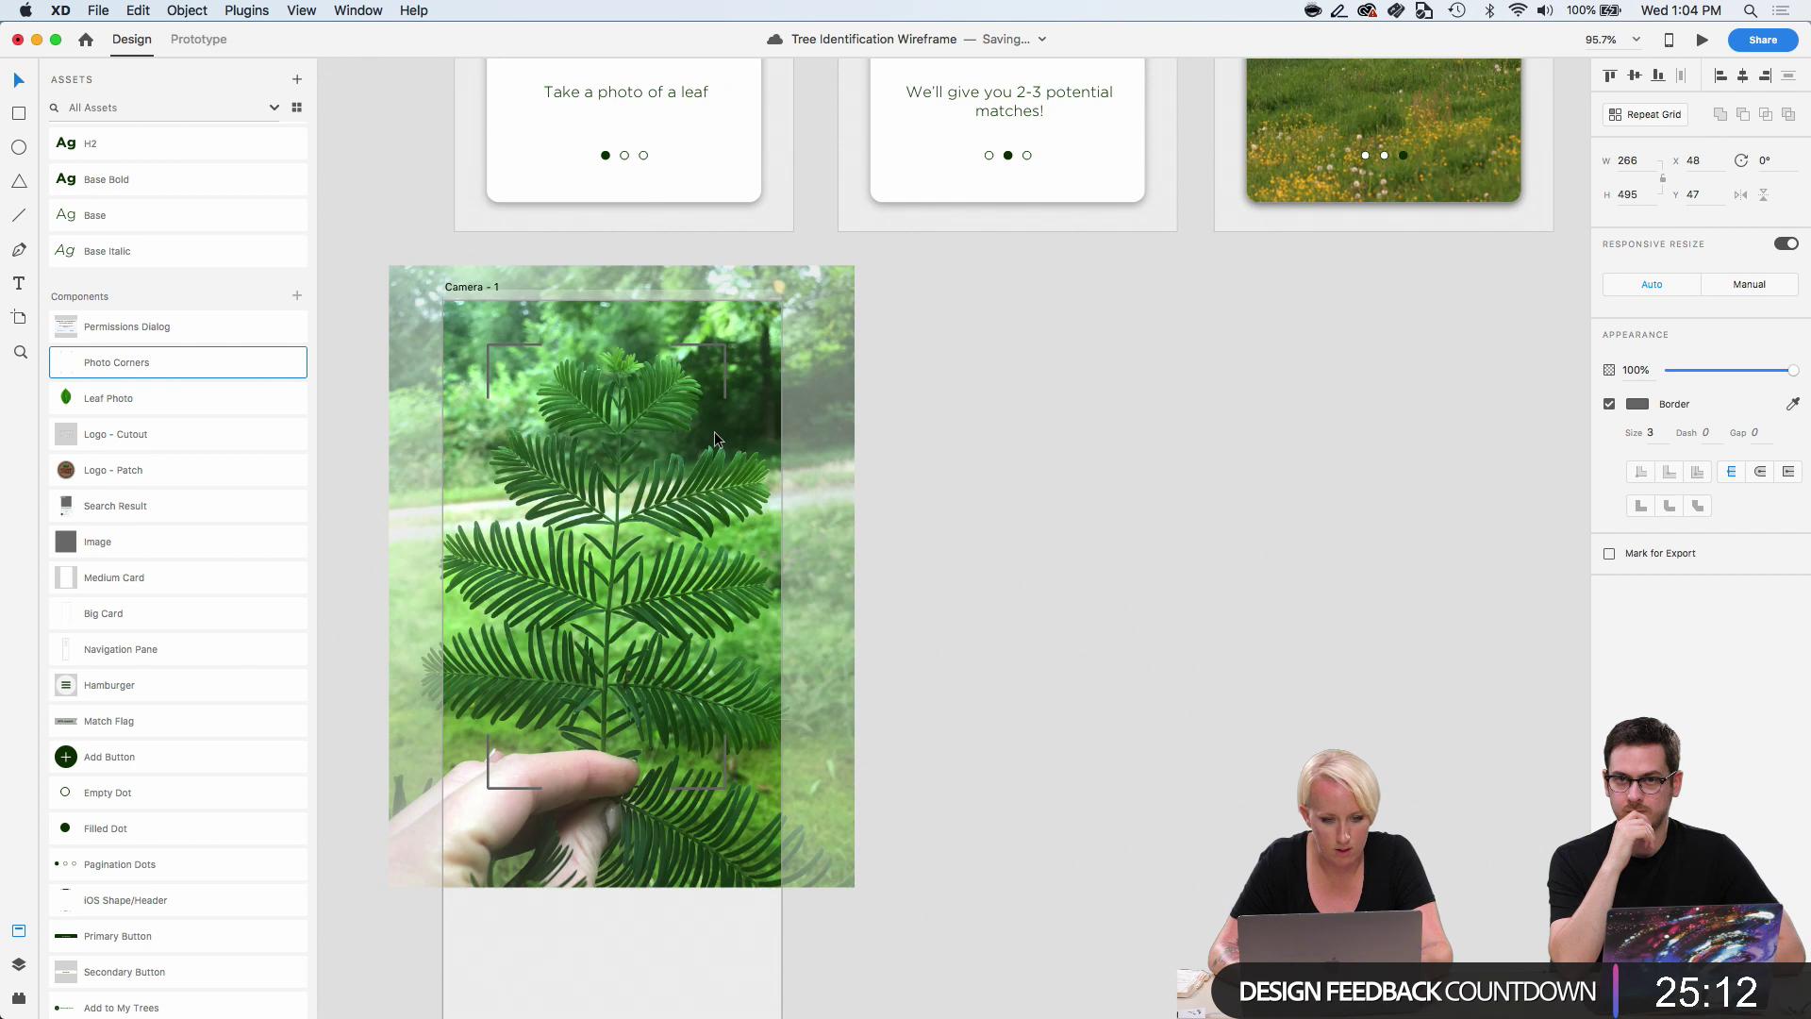
pyautogui.click(982, 575)
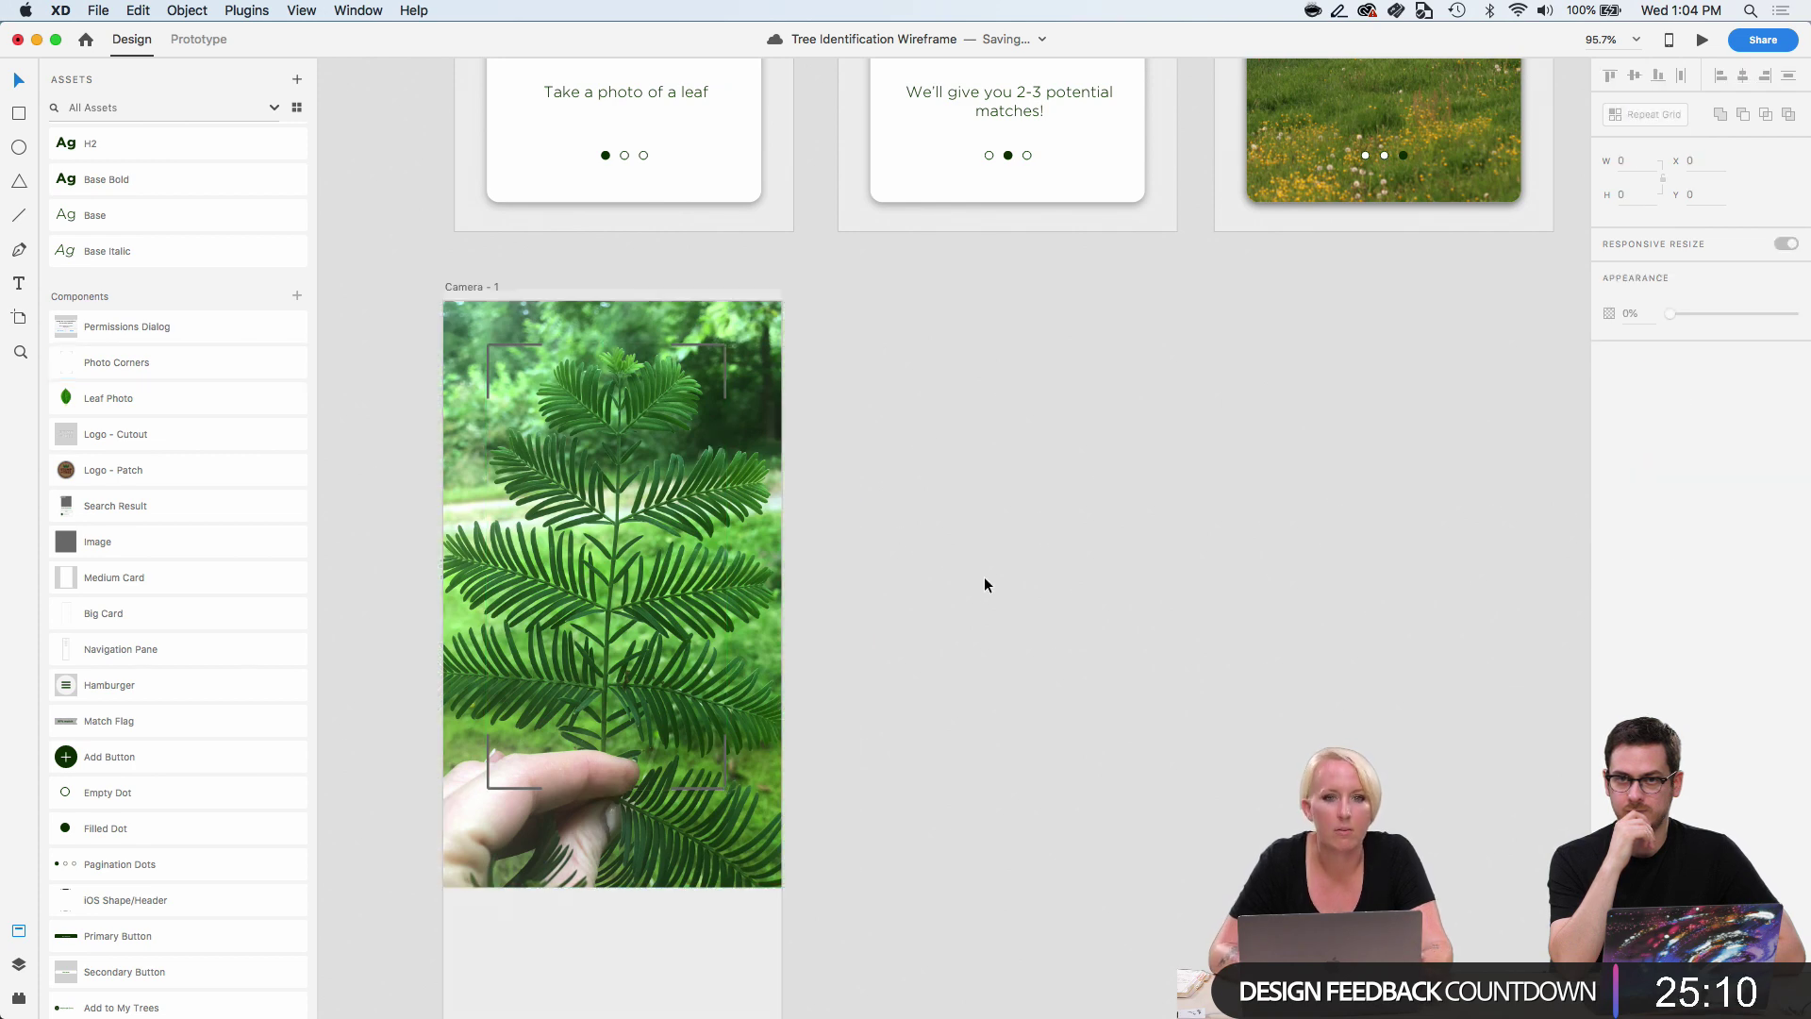
# Change the border color of the photo corners on the Camera - 1 artboard to white, #FFFFFF.
pyautogui.scroll(4, 710, 402)
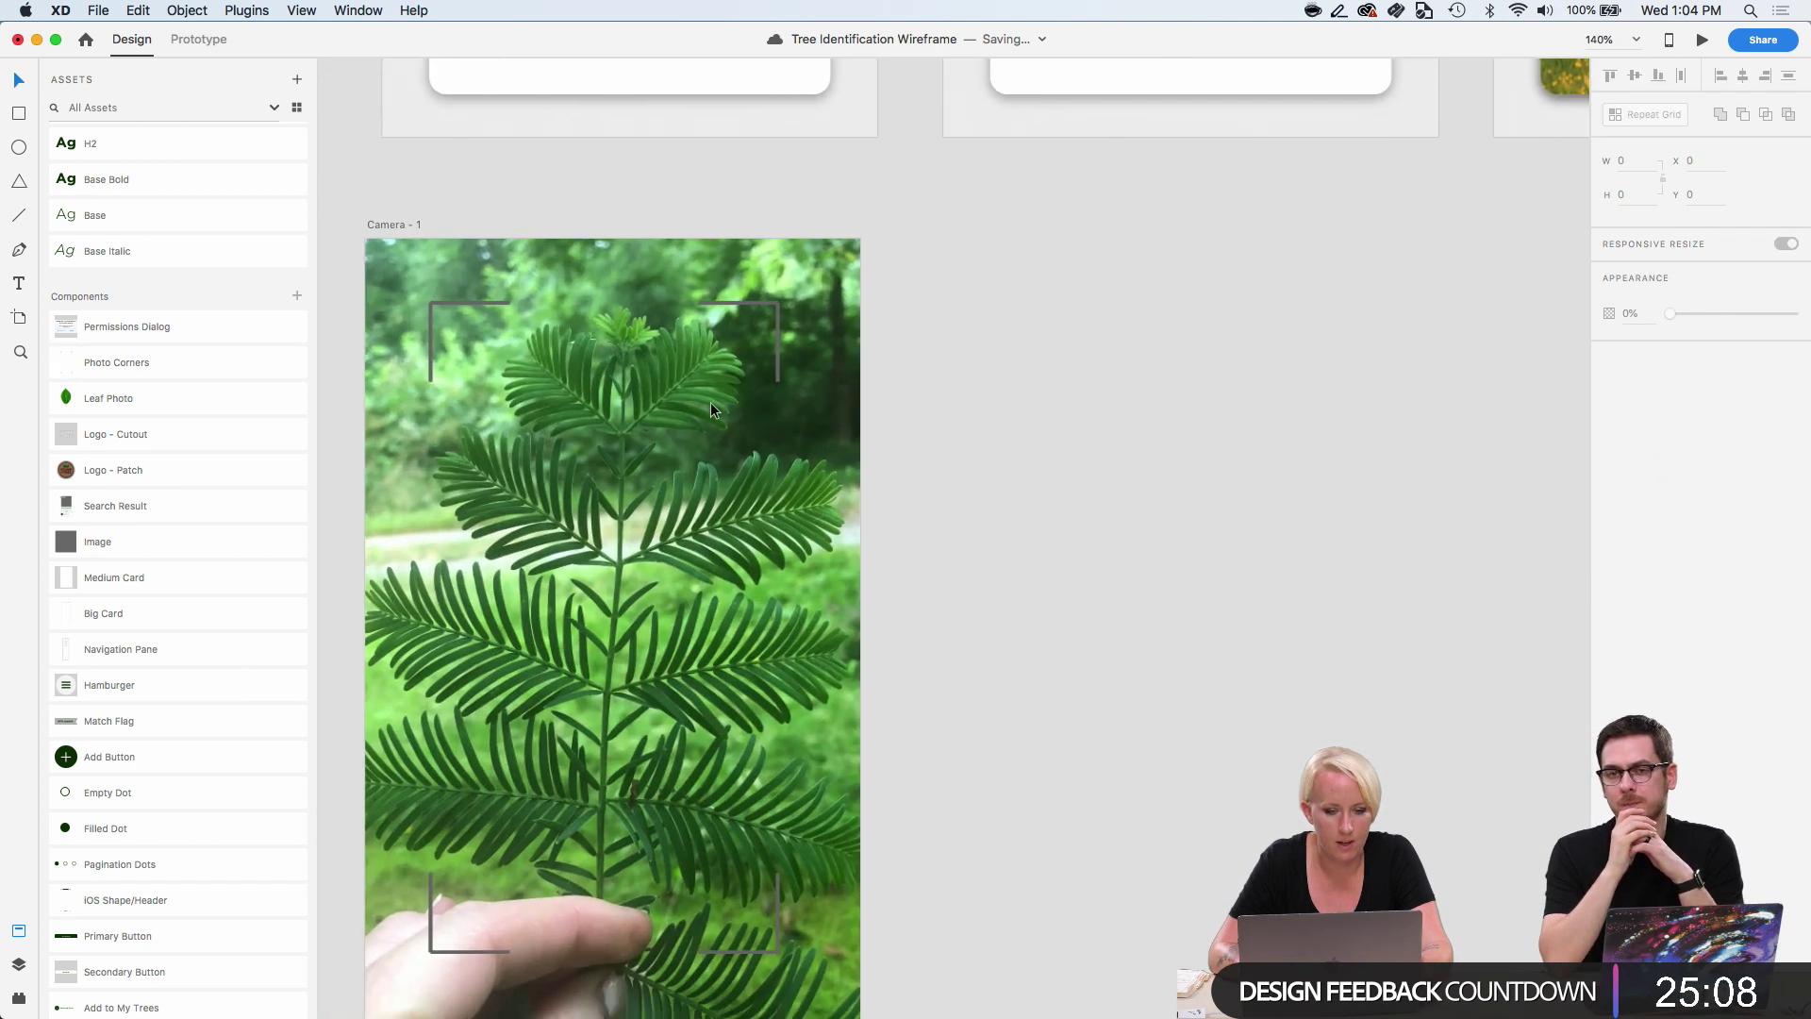
pyautogui.hscroll(-4, 710, 402)
pyautogui.scroll(-2, 711, 402)
pyautogui.click(619, 212)
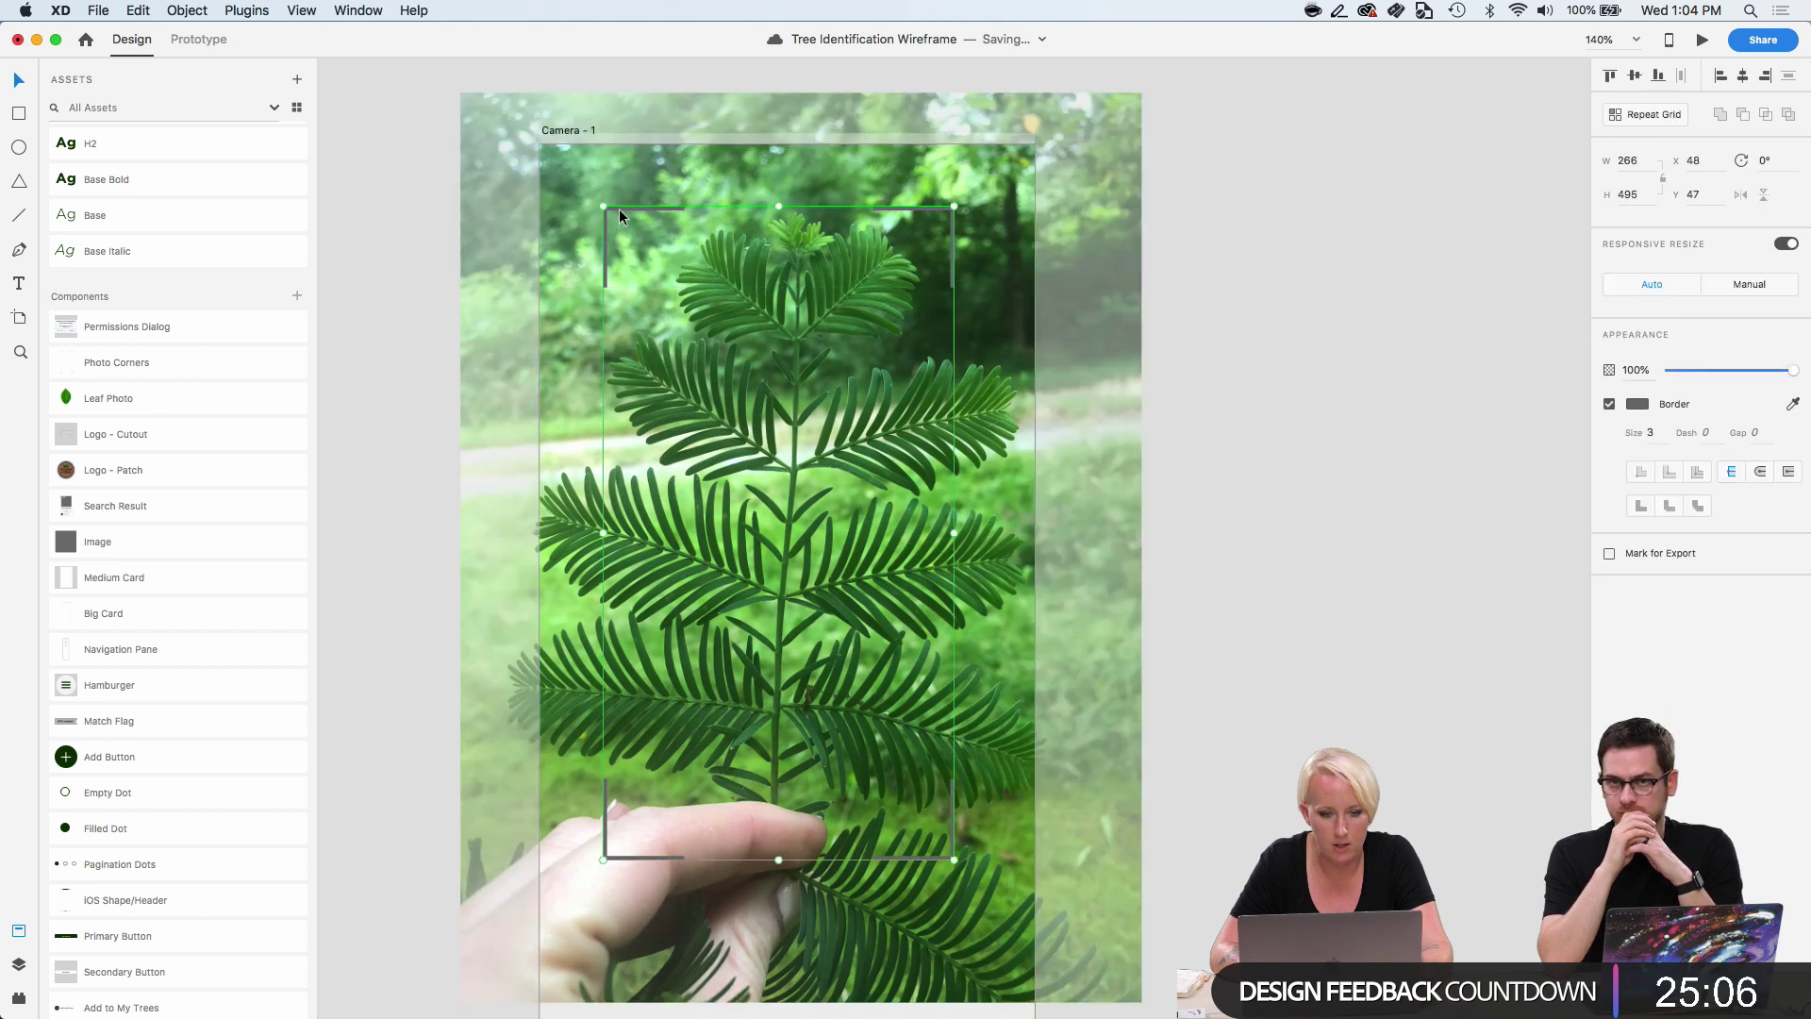
pyautogui.click(1645, 403)
pyautogui.moveTo(1488, 345); pyautogui.dragTo(1394, 285)
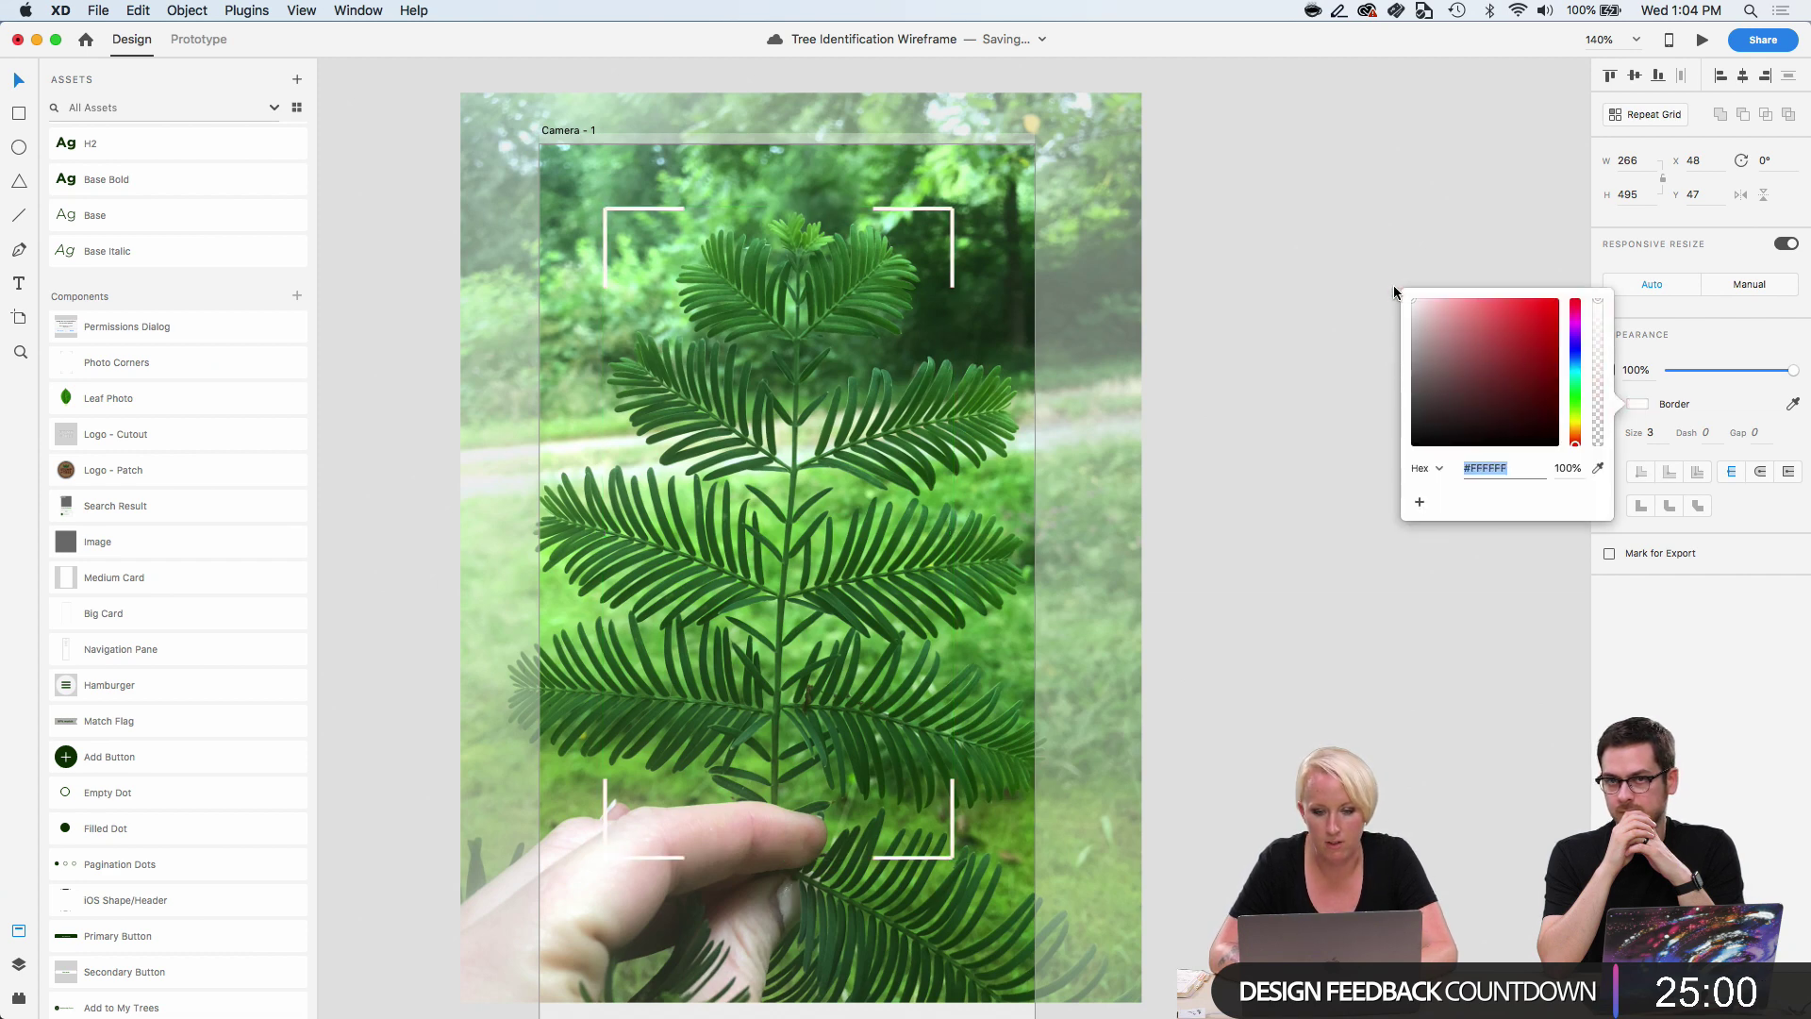
pyautogui.click(1247, 274)
# Examine the photo corners on the Camera - 1 artboard and compare them with the corner brackets on Tutorial - 1.
pyautogui.scroll(-3, 1247, 274)
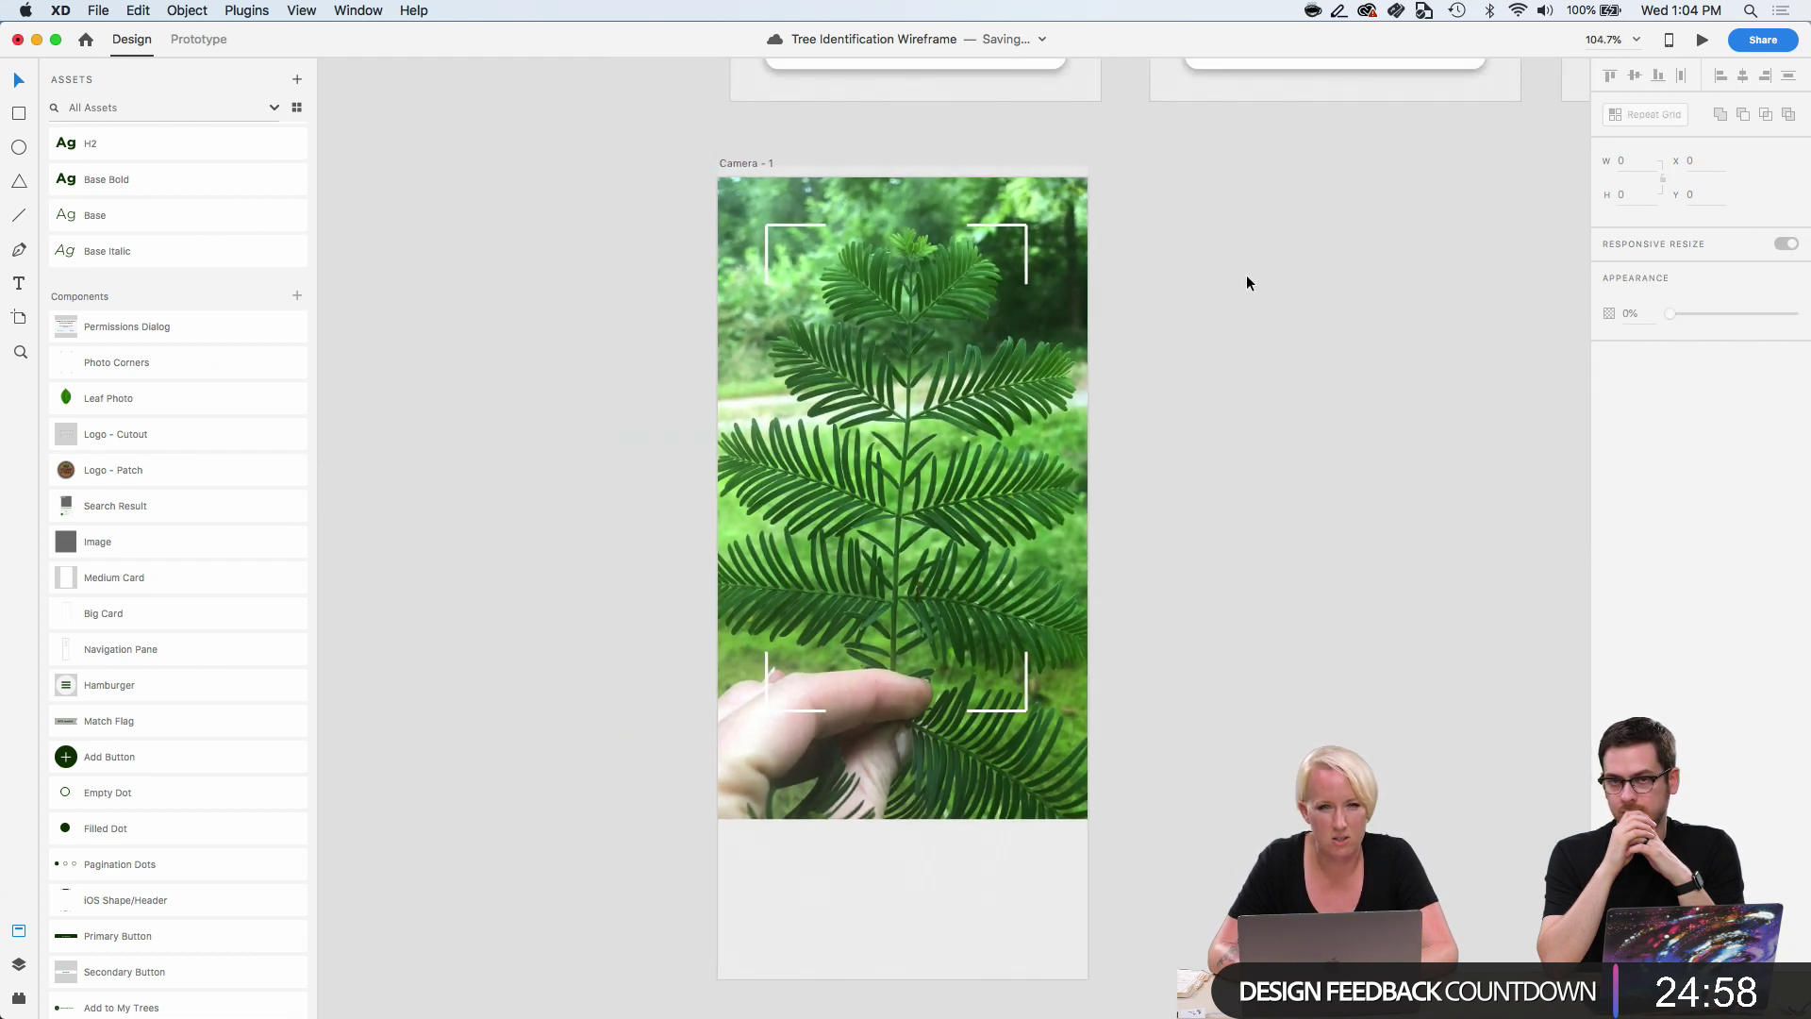
pyautogui.scroll(-2, 1247, 275)
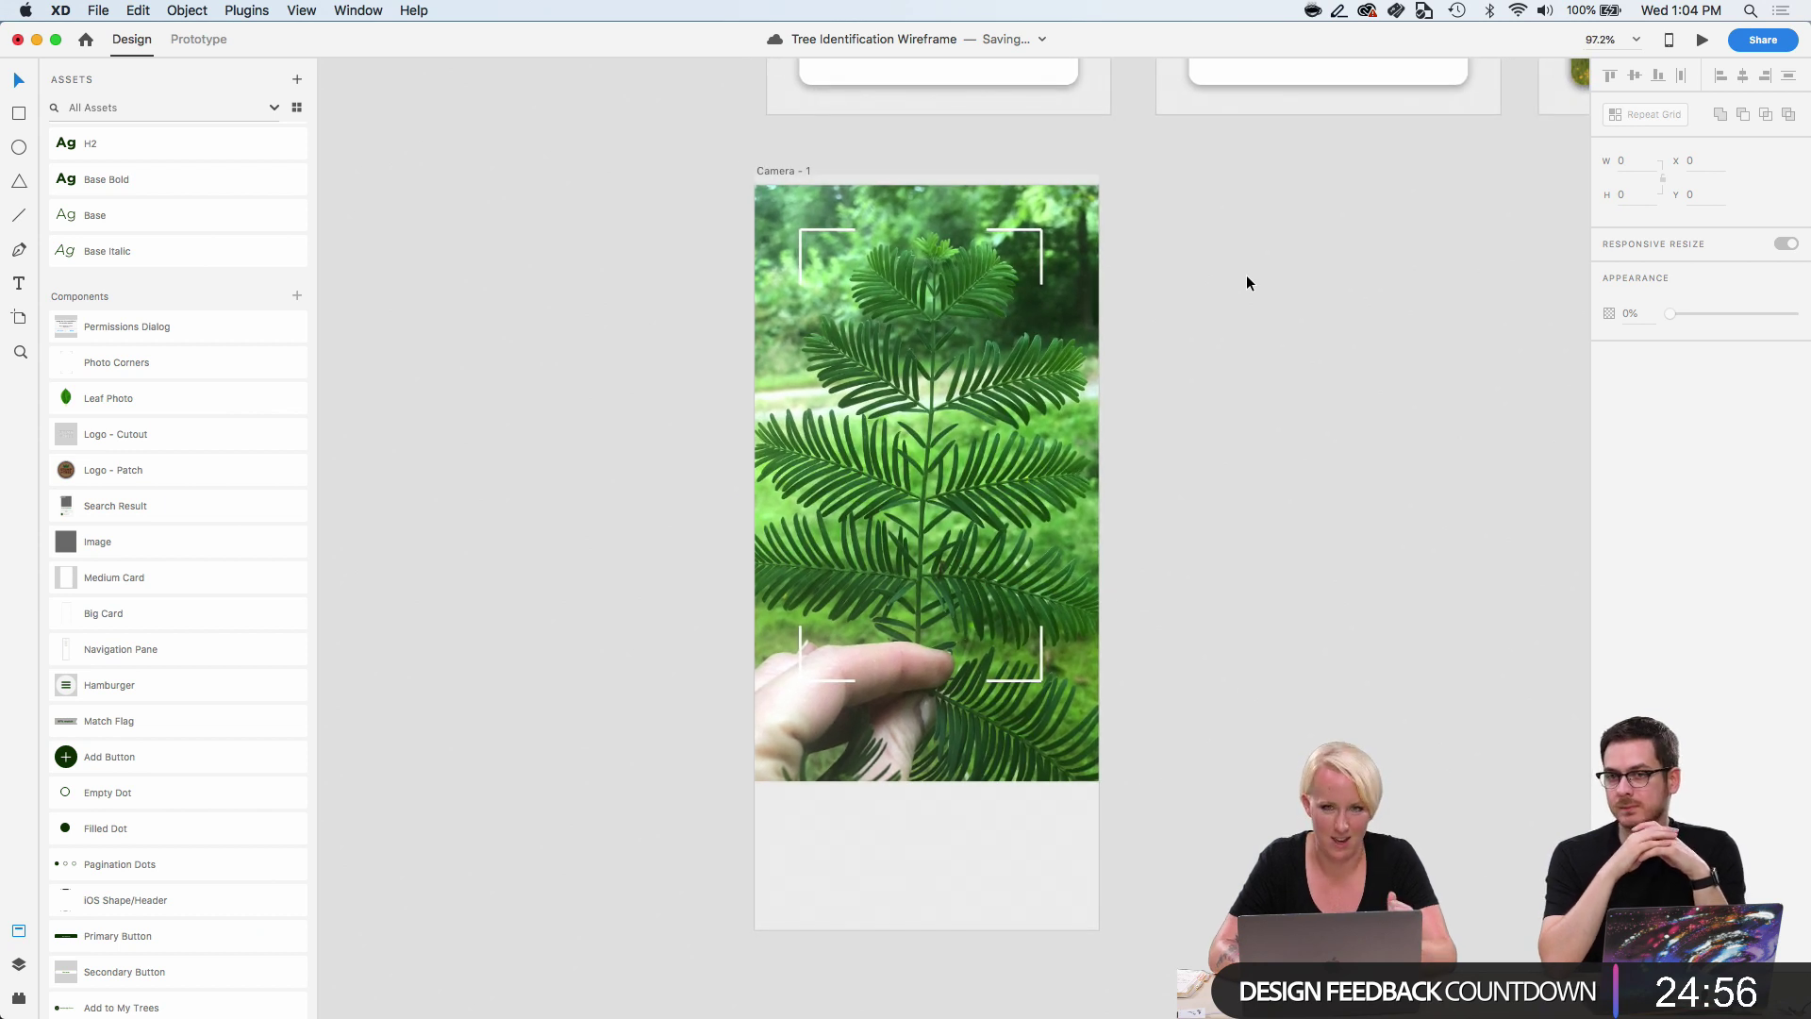
pyautogui.scroll(-3, 1247, 274)
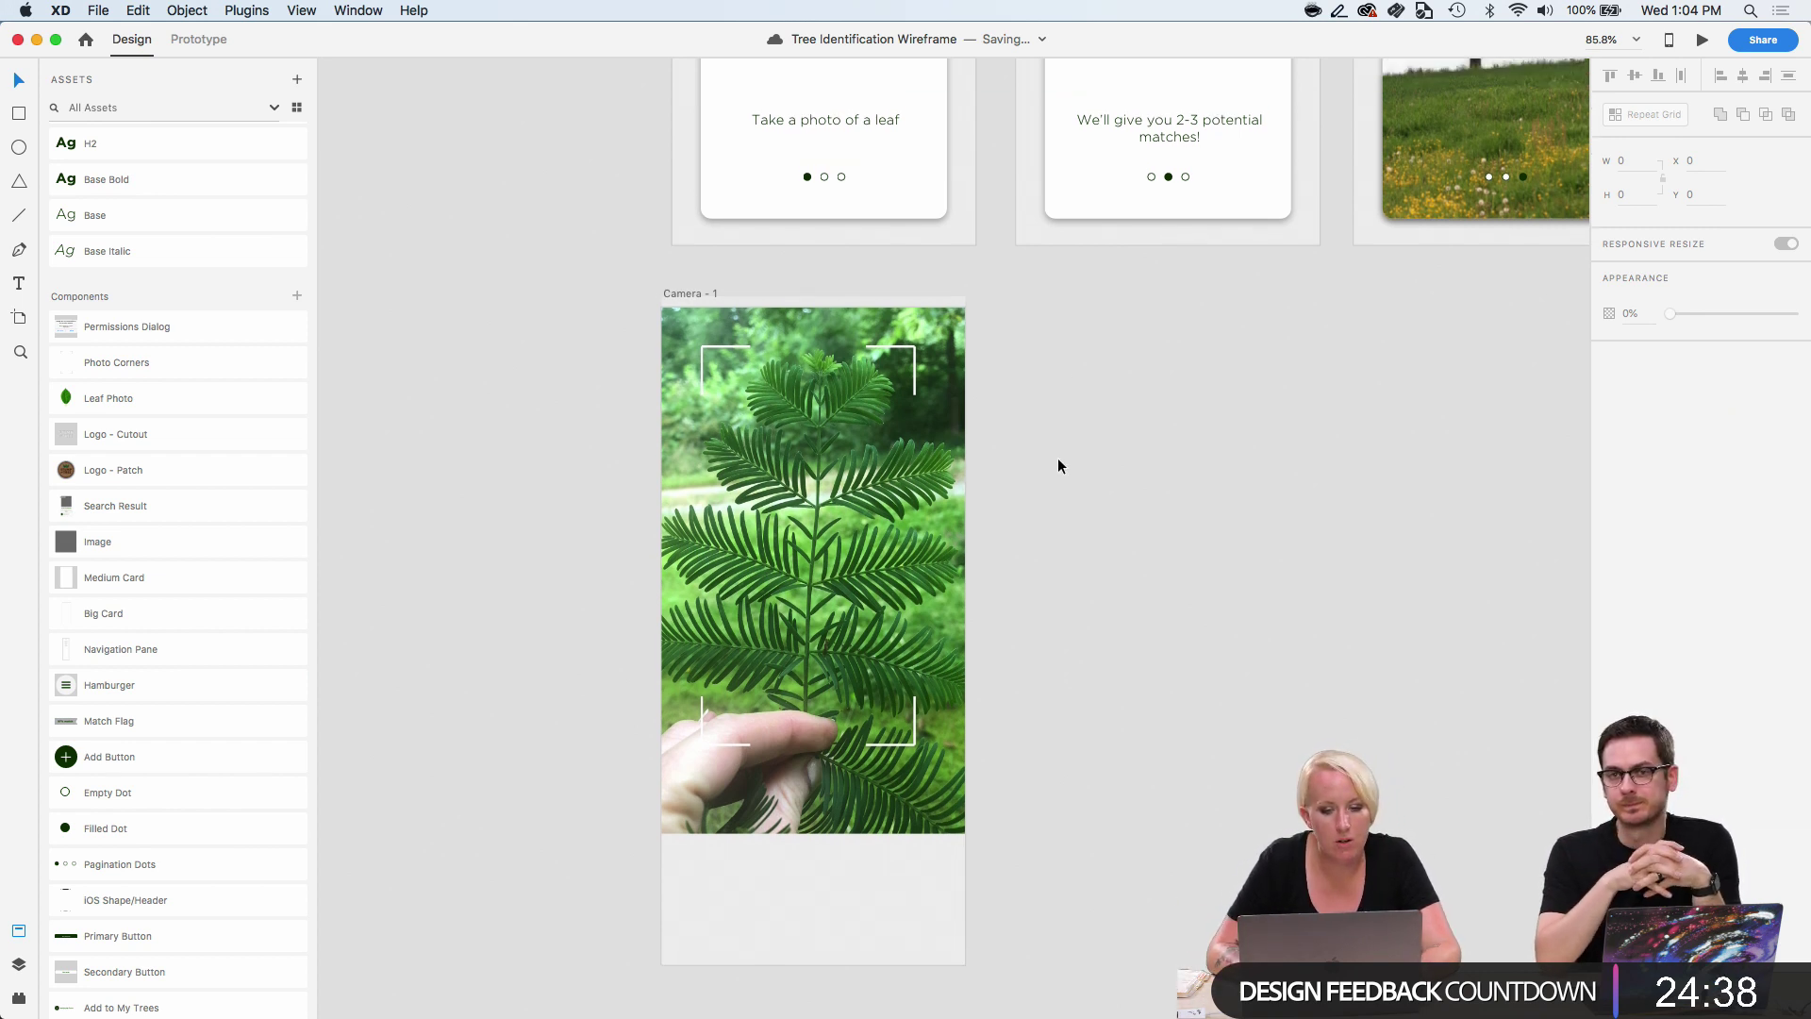
pyautogui.scroll(5, 1082, 467)
pyautogui.scroll(4, 1083, 467)
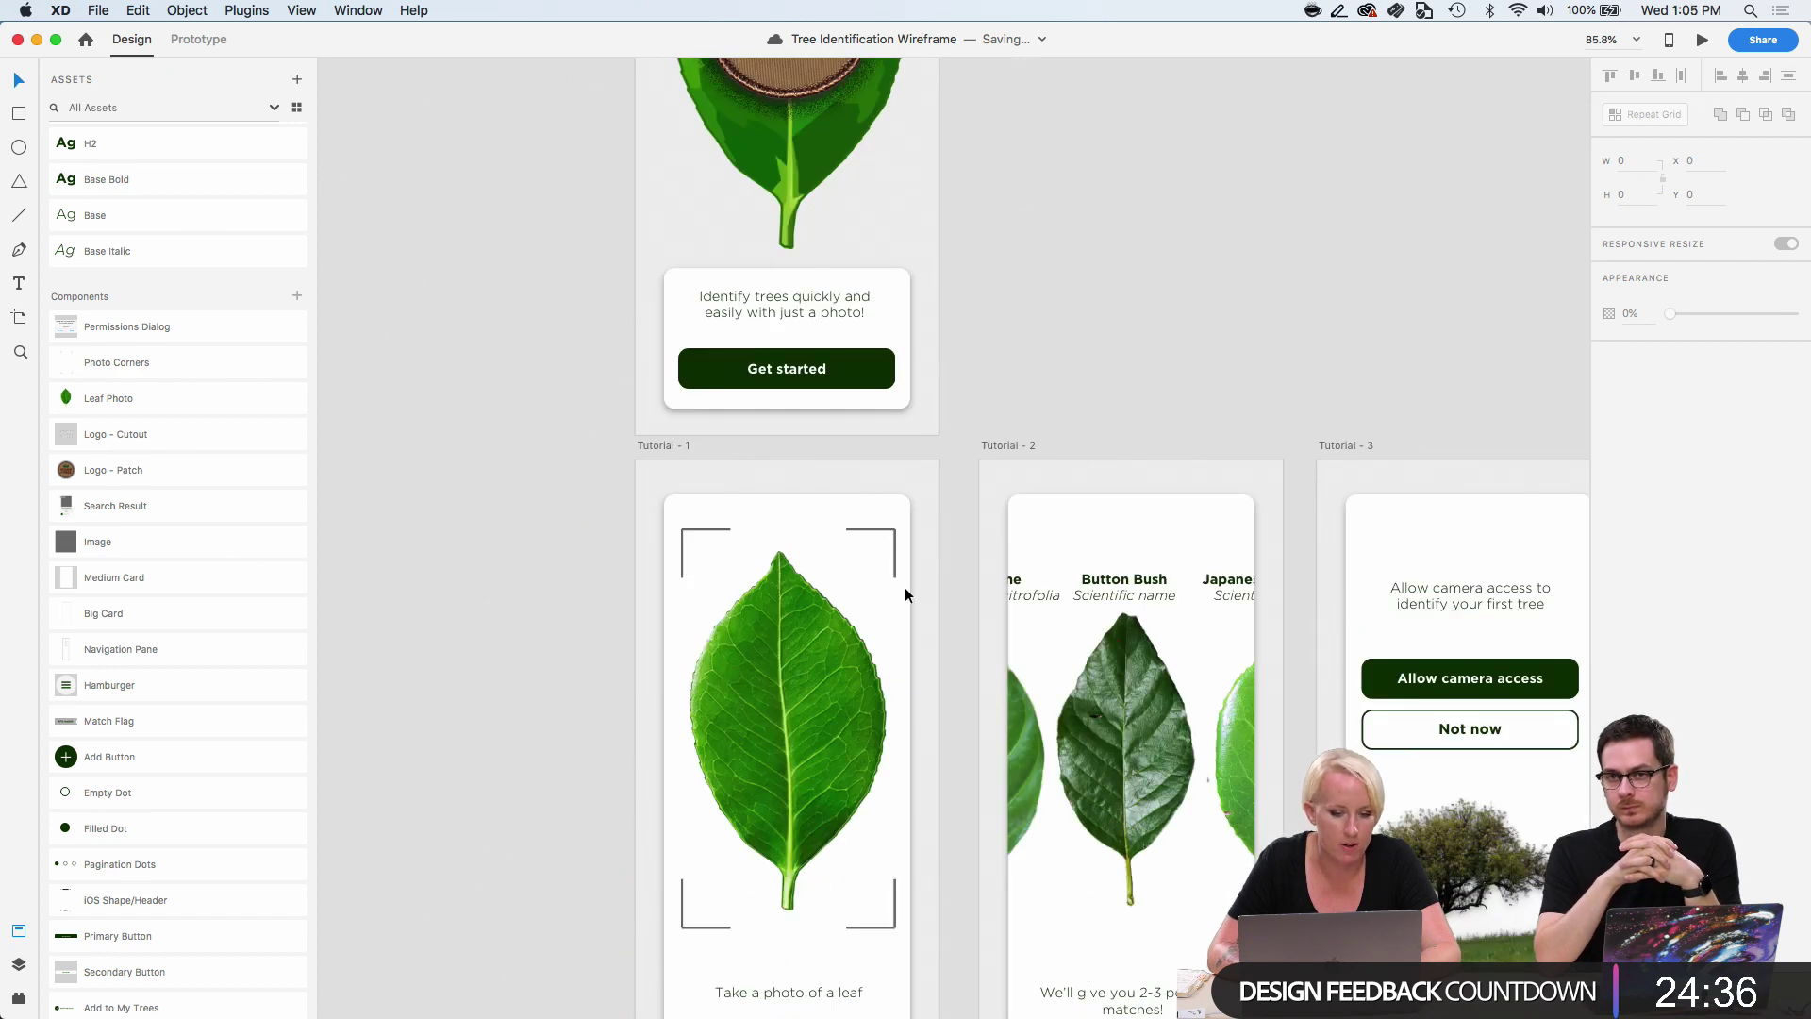
pyautogui.scroll(-6, 1012, 547)
pyautogui.scroll(-3, 1012, 556)
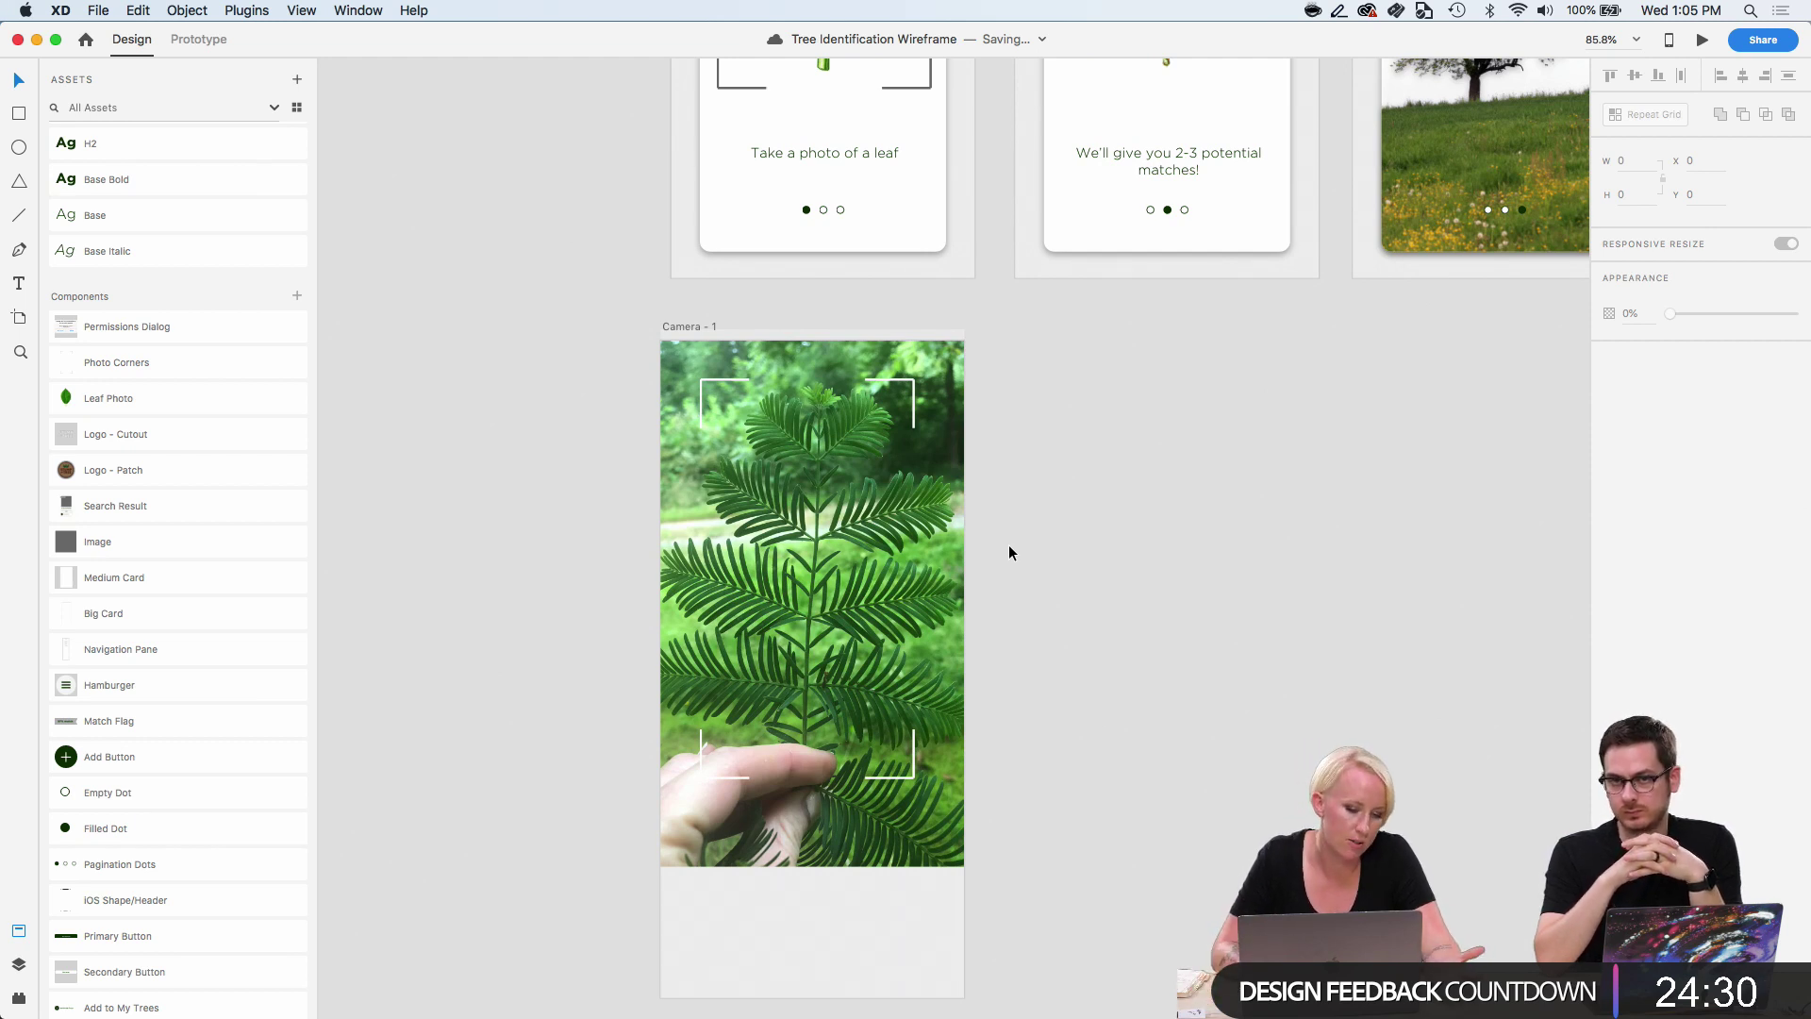
pyautogui.scroll(3, 993, 760)
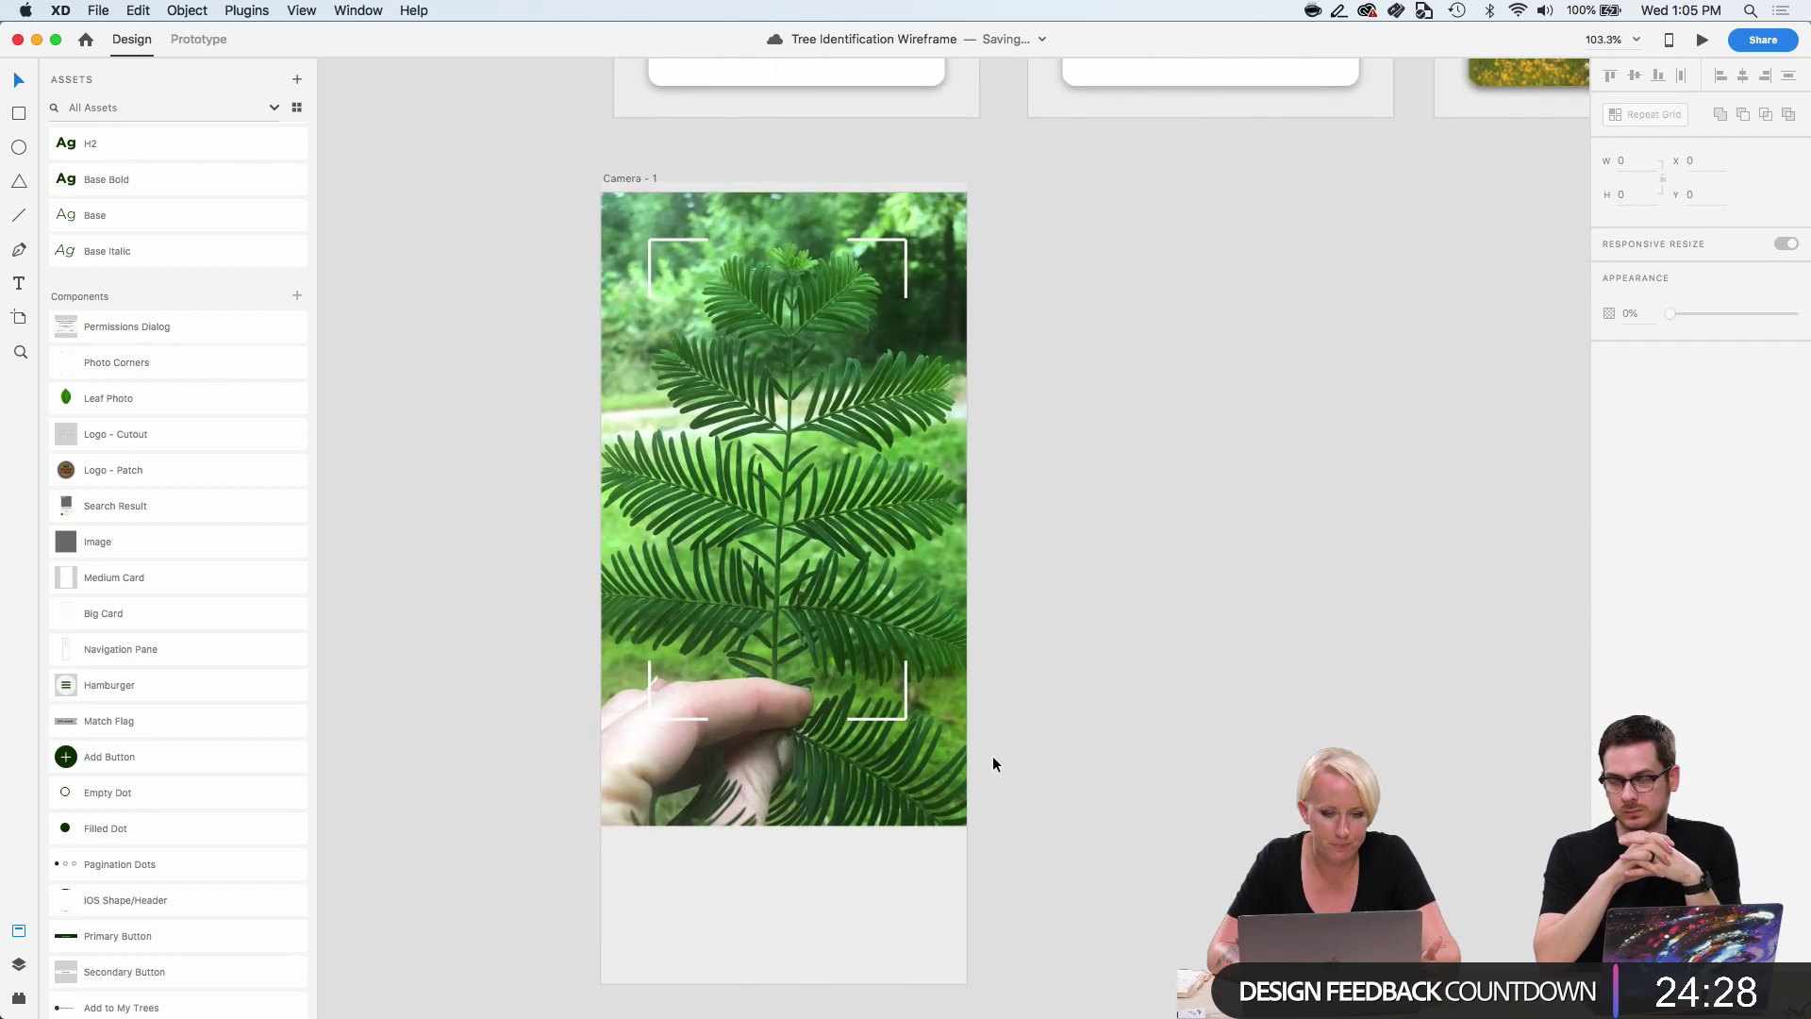
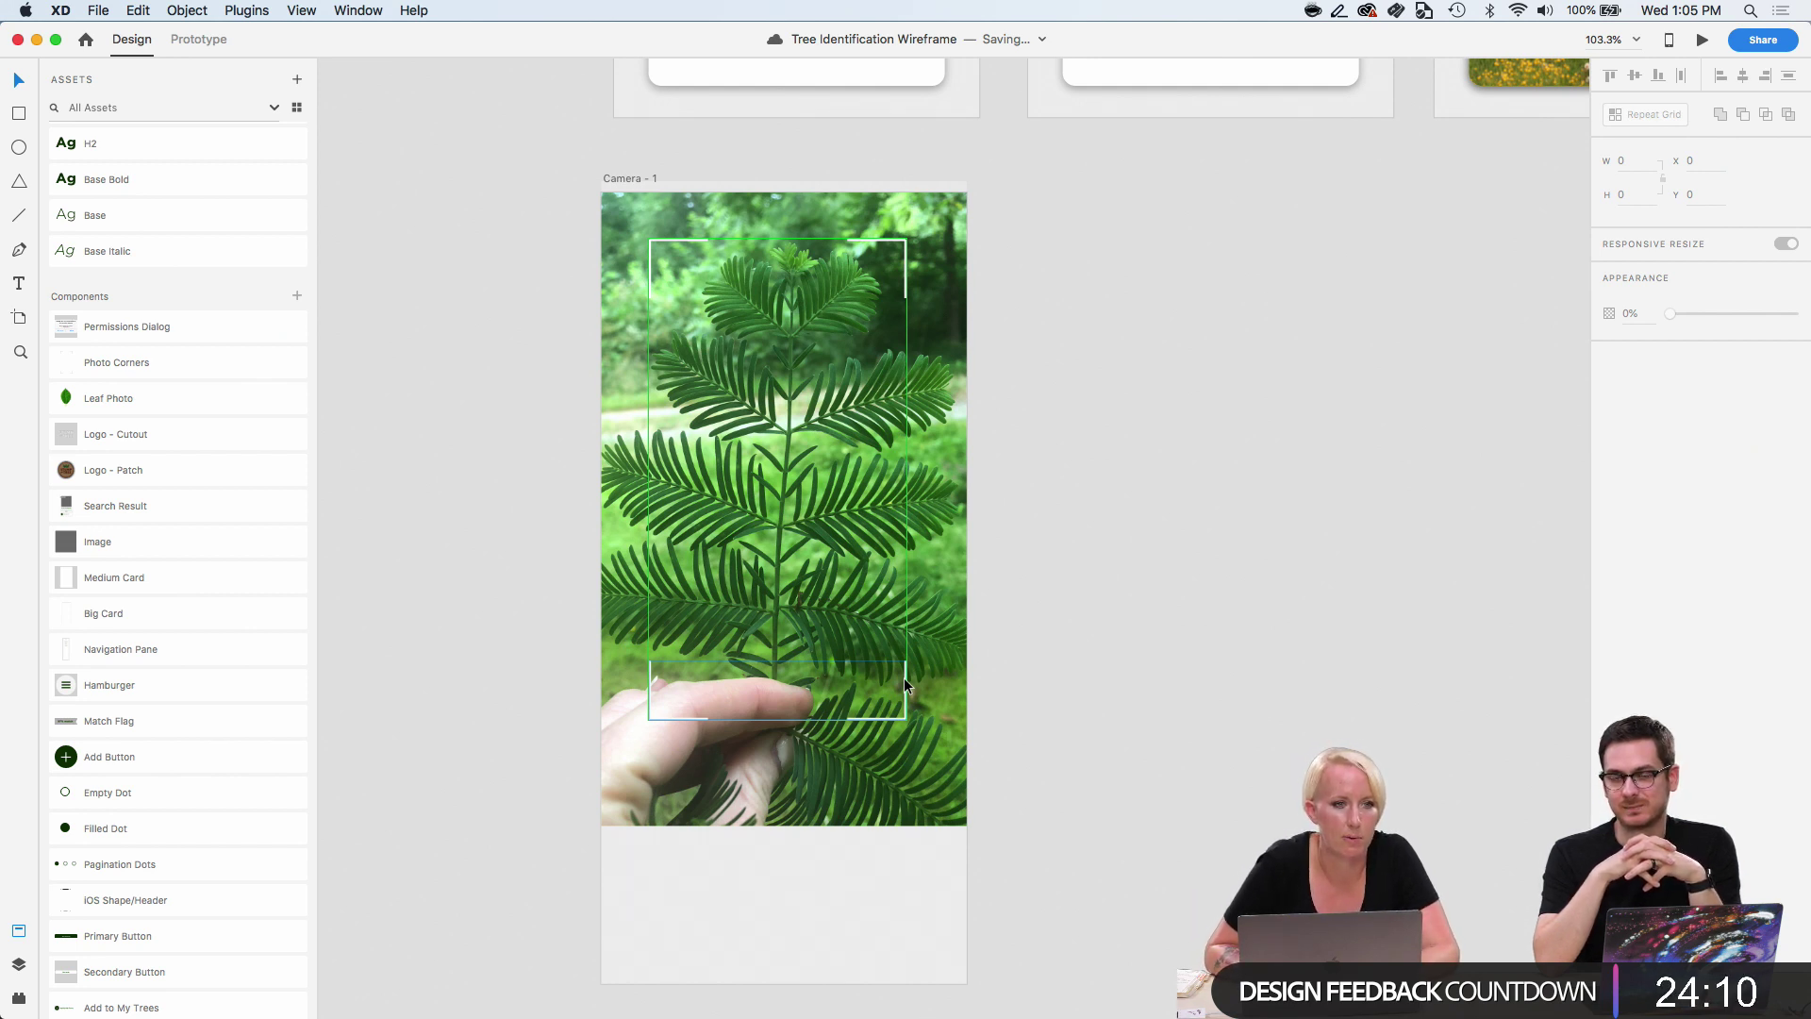
# Draw a full-width rectangle about 375 by 107 along the bottom edge of the Camera - 1 artboard.
pyautogui.scroll(-1, 904, 677)
pyautogui.scroll(-1, 903, 677)
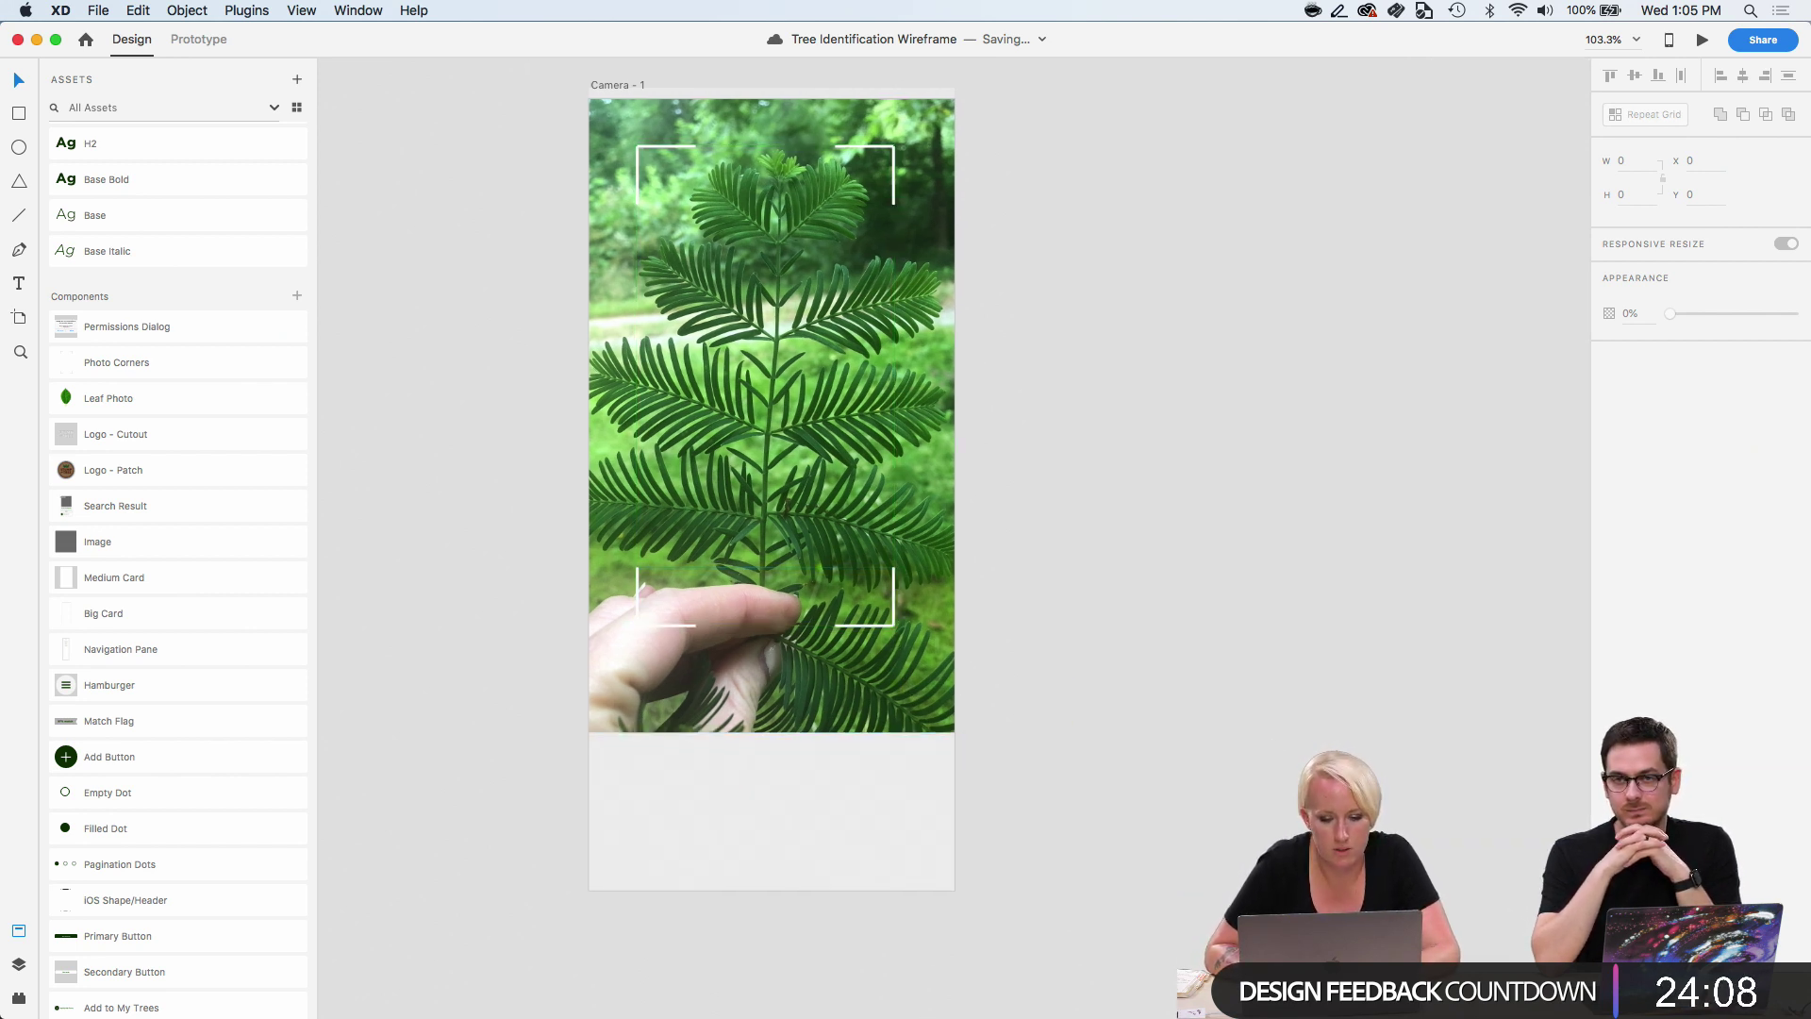
pyautogui.scroll(-1, 1151, 761)
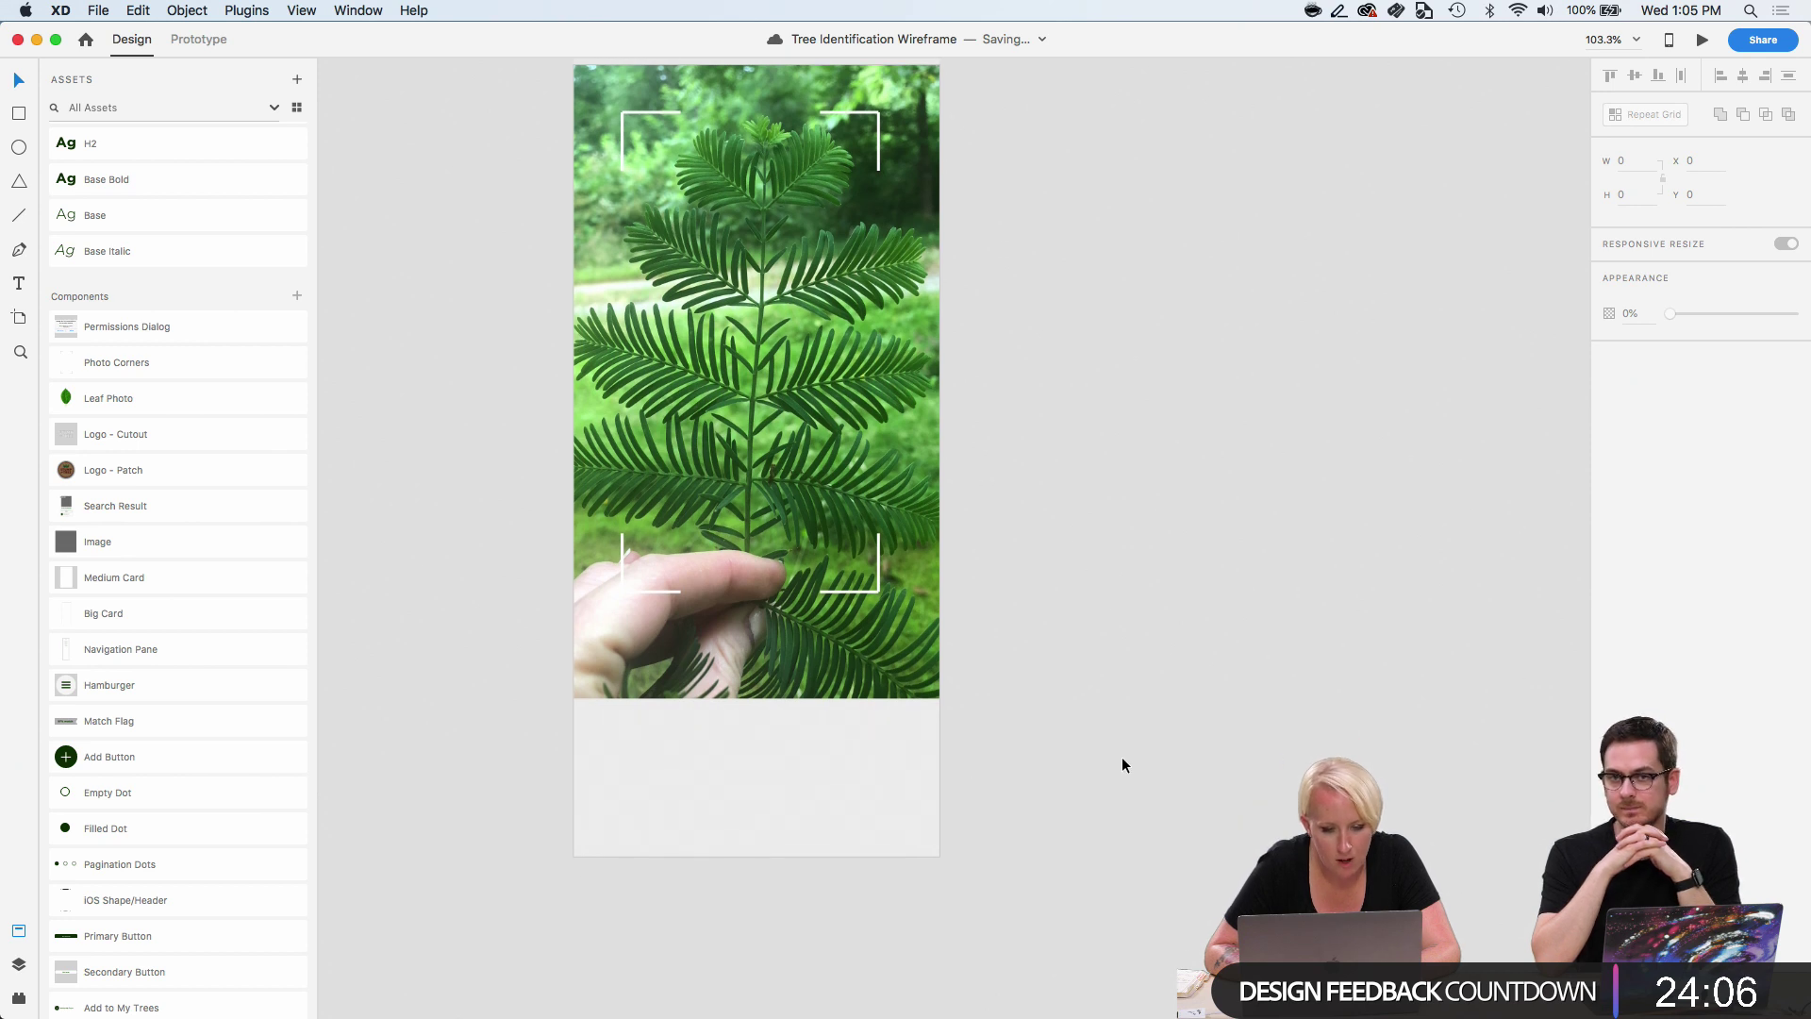
pyautogui.scroll(1, 1122, 757)
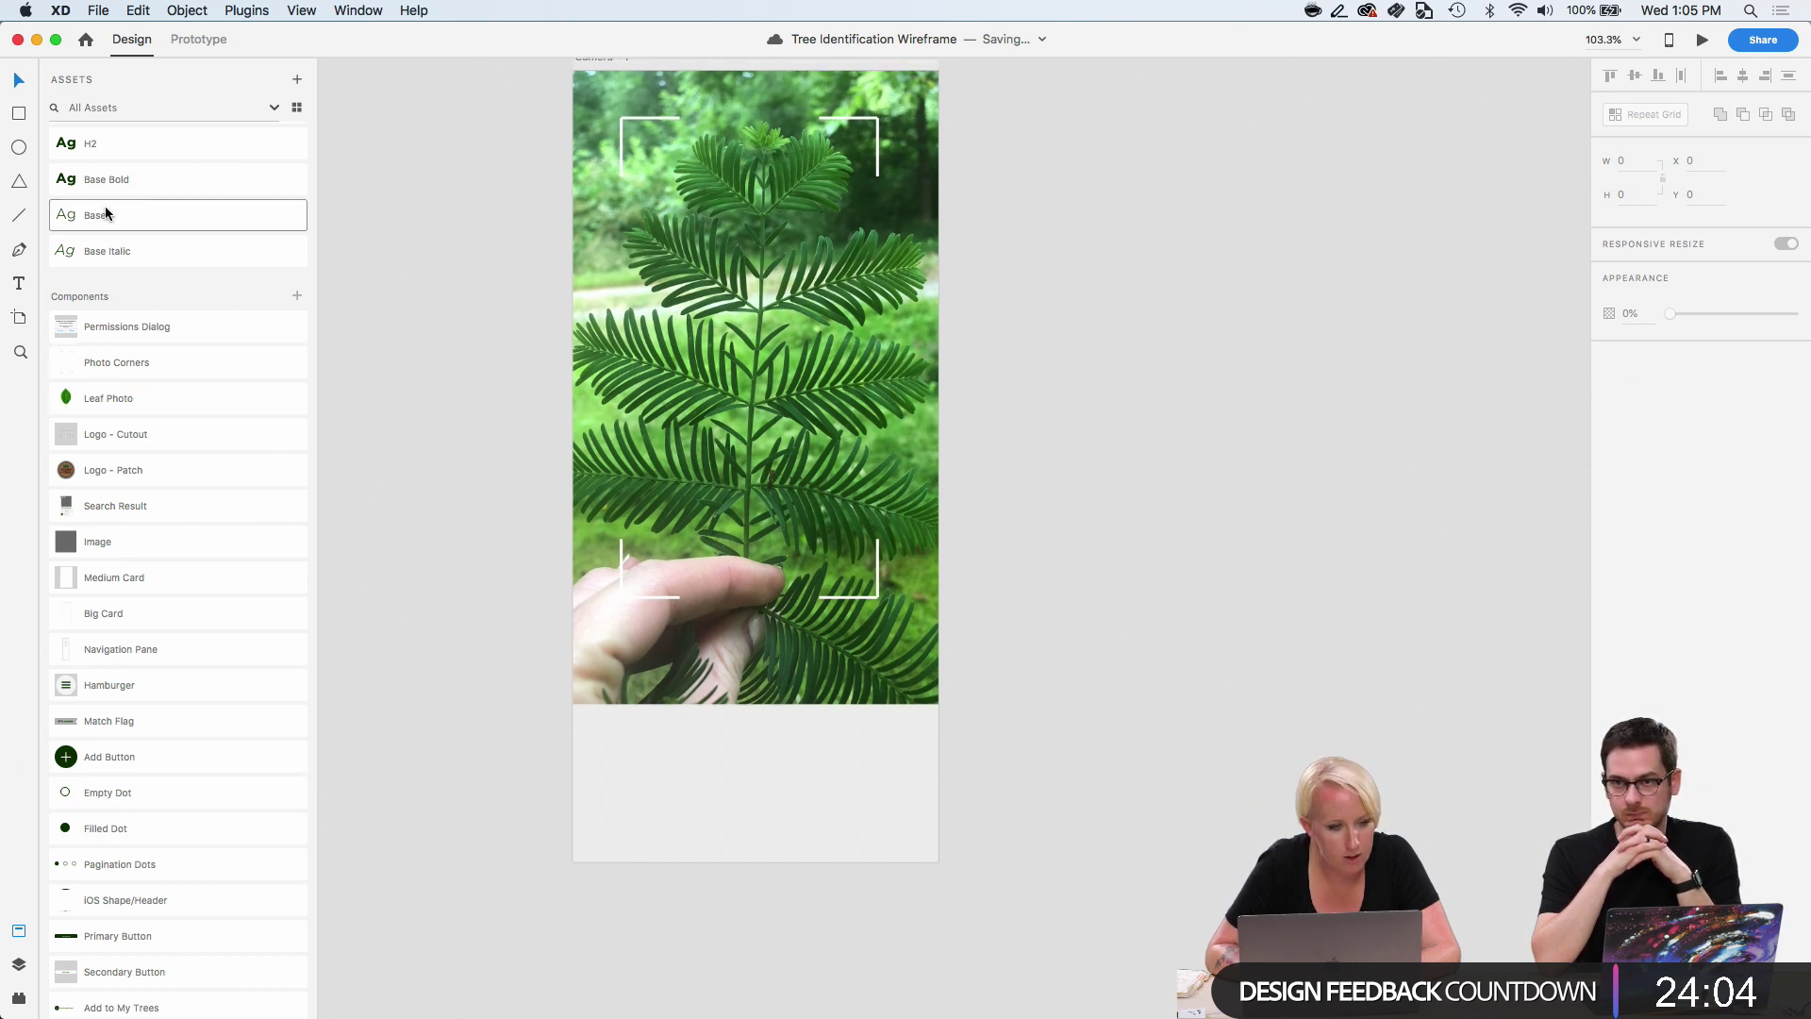
pyautogui.click(19, 117)
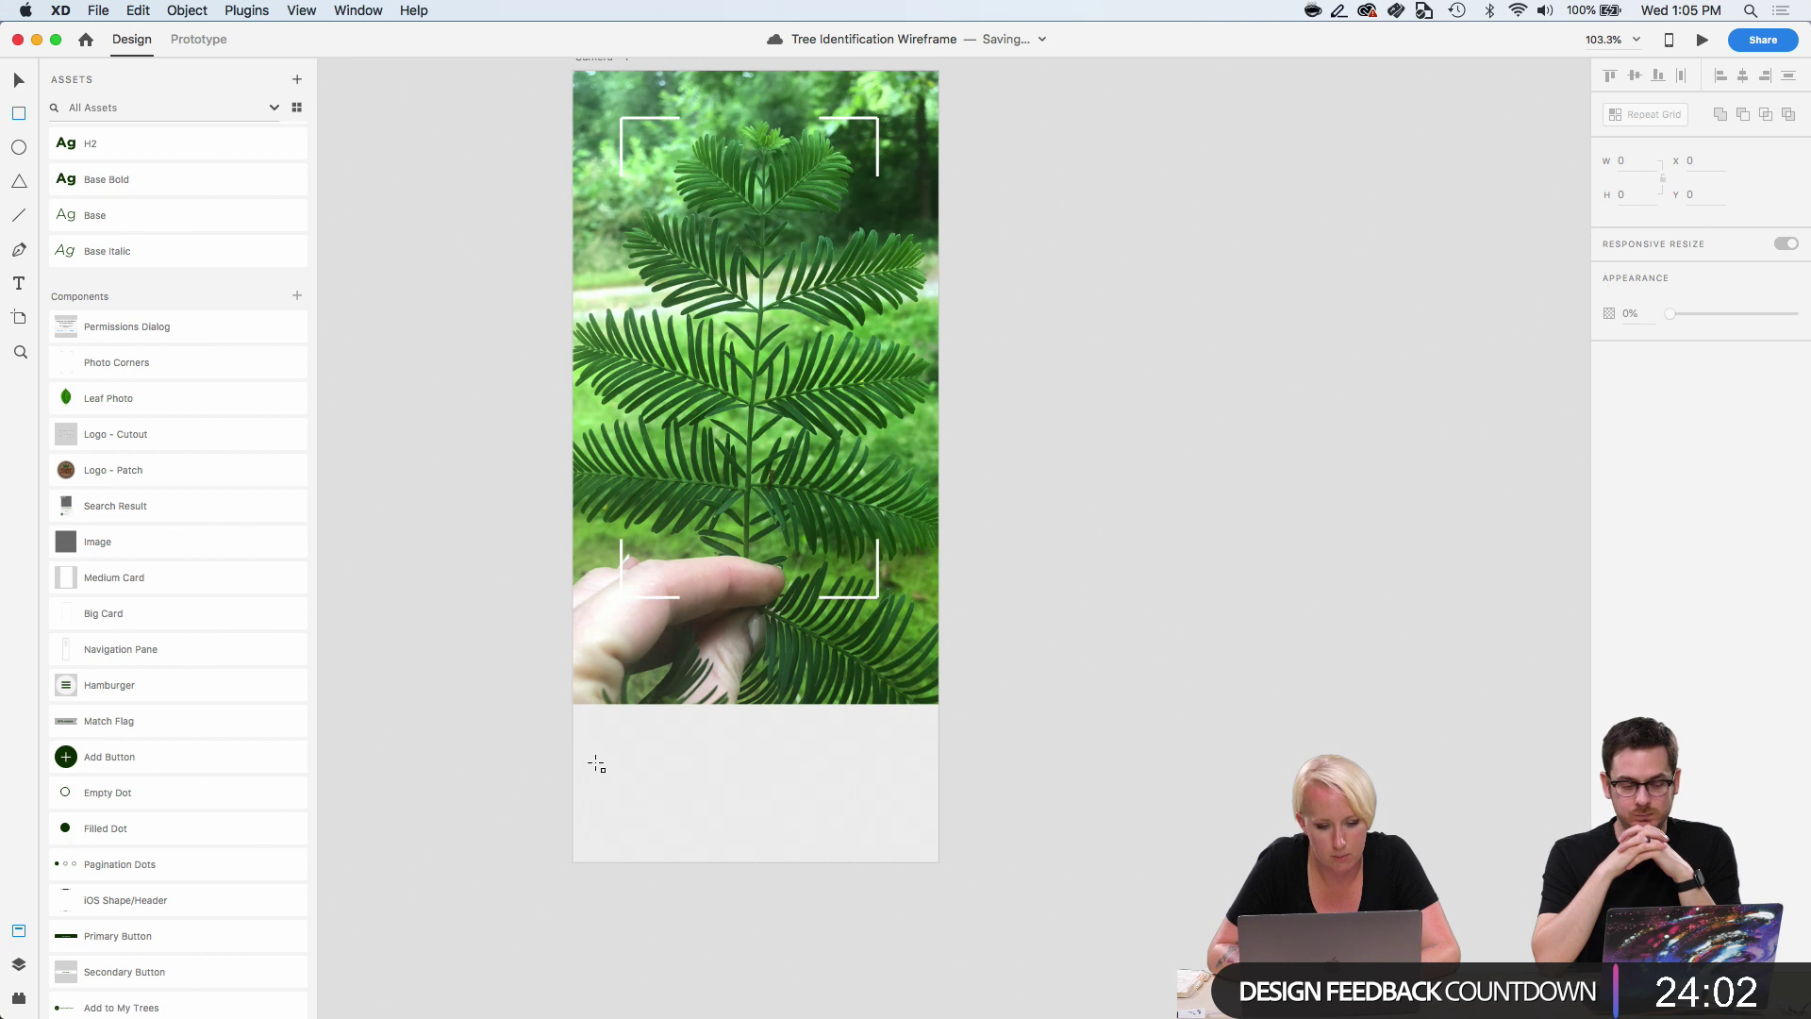
pyautogui.moveTo(574, 757); pyautogui.dragTo(940, 863)
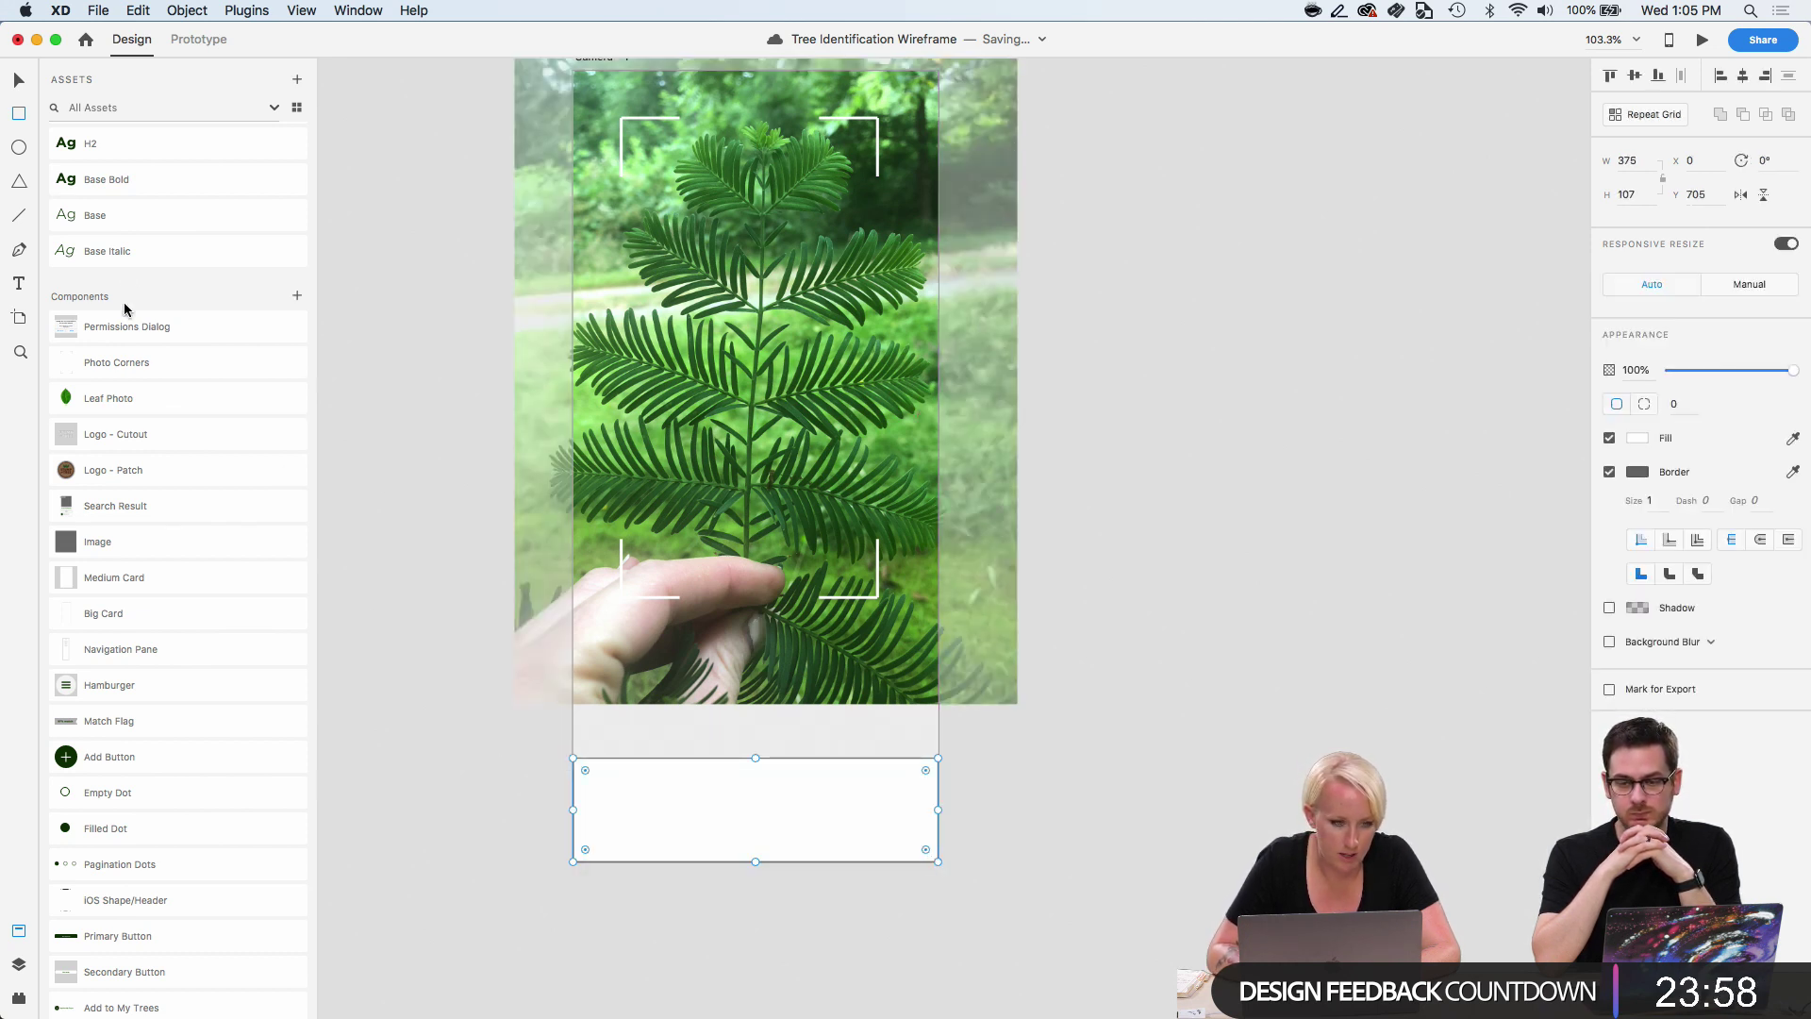
# Fill the bottom rectangle with the dark green #0C3201 from the document colors and remove its border.
pyautogui.scroll(10, 125, 292)
pyautogui.click(117, 179)
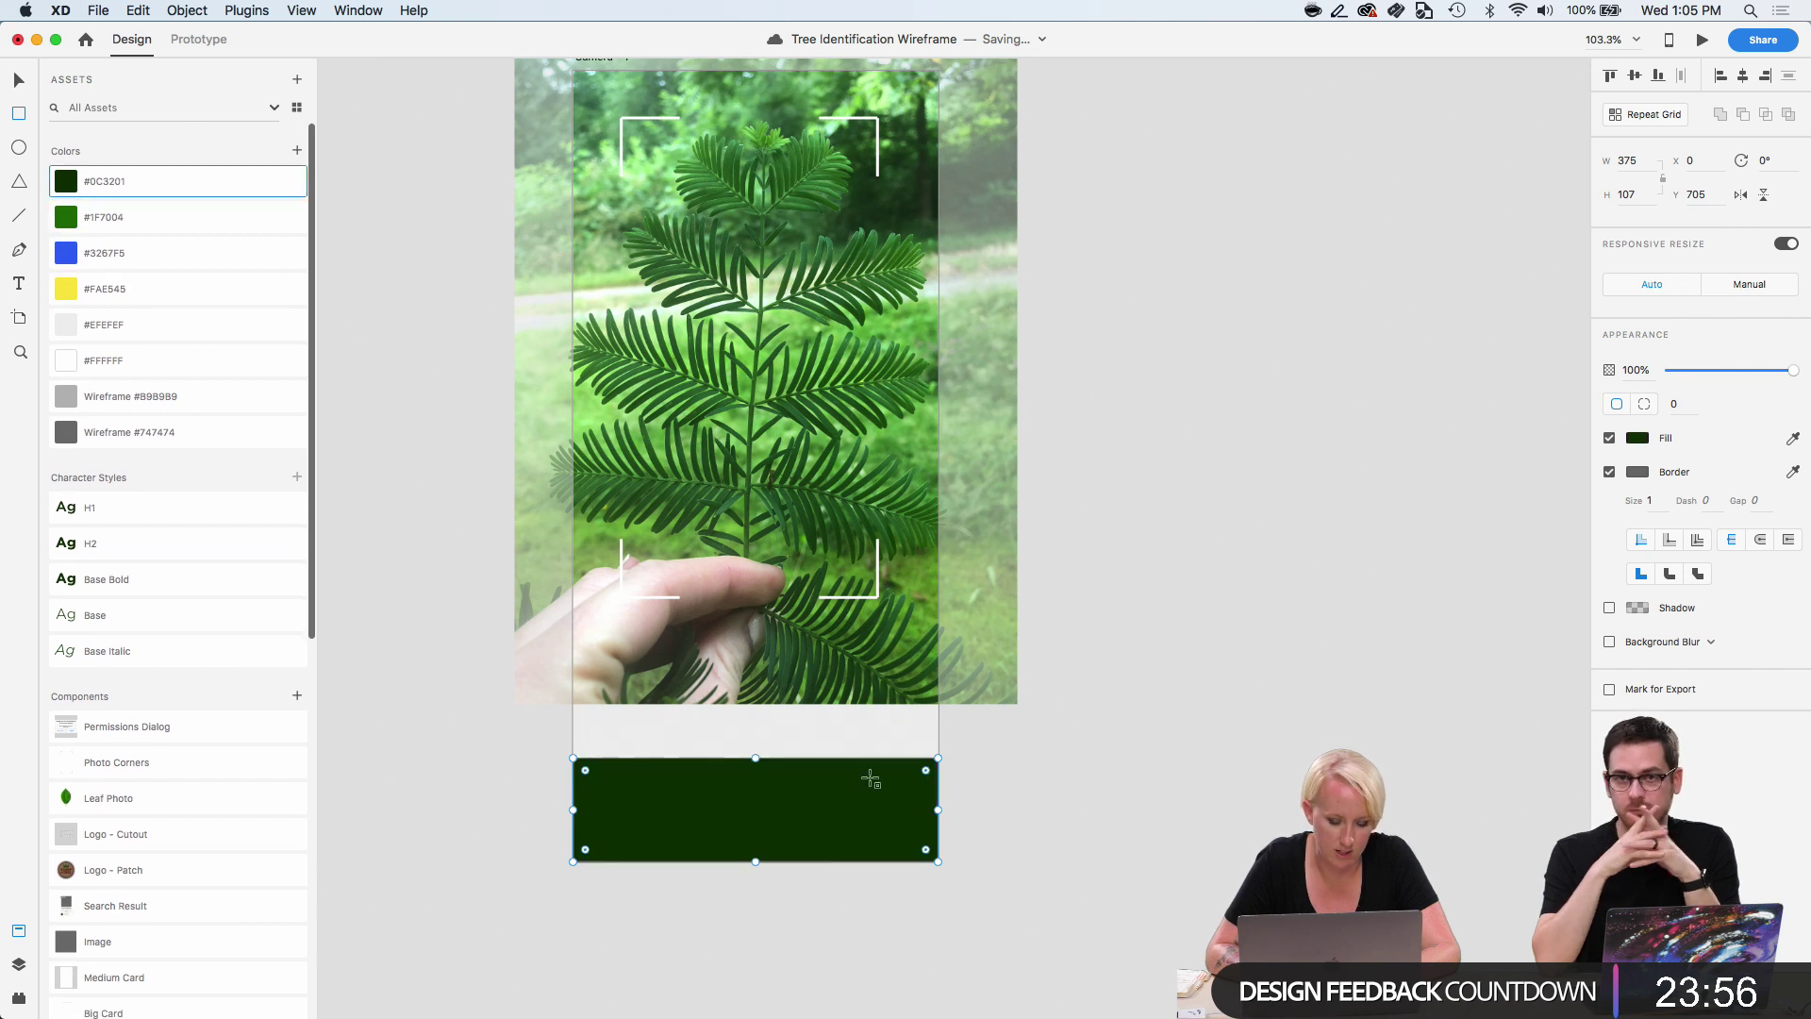
pyautogui.click(1609, 472)
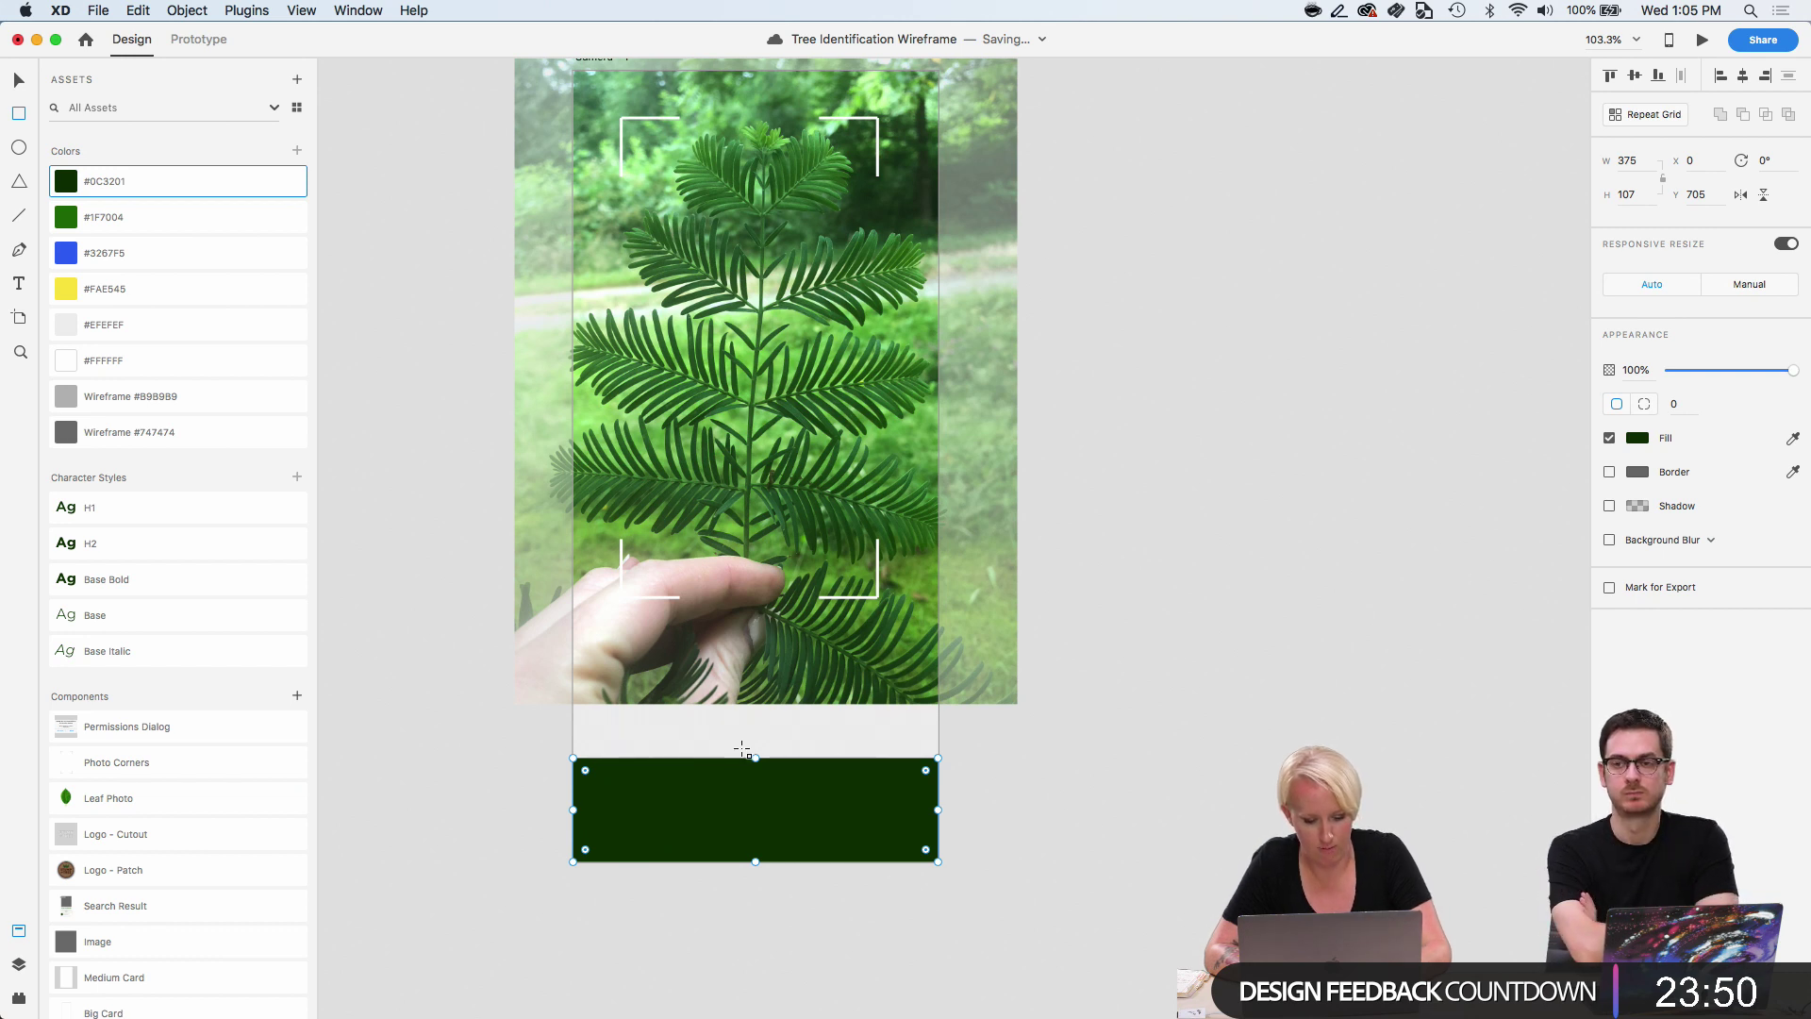
# Draw a circle about 92 wide across the dark green bar's upper edge, with a concentric borderless circle about 76 wide inside it.
pyautogui.moveTo(713, 741); pyautogui.dragTo(782, 802)
pyautogui.press('Delete')
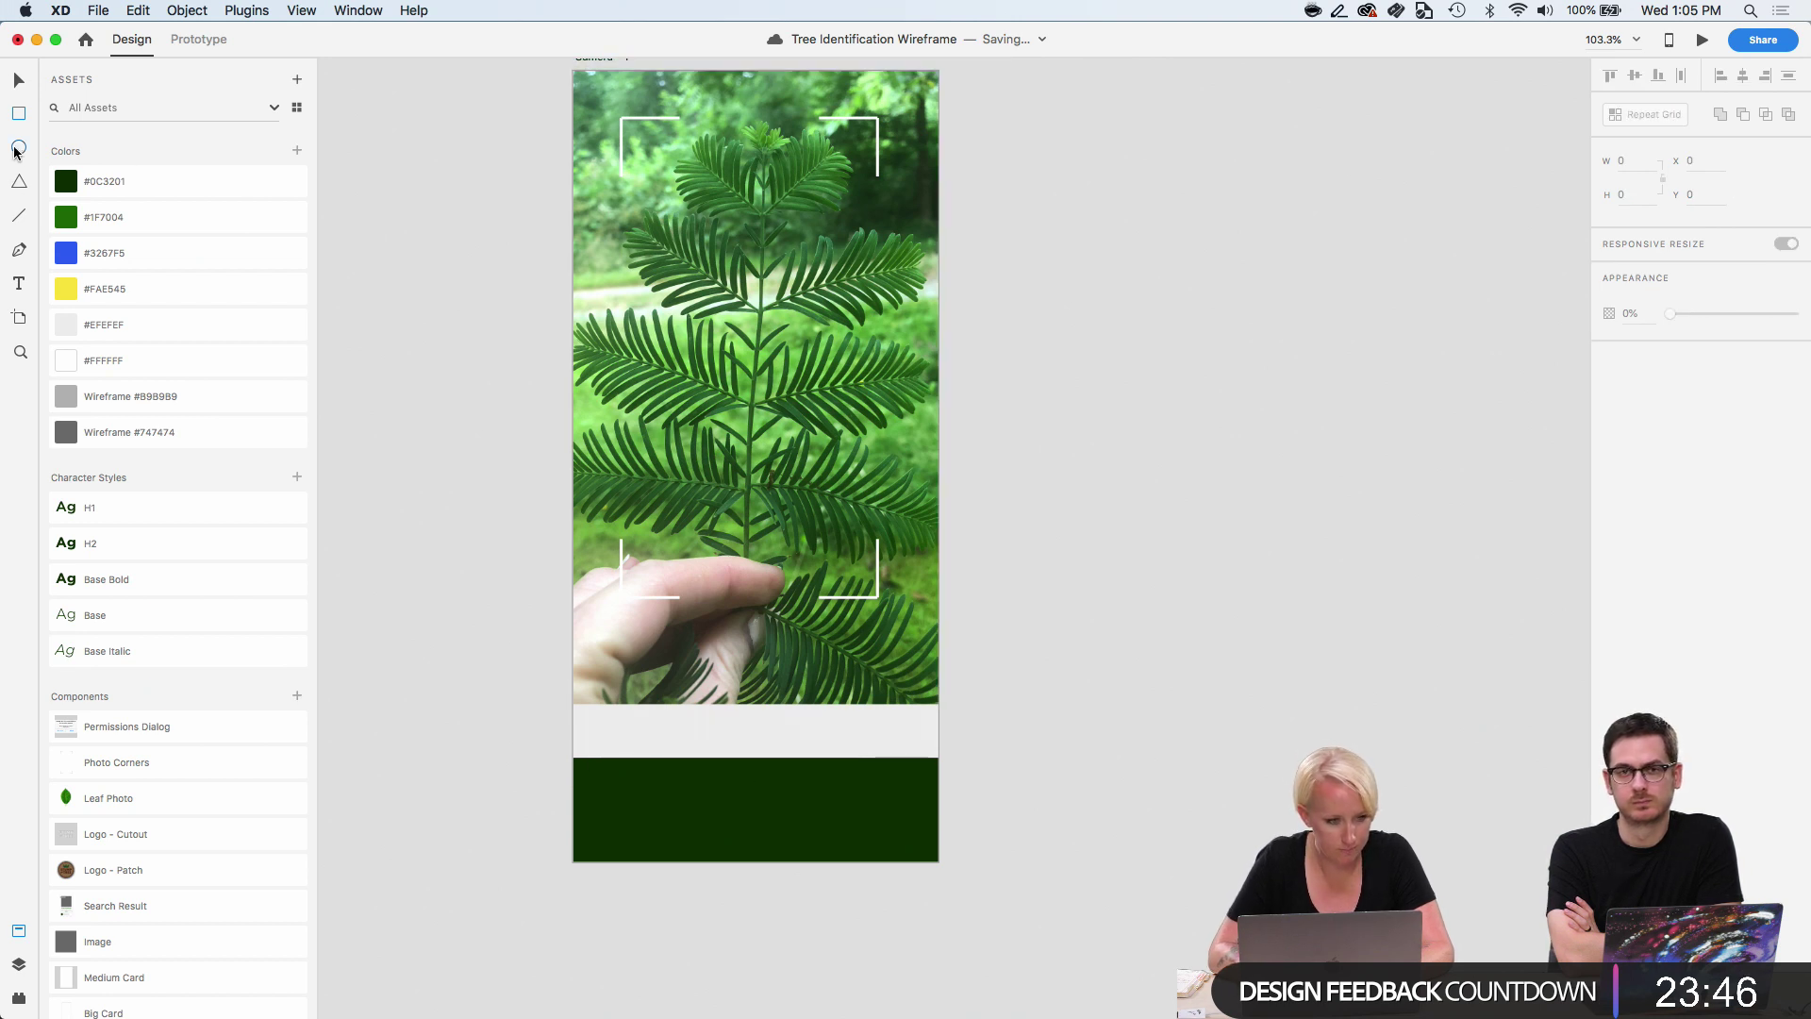
pyautogui.moveTo(718, 740); pyautogui.dragTo(808, 826)
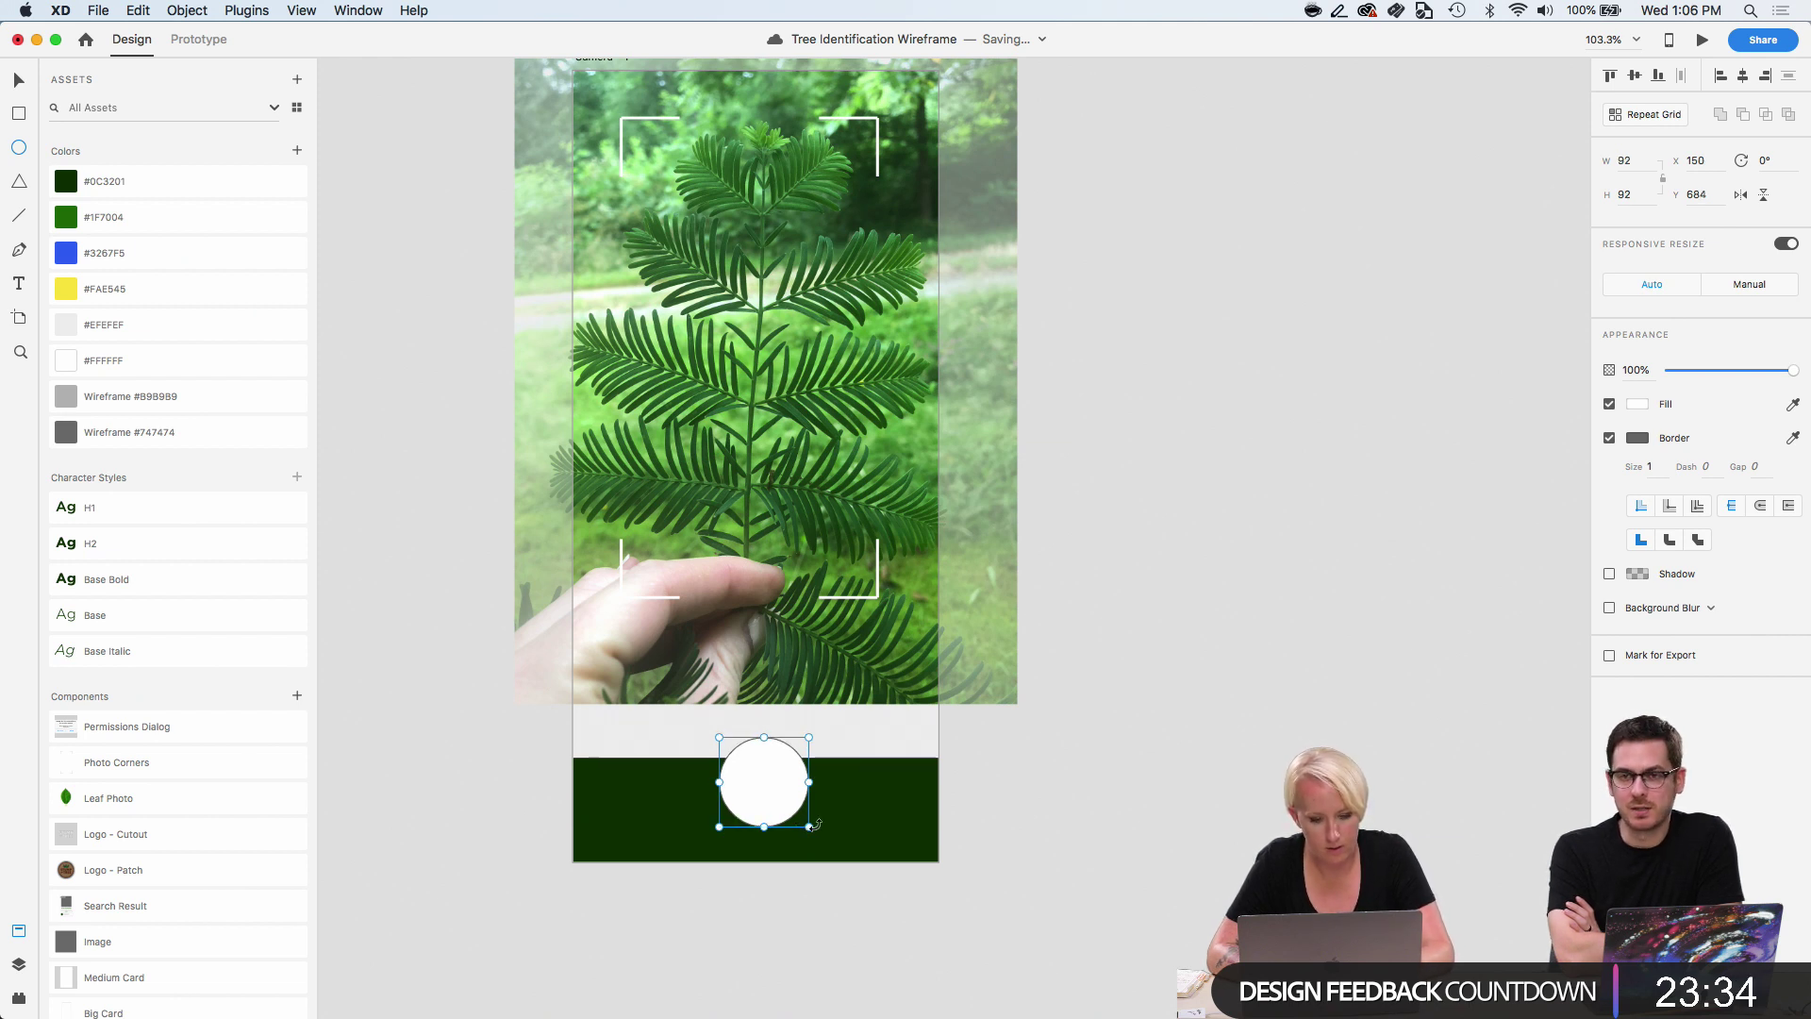
pyautogui.moveTo(808, 826); pyautogui.dragTo(803, 824)
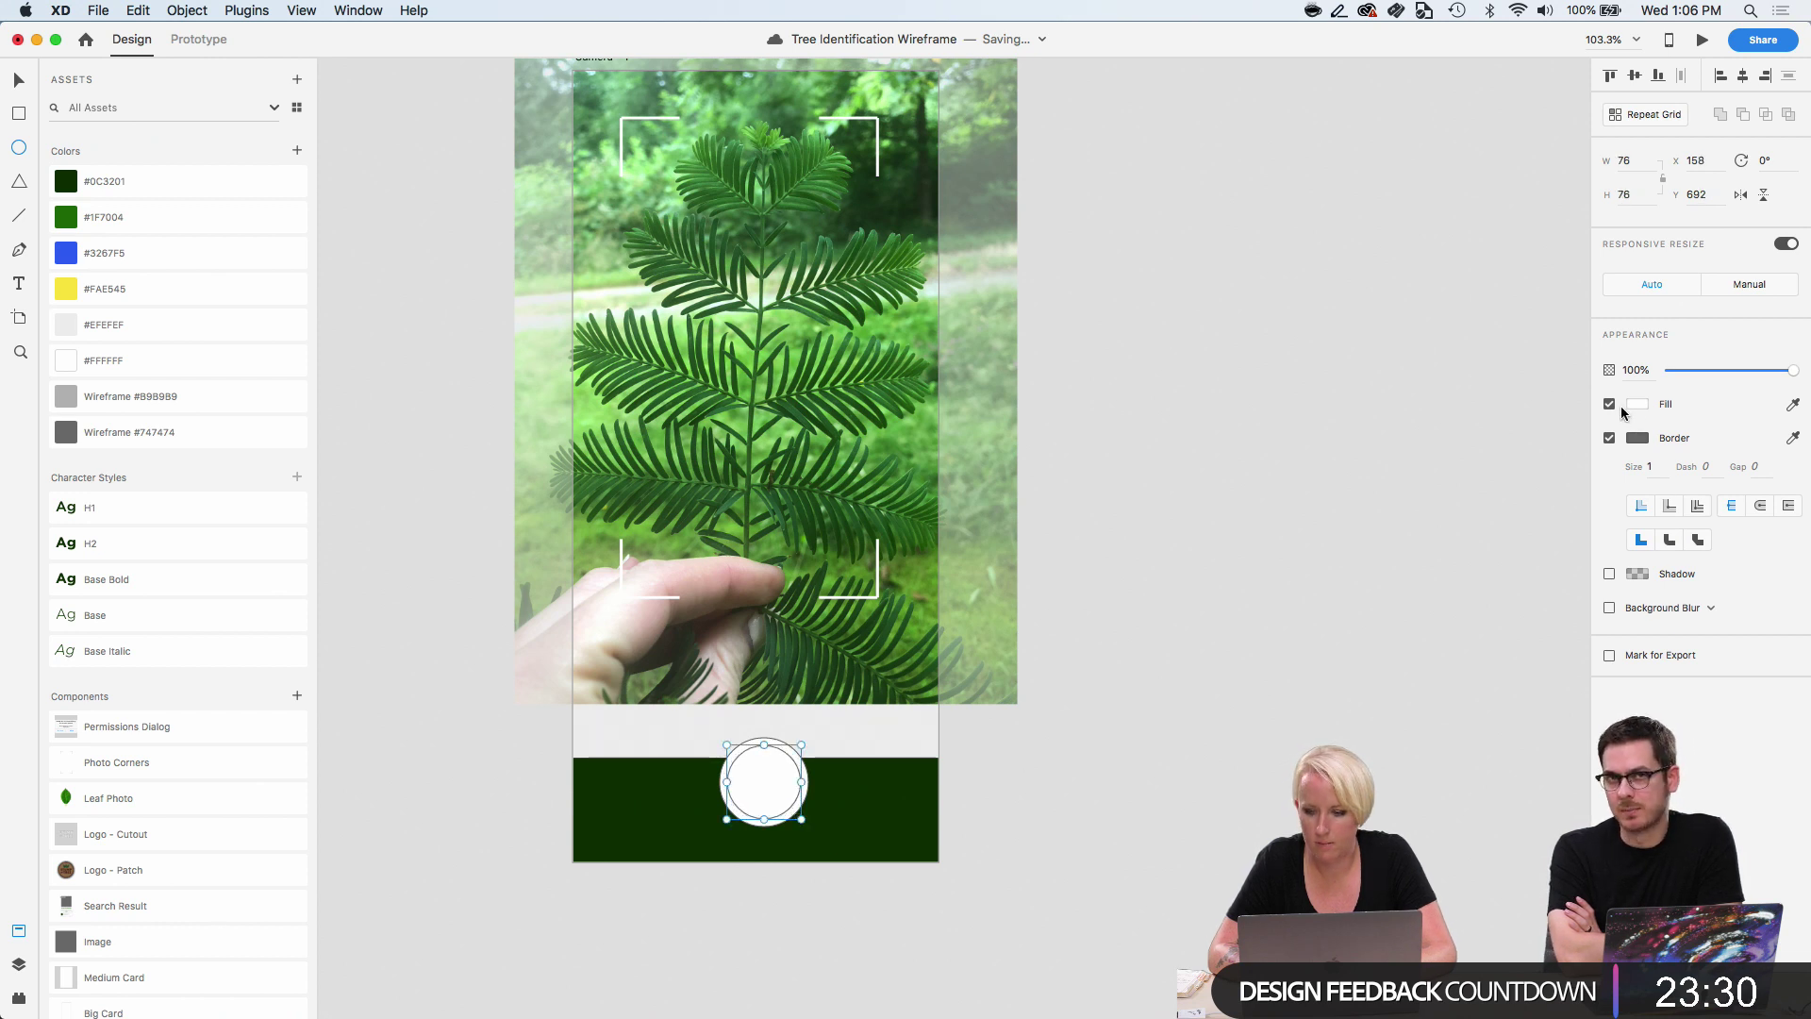
pyautogui.click(1610, 438)
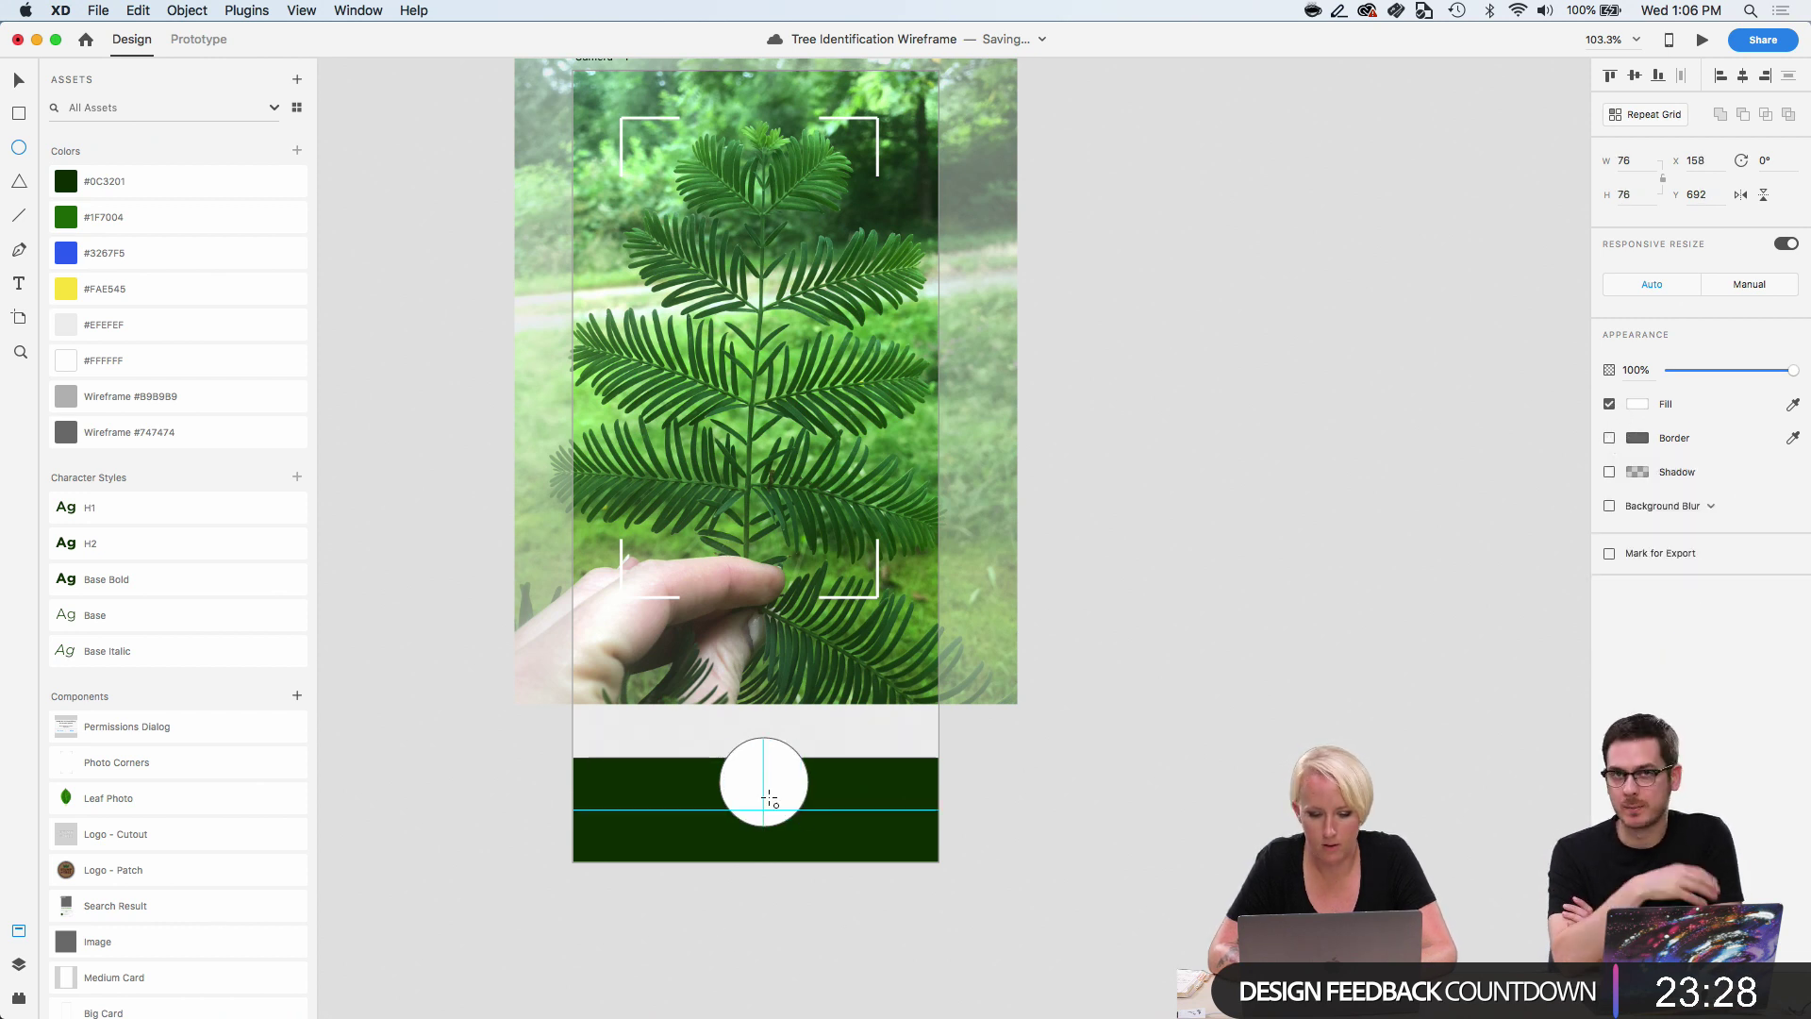
# Select the larger outer circle of the shutter button and set its fill to the green #1F7004 from the document colors.
pyautogui.press('v')
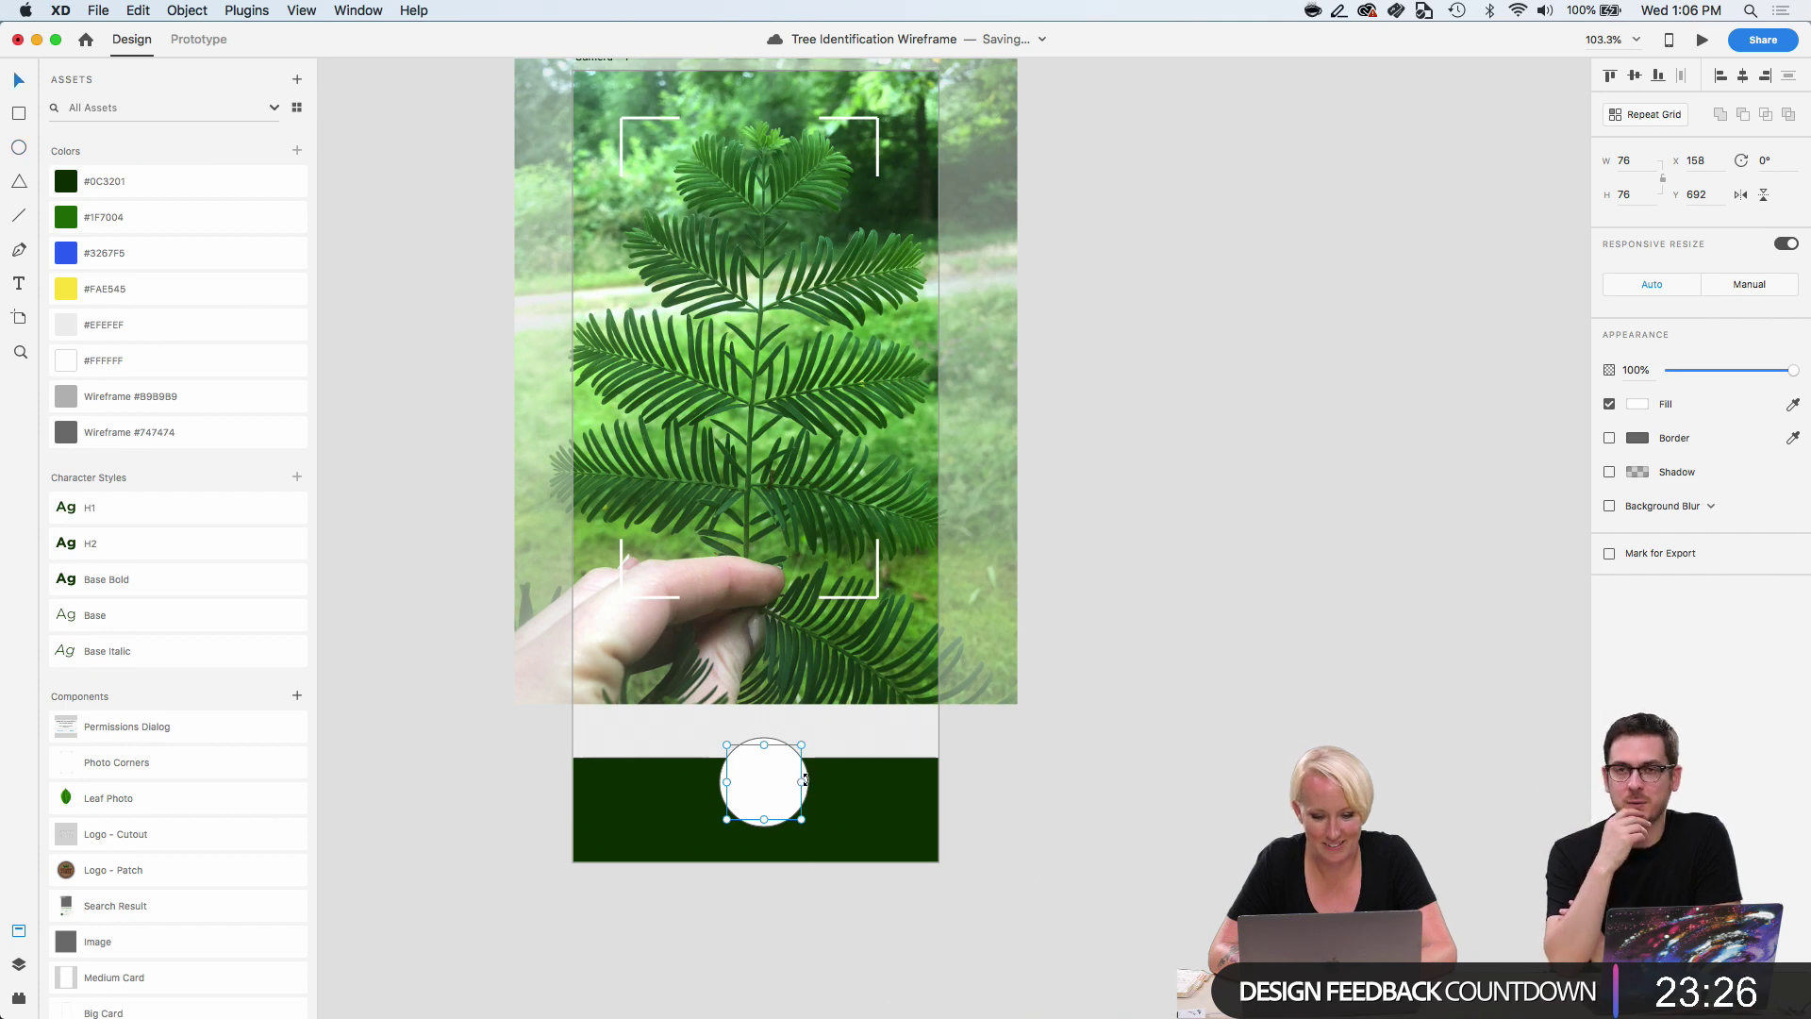
pyautogui.scroll(5, 806, 780)
pyautogui.click(808, 773)
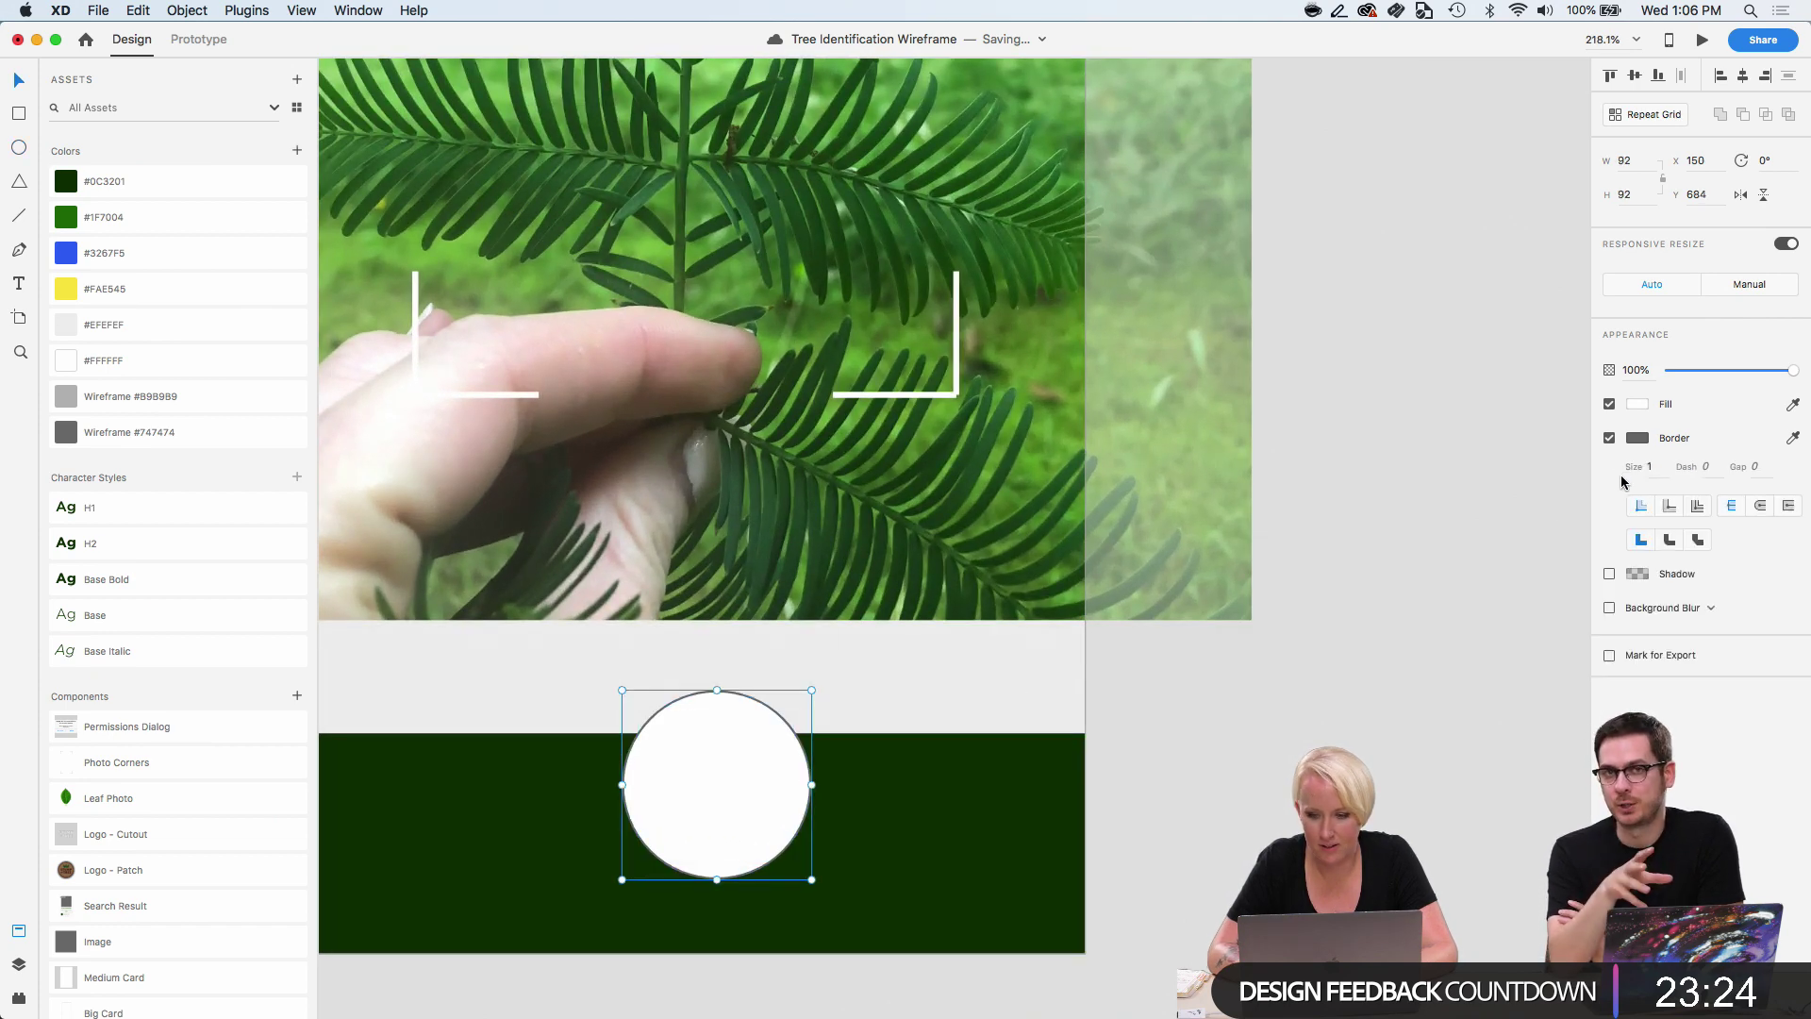
pyautogui.click(1639, 404)
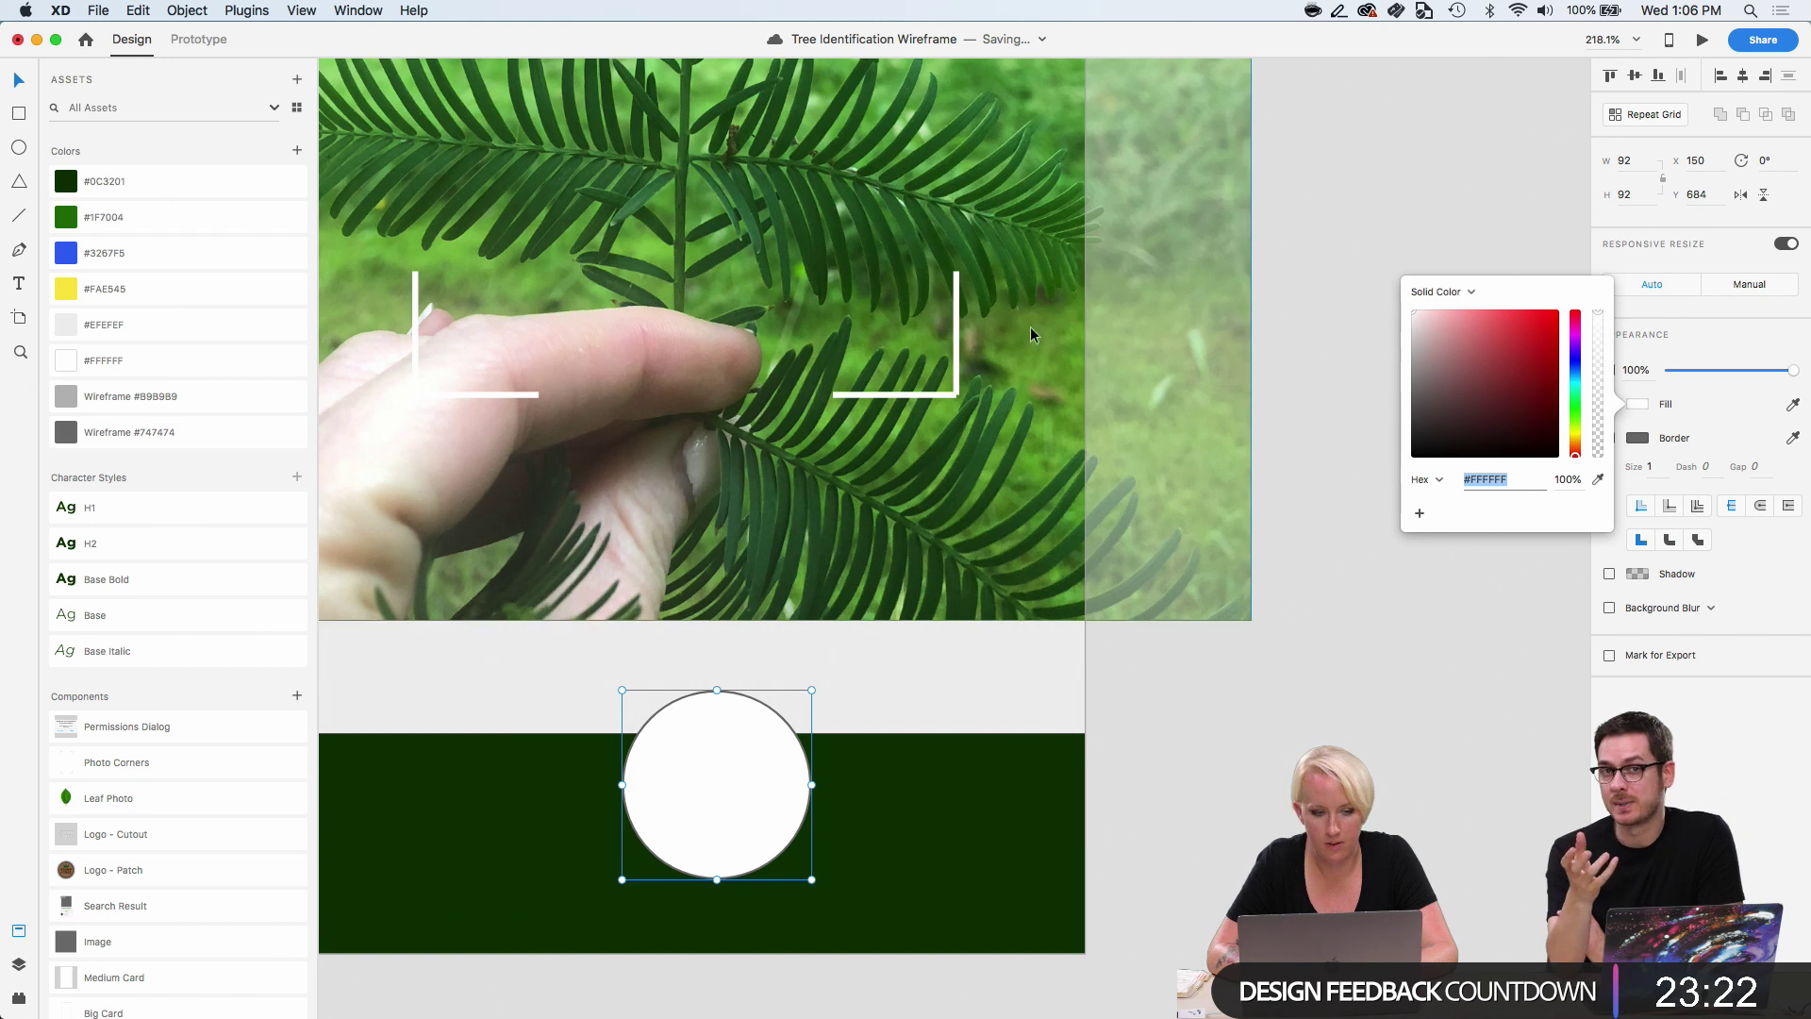
pyautogui.click(107, 188)
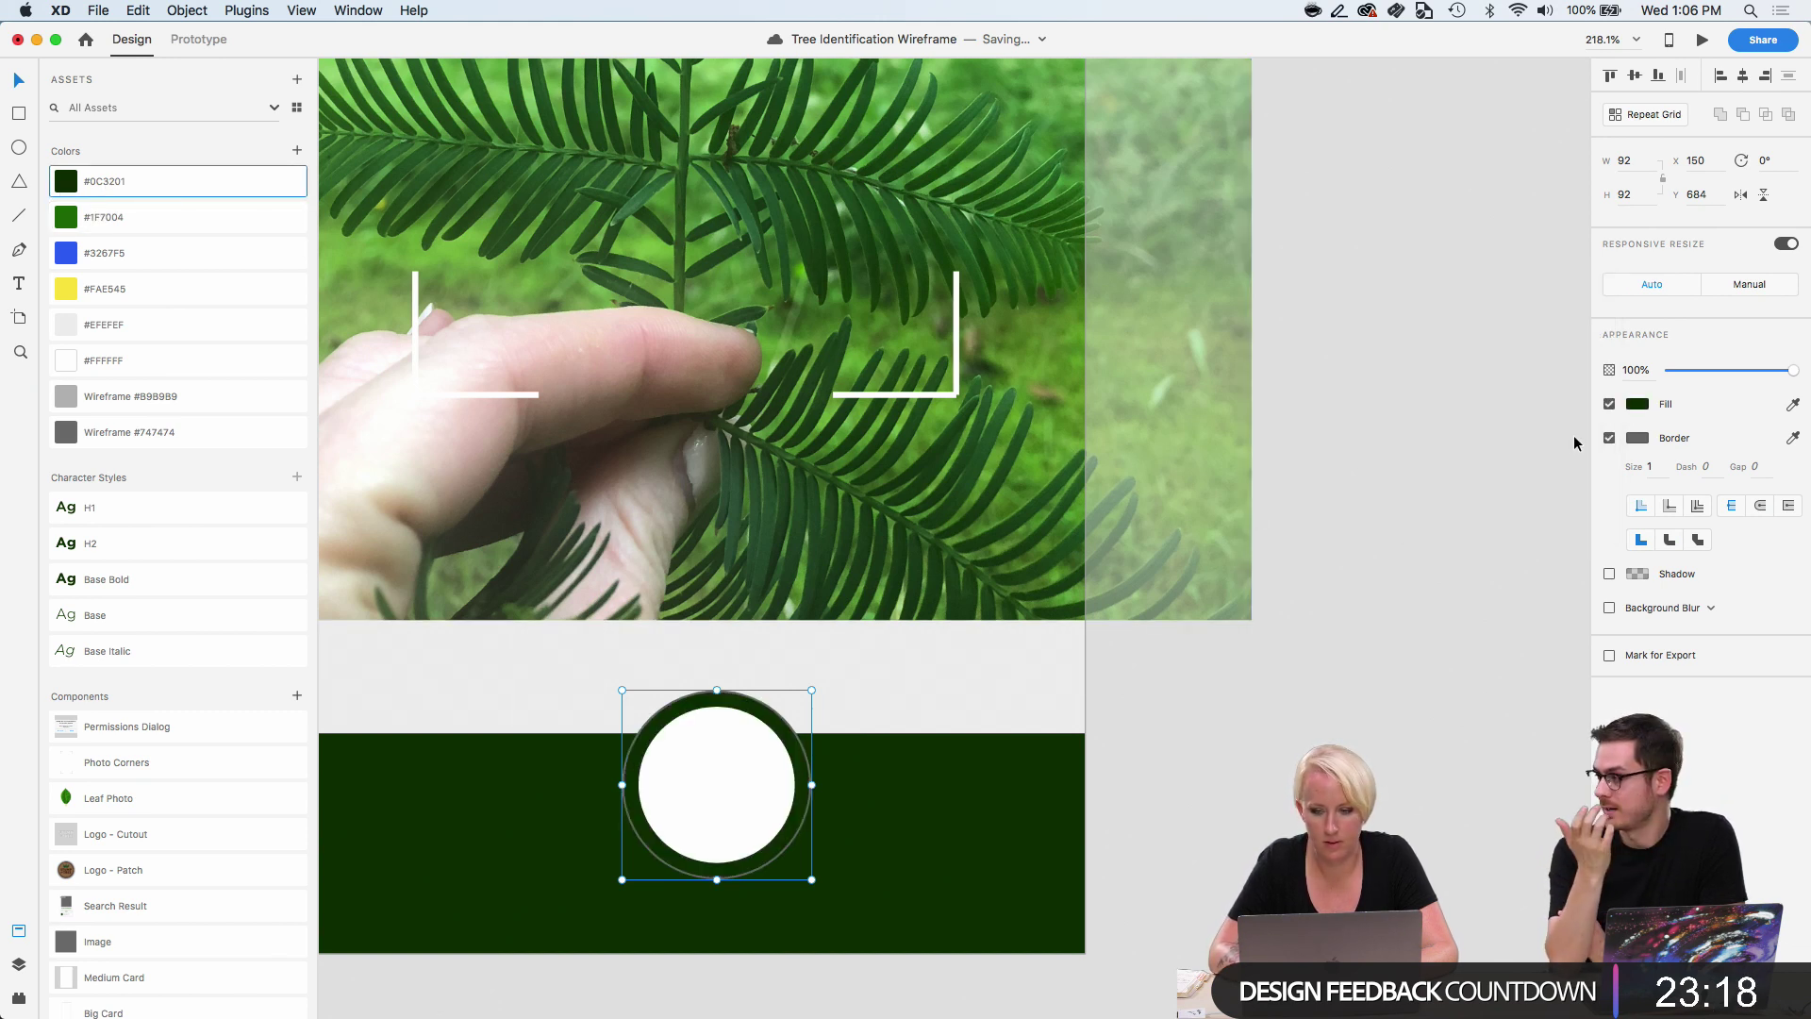
pyautogui.click(1641, 439)
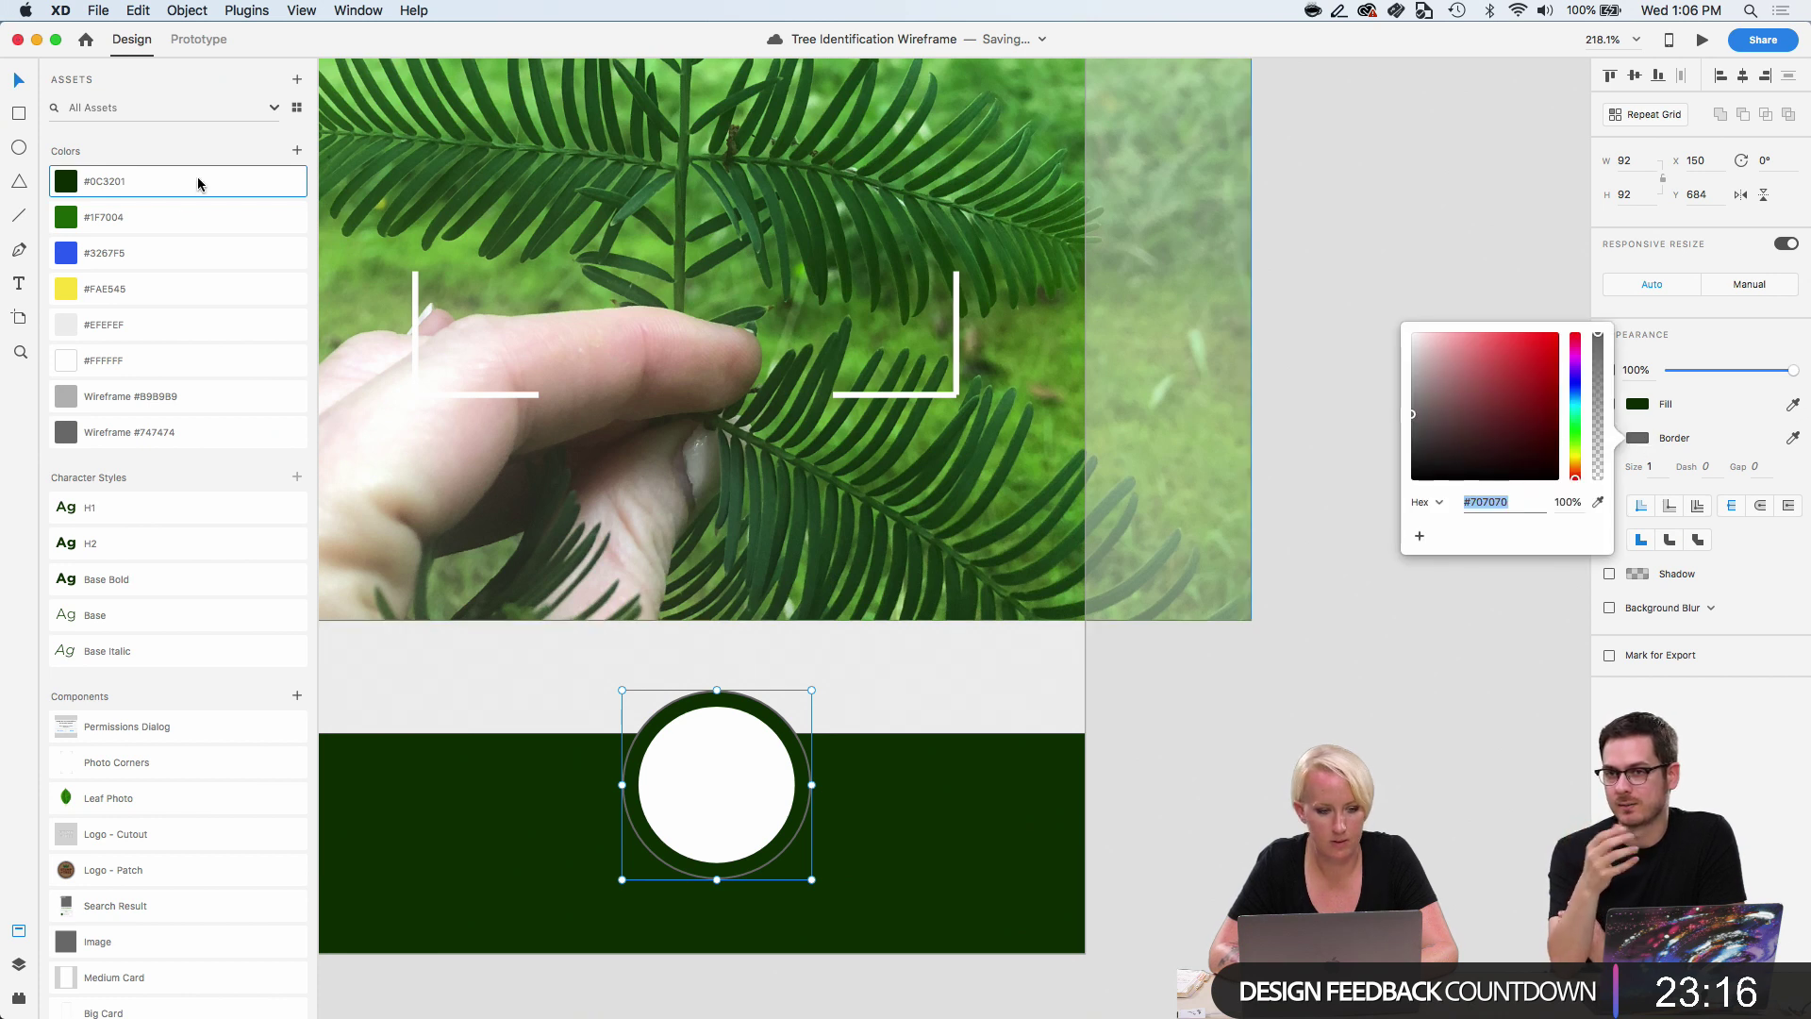
pyautogui.click(171, 216)
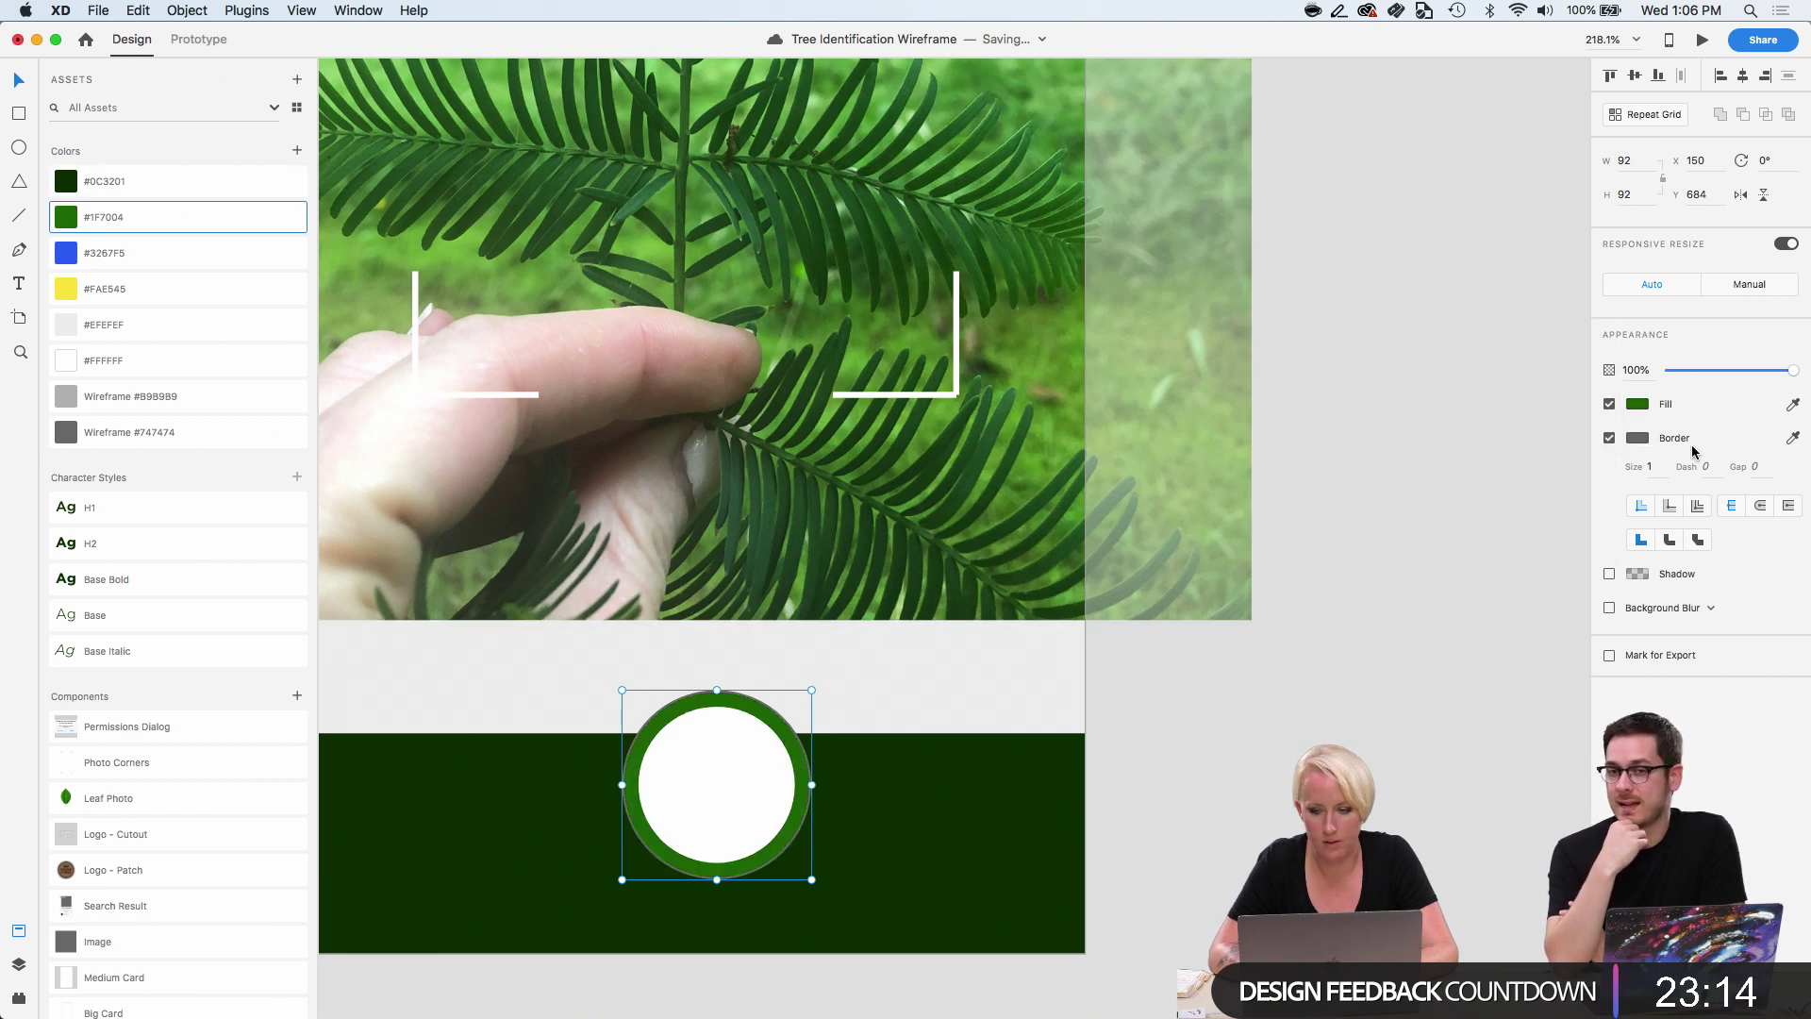
# Match the outer shutter circle's border color to the green #1F7004 from the document colors.
pyautogui.click(1789, 440)
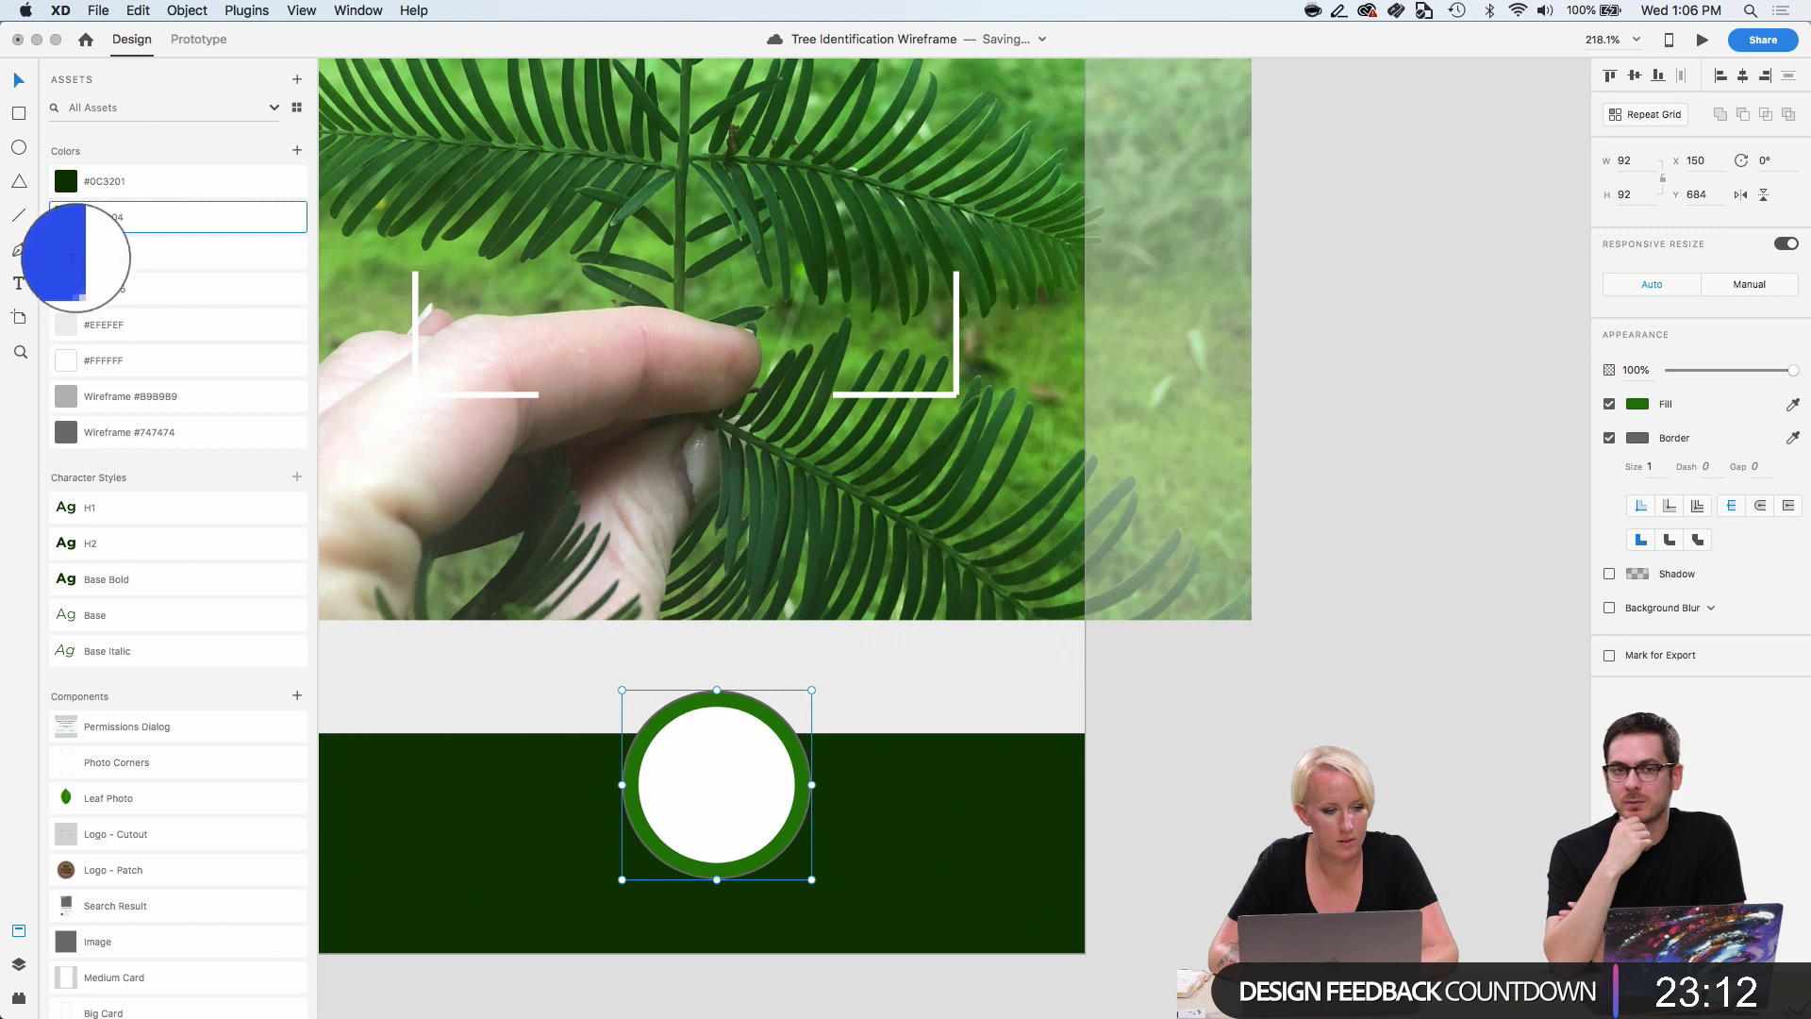
pyautogui.click(67, 222)
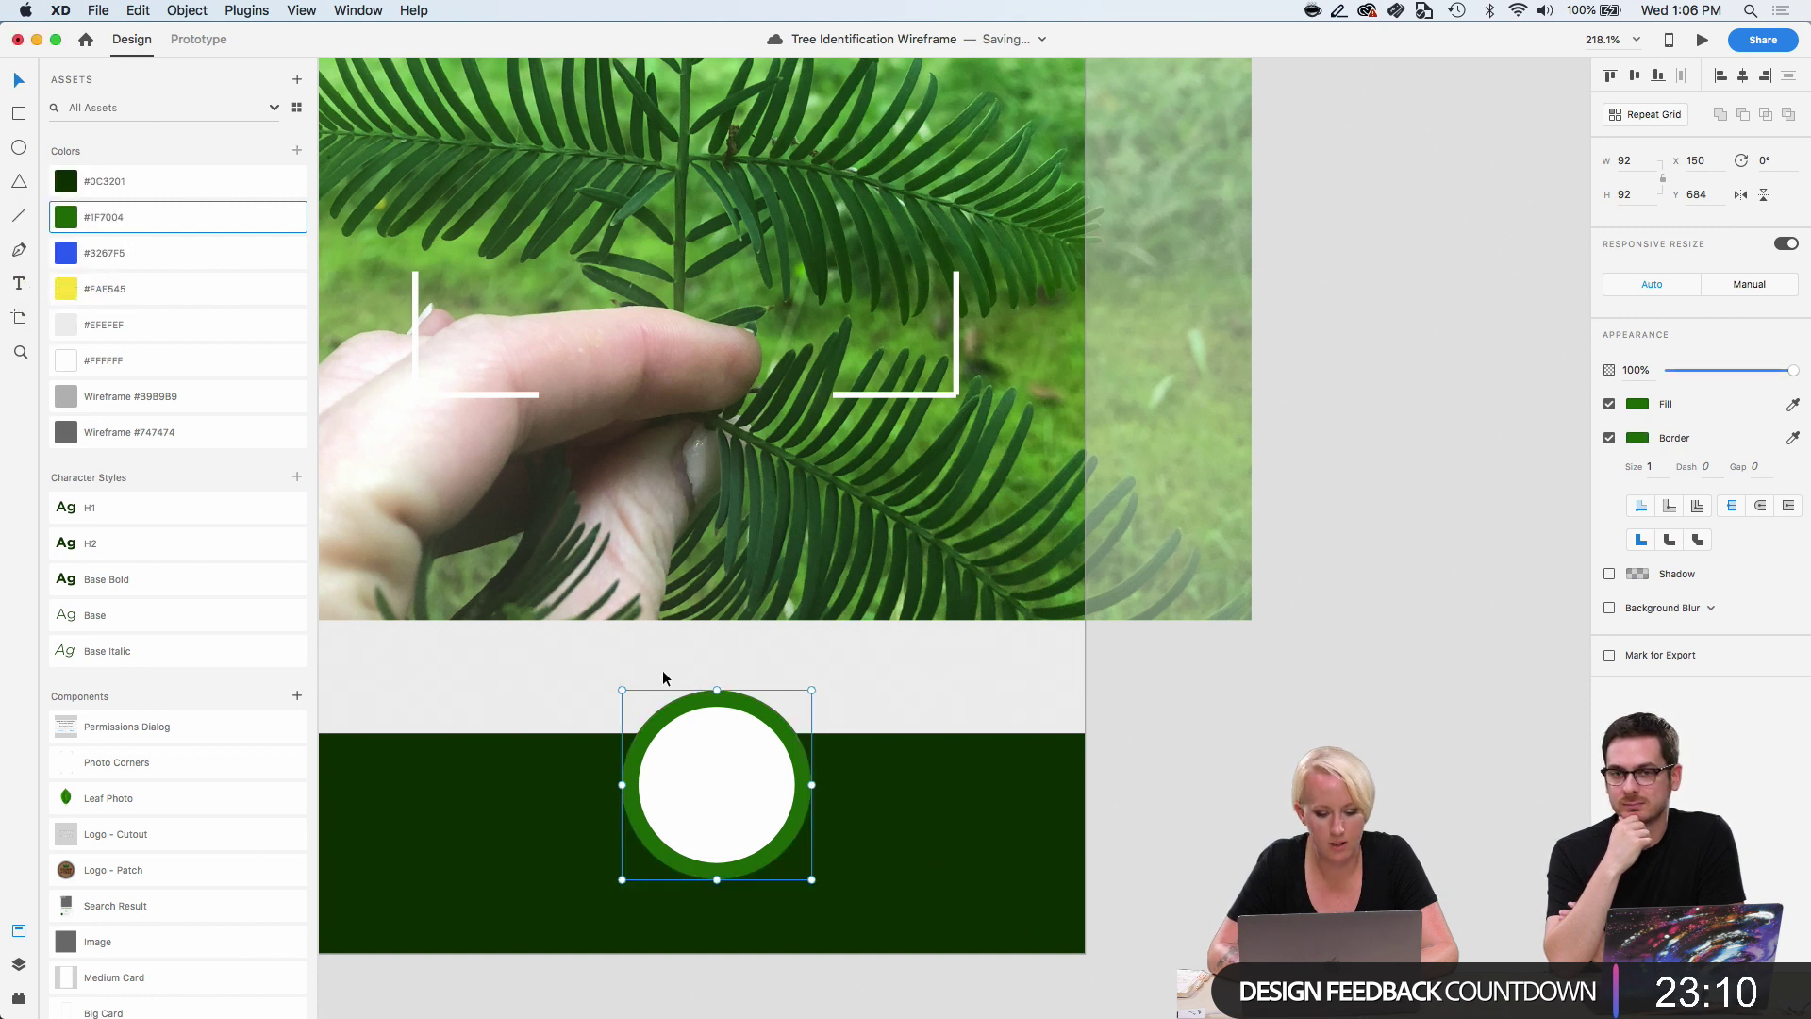
pyautogui.click(1610, 407)
pyautogui.click(1610, 407)
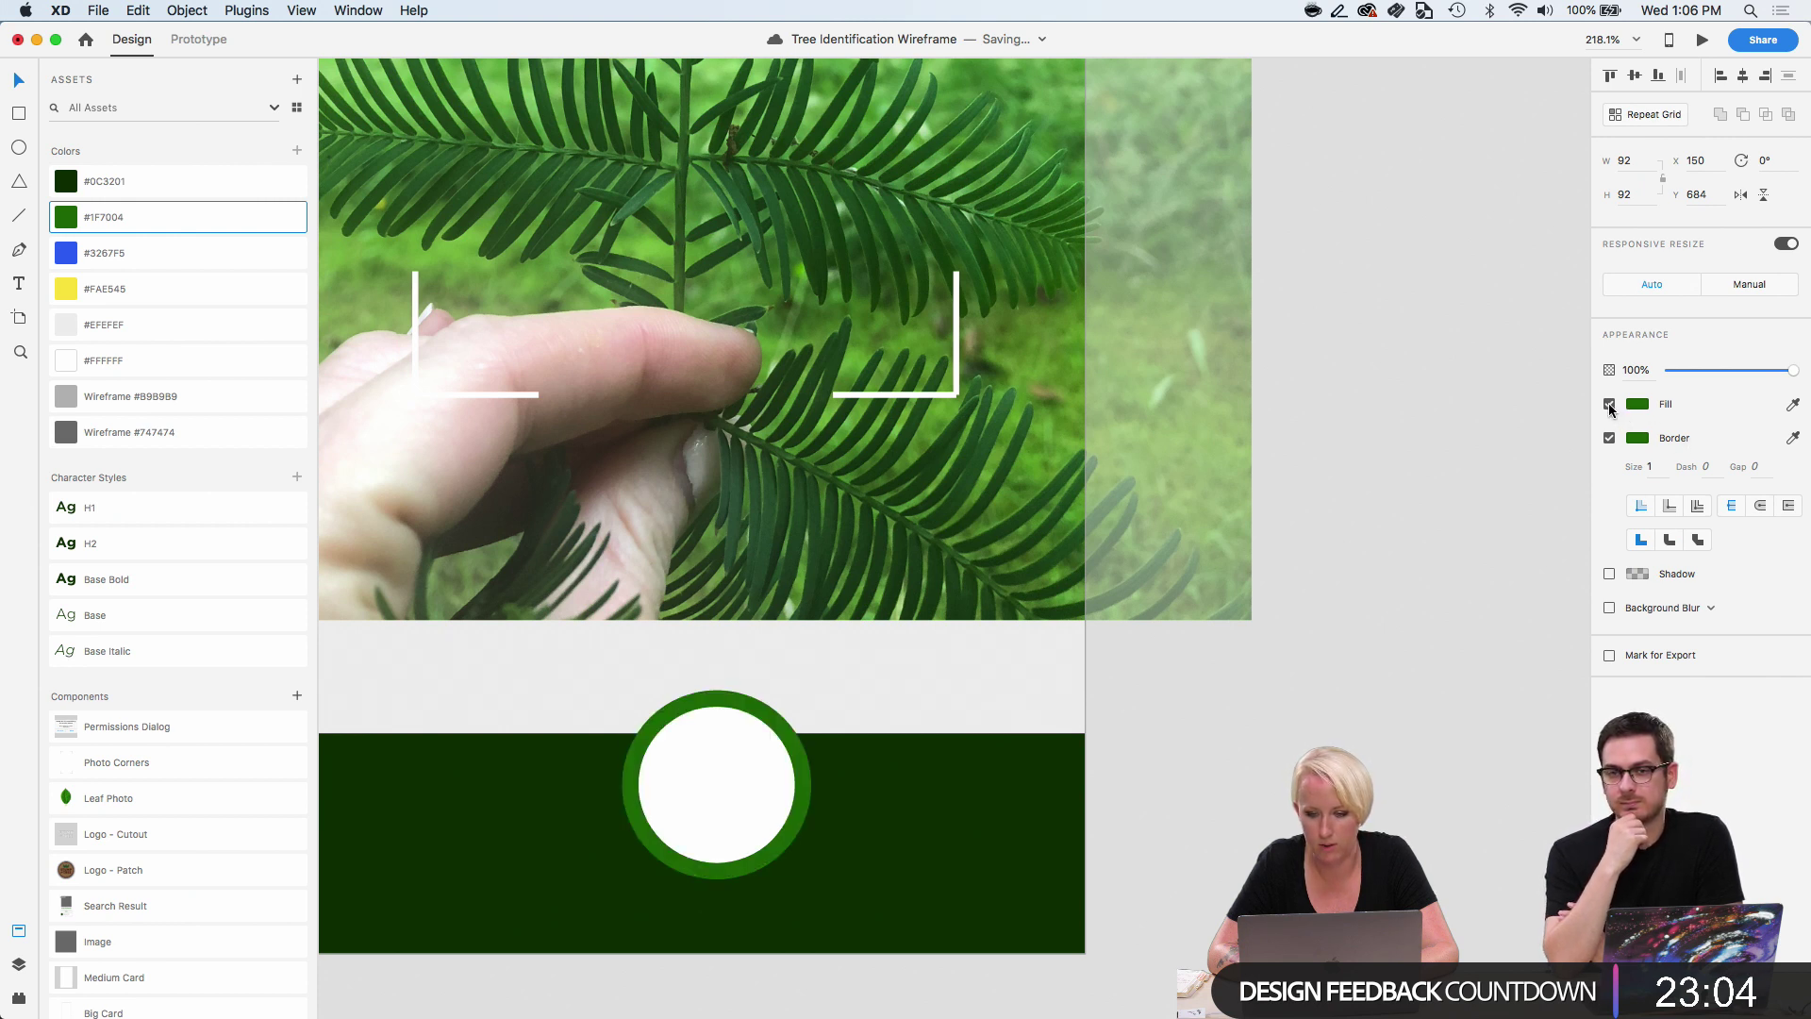
# Try the yellow #FAE545 and the blue #3267F5 as the outer shutter circle's fill.
pyautogui.click(1639, 405)
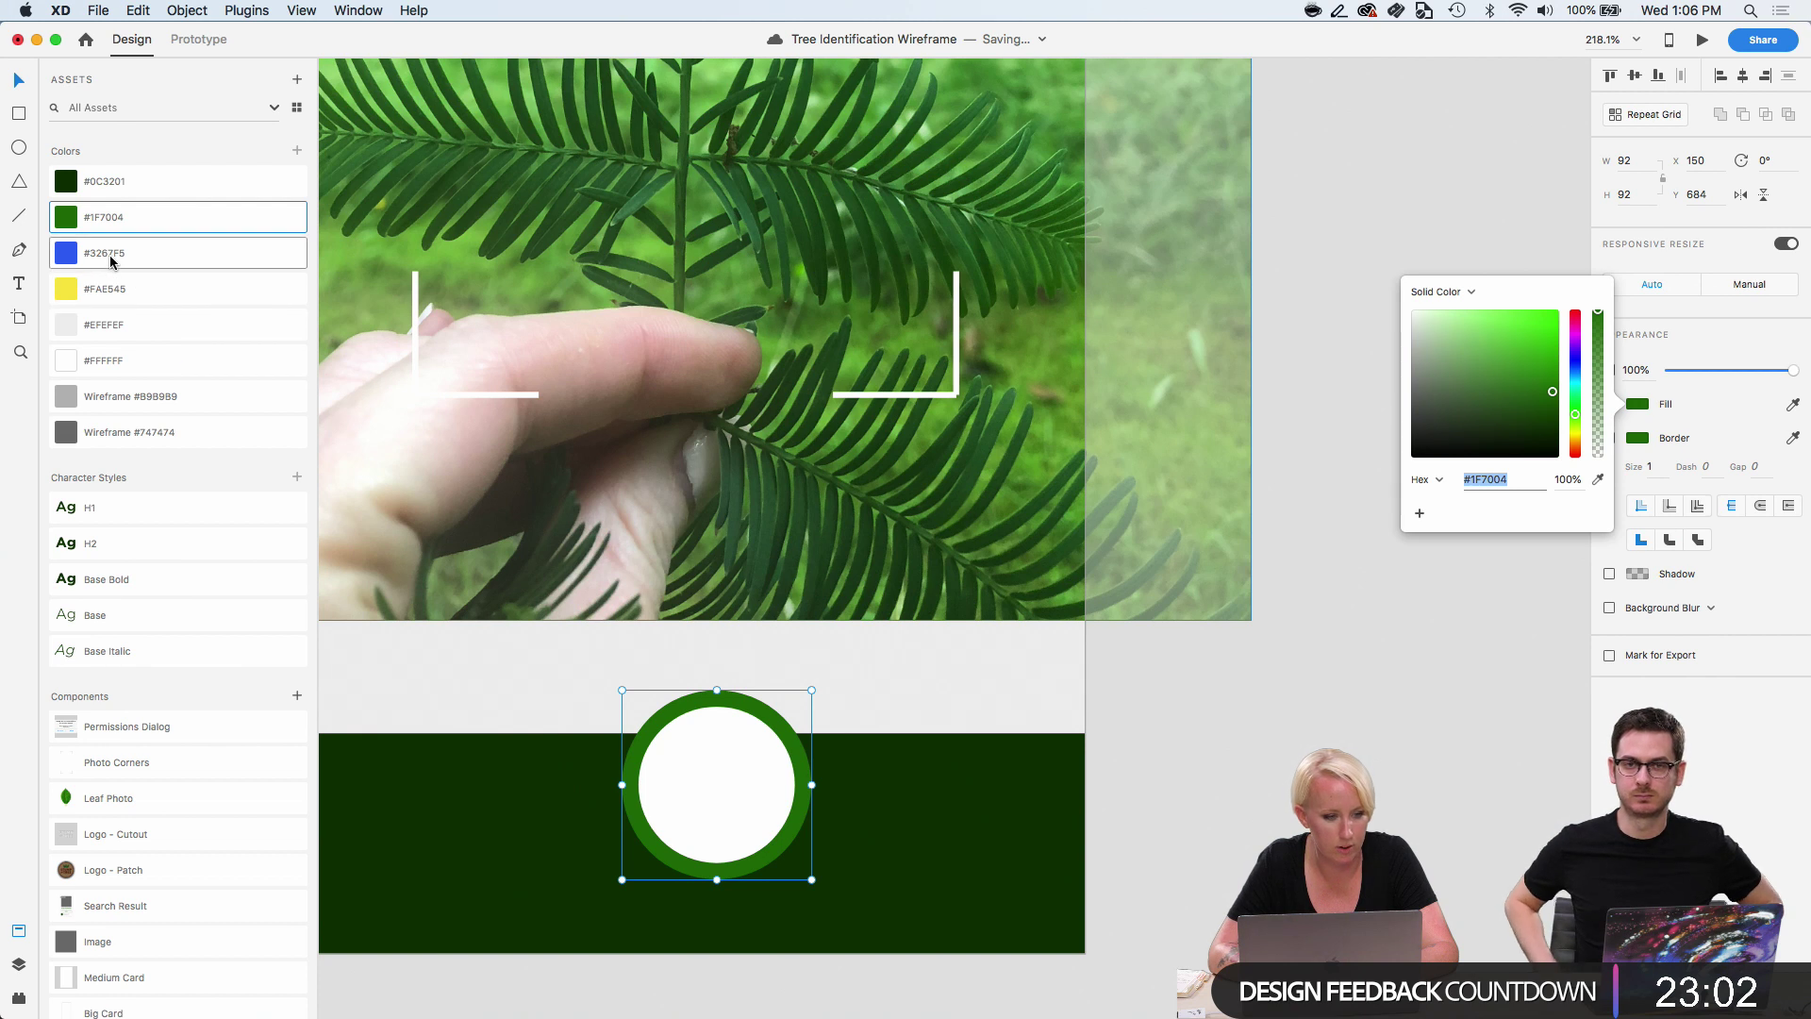
pyautogui.click(115, 286)
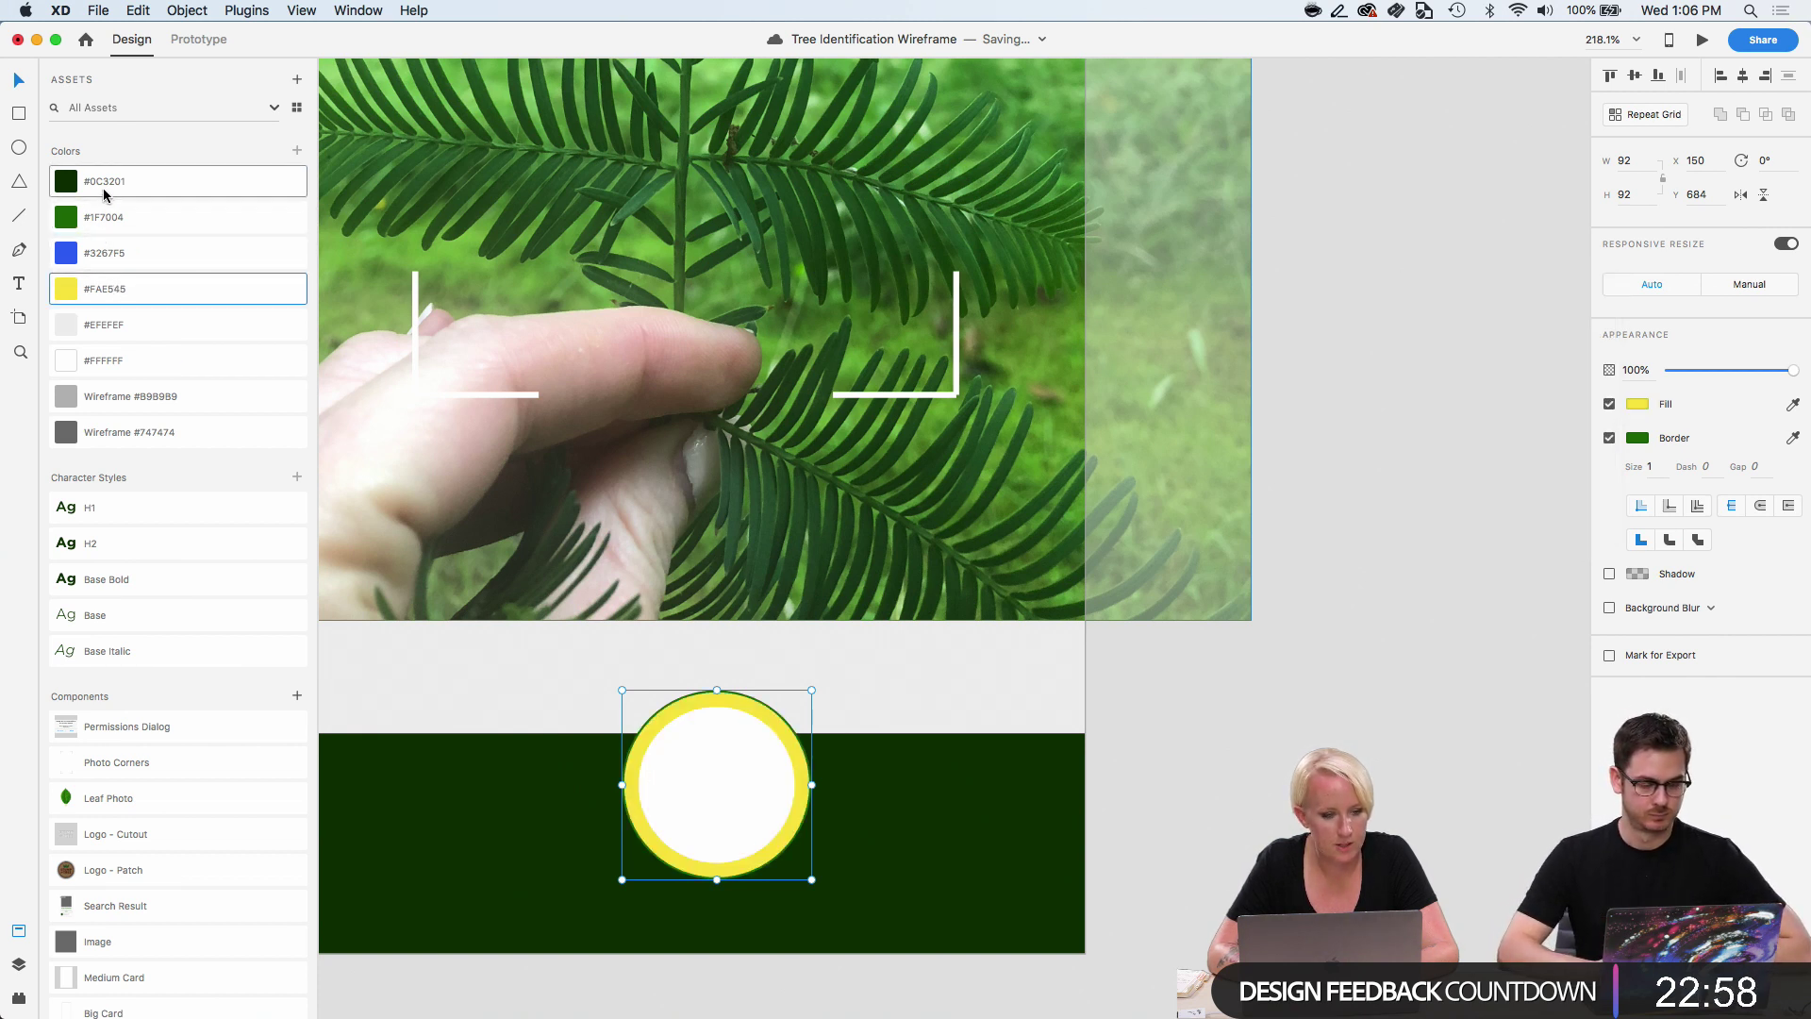
pyautogui.click(104, 261)
pyautogui.click(1196, 779)
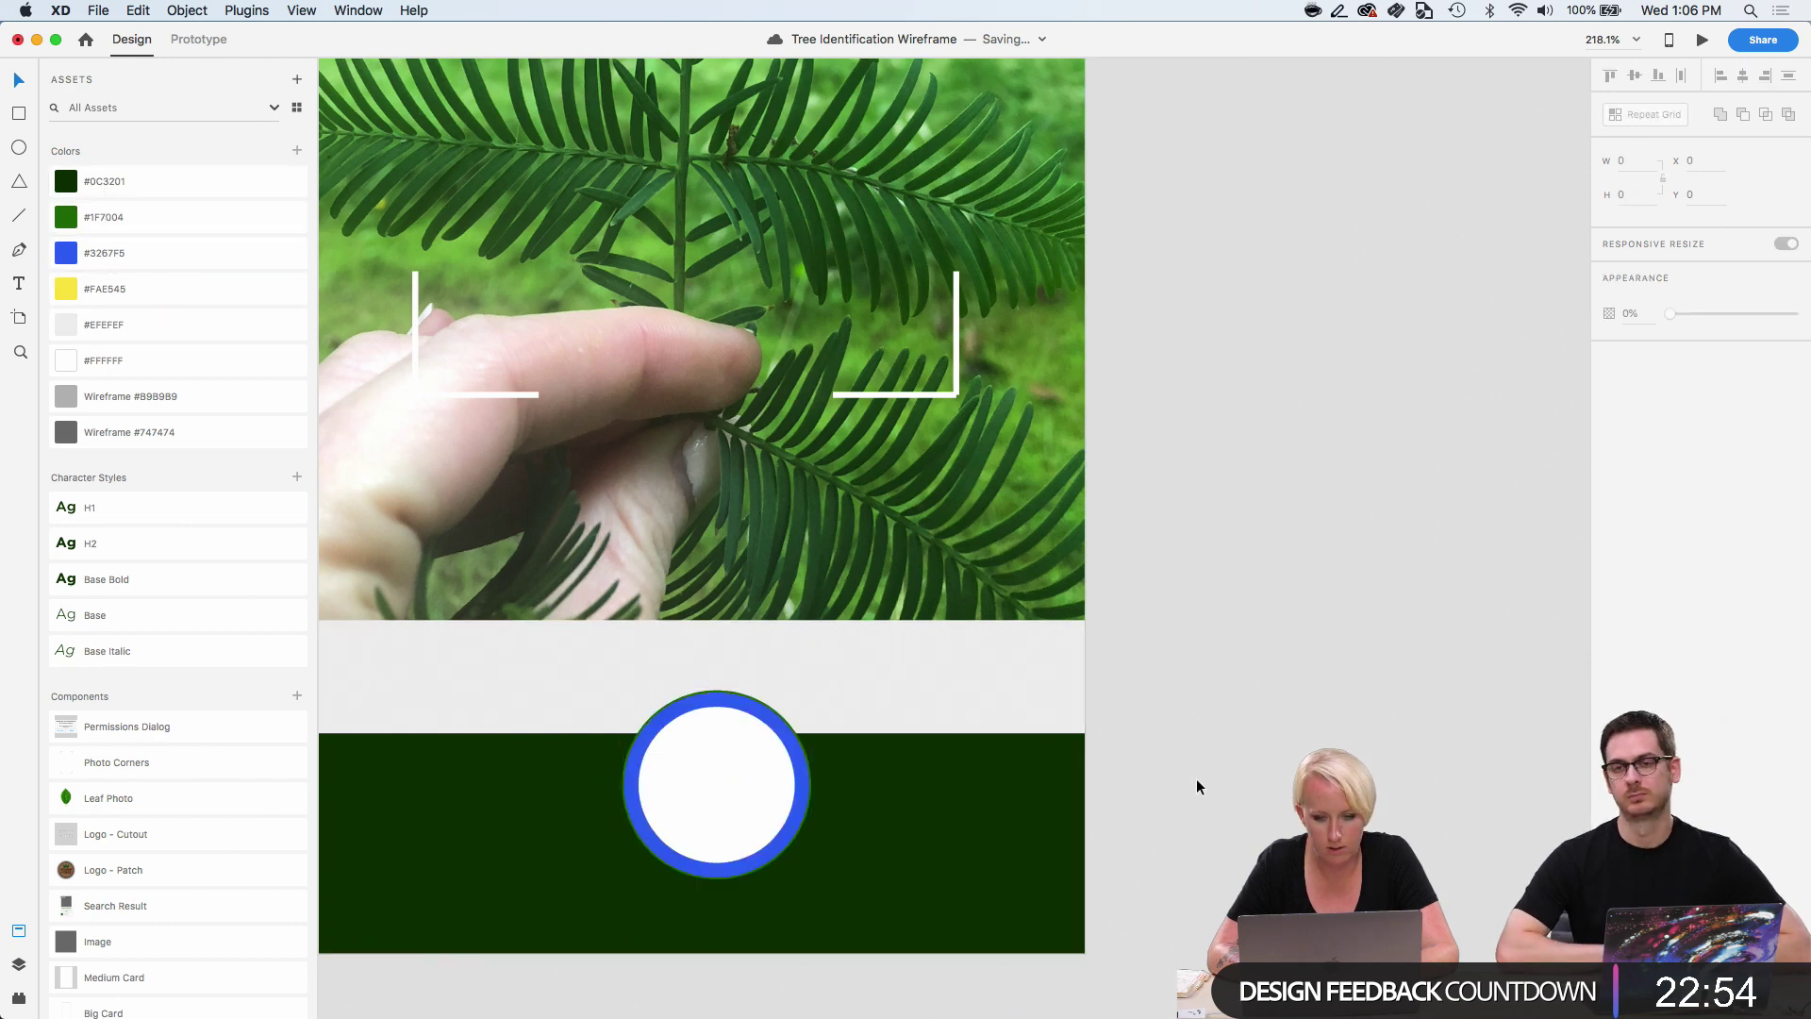
pyautogui.press('super+0')
pyautogui.scroll(-3, 1196, 779)
pyautogui.hscroll(3, 1196, 778)
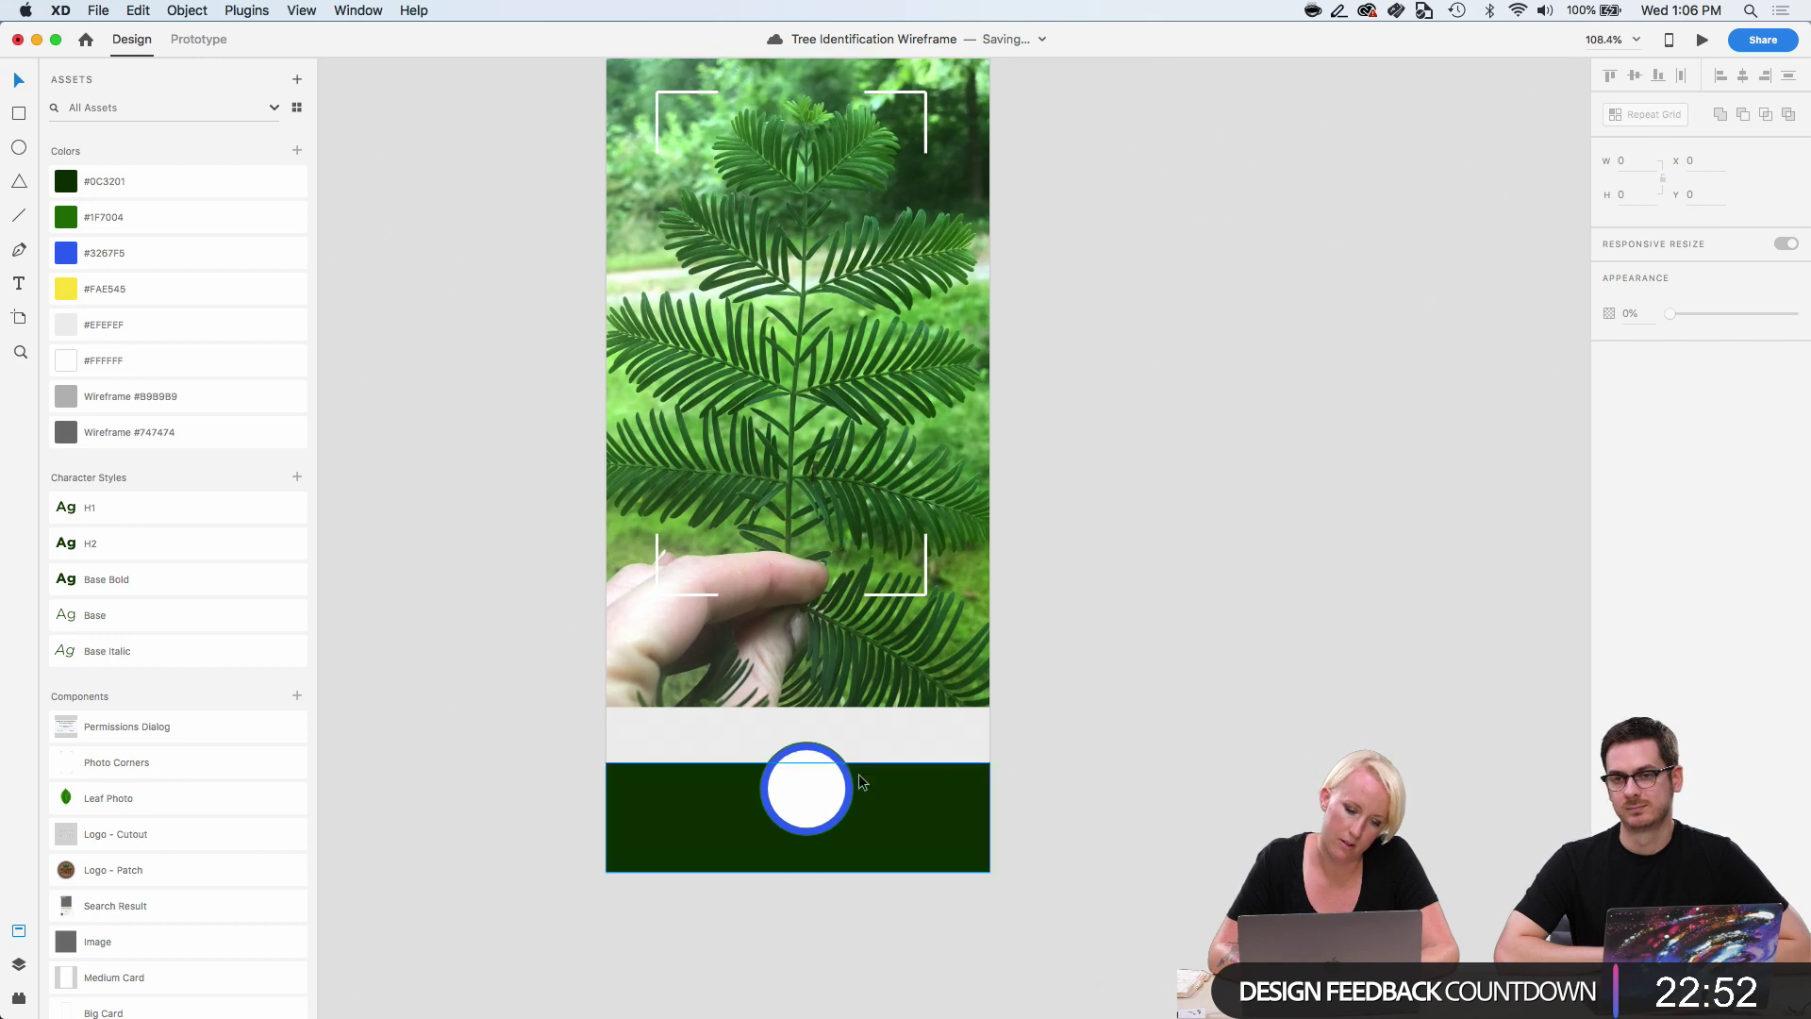
# Set the outer shutter circle's fill back to the green #1F7004 from the document colors.
pyautogui.scroll(5, 819, 784)
pyautogui.click(882, 783)
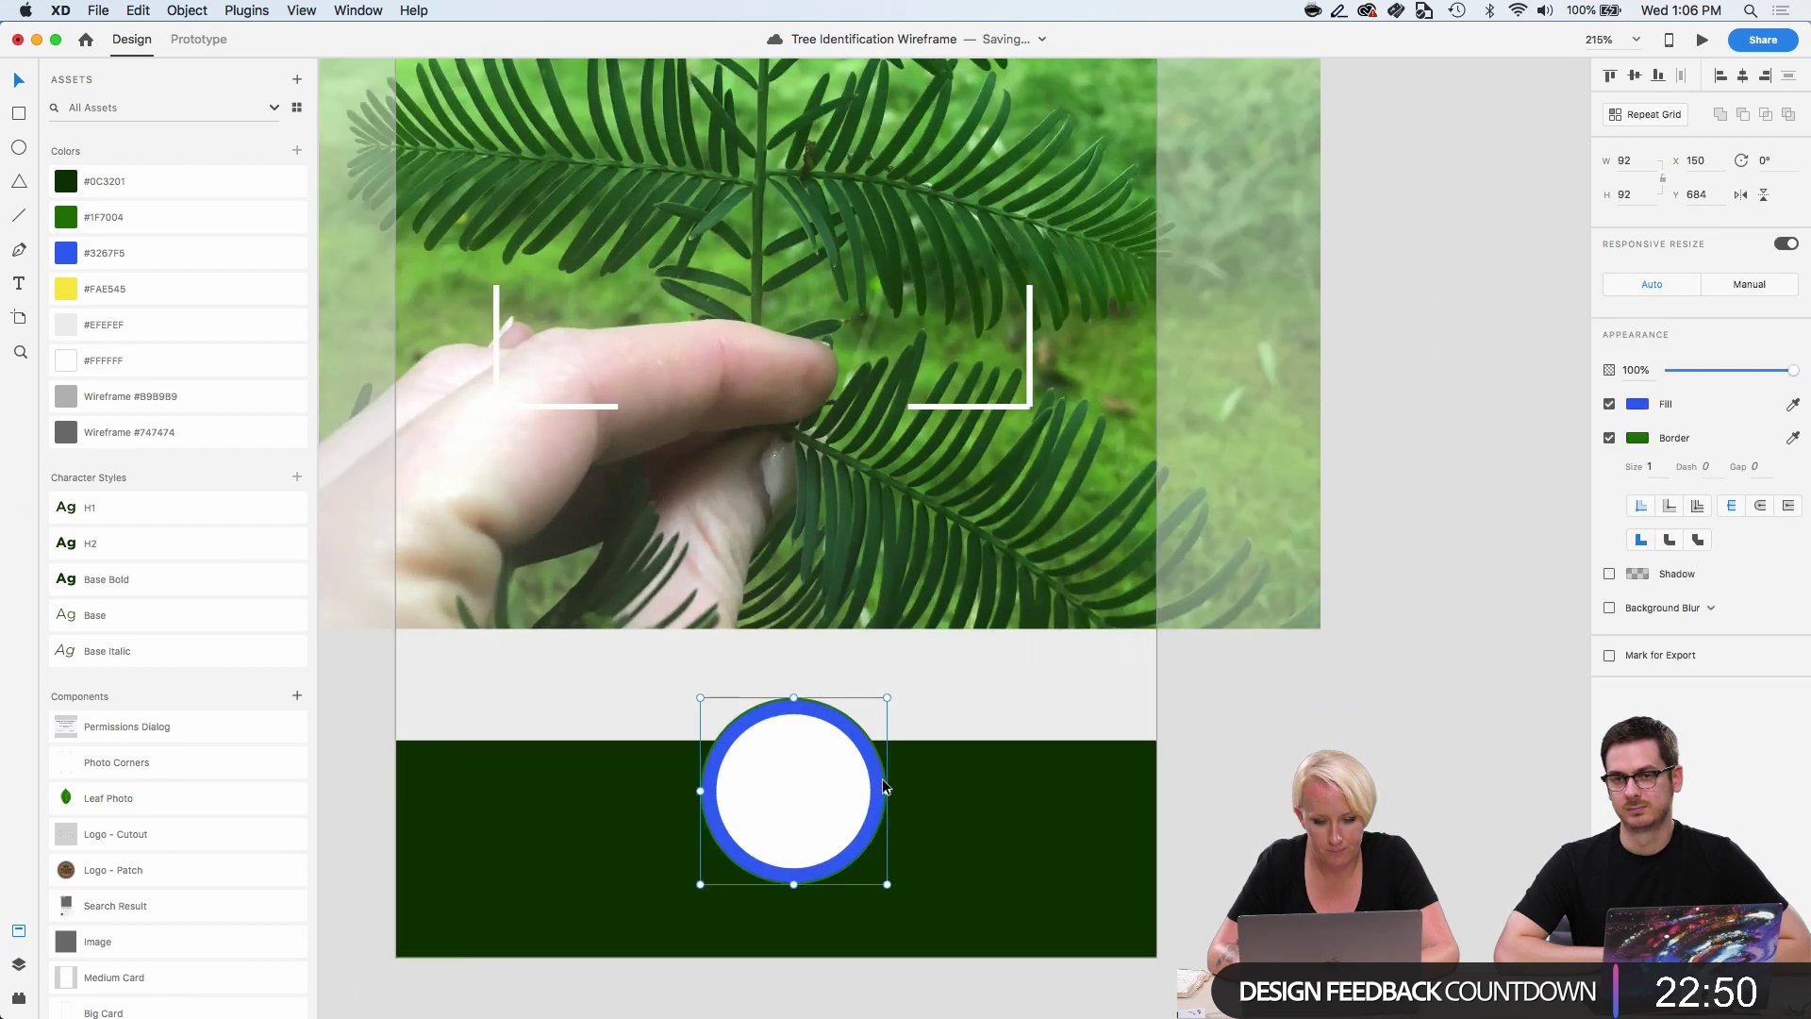
pyautogui.click(76, 222)
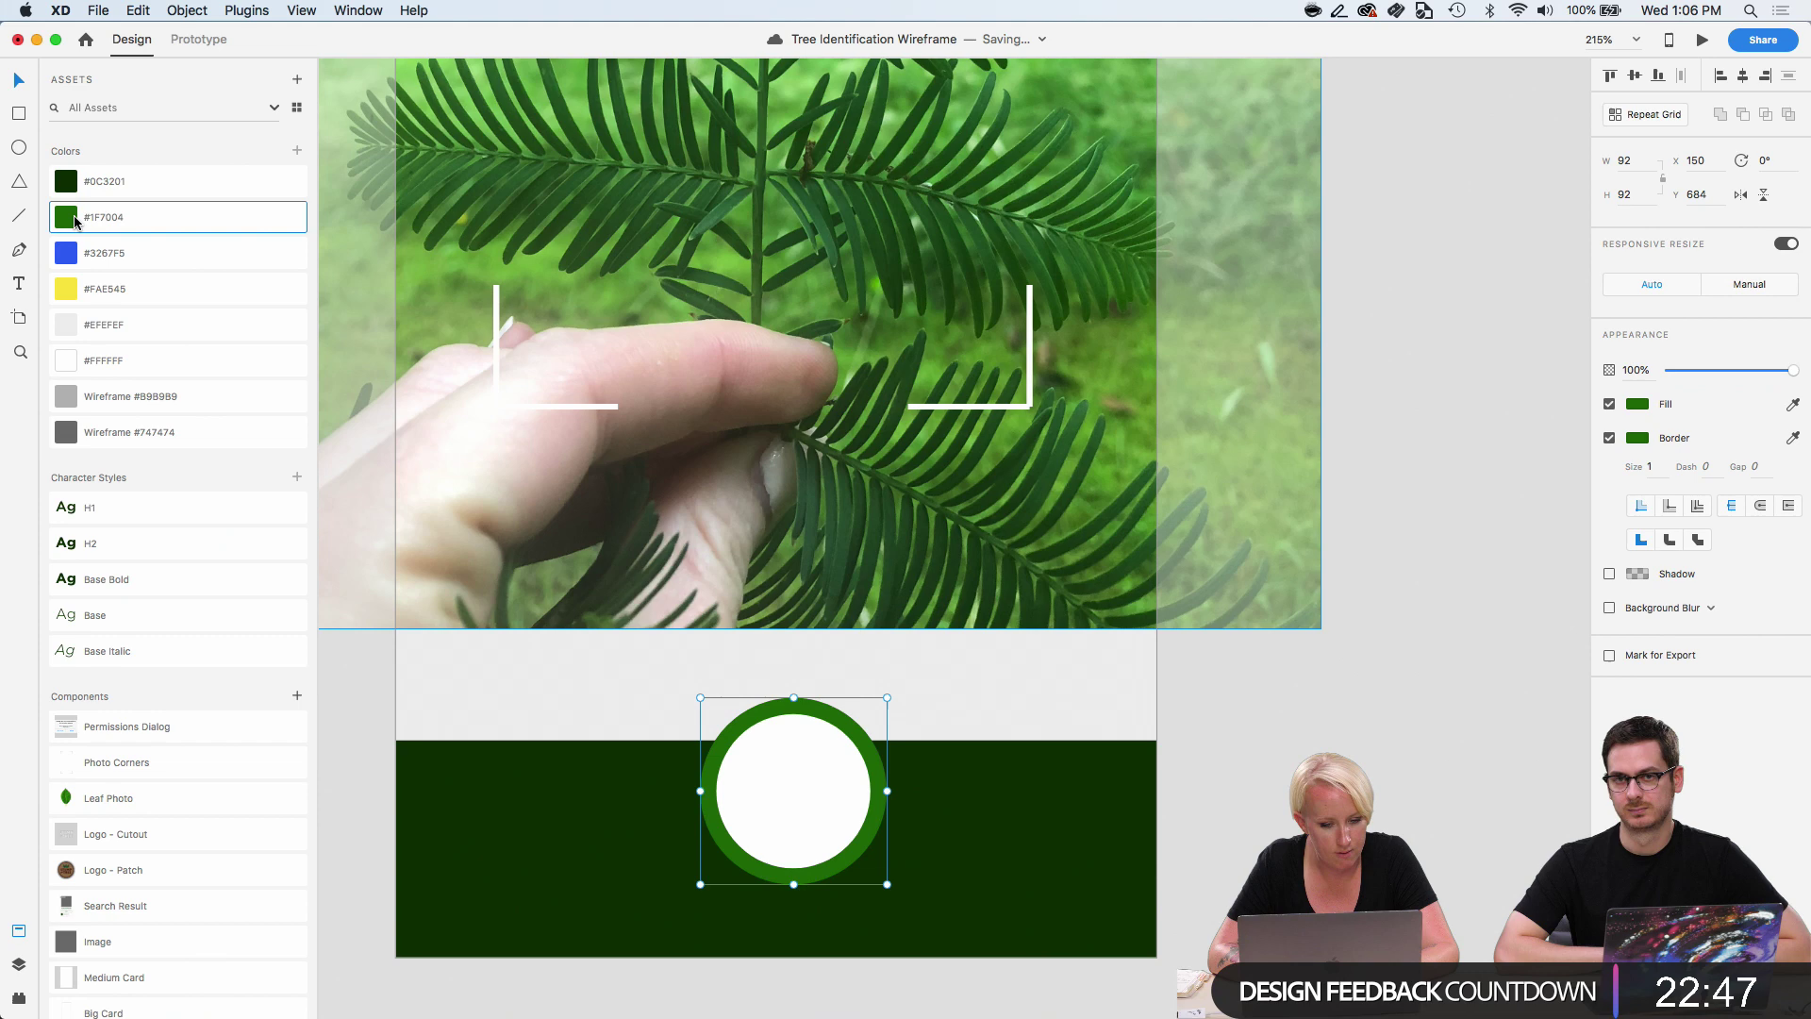
pyautogui.click(1394, 794)
pyautogui.scroll(-3, 1129, 762)
pyautogui.hscroll(3, 1129, 762)
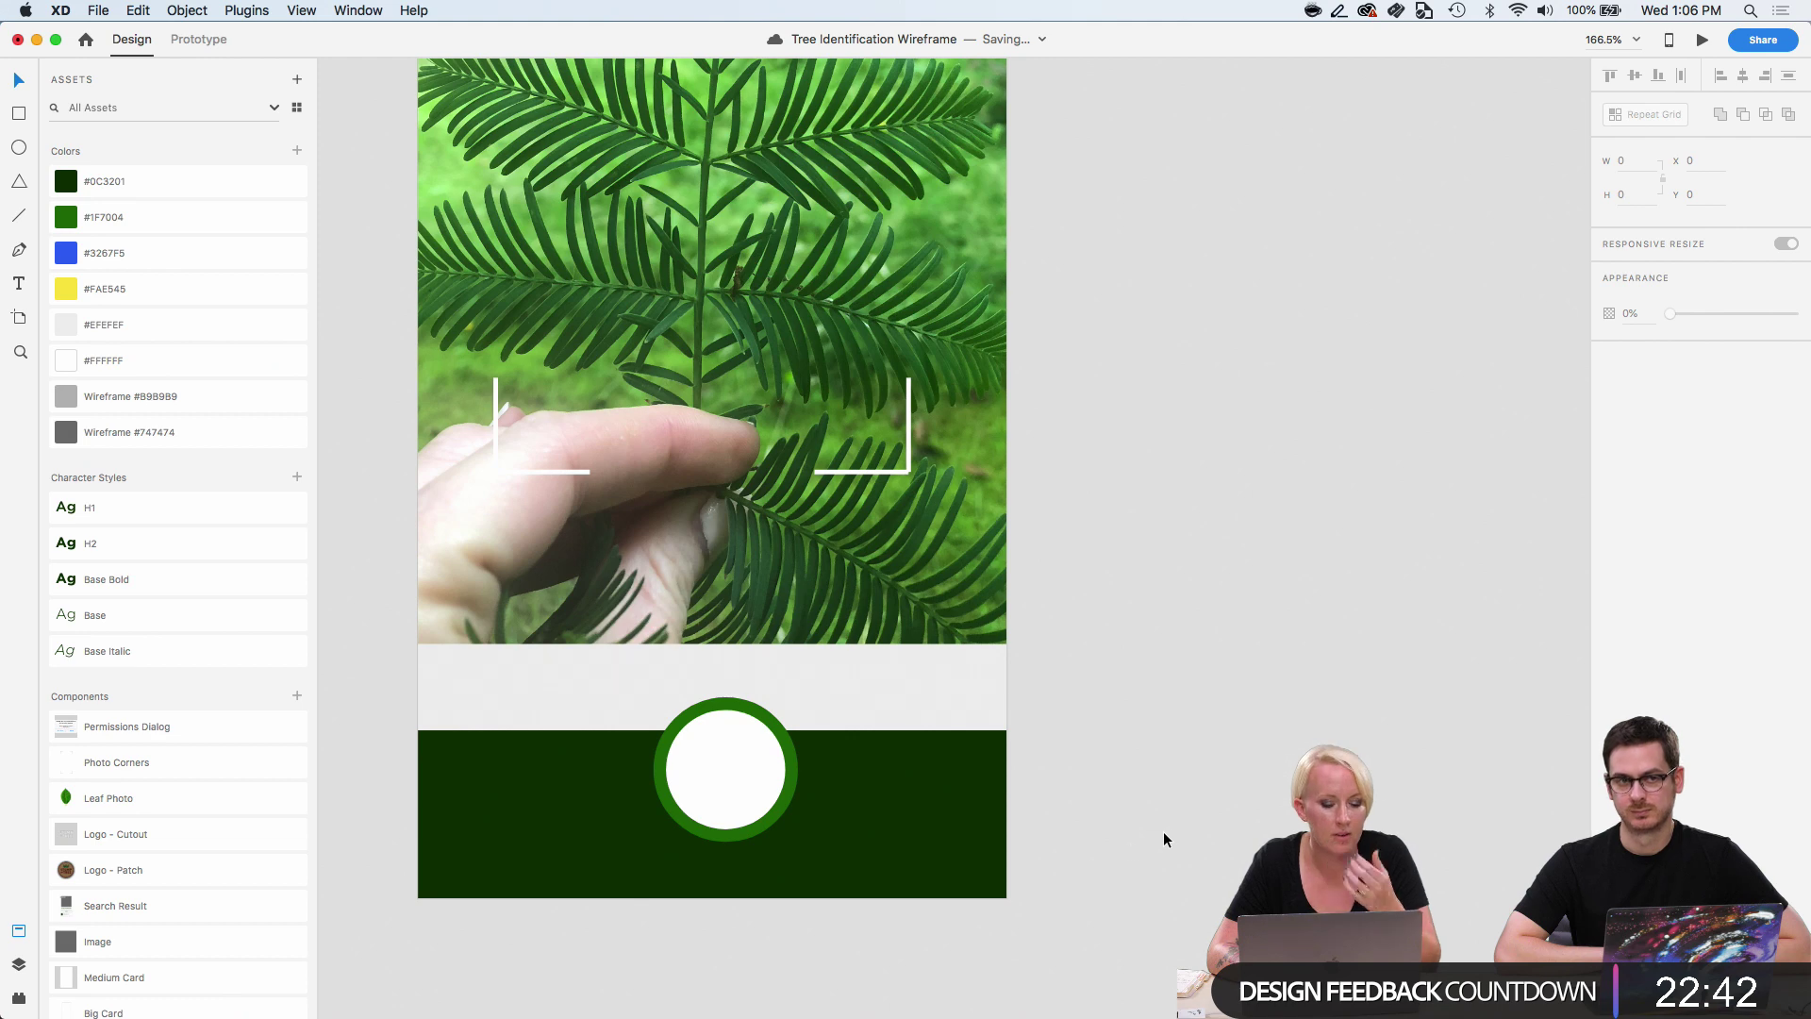
pyautogui.click(978, 841)
pyautogui.click(1095, 793)
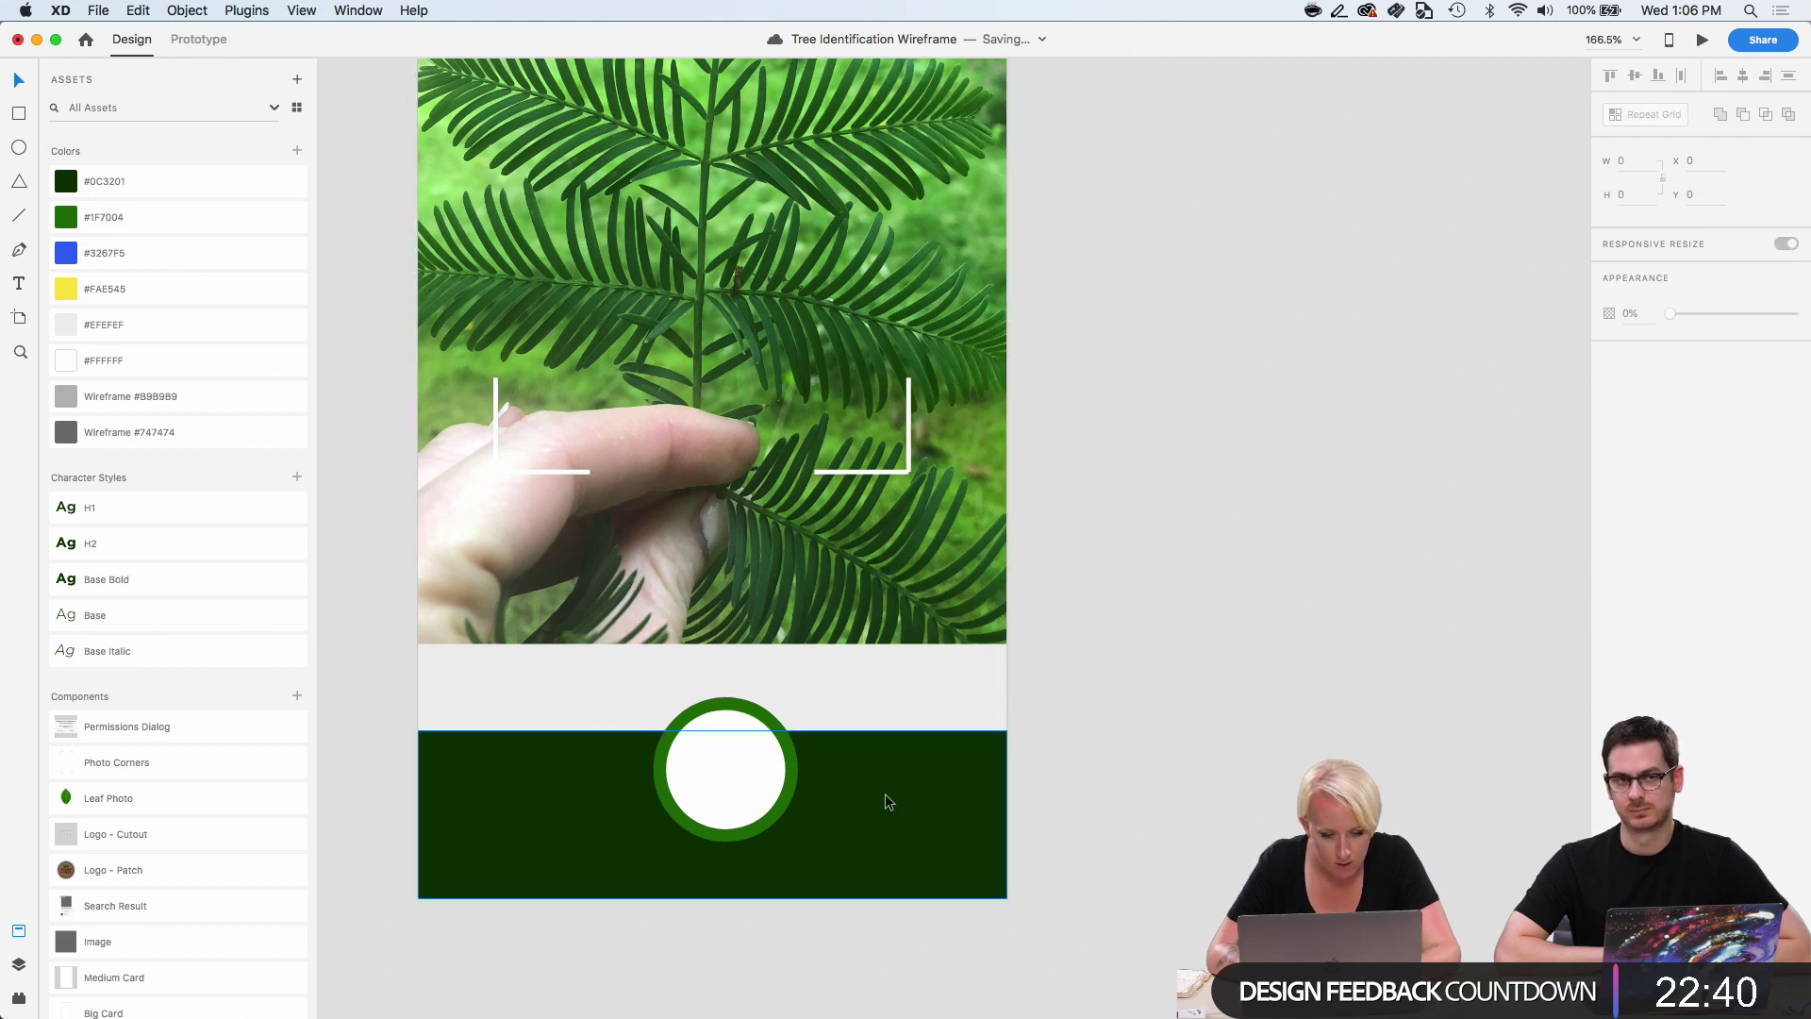
# Draw a square about 67 wide in the dark green bar left of the shutter button and round its corners to about 14.
pyautogui.scroll(-3, 1196, 706)
pyautogui.hscroll(2, 1196, 712)
pyautogui.scroll(2, 1196, 712)
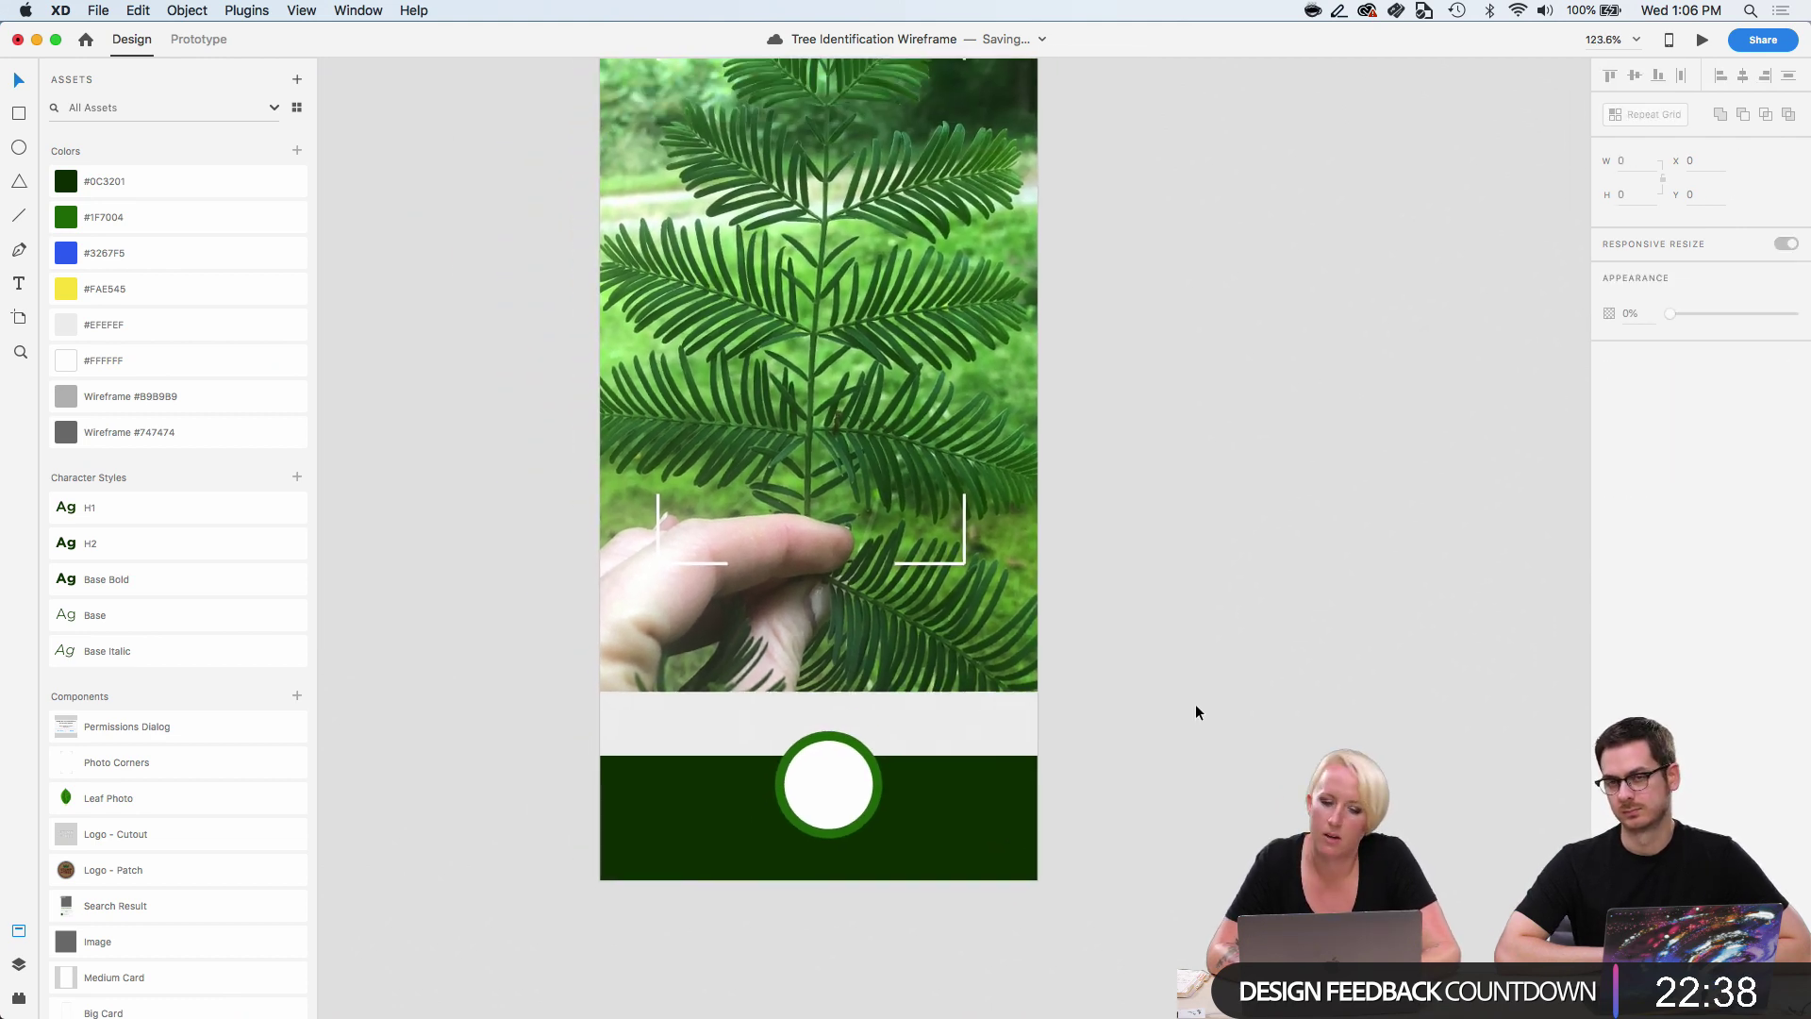
pyautogui.click(17, 114)
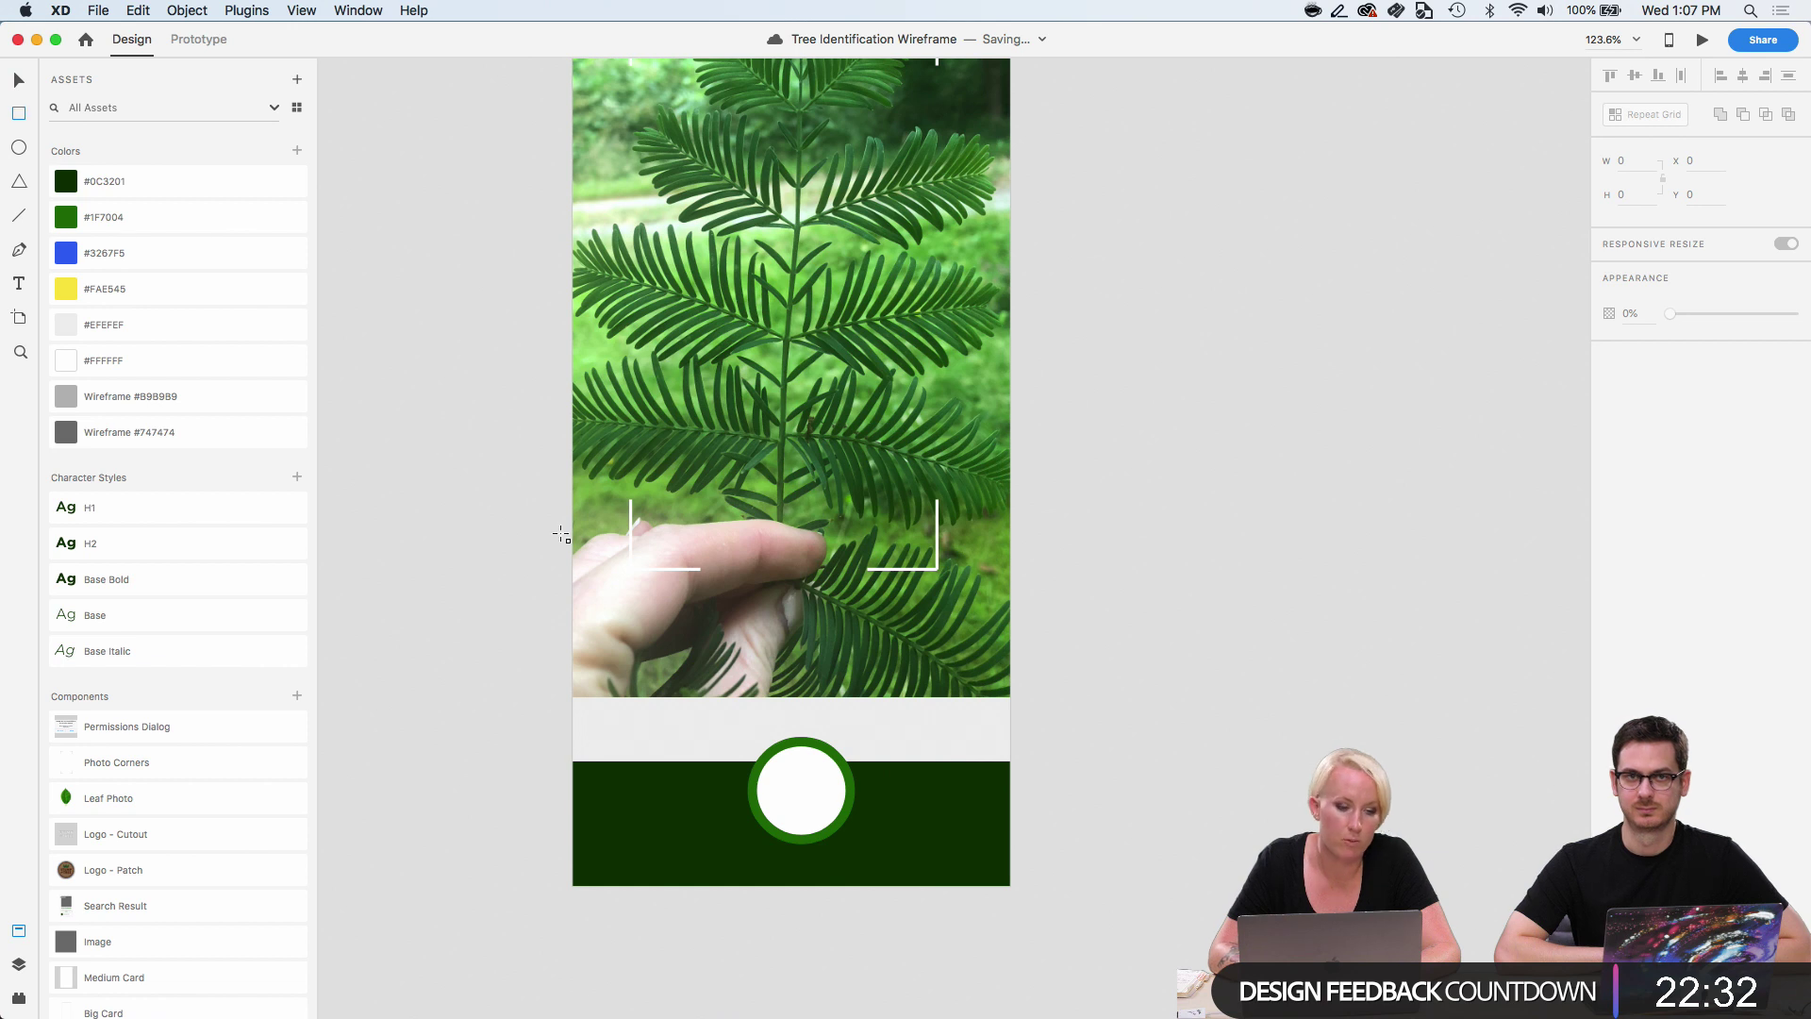
pyautogui.moveTo(608, 792); pyautogui.dragTo(690, 870)
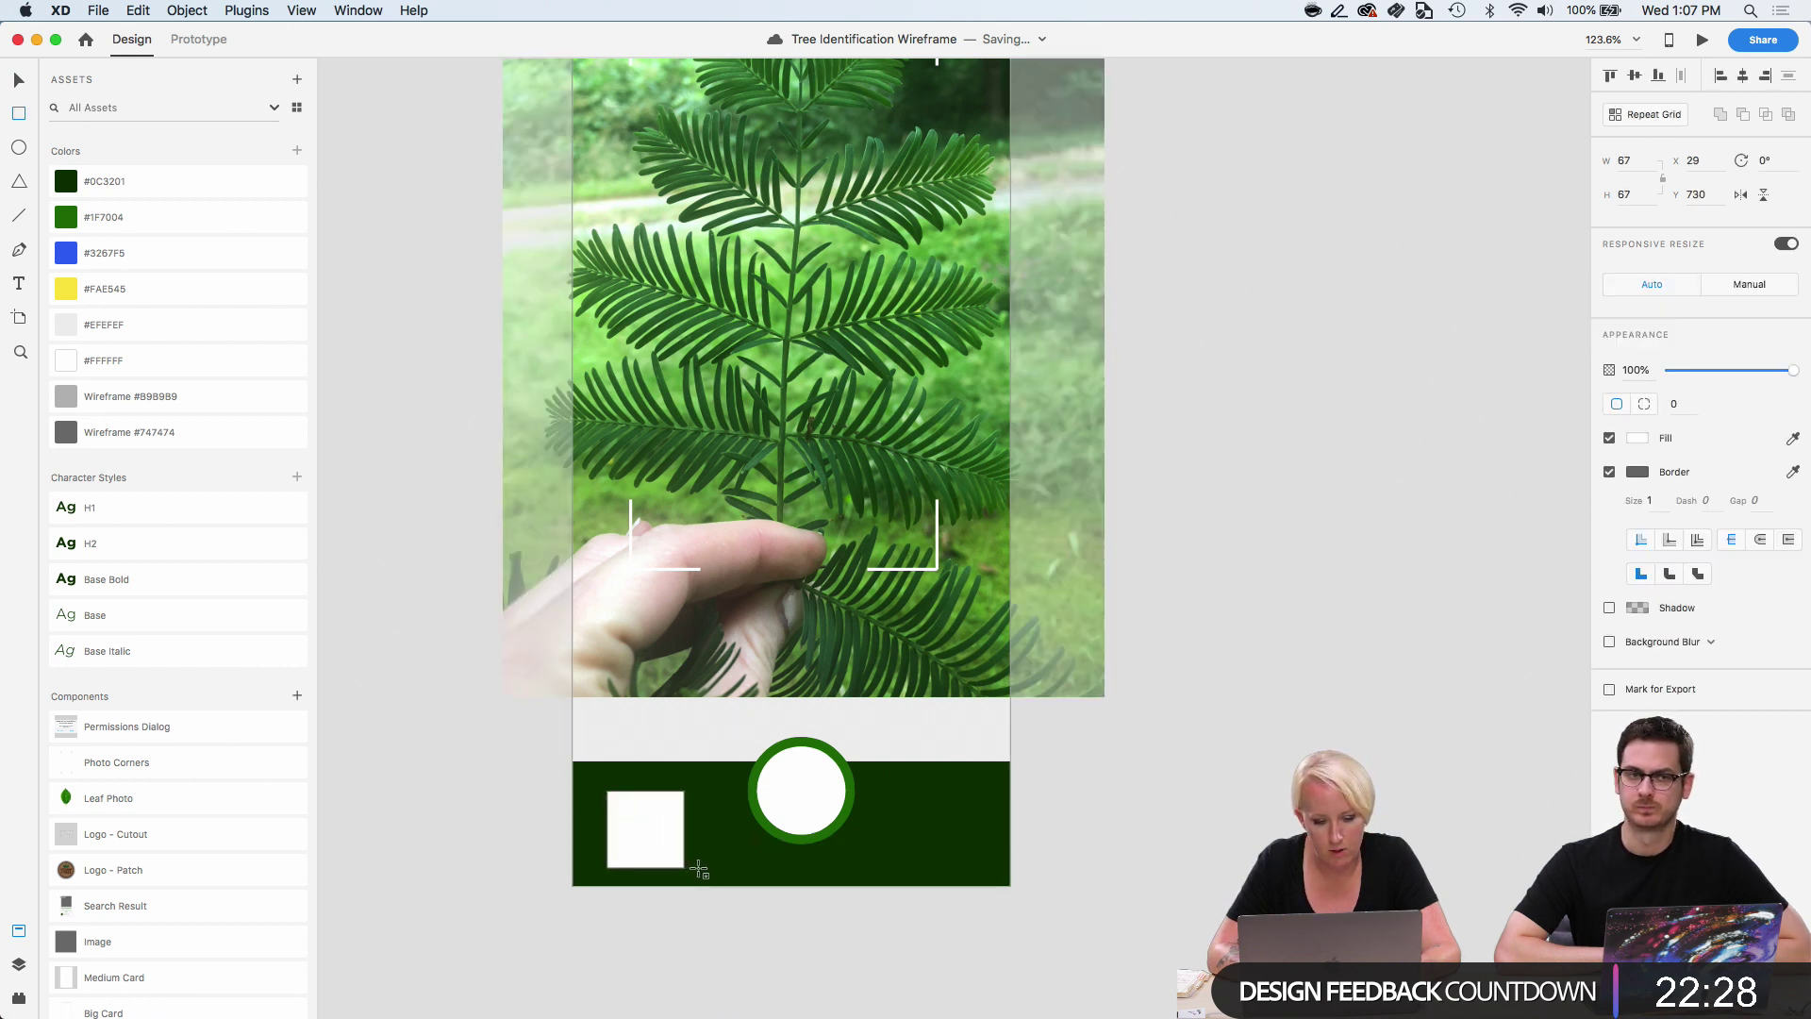
pyautogui.click(631, 825)
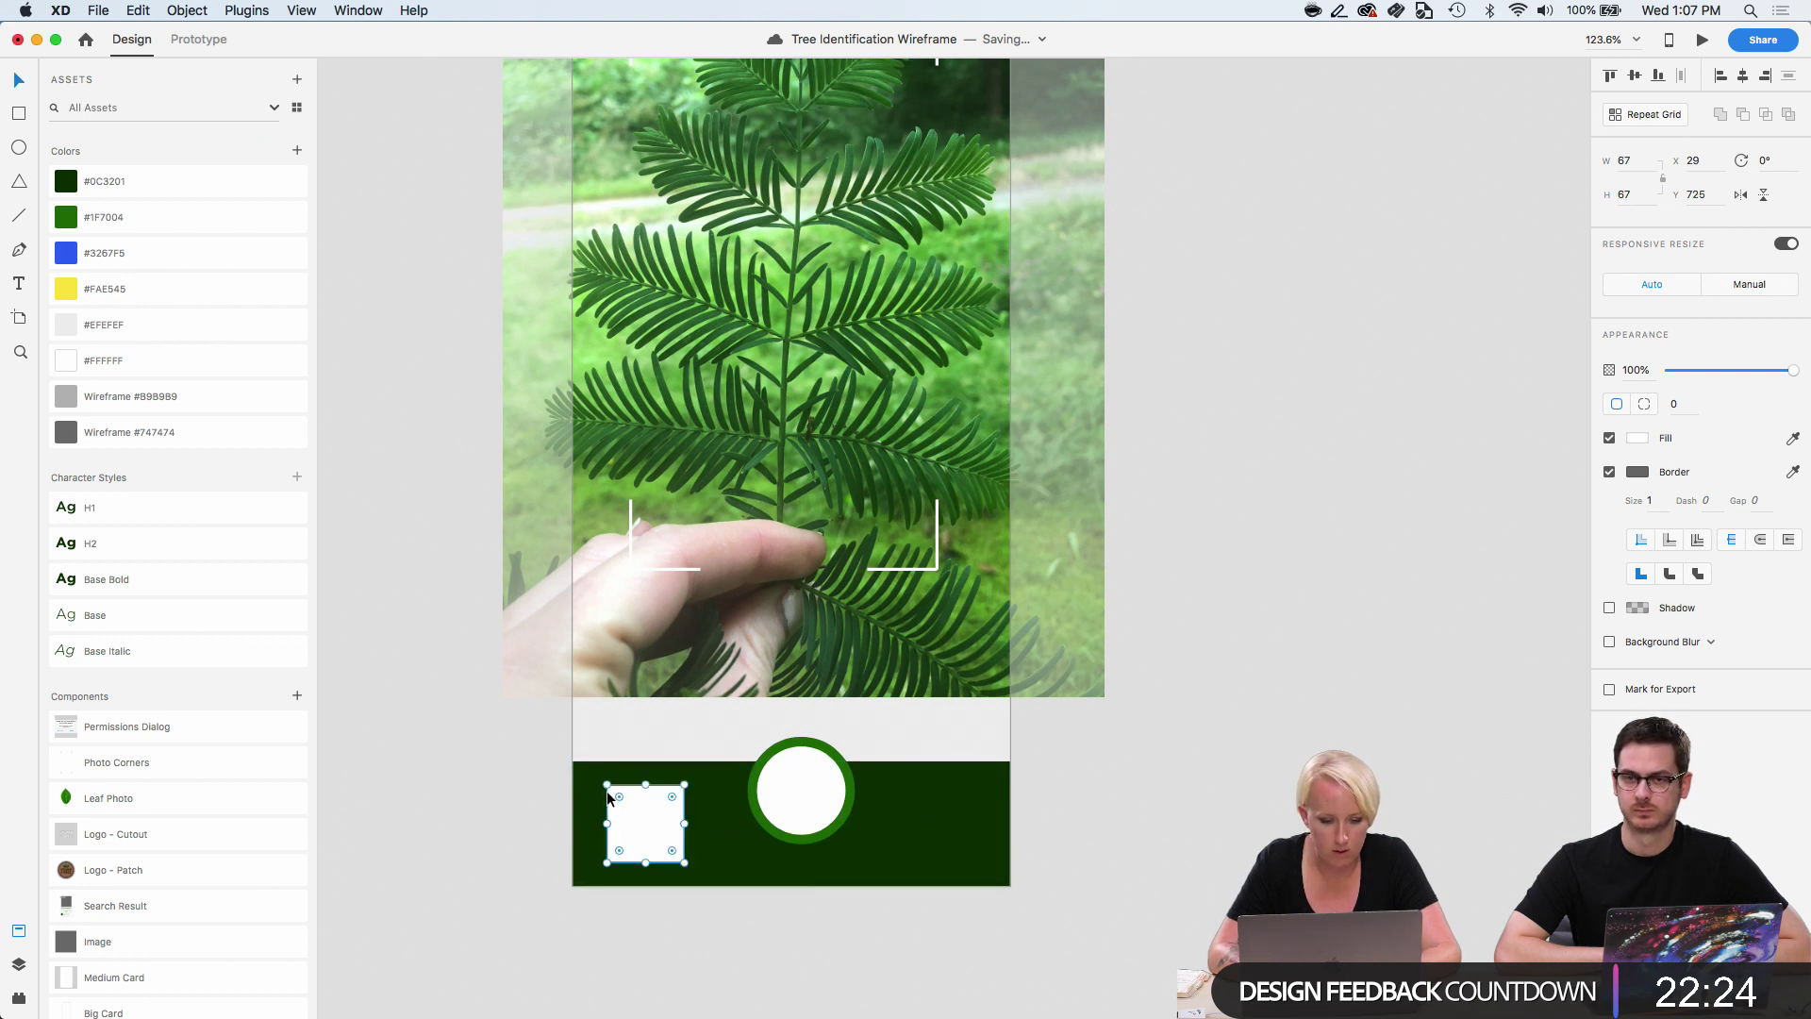
pyautogui.moveTo(620, 798); pyautogui.dragTo(621, 800)
# Switch to Finder and look through the photos in the Assets folder for a thumbnail image.
pyautogui.click(89, 987)
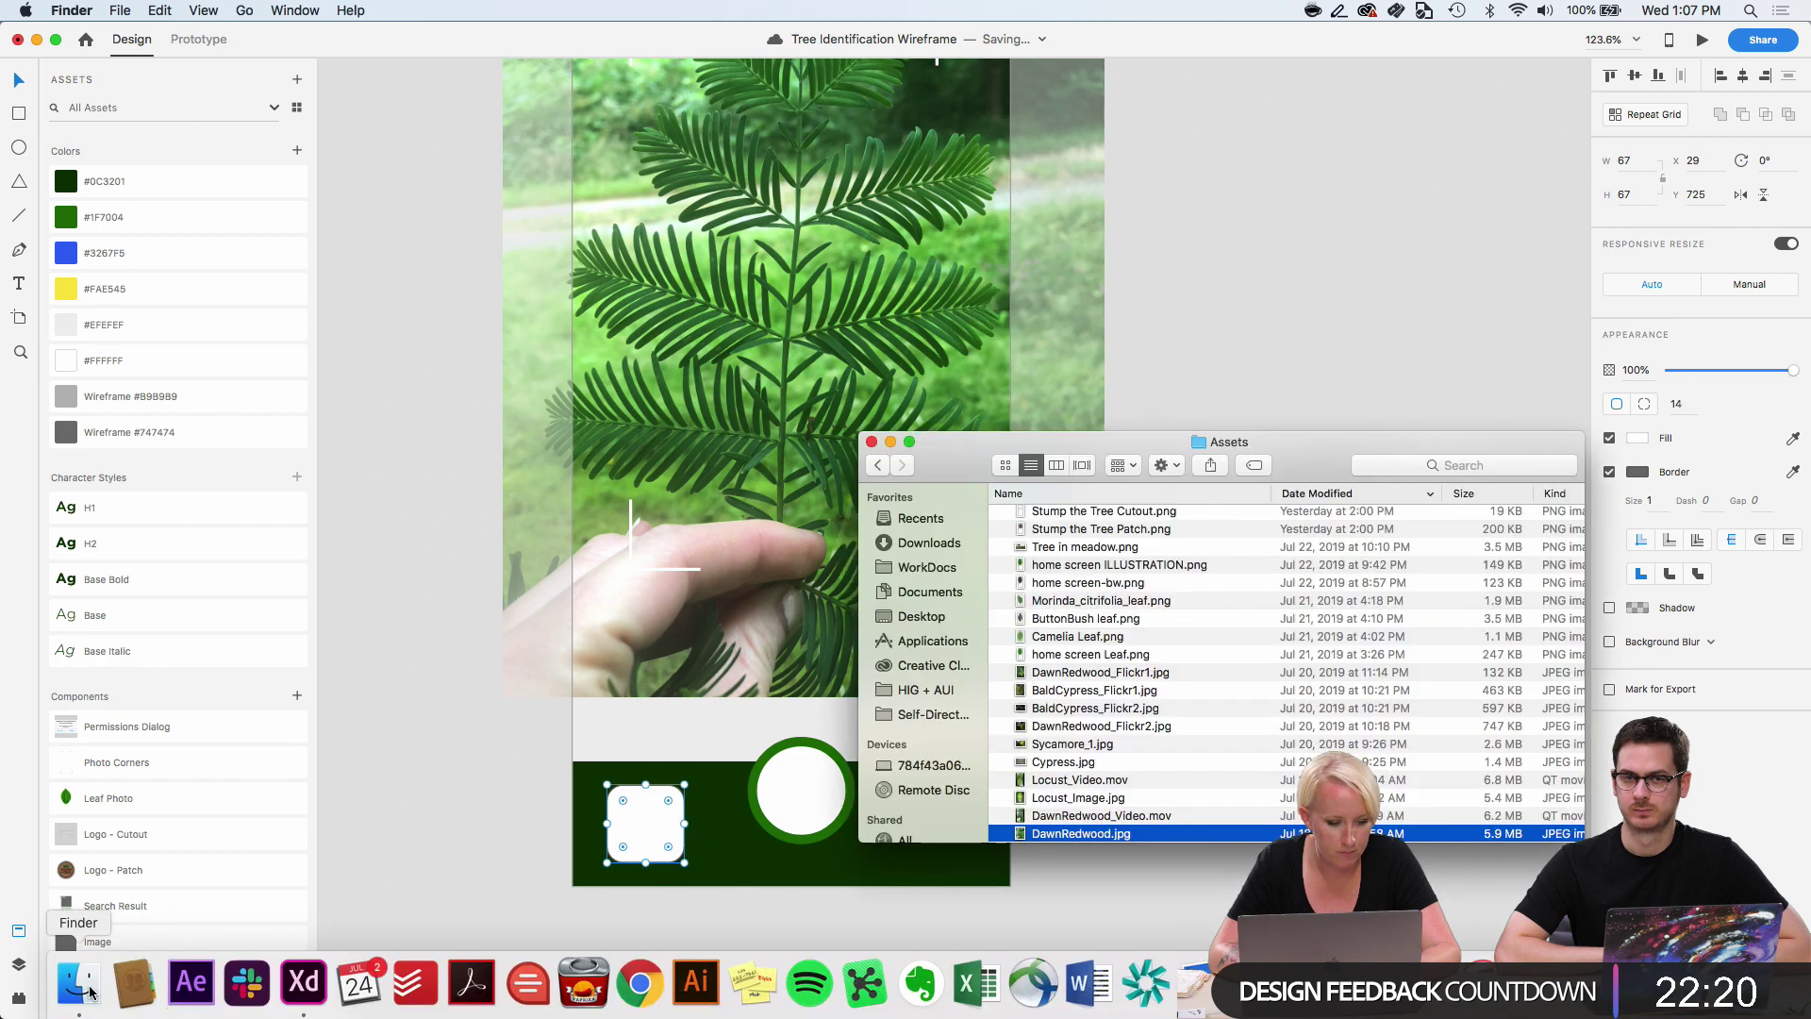
pyautogui.click(1100, 764)
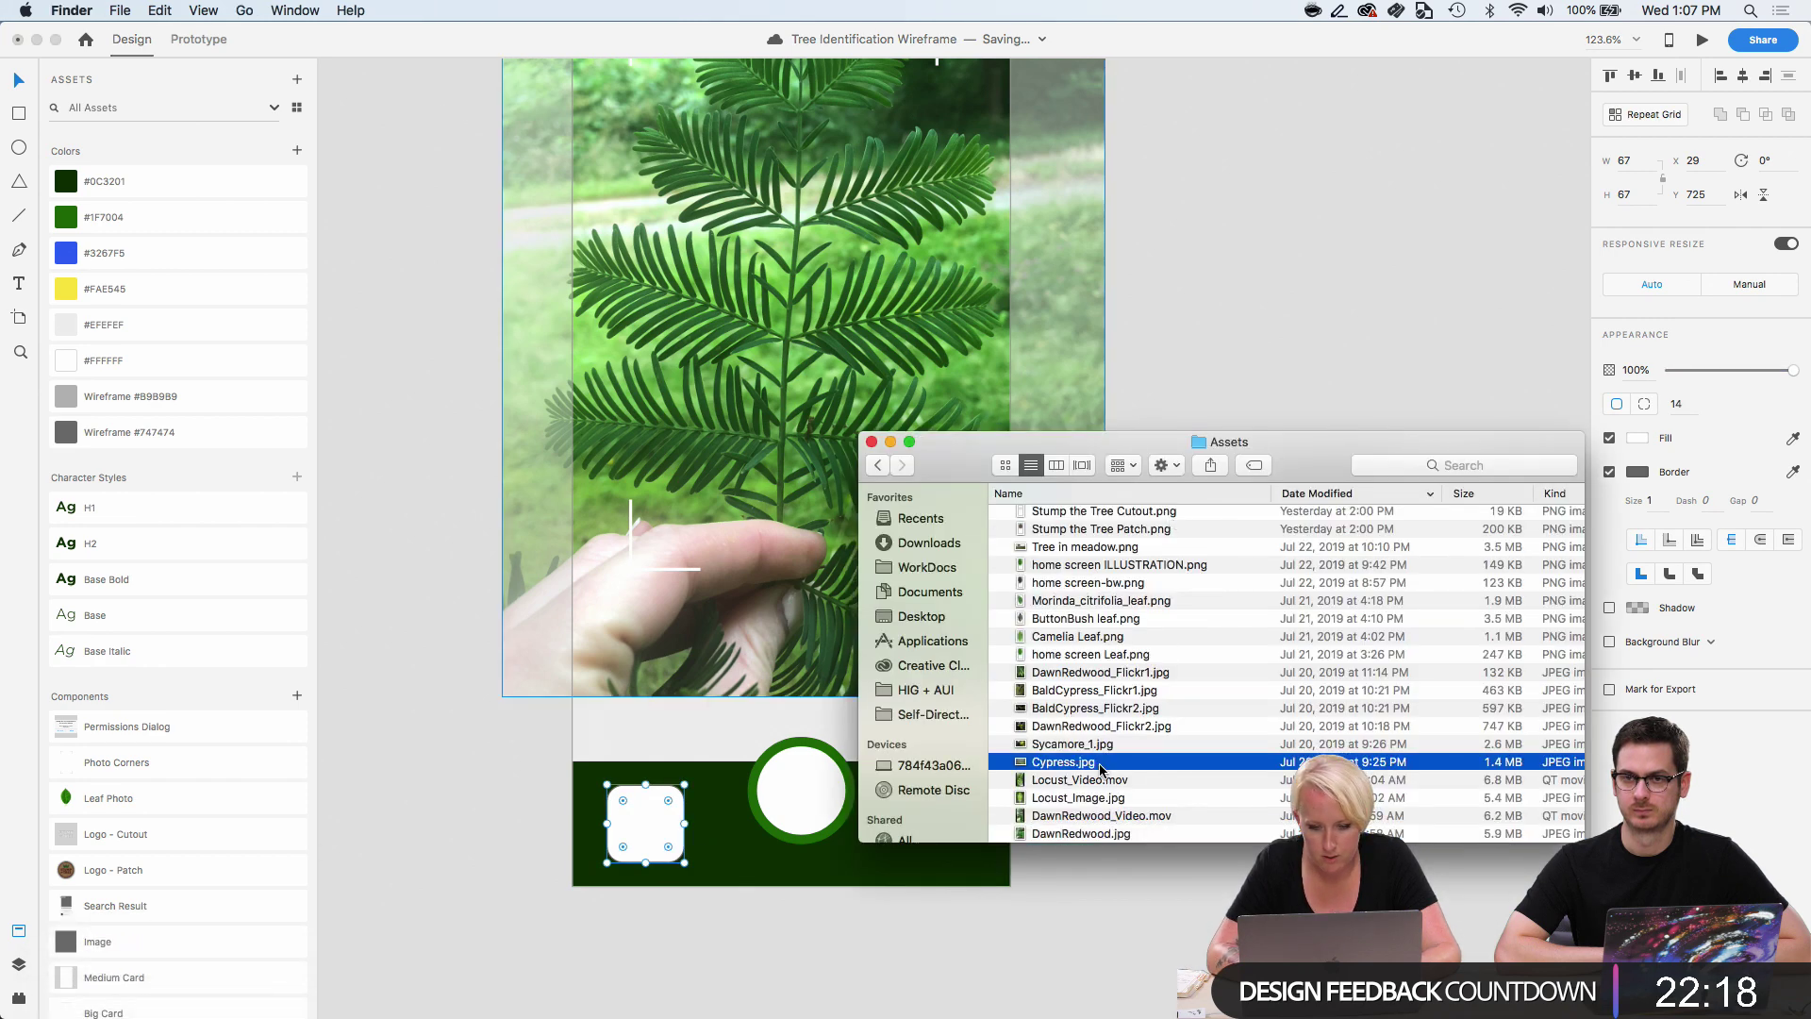
pyautogui.press('space')
pyautogui.press('Up')
pyautogui.press('space')
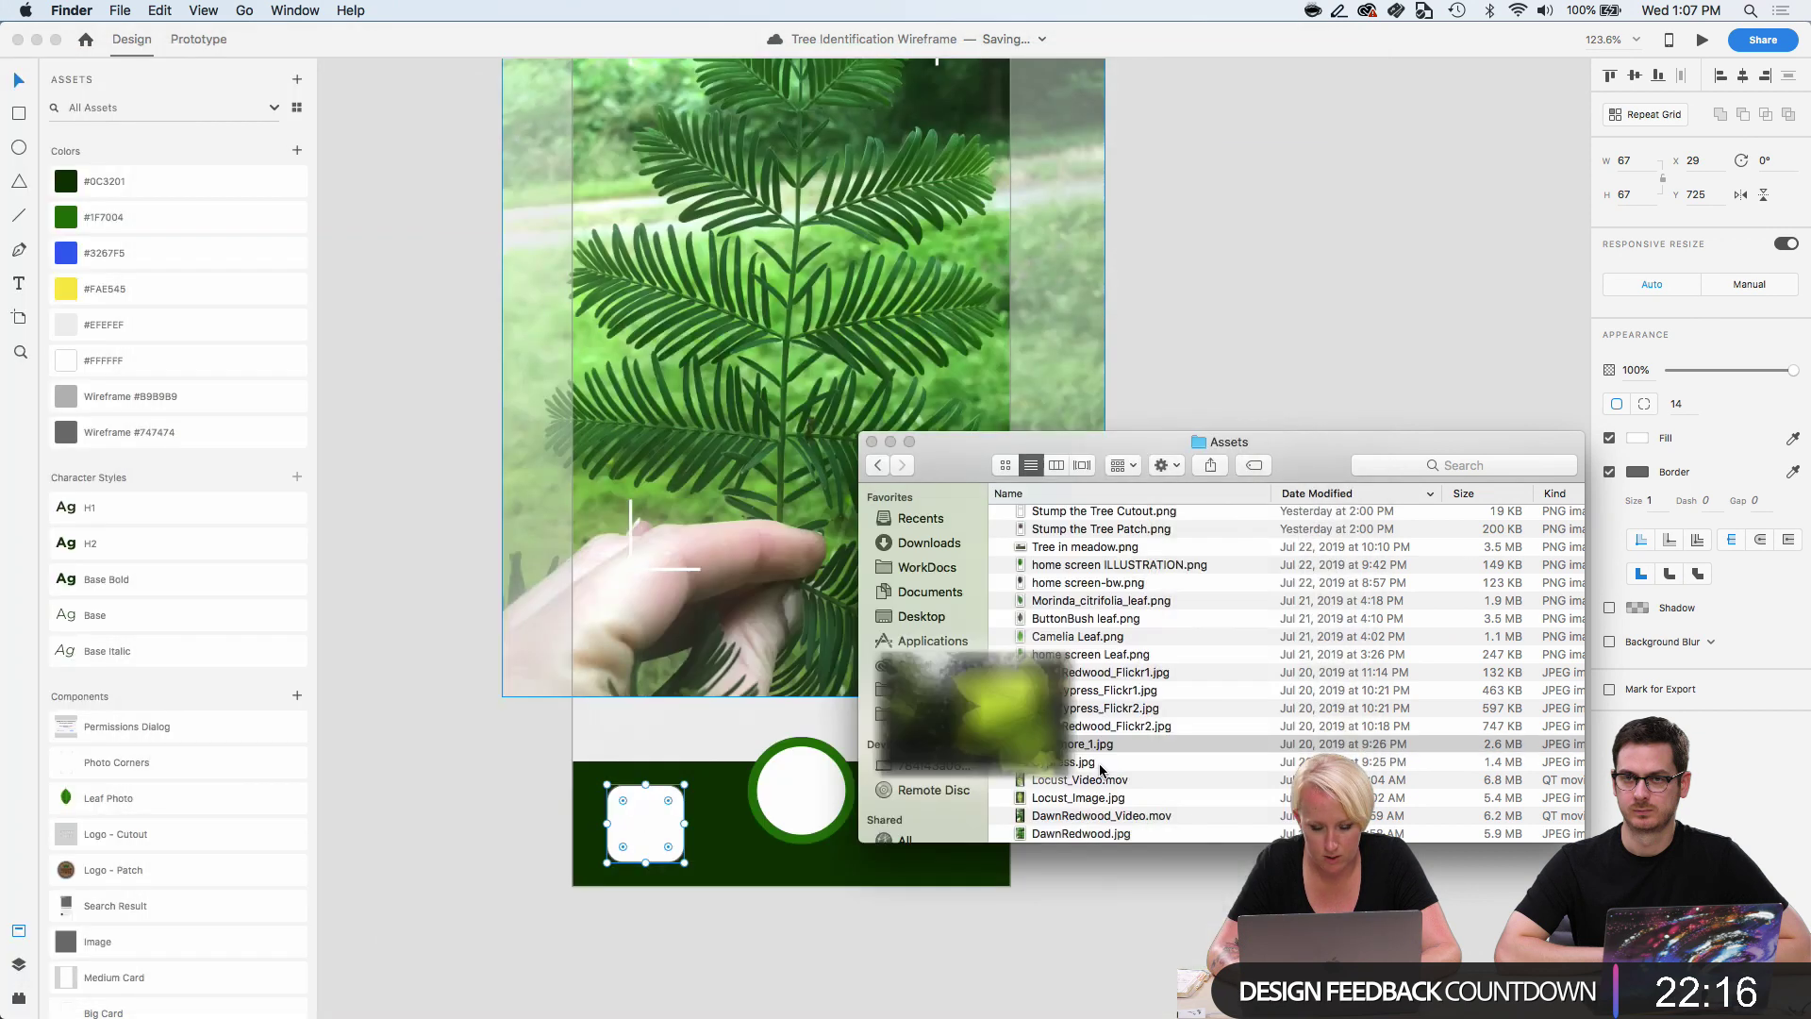
pyautogui.press('Down')
pyautogui.press('Down')
pyautogui.press('Down')
pyautogui.press('Up')
pyautogui.press('Up')
pyautogui.press('Up')
pyautogui.press('Up')
pyautogui.press('Up')
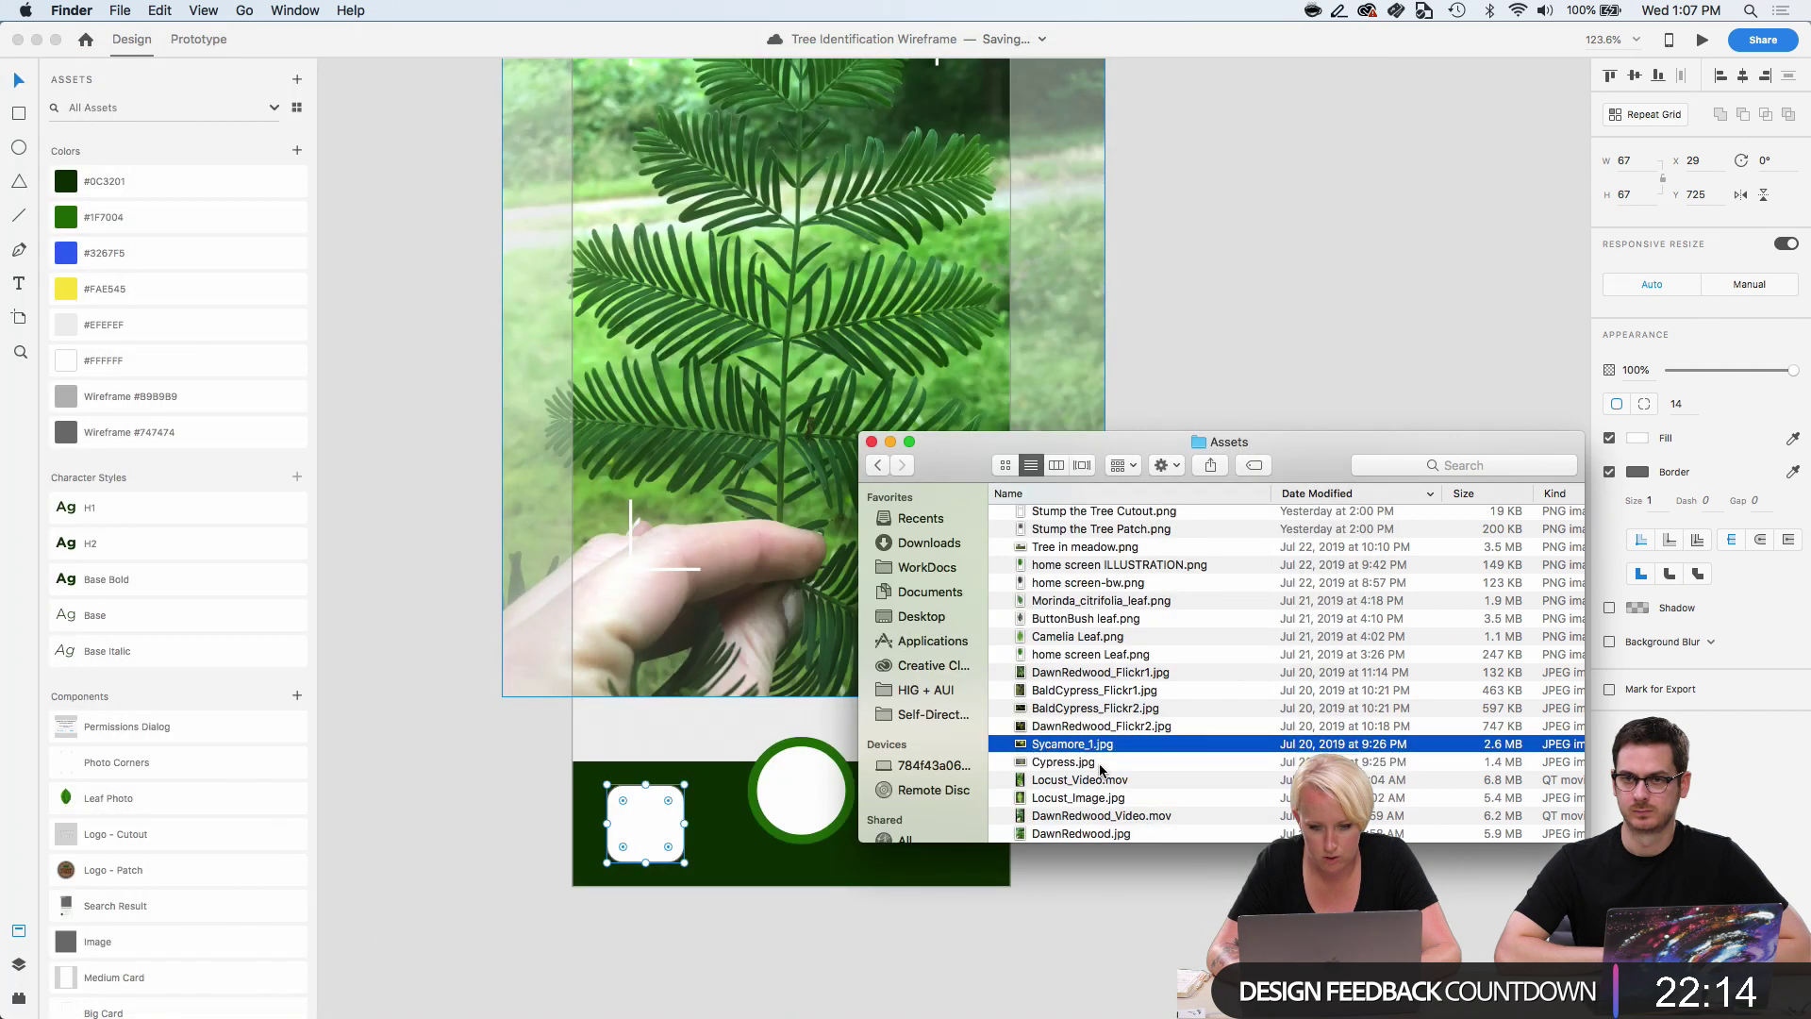
pyautogui.scroll(2, 1094, 755)
pyautogui.scroll(-2, 1094, 736)
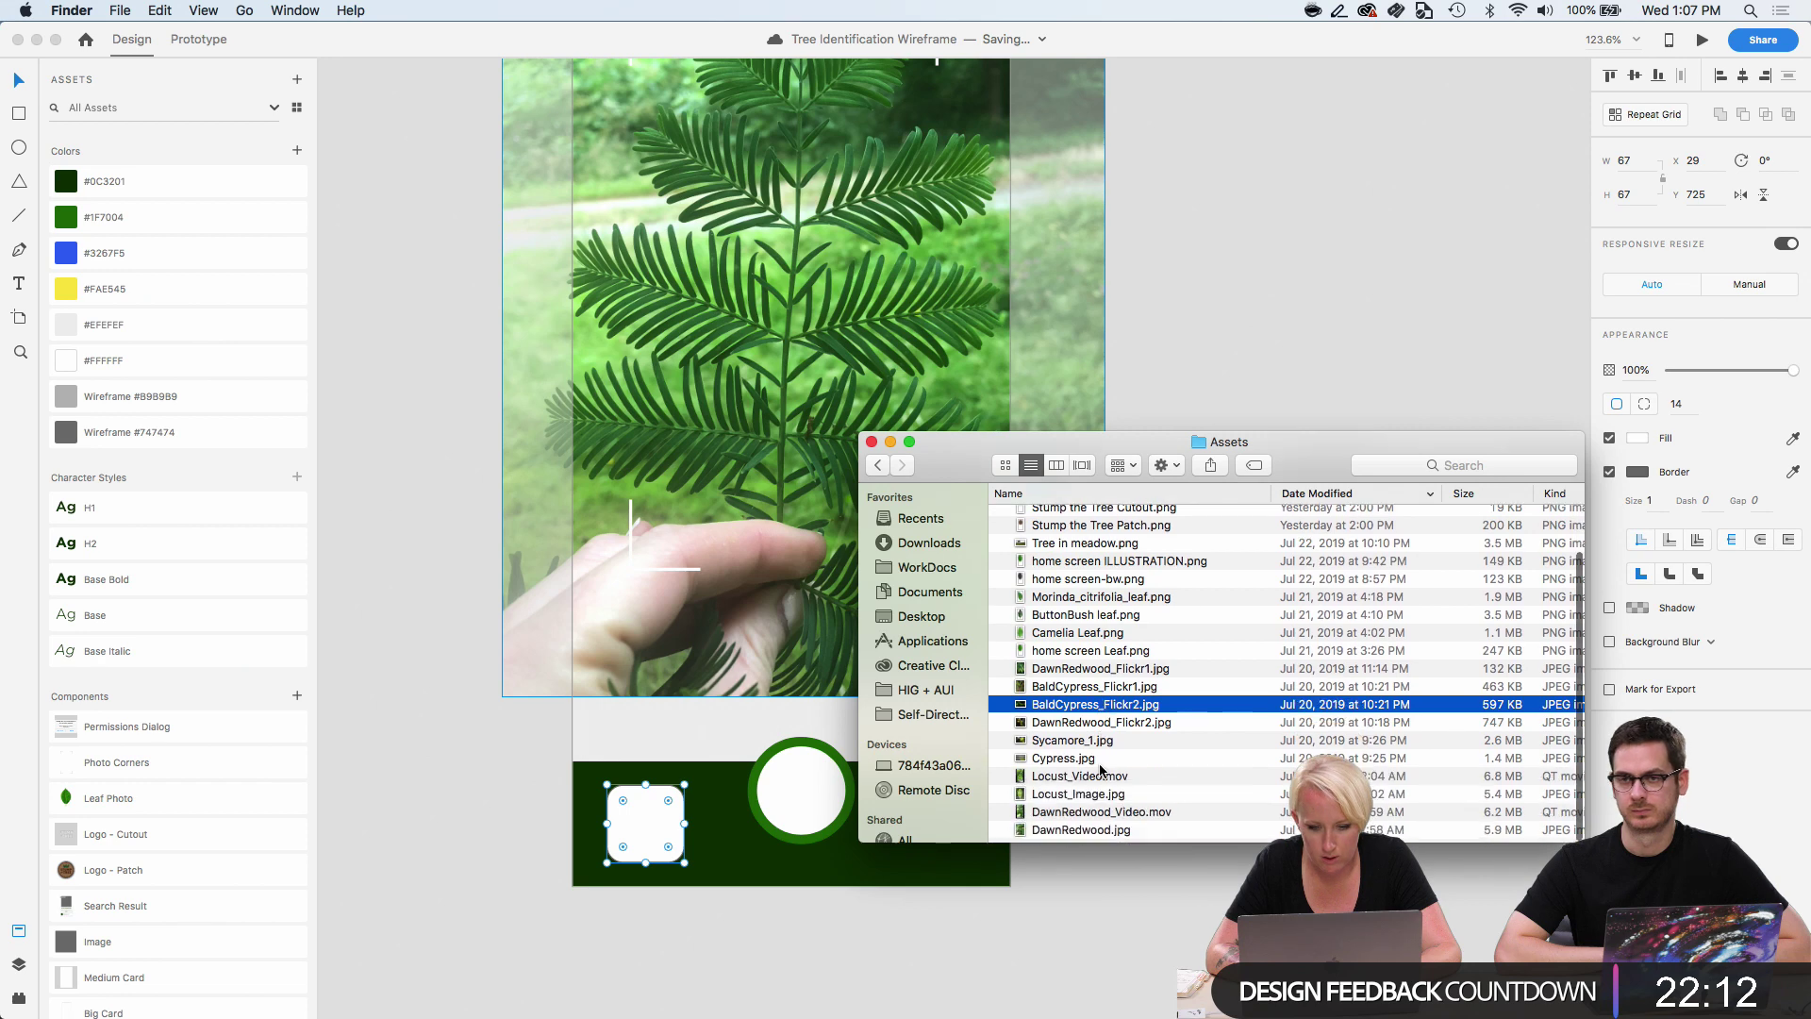
pyautogui.scroll(3, 1091, 729)
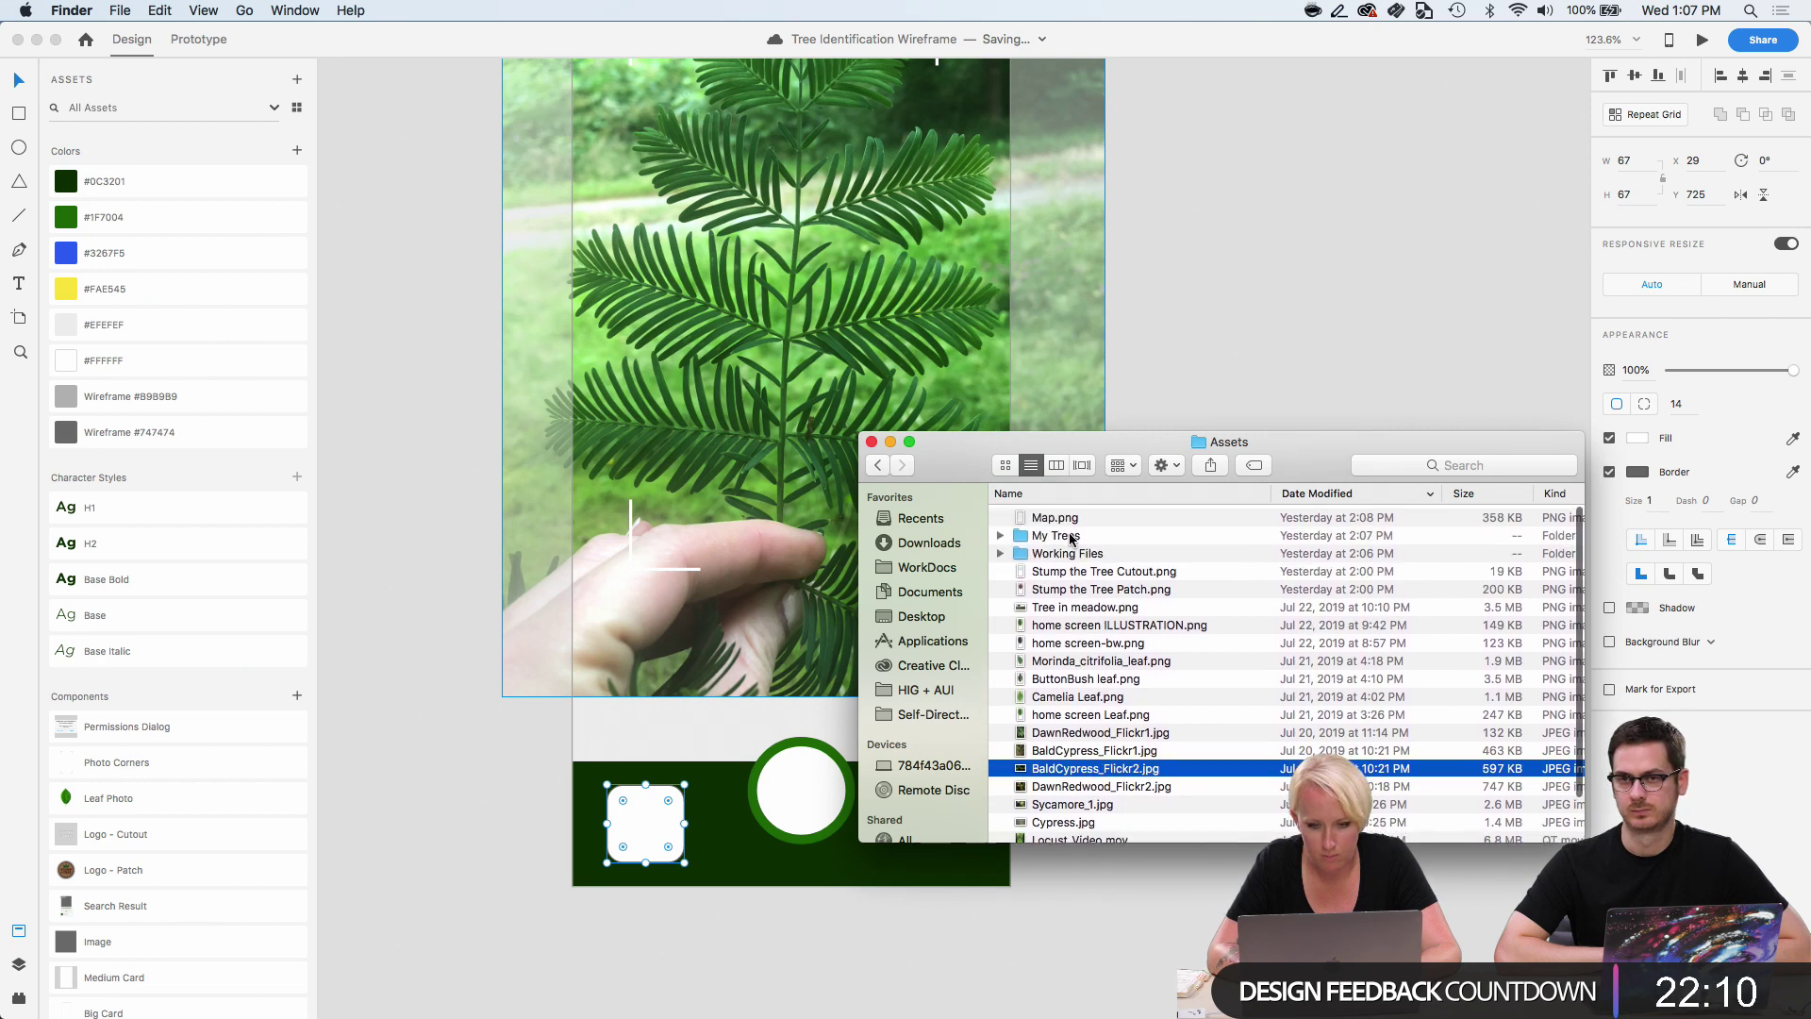
# Open the My Trees folder and preview its files down to Oak.jpg.
pyautogui.doubleClick(1066, 533)
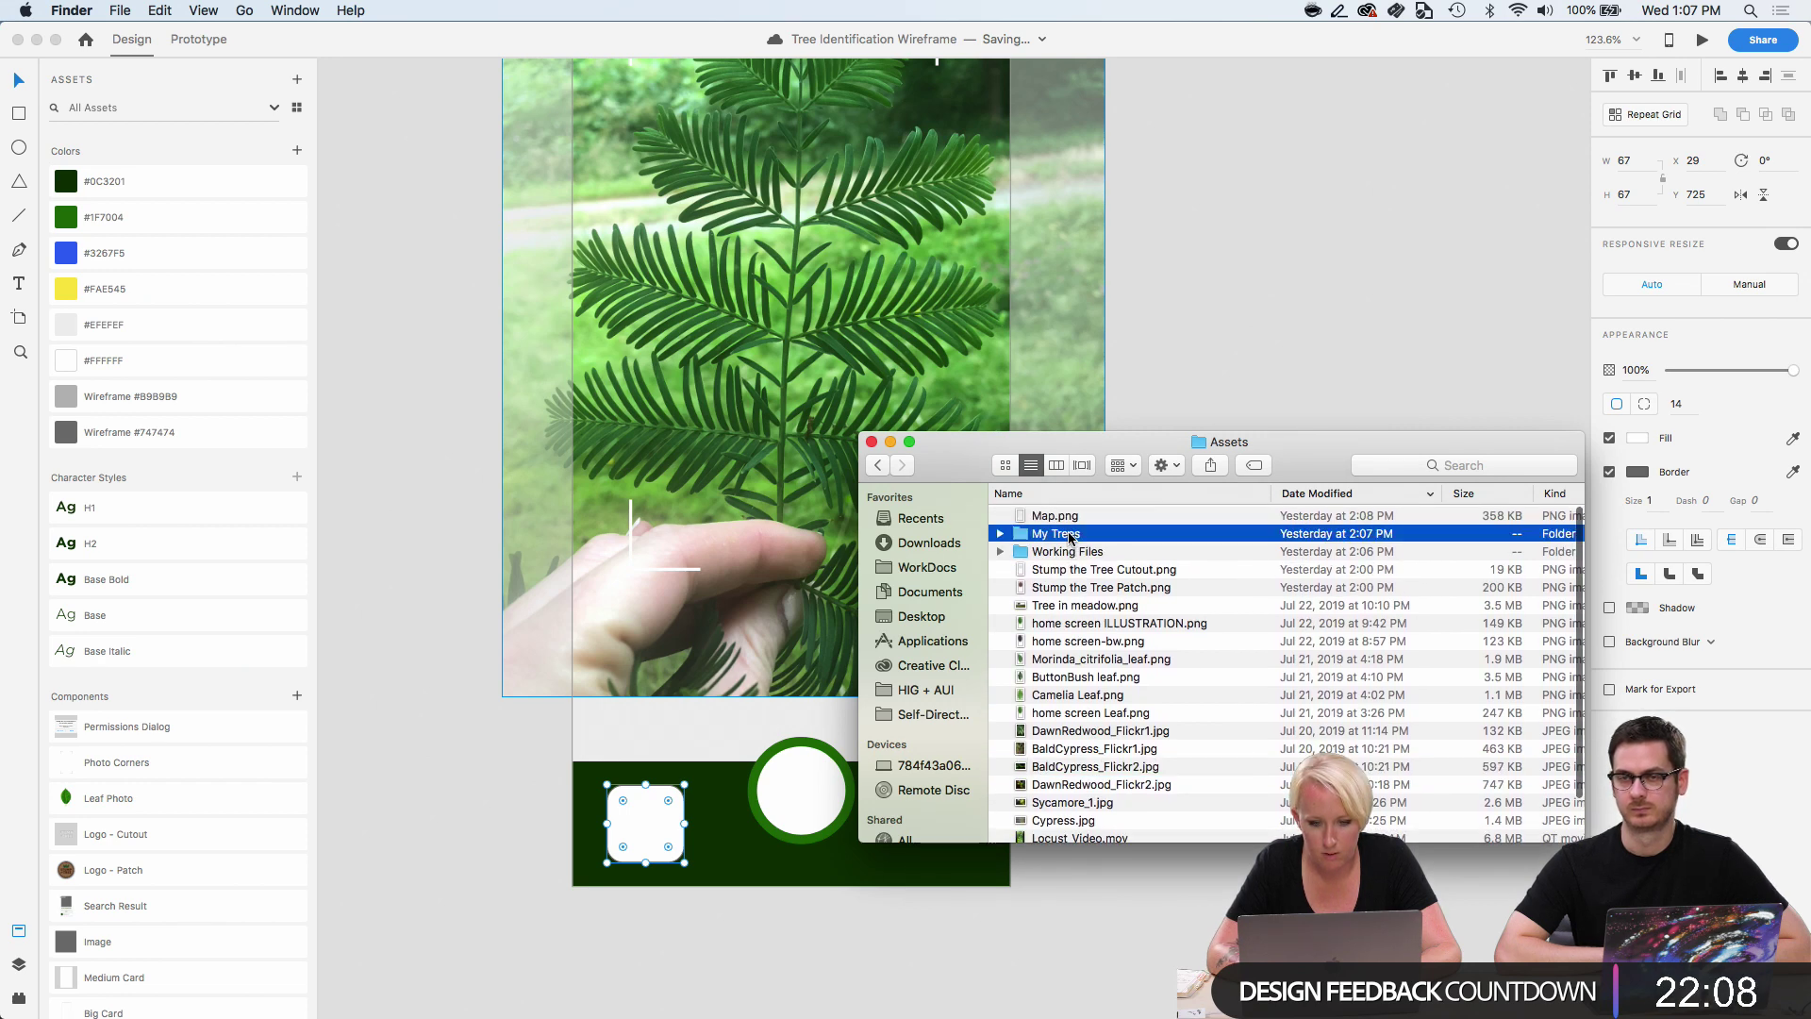
pyautogui.click(1071, 517)
pyautogui.press('space')
pyautogui.press('Down')
pyautogui.press('Down')
pyautogui.press('Down')
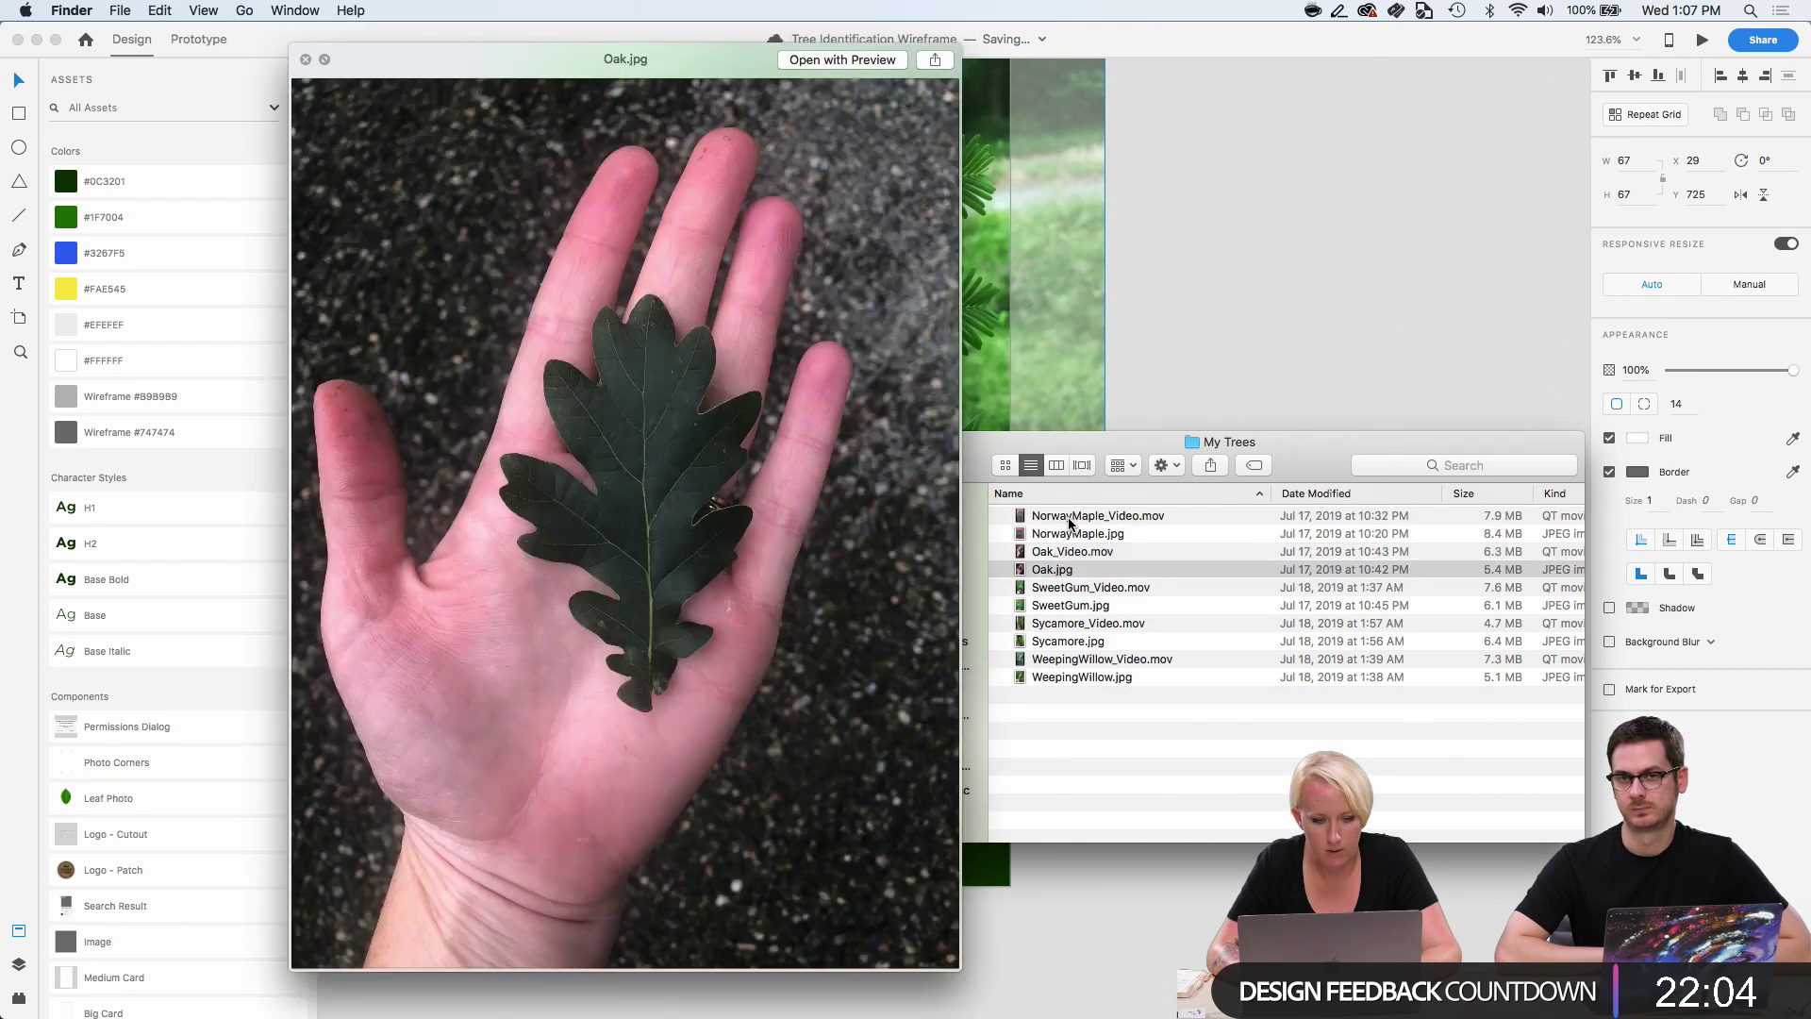
pyautogui.press('space')
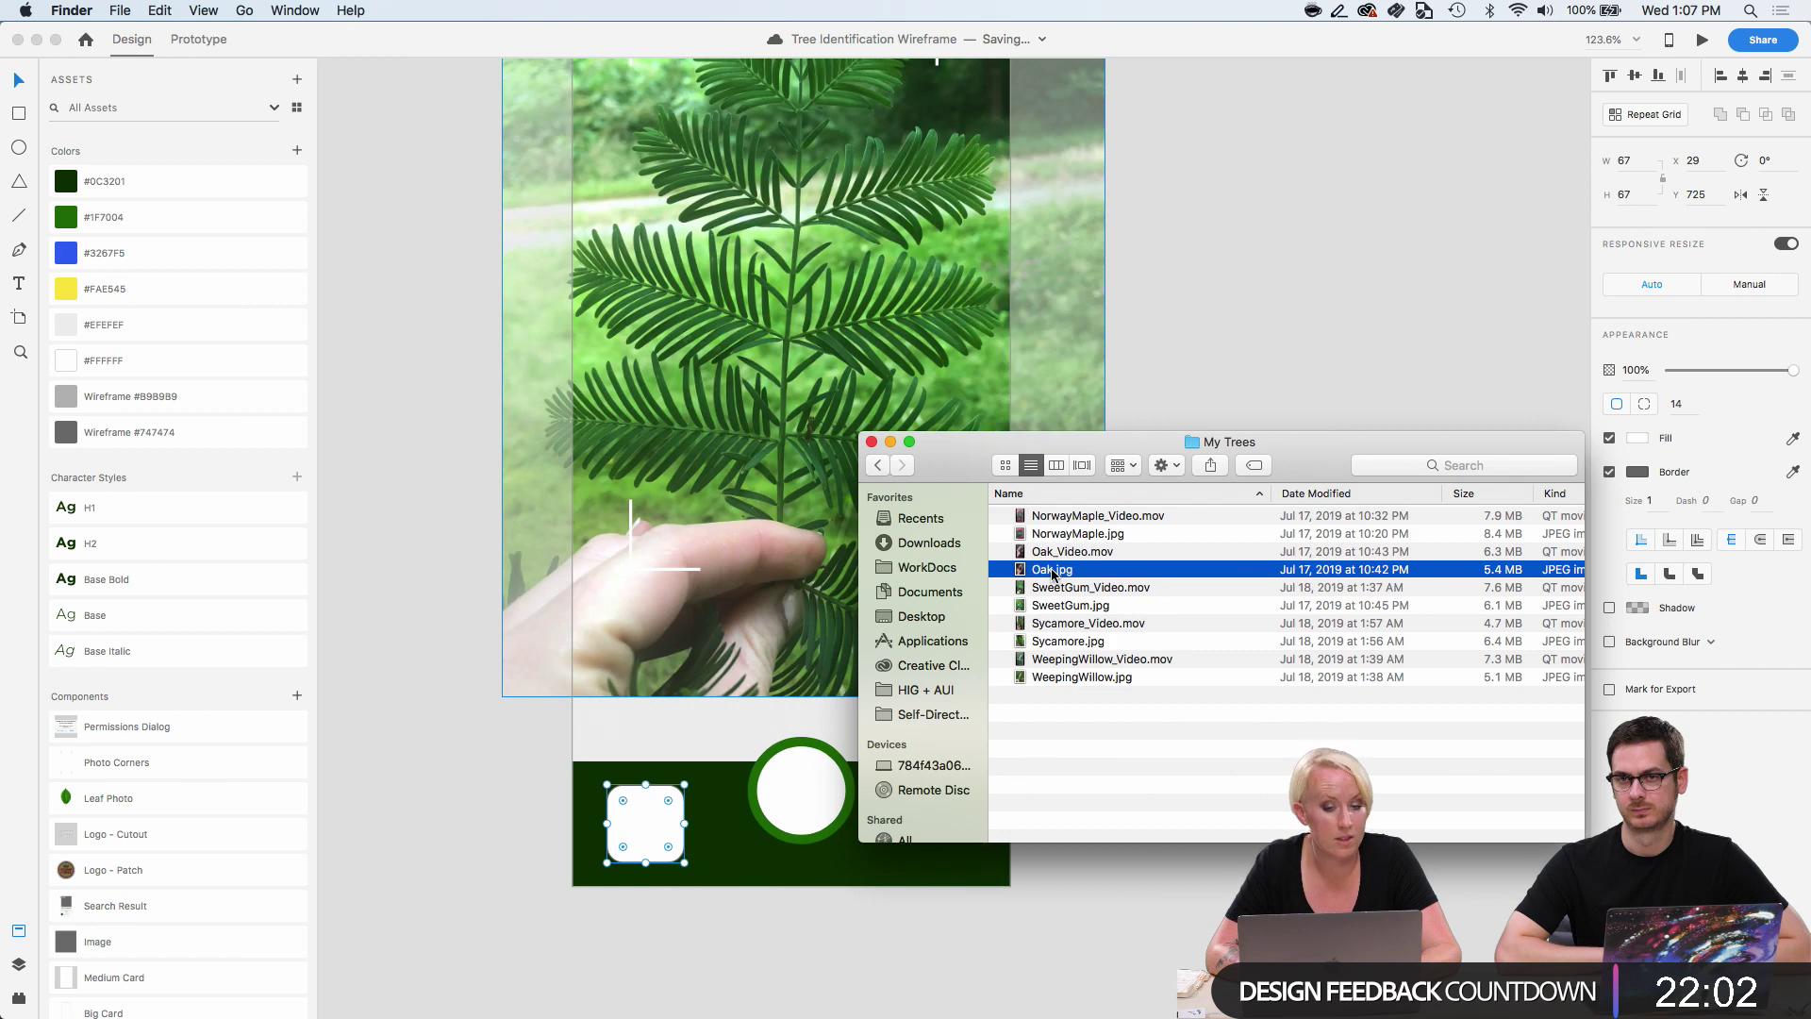
pyautogui.moveTo(886, 631); pyautogui.dragTo(1409, 291)
pyautogui.click(1281, 283)
pyautogui.moveTo(1451, 388); pyautogui.dragTo(1159, 298)
pyautogui.moveTo(1112, 174); pyautogui.dragTo(1075, 287)
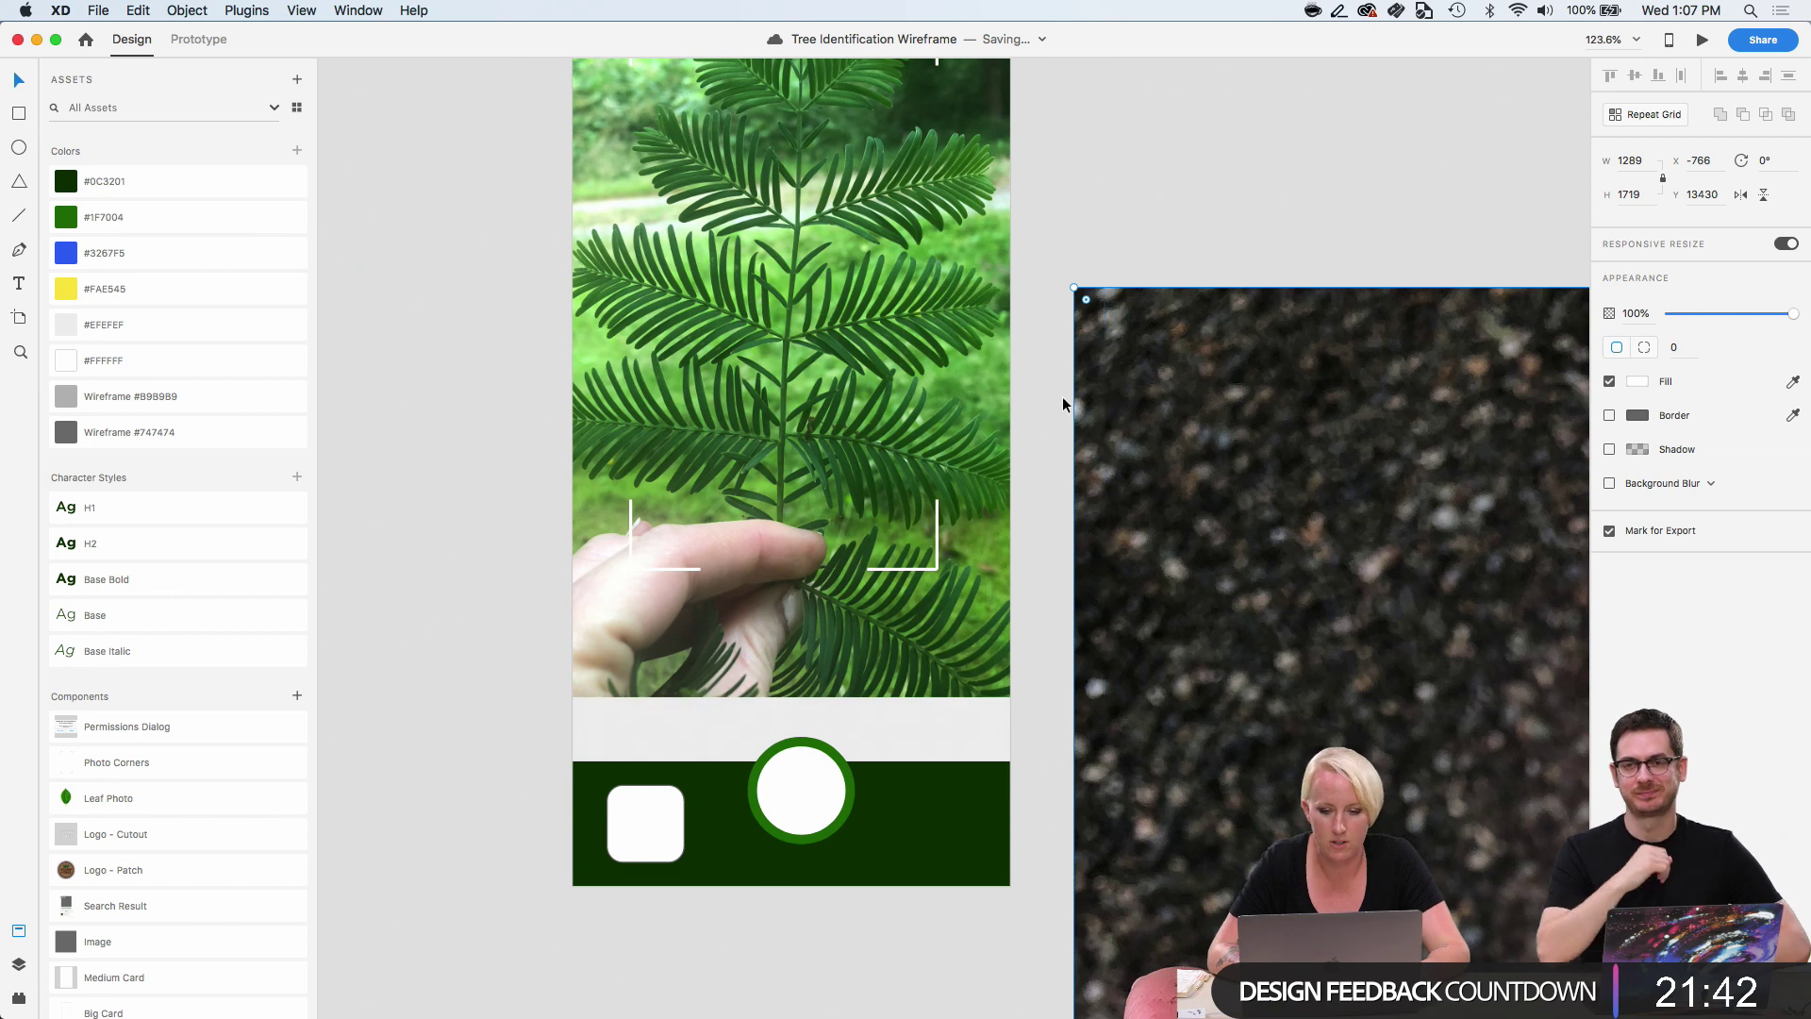
pyautogui.moveTo(1075, 287); pyautogui.dragTo(1301, 590)
pyautogui.moveTo(1430, 712); pyautogui.dragTo(1174, 416)
pyautogui.press('Delete')
# Fill the rounded square in the dark green bar with Oak.jpg from the My Trees folder in Finder.
pyautogui.moveTo(190, 1000)
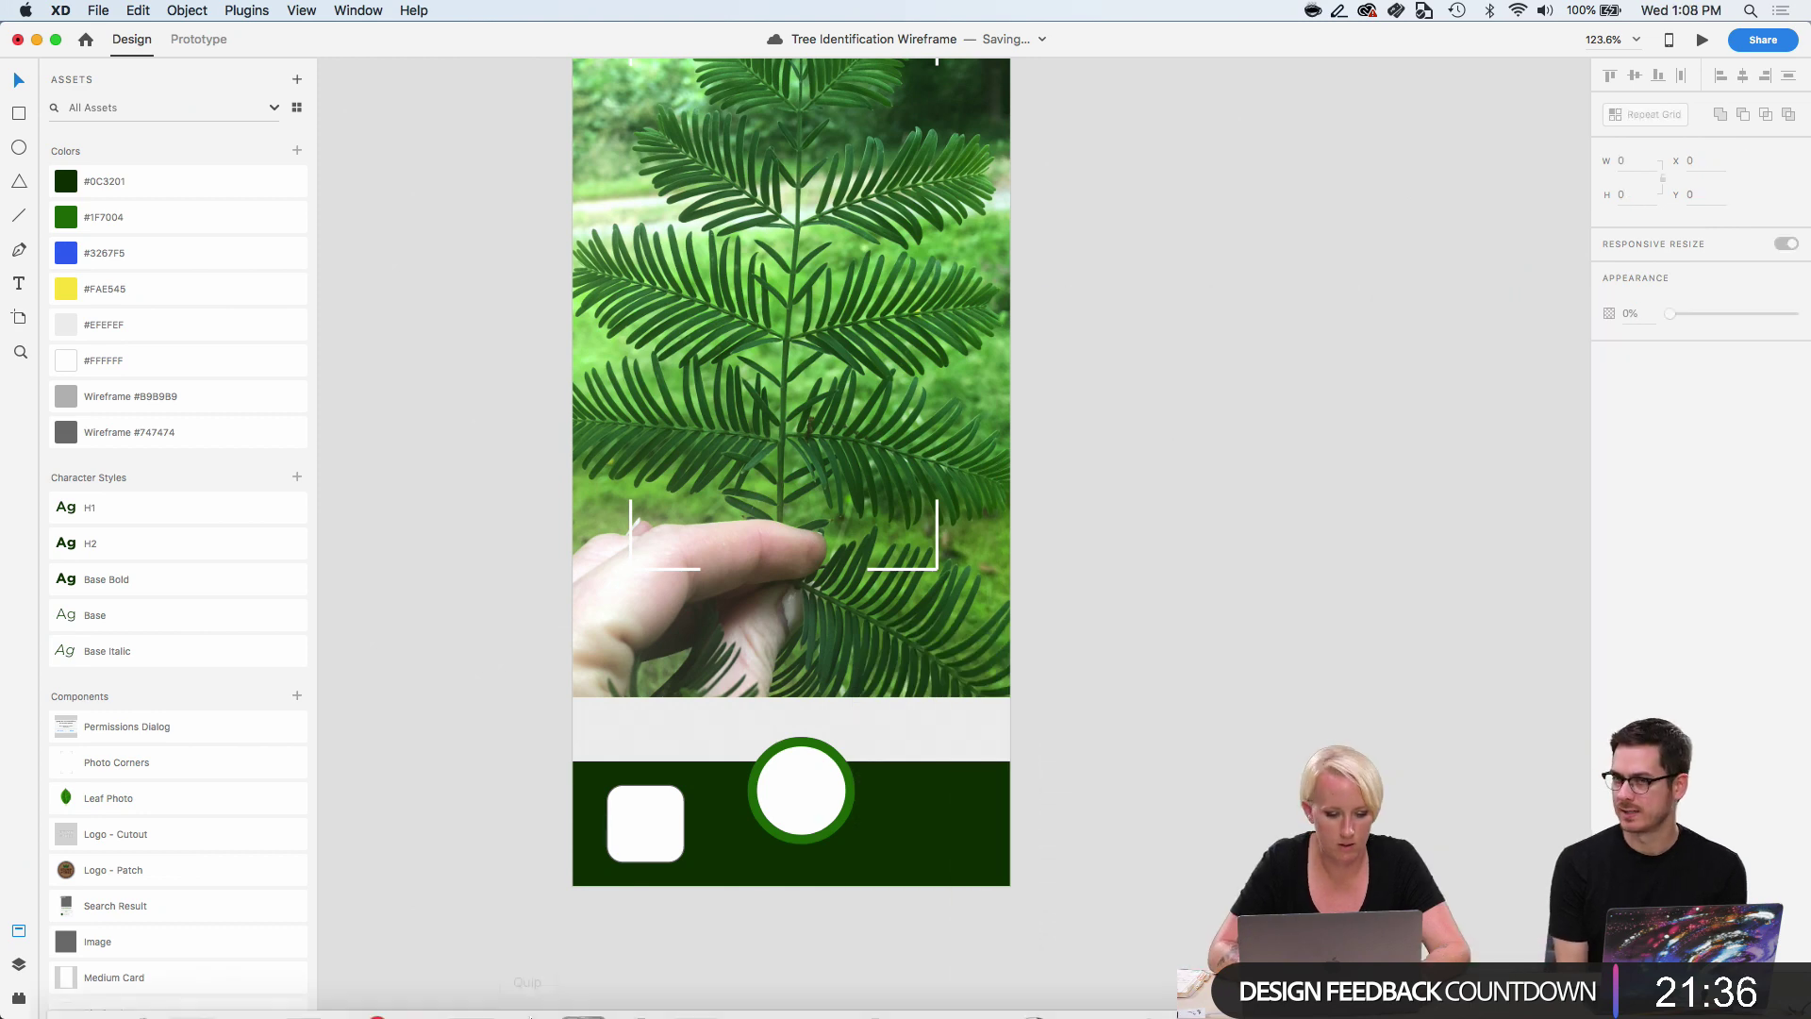
pyautogui.click(93, 992)
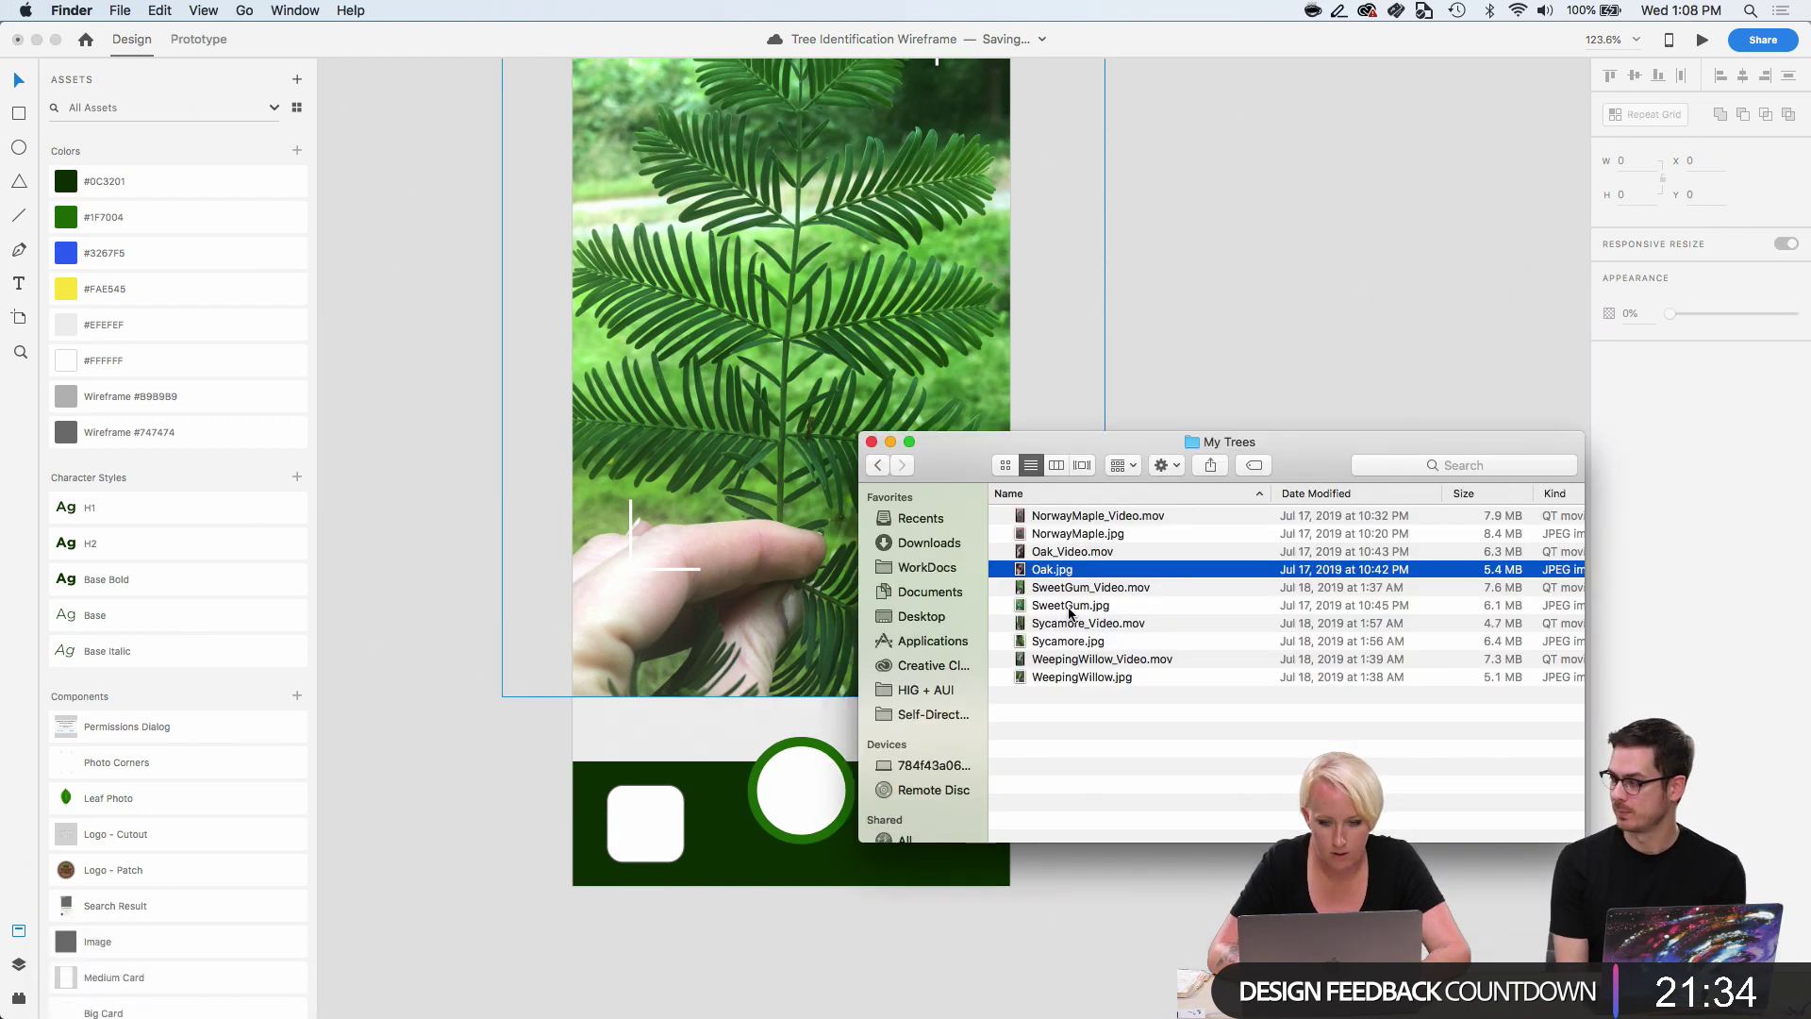
pyautogui.moveTo(1051, 570); pyautogui.dragTo(661, 815)
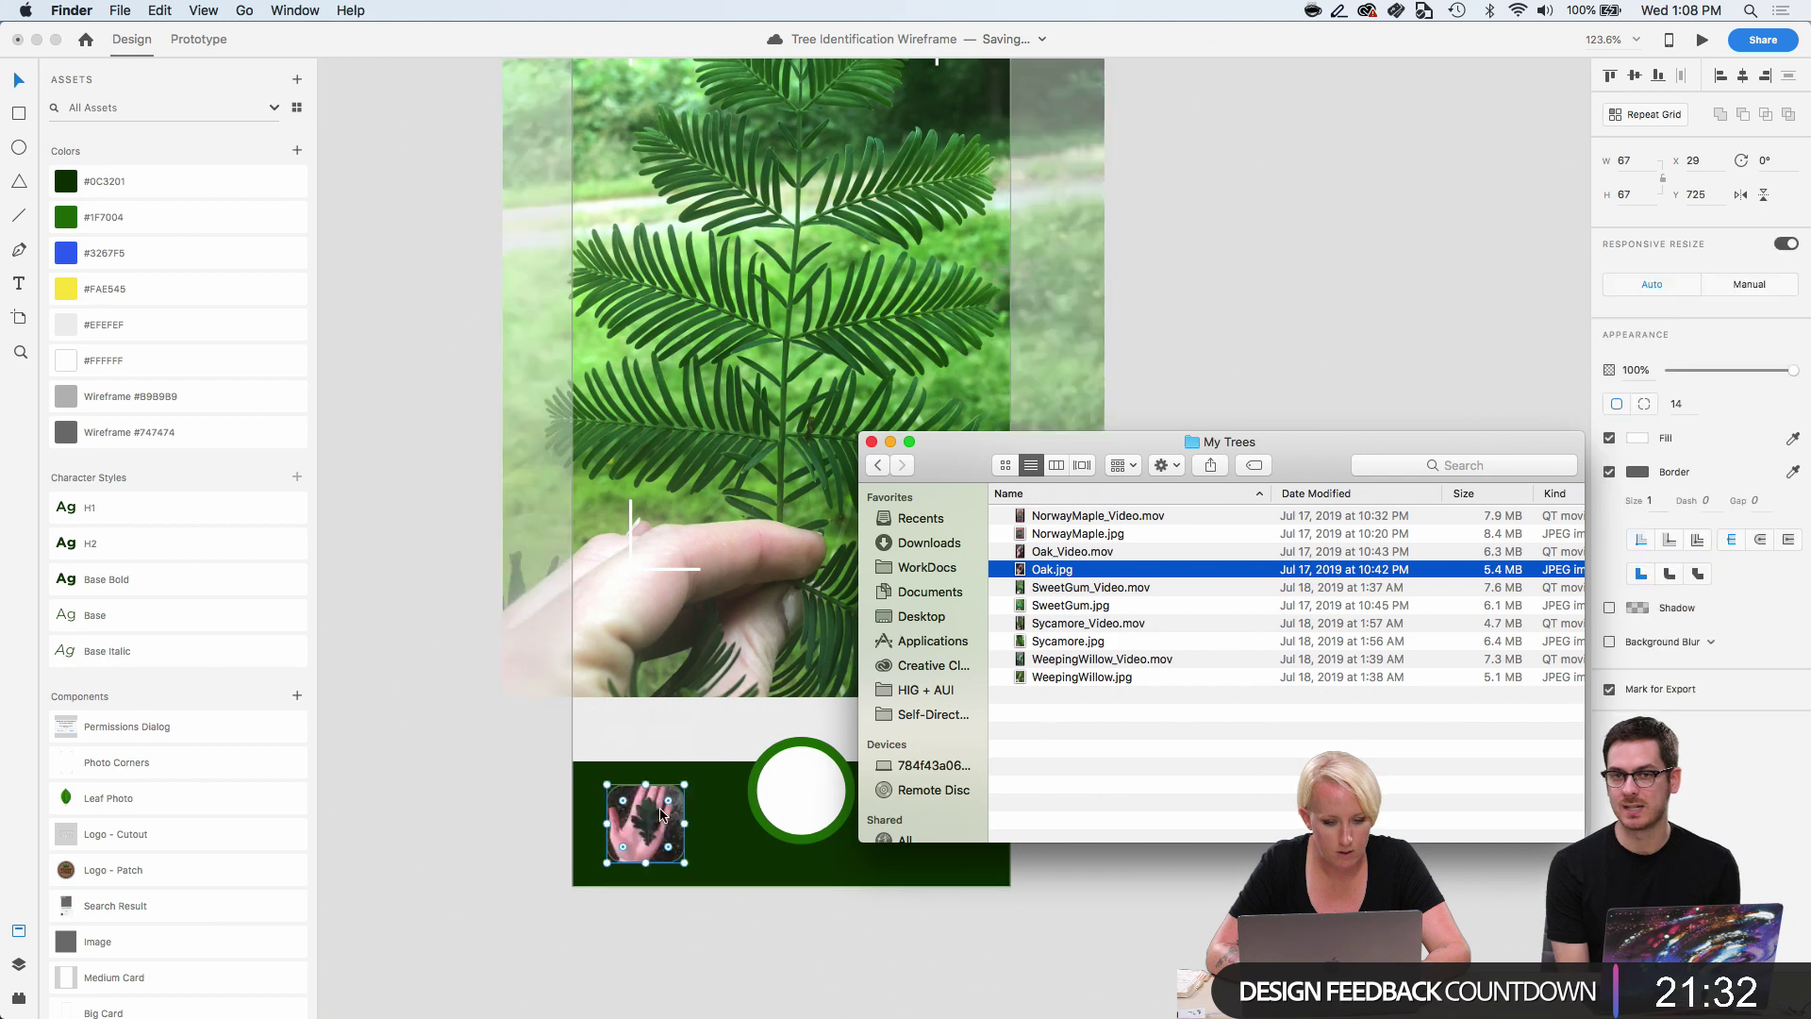
pyautogui.click(563, 925)
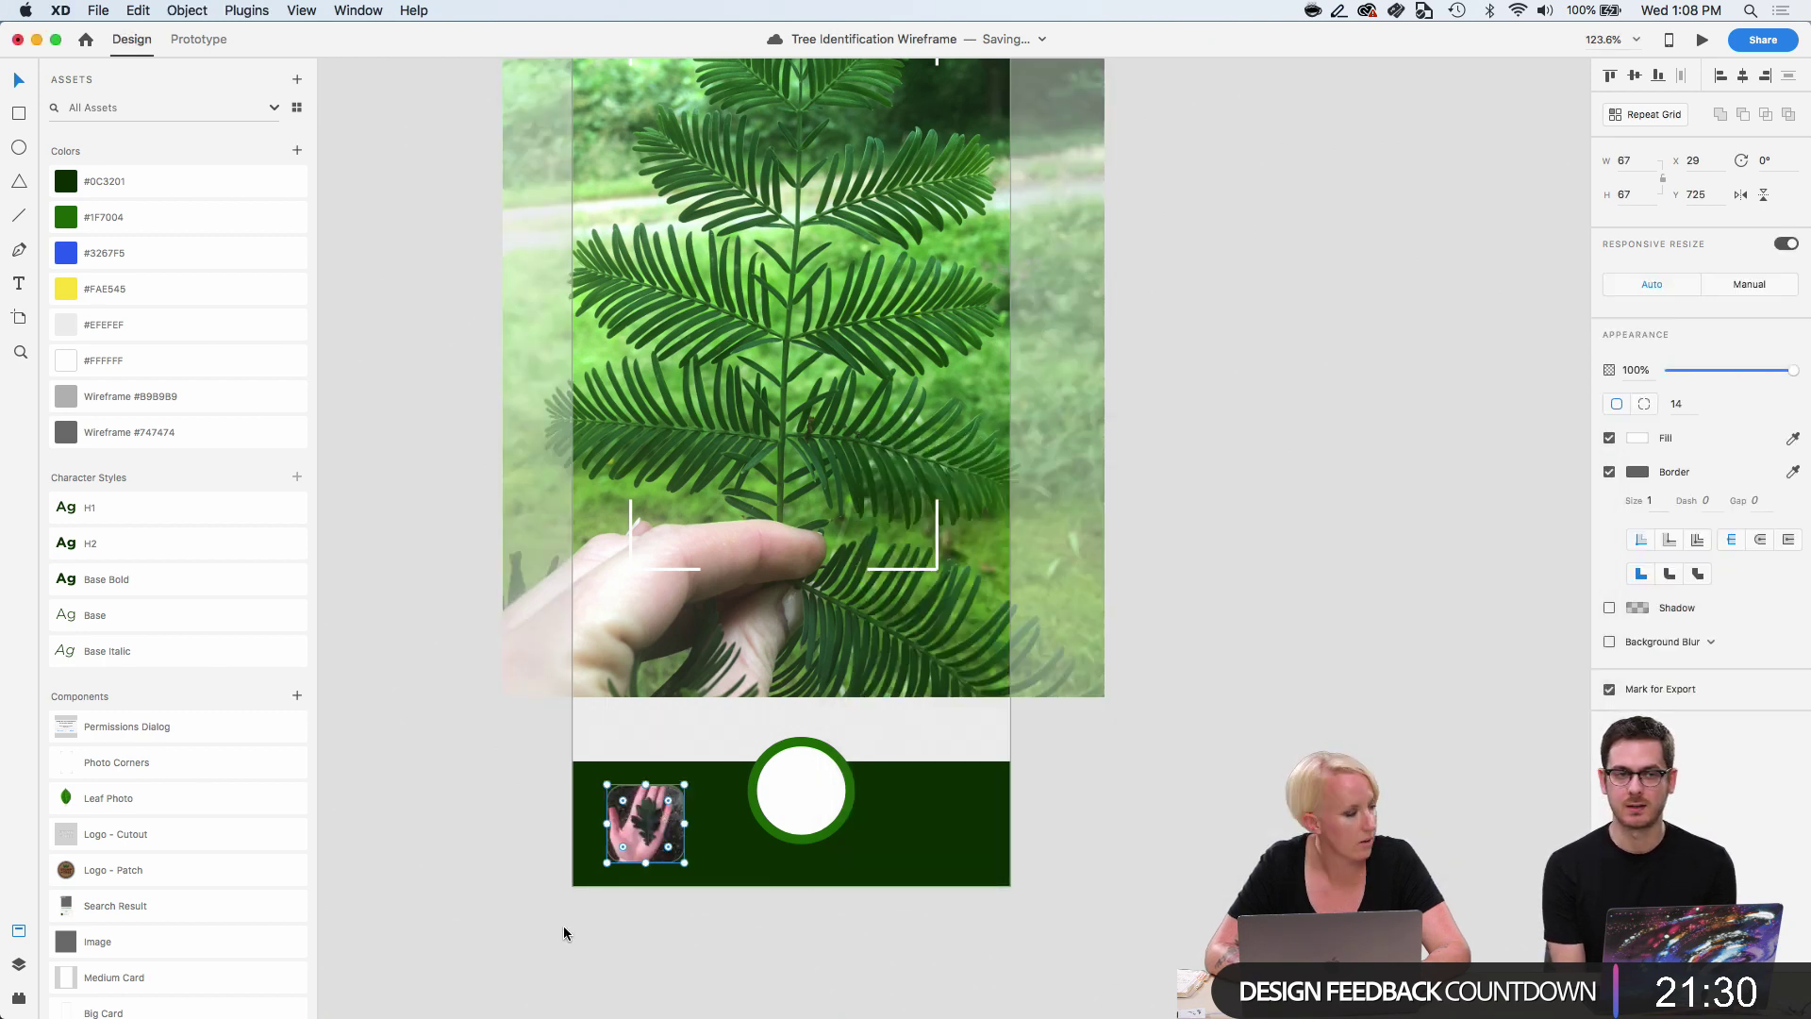
# Set the oak photo thumbnail's border color to white #FFFFFF.
pyautogui.click(1637, 473)
pyautogui.moveTo(1506, 492); pyautogui.dragTo(1390, 346)
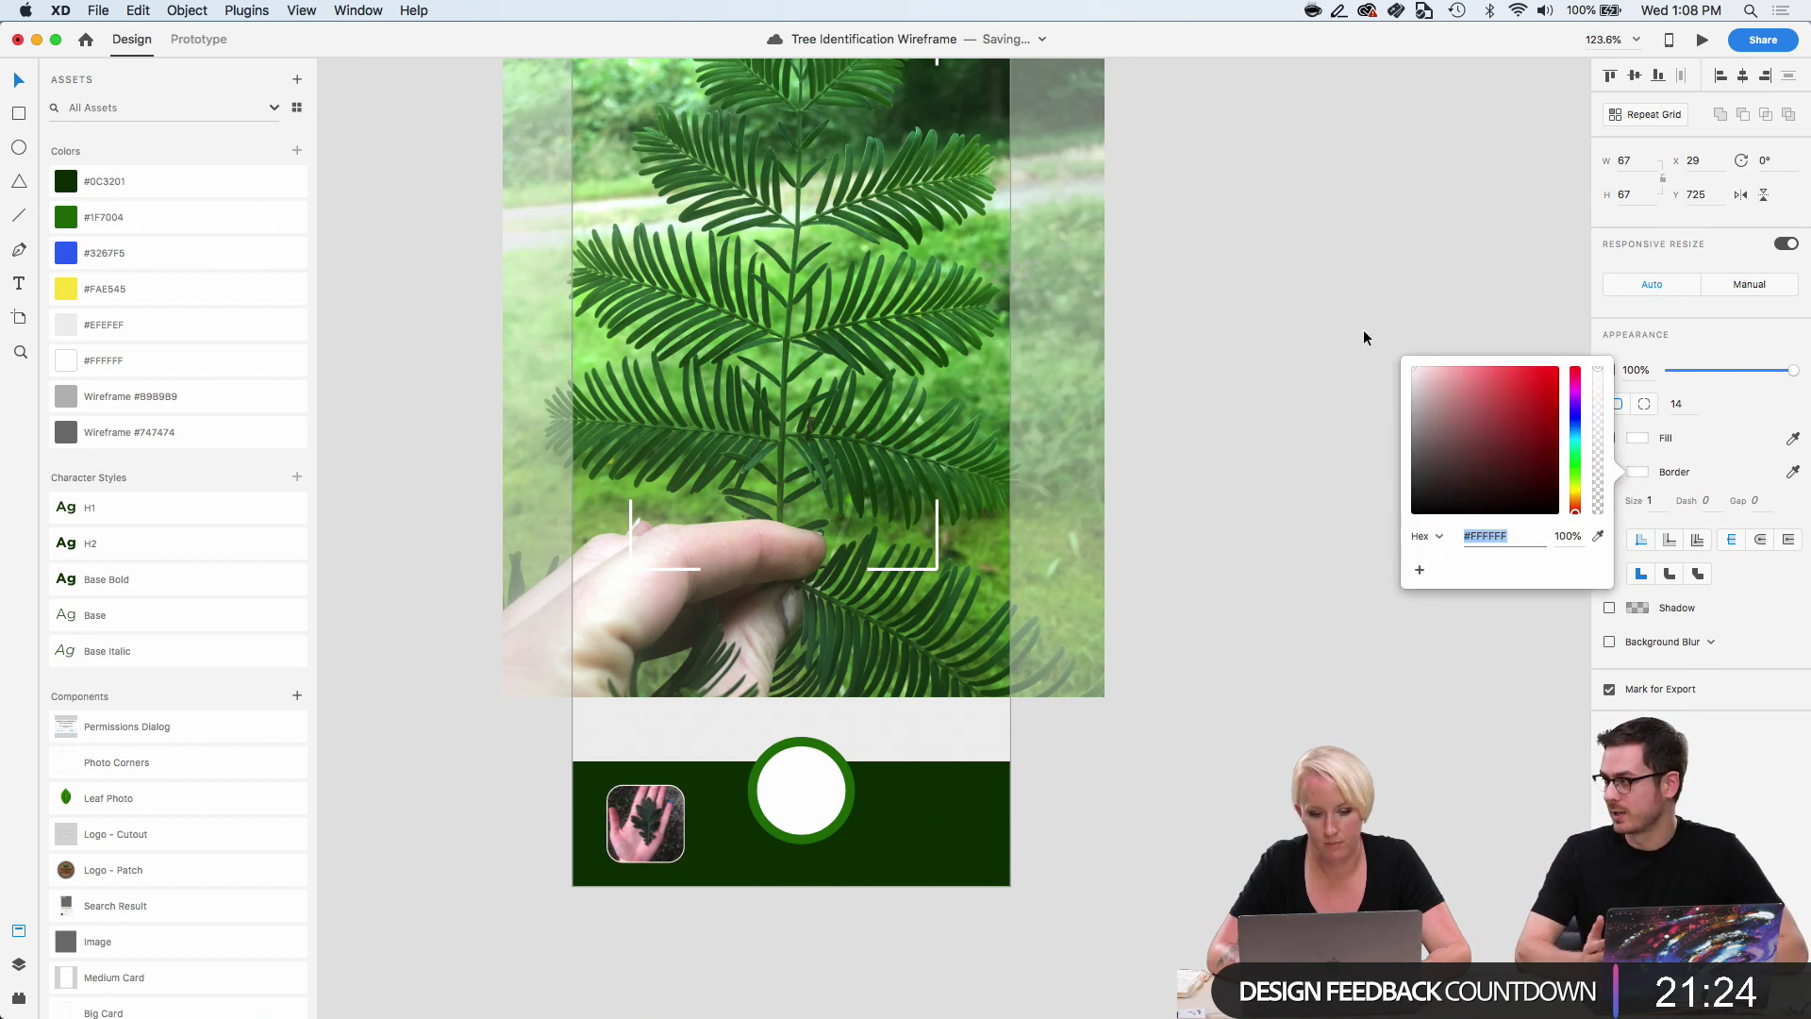
pyautogui.click(1358, 328)
# Duplicate the dark green bar directly above the original and reduce the copy's height to about 89.
pyautogui.scroll(3, 1331, 319)
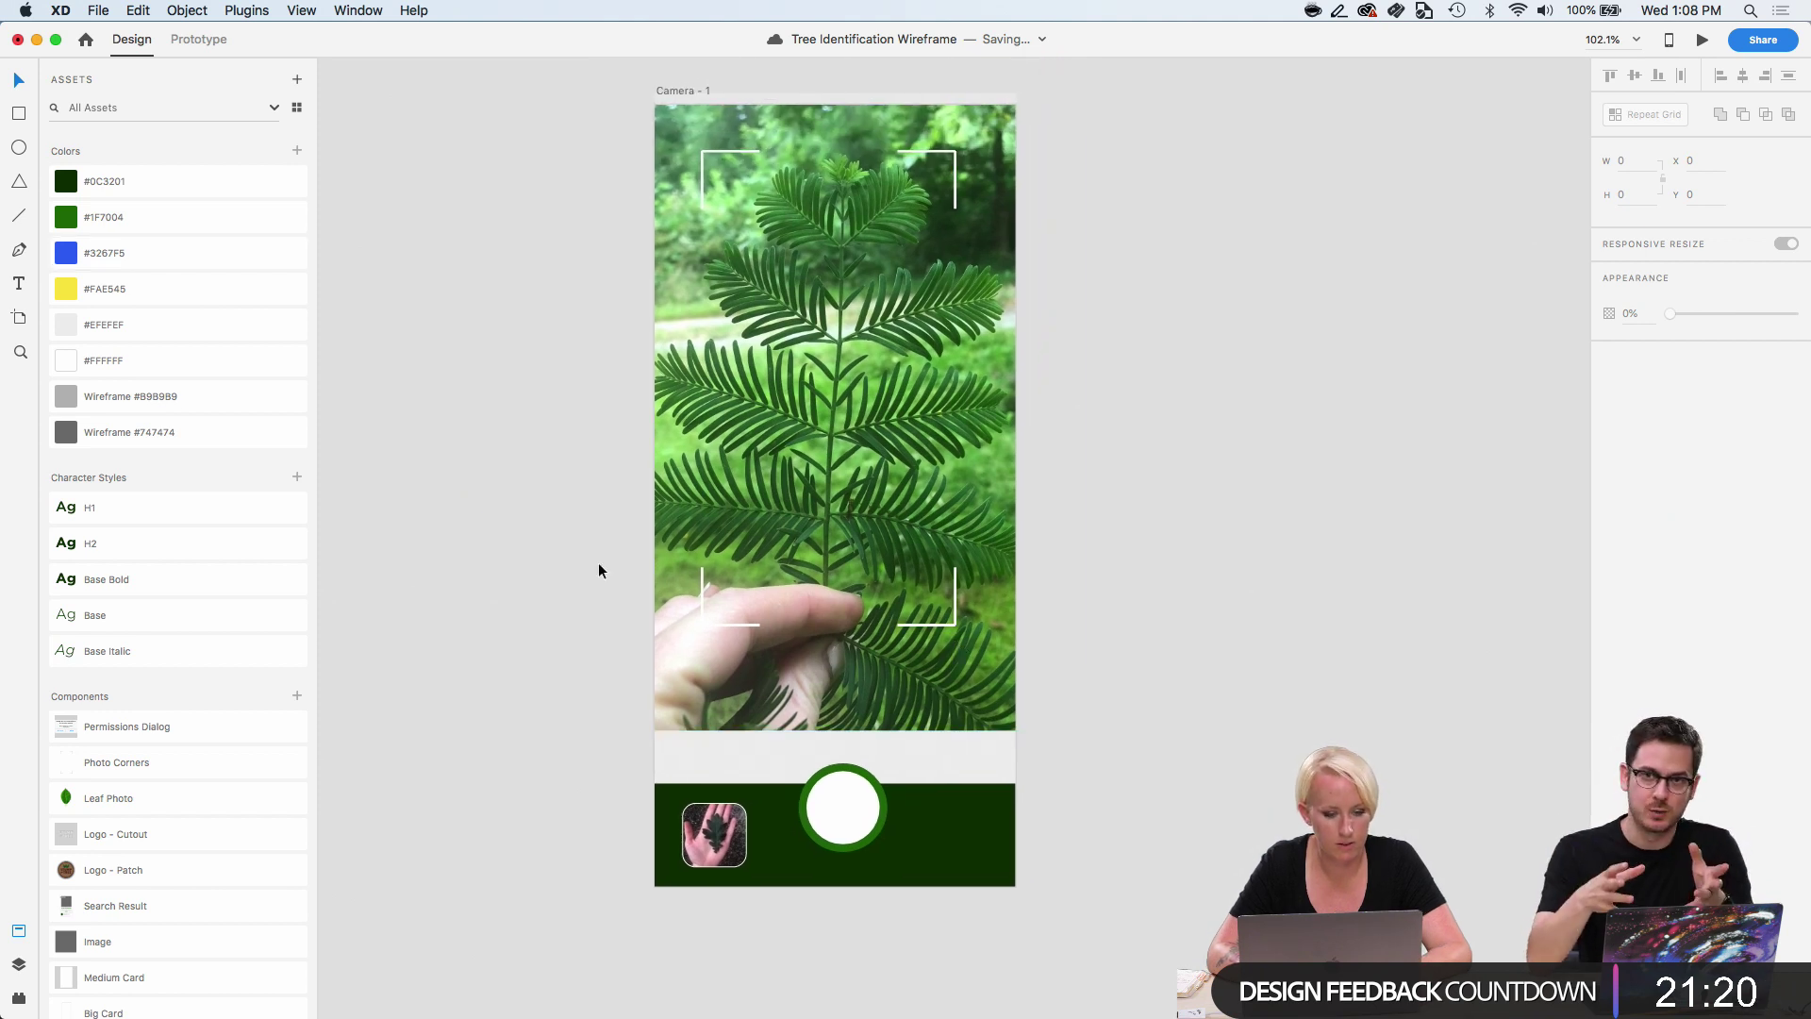
pyautogui.click(1002, 825)
pyautogui.moveTo(1002, 824); pyautogui.dragTo(1002, 729)
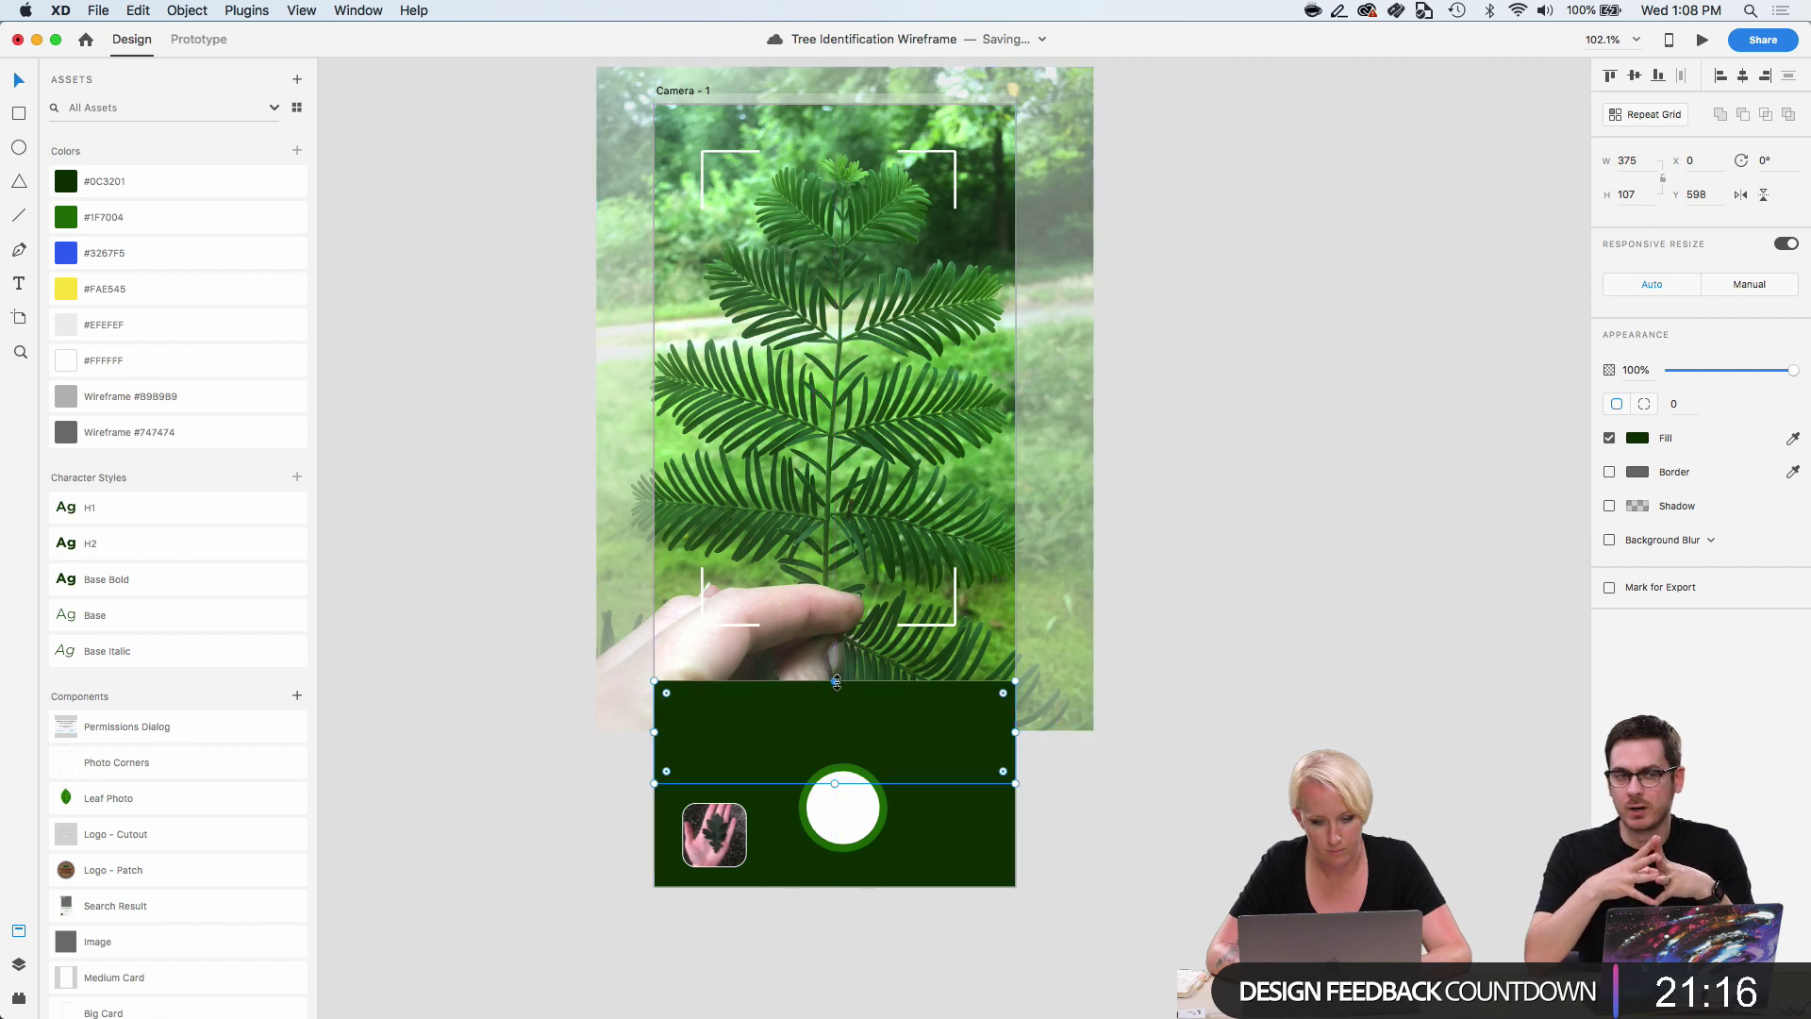
pyautogui.moveTo(836, 681); pyautogui.dragTo(837, 698)
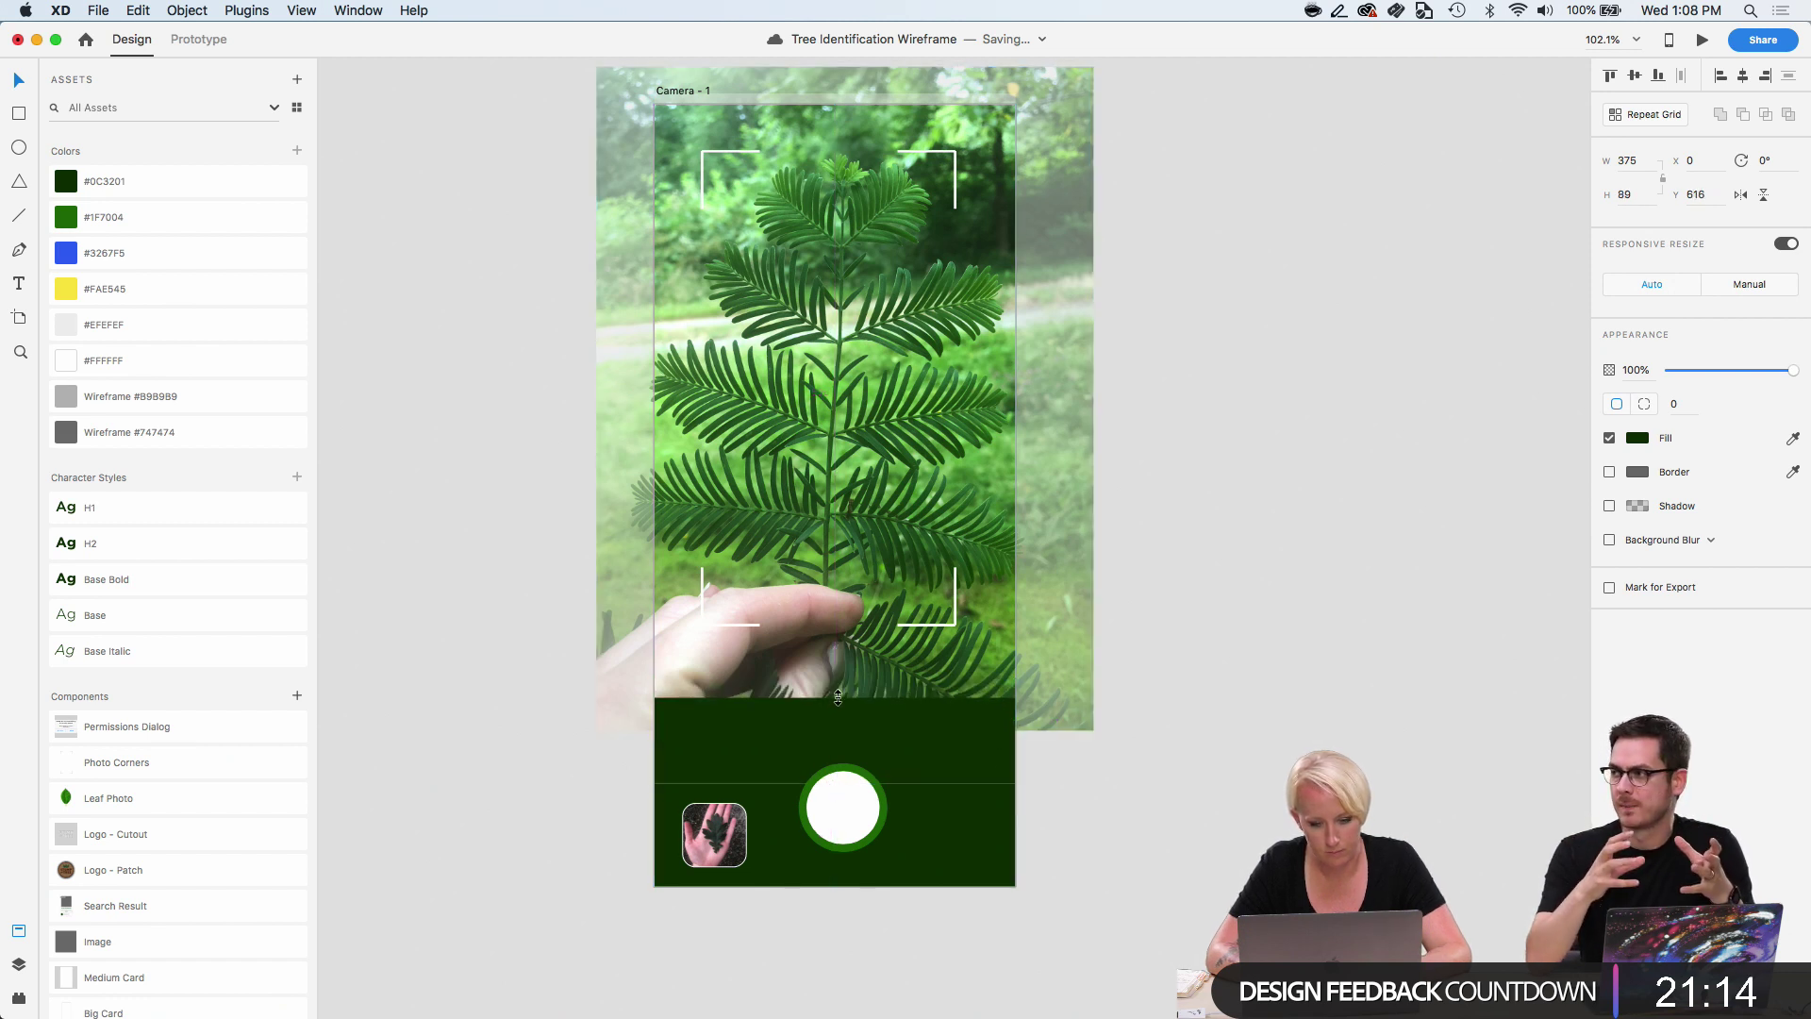
# Enlarge the leaf photo on the Camera - 1 artboard proportionally to about 600 by 799.
pyautogui.click(935, 660)
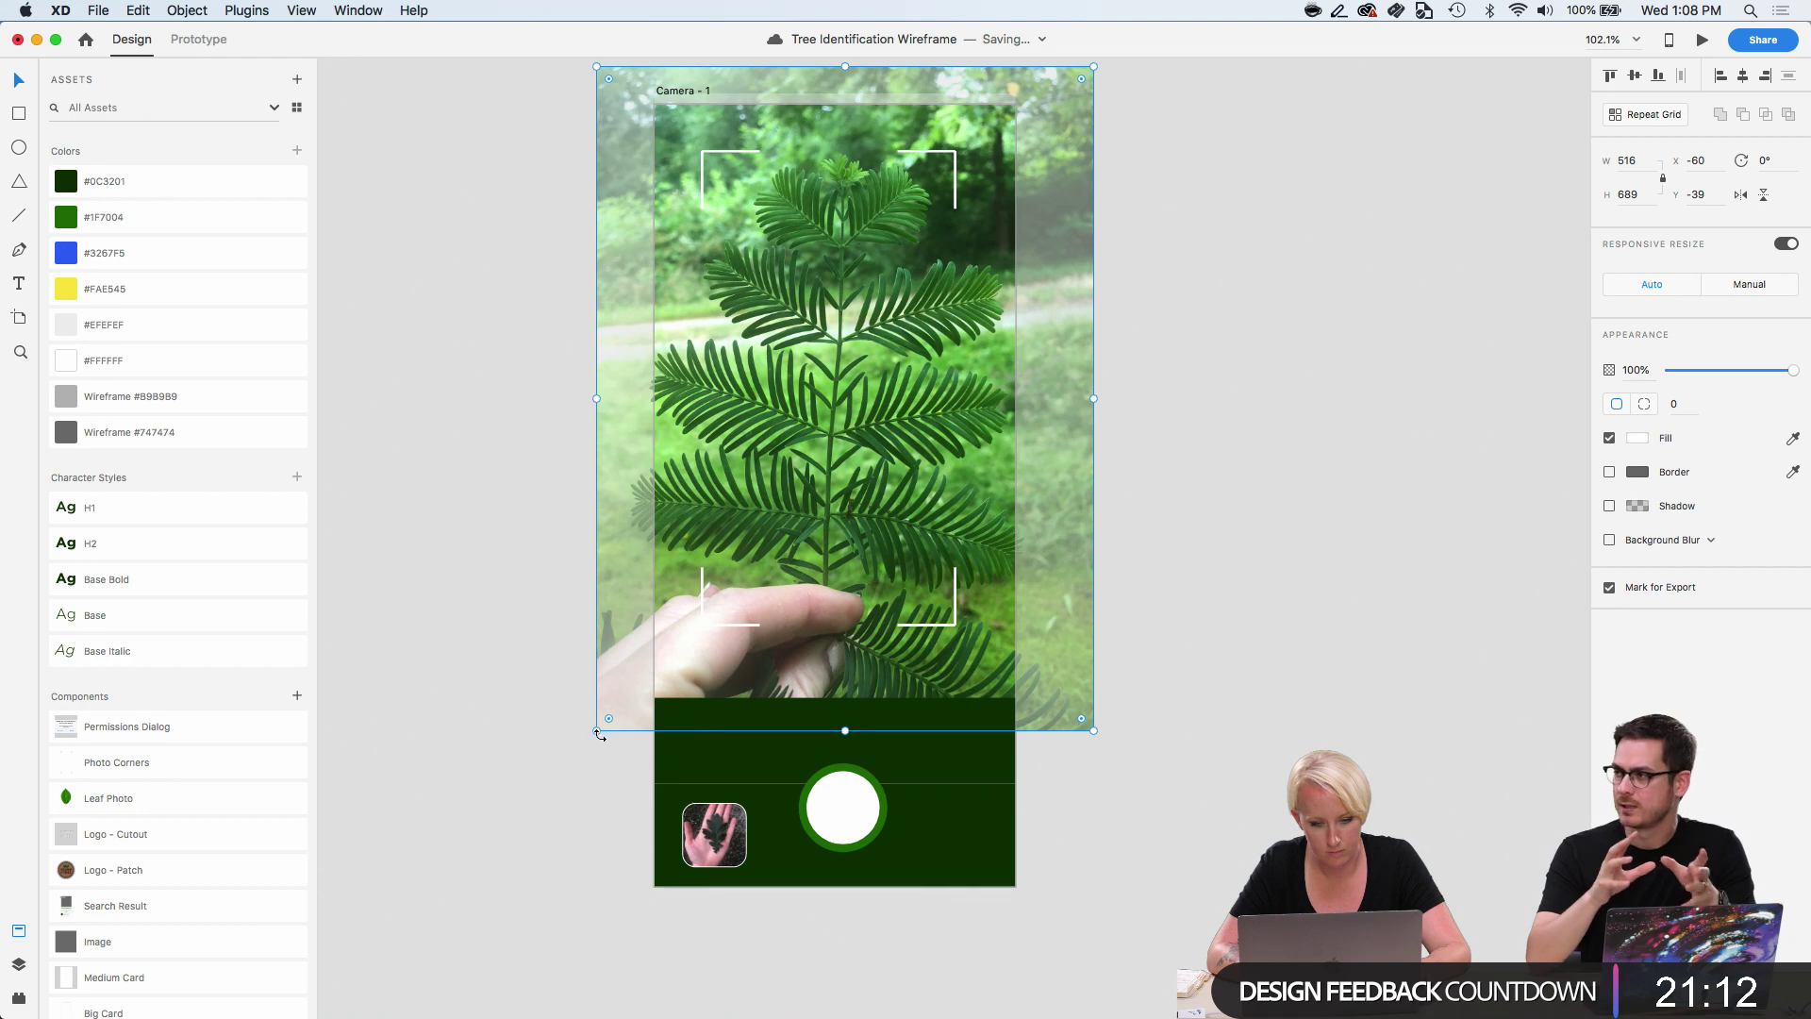
pyautogui.moveTo(598, 730); pyautogui.dragTo(555, 783)
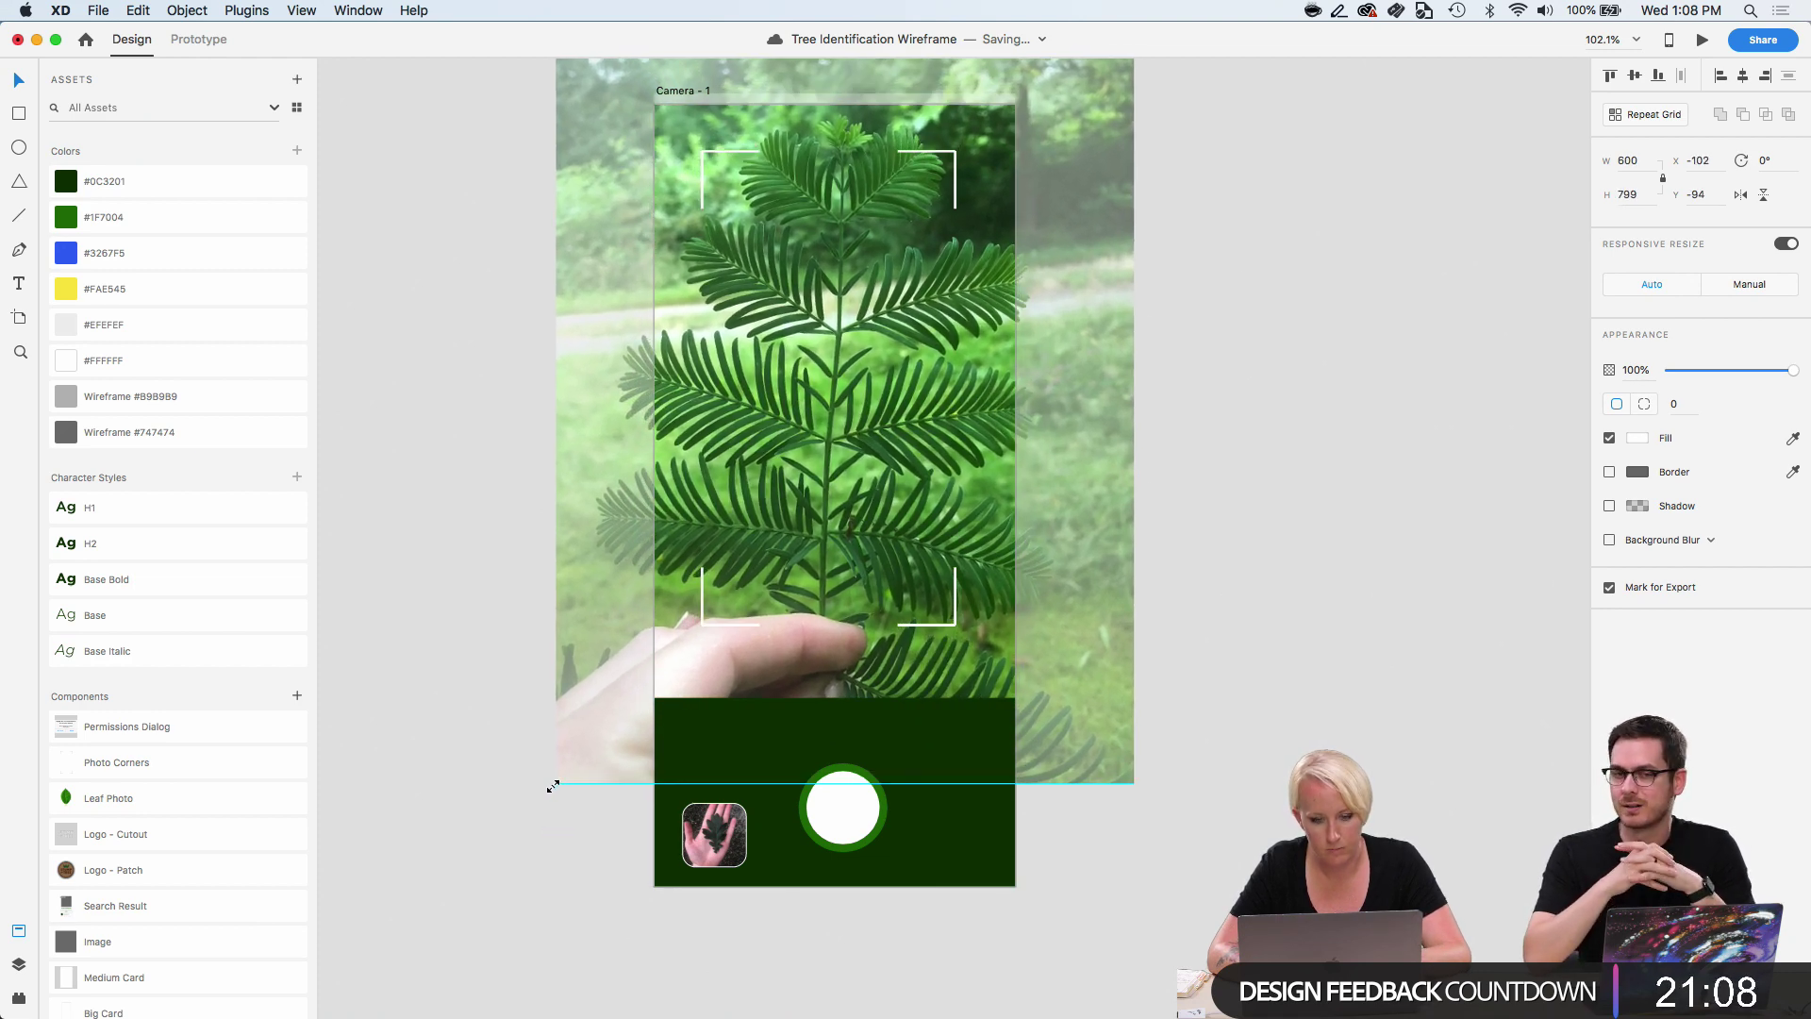
# Nudge the enlarged leaf photo down 20 px on the Camera - 1 artboard and deselect it.
pyautogui.hotkey('shift', 'Down')
pyautogui.hotkey('shift', 'Down')
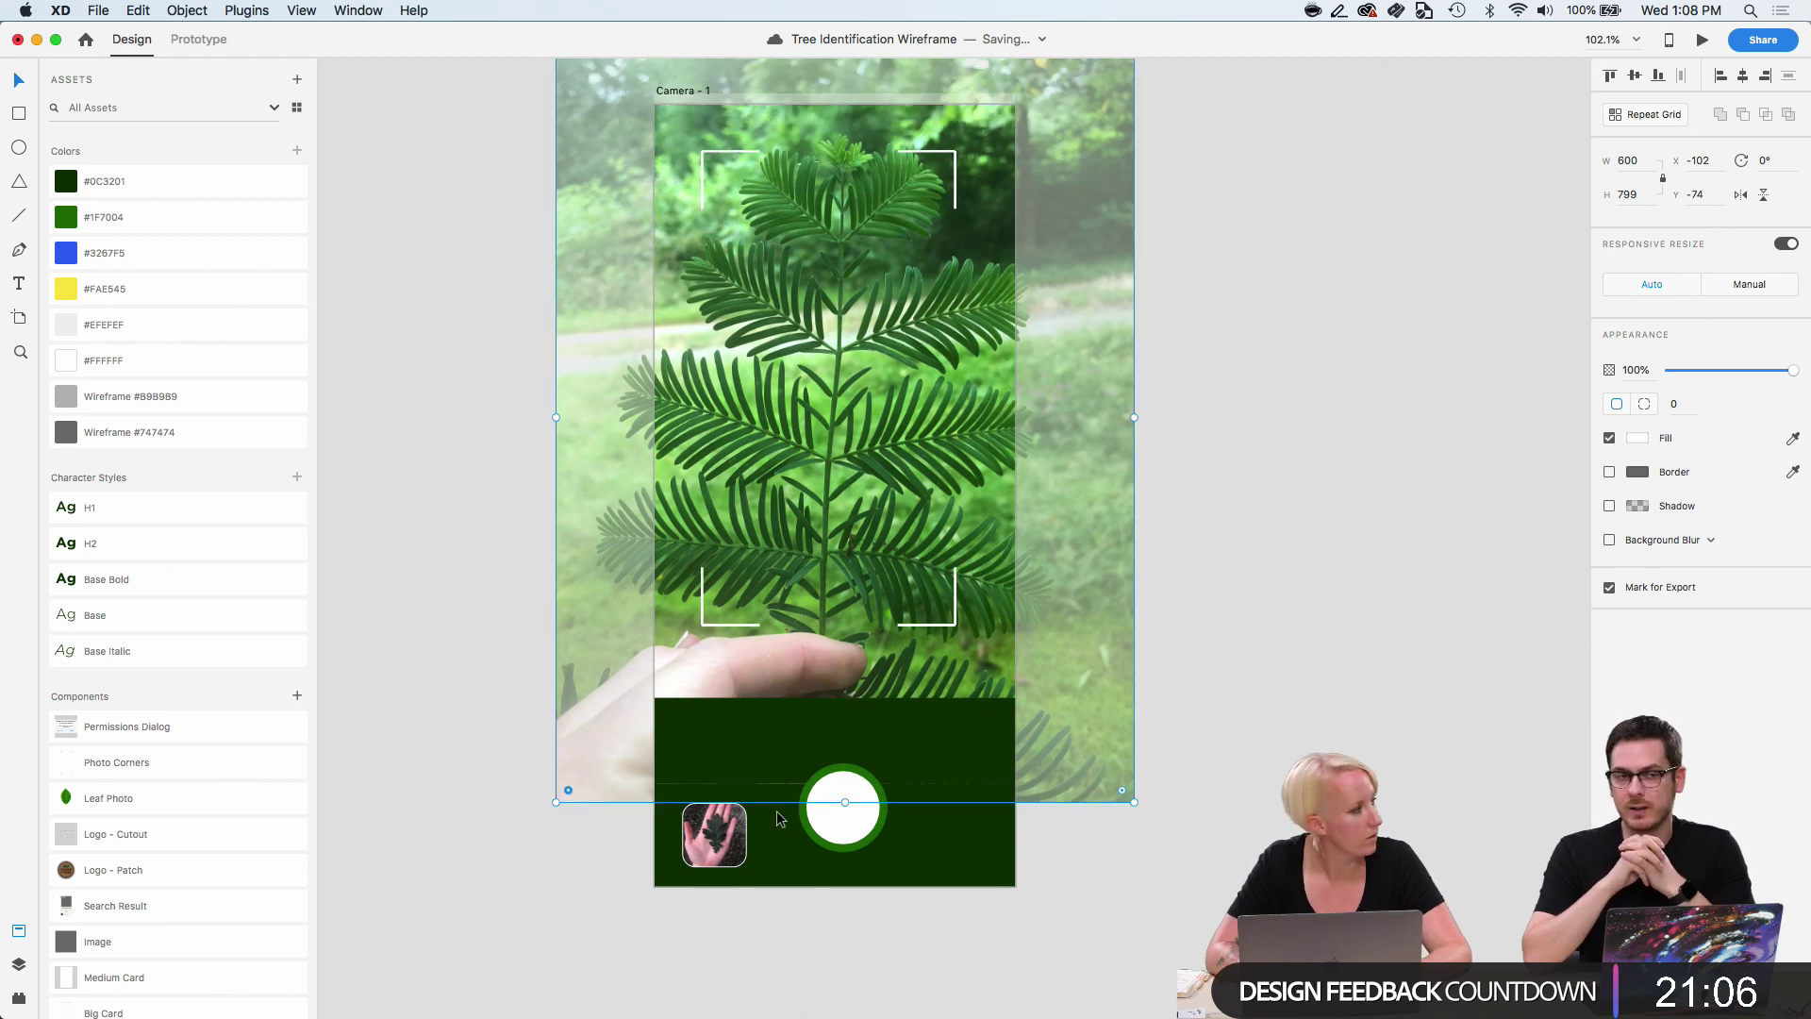
pyautogui.press('Escape')
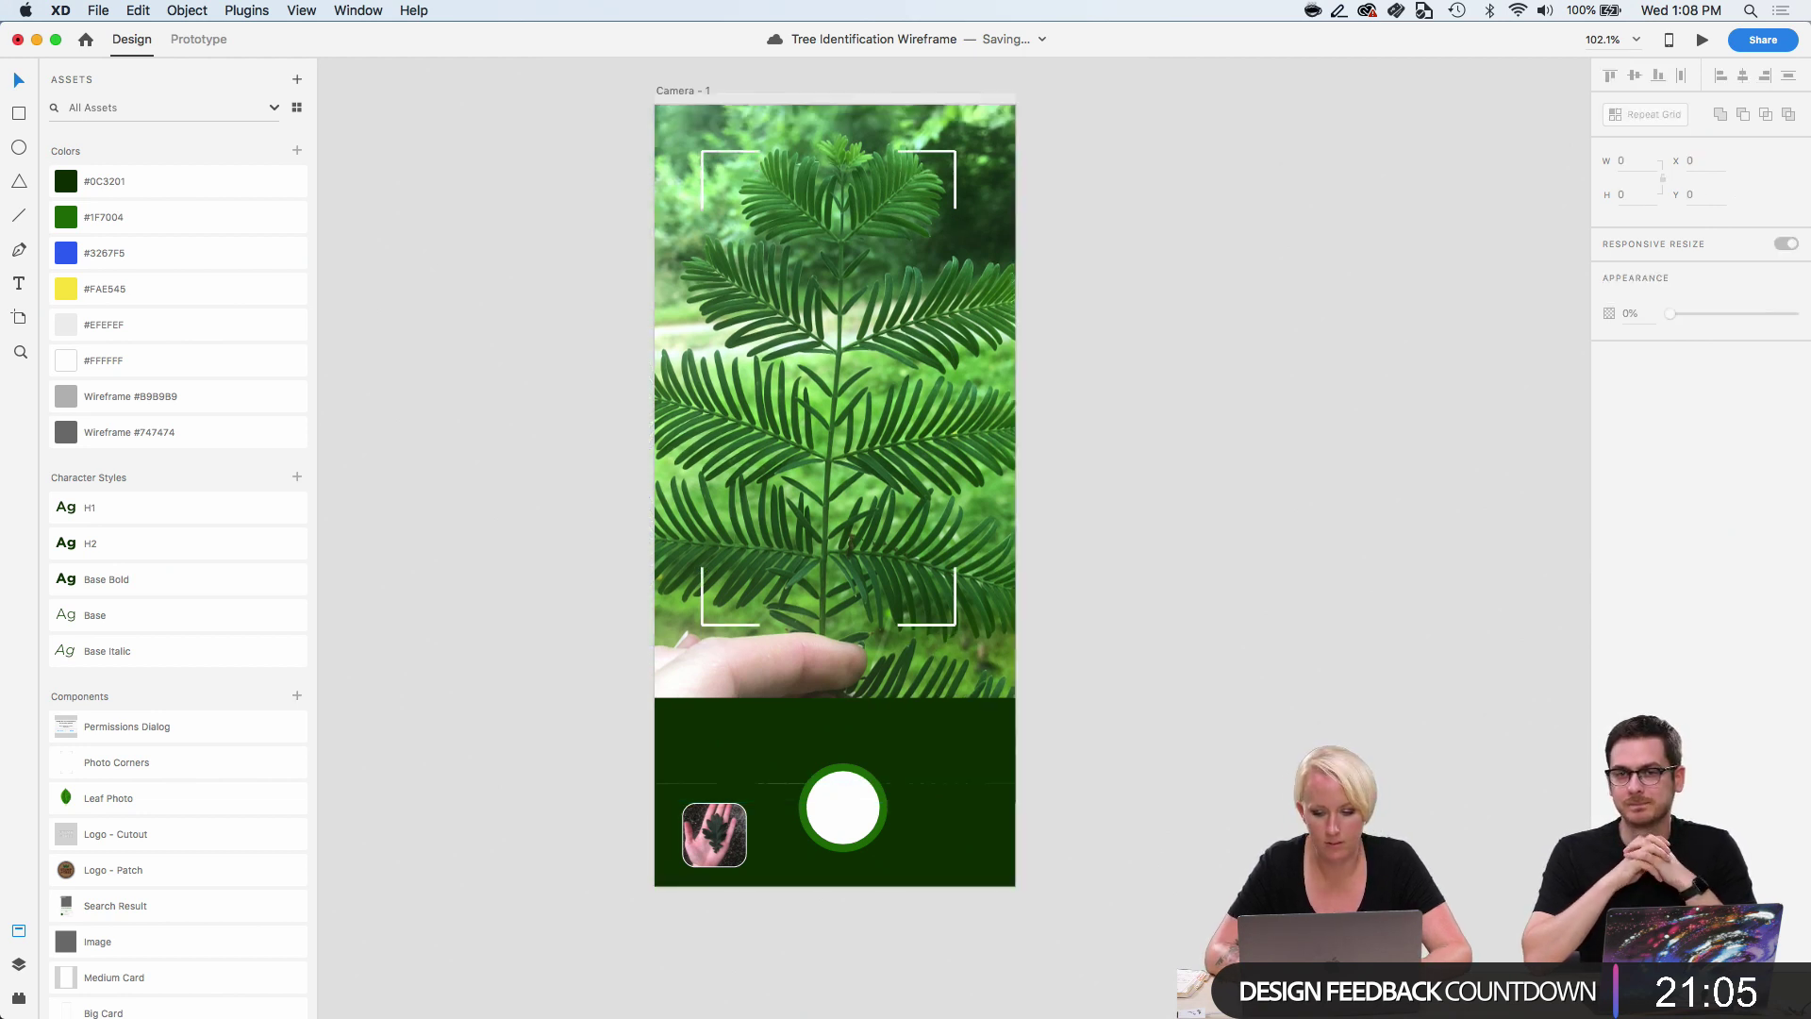
pyautogui.click(1006, 782)
pyautogui.click(1181, 870)
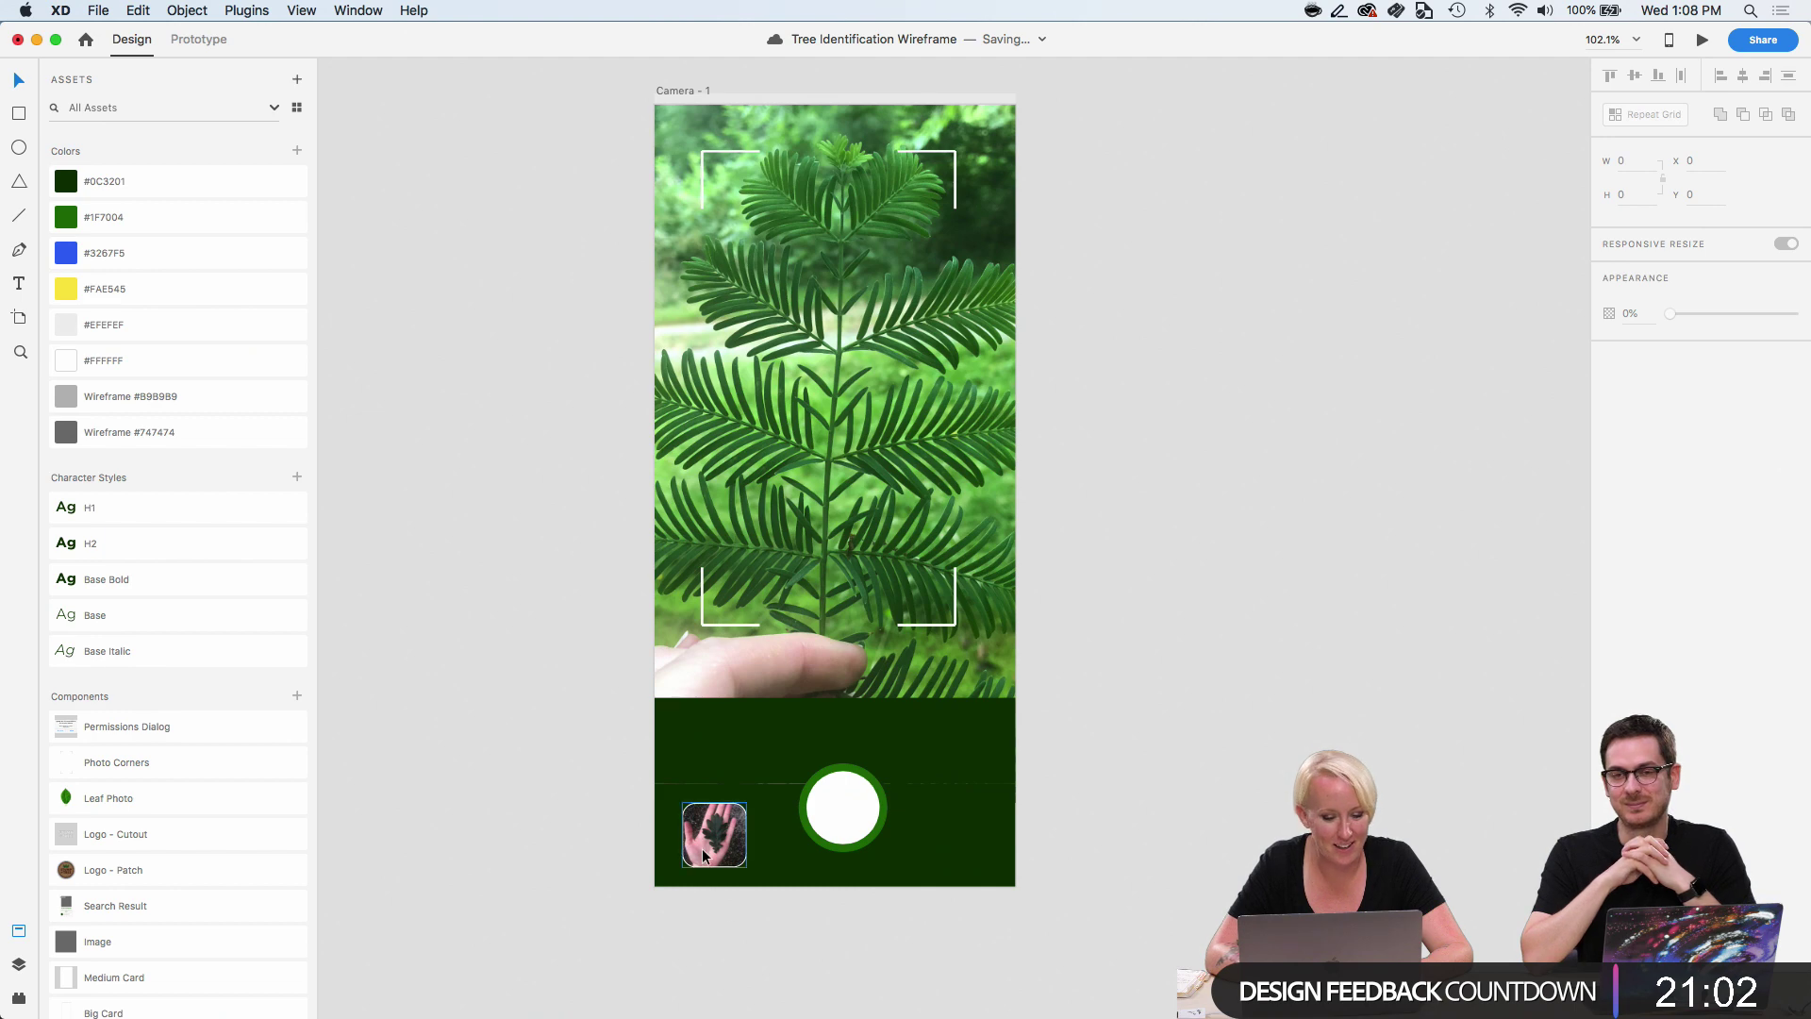
# Set the opacity of the upper dark green bar to 60%.
pyautogui.scroll(3, 702, 855)
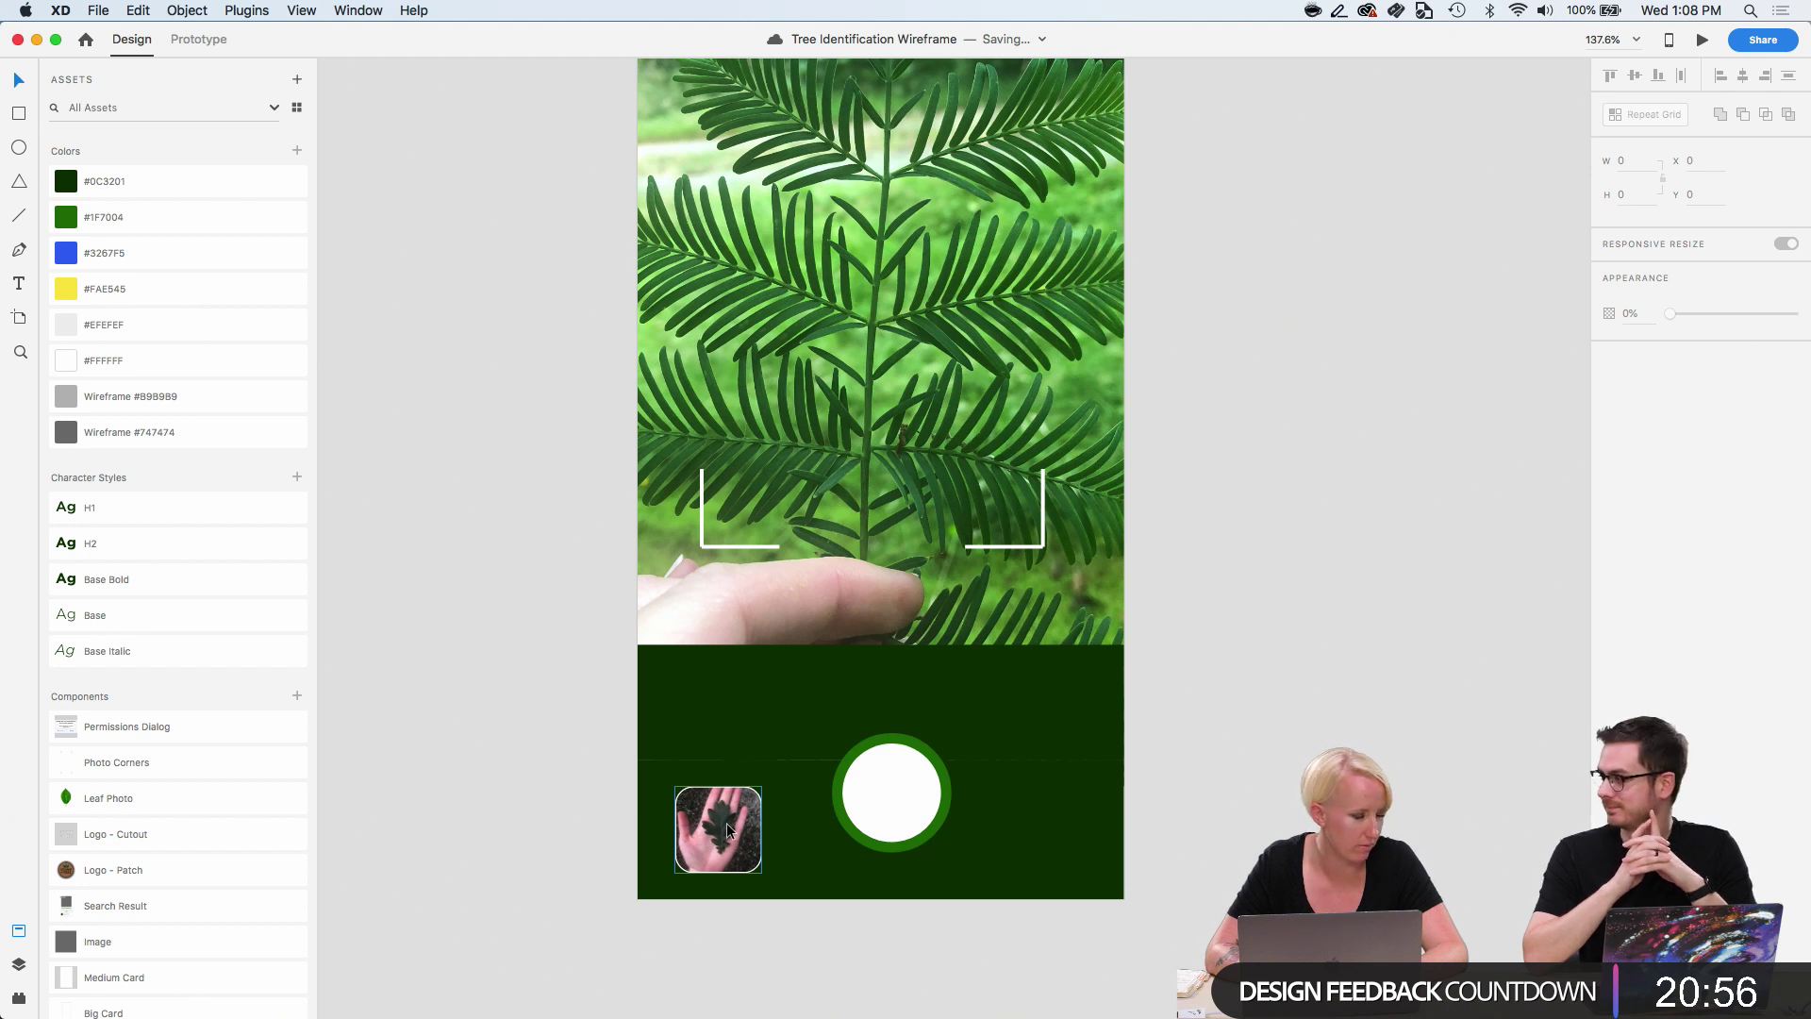
pyautogui.click(967, 700)
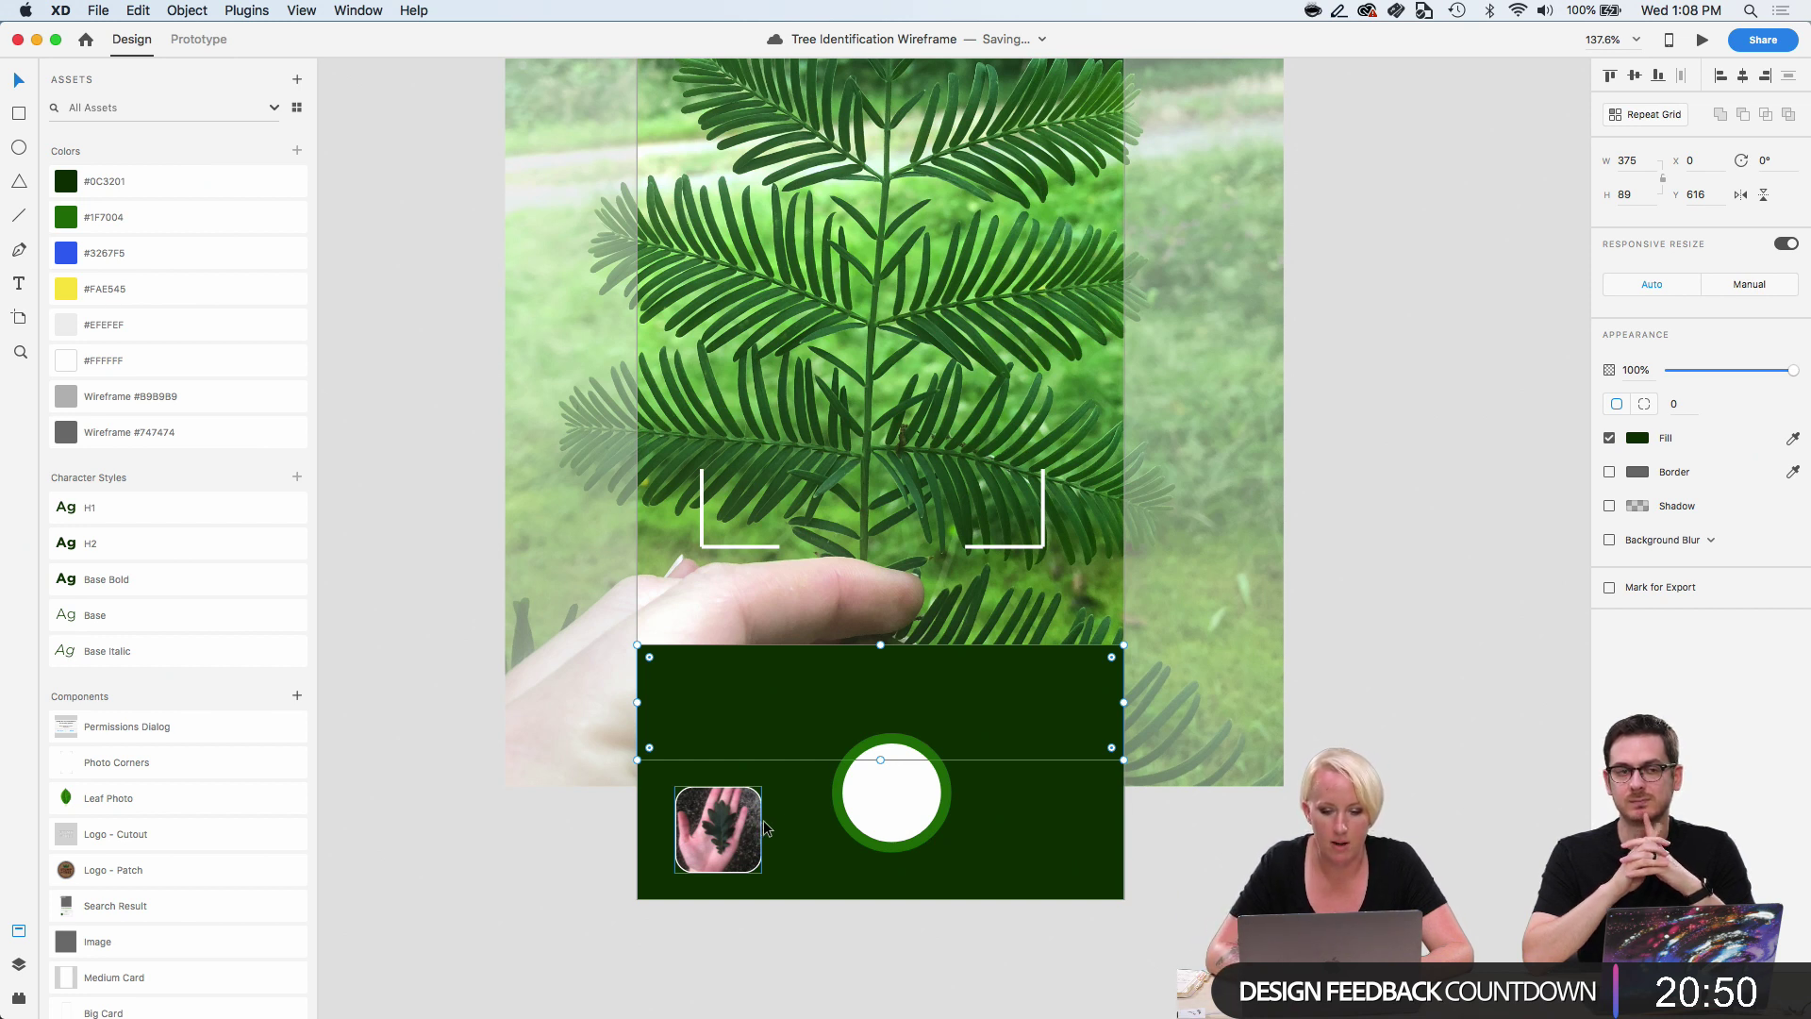
pyautogui.click(1637, 440)
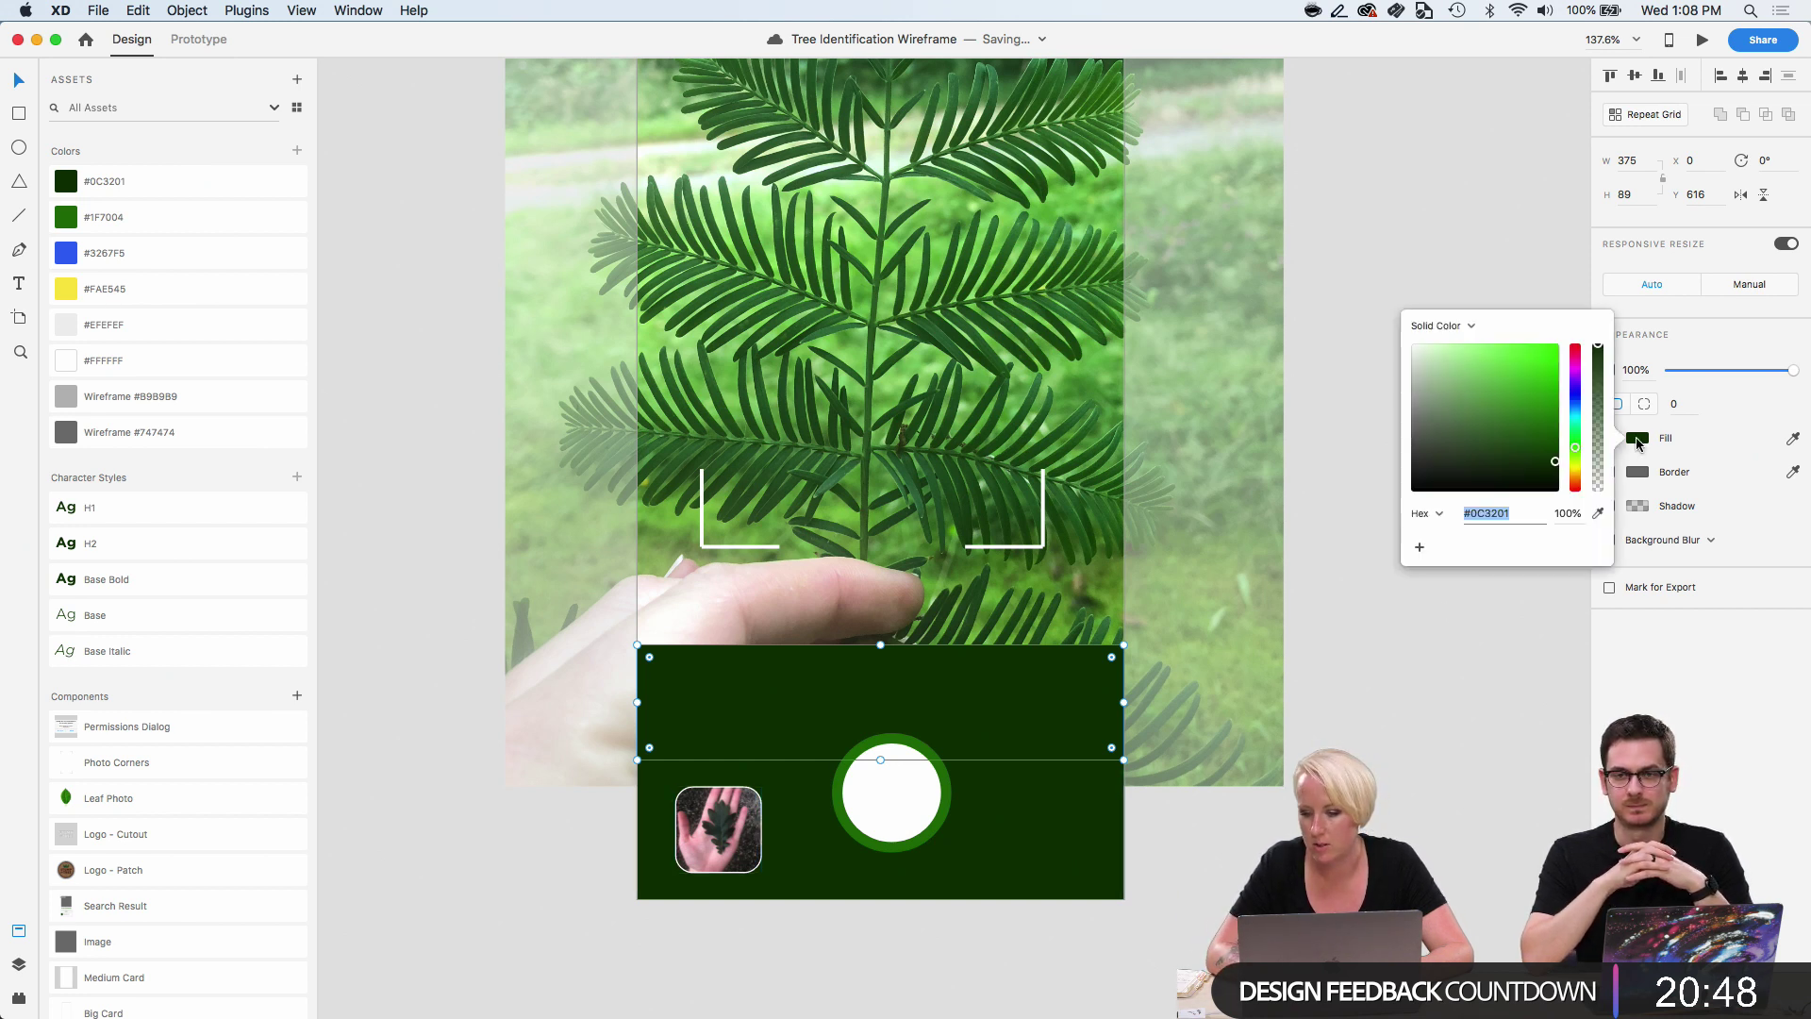
pyautogui.click(1743, 372)
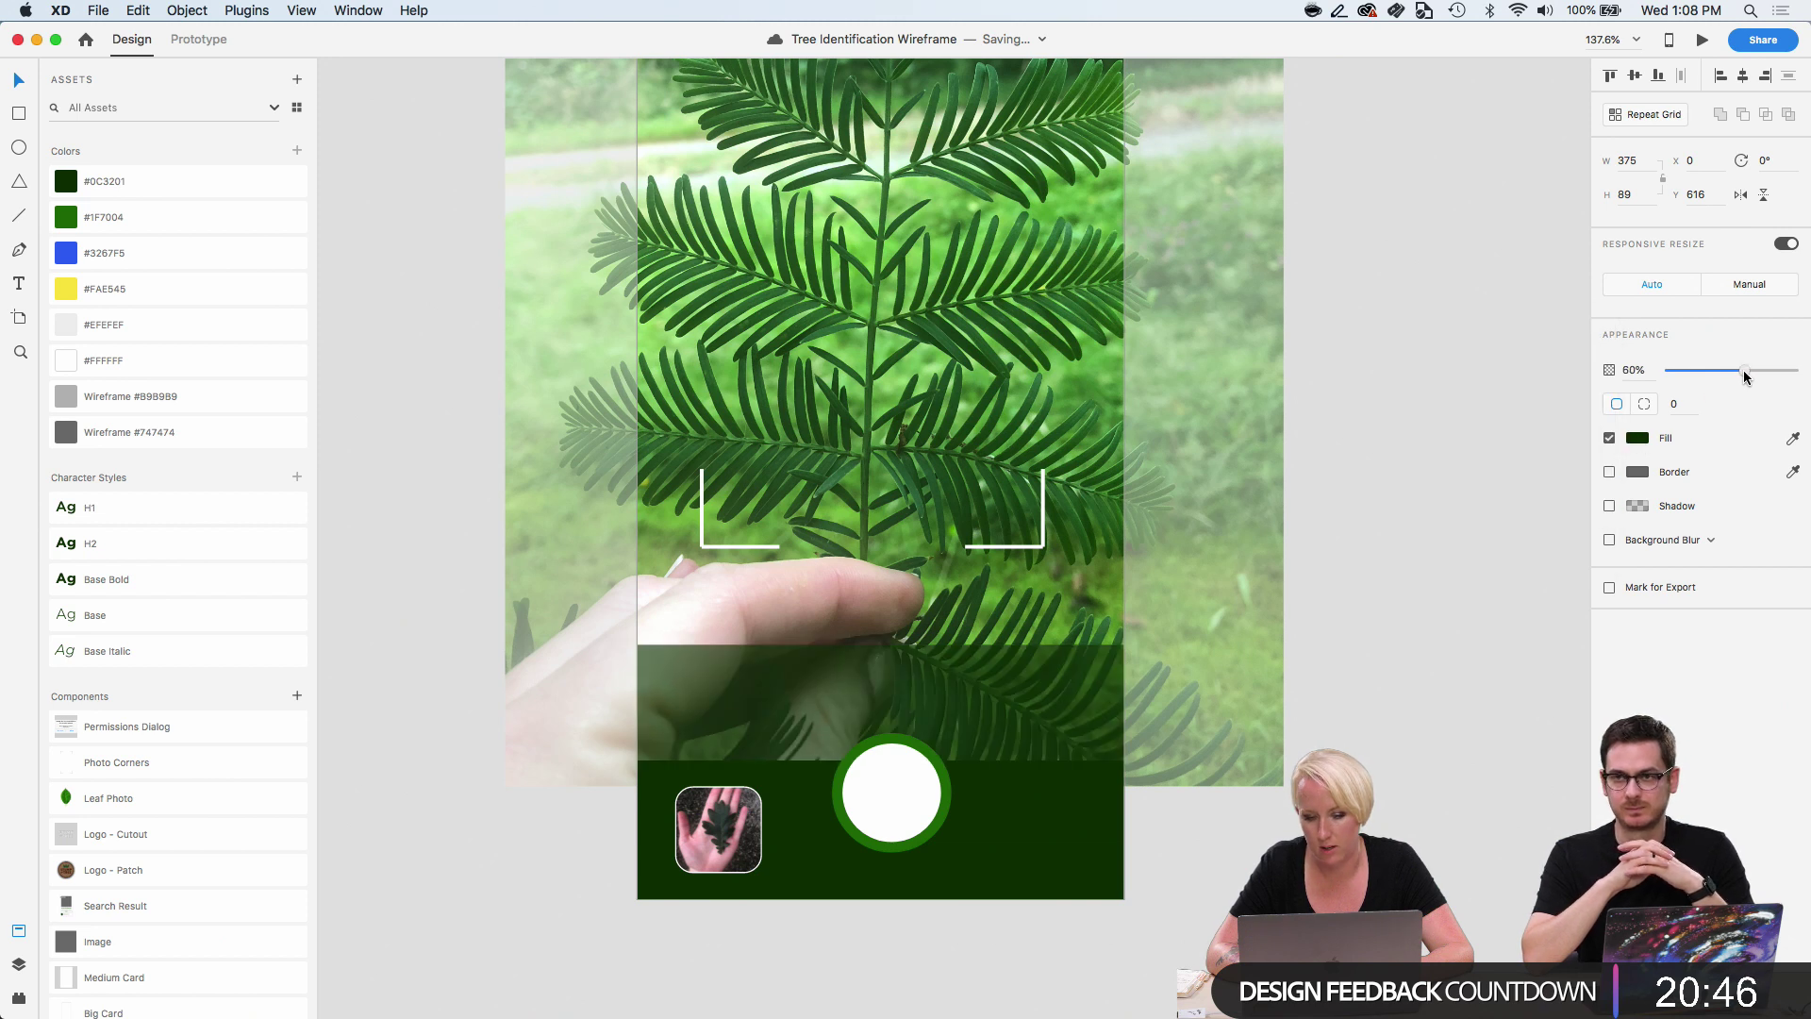
pyautogui.click(1533, 530)
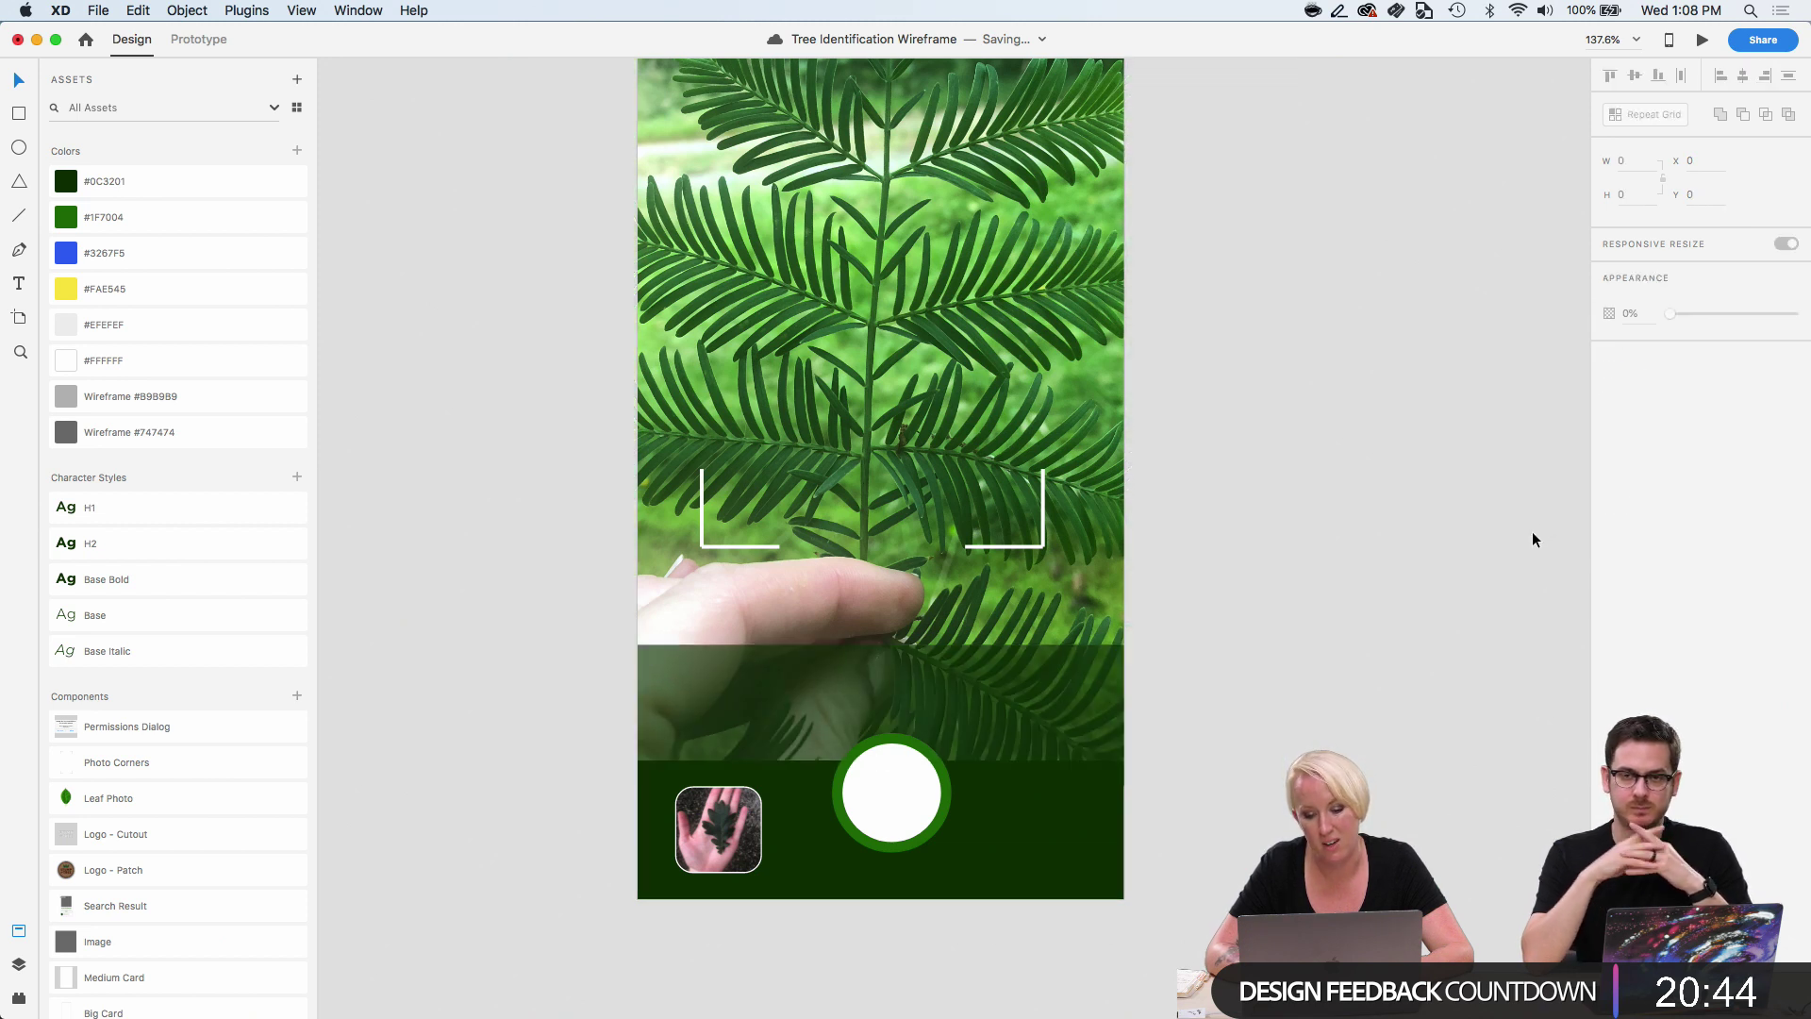
# Add the text "Center a leaf in the camera" on the translucent bar with the Base Bold character style.
pyautogui.click(840, 691)
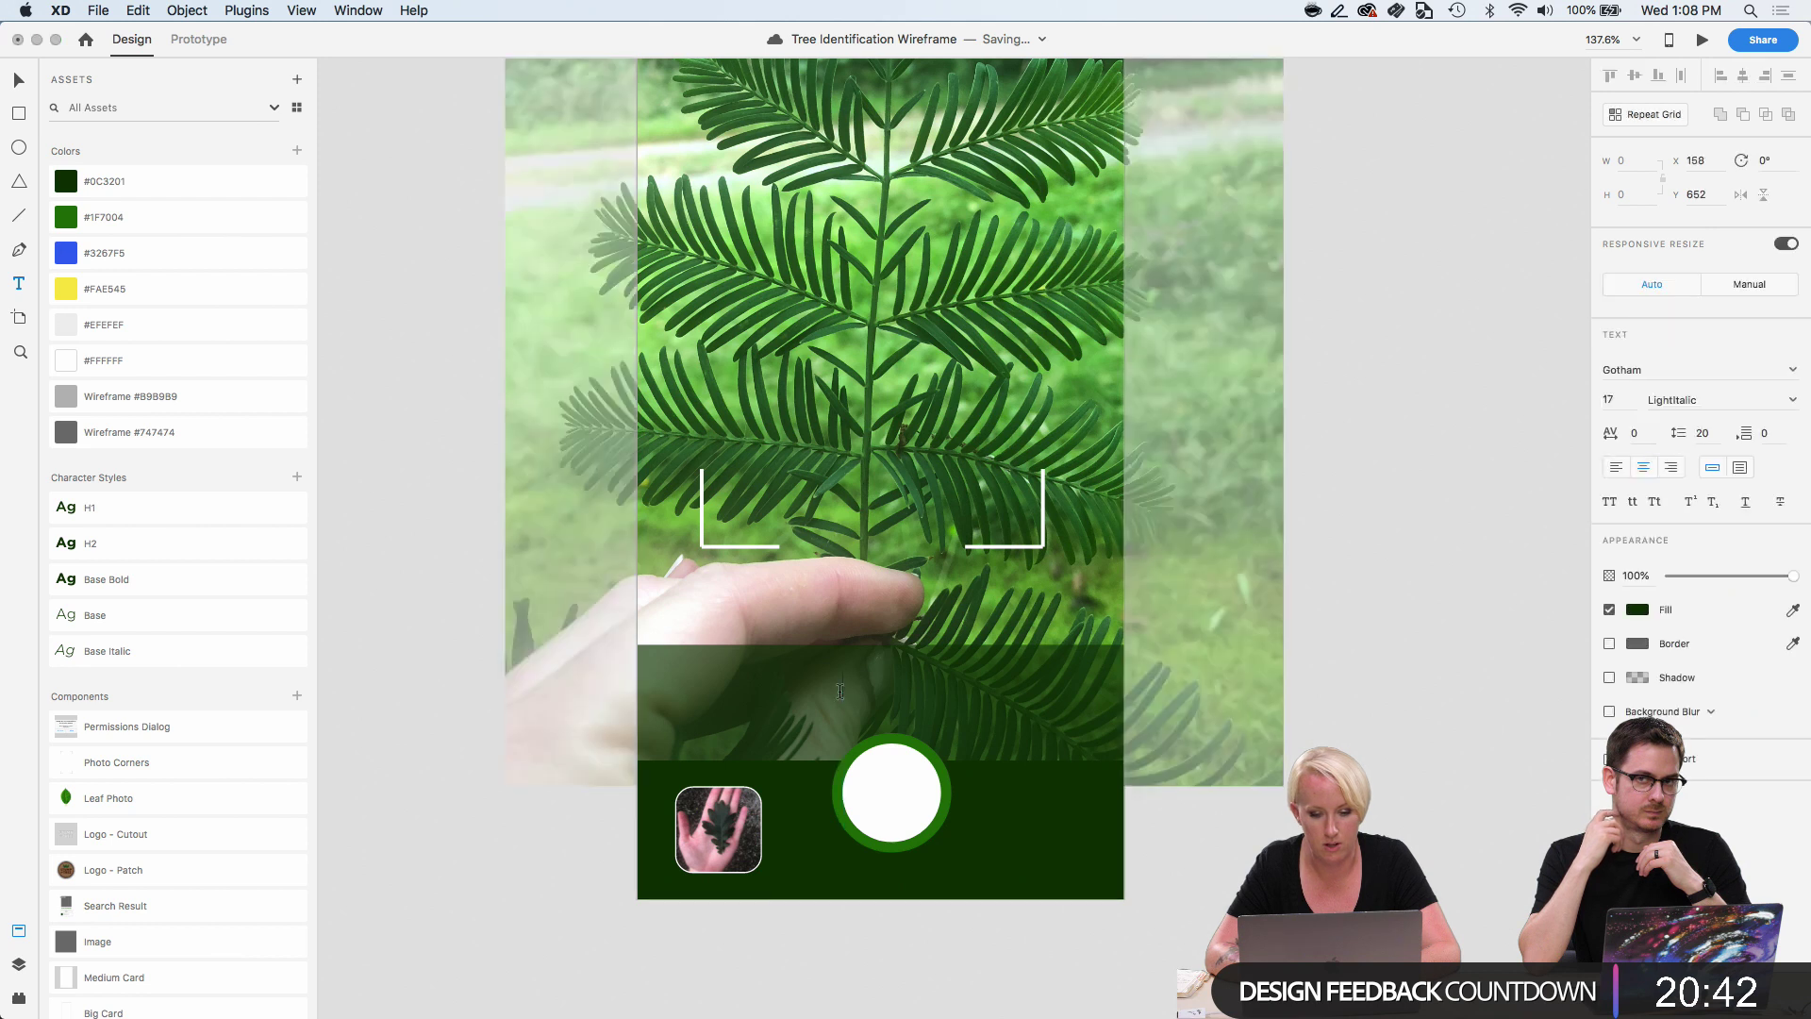
pyautogui.write('Ce')
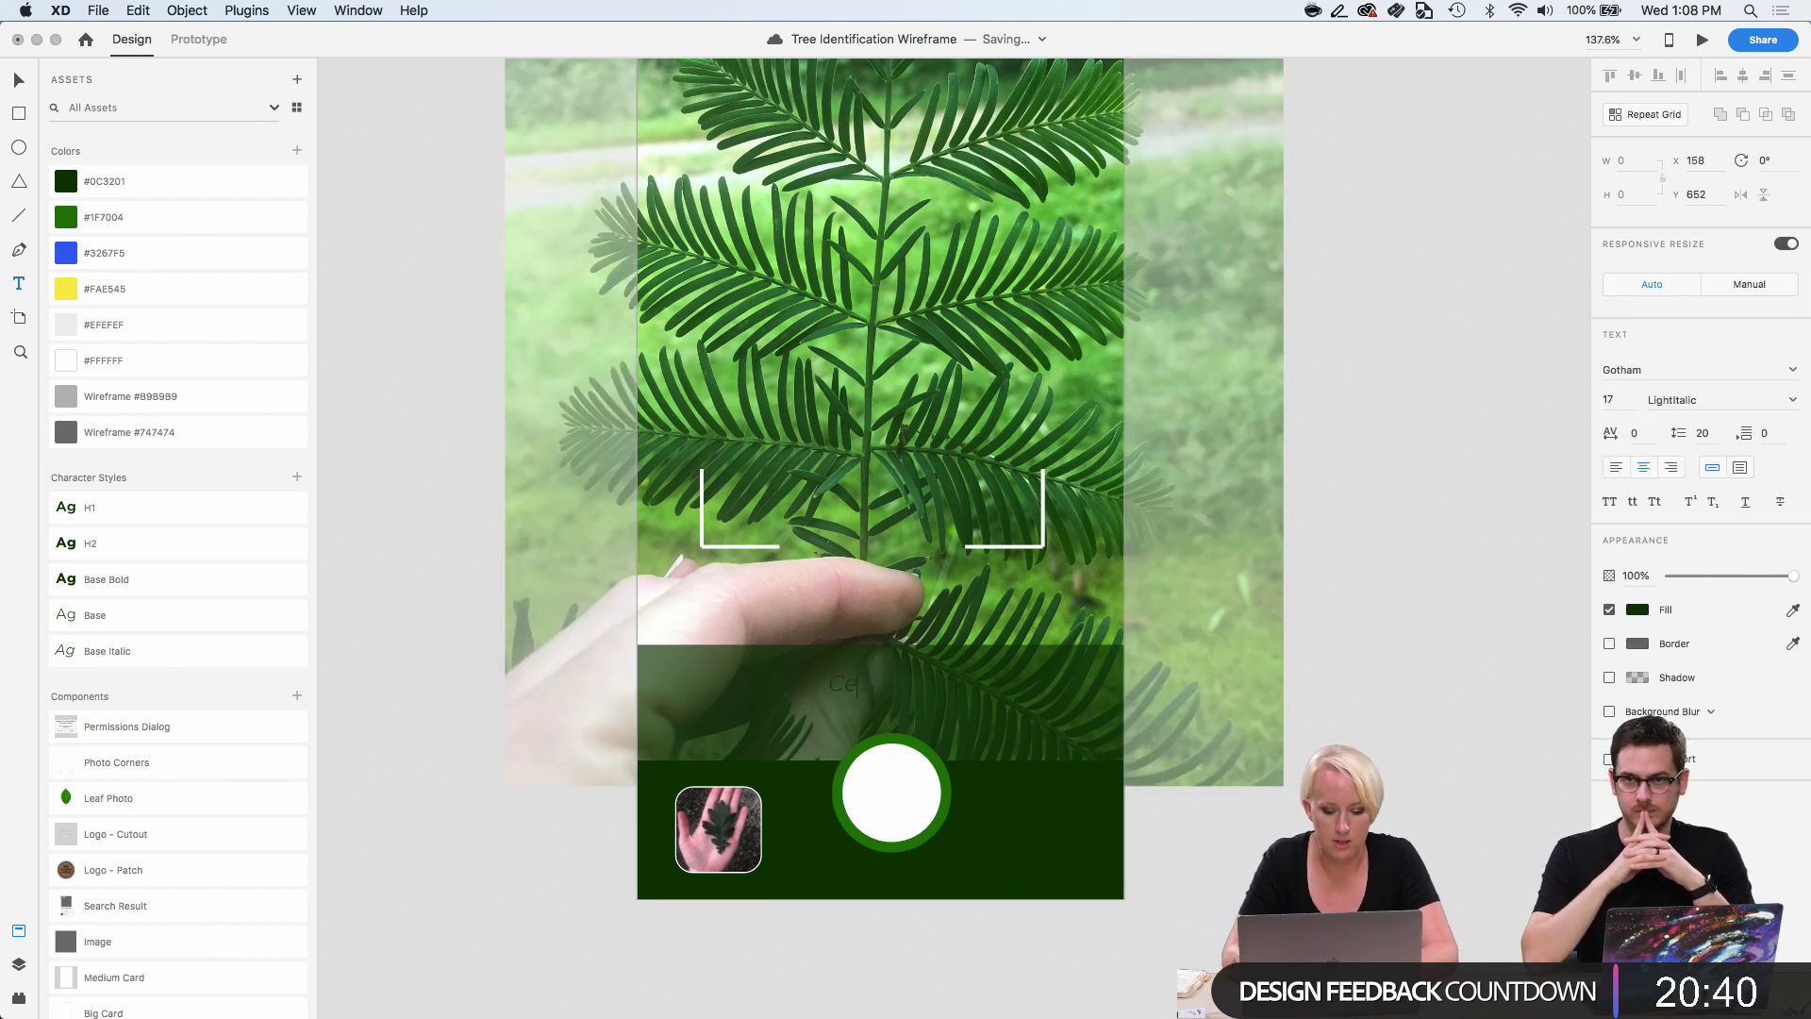
pyautogui.write('nter leaf in the fra')
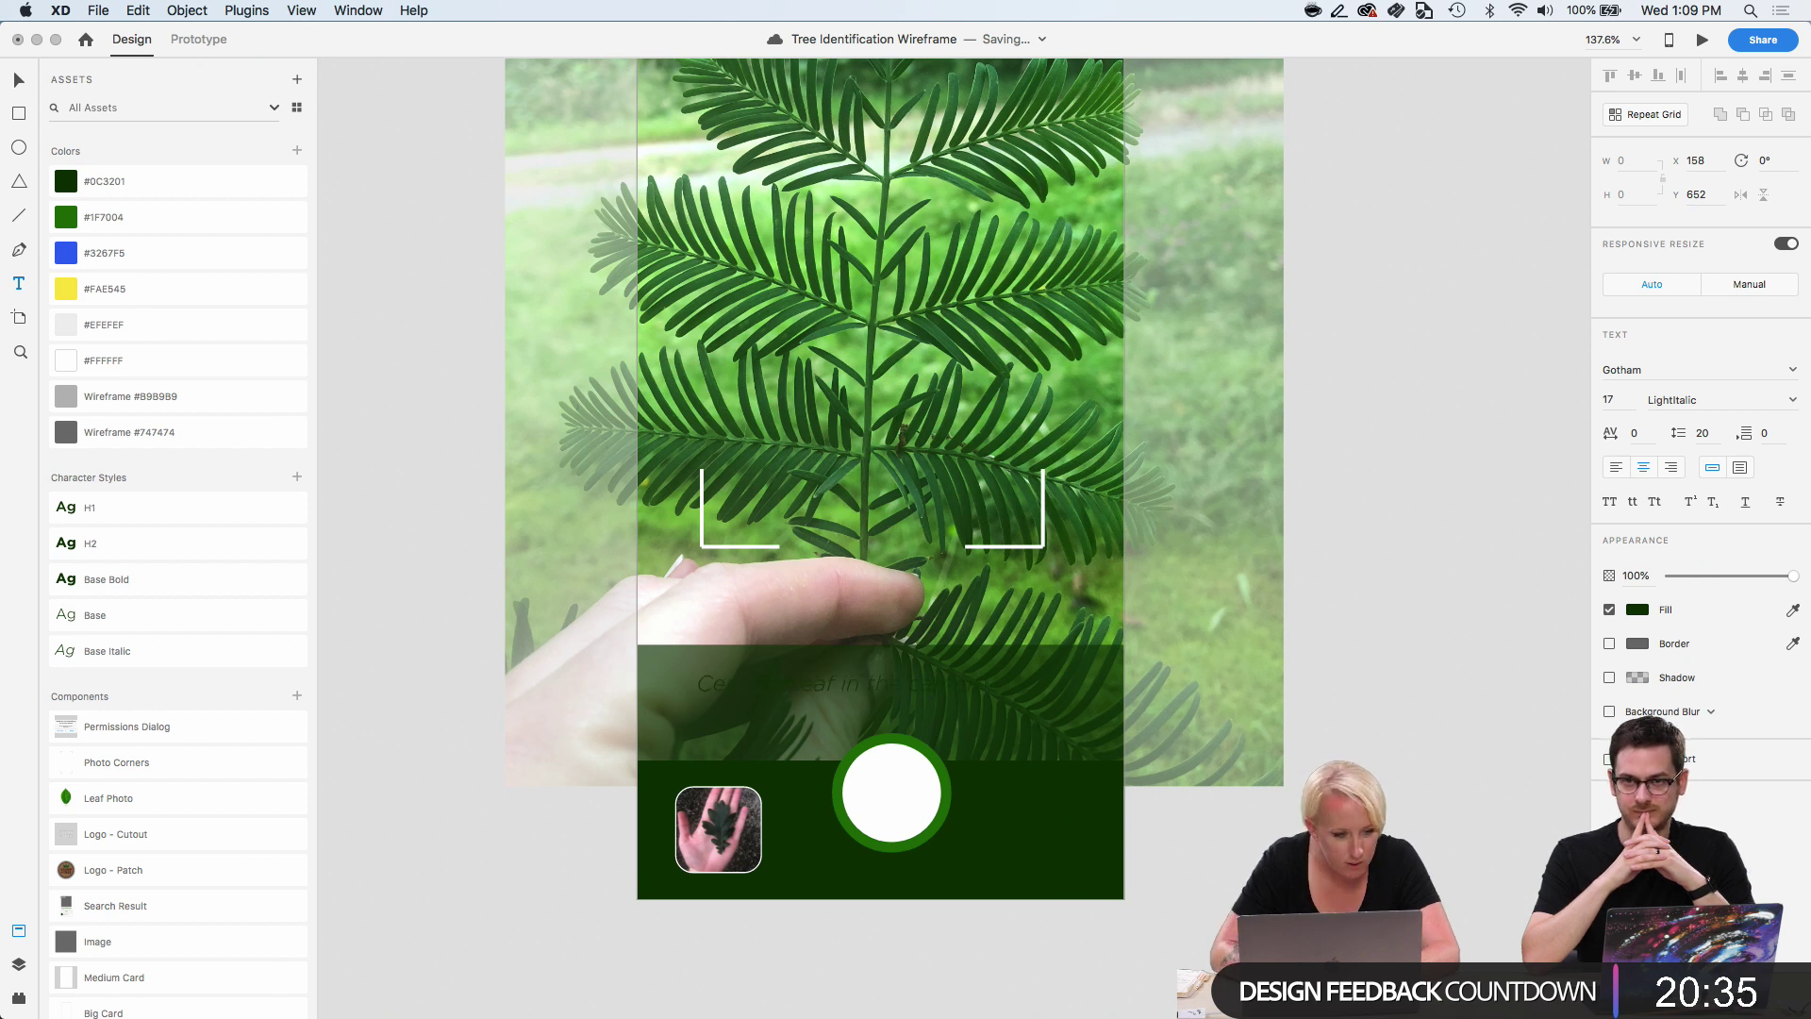
pyautogui.press('super+a')
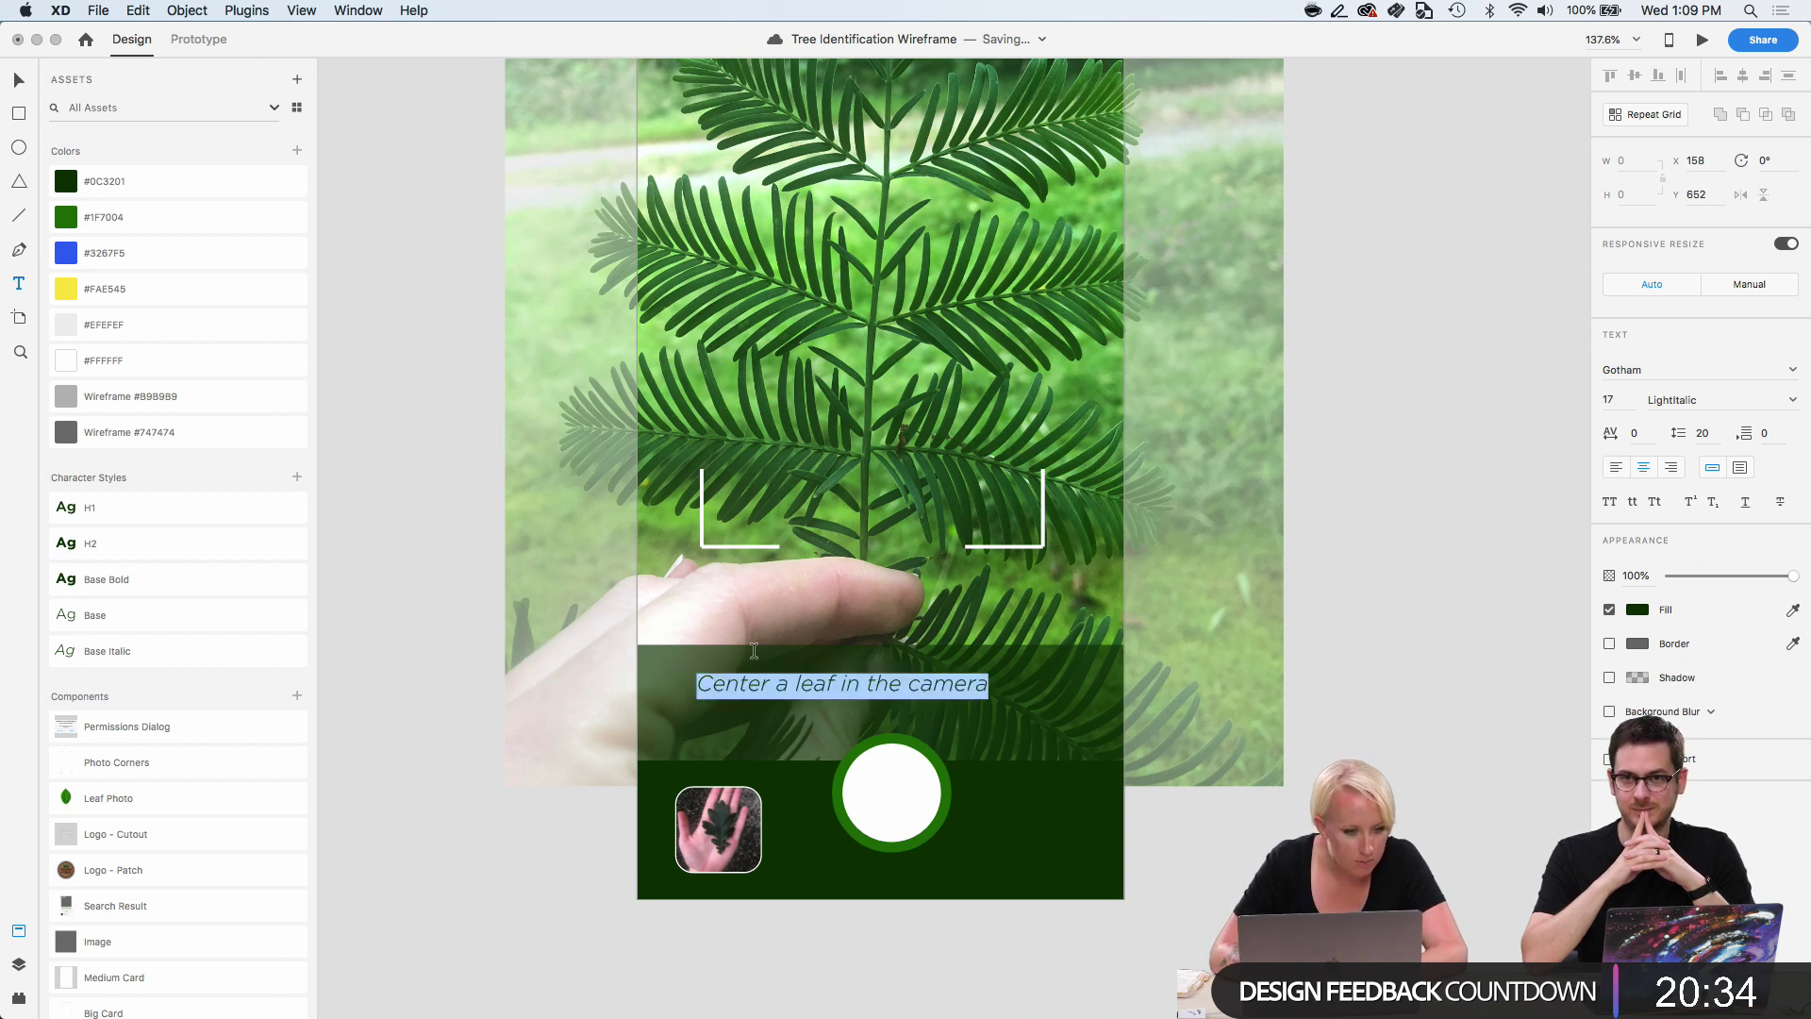
pyautogui.click(143, 581)
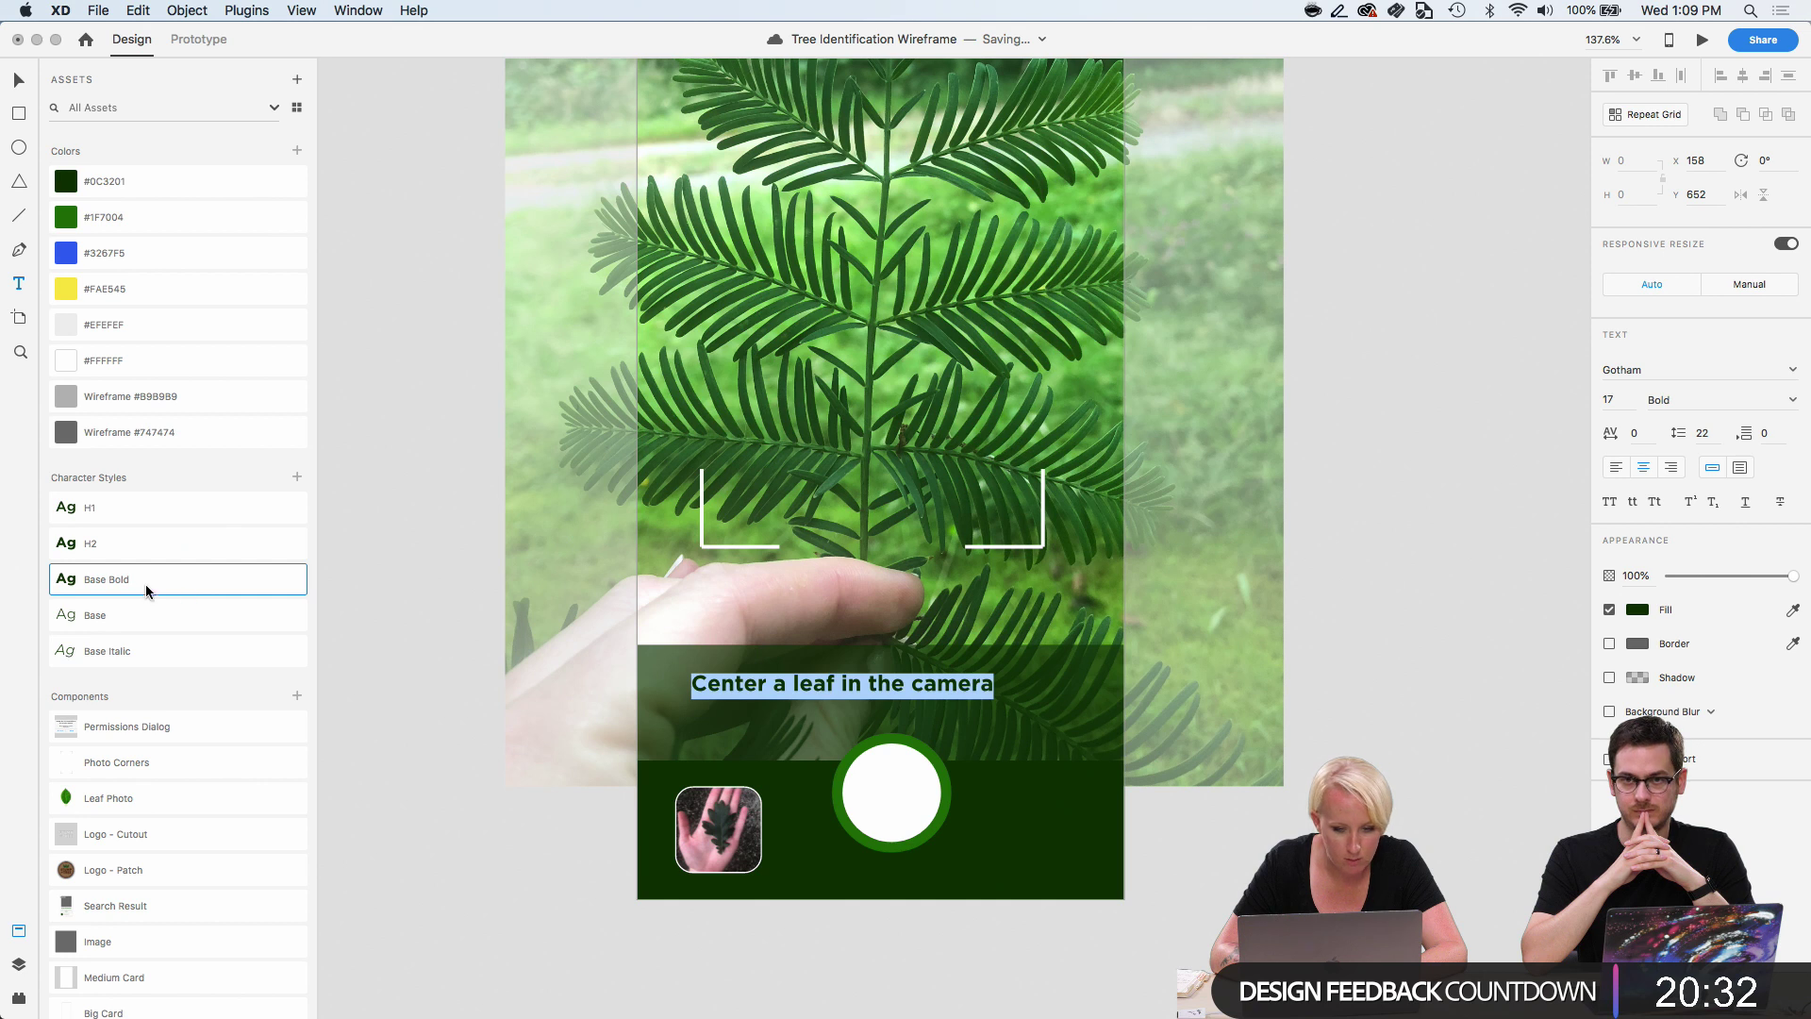
pyautogui.press('Escape')
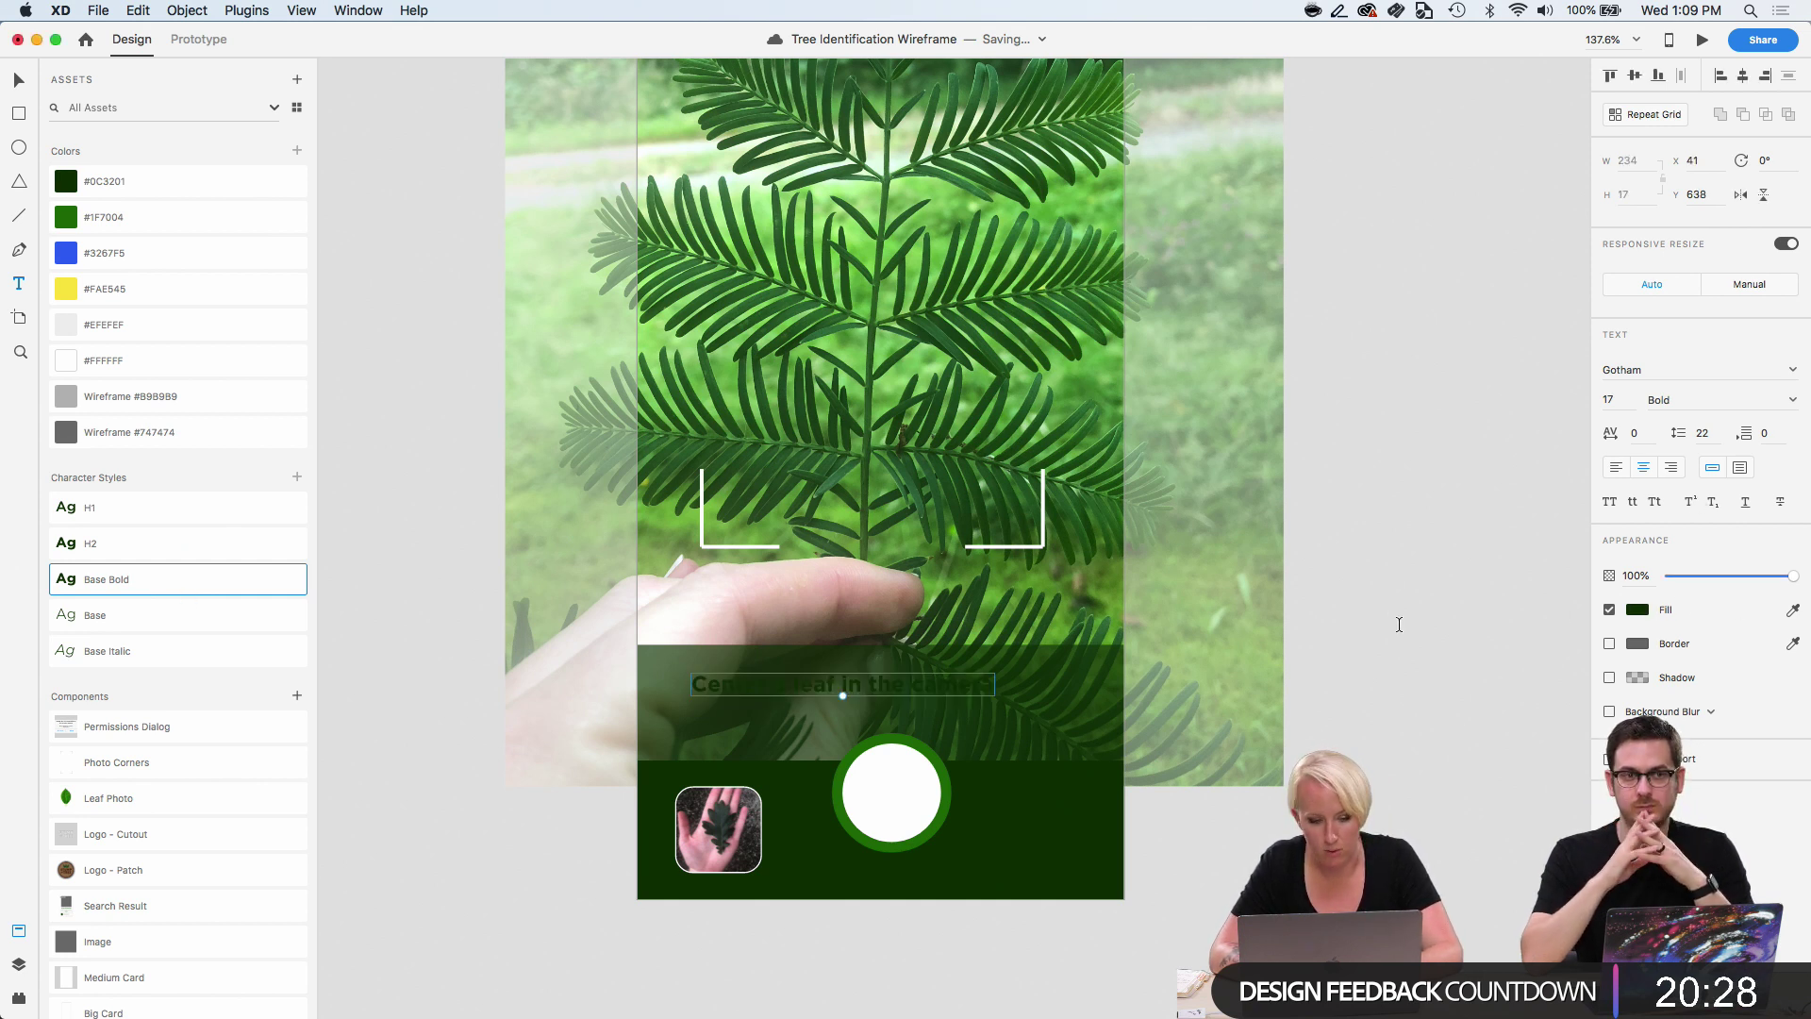
# Color the instruction text white #FFFFFF and center it in the translucent bar.
pyautogui.click(149, 362)
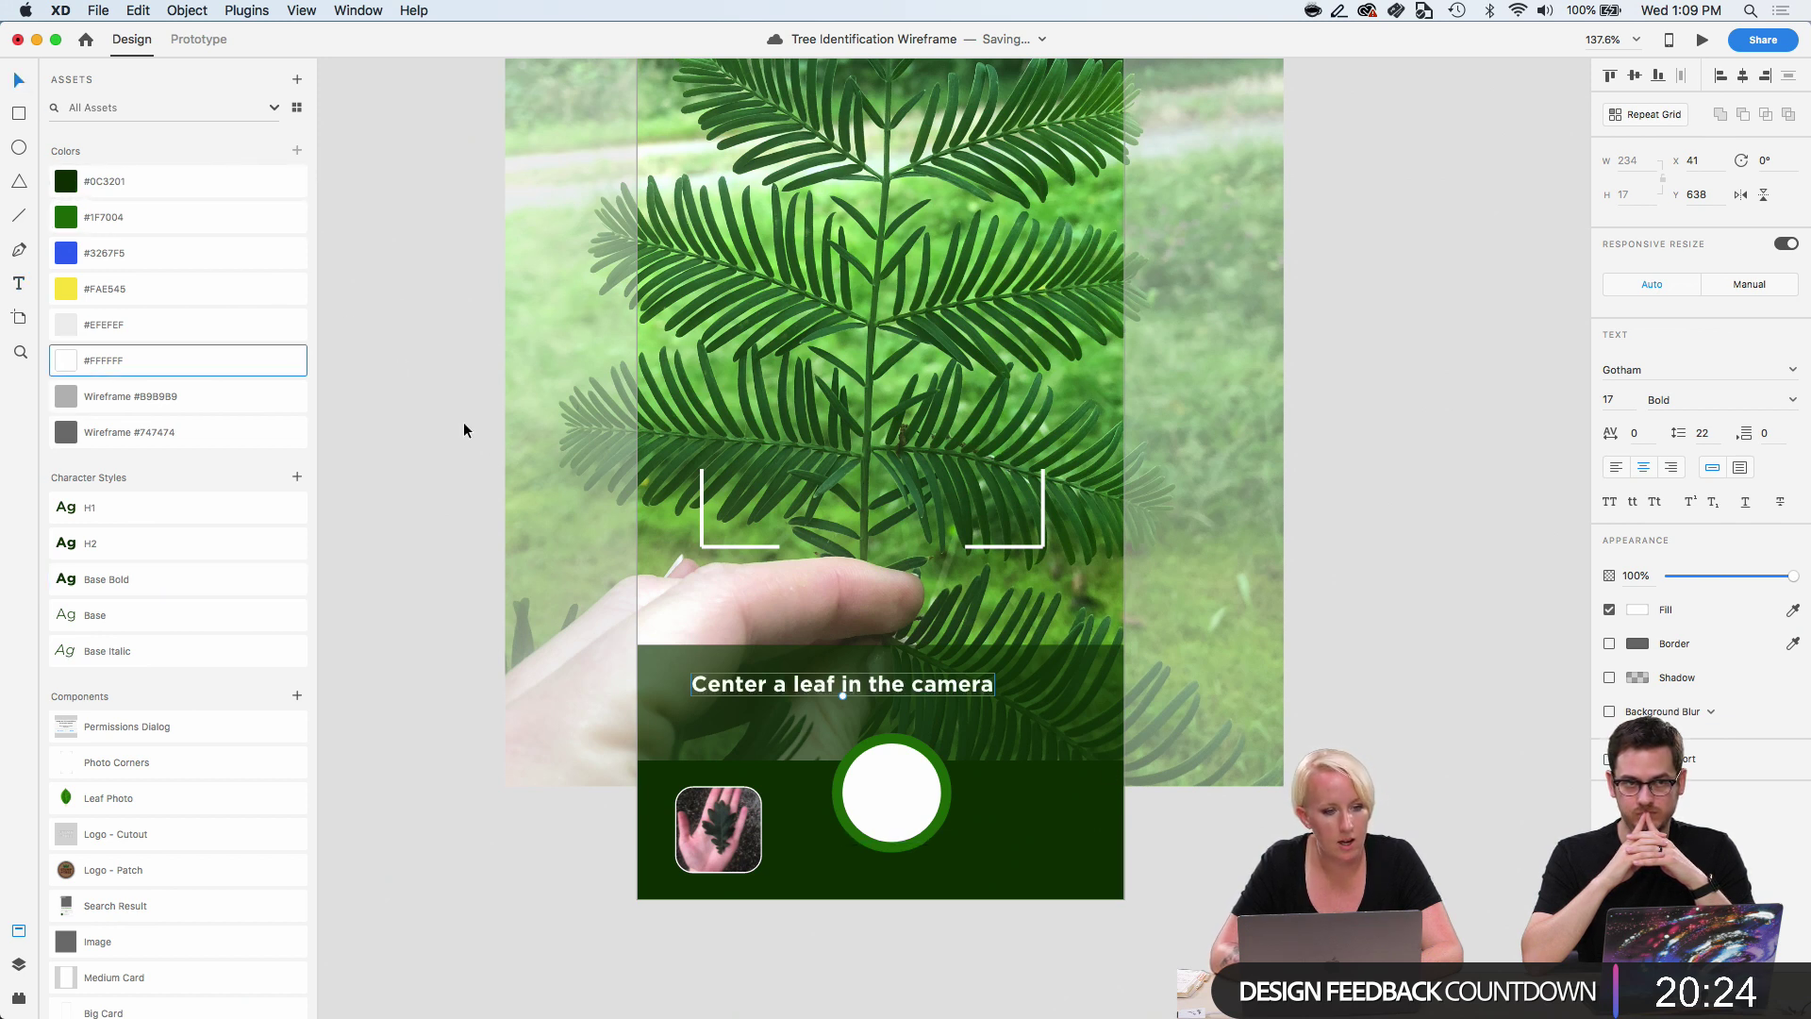
pyautogui.click(486, 543)
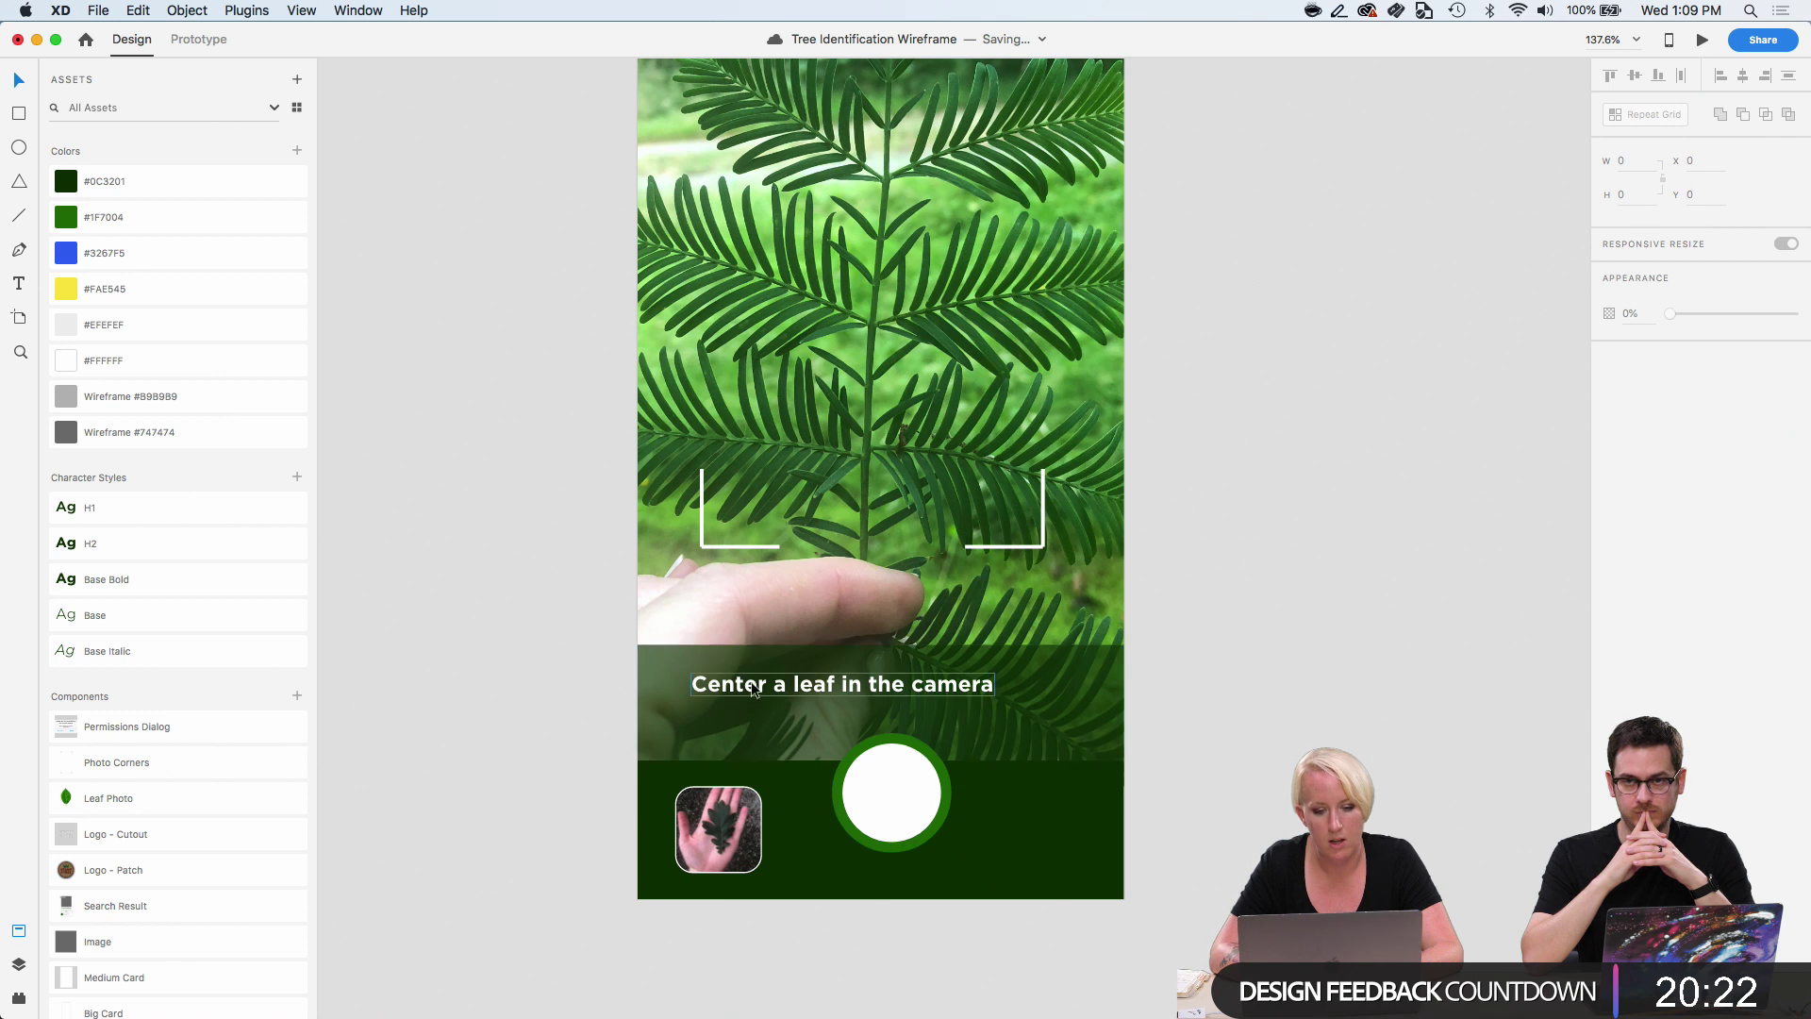
pyautogui.moveTo(755, 692); pyautogui.dragTo(791, 696)
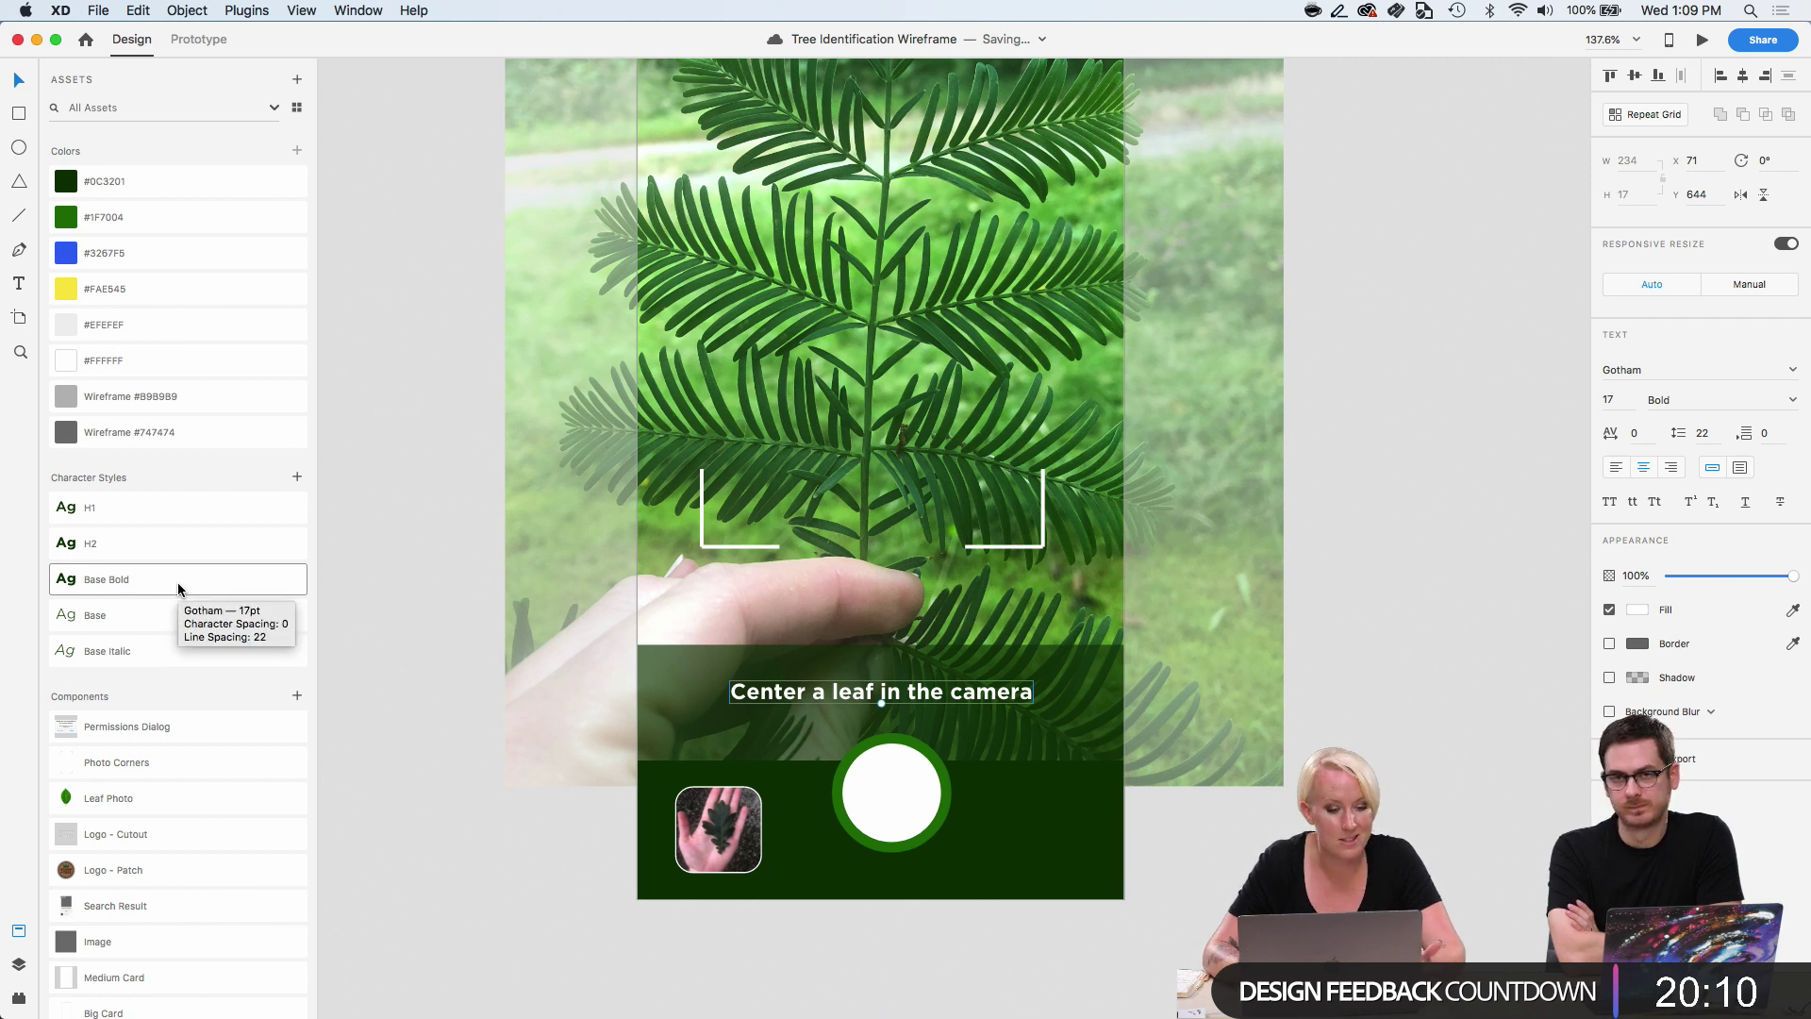
pyautogui.click(470, 666)
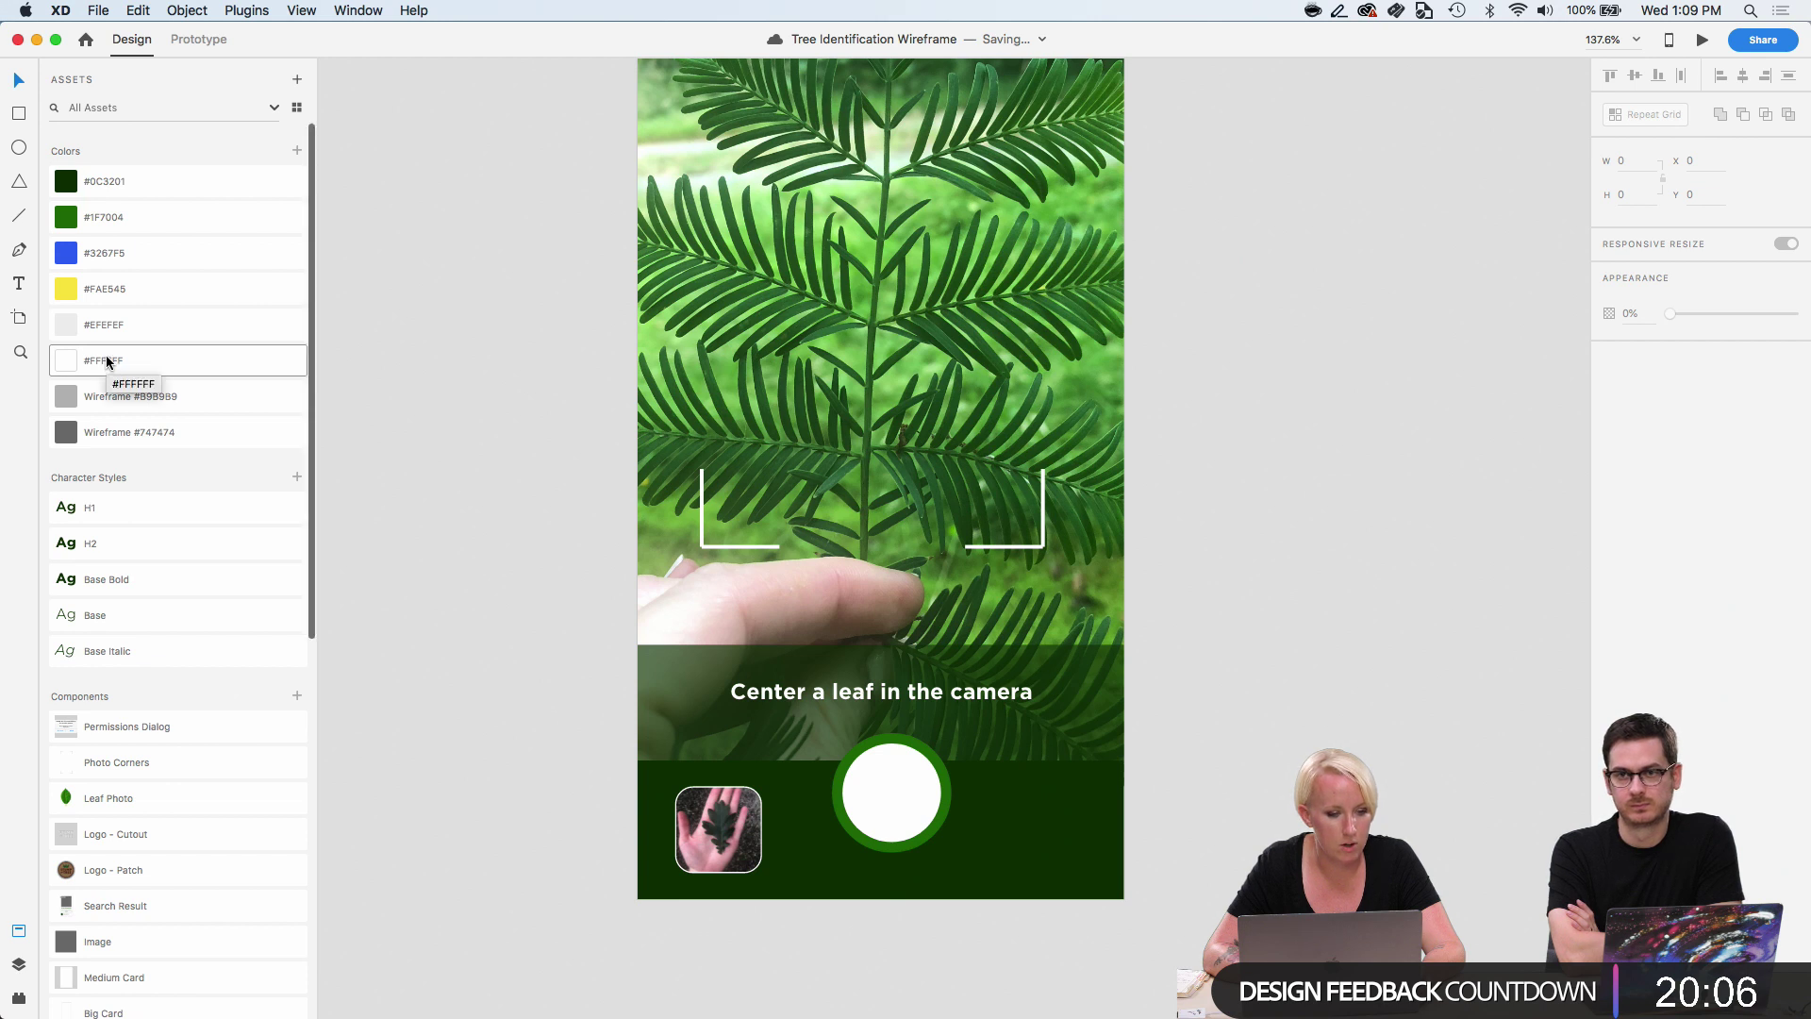
# Edit the dark green #0C3201 color asset to a bright red.
pyautogui.rightClick(146, 188)
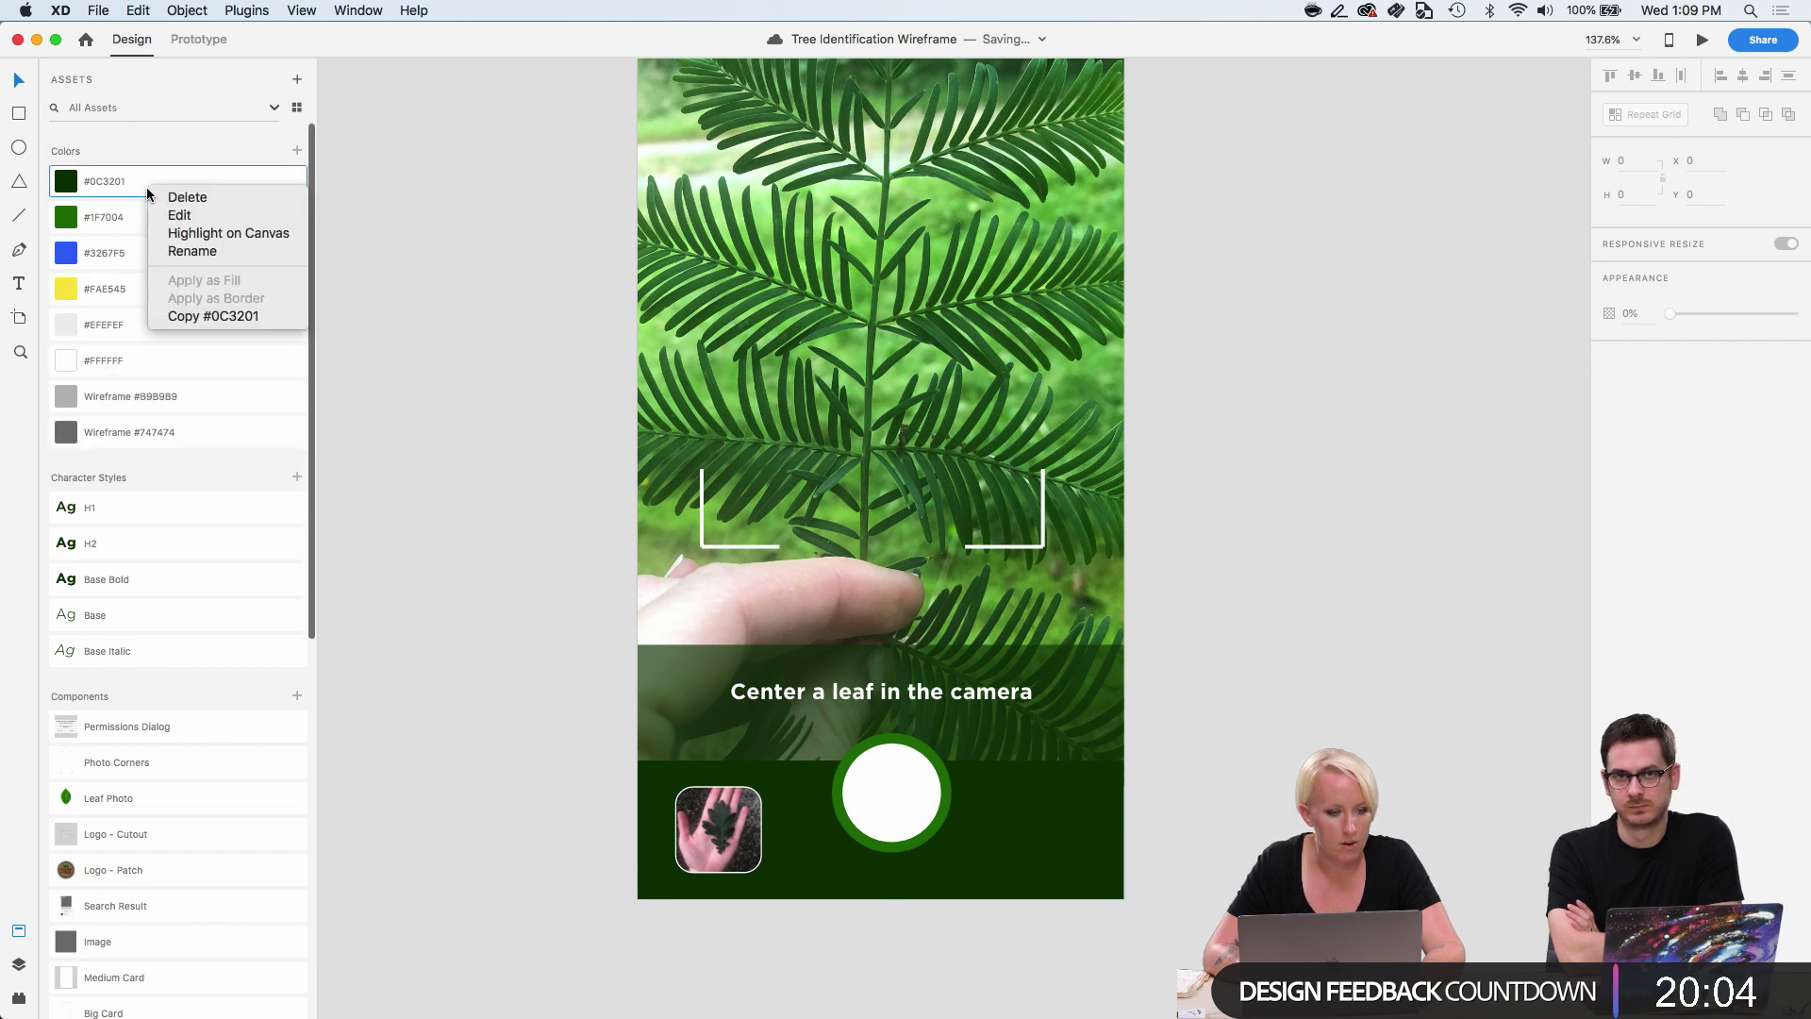
pyautogui.click(165, 217)
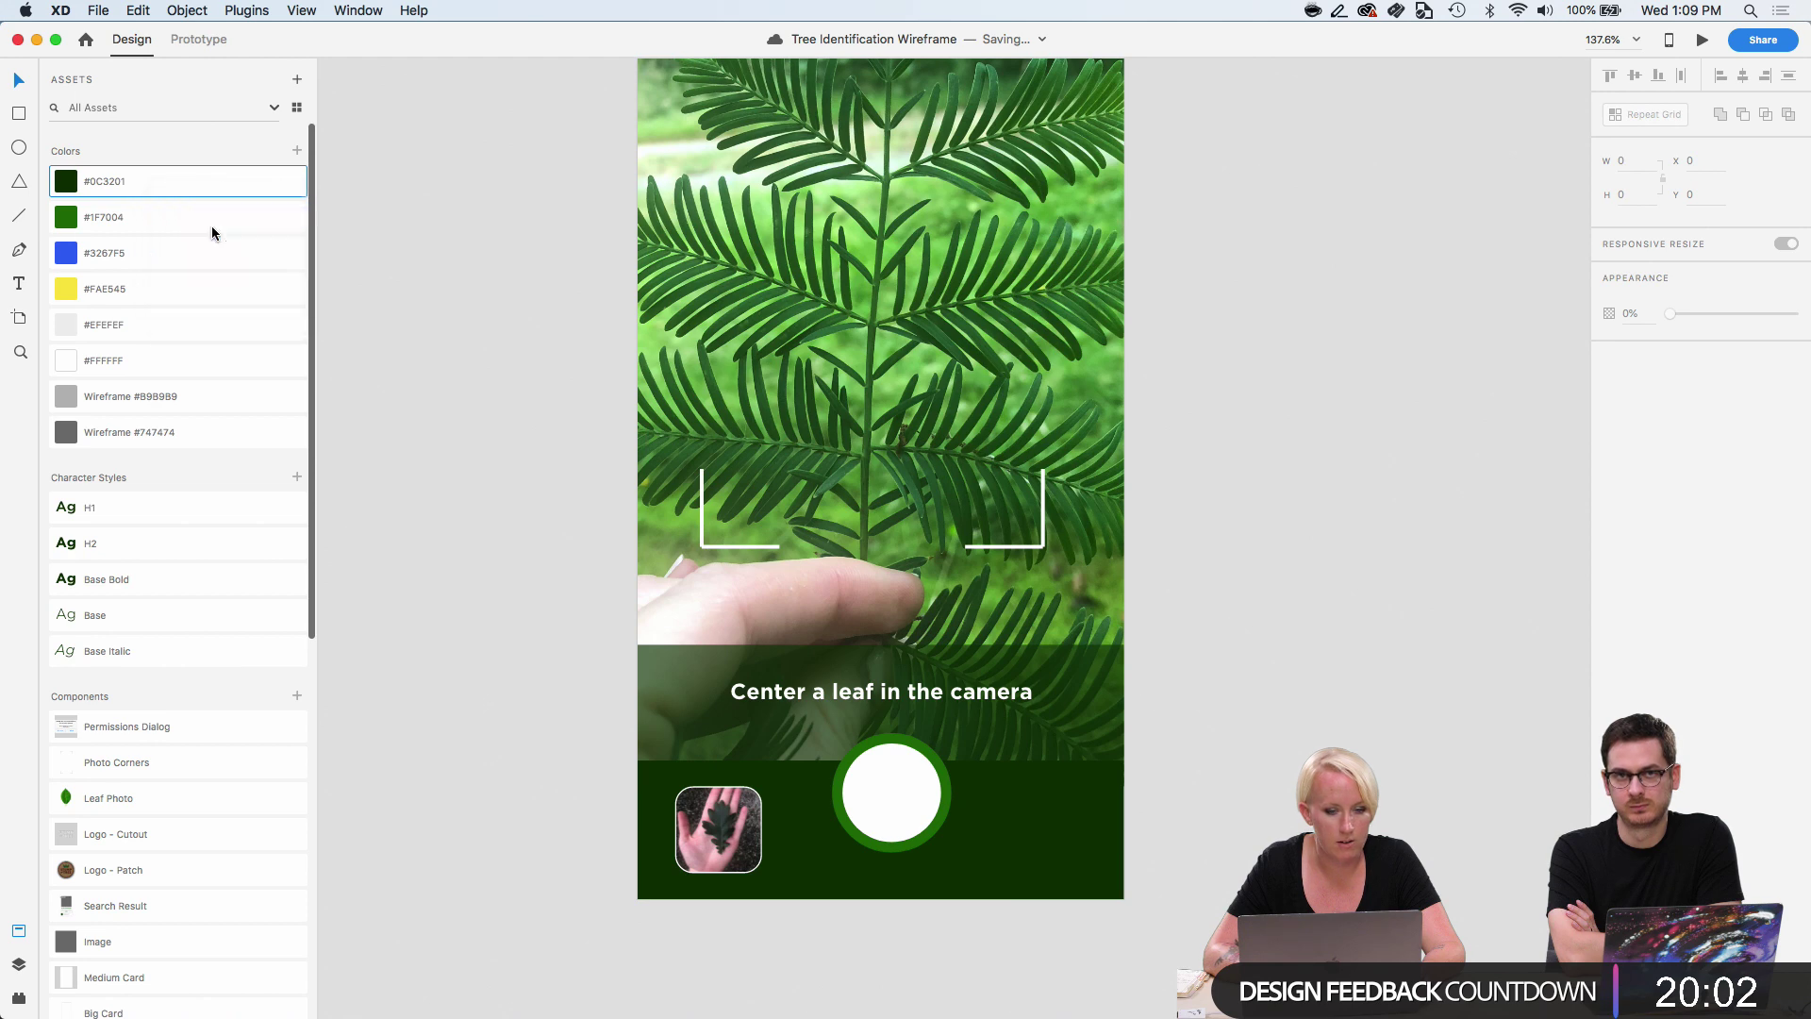
pyautogui.moveTo(264, 153); pyautogui.dragTo(266, 54)
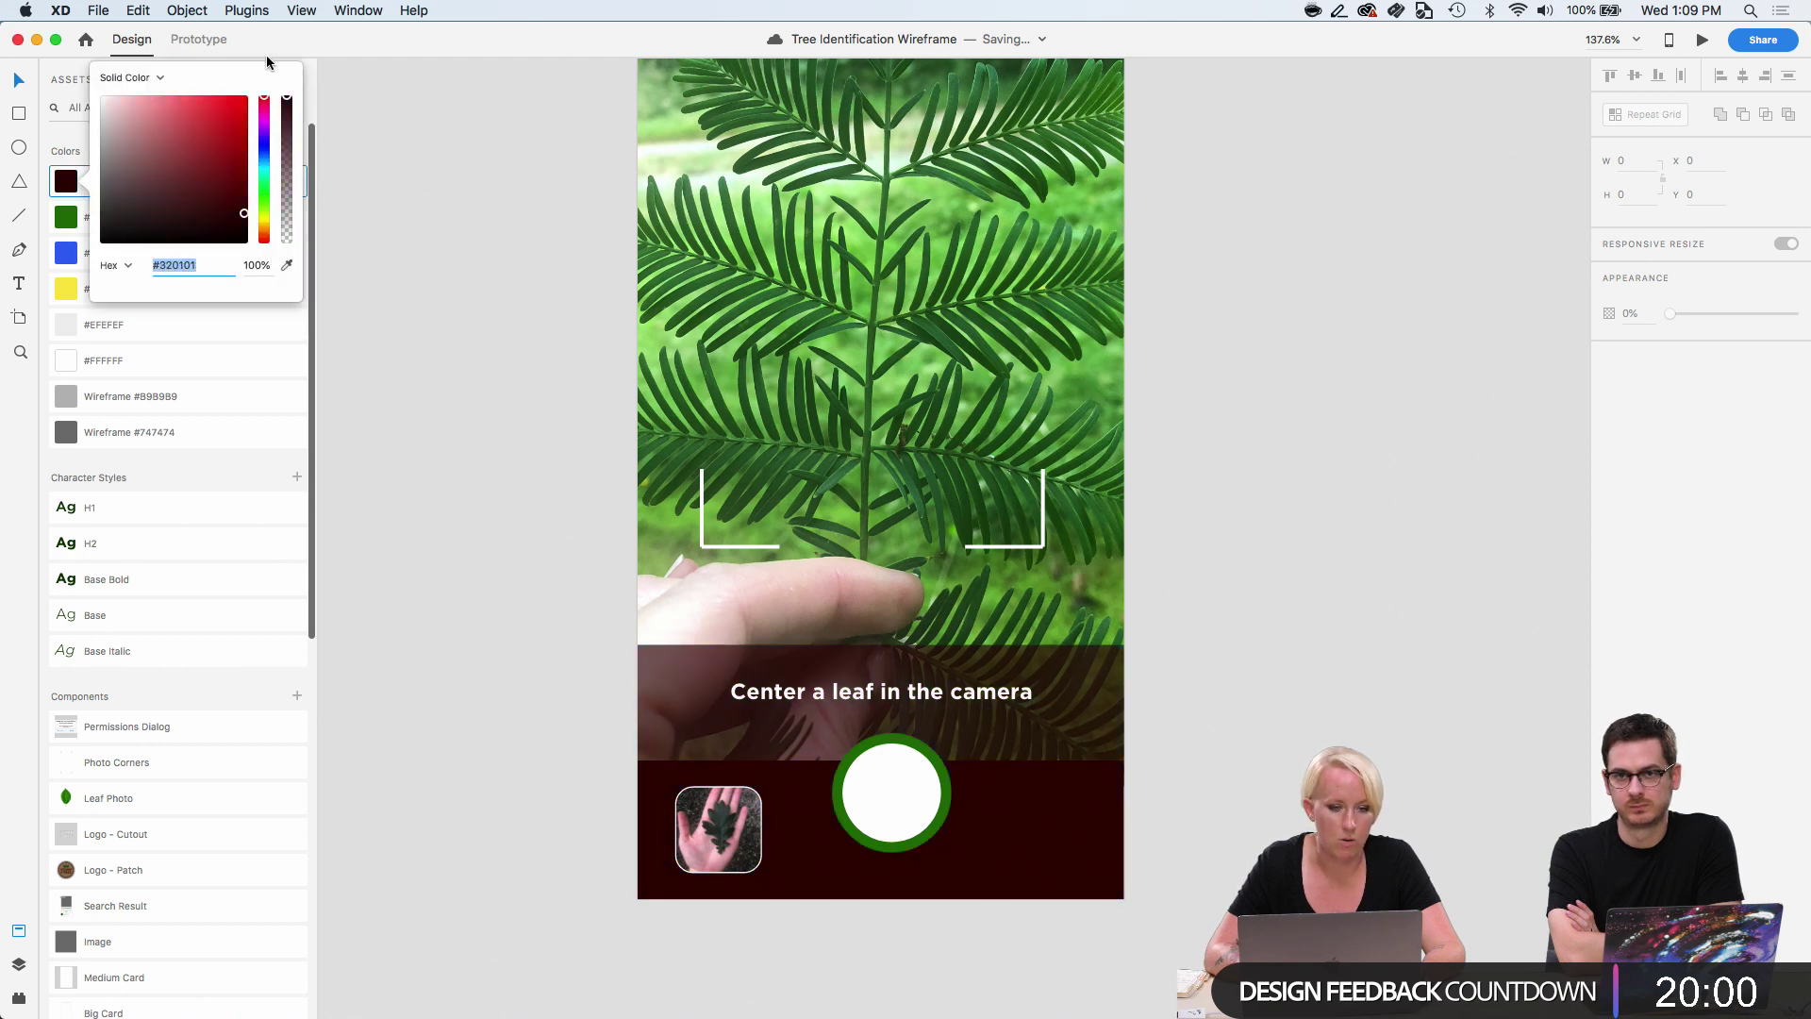
pyautogui.click(230, 111)
pyautogui.click(396, 280)
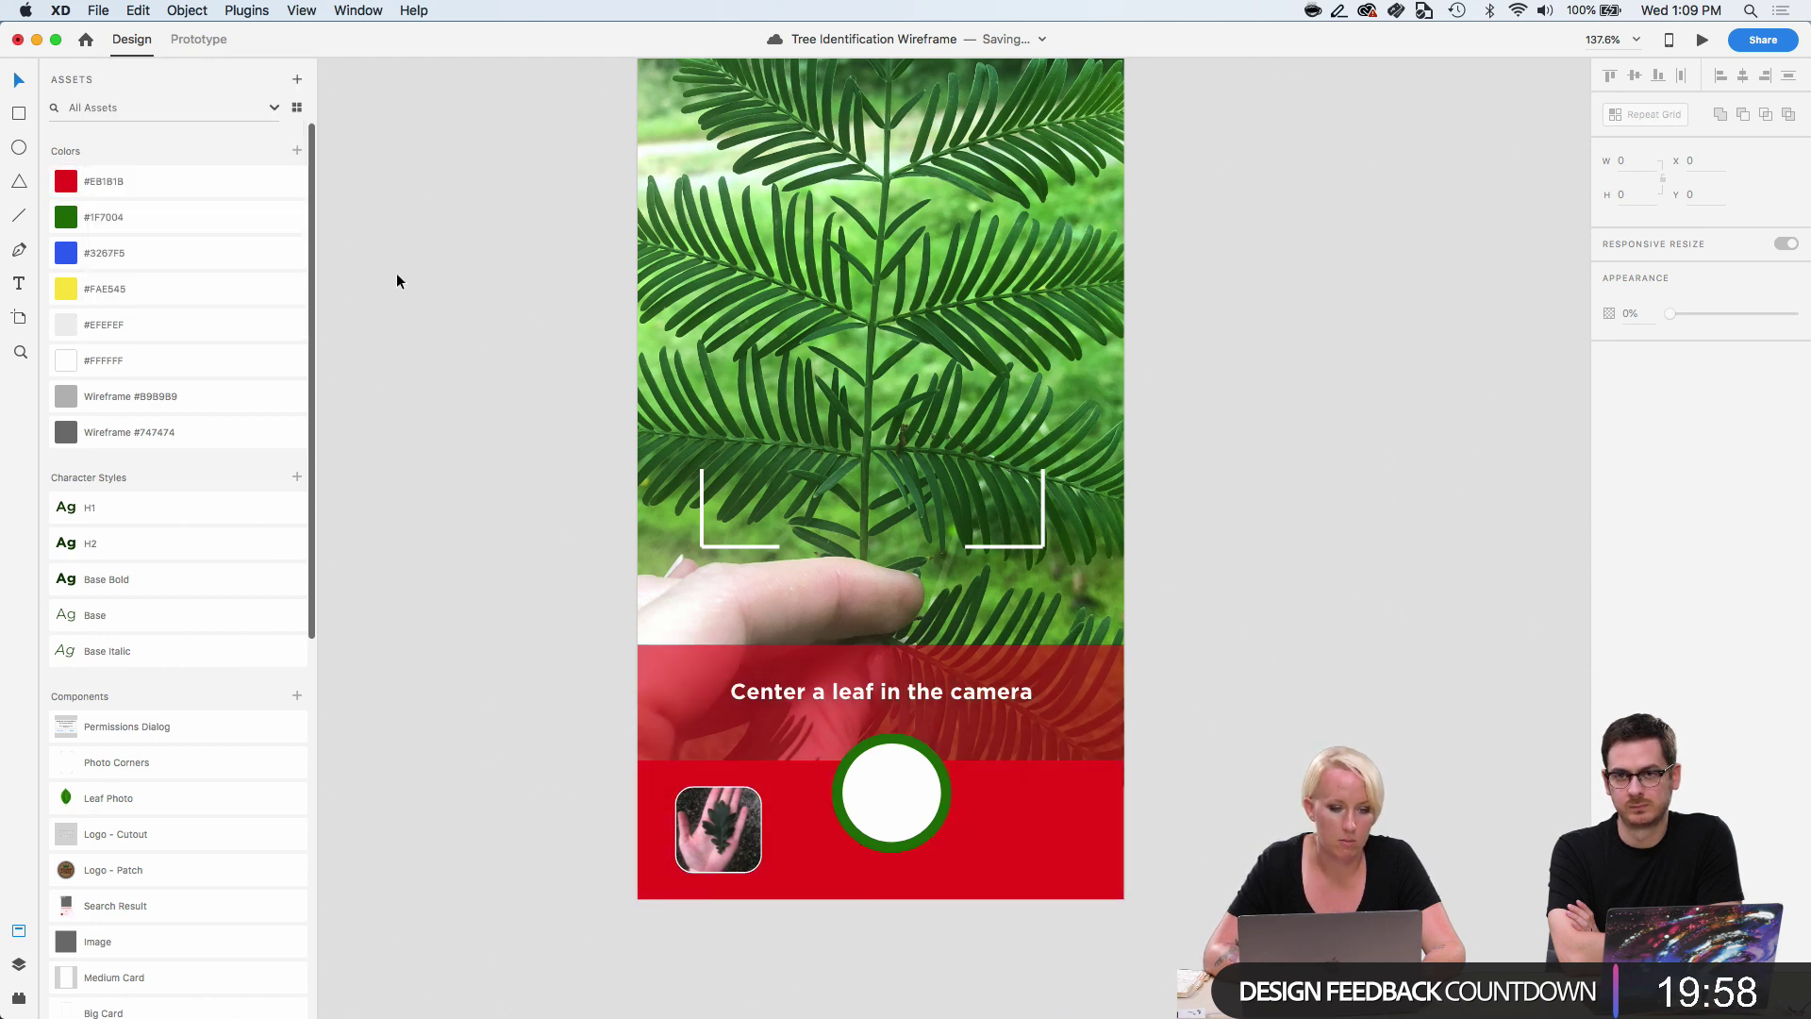
# Examine how the edited color asset affects the buttons, text and bars across the welcome, tutorial and camera artboards.
pyautogui.scroll(-5, 396, 280)
pyautogui.scroll(5, 397, 280)
pyautogui.hscroll(-5, 396, 281)
pyautogui.hscroll(10, 396, 273)
pyautogui.scroll(7, 396, 274)
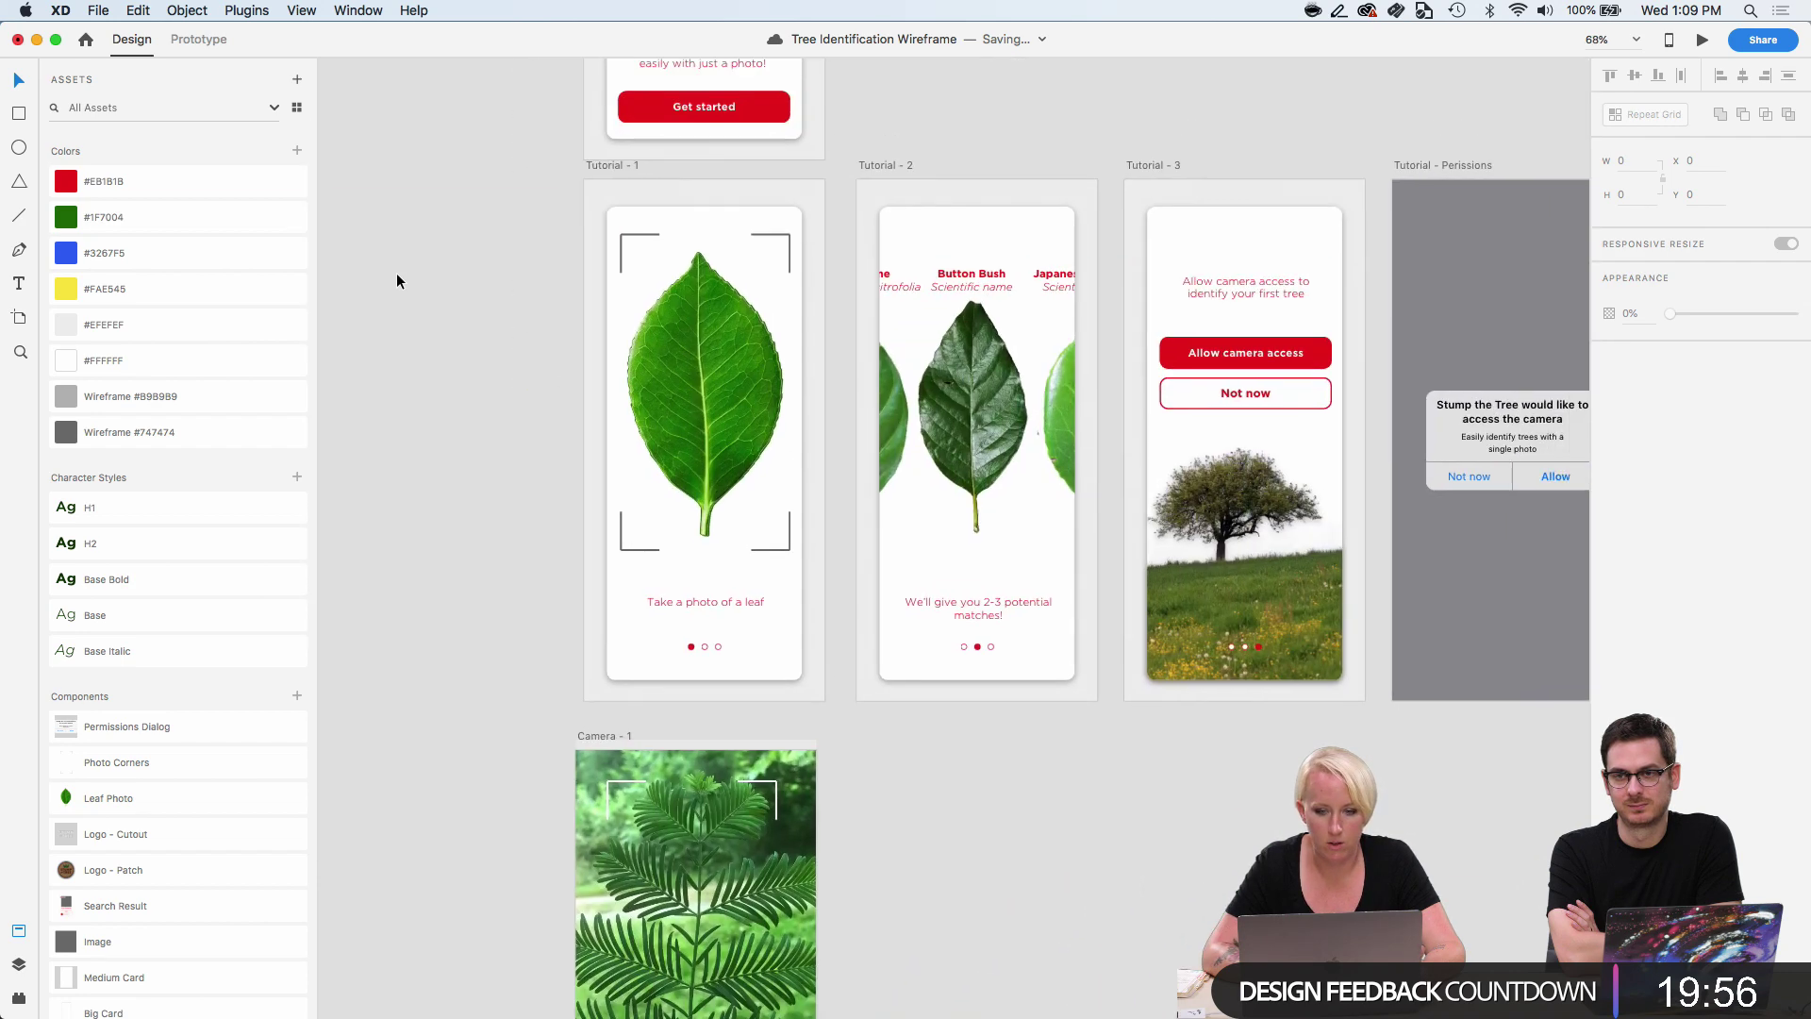
pyautogui.scroll(5, 532, 402)
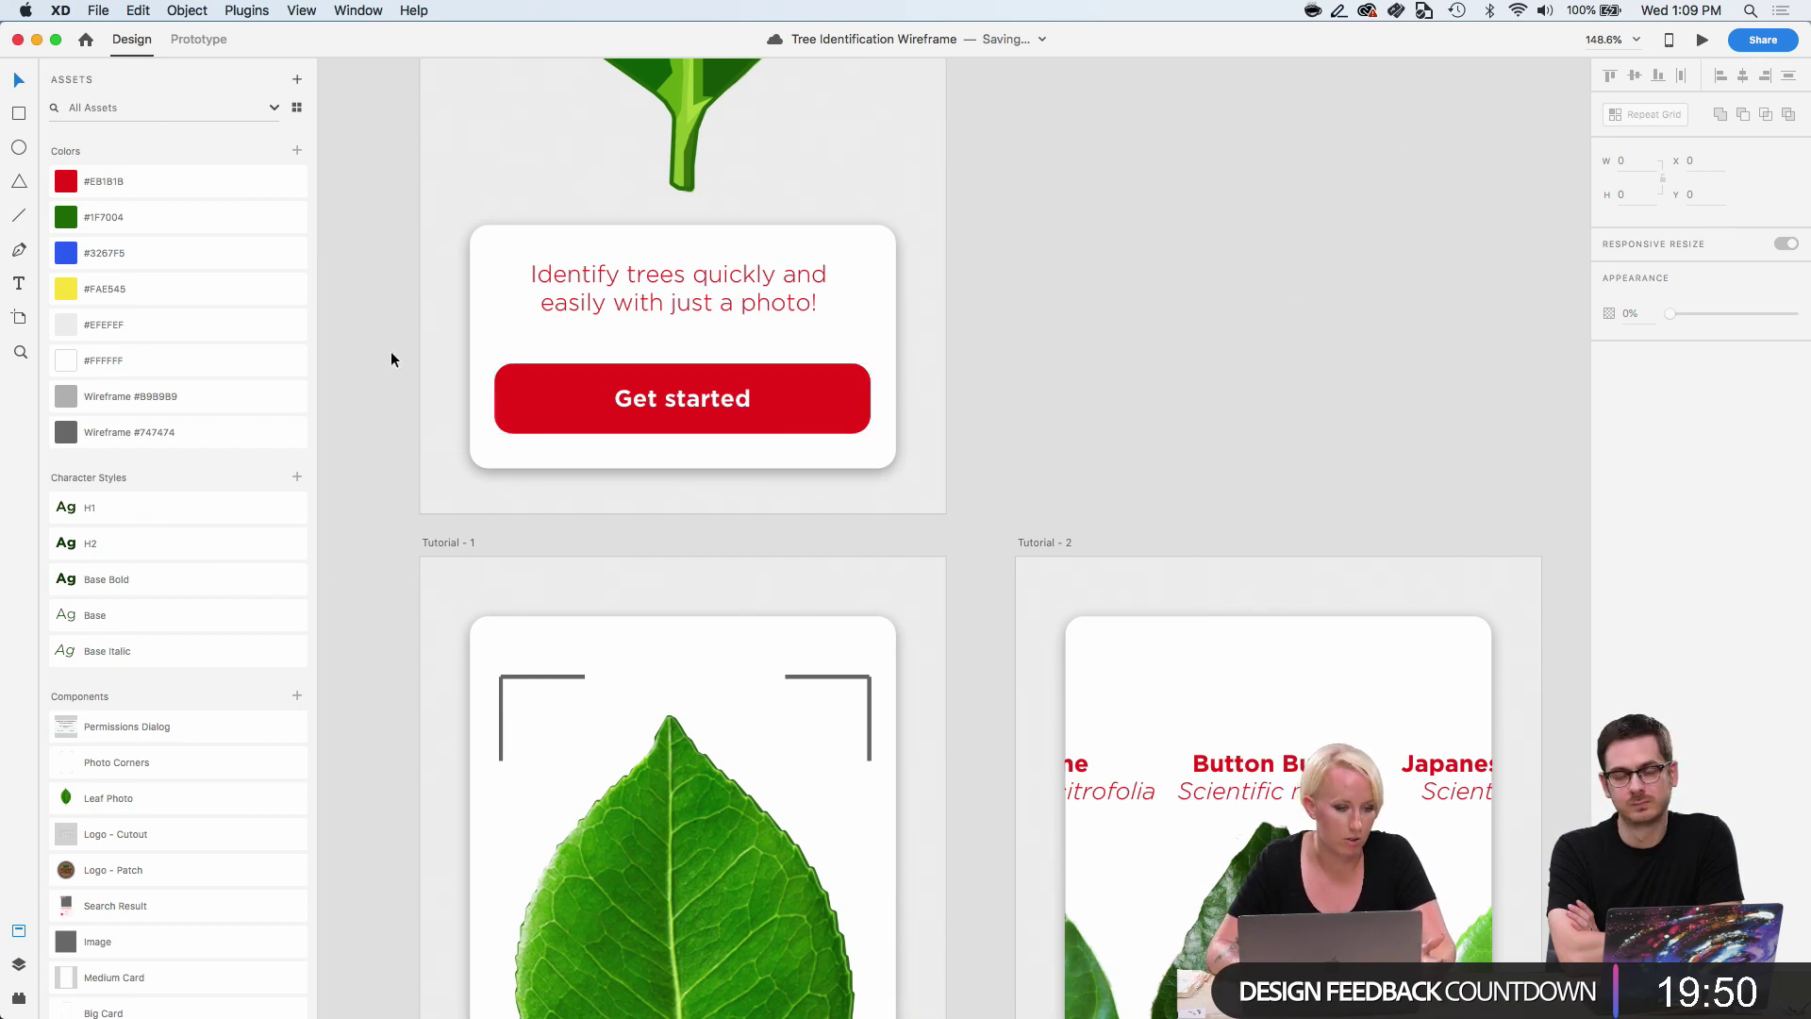
pyautogui.scroll(-5, 699, 460)
pyautogui.scroll(-3, 700, 455)
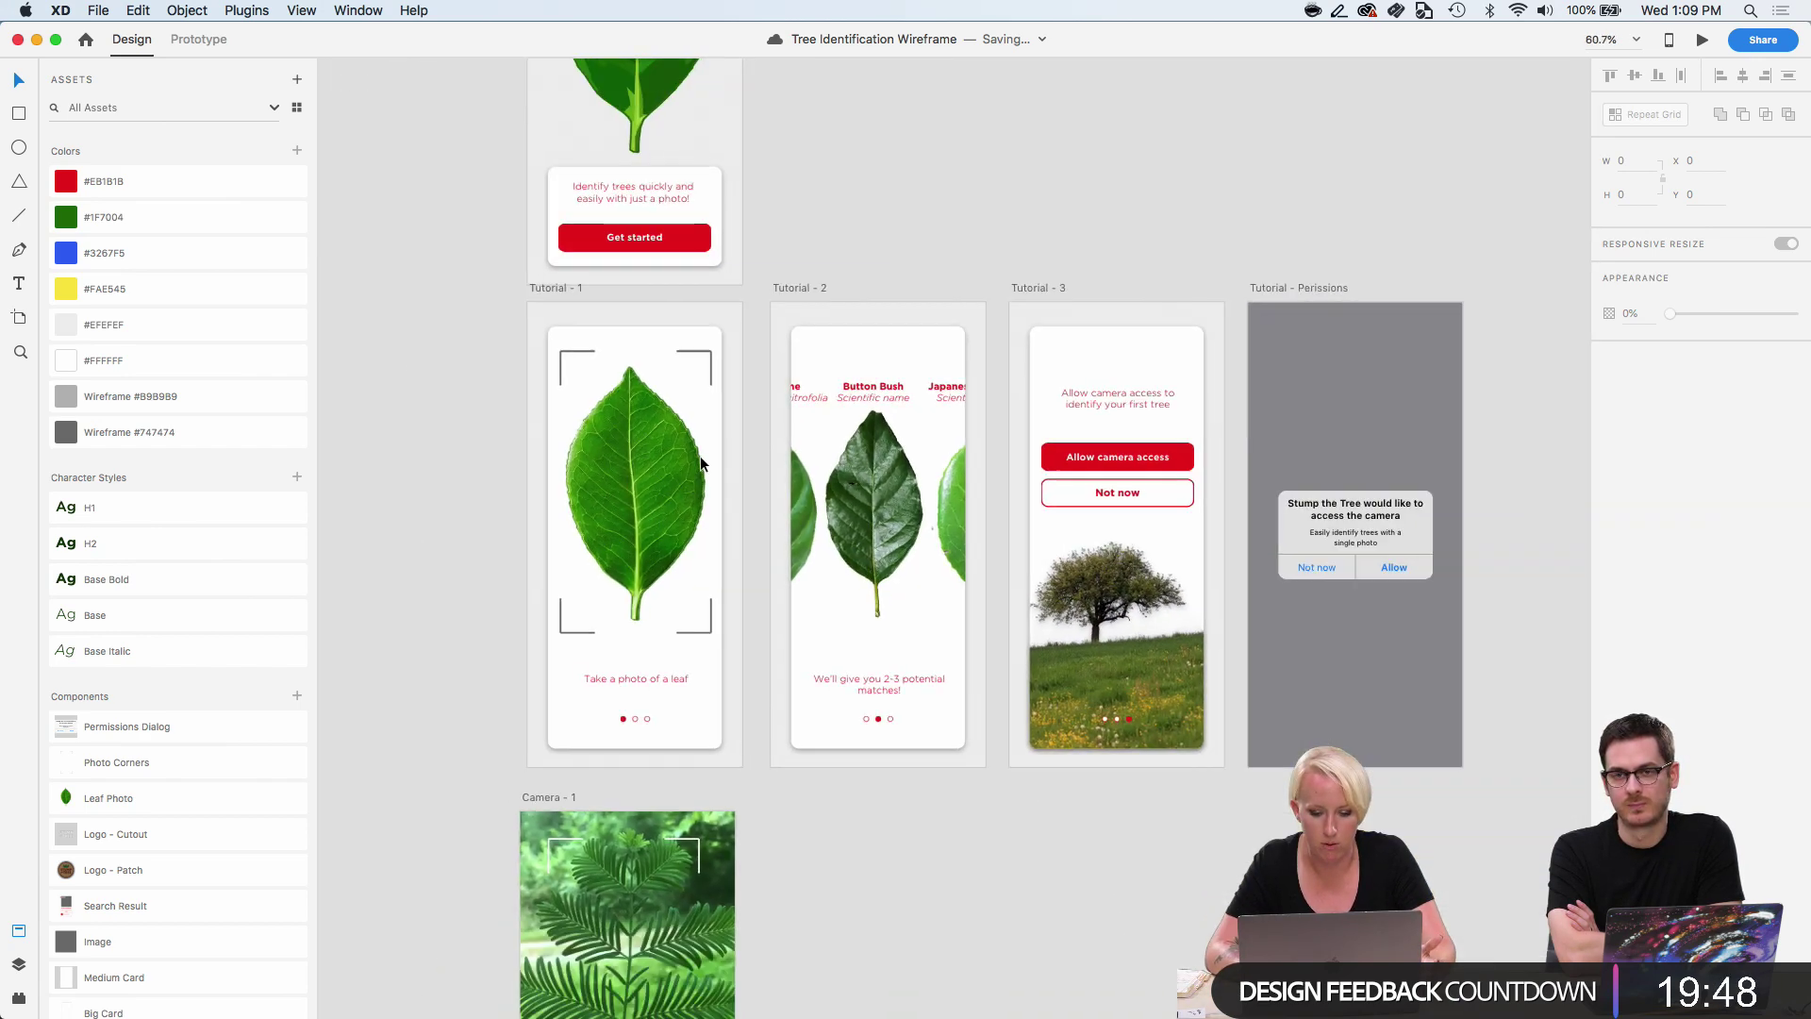
pyautogui.scroll(-5, 715, 849)
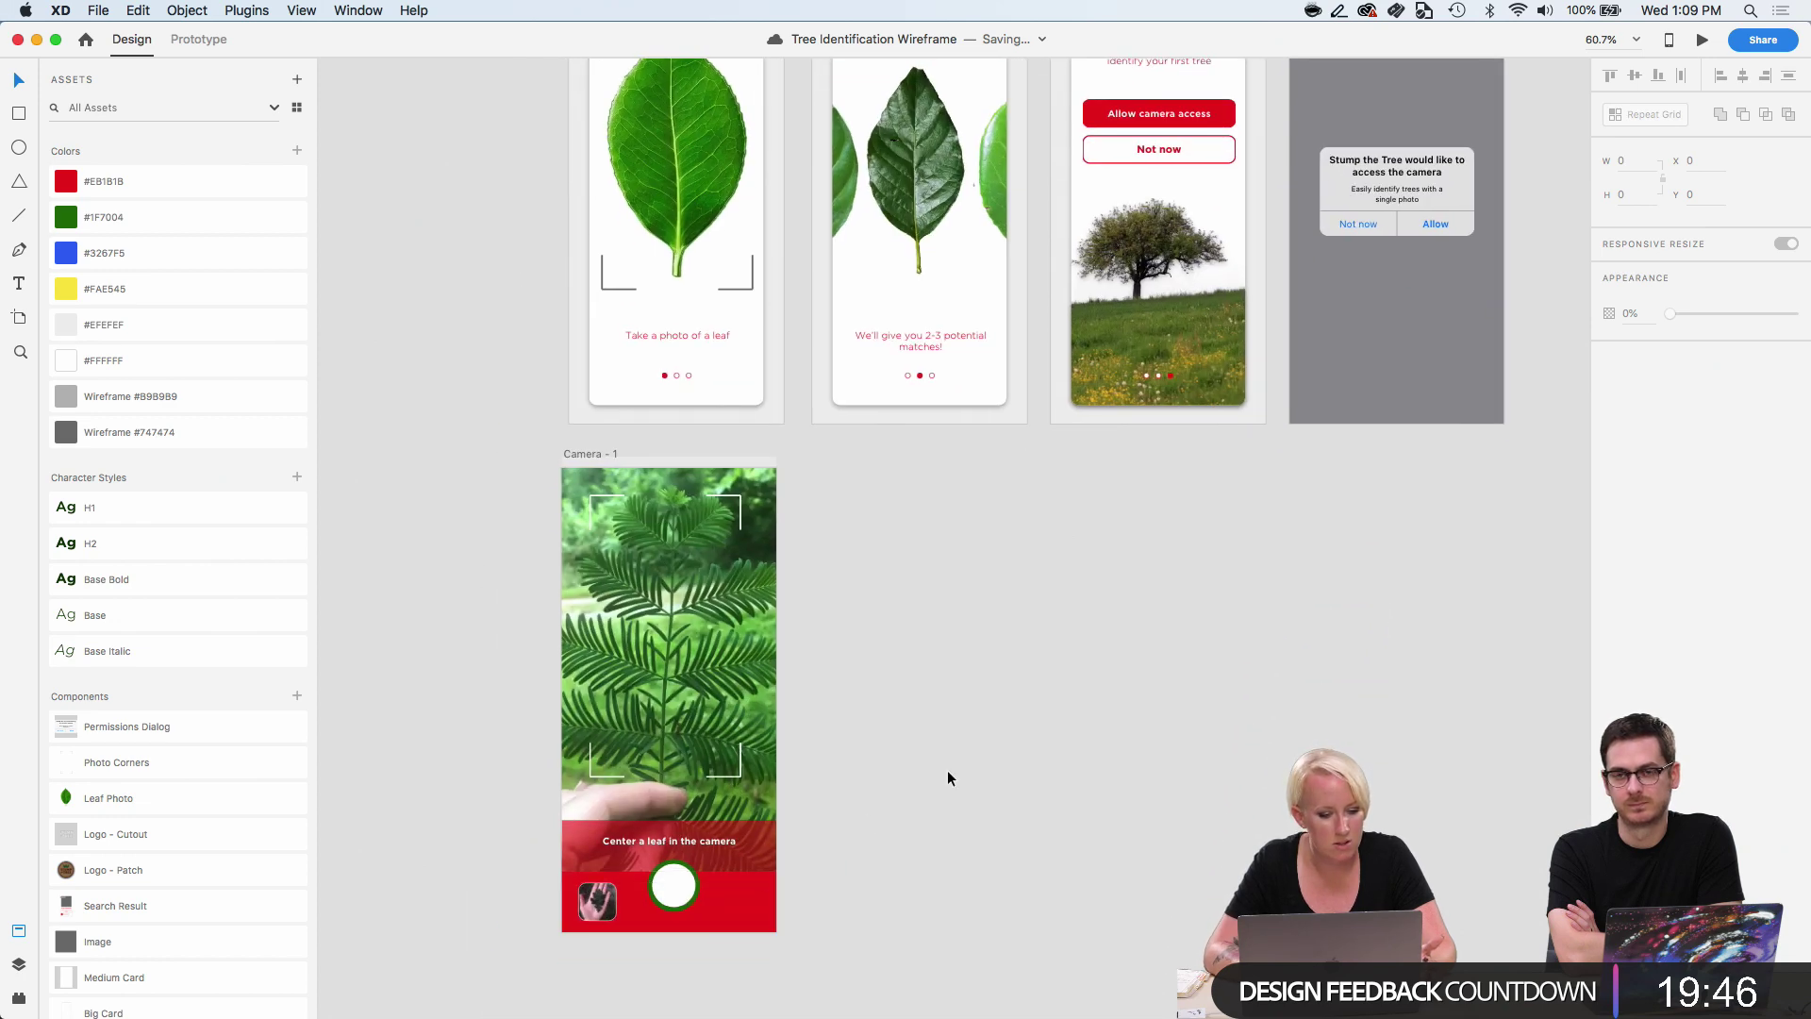
pyautogui.scroll(5, 947, 769)
pyautogui.scroll(-5, 947, 770)
pyautogui.hscroll(-3, 947, 769)
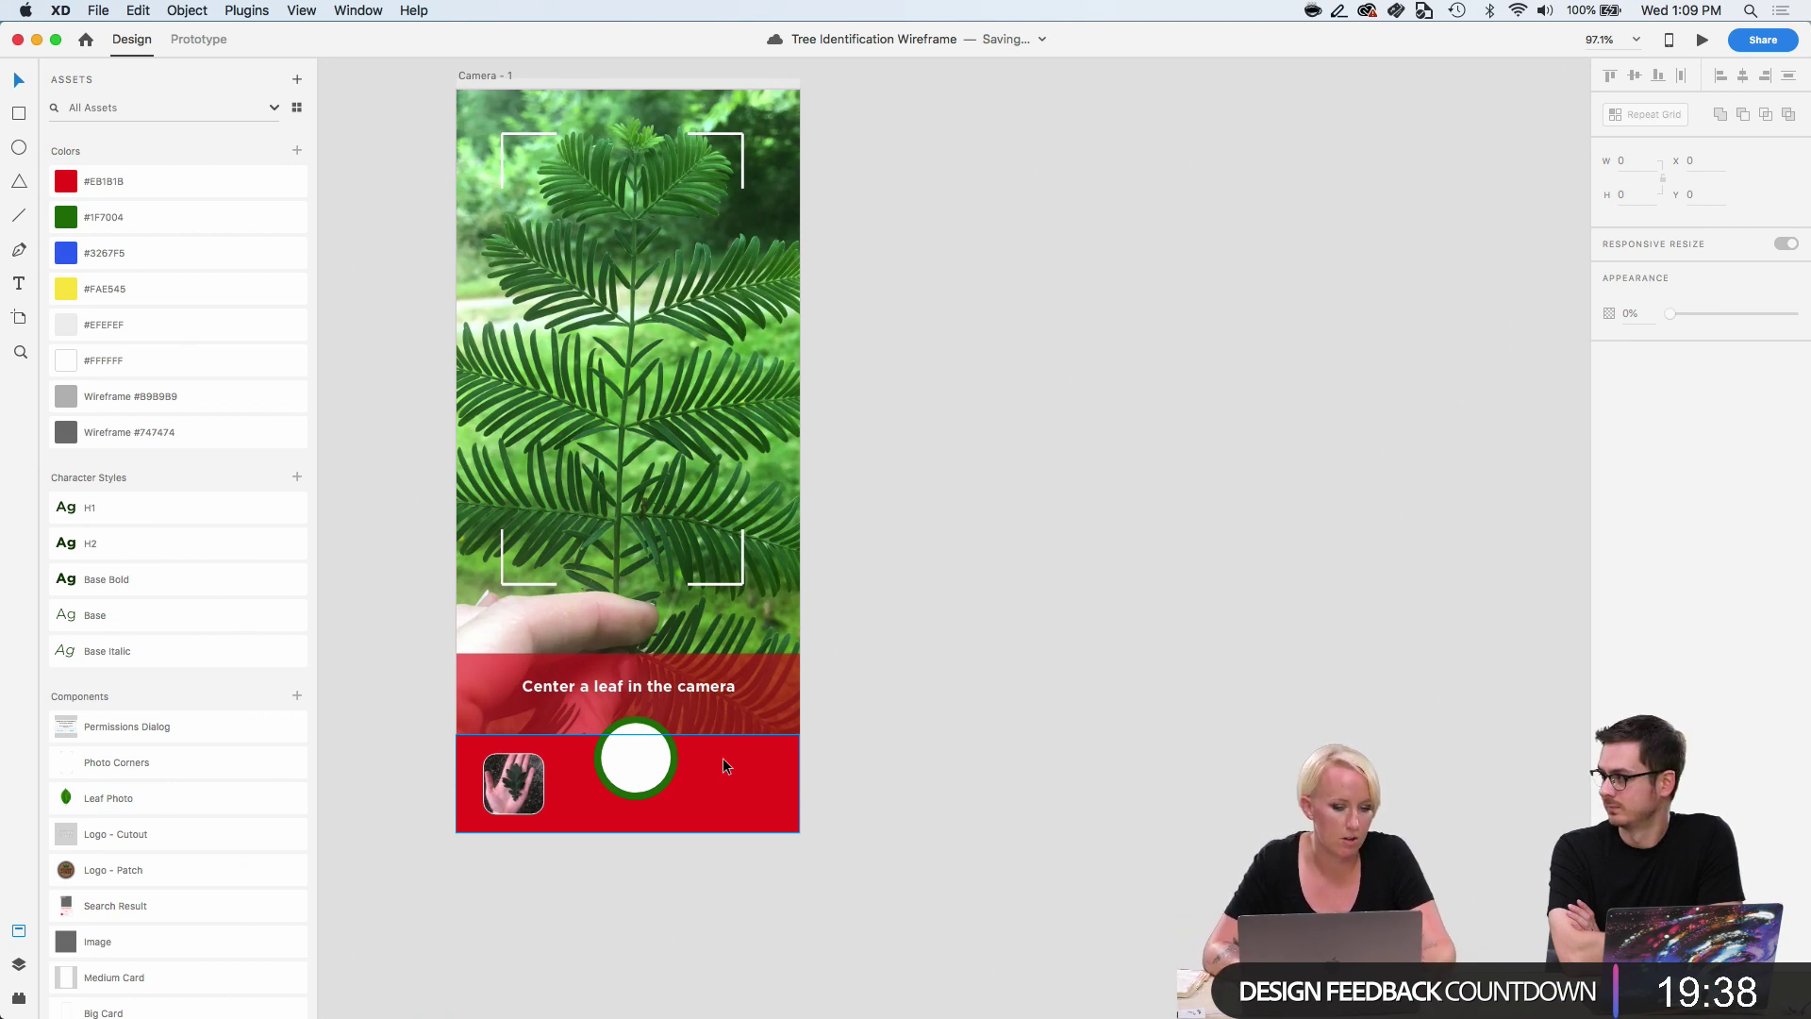
# Undo the color asset's change to red.
pyautogui.press('super+z')
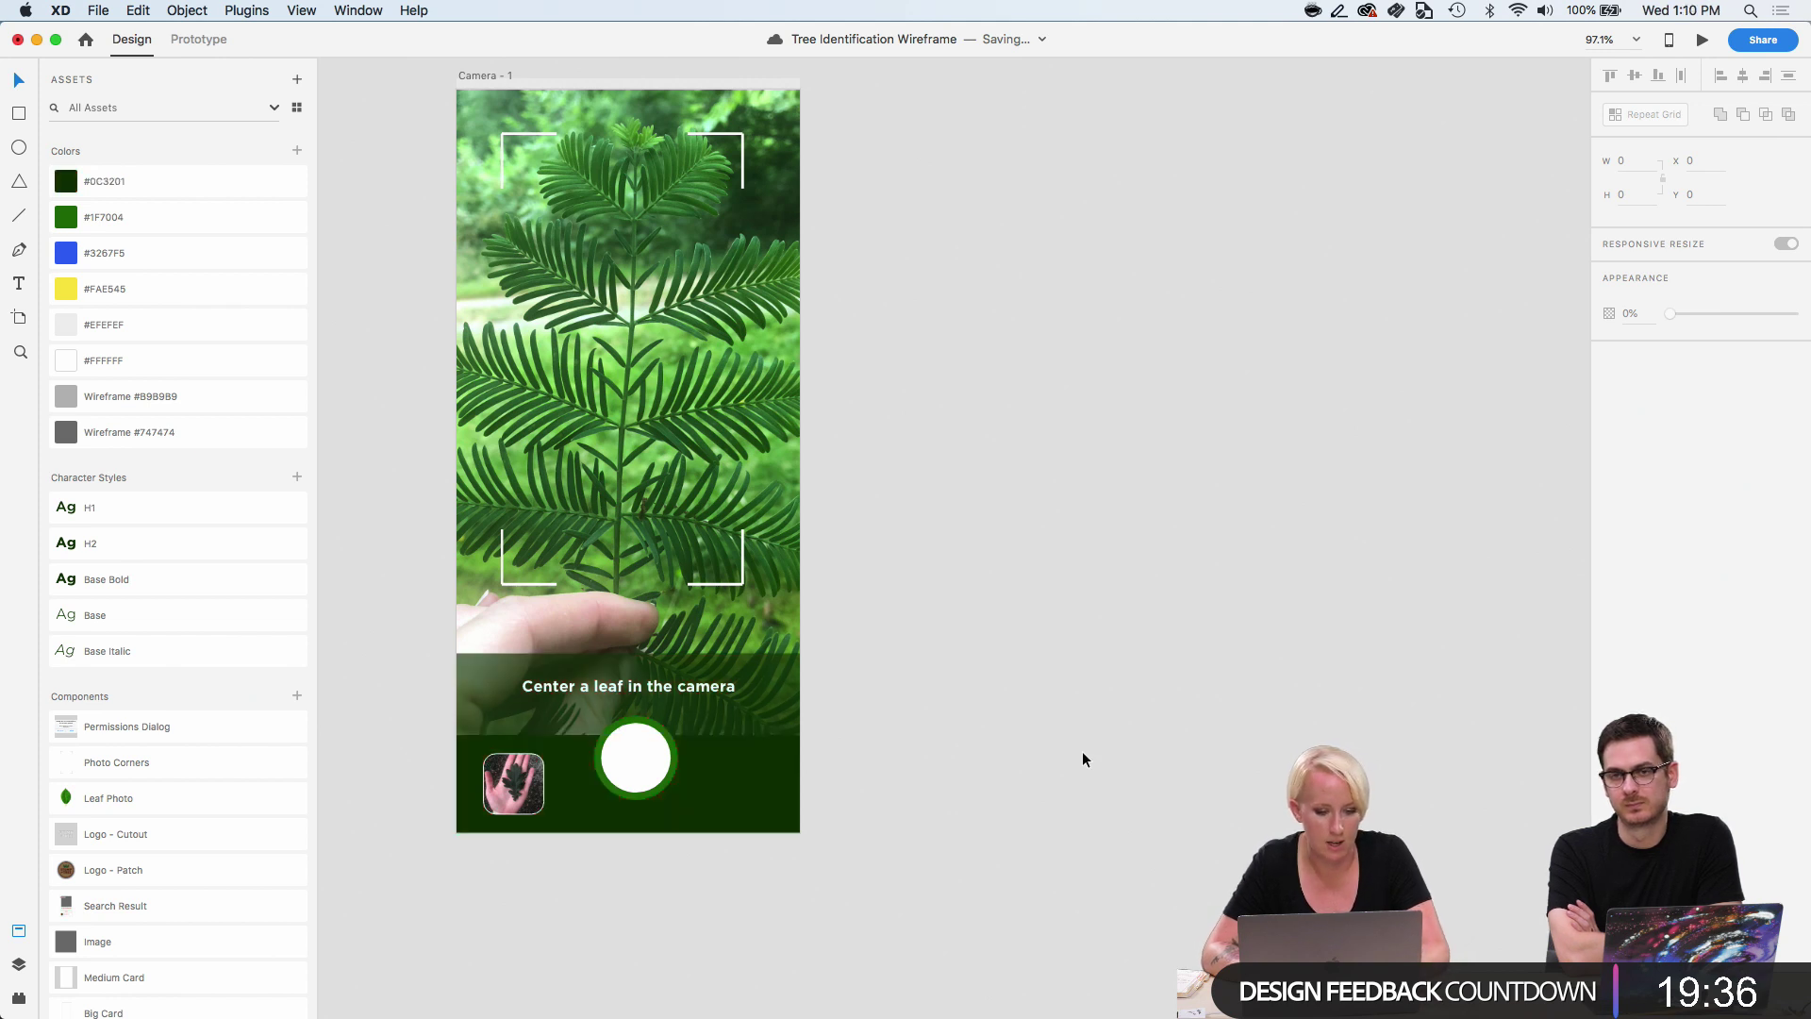
pyautogui.hscroll(-3, 809, 751)
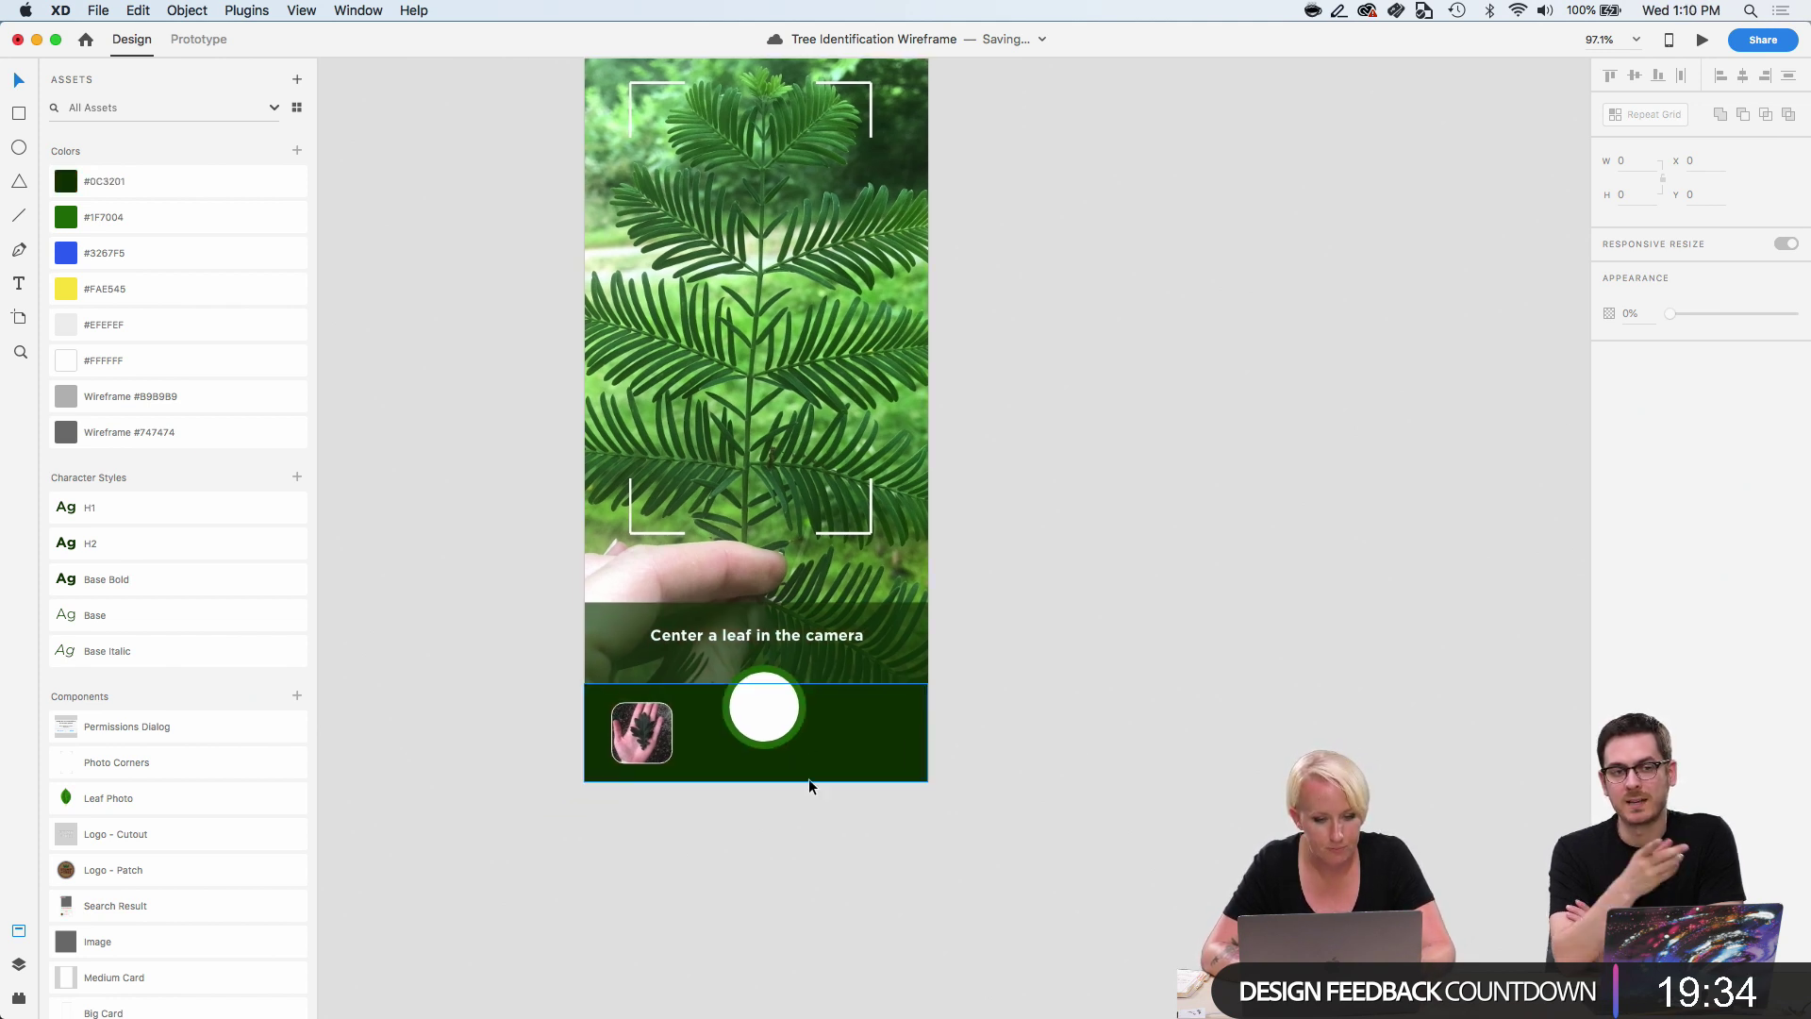
pyautogui.scroll(2, 807, 781)
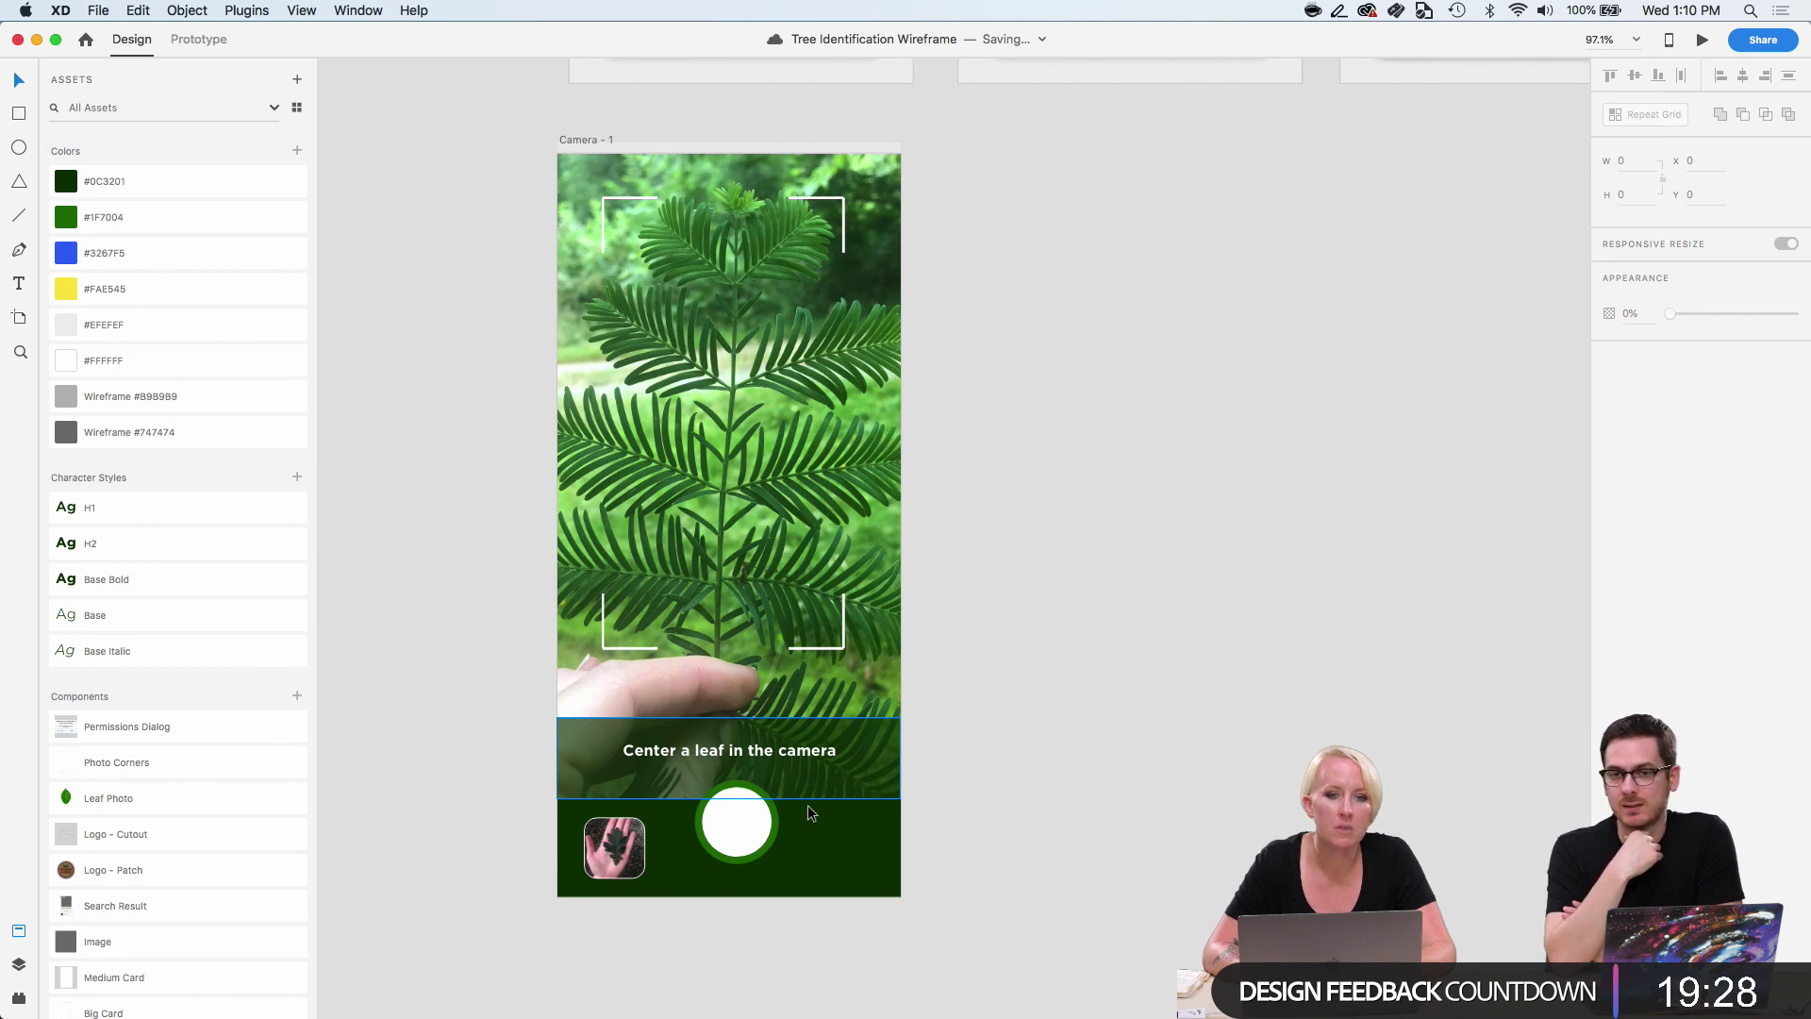
# Group the shutter button's white inner circle with its green outer circle.
pyautogui.click(817, 848)
pyautogui.scroll(5, 751, 806)
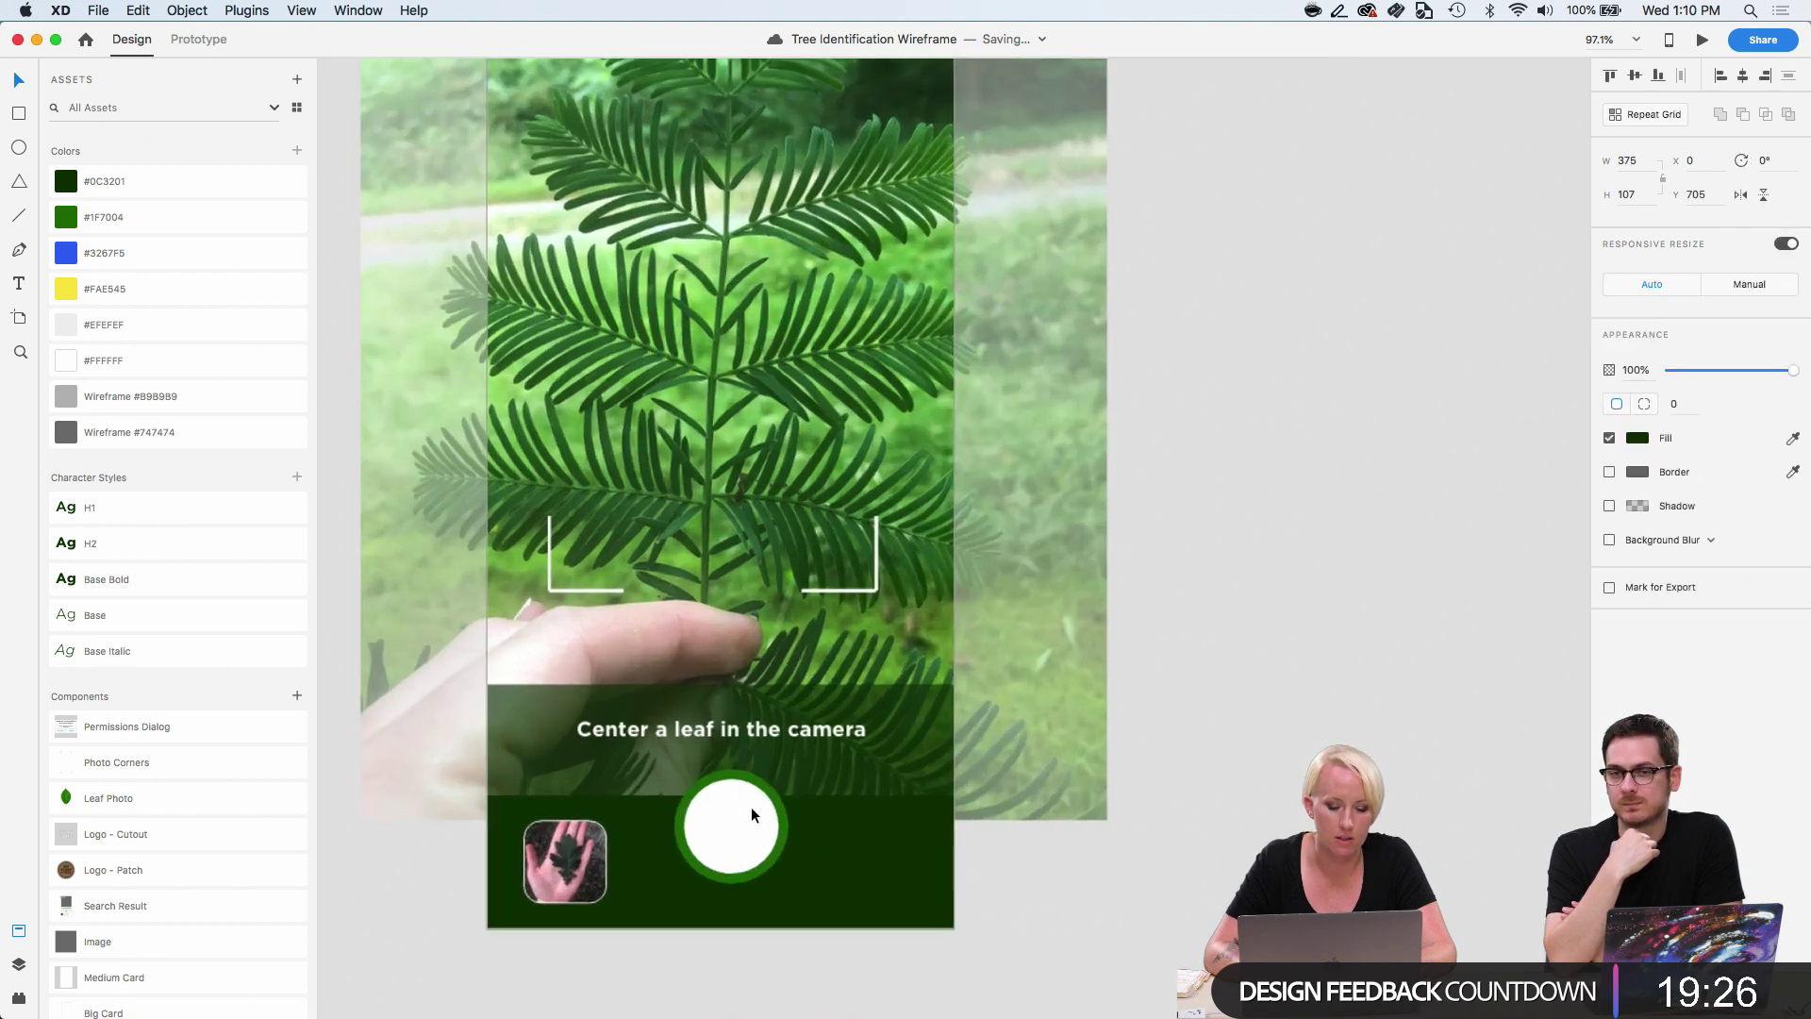
pyautogui.click(1085, 837)
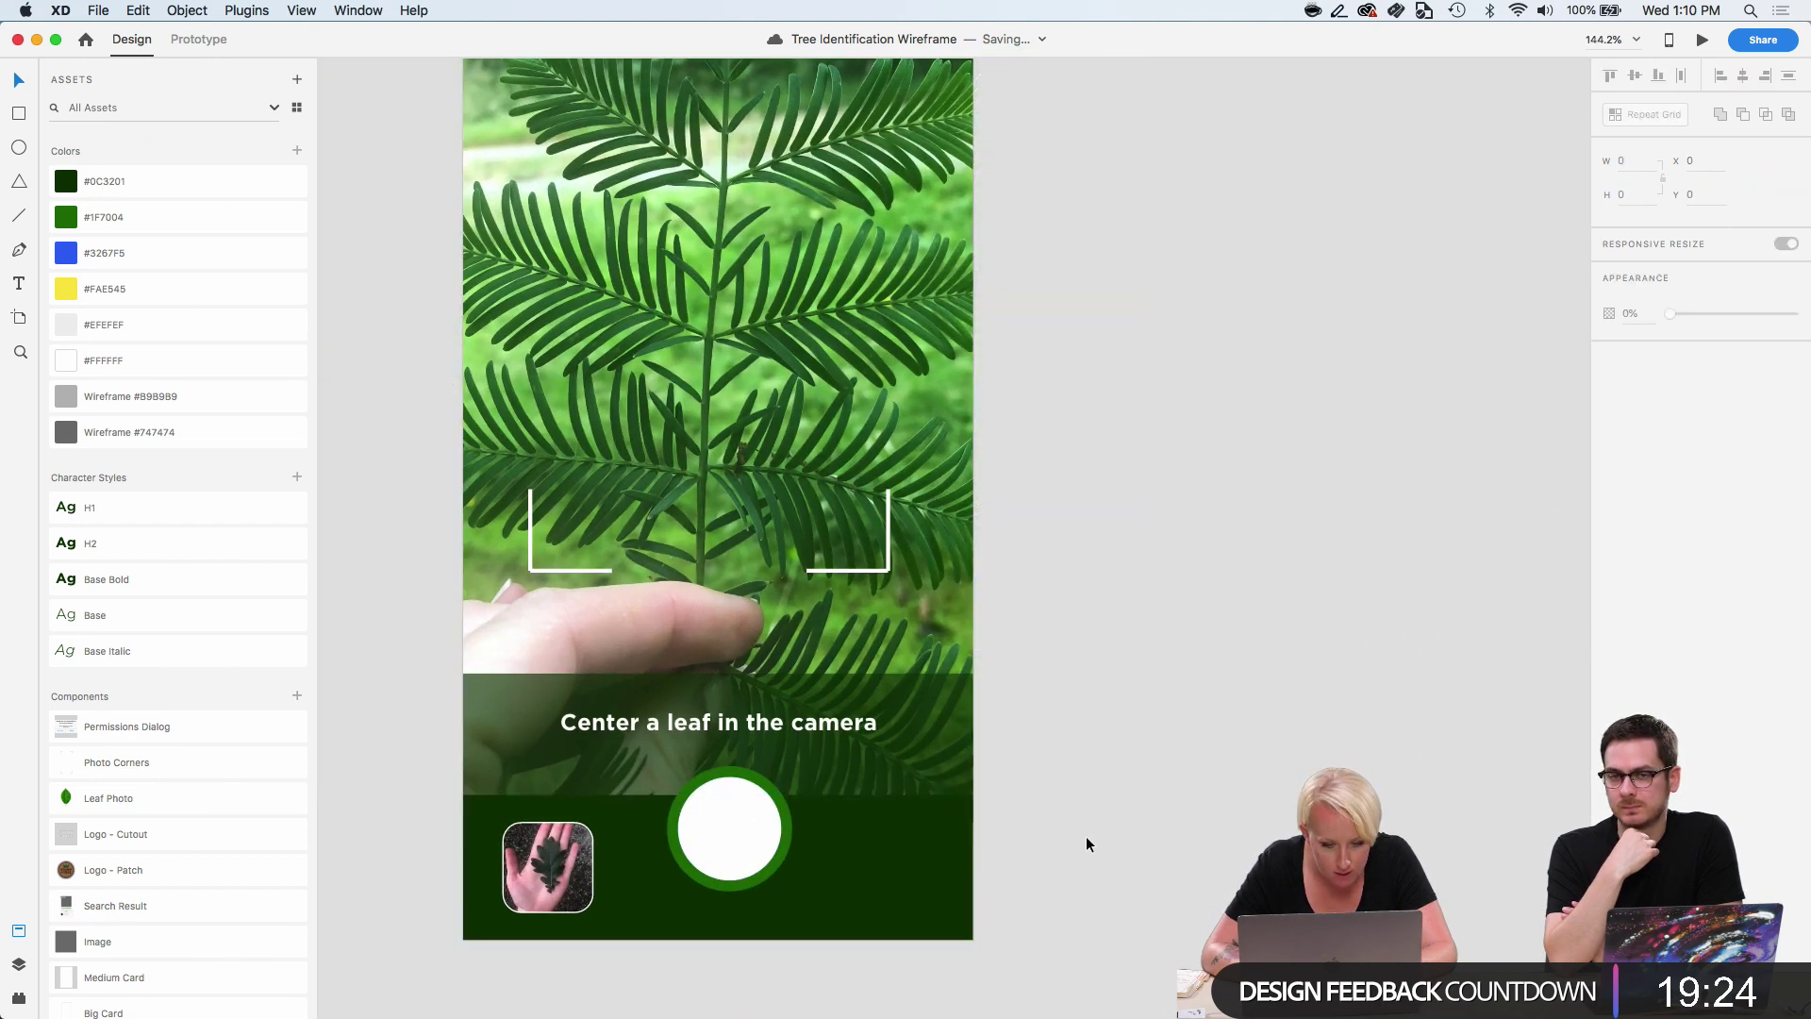
pyautogui.click(852, 856)
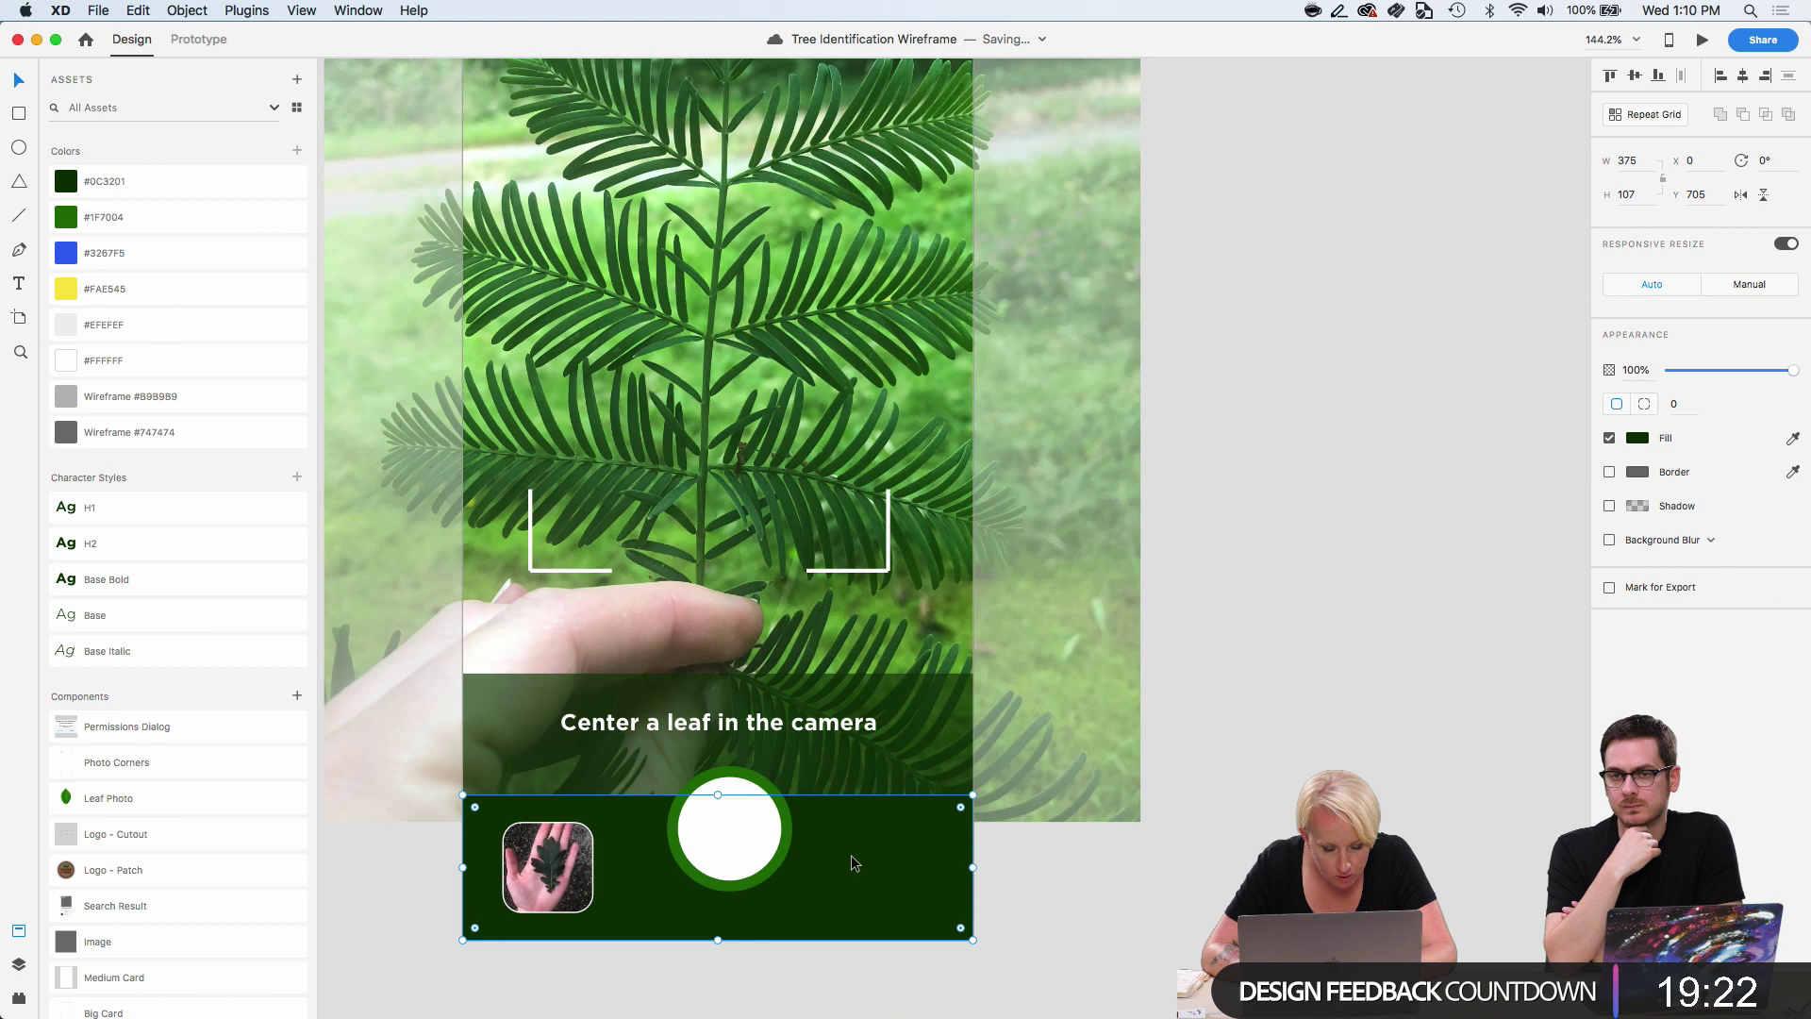
pyautogui.click(751, 813)
pyautogui.scroll(5, 751, 811)
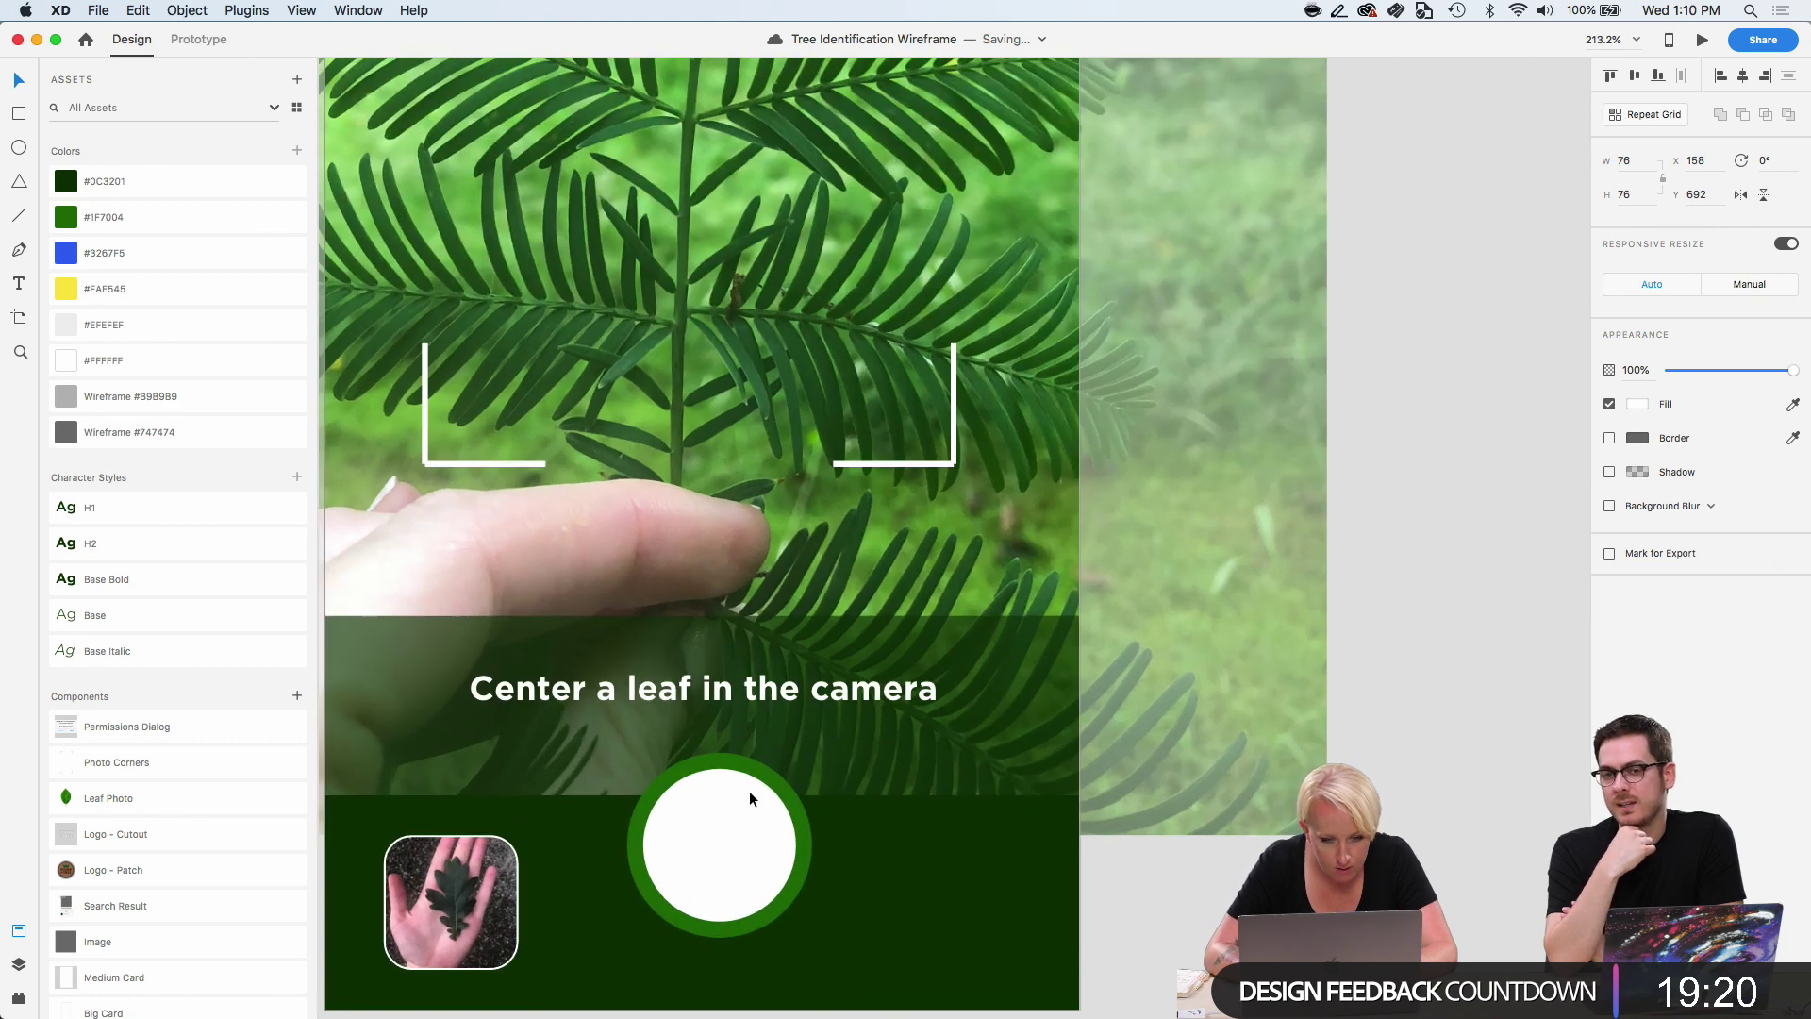
pyautogui.click(739, 750)
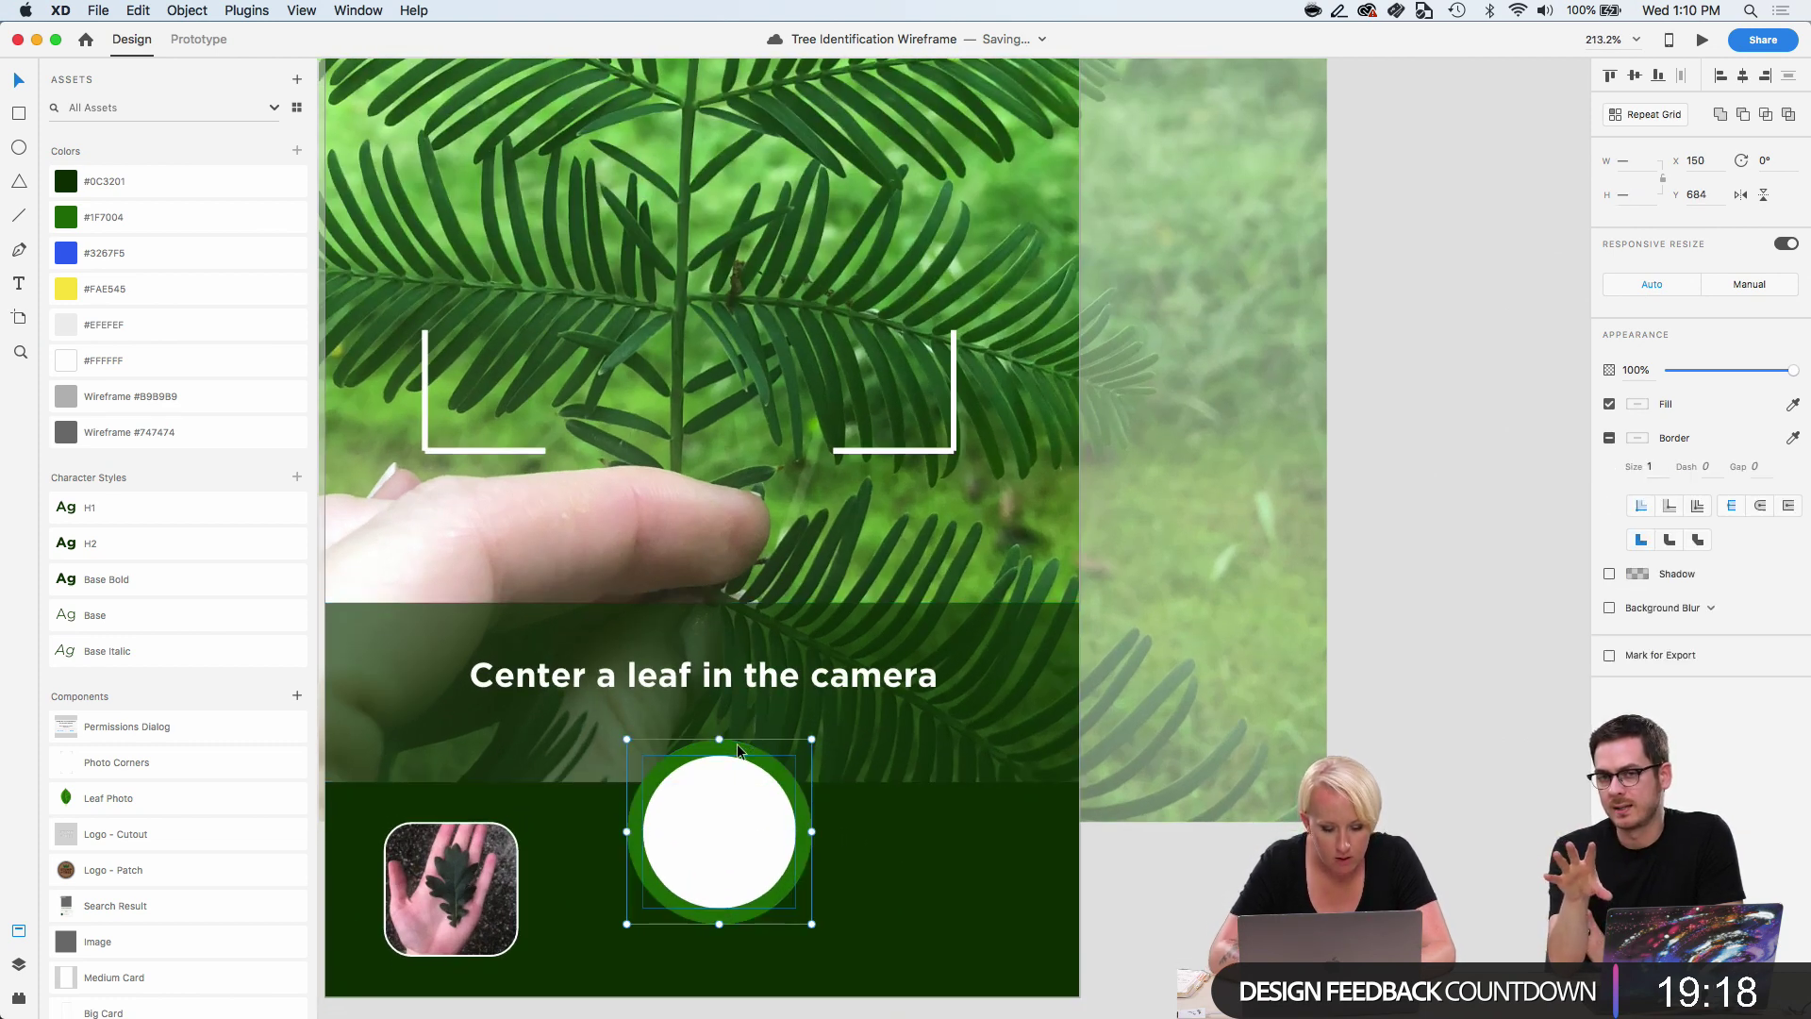
pyautogui.scroll(-3, 738, 751)
pyautogui.click(1273, 803)
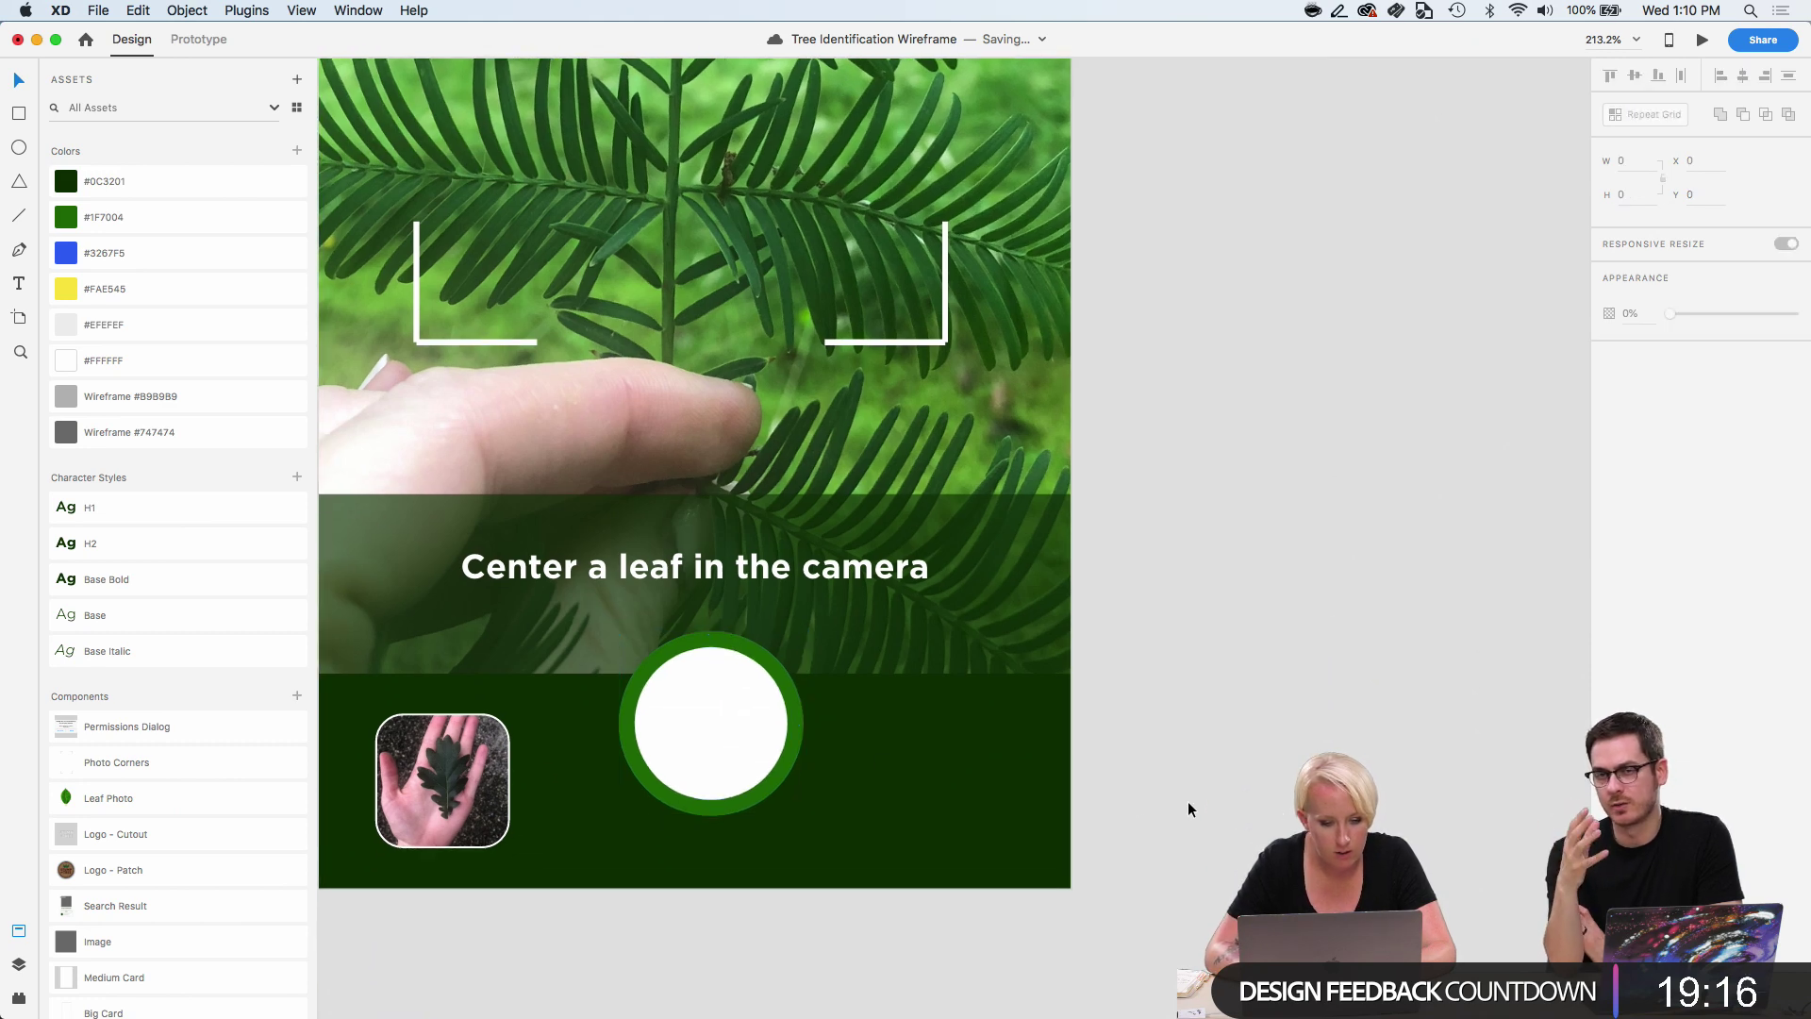
# Delete the solid dark green bar and extend the translucent bar down to the artboard's lower edge, 196 high.
pyautogui.hscroll(-1, 1109, 797)
pyautogui.click(1048, 747)
pyautogui.press('Delete')
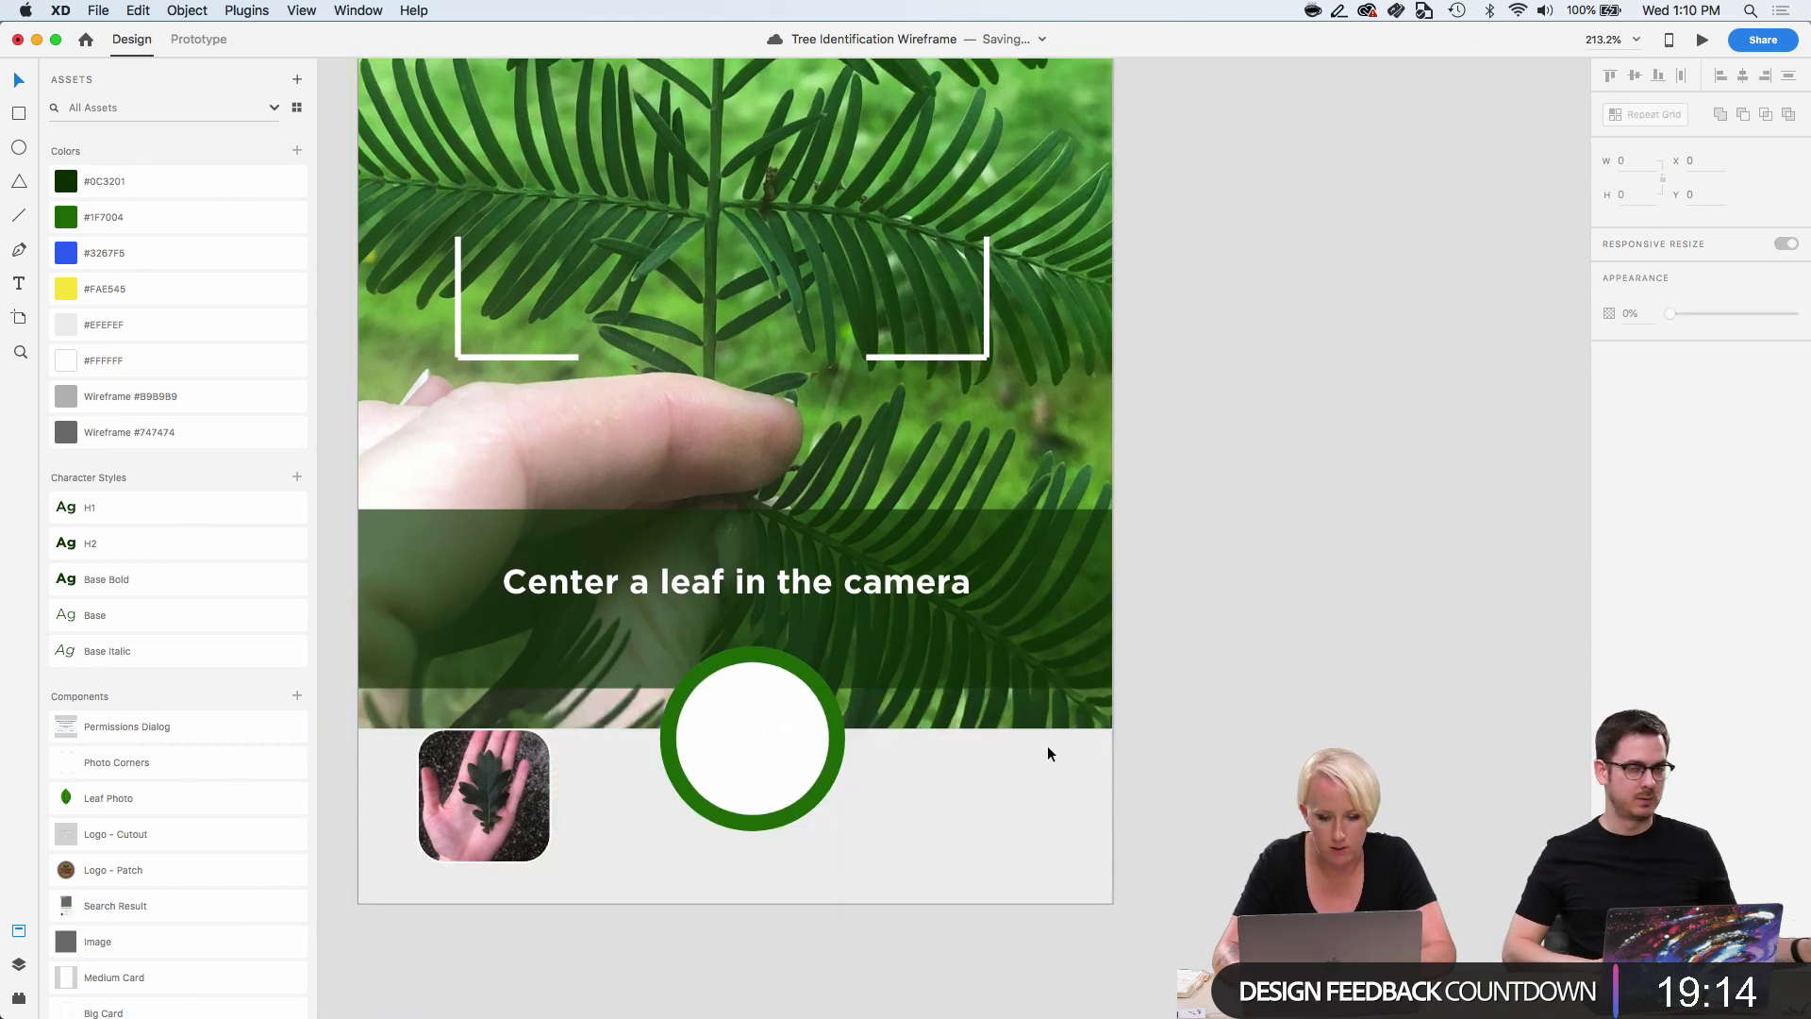
pyautogui.click(1032, 671)
pyautogui.moveTo(735, 688); pyautogui.dragTo(726, 905)
pyautogui.scroll(-3, 724, 901)
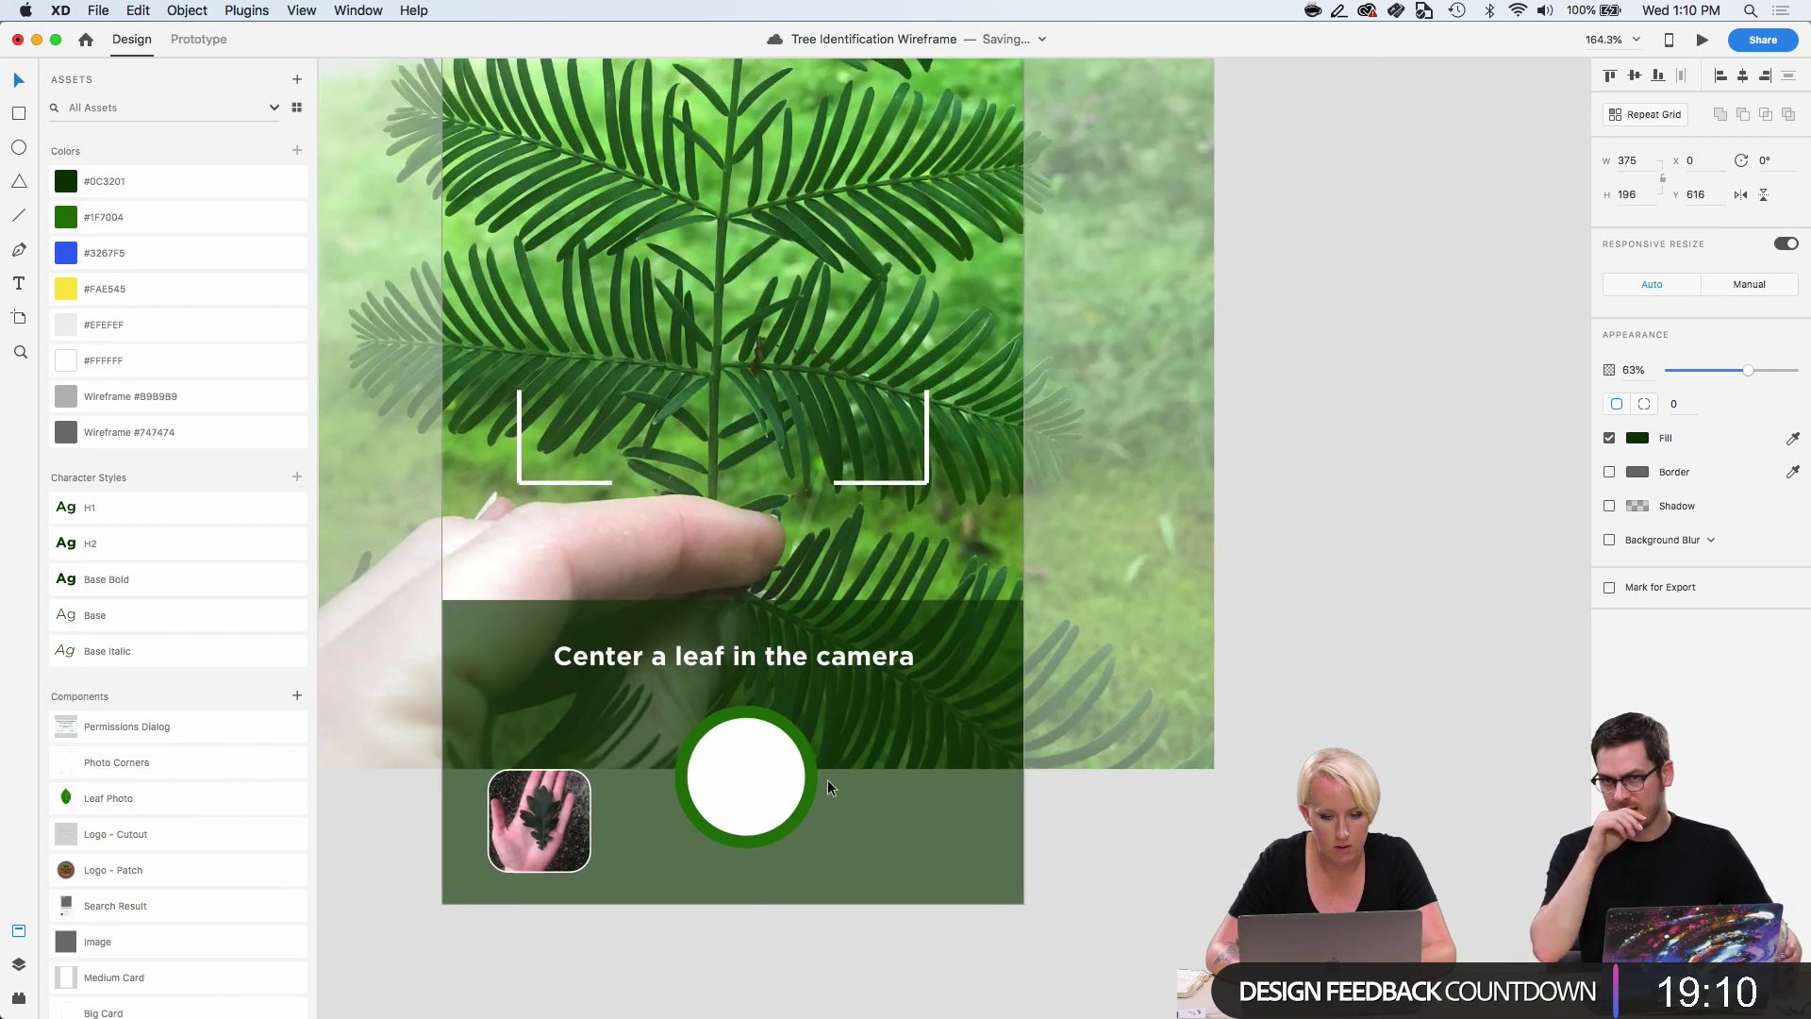
# Enlarge the leaf photo to about 665 × 886 and reposition it at about X -136, Y -46 to fill the artboard.
pyautogui.click(1005, 541)
pyautogui.scroll(-3, 654, 727)
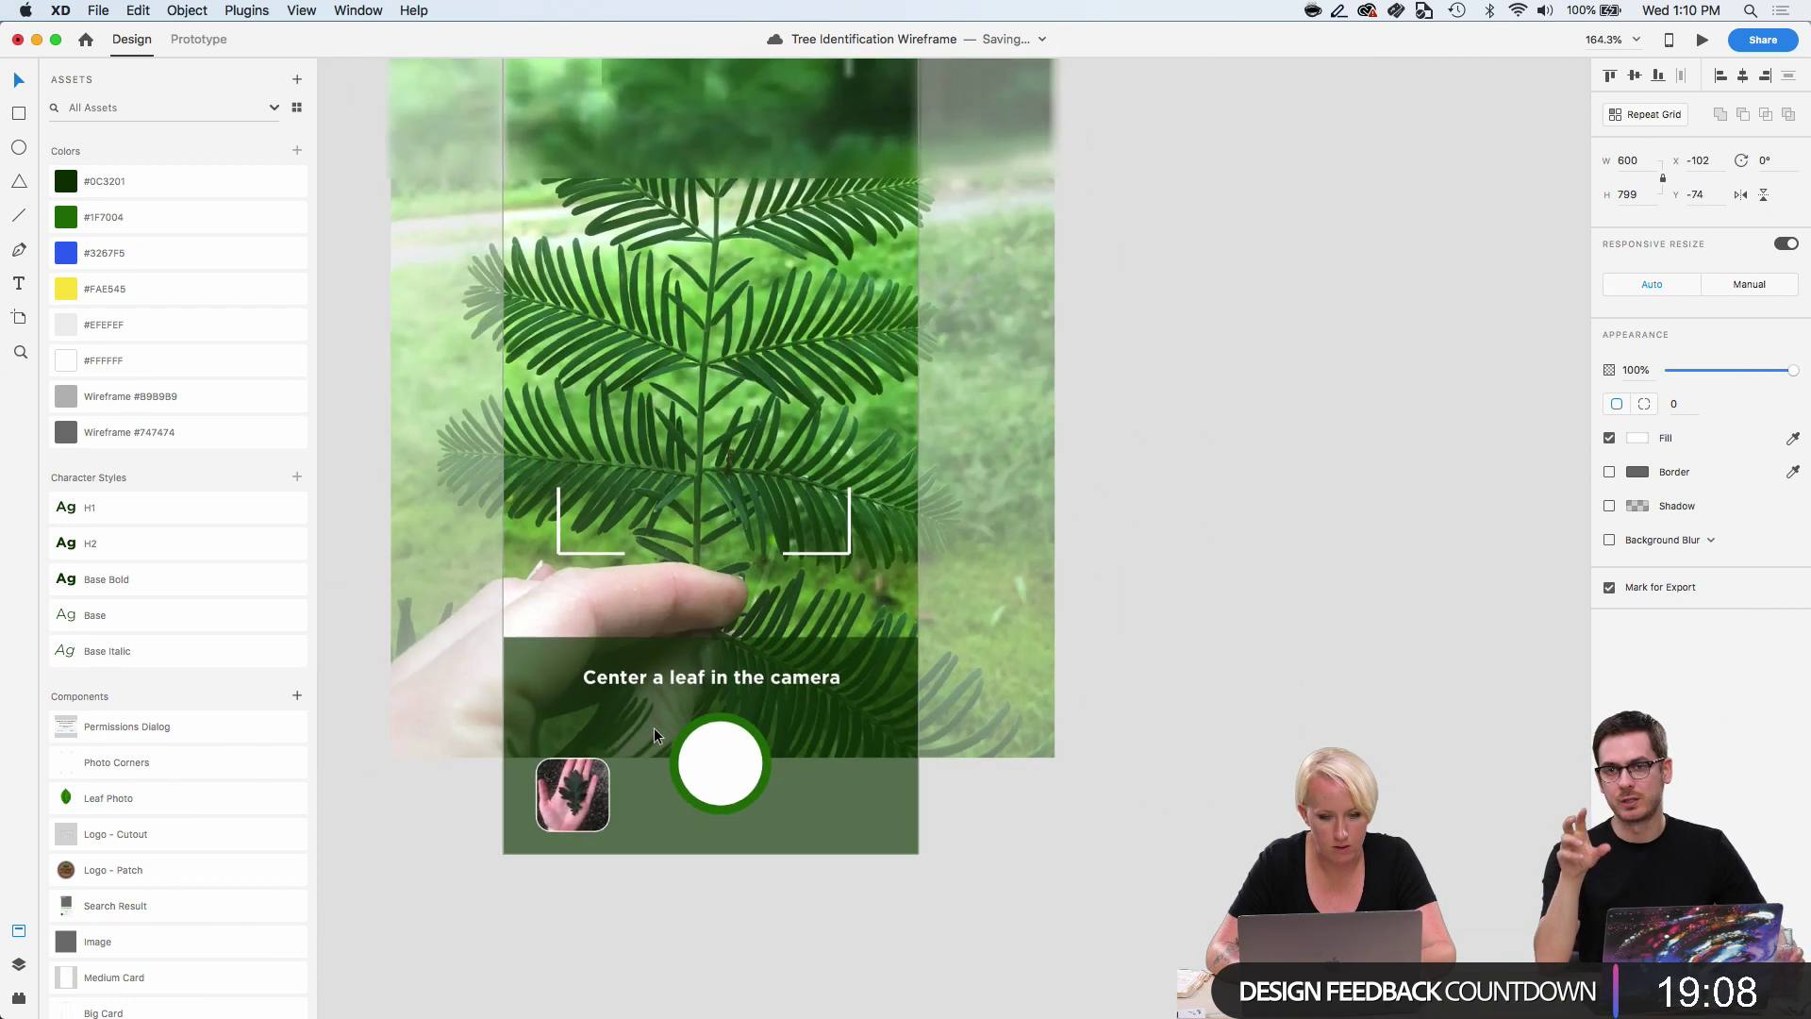
pyautogui.hscroll(-2, 891, 747)
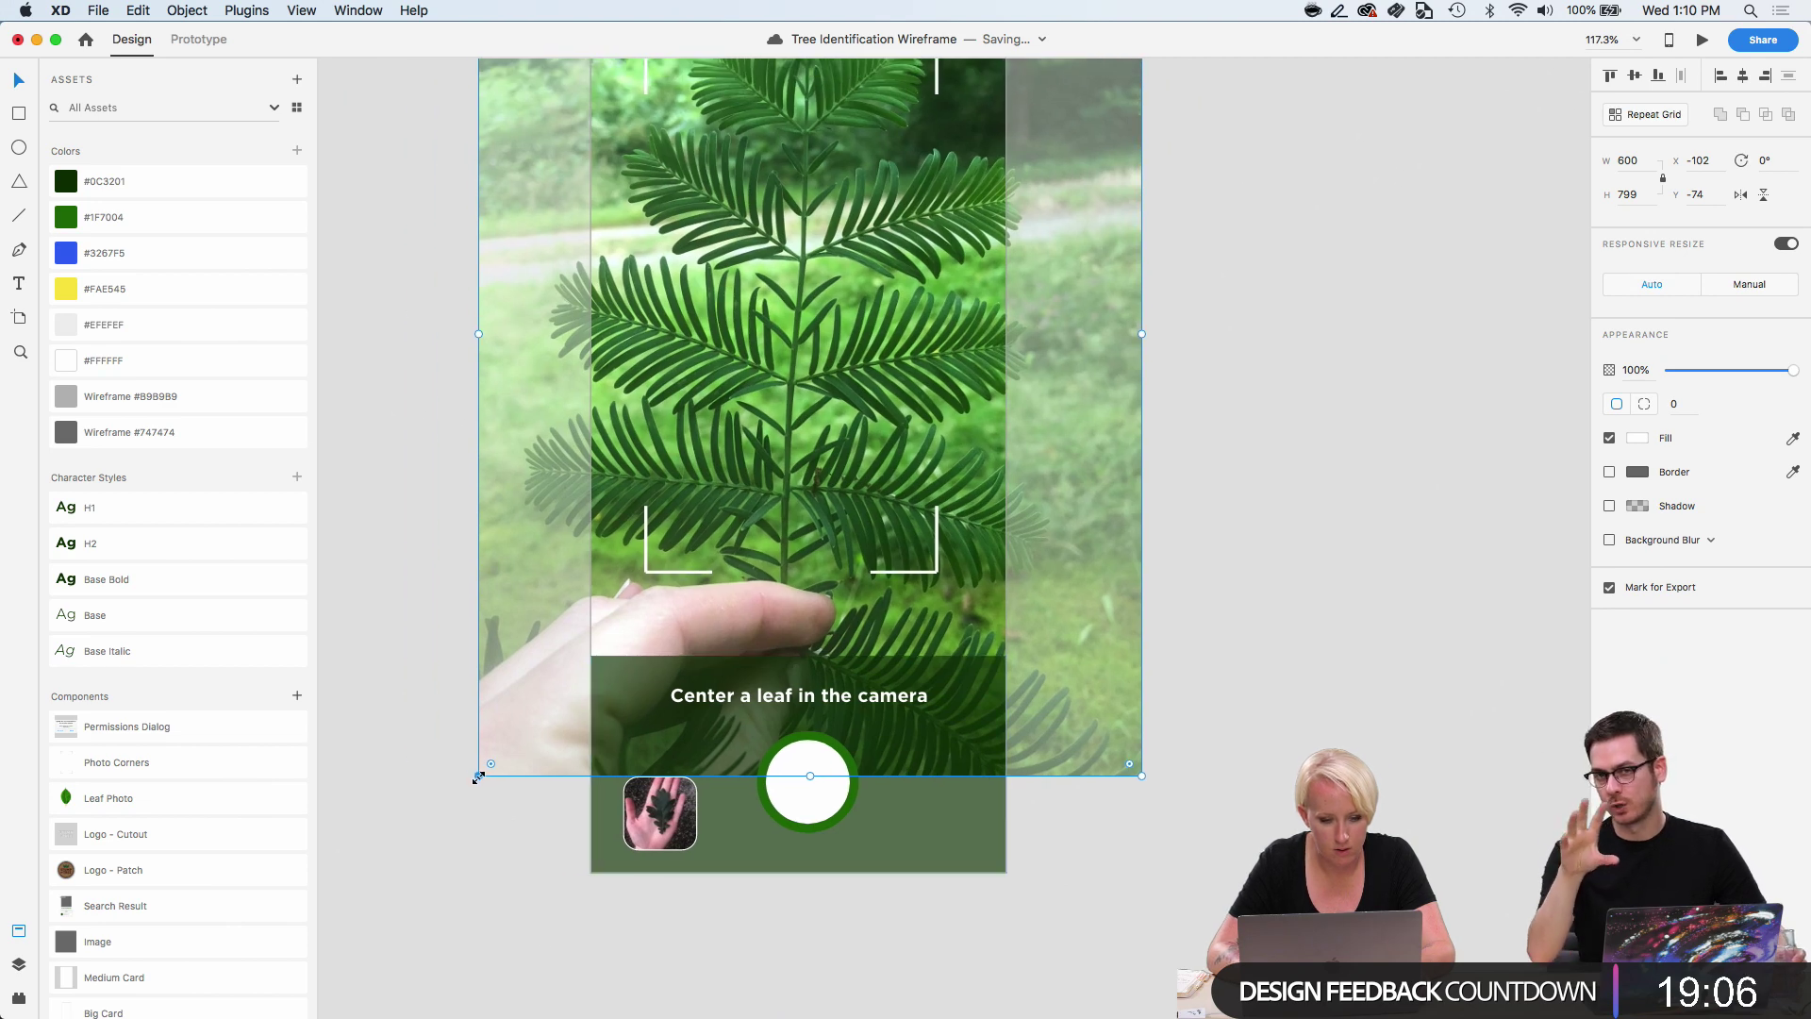
pyautogui.moveTo(479, 775); pyautogui.dragTo(404, 934)
pyautogui.hscroll(-2, 854, 464)
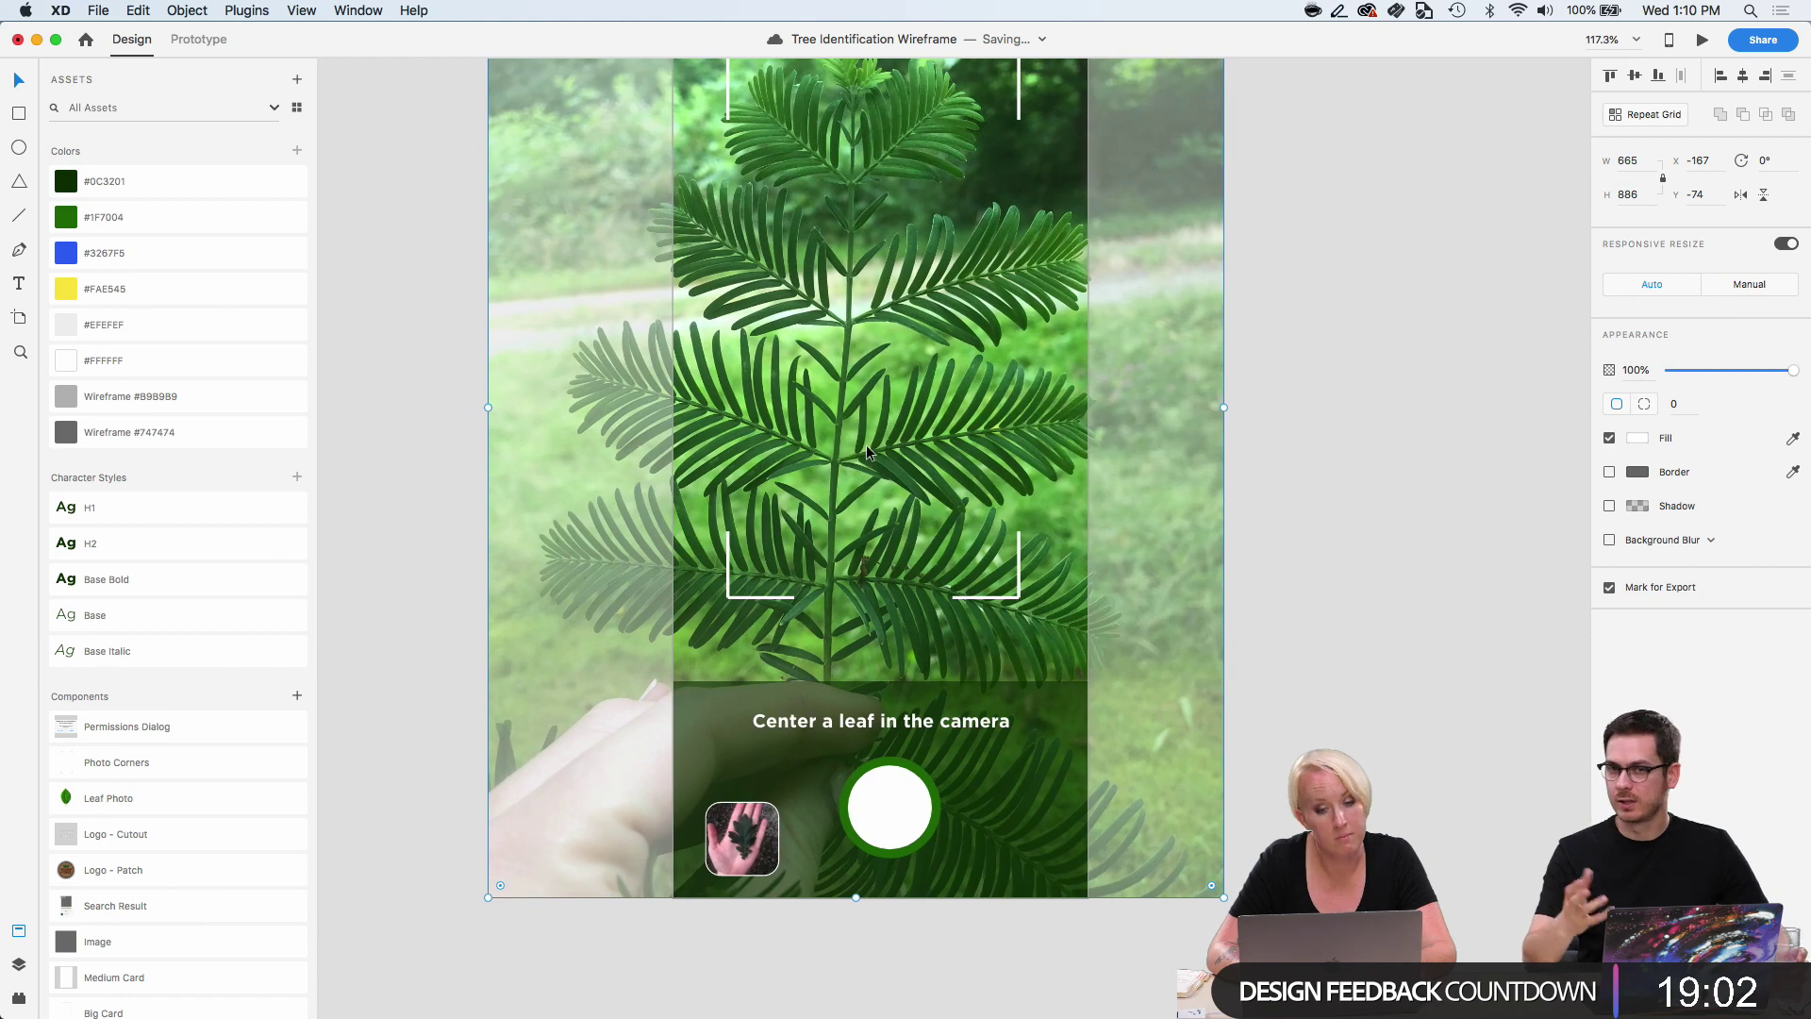
pyautogui.moveTo(864, 449); pyautogui.dragTo(898, 478)
pyautogui.scroll(5, 896, 457)
pyautogui.hscroll(3, 896, 457)
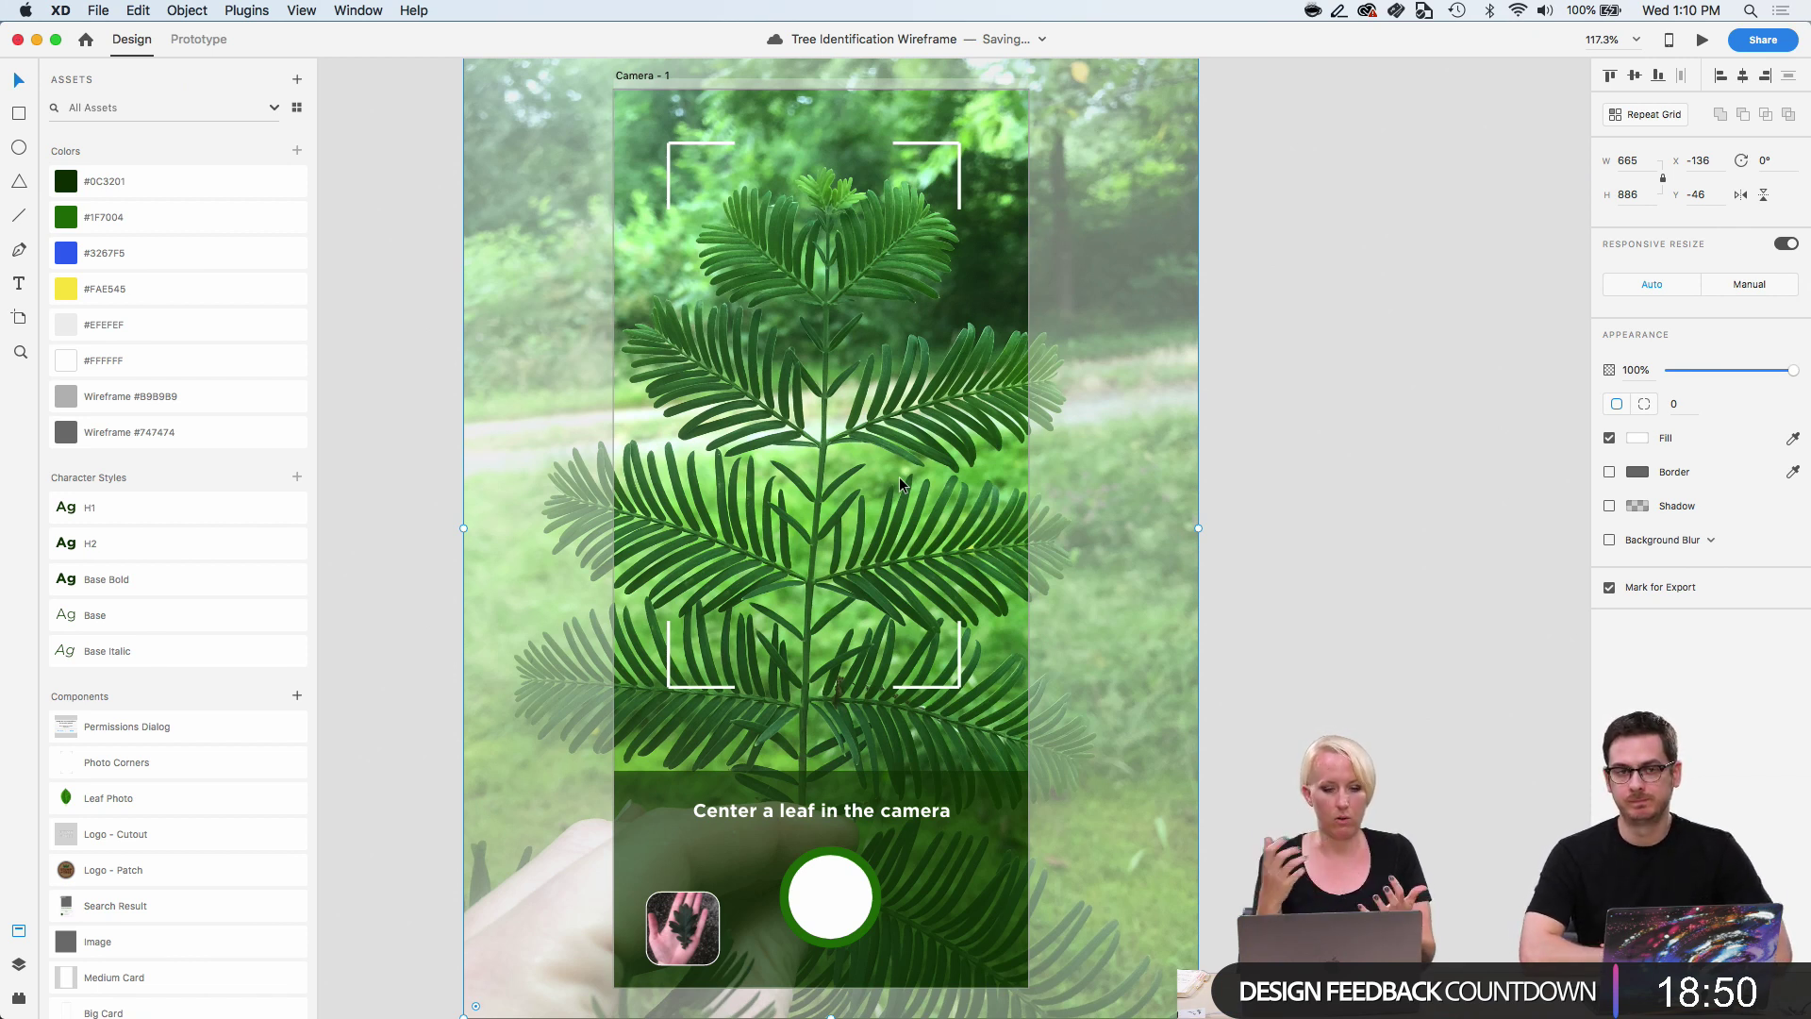
pyautogui.click(1434, 614)
# Move the shutter button down 20 px and align the photo thumbnail's bottom edge with it.
pyautogui.scroll(-2, 943, 897)
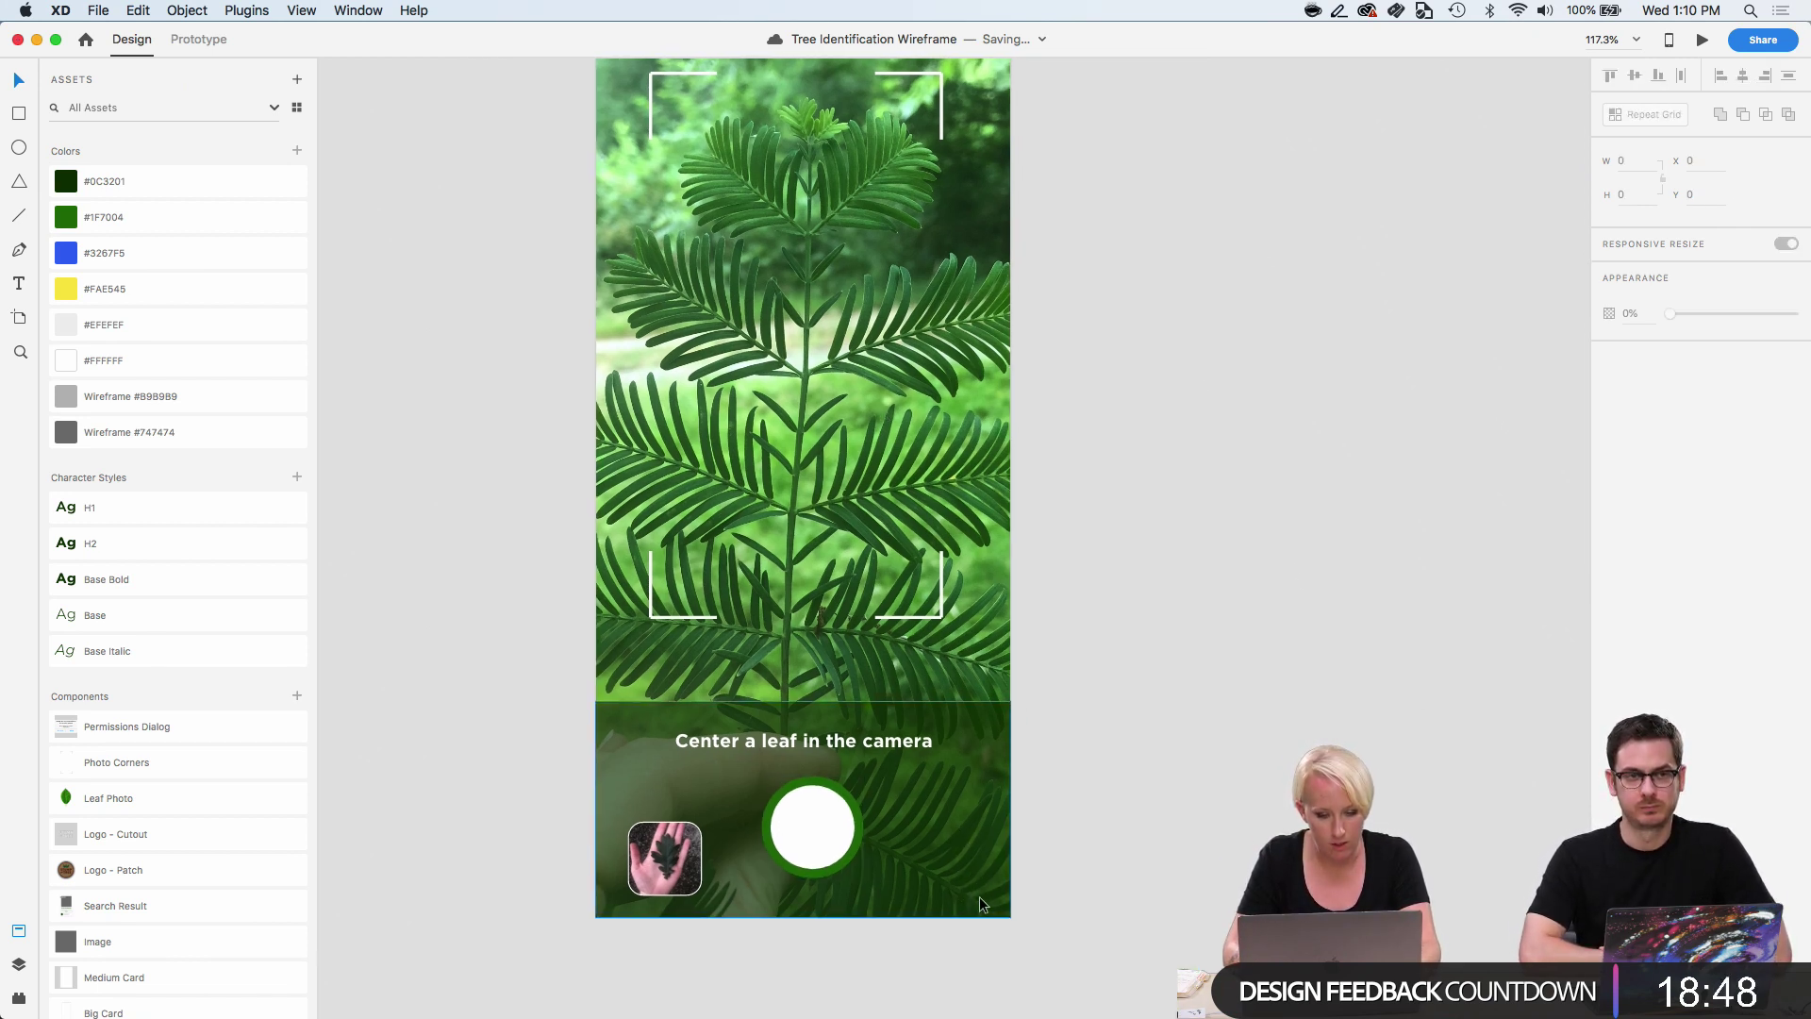
pyautogui.click(834, 840)
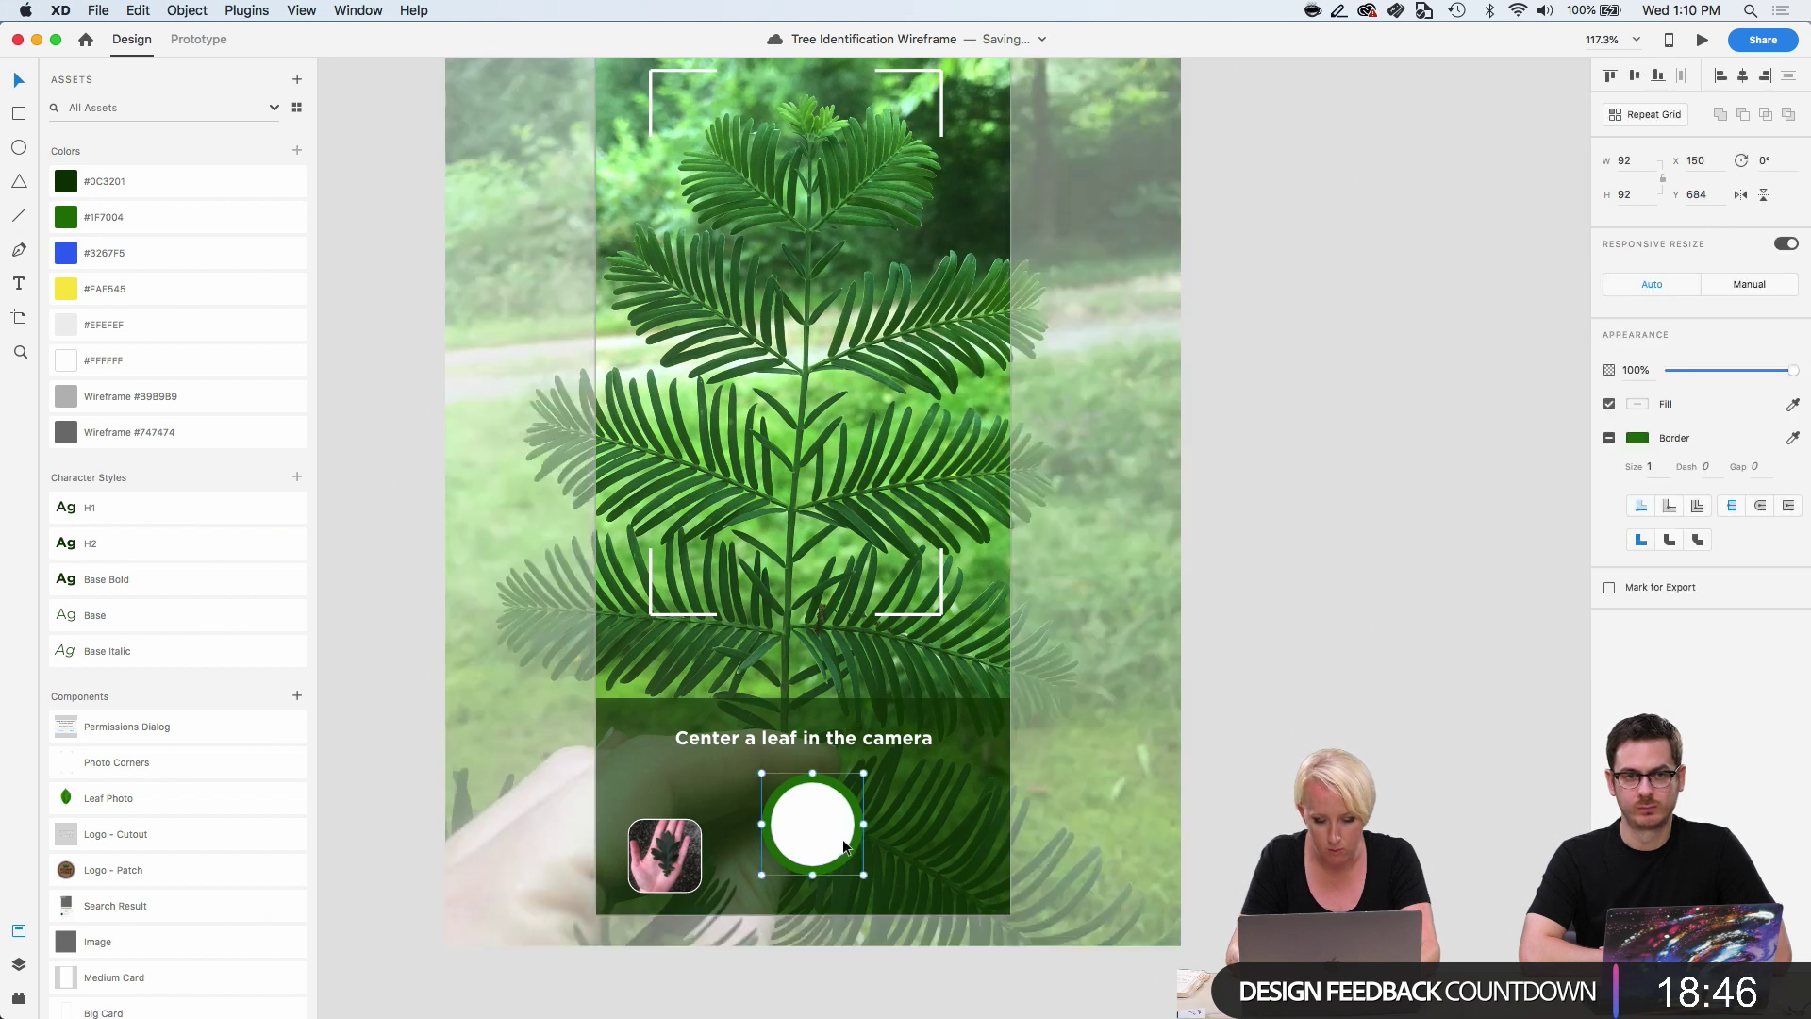
pyautogui.hotkey('shift', 'Down')
pyautogui.hotkey('shift', 'Down')
pyautogui.keyDown('shift'); pyautogui.click(665, 853); pyautogui.keyUp('shift')
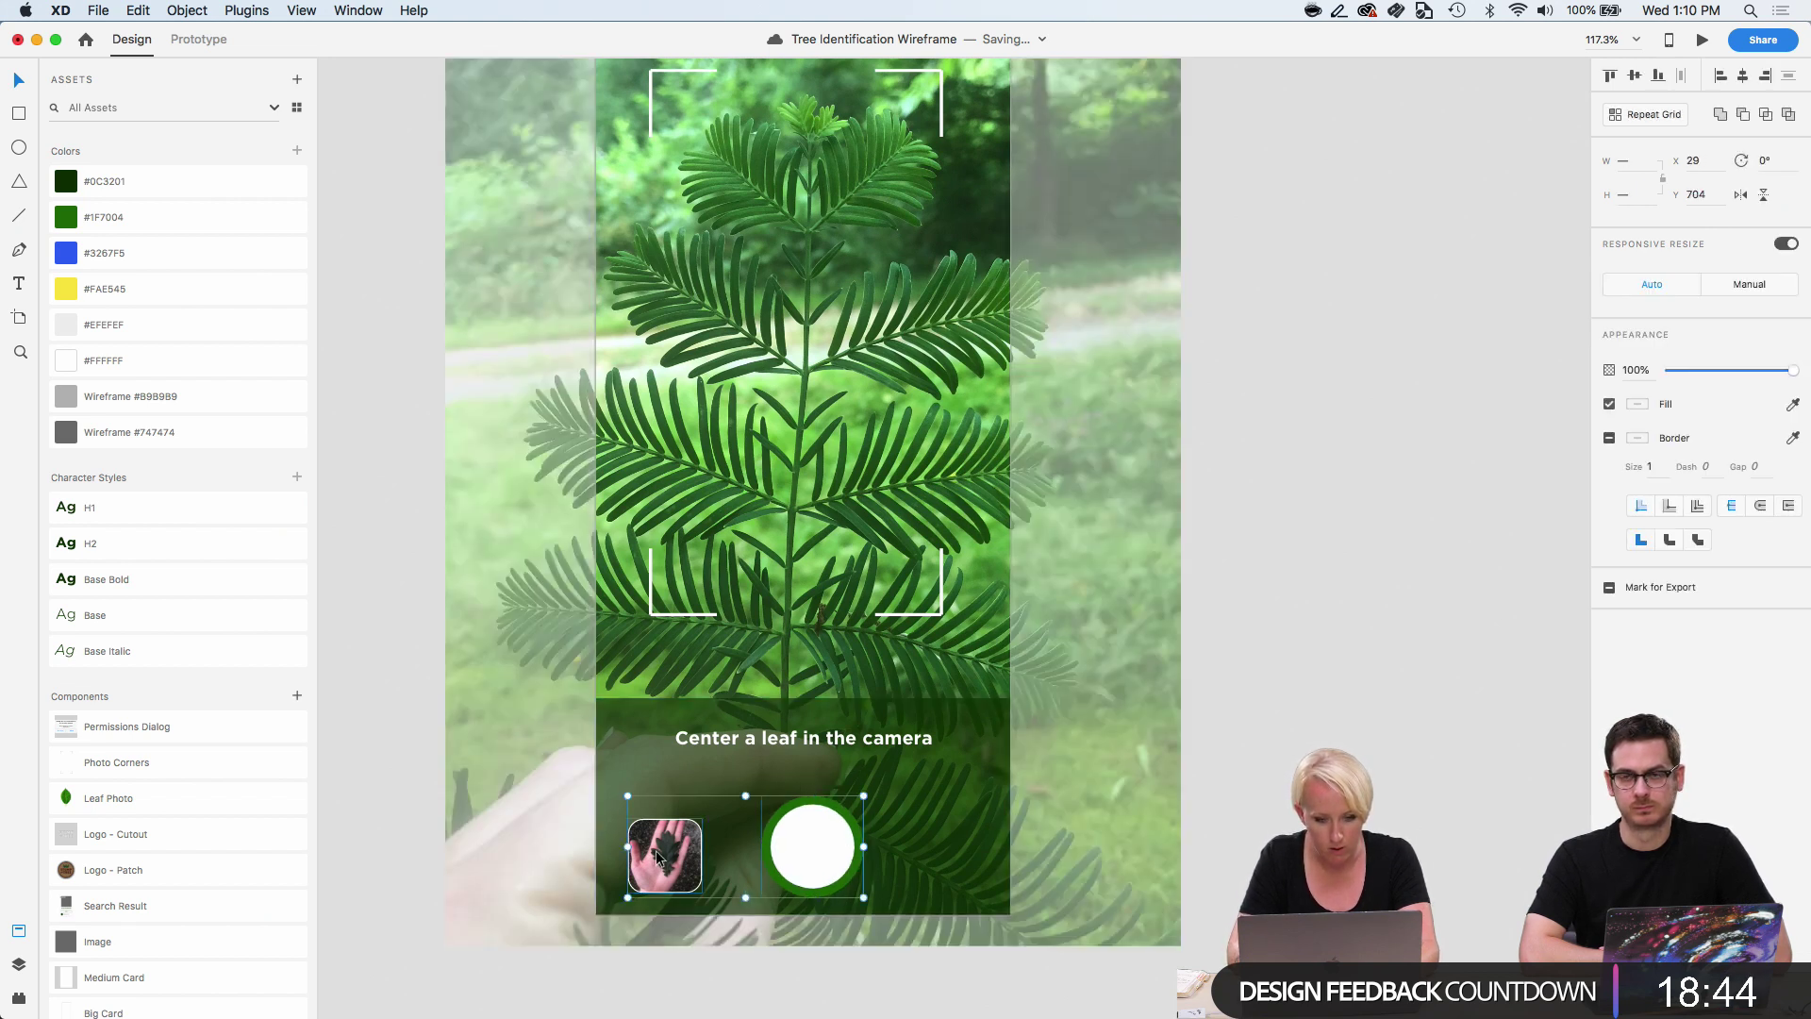
pyautogui.click(1665, 78)
pyautogui.click(1316, 565)
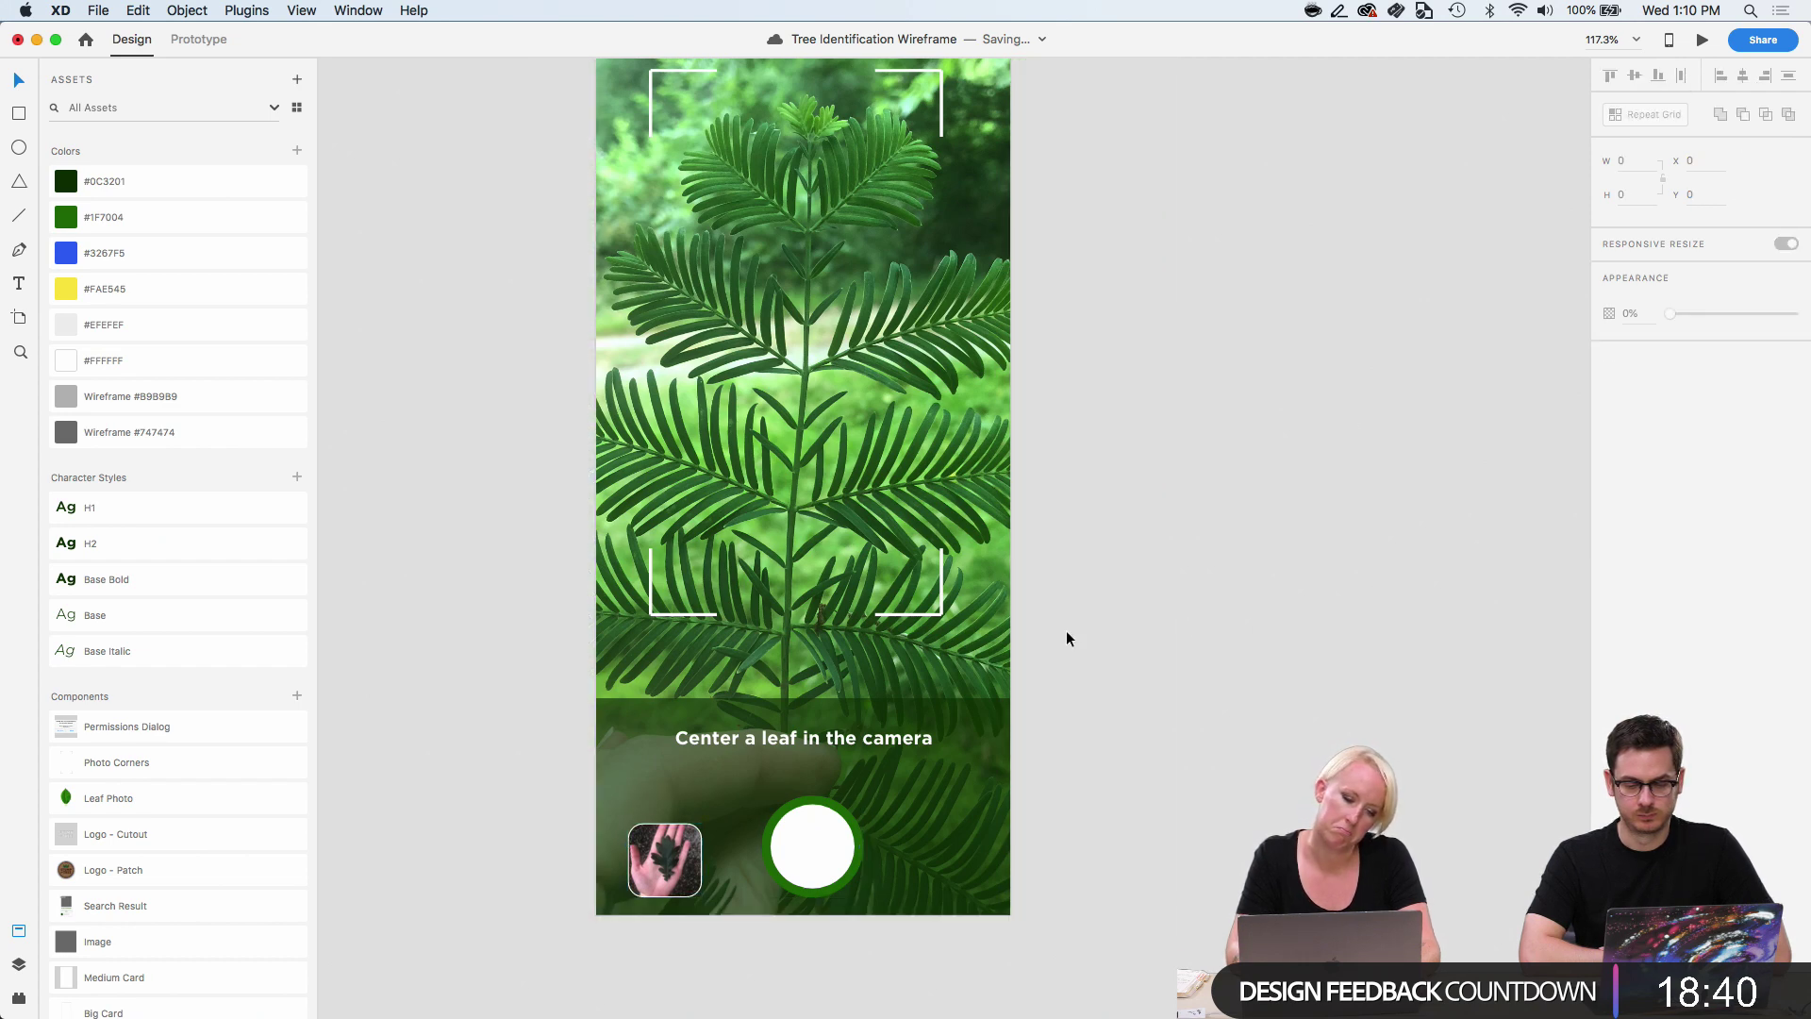
# Move the instruction text down 20 px and lower the translucent bar's upper edge slightly towards it.
pyautogui.keyDown('super'); pyautogui.click(897, 738); pyautogui.keyUp('super')
pyautogui.hotkey('shift', 'Down')
pyautogui.hotkey('shift', 'Down')
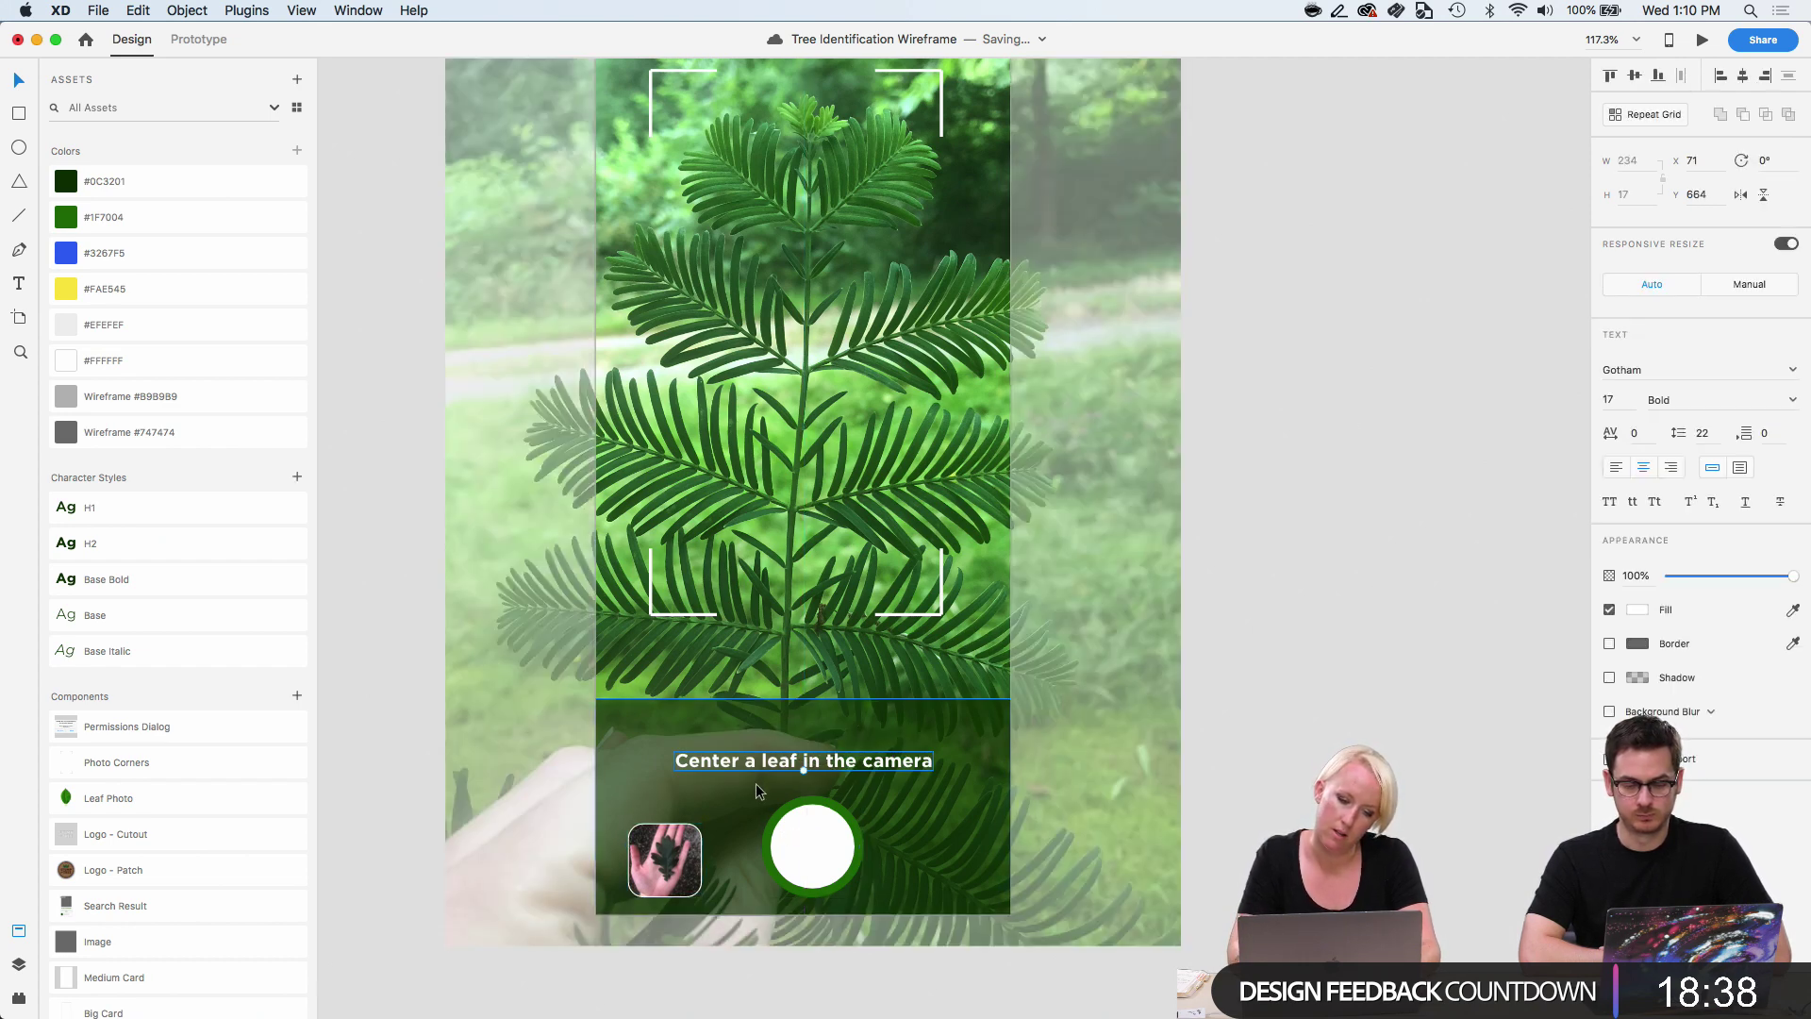
pyautogui.click(784, 718)
pyautogui.moveTo(802, 702); pyautogui.dragTo(802, 715)
pyautogui.click(1343, 677)
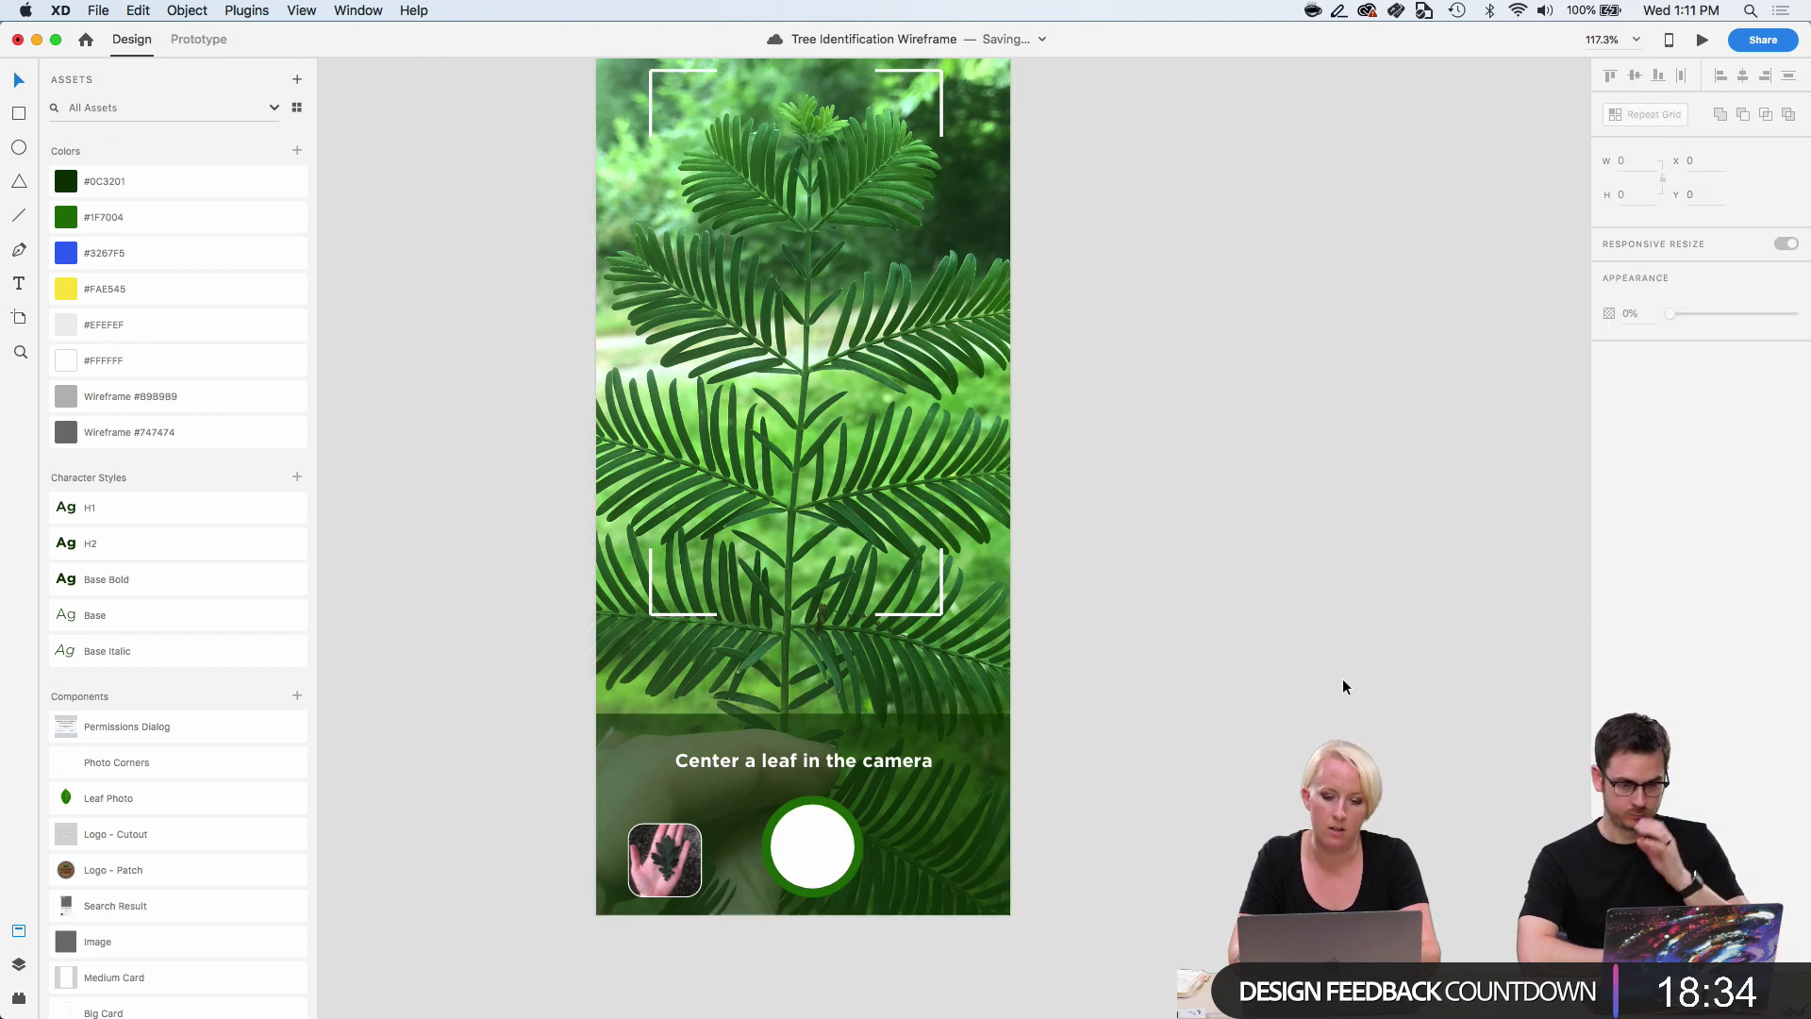
pyautogui.scroll(2, 1159, 621)
pyautogui.scroll(-2, 1158, 630)
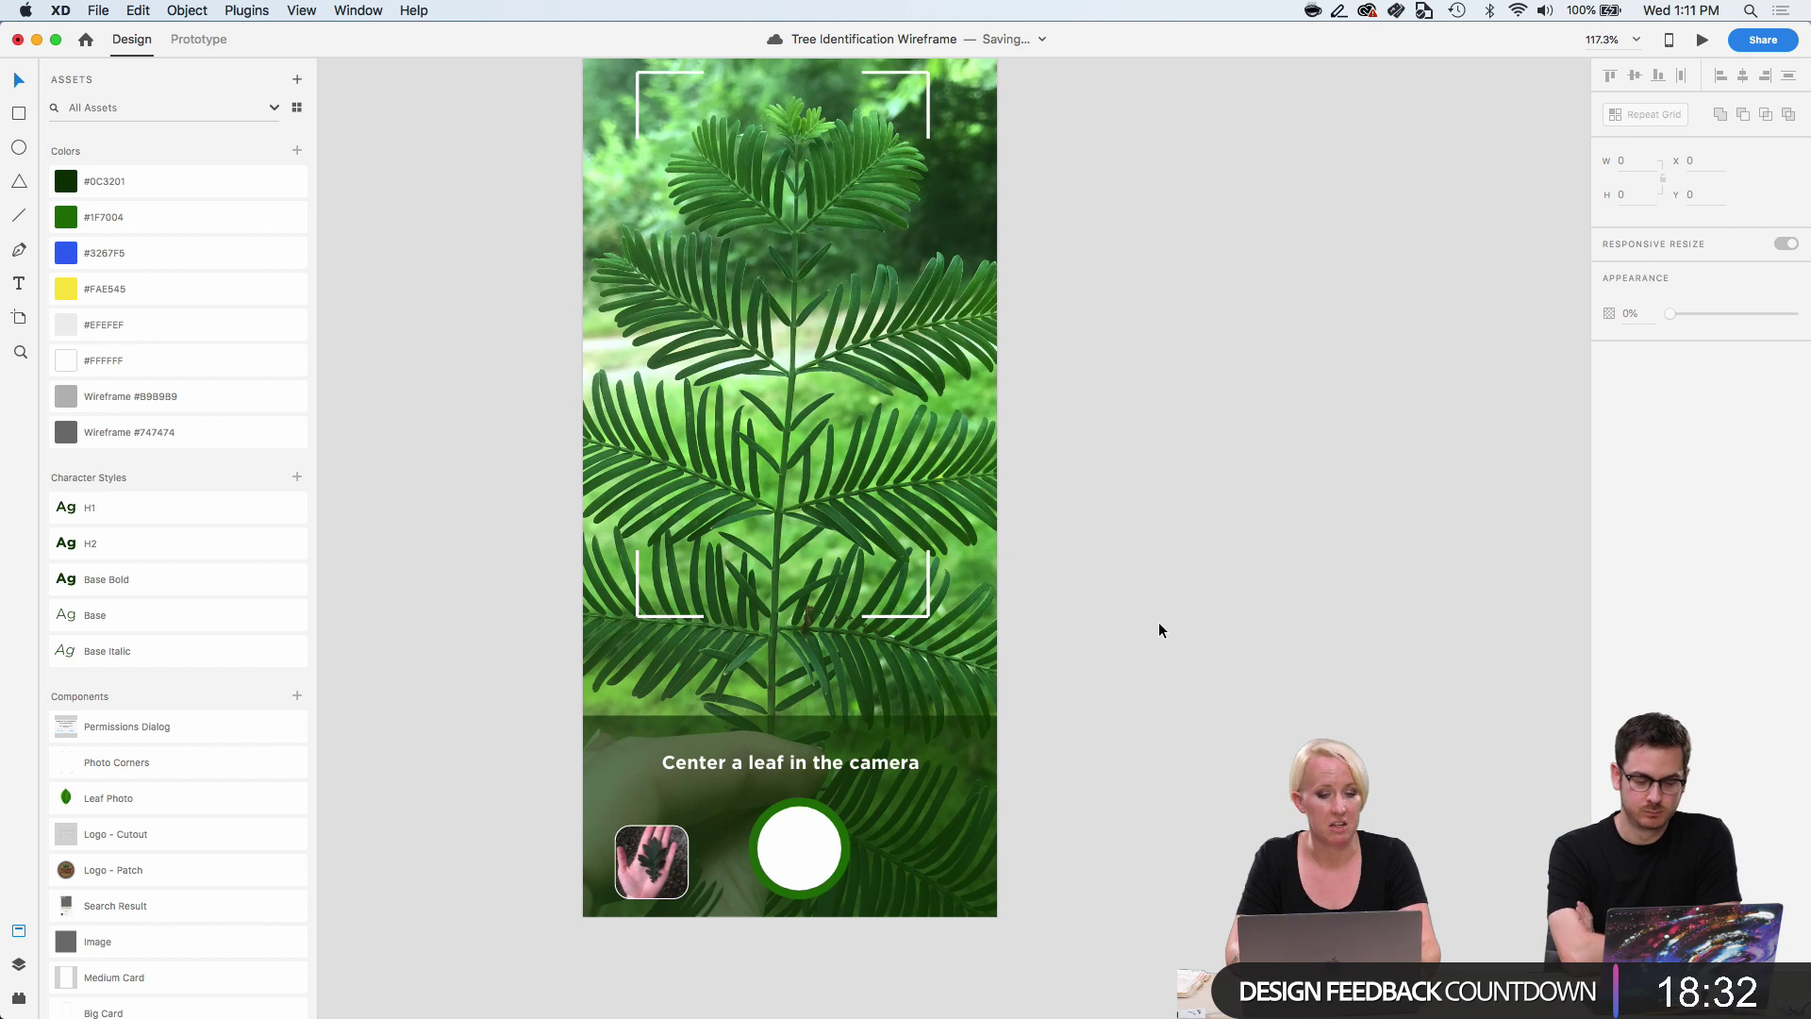
pyautogui.scroll(-2, 1153, 620)
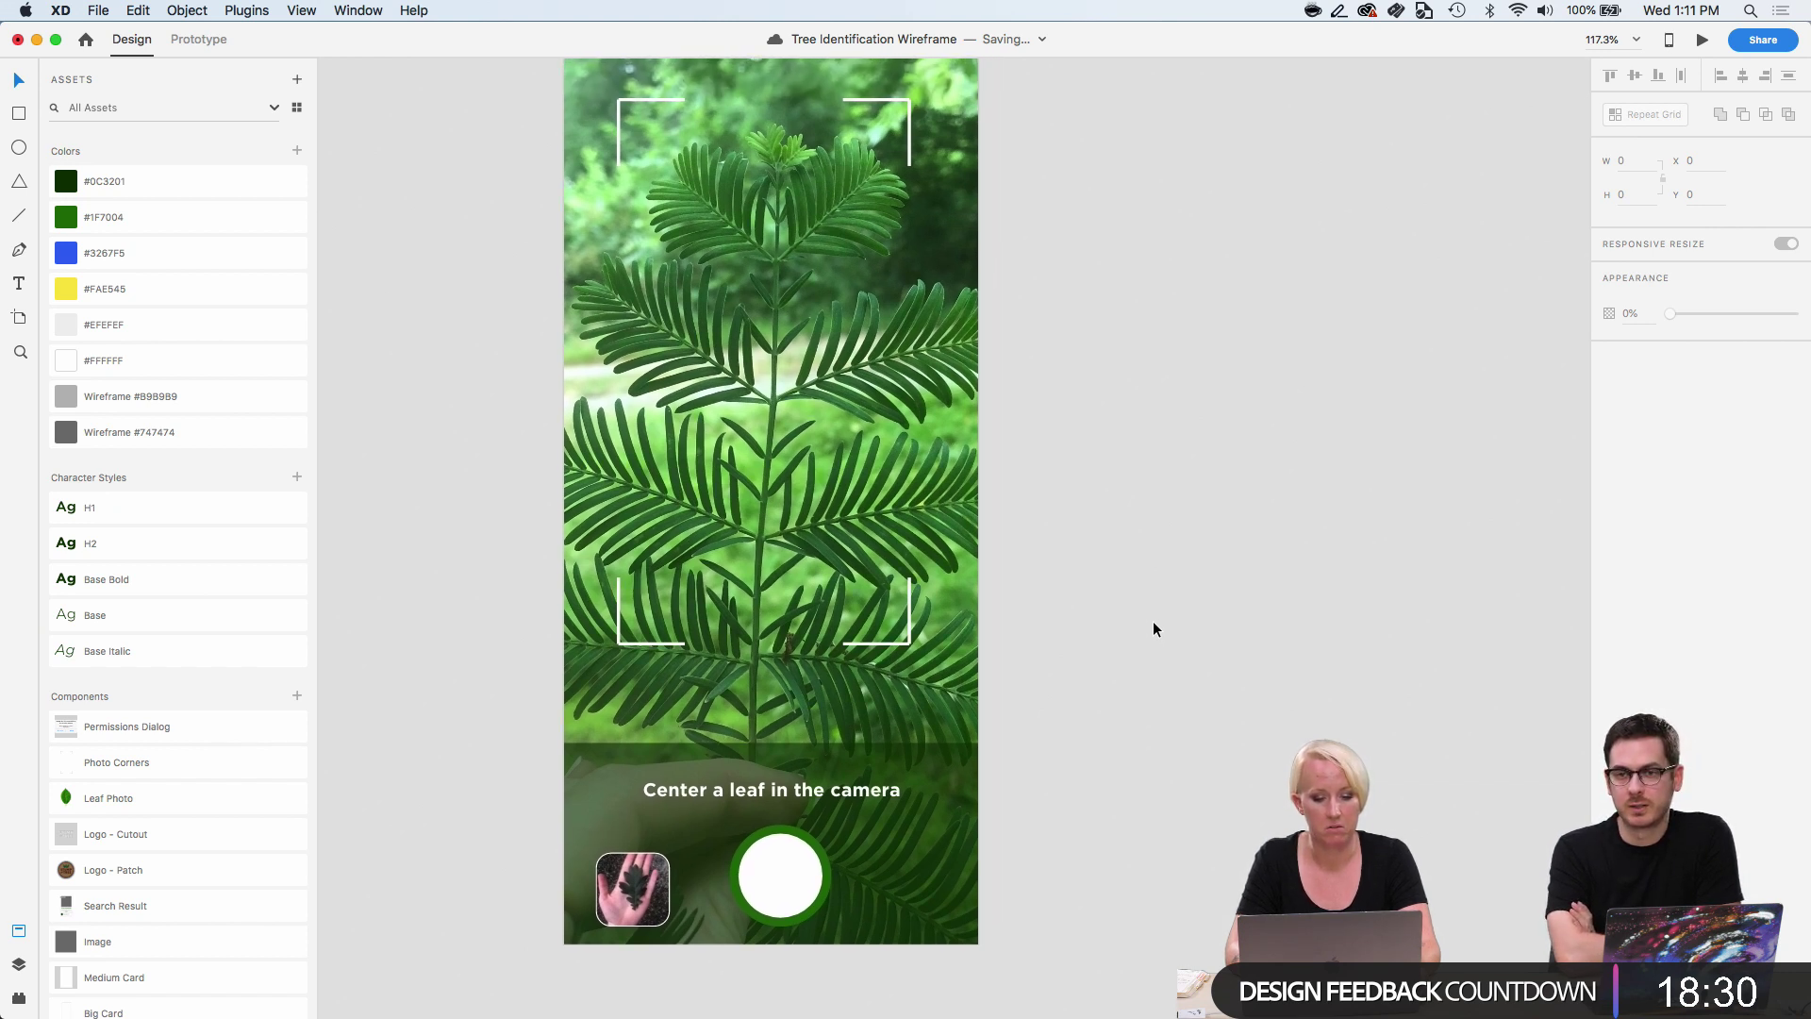
pyautogui.scroll(-2, 1155, 627)
pyautogui.hscroll(3, 1155, 626)
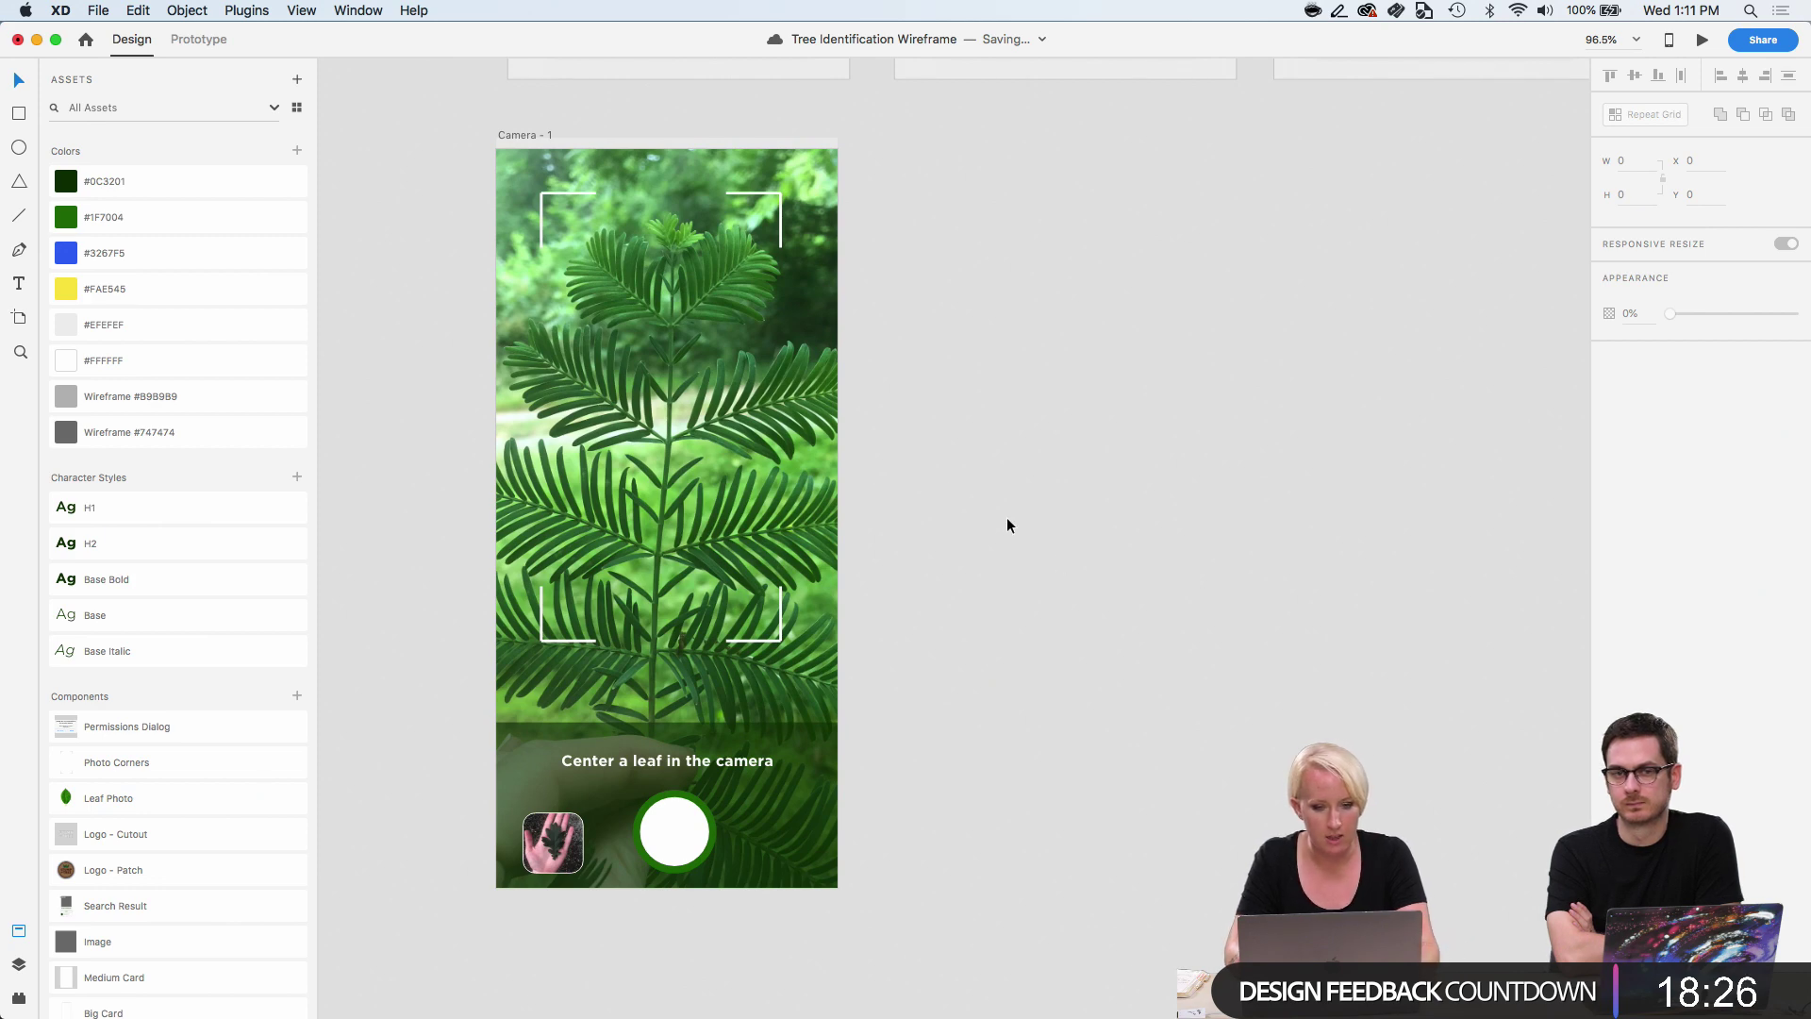
pyautogui.click(519, 137)
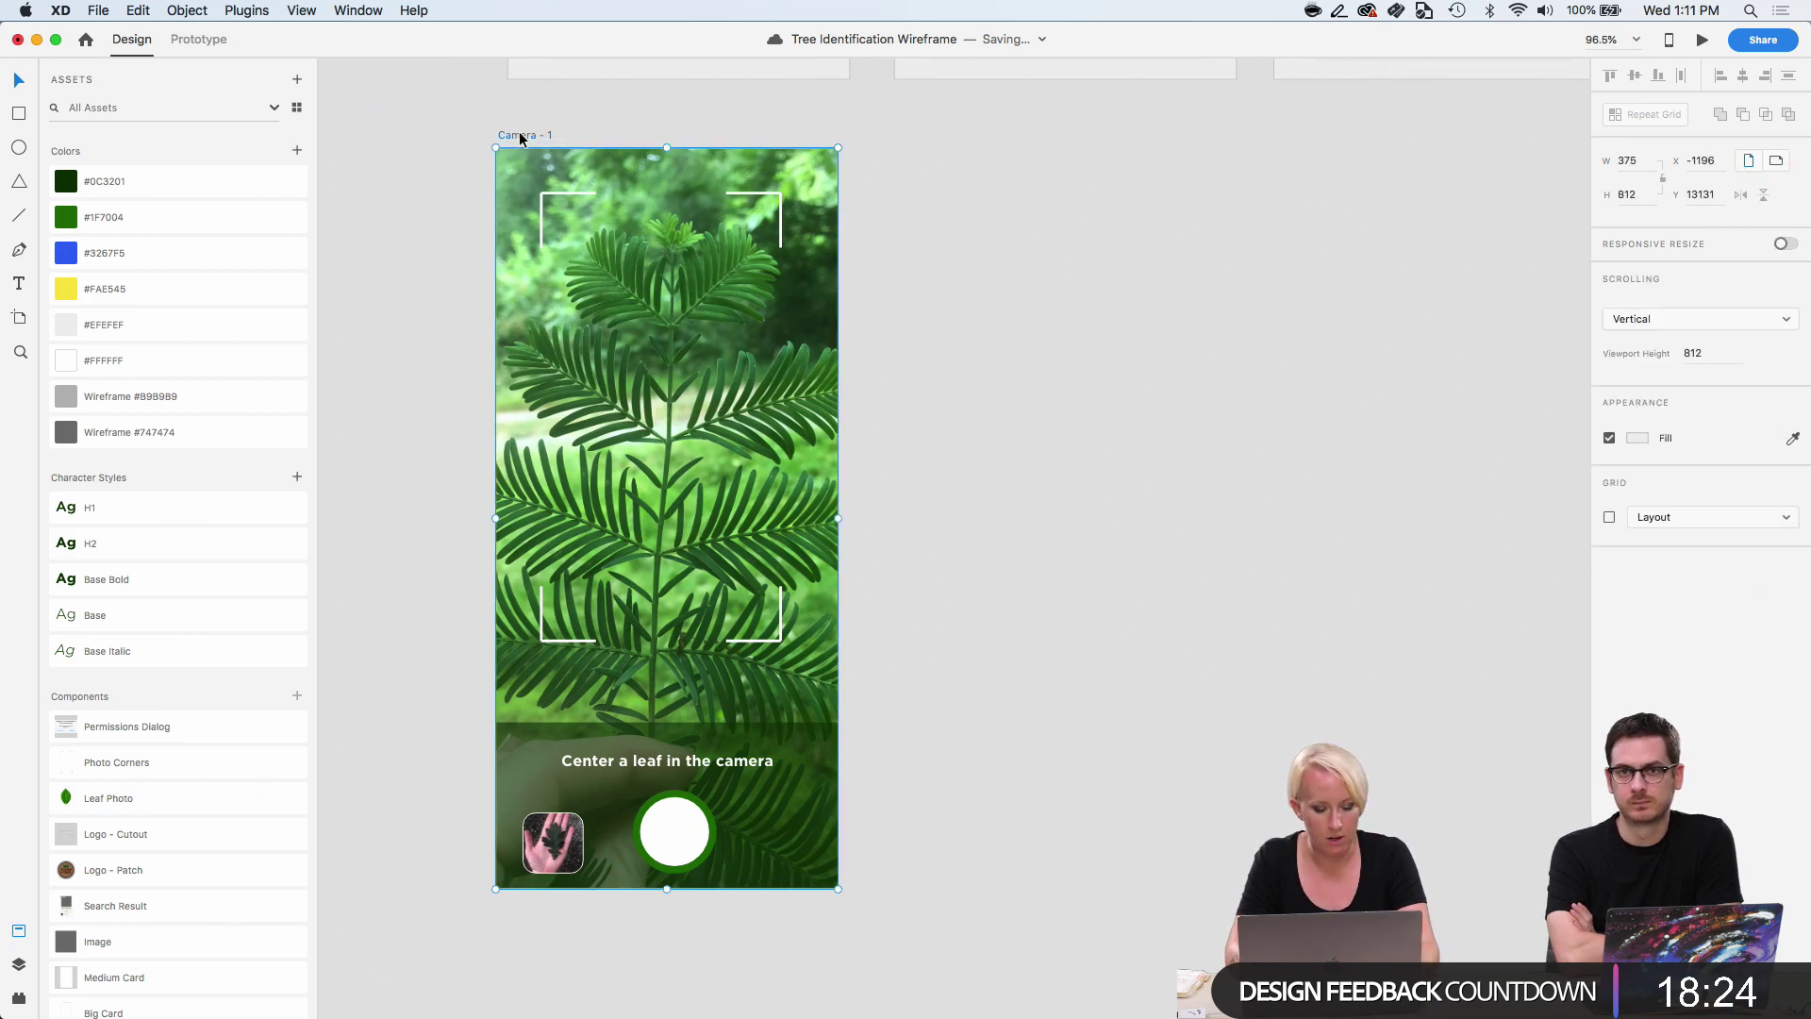
pyautogui.moveTo(519, 133); pyautogui.dragTo(932, 132)
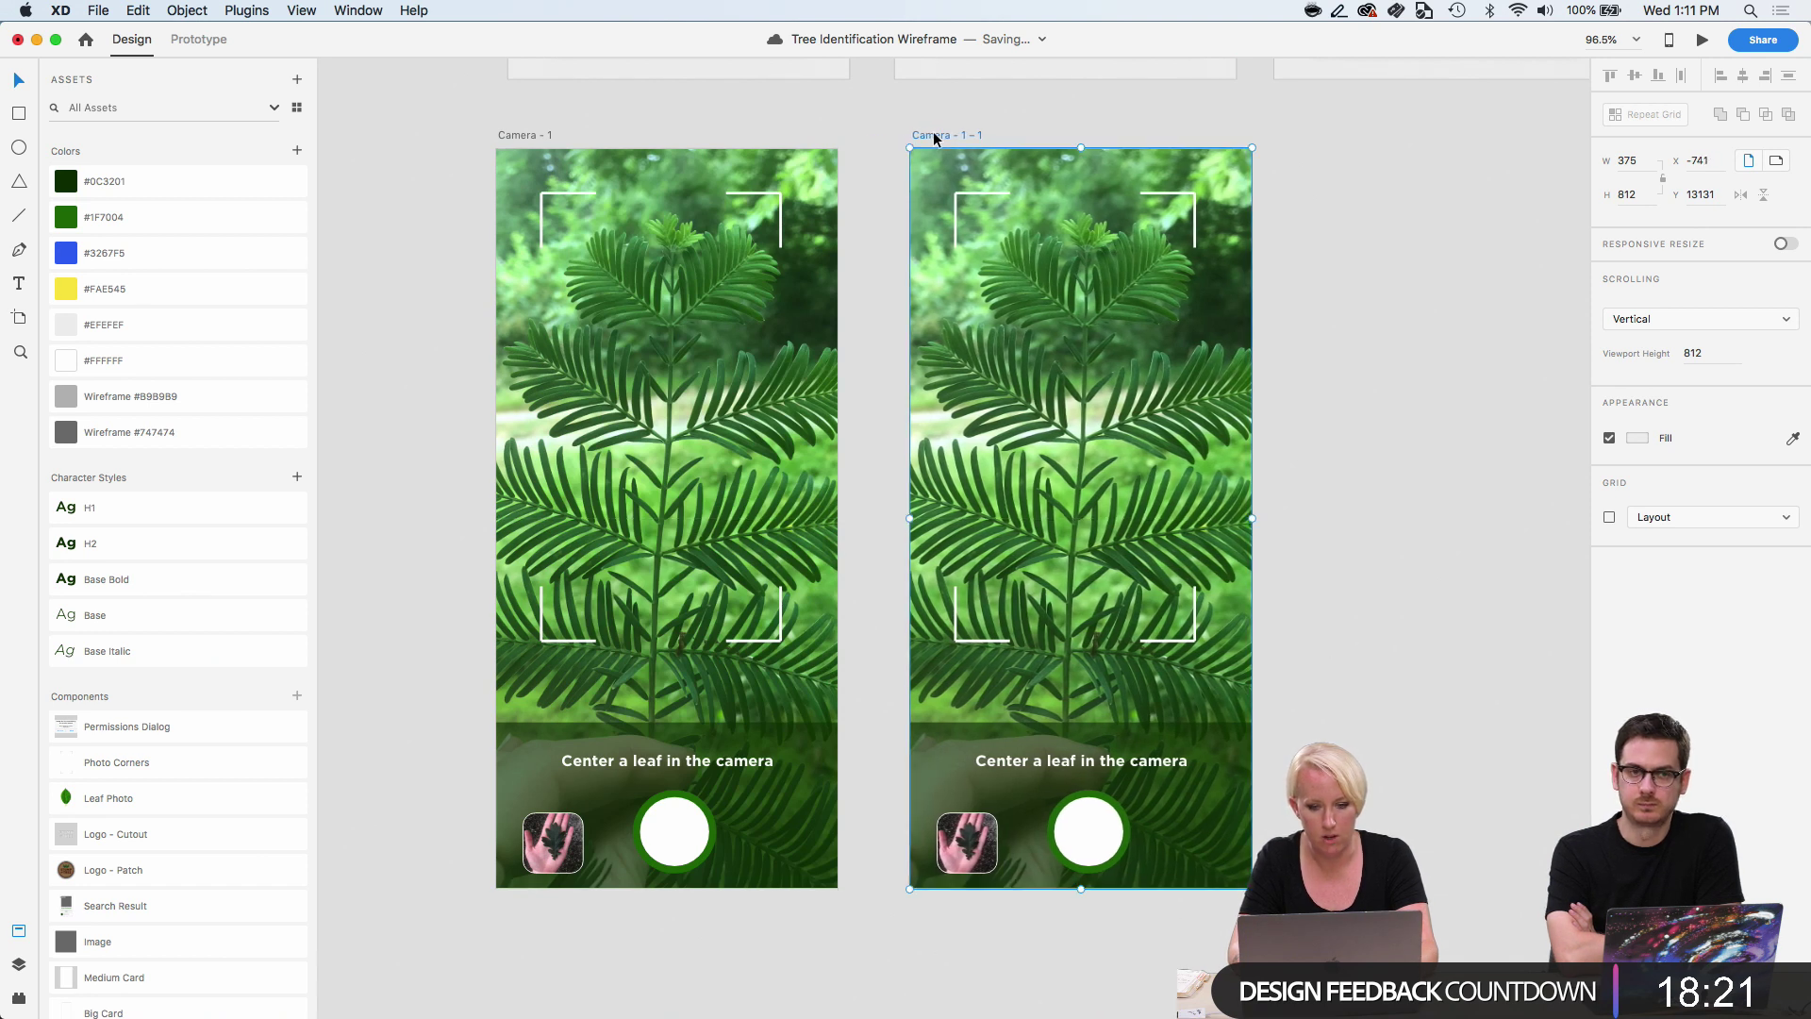
pyautogui.click(1372, 434)
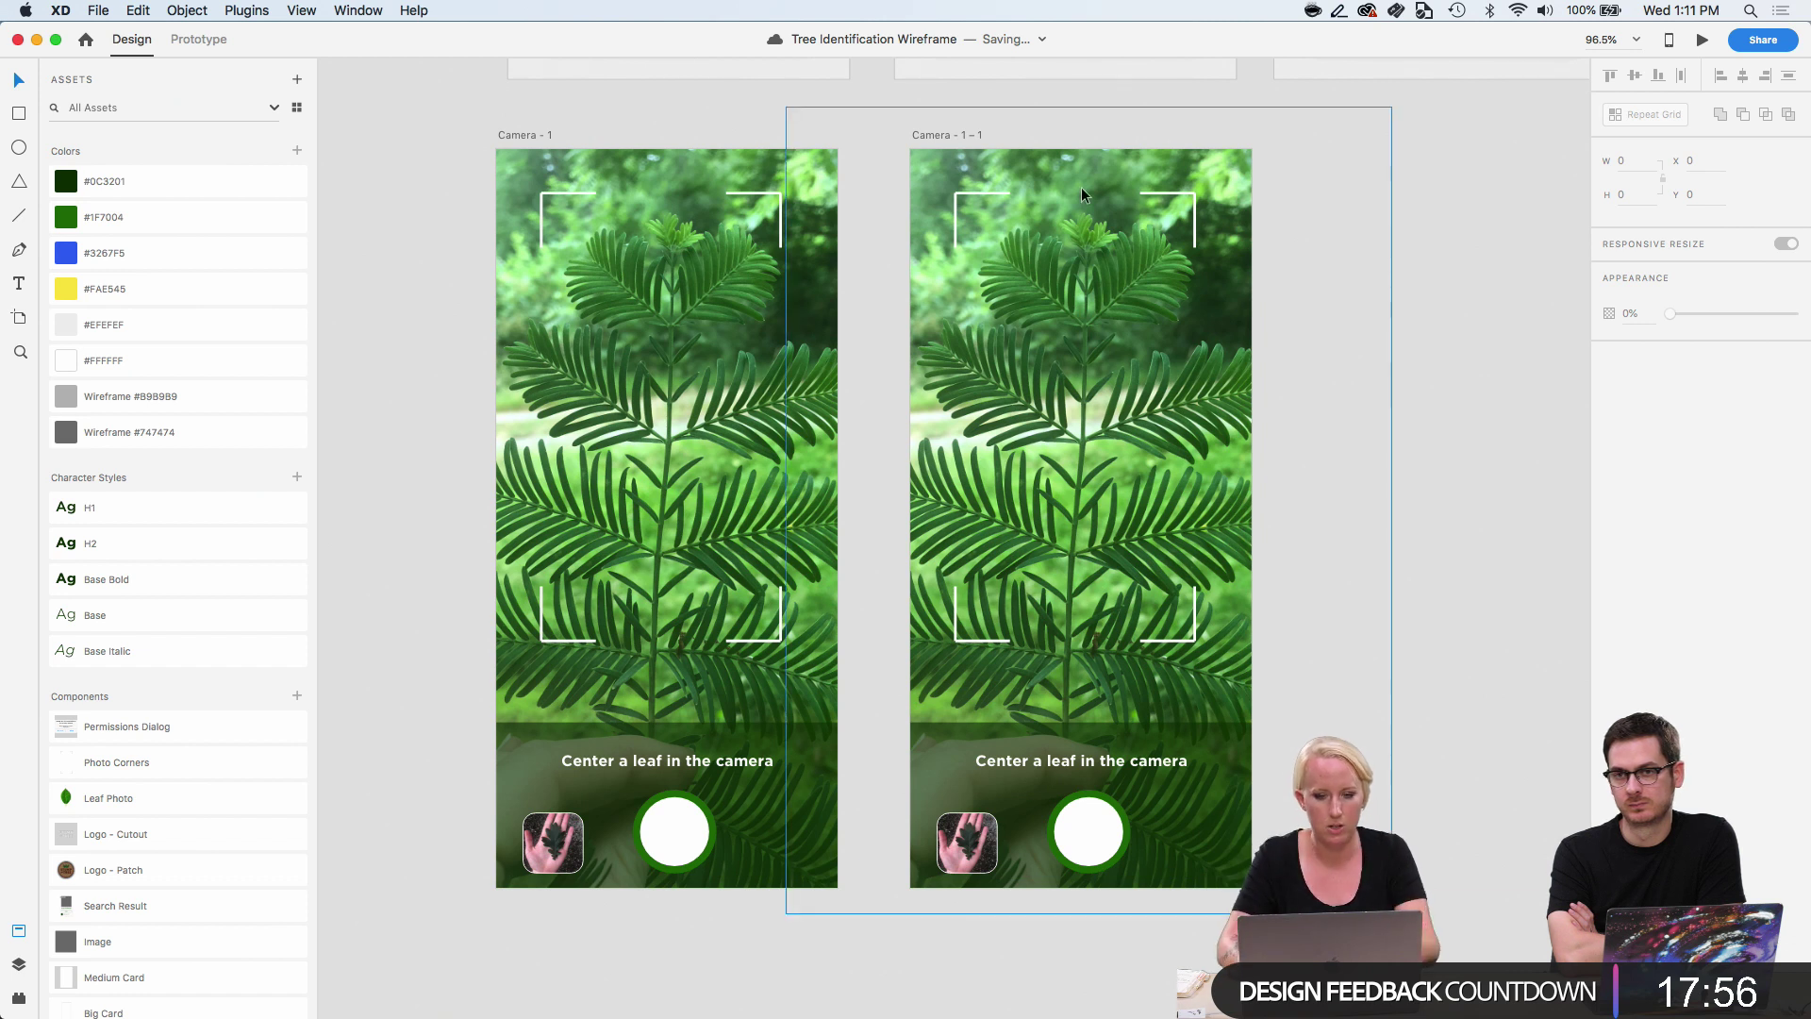
pyautogui.click(945, 134)
pyautogui.press('Delete')
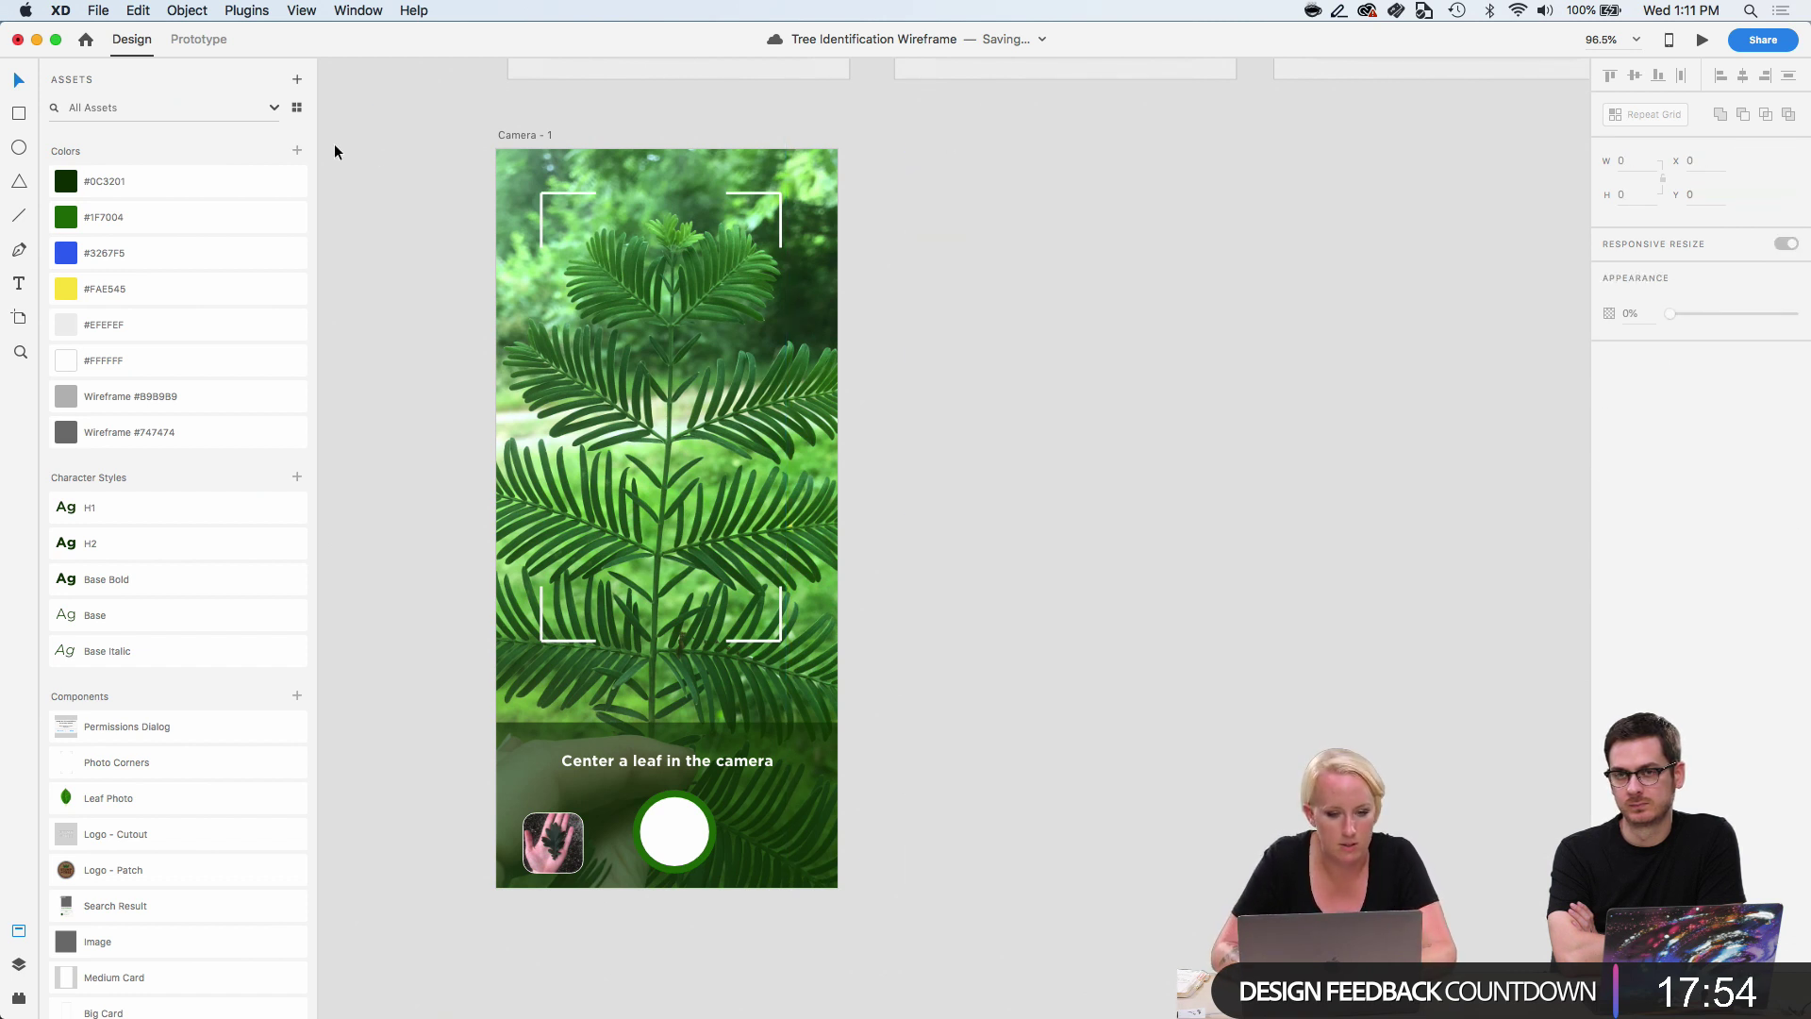
# Draw a rectangle about 266 × 495 that spans the area framed by the photo corners on the camera artboard.
pyautogui.click(19, 114)
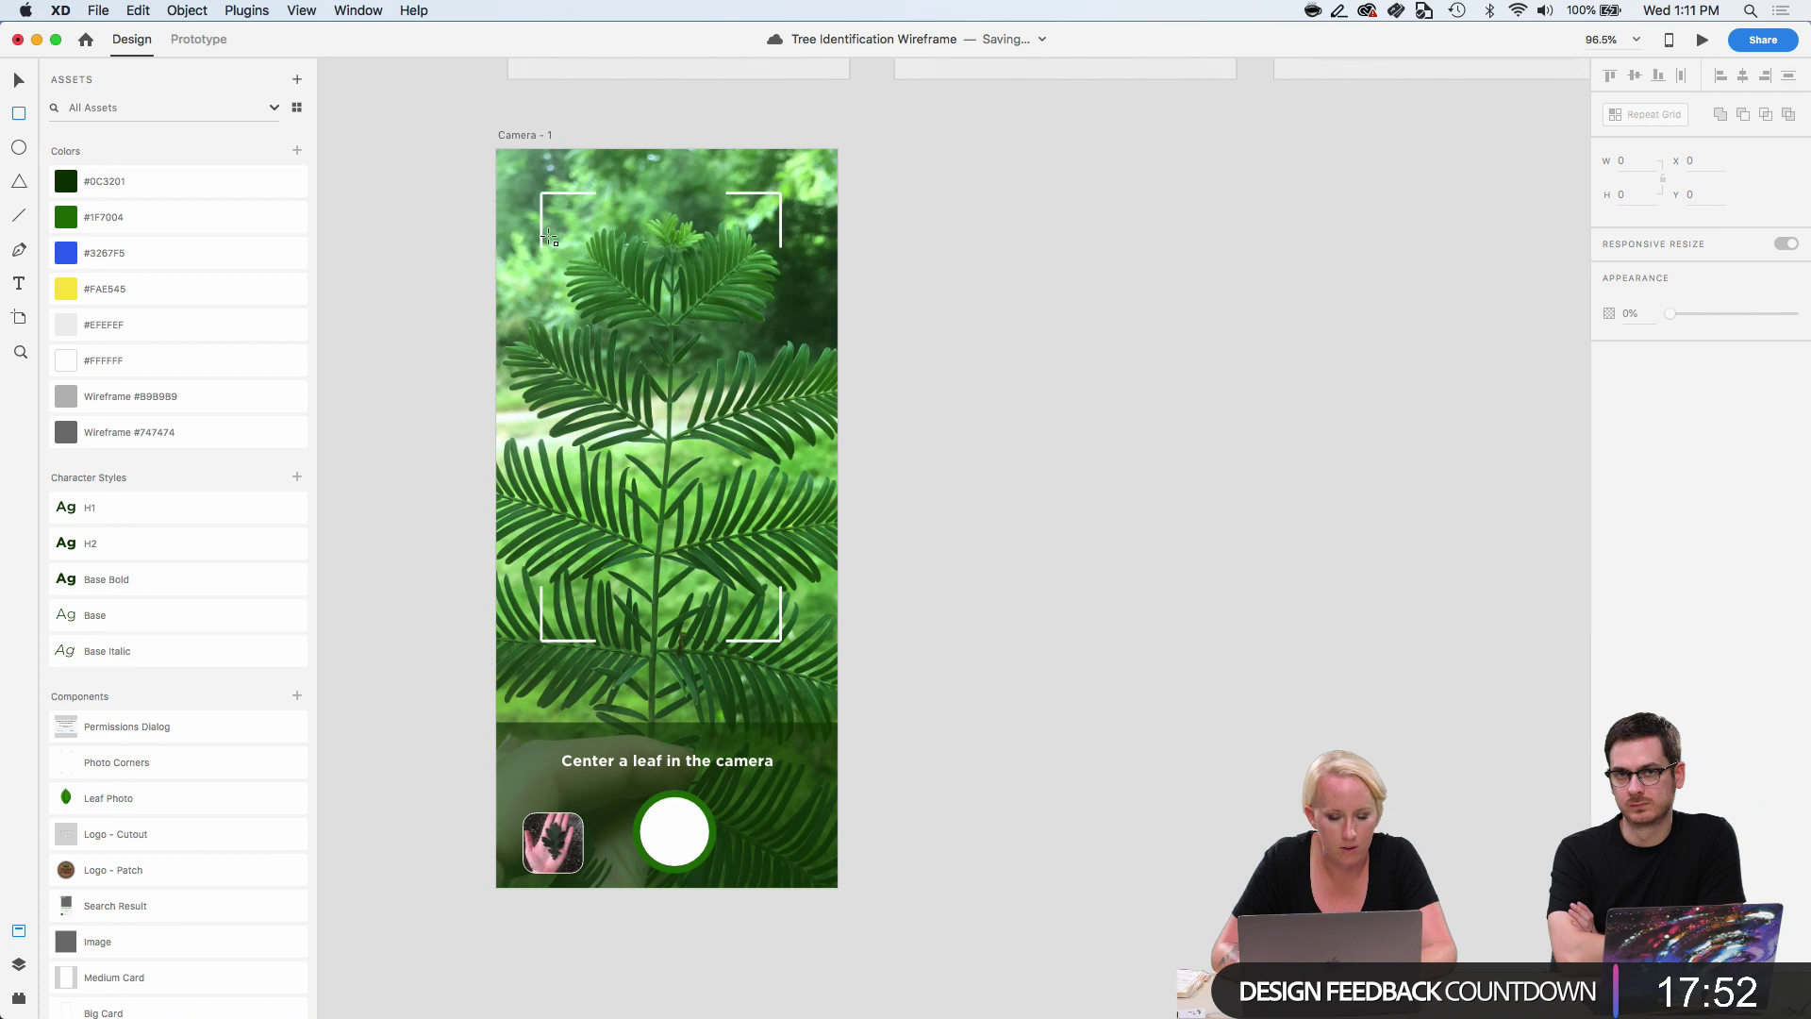
pyautogui.scroll(3, 549, 238)
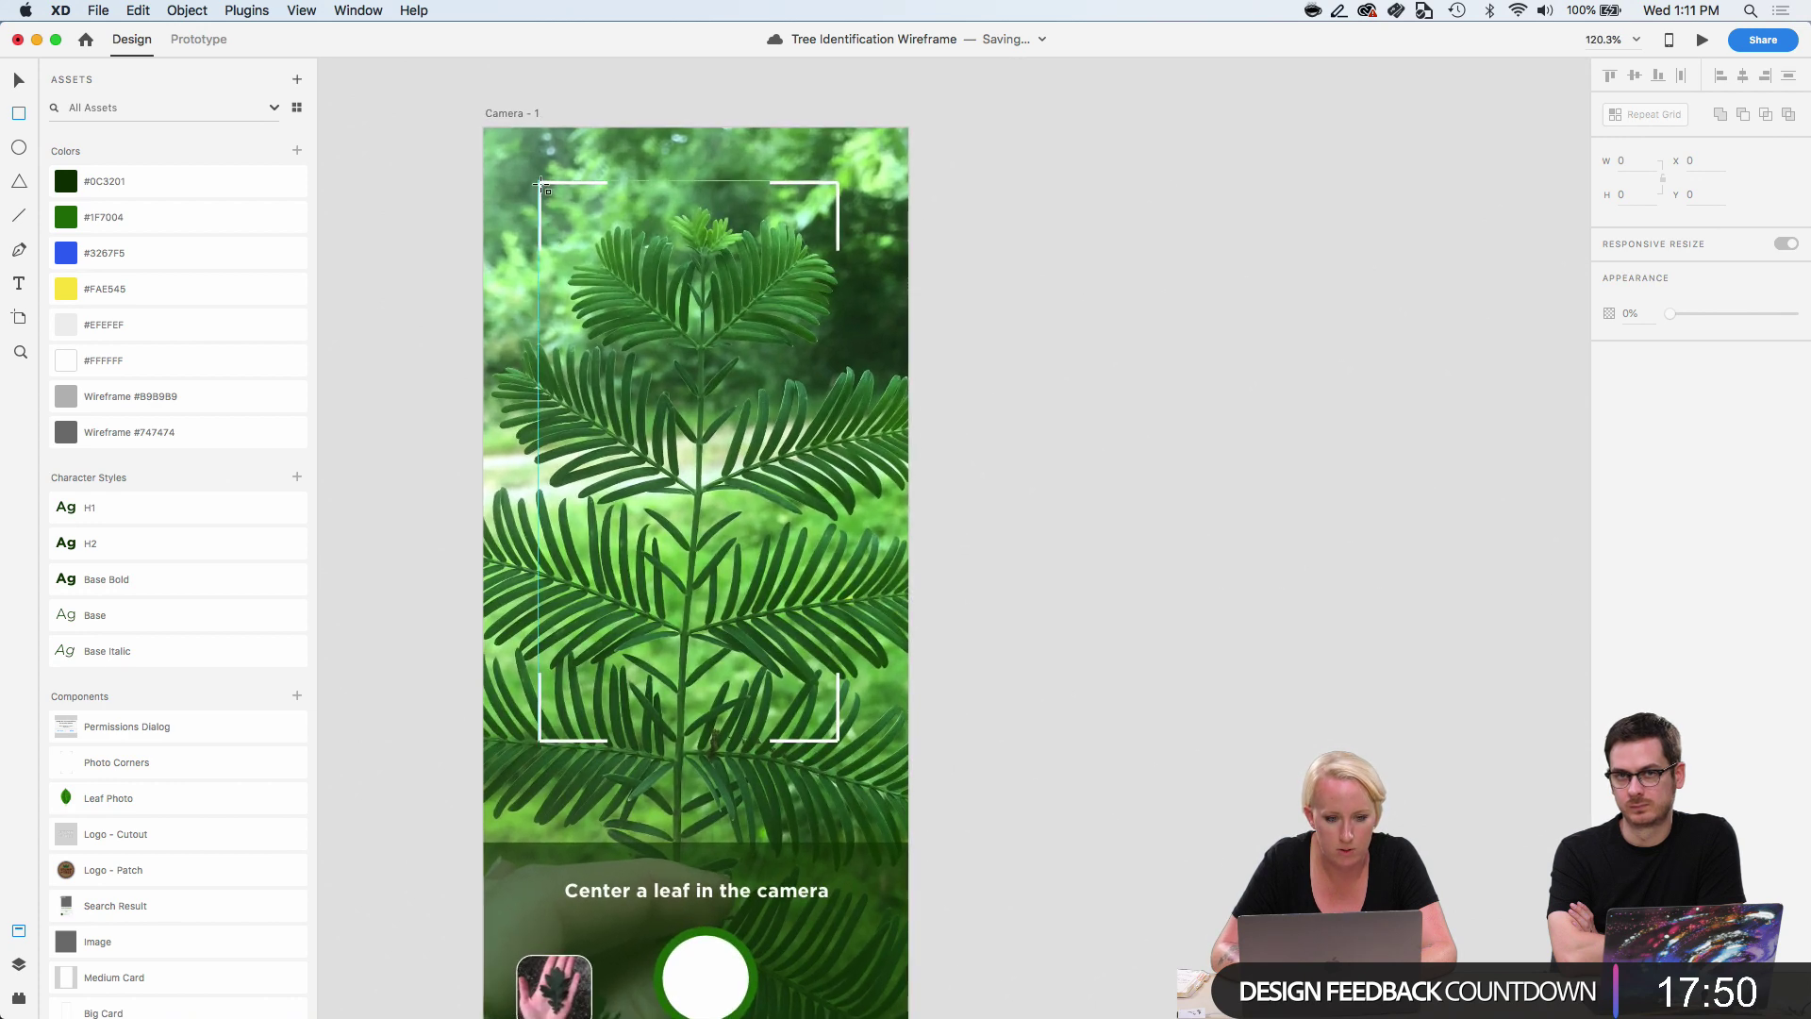
pyautogui.moveTo(542, 184)
pyautogui.mouseDown()
pyautogui.moveTo(770, 726)
pyautogui.moveTo(840, 742)
pyautogui.mouseUp()
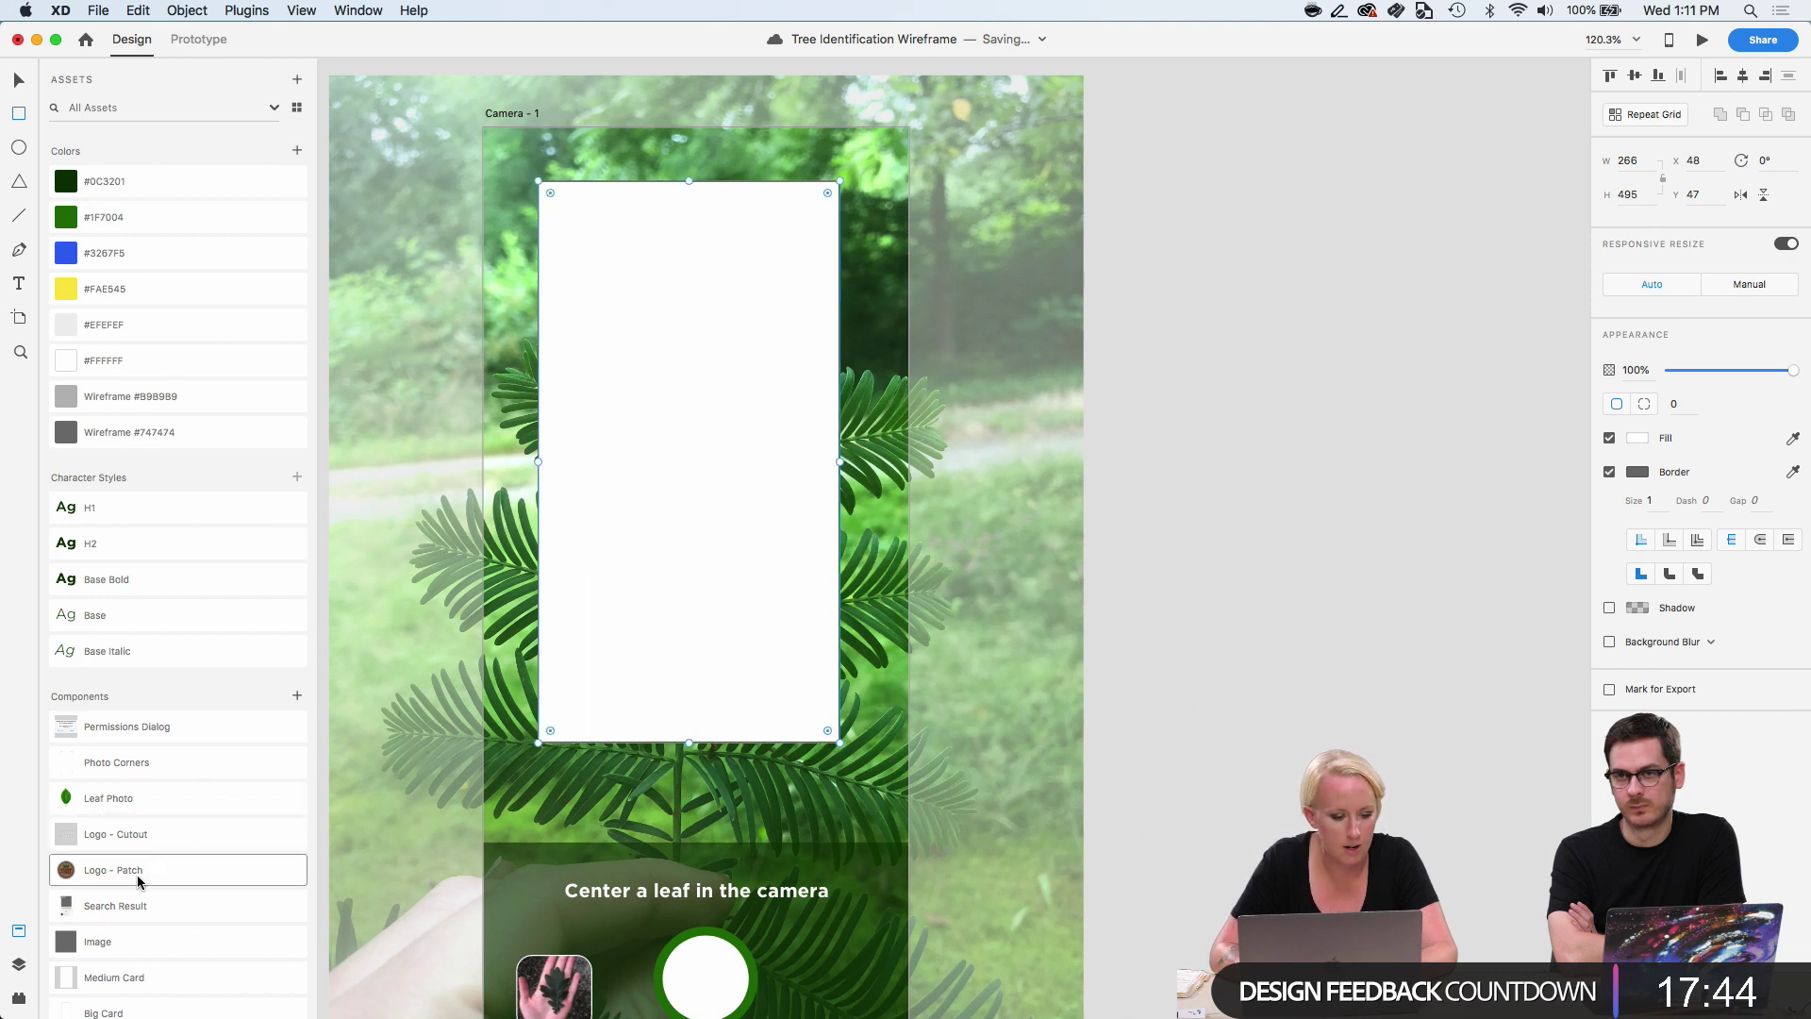
# Rename the new rectangle's layer as Photo Crop.
pyautogui.click(18, 963)
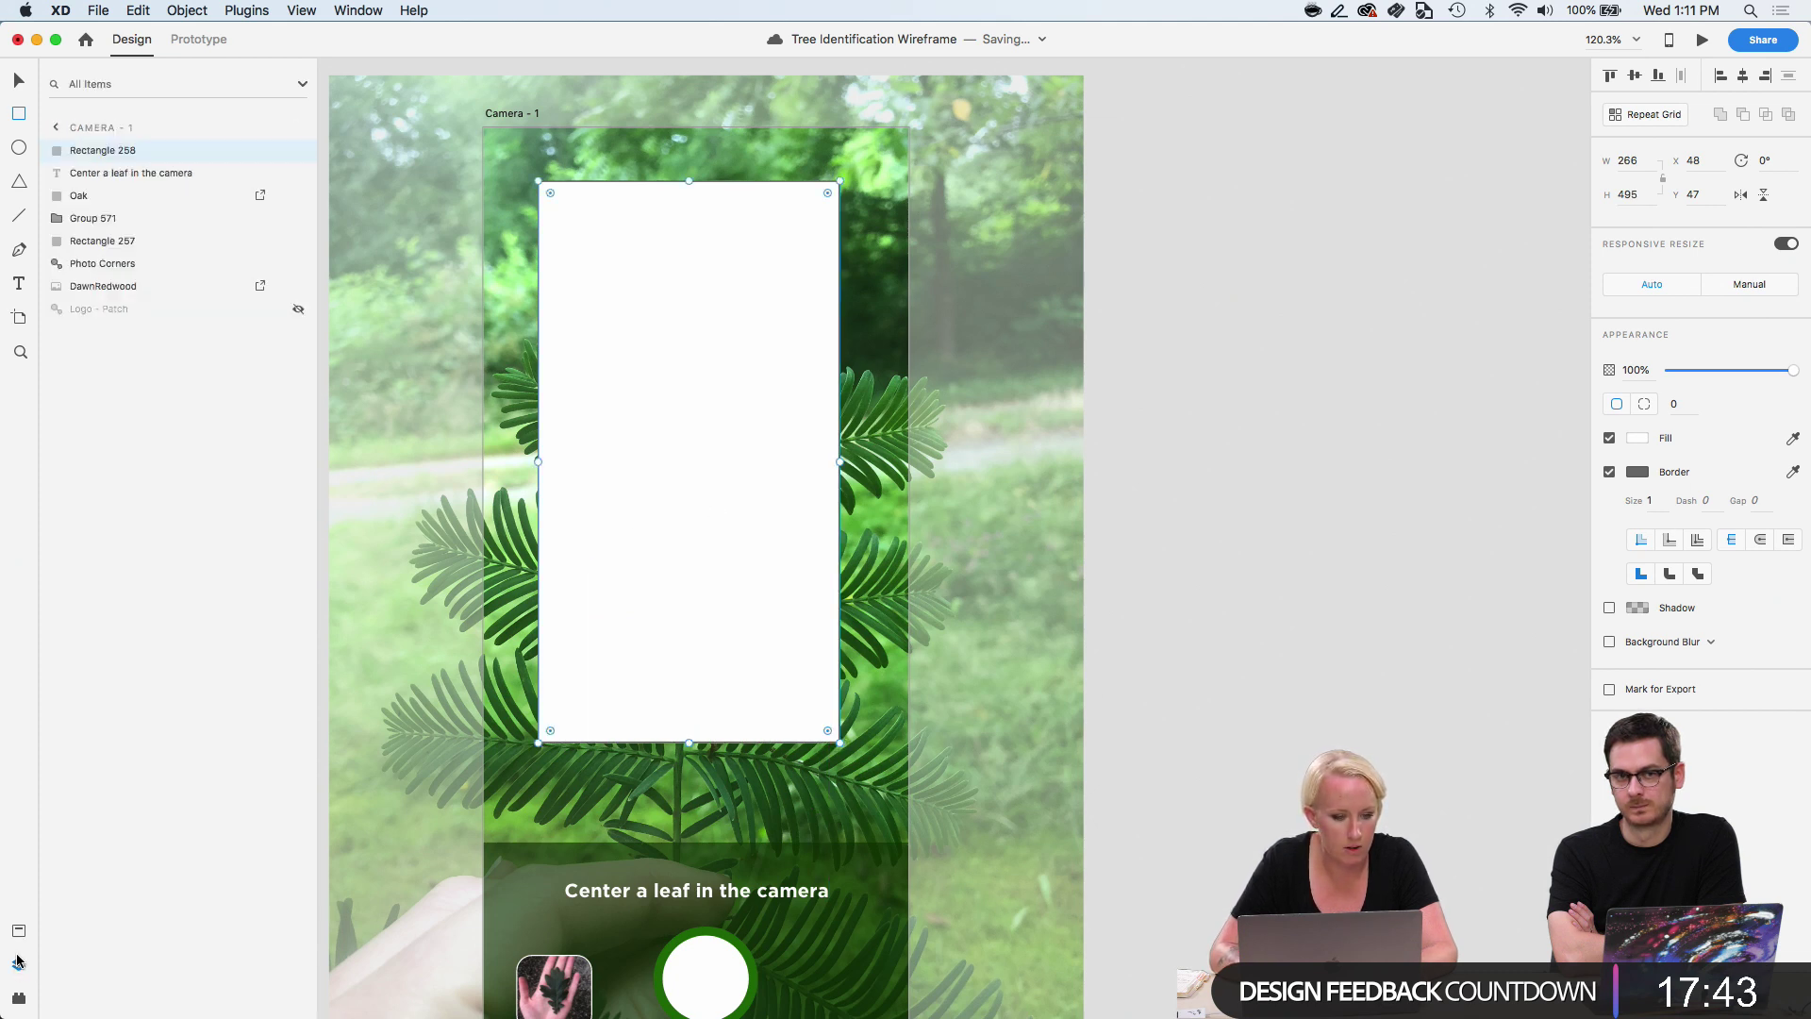
pyautogui.doubleClick(102, 153)
pyautogui.write('Pho')
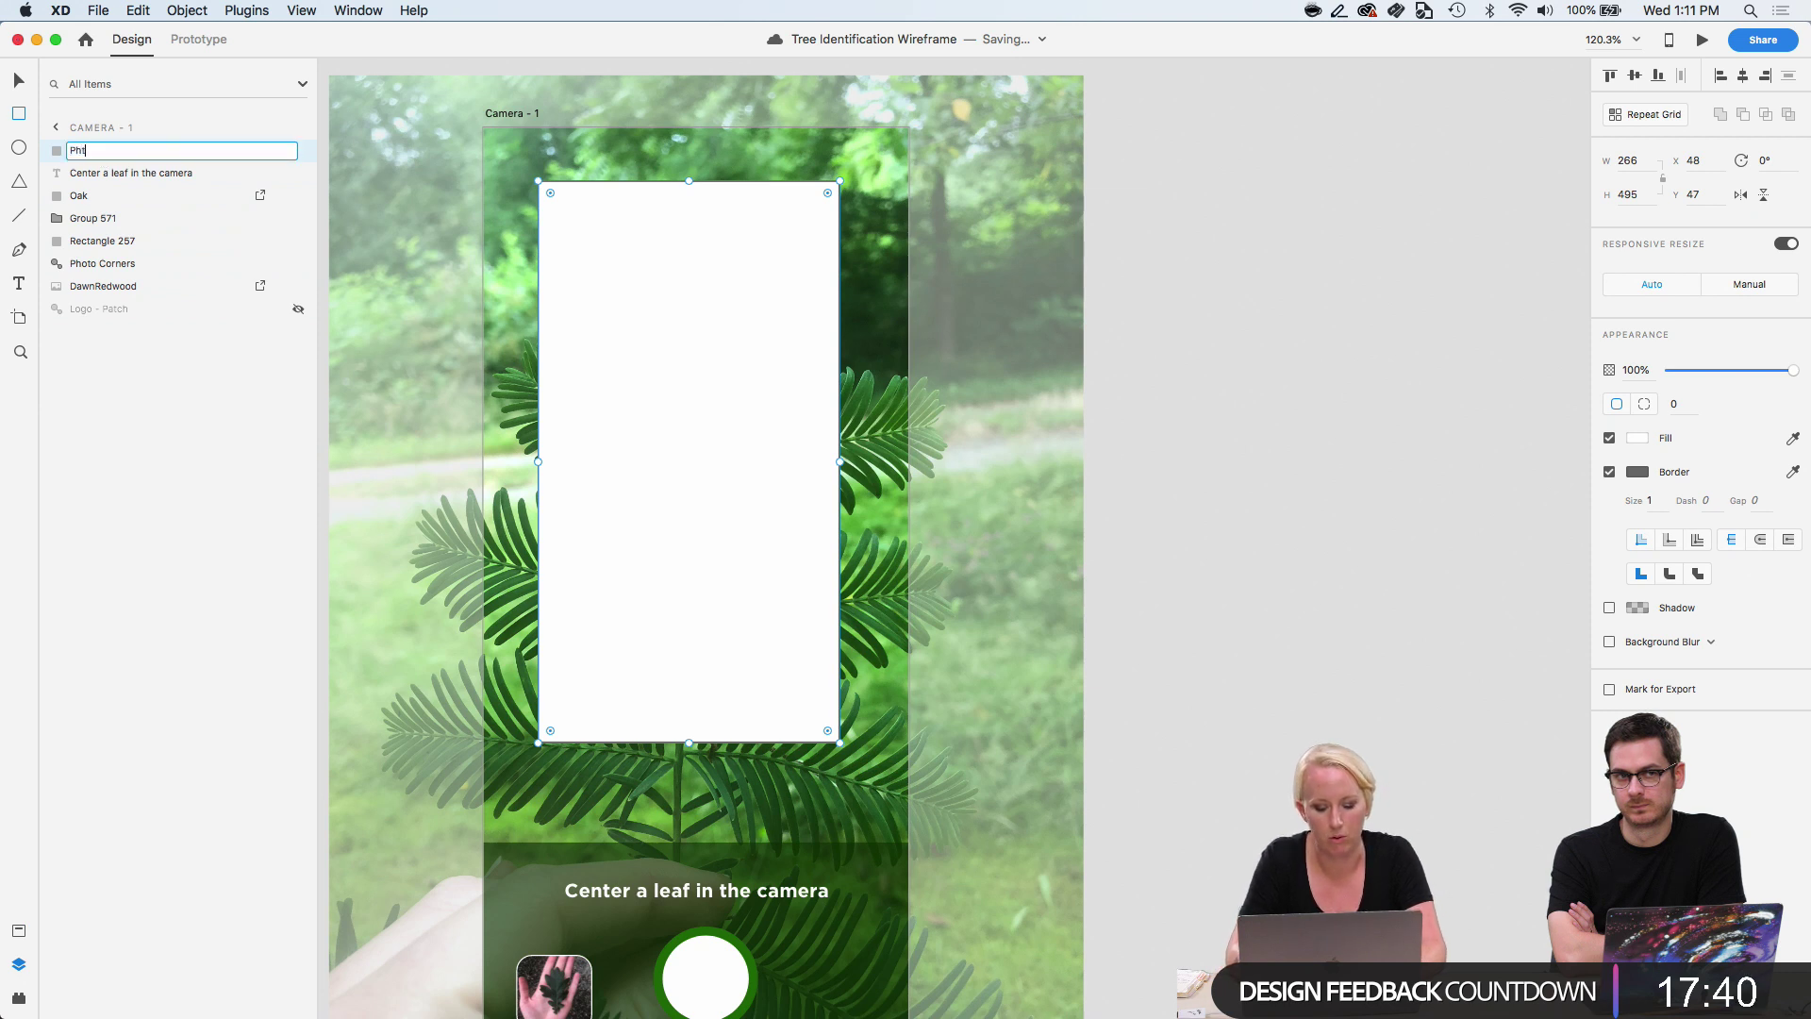
pyautogui.write('to Crop')
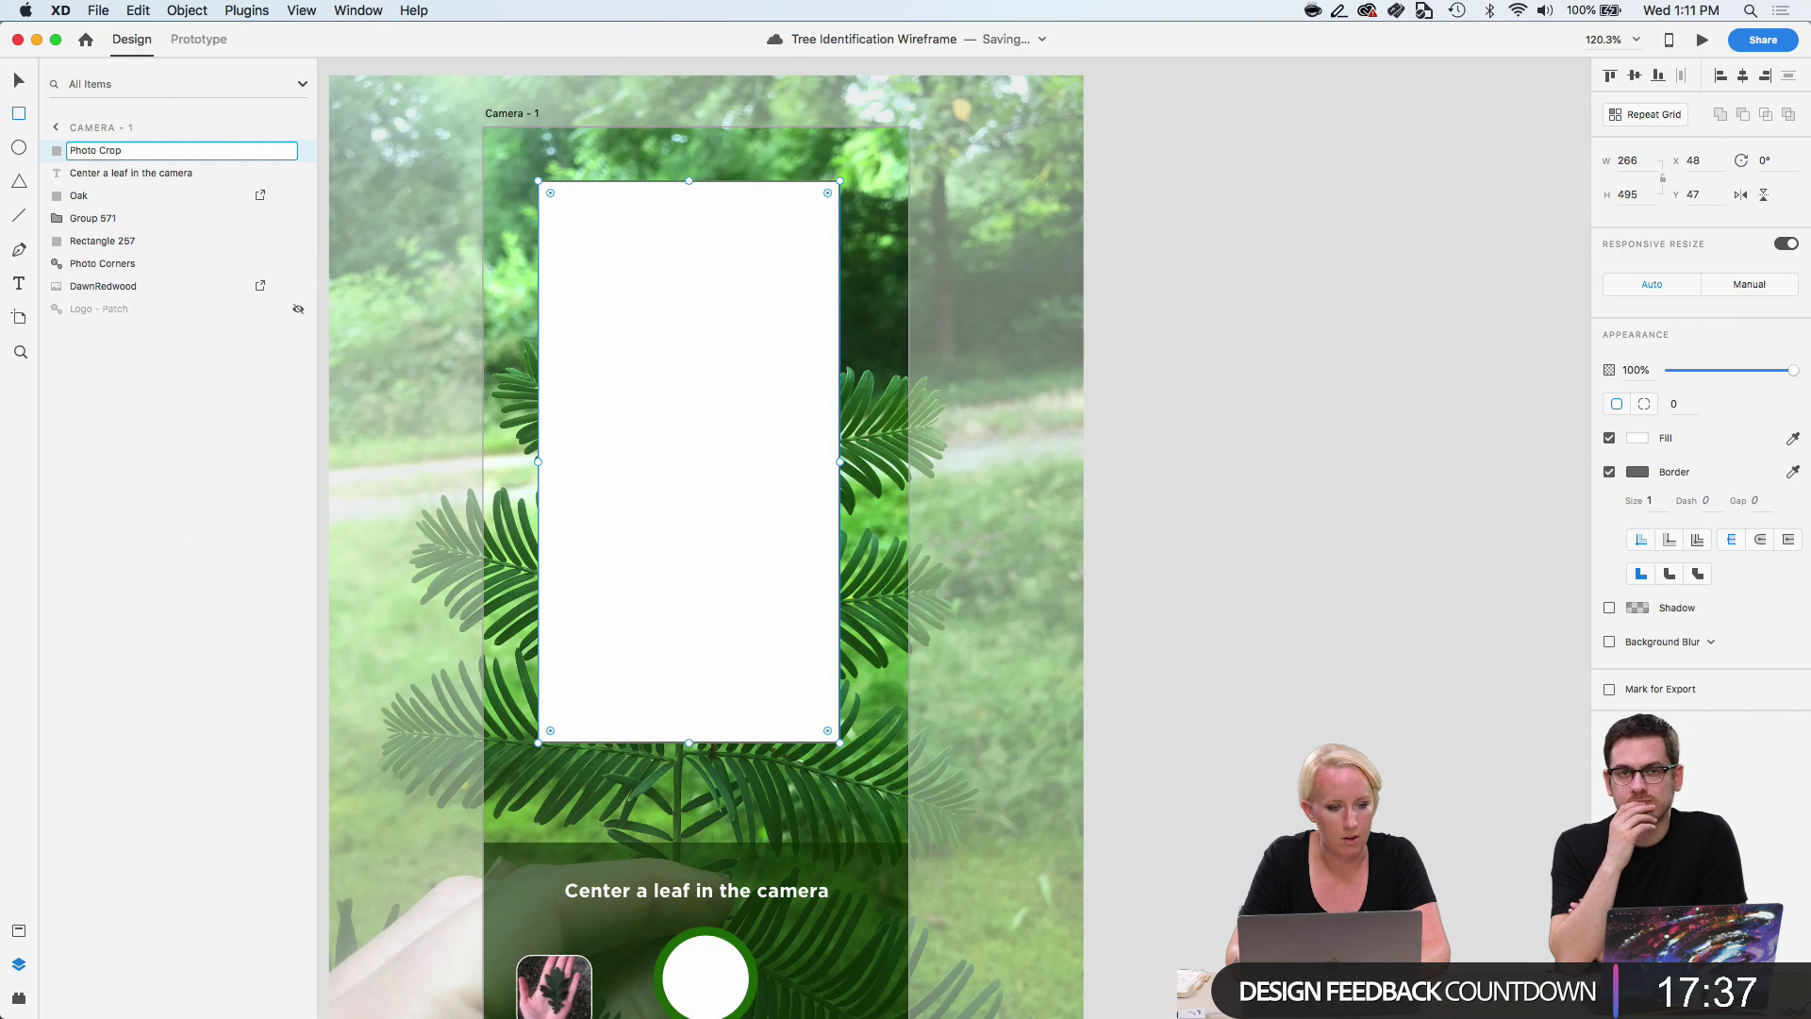
pyautogui.press('Return')
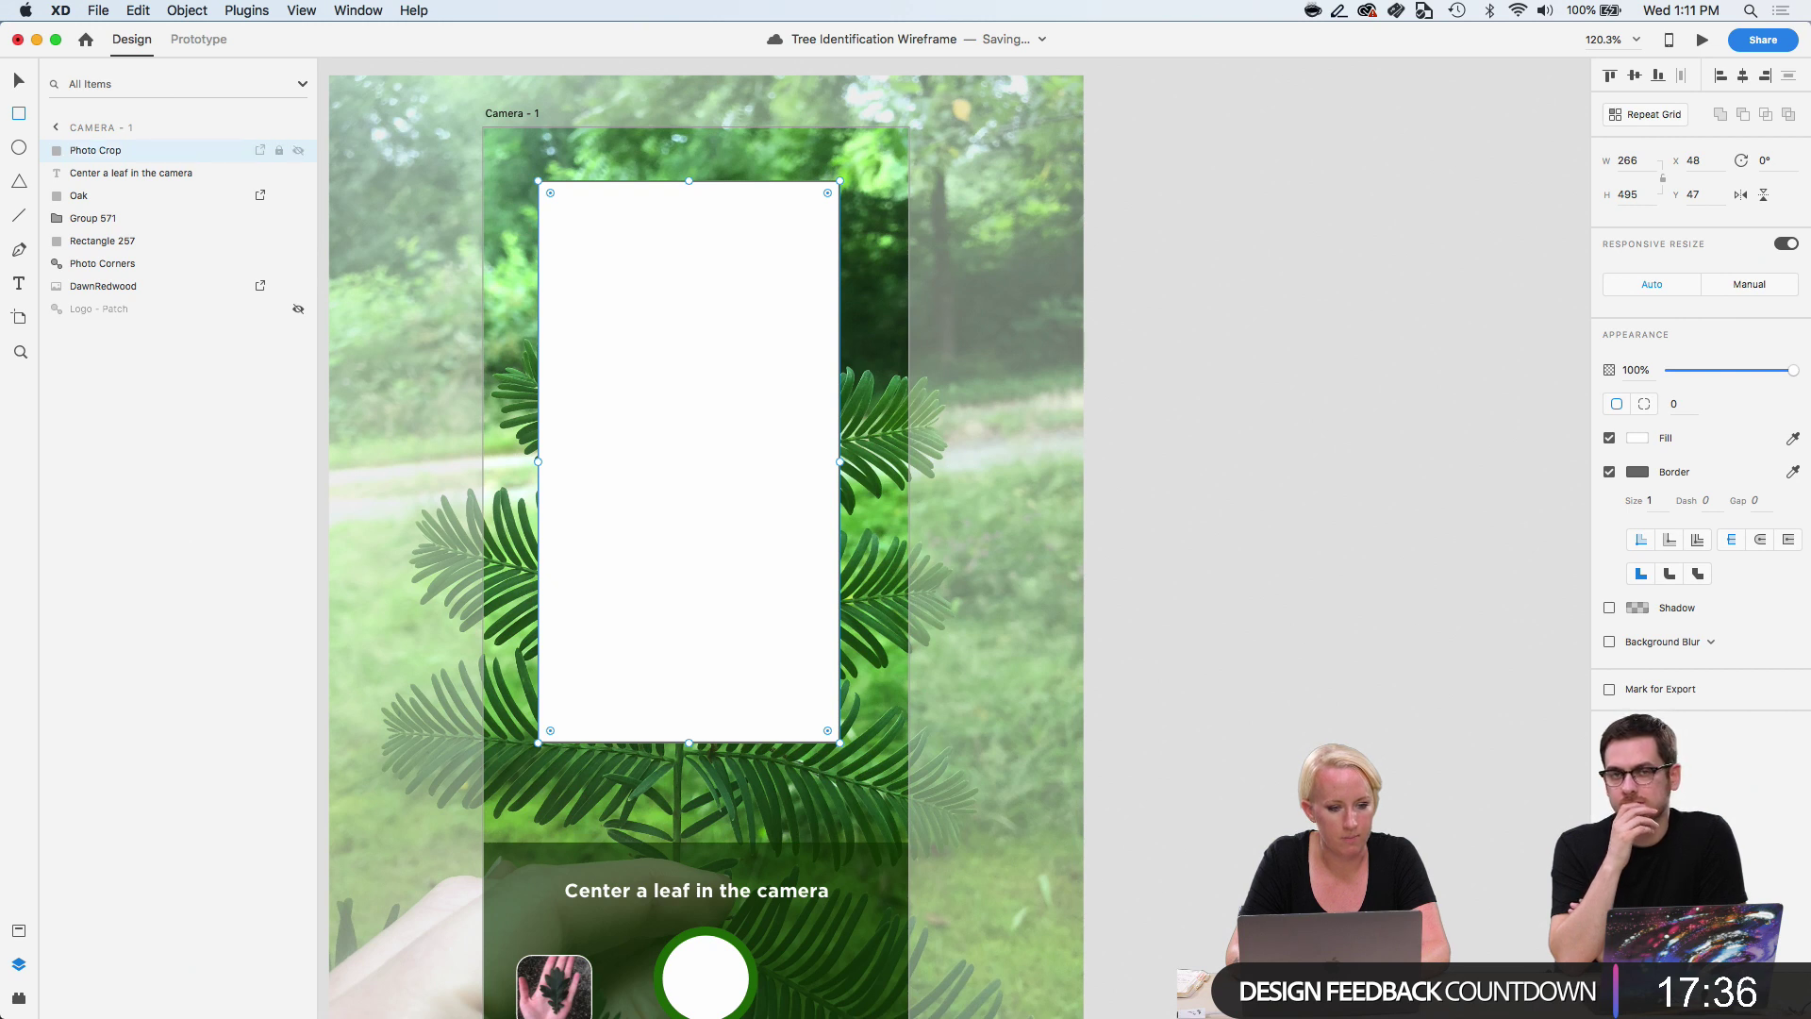
# Remove the fill and border from the Photo Crop rectangle.
pyautogui.click(1609, 438)
pyautogui.click(1608, 473)
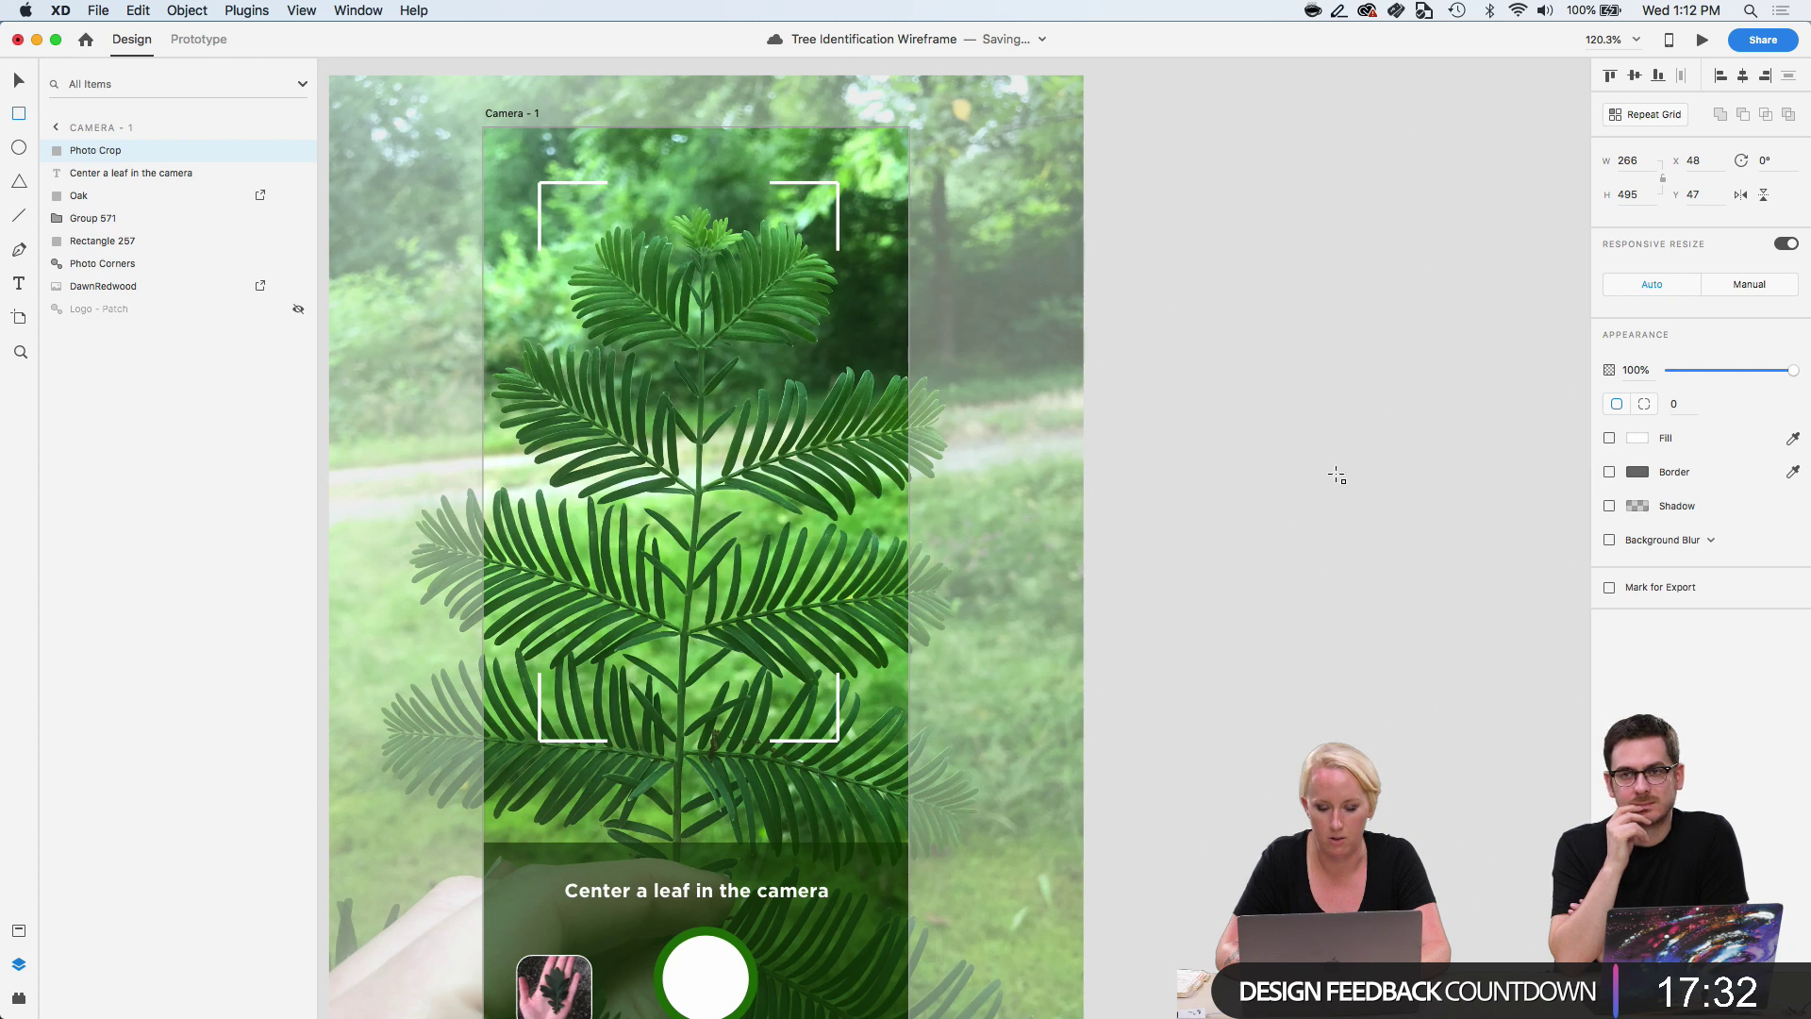
pyautogui.press('Escape')
# Duplicate the Camera - 1 artboard beside the original.
pyautogui.scroll(-2, 1334, 472)
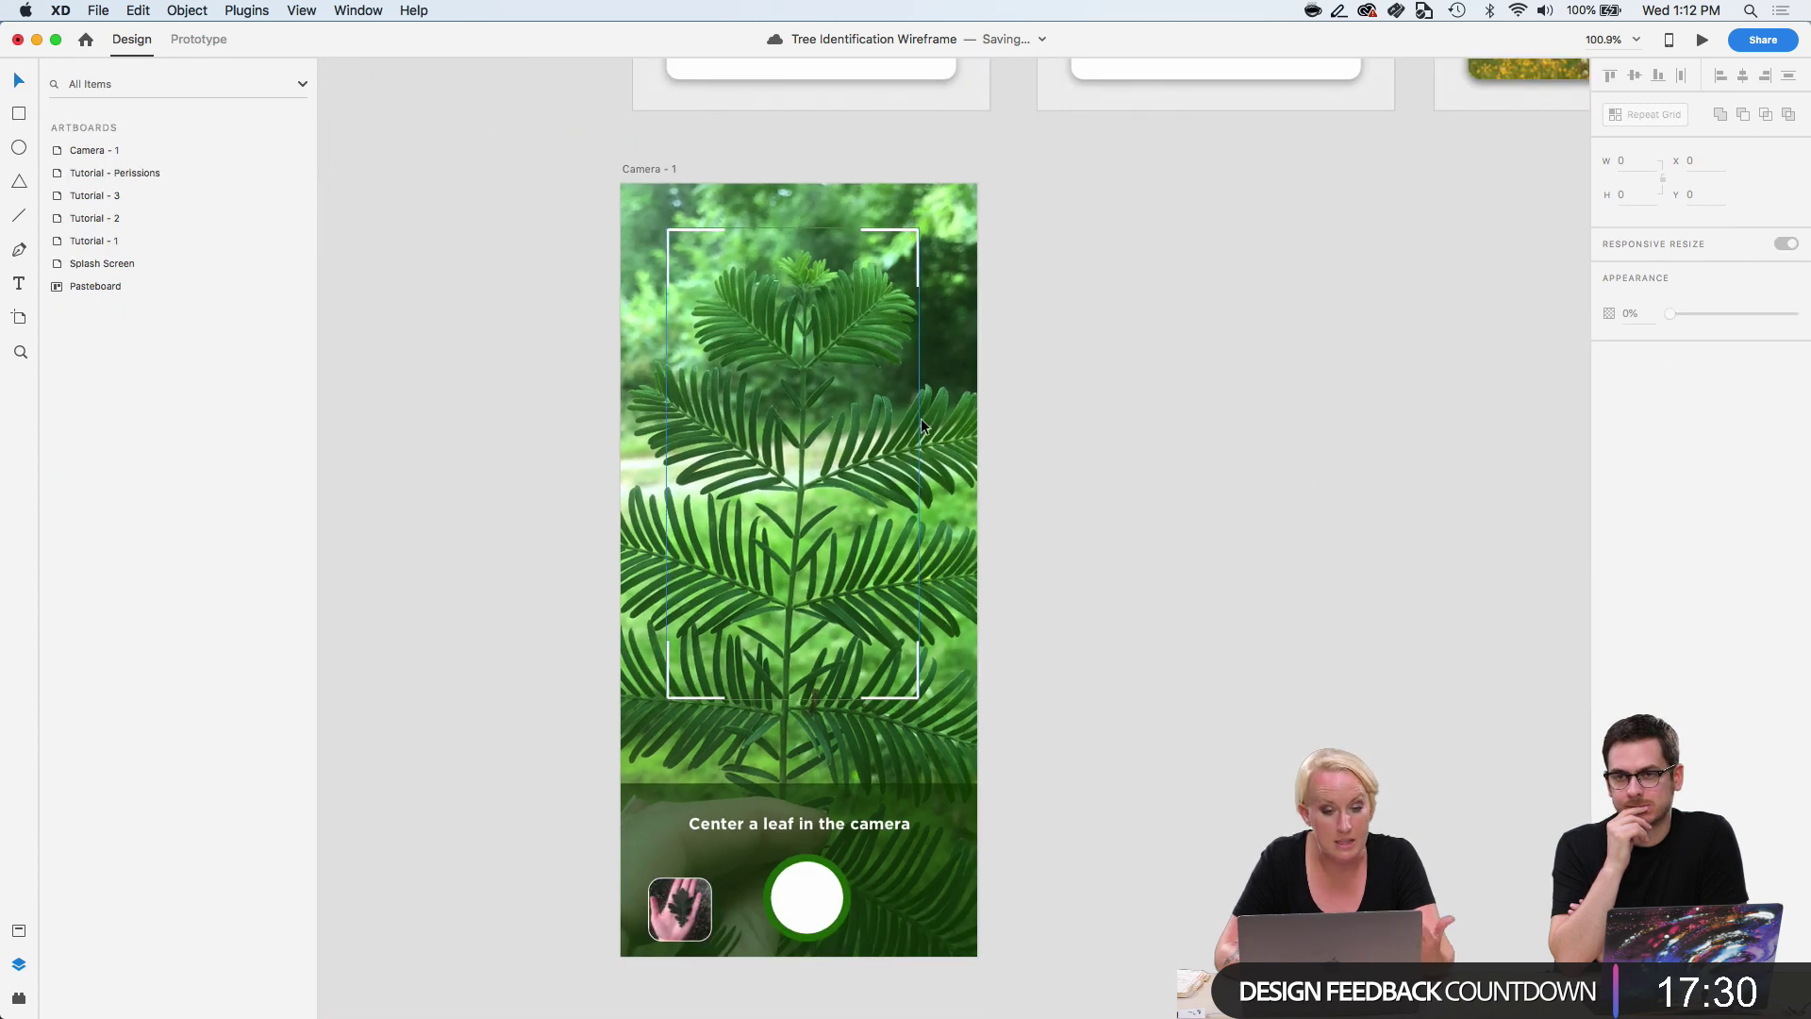
pyautogui.moveTo(641, 173); pyautogui.dragTo(1055, 168)
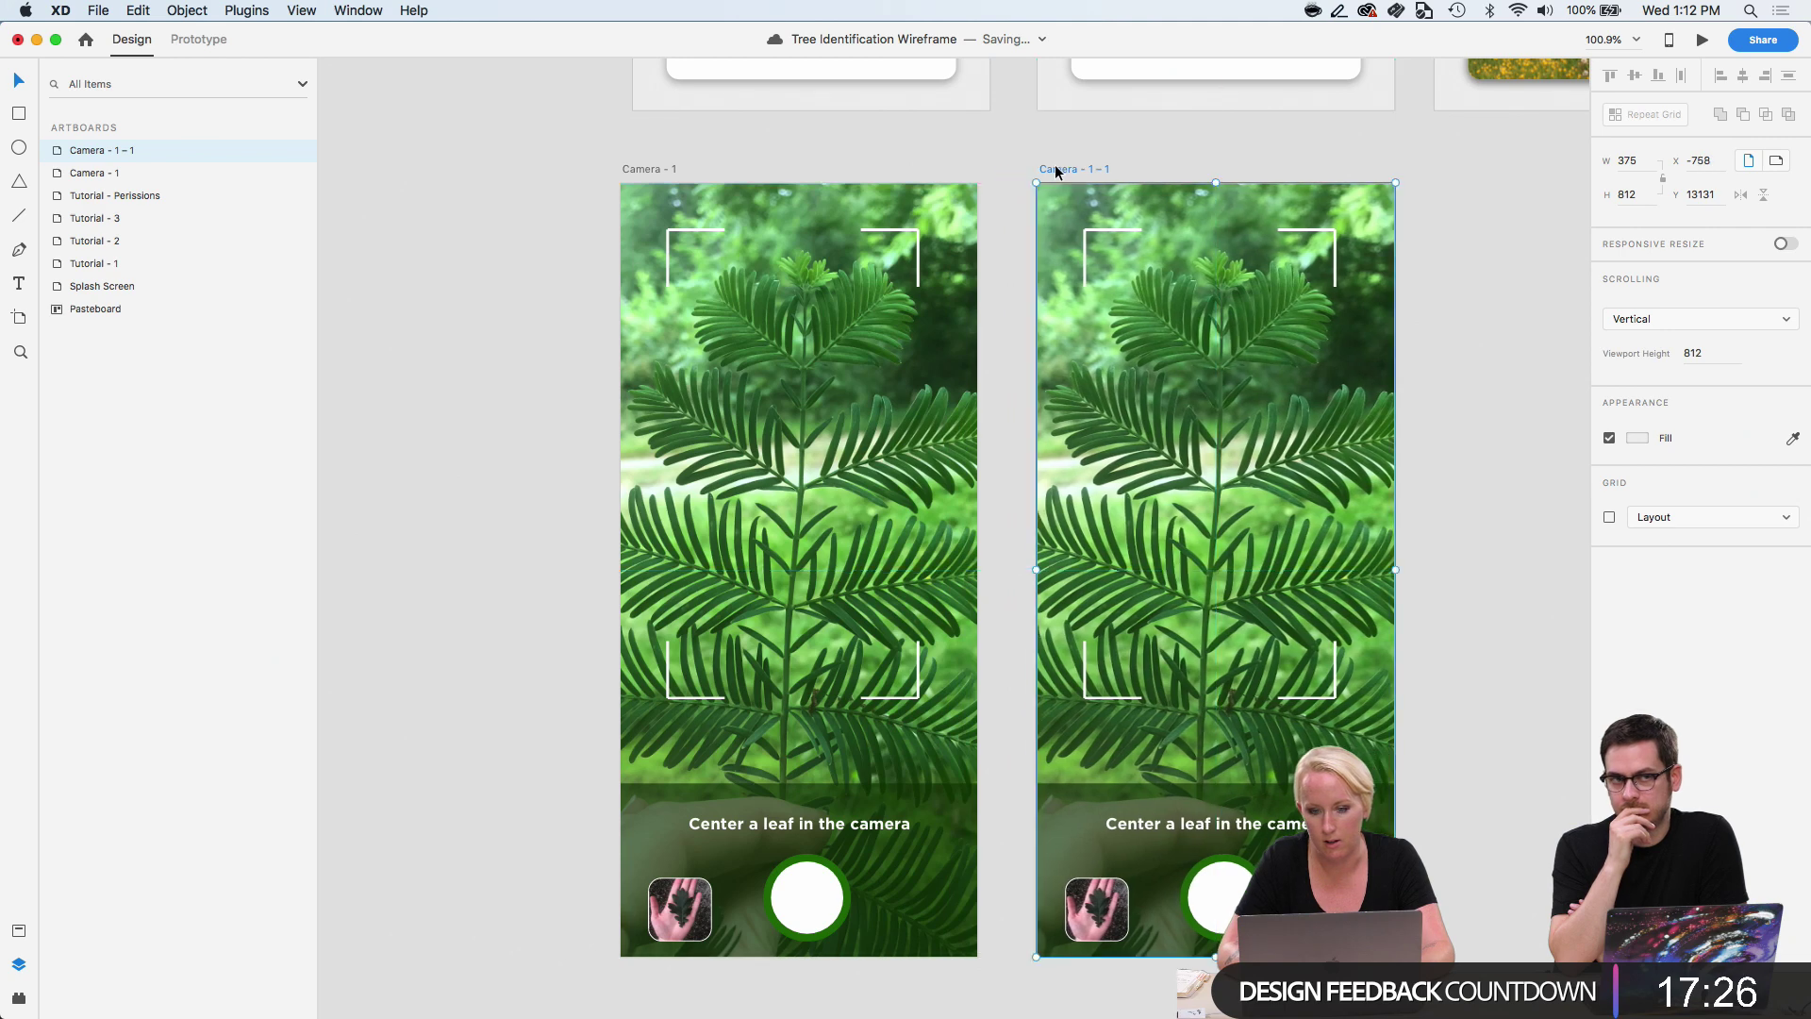
# Delete the shutter button, the "Center a leaf in the camera" text, the leaf thumbnail and the dark overlay from the duplicated camera artboard.
pyautogui.click(1556, 521)
pyautogui.scroll(1, 1556, 525)
pyautogui.scroll(3, 1556, 520)
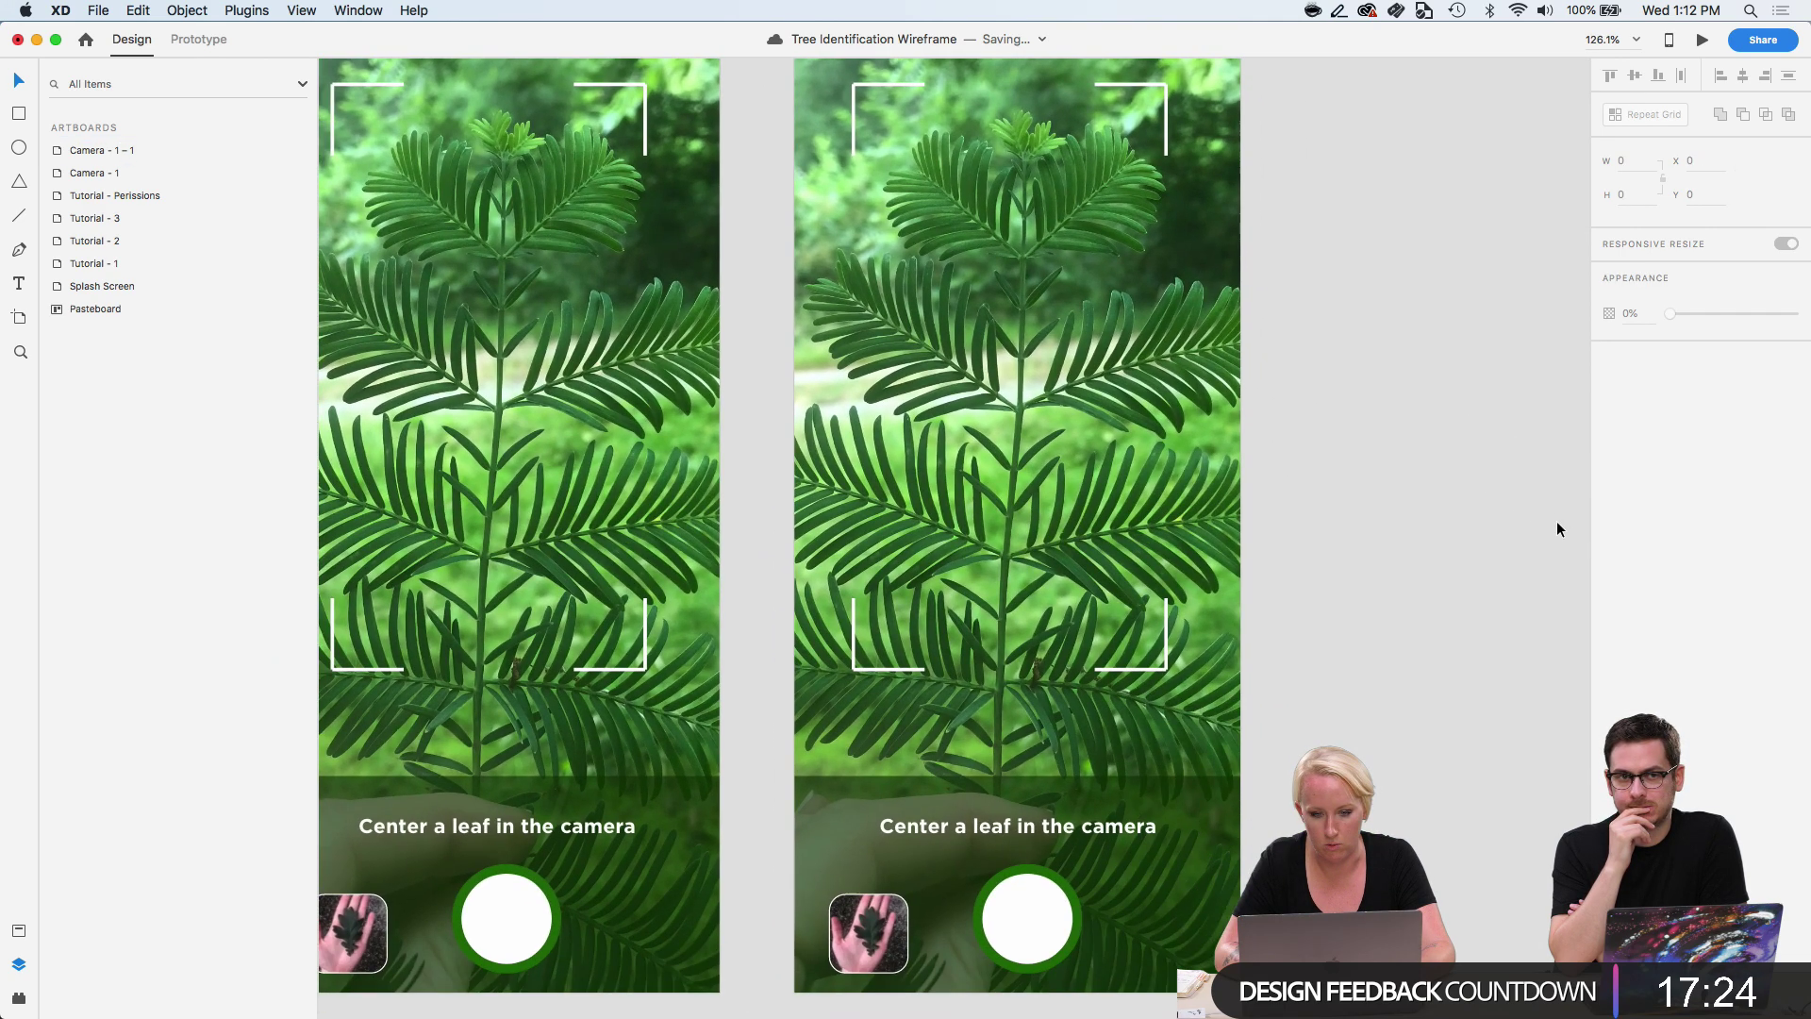
pyautogui.click(1047, 930)
pyautogui.press('Delete')
pyautogui.click(1056, 831)
pyautogui.press('Delete')
pyautogui.click(884, 926)
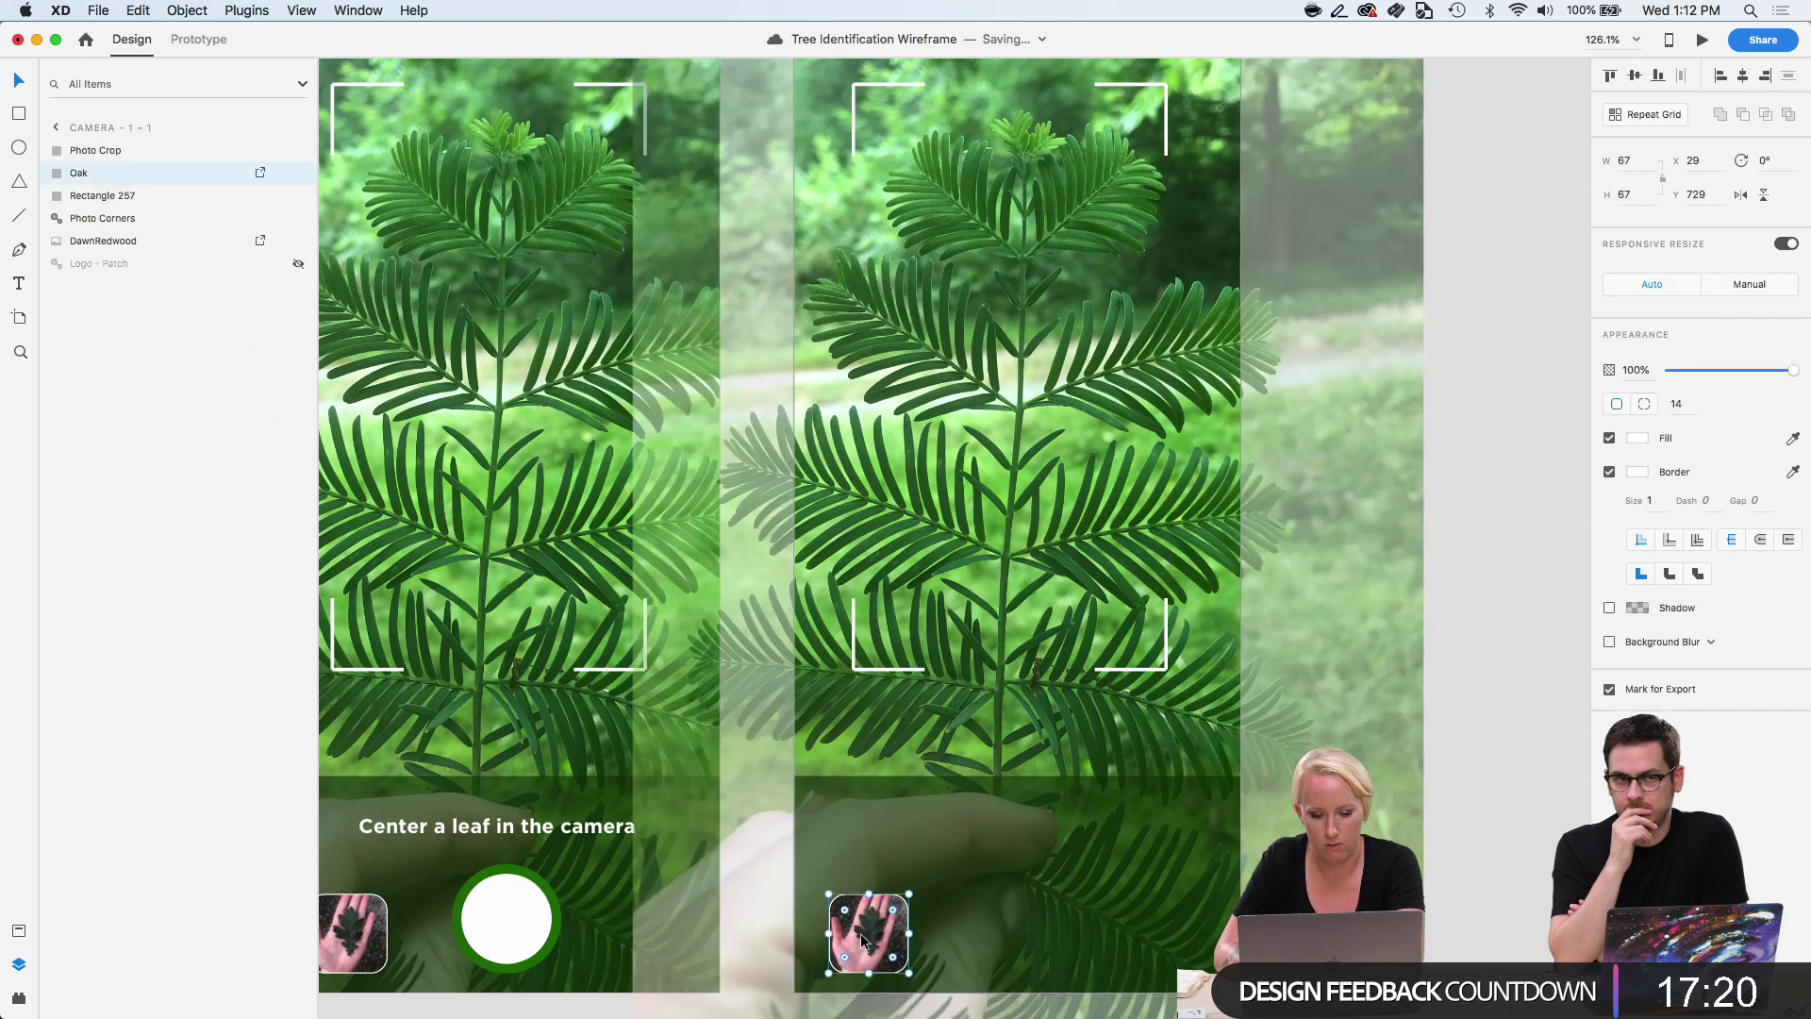
pyautogui.press('Delete')
pyautogui.click(965, 907)
pyautogui.press('Delete')
# Delete the Photo Corners and the hidden Logo - Patch layers from the duplicated camera artboard.
pyautogui.click(964, 903)
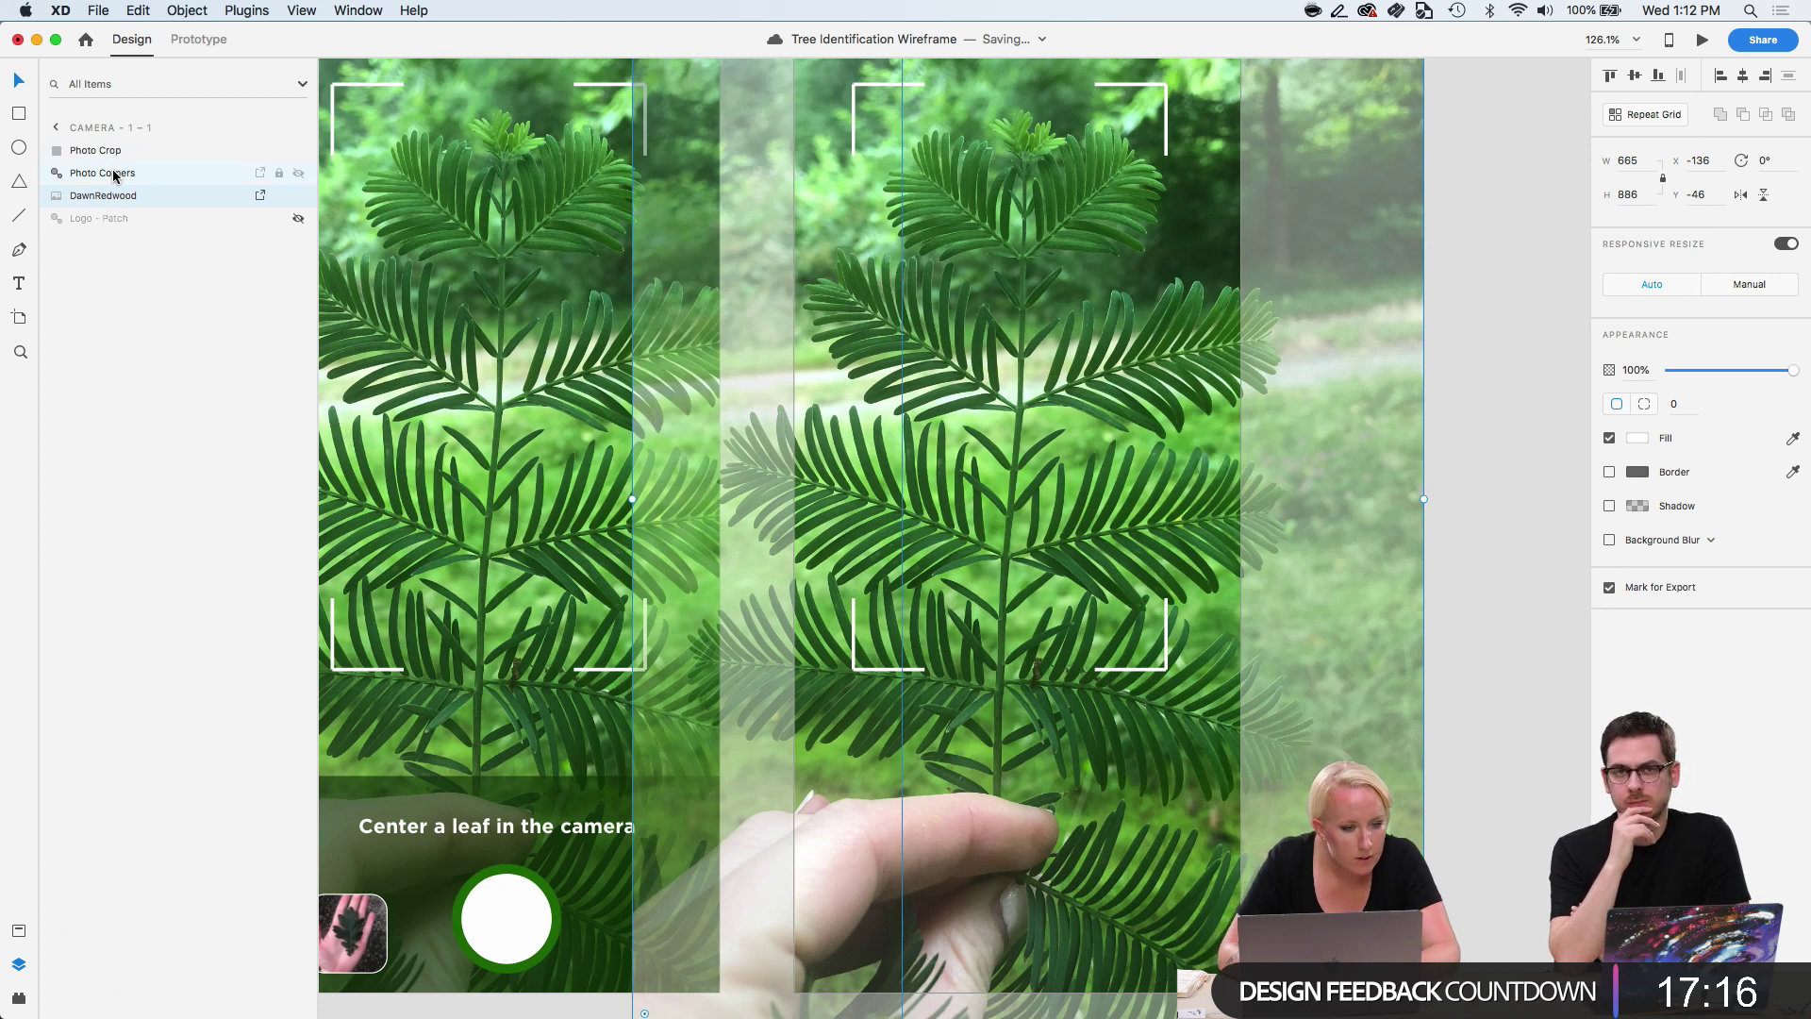
pyautogui.click(162, 170)
pyautogui.press('Delete')
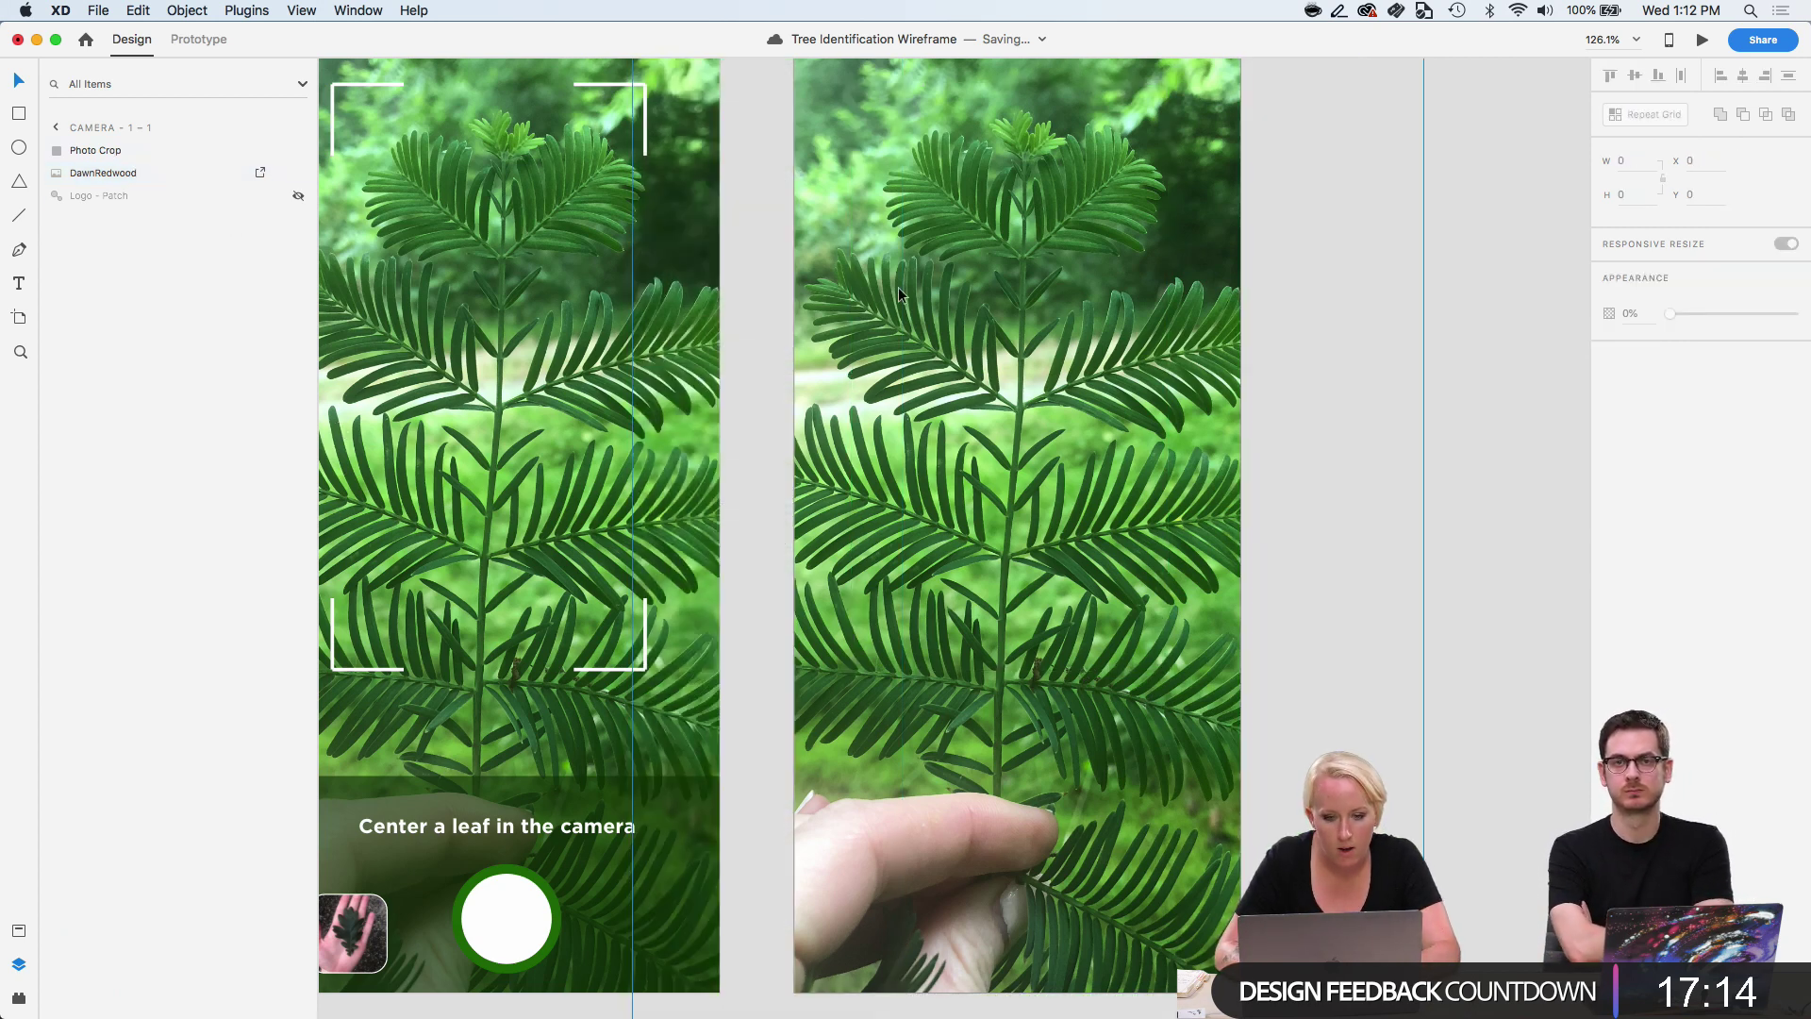
pyautogui.click(123, 153)
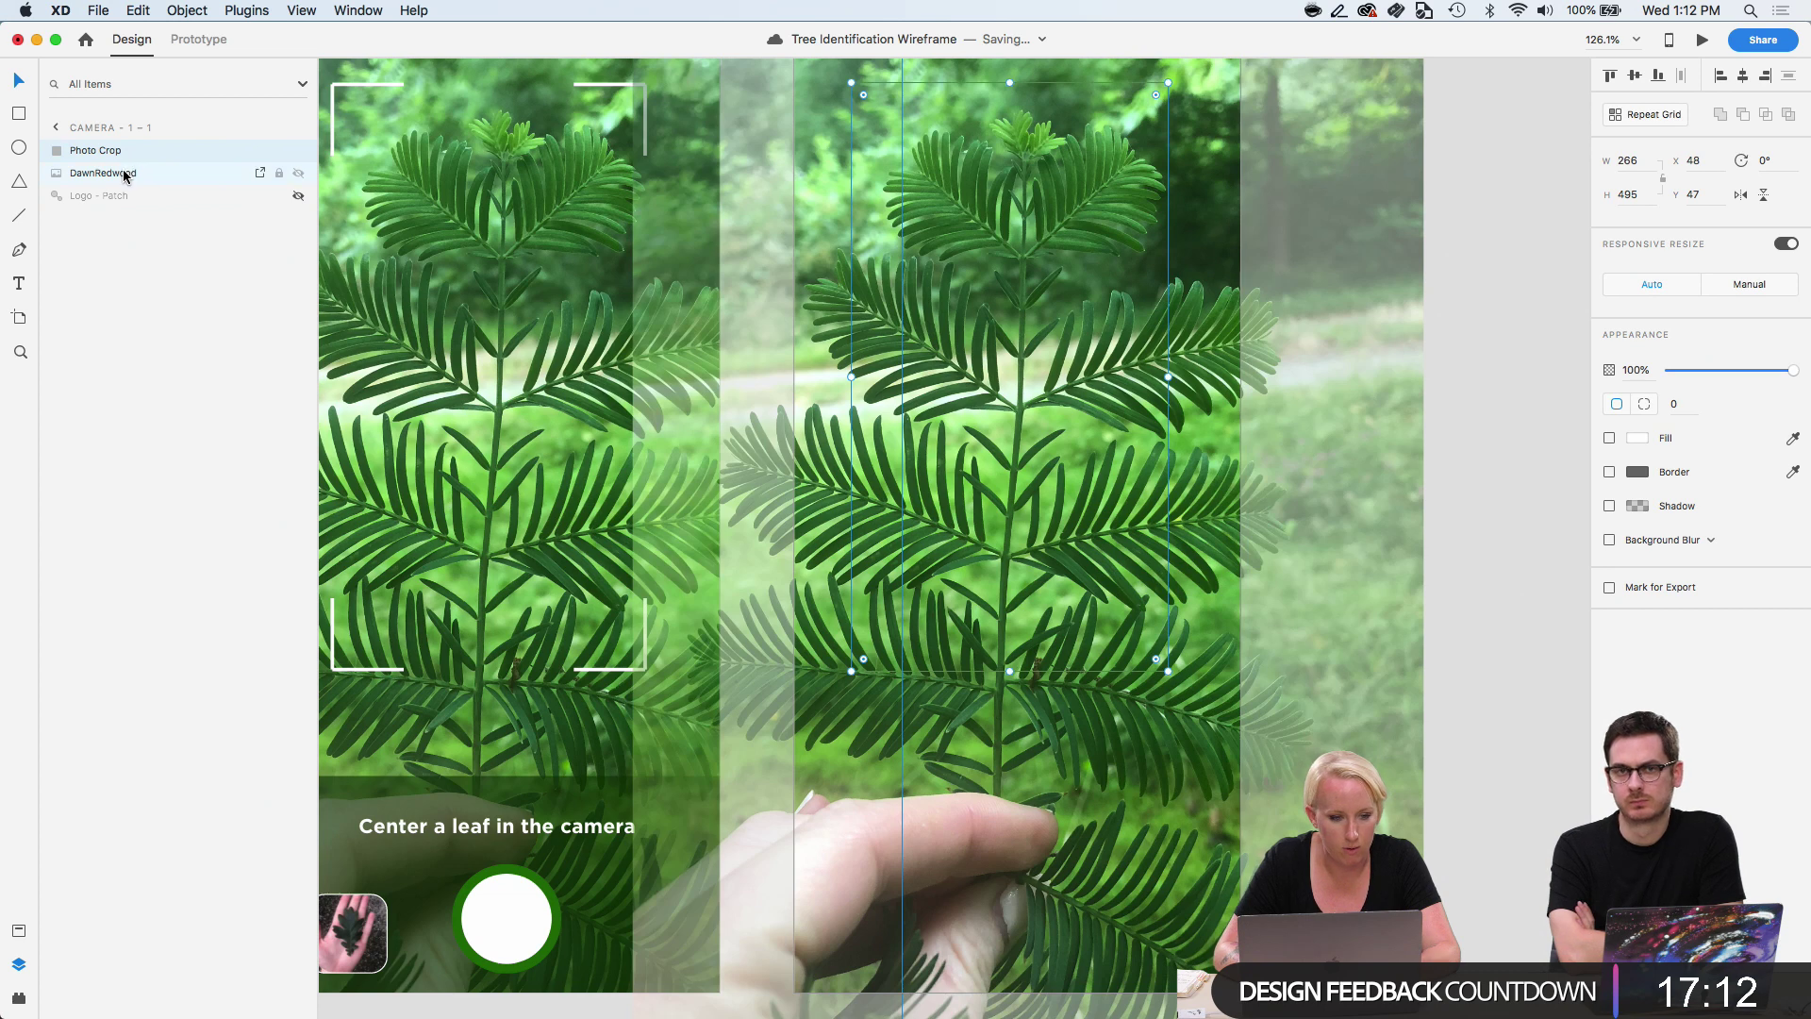
pyautogui.keyDown('shift'); pyautogui.click(124, 173); pyautogui.keyUp('shift')
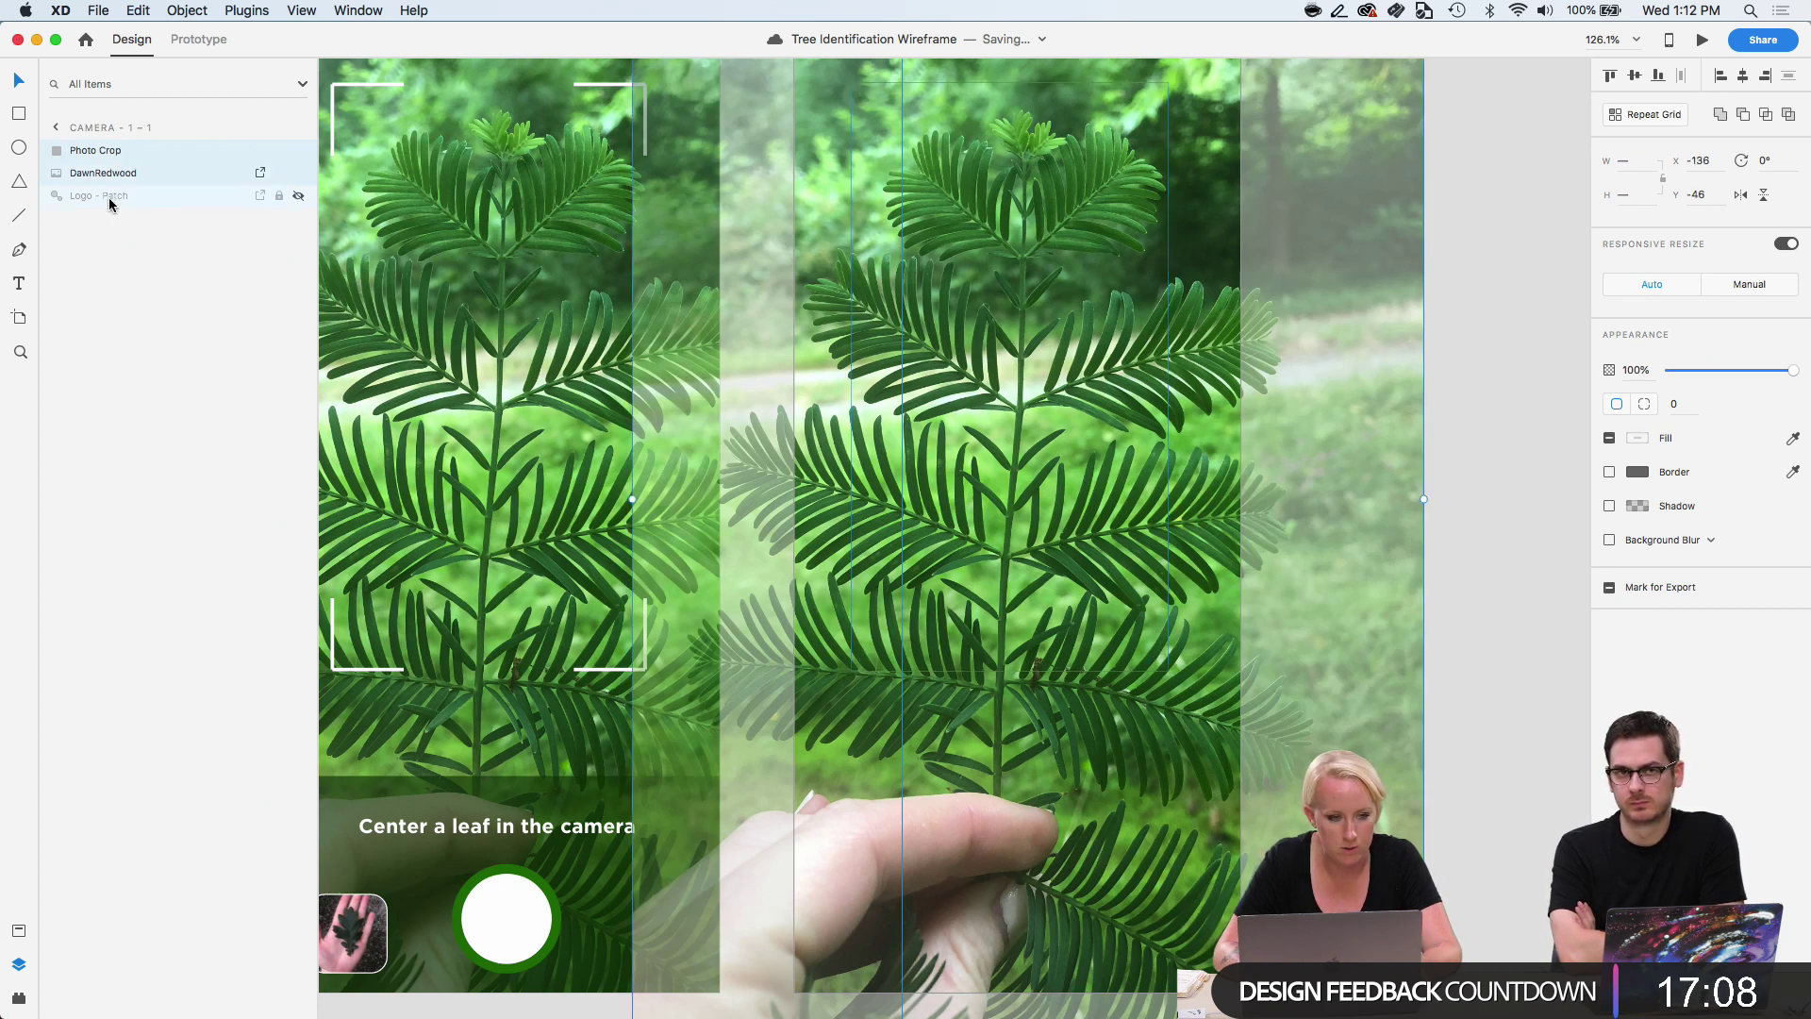
pyautogui.click(110, 200)
pyautogui.press('Delete')
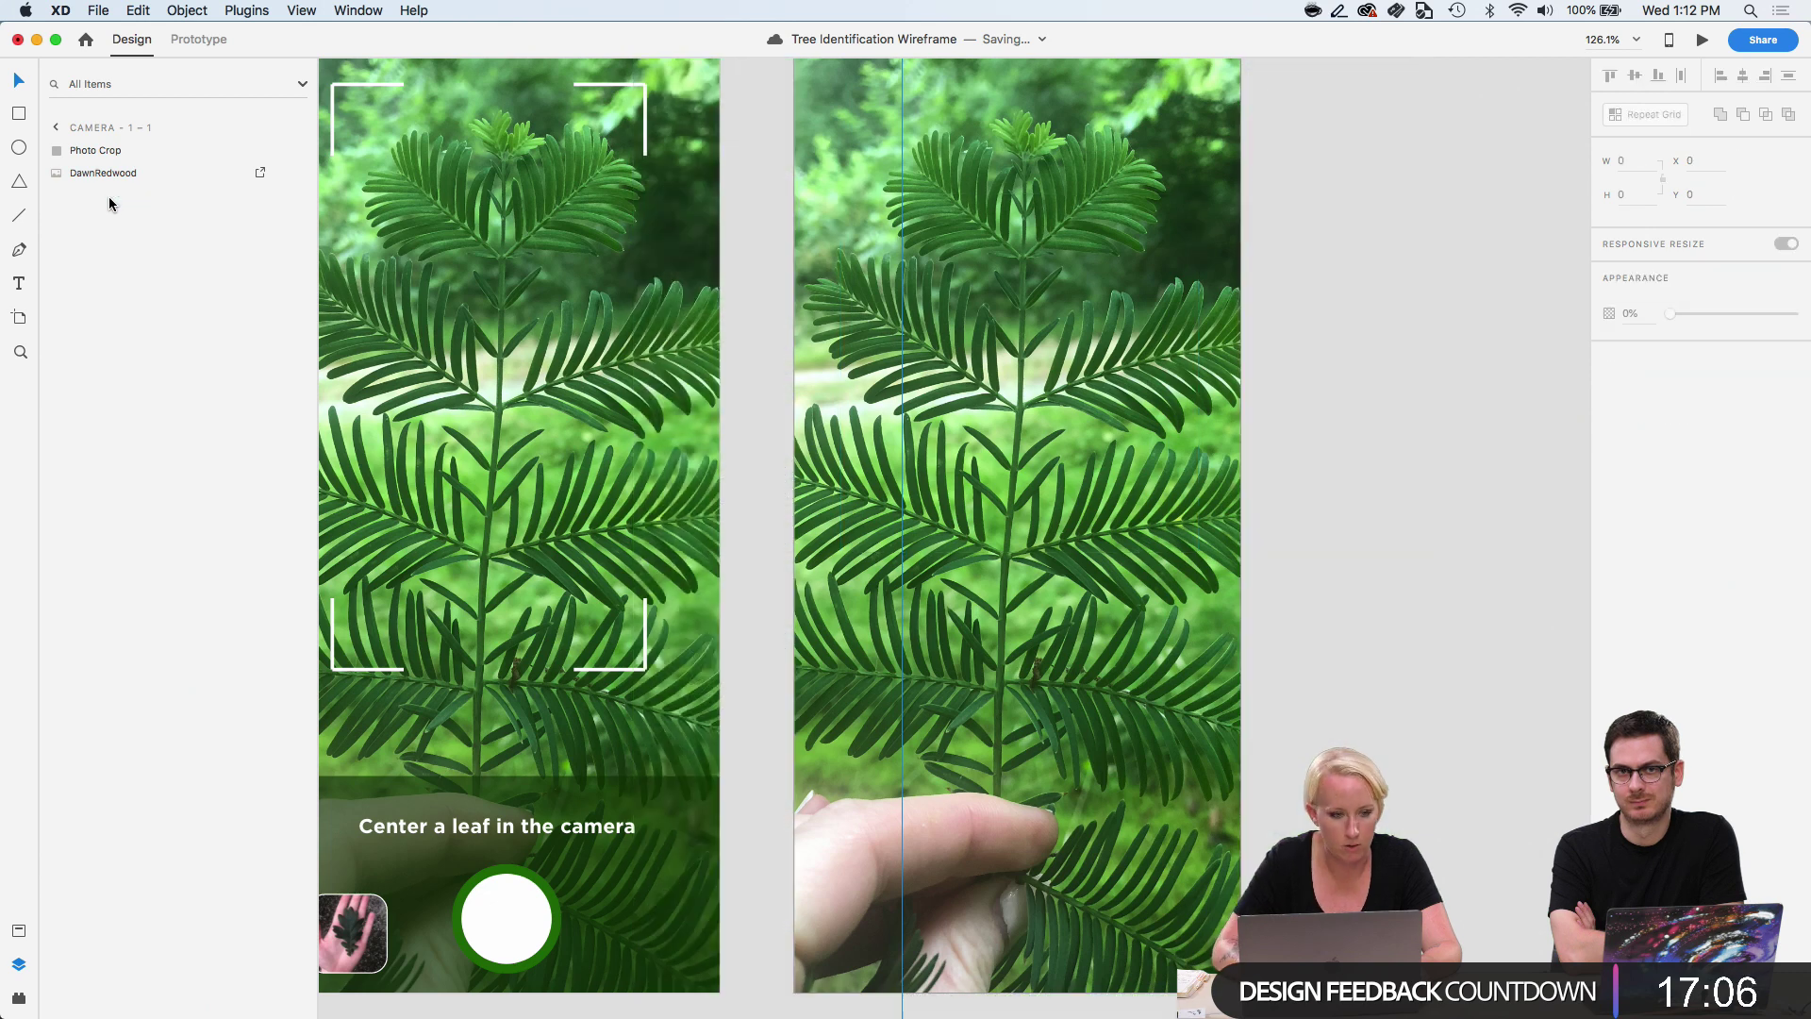
# Mask the DawnRedwood photo on the duplicated artboard with the Photo Crop shape.
pyautogui.click(100, 152)
pyautogui.keyDown('shift'); pyautogui.click(100, 172); pyautogui.keyUp('shift')
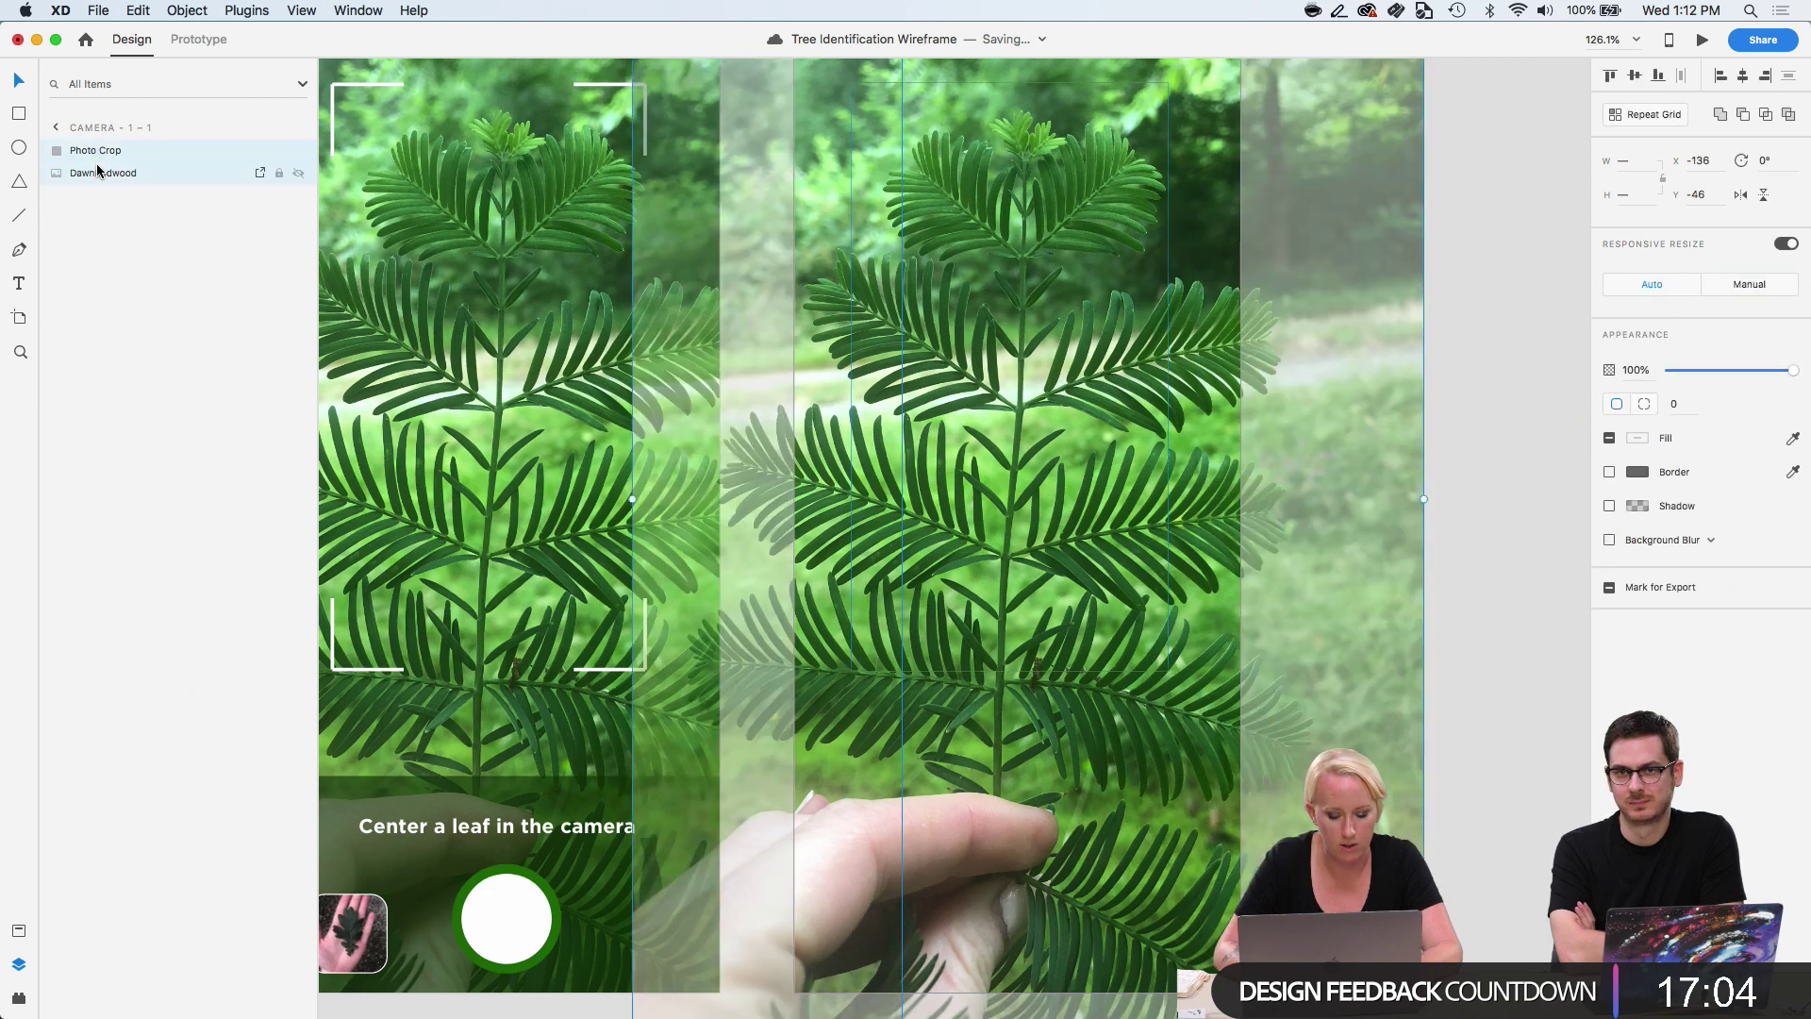
pyautogui.press('super+shift+m')
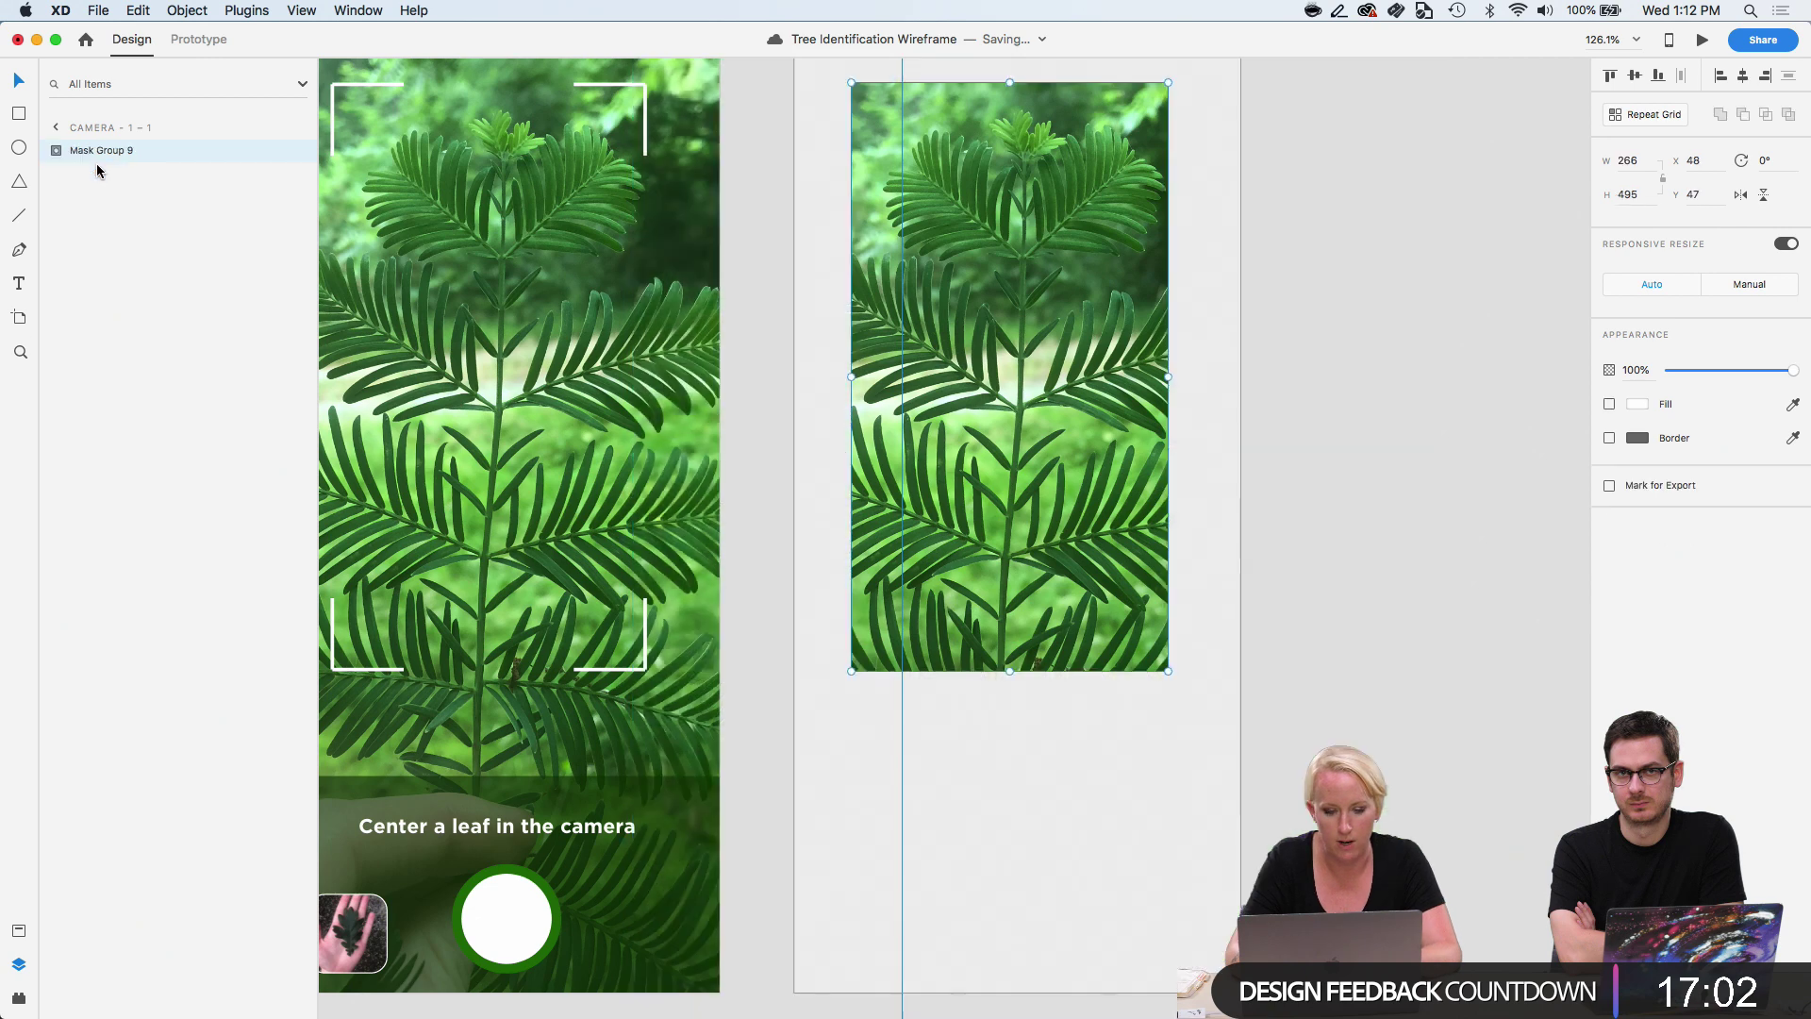
pyautogui.click(1449, 437)
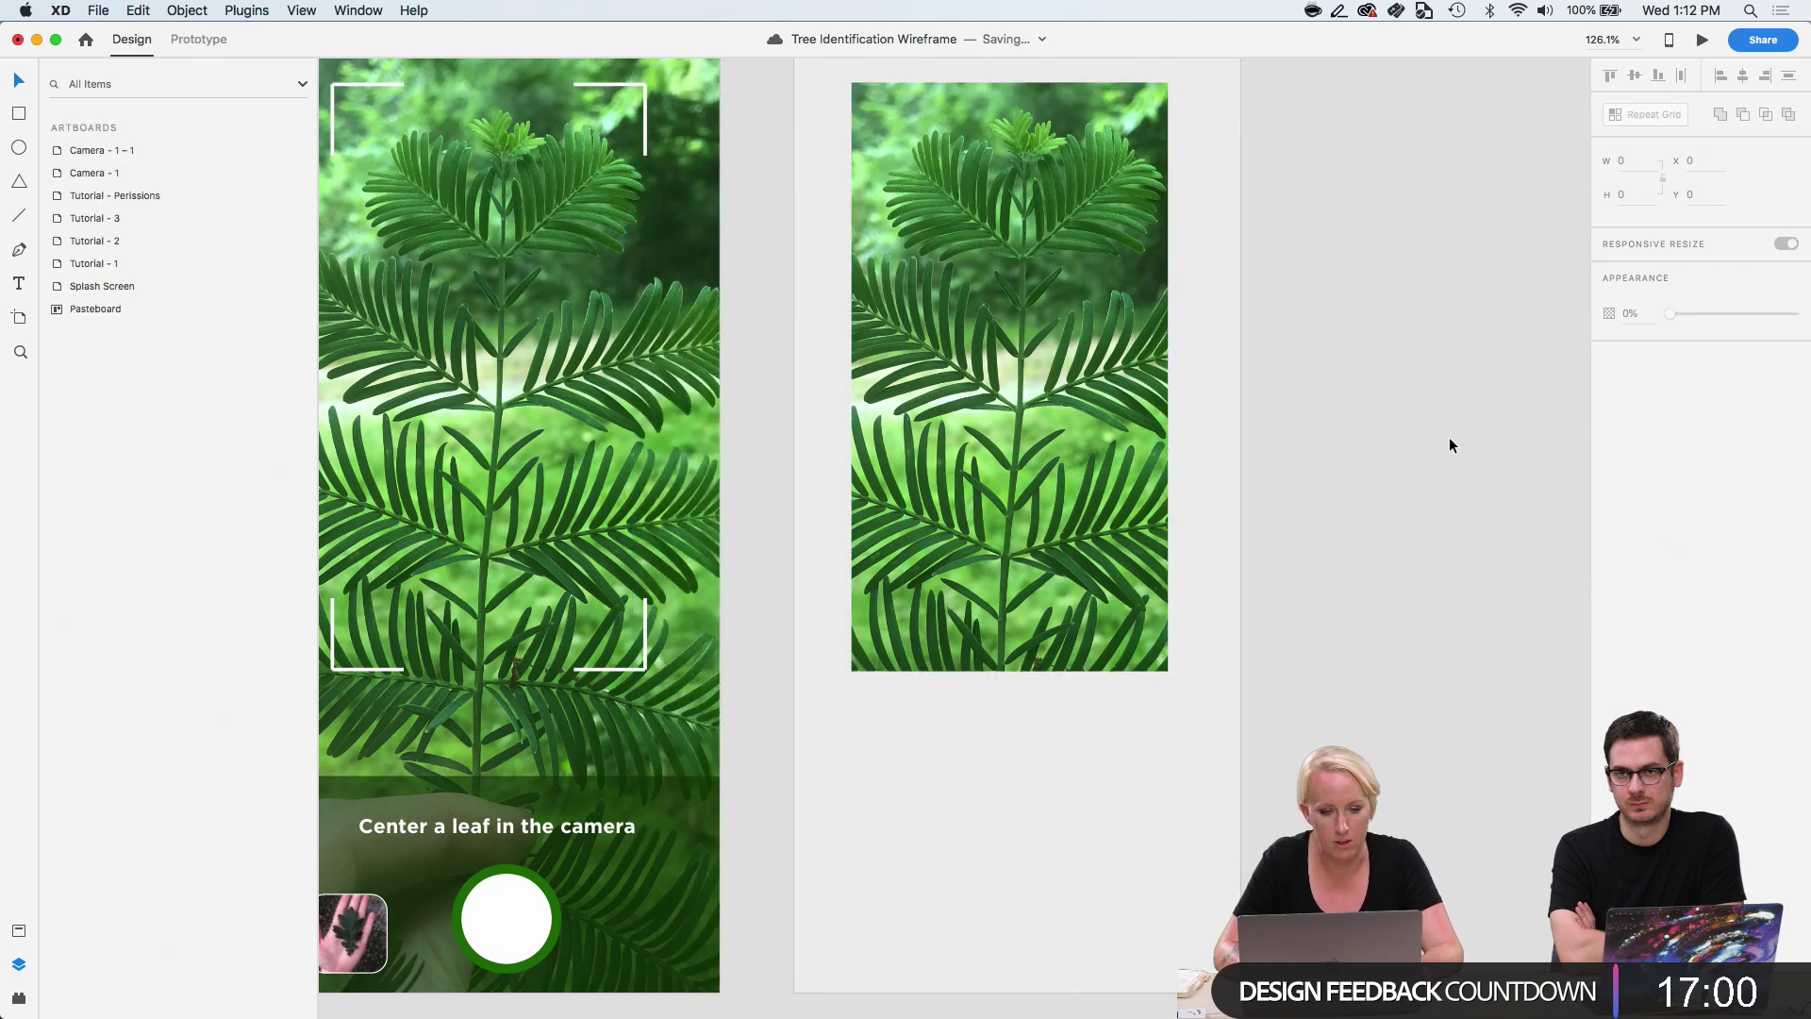
# Switch the document to Prototype mode with both camera artboards in view.
pyautogui.scroll(-3, 1448, 437)
pyautogui.hscroll(1, 1449, 437)
pyautogui.scroll(1, 1449, 437)
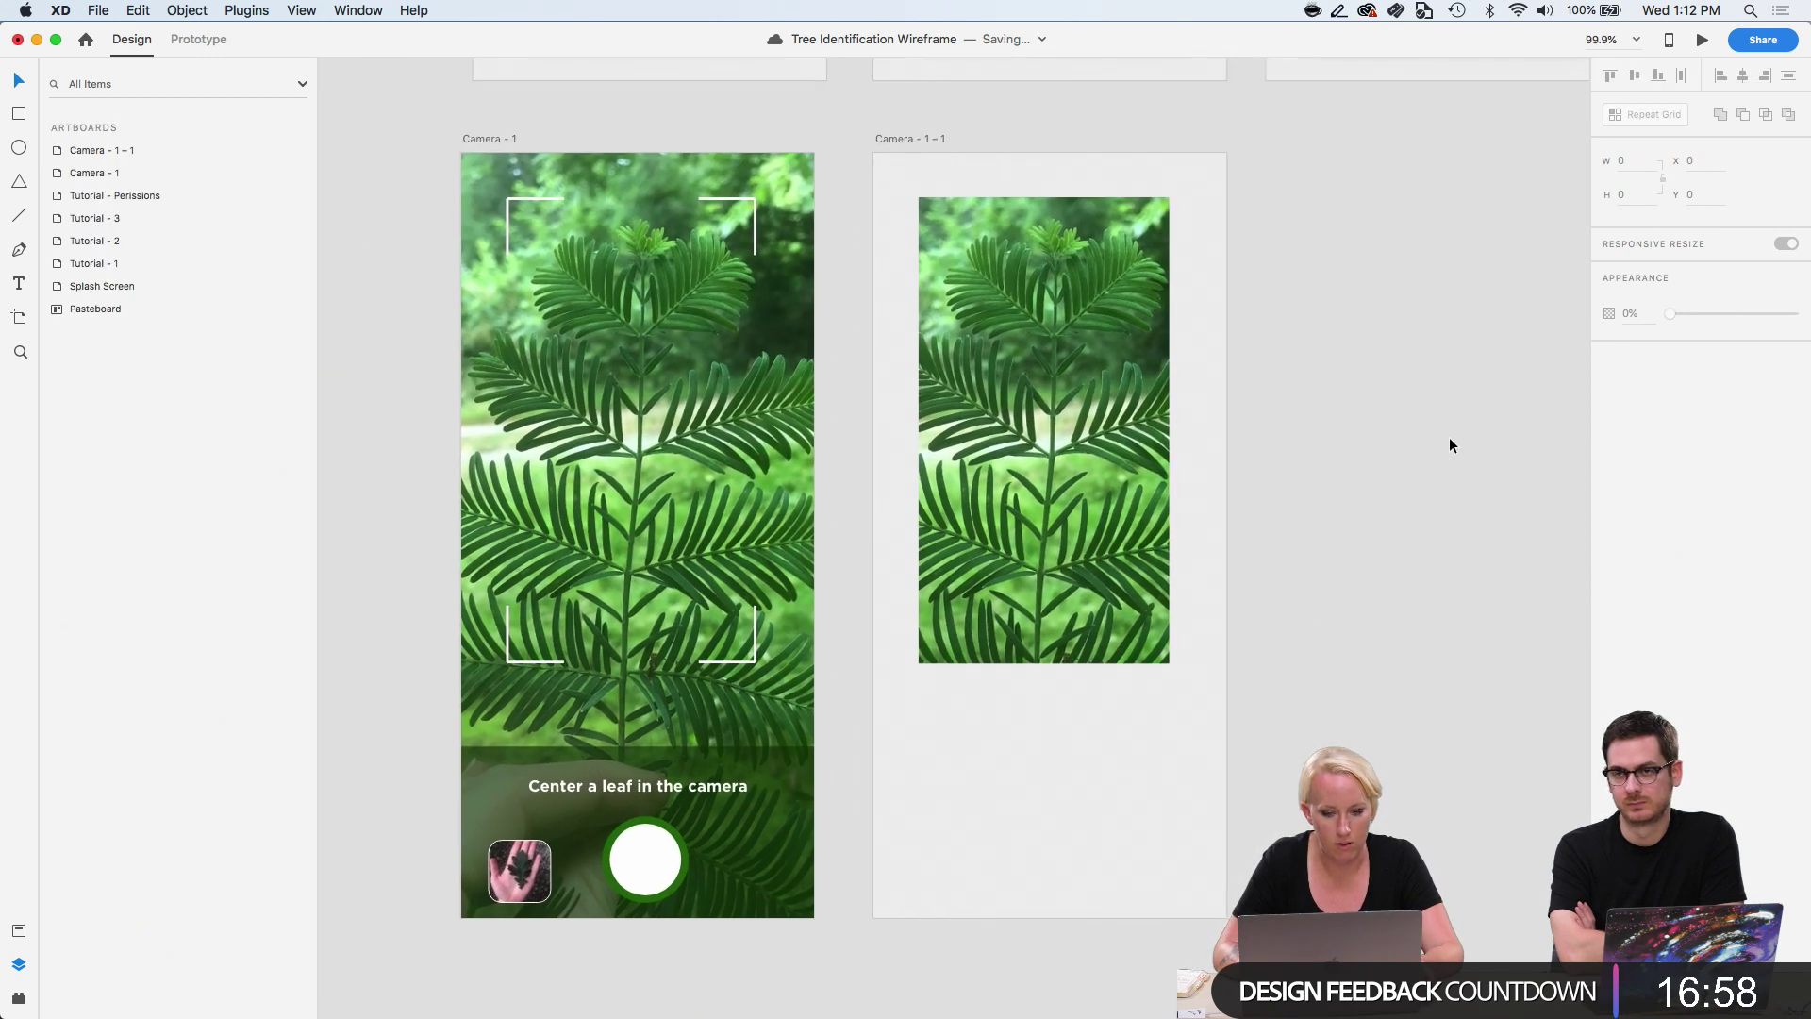
pyautogui.click(495, 137)
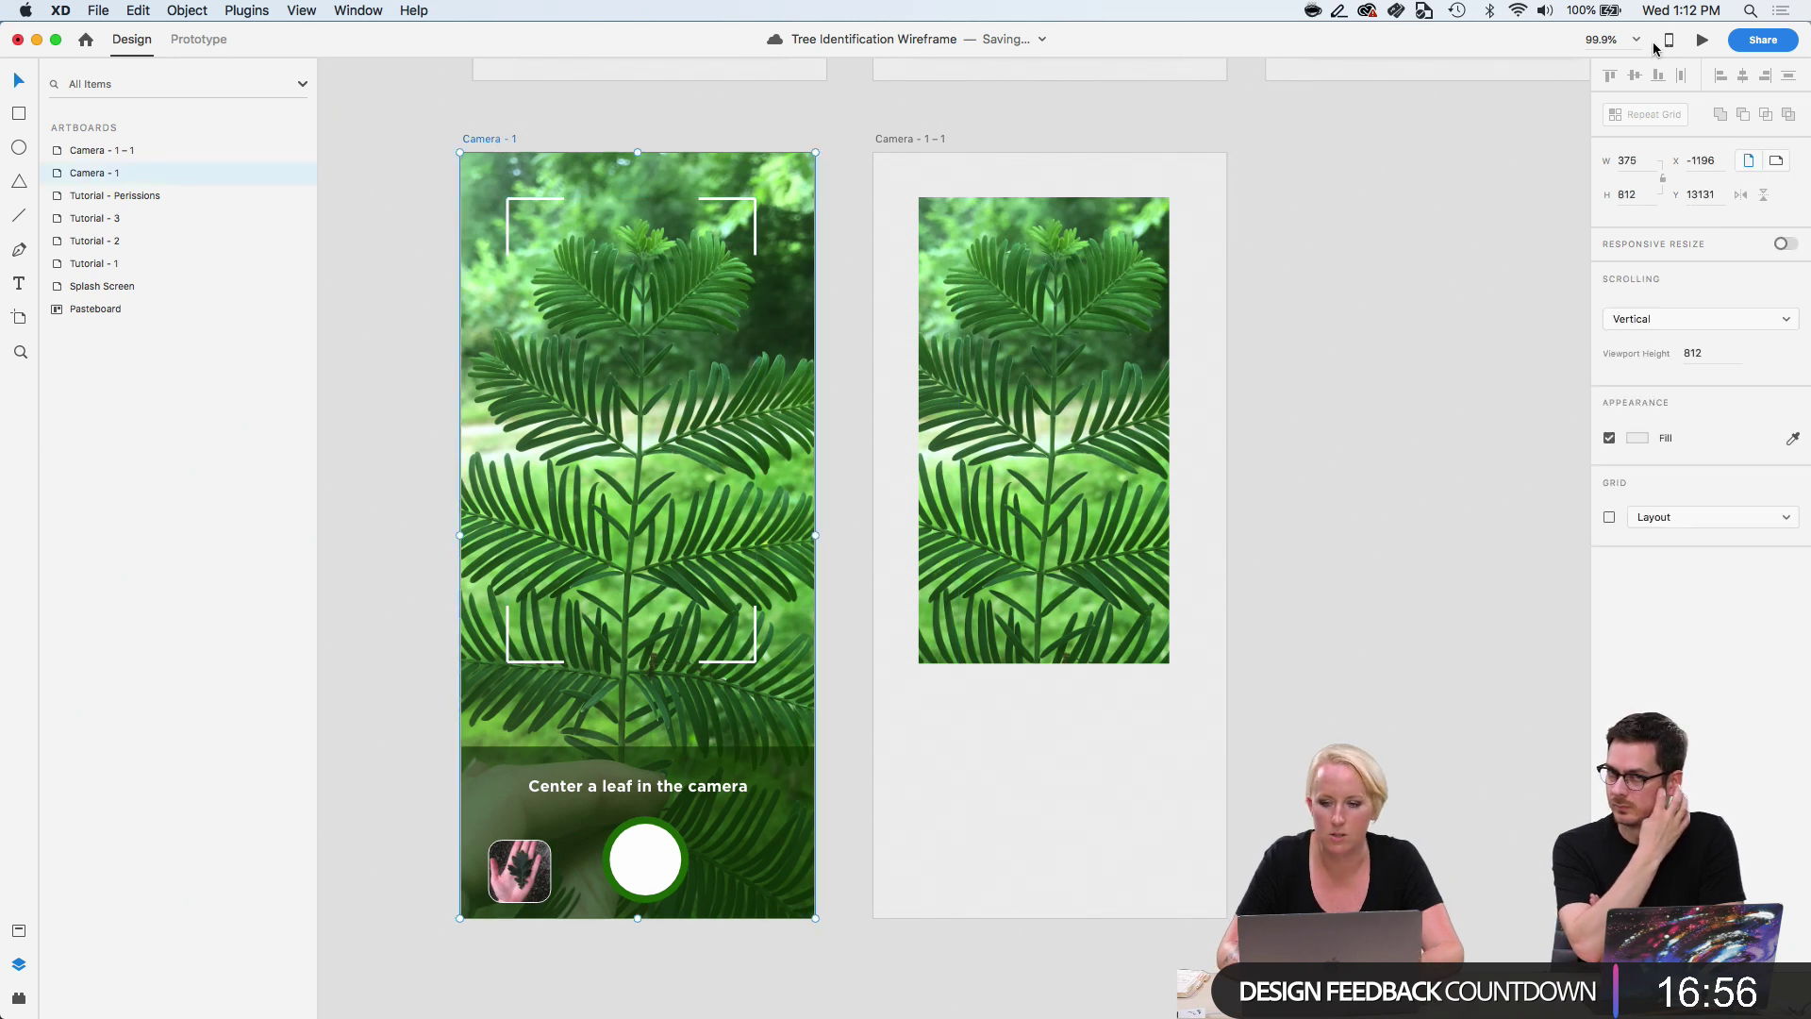
pyautogui.click(394, 156)
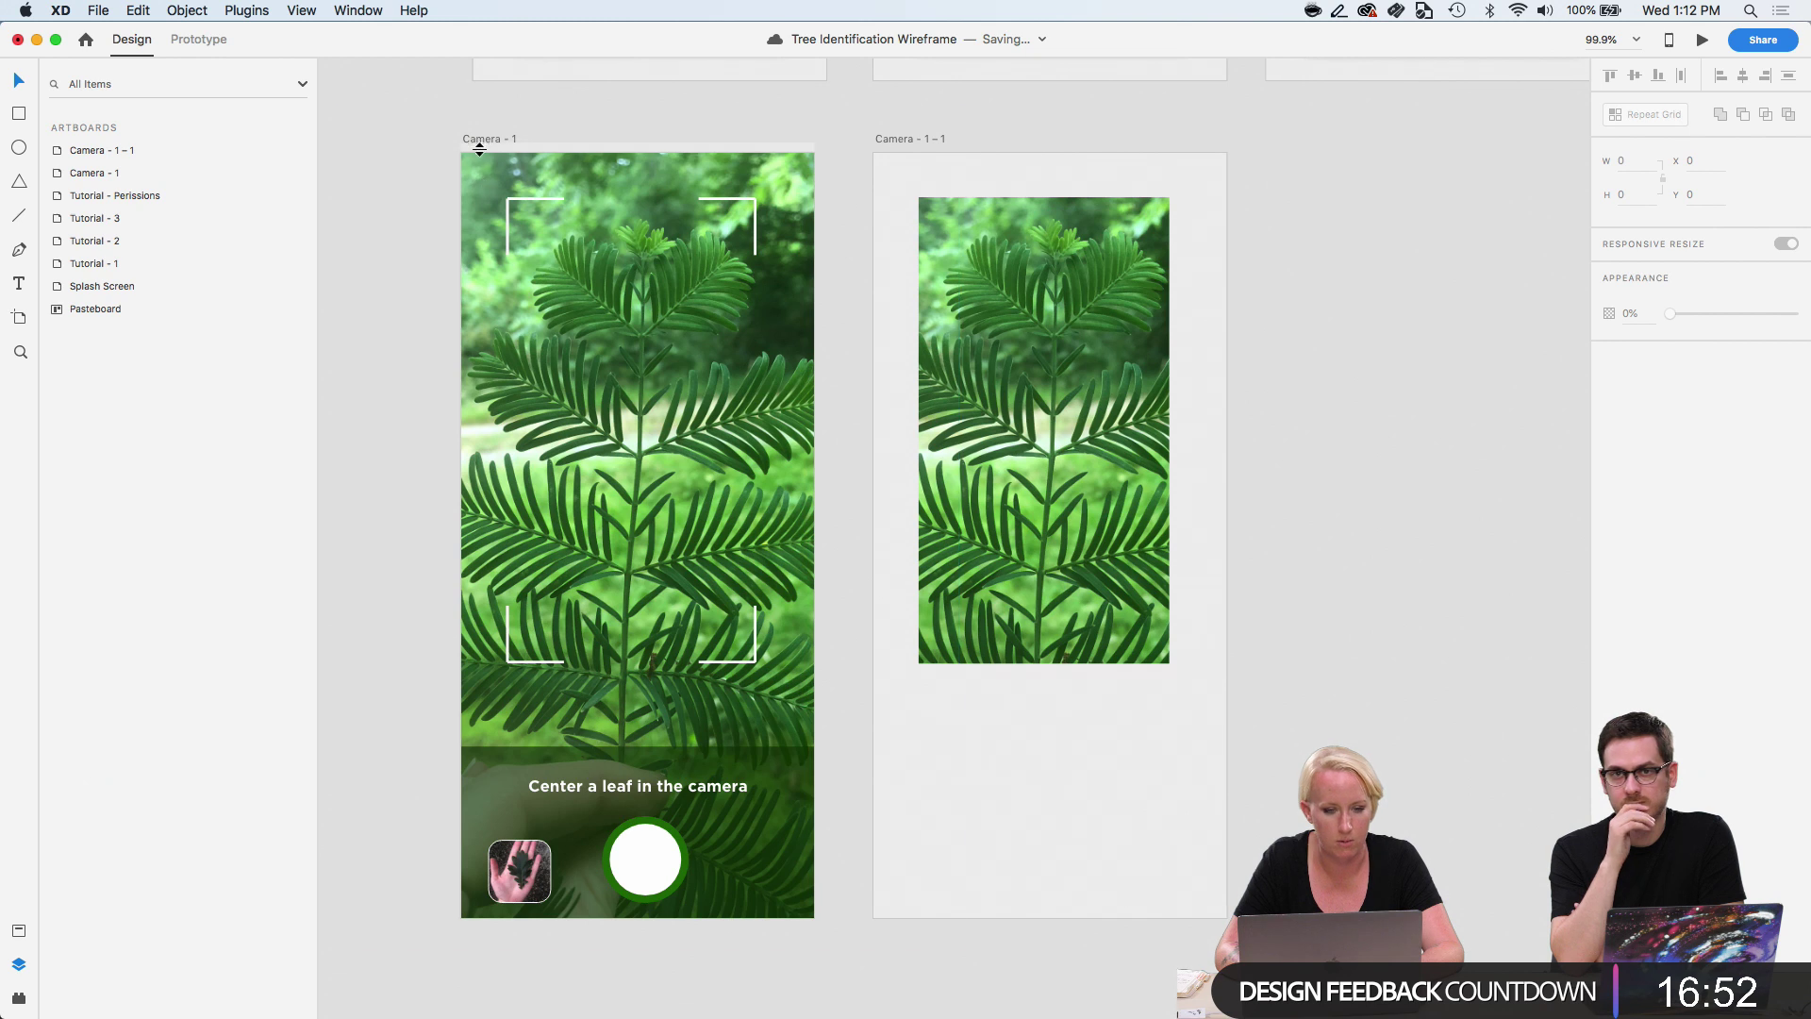
pyautogui.click(207, 38)
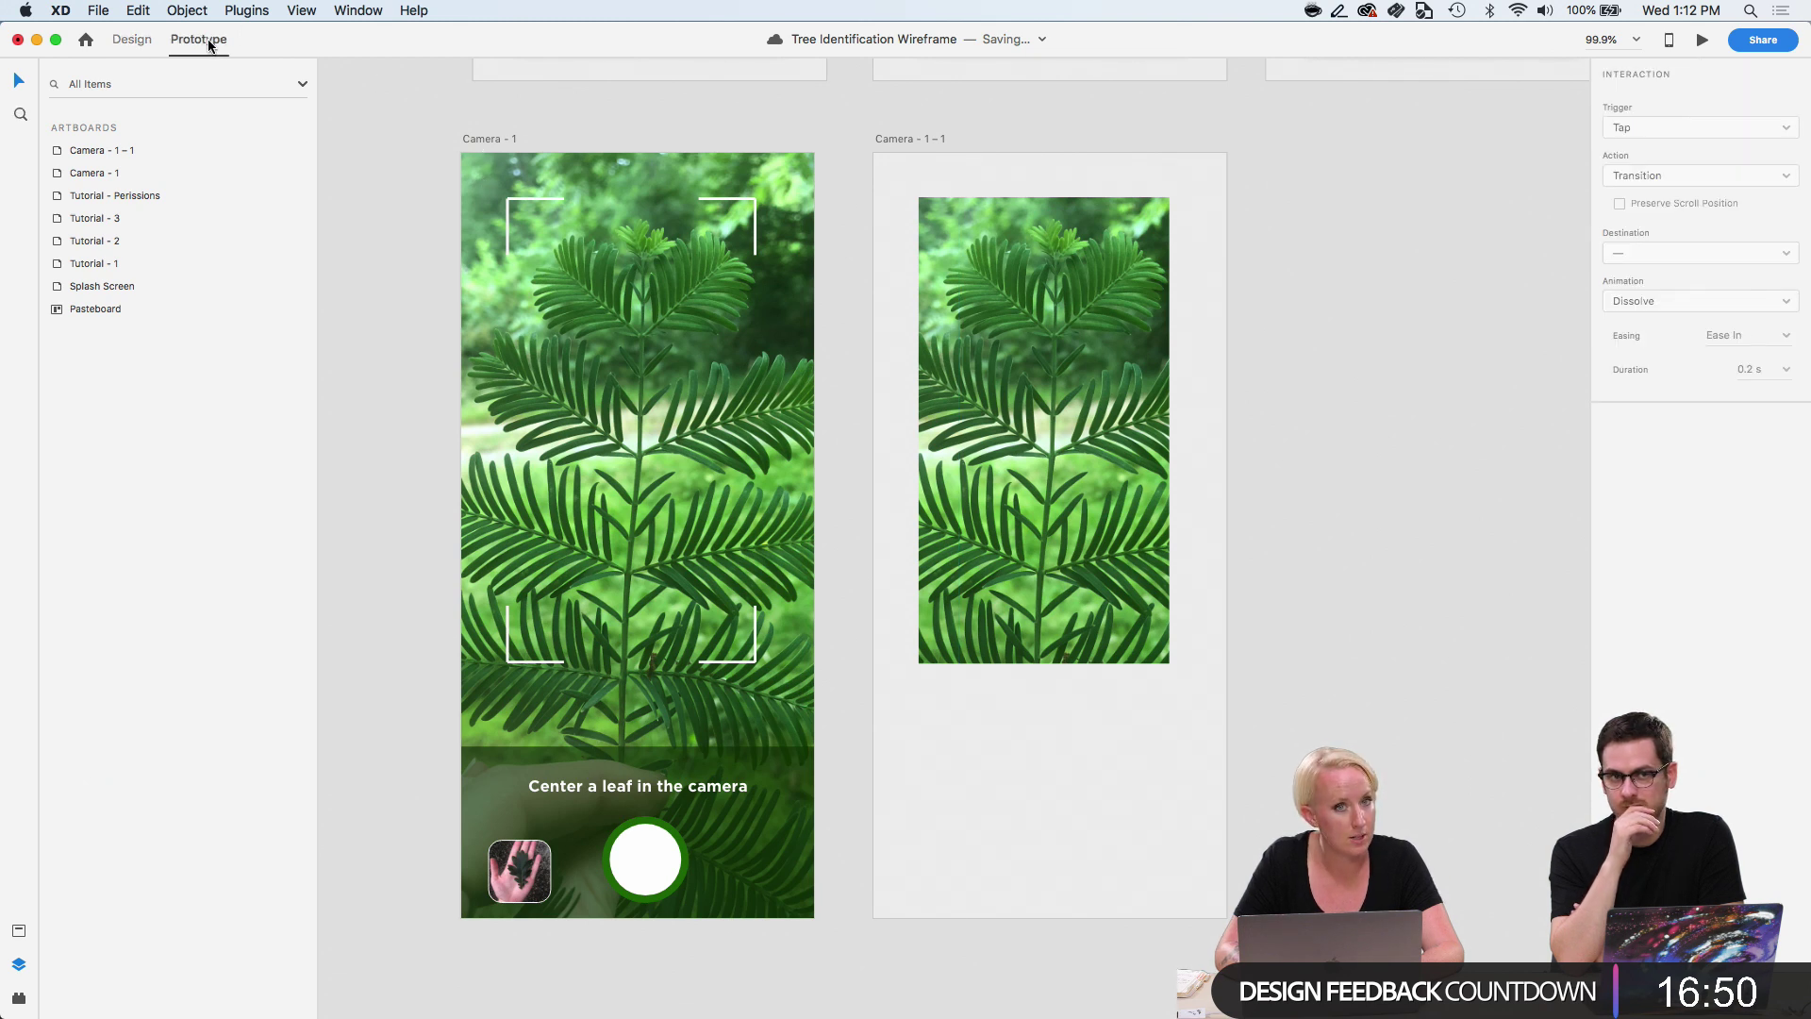
# Try to link the whole Camera - 1 artboard to Camera - 1 – 1 with a timed Auto-Animate transition.
pyautogui.click(494, 138)
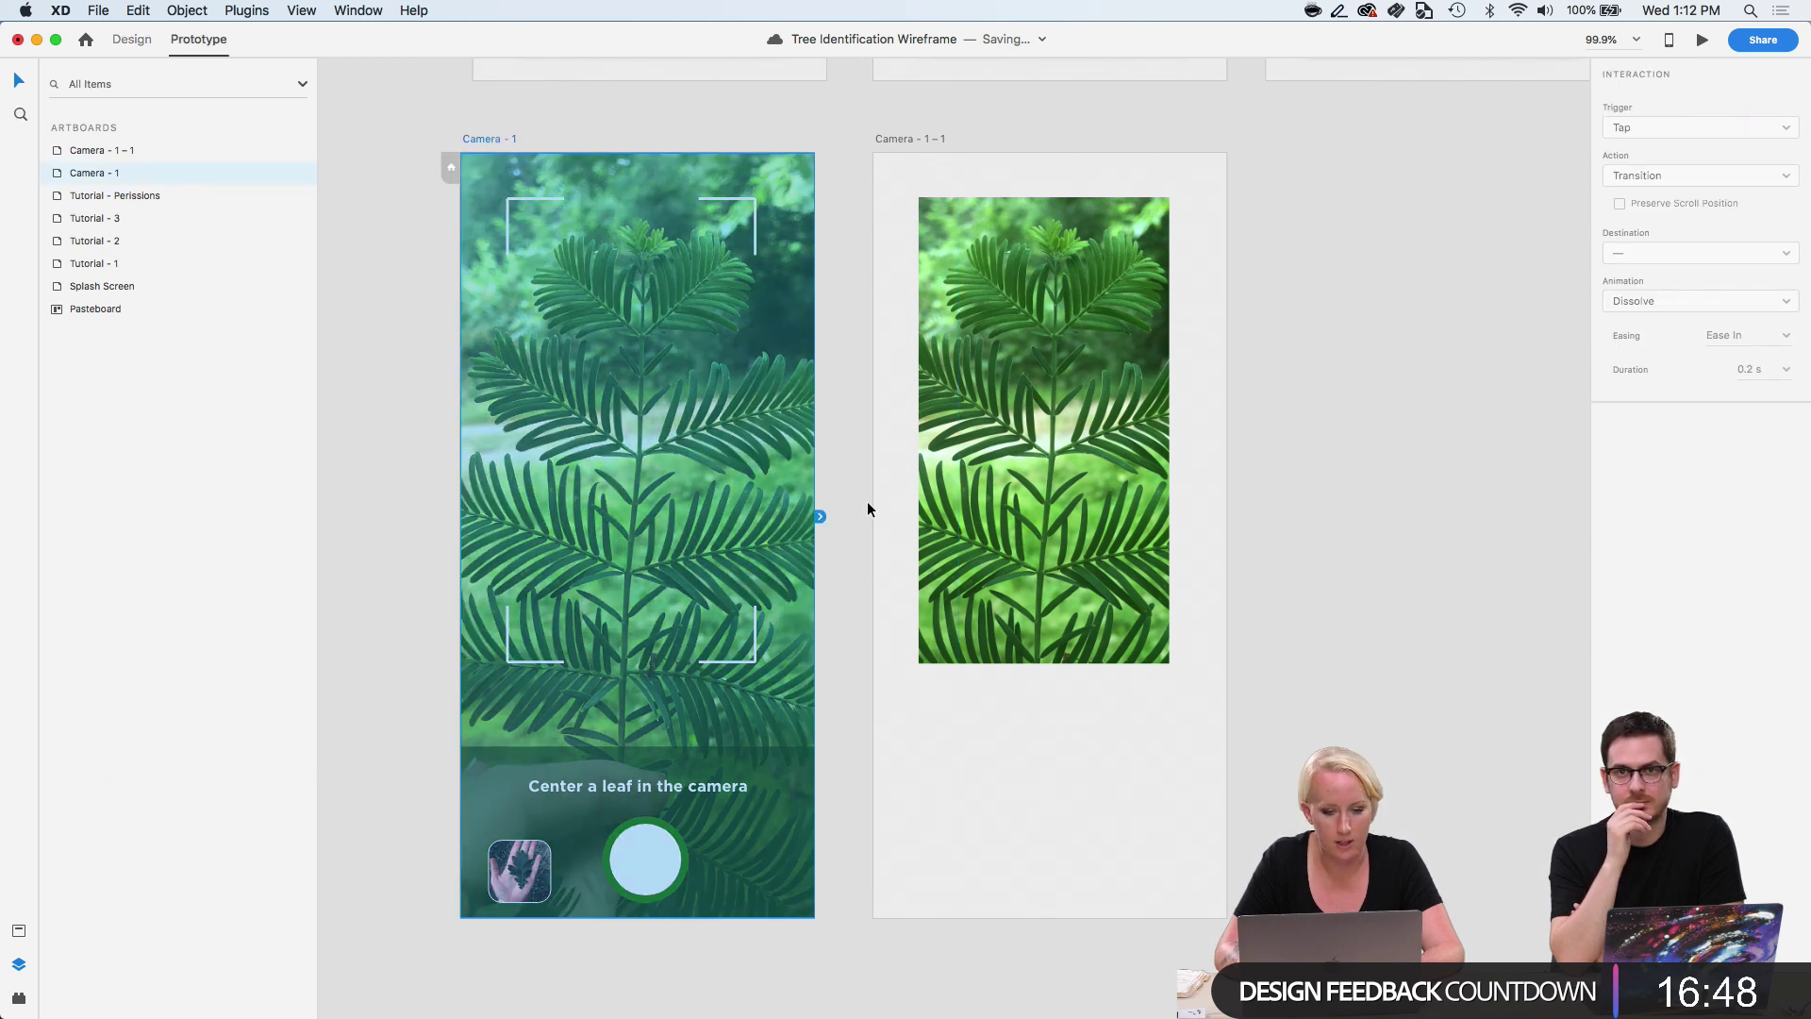
pyautogui.moveTo(821, 515); pyautogui.dragTo(877, 506)
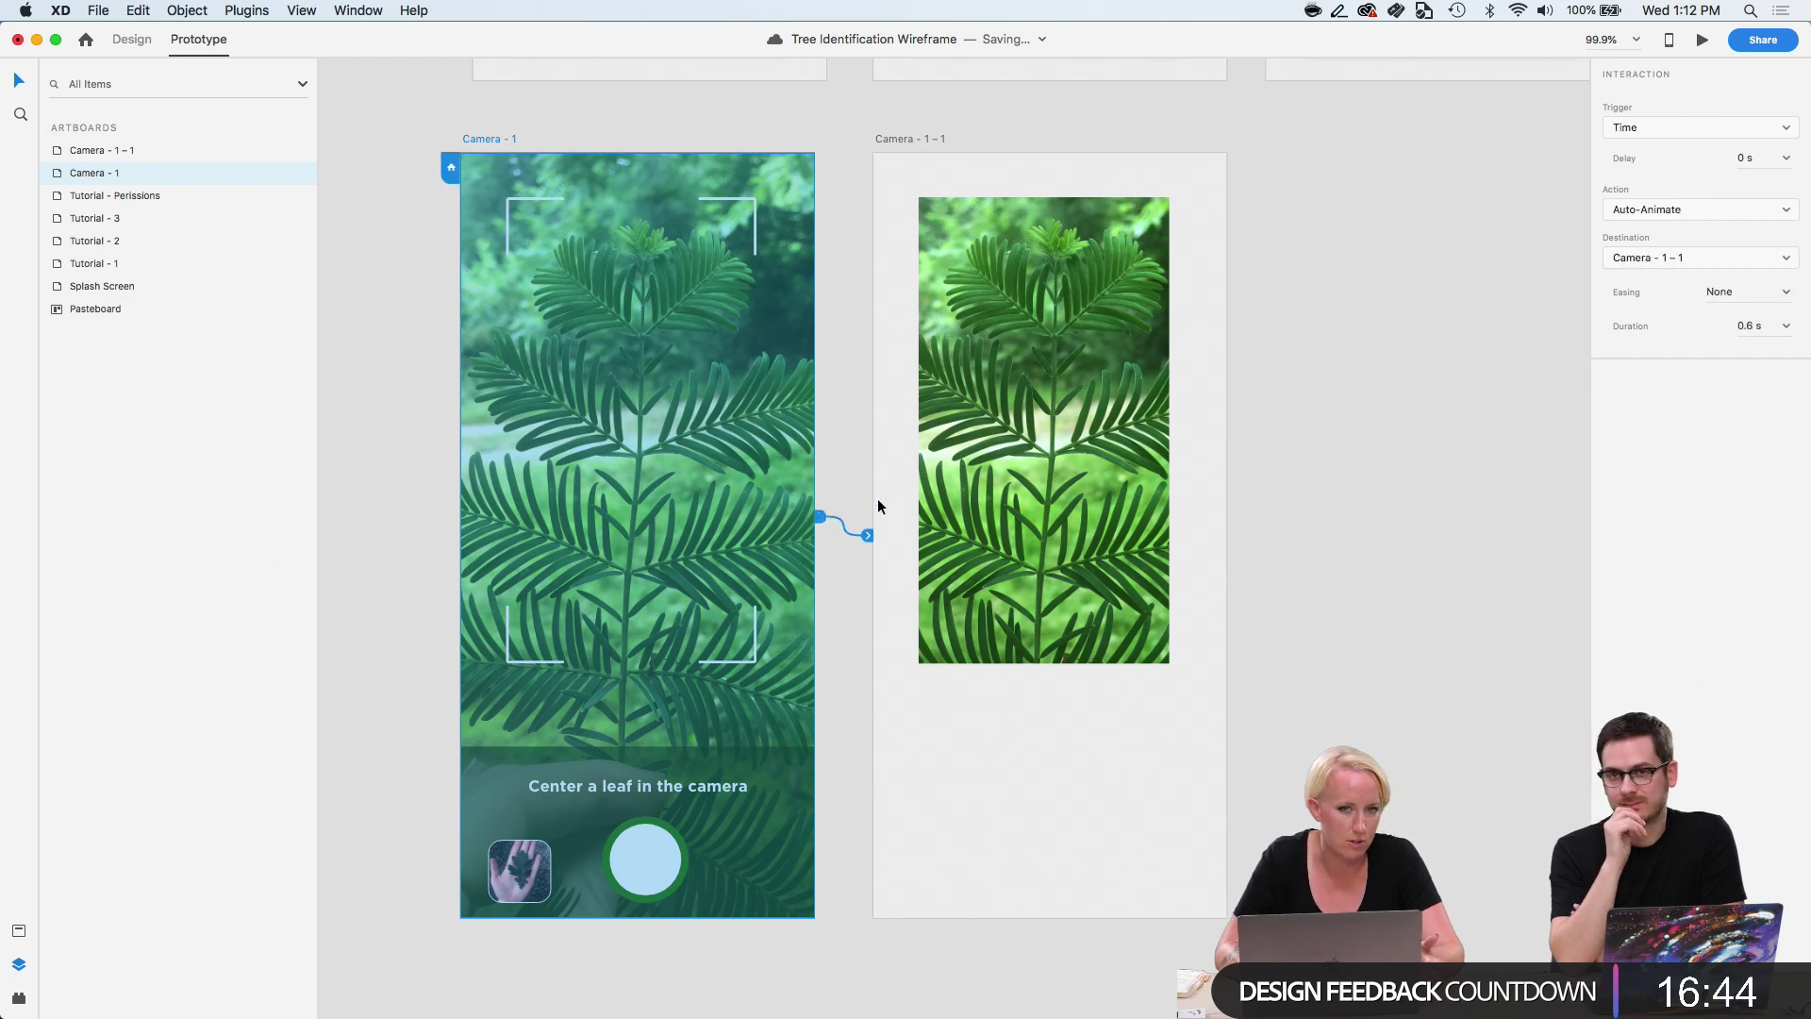
pyautogui.scroll(2, 877, 506)
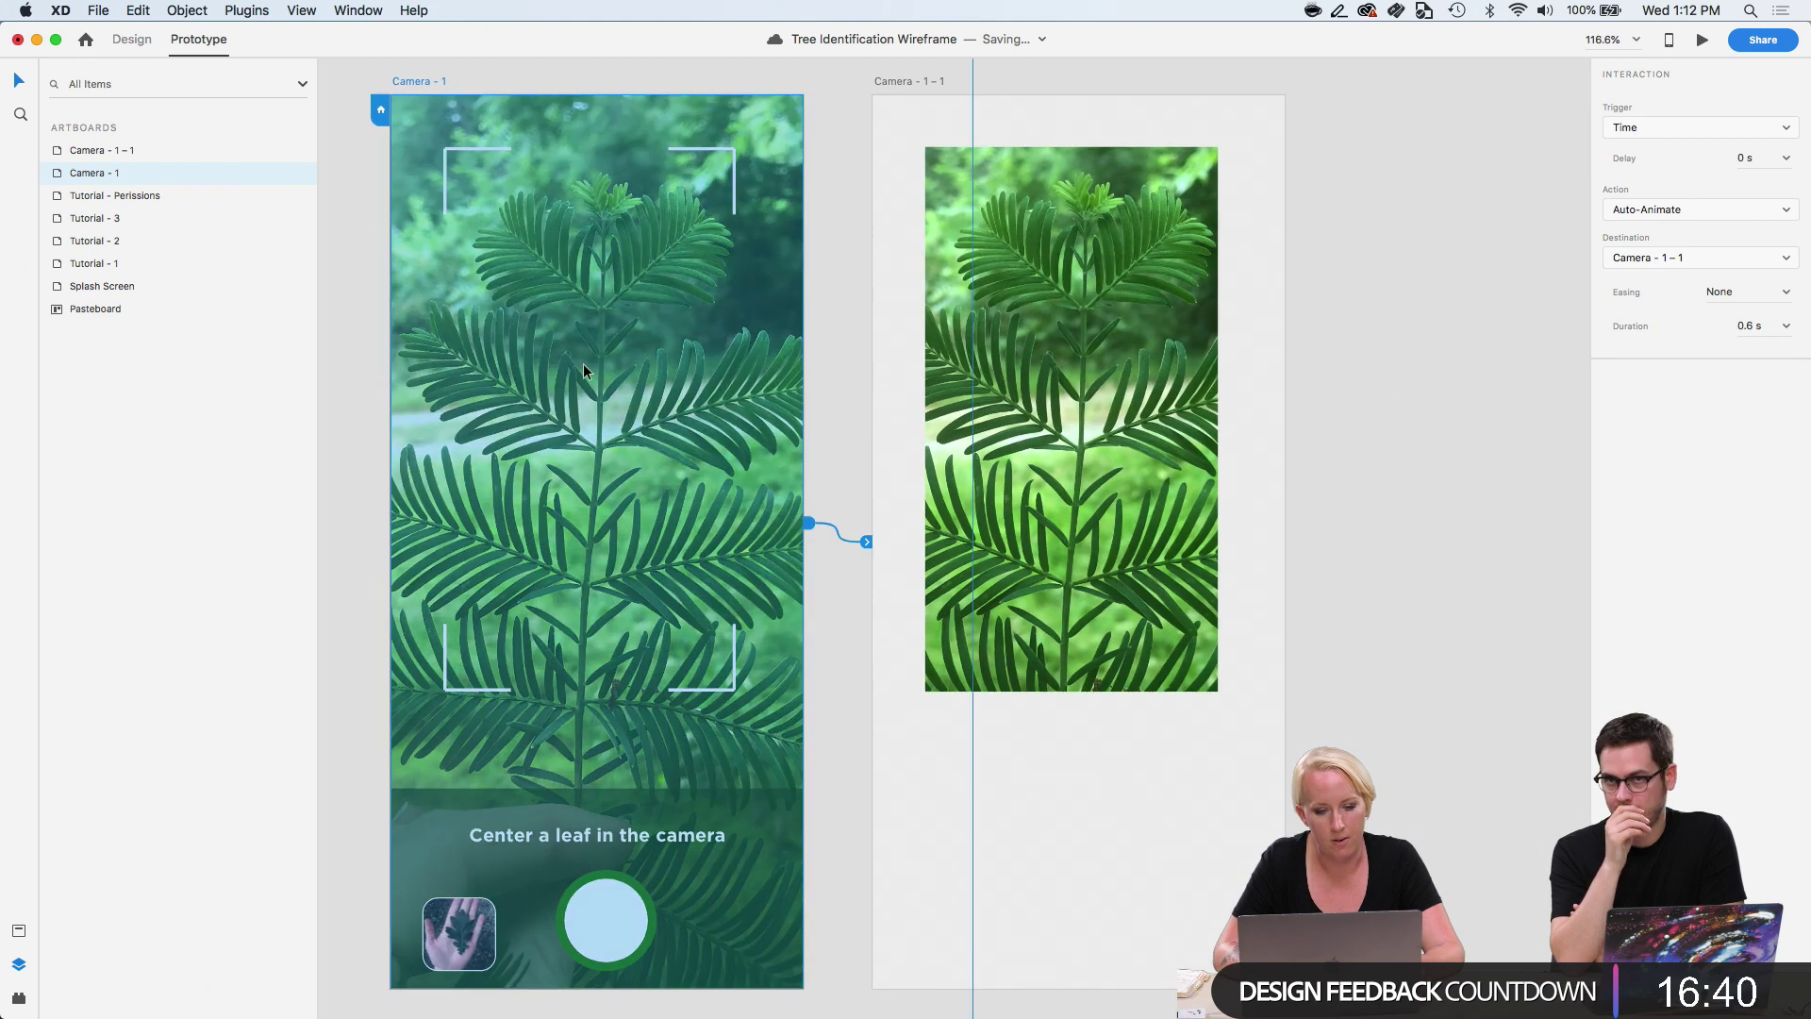
pyautogui.click(829, 426)
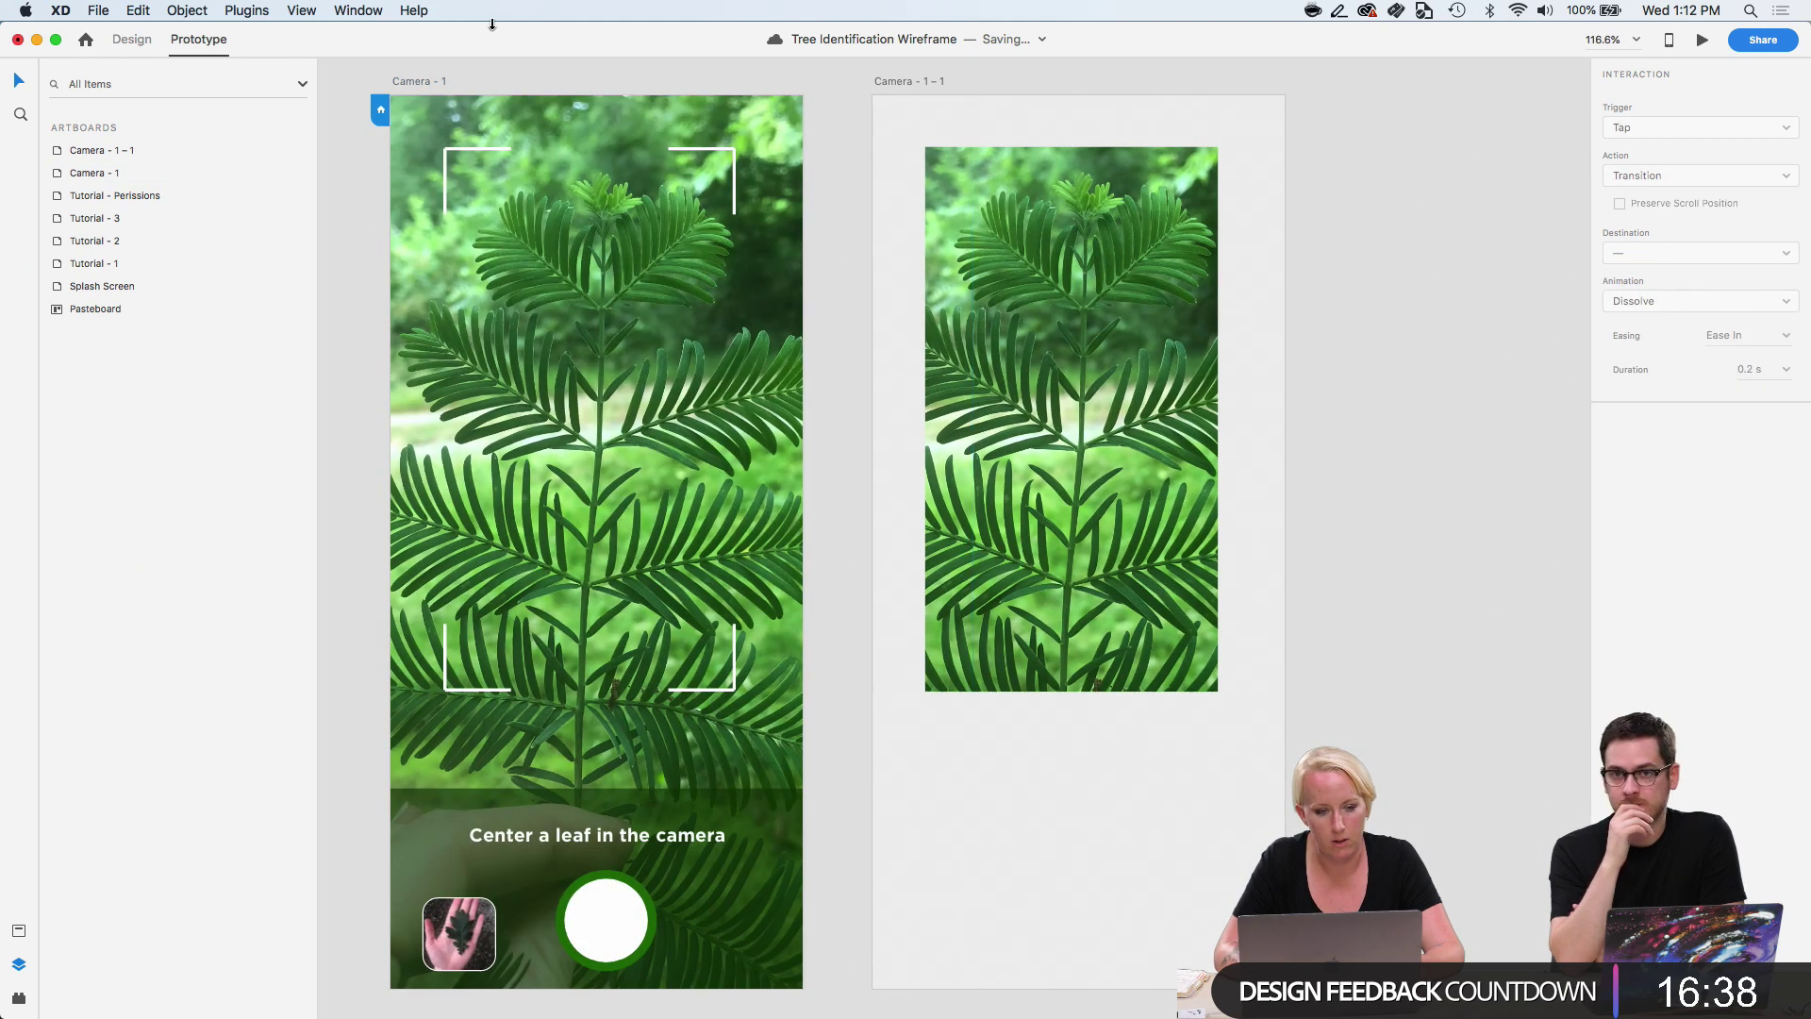
# Link the shutter button on Camera - 1 to the Camera - 1 – 1 artboard with a Tap-triggered Auto-Animate.
pyautogui.click(413, 80)
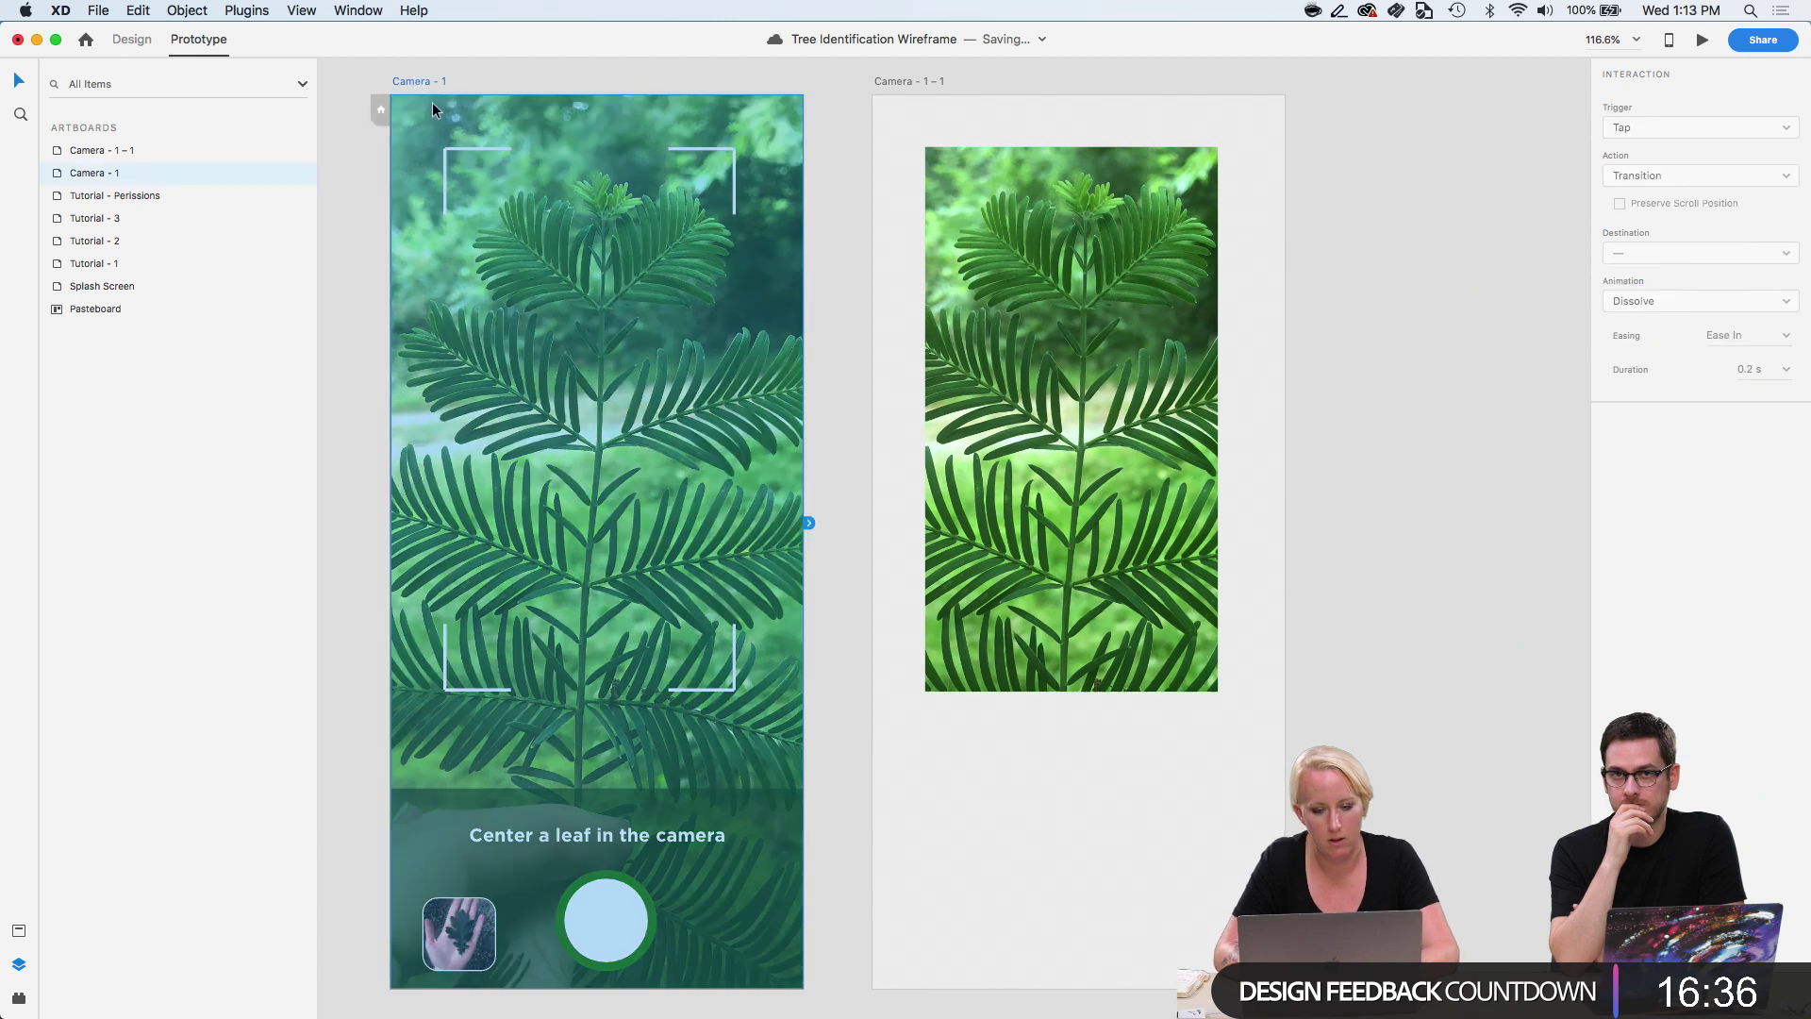
pyautogui.click(620, 936)
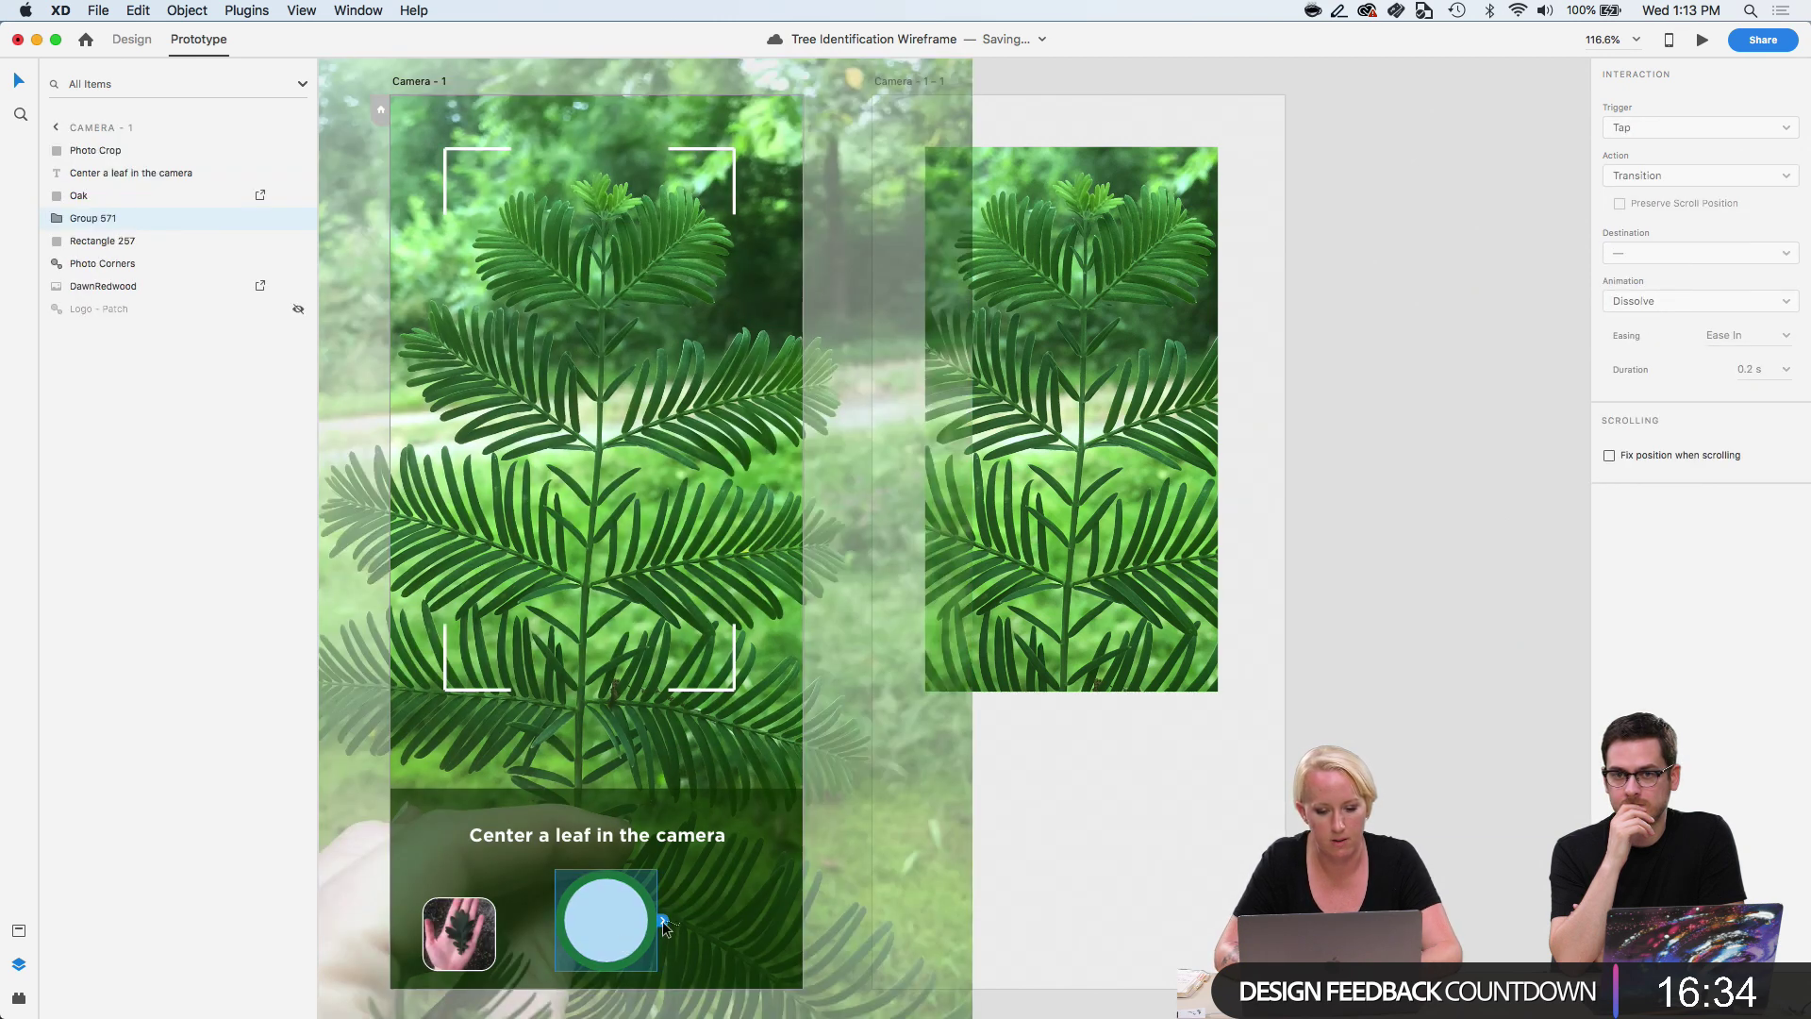
pyautogui.moveTo(664, 926); pyautogui.dragTo(897, 631)
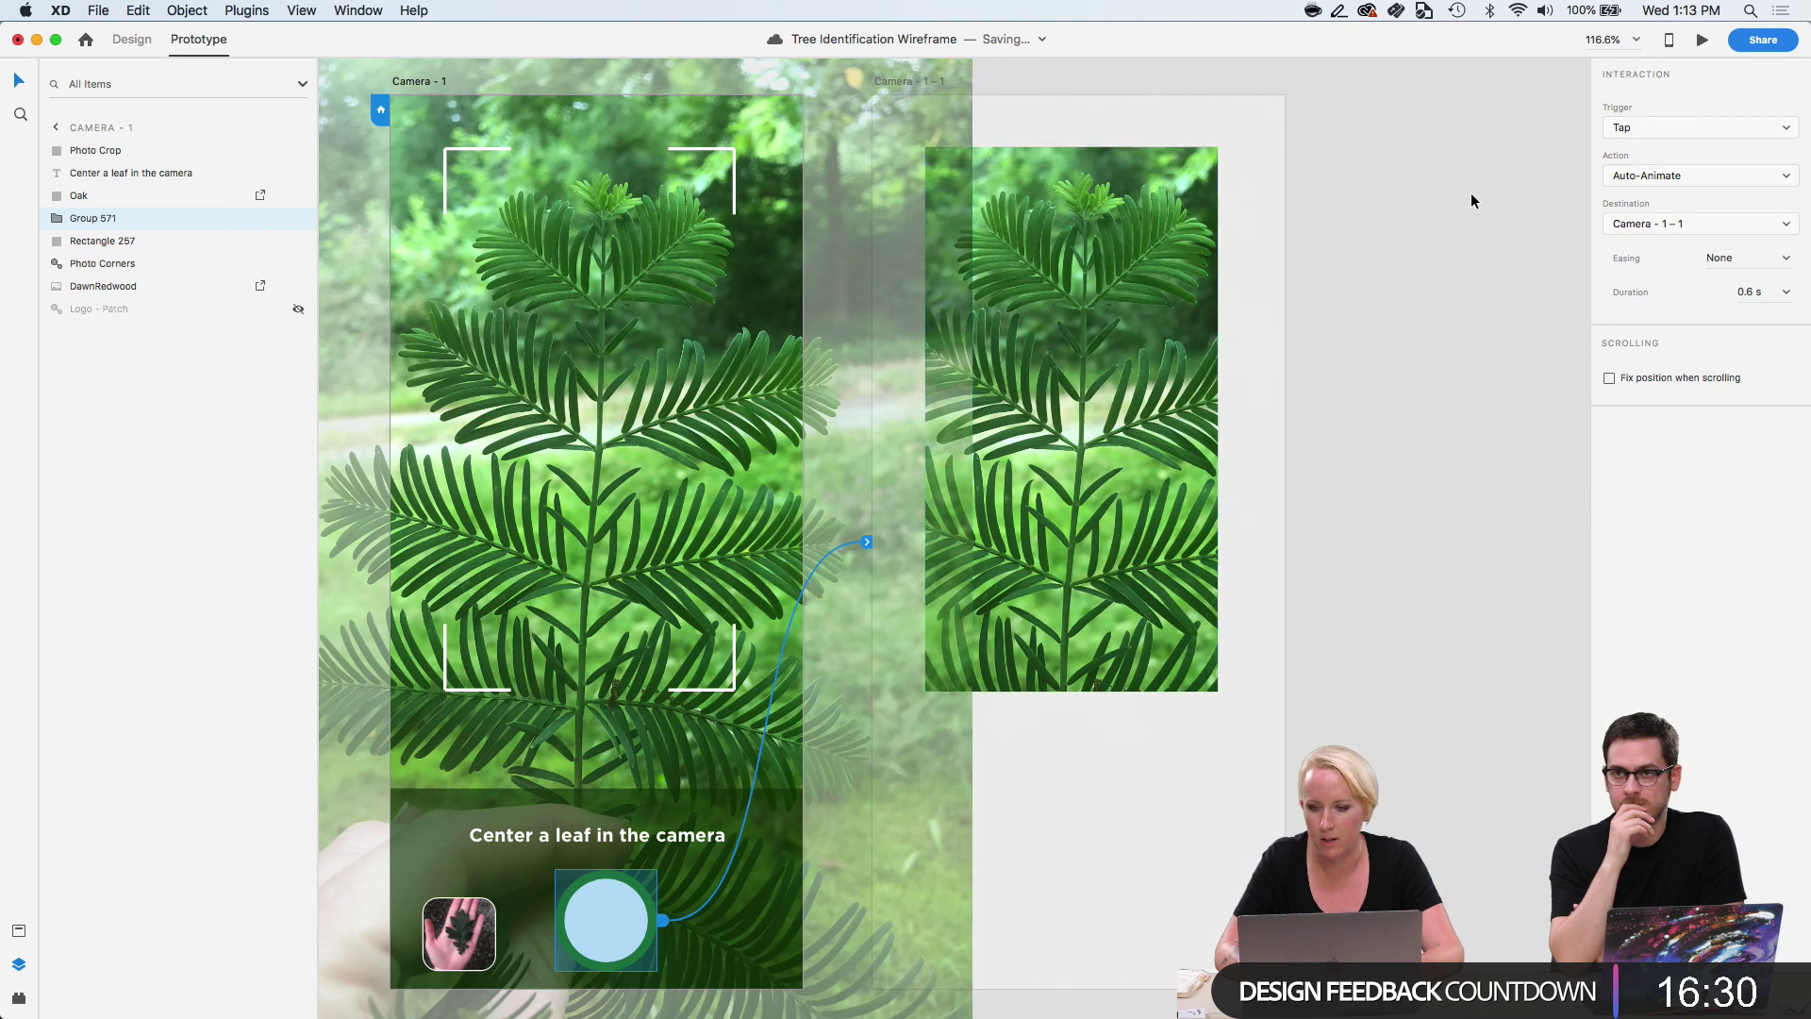
pyautogui.click(1429, 204)
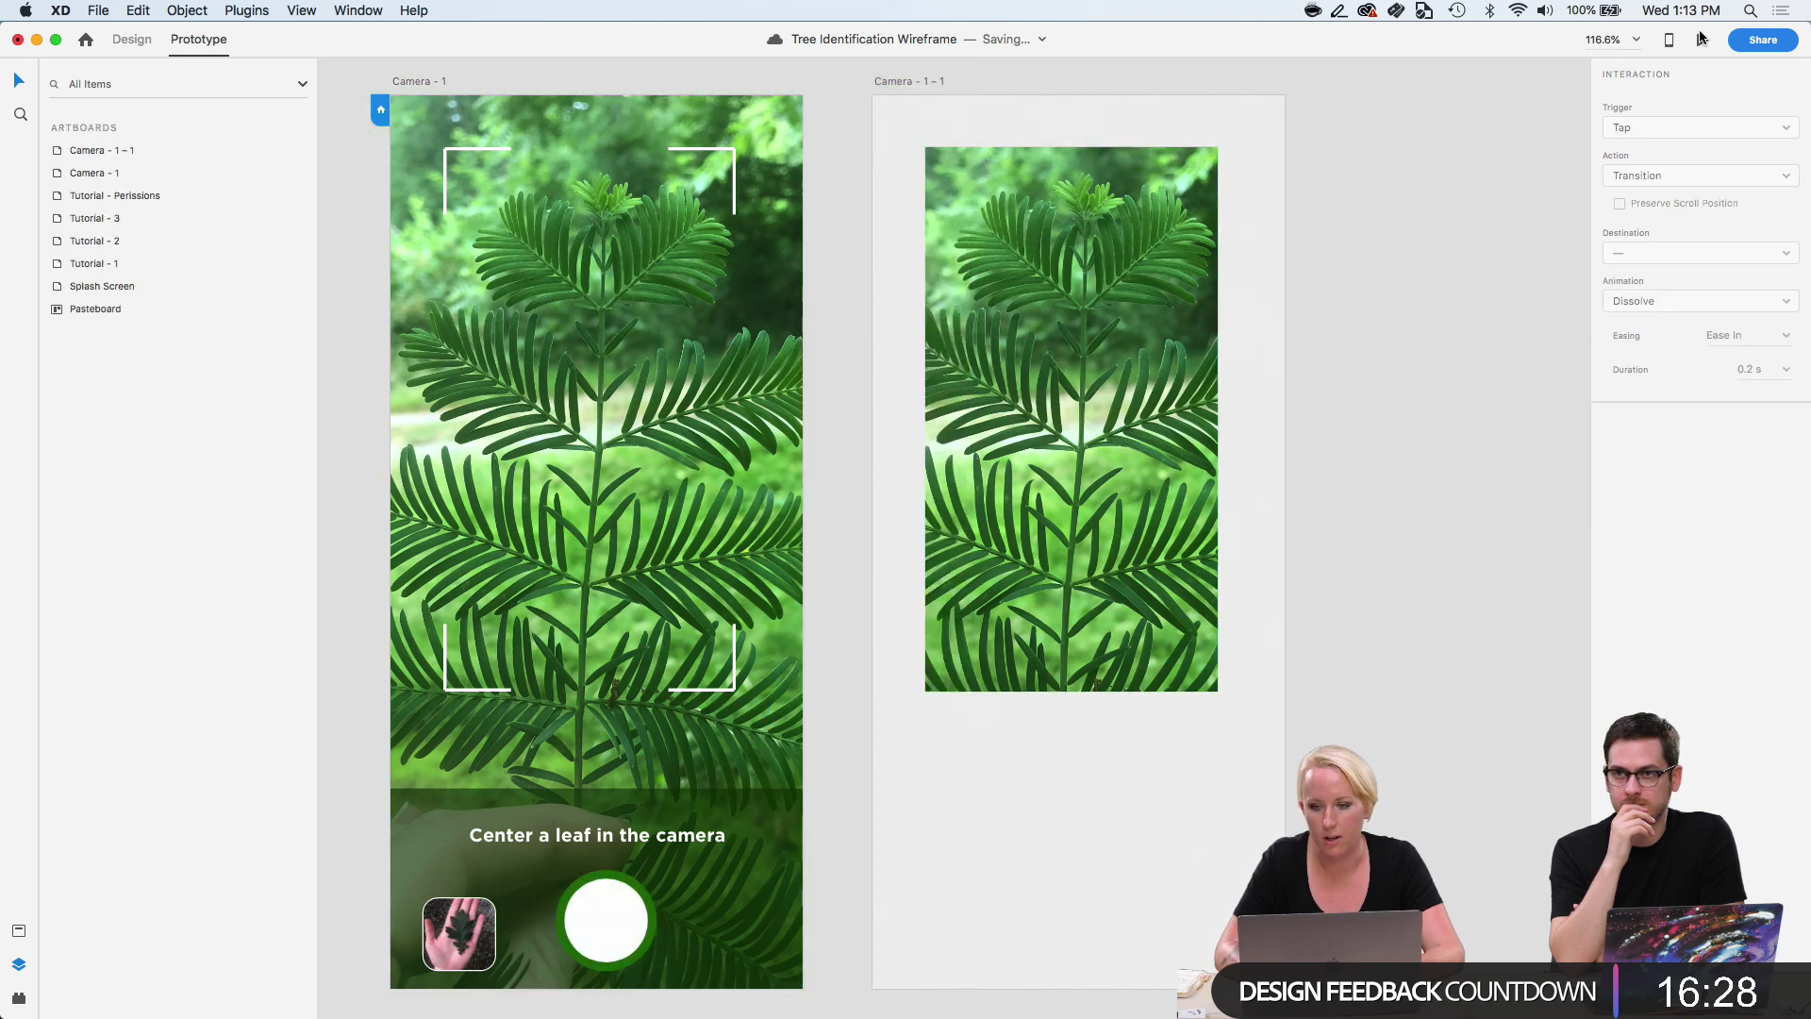
# Preview the prototype, trigger the shutter button's transition, and close the preview.
pyautogui.click(1701, 39)
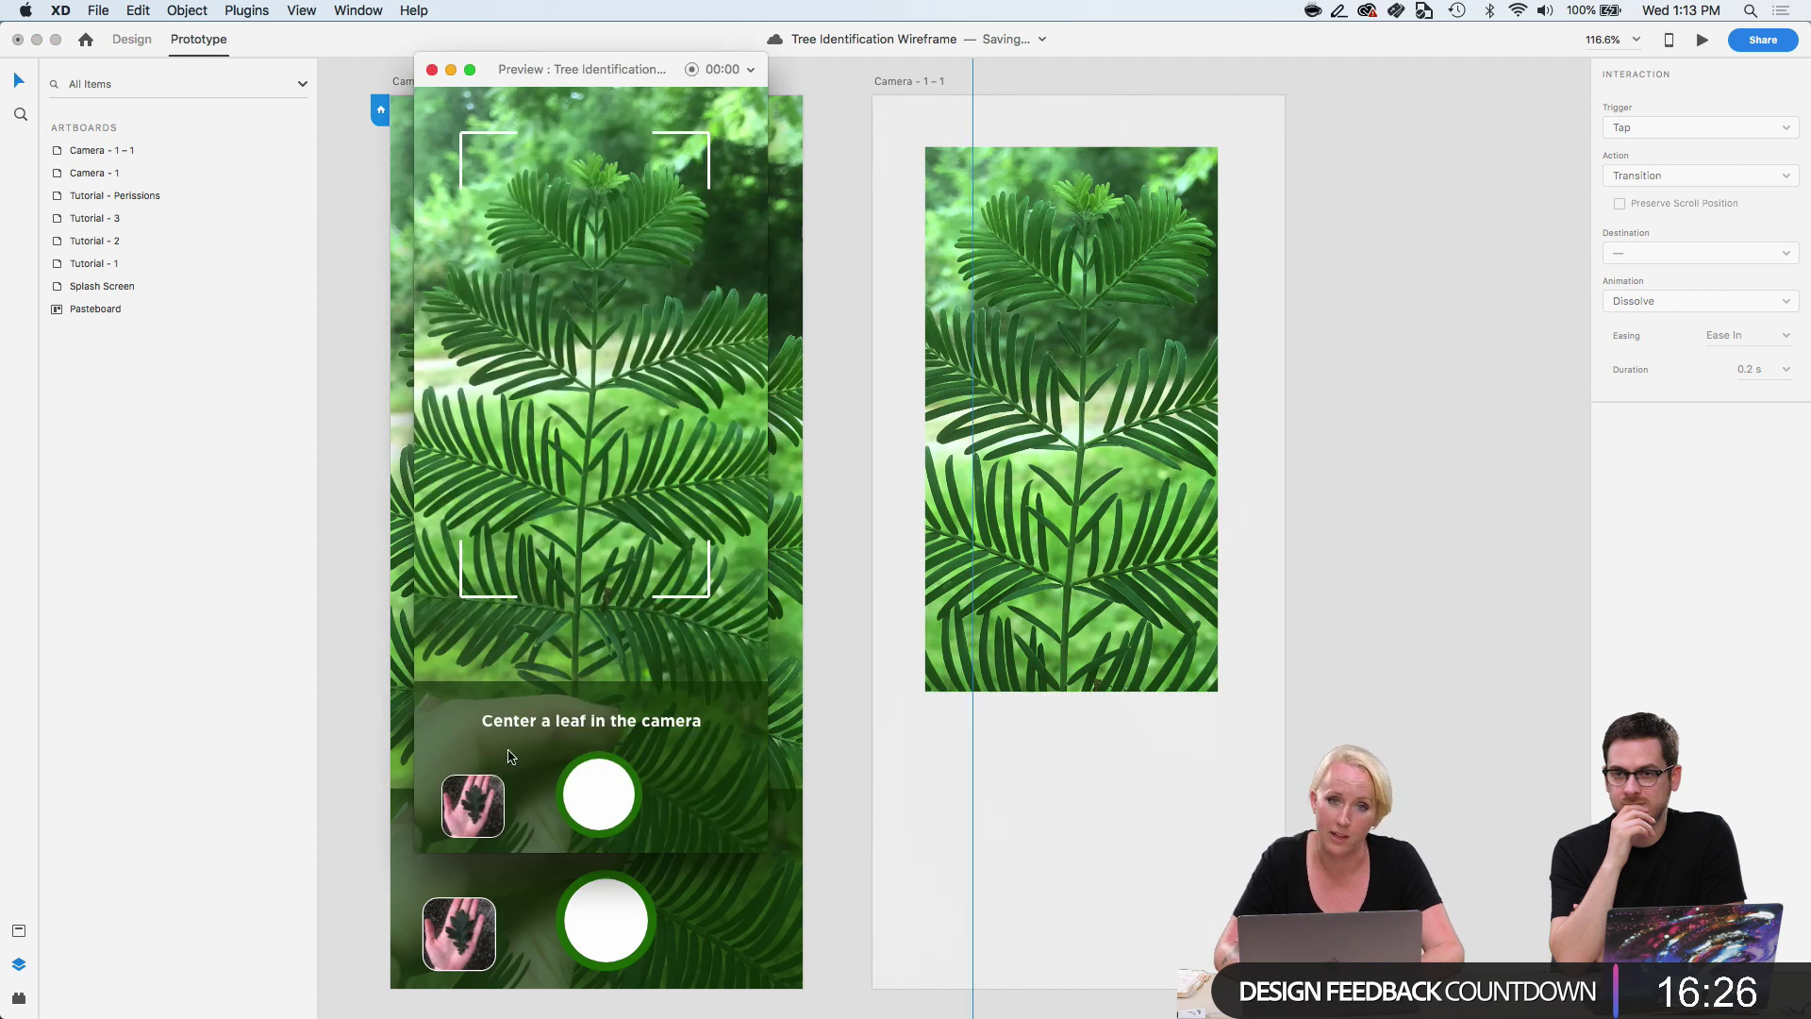
pyautogui.click(597, 773)
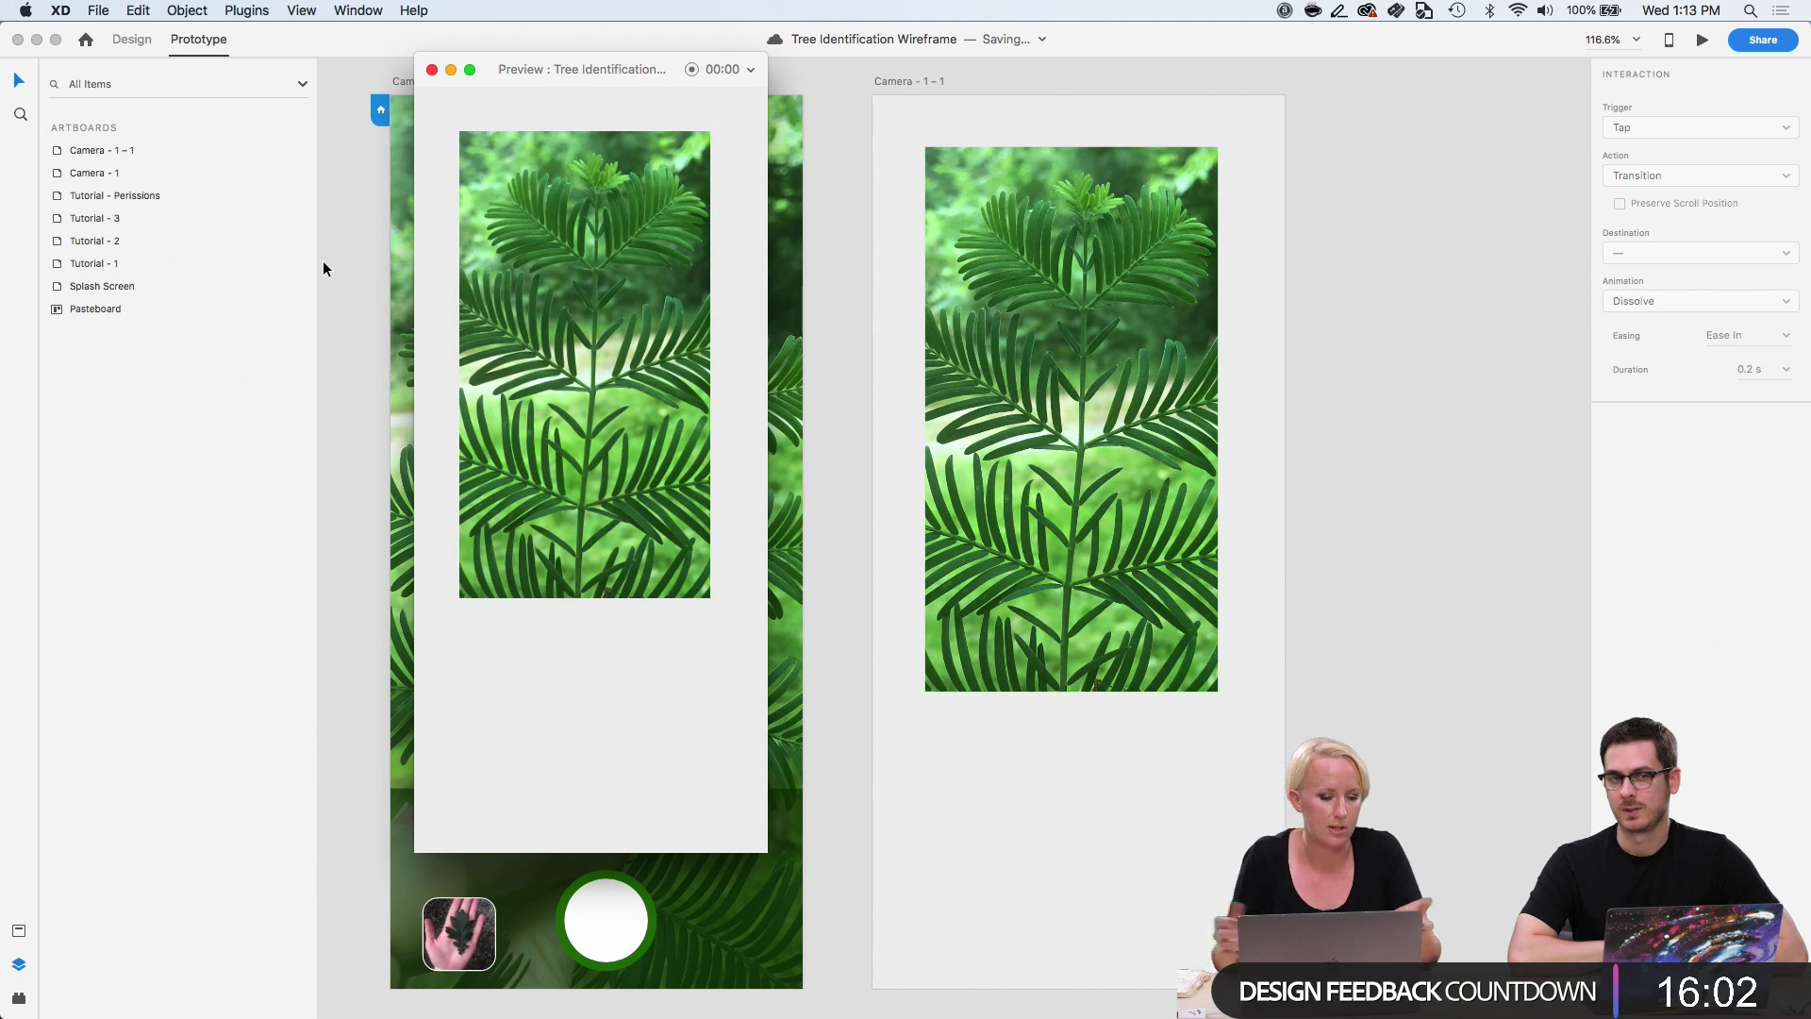
pyautogui.click(432, 71)
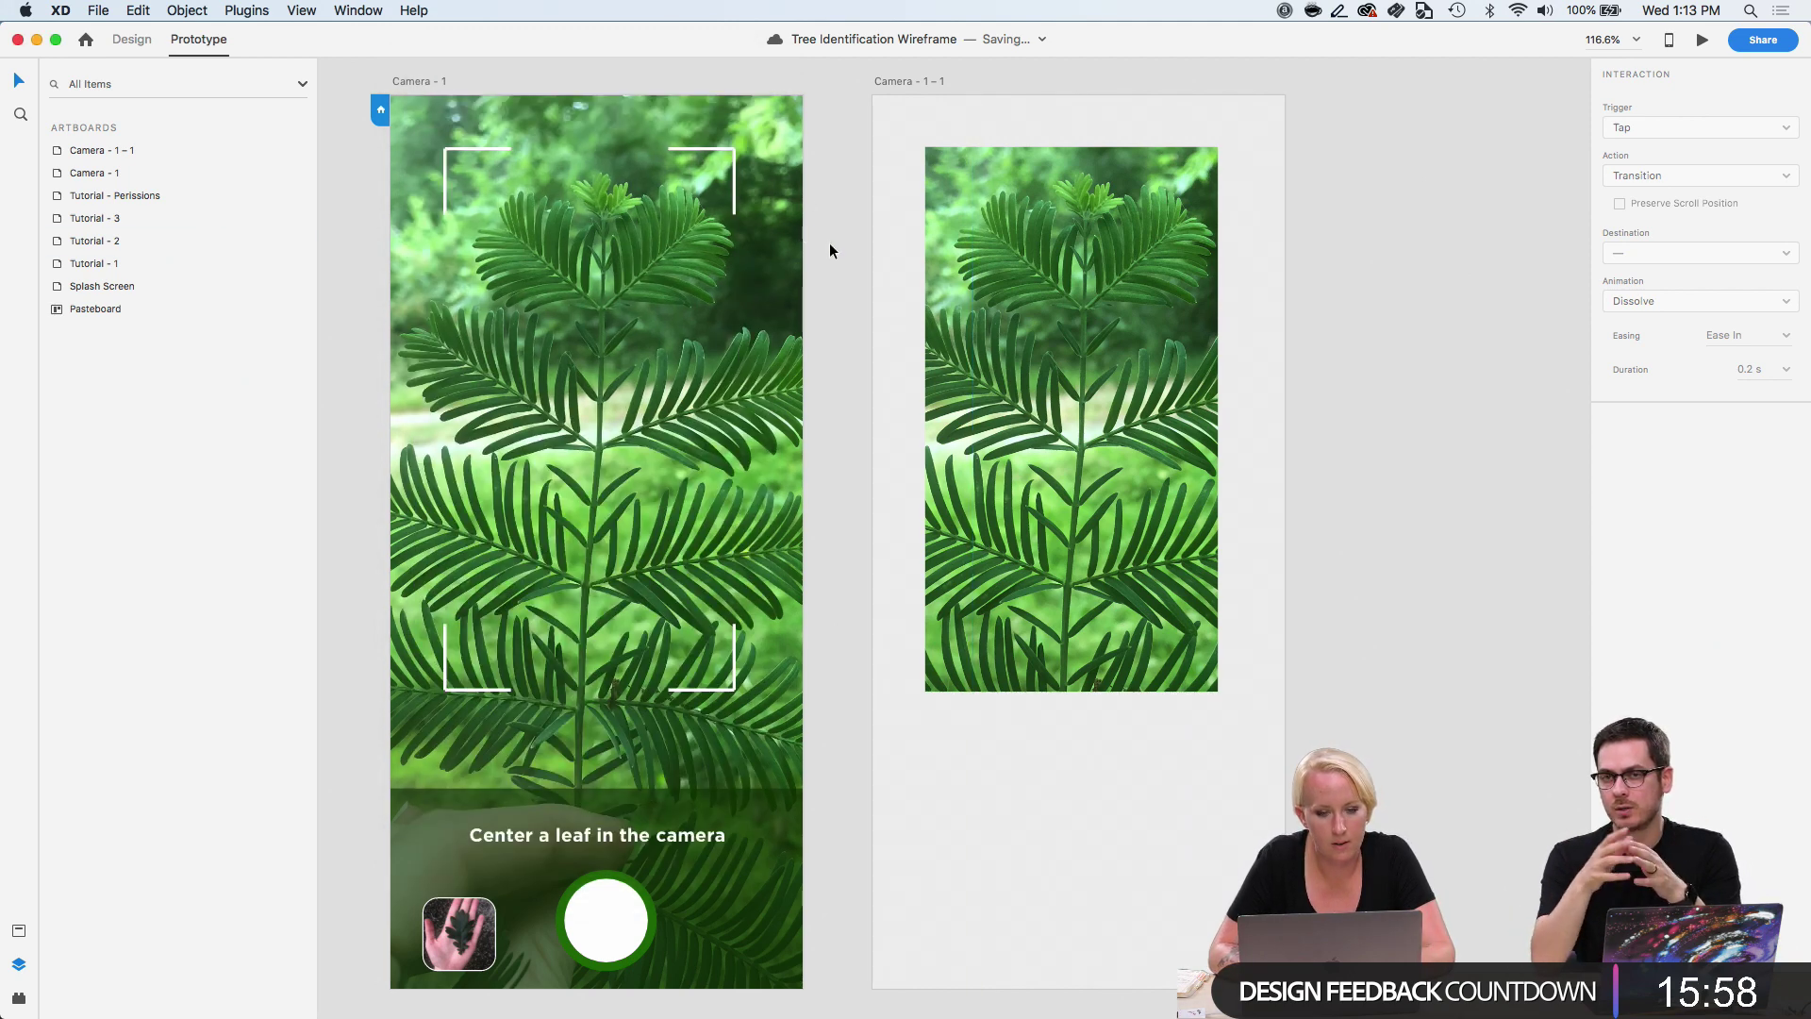
# Return the document to Design mode with both camera artboards in view.
pyautogui.click(1204, 245)
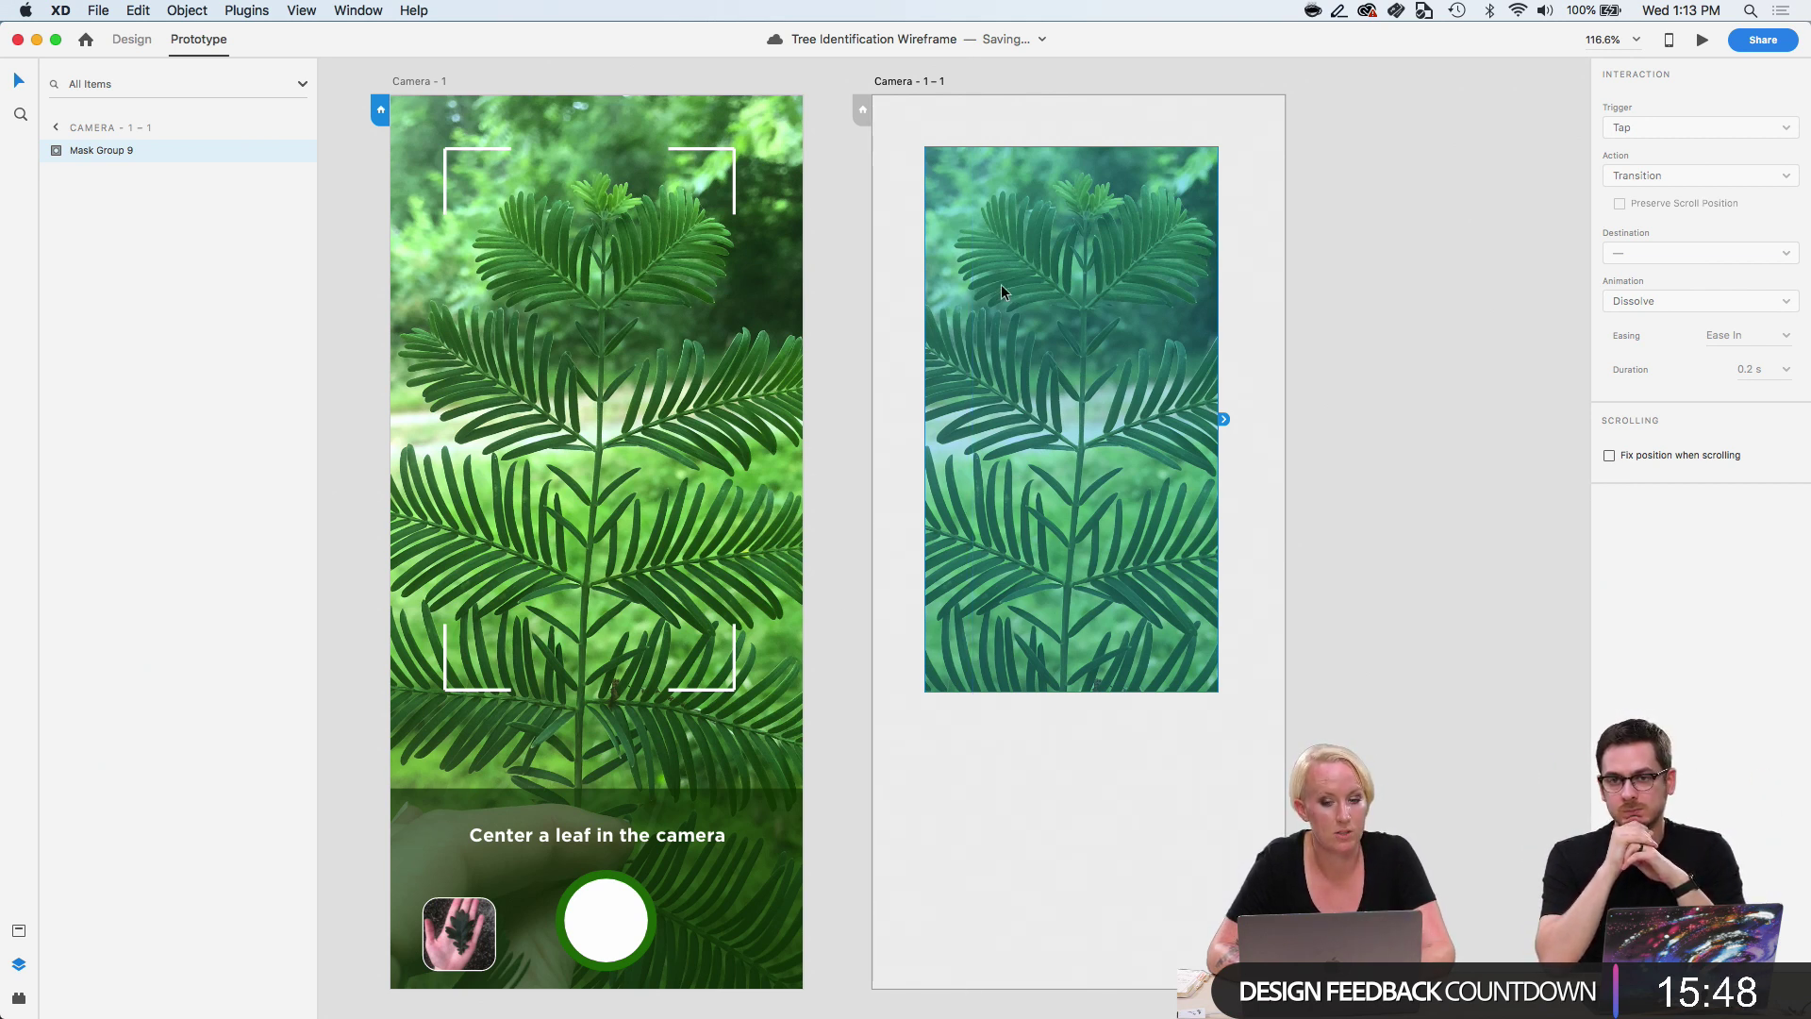
pyautogui.click(115, 47)
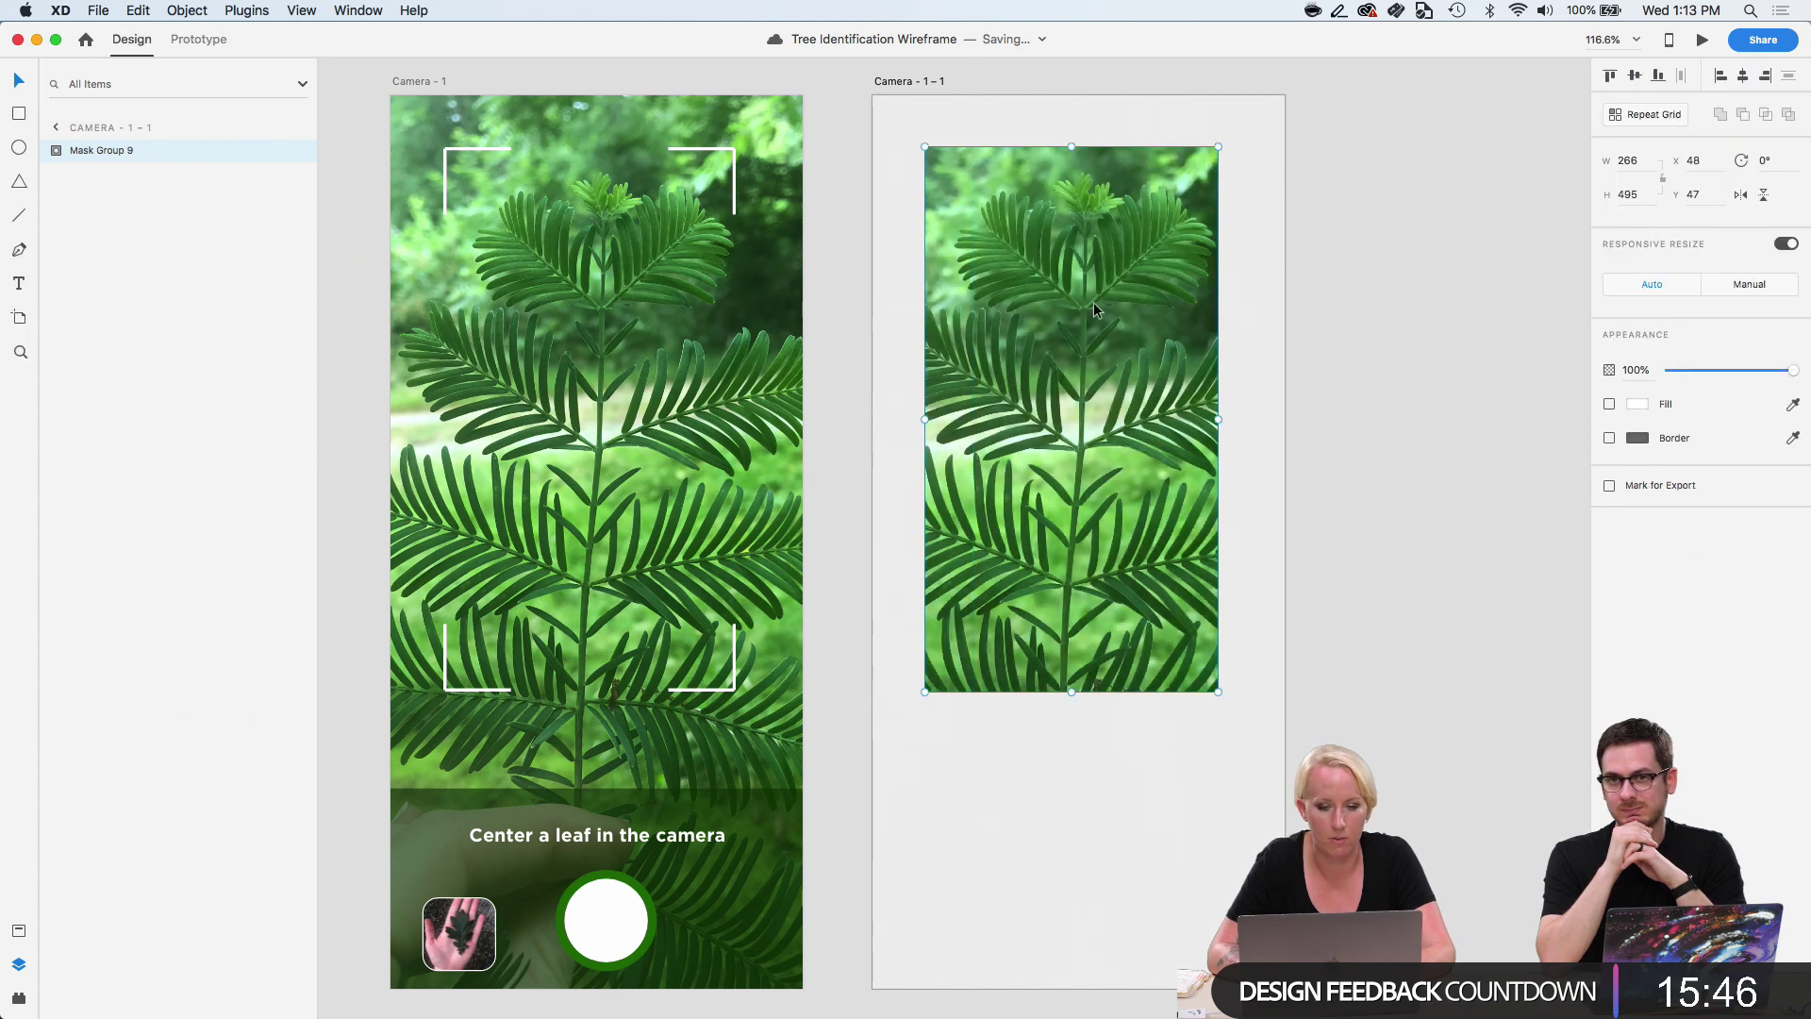
pyautogui.click(1356, 369)
pyautogui.scroll(-1, 1355, 369)
pyautogui.scroll(-4, 1356, 370)
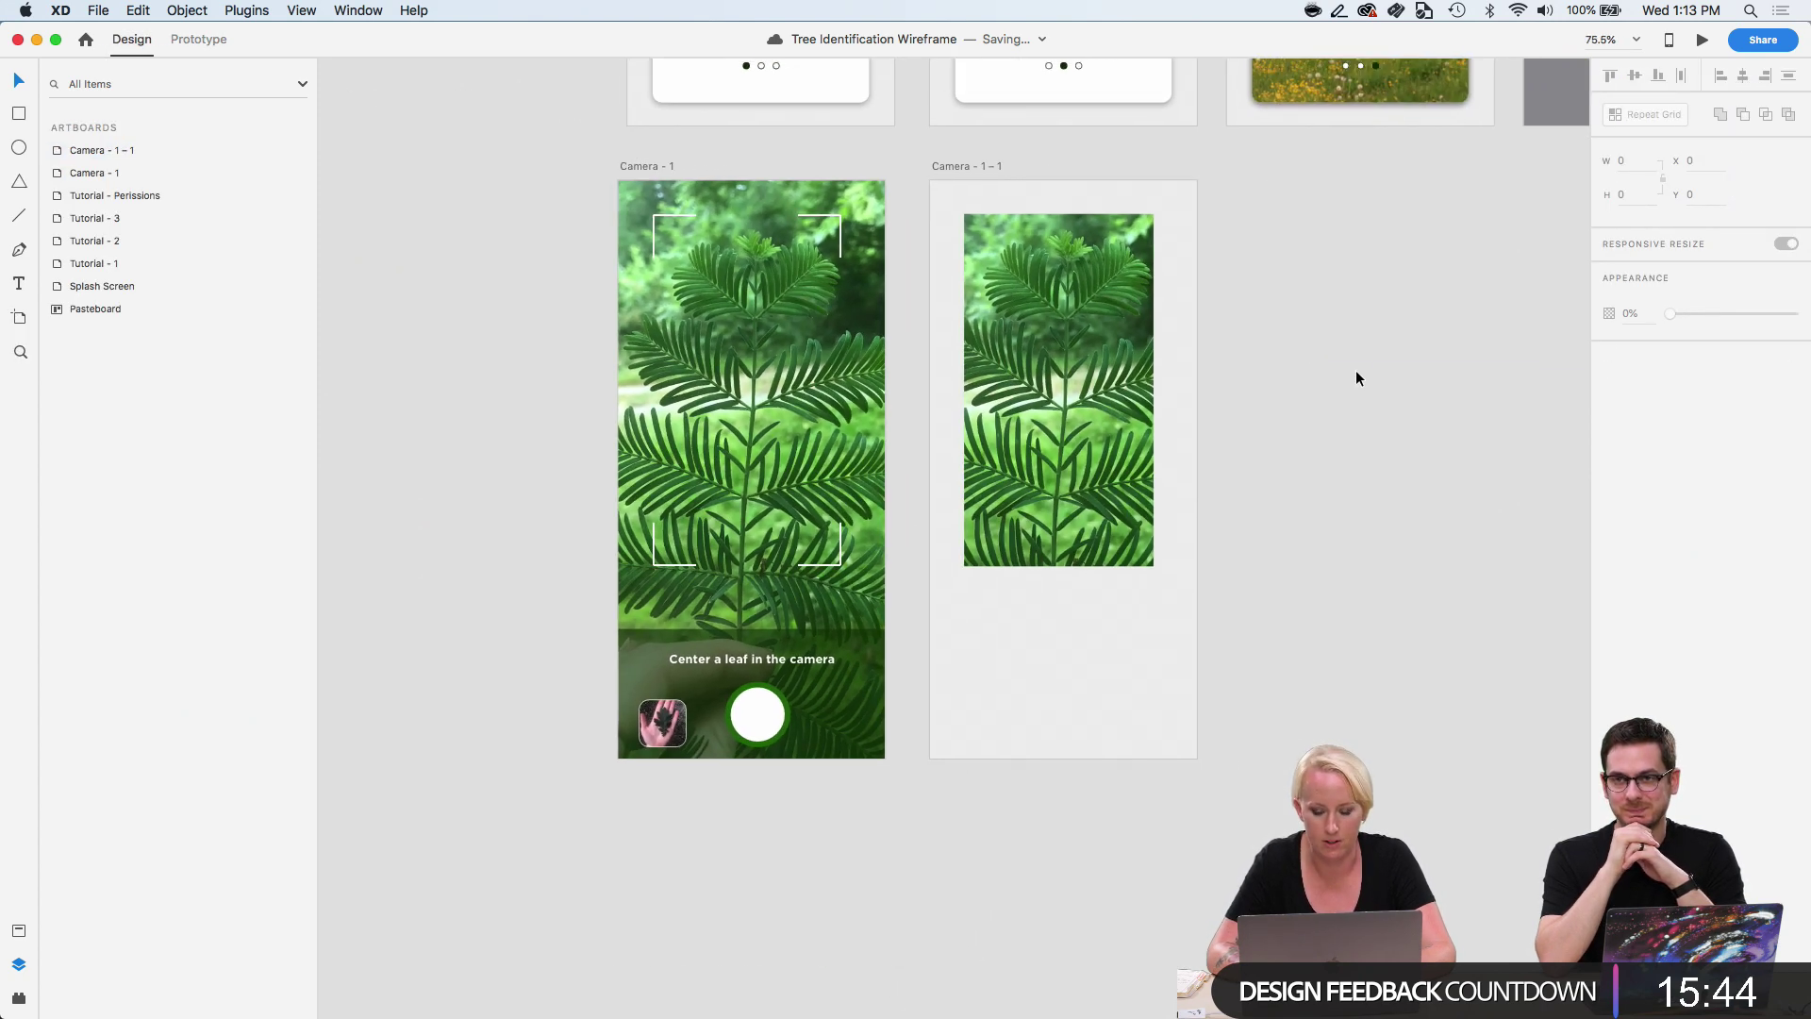
pyautogui.scroll(2, 1156, 470)
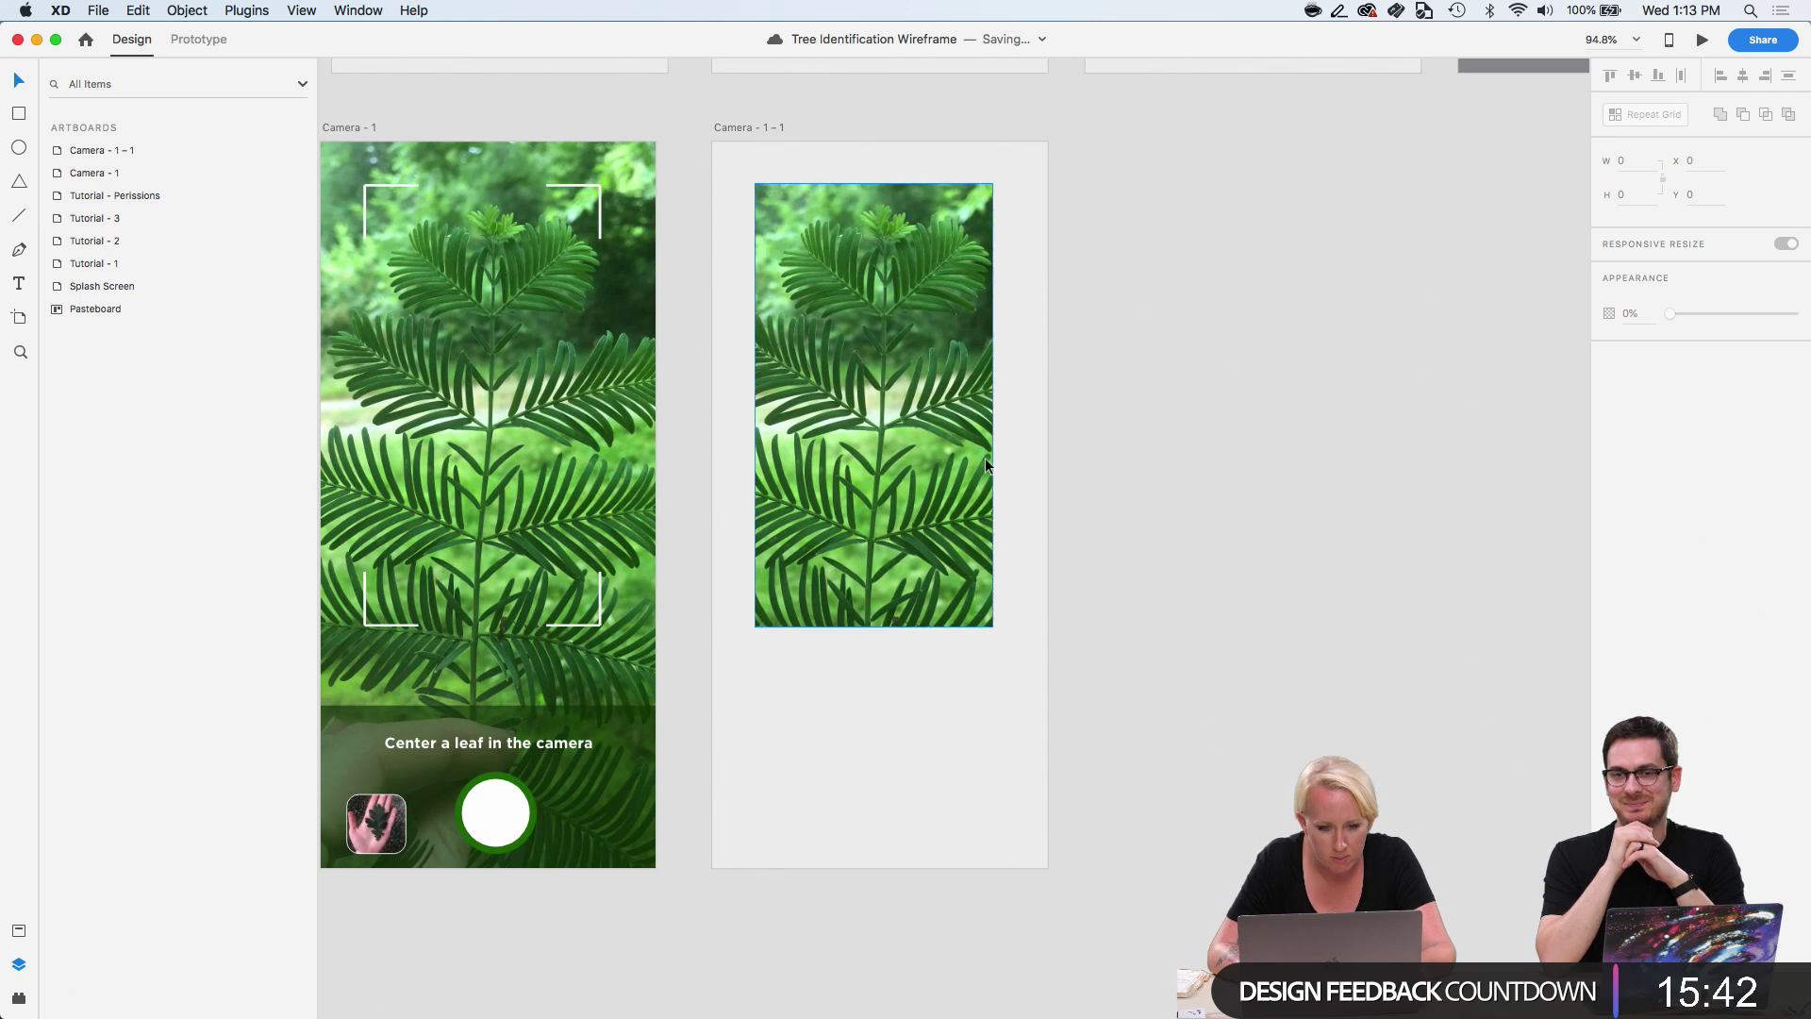
pyautogui.scroll(2, 1052, 465)
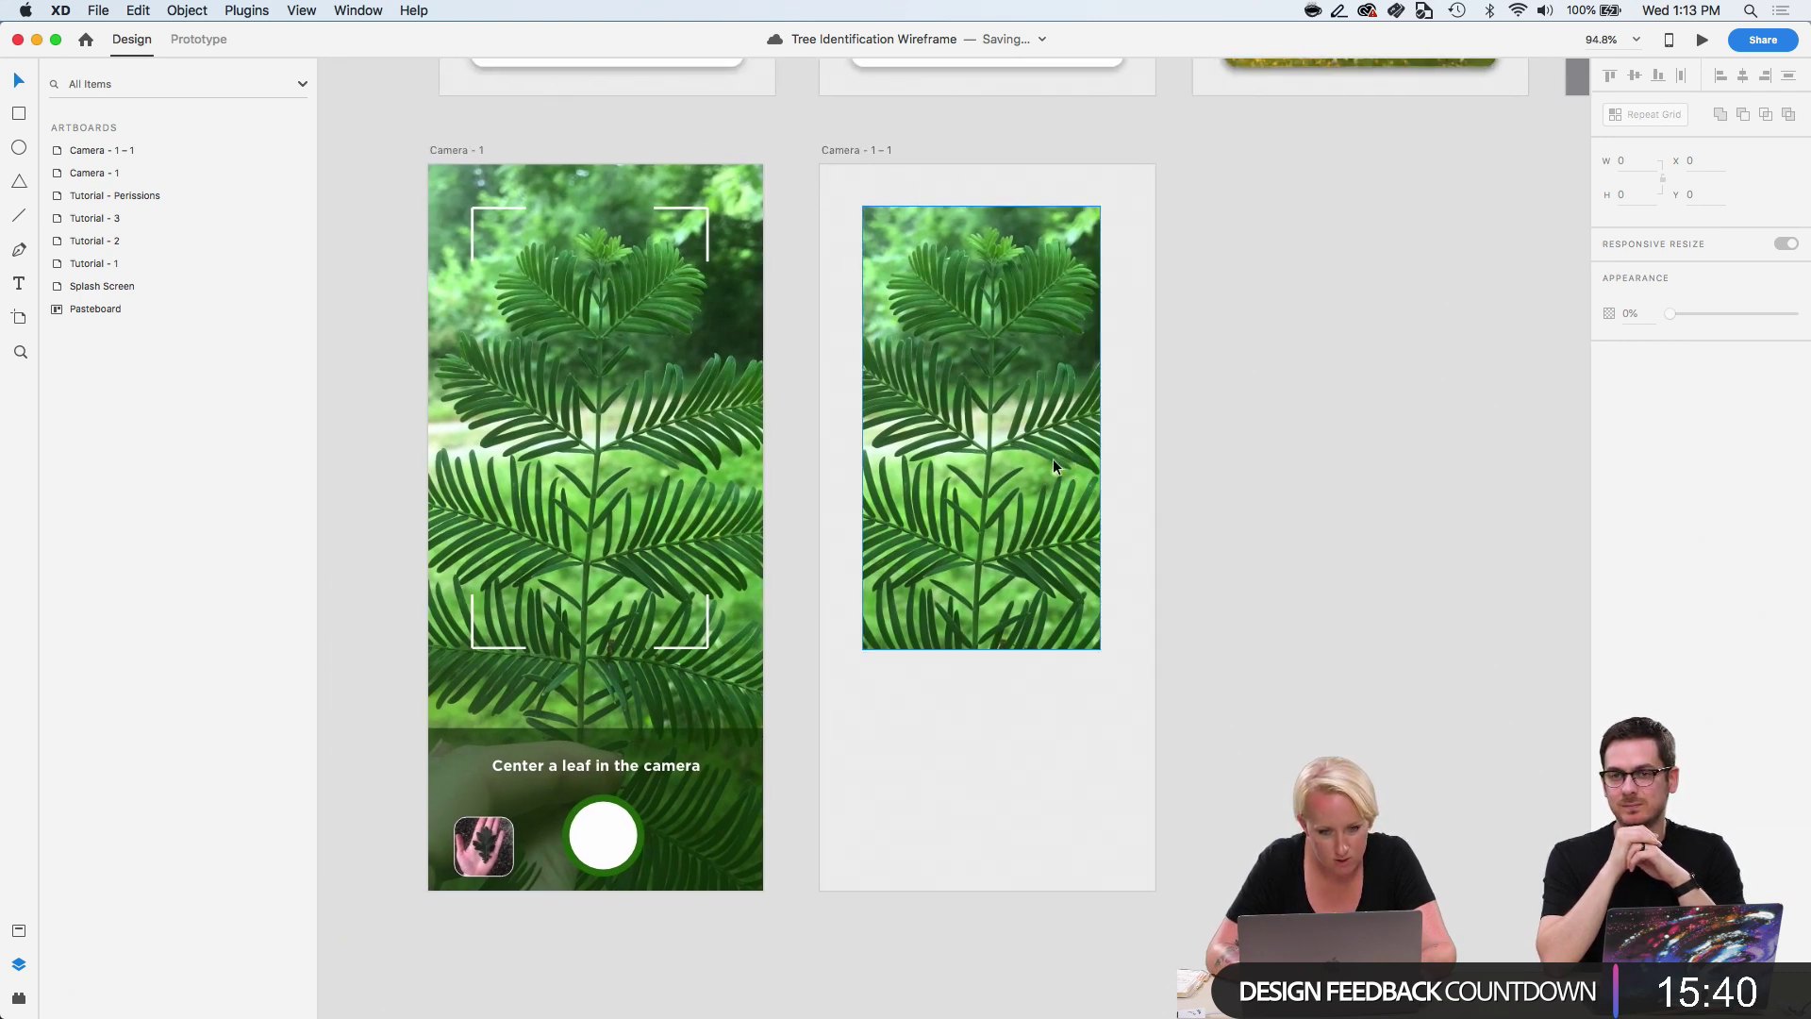
pyautogui.scroll(-1, 1052, 458)
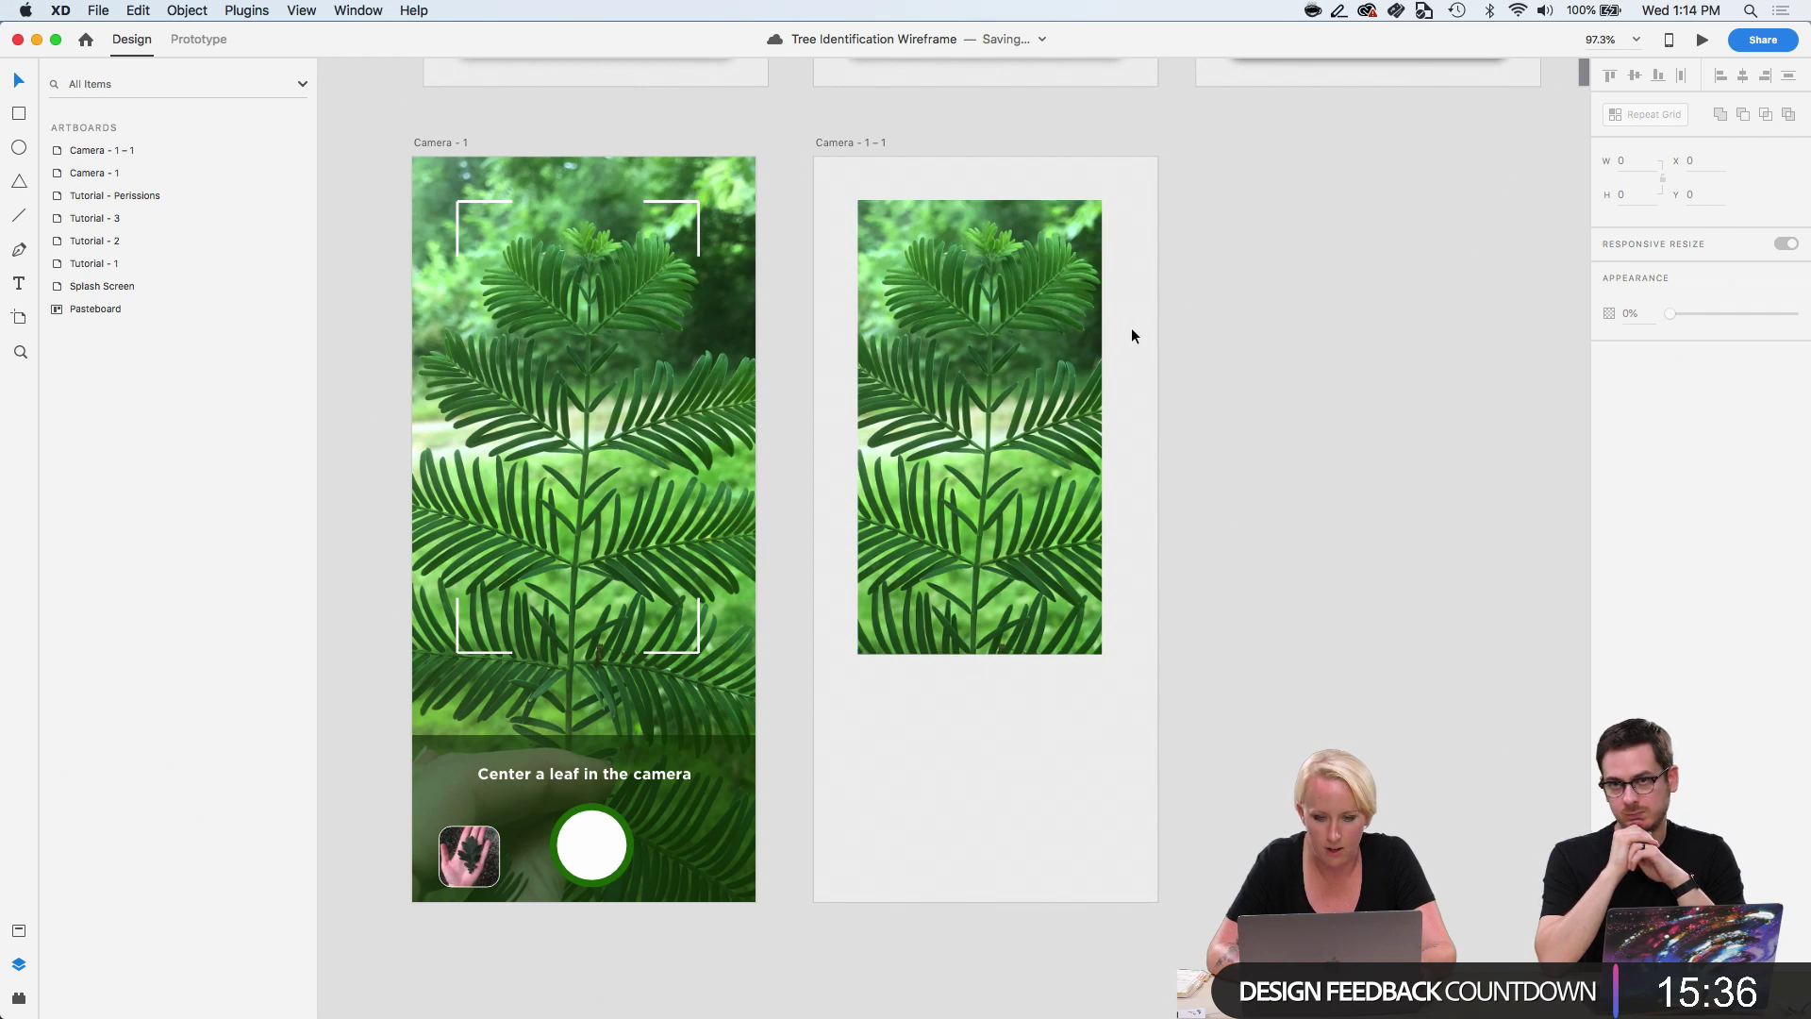
pyautogui.scroll(2, 751, 393)
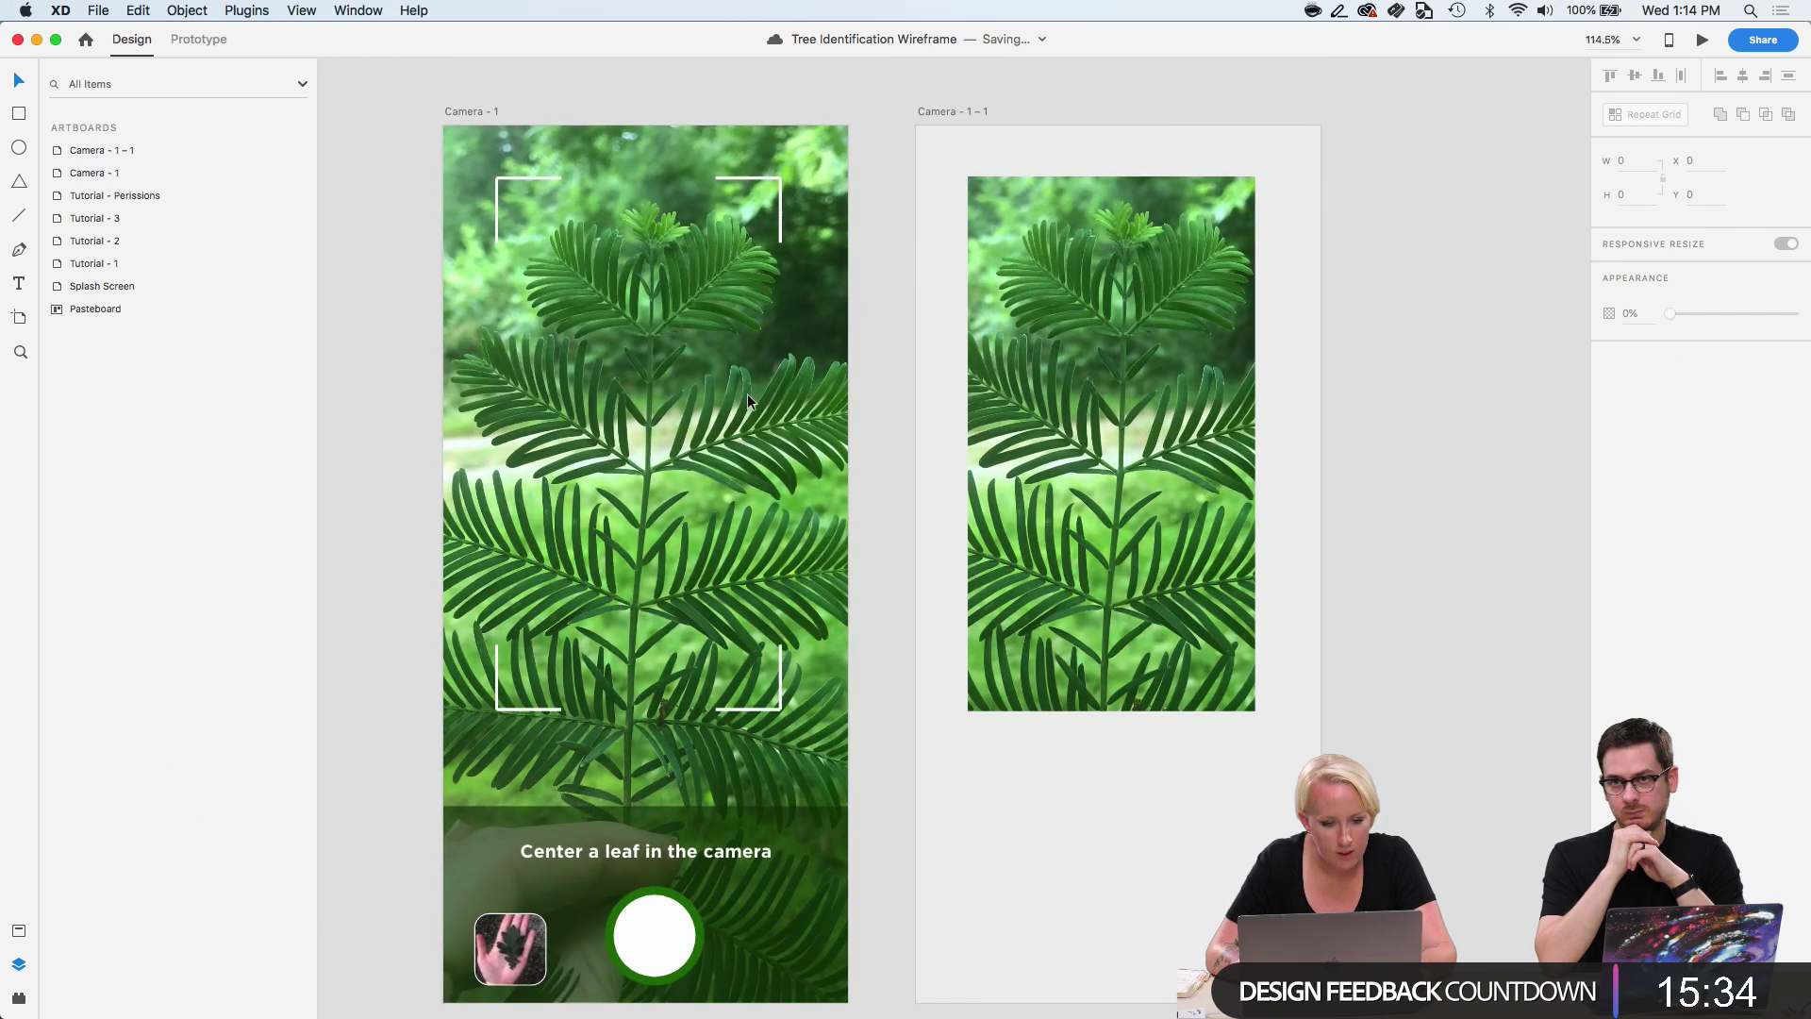
# Rename the shutter button's group layer on the Camera - 1 artboard as Button.
pyautogui.doubleClick(778, 207)
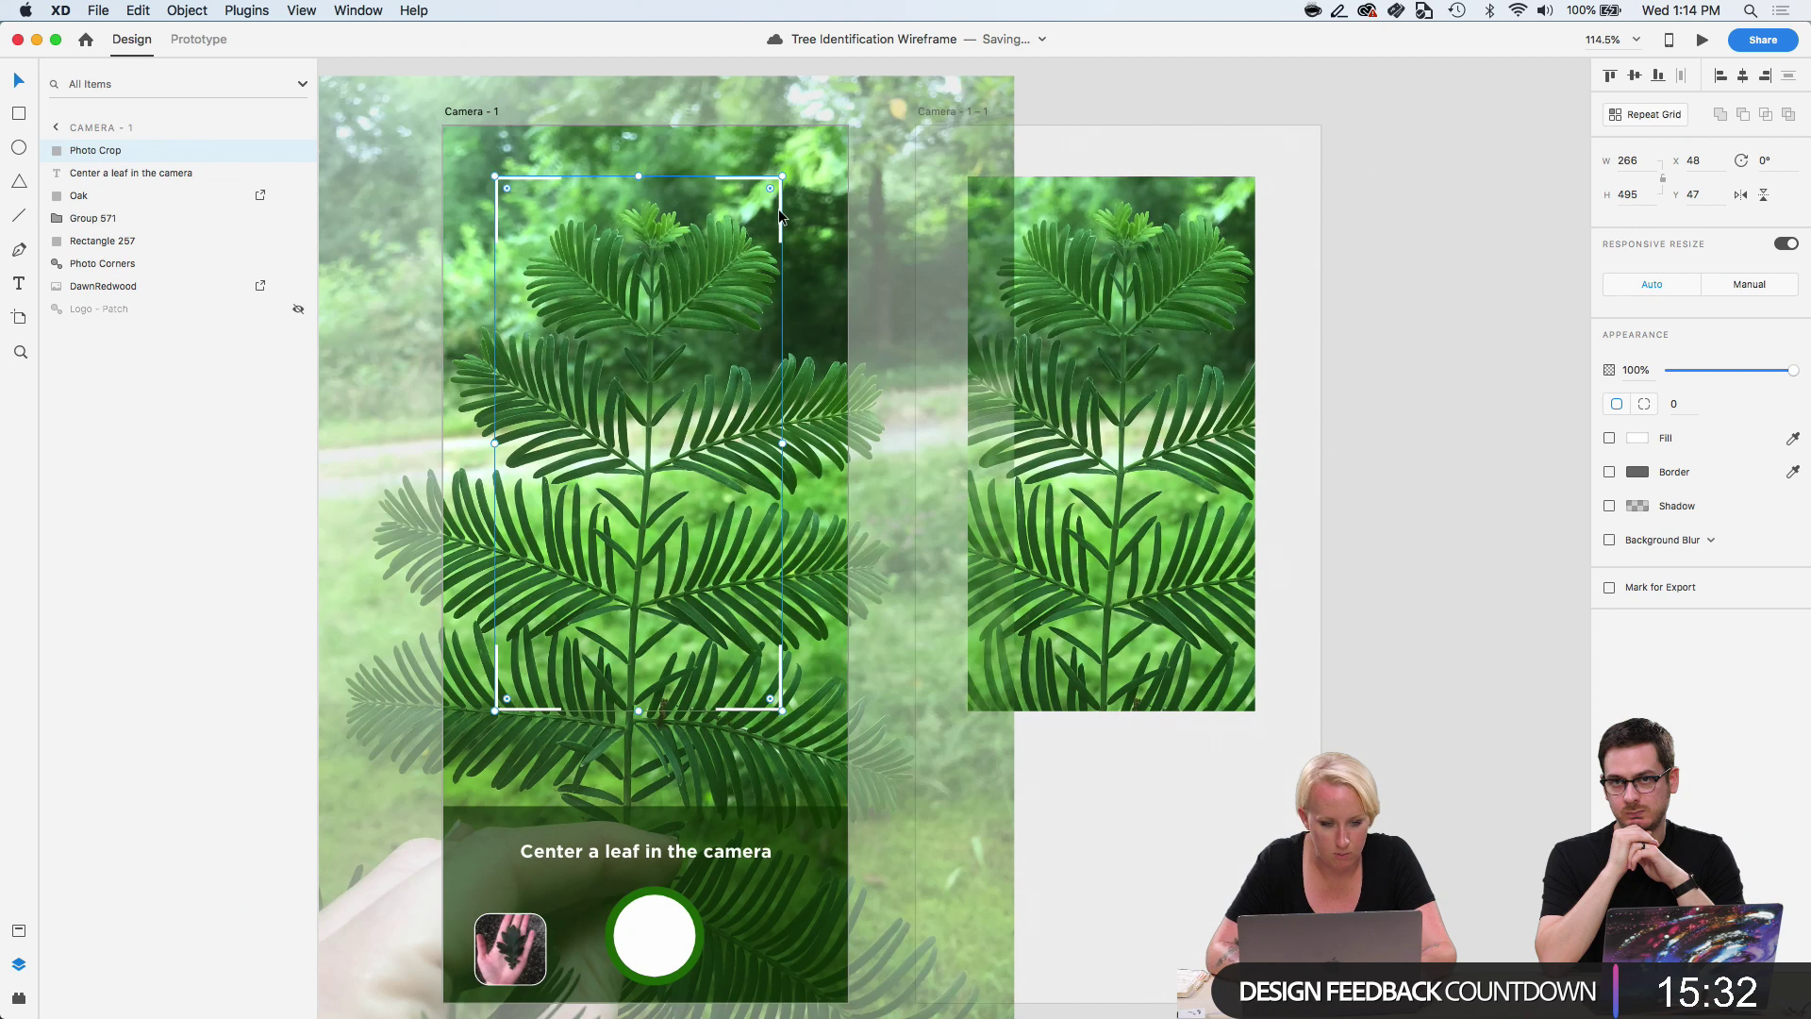
pyautogui.click(863, 347)
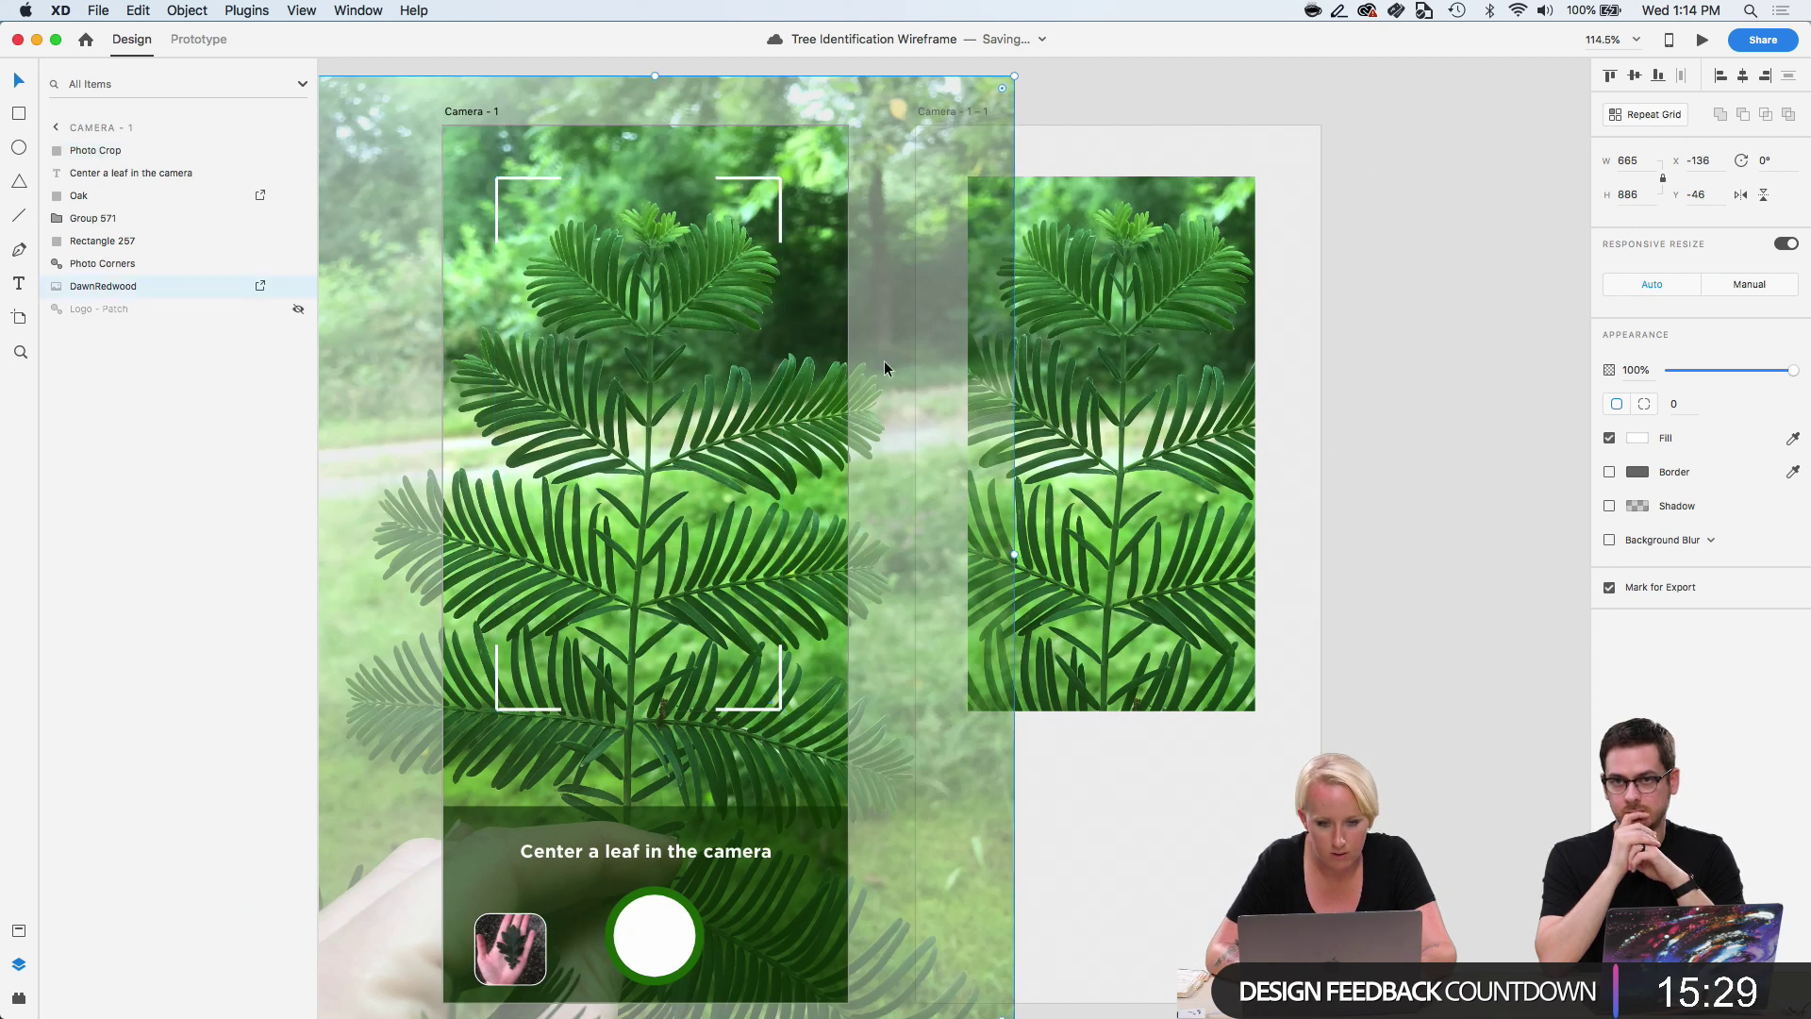
pyautogui.click(106, 264)
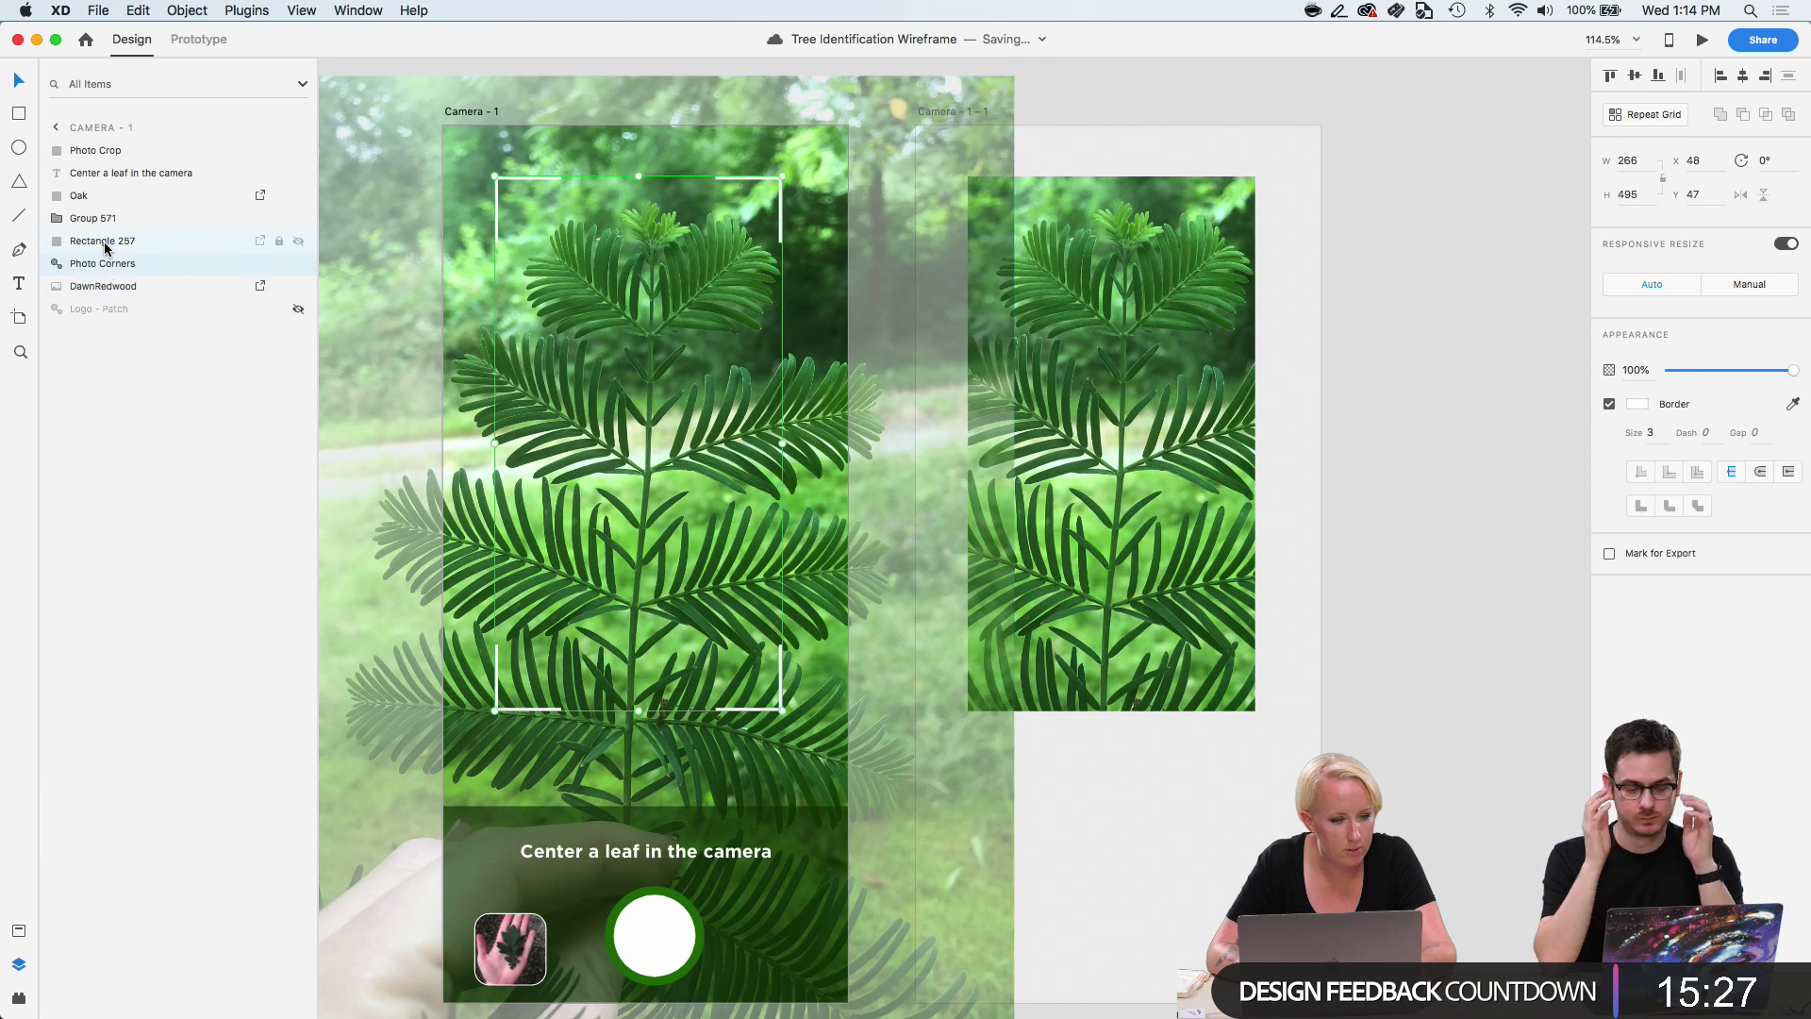
pyautogui.keyDown('shift'); pyautogui.click(95, 151); pyautogui.keyUp('shift')
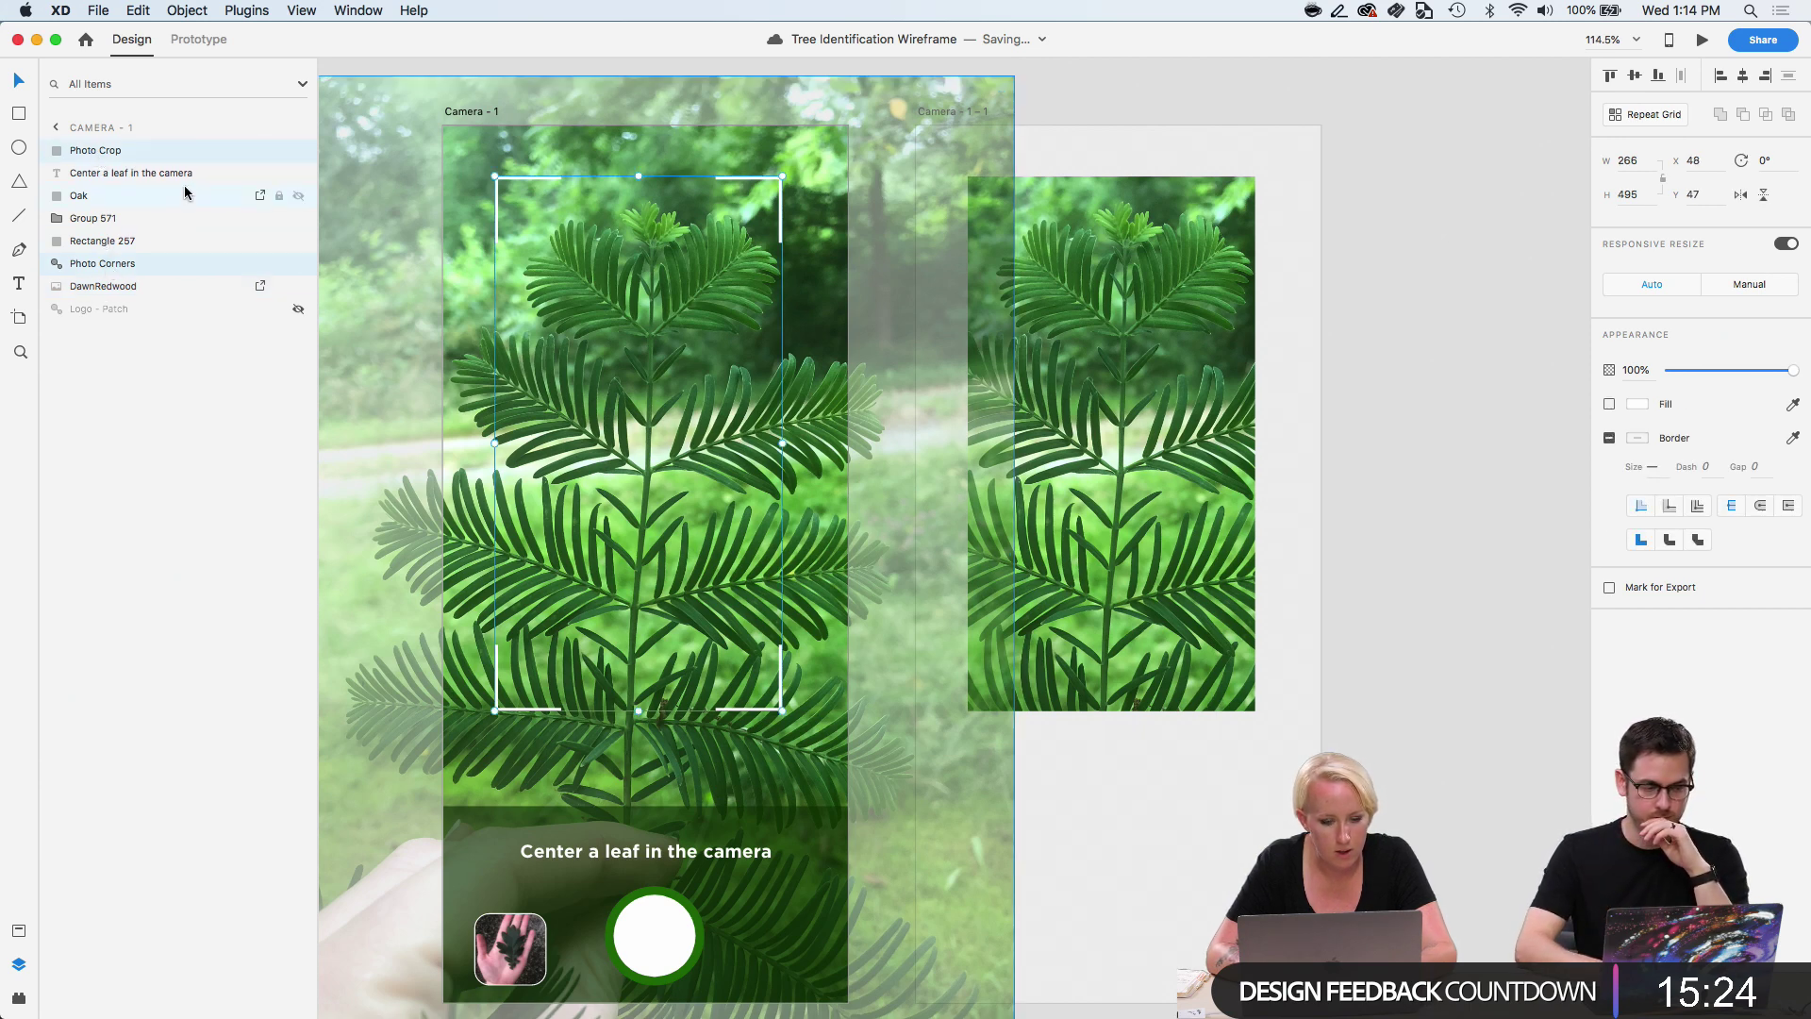
pyautogui.click(678, 857)
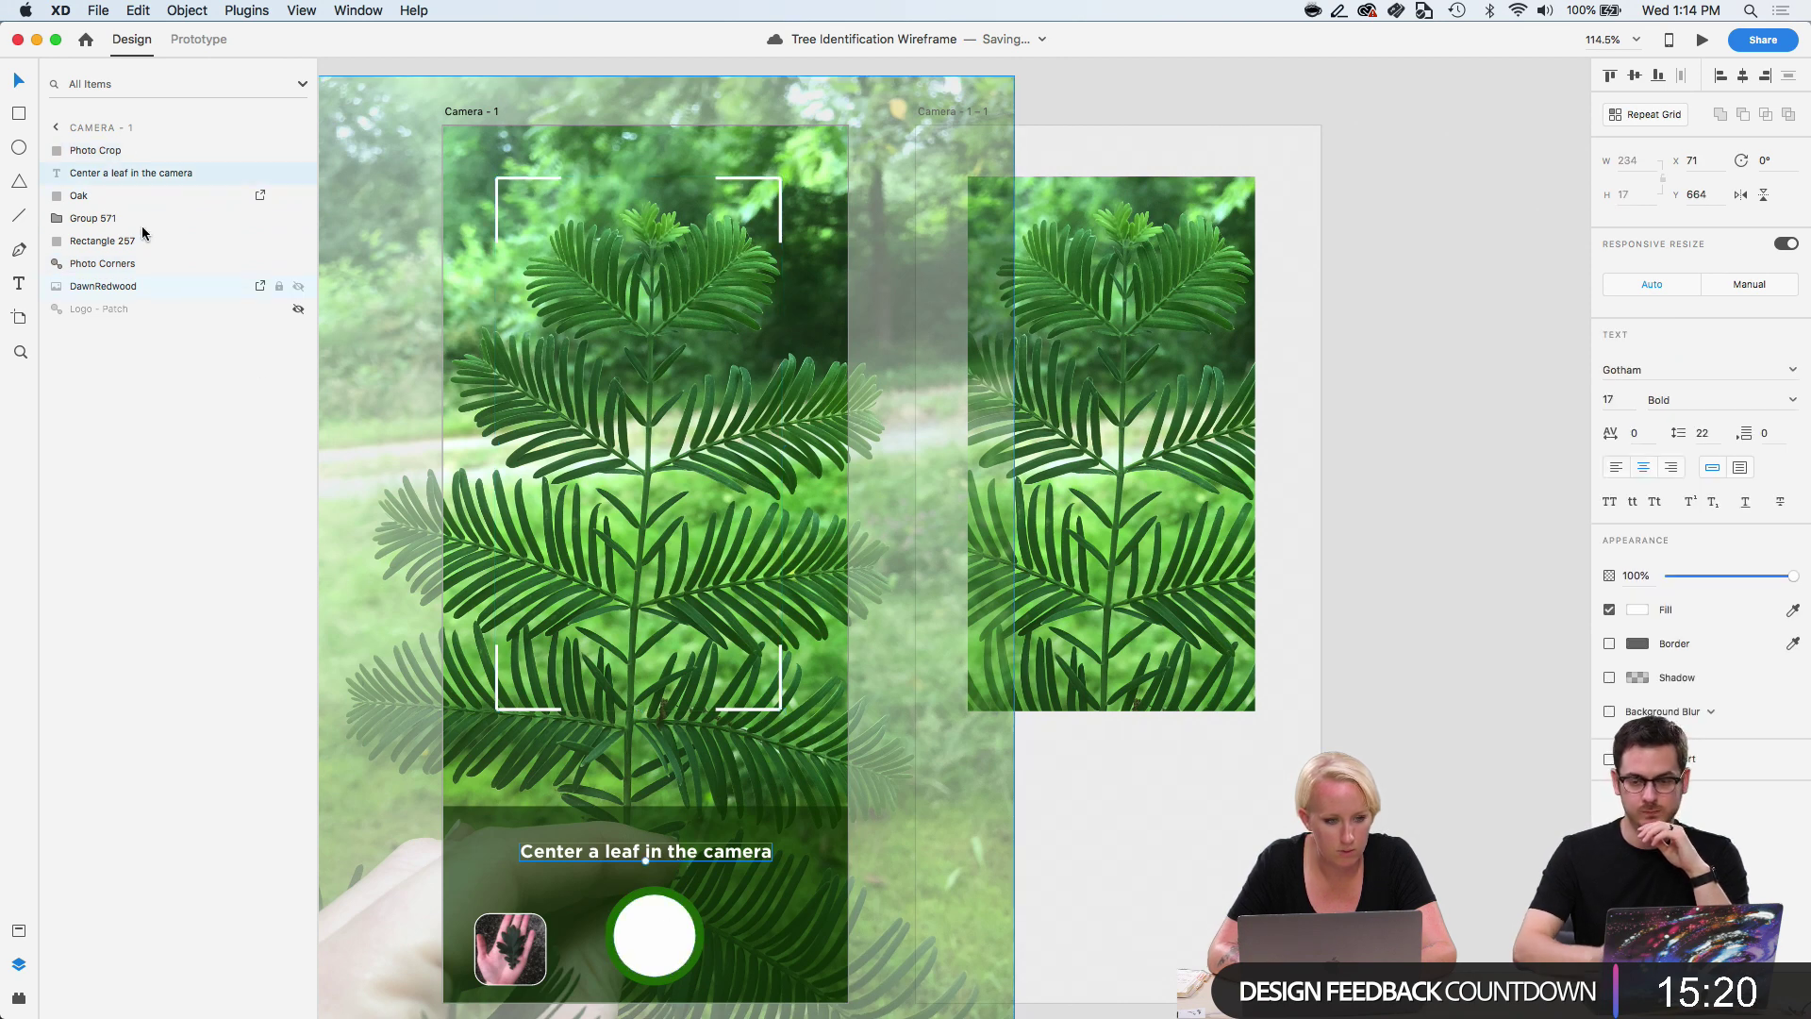
pyautogui.click(100, 151)
pyautogui.keyDown('shift'); pyautogui.click(100, 172); pyautogui.keyUp('shift')
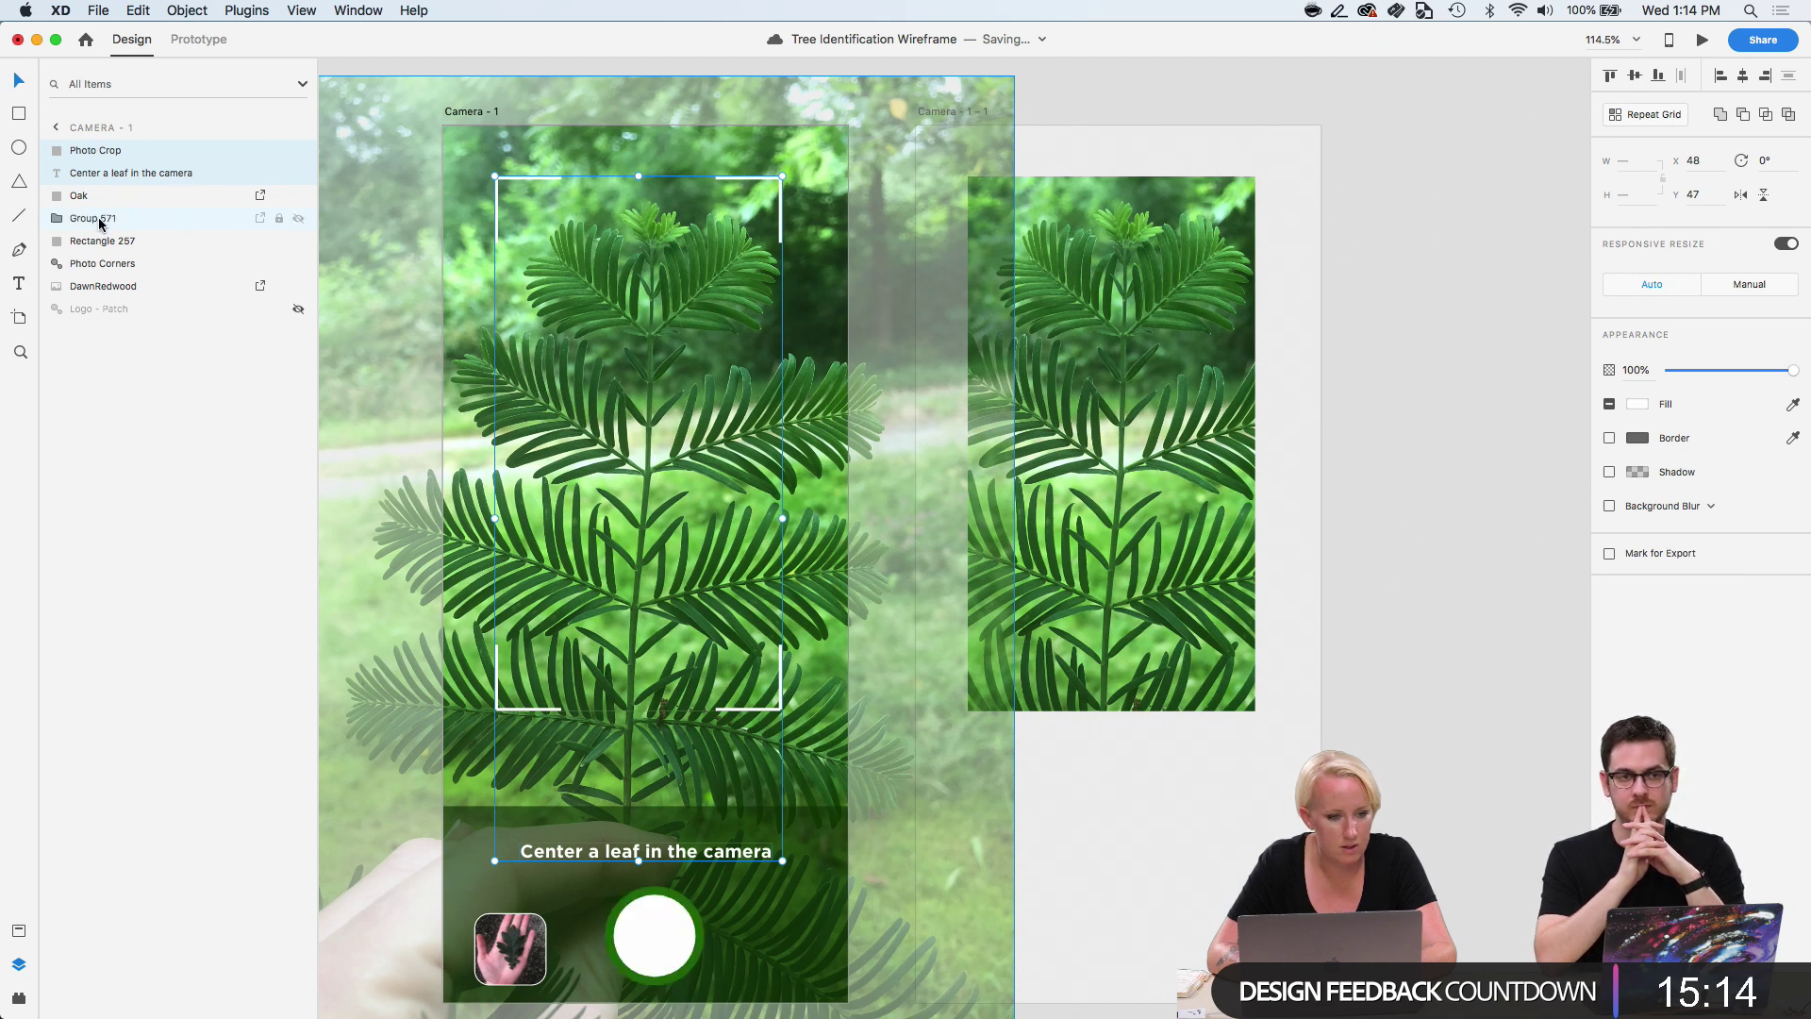
pyautogui.doubleClick(100, 219)
pyautogui.write('Button')
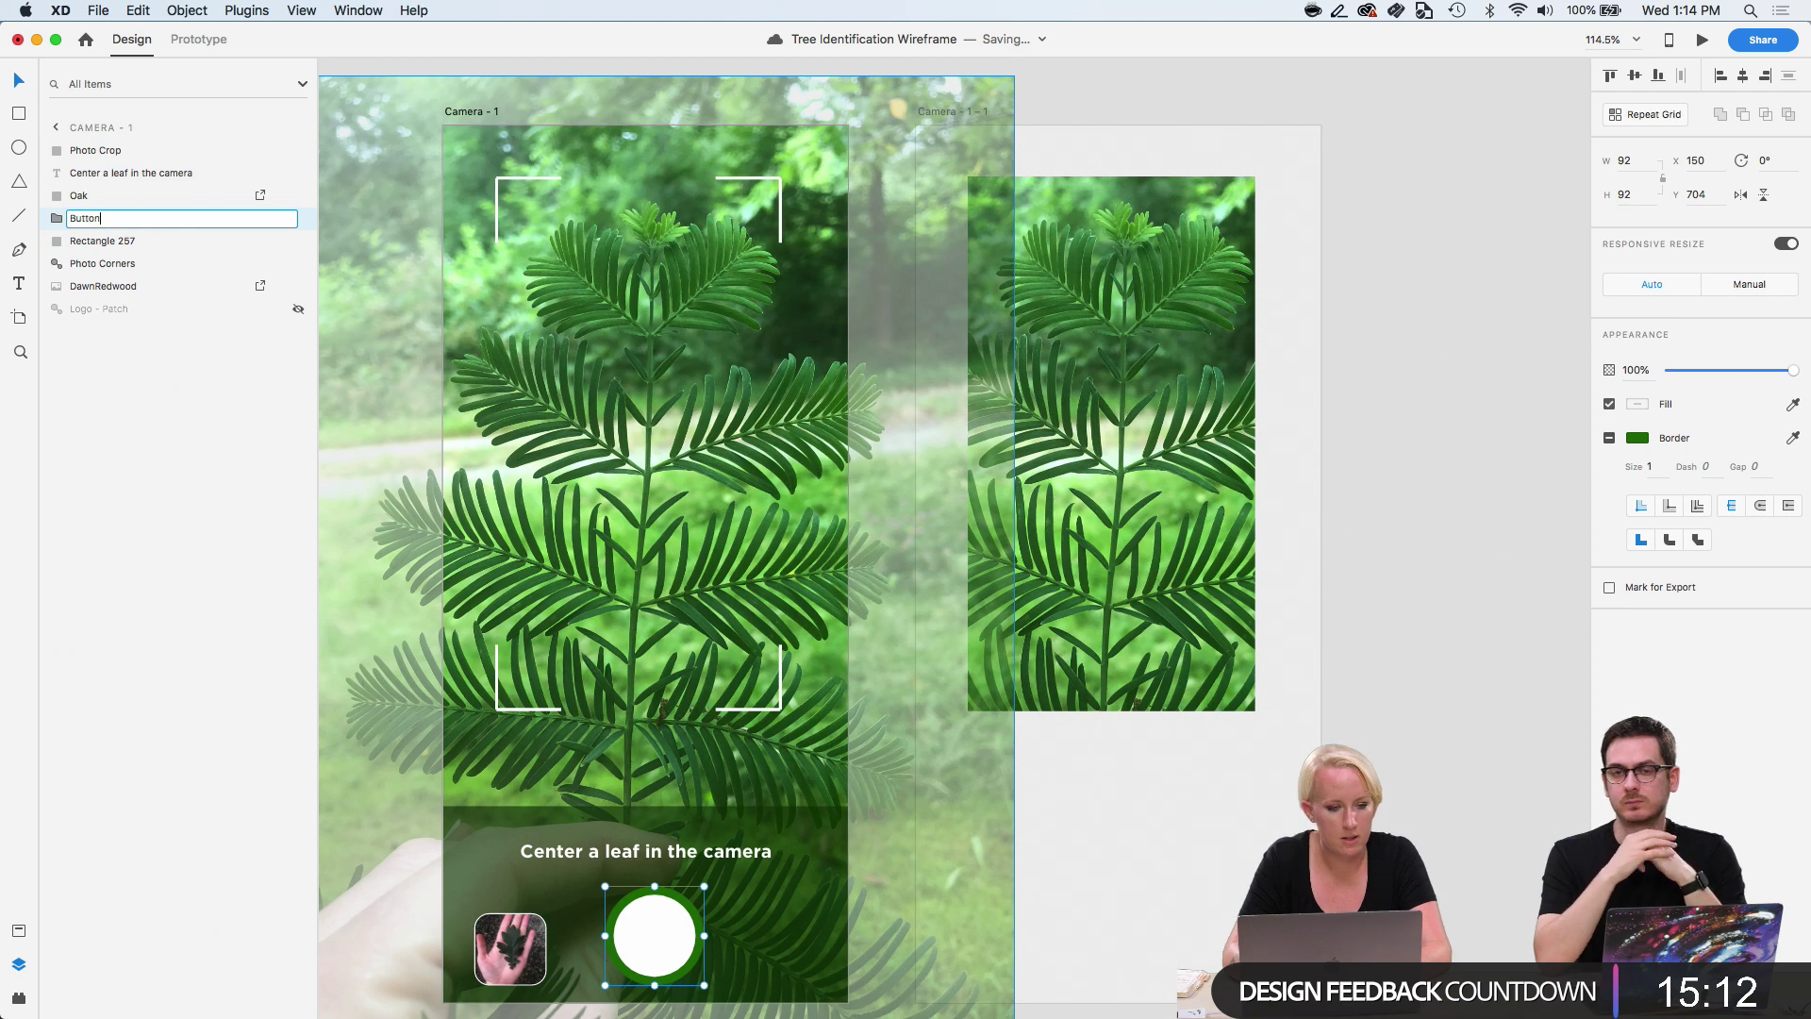
# Align the horizontal centers of Rectangle 257, the Button group, the caption text and Photo Crop on Camera - 1.
pyautogui.click(104, 241)
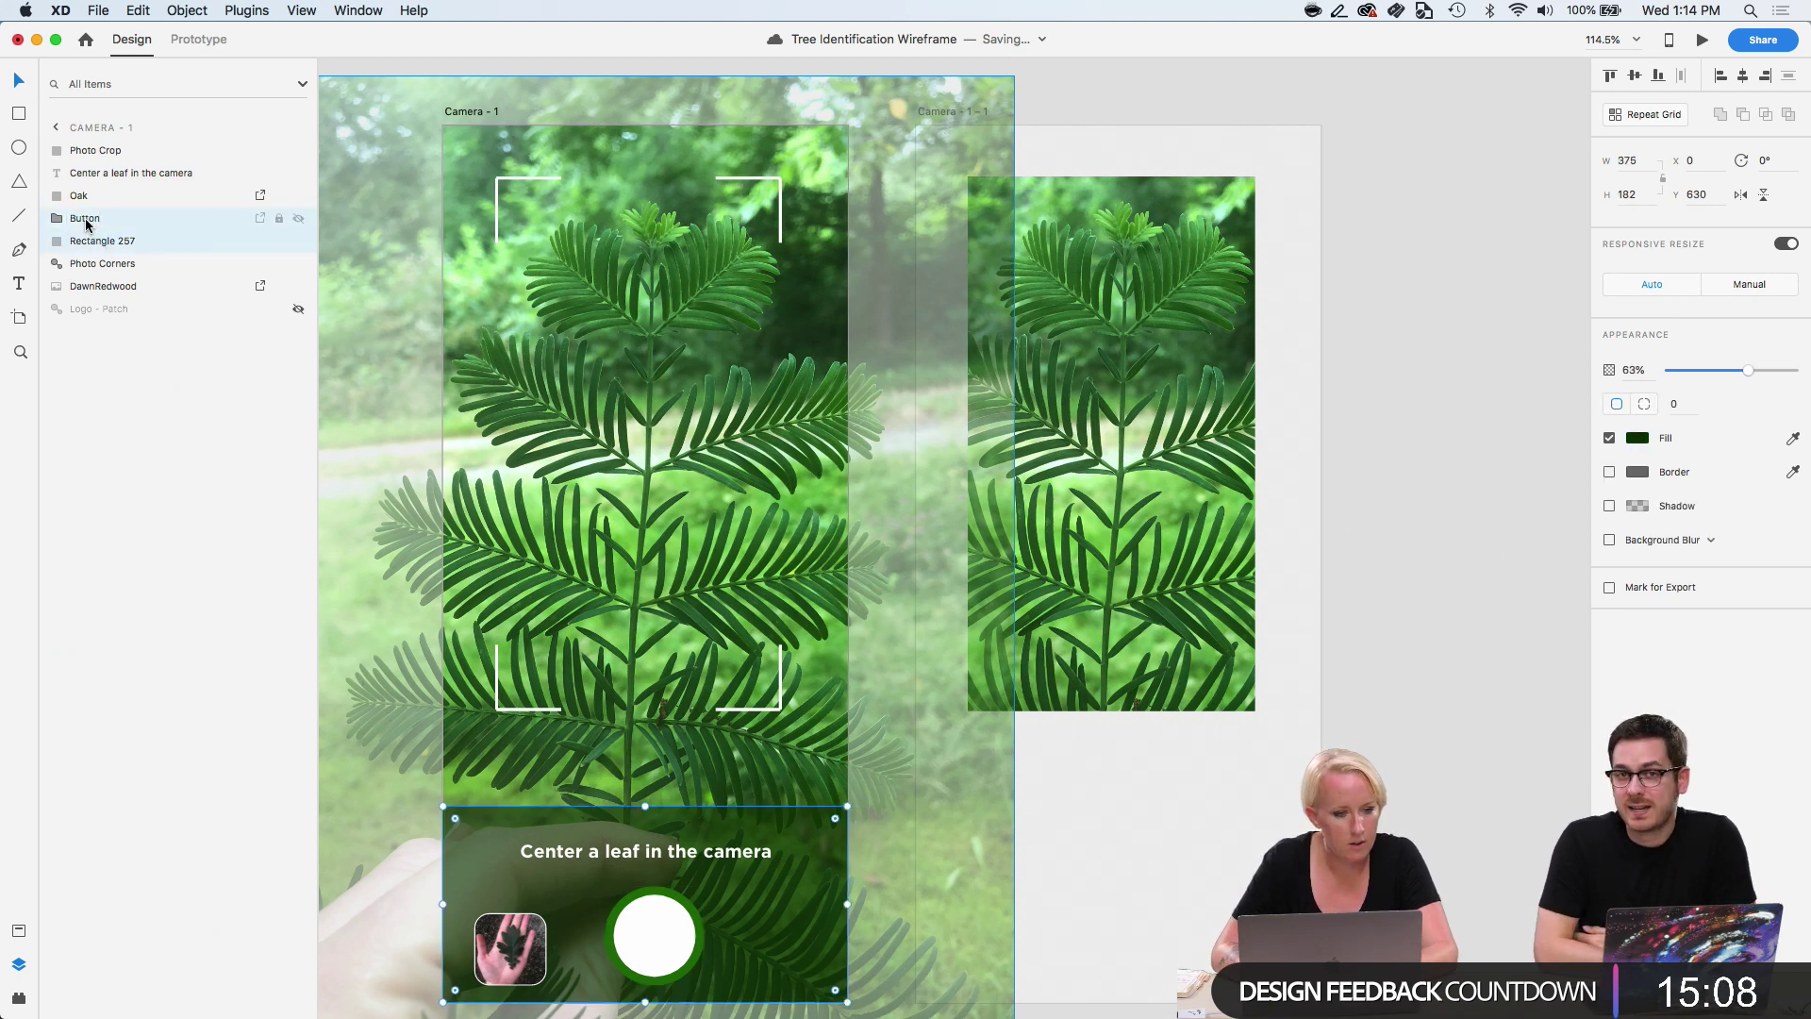
pyautogui.keyDown('shift'); pyautogui.click(87, 220); pyautogui.keyUp('shift')
pyautogui.keyDown('shift'); pyautogui.click(84, 173); pyautogui.keyUp('shift')
pyautogui.keyDown('shift'); pyautogui.click(87, 152); pyautogui.keyUp('shift')
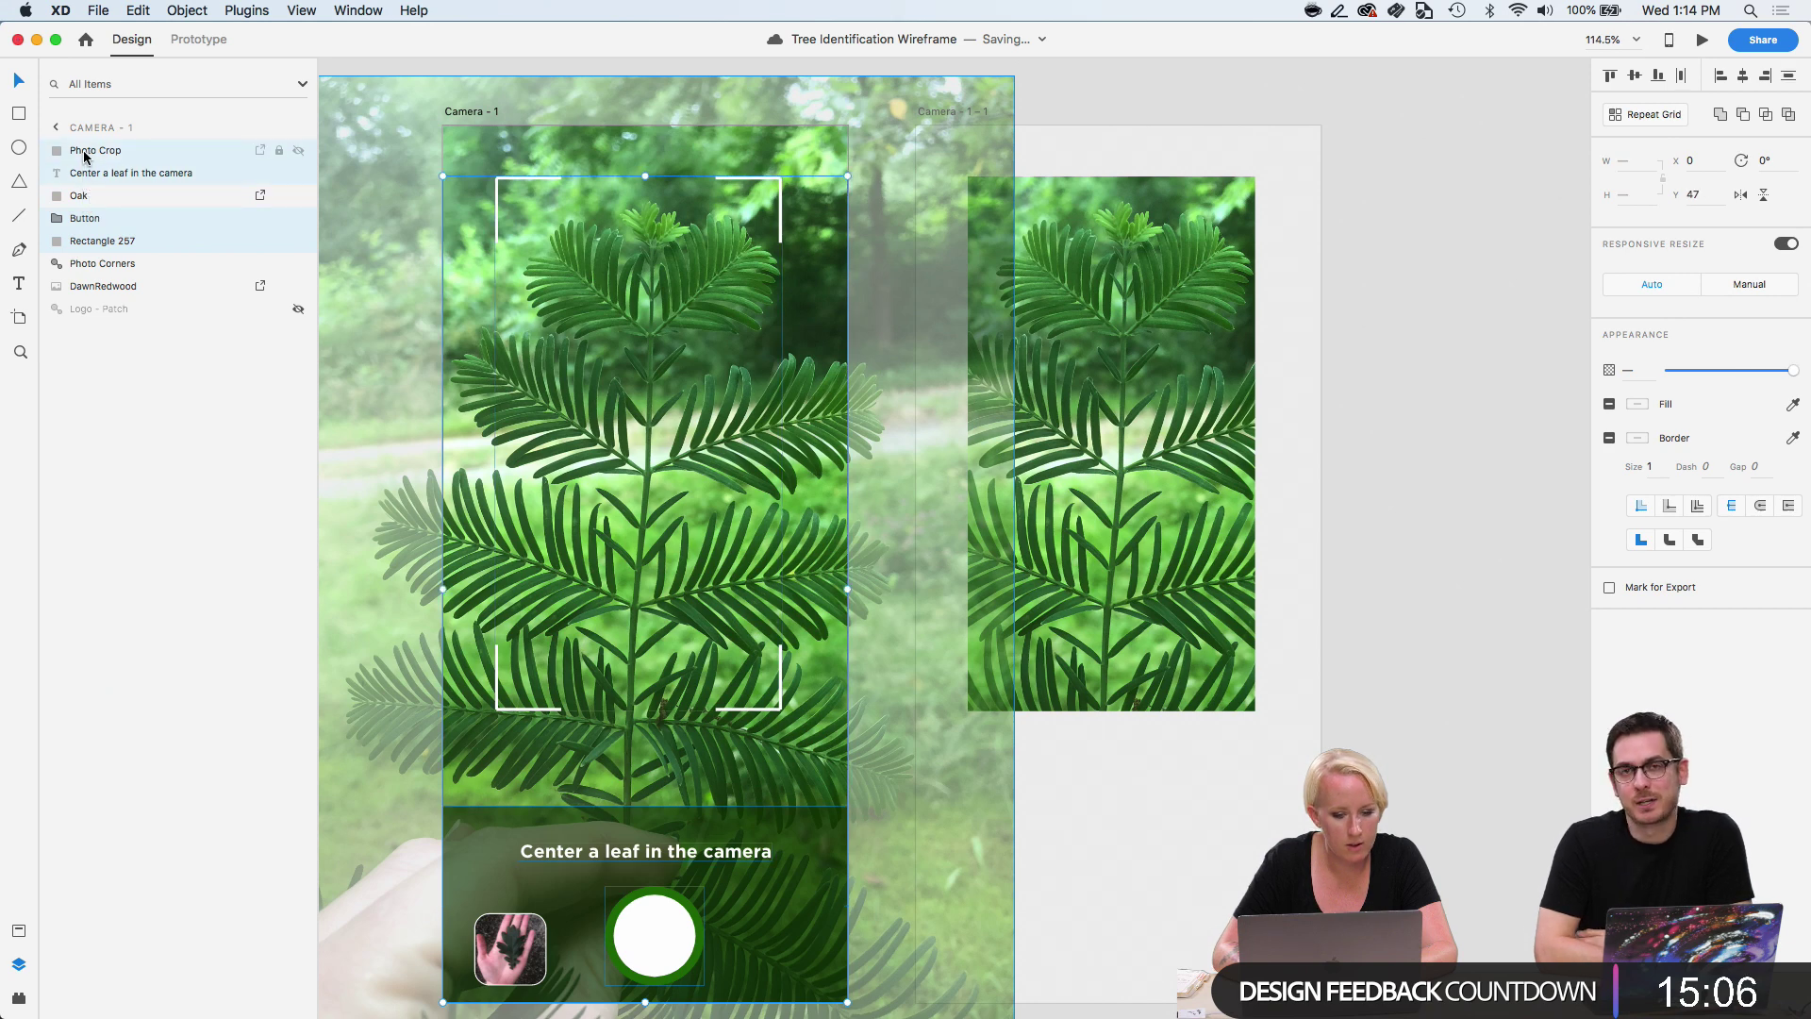
pyautogui.click(1745, 77)
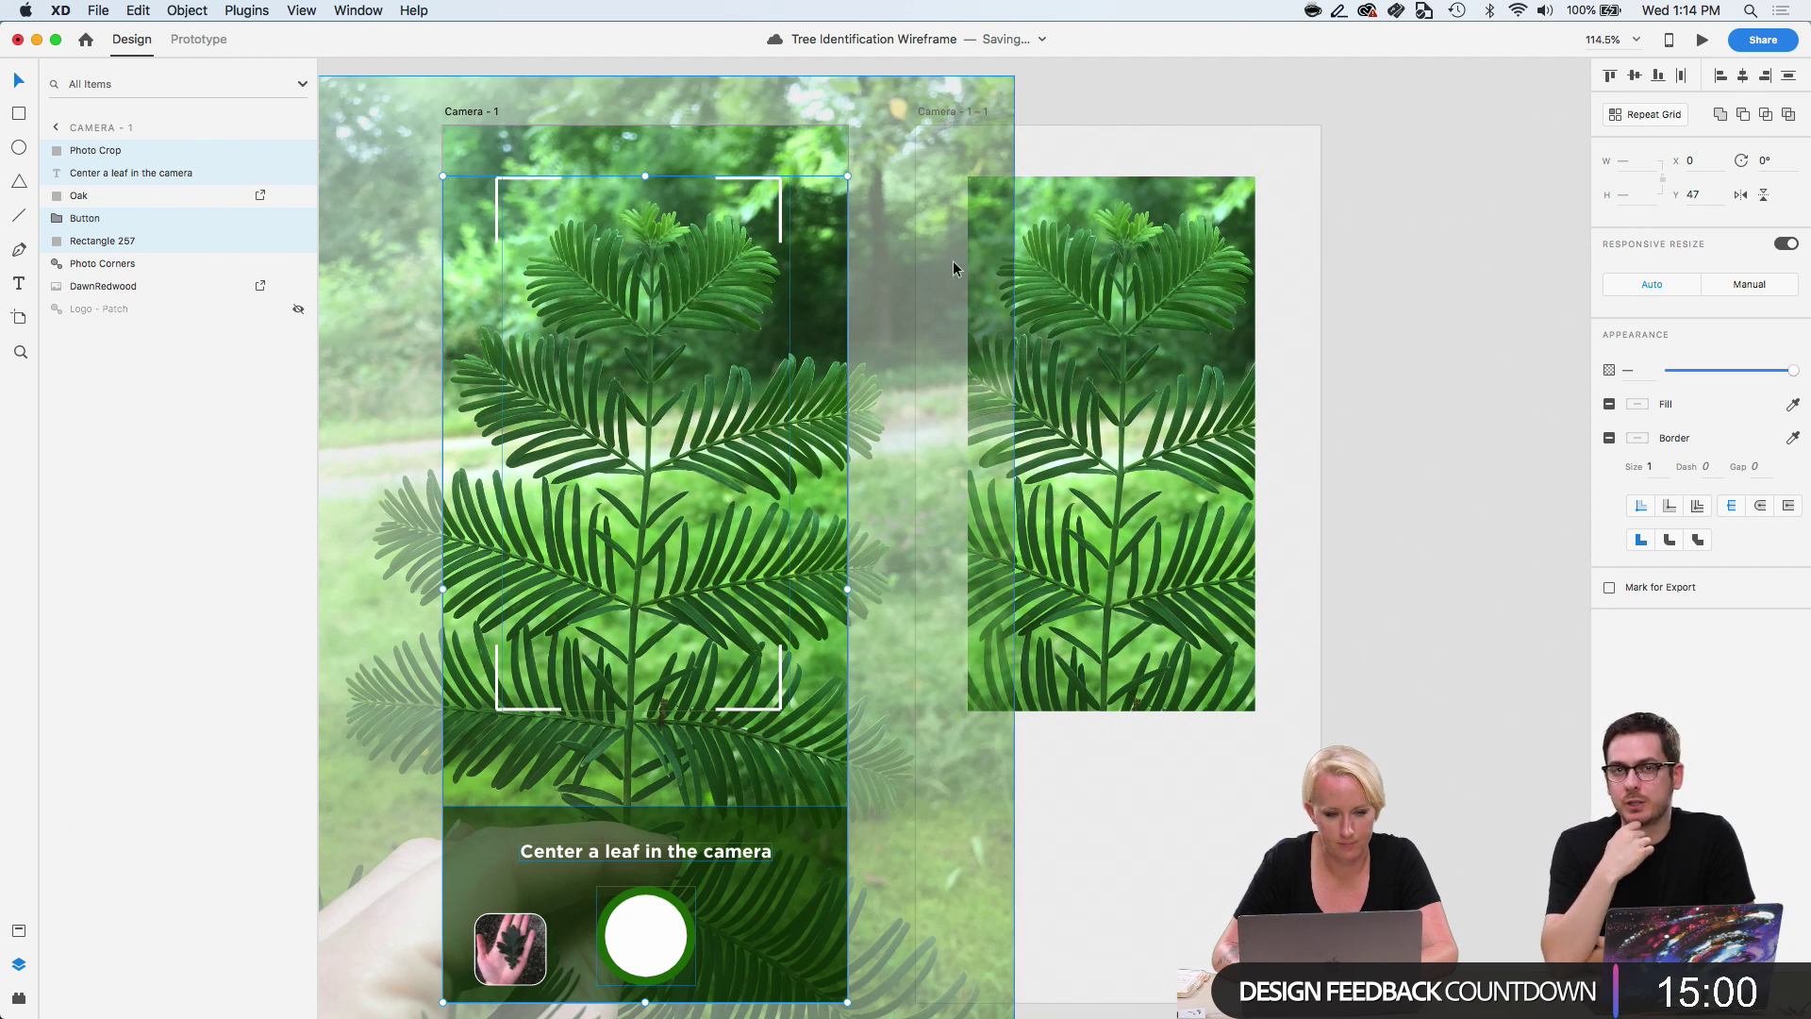
pyautogui.hotkey('shift', 'Right')
pyautogui.hotkey('shift', 'Left')
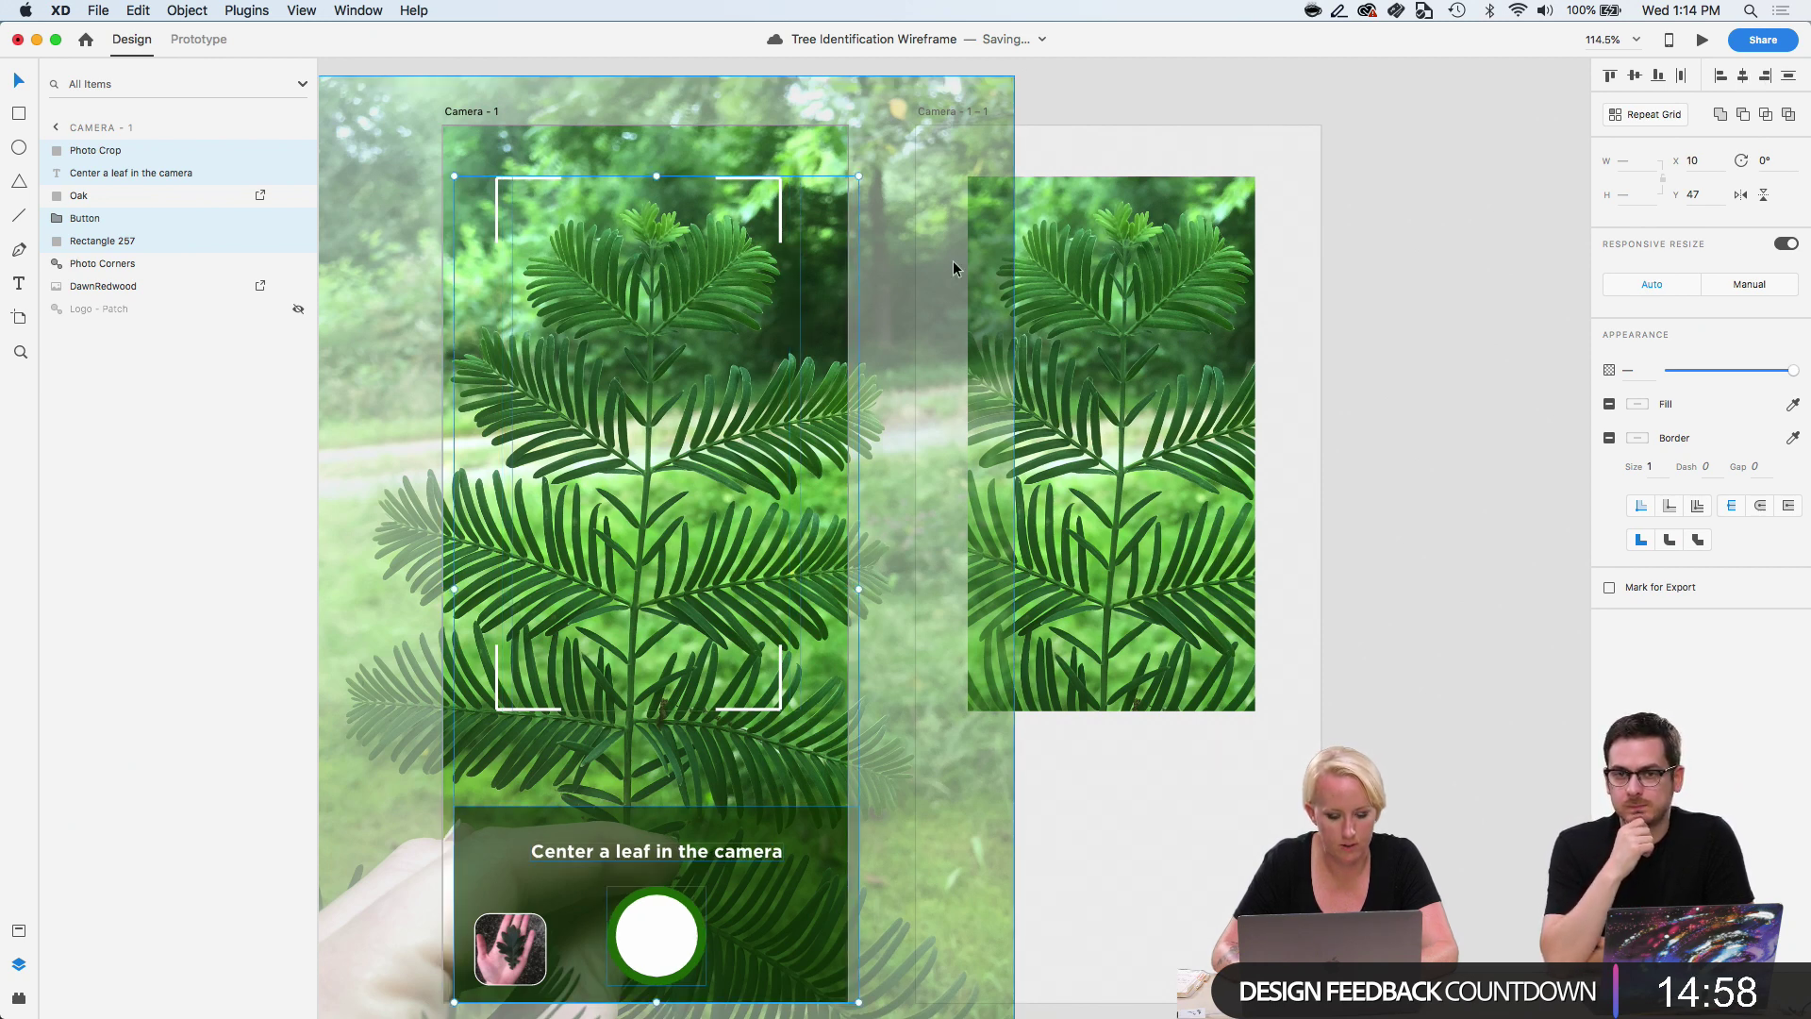
# Group Photo Crop, the caption text, Button, Rectangle 257 and Photo Corners on Camera - 1, and expand the group's layers.
pyautogui.keyDown('shift'); pyautogui.click(128, 265); pyautogui.keyUp('shift')
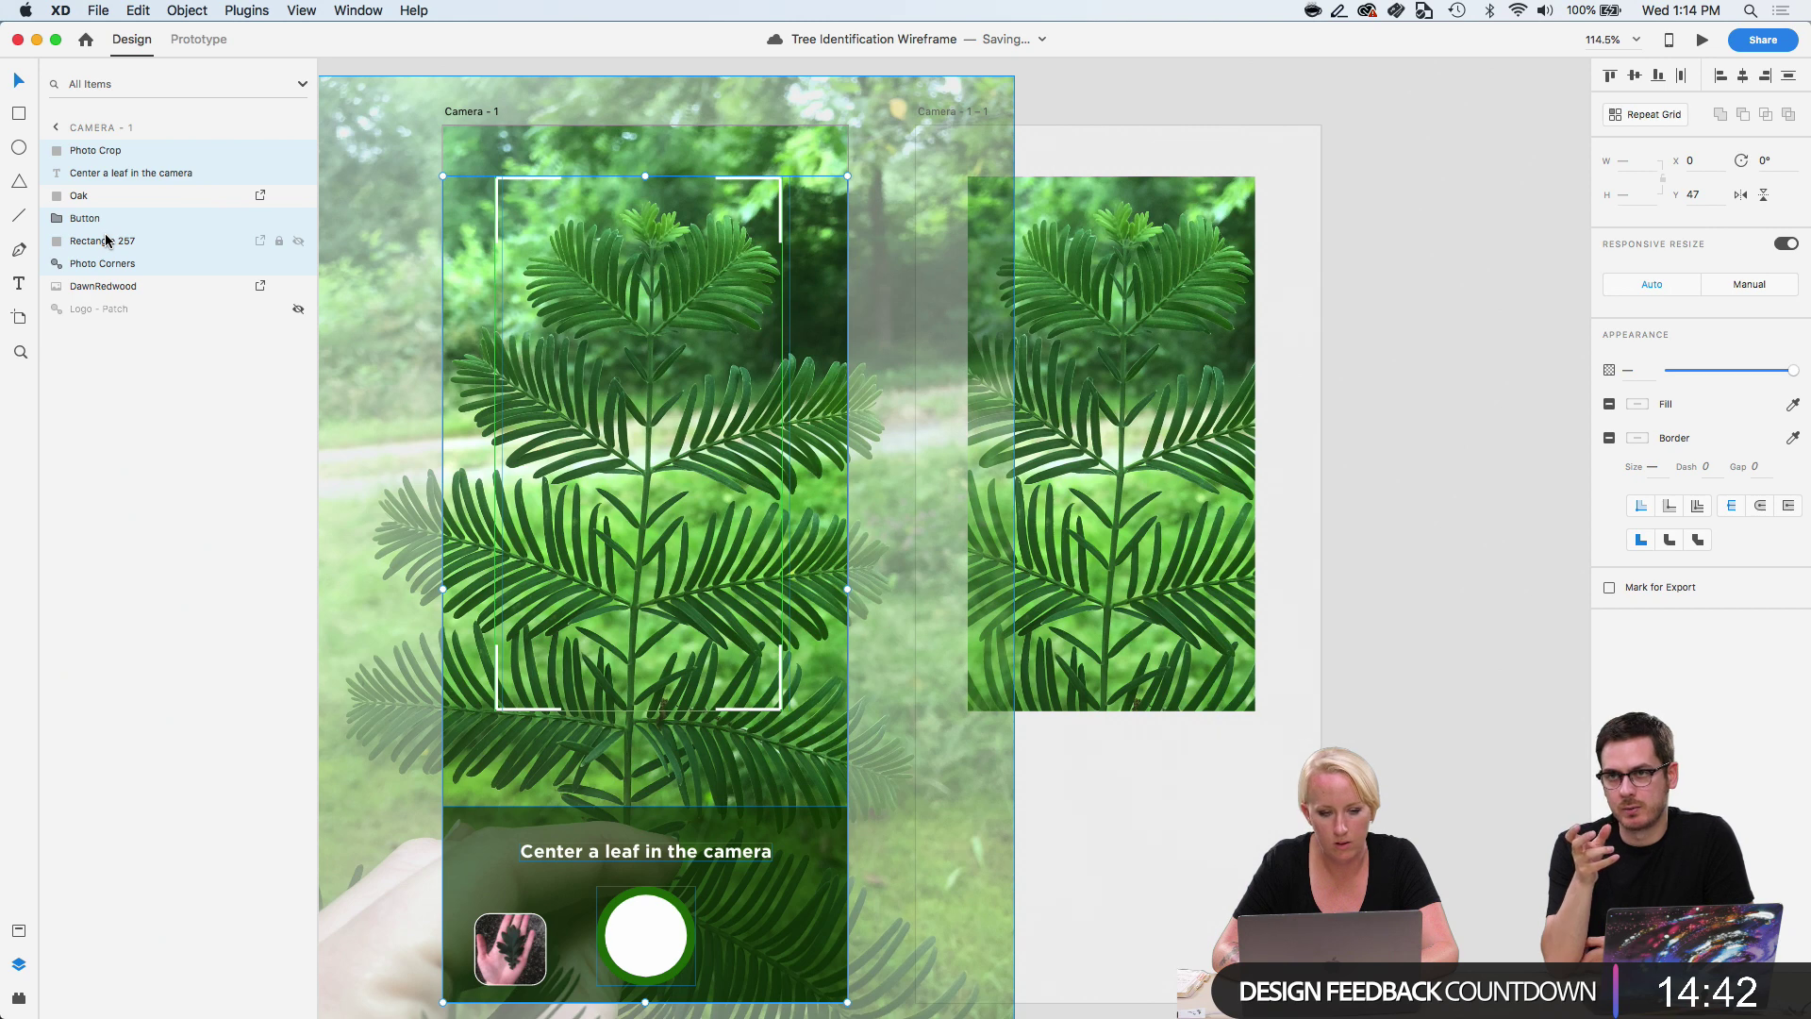
pyautogui.press('super+g')
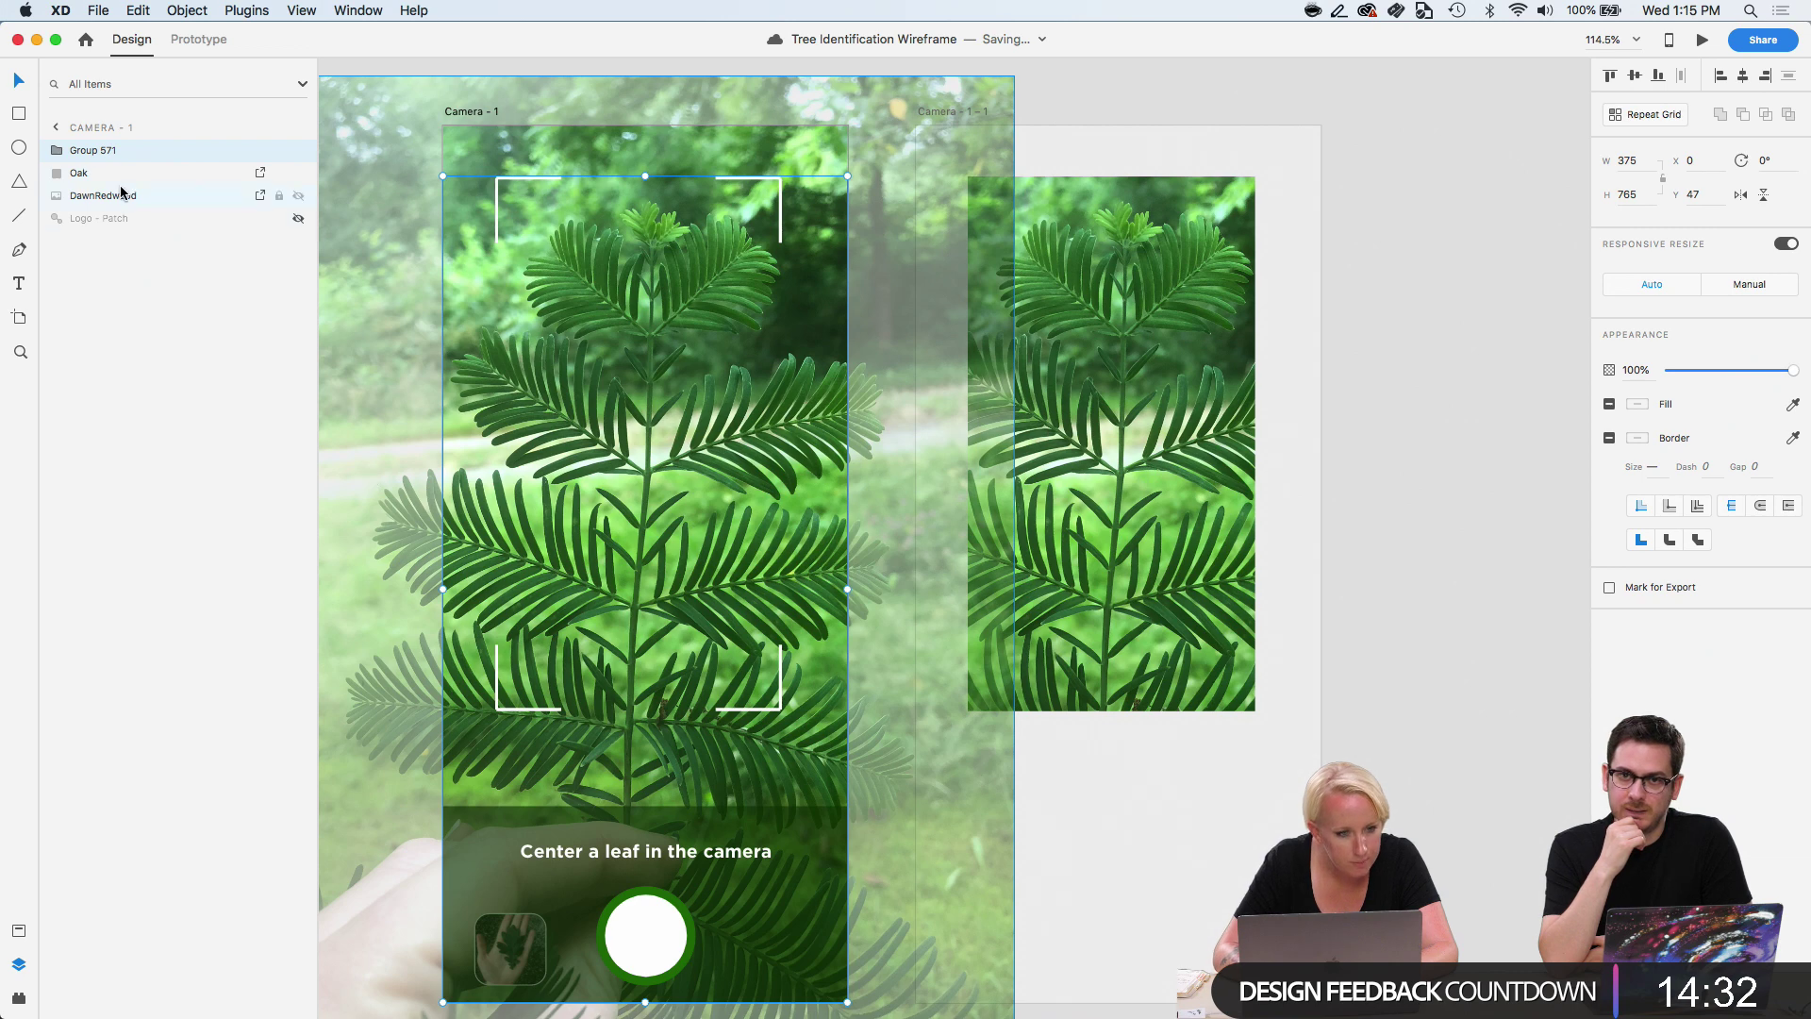
pyautogui.click(58, 151)
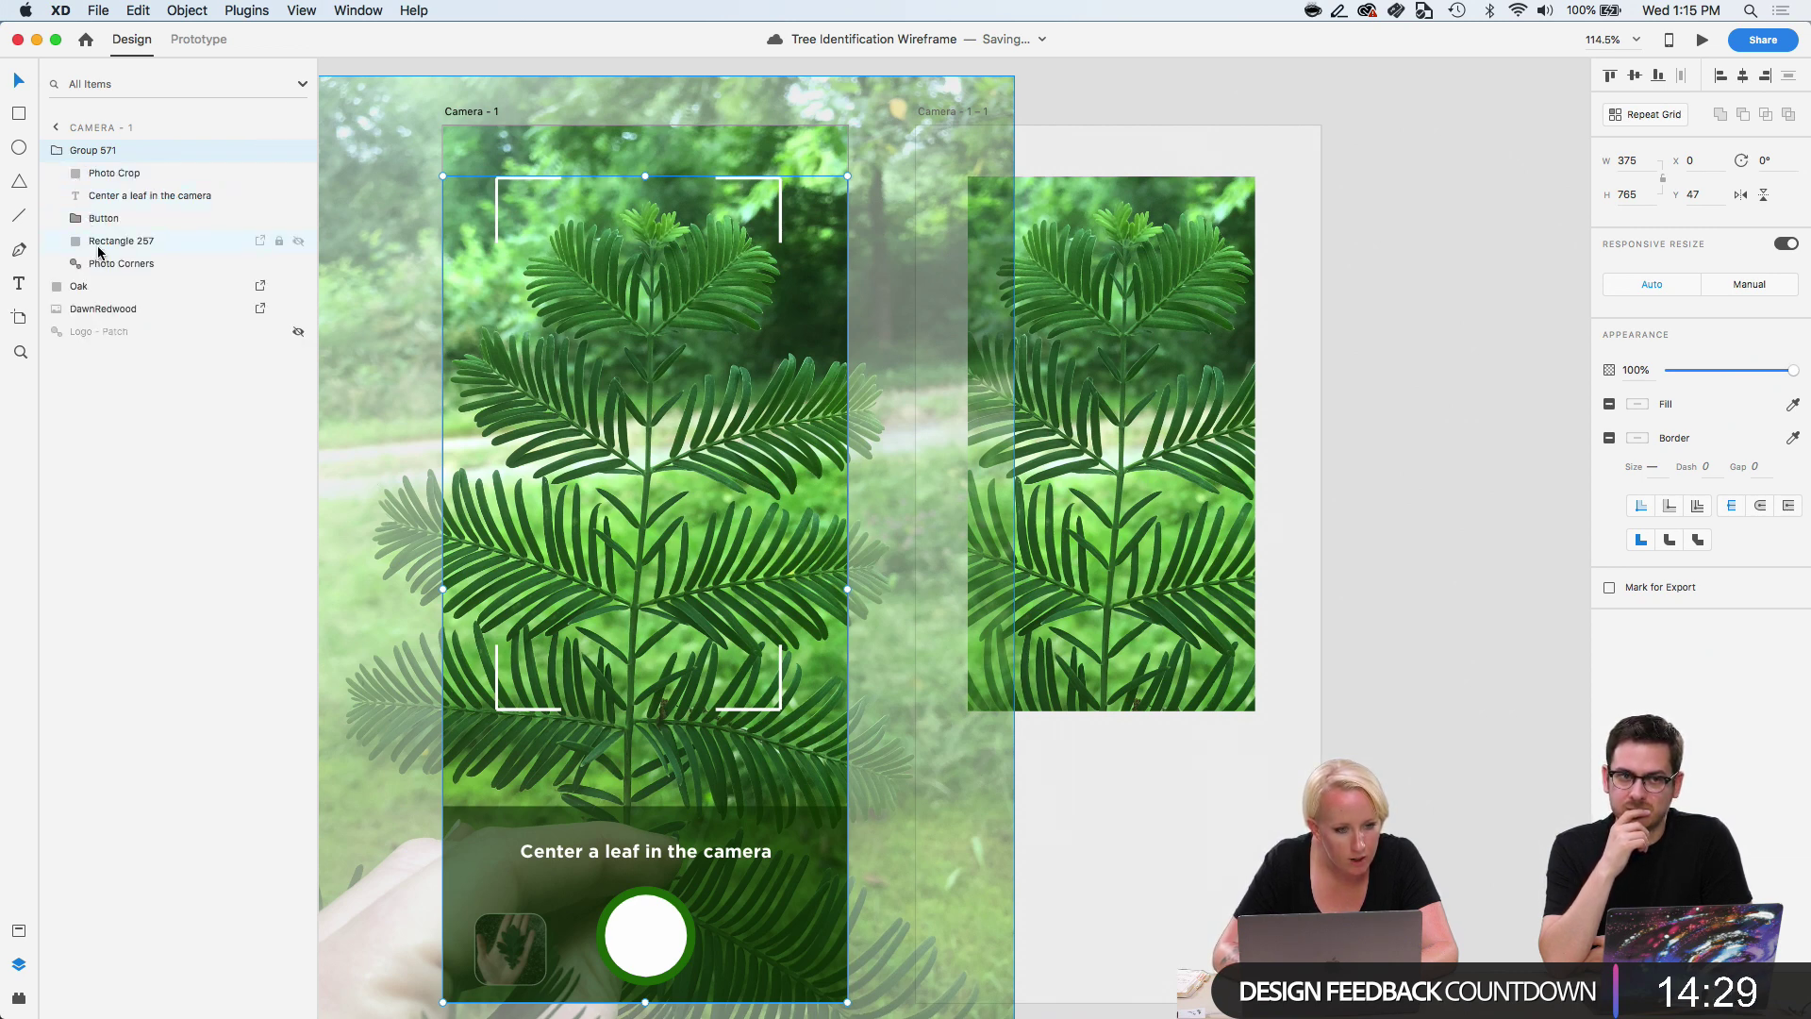
# Inspect the layers inside the new group on Camera - 1 and the DawnRedwood photo behind it.
pyautogui.click(102, 179)
pyautogui.click(104, 195)
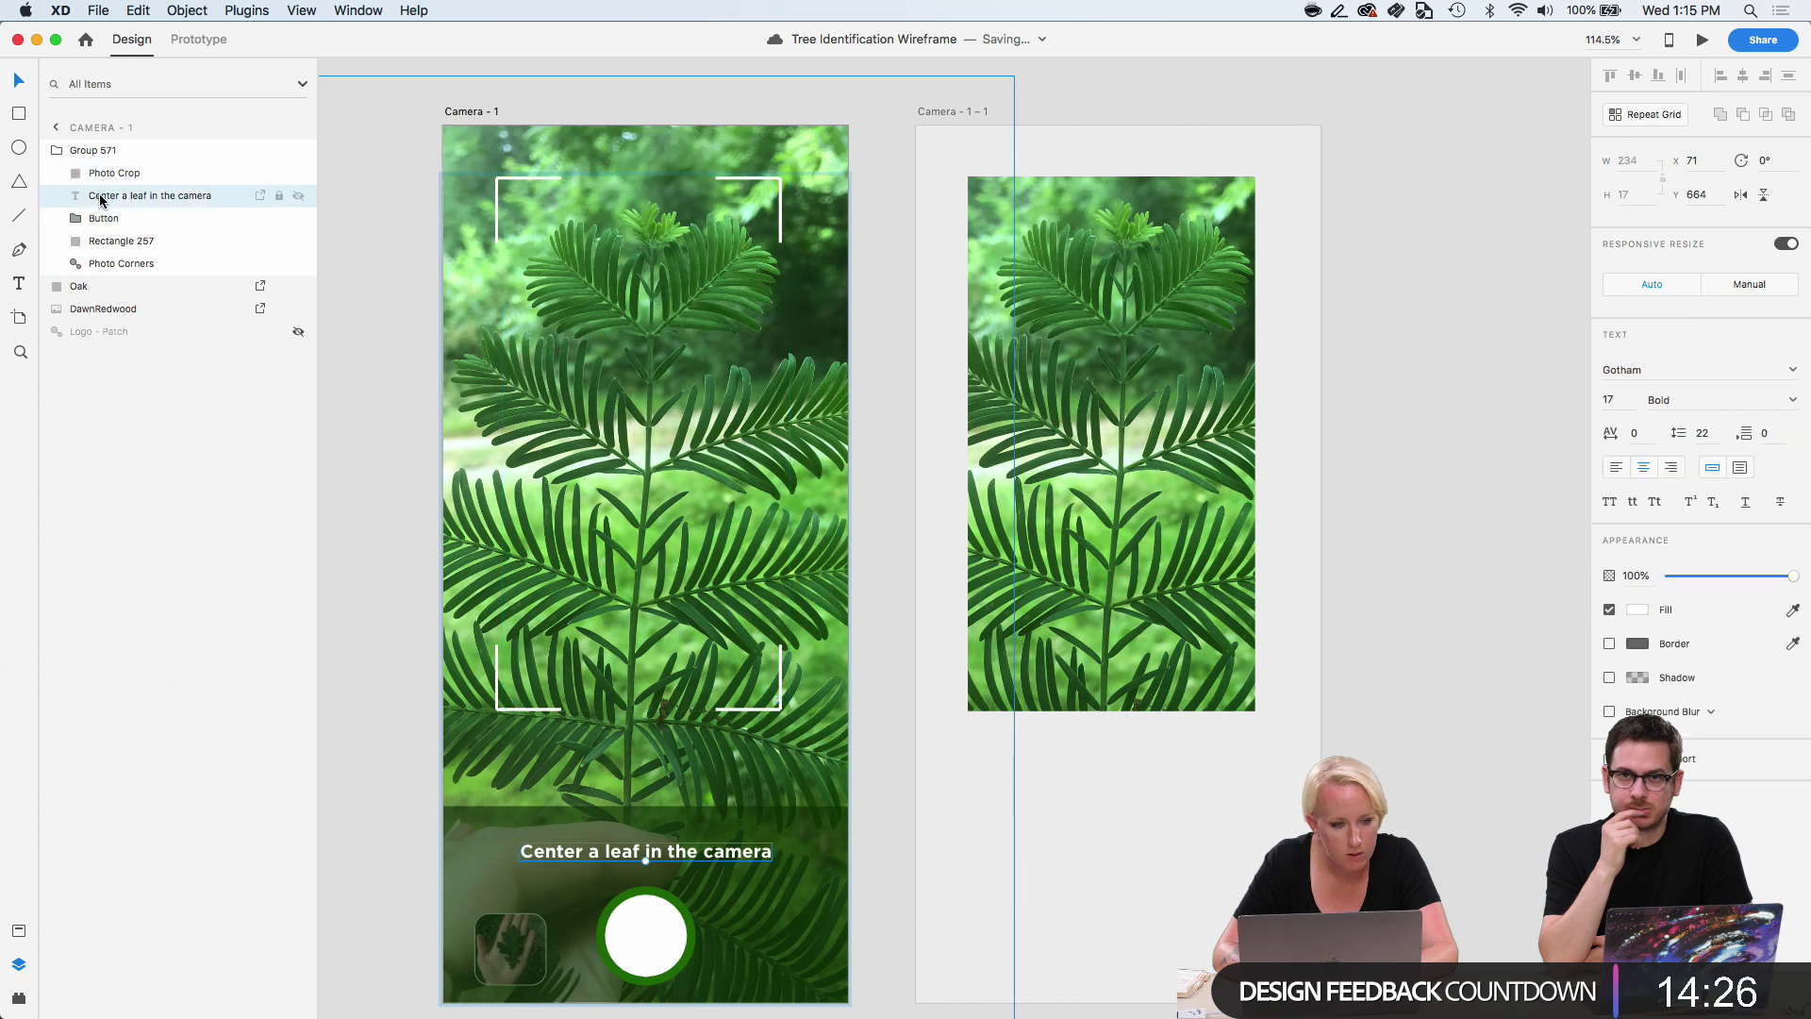
pyautogui.click(104, 217)
pyautogui.click(104, 241)
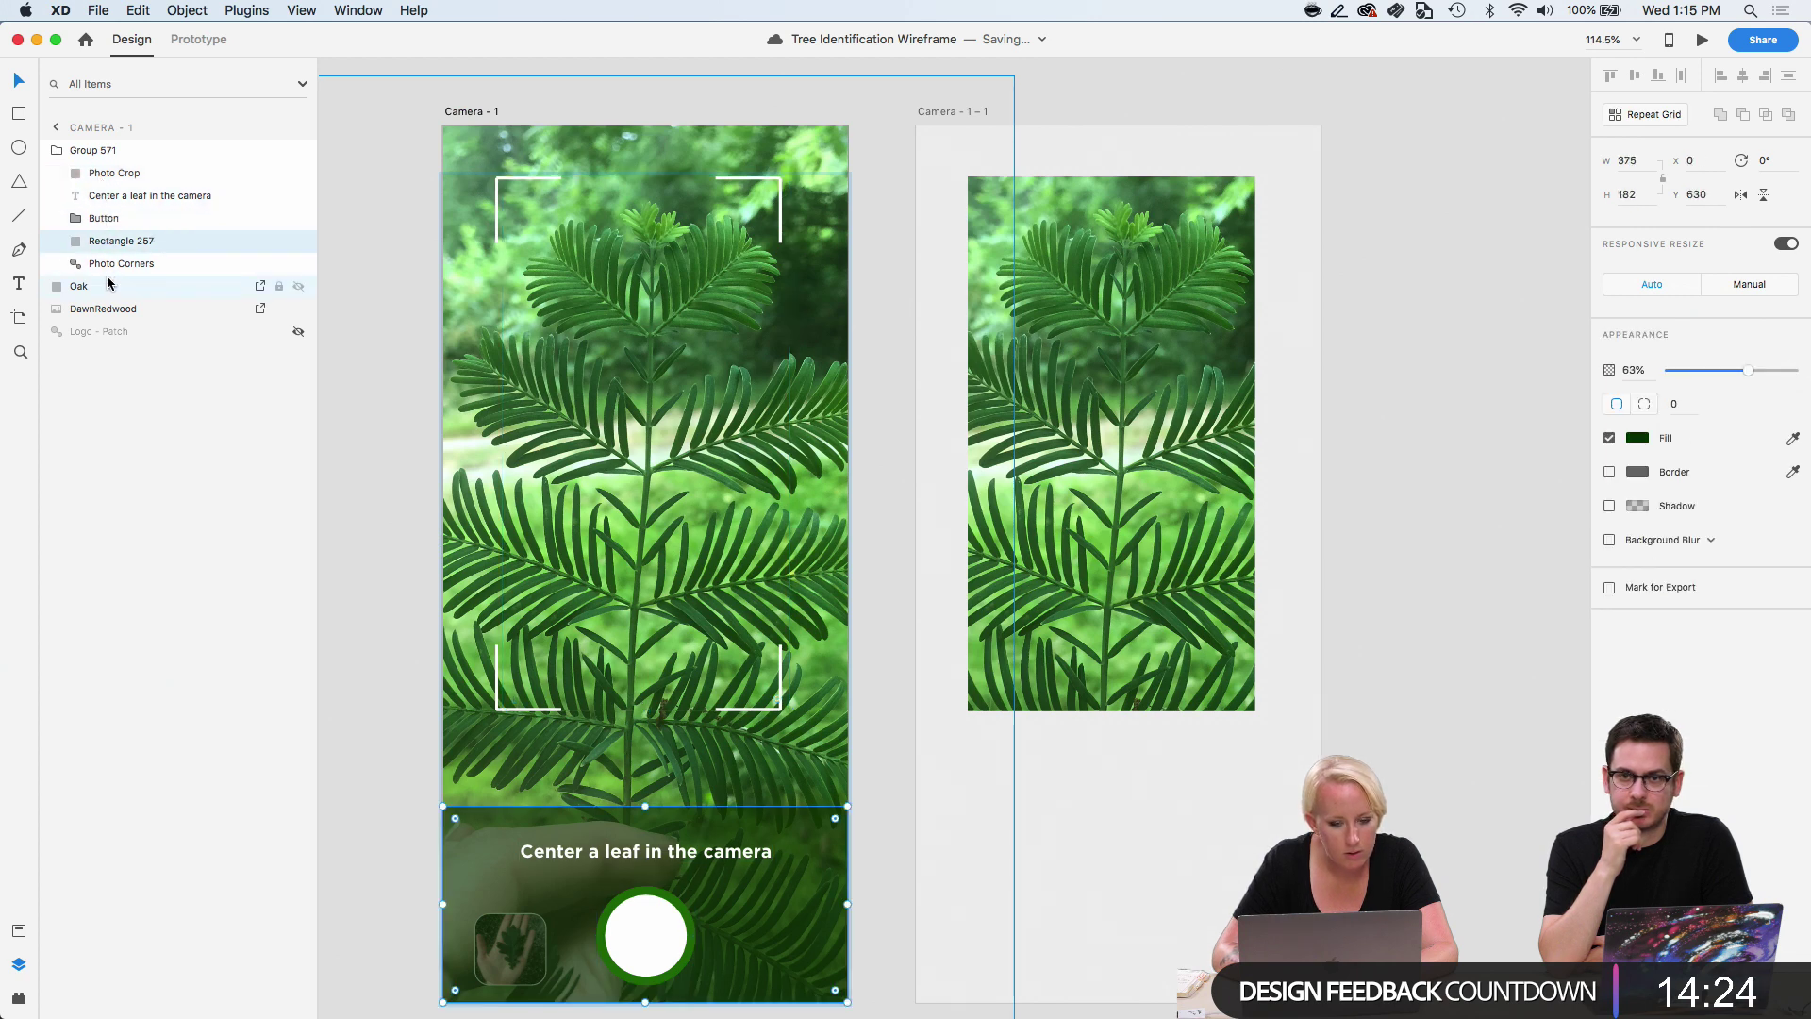
pyautogui.click(105, 264)
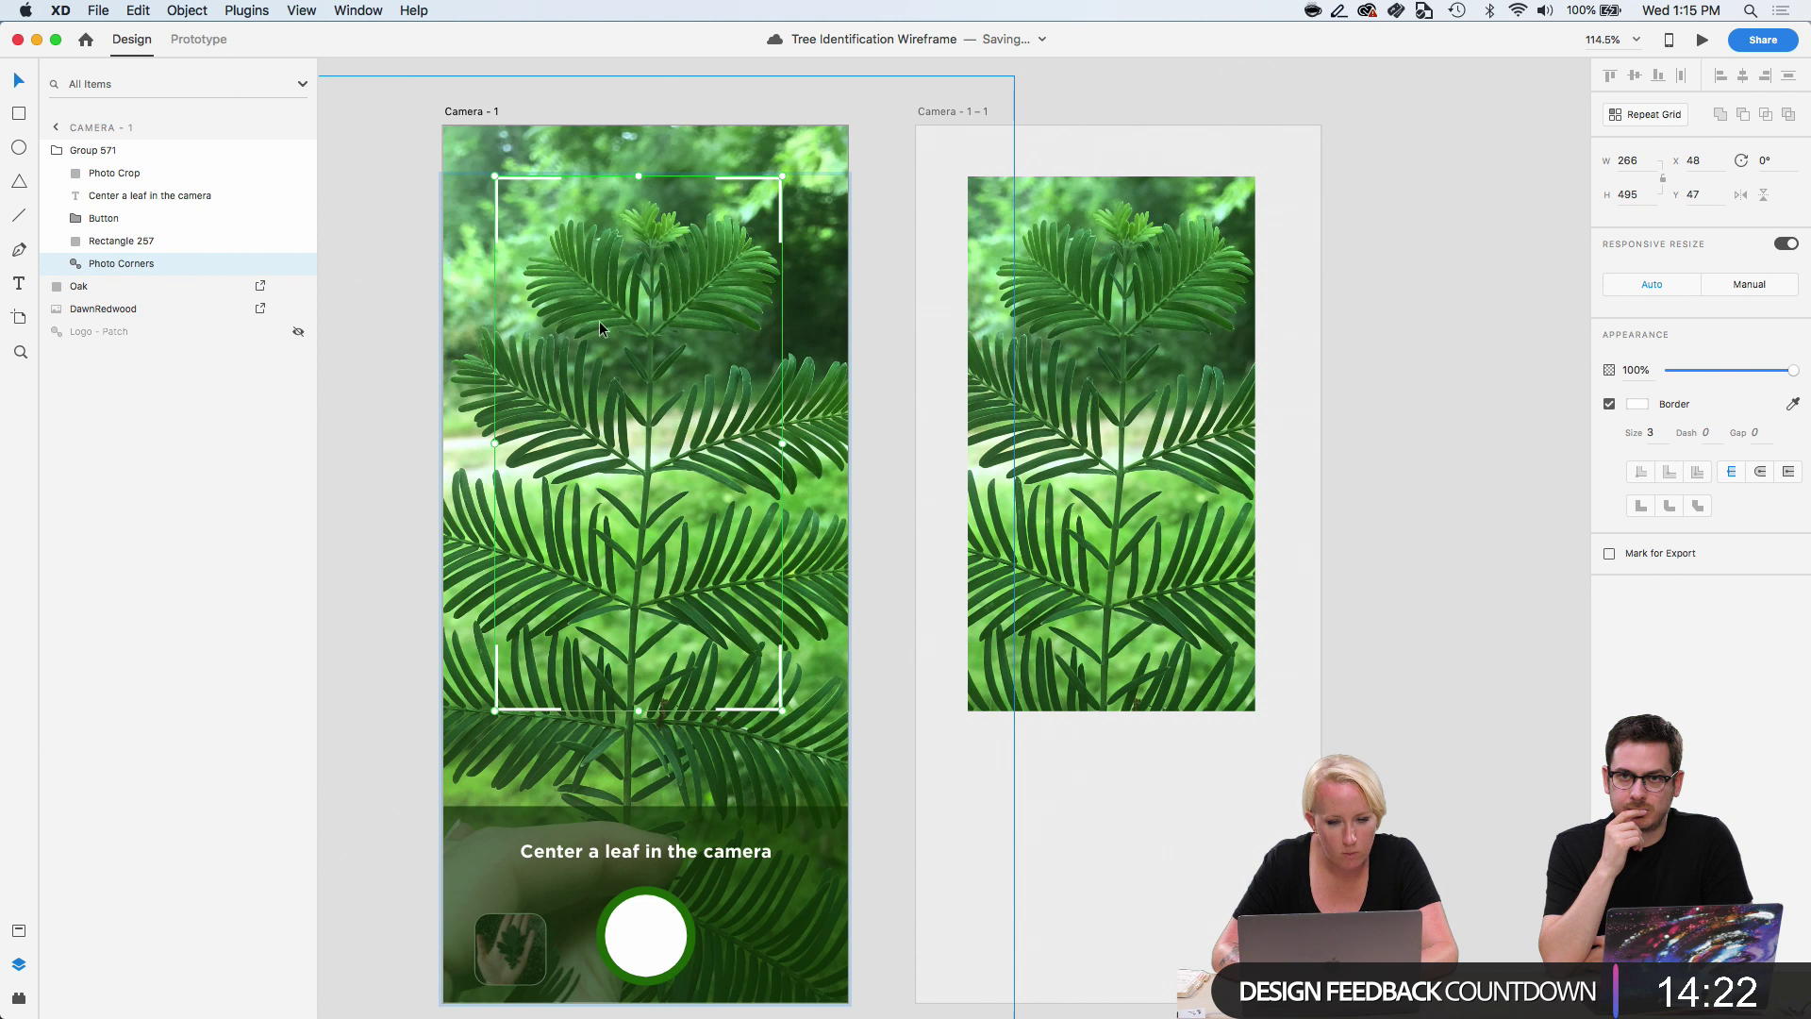
pyautogui.click(1417, 605)
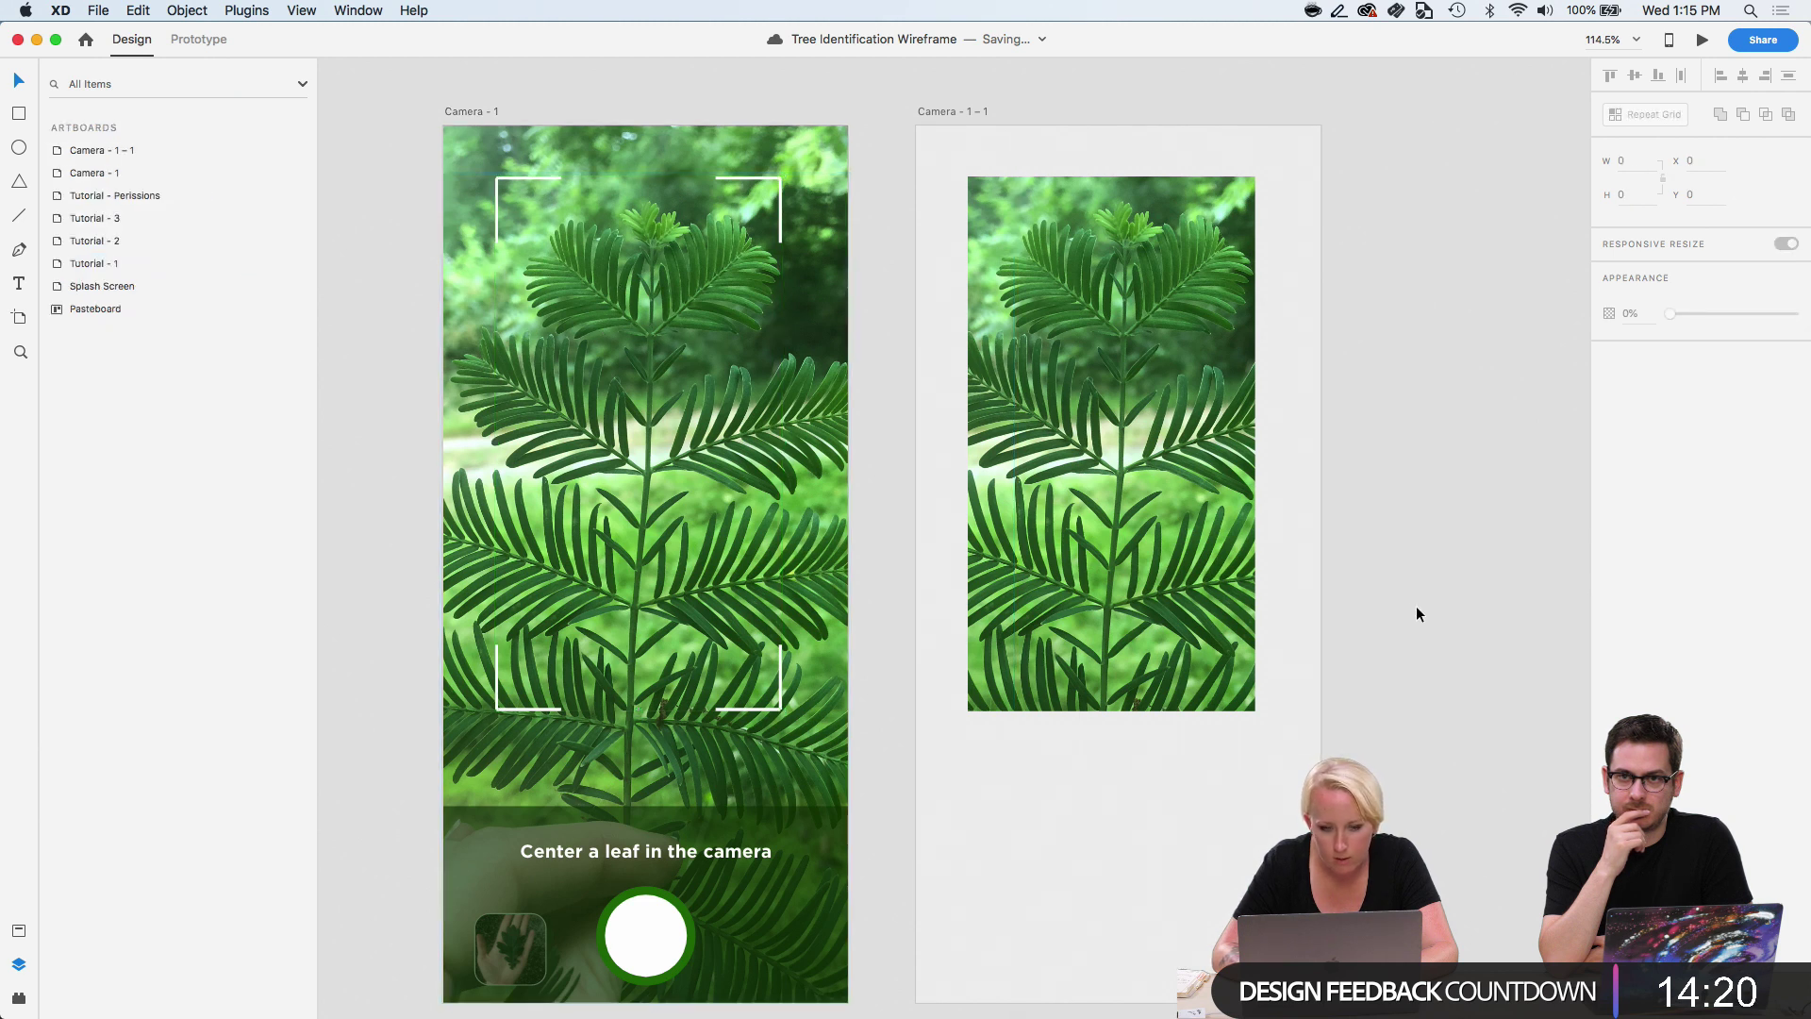
pyautogui.scroll(-2, 971, 604)
pyautogui.click(971, 604)
pyautogui.scroll(1, 896, 424)
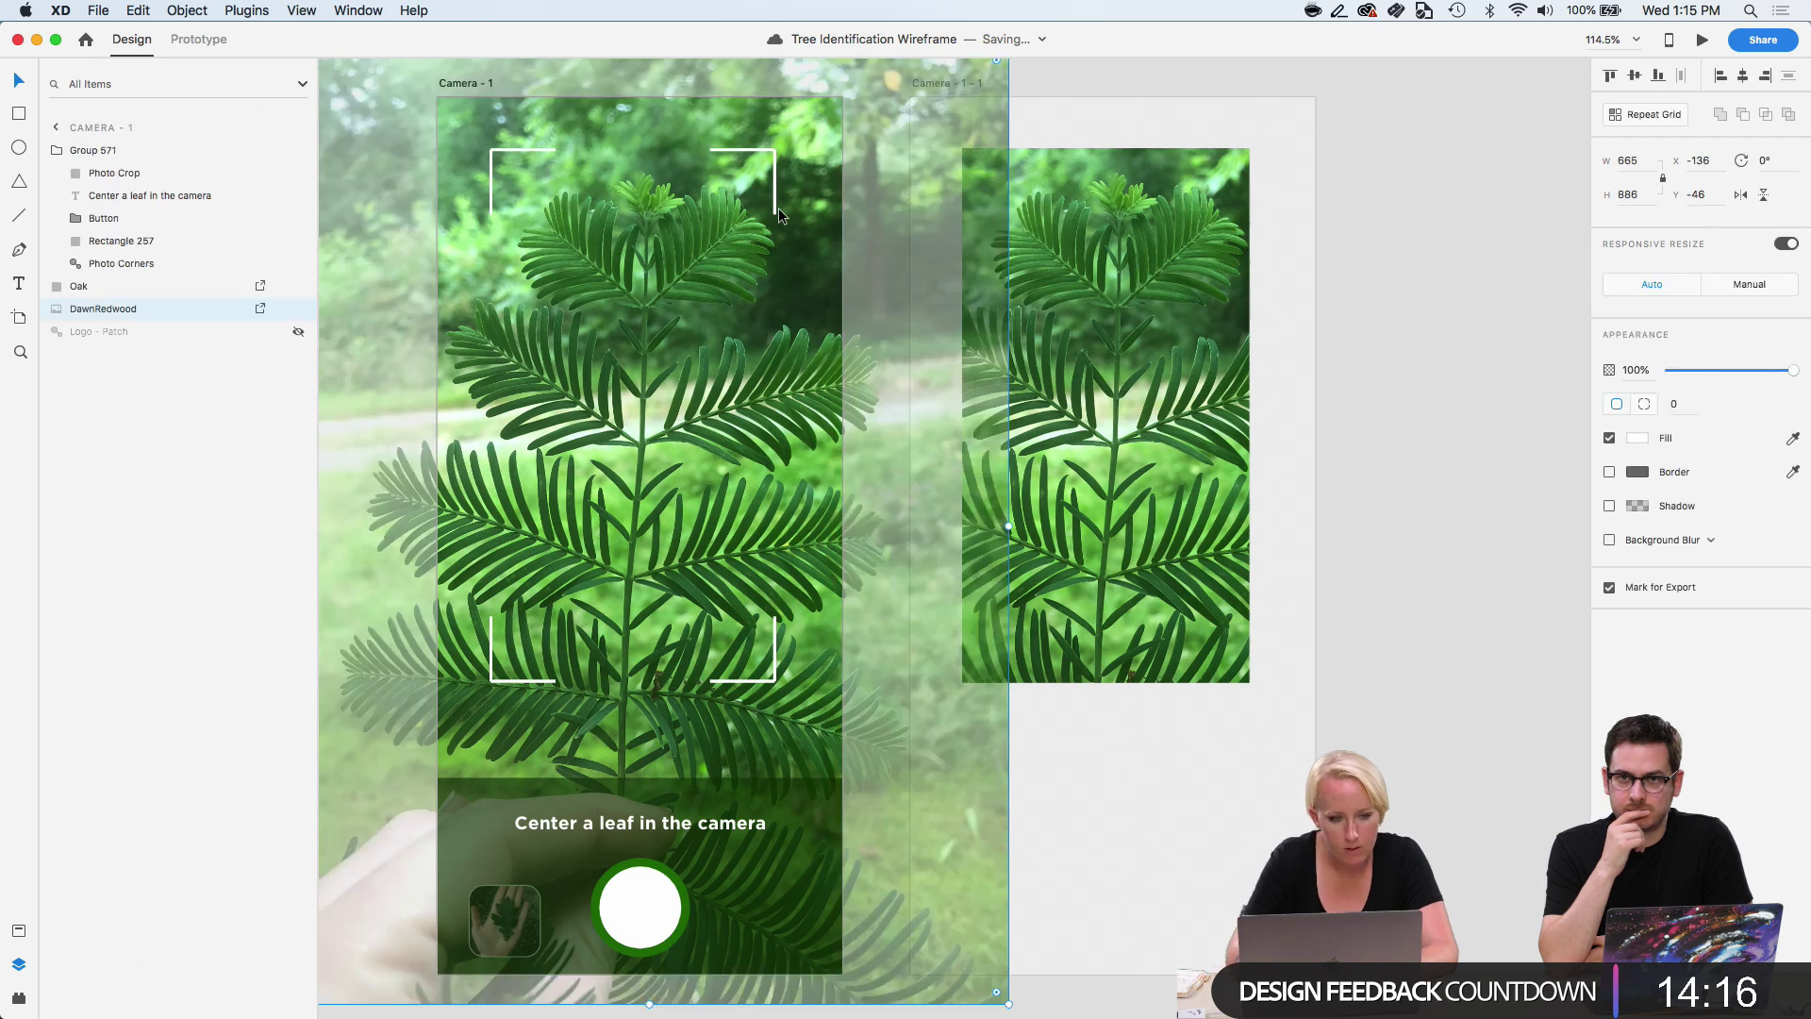
pyautogui.click(99, 152)
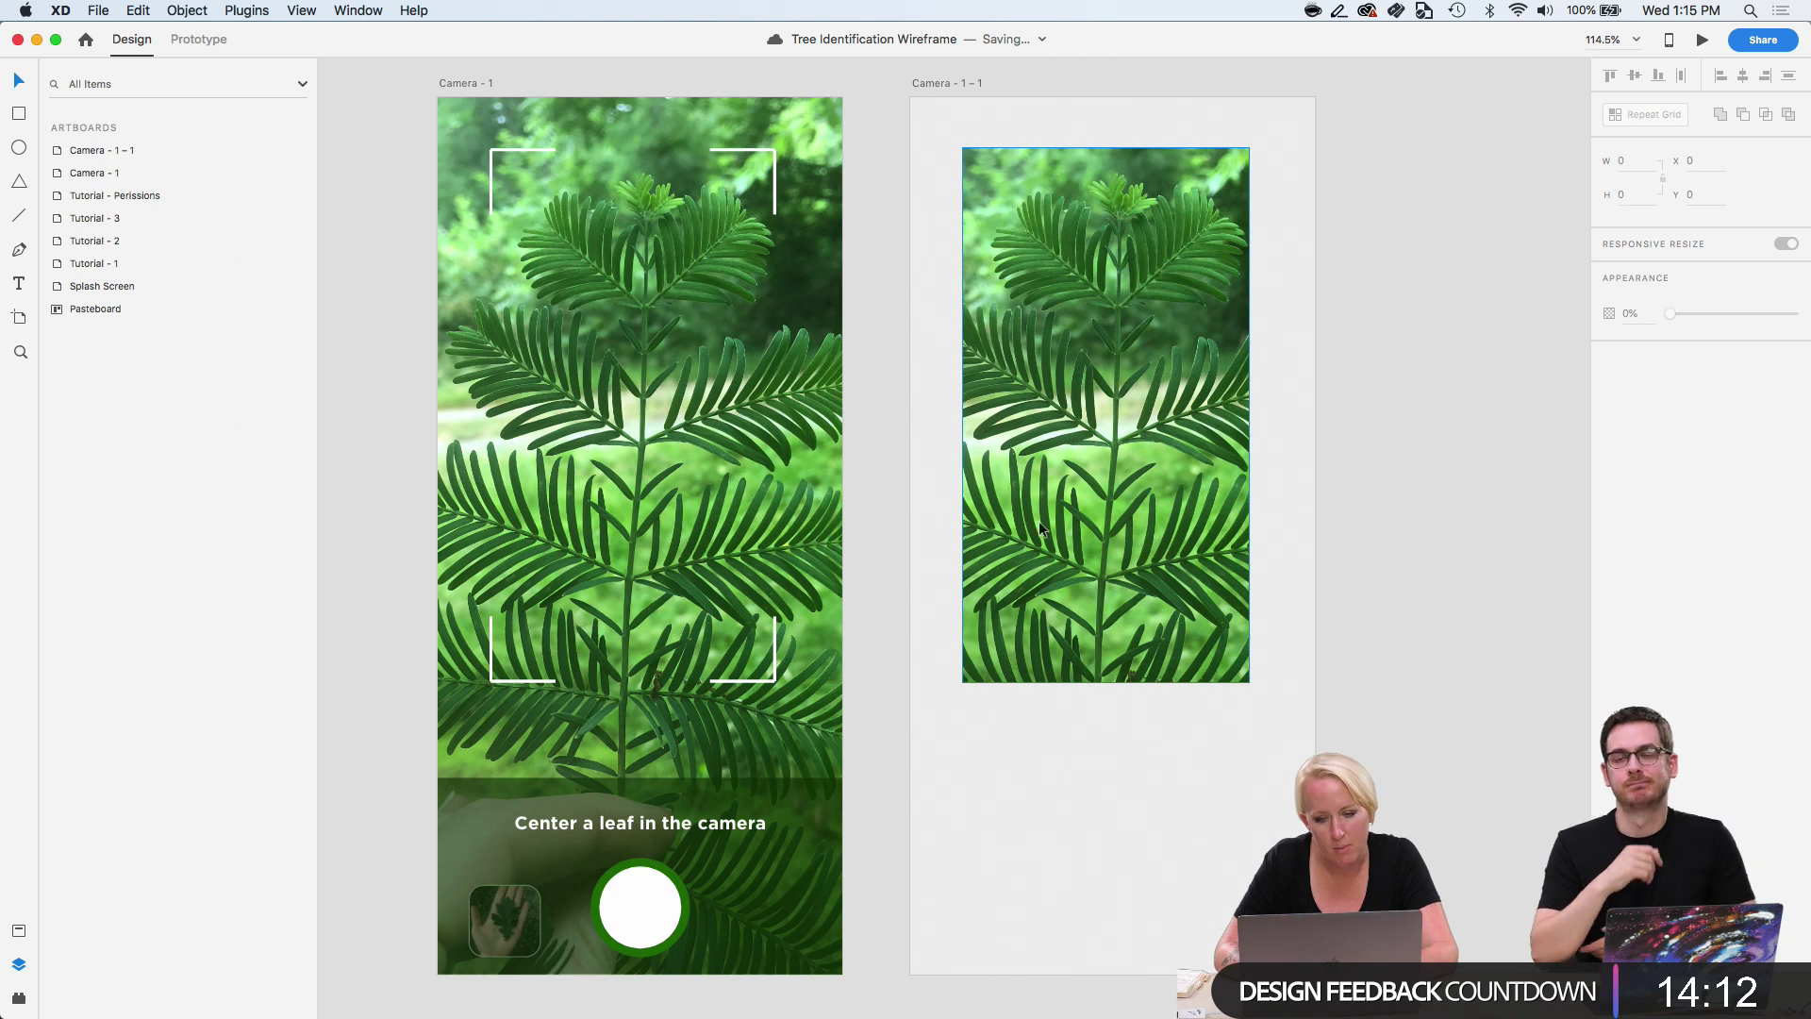
# Shift the cropped photo on Camera - 1 – 1 horizontally to X 55, centering it on the artboard.
pyautogui.click(1038, 521)
pyautogui.hotkey('shift', 'Right')
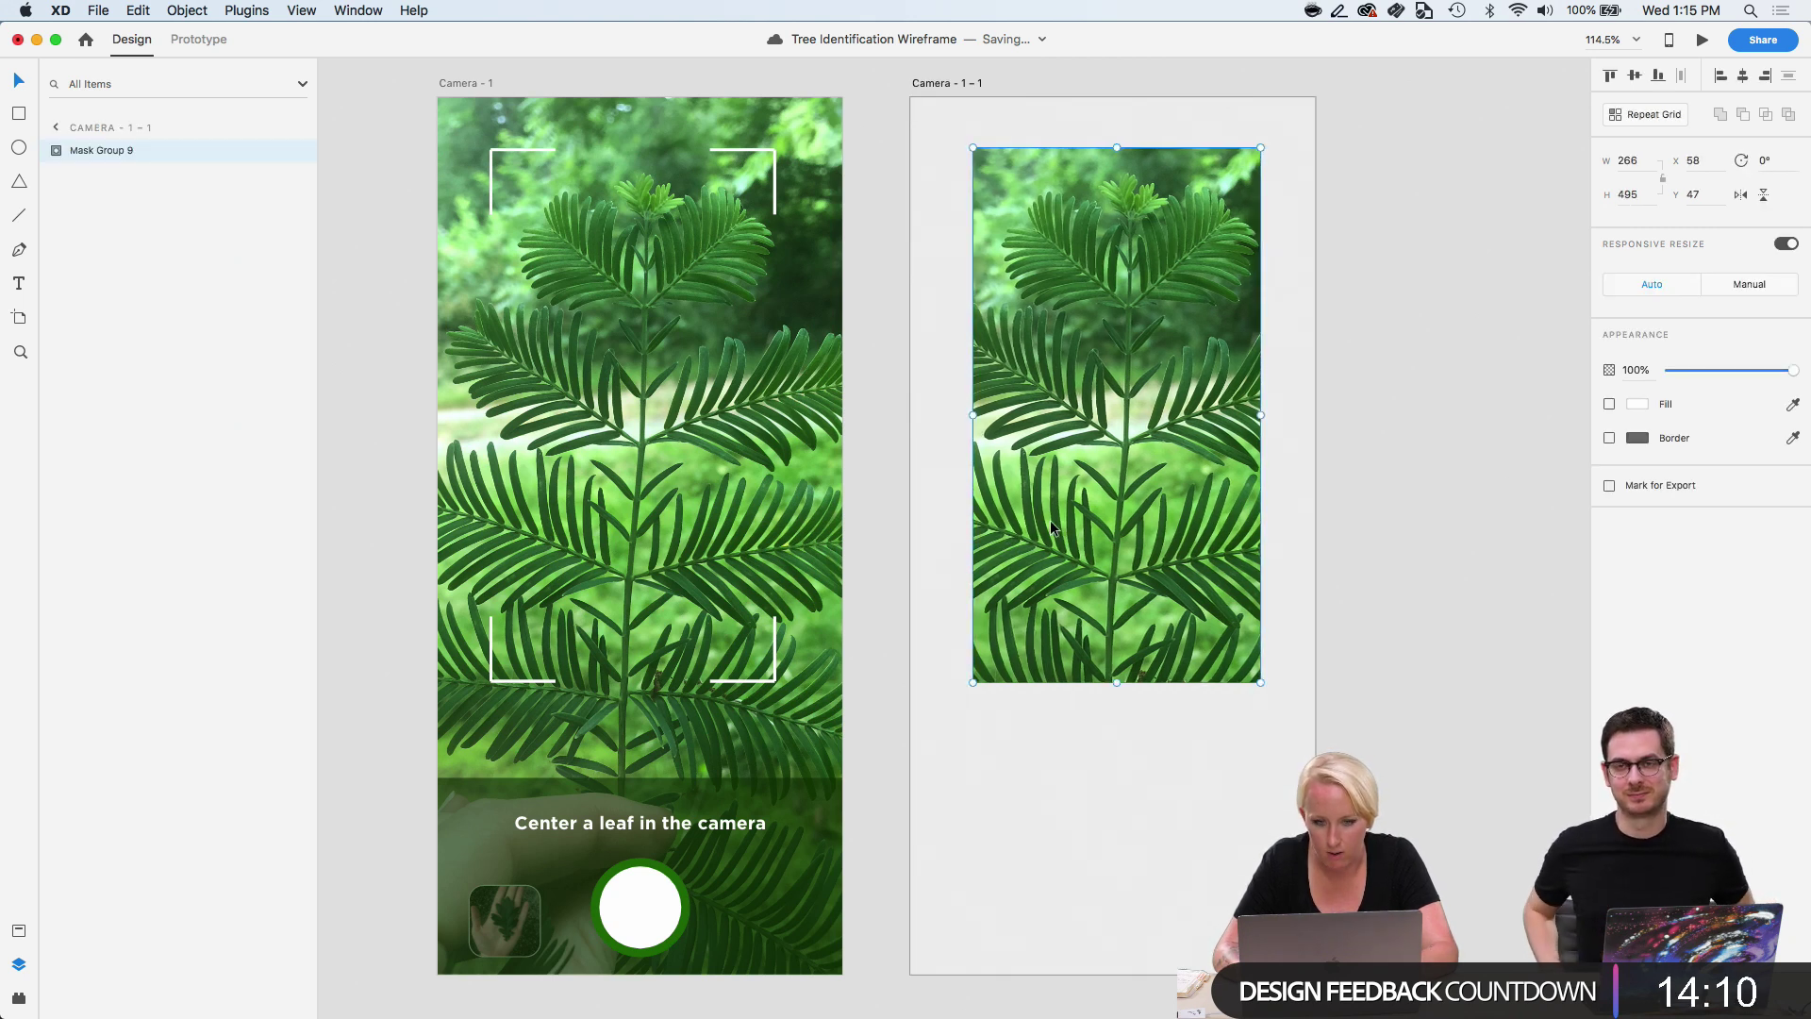
pyautogui.press('Left')
pyautogui.press('Left')
pyautogui.press('Left')
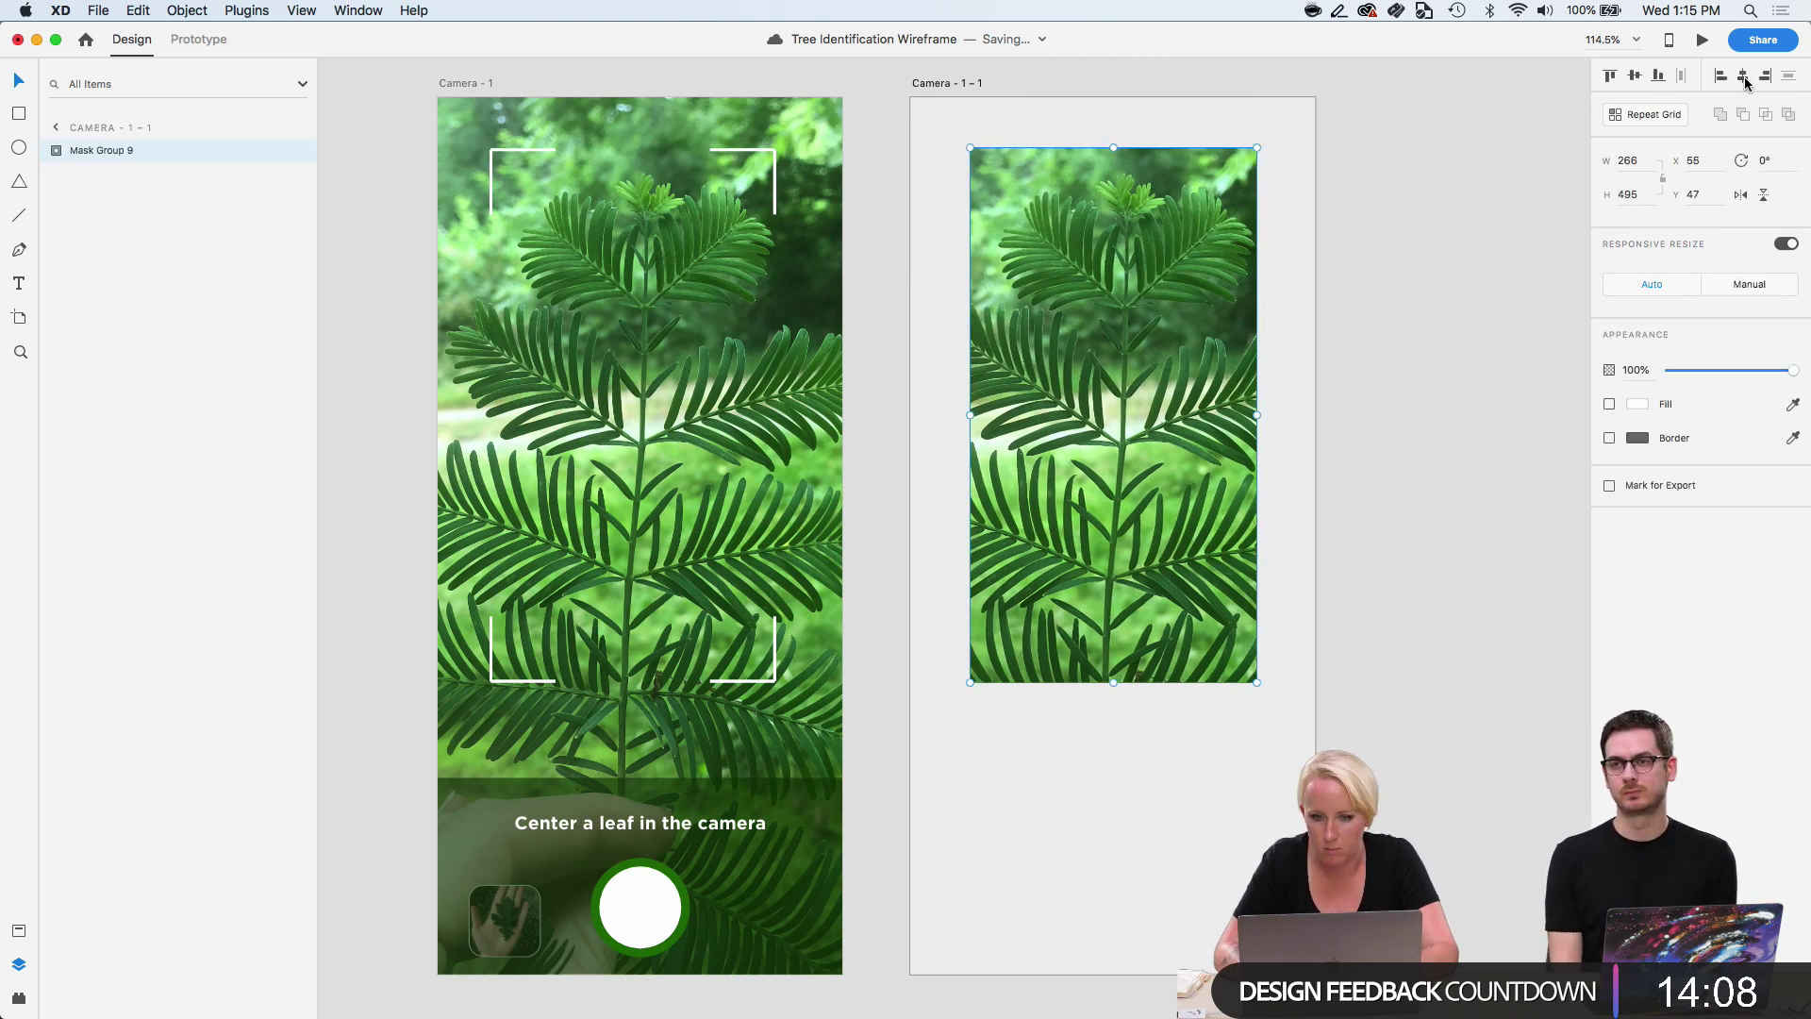
pyautogui.click(1466, 249)
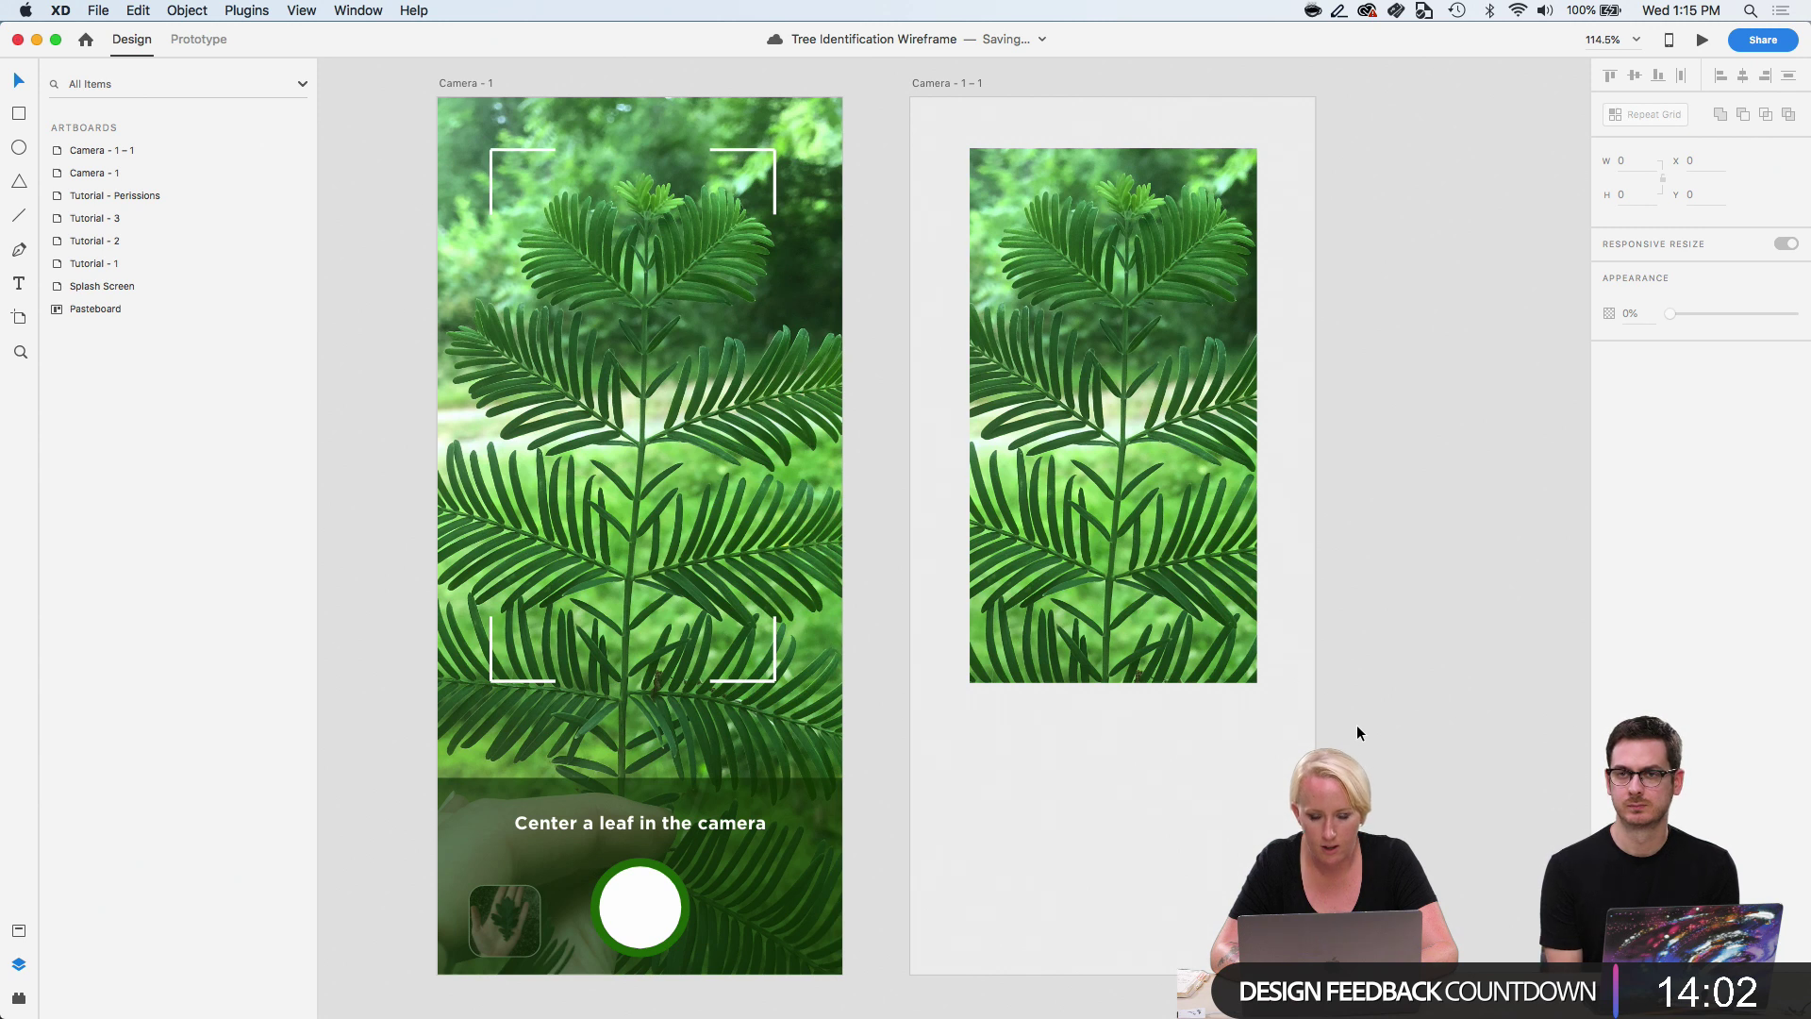
pyautogui.hscroll(2, 1353, 734)
pyautogui.scroll(1, 1354, 728)
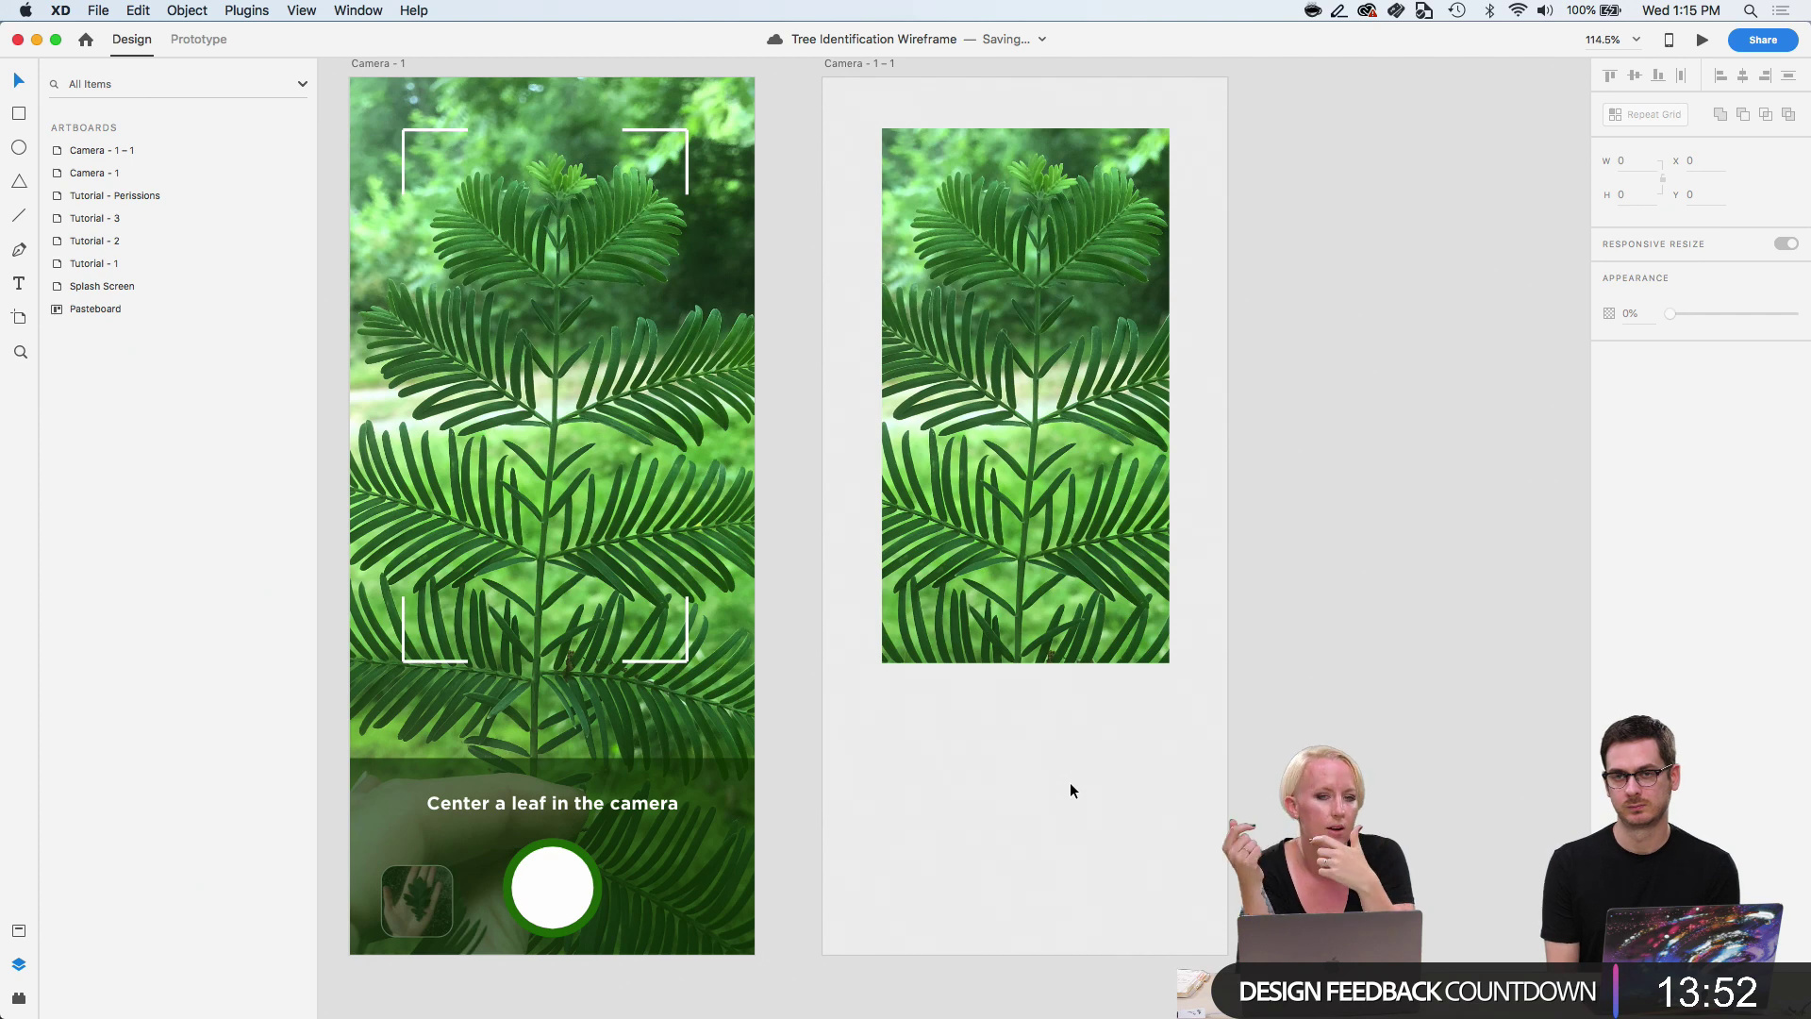
pyautogui.scroll(-5, 1070, 783)
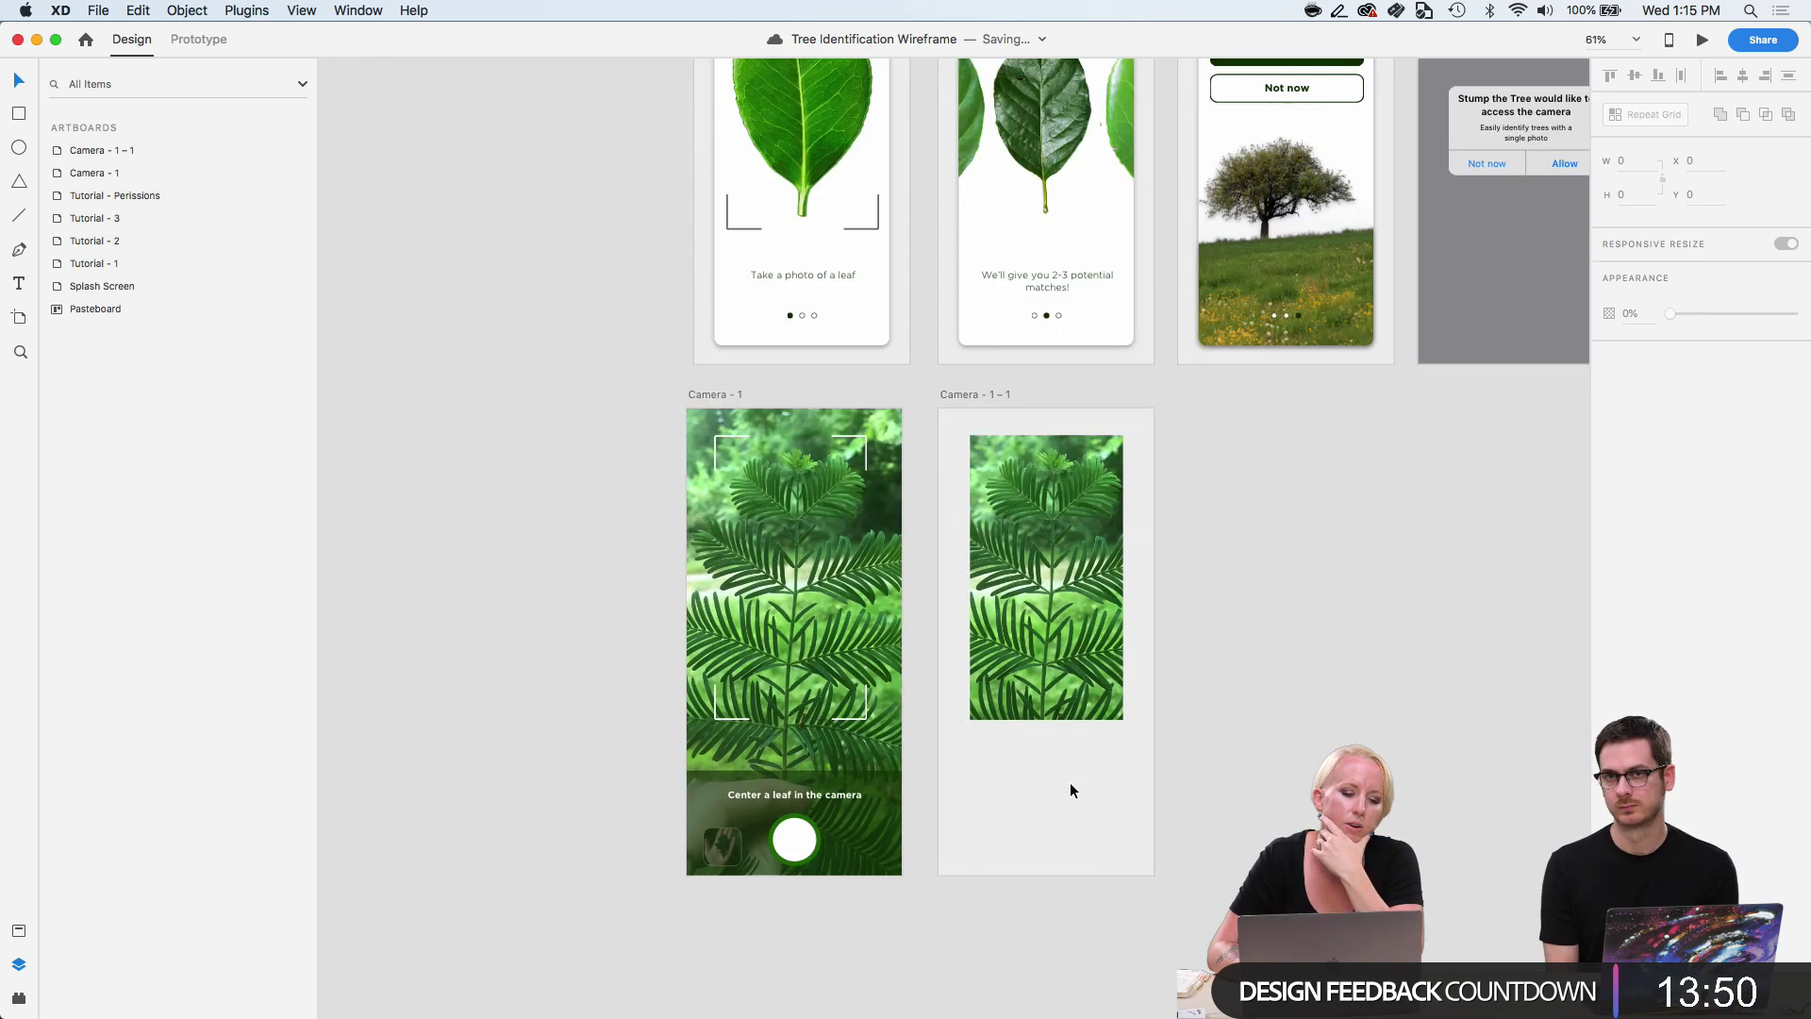
pyautogui.scroll(3, 738, 462)
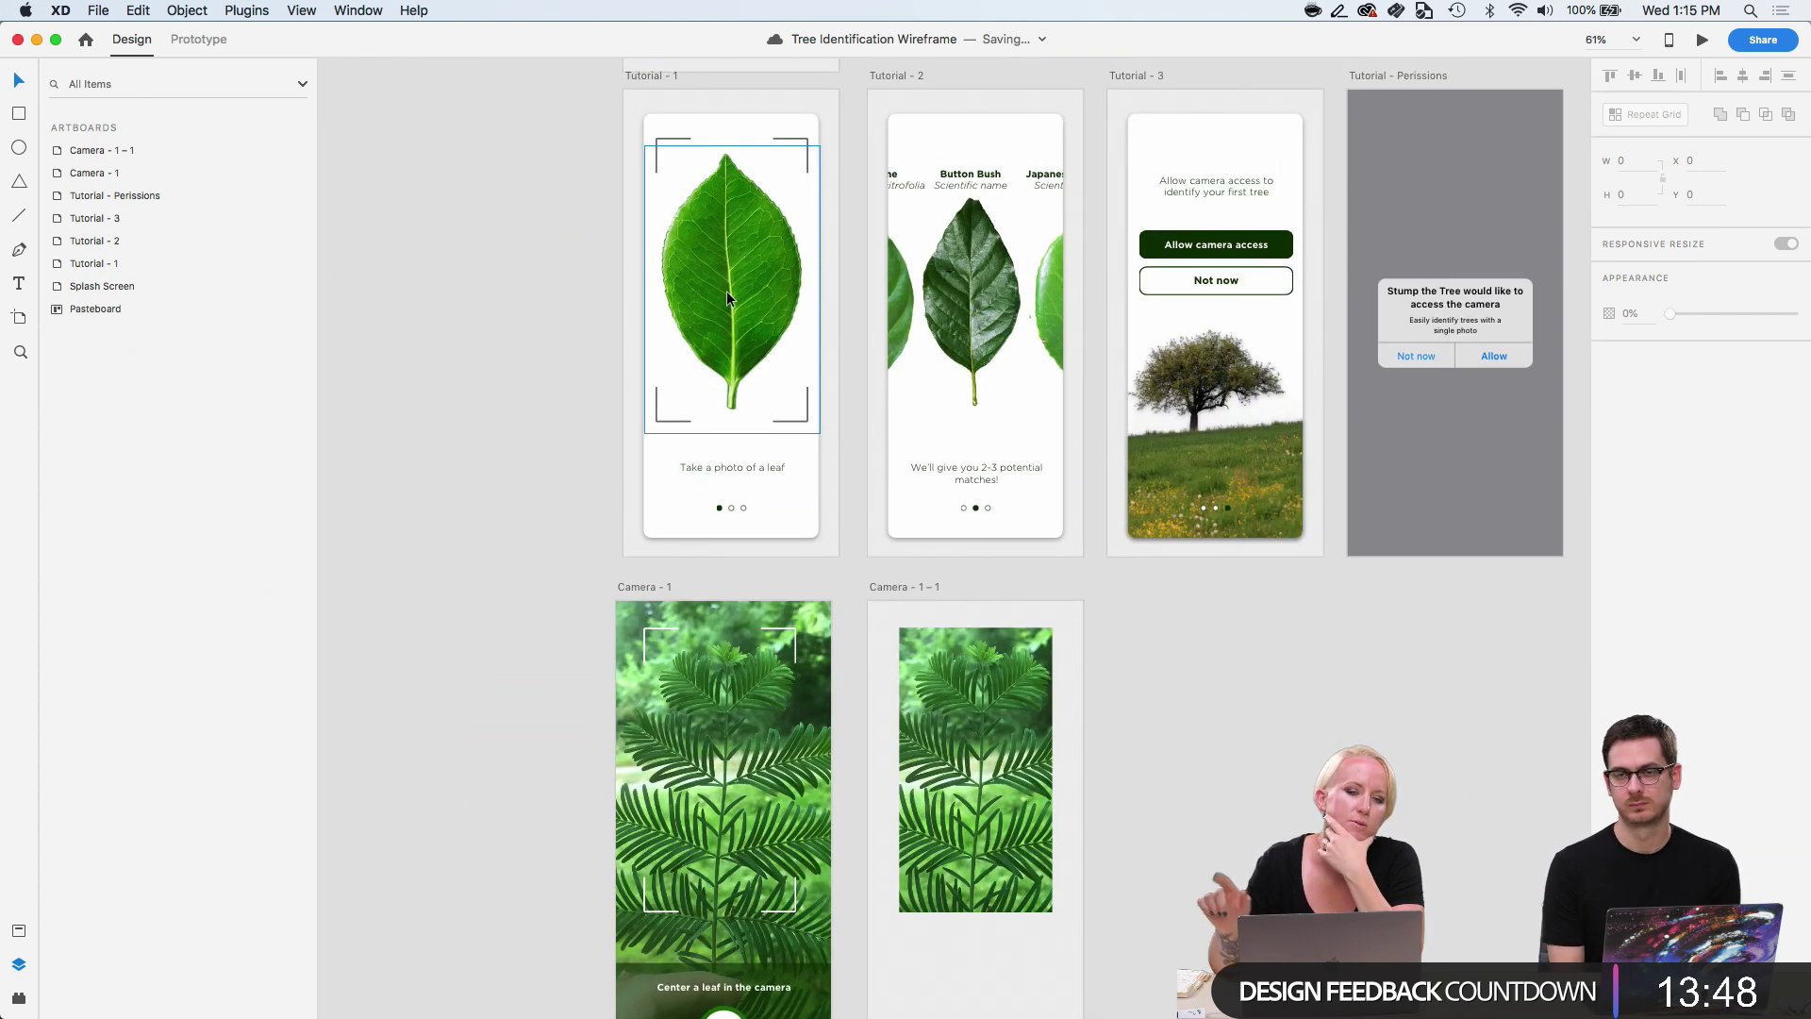
pyautogui.scroll(-5, 727, 298)
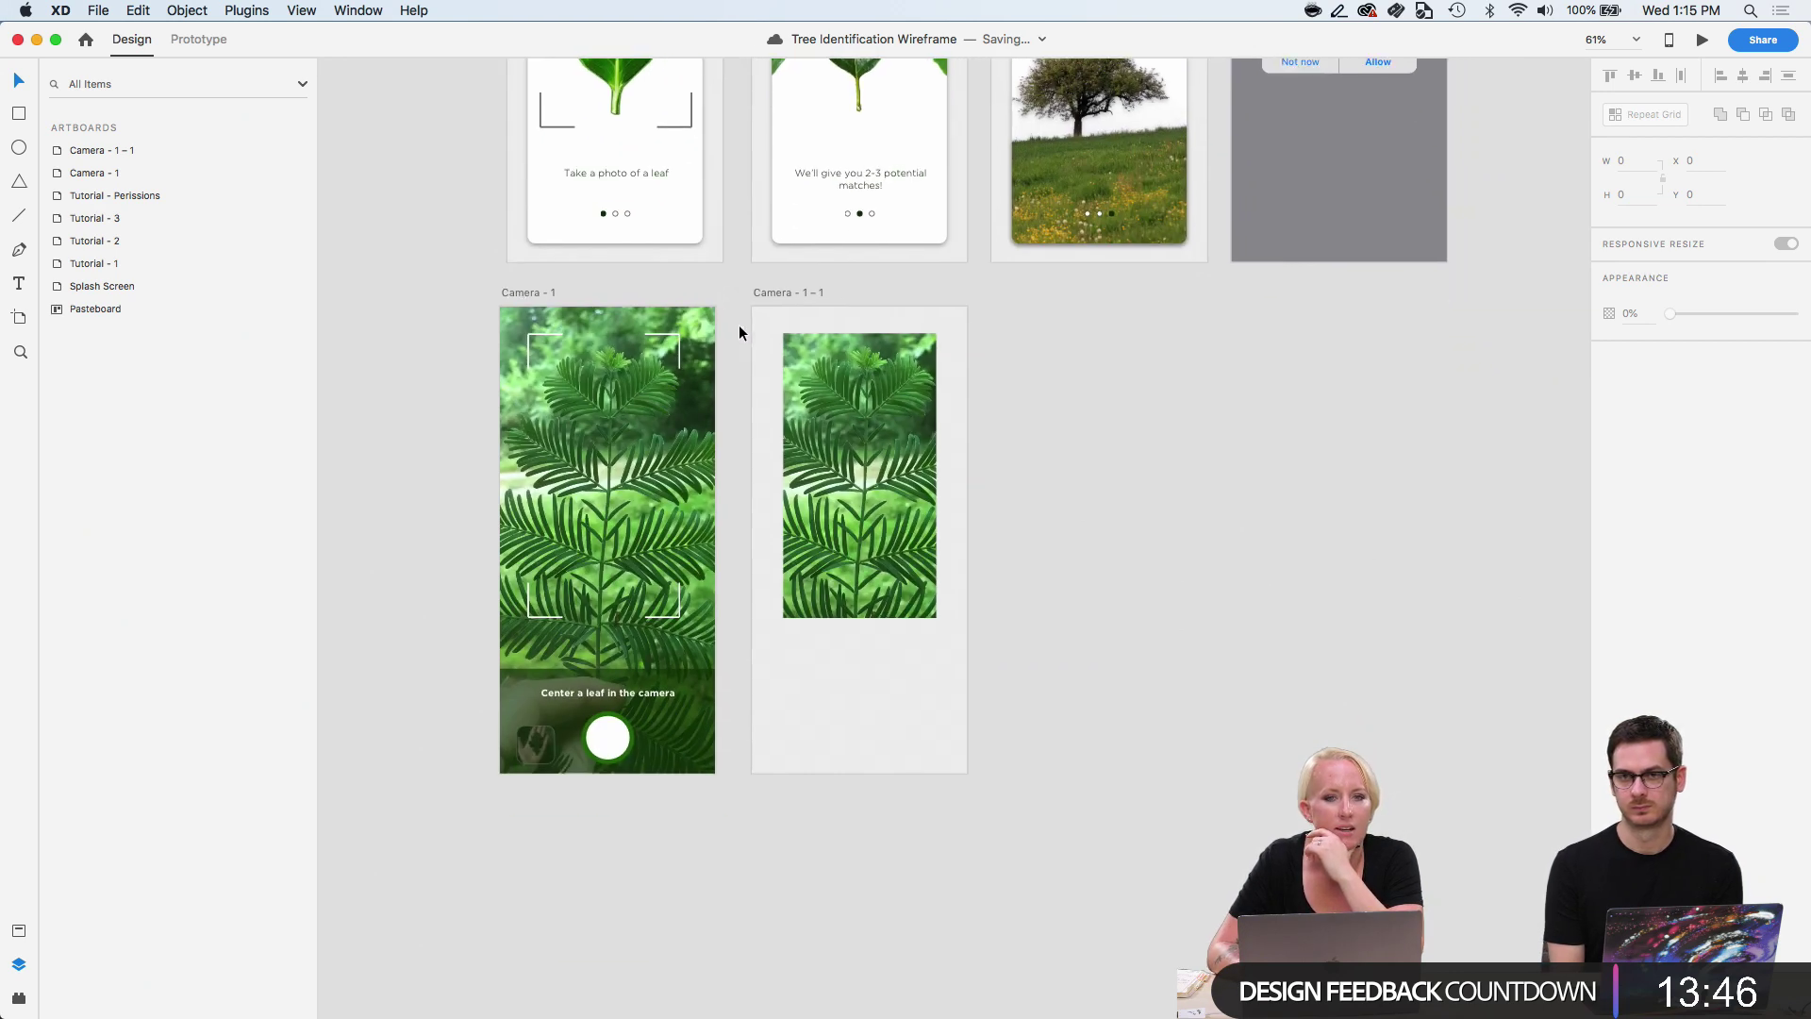
pyautogui.scroll(5, 891, 653)
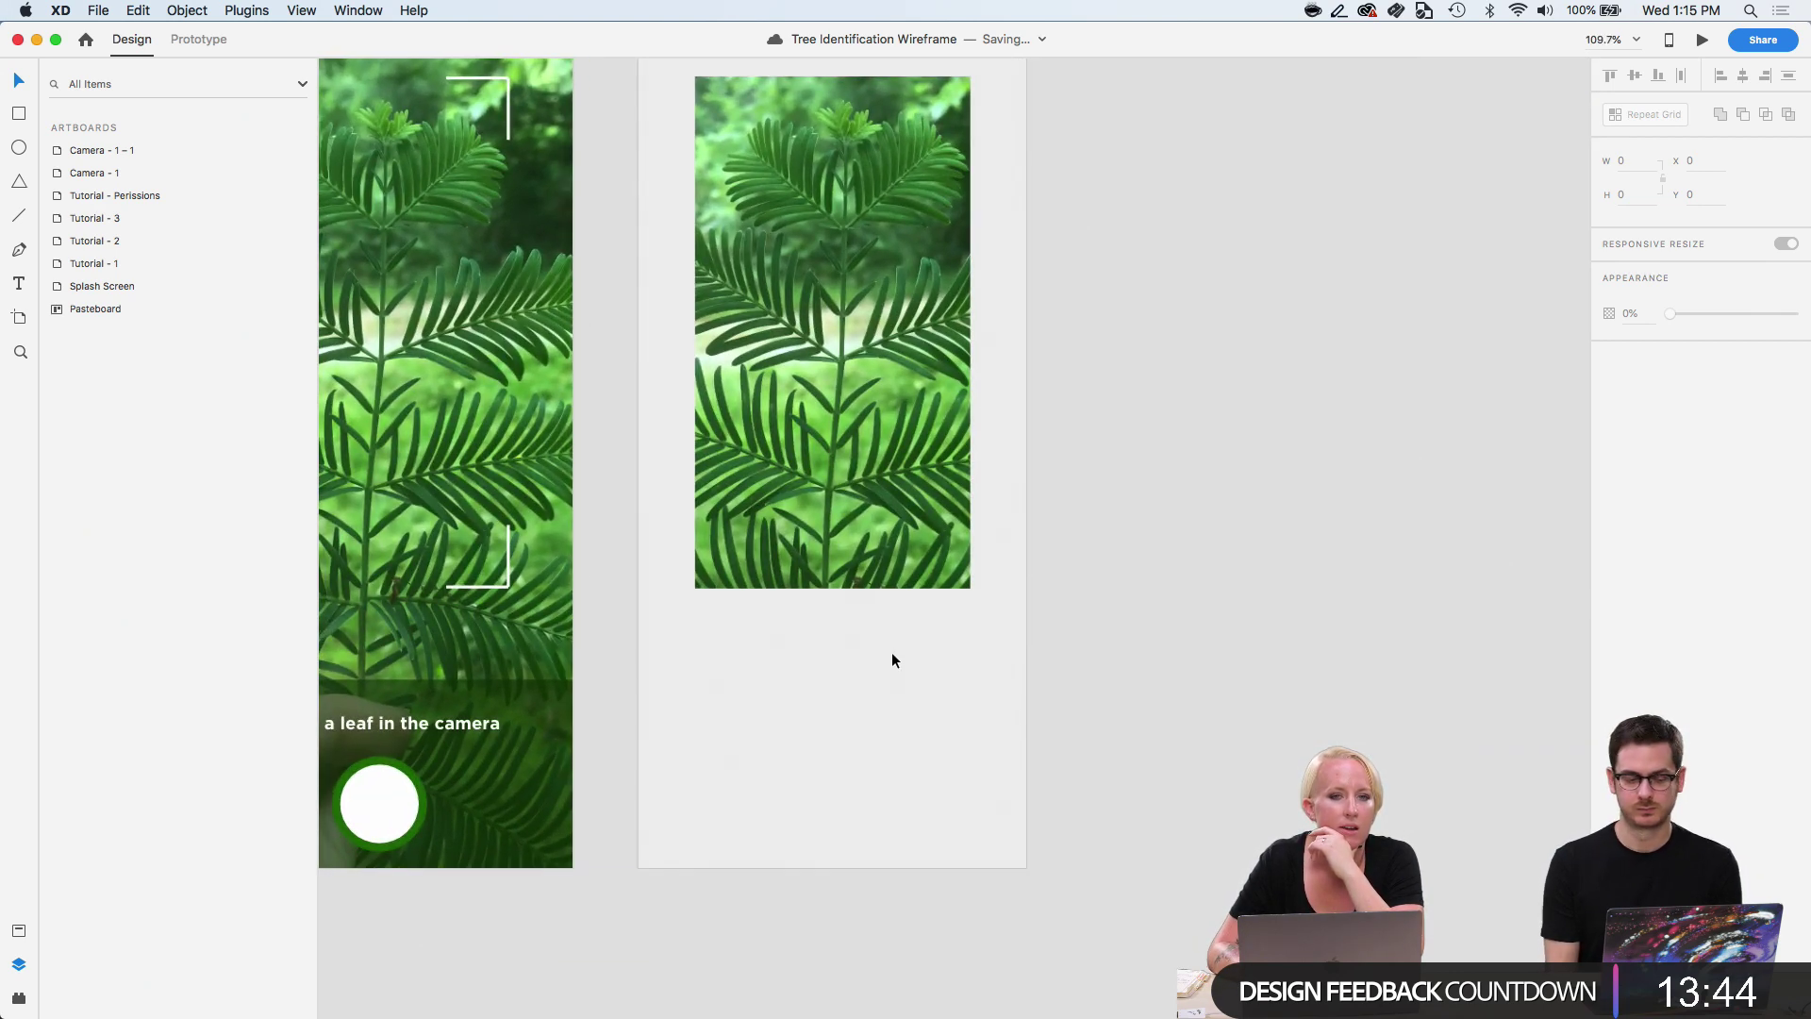
# Add the text "Finding your tree..." near the lower edge of the Camera - 1 – 1 artboard.
pyautogui.scroll(-2, 891, 653)
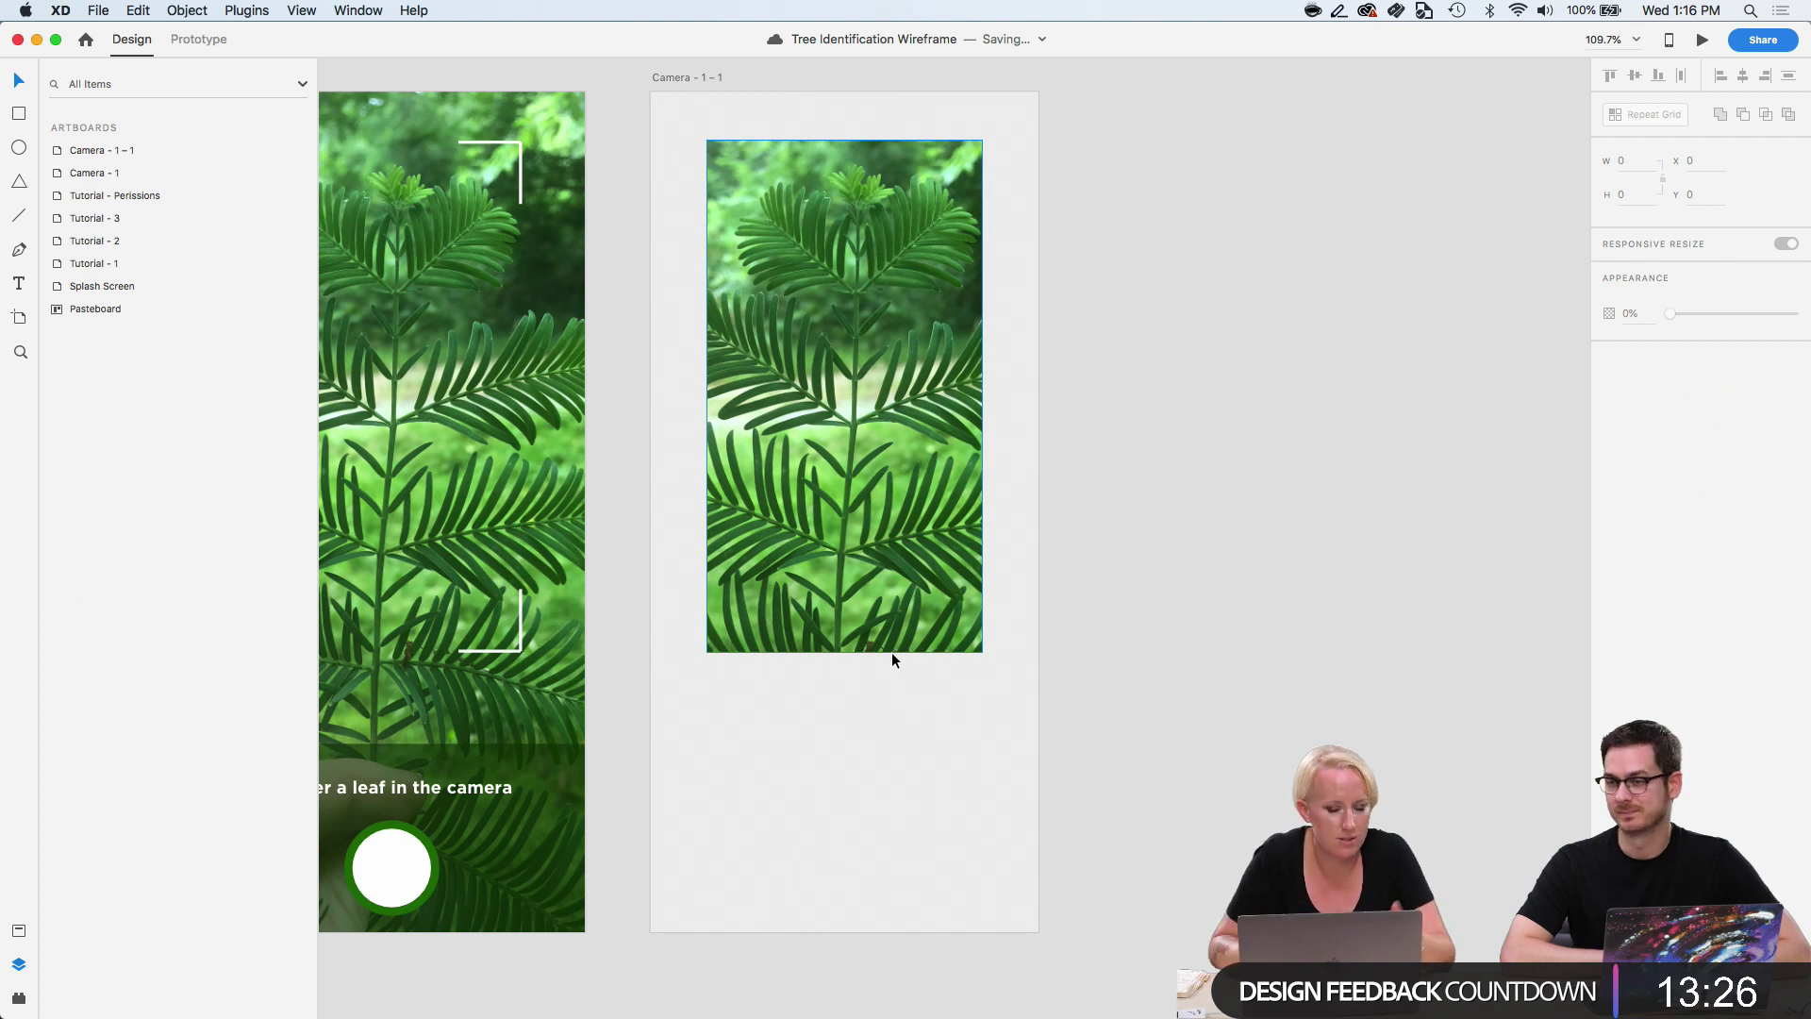
pyautogui.scroll(3, 947, 804)
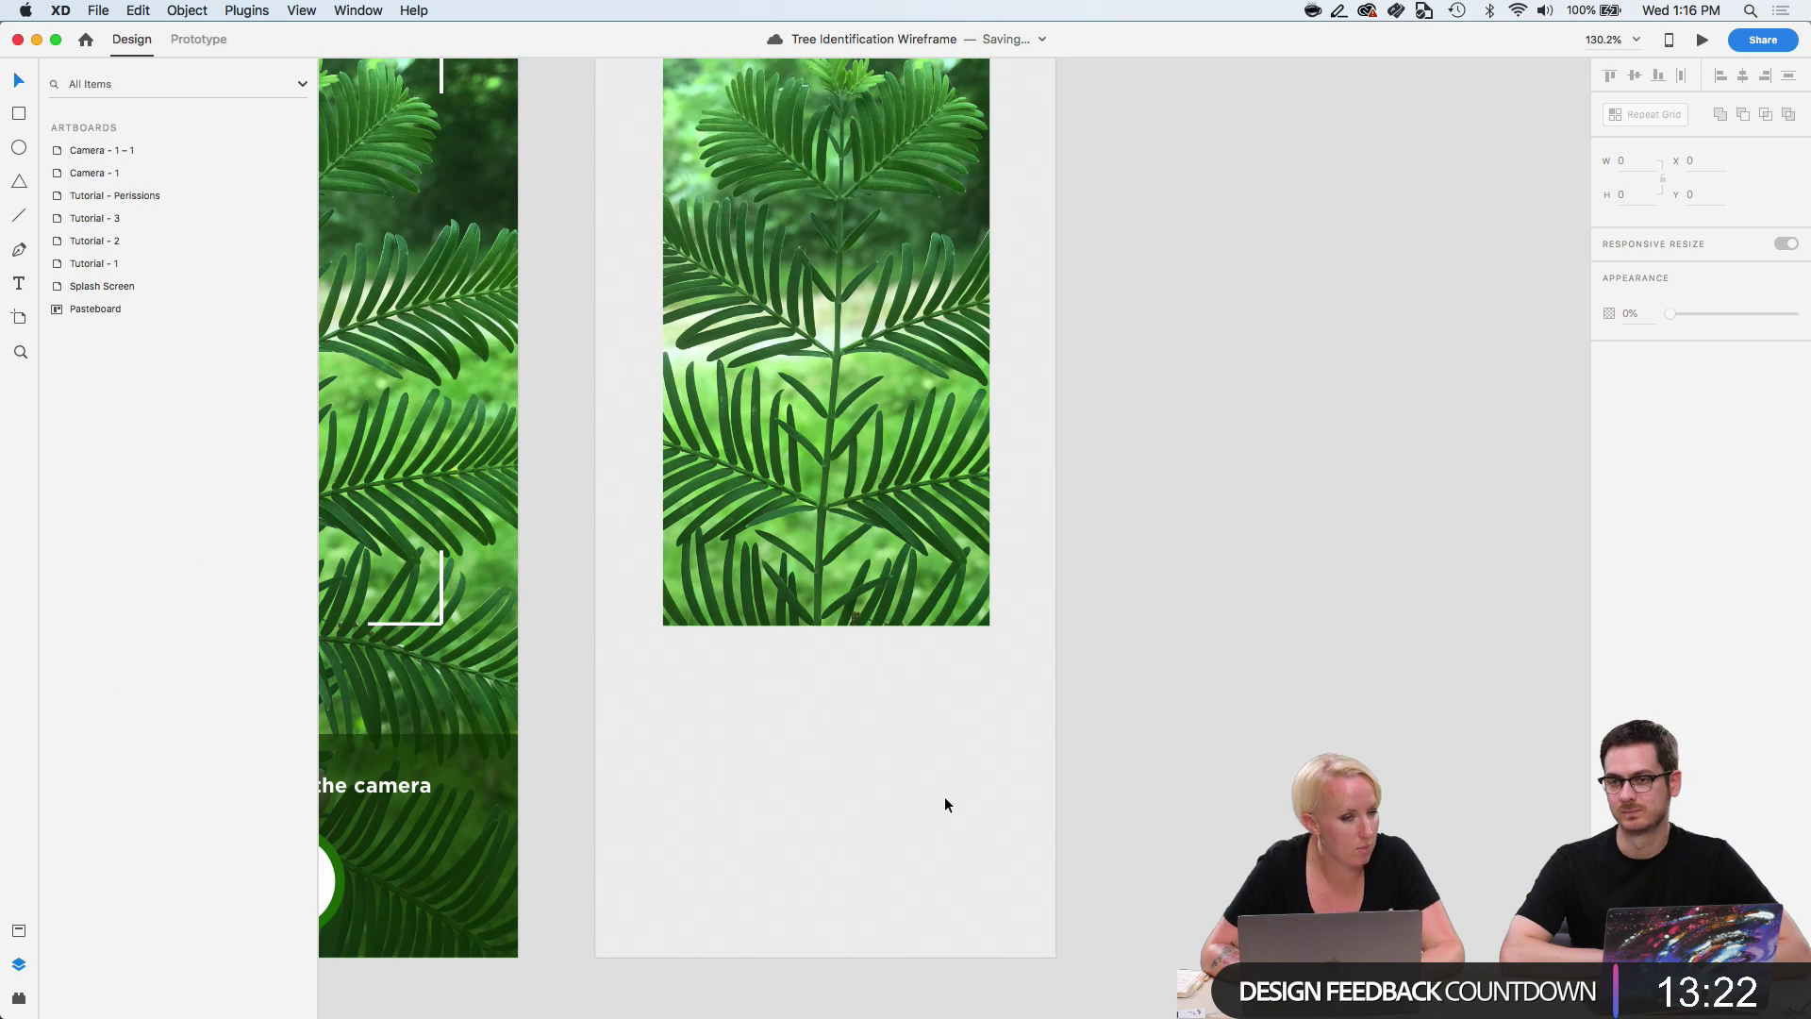
pyautogui.scroll(-3, 946, 804)
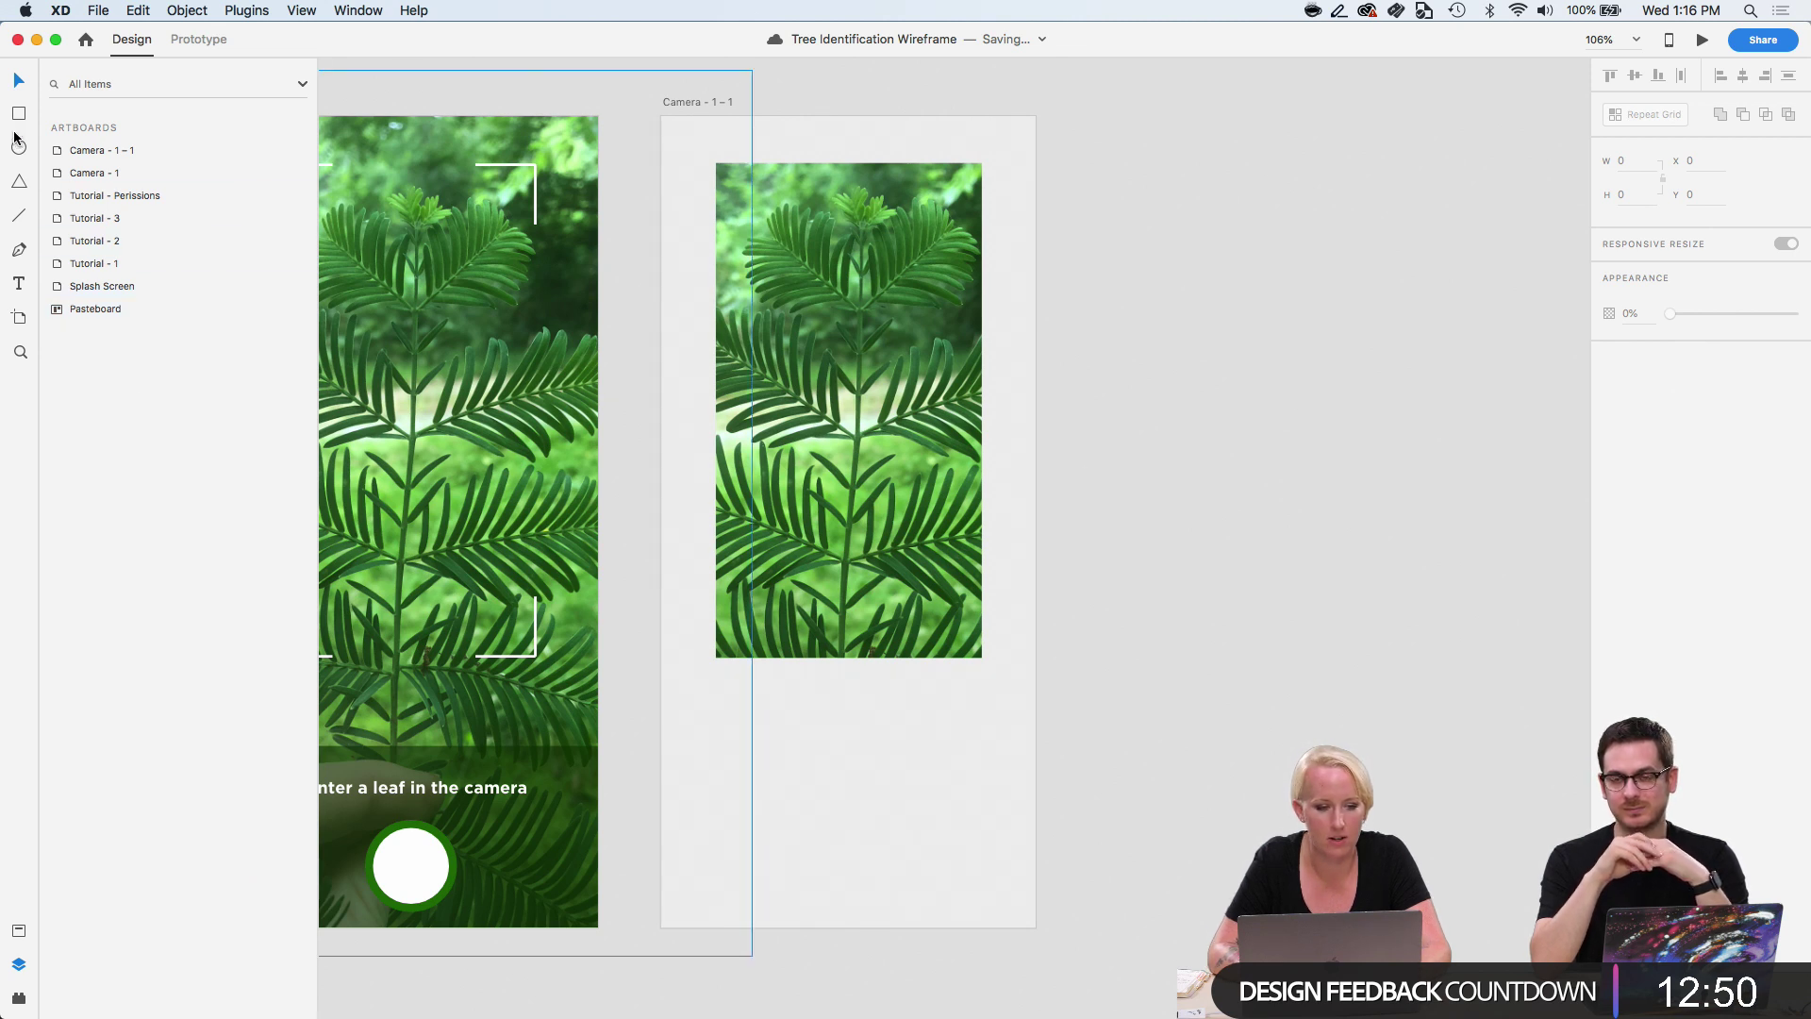
pyautogui.click(742, 870)
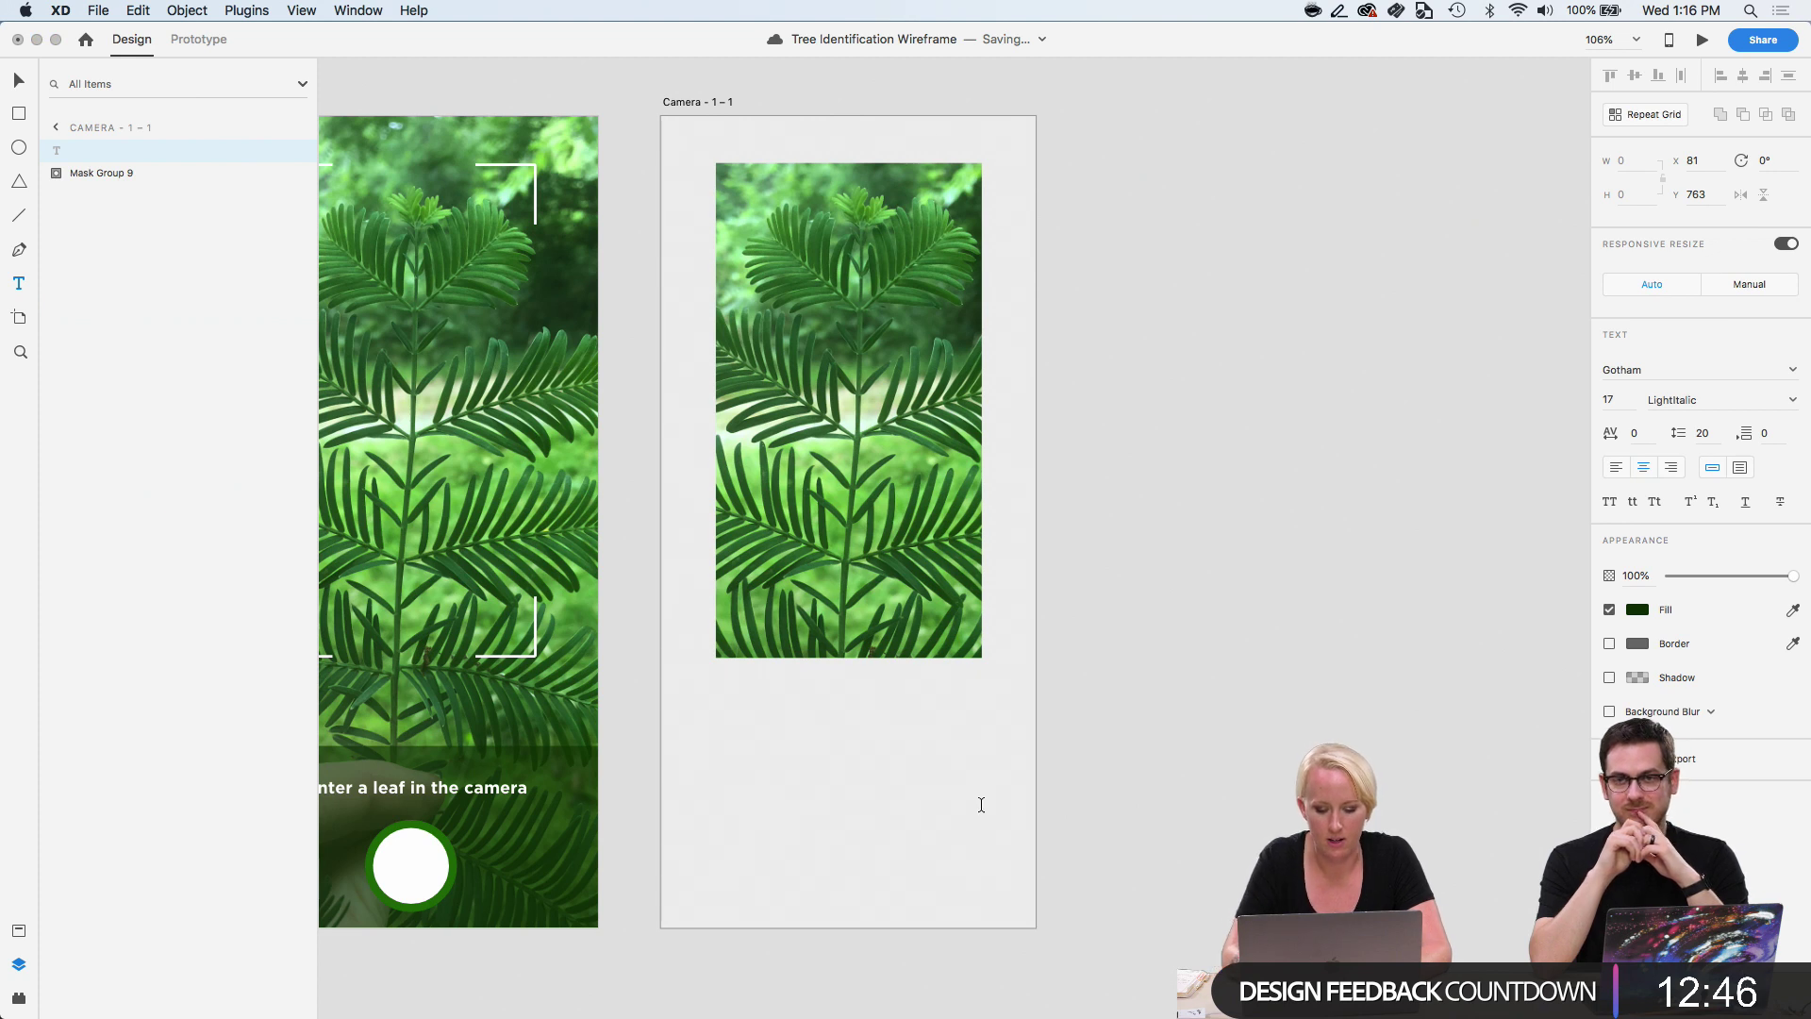
pyautogui.write('Fin')
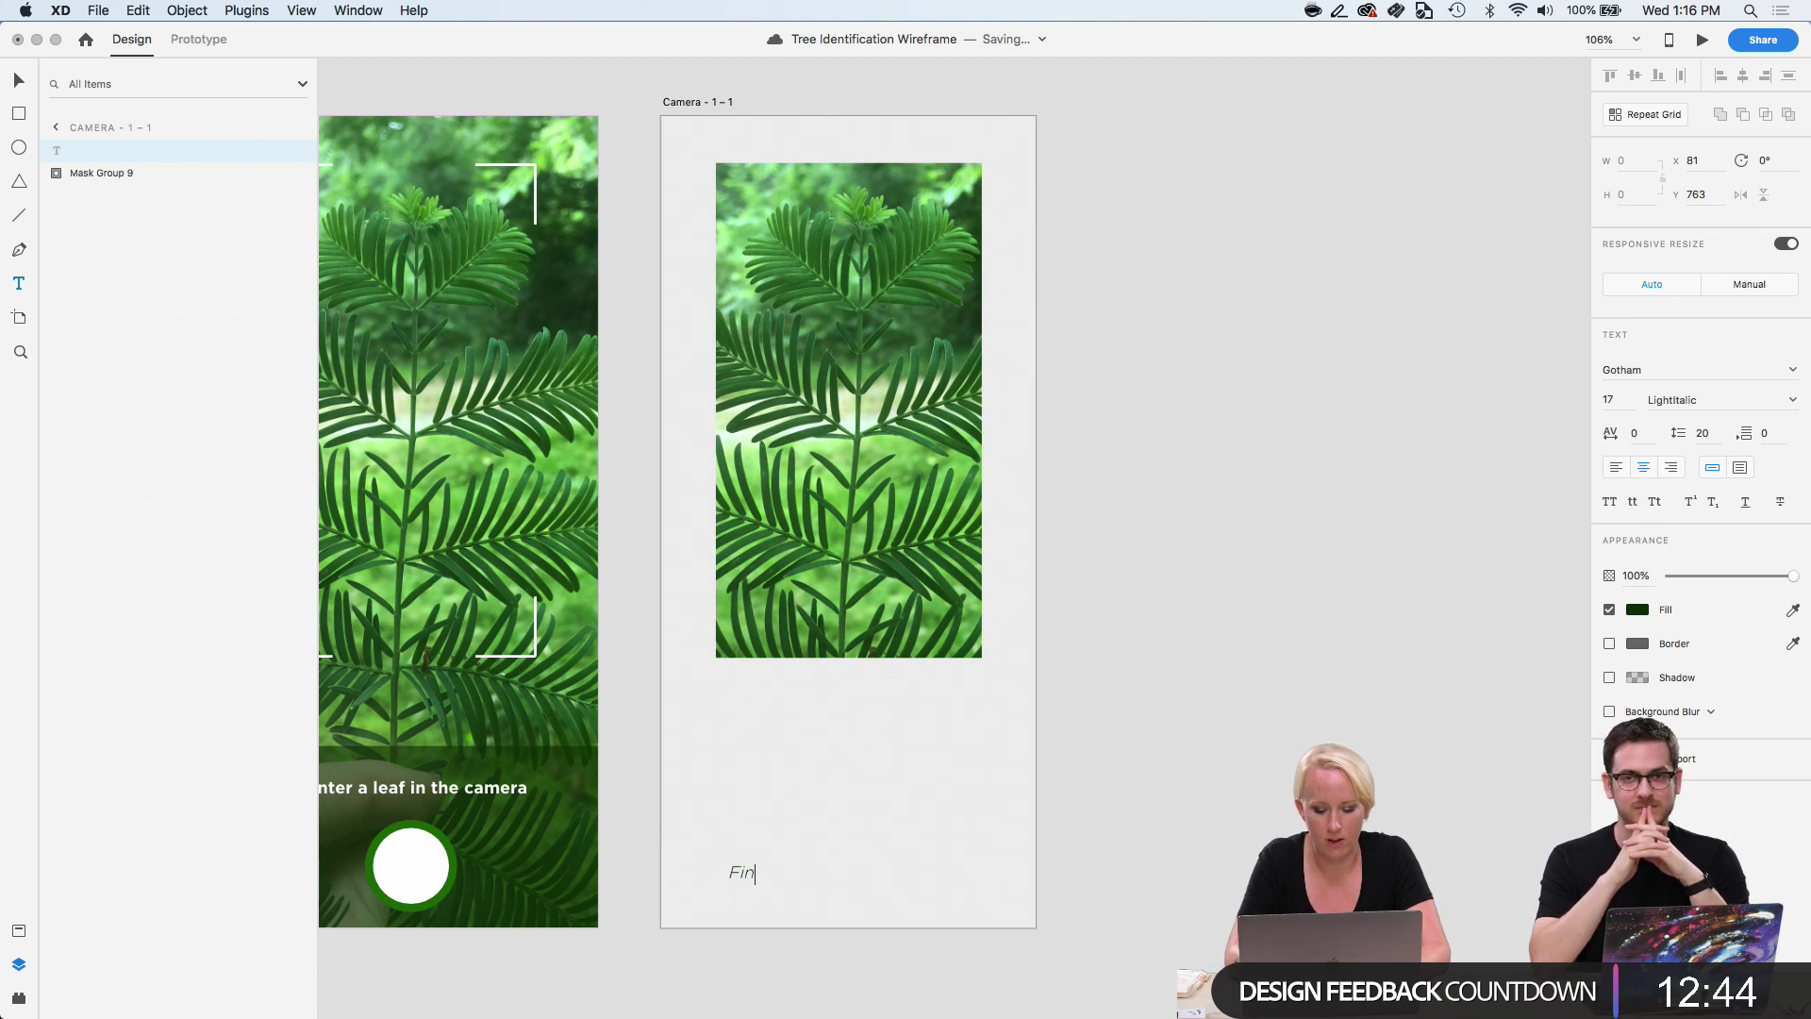
pyautogui.write('ding your tree...')
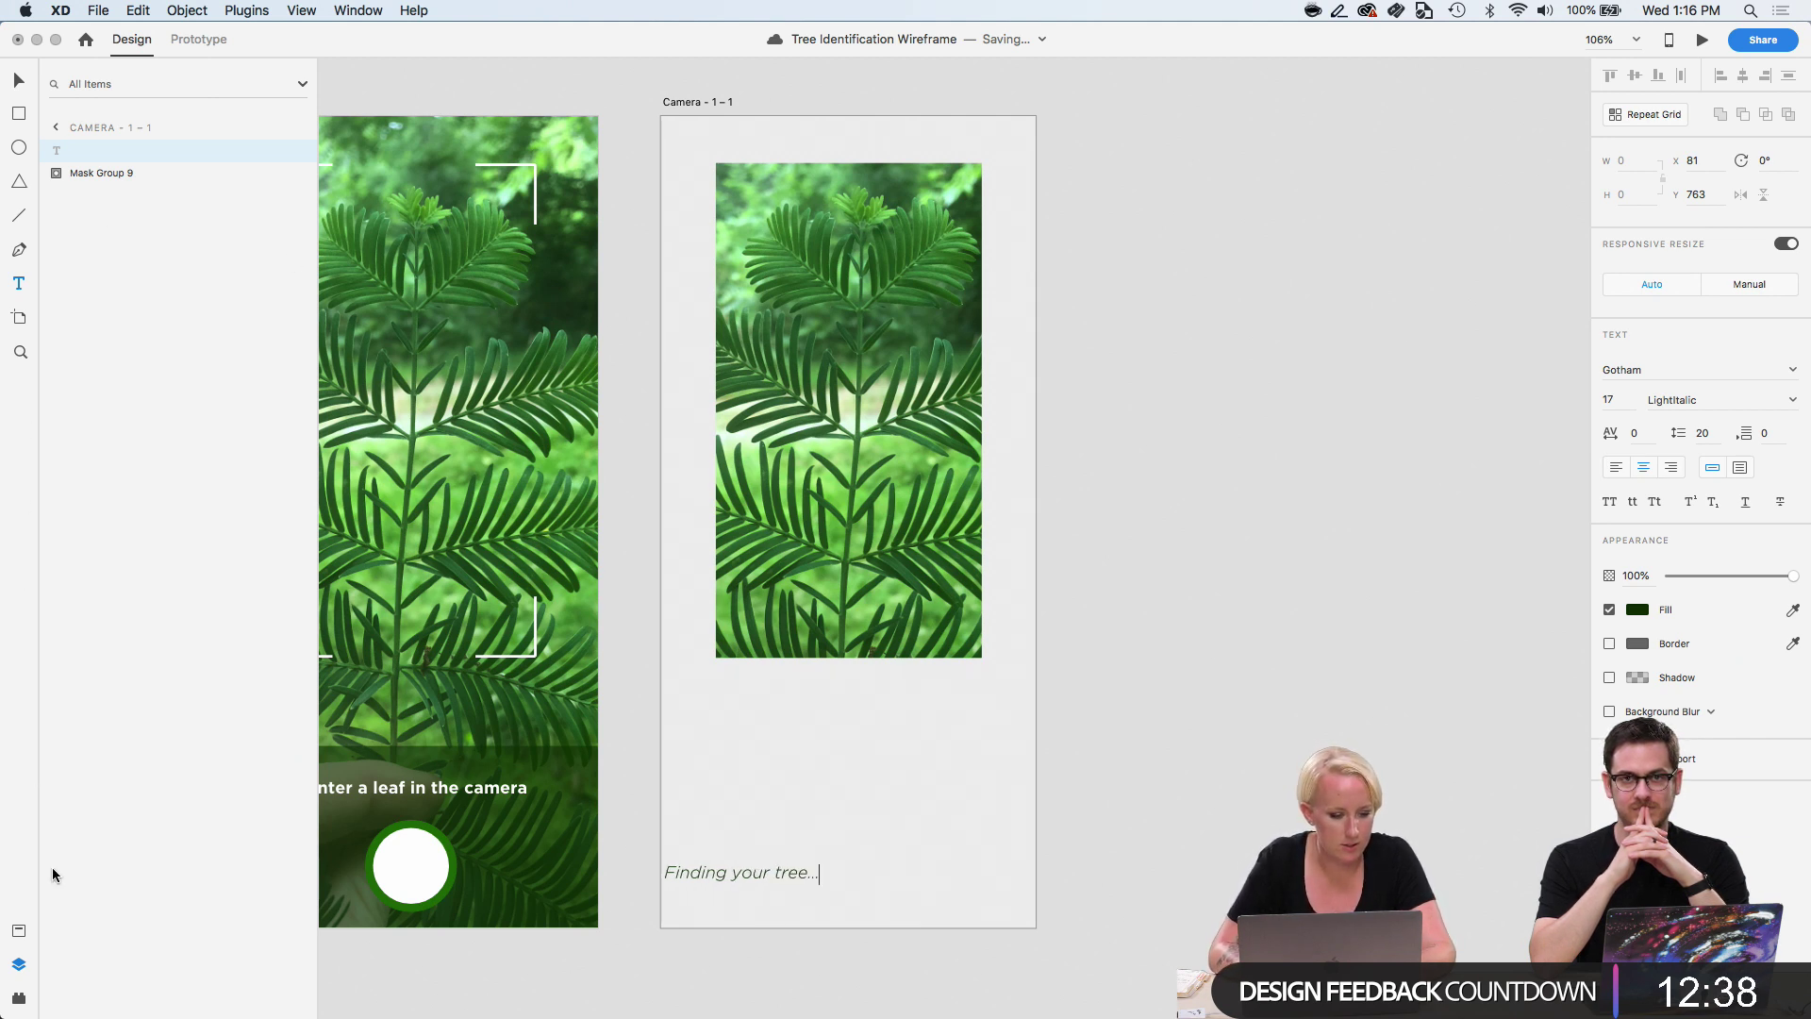
# Apply the Base character style to the "Finding your tree..." text.
pyautogui.click(19, 930)
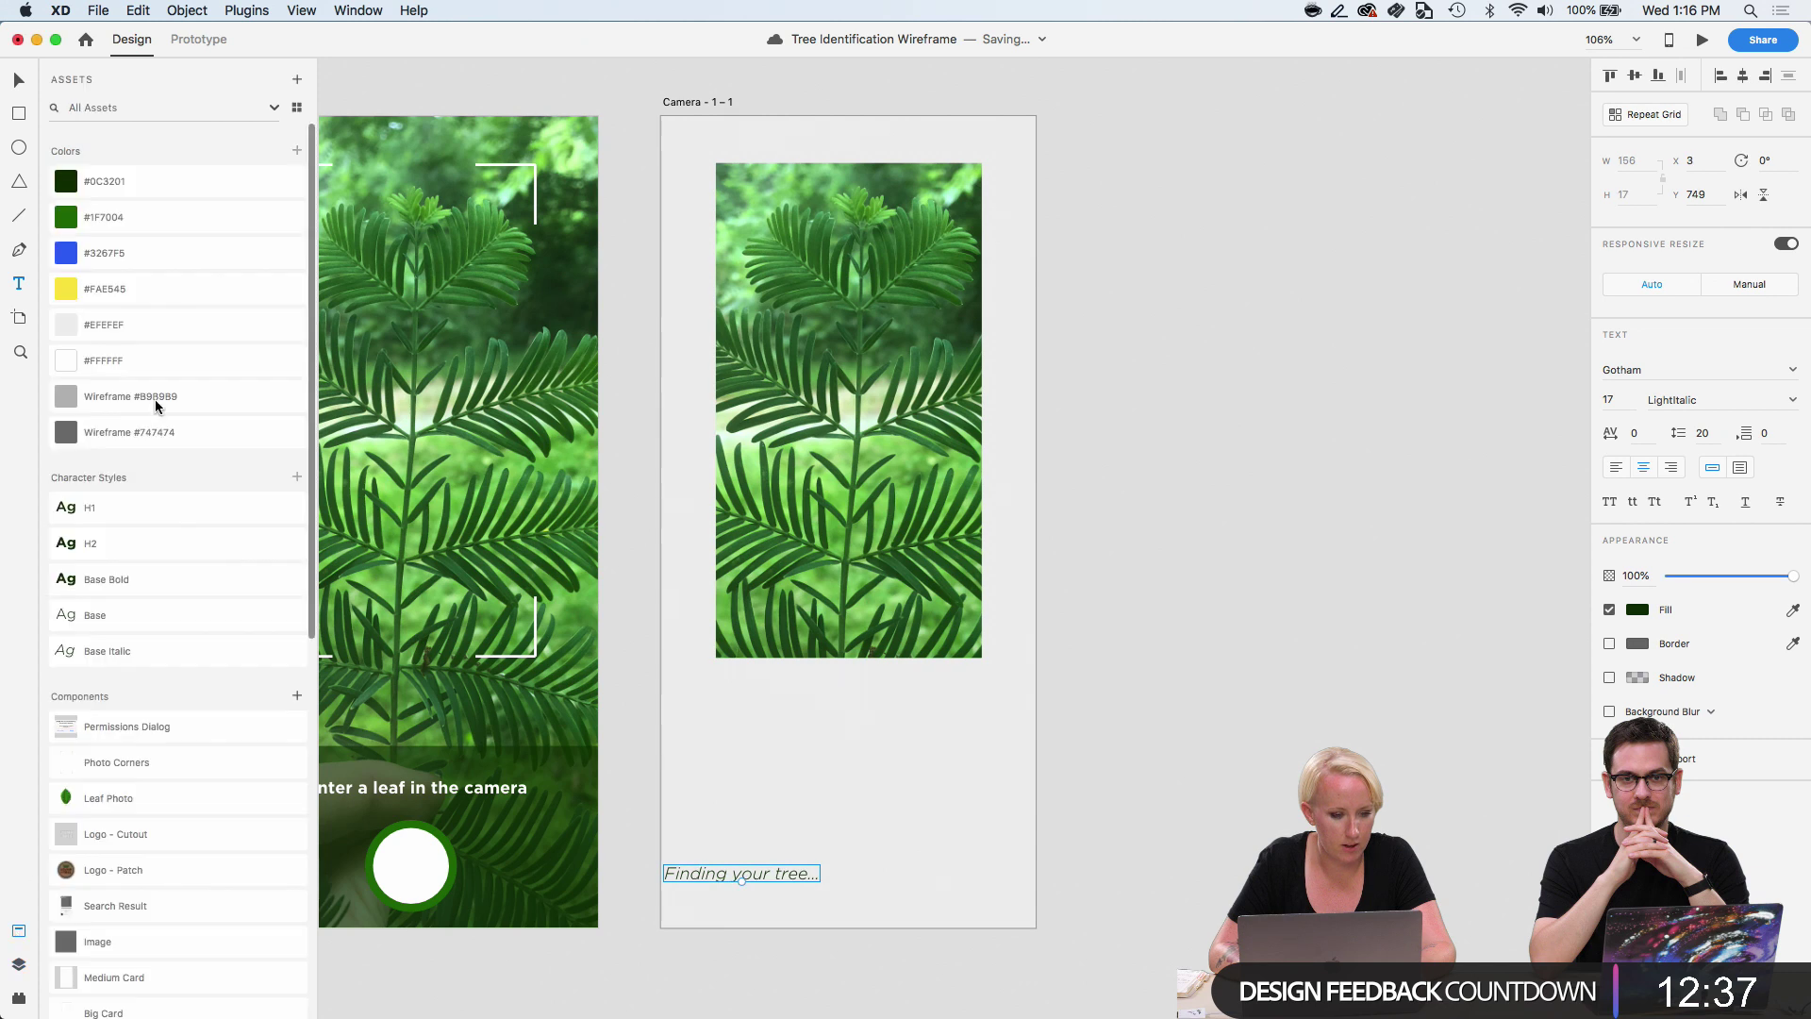
pyautogui.click(123, 594)
pyautogui.click(160, 618)
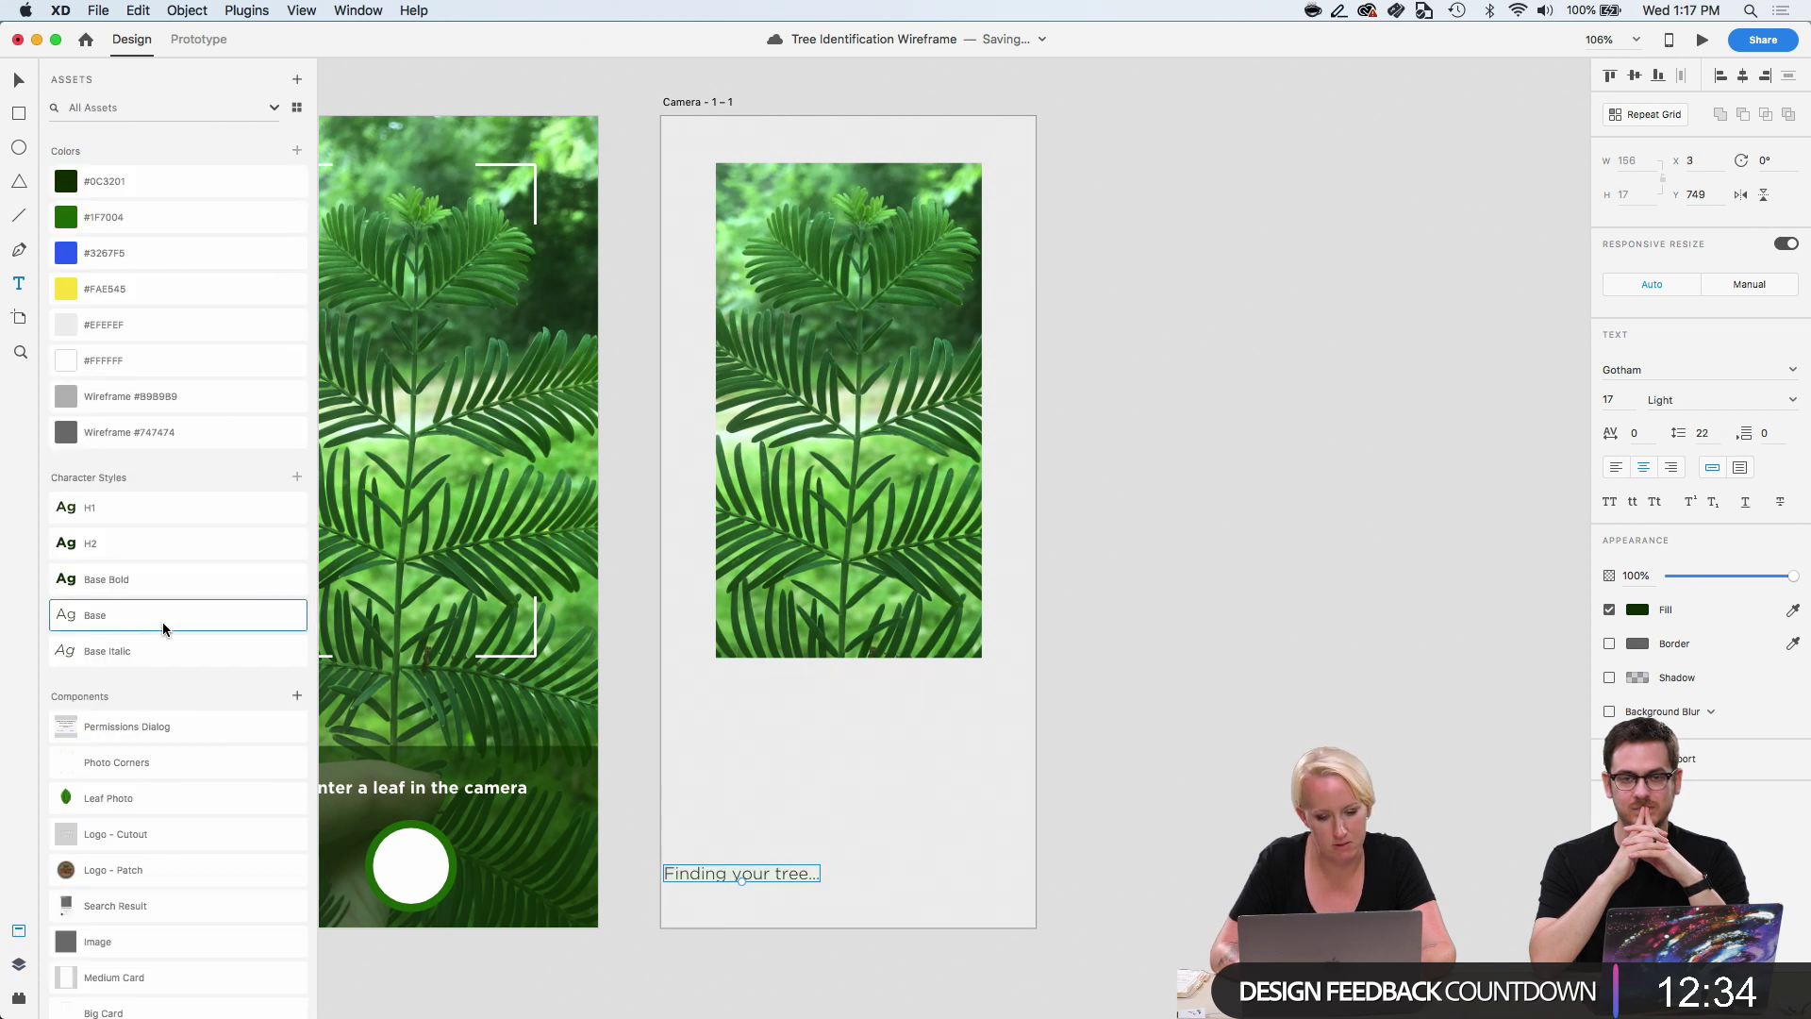
pyautogui.click(763, 847)
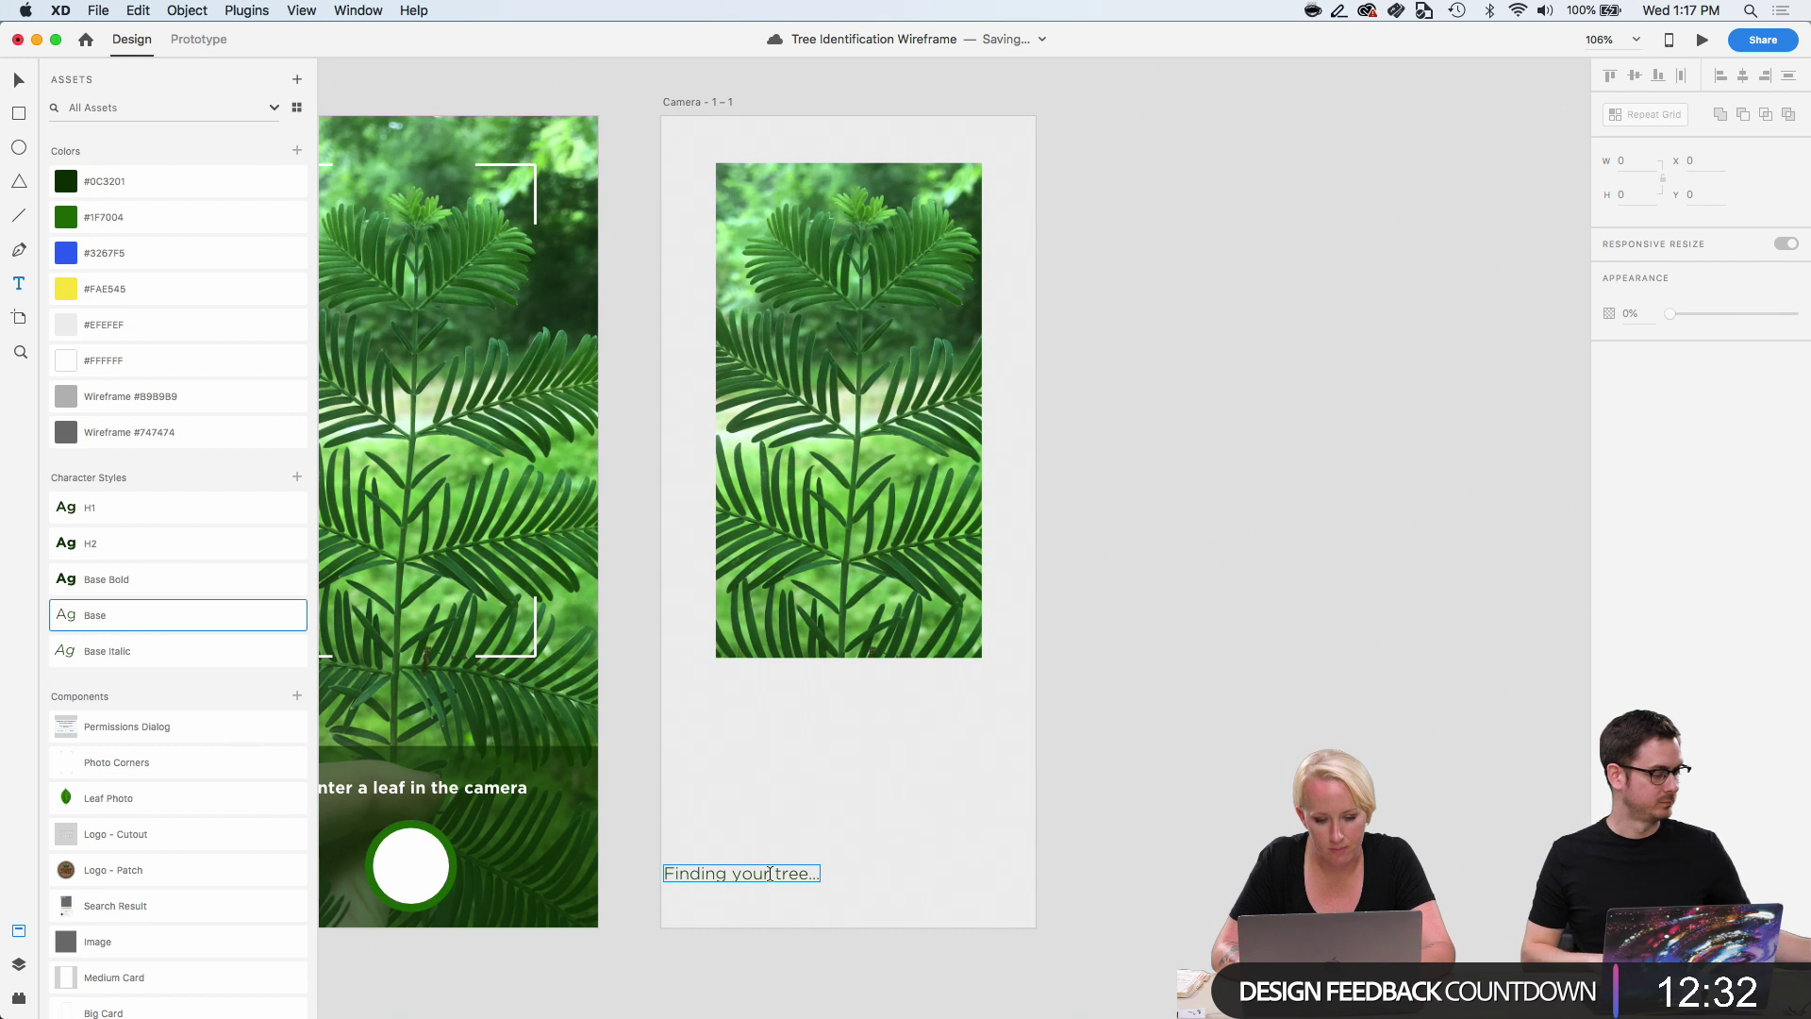
# Move the "Finding your tree..." text to X 110, Y 748, centering it horizontally below the photo.
pyautogui.moveTo(786, 876); pyautogui.dragTo(880, 874)
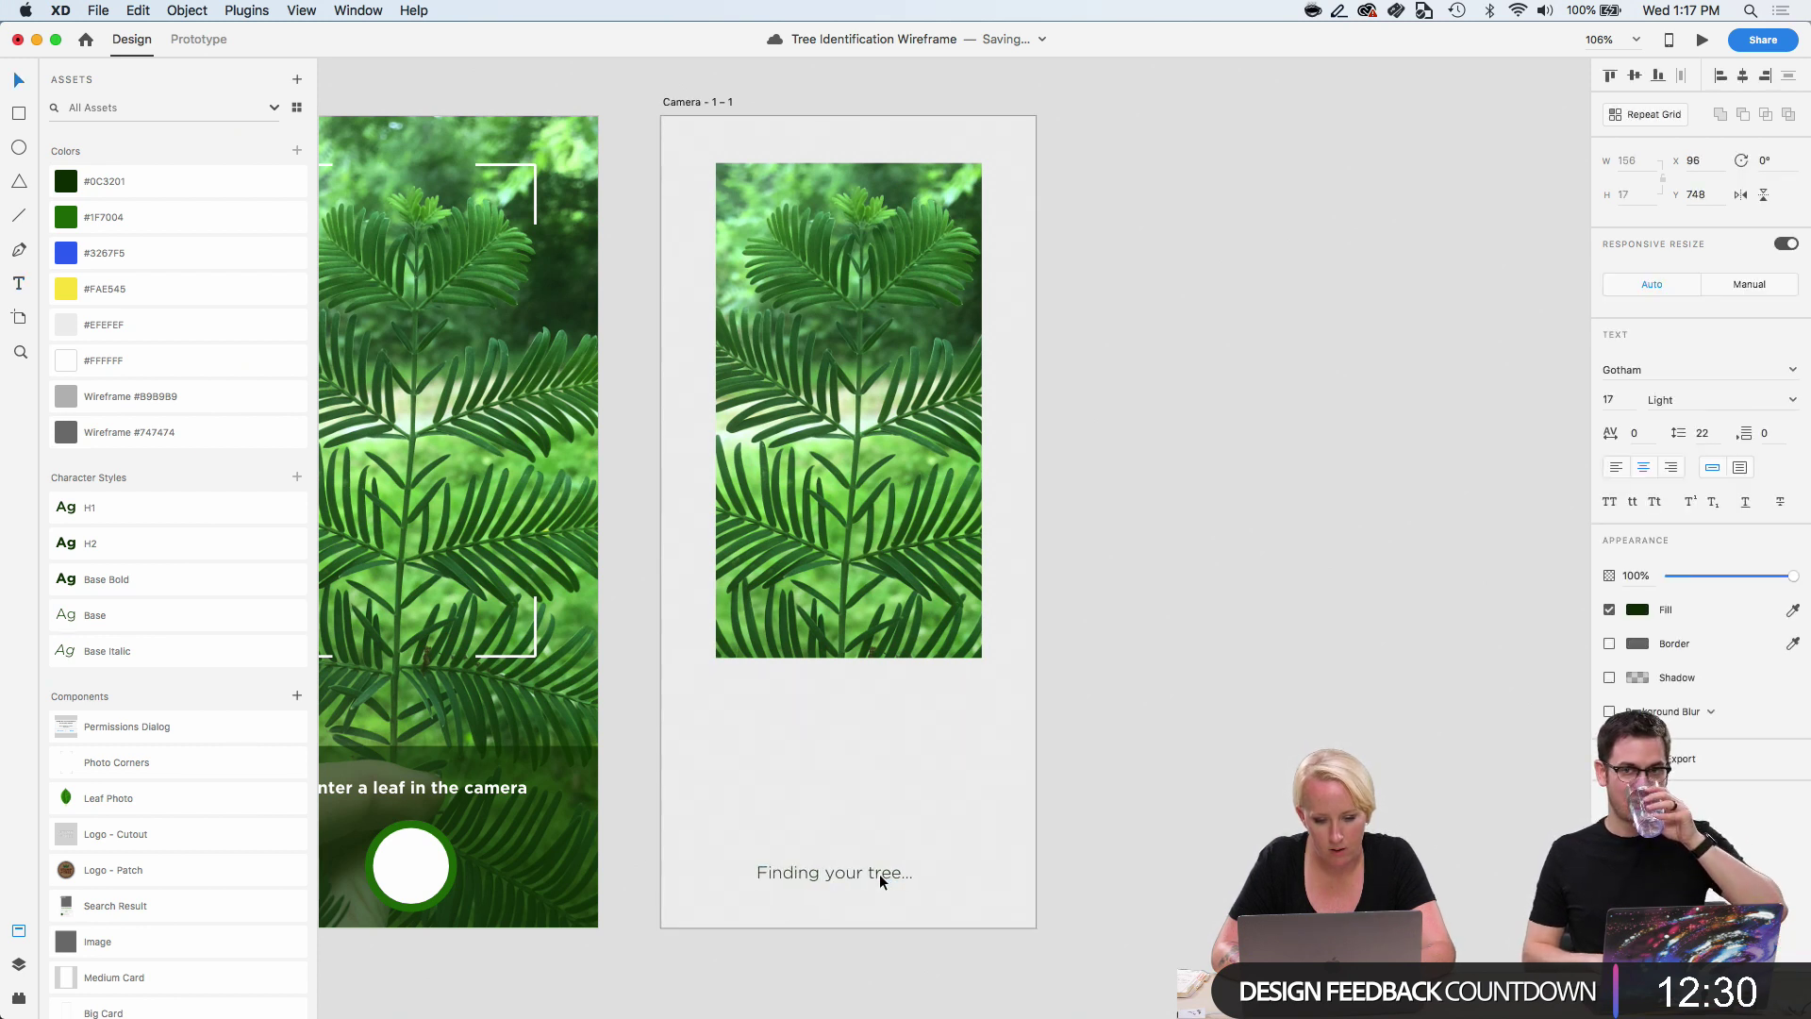
pyautogui.click(1197, 715)
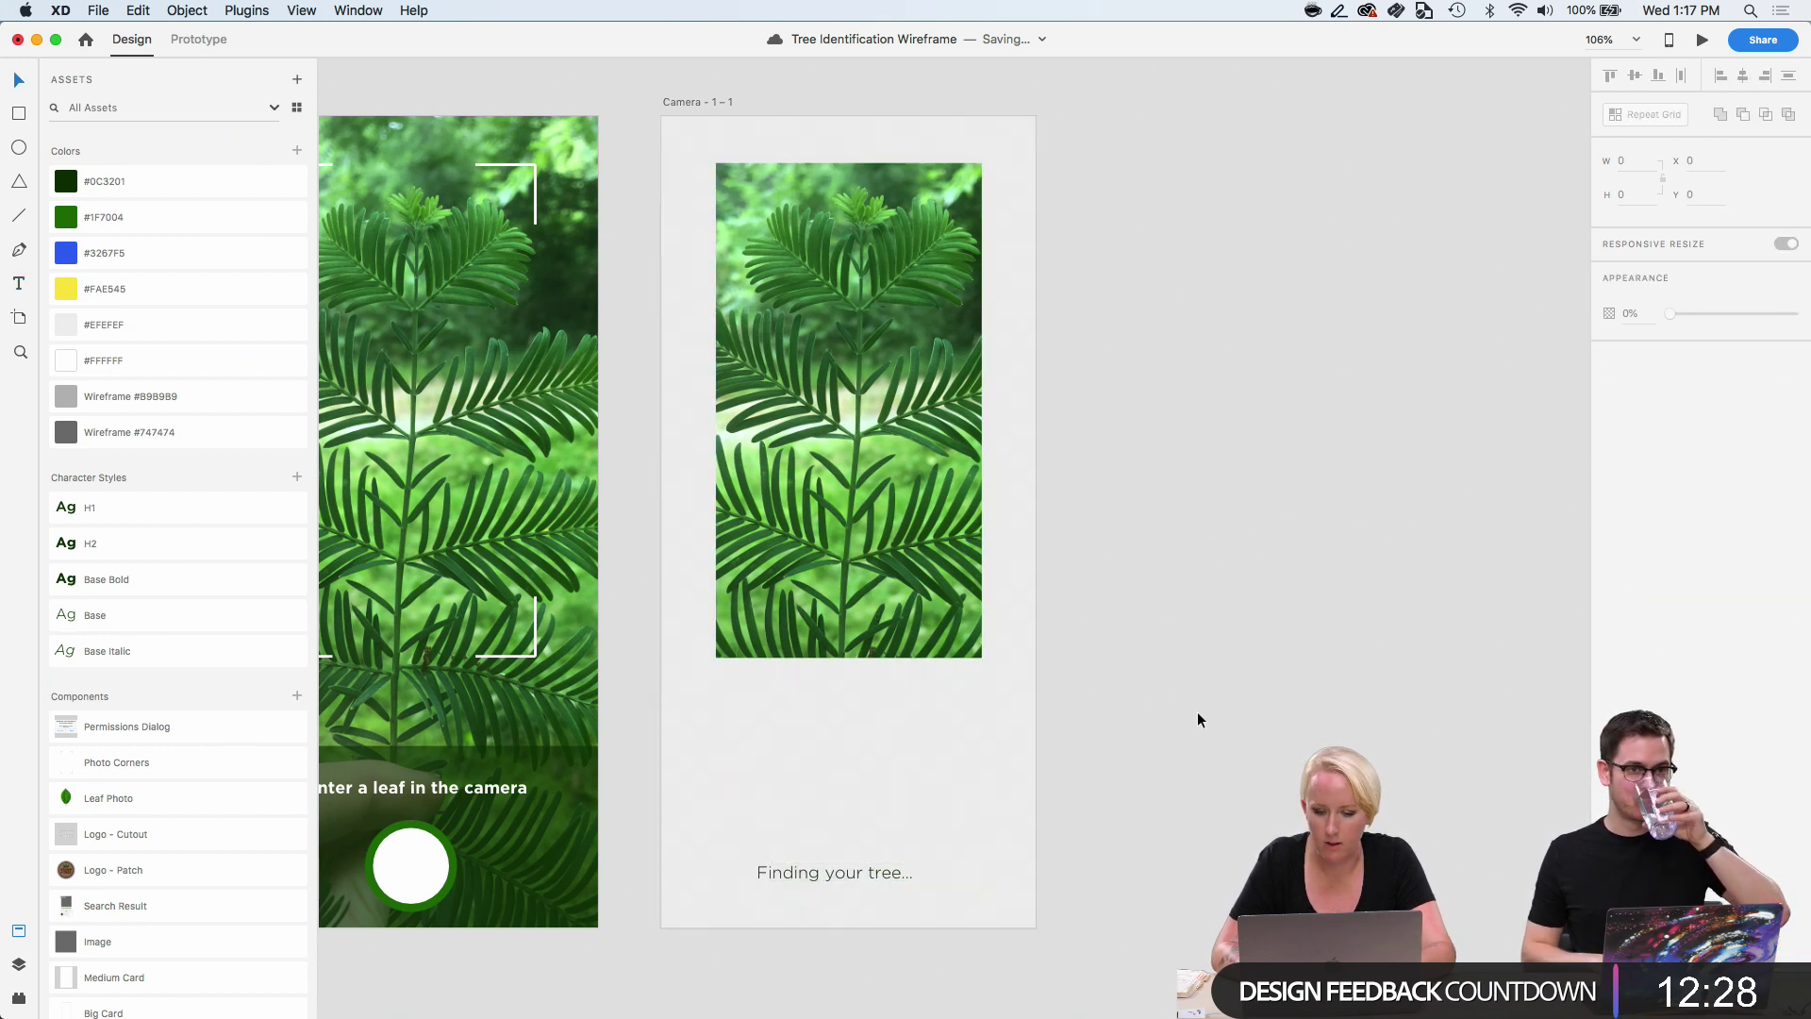
pyautogui.click(790, 881)
pyautogui.hotkey('shift', 'Right')
pyautogui.press('Right')
pyautogui.press('Right')
pyautogui.press('Right')
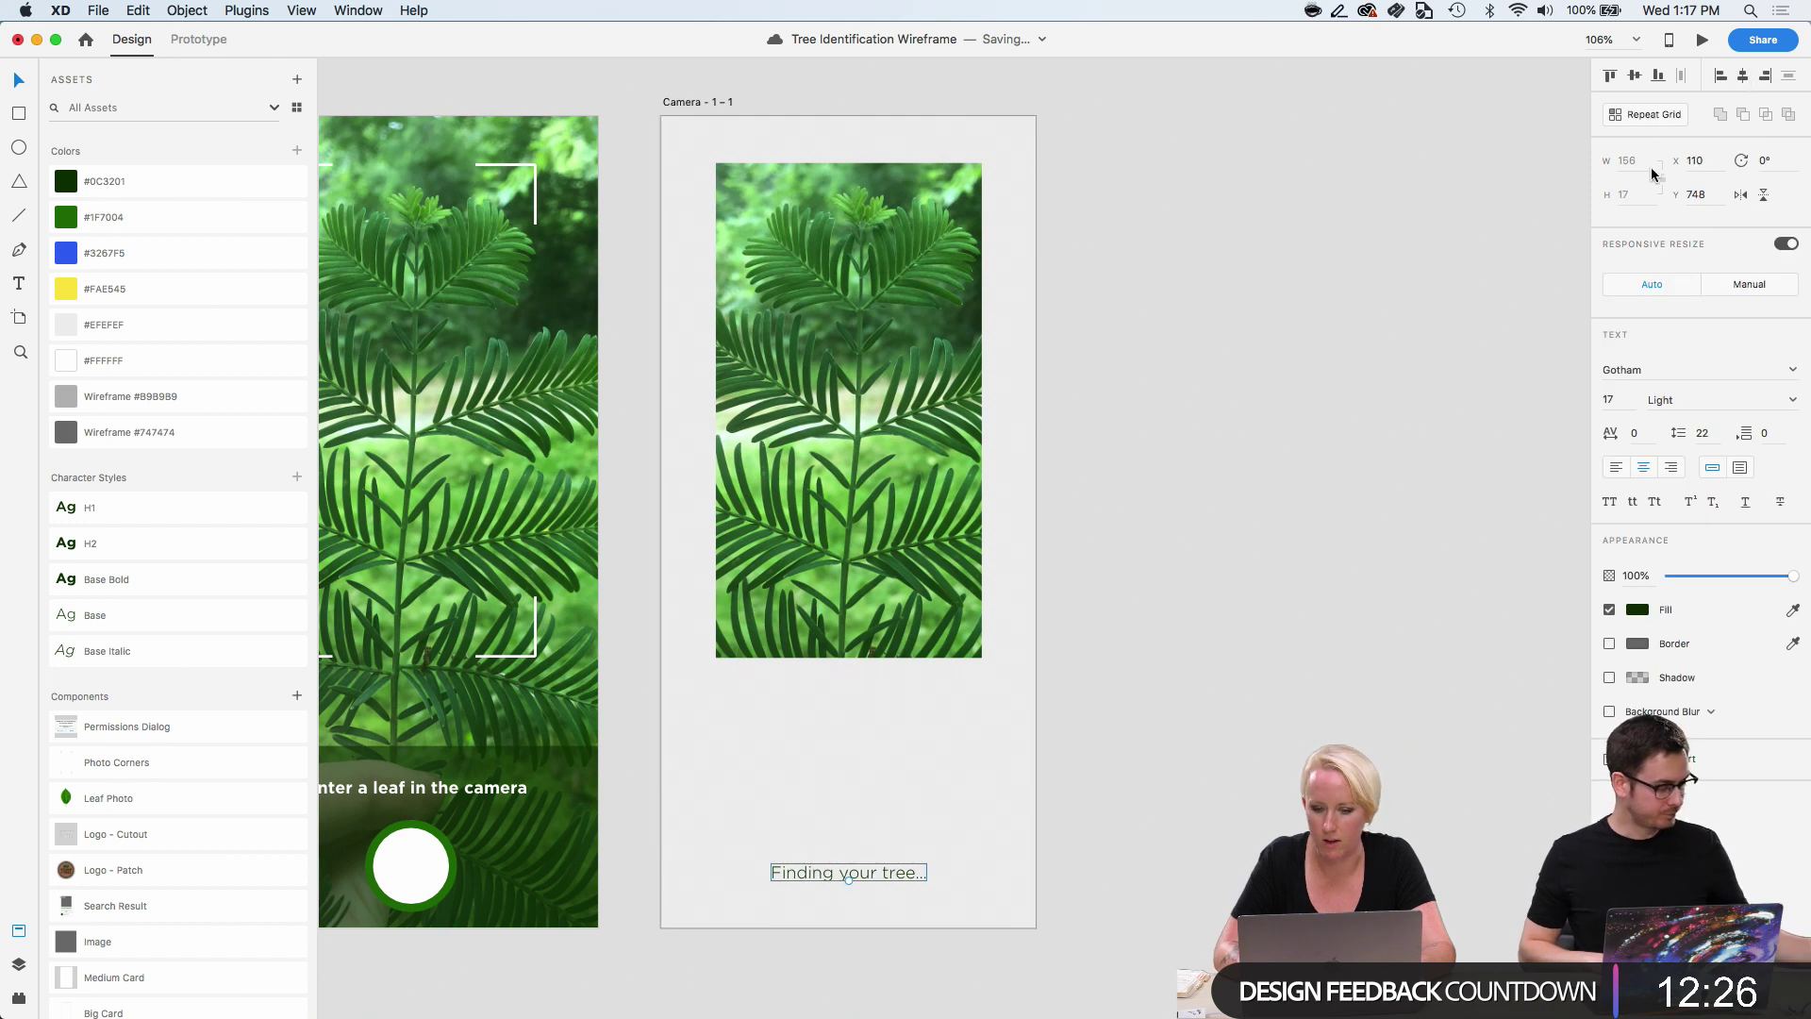
pyautogui.click(1316, 494)
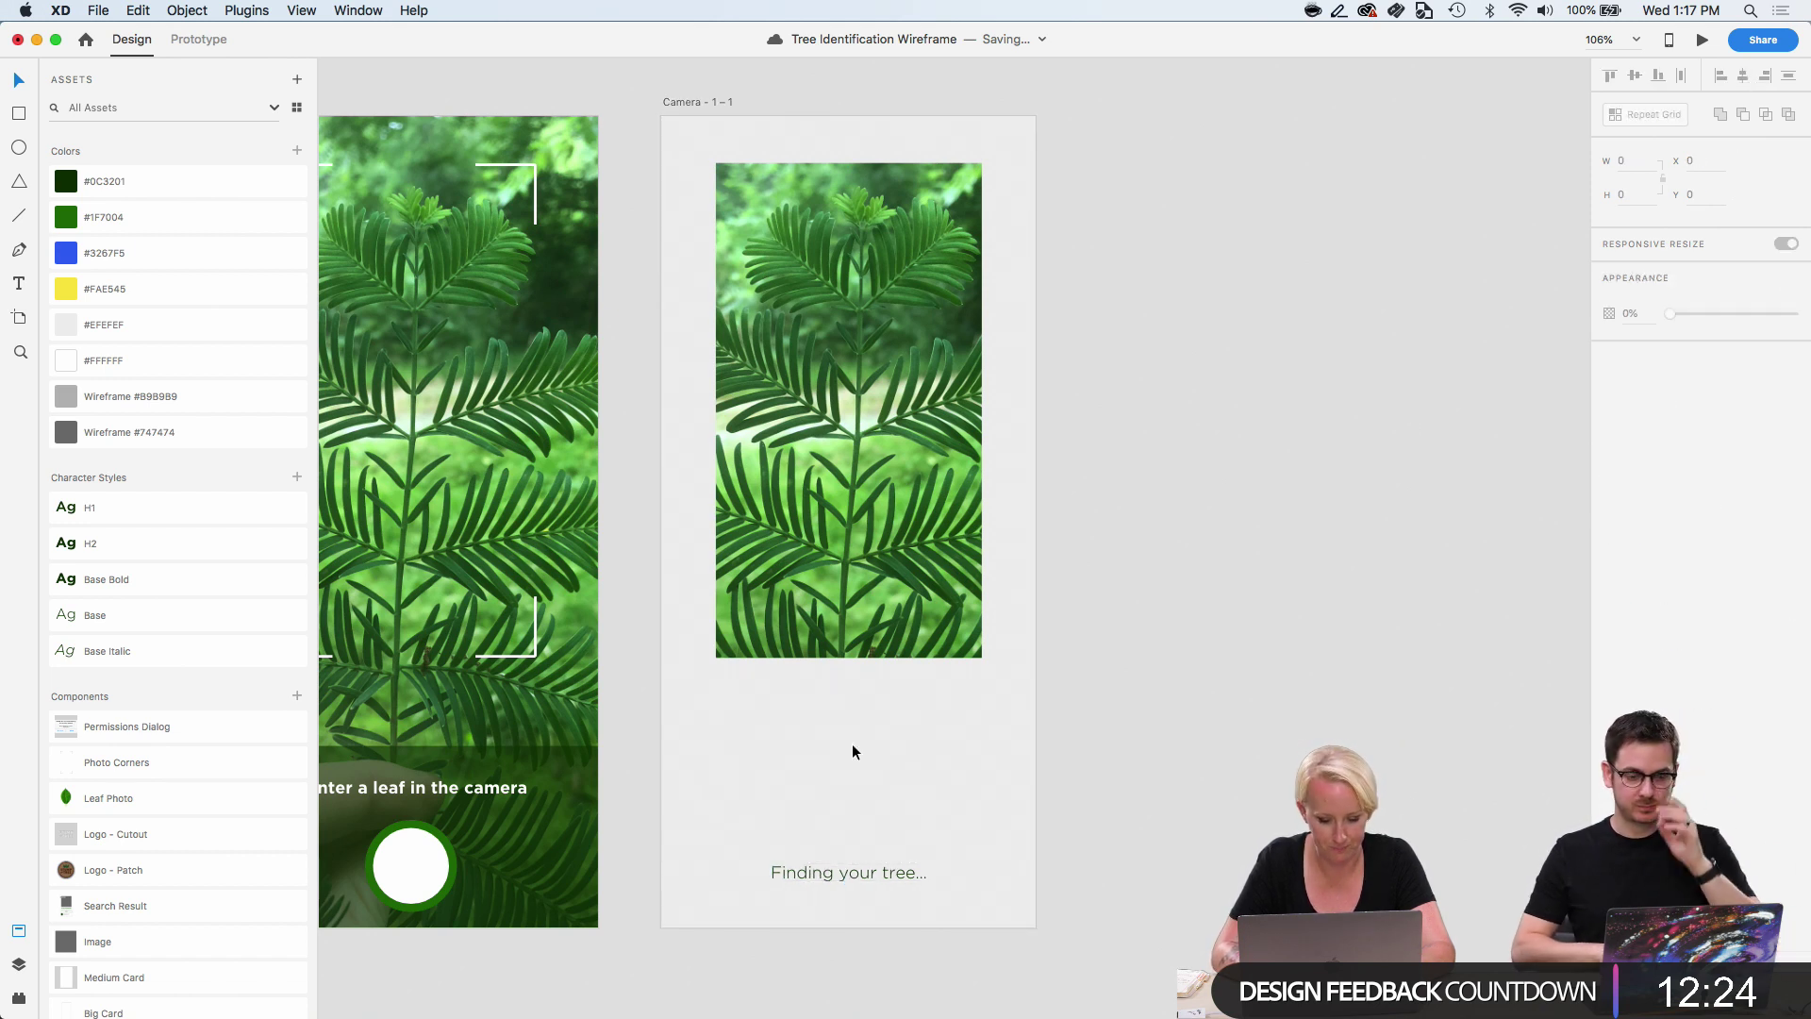
# Draw a rectangle about 104 by 126 between the cropped photo and the "Finding your tree..." text.
pyautogui.press('r')
pyautogui.moveTo(803, 713); pyautogui.dragTo(906, 838)
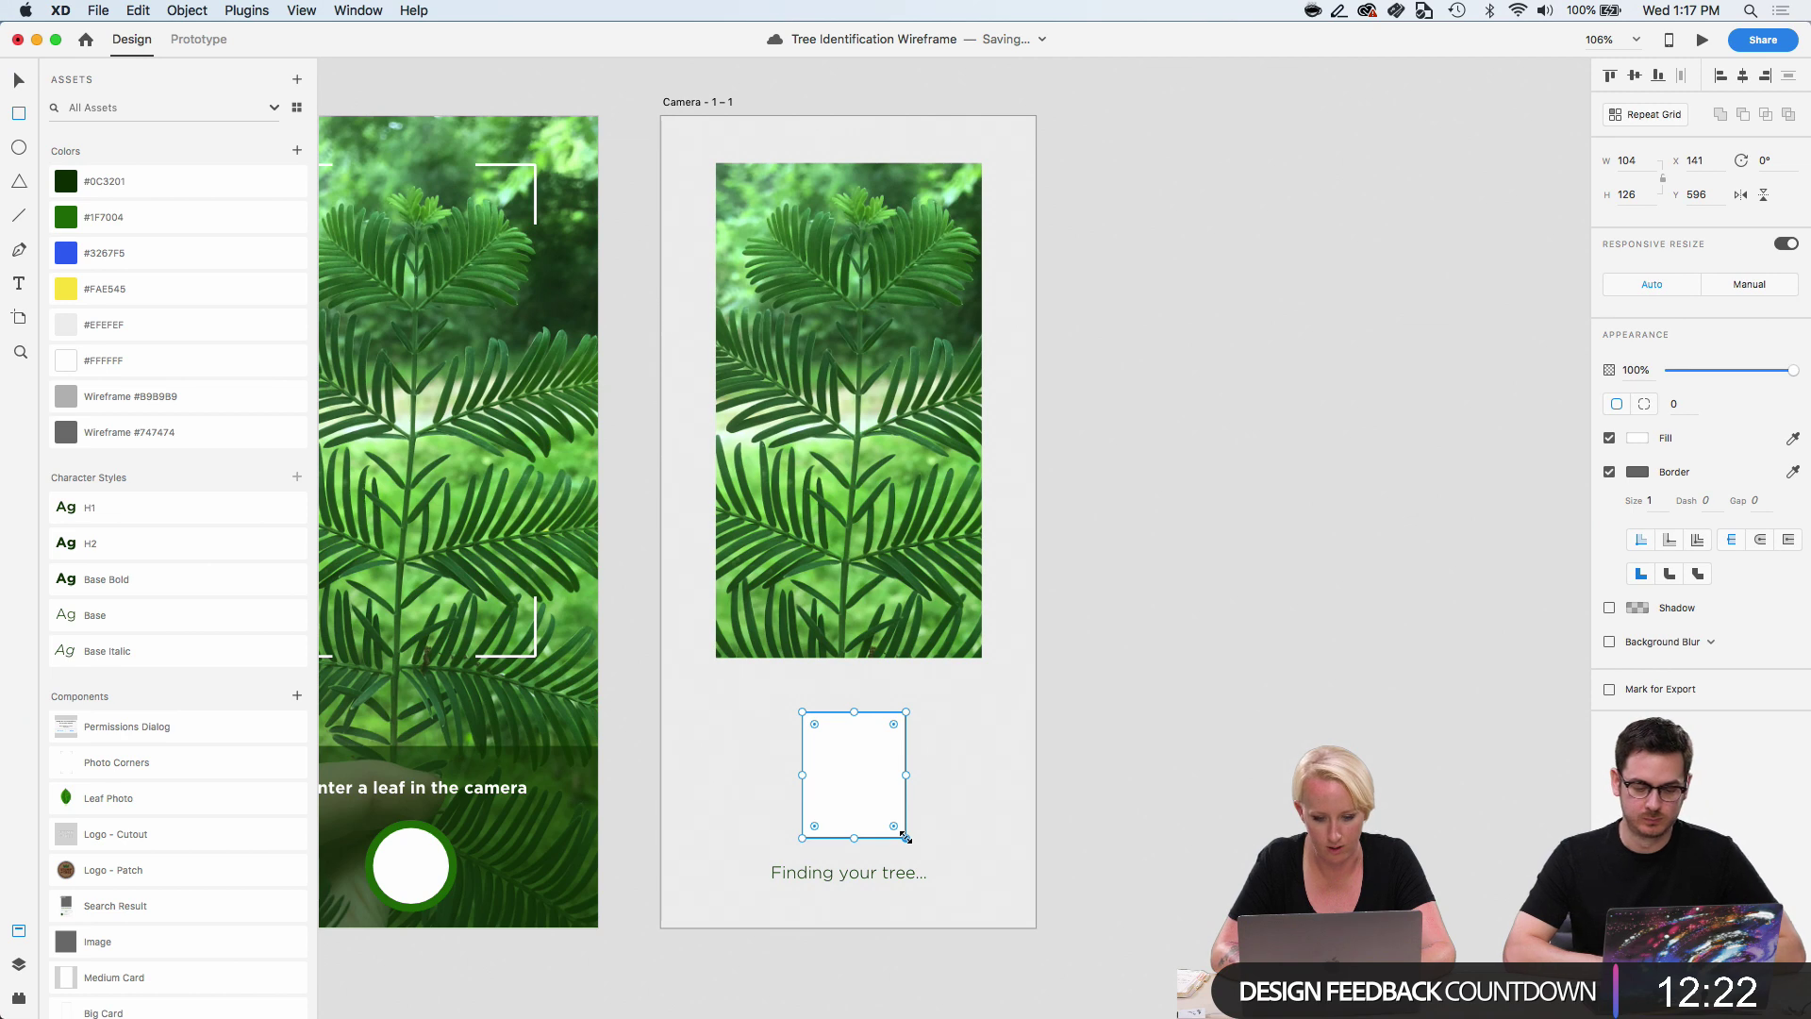
# Nudge the white rectangle above the "Finding your tree..." text 5 px left to X 136.
pyautogui.press('Left')
pyautogui.press('Left')
pyautogui.press('Left')
pyautogui.press('Left')
pyautogui.press('Left')
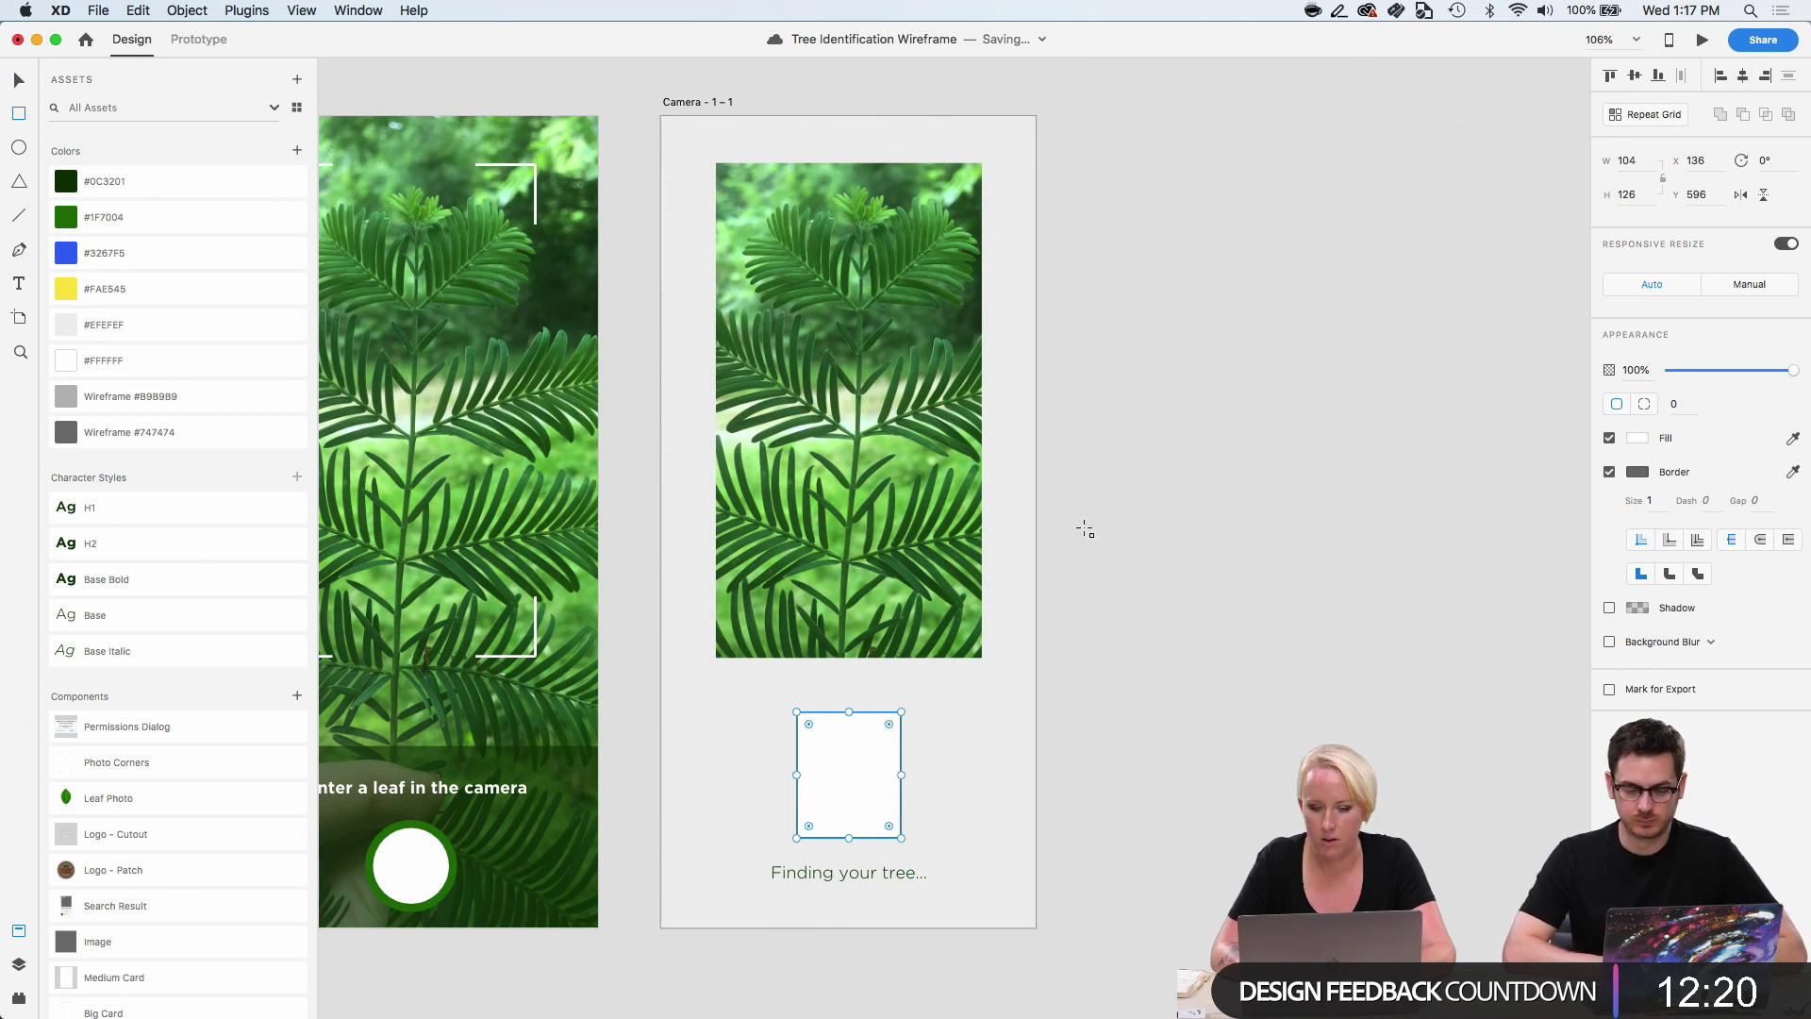
pyautogui.press('Escape')
# Rename the "Camera - 1 – 1" artboard as "Camera - Thinking".
pyautogui.scroll(-5, 1158, 525)
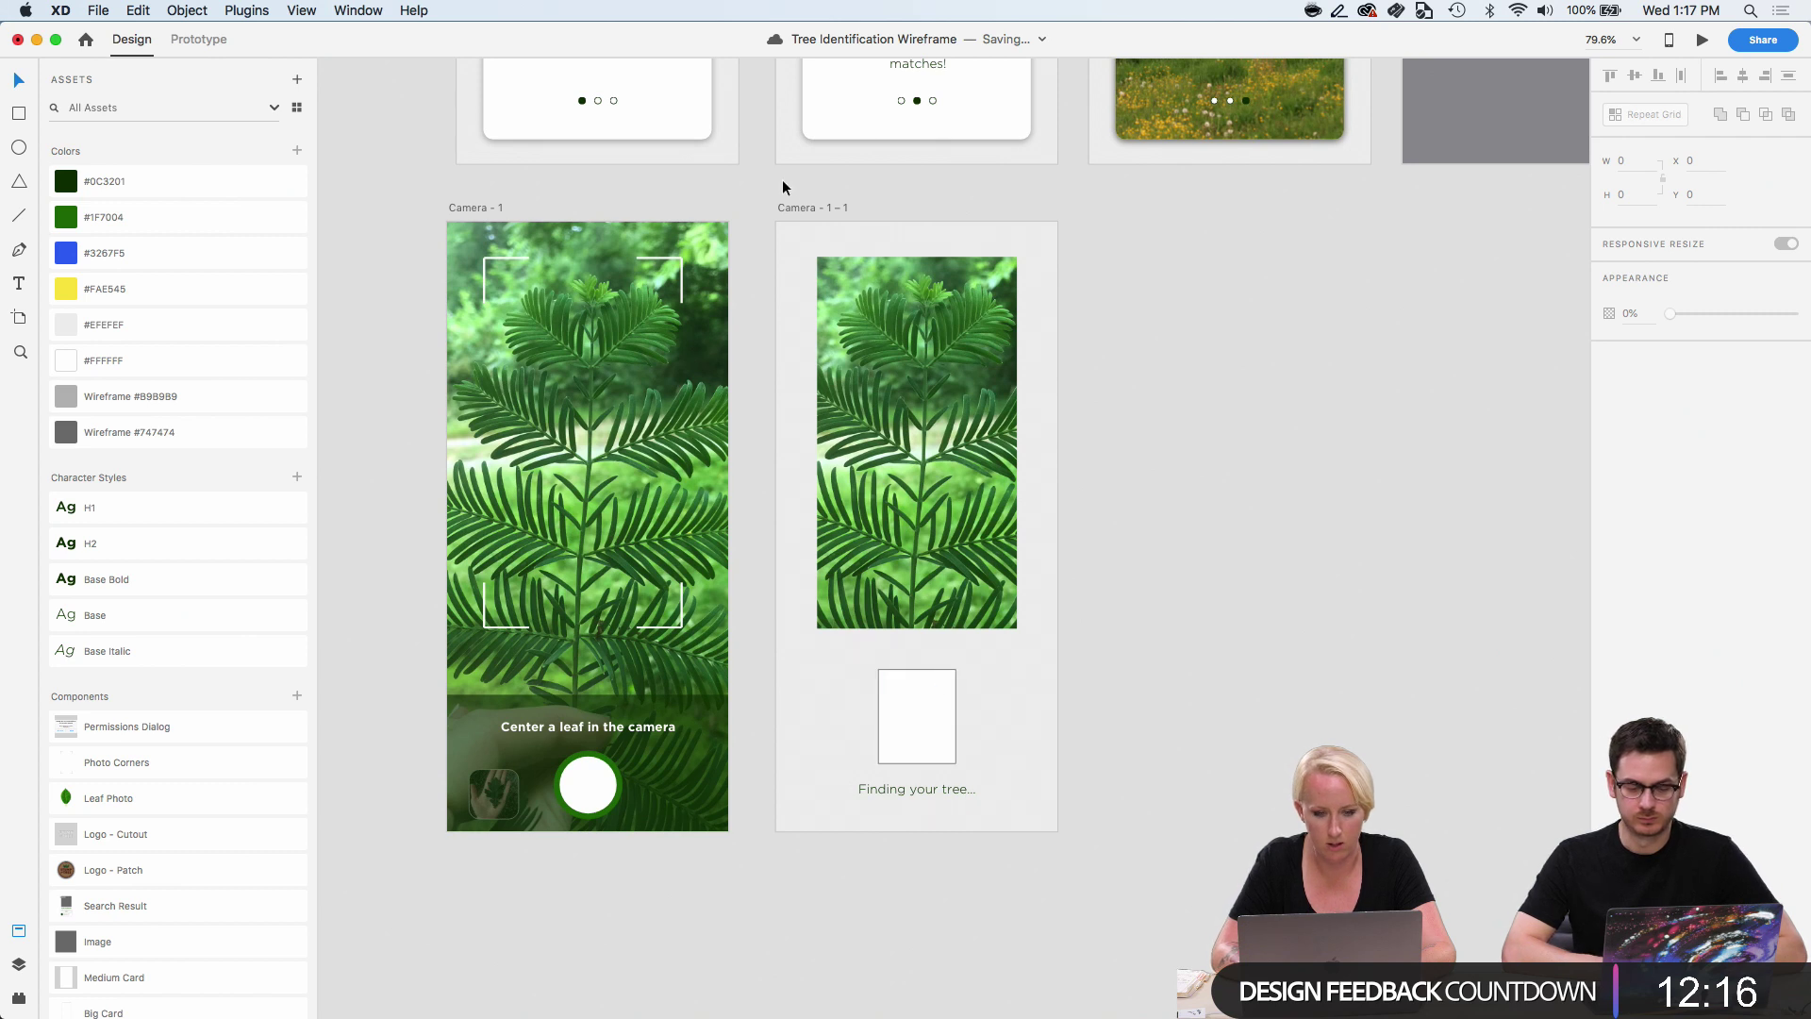
pyautogui.click(801, 207)
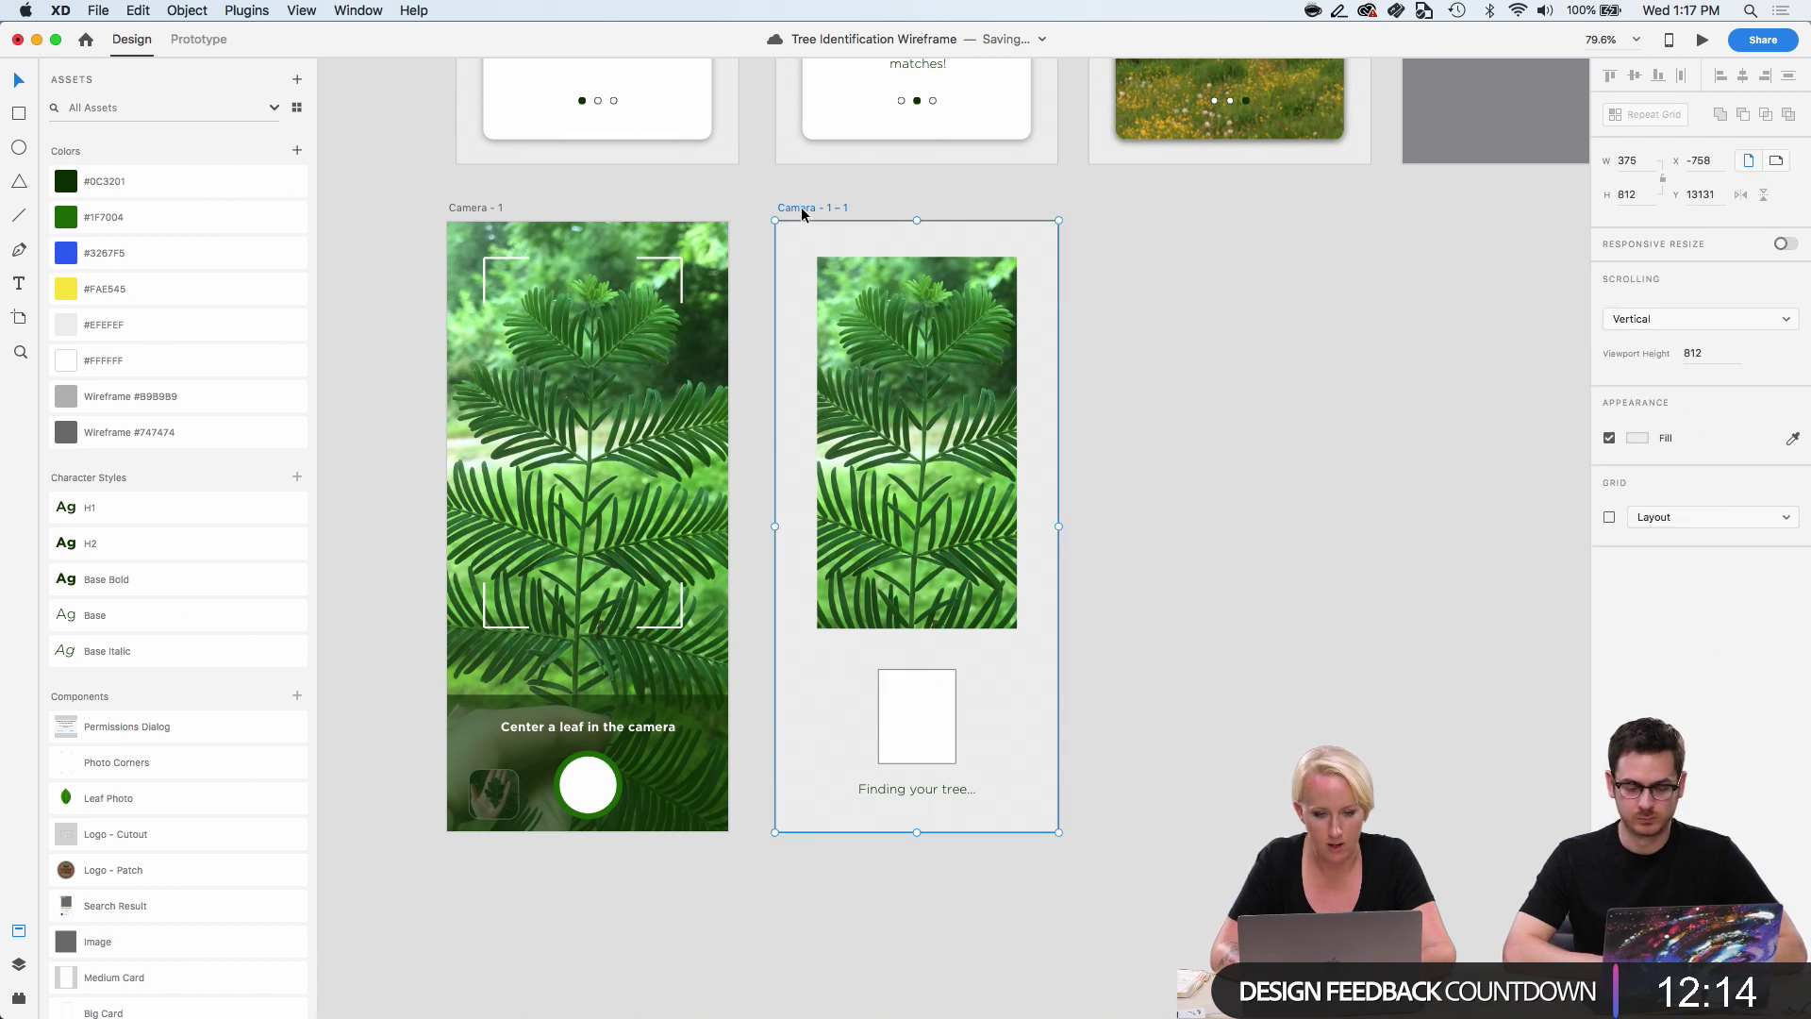
pyautogui.doubleClick(801, 206)
pyautogui.press('Right')
pyautogui.press('BackSpace')
pyautogui.press('BackSpace')
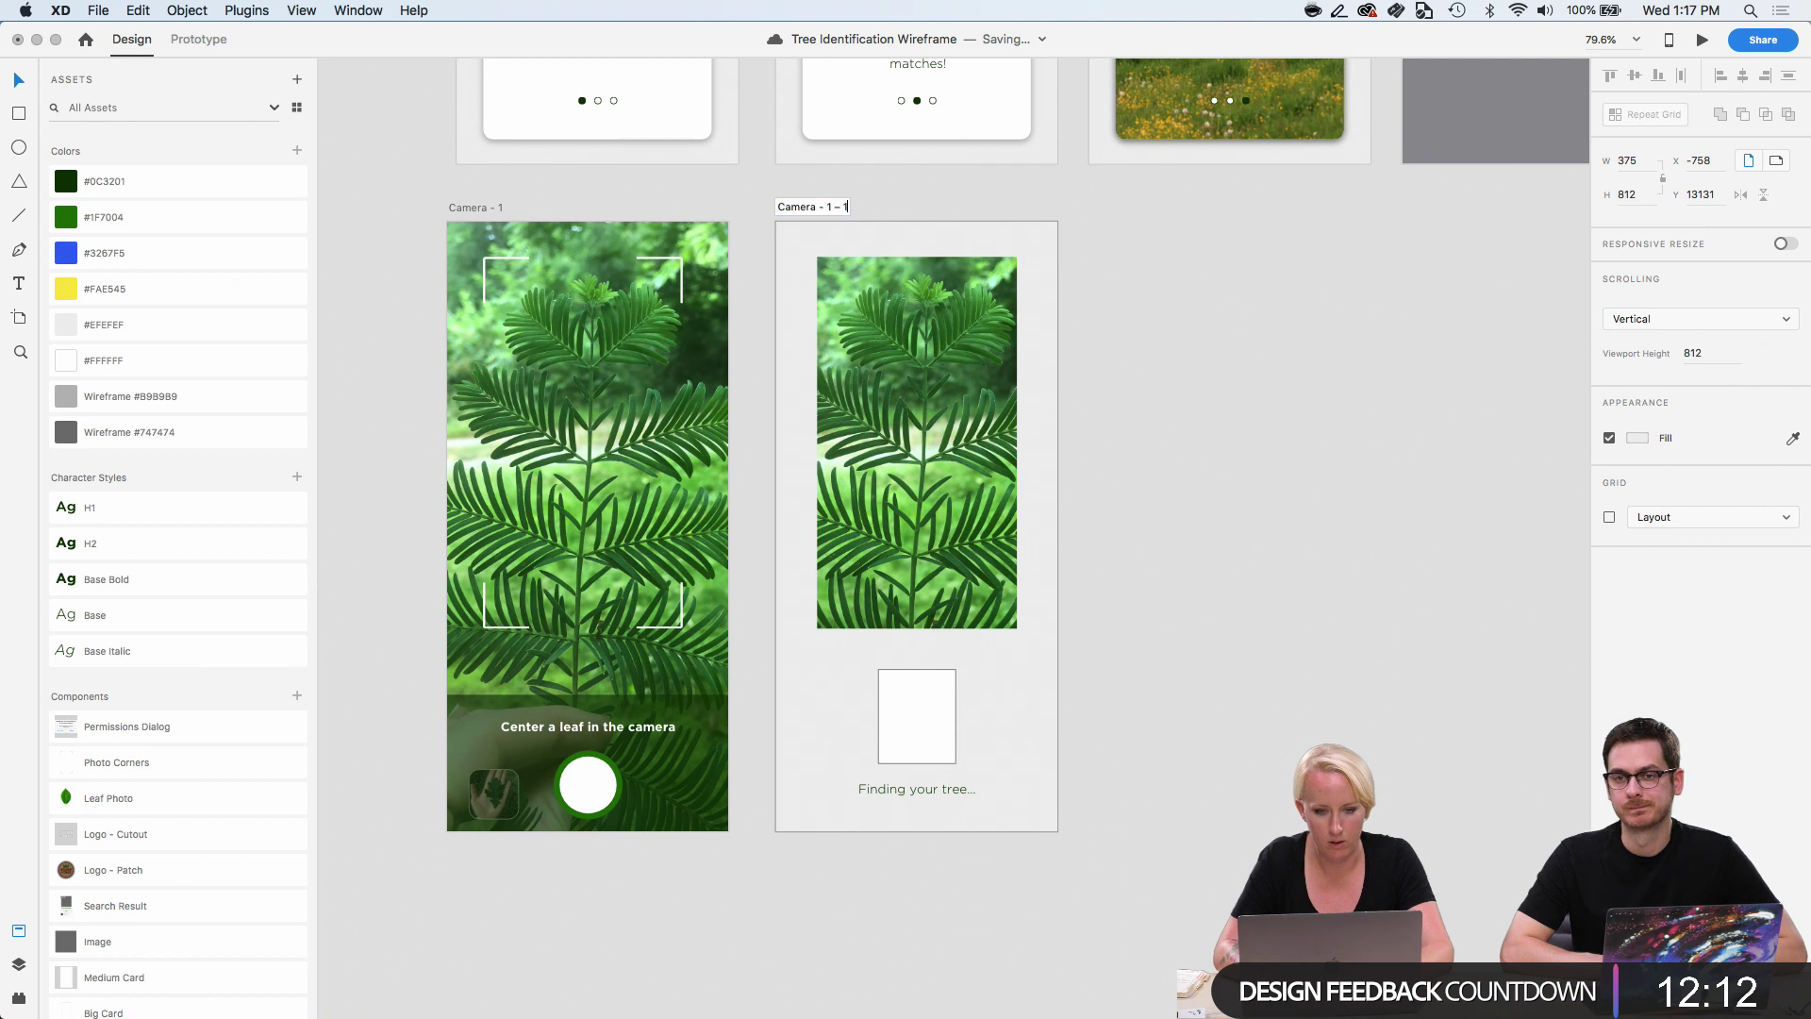
pyautogui.press('BackSpace')
pyautogui.write('Thin')
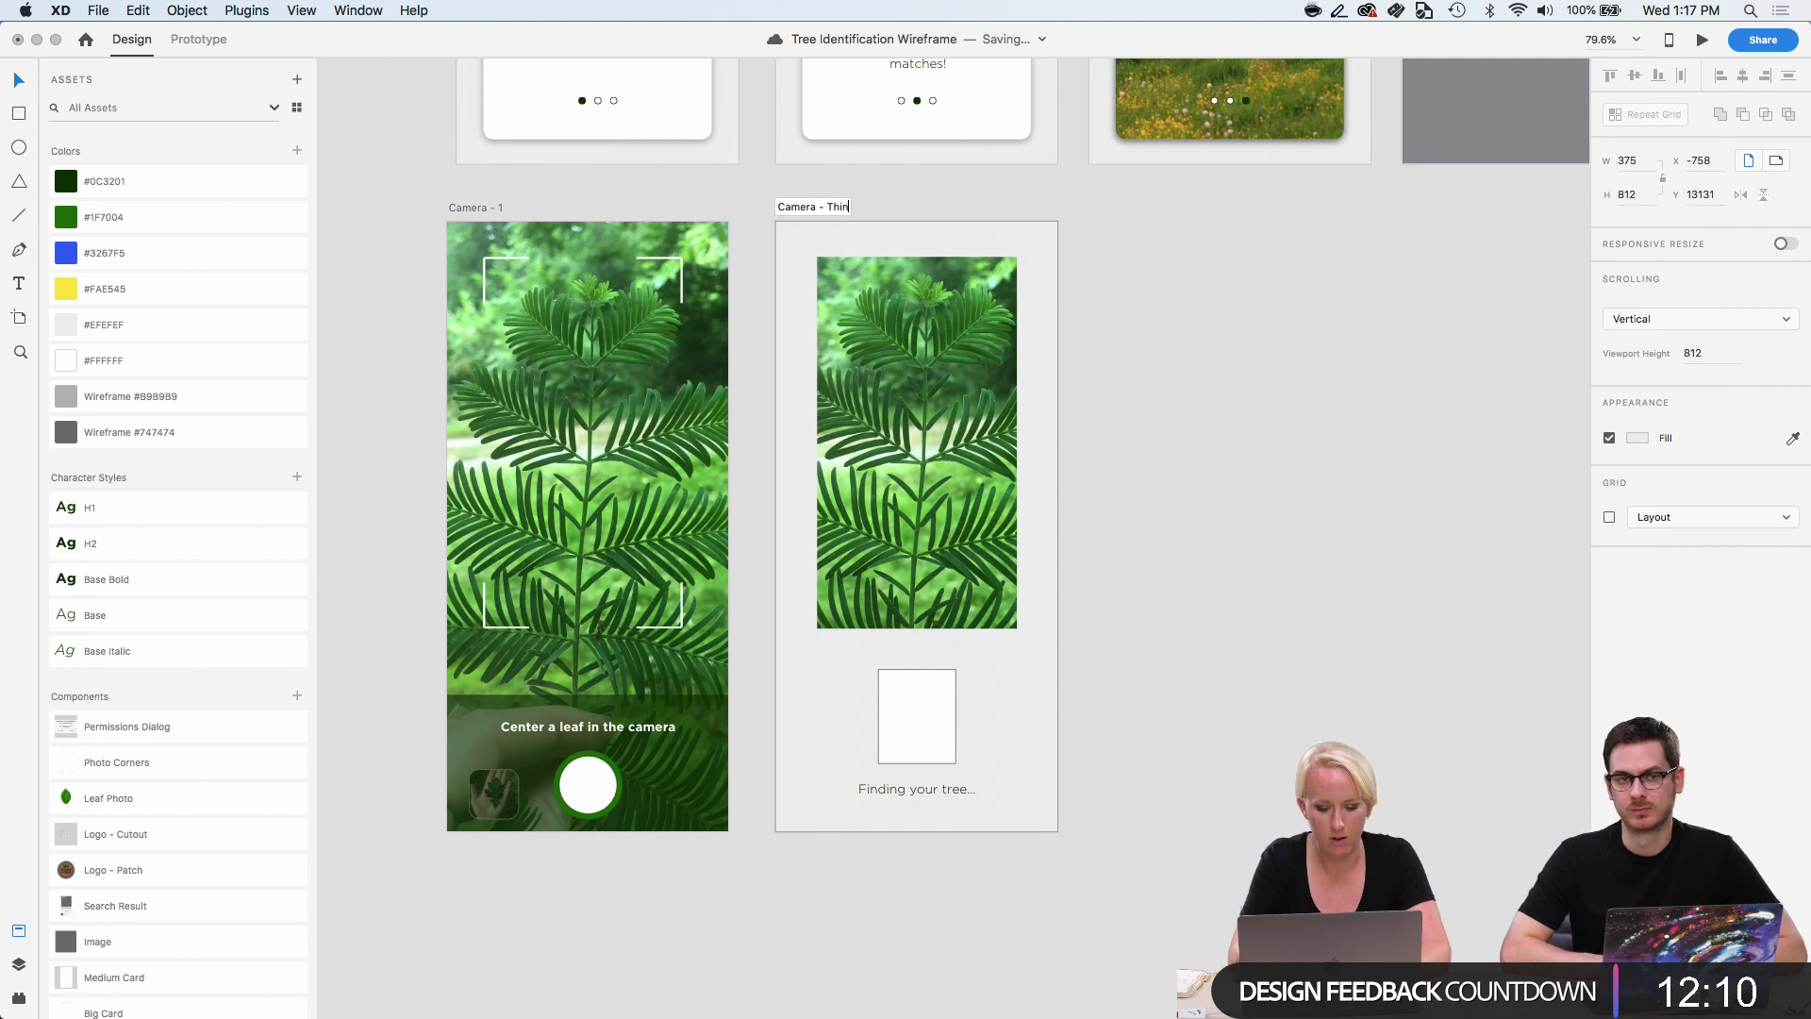
pyautogui.write('king')
pyautogui.press('Return')
pyautogui.click(1222, 368)
# Duplicate the Camera - Thinking artboard and place the copy directly below the Camera - 1 artboard.
pyautogui.scroll(-2, 1222, 365)
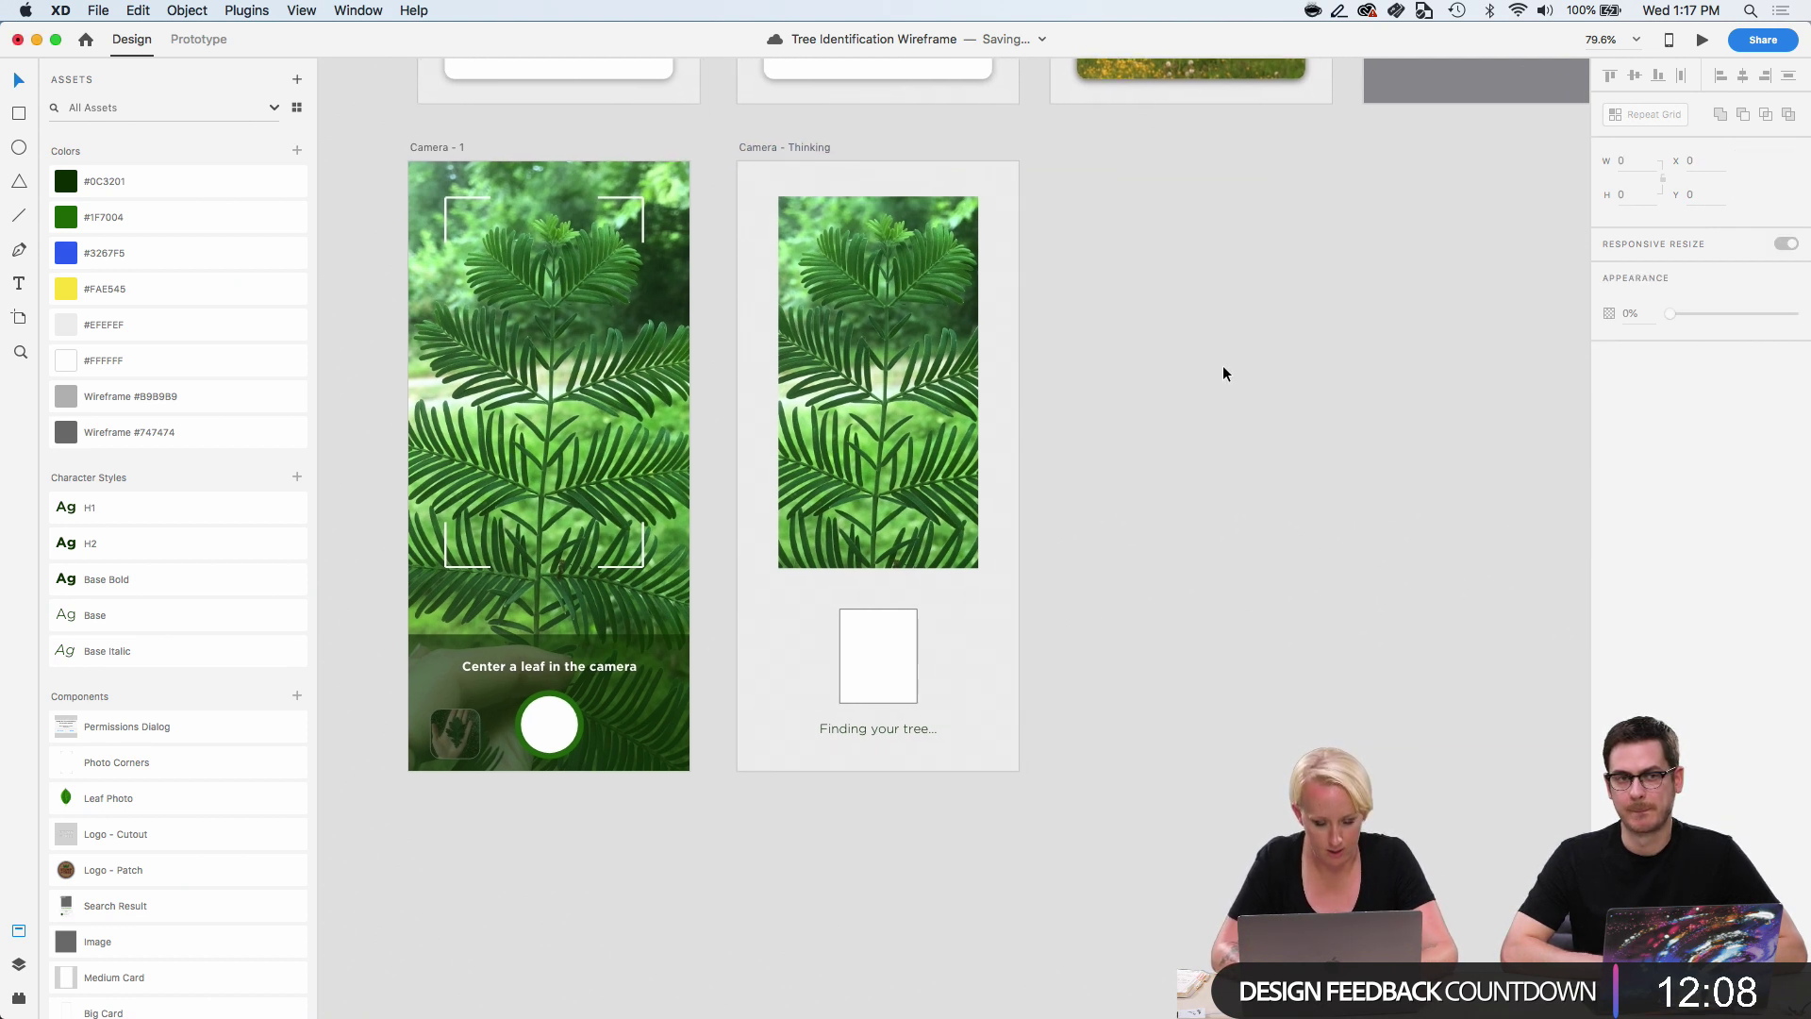
pyautogui.click(817, 149)
pyautogui.moveTo(818, 148); pyautogui.dragTo(487, 830)
pyautogui.scroll(-10, 487, 834)
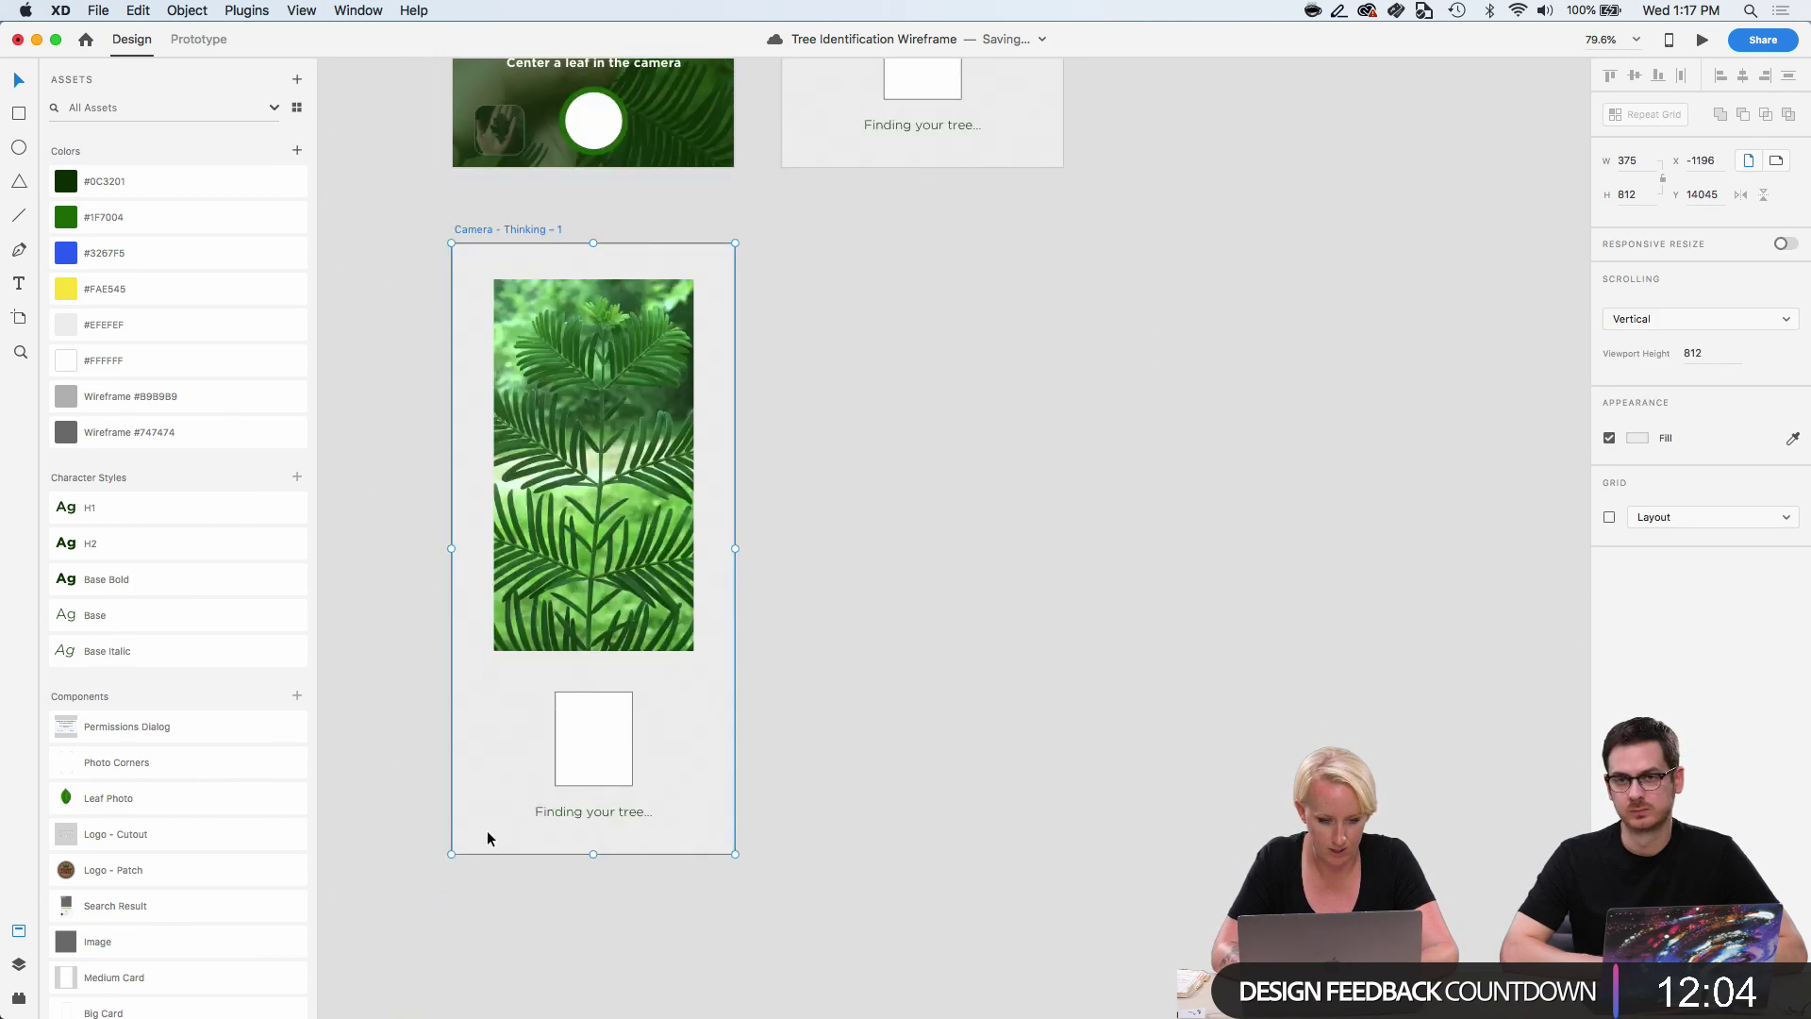
pyautogui.click(1032, 820)
# Look through the available components and compare the duplicated artboard with the two camera artboards above it.
pyautogui.scroll(-6, 160, 830)
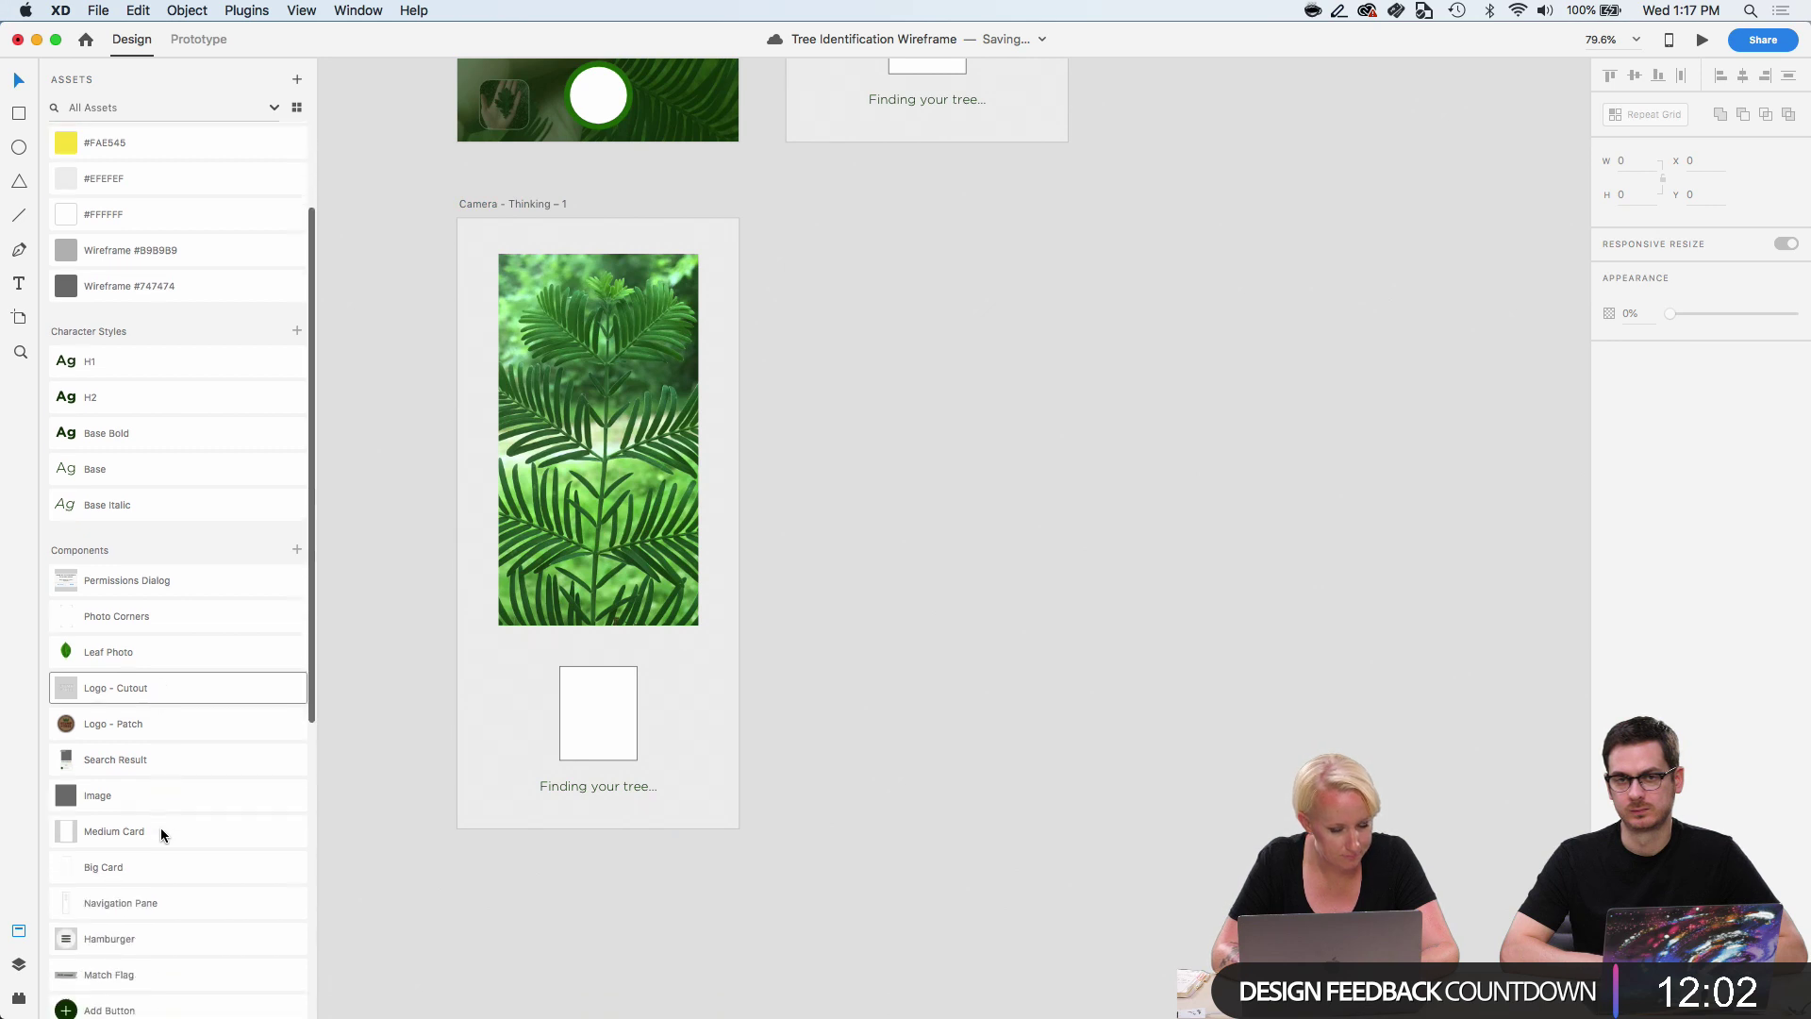
pyautogui.scroll(2, 160, 828)
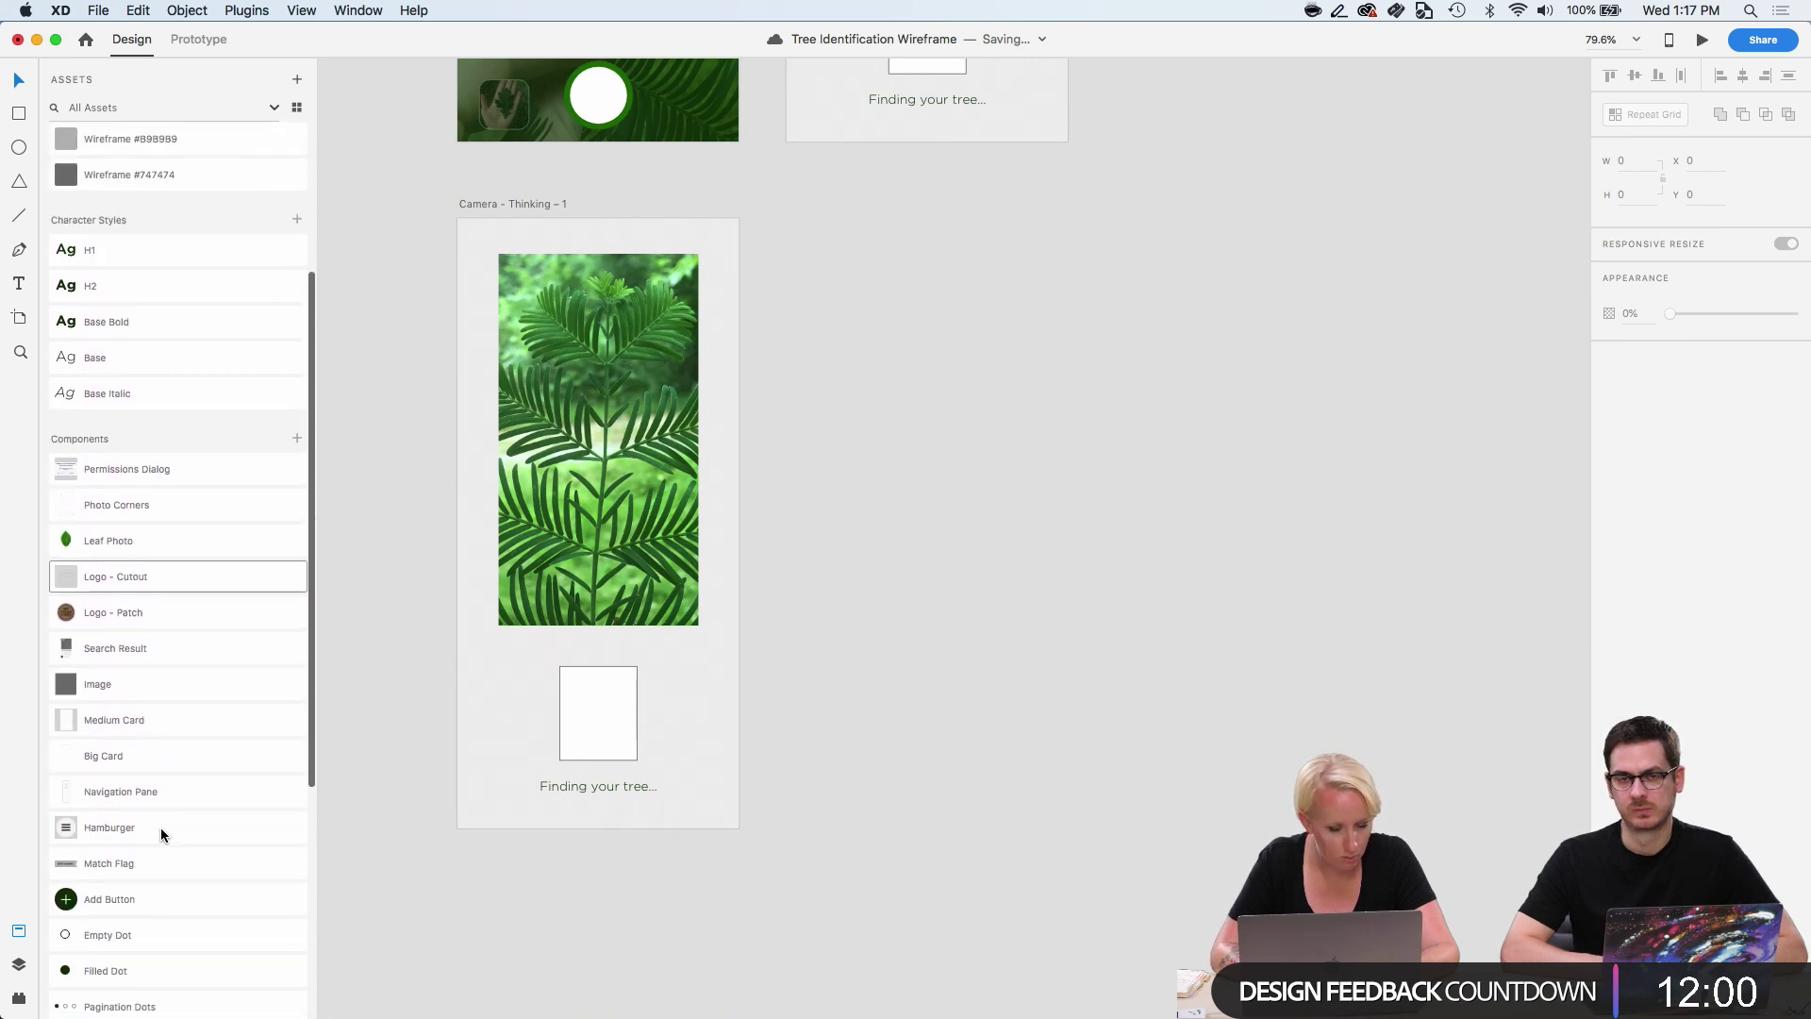
pyautogui.scroll(5, 1106, 542)
pyautogui.scroll(8, 1105, 541)
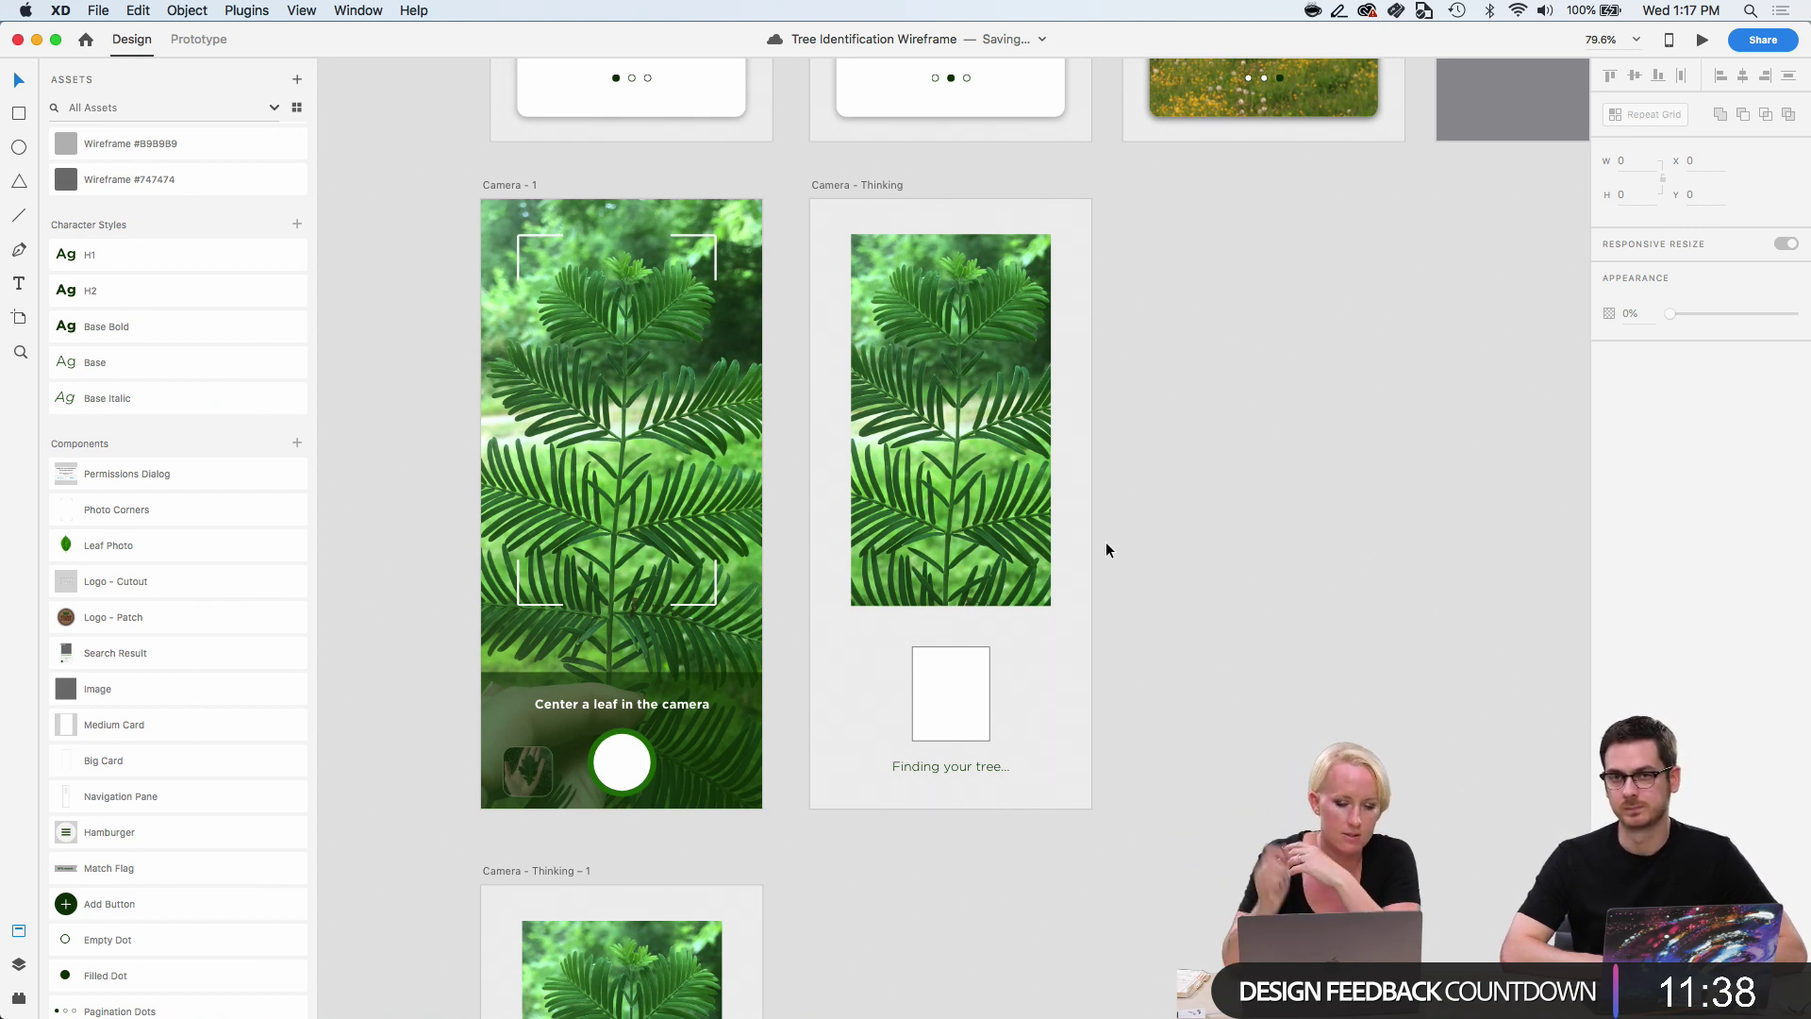
pyautogui.scroll(-5, 1050, 609)
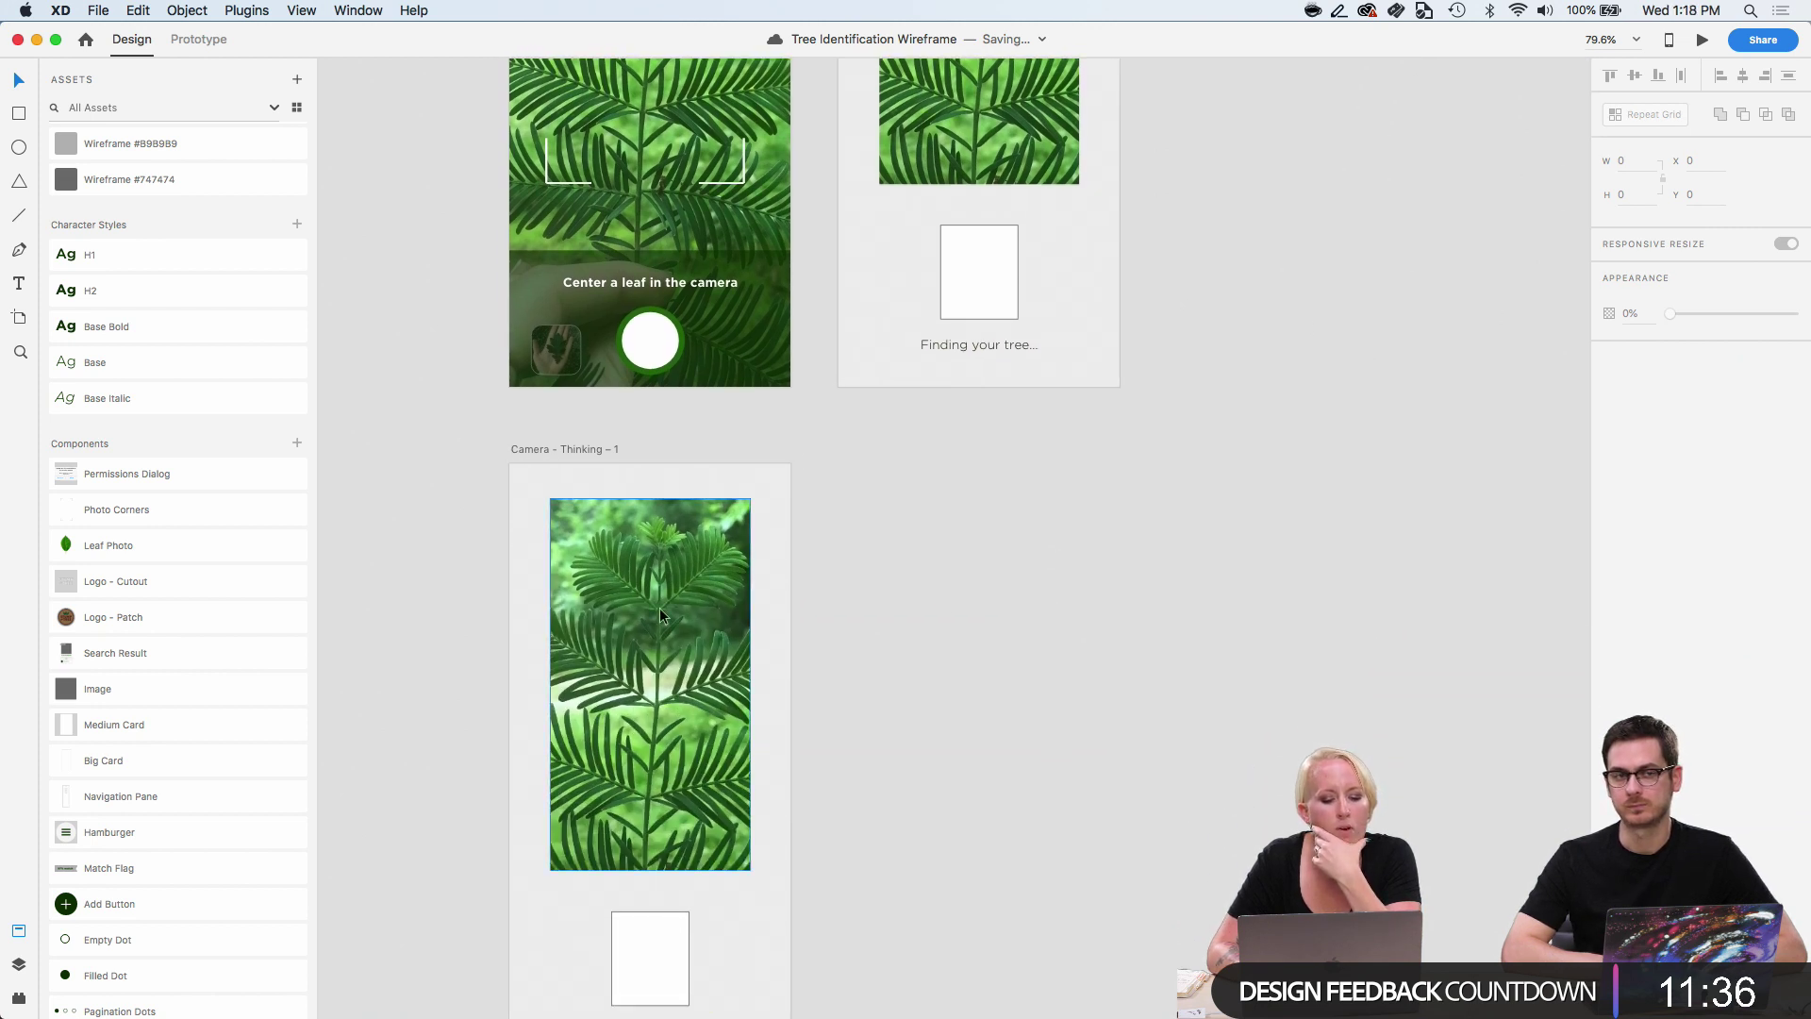
pyautogui.click(634, 619)
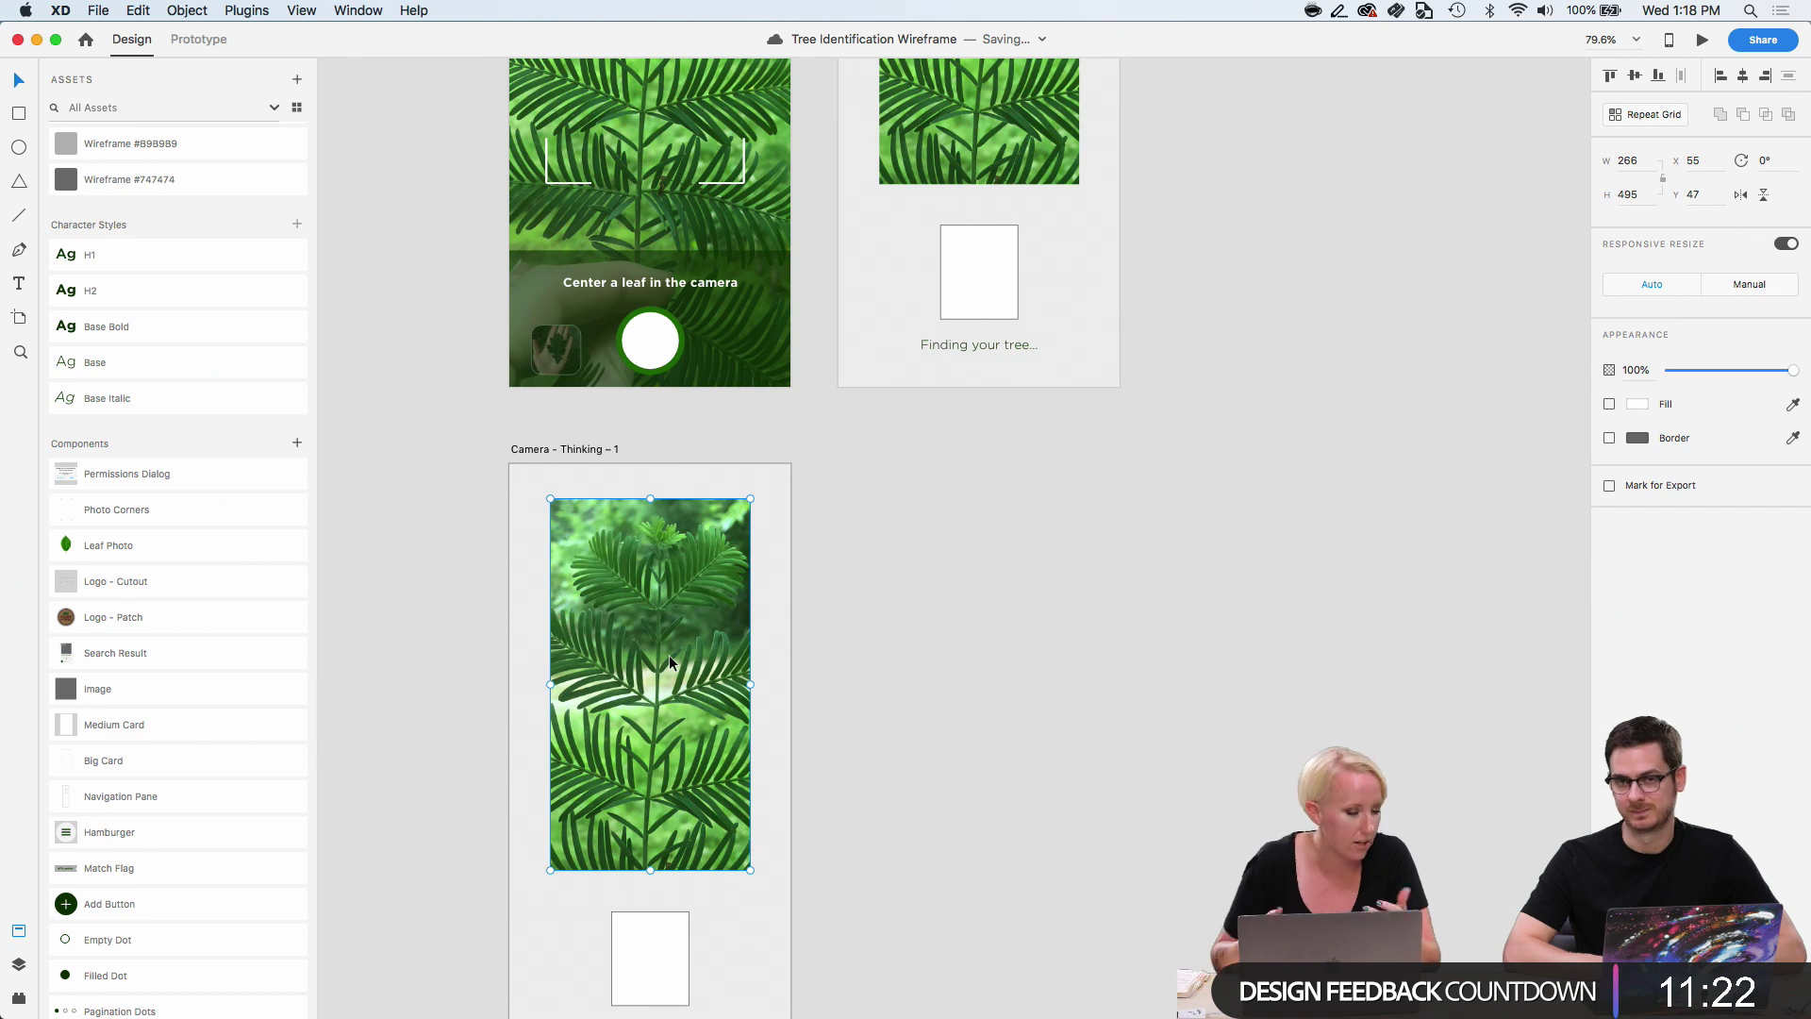
pyautogui.scroll(-3, 669, 657)
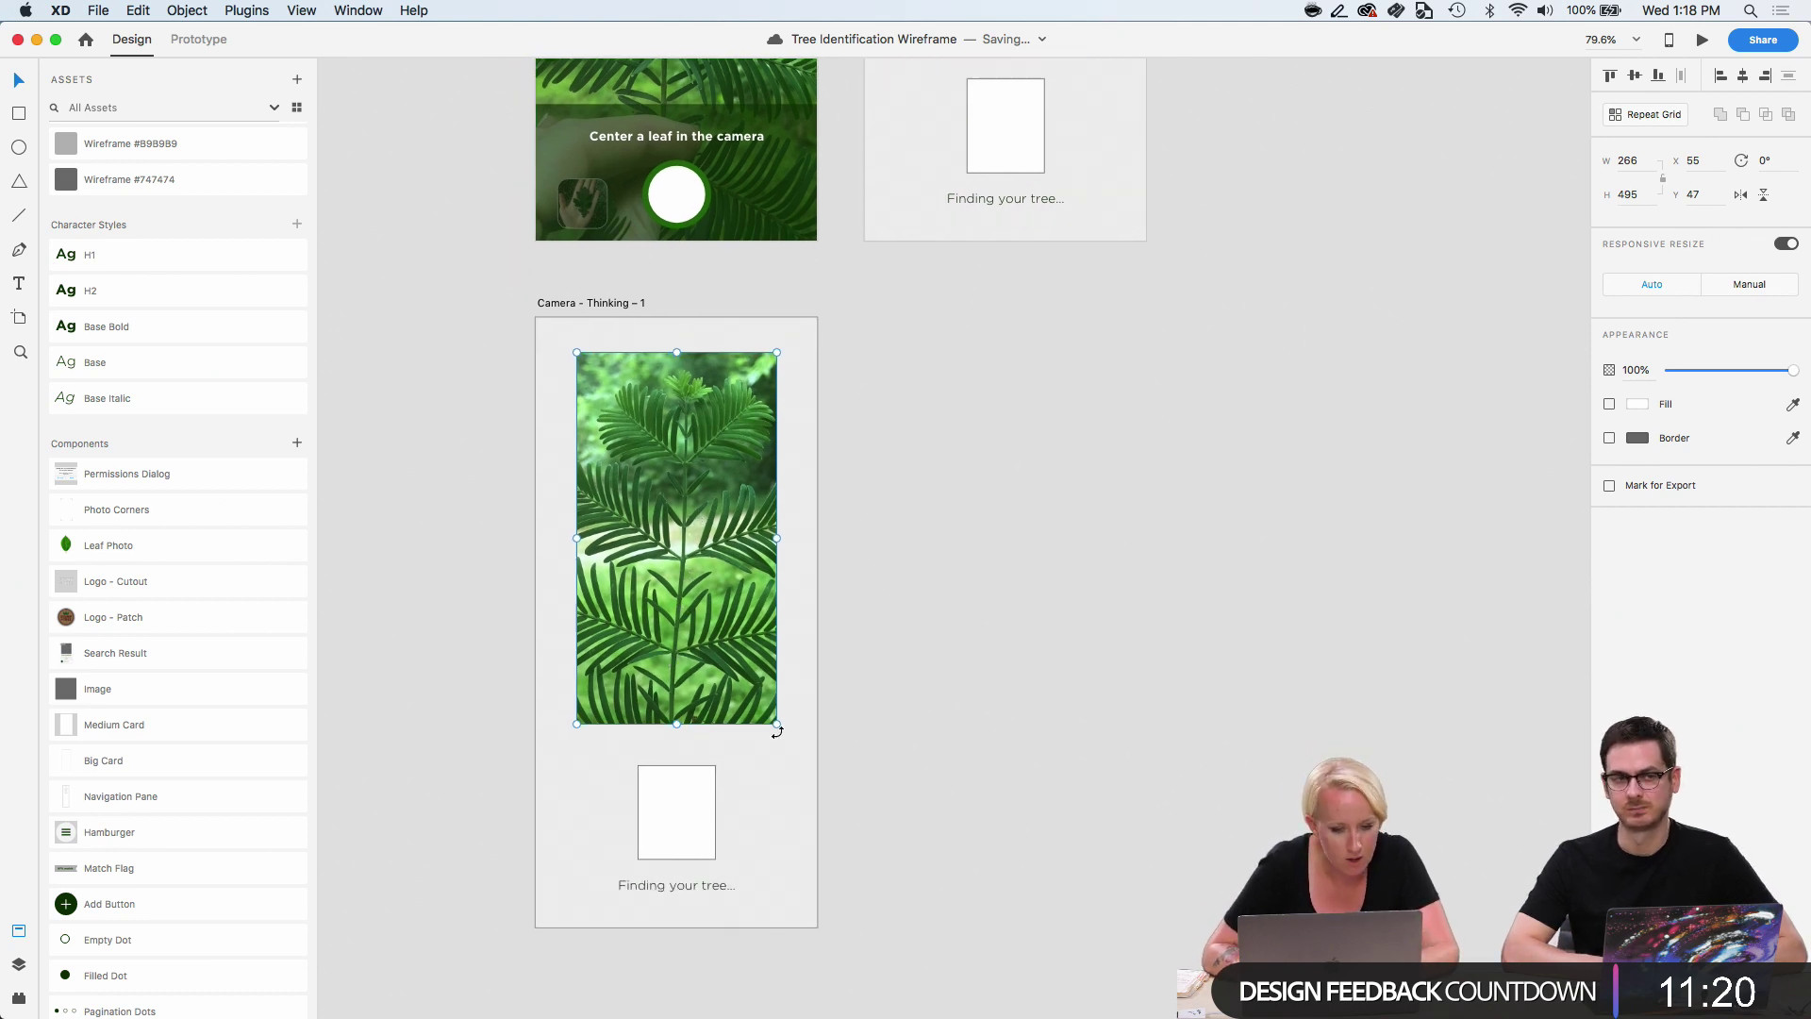
pyautogui.scroll(5, 813, 454)
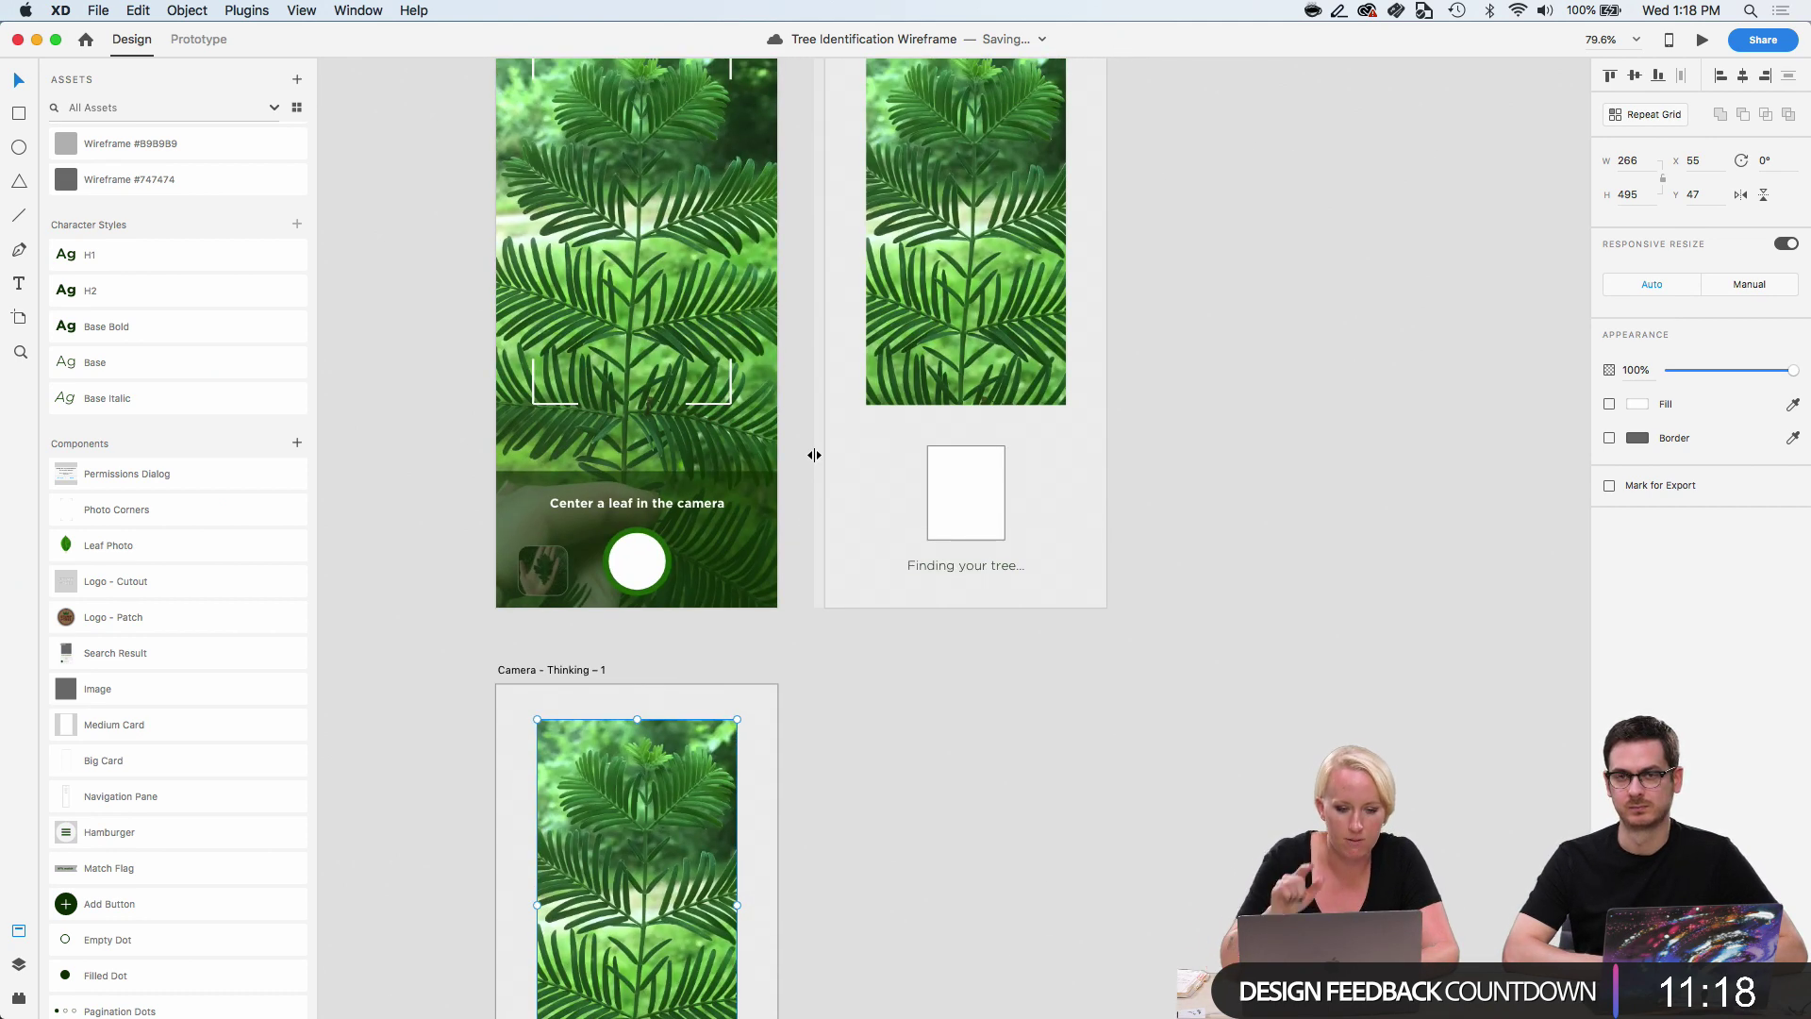
pyautogui.scroll(-5, 813, 454)
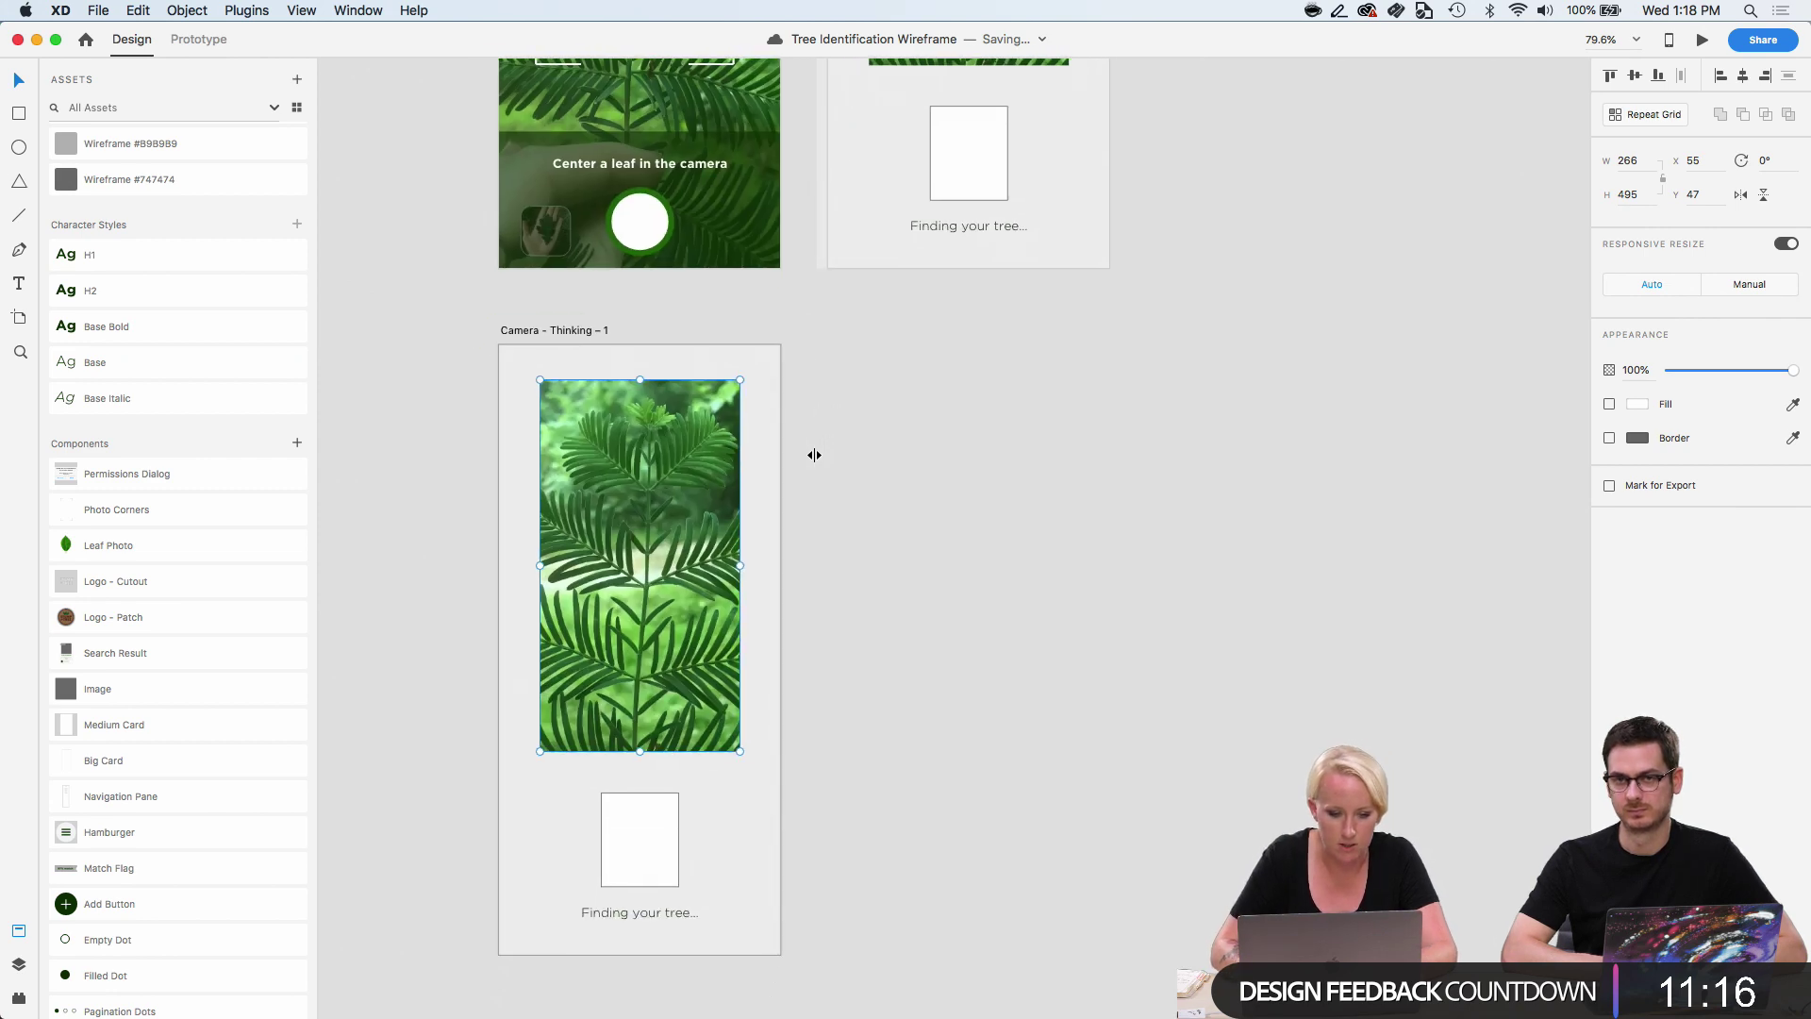
# Delete the white rectangle and the "Finding your tree..." text from the duplicated Camera - Thinking – 1 artboard.
pyautogui.click(750, 910)
pyautogui.click(609, 819)
pyautogui.press('Delete')
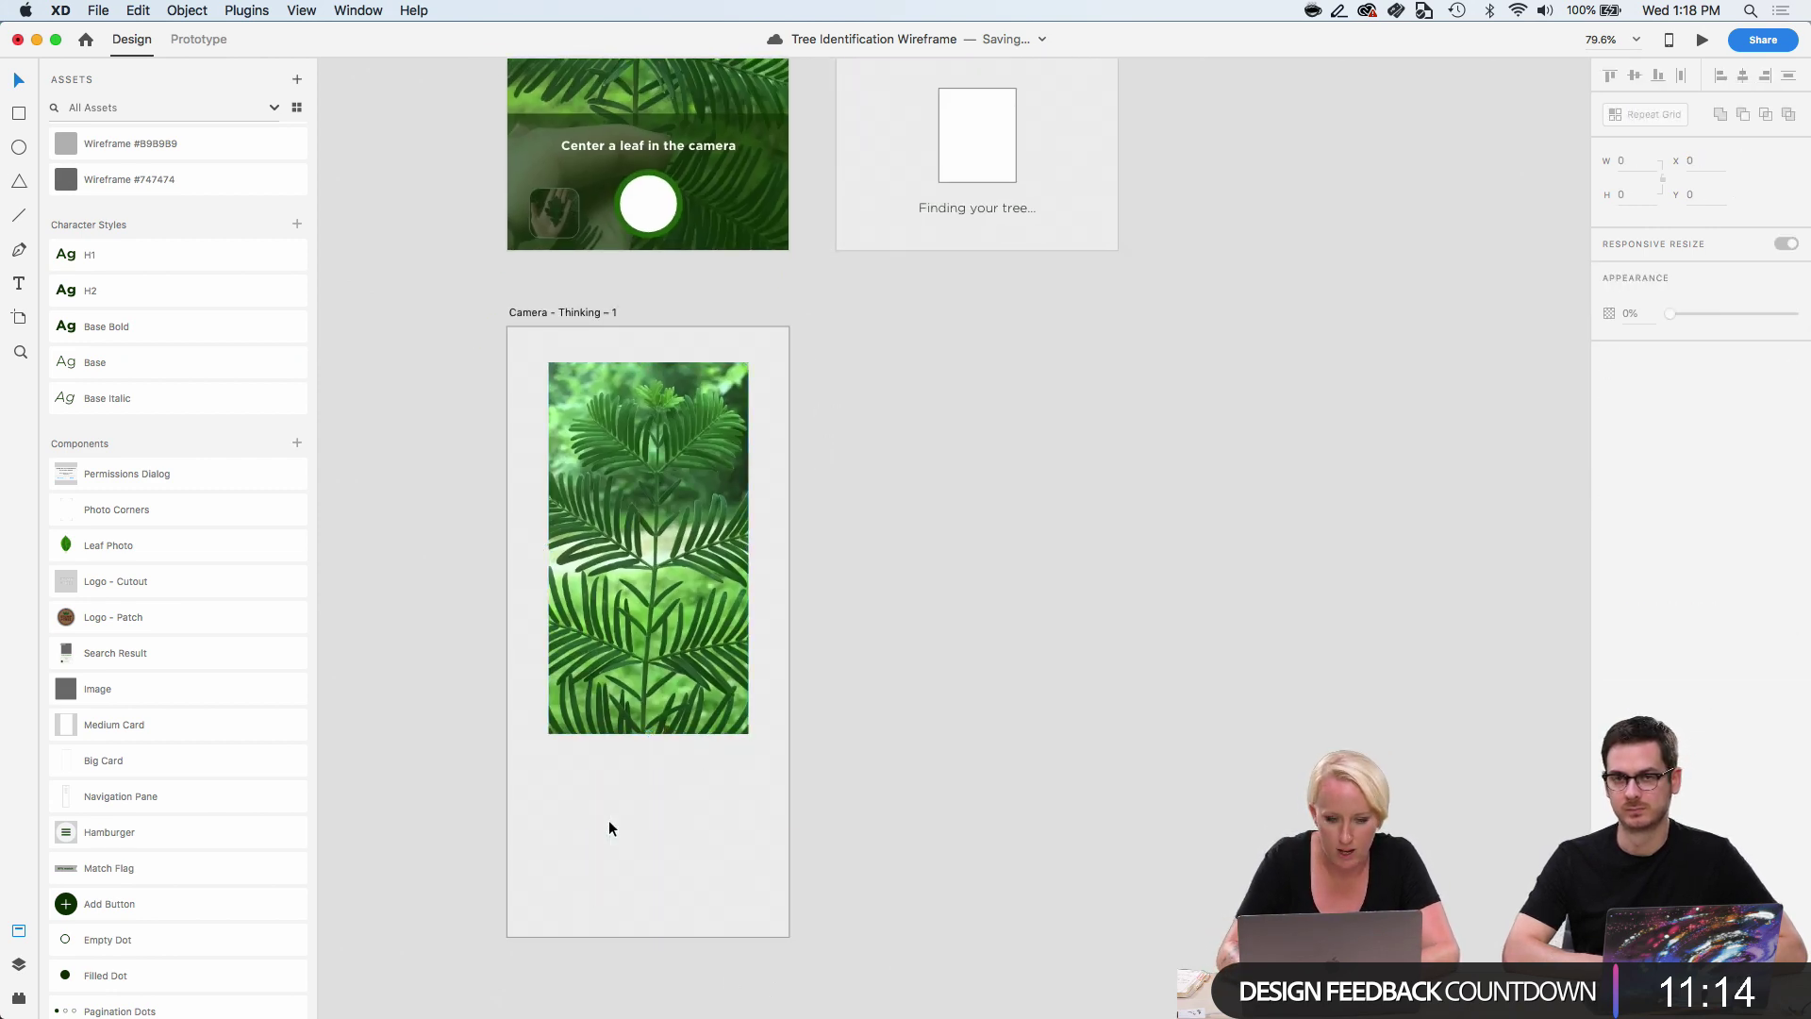
# Resize the Photo Crop mask of the leaf photo to span the artboard's full width from its top edge to just above mid-height.
pyautogui.click(640, 666)
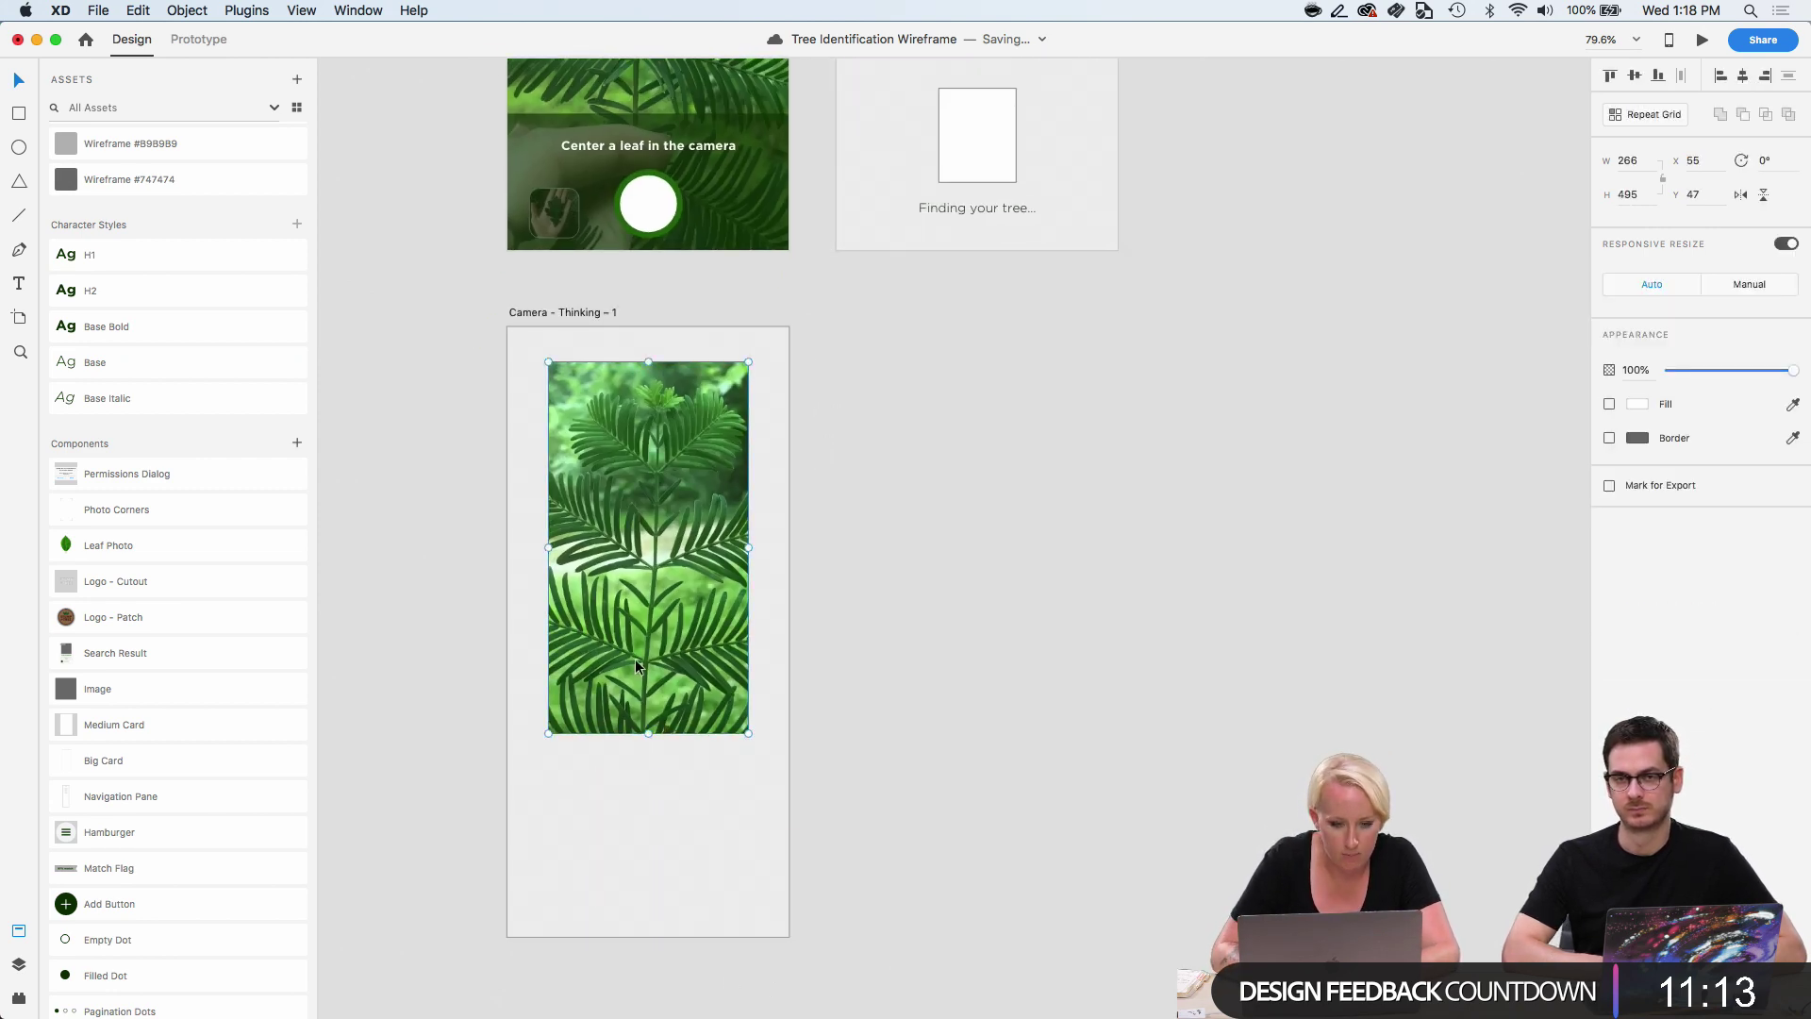
pyautogui.click(18, 964)
pyautogui.click(58, 151)
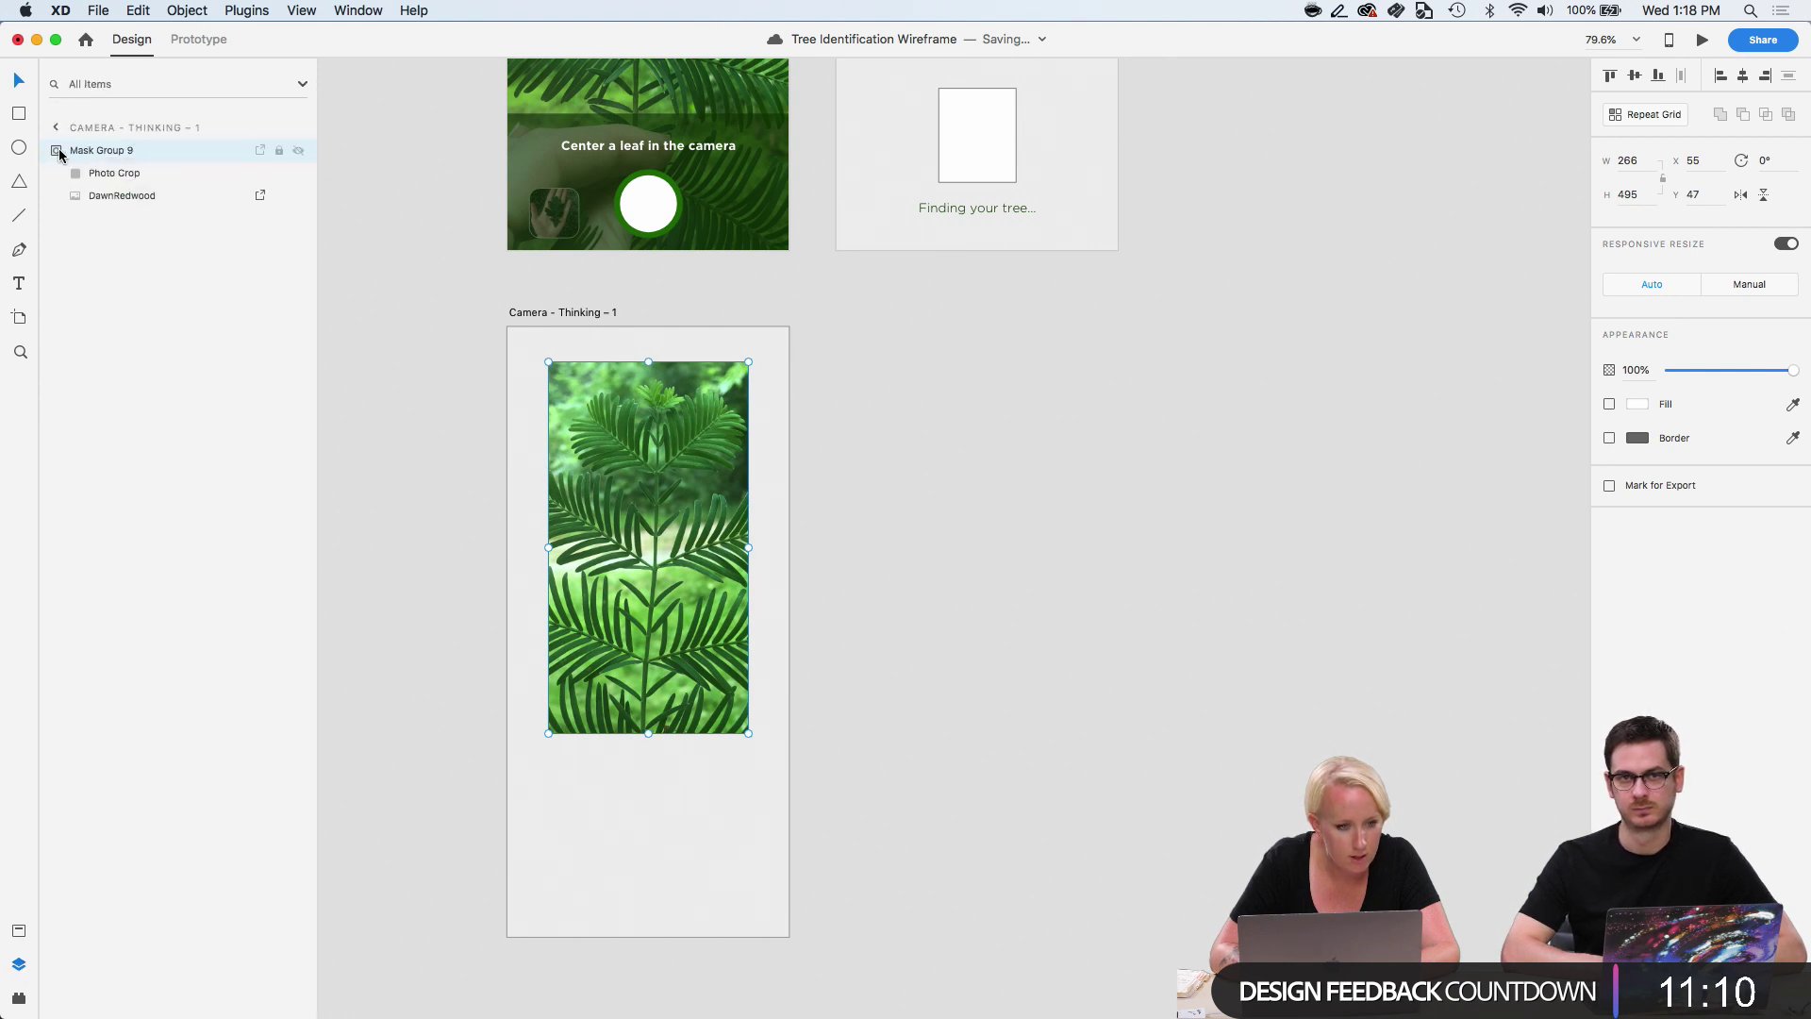
pyautogui.click(104, 173)
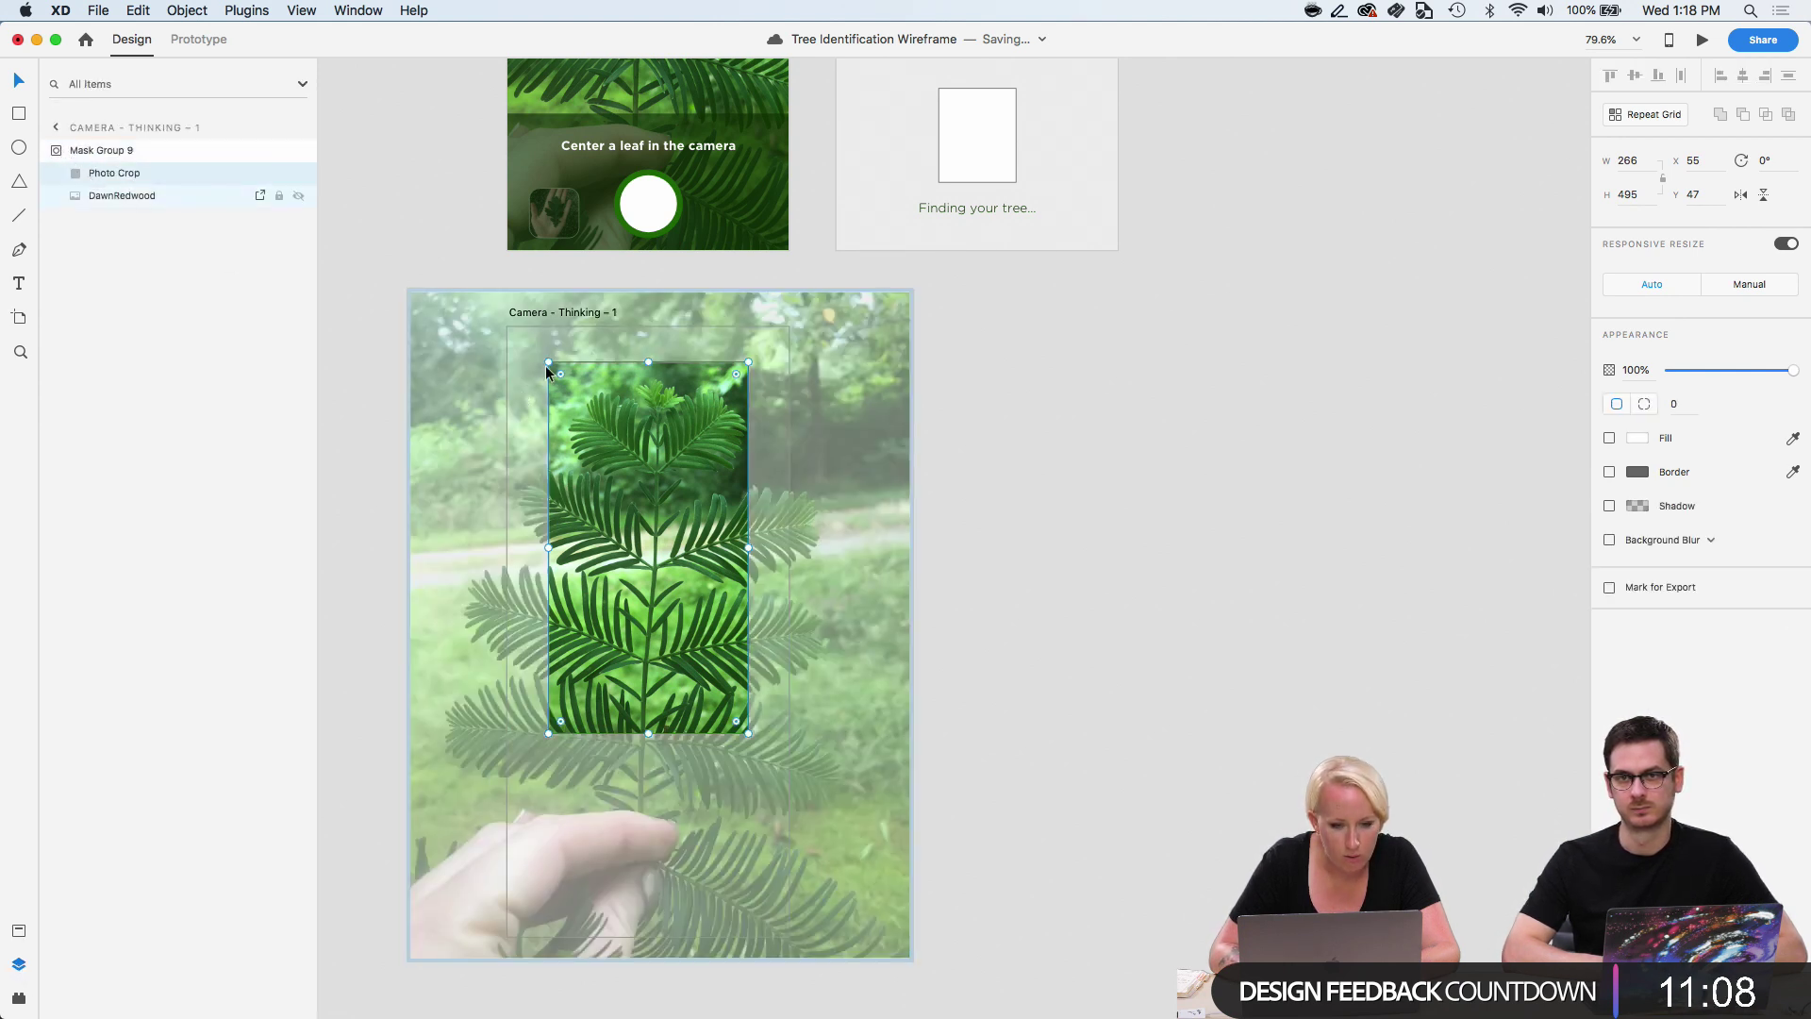
pyautogui.moveTo(548, 361); pyautogui.dragTo(507, 327)
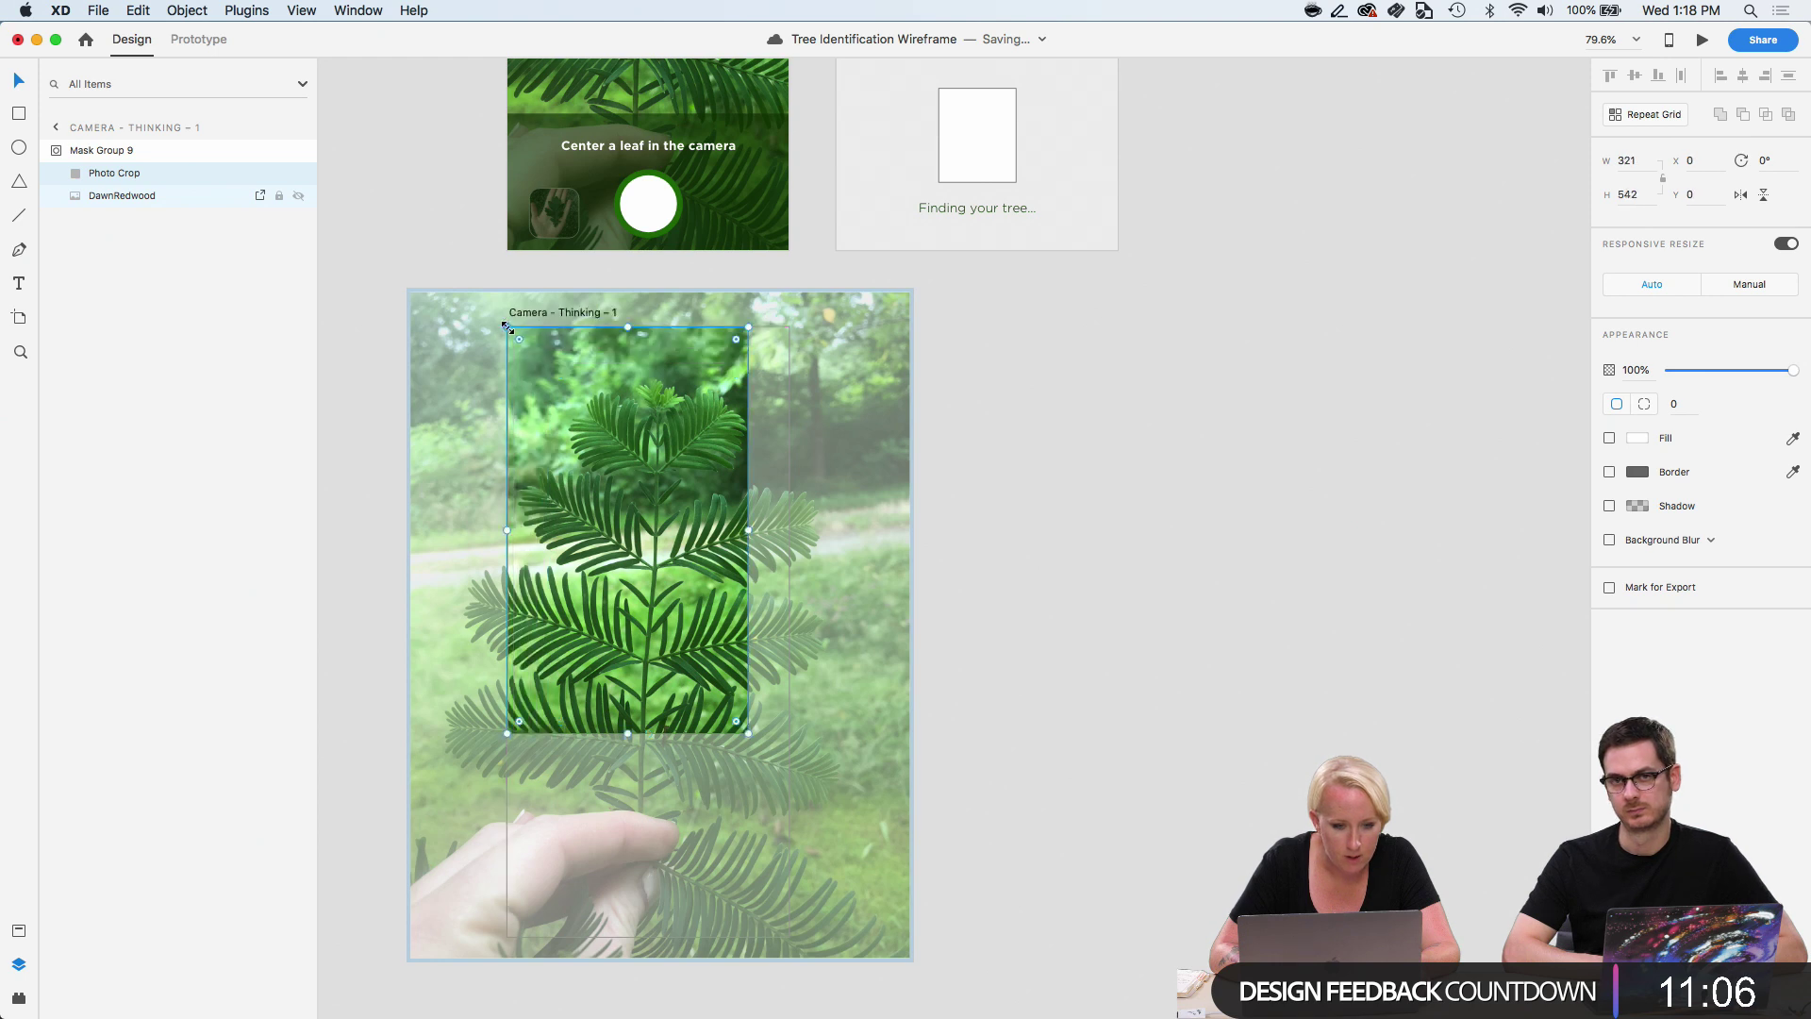
pyautogui.moveTo(750, 731); pyautogui.dragTo(797, 648)
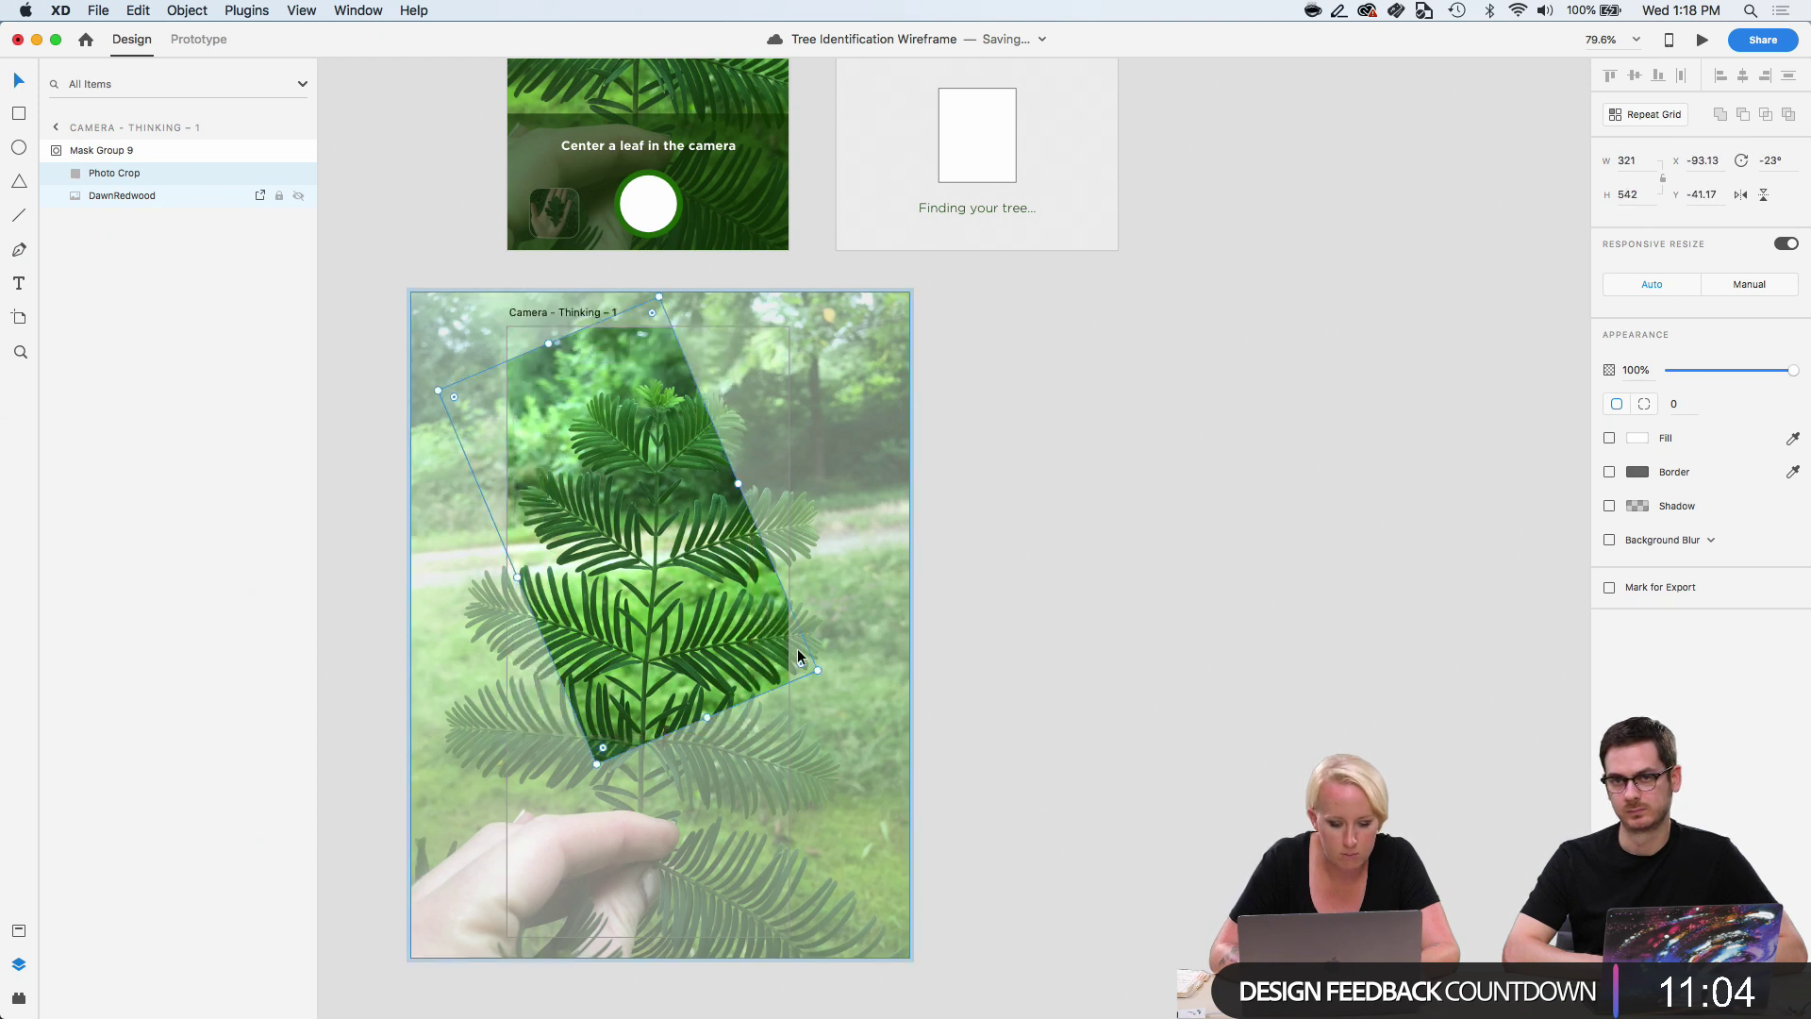
pyautogui.press('super+z')
pyautogui.moveTo(751, 730); pyautogui.dragTo(791, 655)
pyautogui.click(1066, 666)
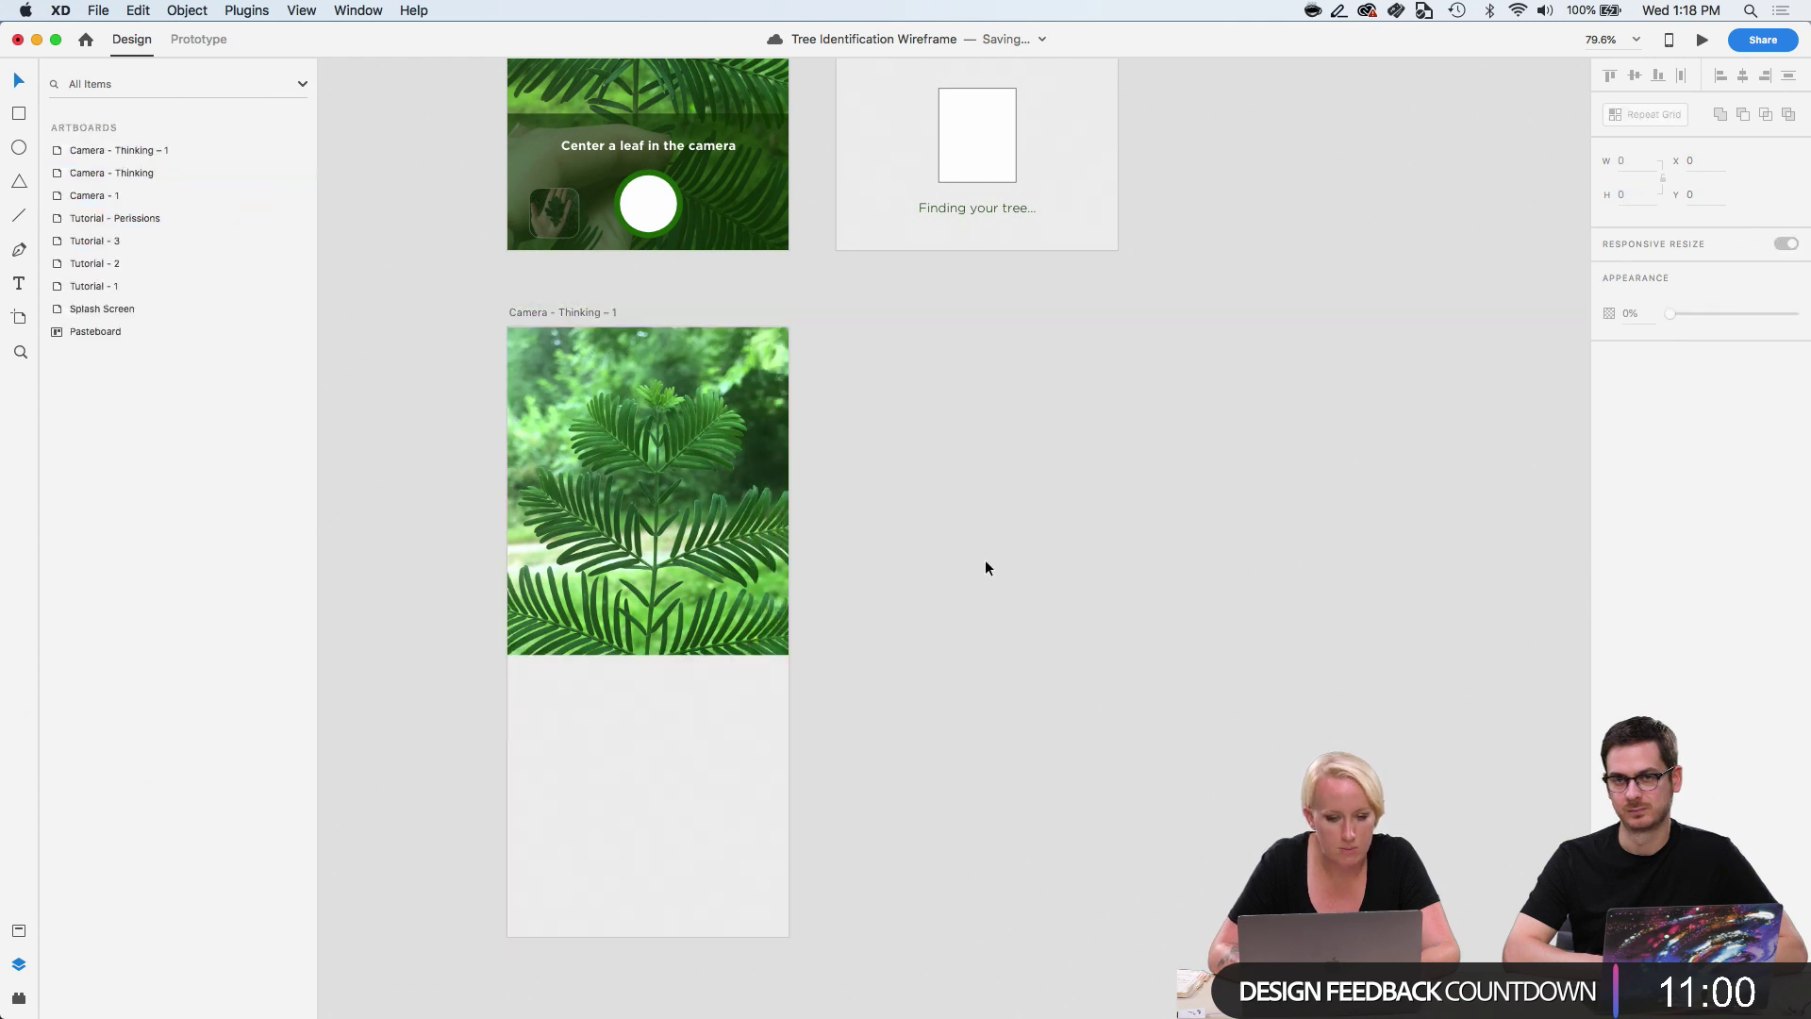
# Compare the full-width photo layout of the Camera - Thinking – 1 artboard with the camera artboards above it.
pyautogui.scroll(2, 984, 558)
pyautogui.scroll(-3, 985, 559)
pyautogui.scroll(2, 985, 561)
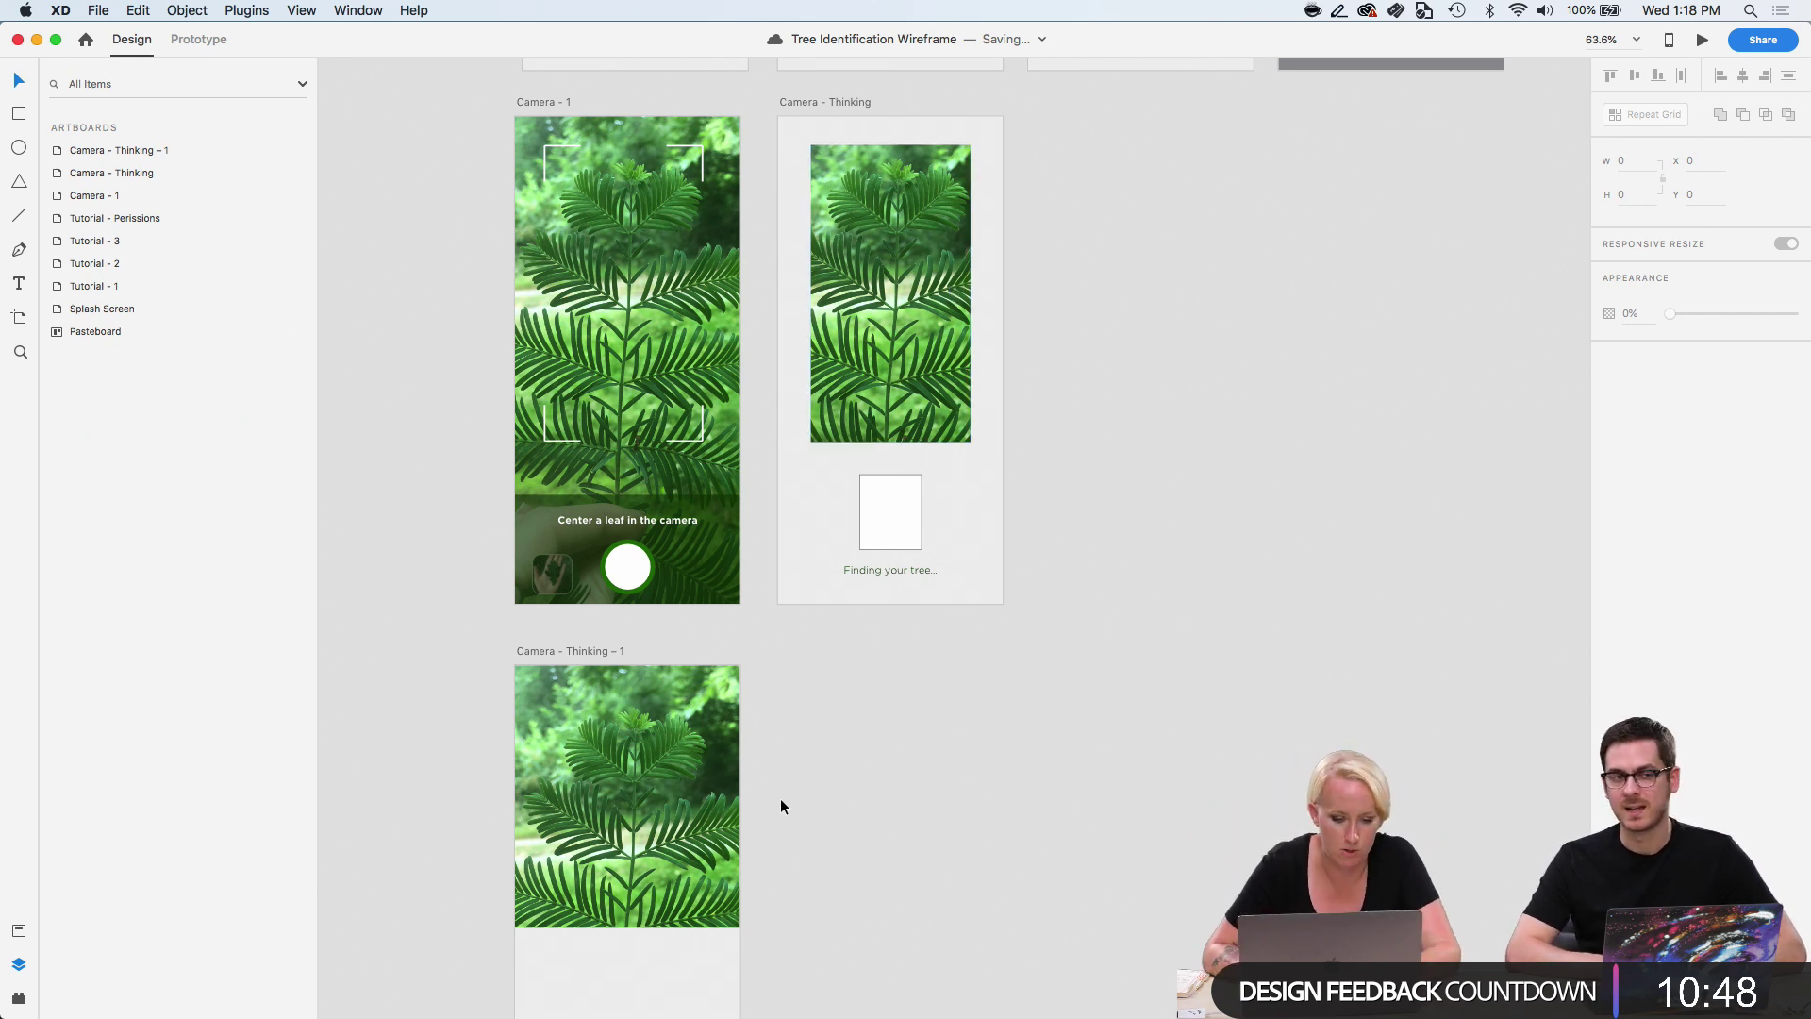
pyautogui.scroll(-5, 780, 806)
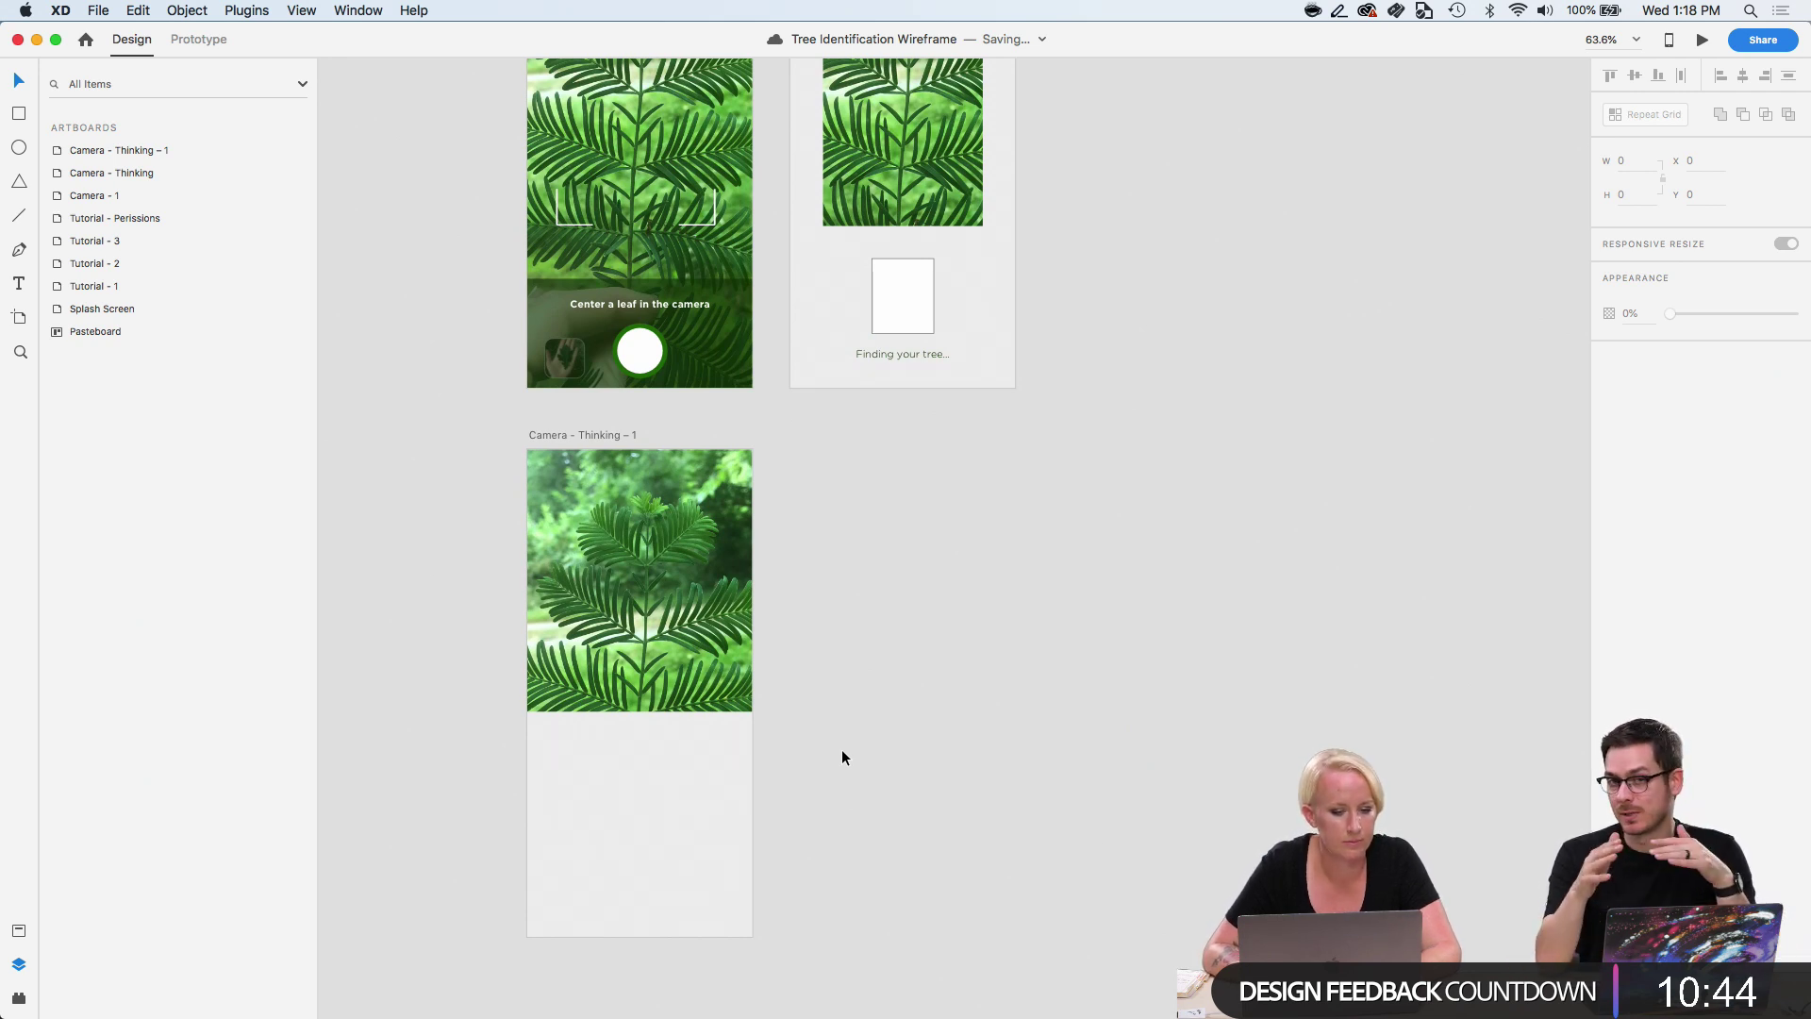
pyautogui.scroll(4, 842, 752)
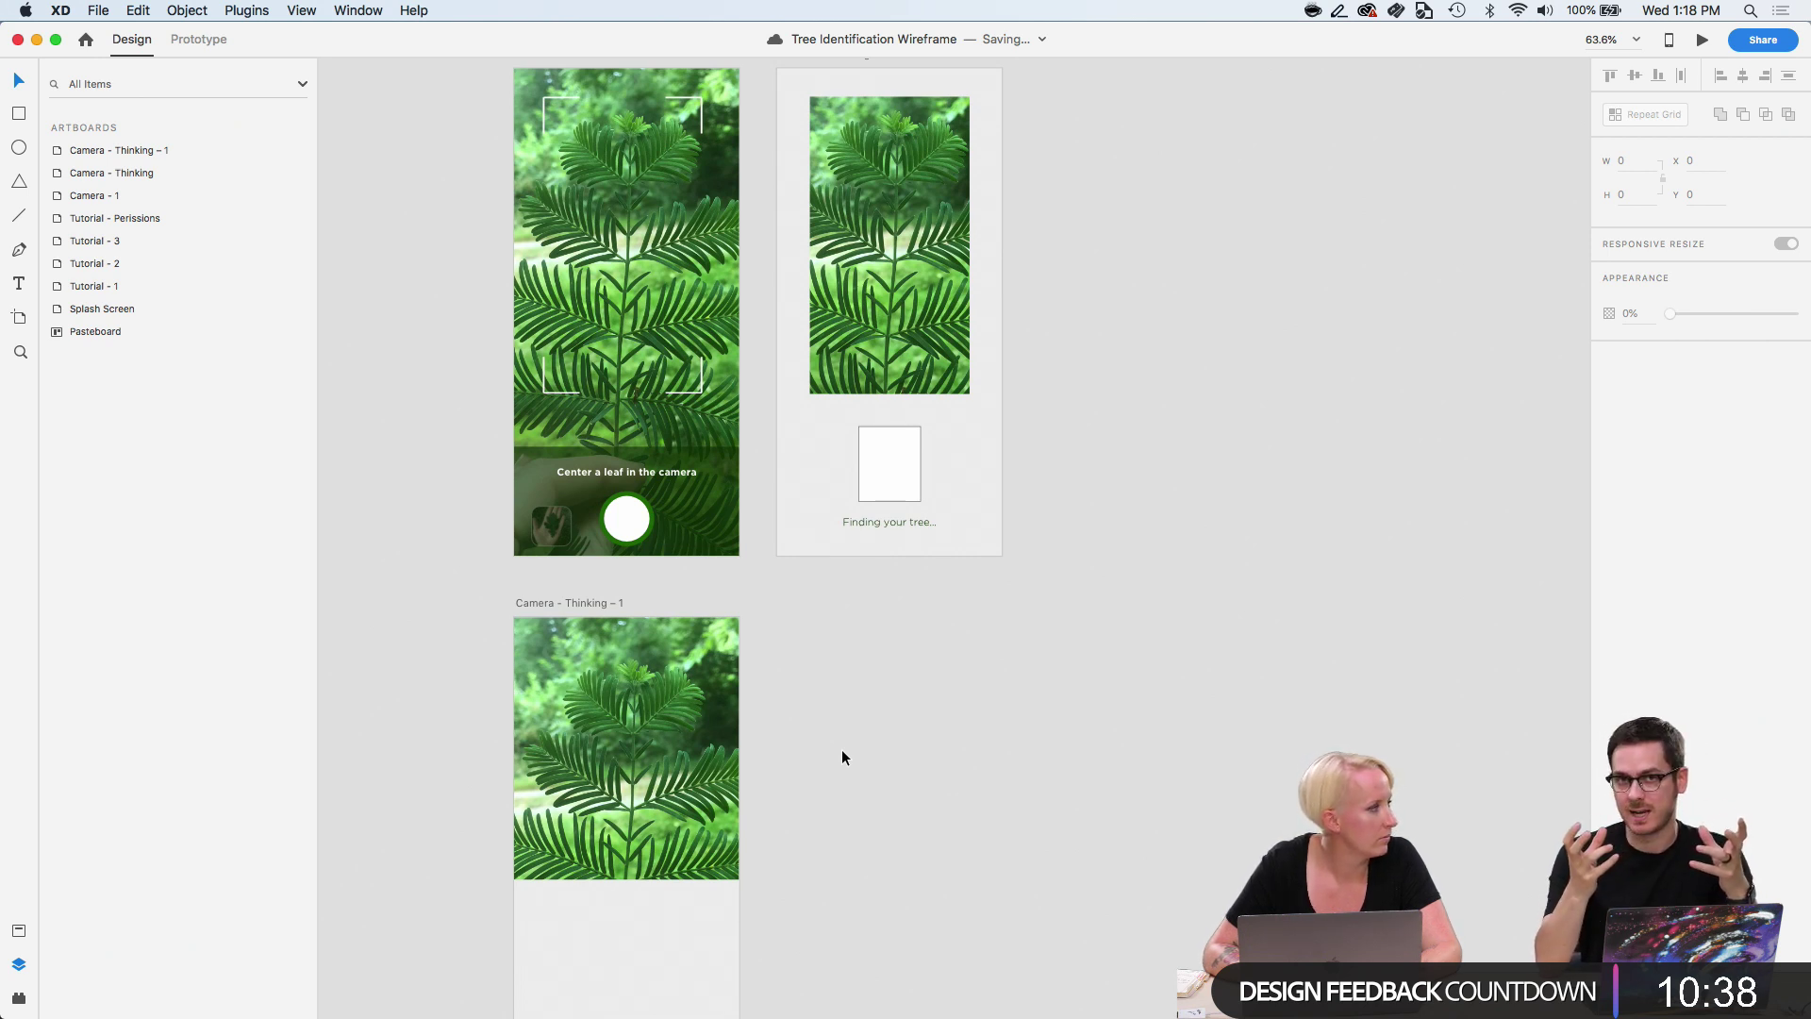
pyautogui.scroll(-4, 841, 756)
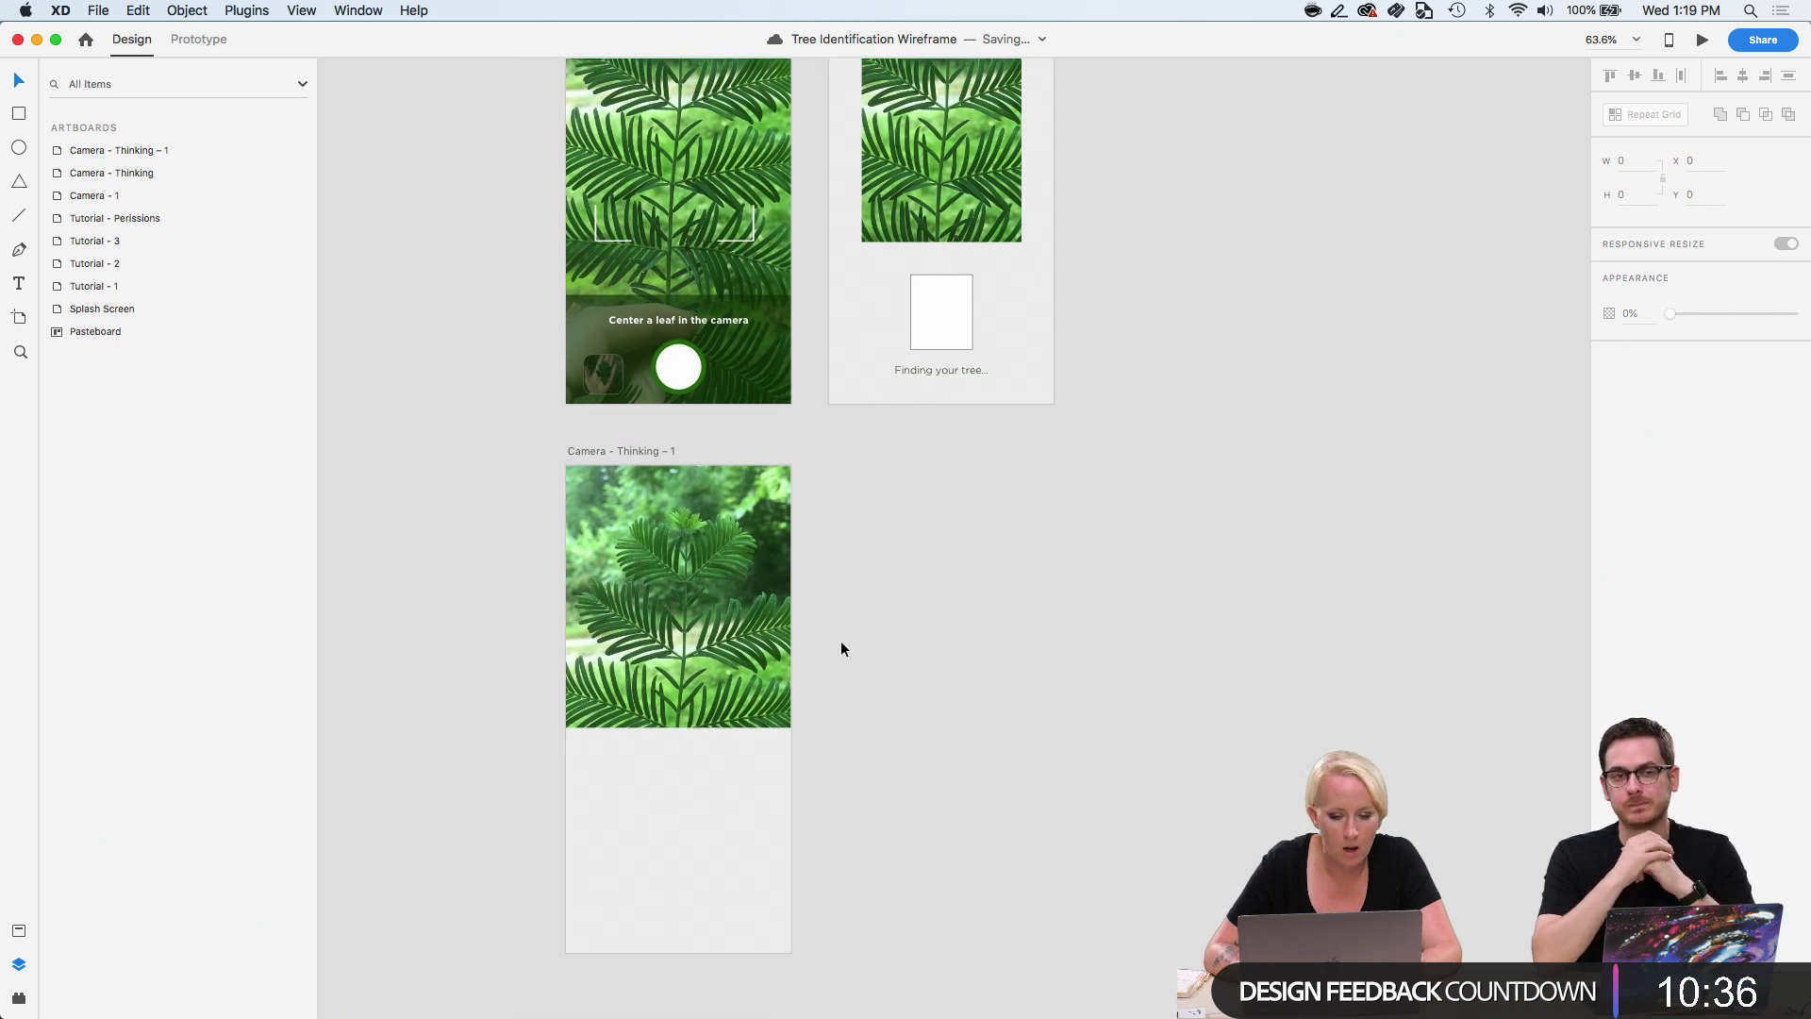
pyautogui.scroll(3, 842, 648)
pyautogui.scroll(-3, 840, 648)
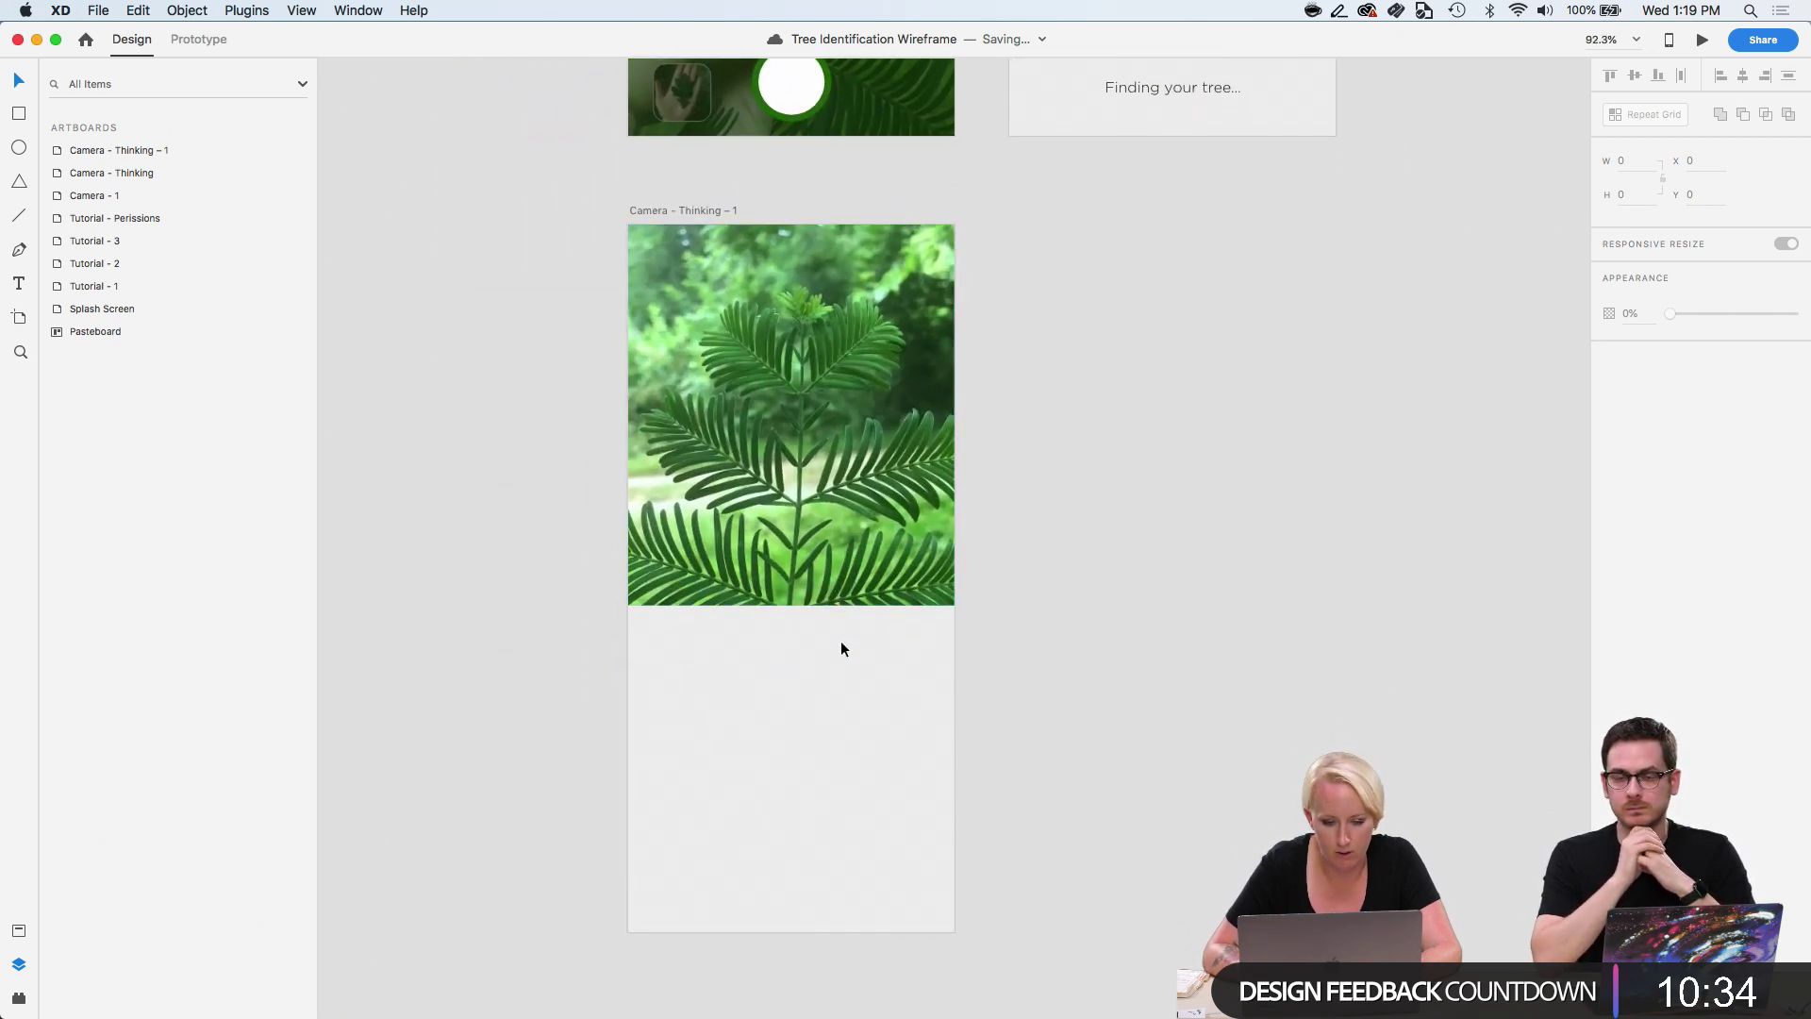
# Place an instance of the Search Result component on the empty pasteboard beside the Camera - Thinking – 1 artboard.
pyautogui.click(19, 930)
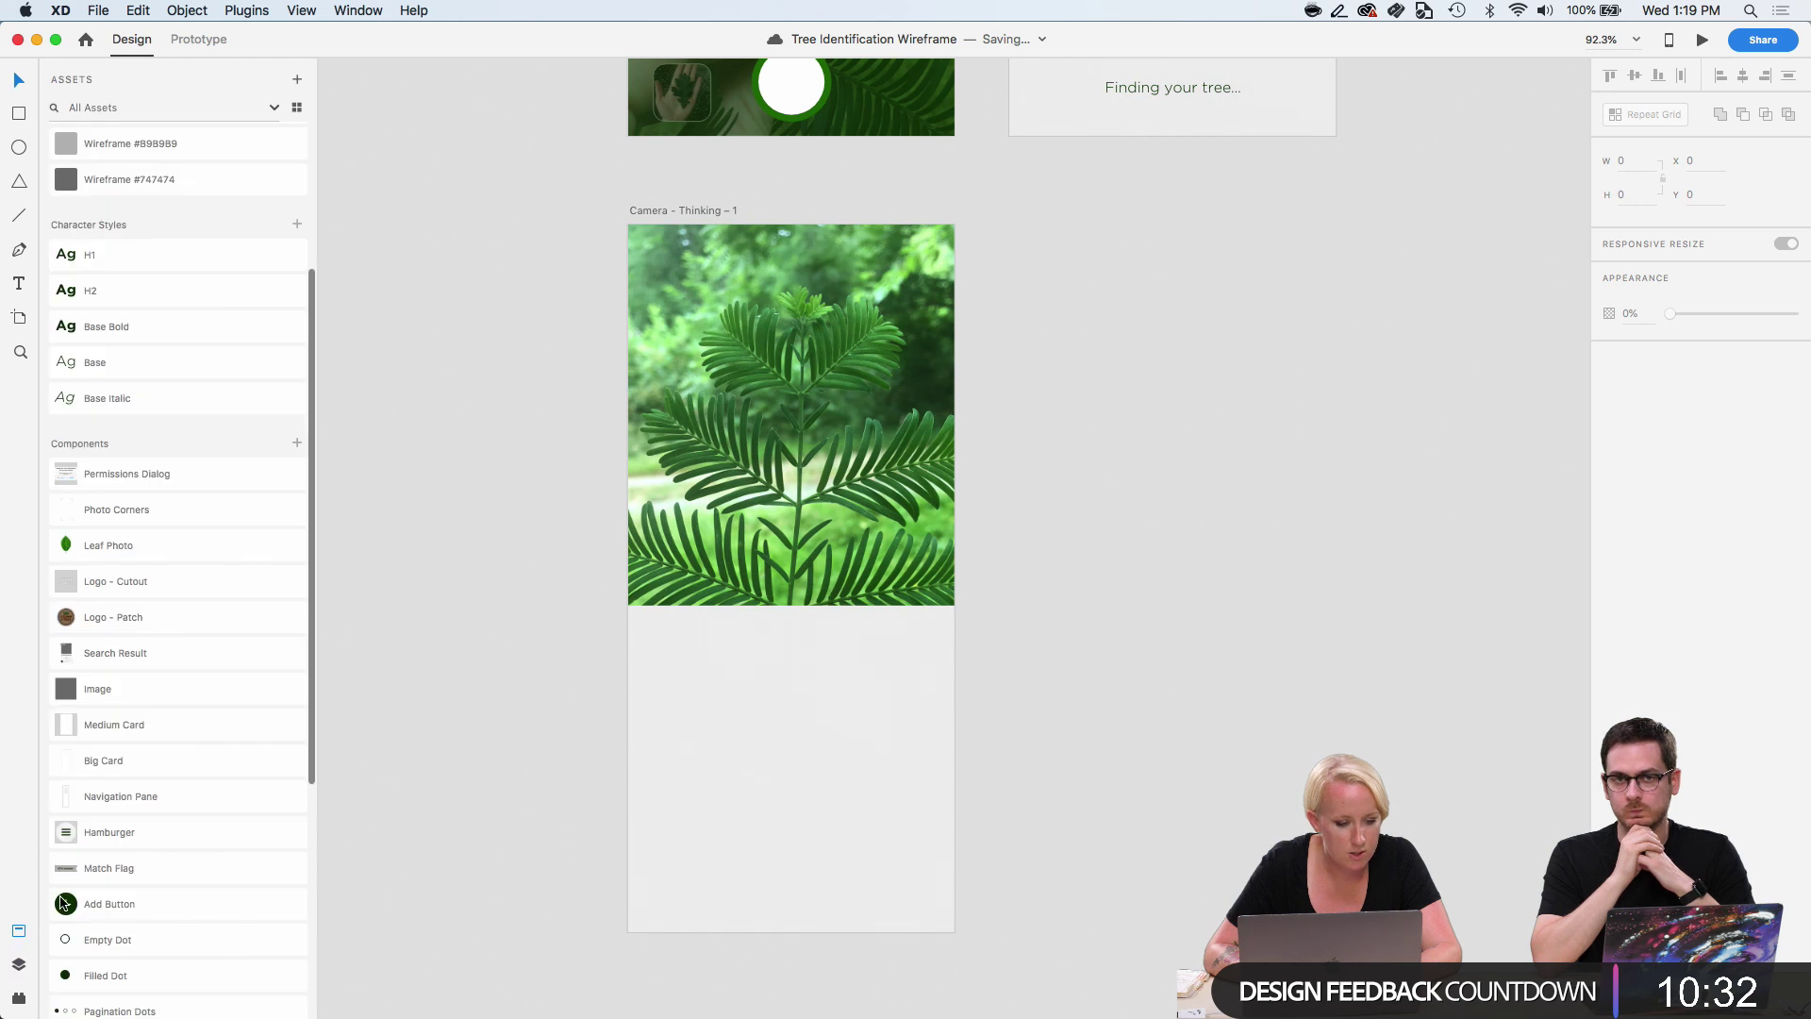
pyautogui.scroll(-4, 207, 812)
pyautogui.scroll(-5, 208, 811)
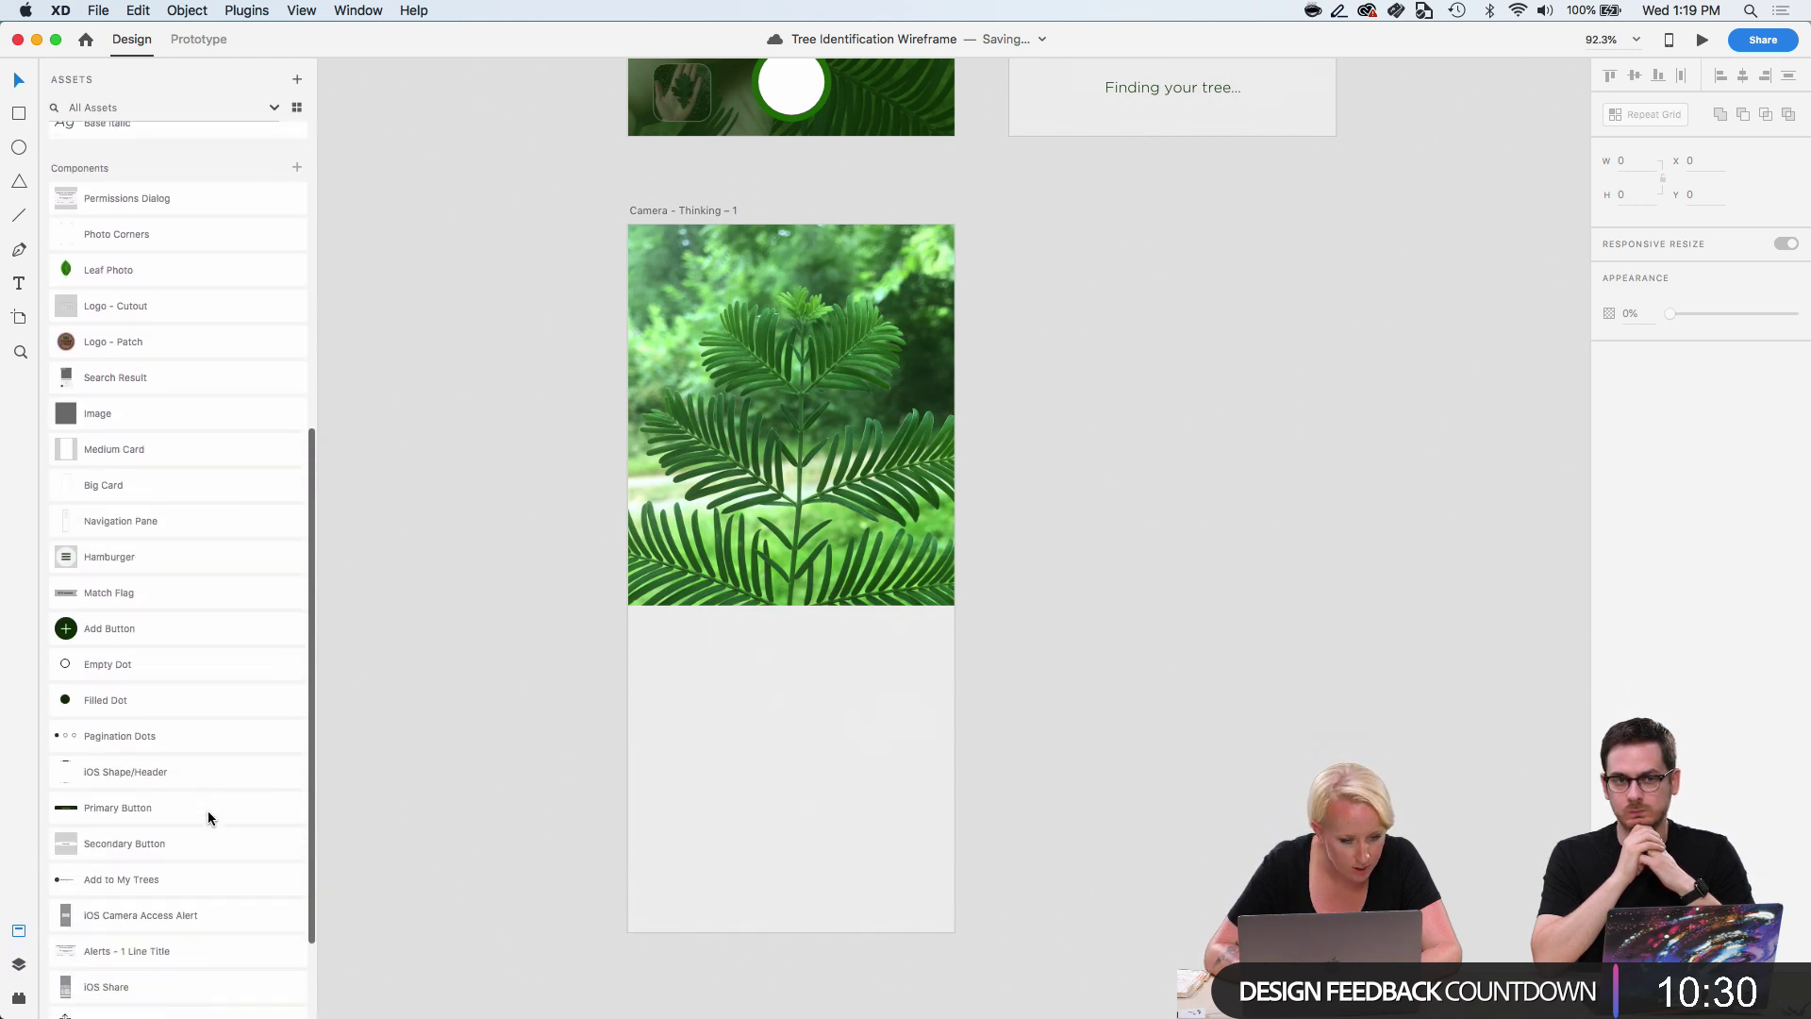
pyautogui.scroll(2, 208, 816)
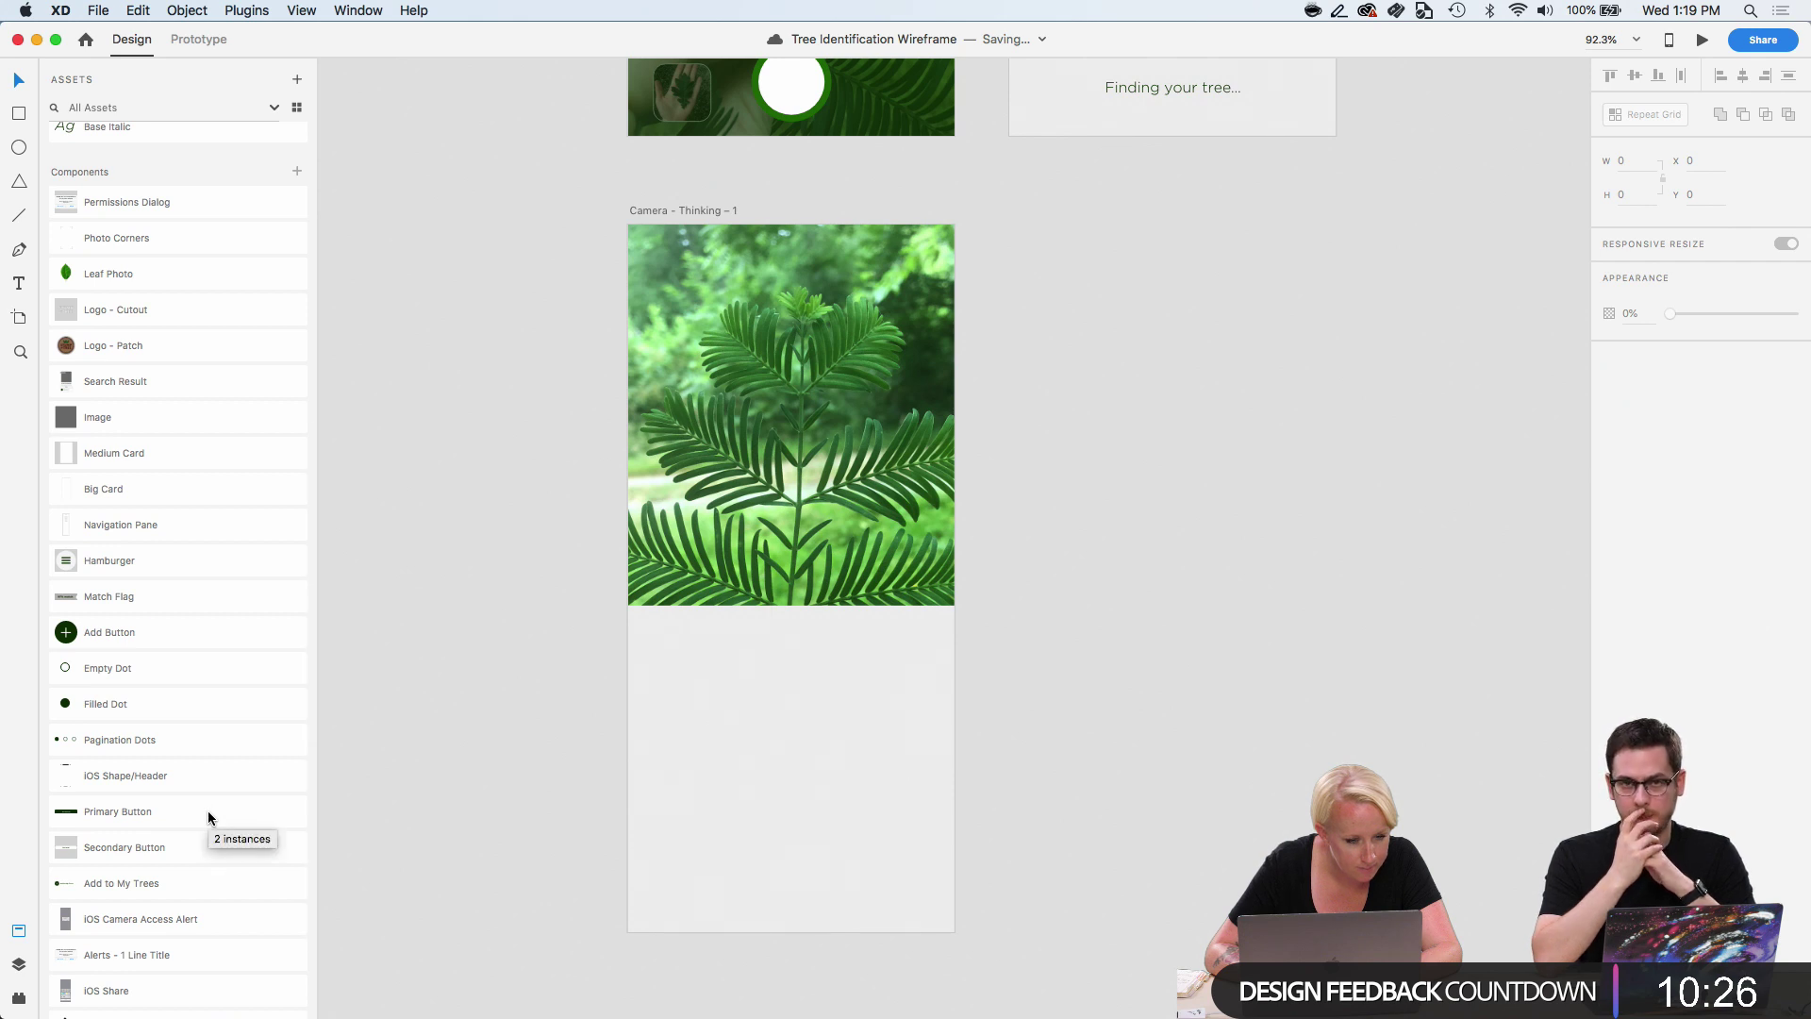
pyautogui.scroll(-3, 207, 811)
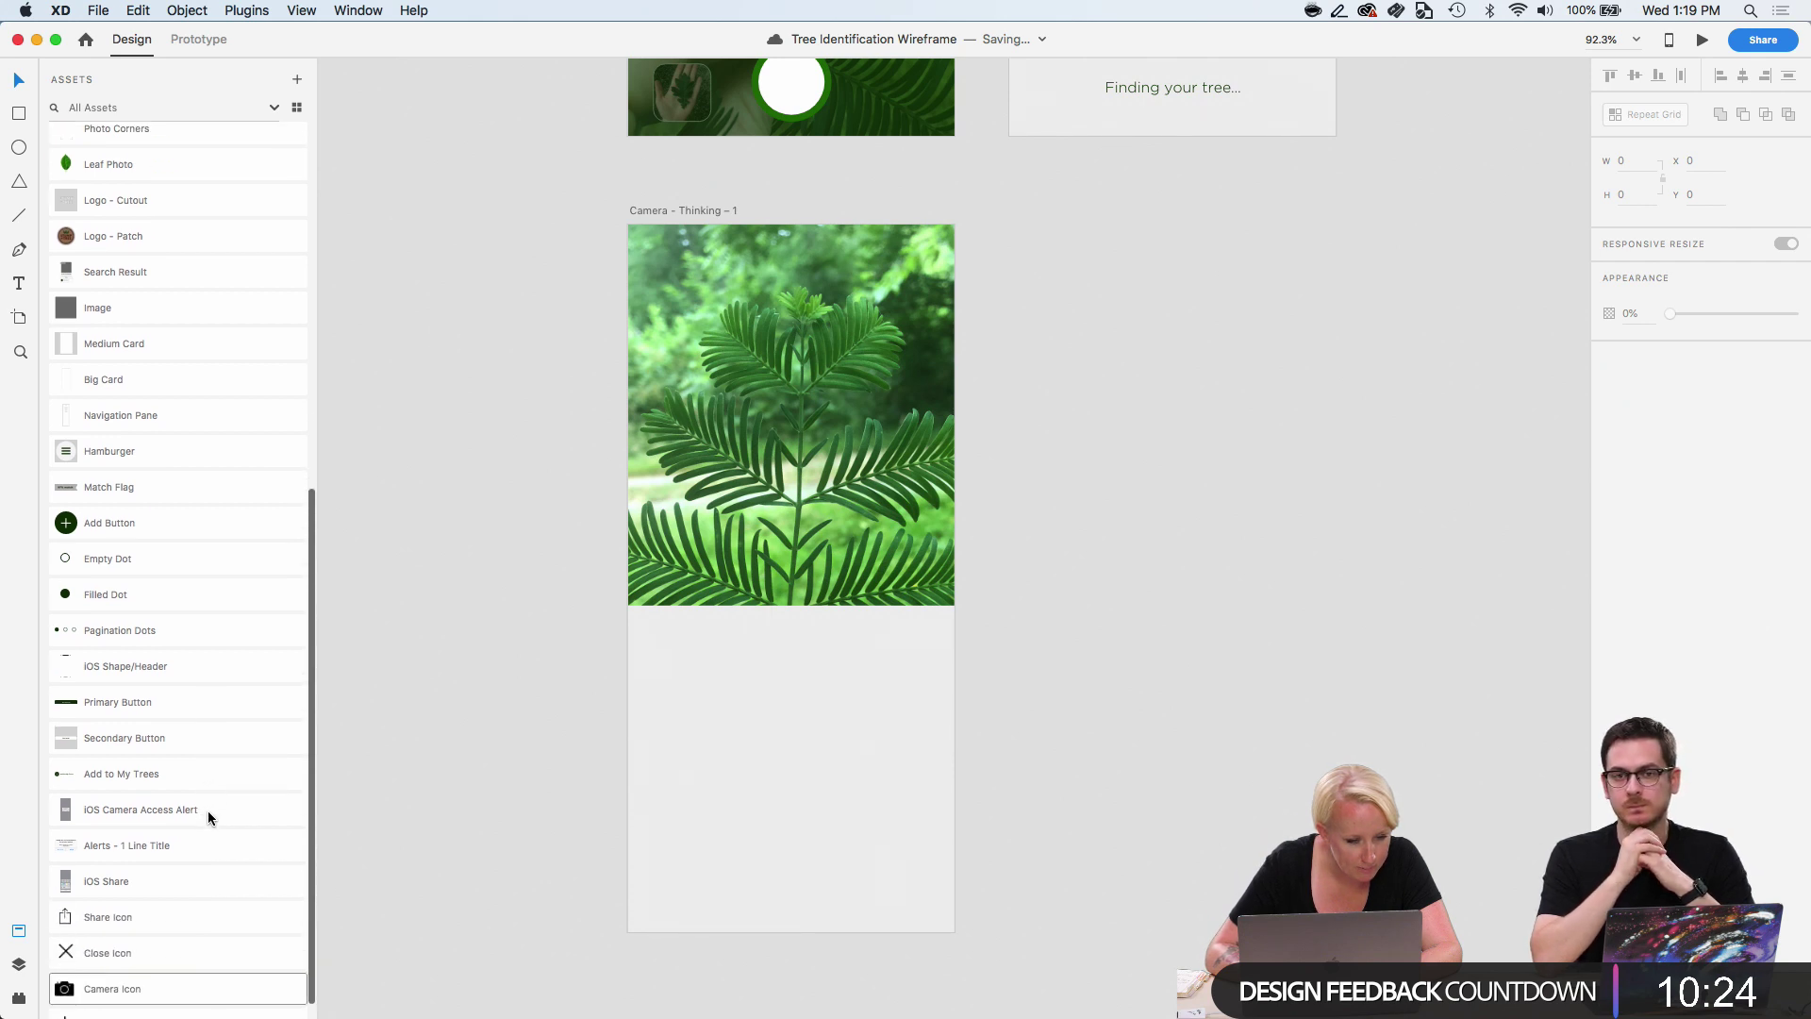
pyautogui.scroll(4, 208, 813)
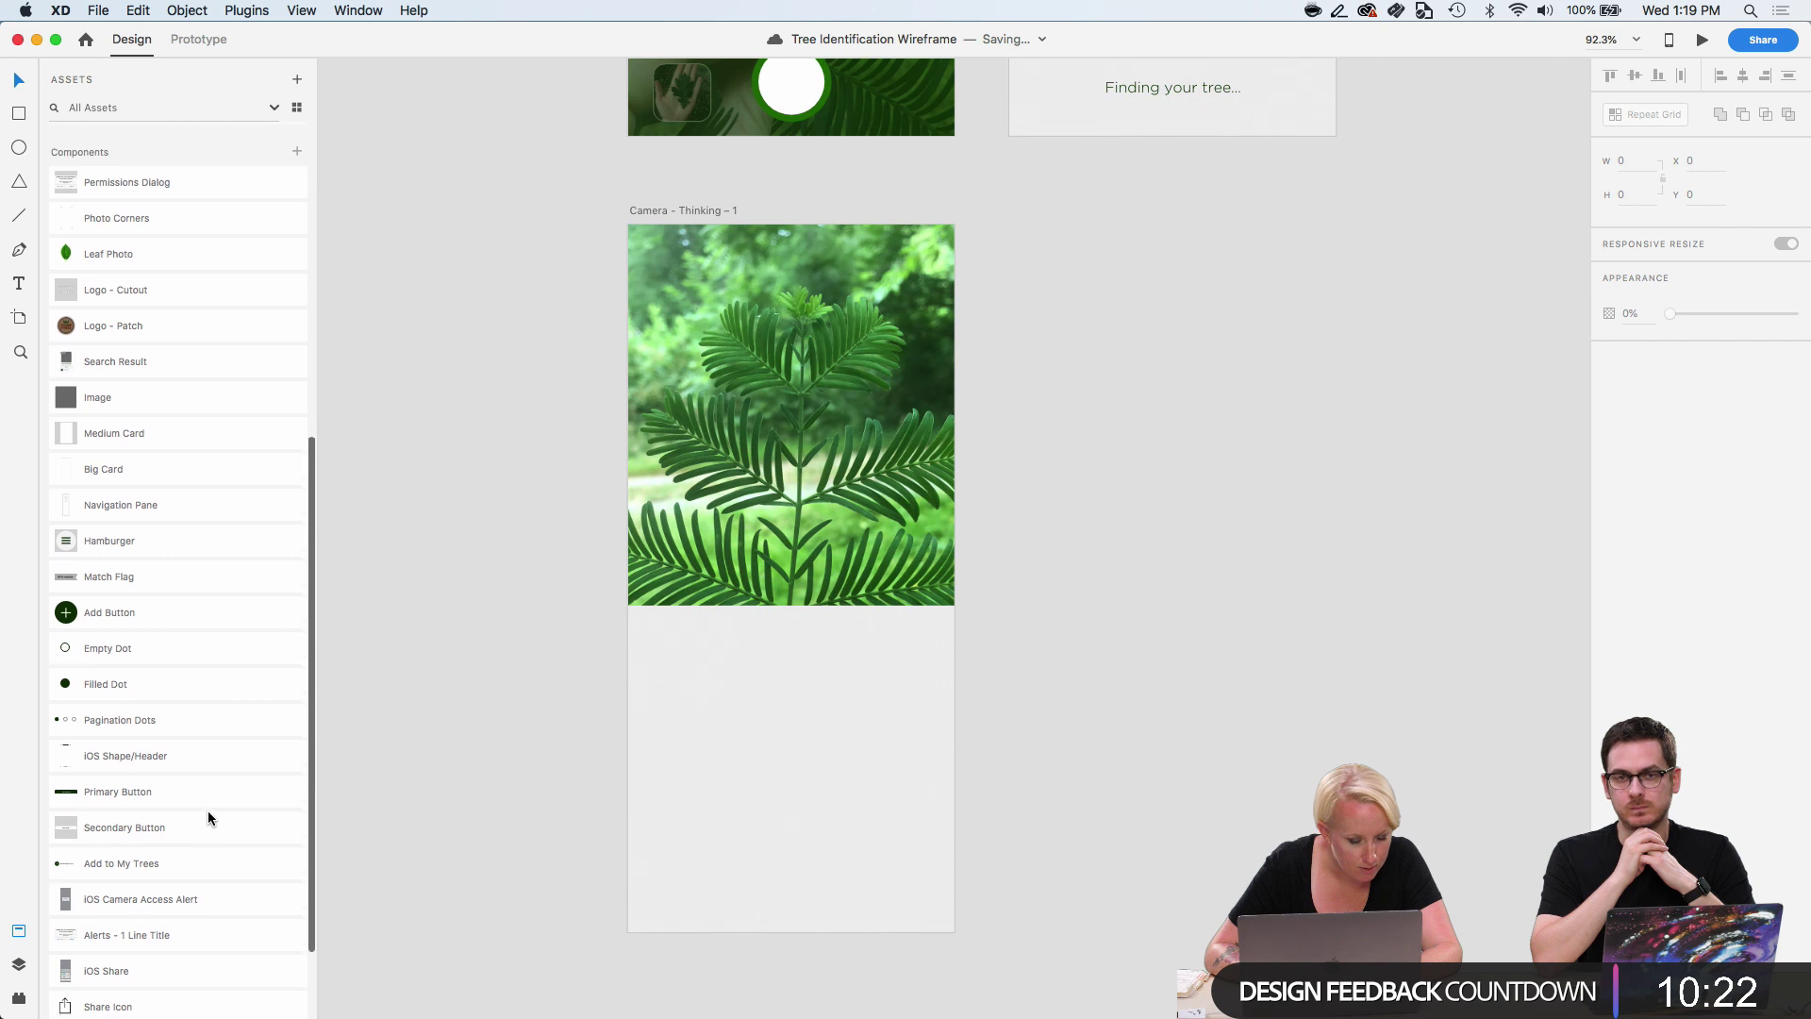
pyautogui.scroll(2, 208, 811)
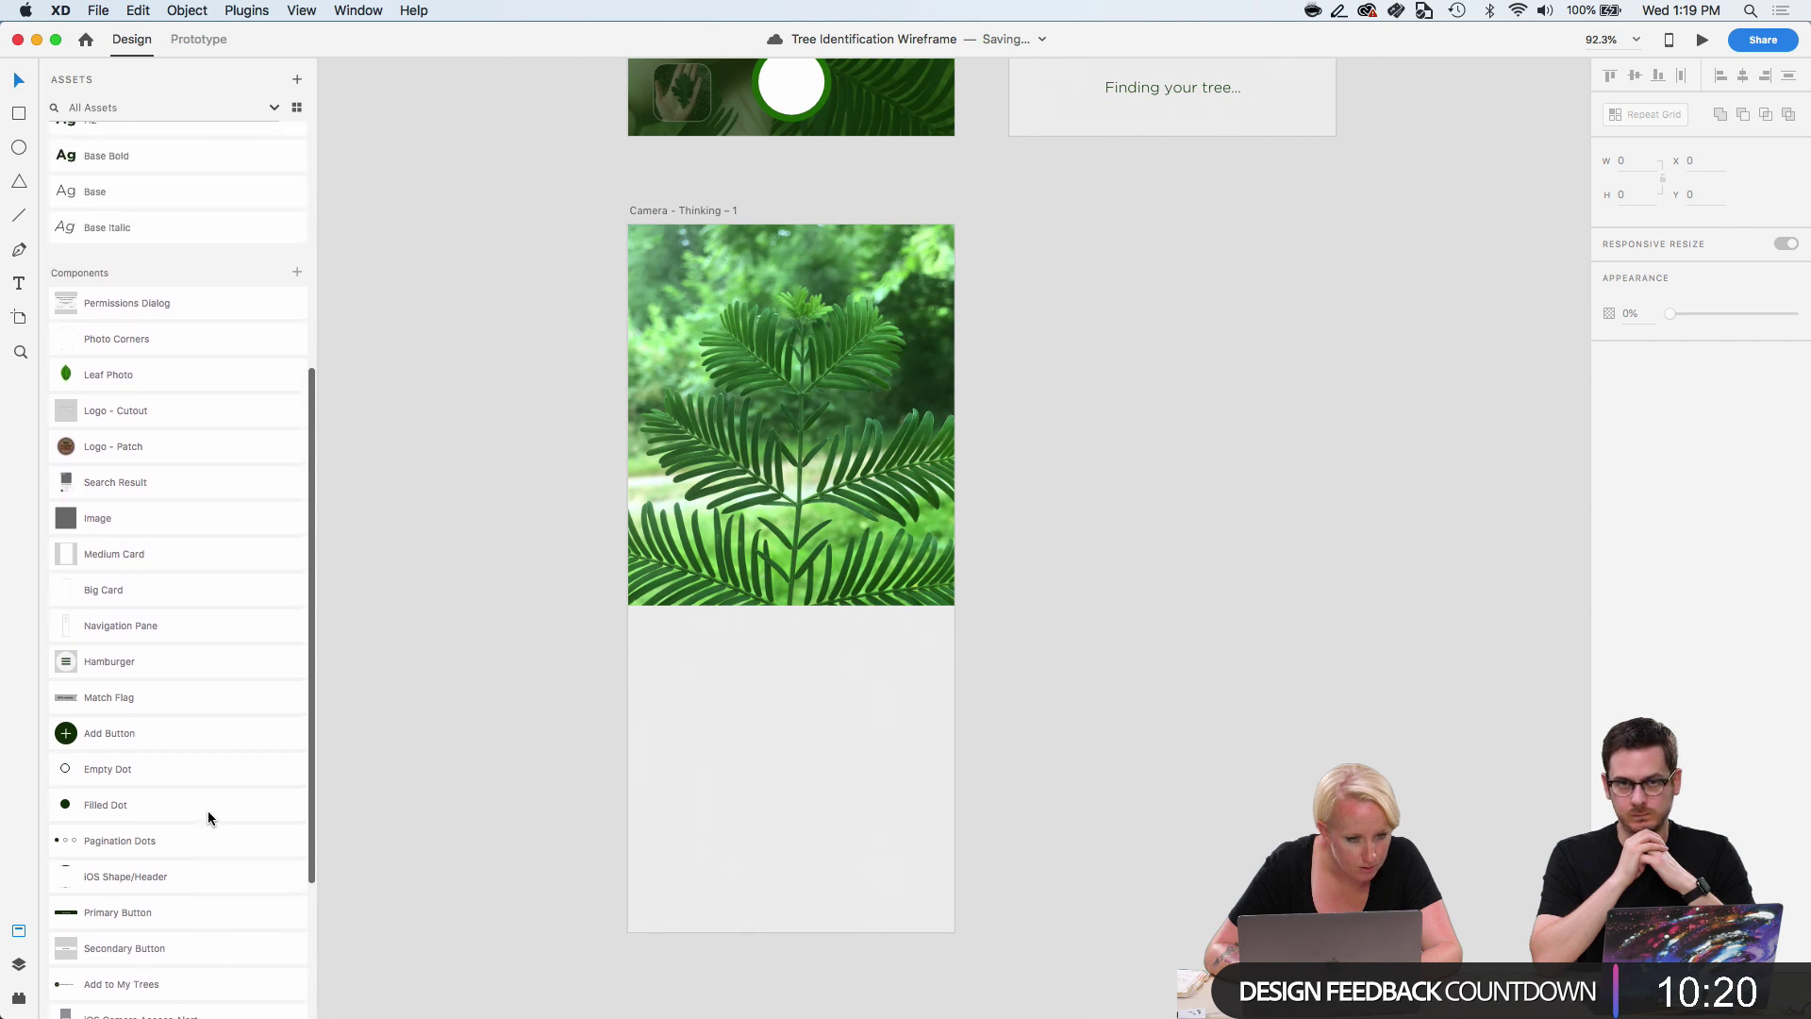
pyautogui.moveTo(145, 484); pyautogui.dragTo(1217, 611)
pyautogui.press('Escape')
pyautogui.scroll(5, 1332, 686)
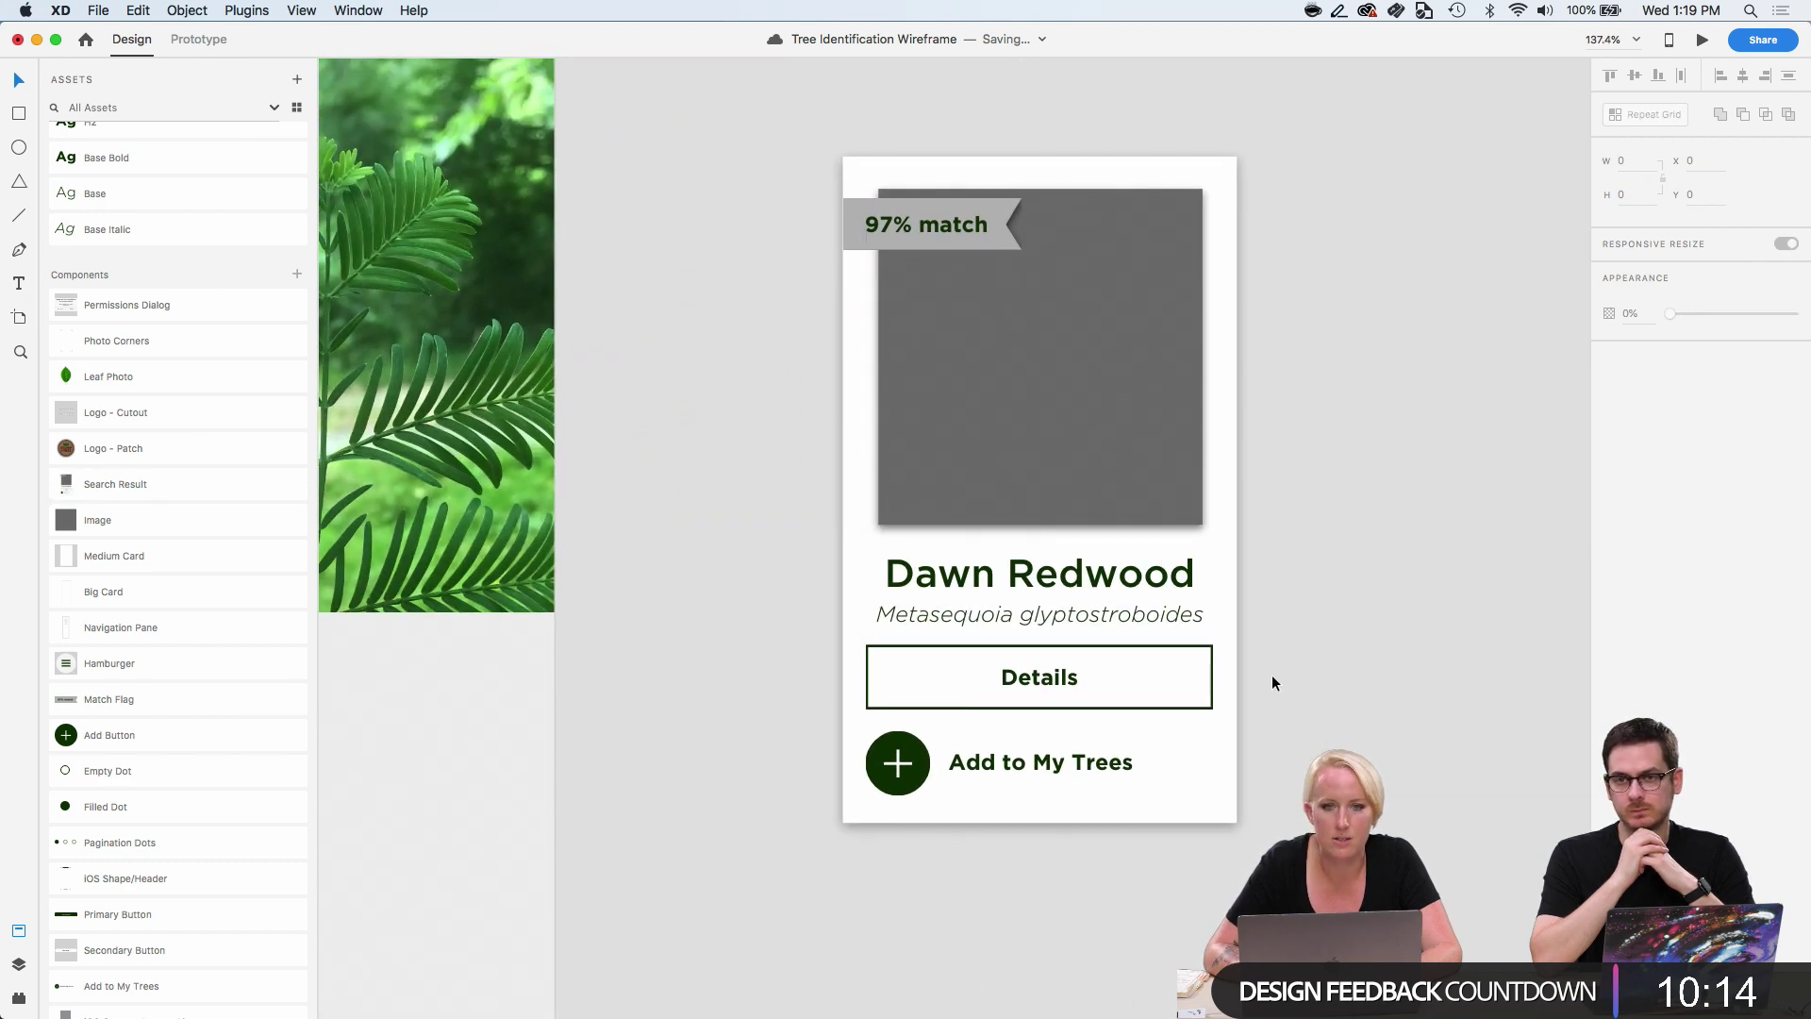
pyautogui.hscroll(3, 1418, 703)
pyautogui.hscroll(1, 1418, 699)
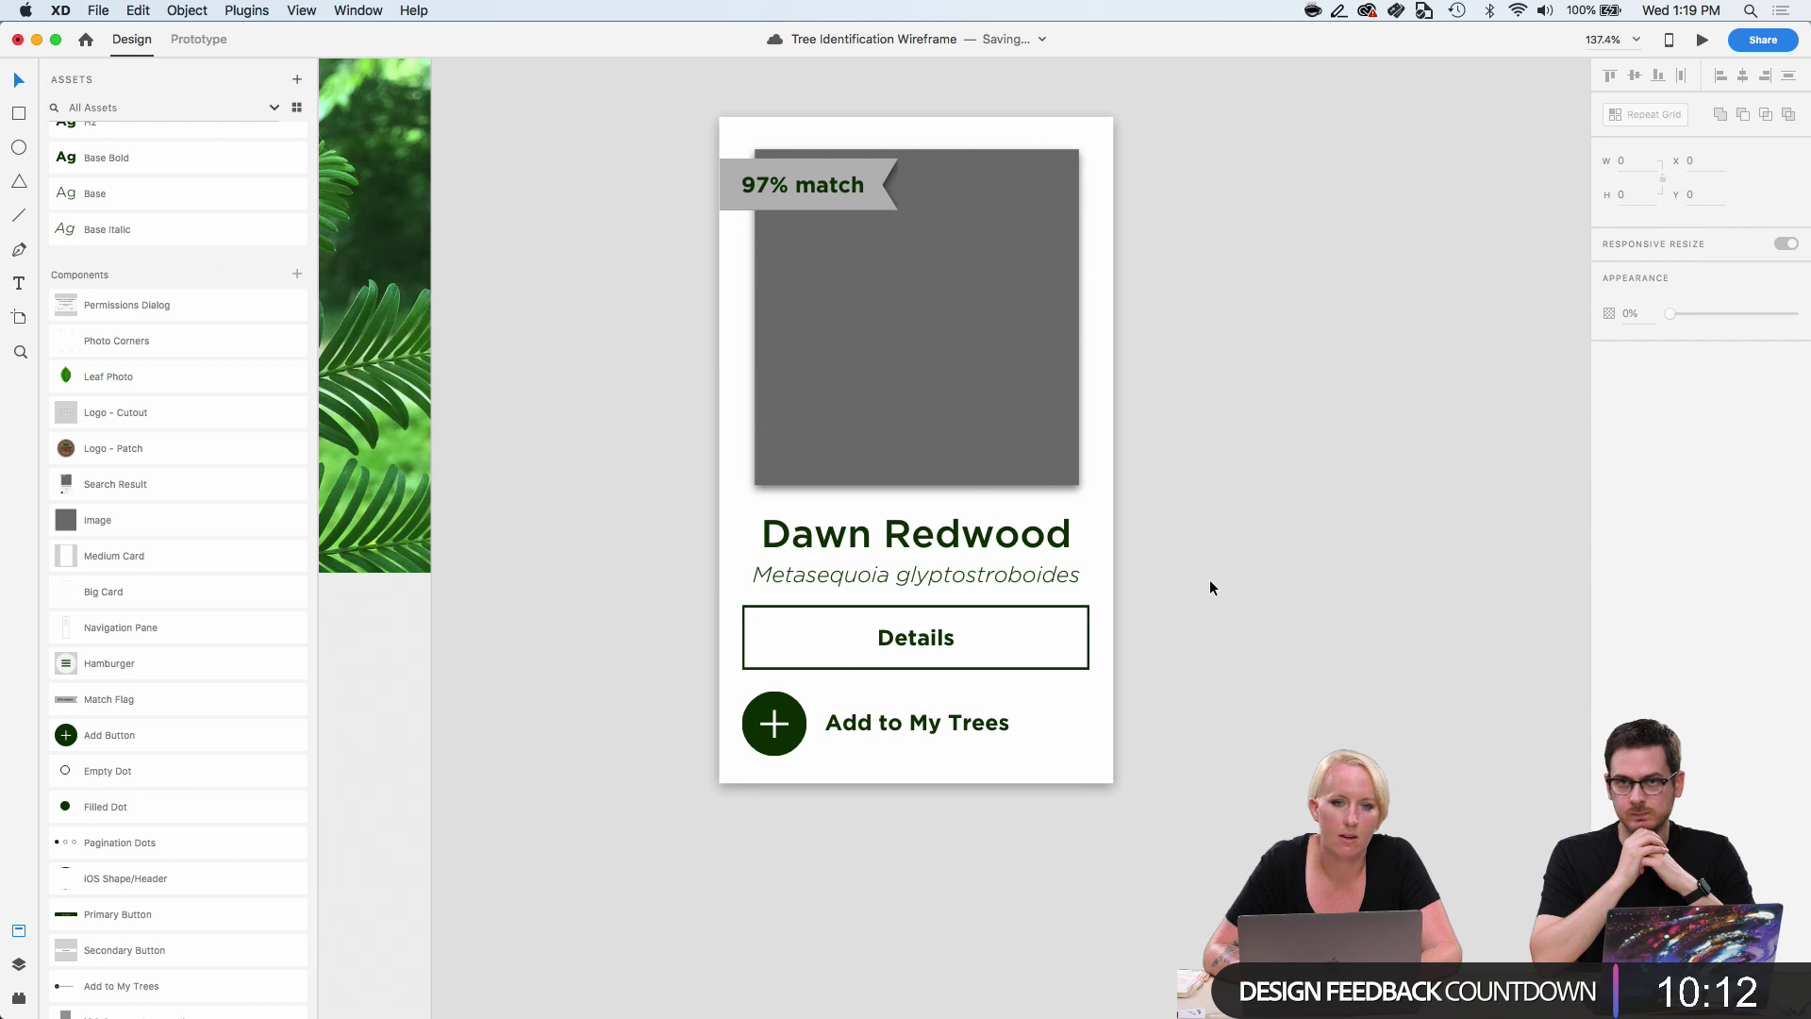
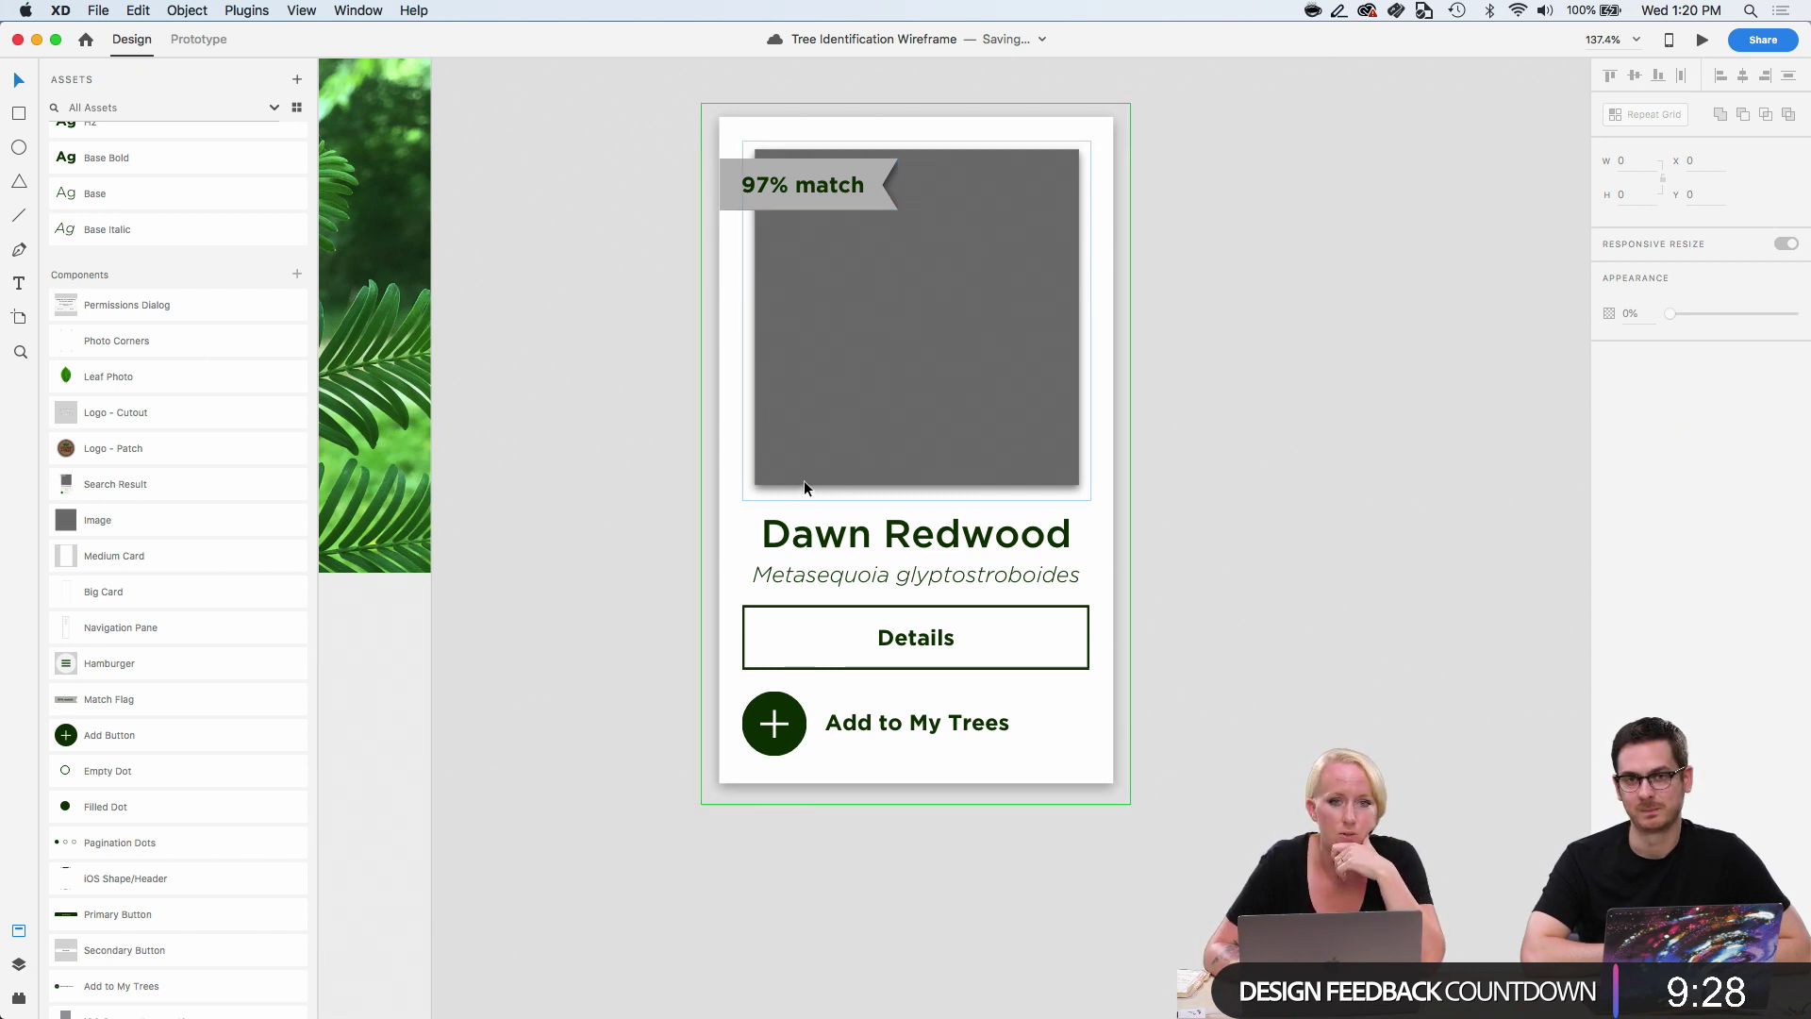
# Open the master component of the Search Result card for editing.
pyautogui.rightClick(743, 501)
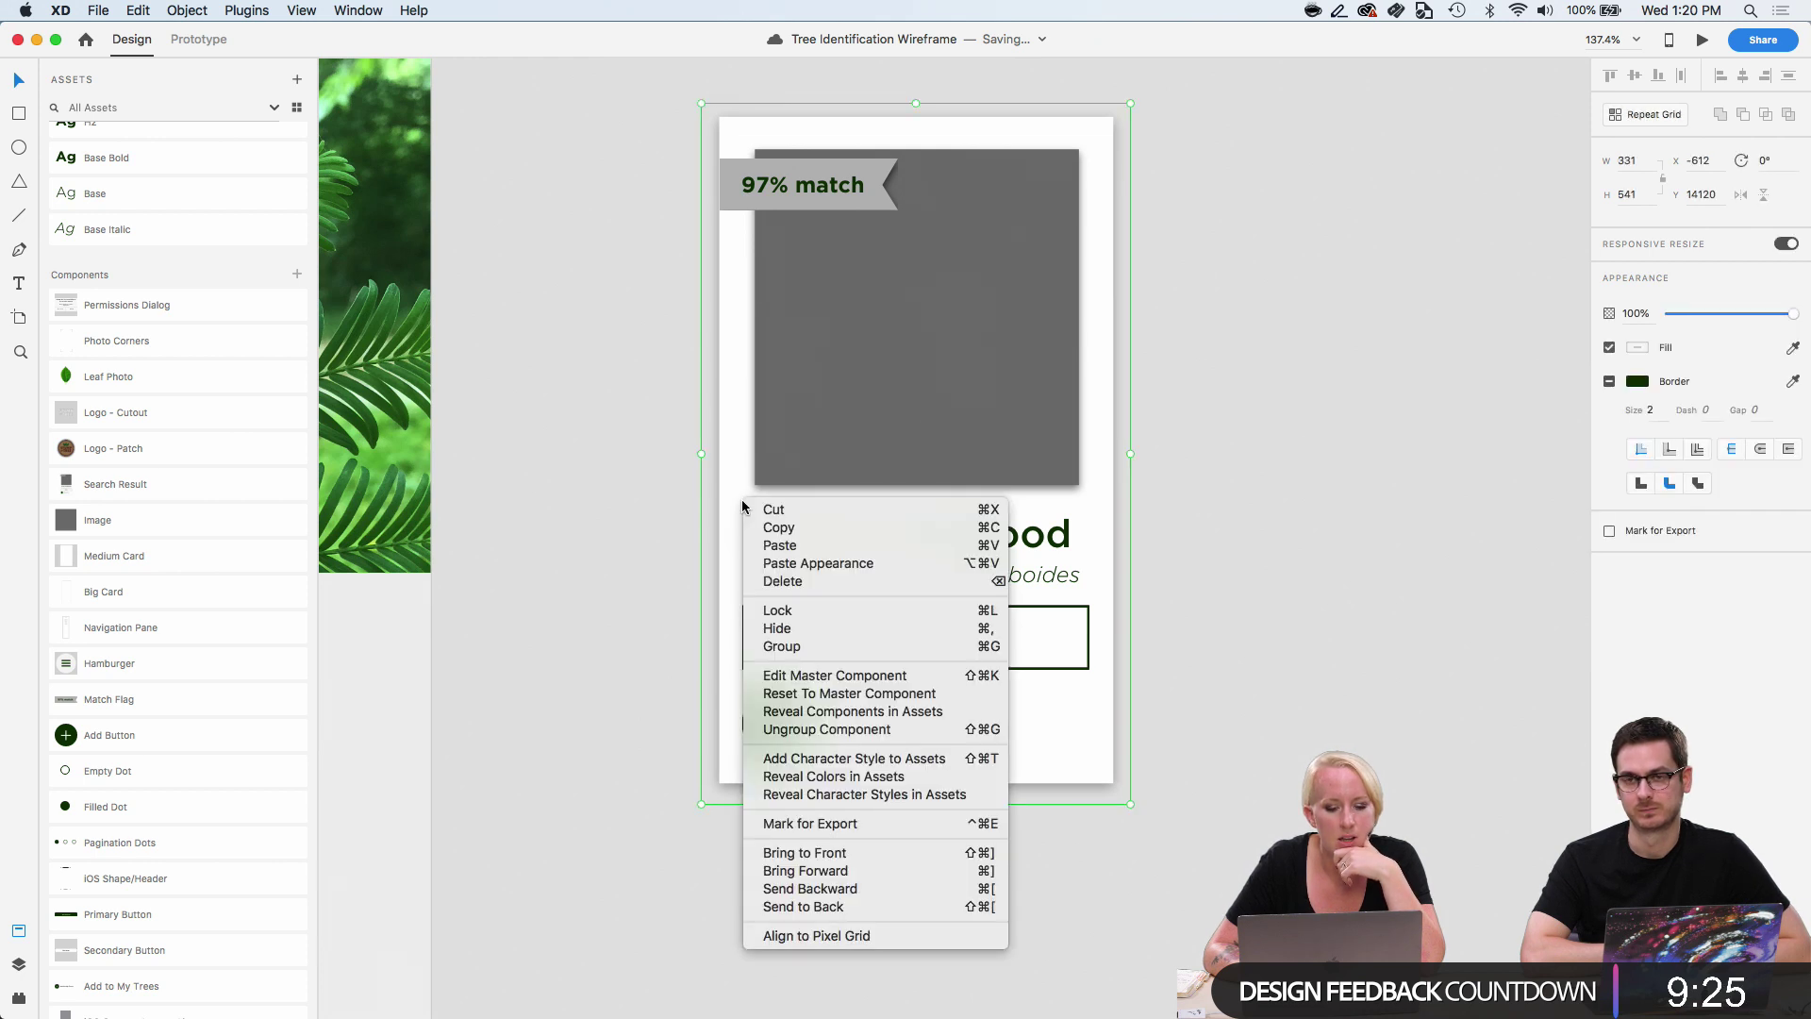
pyautogui.click(1228, 344)
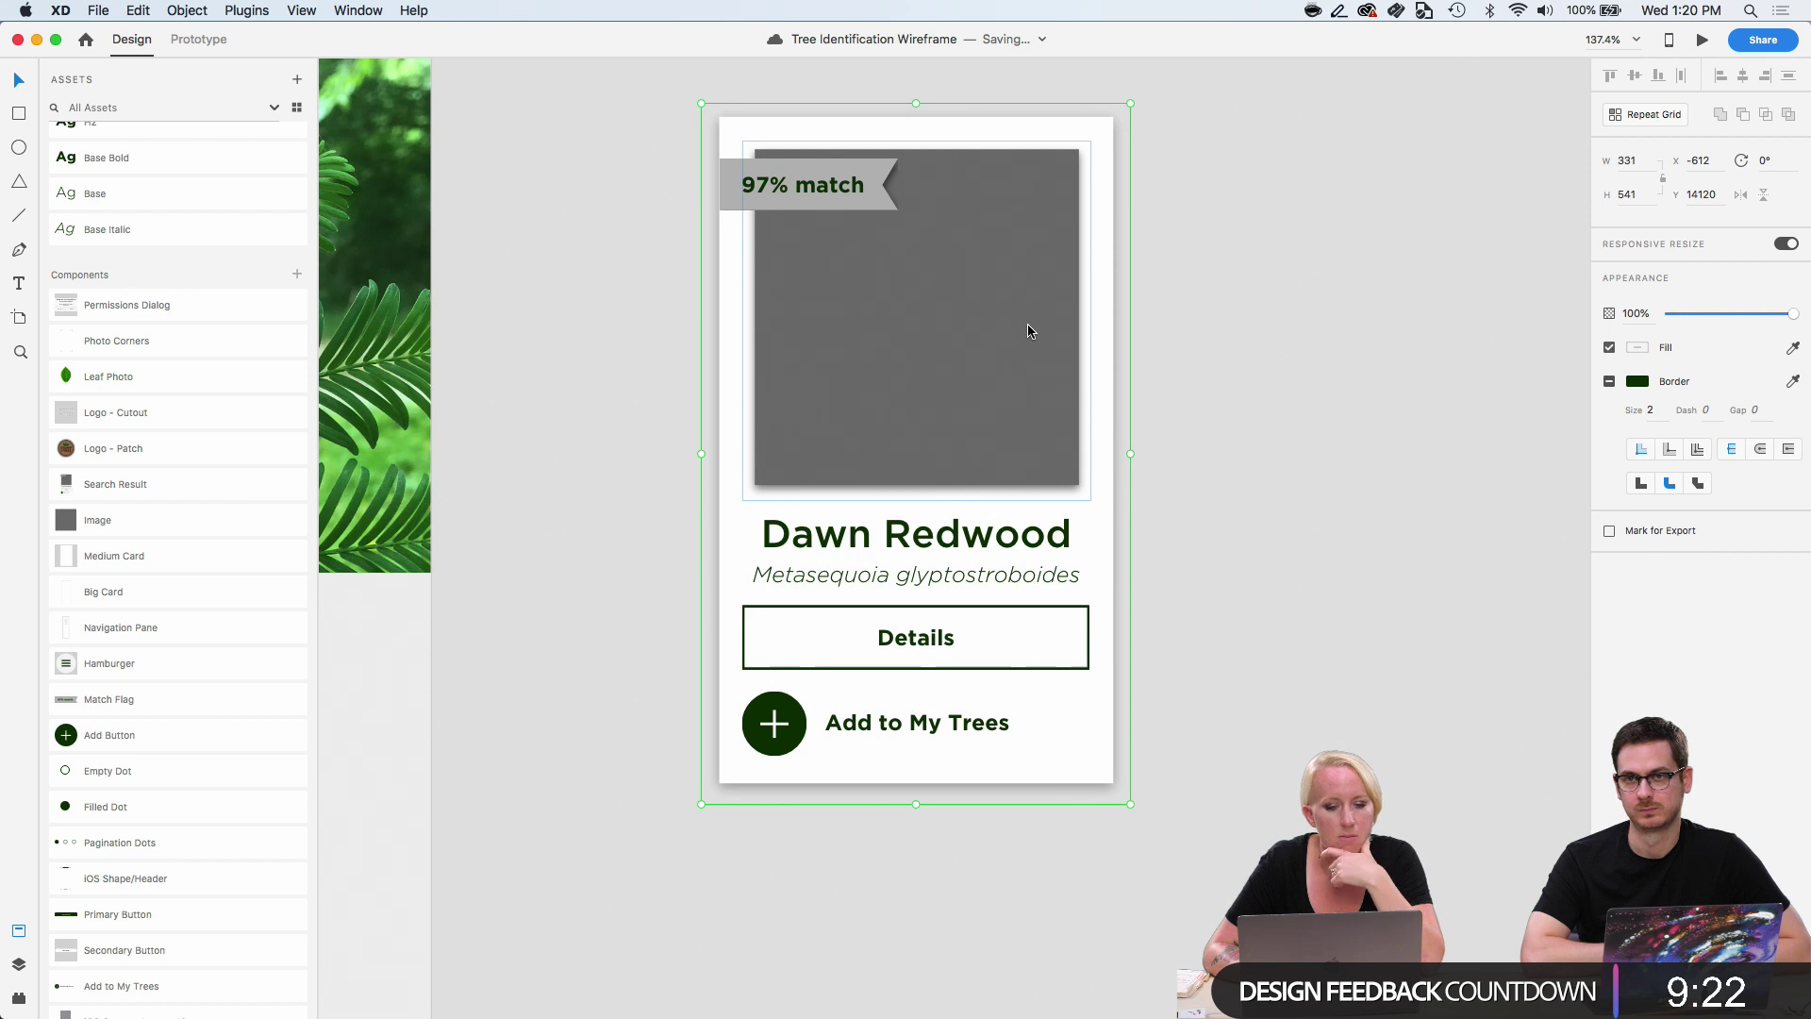
pyautogui.rightClick(1028, 327)
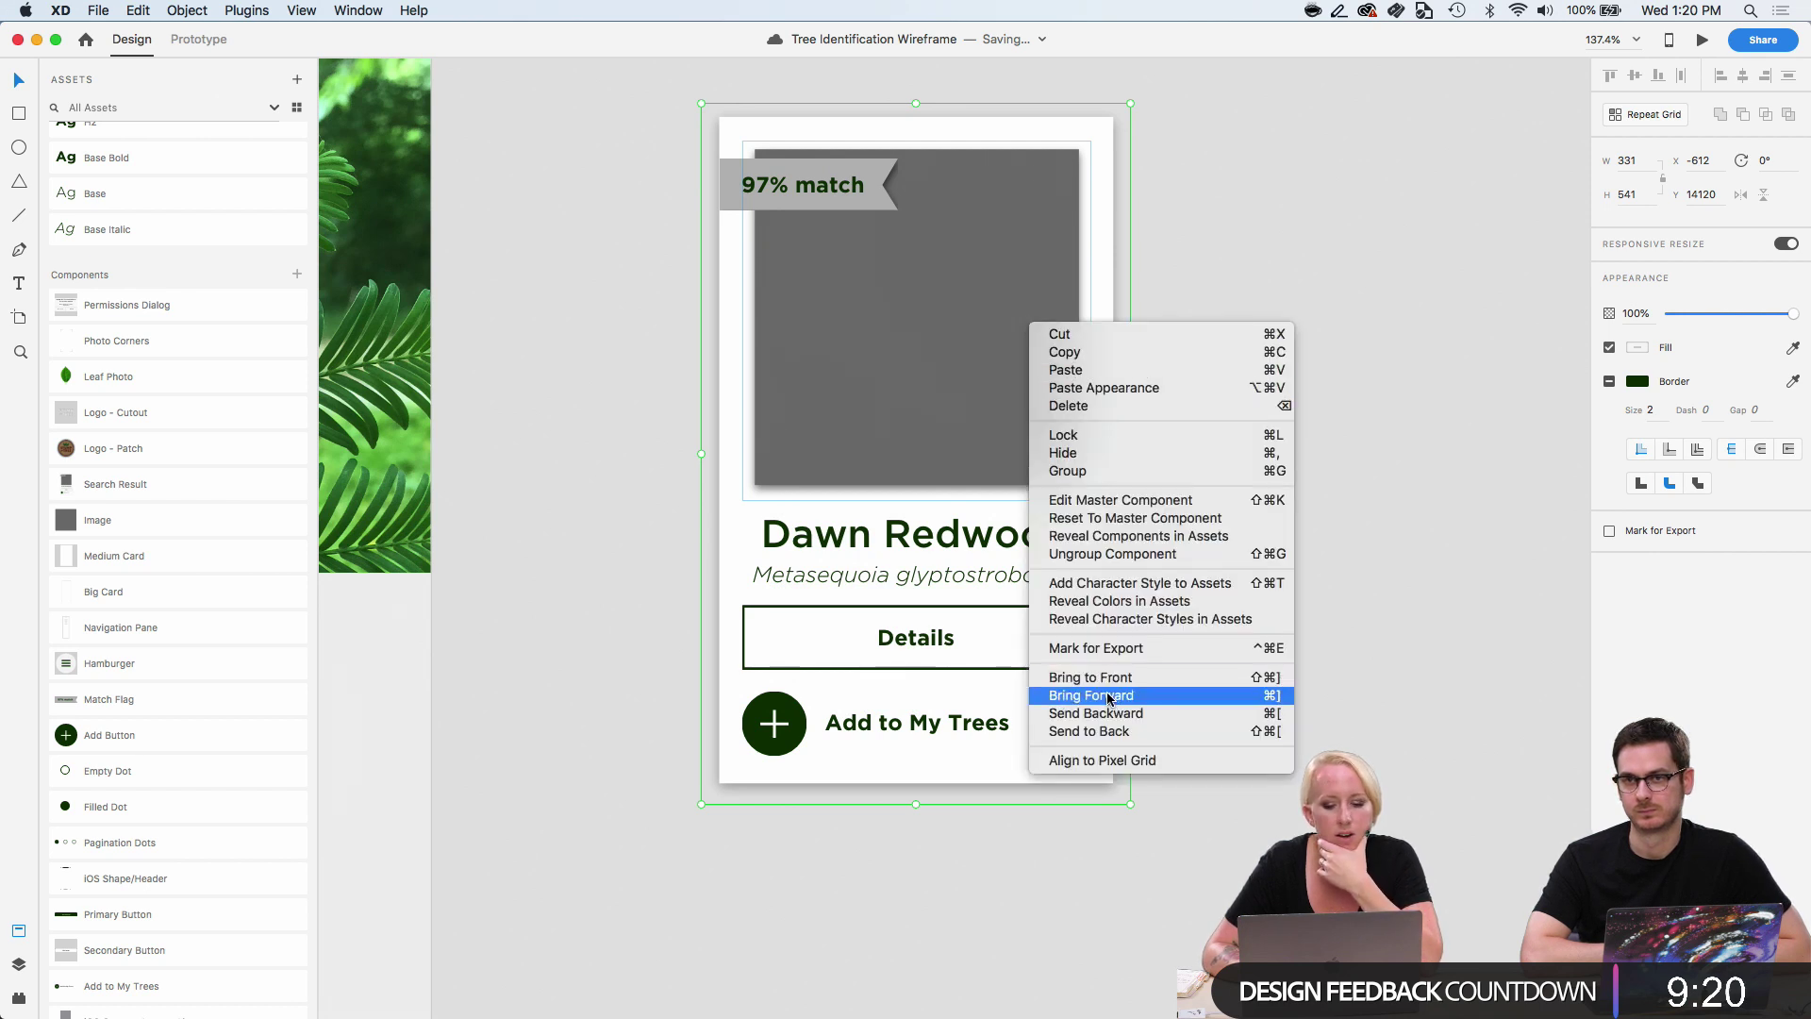
pyautogui.click(1110, 502)
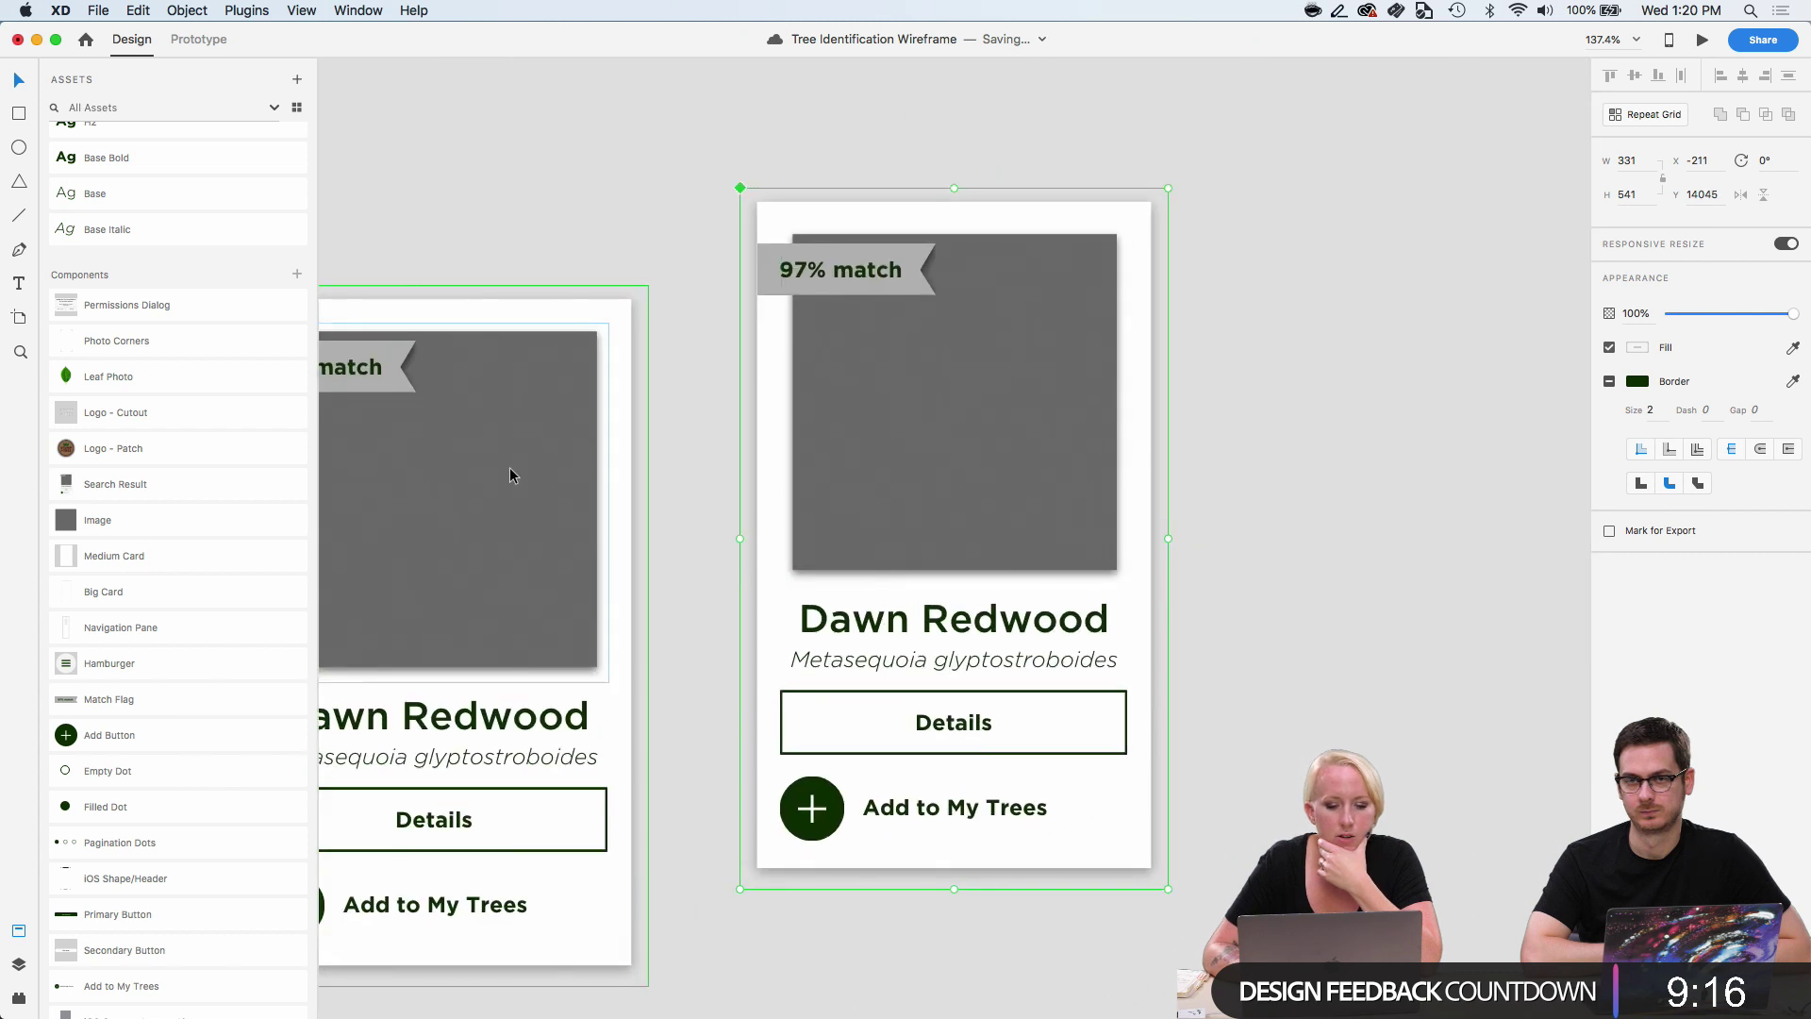
# Try to swap the Search Result master's square-cornered background for the Medium Card component.
pyautogui.scroll(-5, 123, 642)
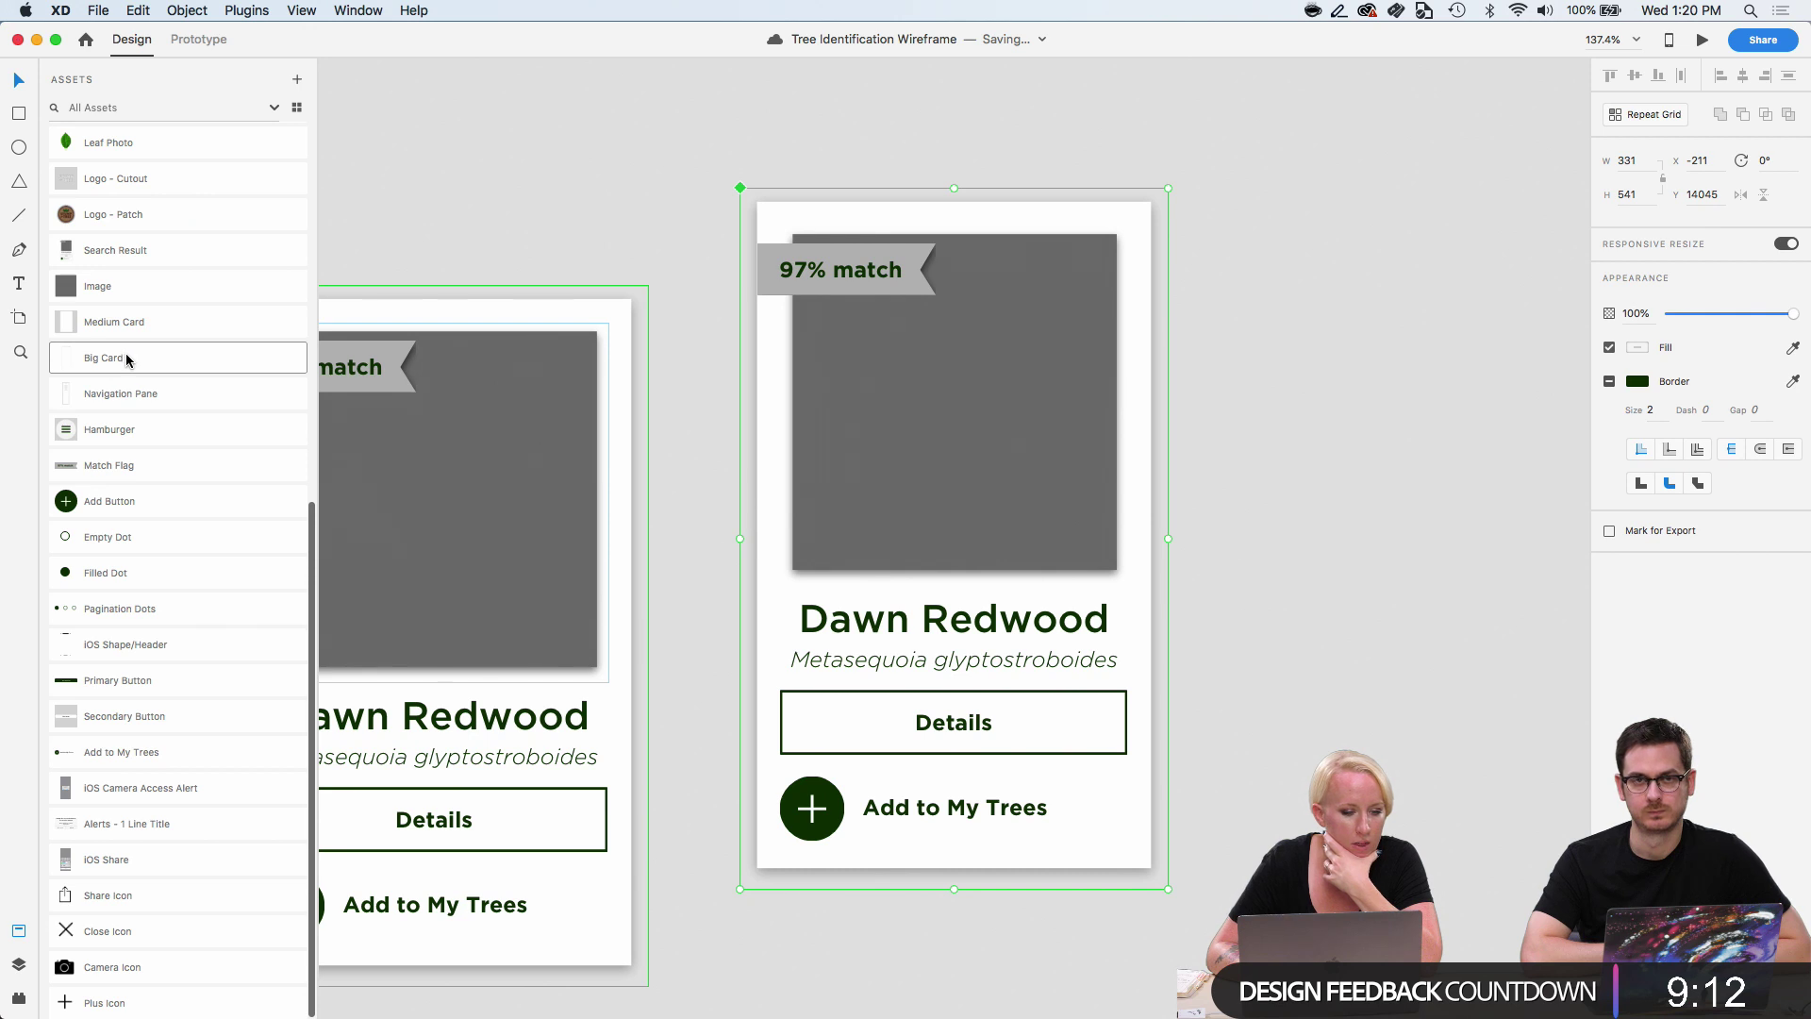
pyautogui.moveTo(133, 326); pyautogui.dragTo(817, 215)
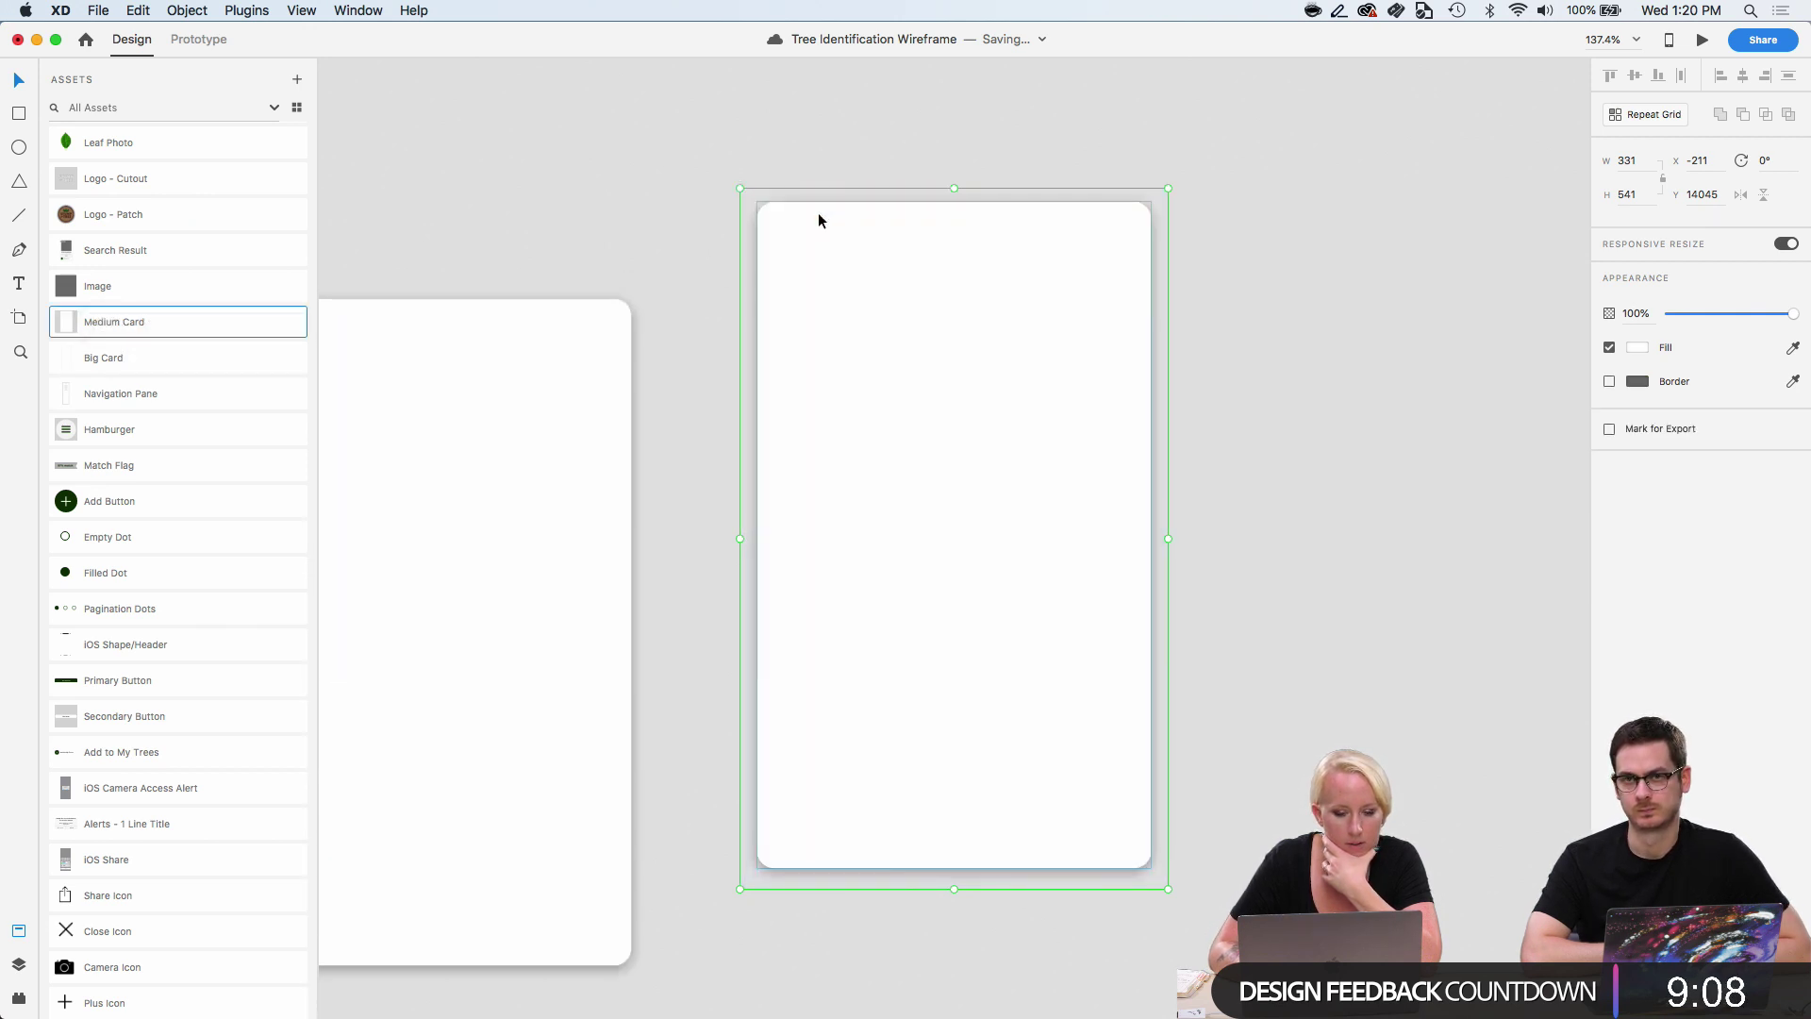
pyautogui.rightClick(818, 215)
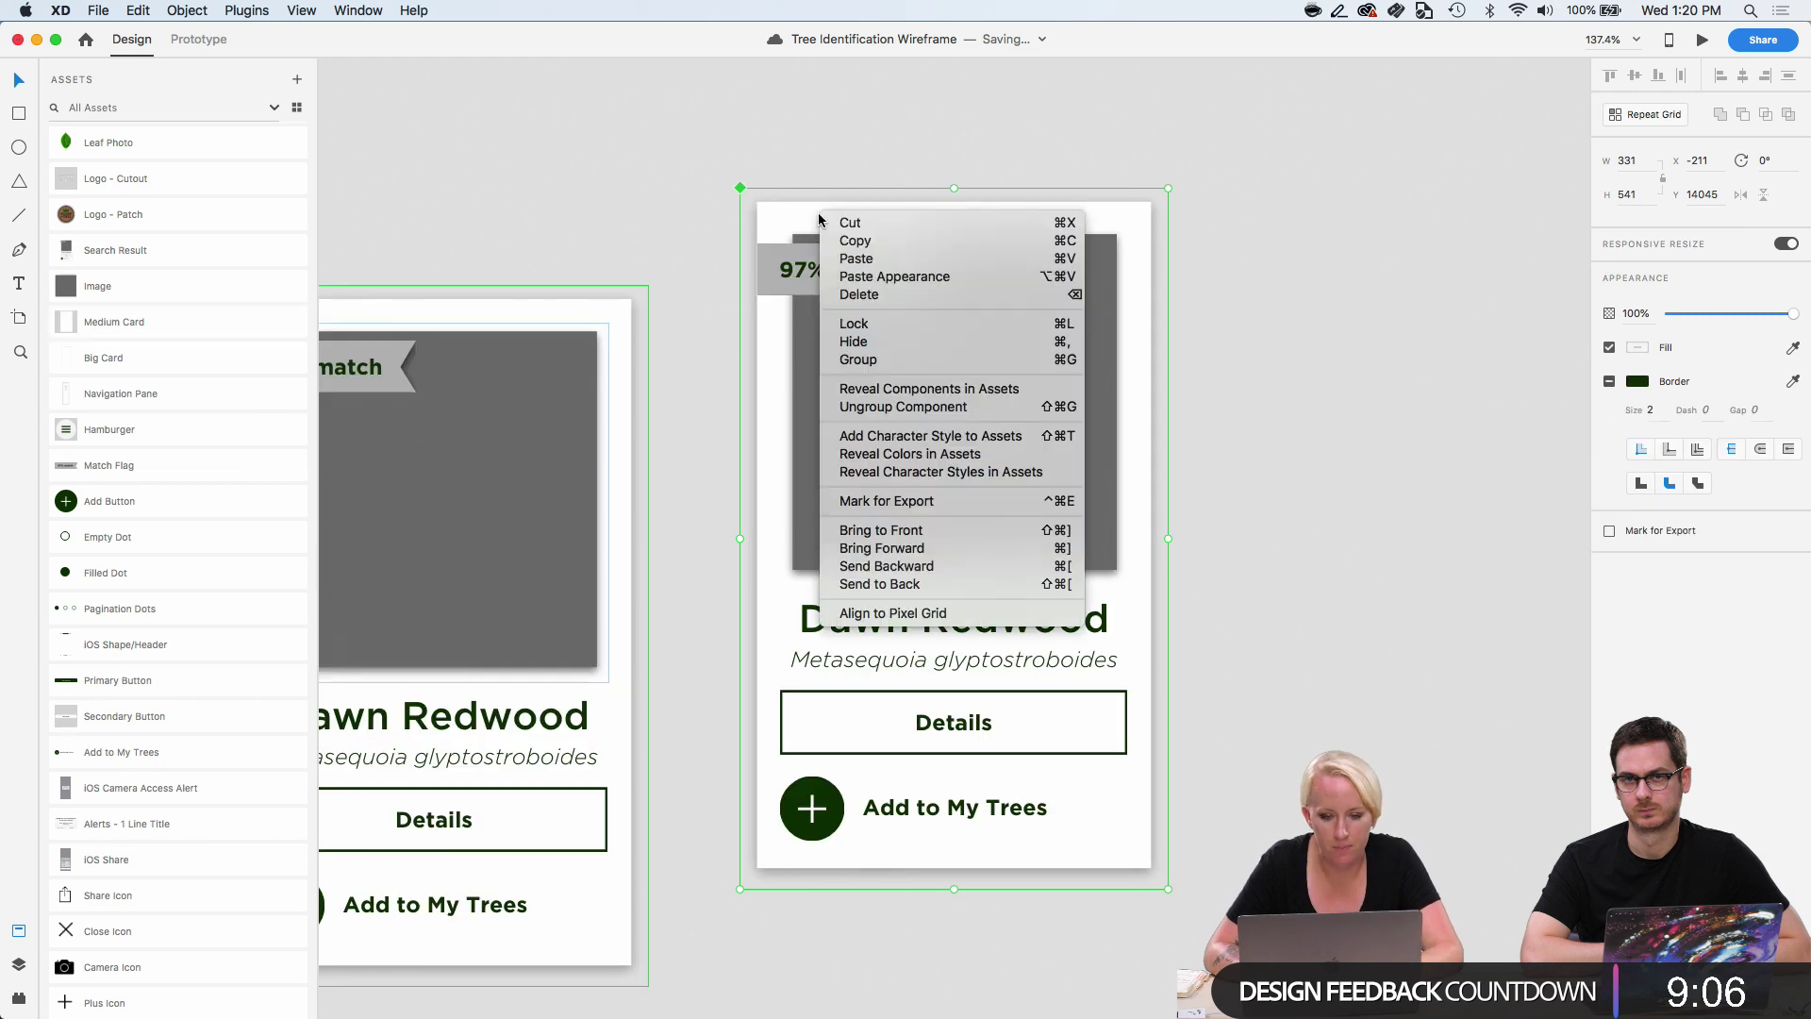
pyautogui.click(796, 223)
pyautogui.rightClick(798, 220)
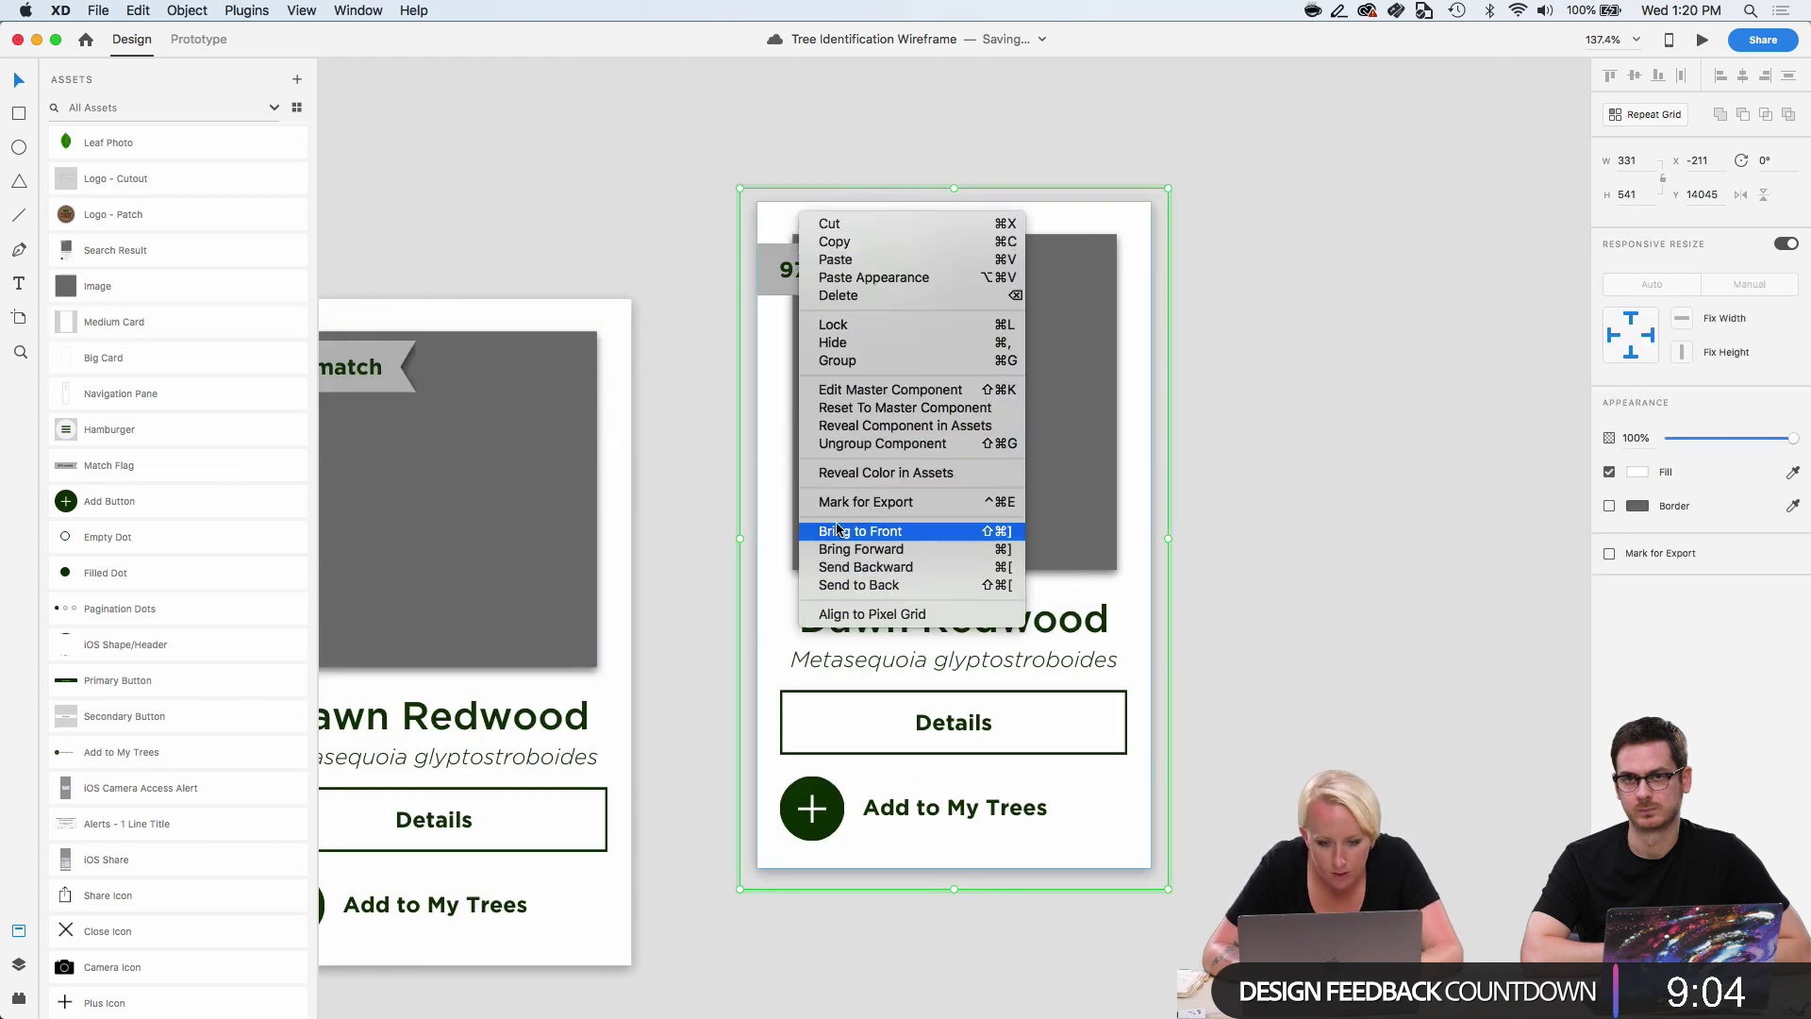
pyautogui.click(774, 526)
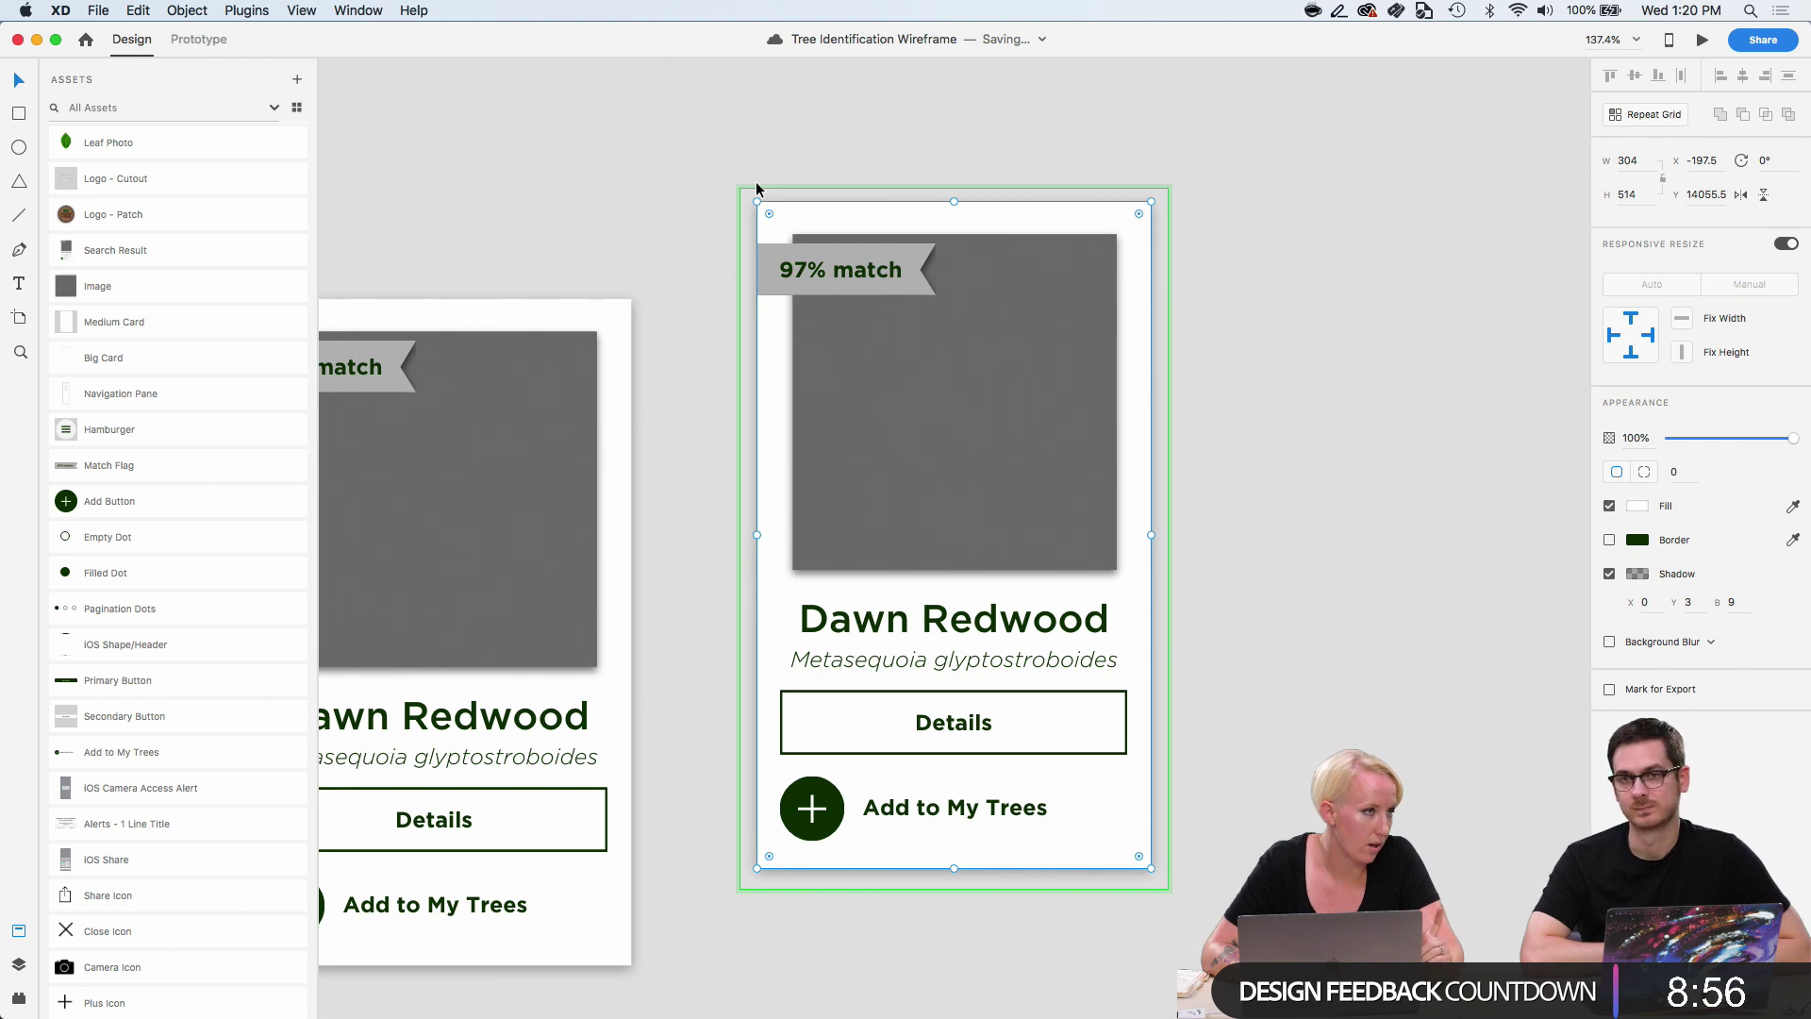
# Turn the white card rectangle inside the Search Result master into its own component.
pyautogui.scroll(5, 889, 213)
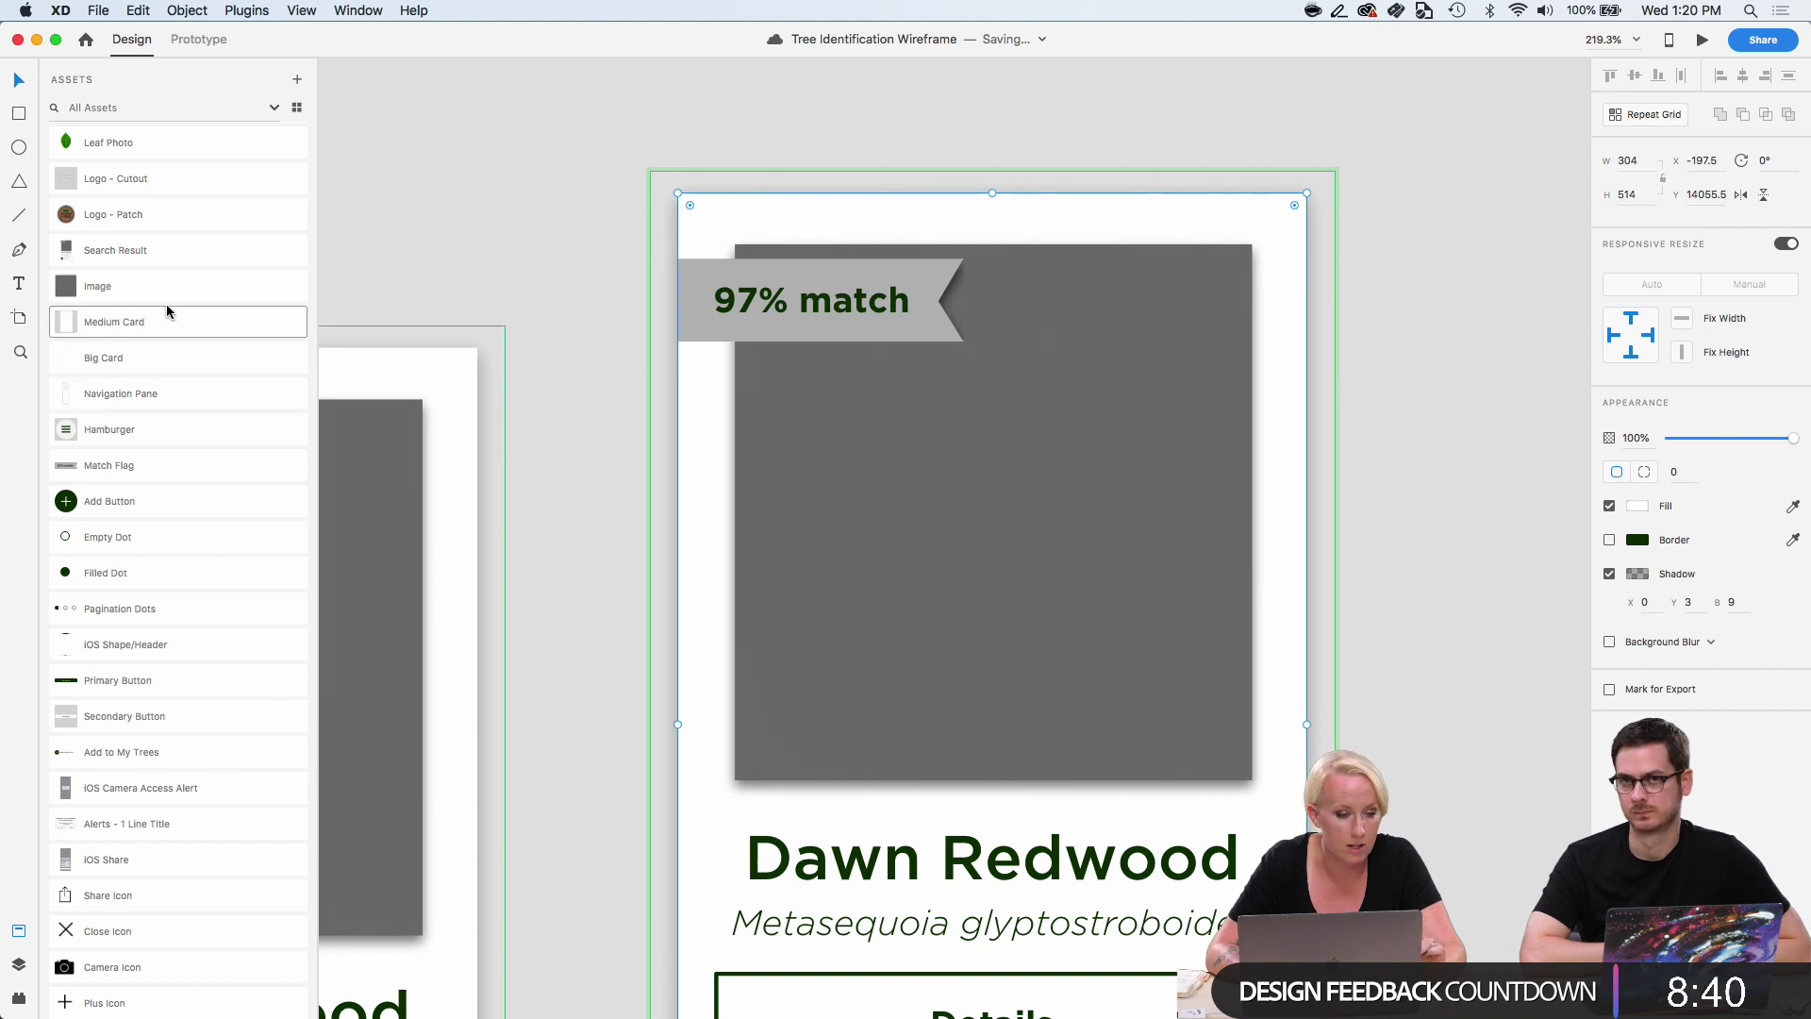
pyautogui.rightClick(767, 217)
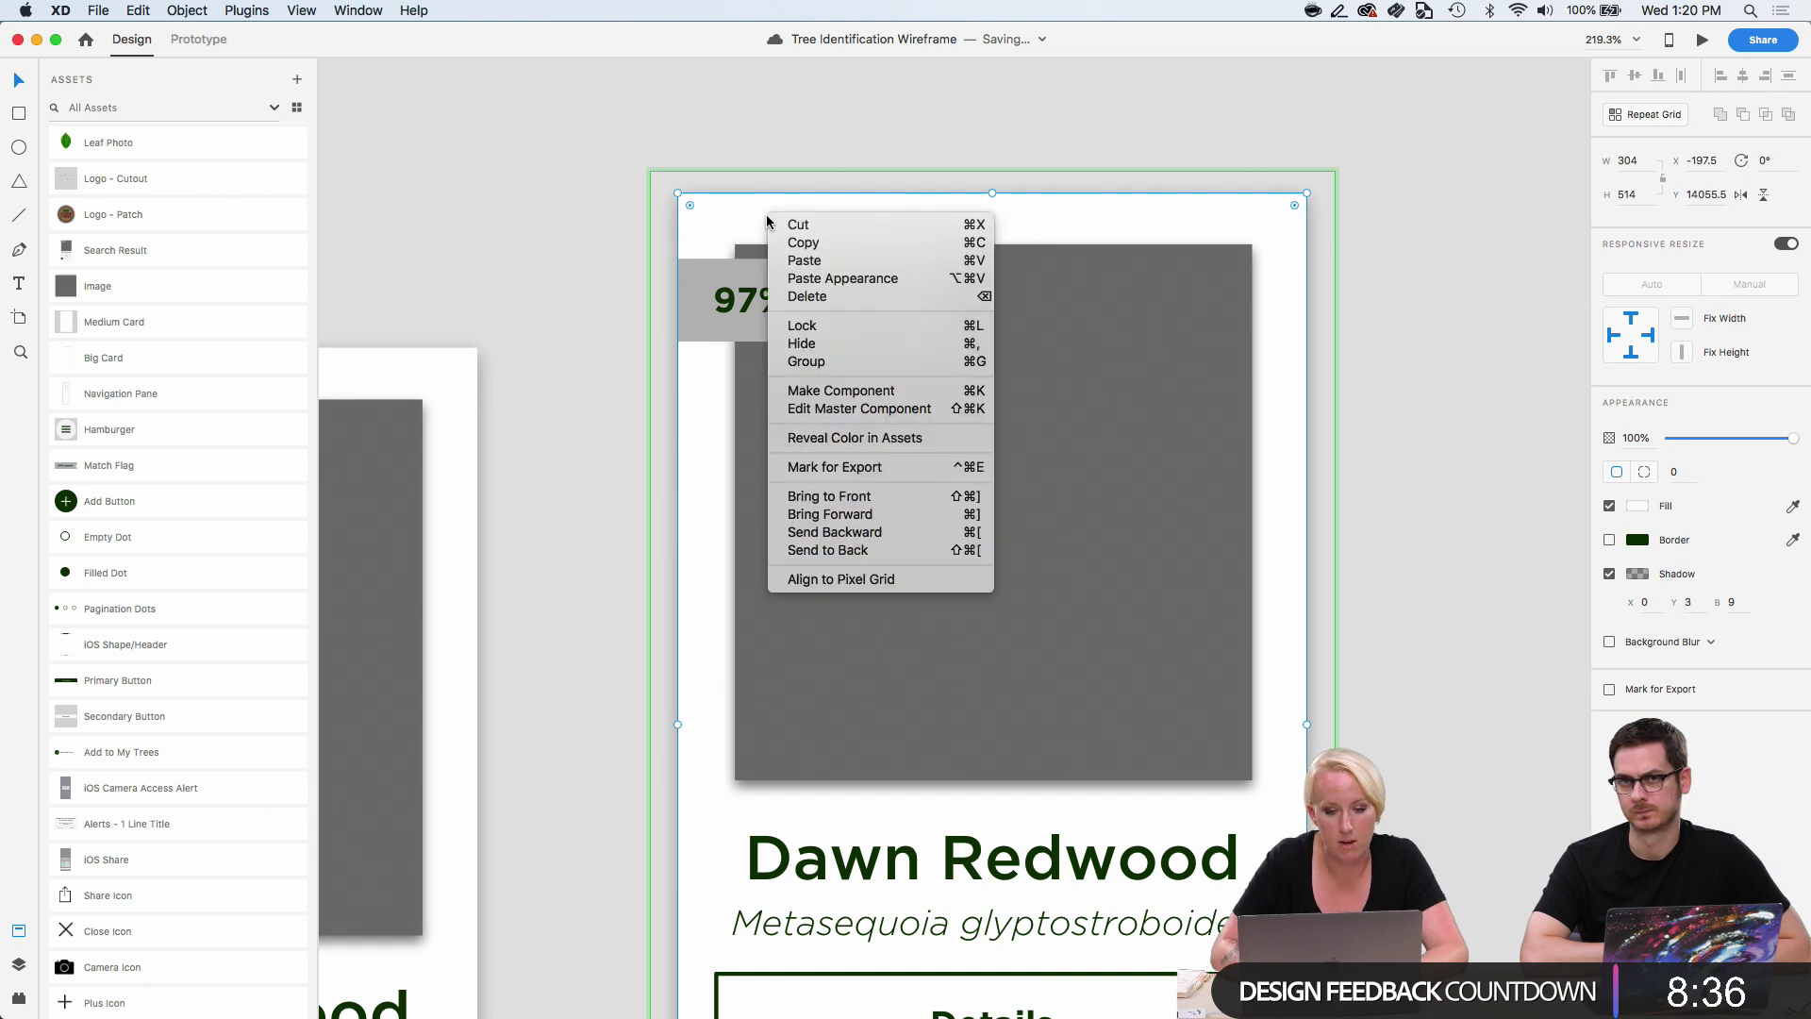
pyautogui.click(831, 395)
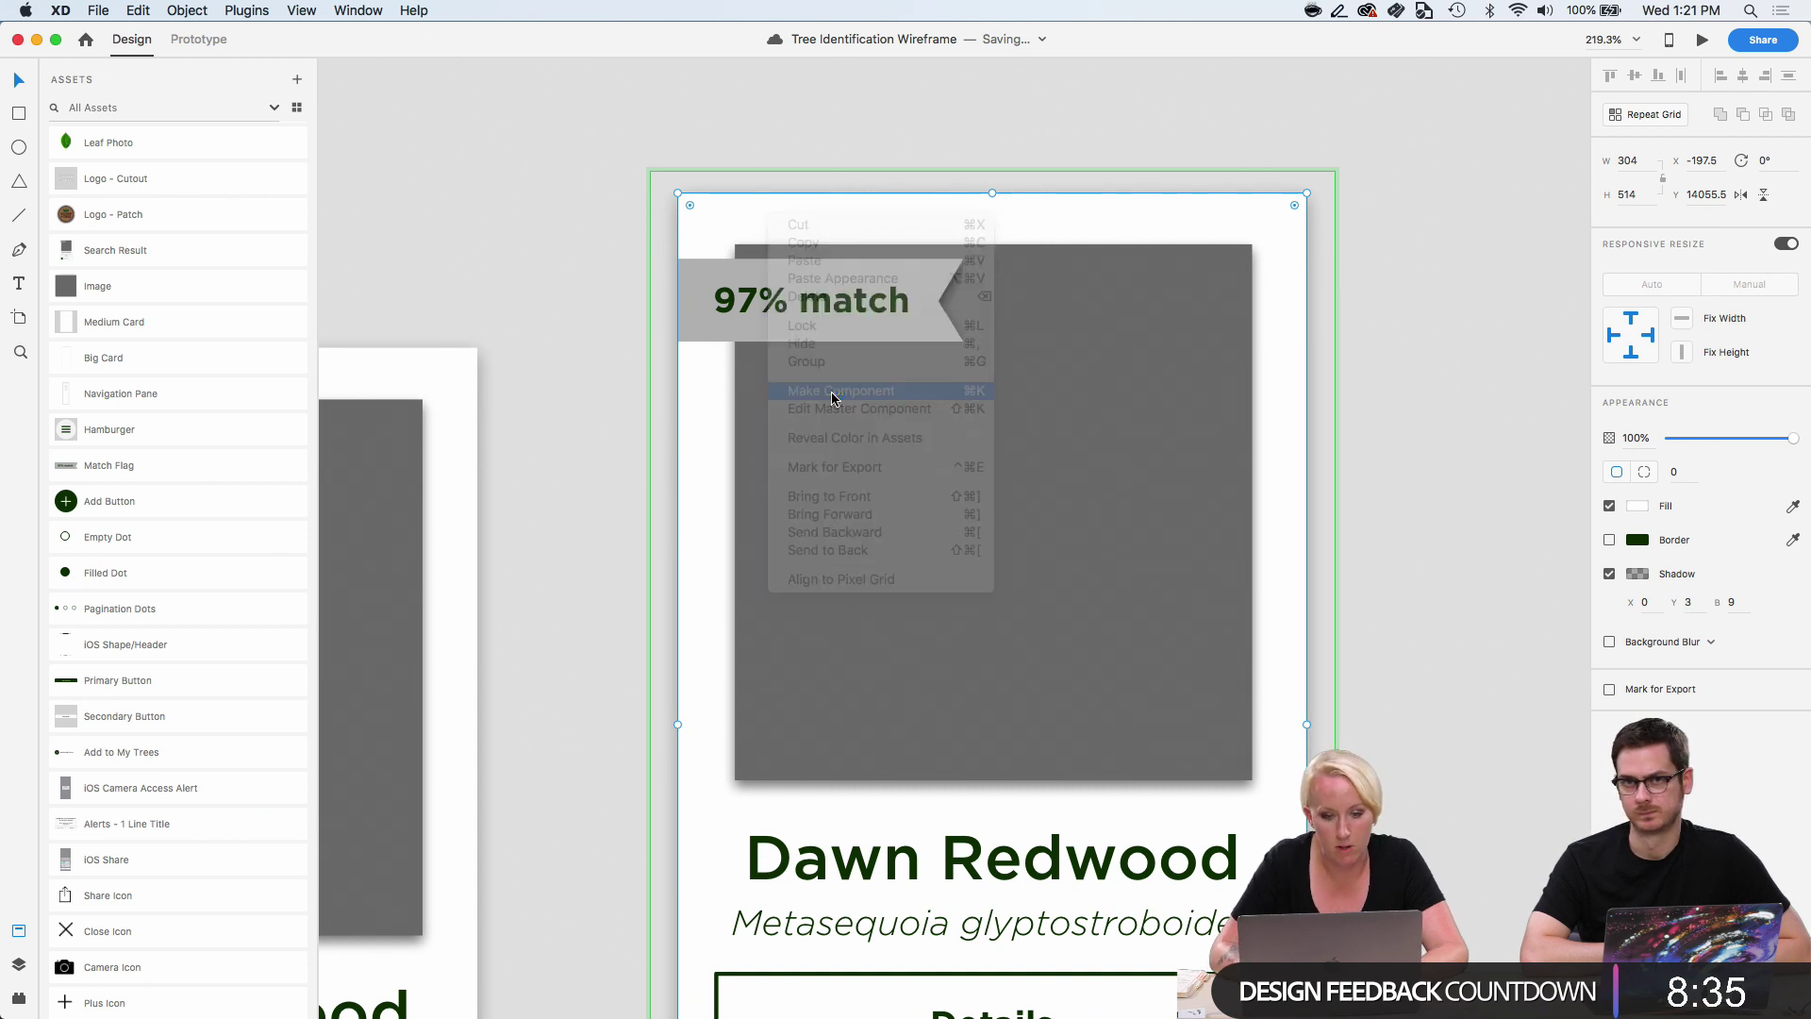
pyautogui.doubleClick(739, 212)
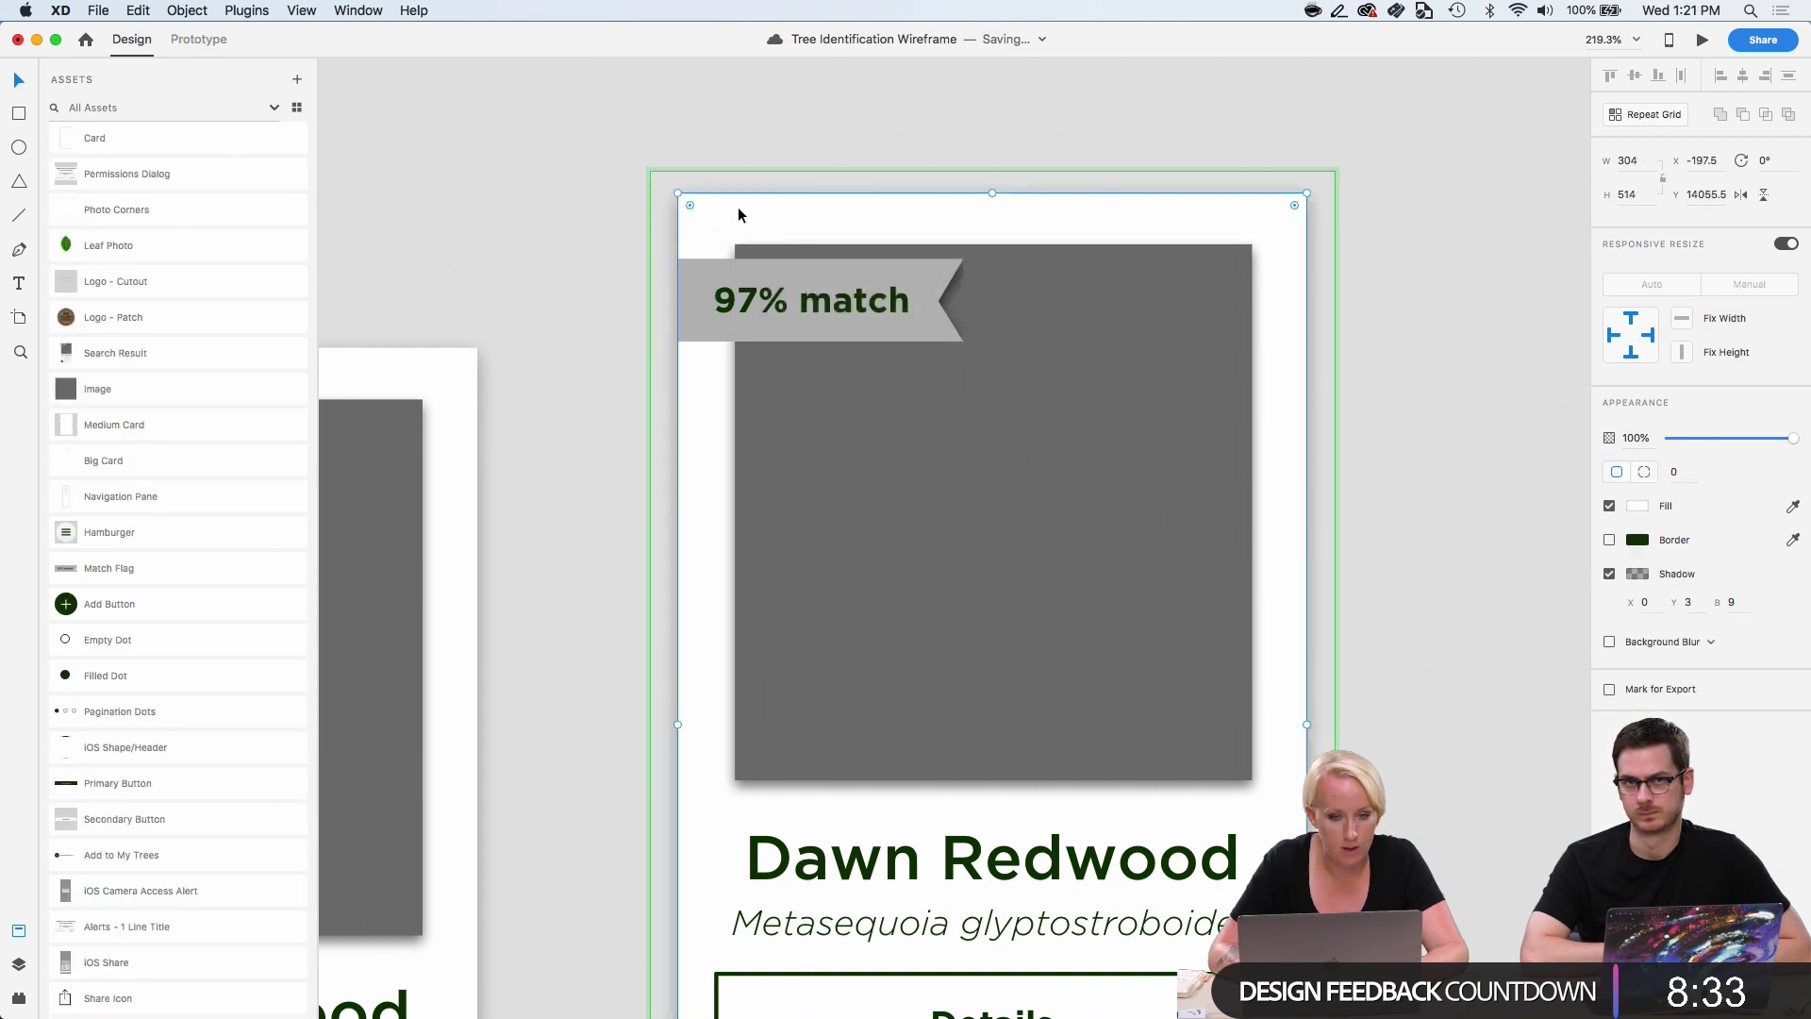
pyautogui.click(671, 198)
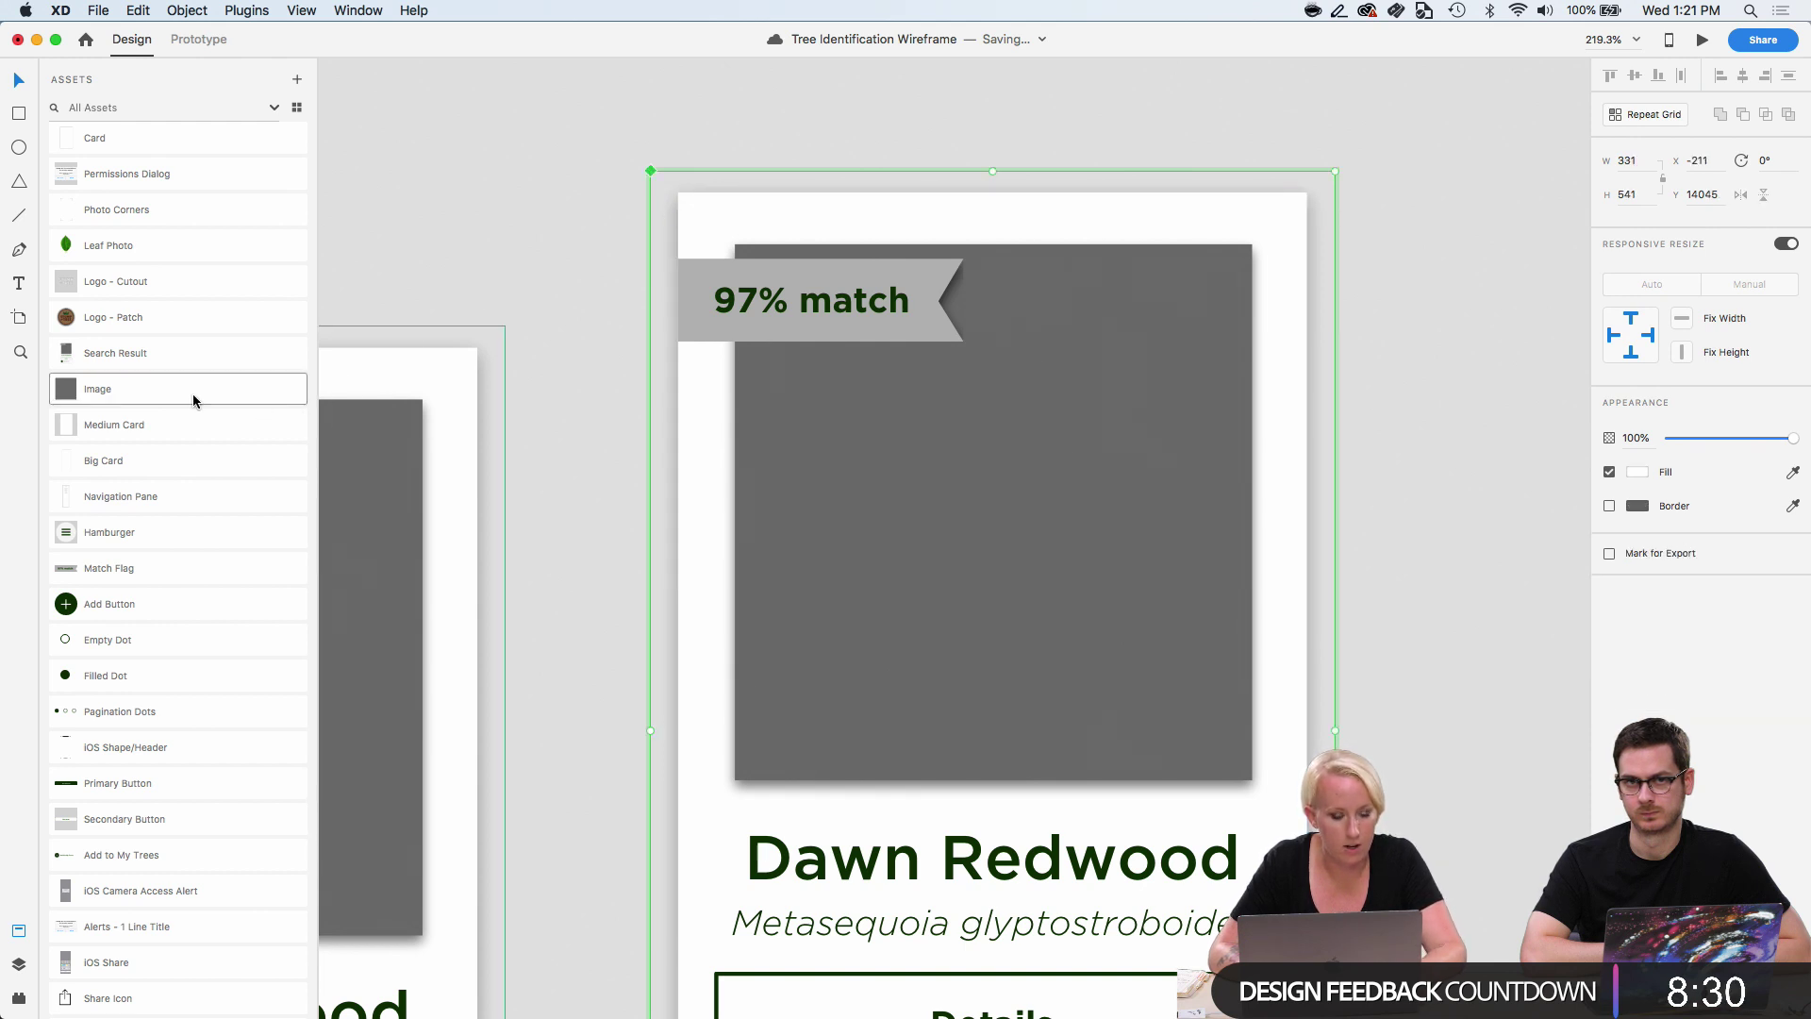
# Swap the nested card component in the Search Result master for the rounded Medium Card component.
pyautogui.click(20, 965)
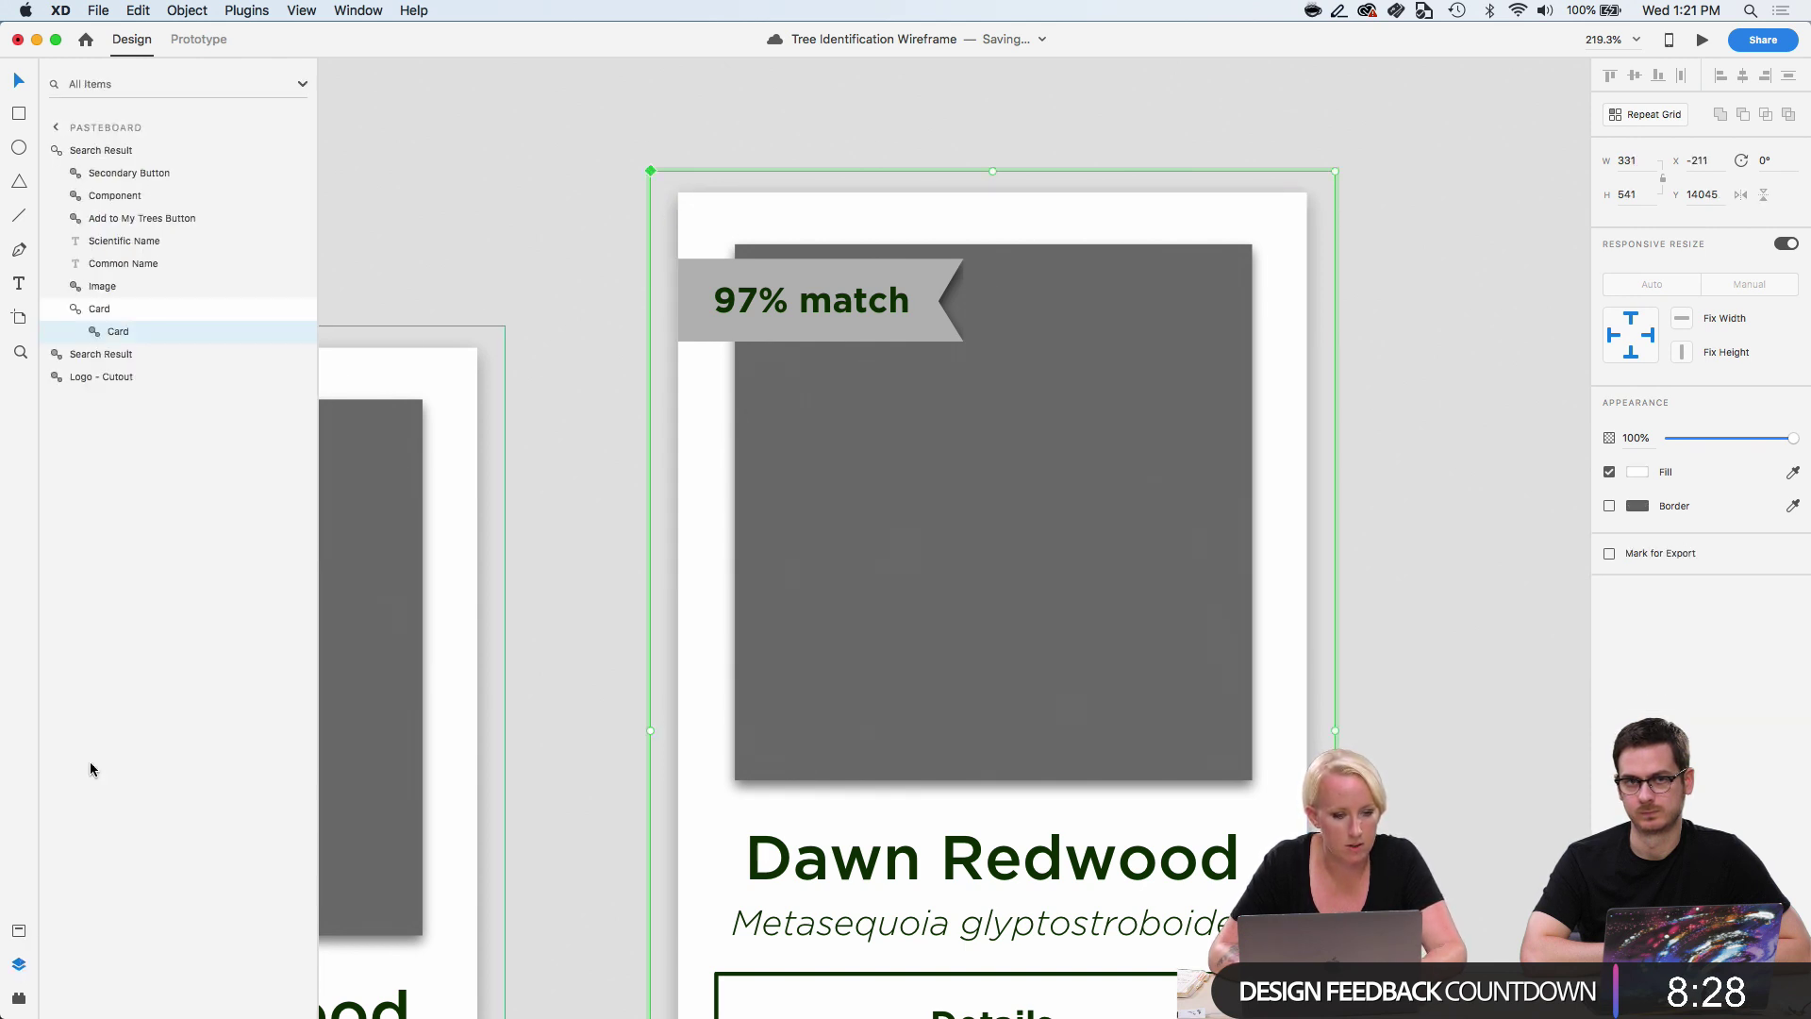
pyautogui.click(17, 930)
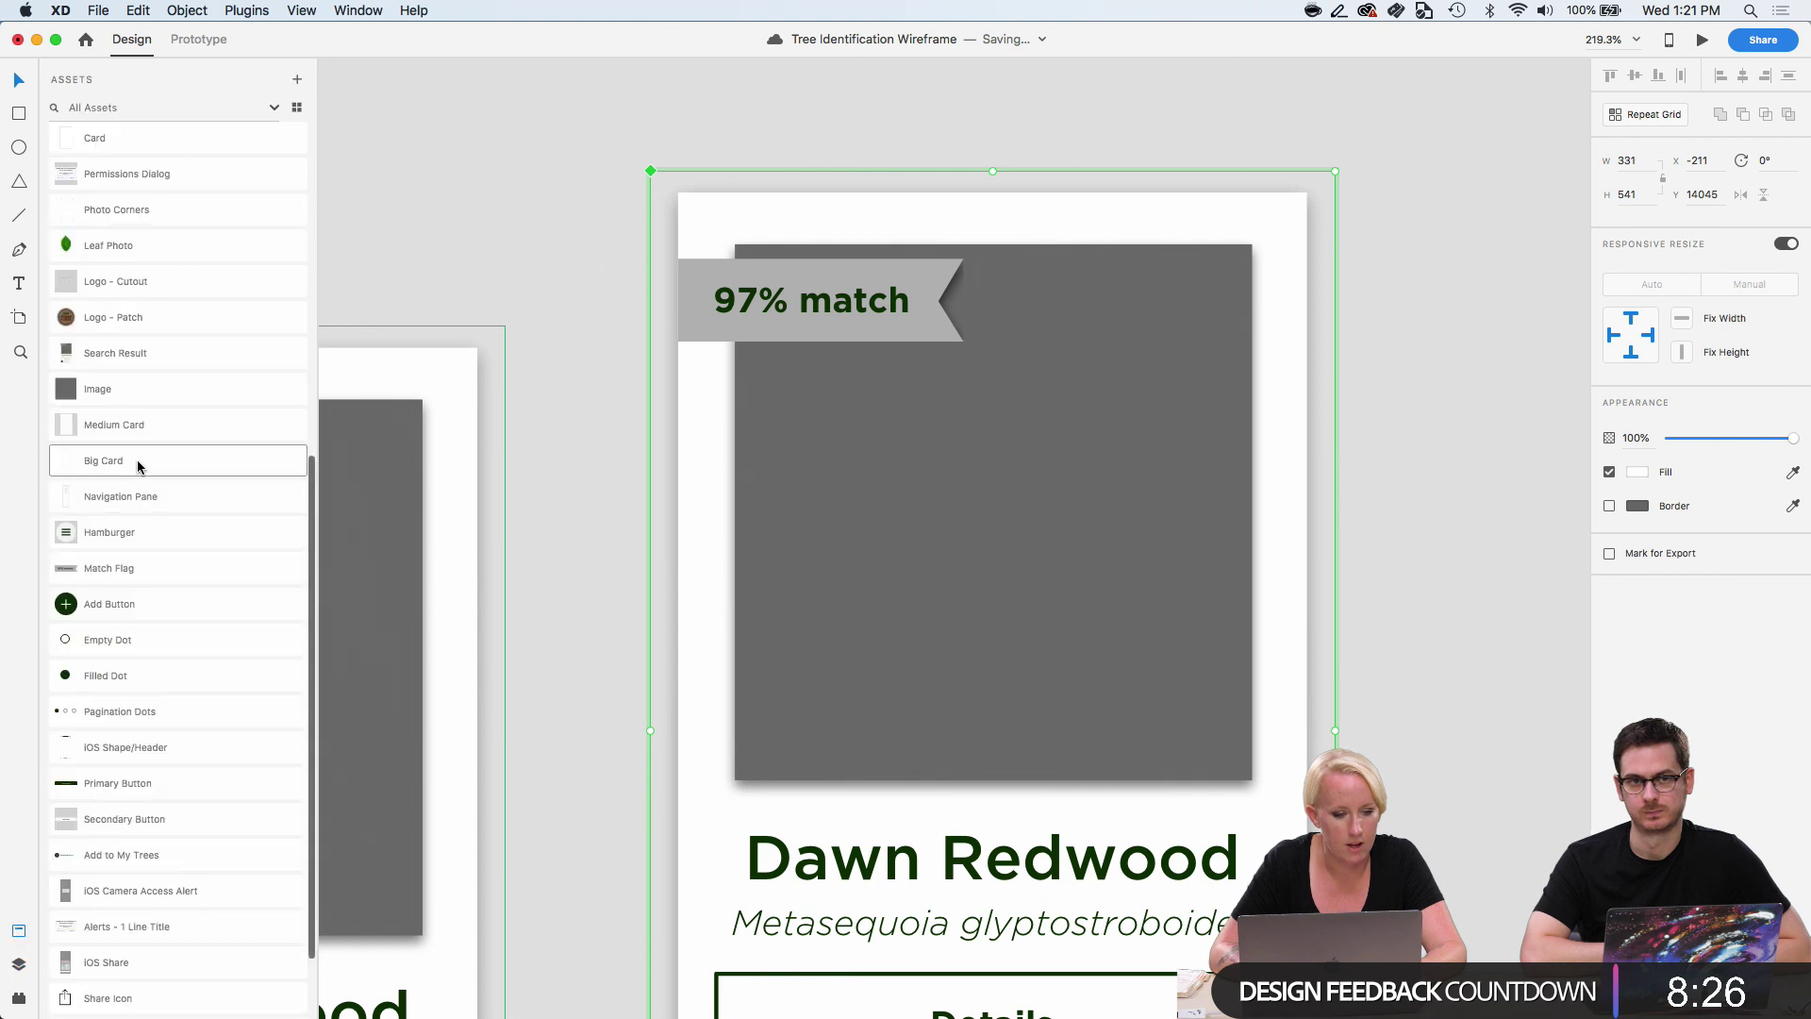
pyautogui.moveTo(133, 428); pyautogui.dragTo(879, 224)
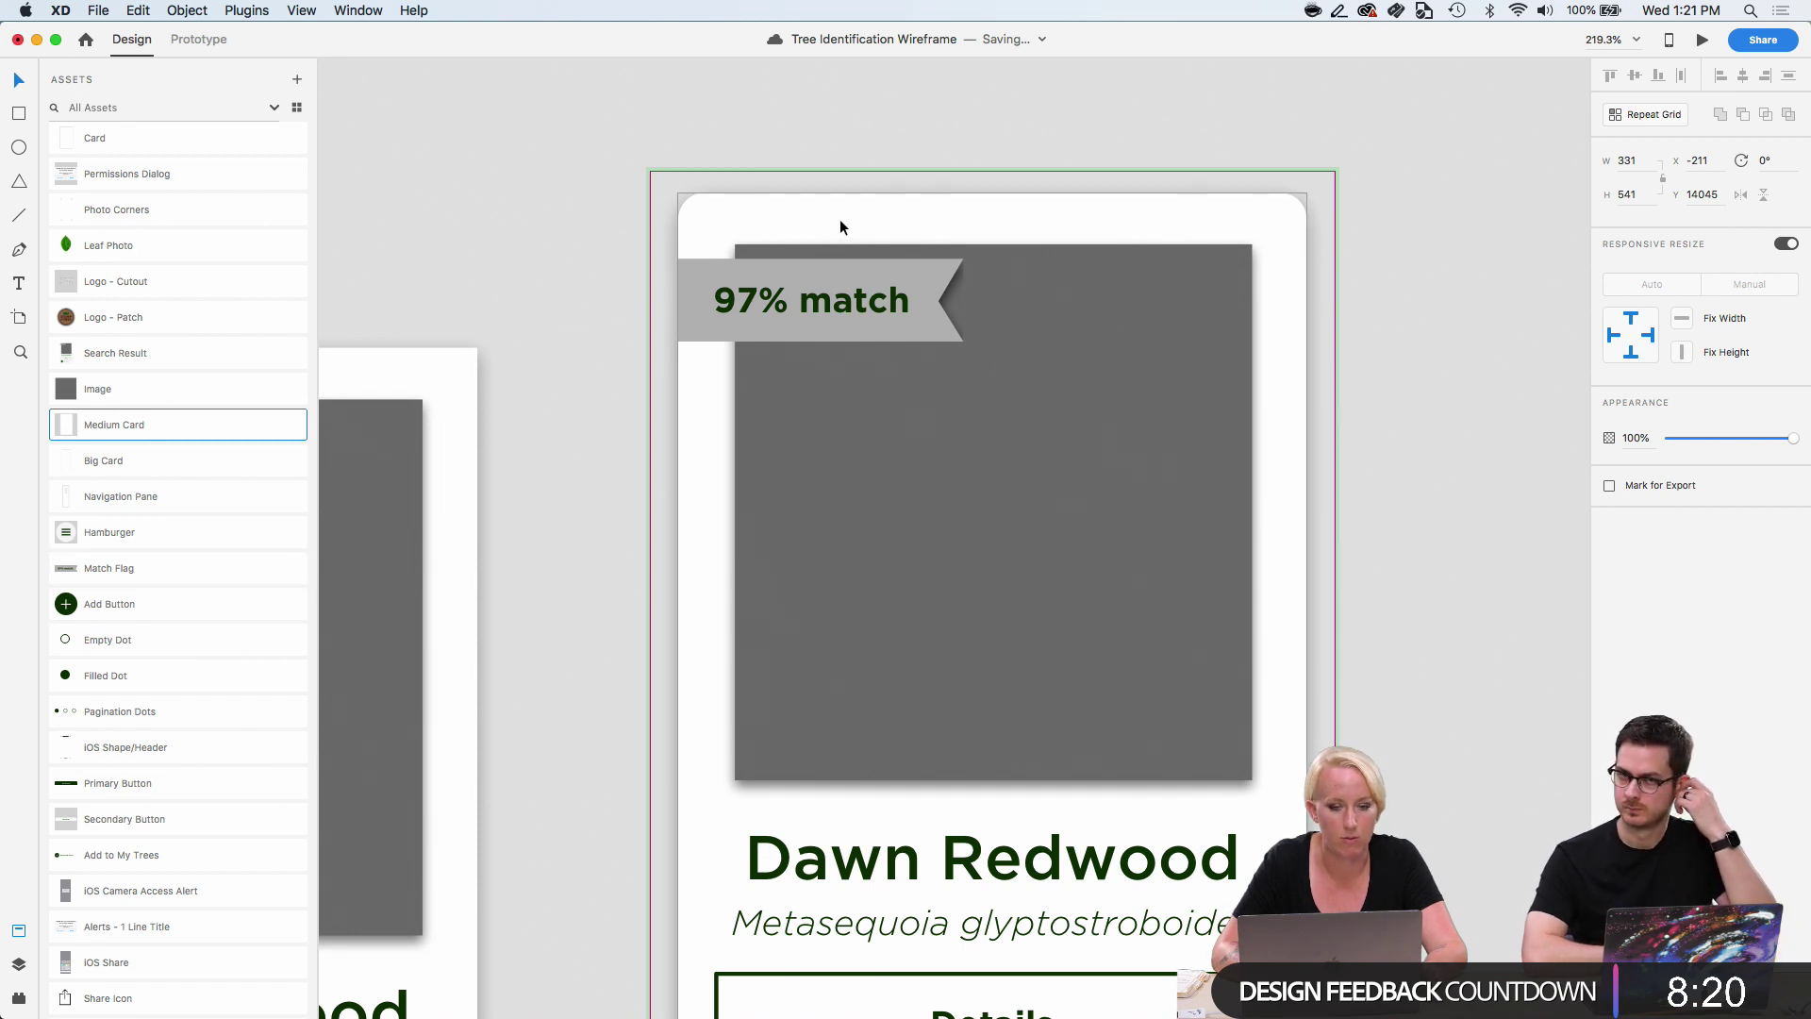
# Delete the unneeded Card component from the document assets.
pyautogui.scroll(4, 215, 378)
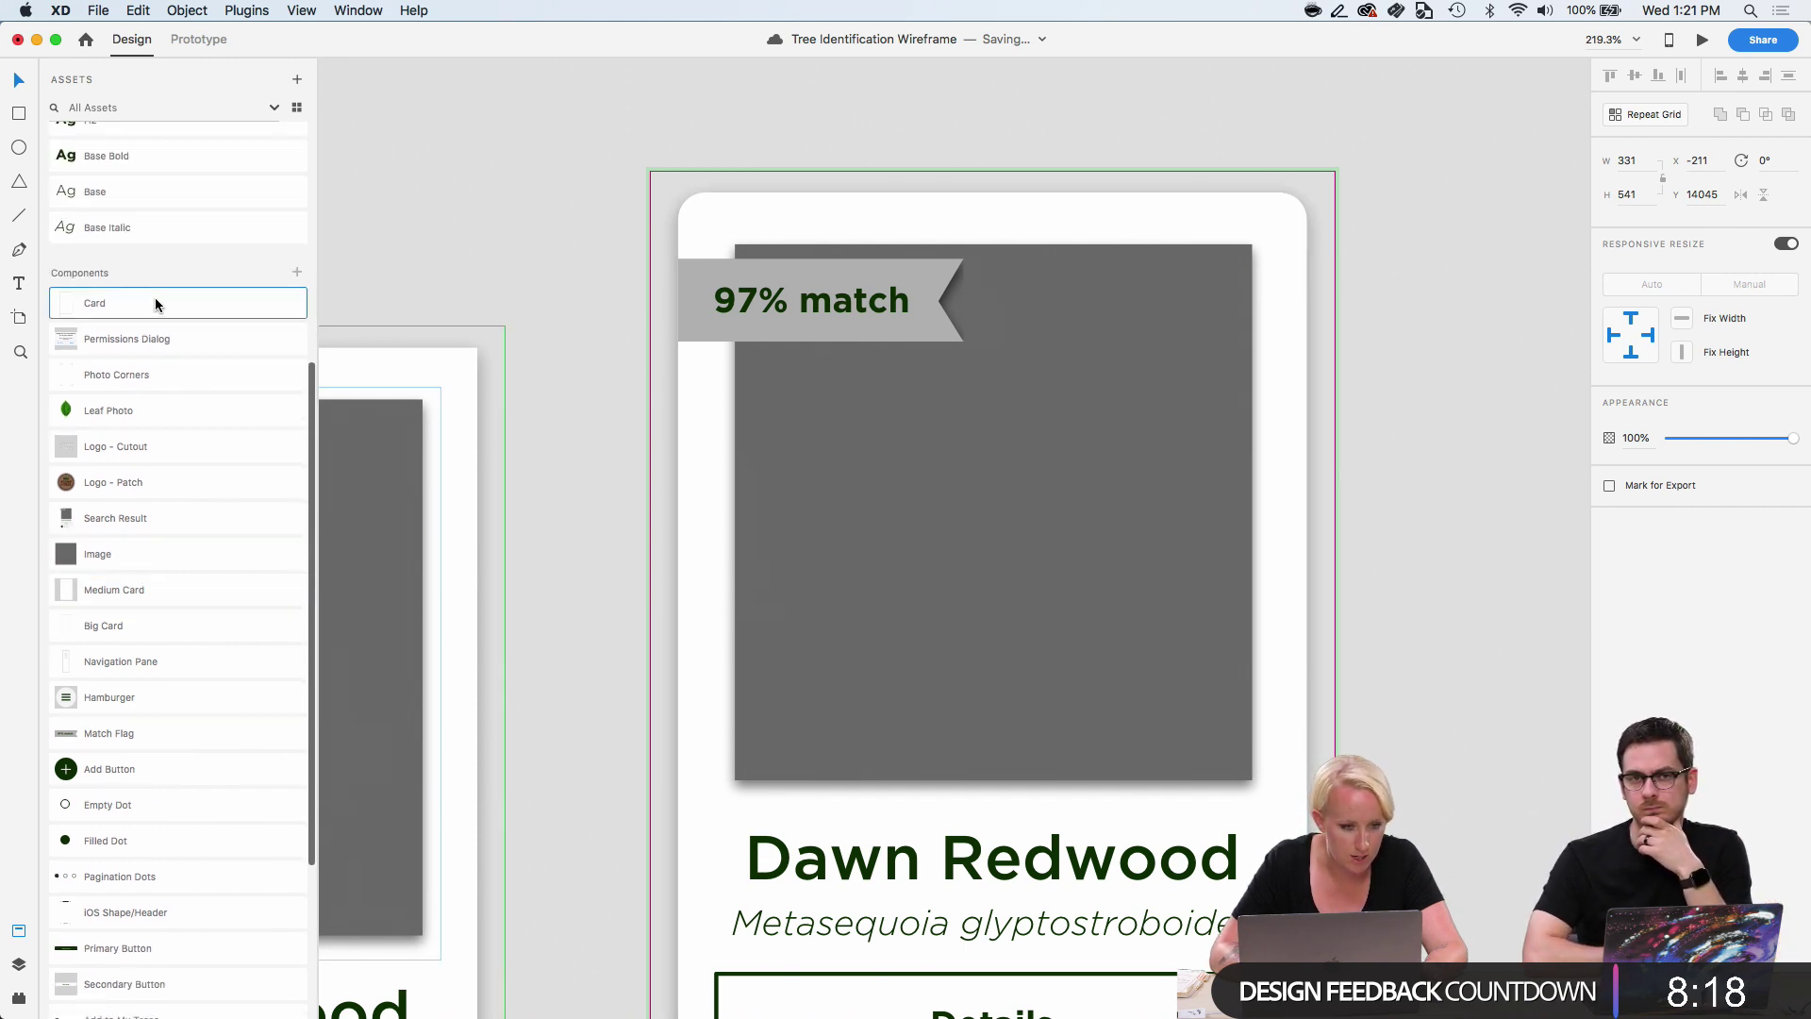
pyautogui.rightClick(156, 304)
pyautogui.click(178, 306)
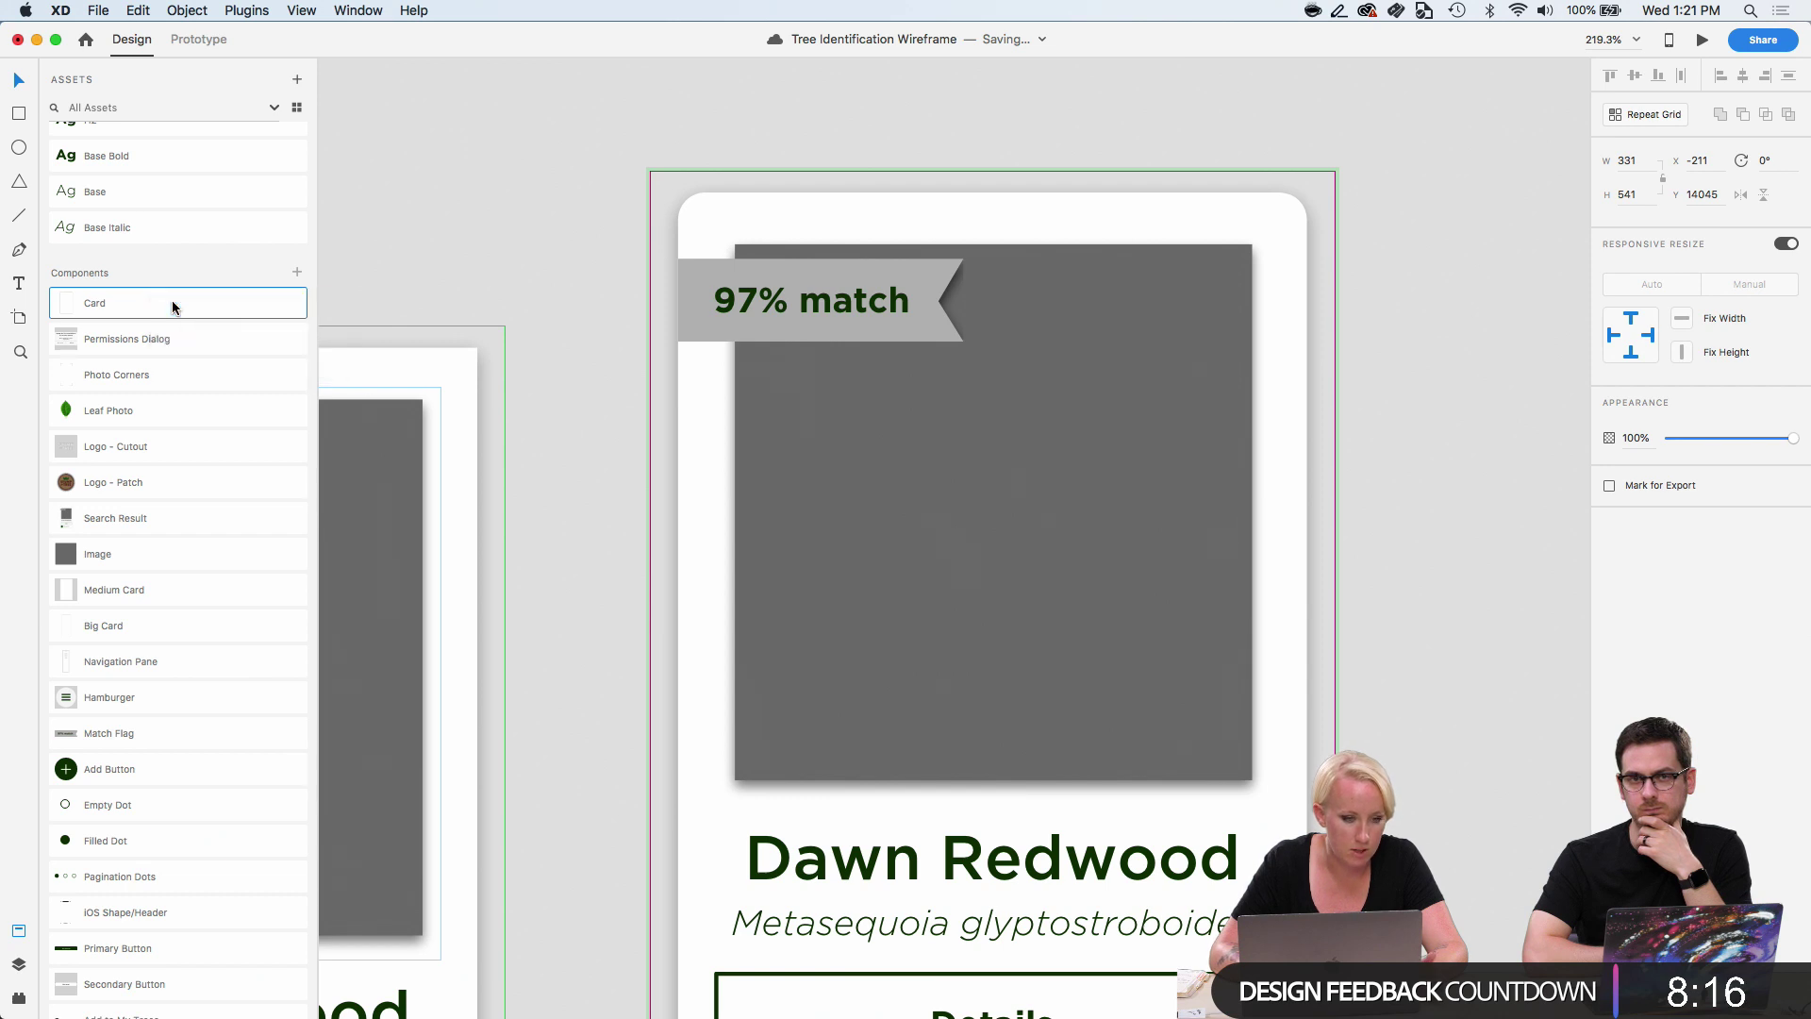
pyautogui.click(1413, 219)
# Delete the square-cornered Search Result instance beside the rounded master on the pasteboard.
pyautogui.scroll(-2, 1413, 219)
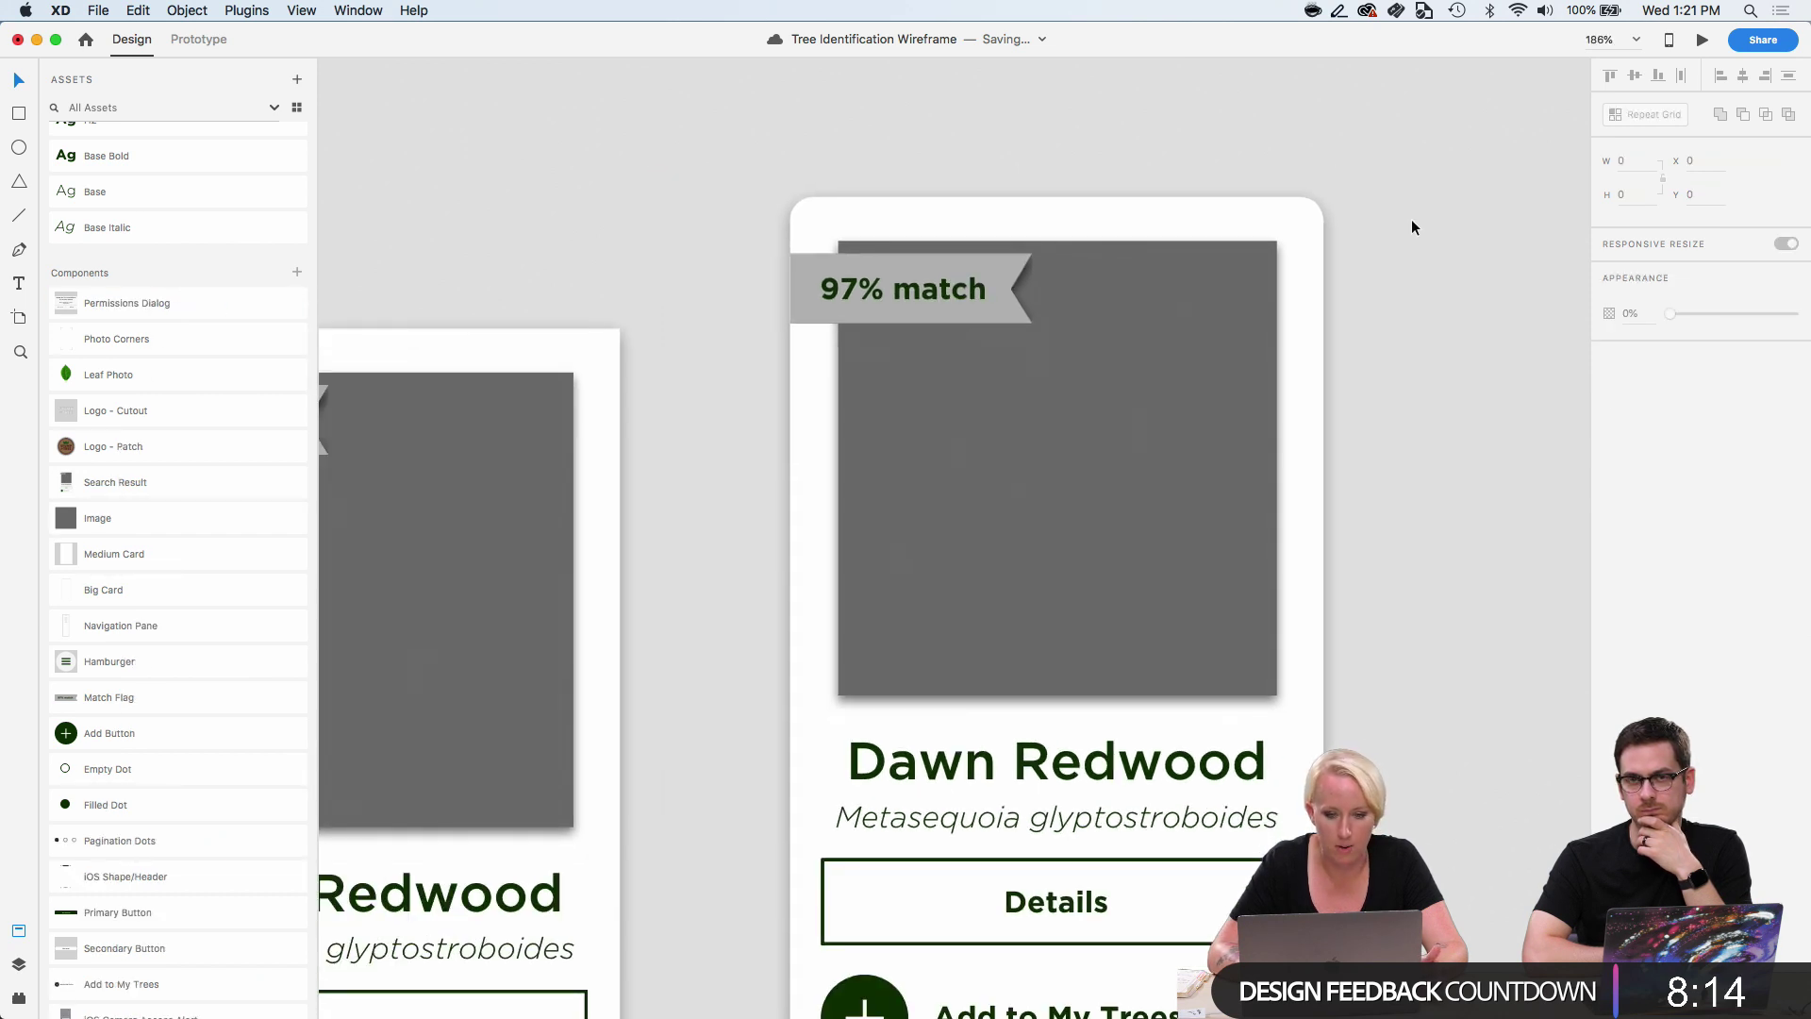
pyautogui.click(1304, 215)
pyautogui.scroll(-2, 1303, 210)
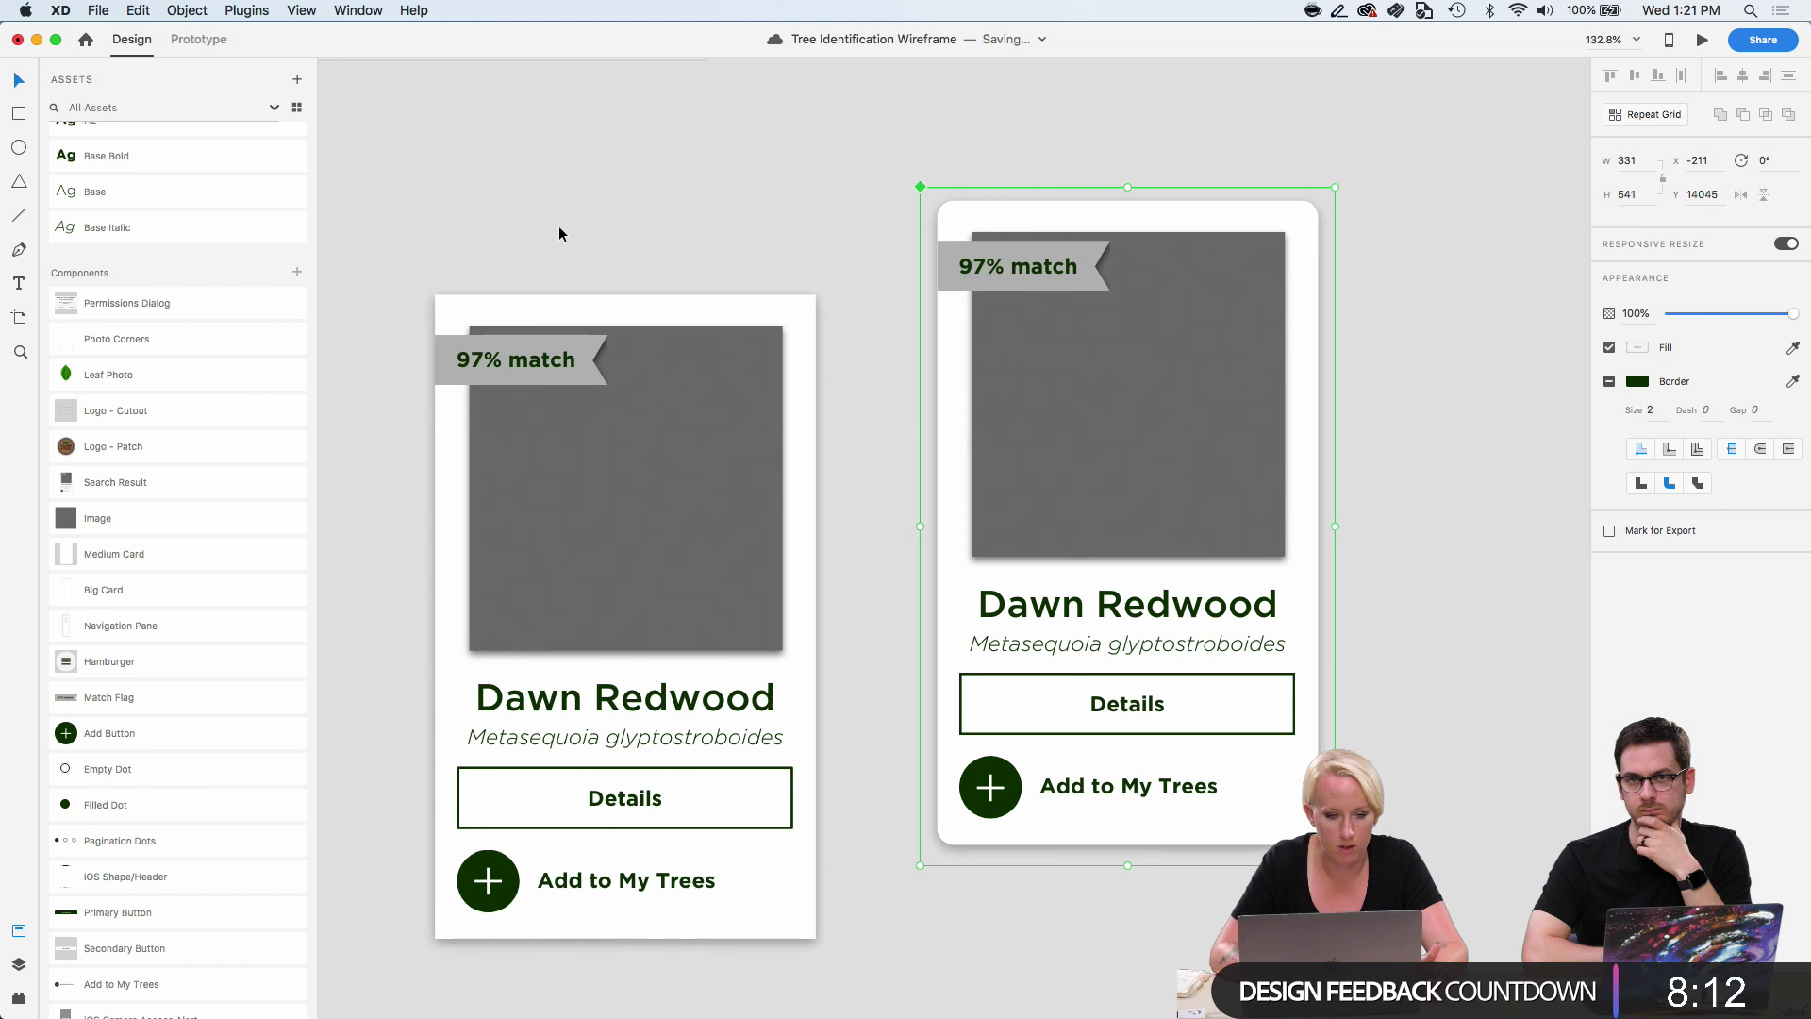
pyautogui.moveTo(387, 234); pyautogui.dragTo(796, 969)
pyautogui.press('Delete')
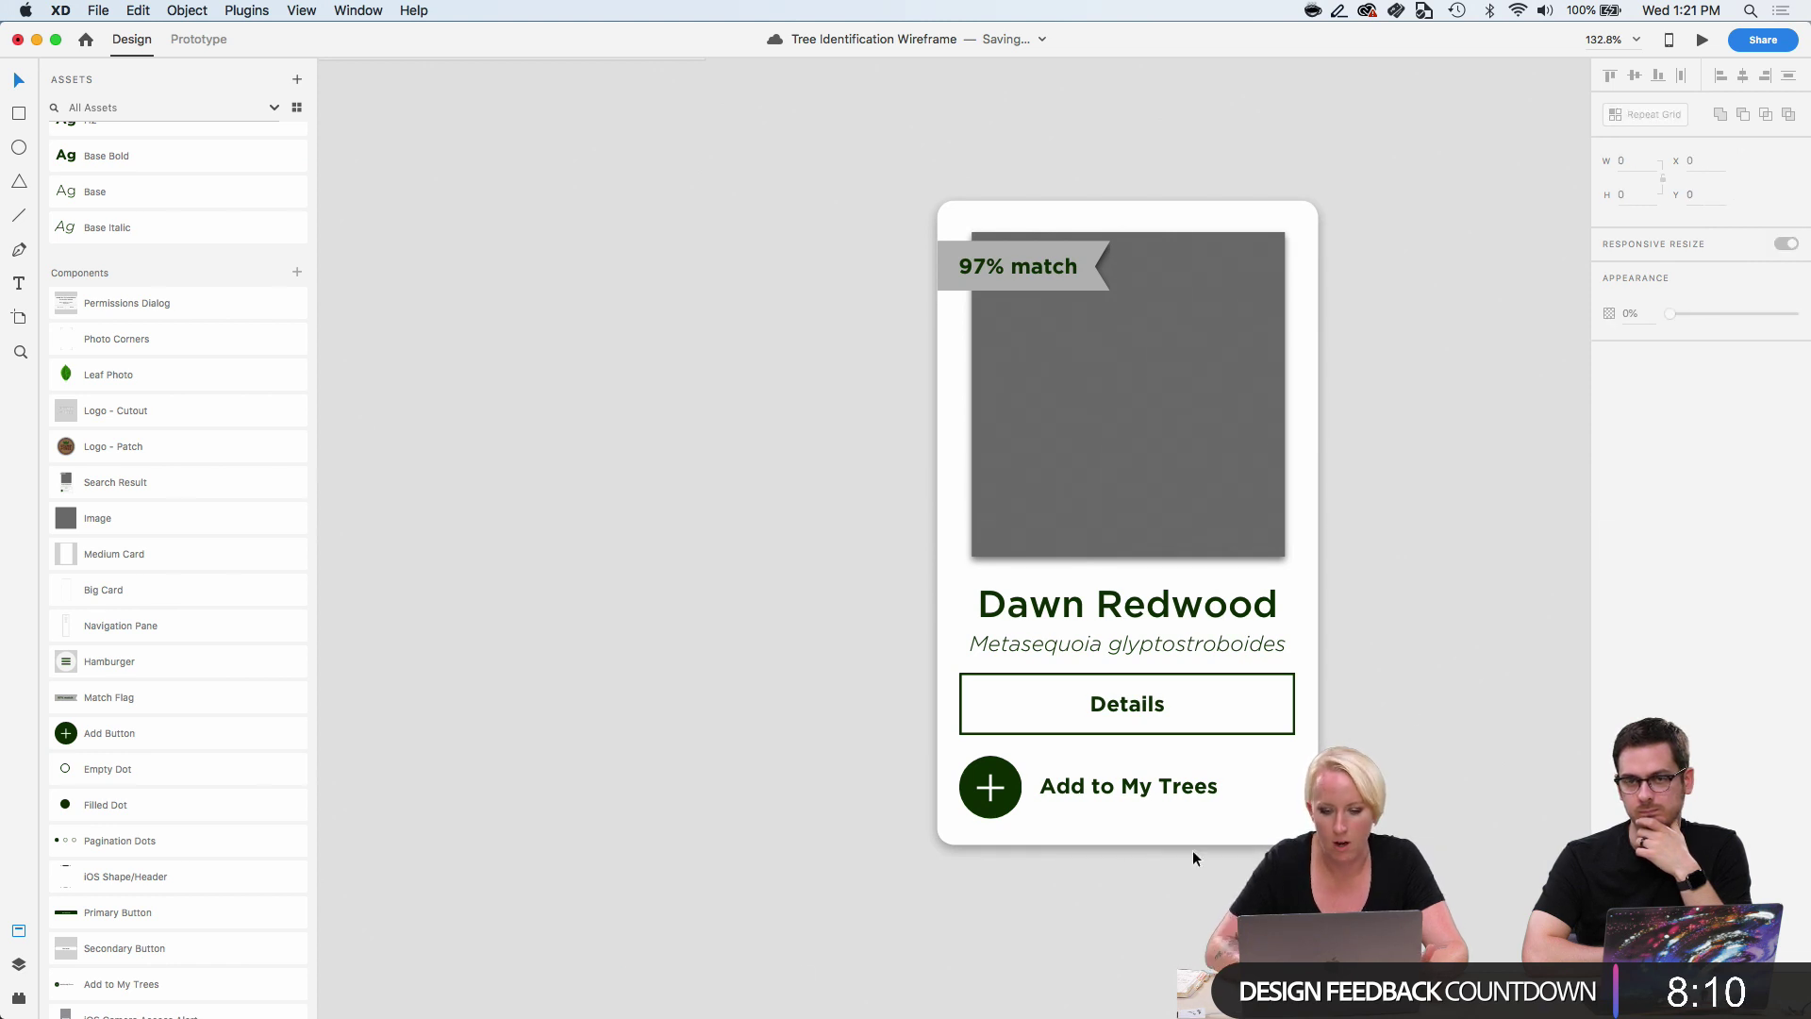
# Open the master component of the Details button in the Search Result card.
pyautogui.click(1145, 516)
pyautogui.scroll(2, 1145, 516)
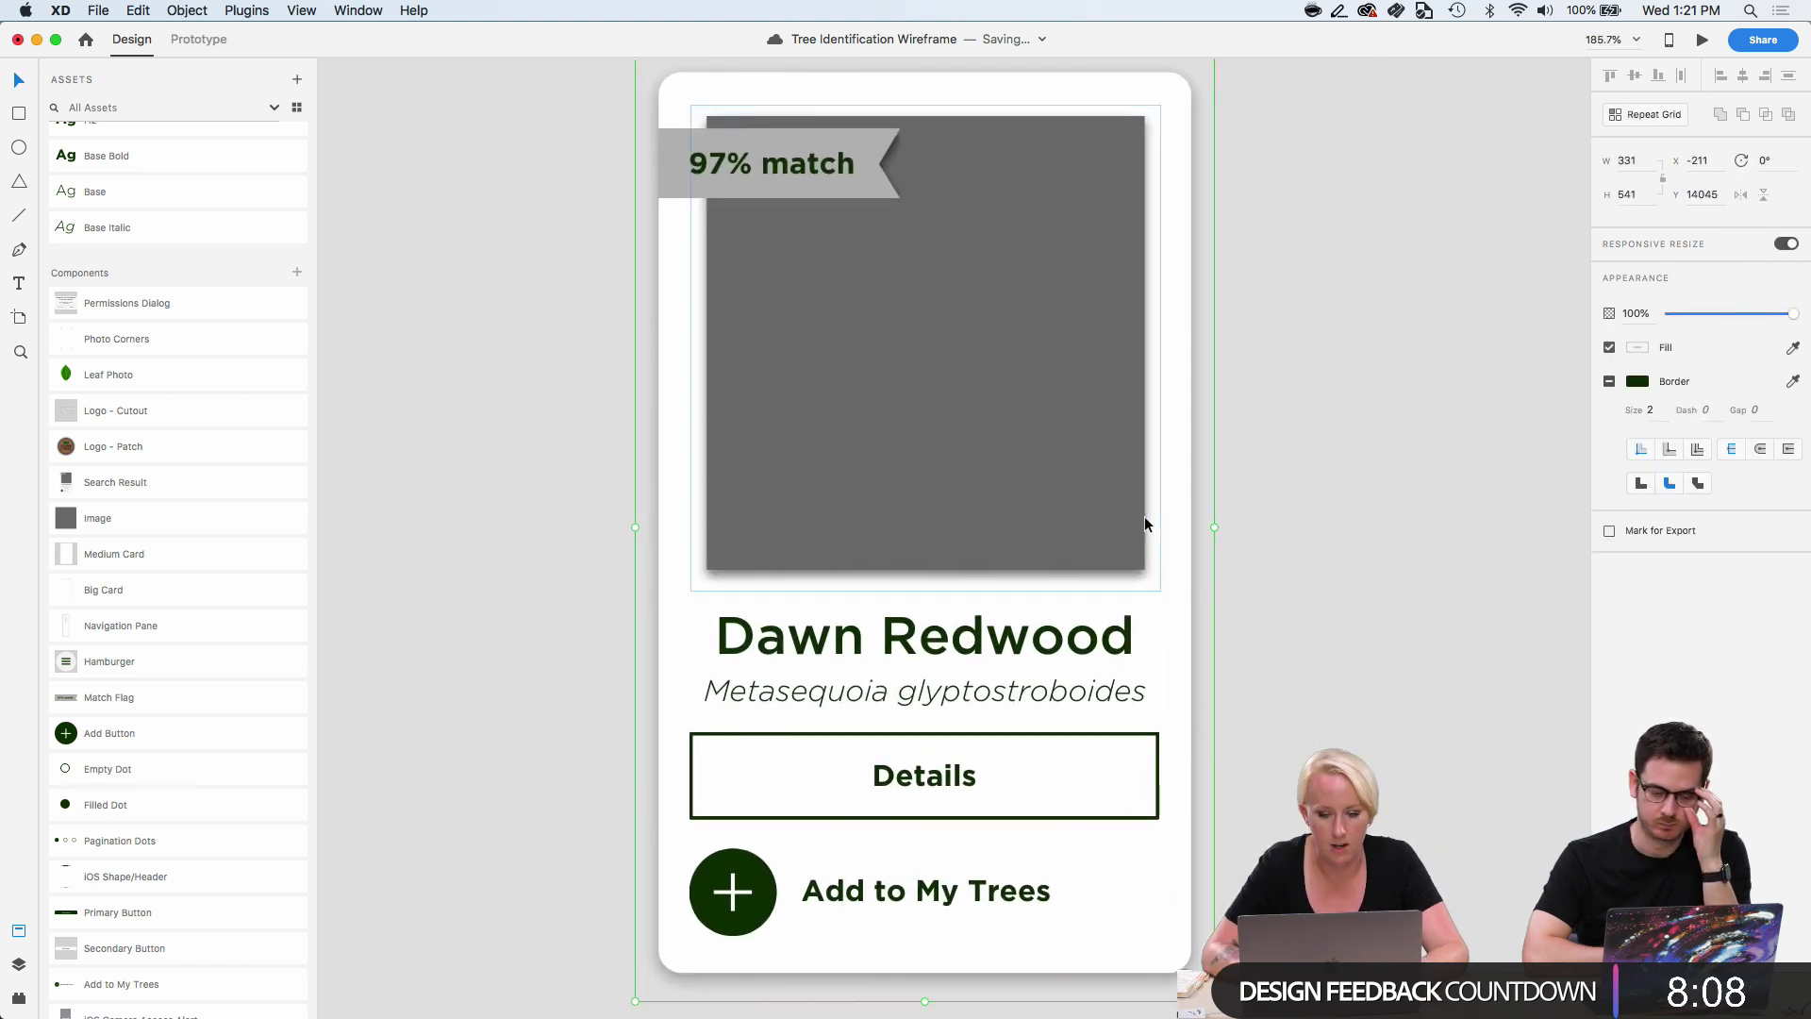
pyautogui.doubleClick(979, 733)
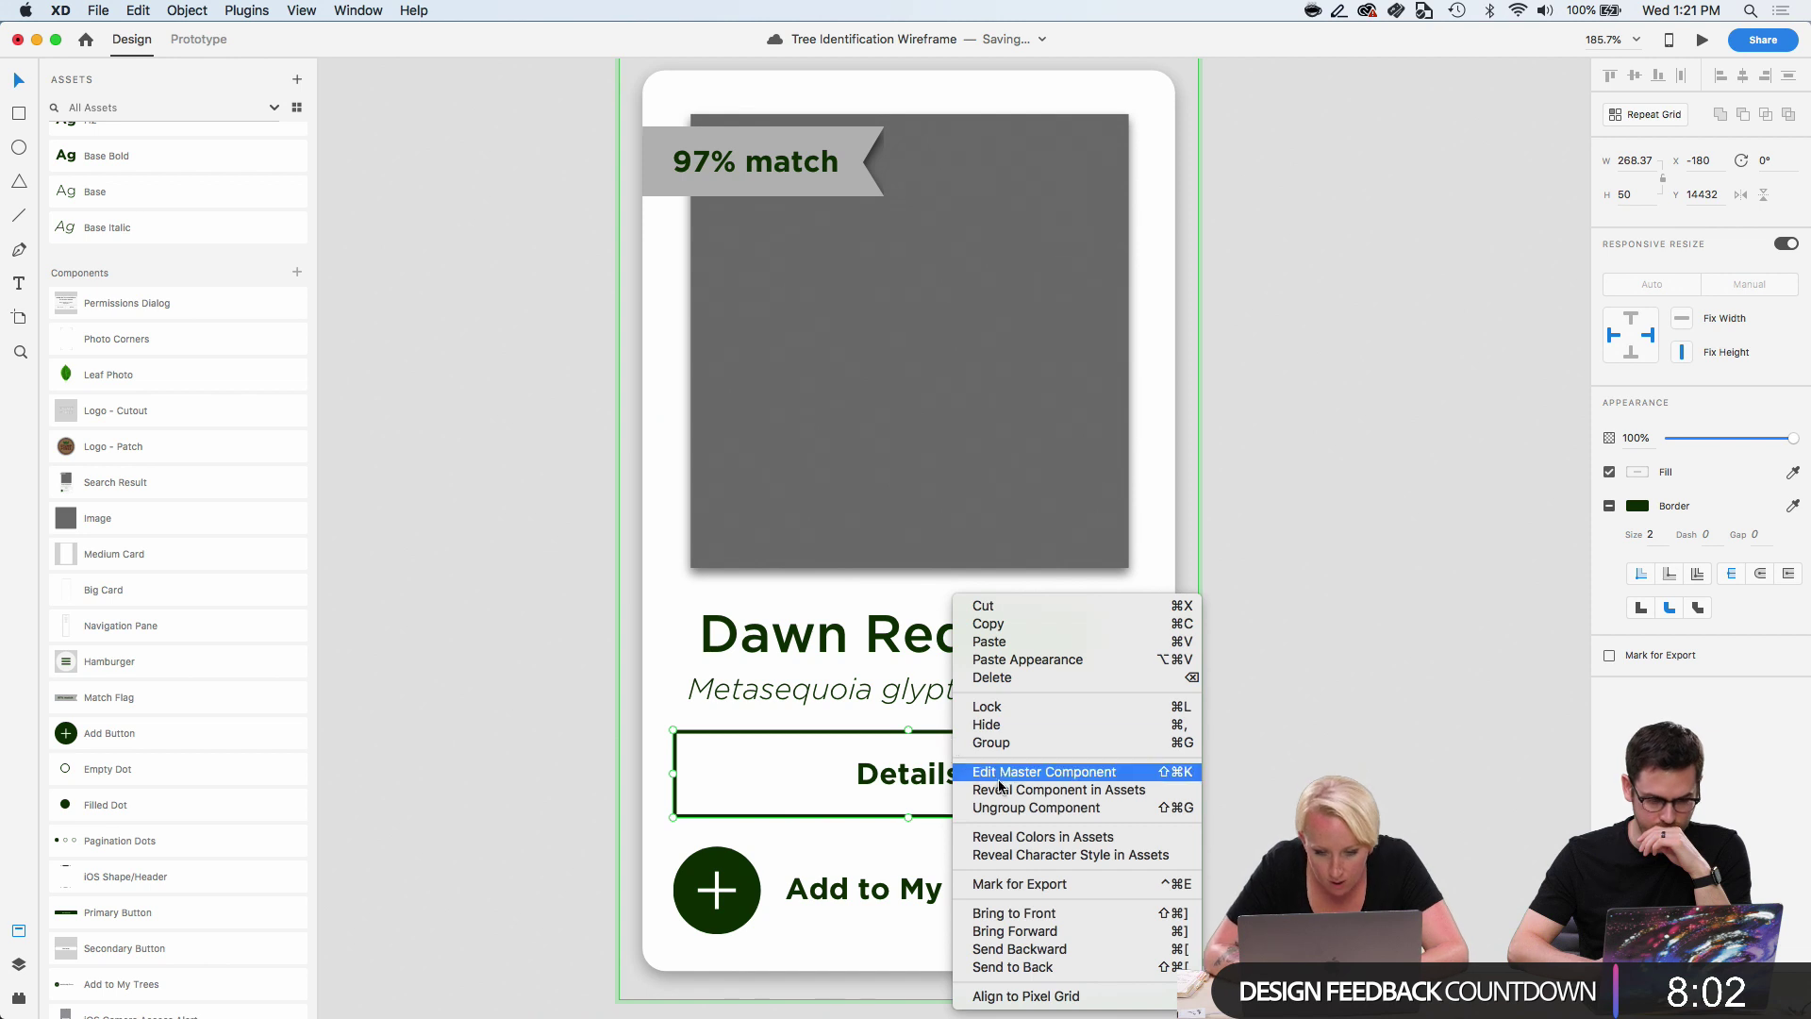
pyautogui.click(1005, 774)
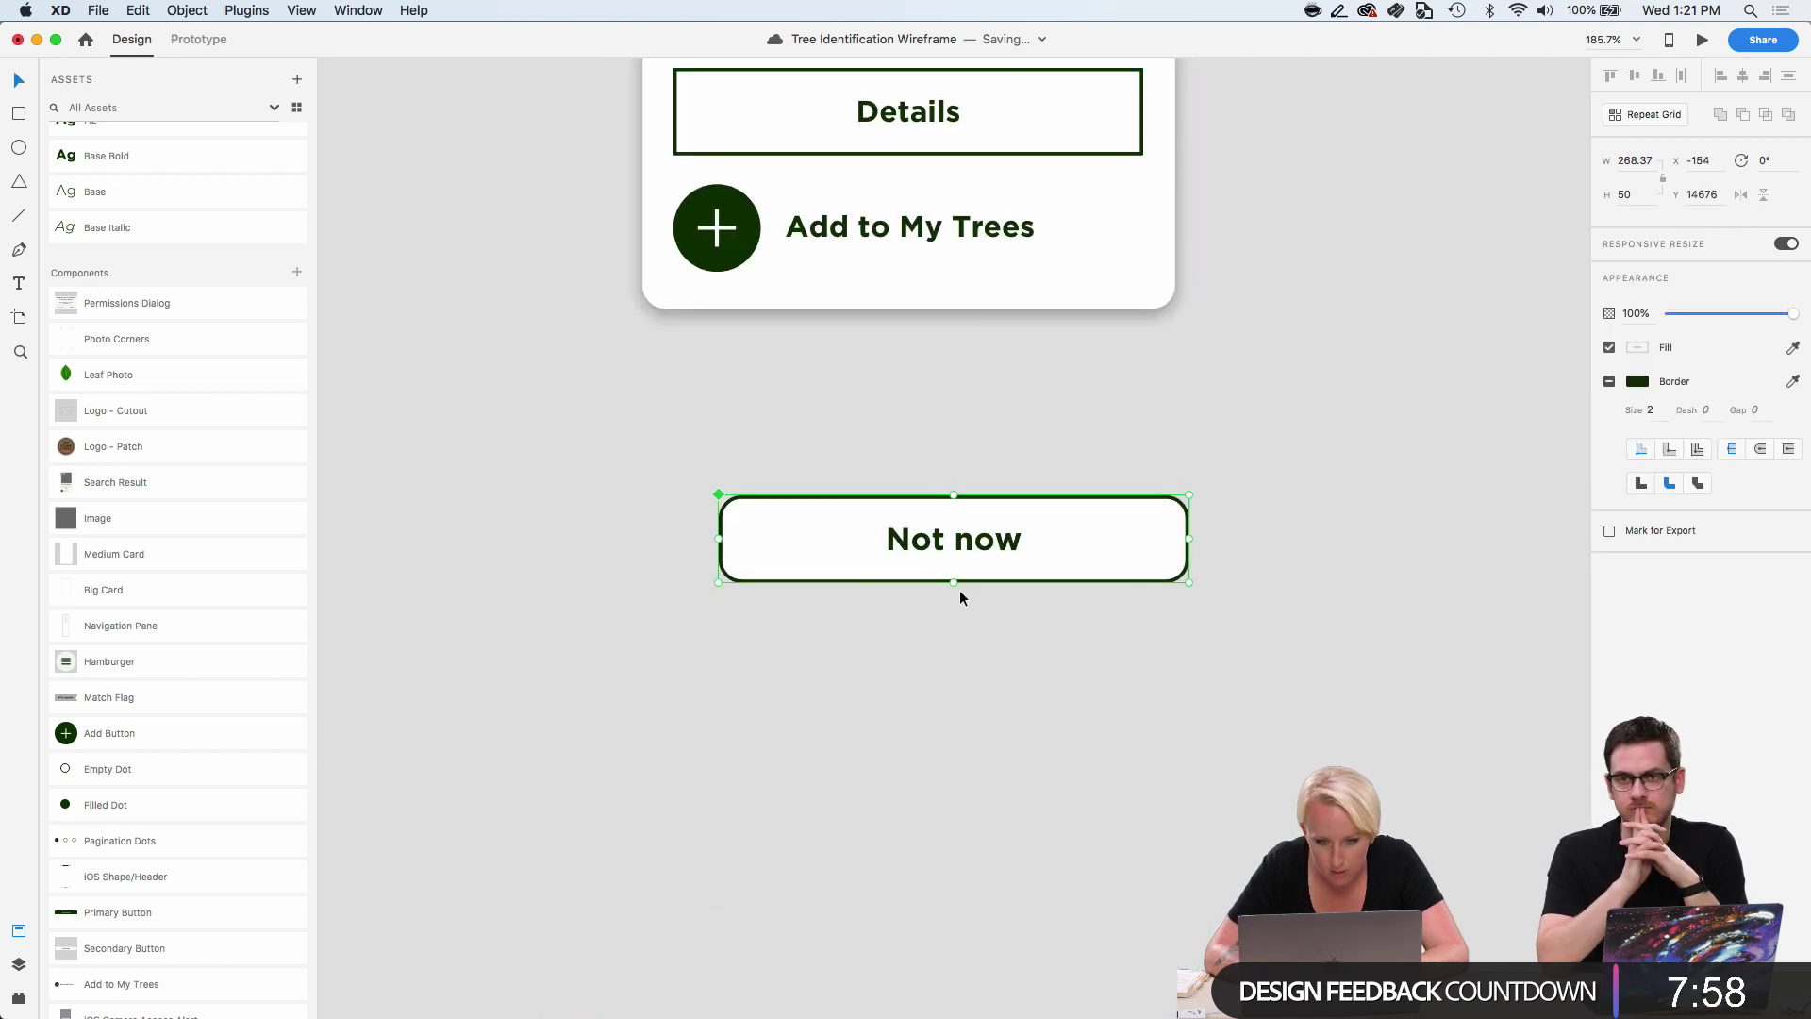
# Compare the square-cornered Details button with the rounded Not now master and check its component options.
pyautogui.scroll(5, 960, 586)
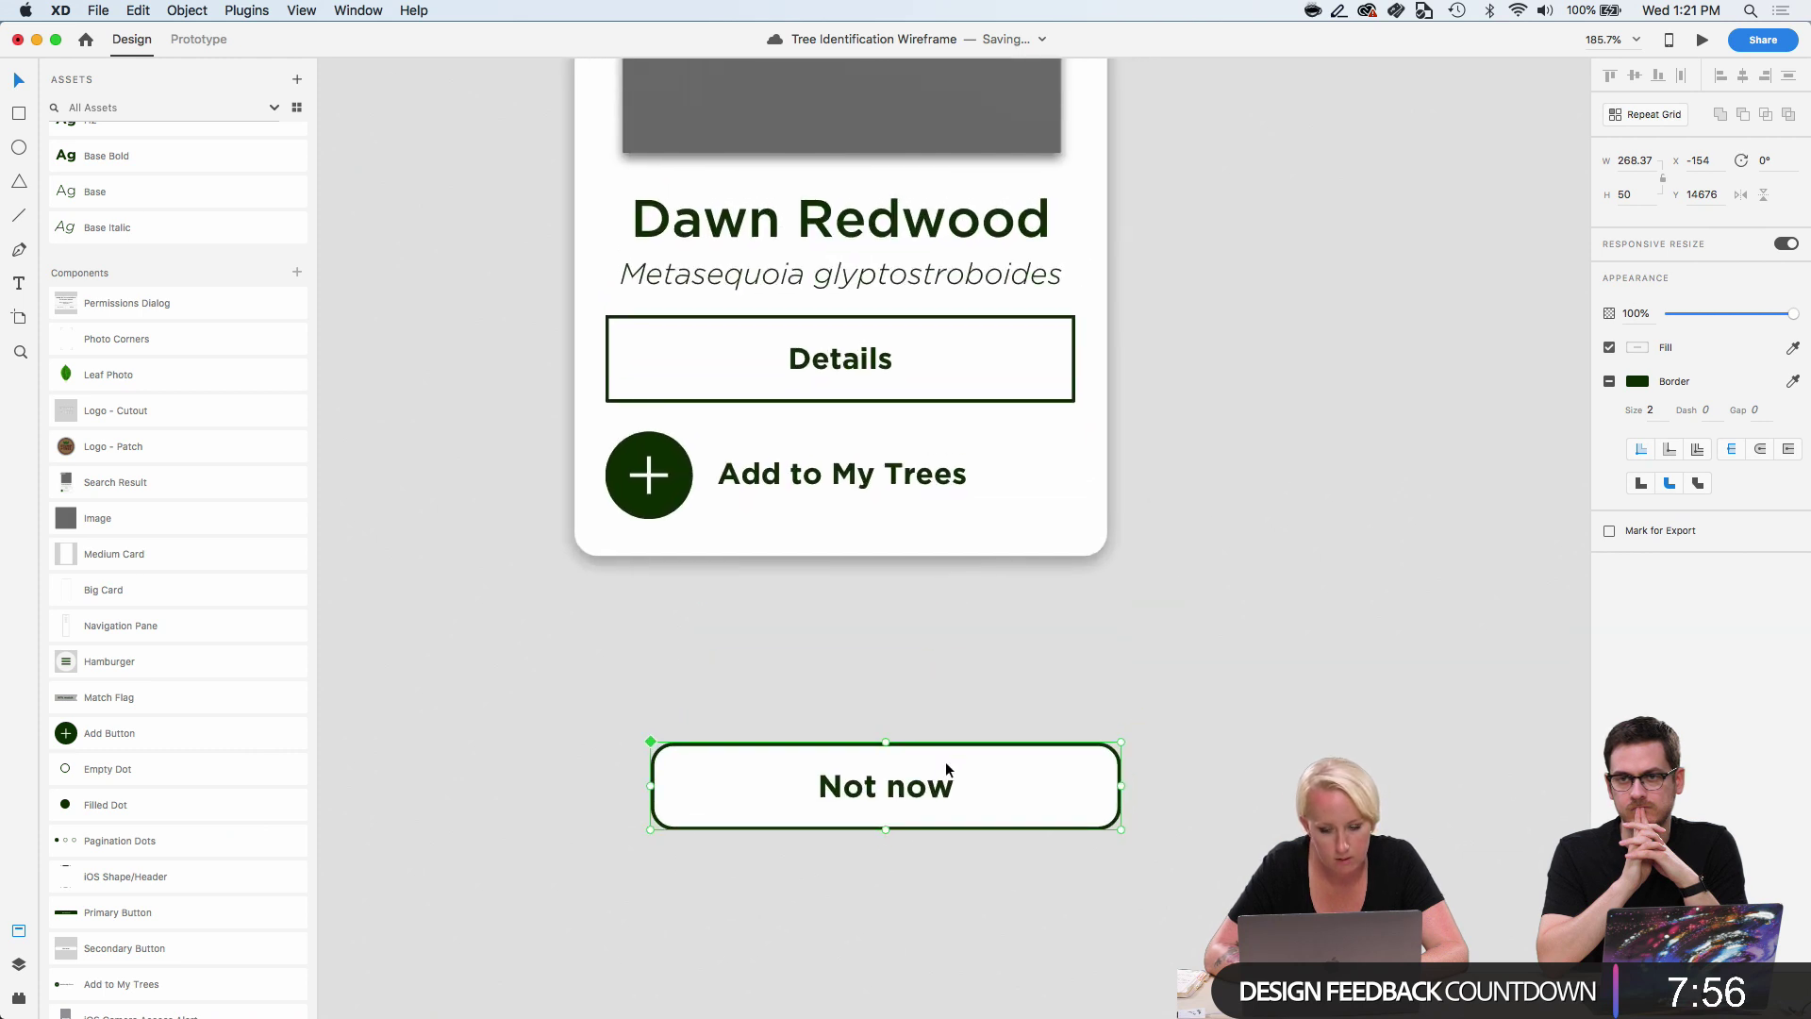
pyautogui.click(911, 881)
pyautogui.doubleClick(908, 399)
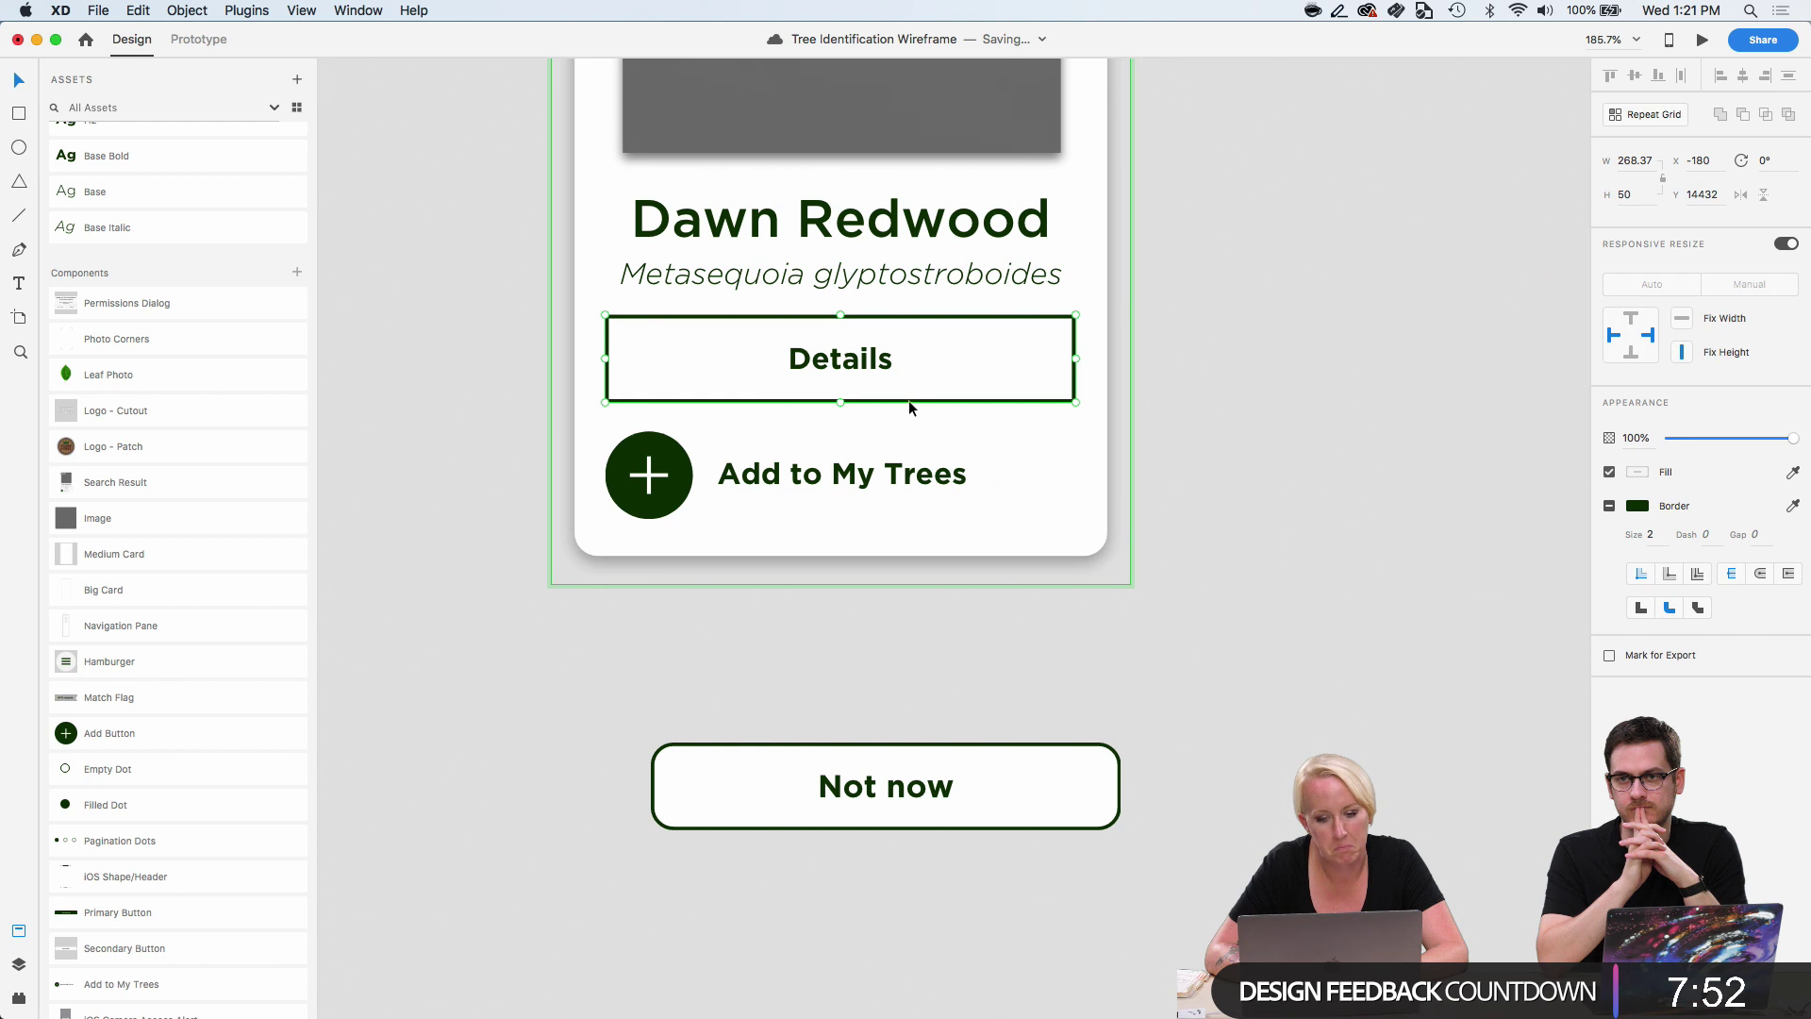
pyautogui.rightClick(910, 401)
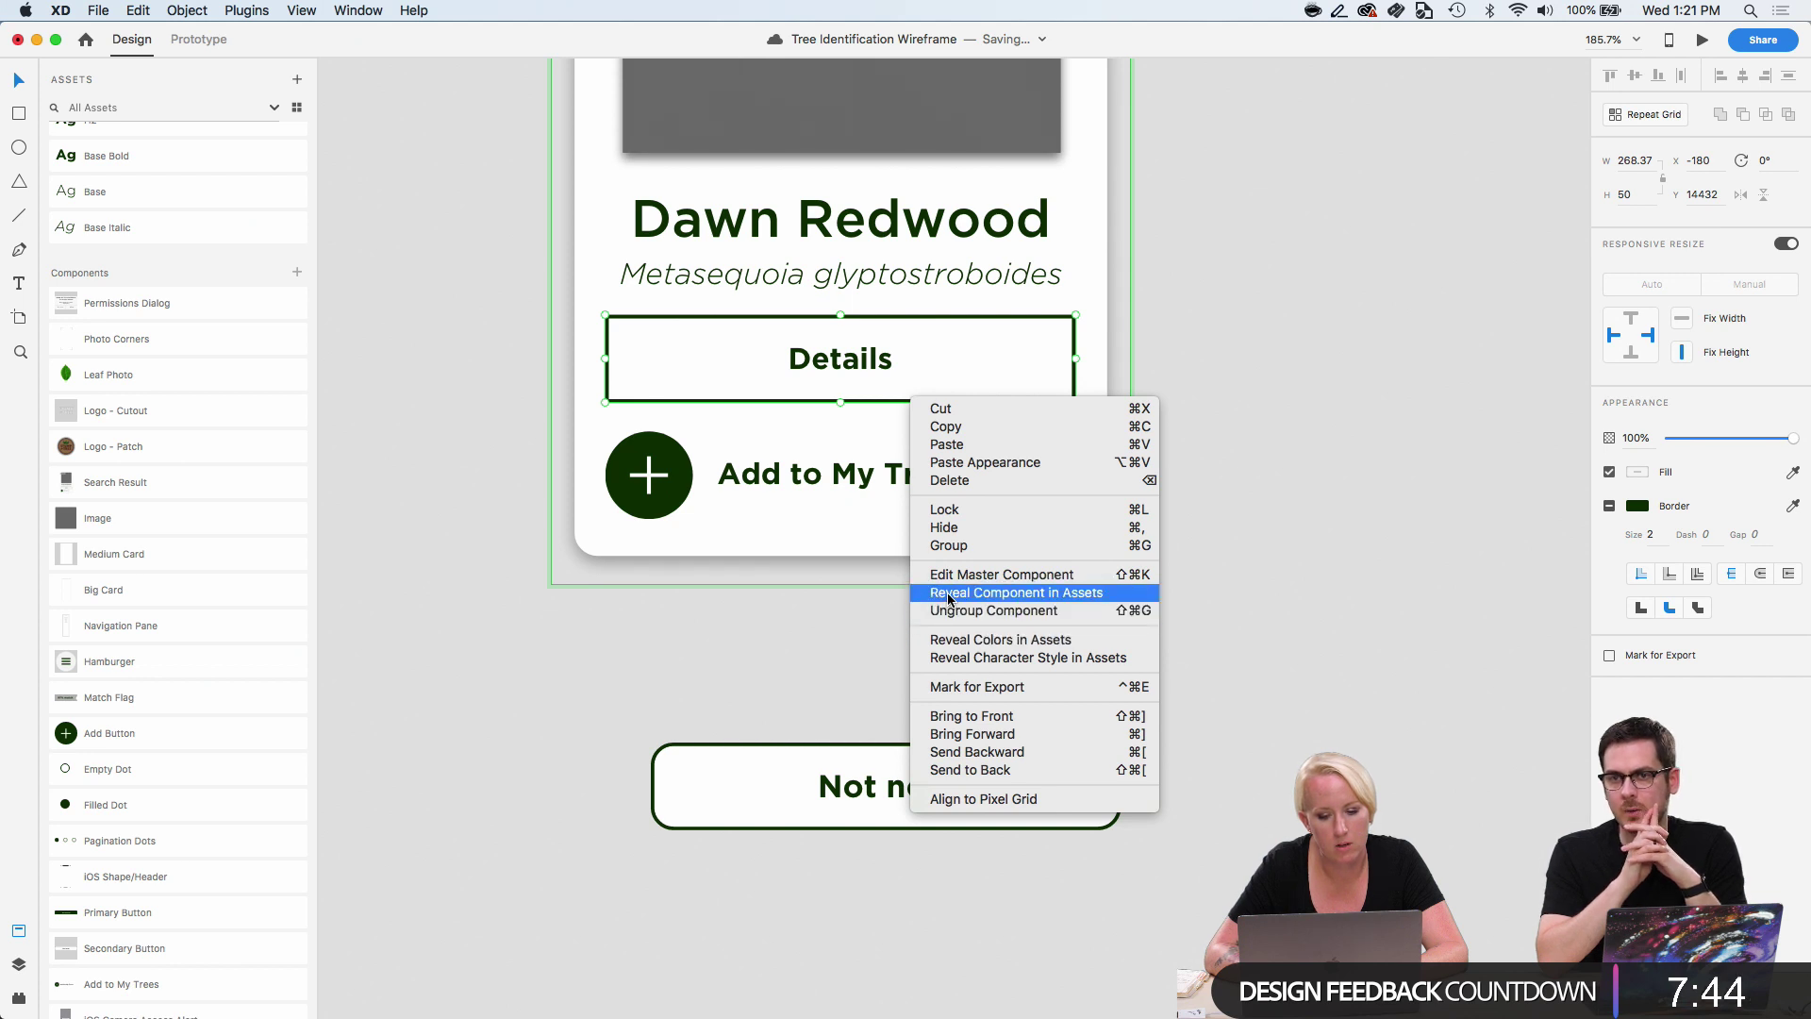
pyautogui.click(873, 667)
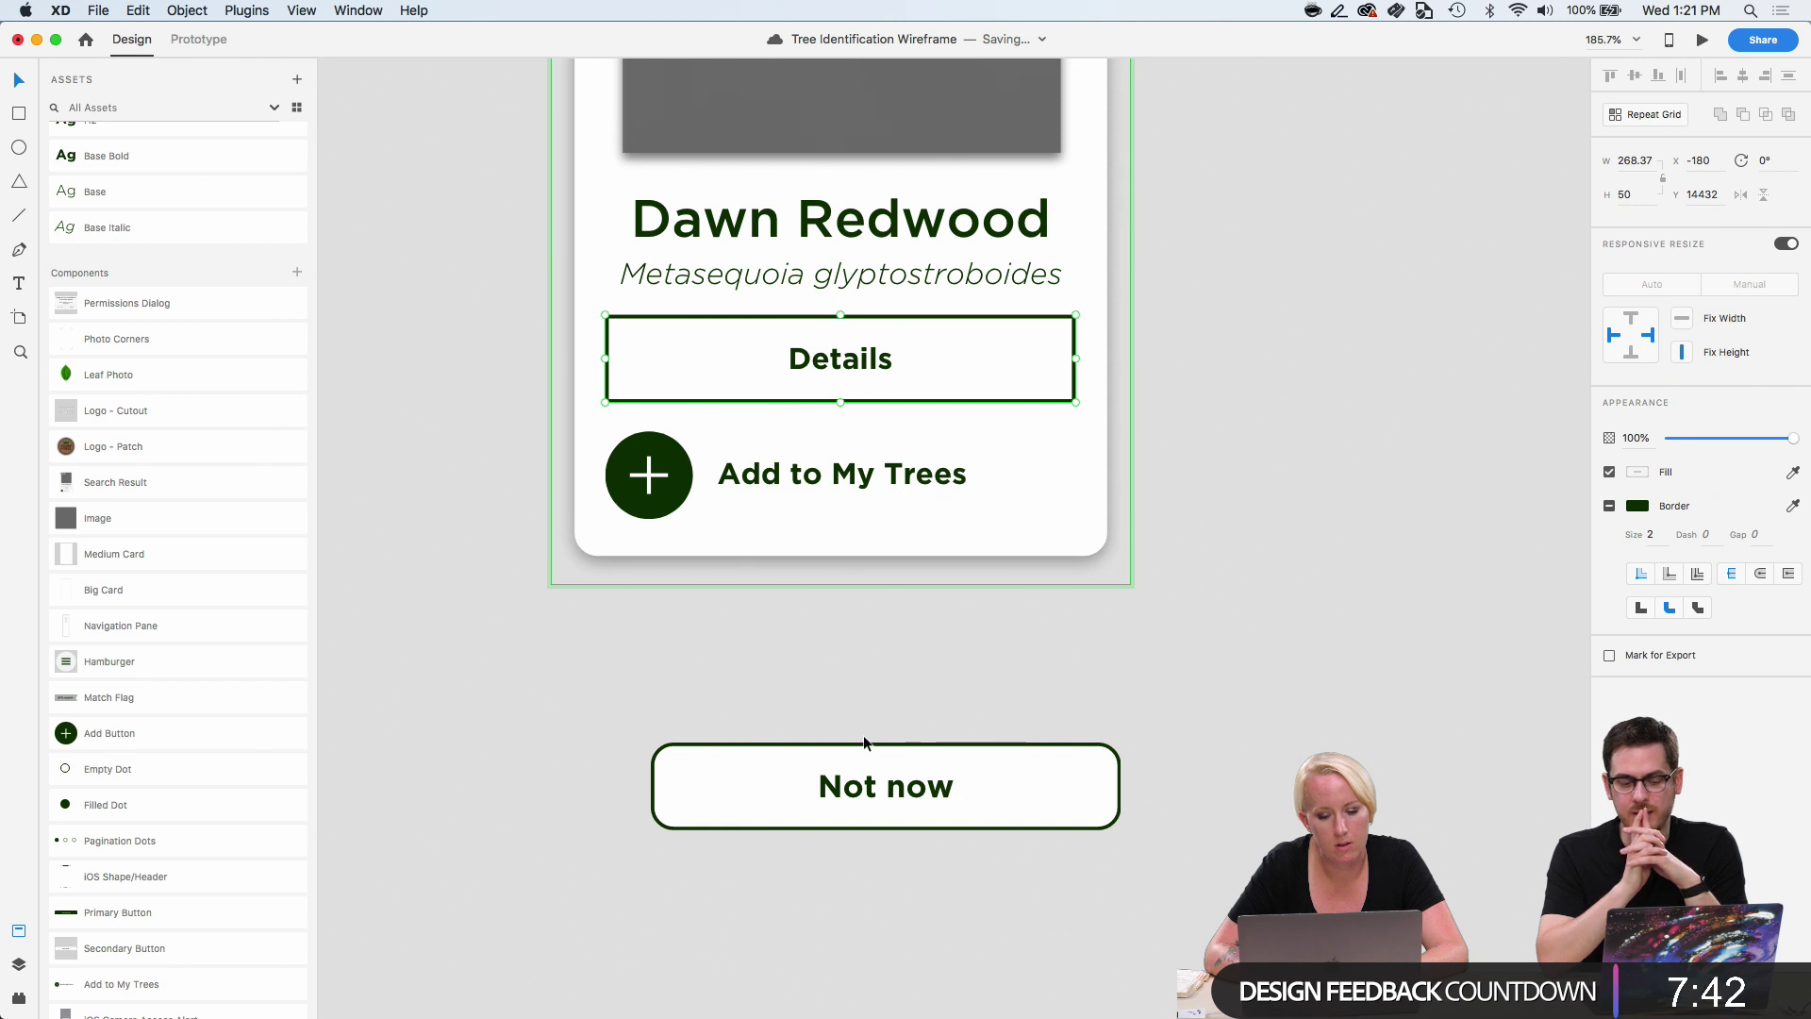
# Delete the Details button from the Search Result card and move the rounded Not now button into its place.
pyautogui.click(19, 963)
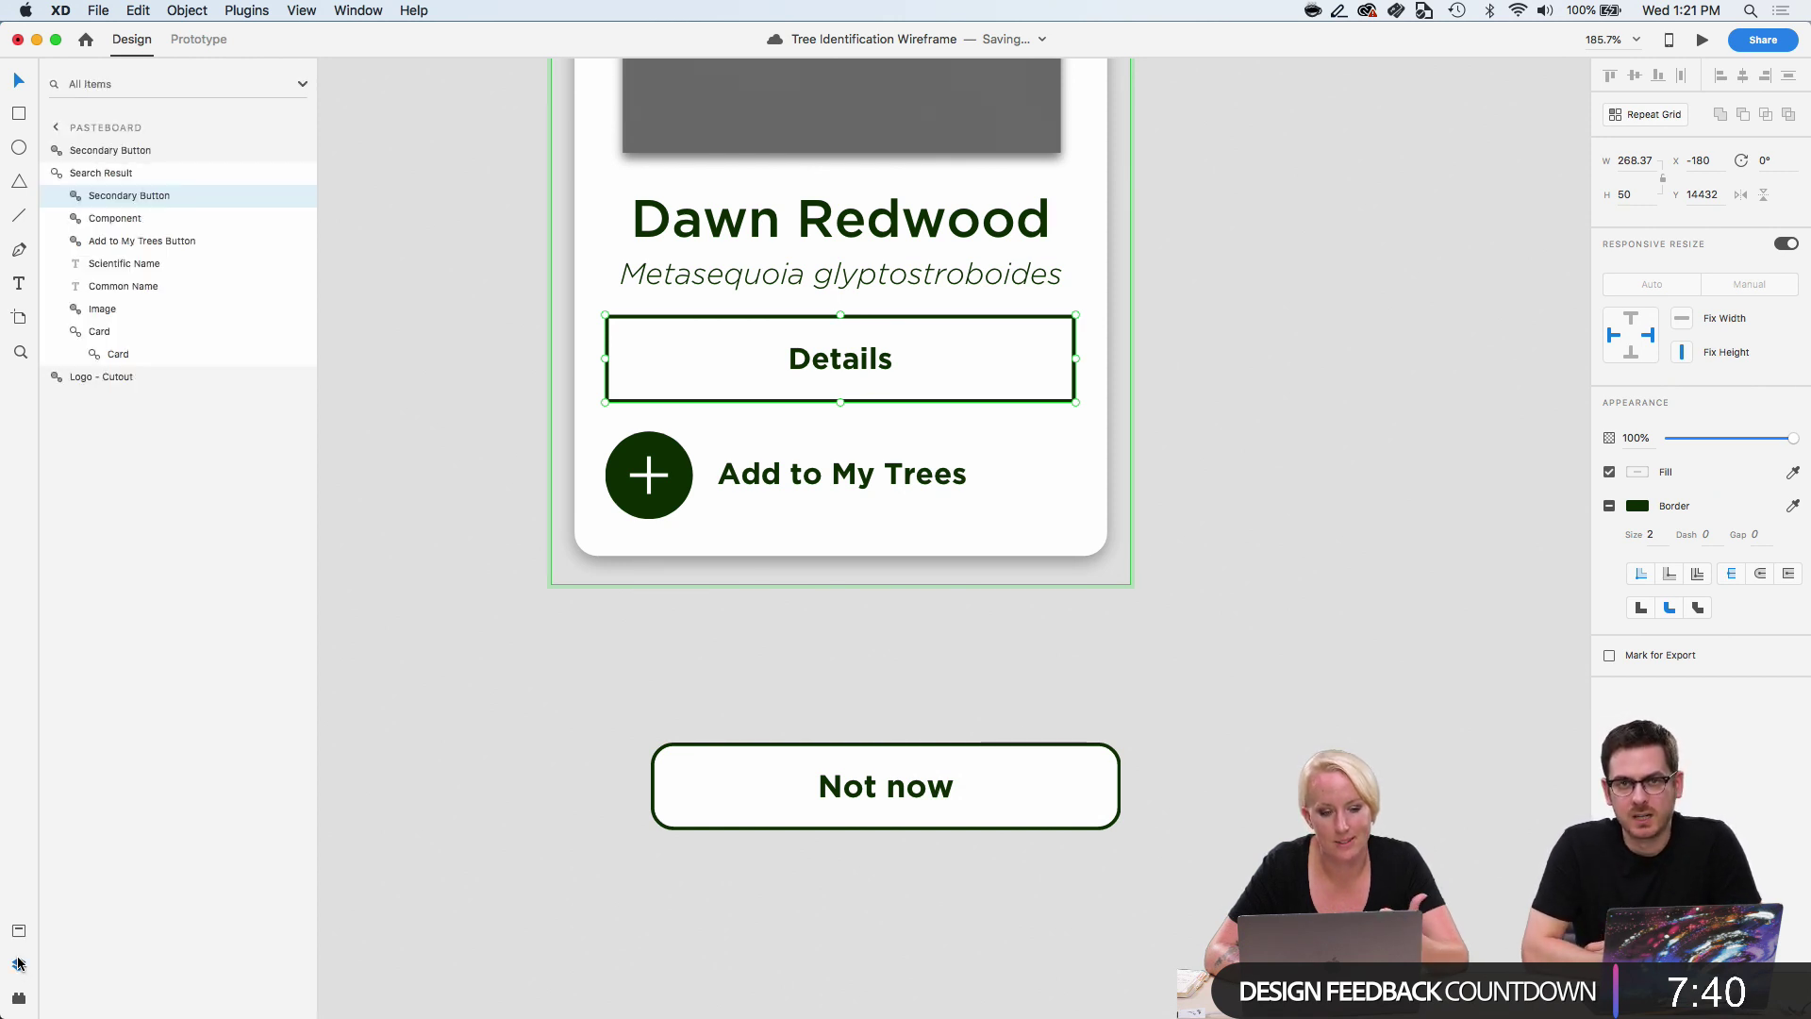
pyautogui.rightClick(113, 203)
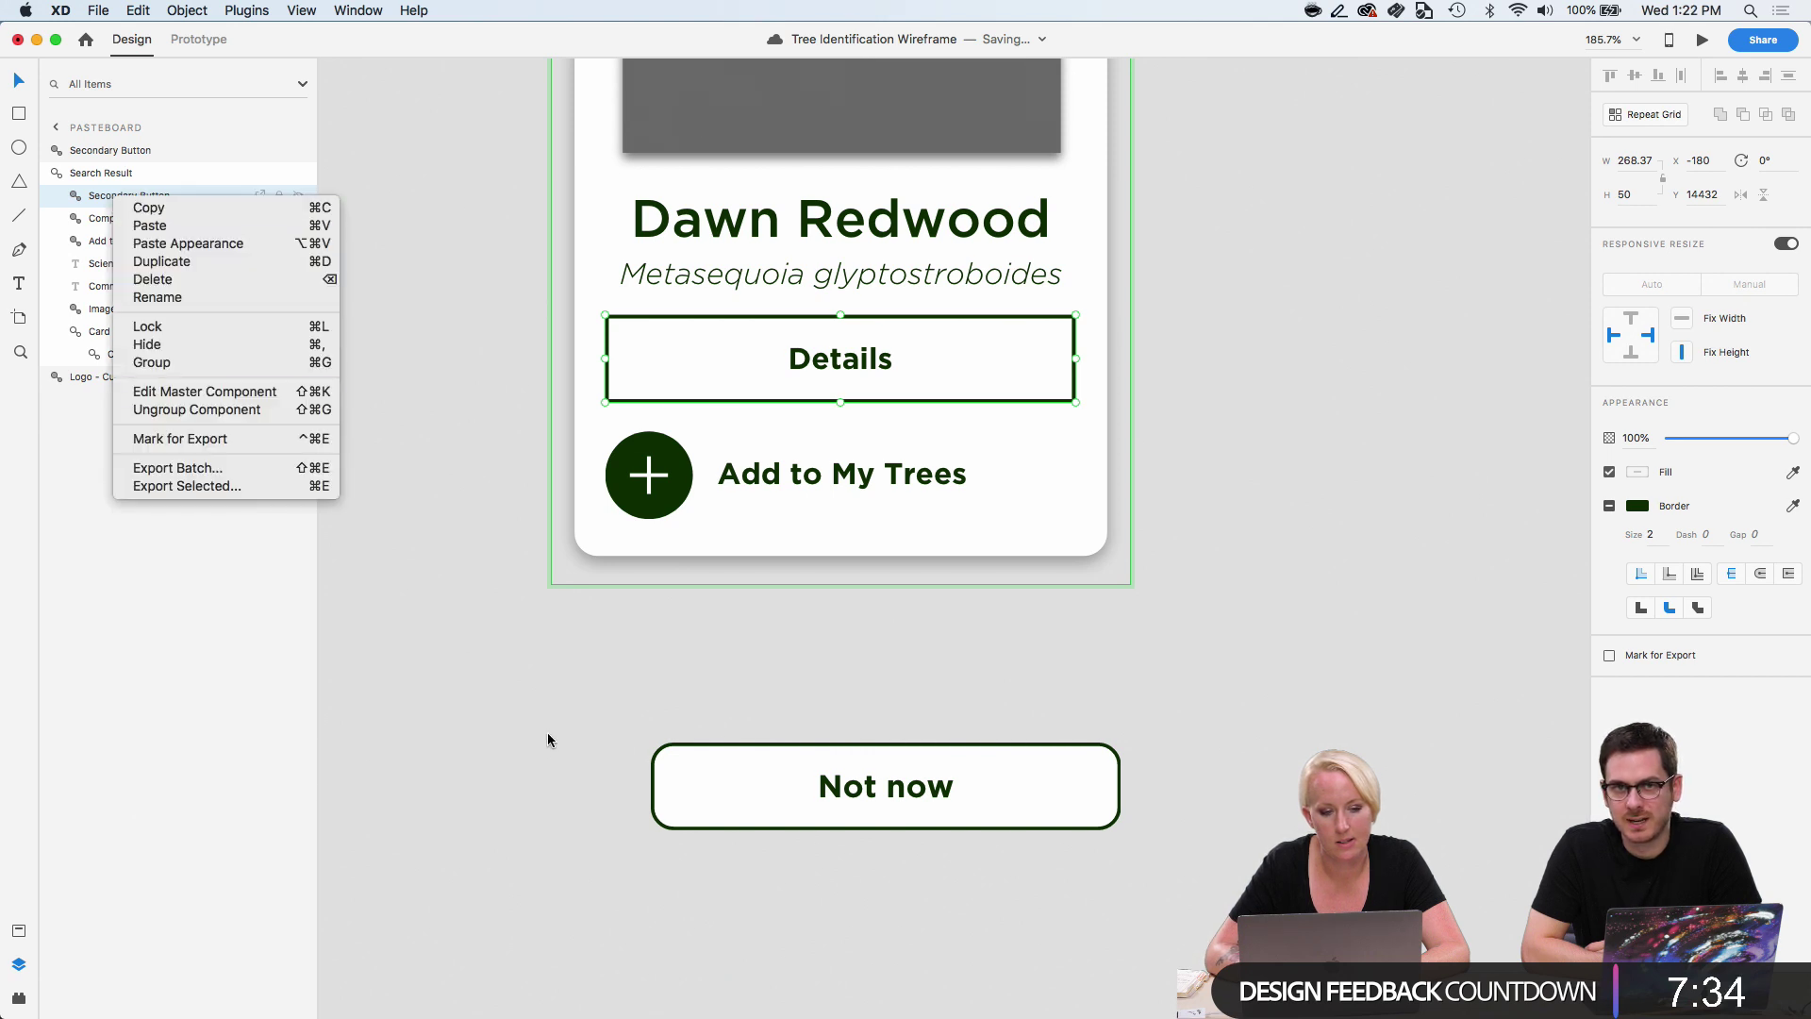
pyautogui.click(360, 537)
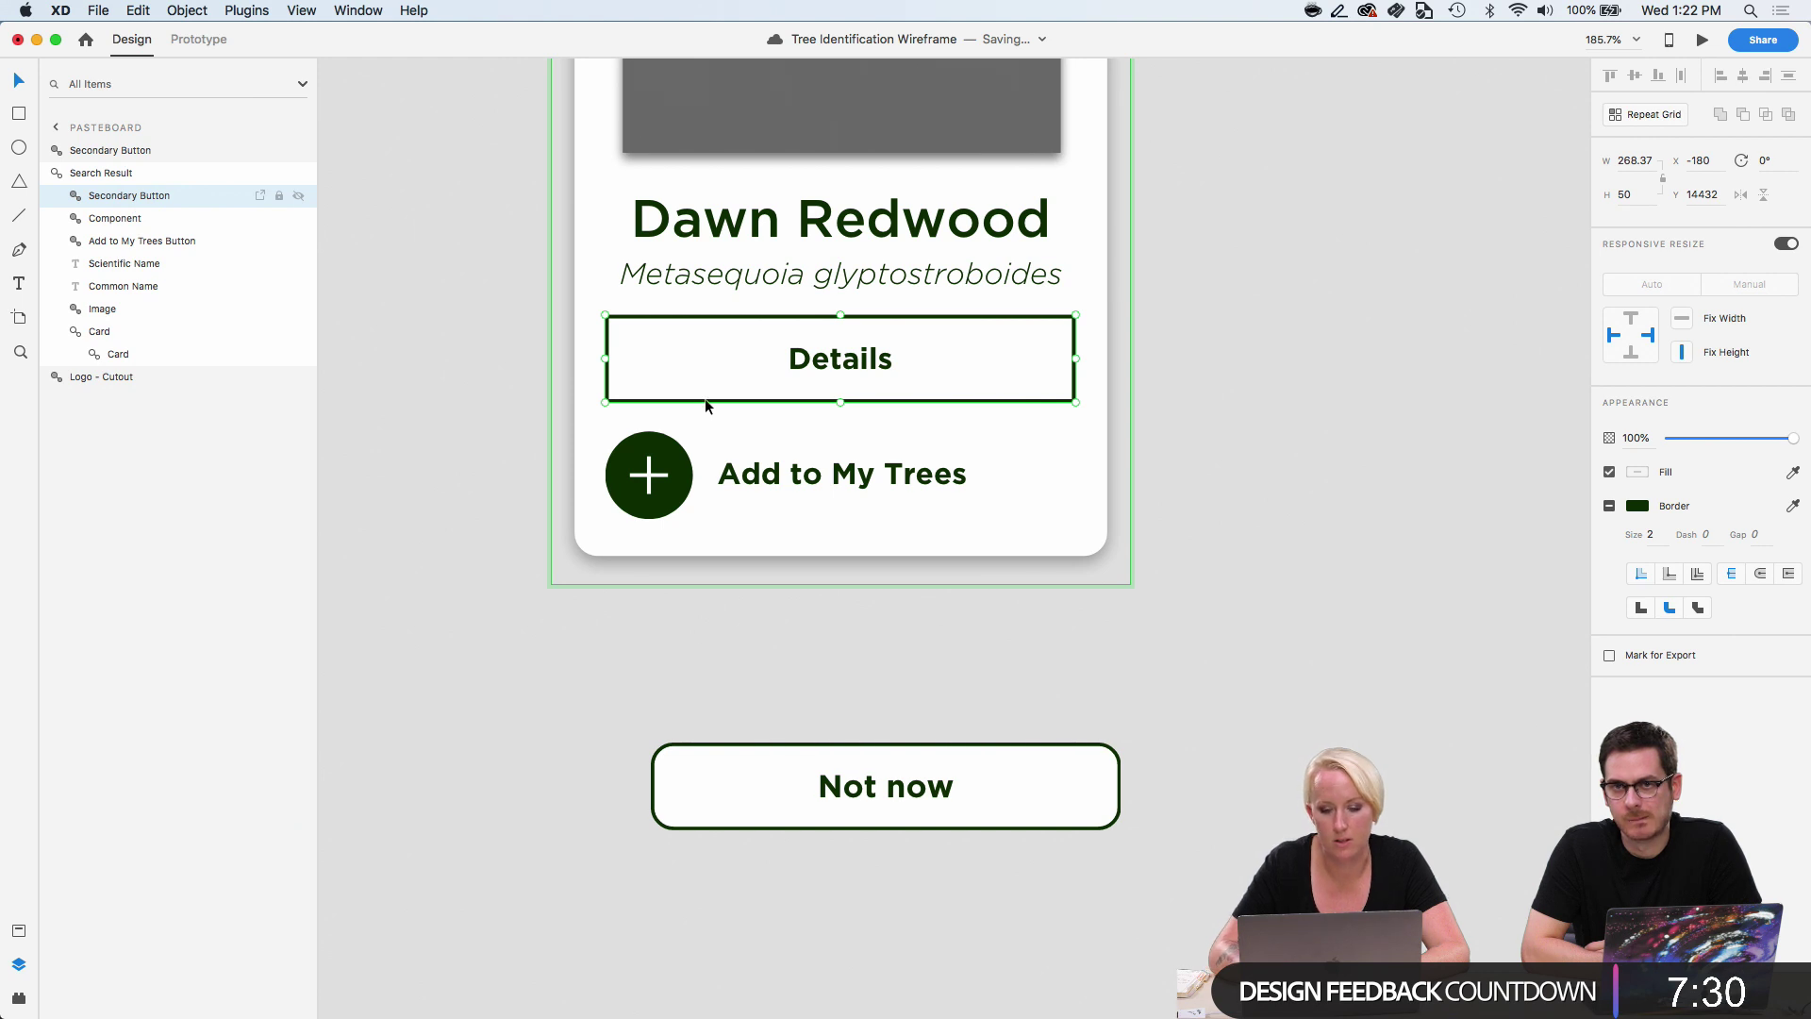
pyautogui.press('Delete')
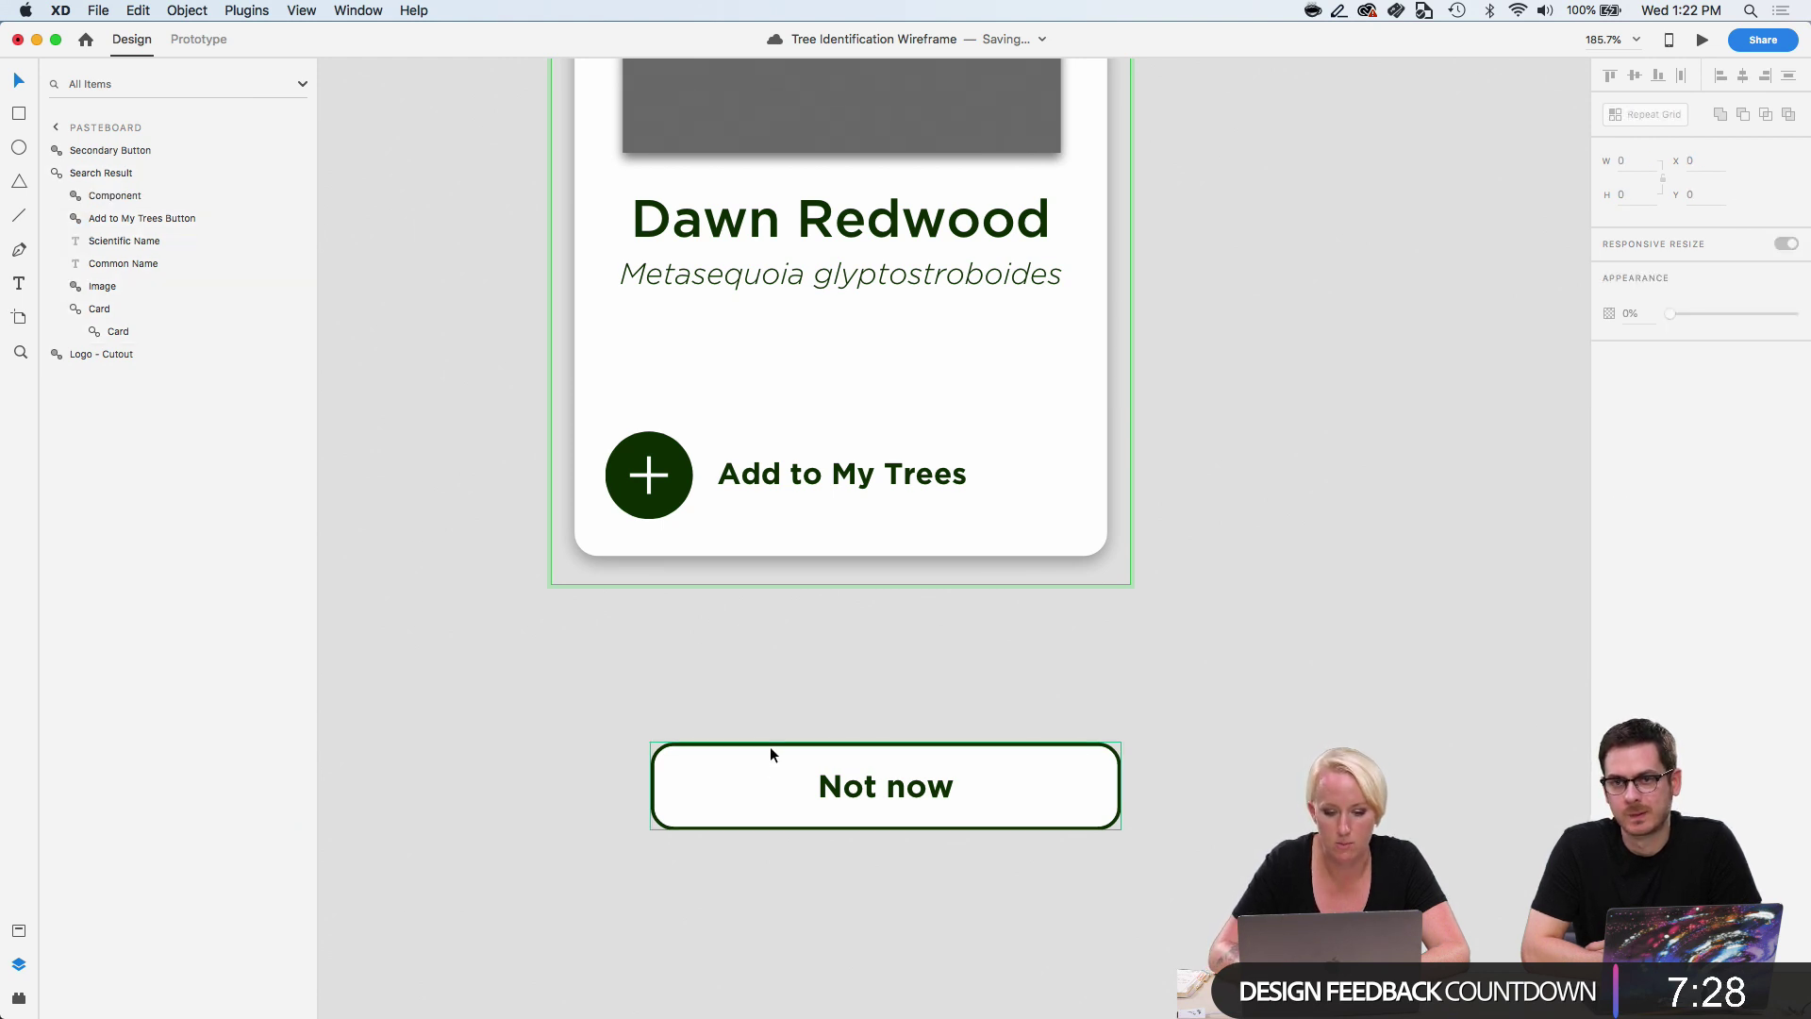
pyautogui.moveTo(769, 745); pyautogui.dragTo(727, 321)
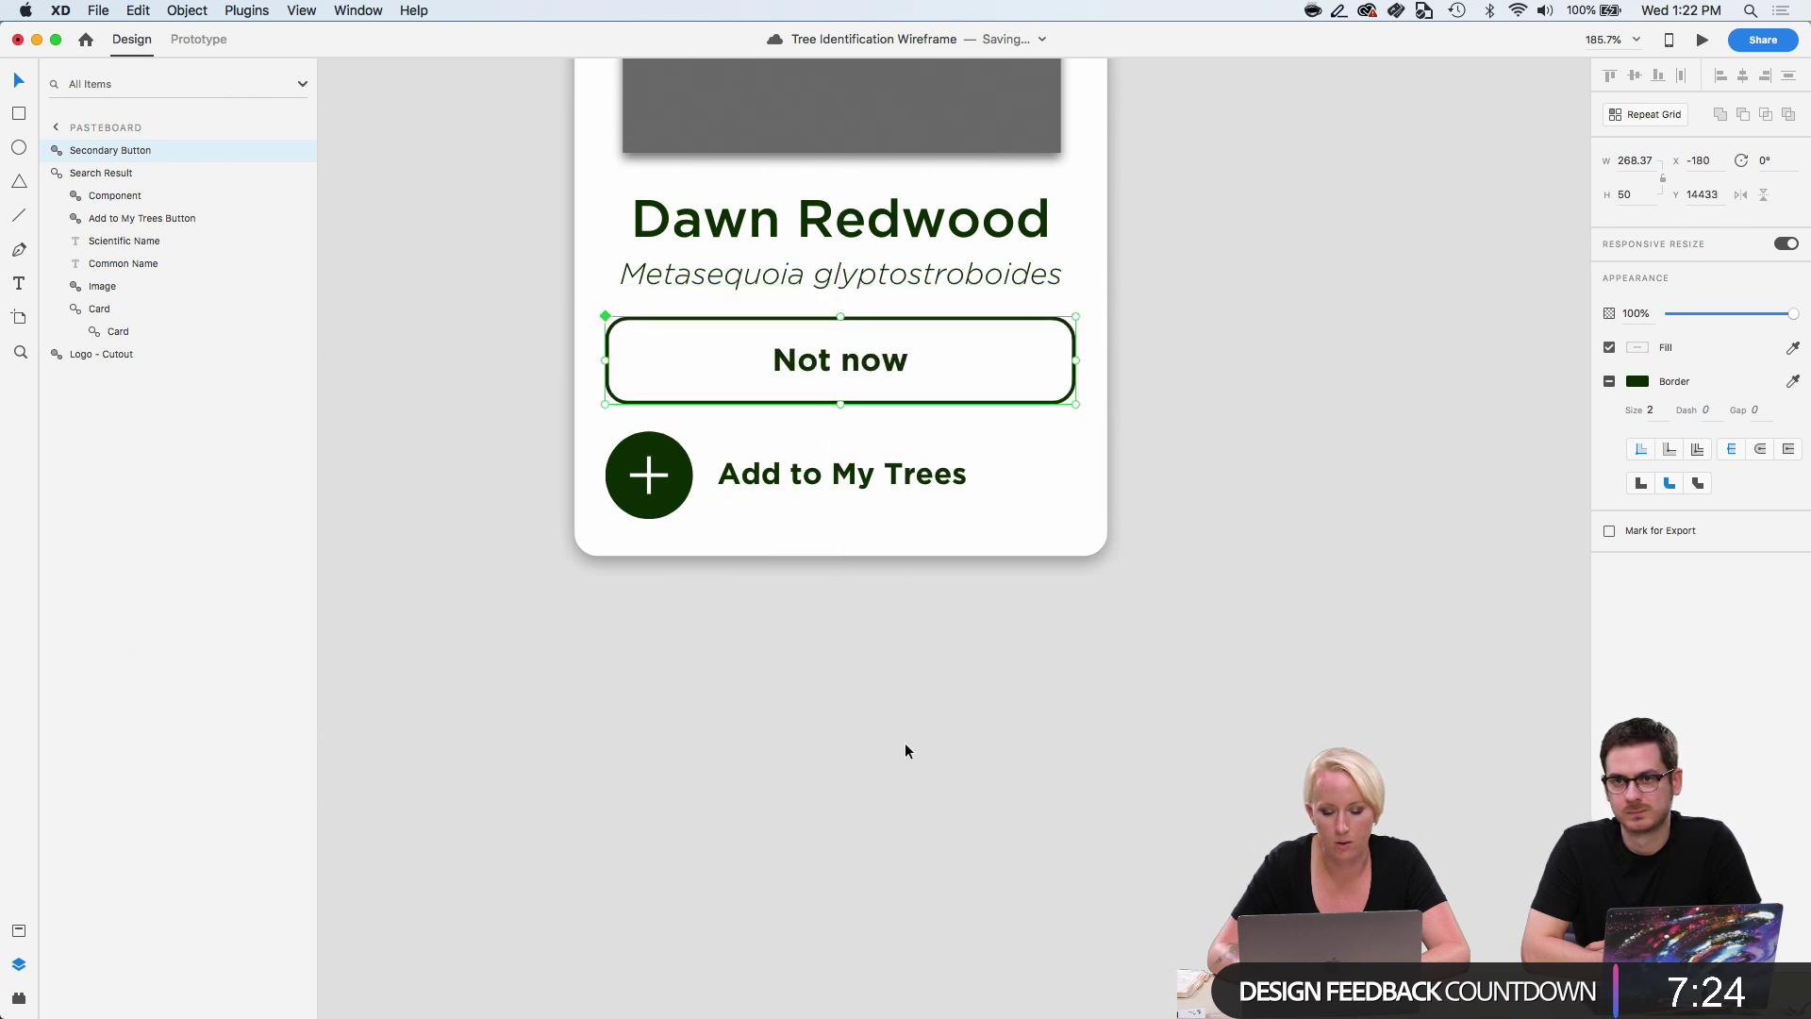
# Try to fill the whole 97% match banner component with the yellow #FAE545 swatch, and undo the fill.
pyautogui.click(904, 744)
pyautogui.scroll(5, 904, 743)
pyautogui.click(904, 744)
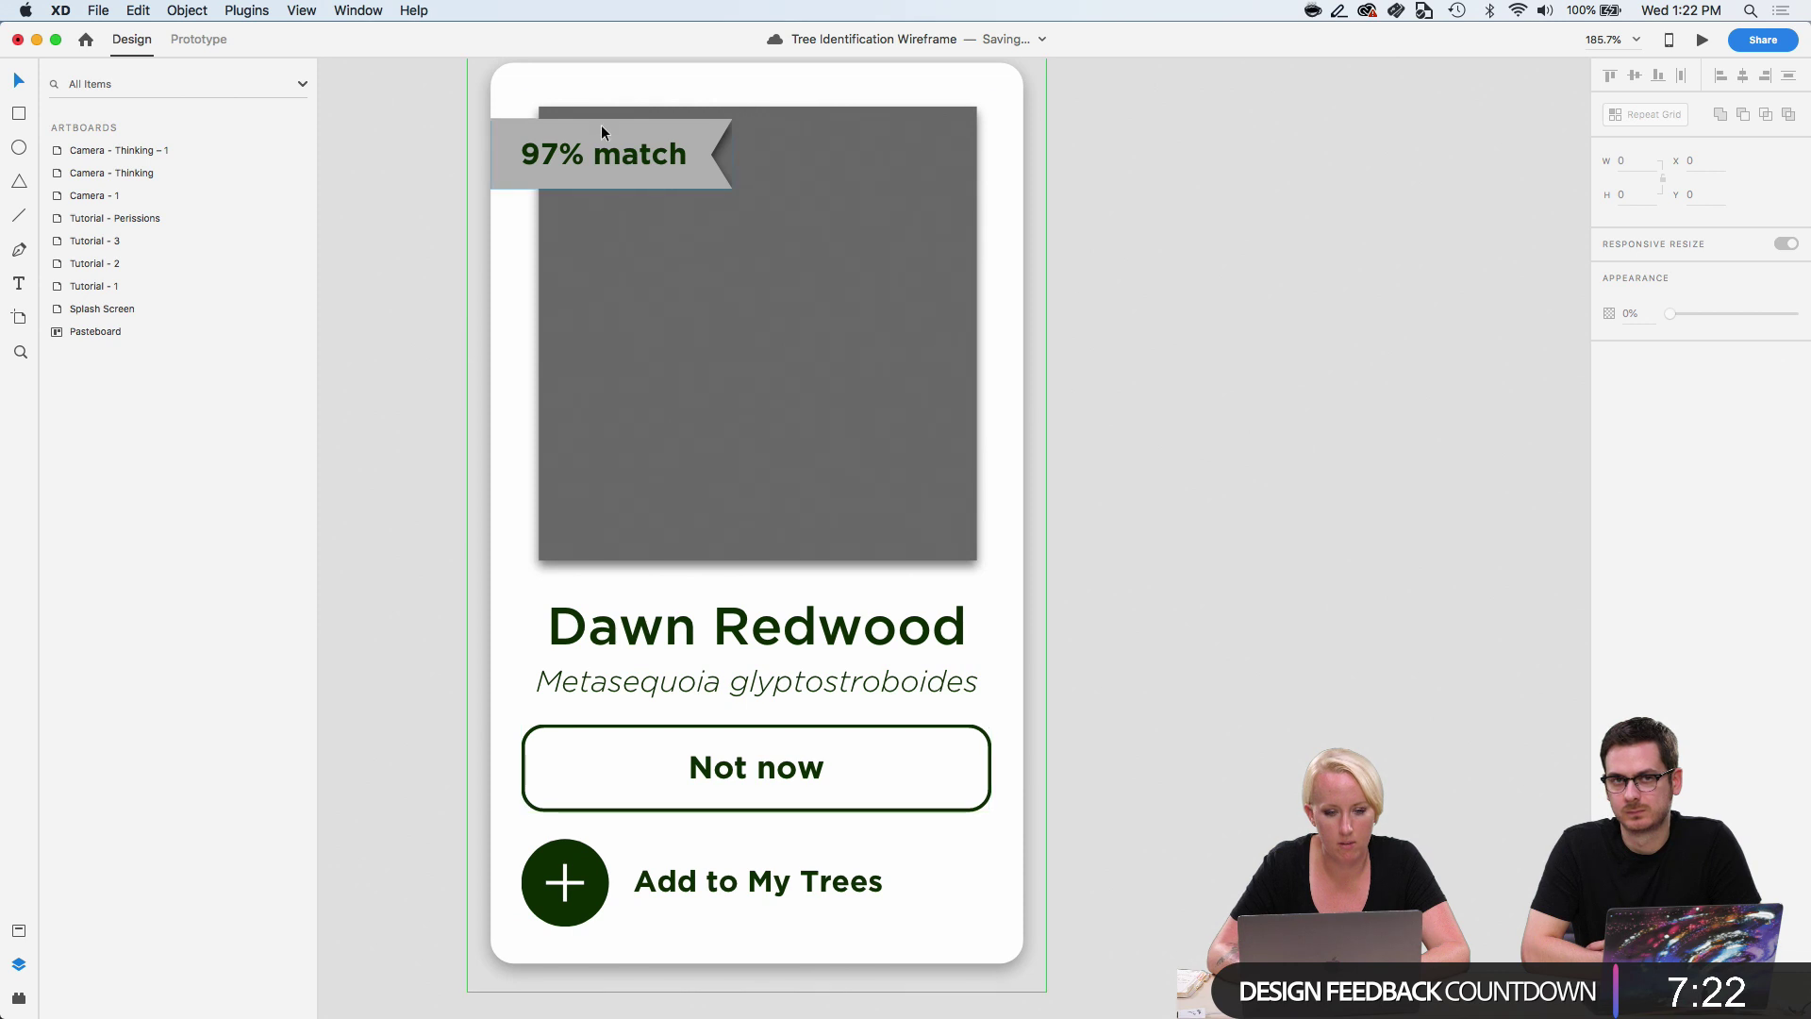
pyautogui.click(647, 161)
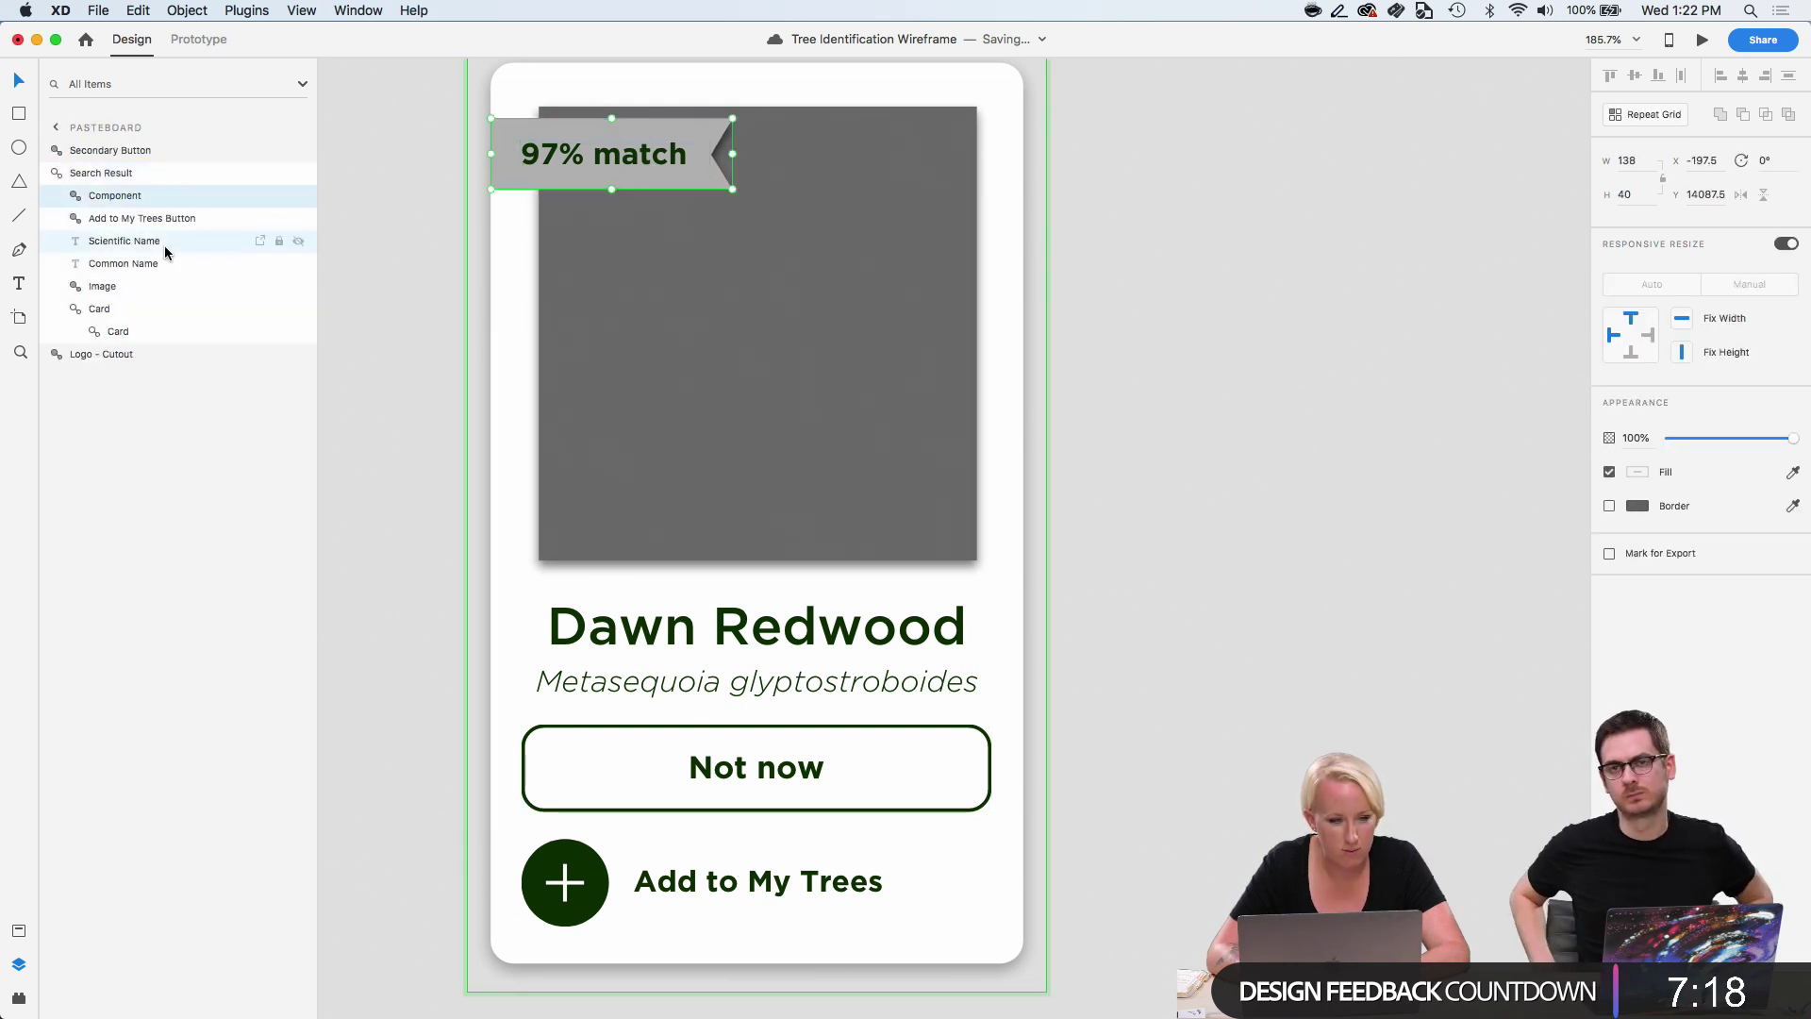
pyautogui.click(18, 931)
pyautogui.scroll(5, 151, 424)
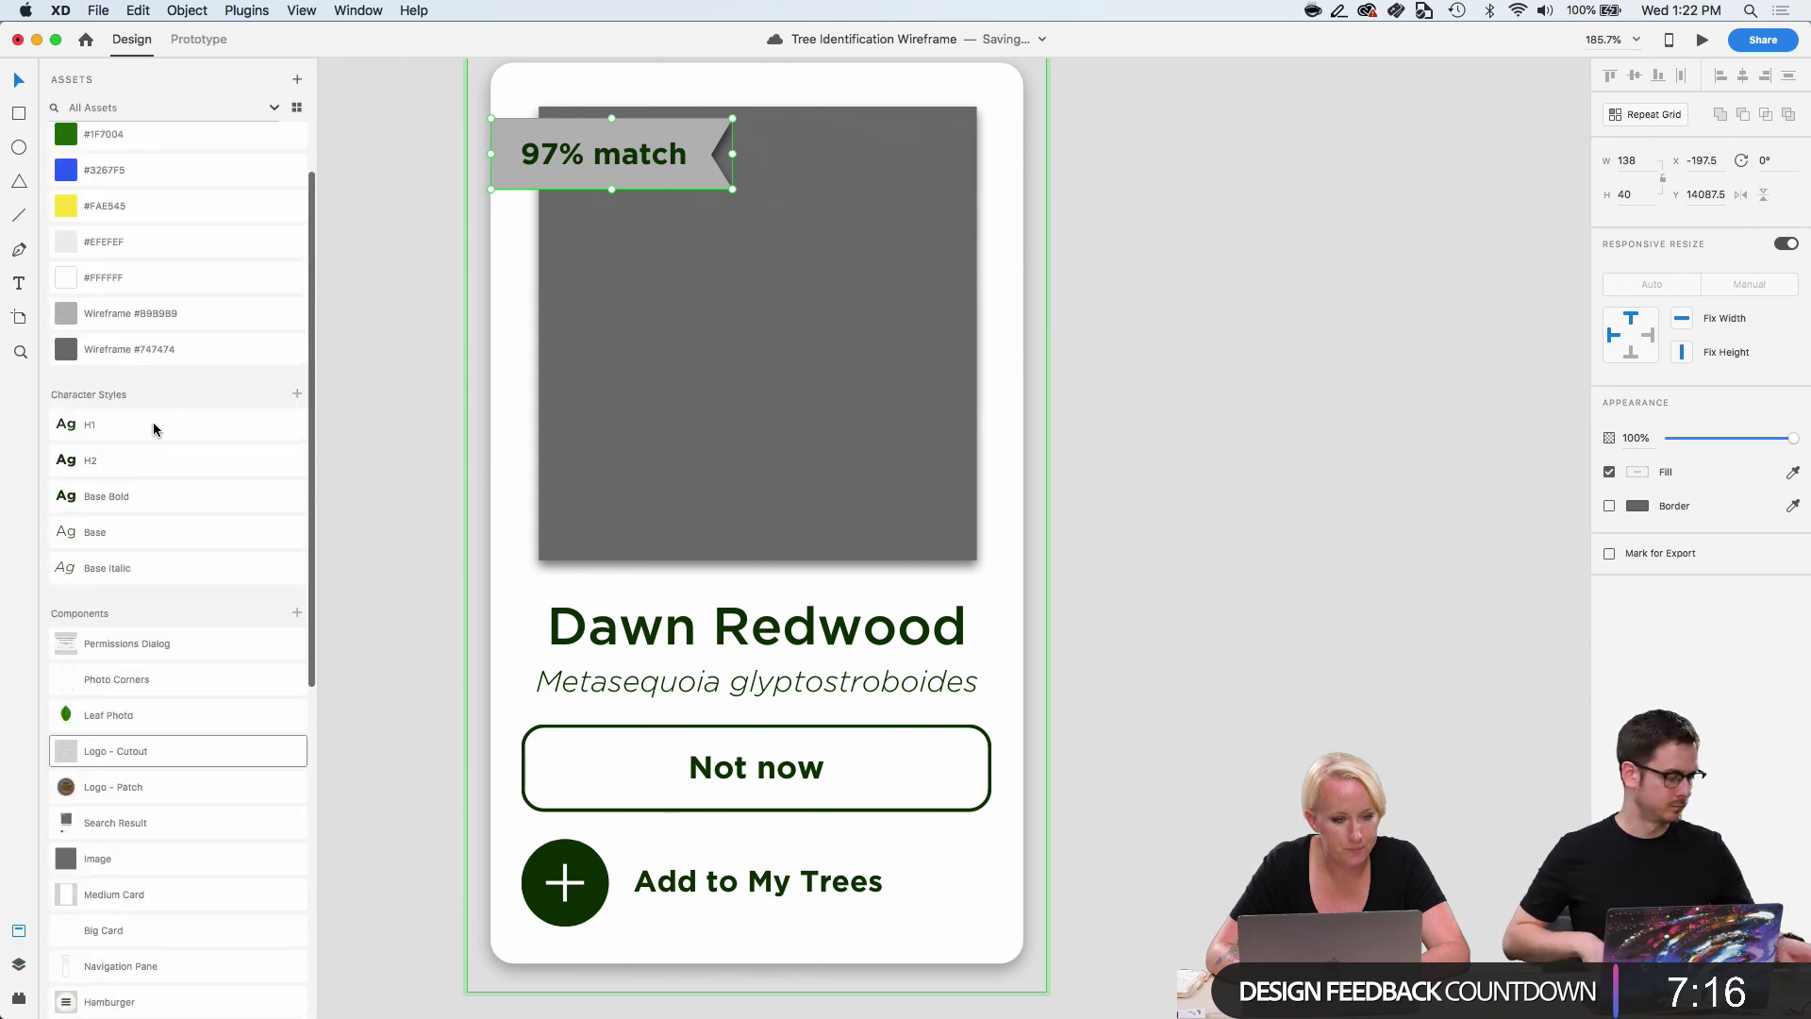
pyautogui.click(139, 300)
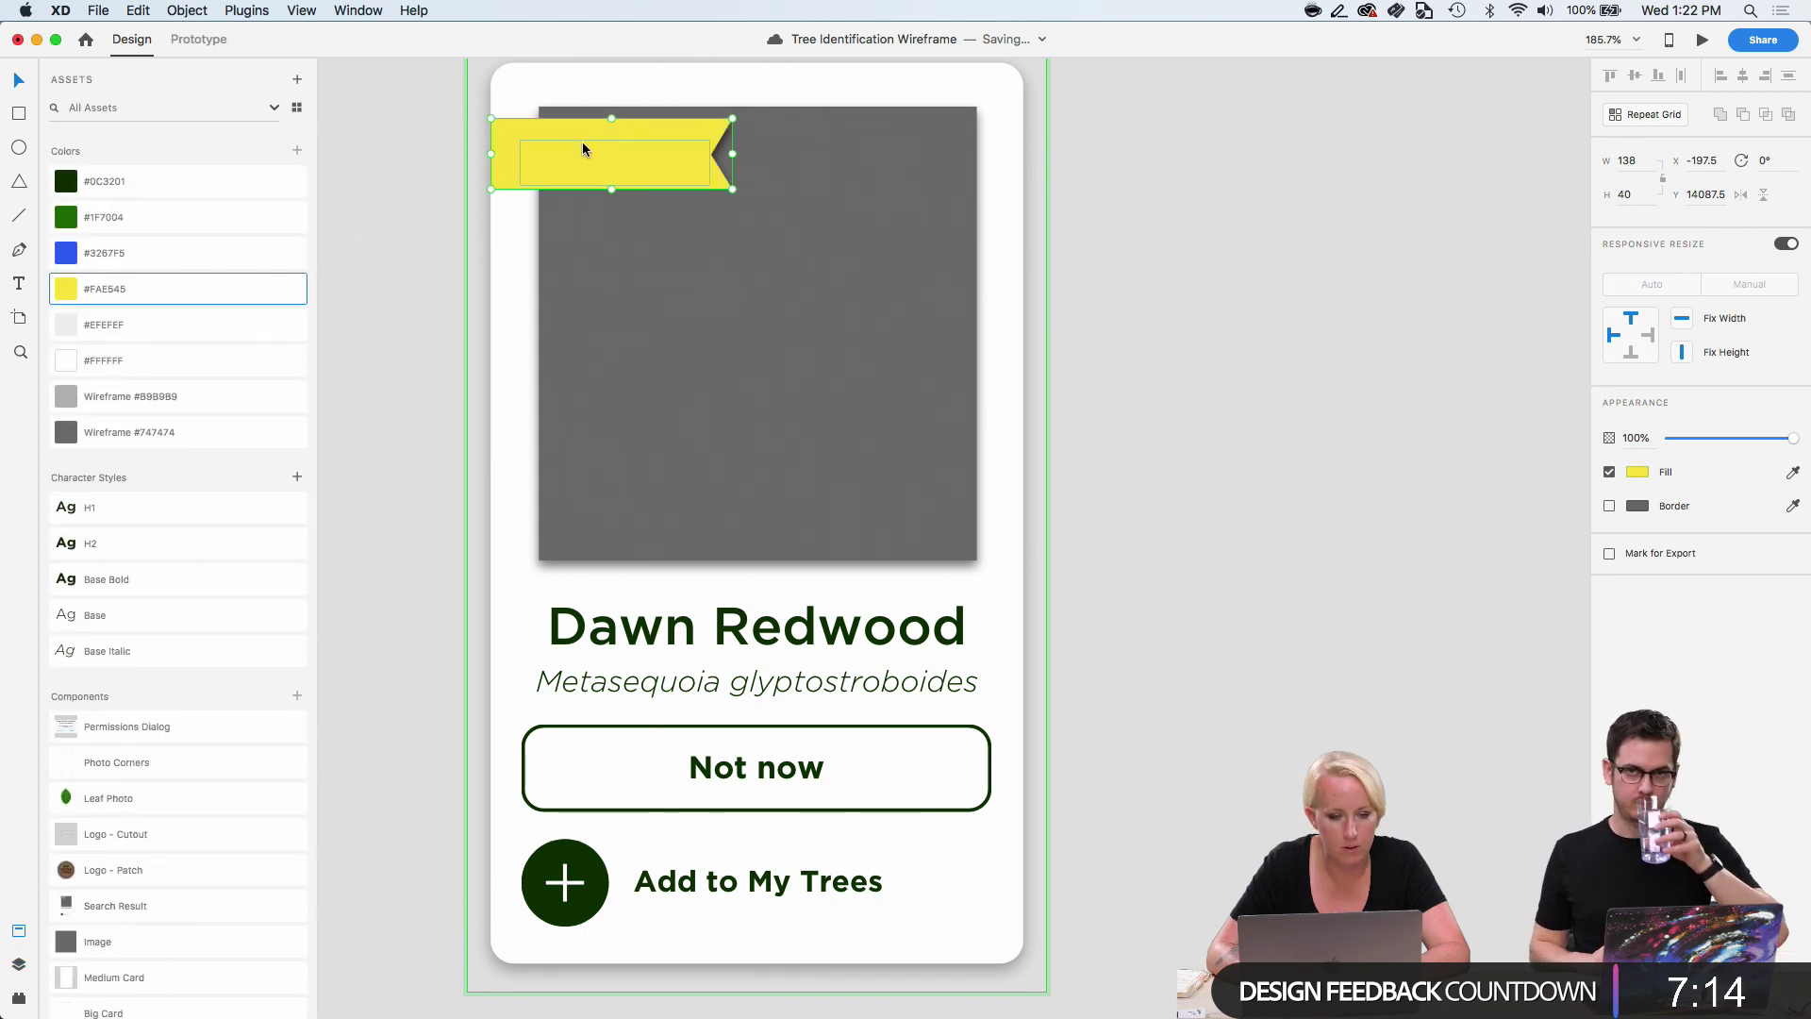
pyautogui.press('super+z')
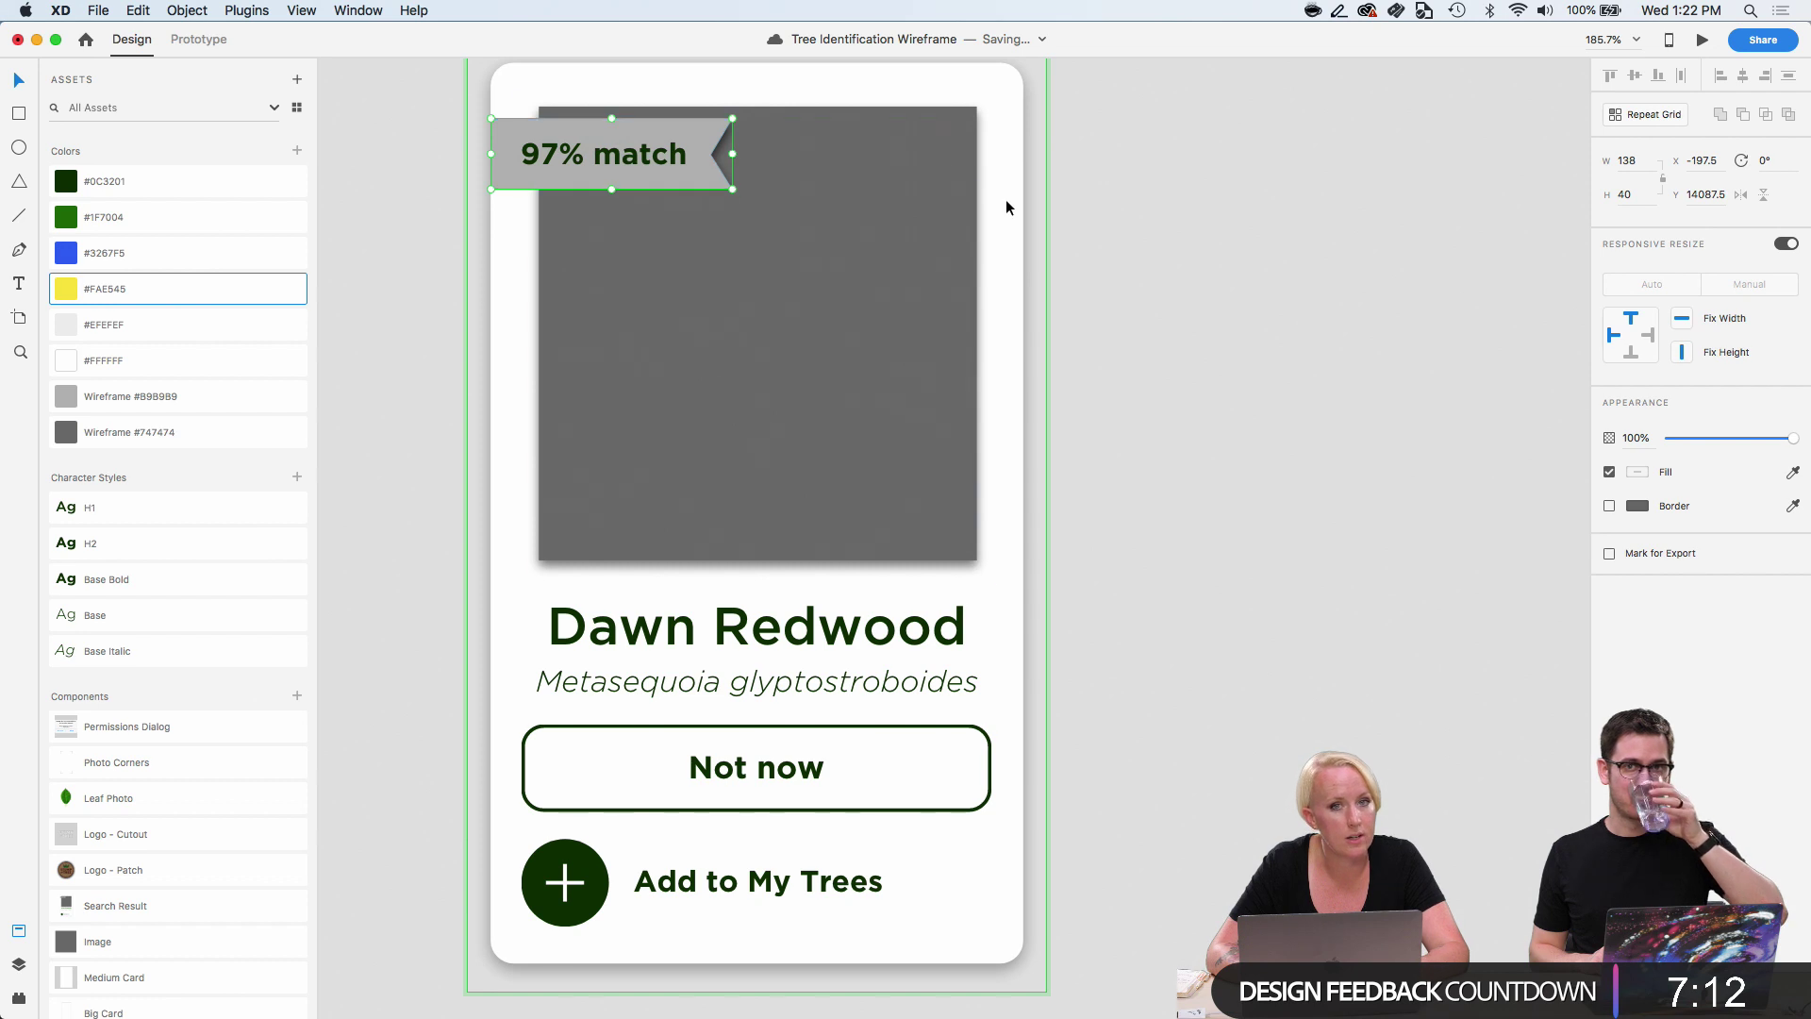
pyautogui.click(1085, 201)
pyautogui.click(695, 157)
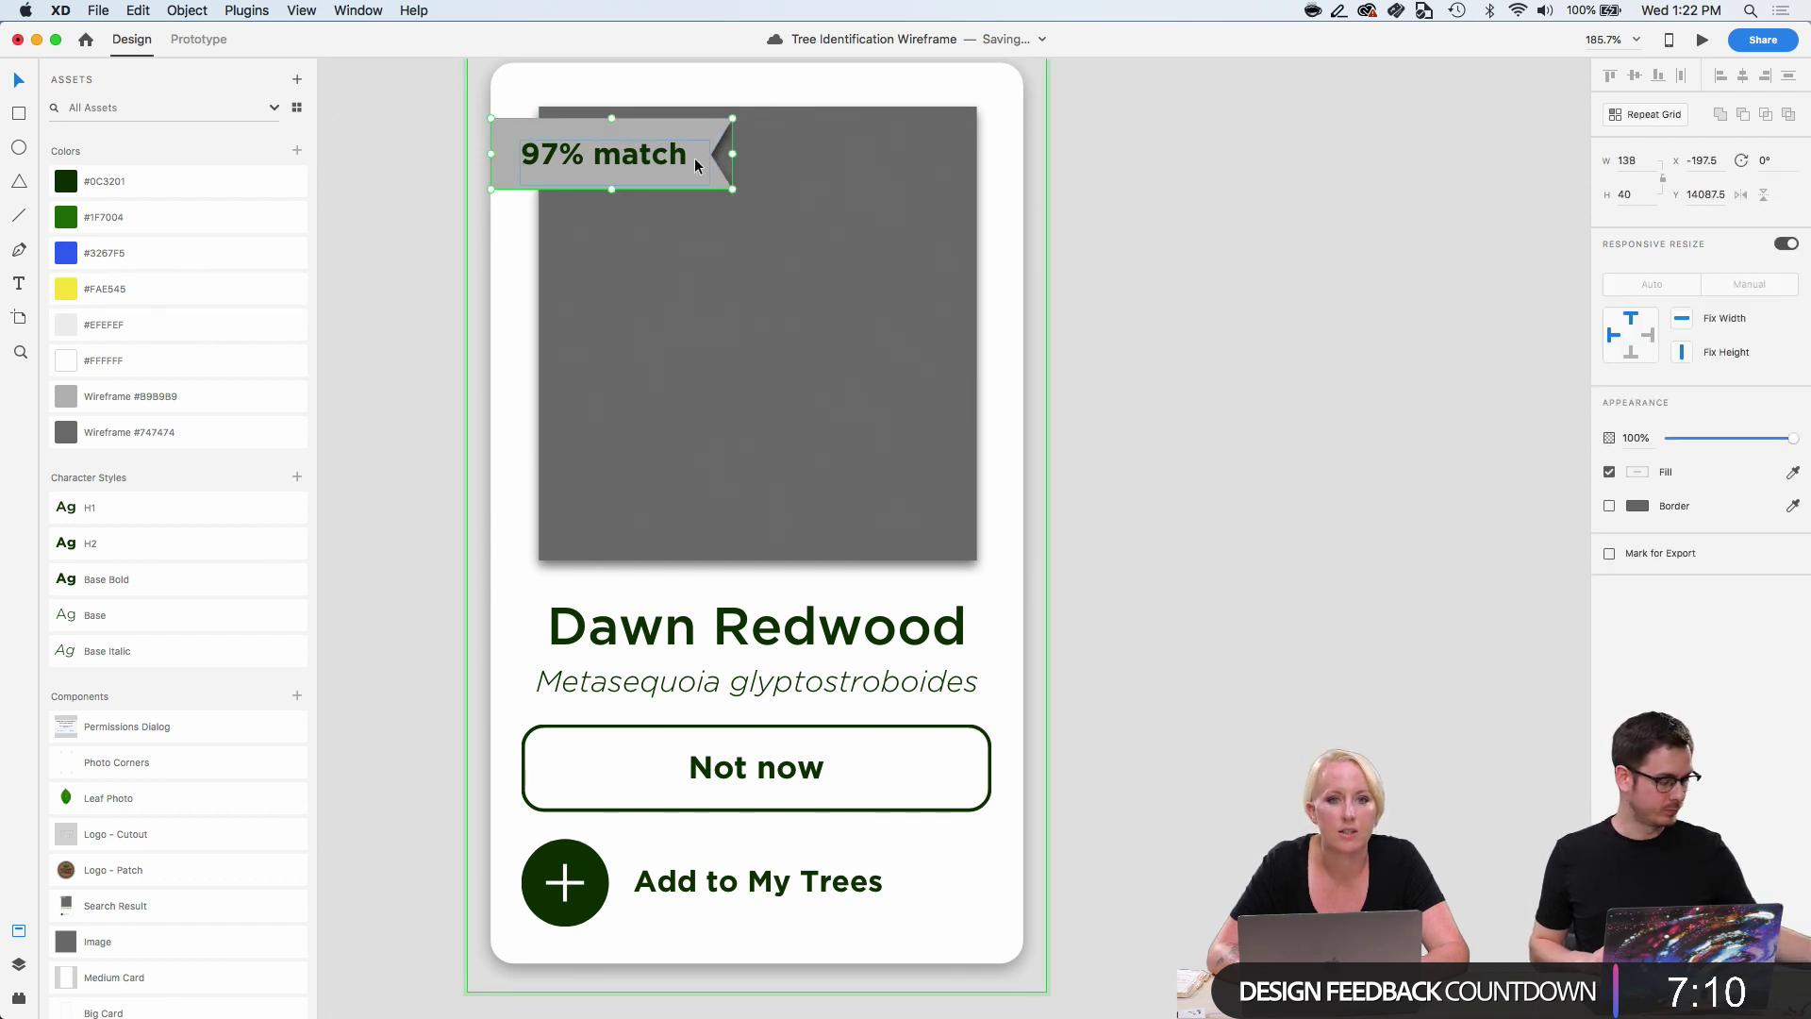
pyautogui.scroll(5, 679, 187)
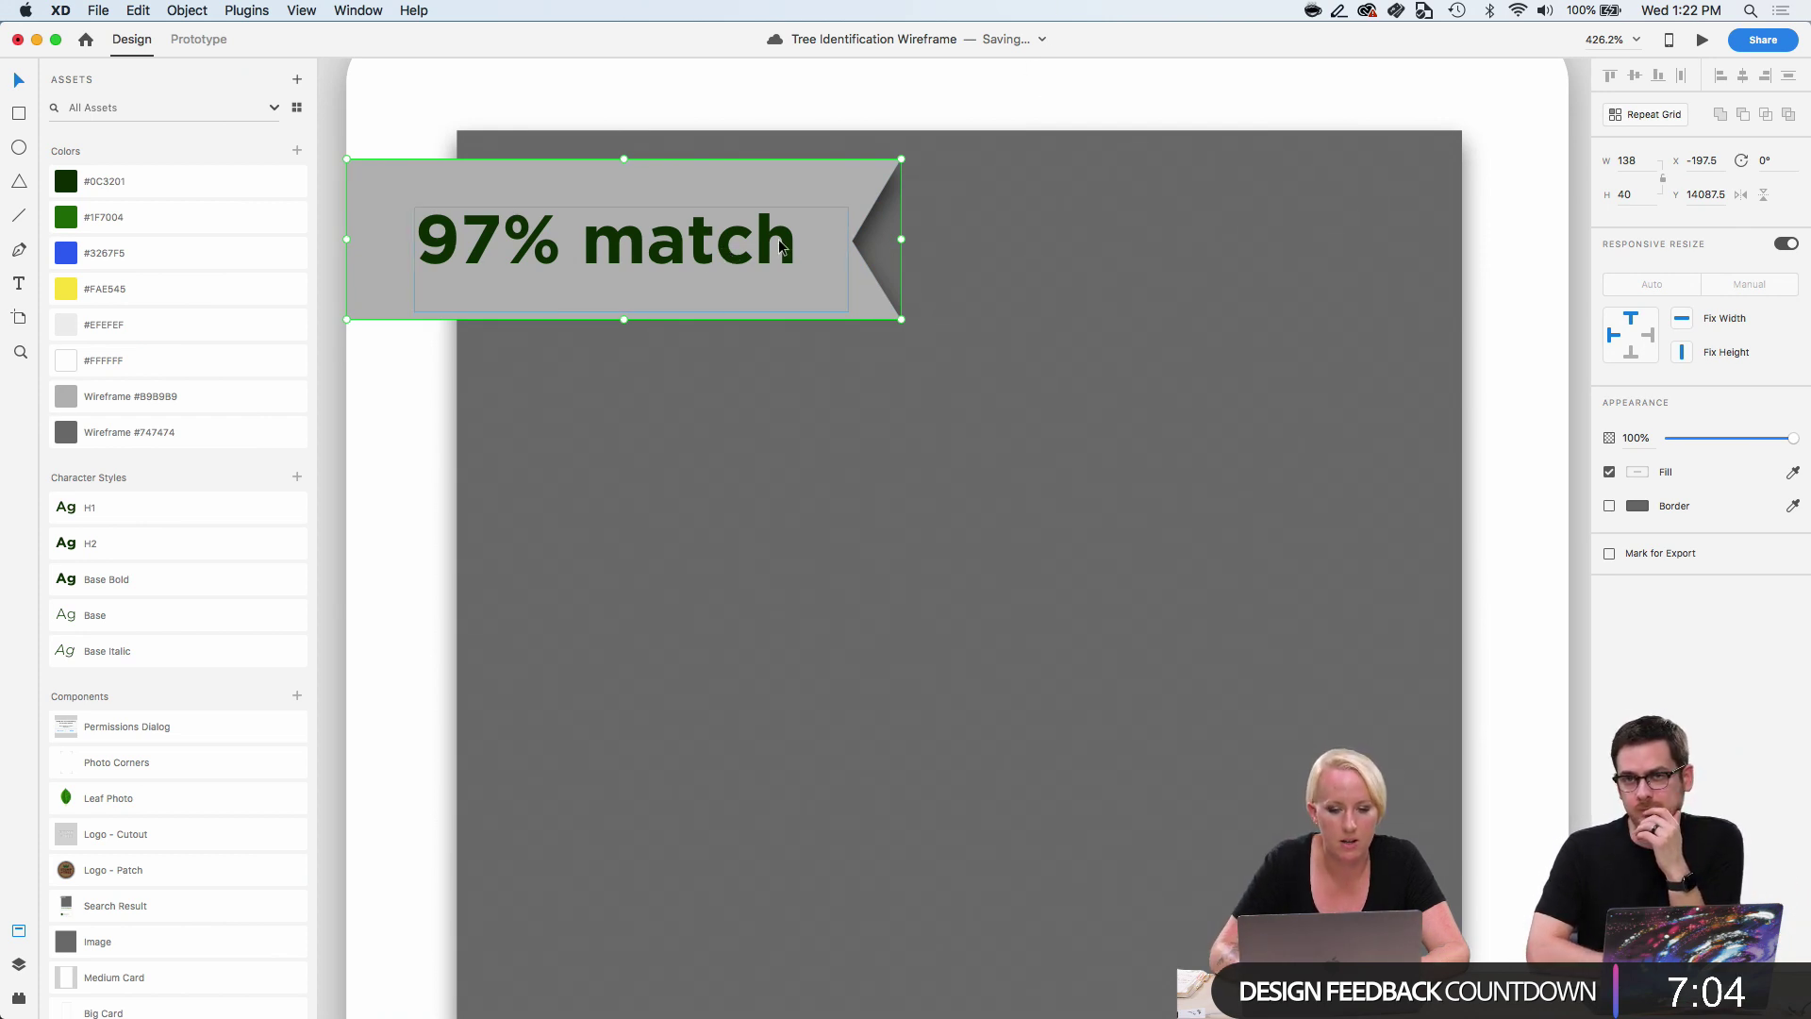
pyautogui.click(184, 291)
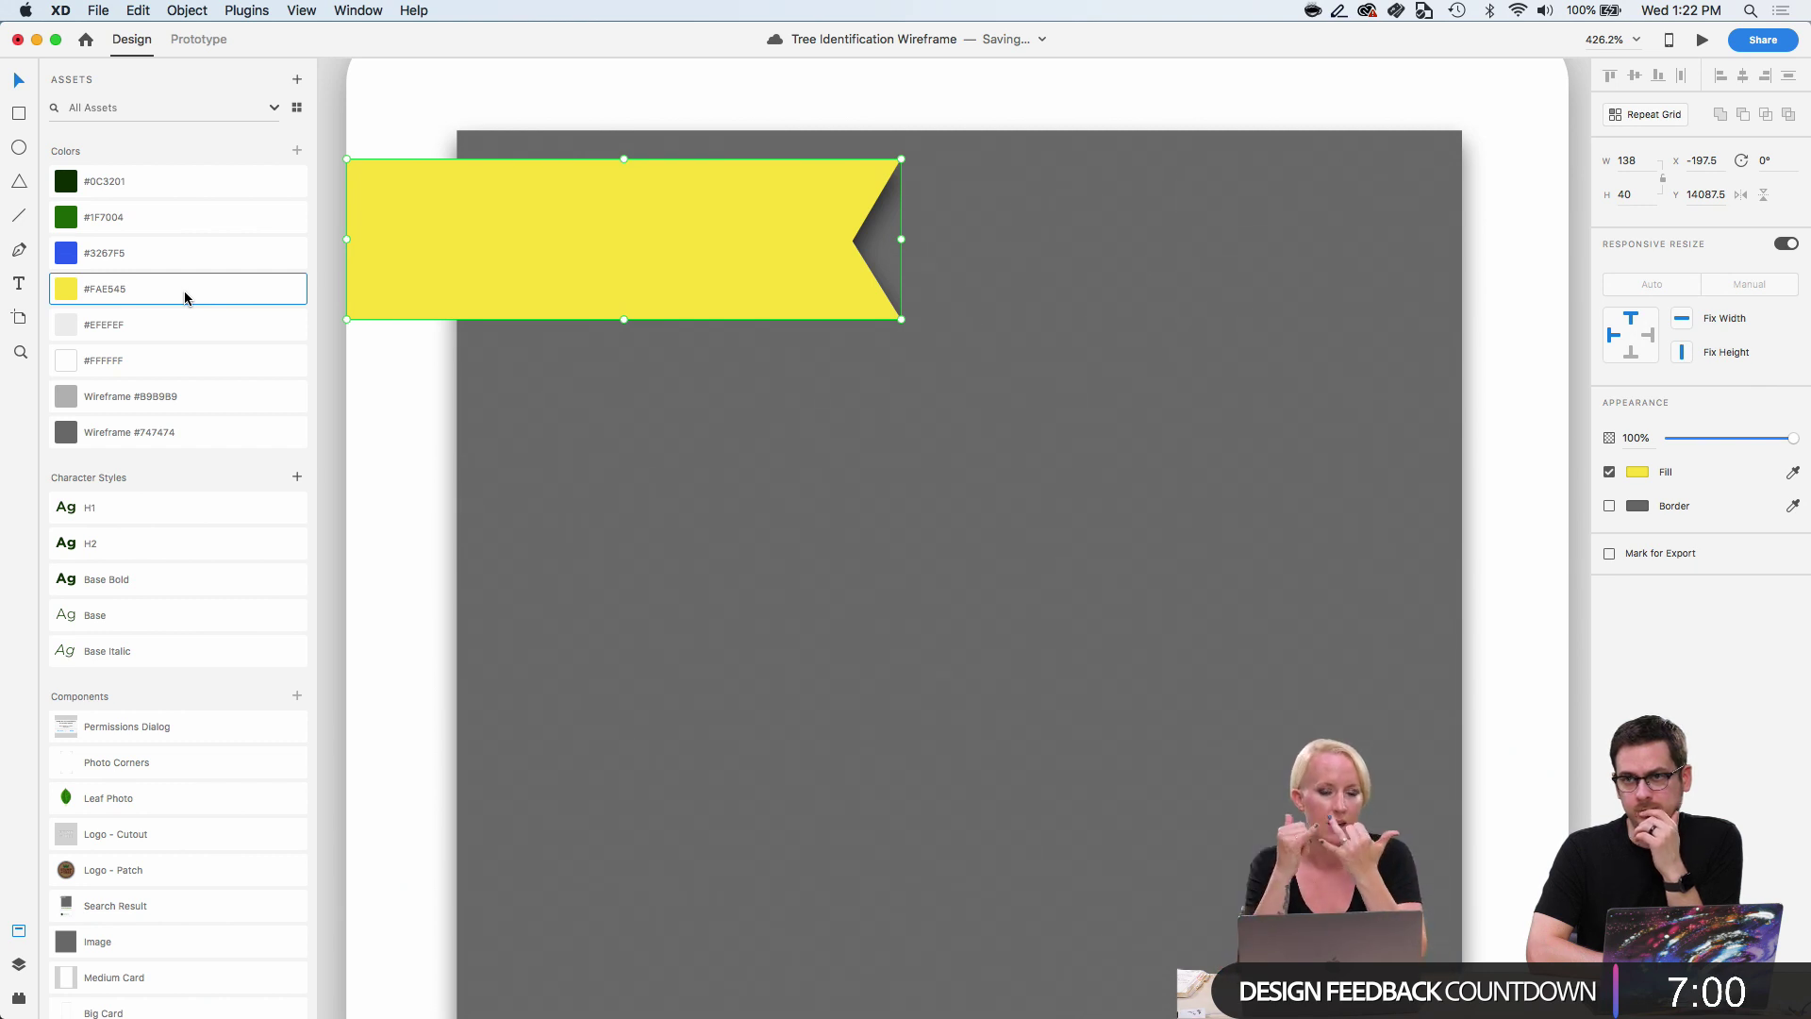
pyautogui.press('super+z')
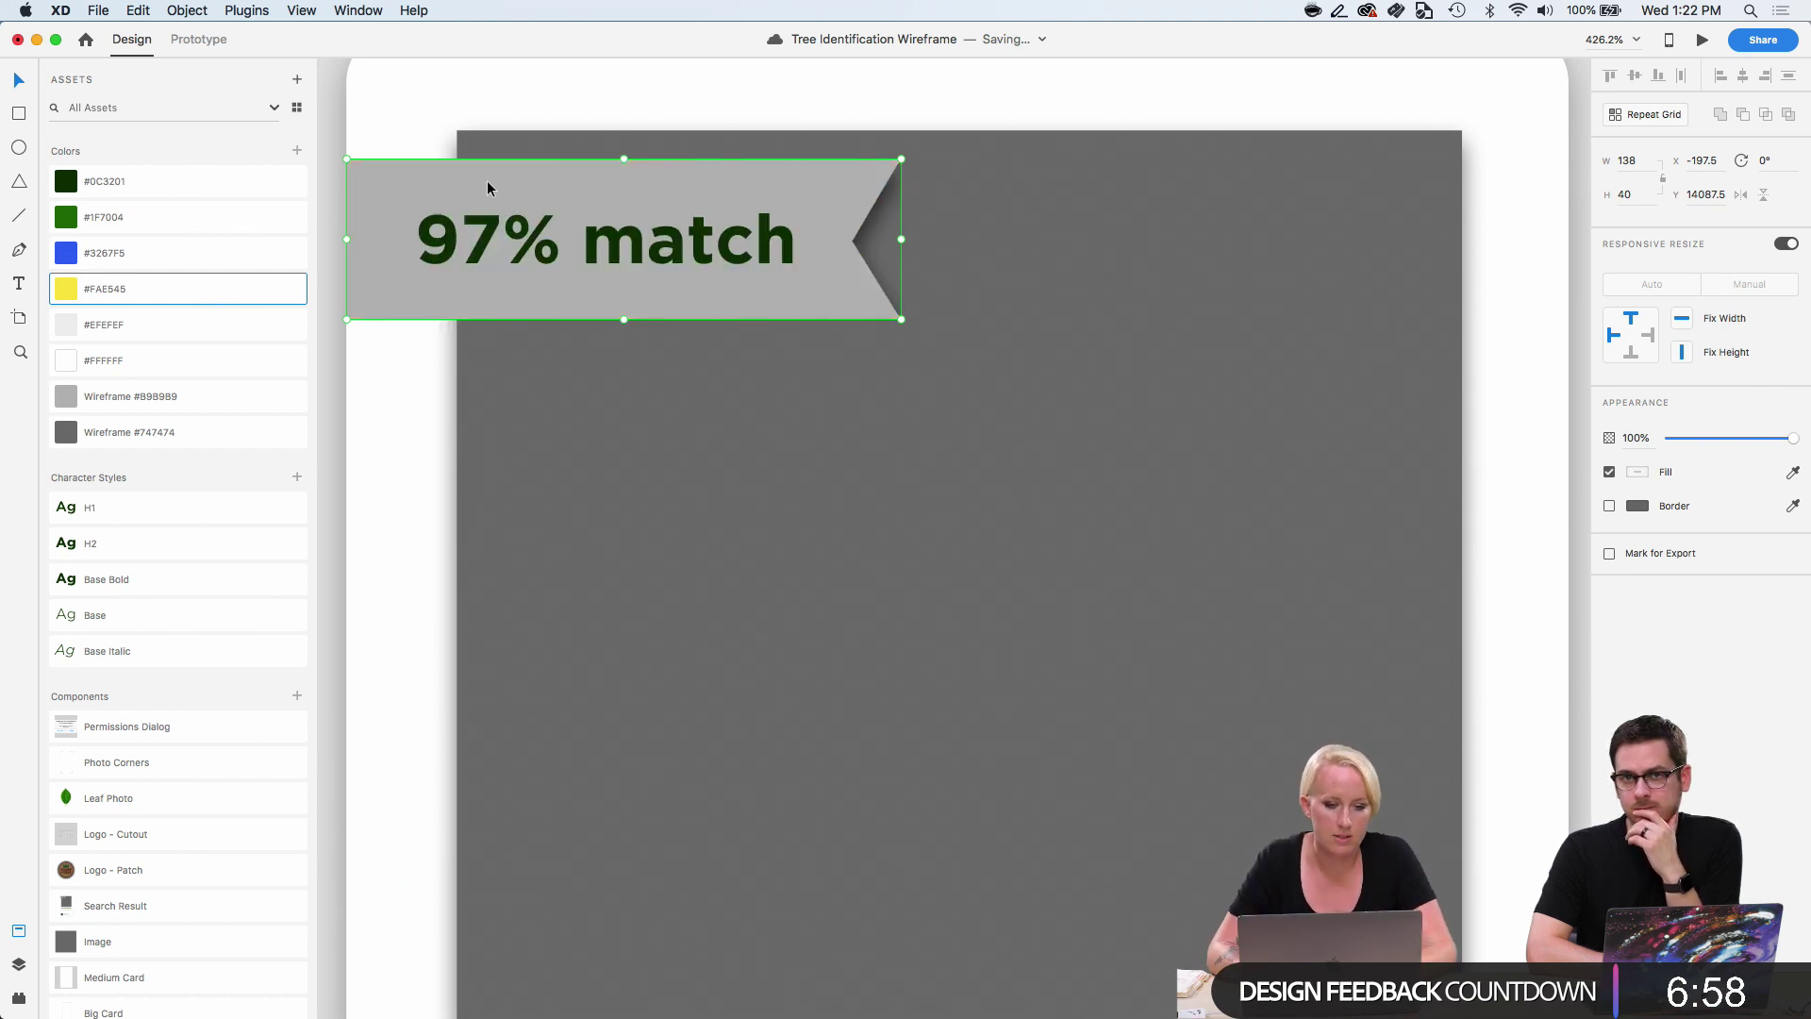
# Fill only the ribbon shape behind the 97% match text with the yellow #FAE545 swatch.
pyautogui.press('super+z')
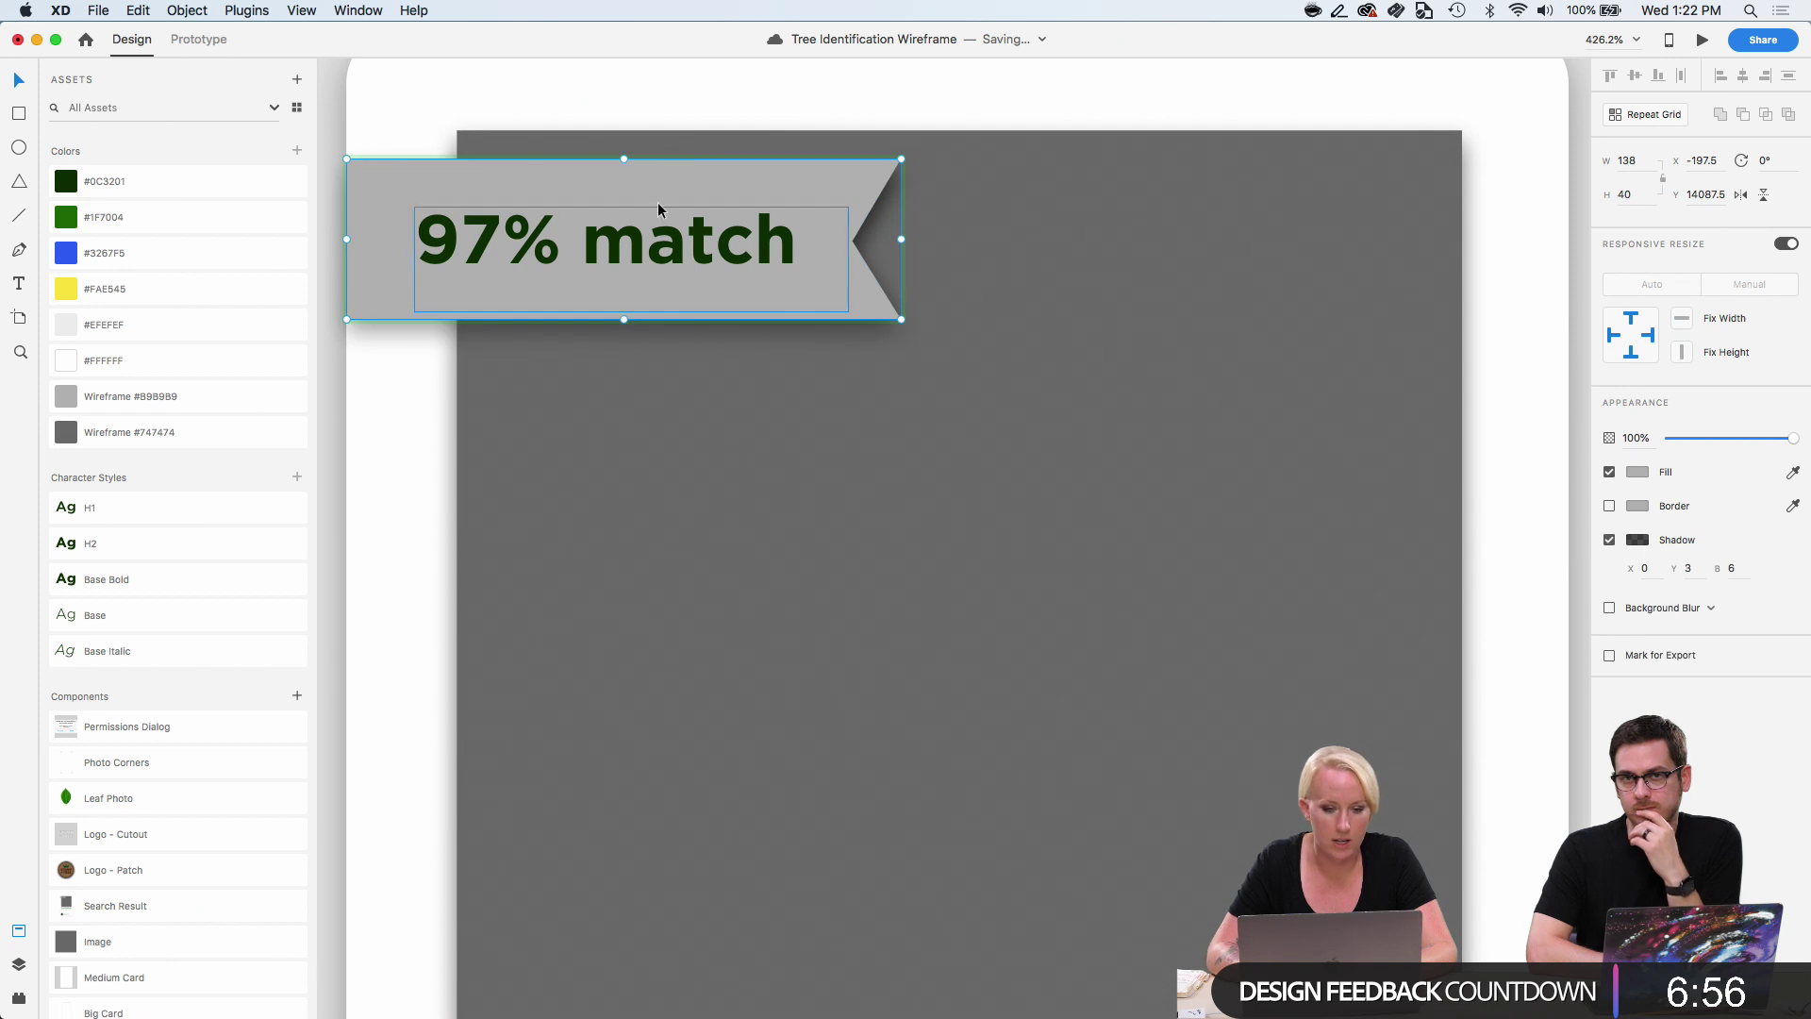
pyautogui.click(162, 300)
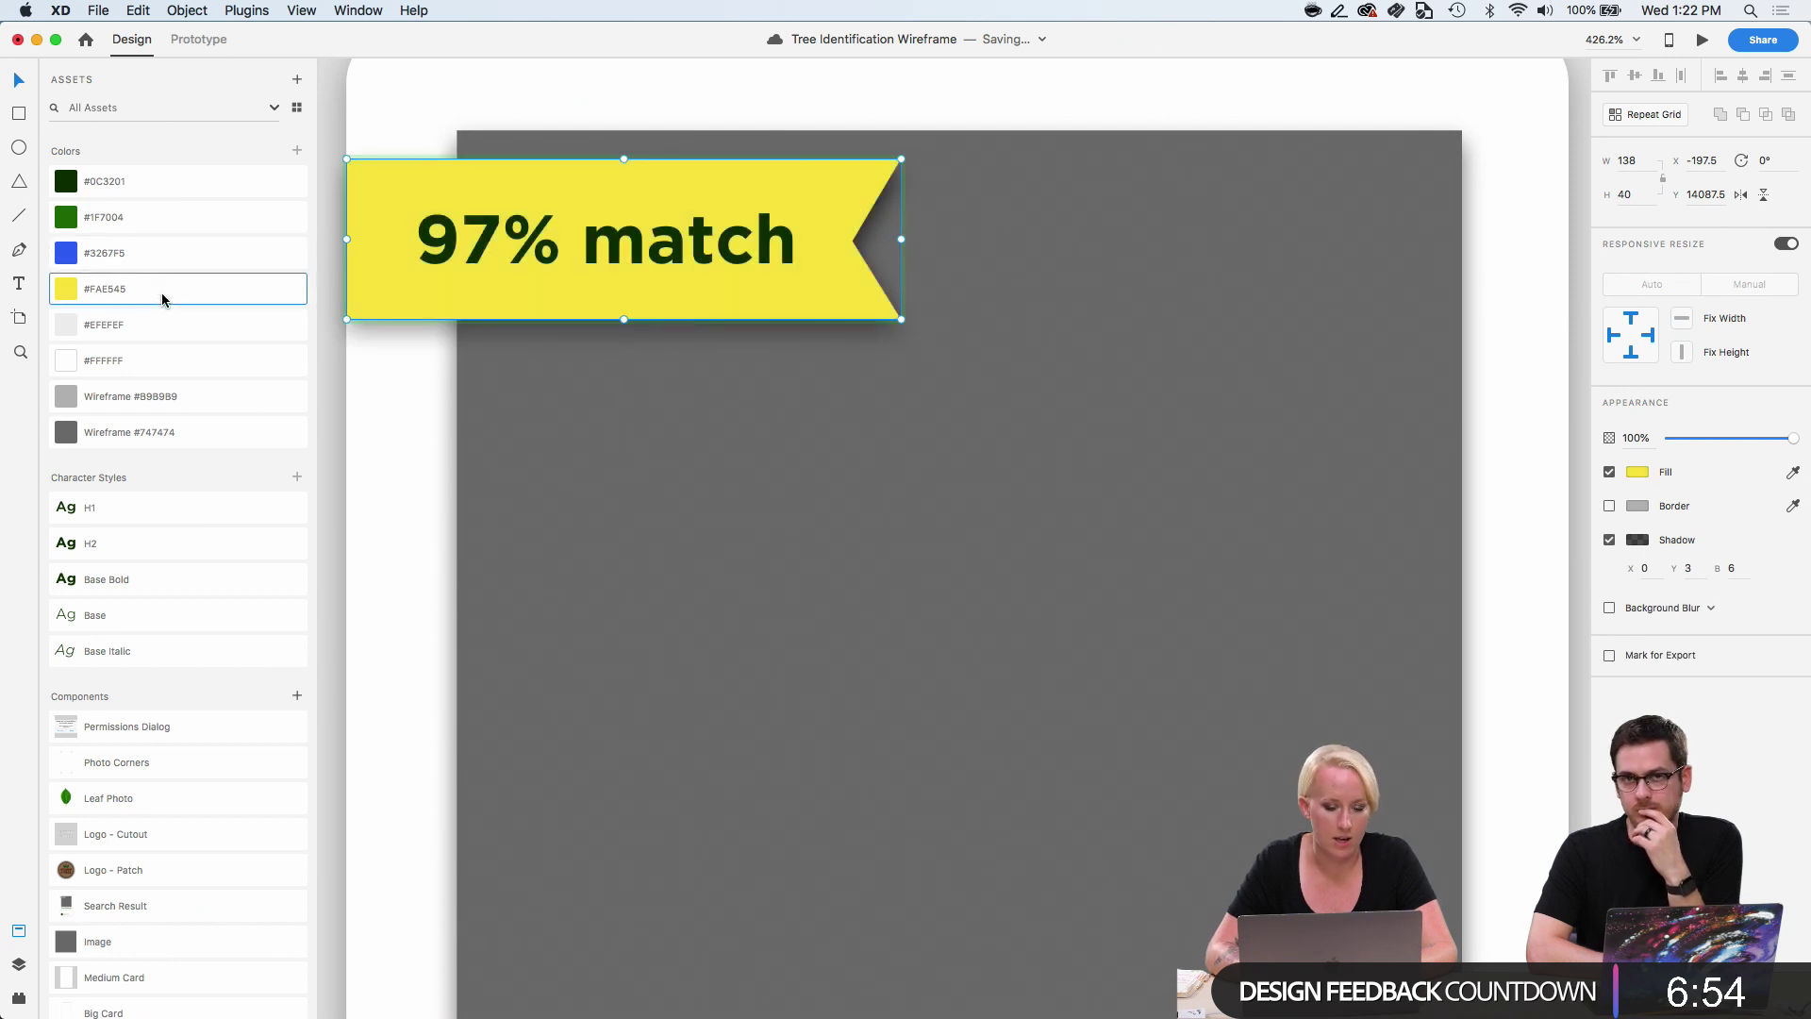
pyautogui.doubleClick(615, 213)
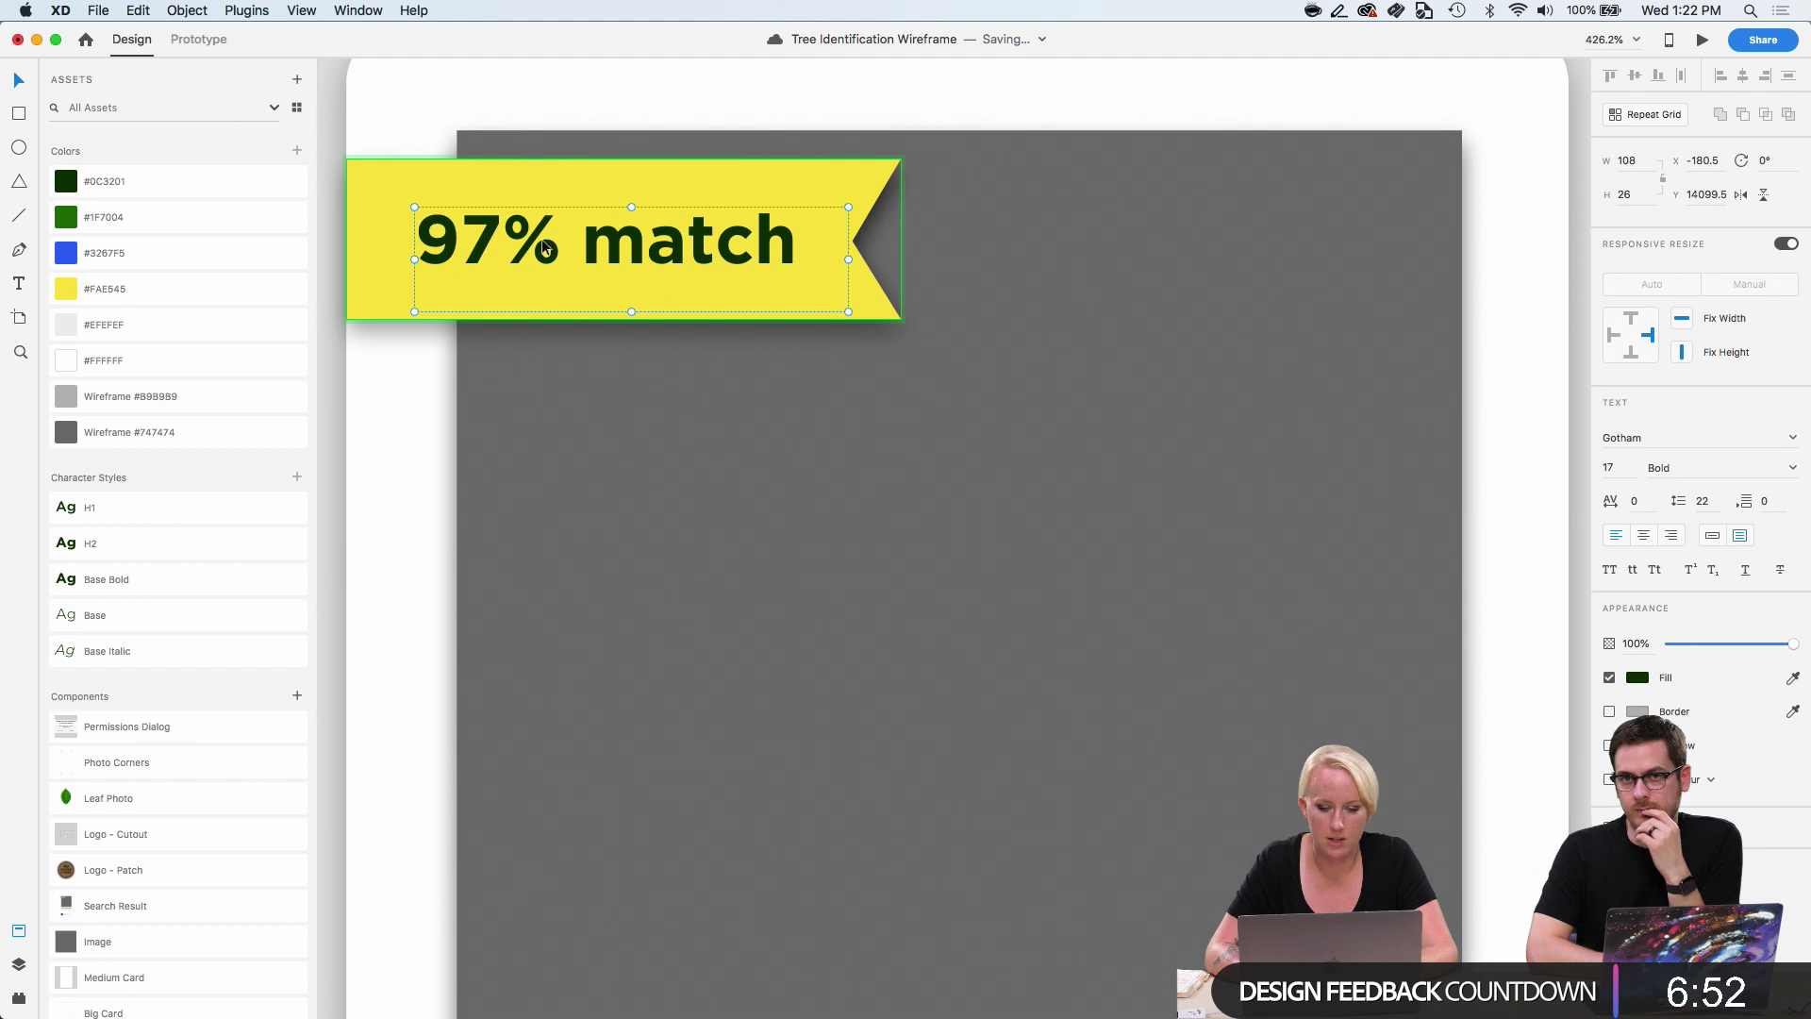
pyautogui.click(335, 251)
pyautogui.press('super+minus')
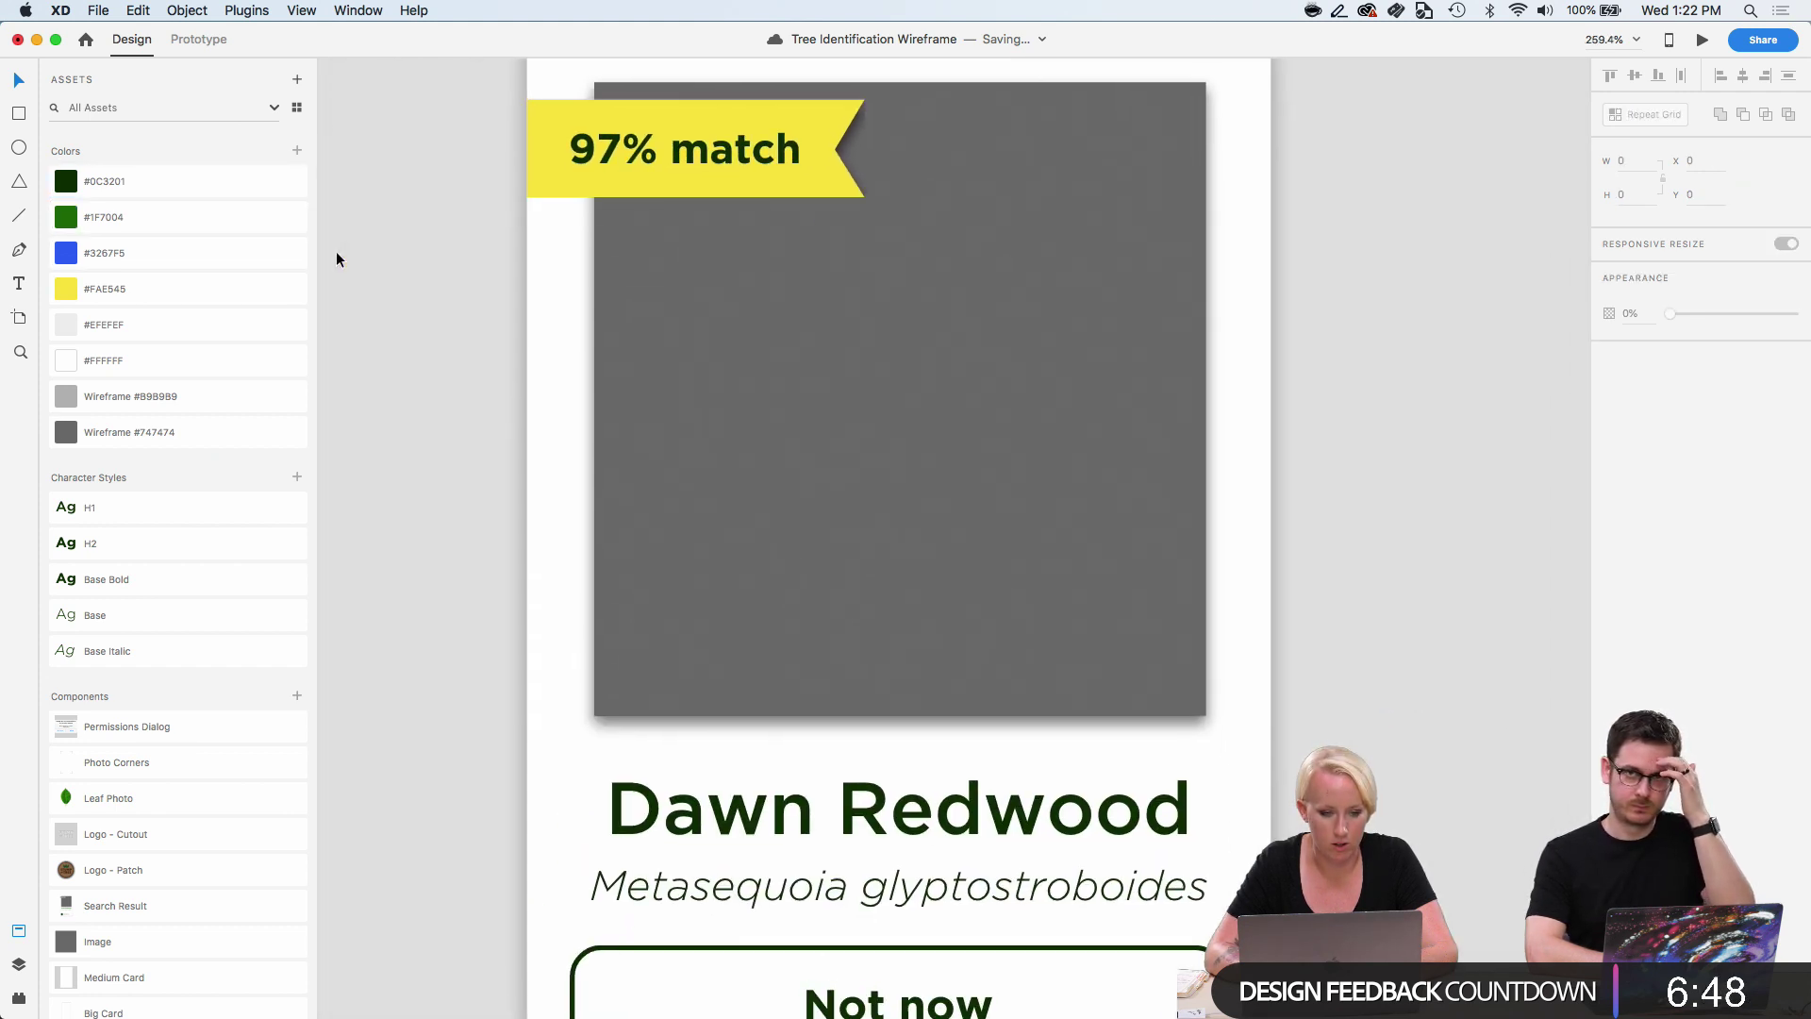
# Change the label of the rounded Not now button in the search result card to "Details".
pyautogui.scroll(-2, 336, 251)
pyautogui.scroll(-2, 671, 541)
pyautogui.scroll(-4, 671, 547)
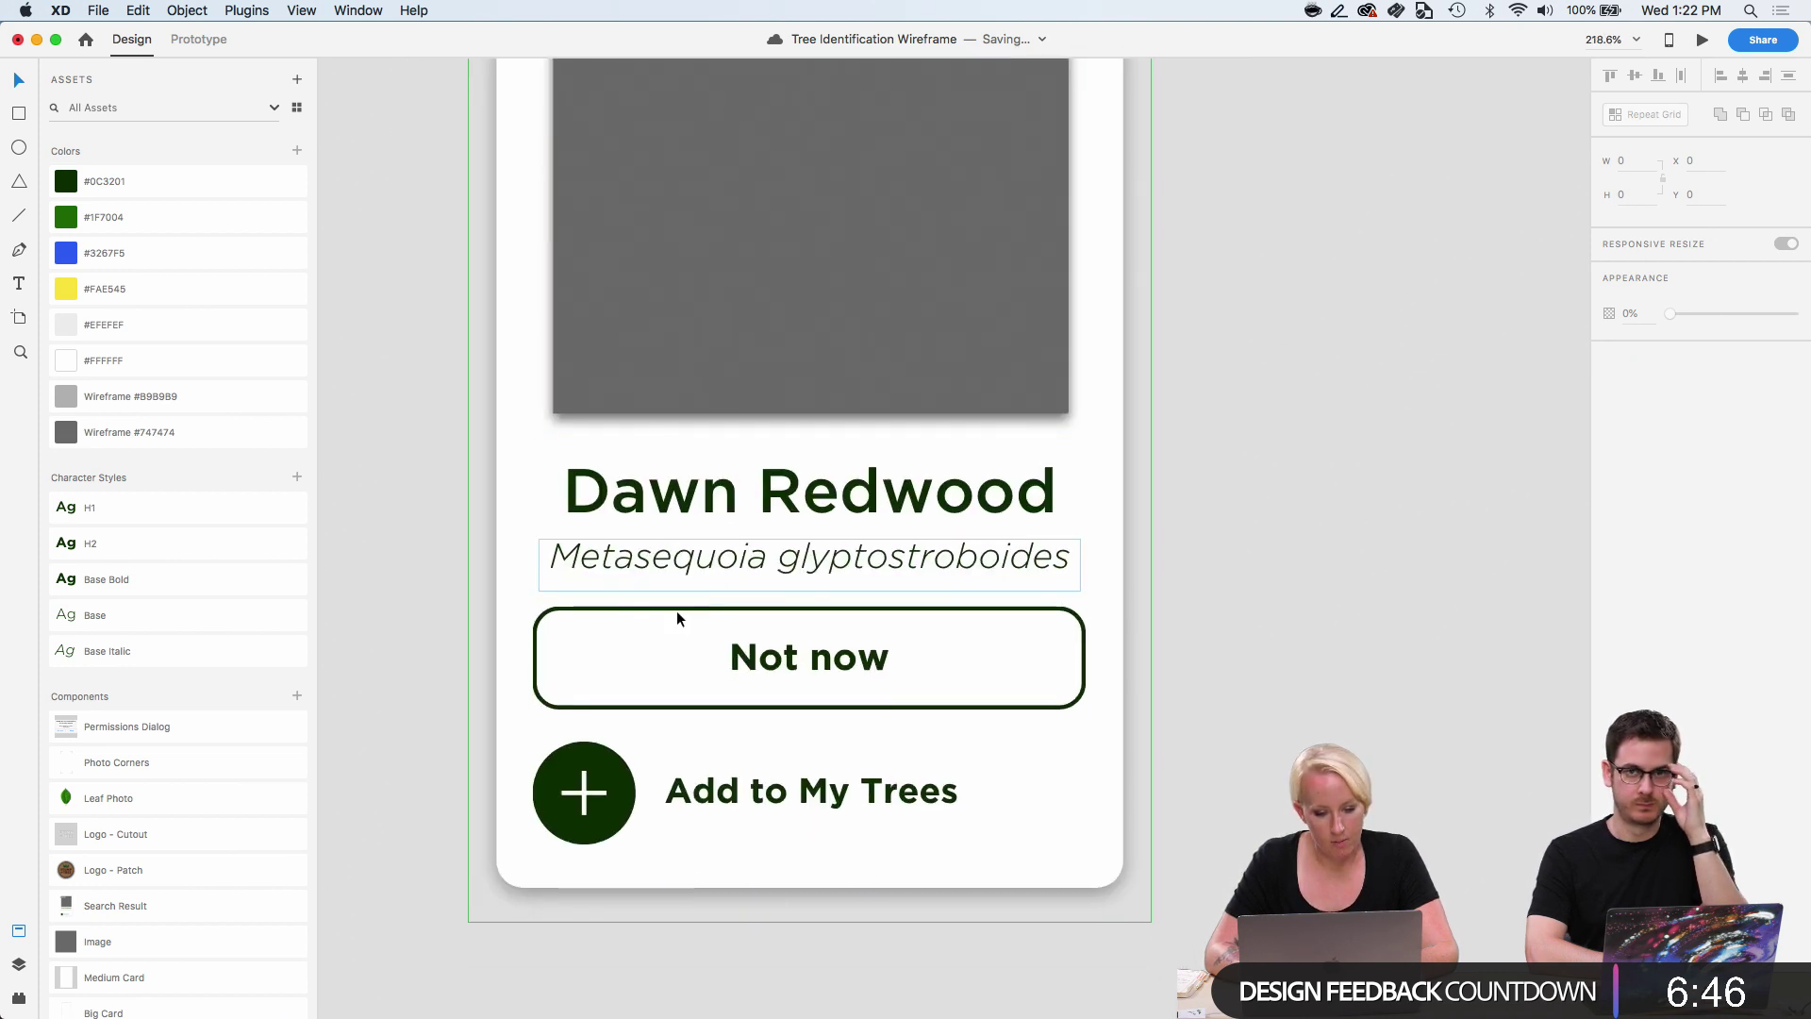
pyautogui.click(629, 792)
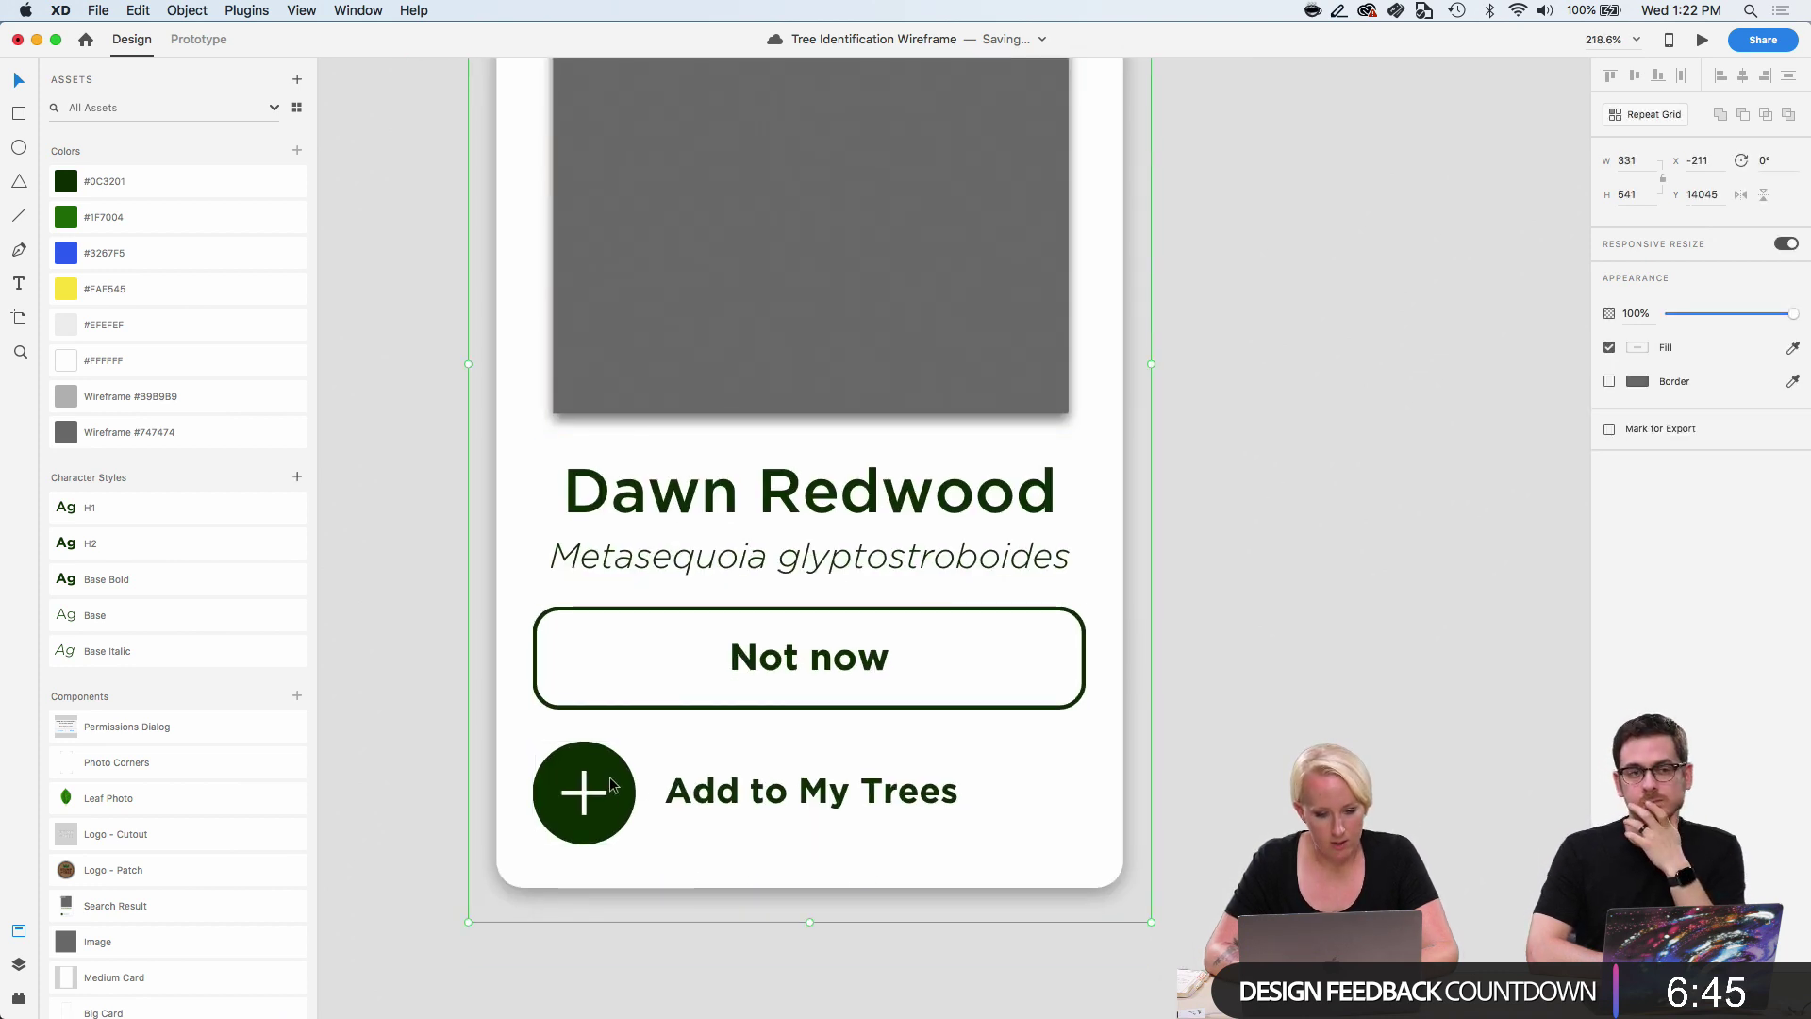
pyautogui.click(1269, 797)
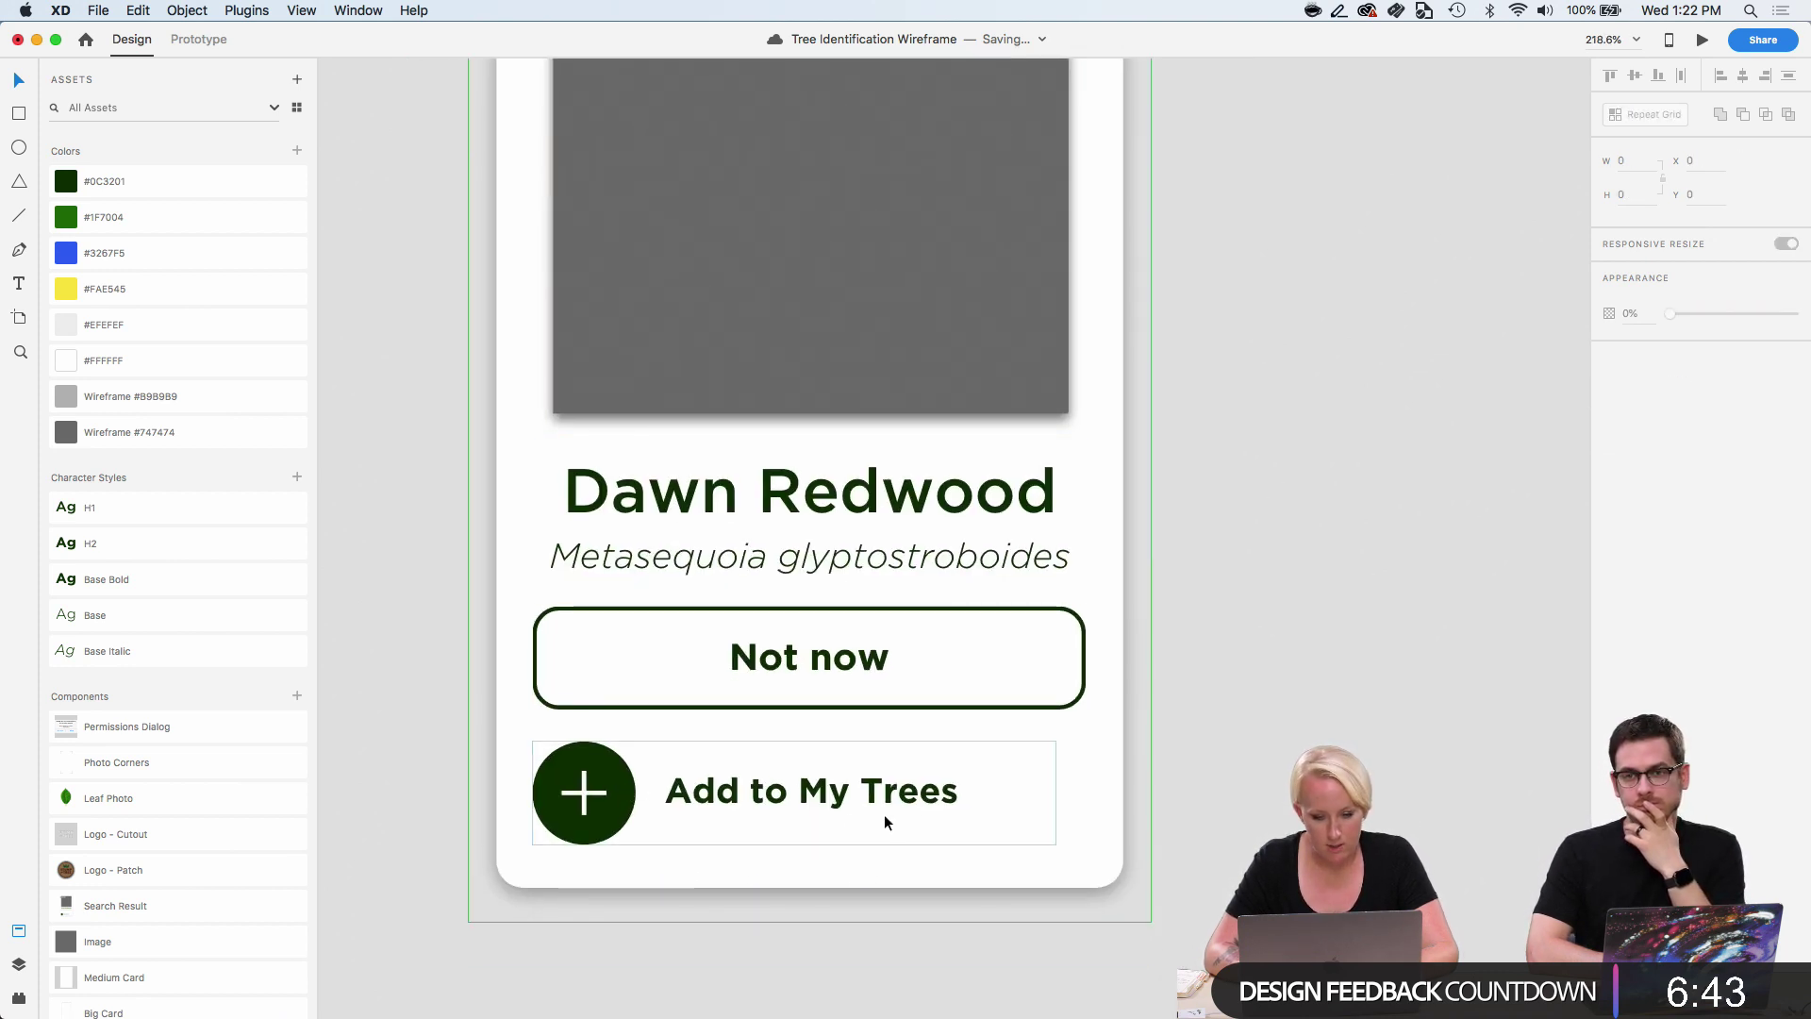
pyautogui.click(845, 665)
pyautogui.click(845, 664)
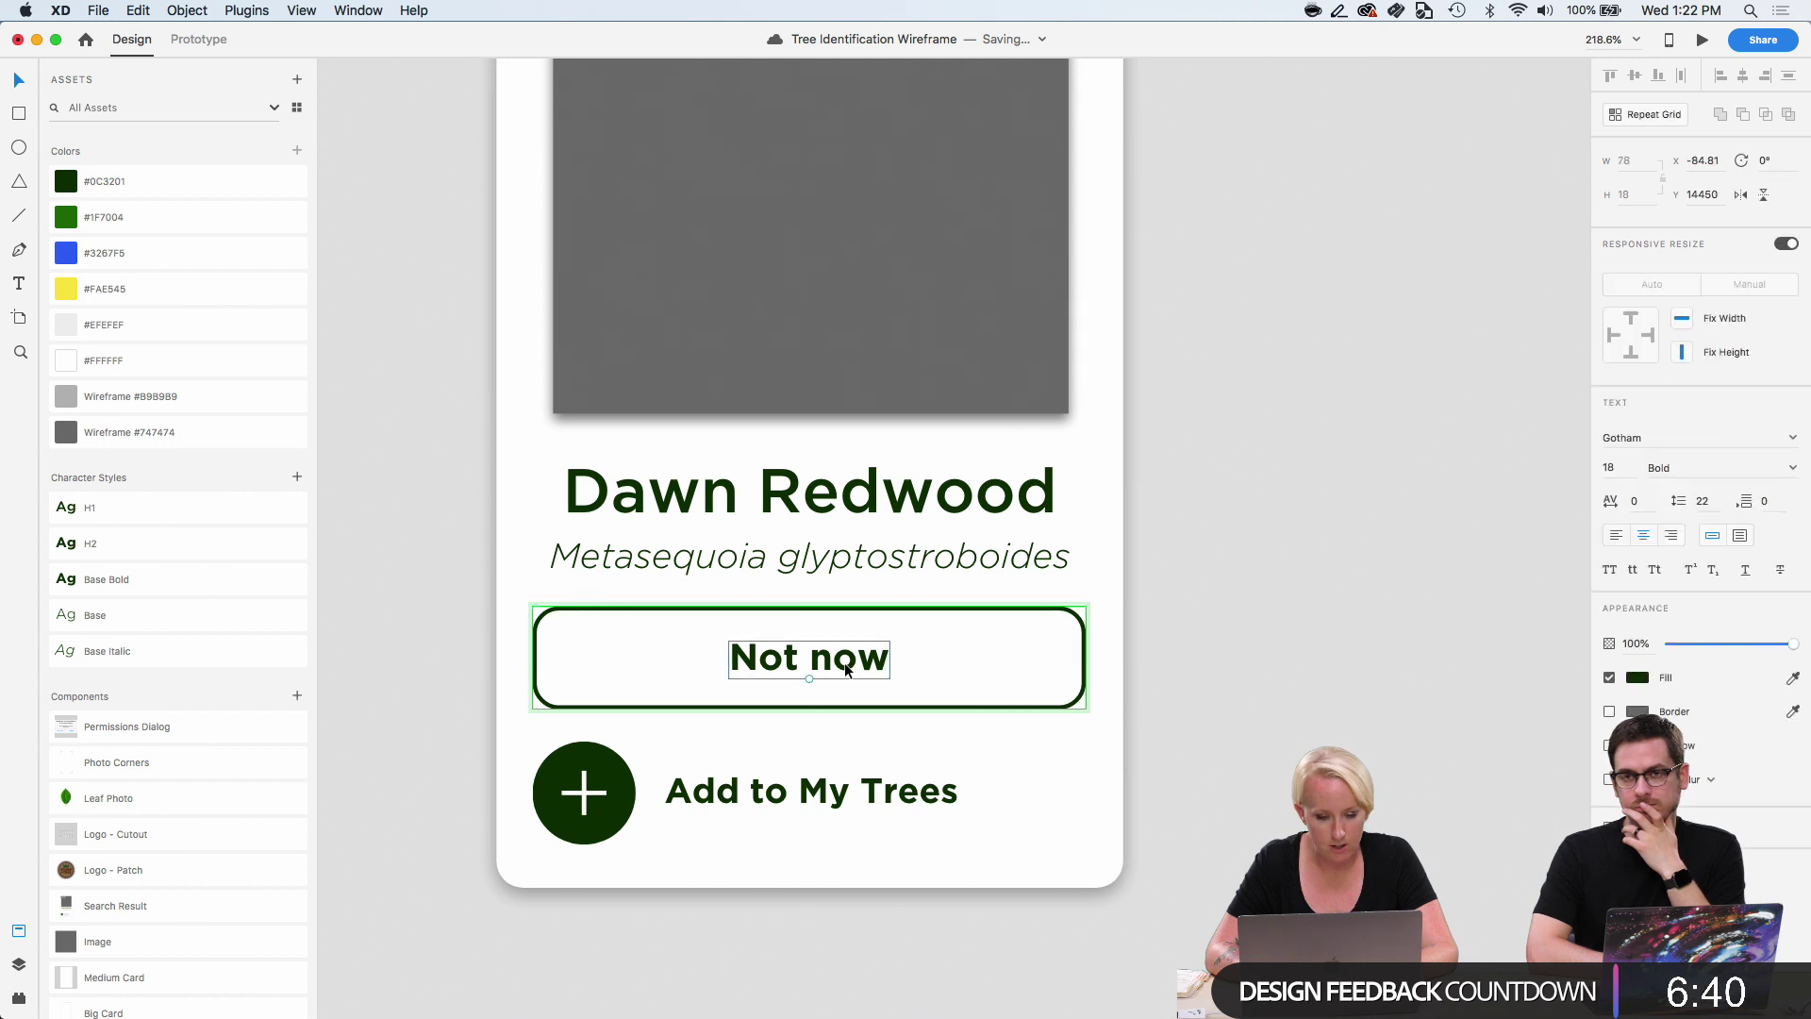
pyautogui.doubleClick(846, 666)
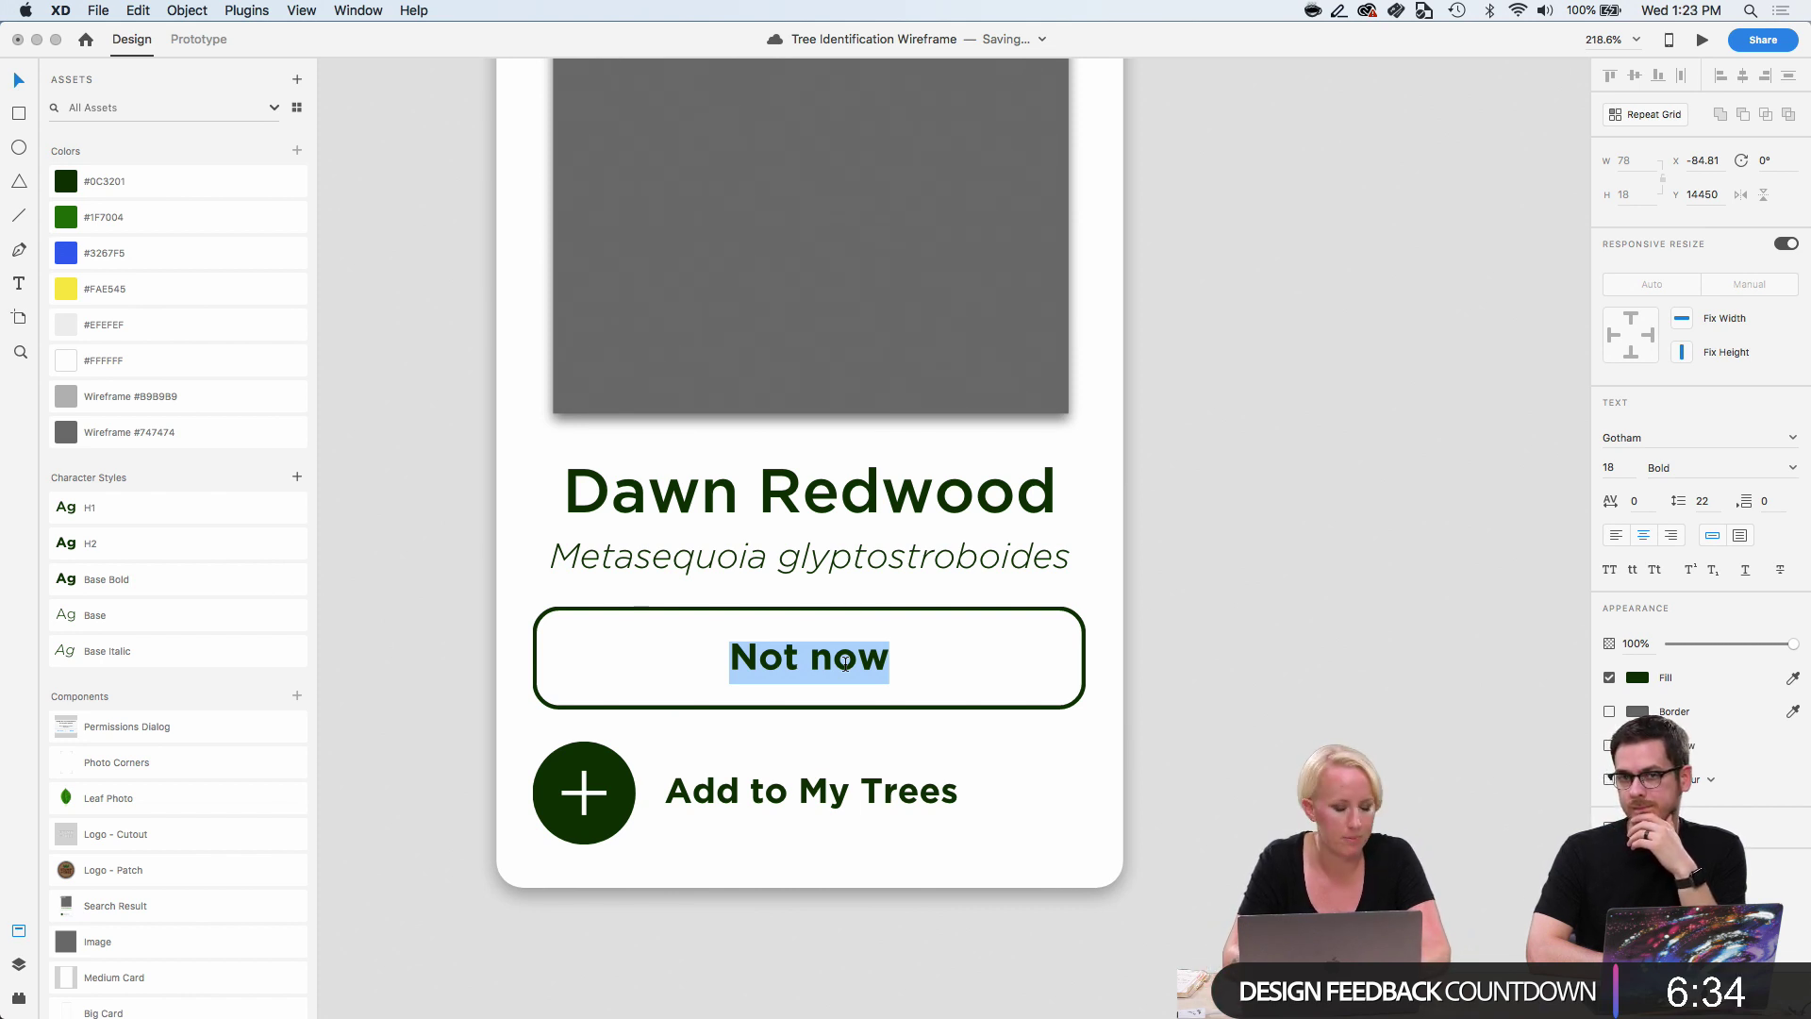
pyautogui.write('Detaul')
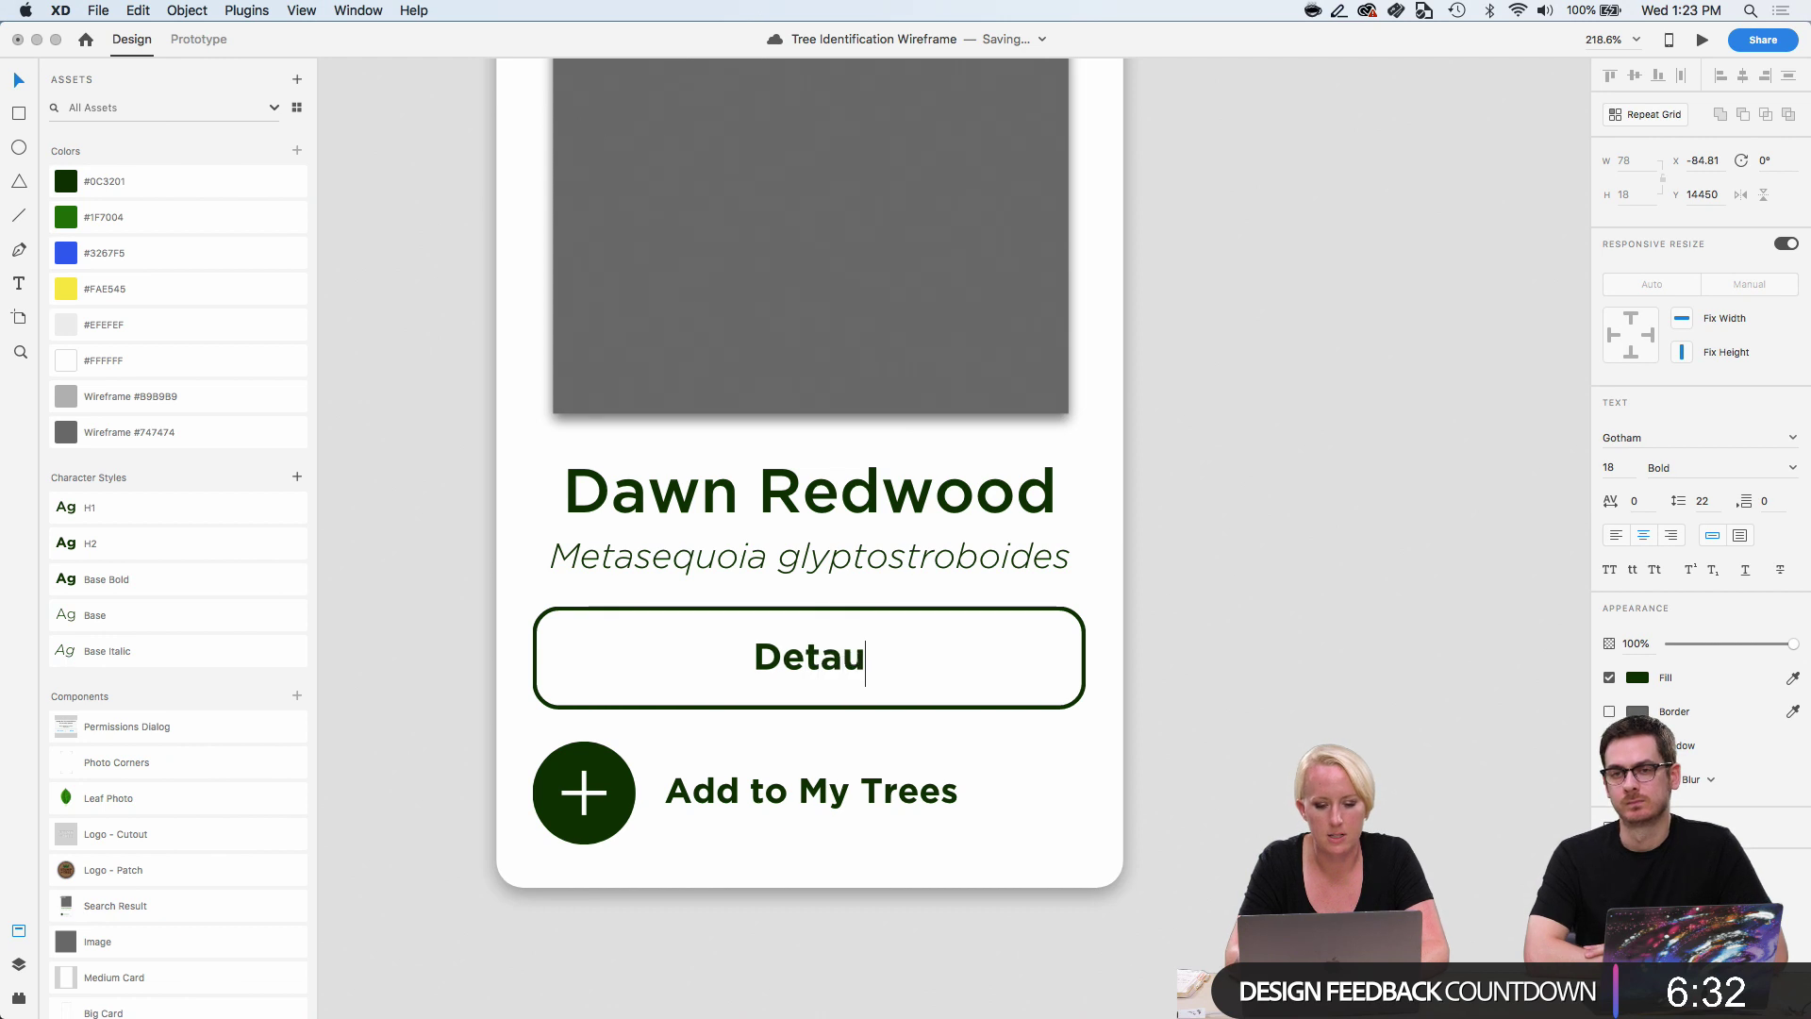
pyautogui.press('BackSpace')
pyautogui.press('BackSpace')
pyautogui.write('ils')
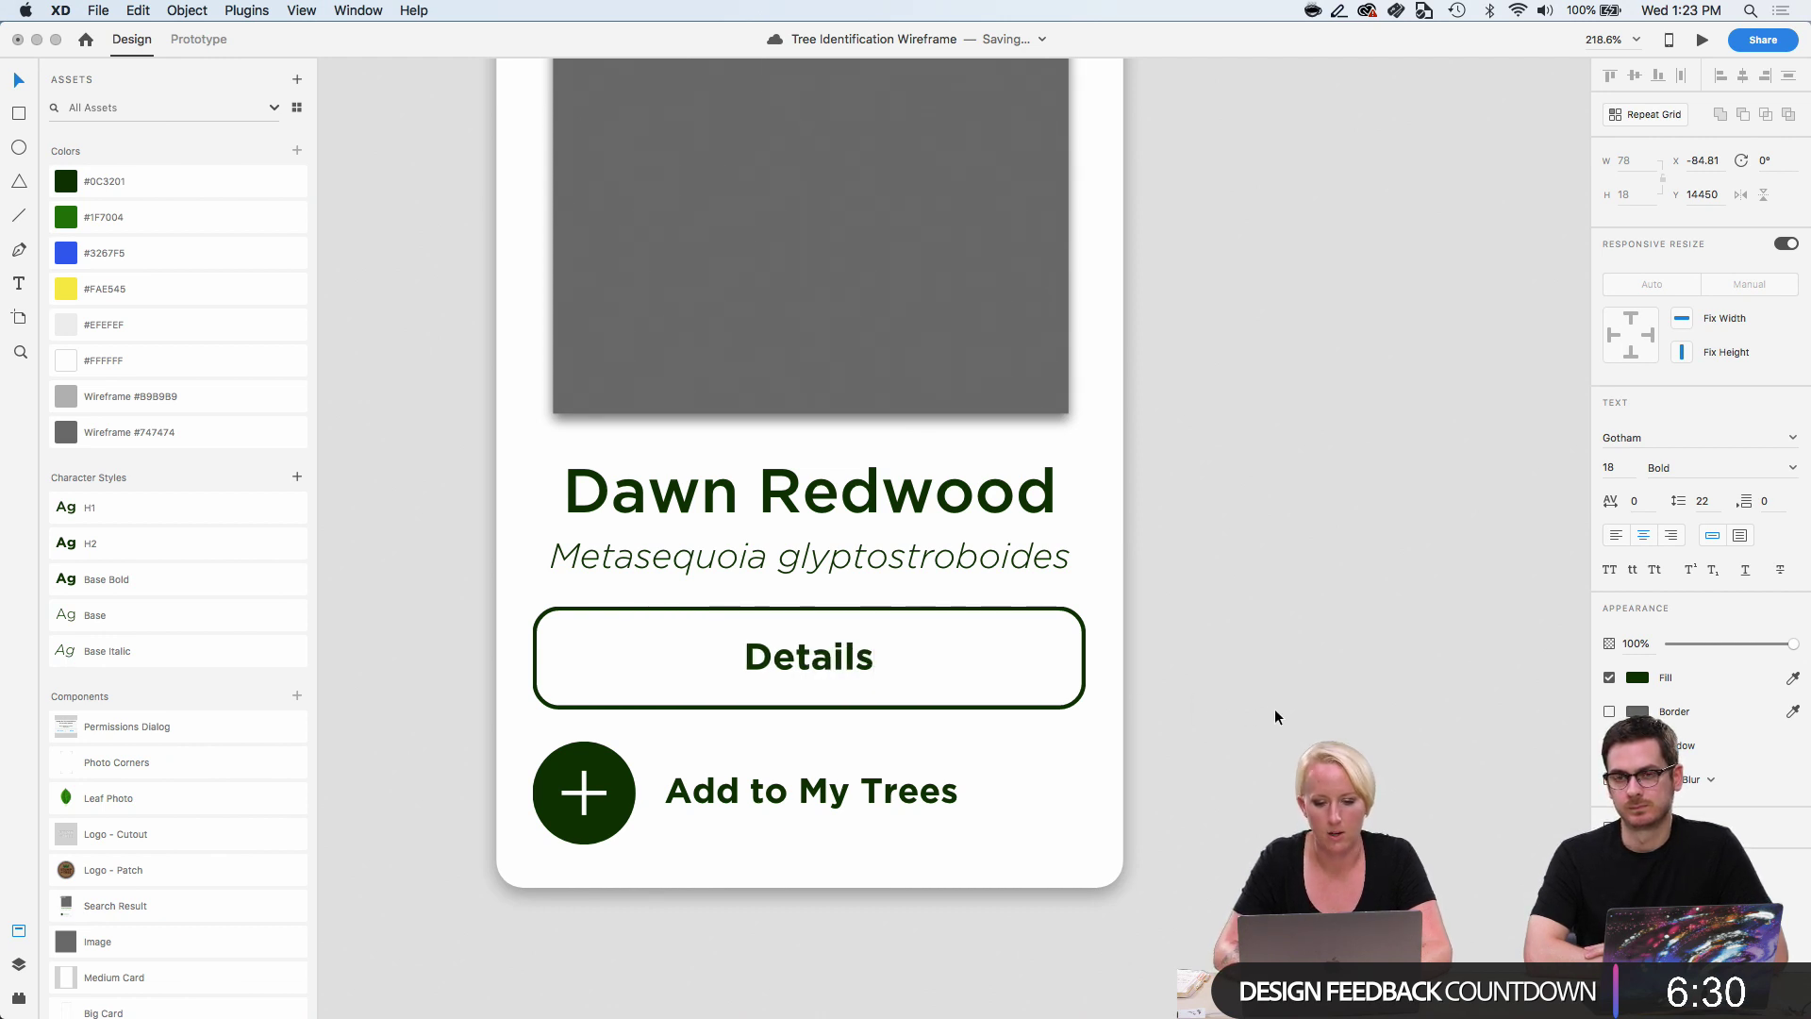
pyautogui.press('Escape')
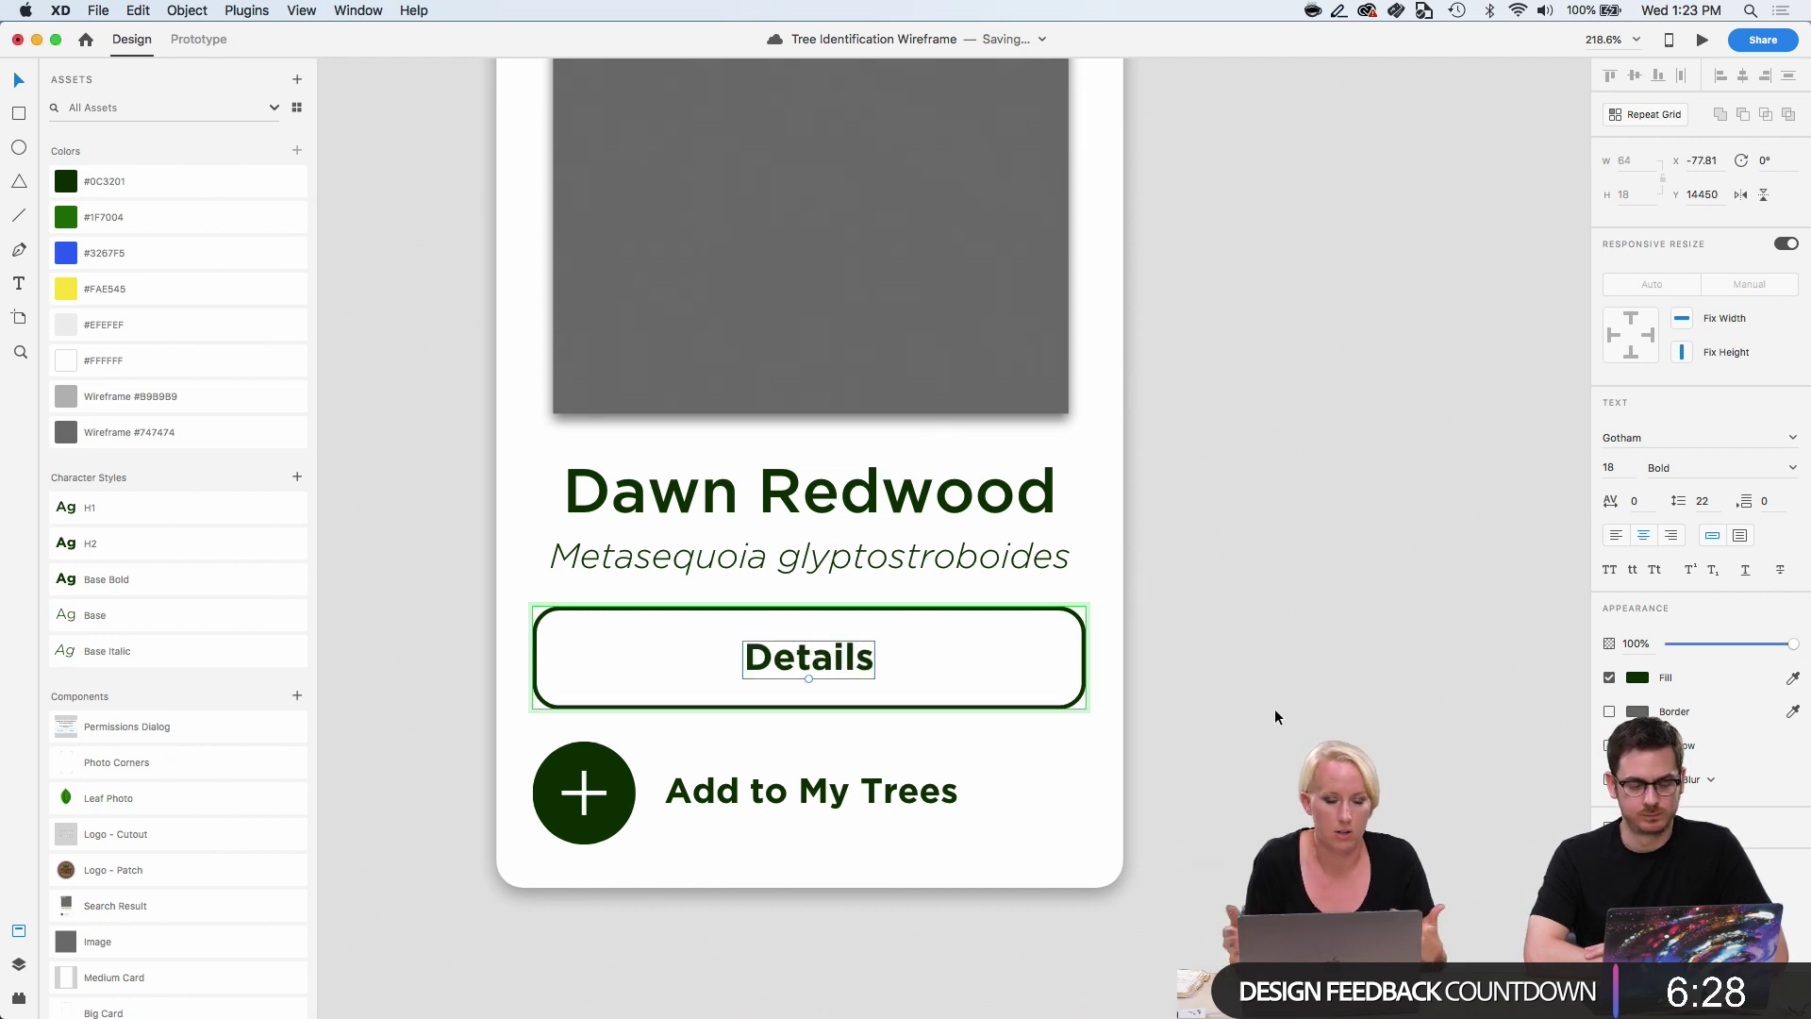
pyautogui.press('Escape')
# Select the complete search result card with its Details button and move it onto the Camera – Thinking – 1 artboard.
pyautogui.scroll(-5, 1276, 717)
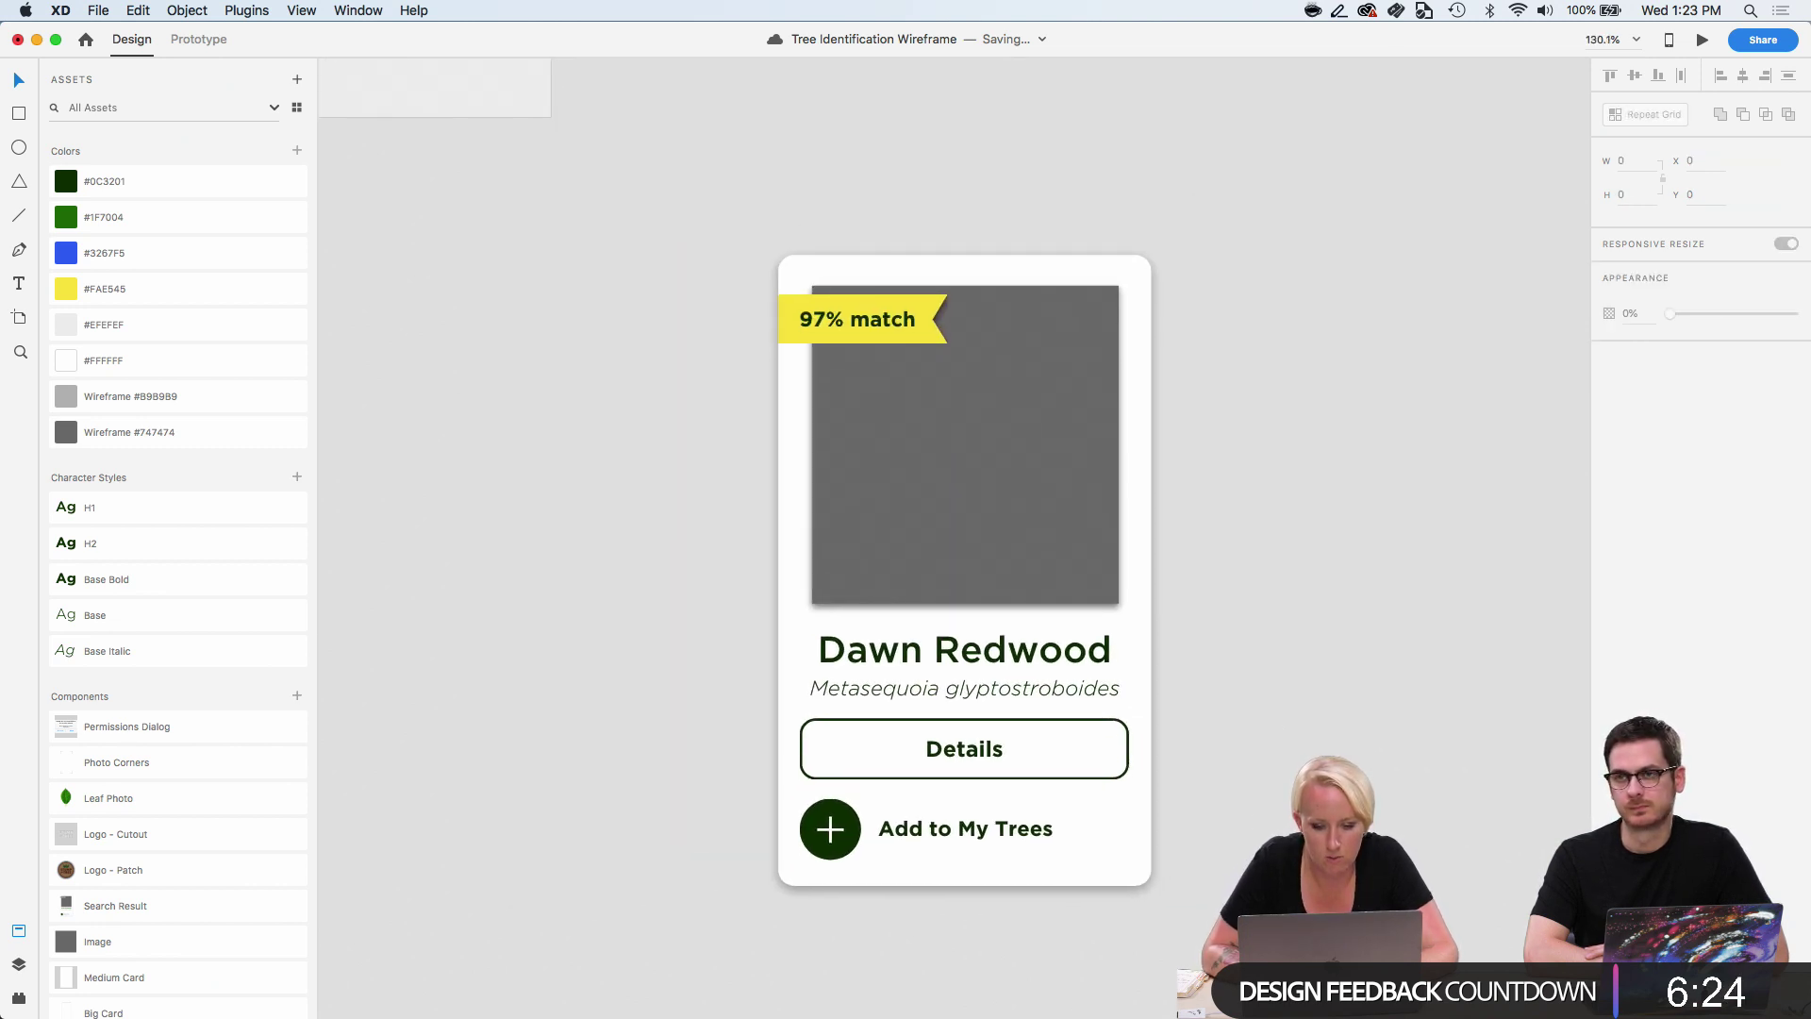
pyautogui.moveTo(1254, 910); pyautogui.dragTo(552, 123)
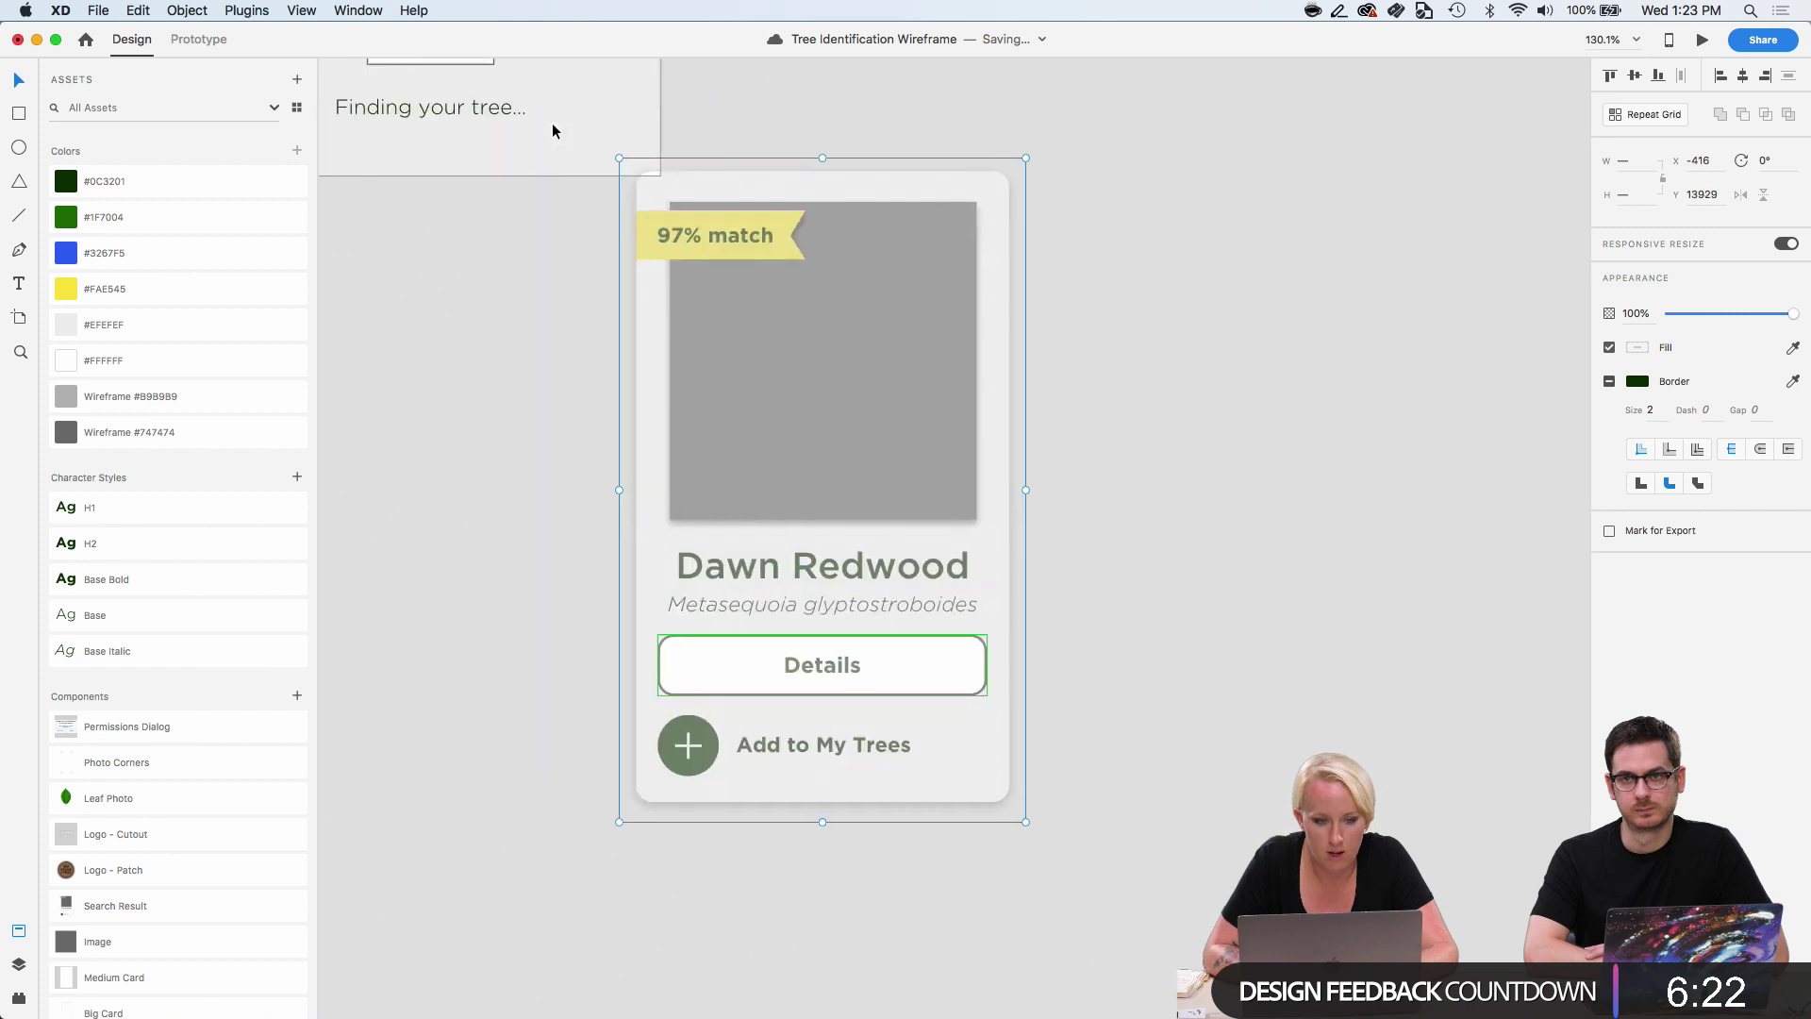
pyautogui.hscroll(-10, 551, 122)
pyautogui.scroll(3, 552, 122)
pyautogui.hscroll(-5, 552, 123)
pyautogui.scroll(-1, 552, 123)
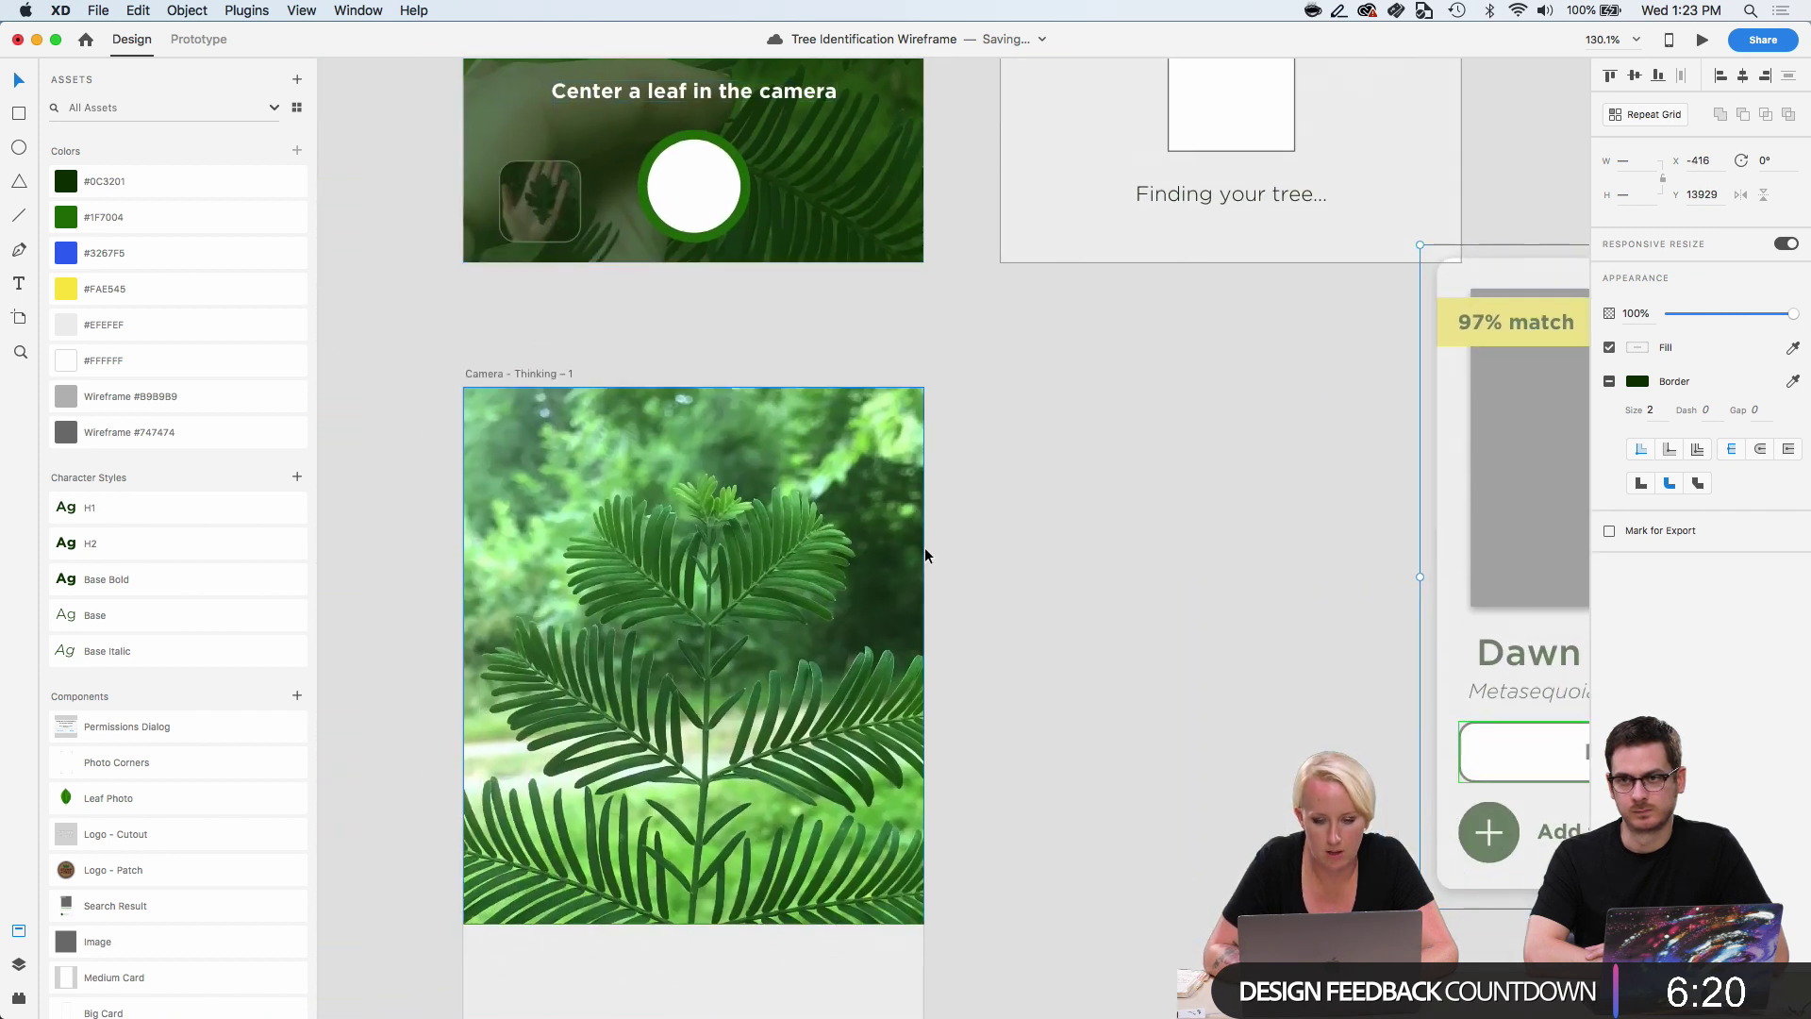
pyautogui.moveTo(1441, 449); pyautogui.dragTo(557, 766)
pyautogui.scroll(-5, 557, 767)
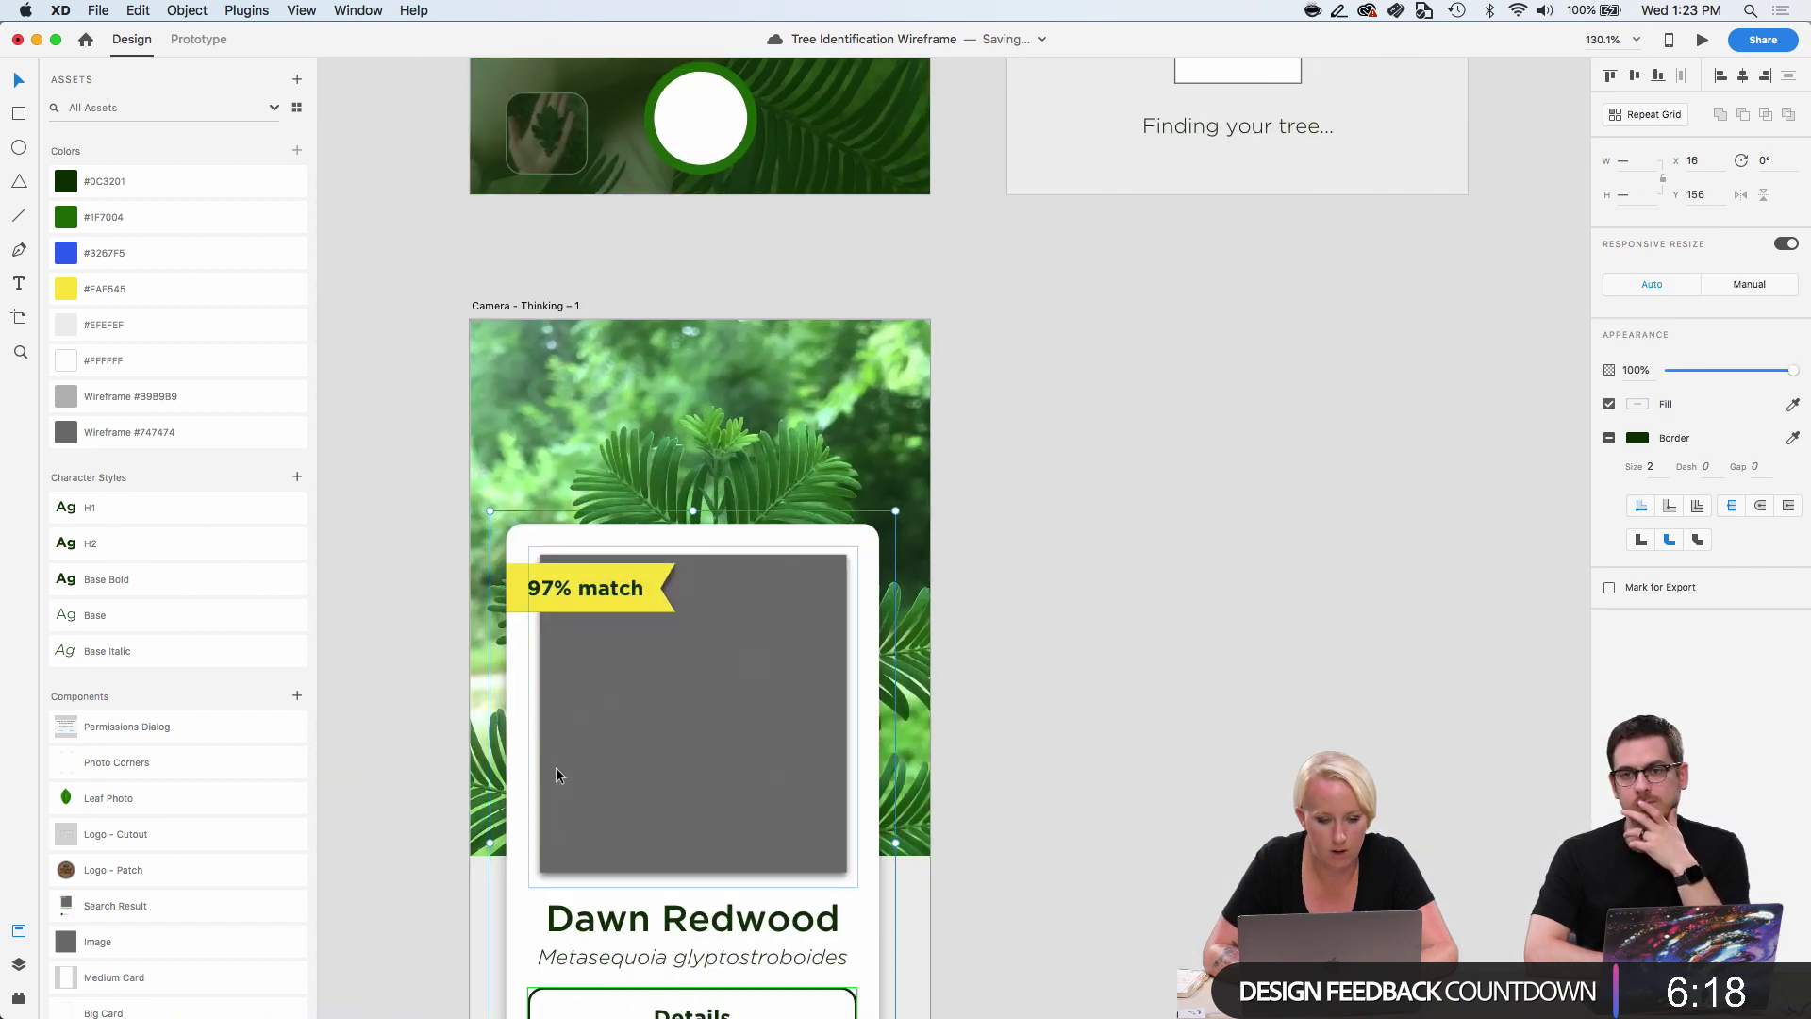
# Move the search result card lower and centre it horizontally on the artboard, at X 22 and Y 254.
pyautogui.scroll(-3, 716, 589)
pyautogui.scroll(-1, 750, 594)
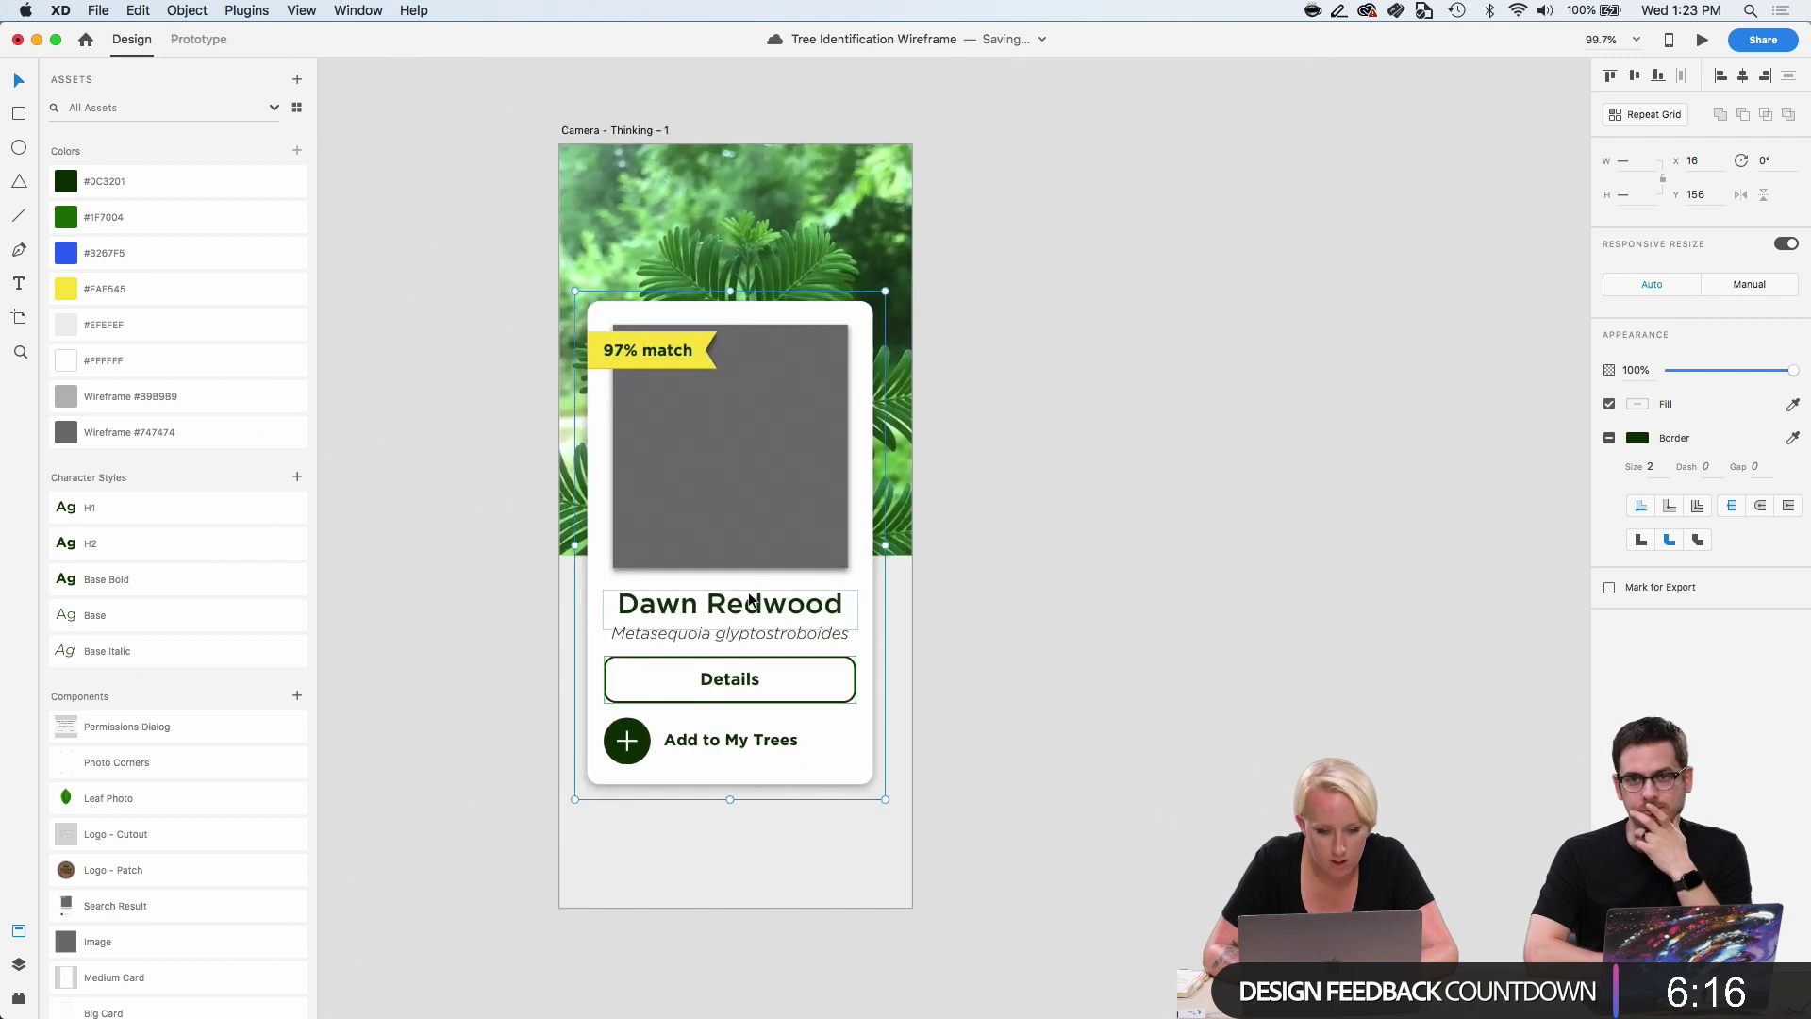
pyautogui.moveTo(770, 477); pyautogui.dragTo(773, 571)
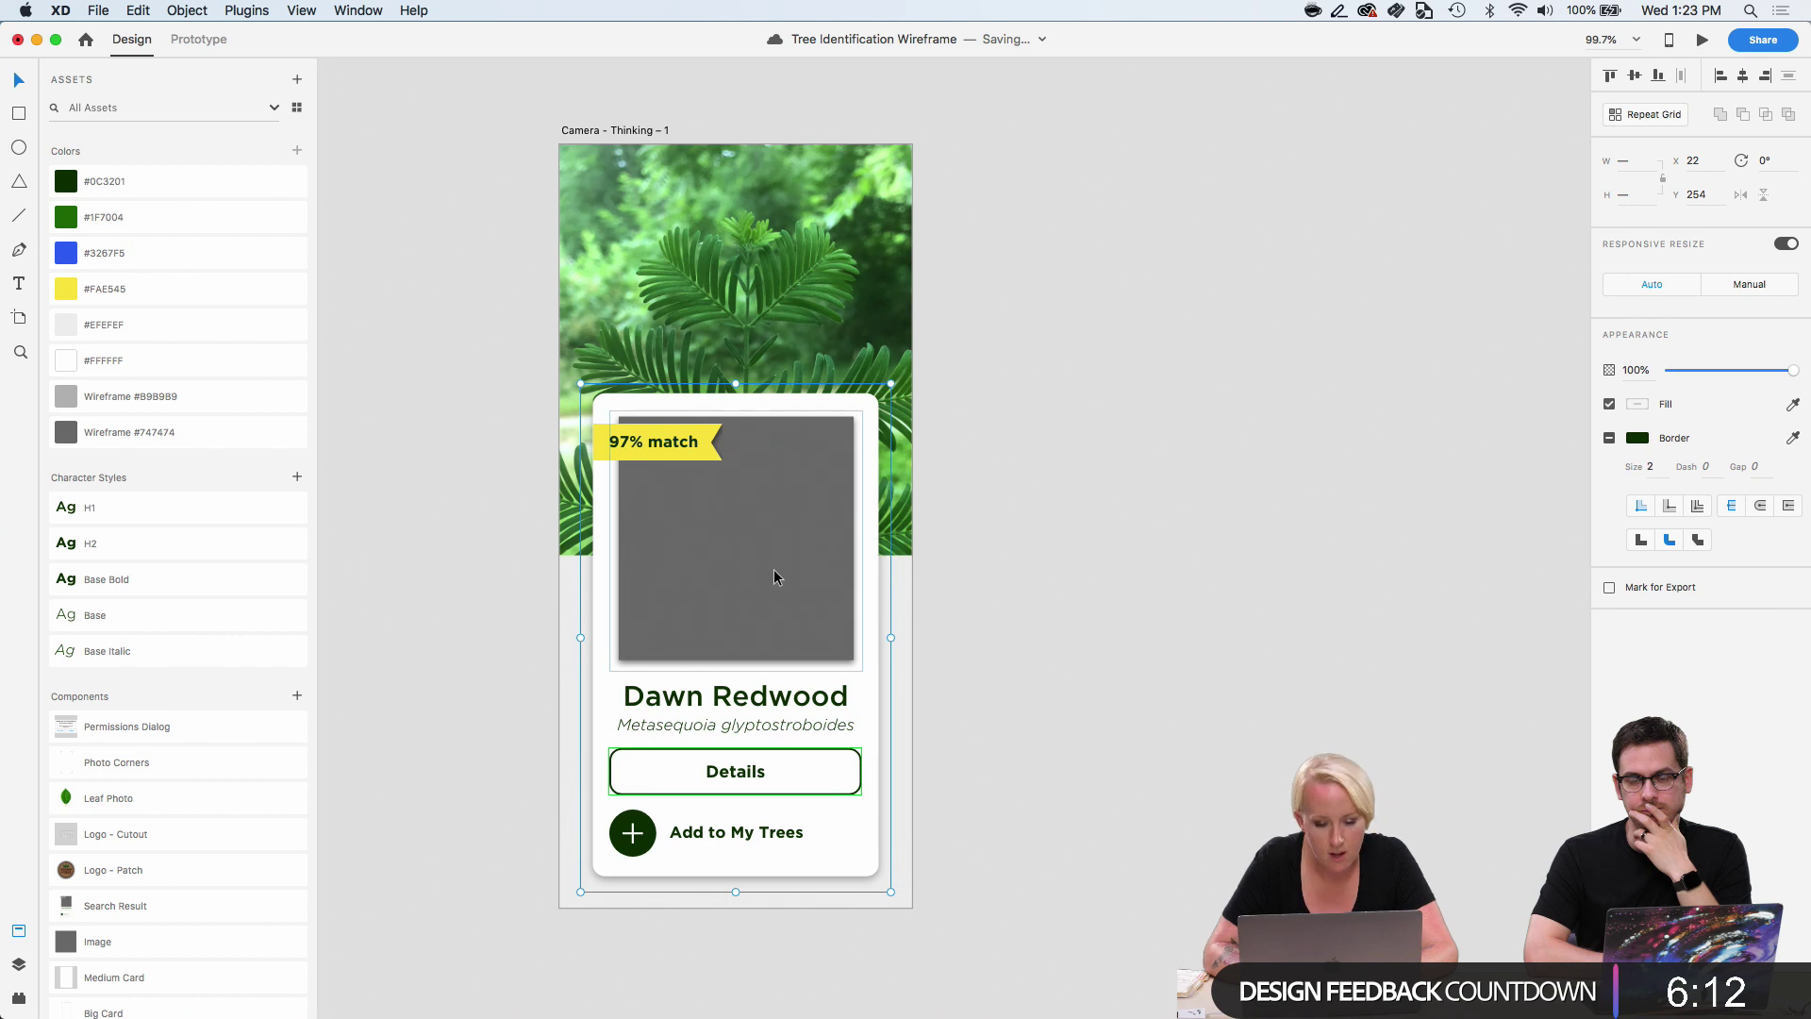
pyautogui.click(1051, 705)
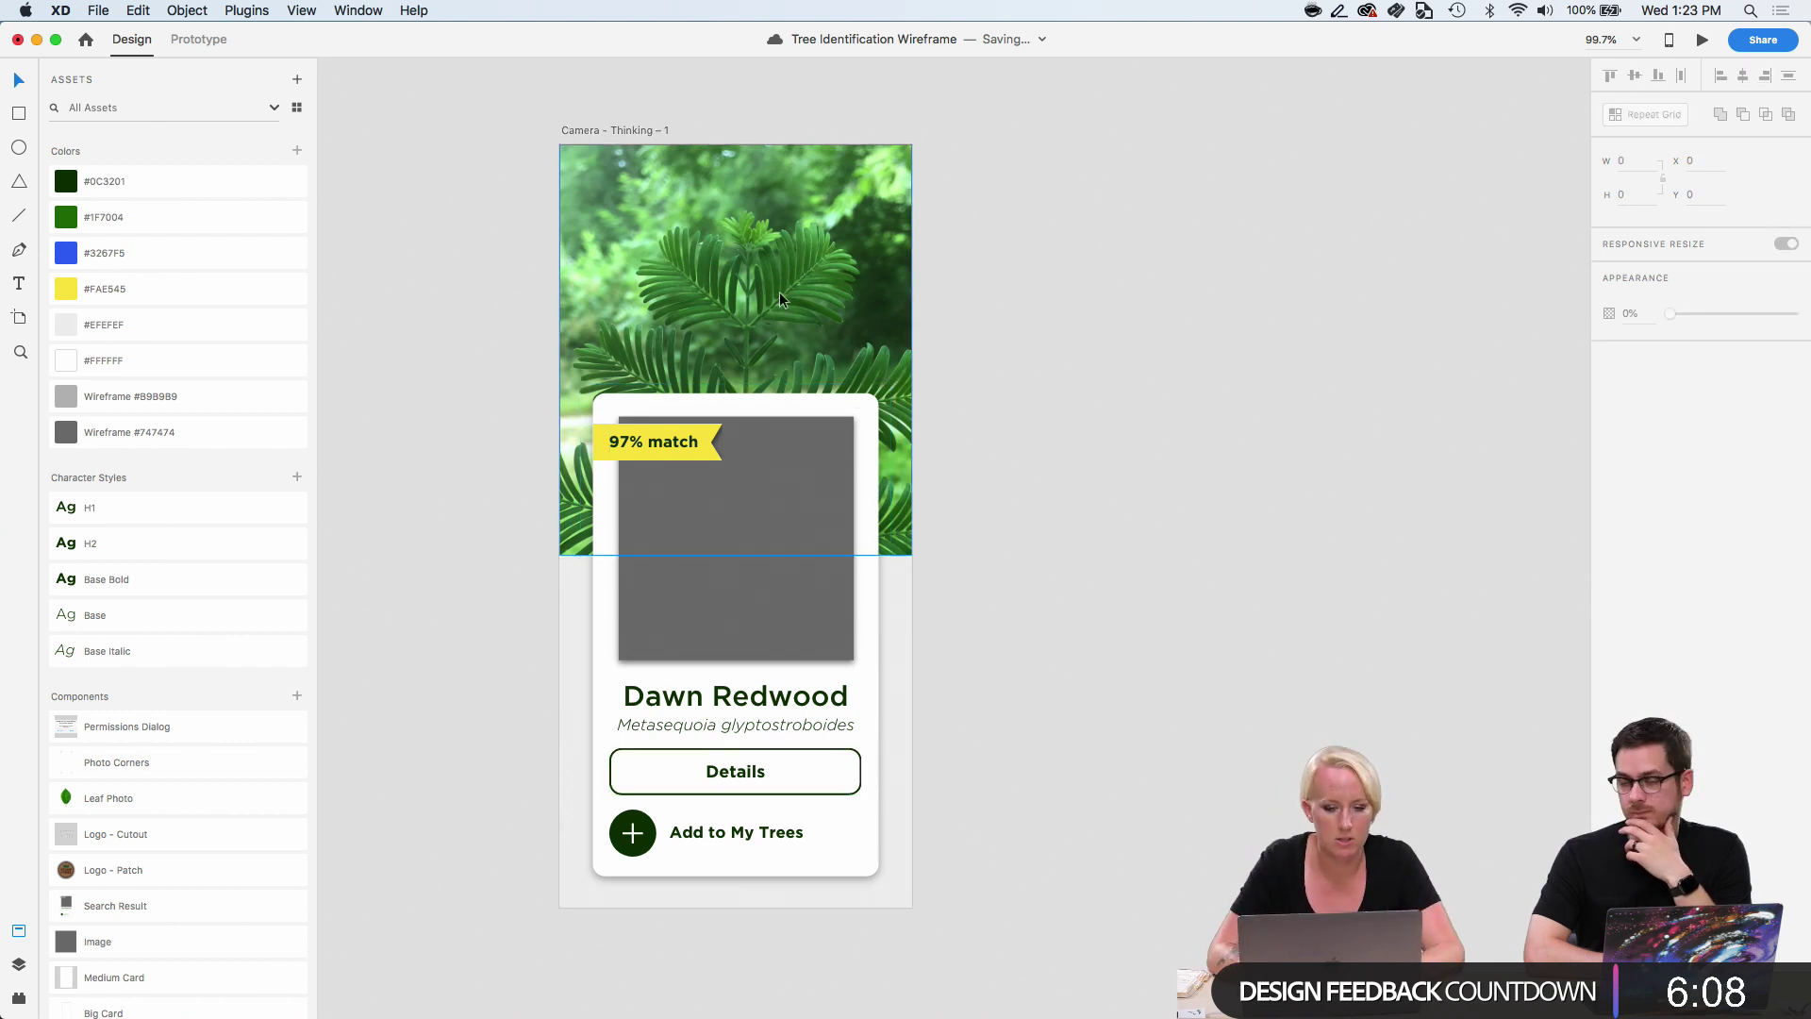
# Shift the plant photo up by 20 inside its mask on the Camera – Thinking – 1 artboard.
pyautogui.scroll(-2, 779, 294)
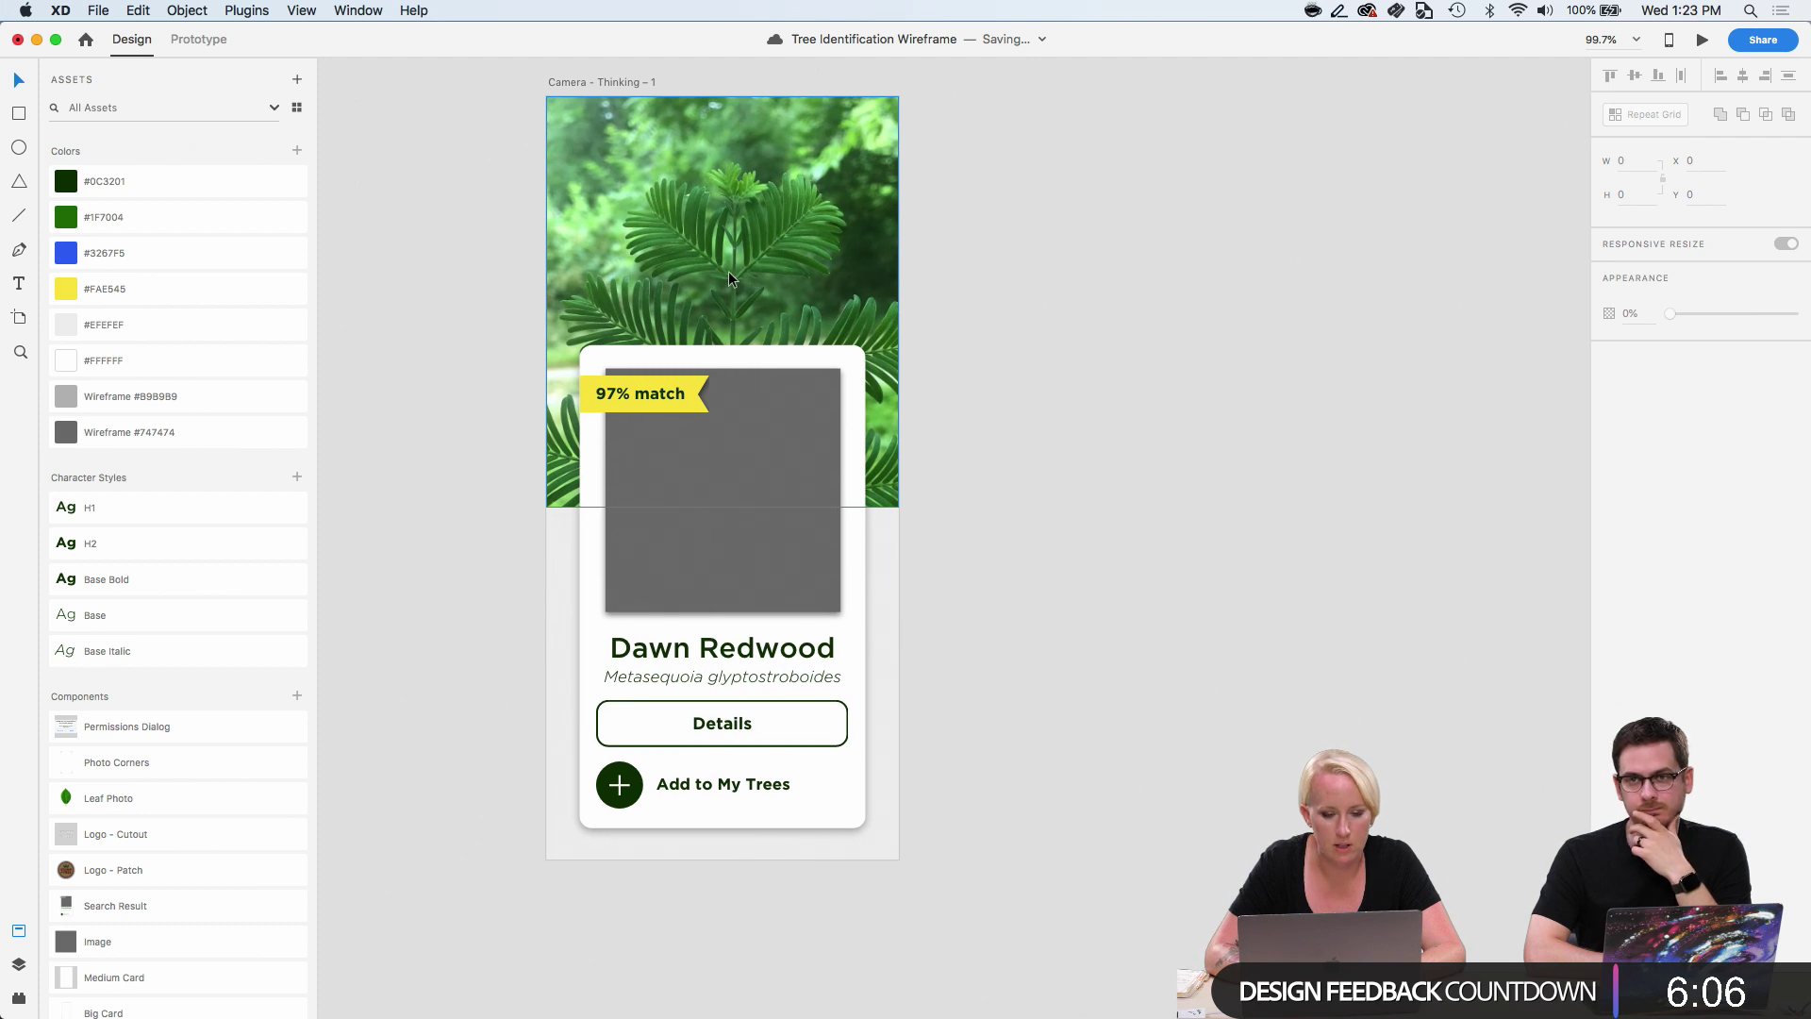
pyautogui.doubleClick(738, 223)
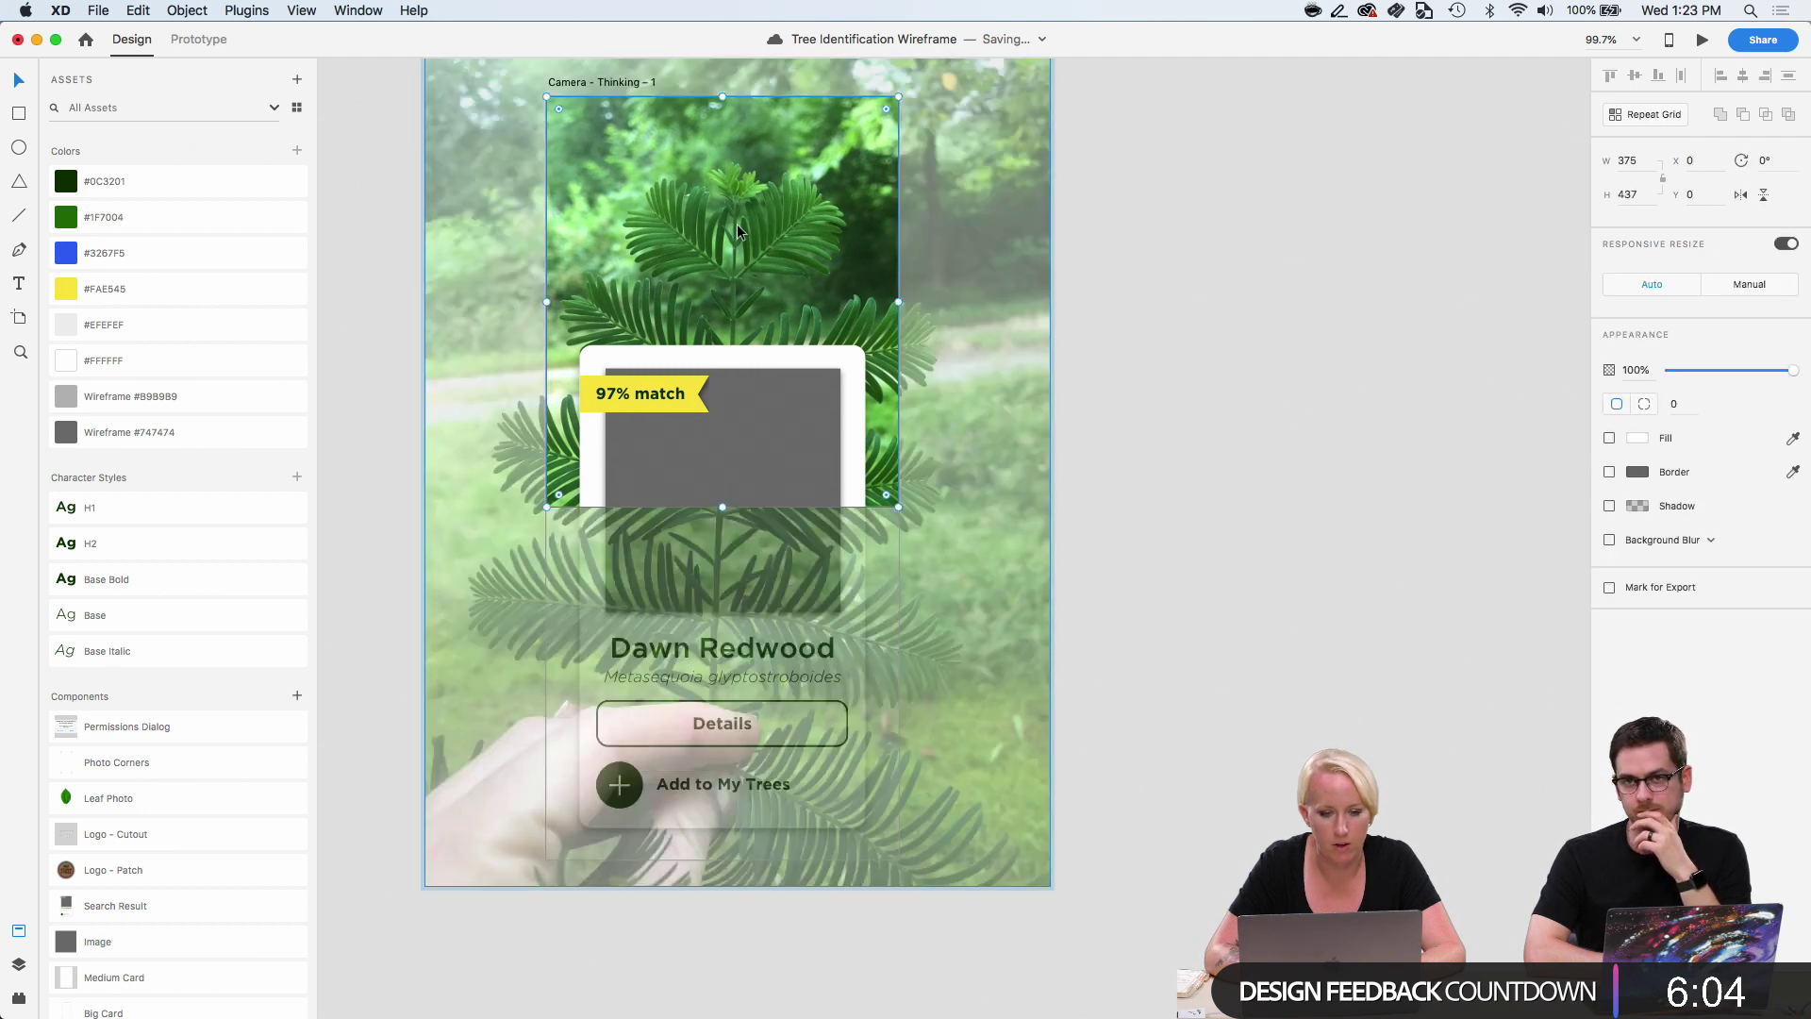
pyautogui.hotkey('shift', 'Up')
pyautogui.hotkey('shift', 'Up')
pyautogui.press('super+z')
pyautogui.press('super+z')
pyautogui.press('super+z')
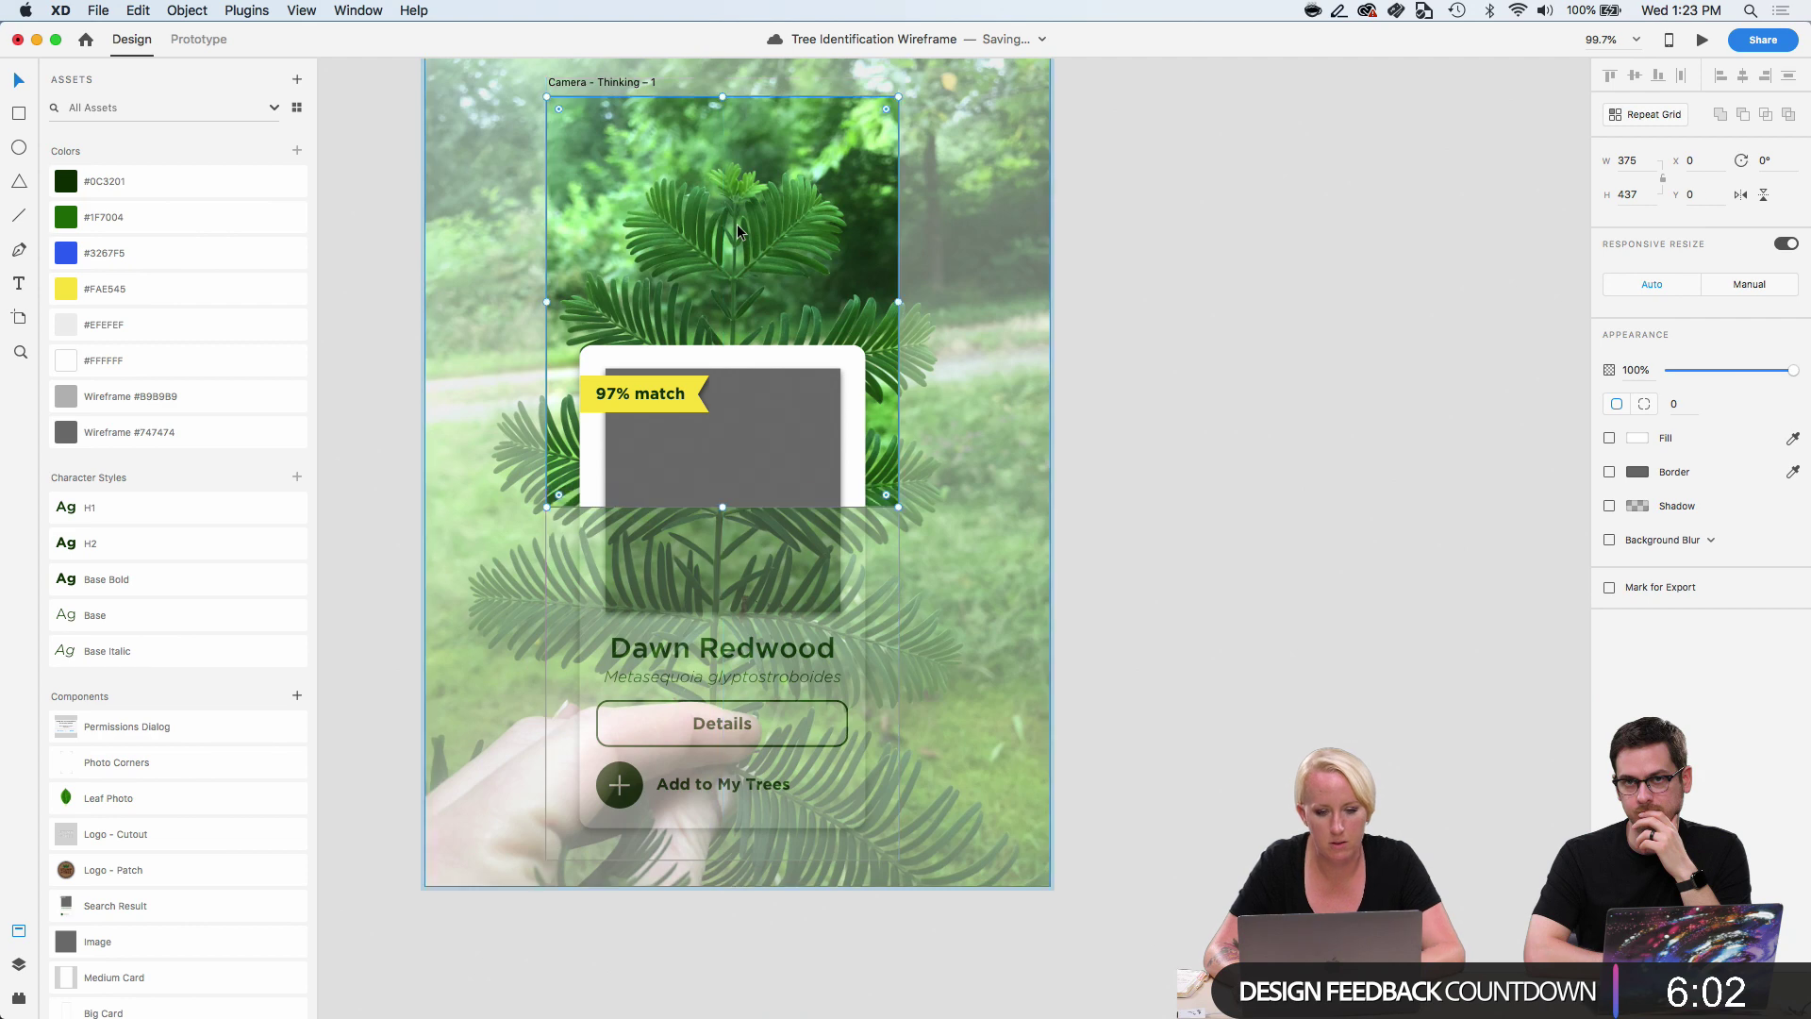
pyautogui.press('super+z')
pyautogui.press('super+z')
pyautogui.press('super+z')
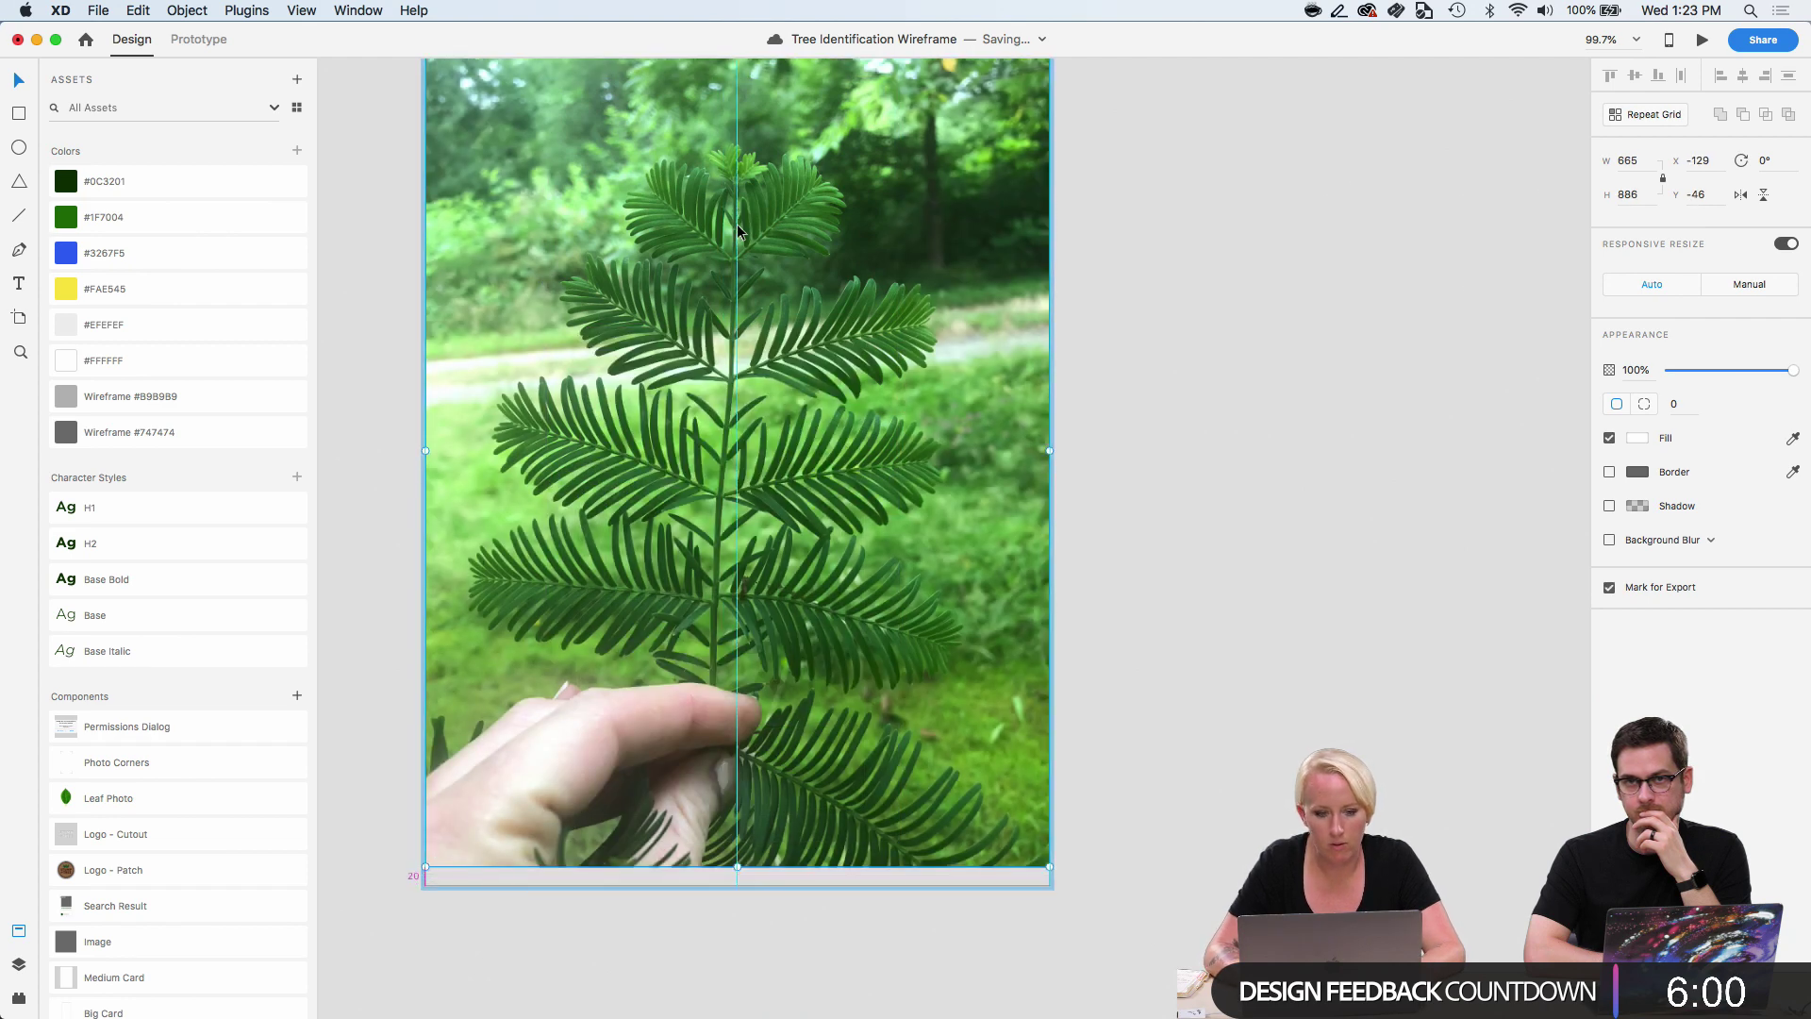
pyautogui.click(1298, 320)
# Fill the grey image placeholder of the search result card with DawnRedwood_Flickr1.jpg from the Assets folder in Finder.
pyautogui.scroll(10, 1299, 321)
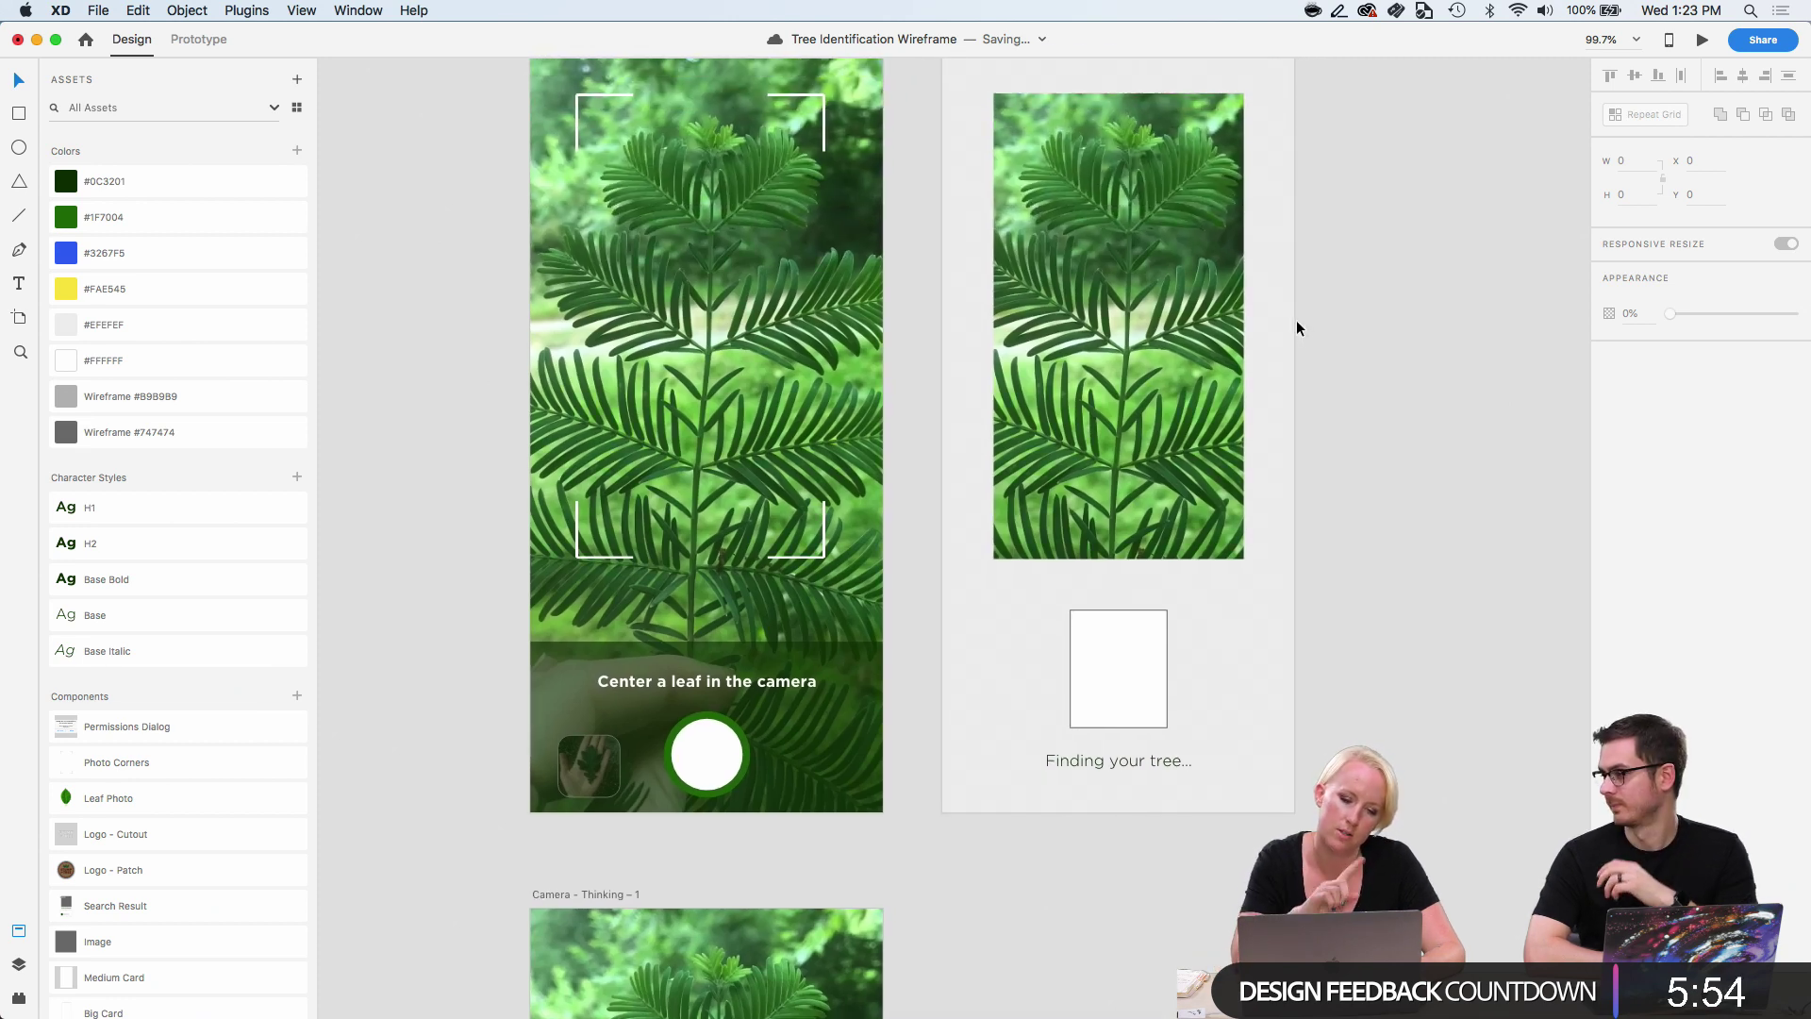
pyautogui.scroll(-9, 1296, 322)
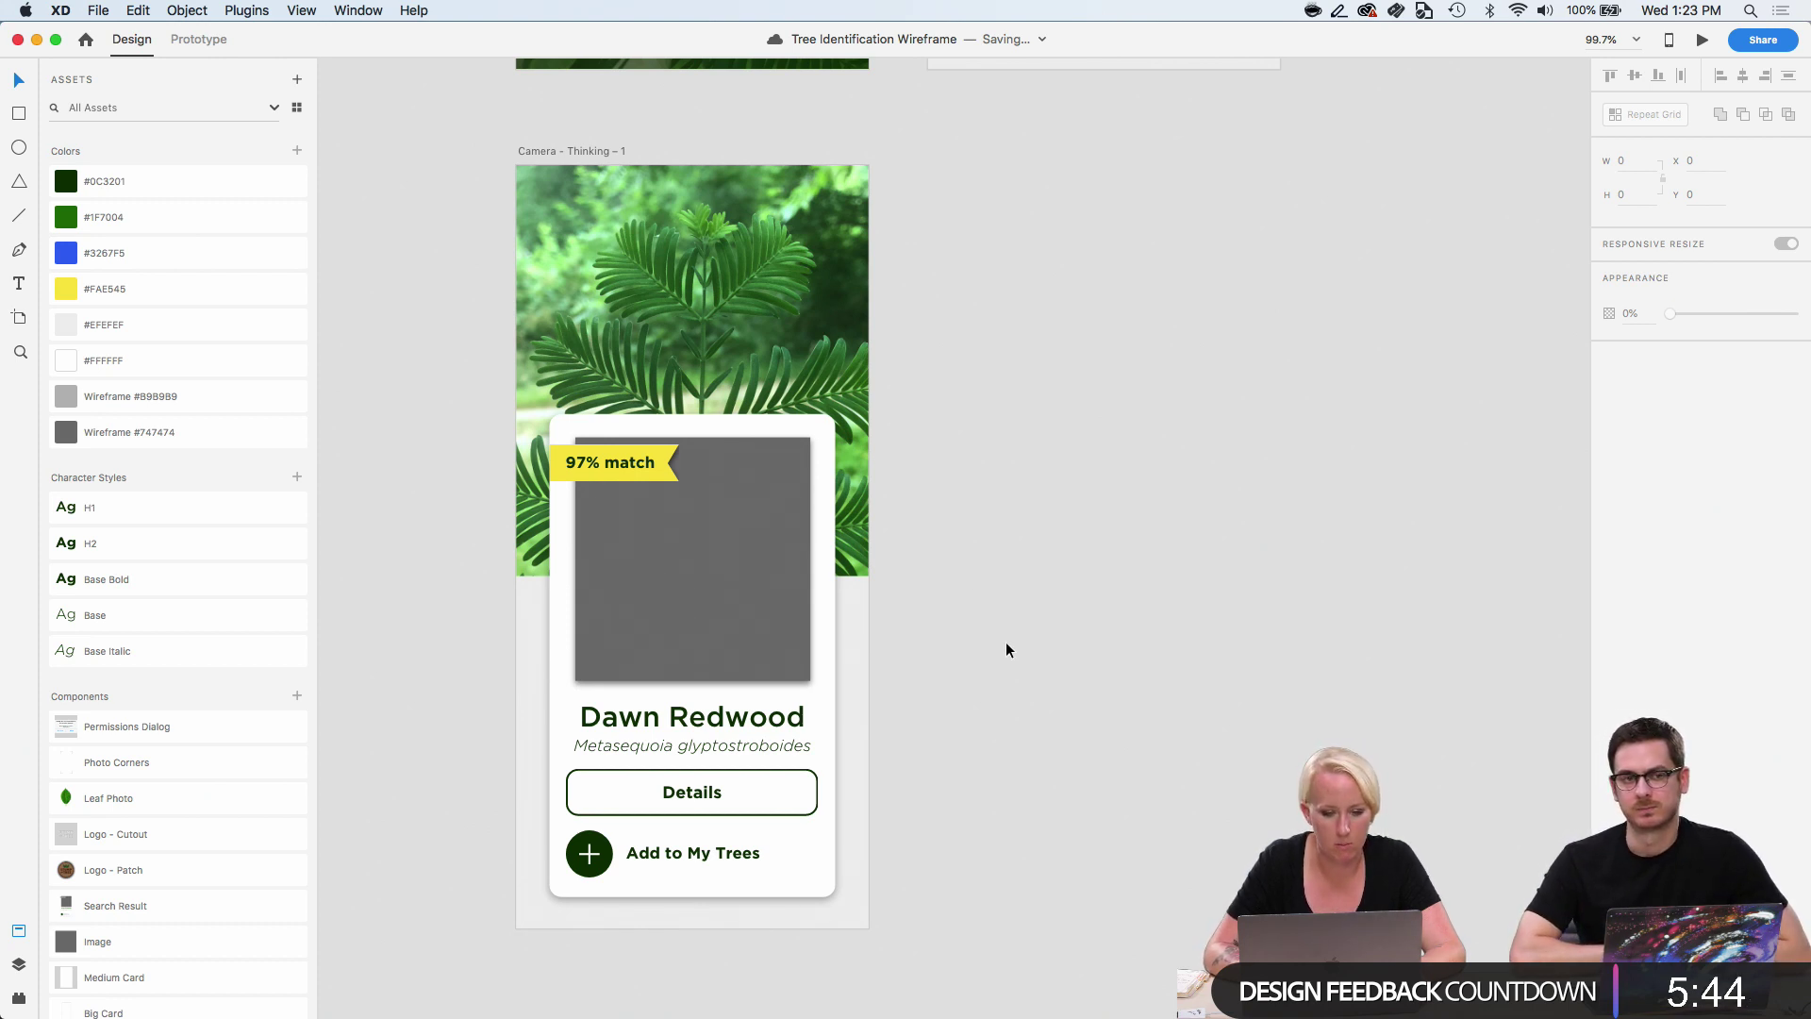
pyautogui.doubleClick(768, 624)
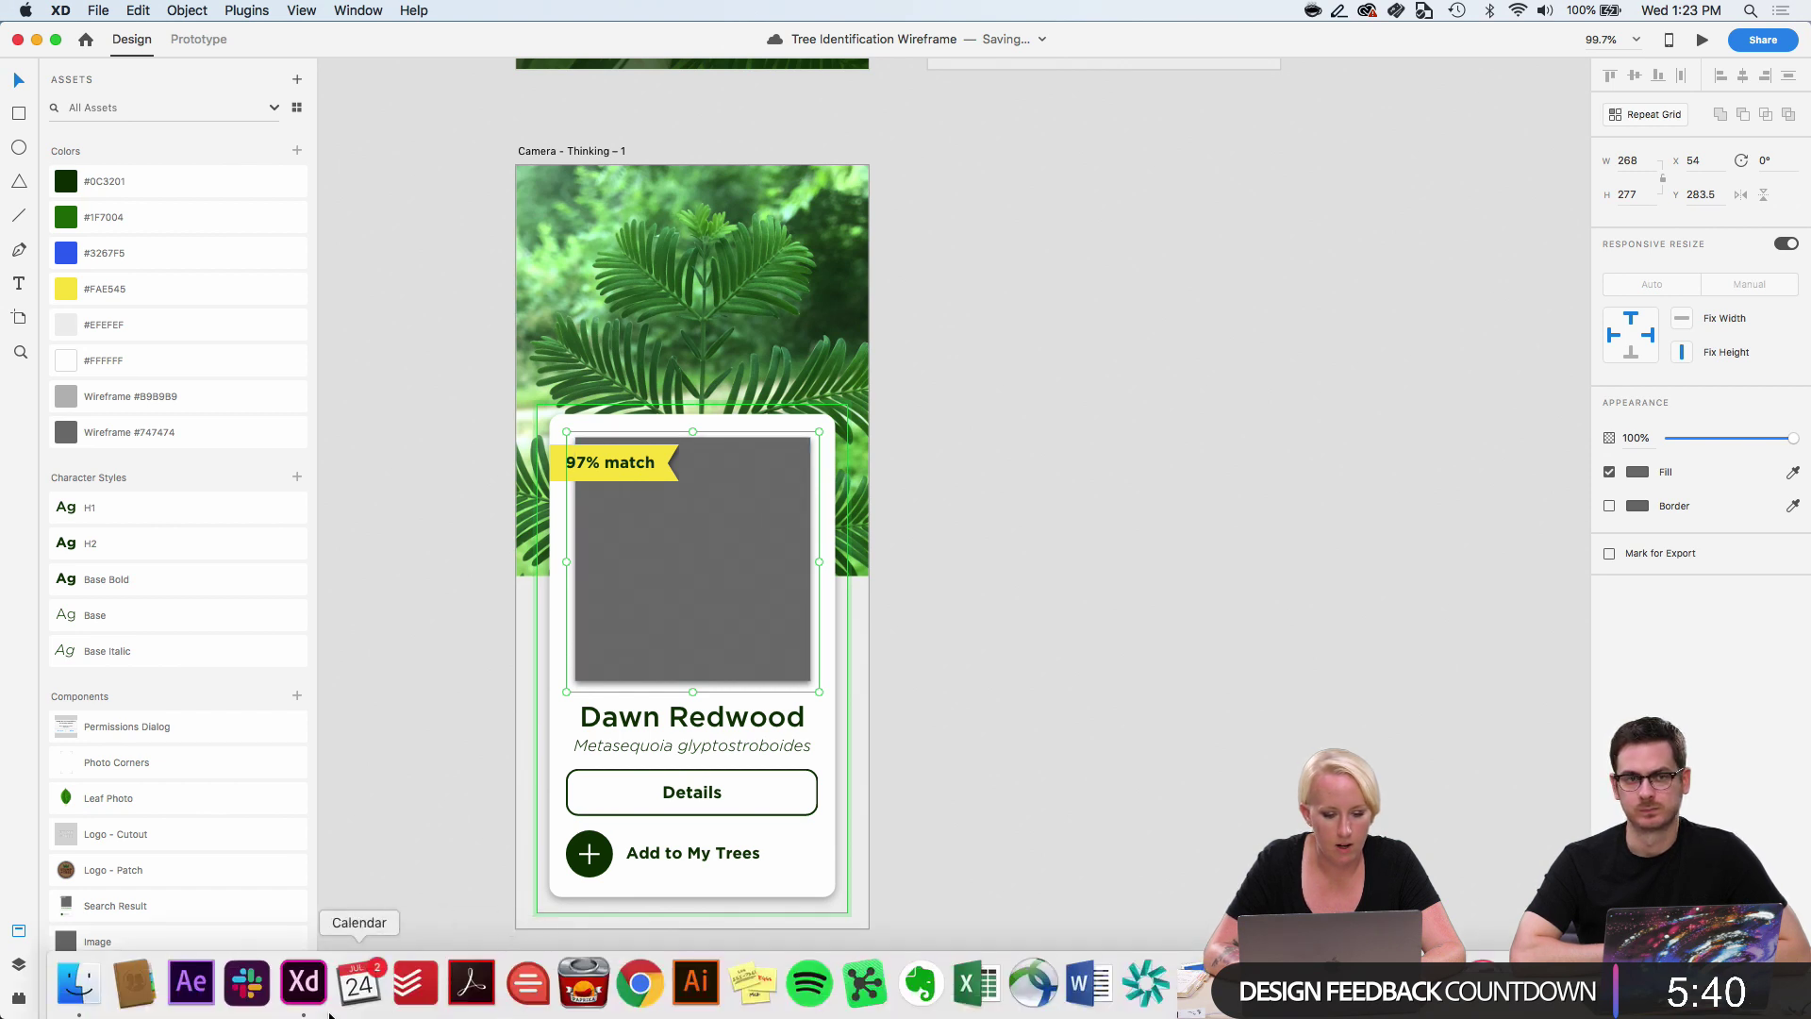
pyautogui.click(76, 999)
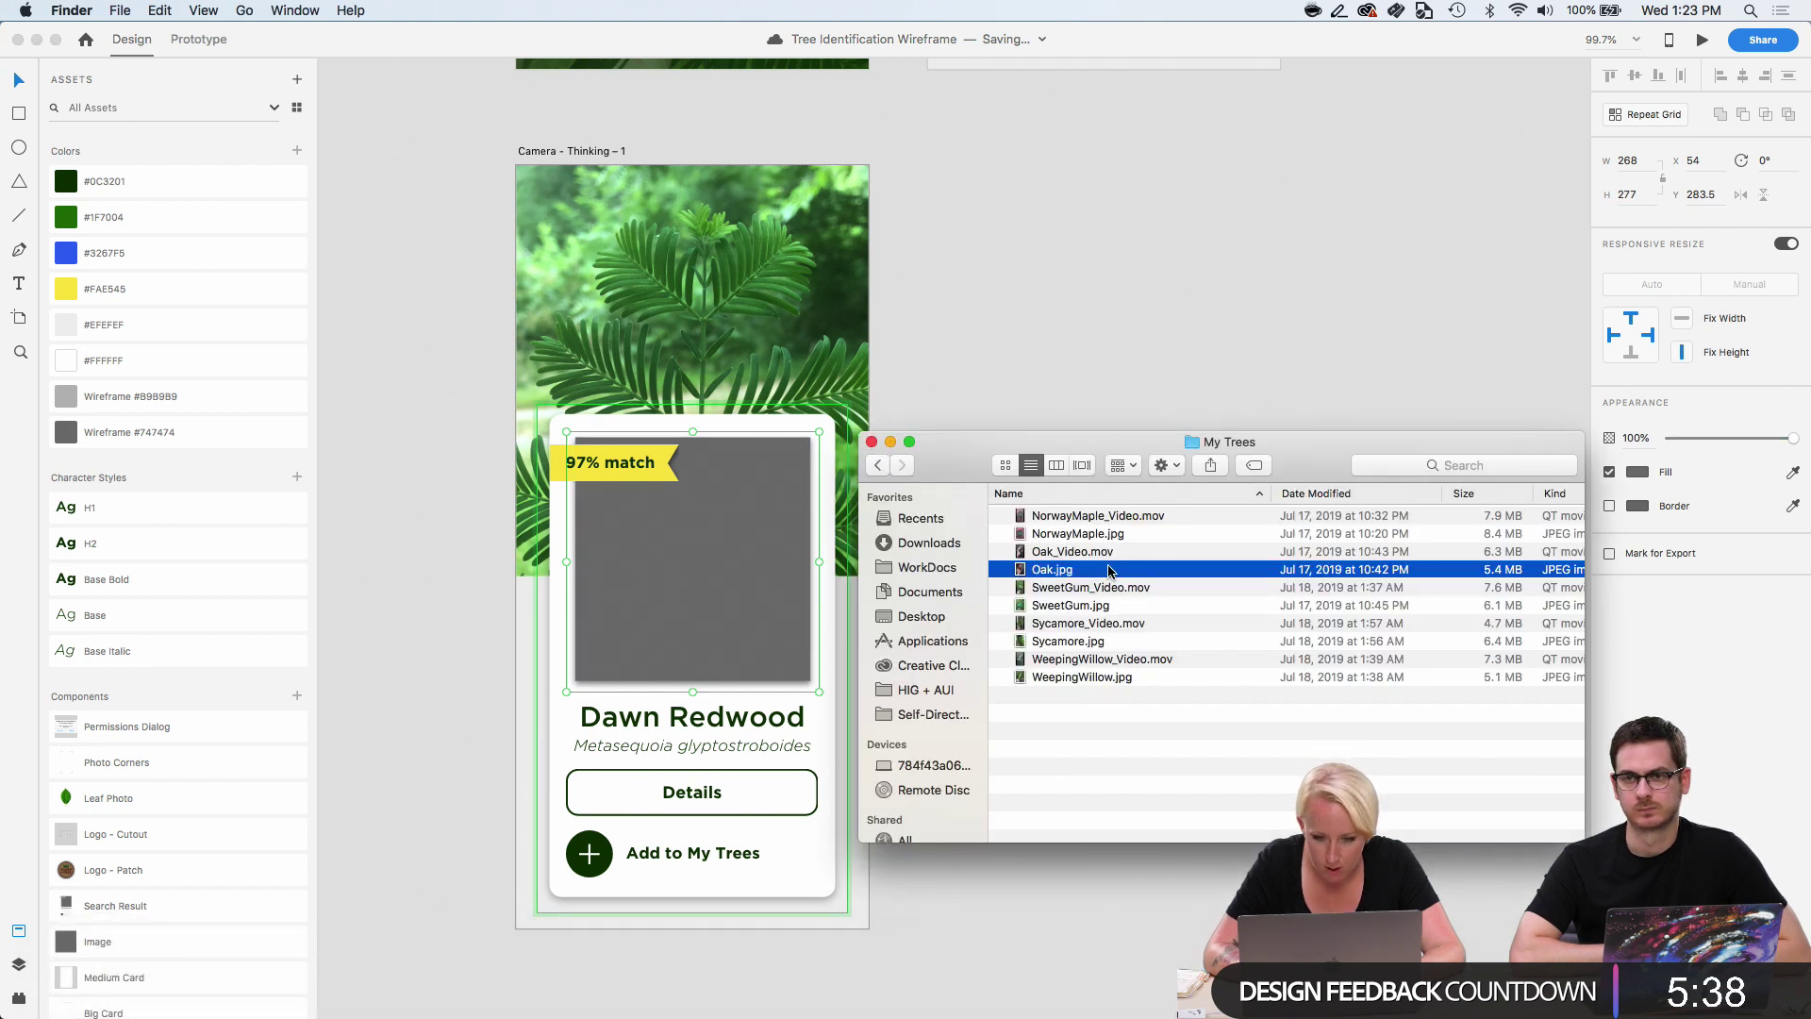
pyautogui.click(876, 465)
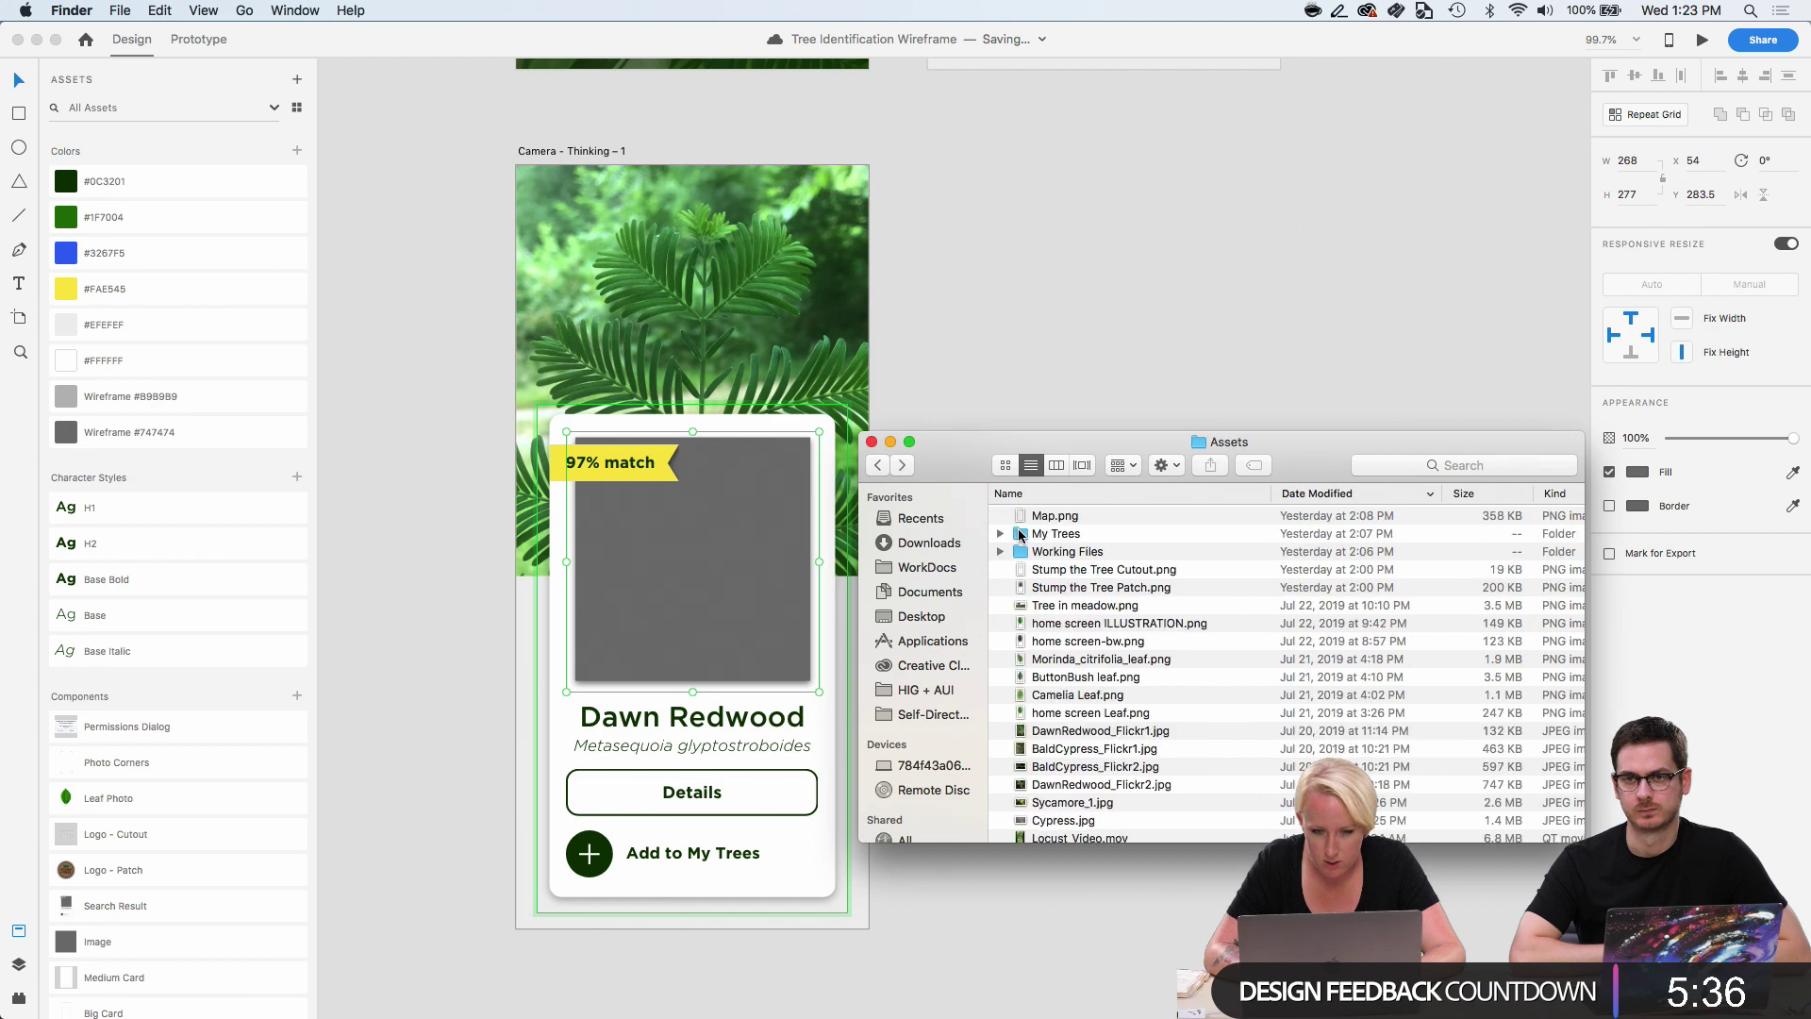
pyautogui.scroll(-3, 1087, 670)
pyautogui.click(1084, 673)
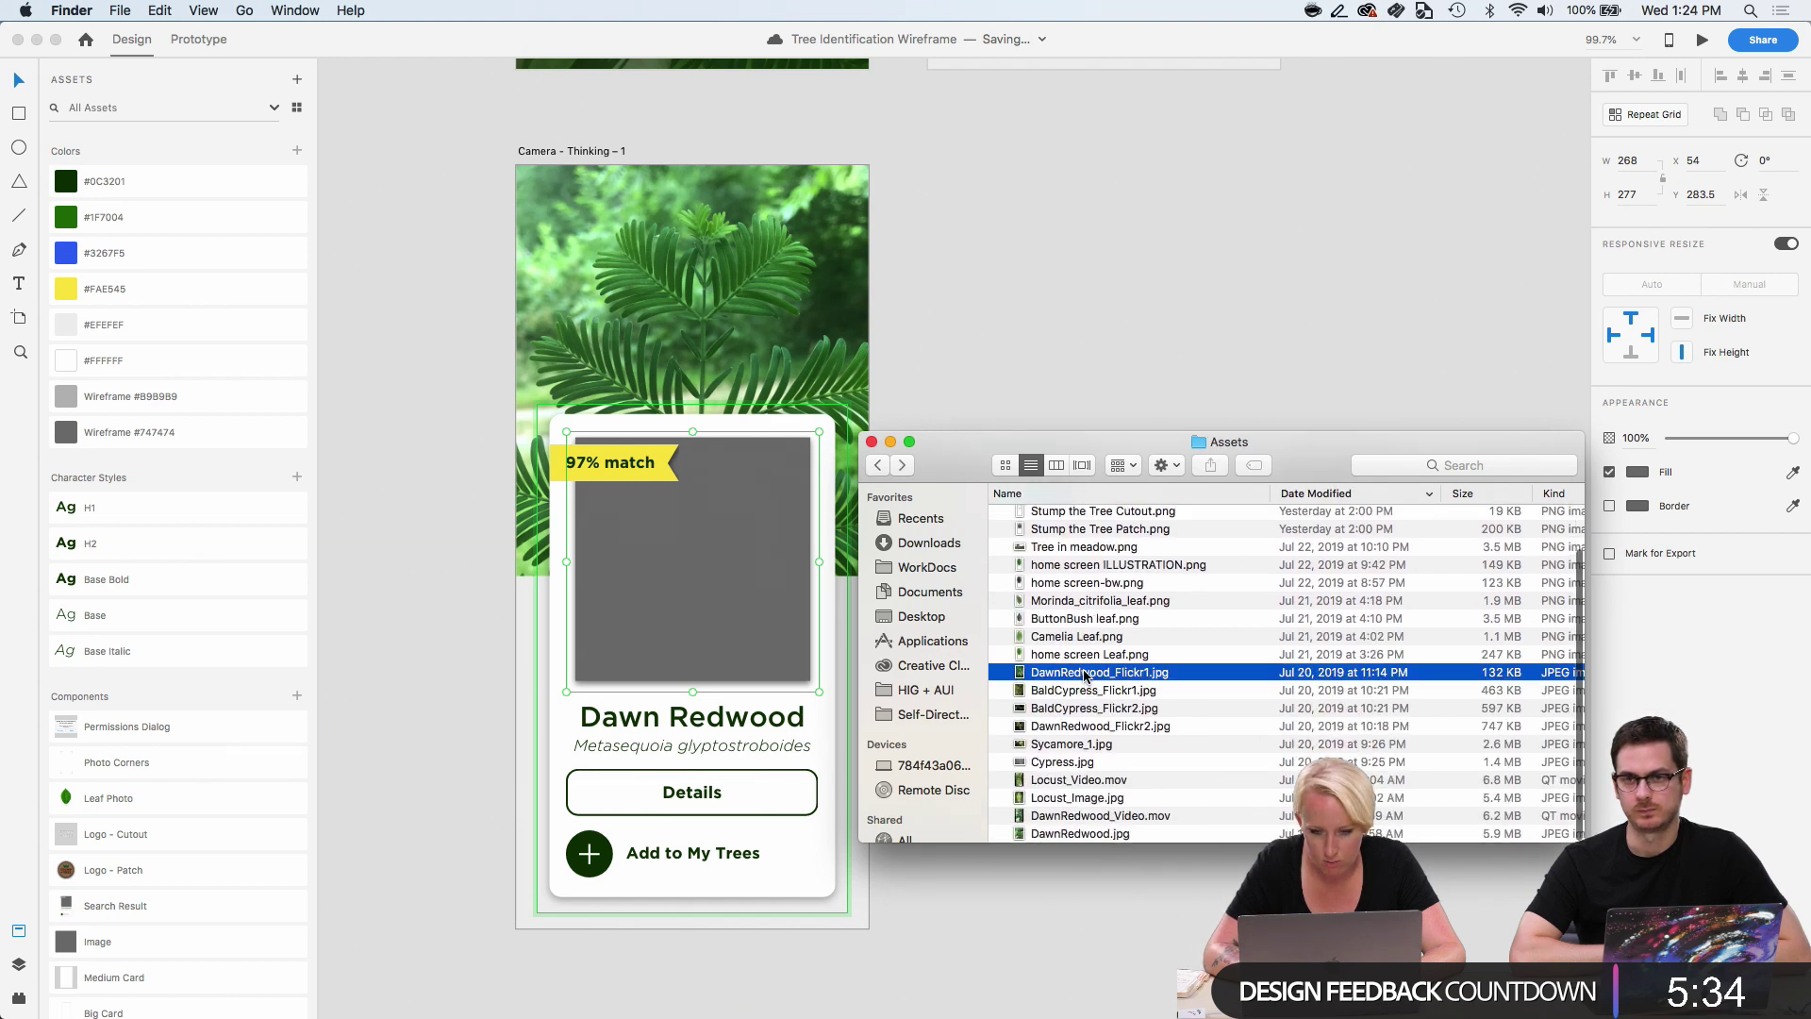
pyautogui.press('space')
pyautogui.press('space')
pyautogui.moveTo(1084, 674); pyautogui.dragTo(744, 573)
pyautogui.doubleClick(744, 617)
pyautogui.click(1018, 696)
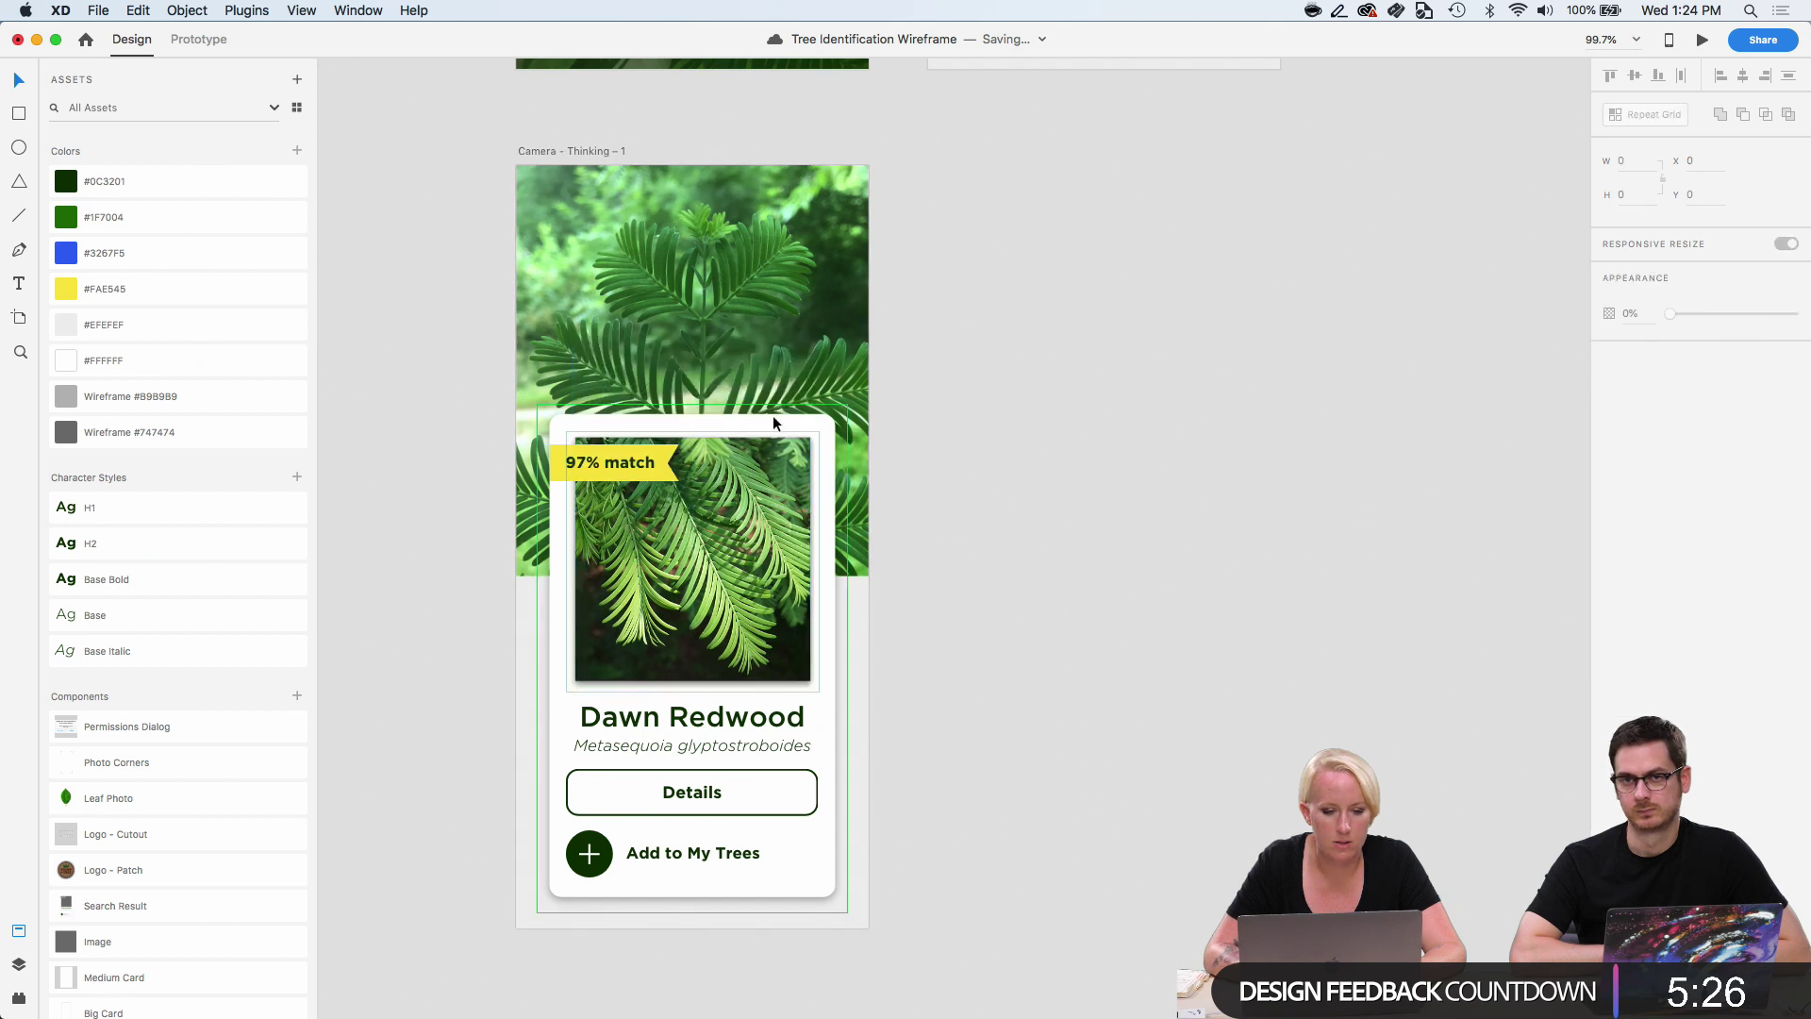
# Duplicate the Camera – Thinking – 1 artboard beside itself and rename the original artboard as "Results - 1".
pyautogui.click(740, 507)
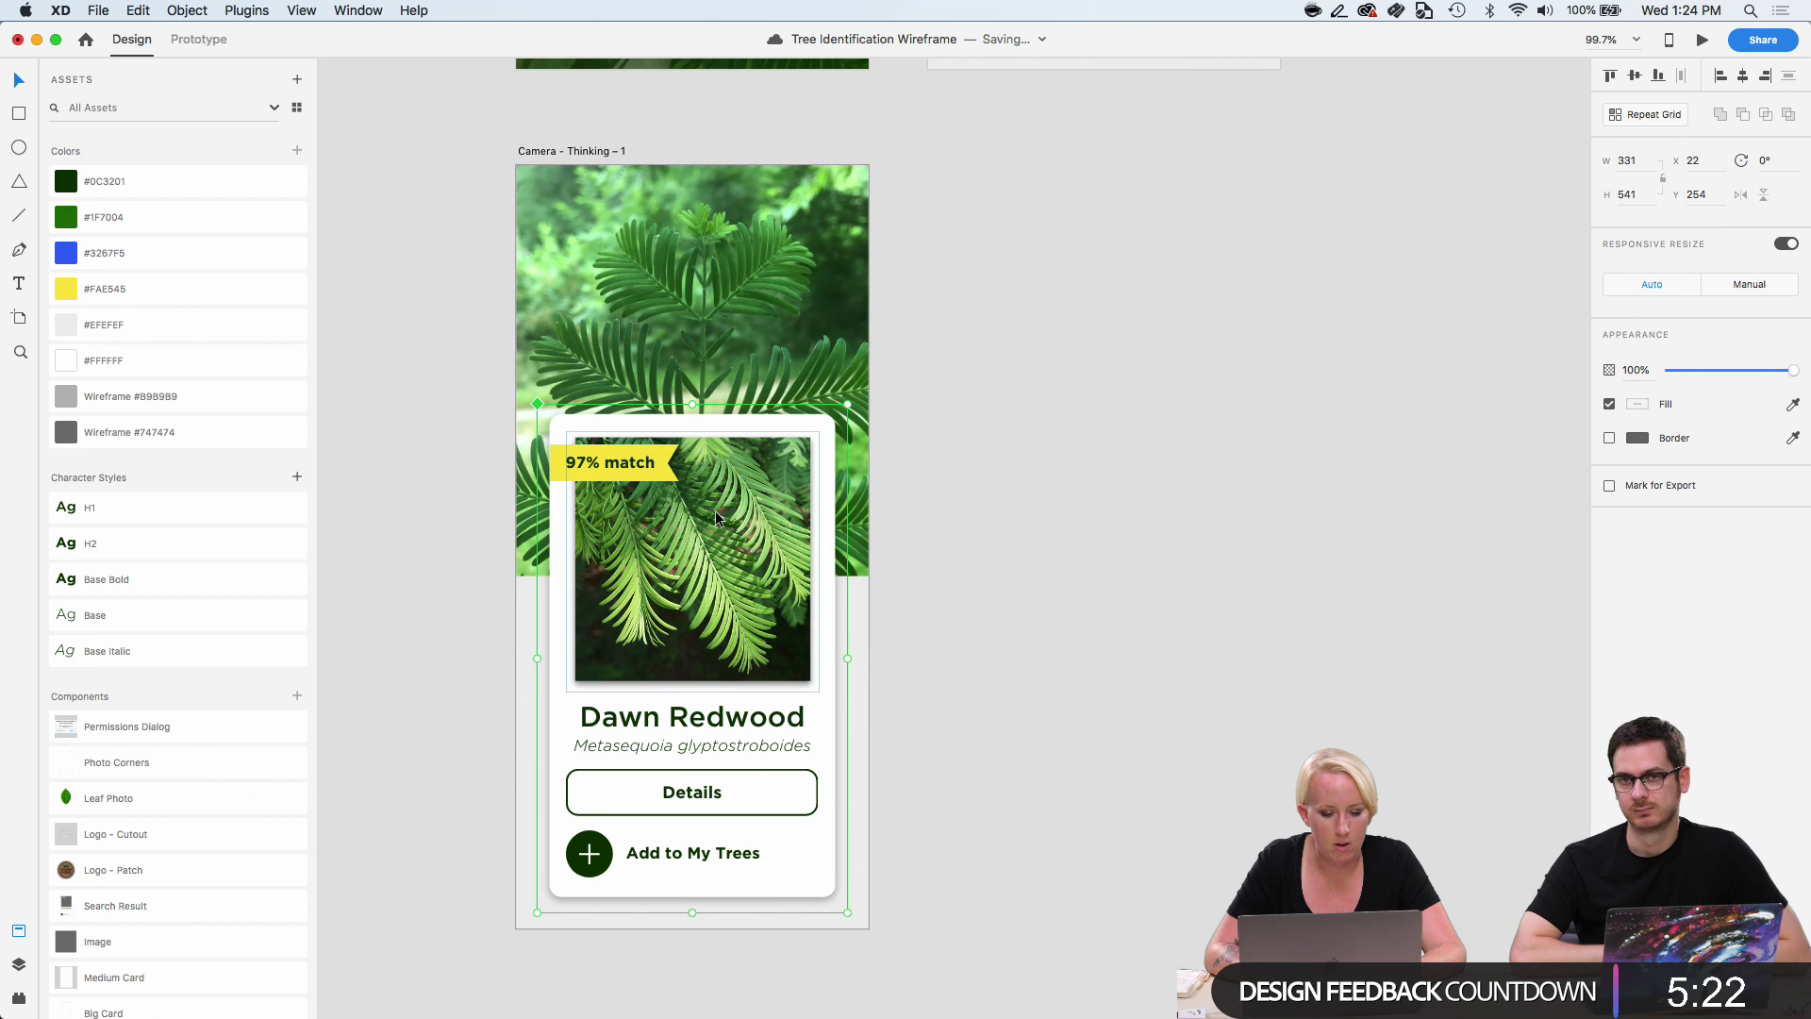
pyautogui.moveTo(598, 149); pyautogui.dragTo(986, 147)
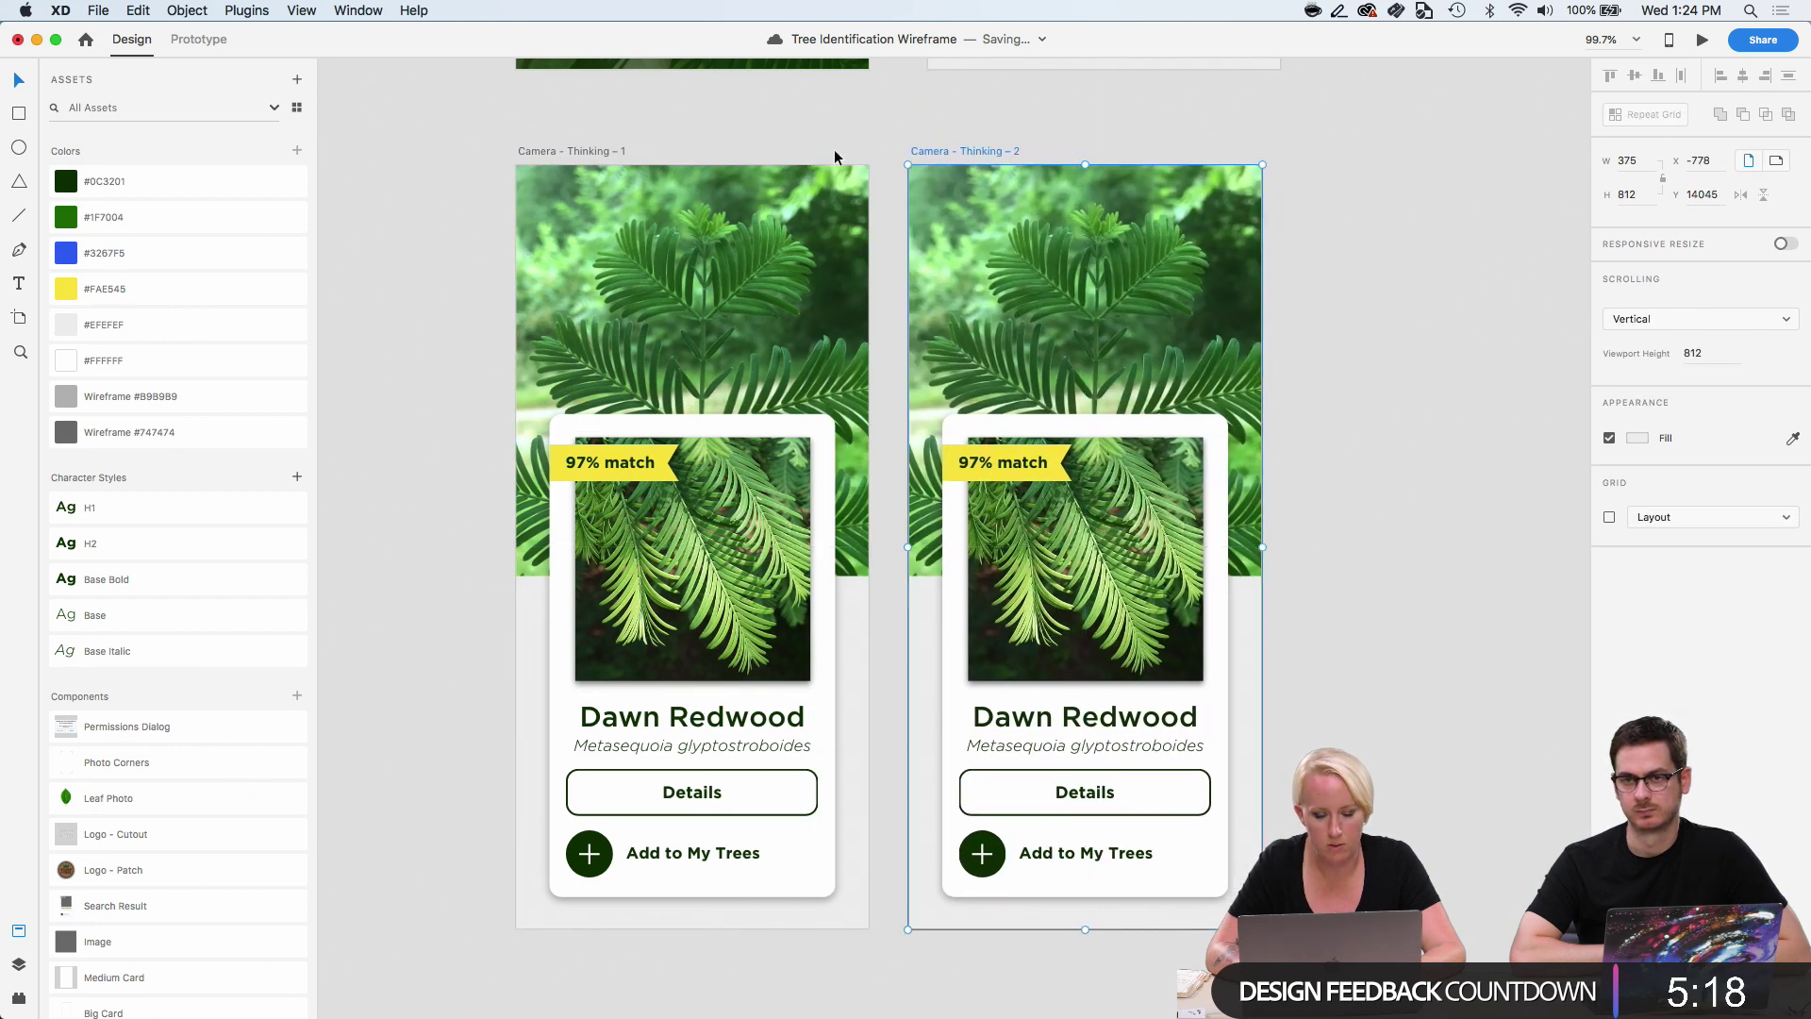
pyautogui.click(565, 149)
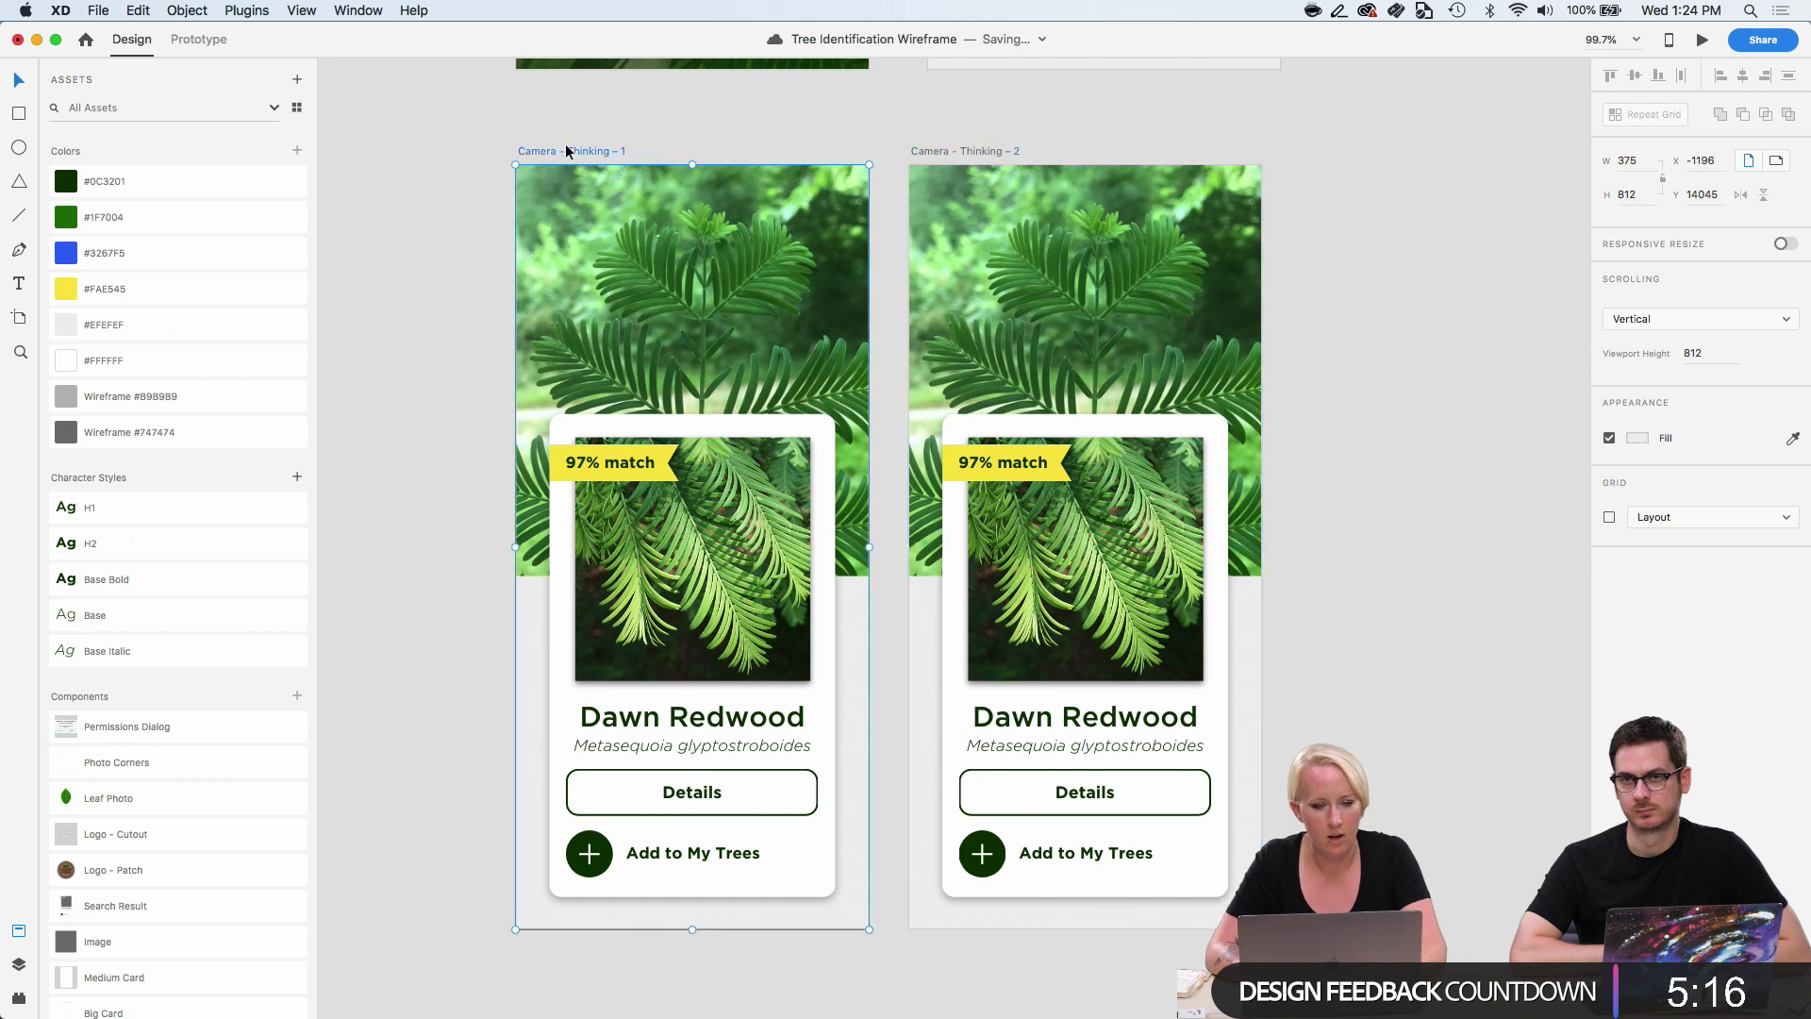
pyautogui.rightClick(566, 149)
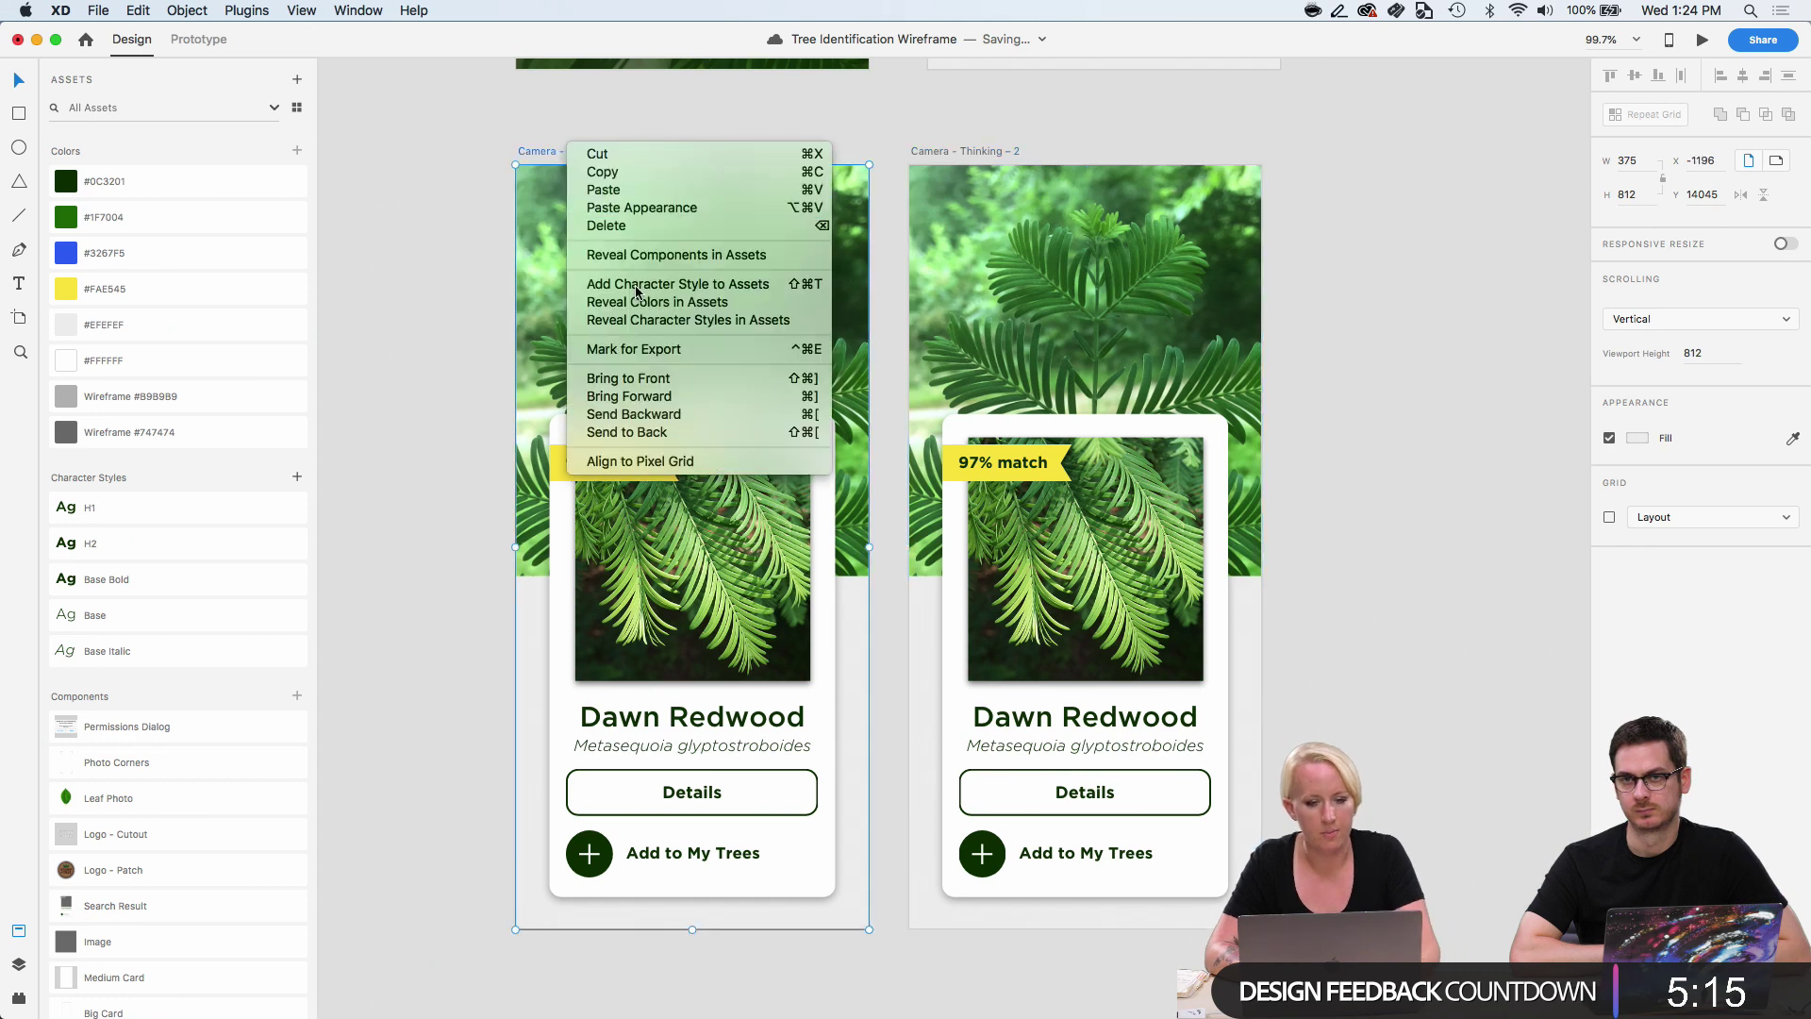
pyautogui.doubleClick(539, 152)
pyautogui.write('Results')
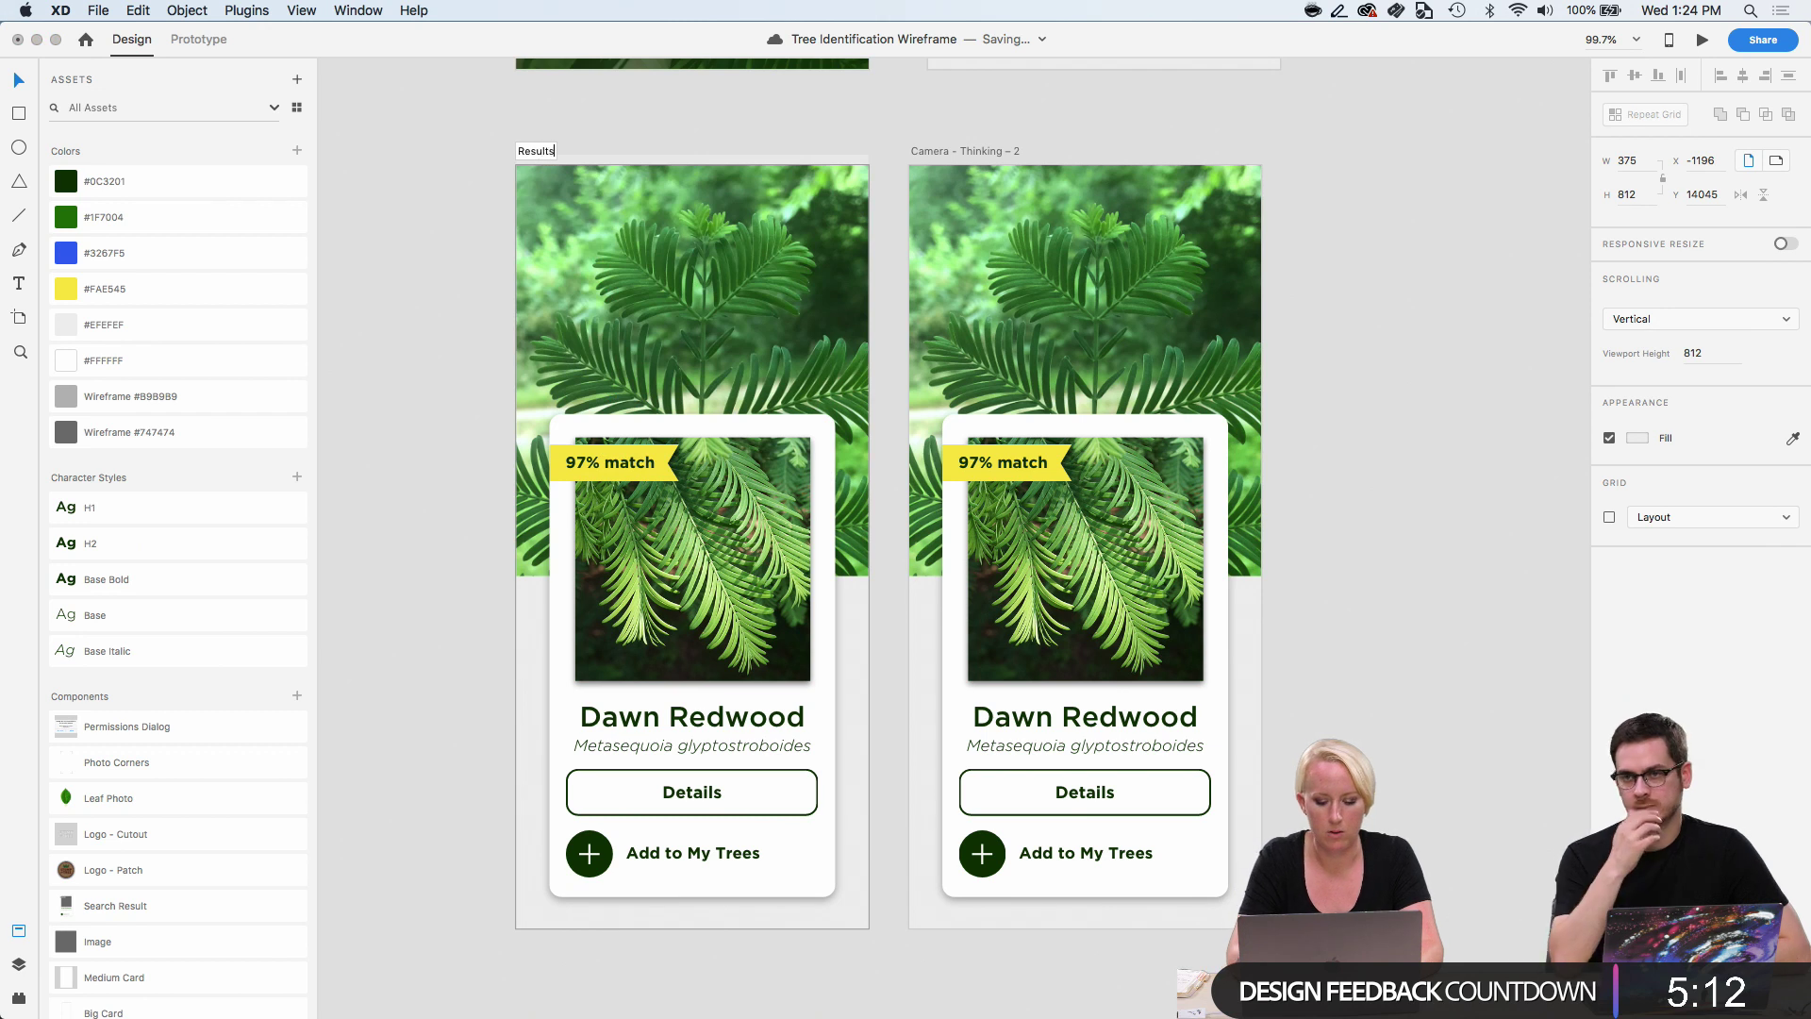
pyautogui.write(' - 1')
pyautogui.press('Return')
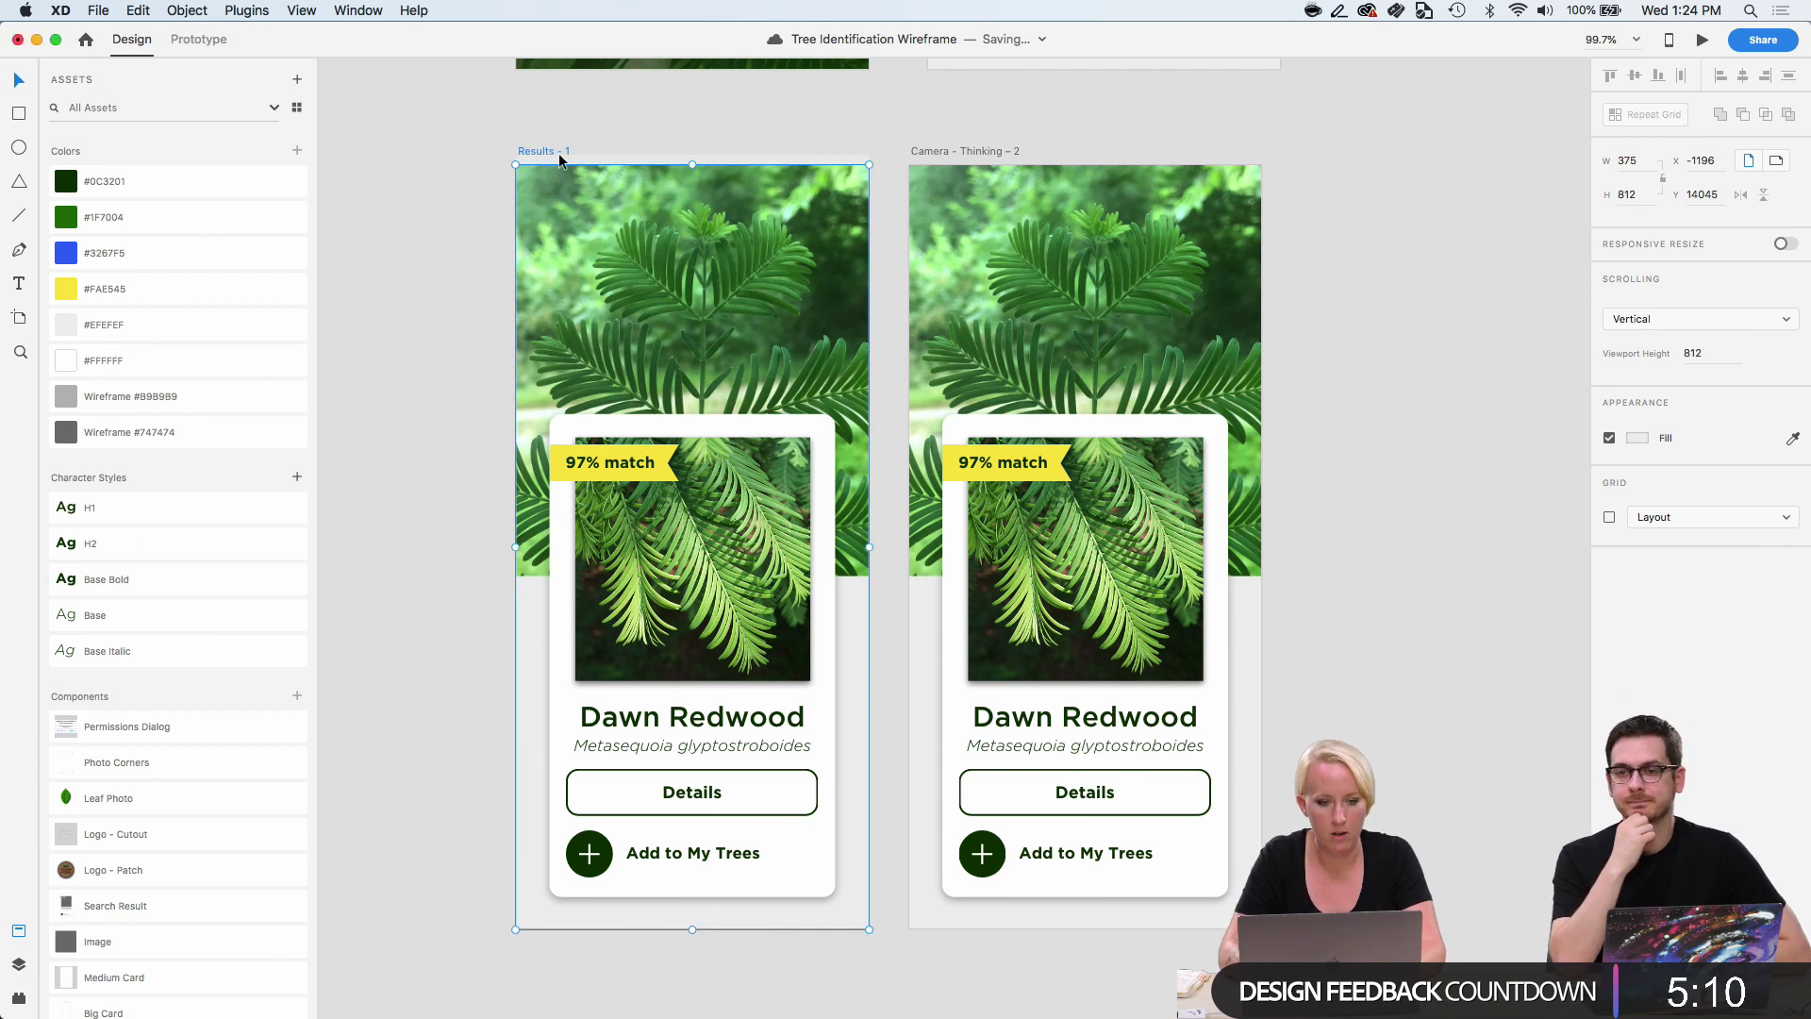
# Rename the duplicated artboard as "Results - 2".
pyautogui.doubleClick(1005, 151)
pyautogui.write('Re')
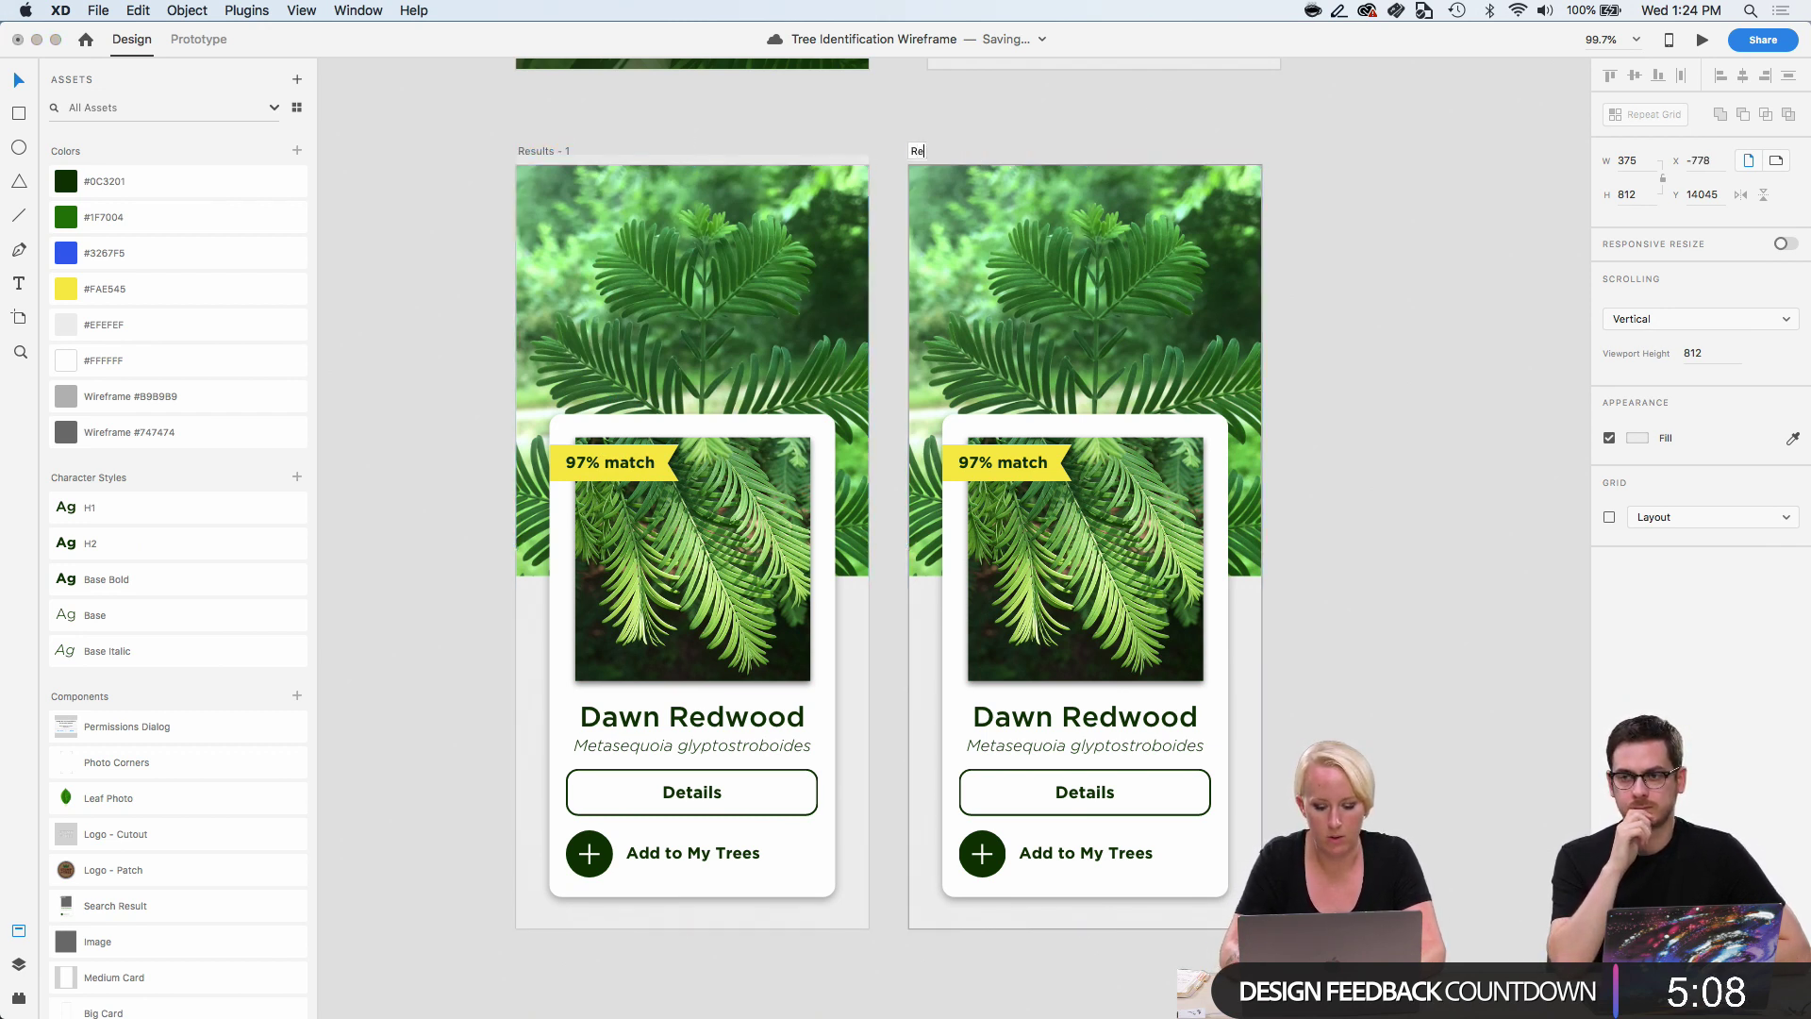
pyautogui.write('sults - 2')
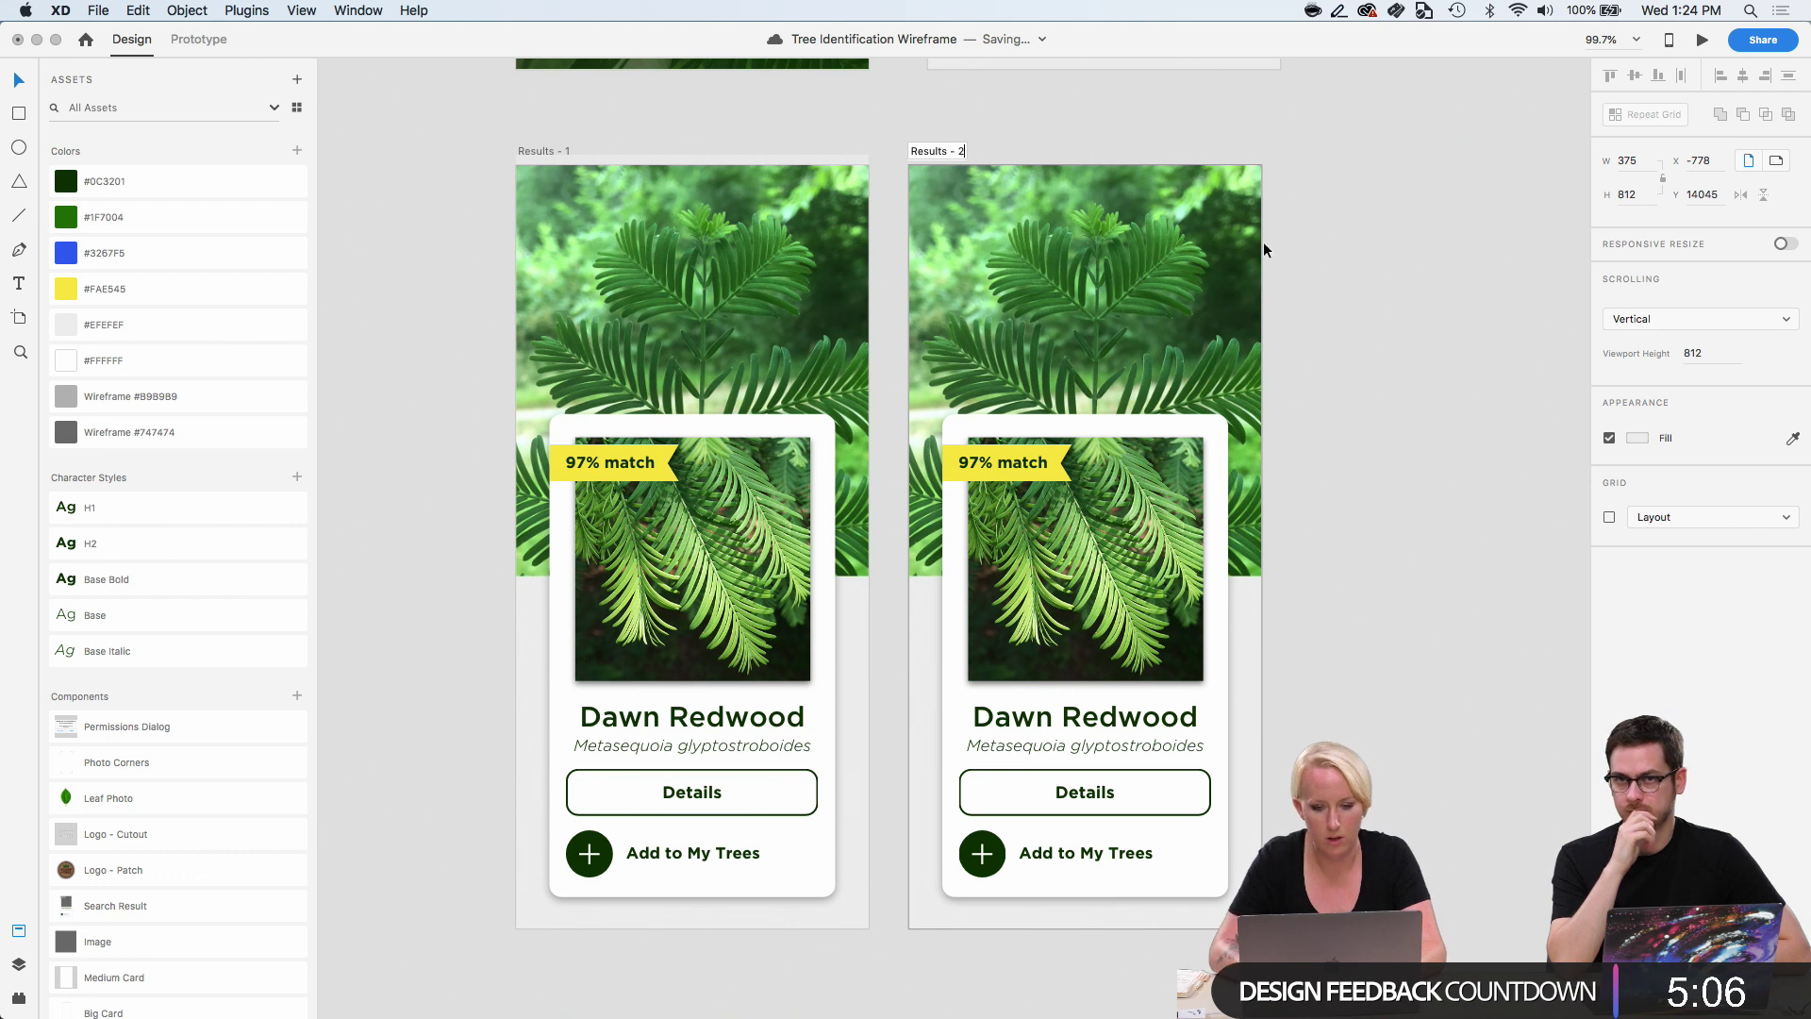
pyautogui.press('Return')
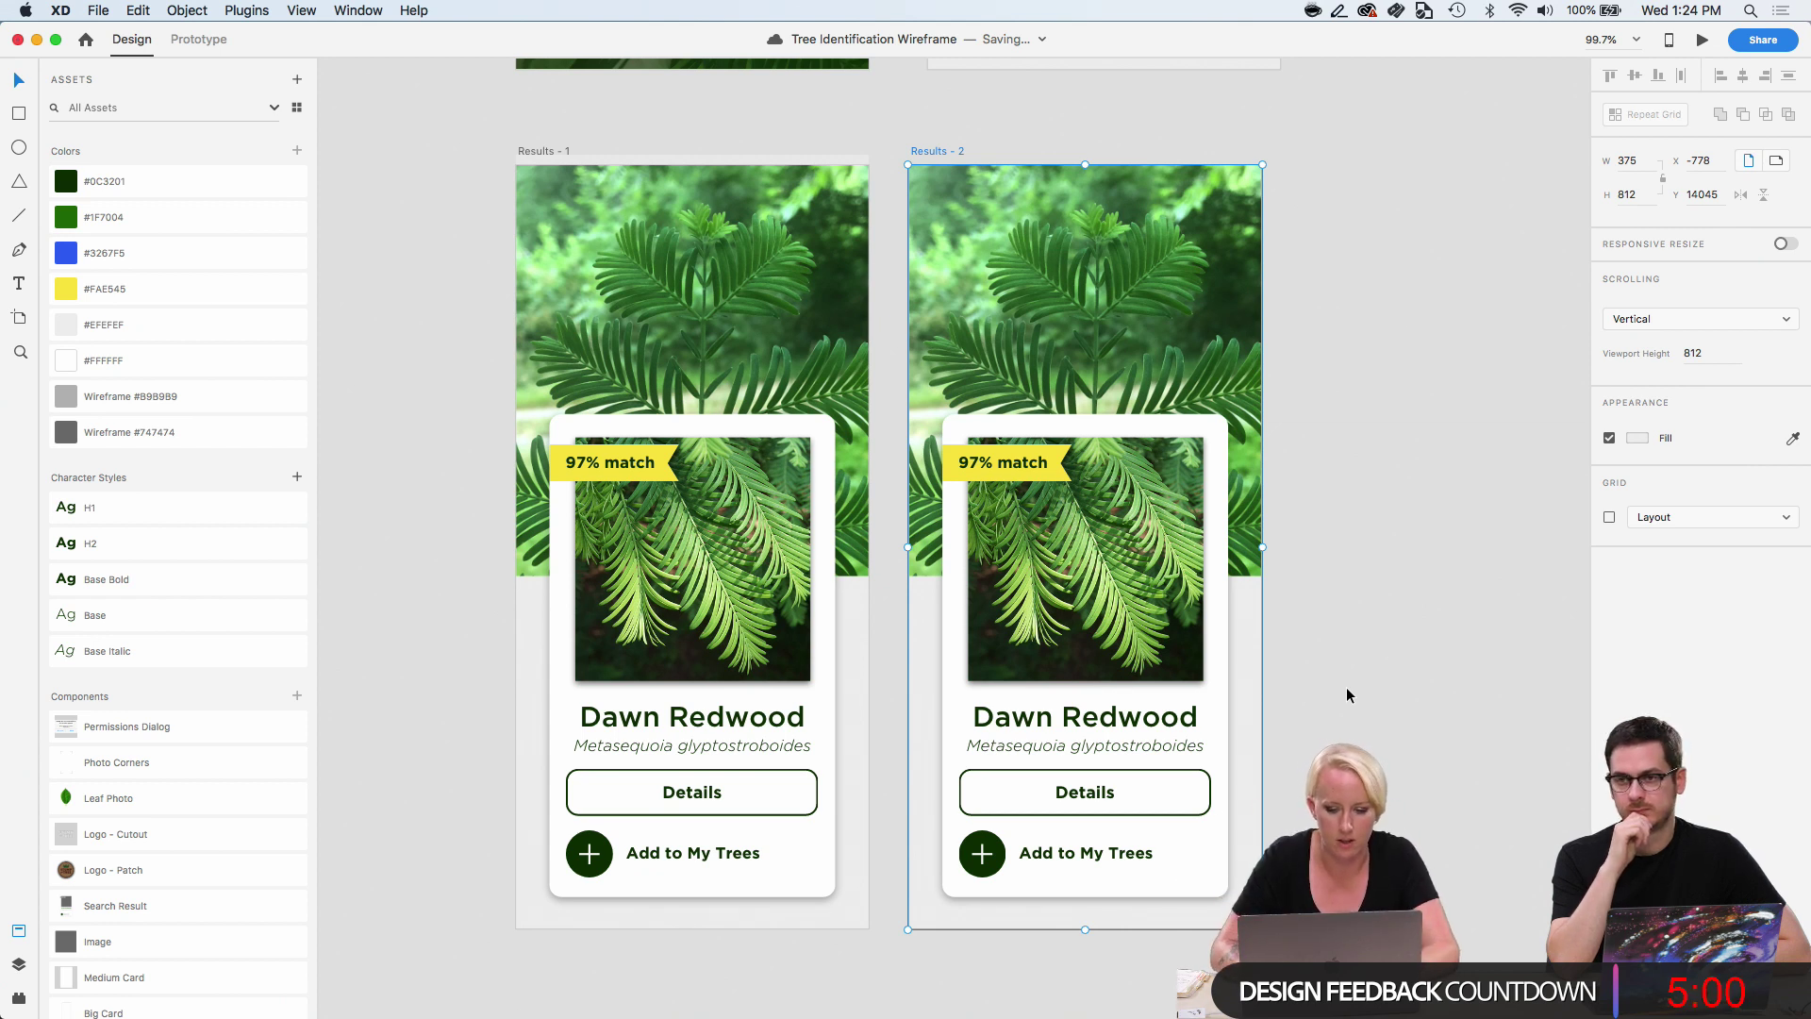
# Change the tree name in the Results - 2 card to "Bald Cypress".
pyautogui.scroll(-3, 1347, 690)
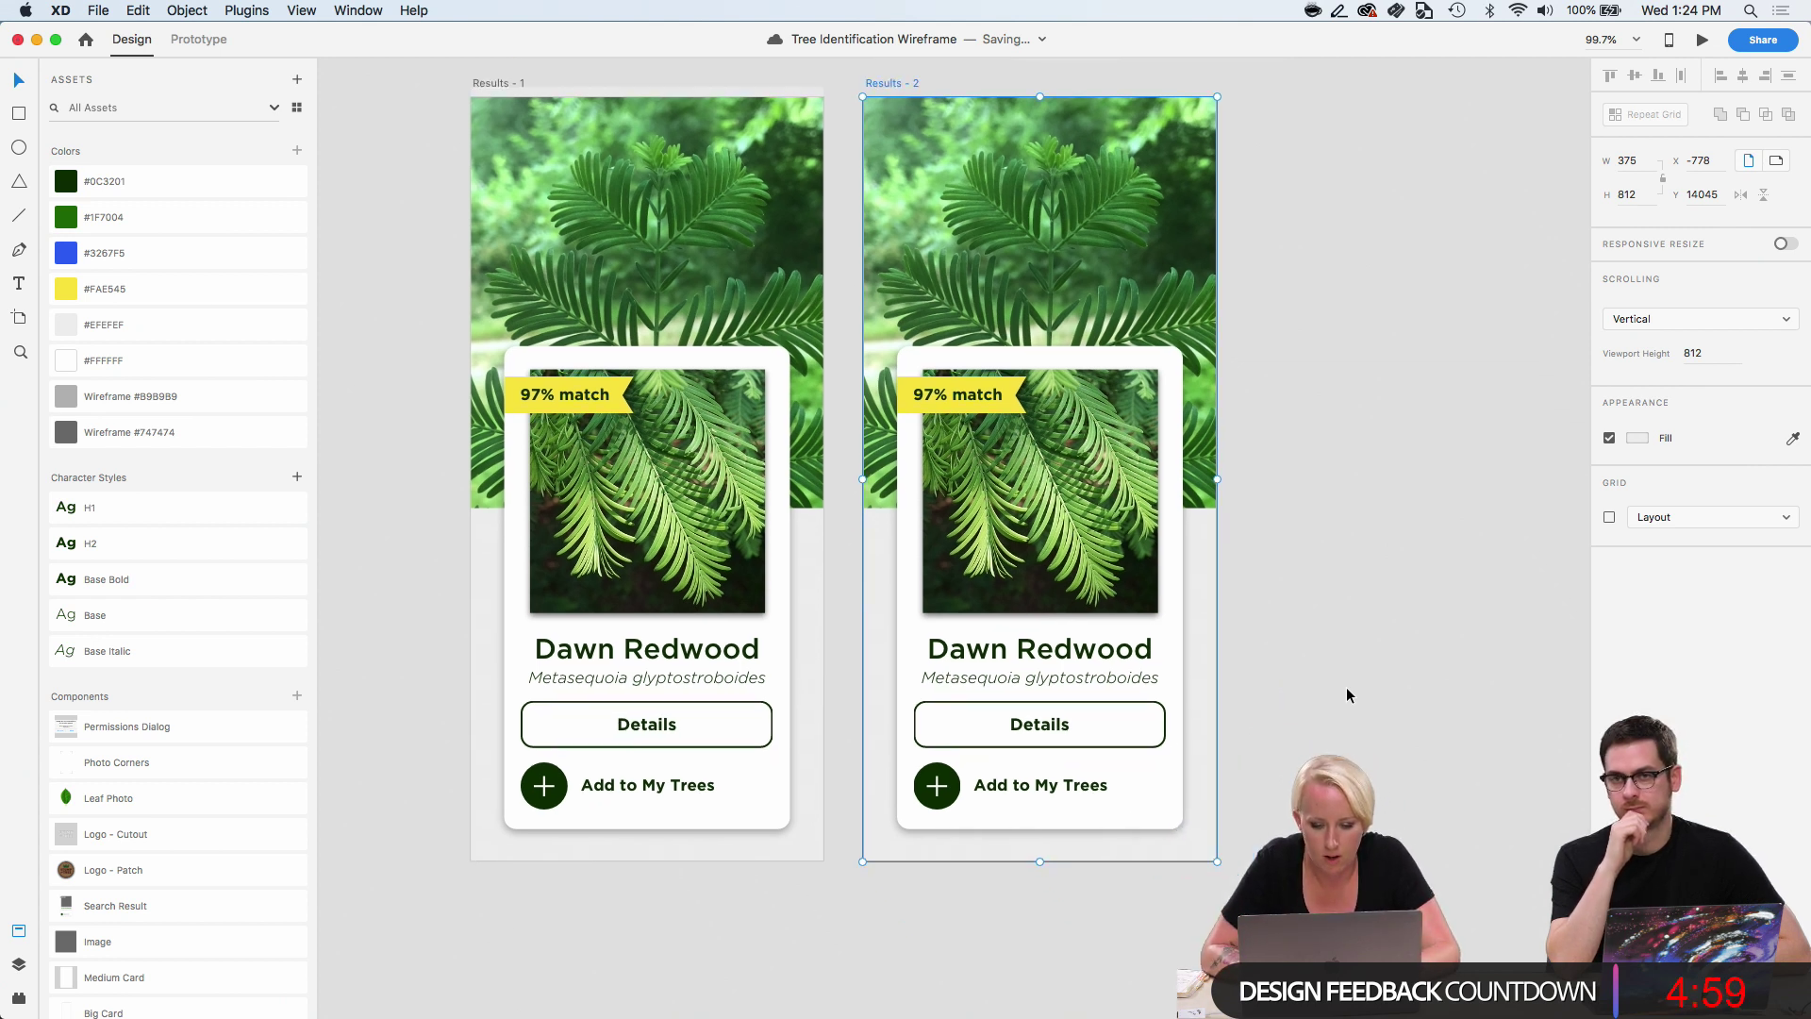
pyautogui.click(1090, 647)
pyautogui.doubleClick(1089, 647)
pyautogui.doubleClick(1089, 647)
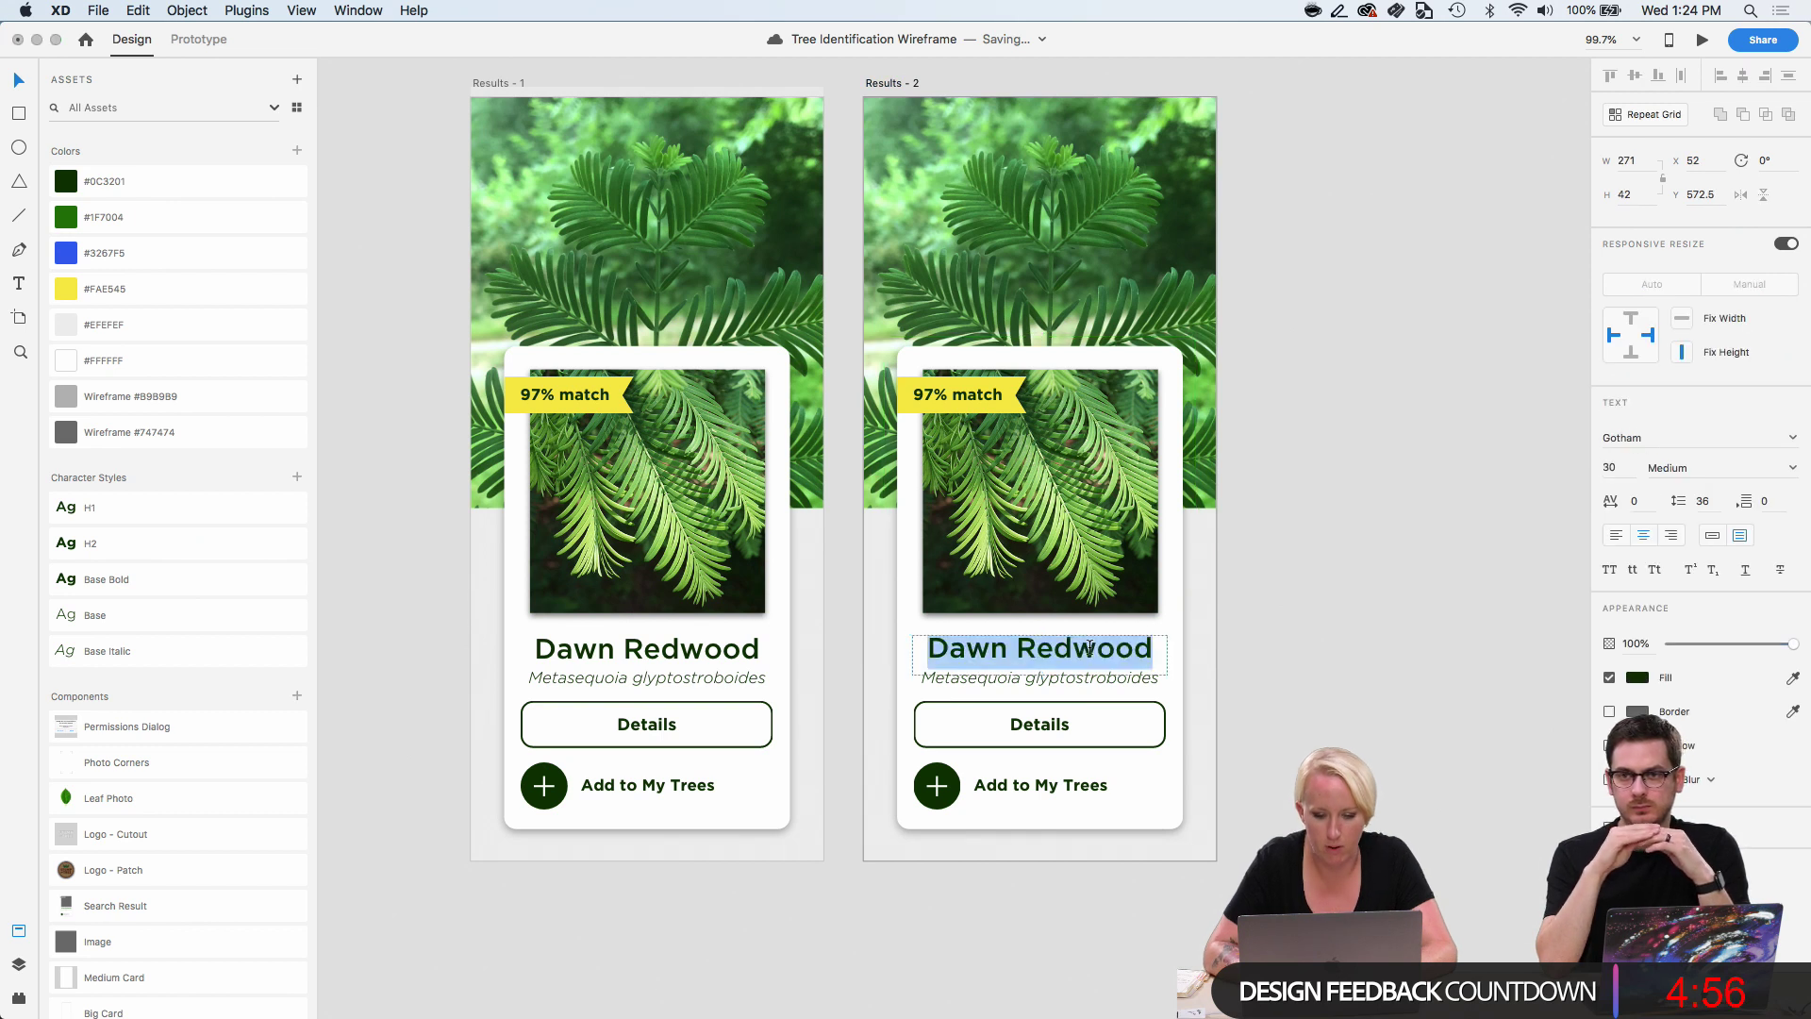
pyautogui.write('Baldy Cypress')
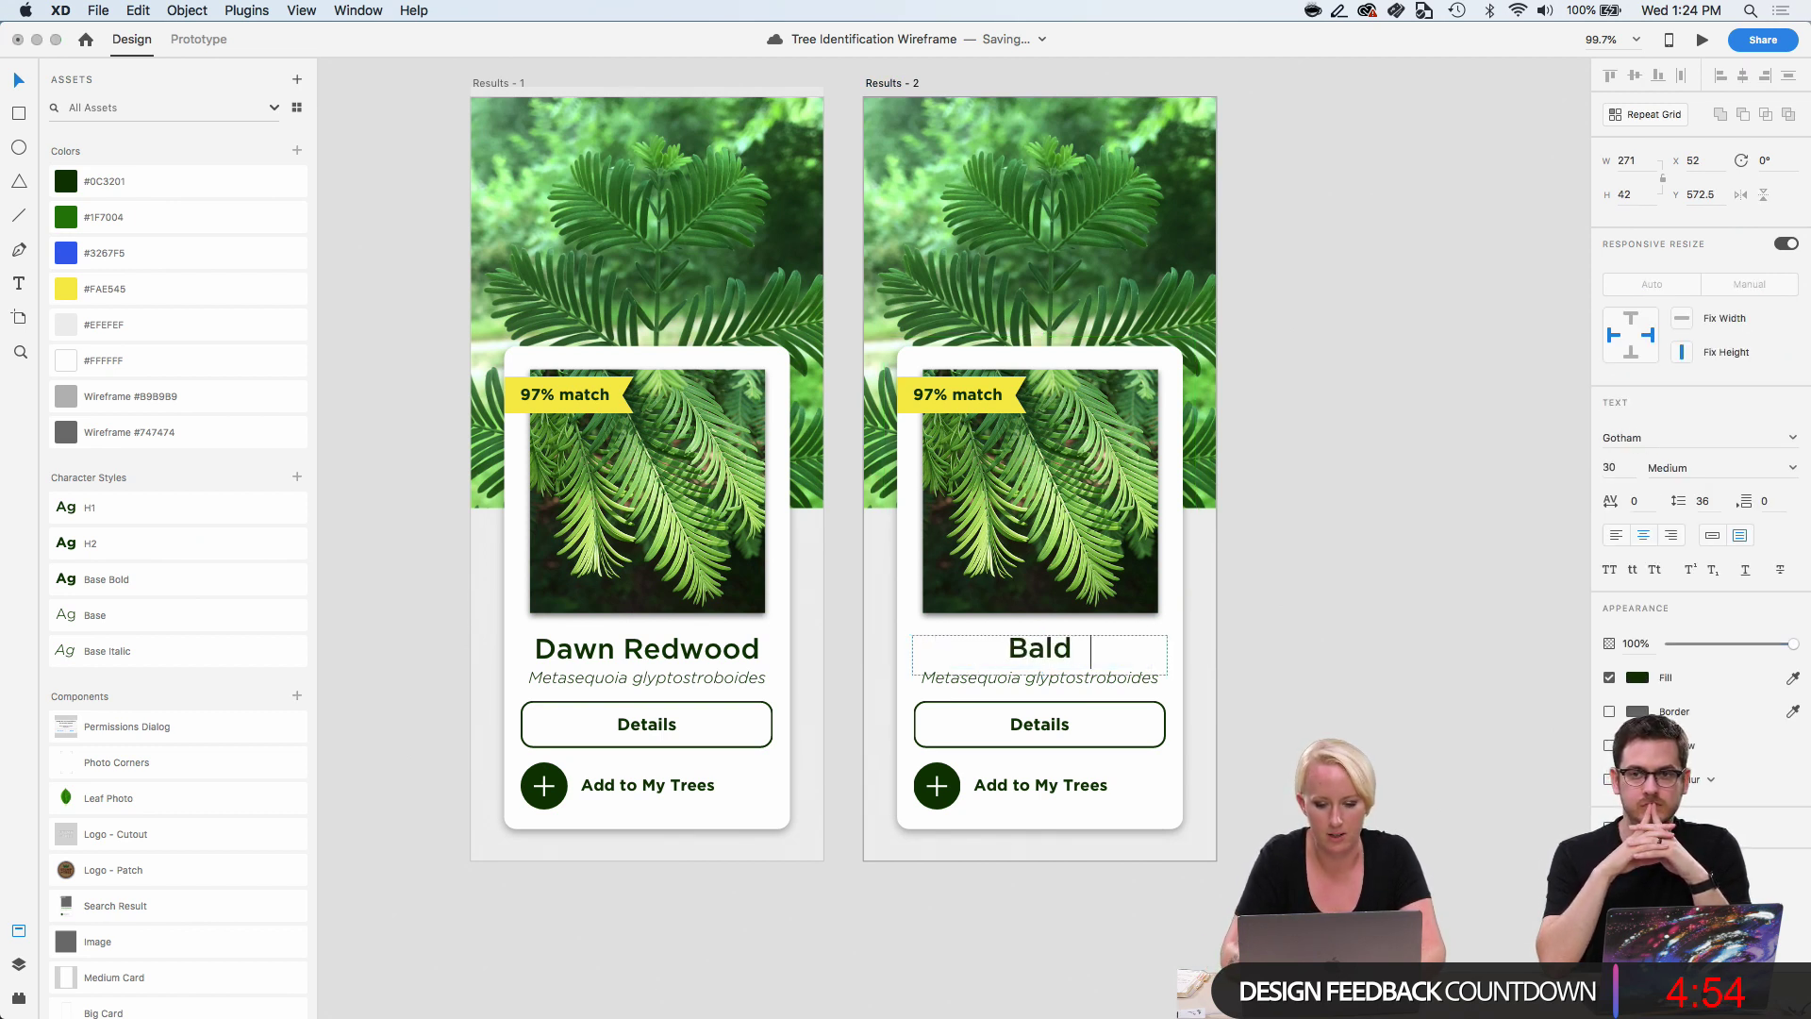
# Replace the italic Latin name in the Results - 2 card with the text "Scientific Name".
pyautogui.click(1089, 686)
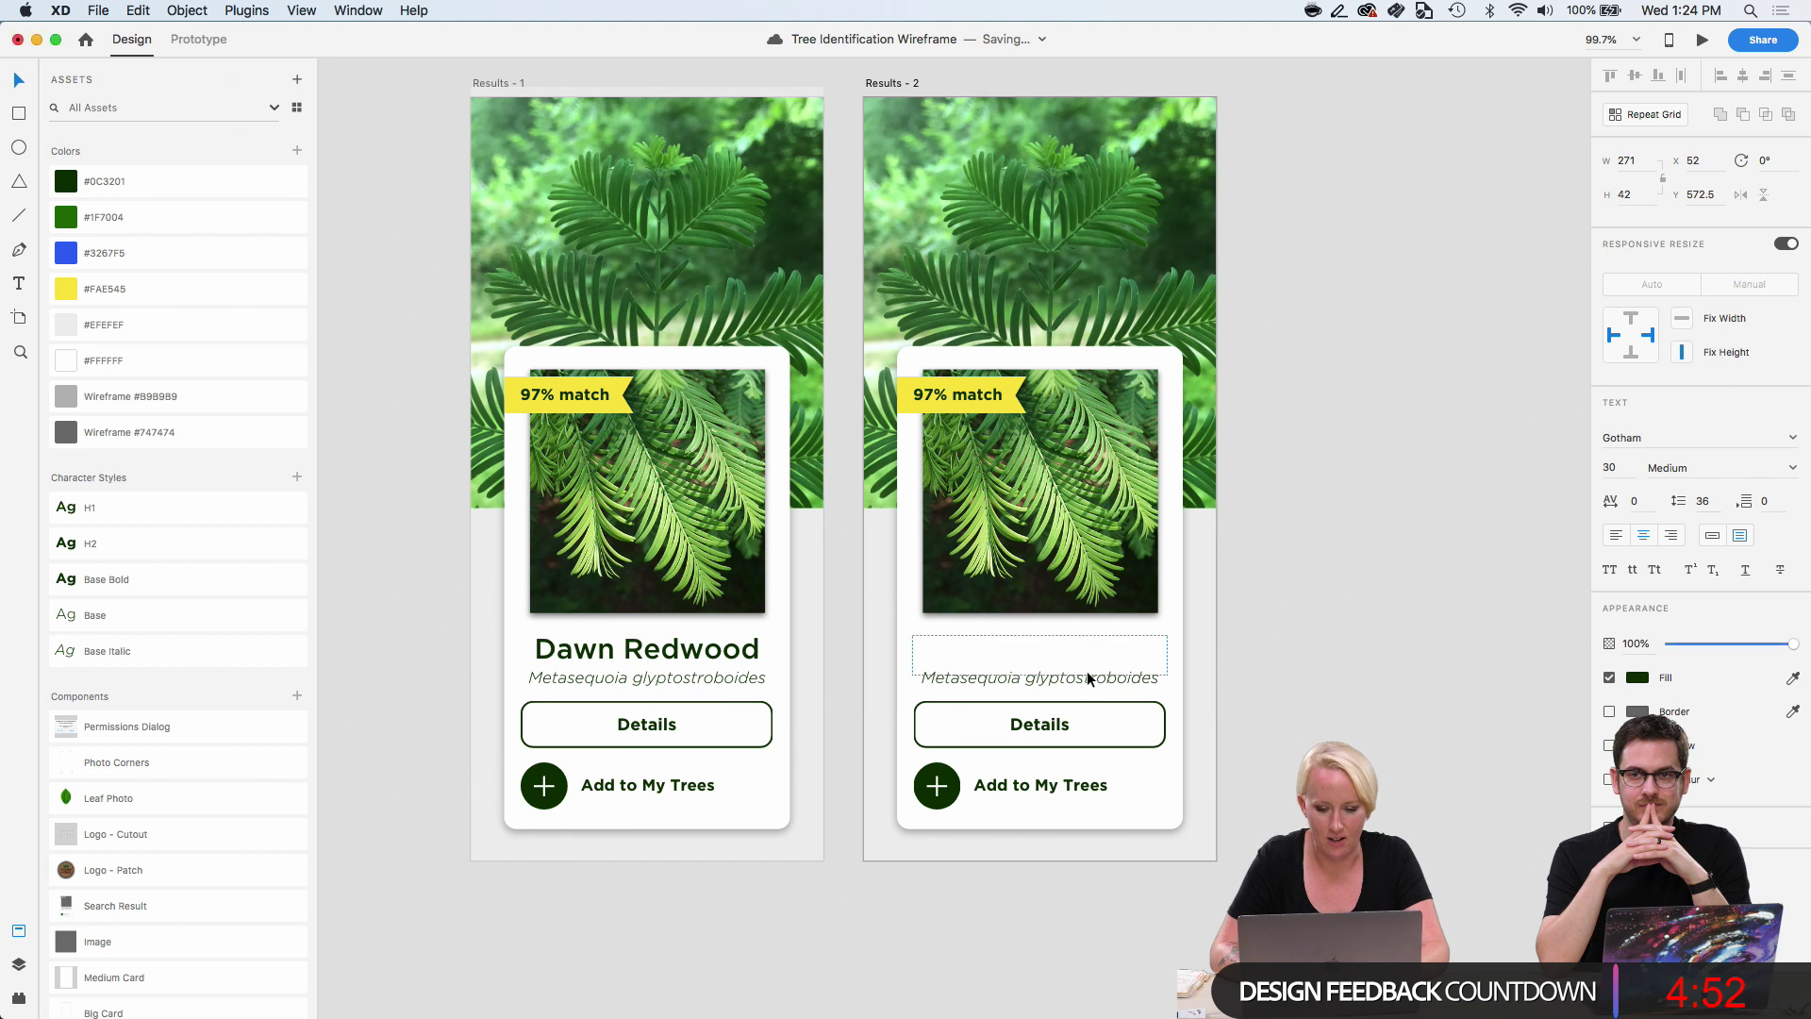
pyautogui.doubleClick(1089, 679)
pyautogui.write('SCientific Name')
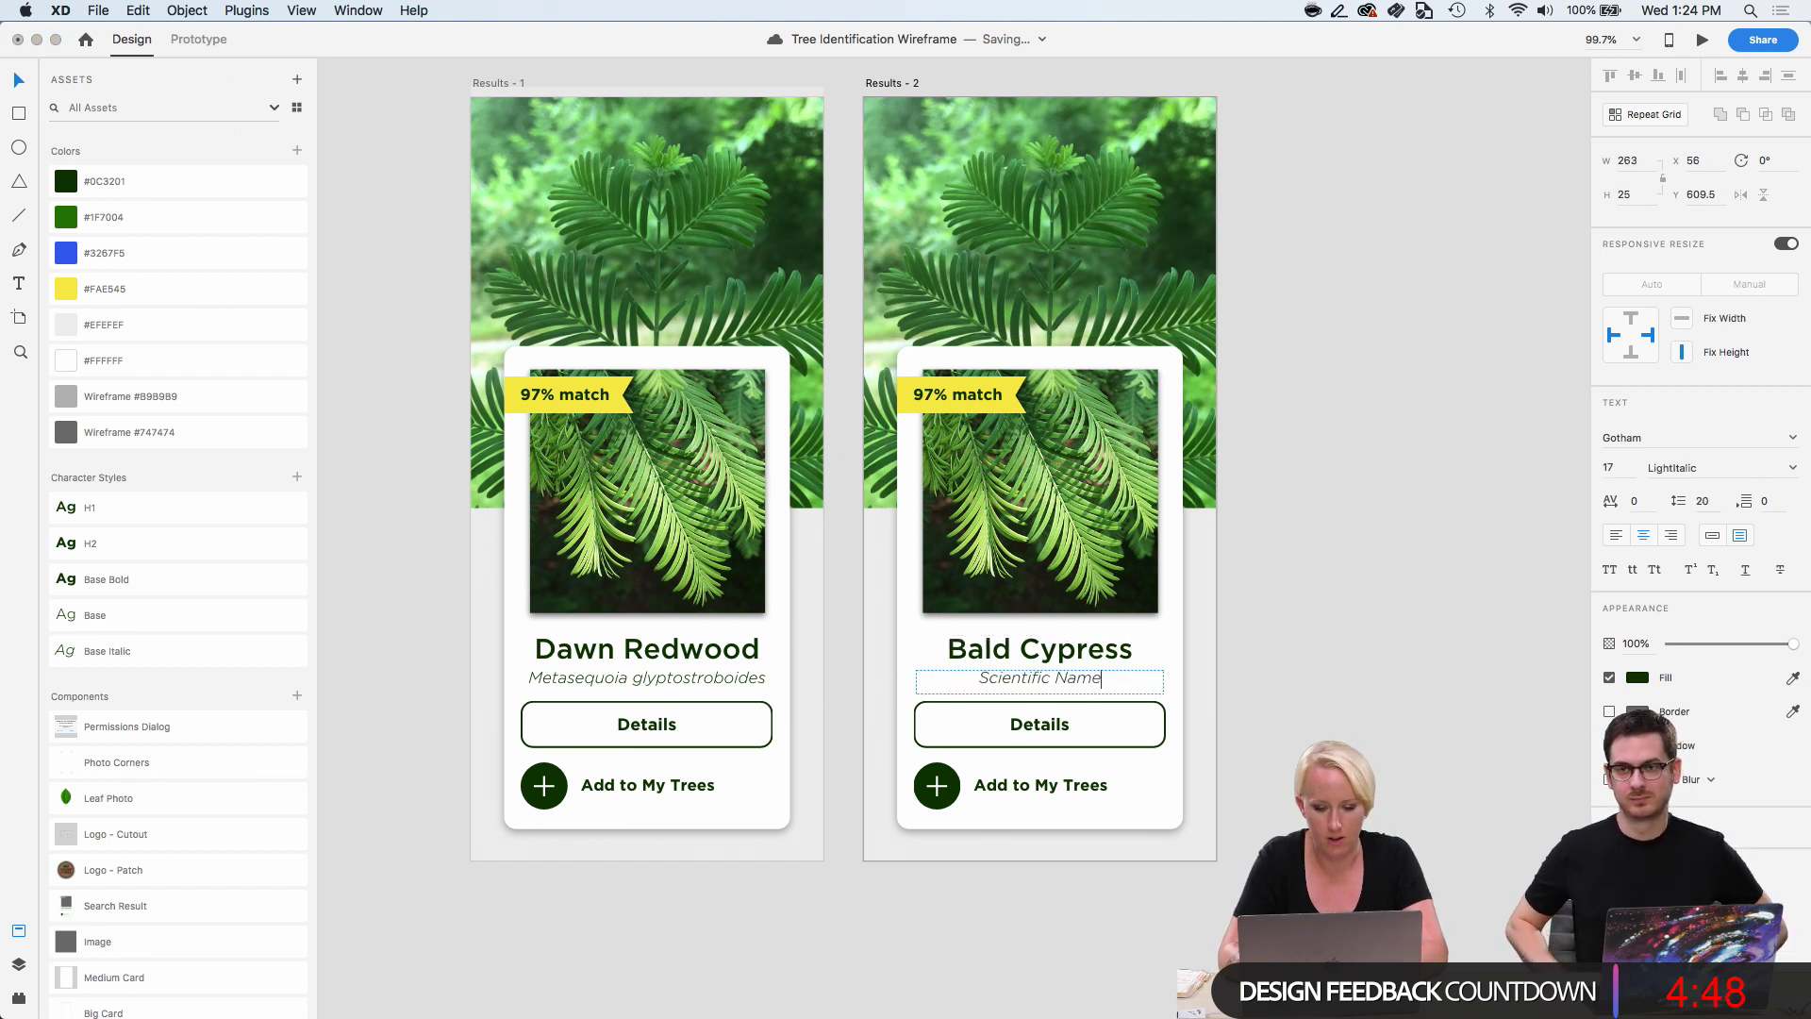
pyautogui.press('Escape')
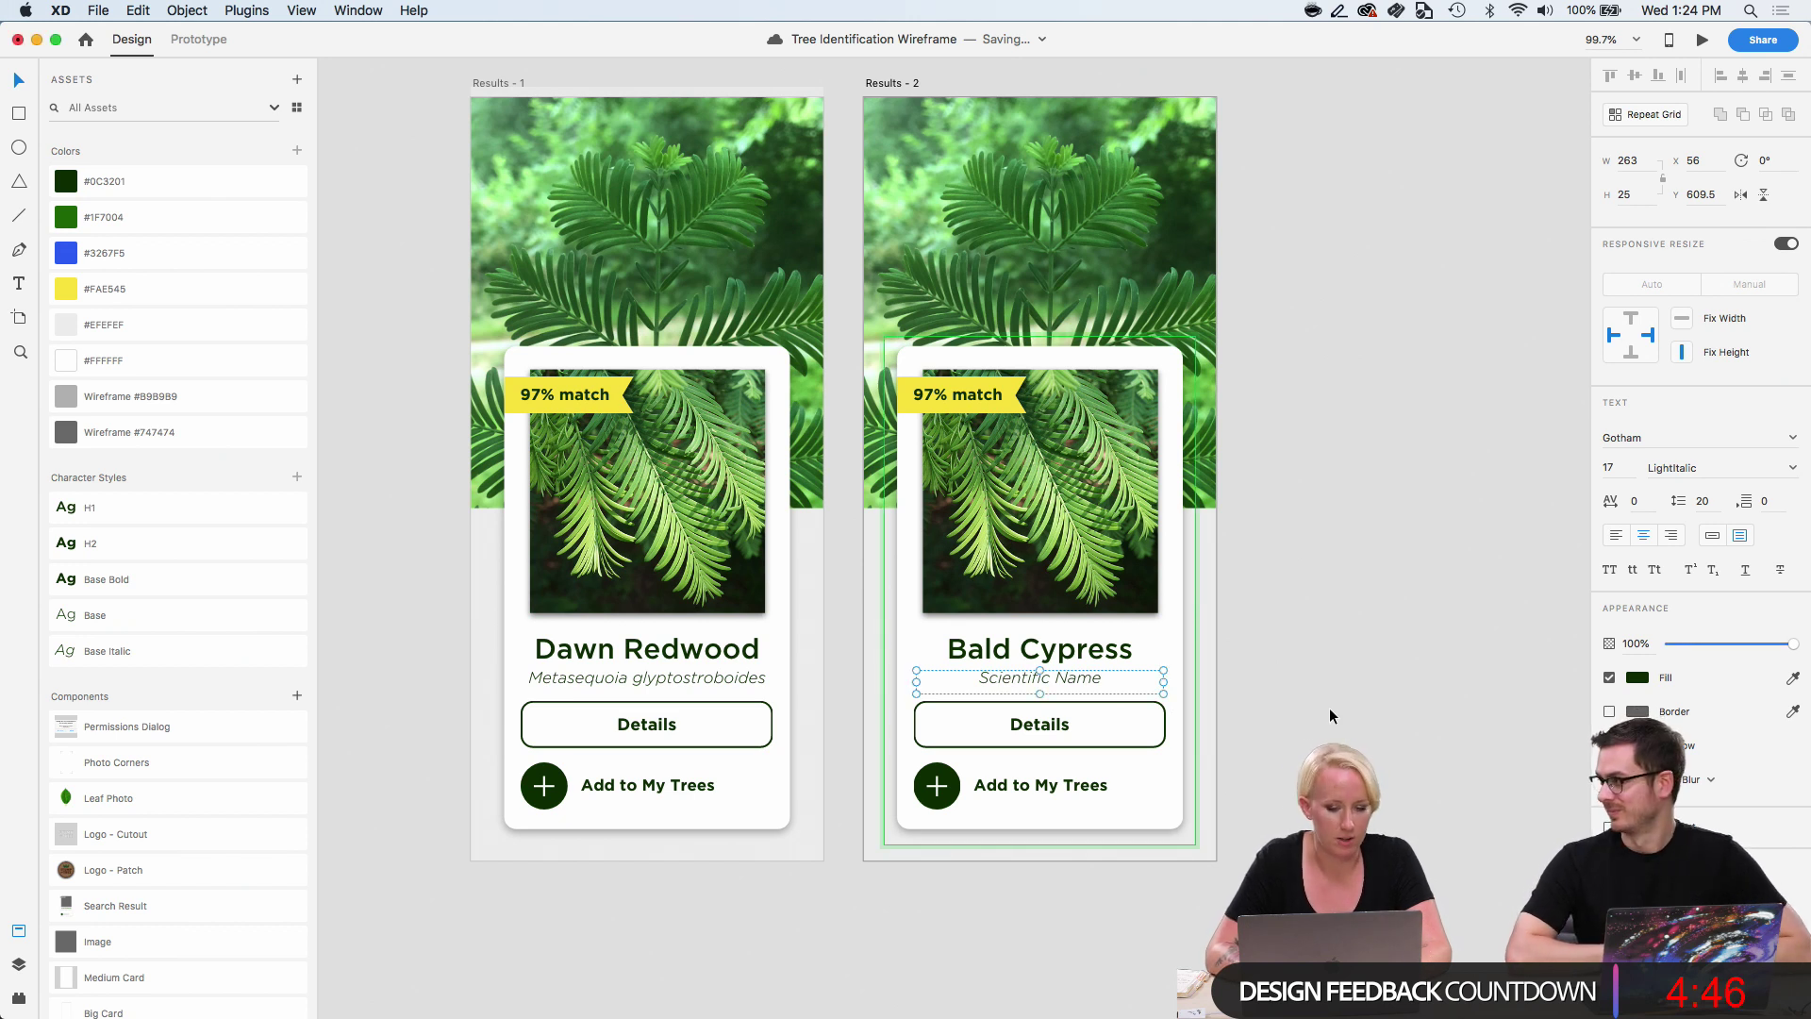
# Delete the yellow 97% match ribbon from the Results - 2 card.
pyautogui.click(1230, 747)
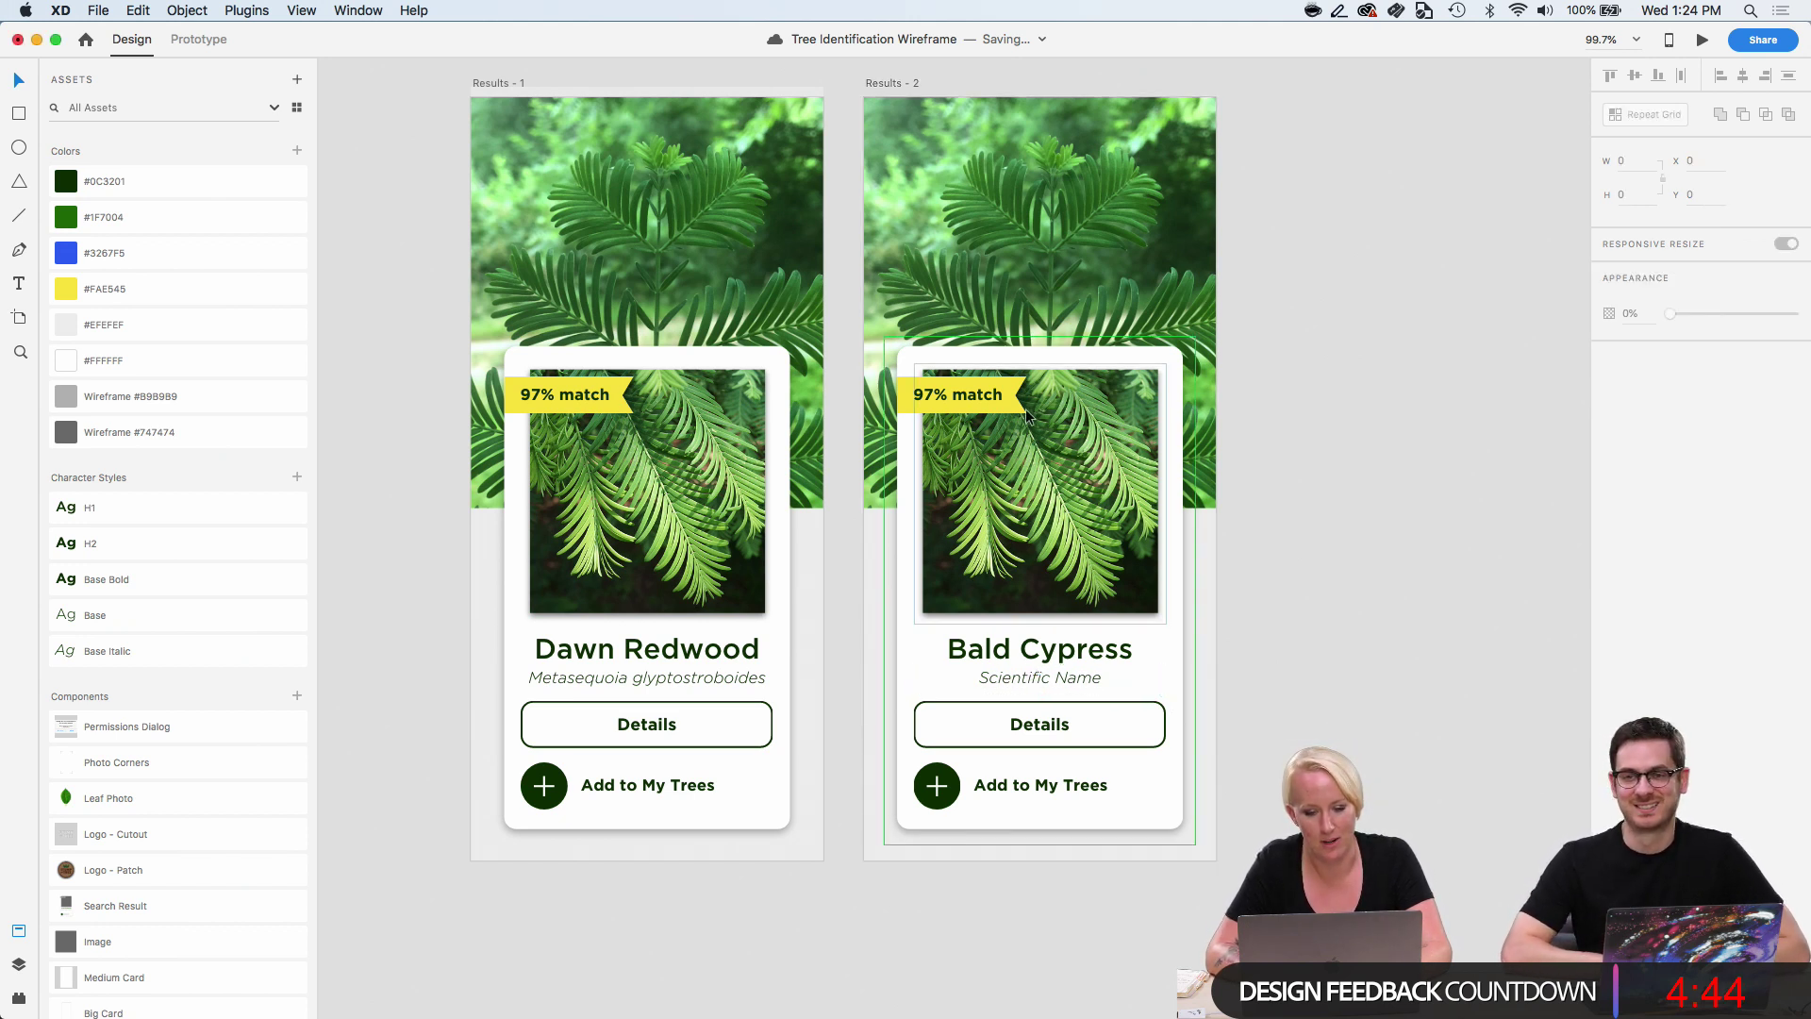
pyautogui.click(985, 393)
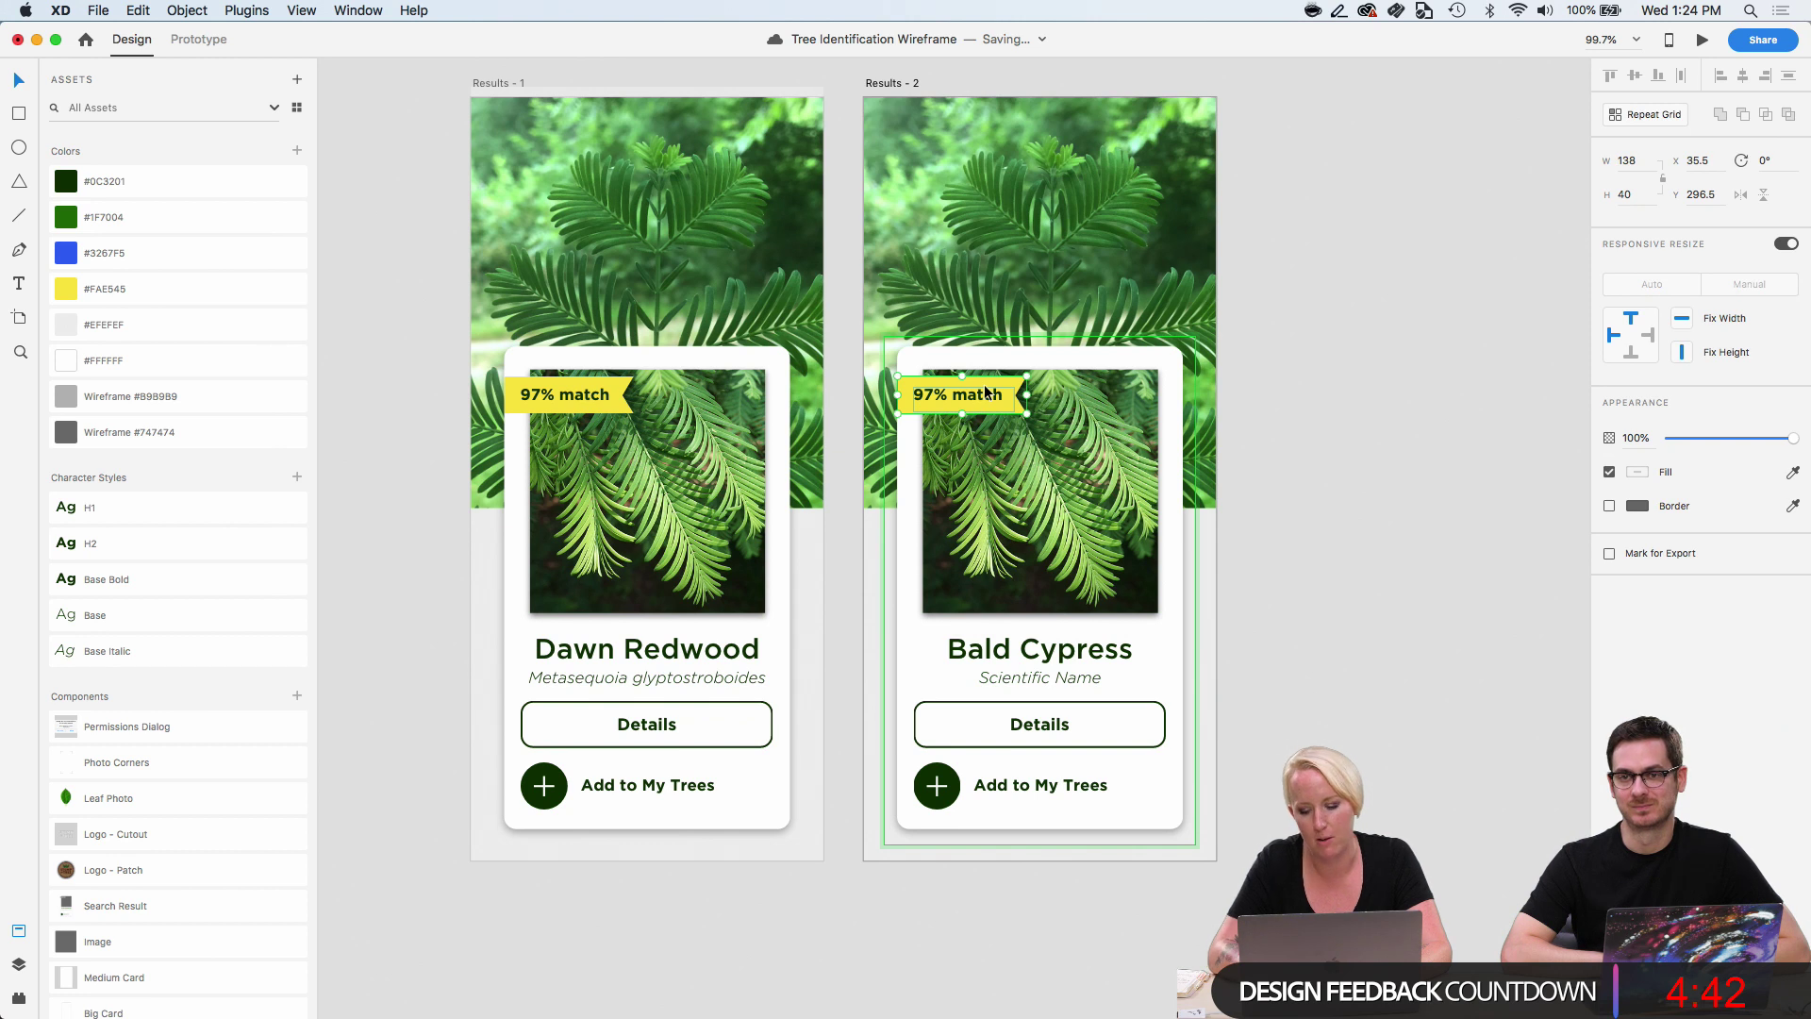
pyautogui.press('Delete')
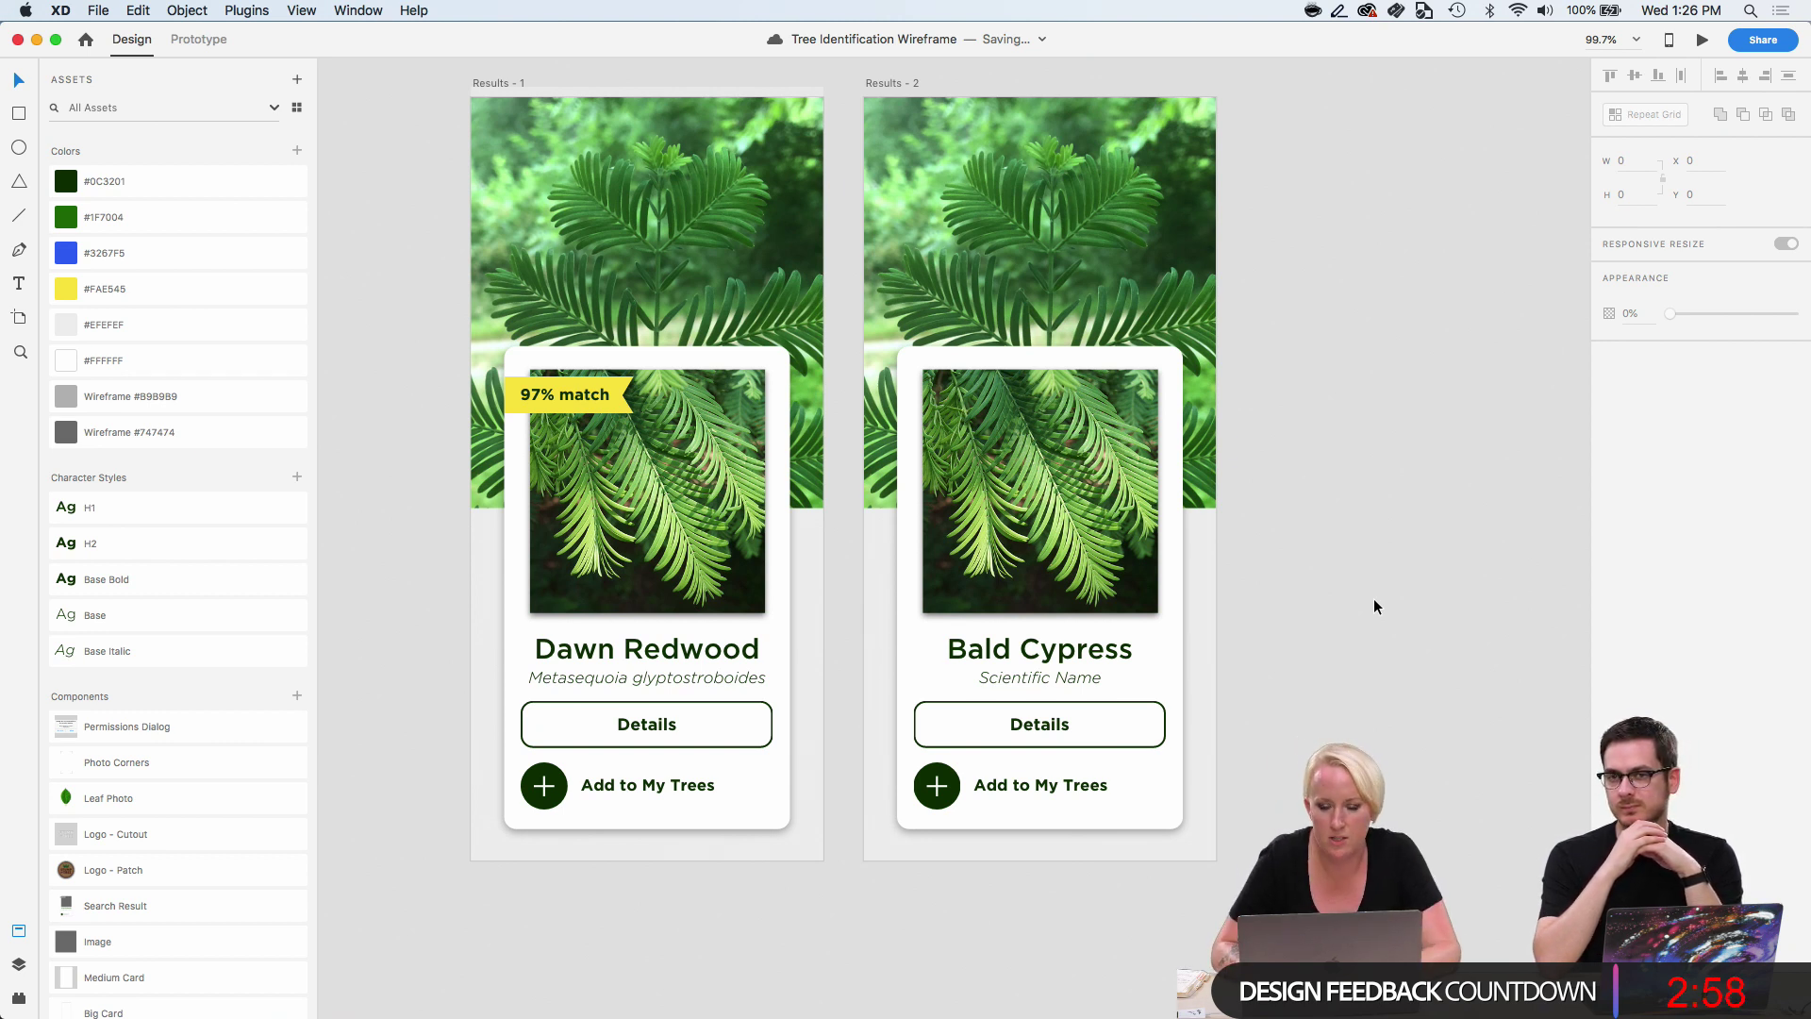
# Replace the photo in the Results - 2 card with BaldCypress_Flickr1.jpg from the Assets folder in Finder.
pyautogui.moveTo(1000, 1015)
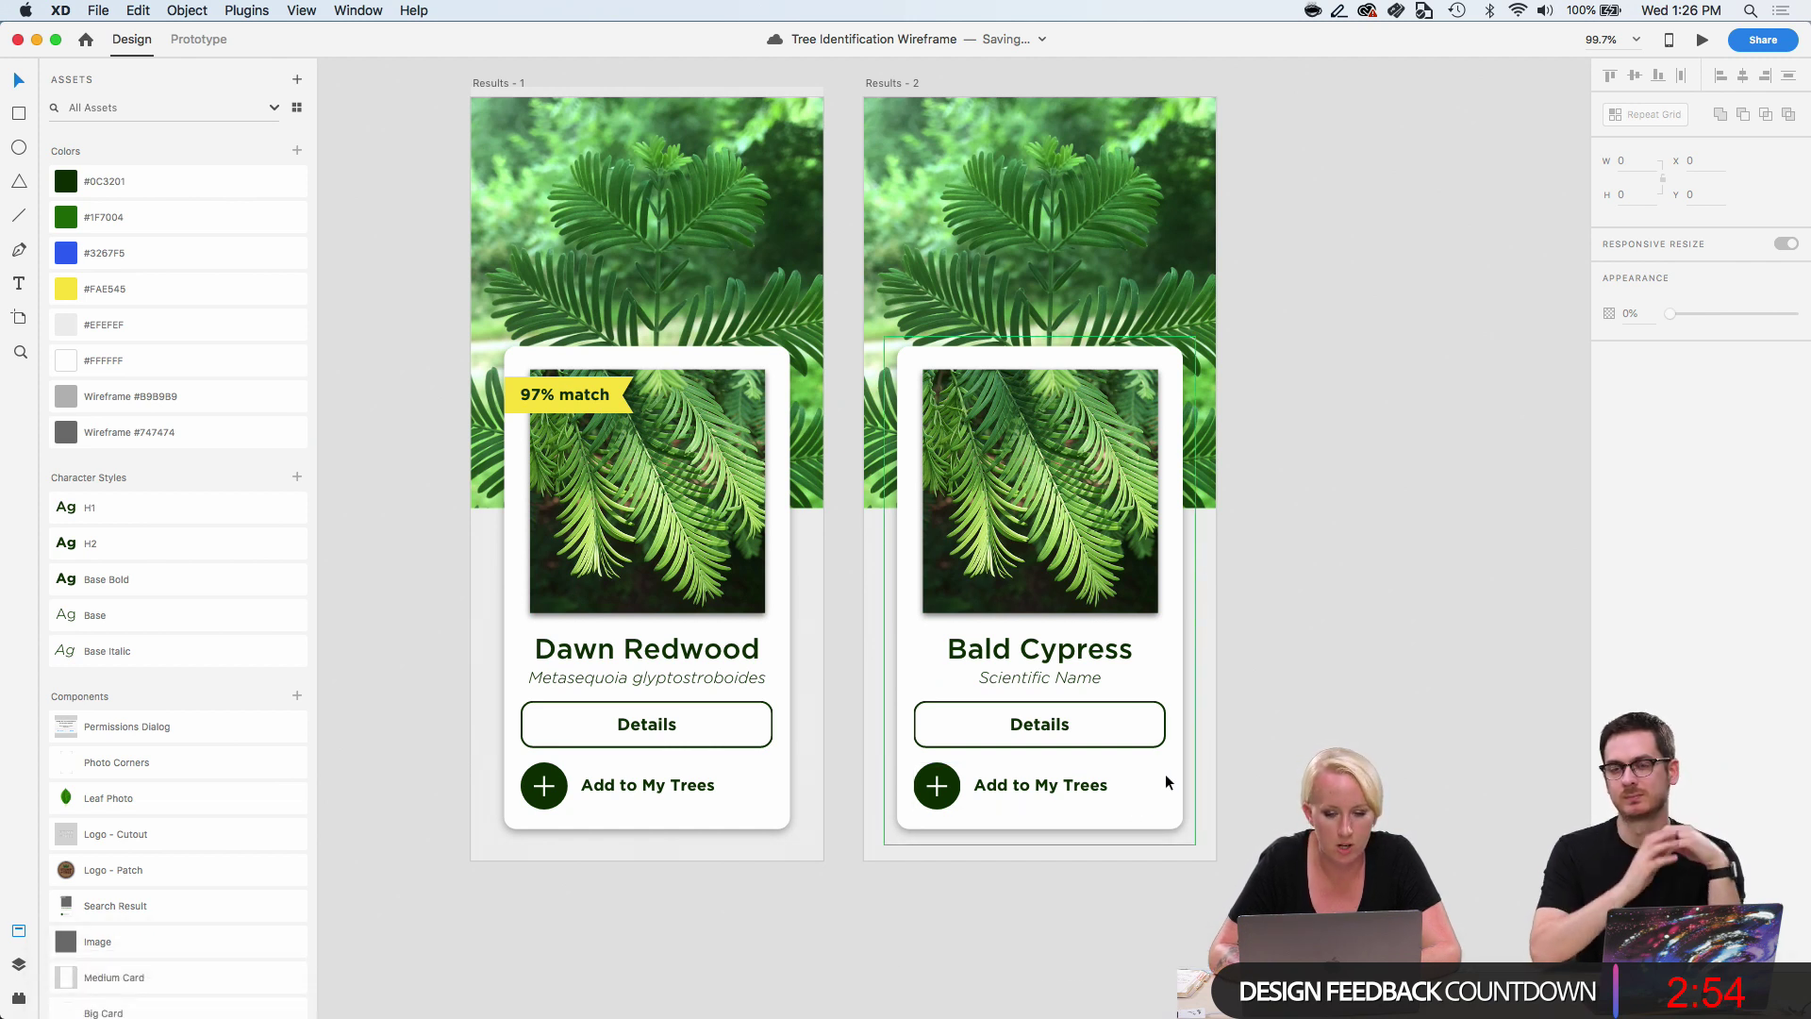
pyautogui.click(66, 986)
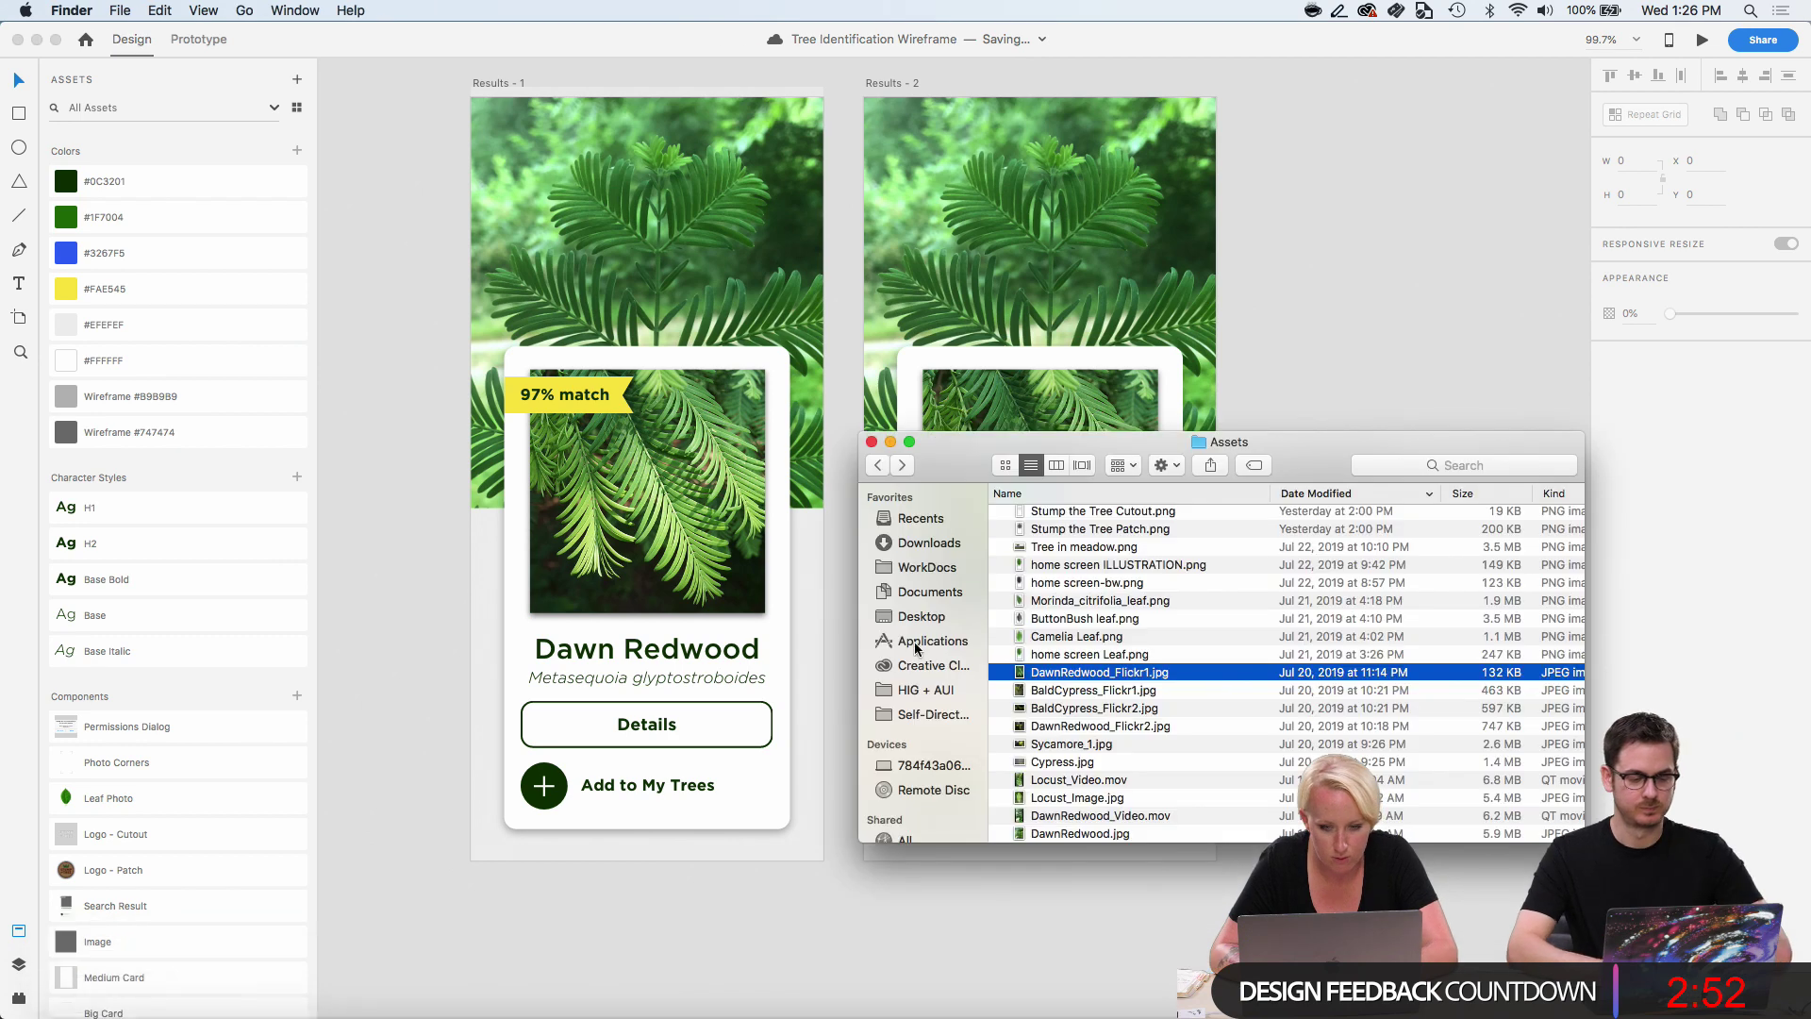
pyautogui.scroll(-1, 1118, 665)
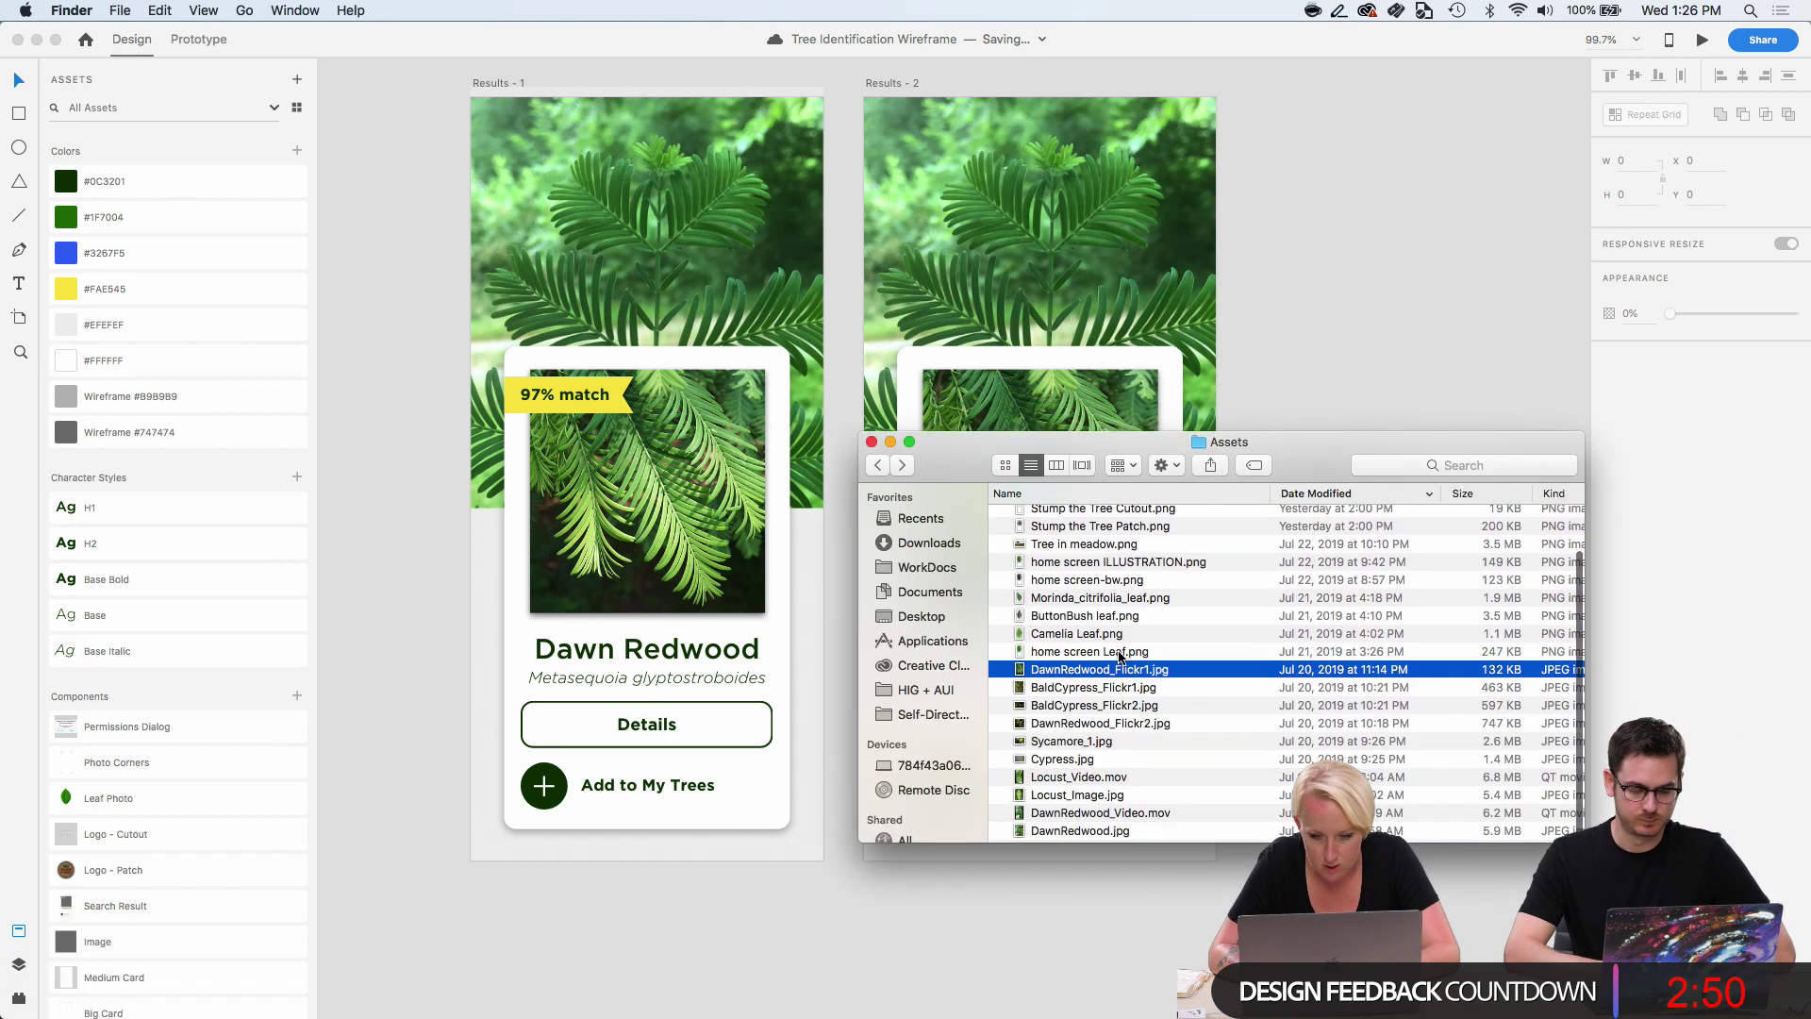
pyautogui.scroll(1, 1115, 668)
pyautogui.click(1100, 693)
pyautogui.press('space')
pyautogui.press('space')
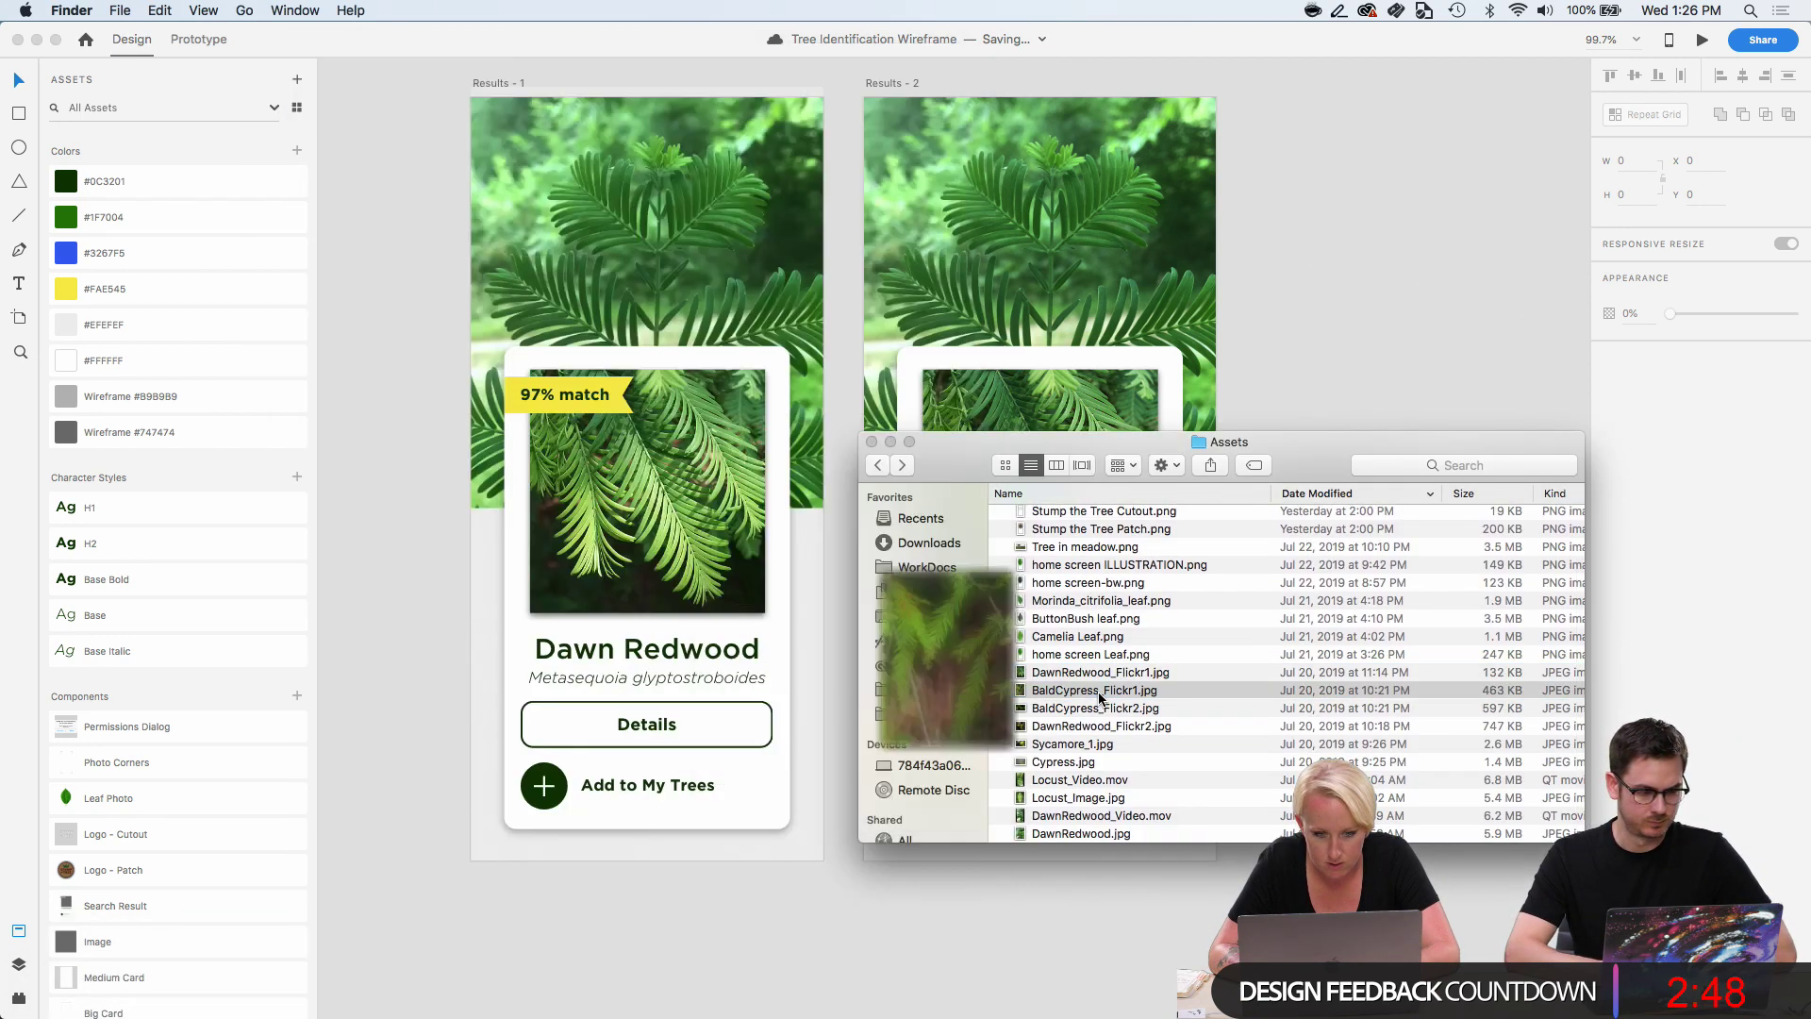
pyautogui.moveTo(1136, 442); pyautogui.dragTo(1476, 449)
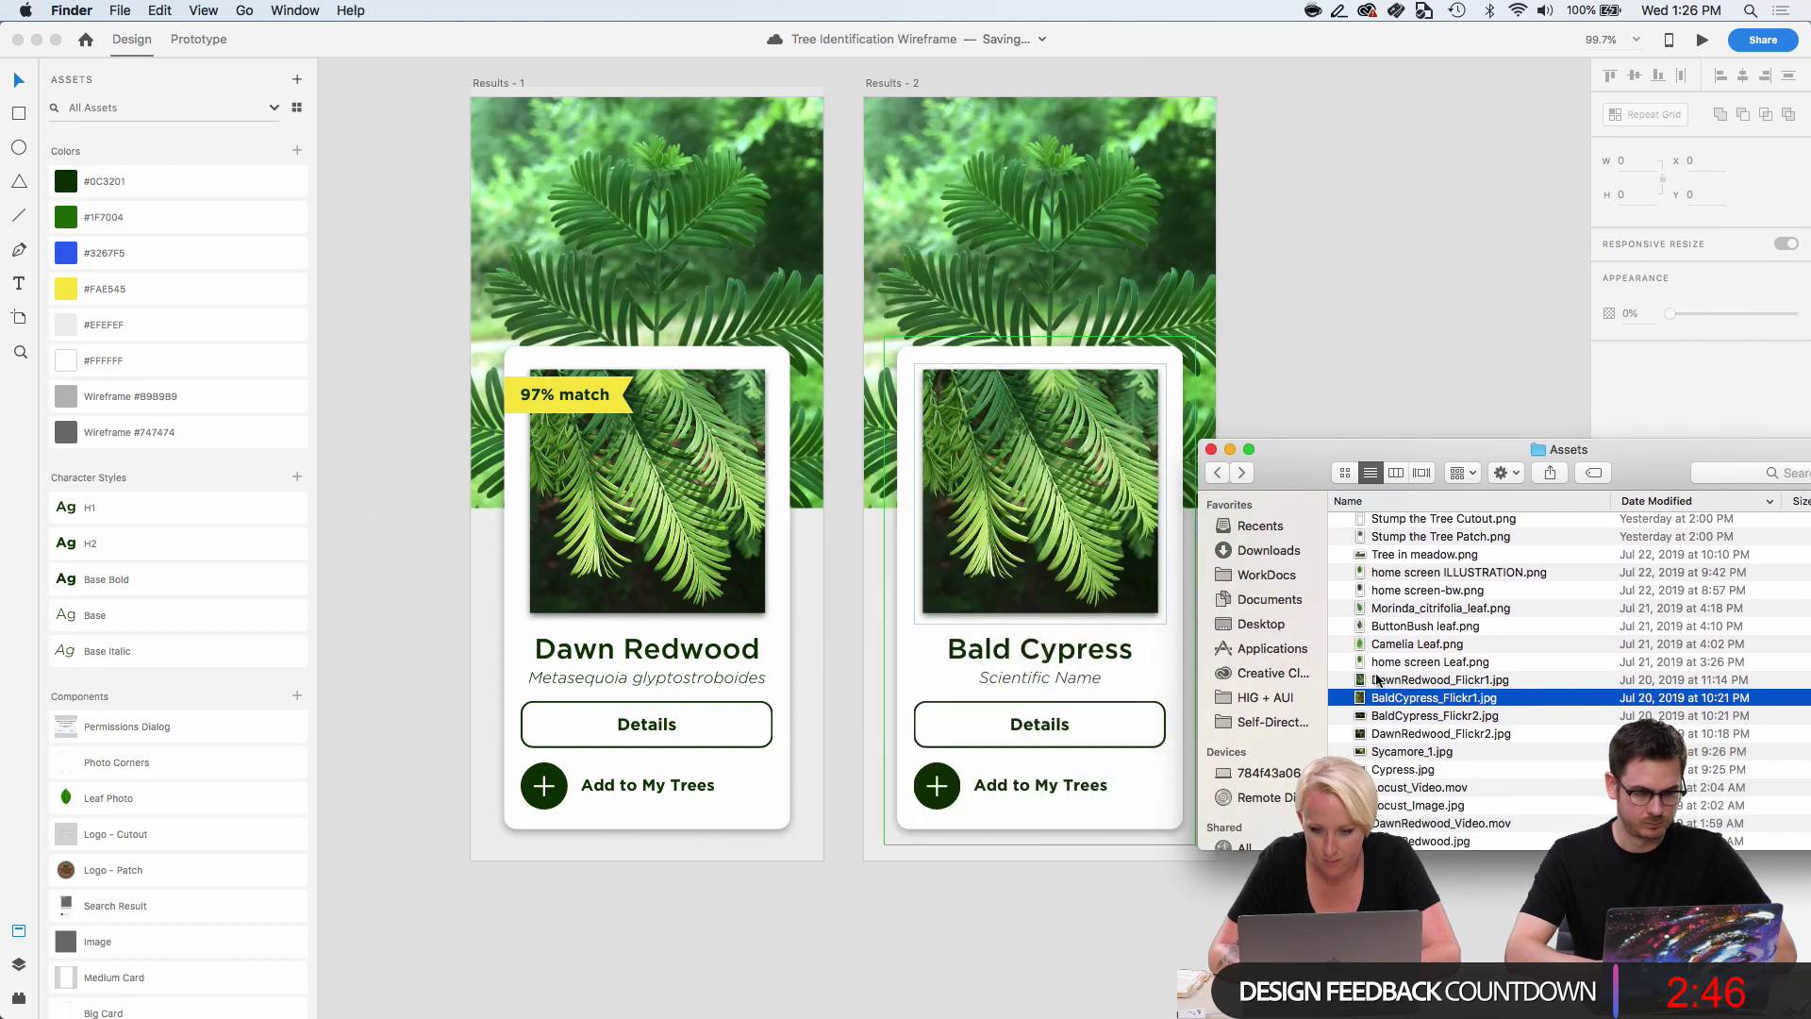
pyautogui.moveTo(1369, 698); pyautogui.dragTo(1072, 569)
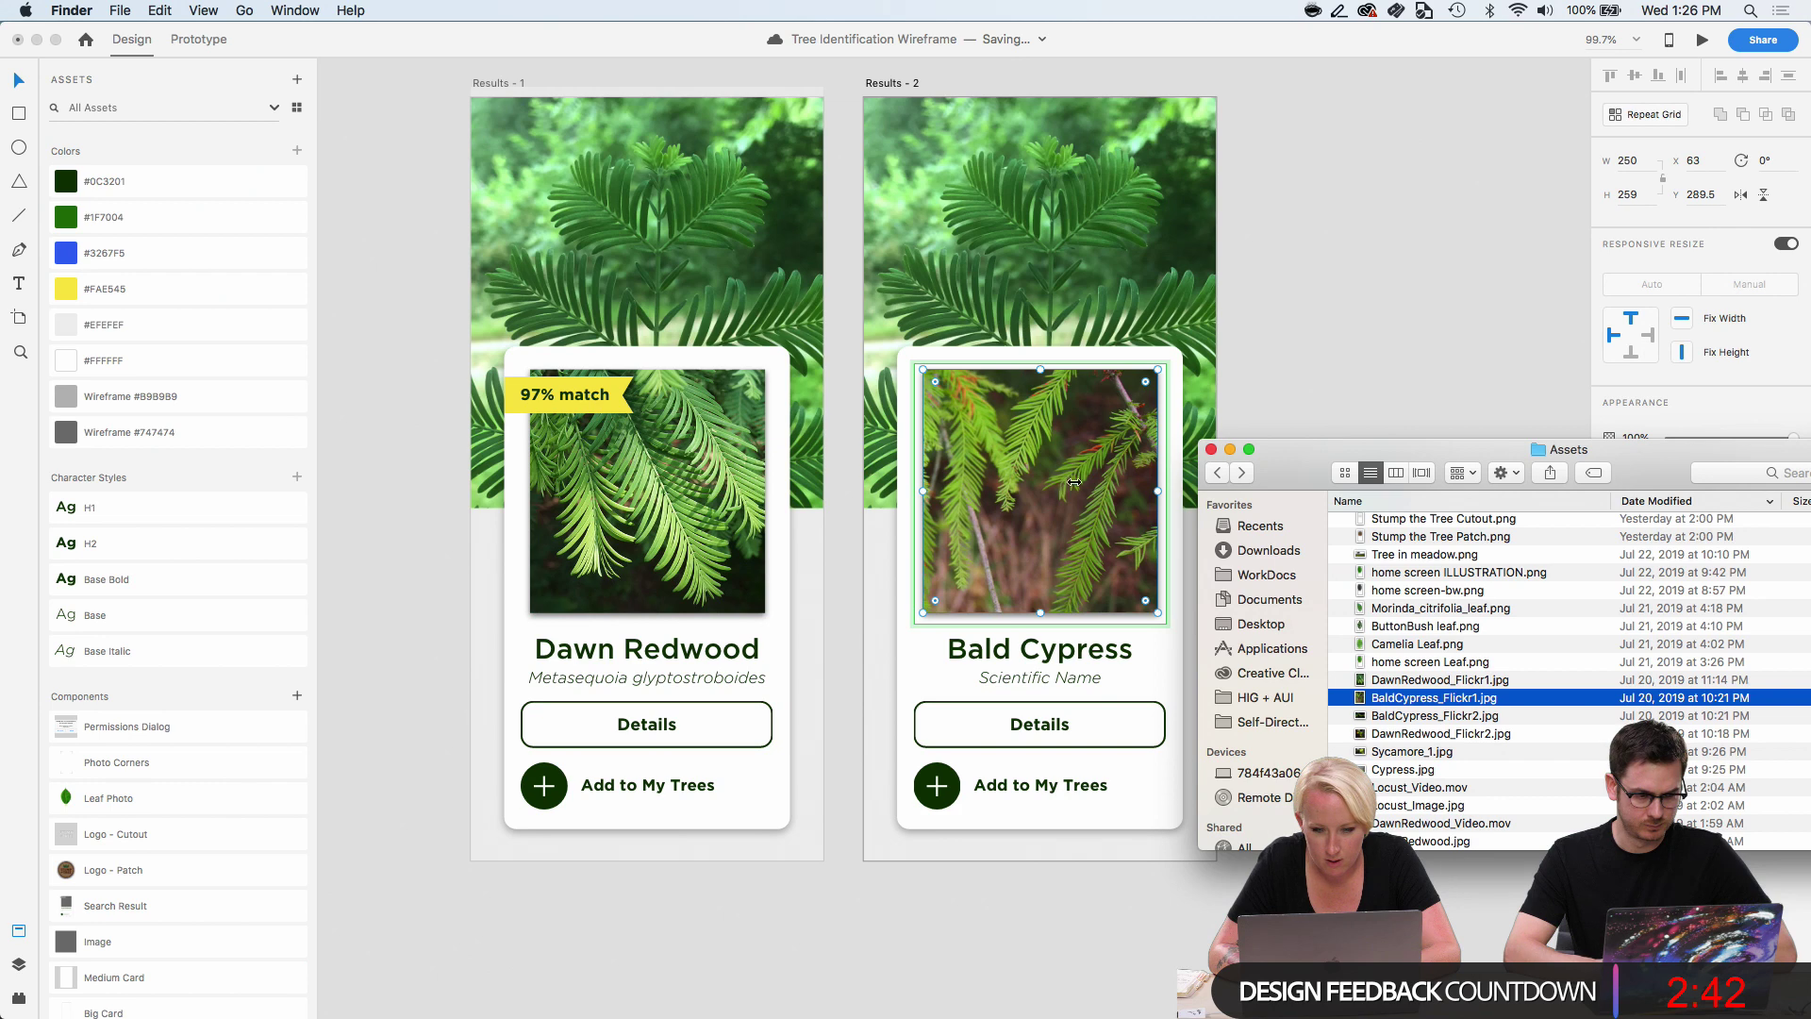
pyautogui.click(1333, 336)
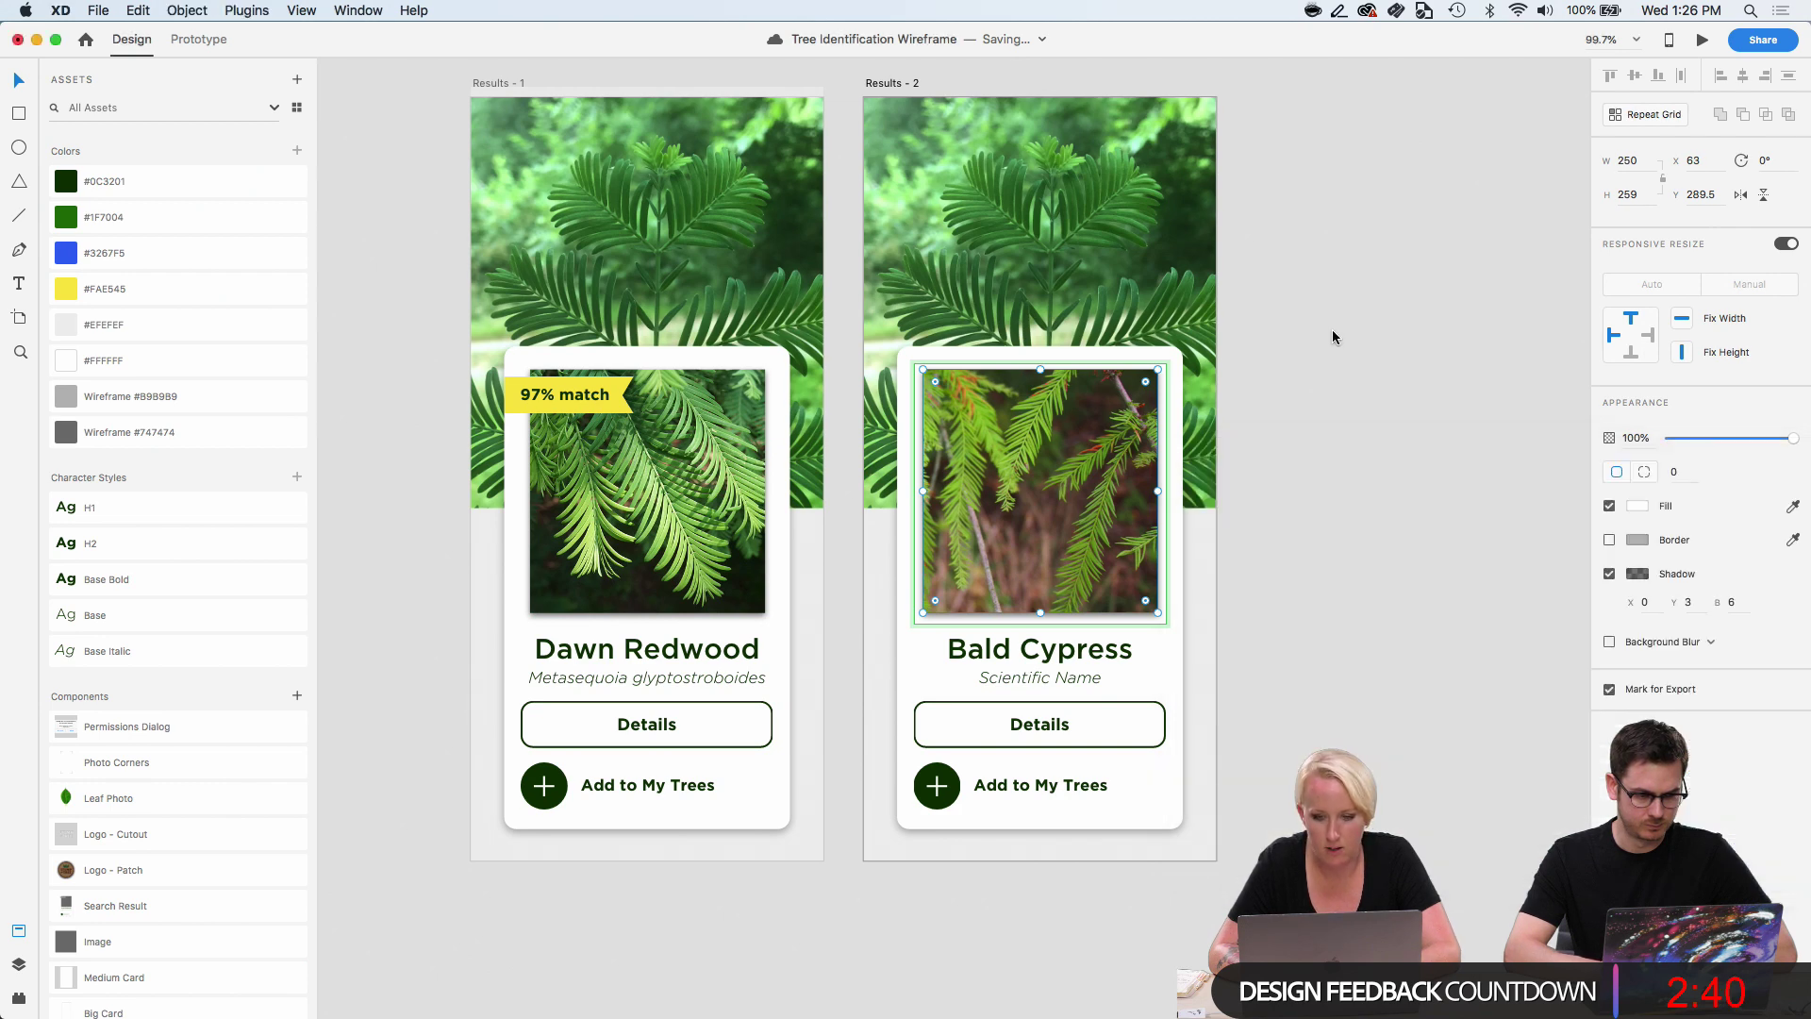
# Examine the leaf detail of the Bald Cypress photo up close beside the Dawn Redwood photo.
pyautogui.scroll(5, 934, 526)
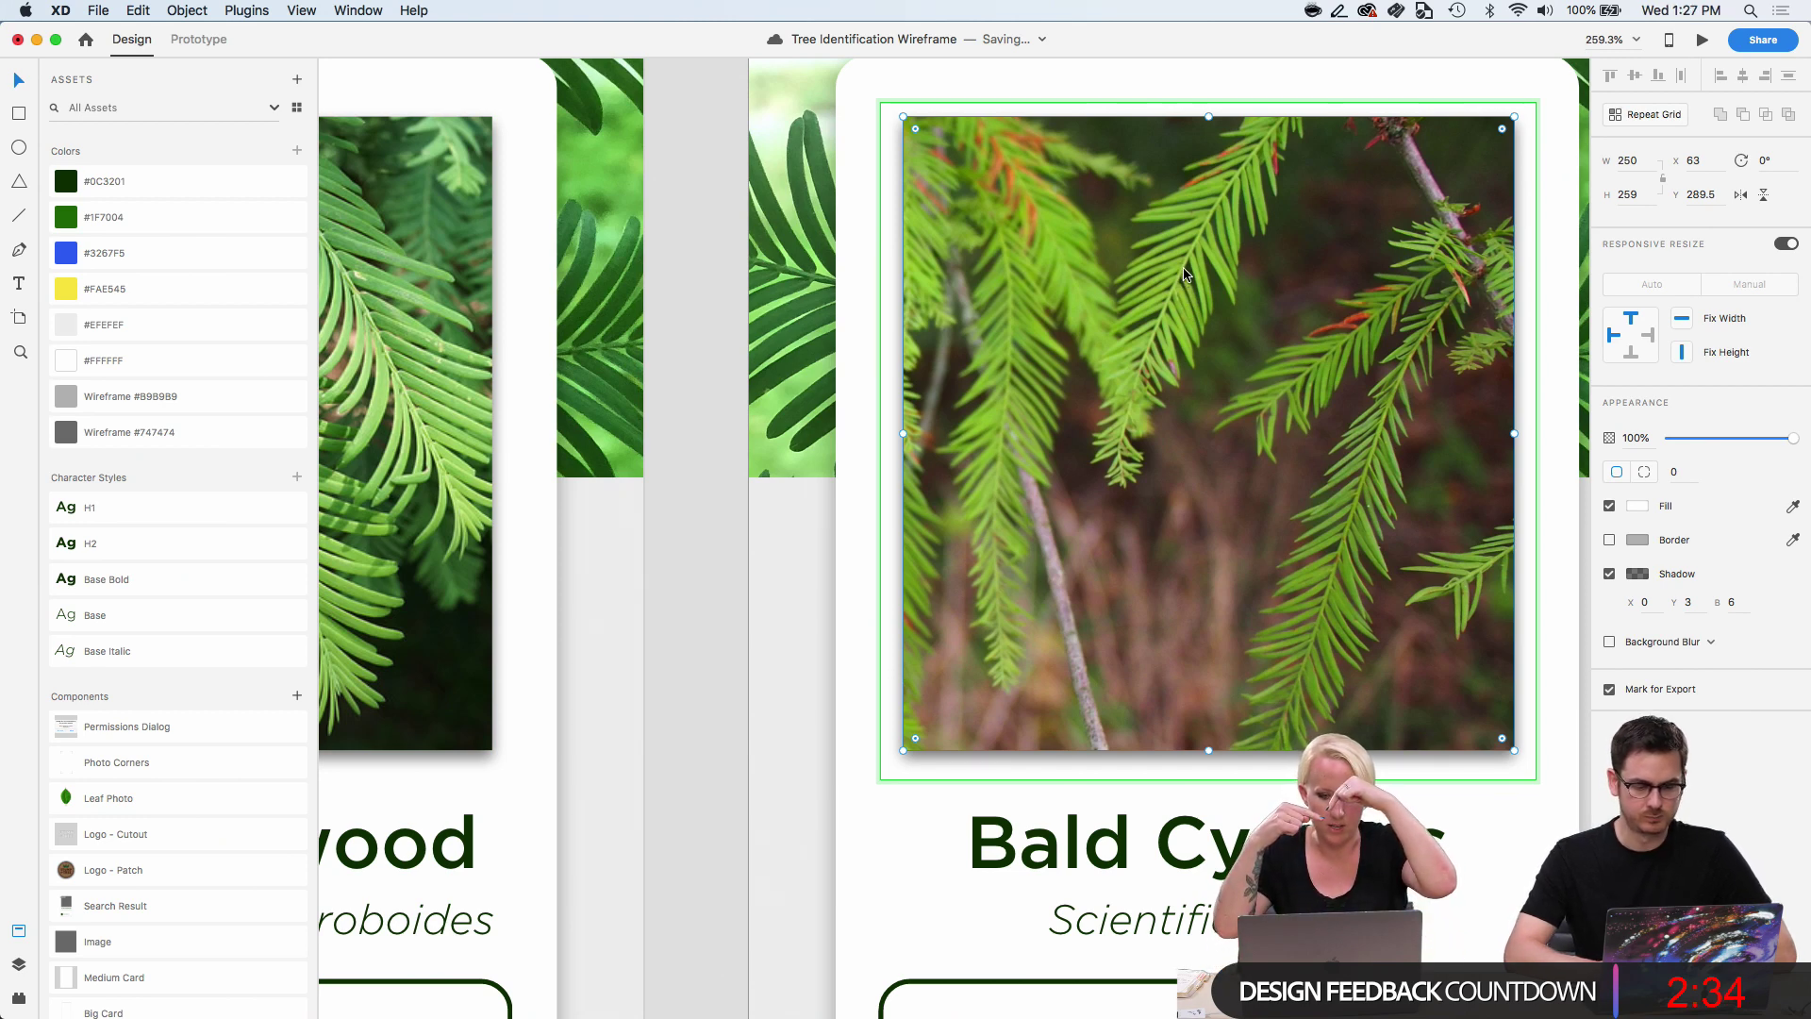
pyautogui.hscroll(-4, 1184, 268)
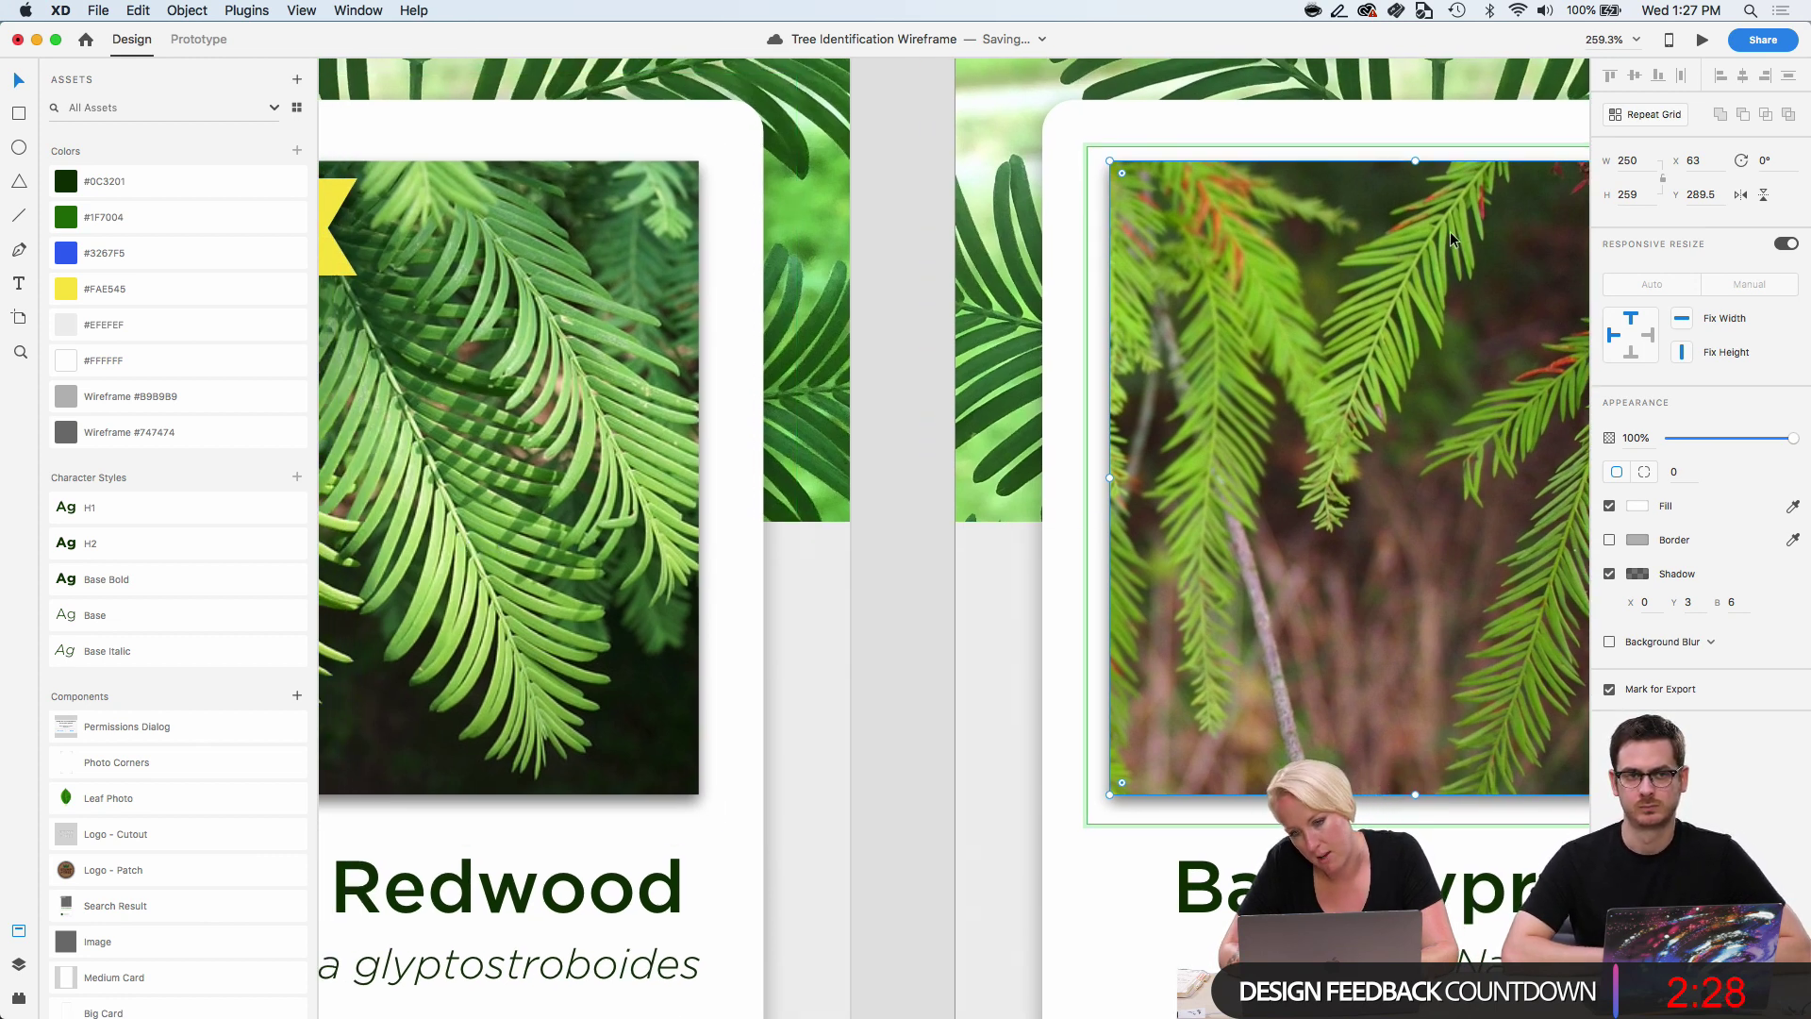
pyautogui.scroll(-3, 1450, 230)
pyautogui.click(1500, 262)
pyautogui.scroll(3, 1501, 265)
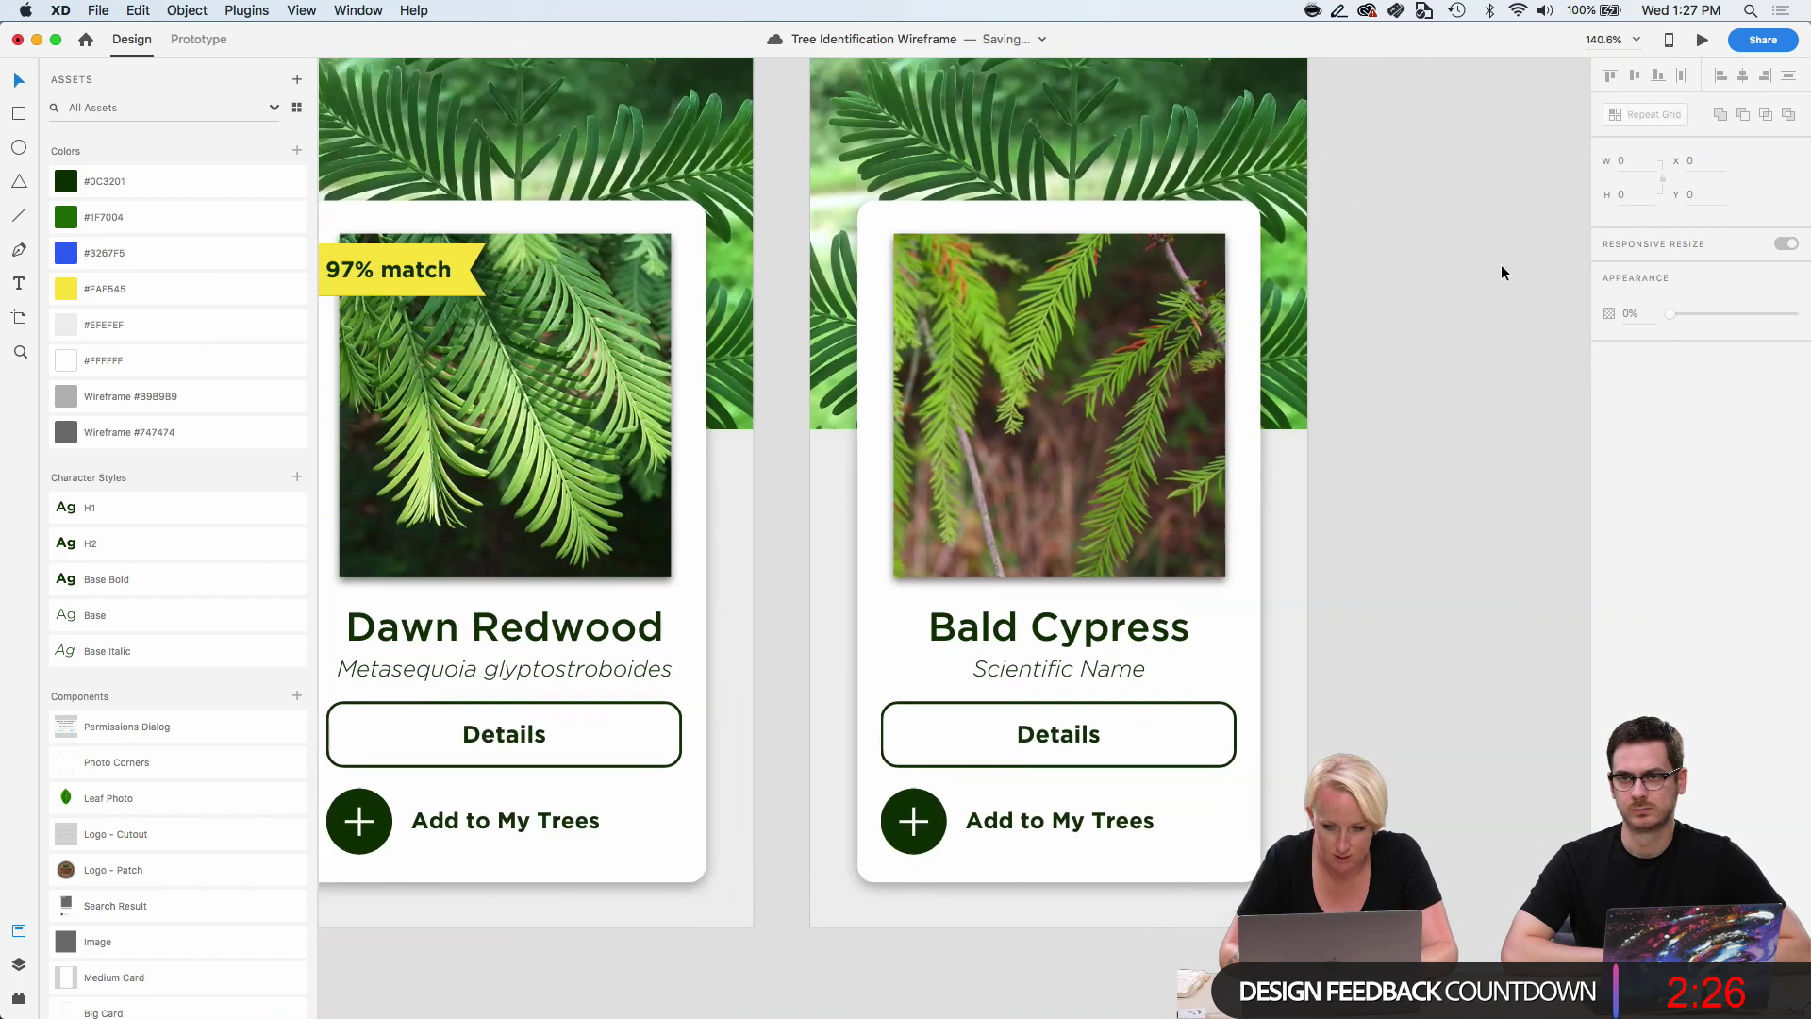
# Duplicate the Results - 2 artboard and place the copy beside it, after the Bald Cypress screen.
pyautogui.scroll(-3, 1462, 270)
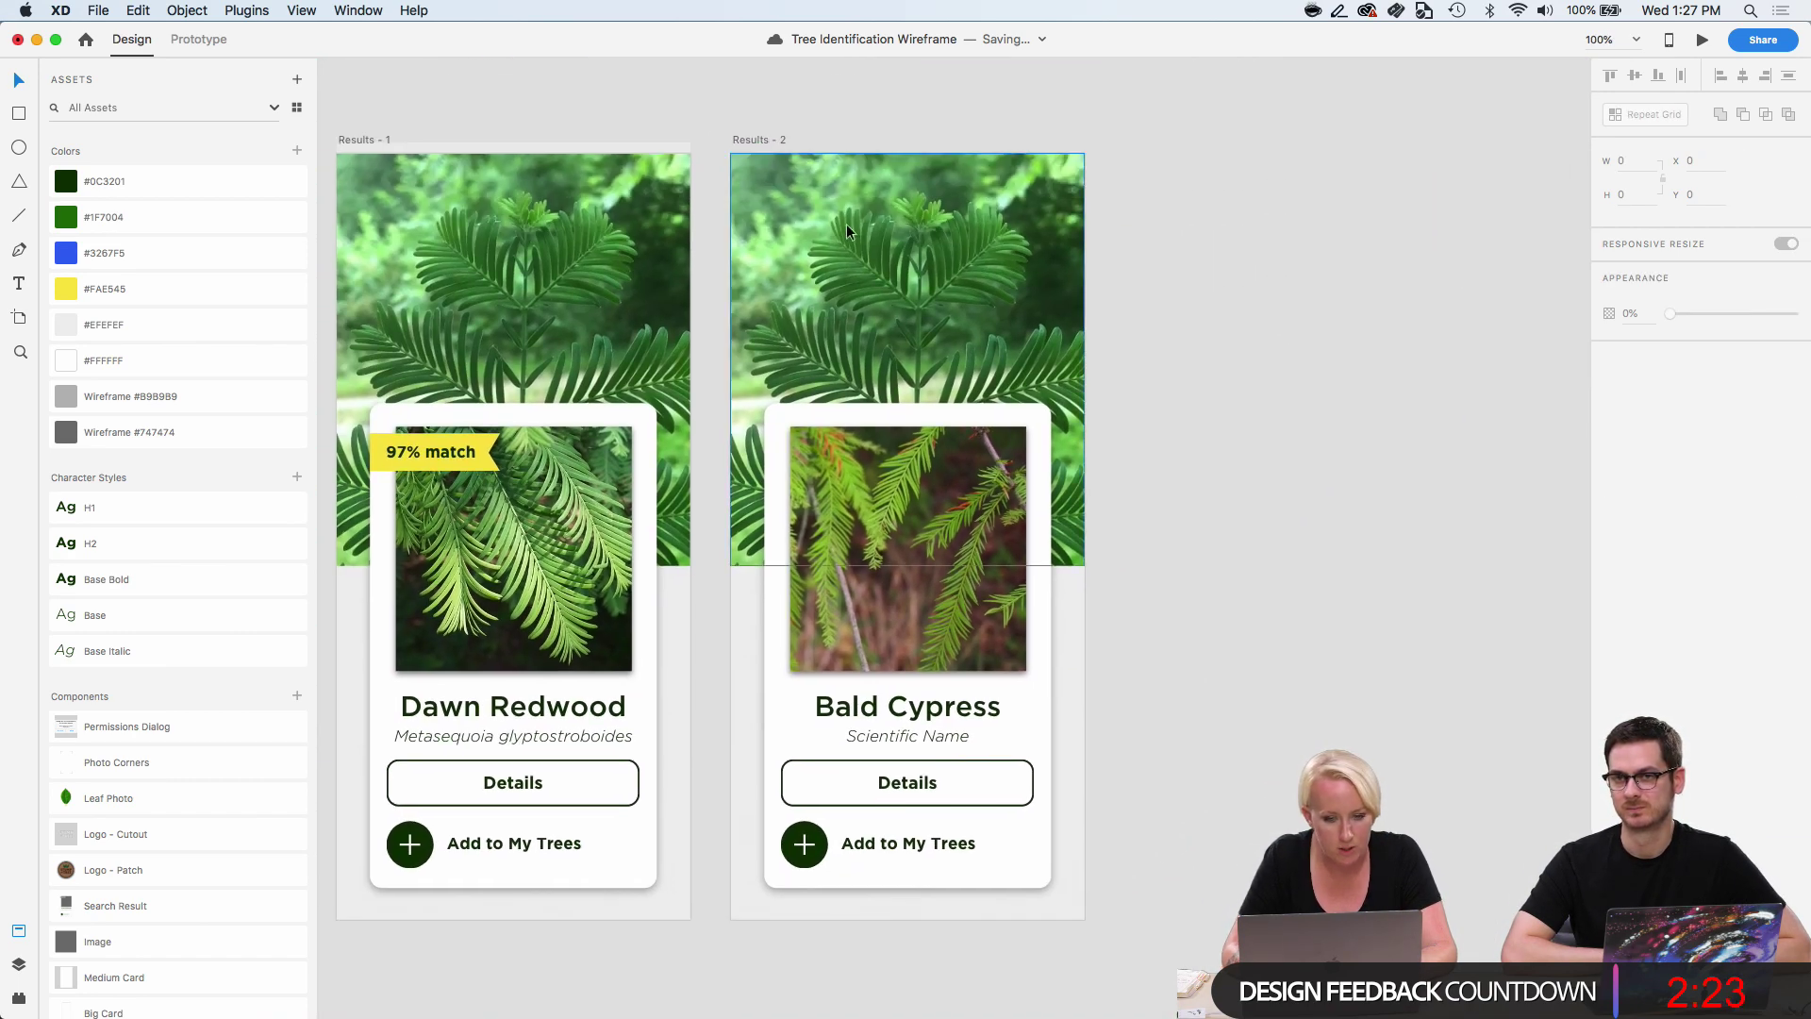
pyautogui.click(772, 139)
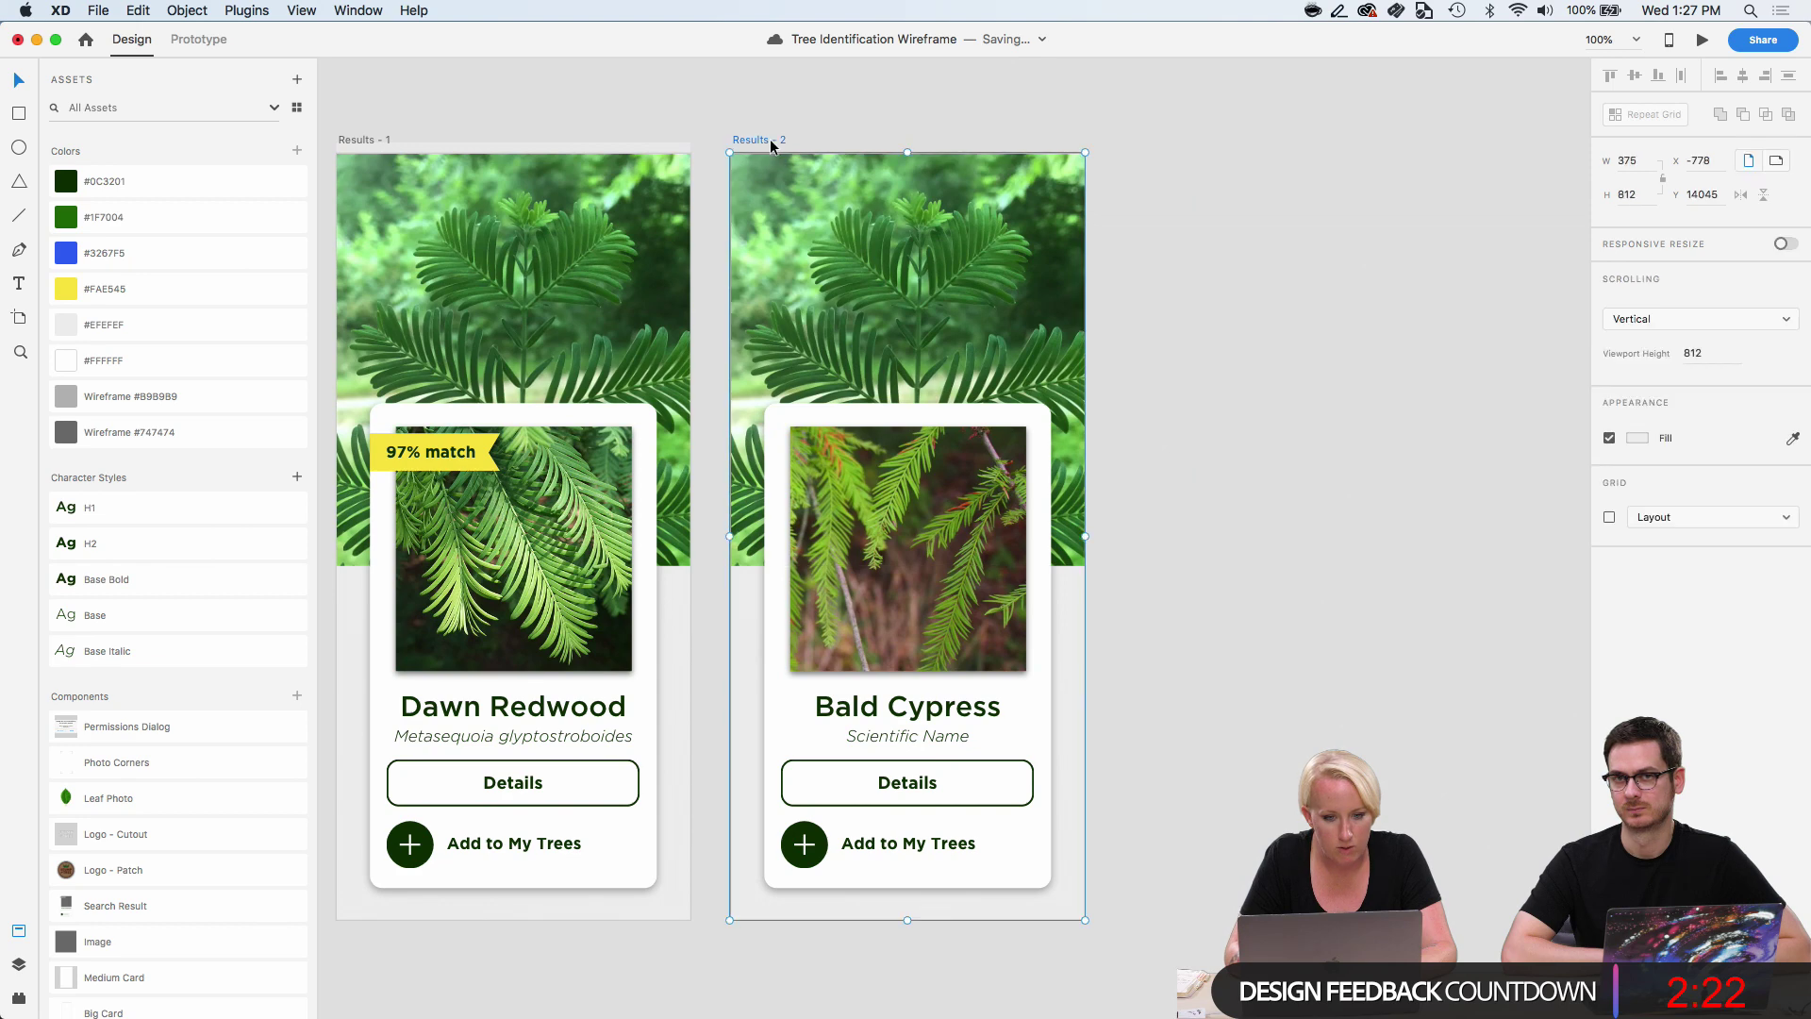
pyautogui.moveTo(775, 138); pyautogui.dragTo(1160, 141)
pyautogui.rightClick(1160, 141)
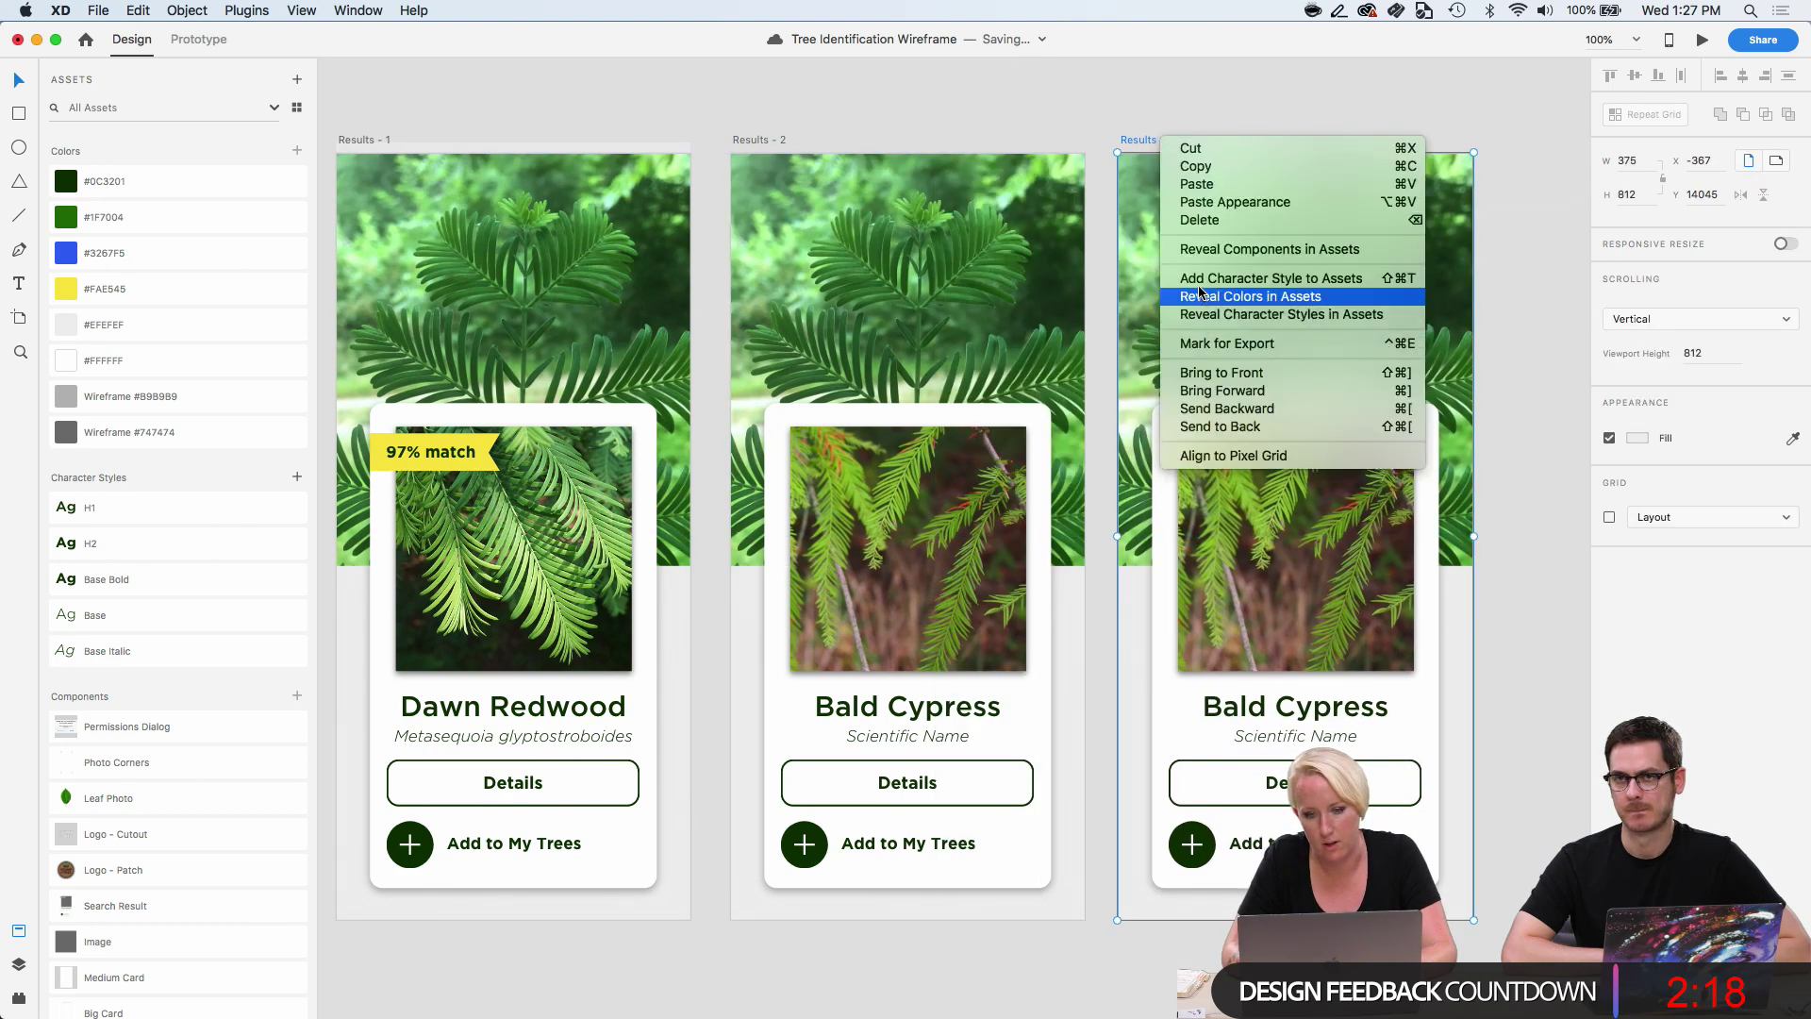
pyautogui.click(1147, 139)
# Rename the duplicated artboard as Results - 3.
pyautogui.doubleClick(1147, 140)
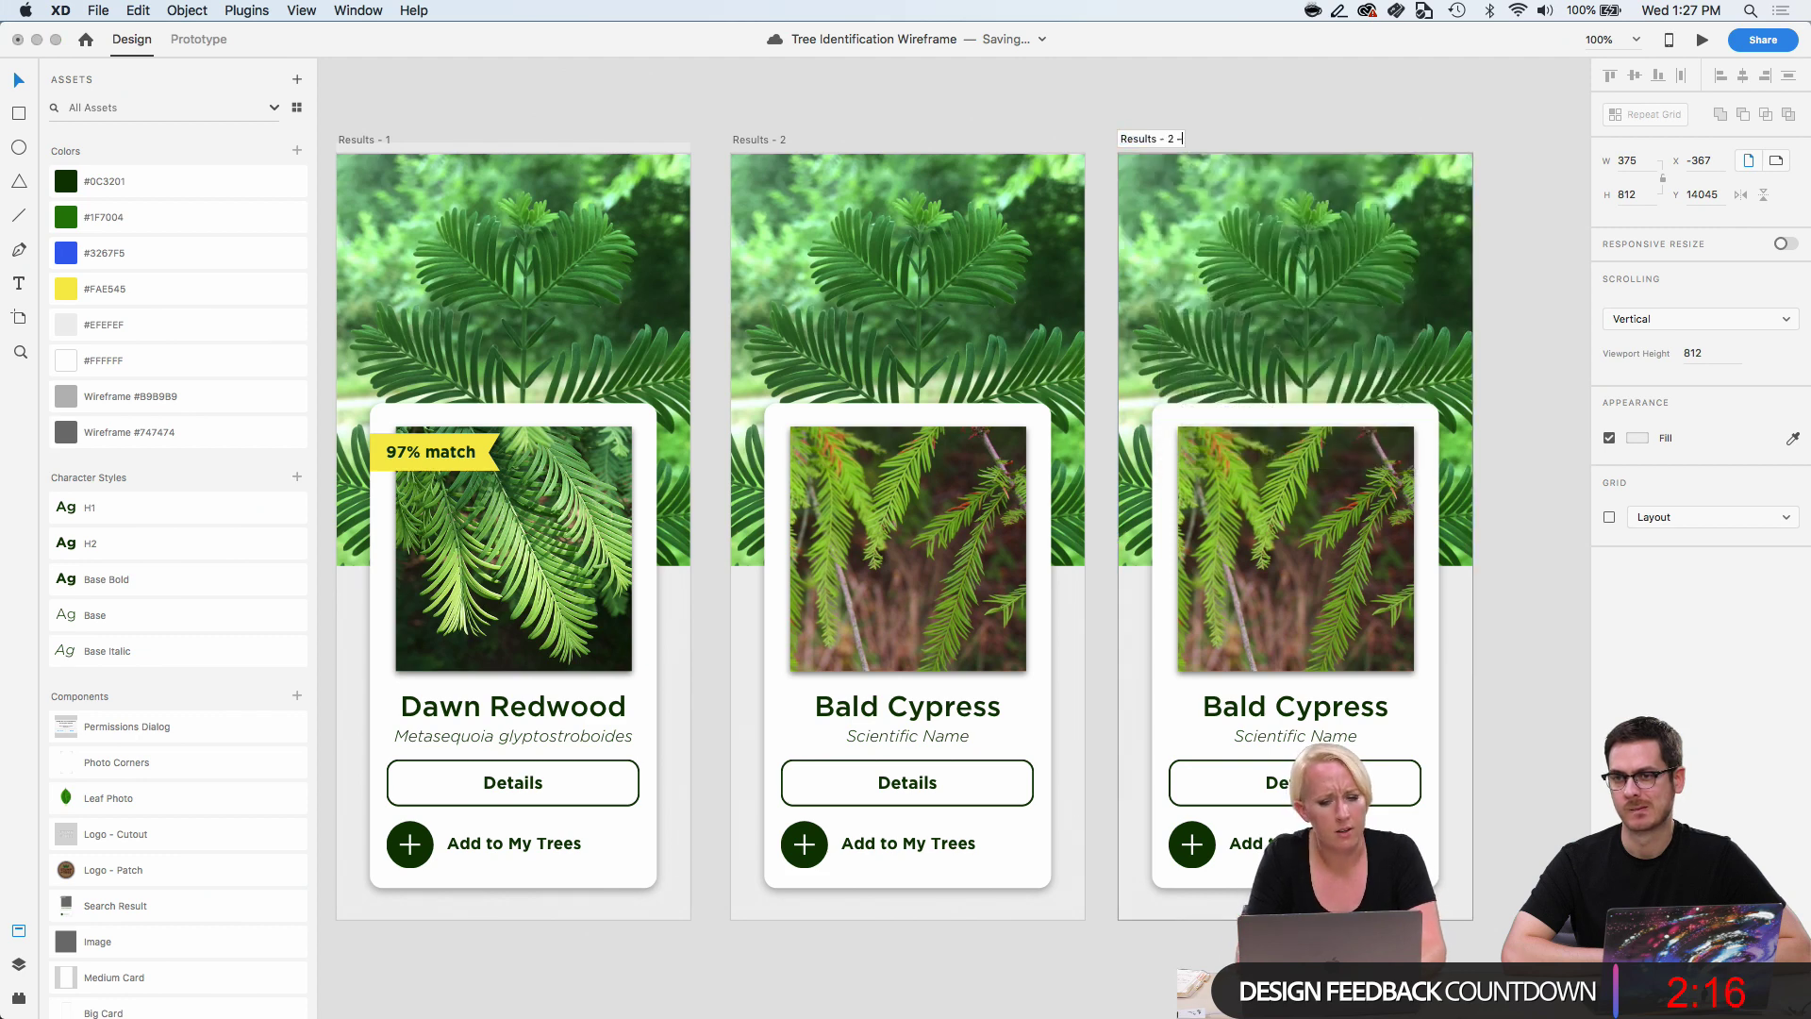
pyautogui.press('BackSpace')
pyautogui.press('BackSpace')
pyautogui.press('BackSpace')
pyautogui.press('BackSpace')
pyautogui.write('3')
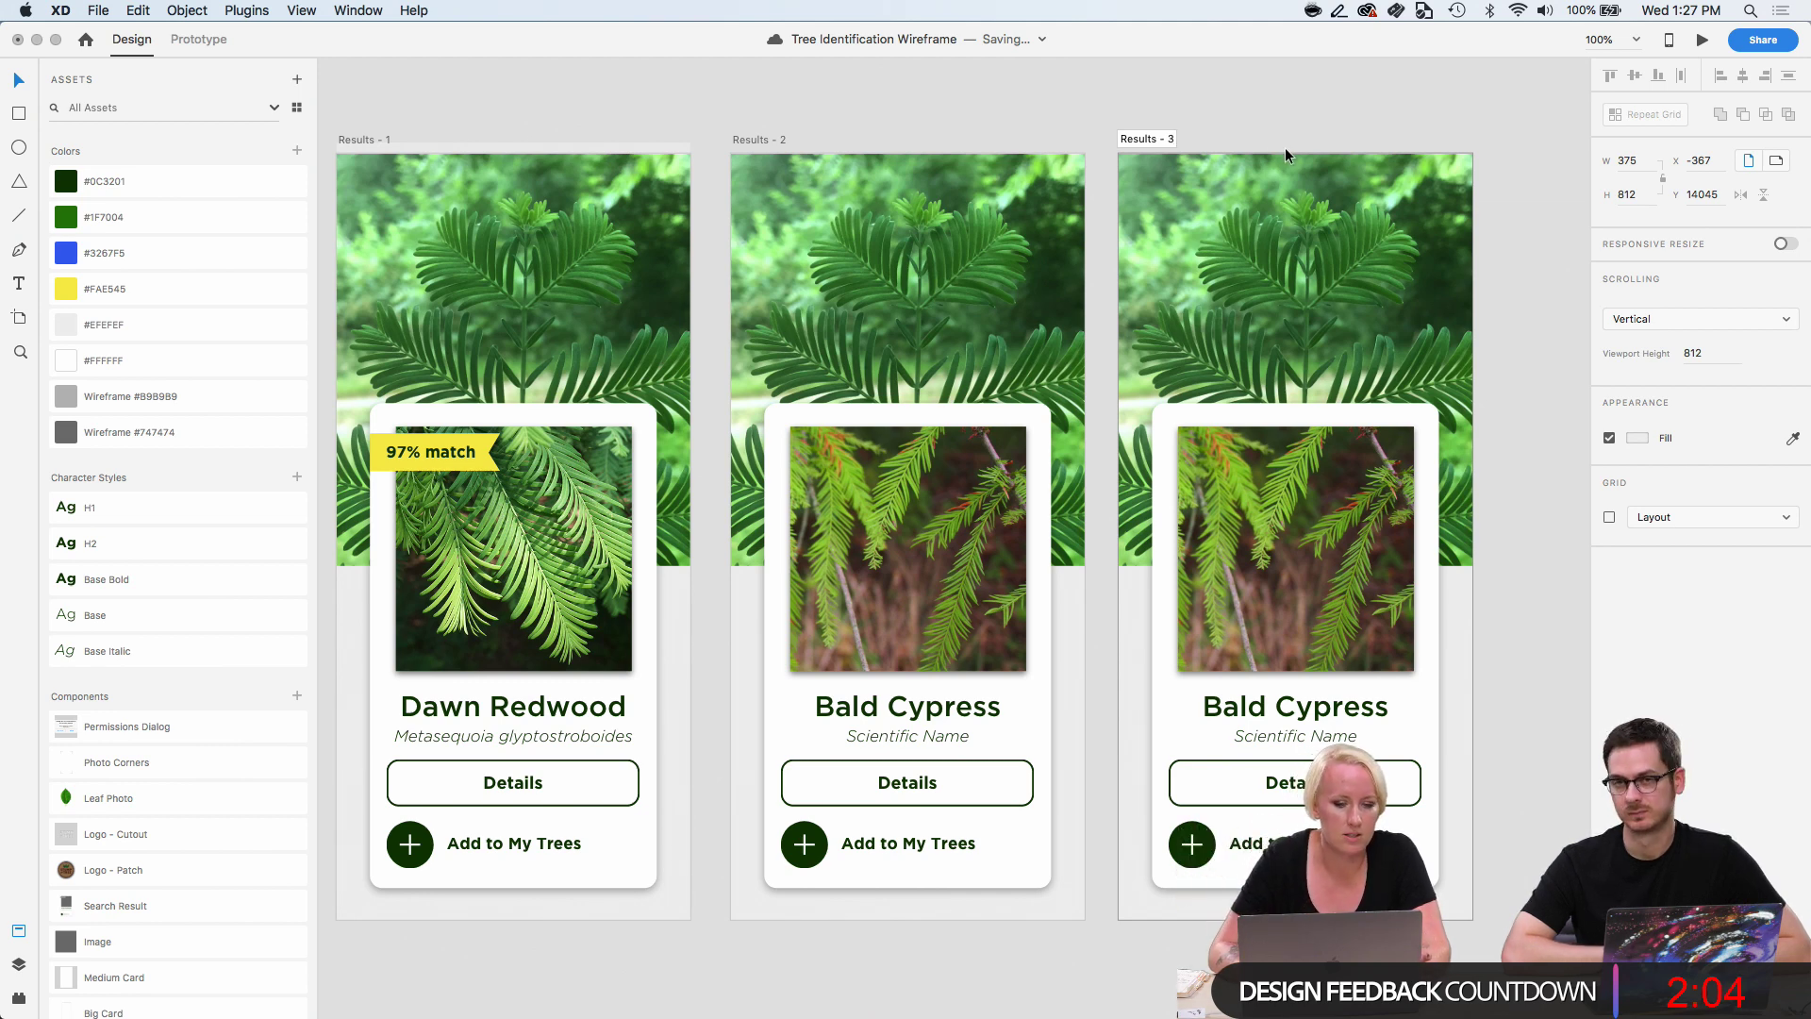
pyautogui.press('Return')
# Replace the Bald Cypress title in the Results - 3 card with the text "Ask an expert".
pyautogui.hscroll(5, 1453, 141)
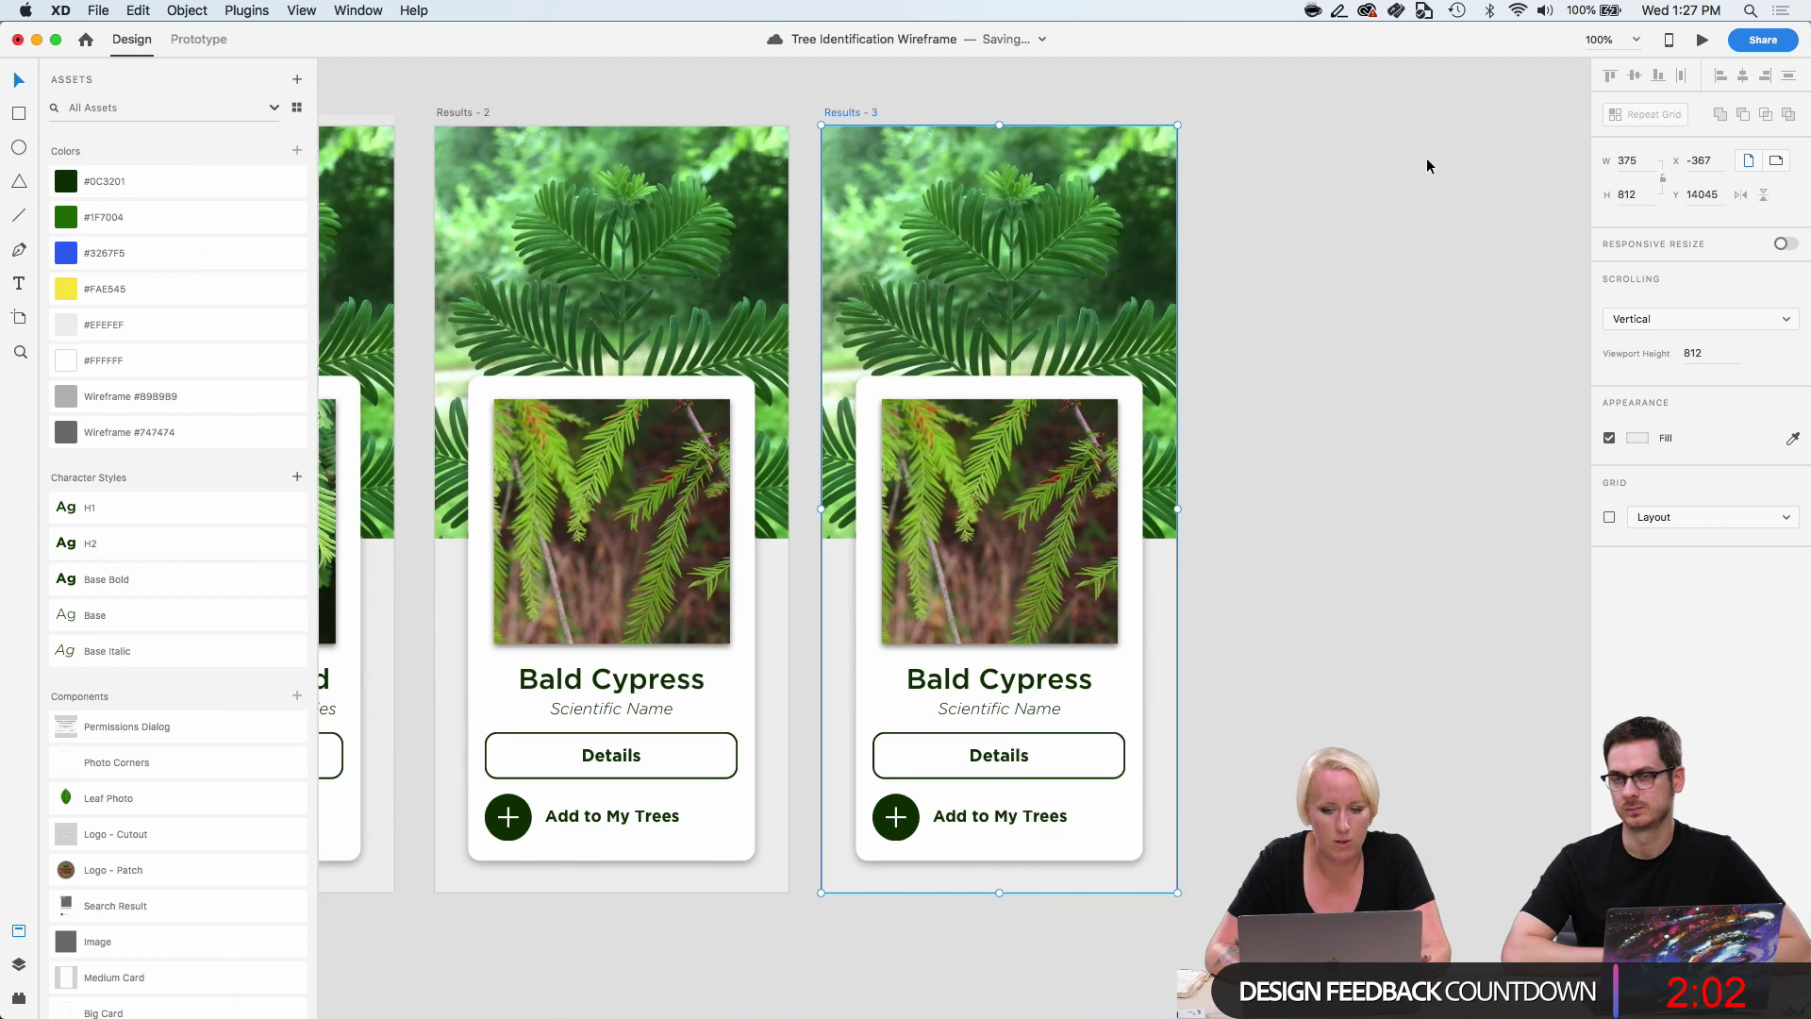
pyautogui.scroll(3, 1083, 541)
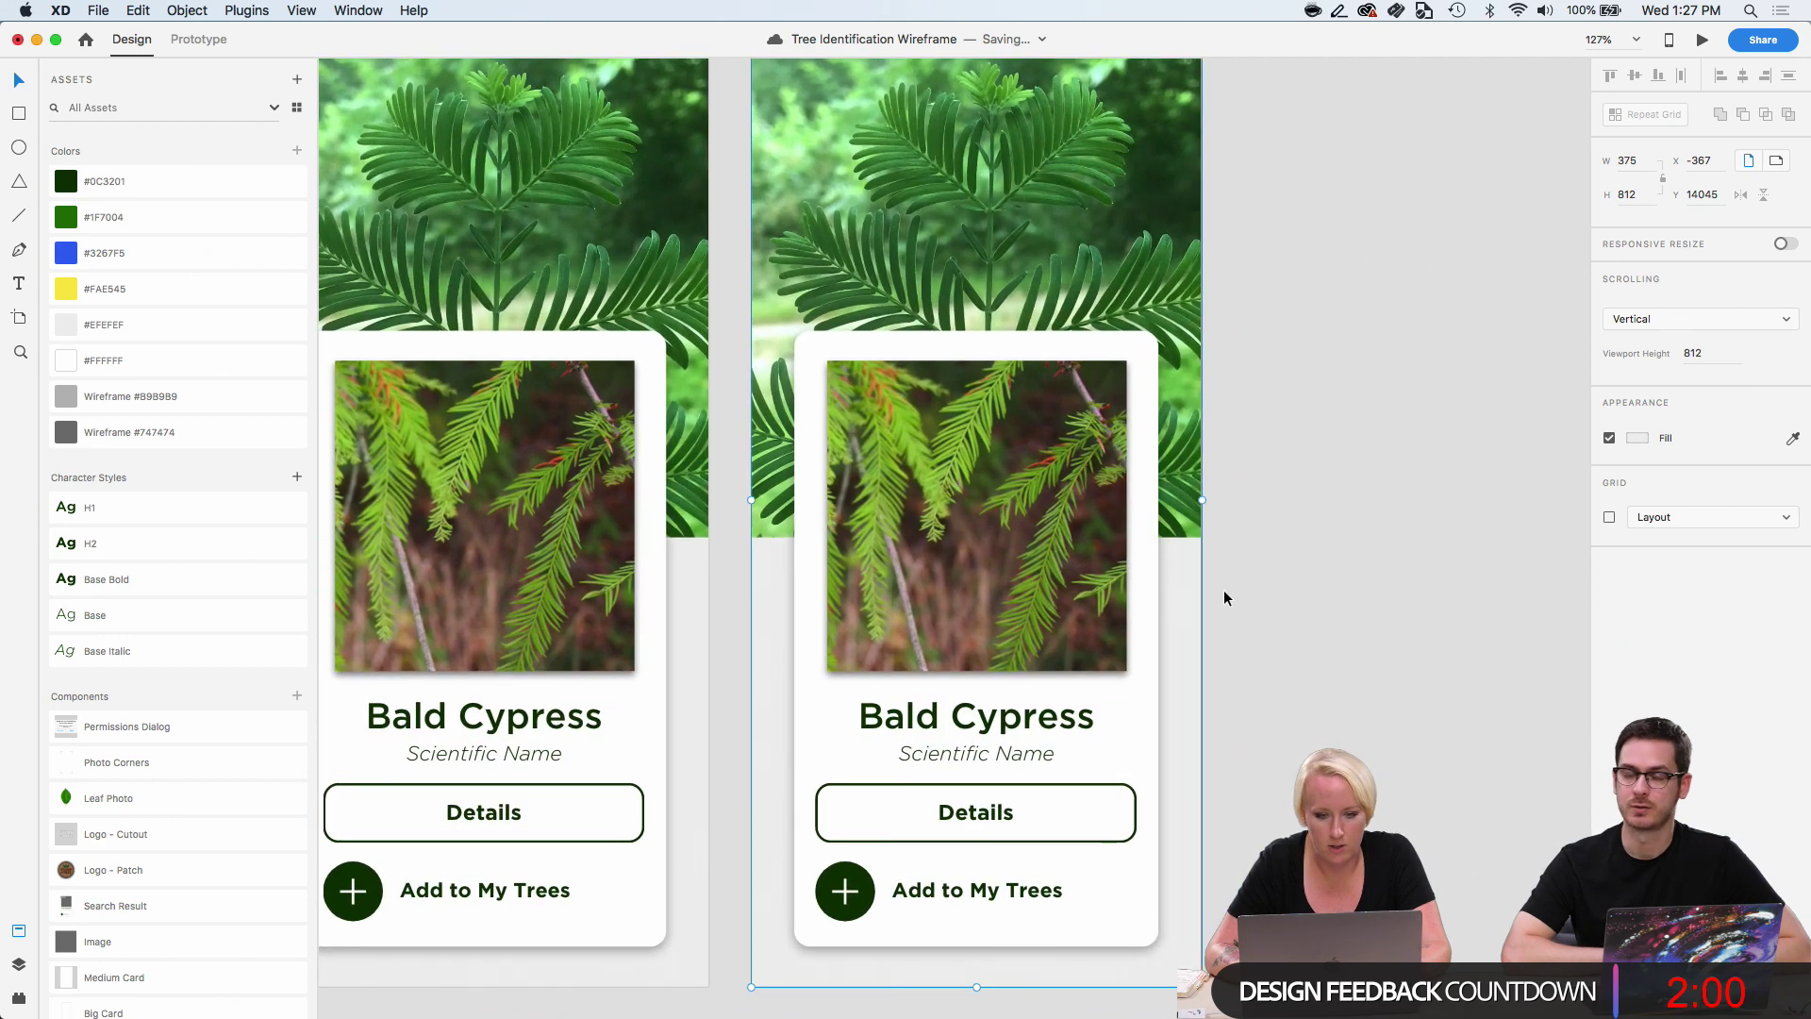
pyautogui.click(902, 535)
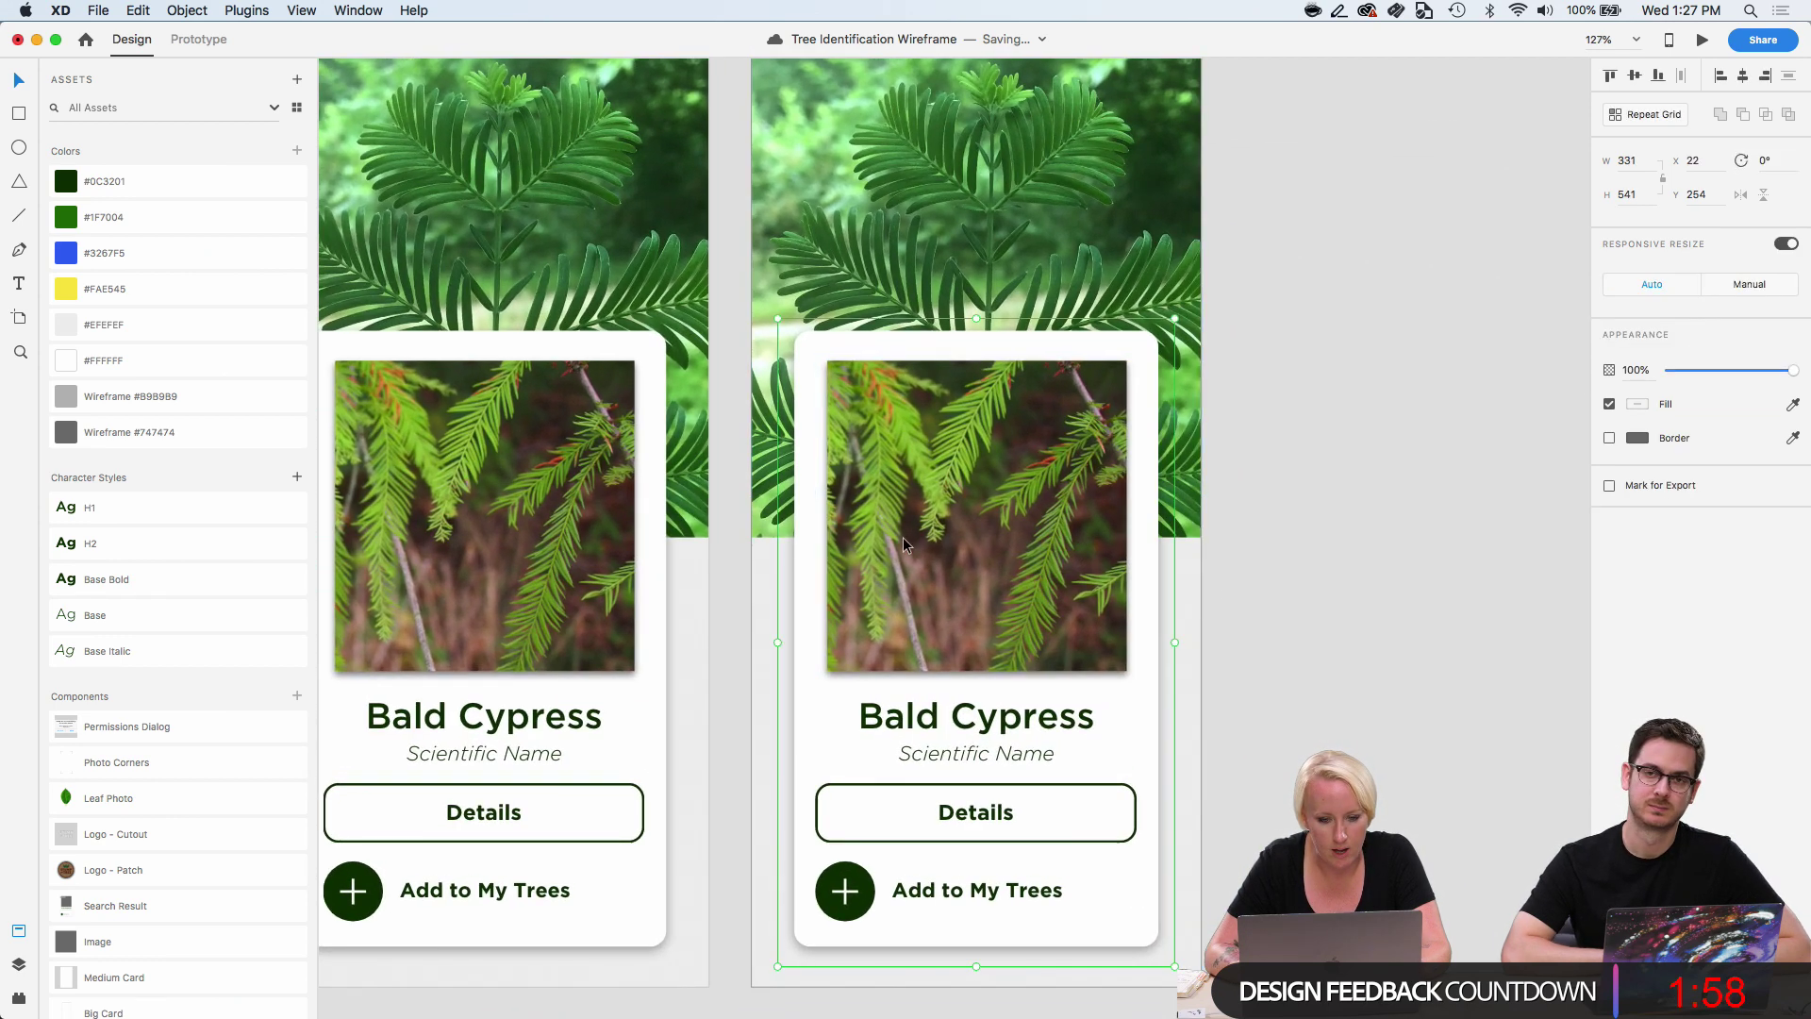
pyautogui.scroll(-1, 206, 785)
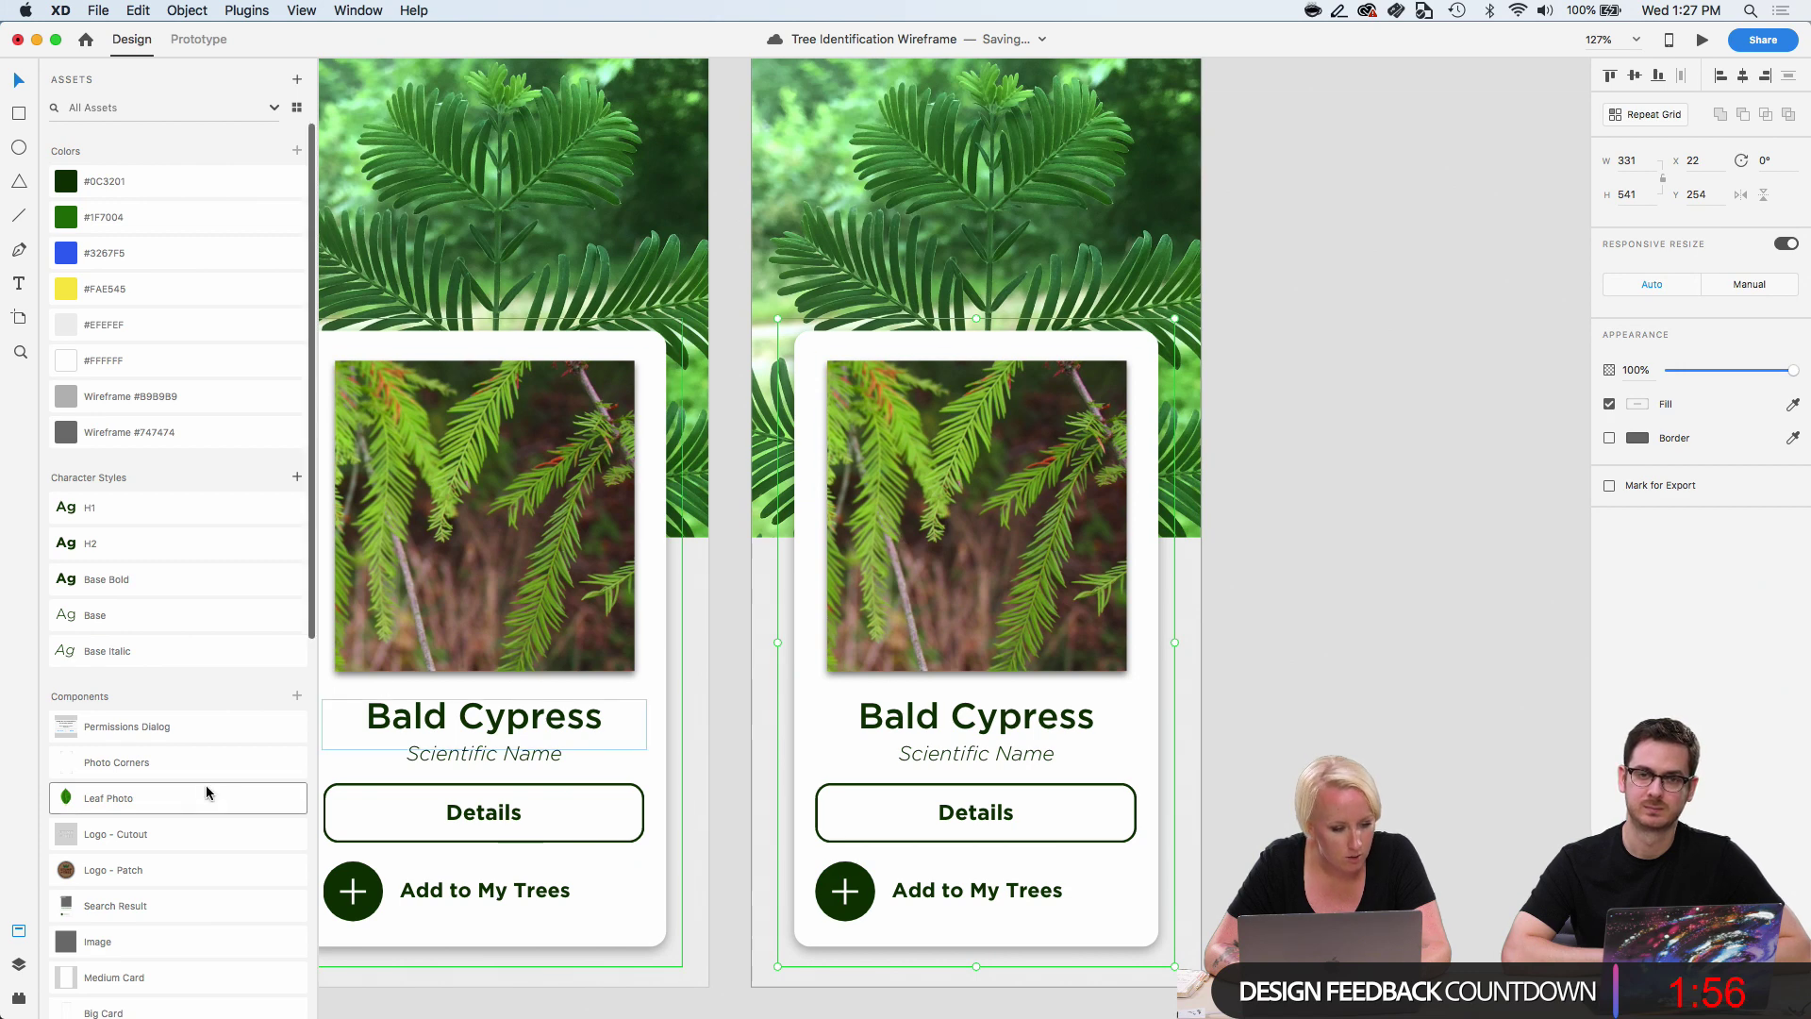
pyautogui.doubleClick(985, 559)
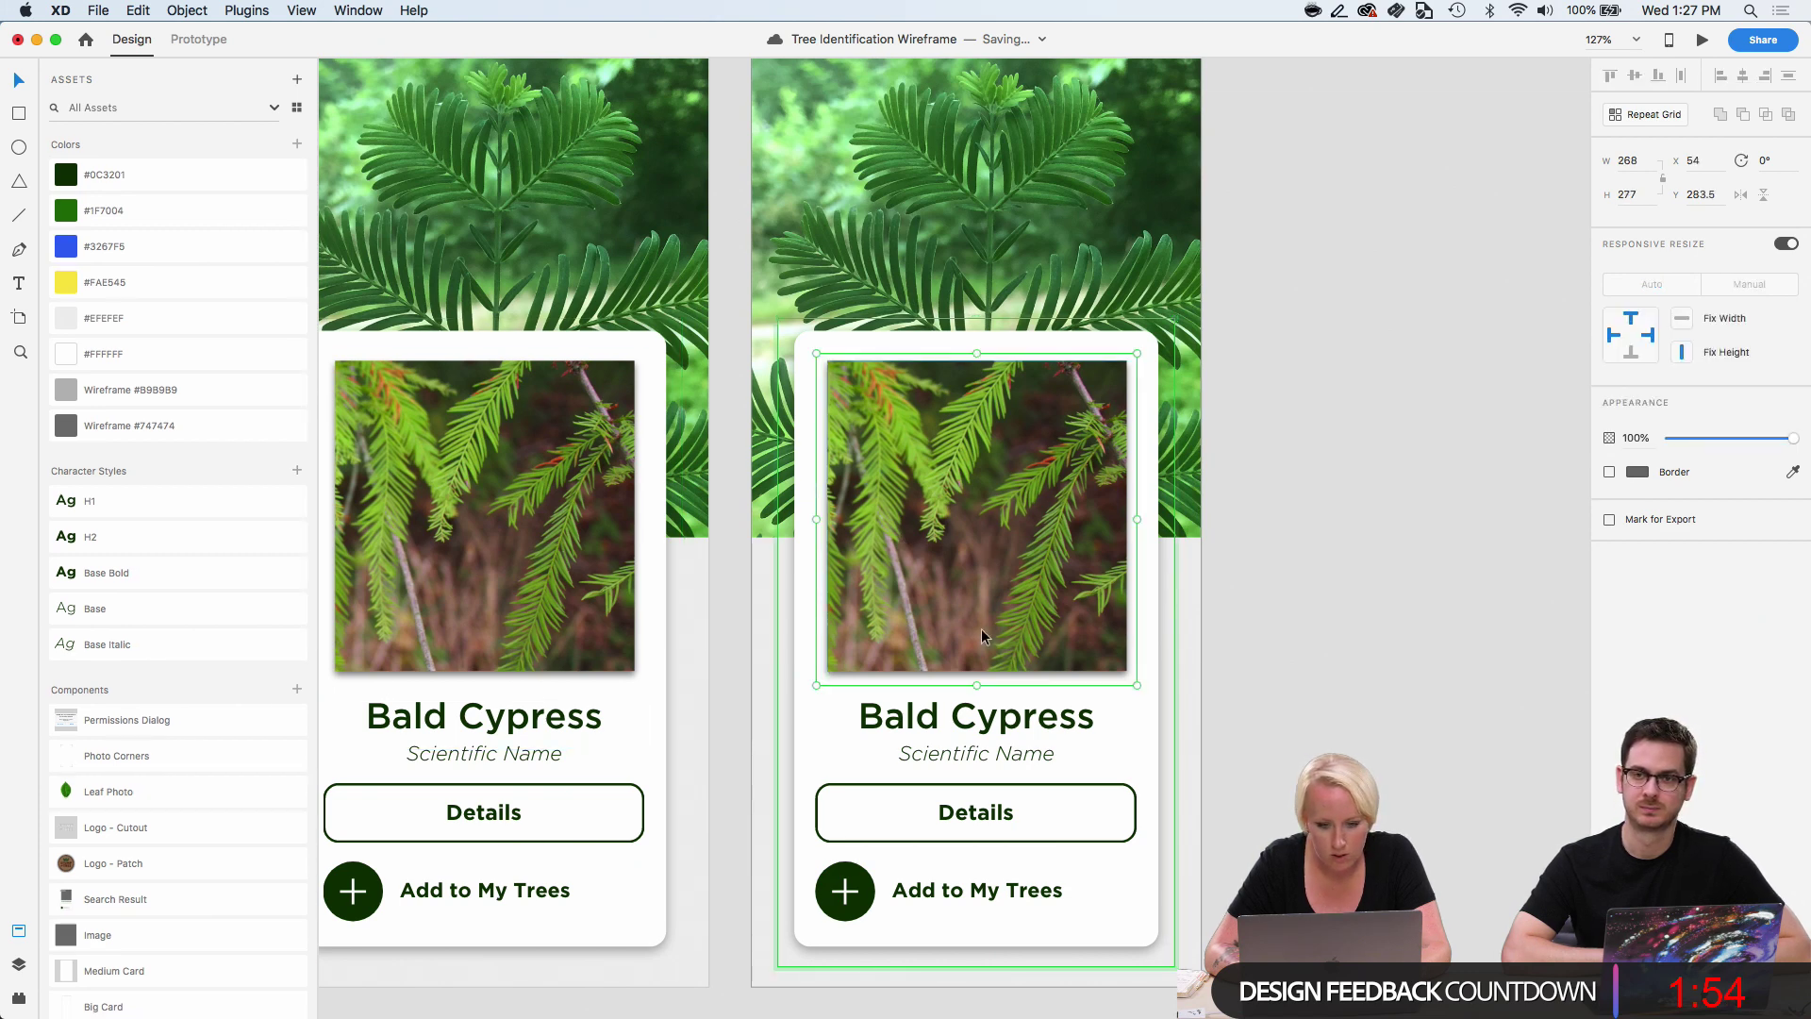
pyautogui.doubleClick(977, 716)
pyautogui.write('Ask an')
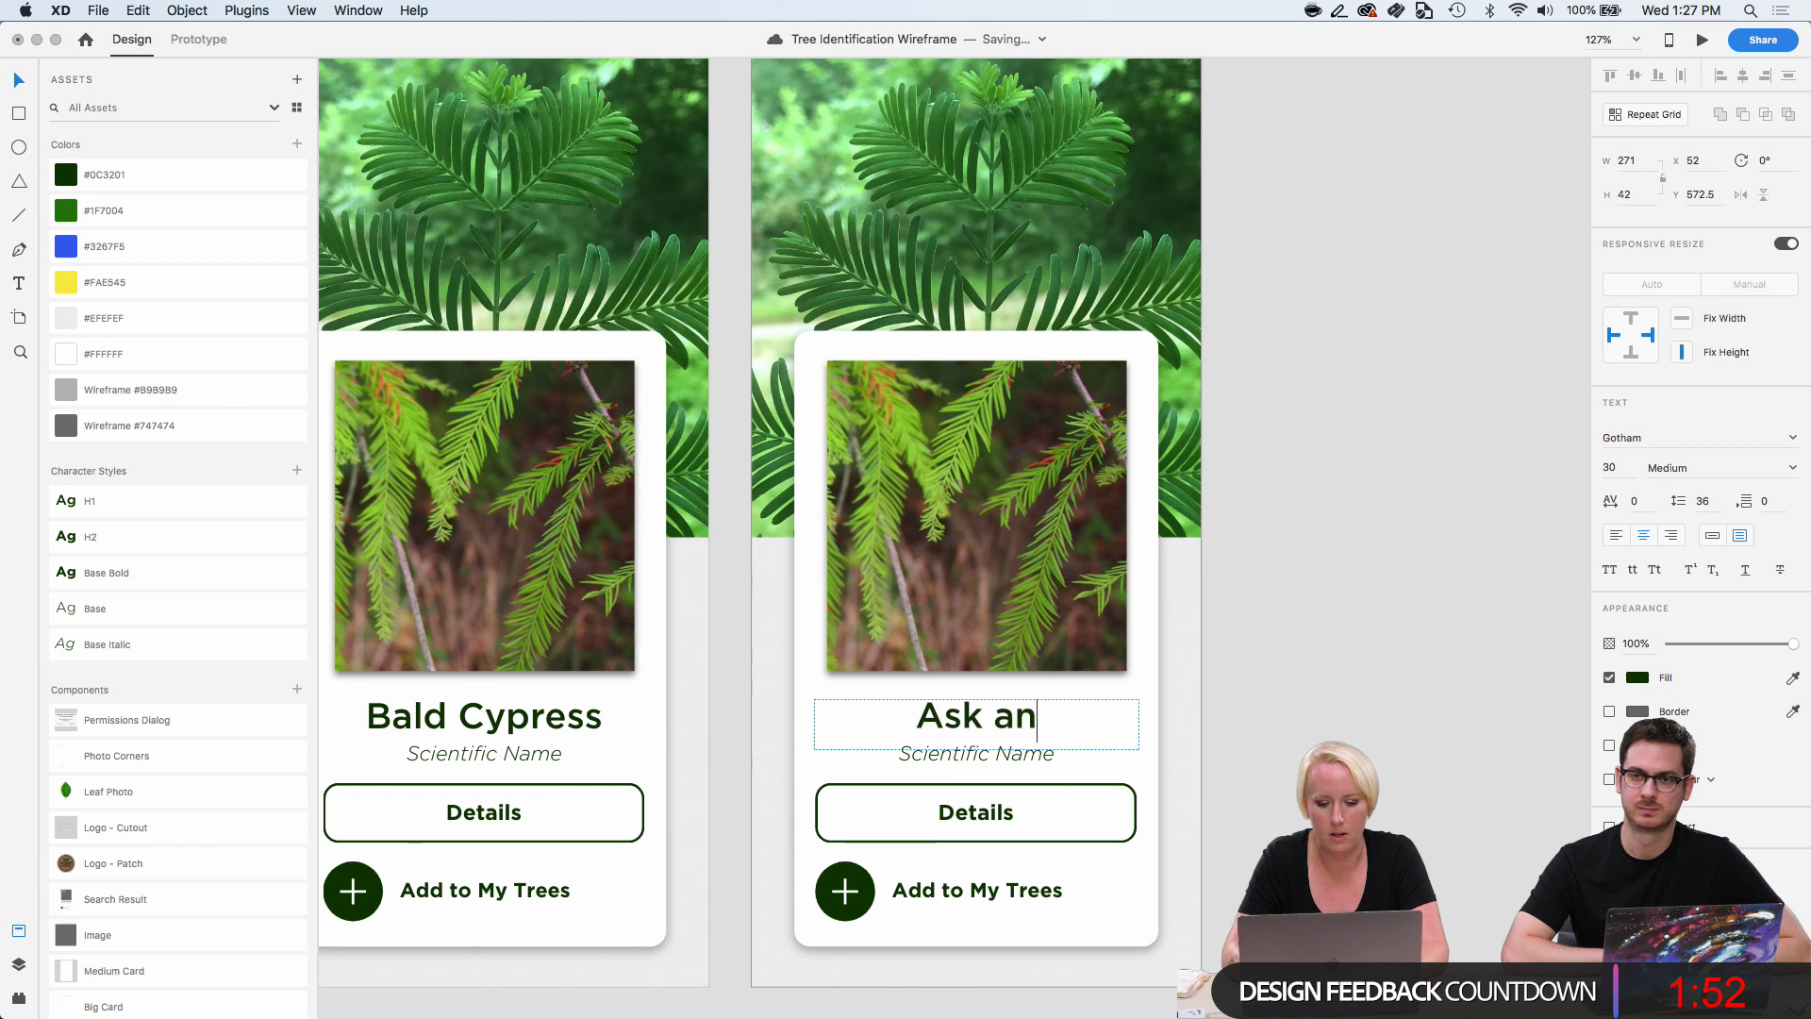
pyautogui.write(' expdert')
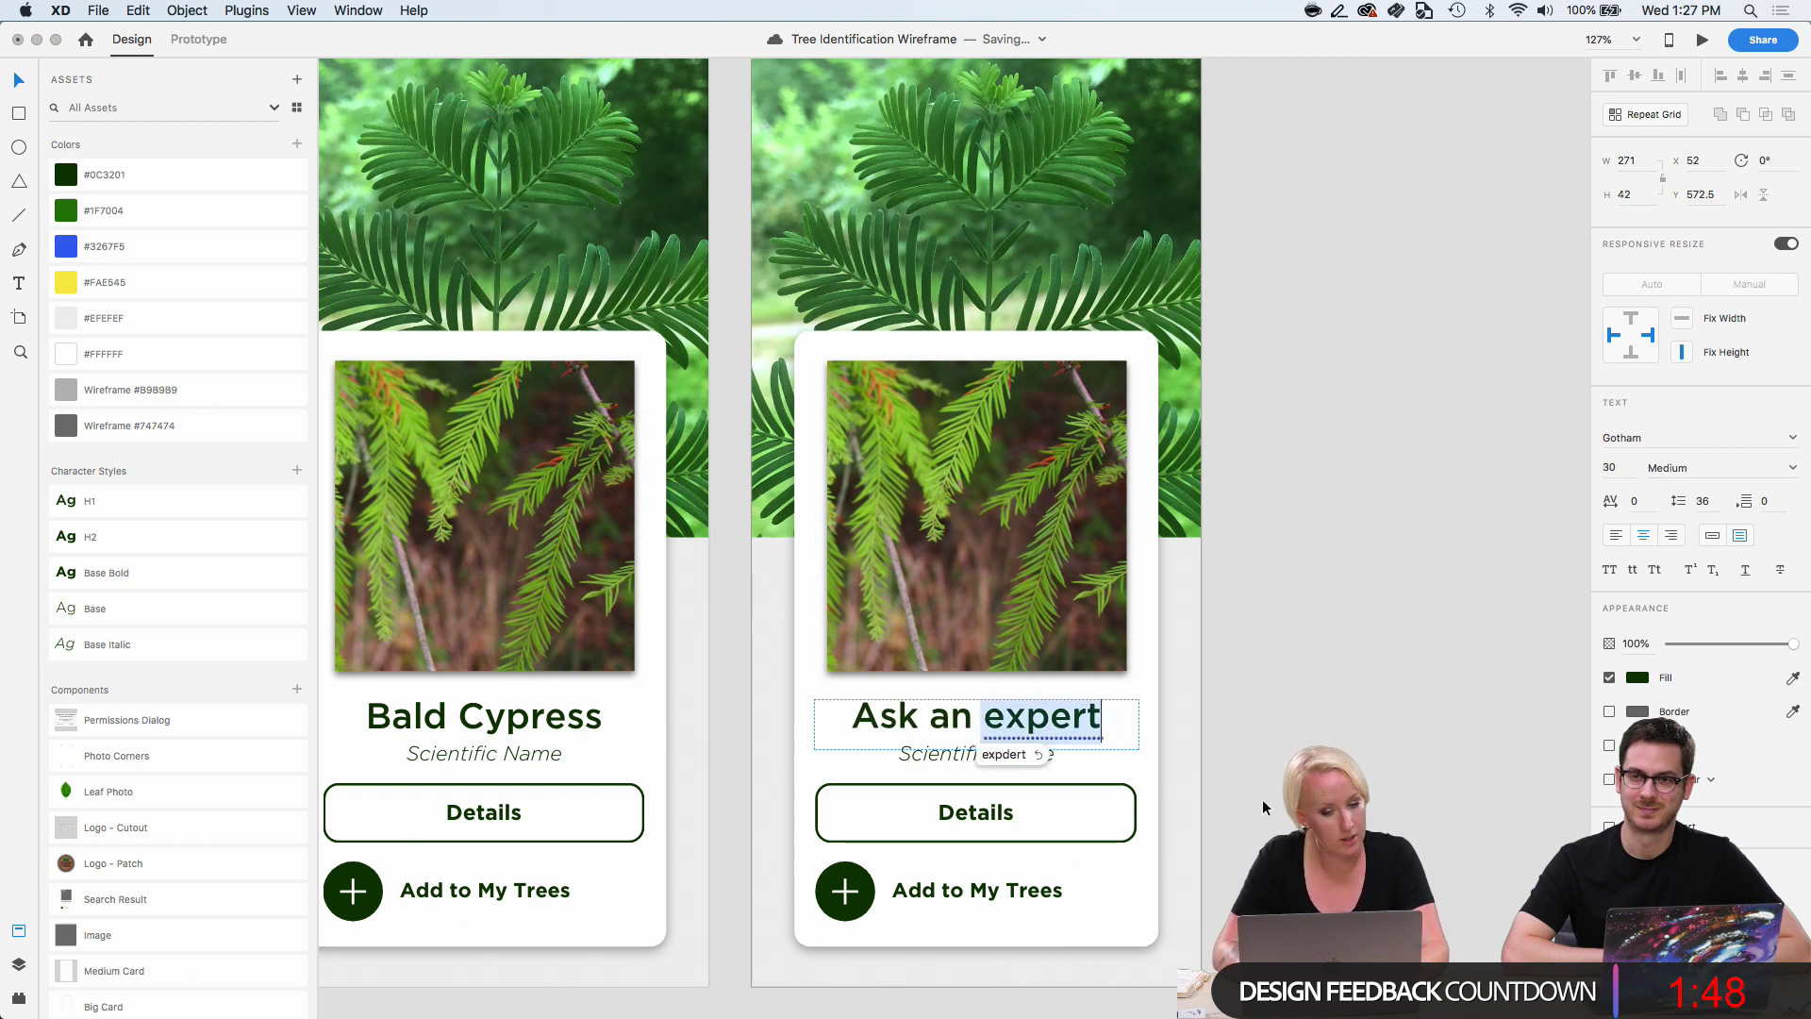
pyautogui.press('Escape')
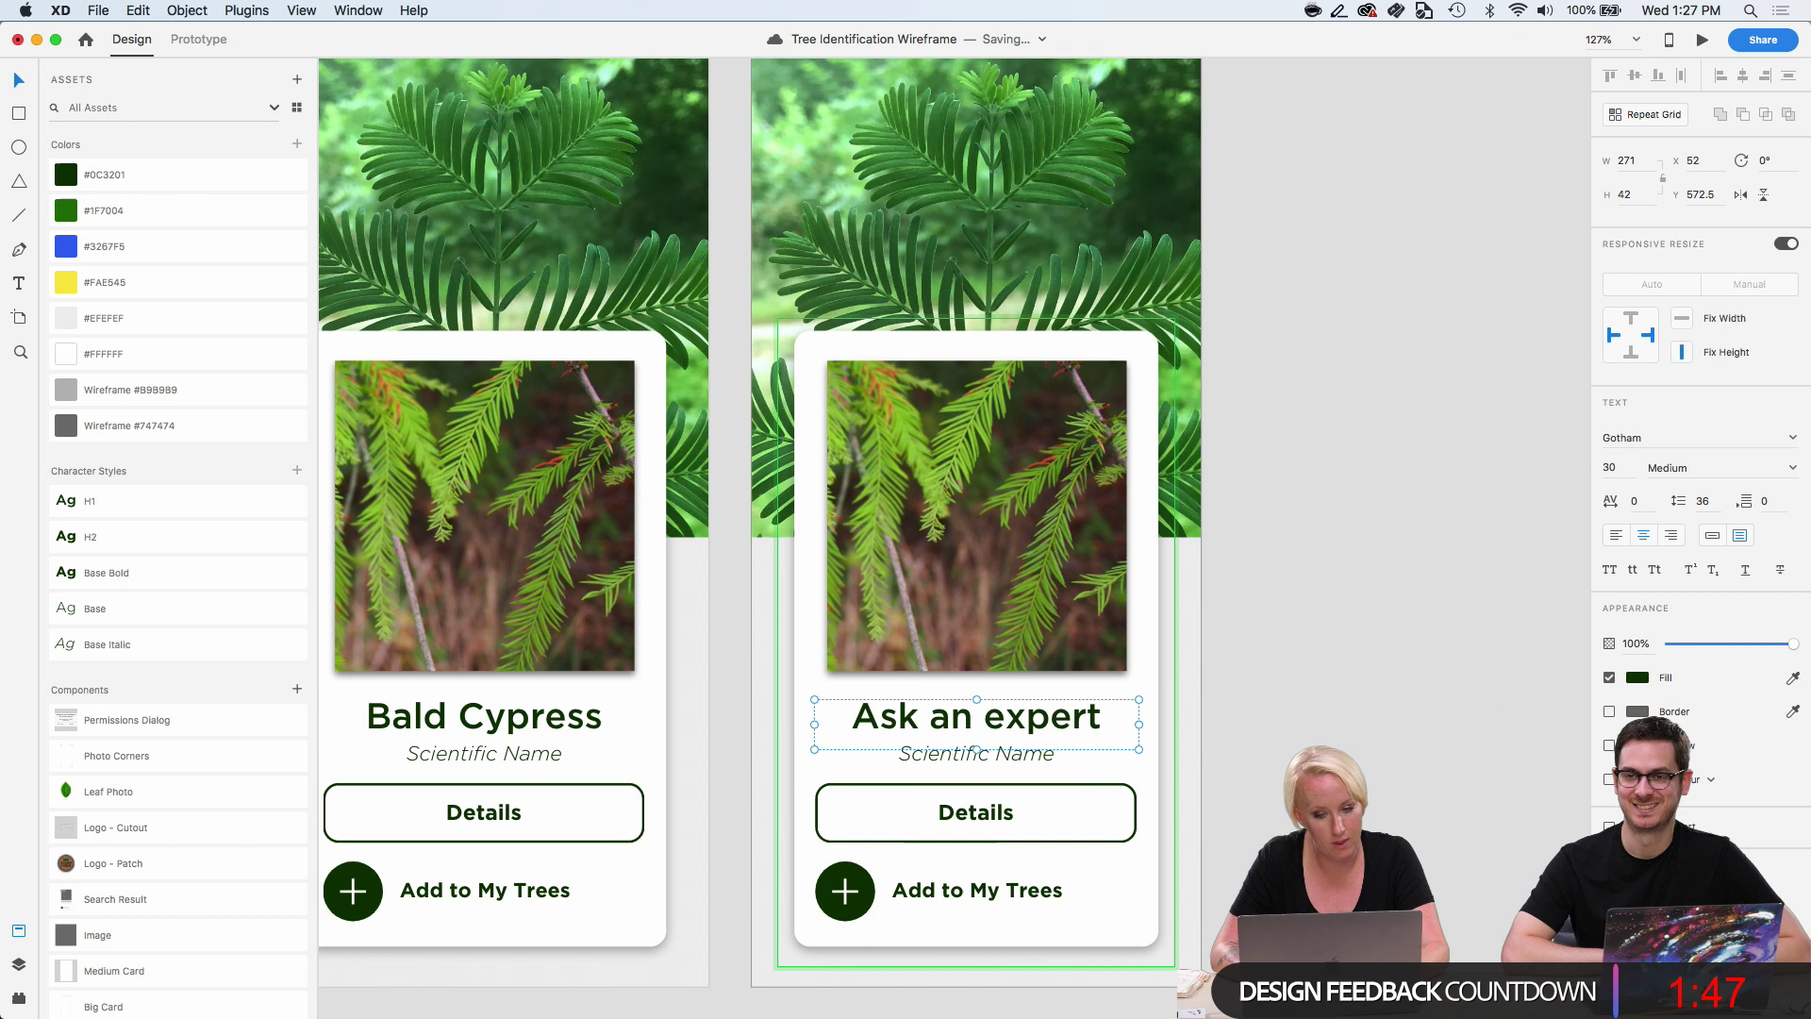
# Change the Results - 3 card's title to "Need help?" and its italic subtitle to "Ask an expert".
pyautogui.doubleClick(1091, 721)
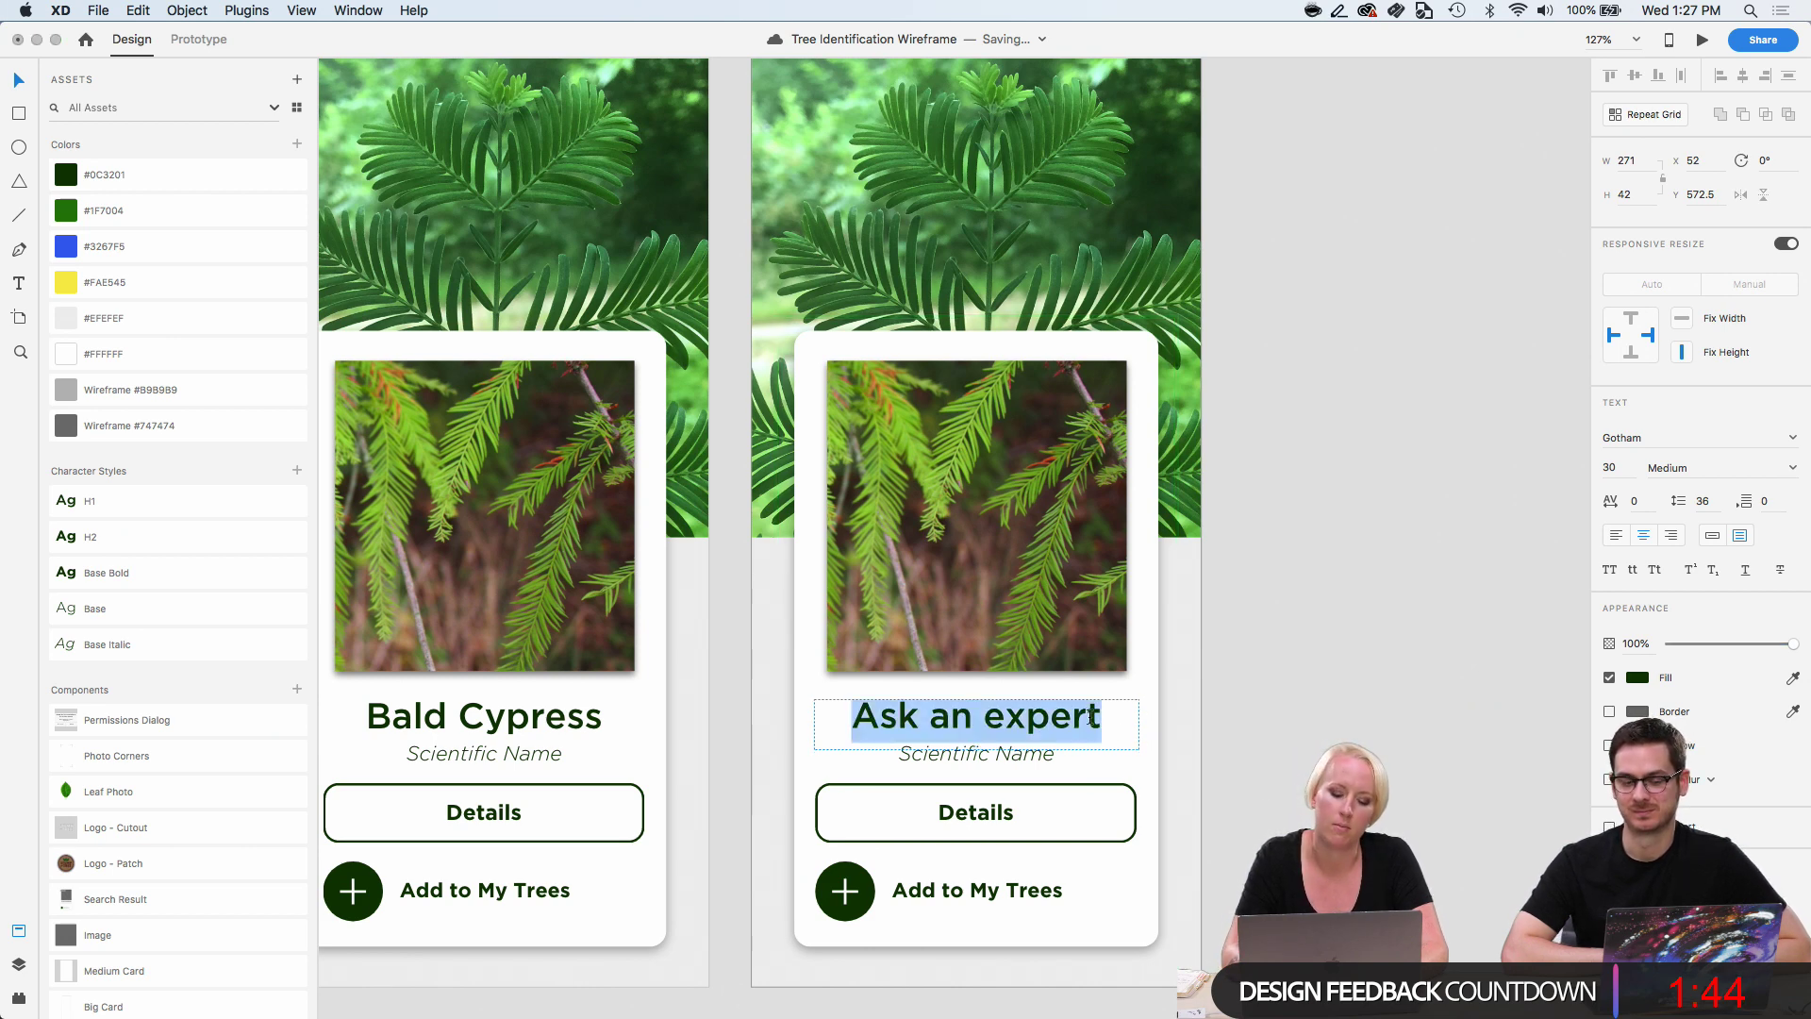
pyautogui.write('Need help?')
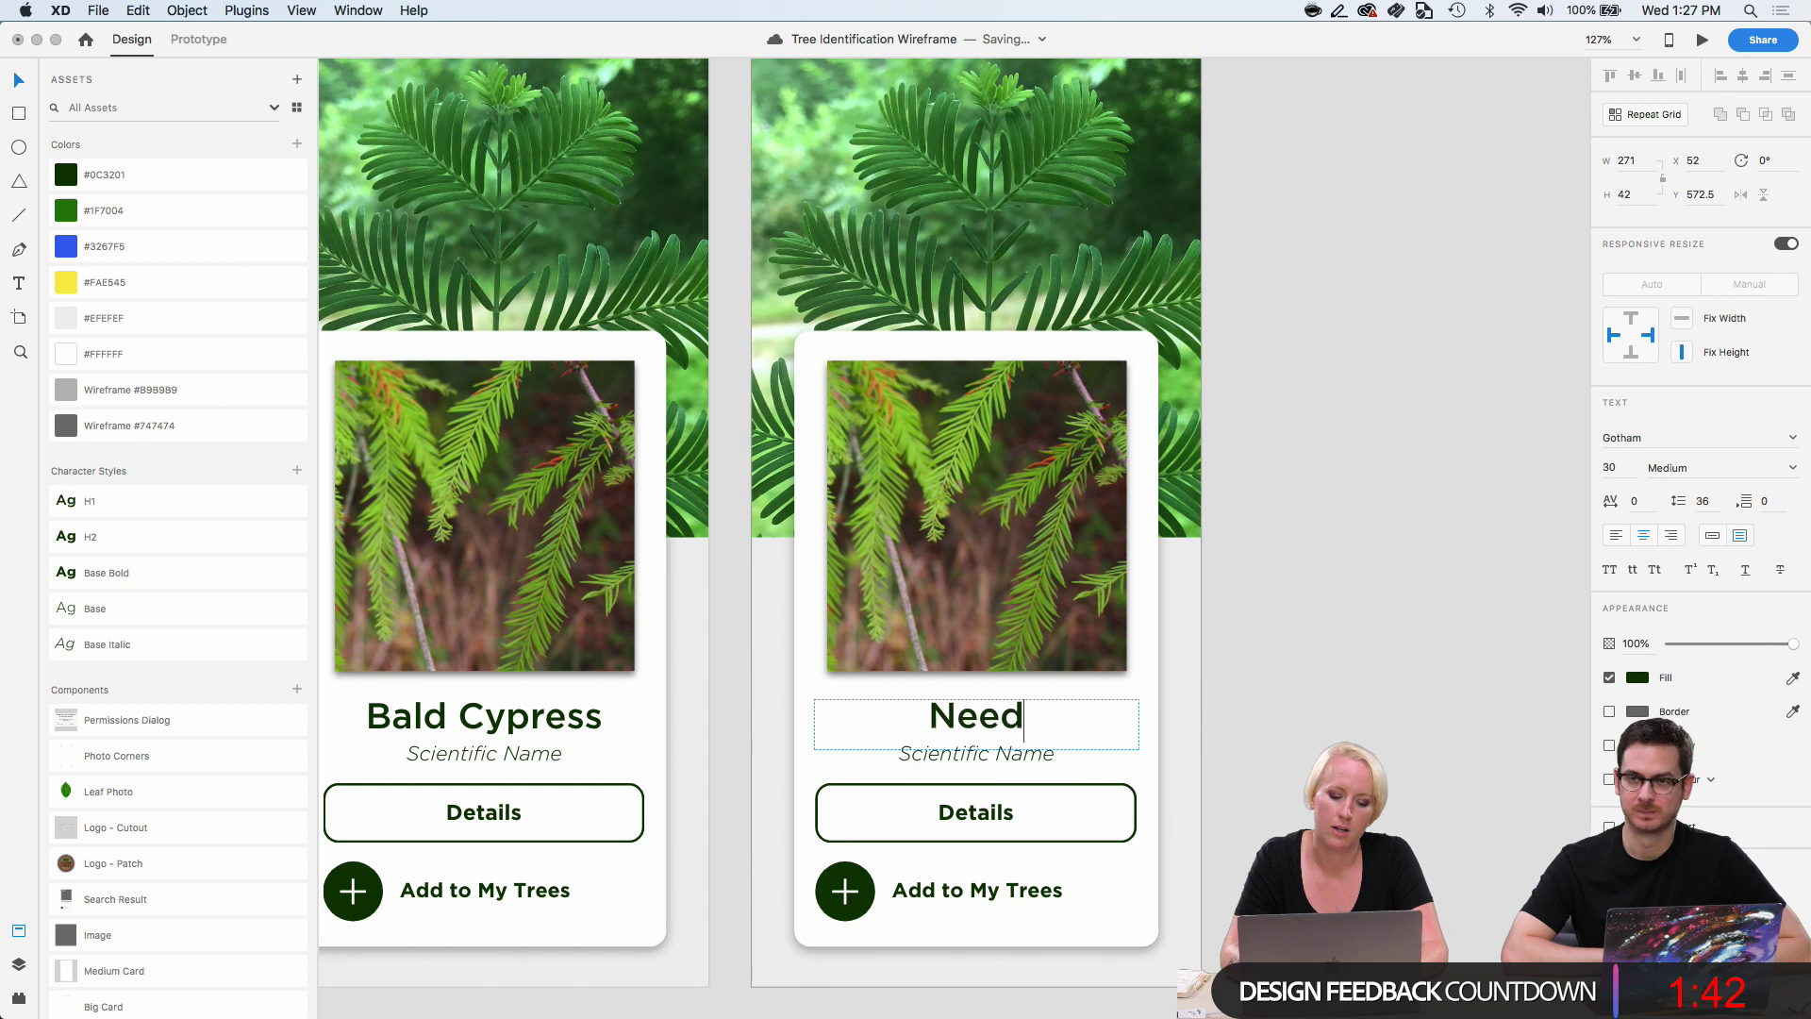
pyautogui.doubleClick(1006, 755)
pyautogui.write('Ask an expert')
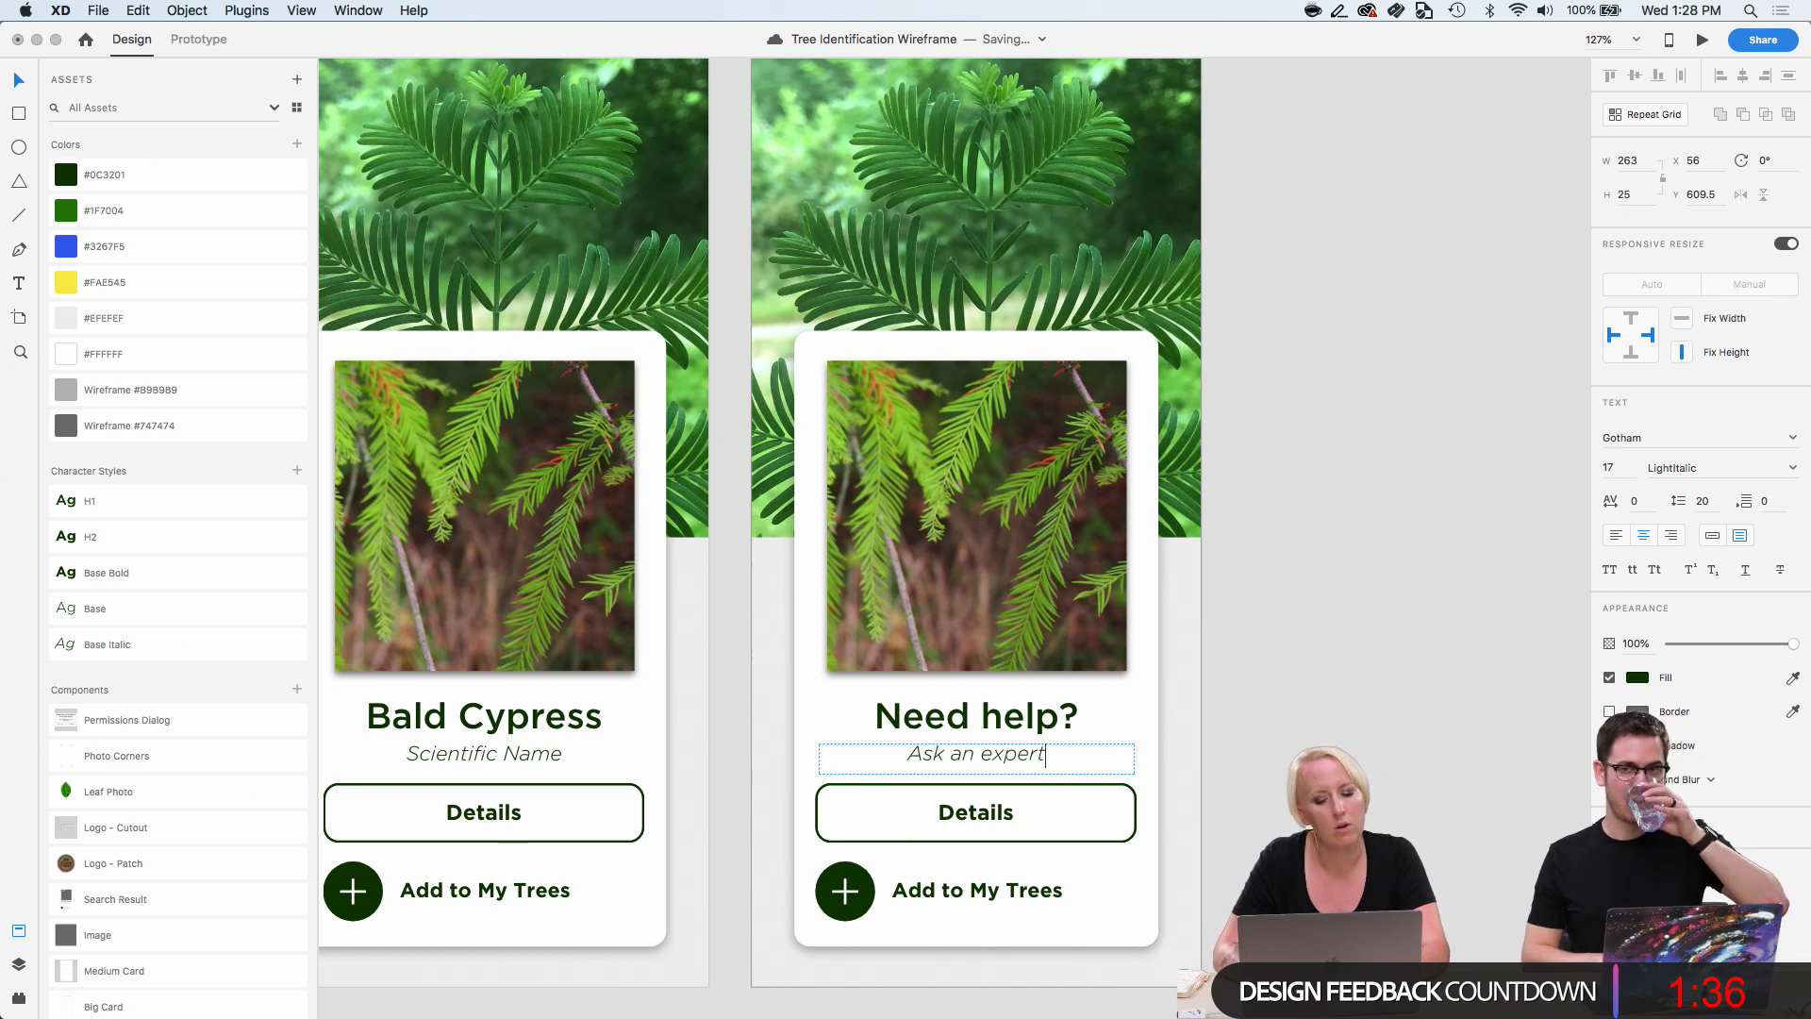
pyautogui.click(1080, 835)
pyautogui.press('Delete')
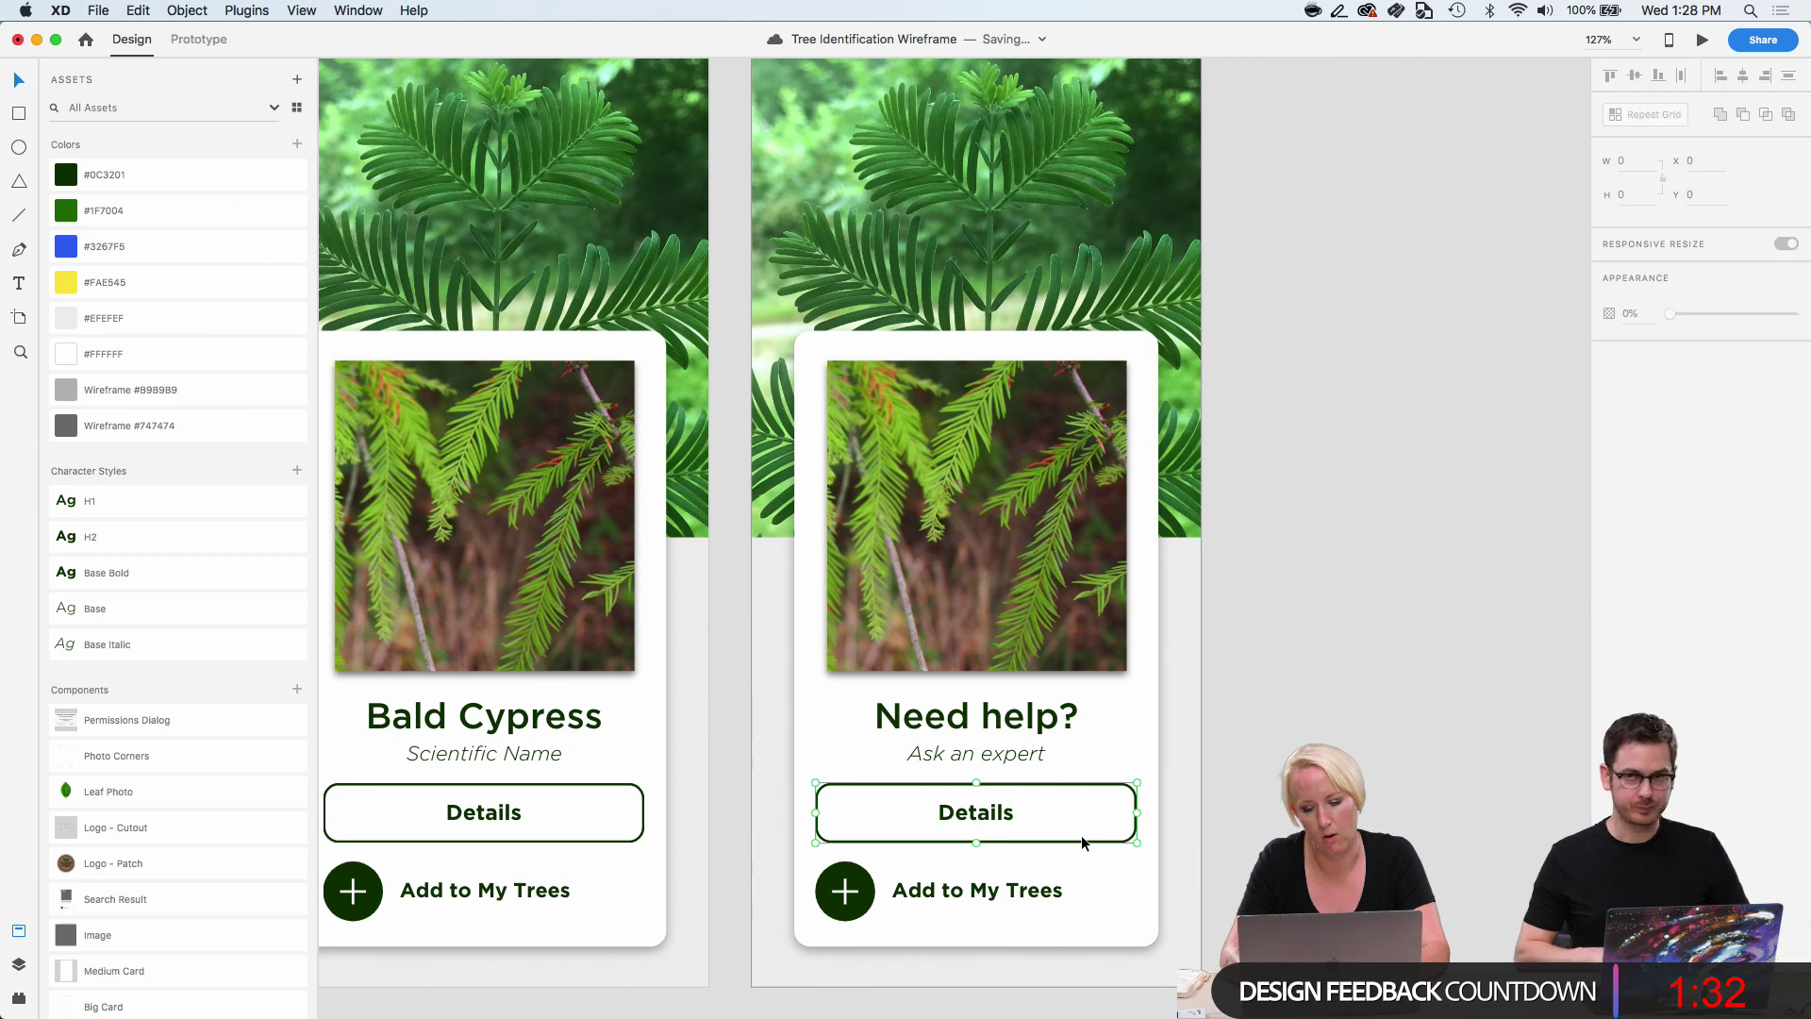
pyautogui.press('cmd+z')
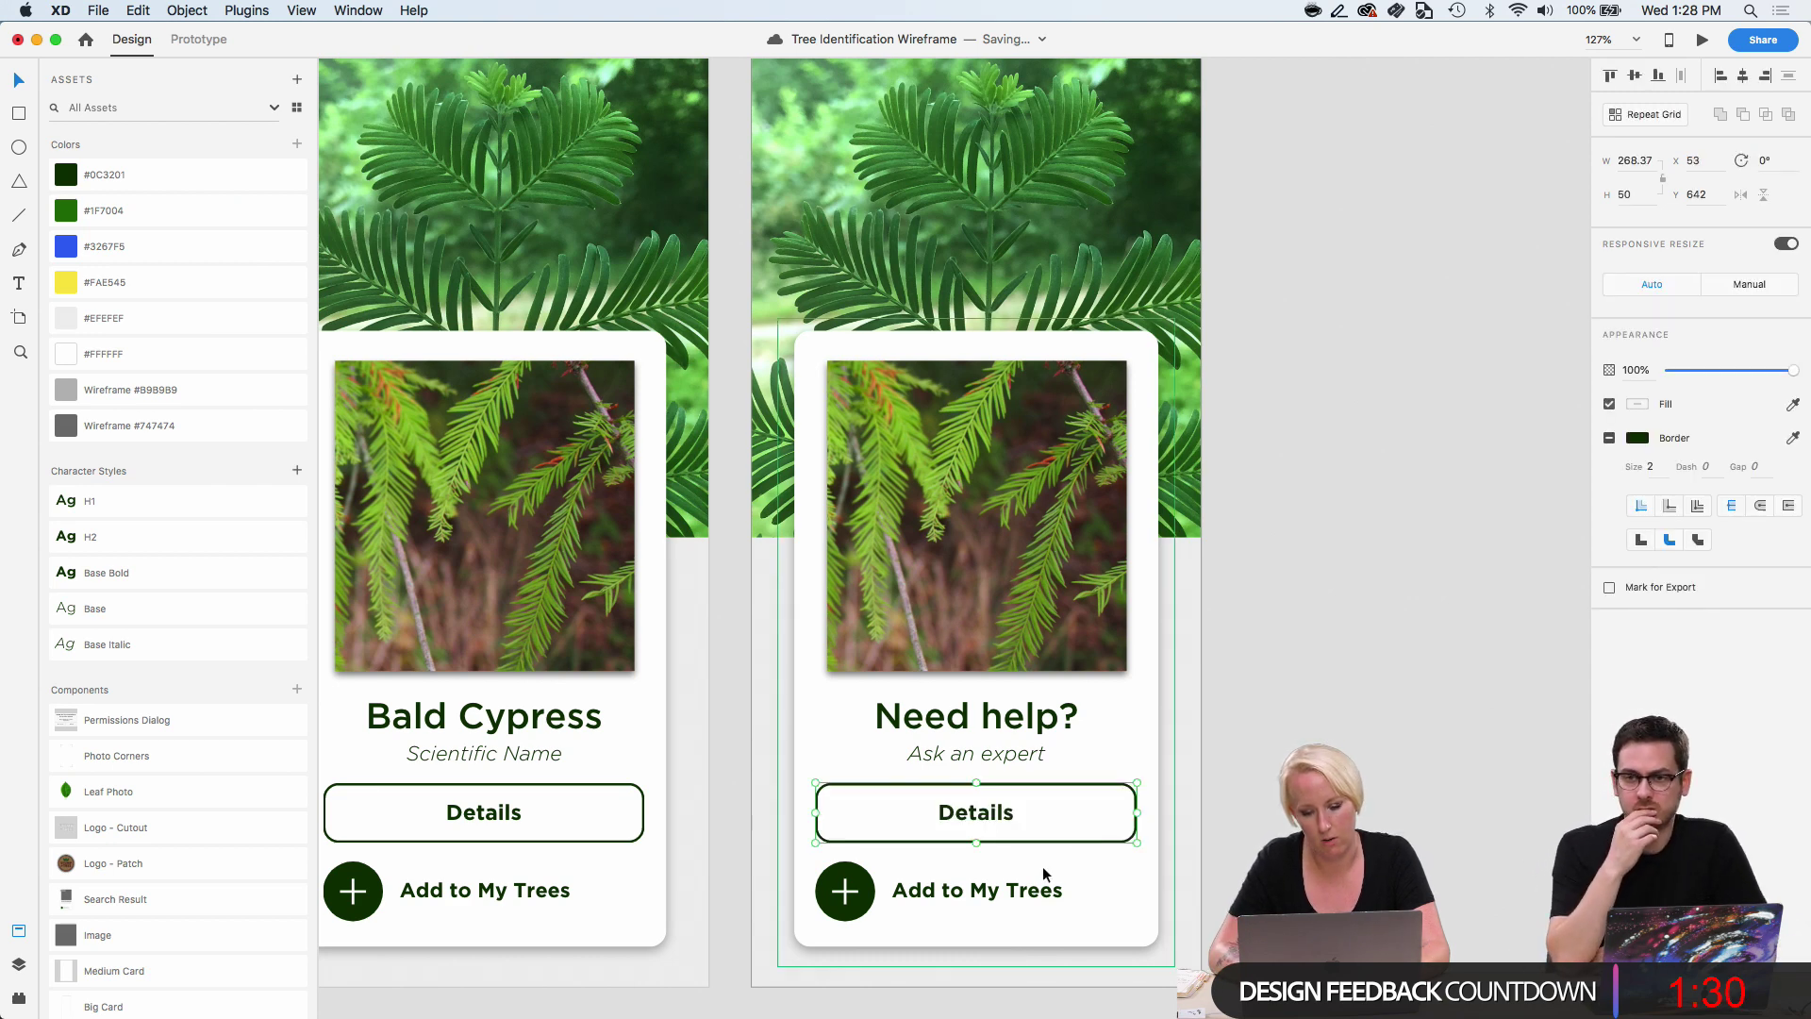
pyautogui.press('Escape')
# Delete the Add to My Trees row from the Results - 3 card and move its Details button down 60 px to Y 702.
pyautogui.click(995, 903)
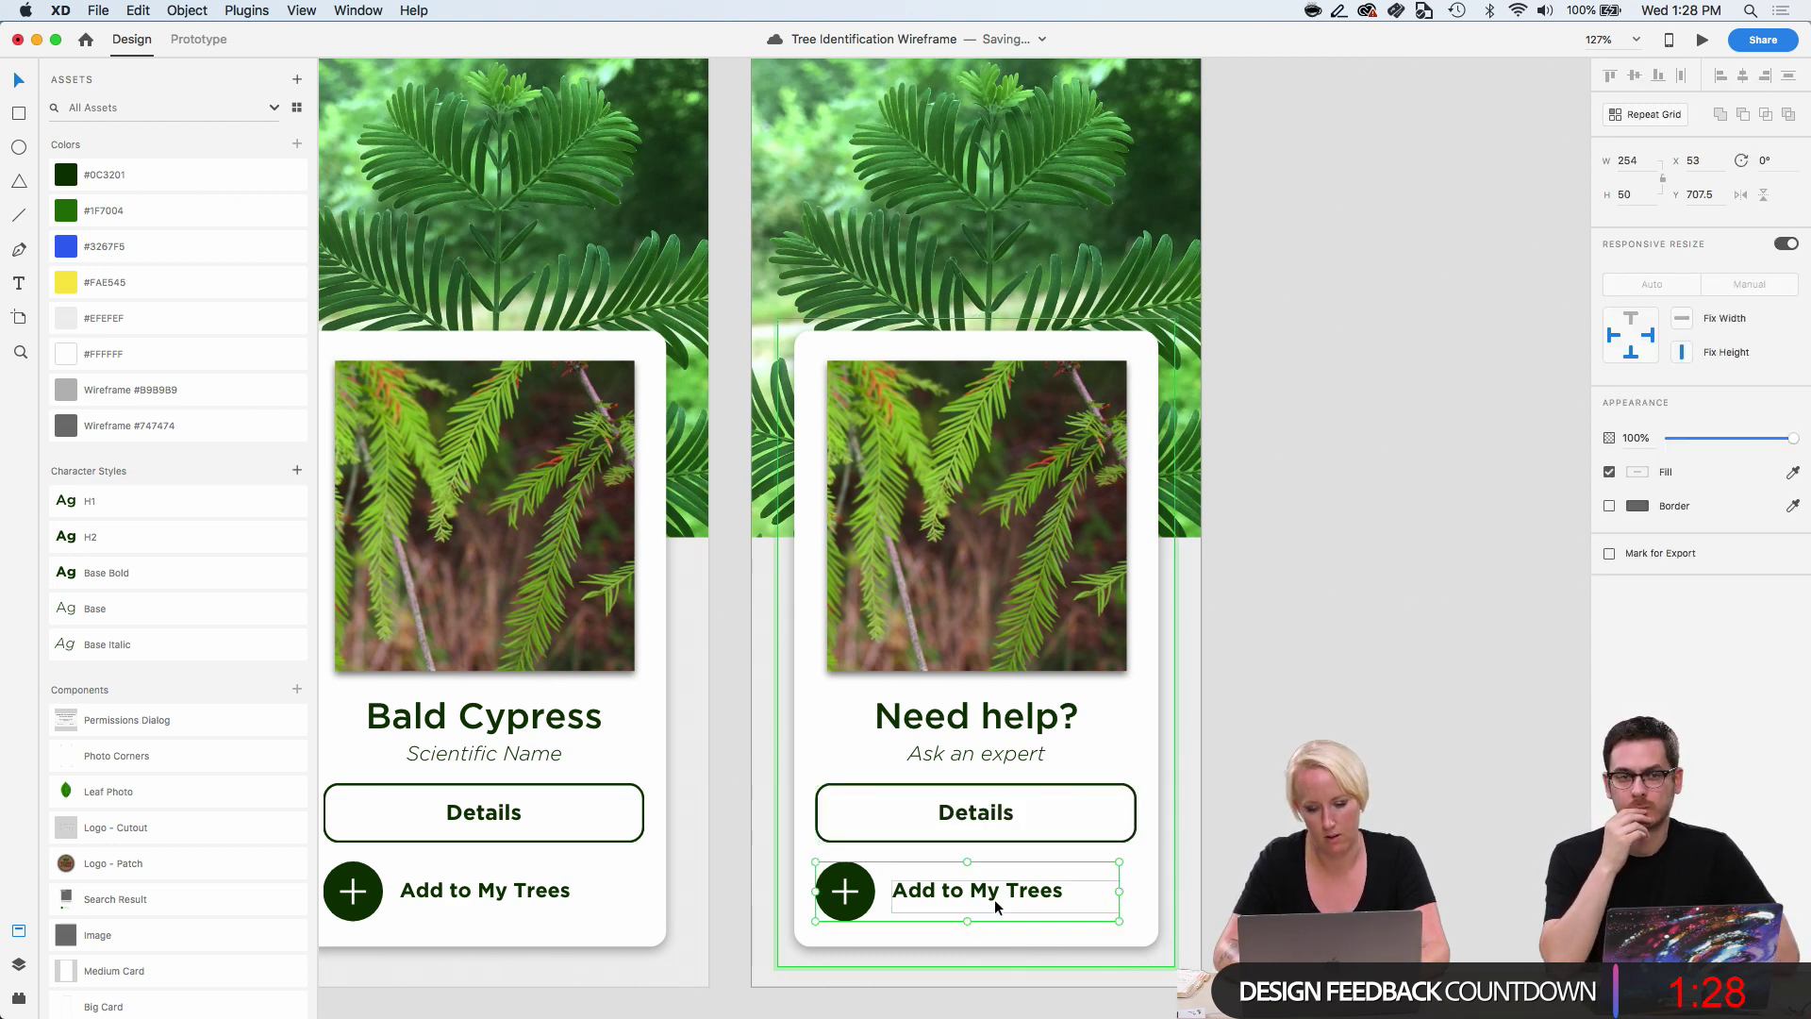
pyautogui.press('Delete')
pyautogui.click(987, 807)
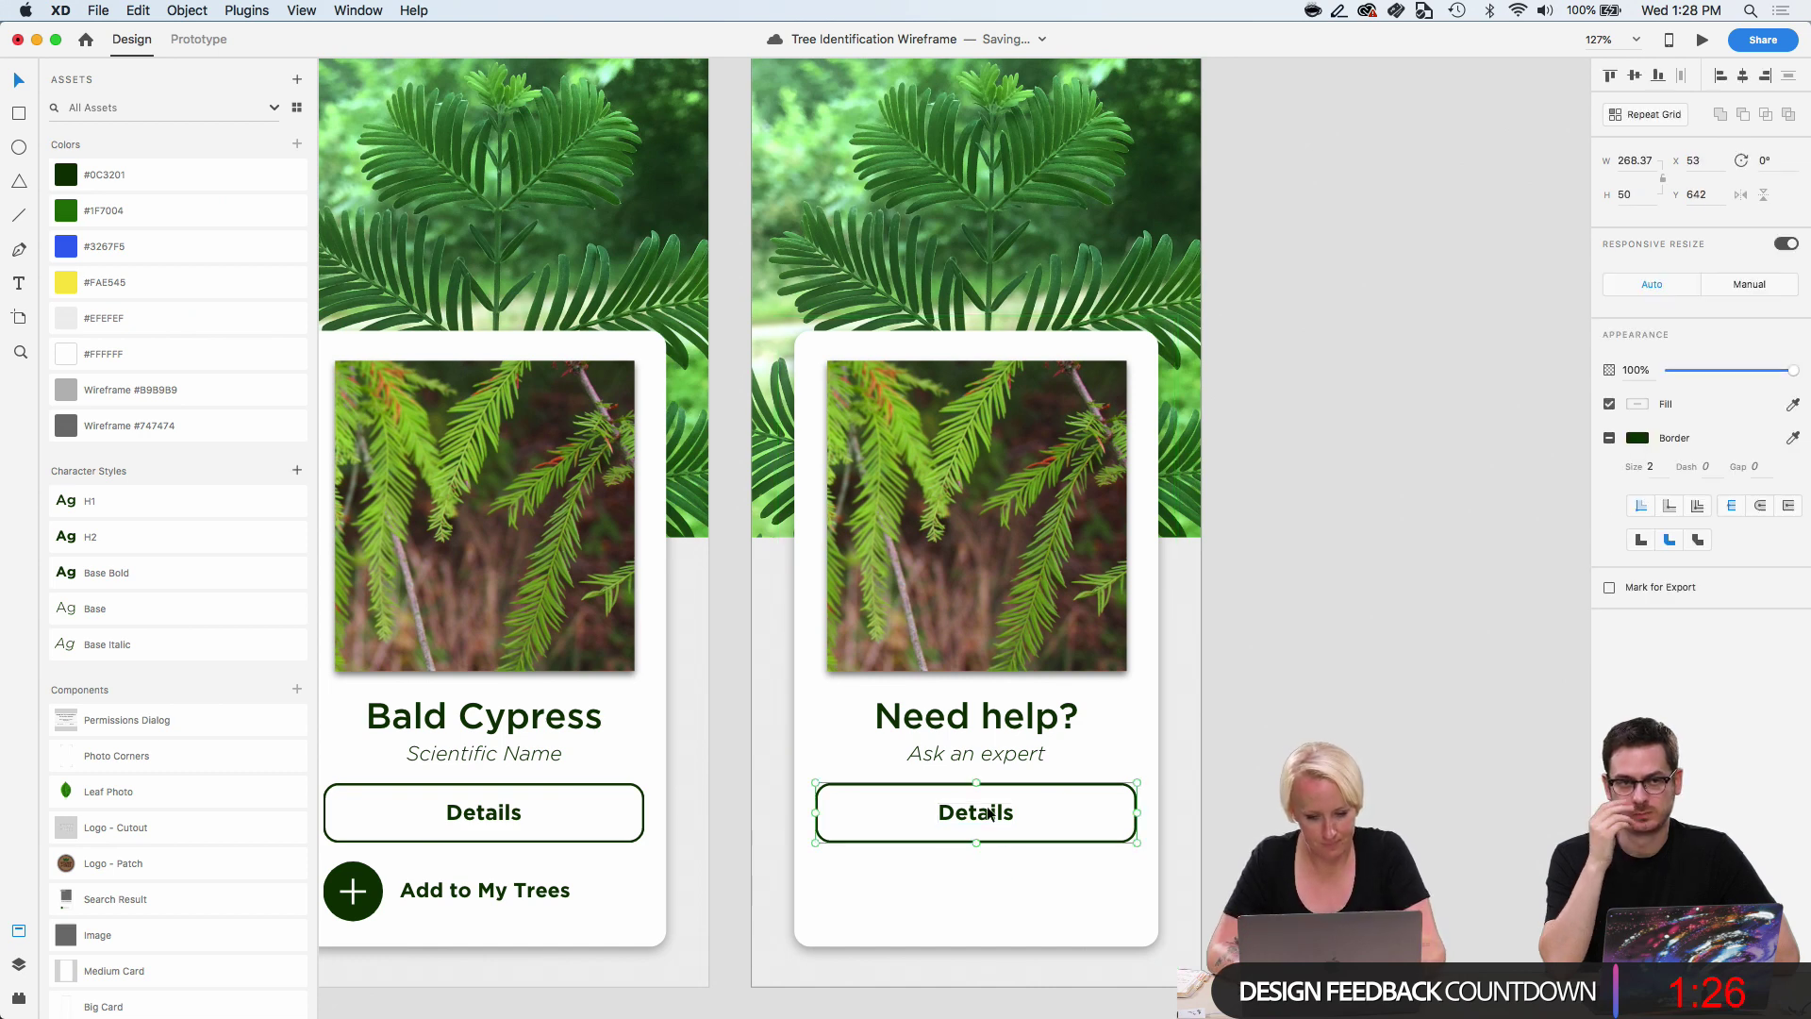
pyautogui.hotkey('shift', 'Down')
pyautogui.hotkey('shift', 'Down')
pyautogui.hotkey('shift', 'Down')
pyautogui.hotkey('shift', 'Down')
pyautogui.hotkey('shift', 'Down')
pyautogui.hotkey('shift', 'Down')
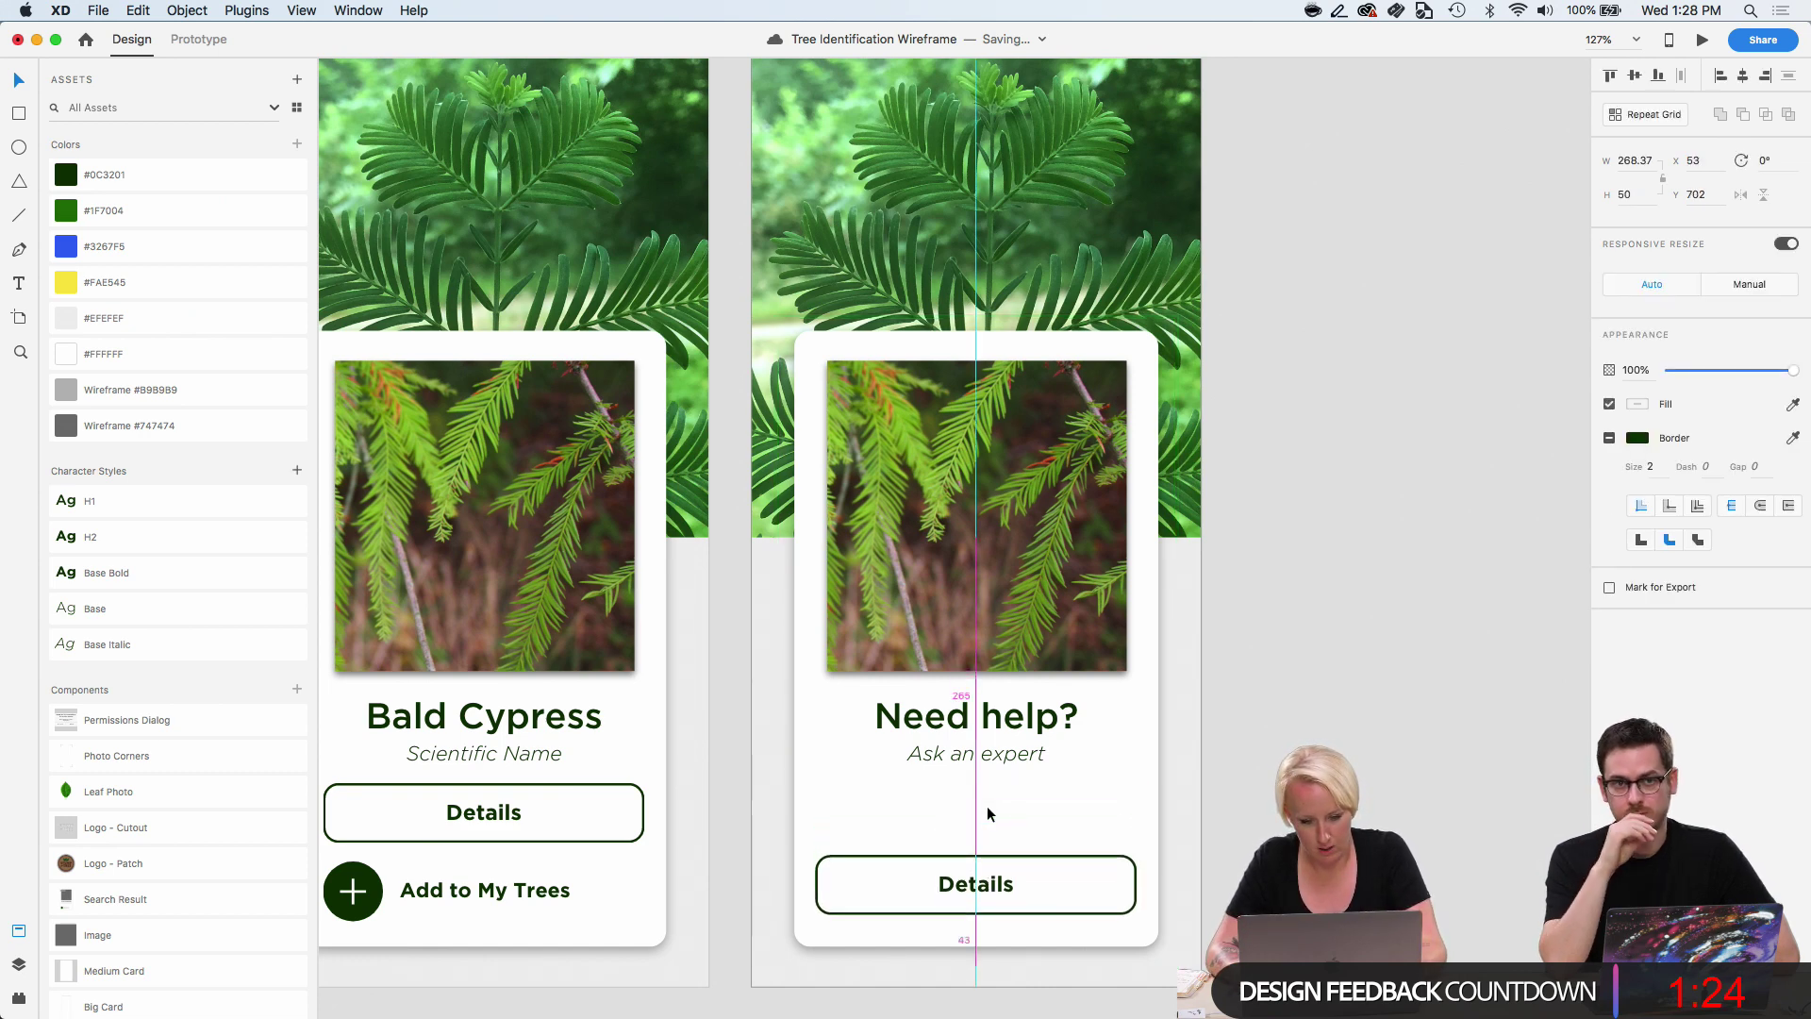
pyautogui.click(438, 896)
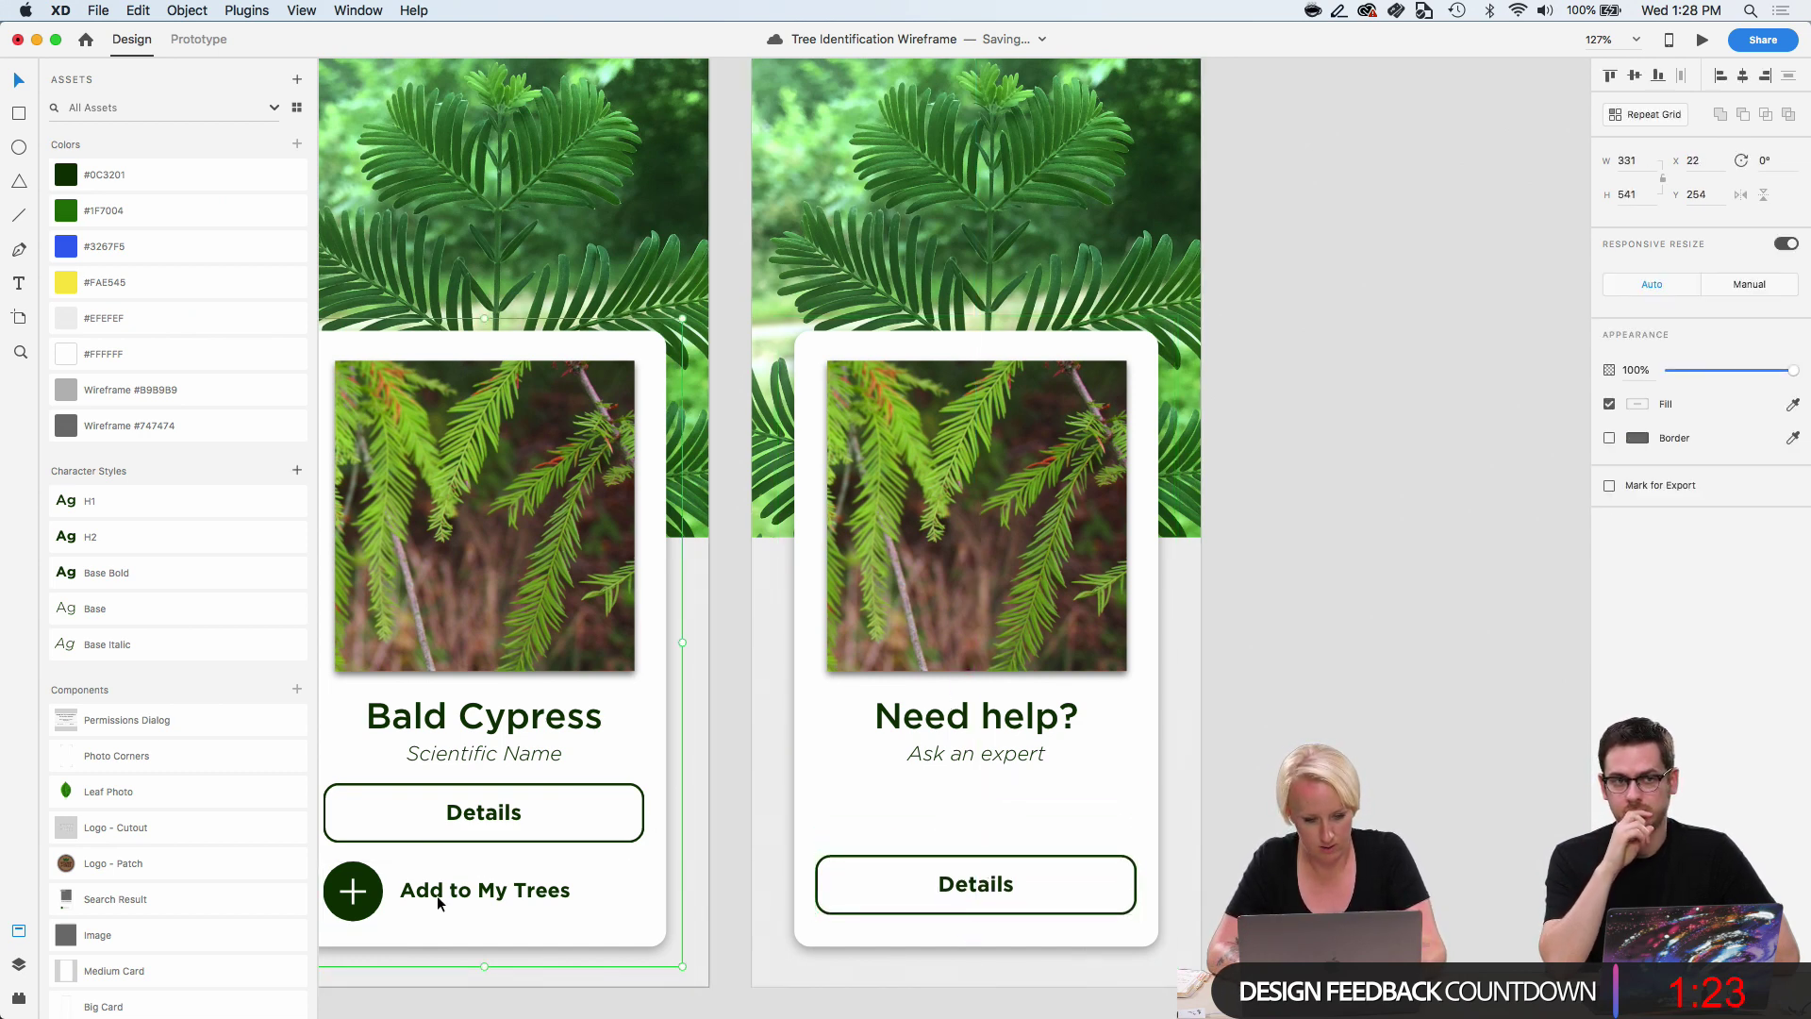
pyautogui.keyDown('shift'); pyautogui.click(821, 872); pyautogui.keyUp('shift')
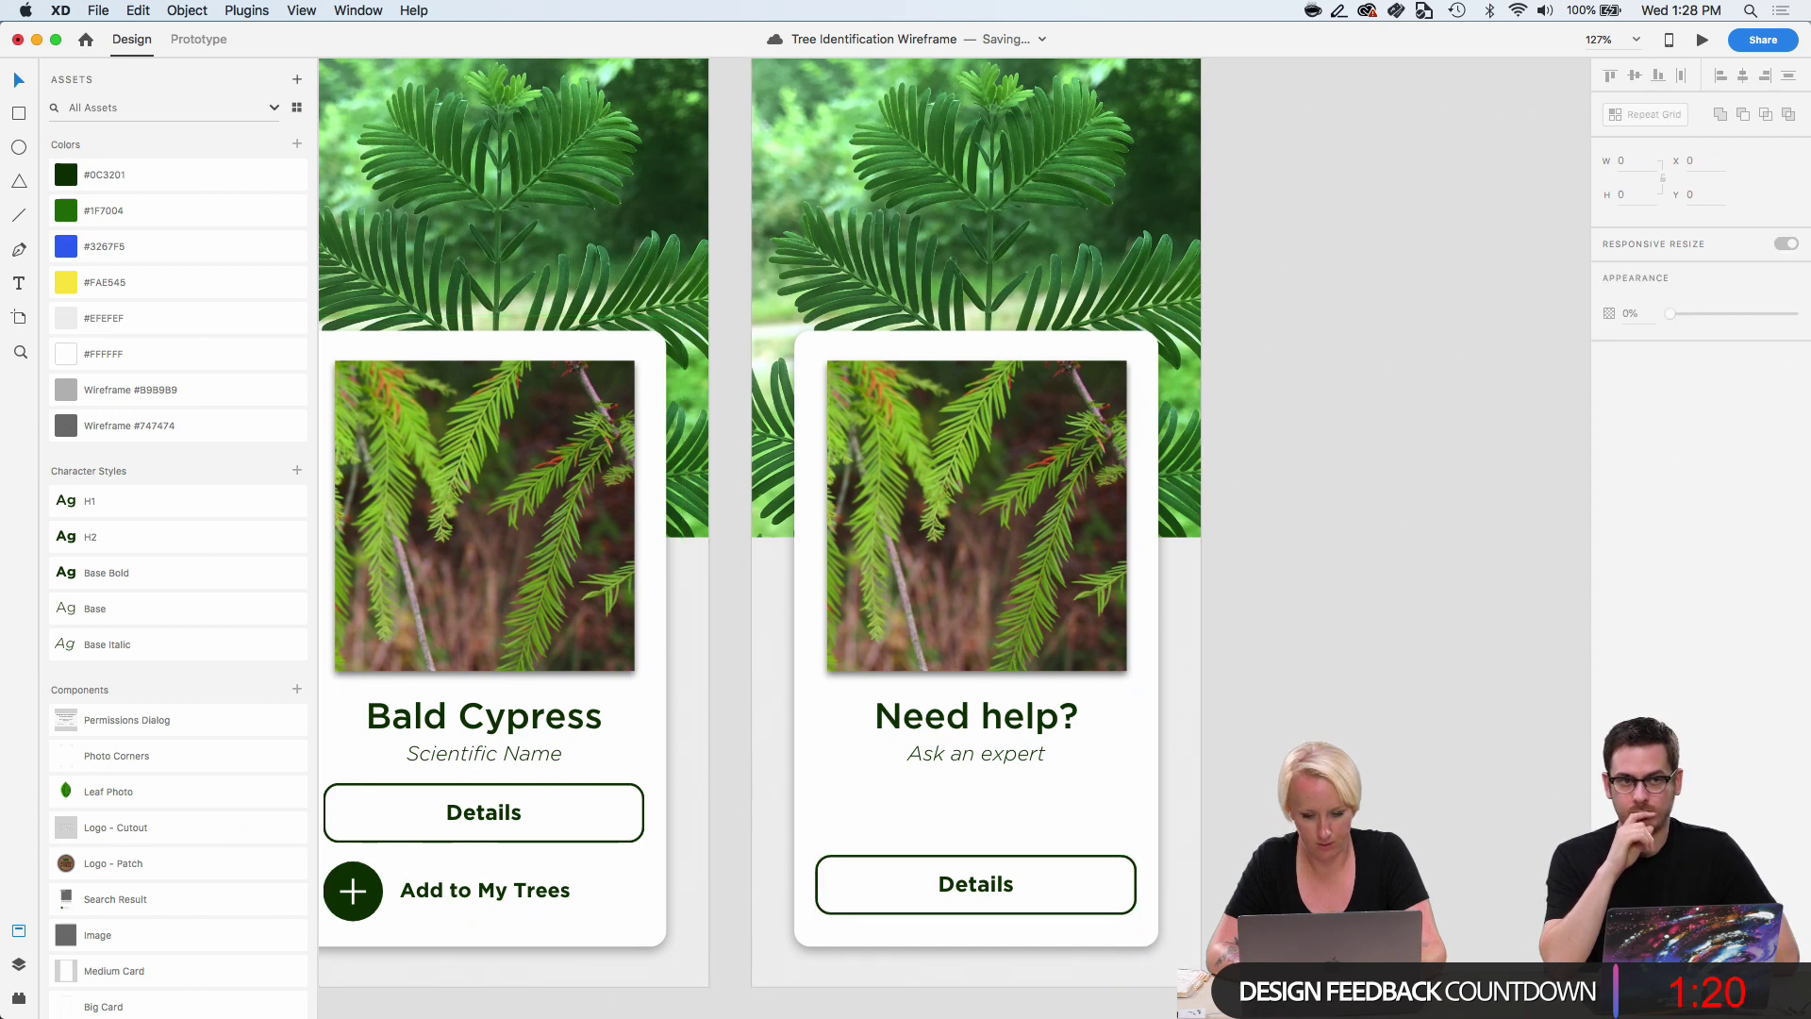
# Change the Results - 3 card's title to "Don't find a match?" and widen its text box to 299 so it fits on one line.
pyautogui.click(969, 750)
pyautogui.doubleClick(970, 751)
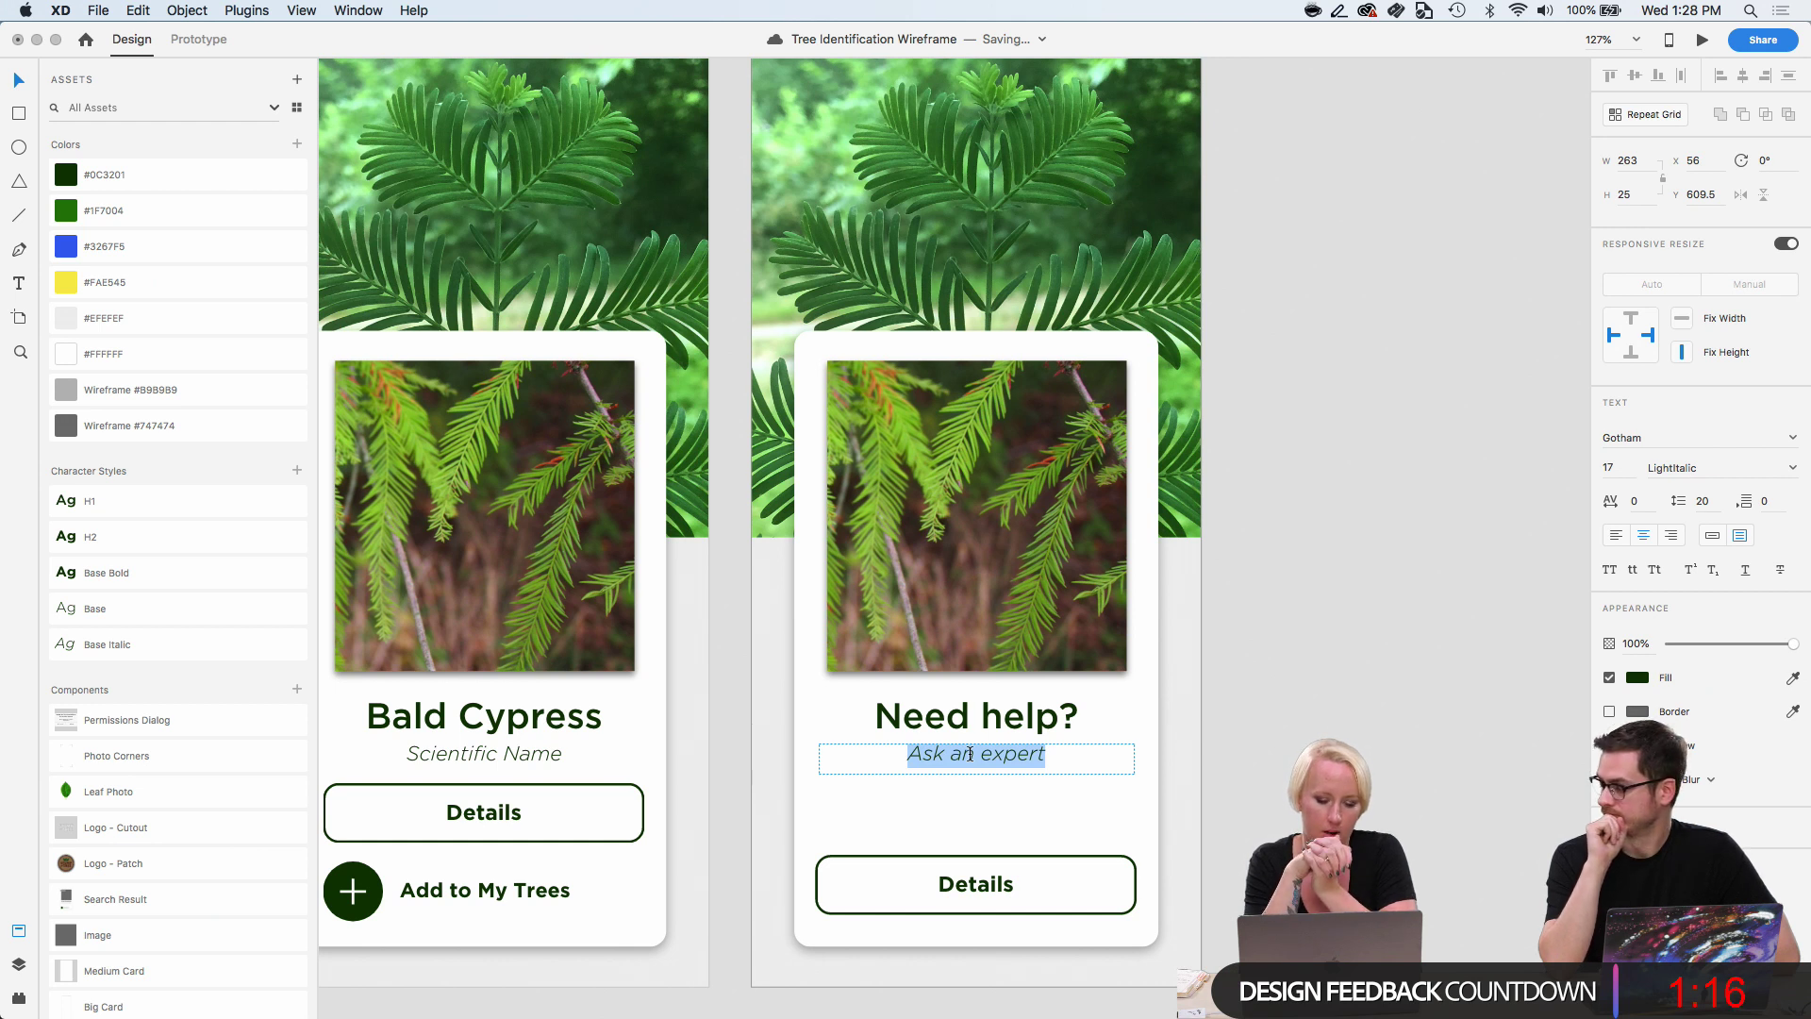
pyautogui.click(990, 718)
pyautogui.doubleClick(991, 719)
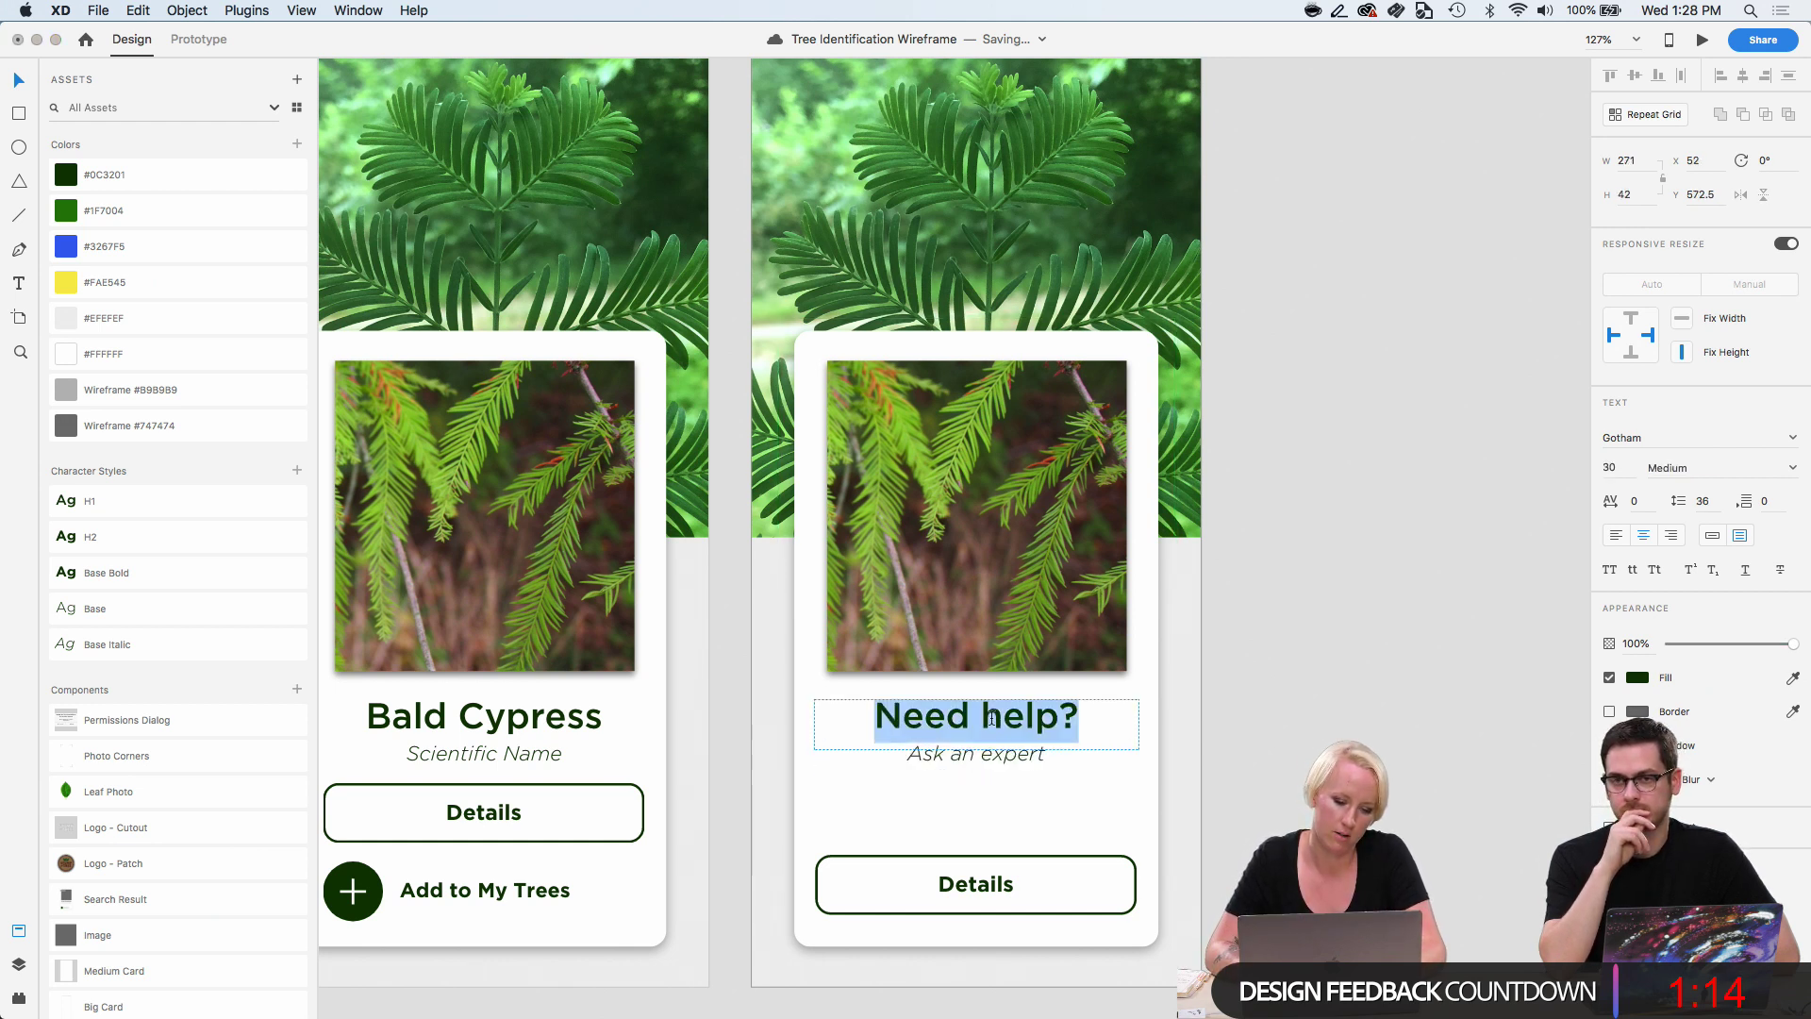
pyautogui.write('Still not')
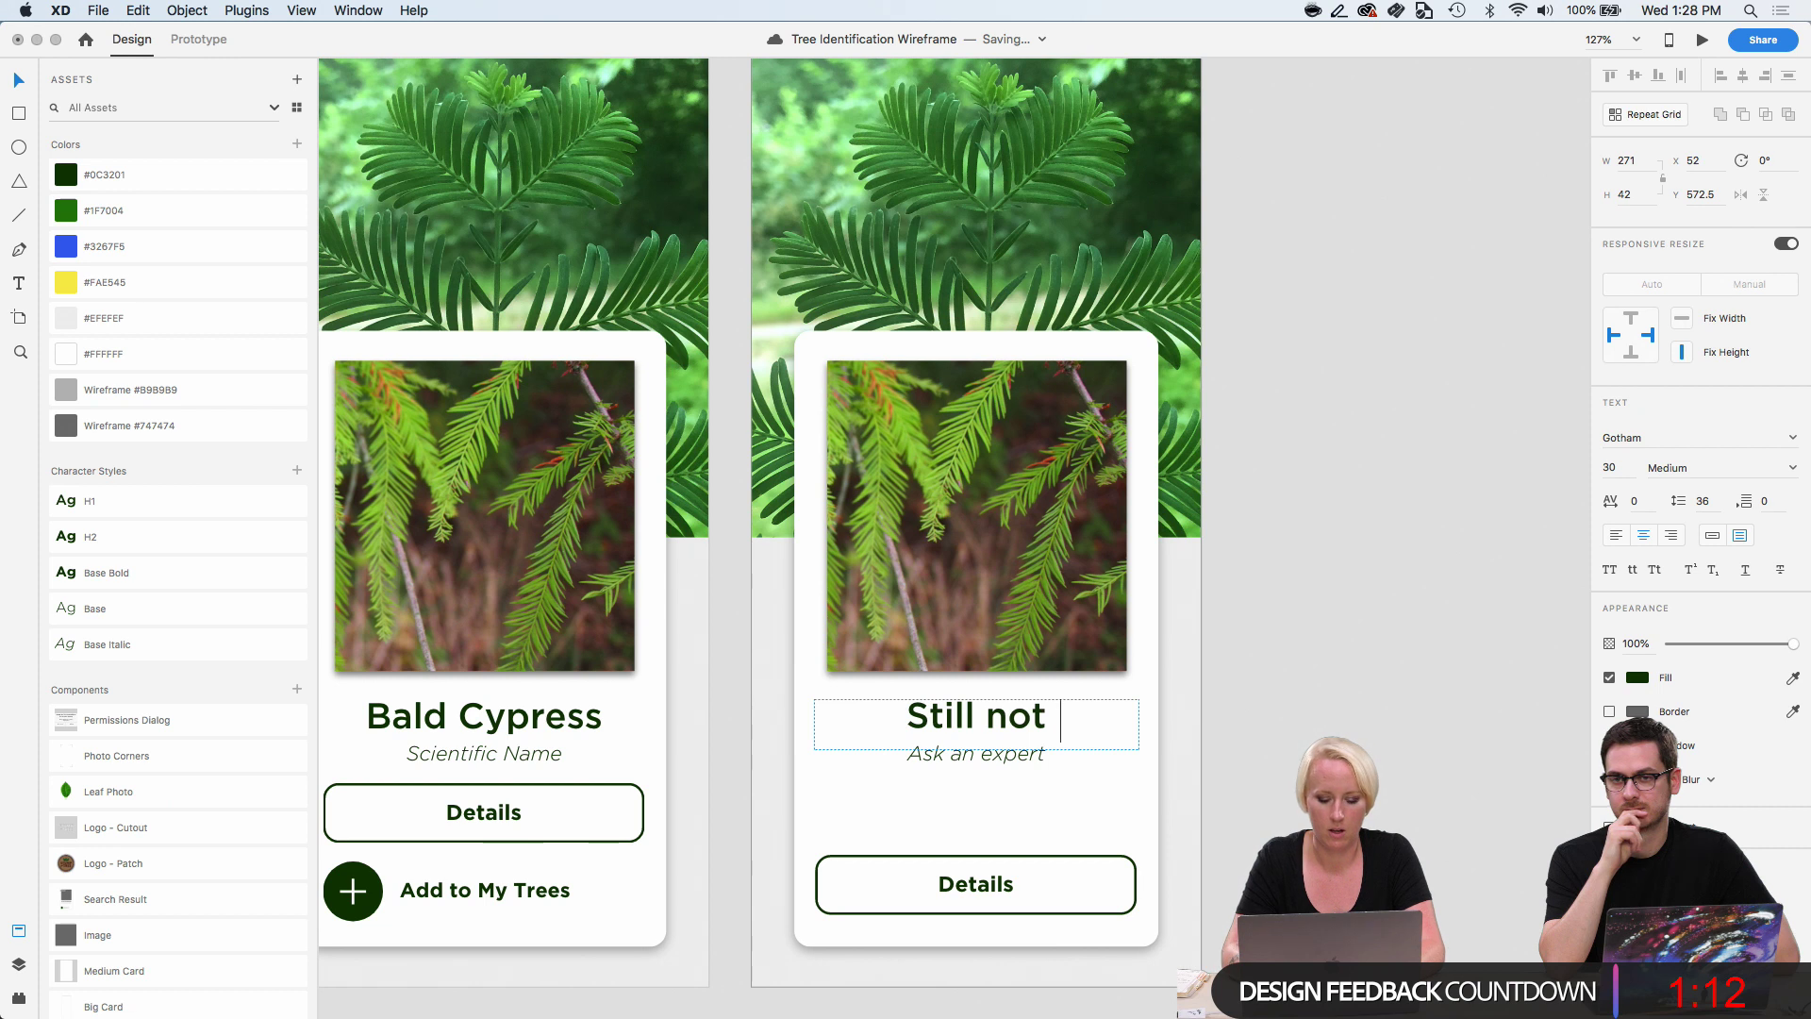
pyautogui.press('super+a')
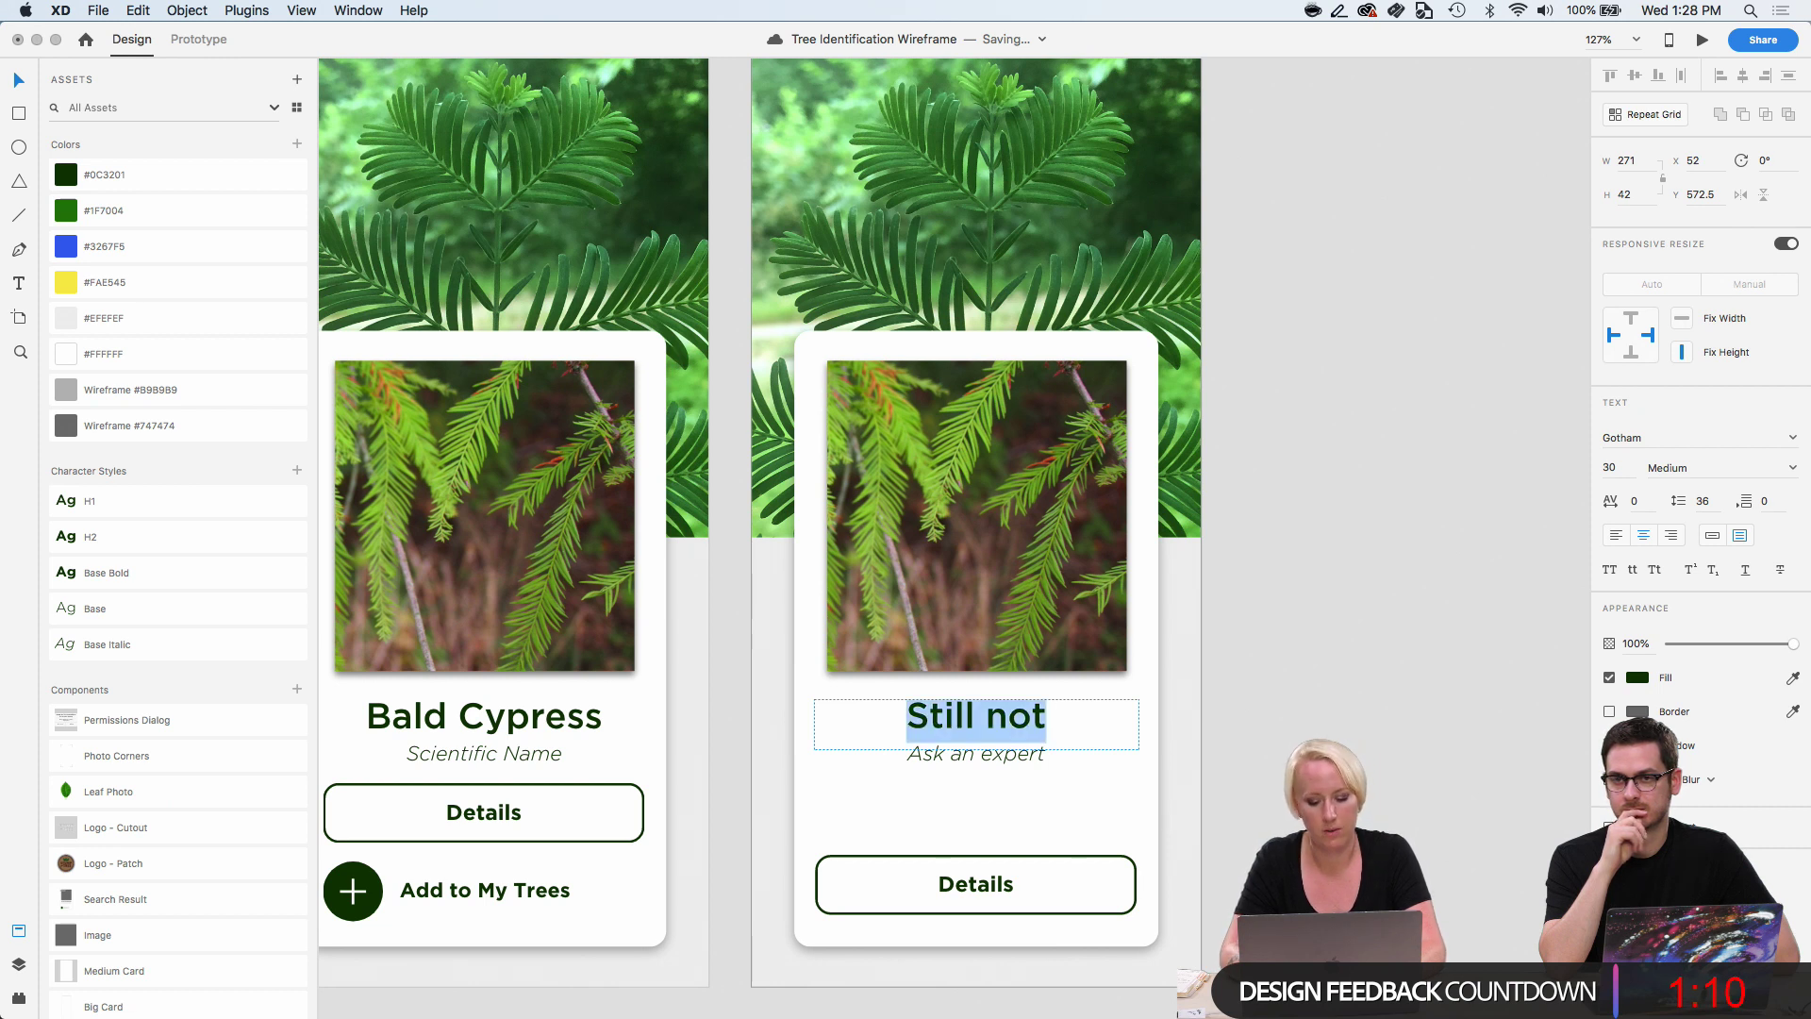
pyautogui.write("Don't find a match?")
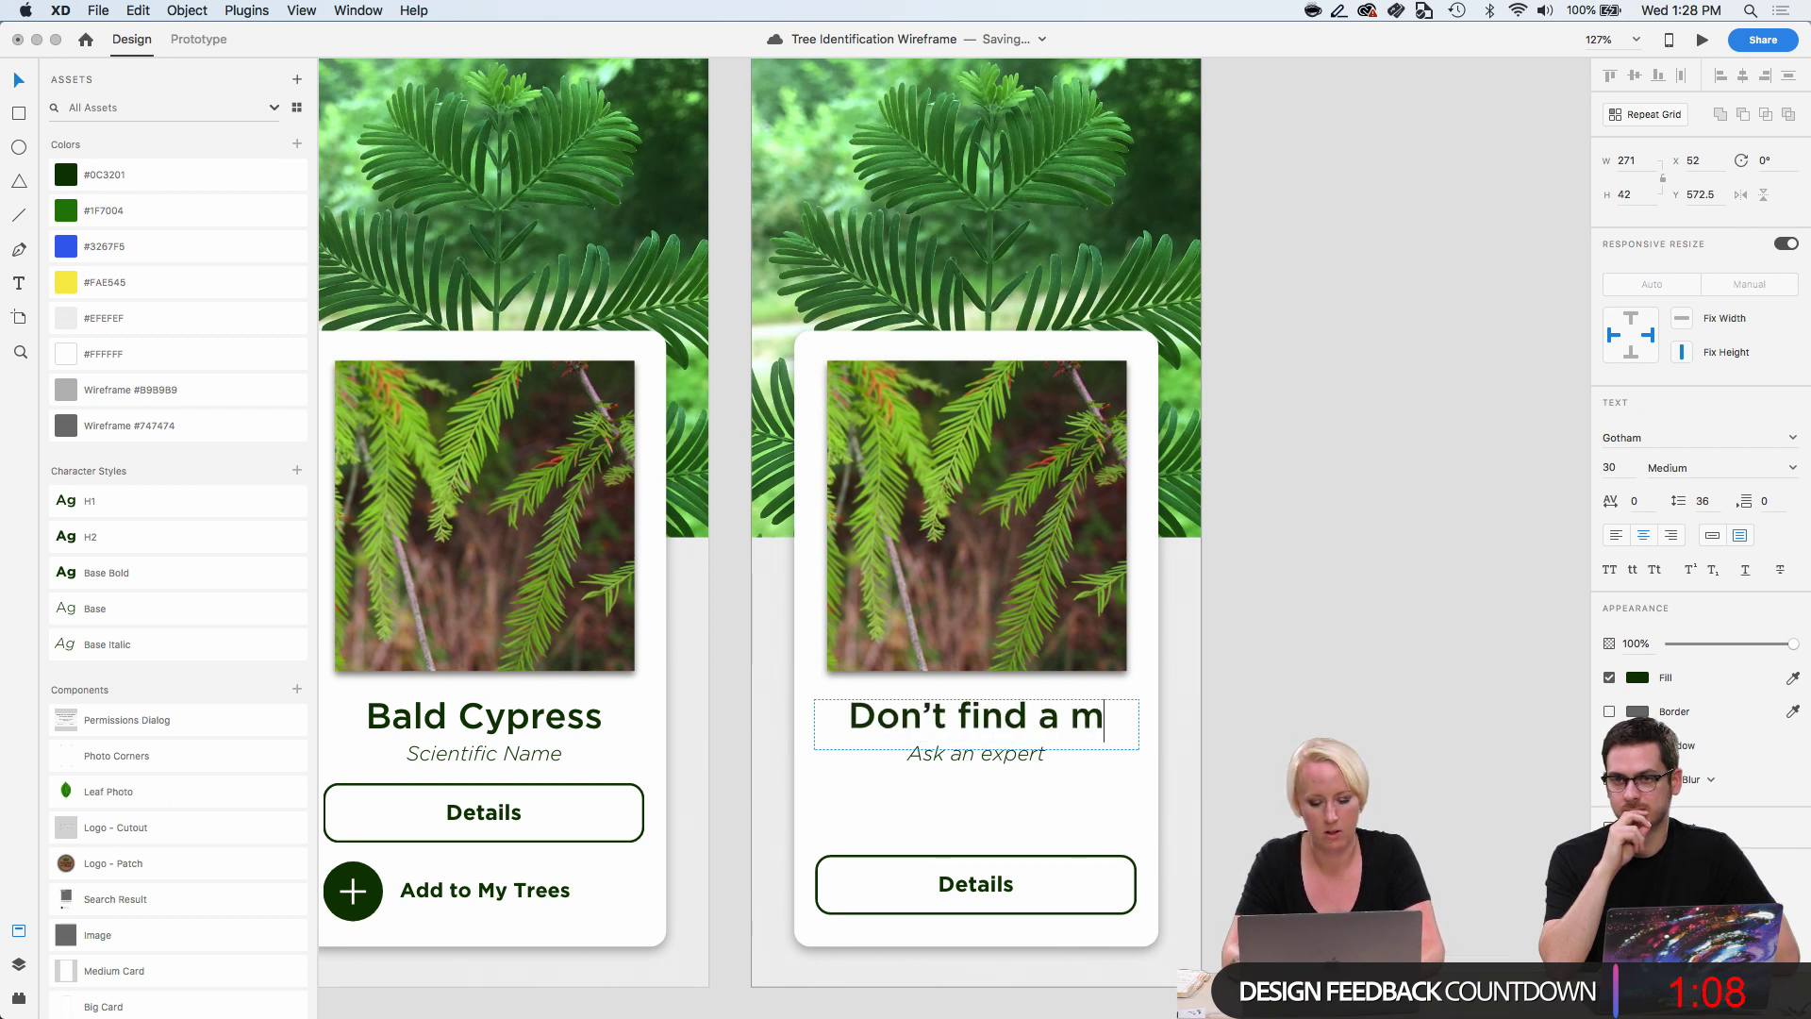
pyautogui.press('Escape')
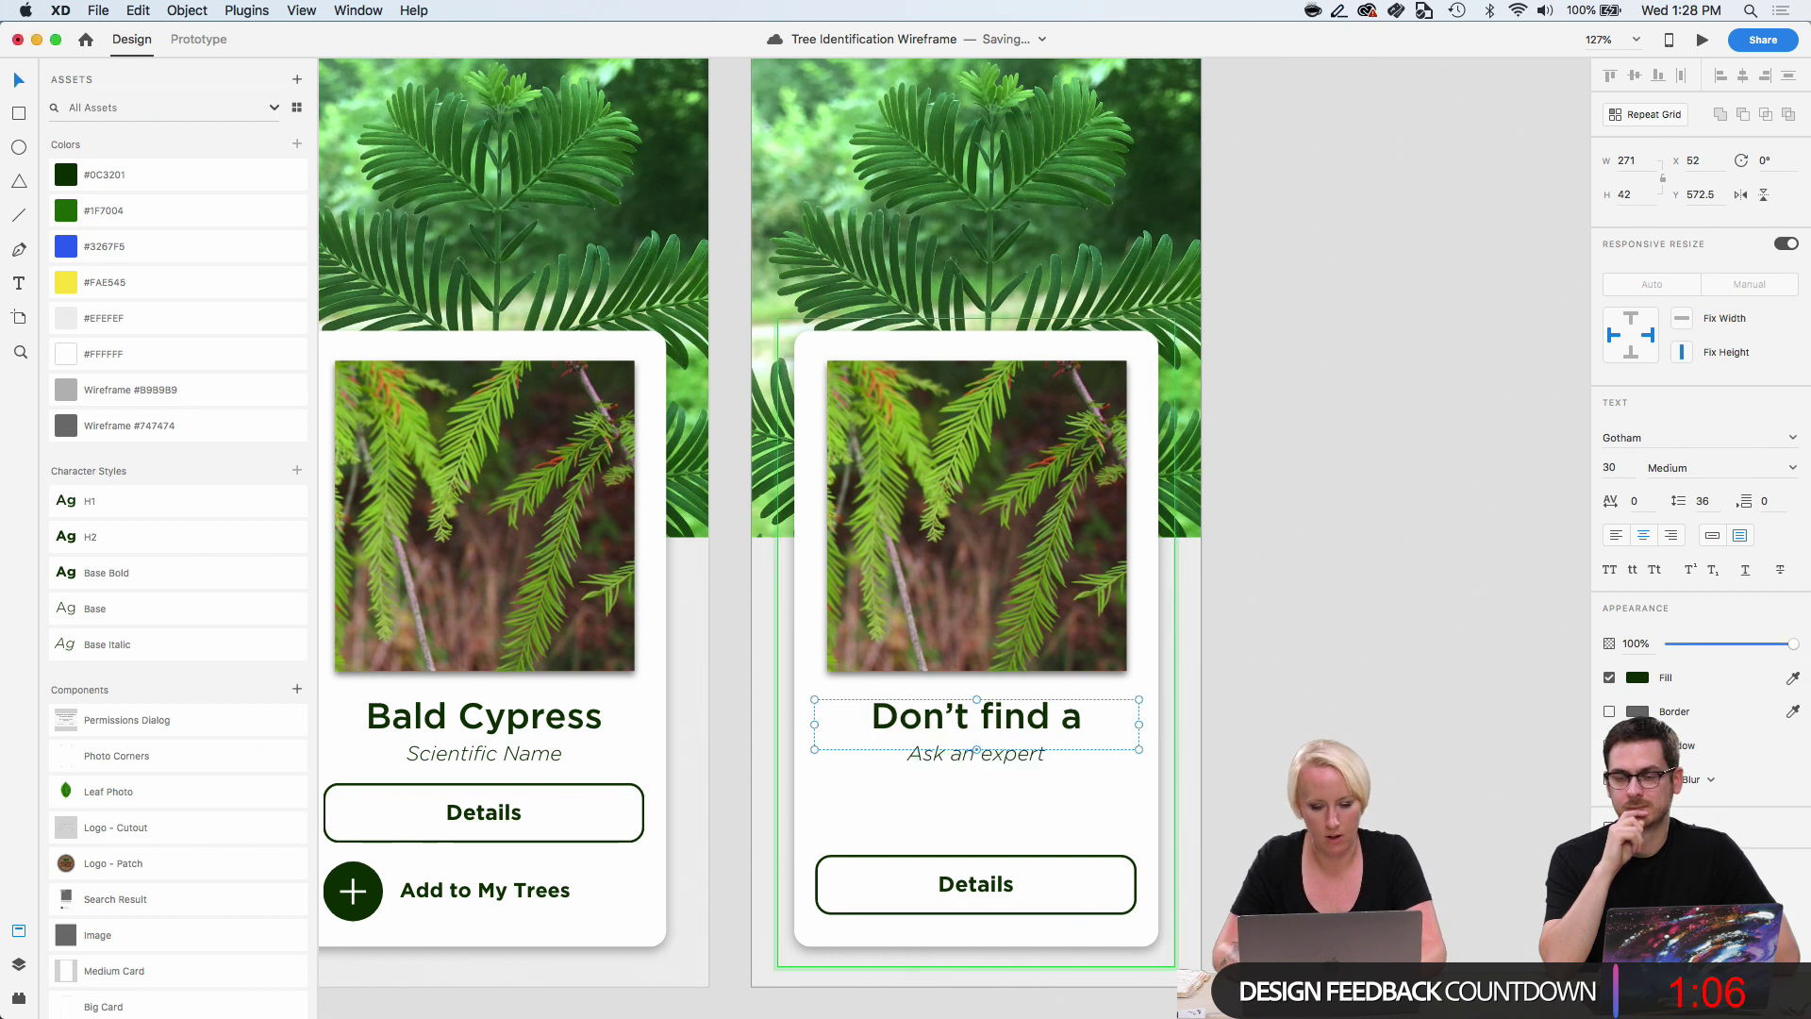
pyautogui.moveTo(812, 722); pyautogui.dragTo(797, 723)
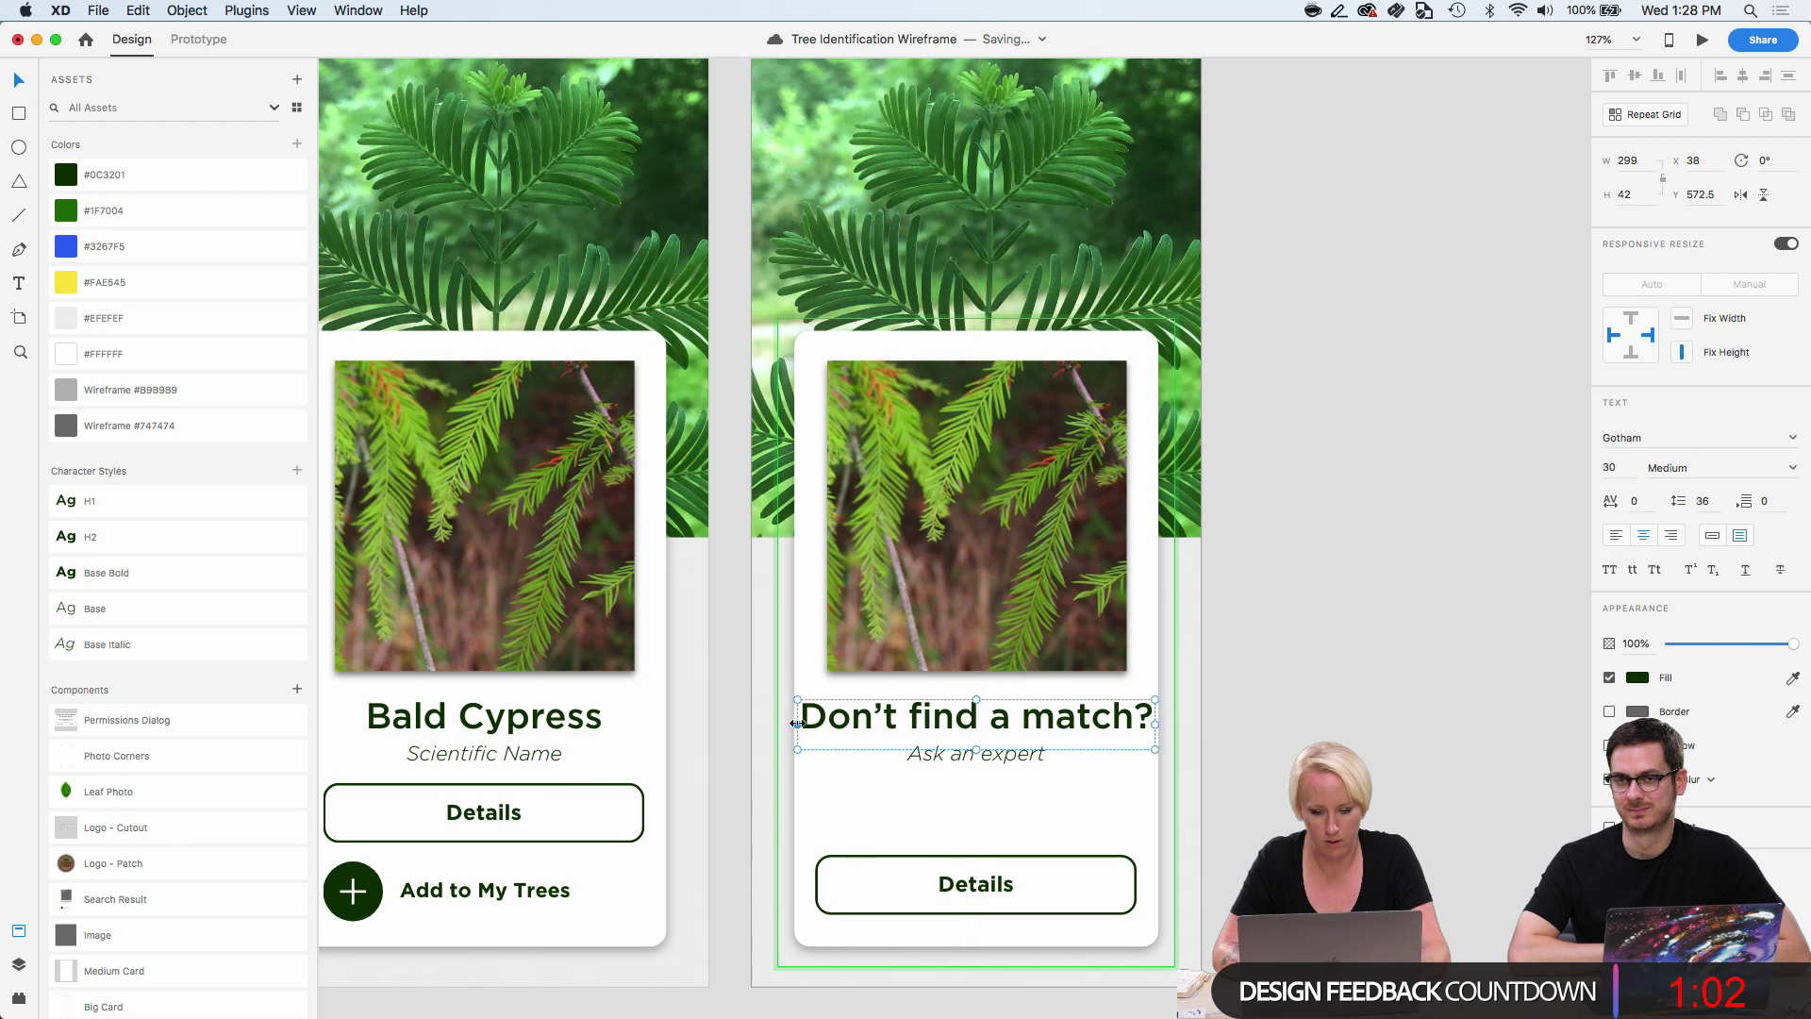
# Replace the italic subtitle on the Results - 3 card with "One of our tree experts will provide a match in 24 hours.".
pyautogui.click(1002, 756)
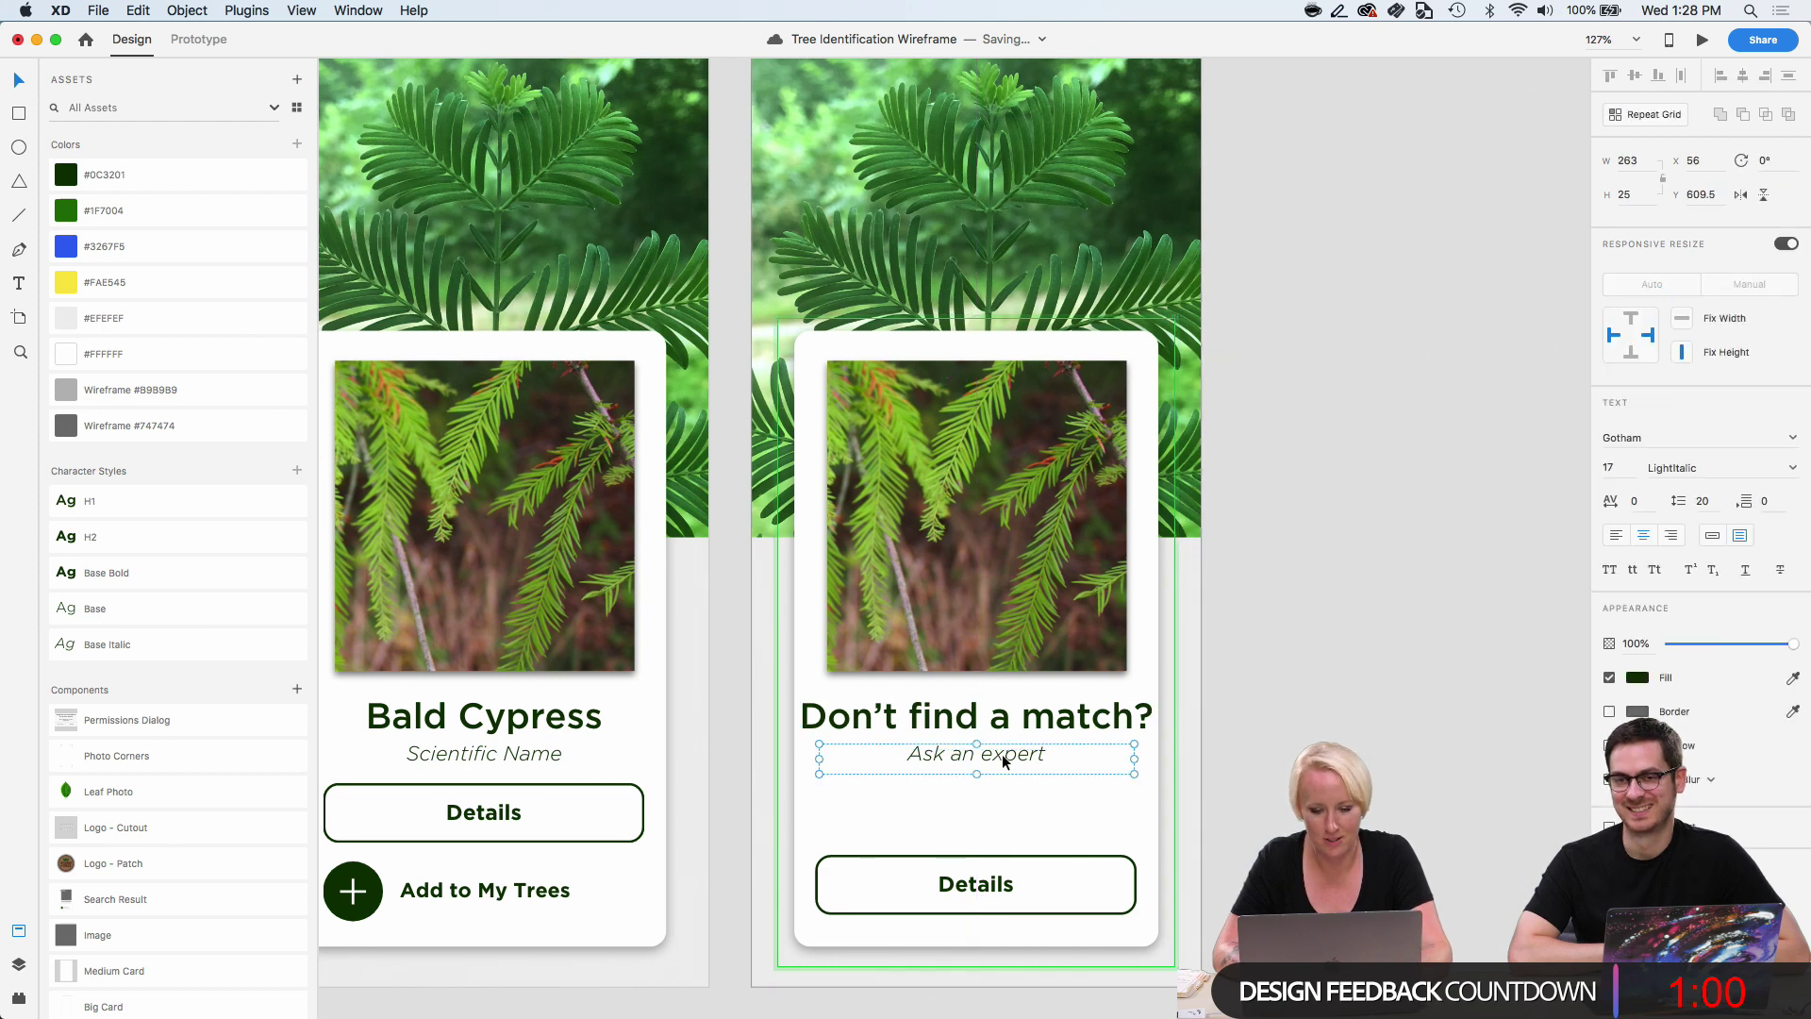
pyautogui.doubleClick(1004, 756)
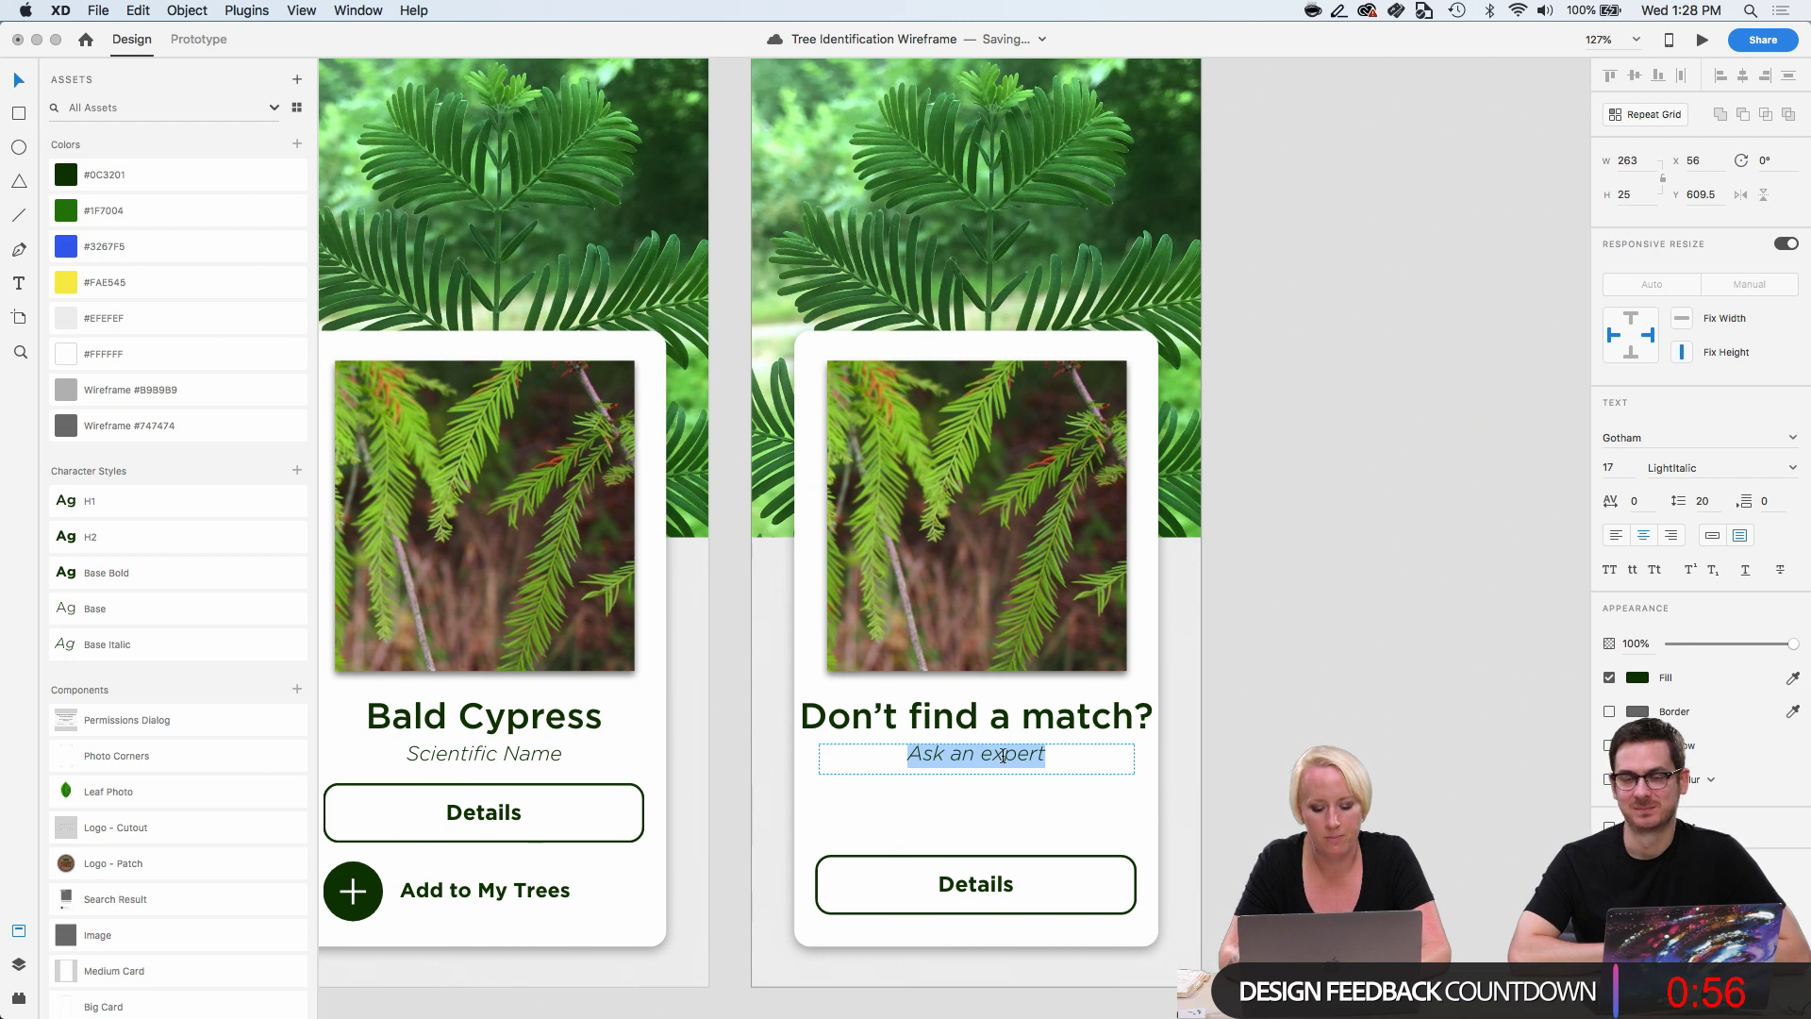
pyautogui.write('One of our ')
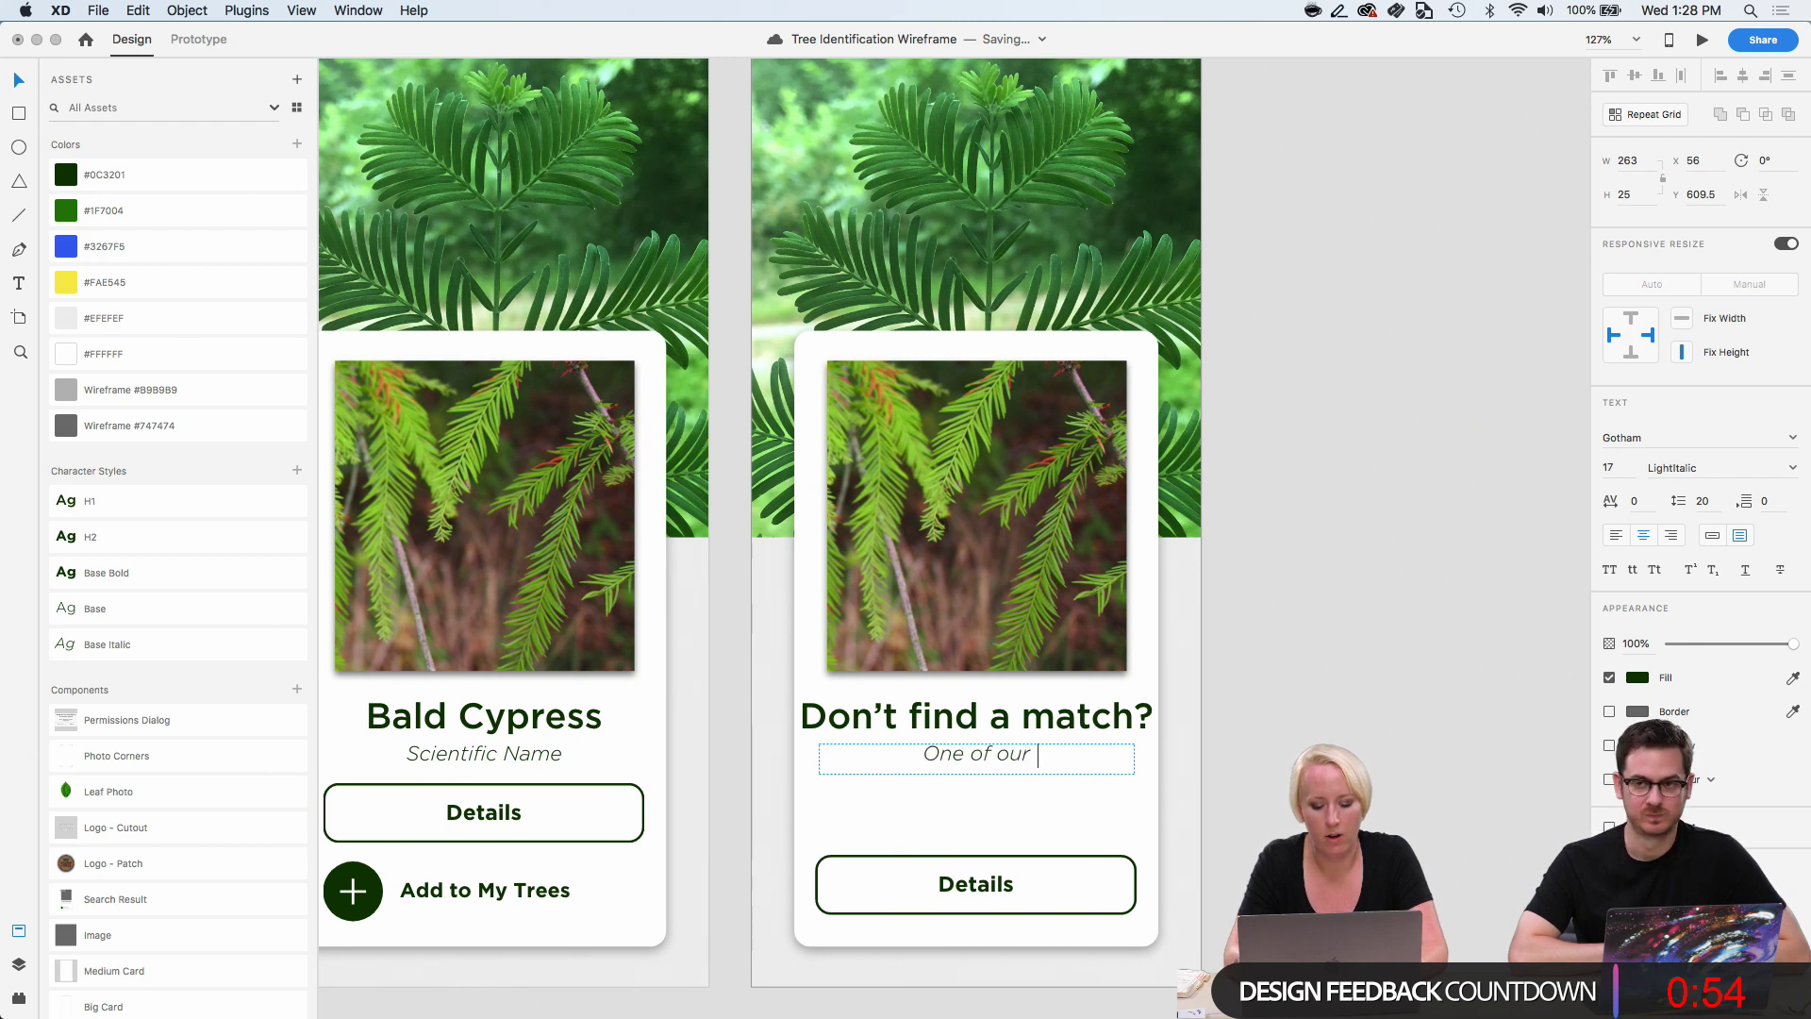
pyautogui.write('exper')
pyautogui.press('BackSpace')
pyautogui.press('BackSpace')
pyautogui.press('BackSpace')
pyautogui.press('BackSpace')
pyautogui.press('BackSpace')
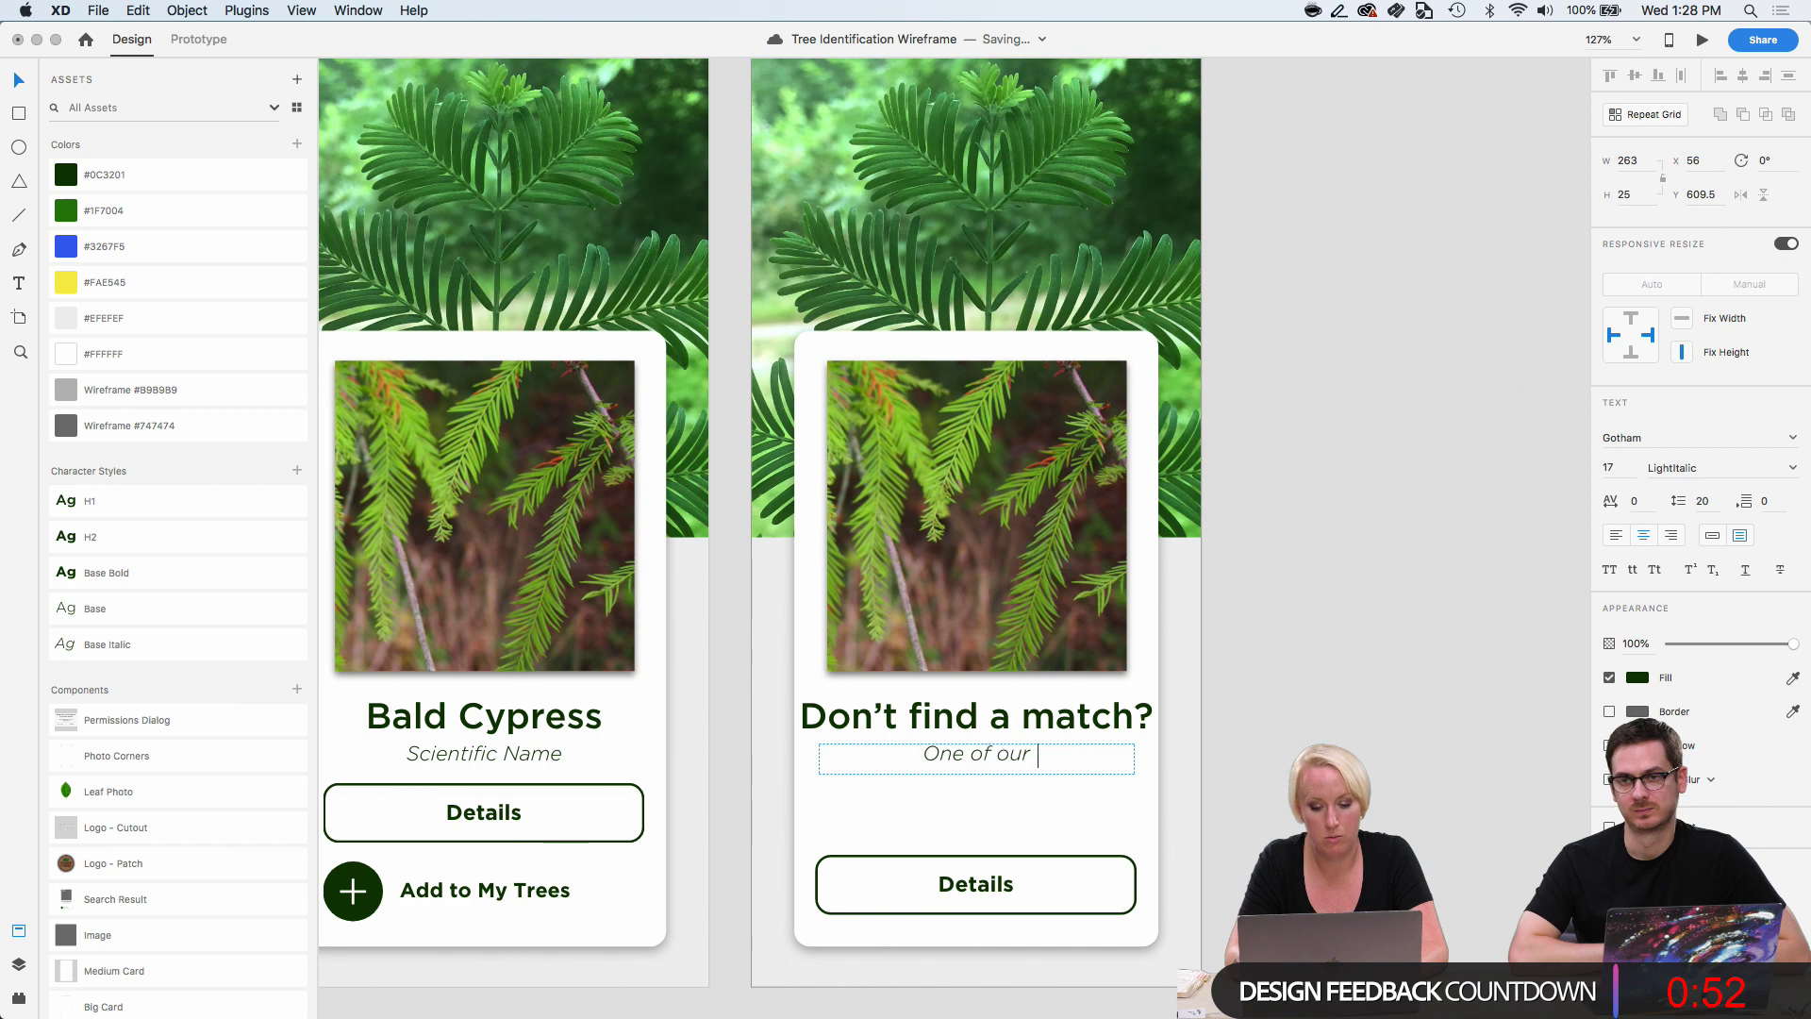
pyautogui.write('tree exper')
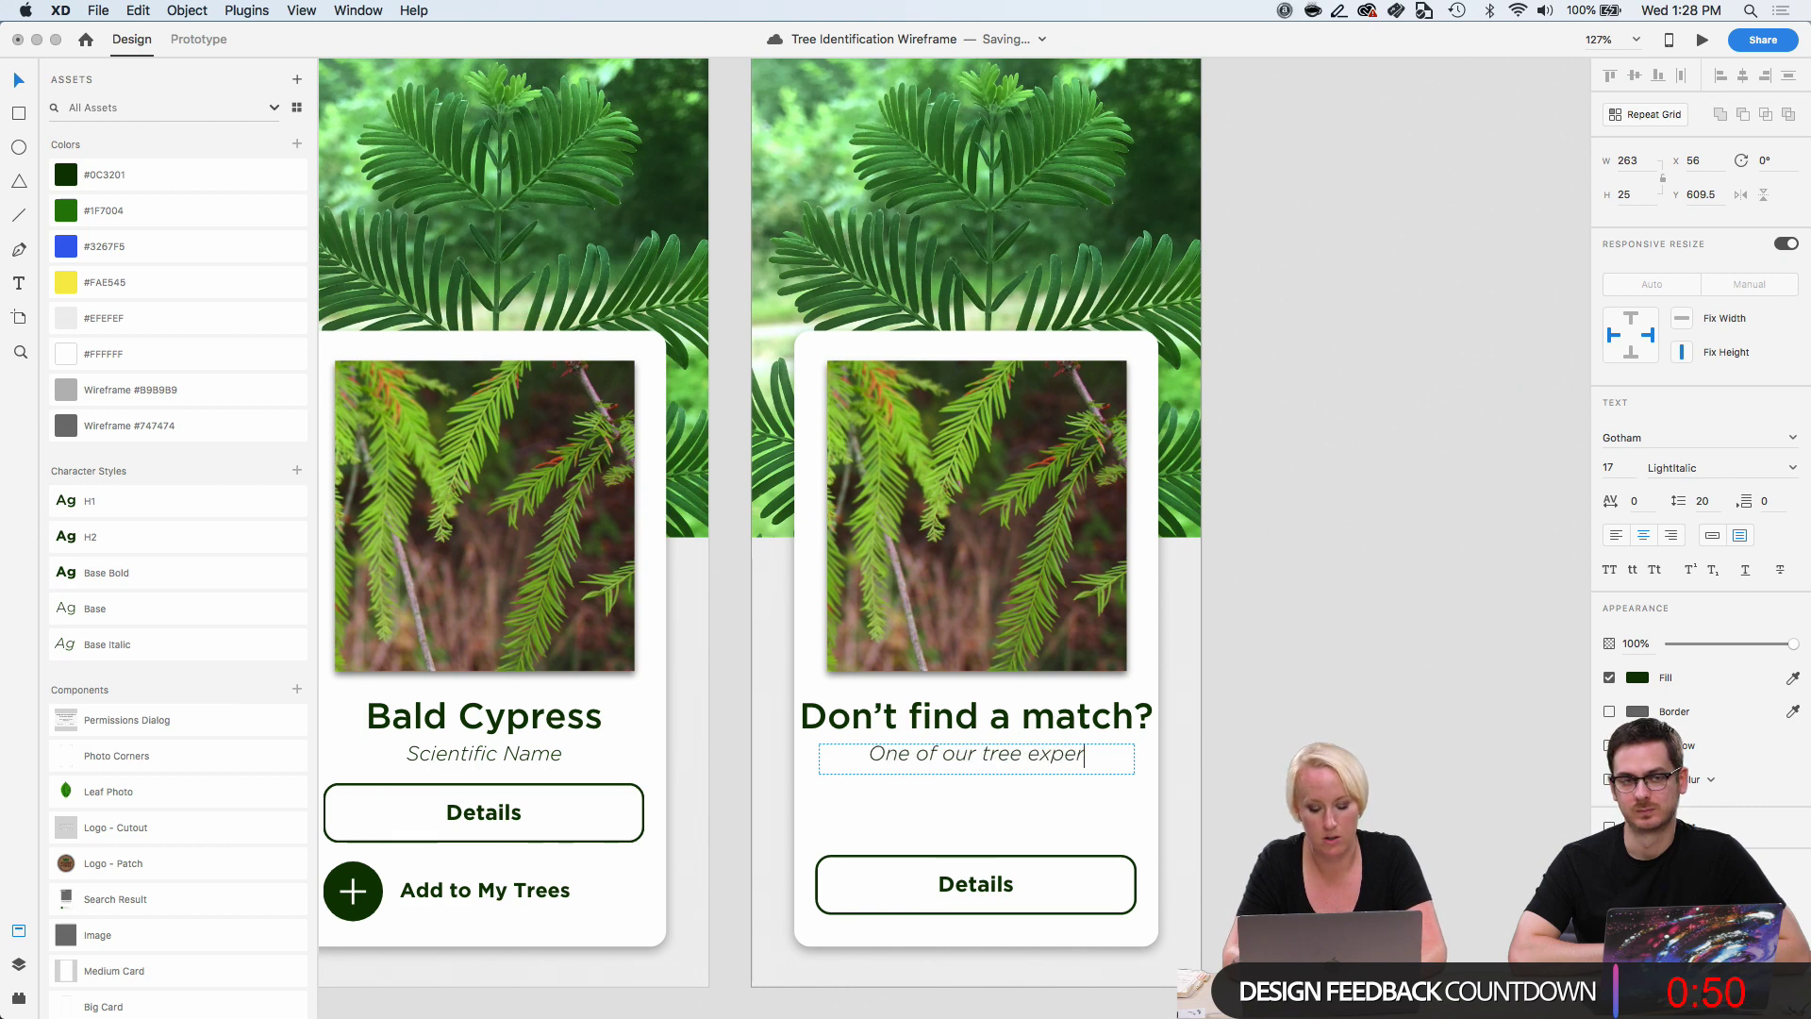
pyautogui.write('ts will provi')
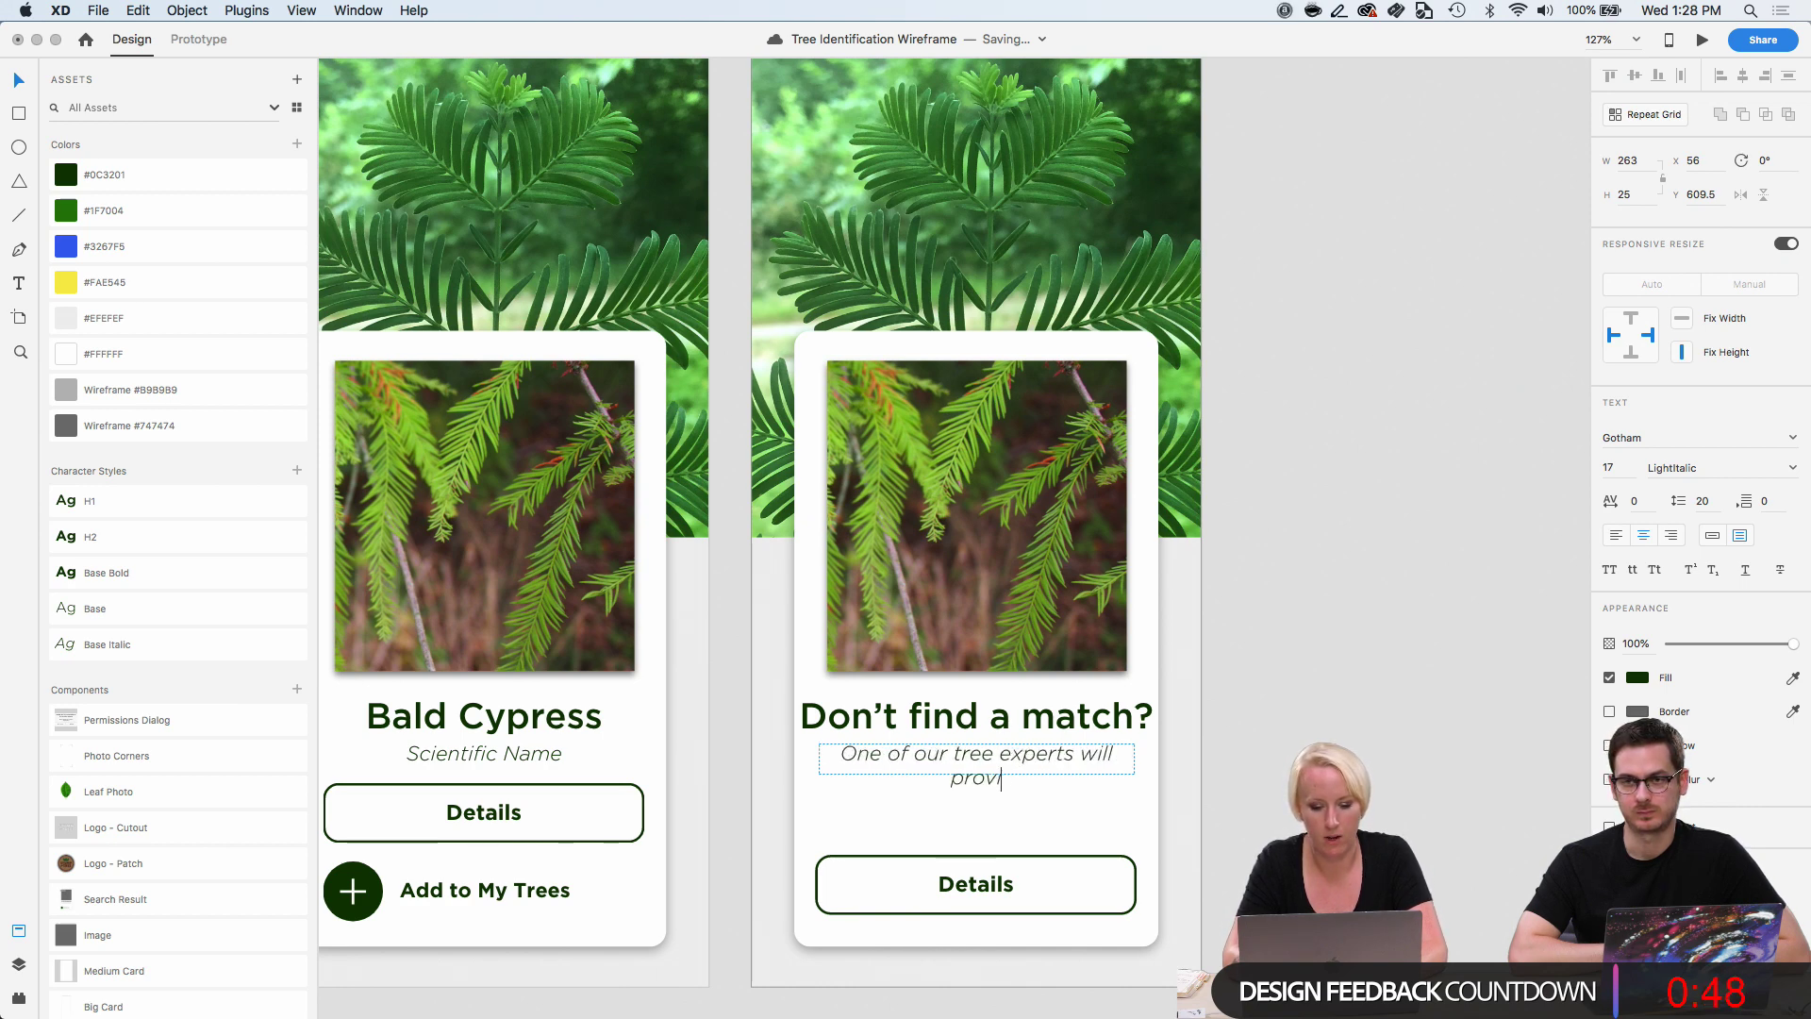
pyautogui.write('de a match')
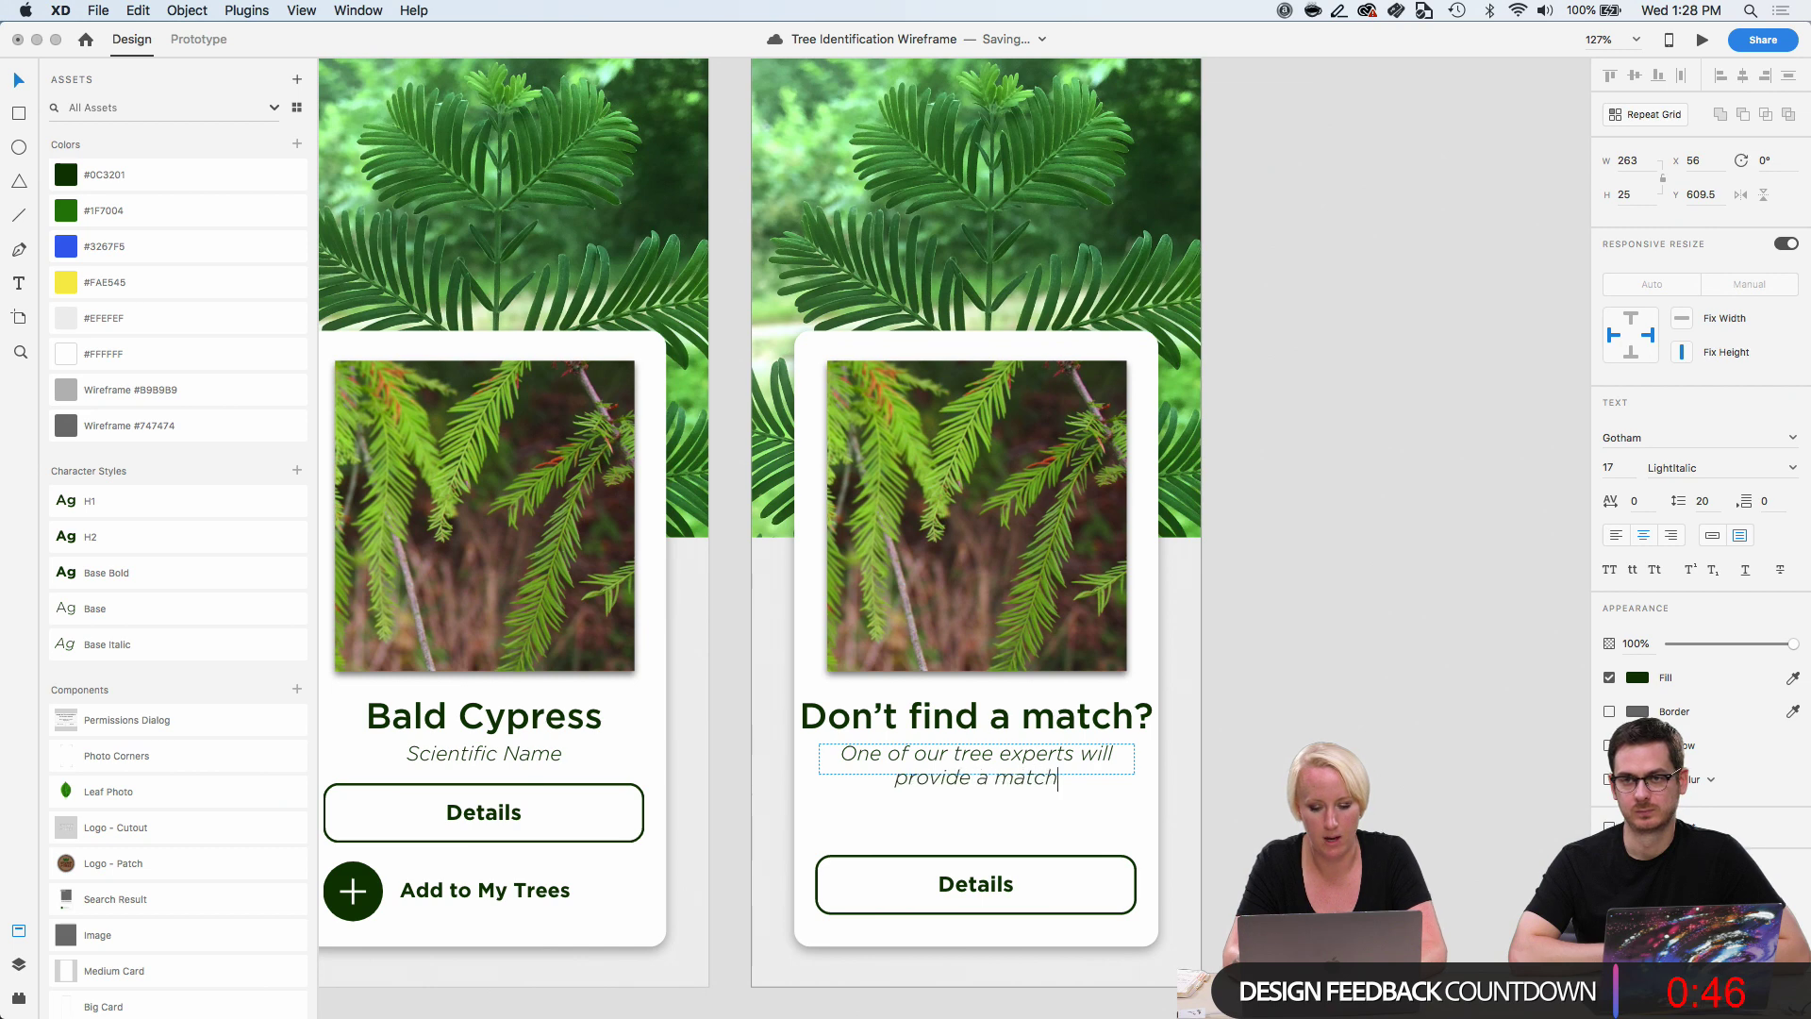
pyautogui.write(' in 24 ')
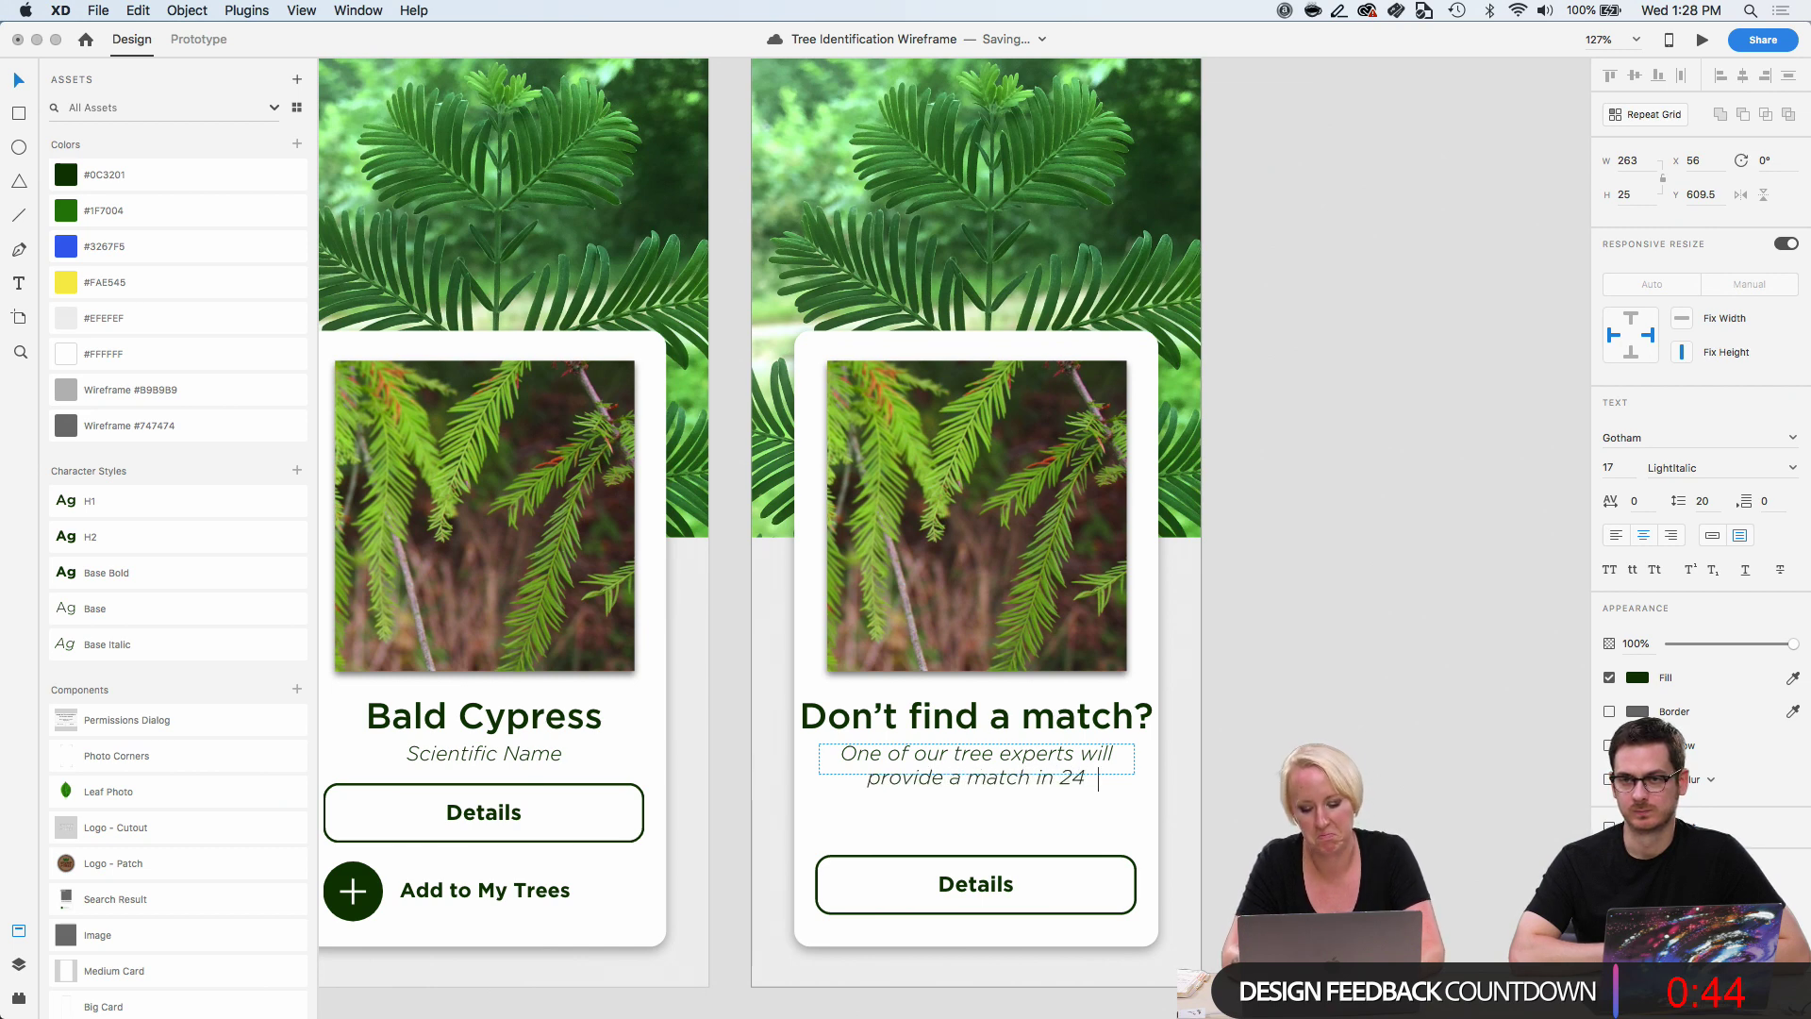
pyautogui.write('hours.')
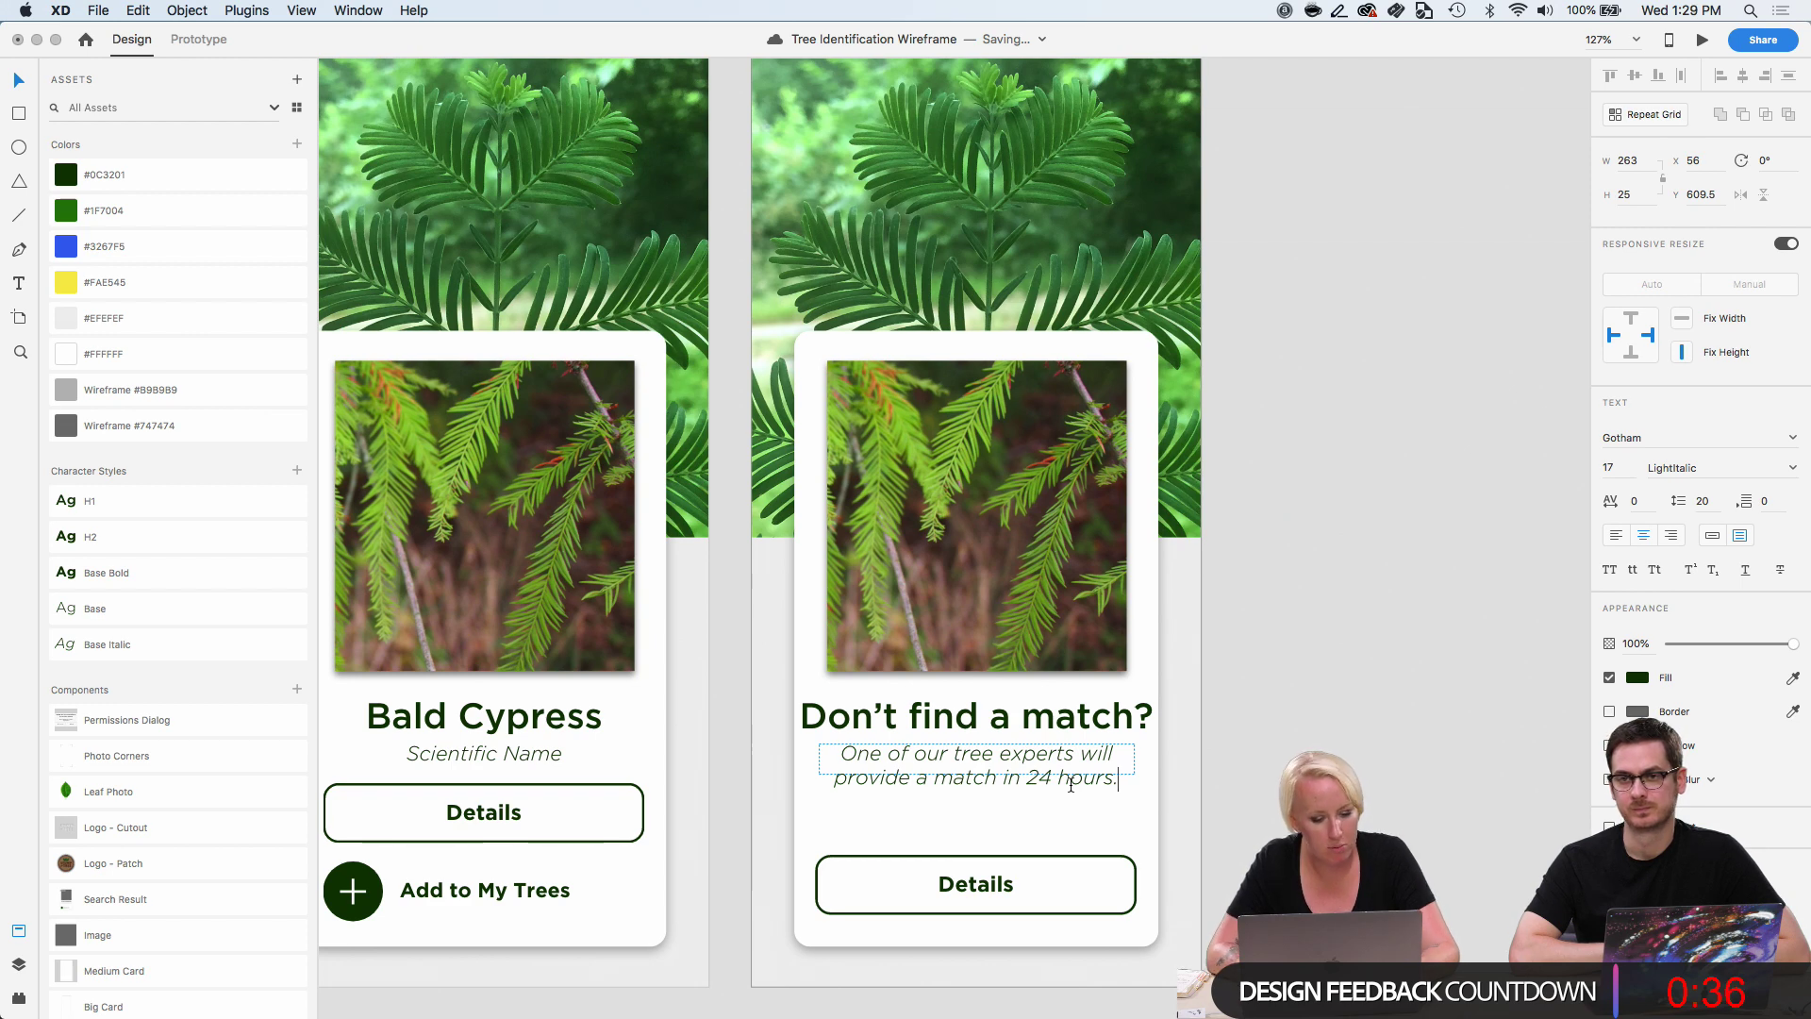
pyautogui.press('Escape')
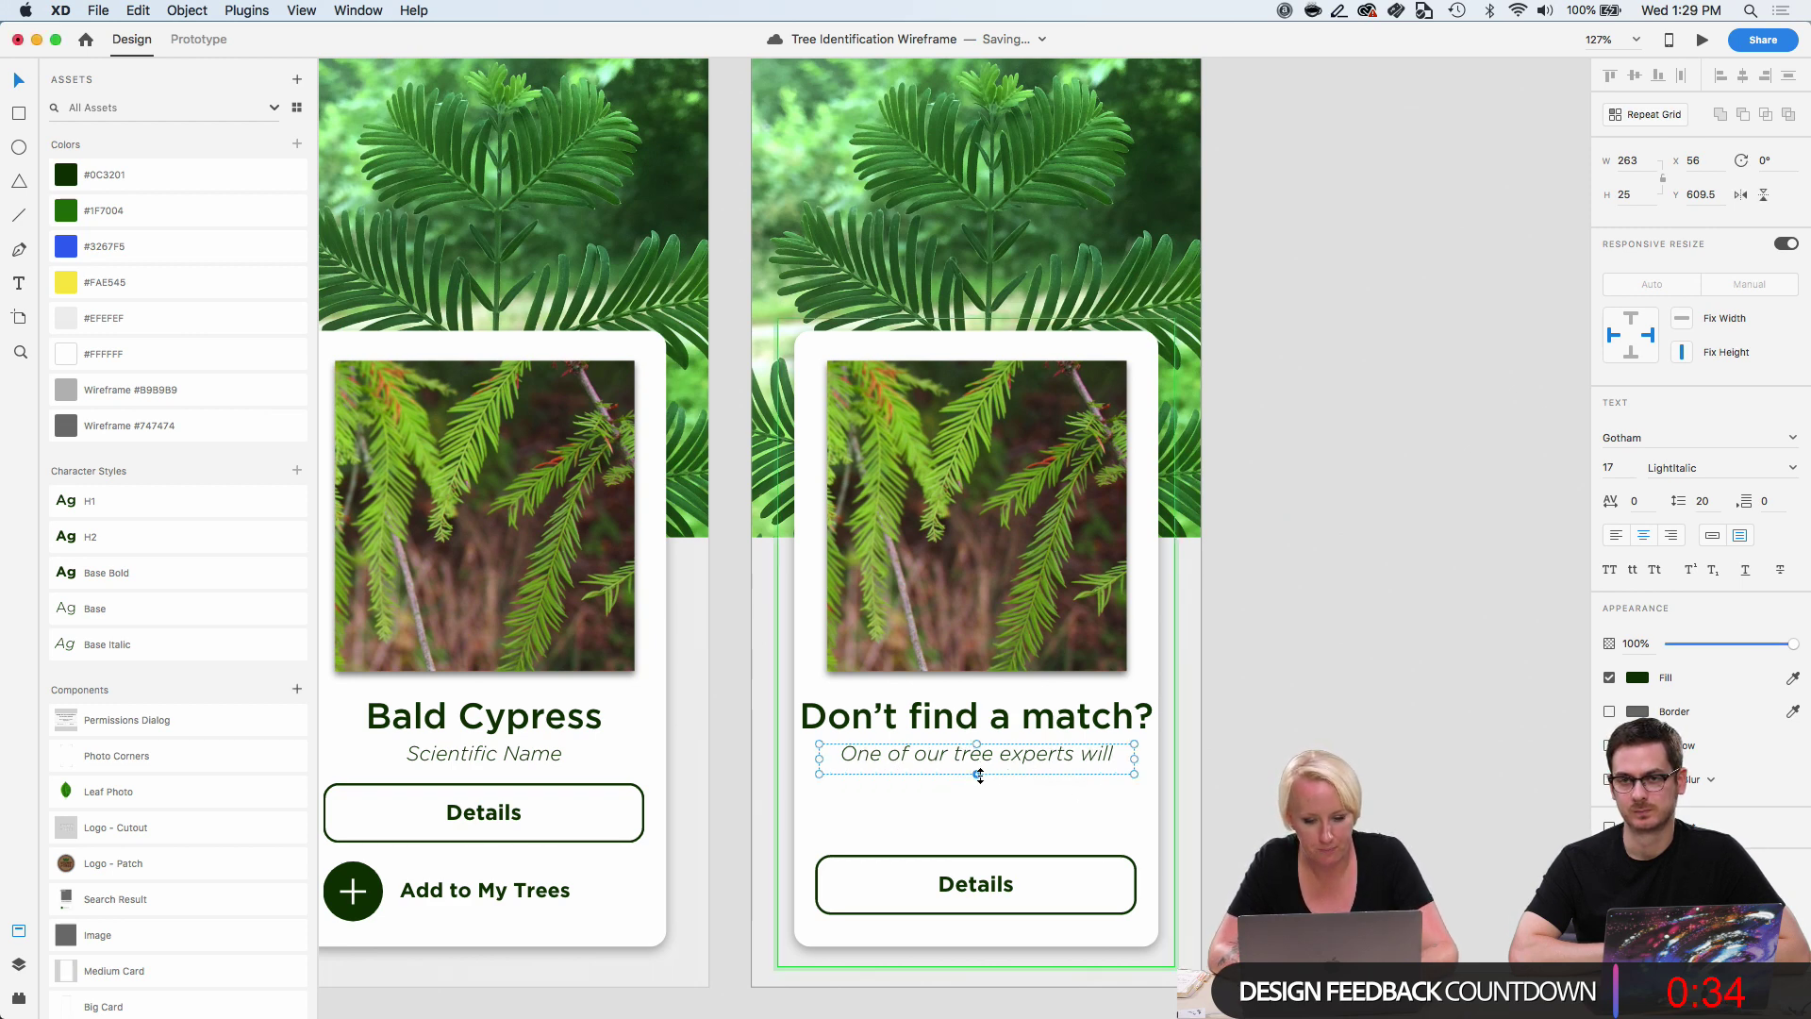
# Increase the italic text box's height to 44 so both lines fit, and move it down 20 px to Y 629.5.
pyautogui.moveTo(980, 775); pyautogui.dragTo(980, 797)
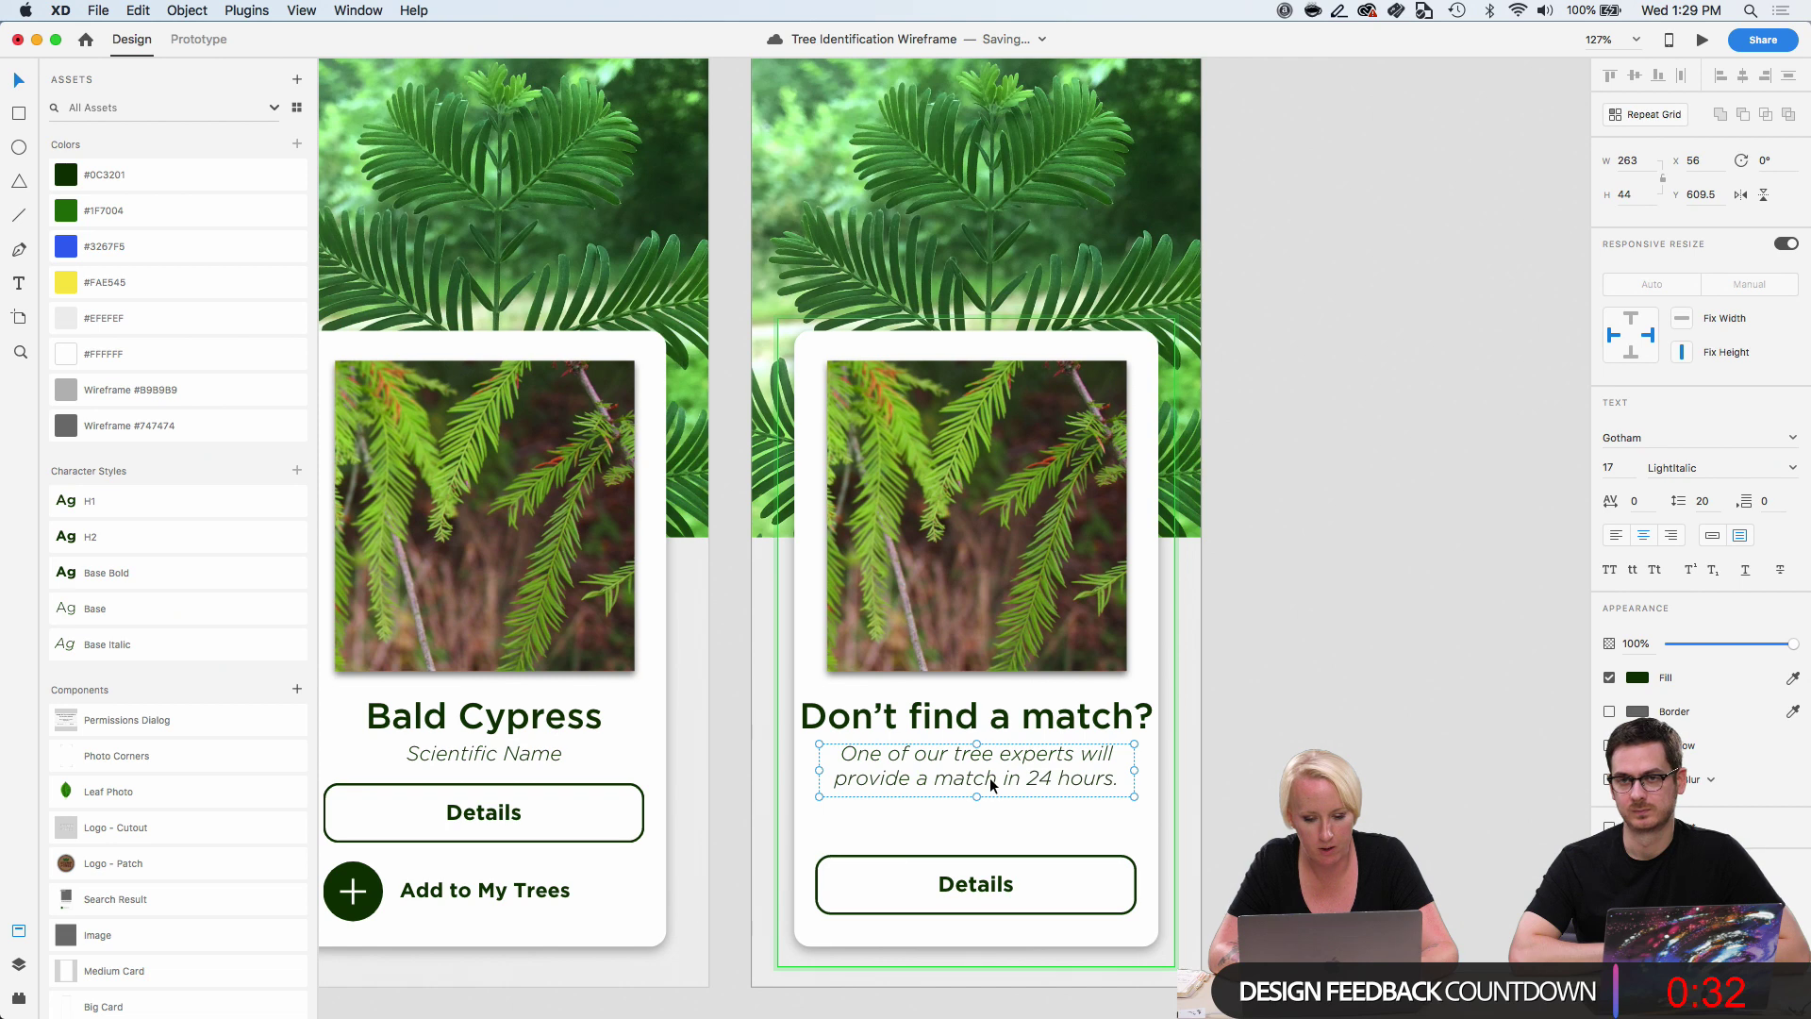
pyautogui.hotkey('shift', 'Down')
pyautogui.hotkey('shift', 'Down')
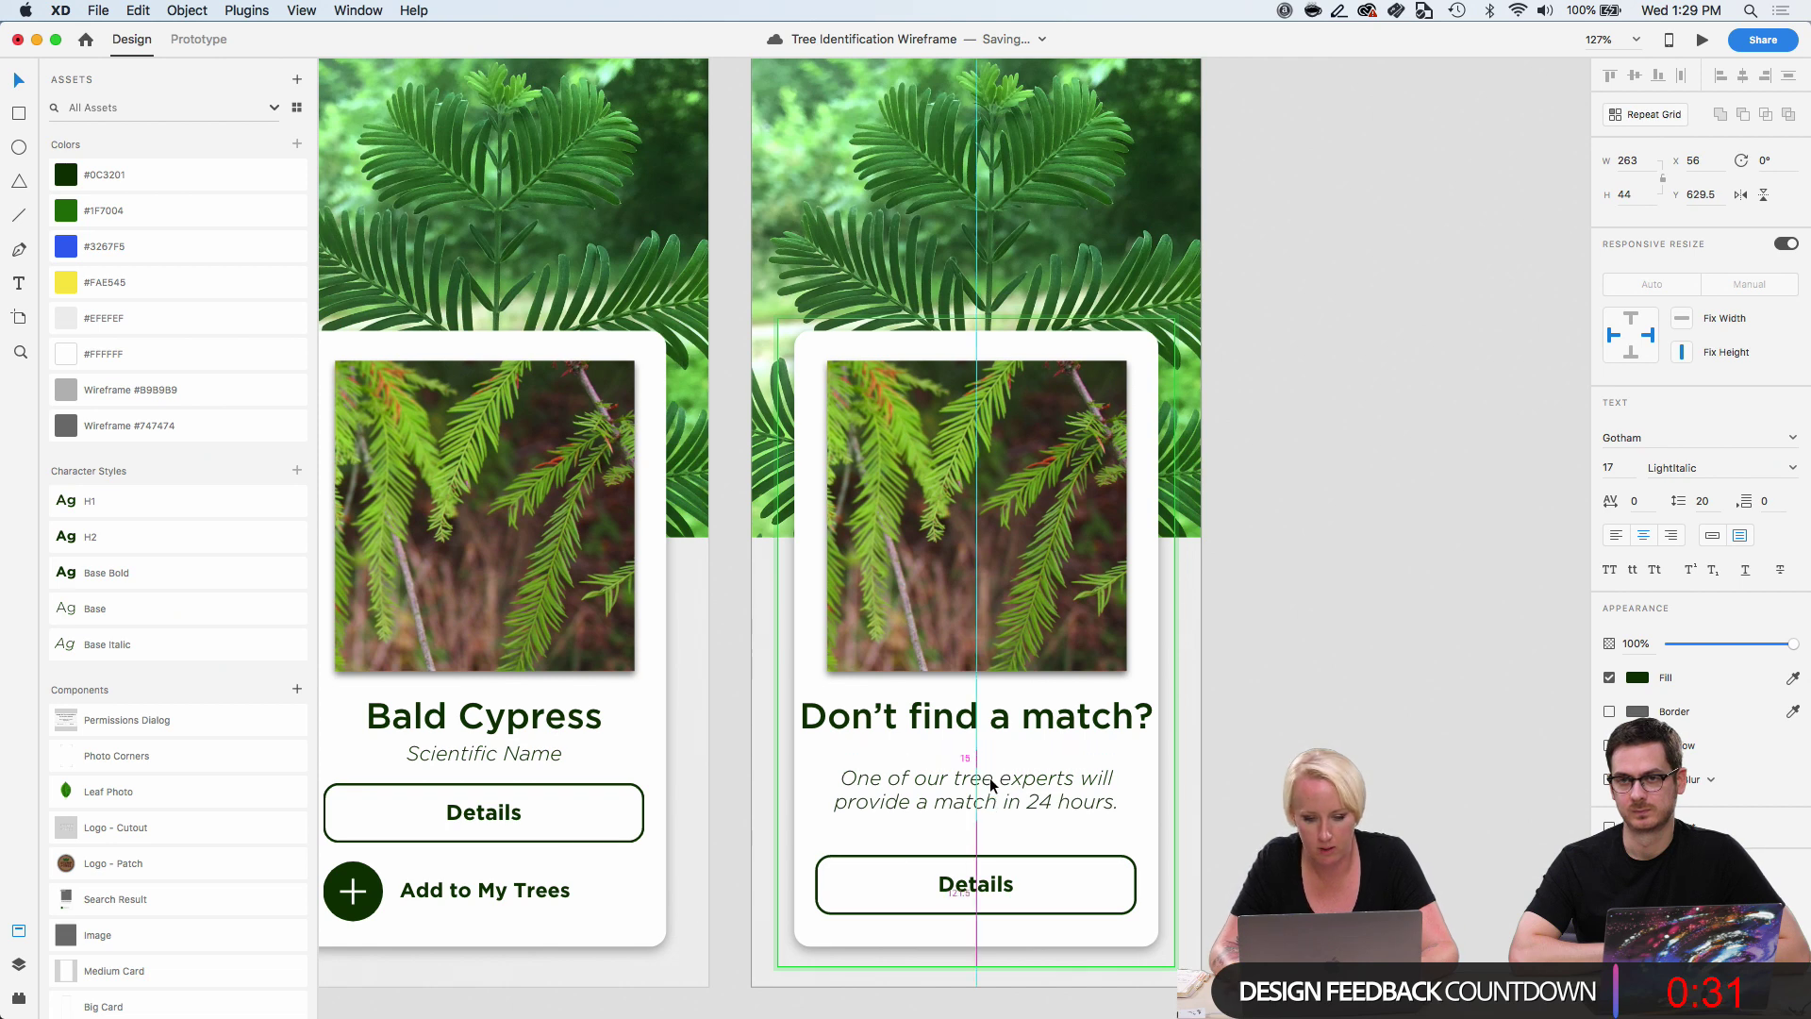
# Resize the "Don't find a match?" title box to 279 wide and 68 high so it wraps onto two lines.
pyautogui.click(1000, 721)
pyautogui.doubleClick(1000, 720)
pyautogui.press('Escape')
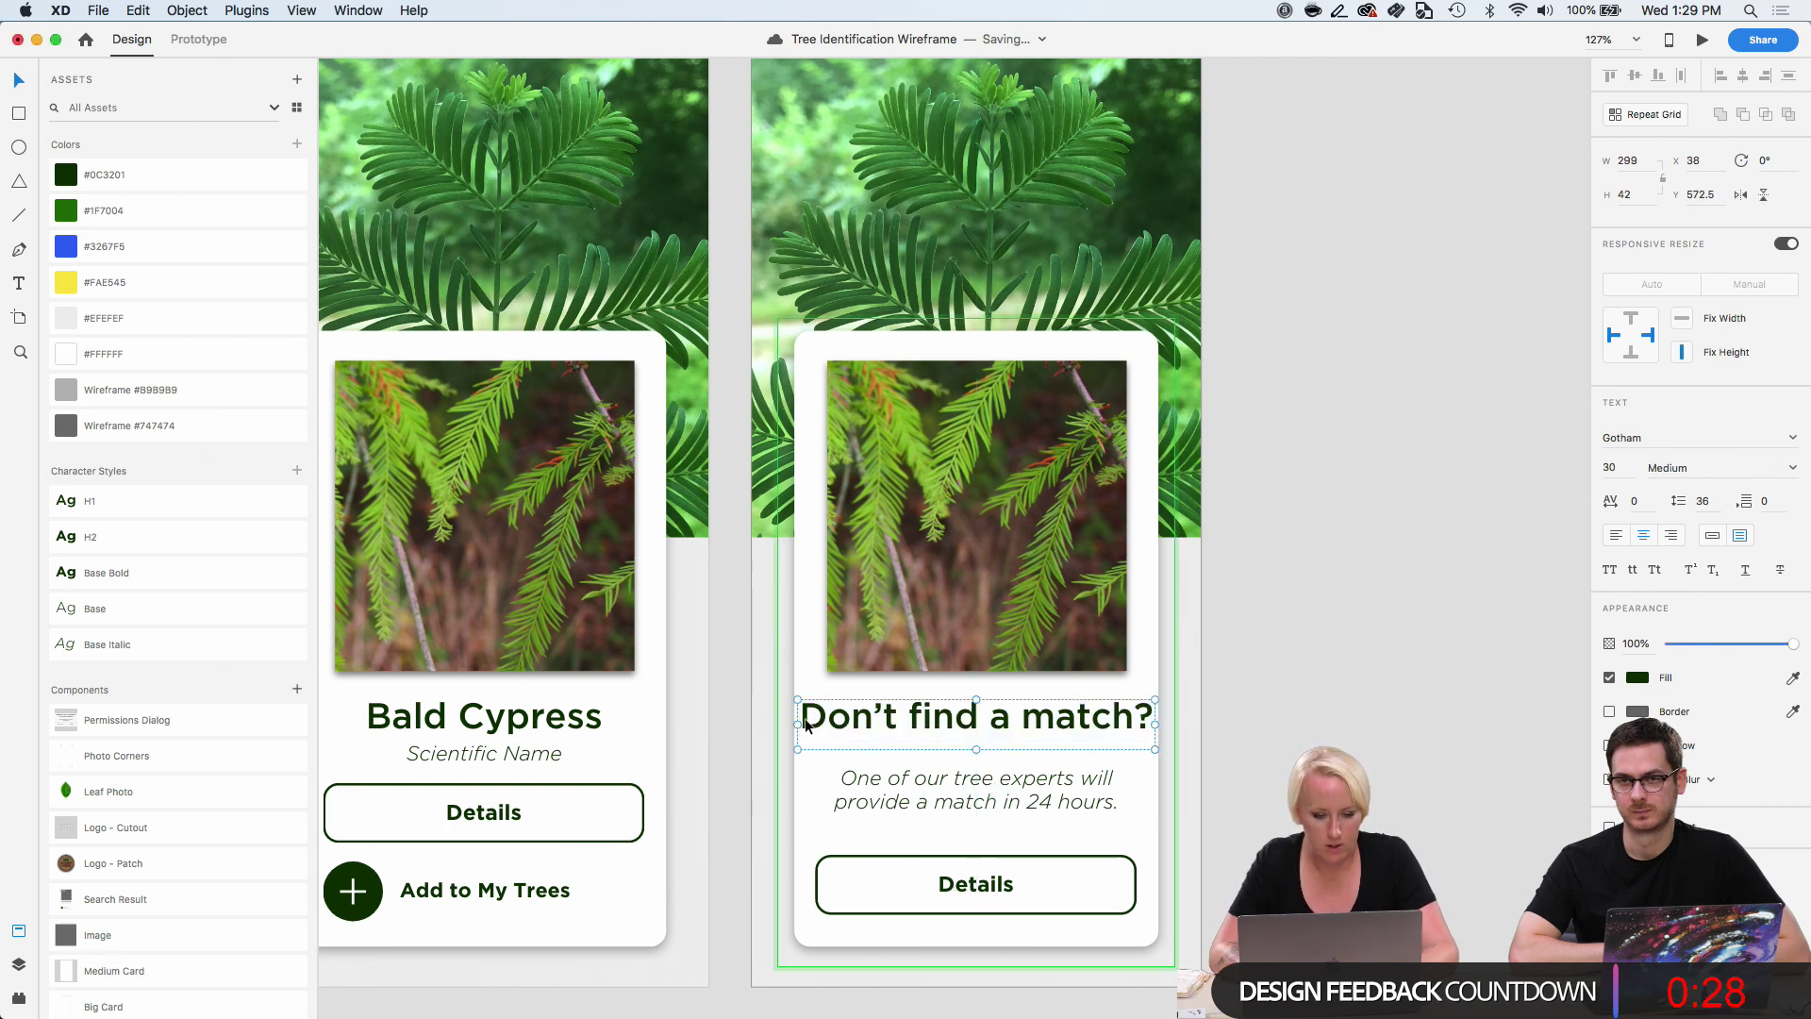
pyautogui.moveTo(800, 723); pyautogui.dragTo(808, 722)
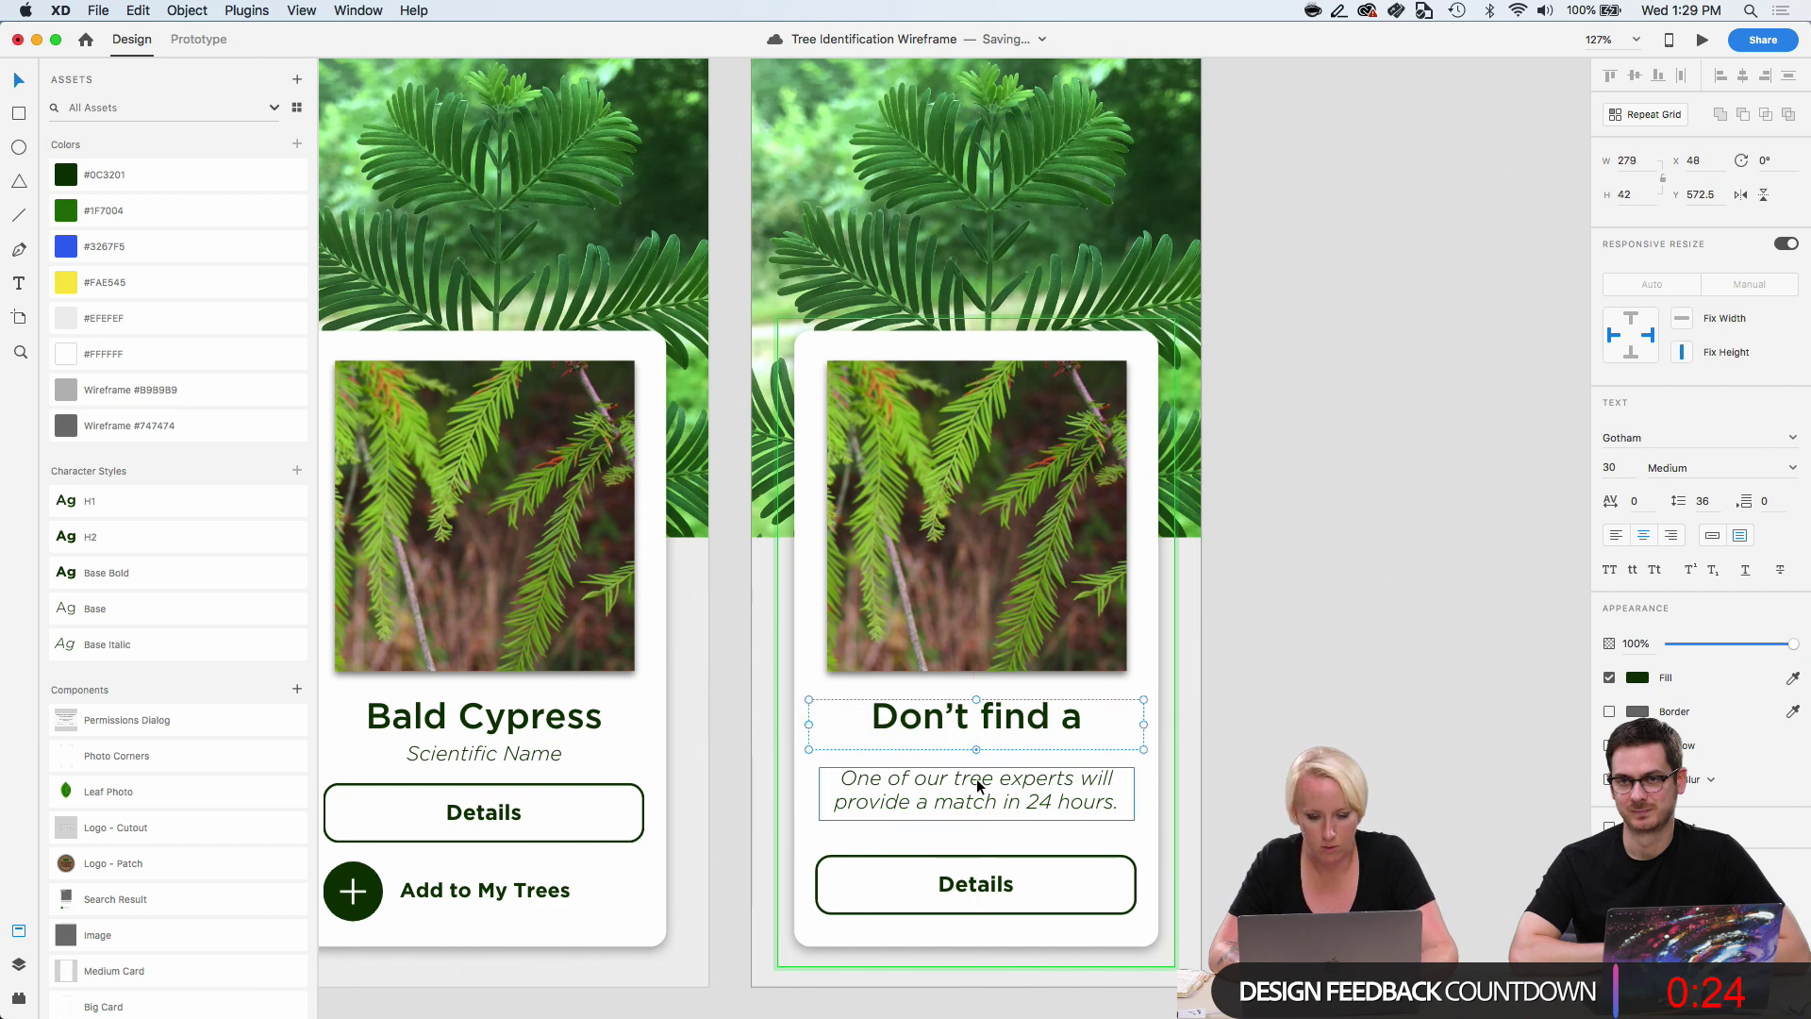
pyautogui.moveTo(976, 750); pyautogui.dragTo(976, 787)
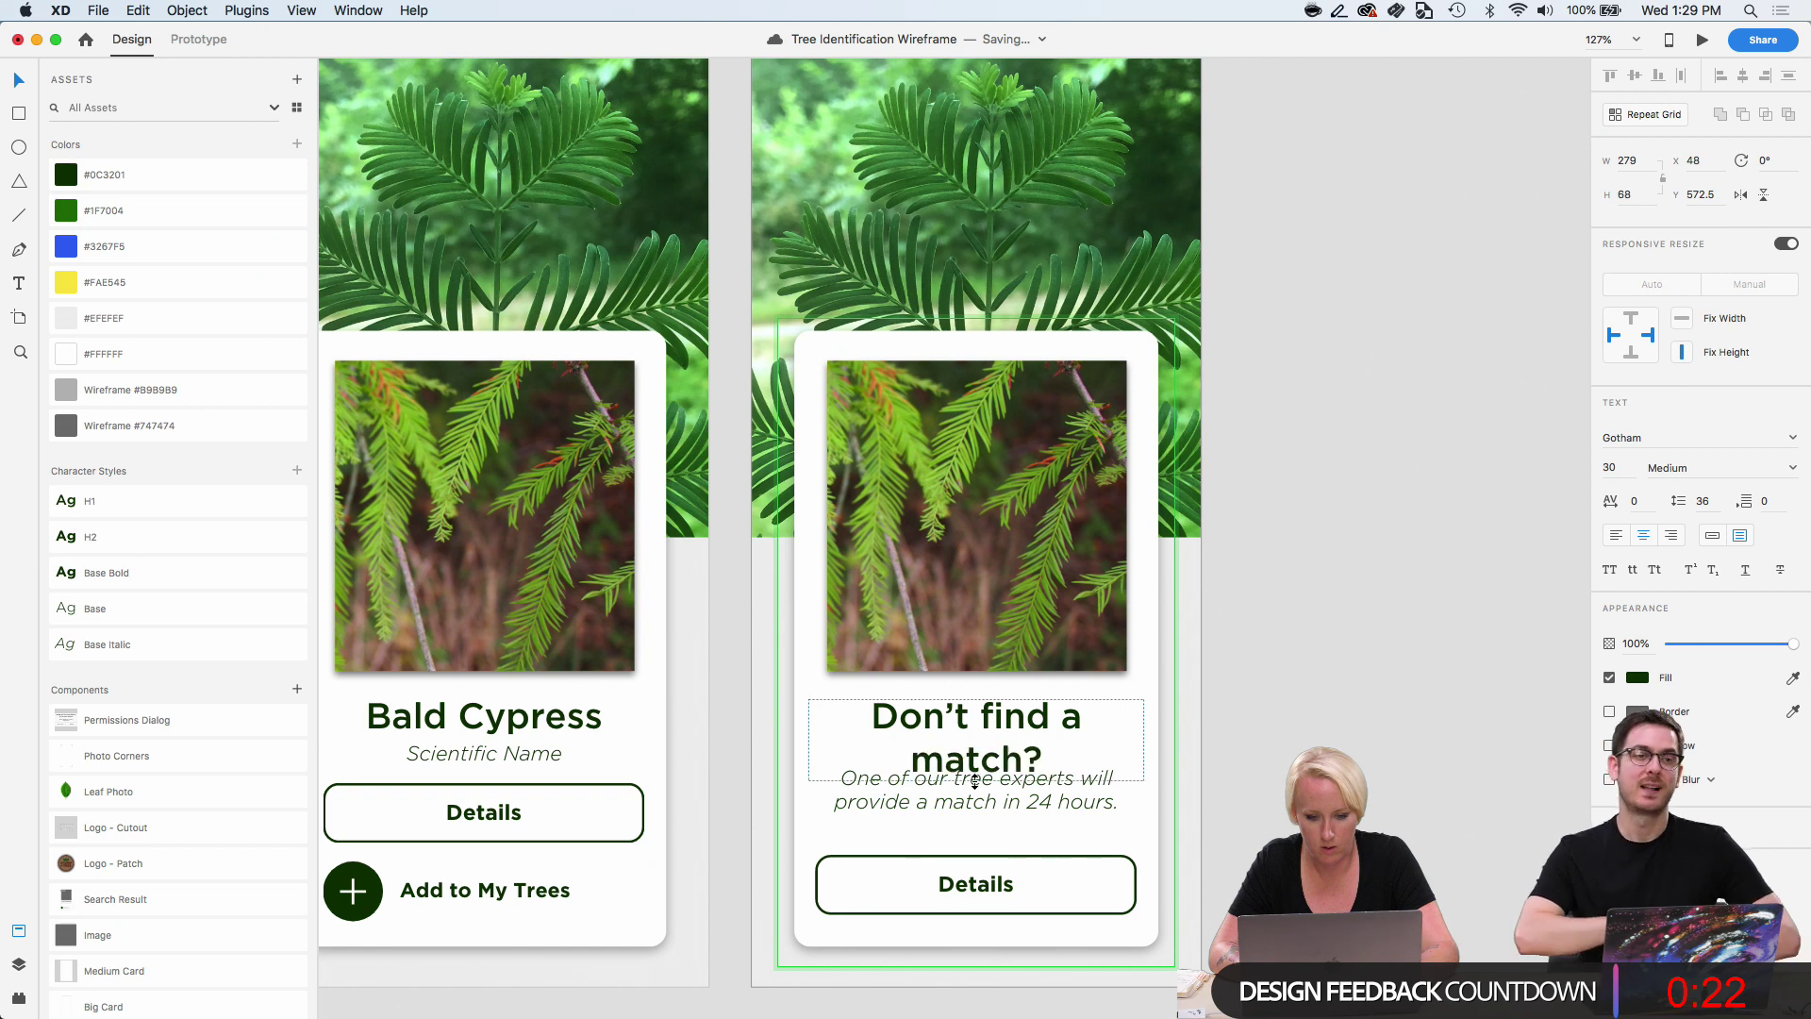
# Move the tree experts text on the Results - 3 card down 20 px to Y 649.5, clear of the title.
pyautogui.click(974, 811)
pyautogui.hotkey('shift', 'Down')
pyautogui.hotkey('shift', 'Down')
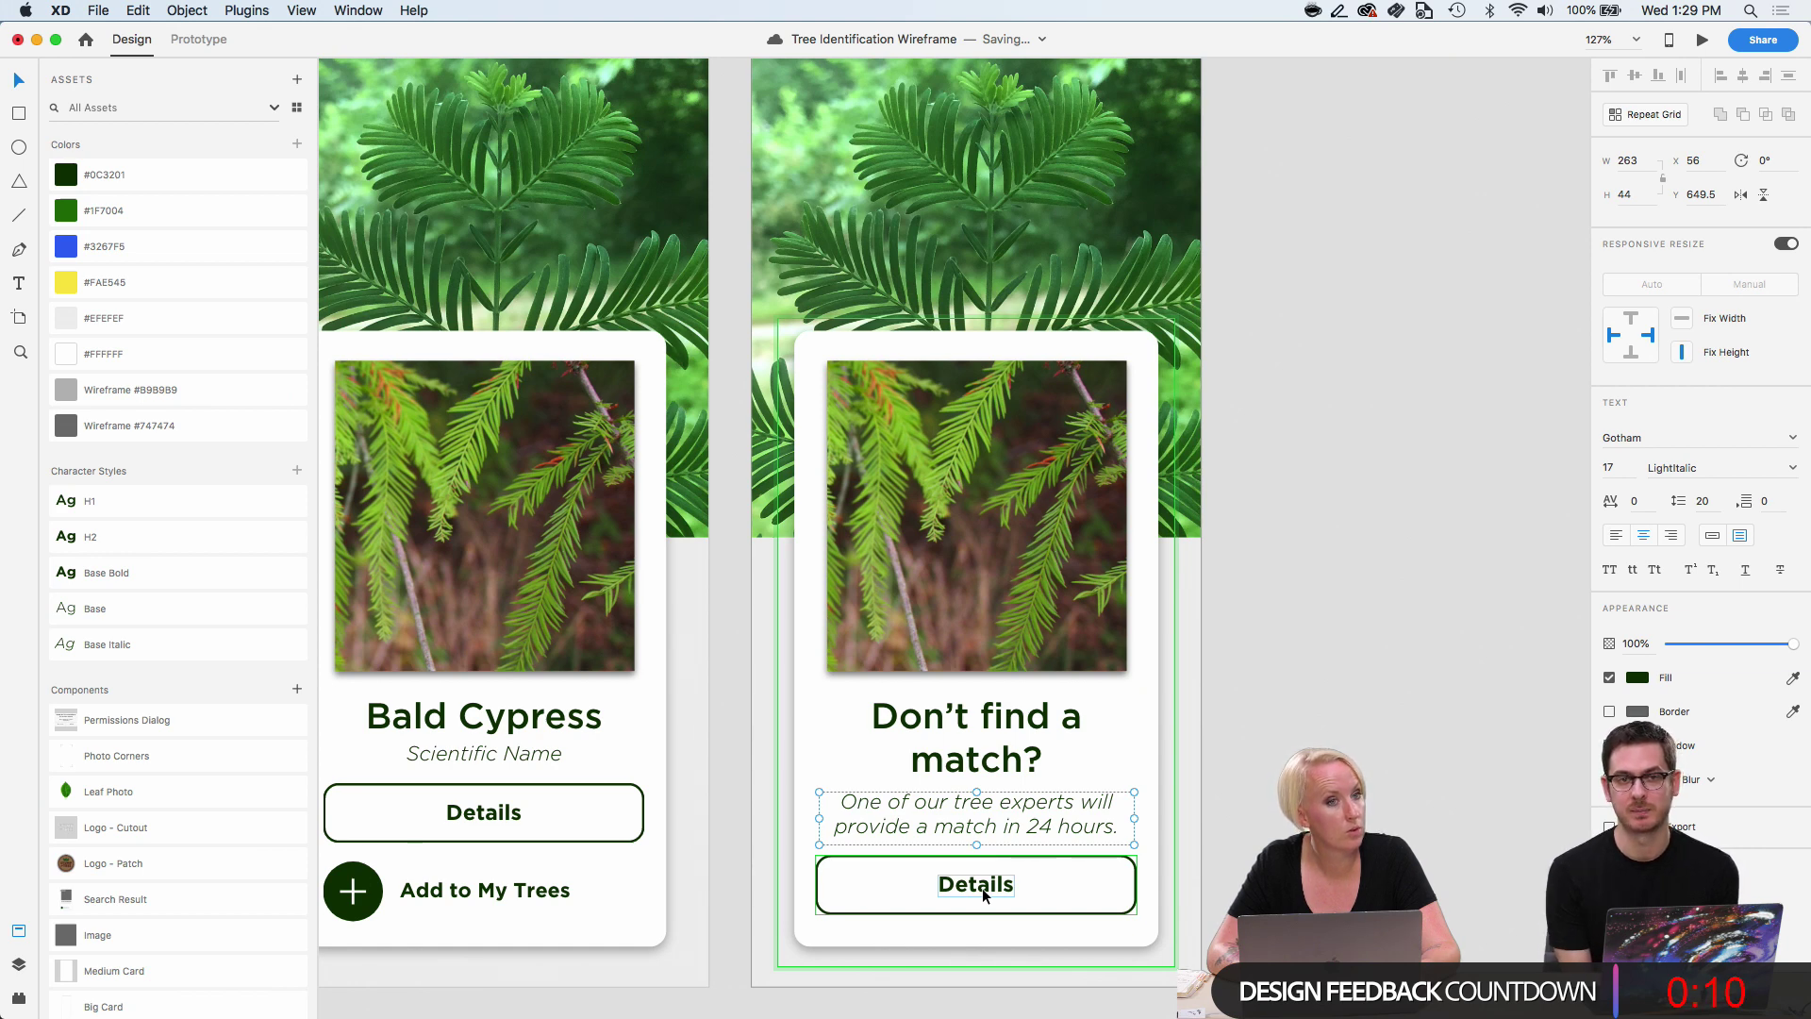
pyautogui.click(1257, 811)
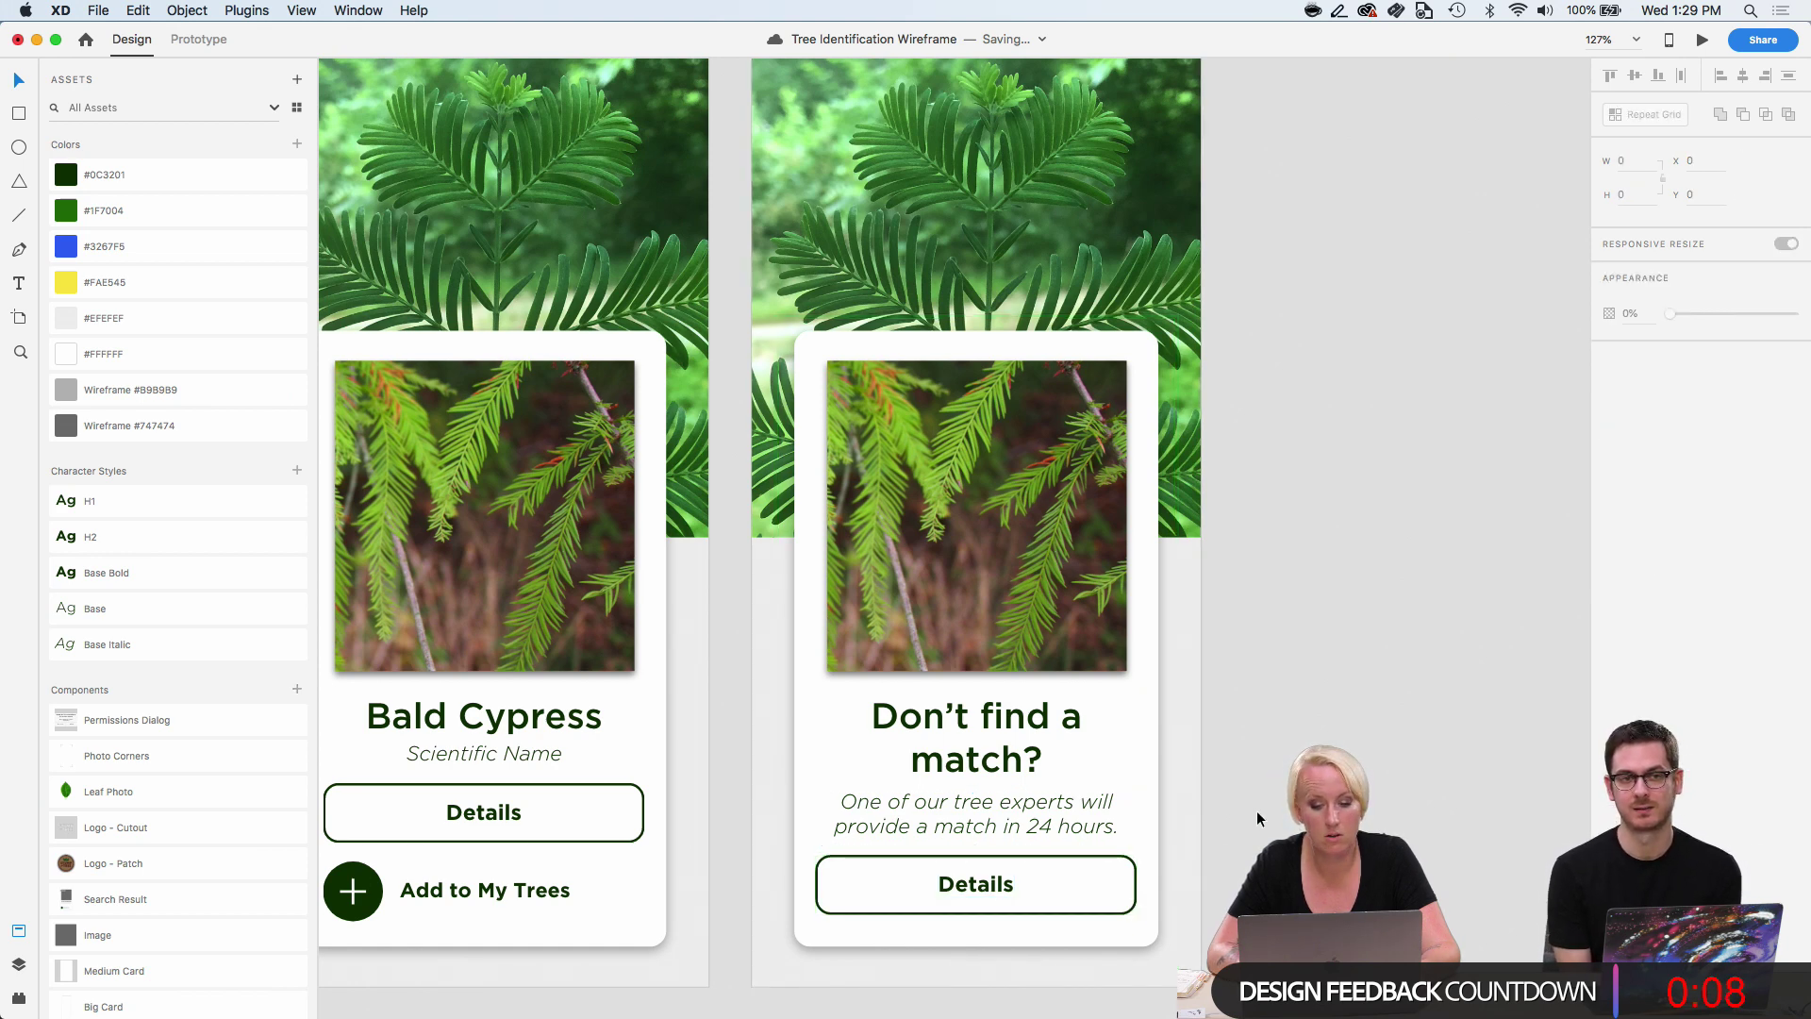
# Duplicate the Dawn Redwood card from Results - 1 onto the empty canvas beside Results - 3.
pyautogui.scroll(-2, 1256, 811)
pyautogui.scroll(-2, 1256, 811)
pyautogui.hscroll(-3, 1256, 811)
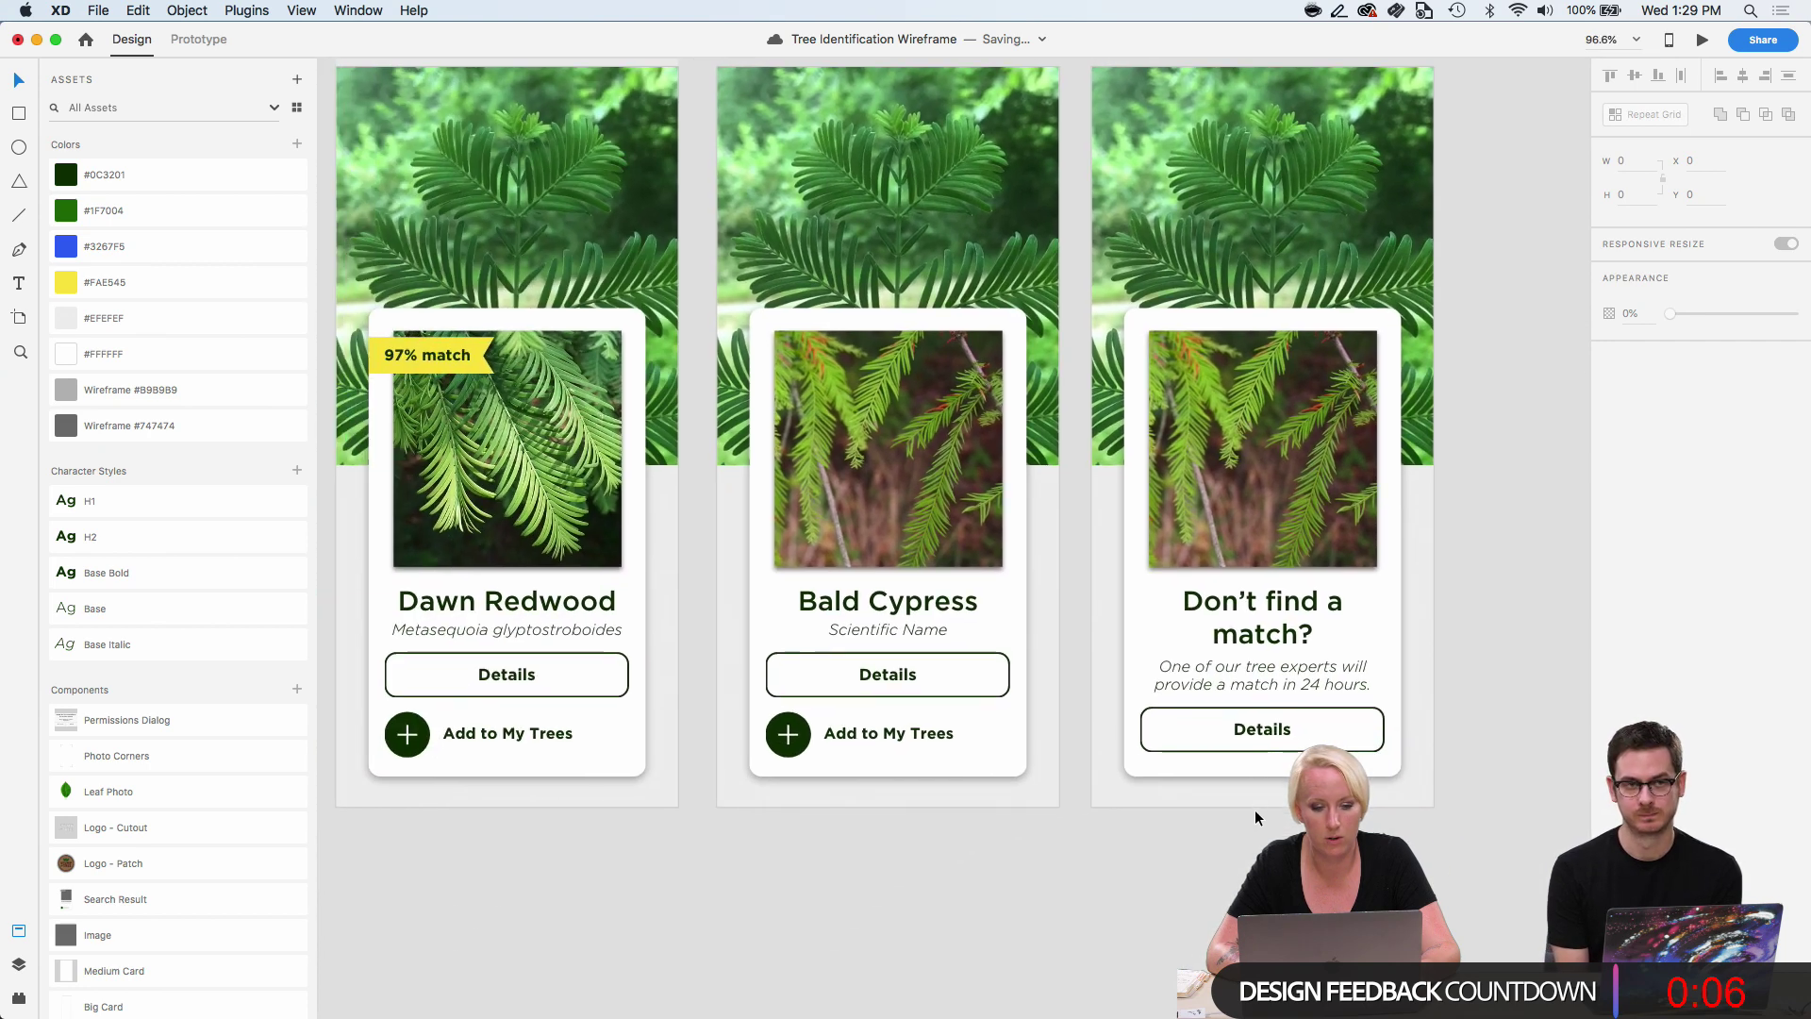
pyautogui.moveTo(631, 490); pyautogui.dragTo(1543, 478)
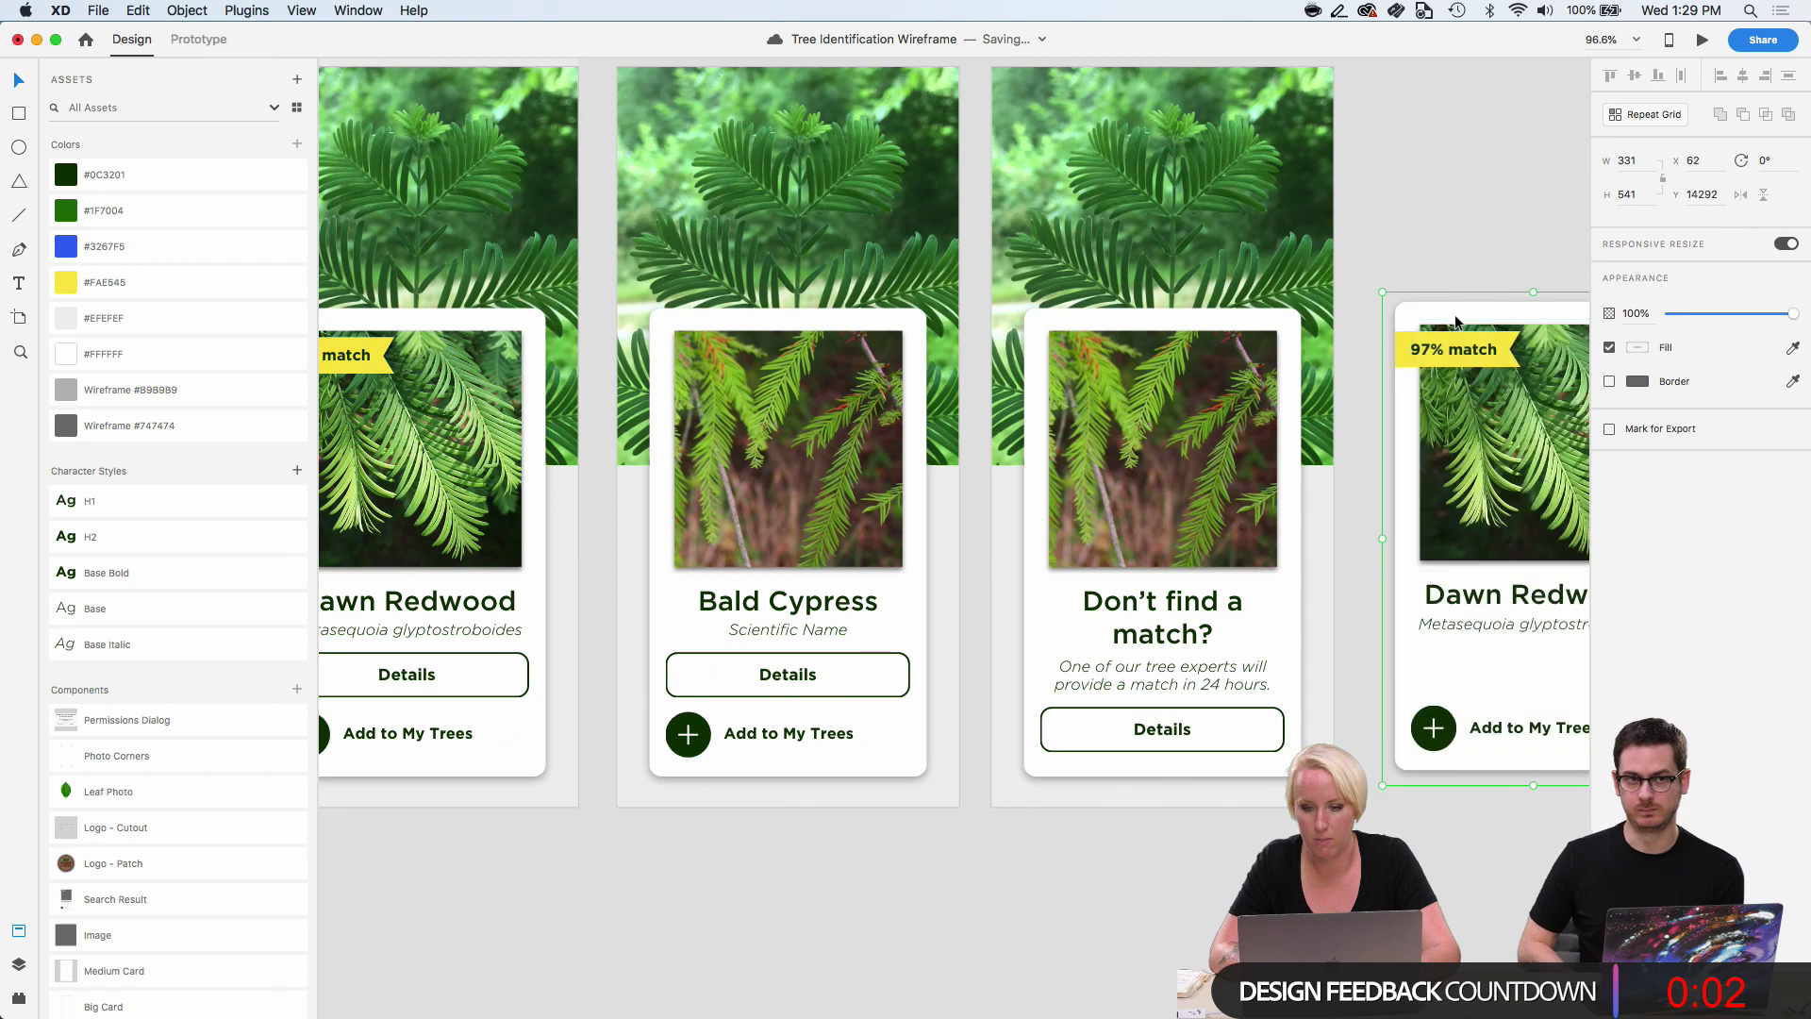
# Change the match ribbon's fill on the duplicated Dawn Redwood card to orange #FAA645.
pyautogui.doubleClick(1455, 342)
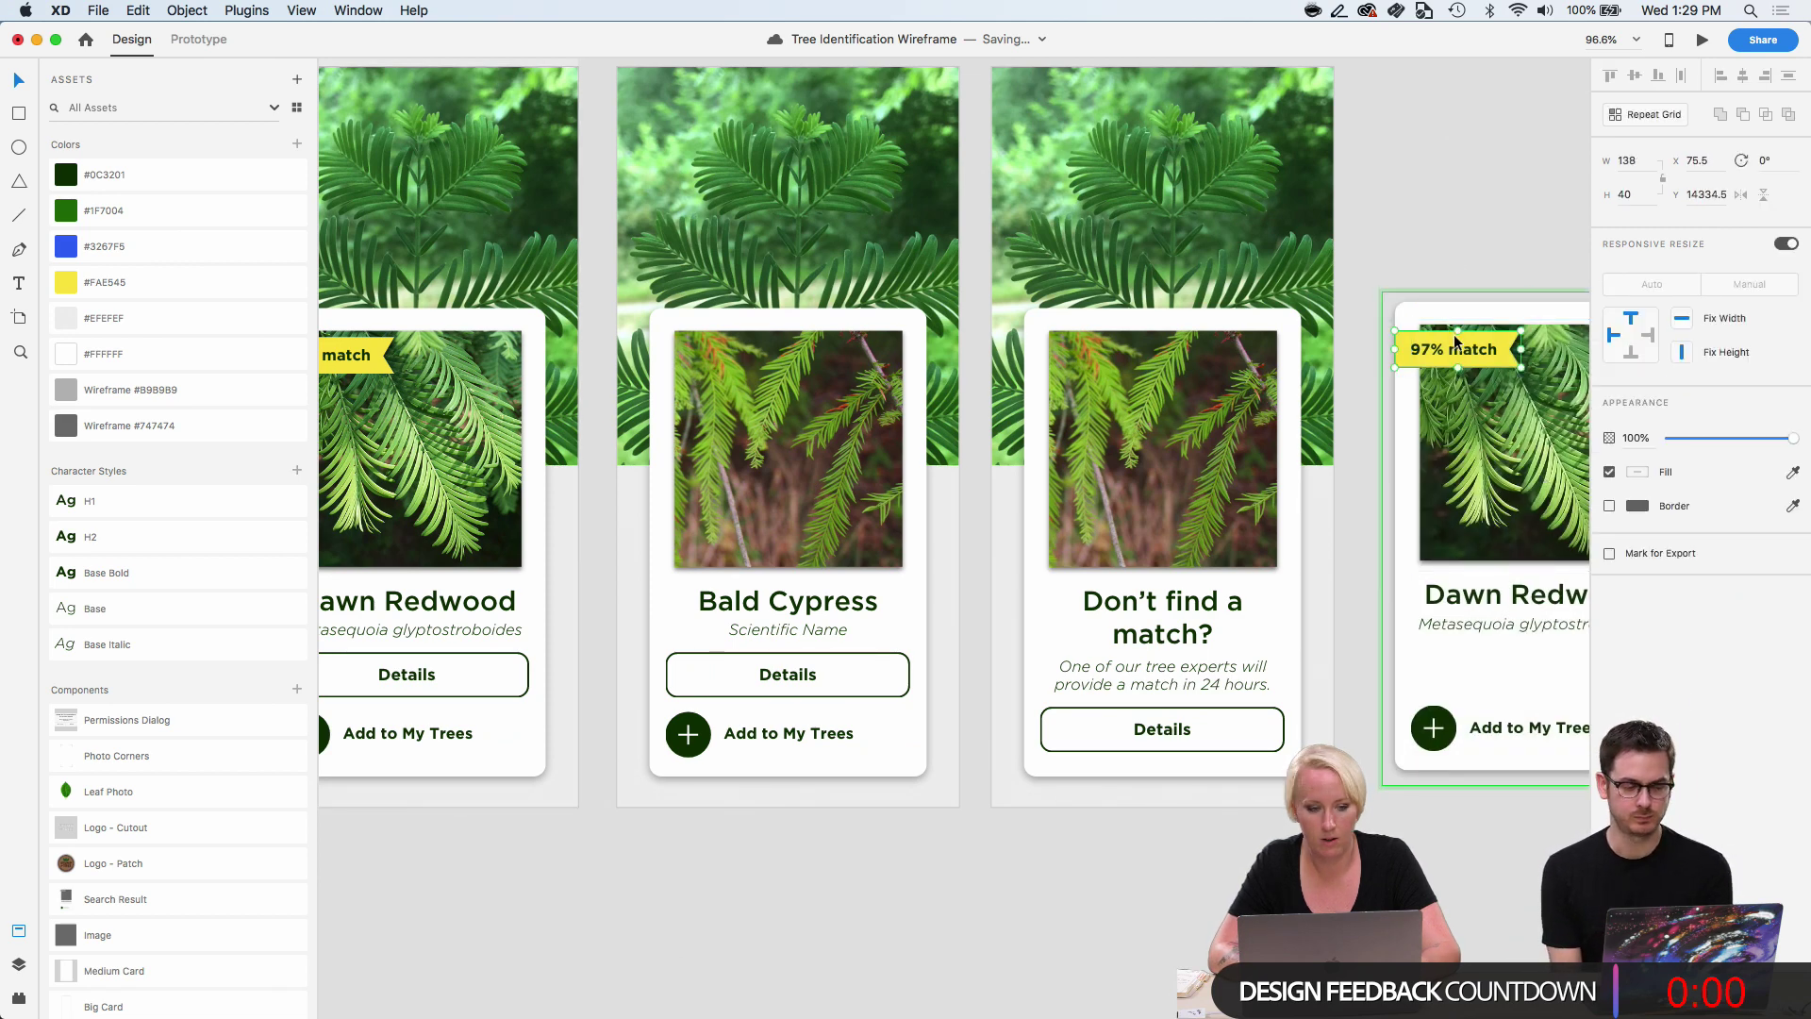
pyautogui.doubleClick(1455, 343)
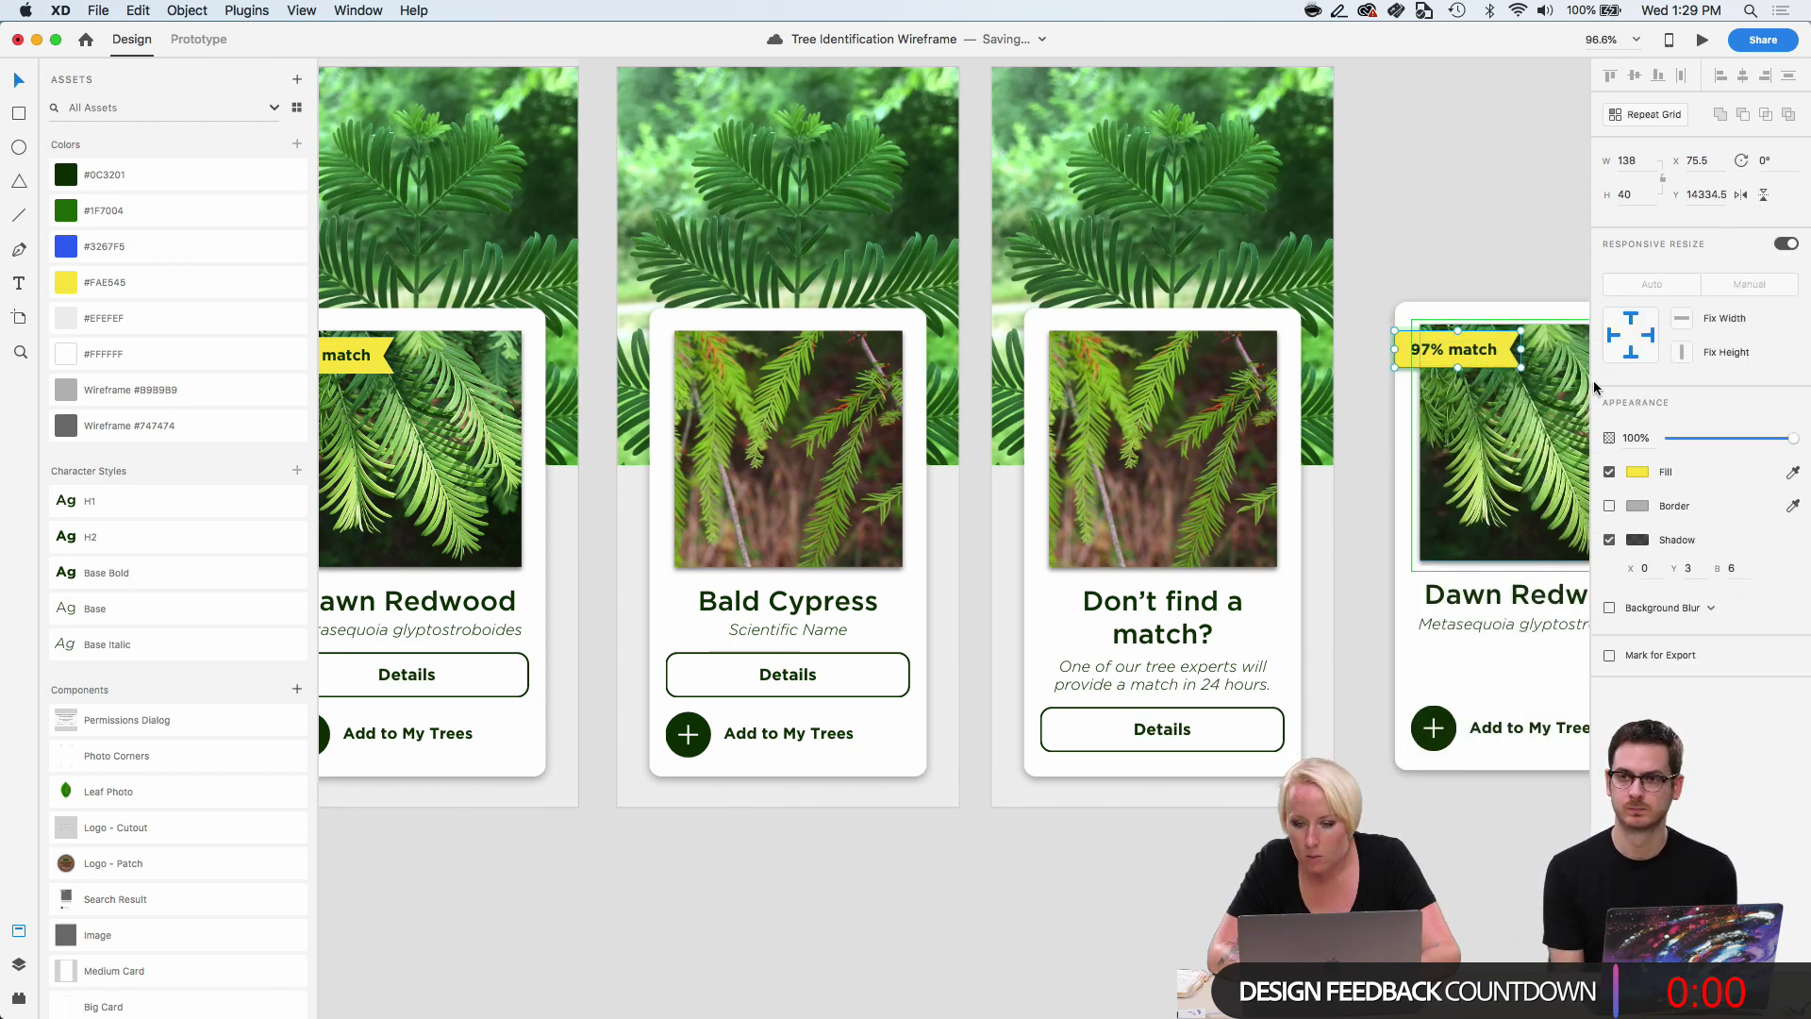
pyautogui.click(1639, 471)
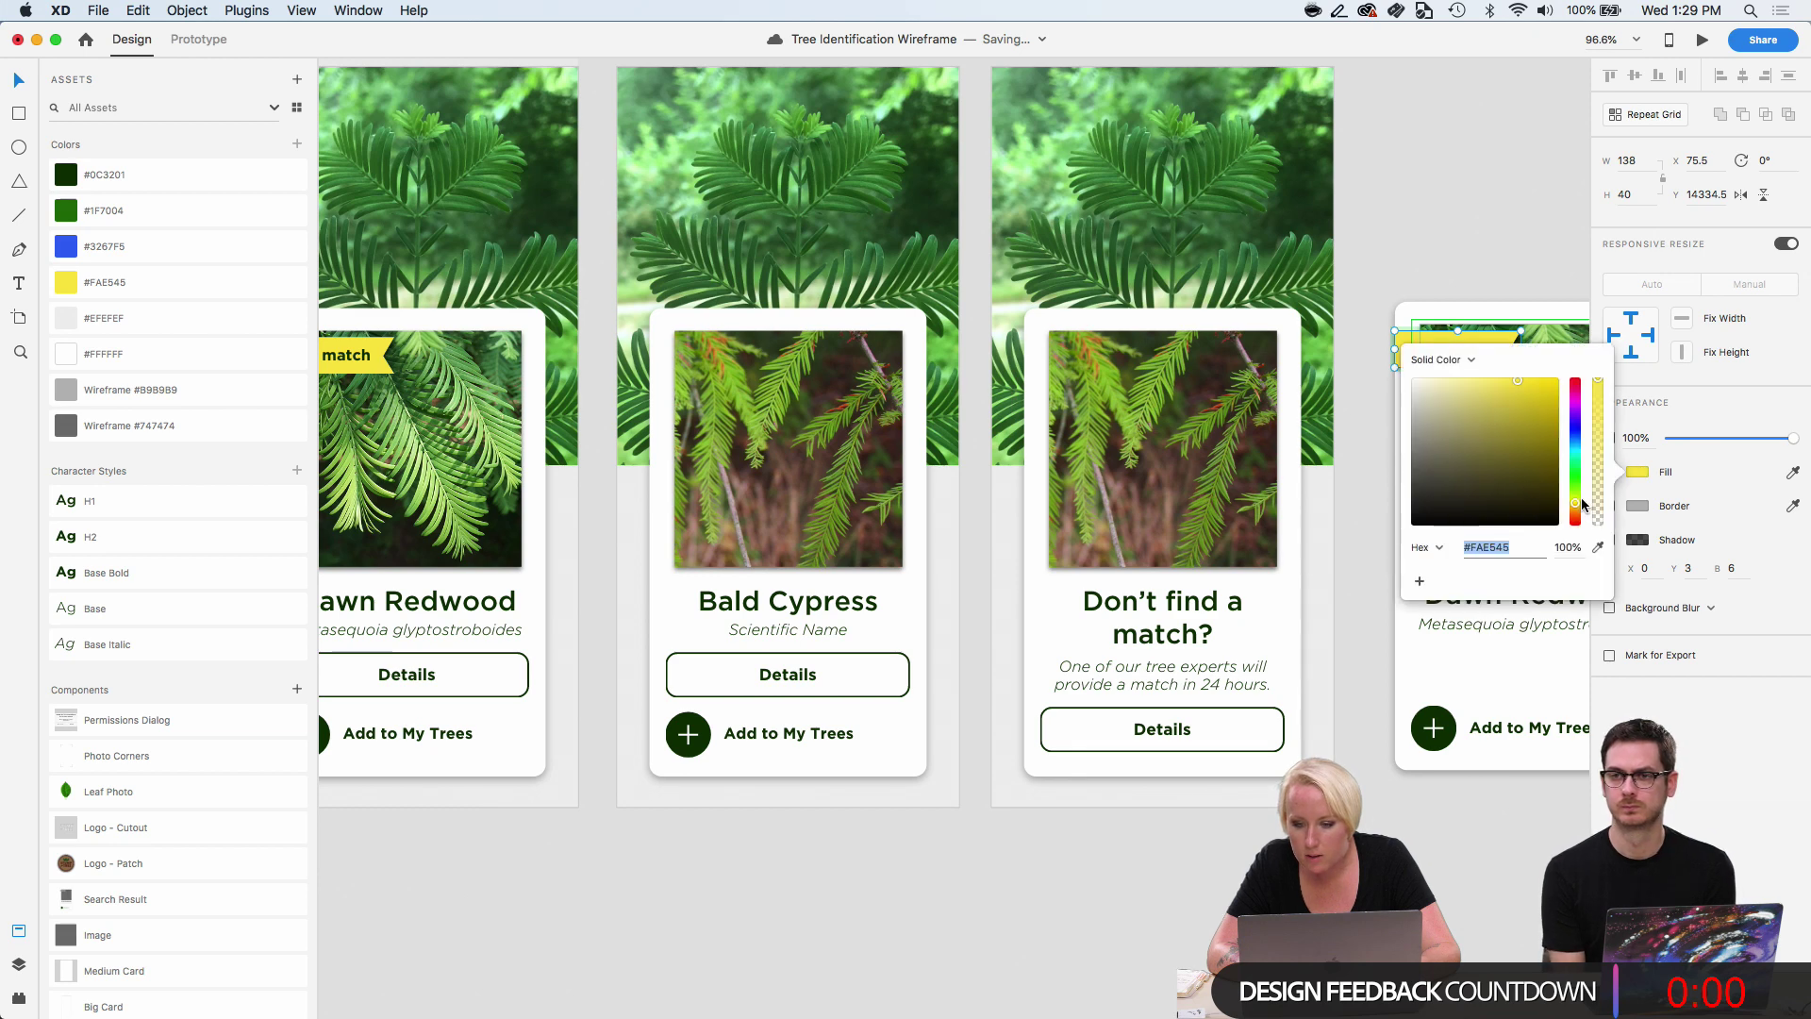
pyautogui.moveTo(1580, 498); pyautogui.dragTo(1578, 512)
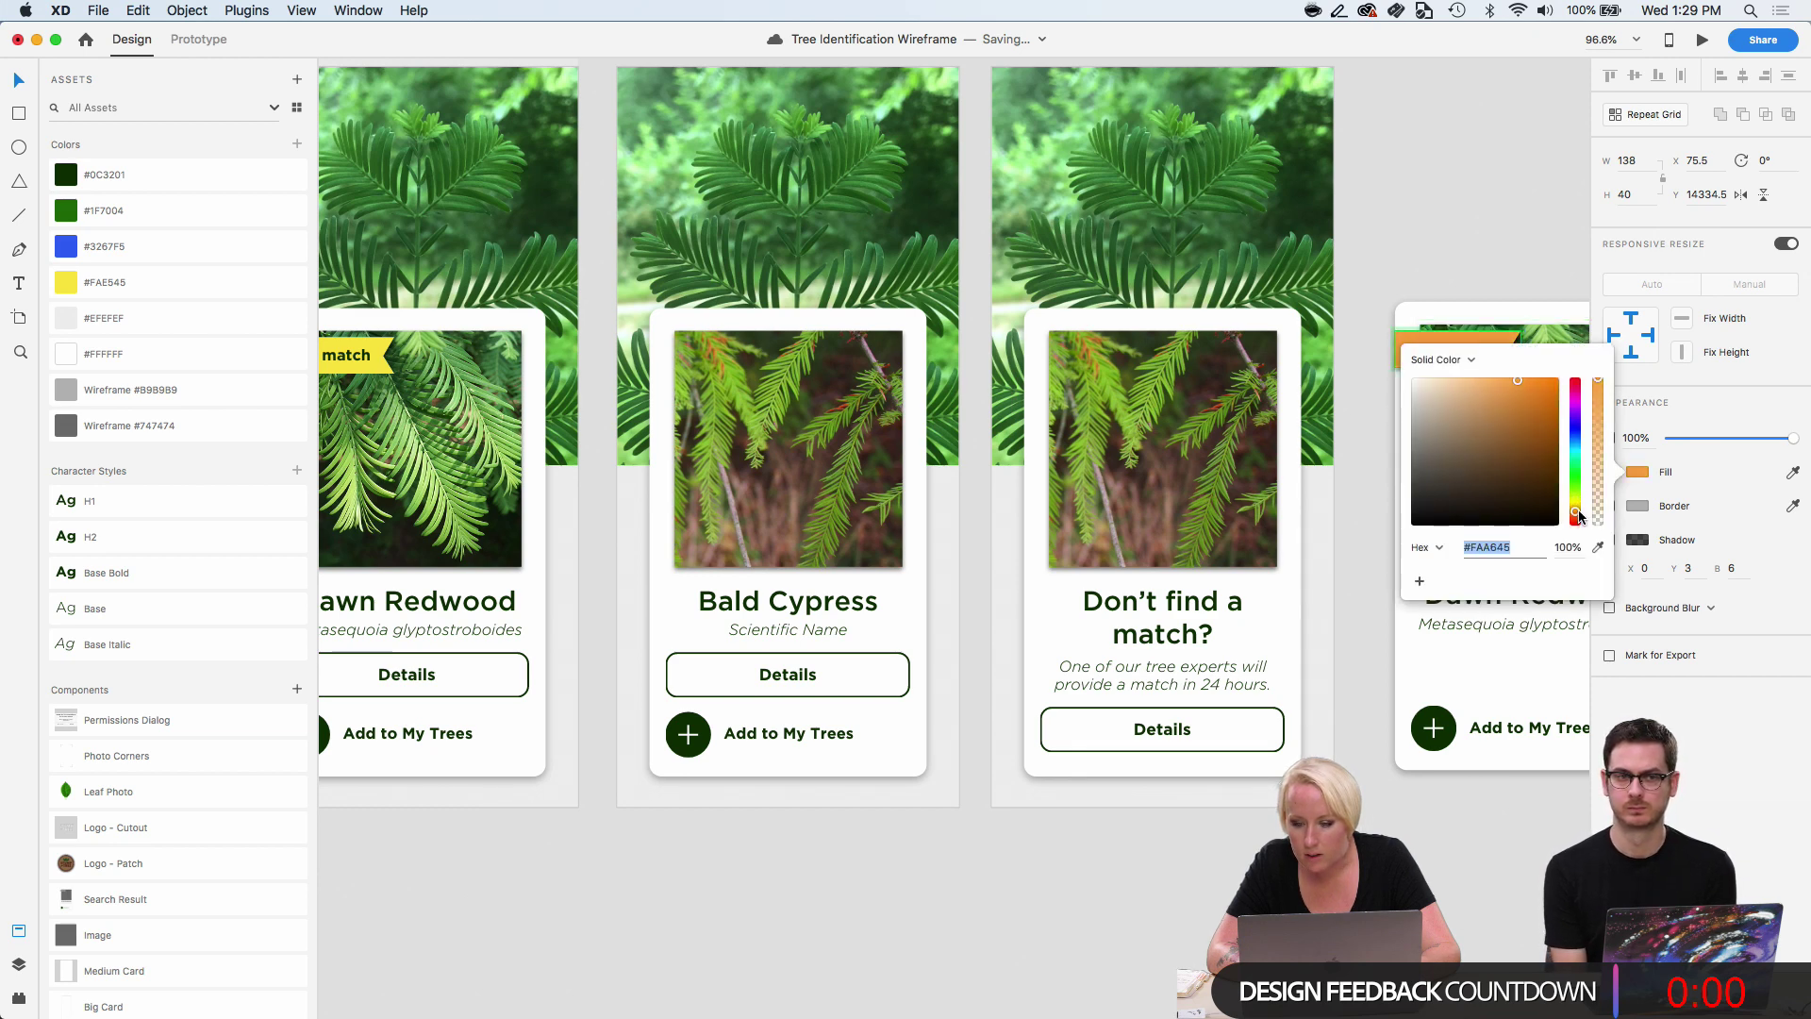
pyautogui.click(1520, 313)
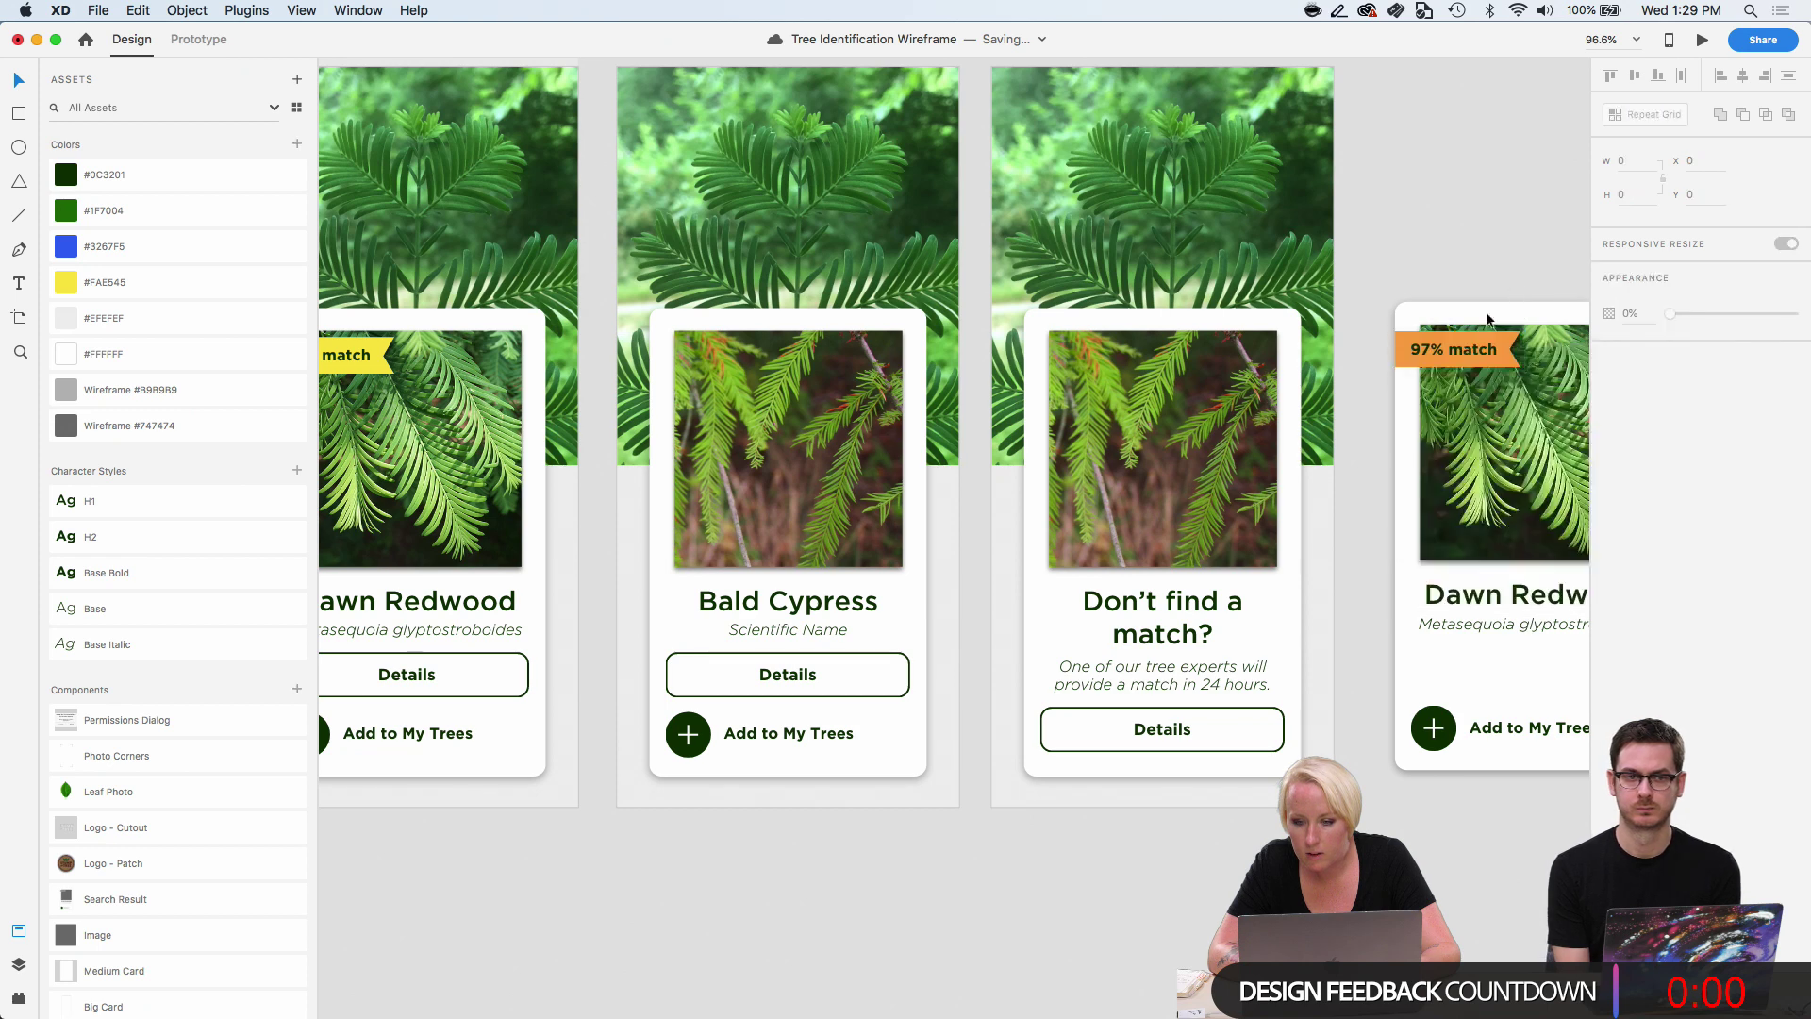
# Change the orange ribbon's label on the duplicated card to "23% match".
pyautogui.doubleClick(1446, 349)
pyautogui.doubleClick(1447, 349)
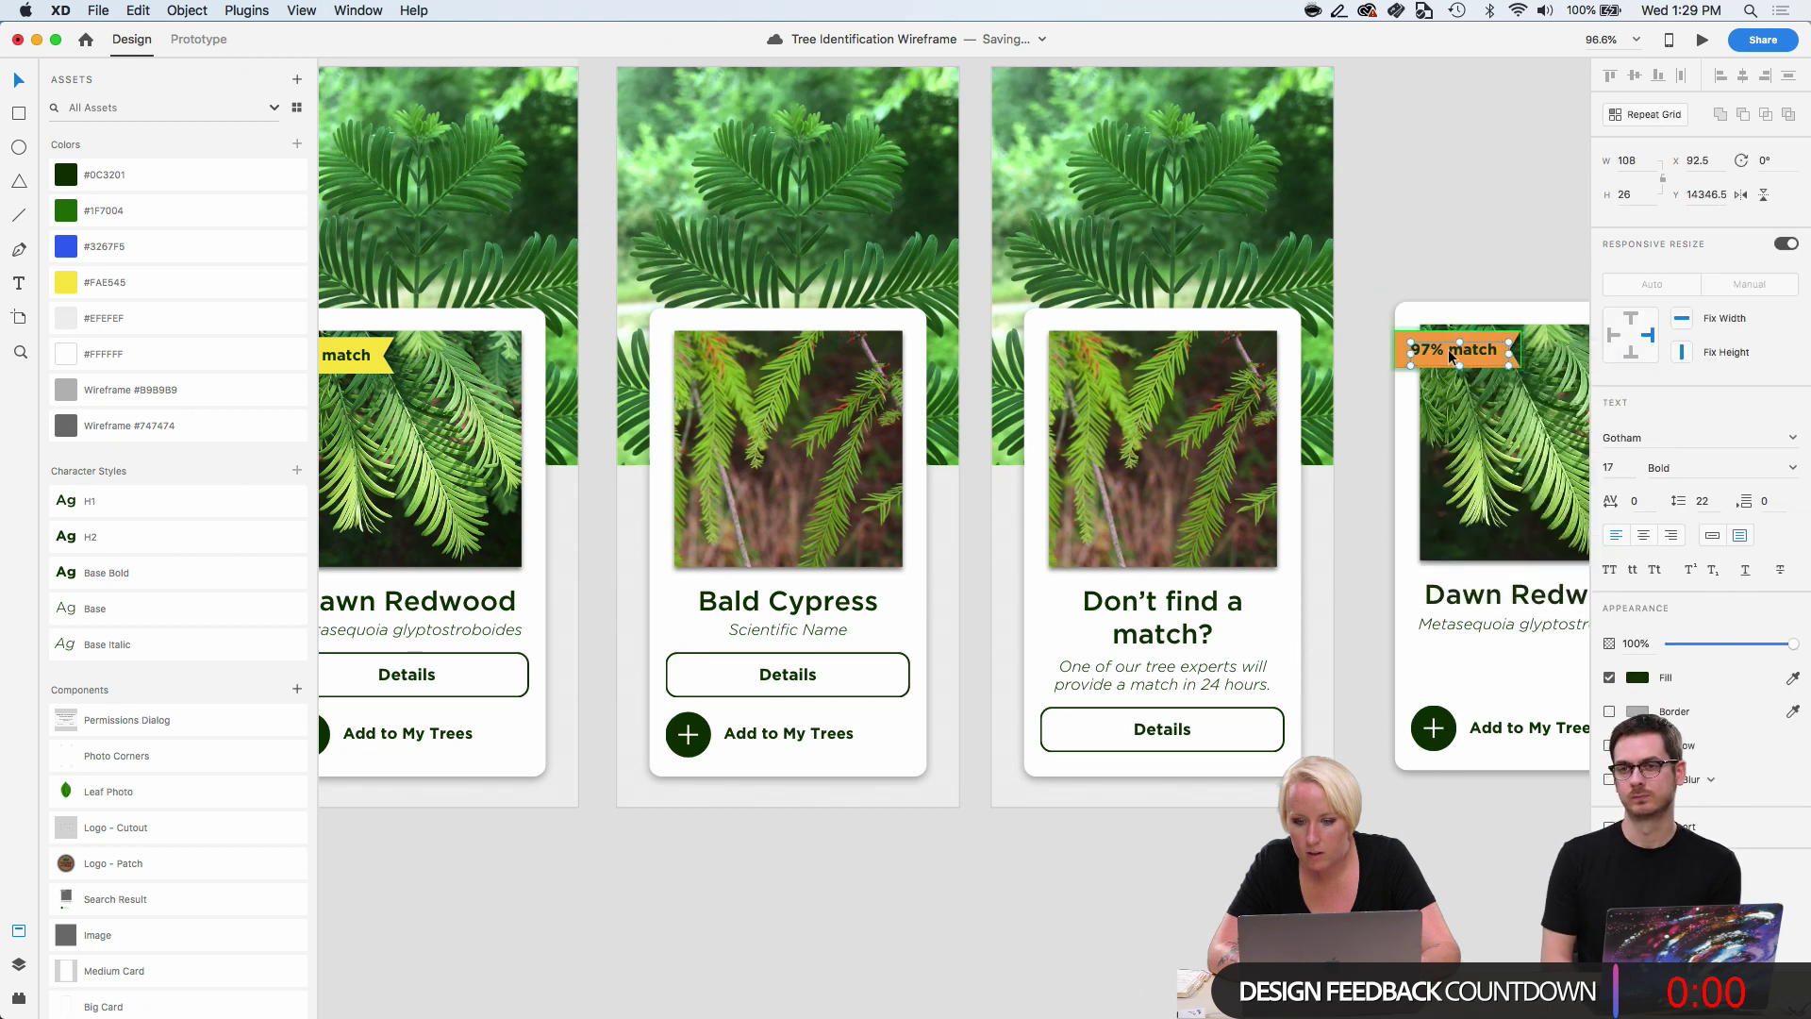
pyautogui.doubleClick(1447, 349)
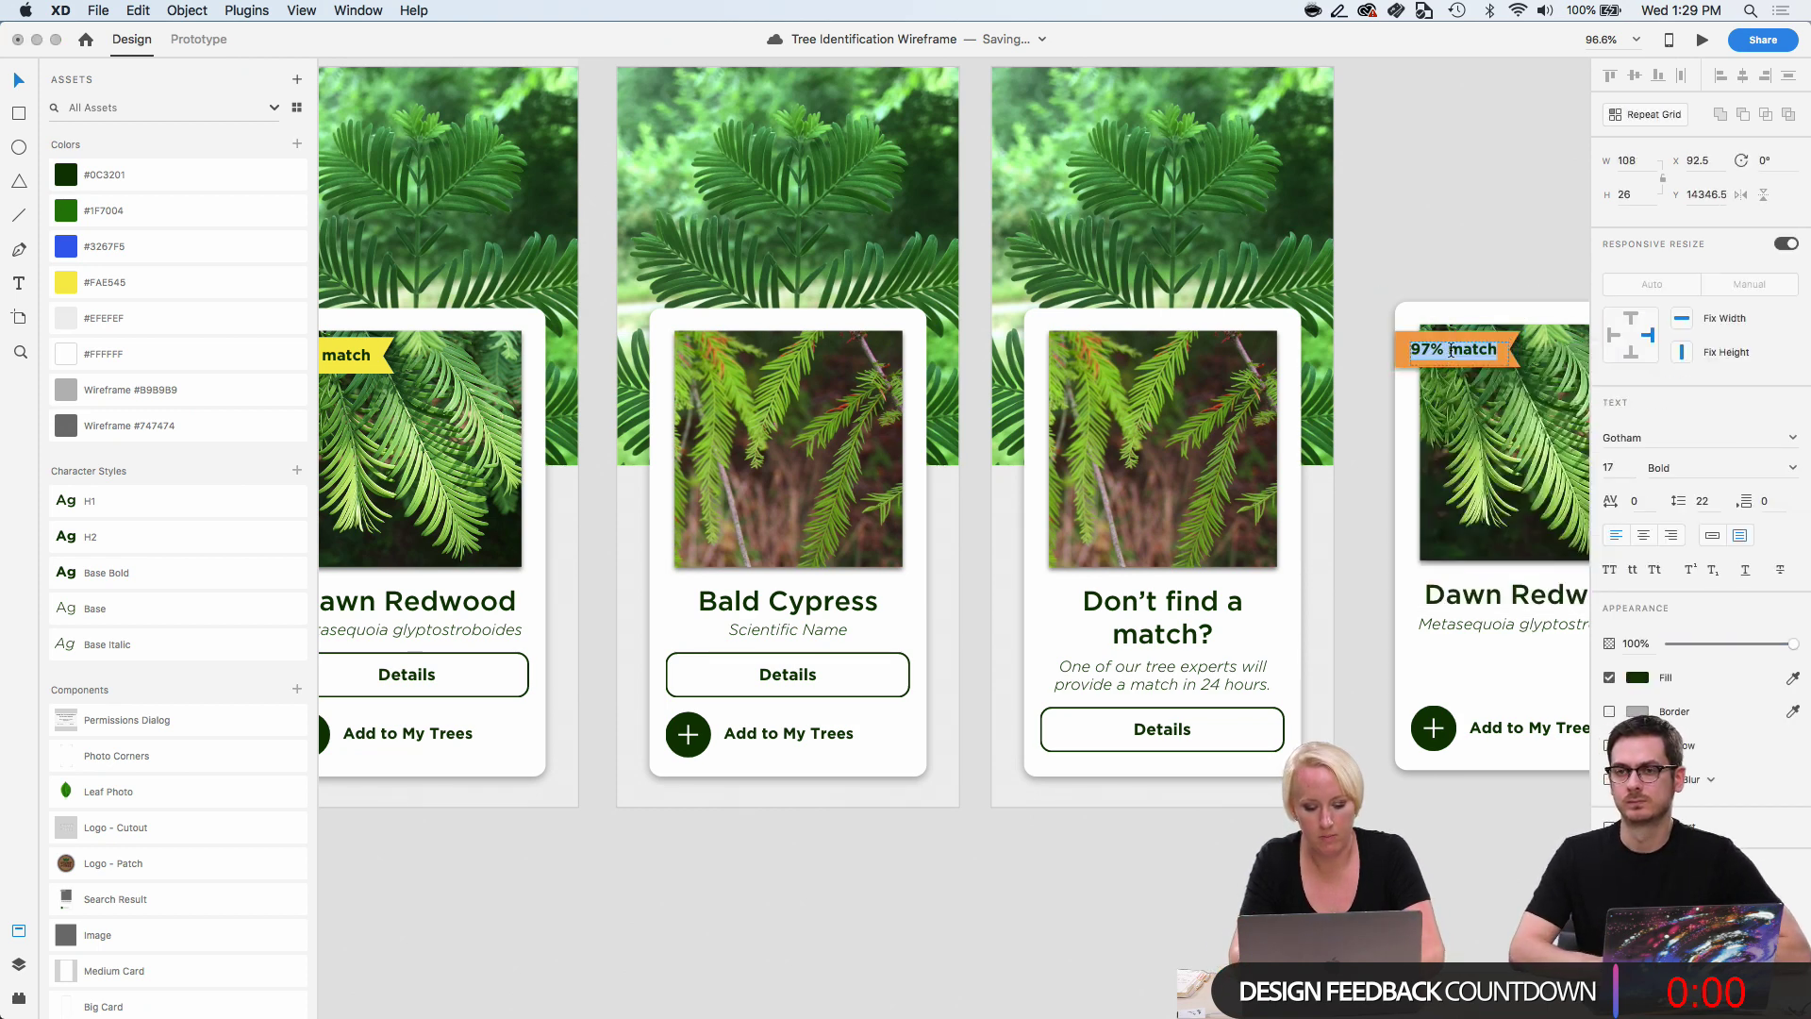
pyautogui.write('23')
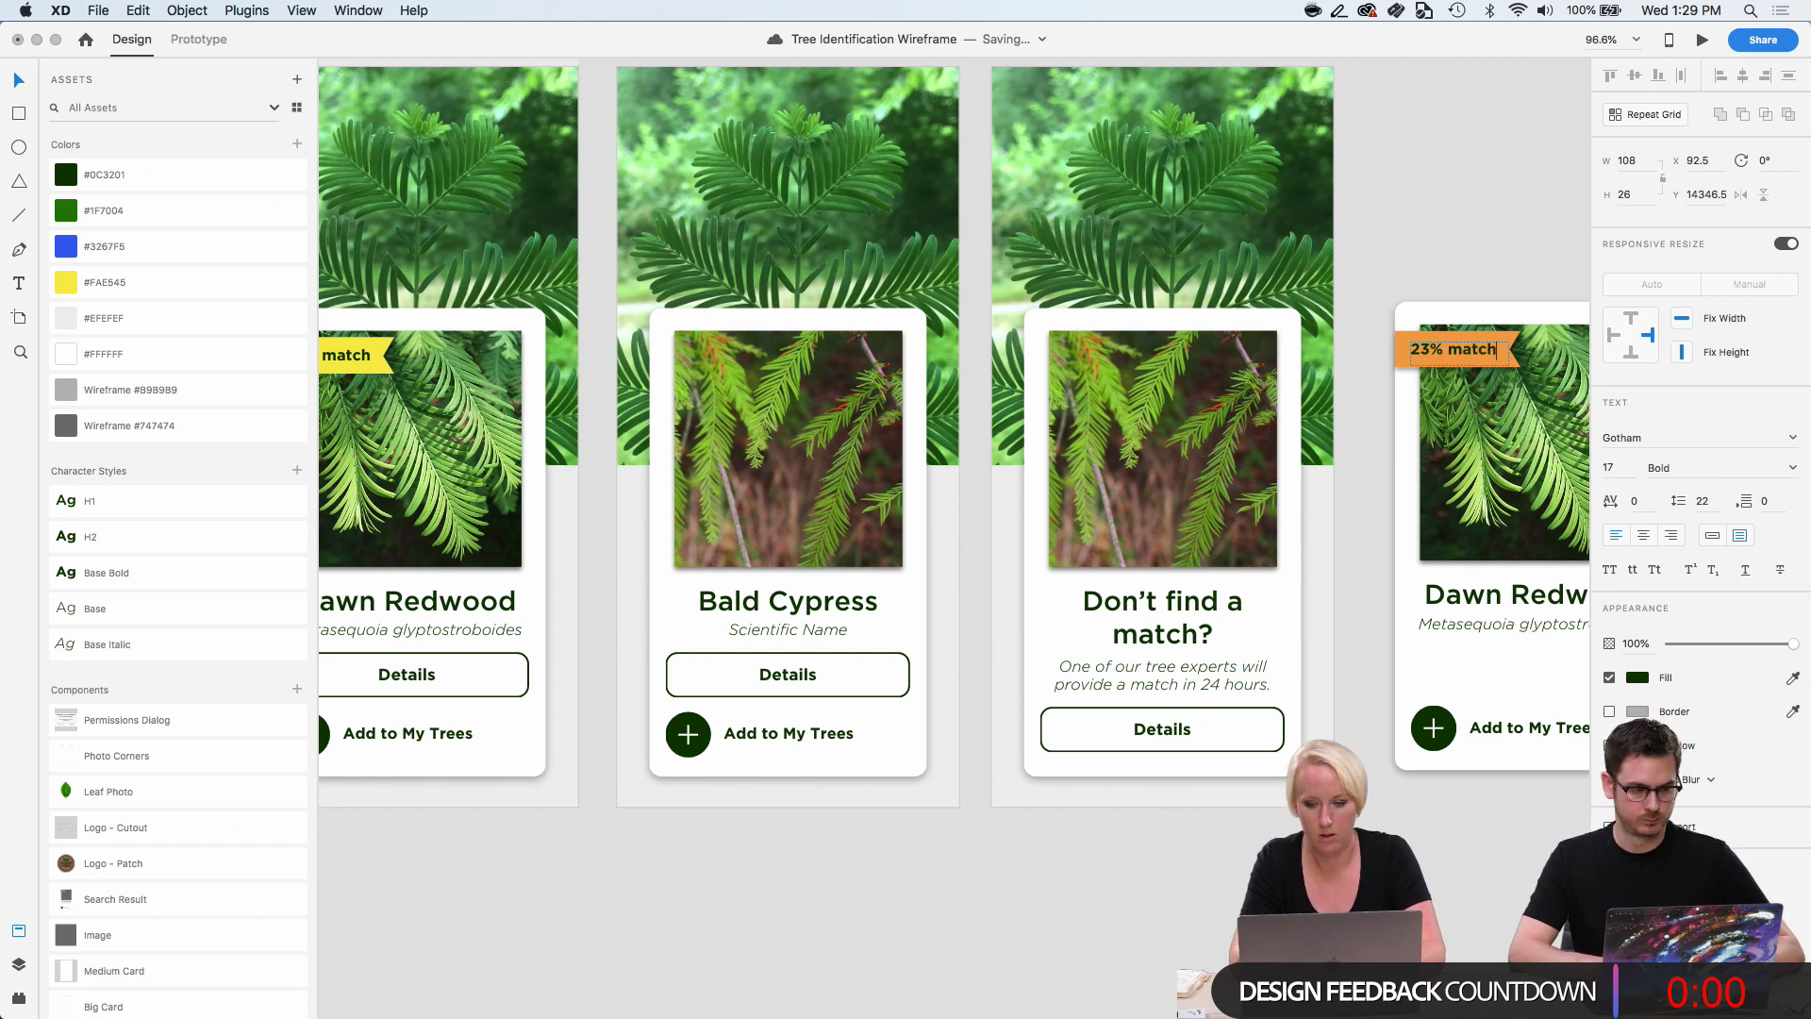
pyautogui.hscroll(3, 1460, 266)
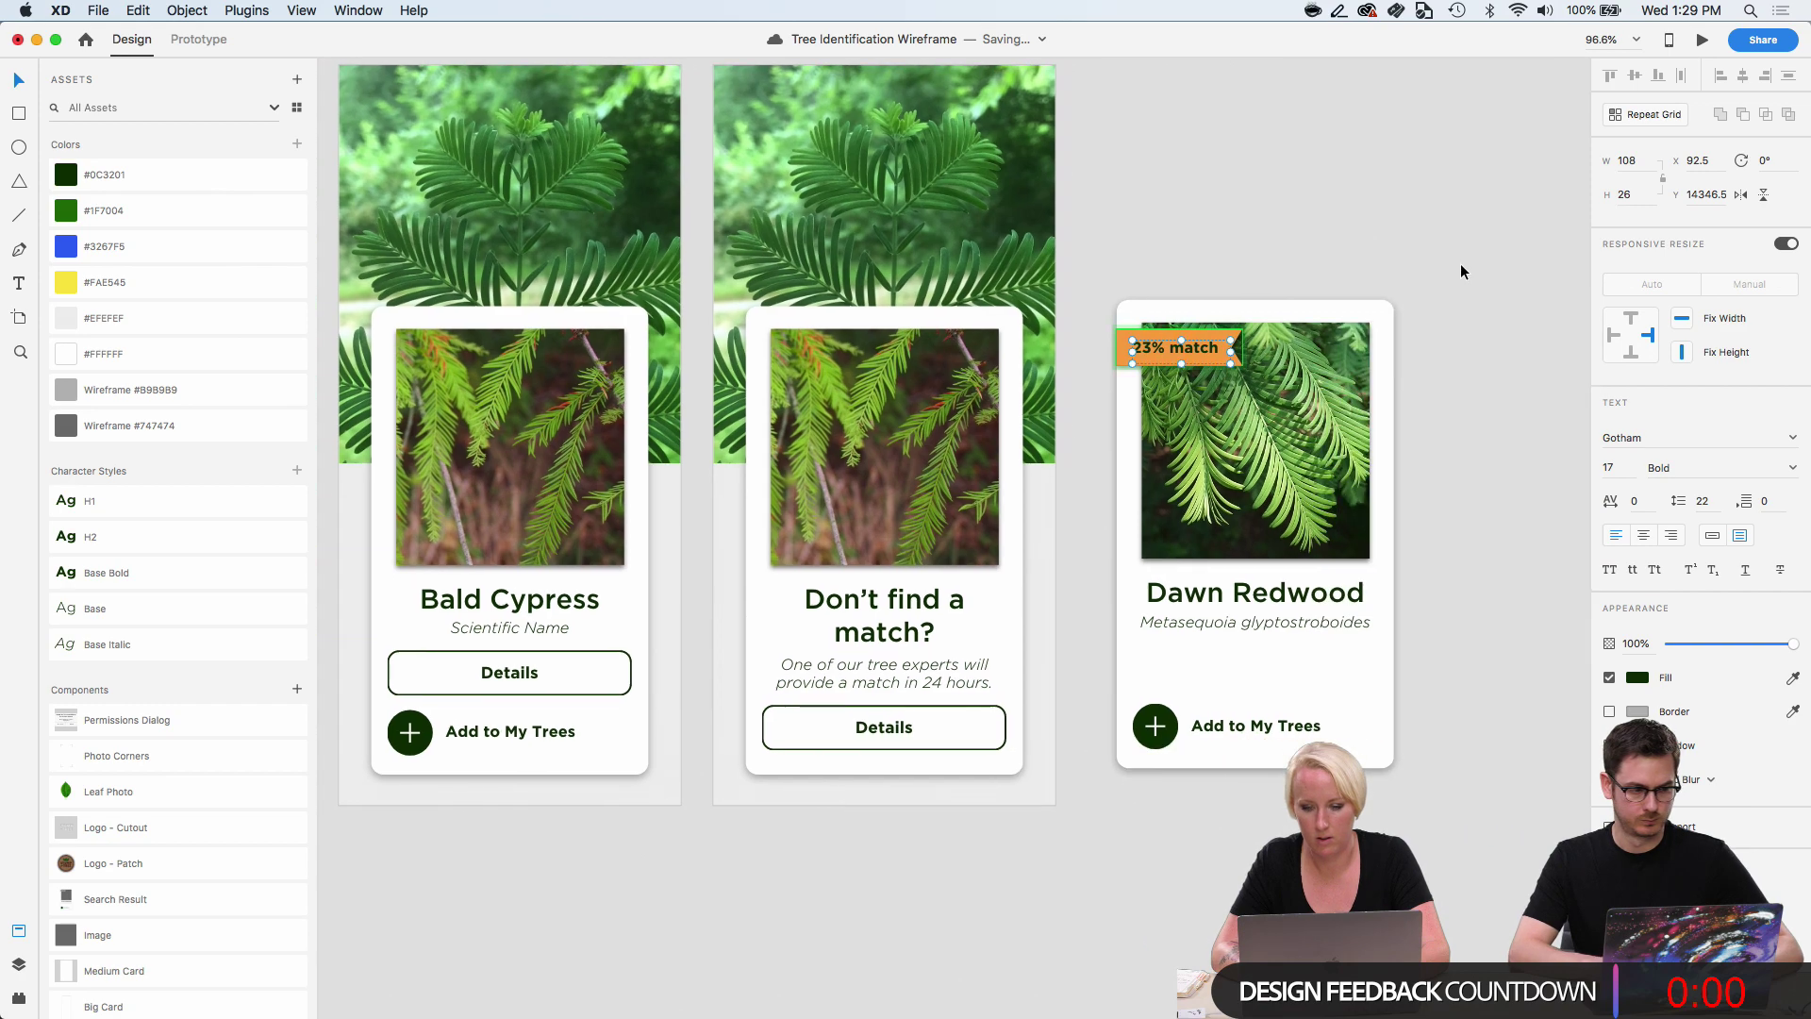
pyautogui.click(1479, 356)
# Review the orange-ribbon card, the Camera - 1 and Camera - Thinking screens, and the Results screens.
pyautogui.scroll(3, 1248, 459)
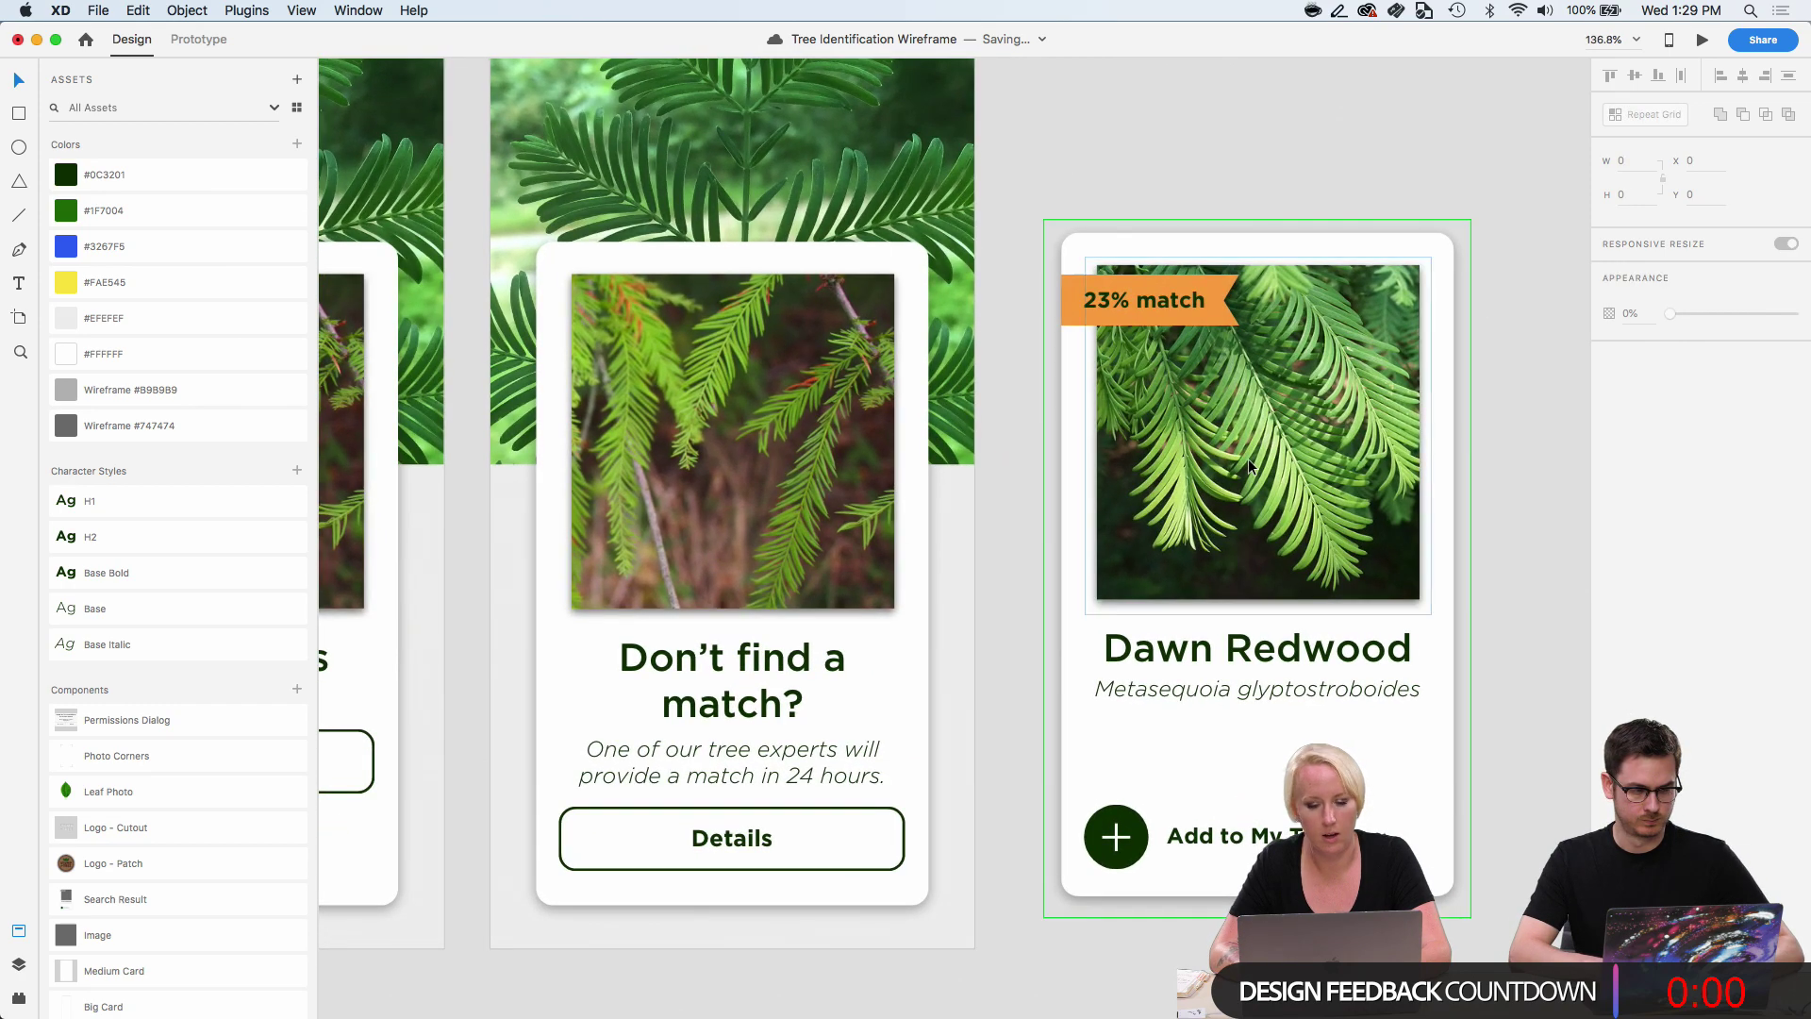
pyautogui.scroll(-3, 1248, 458)
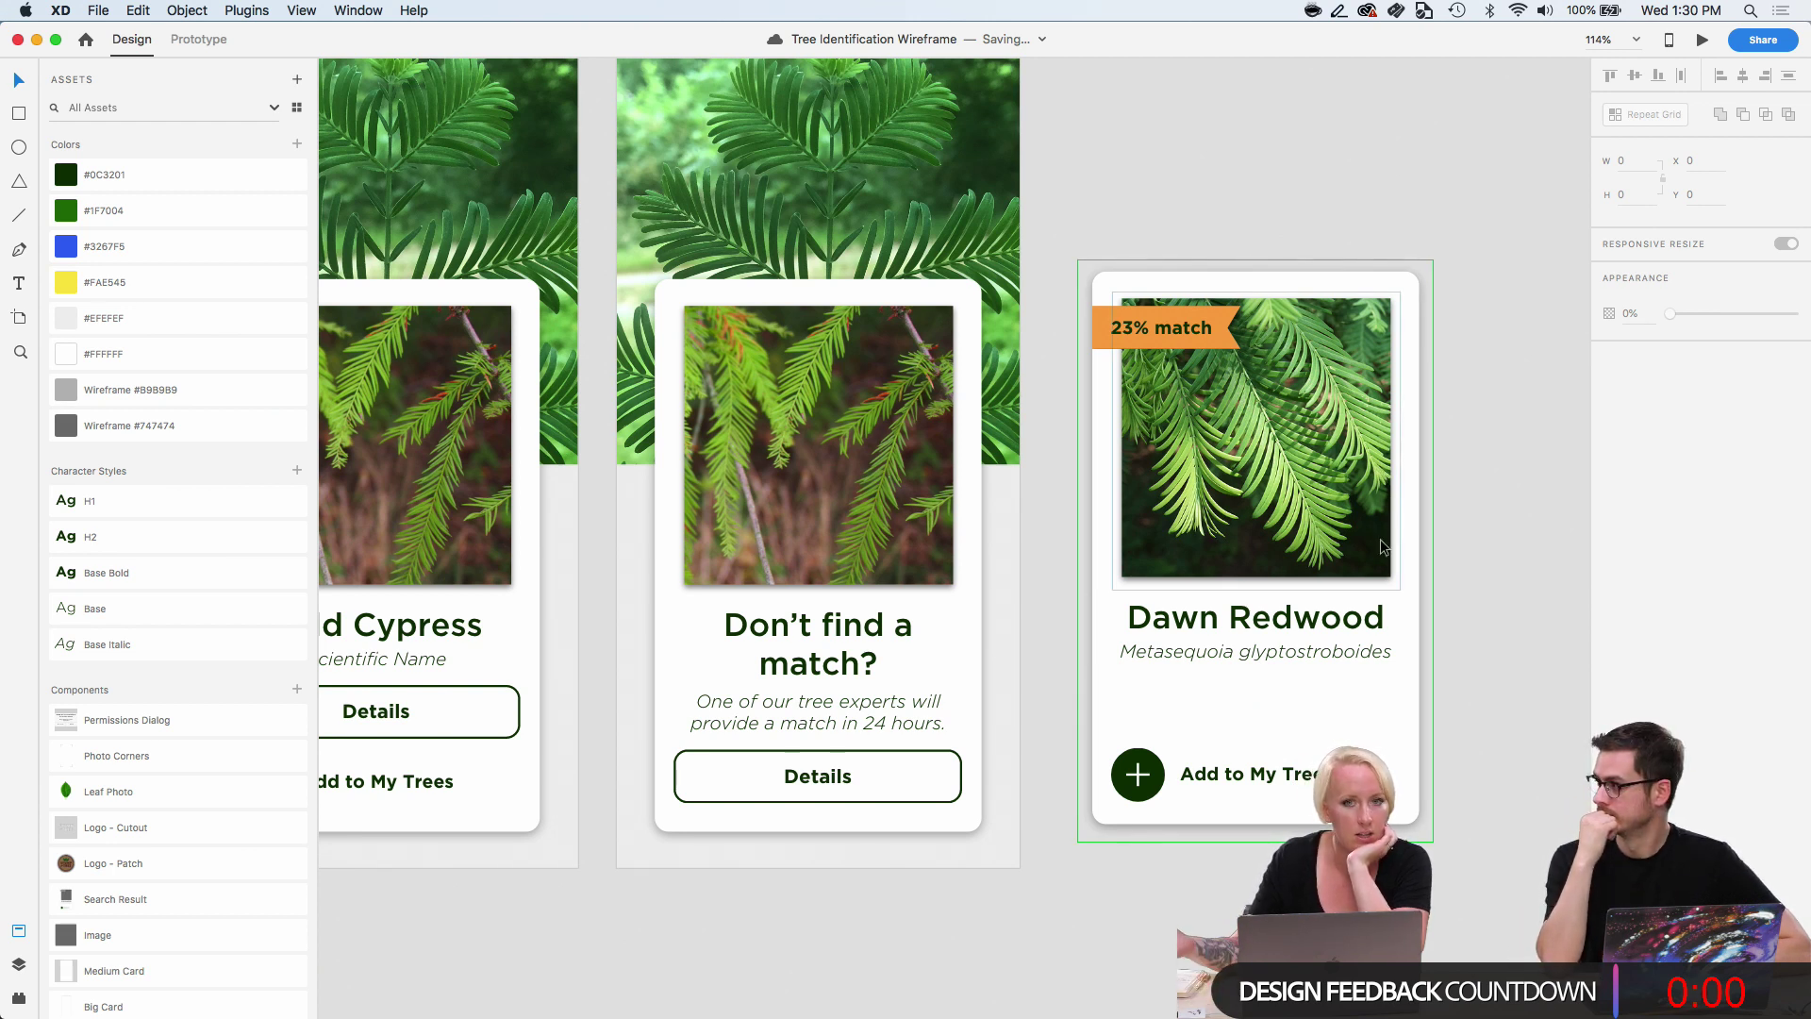
pyautogui.scroll(-3, 1379, 539)
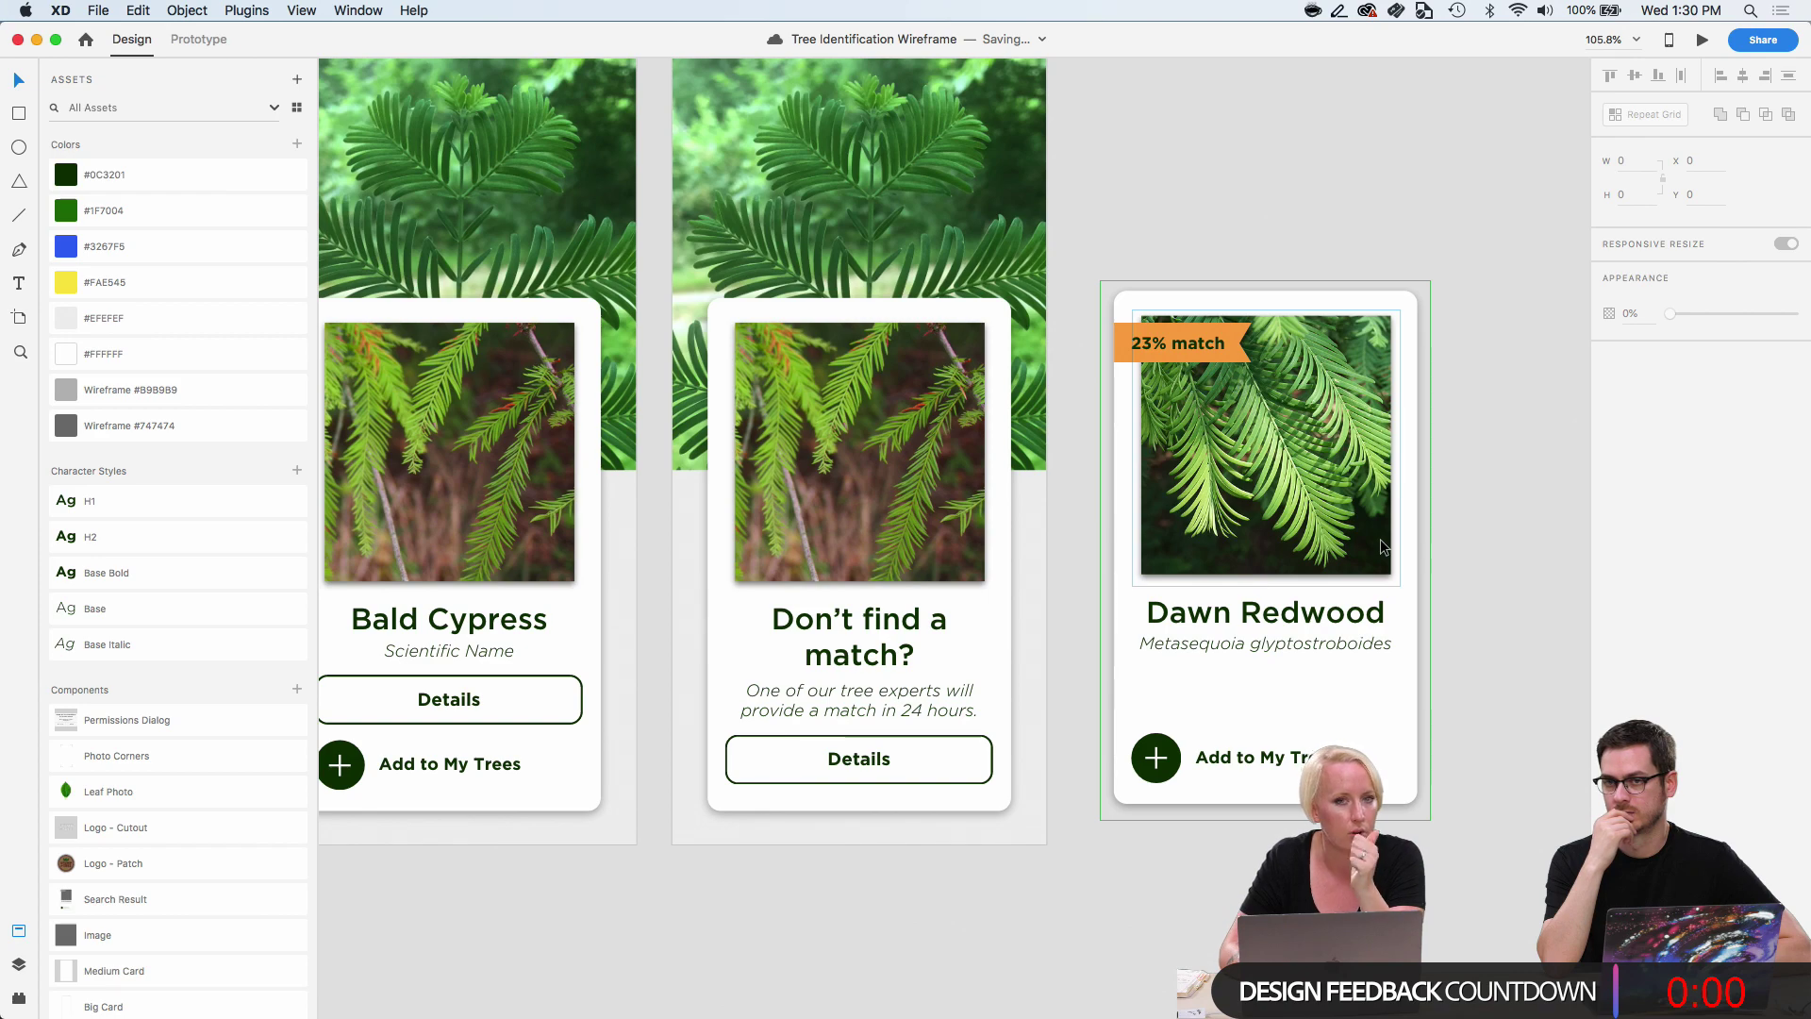
pyautogui.scroll(-5, 1379, 540)
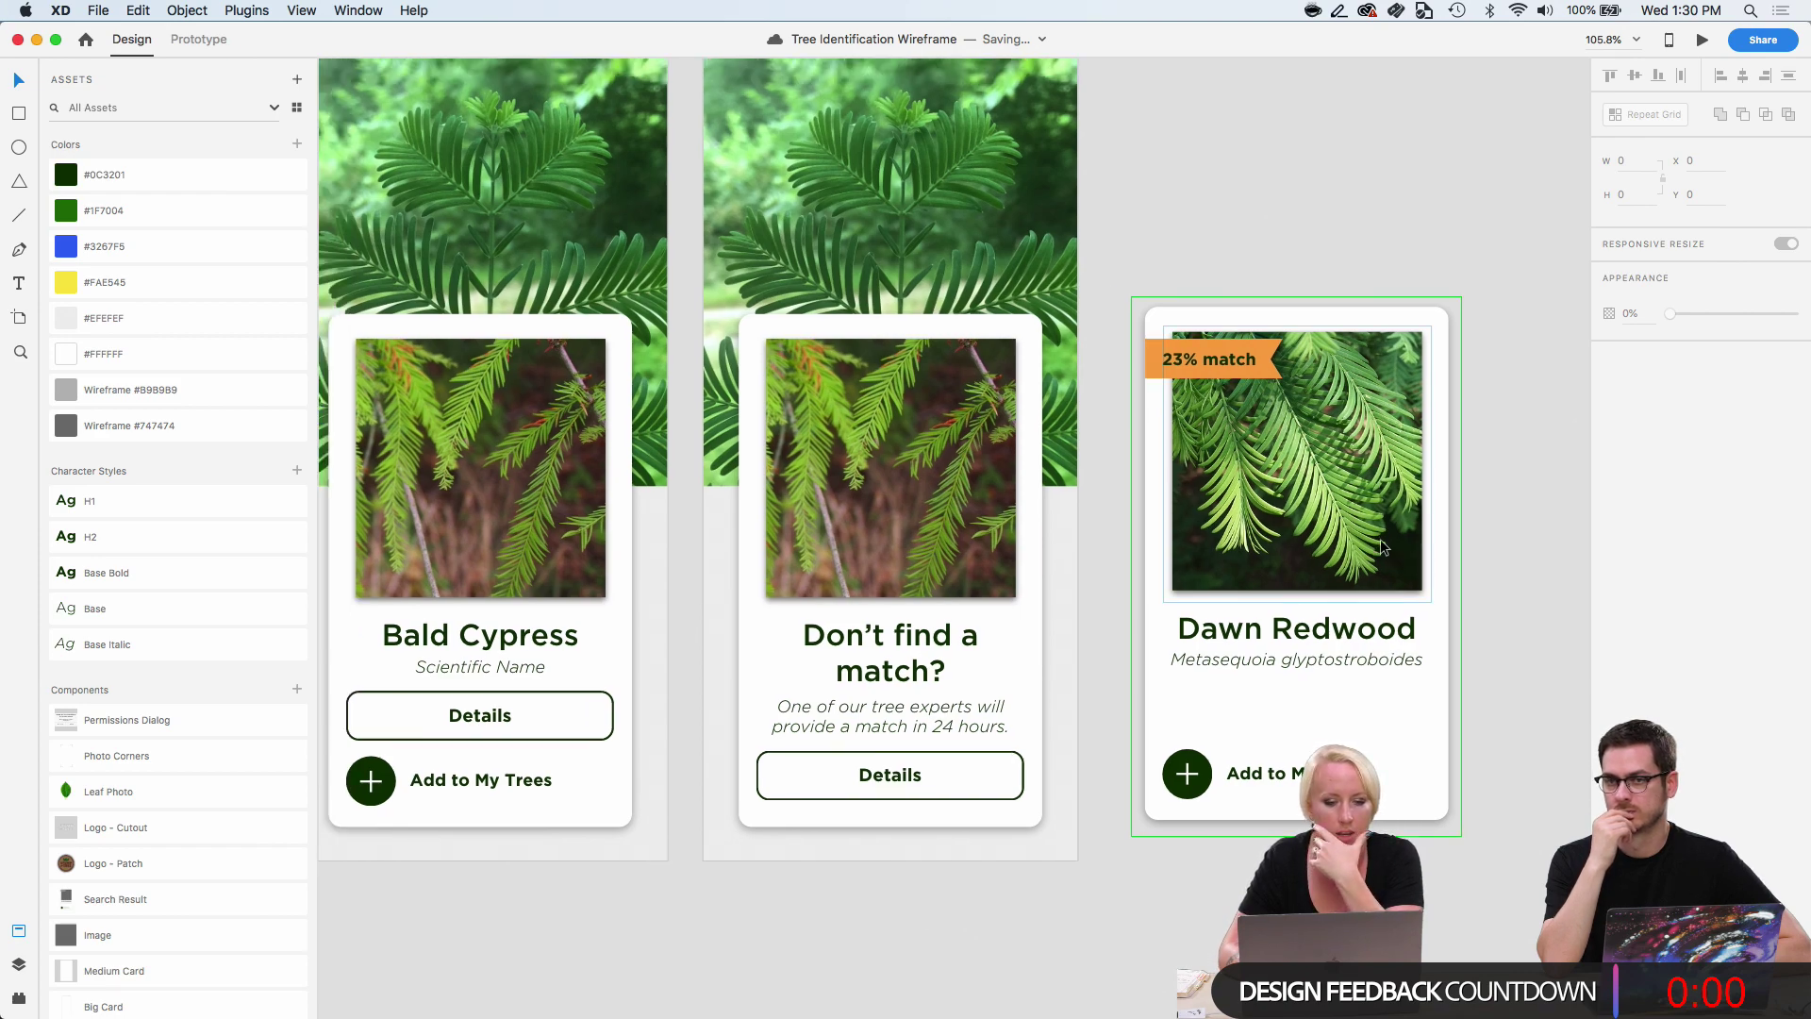
pyautogui.scroll(5, 944, 291)
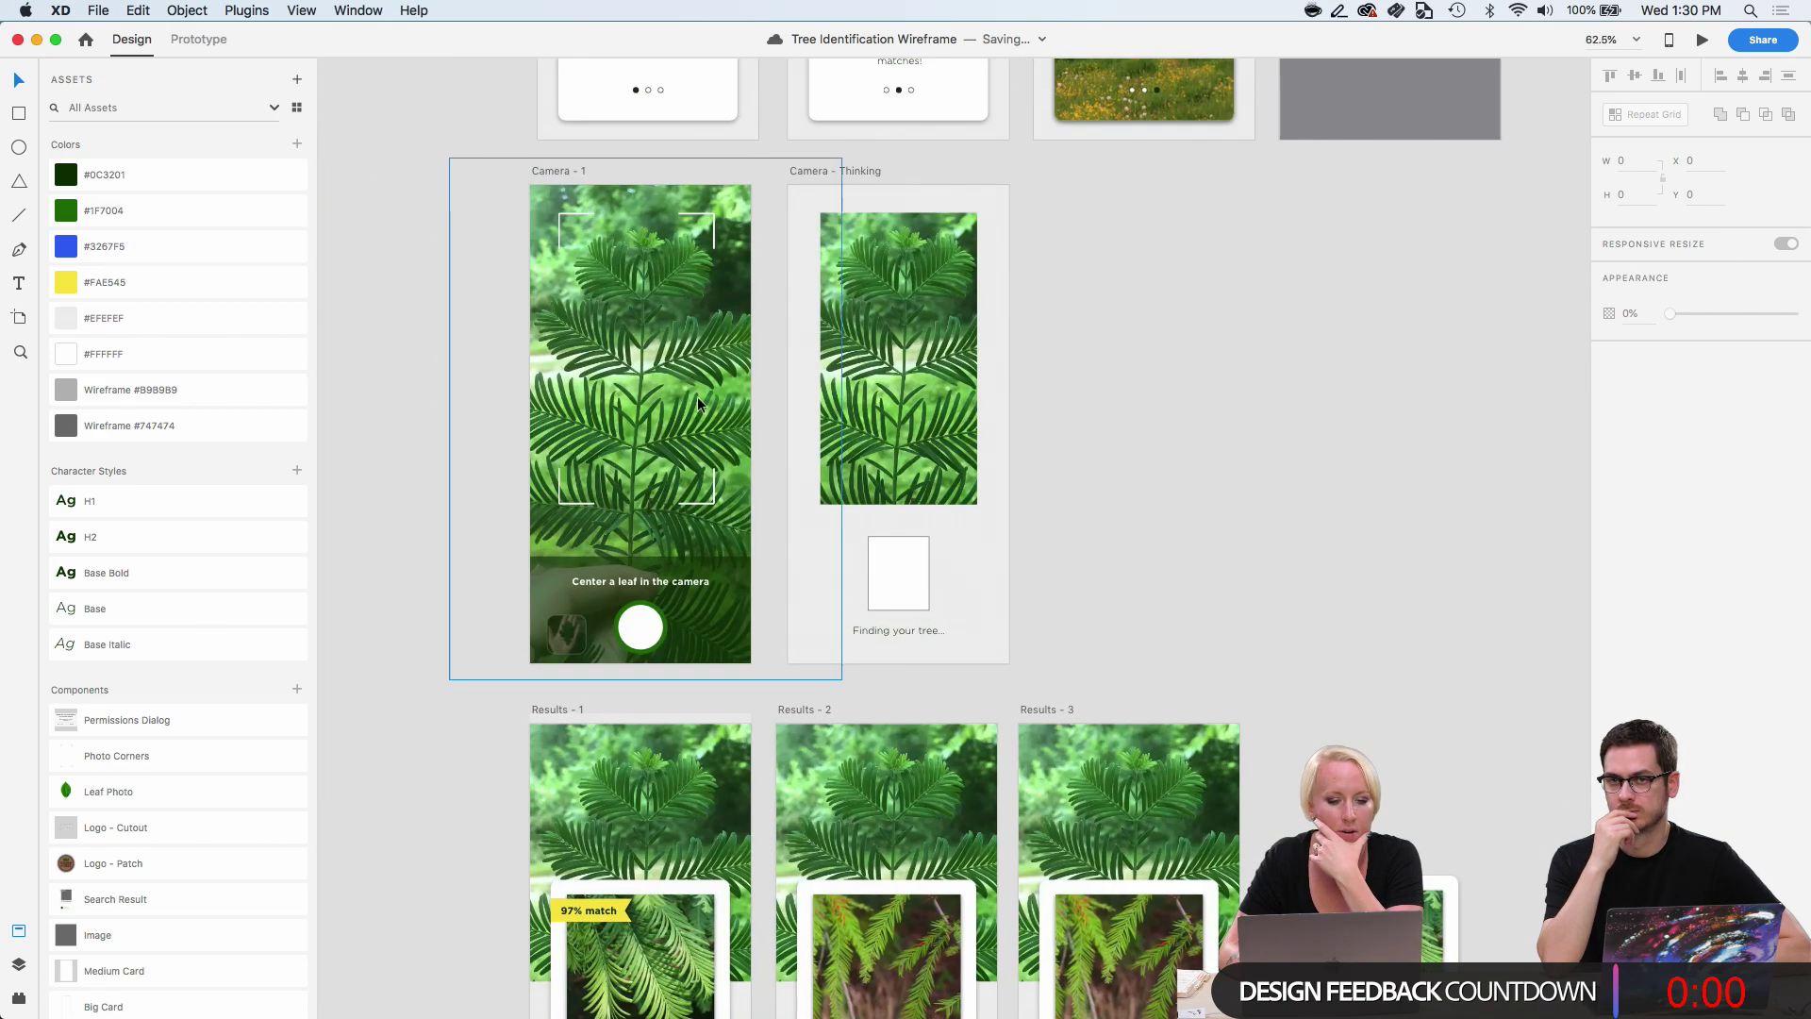
pyautogui.scroll(5, 698, 397)
pyautogui.hscroll(-3, 656, 760)
pyautogui.scroll(2, 656, 760)
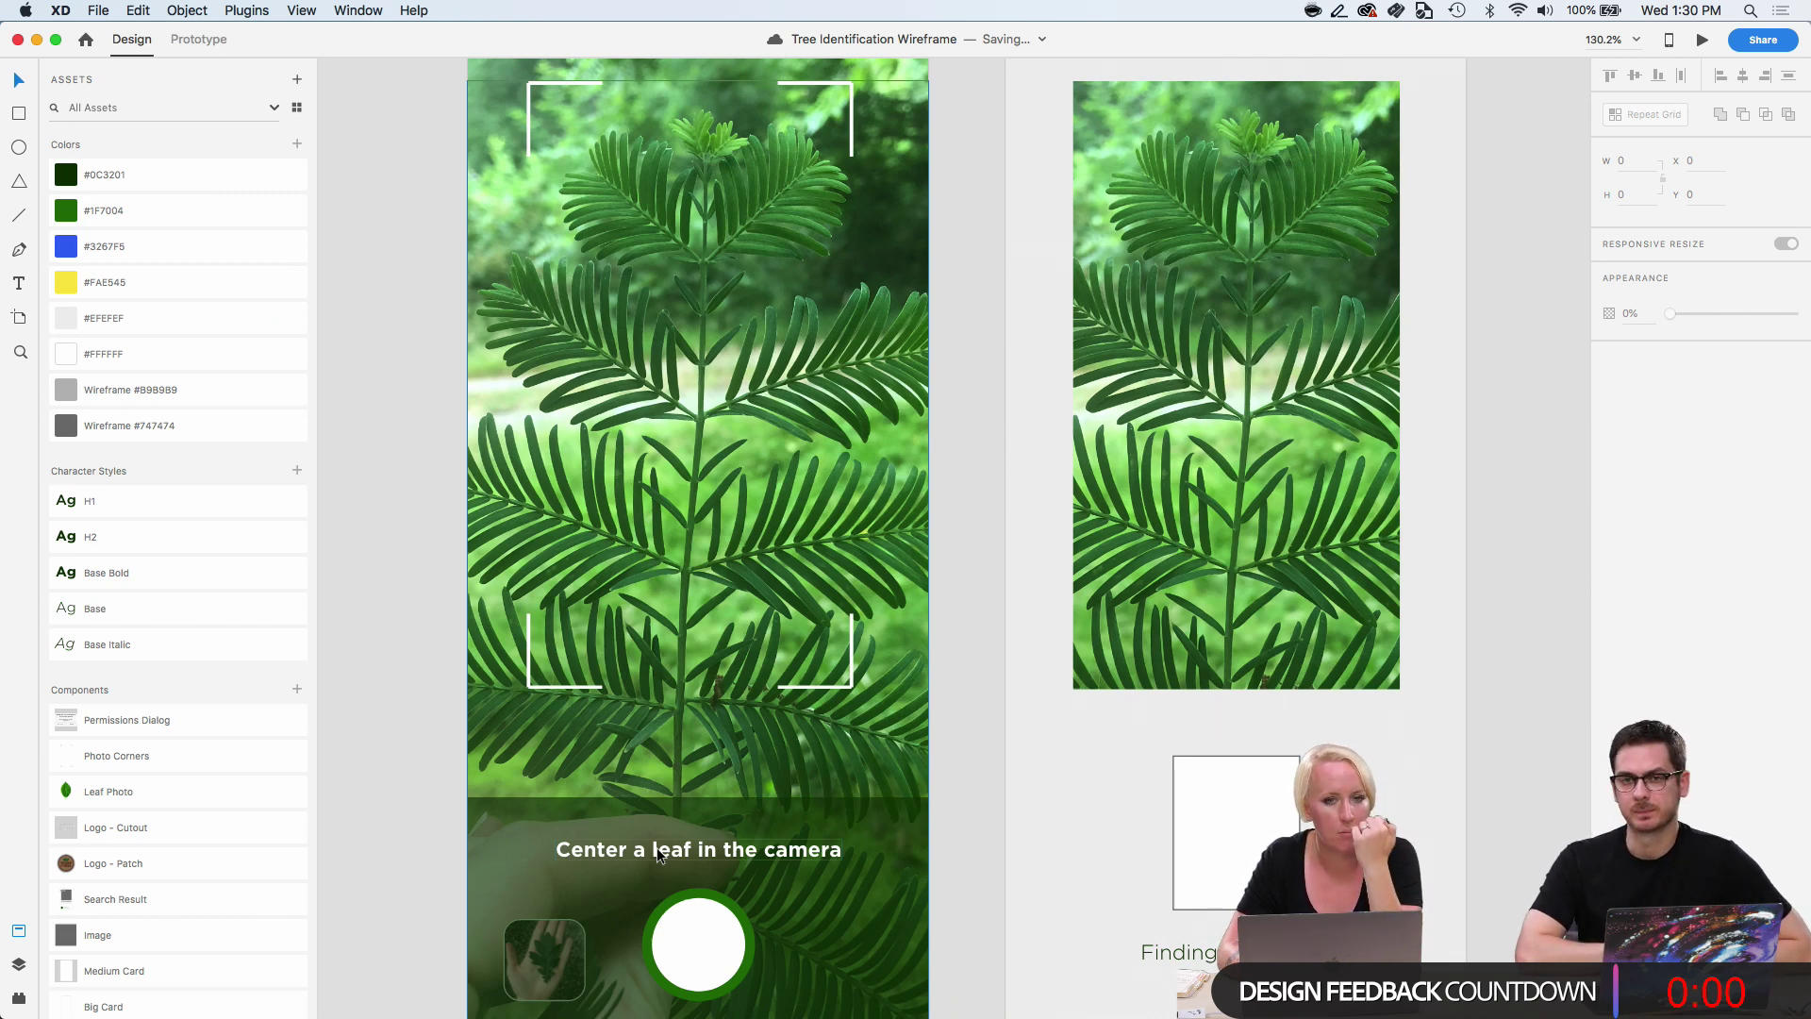
pyautogui.scroll(-3, 656, 847)
pyautogui.scroll(-5, 657, 847)
pyautogui.hscroll(5, 656, 855)
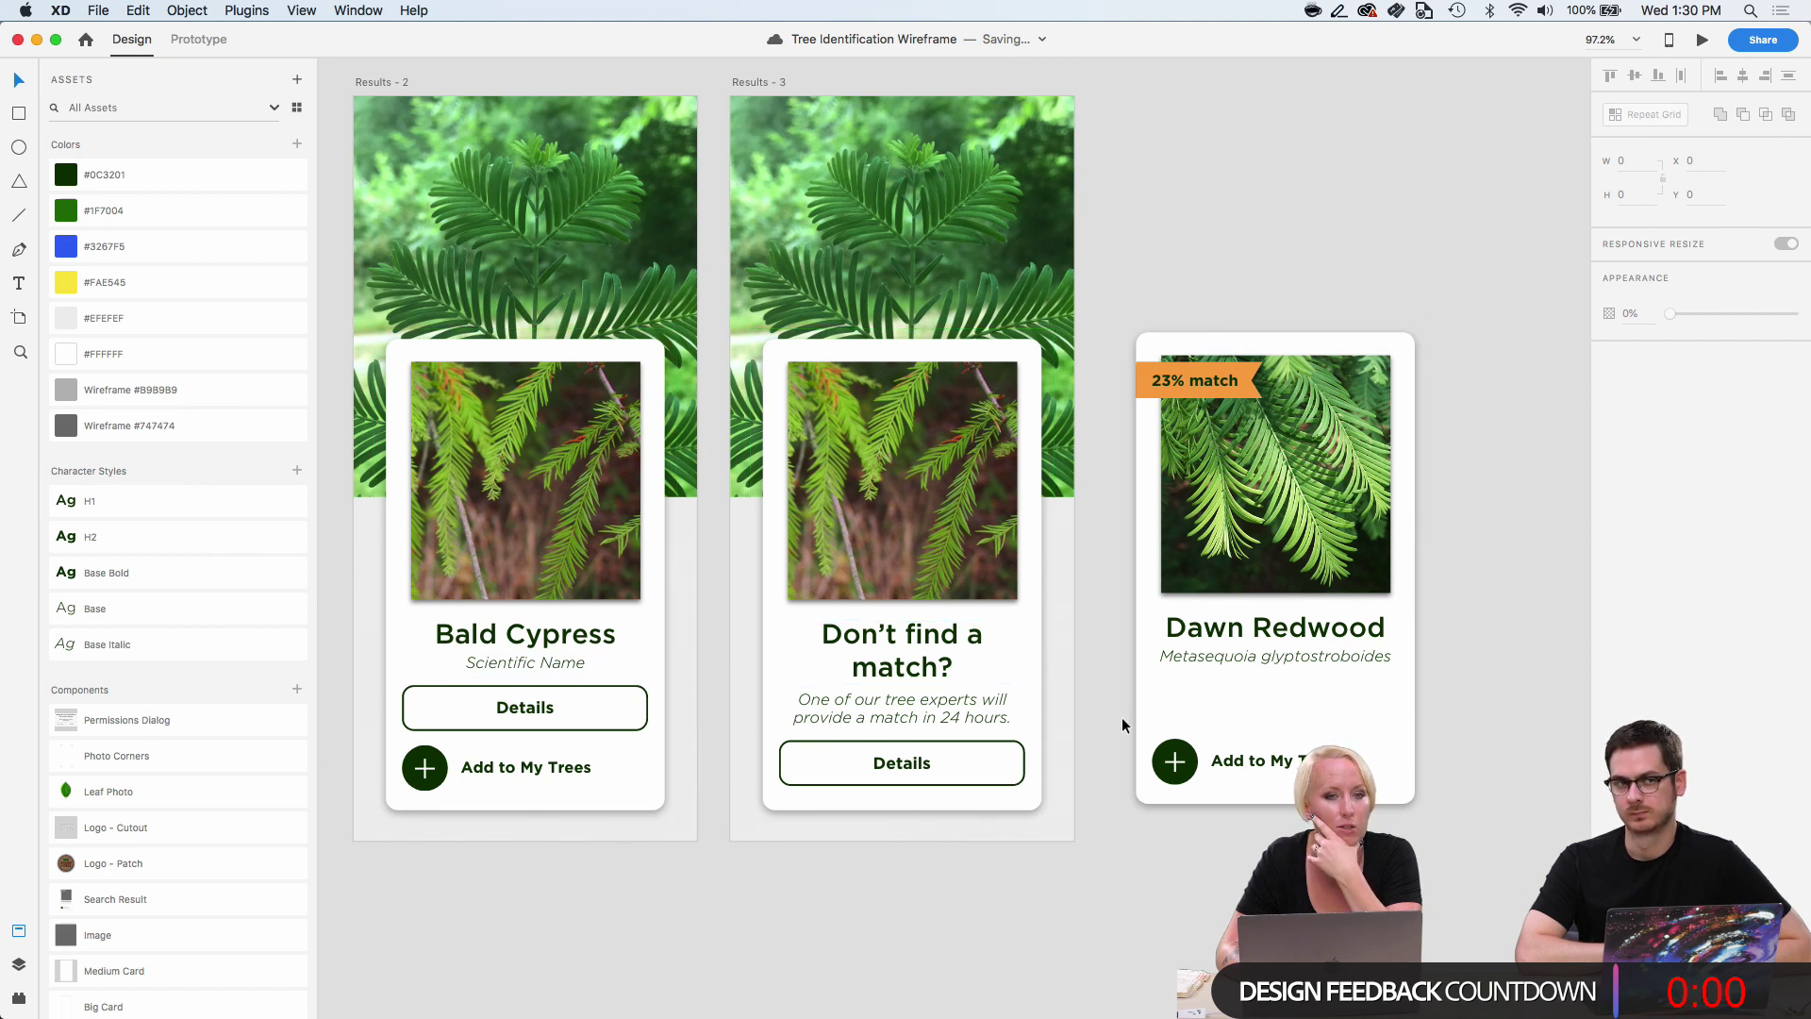
# Delete the Add to My Trees row from the duplicated orange-ribbon Dawn Redwood card.
pyautogui.scroll(-2, 1122, 722)
pyautogui.click(1196, 682)
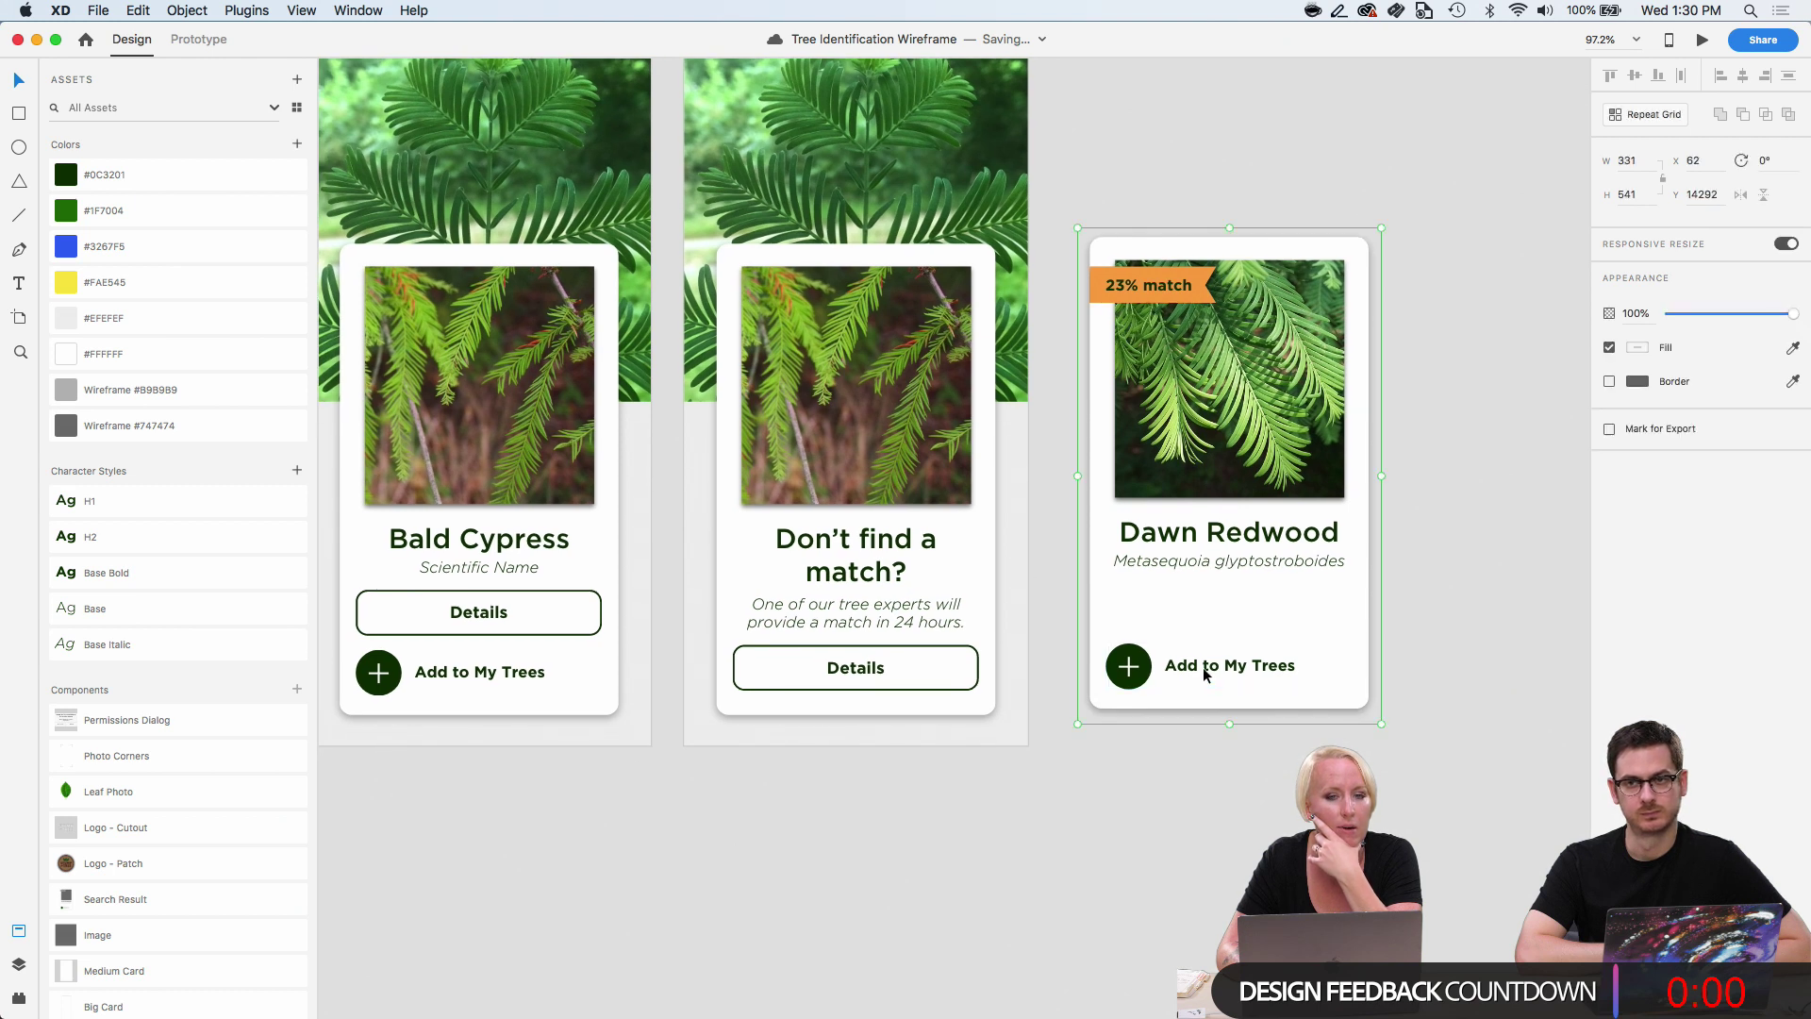
pyautogui.doubleClick(1202, 666)
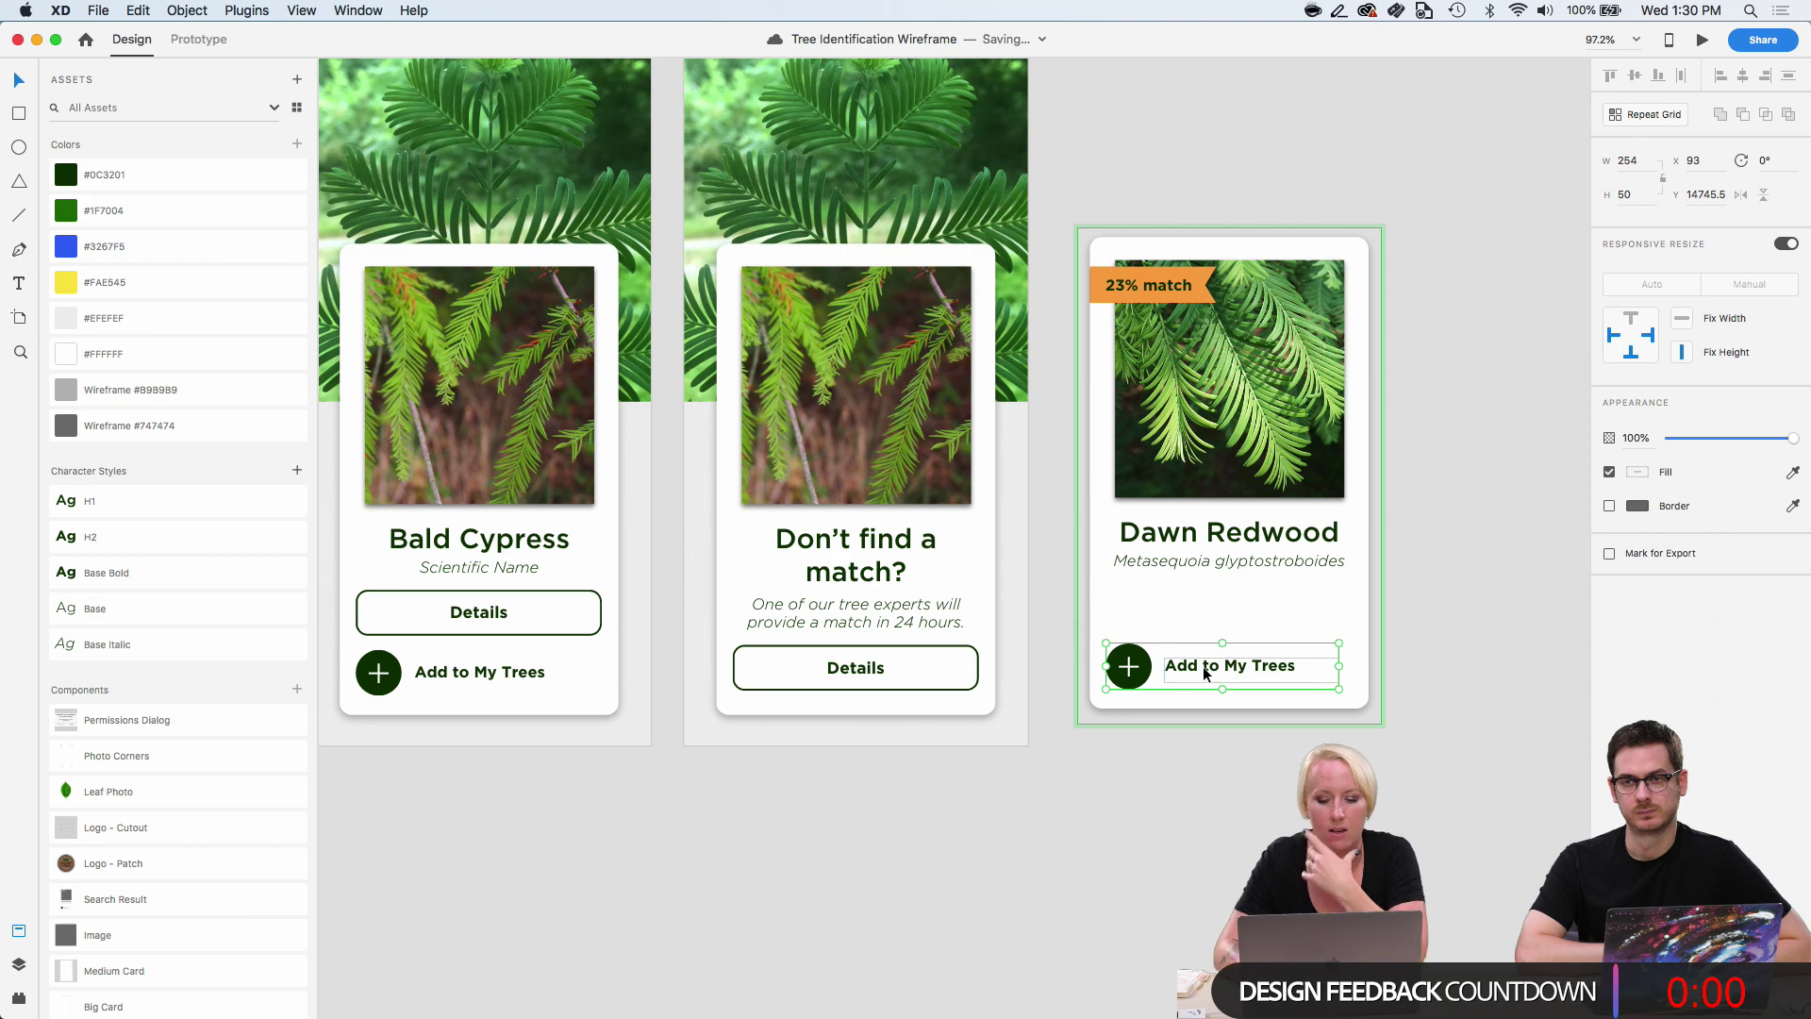
pyautogui.press('Delete')
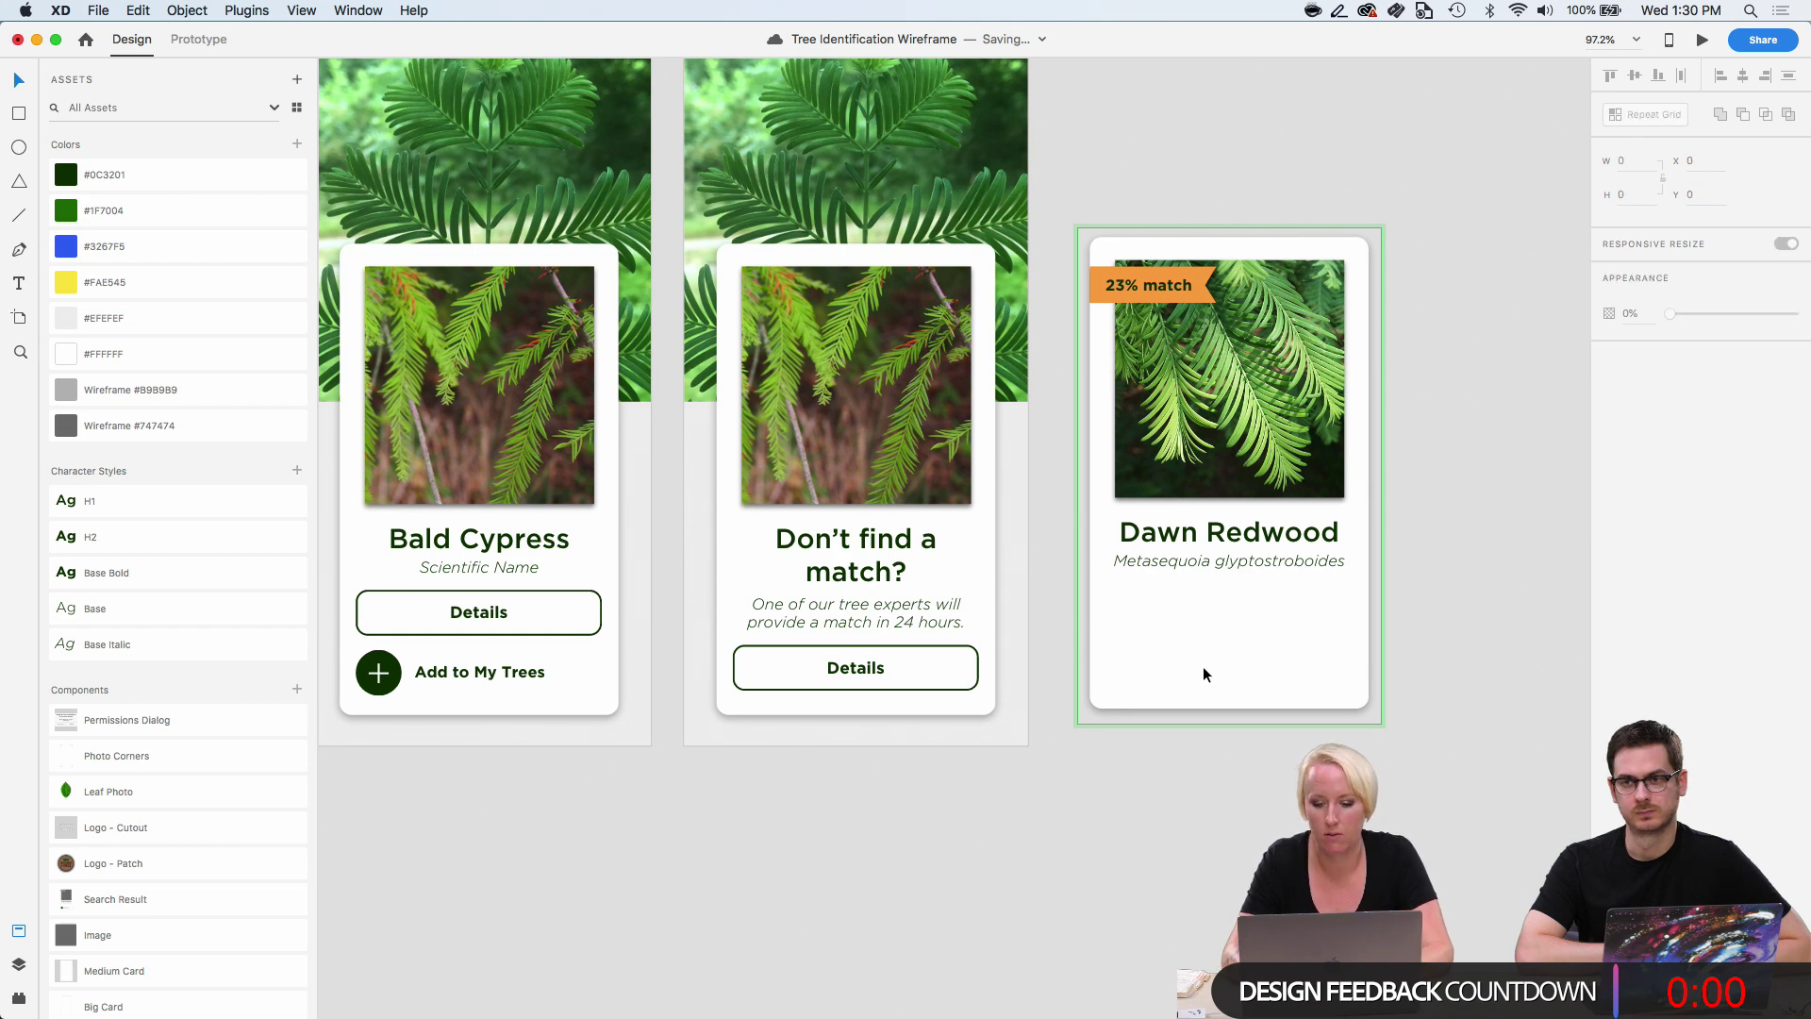
pyautogui.click(1430, 677)
# Duplicate the Details button from the Results - 3 card onto the orange-ribbon card and relabel it "Retake photo".
pyautogui.scroll(3, 1323, 637)
pyautogui.click(748, 720)
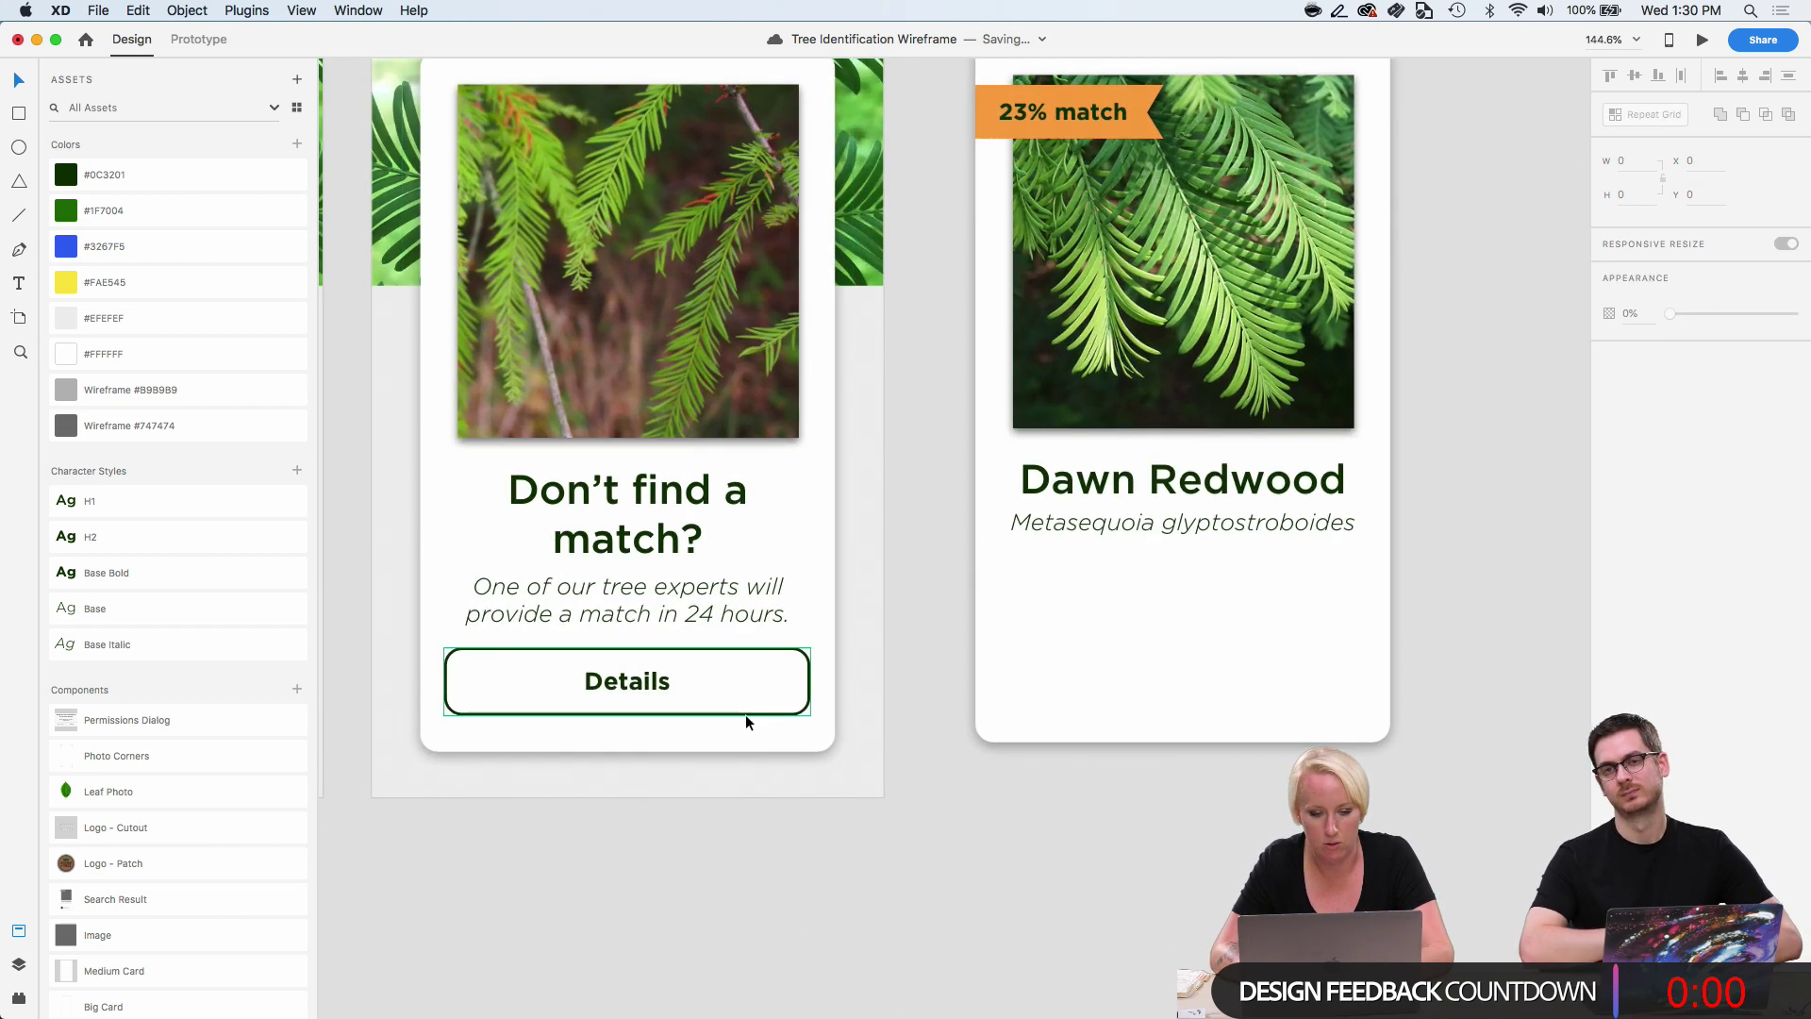
pyautogui.moveTo(748, 720); pyautogui.dragTo(1303, 705)
pyautogui.doubleClick(1177, 659)
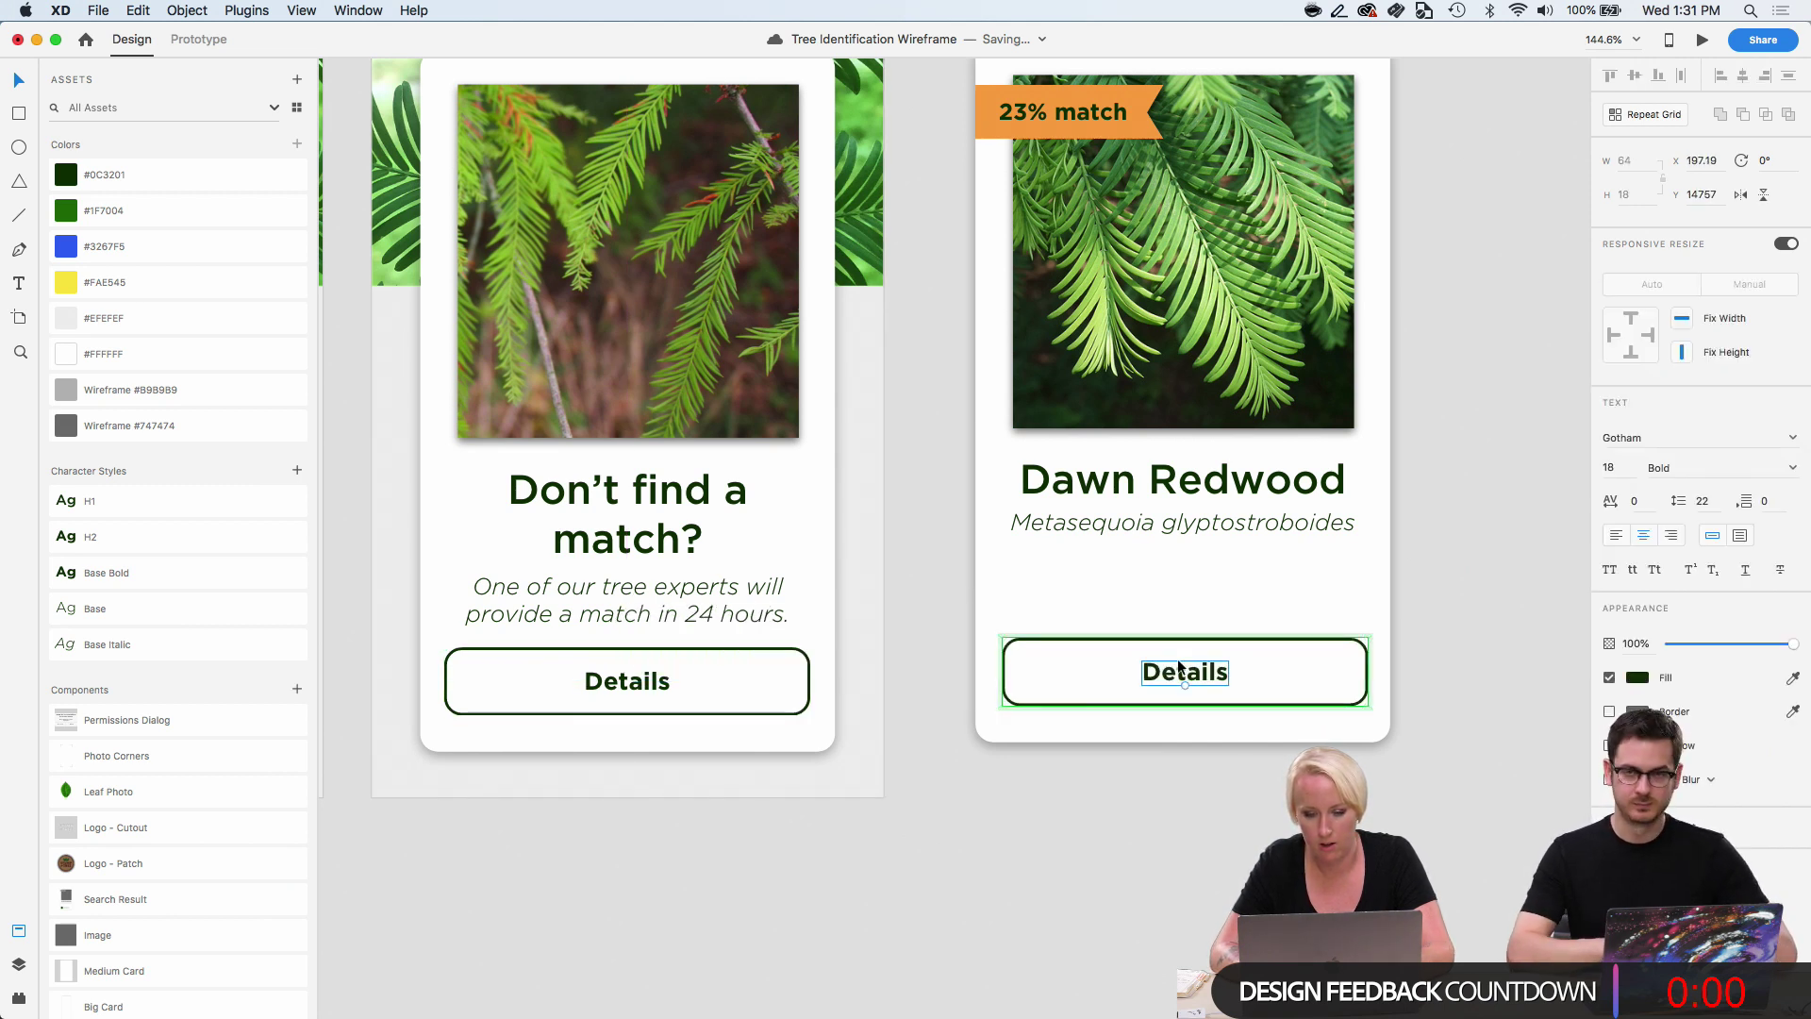
pyautogui.doubleClick(1181, 665)
pyautogui.write('Retak')
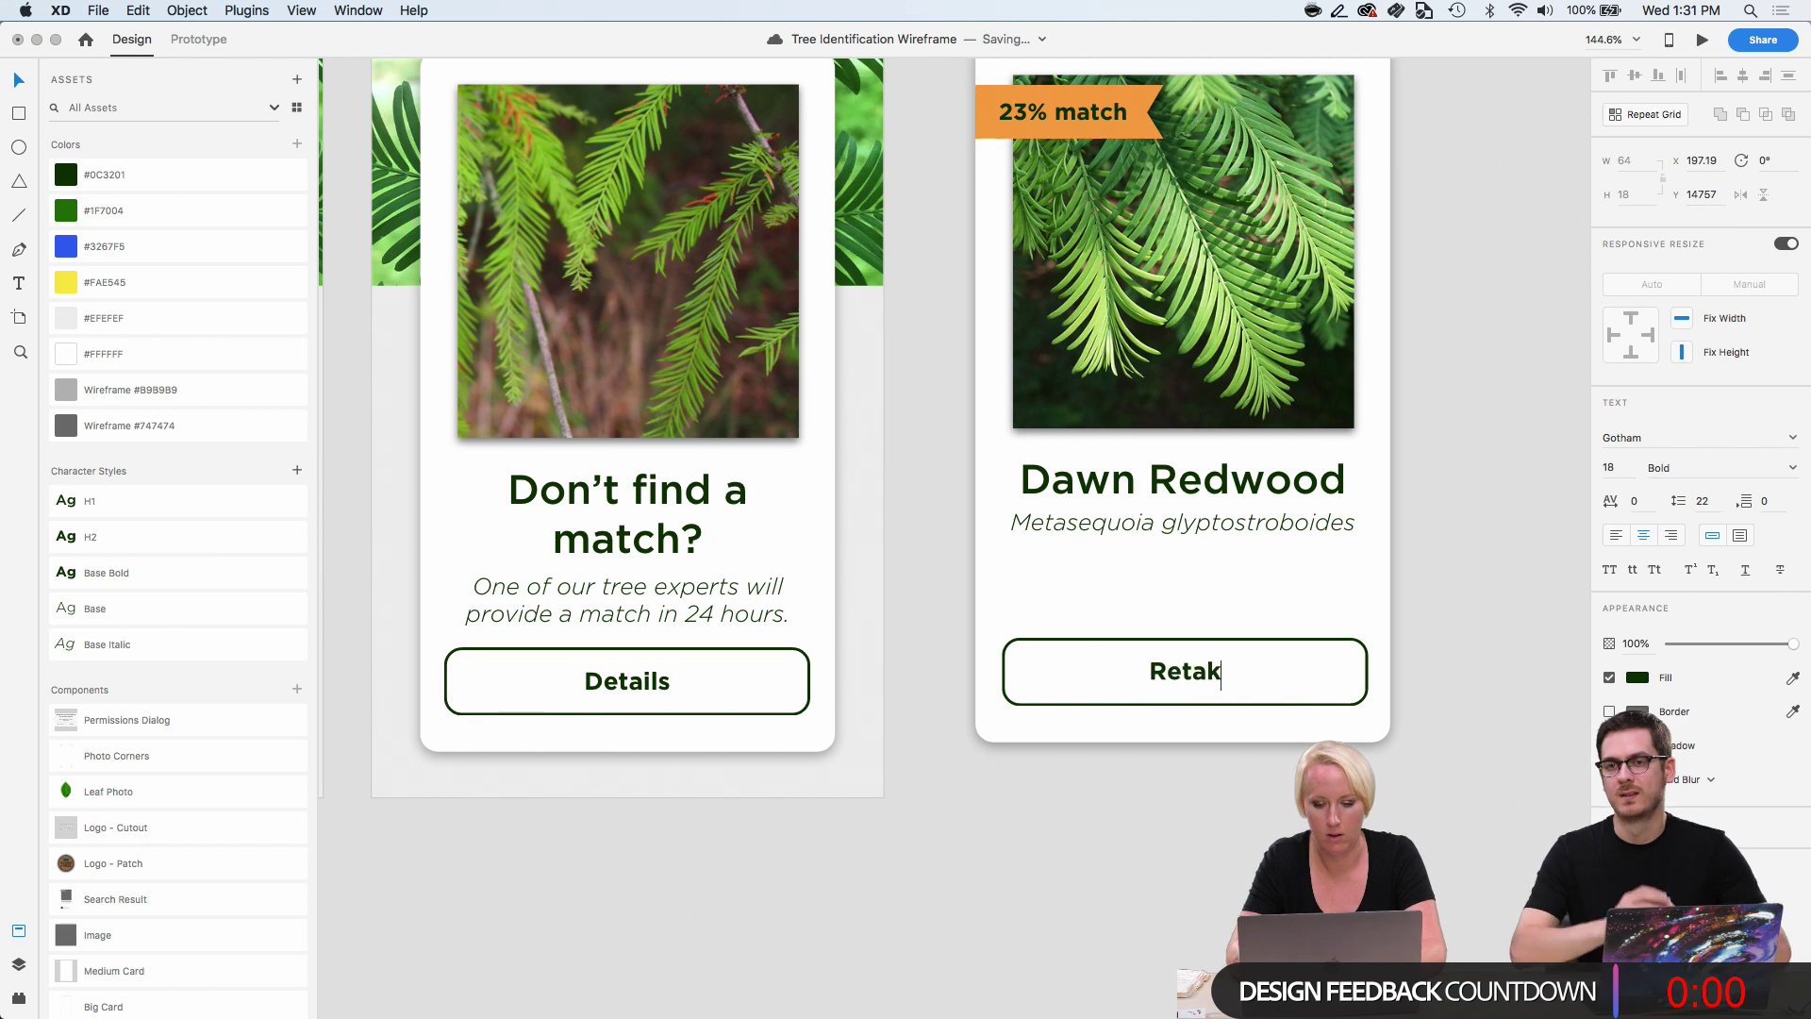
pyautogui.write('e photo')
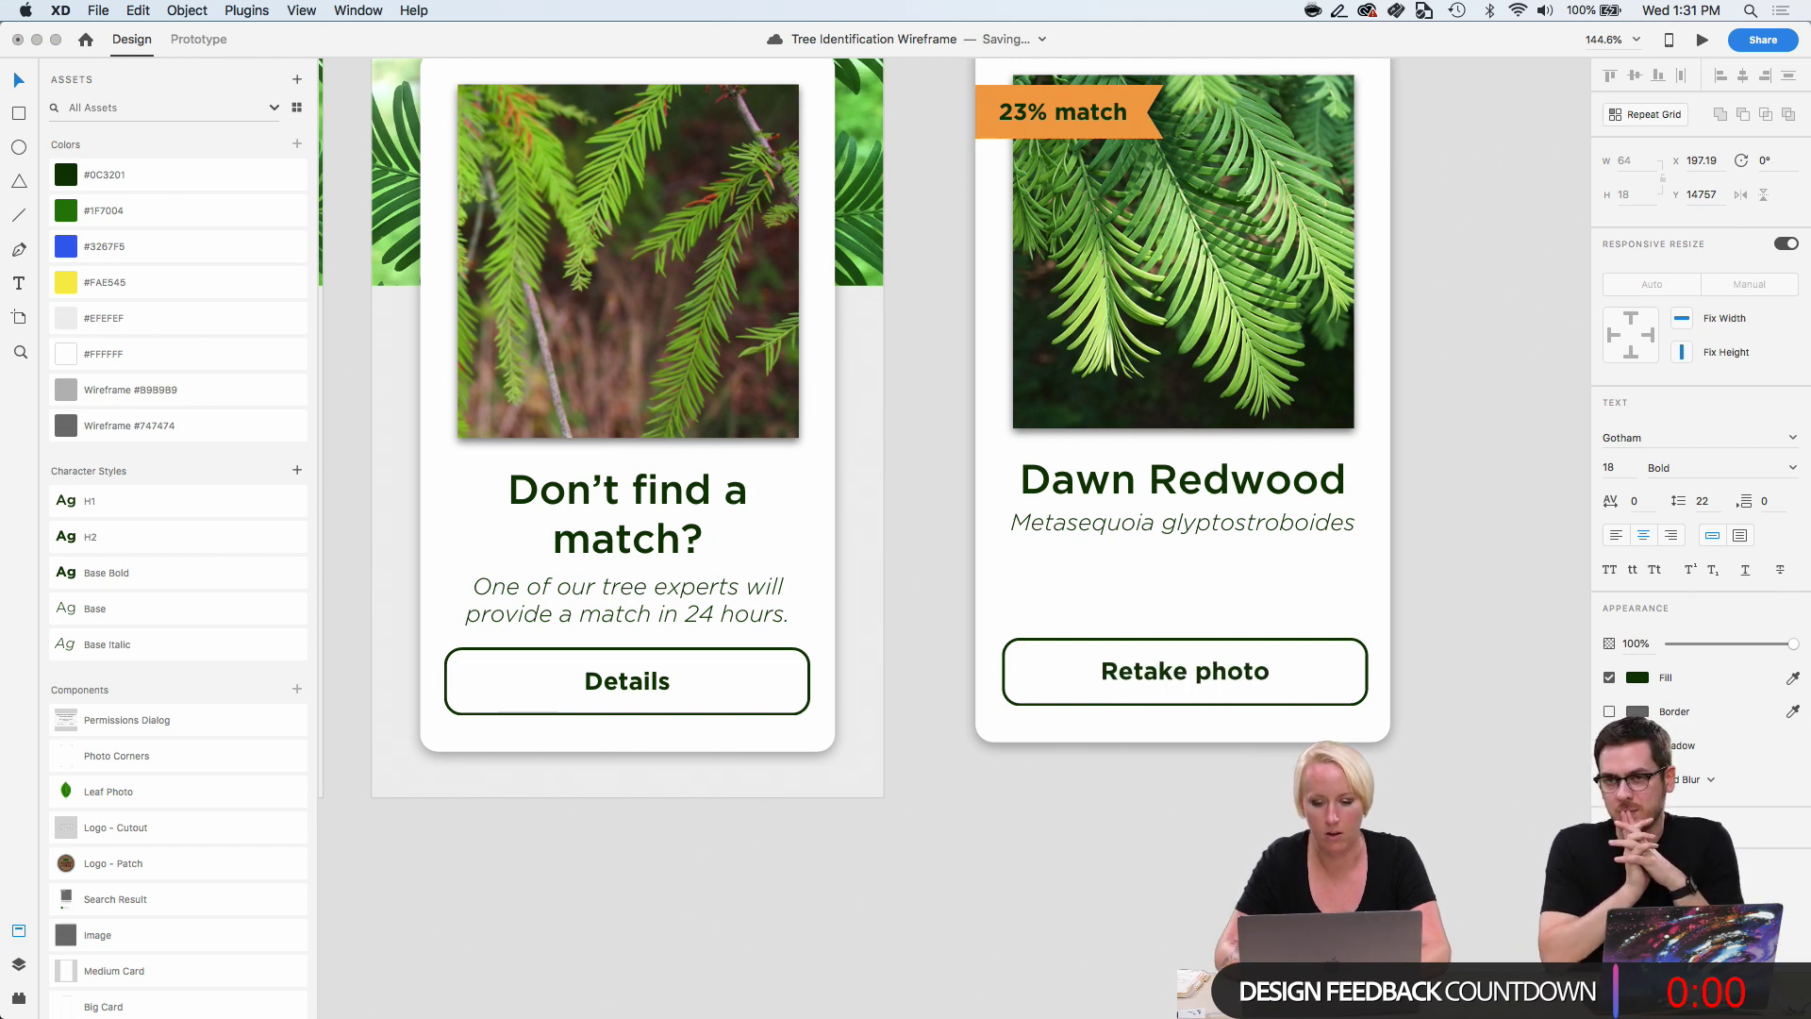
pyautogui.press('Escape')
# Replace the photo fill on the Results - 3 "Don't find a match?" card with solid green #1F7004.
pyautogui.scroll(2, 894, 437)
pyautogui.hscroll(-3, 894, 437)
pyautogui.scroll(2, 924, 444)
pyautogui.hscroll(-2, 924, 444)
pyautogui.click(925, 443)
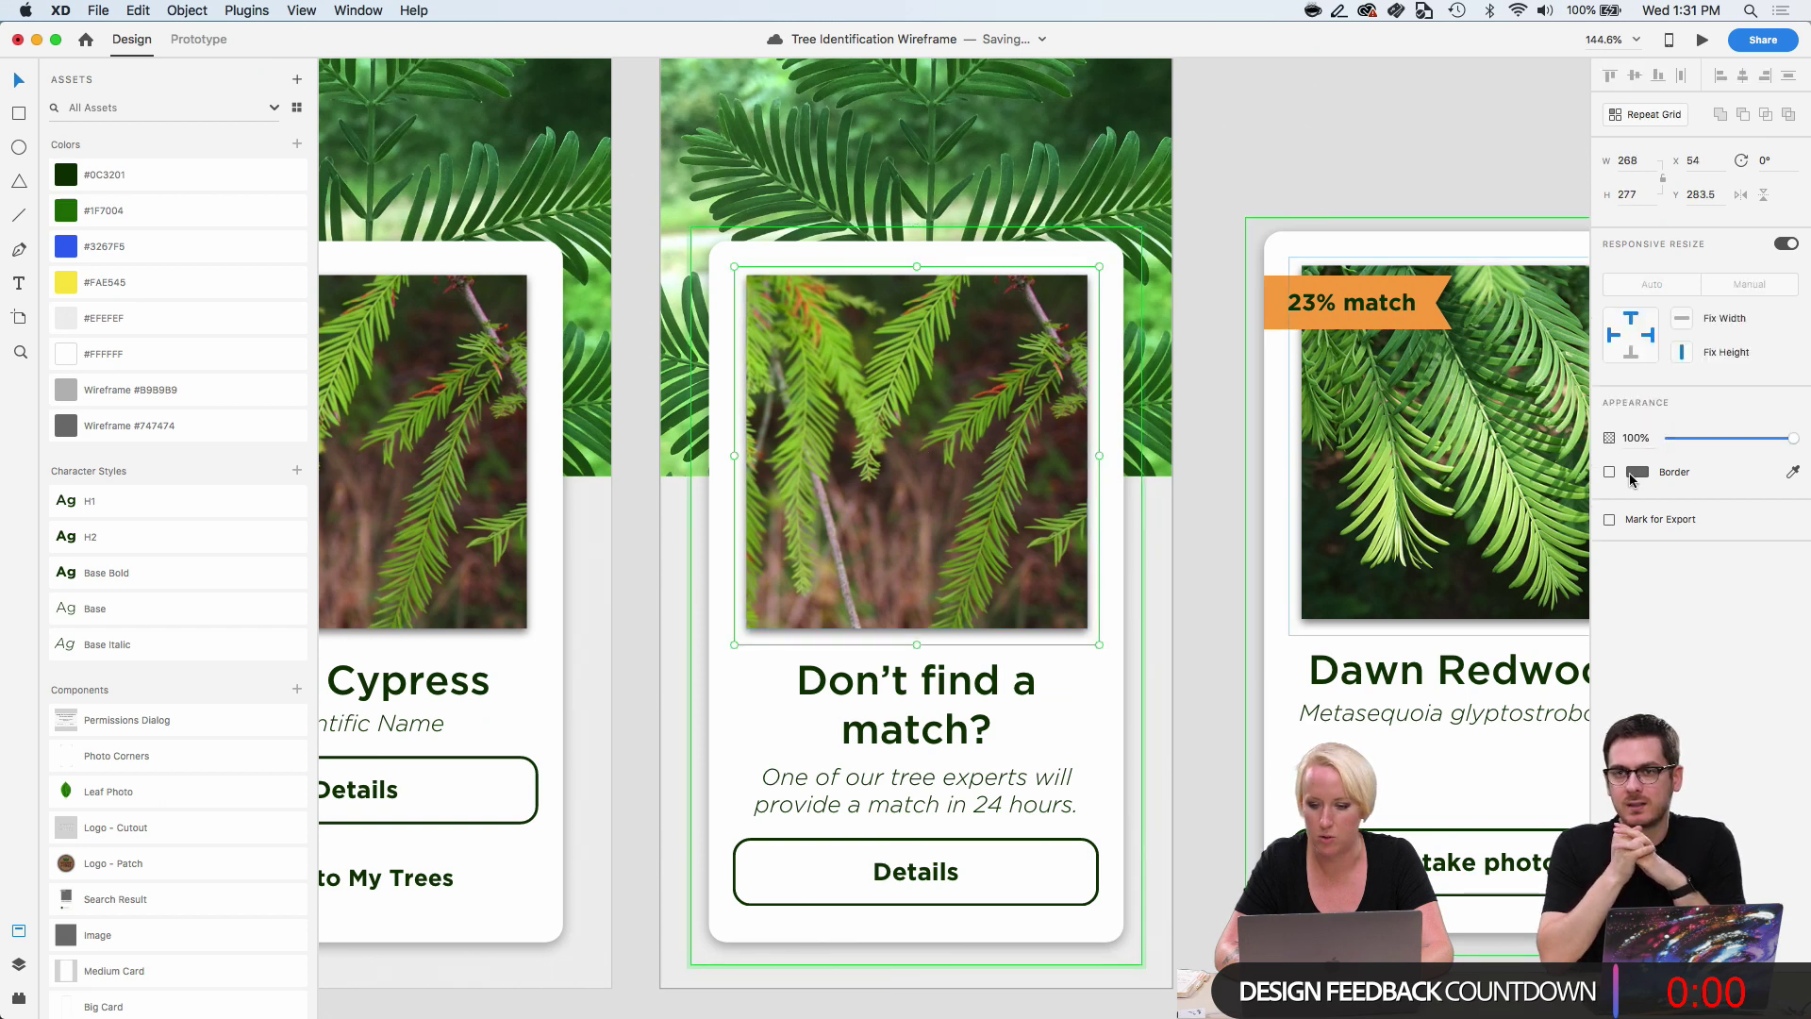
pyautogui.doubleClick(834, 466)
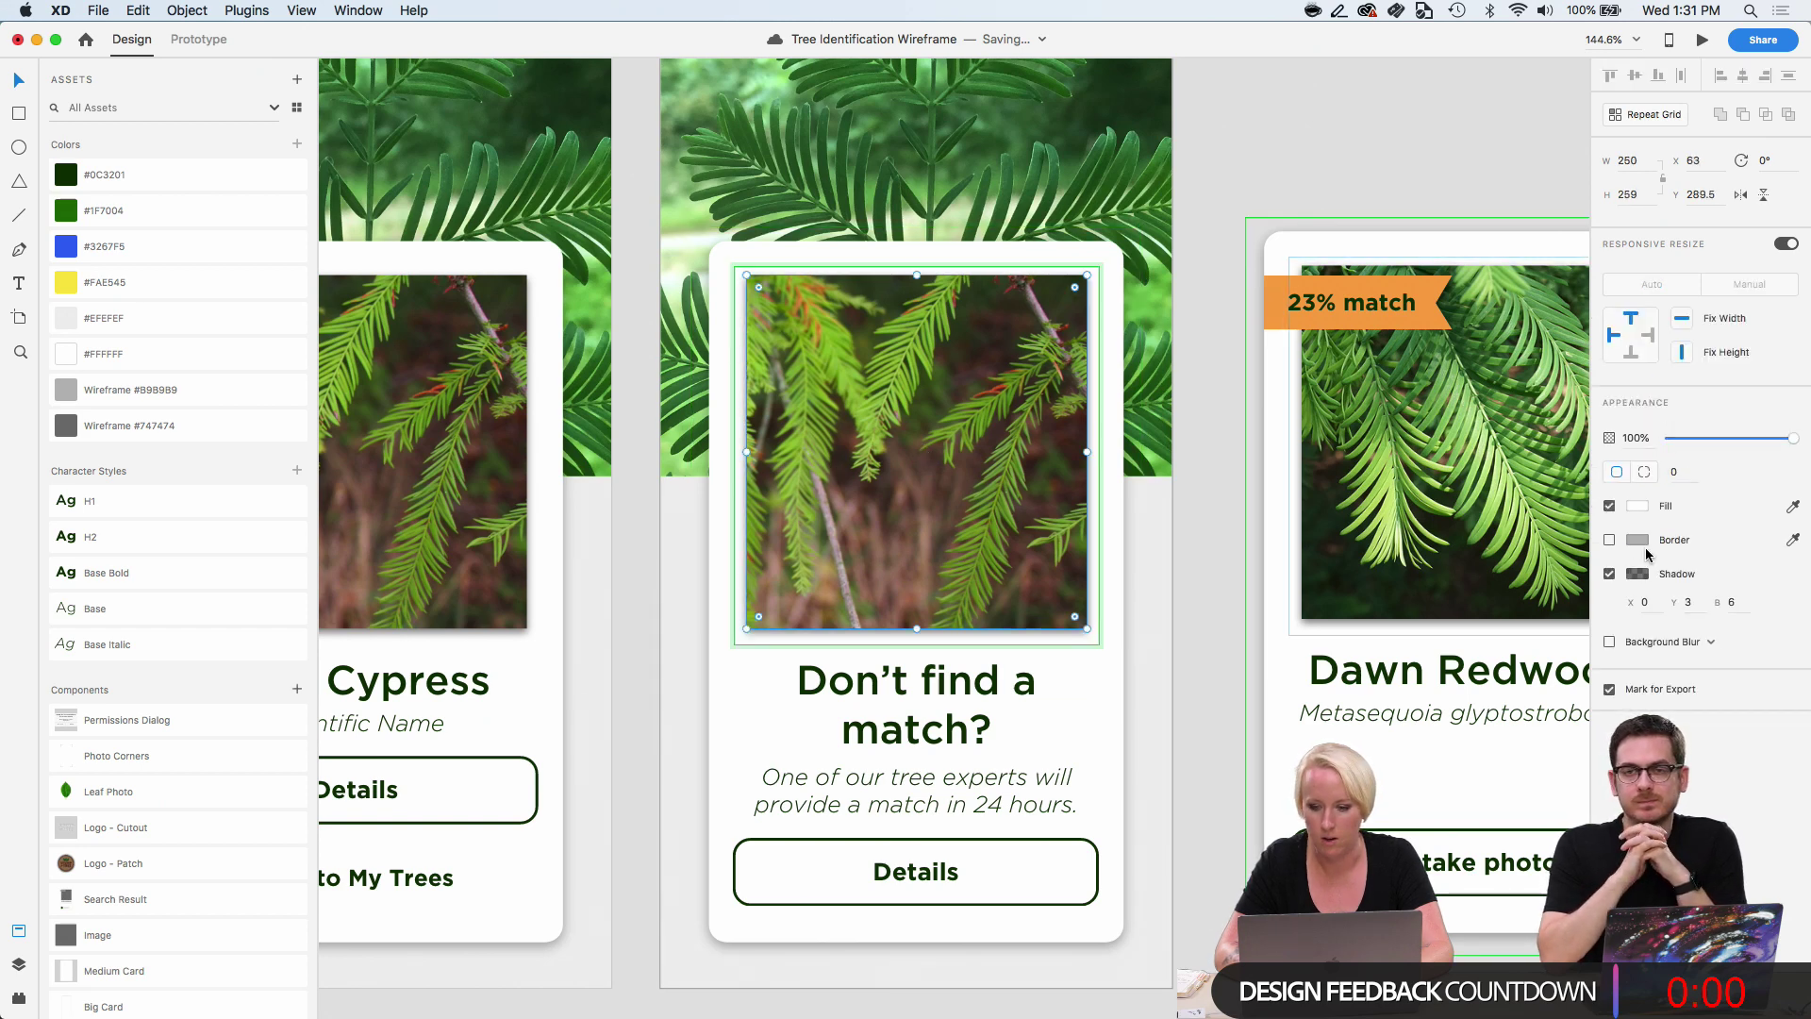
pyautogui.click(1635, 506)
pyautogui.click(90, 210)
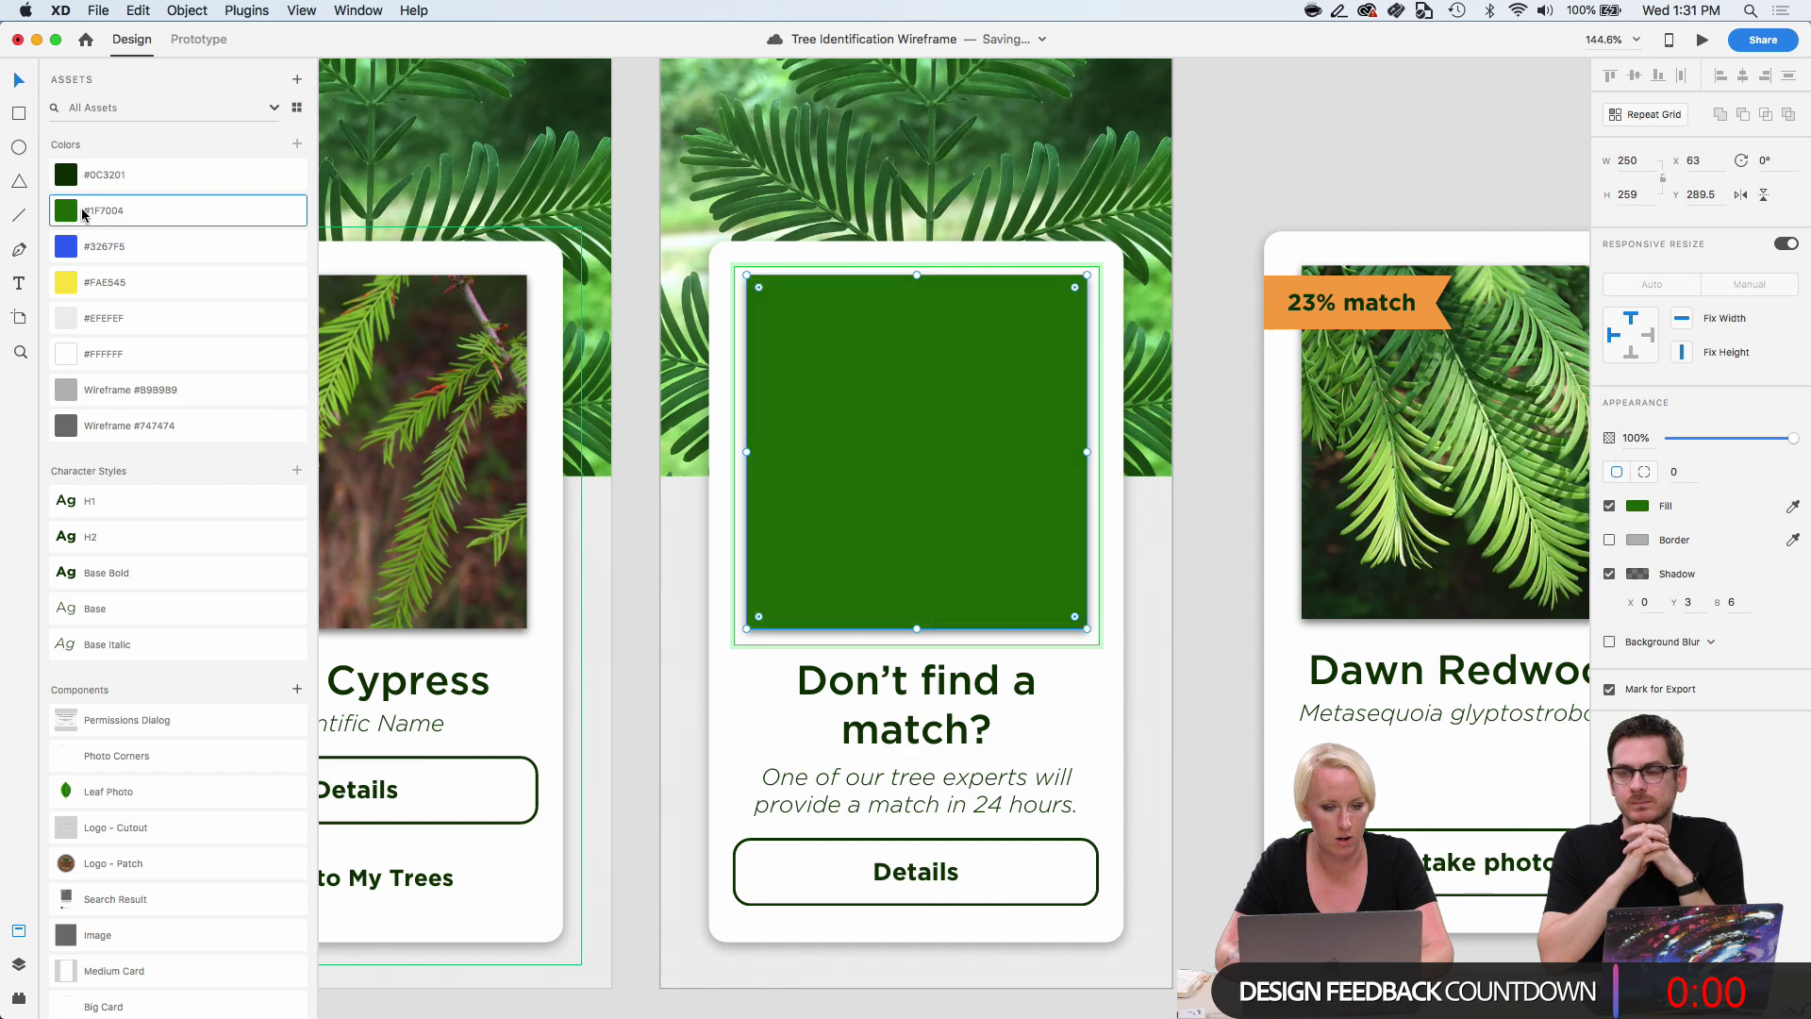
pyautogui.click(1192, 532)
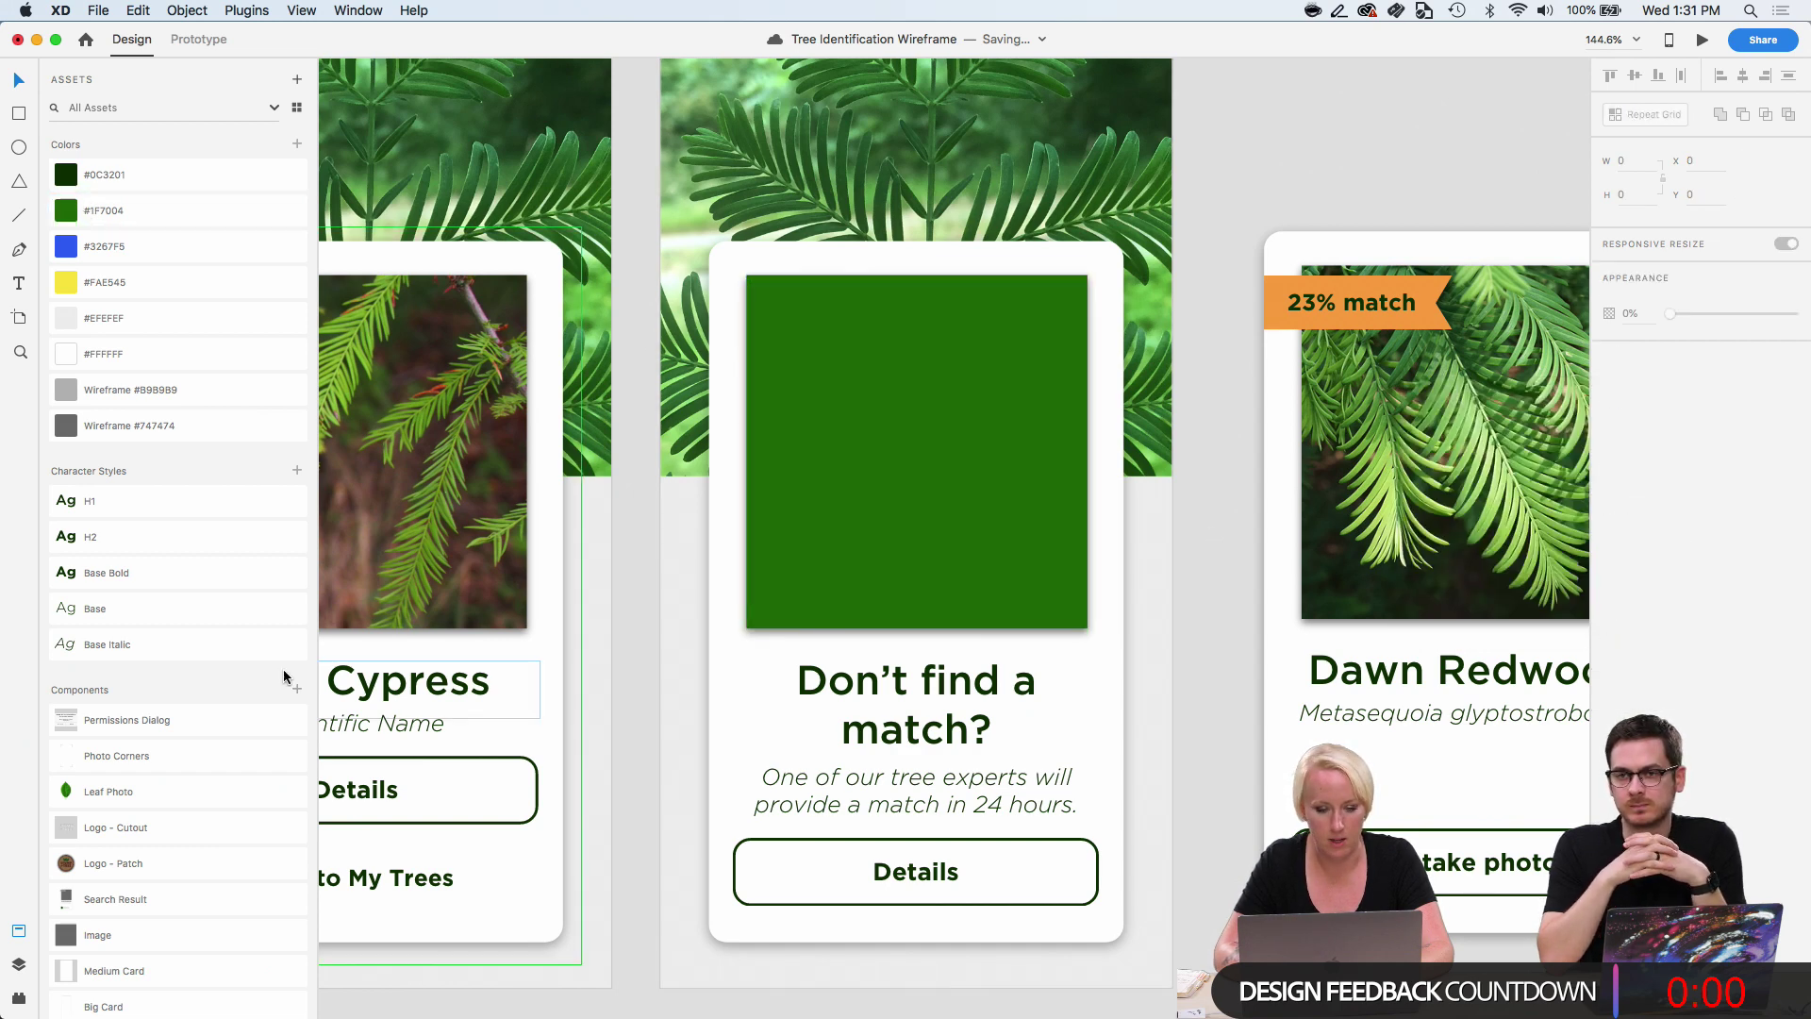
# Place the Logo - Patch component on the Results - 3 card, scale it to about 234 × 234, and center it on the green square.
pyautogui.scroll(-3, 834, 494)
pyautogui.scroll(-2, 233, 697)
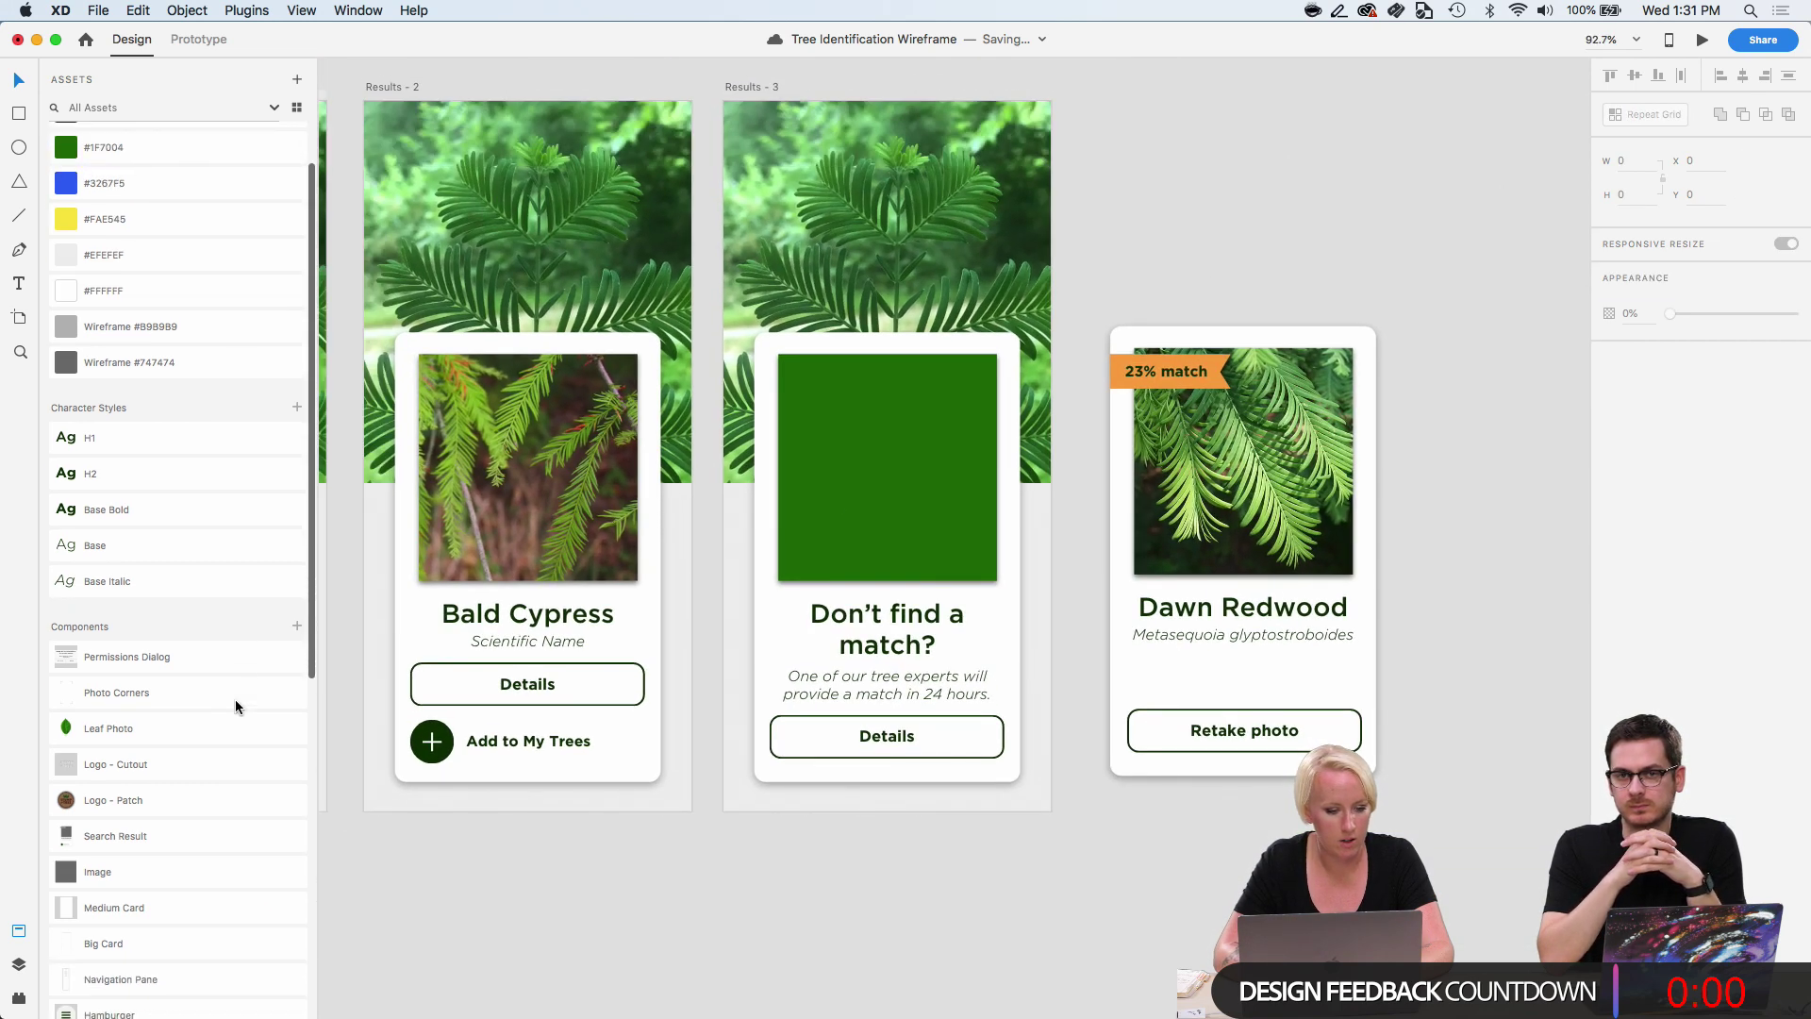
pyautogui.moveTo(138, 804); pyautogui.dragTo(917, 457)
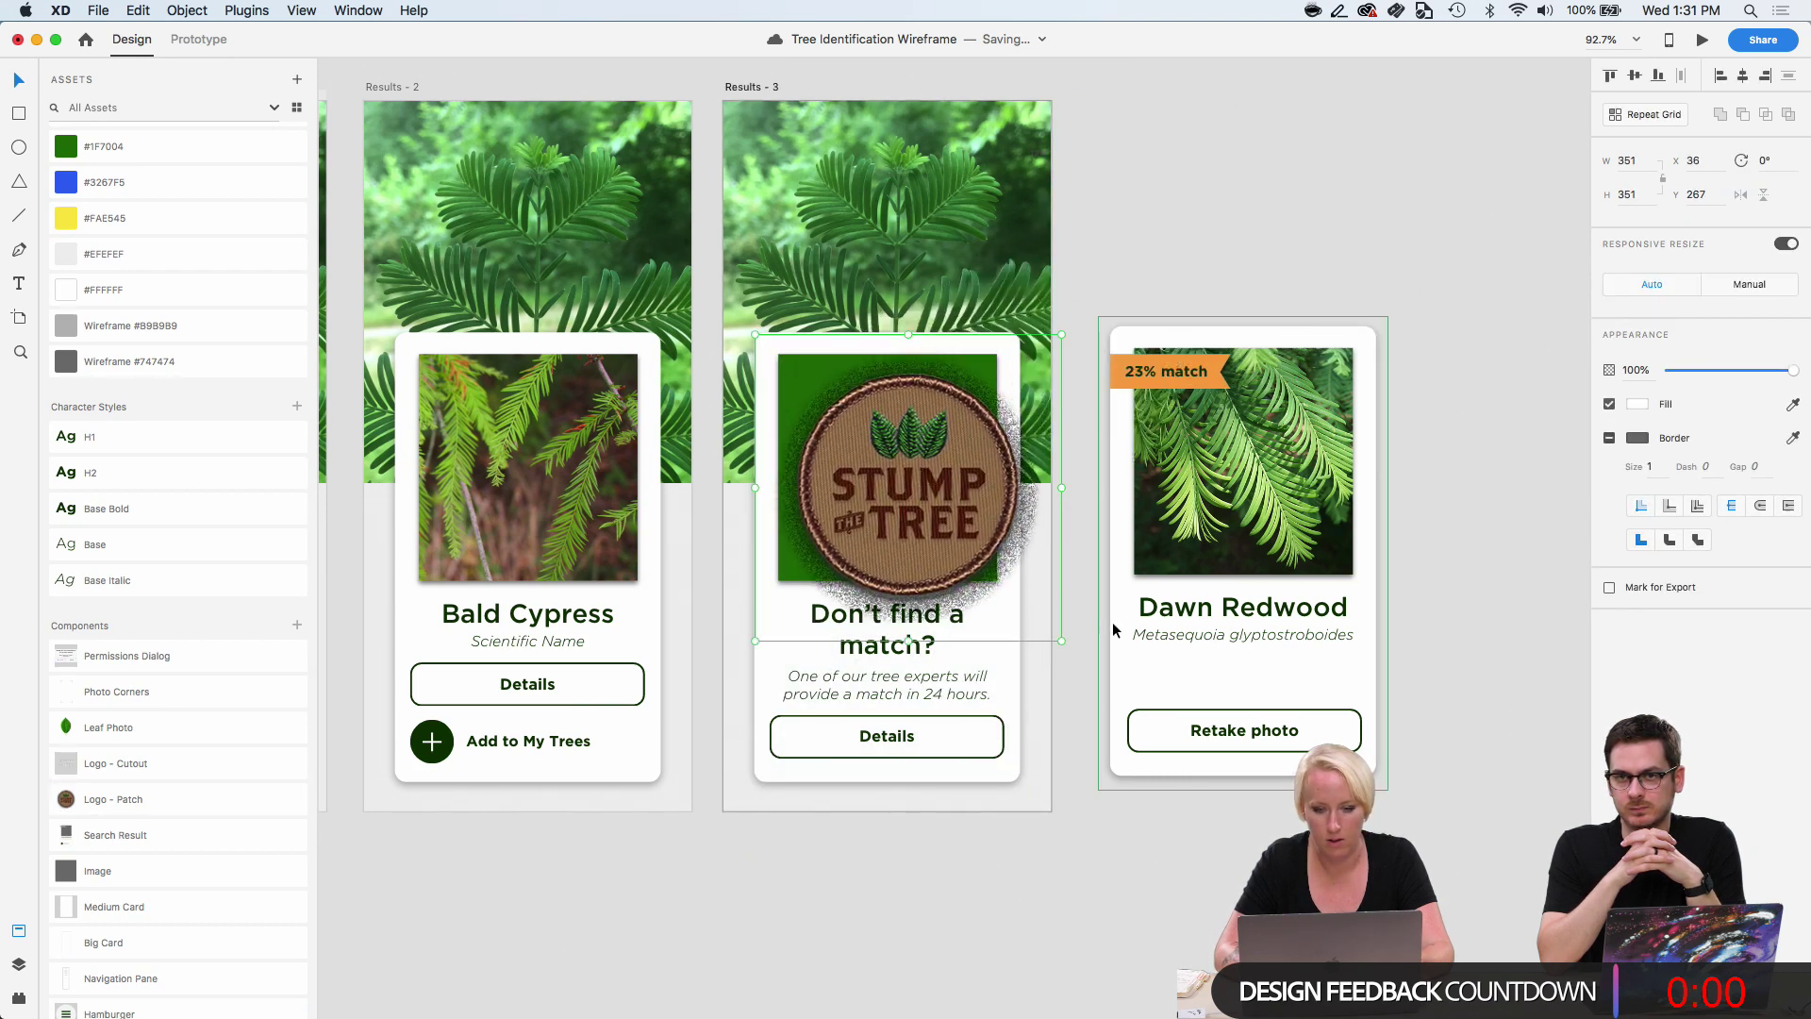
pyautogui.moveTo(1058, 639); pyautogui.dragTo(960, 539)
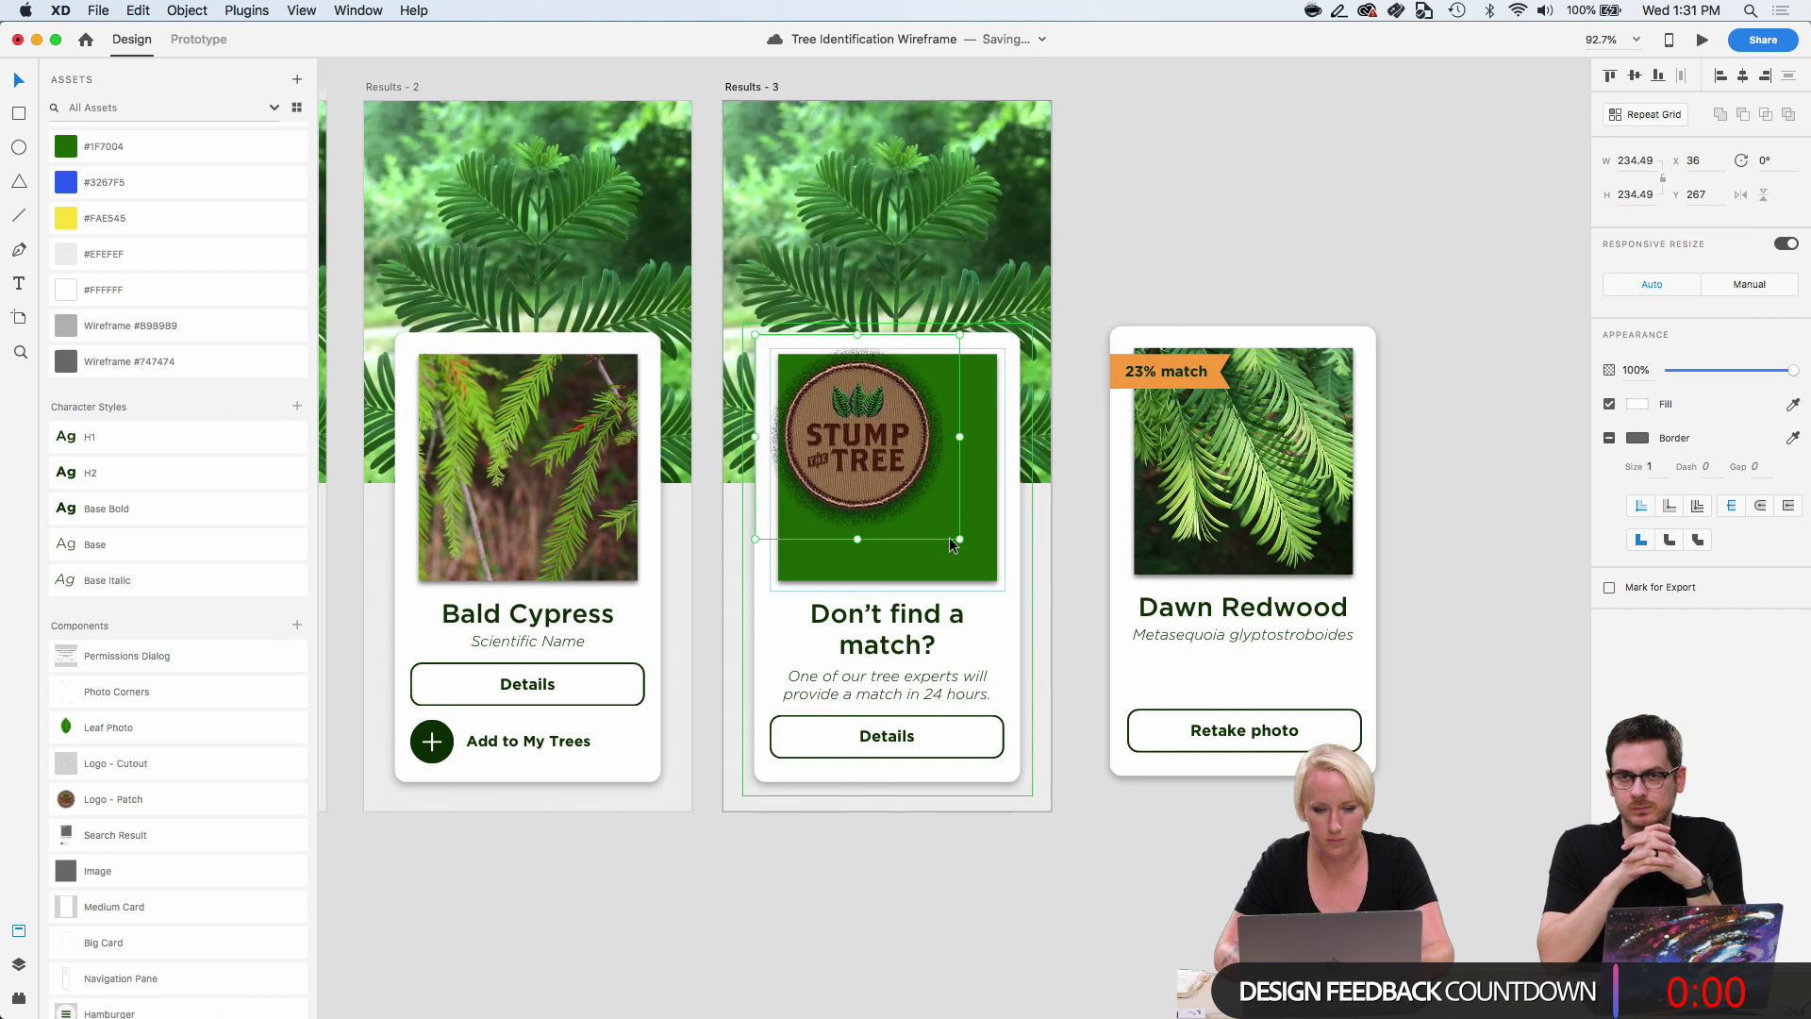
pyautogui.moveTo(870, 443); pyautogui.dragTo(899, 474)
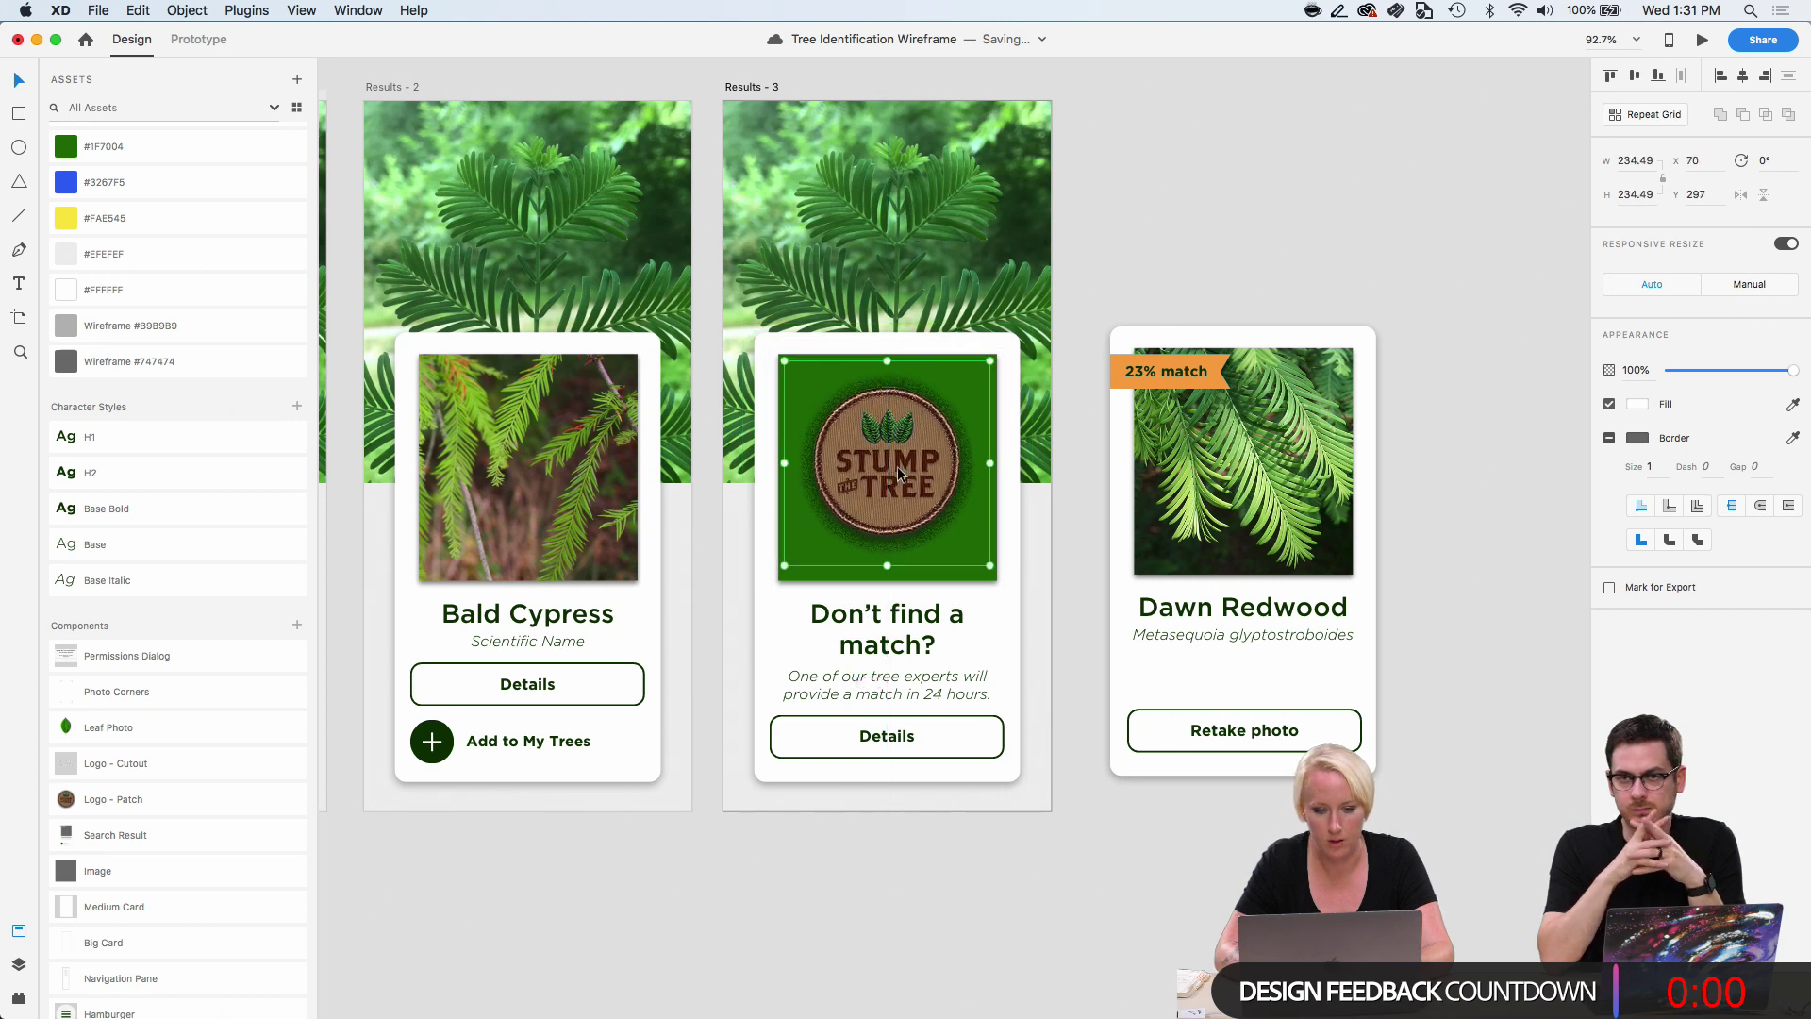
pyautogui.click(1098, 787)
# Replace the Details button on the Results - 3 card with the Primary Button component.
pyautogui.click(898, 750)
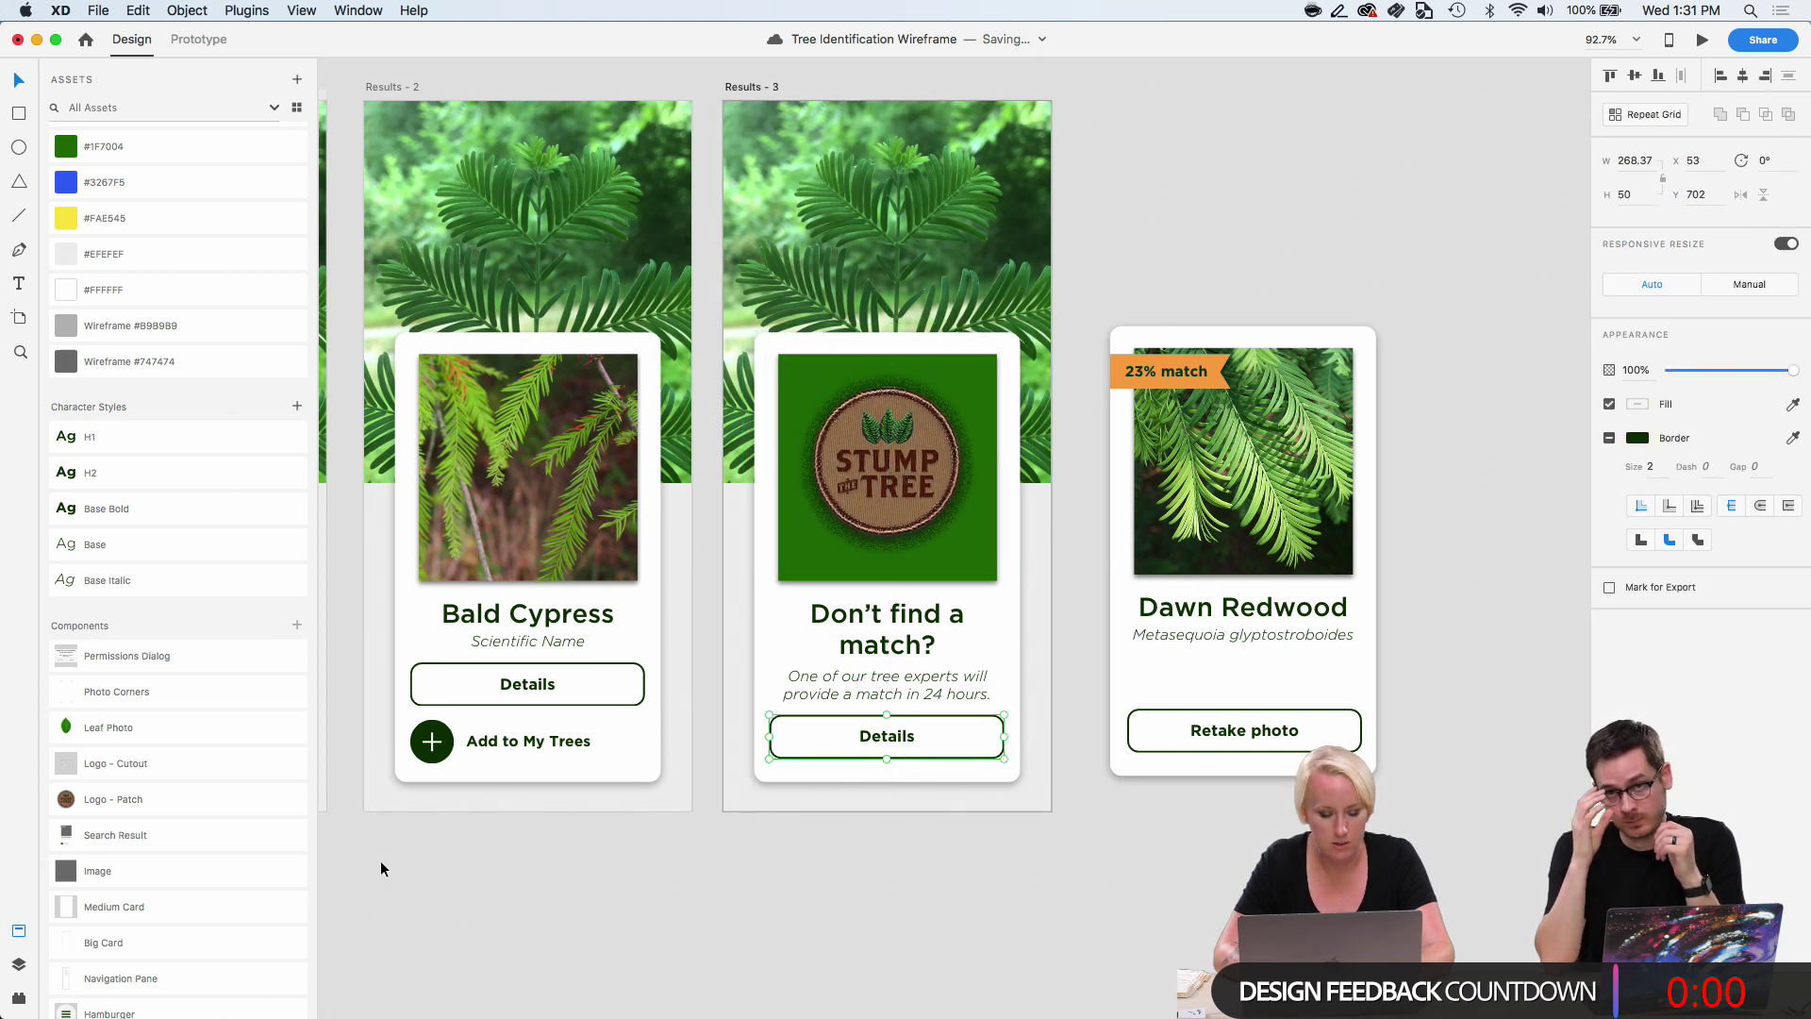
pyautogui.scroll(-6, 116, 832)
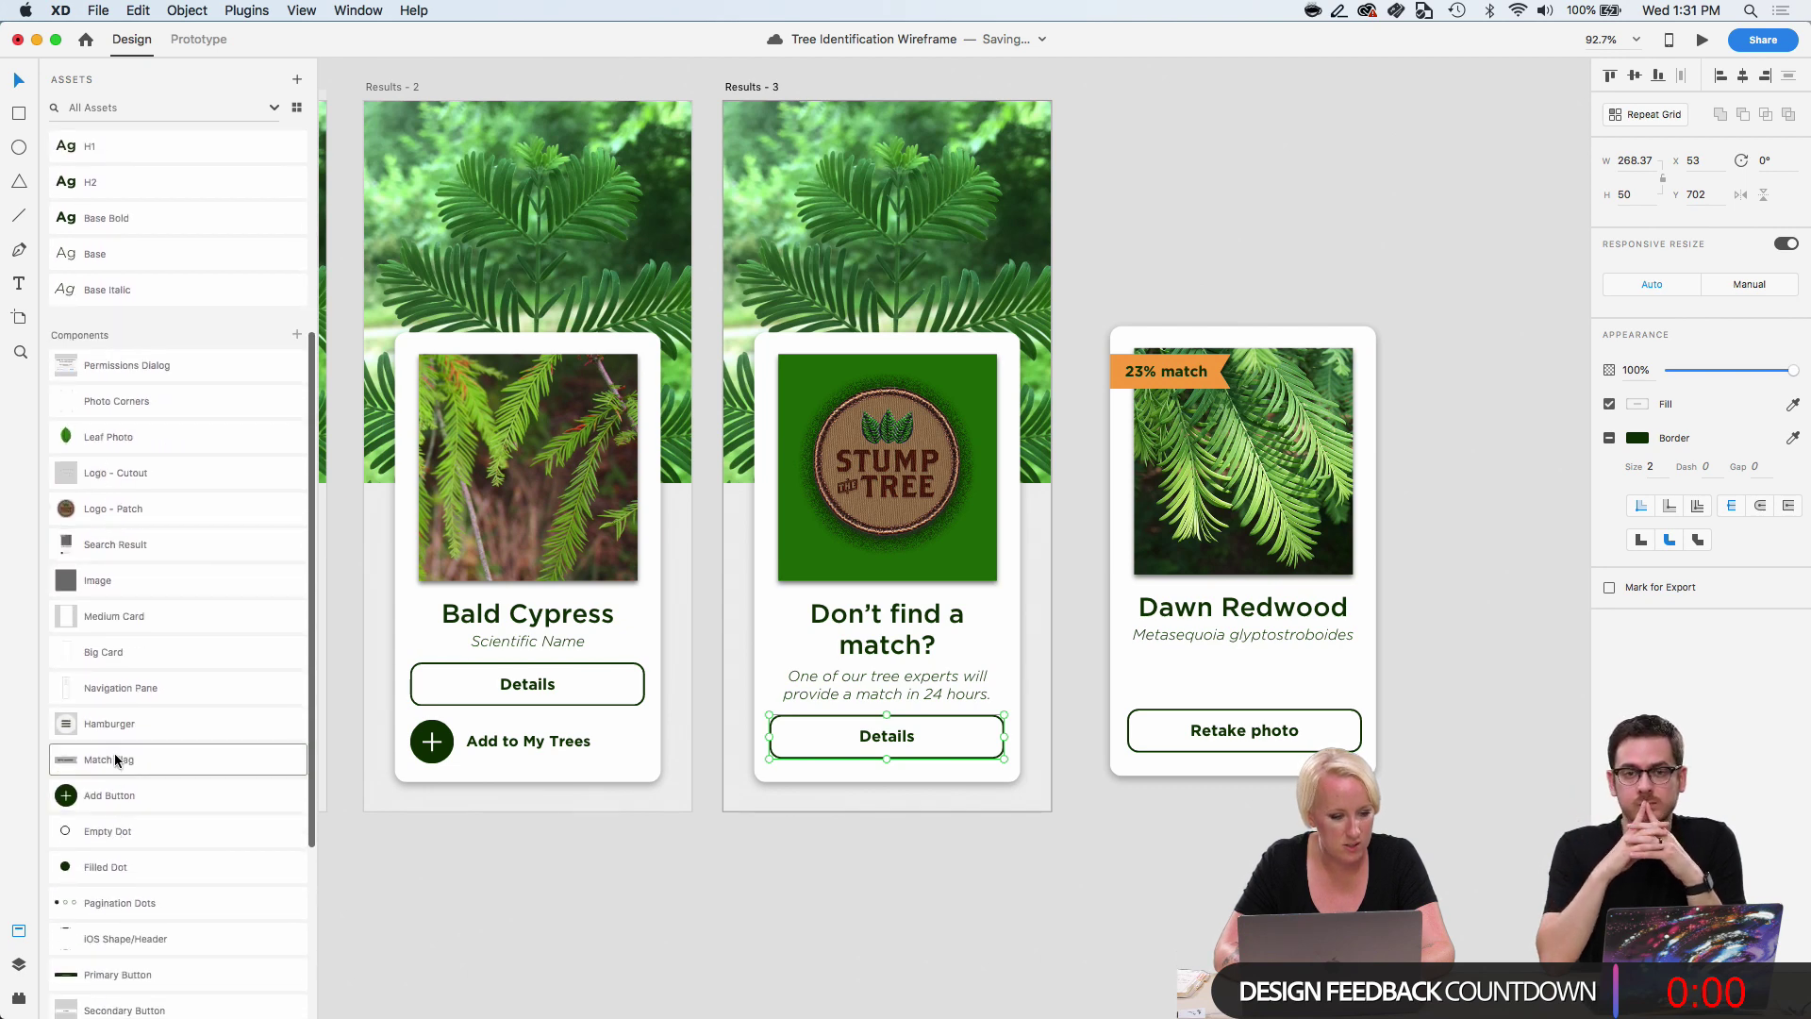
pyautogui.scroll(-1, 113, 831)
pyautogui.moveTo(114, 949); pyautogui.dragTo(888, 733)
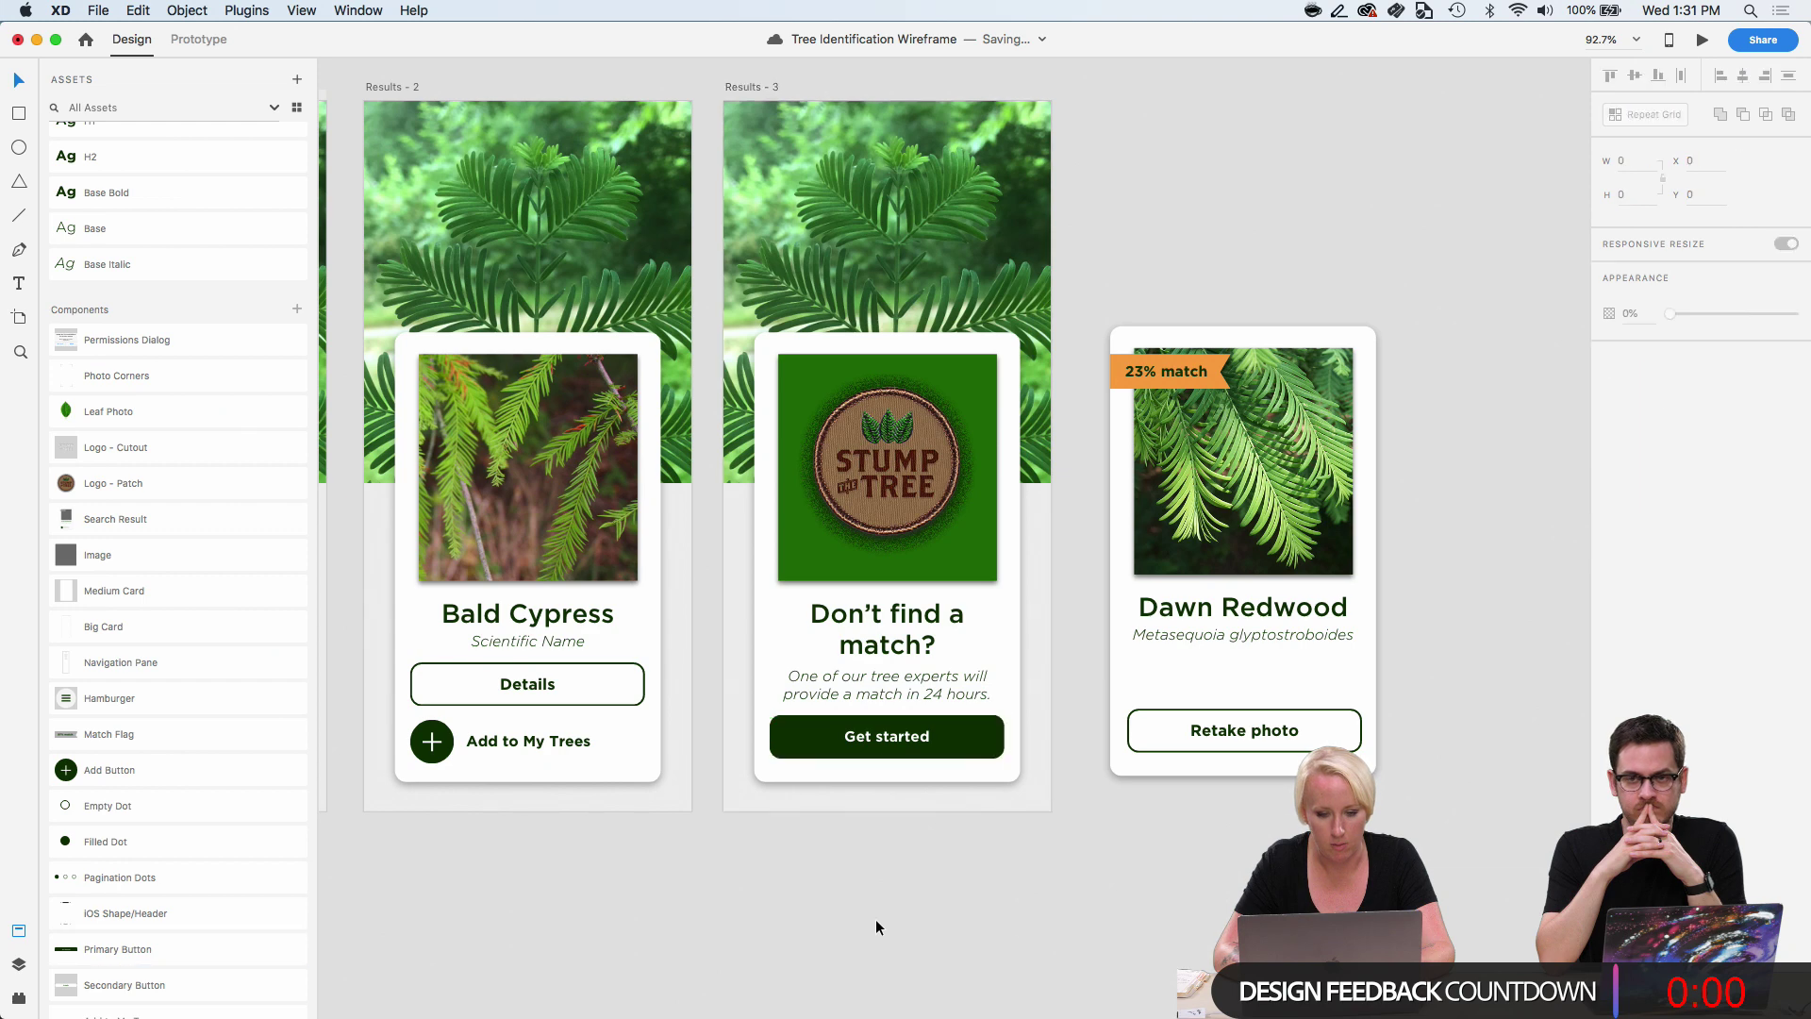
# Change the primary button's label on the Results - 3 card to "Ask an expert $3.00".
pyautogui.scroll(5, 890, 875)
pyautogui.doubleClick(879, 641)
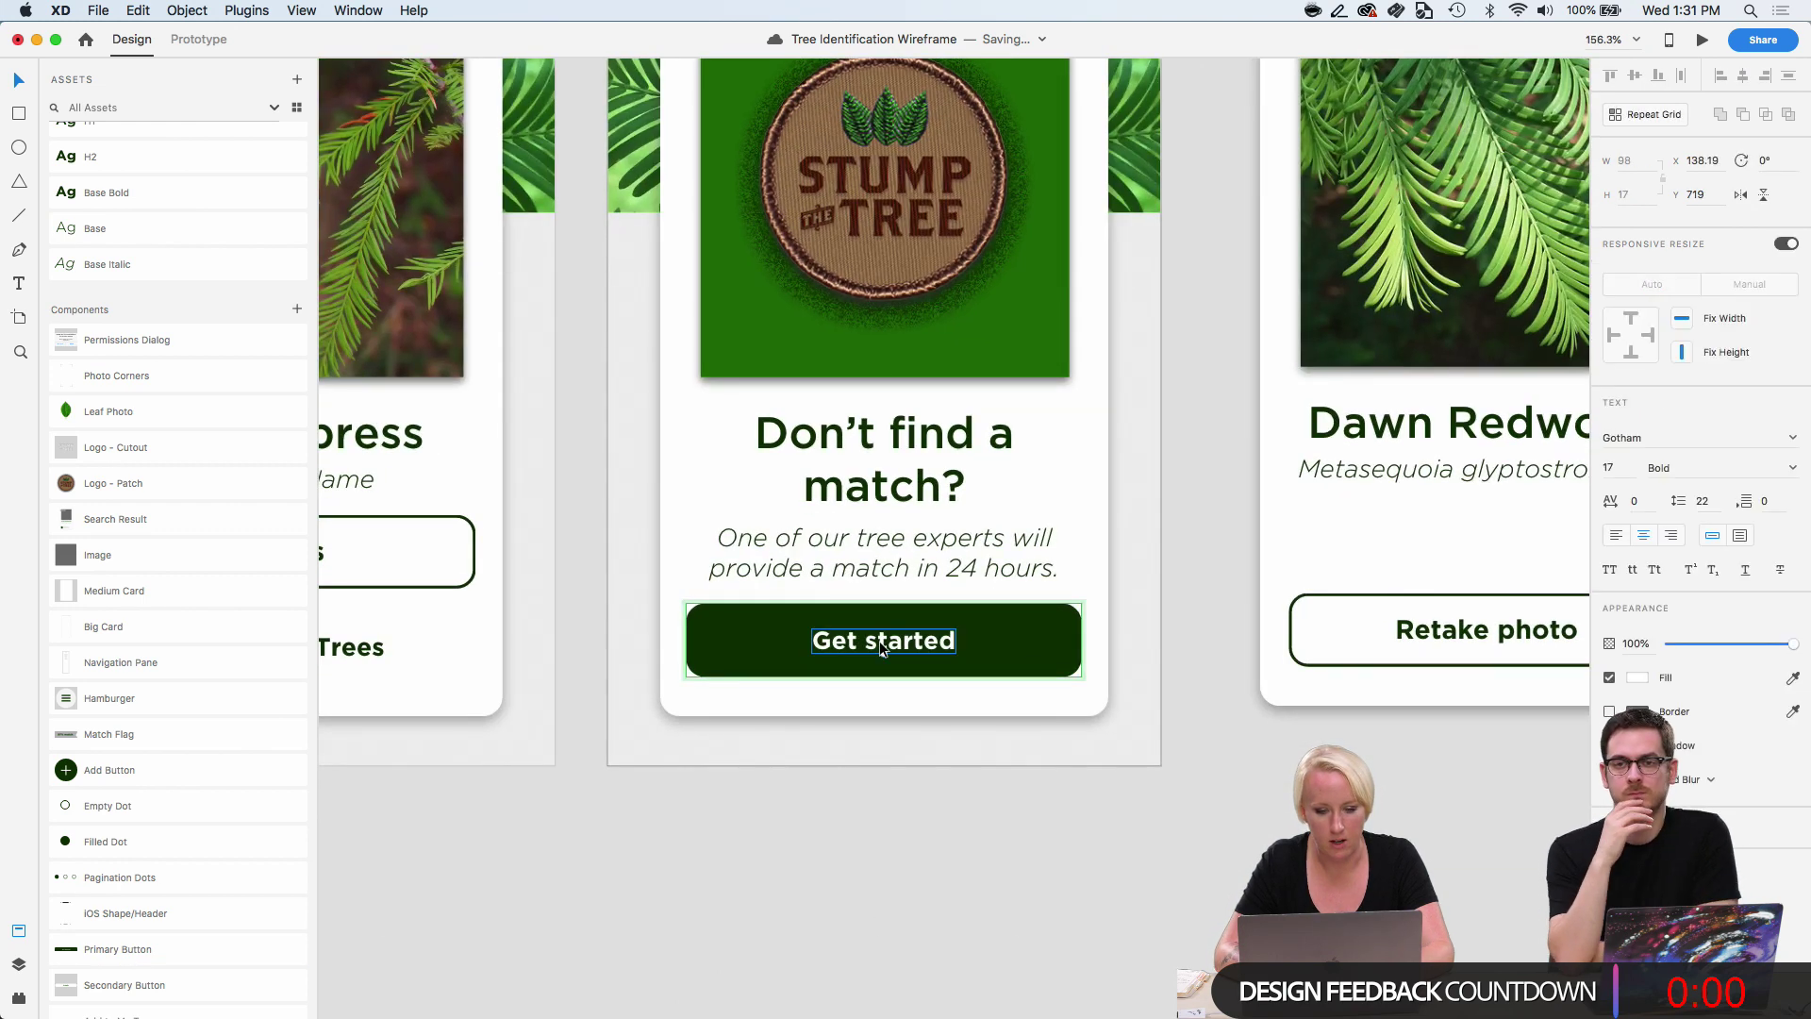
pyautogui.doubleClick(879, 642)
pyautogui.write('Ask')
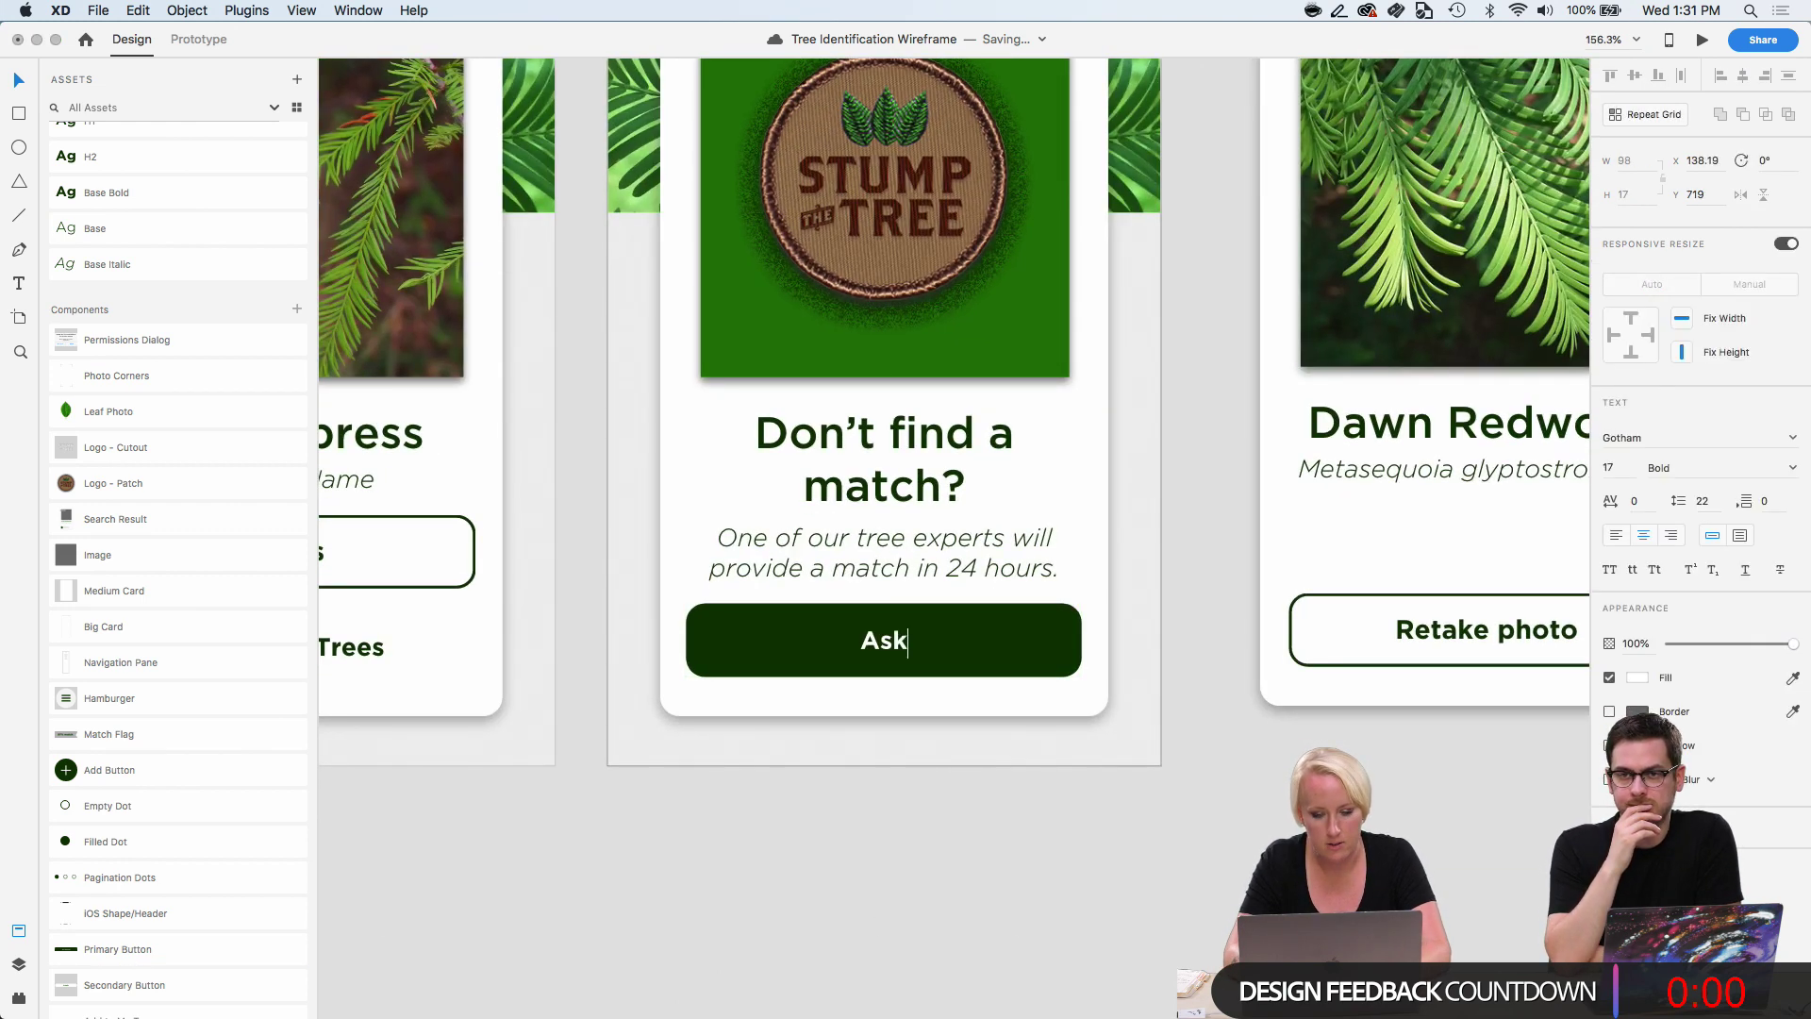
pyautogui.write(' an expert $3.00')
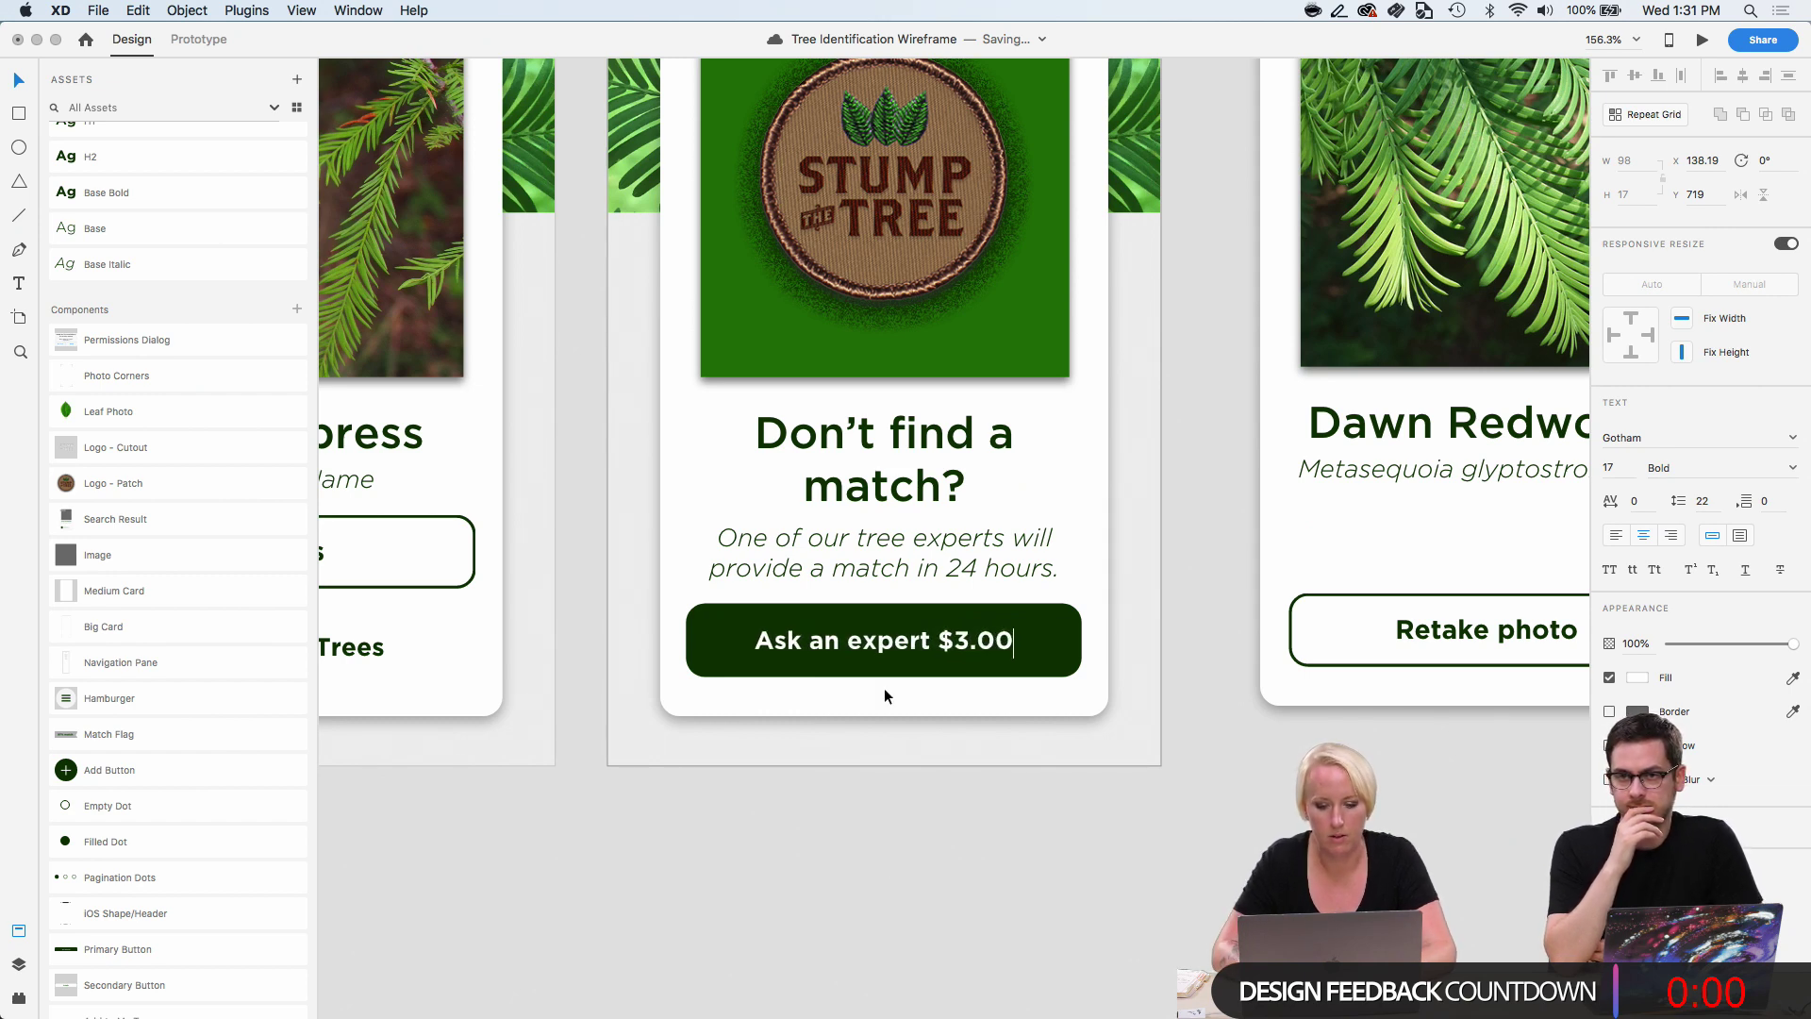
pyautogui.click(897, 881)
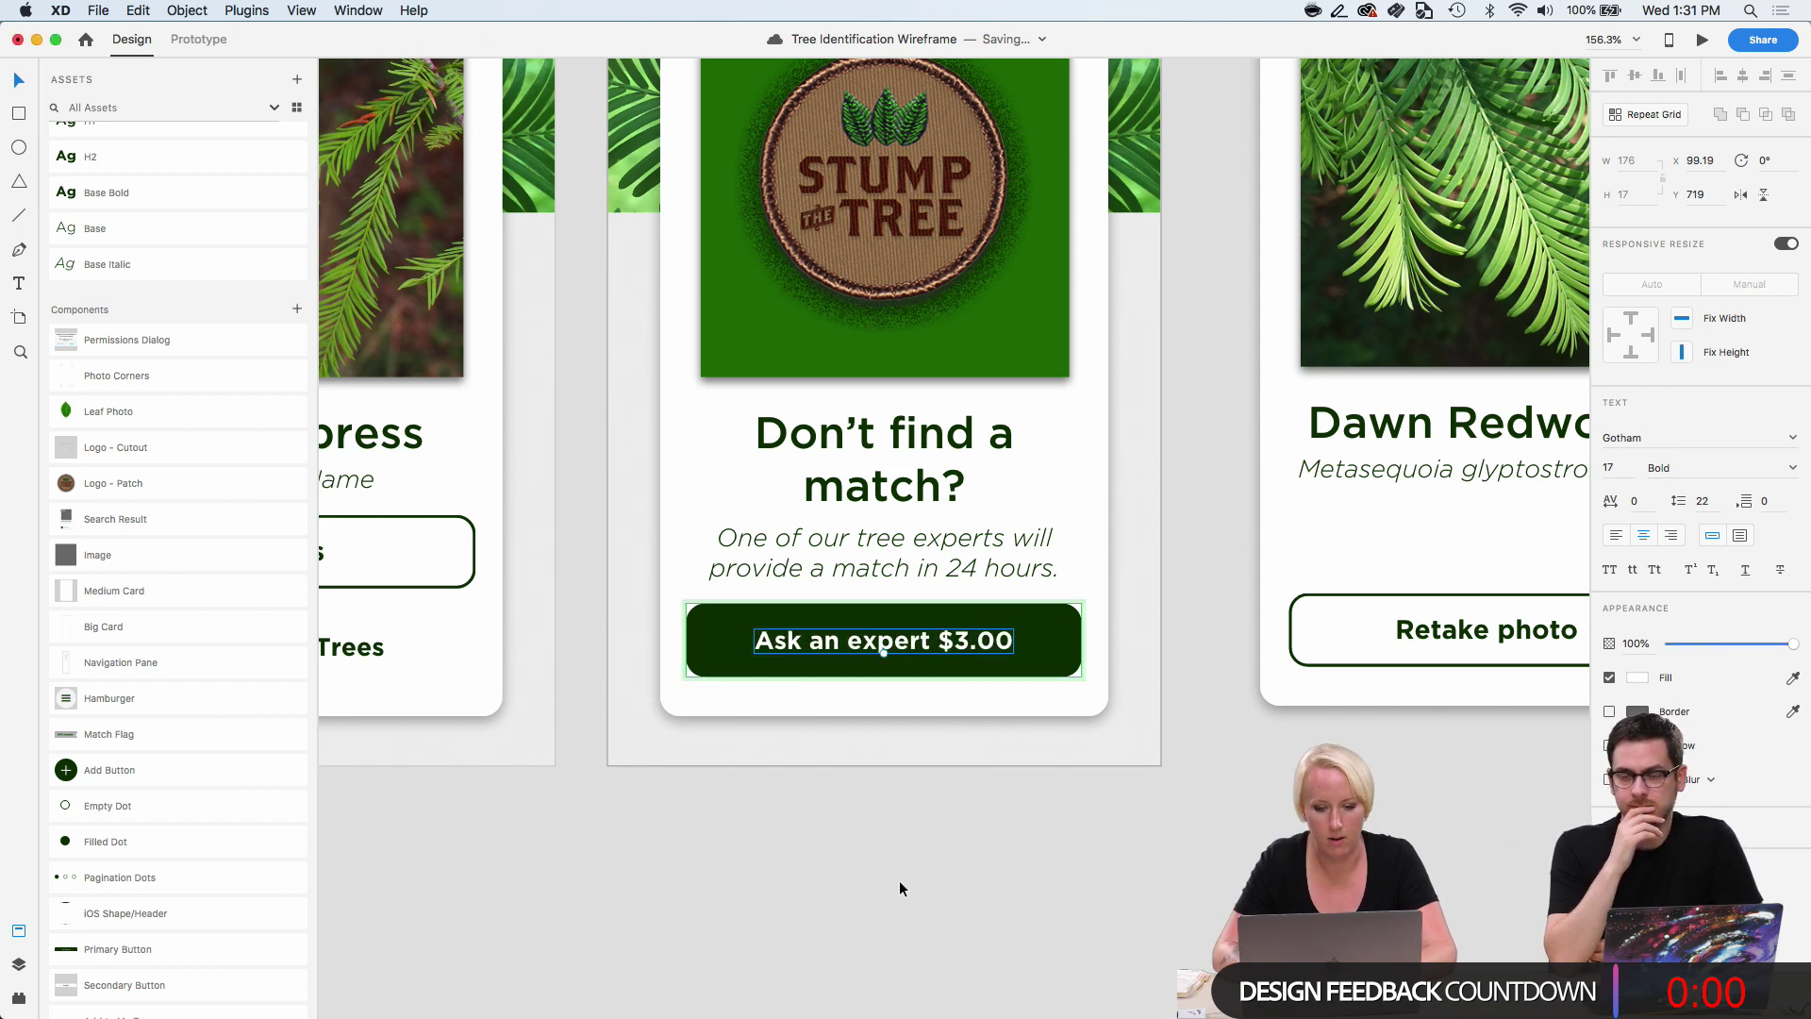
# Move the orange-ribbon Dawn Redwood card together with its Retake photo button farther away from Results - 3.
pyautogui.scroll(-5, 1006, 858)
pyautogui.hscroll(-3, 1005, 858)
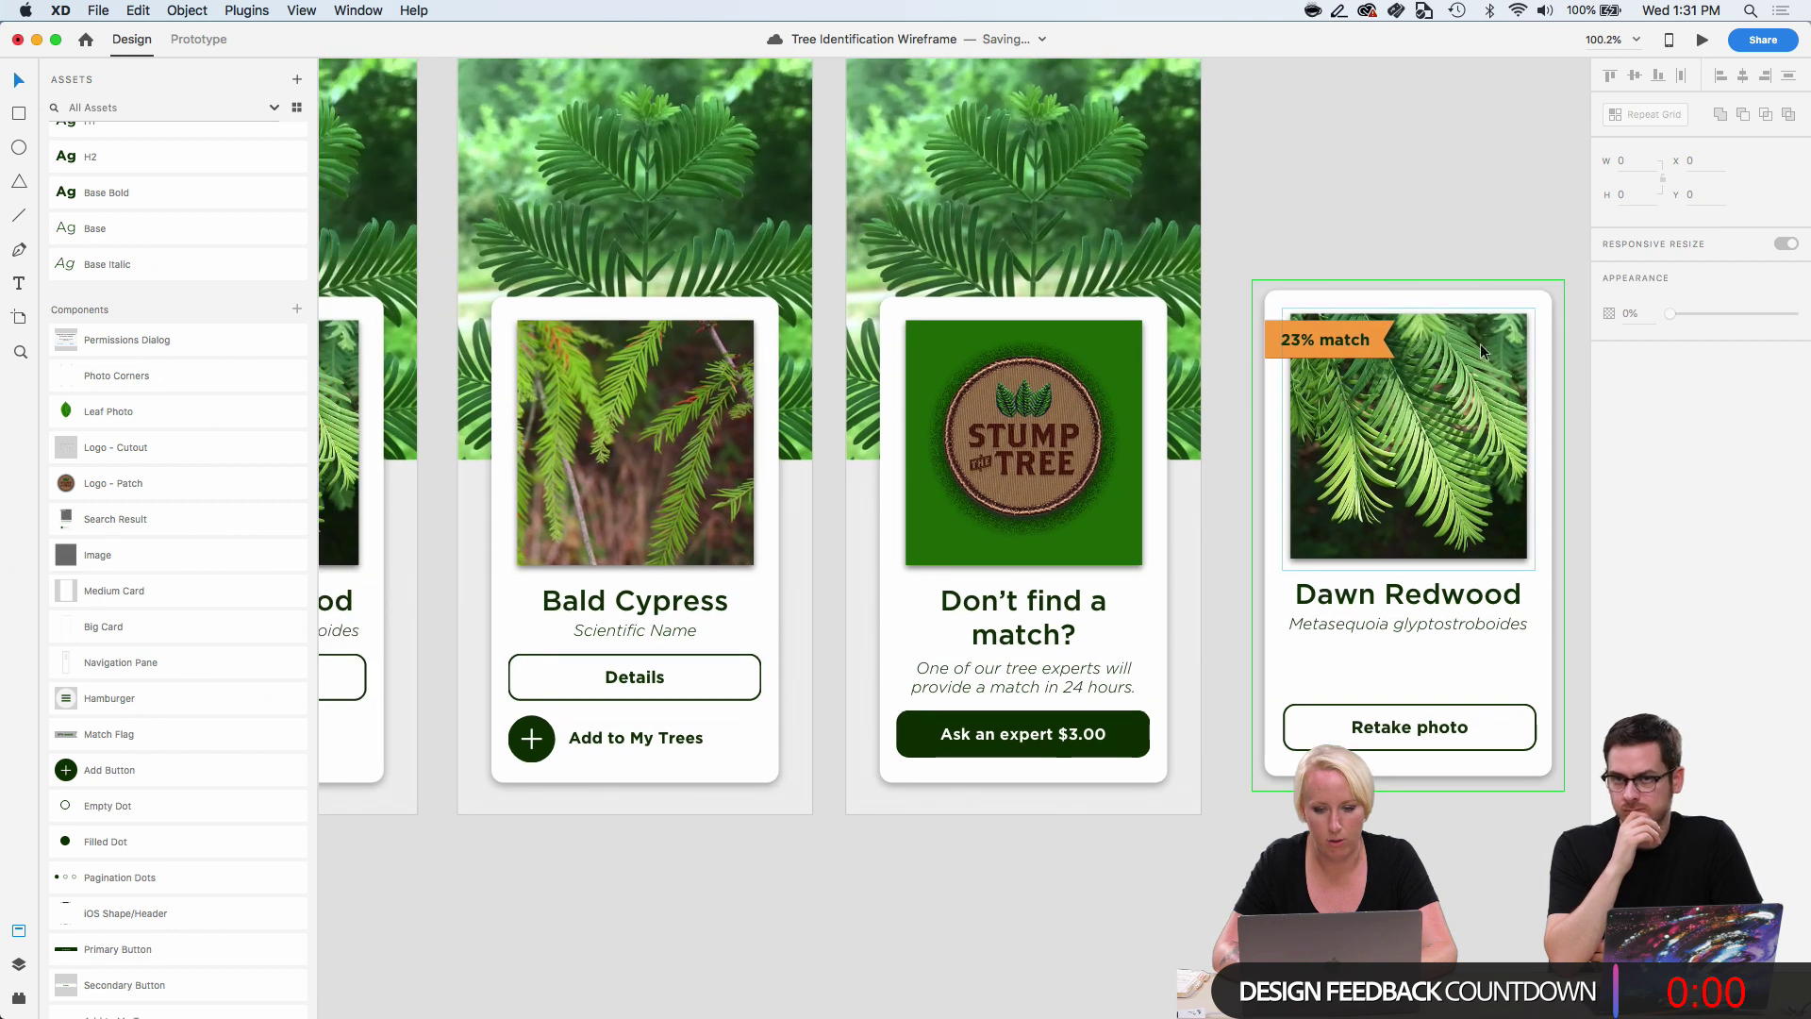
pyautogui.moveTo(1269, 222); pyautogui.dragTo(1515, 817)
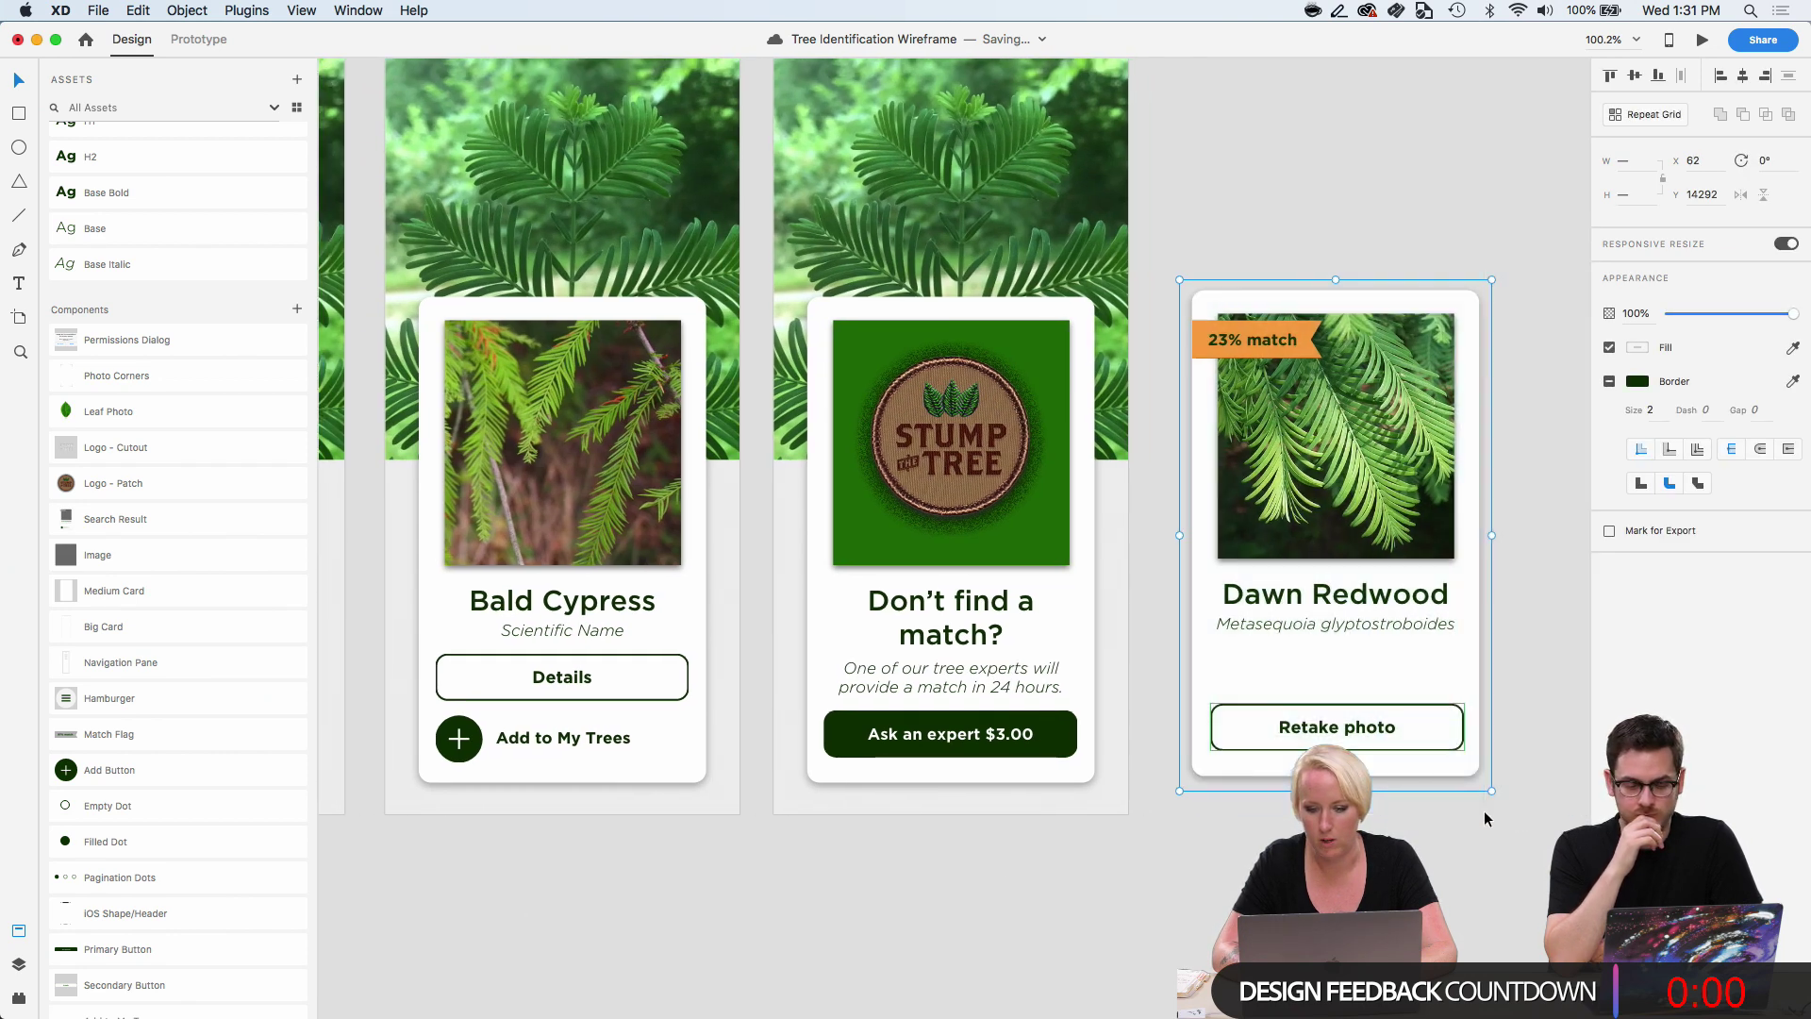
pyautogui.moveTo(1368, 552); pyautogui.dragTo(1645, 550)
pyautogui.click(1284, 517)
pyautogui.press('super+z')
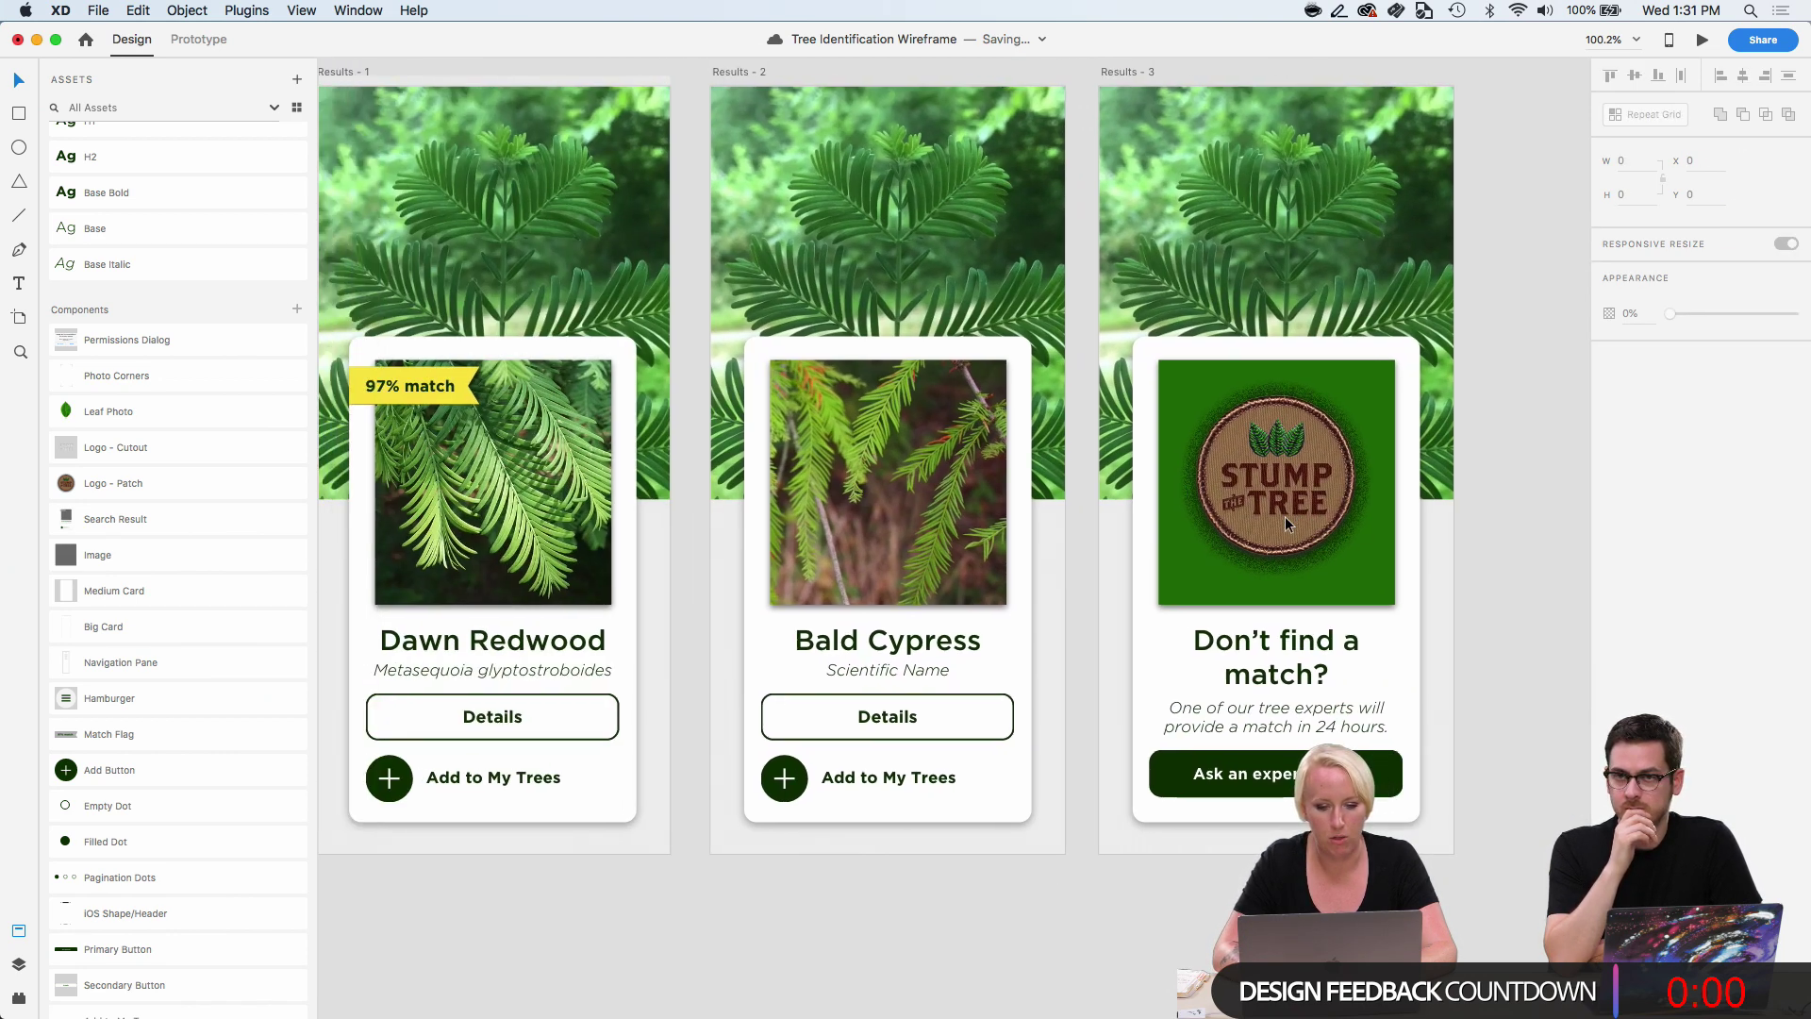
pyautogui.scroll(-2, 1285, 524)
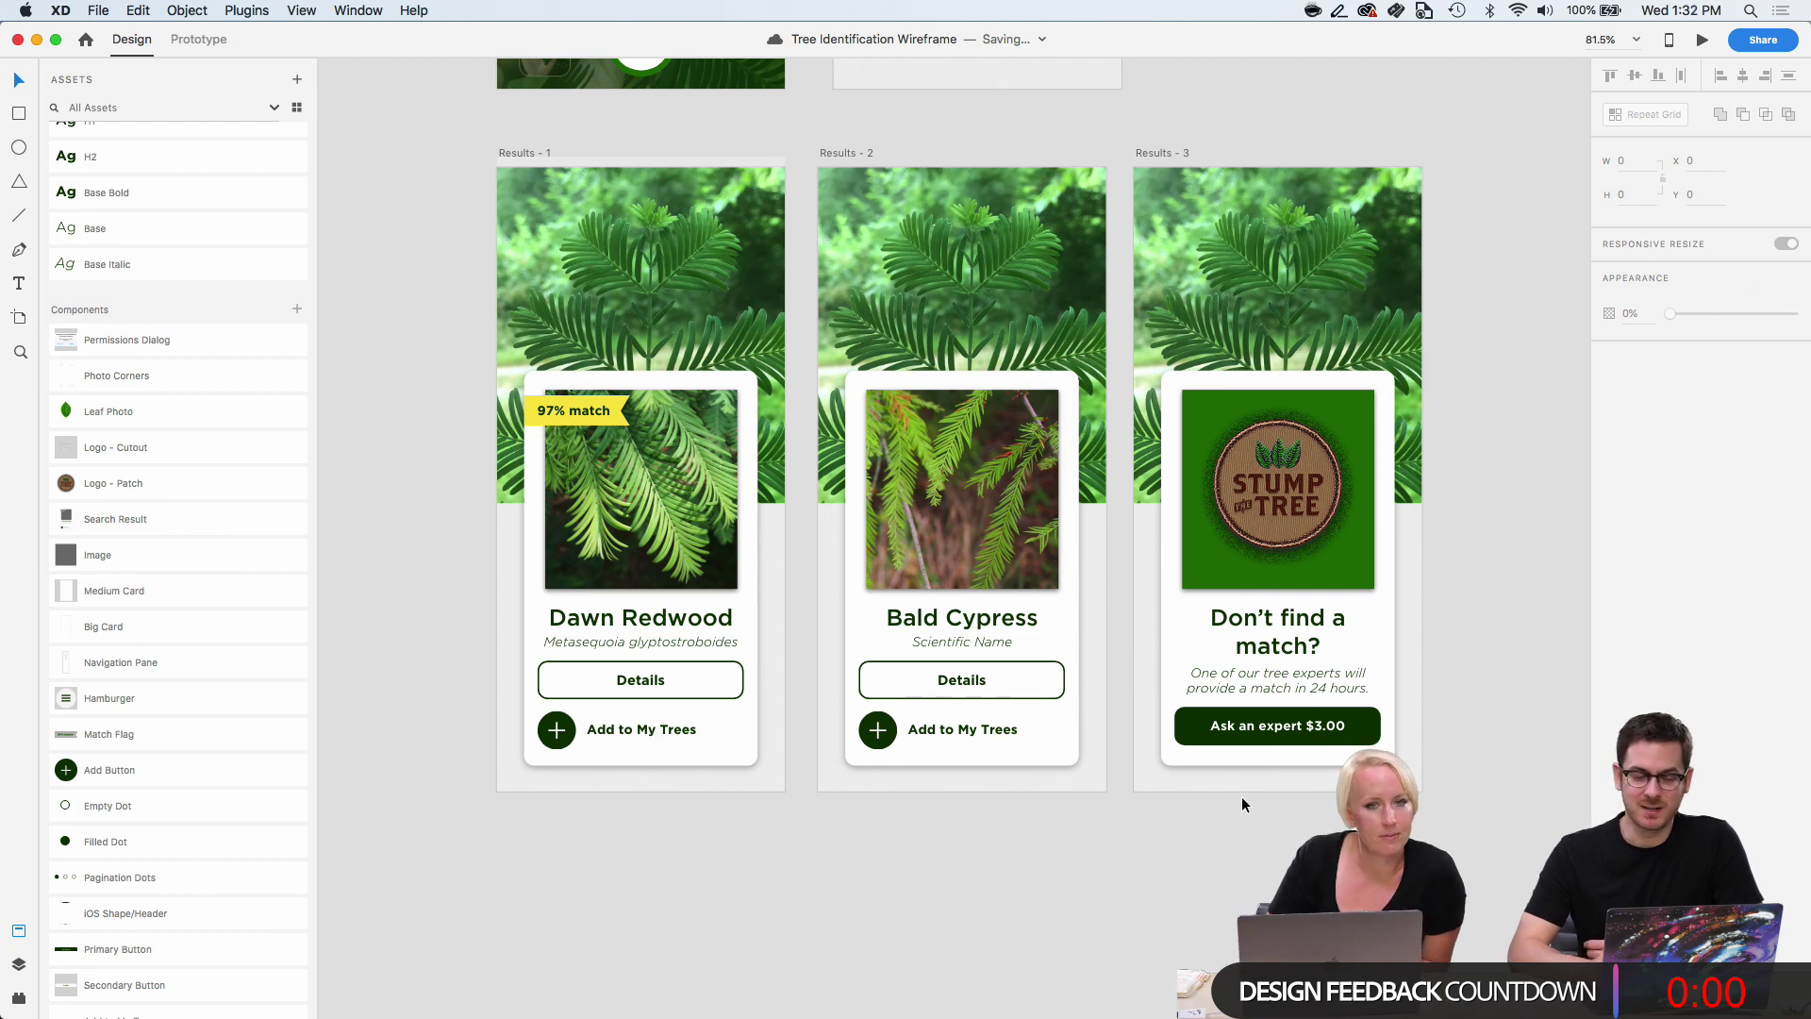
pyautogui.scroll(-2, 1241, 796)
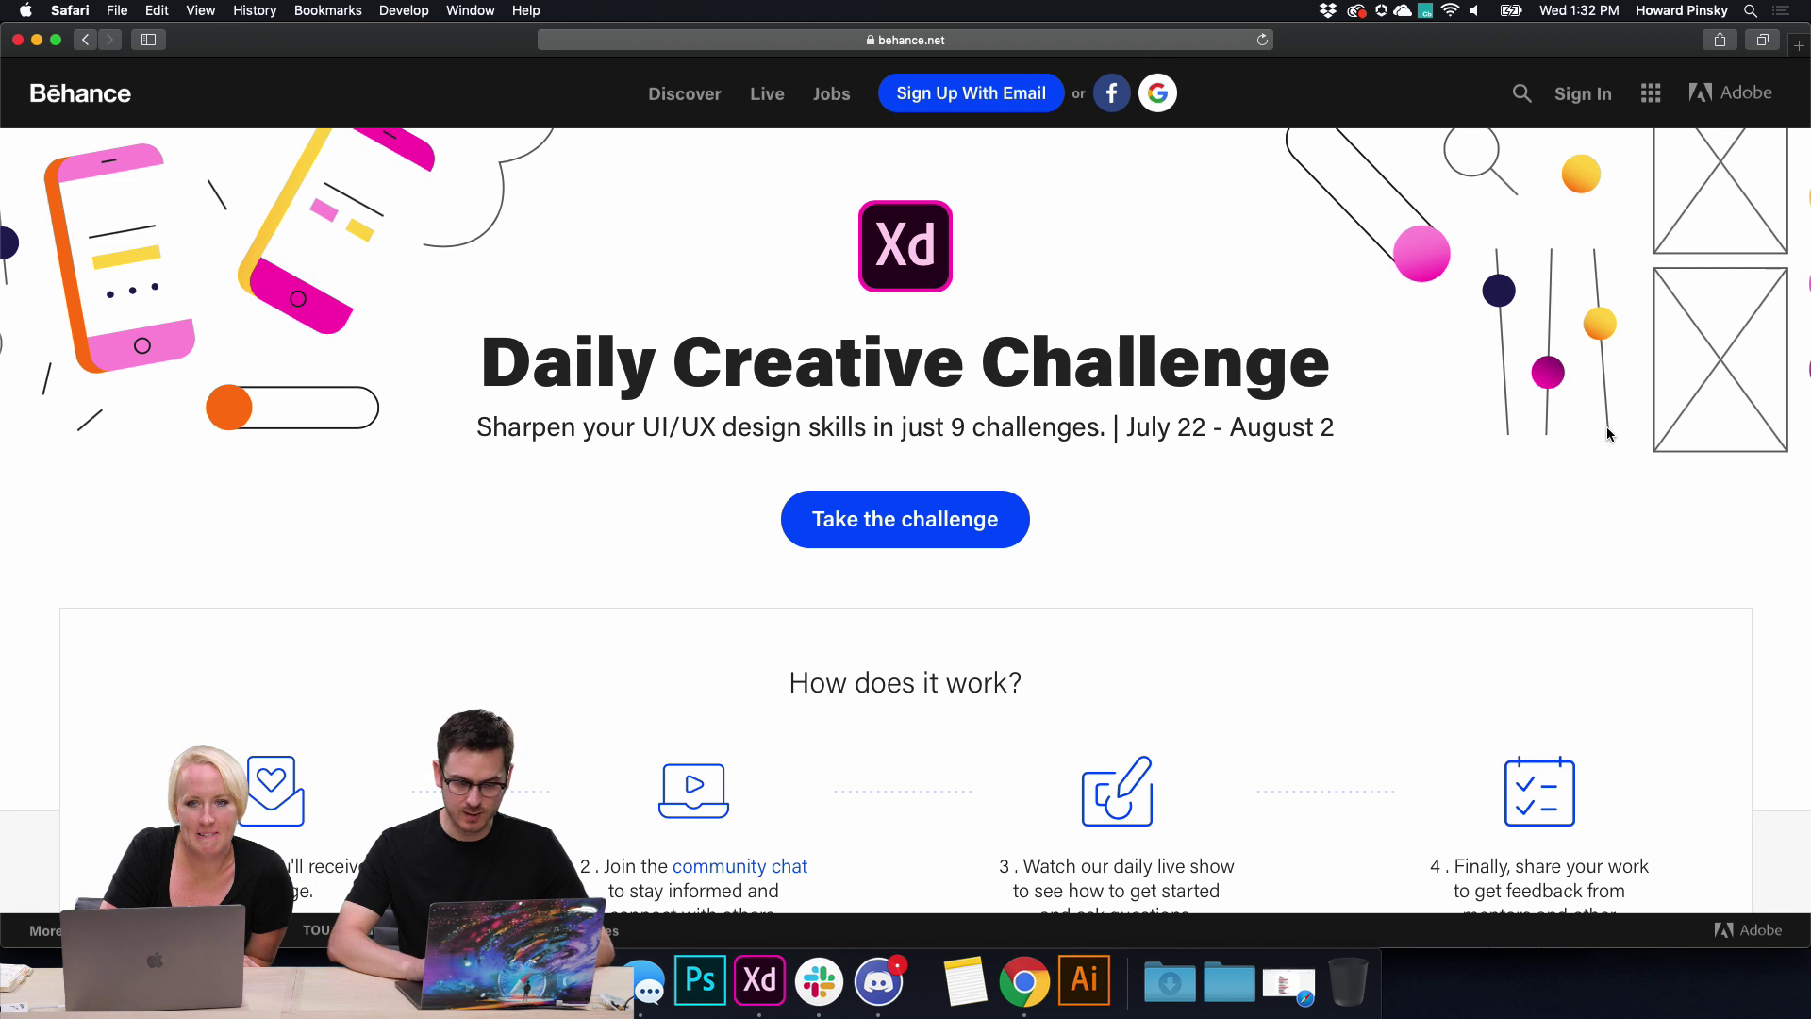
# Turn on magnification for the macOS Dock.
pyautogui.rightClick(1131, 998)
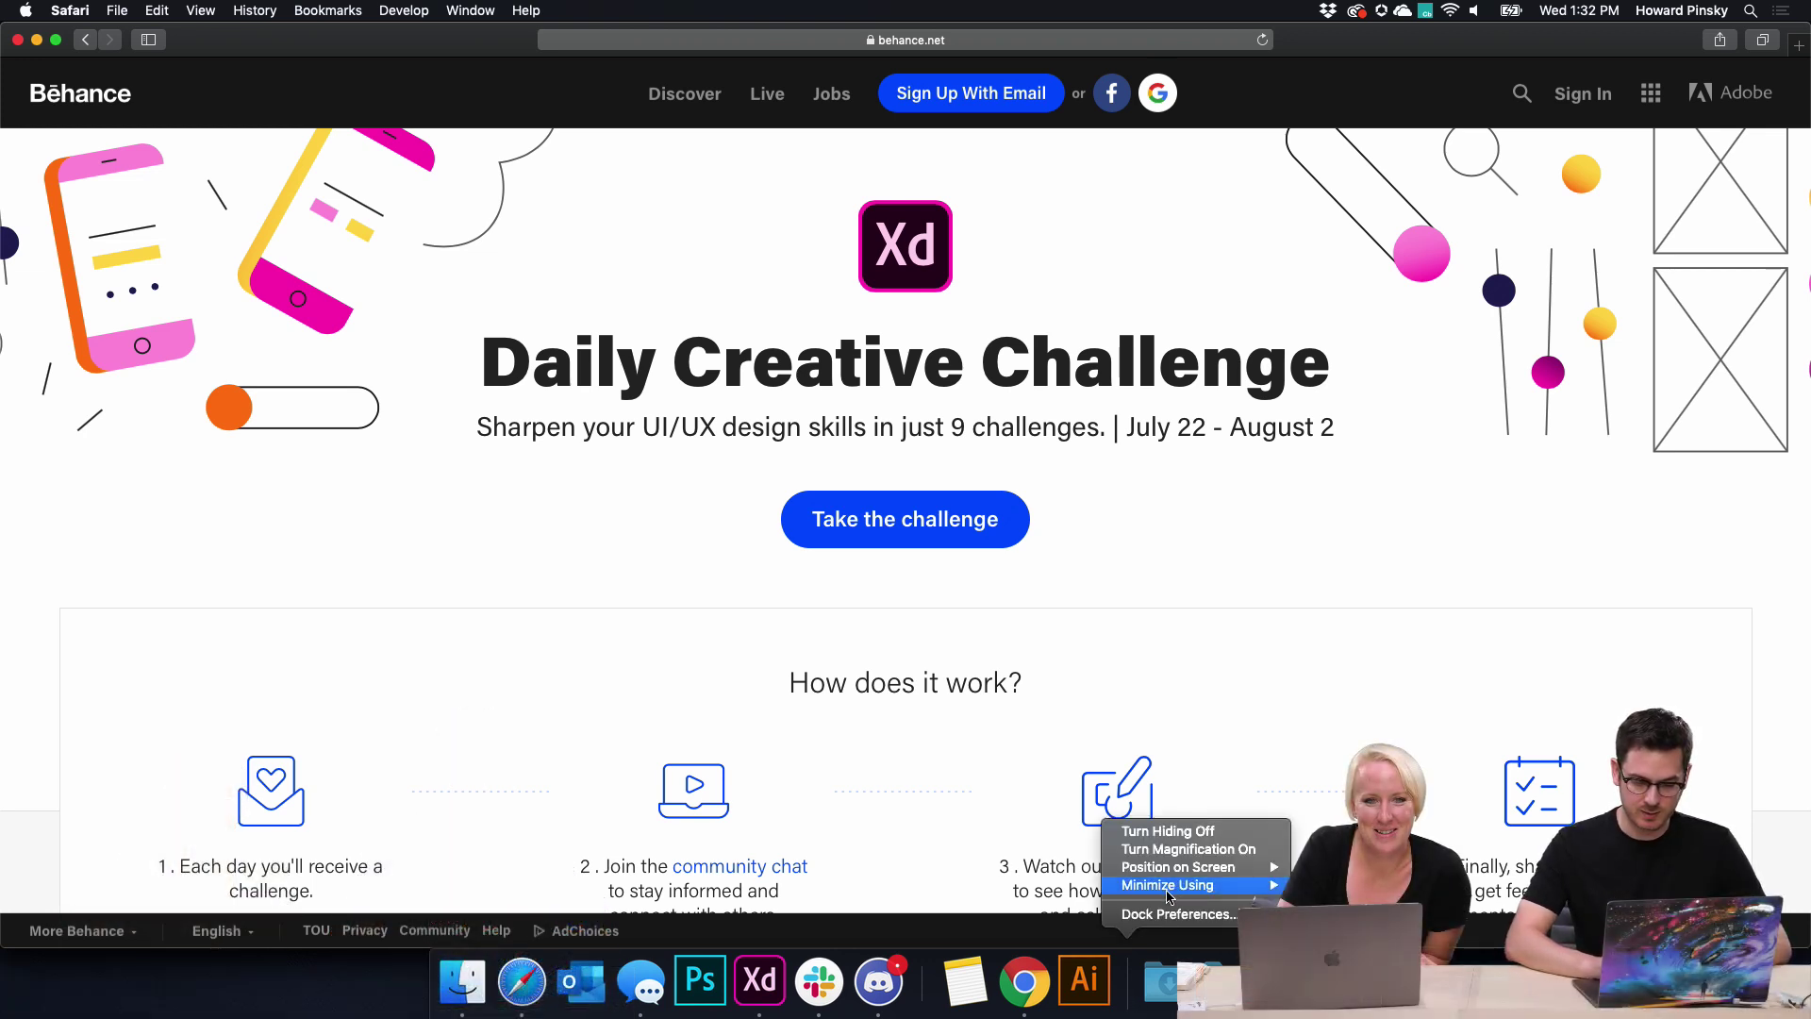
pyautogui.click(1206, 852)
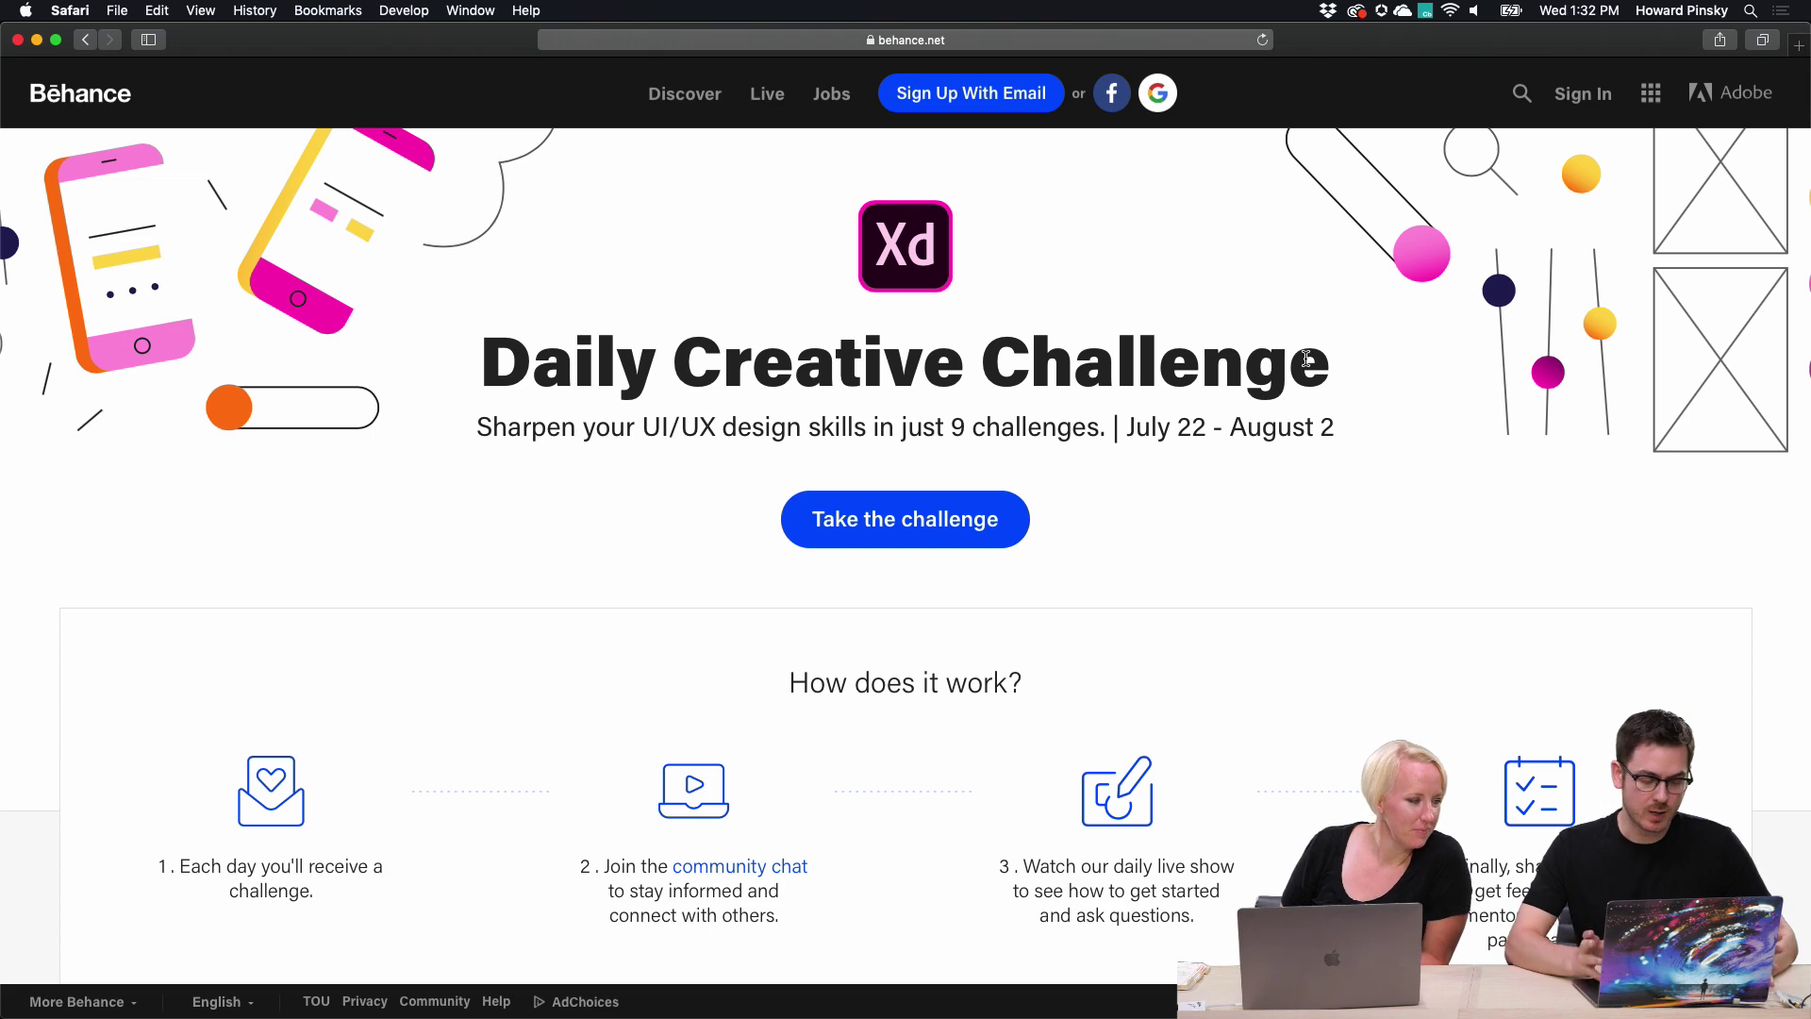
# Examine the Automotive navigation screen and Storytelling with data challenges on the Behance page, and switch to the challenge community in Discord.
pyautogui.scroll(-10, 1306, 359)
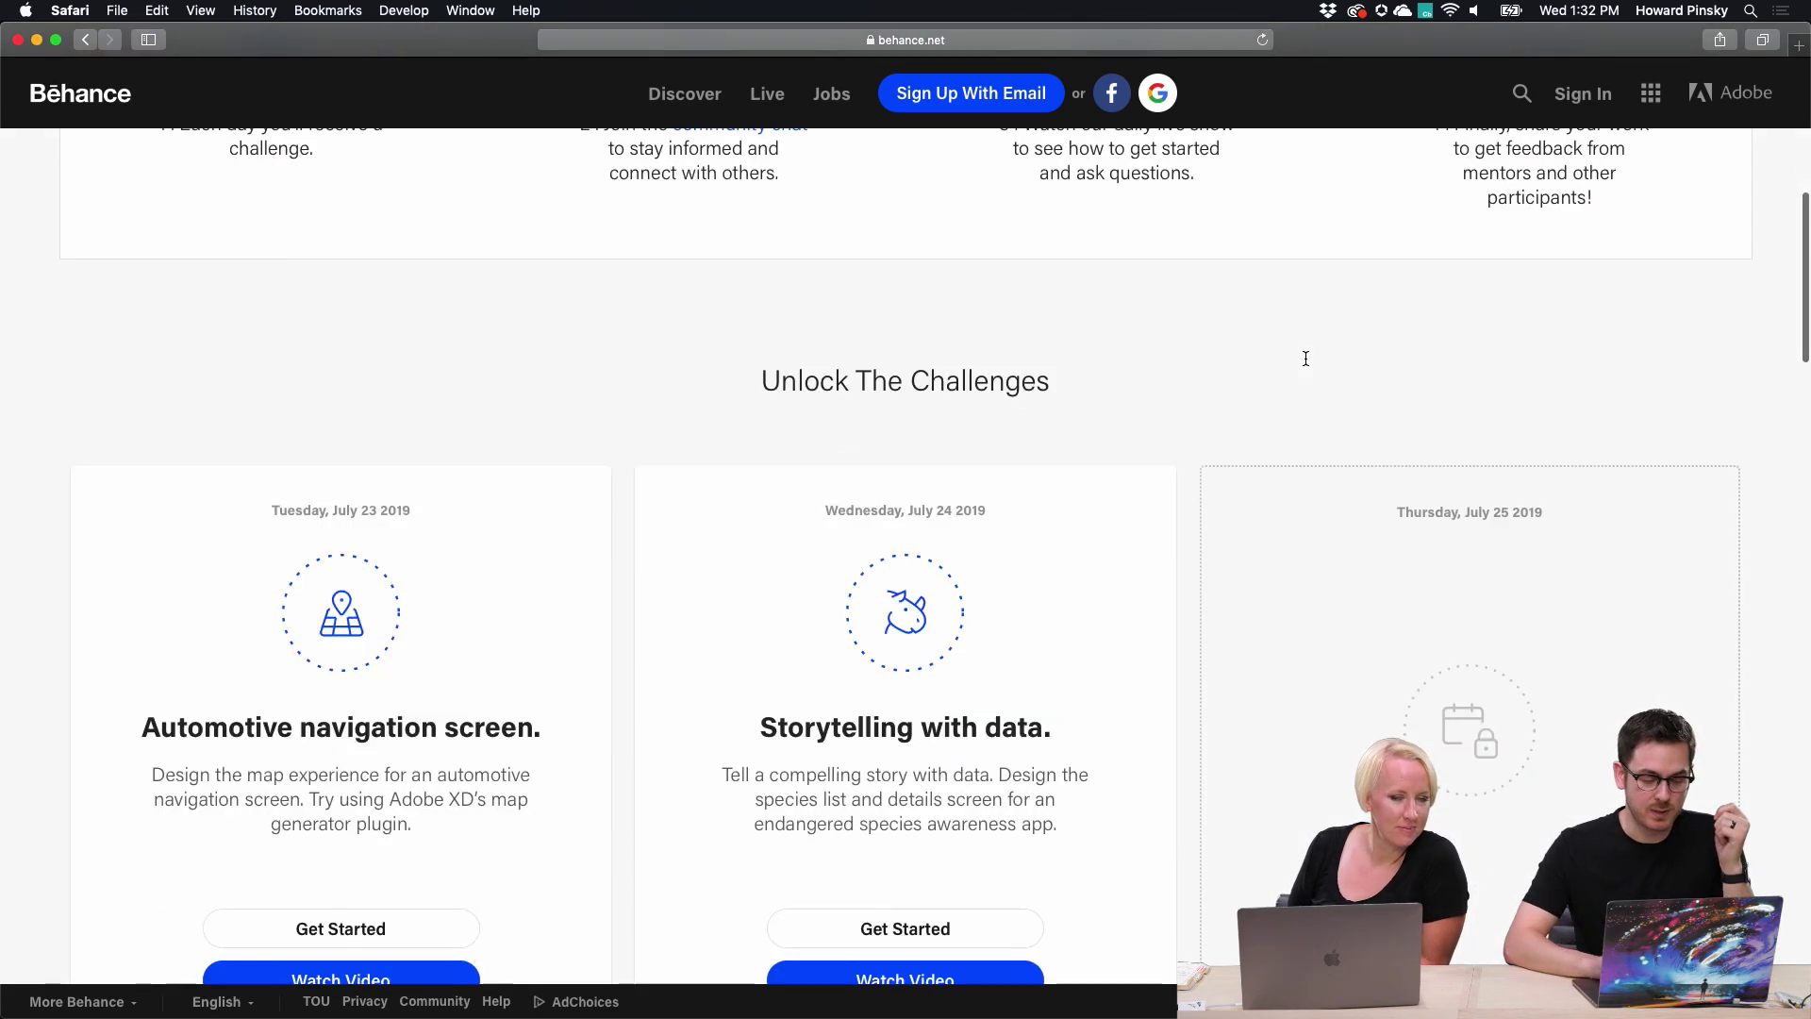
pyautogui.scroll(5, 187, 660)
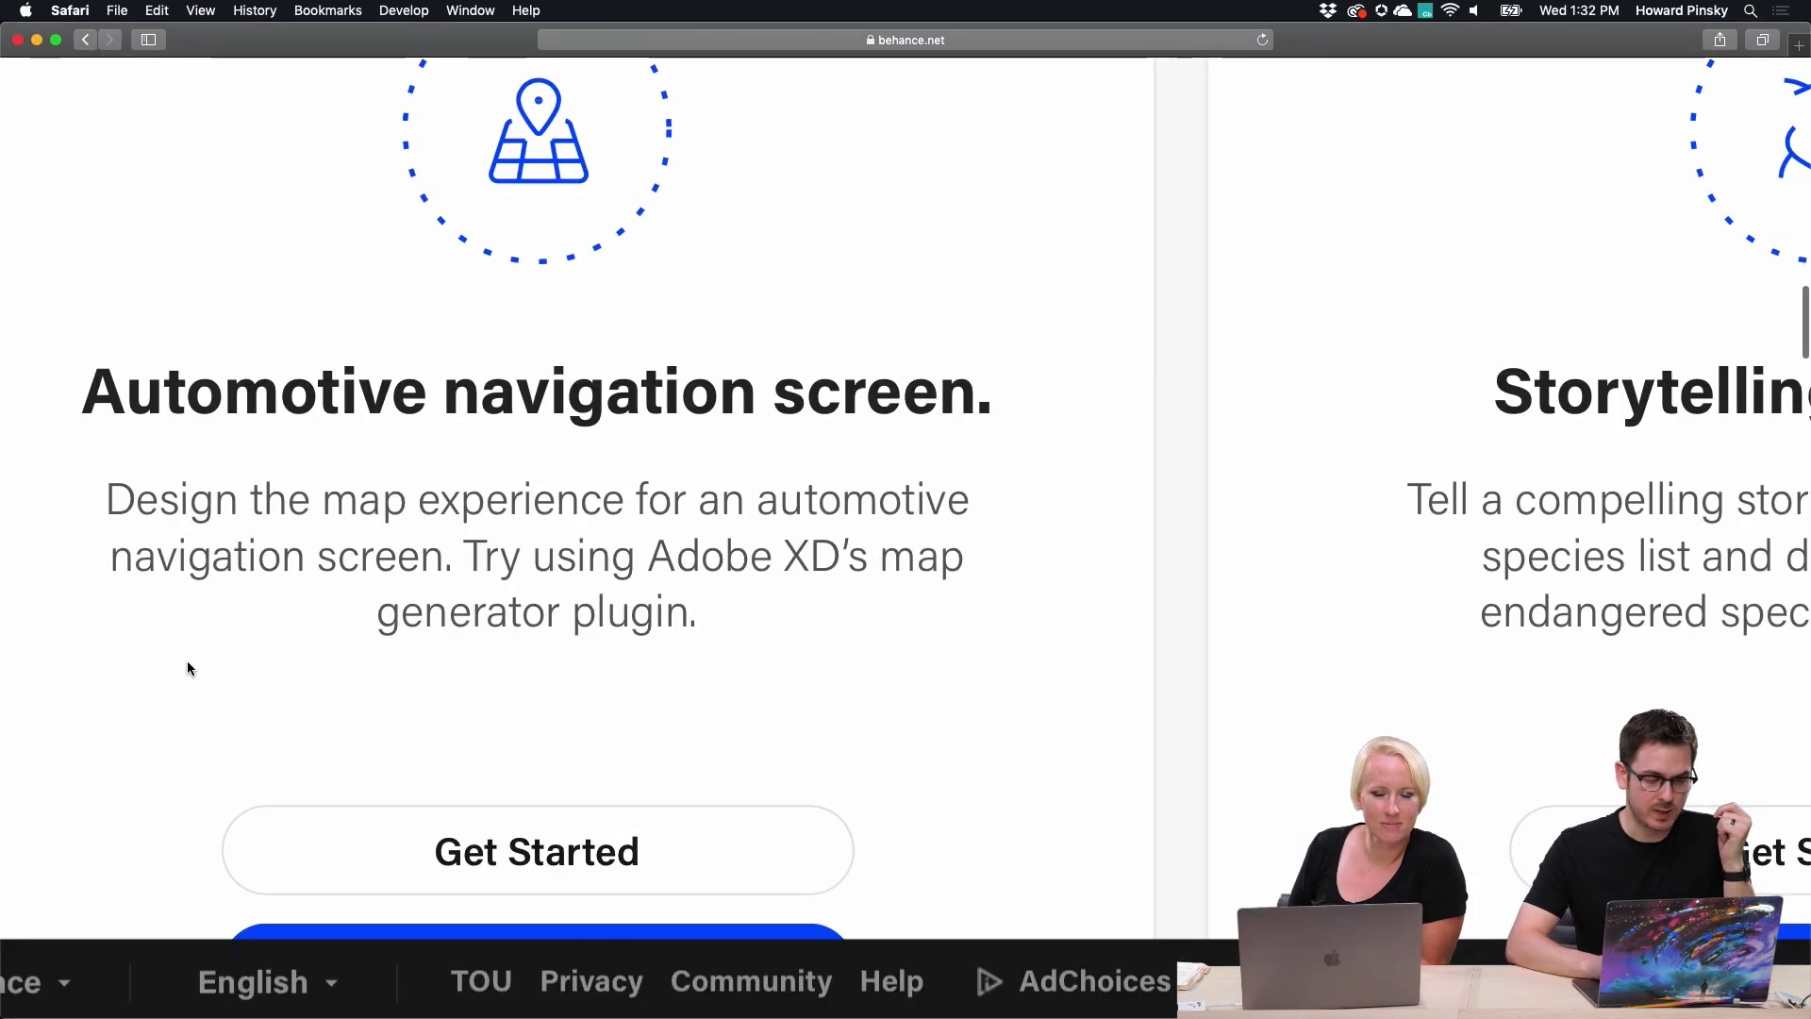
pyautogui.scroll(-1, 186, 668)
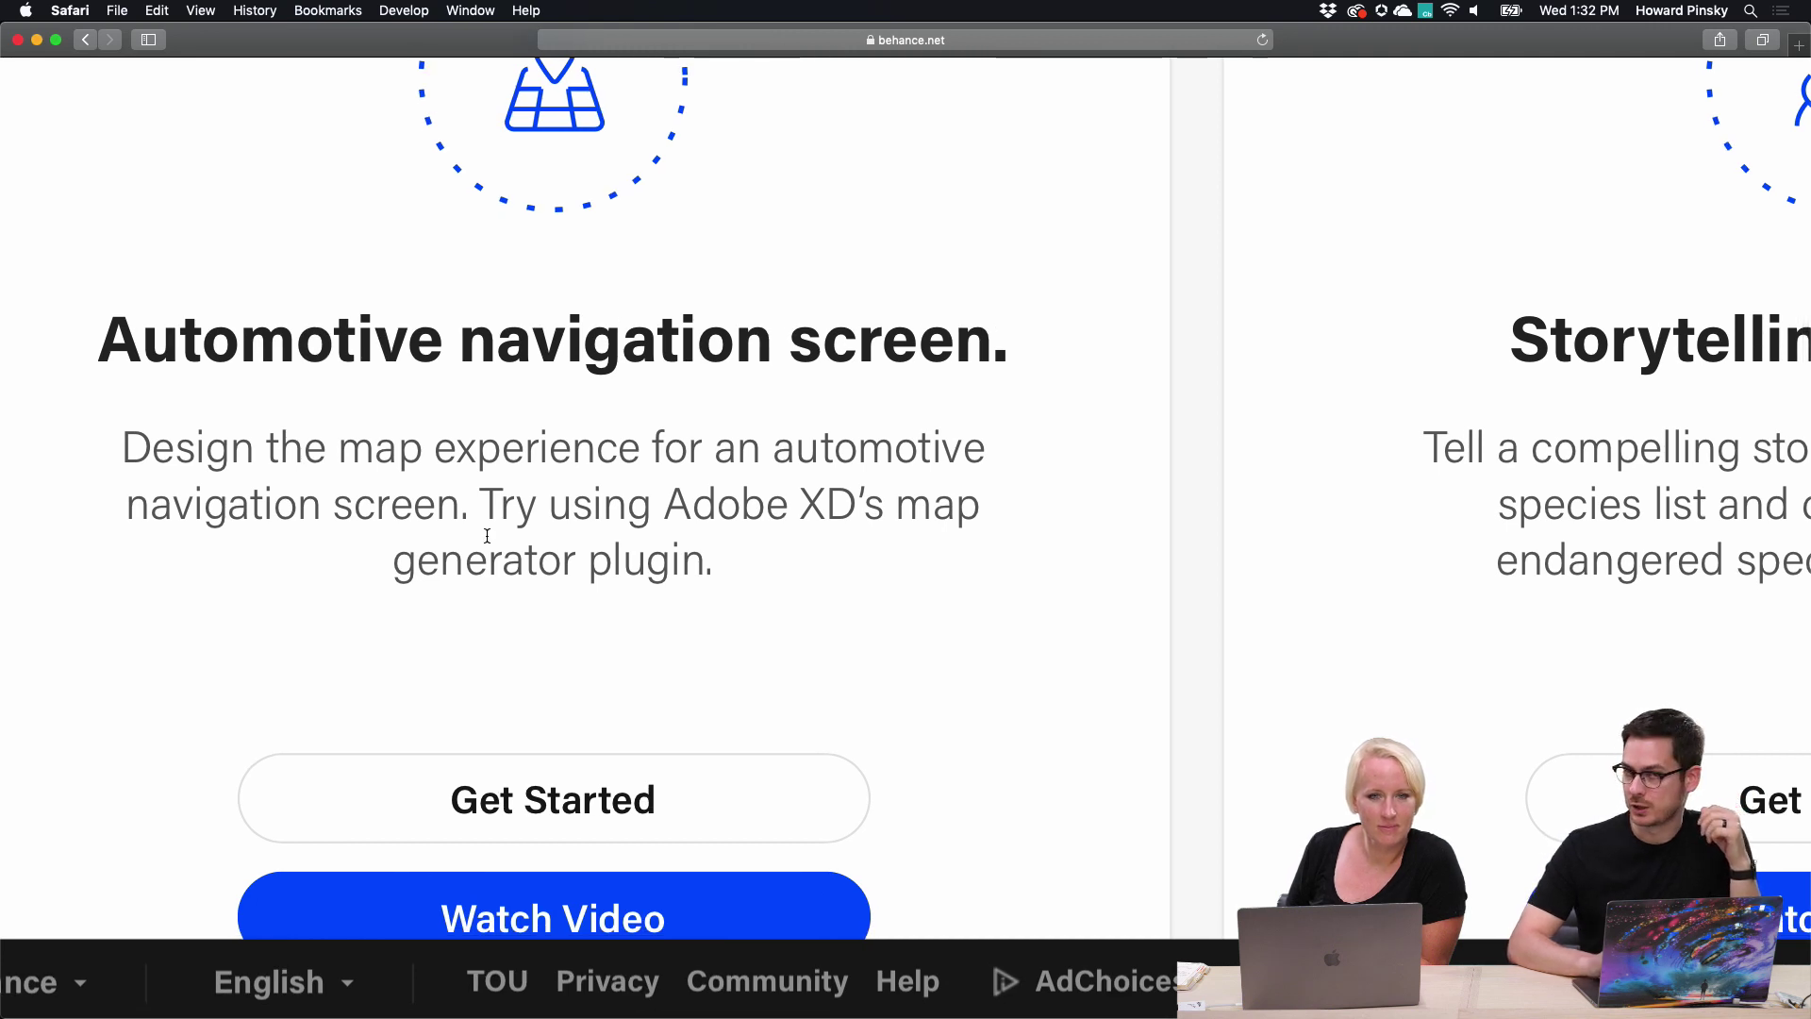
pyautogui.hscroll(8, 994, 404)
pyautogui.hscroll(2, 1021, 389)
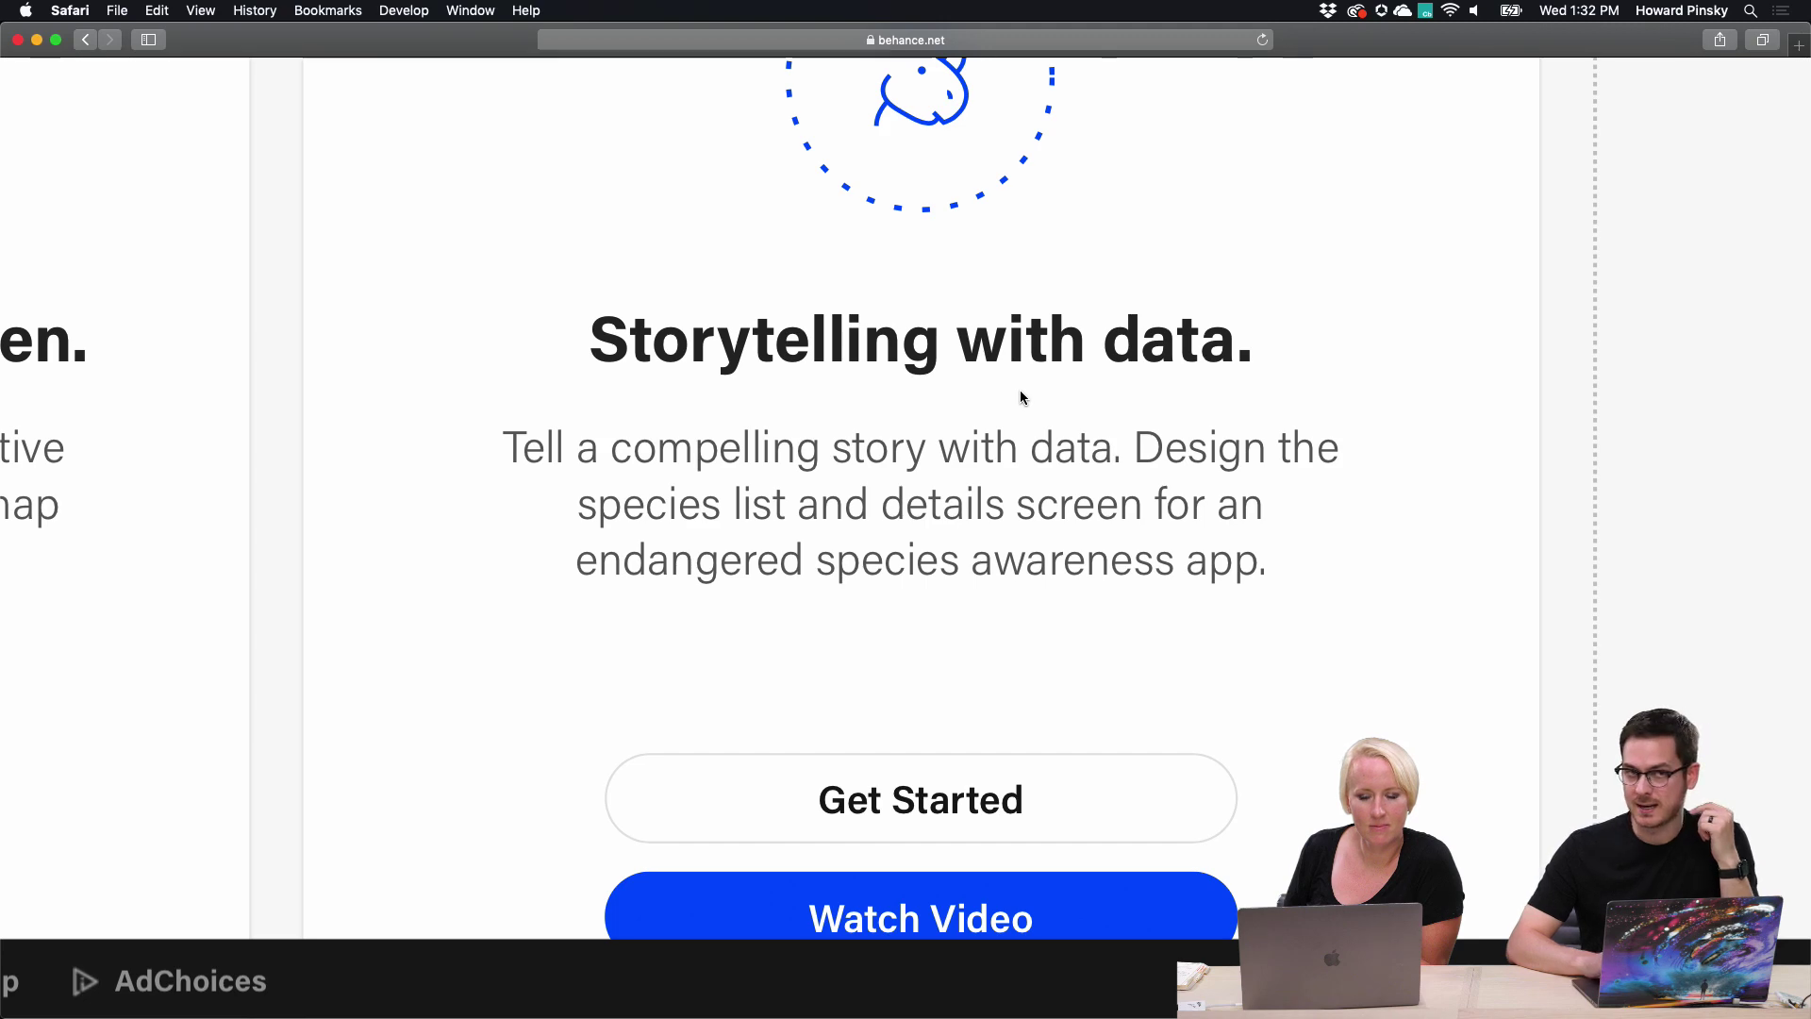
pyautogui.scroll(-5, 1021, 391)
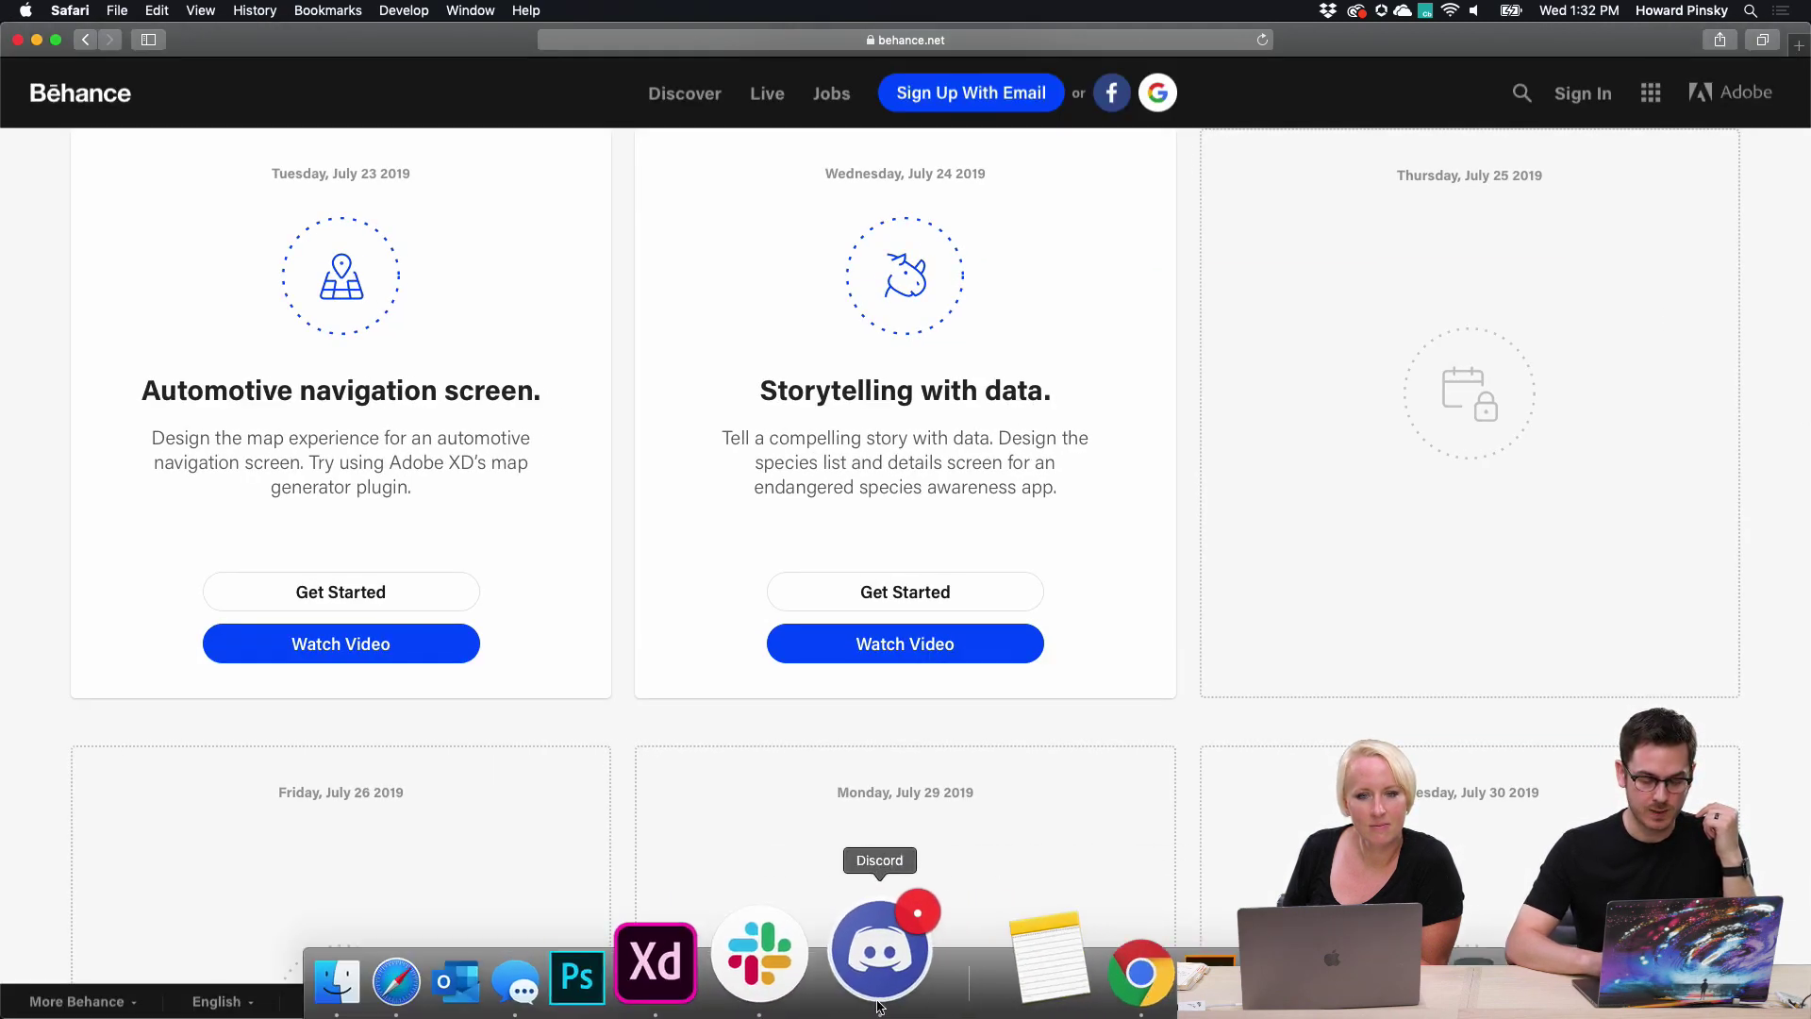
pyautogui.click(879, 1008)
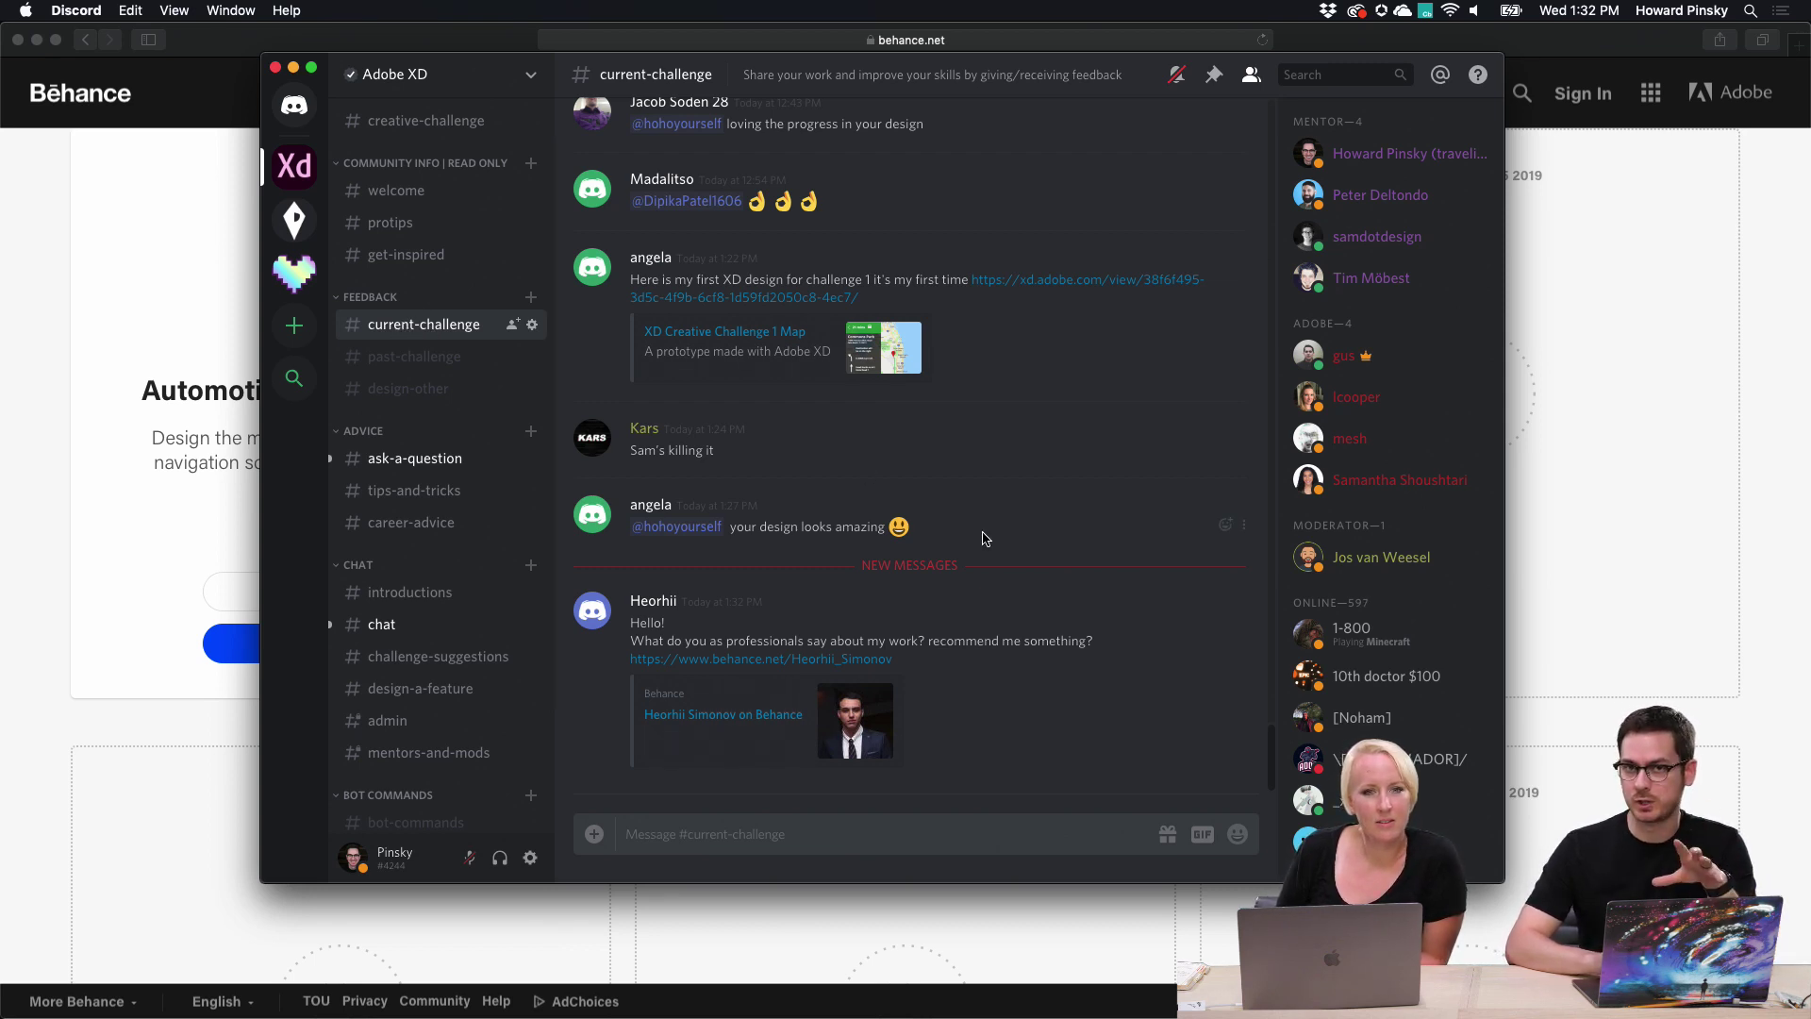
# Open the XD Creative Challenge 1 Map prototype shared in the current-challenge channel and dismiss its Grid View hint.
pyautogui.scroll(3, 982, 534)
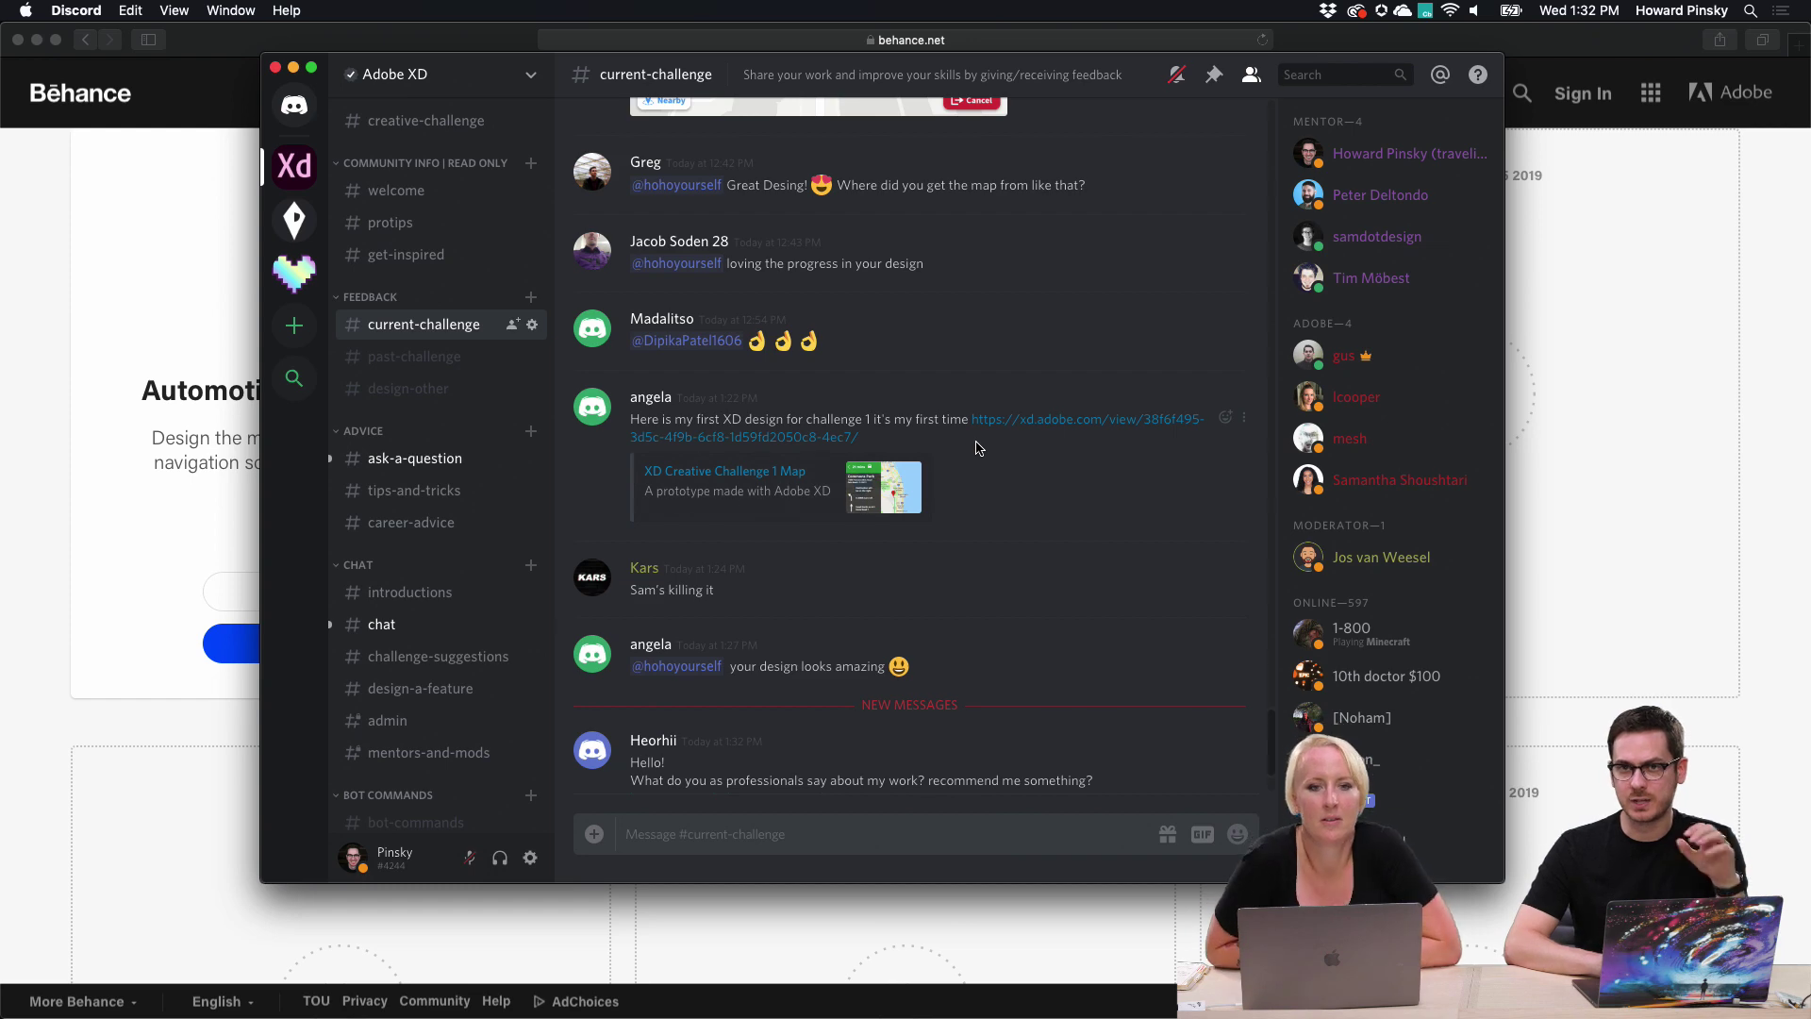
pyautogui.click(1061, 425)
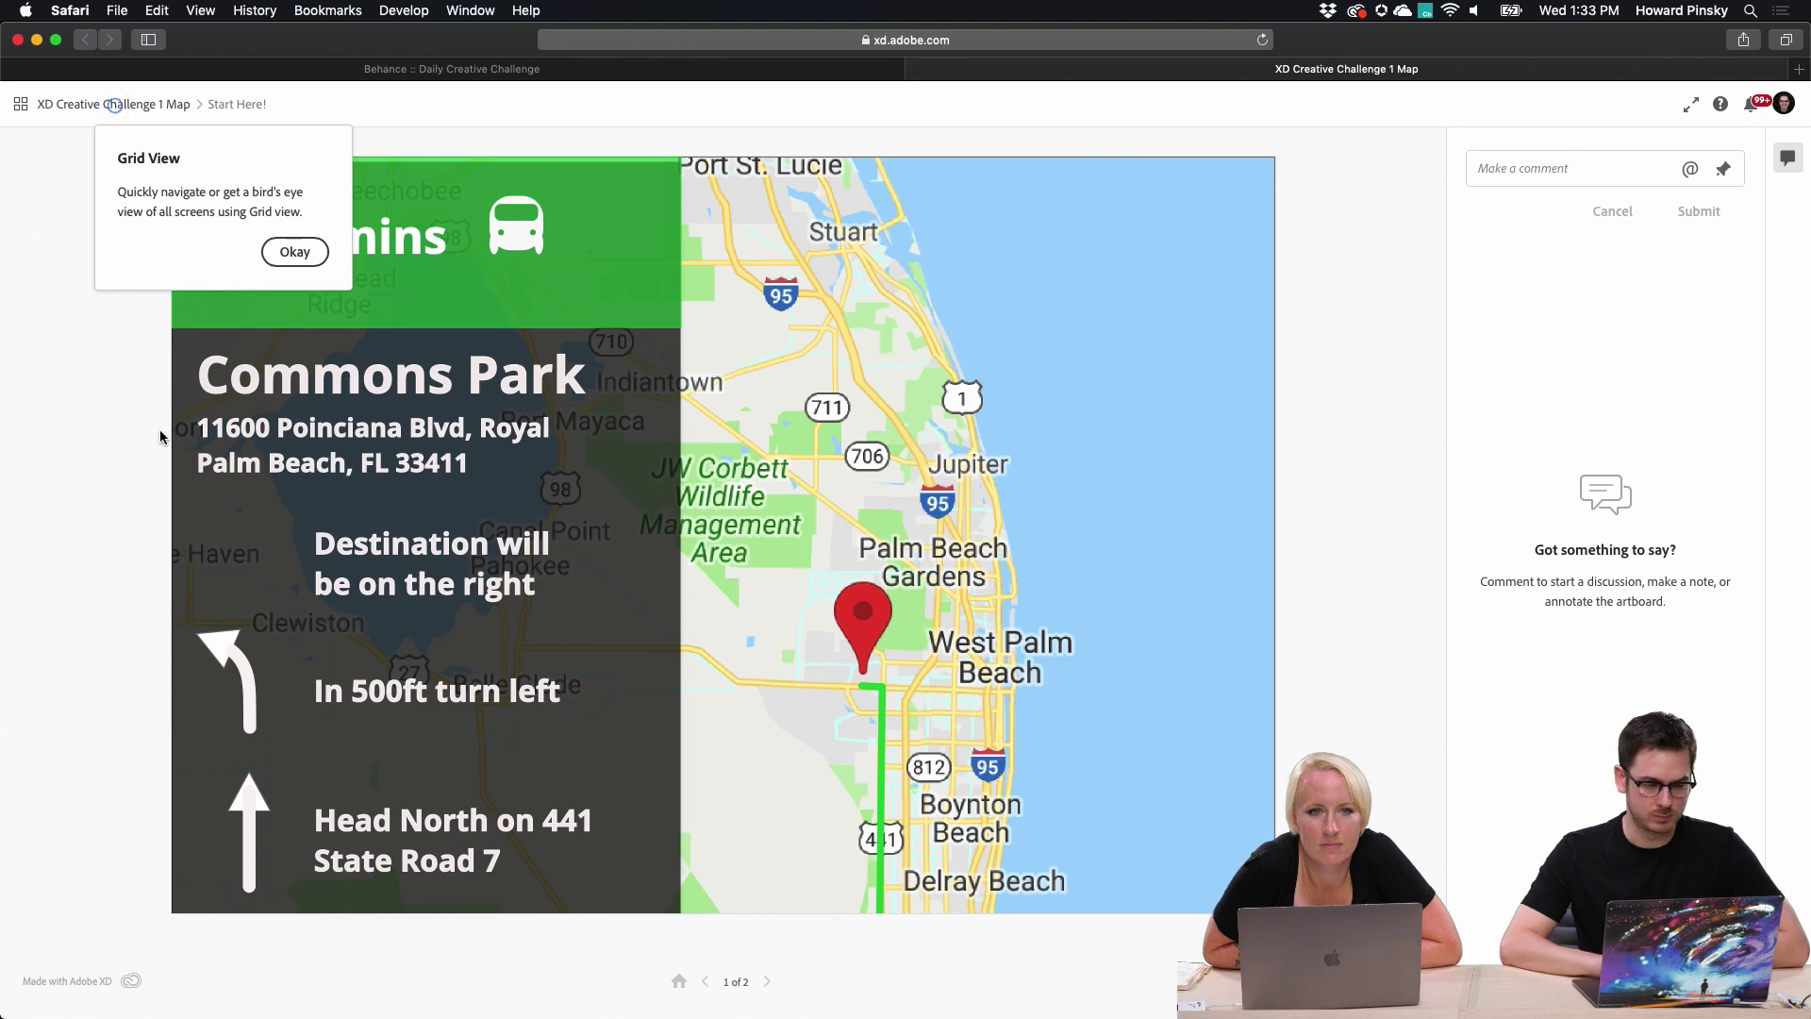
pyautogui.click(294, 252)
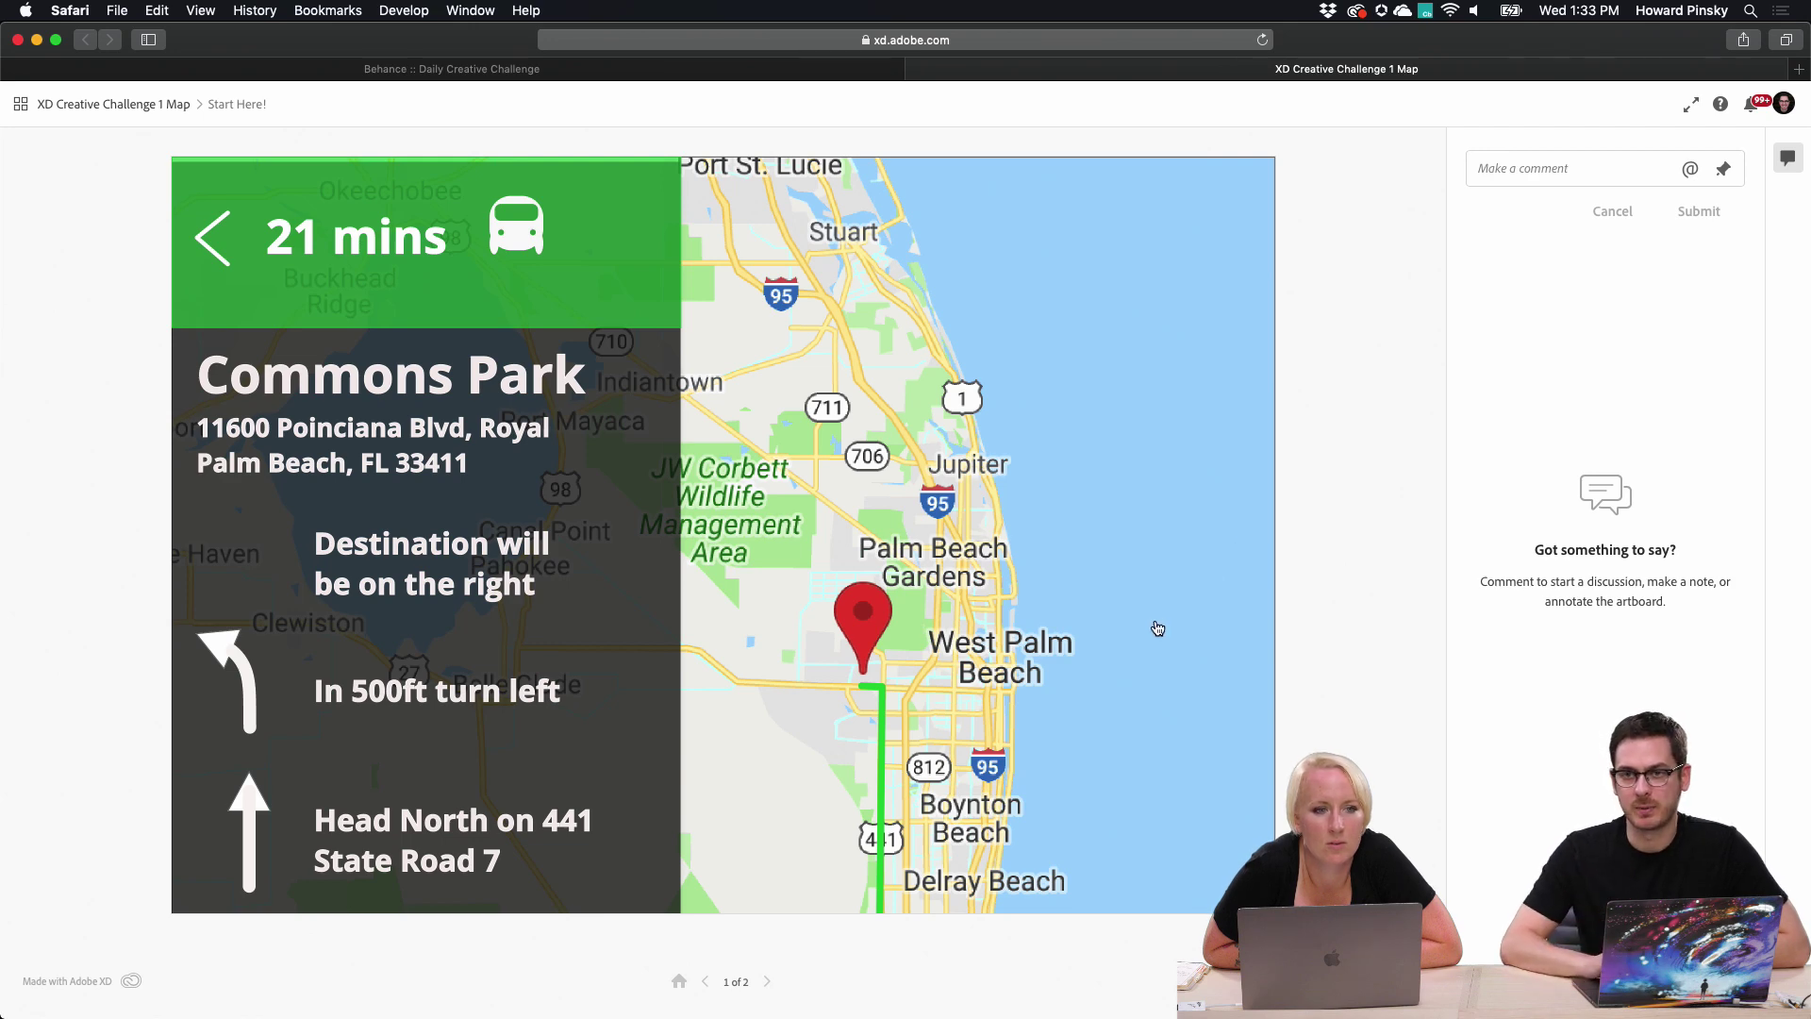
# Step back and forth between the prototype's two Commons Park navigation screens to examine their directions, map and back arrow.
pyautogui.click(1115, 597)
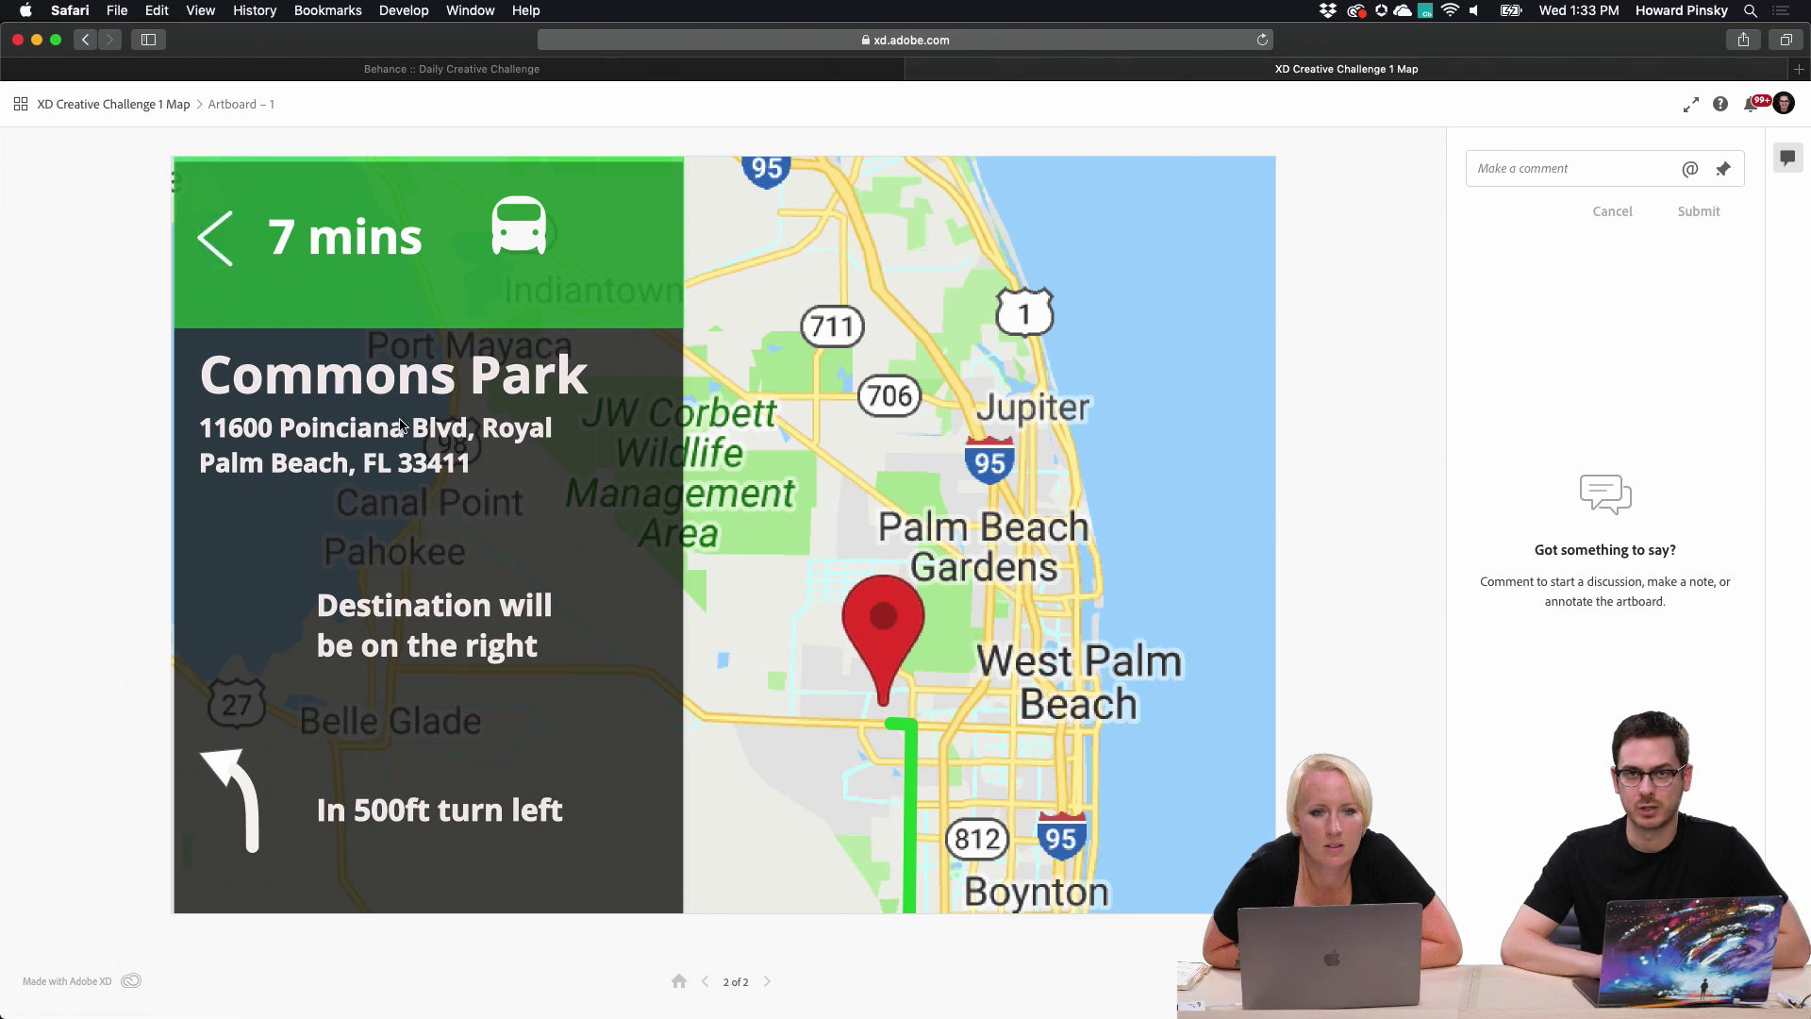
pyautogui.click(201, 237)
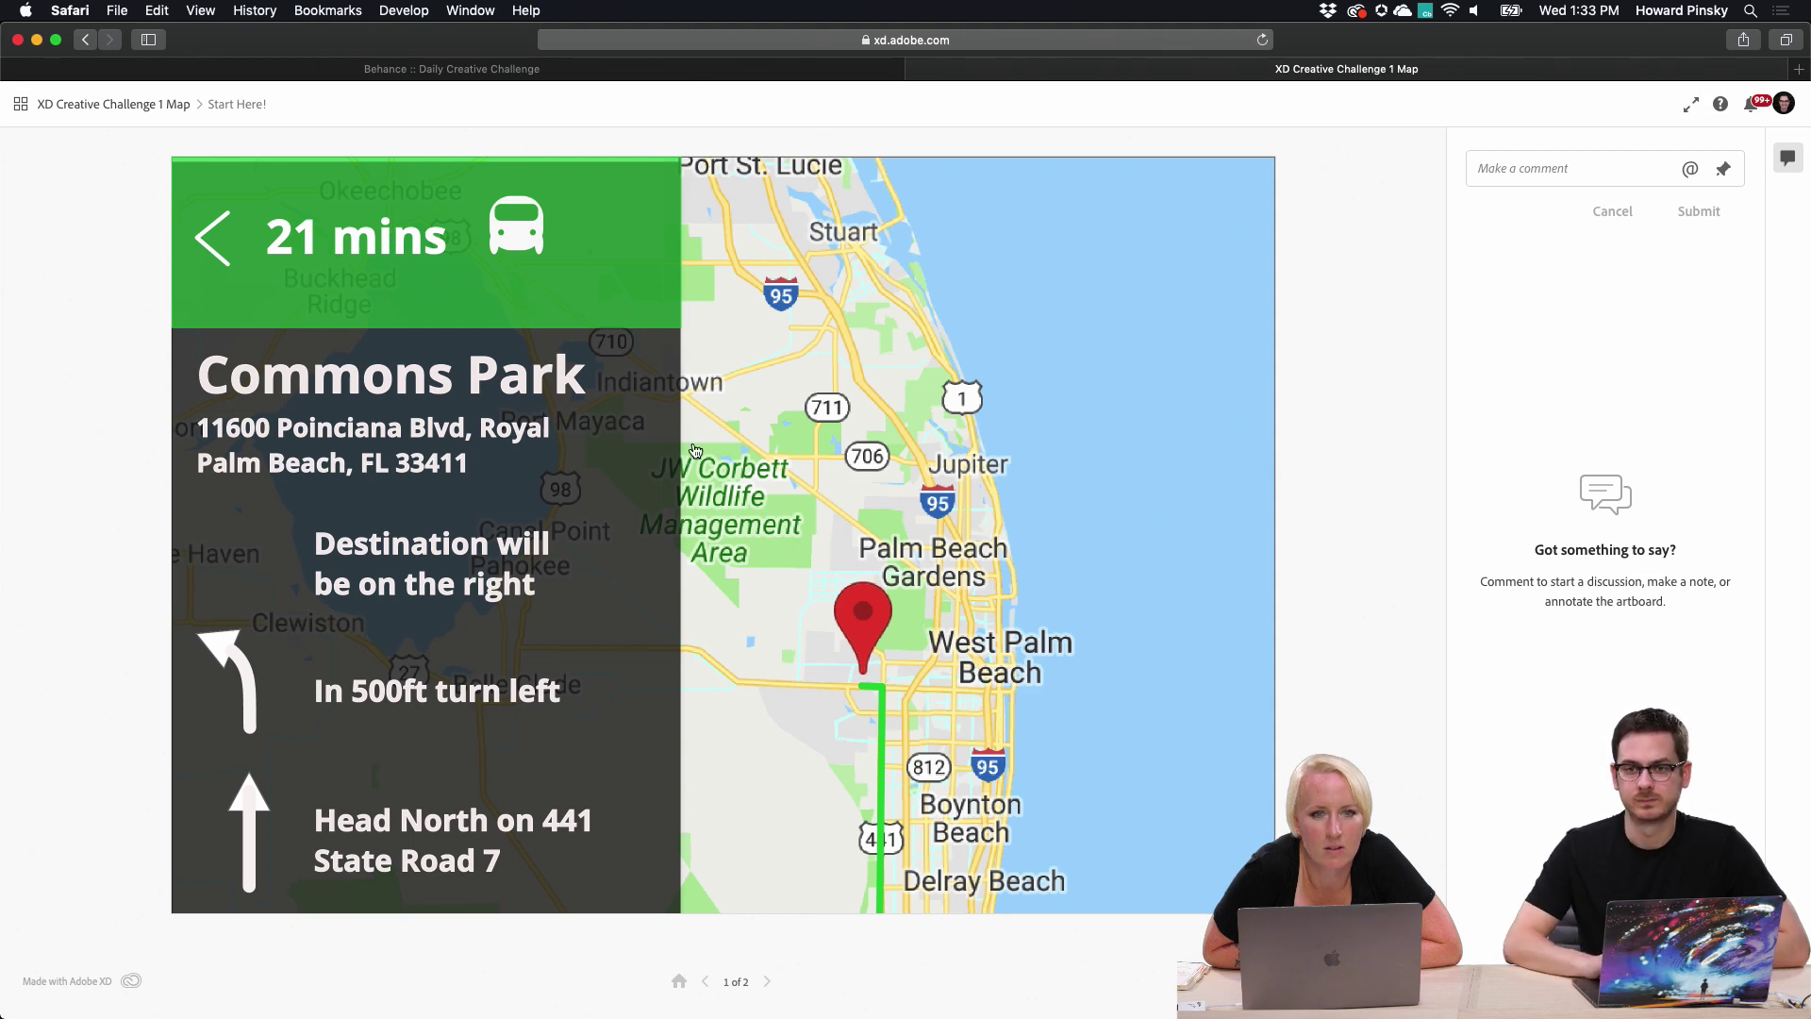
pyautogui.click(884, 419)
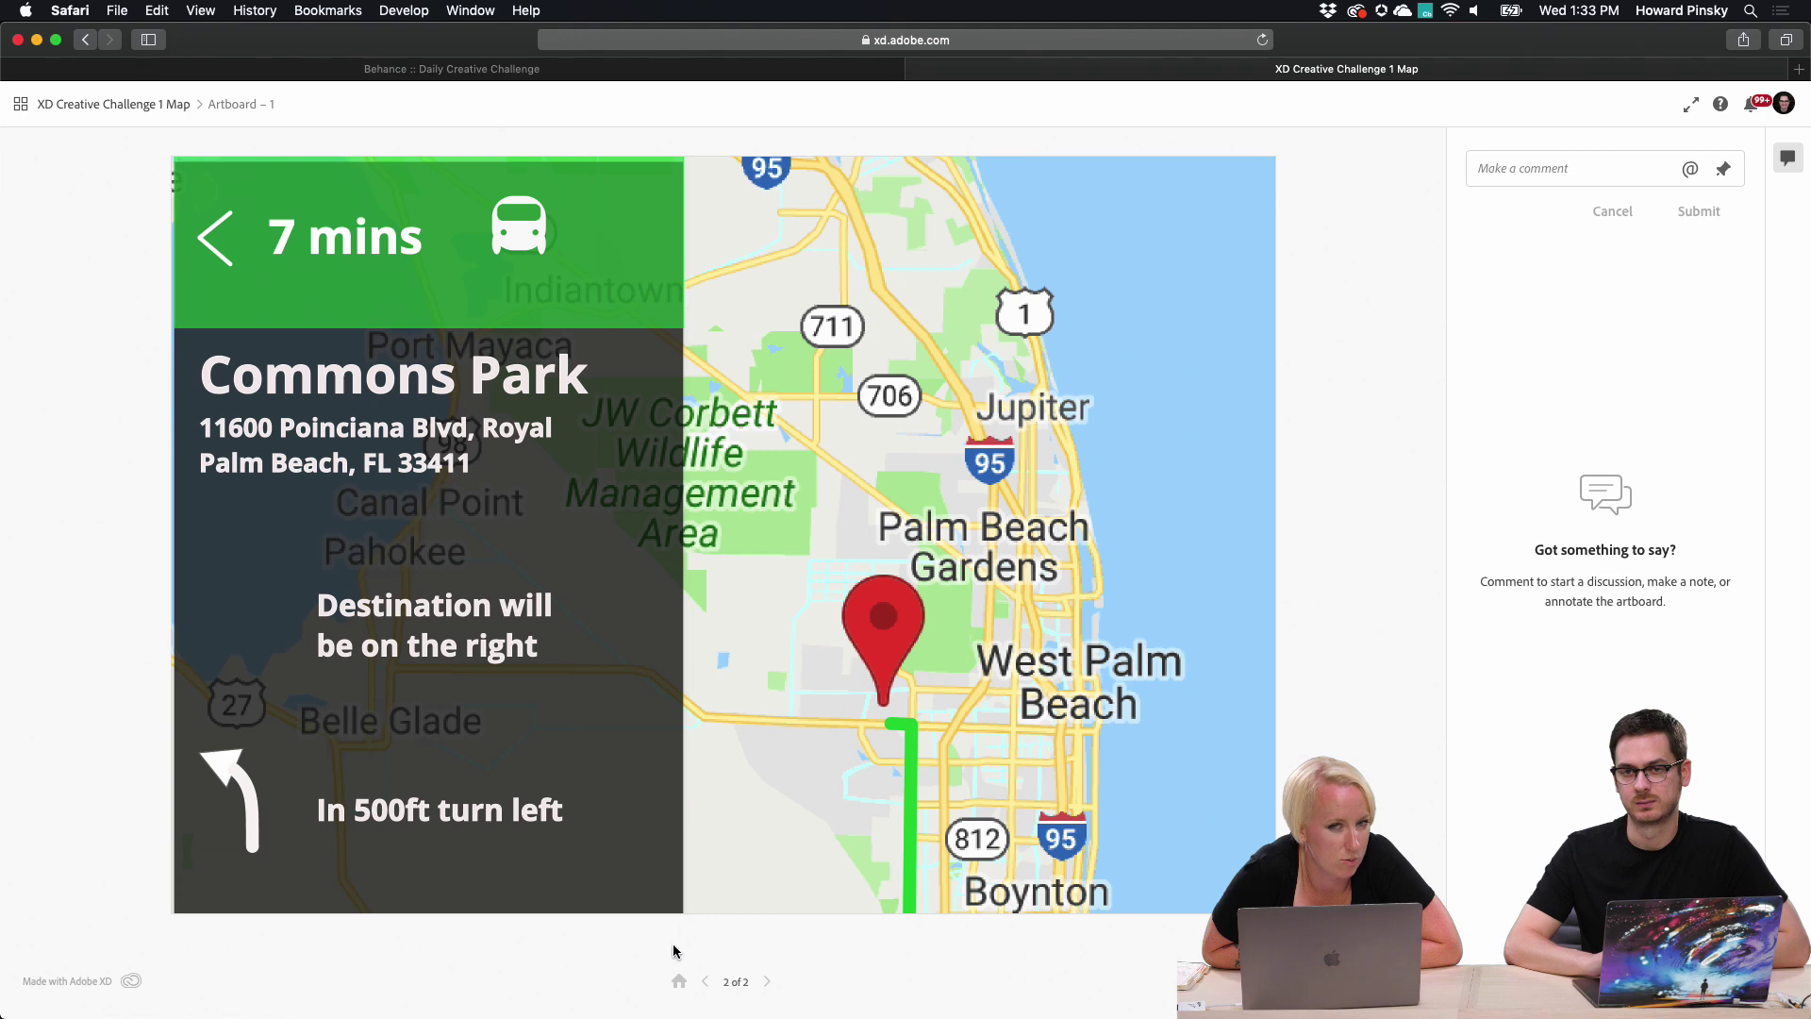
pyautogui.click(680, 984)
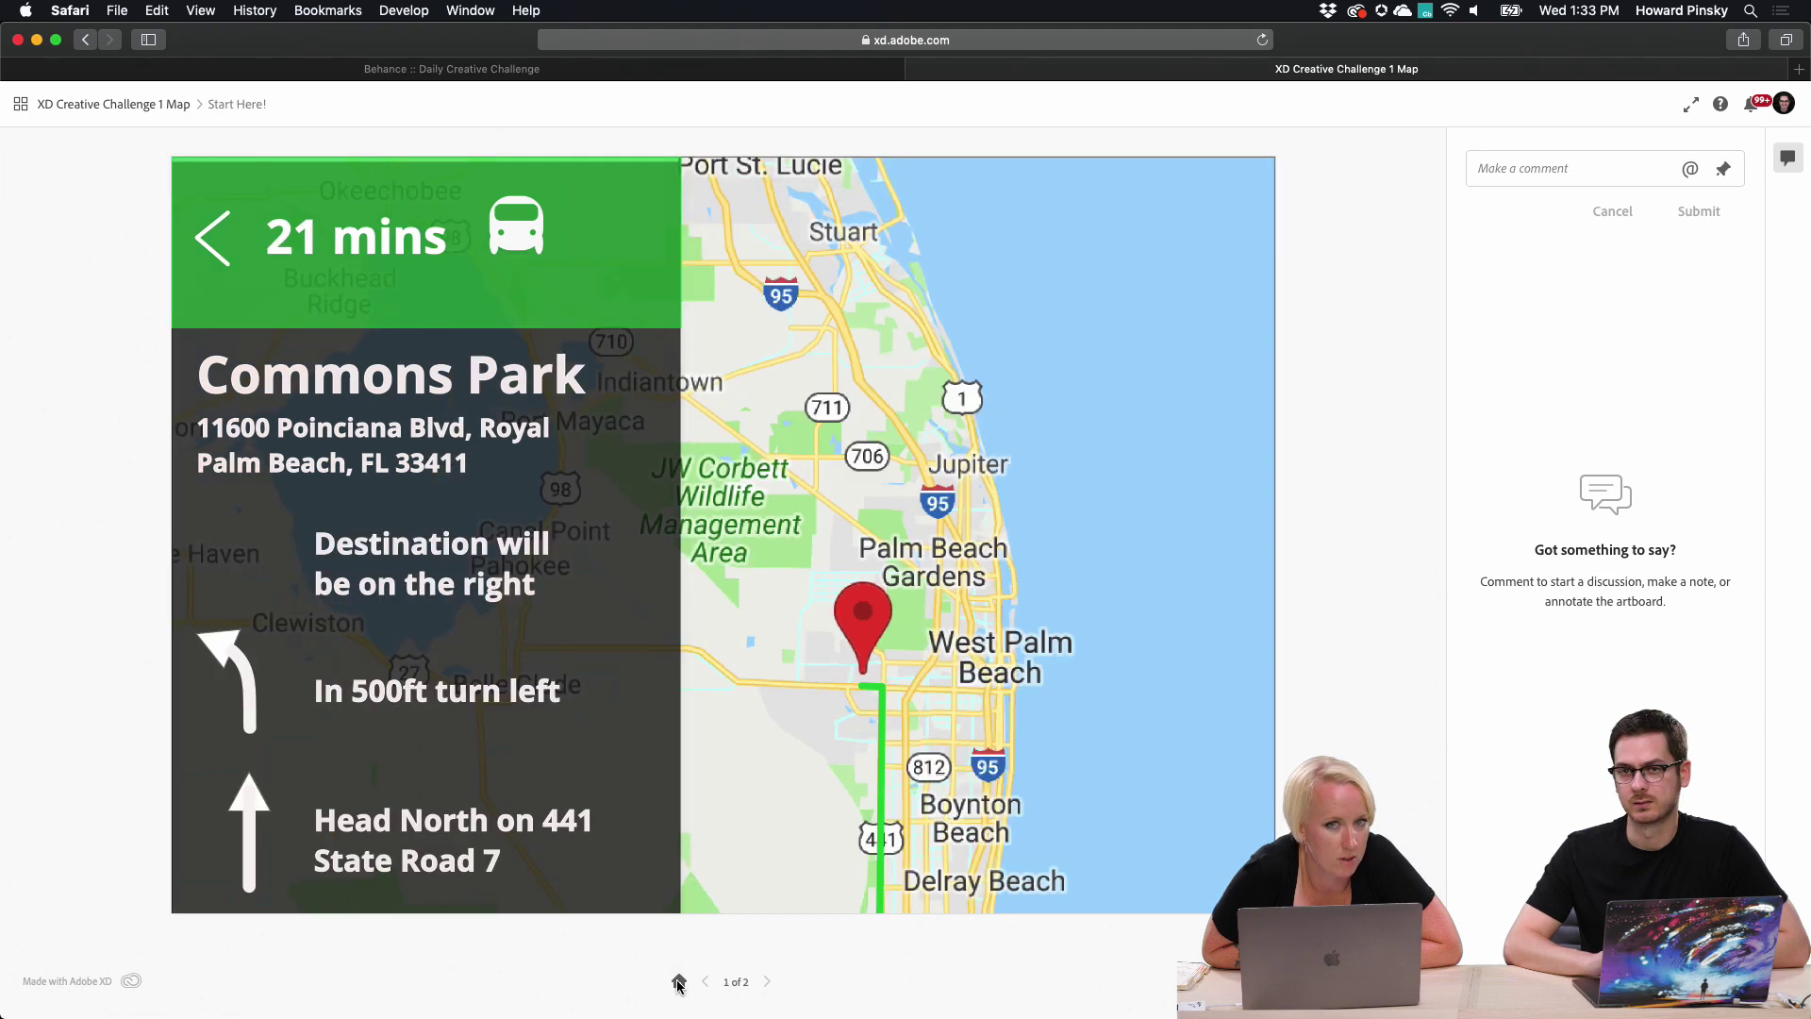
pyautogui.click(925, 596)
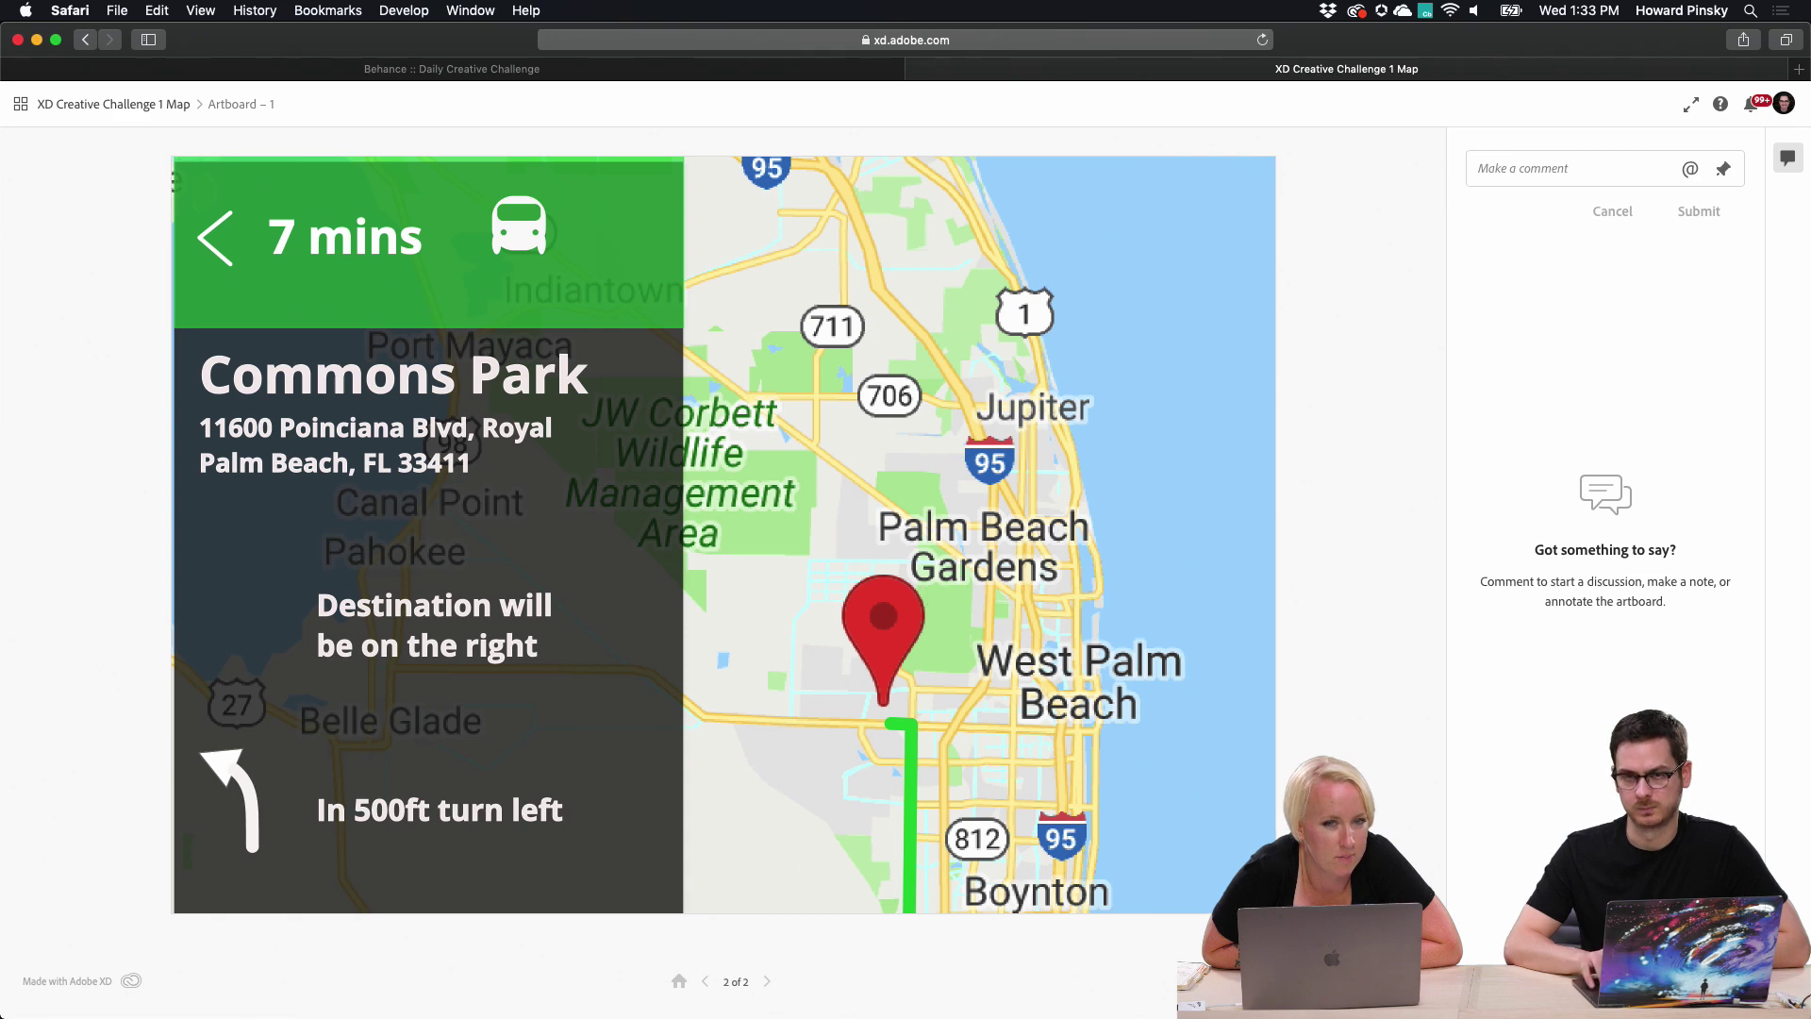
pyautogui.press('Left')
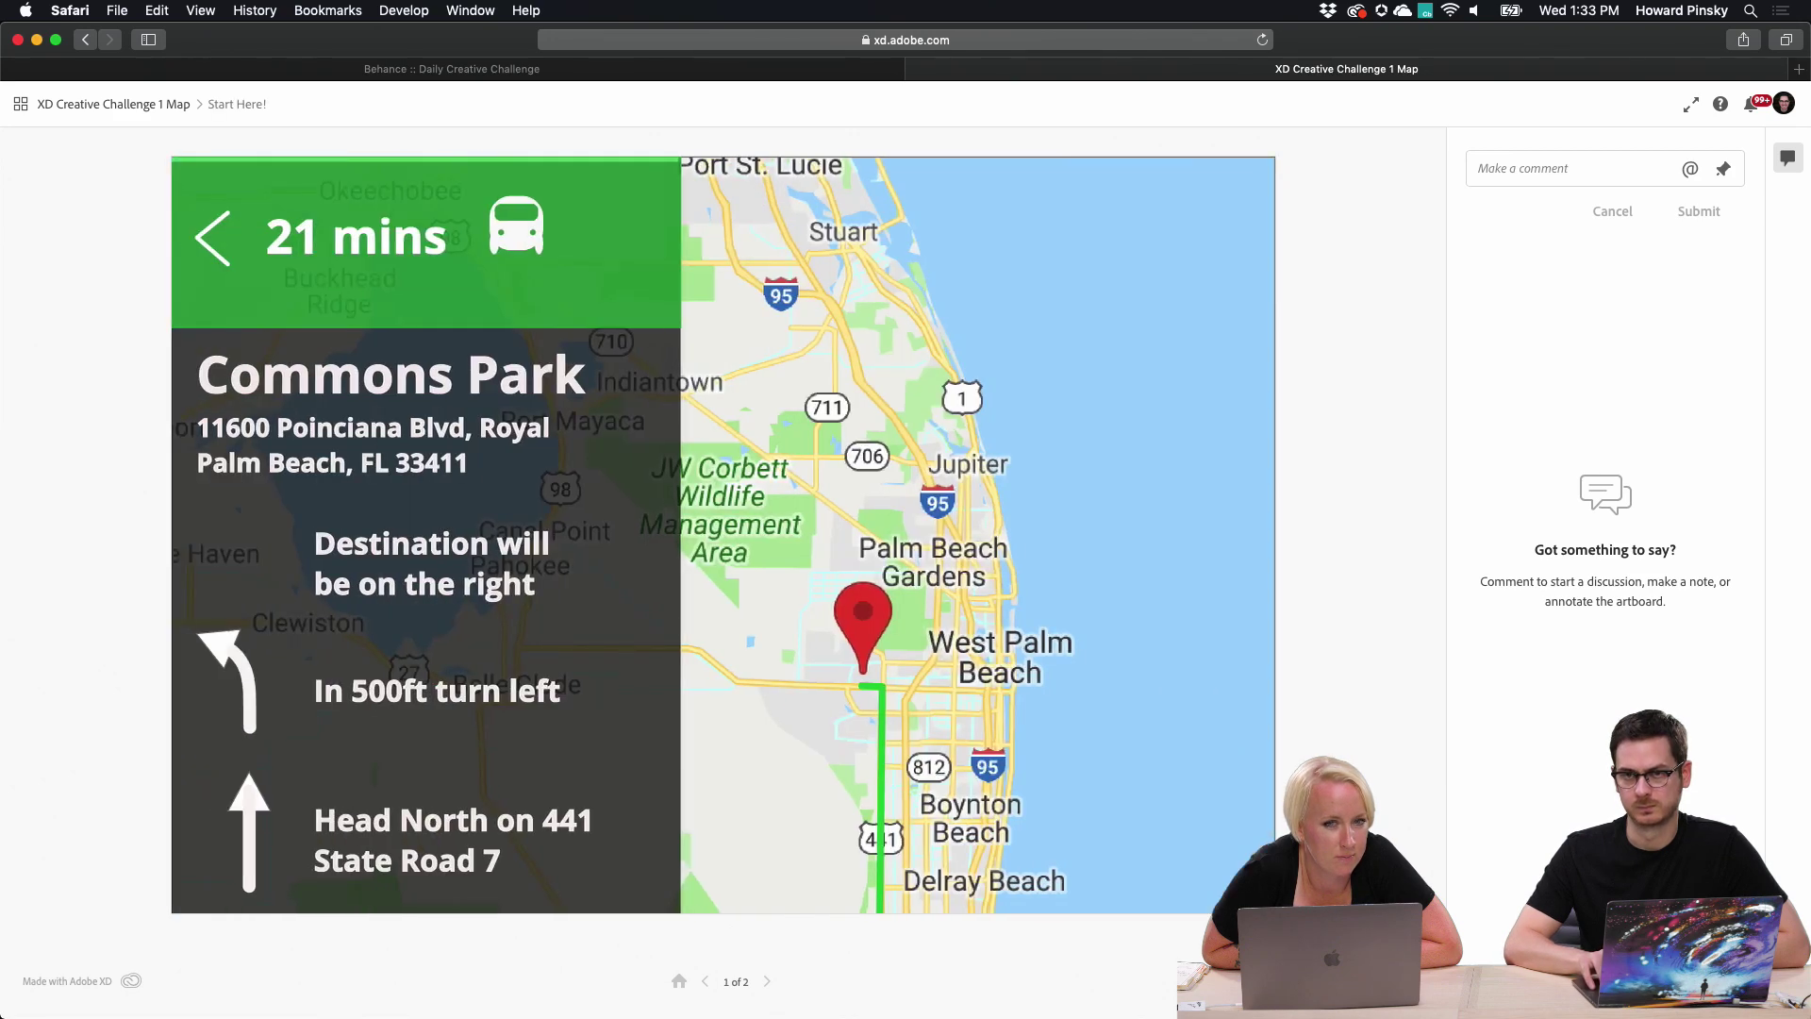
pyautogui.click(830, 715)
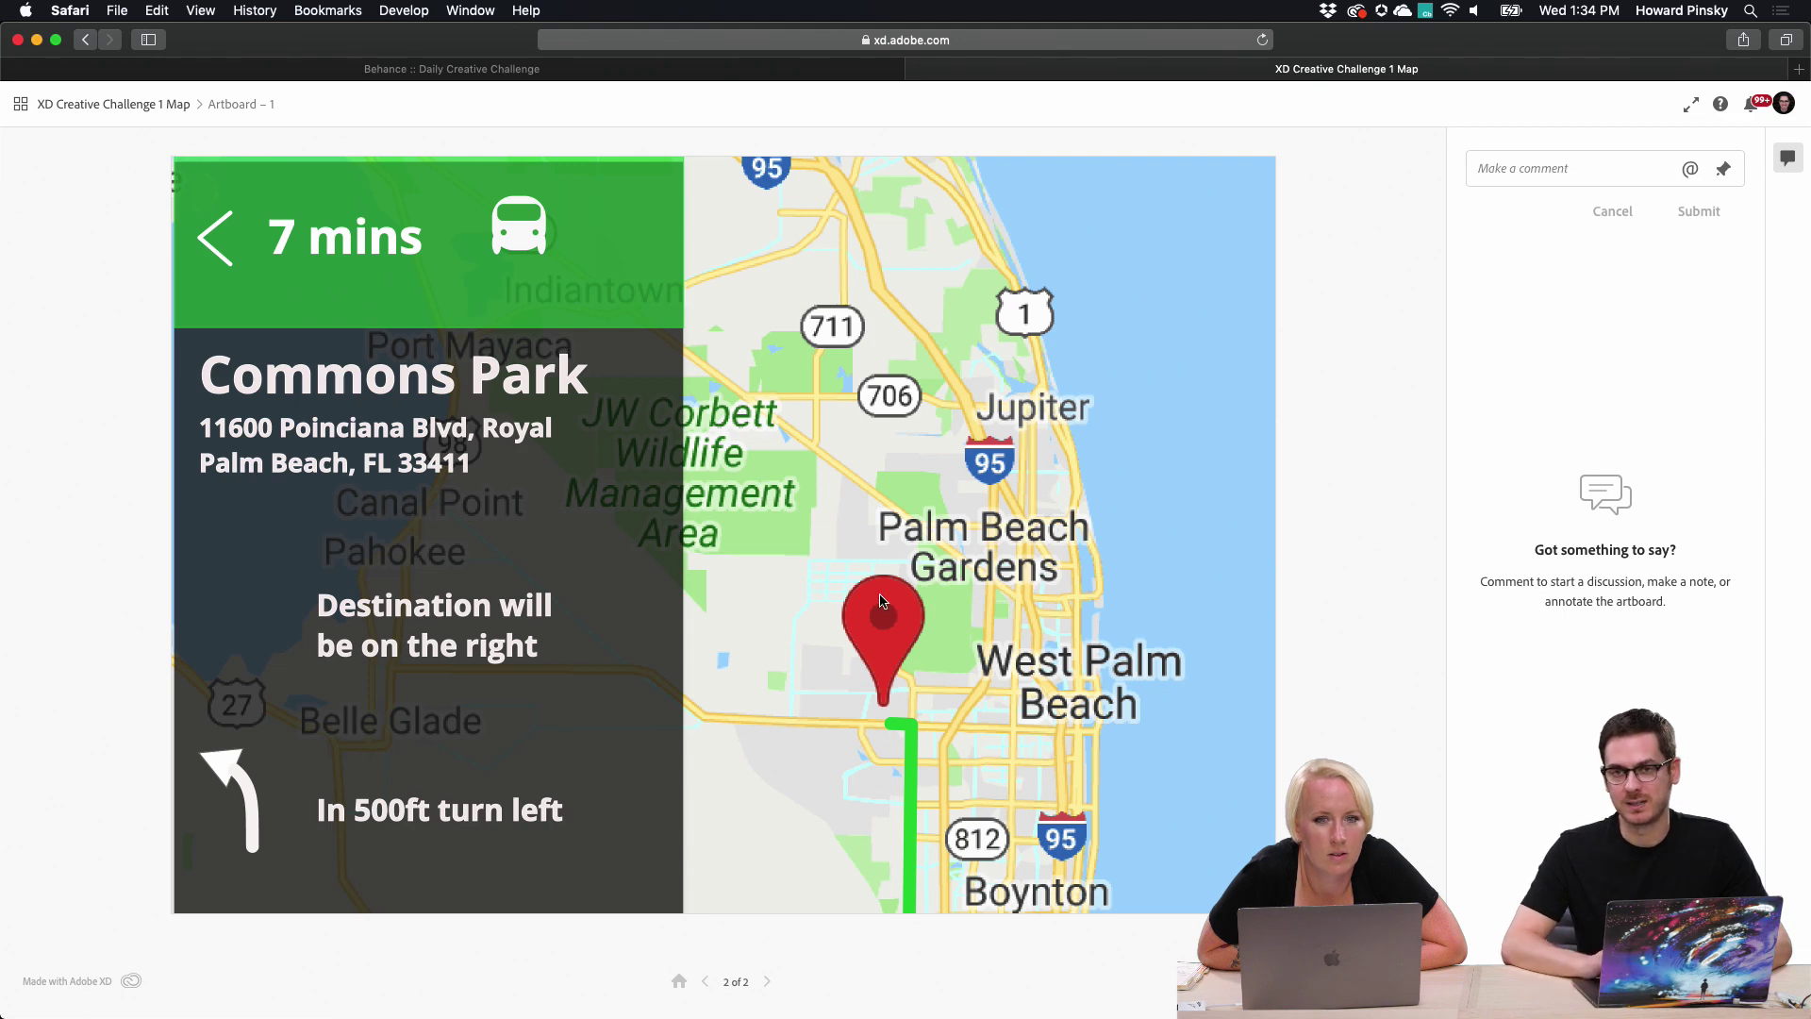
pyautogui.click(201, 239)
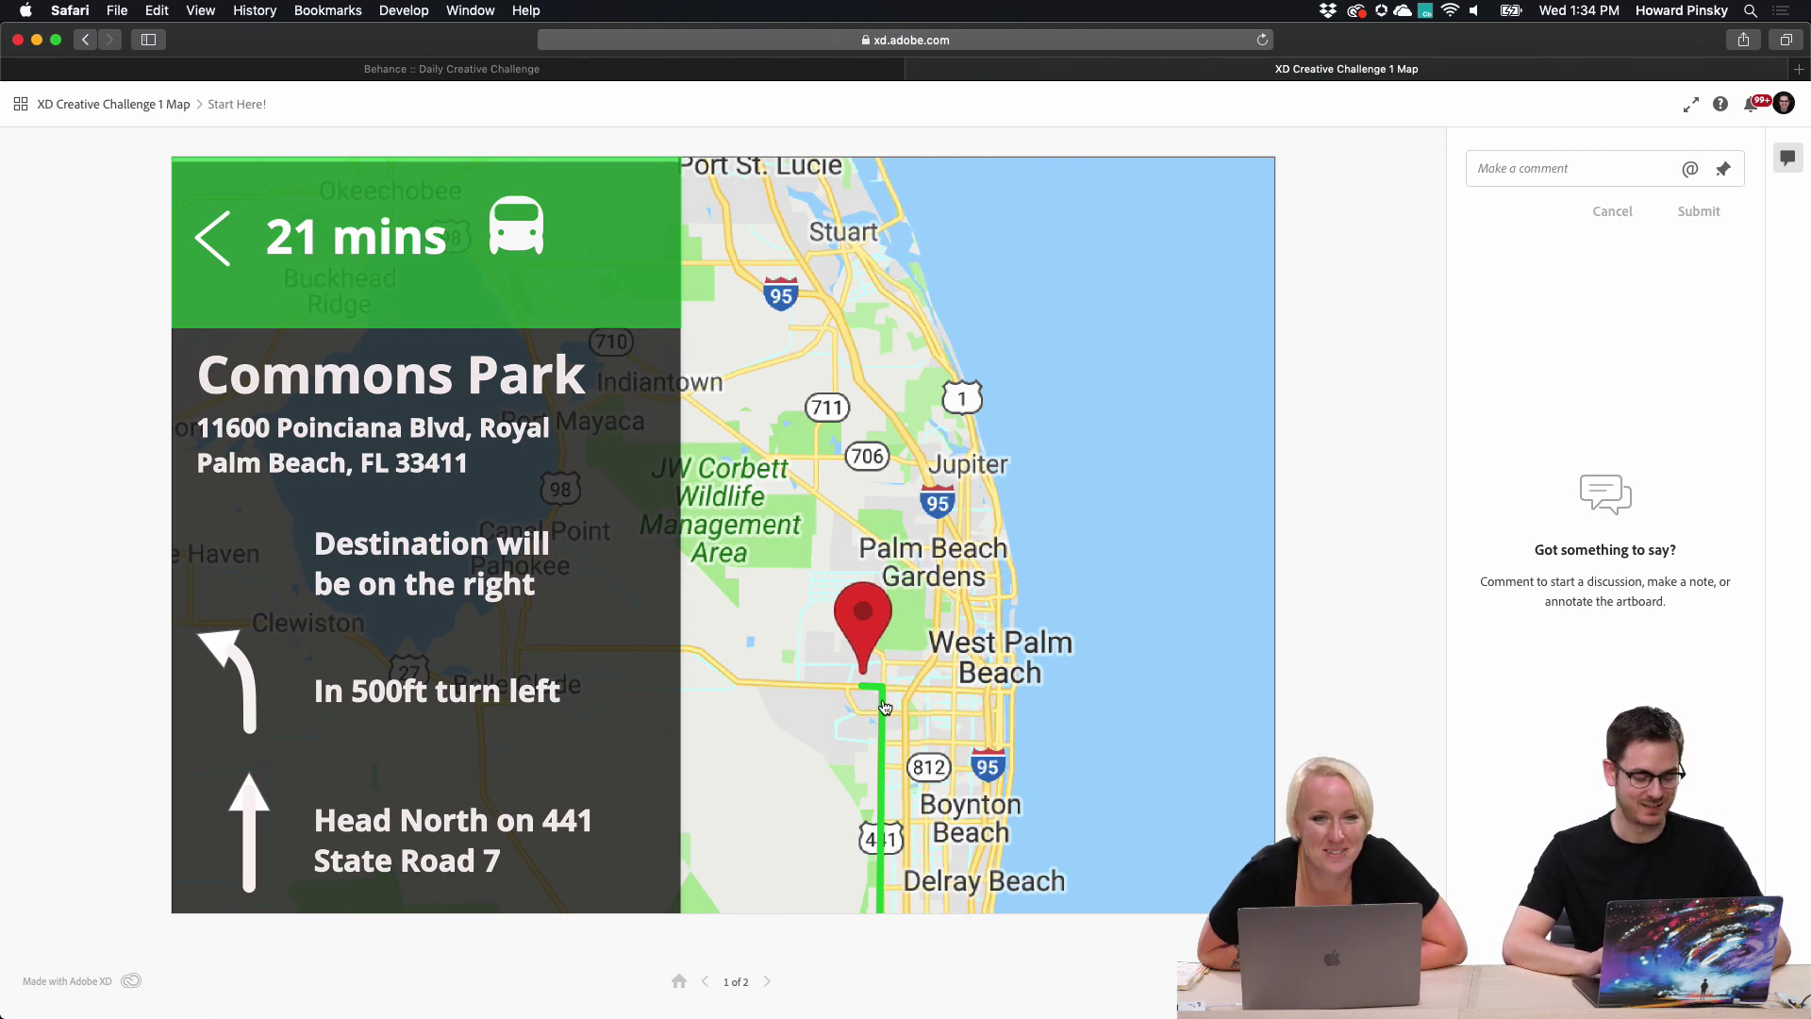
# Switch to Discord and view the Sandford Fleming Building navigation design from the current-challenge channel enlarged.
pyautogui.press('super+Tab')
pyautogui.scroll(5, 927, 627)
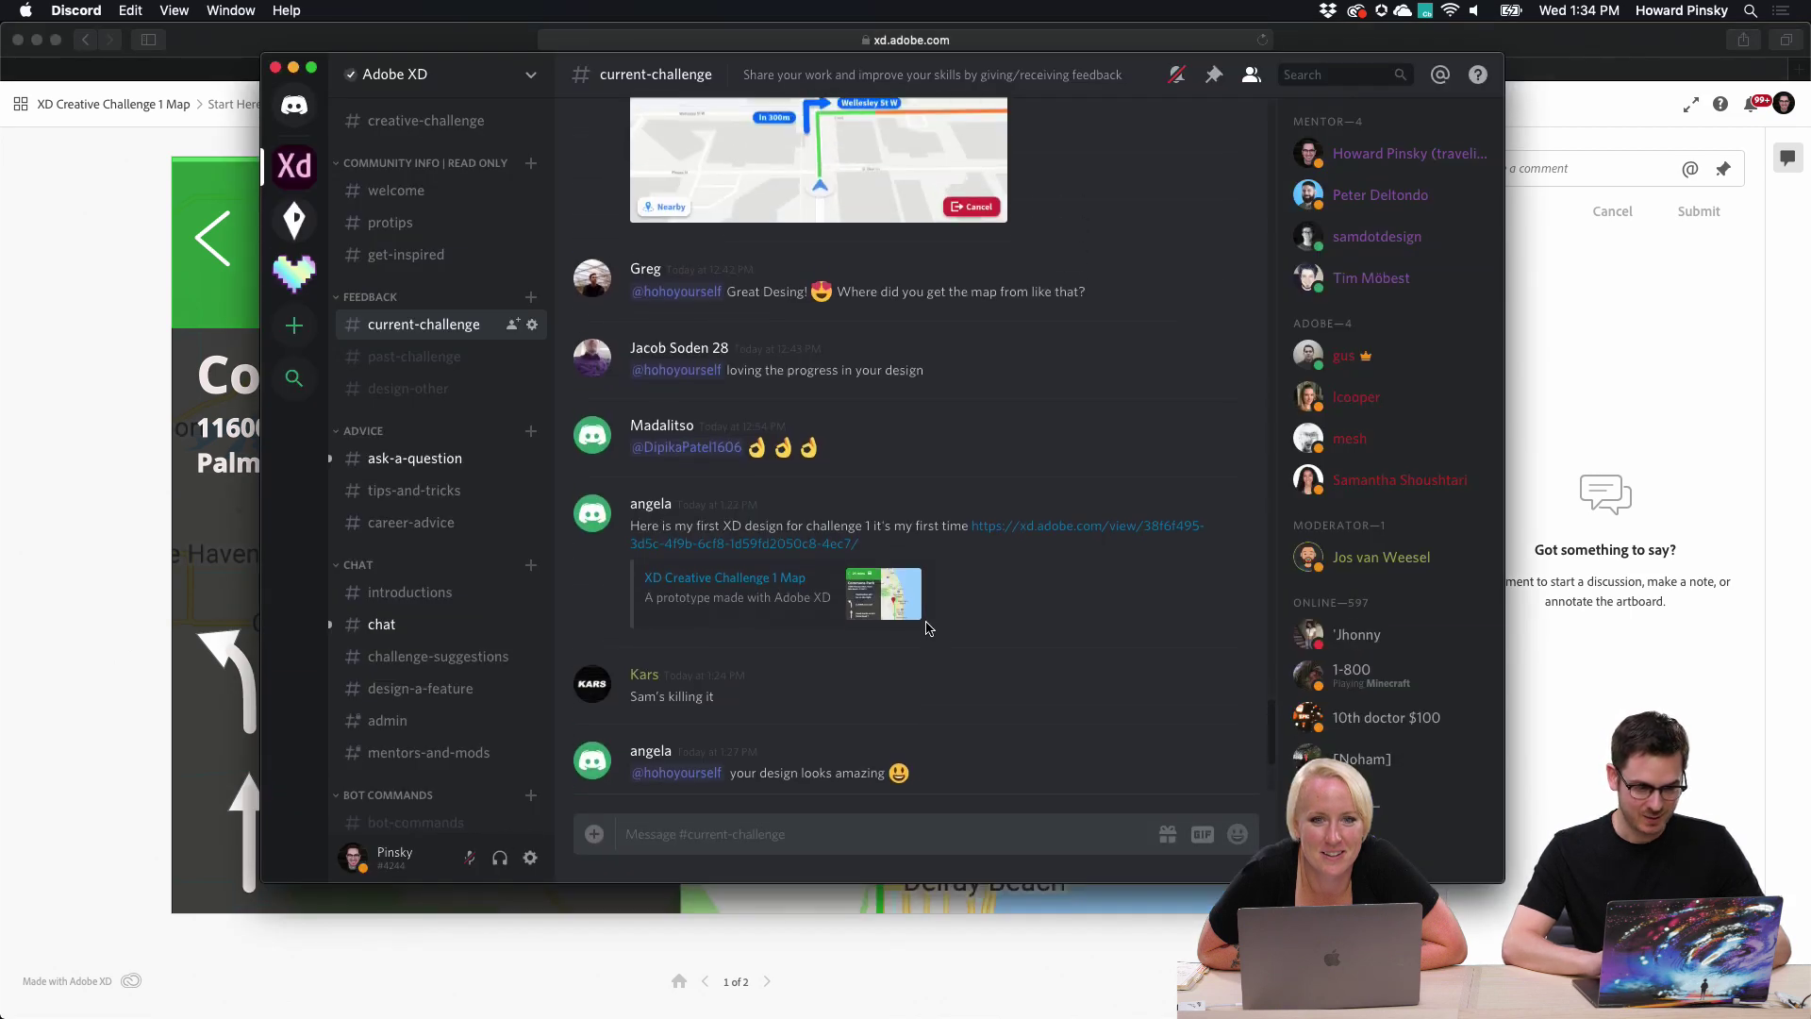
pyautogui.scroll(2, 927, 627)
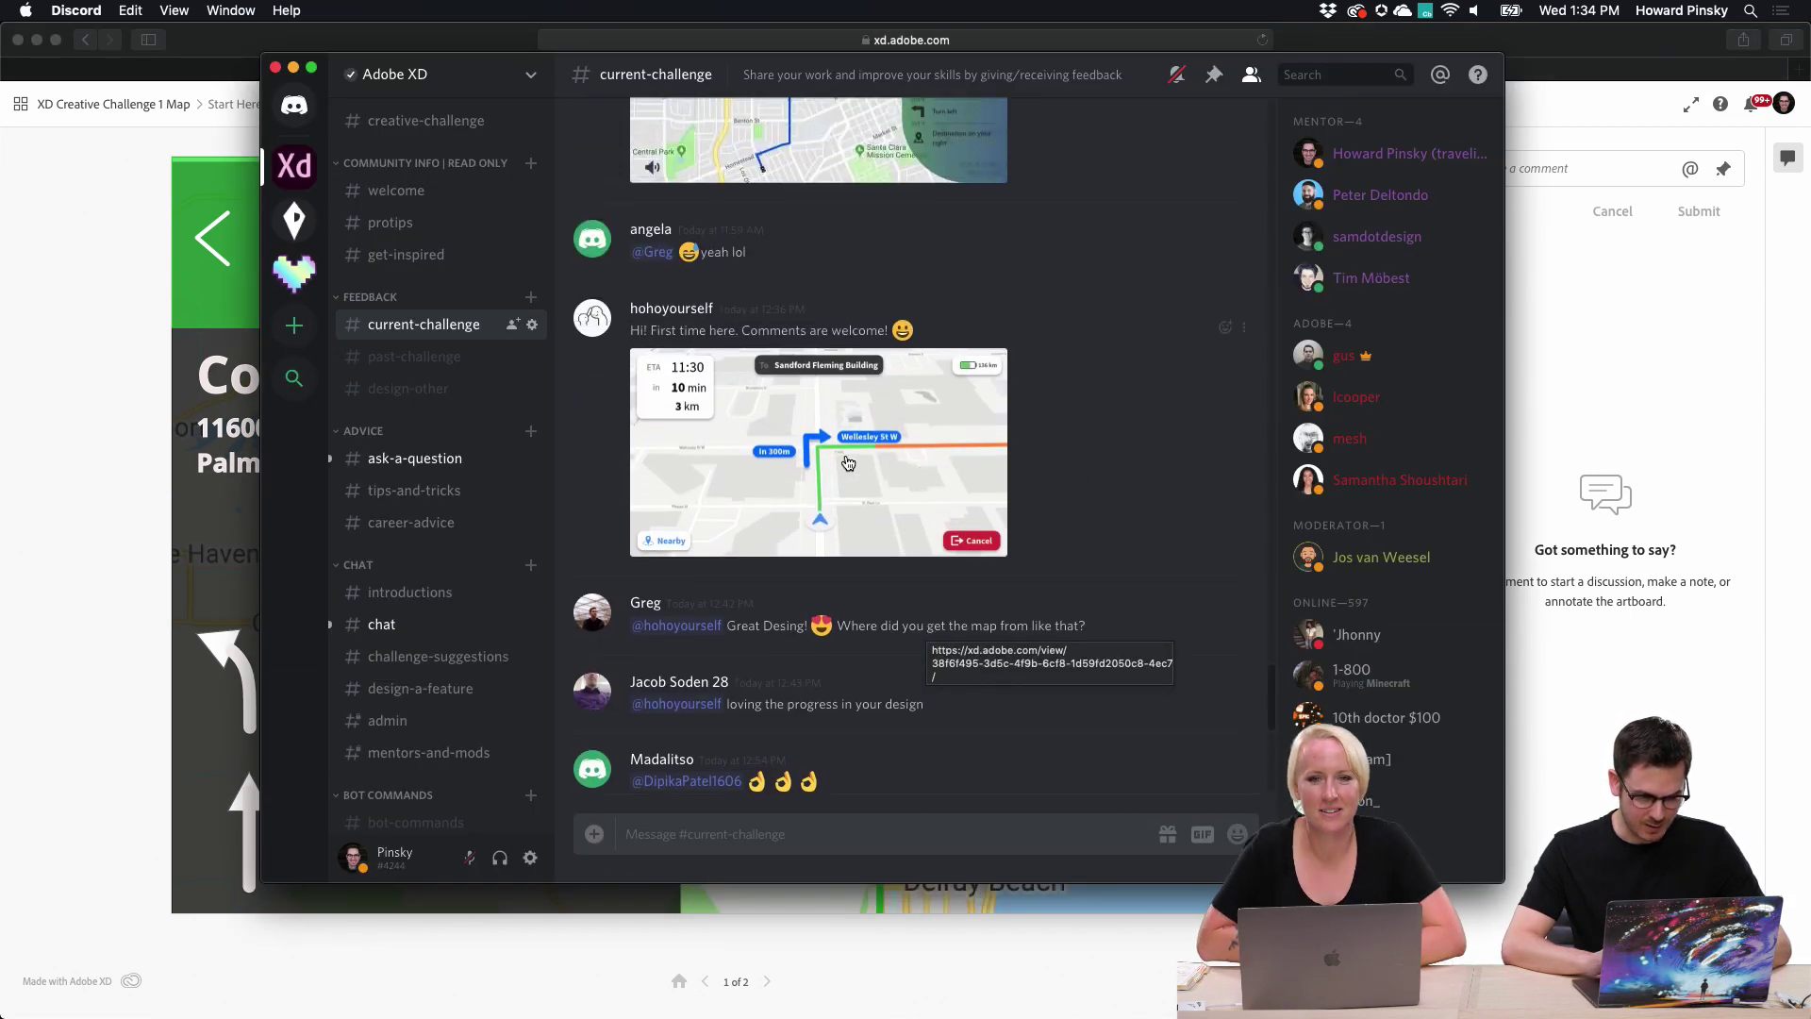
pyautogui.click(779, 419)
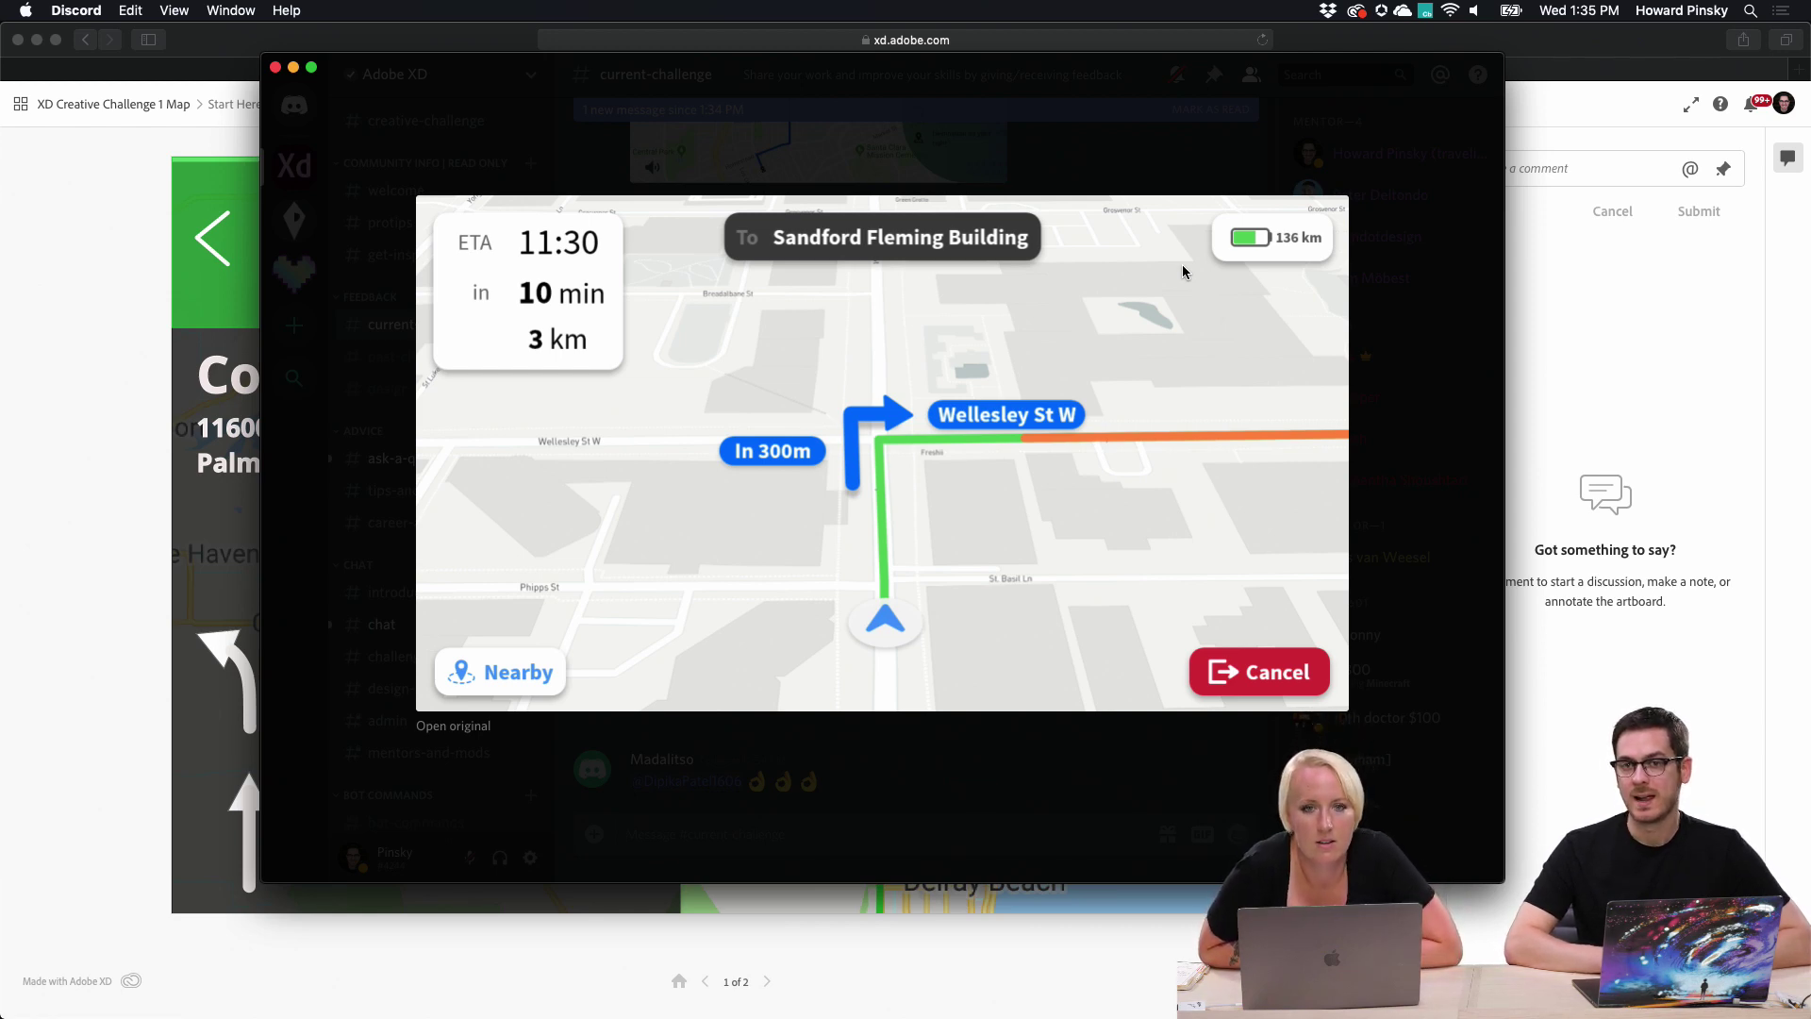
pyautogui.press('Escape')
# Find the Day 1 Automotive navigation screen design of Santa Clara among the older messages and examine it enlarged.
pyautogui.scroll(5, 1185, 274)
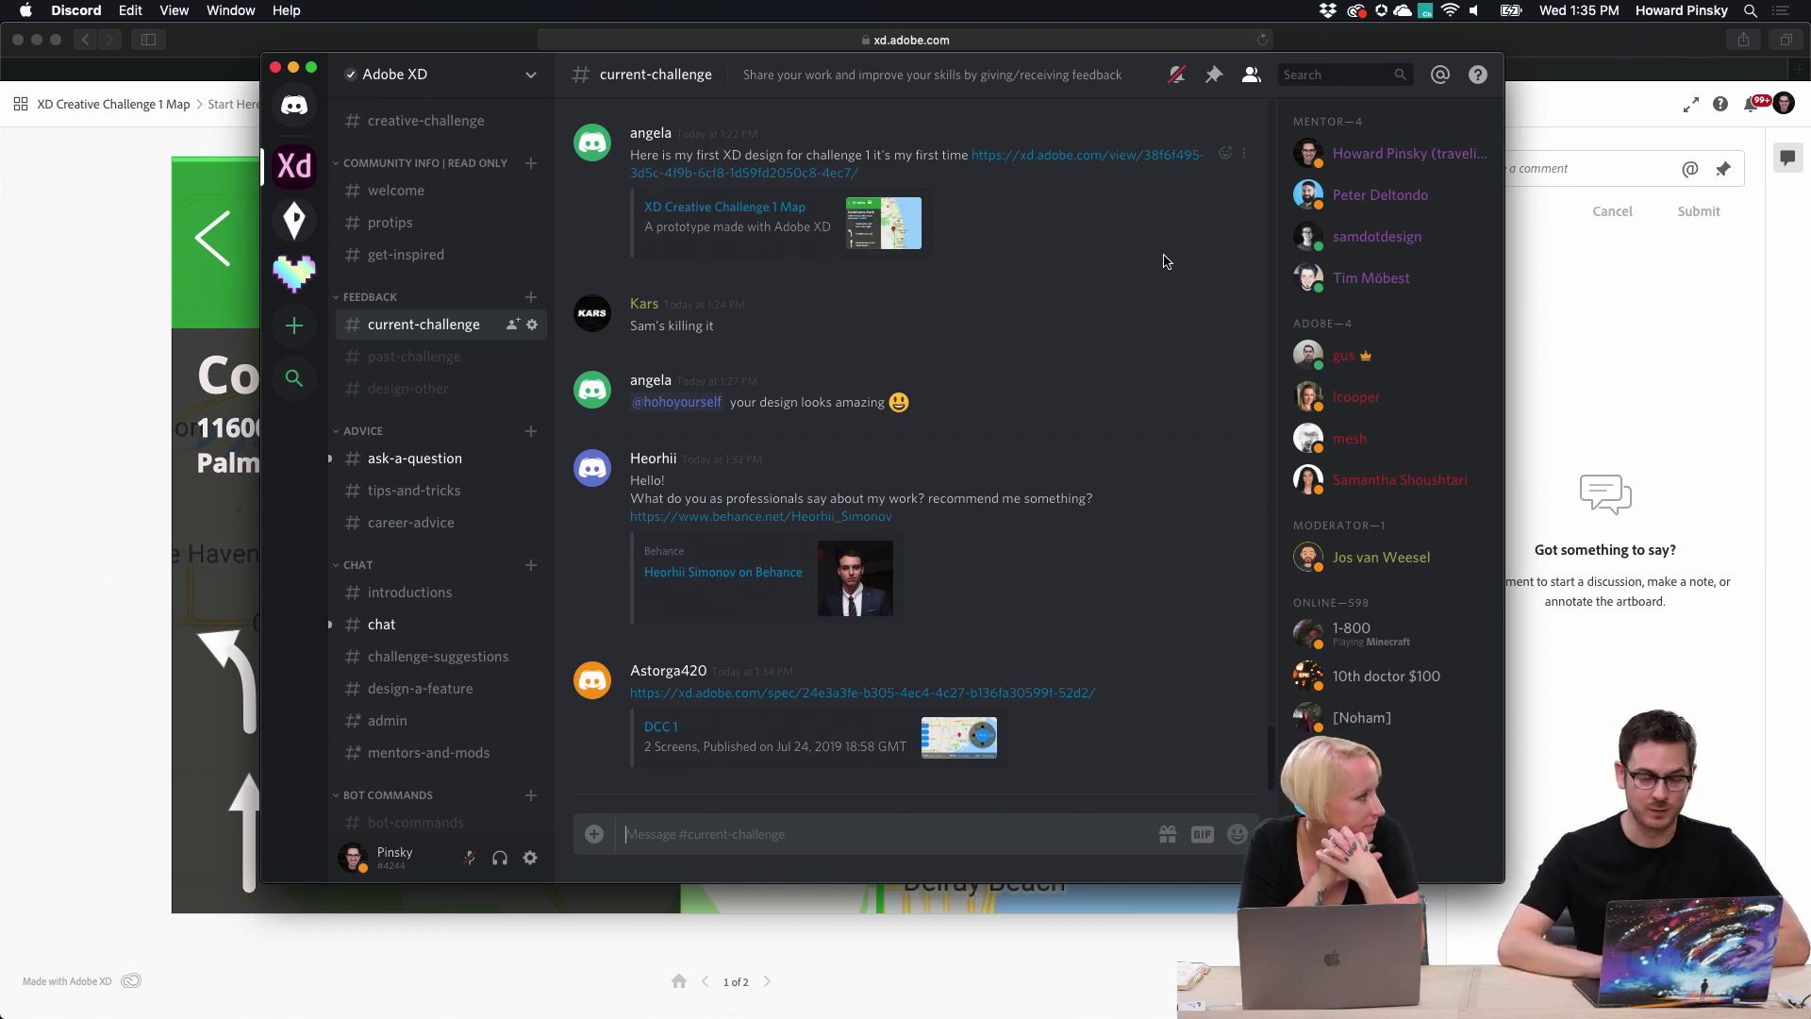
pyautogui.scroll(5, 1167, 261)
pyautogui.scroll(6, 1167, 261)
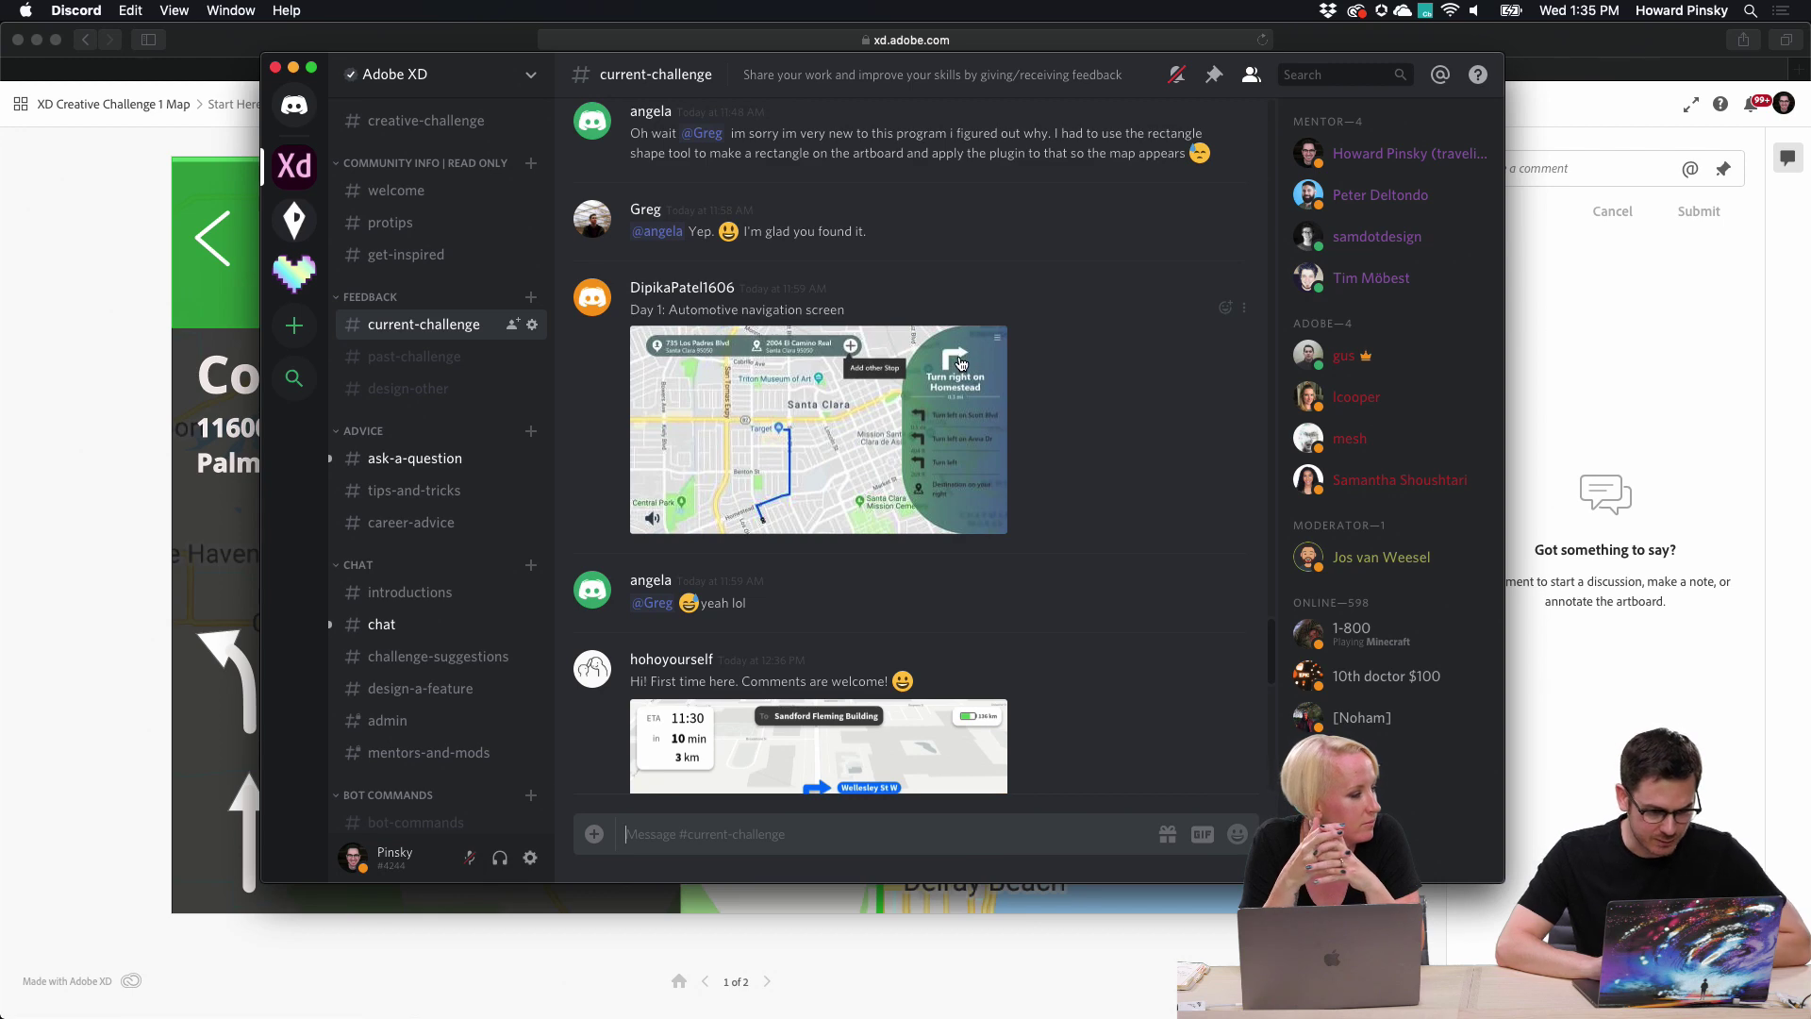
pyautogui.click(924, 411)
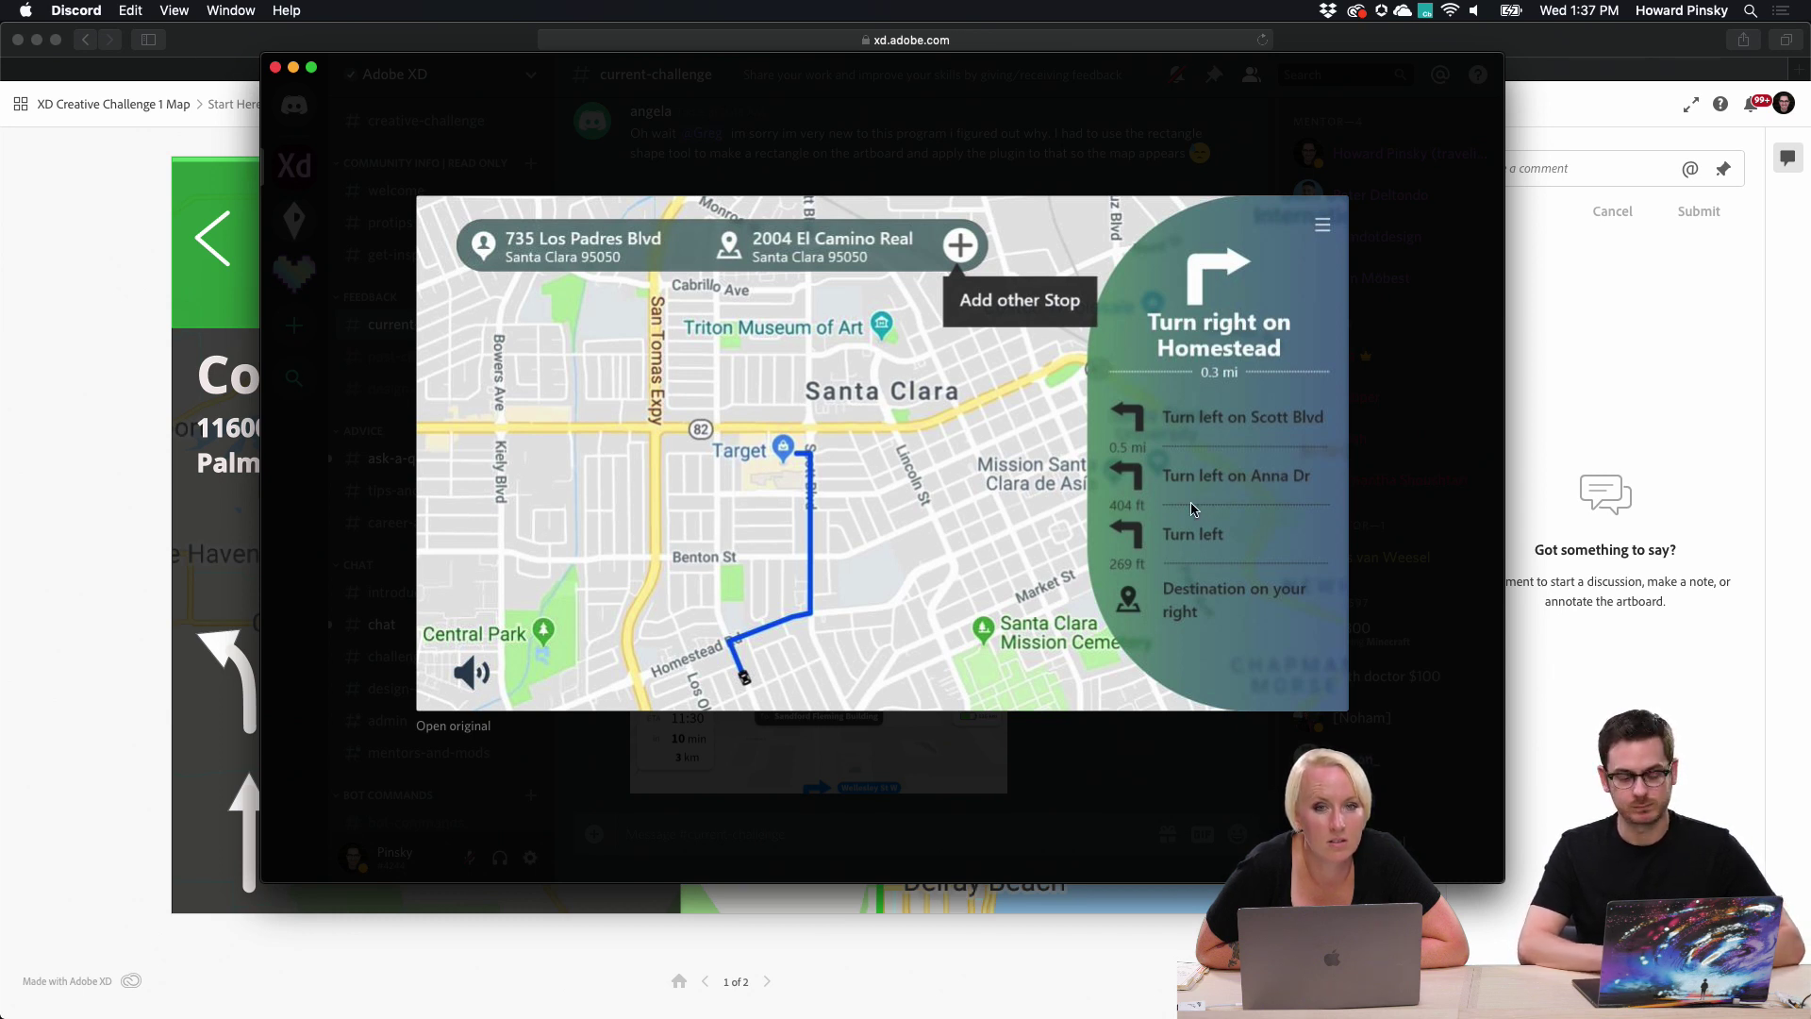
pyautogui.press('Escape')
# Open the linked XDDAILYCHALLENGE project on Behance and examine its speed limit and remaining distance panel up close.
pyautogui.scroll(5, 1030, 432)
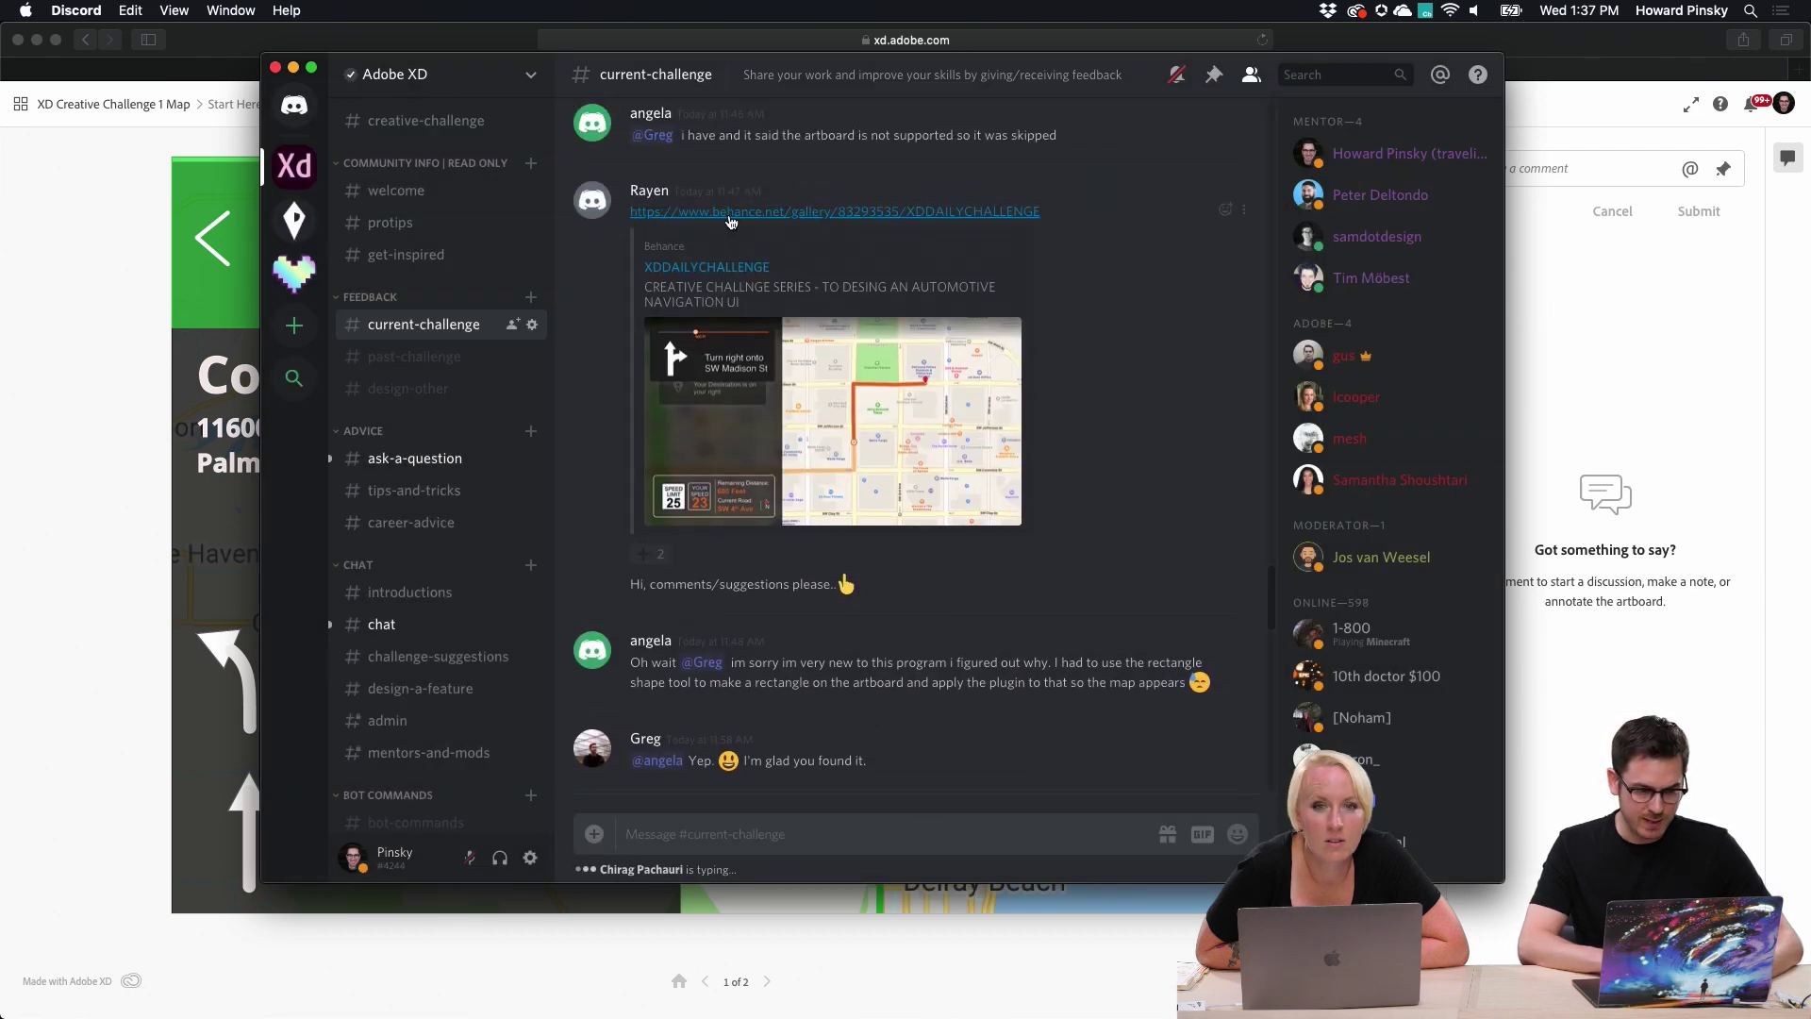
pyautogui.click(729, 213)
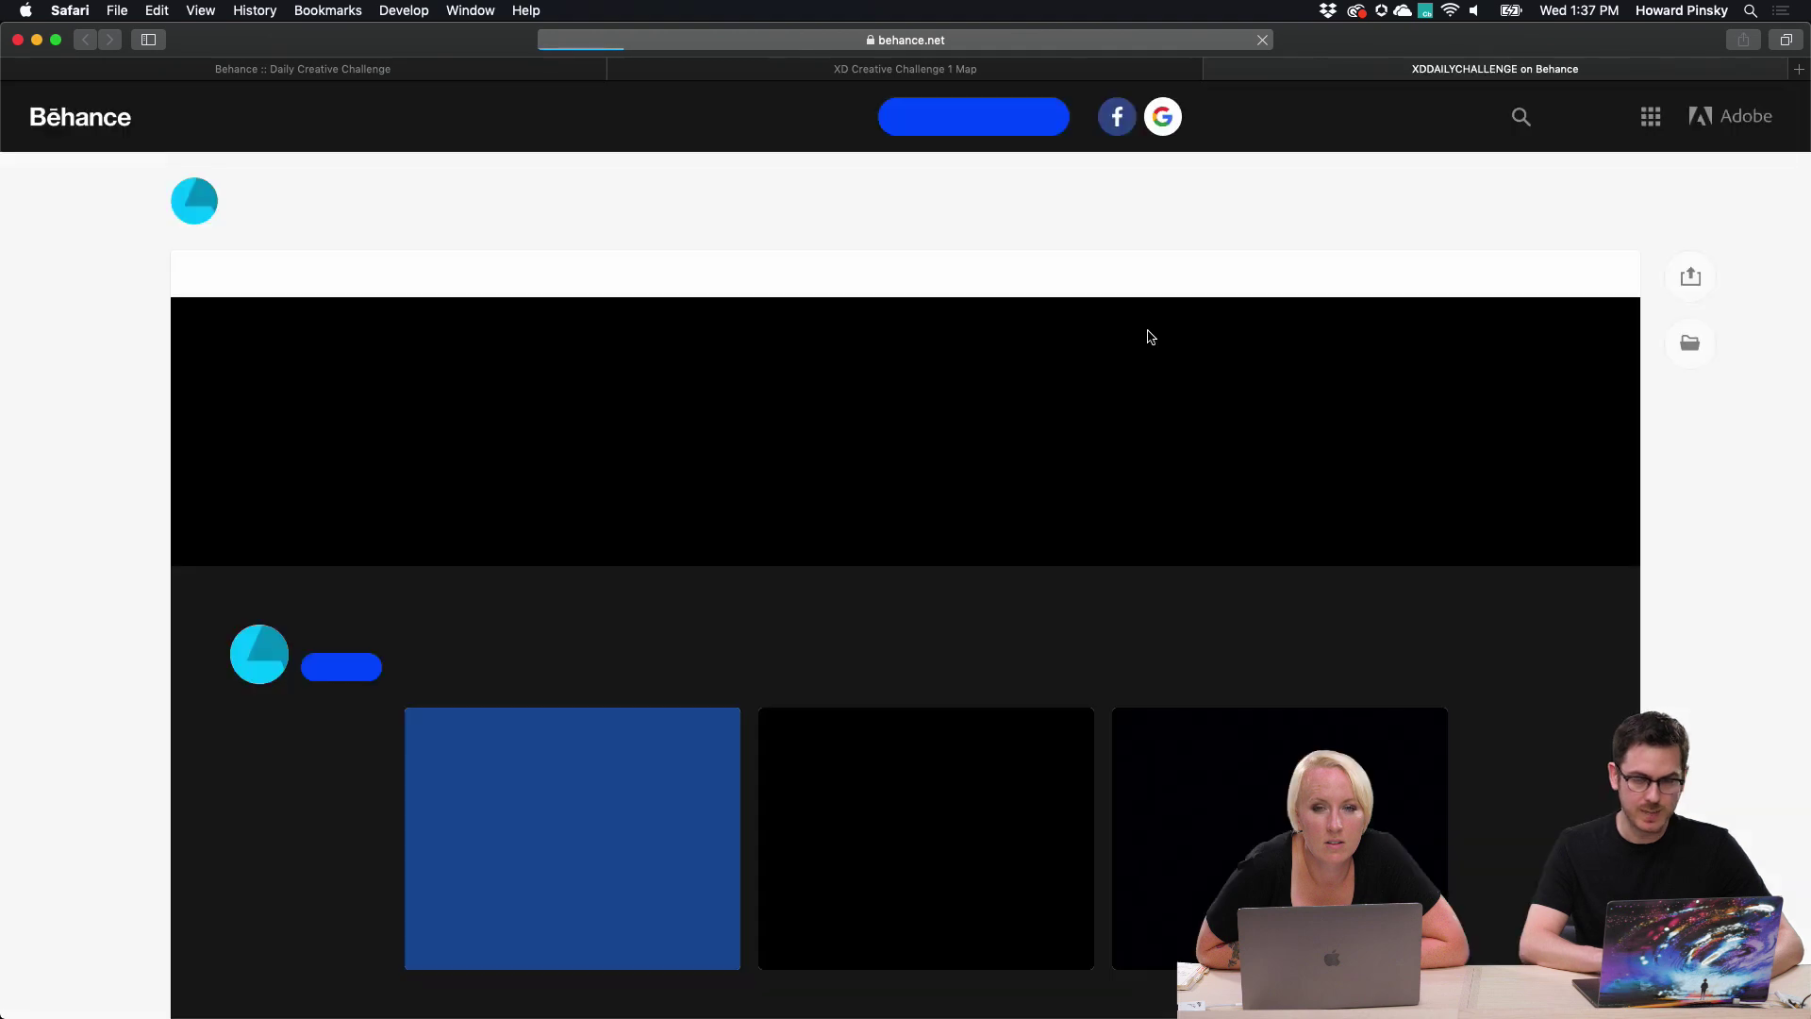
pyautogui.scroll(-2, 1149, 332)
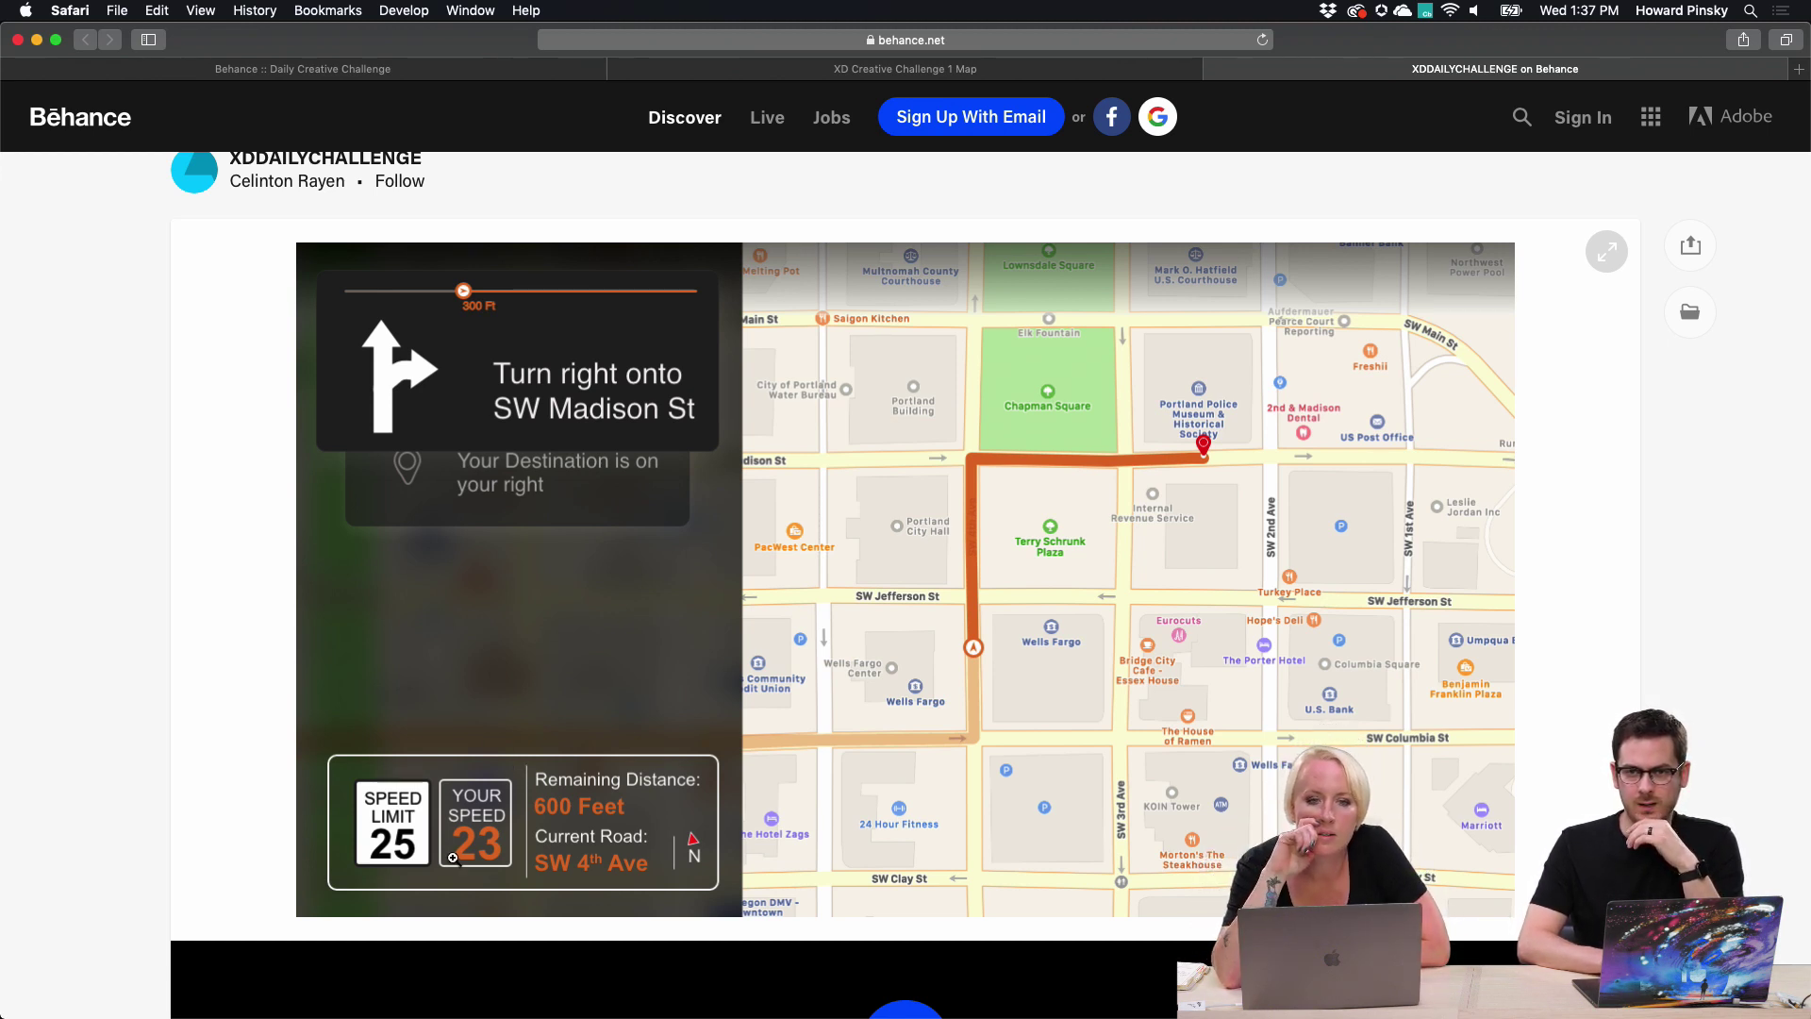
pyautogui.click(424, 878)
pyautogui.click(423, 879)
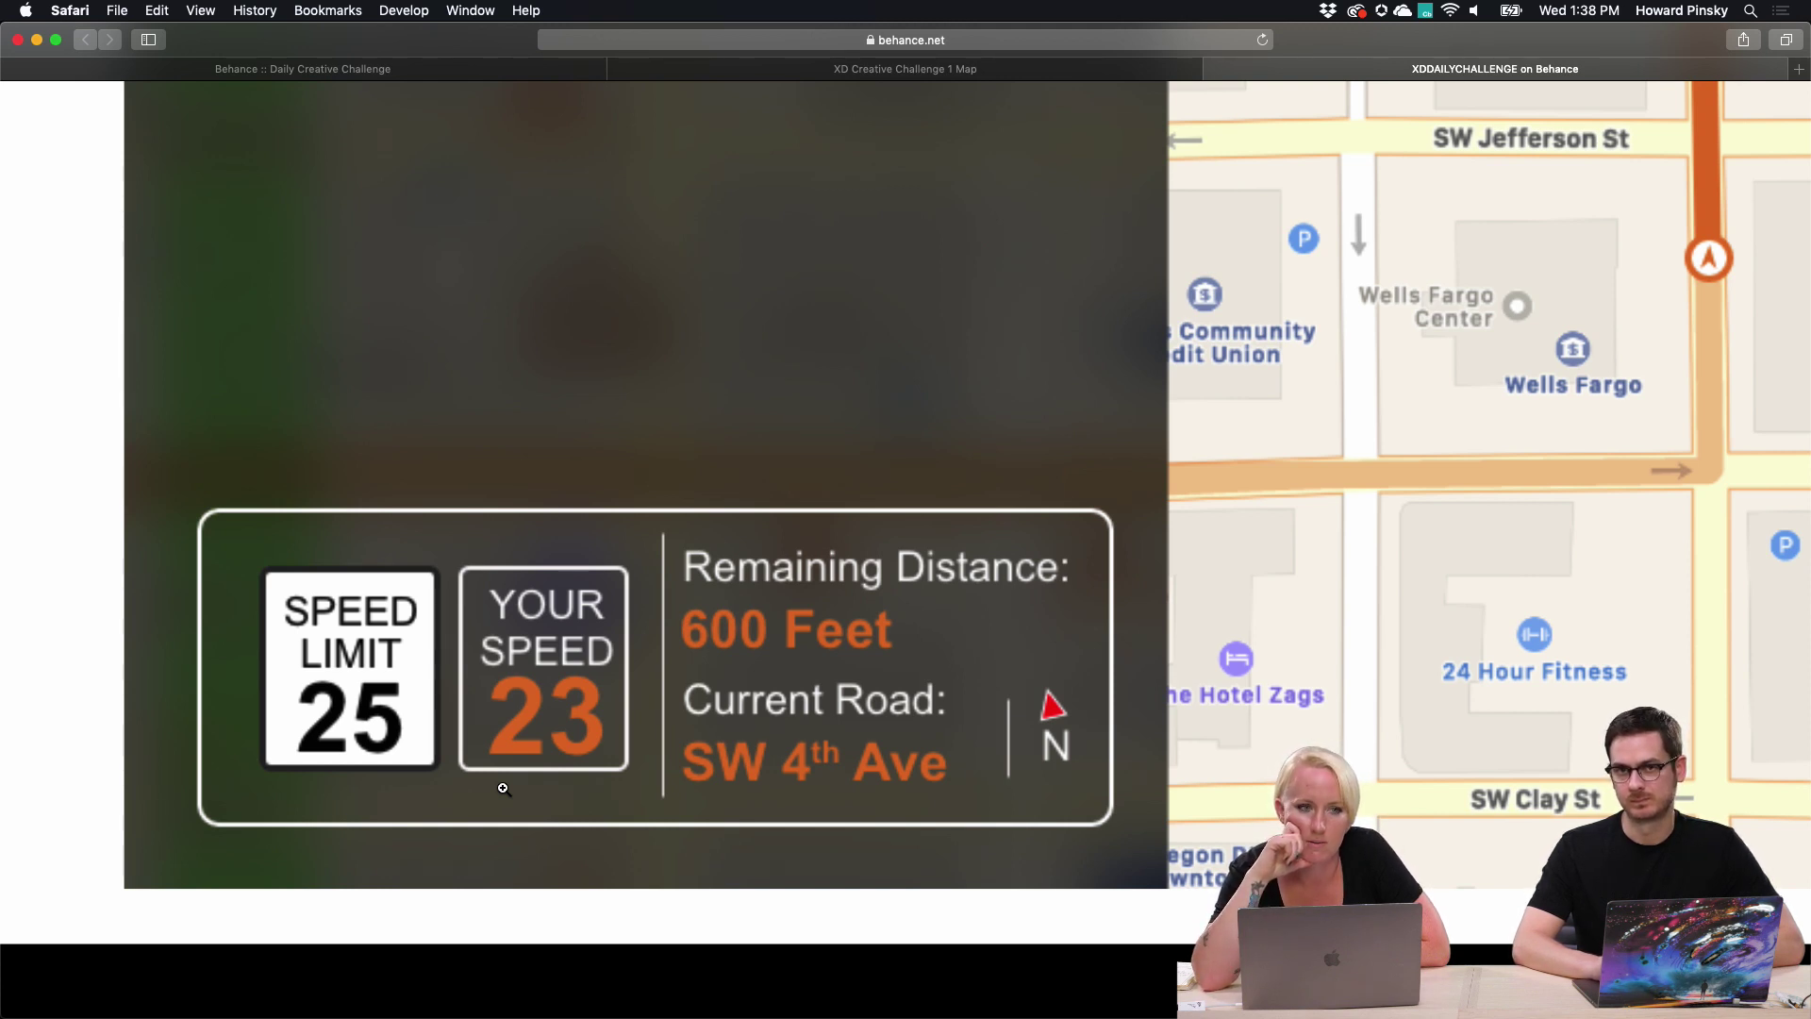
pyautogui.click(469, 593)
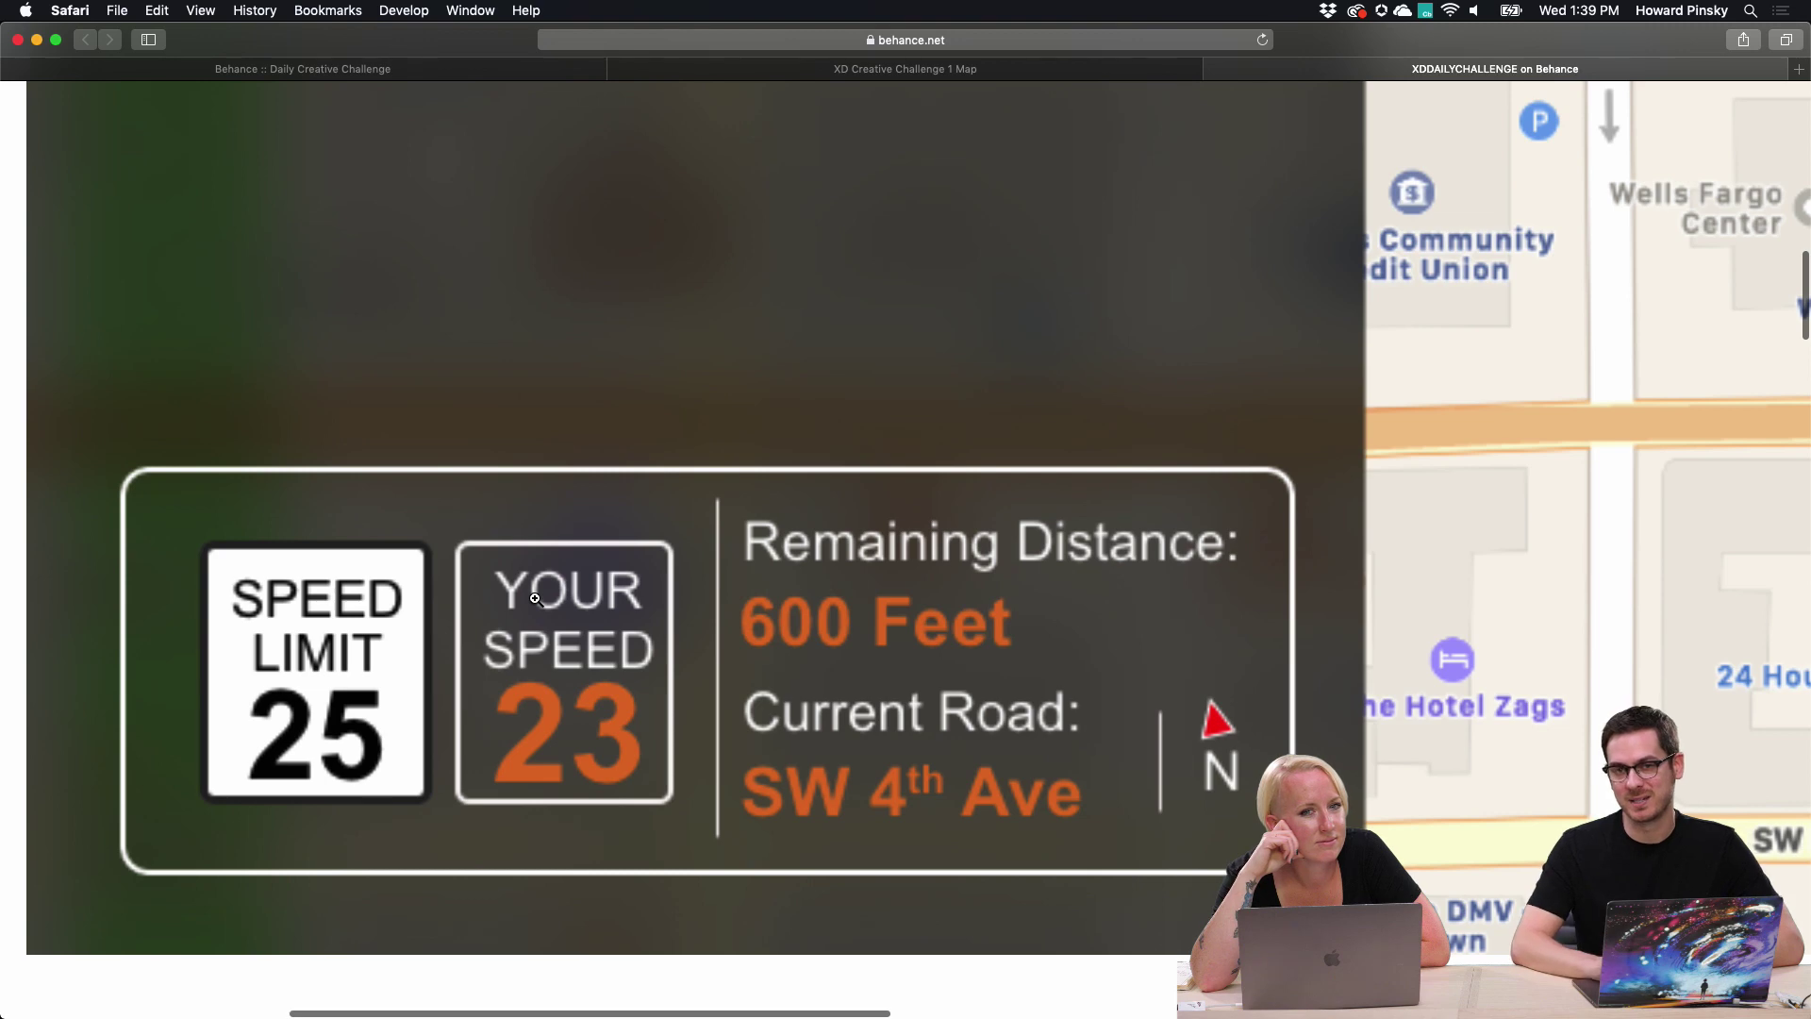
pyautogui.scroll(-5, 535, 598)
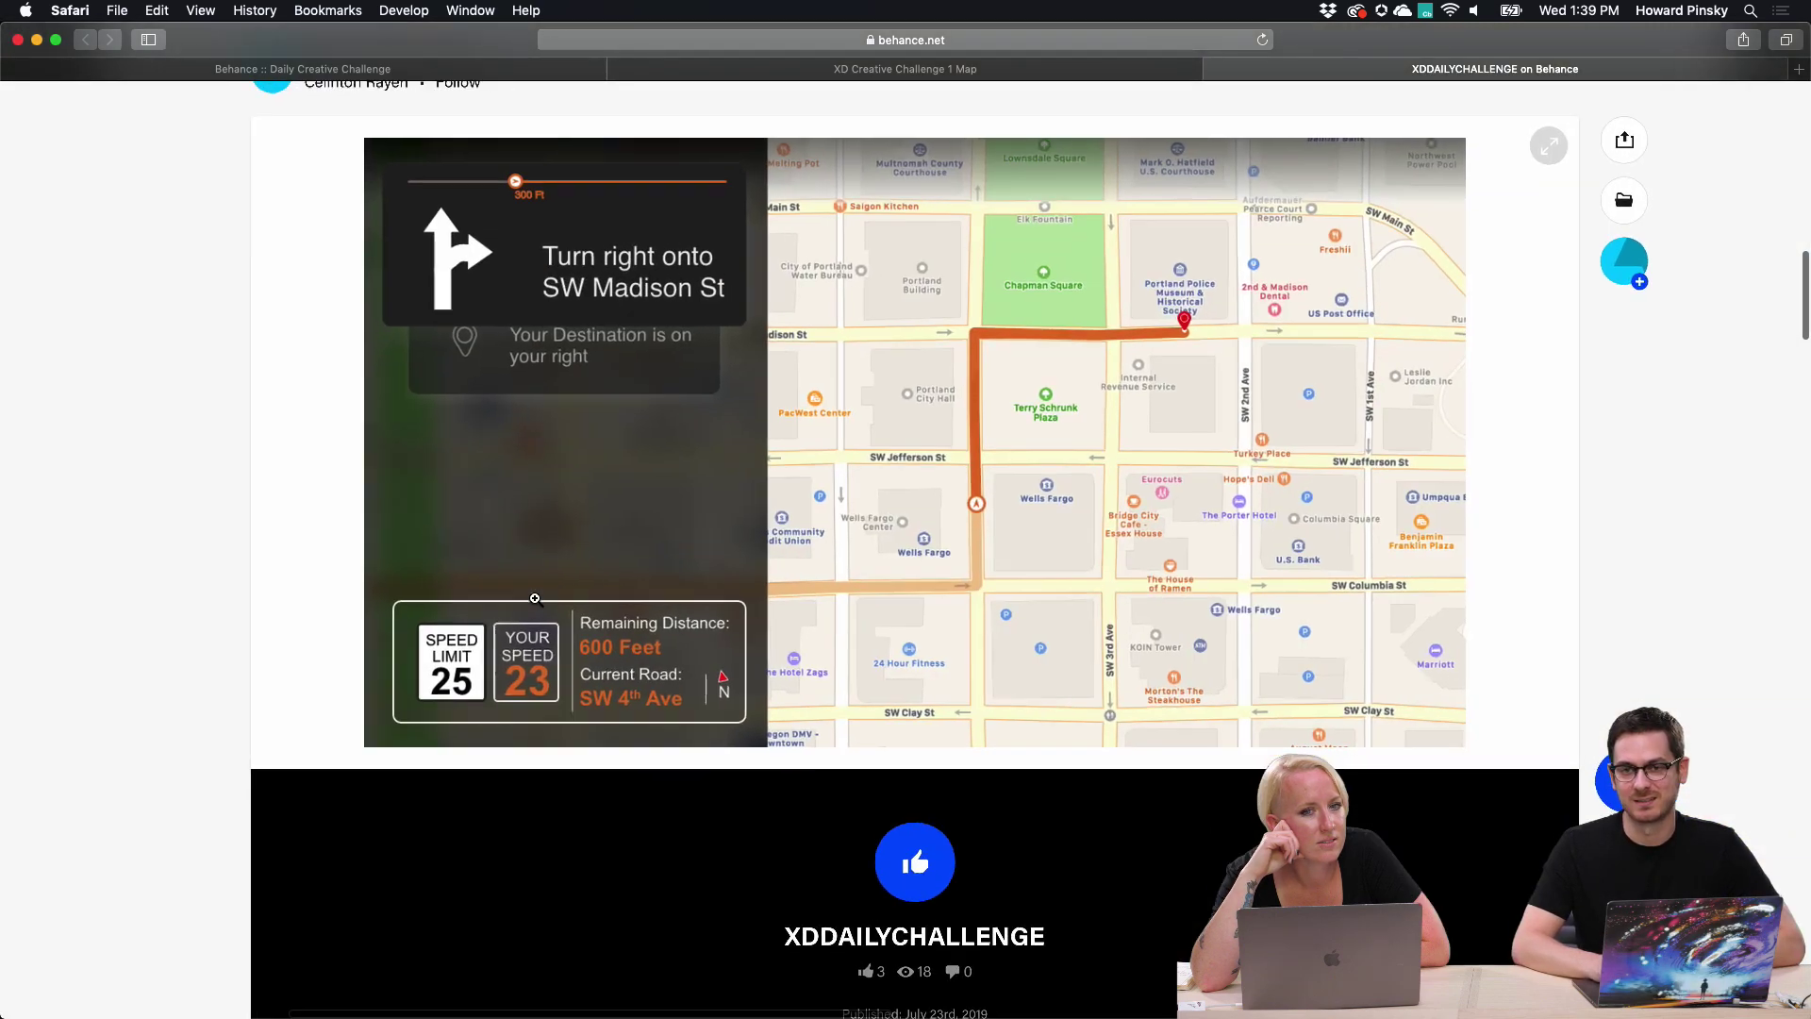
# Return to Discord and play the posted Adobe_XD_7_24_2019_10_11_20_PM.mp4 navigation video in full screen.
pyautogui.press('super+Tab')
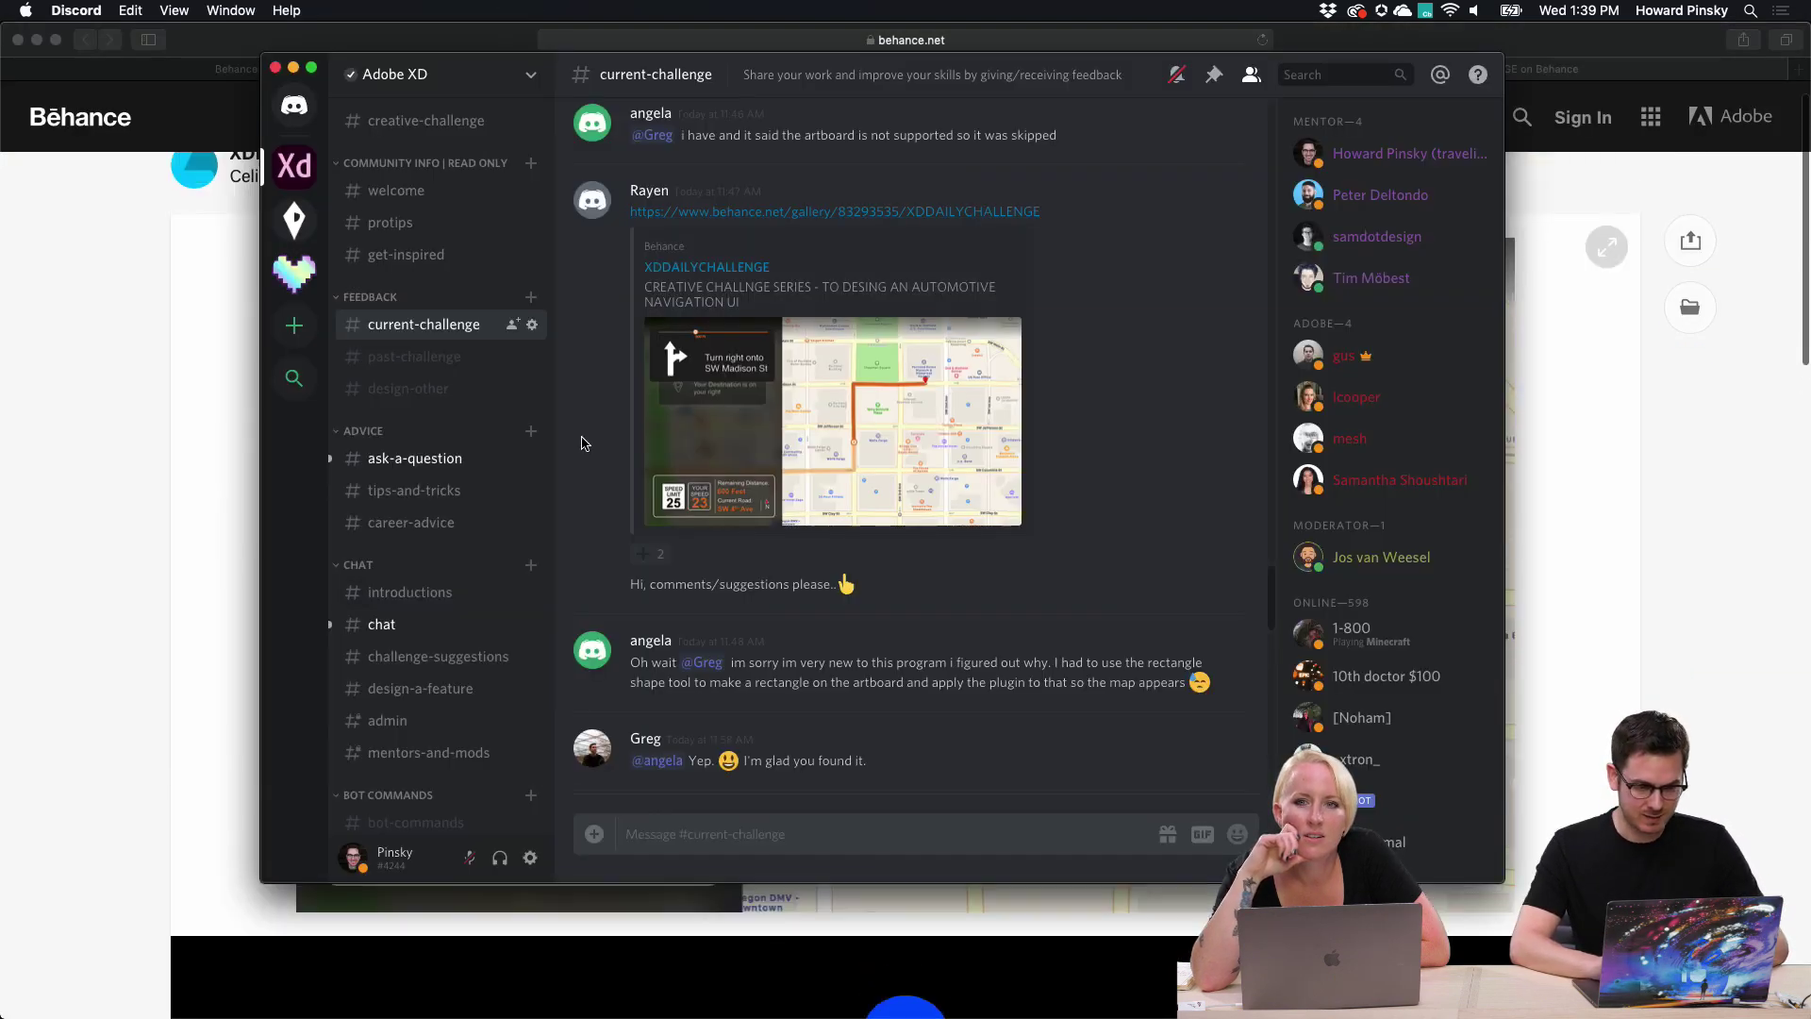
pyautogui.scroll(3, 971, 387)
pyautogui.scroll(5, 971, 387)
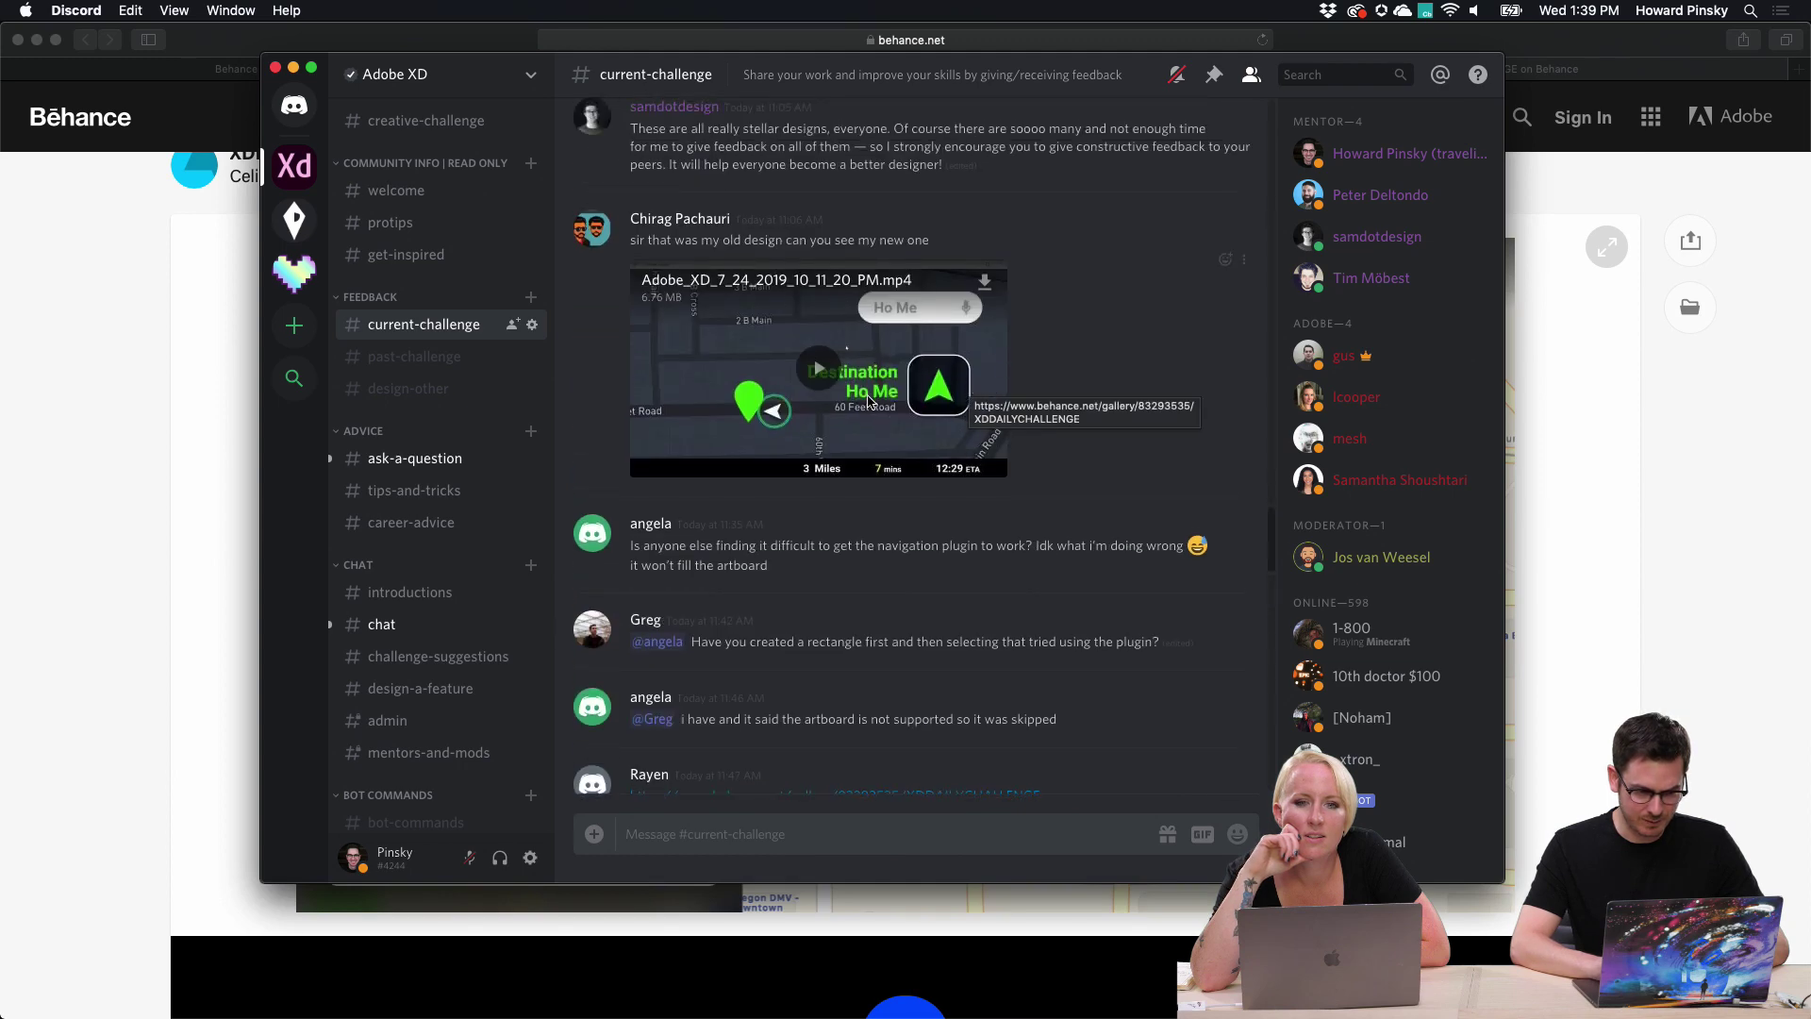
pyautogui.click(819, 368)
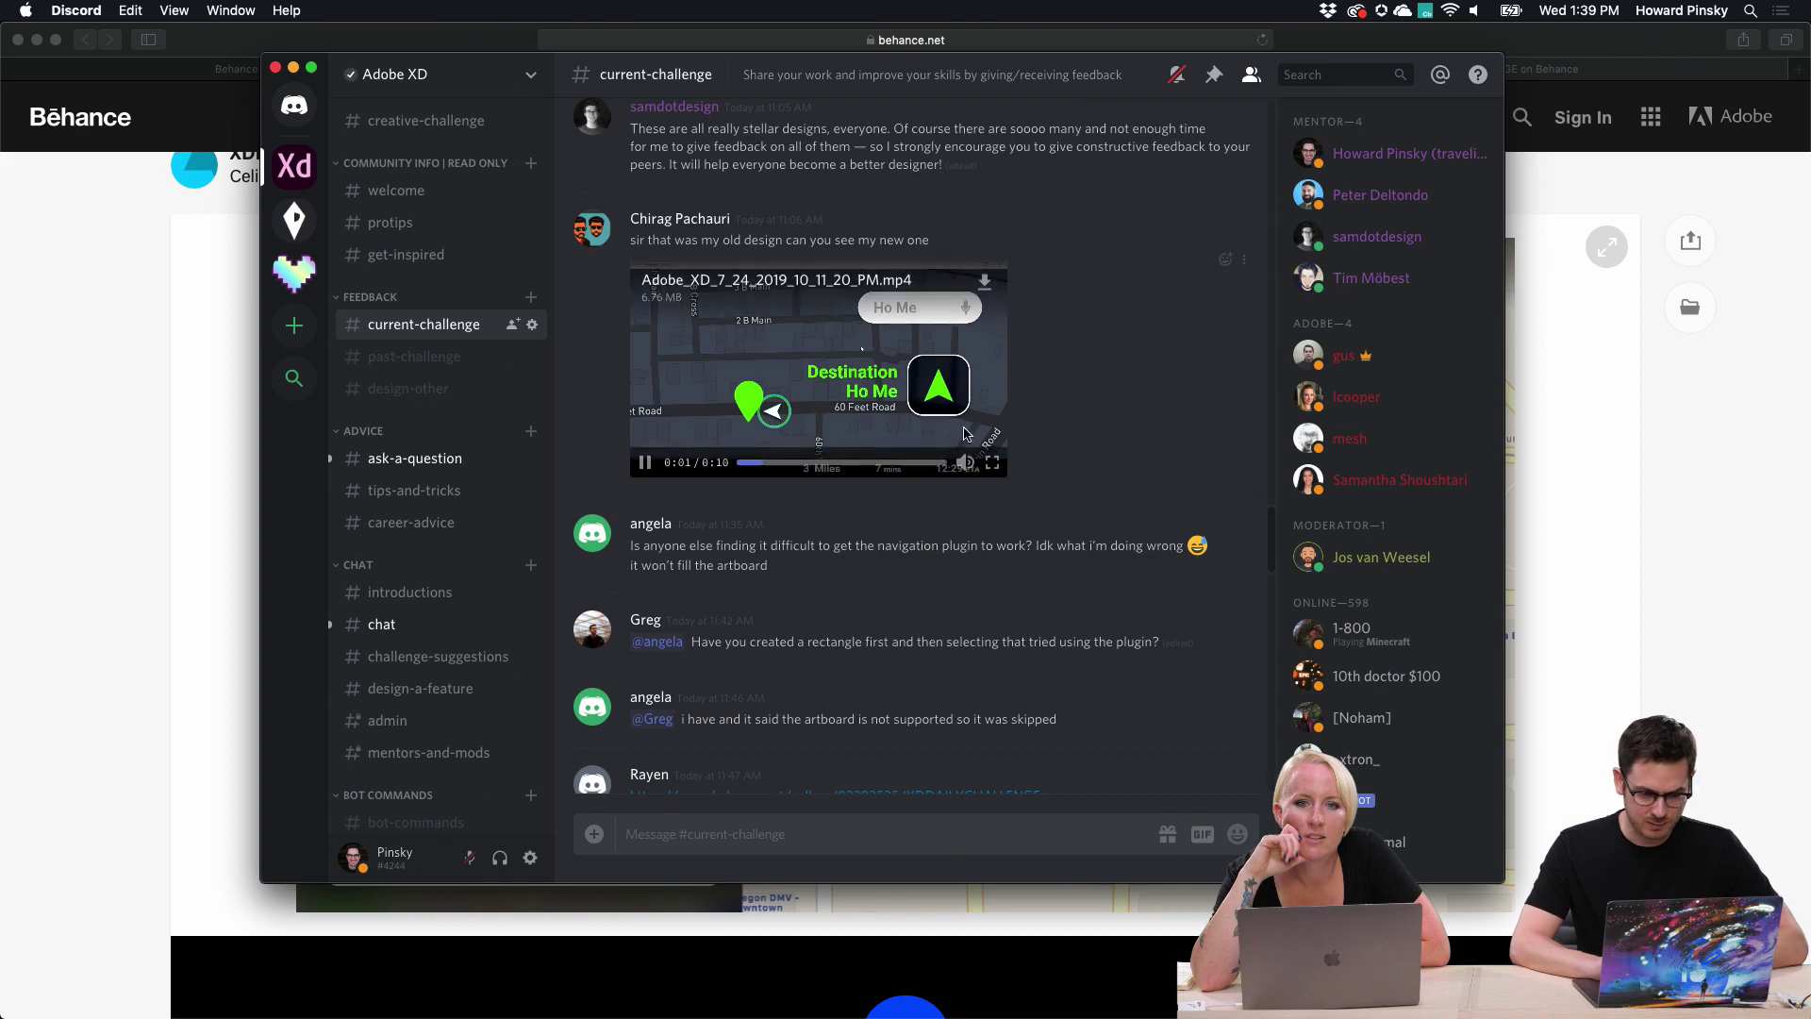
pyautogui.click(992, 462)
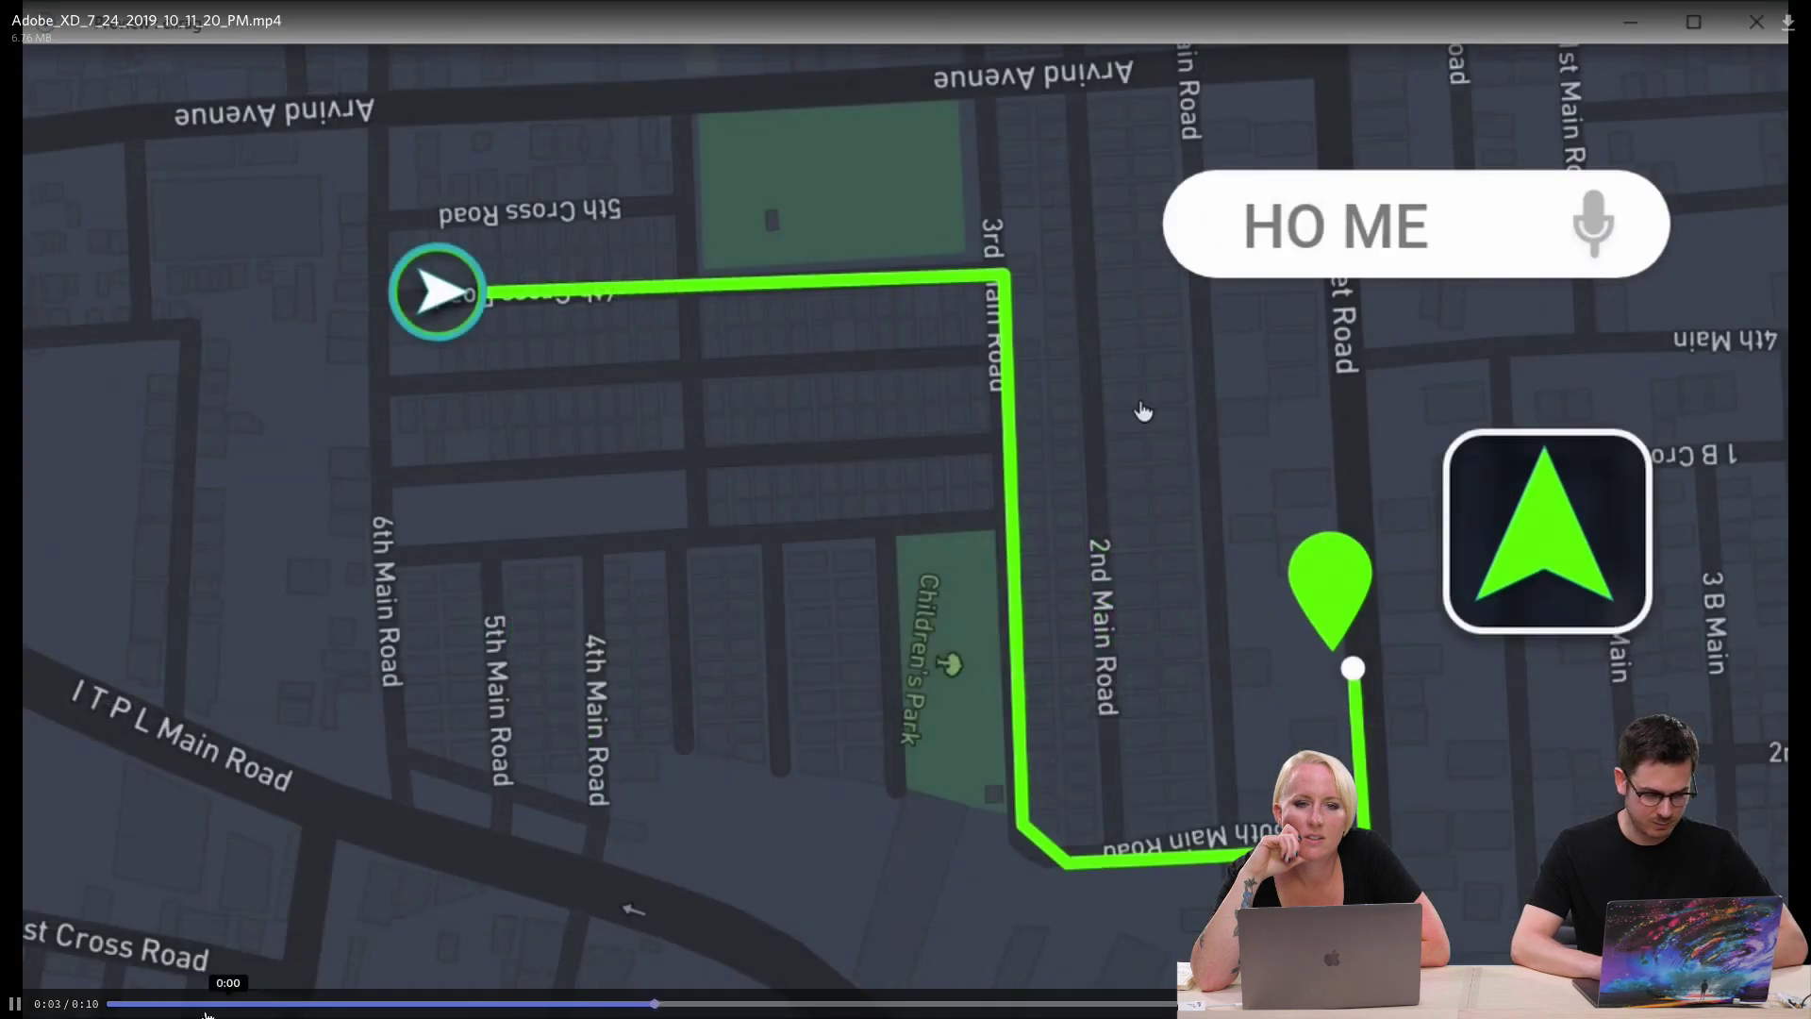
# Replay the navigation video, scrub to its turn directions around 0:04 to examine them, and return to the current-challenge channel.
pyautogui.click(106, 1003)
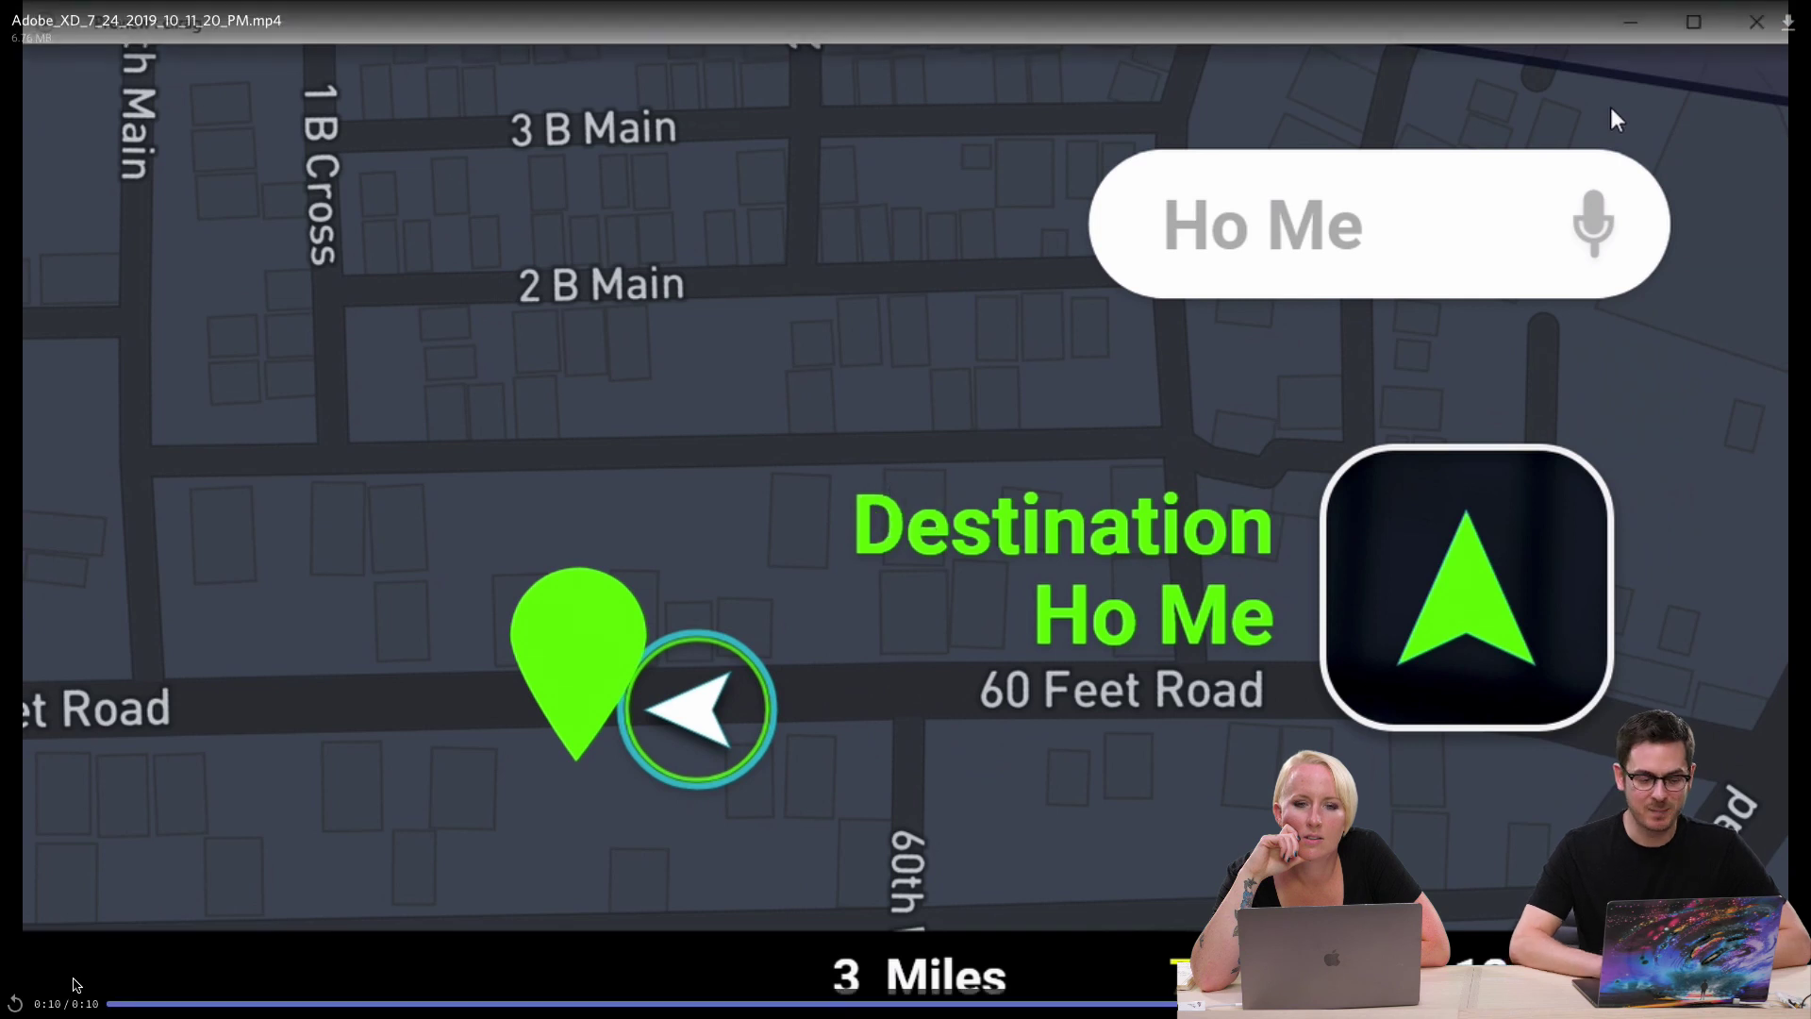
pyautogui.click(14, 1003)
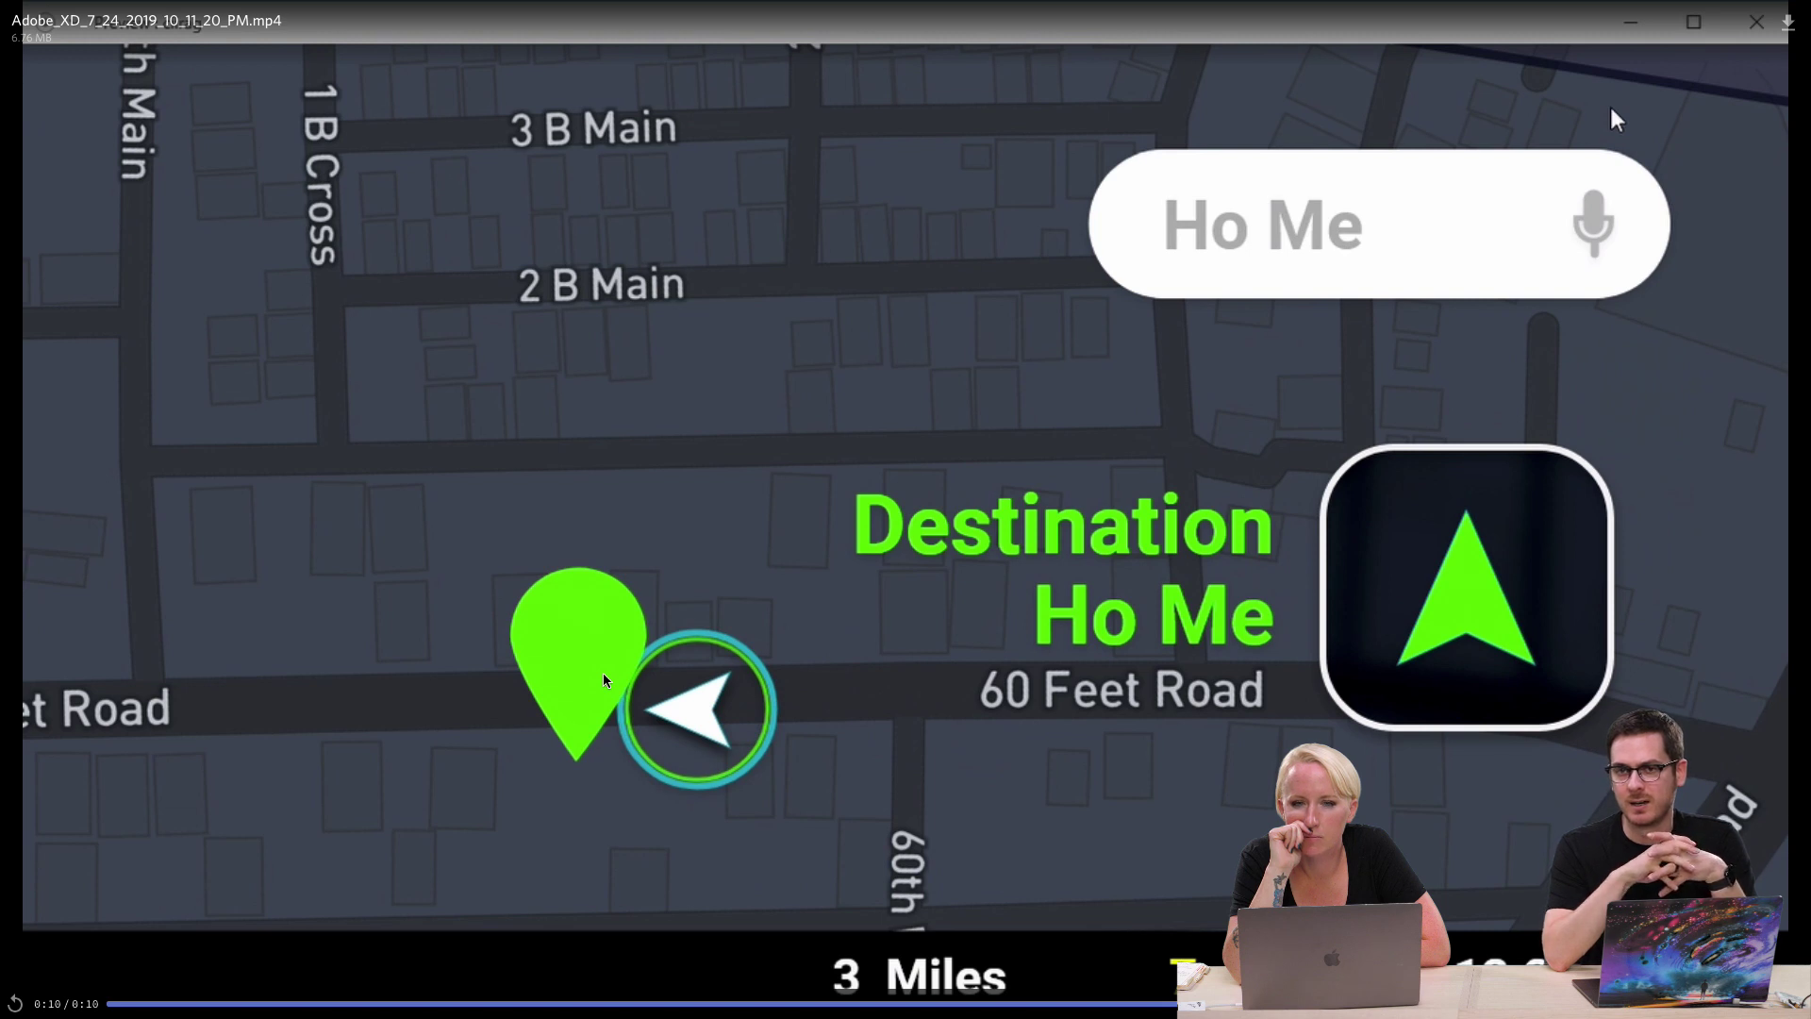
pyautogui.click(166, 1004)
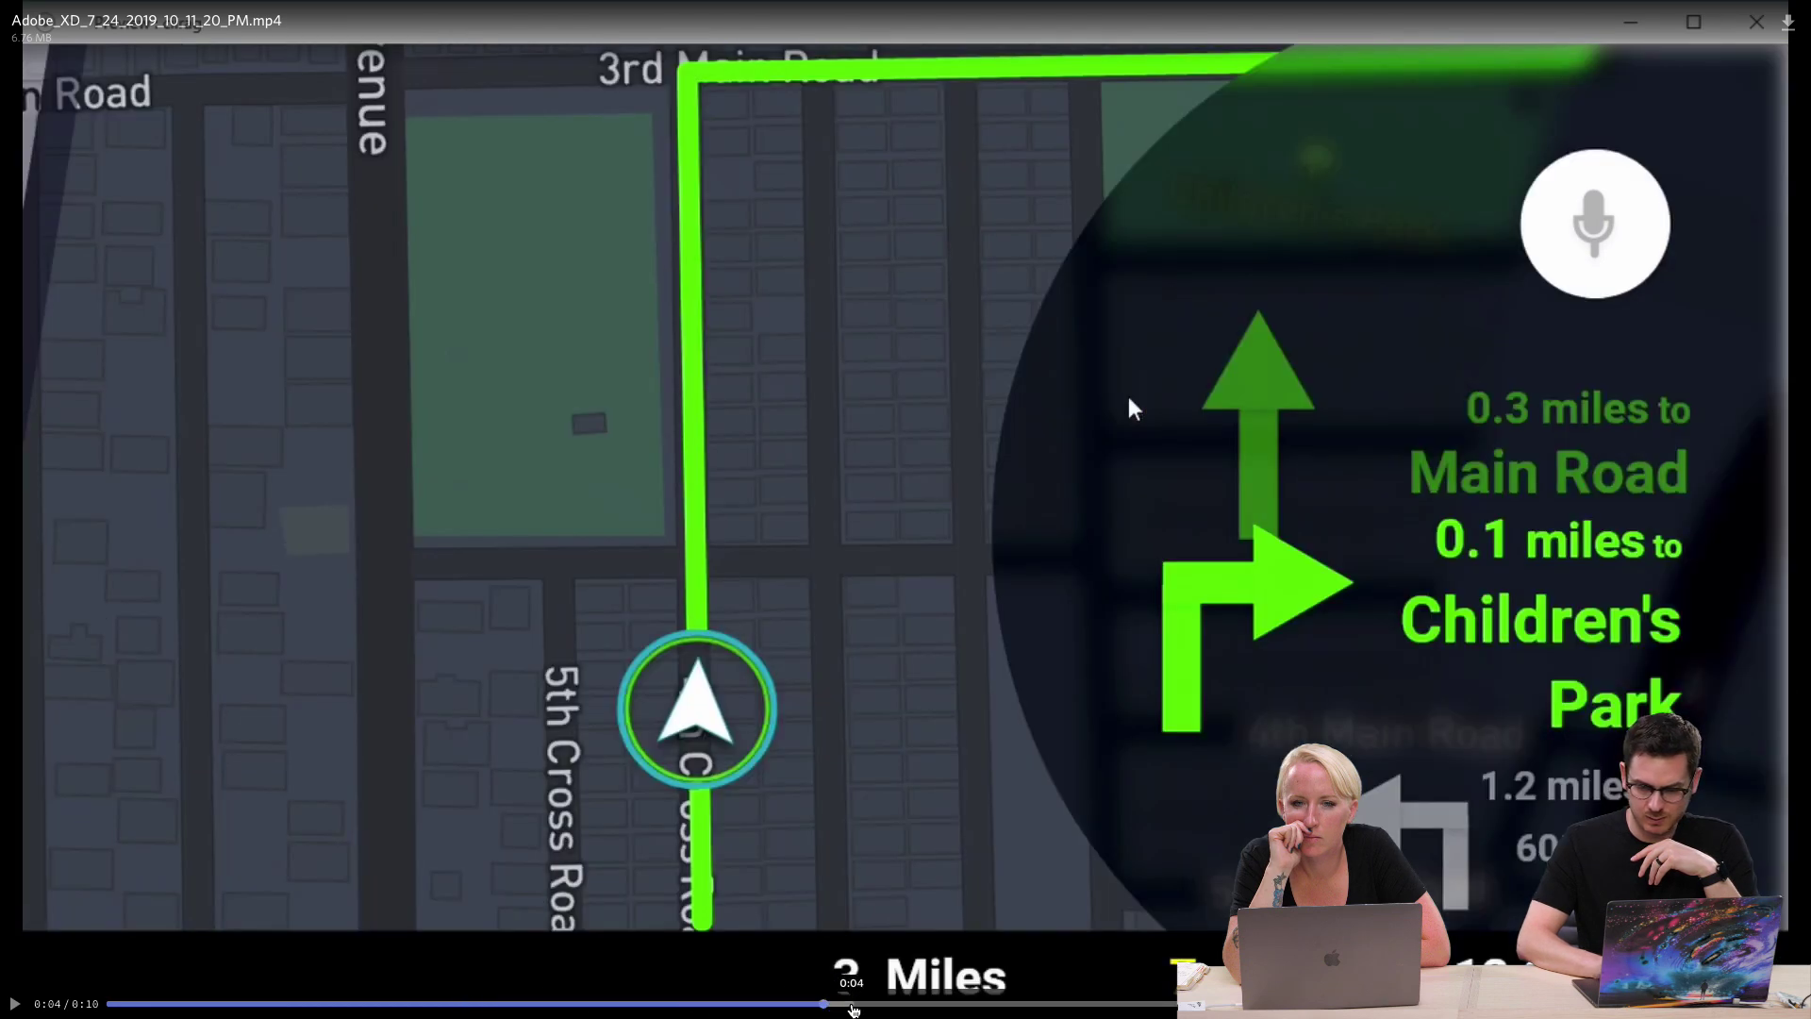
pyautogui.click(851, 1005)
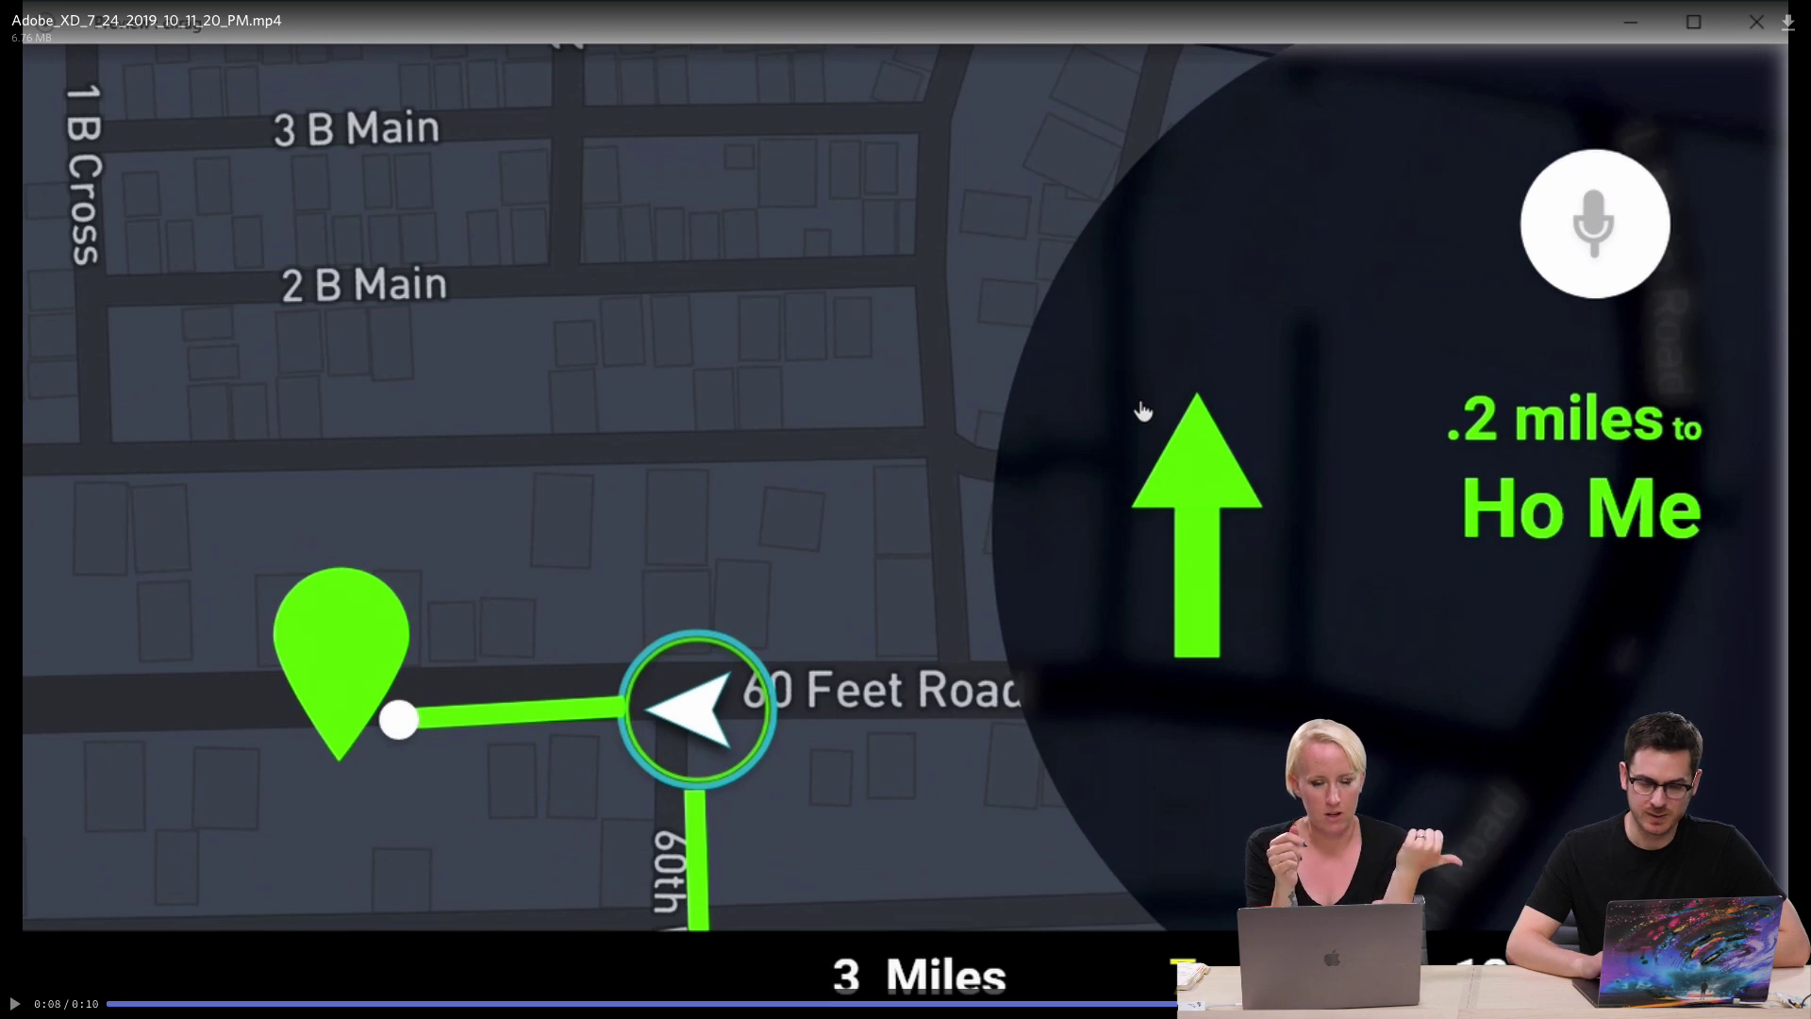
pyautogui.click(846, 1000)
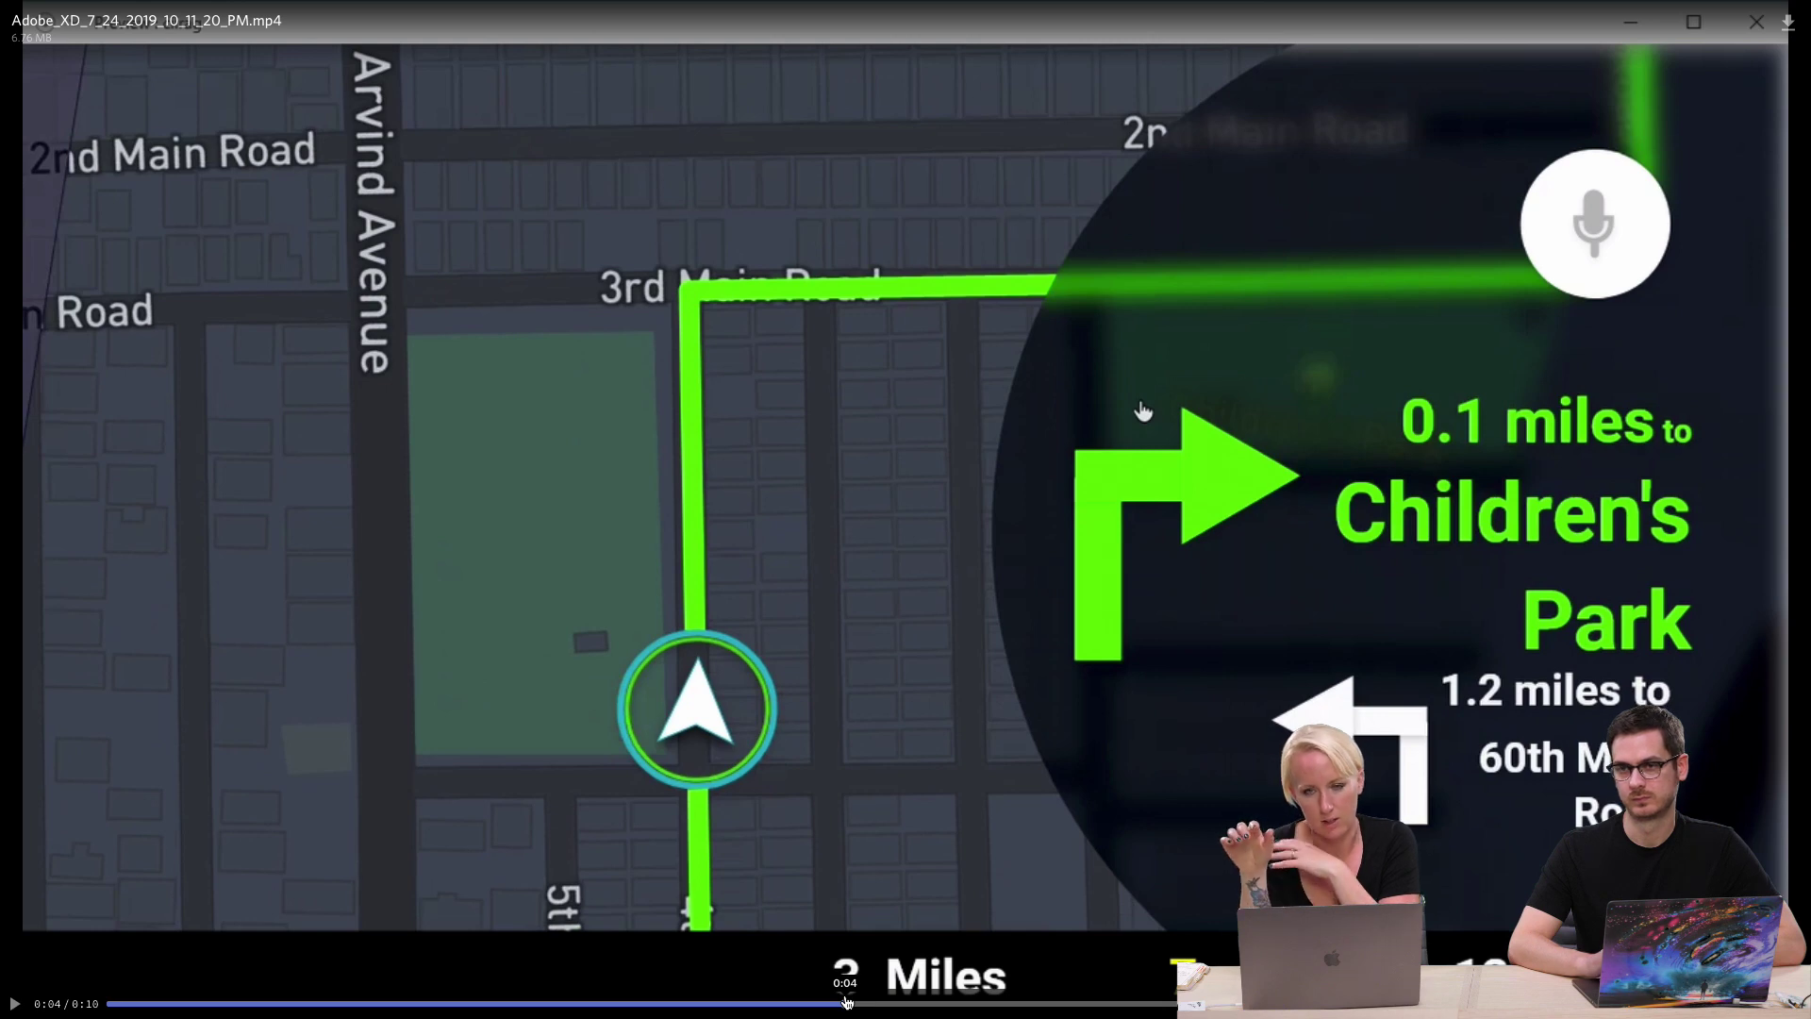
pyautogui.click(15, 1004)
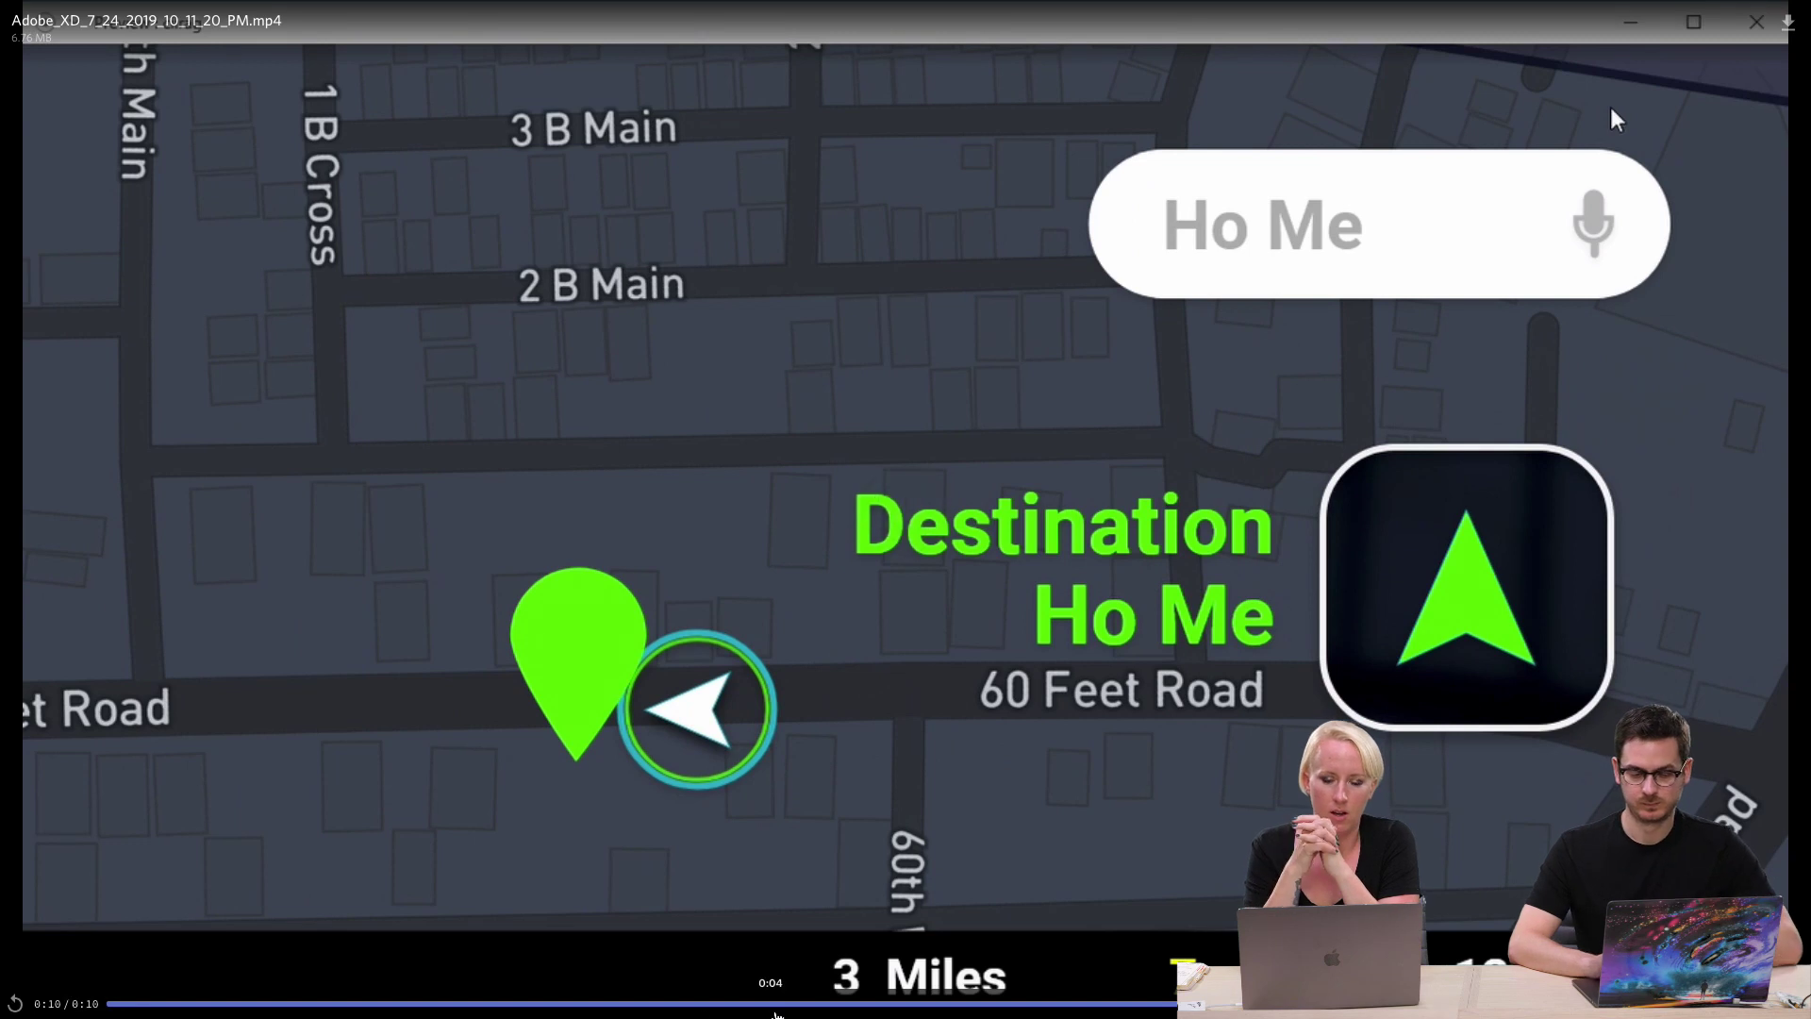
pyautogui.click(777, 1003)
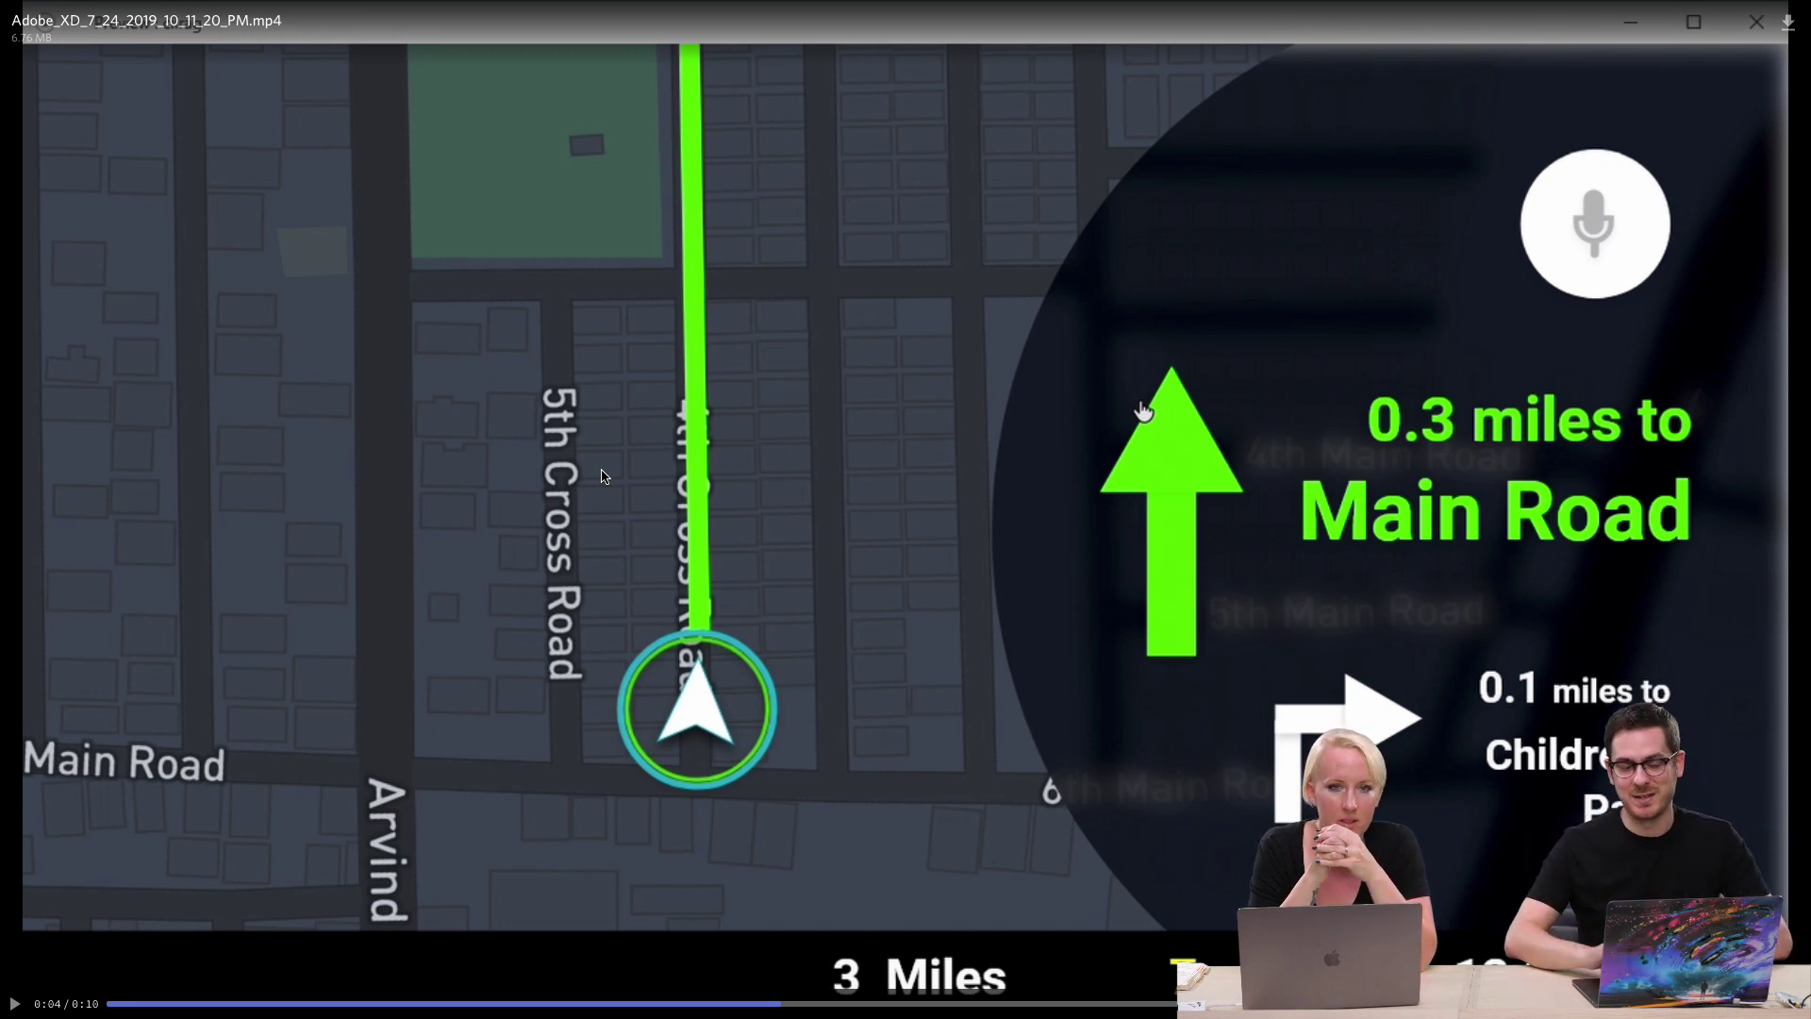
pyautogui.press('Escape')
pyautogui.press('super+Tab')
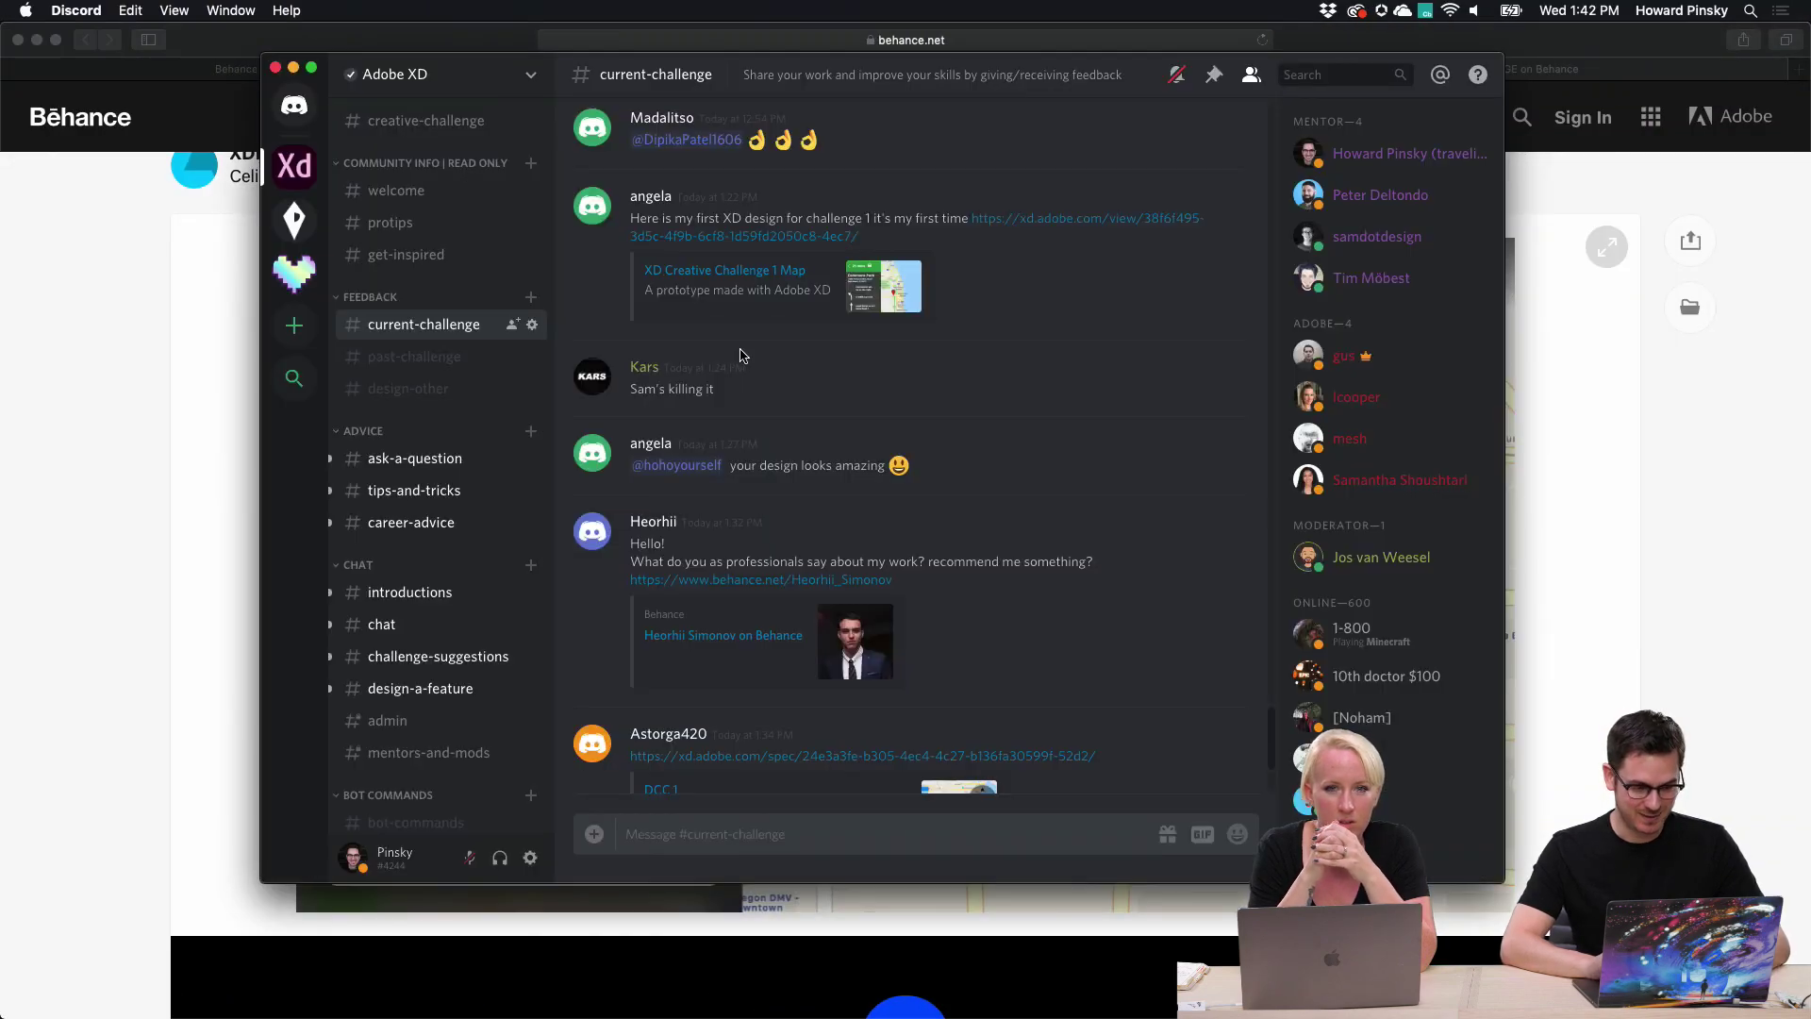
# Find the Copy of DCC 1 prototype link among the older messages, open it, and play its Miami Beach navigation through to arrival.
pyautogui.scroll(10, 740, 356)
pyautogui.scroll(15, 741, 356)
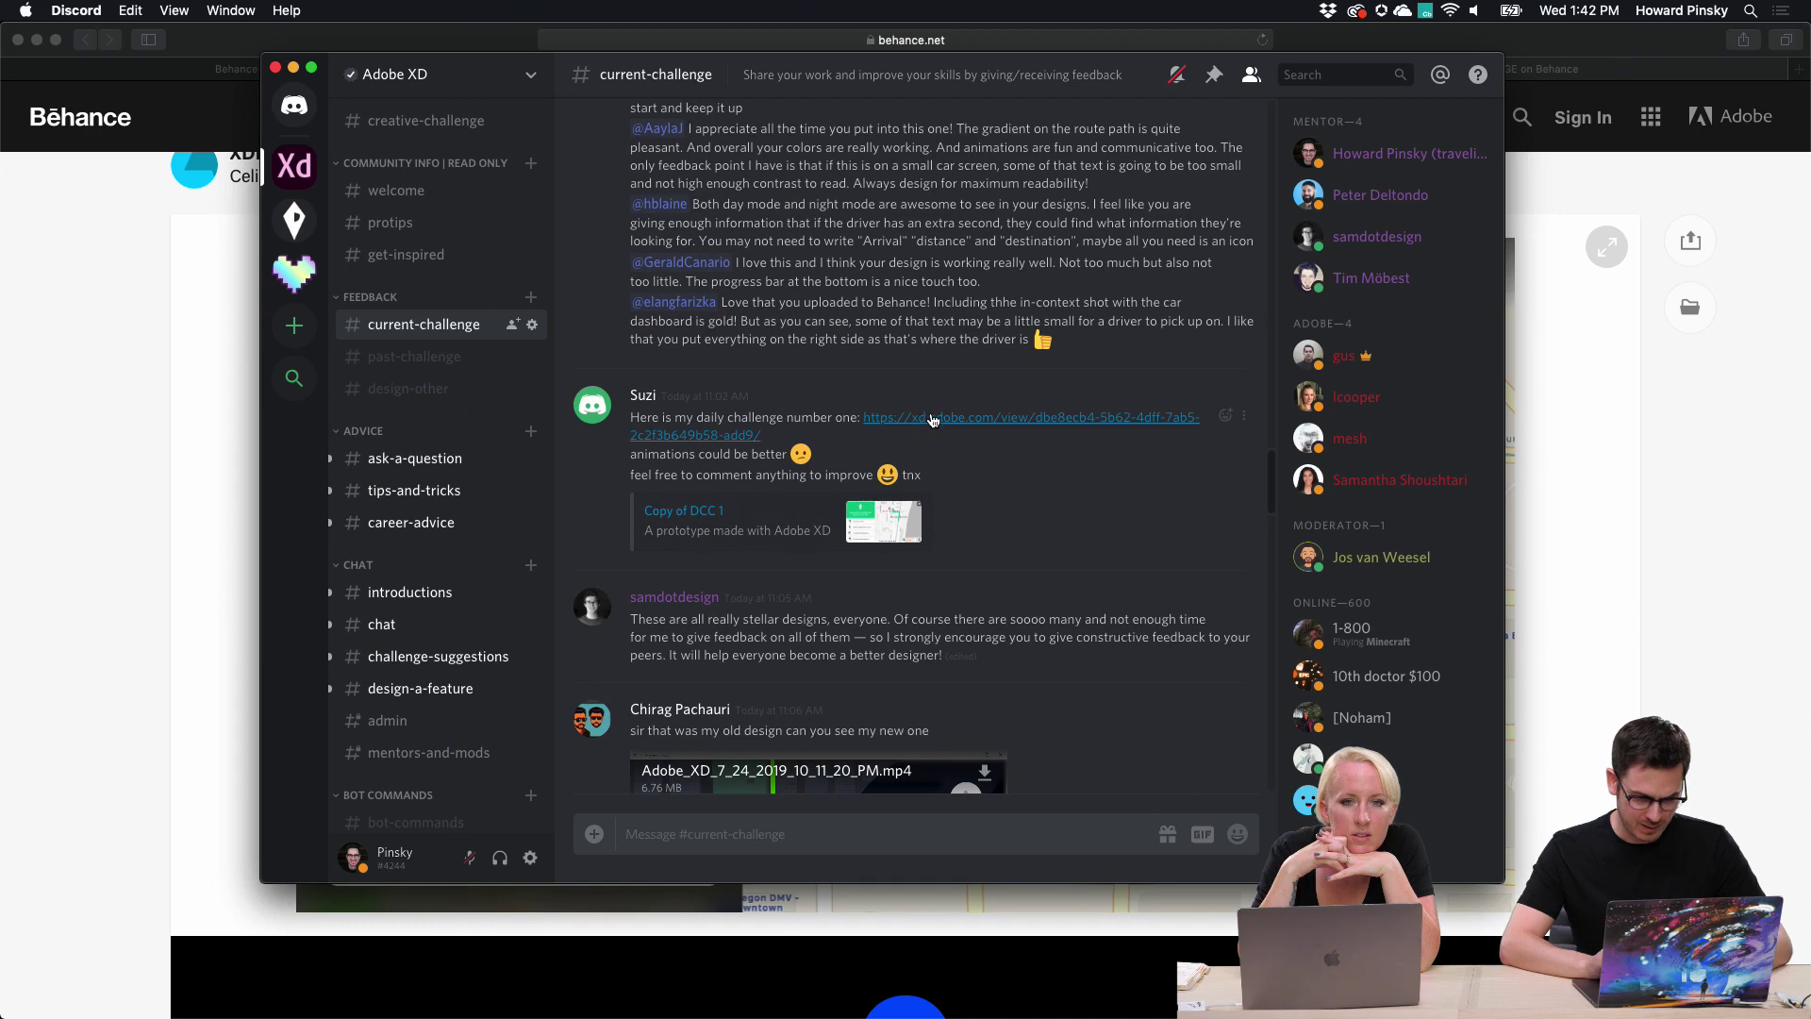
pyautogui.click(930, 418)
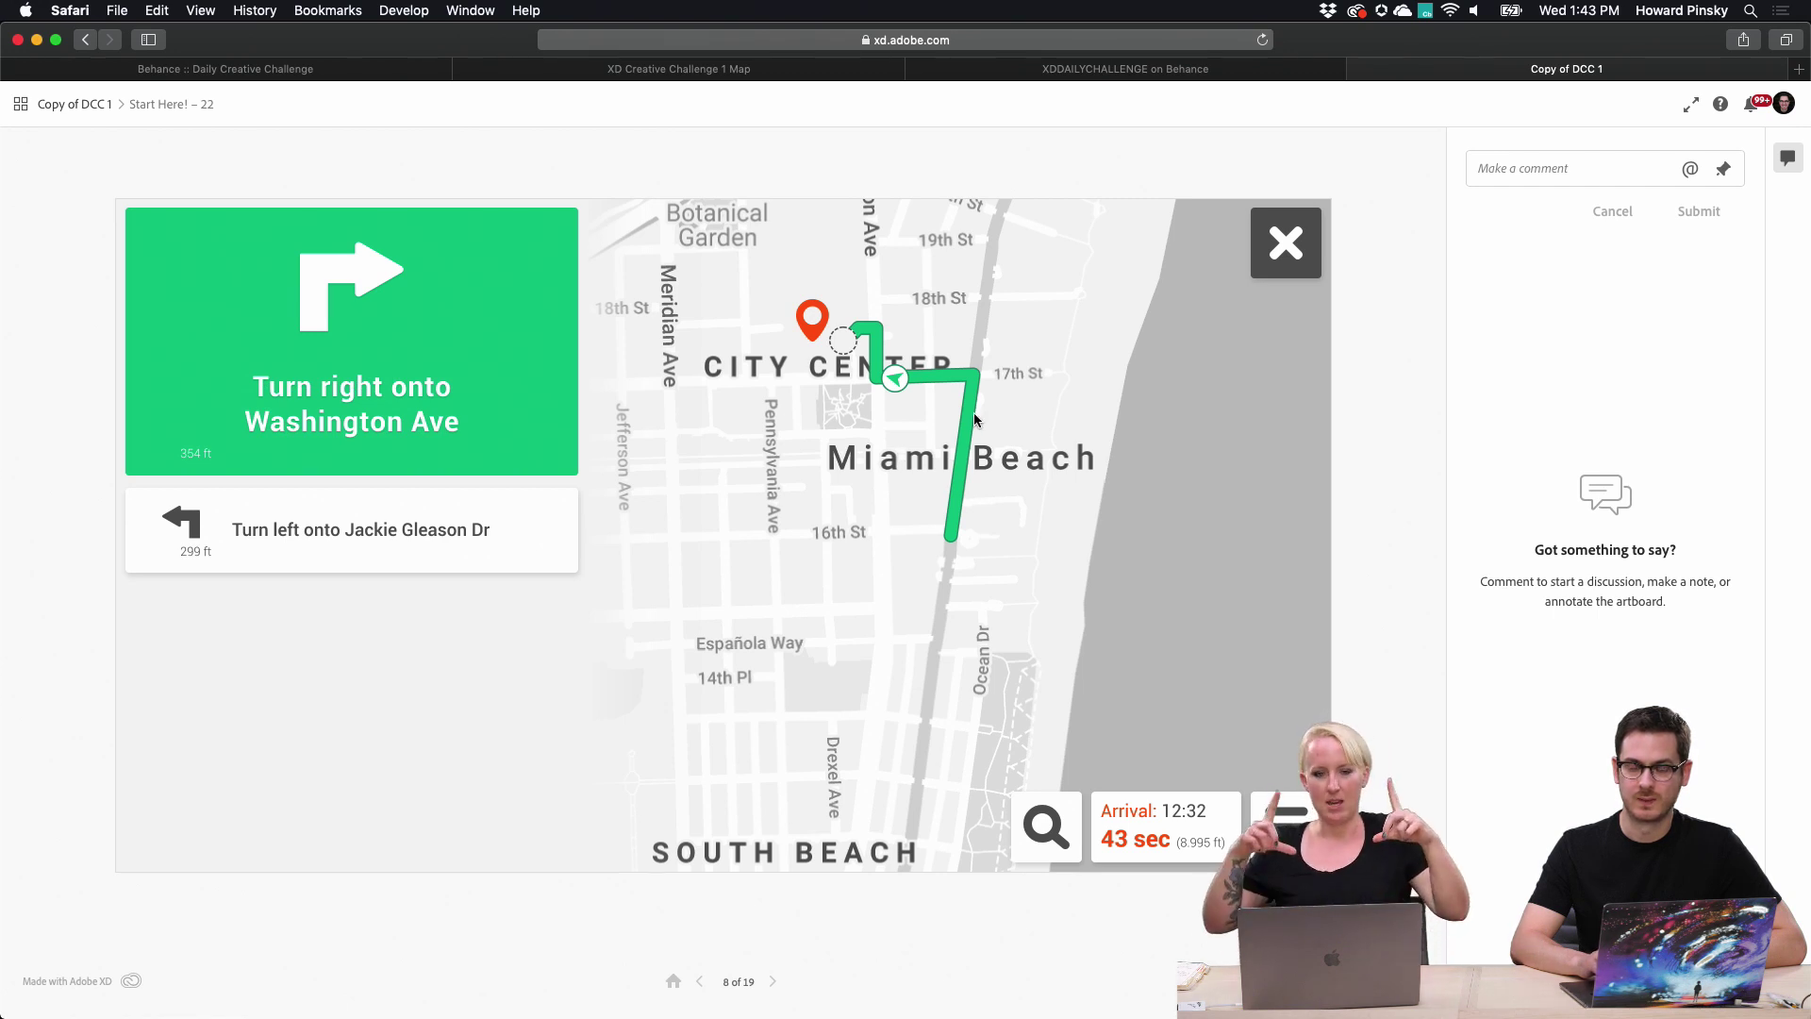
pyautogui.click(756, 357)
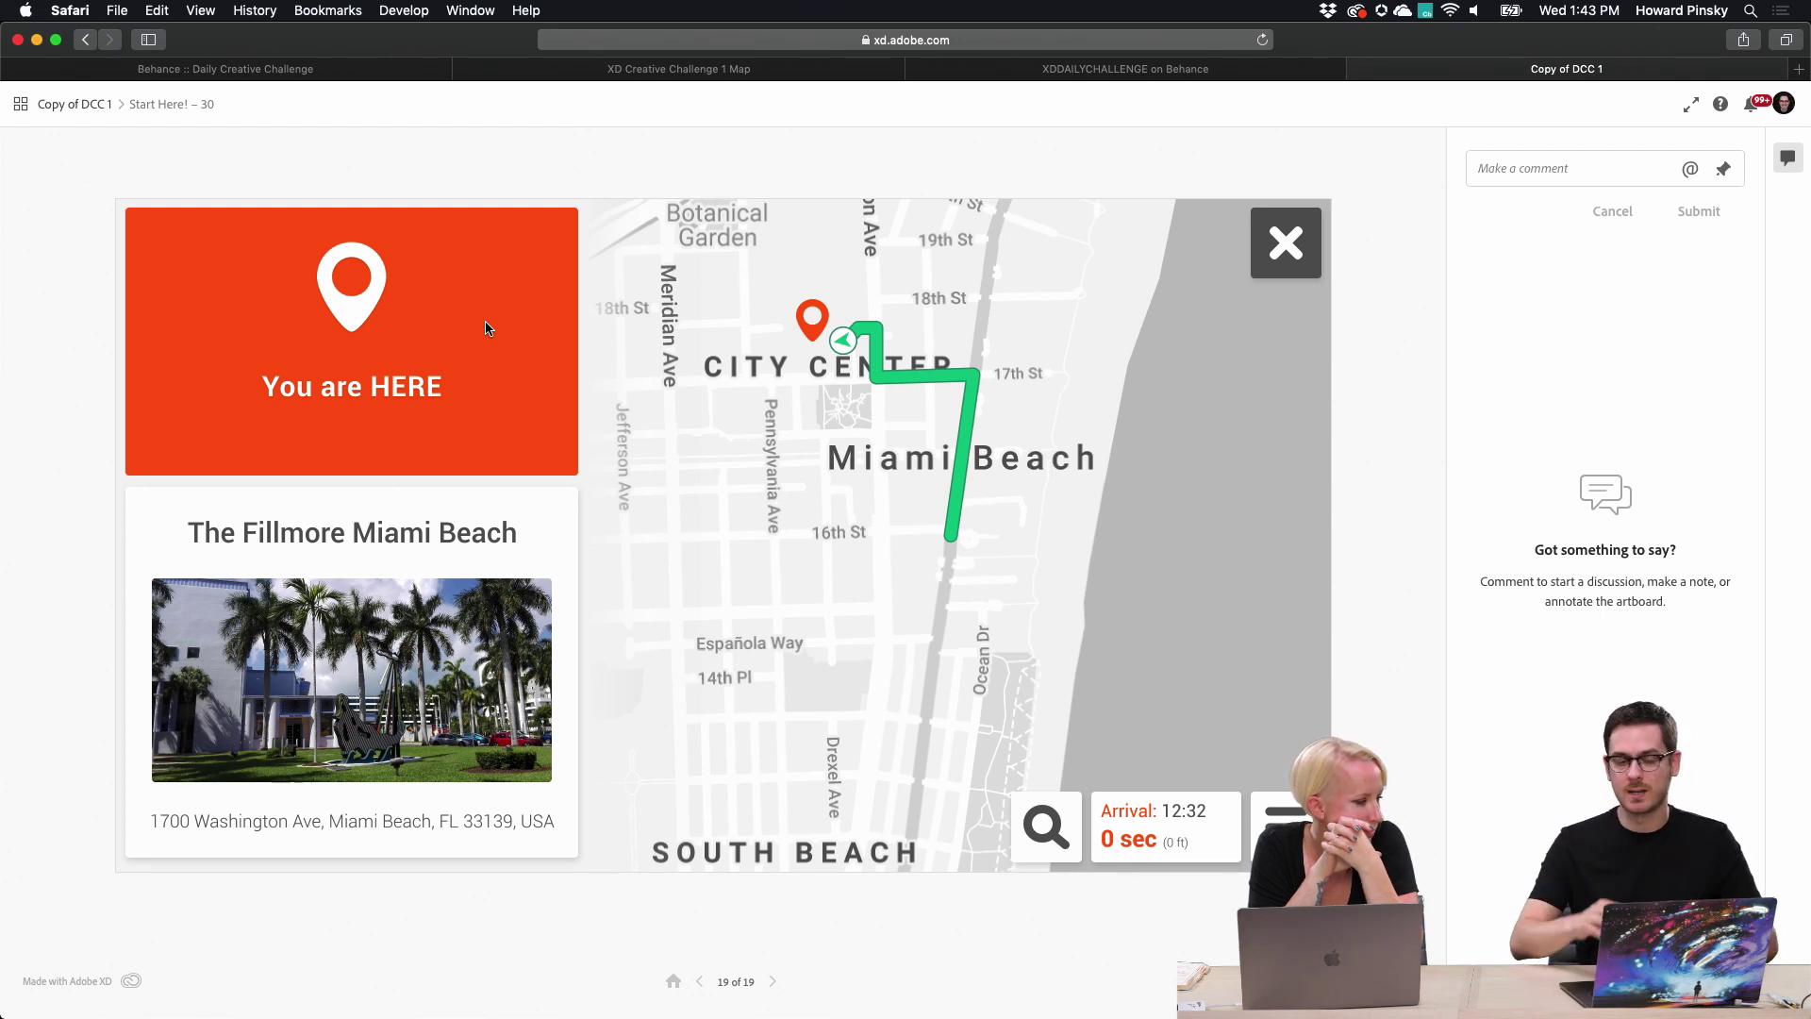
# Step back through the prototype's last screens to the Jackie Gleason Dr turn, and forward again to examine the transition to arrival.
pyautogui.click(699, 982)
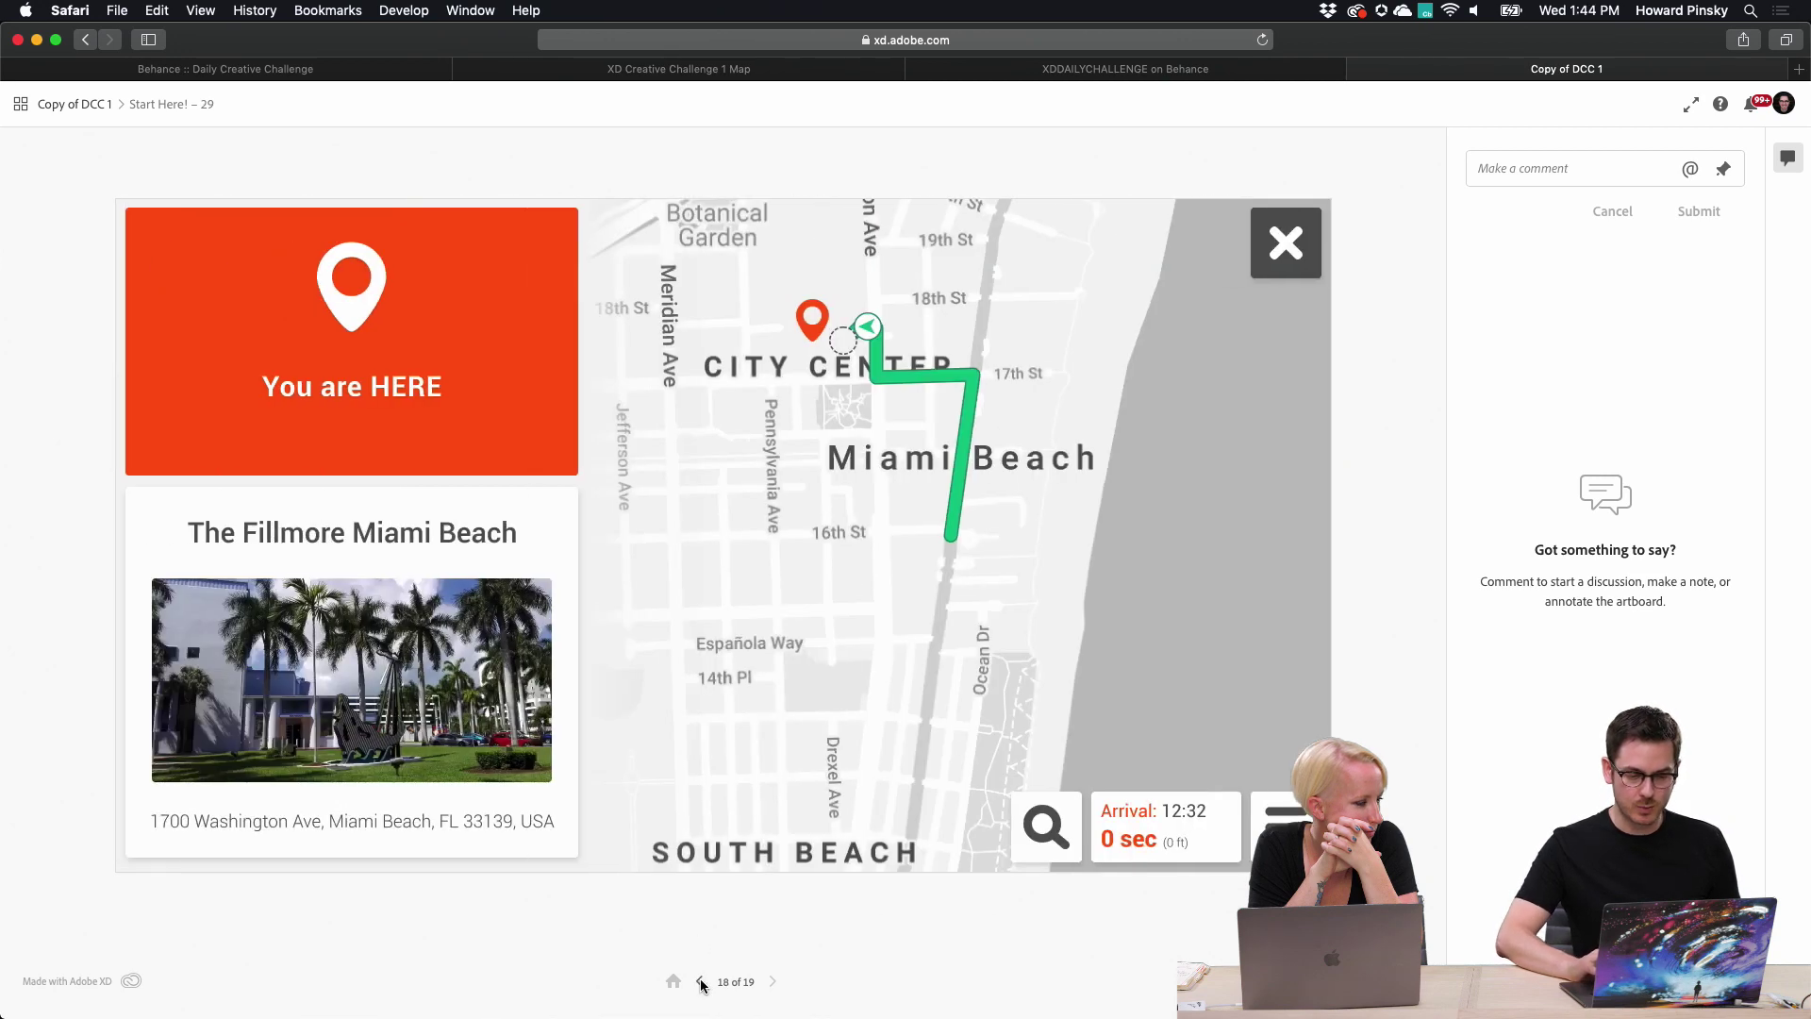
pyautogui.click(699, 982)
pyautogui.click(700, 982)
pyautogui.click(700, 981)
pyautogui.click(700, 982)
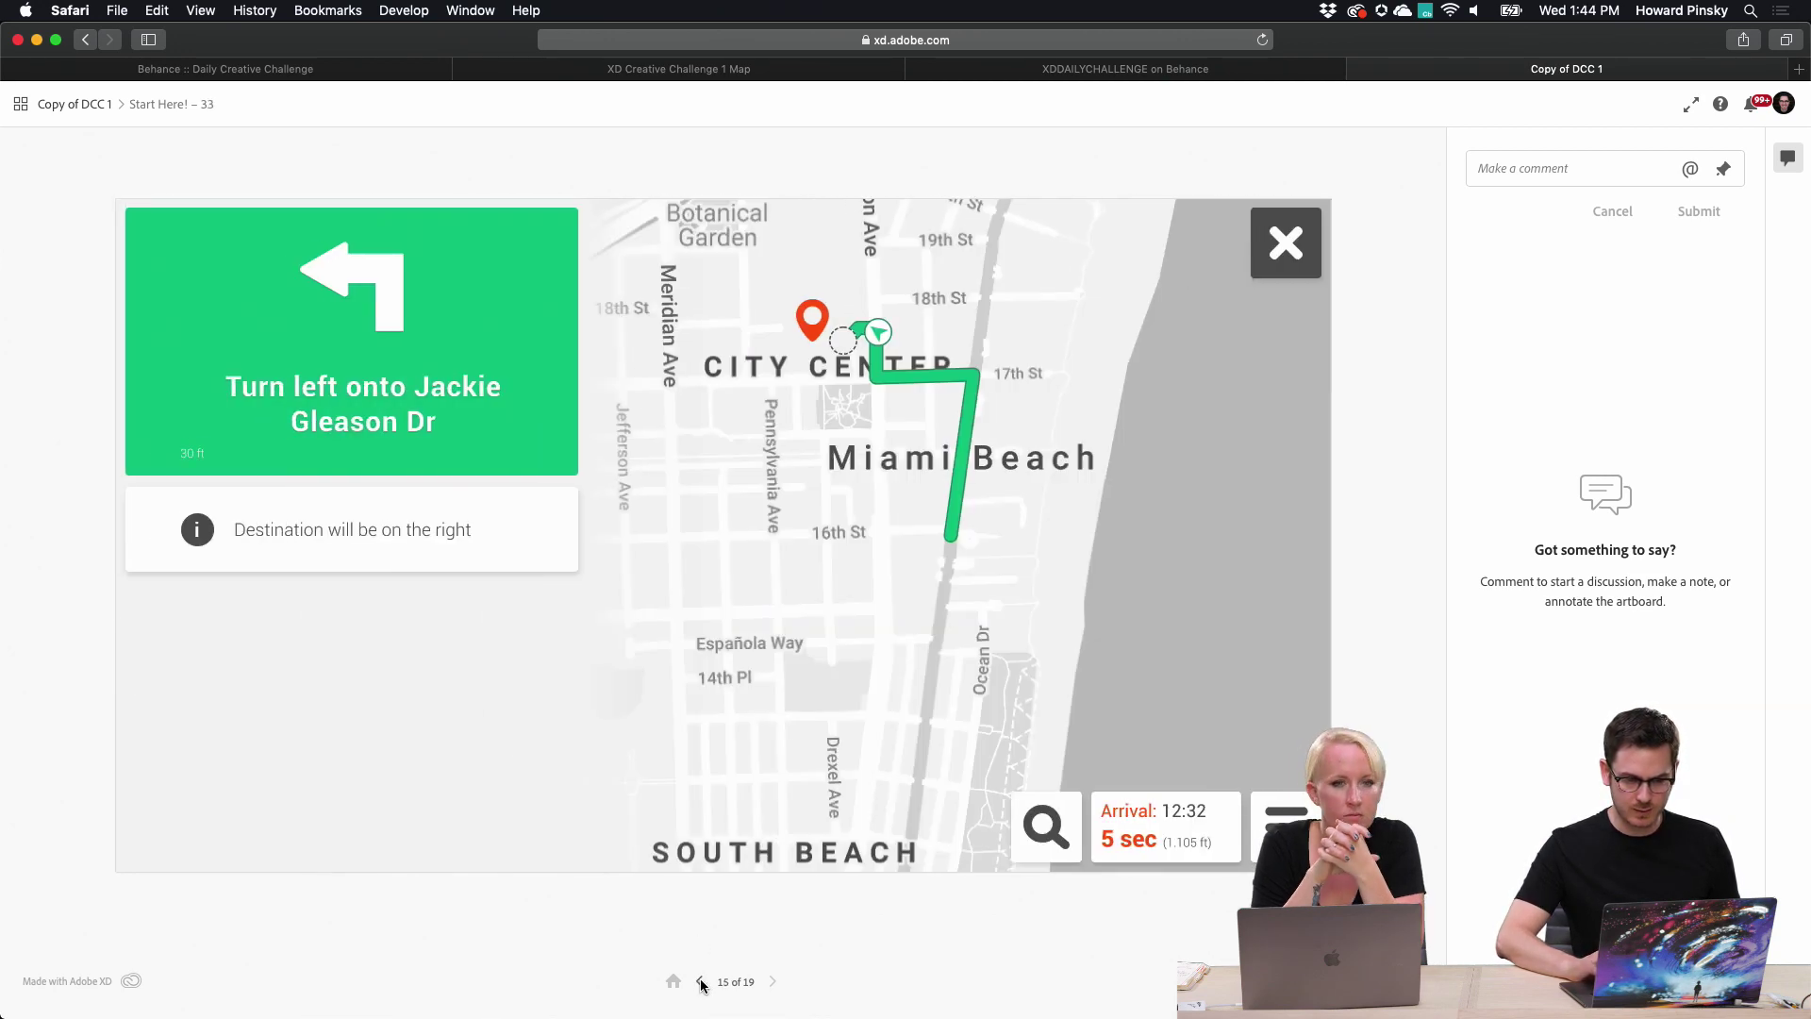
pyautogui.click(700, 982)
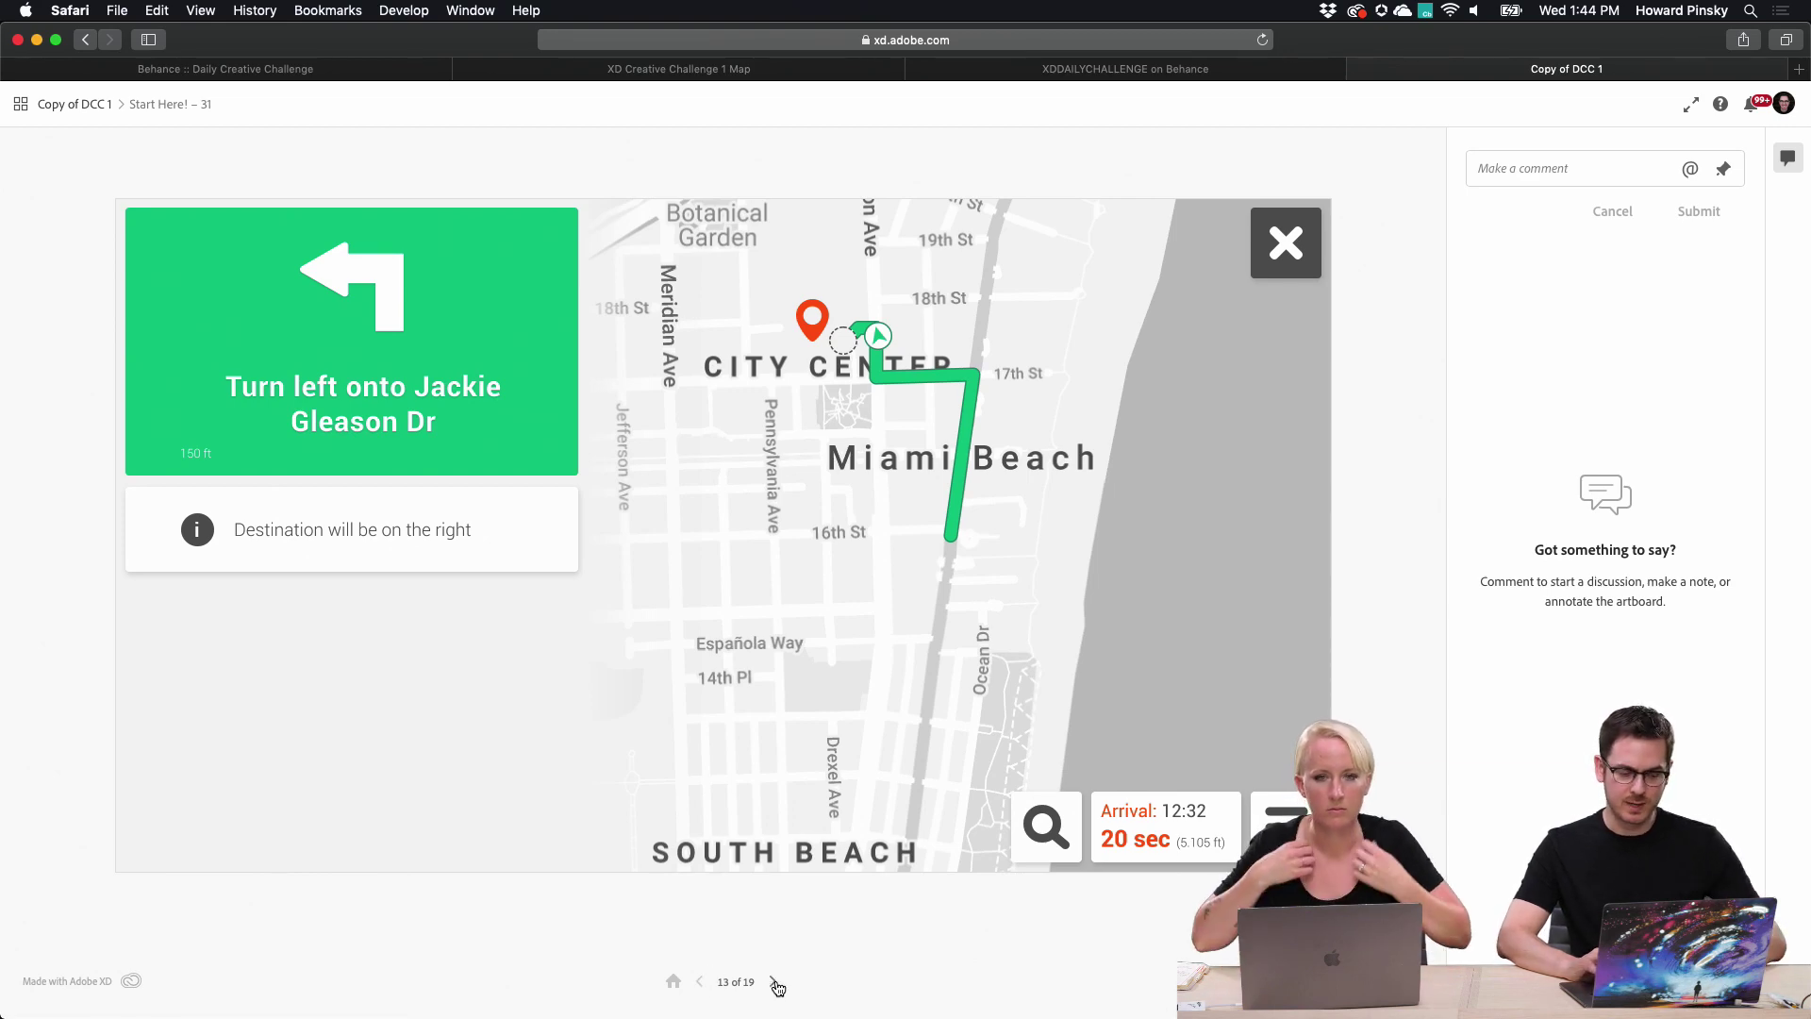
pyautogui.click(773, 982)
pyautogui.click(774, 981)
pyautogui.click(774, 982)
pyautogui.click(774, 982)
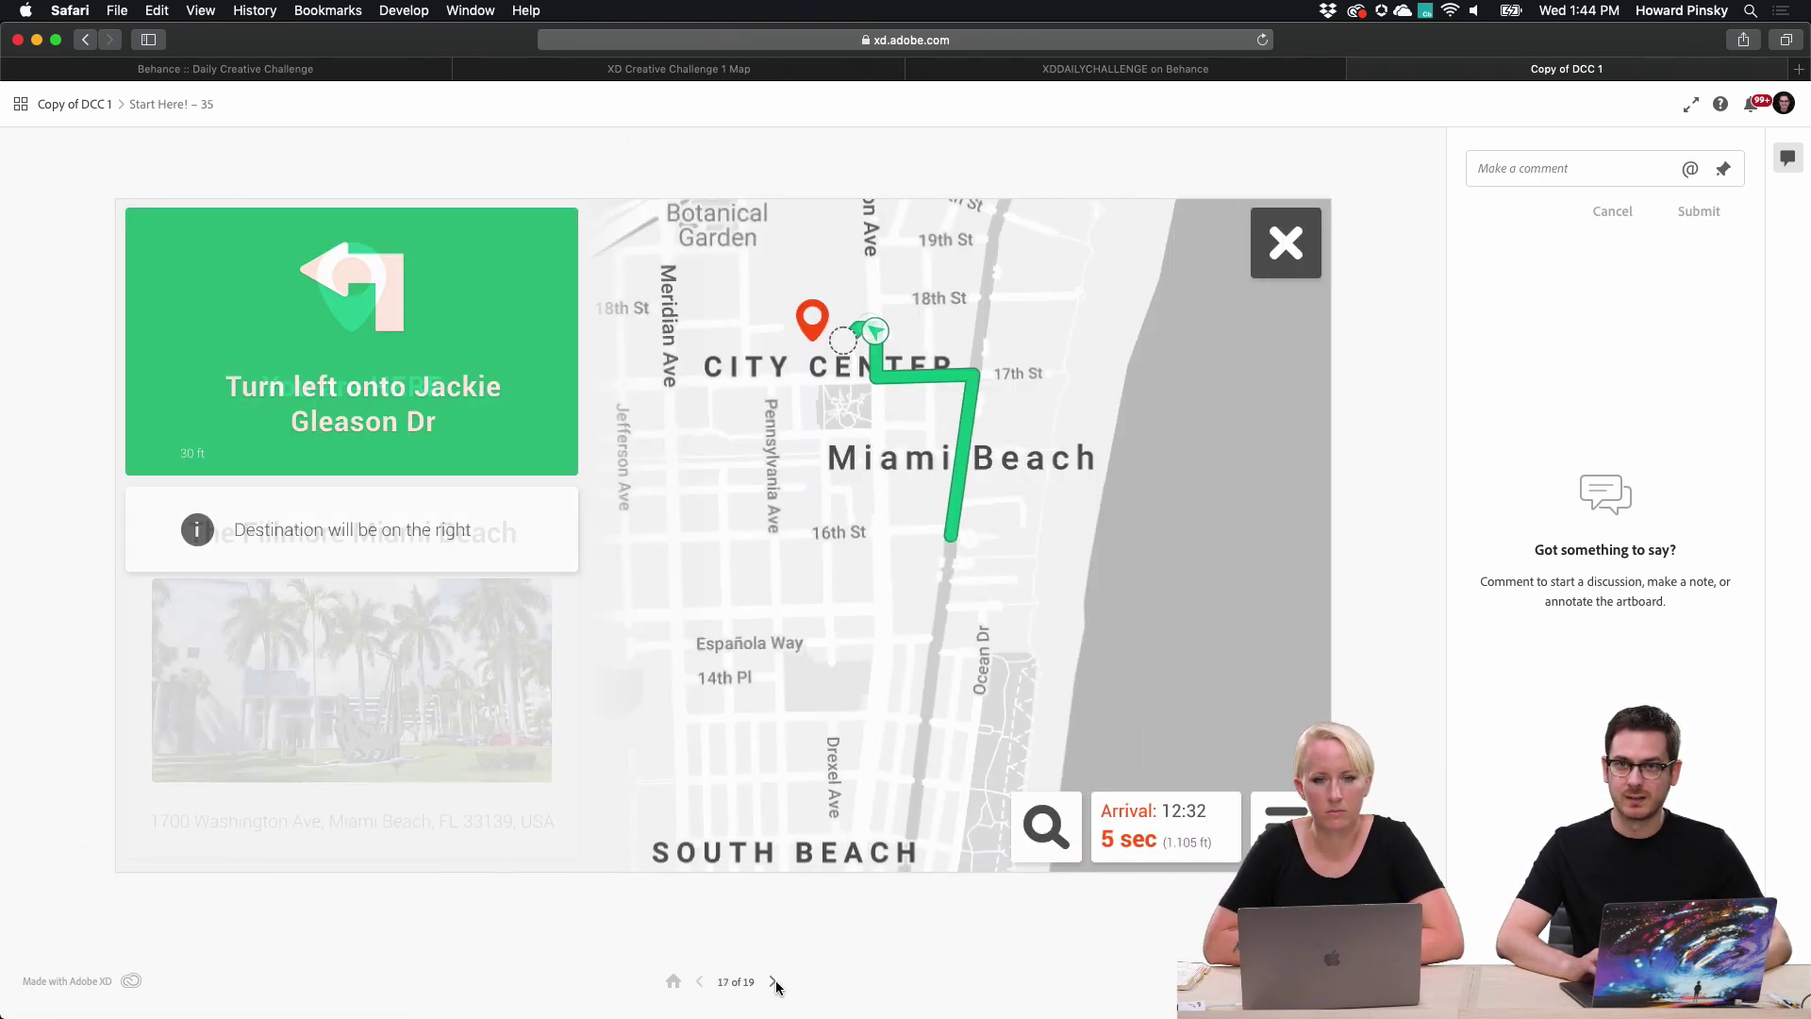
pyautogui.click(774, 982)
pyautogui.click(773, 982)
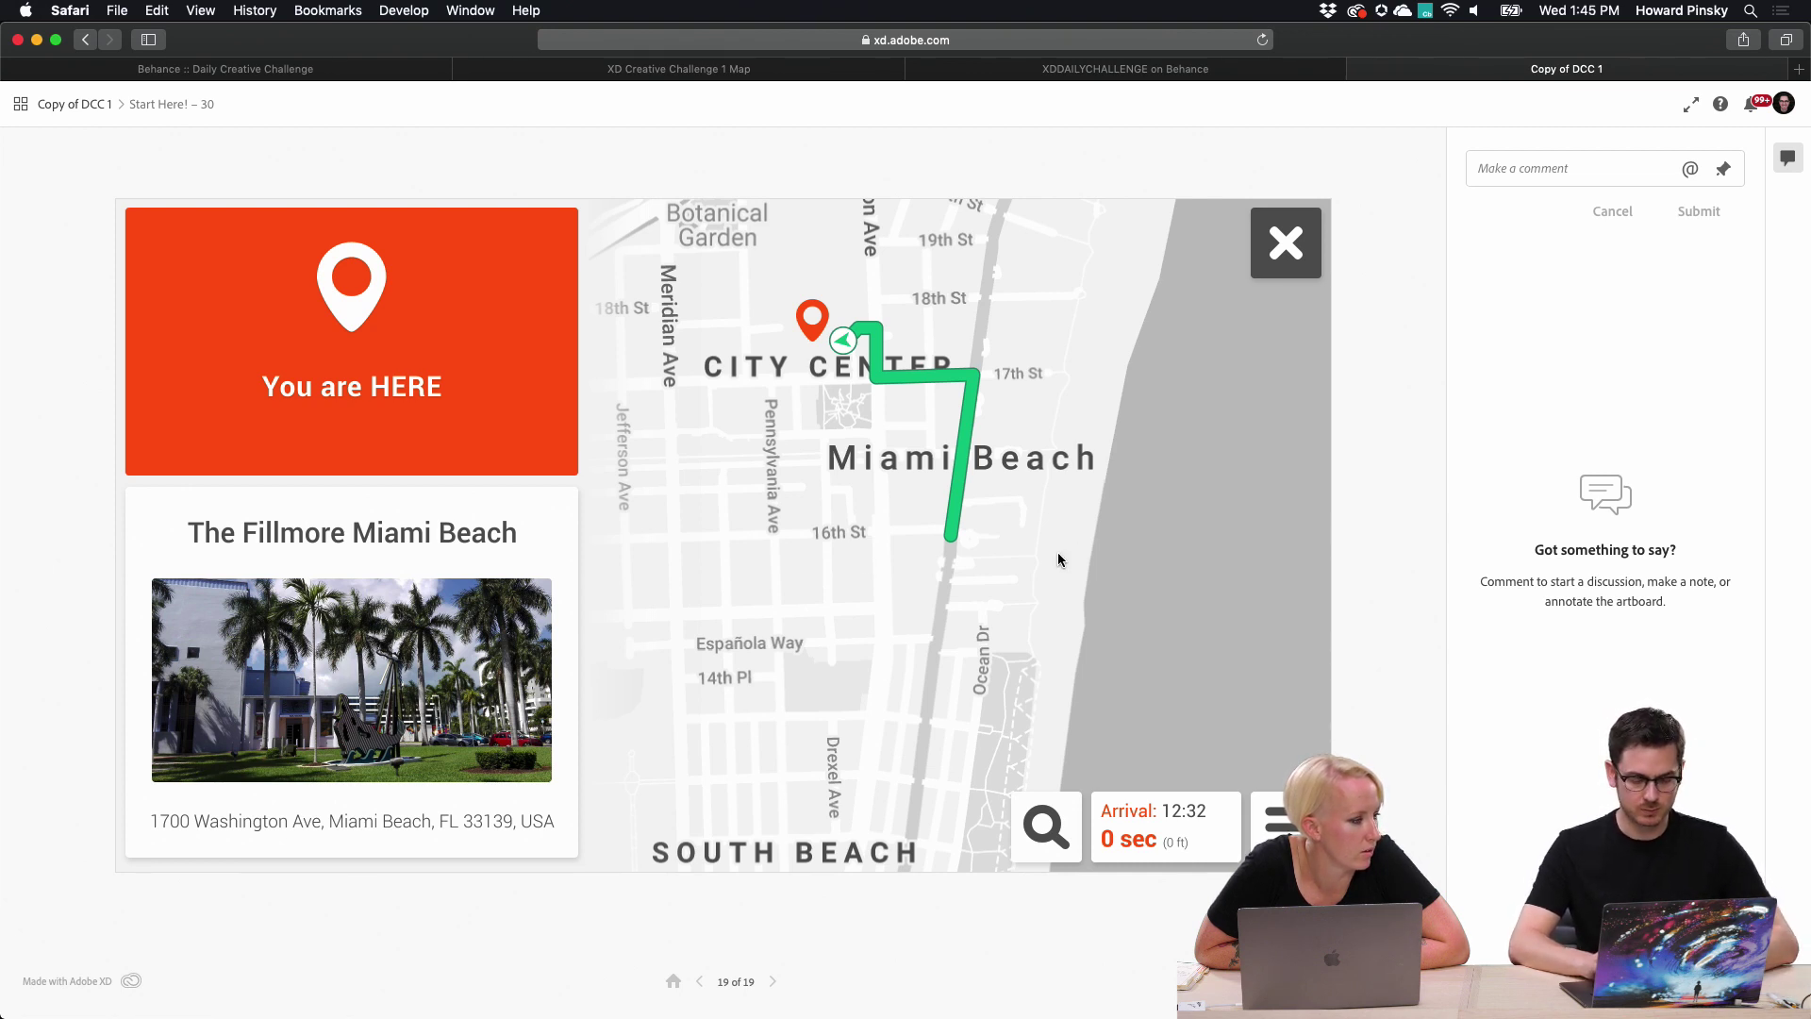
# Return to Discord and look through the older current-challenge messages for more automotive navigation submissions.
pyautogui.press('super+Tab')
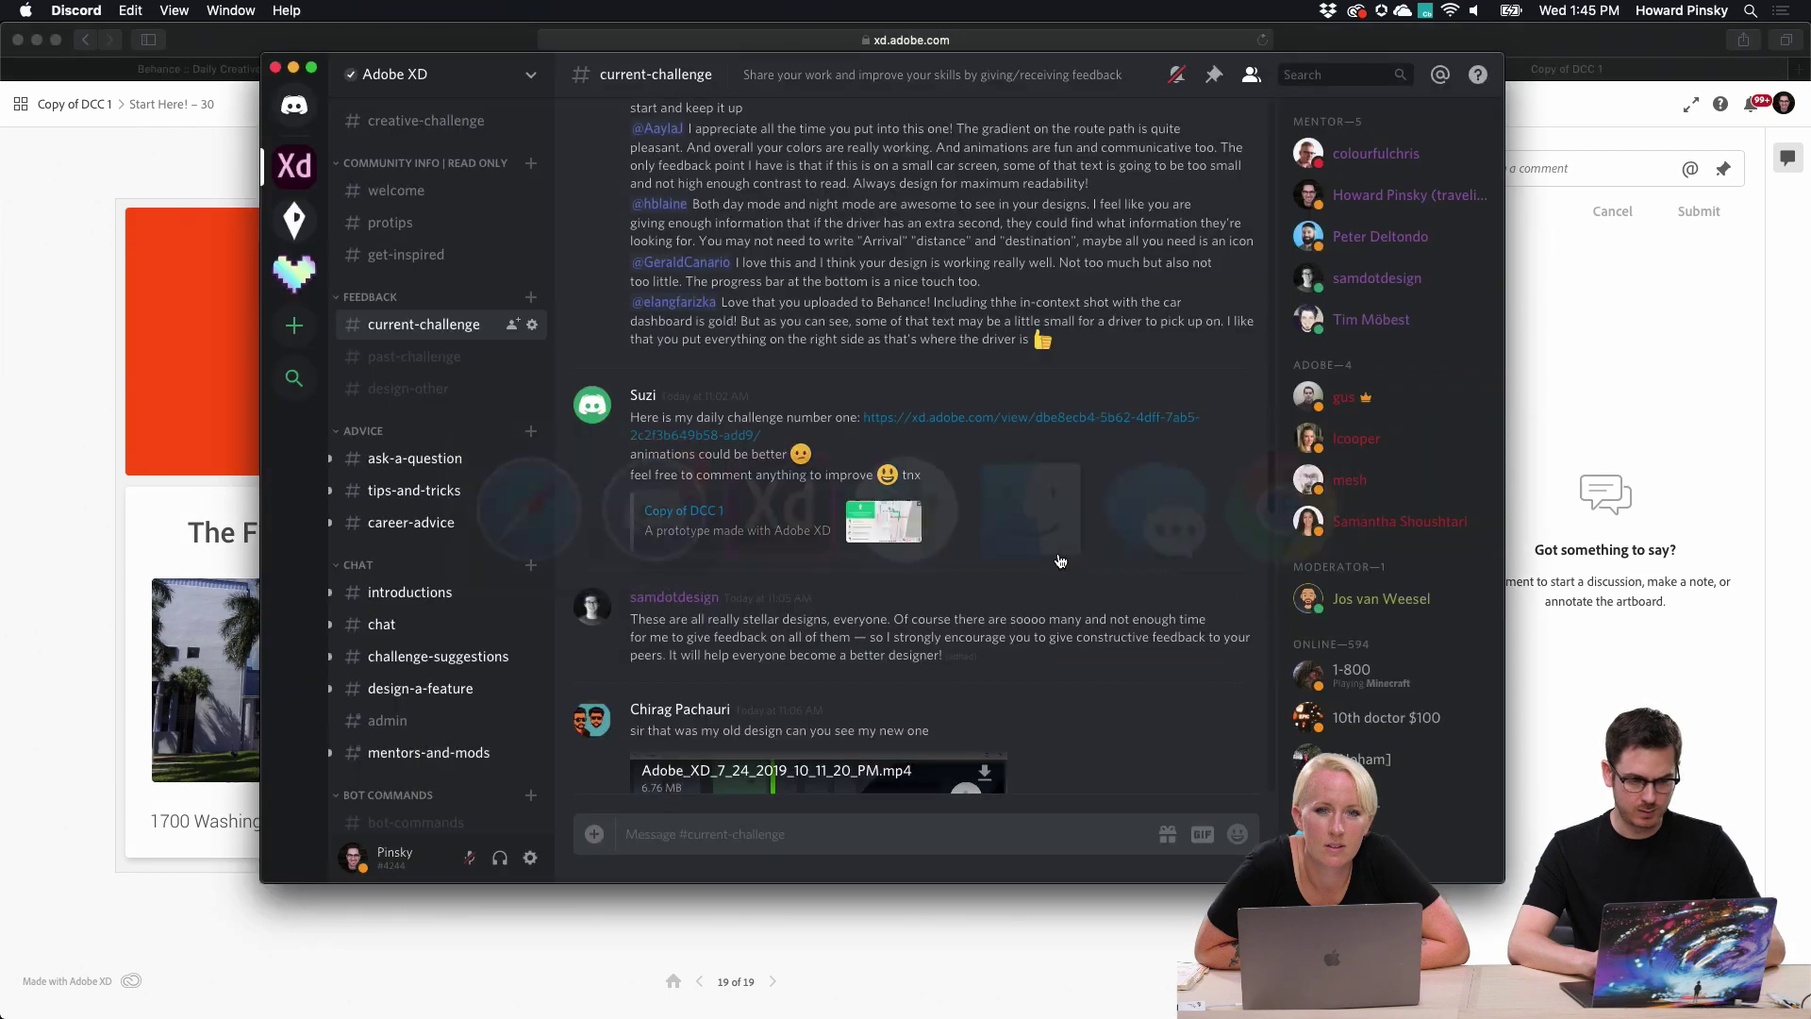
pyautogui.scroll(10, 987, 500)
pyautogui.scroll(10, 988, 499)
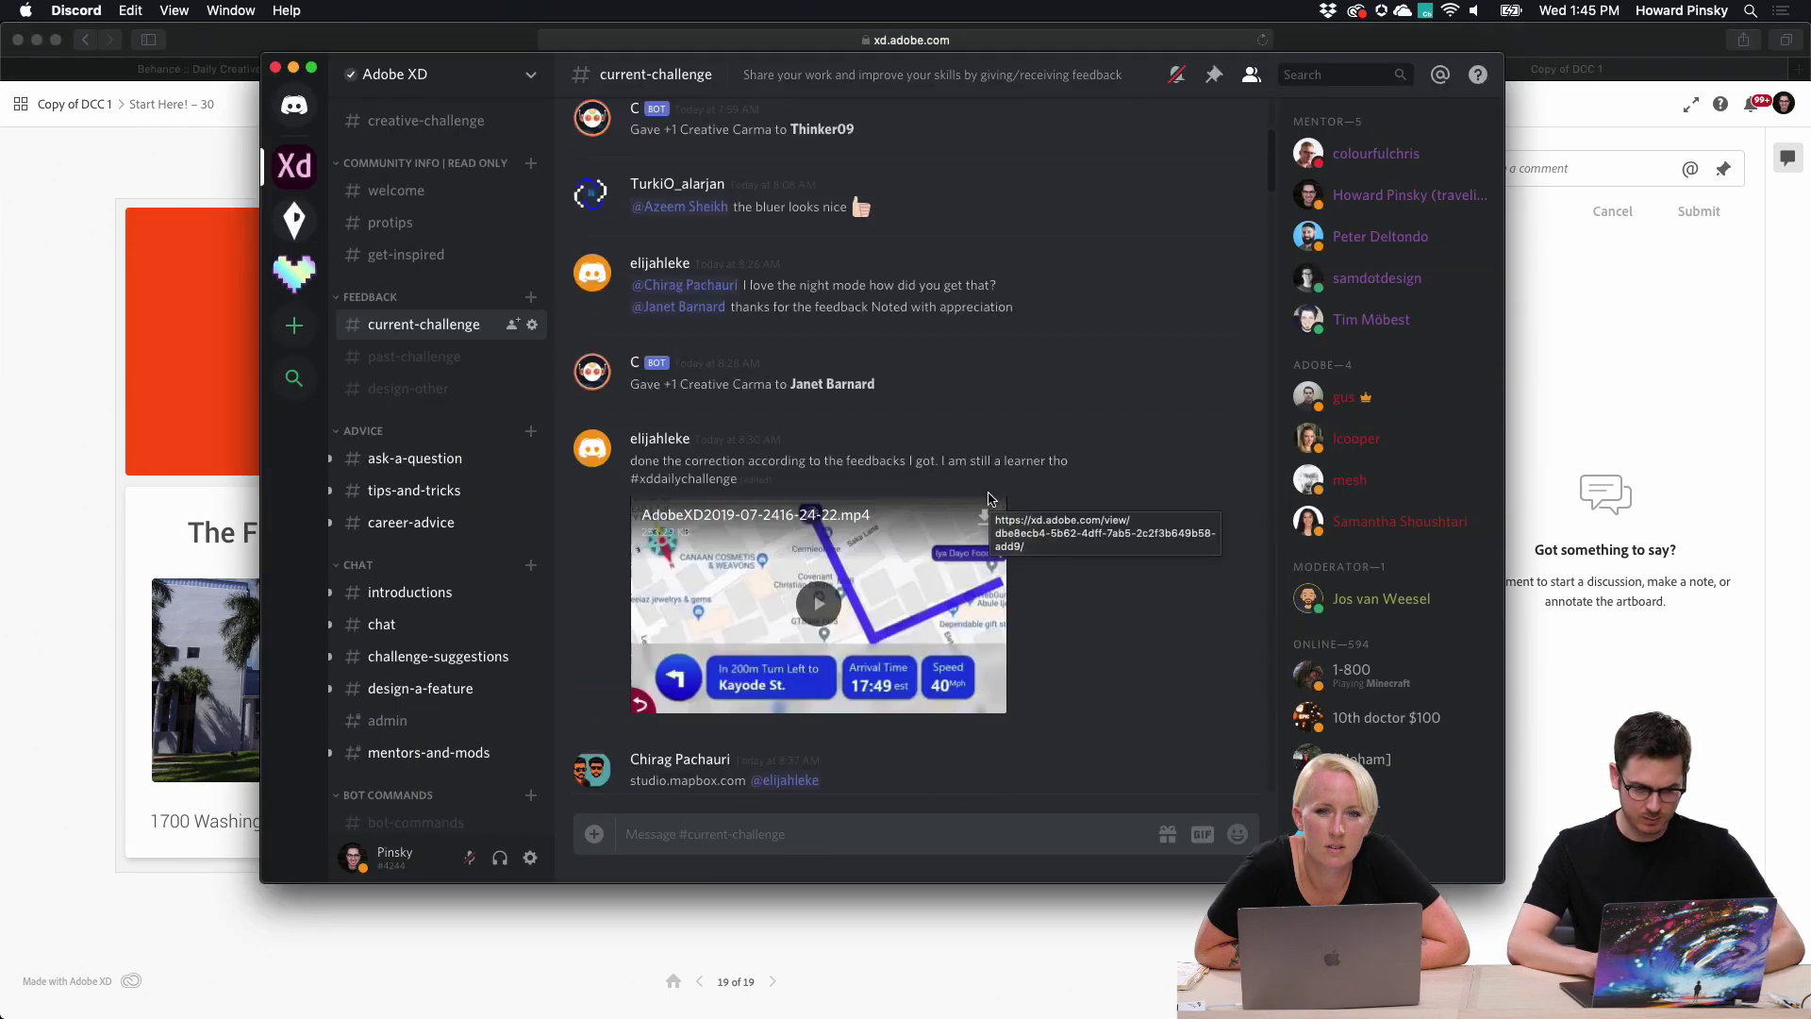
pyautogui.scroll(-5, 1118, 423)
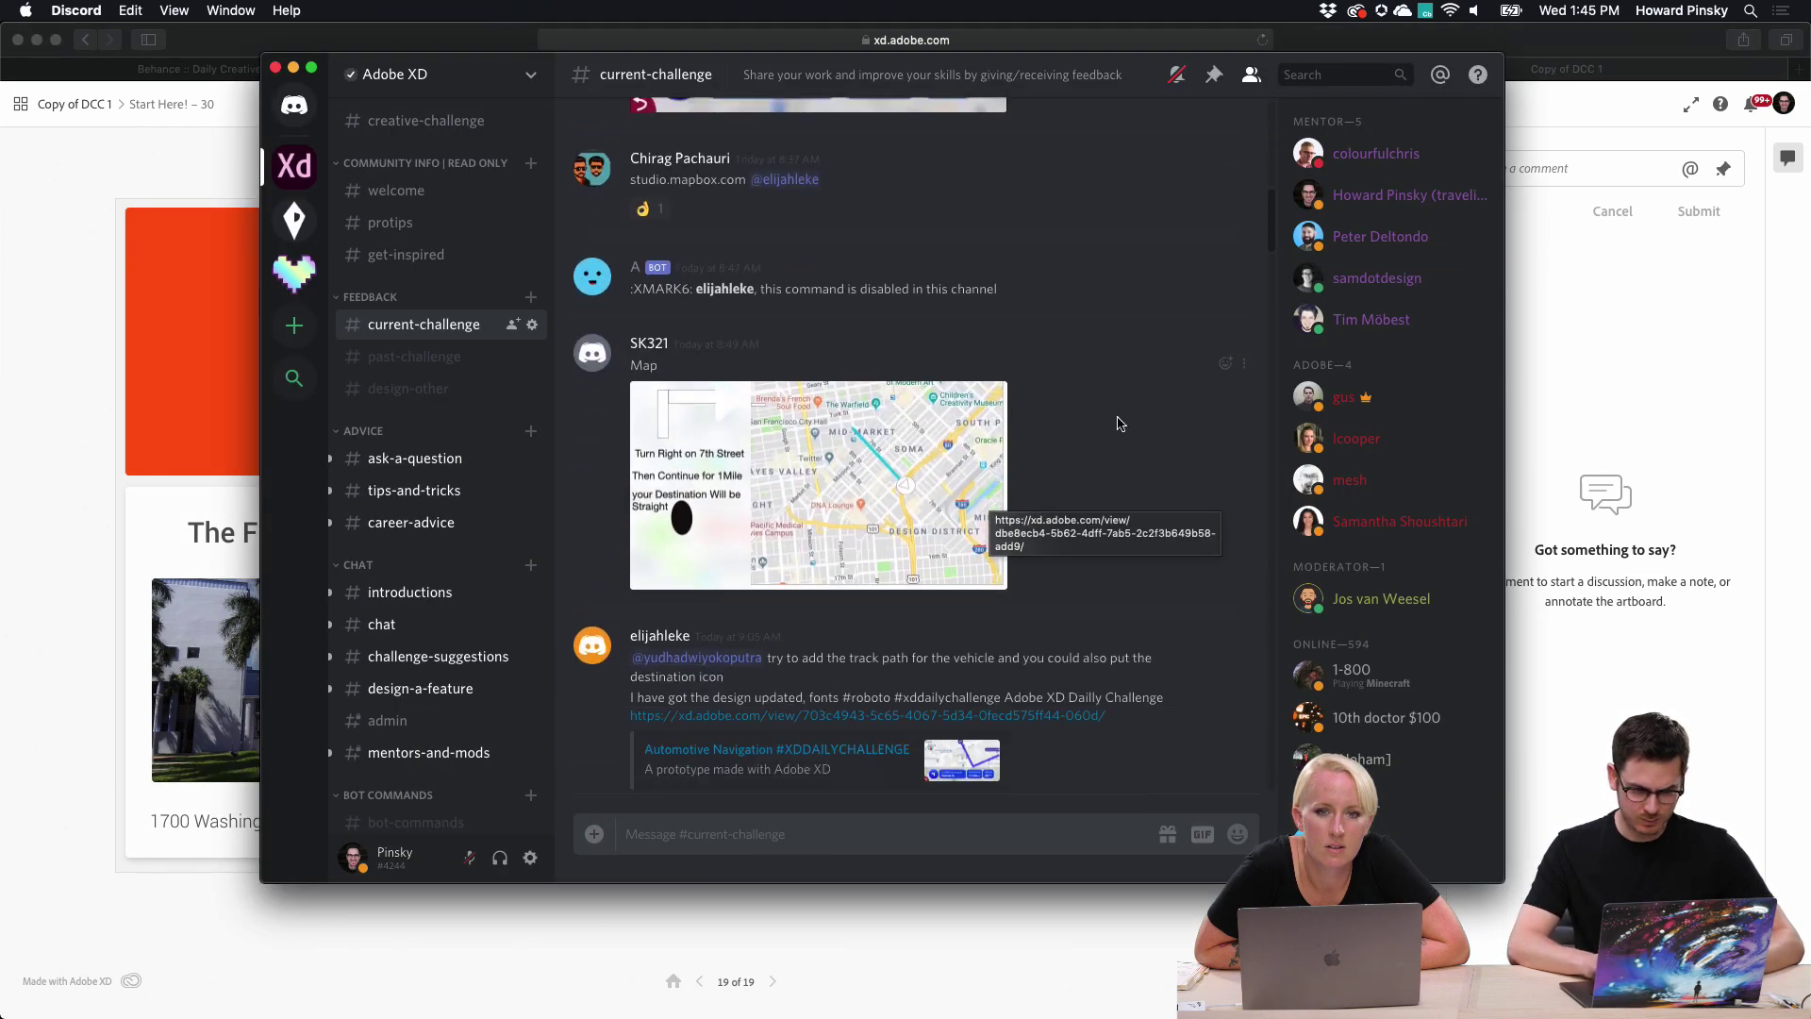
pyautogui.scroll(-5, 1147, 441)
pyautogui.scroll(3, 1147, 440)
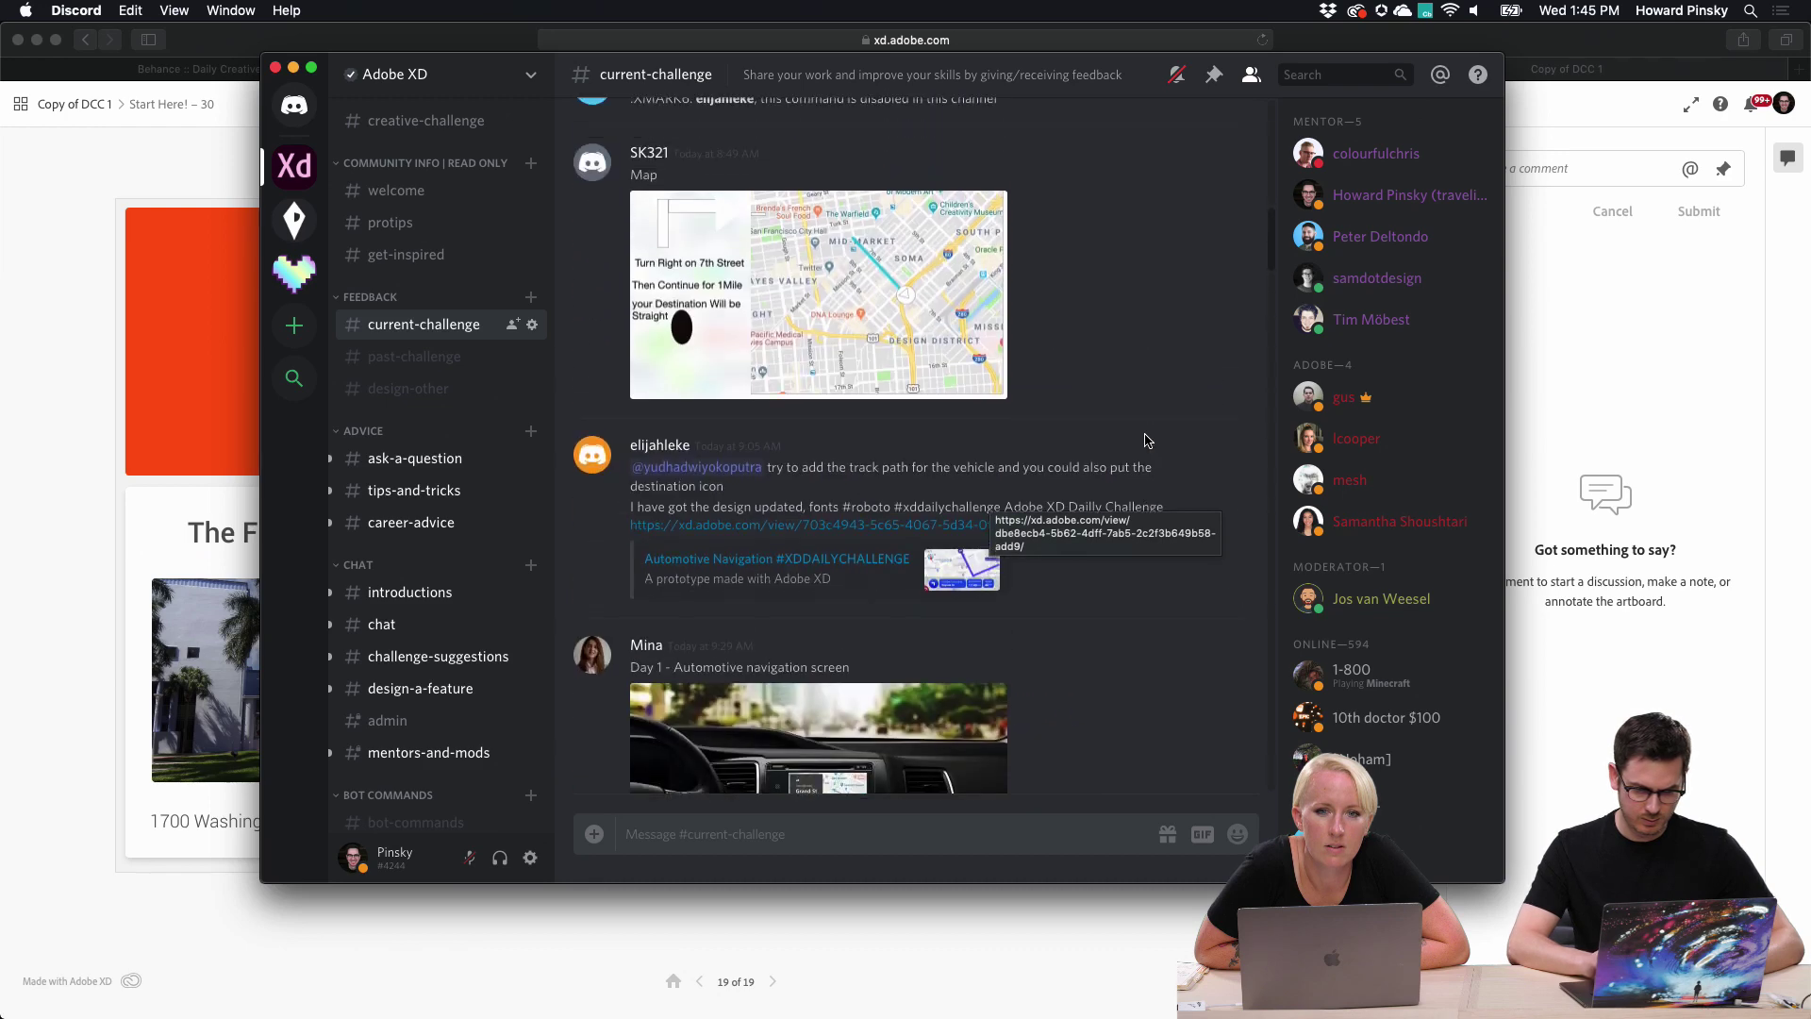
pyautogui.scroll(-7, 1177, 418)
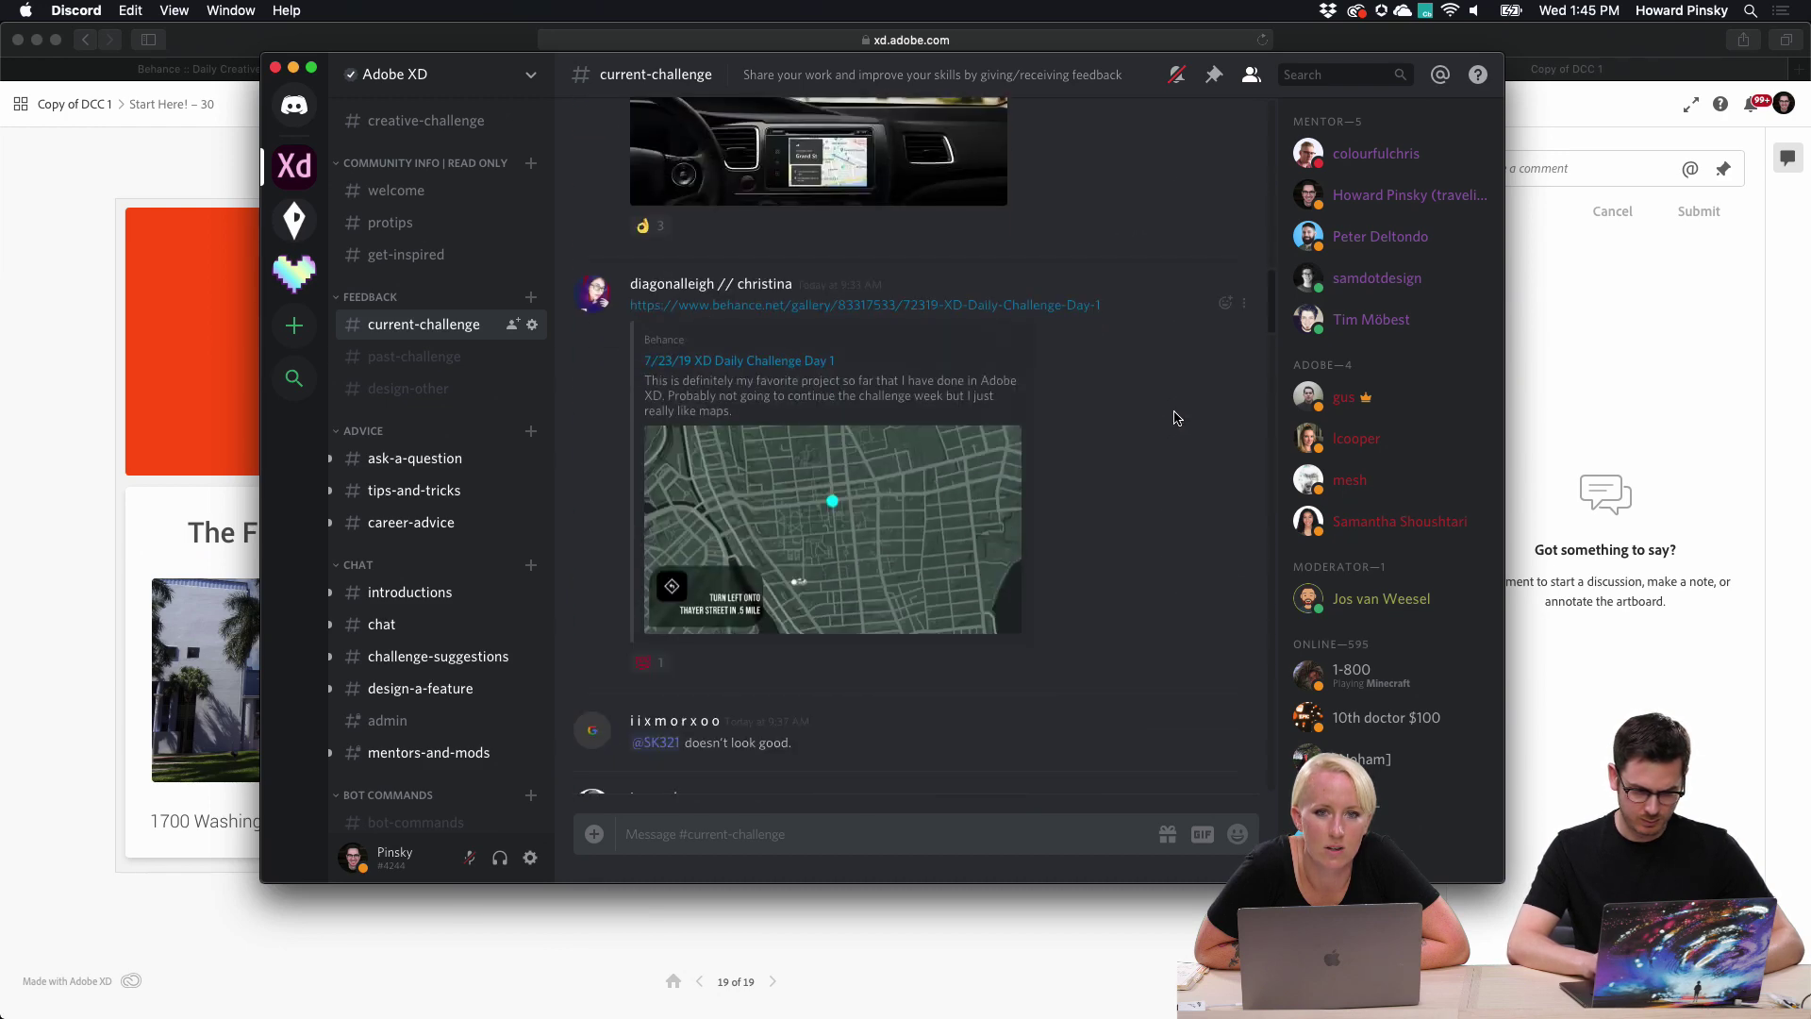
pyautogui.scroll(1, 1176, 418)
pyautogui.scroll(-10, 1176, 417)
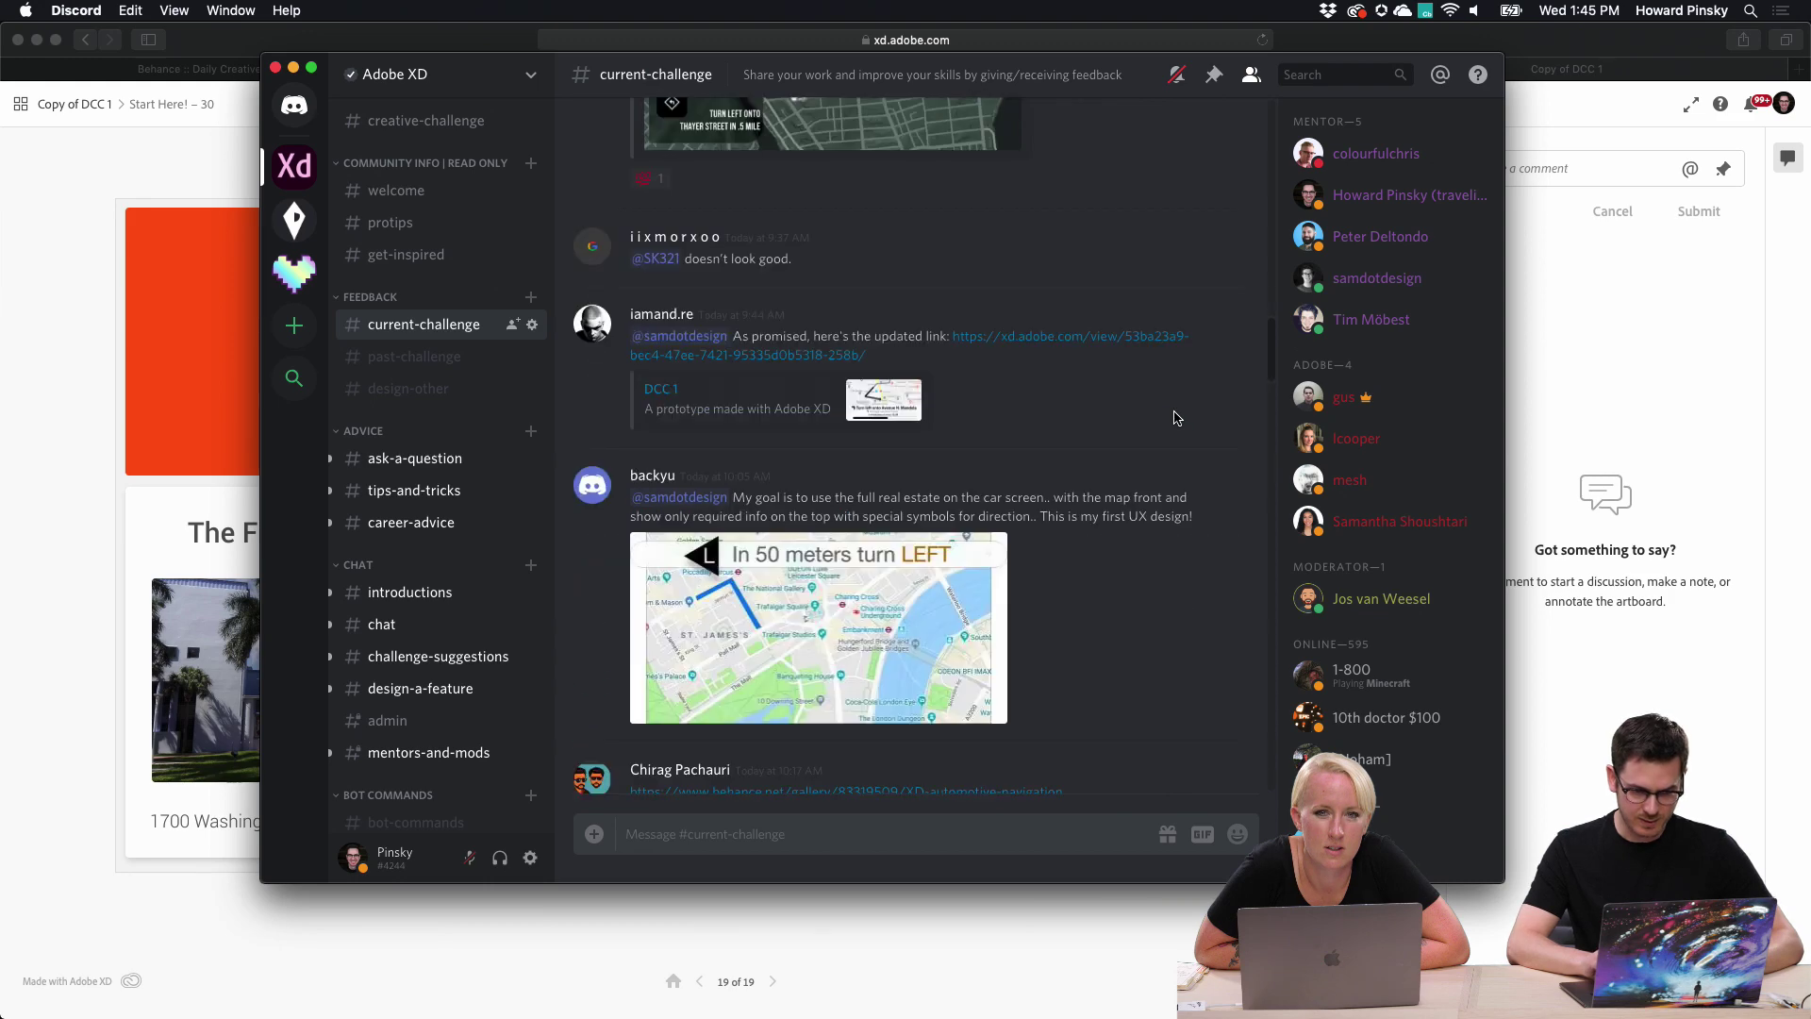
pyautogui.scroll(-10, 1174, 412)
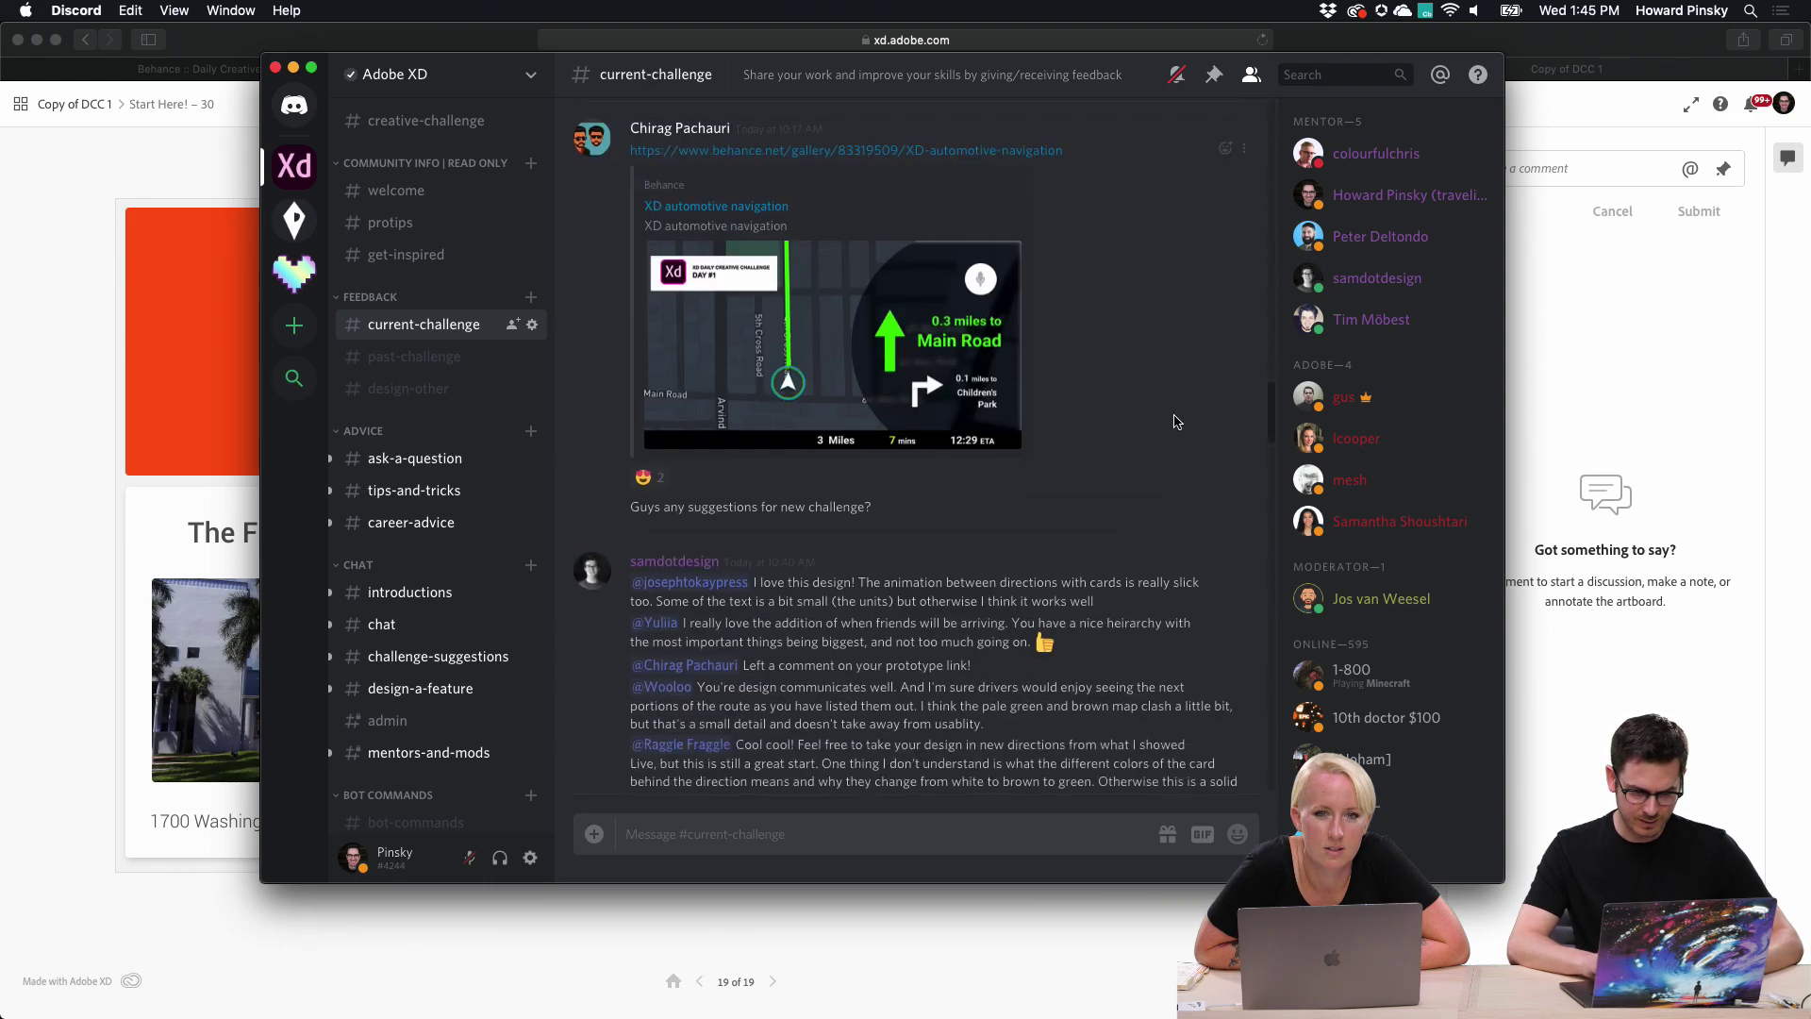
pyautogui.scroll(1, 1176, 418)
pyautogui.scroll(-8, 1176, 420)
pyautogui.scroll(-4, 1176, 422)
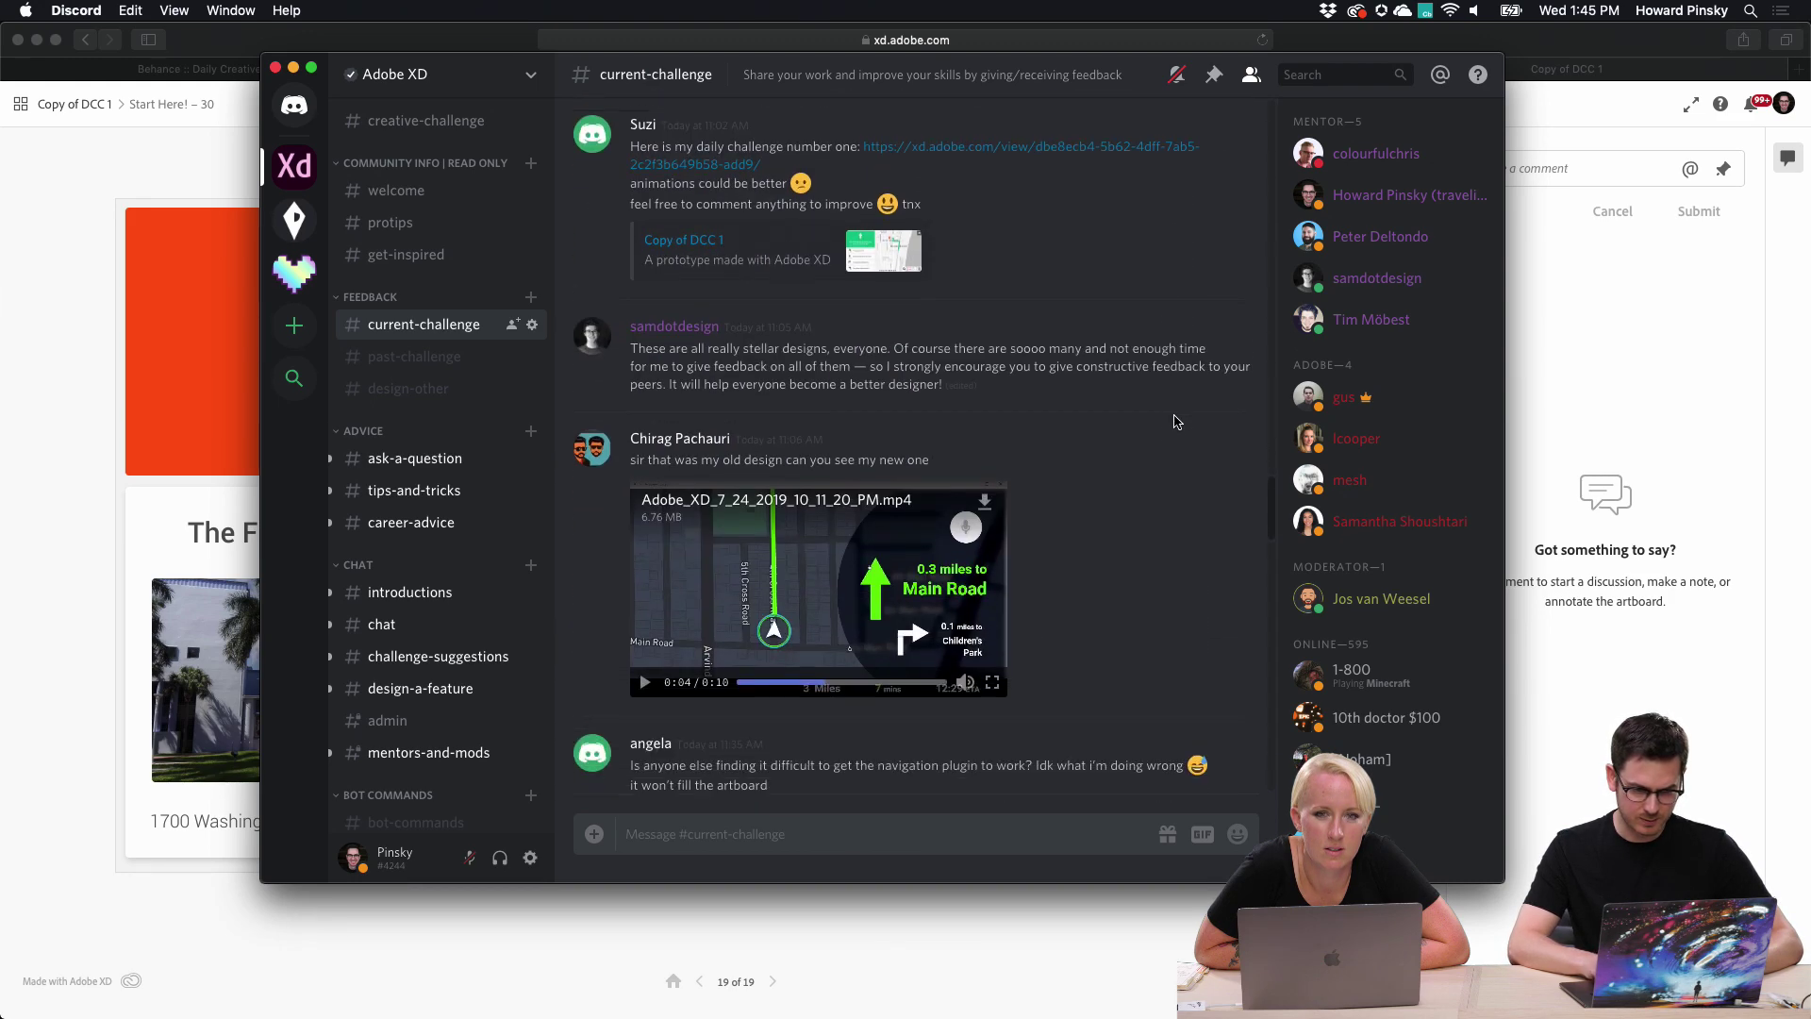
# Find the "In 50 meters turn LEFT" map design, examine it enlarged, and close the preview.
pyautogui.scroll(10, 1176, 422)
pyautogui.scroll(3, 1176, 421)
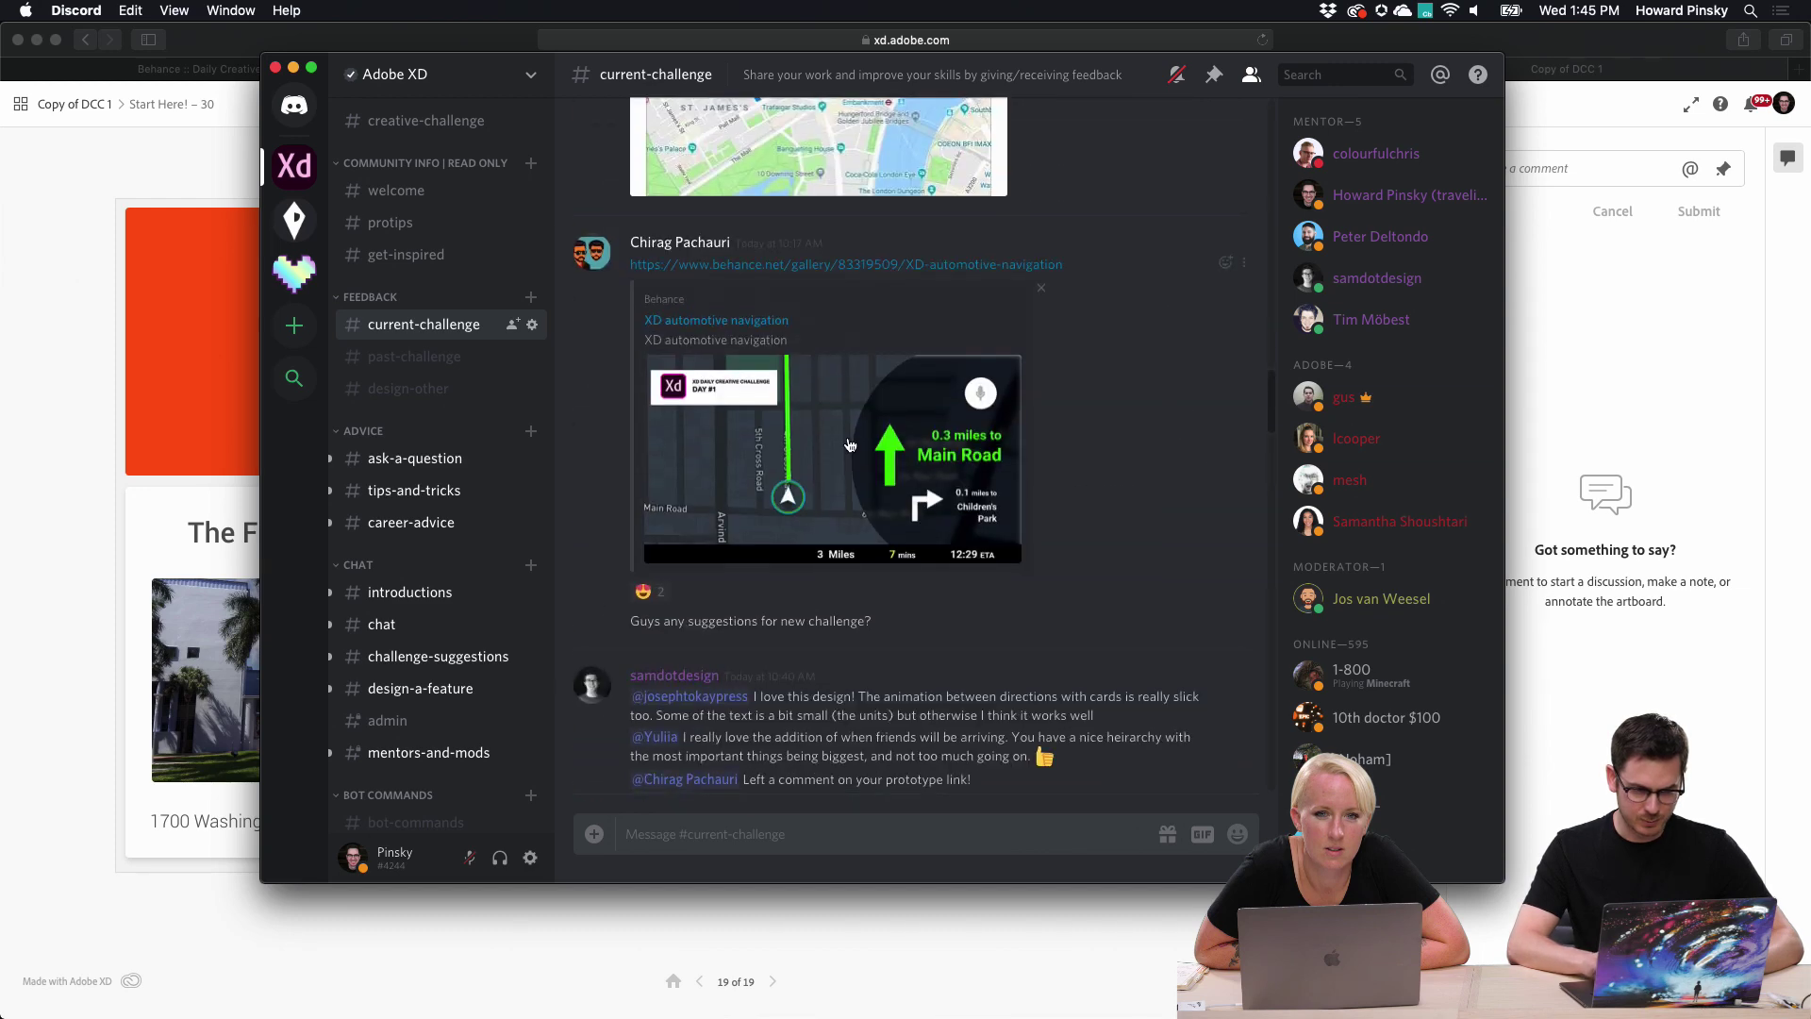
pyautogui.scroll(5, 866, 431)
pyautogui.scroll(2, 866, 431)
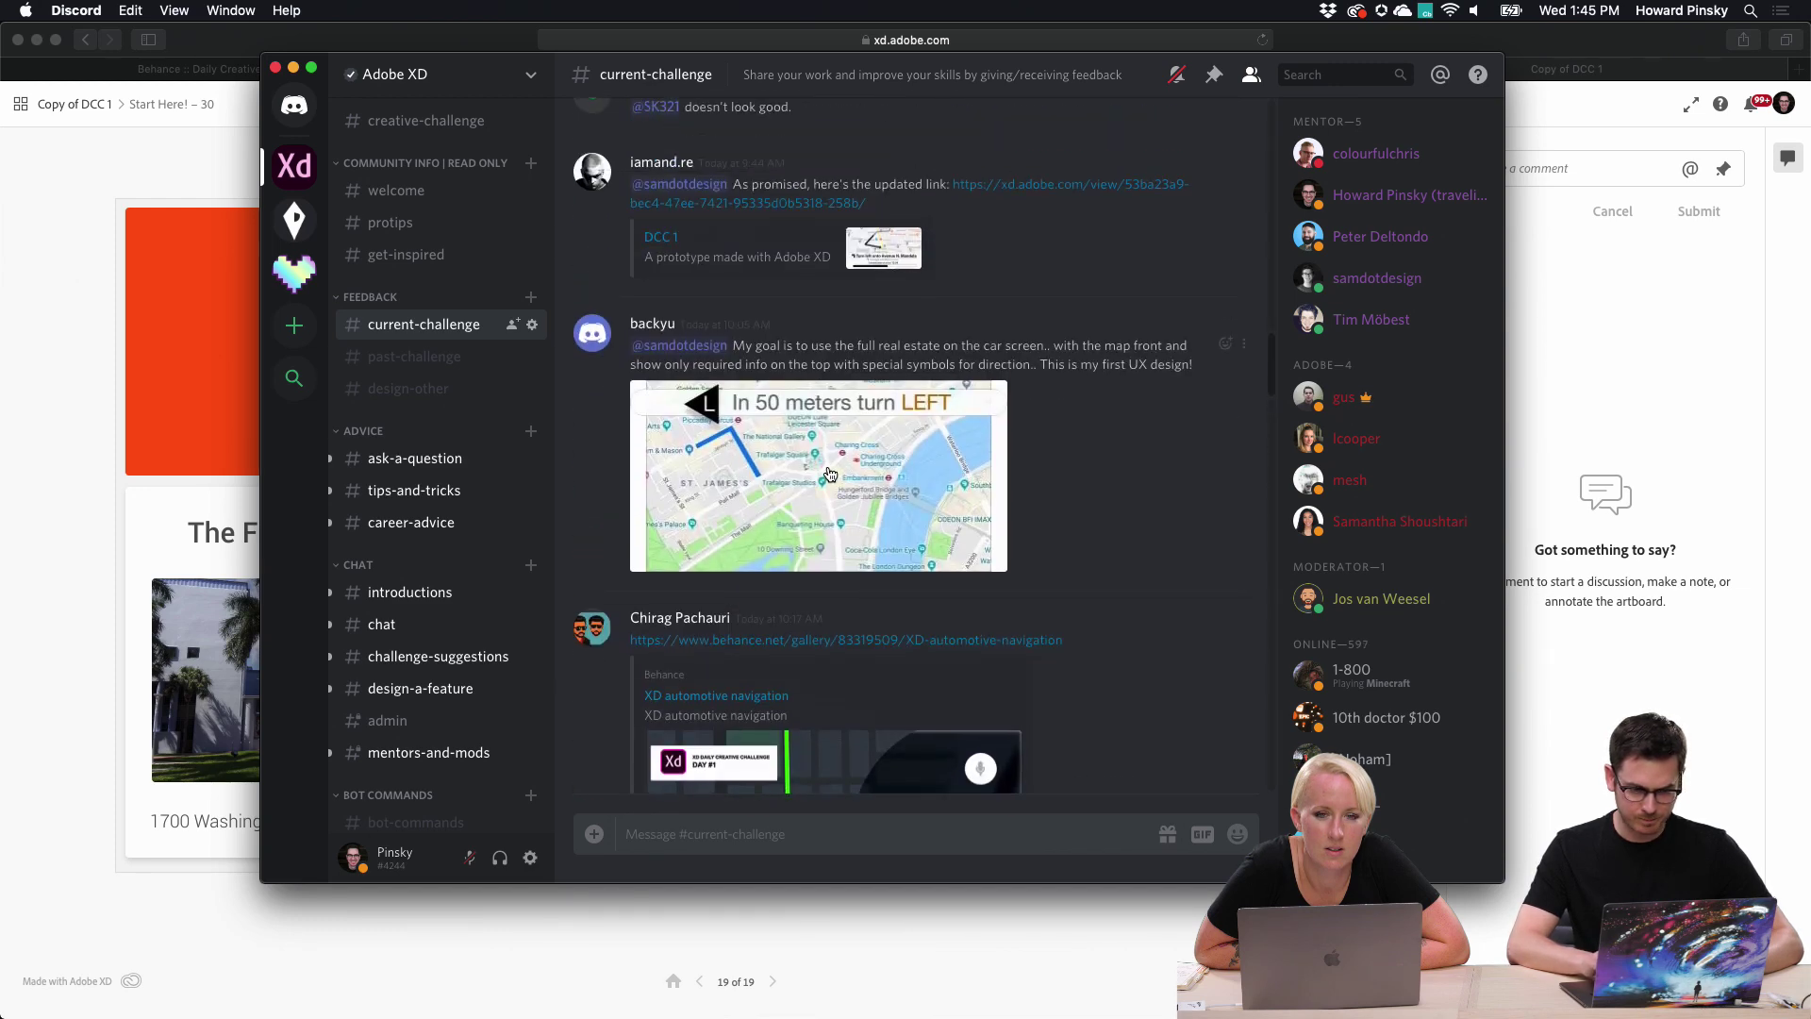
pyautogui.click(829, 474)
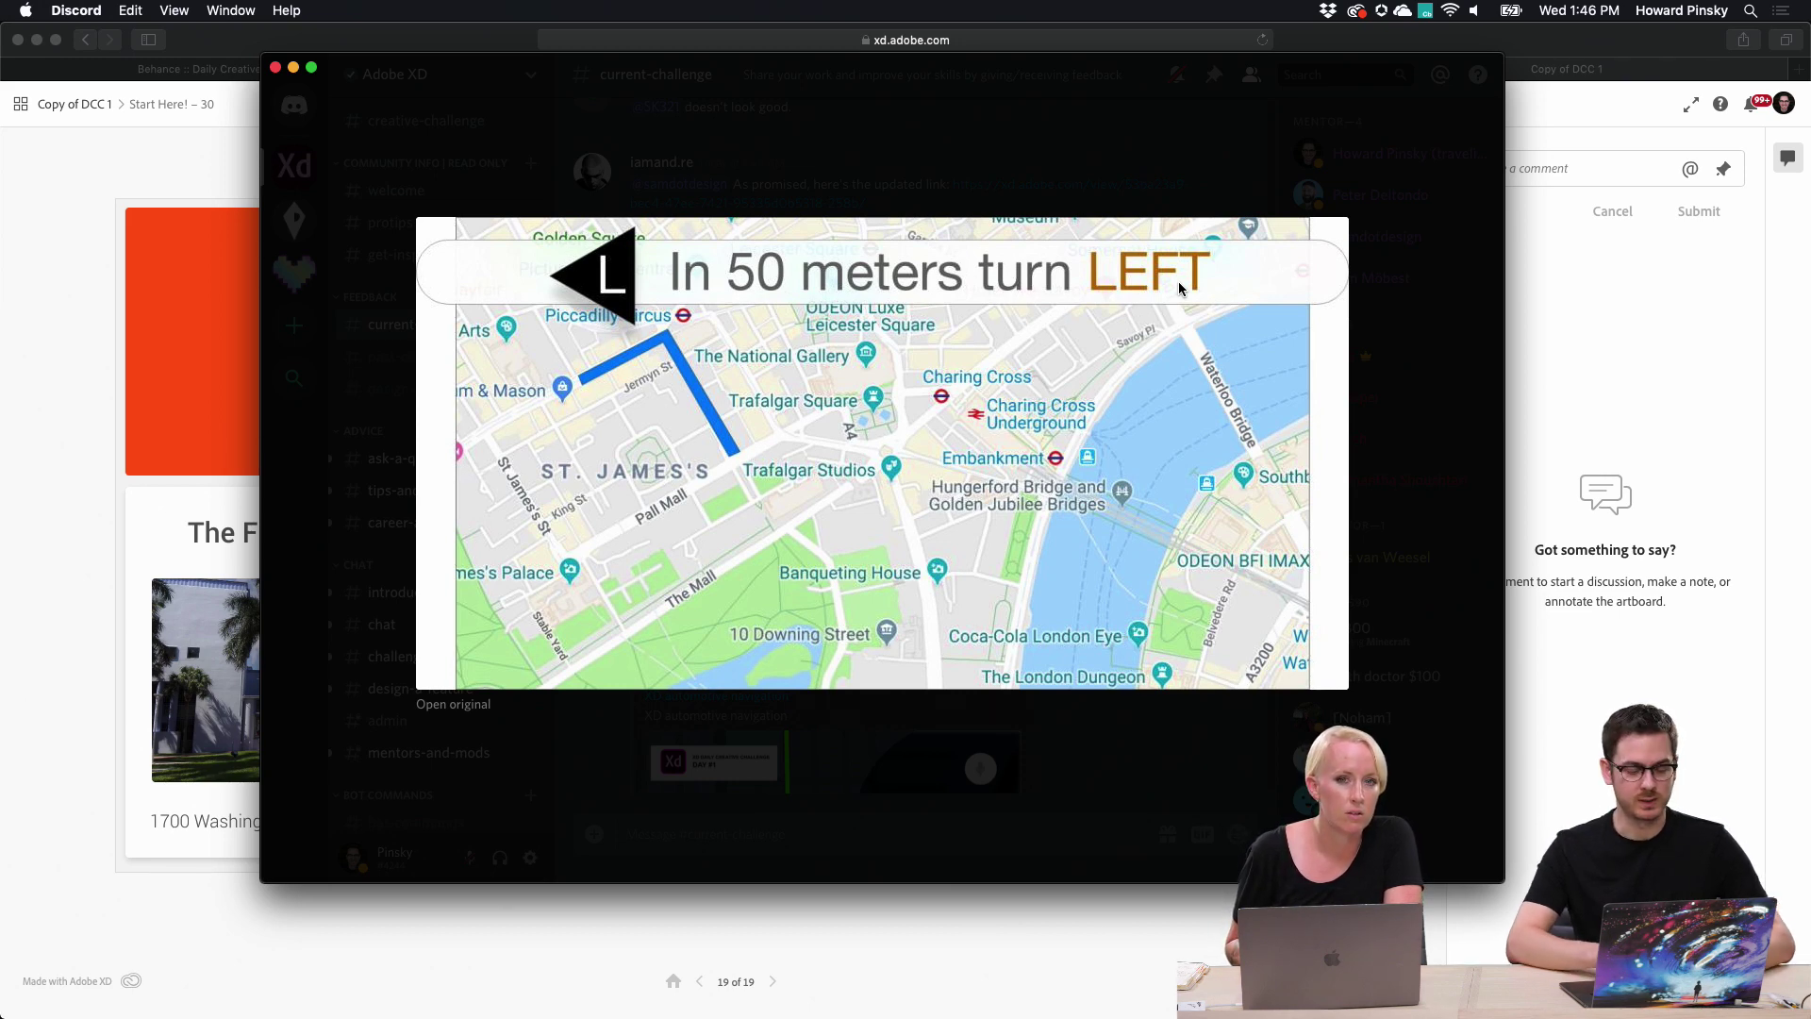
pyautogui.press('Escape')
# Open the updated DCC 1 prototype link, examine its Avenue N. Mandela directions, close its page, and return to Discord.
pyautogui.scroll(2, 936, 239)
pyautogui.scroll(2, 937, 240)
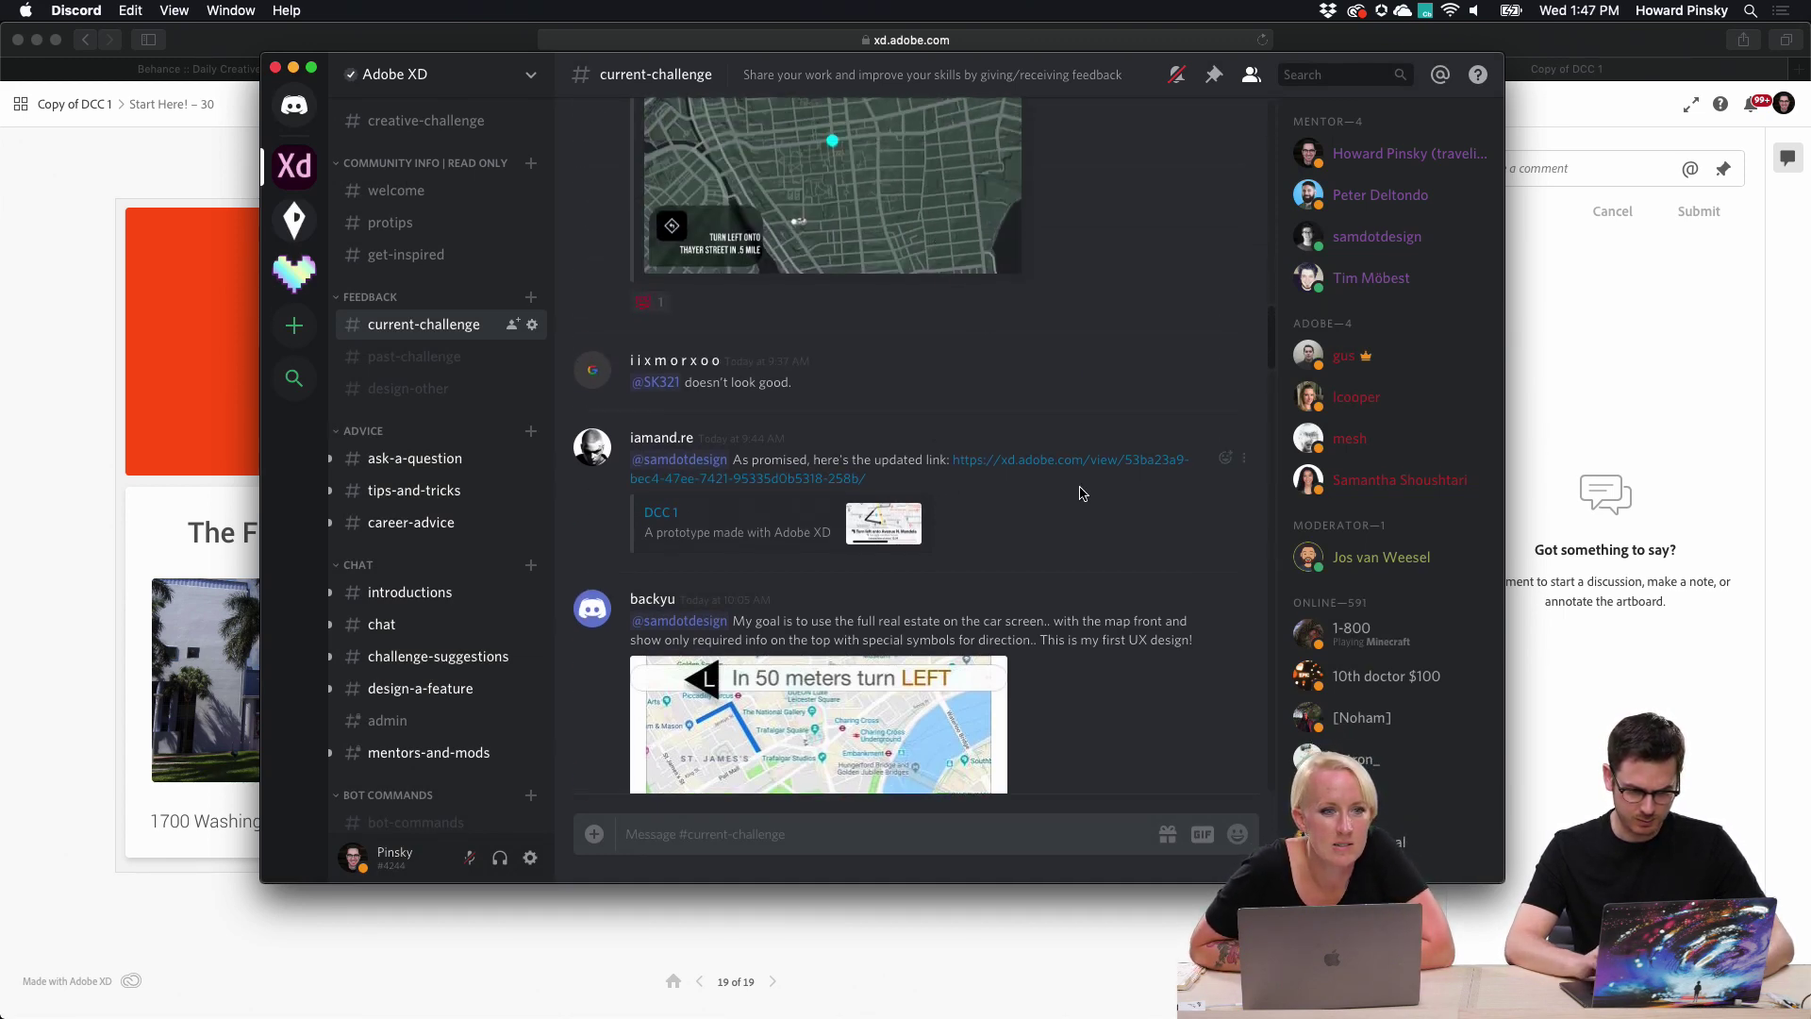
pyautogui.click(1058, 463)
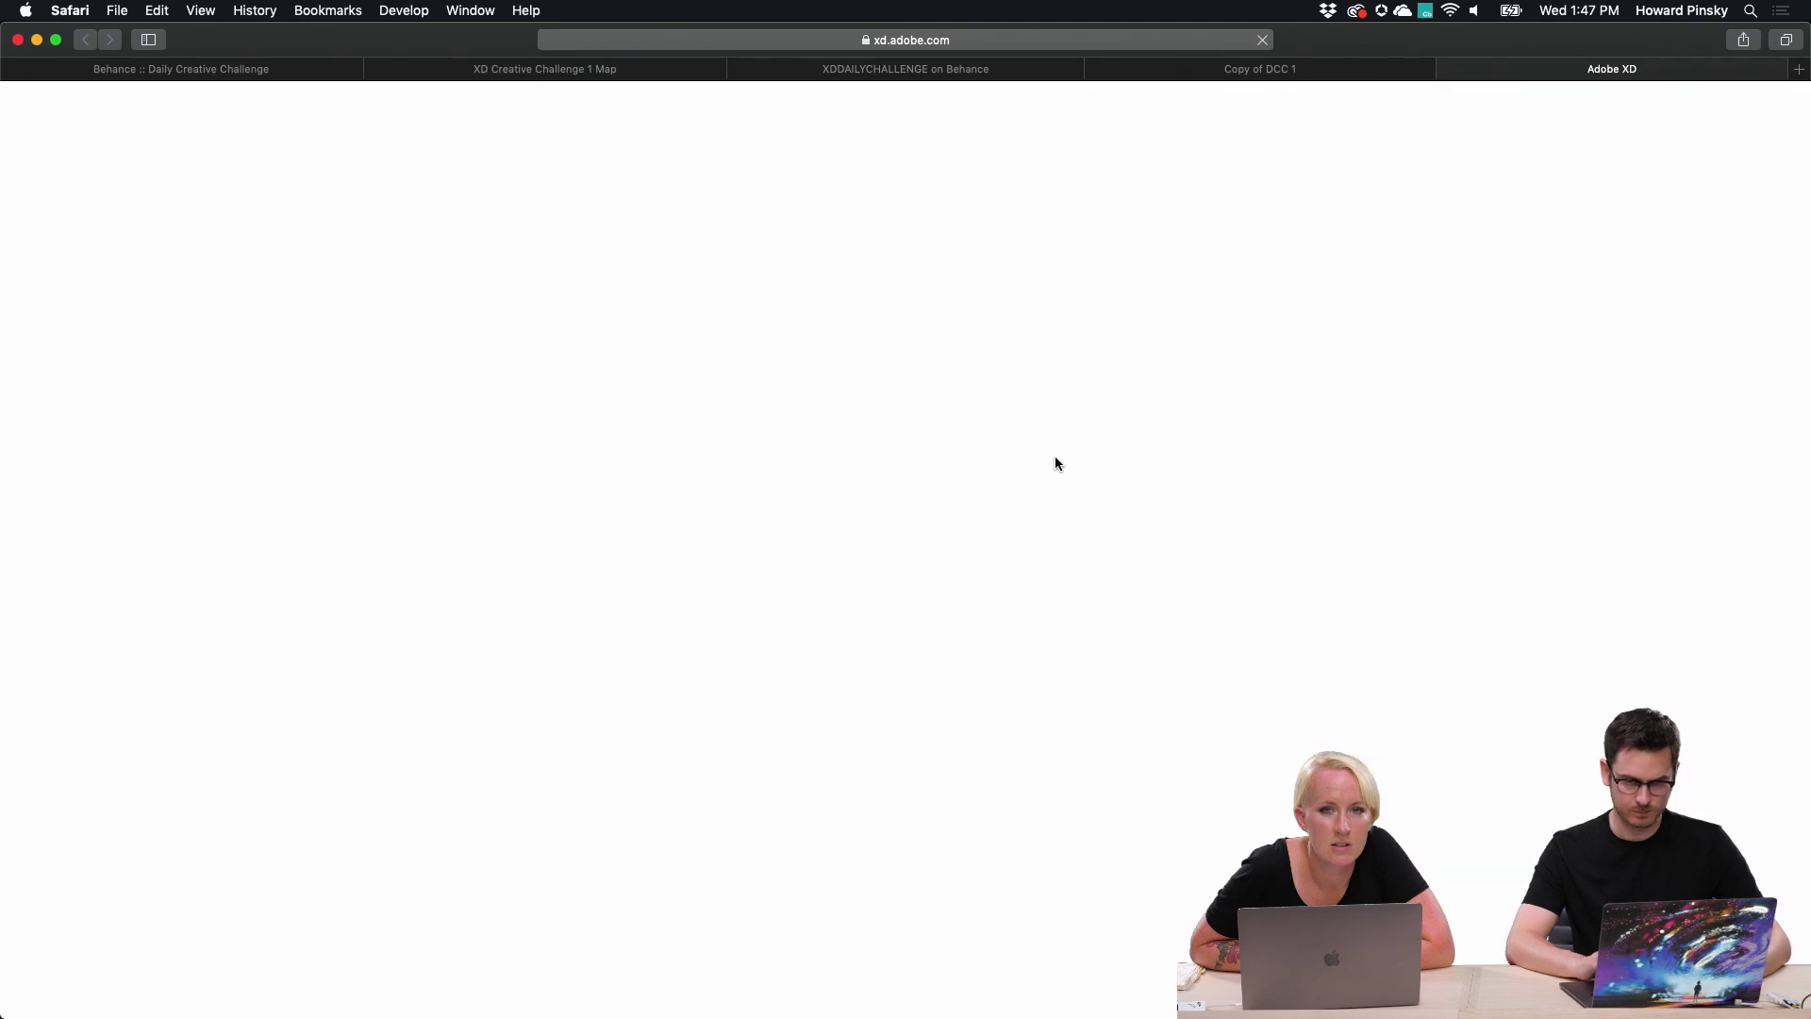
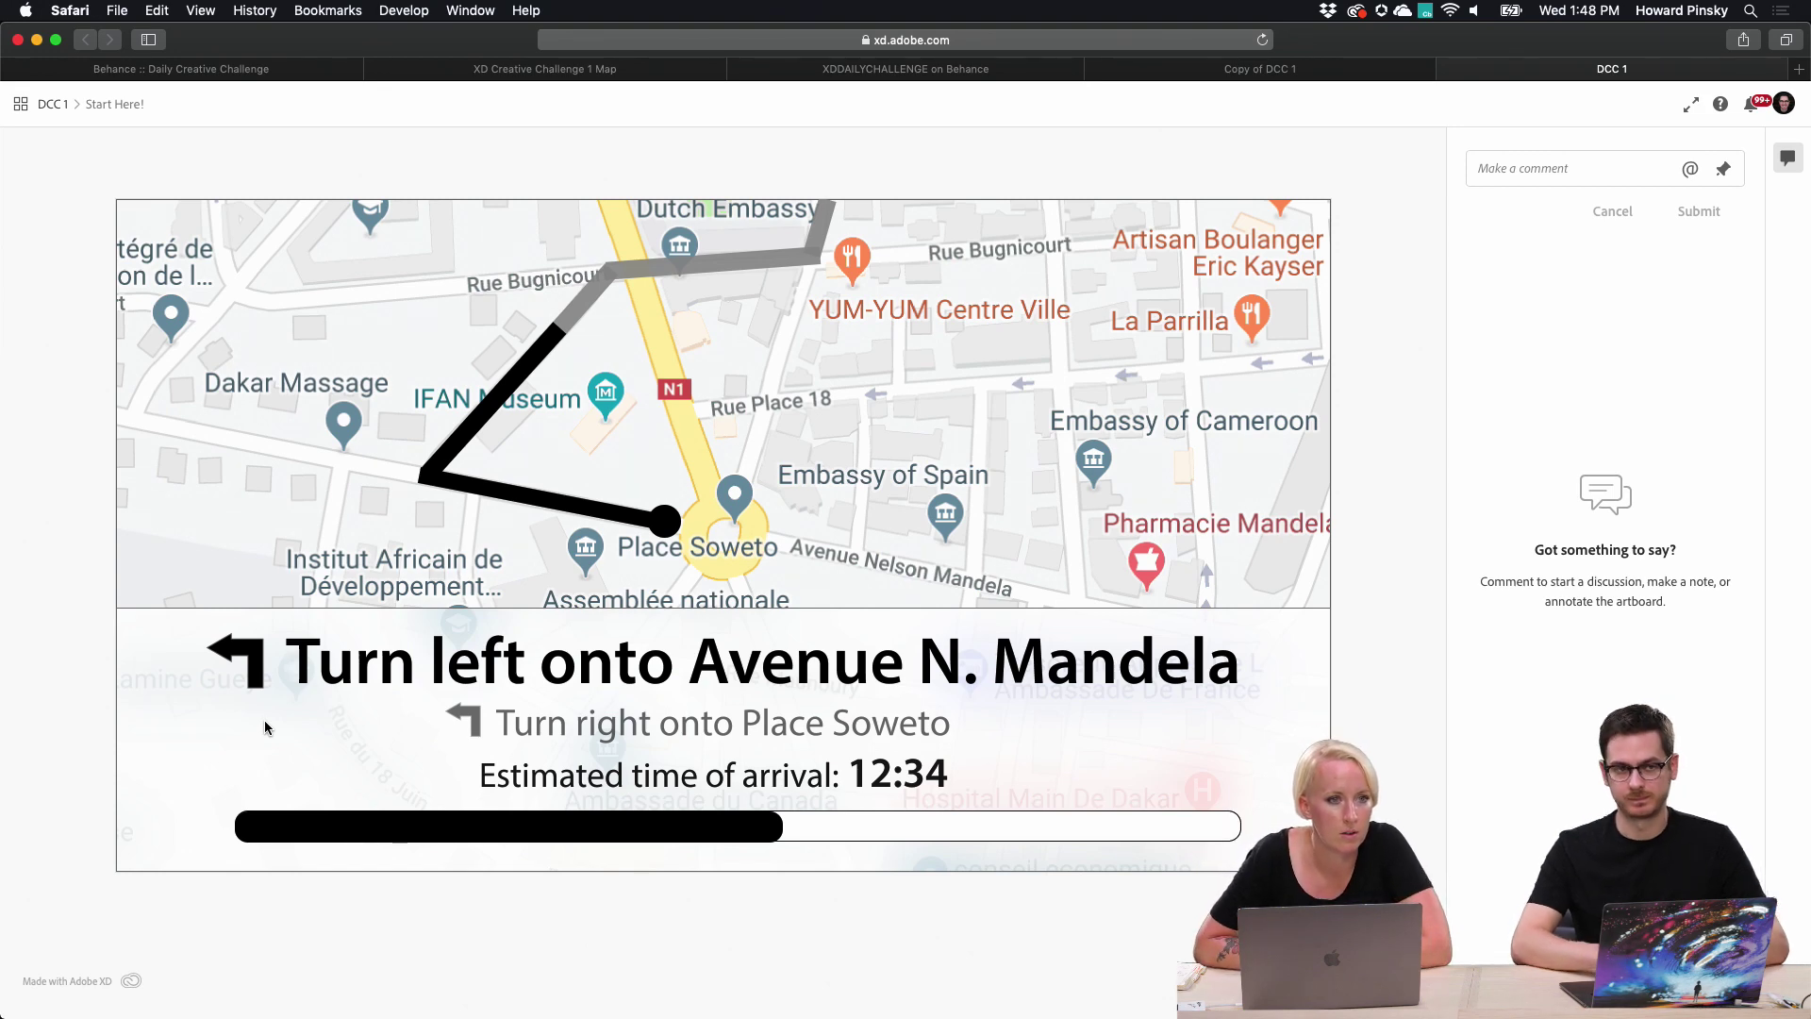
pyautogui.press('super+w')
pyautogui.press('super+Tab')
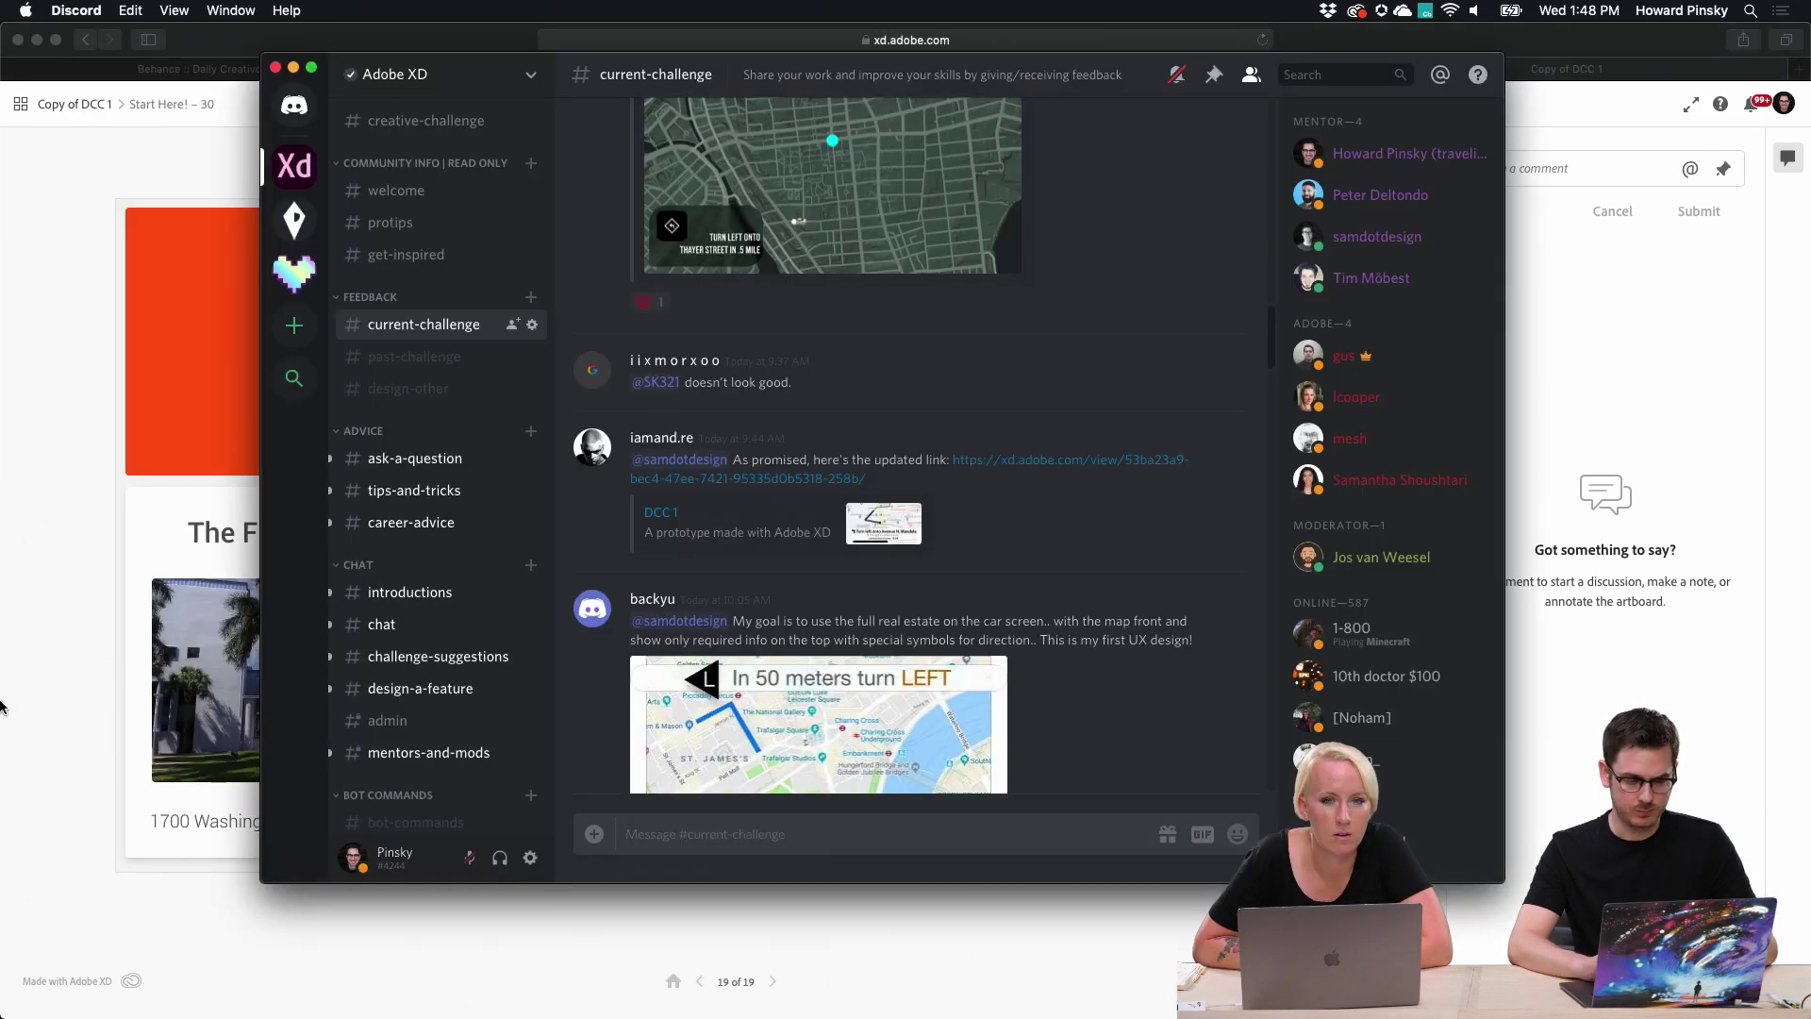
# Open the linked 7/23/19 XD Daily Challenge Day 1 project on Behance and examine its Thayer Street navigation screens.
pyautogui.scroll(5, 830, 509)
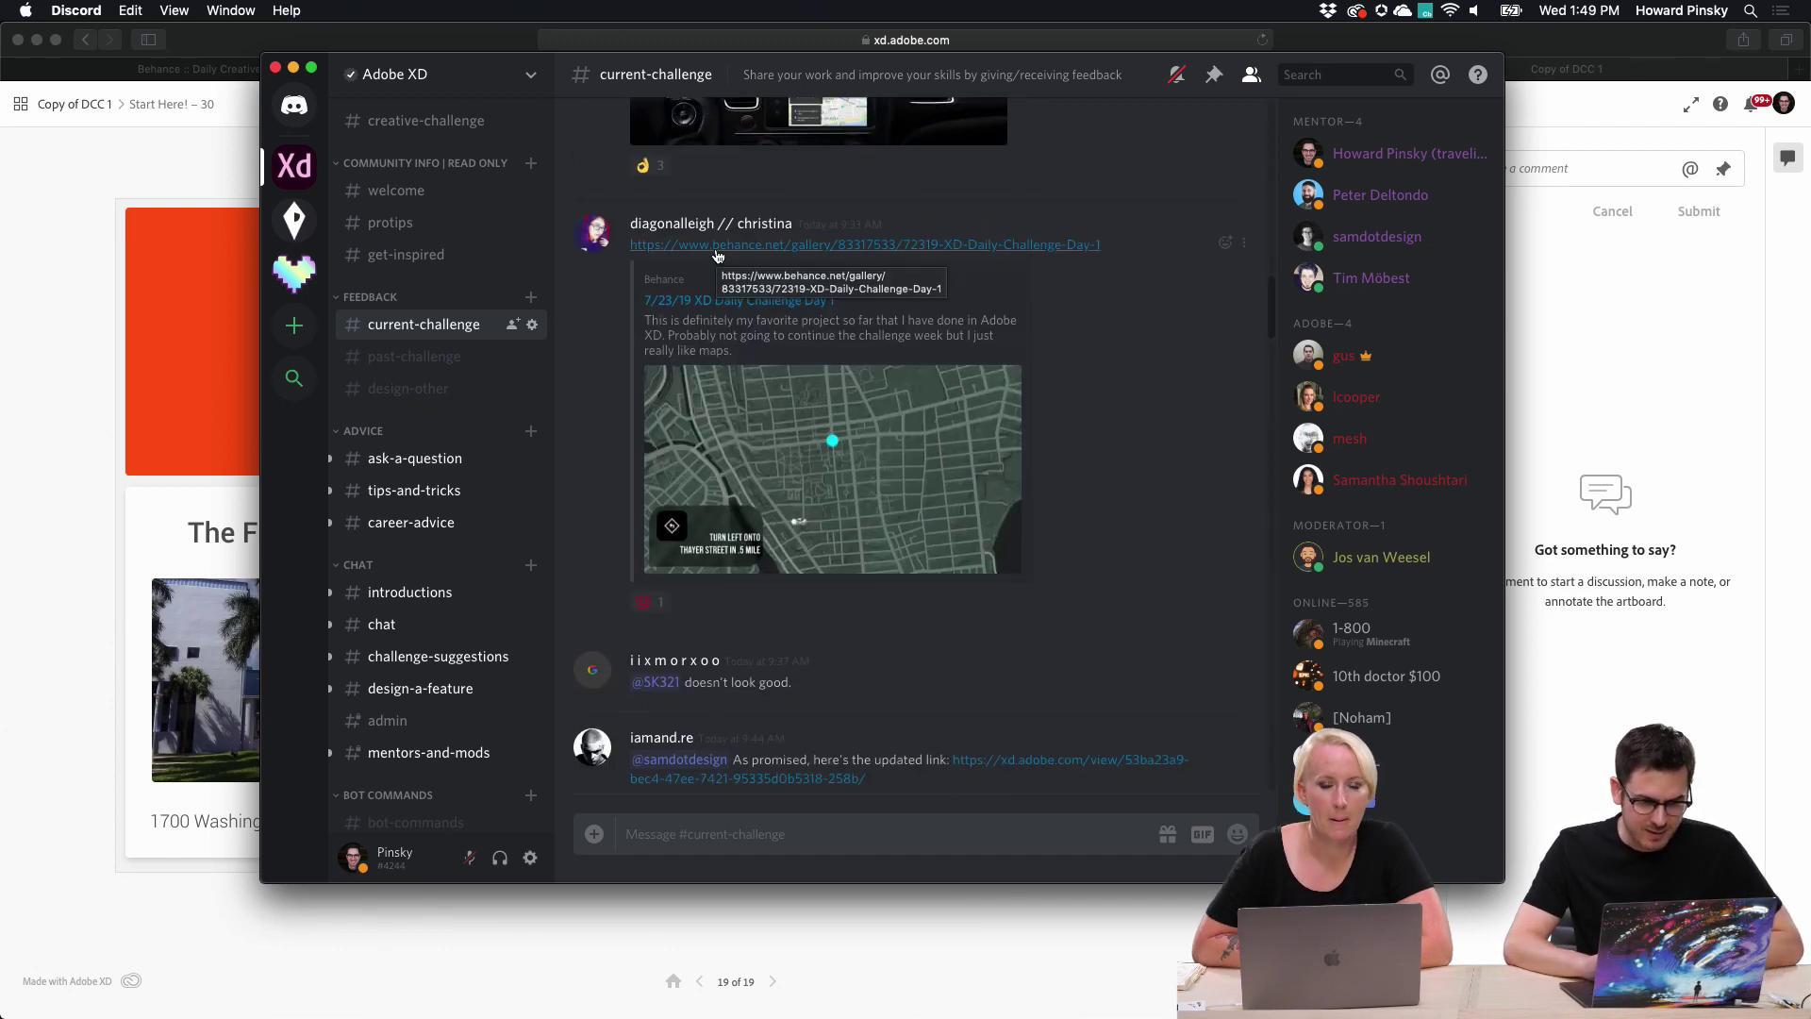
pyautogui.click(715, 247)
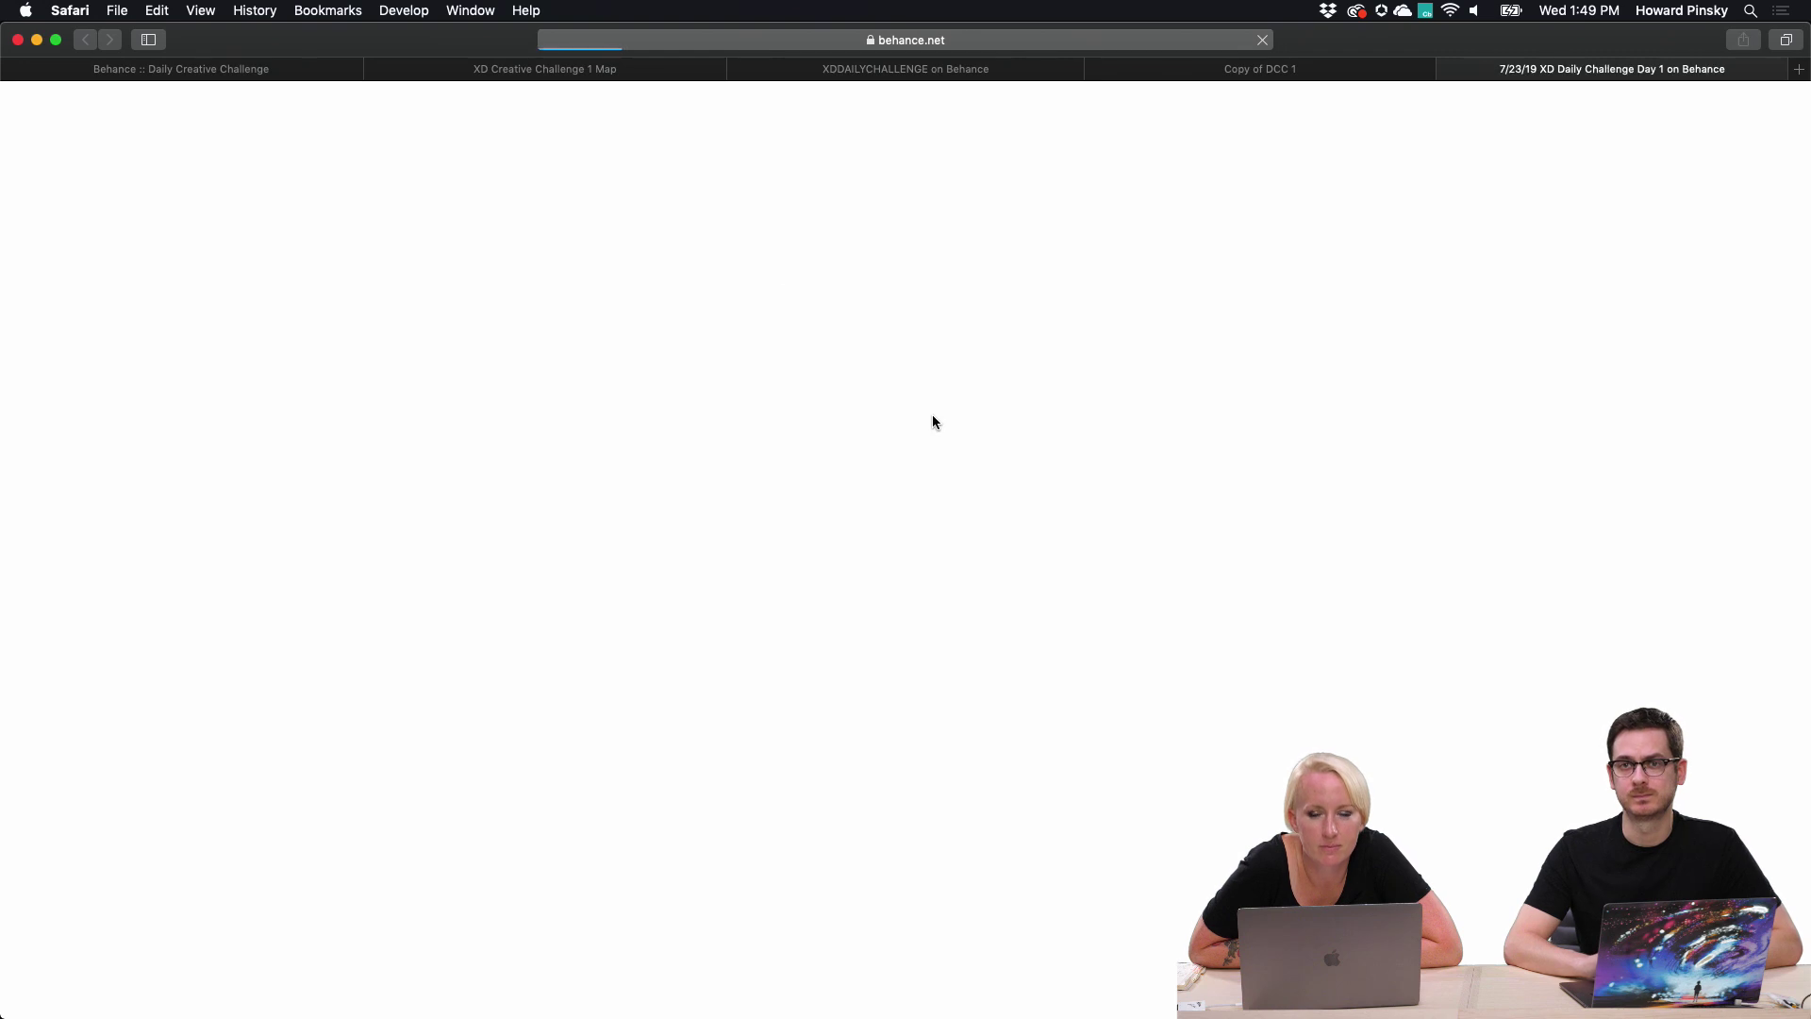
pyautogui.scroll(-3, 1063, 511)
pyautogui.scroll(1, 1063, 510)
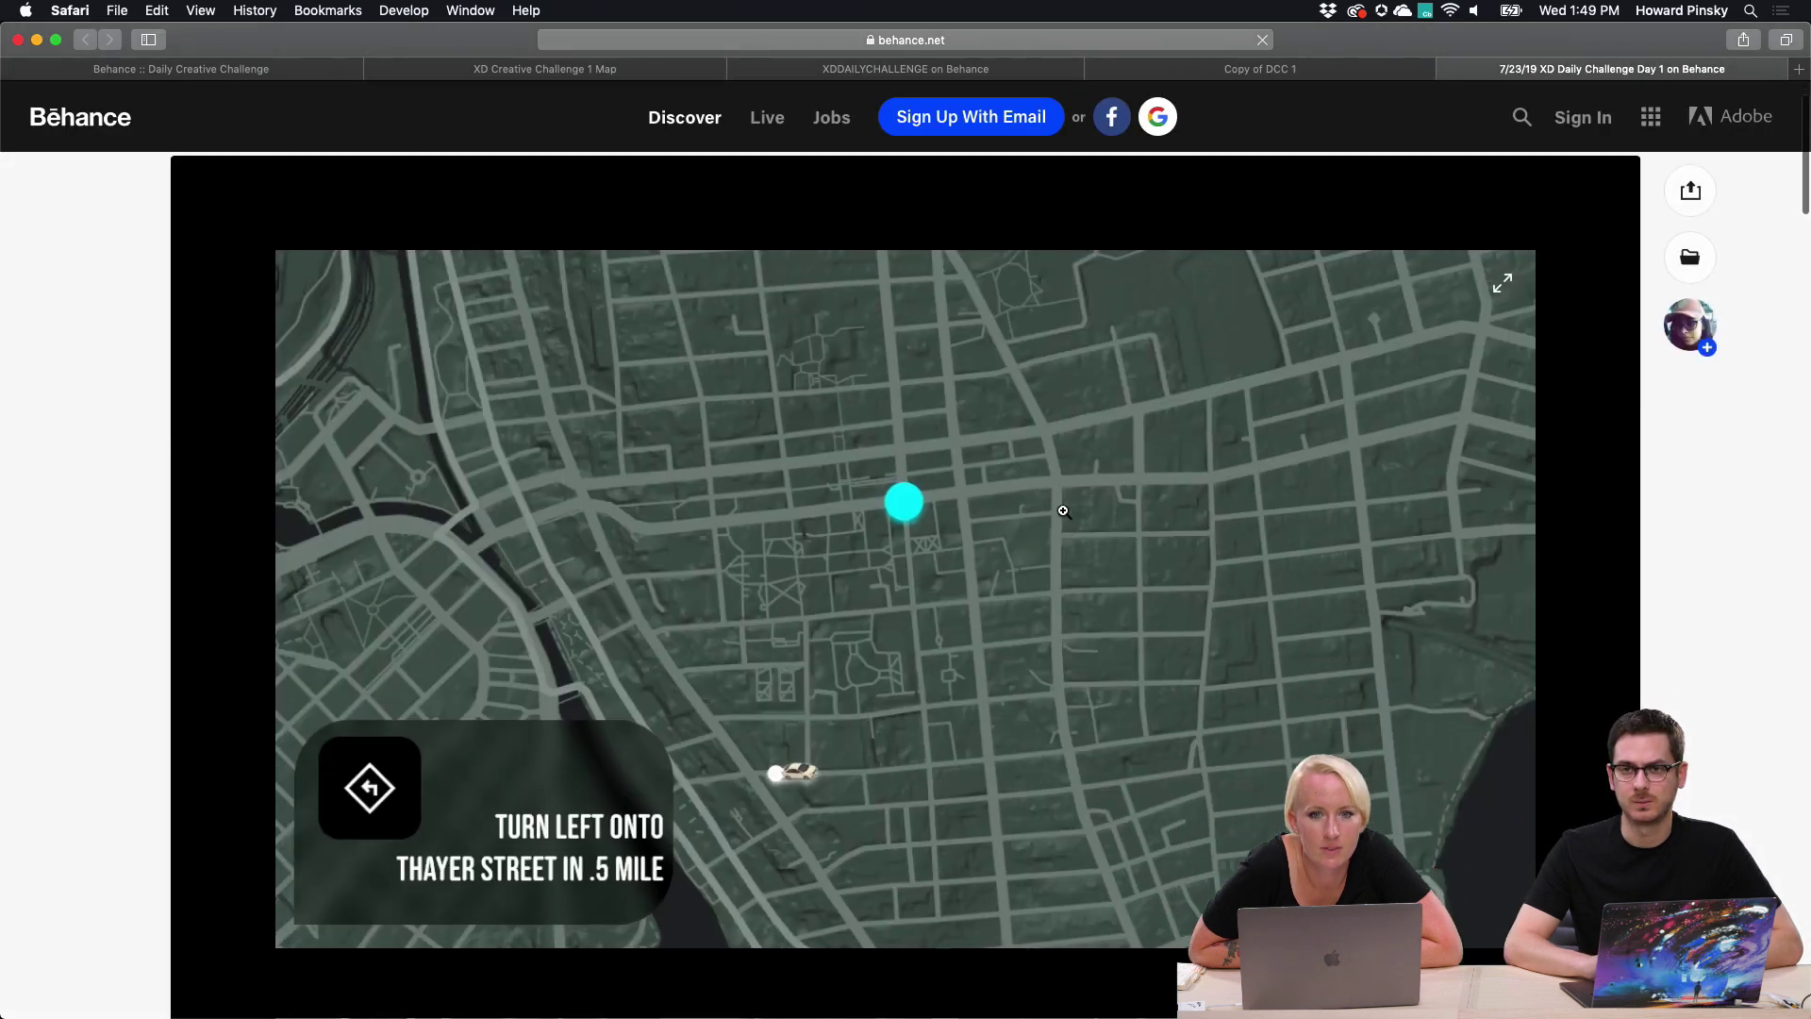
pyautogui.scroll(-10, 1063, 510)
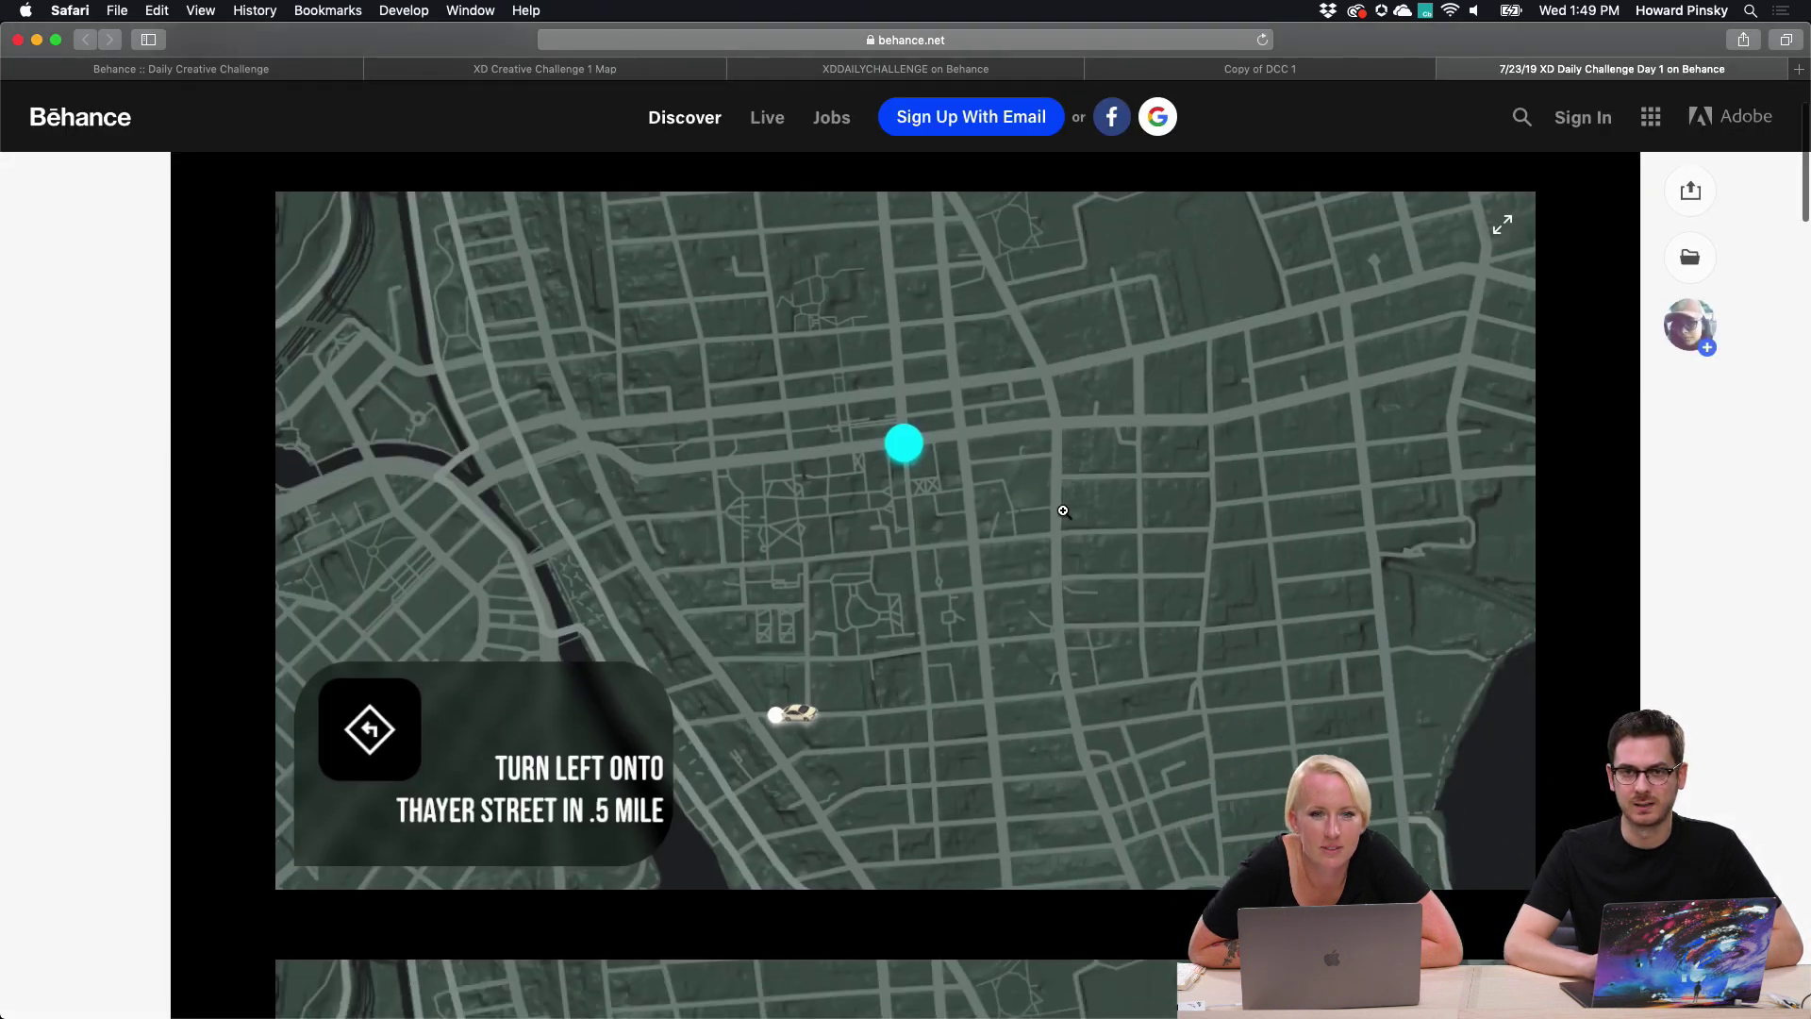
pyautogui.scroll(-10, 1063, 510)
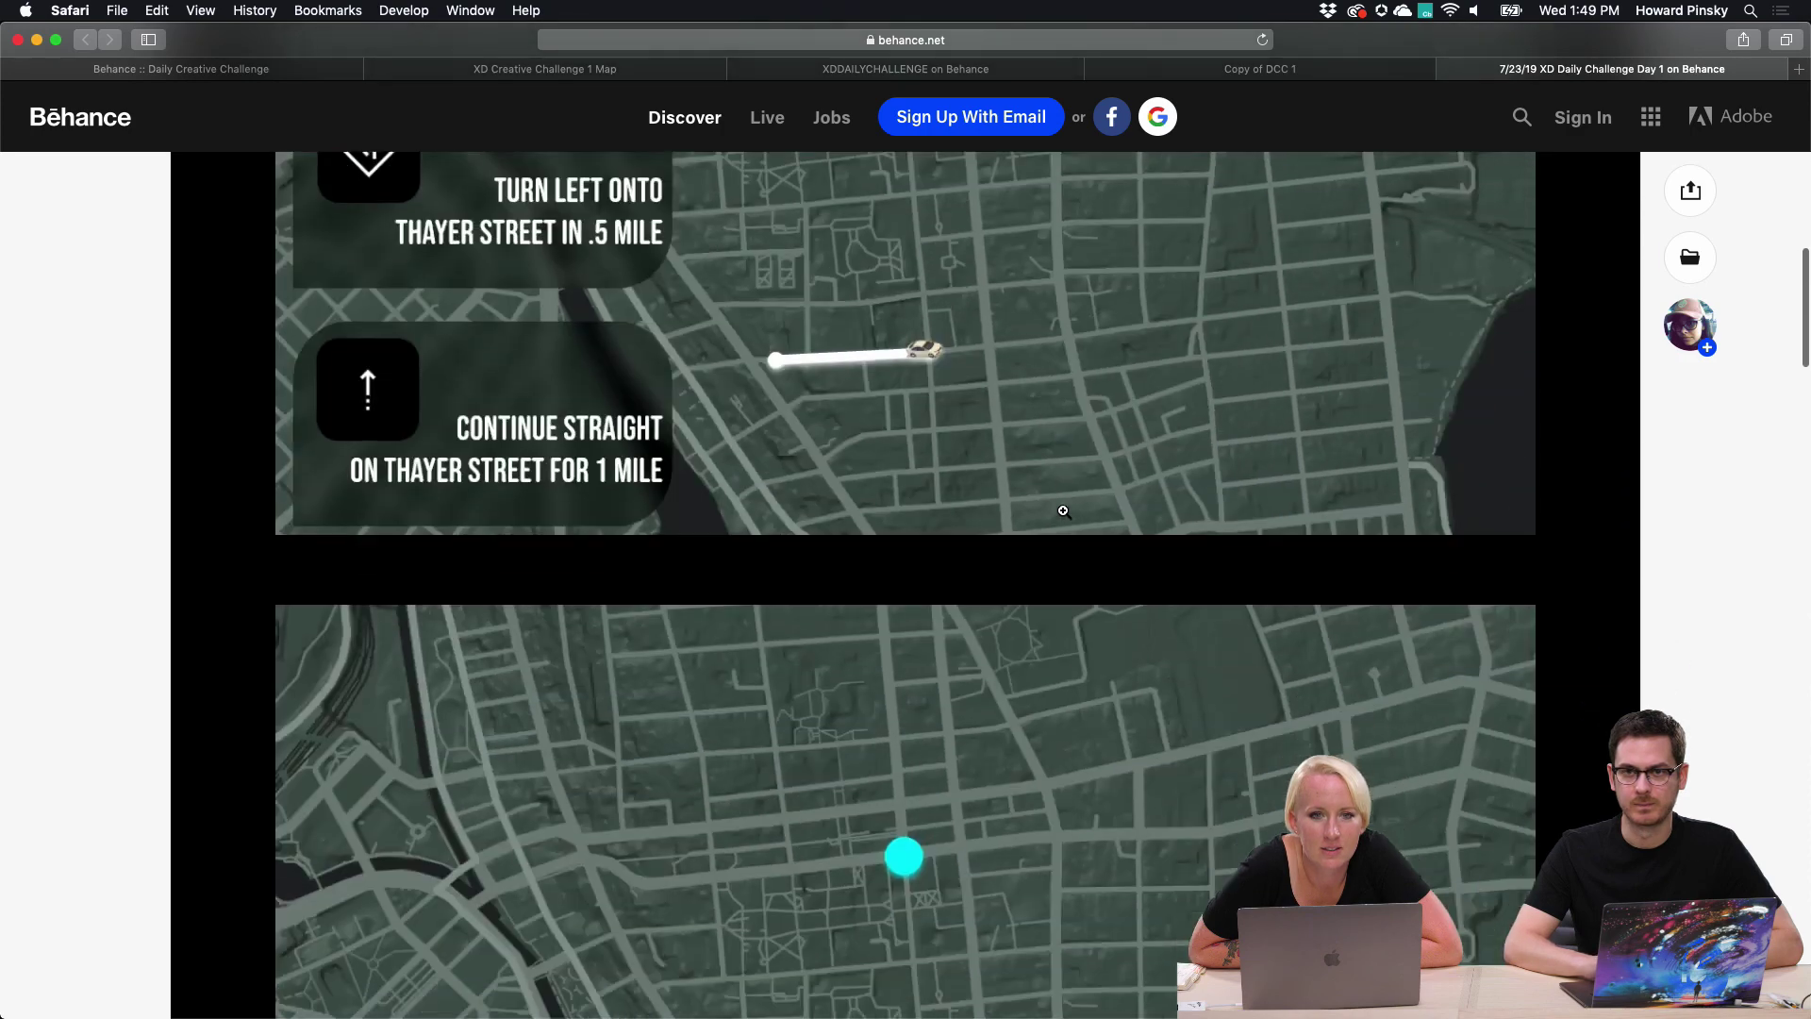
pyautogui.scroll(-15, 1063, 510)
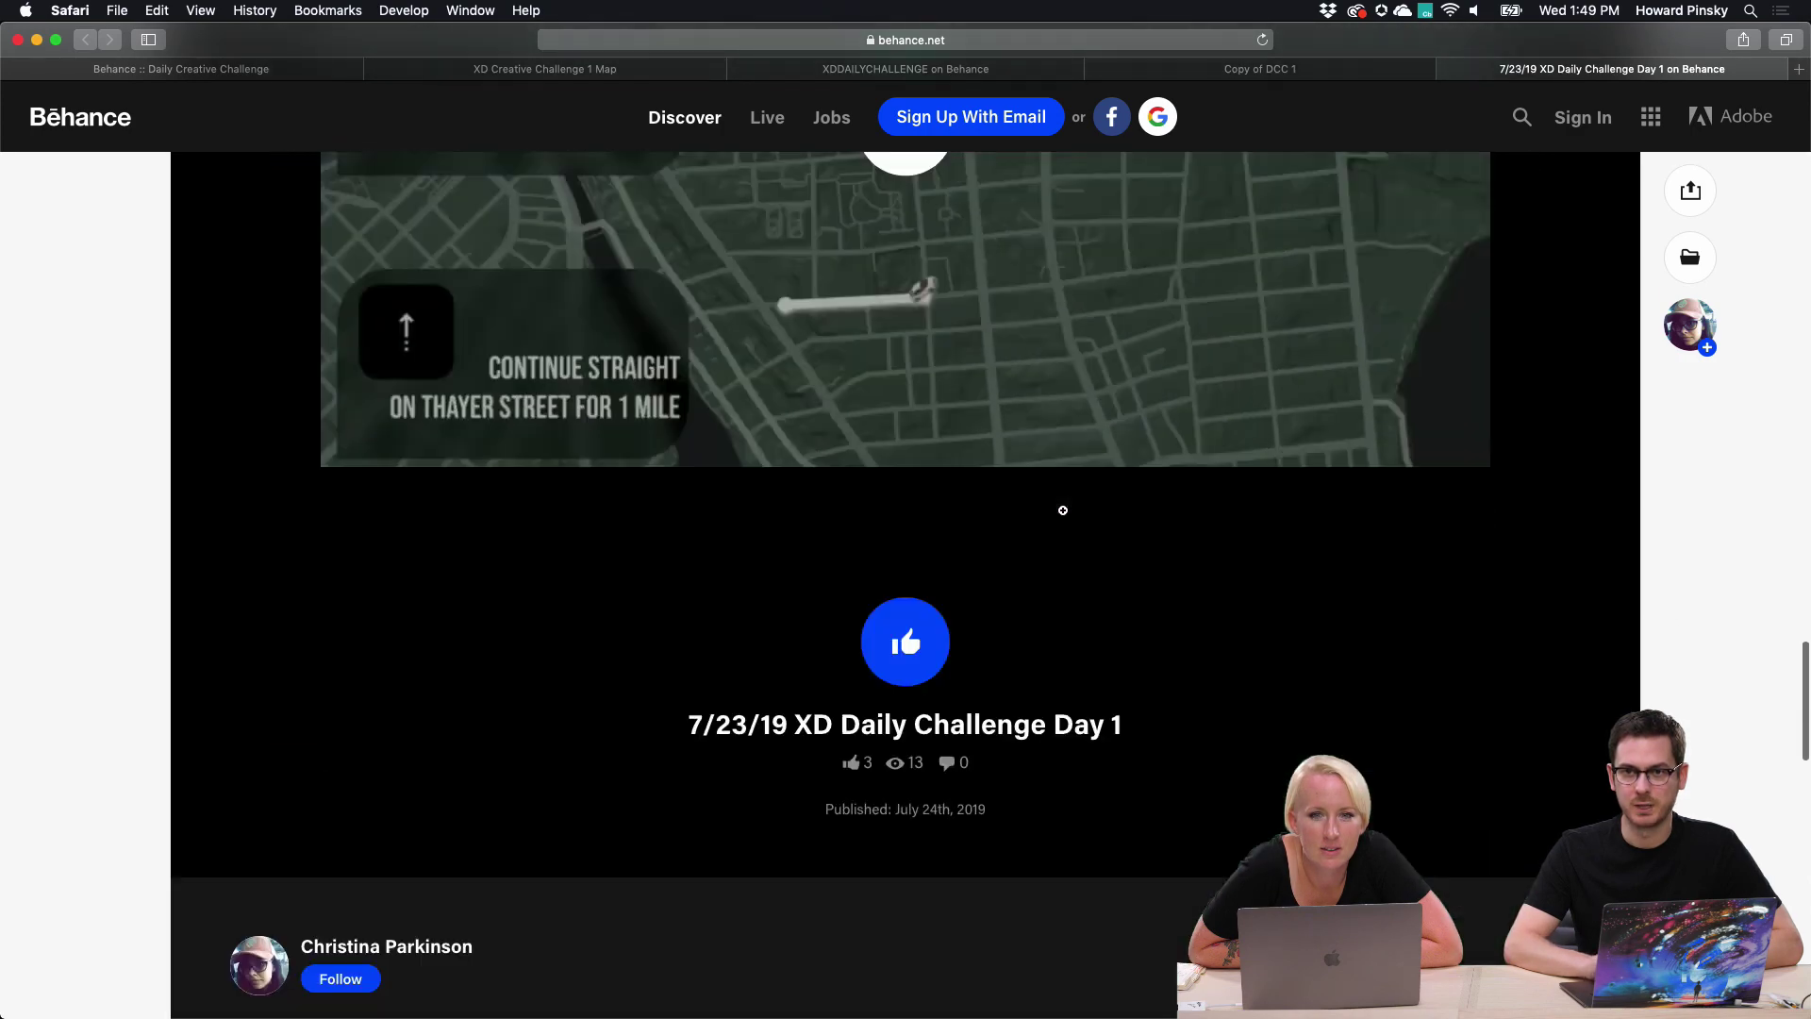
# Play the project's embedded DCC 1 preview video and replay it to examine the route animation and direction cards.
pyautogui.scroll(10, 1063, 510)
pyautogui.scroll(1, 1063, 514)
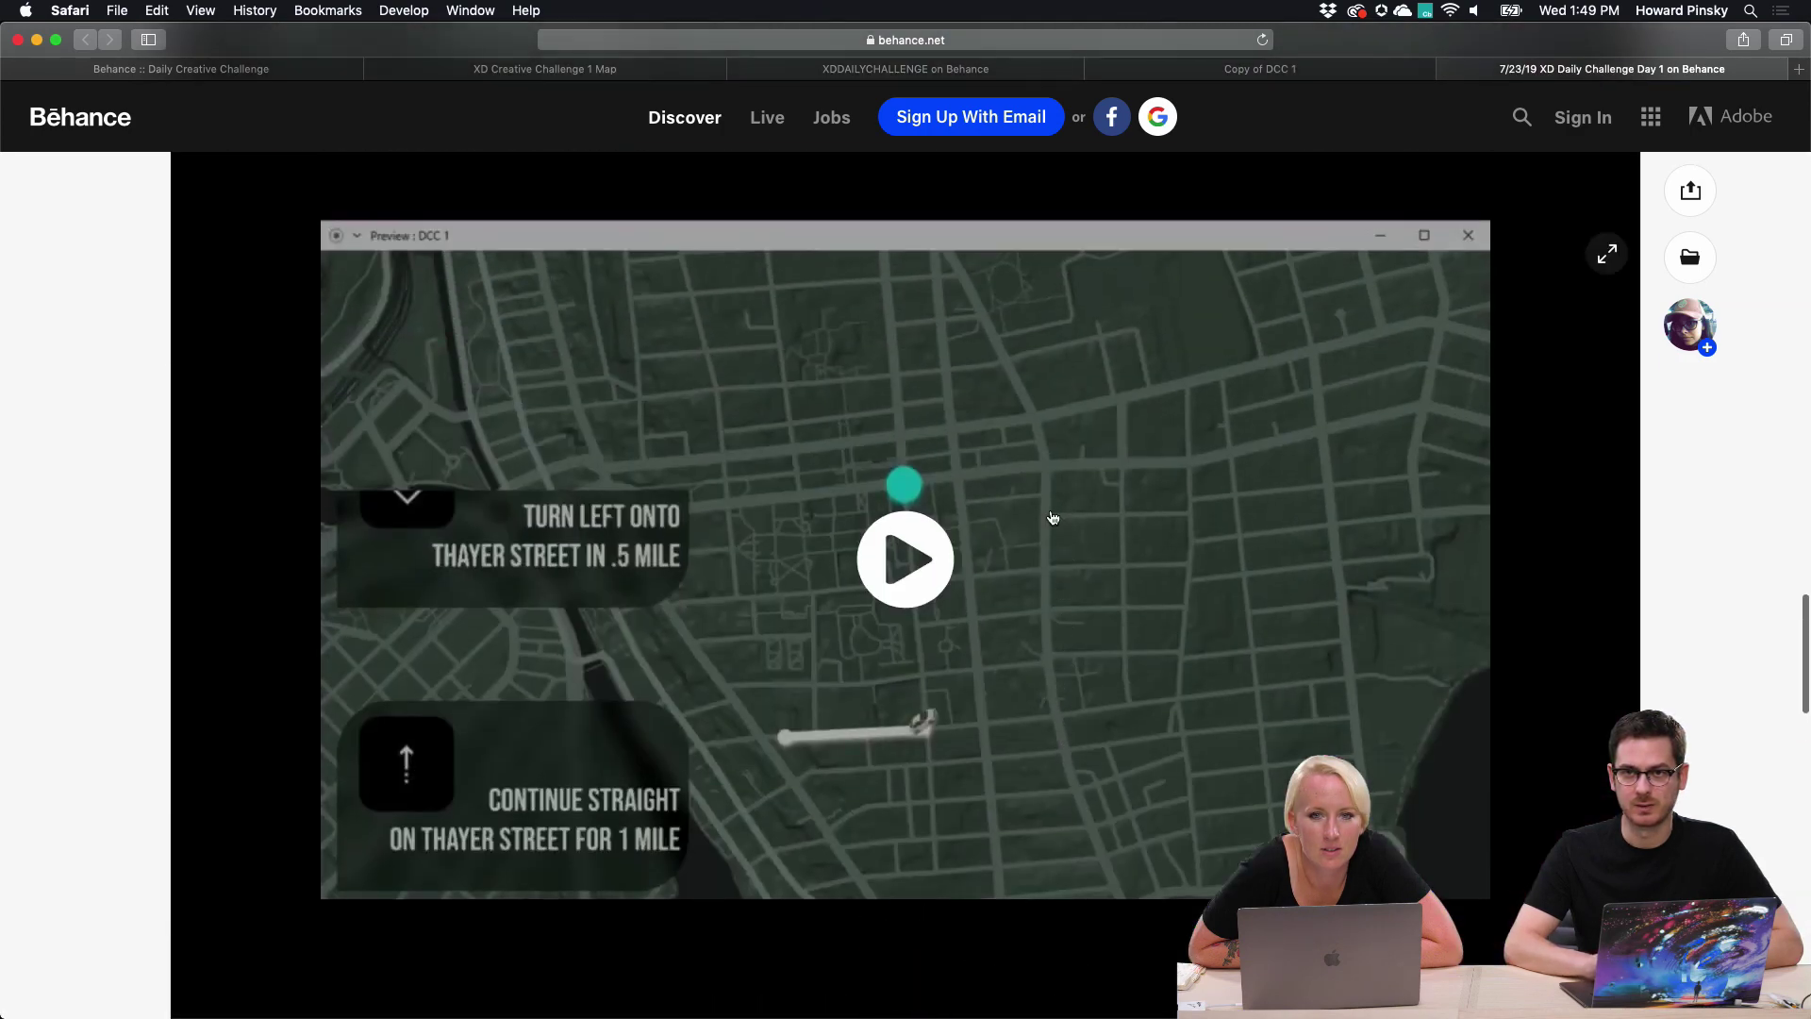
pyautogui.click(923, 554)
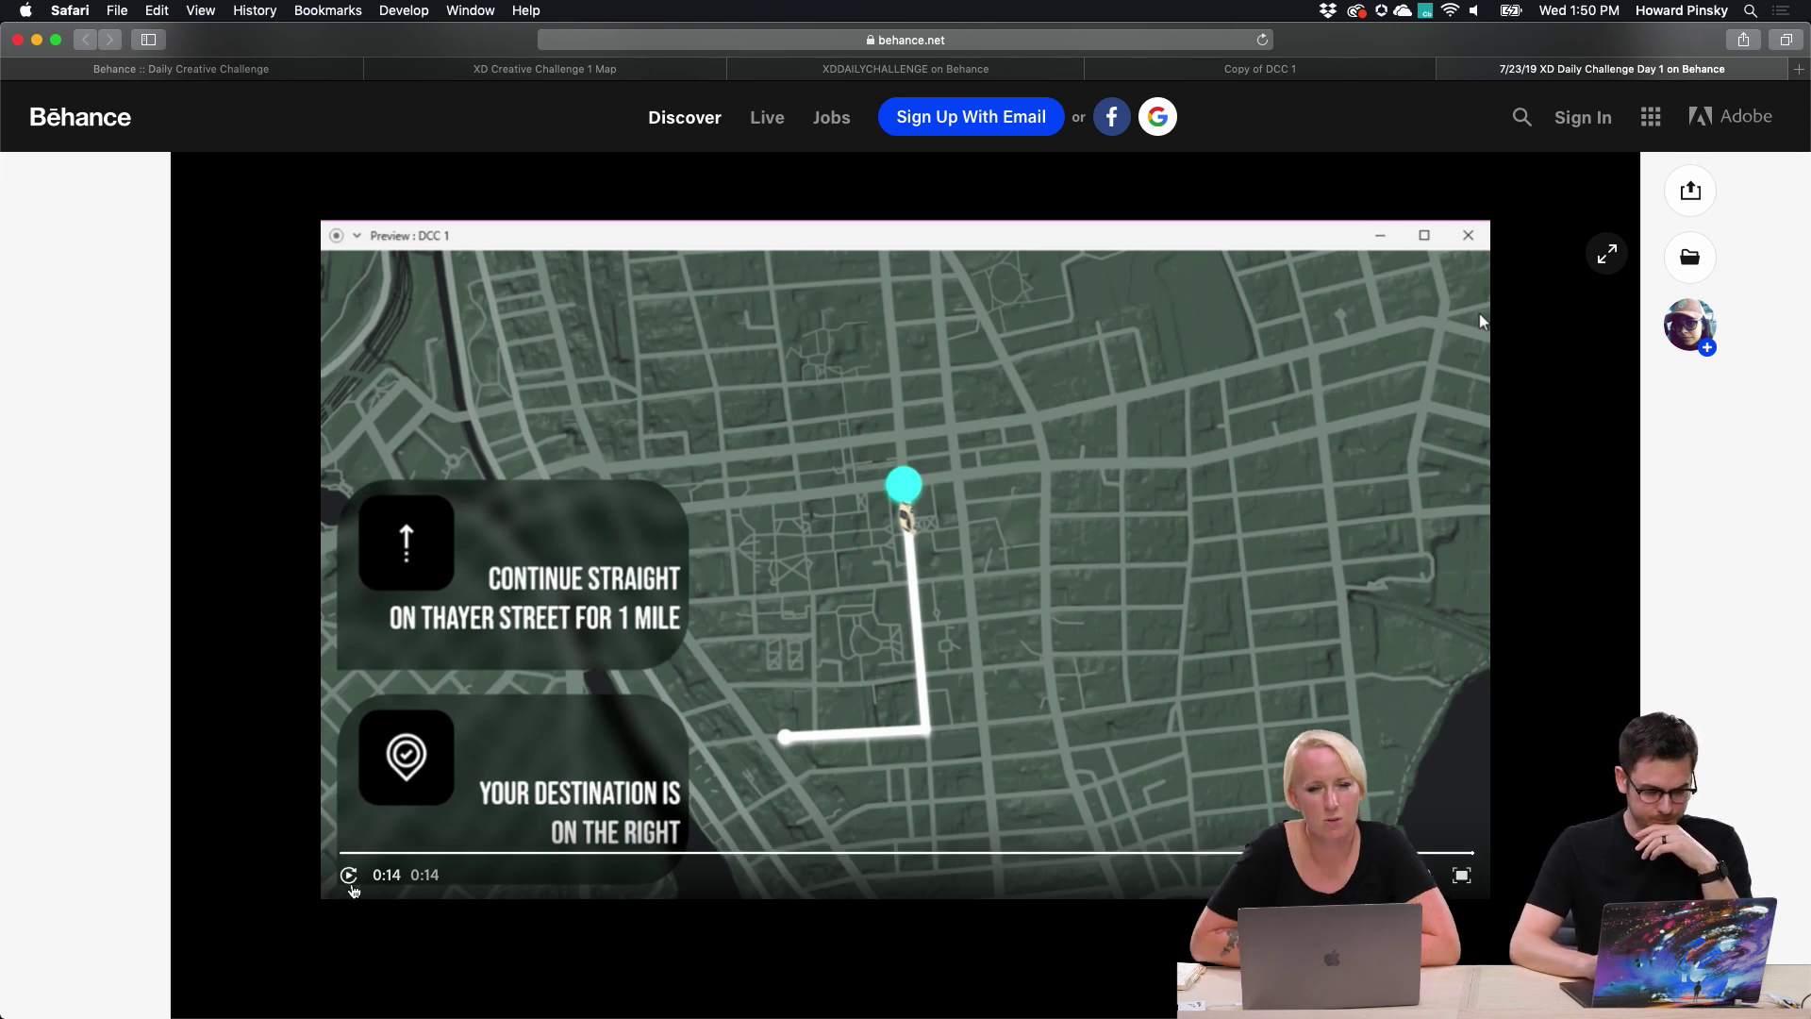
pyautogui.click(348, 875)
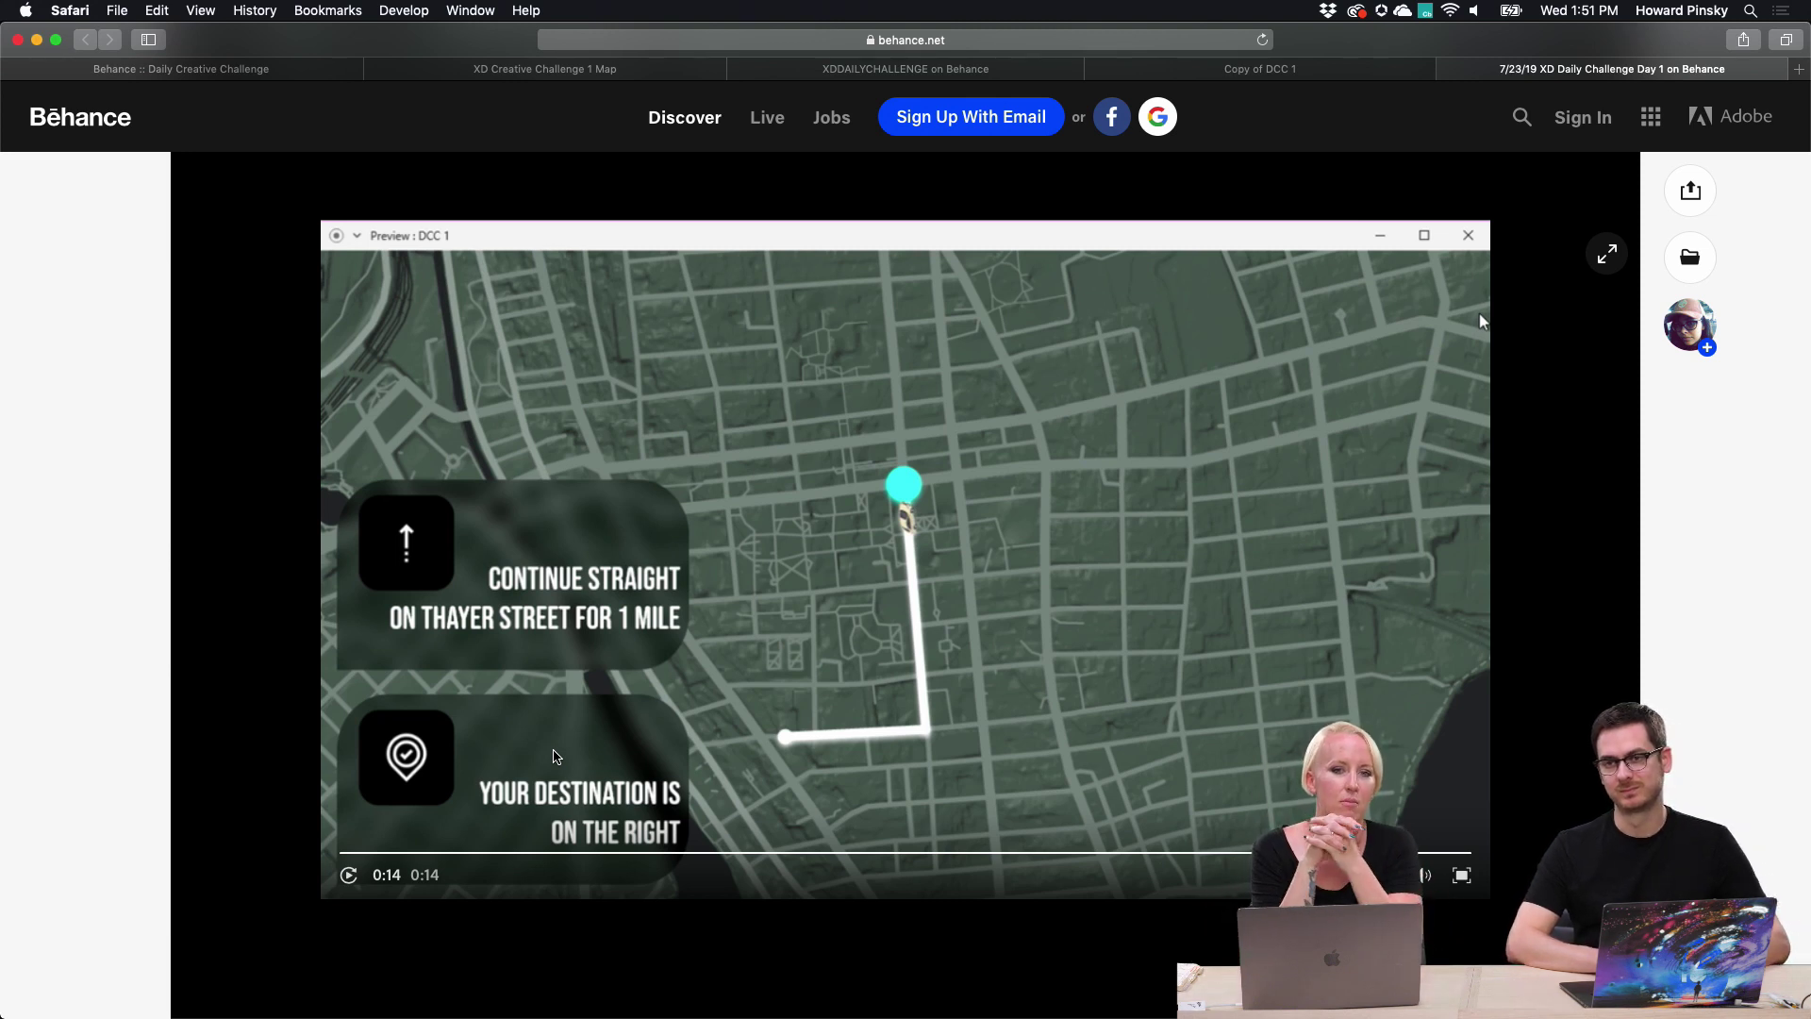
# Return to Discord and examine the Day 1 automotive navigation screen with the Grand St dashboard mockup enlarged.
pyautogui.press('super+Tab')
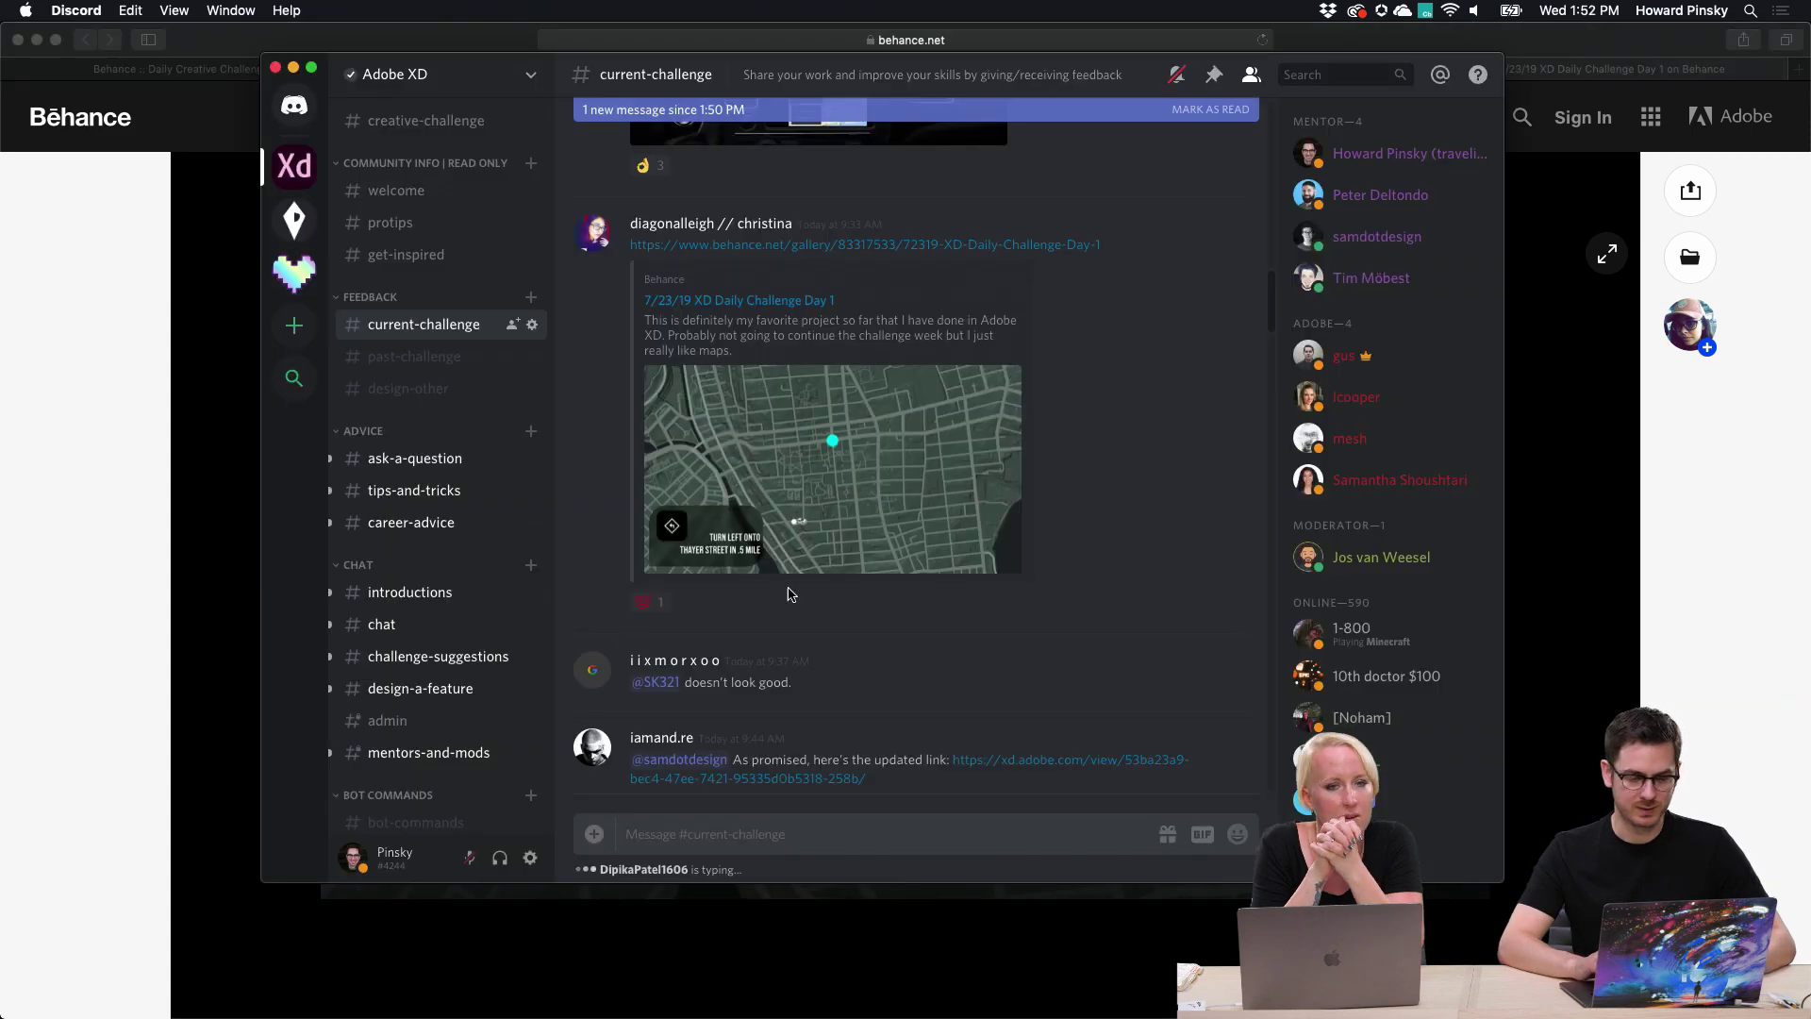
pyautogui.scroll(8, 877, 575)
pyautogui.click(890, 567)
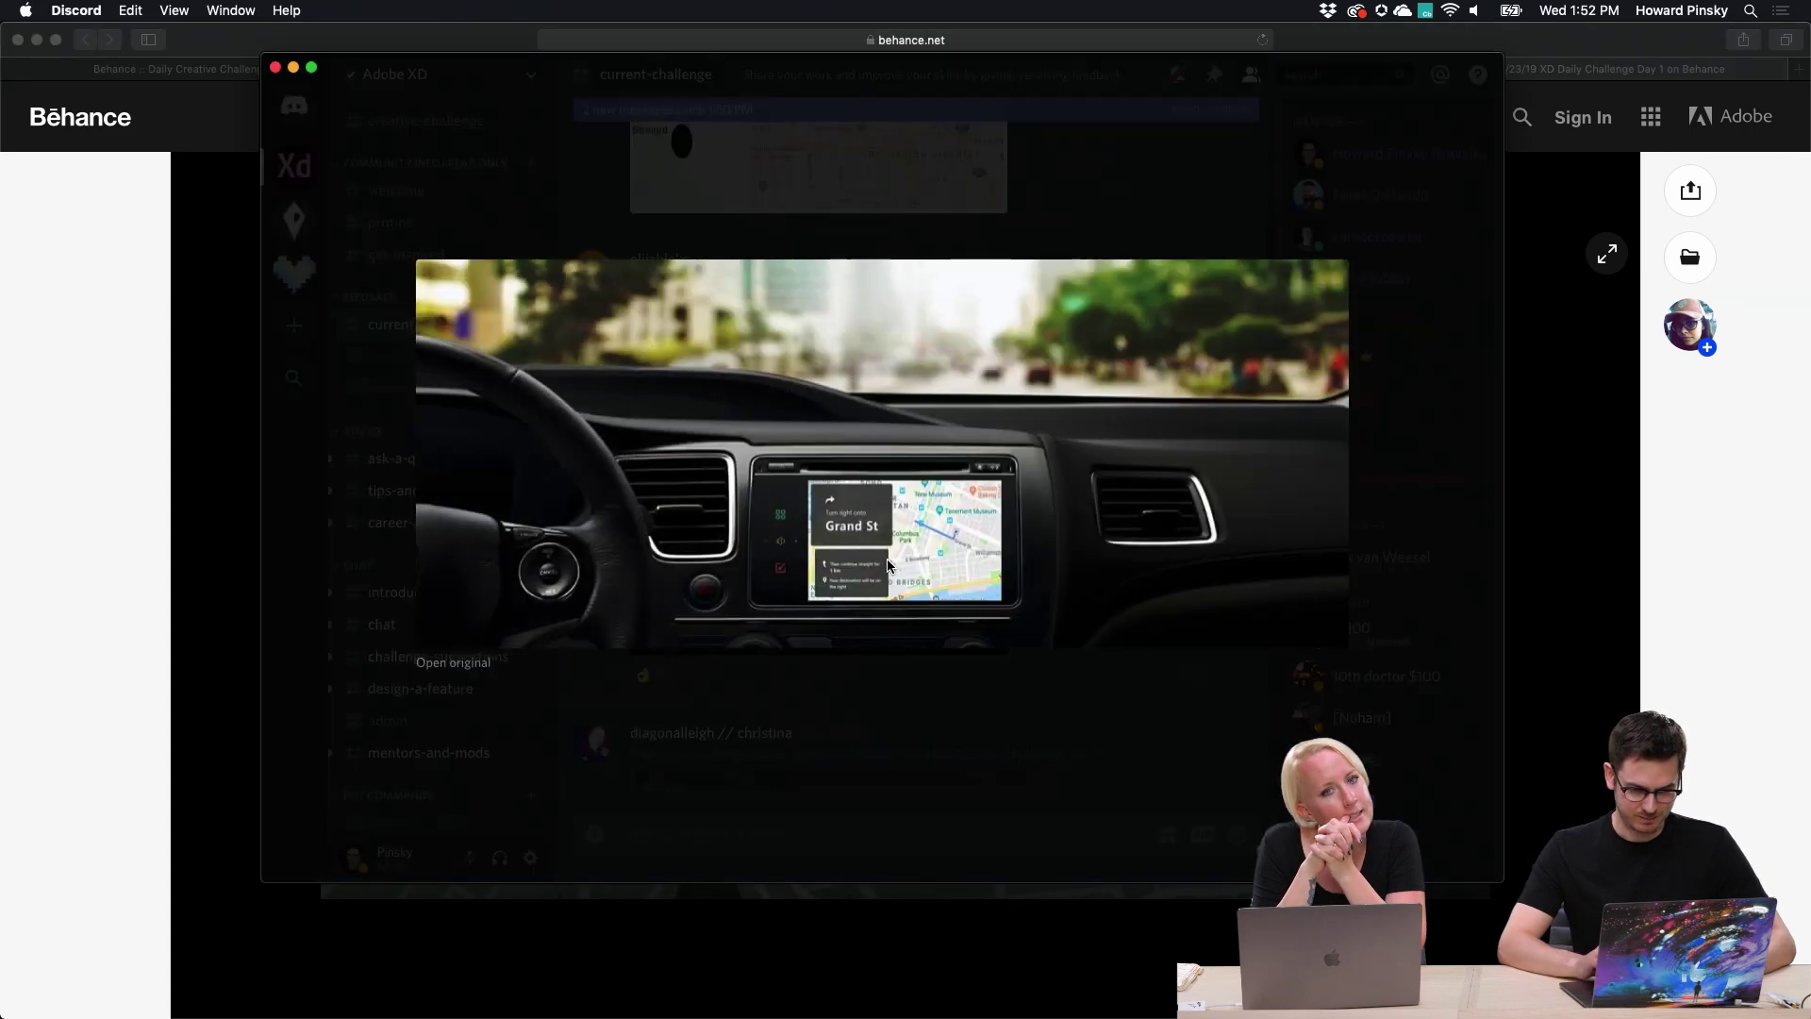
pyautogui.press('Escape')
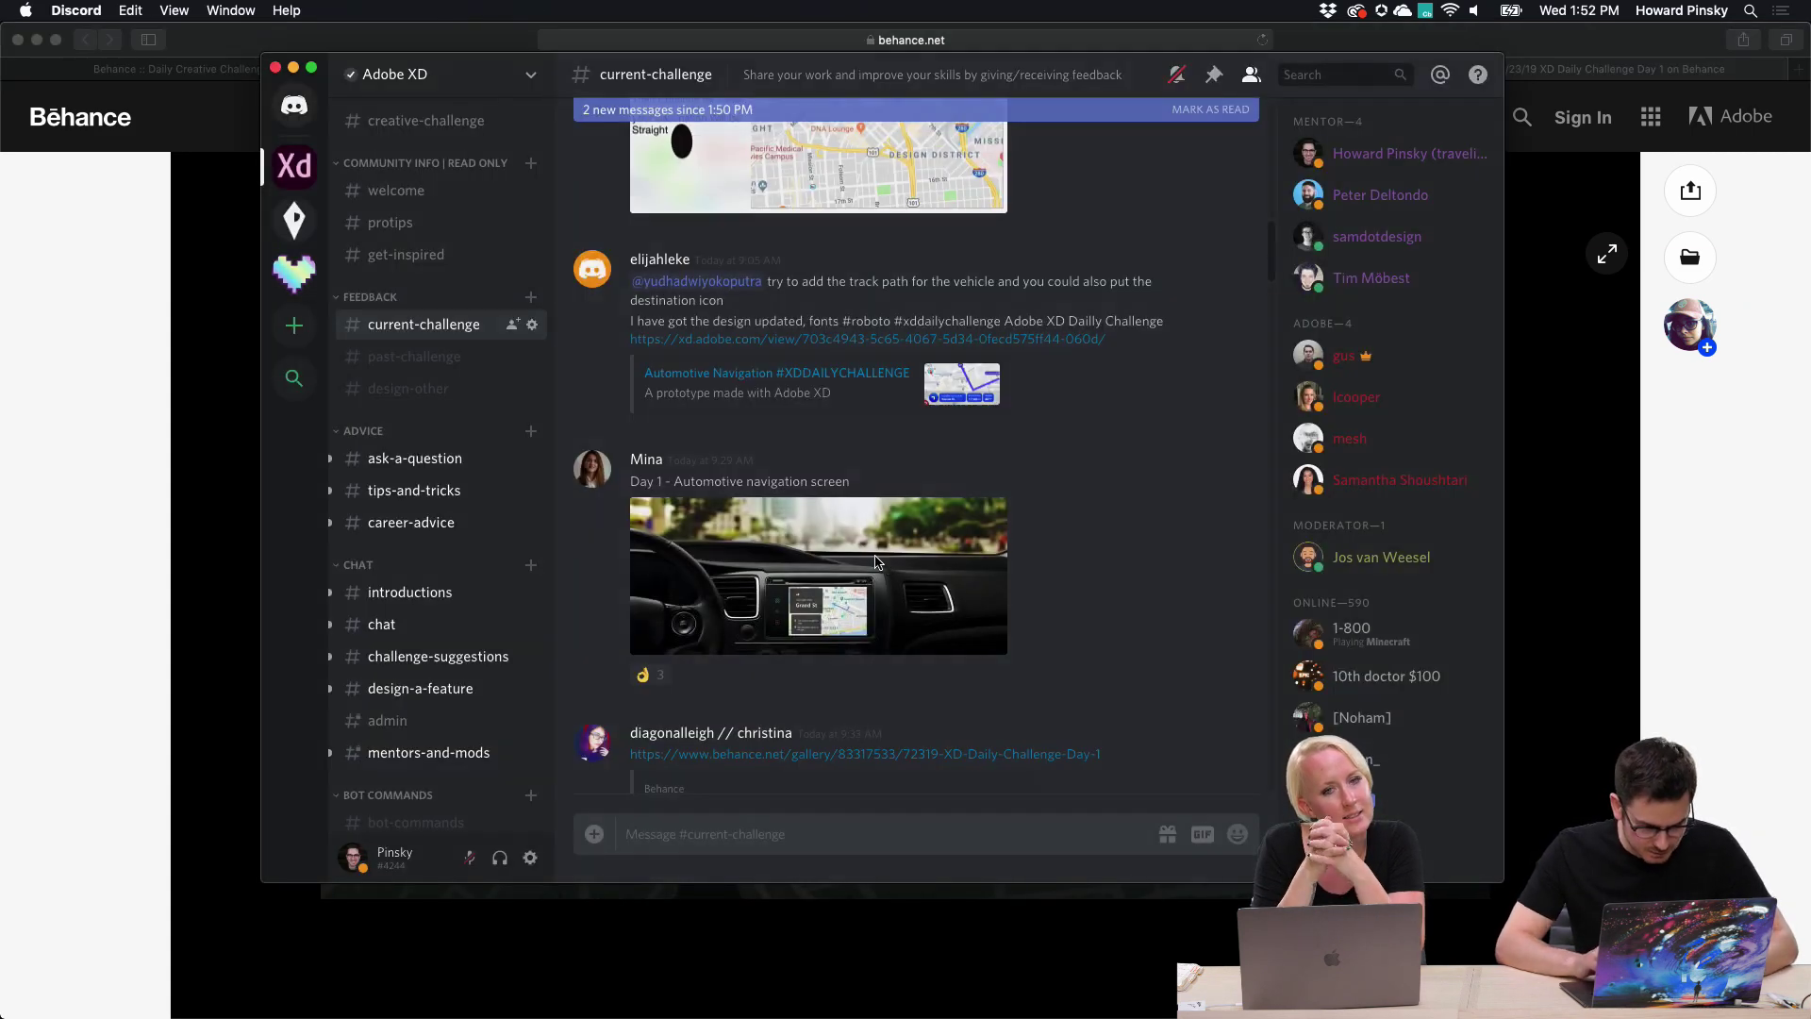
pyautogui.click(769, 586)
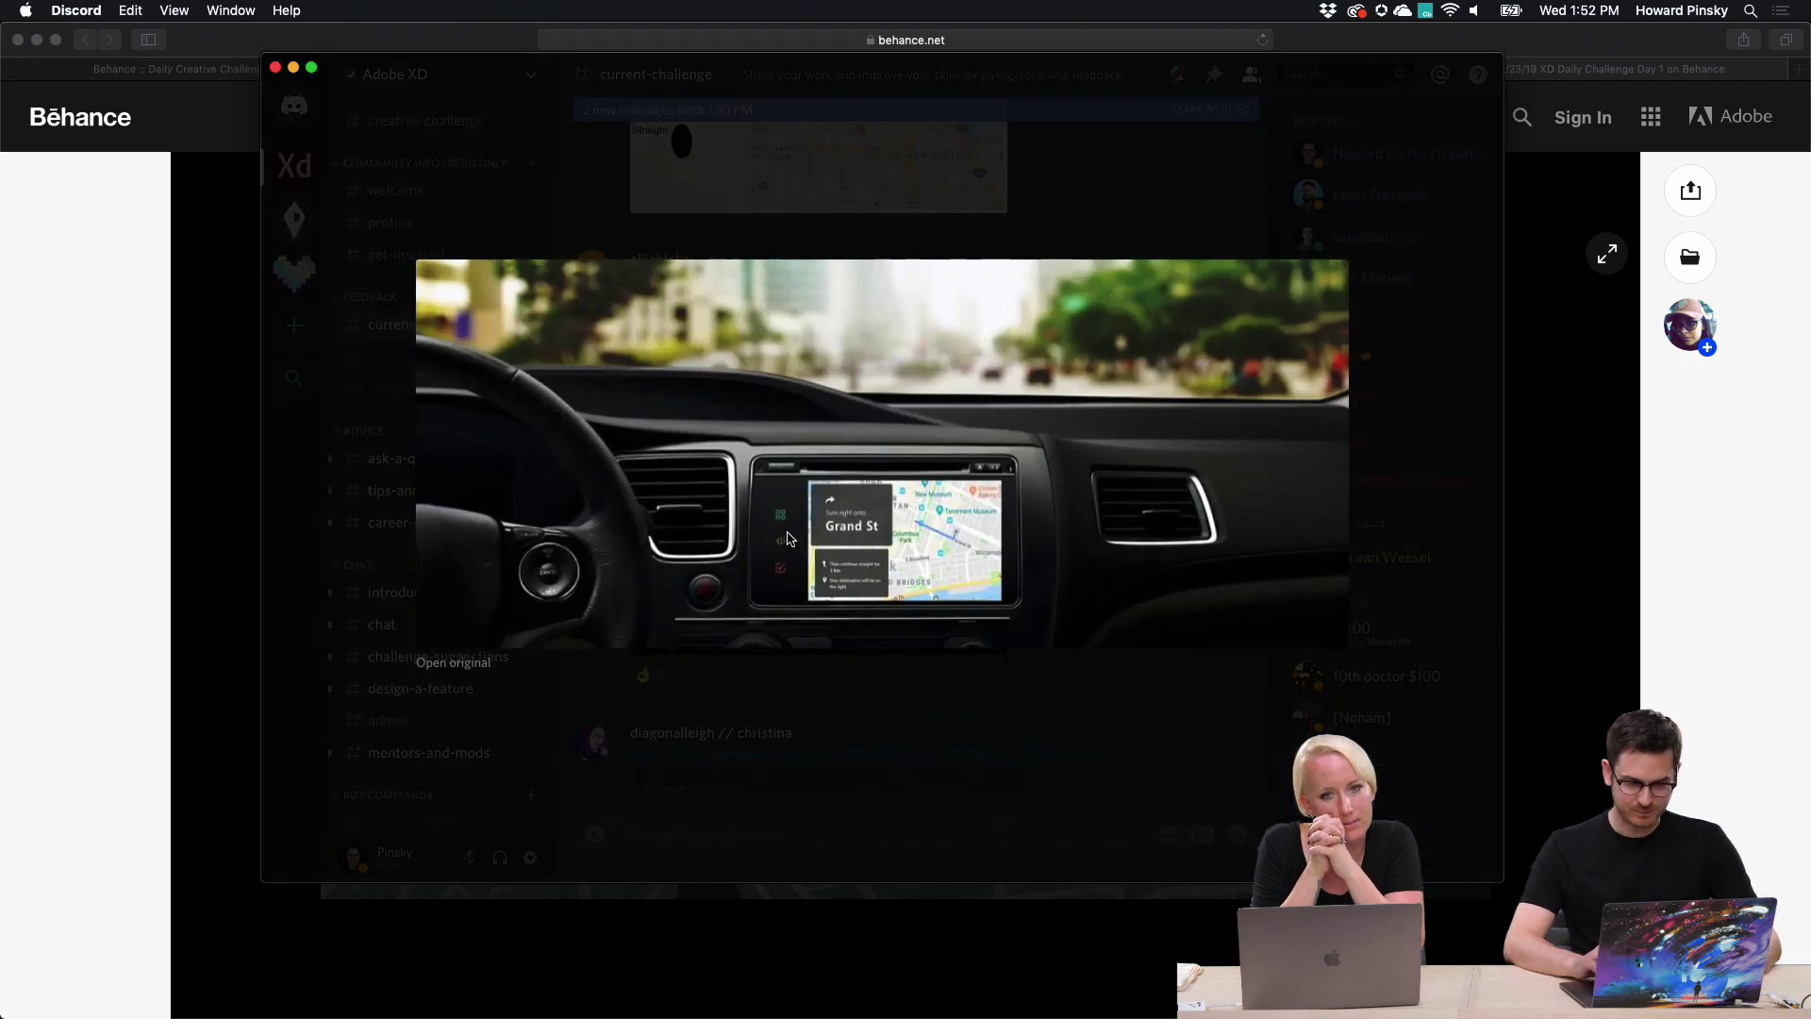